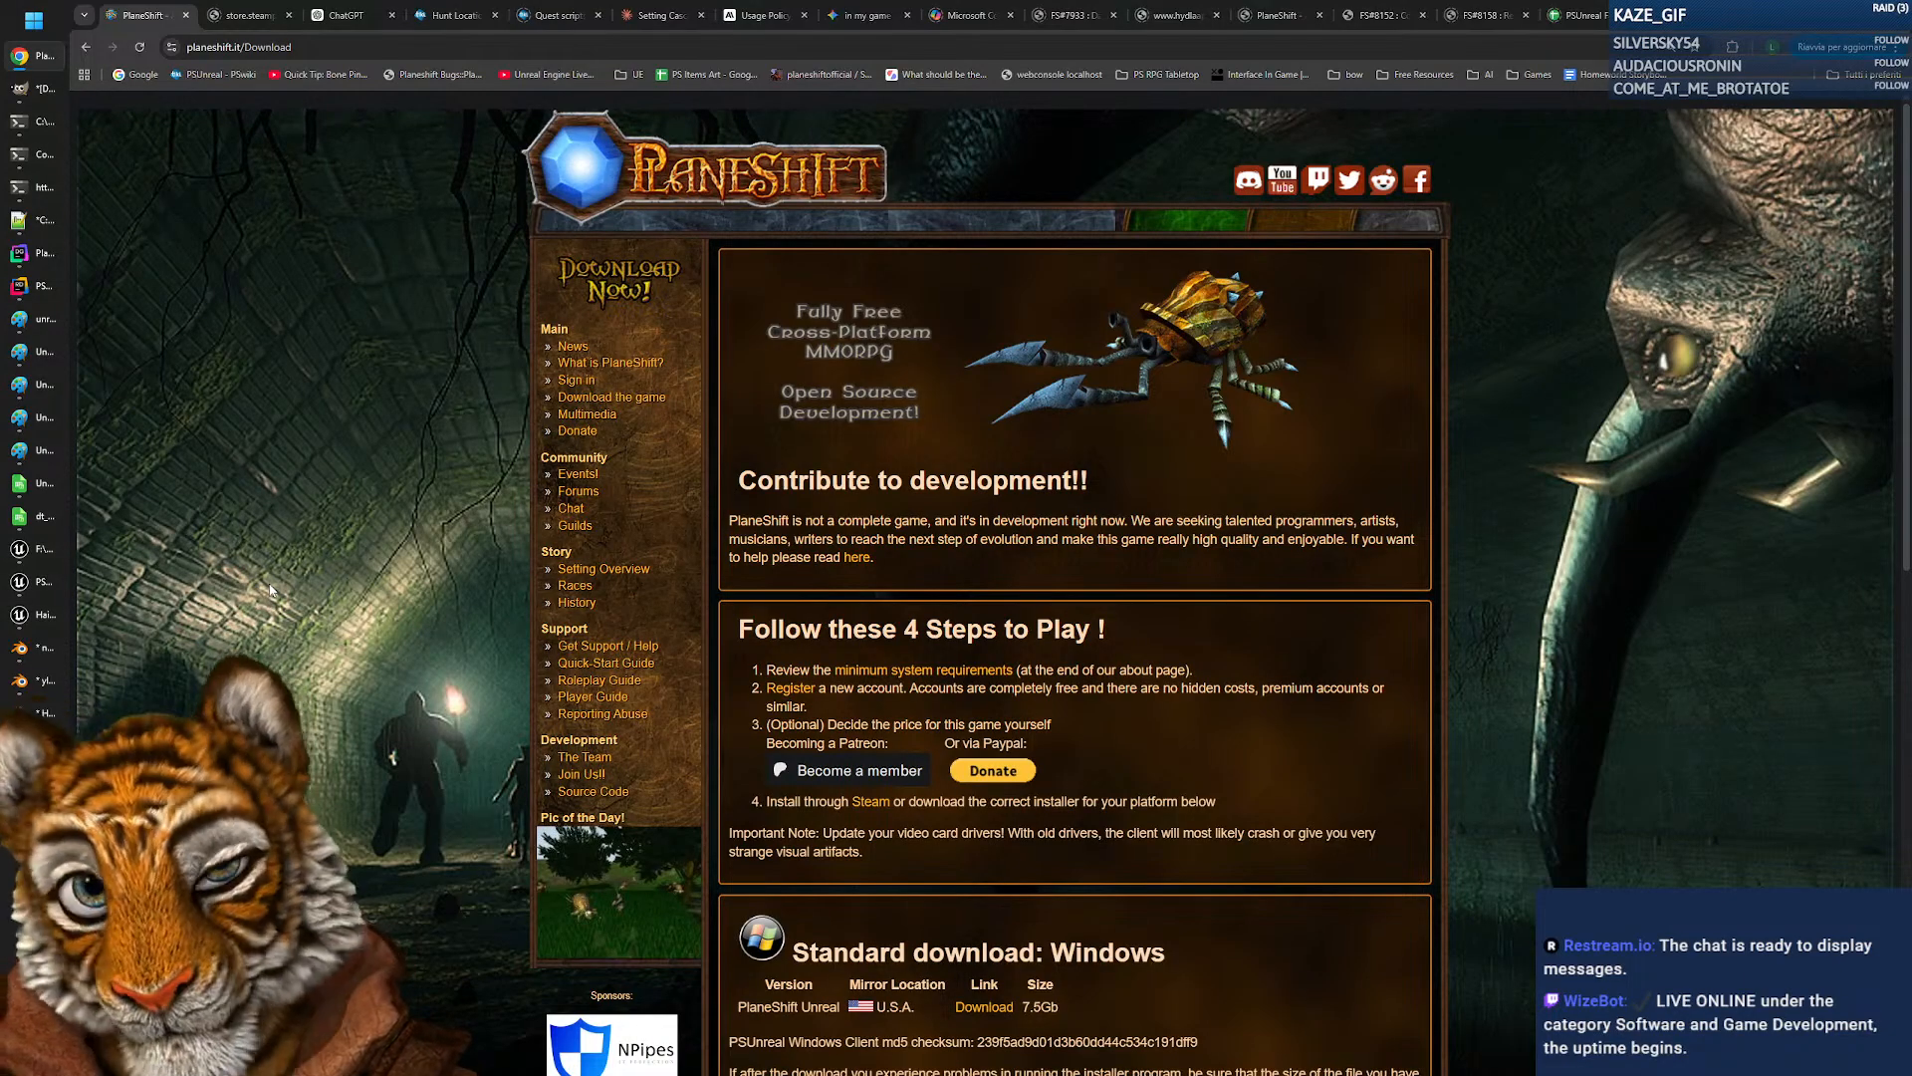
Step: Switch to Blender's new hair card file and examine the blonde braided sculpt hair alongside the other hair models
{"action": "mouse_move", "coordinate": [40, 680]}
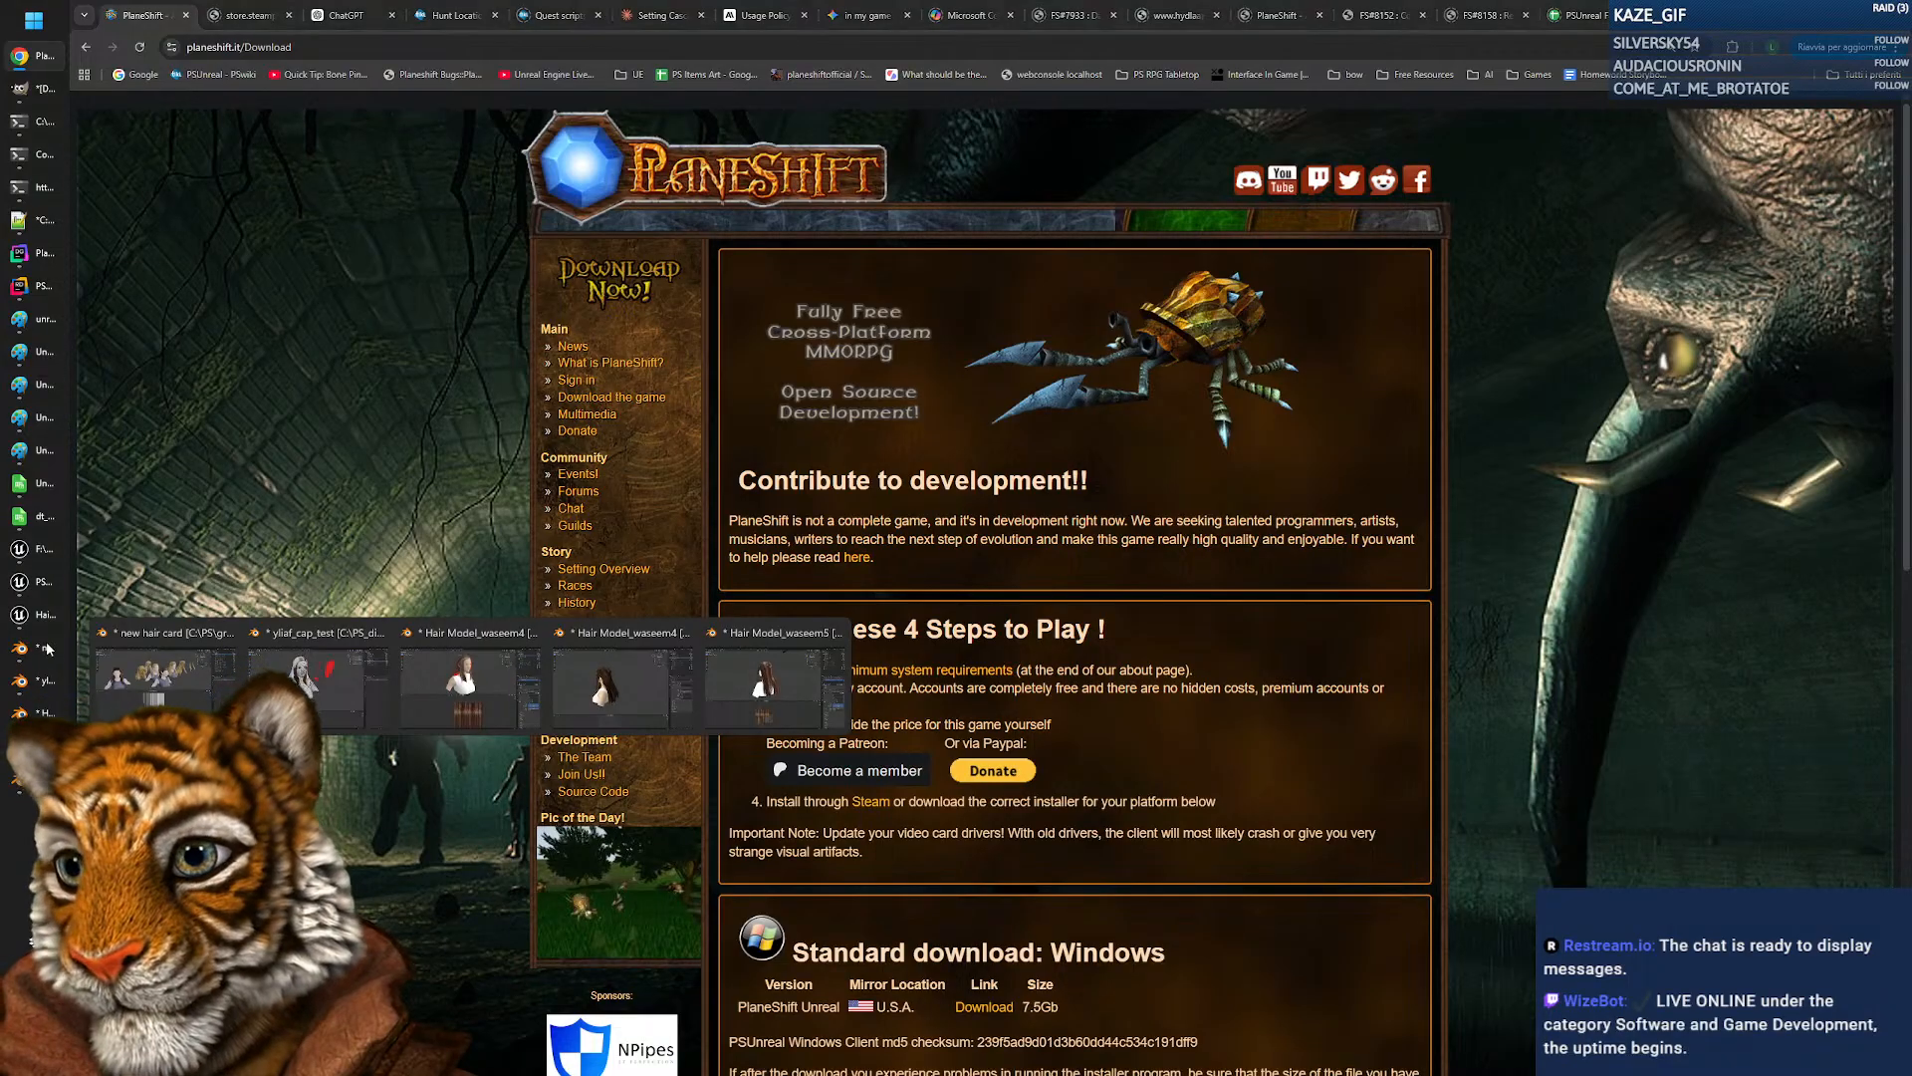
{"action": "left_click", "coordinate": [47, 649]}
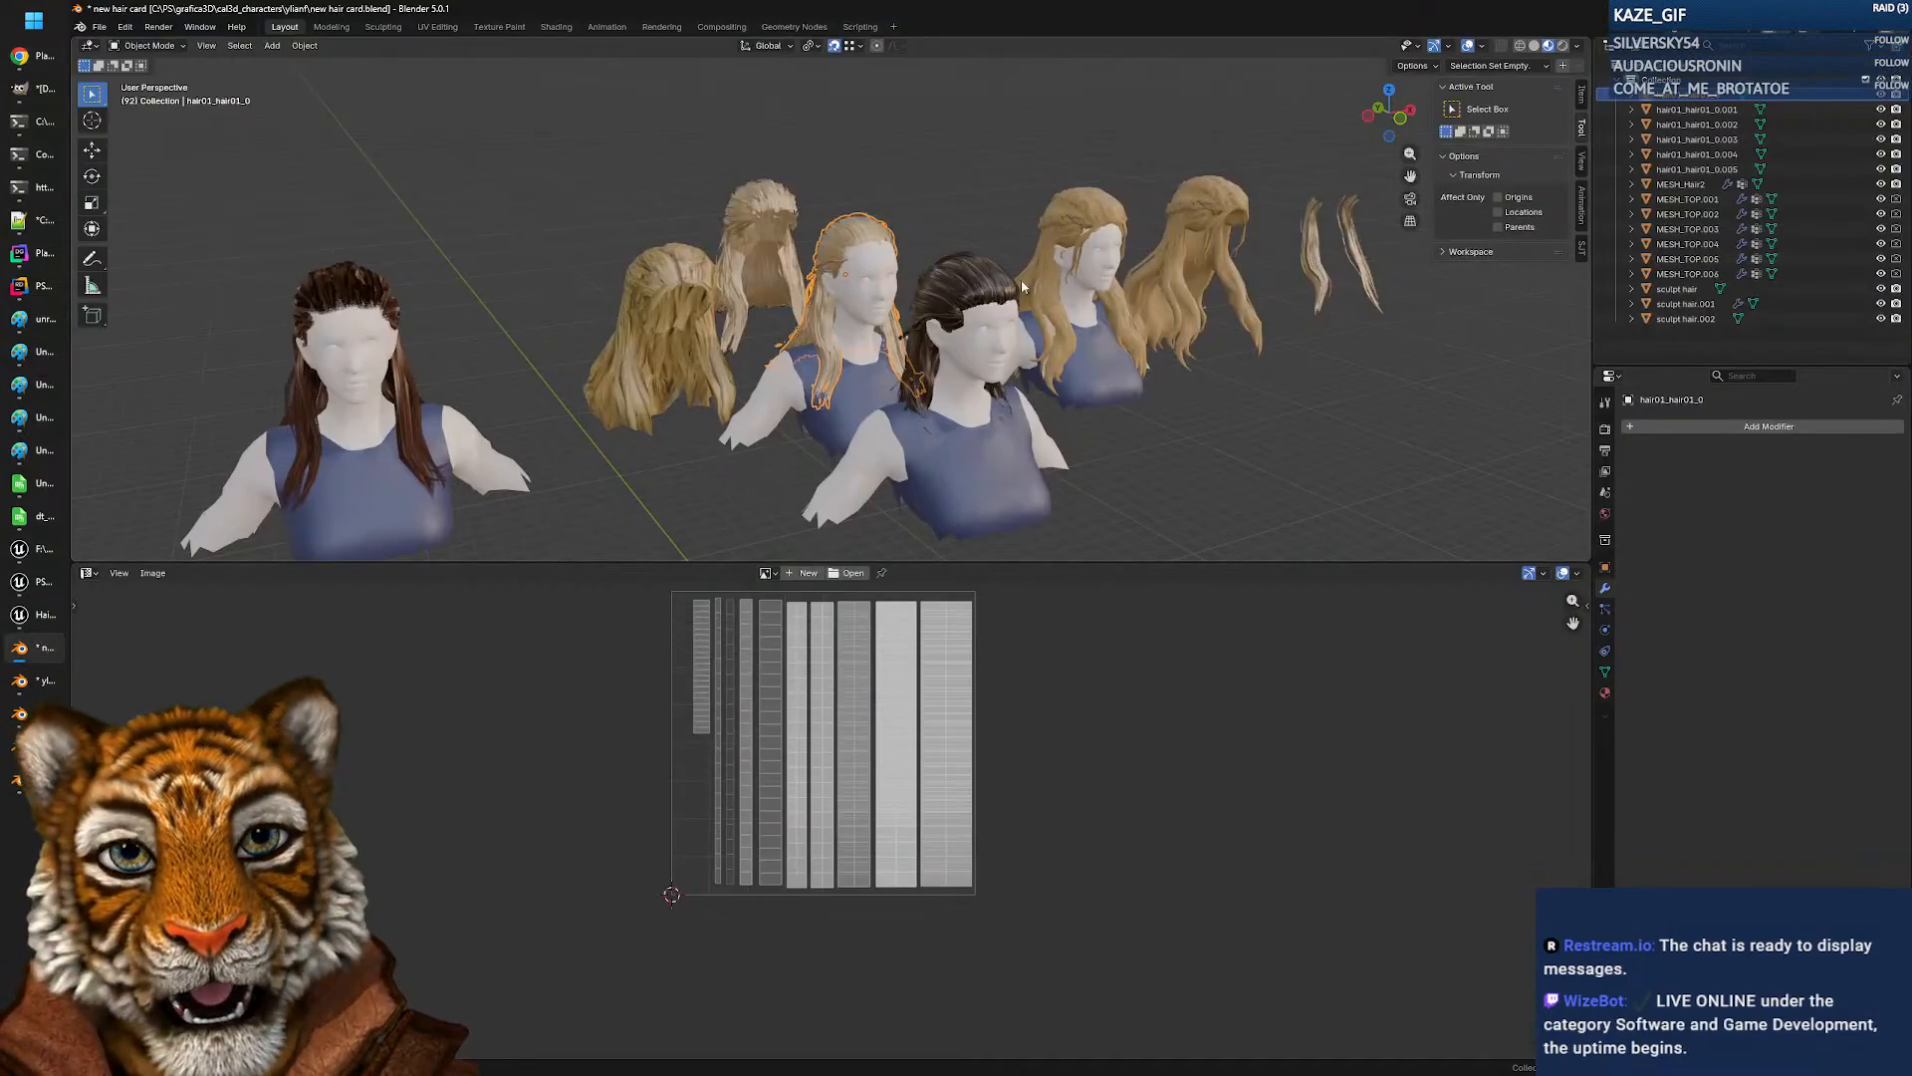
{"action": "middle_click_drag", "start_coordinate": [1022, 284], "coordinate": [979, 359]}
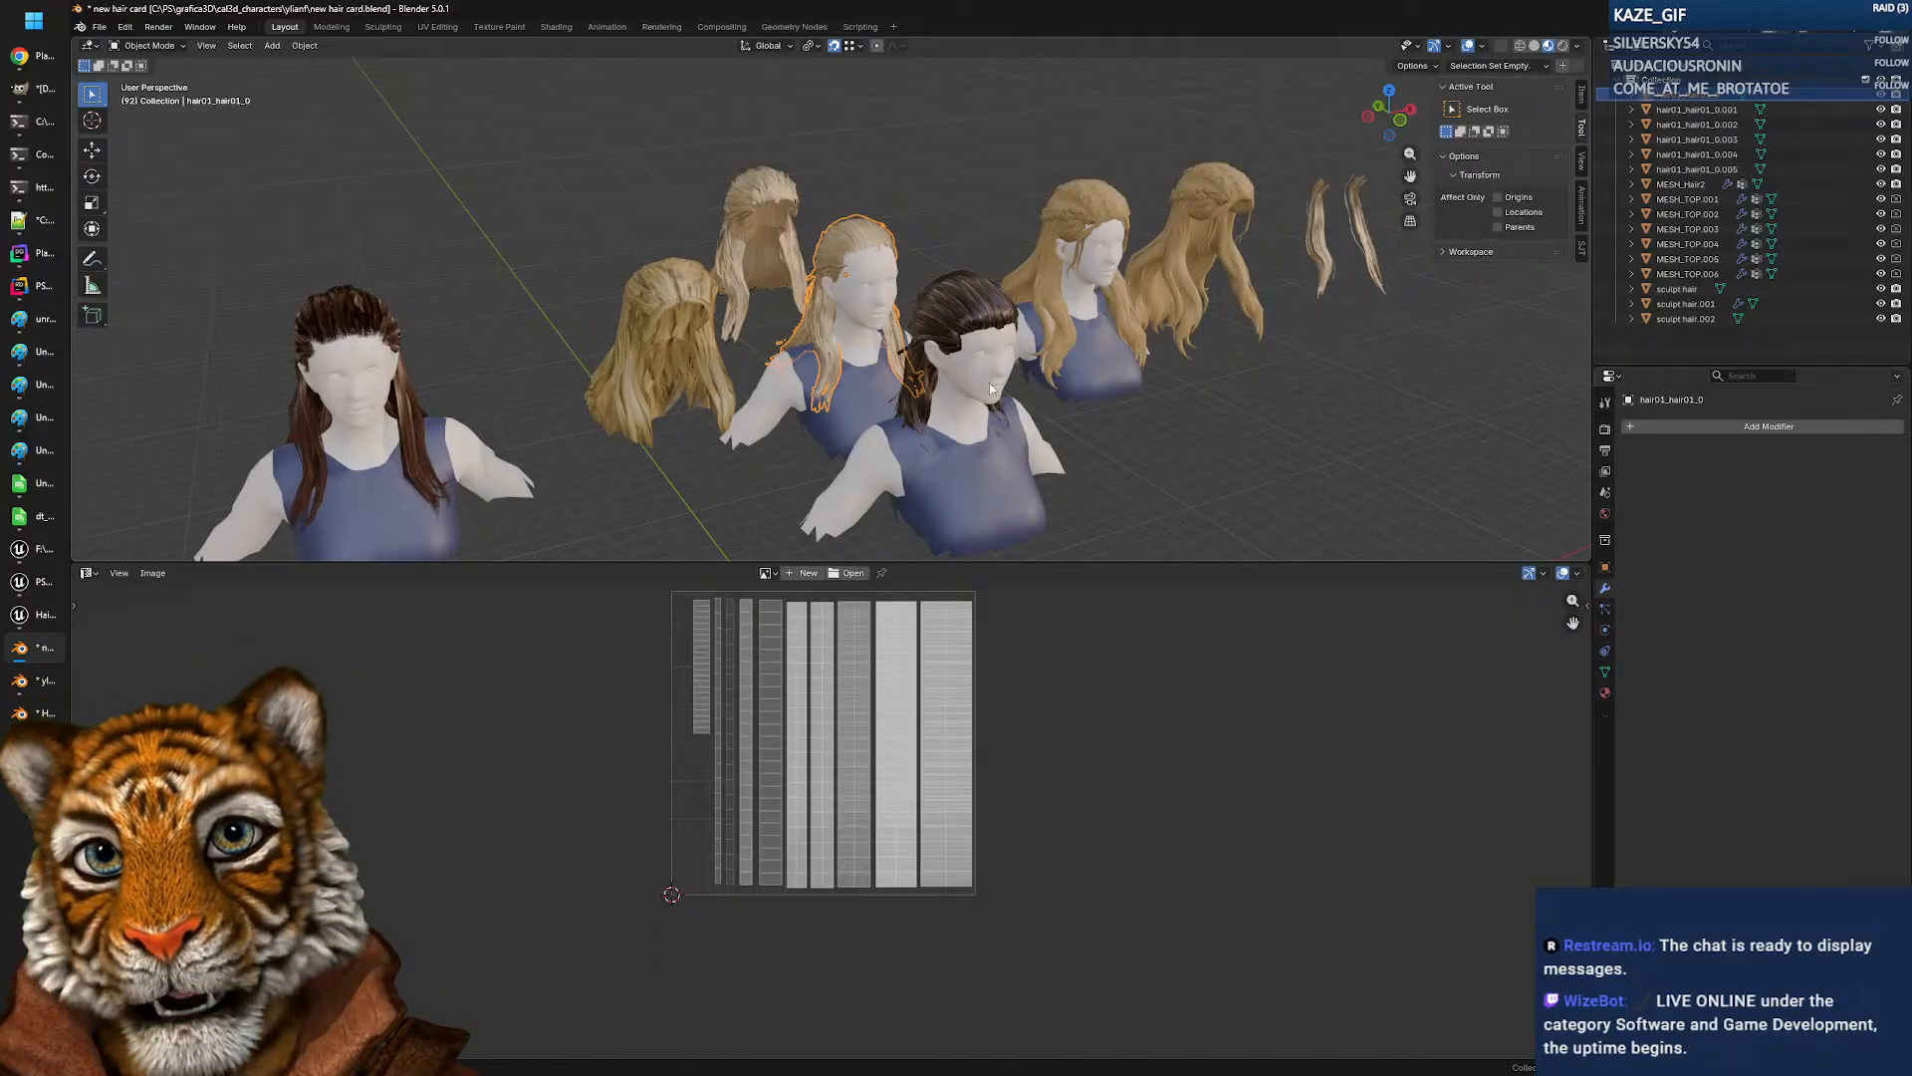
{"action": "middle_click_drag", "start_coordinate": [989, 383], "coordinate": [714, 500]}
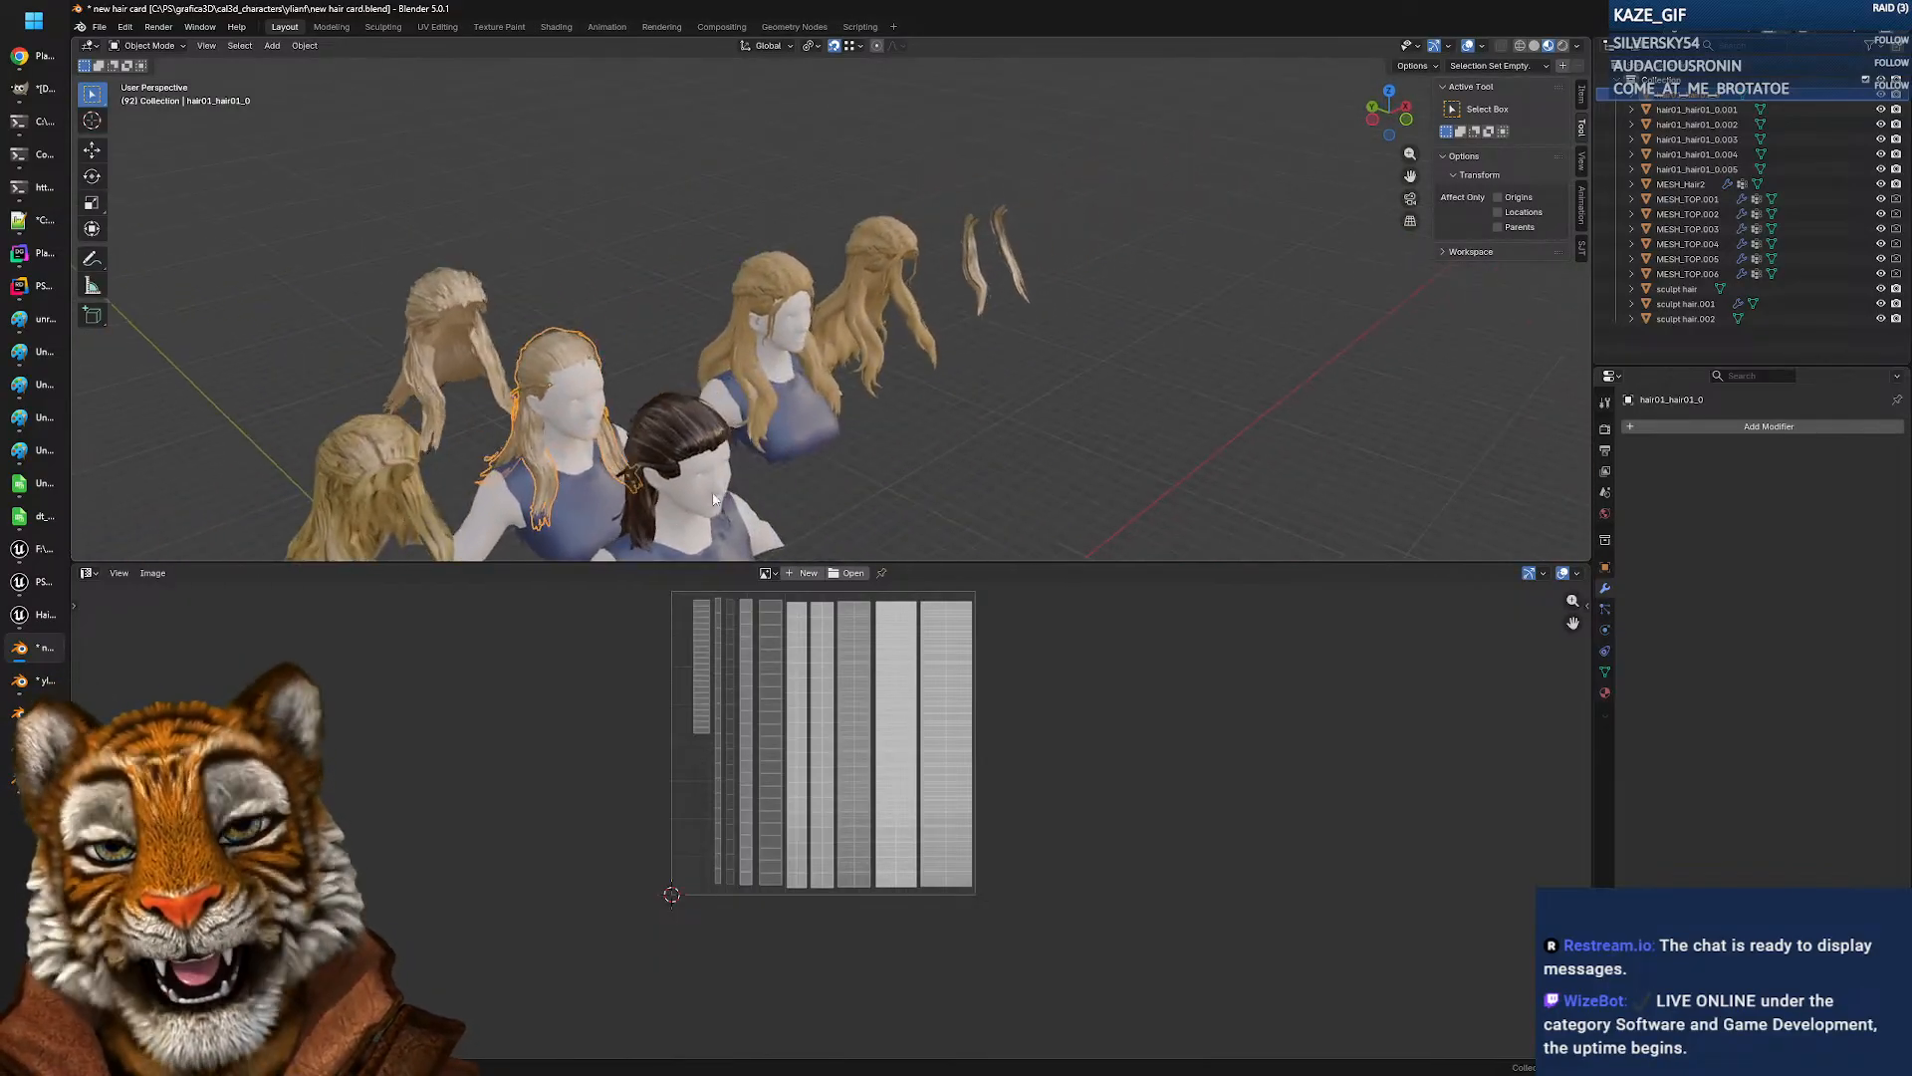
{"action": "scroll", "coordinate": [757, 493], "scroll_direction": "up", "scroll_amount": 5}
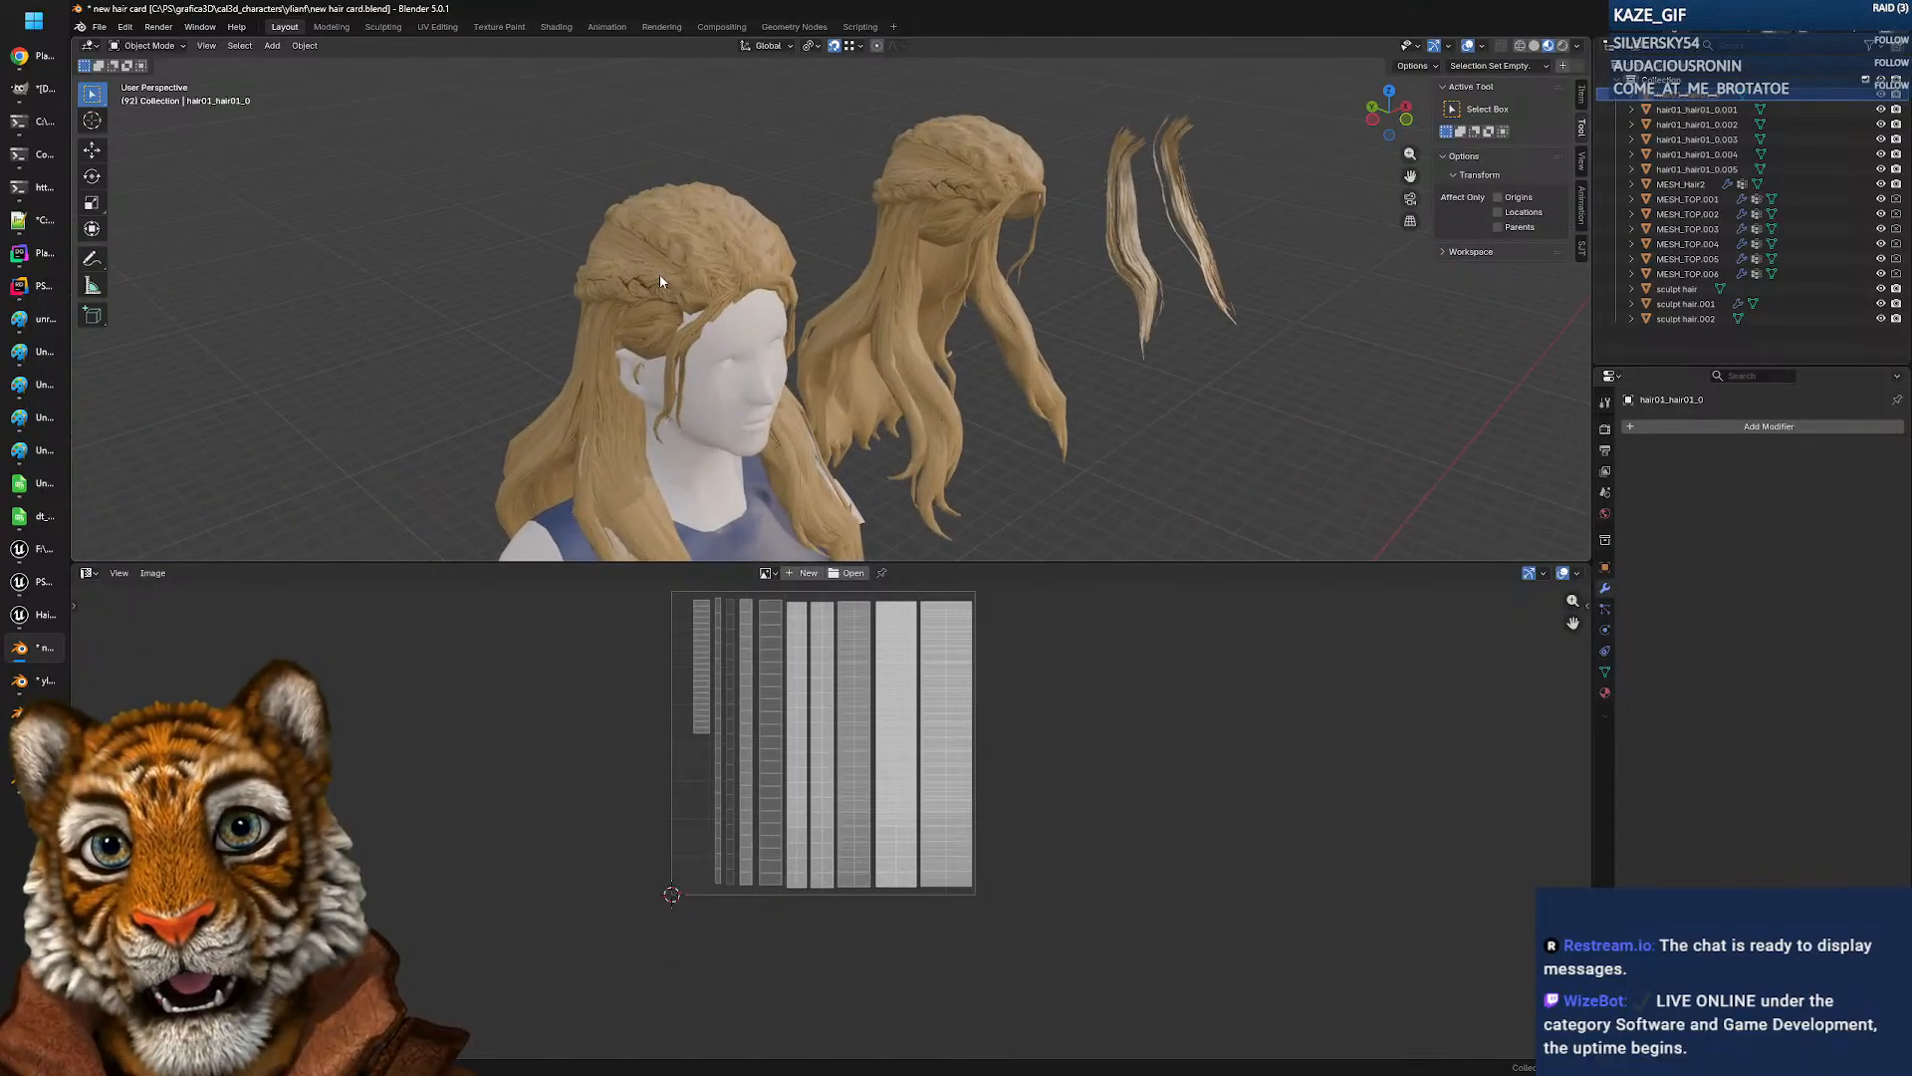
{"action": "left_click", "coordinate": [659, 282]}
{"action": "mouse_move", "coordinate": [659, 282]}
{"action": "middle_mouse_down"}
{"action": "mouse_move", "coordinate": [869, 319]}
{"action": "mouse_move", "coordinate": [934, 309]}
{"action": "mouse_move", "coordinate": [740, 344]}
{"action": "mouse_move", "coordinate": [652, 322]}
{"action": "middle_mouse_up"}
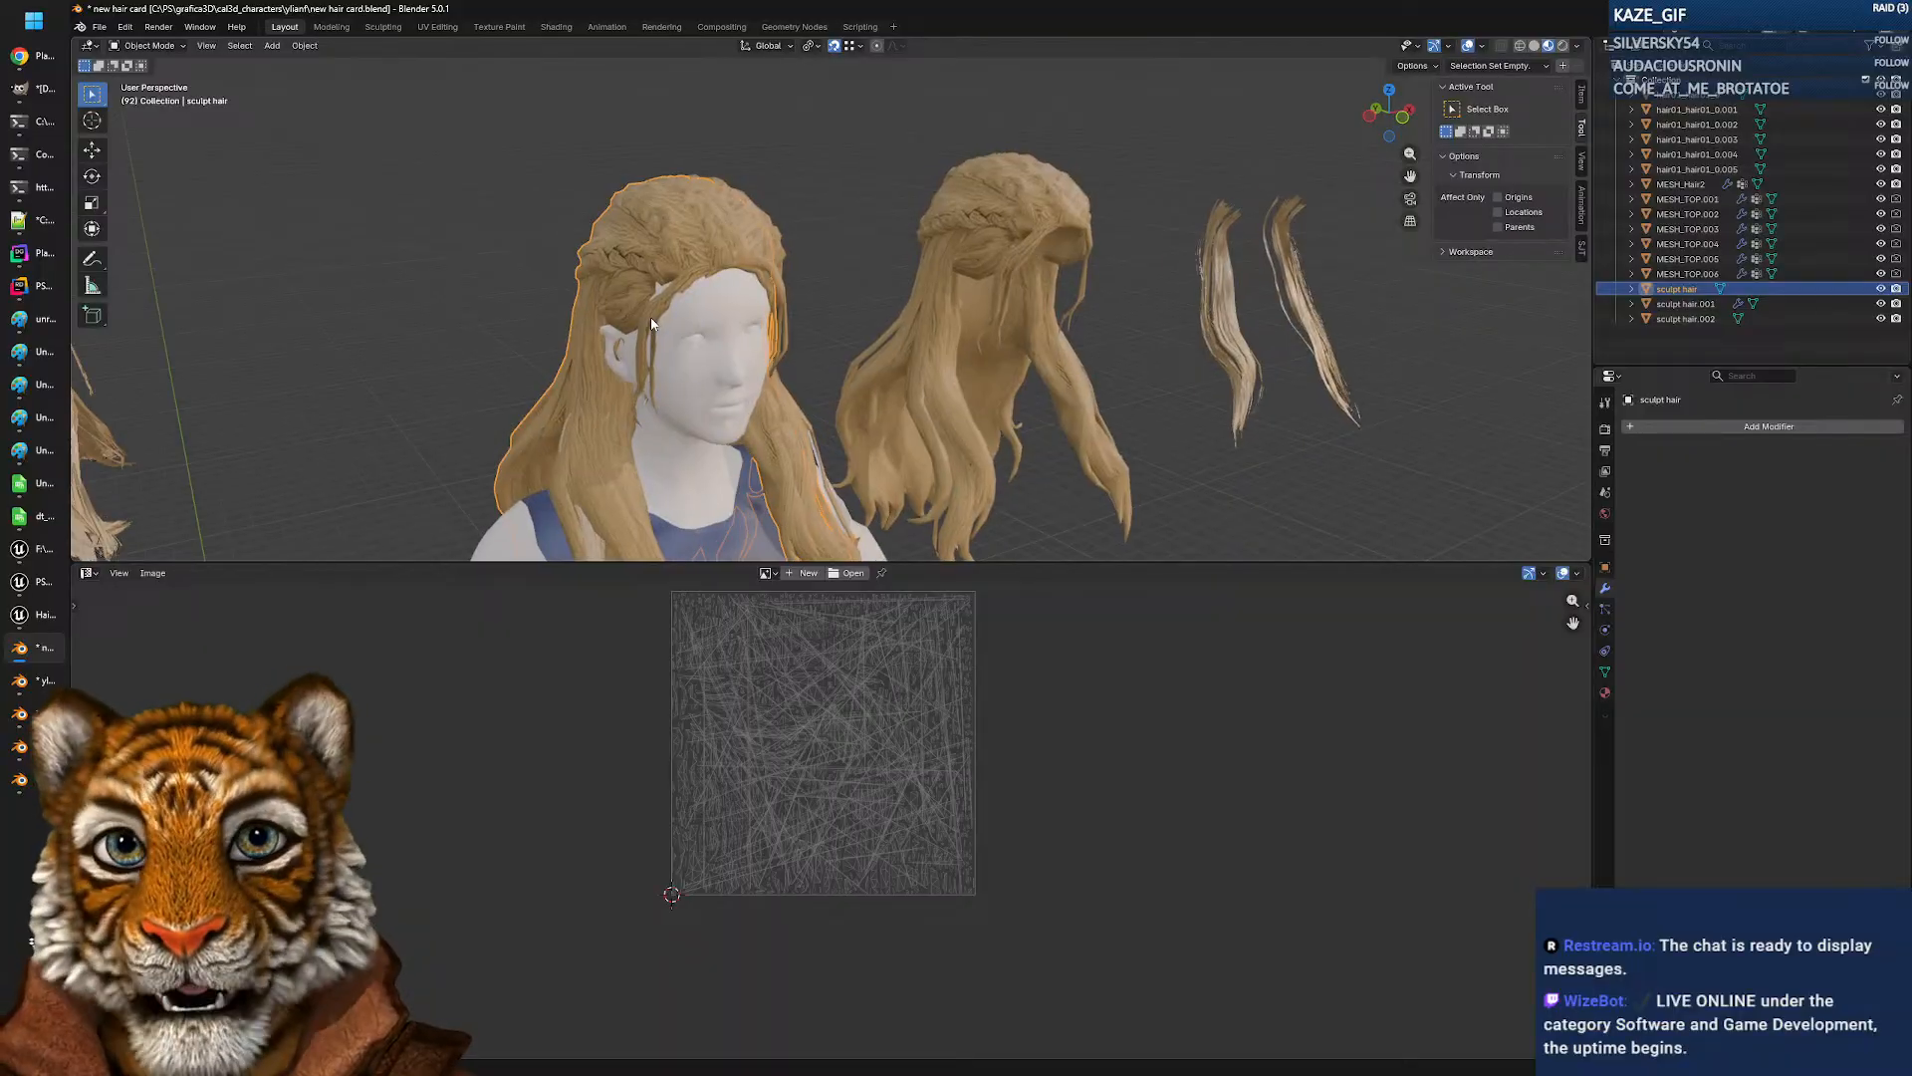
{"action": "middle_click_drag", "start_coordinate": [779, 351], "coordinate": [757, 348]}
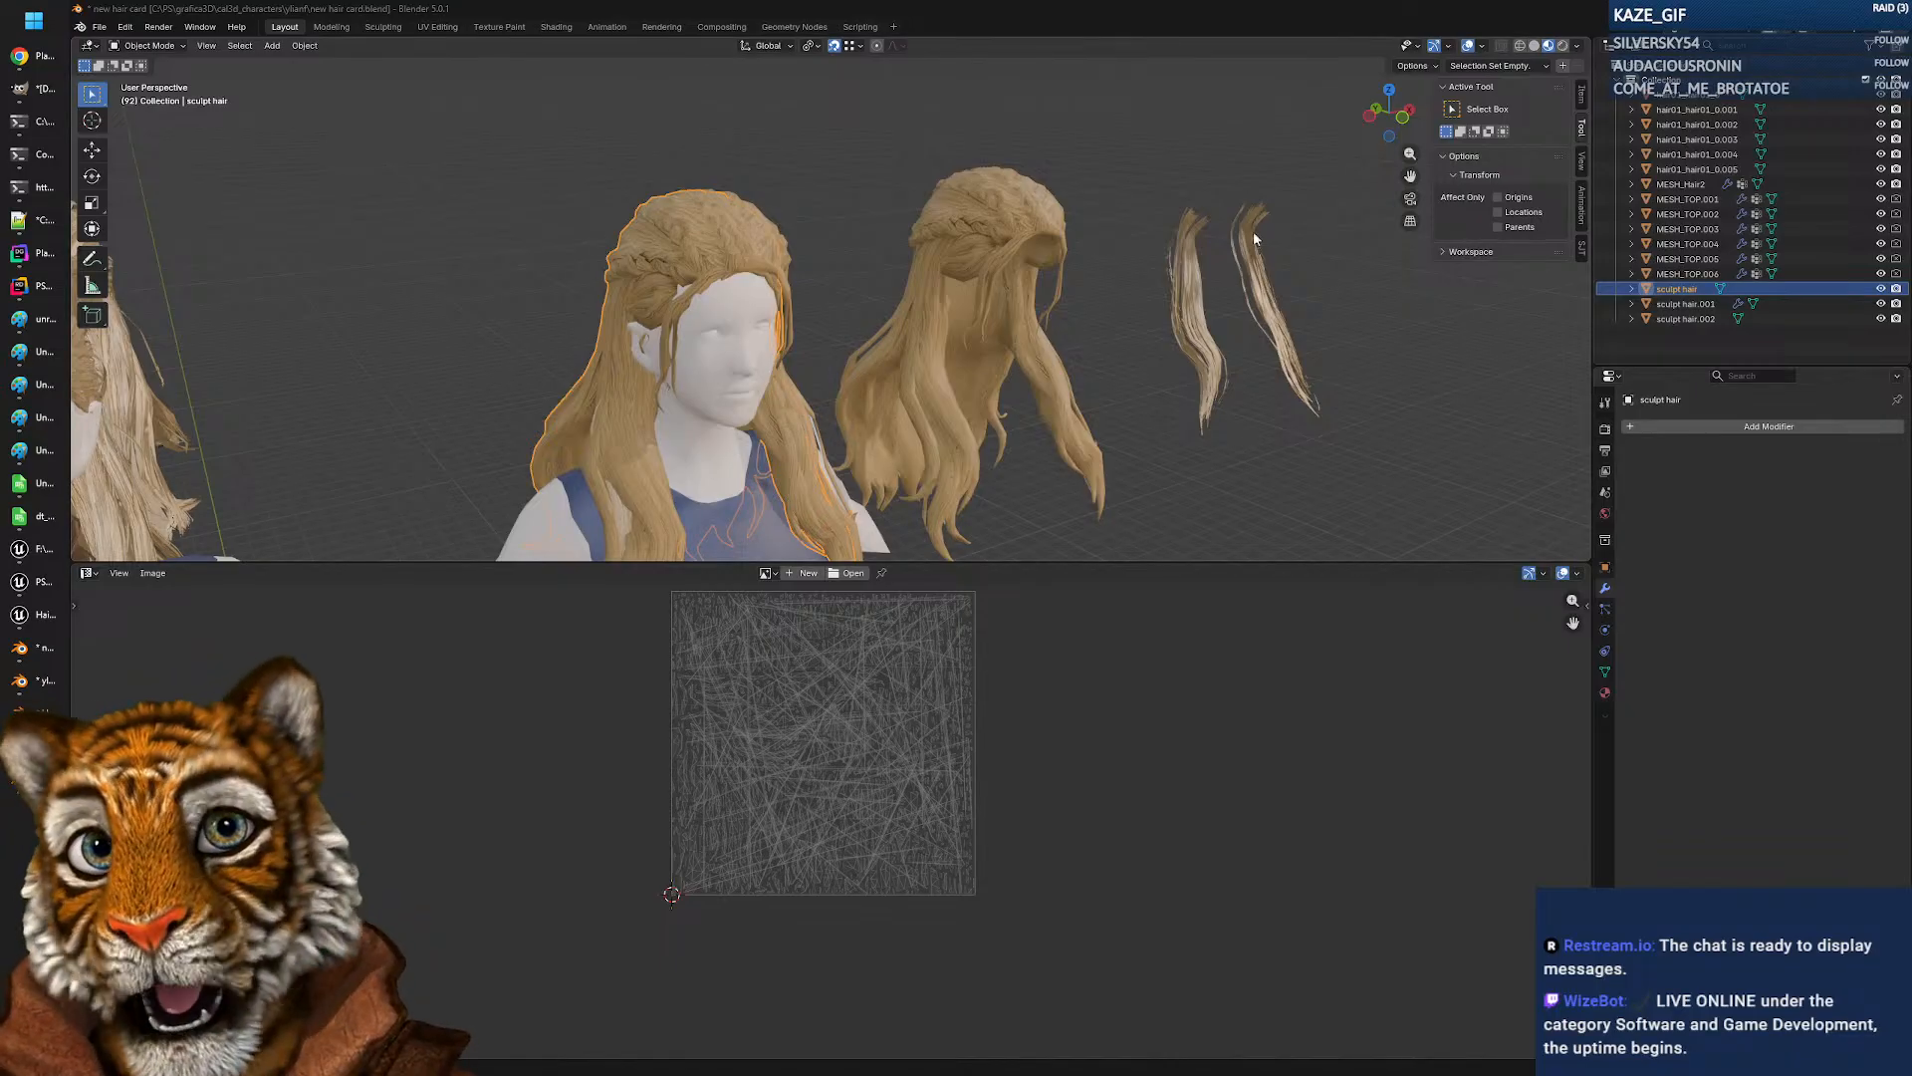
{"action": "left_click", "coordinate": [1289, 489]}
{"action": "scroll", "coordinate": [1175, 428], "scroll_direction": "down", "scroll_amount": 5}
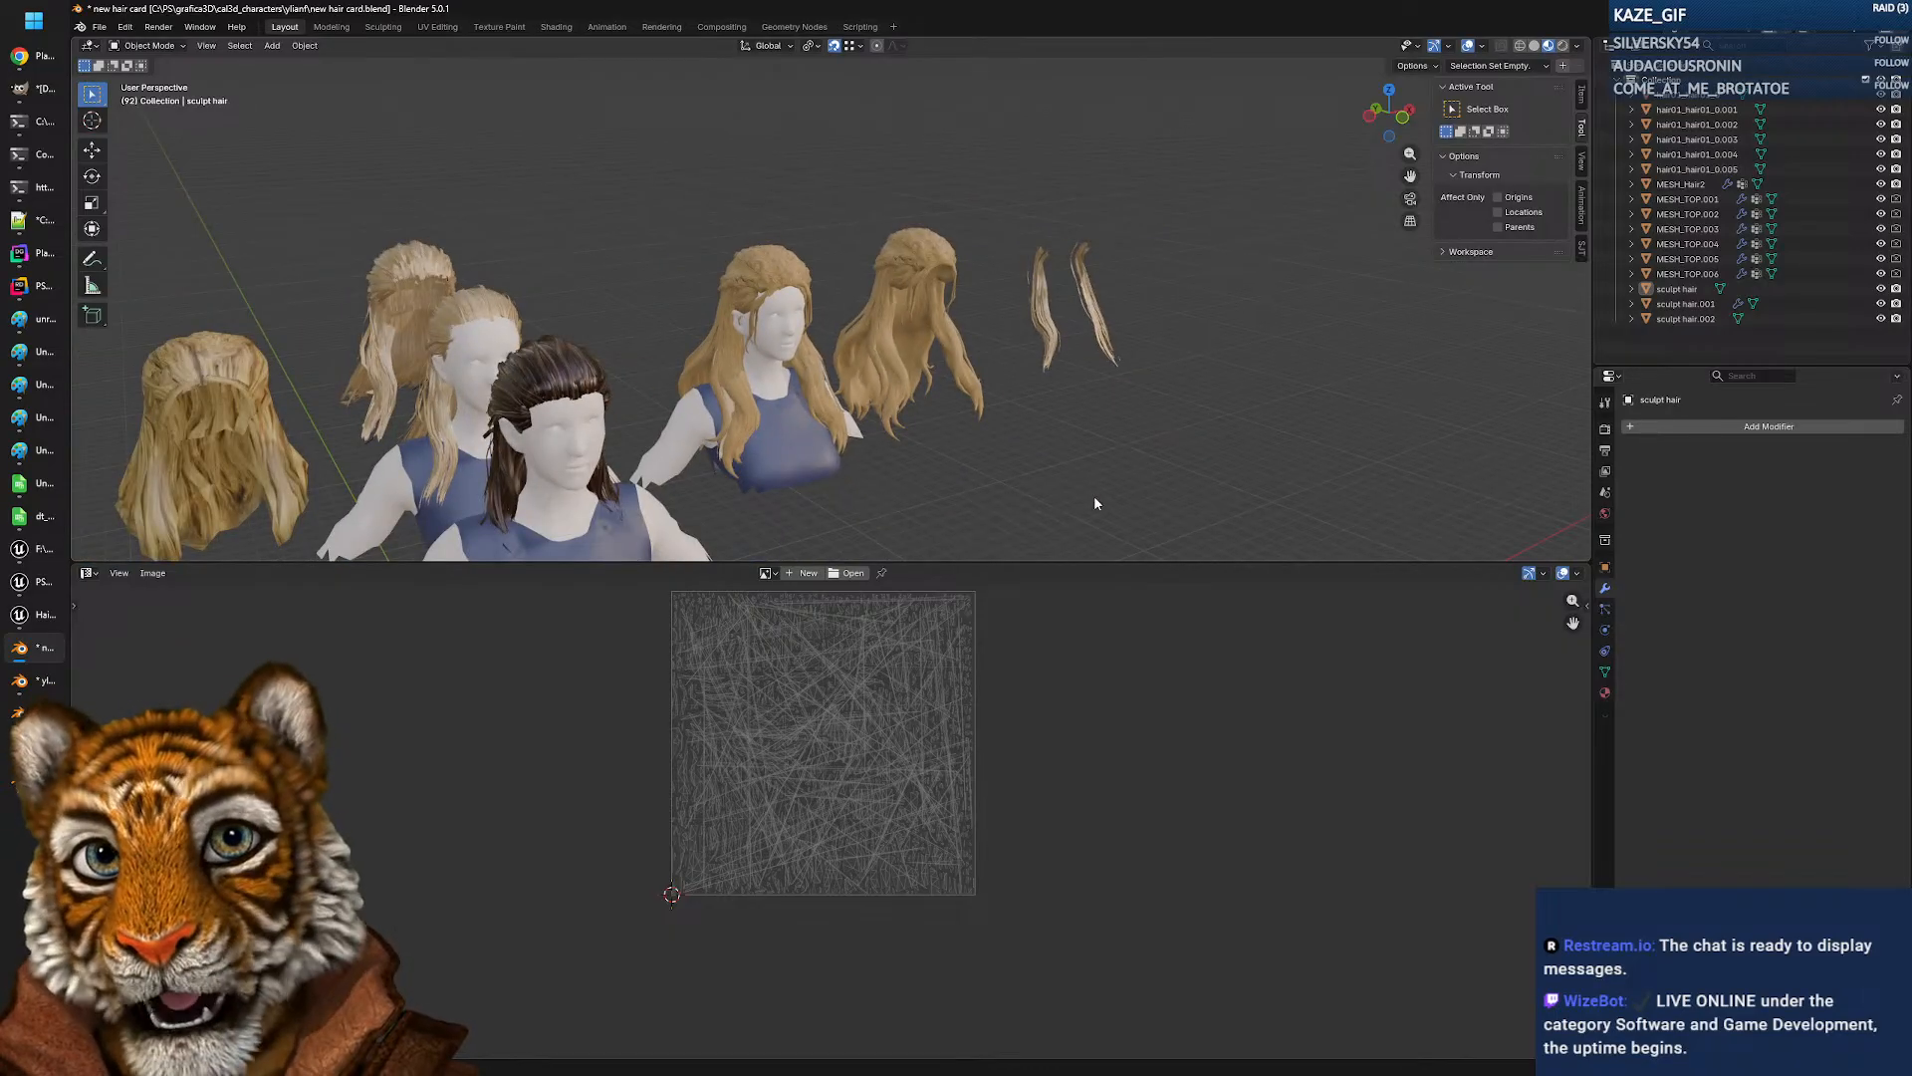
Step: Enlarge the 3D viewport and examine the dark brown hair on the separate bust, hair01_hair01_0.003
{"action": "left_click_drag", "start_coordinate": [1029, 560], "coordinate": [1011, 839]}
{"action": "middle_click_drag", "start_coordinate": [1003, 692], "coordinate": [1160, 500]}
{"action": "scroll", "coordinate": [1014, 508], "scroll_direction": "up", "scroll_amount": 3}
{"action": "scroll", "coordinate": [1018, 508], "scroll_direction": "down", "scroll_amount": 3}
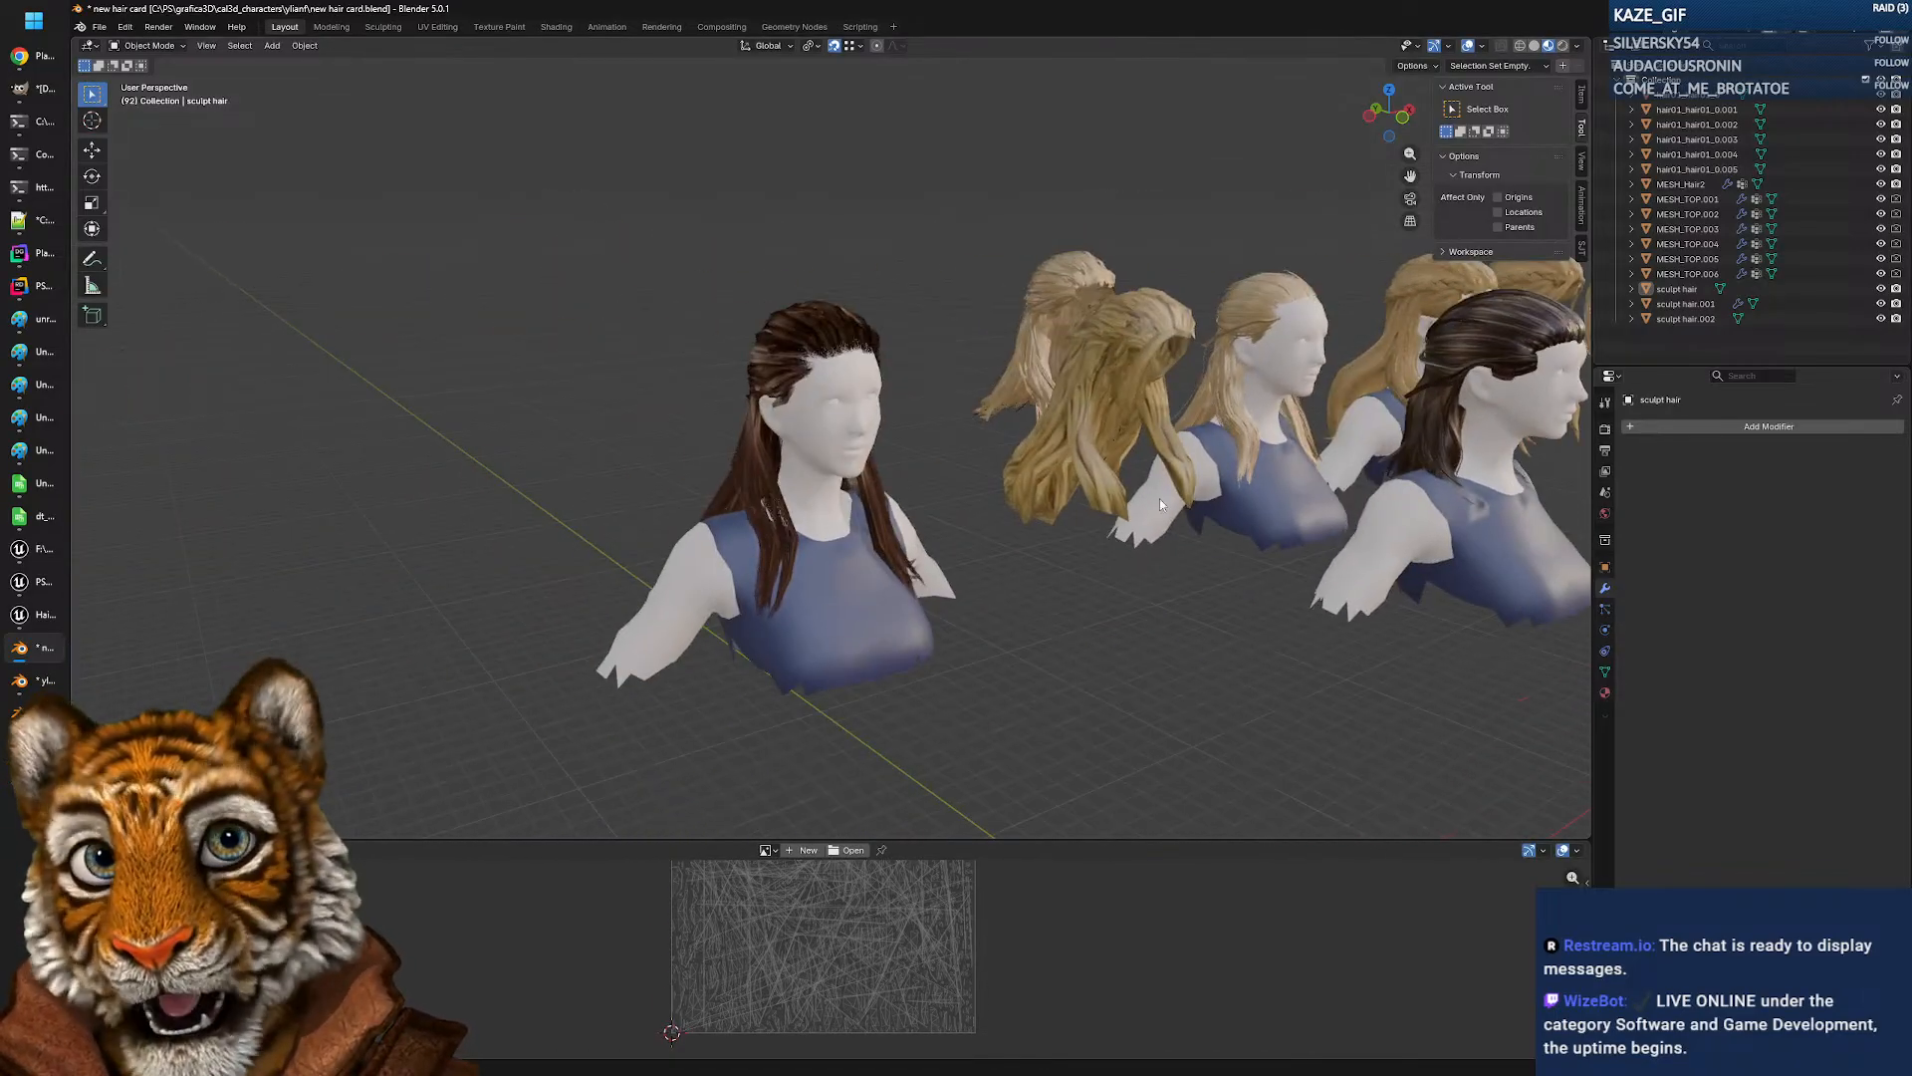
{"action": "left_click", "coordinate": [818, 350]}
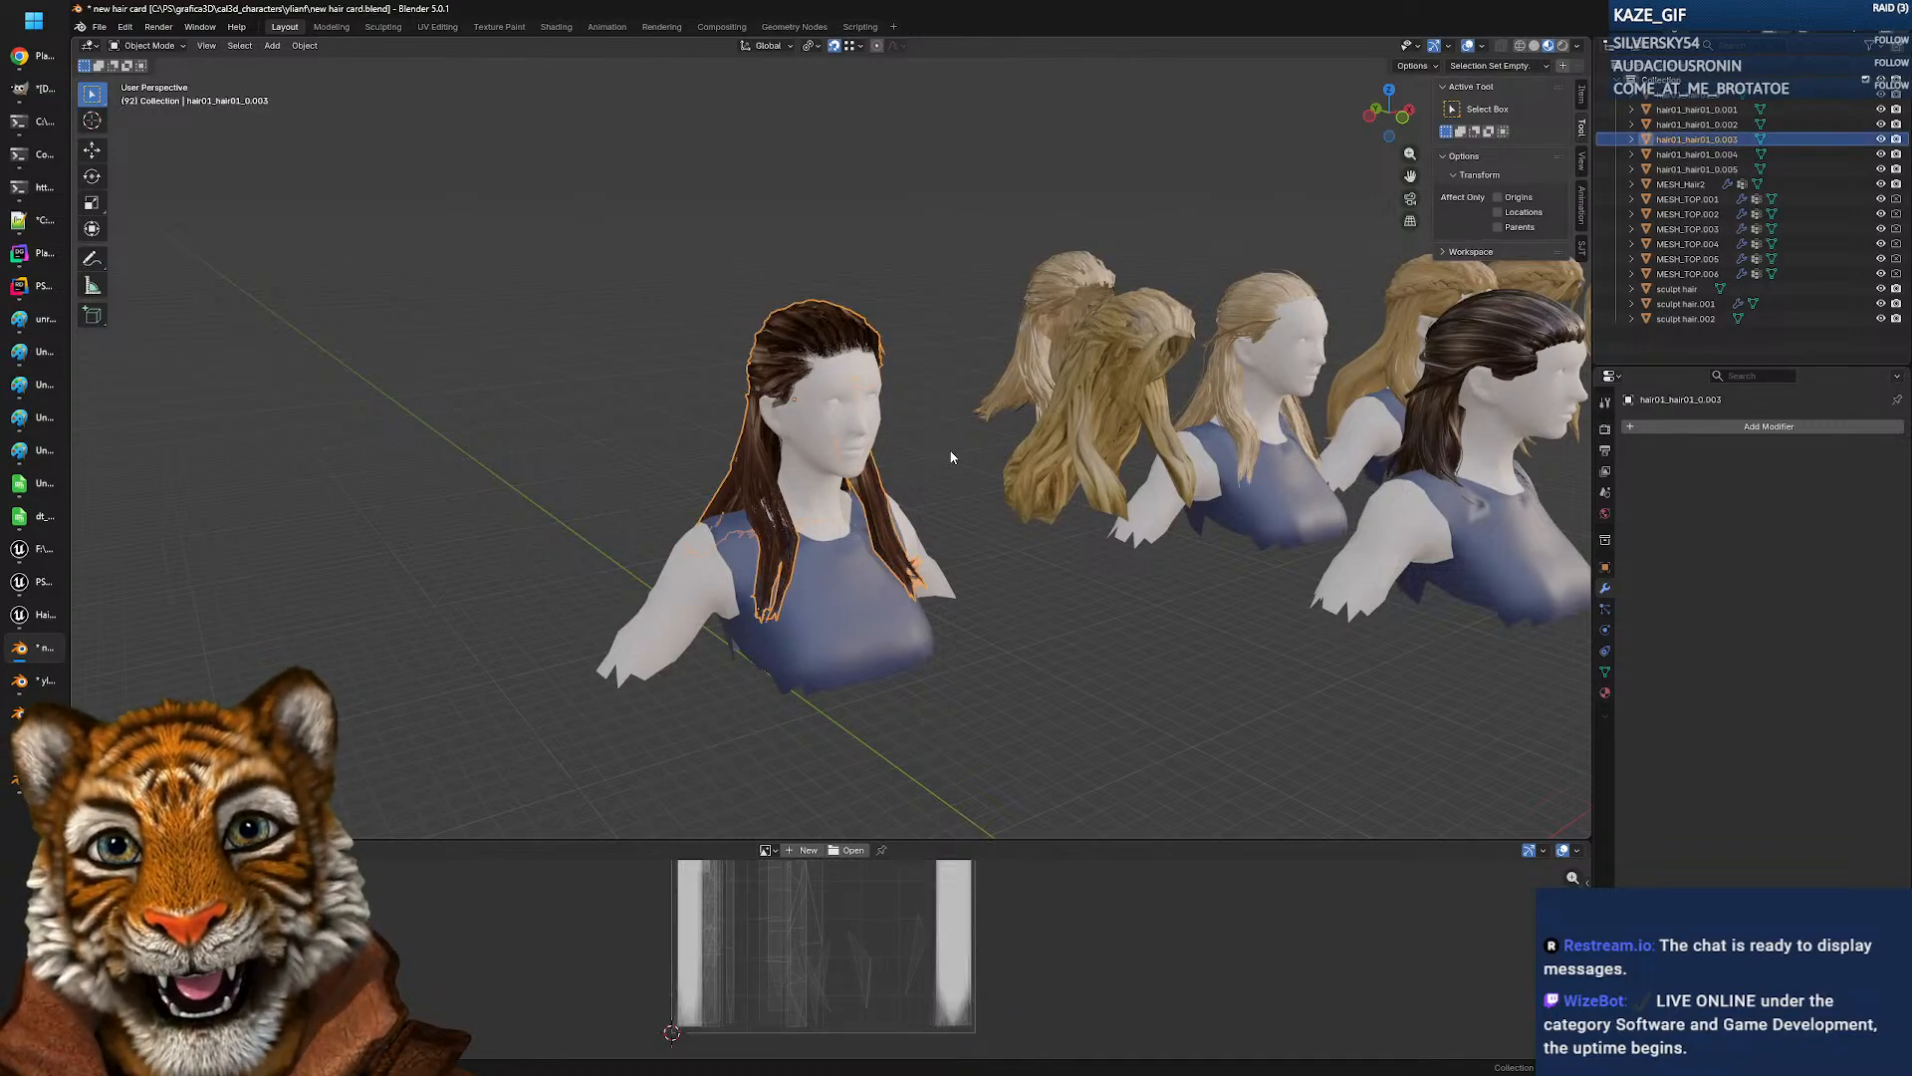
{"action": "middle_click_drag", "start_coordinate": [818, 350], "coordinate": [880, 448]}
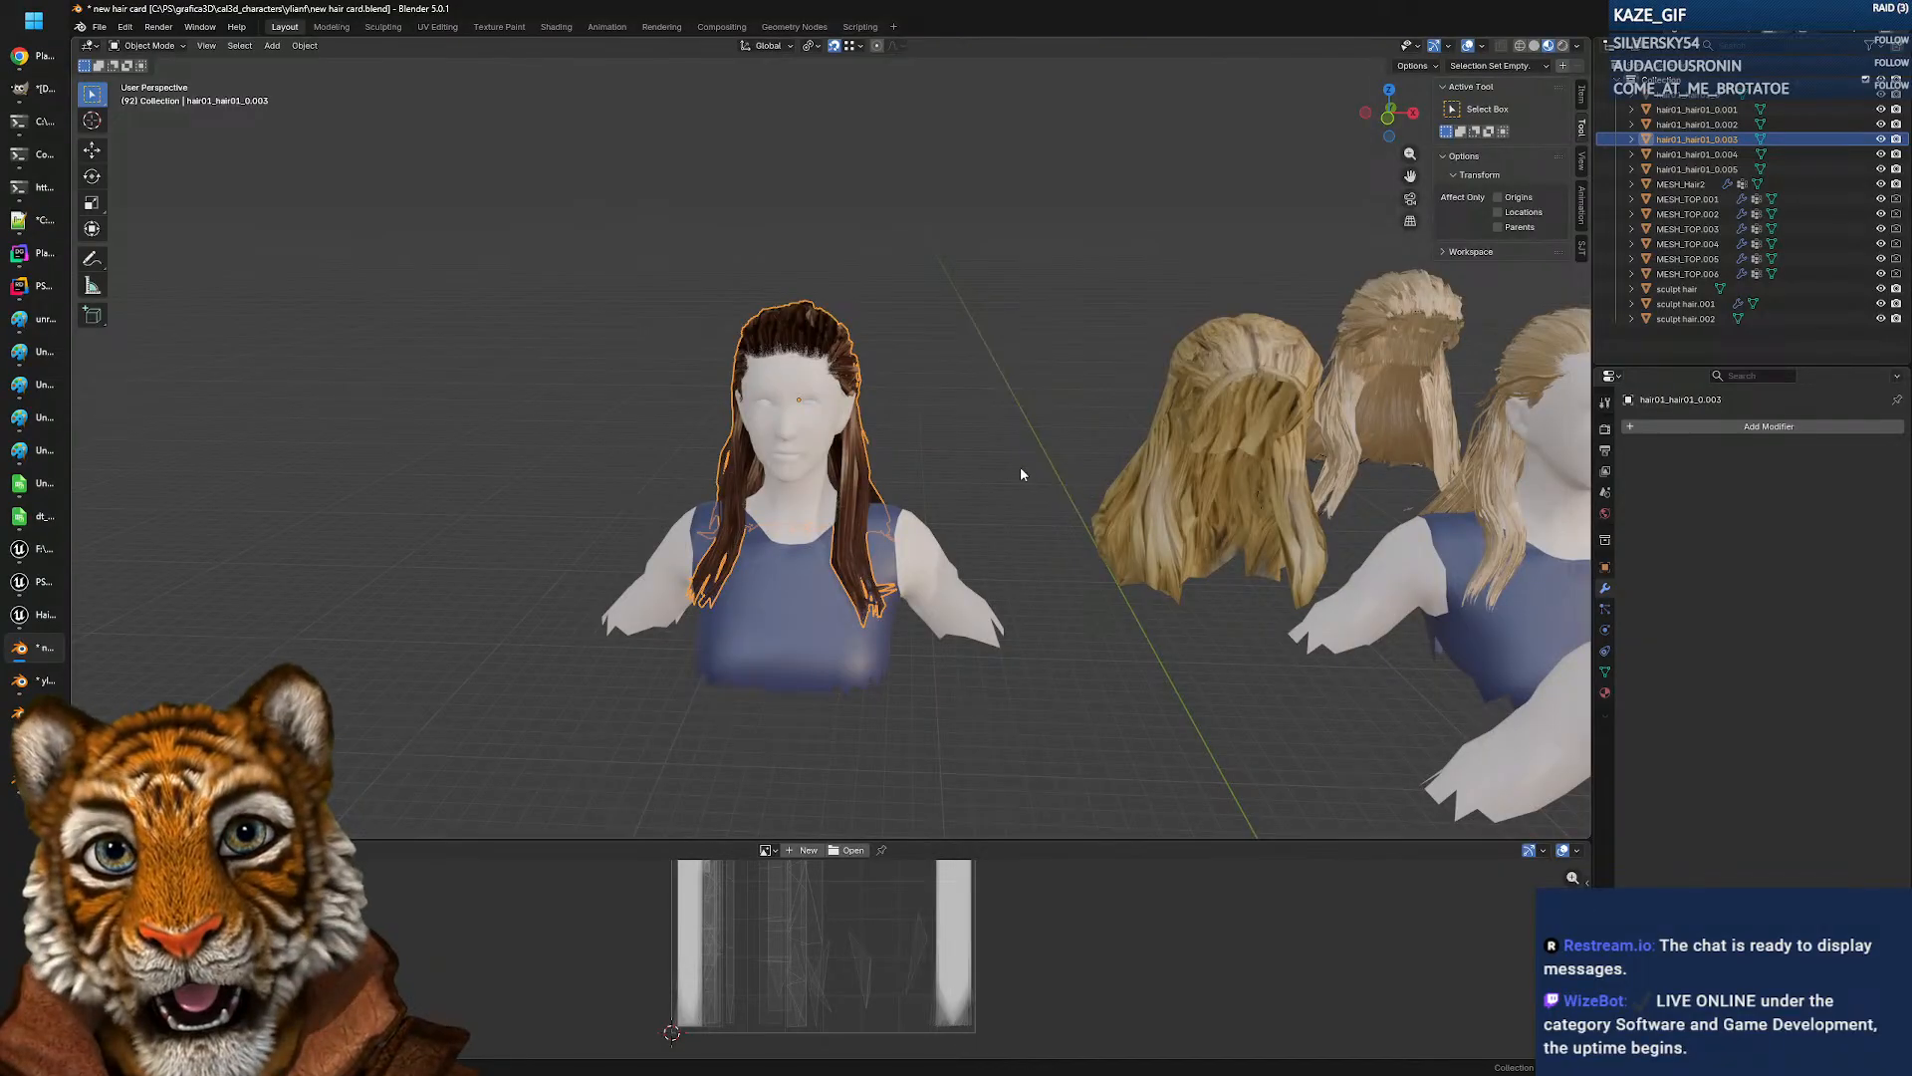
{"action": "middle_click_drag", "start_coordinate": [1021, 474], "coordinate": [696, 484]}
Step: Examine MESH_Hair2 and the blonde hair01_hair01_0 on its bust from the front and back
{"action": "left_click", "coordinate": [792, 376]}
{"action": "middle_click_drag", "start_coordinate": [792, 377], "coordinate": [958, 451]}
{"action": "middle_click_drag", "start_coordinate": [1180, 453], "coordinate": [944, 506], "text": "shift"}
{"action": "scroll", "coordinate": [821, 460], "scroll_direction": "up", "scroll_amount": 4}
{"action": "middle_click_drag", "start_coordinate": [821, 460], "coordinate": [908, 502], "text": "shift"}
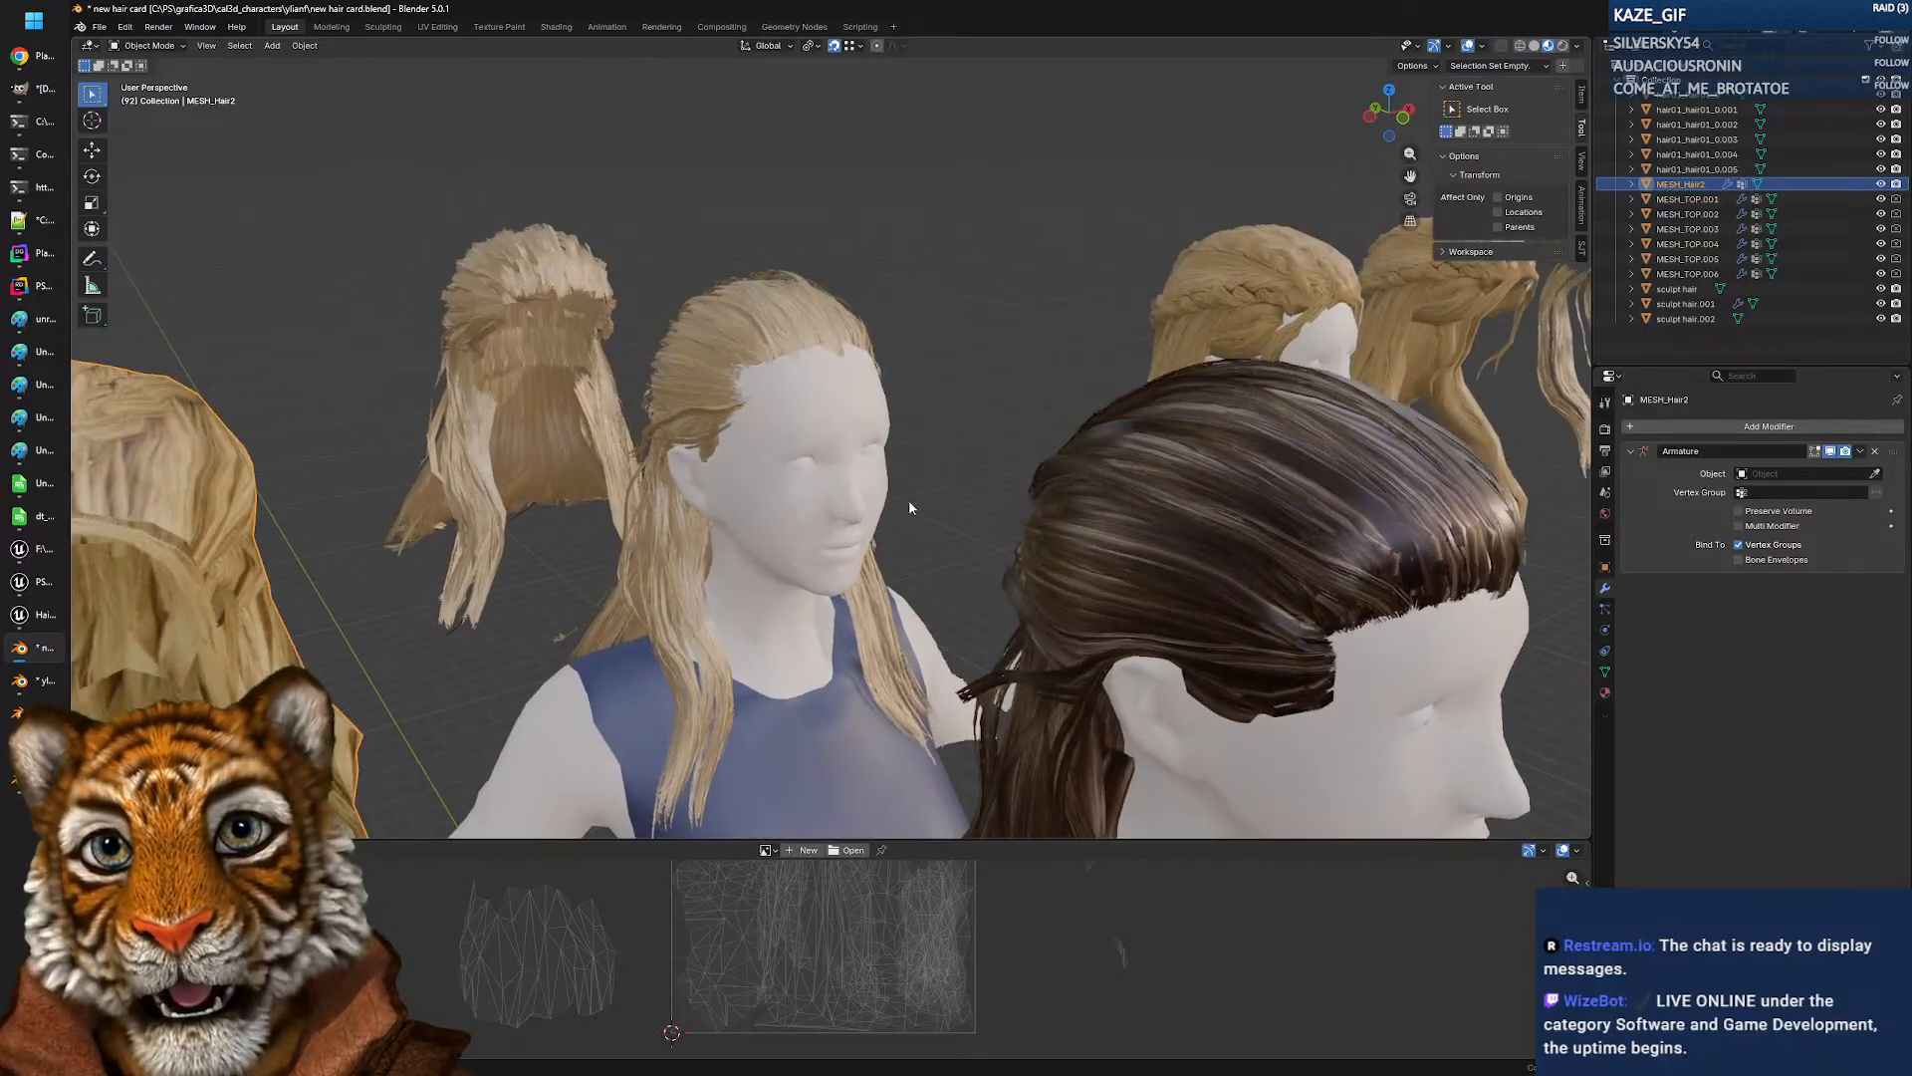
{"action": "left_click", "coordinate": [760, 336]}
{"action": "middle_click_drag", "start_coordinate": [760, 336], "coordinate": [817, 356]}
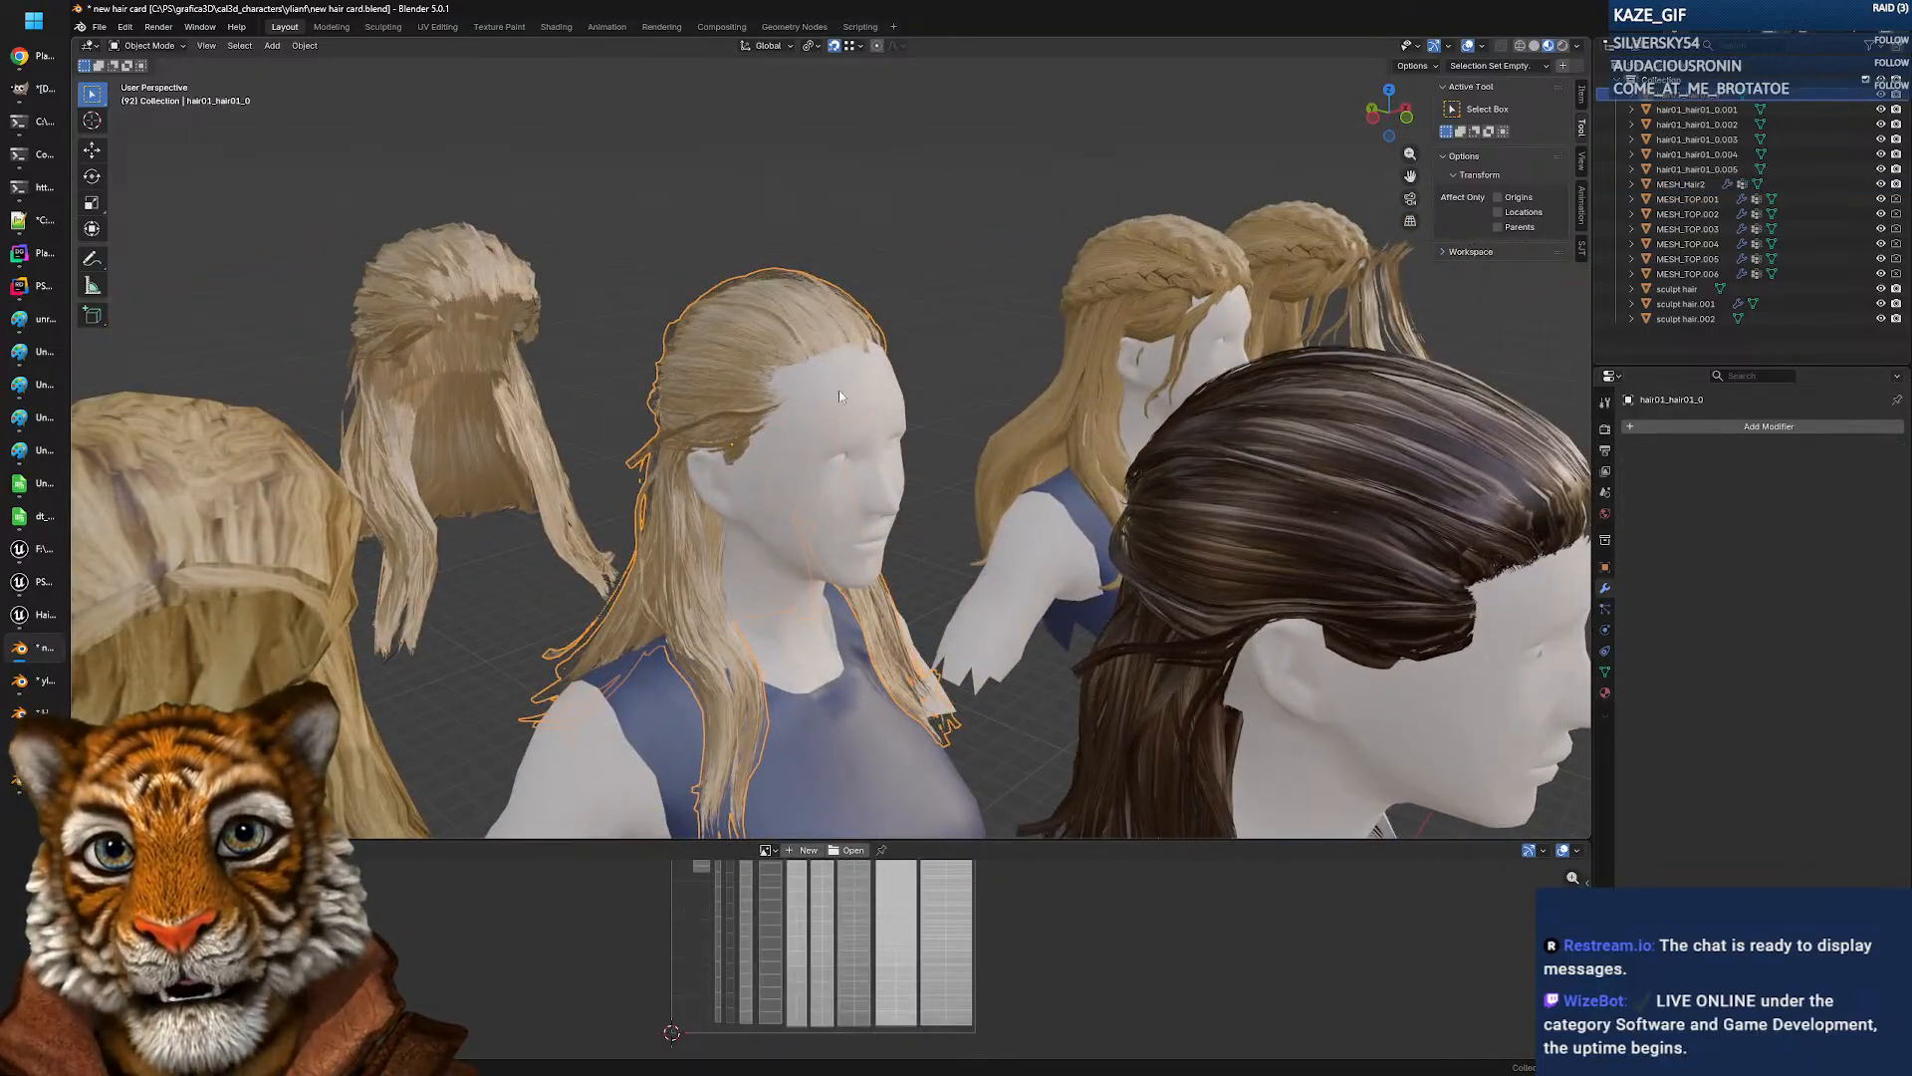
{"action": "middle_click_drag", "start_coordinate": [1004, 402], "coordinate": [904, 492]}
{"action": "scroll", "coordinate": [934, 415], "scroll_direction": "down", "scroll_amount": 4}
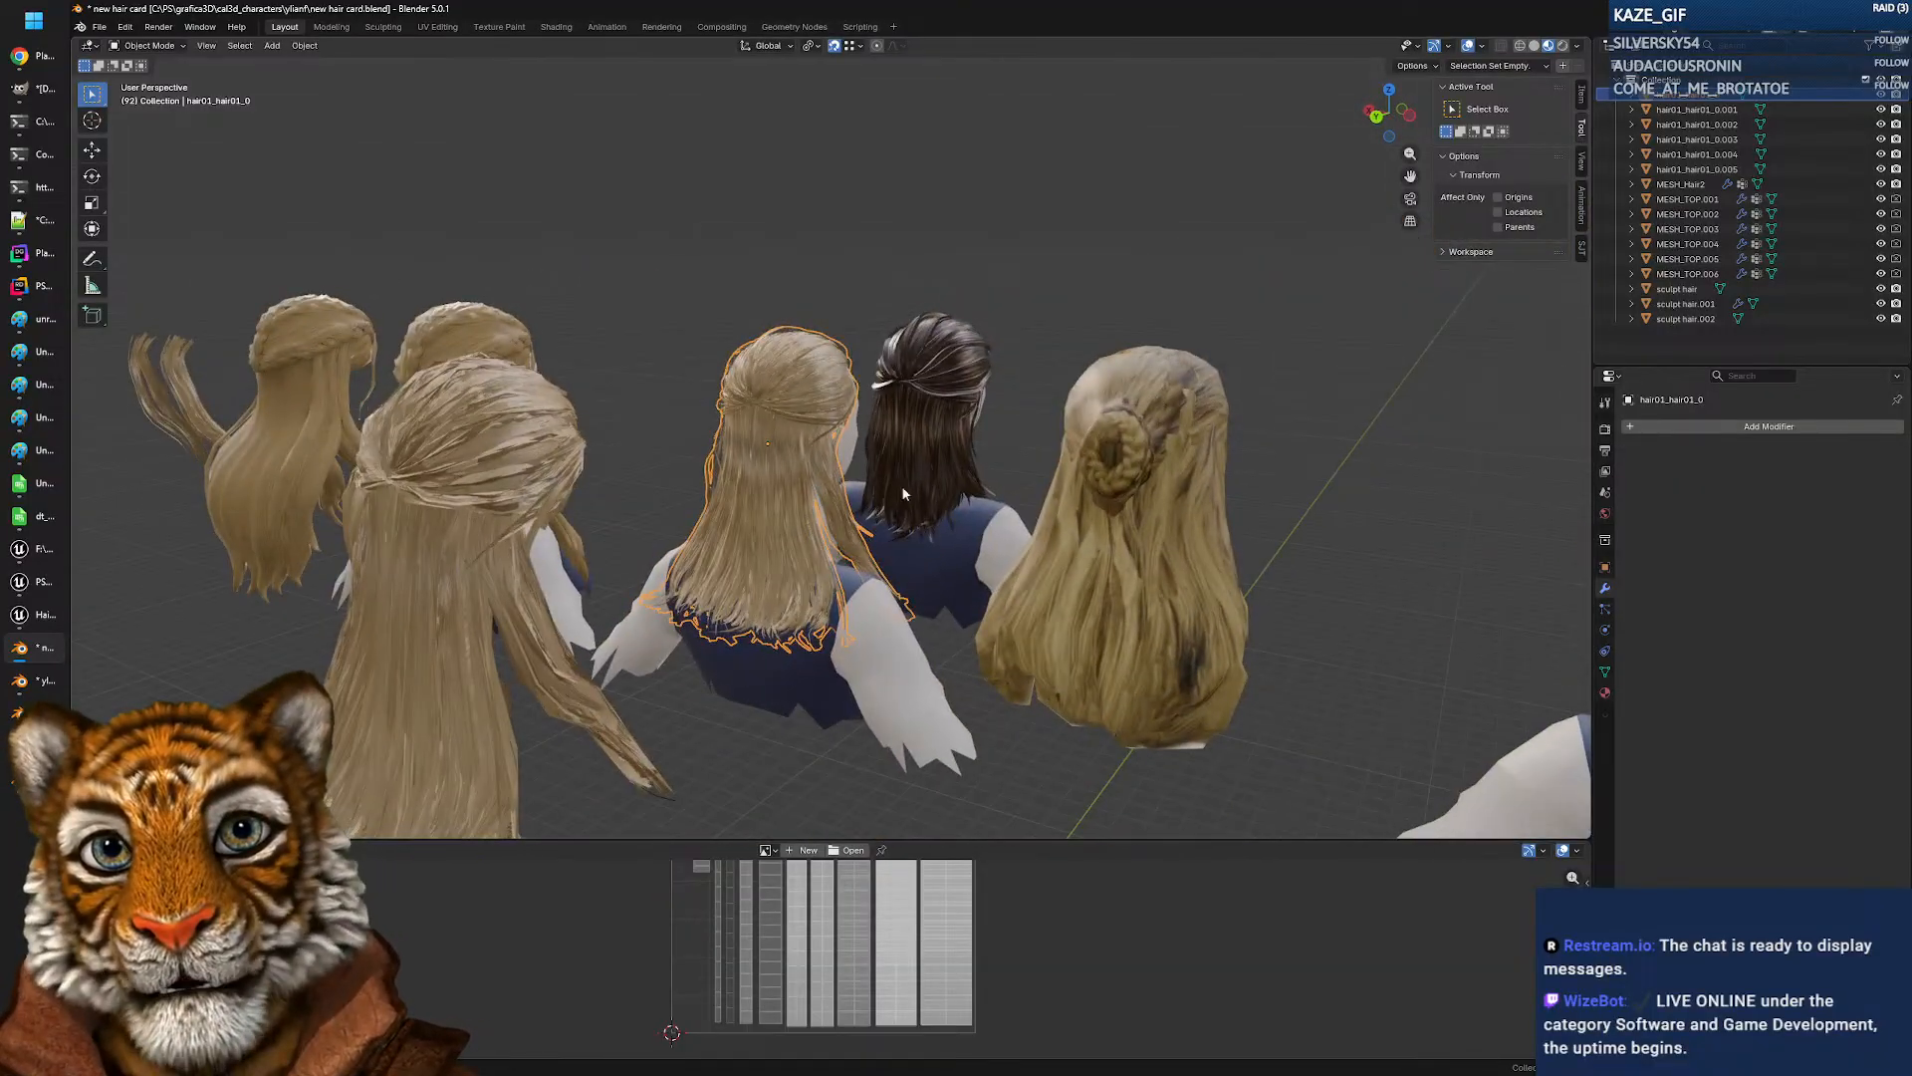
Step: Examine the blonde hair01_hair01_0.002 model without a bust and compare it with the rest of the lineup
{"action": "middle_click_drag", "start_coordinate": [782, 461], "coordinate": [744, 500]}
{"action": "left_click", "coordinate": [352, 513]}
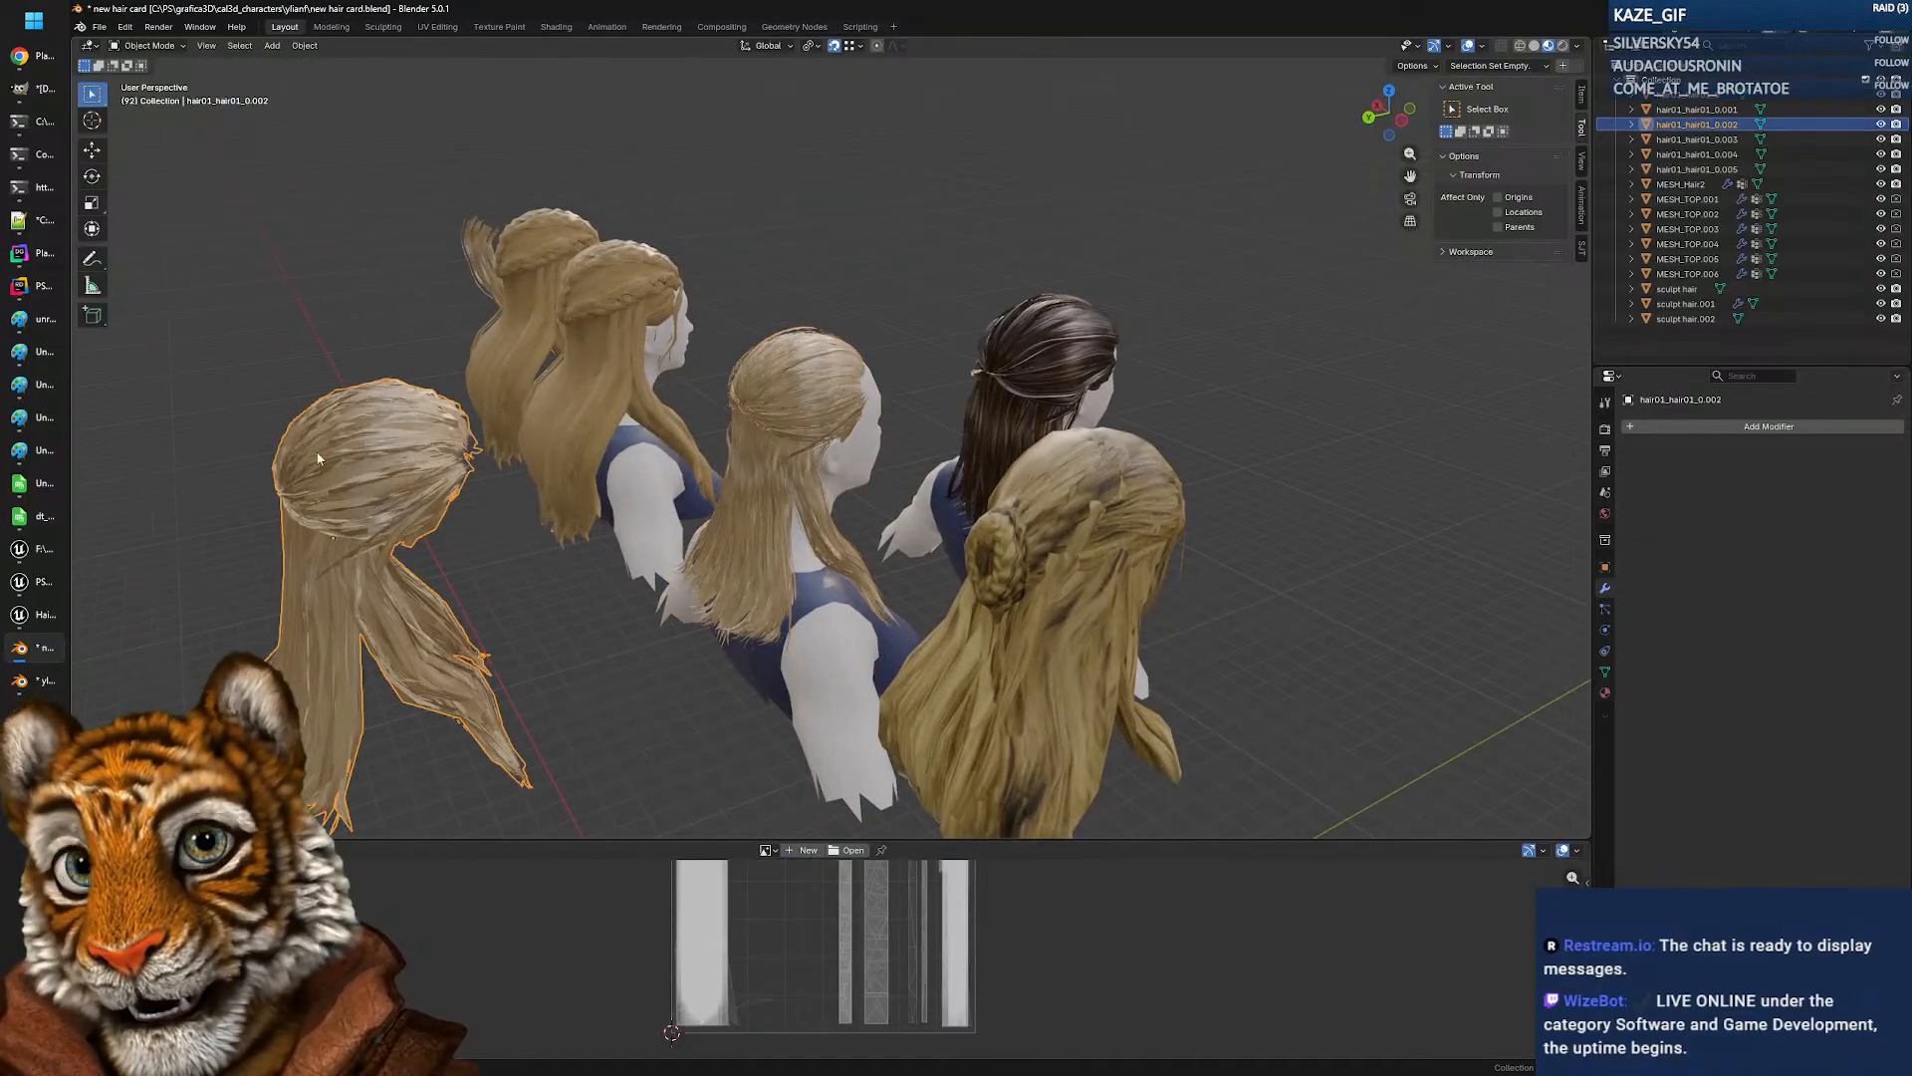
{"action": "middle_click_drag", "start_coordinate": [392, 422], "coordinate": [381, 492]}
{"action": "middle_click_drag", "start_coordinate": [604, 499], "coordinate": [644, 505]}
{"action": "middle_click_drag", "start_coordinate": [772, 515], "coordinate": [916, 516]}
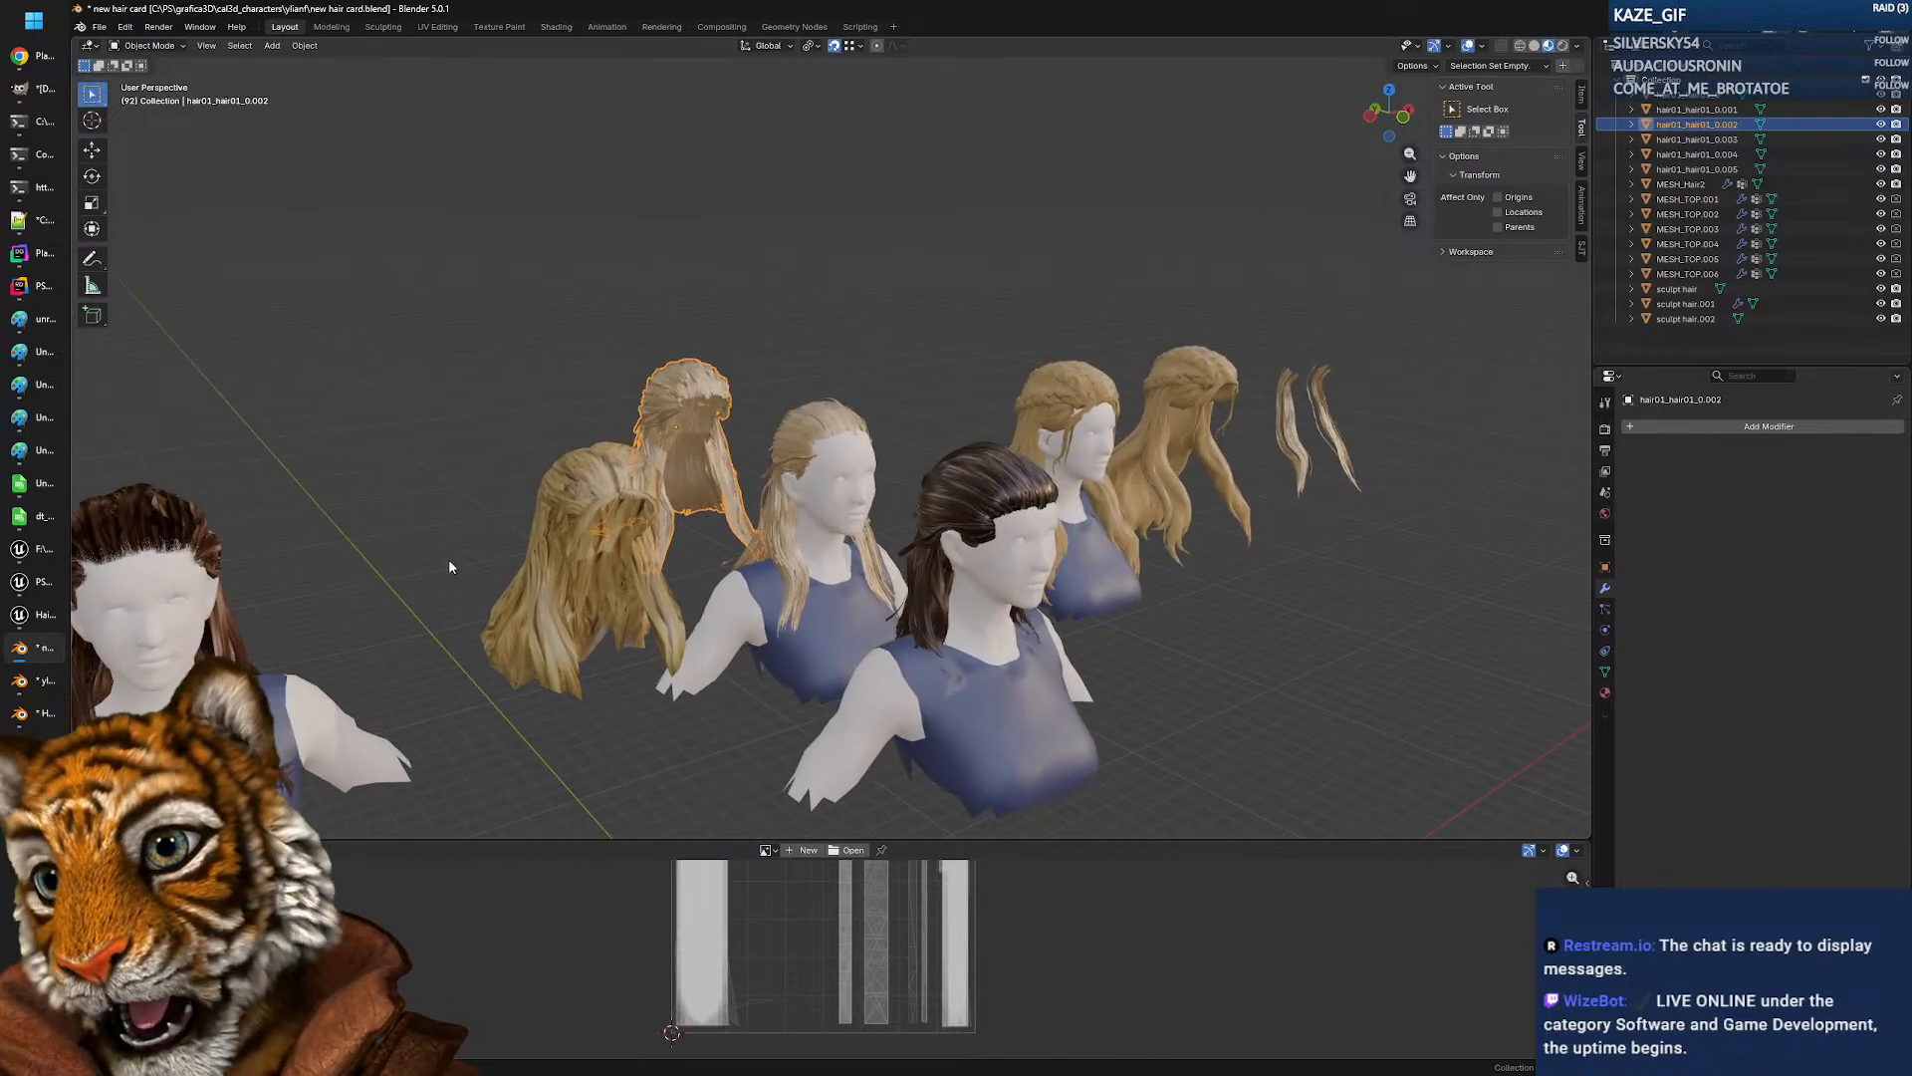
Step: Switch to Unreal Editor and minimize the Hair_Model_waseem4 mesh window to reveal the Test54 level
{"action": "left_click", "coordinate": [37, 613]}
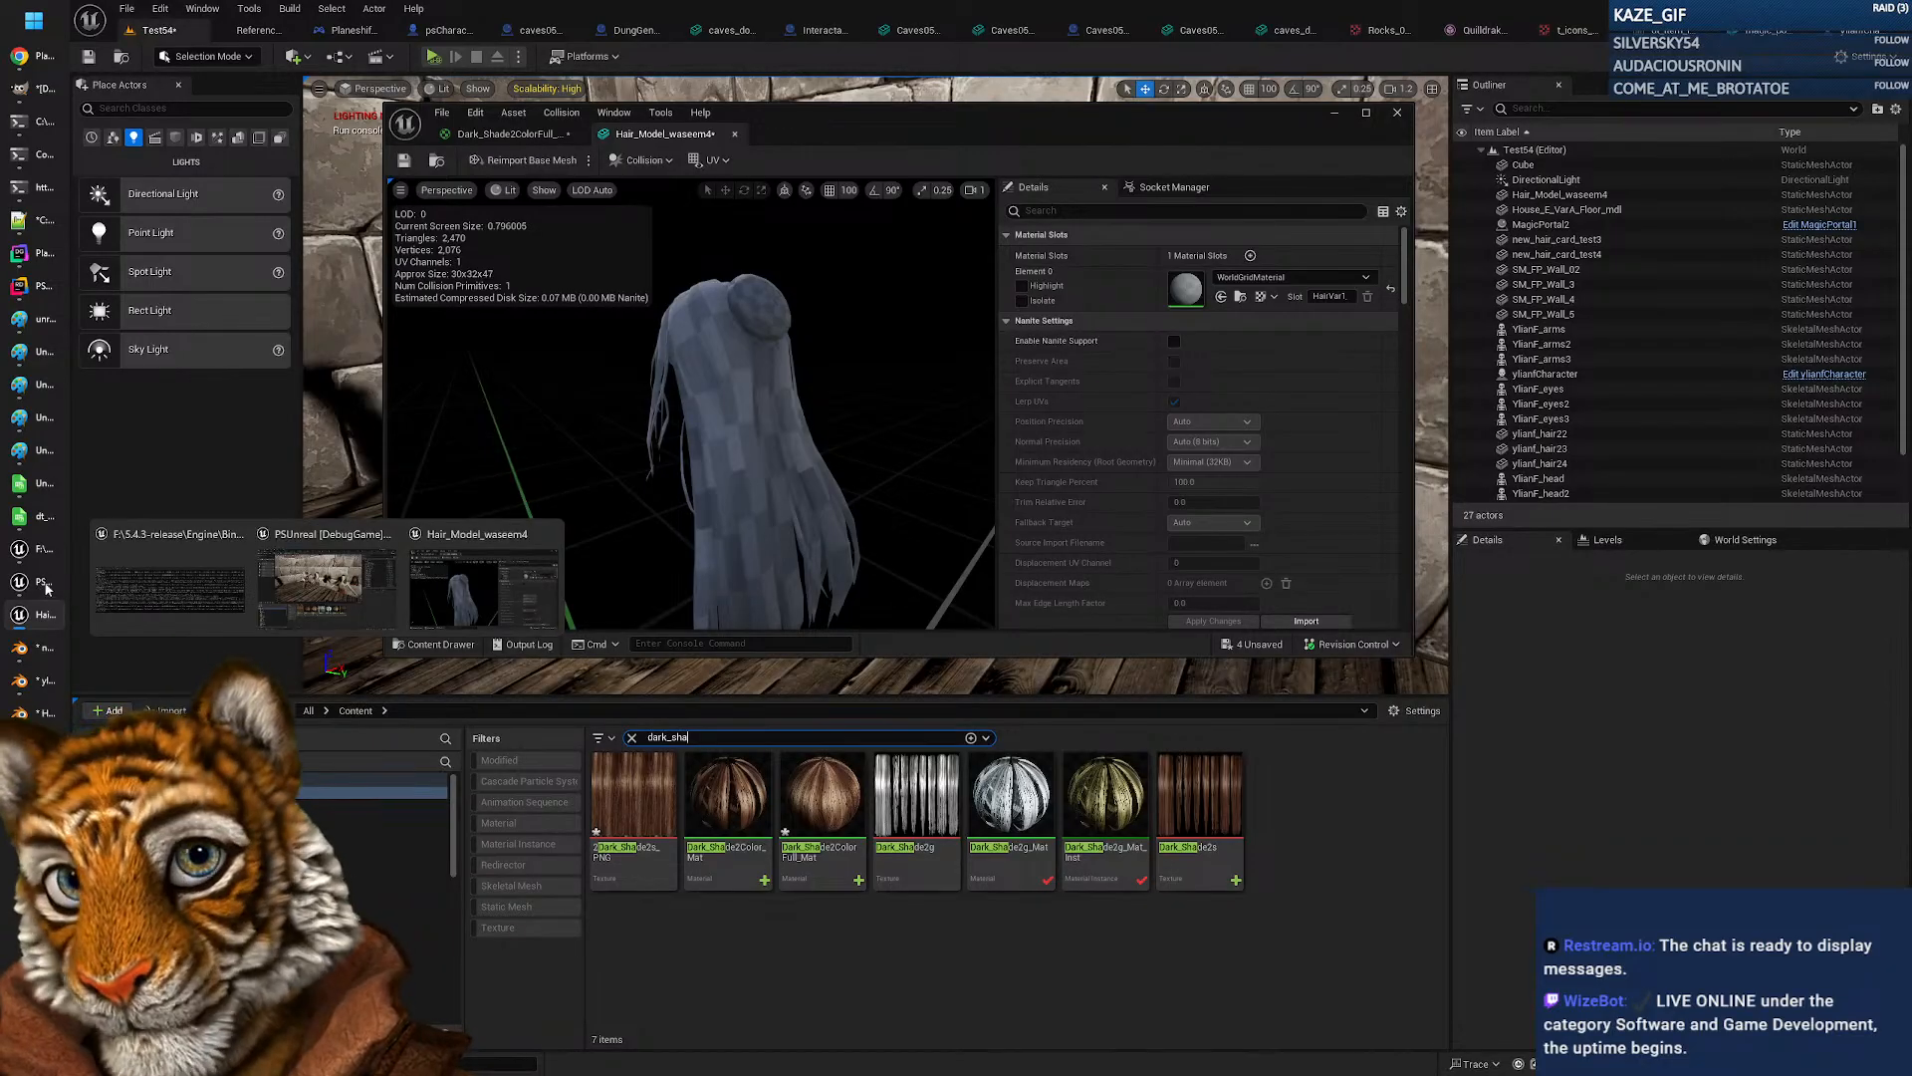
{"action": "left_click_drag", "start_coordinate": [849, 123], "coordinate": [963, 487]}
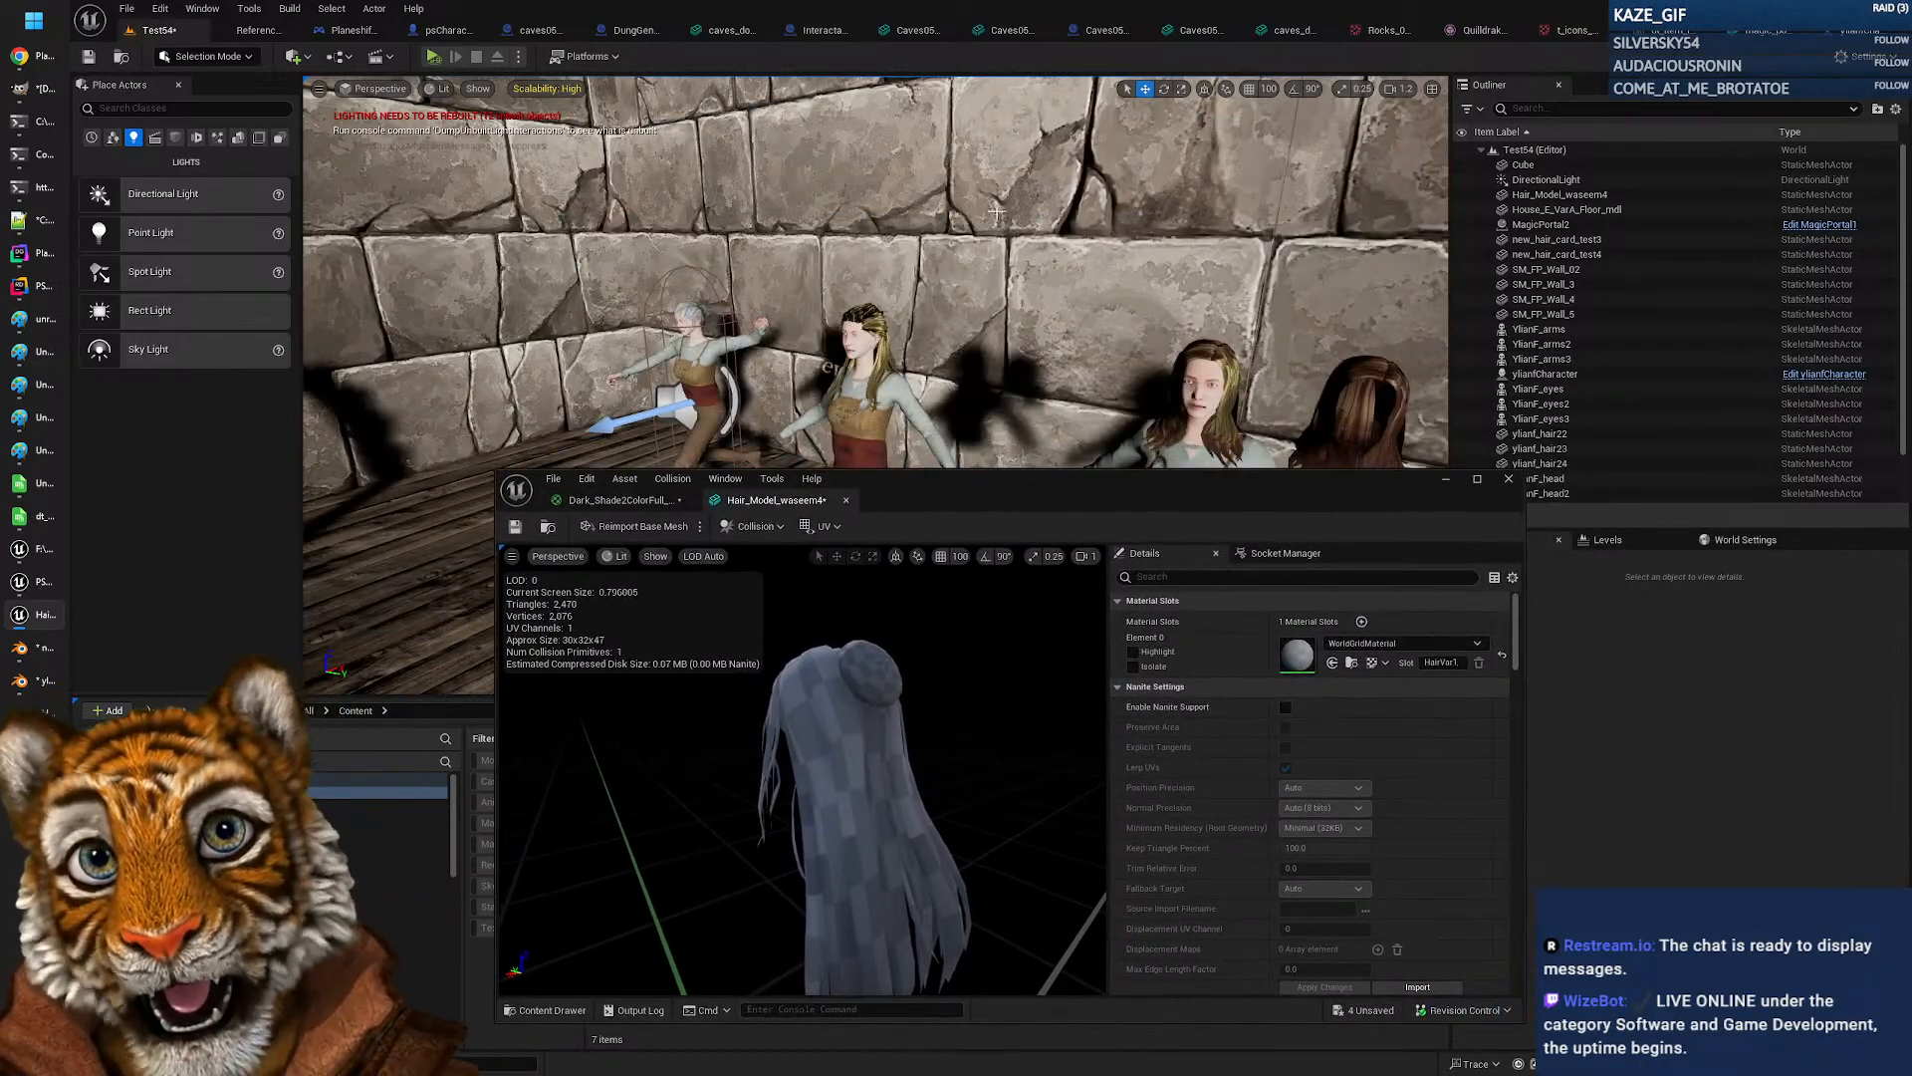
{"action": "left_click", "coordinate": [1446, 478]}
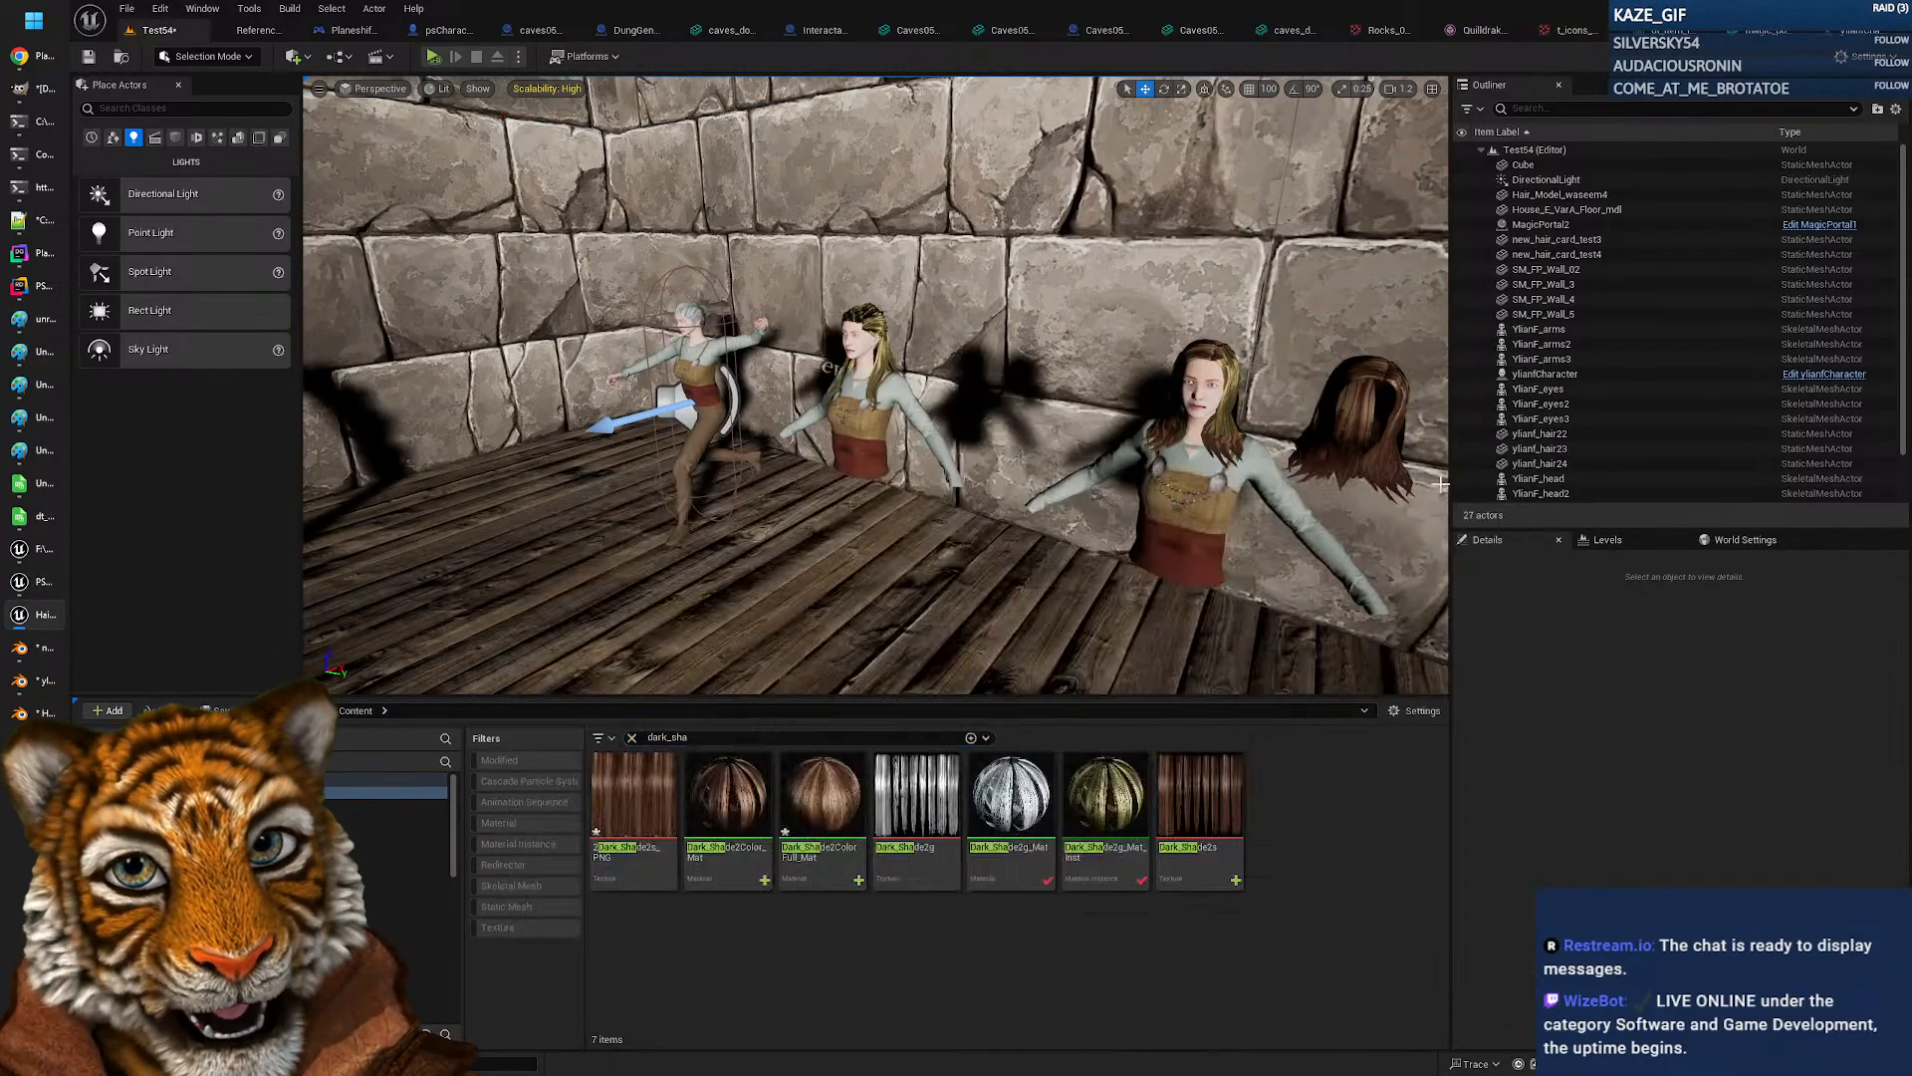
Step: Select ylianfCharacter in the level, view the character in its blueprint's viewport, and return to the Test54 level
{"action": "left_click", "coordinate": [703, 428]}
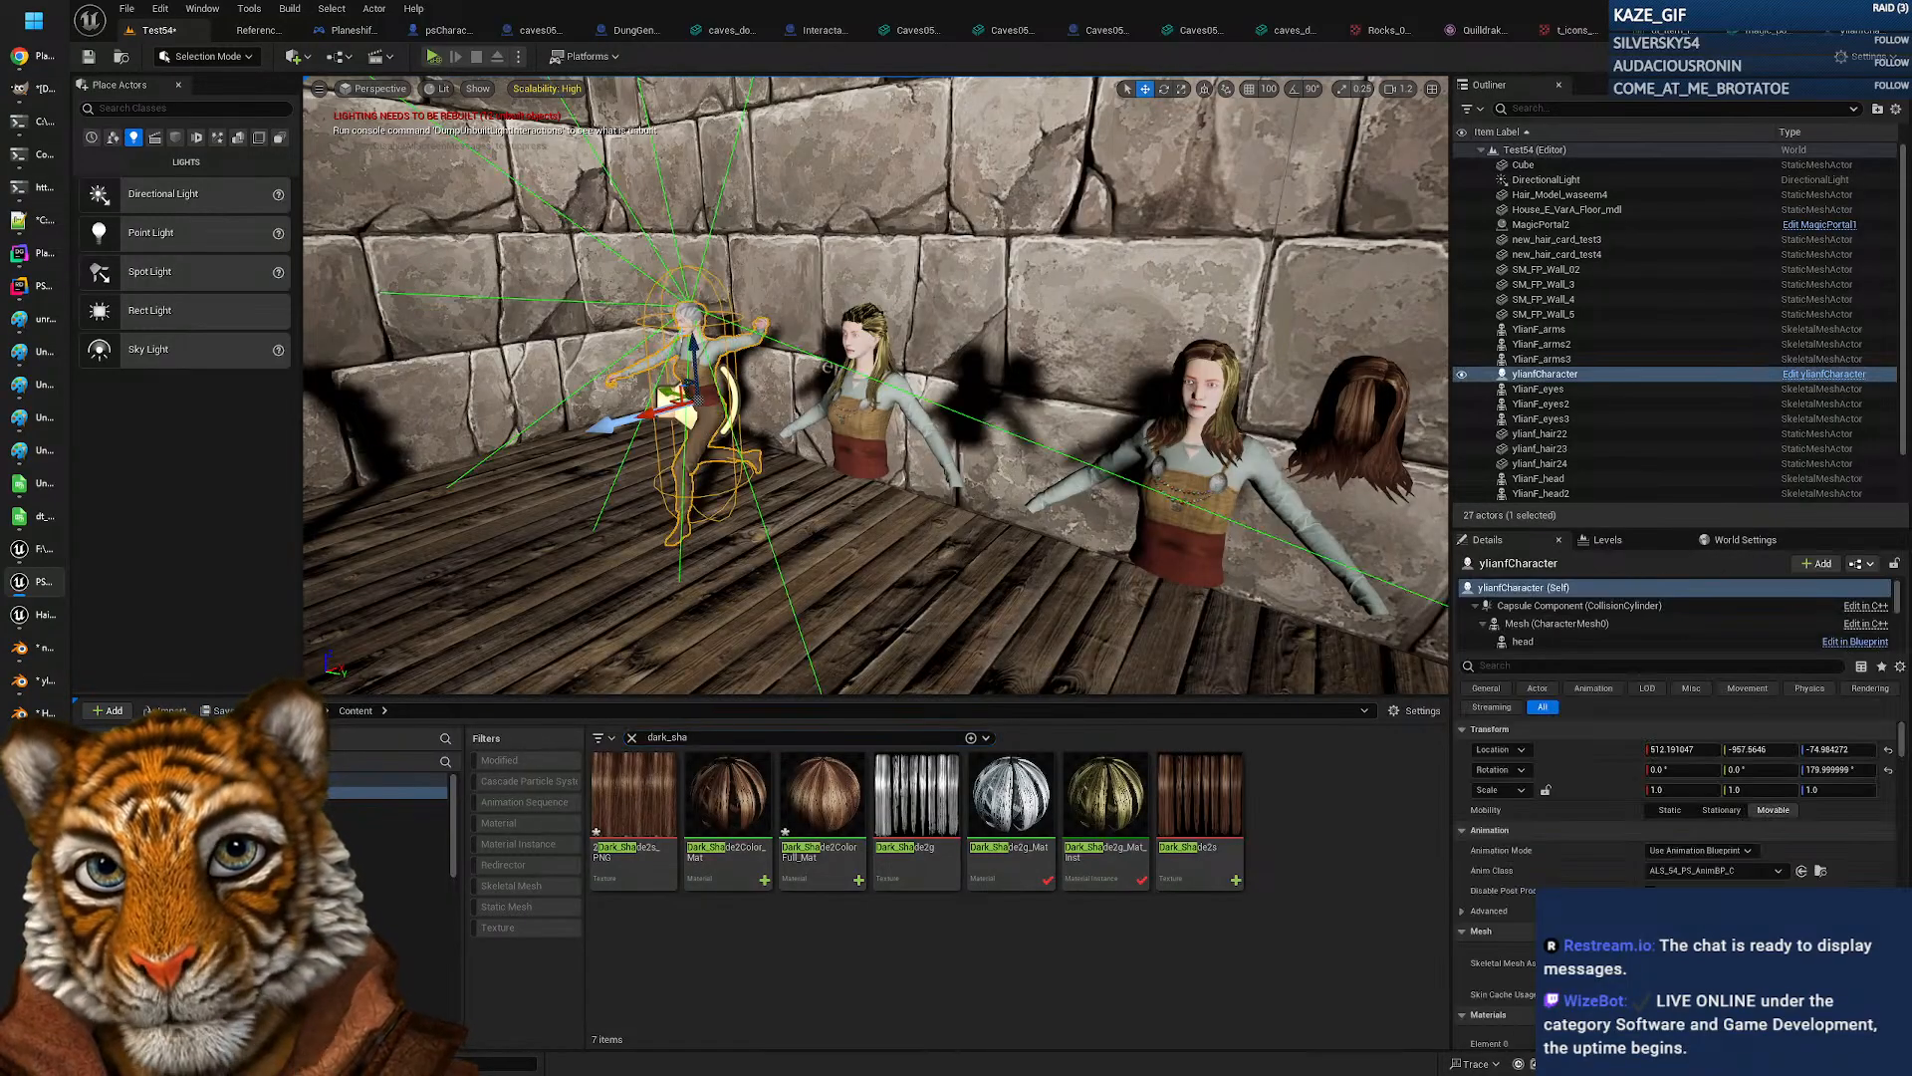
{"action": "right_click_drag", "start_coordinate": [852, 515], "coordinate": [703, 549]}
{"action": "left_click", "coordinate": [320, 89]}
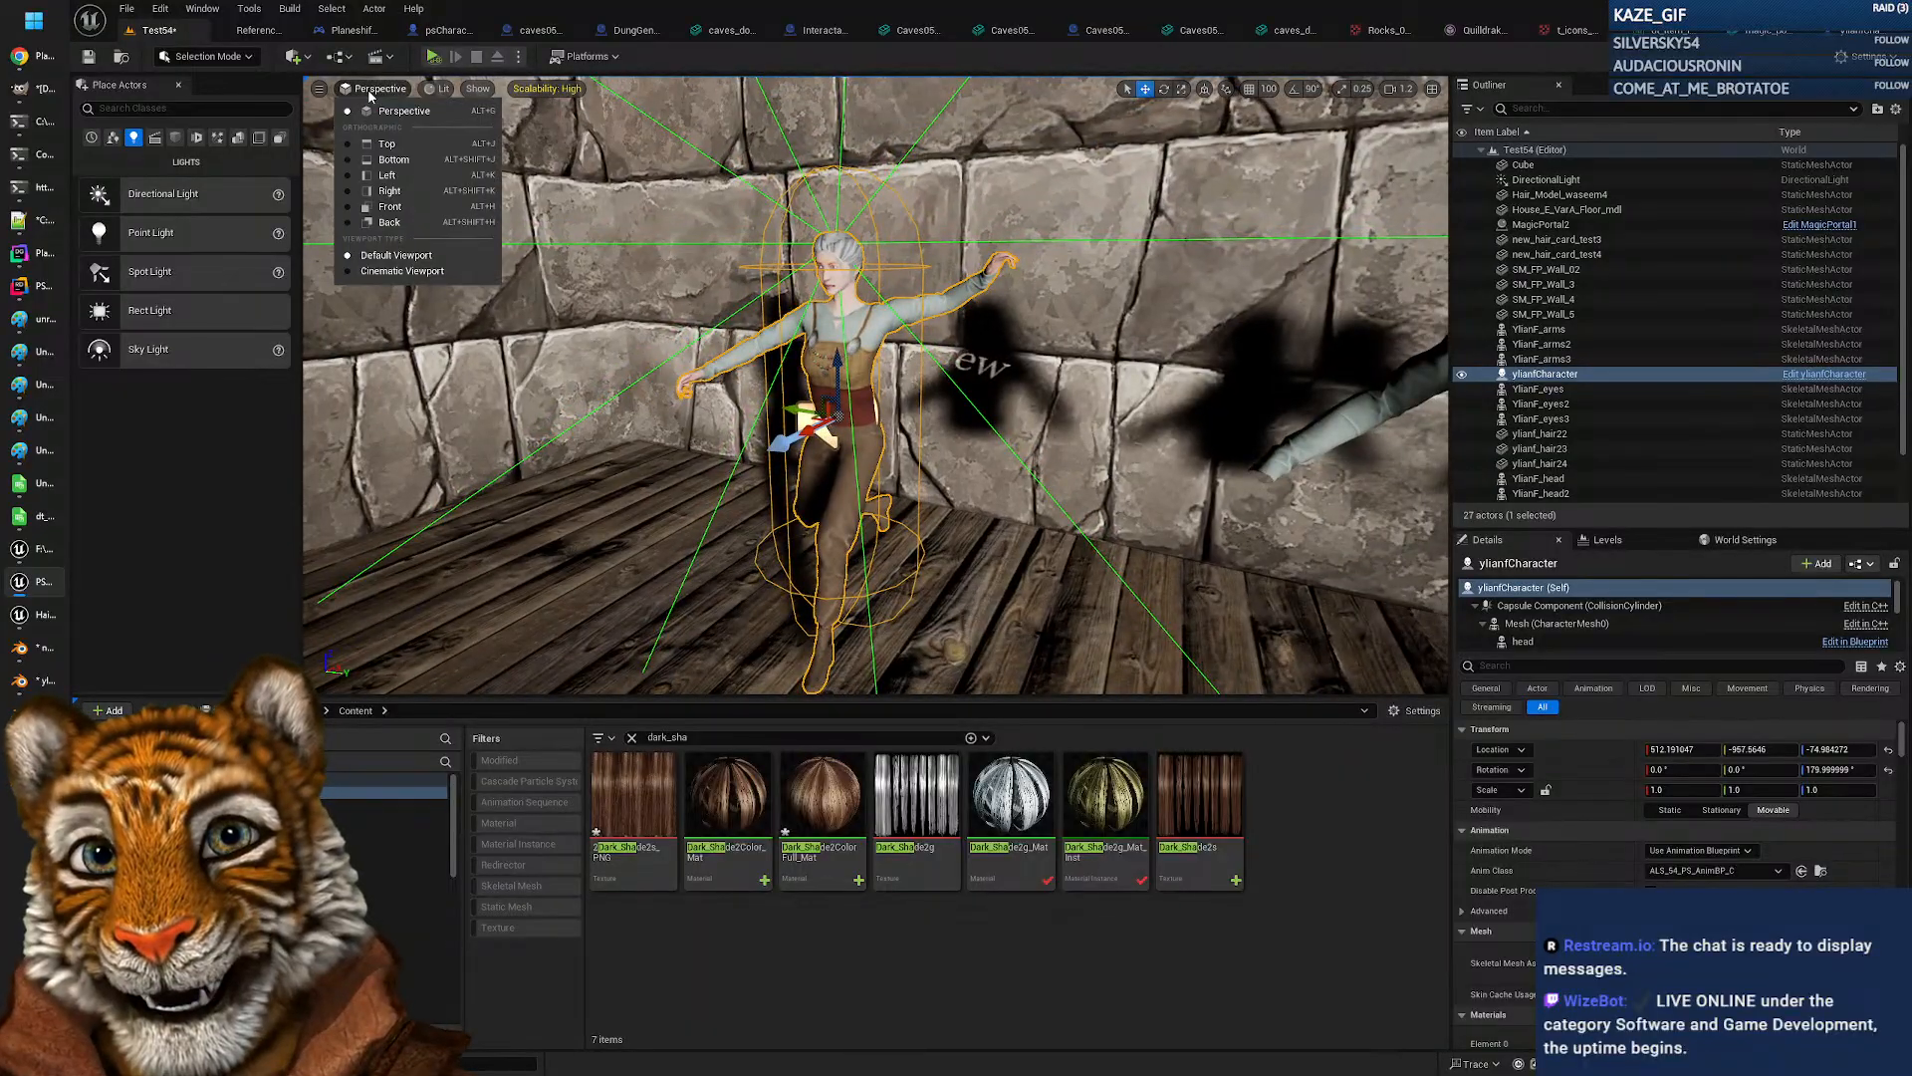
{"action": "left_click", "coordinate": [320, 90]}
{"action": "left_click", "coordinate": [320, 90]}
{"action": "left_click", "coordinate": [320, 91]}
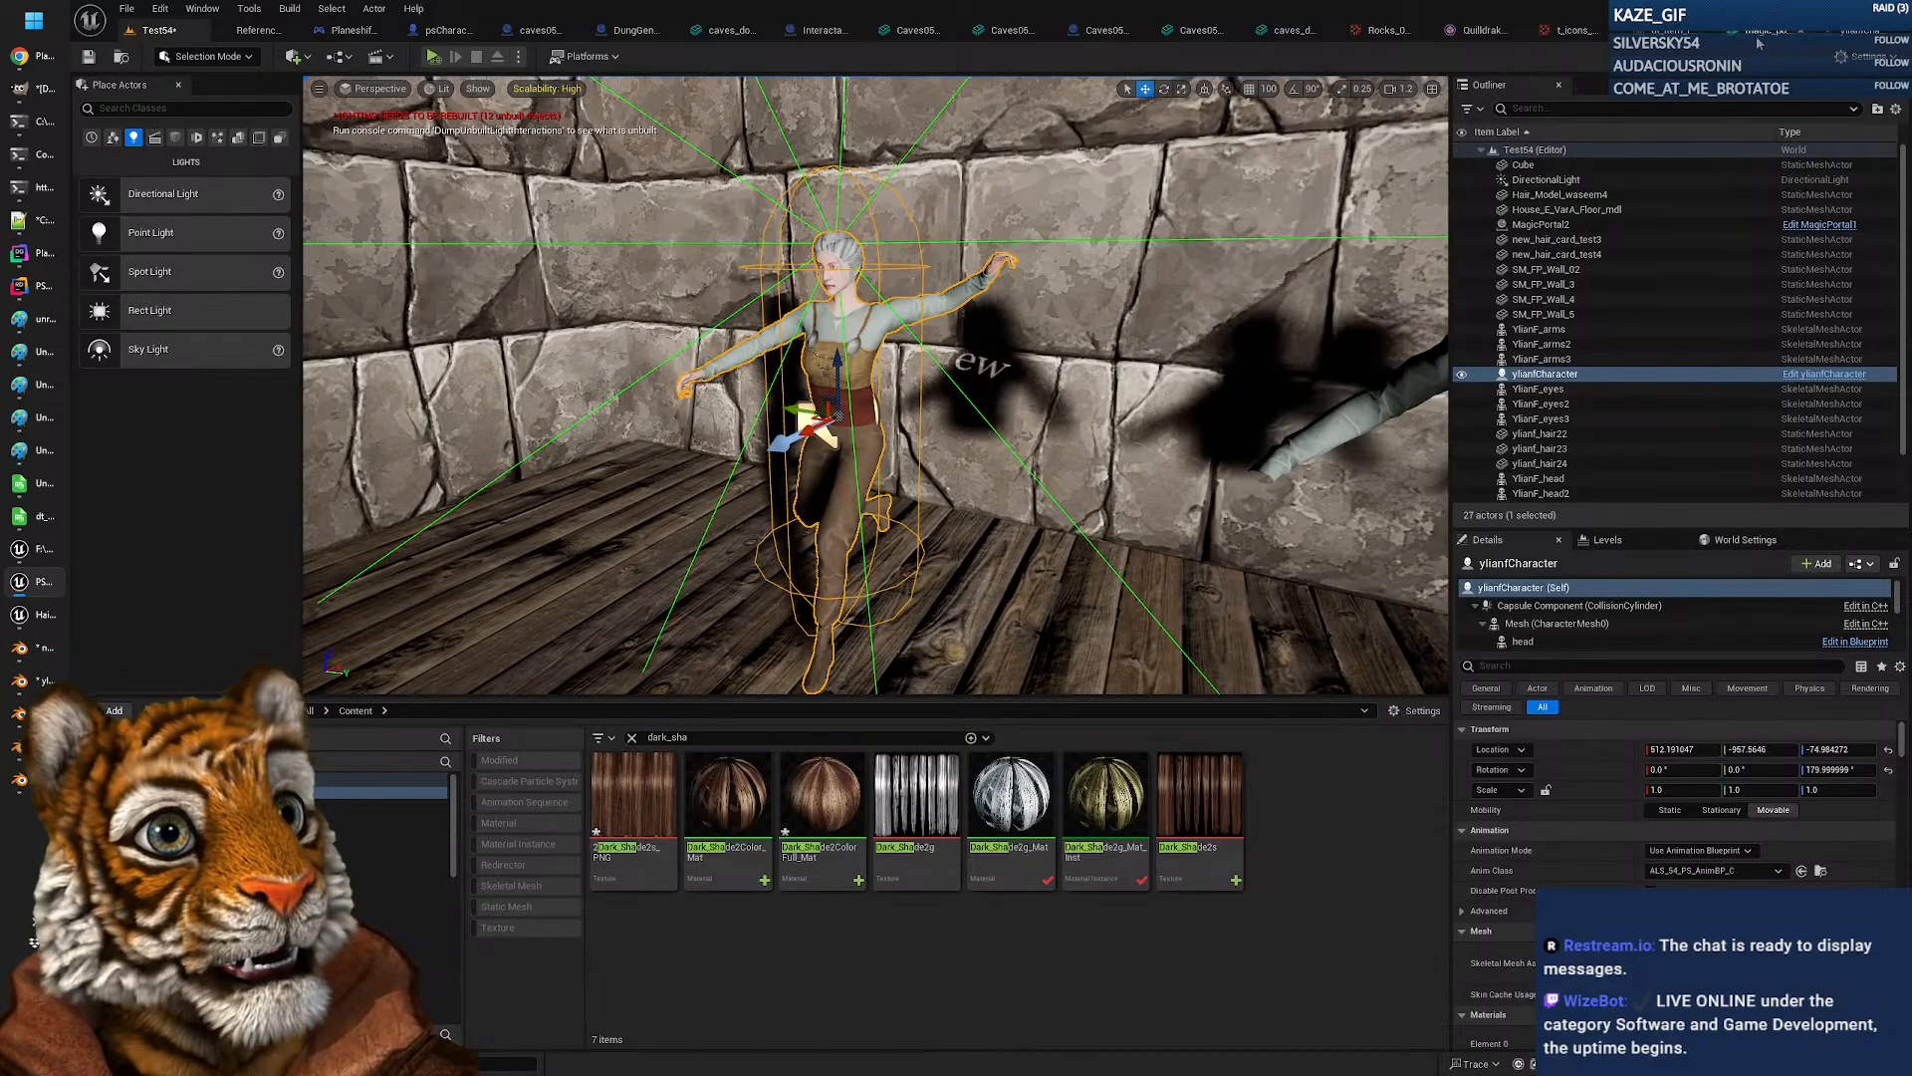
{"action": "left_click", "coordinate": [1859, 33]}
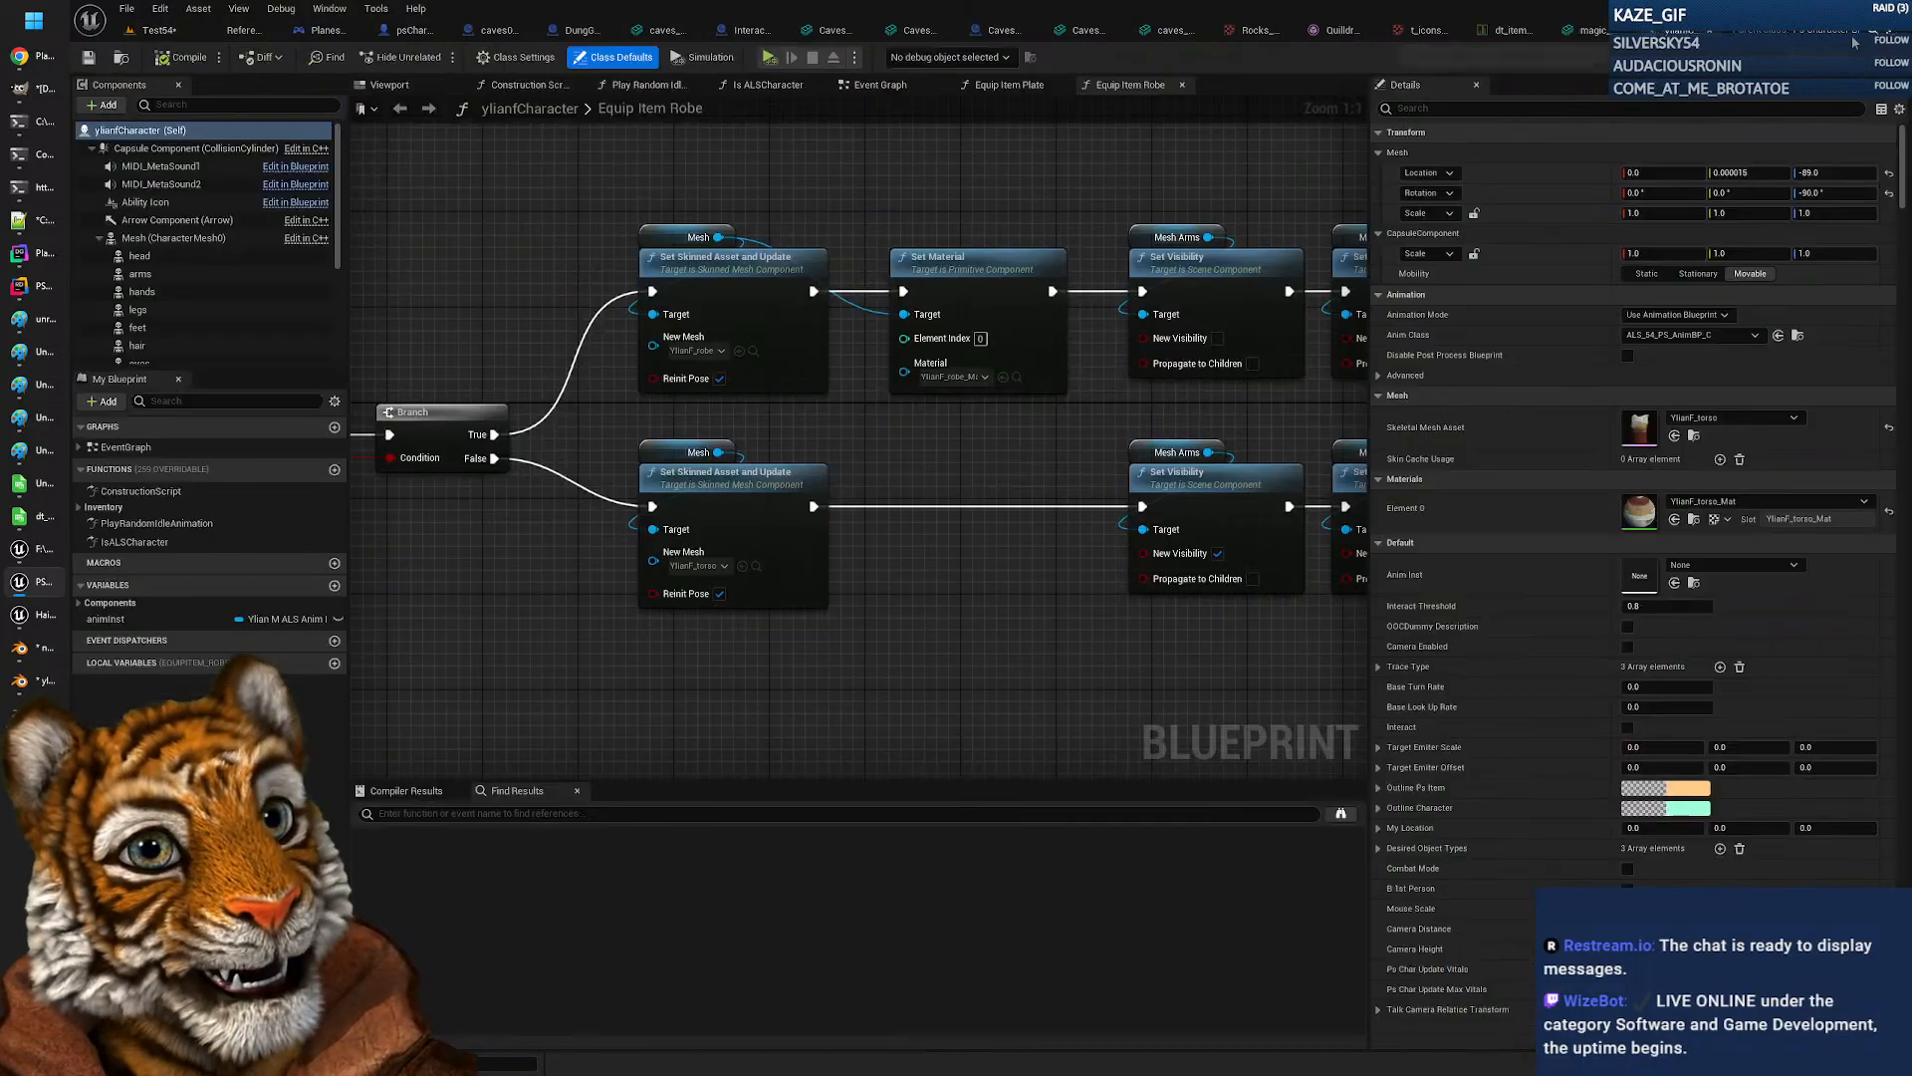
{"action": "left_click", "coordinate": [396, 86]}
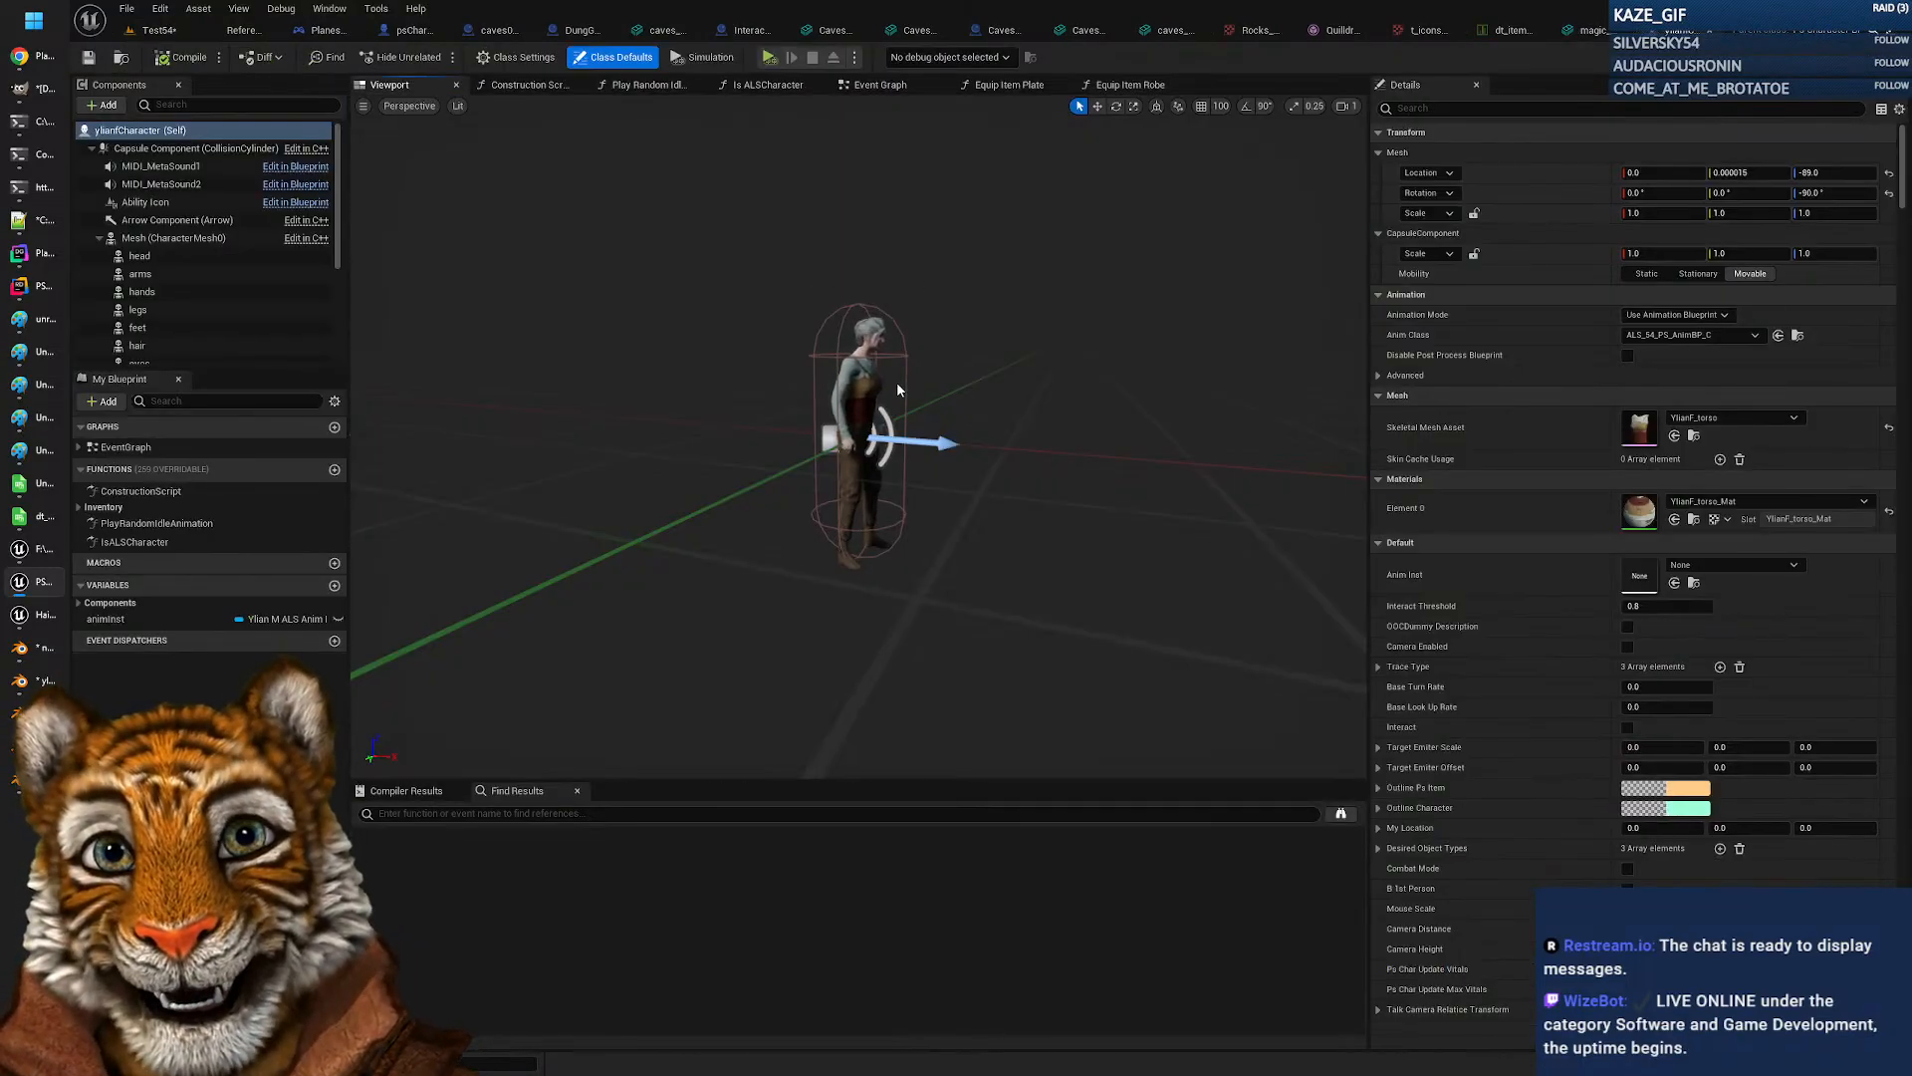
{"action": "left_click", "coordinate": [159, 31]}
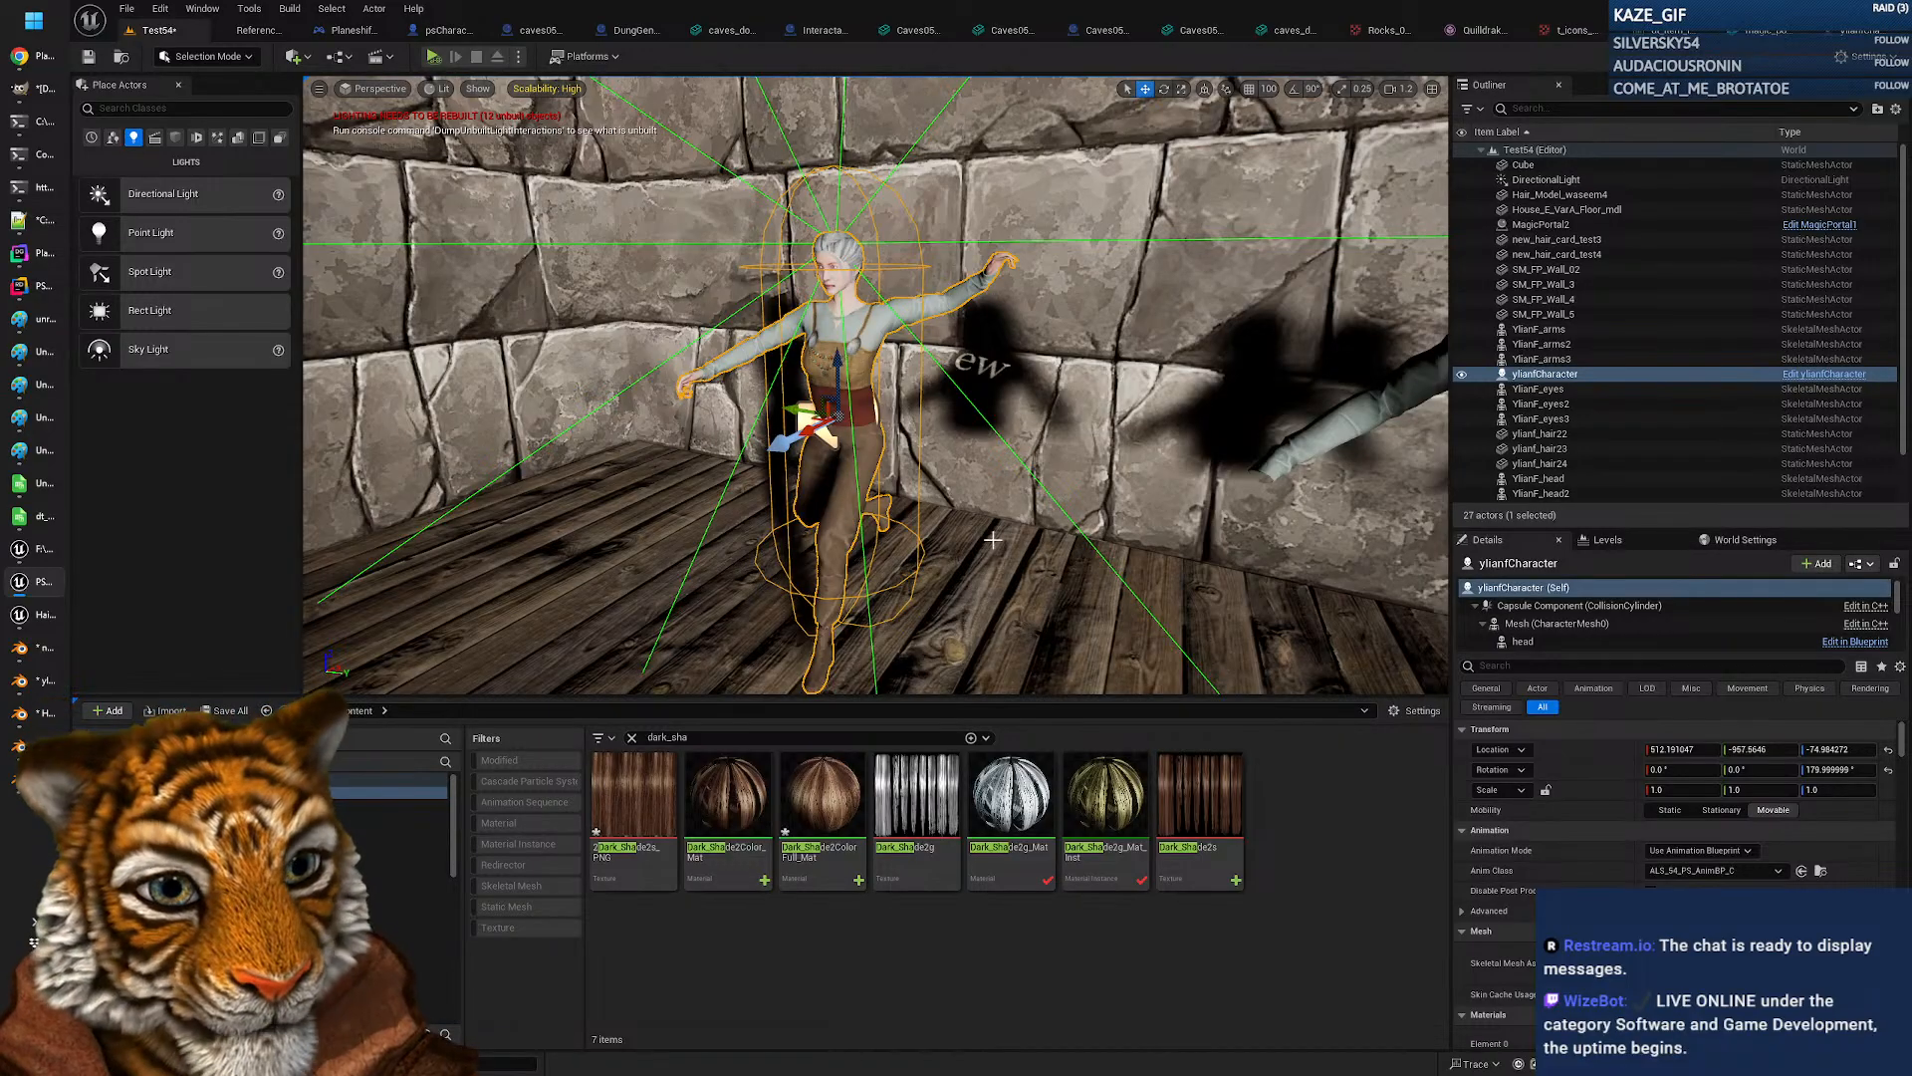
Step: Adjust the height of ylianfCharacter in the level to a Z location of about -76.37
{"action": "key", "text": "w"}
{"action": "mouse_move", "coordinate": [976, 445]}
{"action": "right_mouse_down"}
{"action": "mouse_move", "coordinate": [980, 426]}
{"action": "mouse_move", "coordinate": [976, 446]}
{"action": "right_mouse_up"}
{"action": "mouse_move", "coordinate": [836, 384]}
{"action": "left_mouse_down"}
{"action": "mouse_move", "coordinate": [836, 329]}
{"action": "mouse_move", "coordinate": [852, 490]}
{"action": "mouse_move", "coordinate": [849, 359]}
{"action": "left_mouse_up"}
{"action": "right_click_drag", "start_coordinate": [849, 359], "coordinate": [843, 408]}
{"action": "key", "text": "s"}
{"action": "key", "text": "w"}
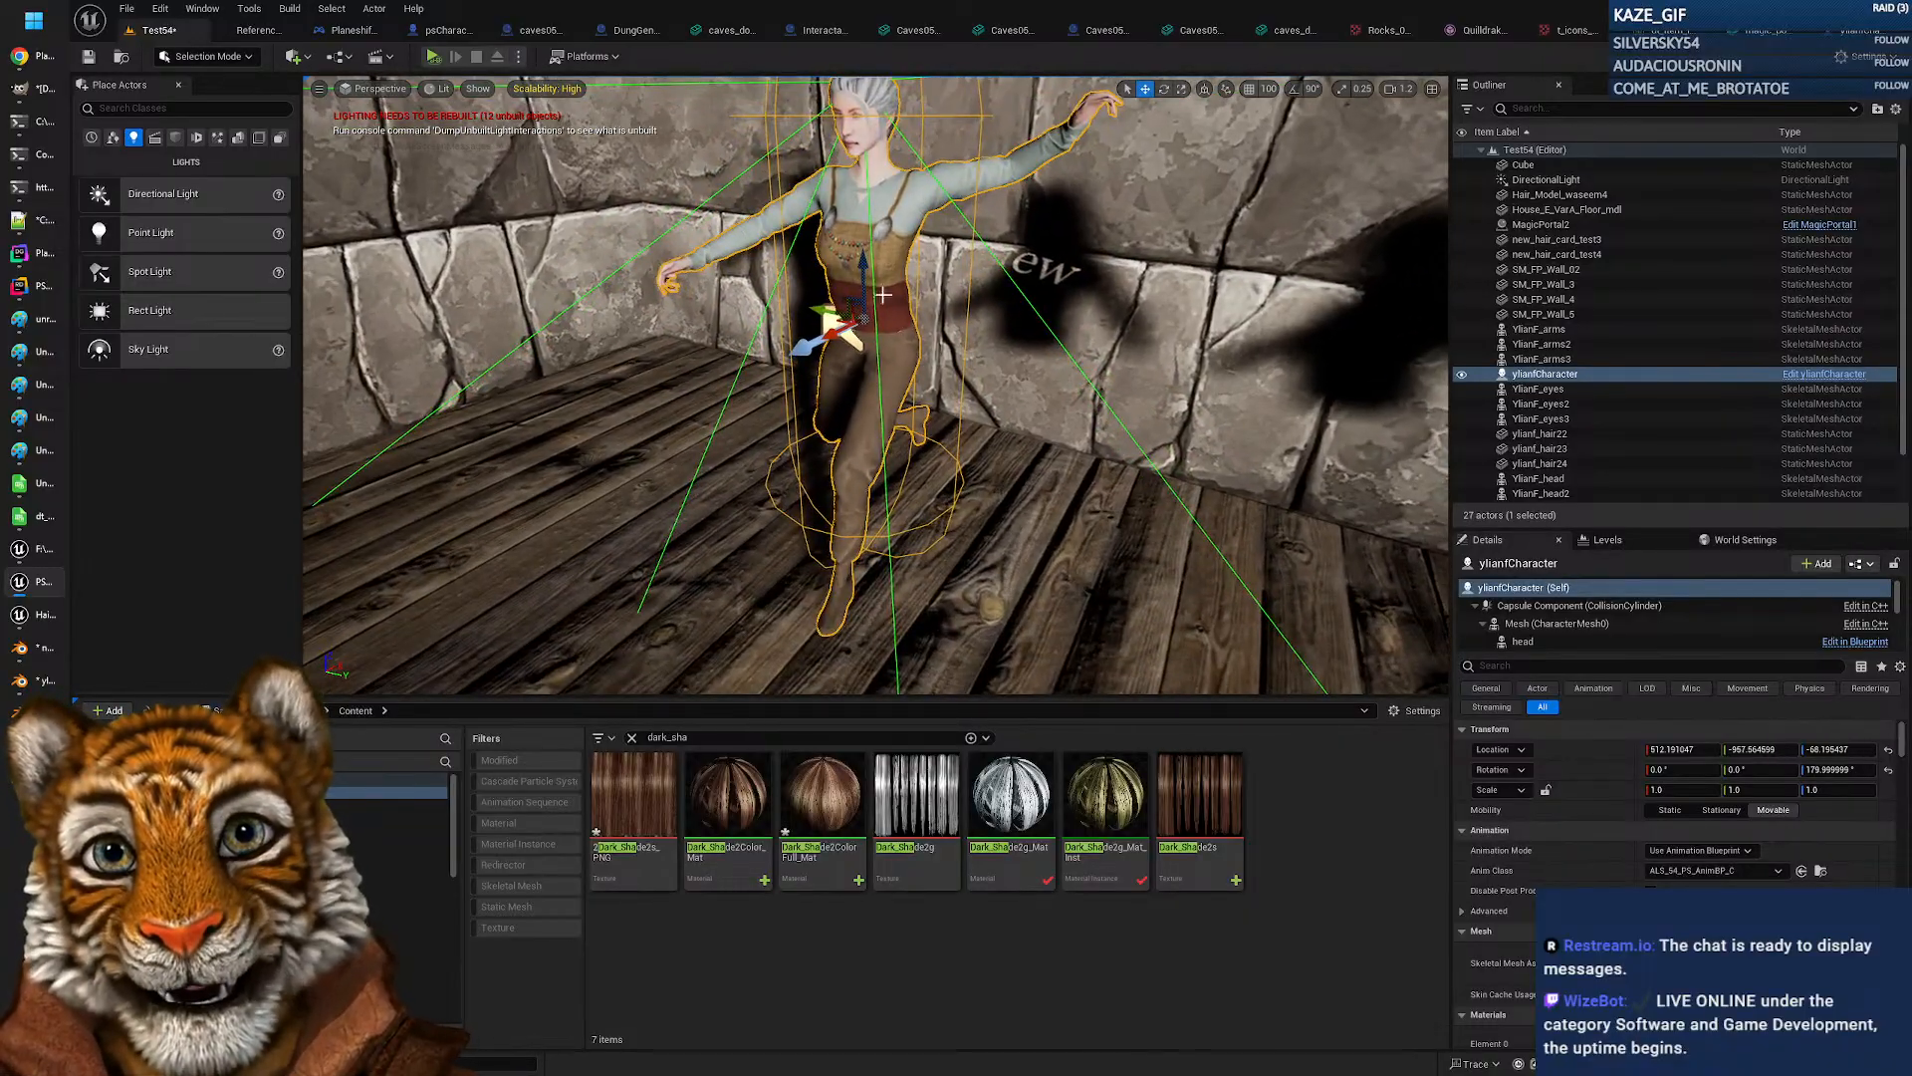
{"action": "left_click_drag", "start_coordinate": [864, 266], "coordinate": [863, 297]}
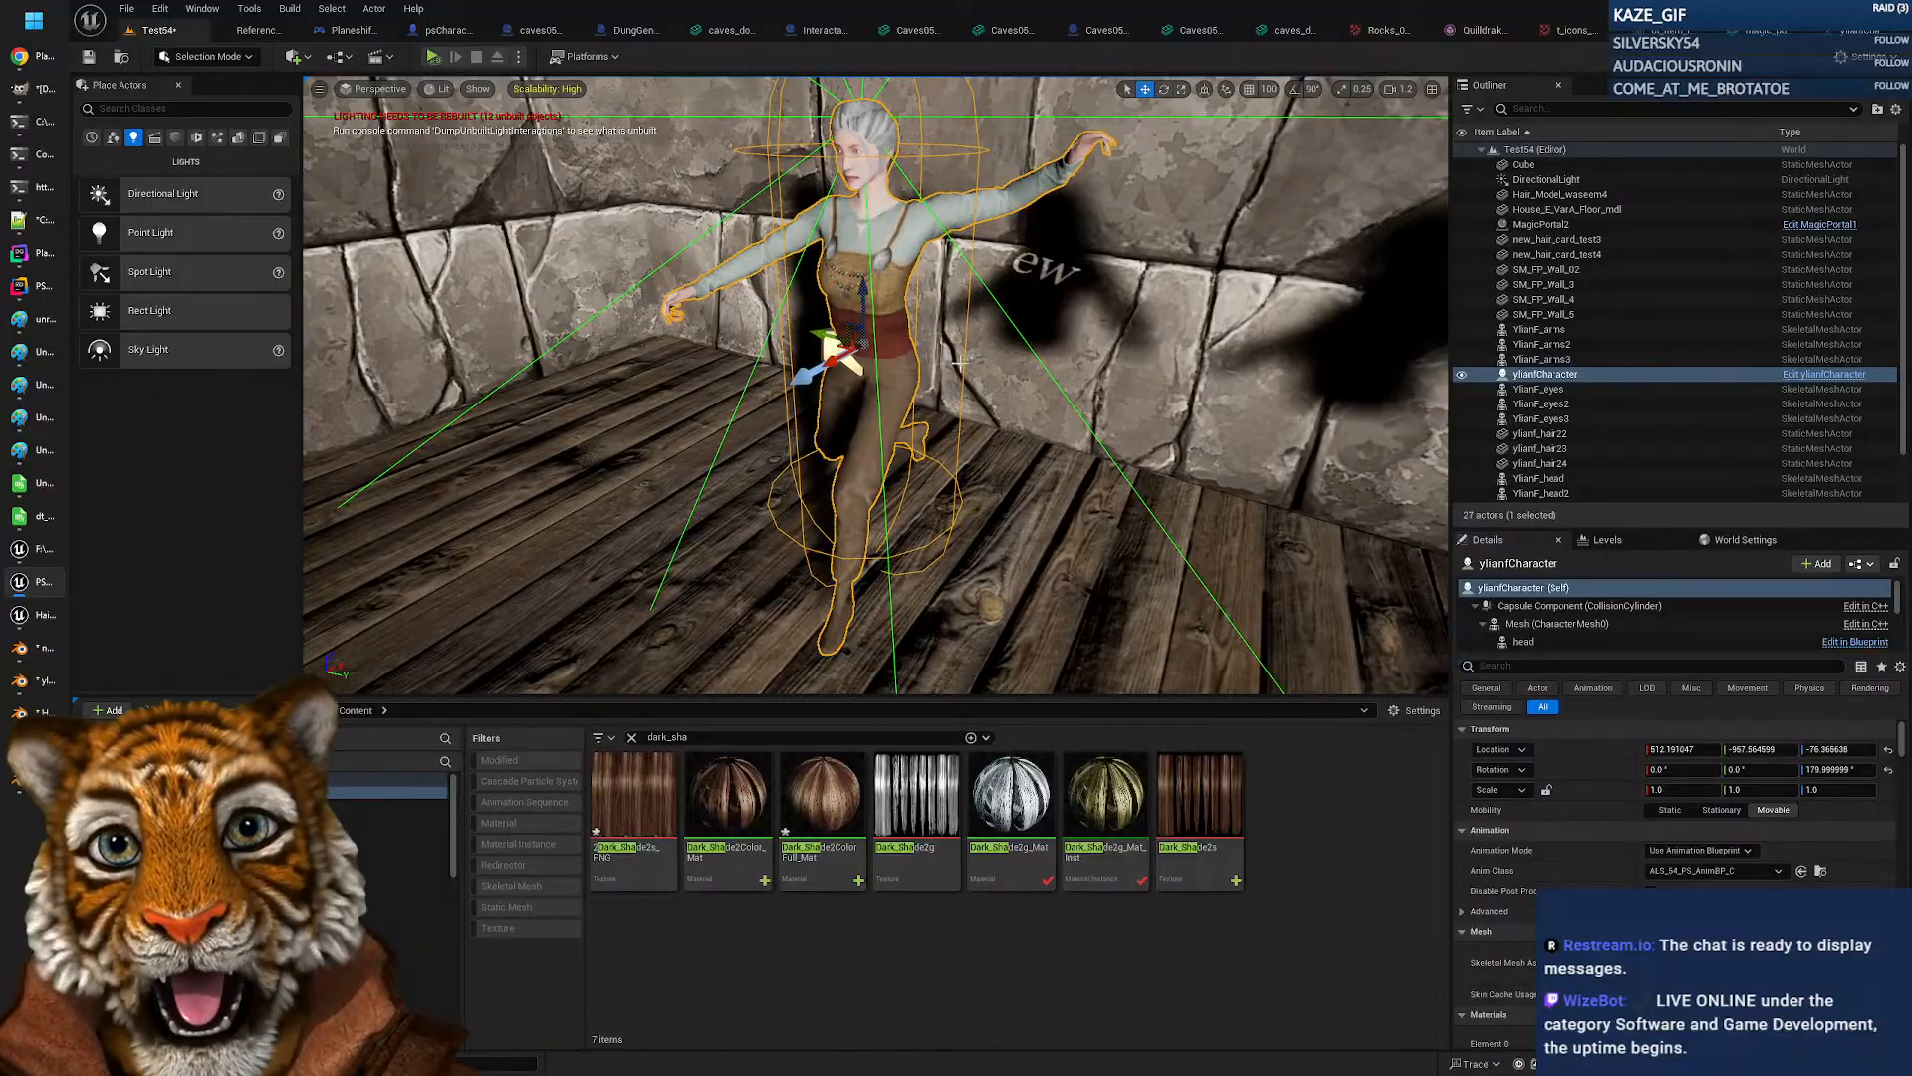
Step: Examine the long brown and blonde hair on the row of characters from the side and up close
{"action": "right_click_drag", "start_coordinate": [958, 360], "coordinate": [1089, 338]}
{"action": "key", "text": "a"}
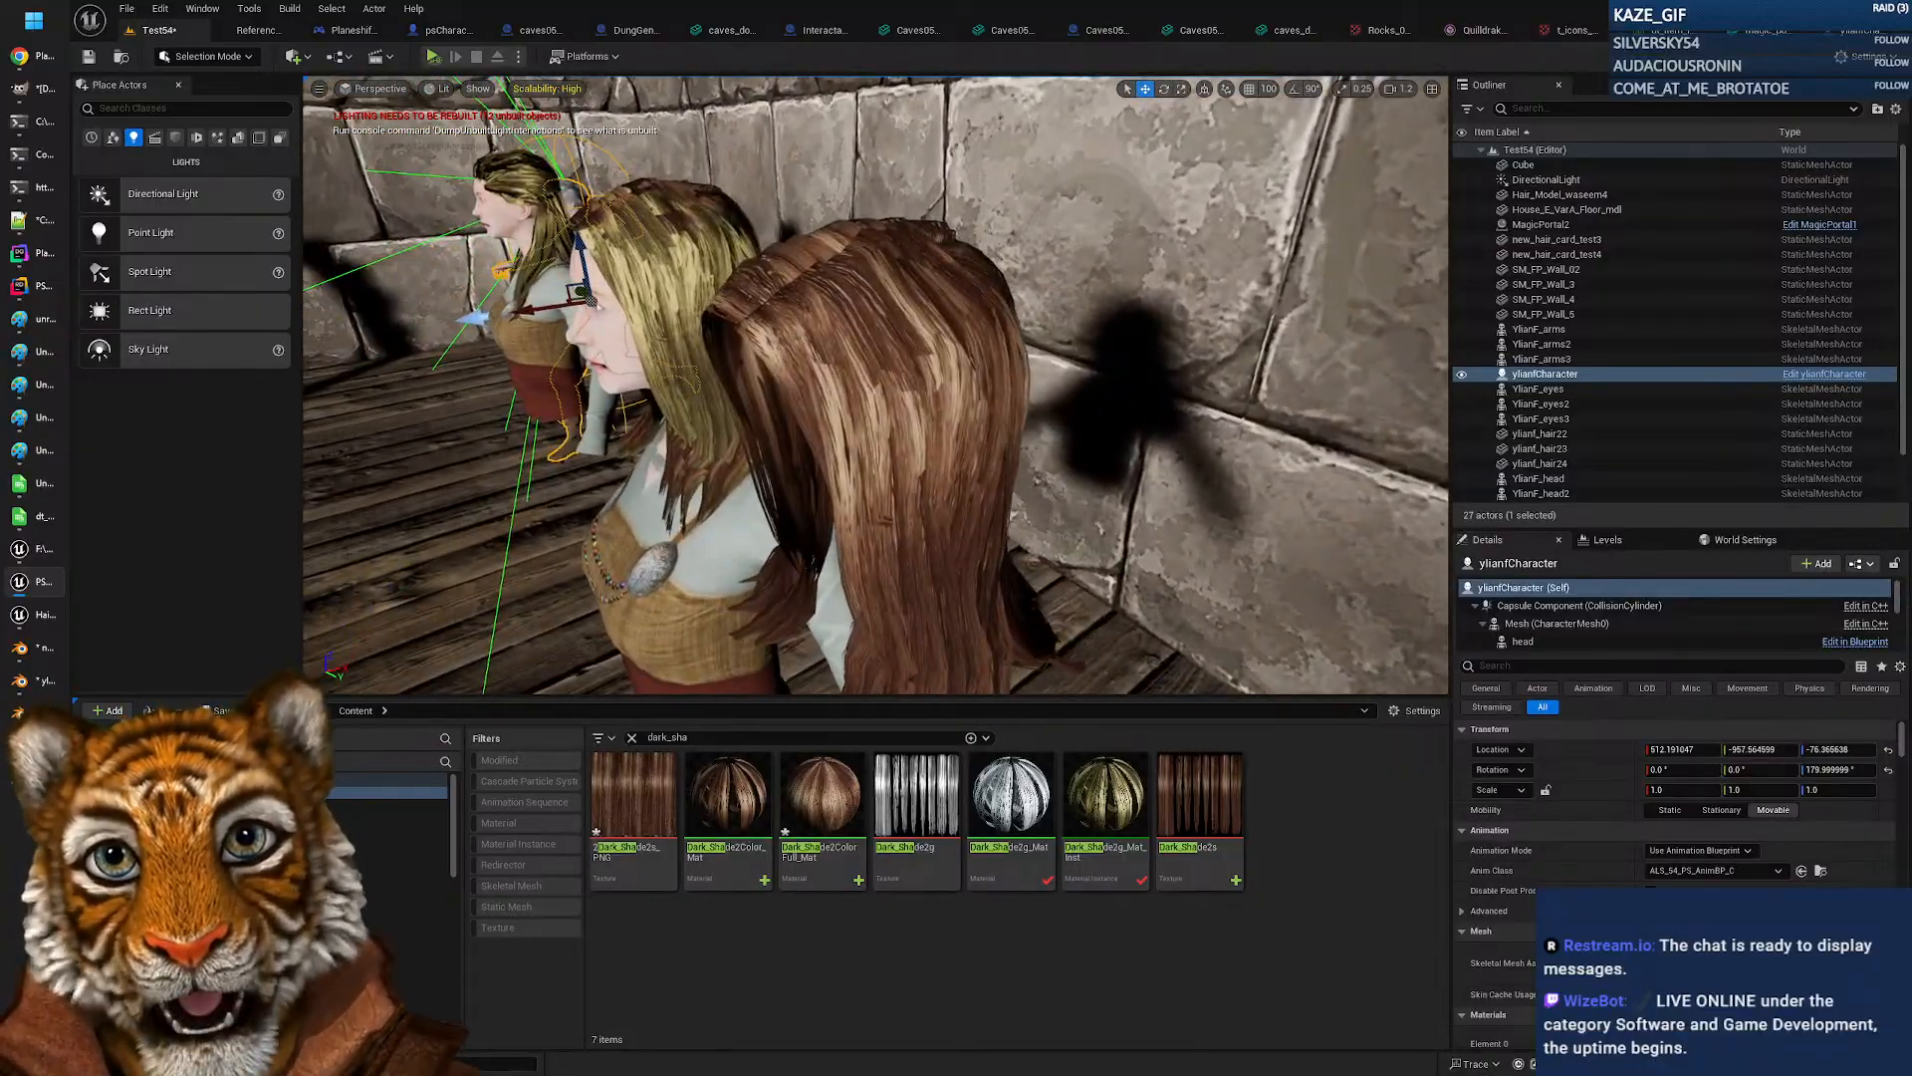
{"action": "mouse_move", "coordinate": [1095, 369]}
{"action": "left_mouse_down"}
{"action": "mouse_move", "coordinate": [1096, 468]}
{"action": "mouse_move", "coordinate": [1096, 369]}
{"action": "left_mouse_up"}
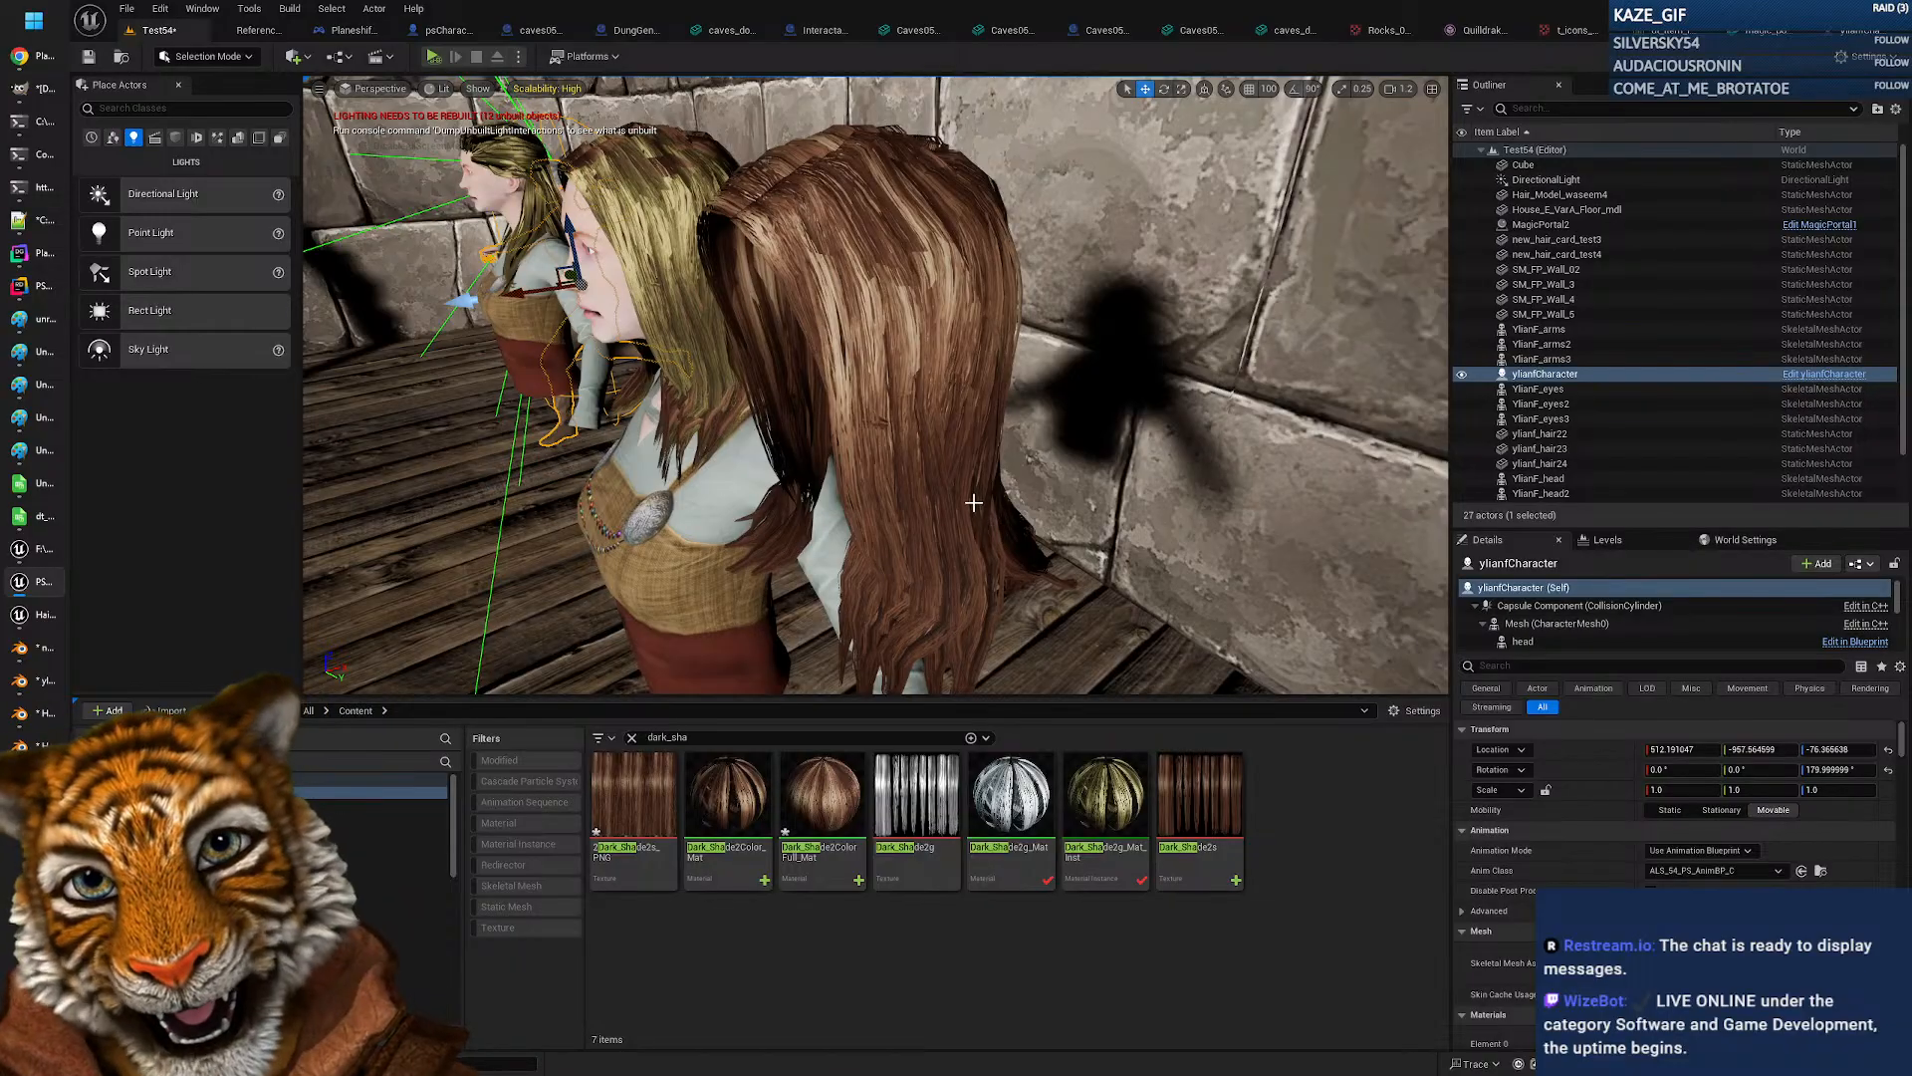
{"action": "left_click_drag", "start_coordinate": [966, 440], "coordinate": [877, 444]}
{"action": "mouse_move", "coordinate": [877, 443]}
{"action": "right_mouse_down"}
{"action": "mouse_move", "coordinate": [976, 439]}
{"action": "mouse_move", "coordinate": [826, 438]}
{"action": "mouse_move", "coordinate": [897, 444]}
{"action": "mouse_move", "coordinate": [896, 588]}
{"action": "mouse_move", "coordinate": [900, 473]}
{"action": "right_mouse_up"}
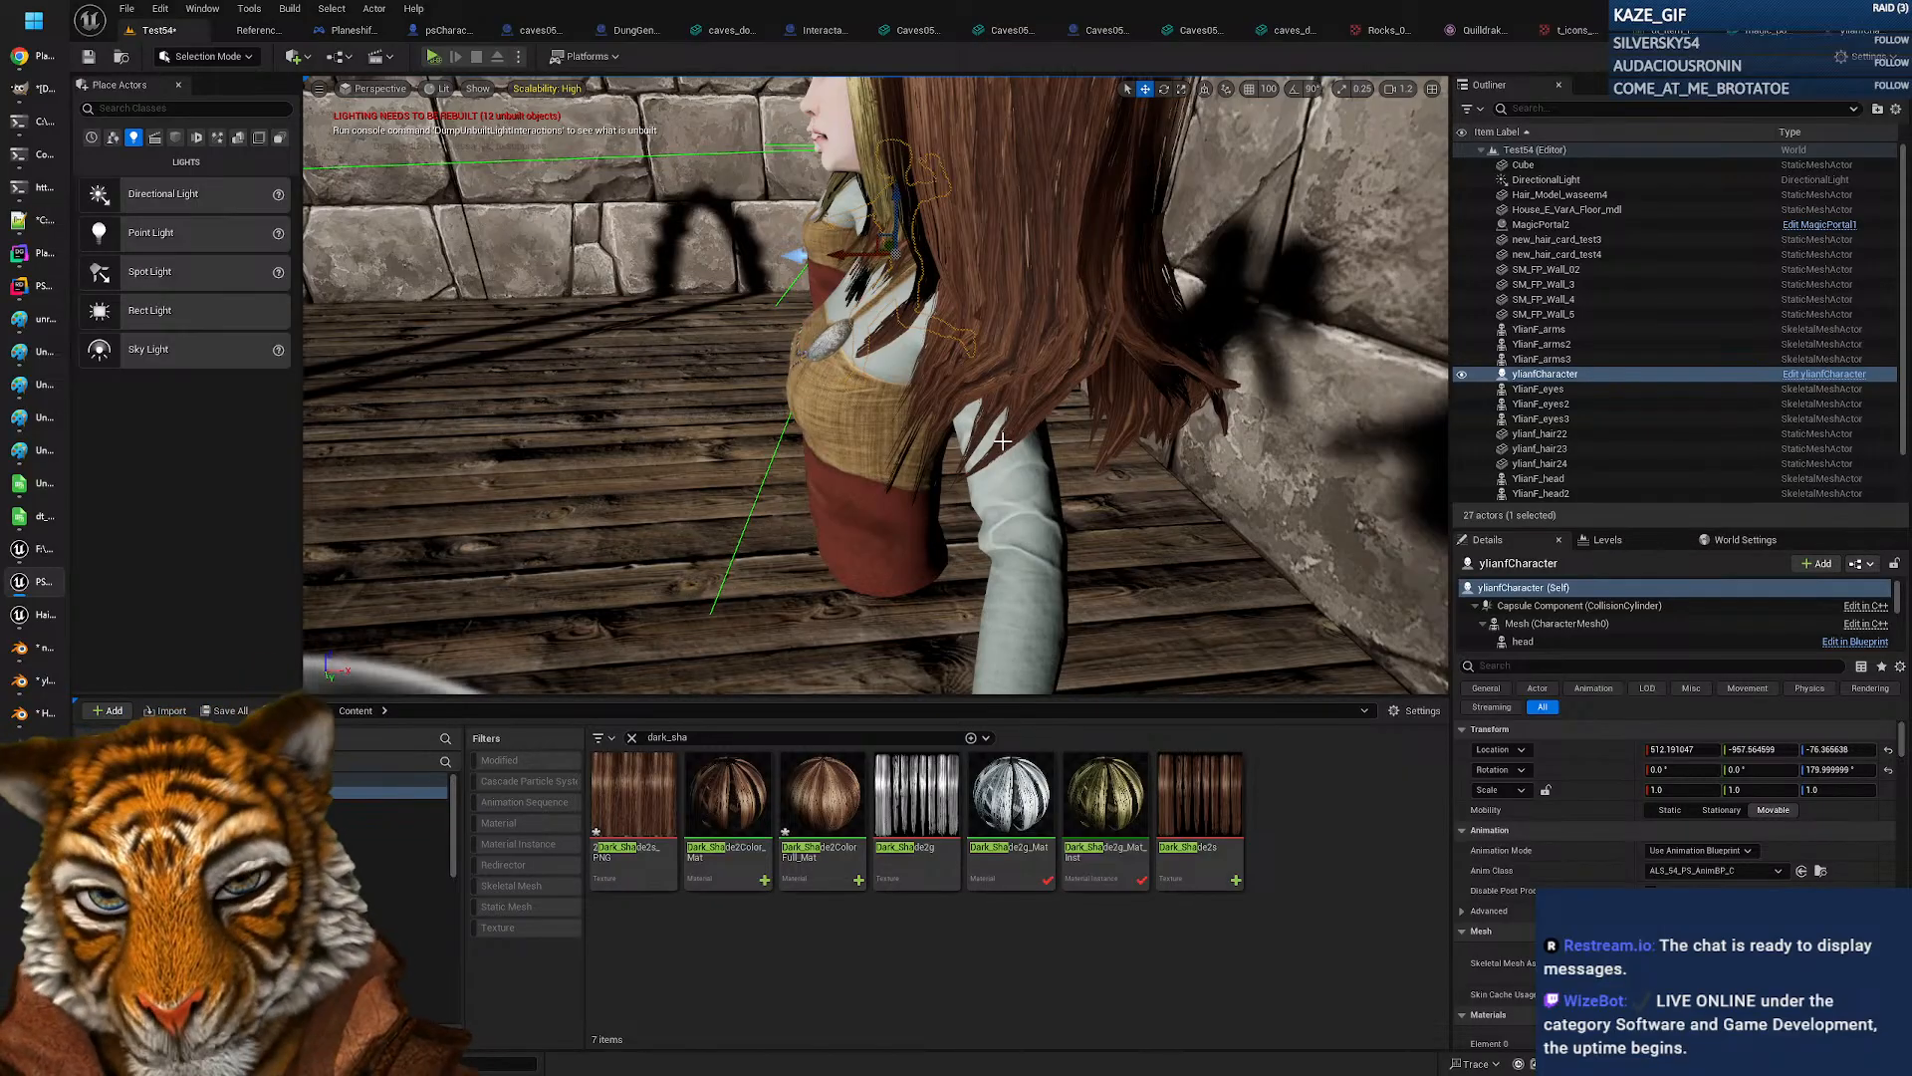
{"action": "mouse_move", "coordinate": [1003, 441]}
{"action": "right_mouse_down"}
{"action": "mouse_move", "coordinate": [1091, 393]}
{"action": "mouse_move", "coordinate": [1113, 416]}
{"action": "mouse_move", "coordinate": [1111, 434]}
{"action": "mouse_move", "coordinate": [1006, 434]}
{"action": "right_mouse_up"}
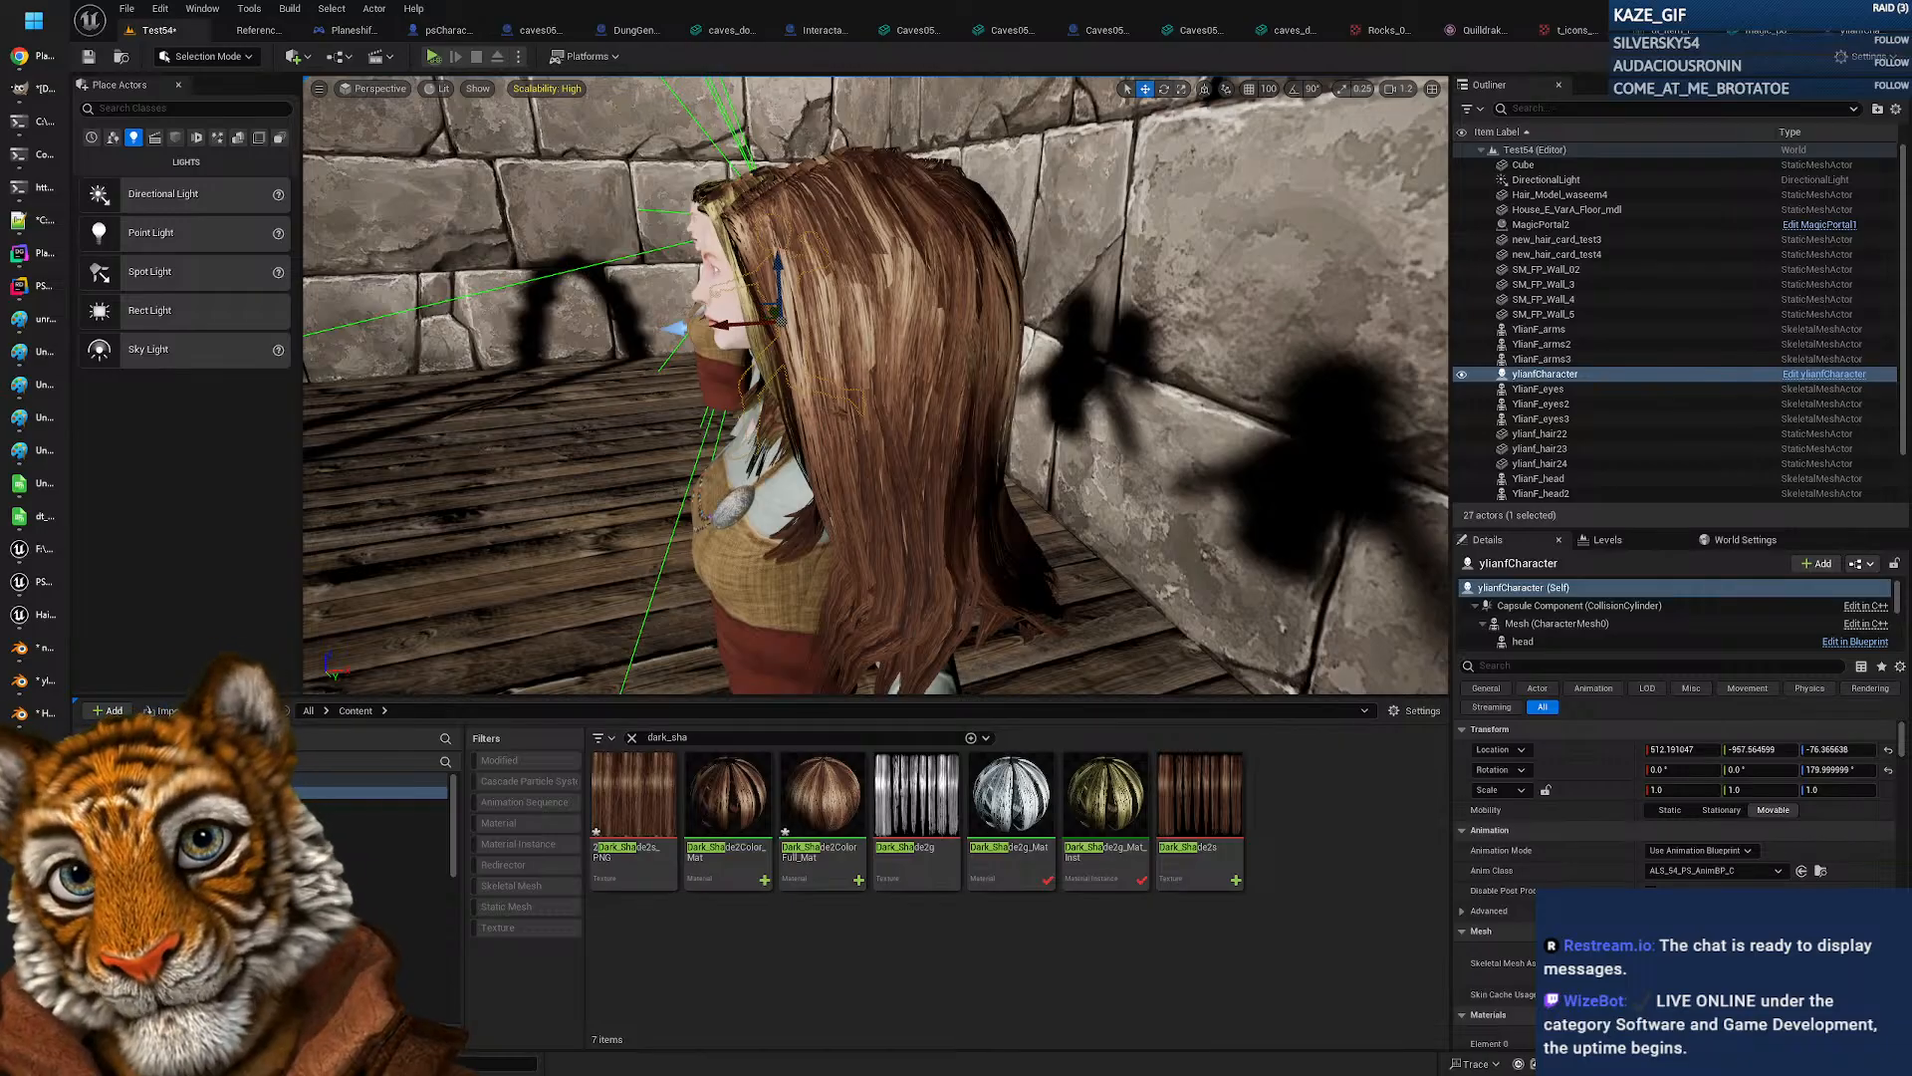
{"action": "key", "text": "s"}
{"action": "mouse_move", "coordinate": [881, 448]}
{"action": "right_mouse_down"}
{"action": "mouse_move", "coordinate": [902, 445]}
{"action": "mouse_move", "coordinate": [843, 419]}
{"action": "mouse_move", "coordinate": [887, 460]}
{"action": "right_mouse_up"}
{"action": "key", "text": "d"}
{"action": "key", "text": "w"}
{"action": "key", "text": "s"}
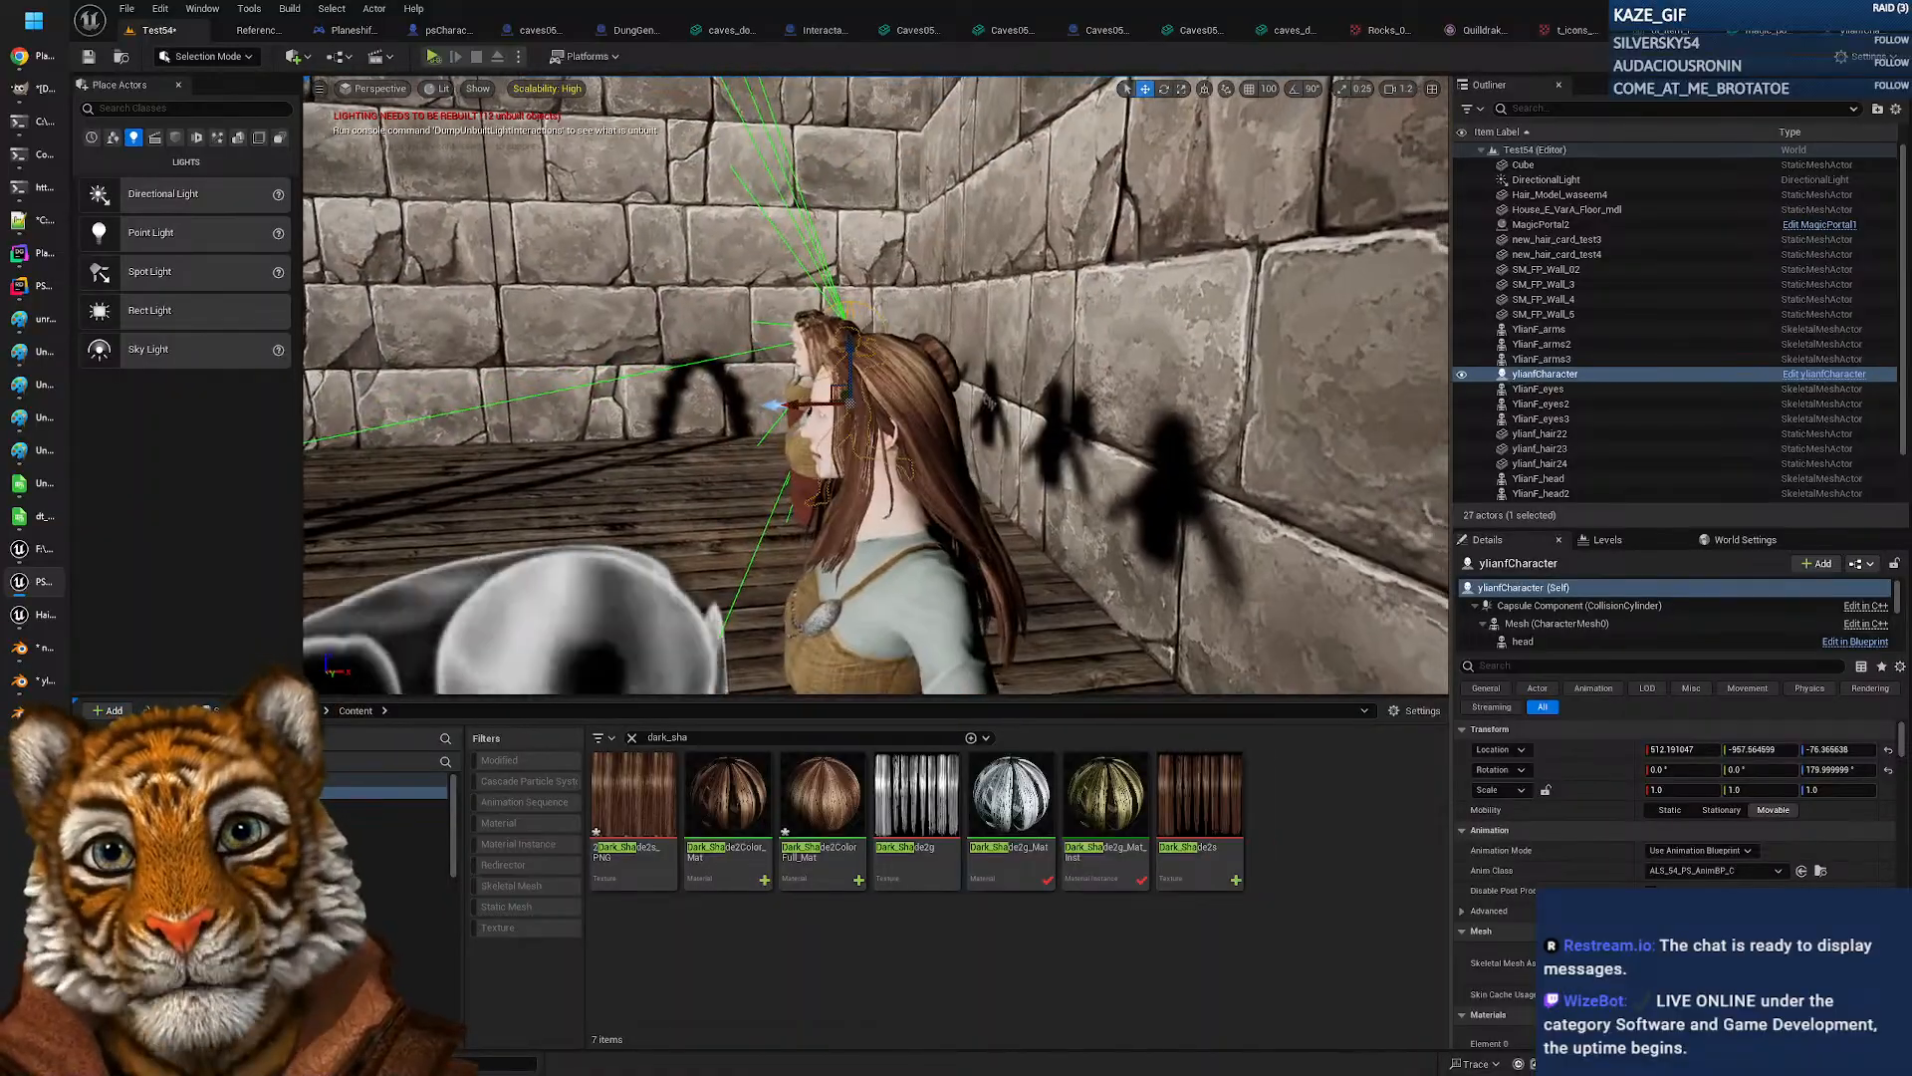
Step: Select Hair_Model_waseem4 and examine it from the side, then compare it with the other characters' hair
{"action": "left_click", "coordinate": [921, 449]}
{"action": "mouse_move", "coordinate": [921, 449]}
{"action": "right_mouse_down"}
{"action": "mouse_move", "coordinate": [940, 470]}
{"action": "mouse_move", "coordinate": [921, 449]}
{"action": "right_mouse_up"}
{"action": "key", "text": "w"}
{"action": "key", "text": "s"}
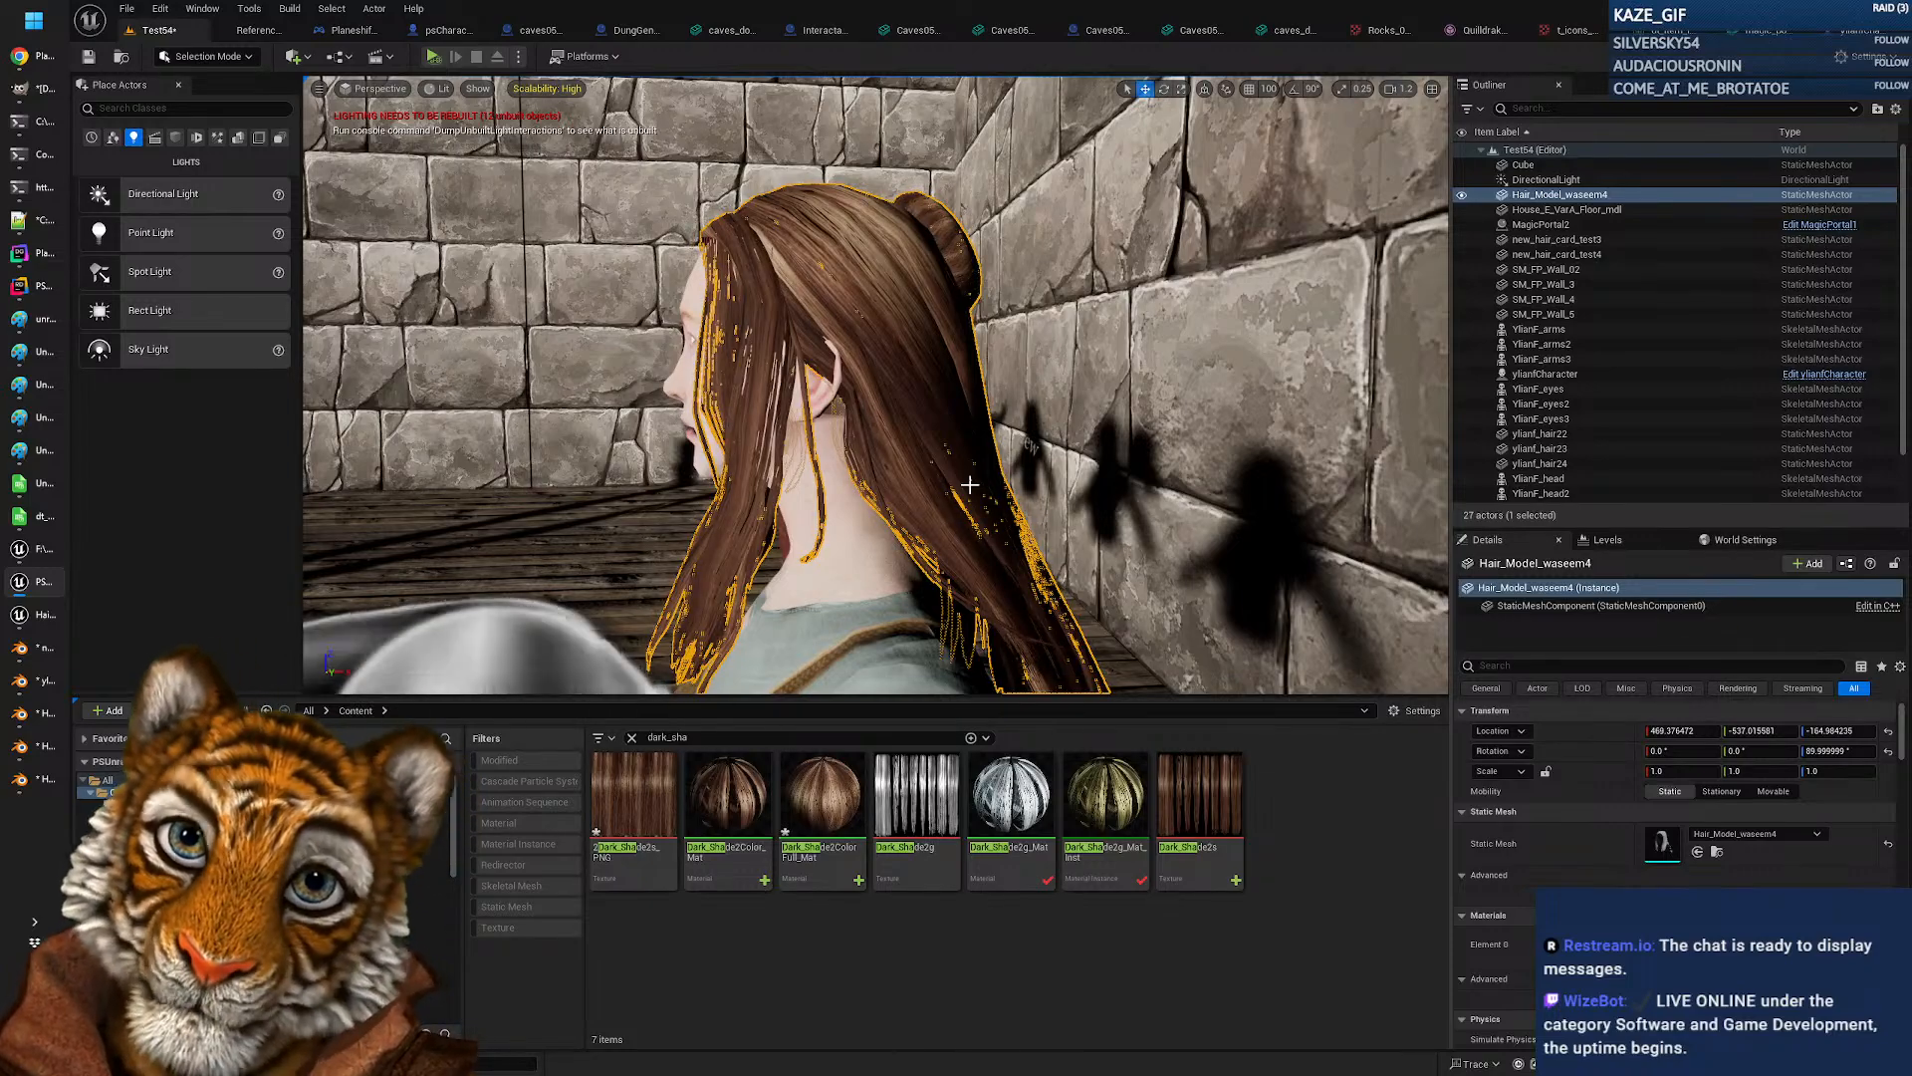
{"action": "right_click_drag", "start_coordinate": [950, 483], "coordinate": [1026, 395]}
{"action": "left_click", "coordinate": [1026, 395]}
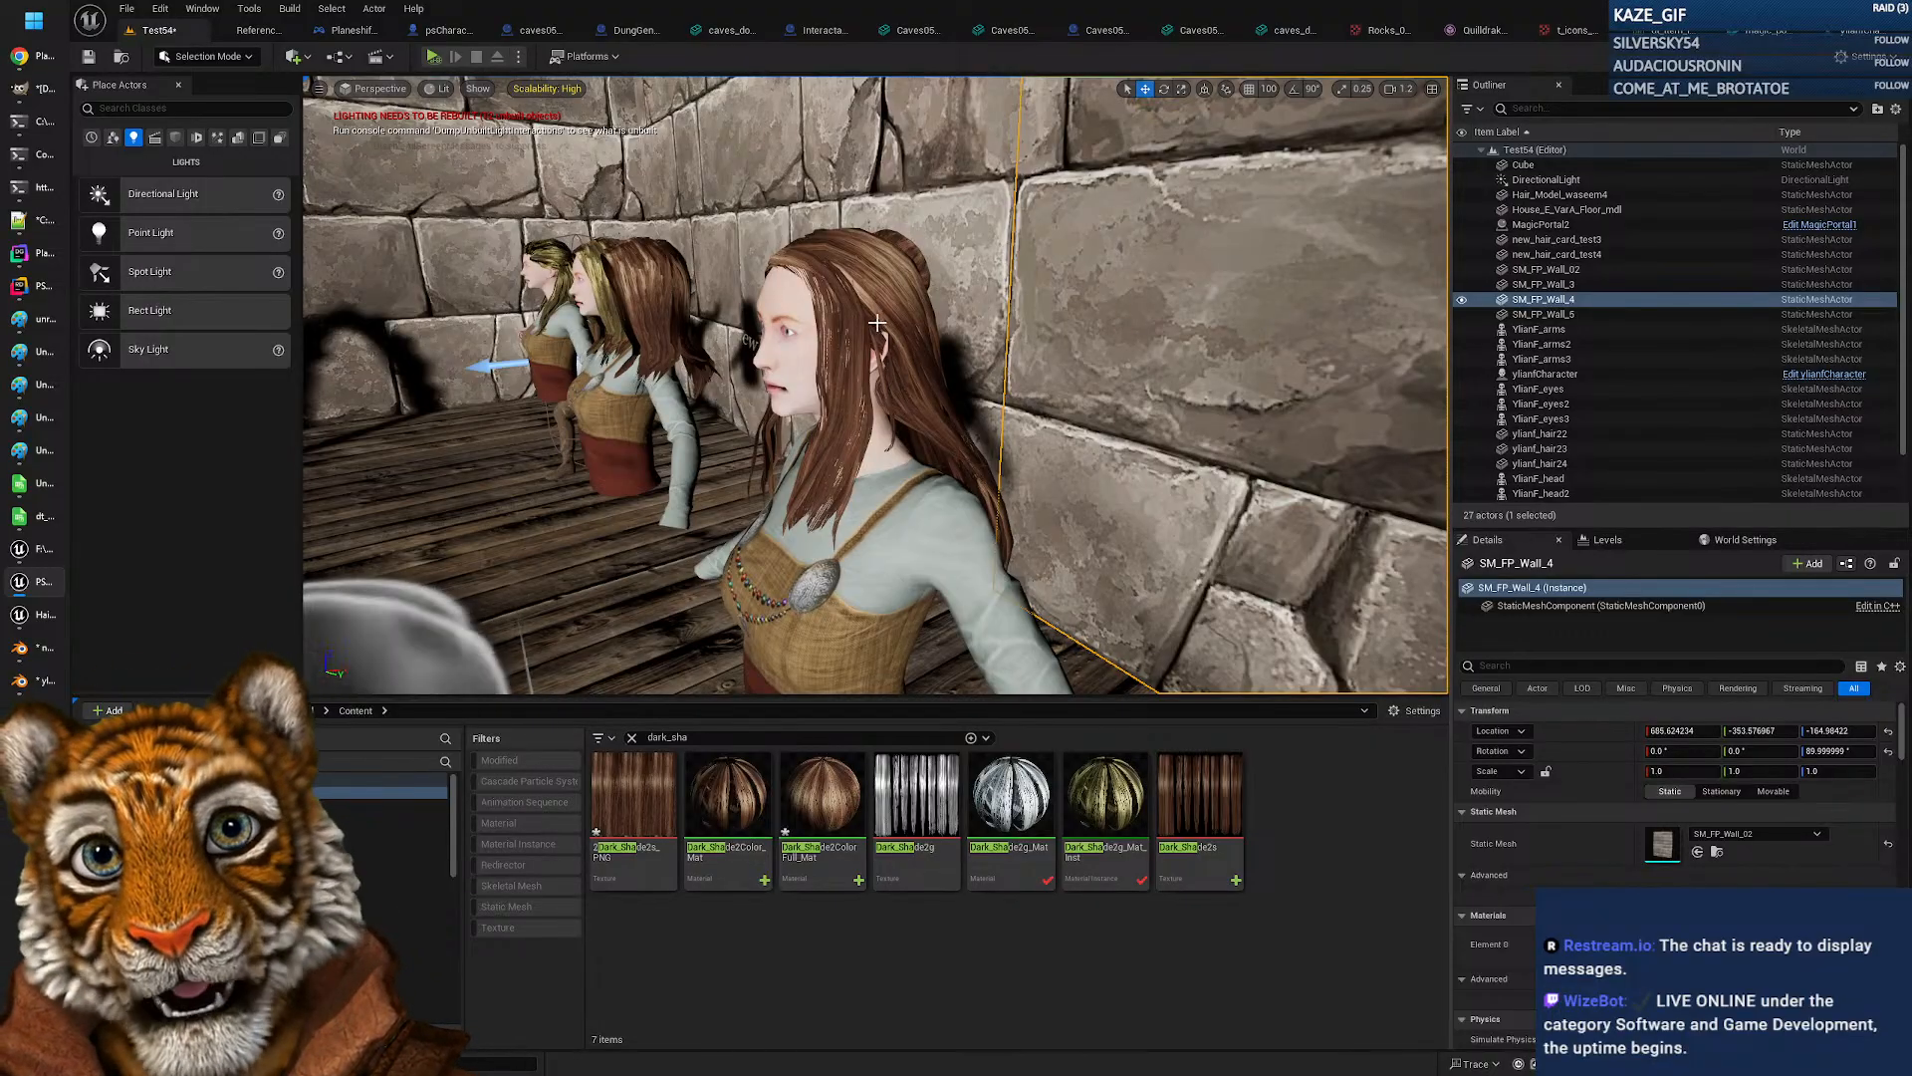
{"action": "right_click_drag", "start_coordinate": [860, 363], "coordinate": [941, 375]}
{"action": "key", "text": "a"}
{"action": "key", "text": "d"}
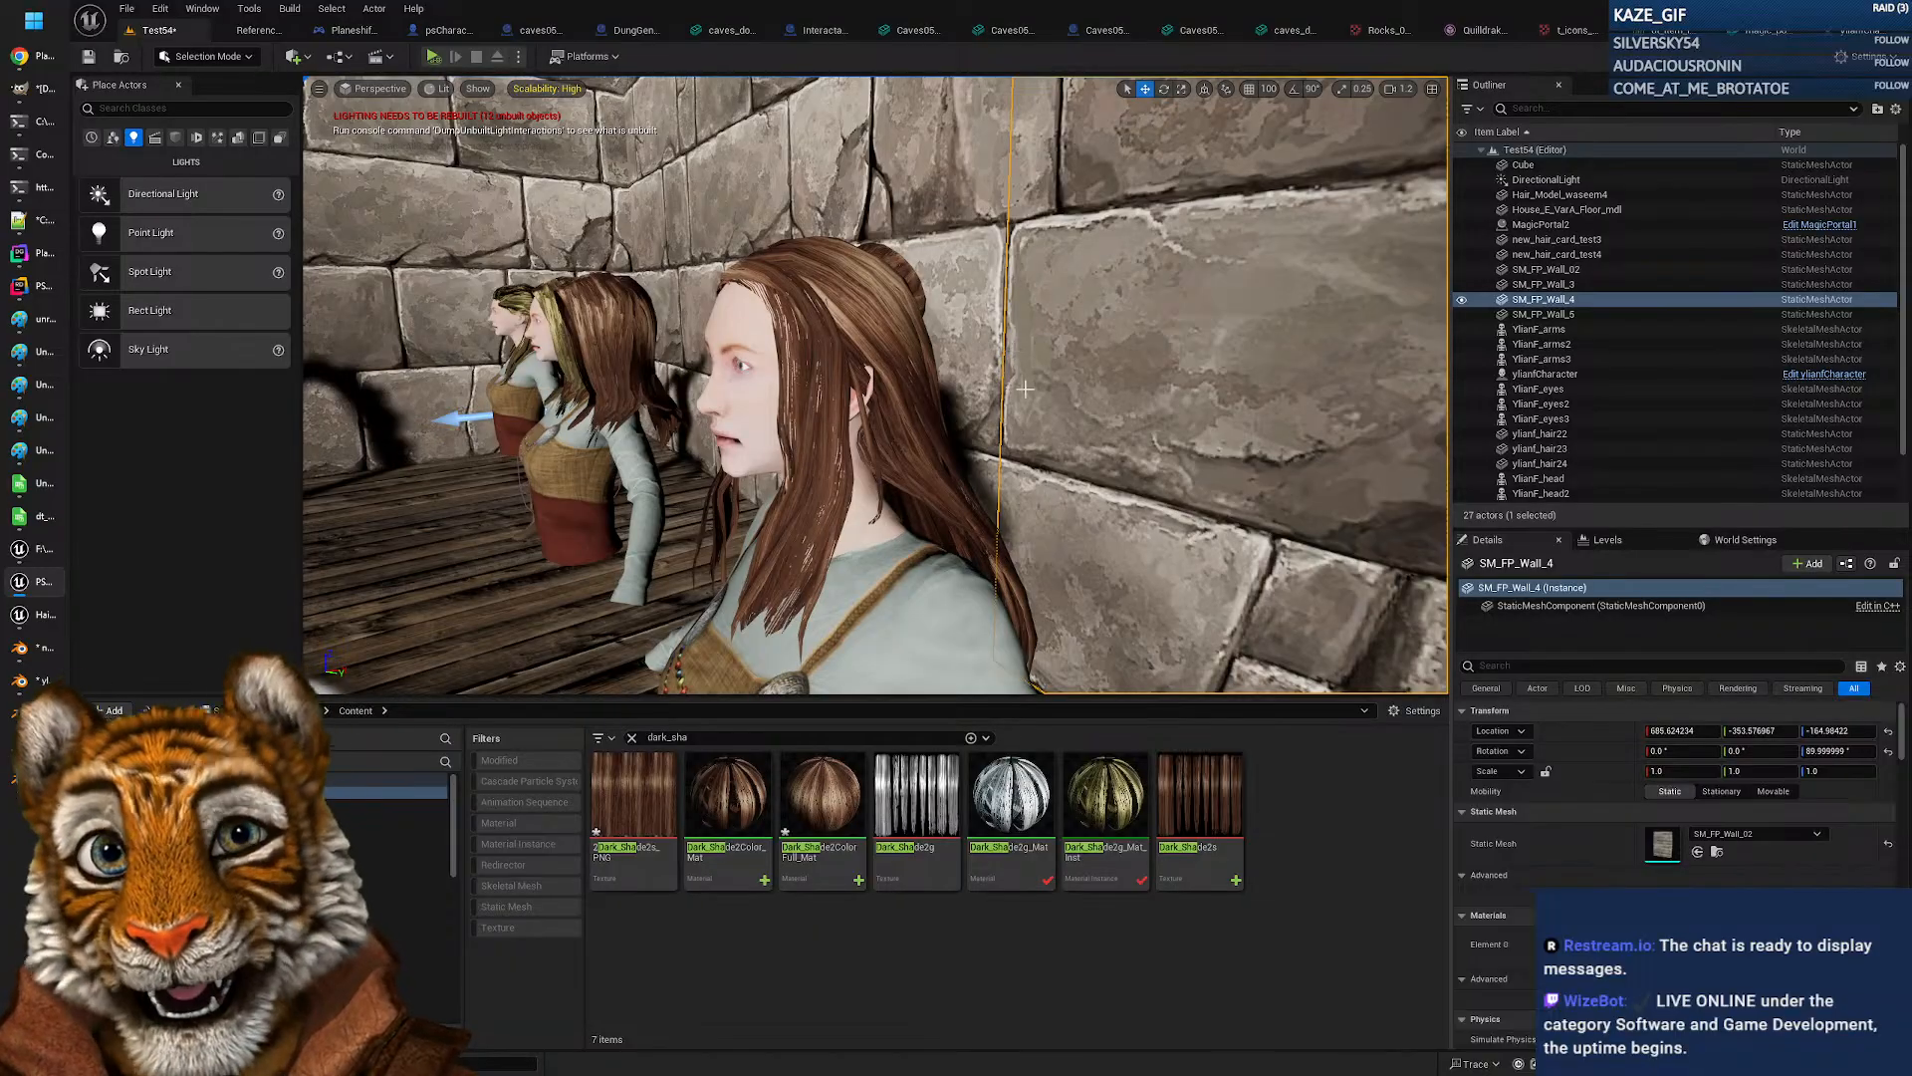
Step: View the nearest character's long brown hair in profile and select its Hair_Model_waseem4 mesh
{"action": "mouse_move", "coordinate": [992, 335]}
{"action": "right_mouse_down"}
{"action": "mouse_move", "coordinate": [897, 344]}
{"action": "mouse_move", "coordinate": [1085, 344]}
{"action": "mouse_move", "coordinate": [841, 343]}
{"action": "mouse_move", "coordinate": [846, 368]}
{"action": "mouse_move", "coordinate": [817, 377]}
{"action": "mouse_move", "coordinate": [989, 330]}
{"action": "right_mouse_up"}
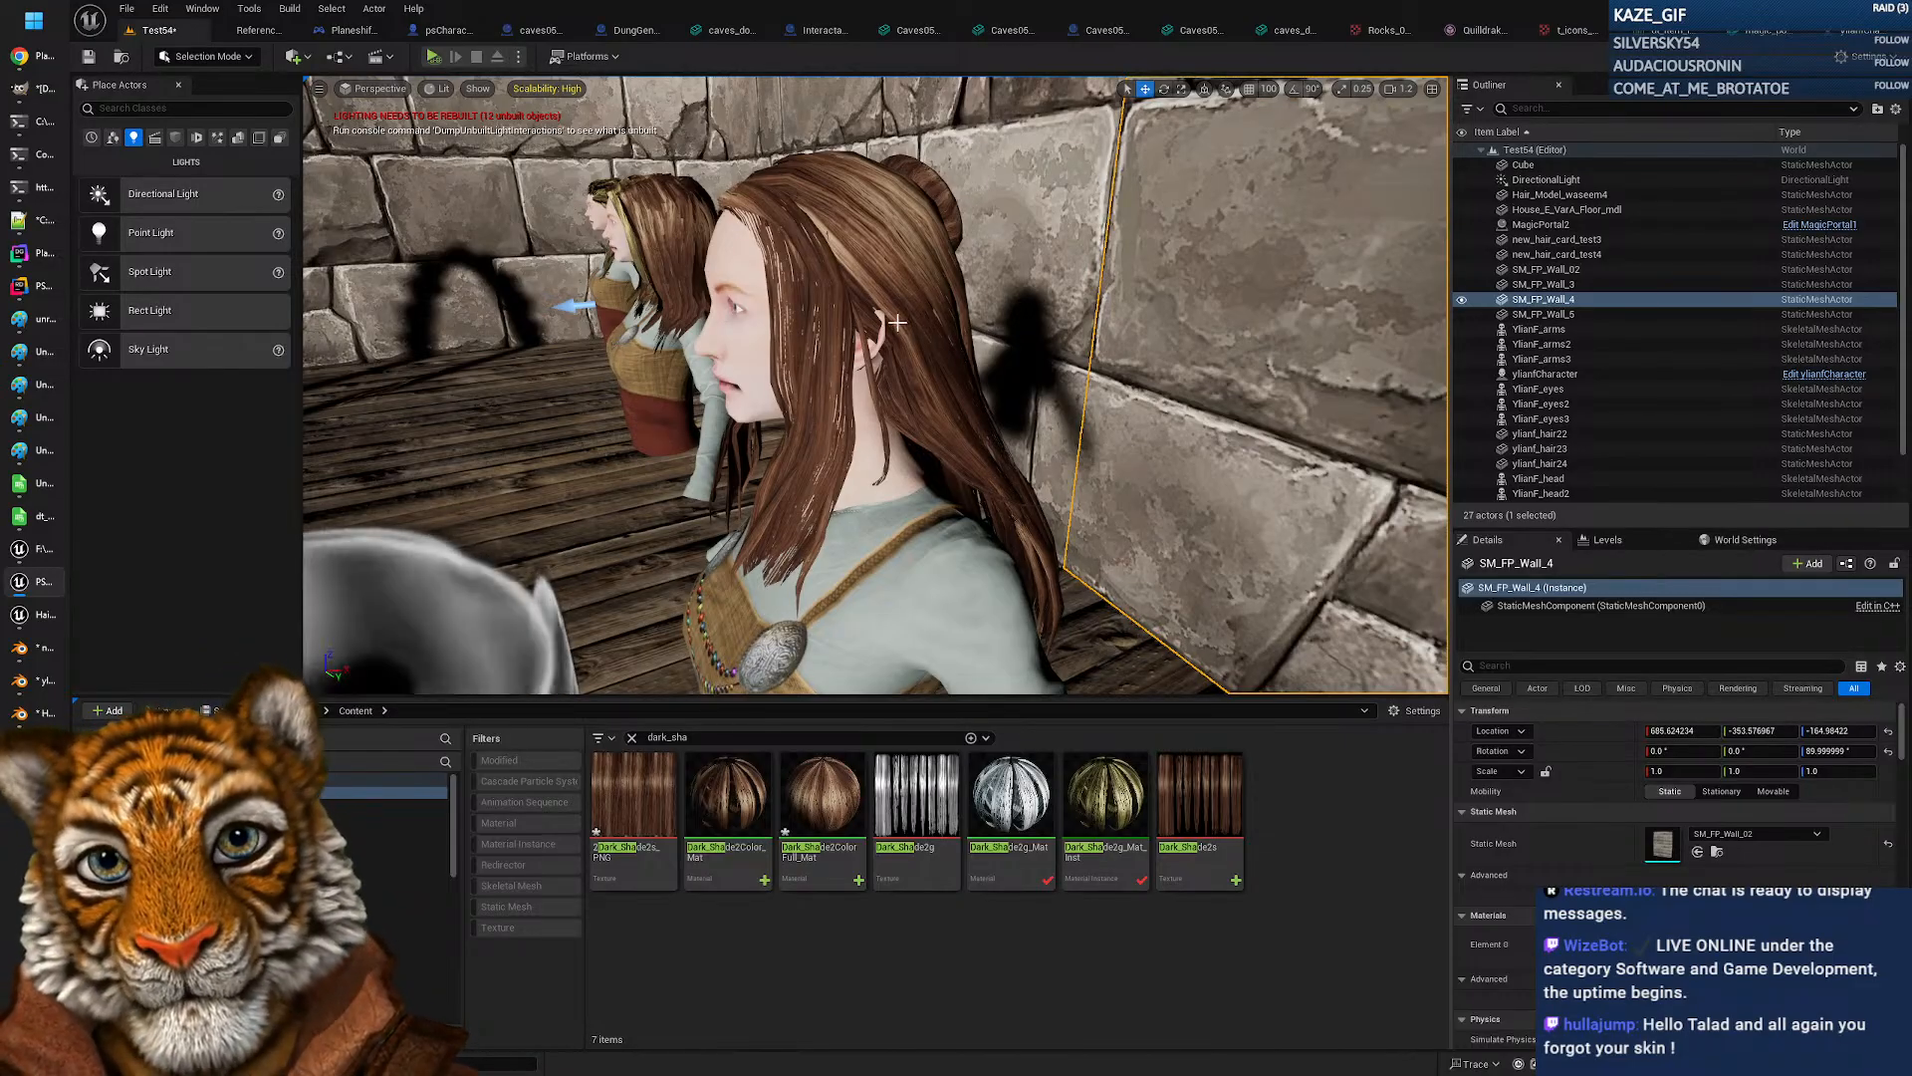
{"action": "right_click_drag", "start_coordinate": [897, 323], "coordinate": [790, 347]}
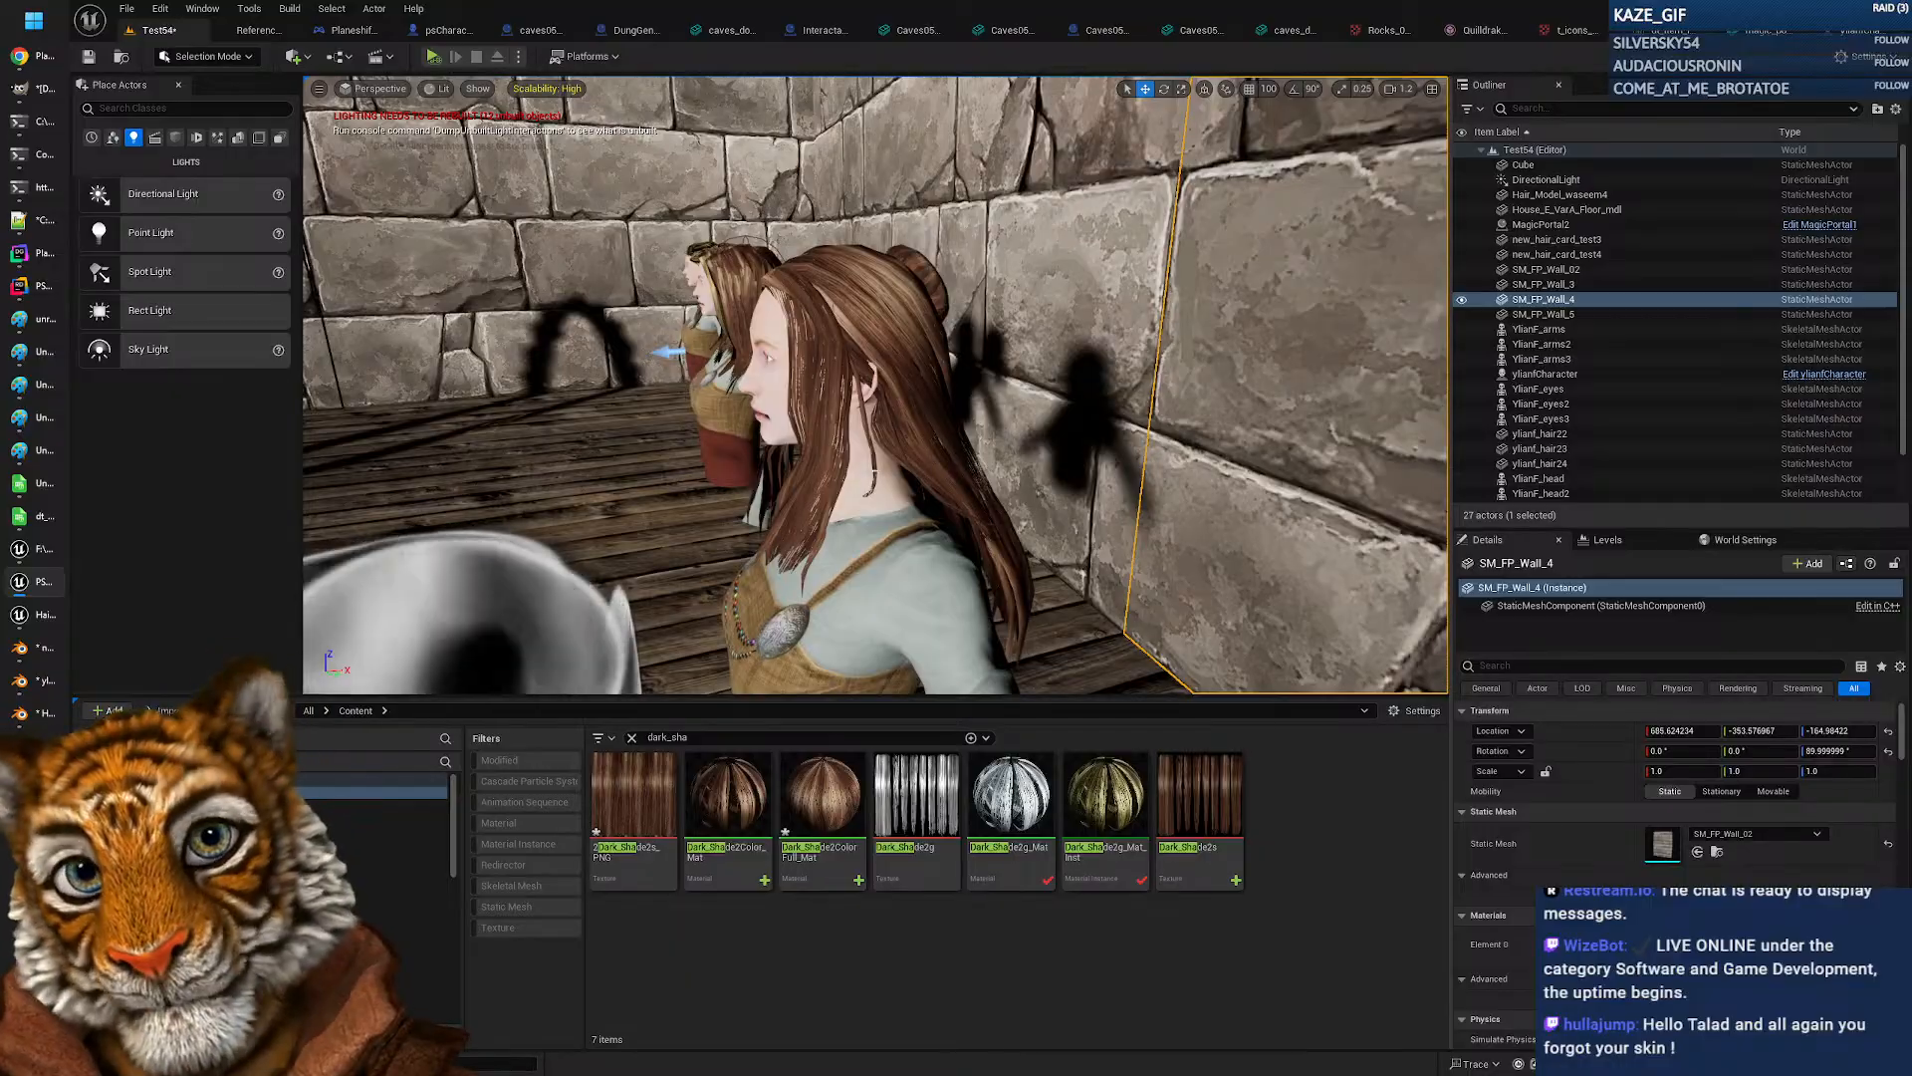
{"action": "left_click", "coordinate": [898, 319]}
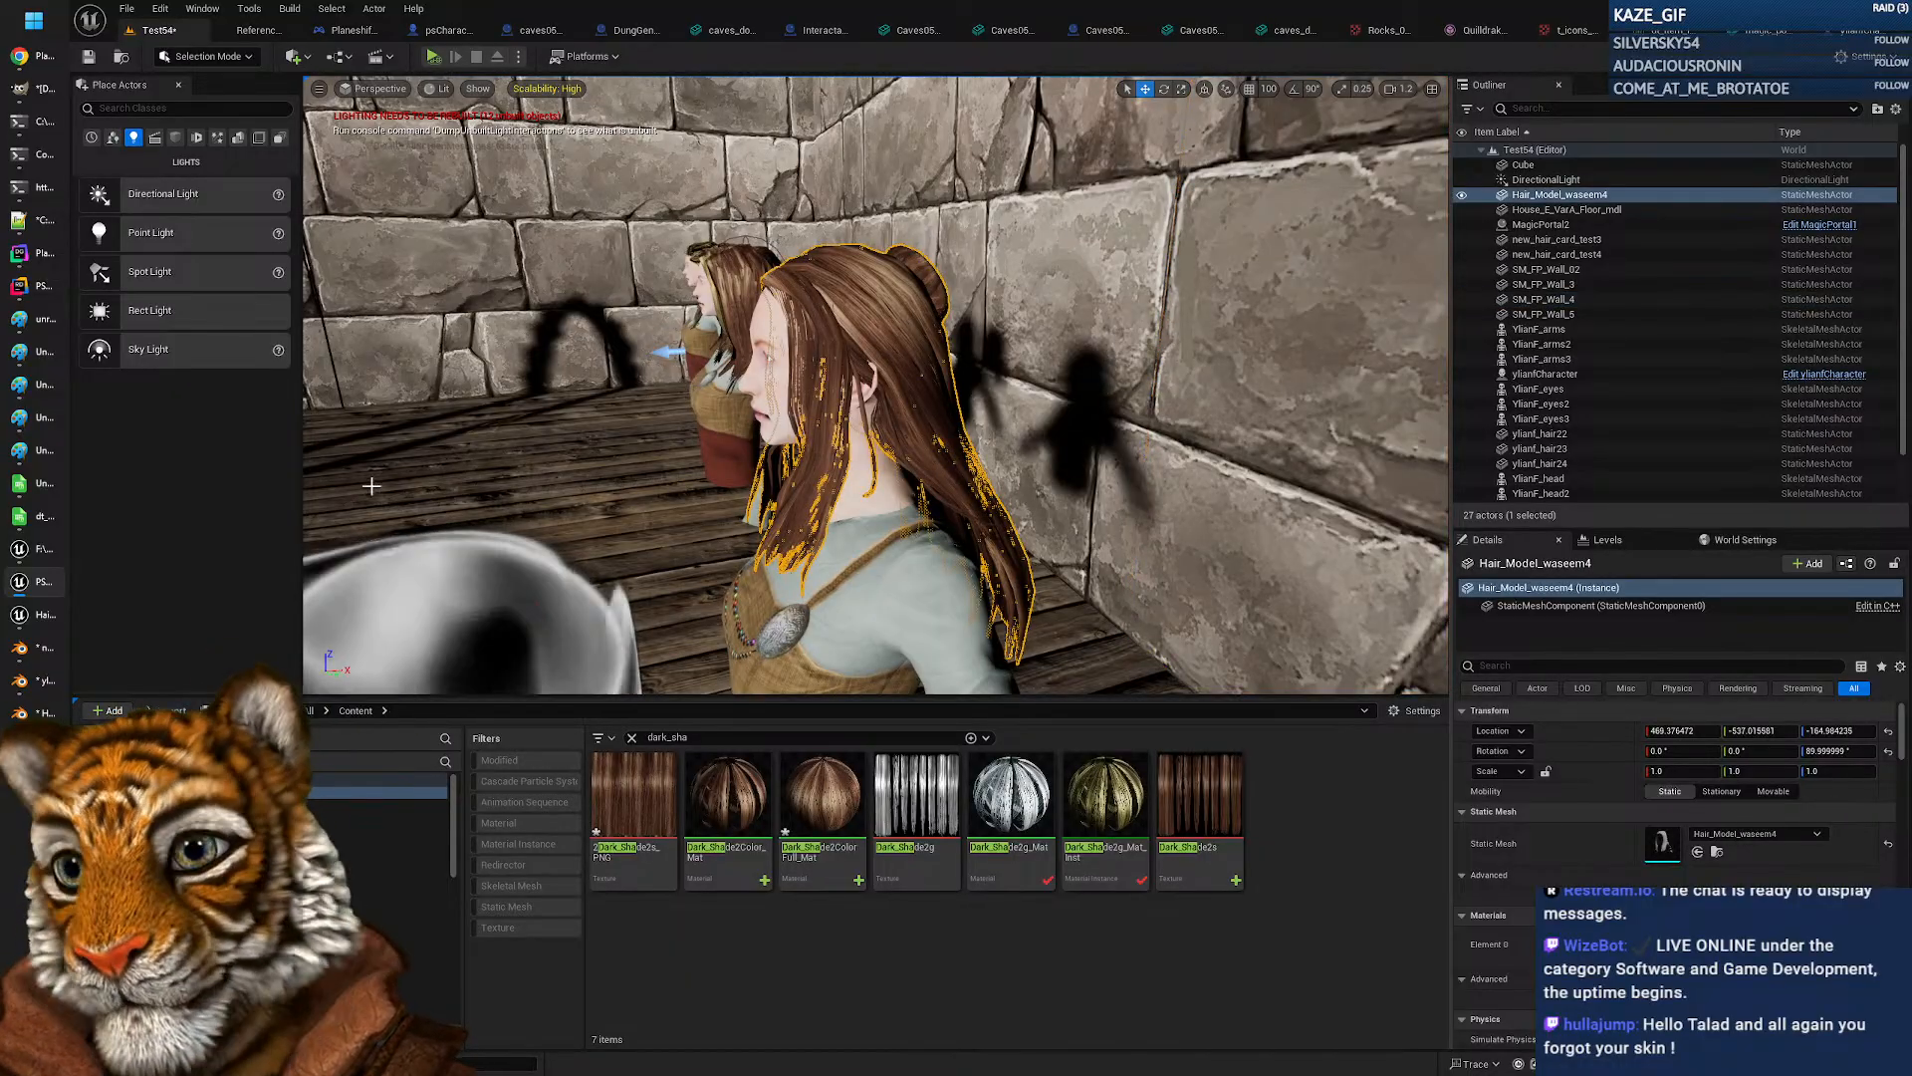
Step: Switch to the Hair Model_waseem5 file in Blender and open hair meshes 02.001, 02.002 and Sphere together in Edit Mode
{"action": "mouse_move", "coordinate": [35, 713]}
{"action": "left_click", "coordinate": [774, 781]}
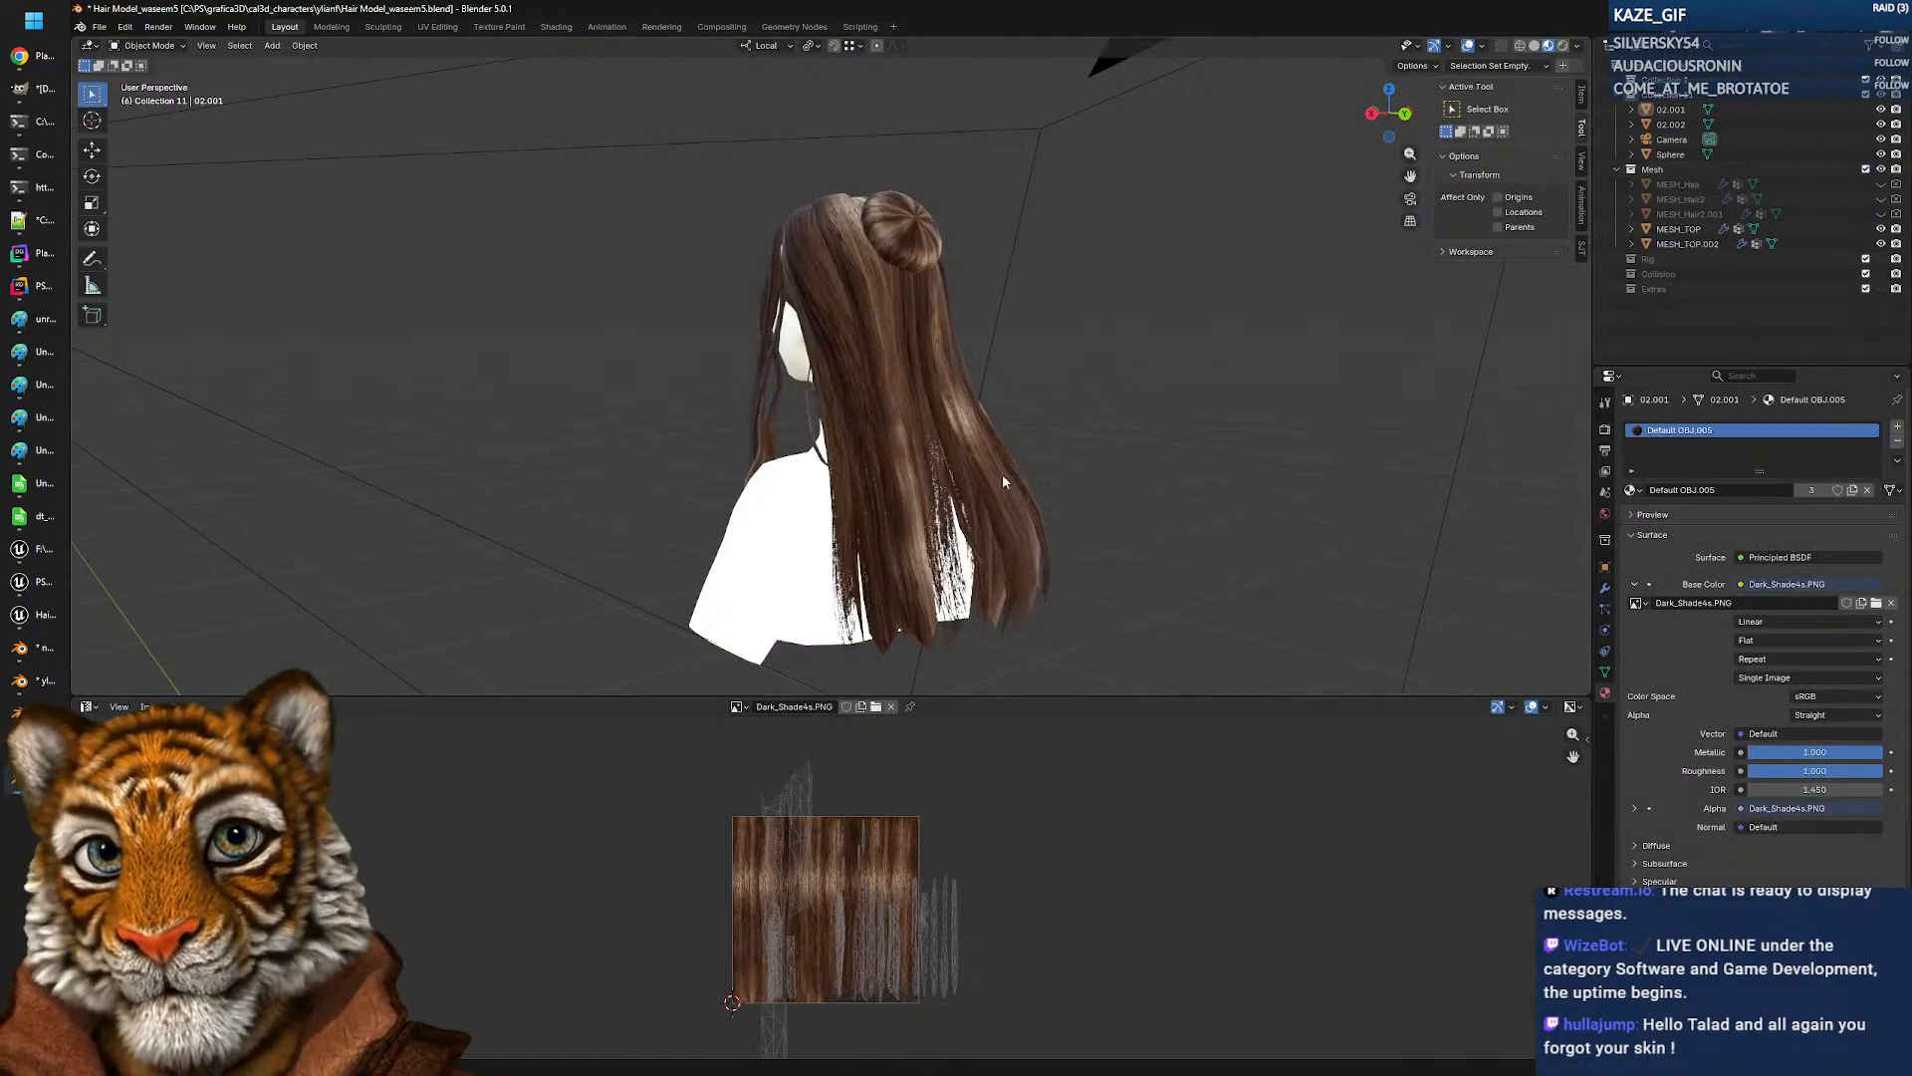
{"action": "middle_click_drag", "start_coordinate": [846, 337], "coordinate": [653, 389]}
{"action": "scroll", "coordinate": [928, 381], "scroll_direction": "up", "scroll_amount": 5}
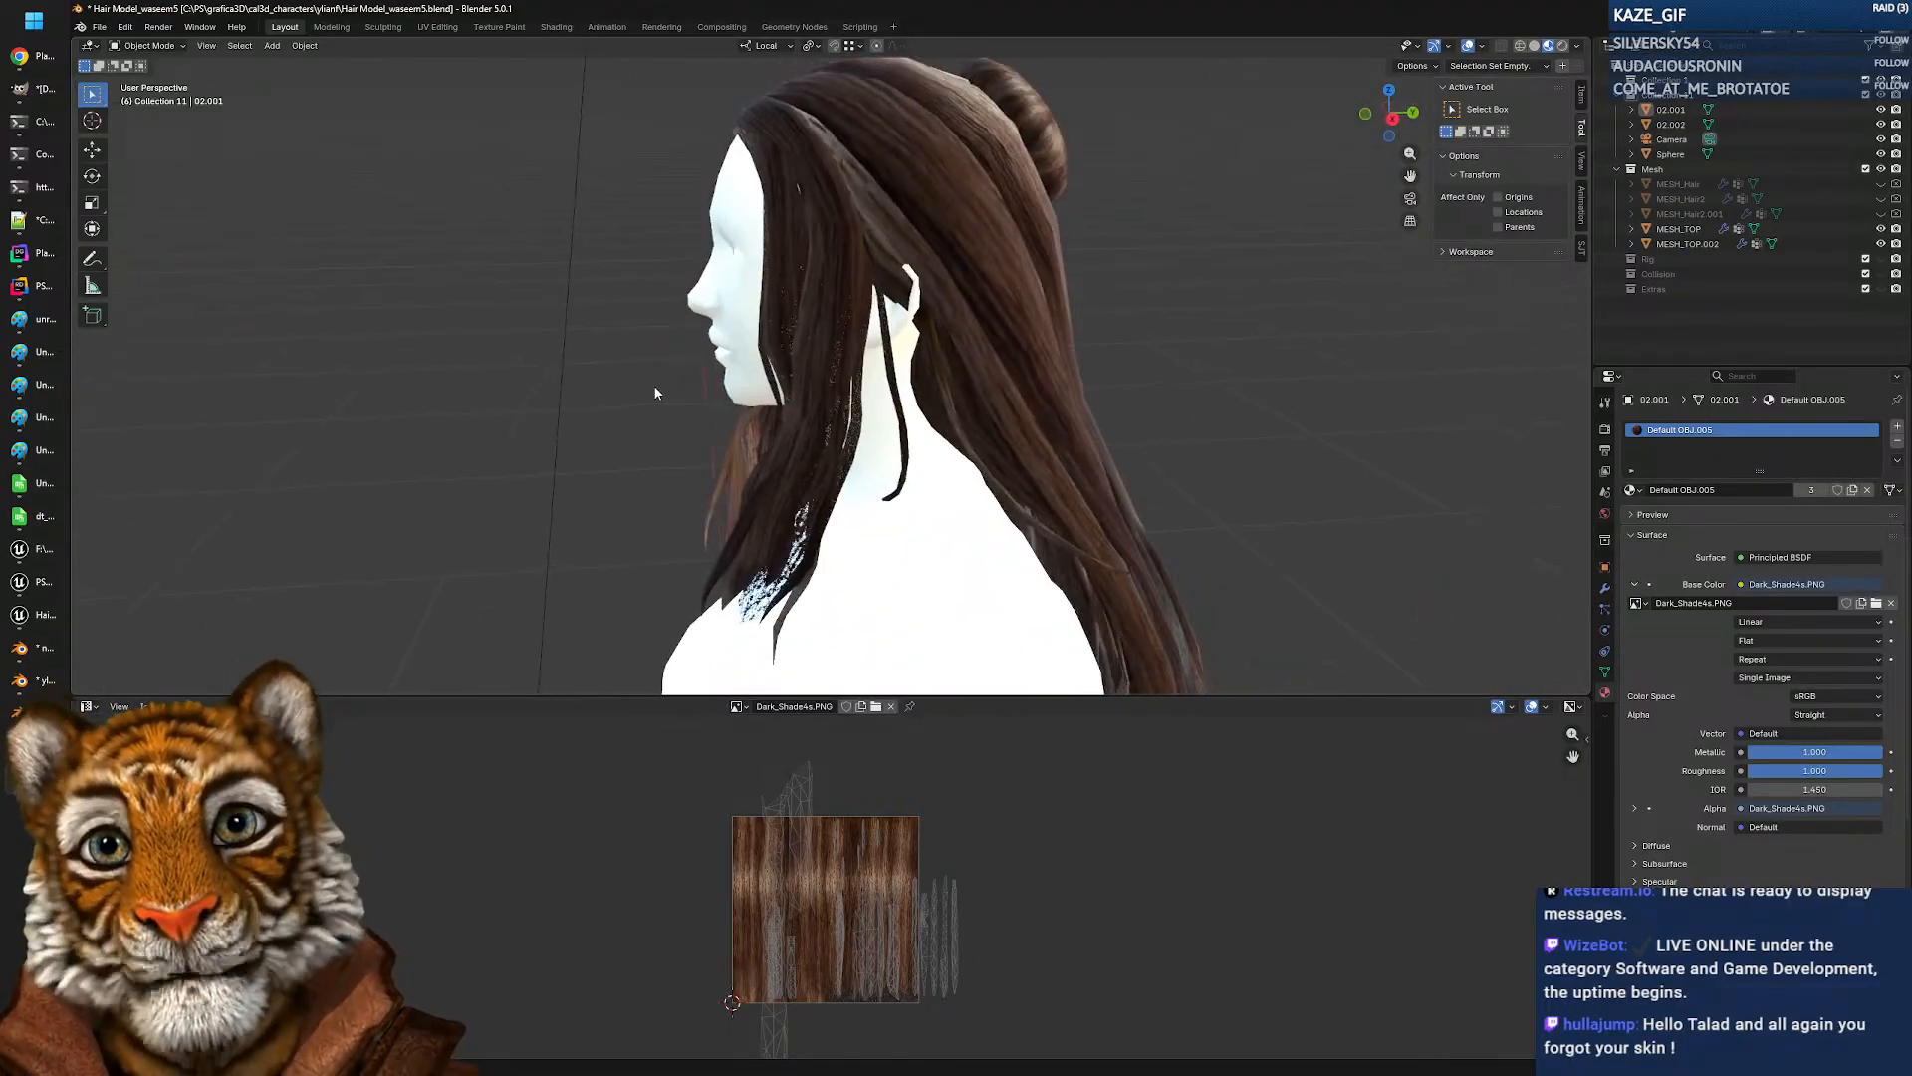
{"action": "left_click", "coordinate": [994, 363]}
{"action": "key", "text": "Tab"}
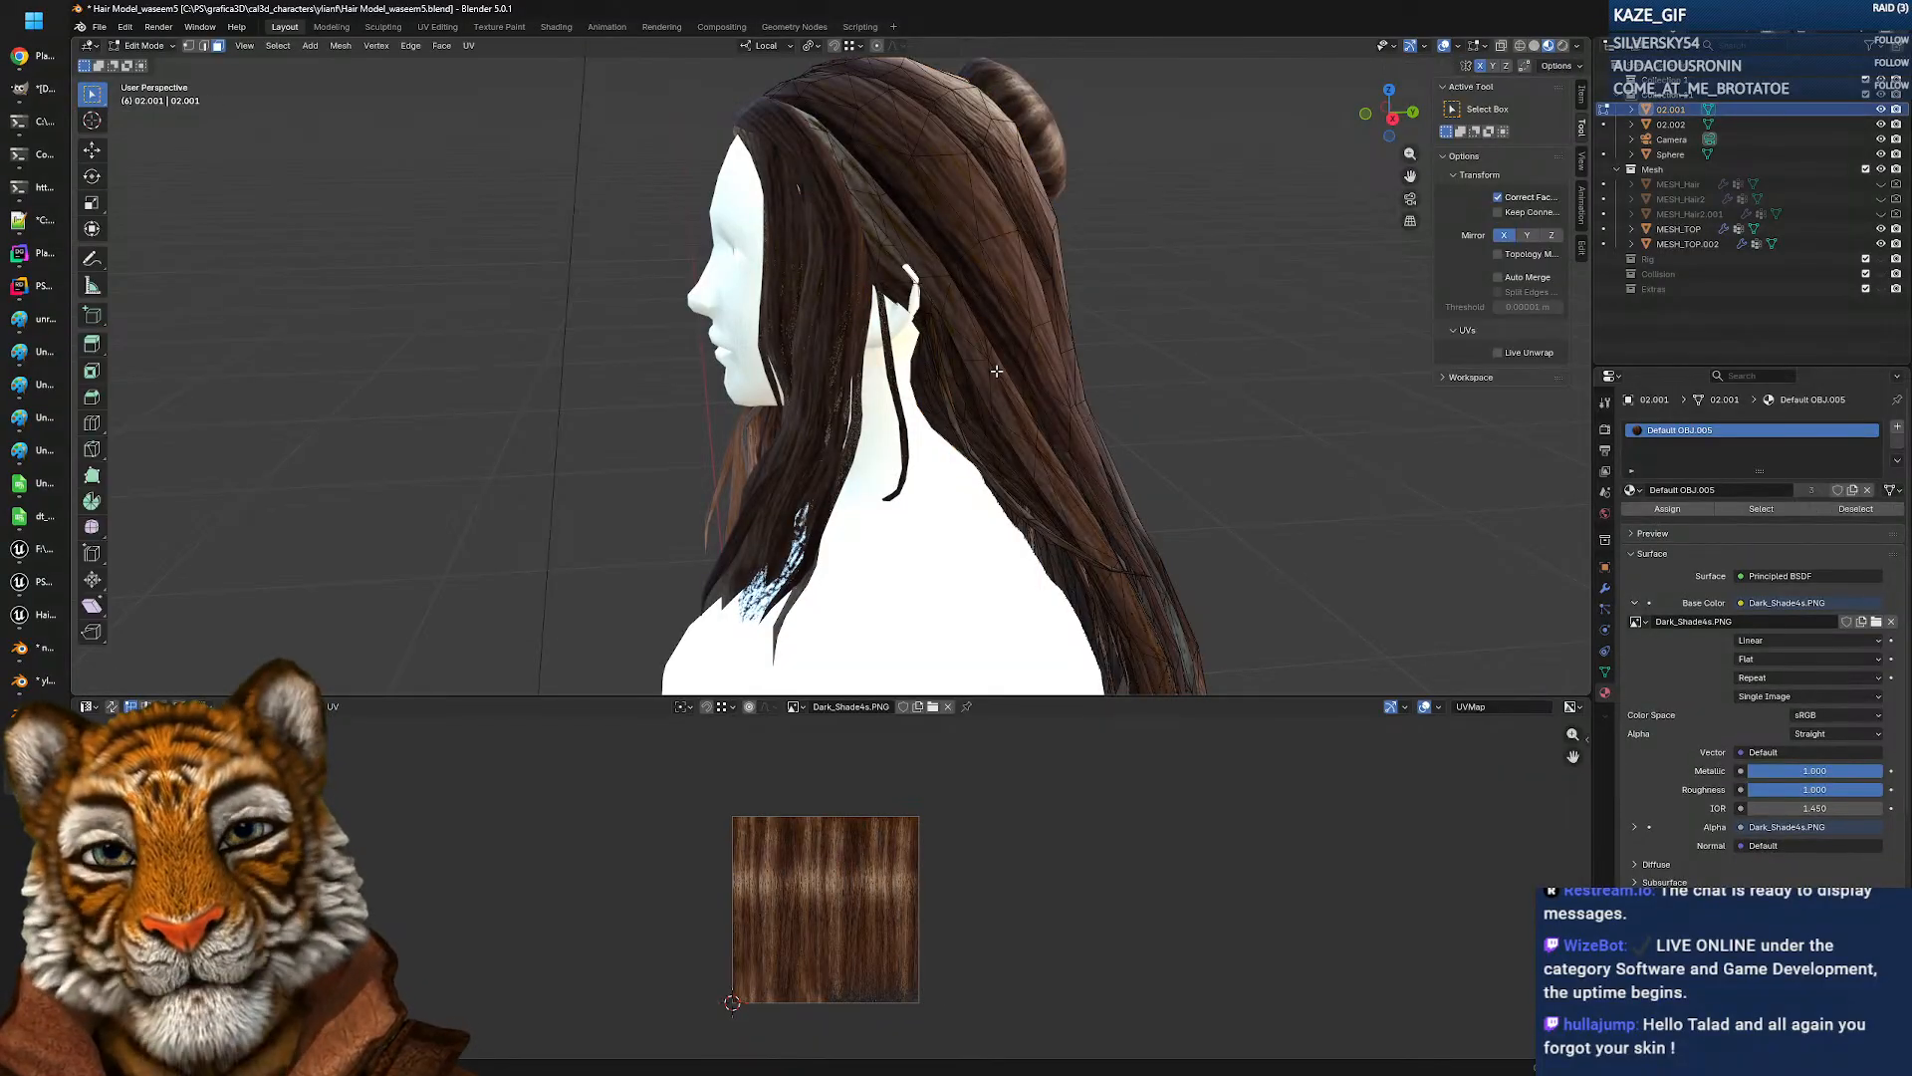
{"action": "key", "text": "Tab"}
{"action": "left_click", "coordinate": [828, 265]}
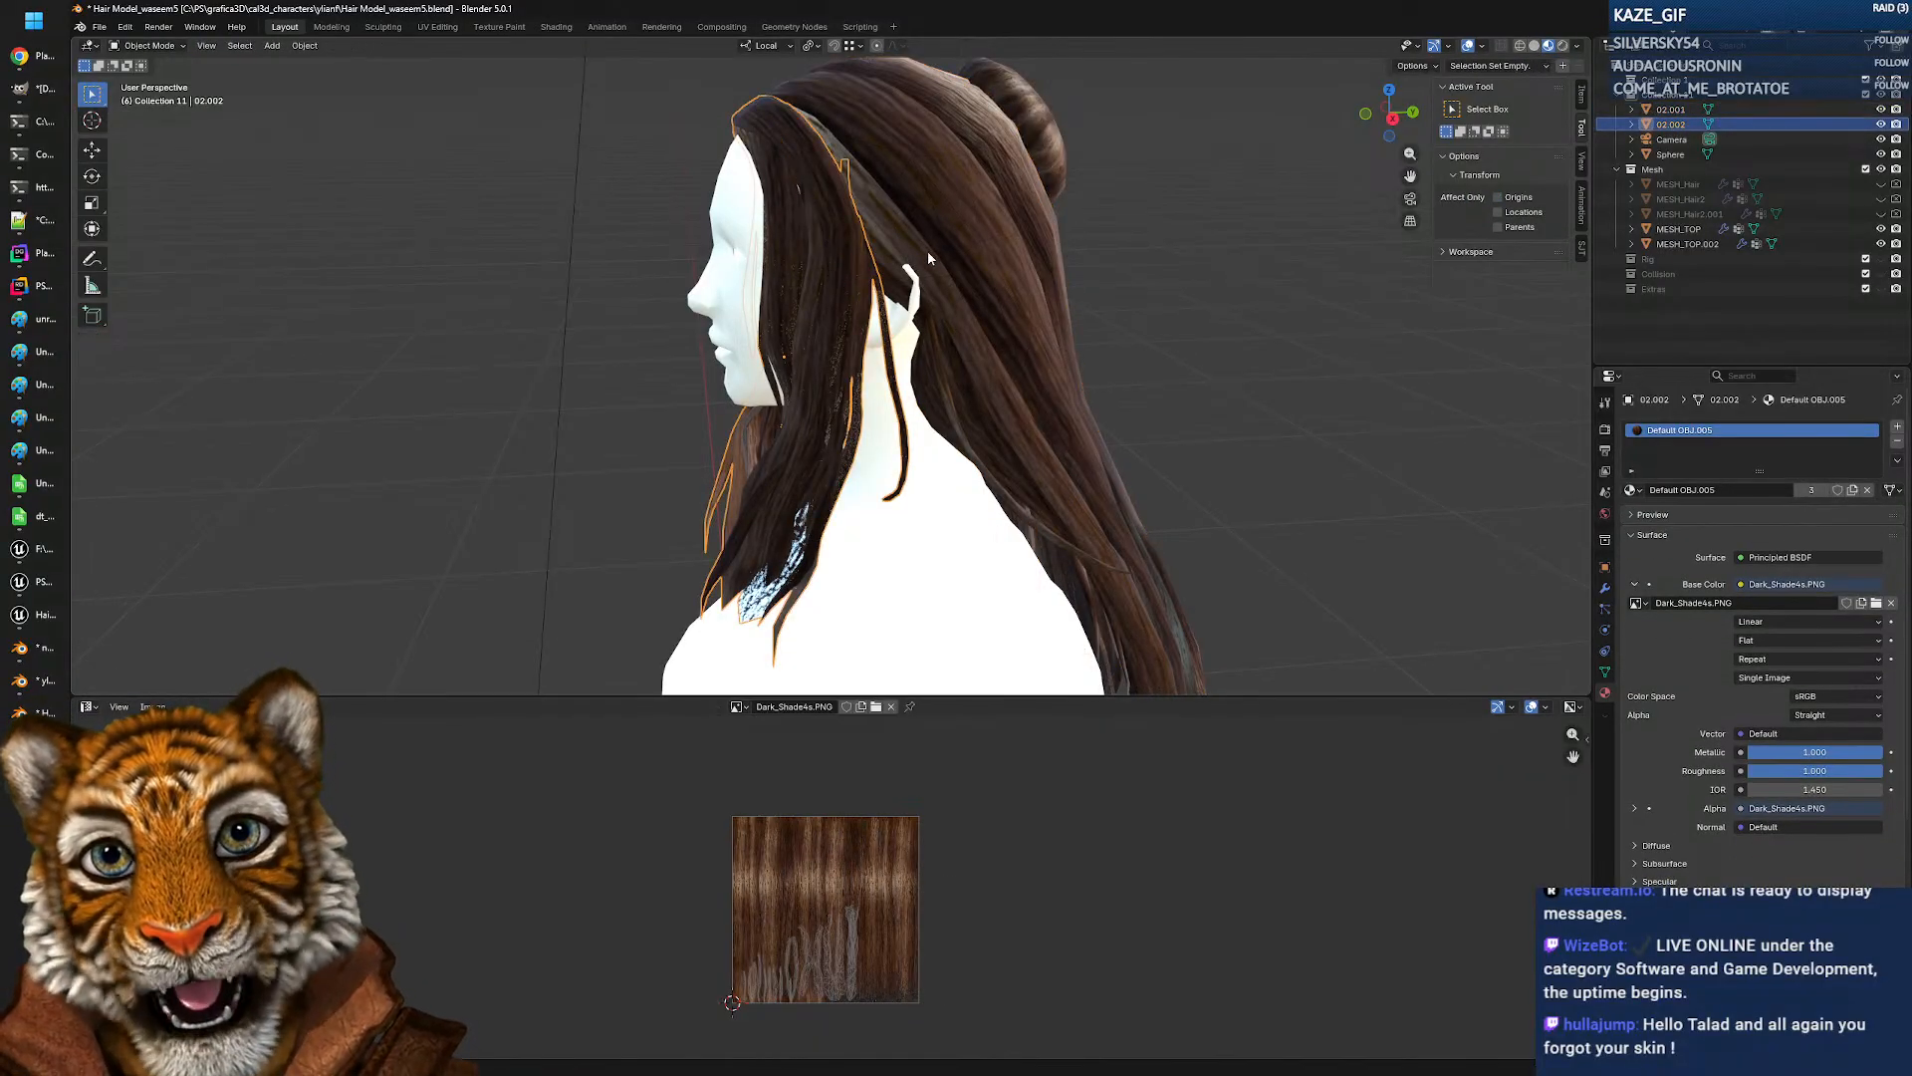
{"action": "left_click", "coordinate": [968, 221], "text": "shift"}
{"action": "left_click", "coordinate": [1048, 289], "text": "shift"}
{"action": "key", "text": "Tab"}
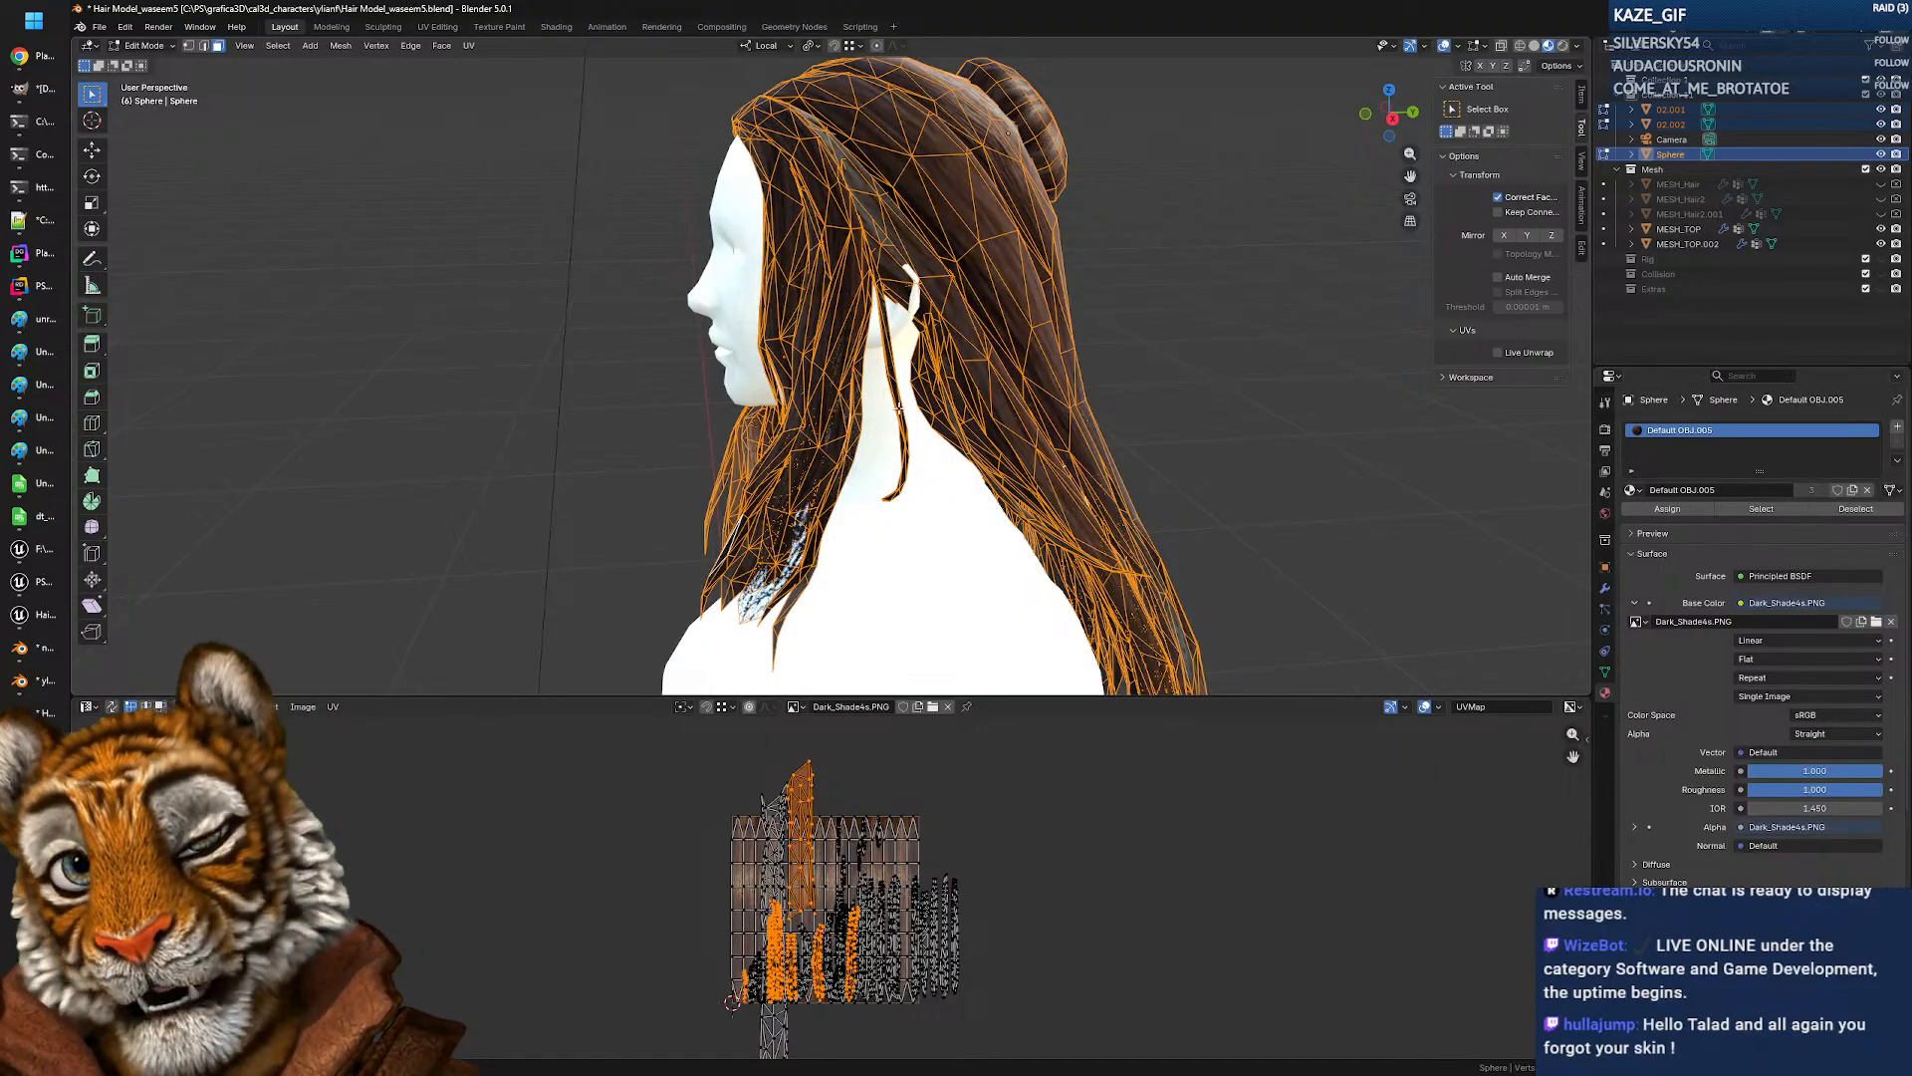
Step: Inspect the hair cards from the sides, back and underneath, selecting one linked card by its UVs to see its placement
{"action": "middle_click_drag", "start_coordinate": [931, 376], "coordinate": [684, 346]}
{"action": "middle_click_drag", "start_coordinate": [668, 285], "coordinate": [867, 296]}
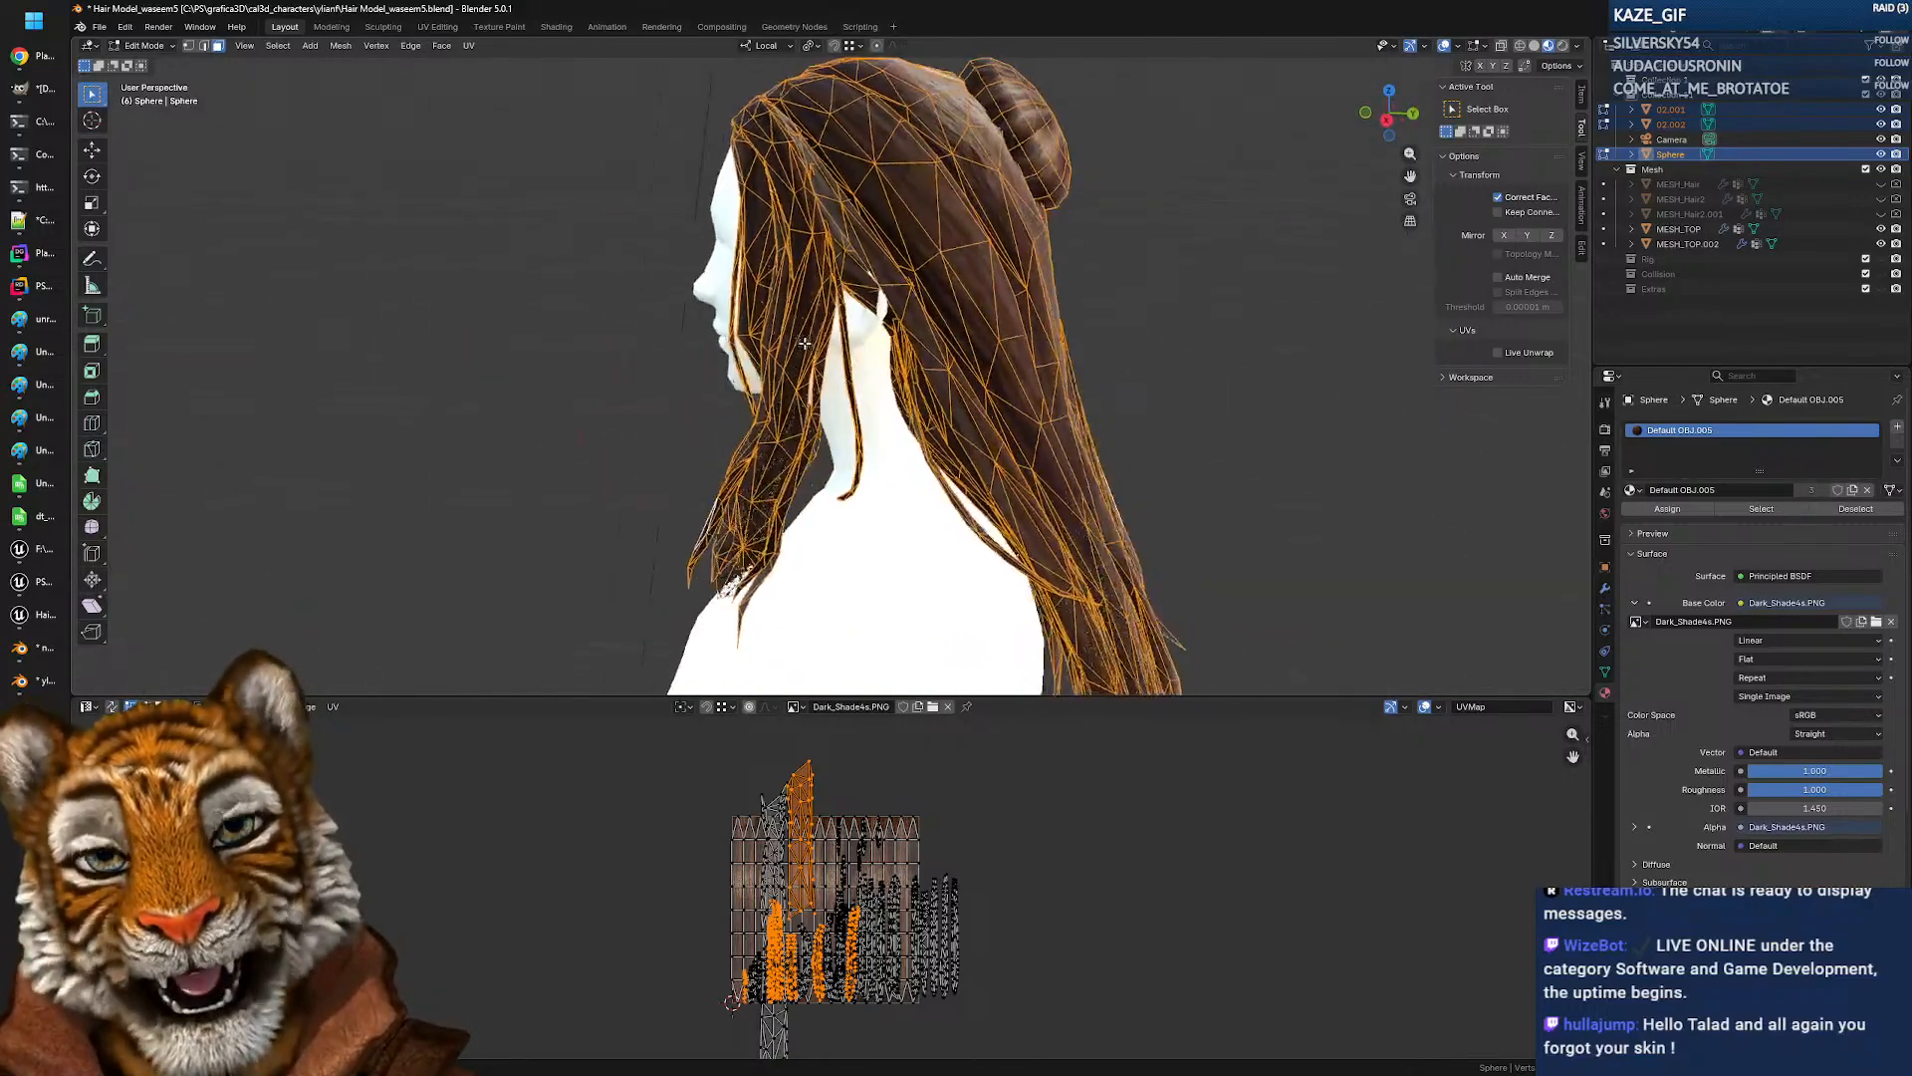
{"action": "middle_click_drag", "start_coordinate": [716, 341], "coordinate": [709, 341]}
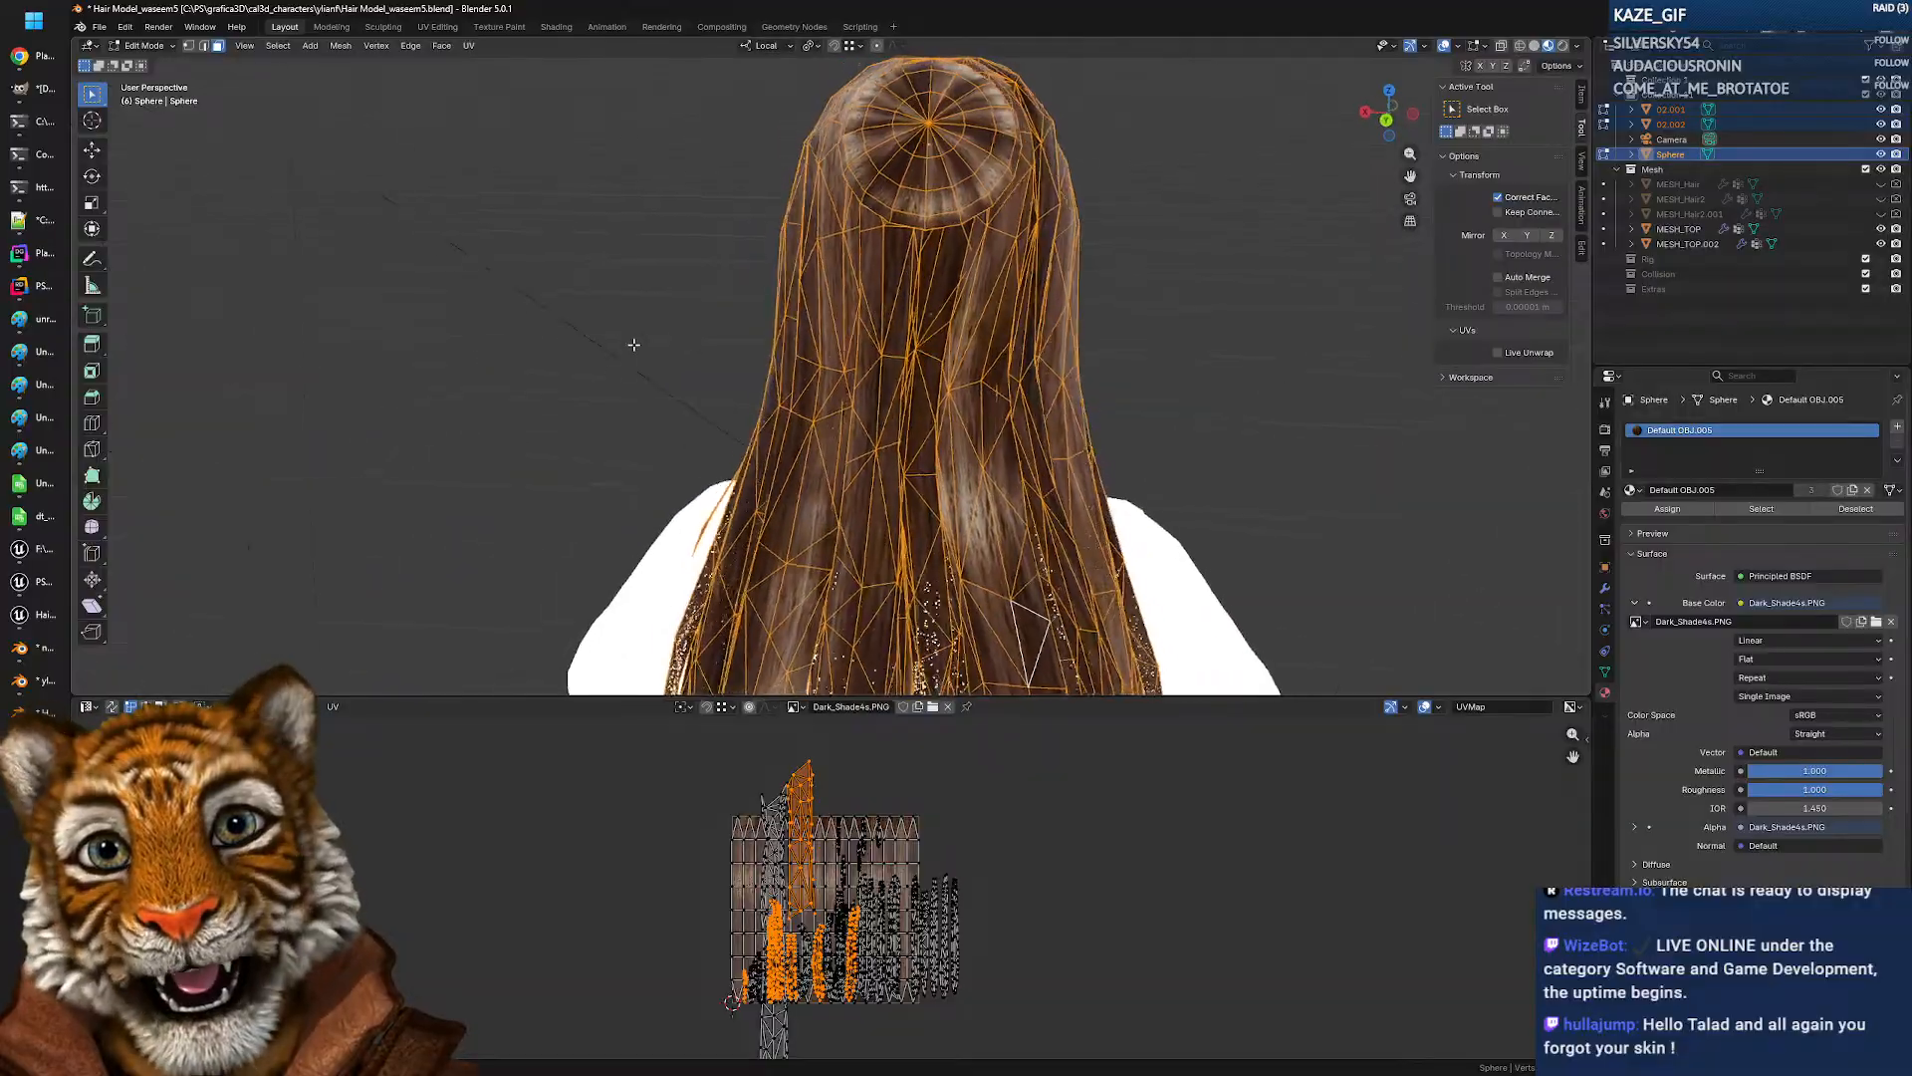
{"action": "middle_click_drag", "start_coordinate": [460, 336], "coordinate": [633, 191]}
{"action": "left_click", "coordinate": [1072, 318]}
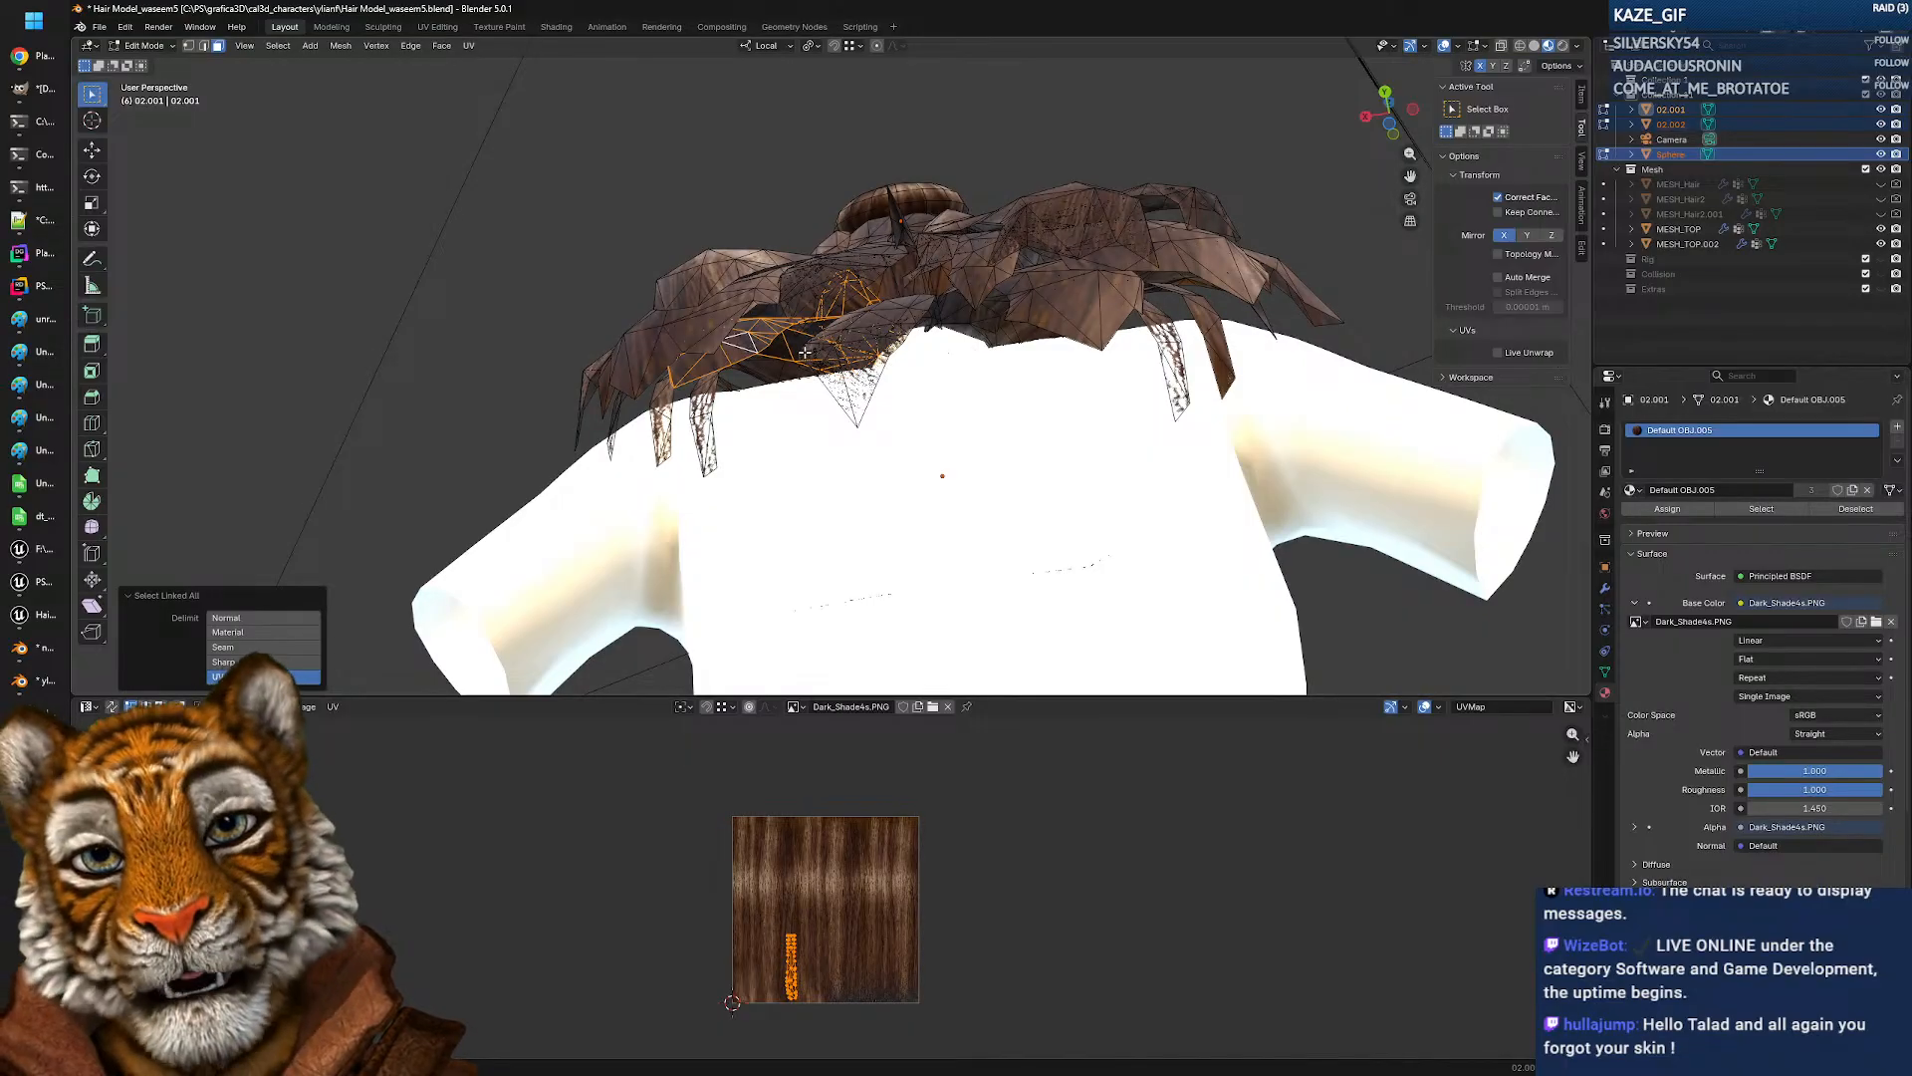
{"action": "middle_click_drag", "start_coordinate": [805, 352], "coordinate": [824, 545]}
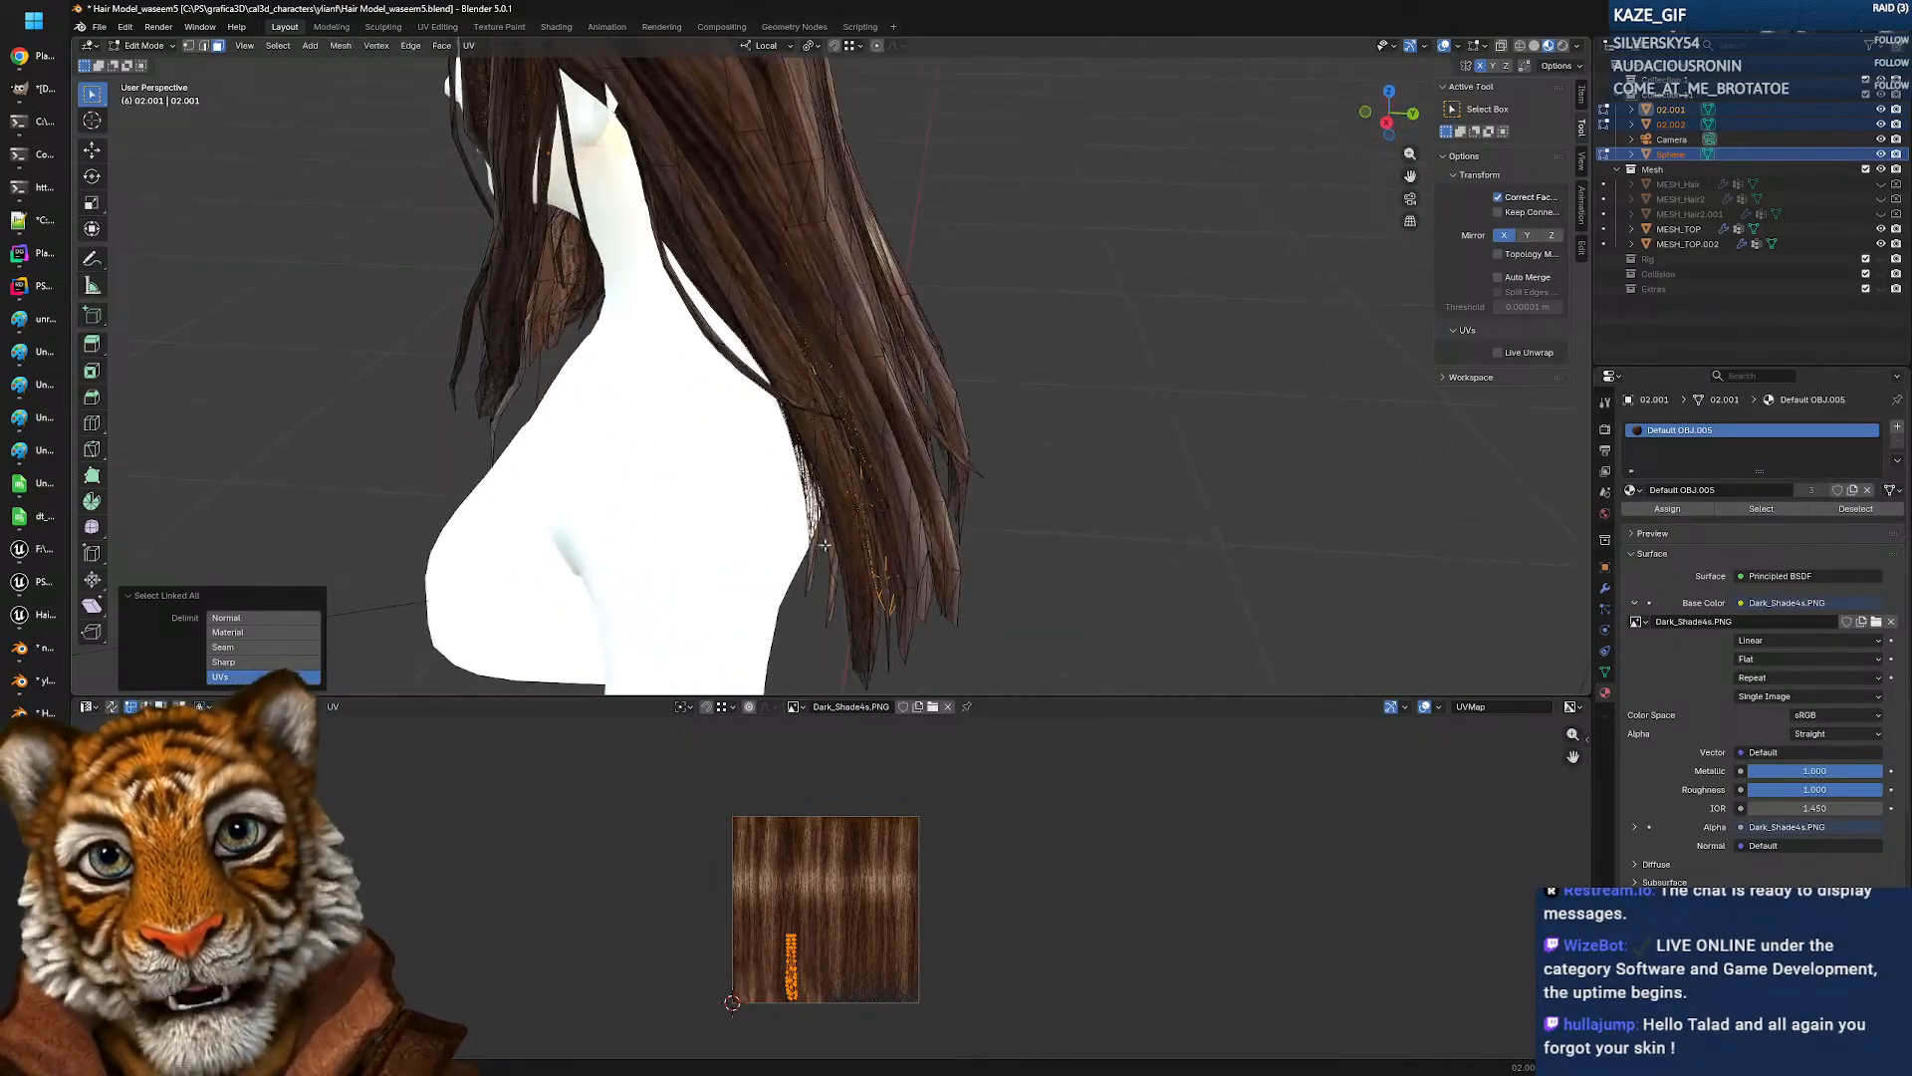
{"action": "middle_click_drag", "start_coordinate": [934, 452], "coordinate": [835, 458]}
{"action": "middle_click_drag", "start_coordinate": [975, 509], "coordinate": [785, 485]}
{"action": "scroll", "coordinate": [785, 485], "scroll_direction": "down", "scroll_amount": 6}
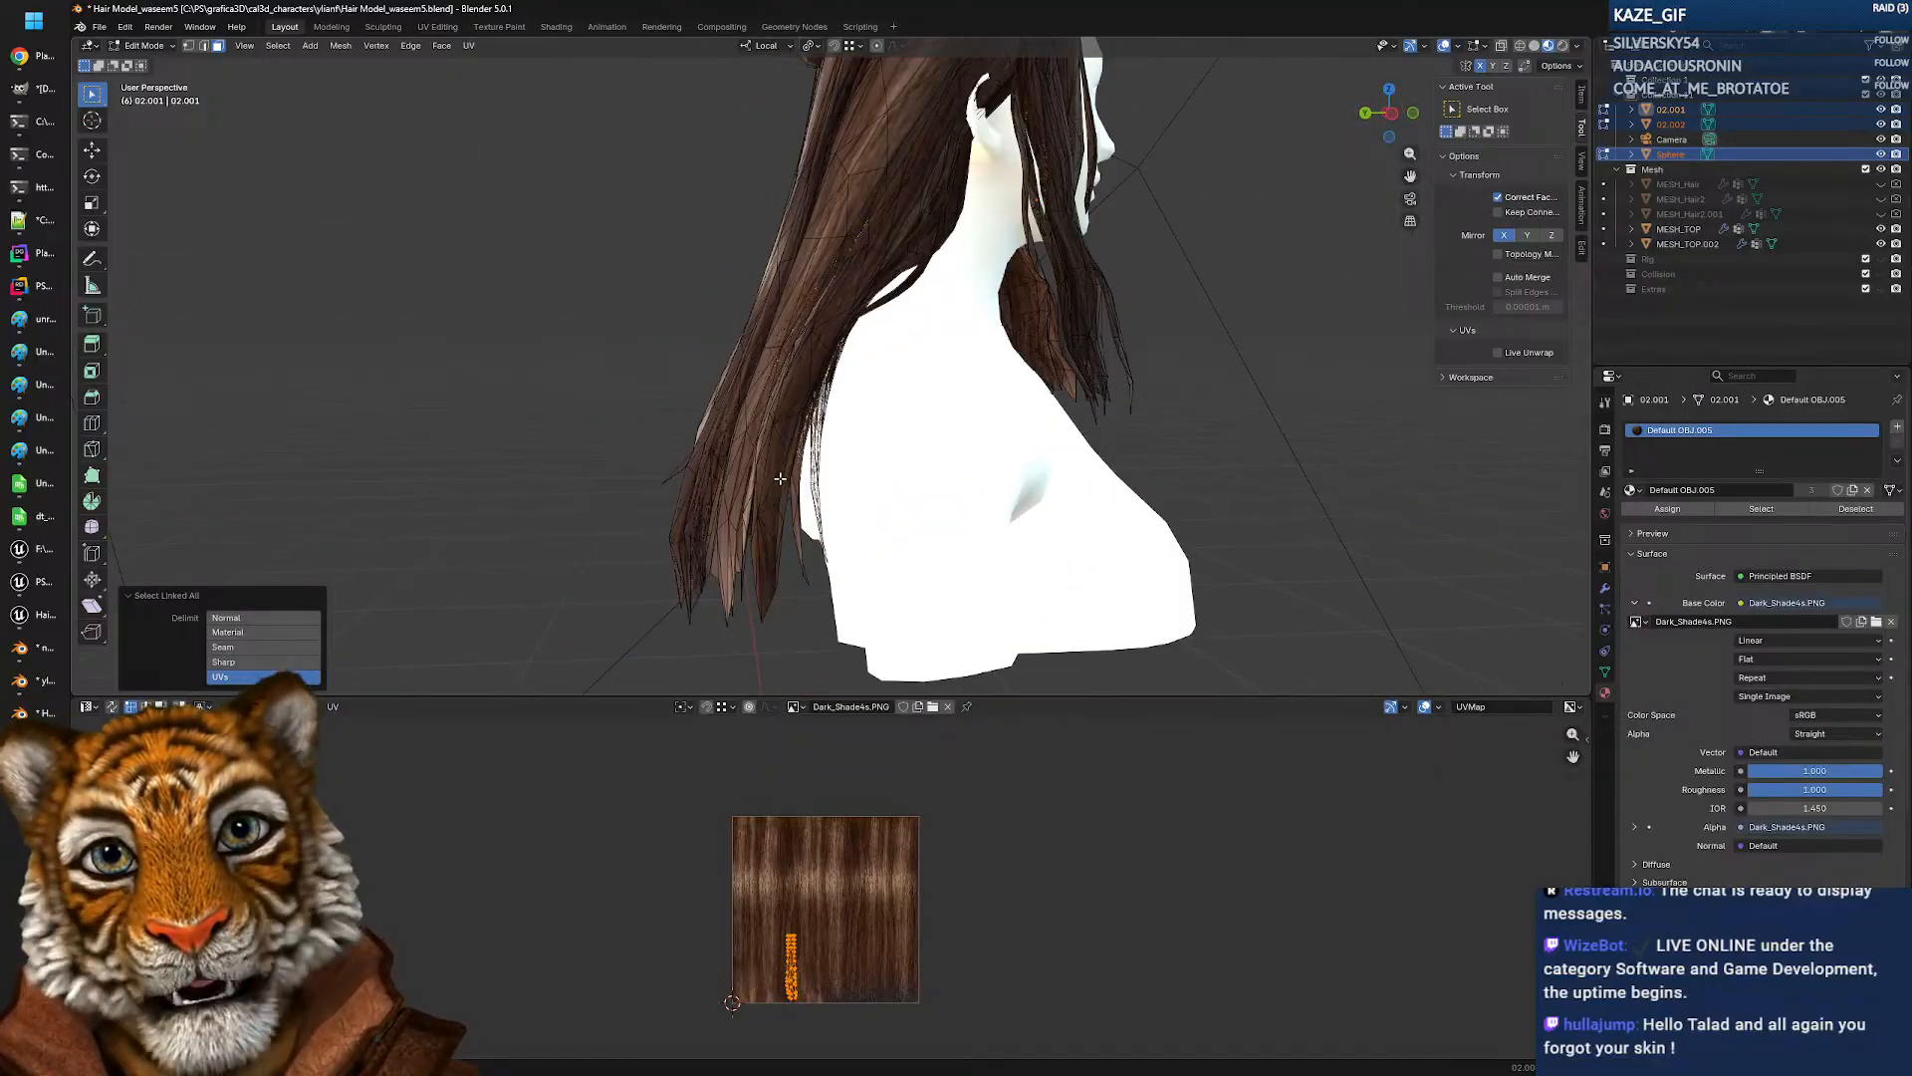
Step: Examine the texture density on the bun and crown hair up close in a maximized viewport, then restore the layout
{"action": "key", "text": "ctrl+space"}
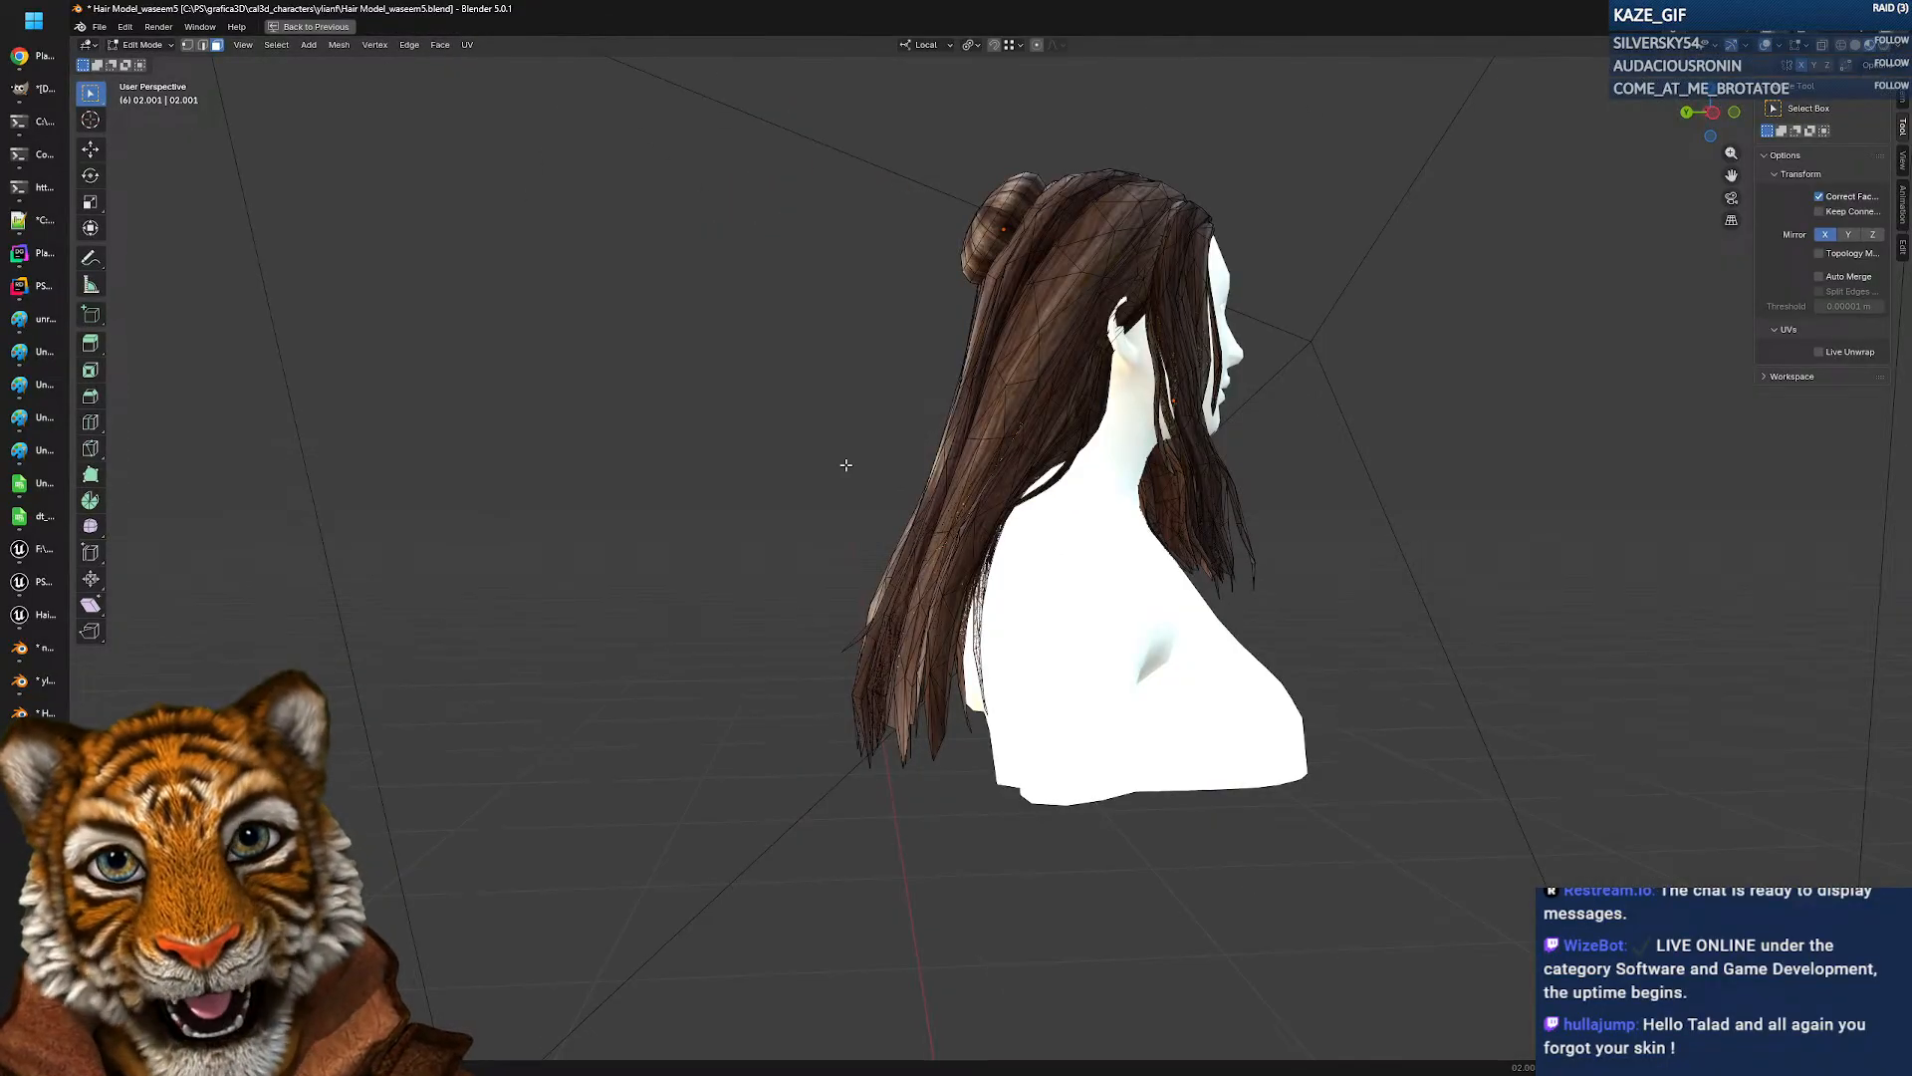
{"action": "middle_click_drag", "start_coordinate": [845, 465], "coordinate": [1120, 574]}
{"action": "scroll", "coordinate": [961, 511], "scroll_direction": "up", "scroll_amount": 2}
{"action": "middle_click_drag", "start_coordinate": [935, 348], "coordinate": [996, 552], "text": "shift"}
{"action": "scroll", "coordinate": [762, 455], "scroll_direction": "up", "scroll_amount": 4}
{"action": "middle_click_drag", "start_coordinate": [762, 455], "coordinate": [917, 548], "text": "shift"}
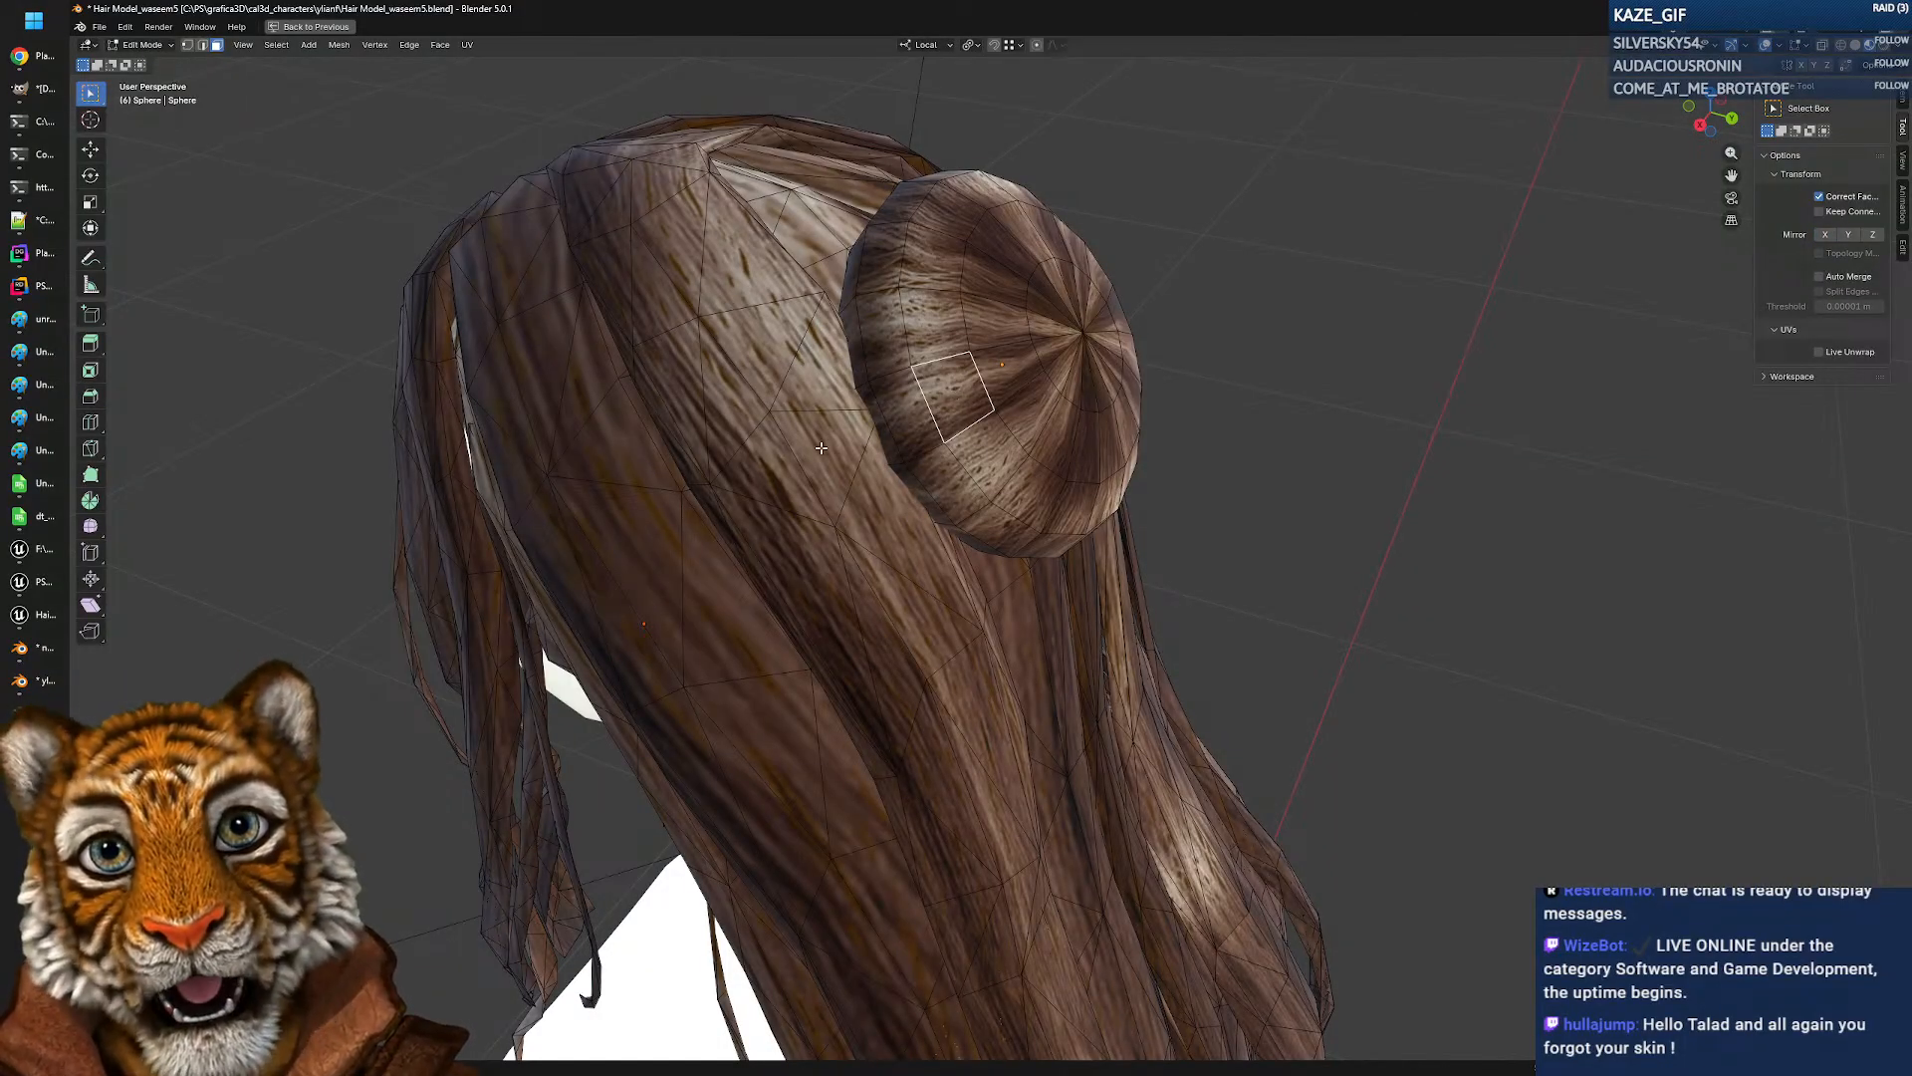
{"action": "middle_click_drag", "start_coordinate": [859, 471], "coordinate": [903, 445]}
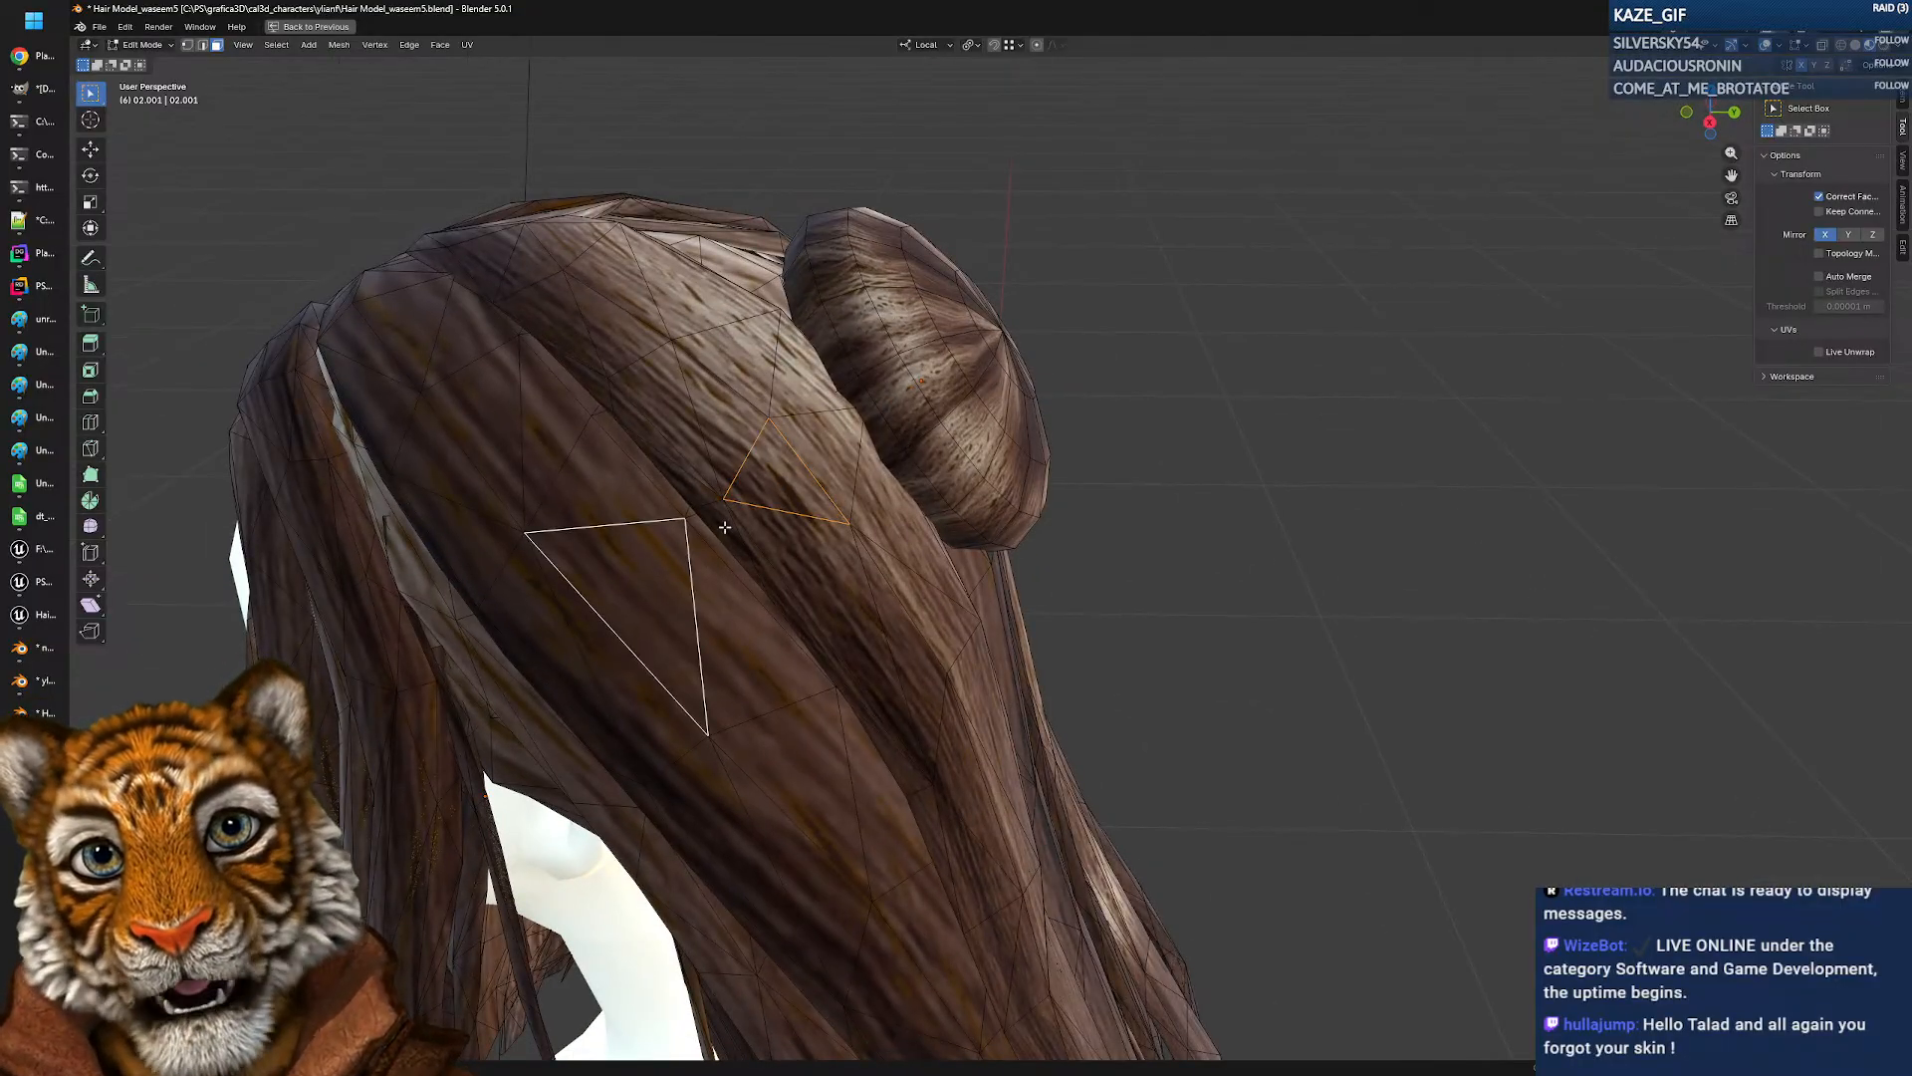
{"action": "scroll", "coordinate": [696, 529], "scroll_direction": "down", "scroll_amount": 3}
{"action": "middle_click_drag", "start_coordinate": [784, 534], "coordinate": [793, 496]}
{"action": "key", "text": "ctrl+alt+space"}
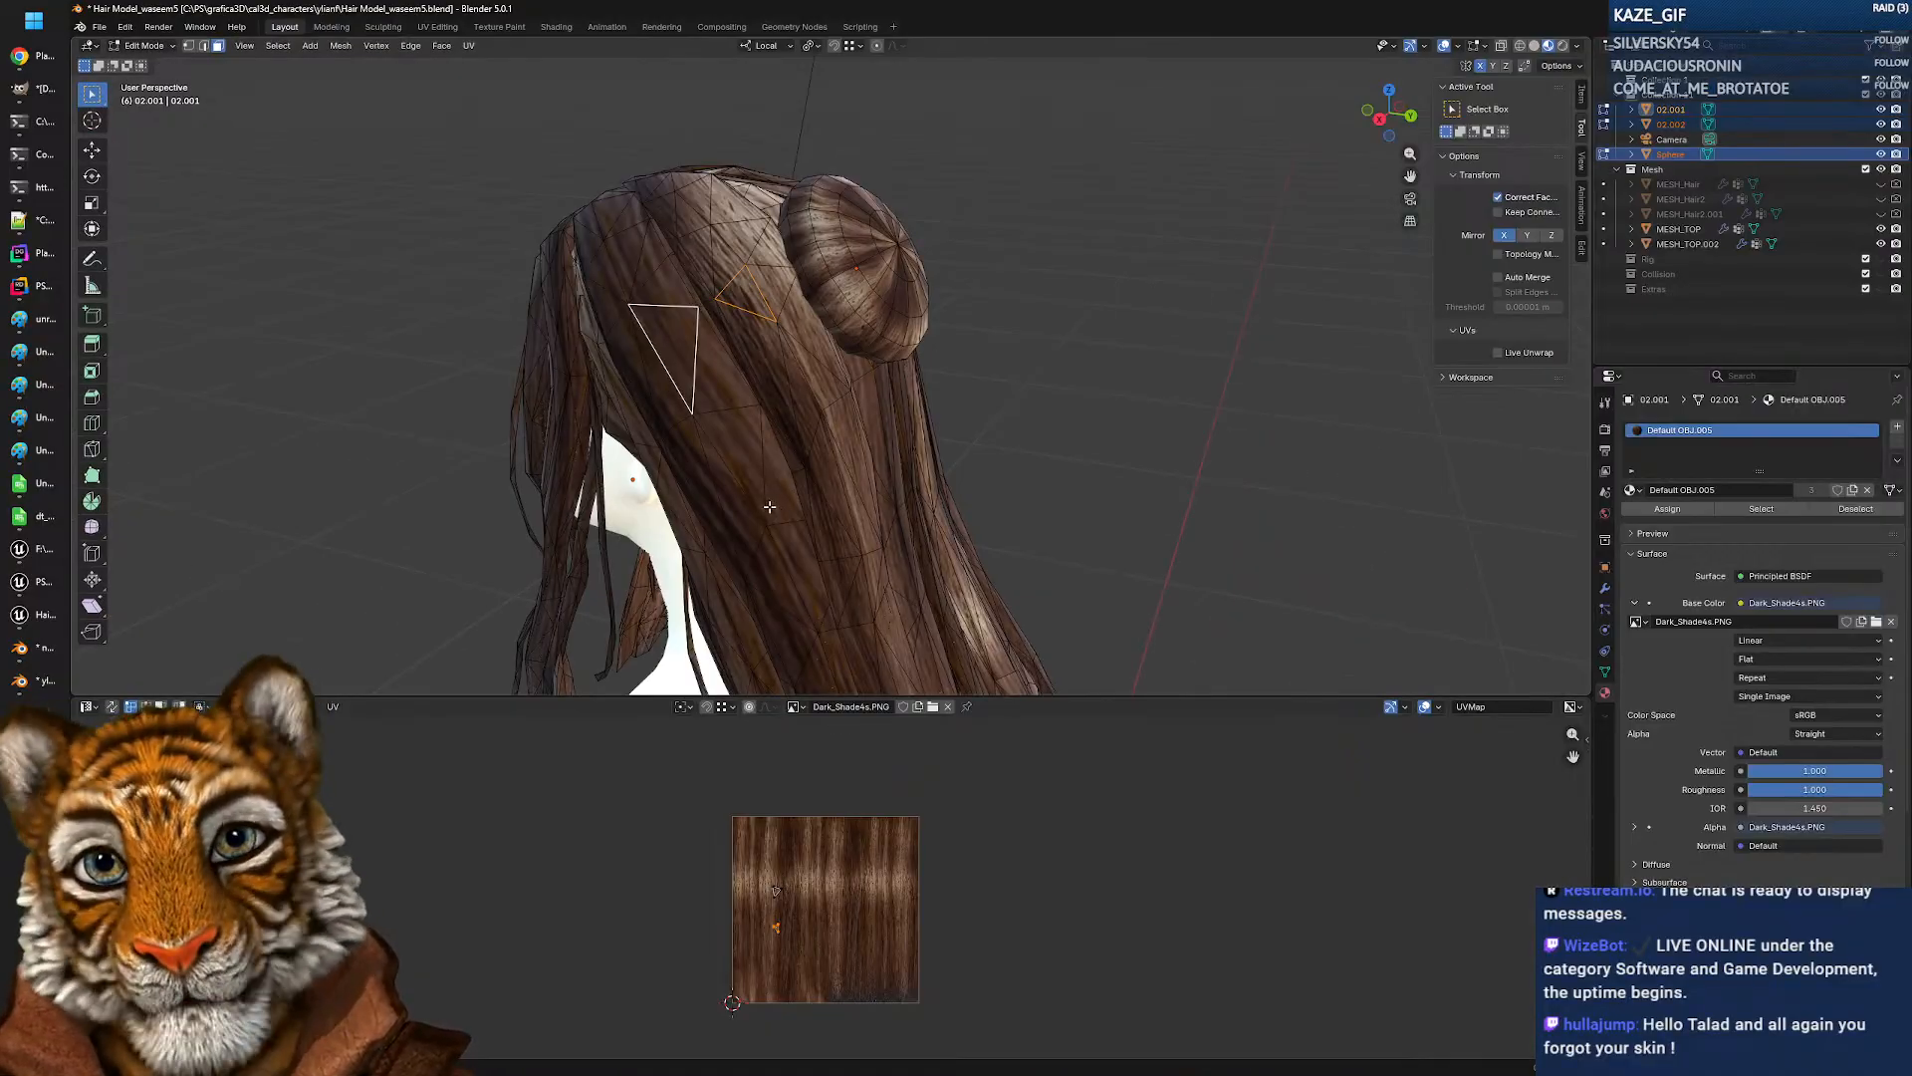
Step: Check where a bun face sits on the hair texture, then show the UVs of all the hair geometry
{"action": "left_click", "coordinate": [862, 282]}
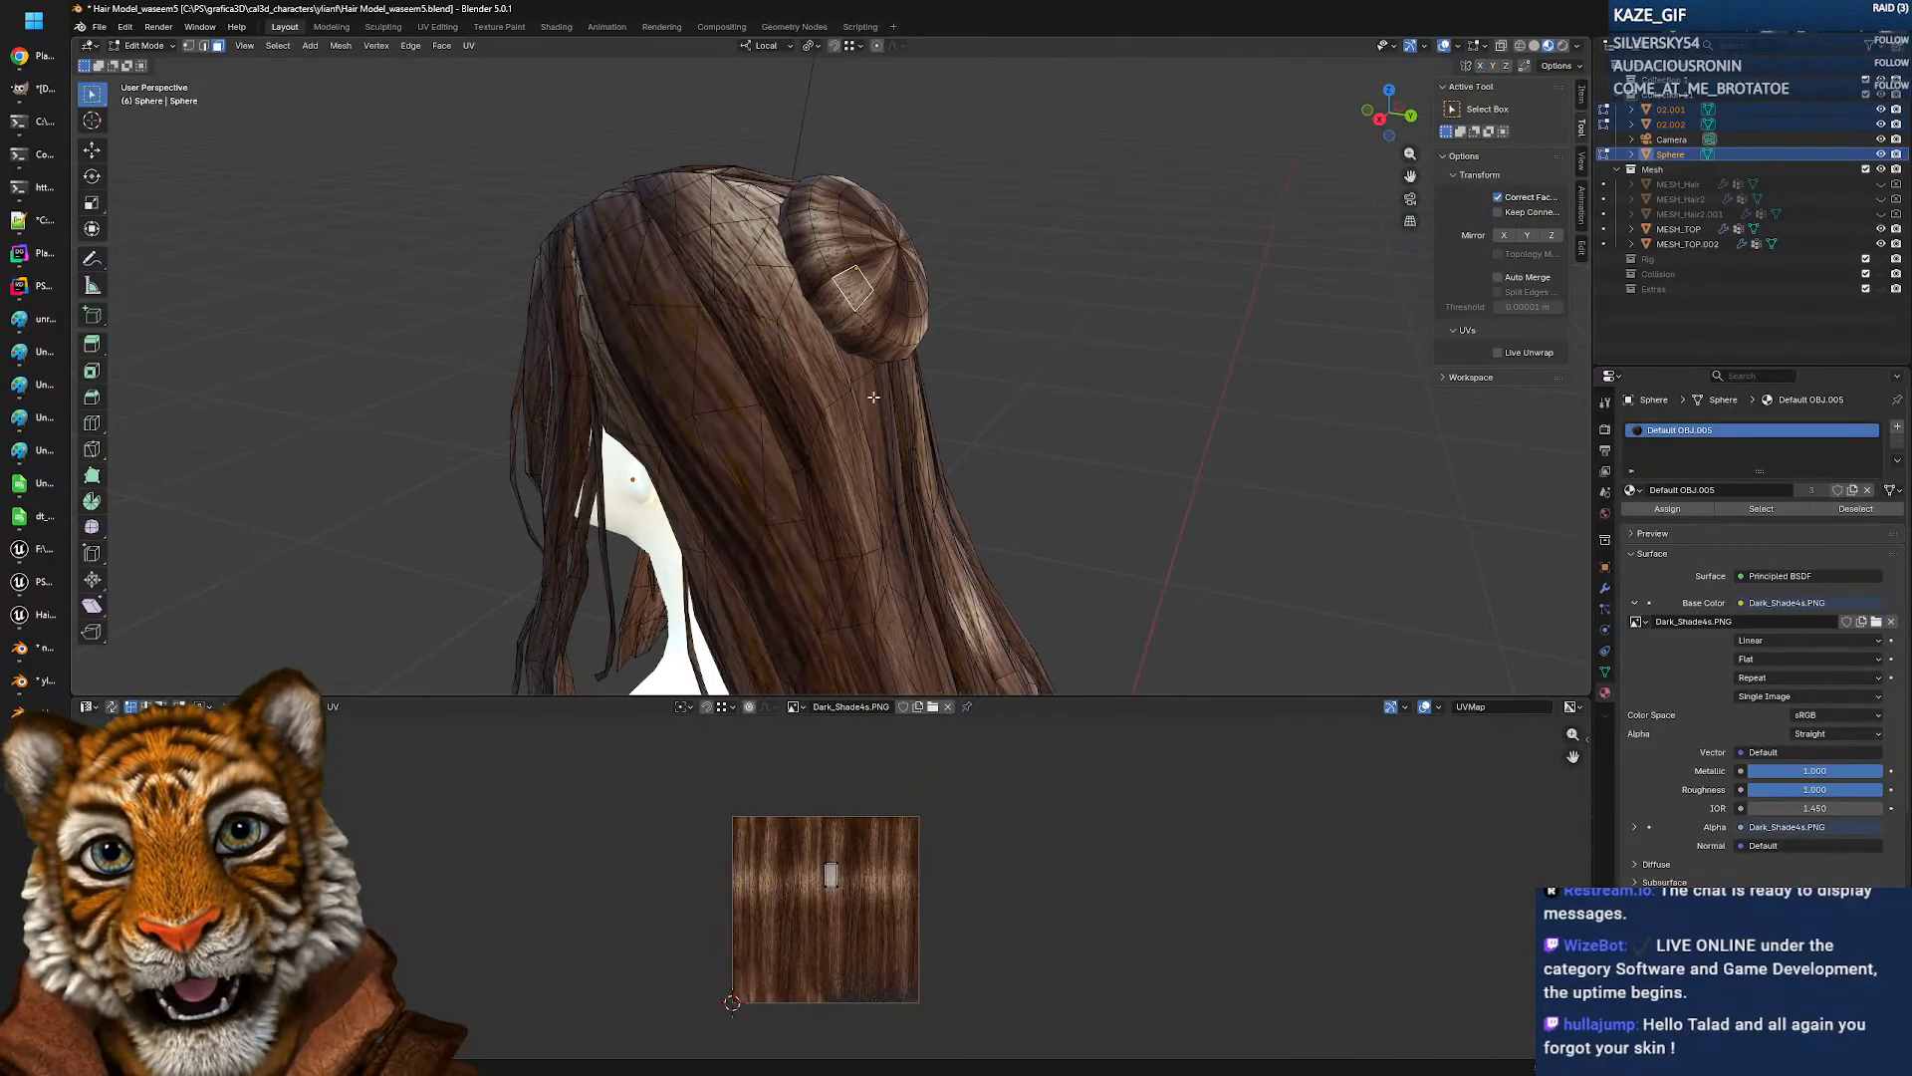
{"action": "middle_click_drag", "start_coordinate": [705, 384], "coordinate": [815, 456]}
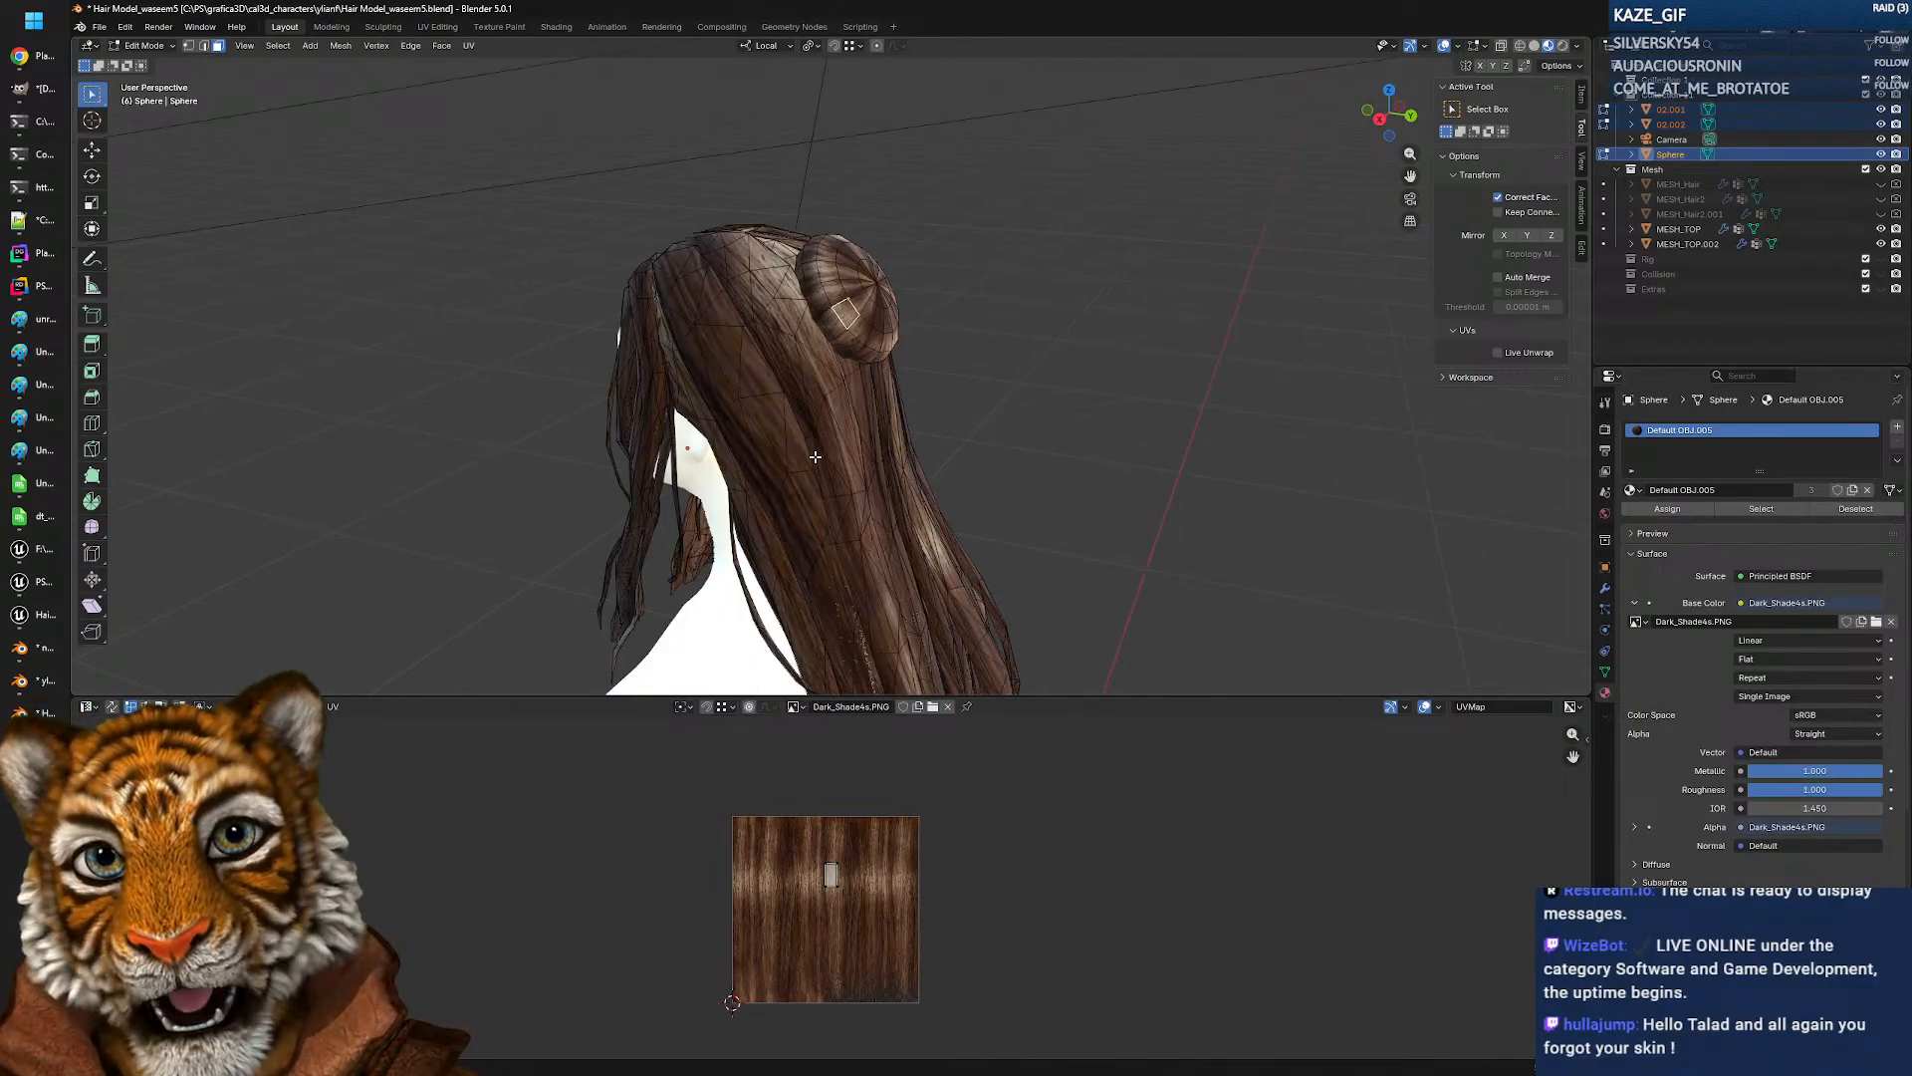
{"action": "scroll", "coordinate": [817, 460], "scroll_direction": "up", "scroll_amount": 4}
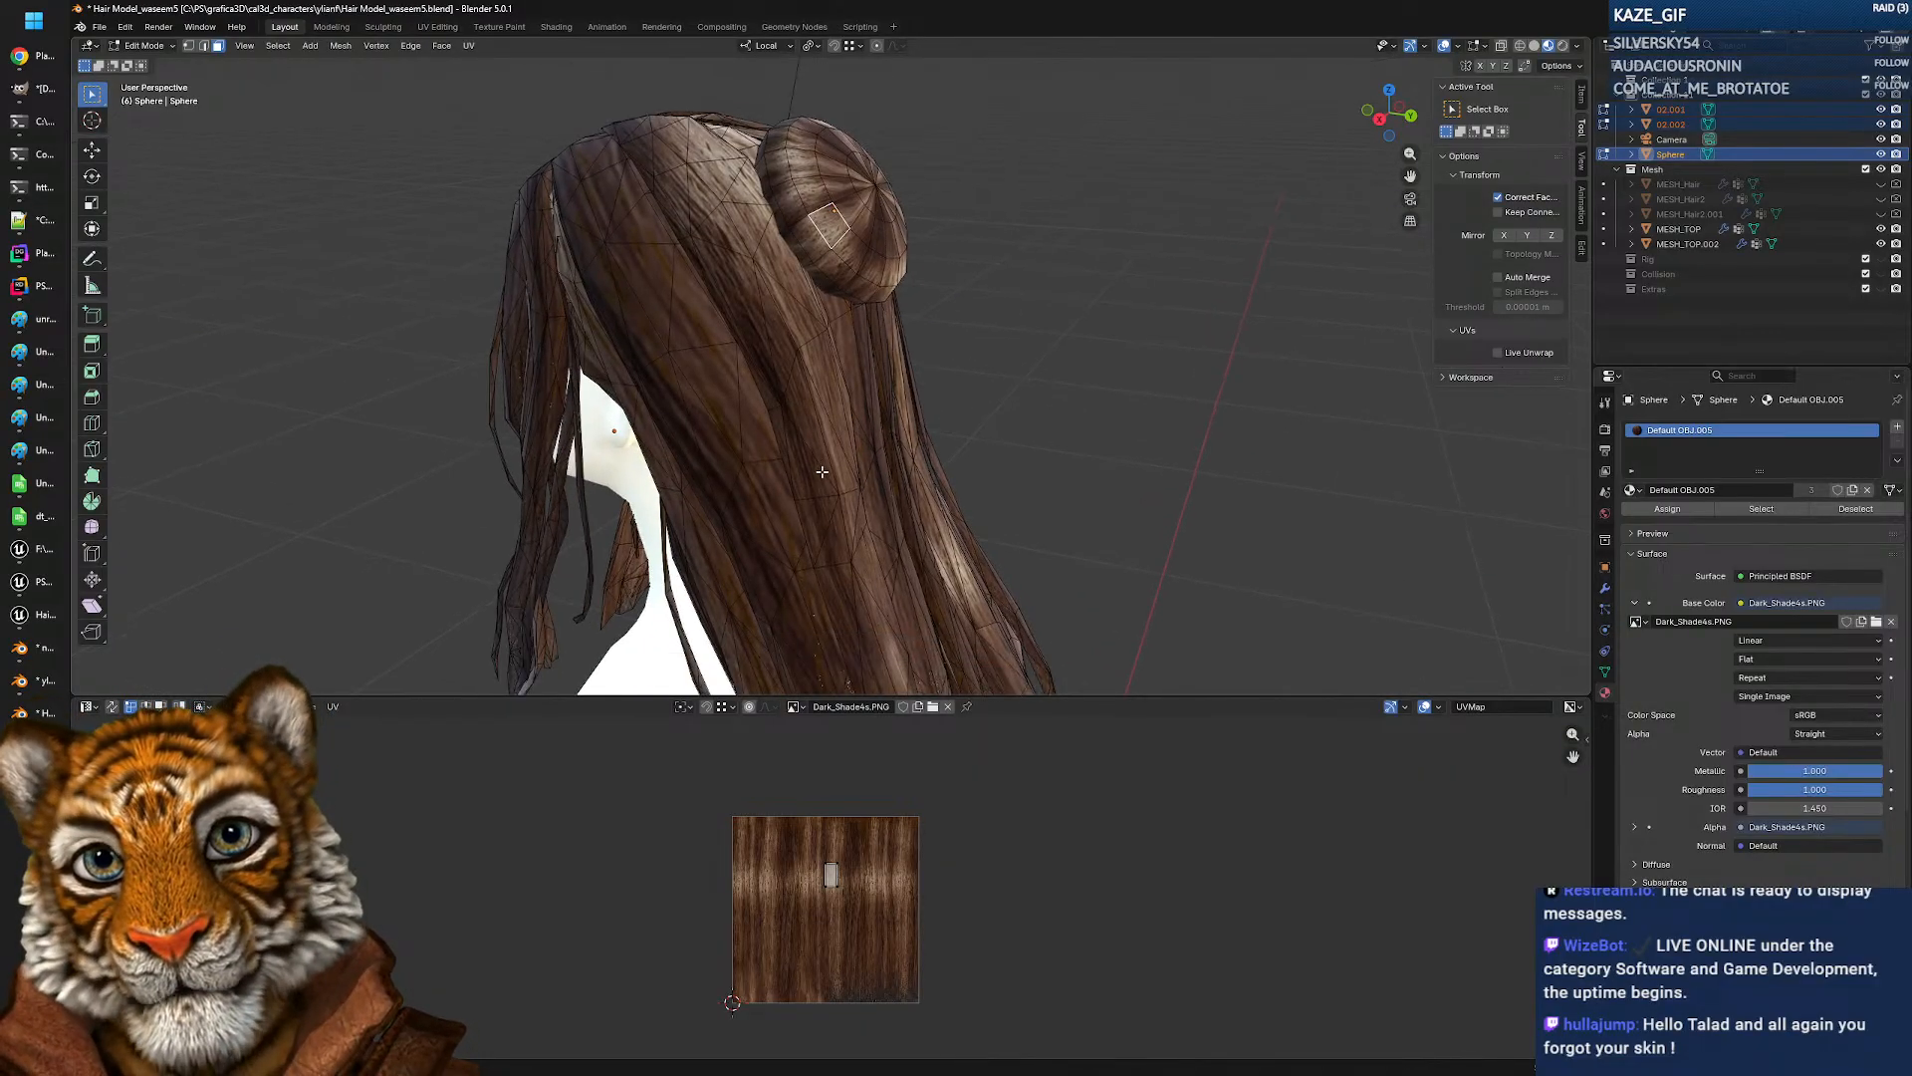
{"action": "middle_click_drag", "start_coordinate": [822, 471], "coordinate": [852, 500]}
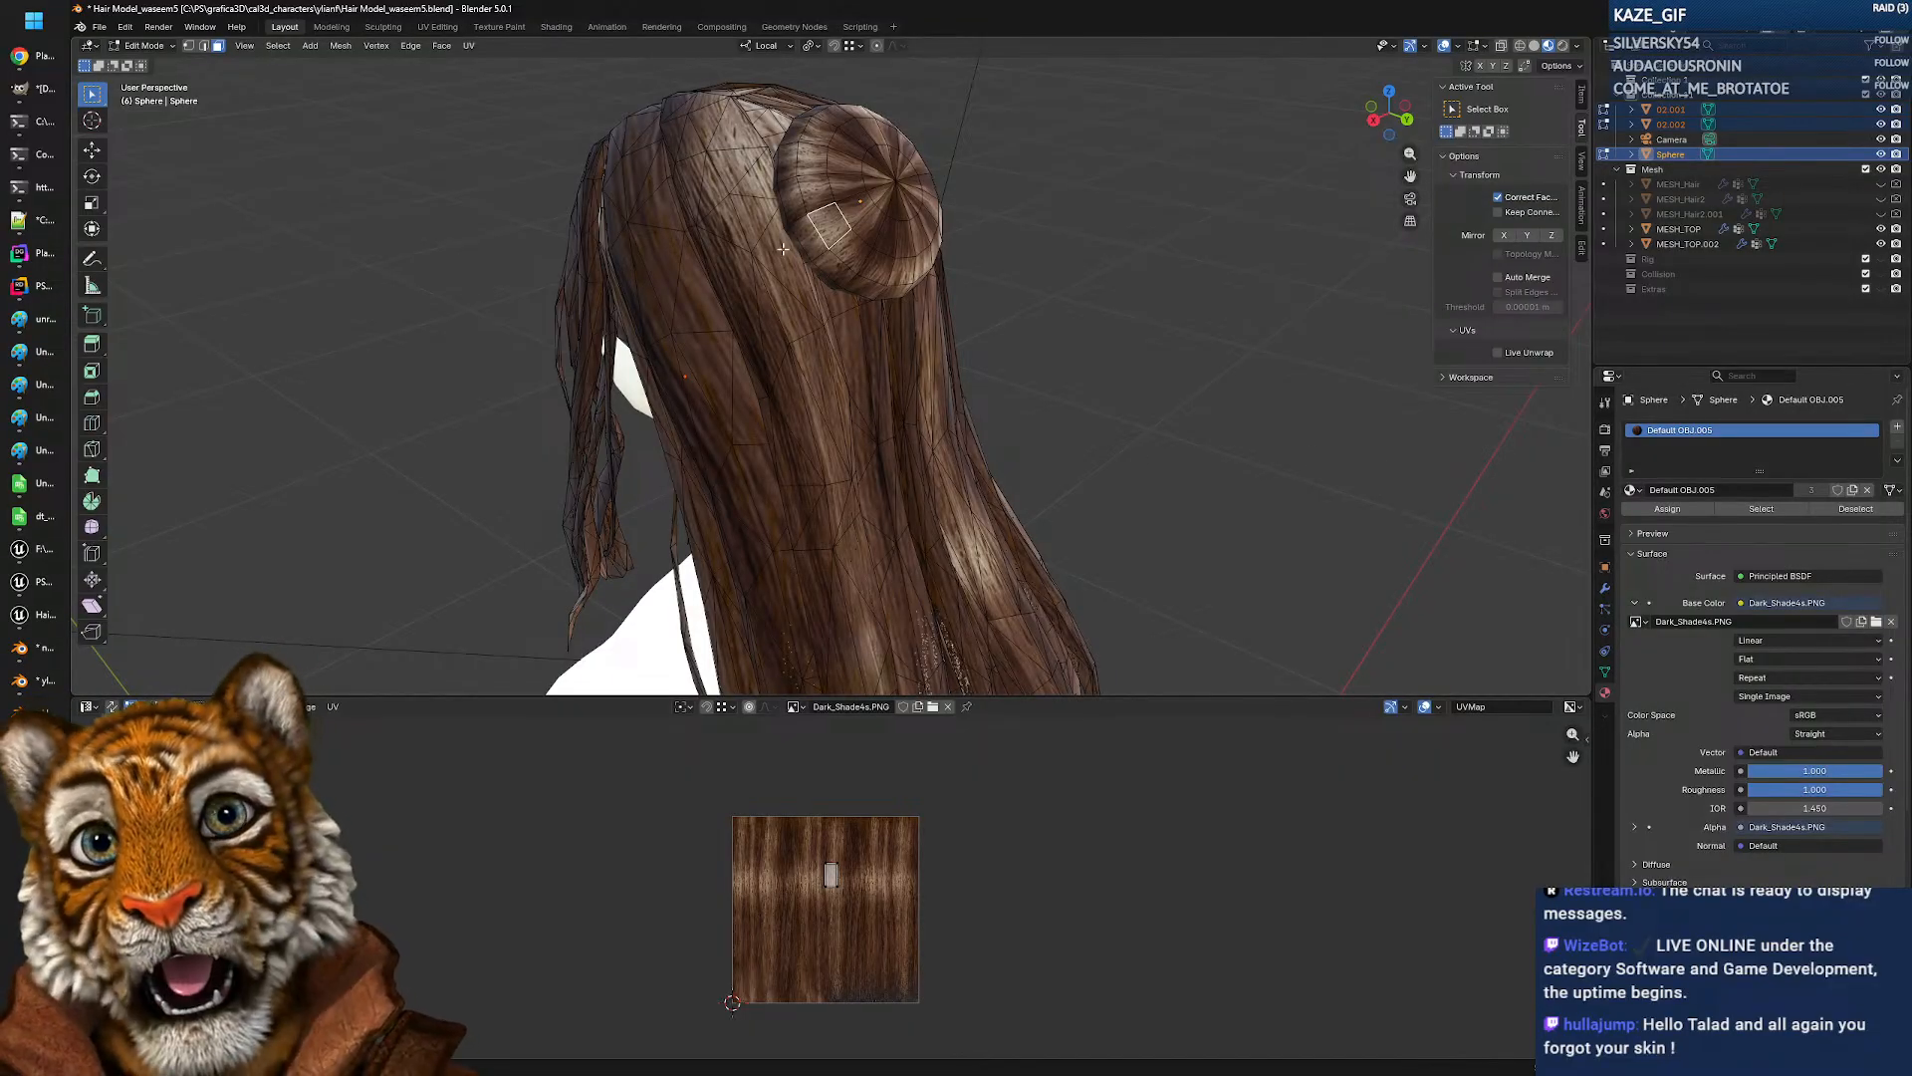
{"action": "key", "text": "a"}
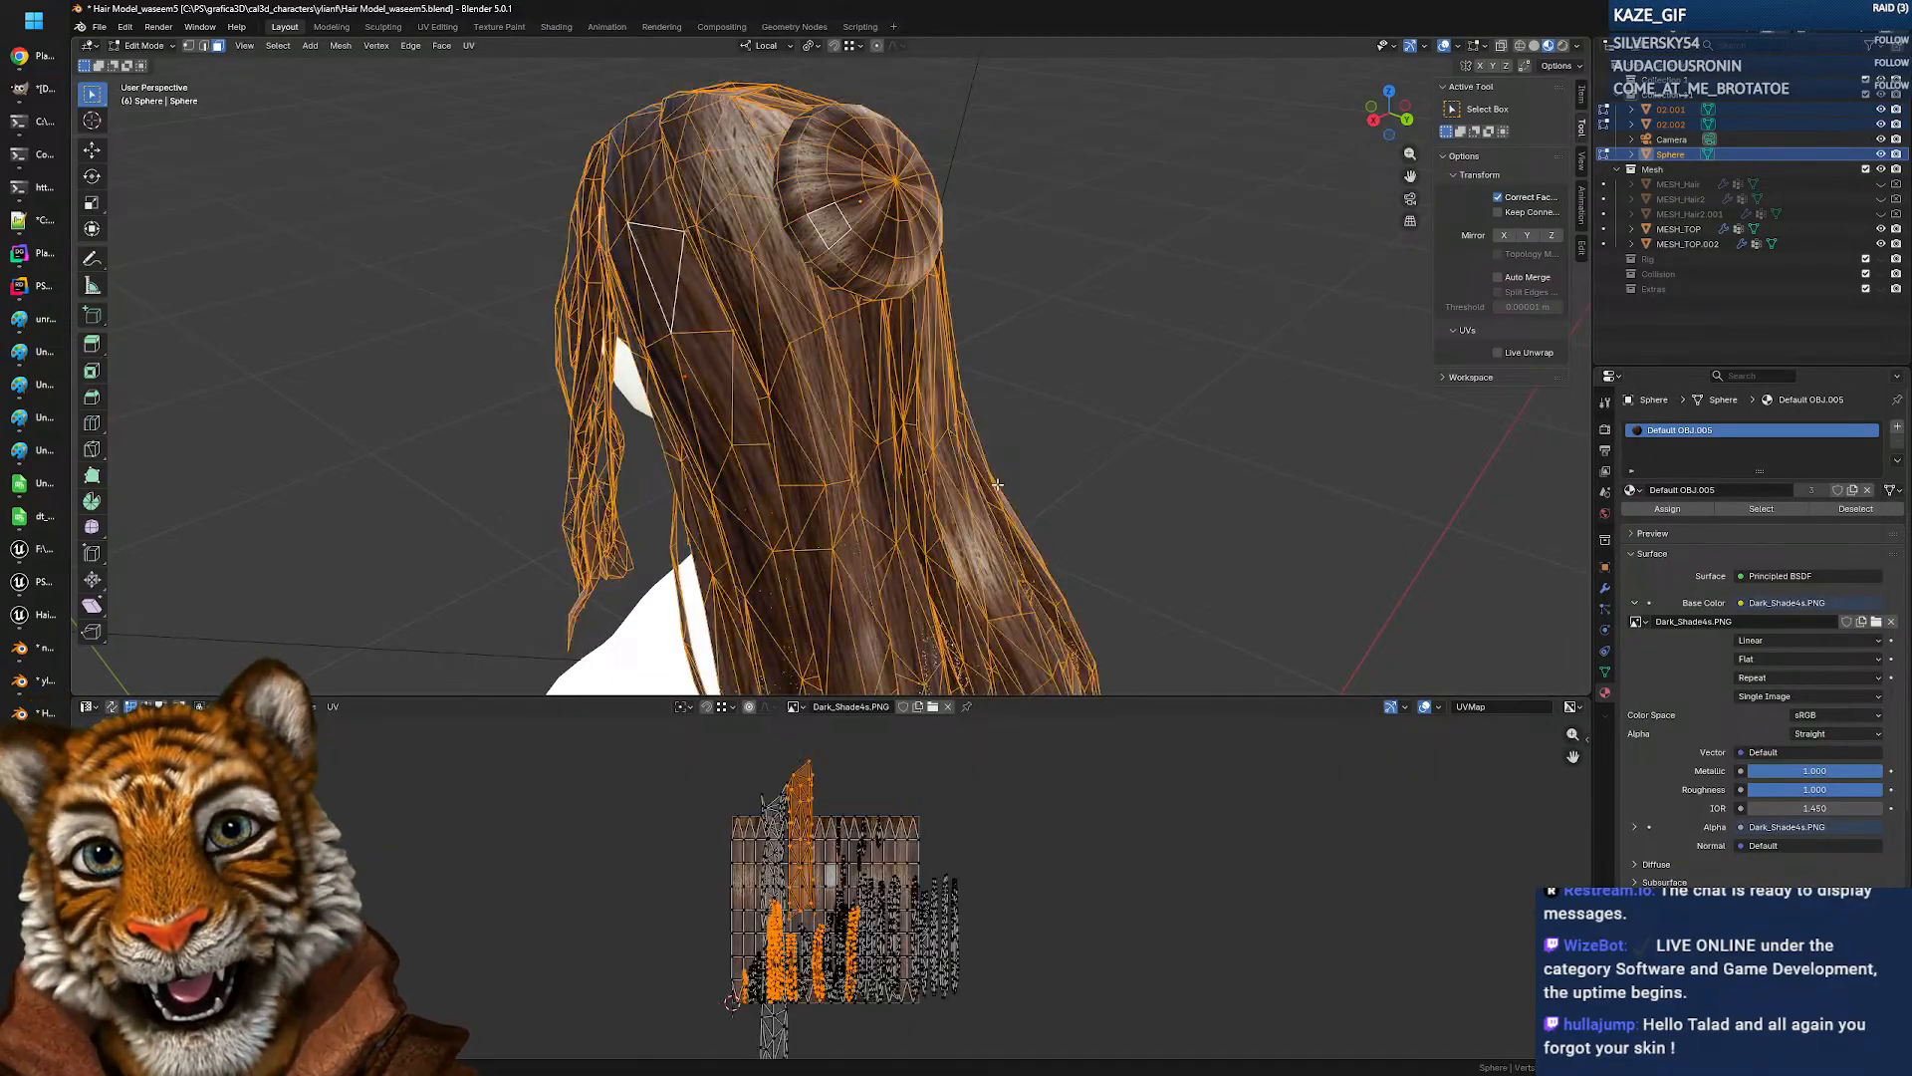
{"action": "left_click", "coordinate": [1063, 900]}
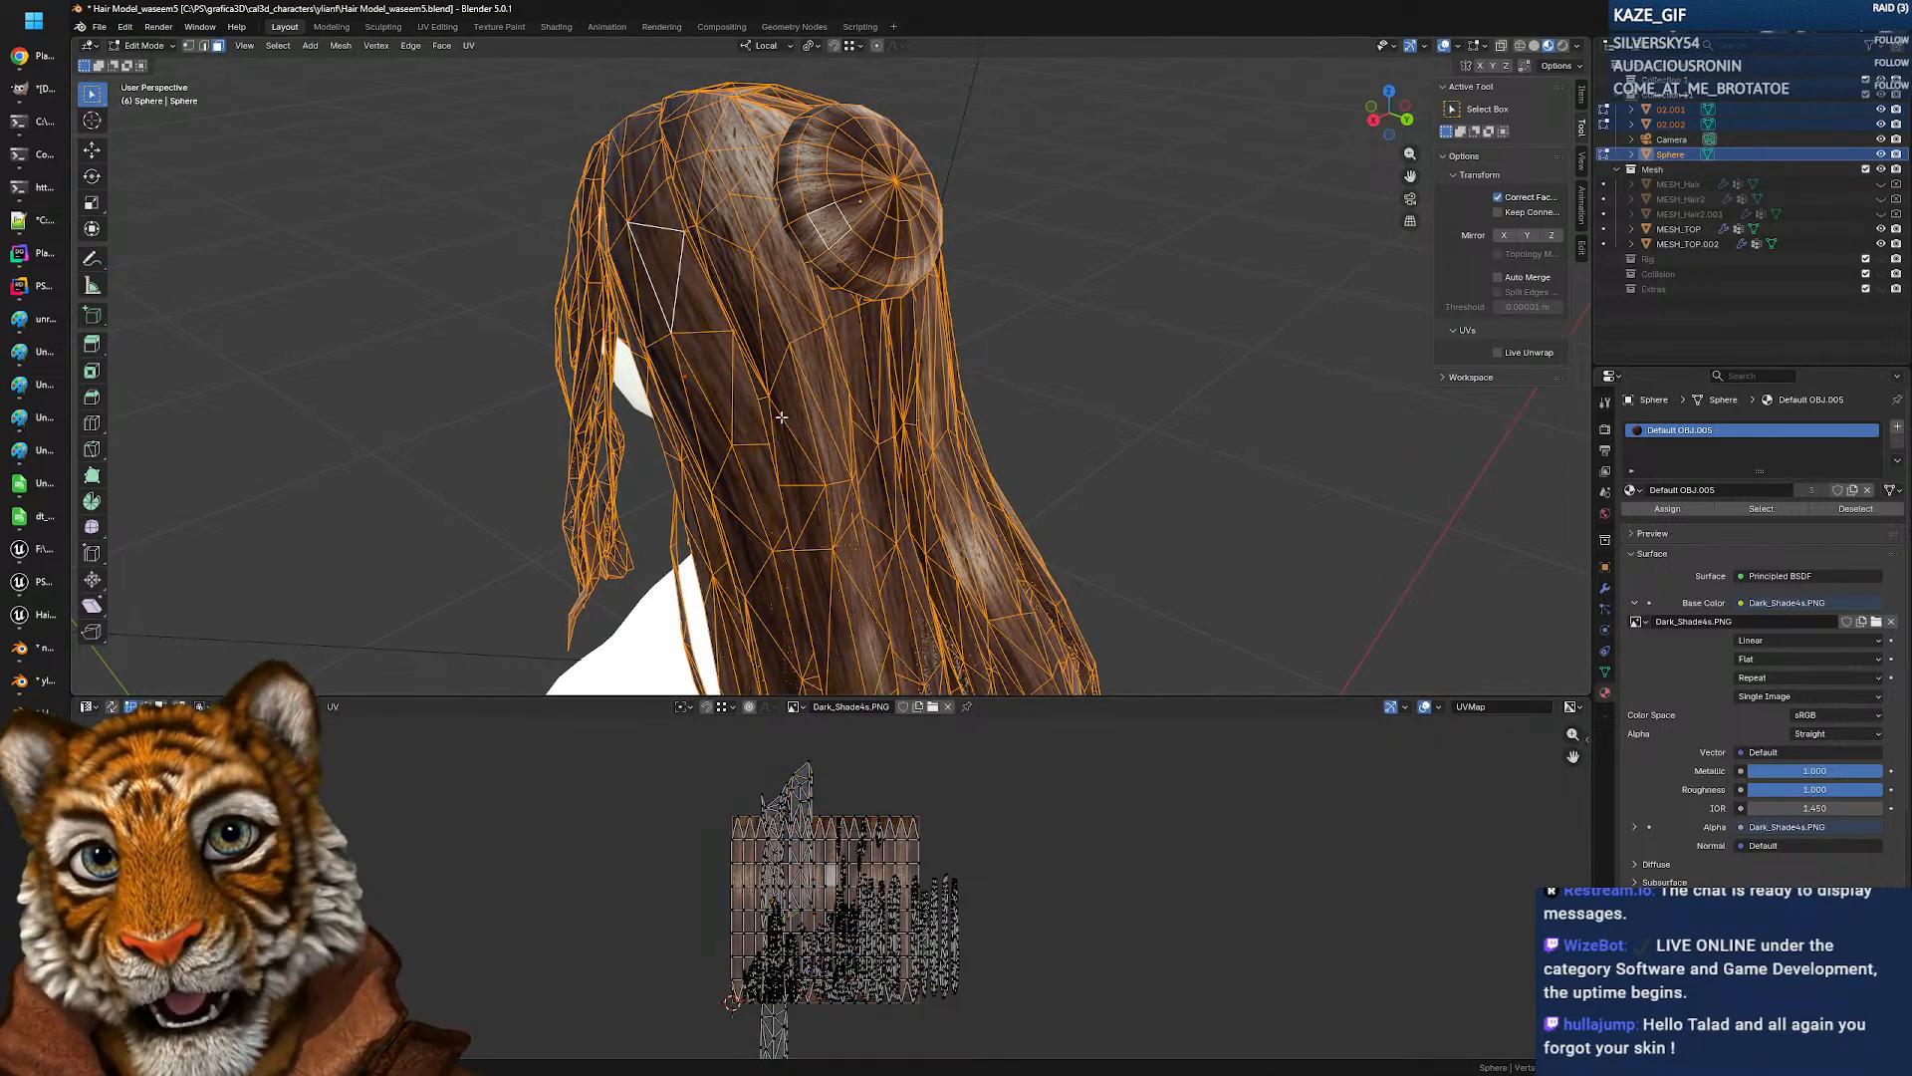
Step: Select the whole linked hair card on the side of the head, delimited by UVs, and enlarge the UV view around its island
{"action": "left_click_drag", "start_coordinate": [732, 334], "coordinate": [765, 439]}
{"action": "key", "text": "ctrl+l"}
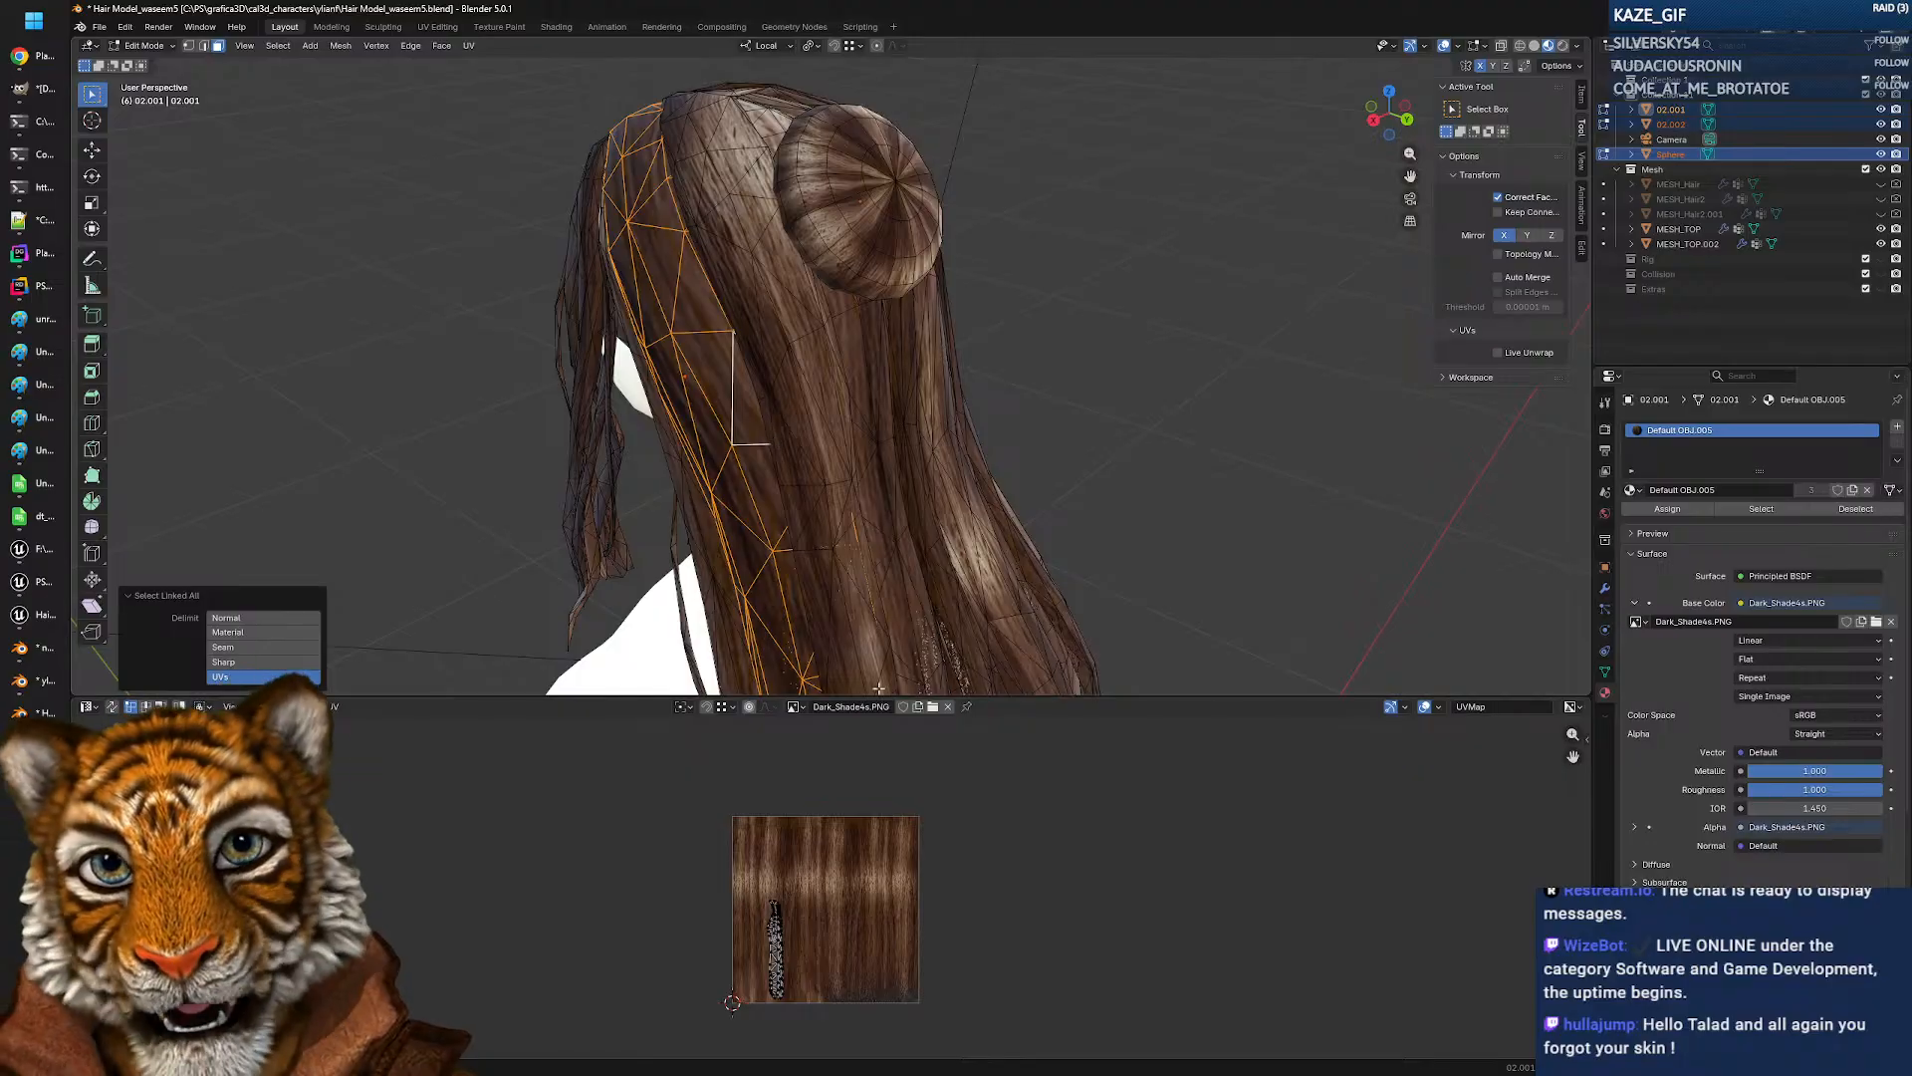
{"action": "scroll", "coordinate": [776, 842], "scroll_direction": "up", "scroll_amount": 4}
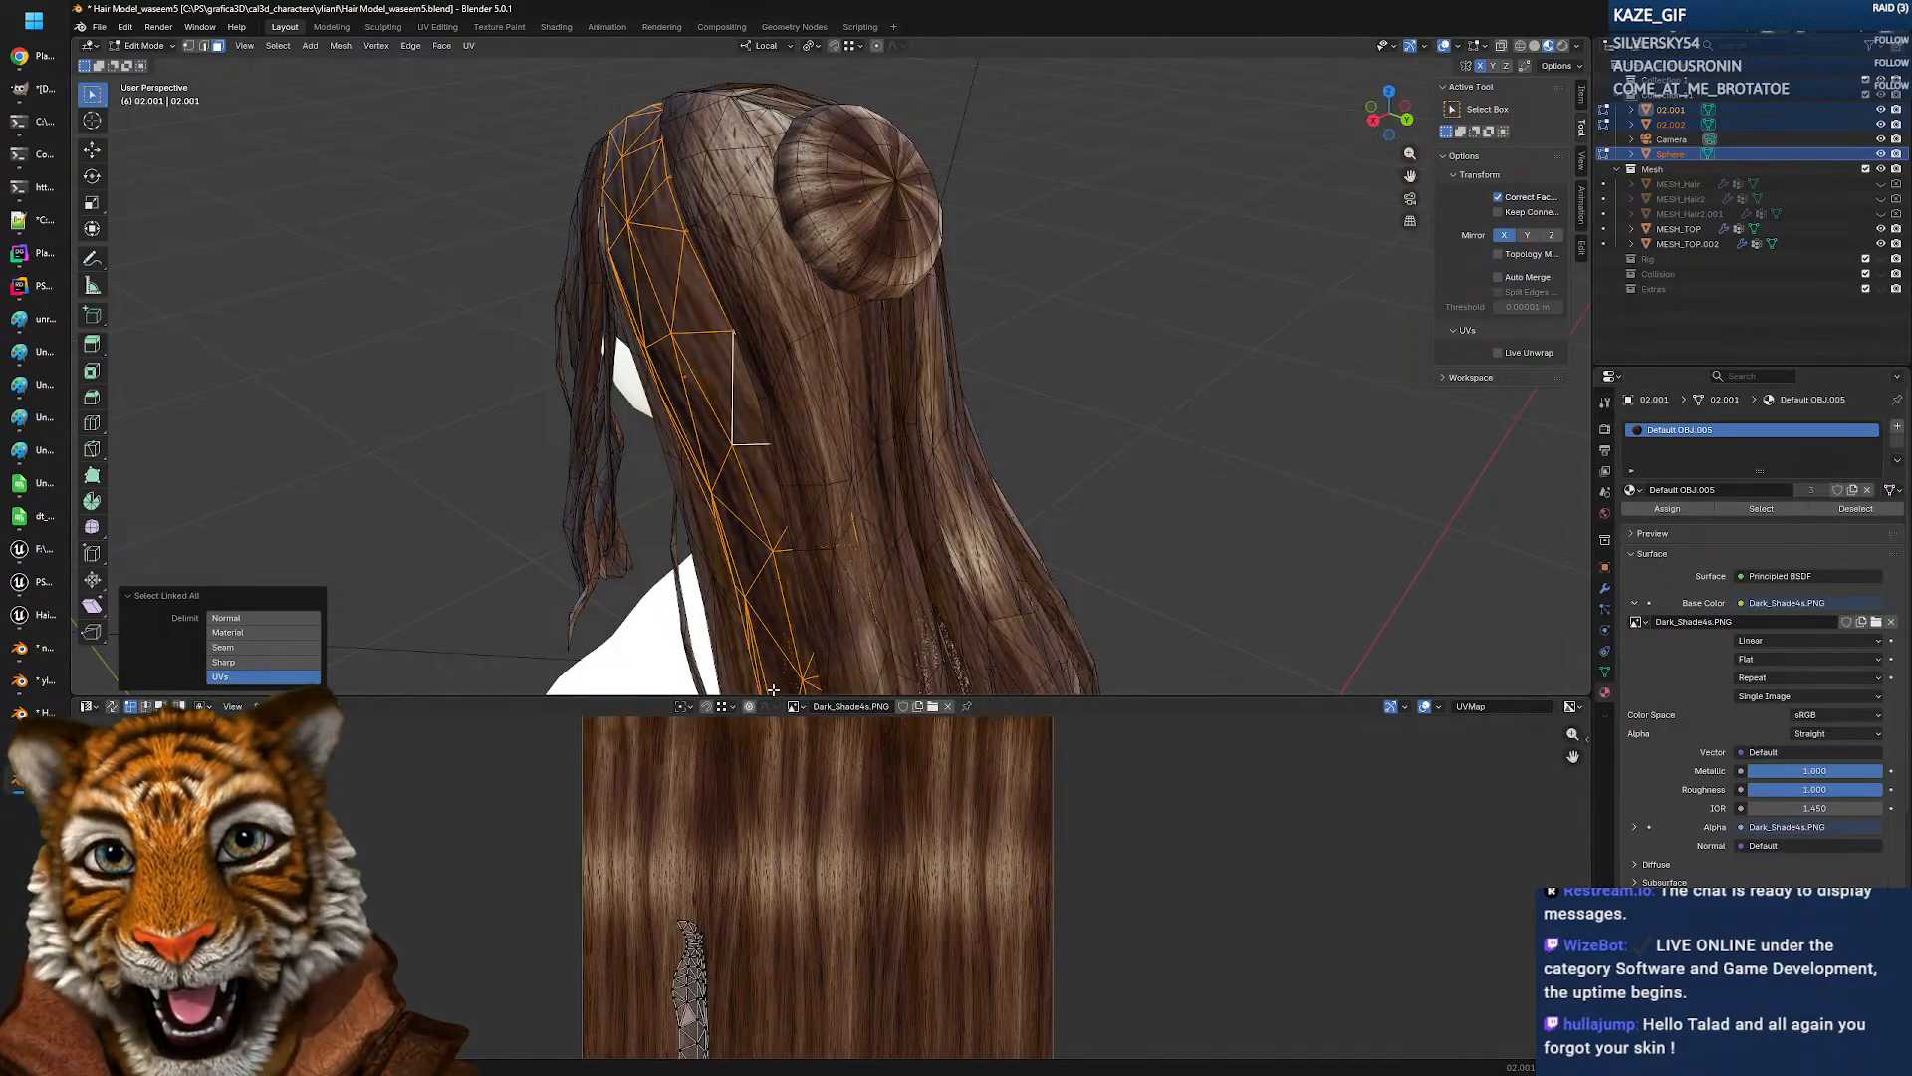
{"action": "left_click_drag", "start_coordinate": [774, 696], "coordinate": [796, 304]}
{"action": "scroll", "coordinate": [785, 744], "scroll_direction": "up", "scroll_amount": 2}
{"action": "middle_click_drag", "start_coordinate": [785, 744], "coordinate": [877, 685]}
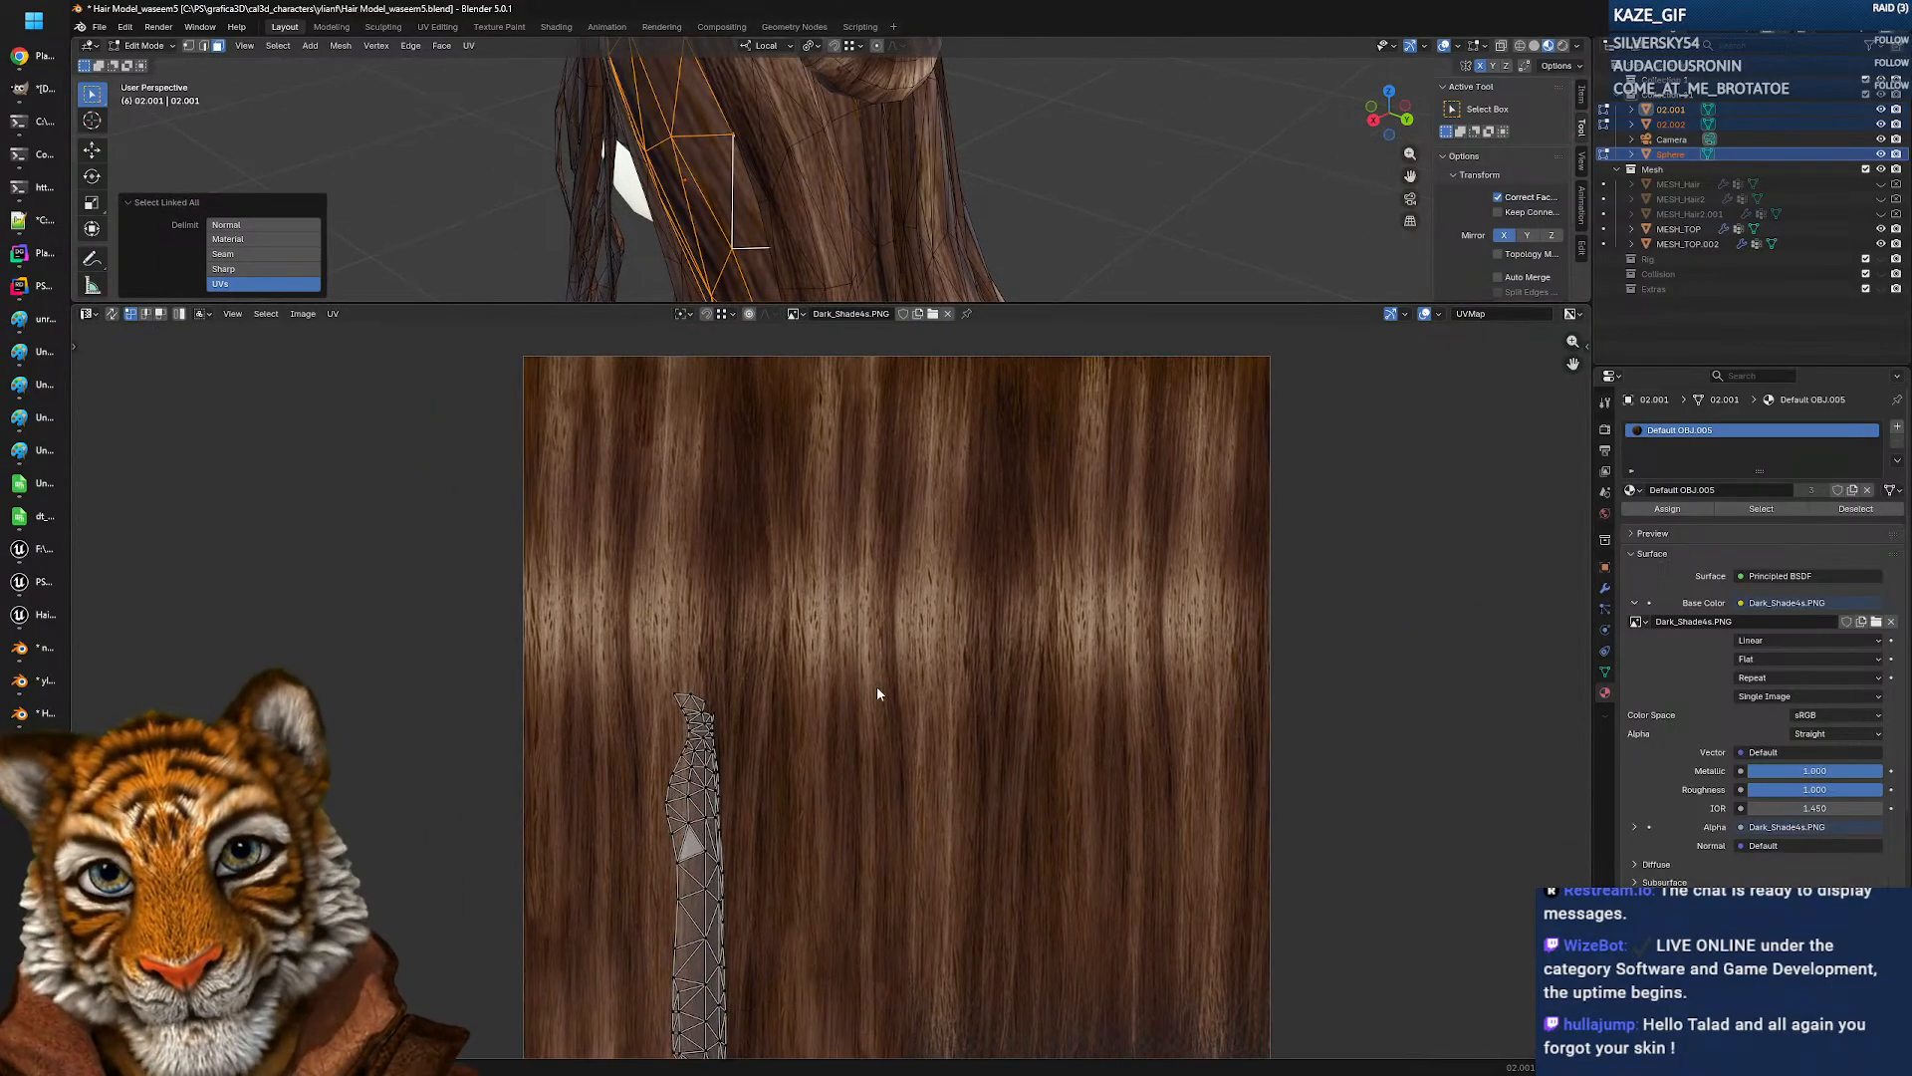
{"action": "scroll", "coordinate": [868, 682], "scroll_direction": "down", "scroll_amount": 2}
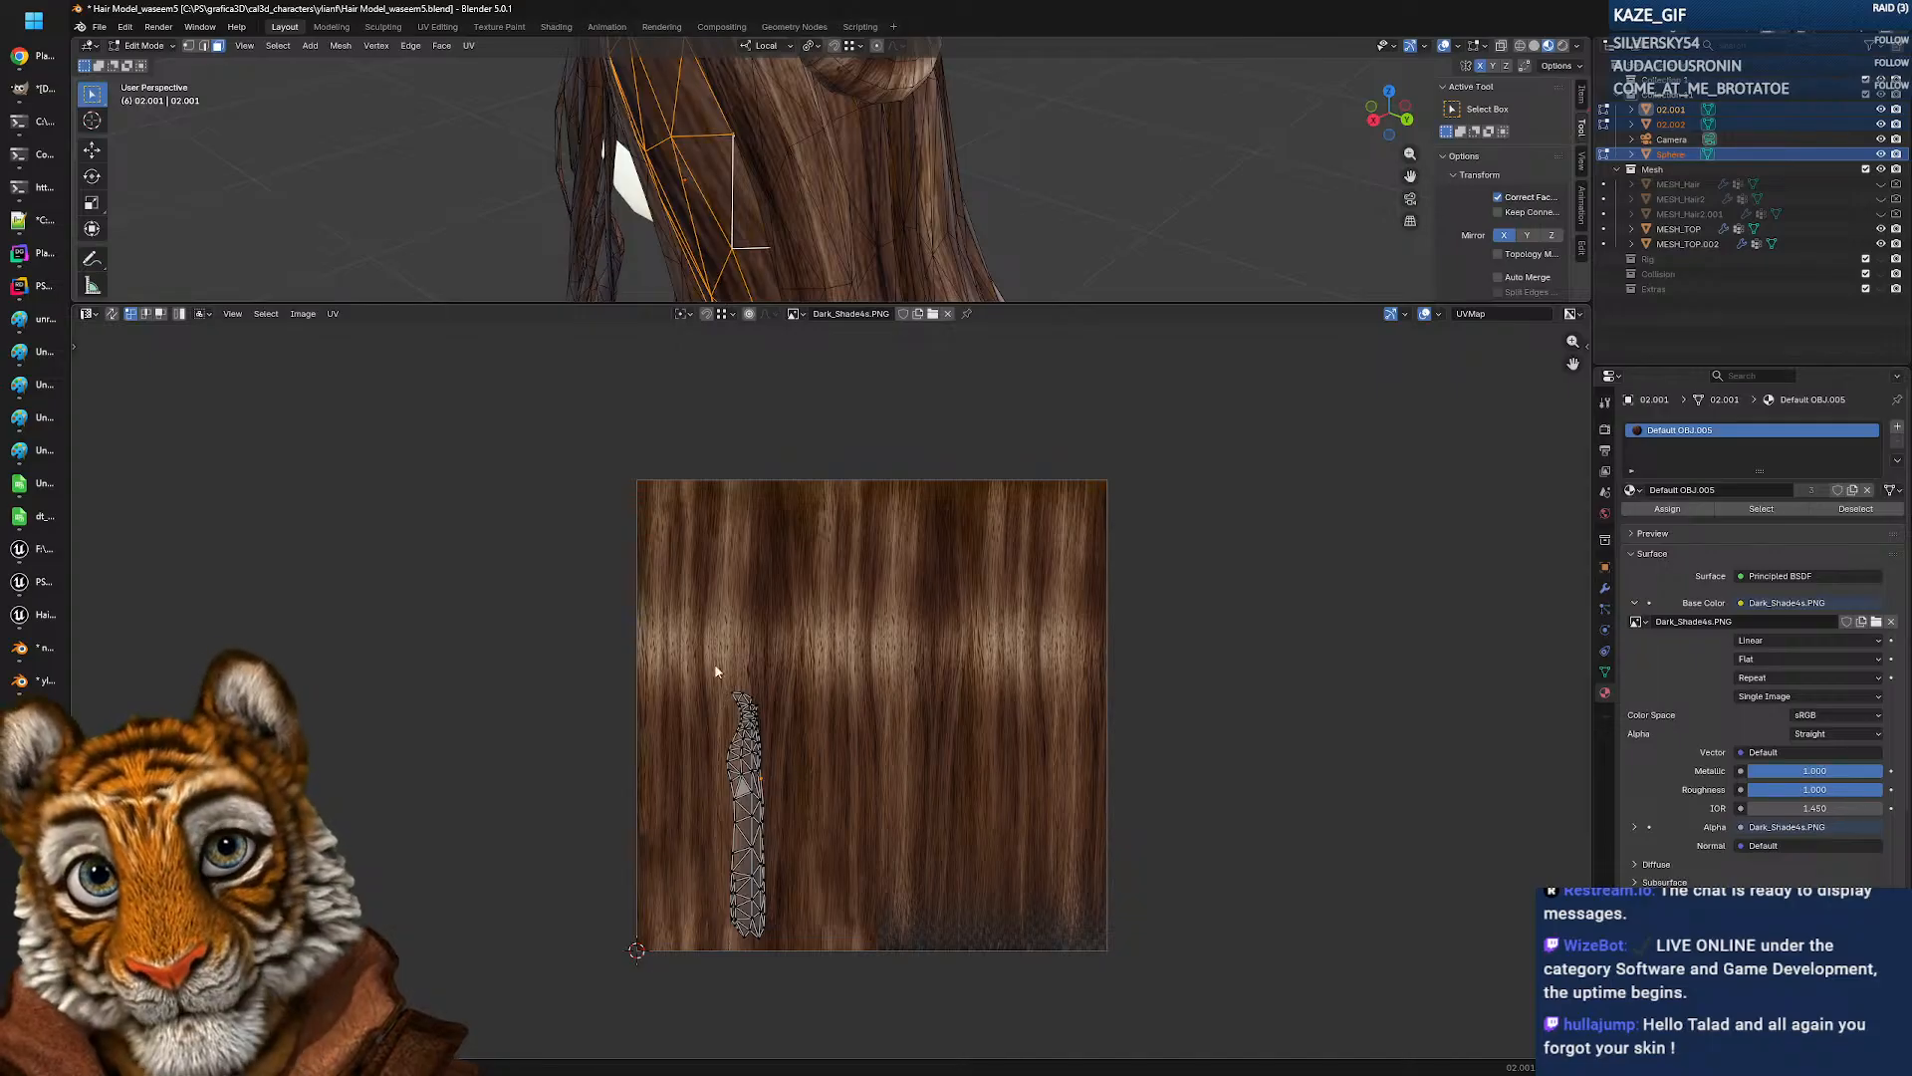
Step: Scale up the selected hair card's entire UV island until it extends beyond the top and bottom of the hair texture
{"action": "left_click_drag", "start_coordinate": [700, 655], "coordinate": [827, 946]}
{"action": "key", "text": "s"}
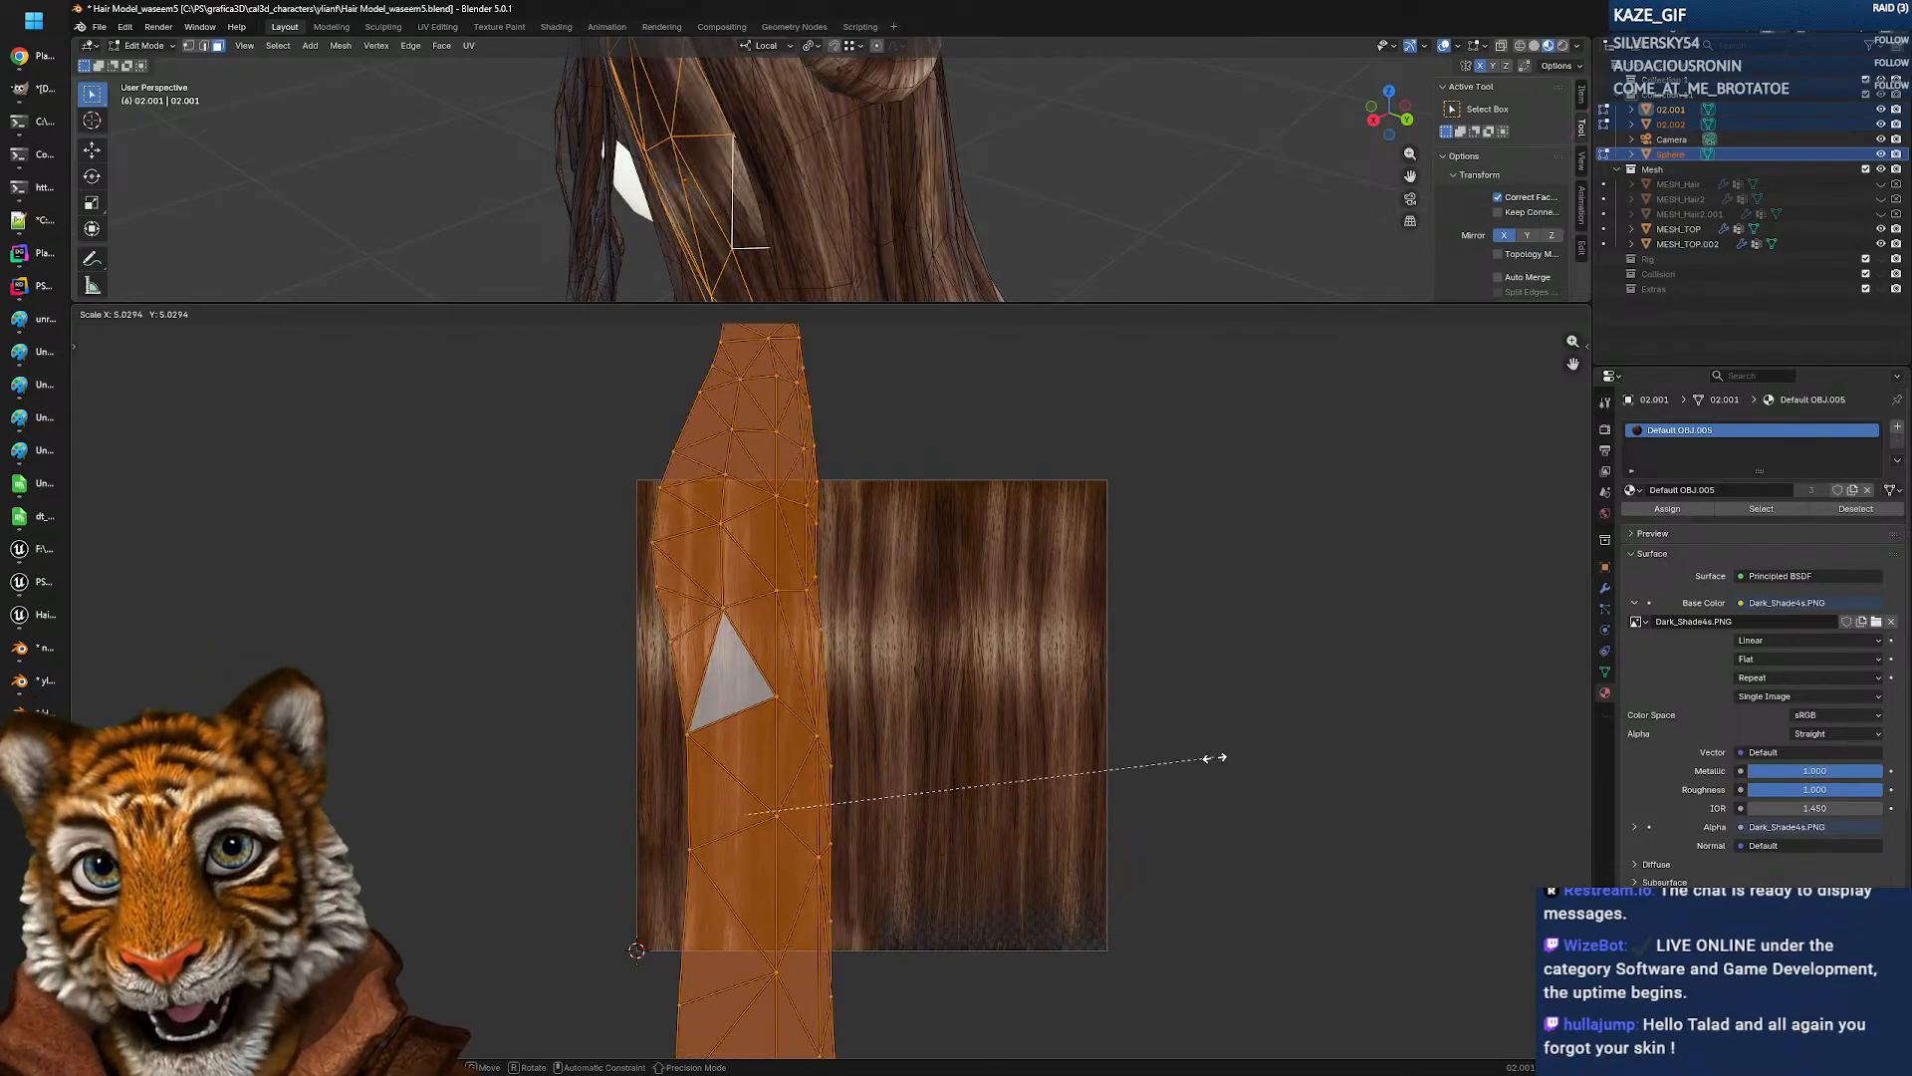
{"action": "left_click", "coordinate": [1123, 732]}
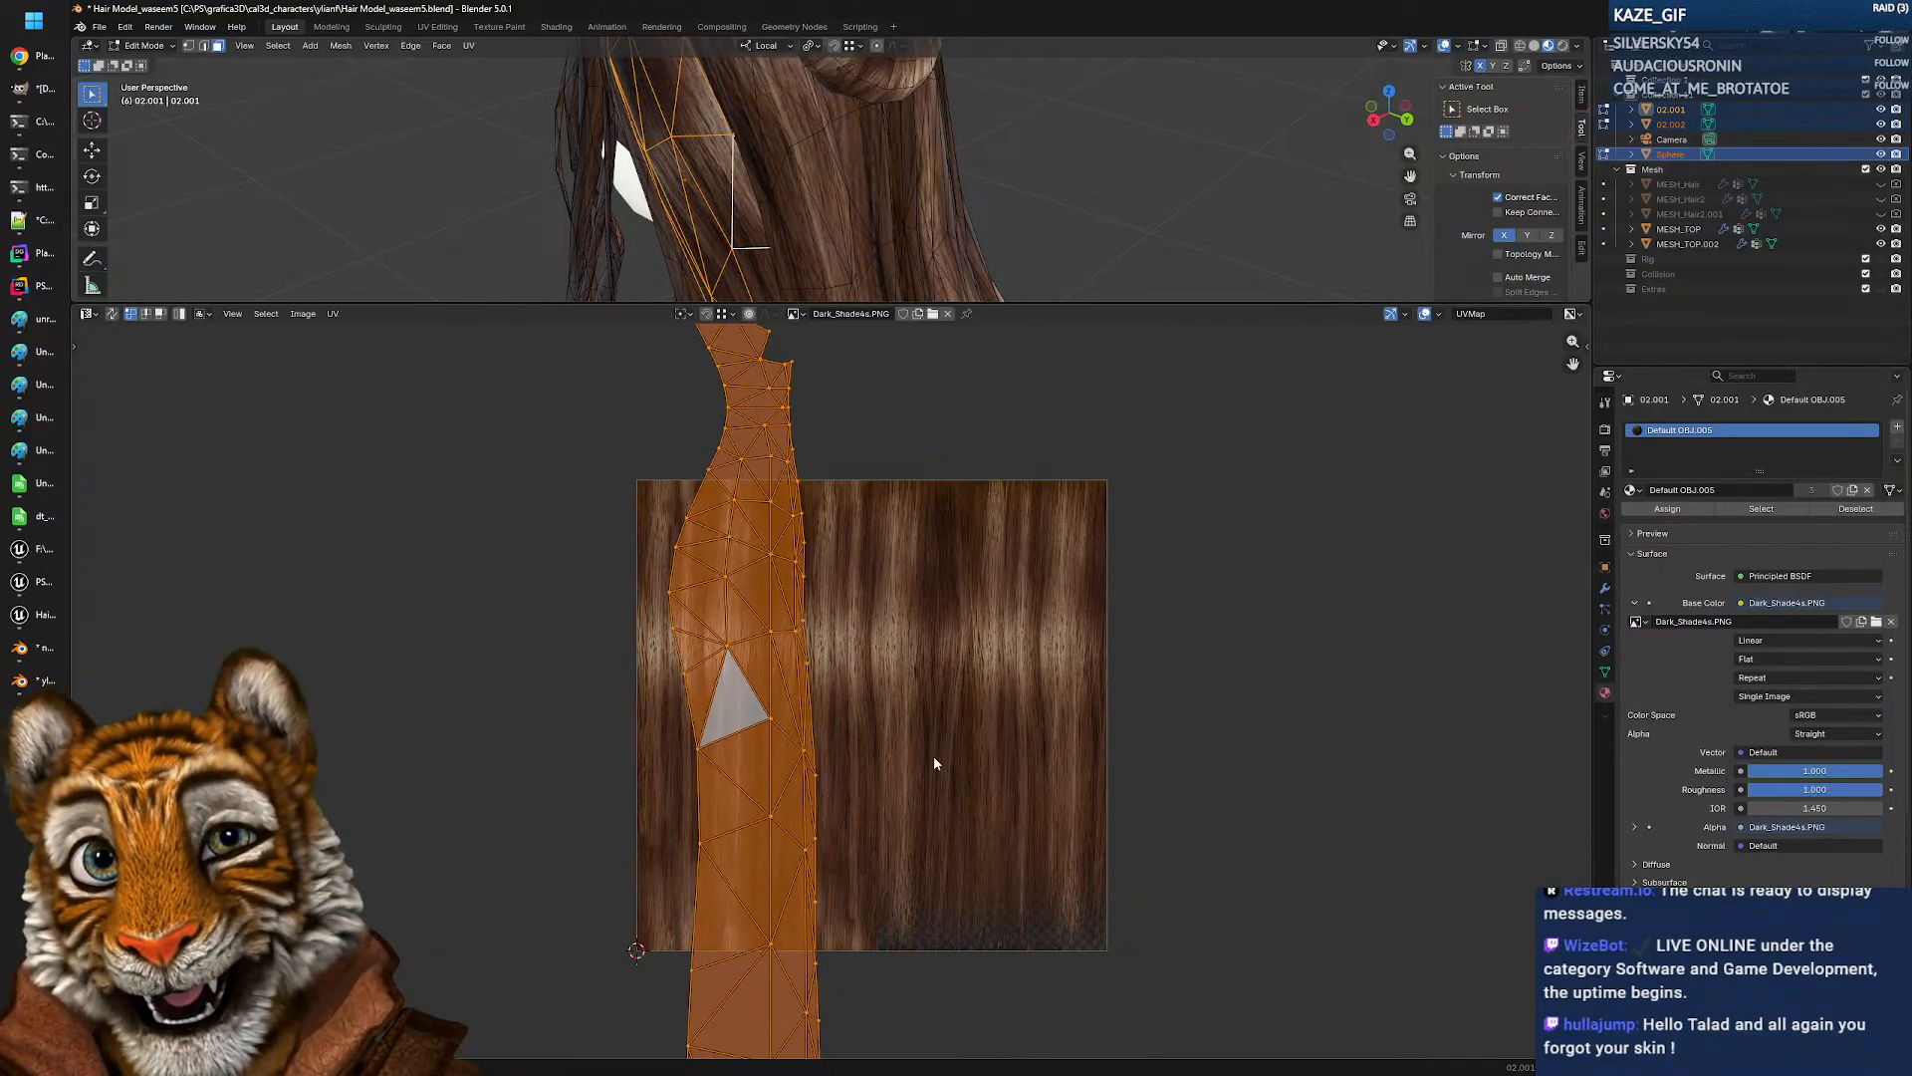
{"action": "scroll", "coordinate": [932, 757], "scroll_direction": "down", "scroll_amount": 4}
{"action": "scroll", "coordinate": [931, 757], "scroll_direction": "up", "scroll_amount": 3}
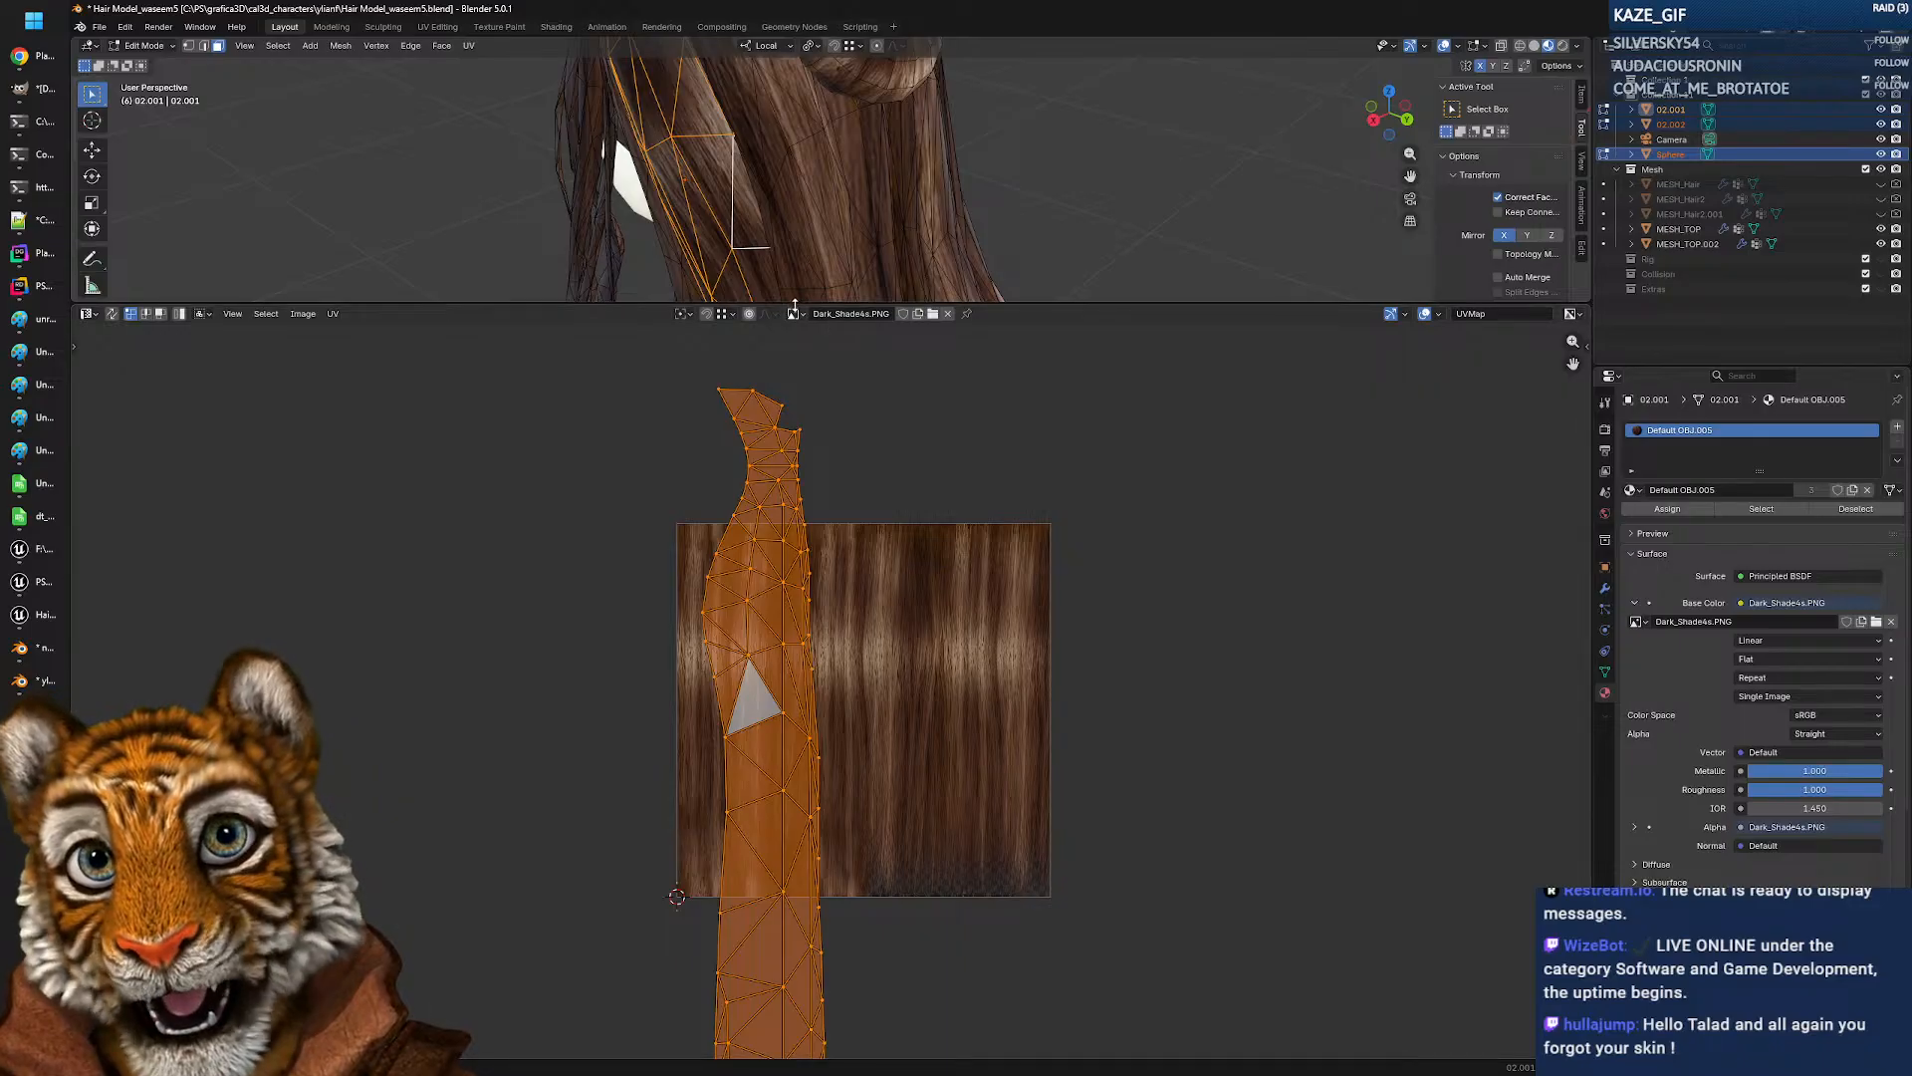
Step: Enlarge the 3D view and examine the rescaled card's strand texture at the crown and at the hair tips
{"action": "left_click_drag", "start_coordinate": [795, 303], "coordinate": [795, 757]}
{"action": "middle_click_drag", "start_coordinate": [797, 557], "coordinate": [787, 465]}
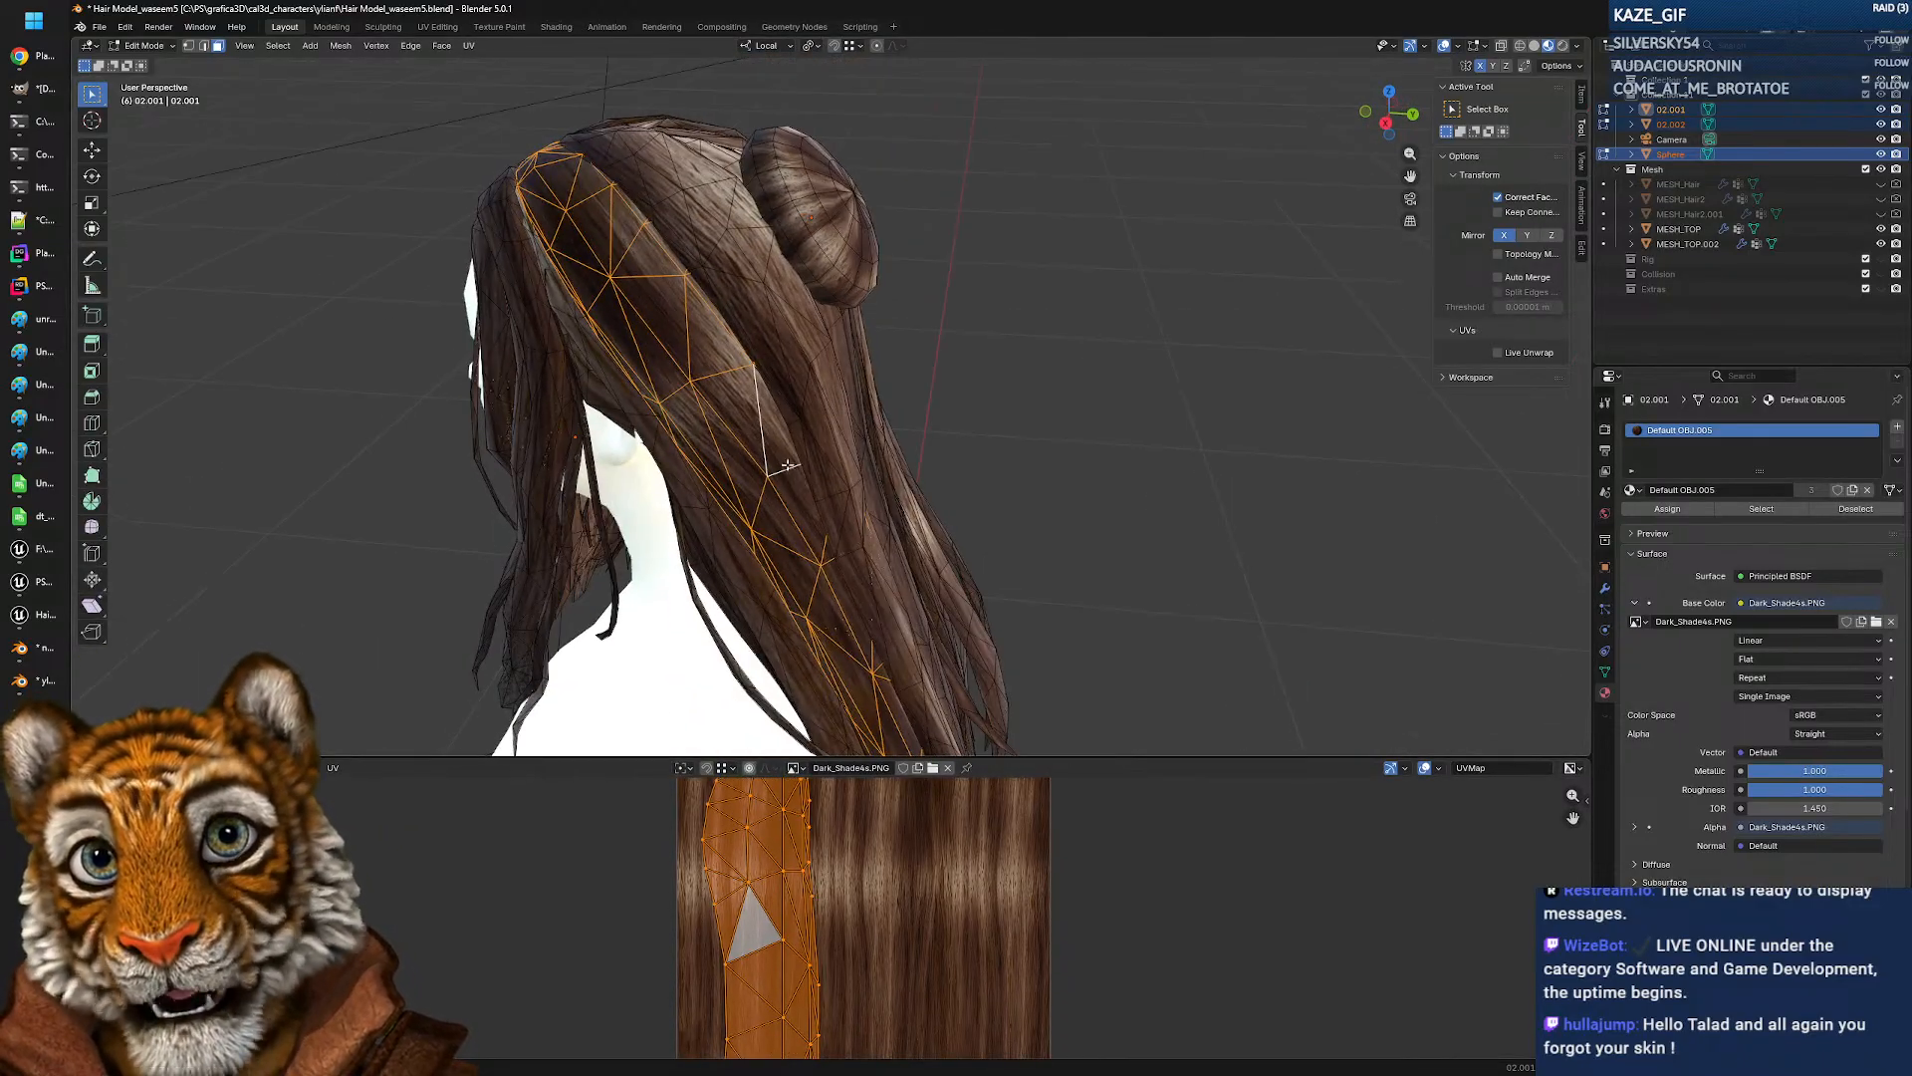
{"action": "scroll", "coordinate": [787, 465], "scroll_direction": "up", "scroll_amount": 3}
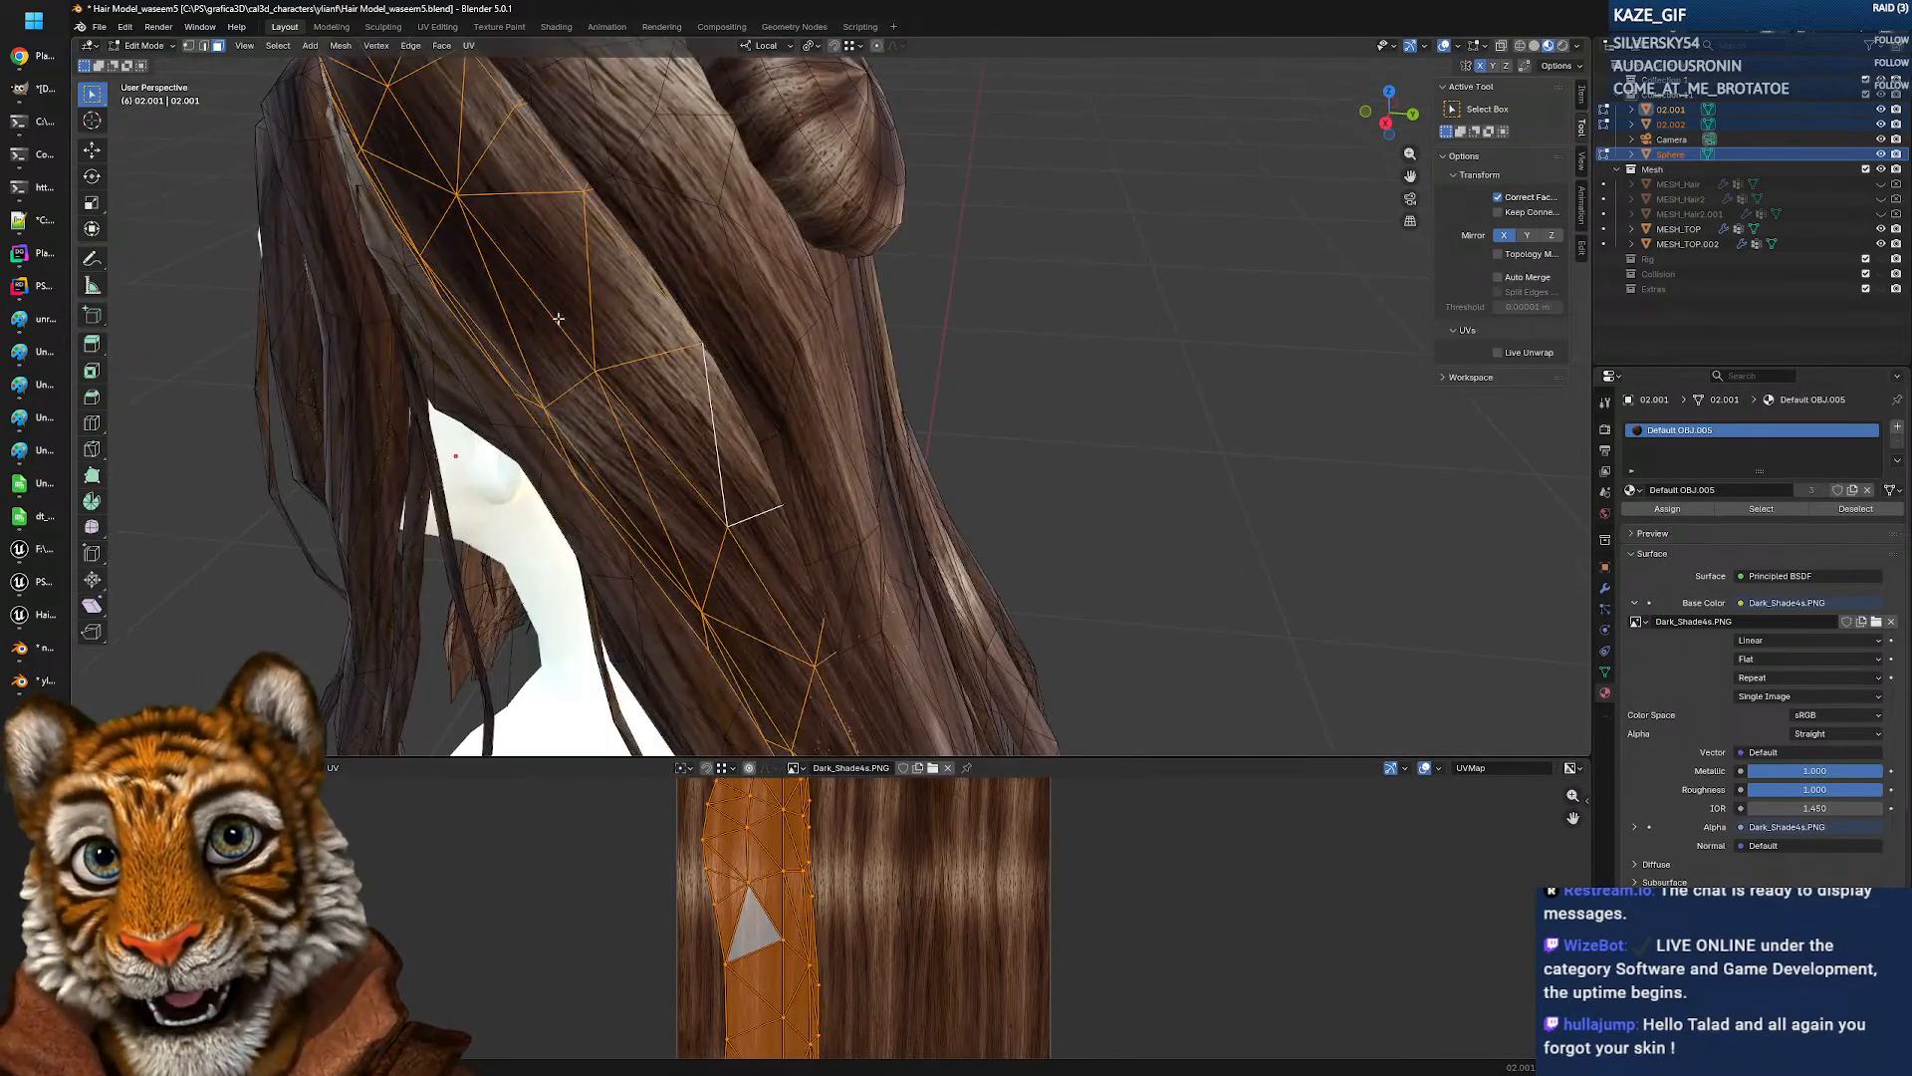
{"action": "scroll", "coordinate": [645, 403], "scroll_direction": "down", "scroll_amount": 4}
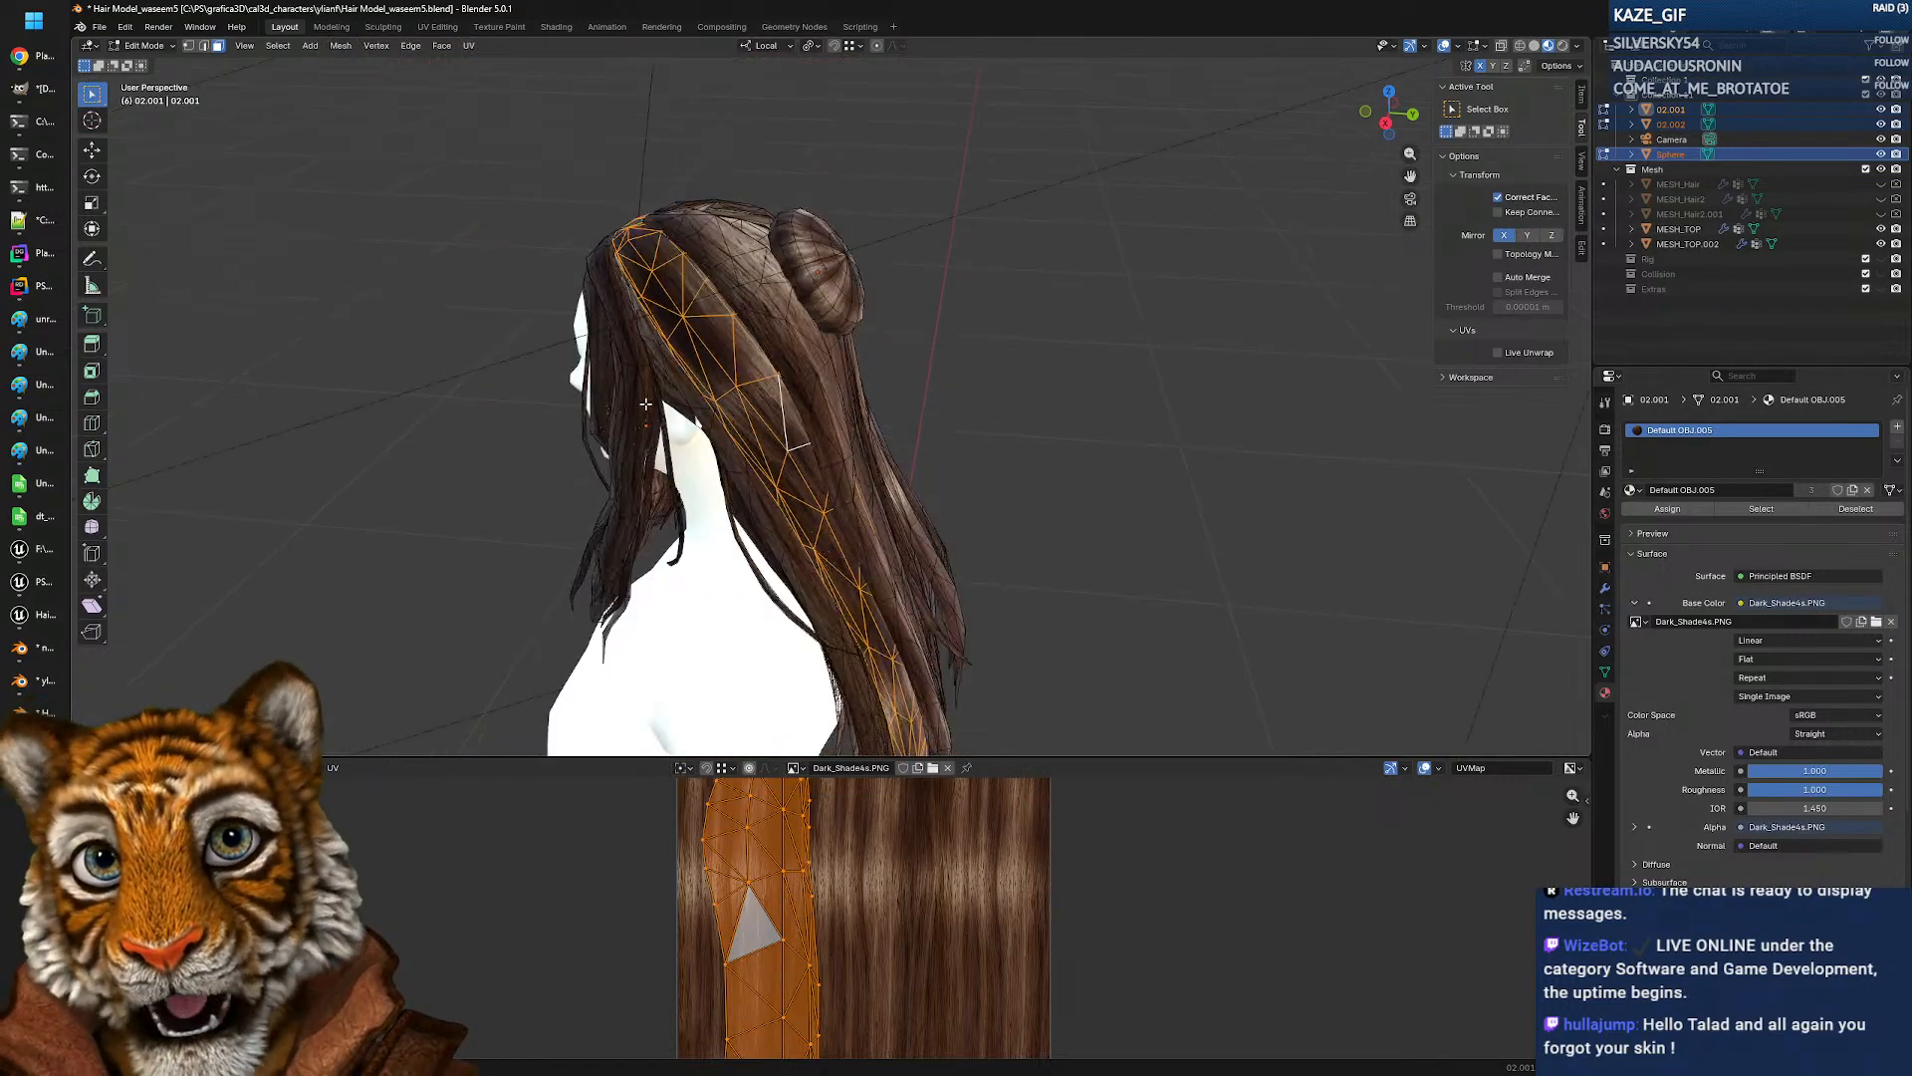
{"action": "middle_click_drag", "start_coordinate": [646, 403], "coordinate": [854, 475]}
{"action": "scroll", "coordinate": [854, 475], "scroll_direction": "up", "scroll_amount": 5}
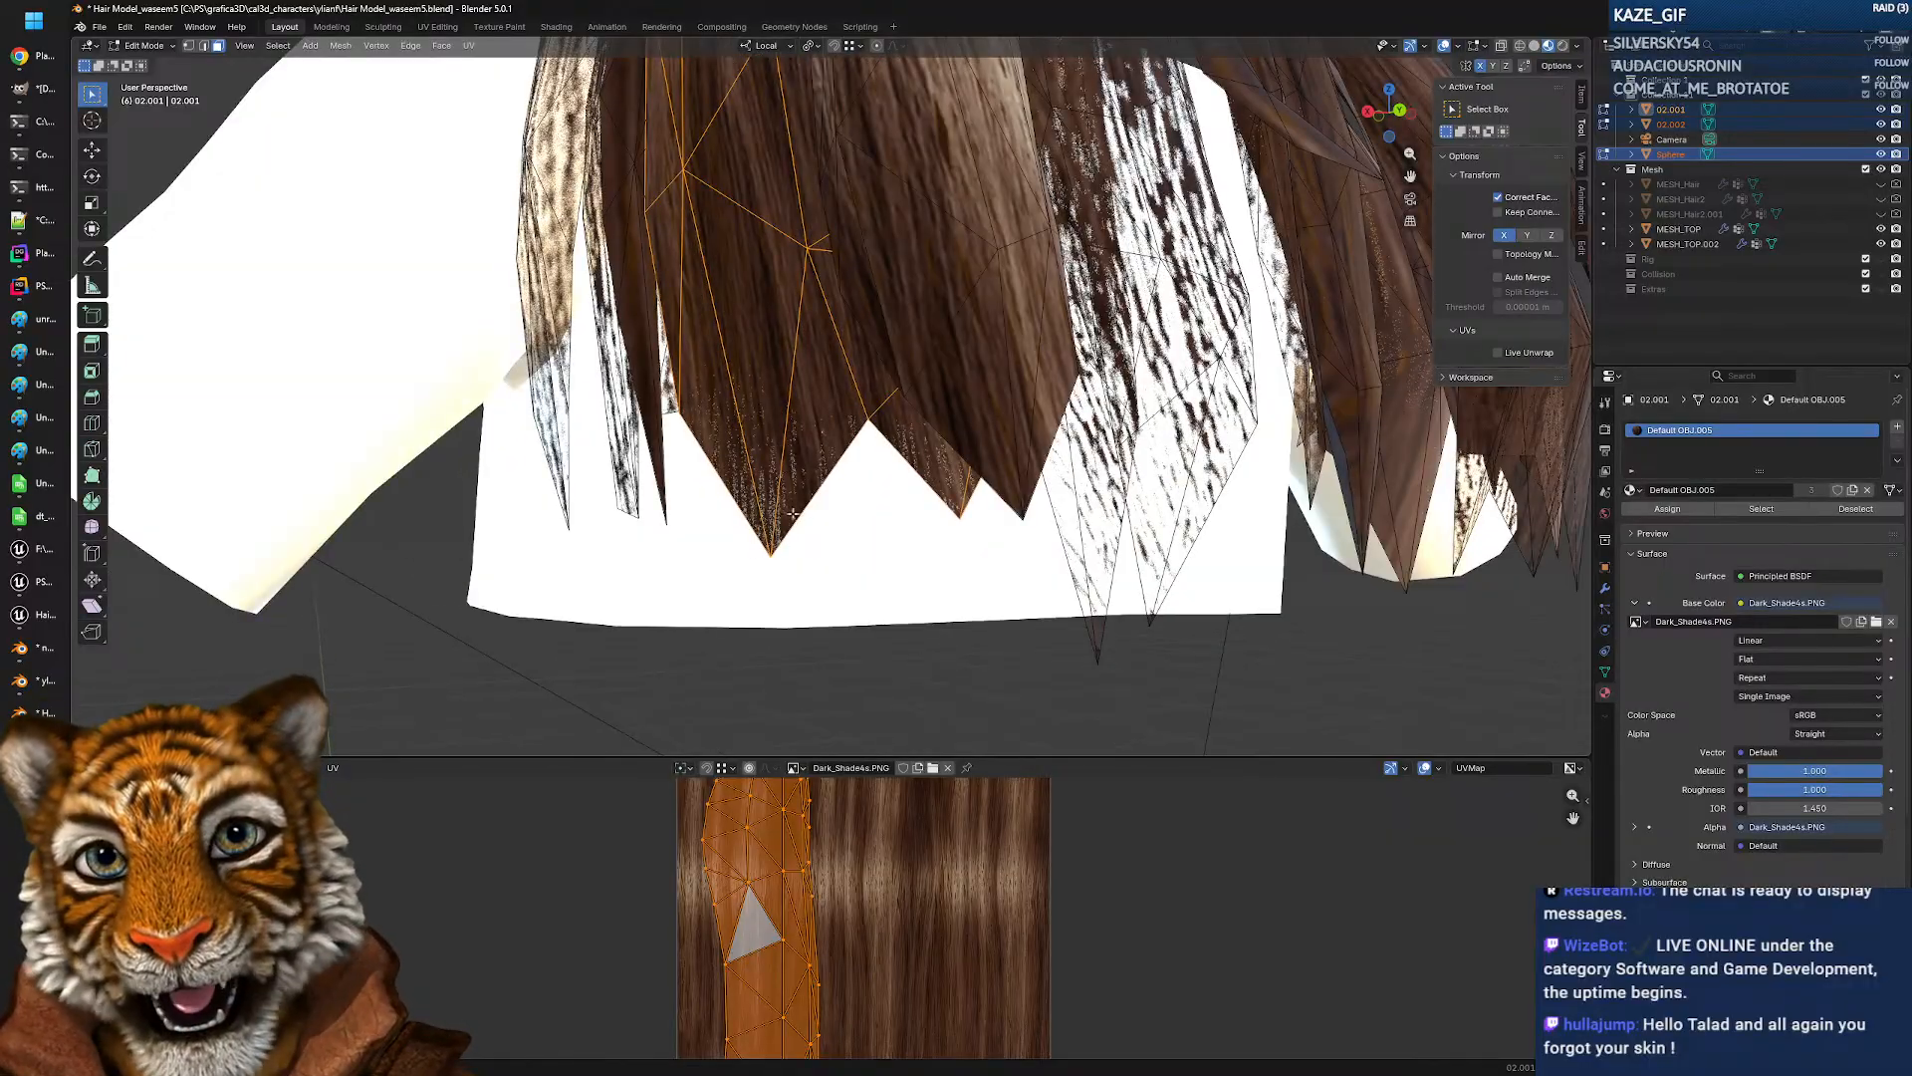
{"action": "middle_click_drag", "start_coordinate": [838, 461], "coordinate": [850, 509]}
{"action": "scroll", "coordinate": [828, 540], "scroll_direction": "down", "scroll_amount": 3}
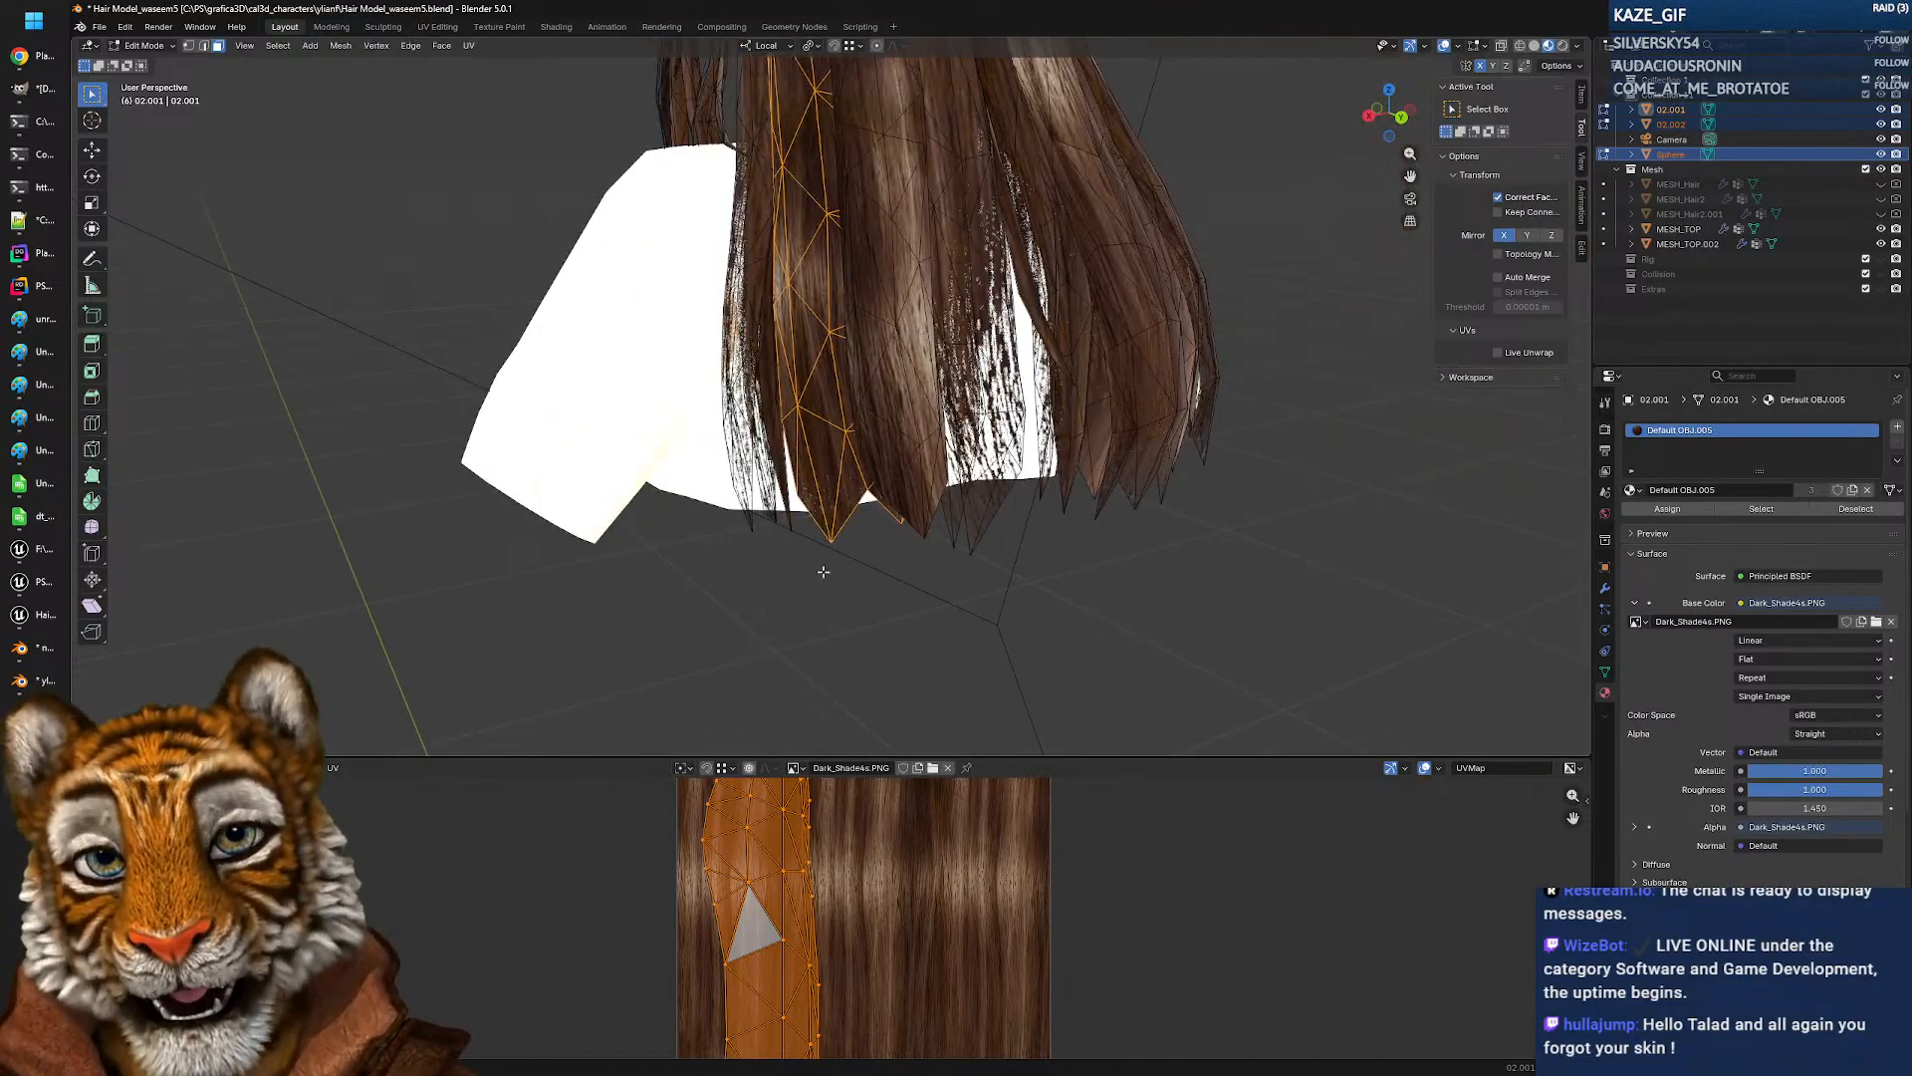
Step: Compare the rescaled card's UV island with the strand texture and check the card's tips from a slightly different angle
{"action": "middle_click_drag", "start_coordinate": [761, 904], "coordinate": [731, 987]}
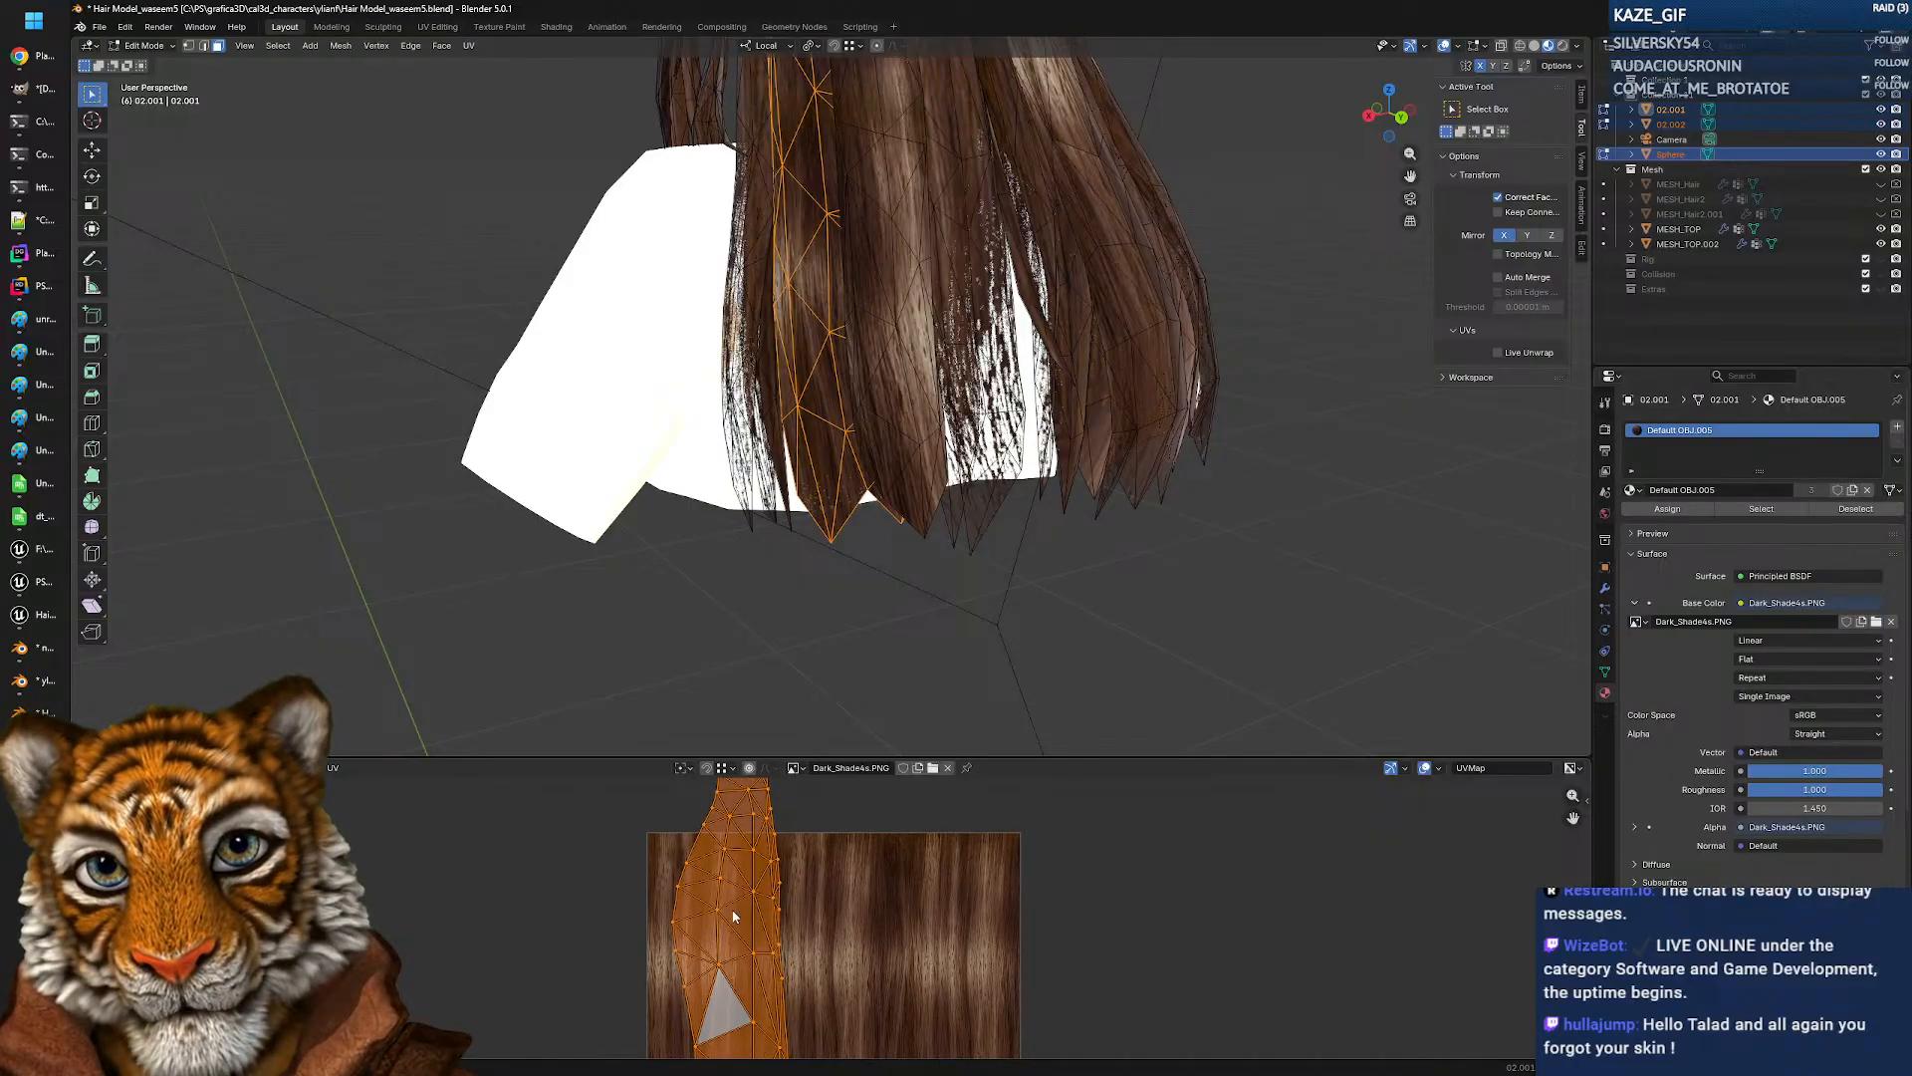
{"action": "scroll", "coordinate": [733, 917], "scroll_direction": "up", "scroll_amount": 6}
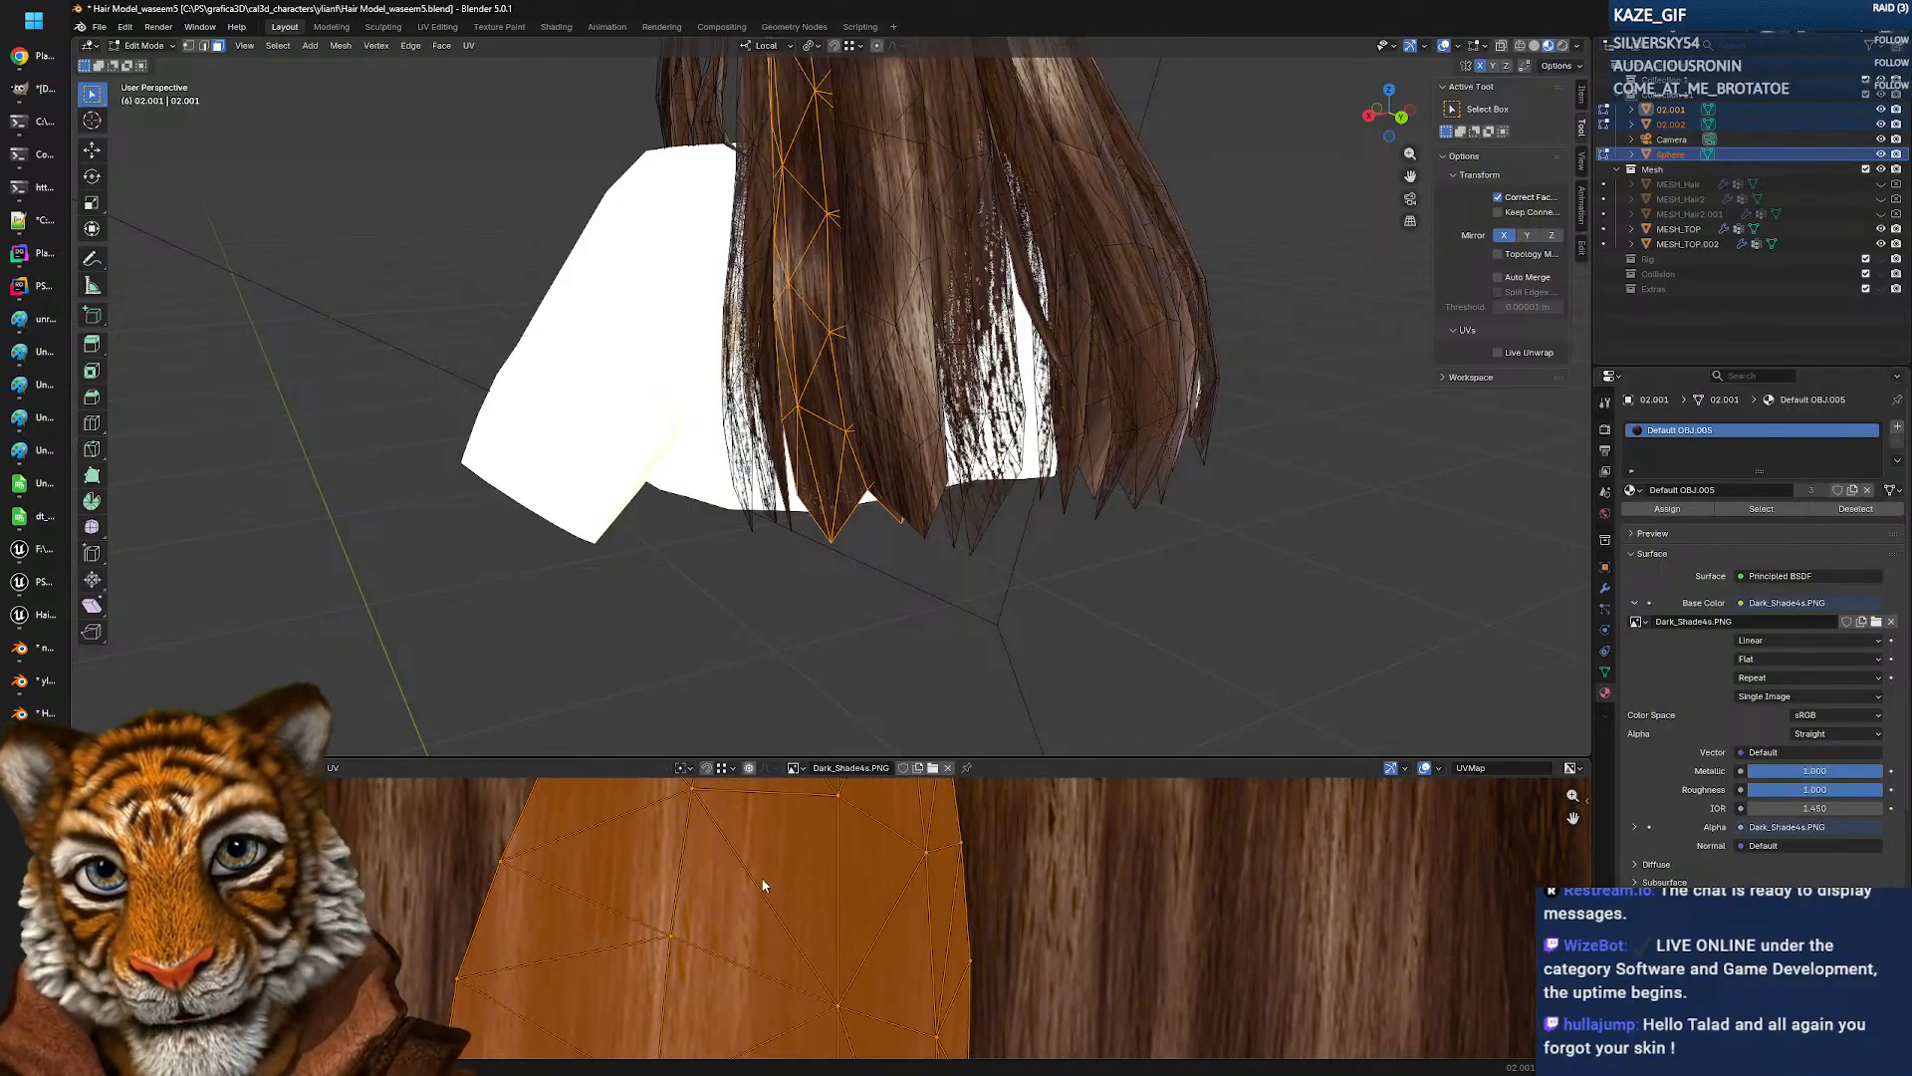
{"action": "scroll", "coordinate": [763, 884], "scroll_direction": "down", "scroll_amount": 6}
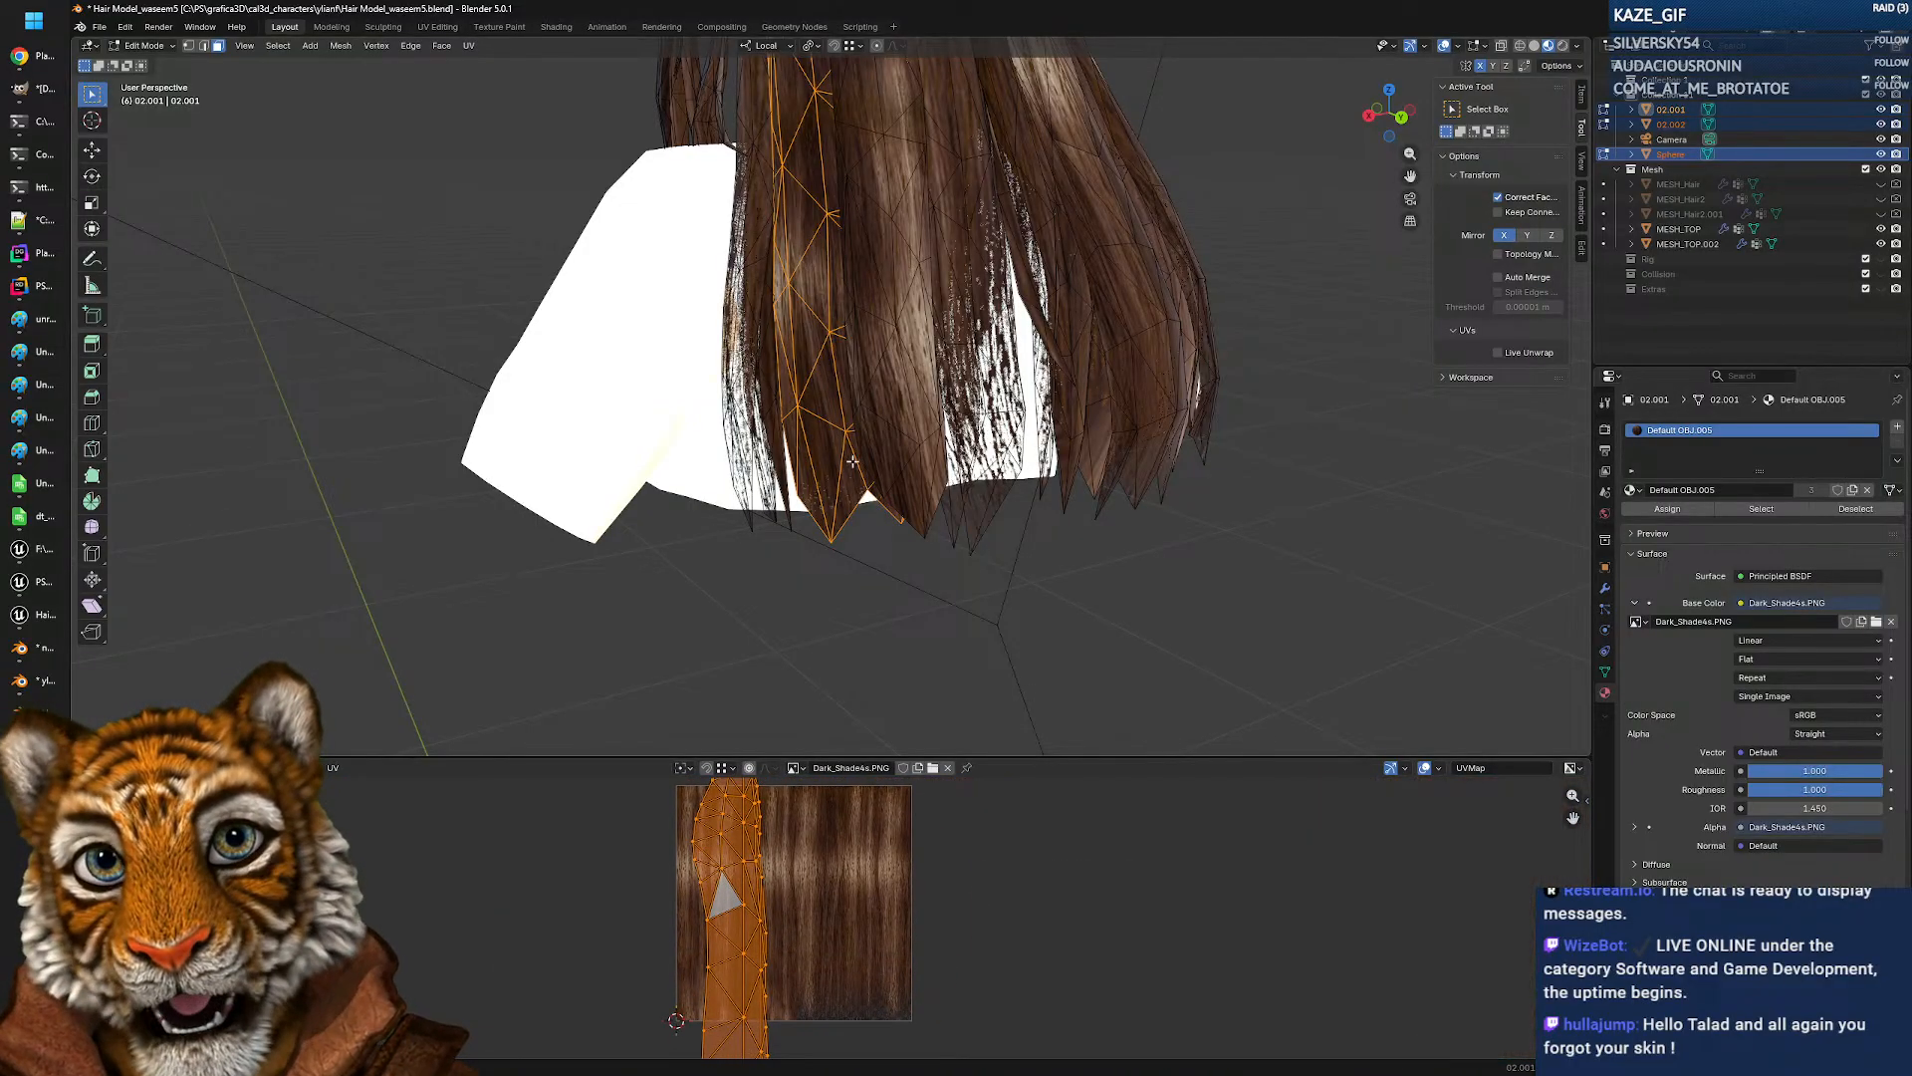
{"action": "middle_click_drag", "start_coordinate": [872, 526], "coordinate": [840, 538]}
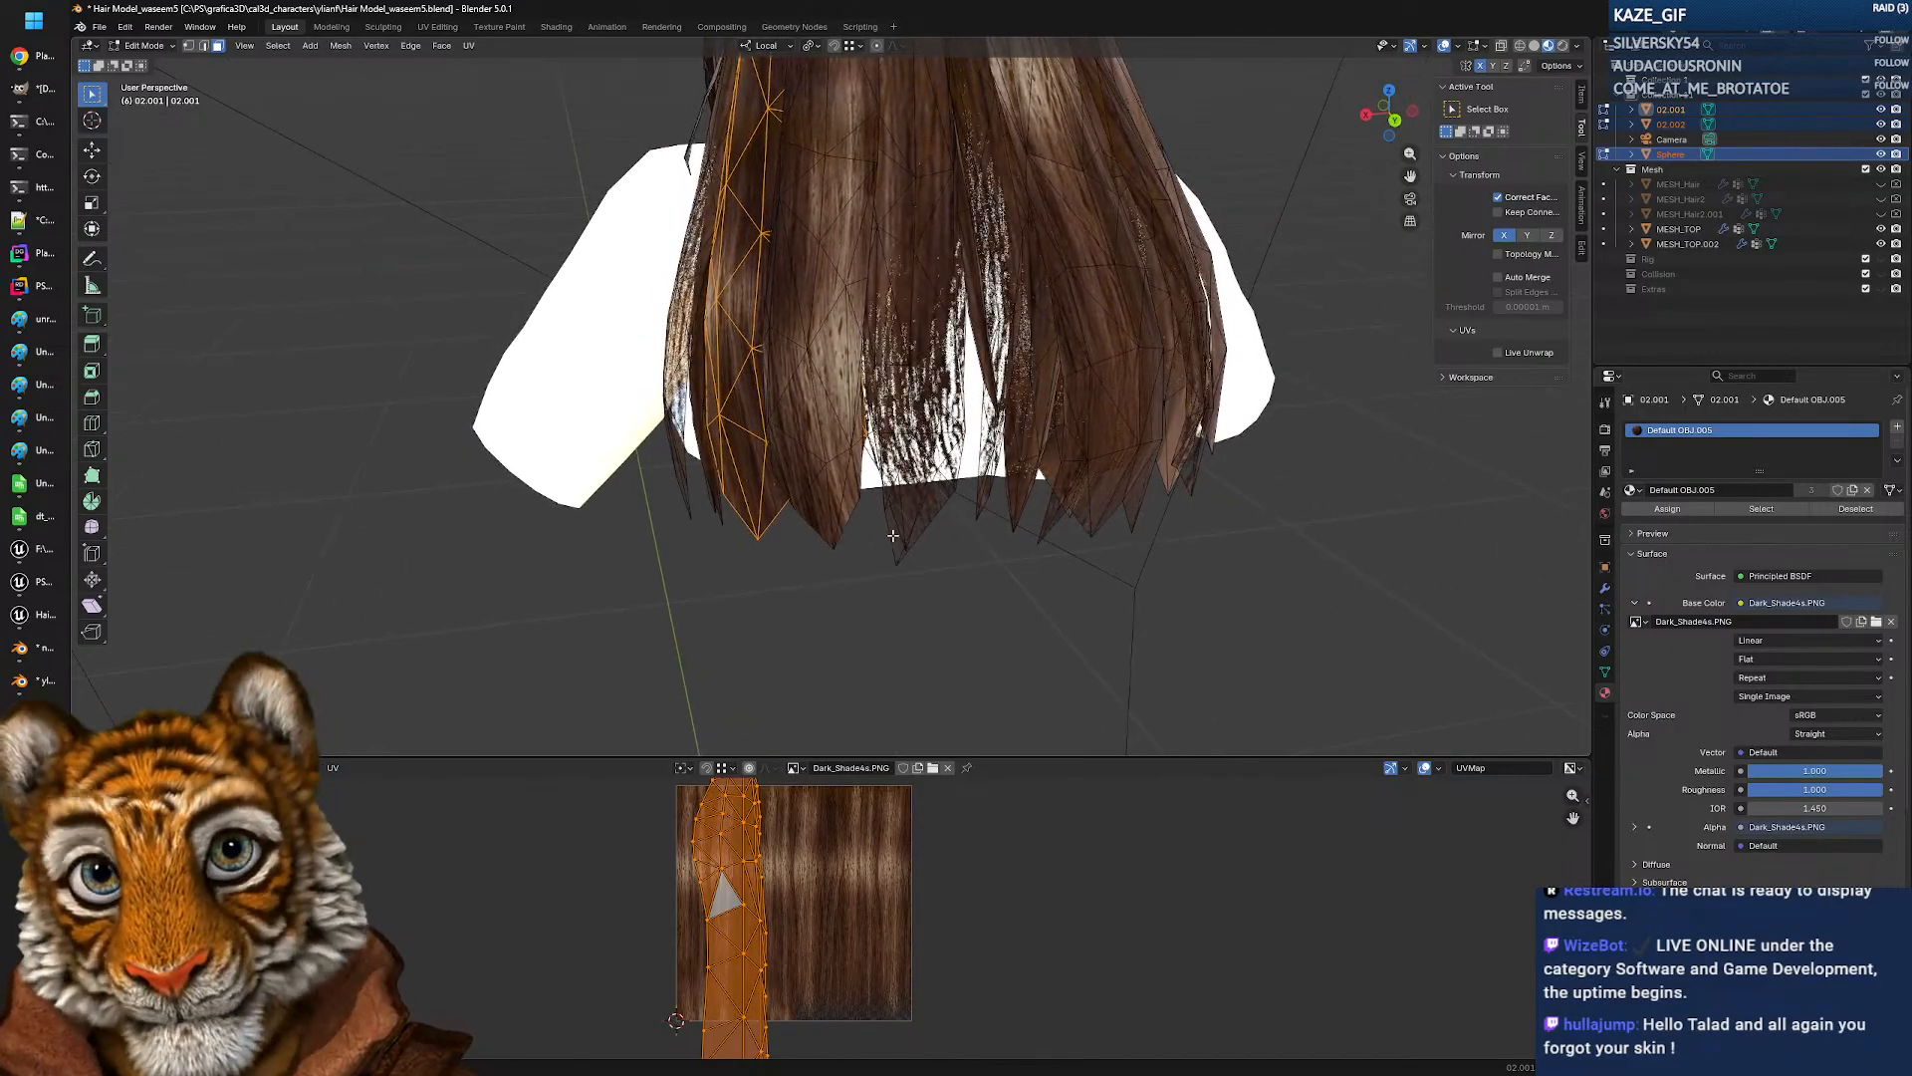
Step: Limit the selection to the hair mesh 02.001, return to Object Mode and view the hair from the side
{"action": "key", "text": "Tab"}
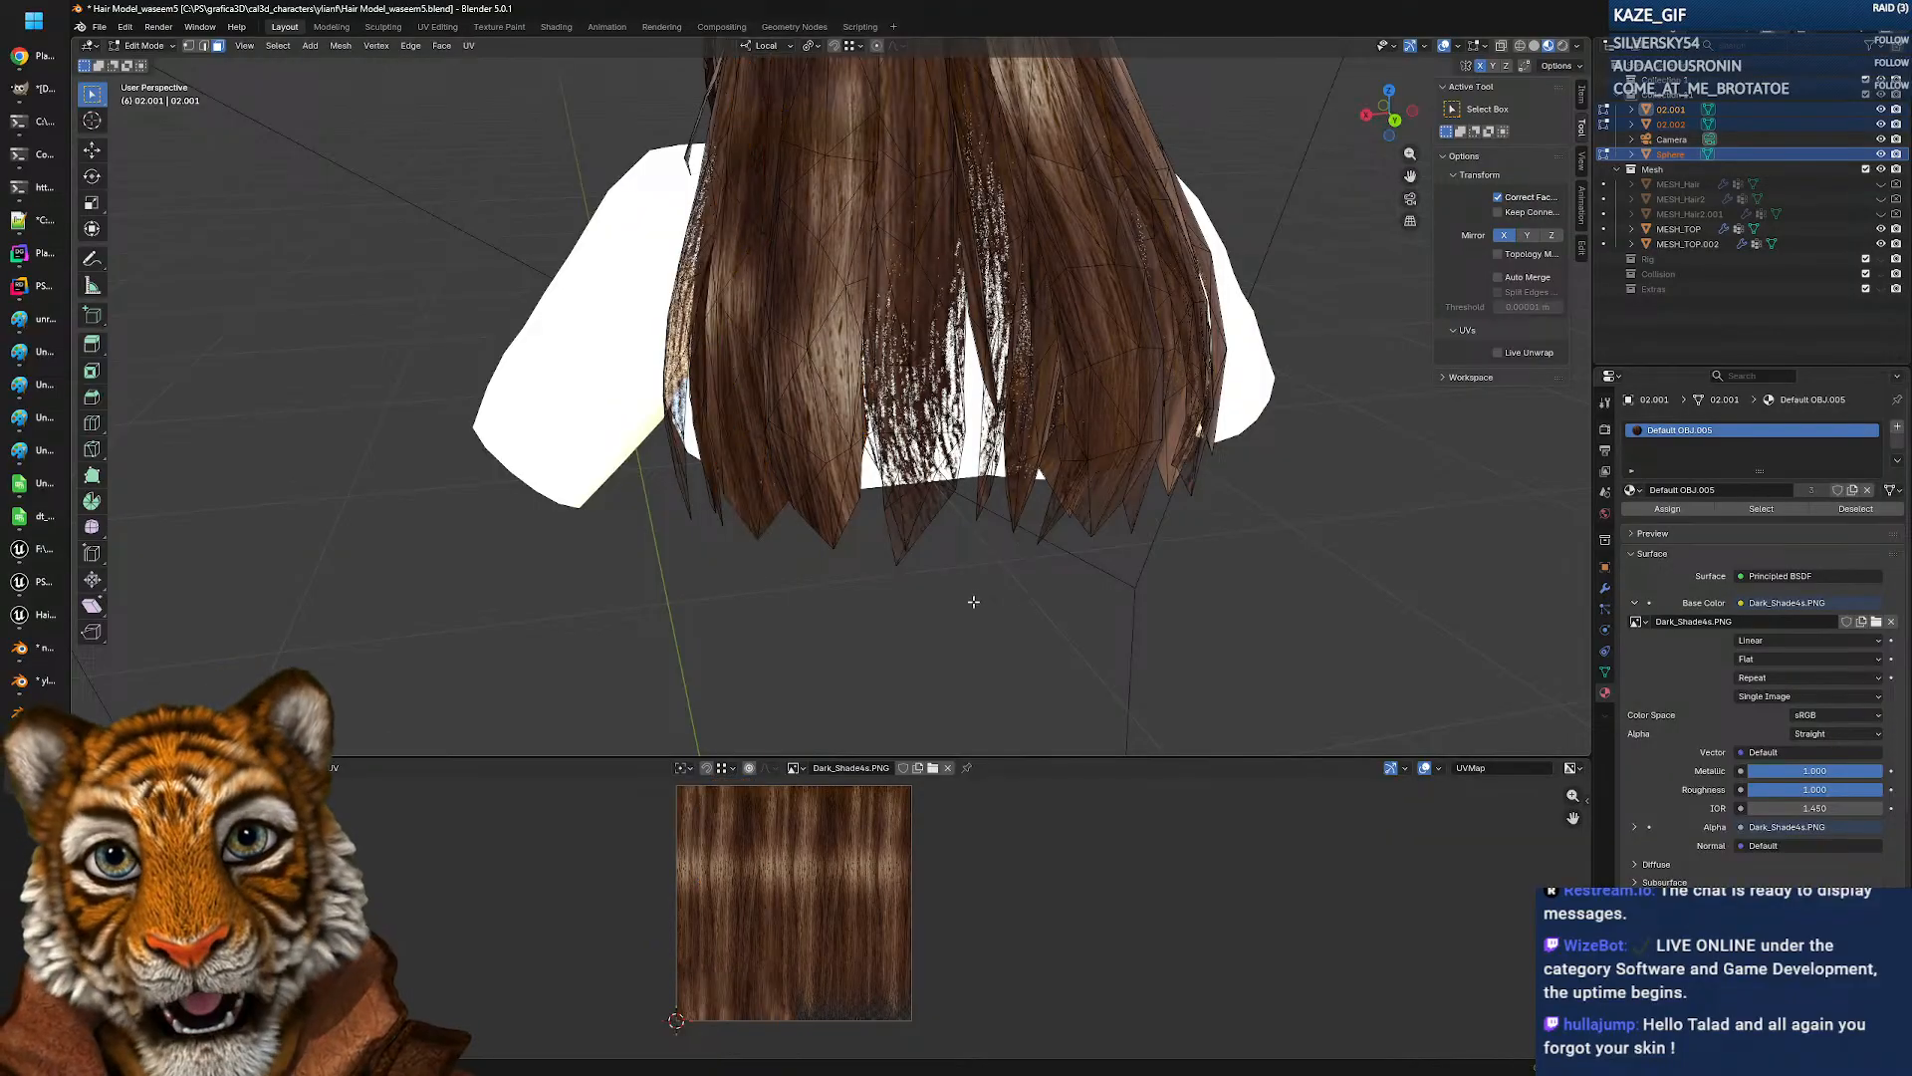
{"action": "left_click", "coordinate": [930, 538]}
{"action": "key", "text": "Tab"}
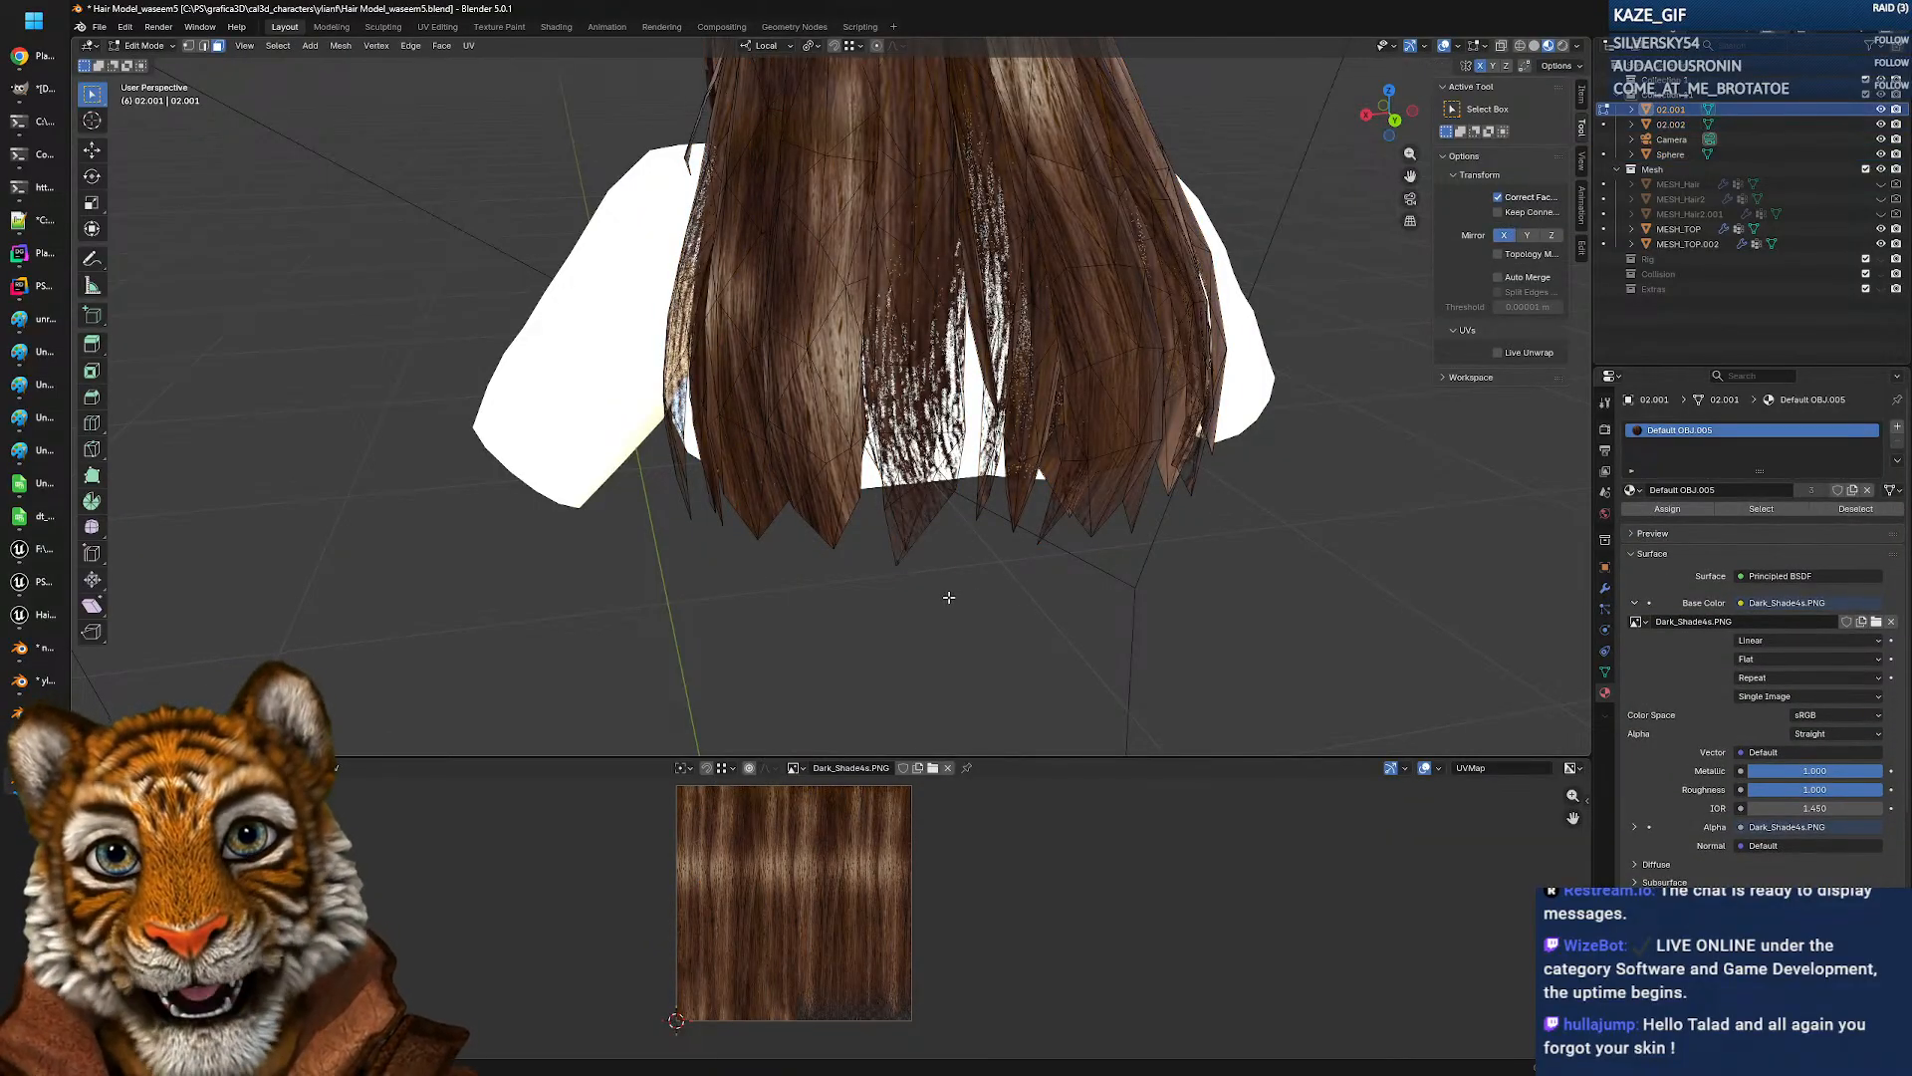
{"action": "middle_click_drag", "start_coordinate": [948, 597], "coordinate": [874, 625]}
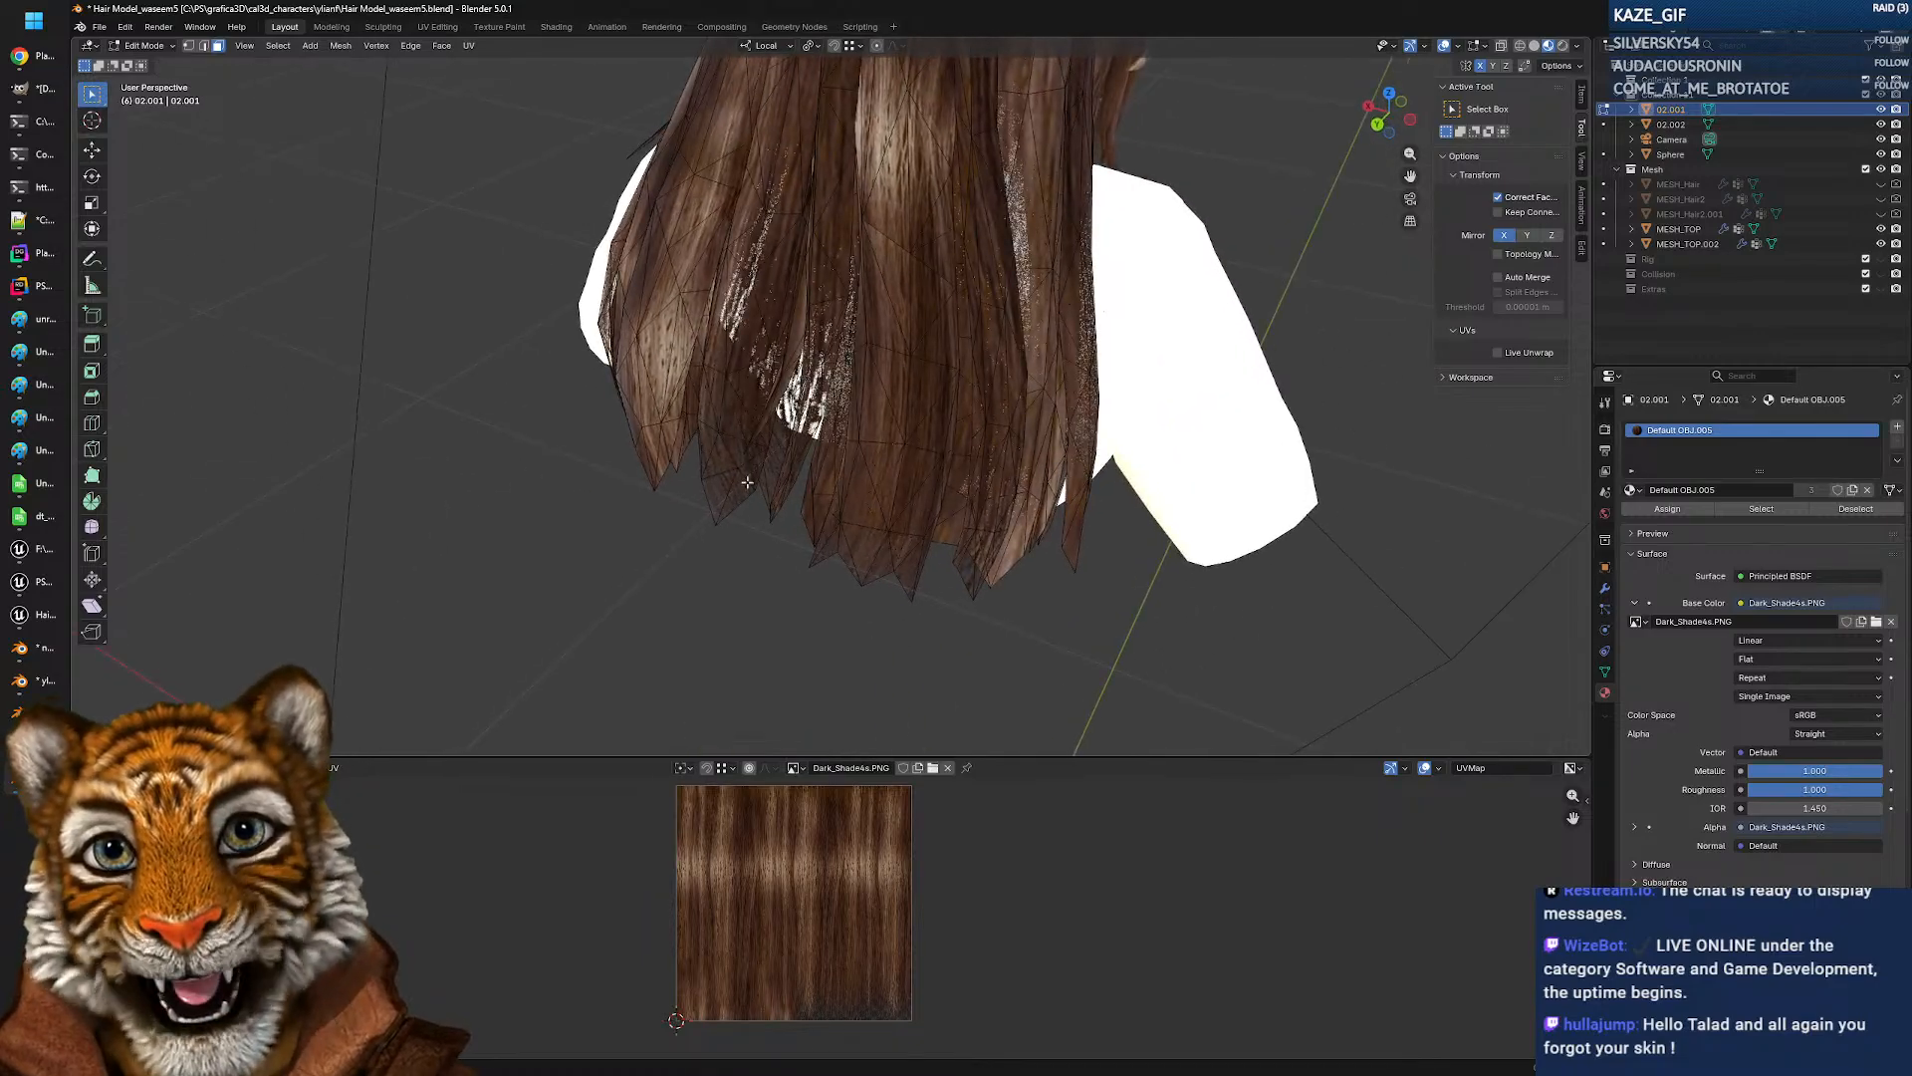
{"action": "key", "text": "Tab"}
{"action": "middle_click_drag", "start_coordinate": [844, 534], "coordinate": [1027, 536]}
{"action": "scroll", "coordinate": [1027, 540], "scroll_direction": "down", "scroll_amount": 2}
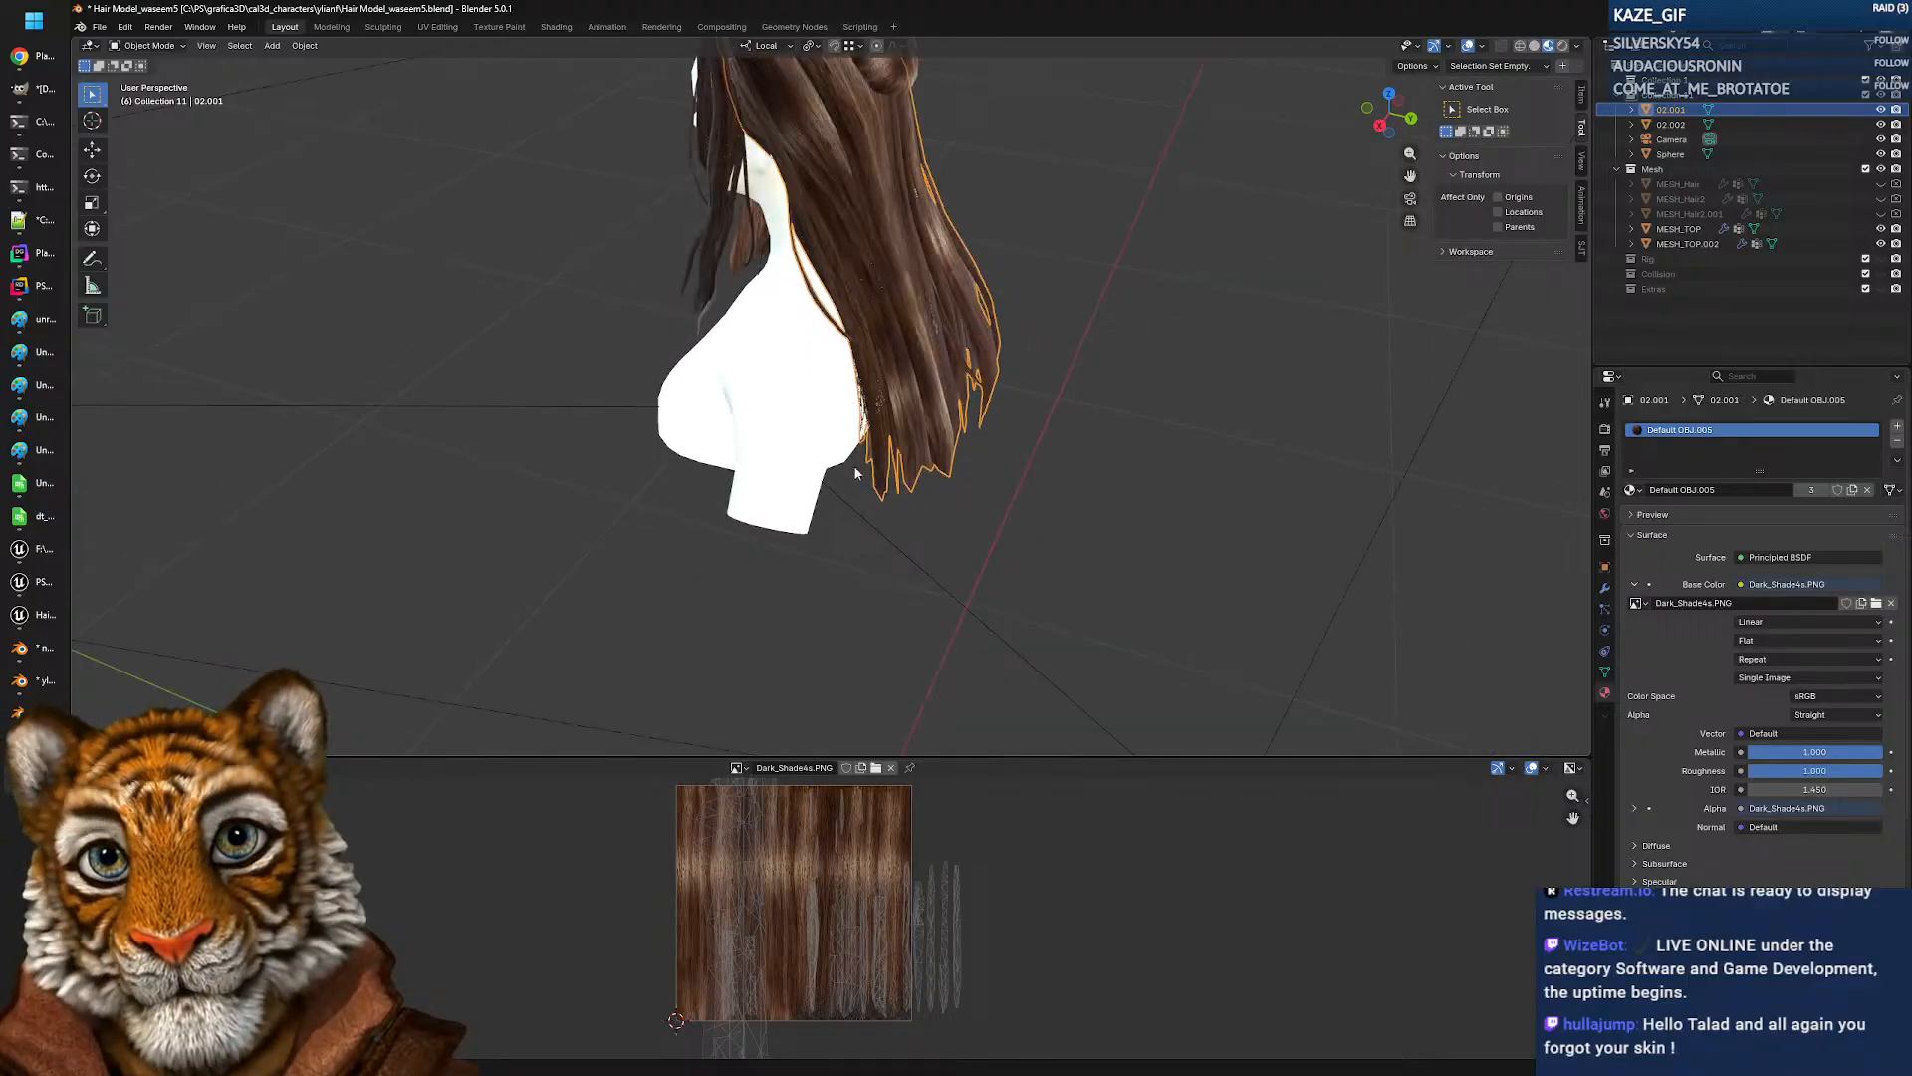
Step: Switch to the Unreal Editor, move the floating mesh editor window aside and view the character with Hair_Model_waseem4 from the front
{"action": "left_click", "coordinate": [22, 615]}
{"action": "mouse_move", "coordinate": [47, 576]}
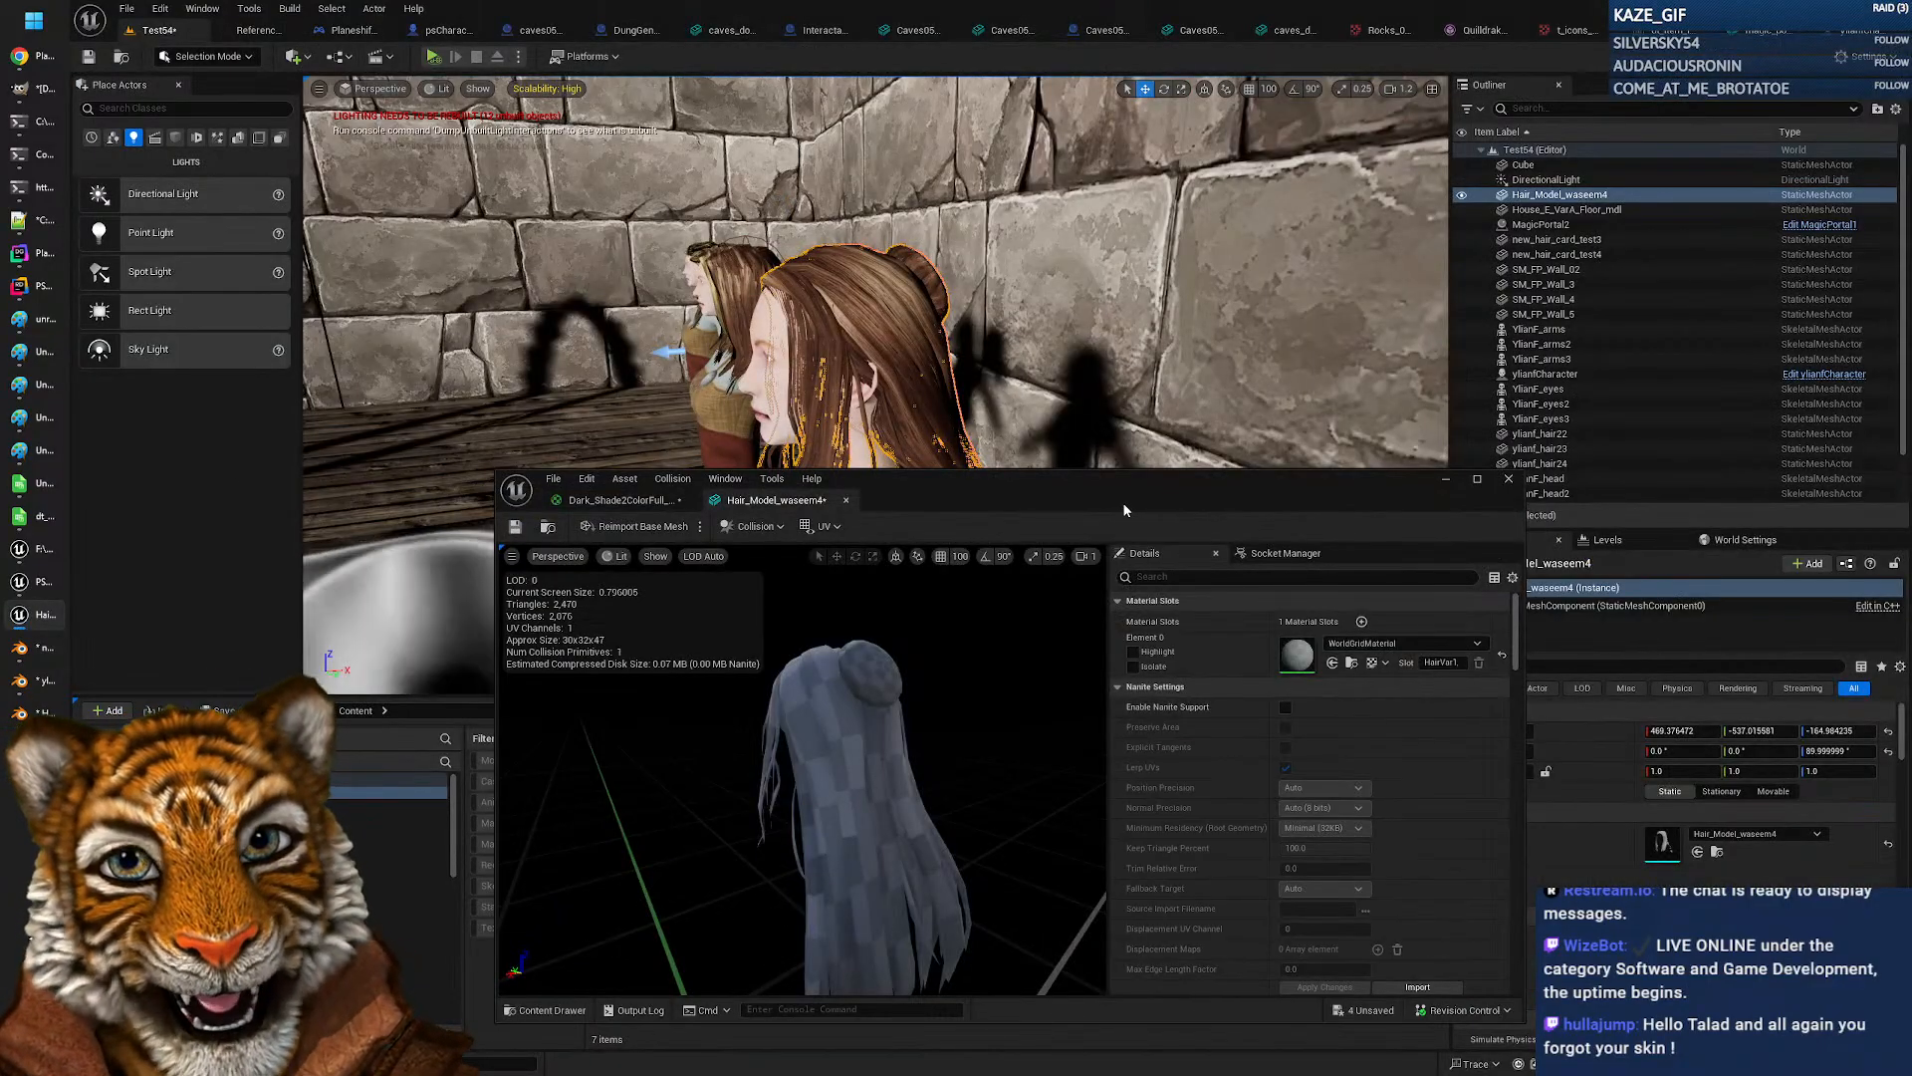
{"action": "left_click_drag", "start_coordinate": [1133, 511], "coordinate": [1575, 771]}
{"action": "mouse_move", "coordinate": [1096, 448]}
{"action": "left_mouse_down", "text": "alt"}
{"action": "mouse_move", "coordinate": [1245, 448]}
{"action": "mouse_move", "coordinate": [747, 439]}
{"action": "mouse_move", "coordinate": [1106, 438]}
{"action": "left_mouse_up", "text": "alt"}
{"action": "key", "text": "s"}
{"action": "right_click_drag", "start_coordinate": [1105, 438], "coordinate": [1026, 533]}
{"action": "key", "text": "d"}
{"action": "right_click_drag", "start_coordinate": [881, 384], "coordinate": [956, 377]}
{"action": "key", "text": "a"}
{"action": "key", "text": "w"}
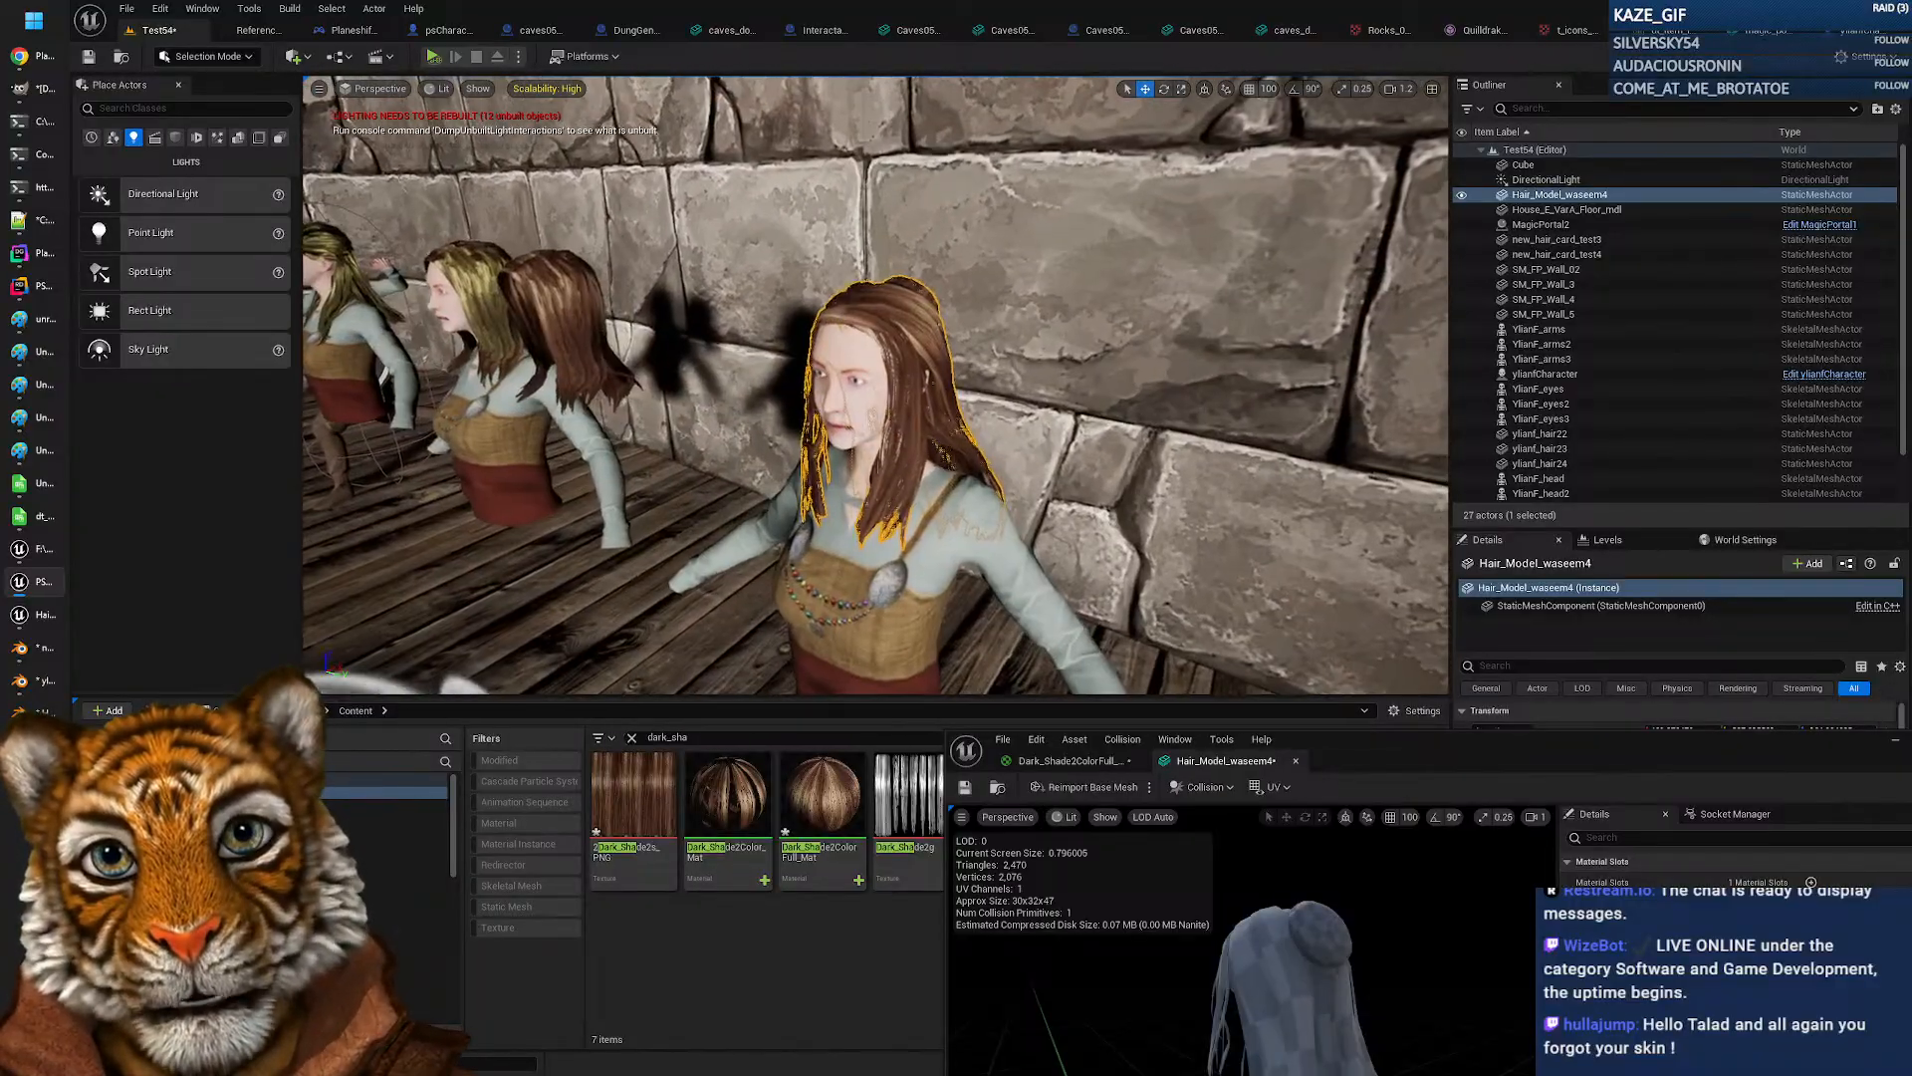
Step: Select the character's hair, eyes, head, torso and arms together and move them across the floor, away from the stone wall
{"action": "left_click", "coordinate": [856, 380]}
{"action": "left_click", "coordinate": [921, 363], "text": "ctrl"}
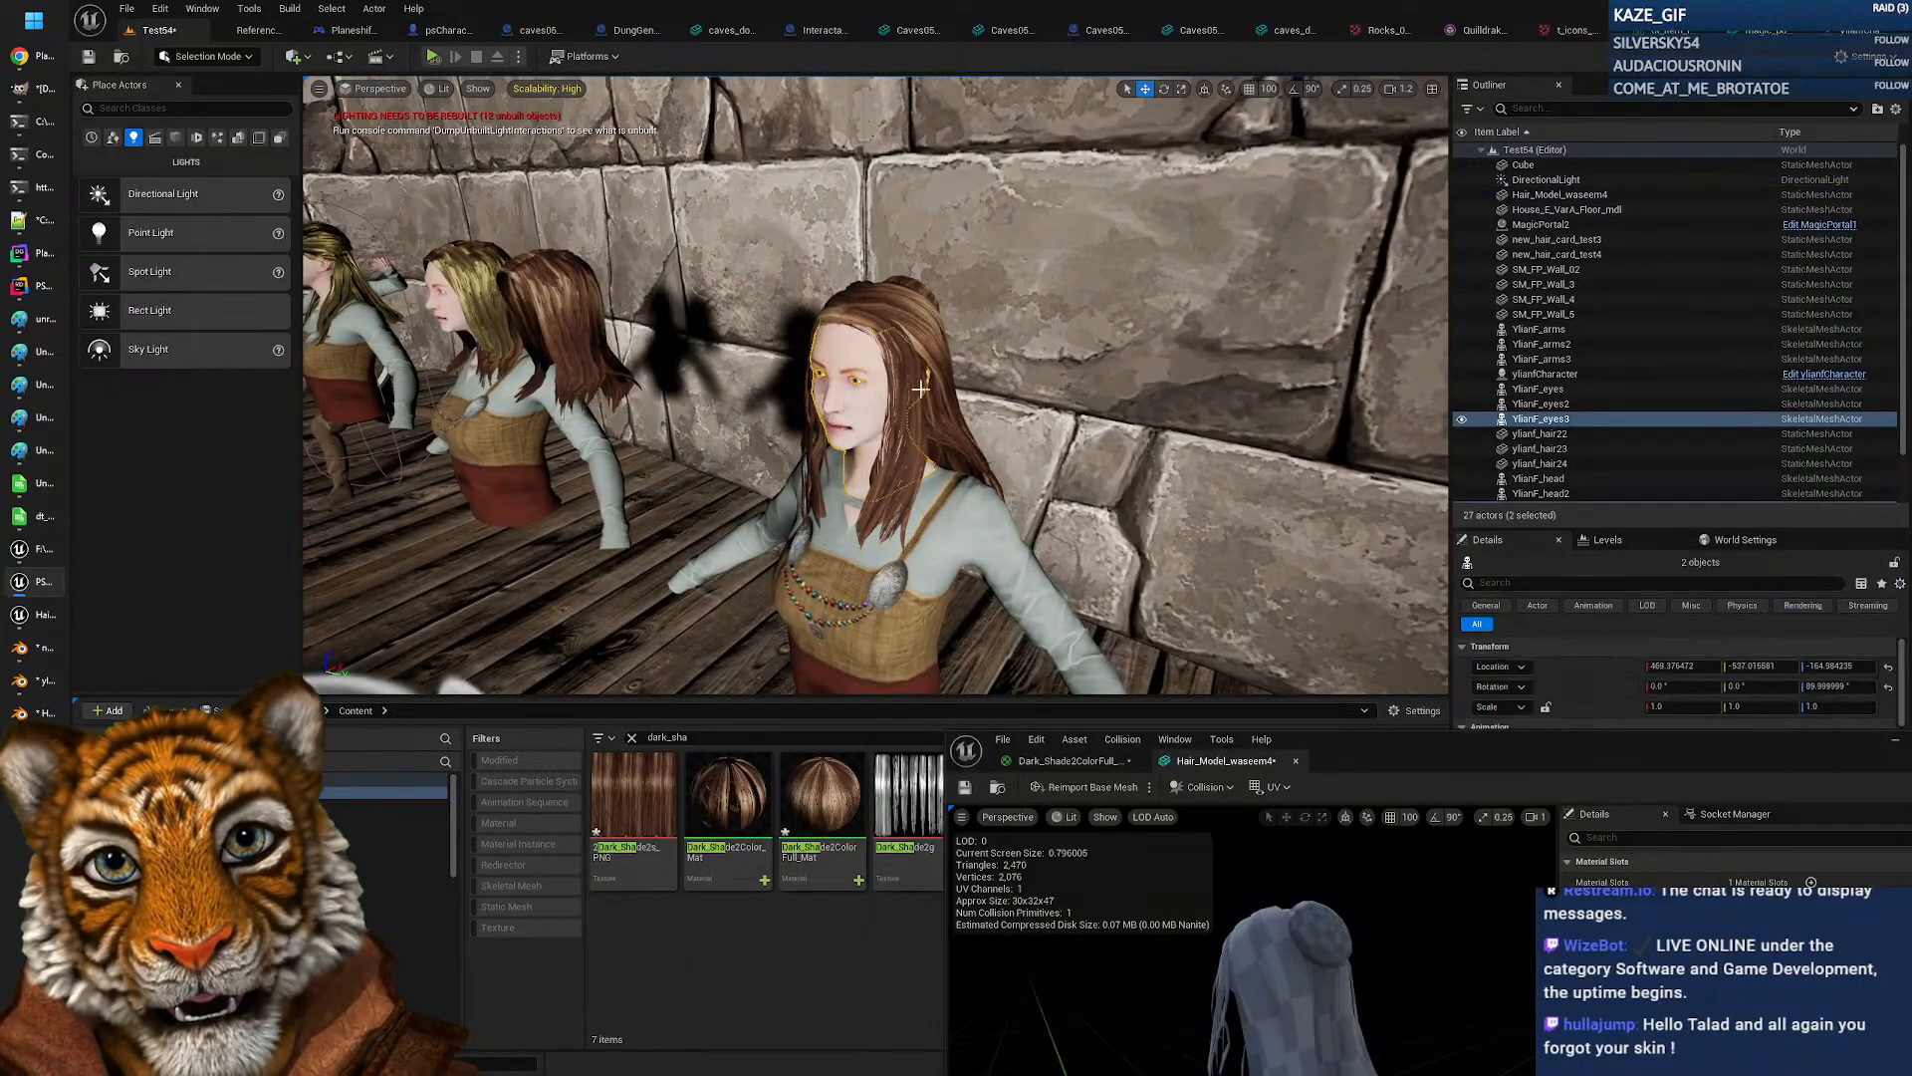
{"action": "left_click", "coordinate": [918, 572], "text": "ctrl"}
{"action": "left_click", "coordinate": [1030, 556], "text": "ctrl"}
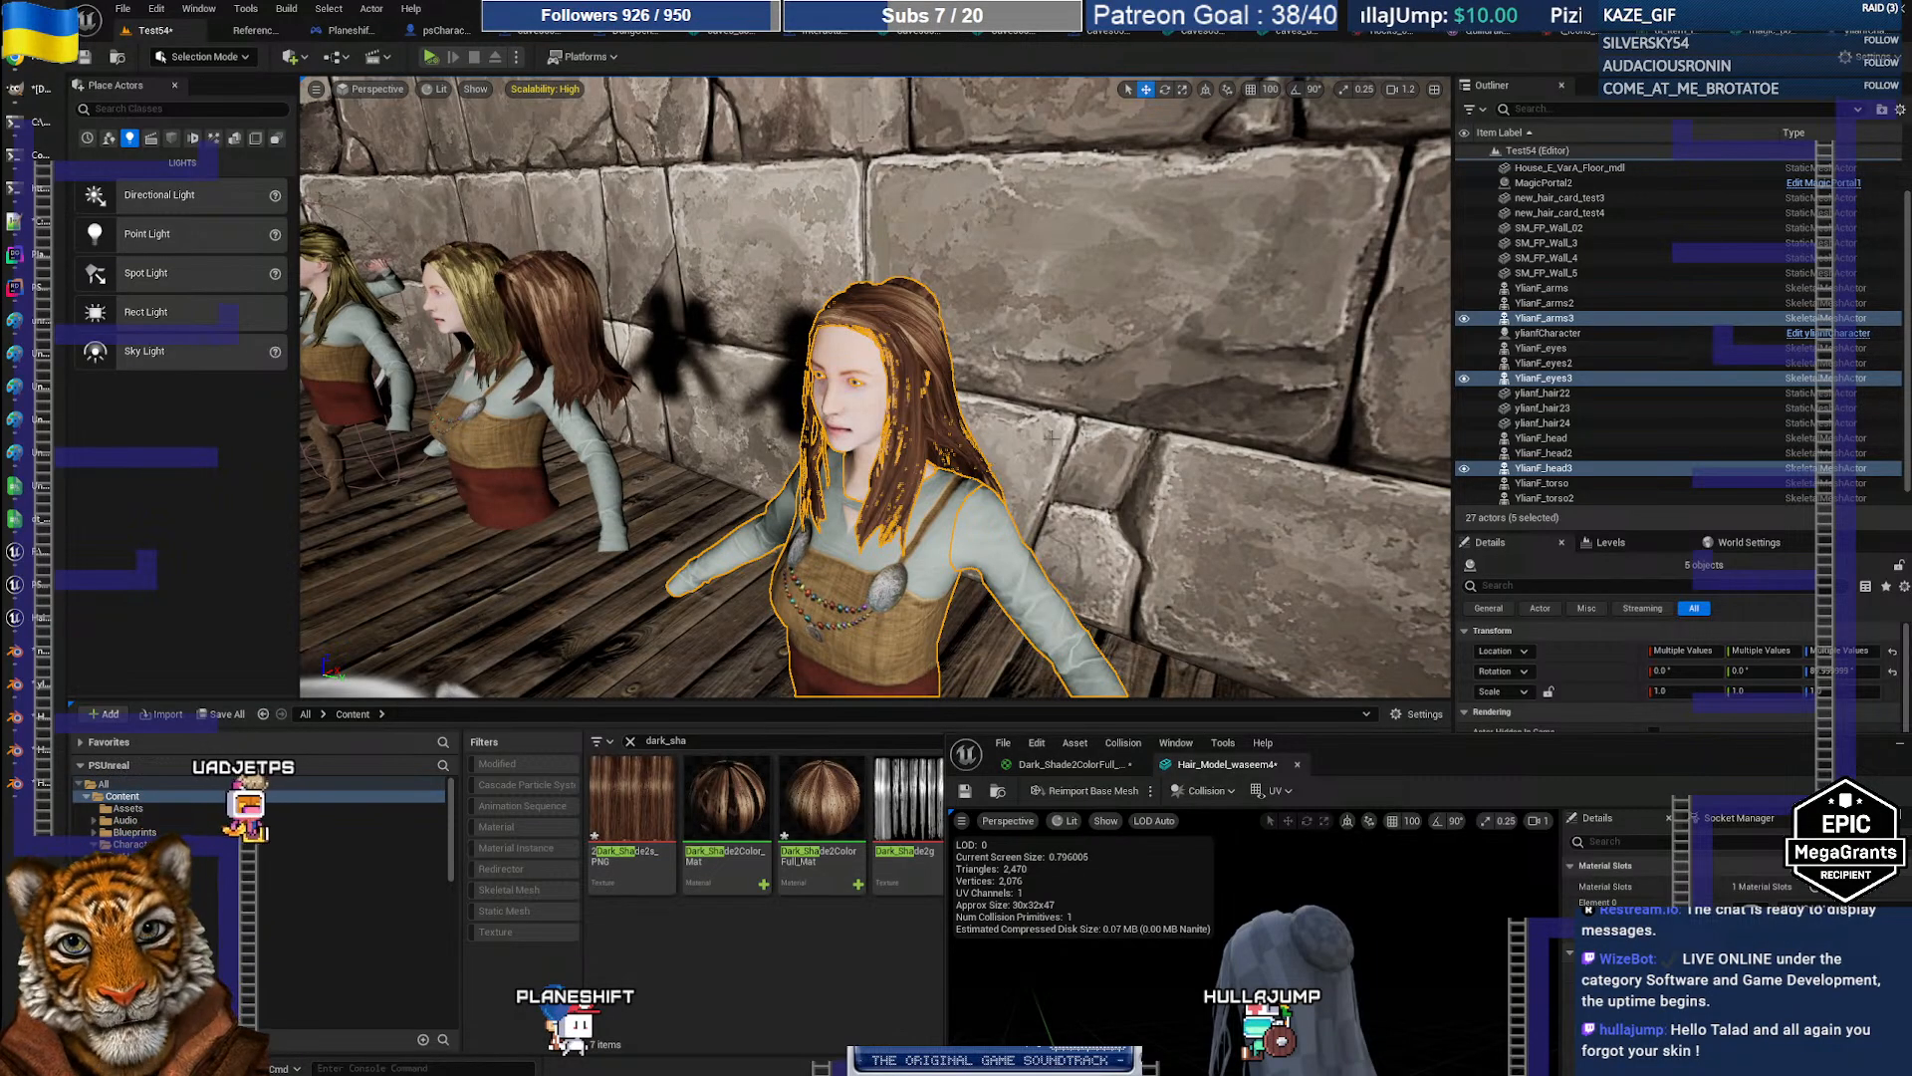
{"action": "right_click_drag", "start_coordinate": [1016, 456], "coordinate": [1077, 531]}
{"action": "key", "text": "s"}
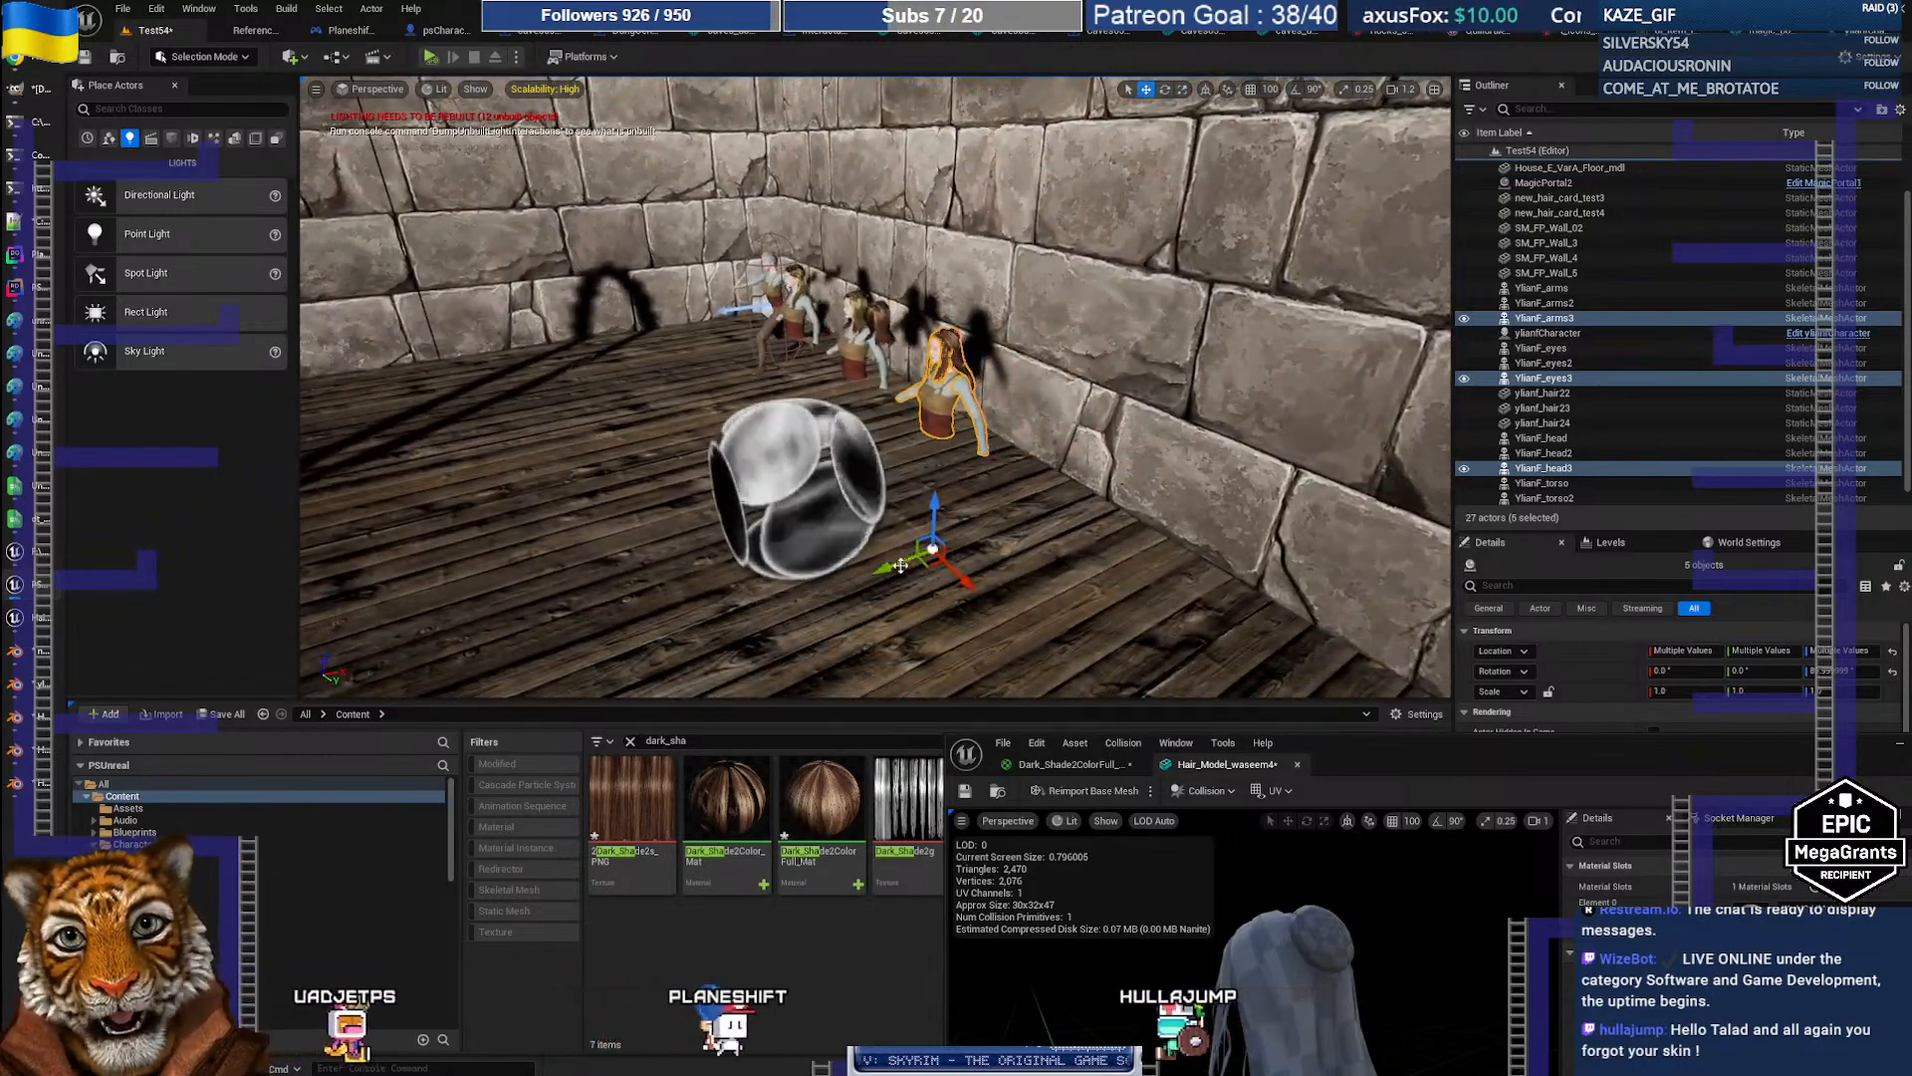
{"action": "left_click_drag", "start_coordinate": [888, 569], "coordinate": [443, 653]}
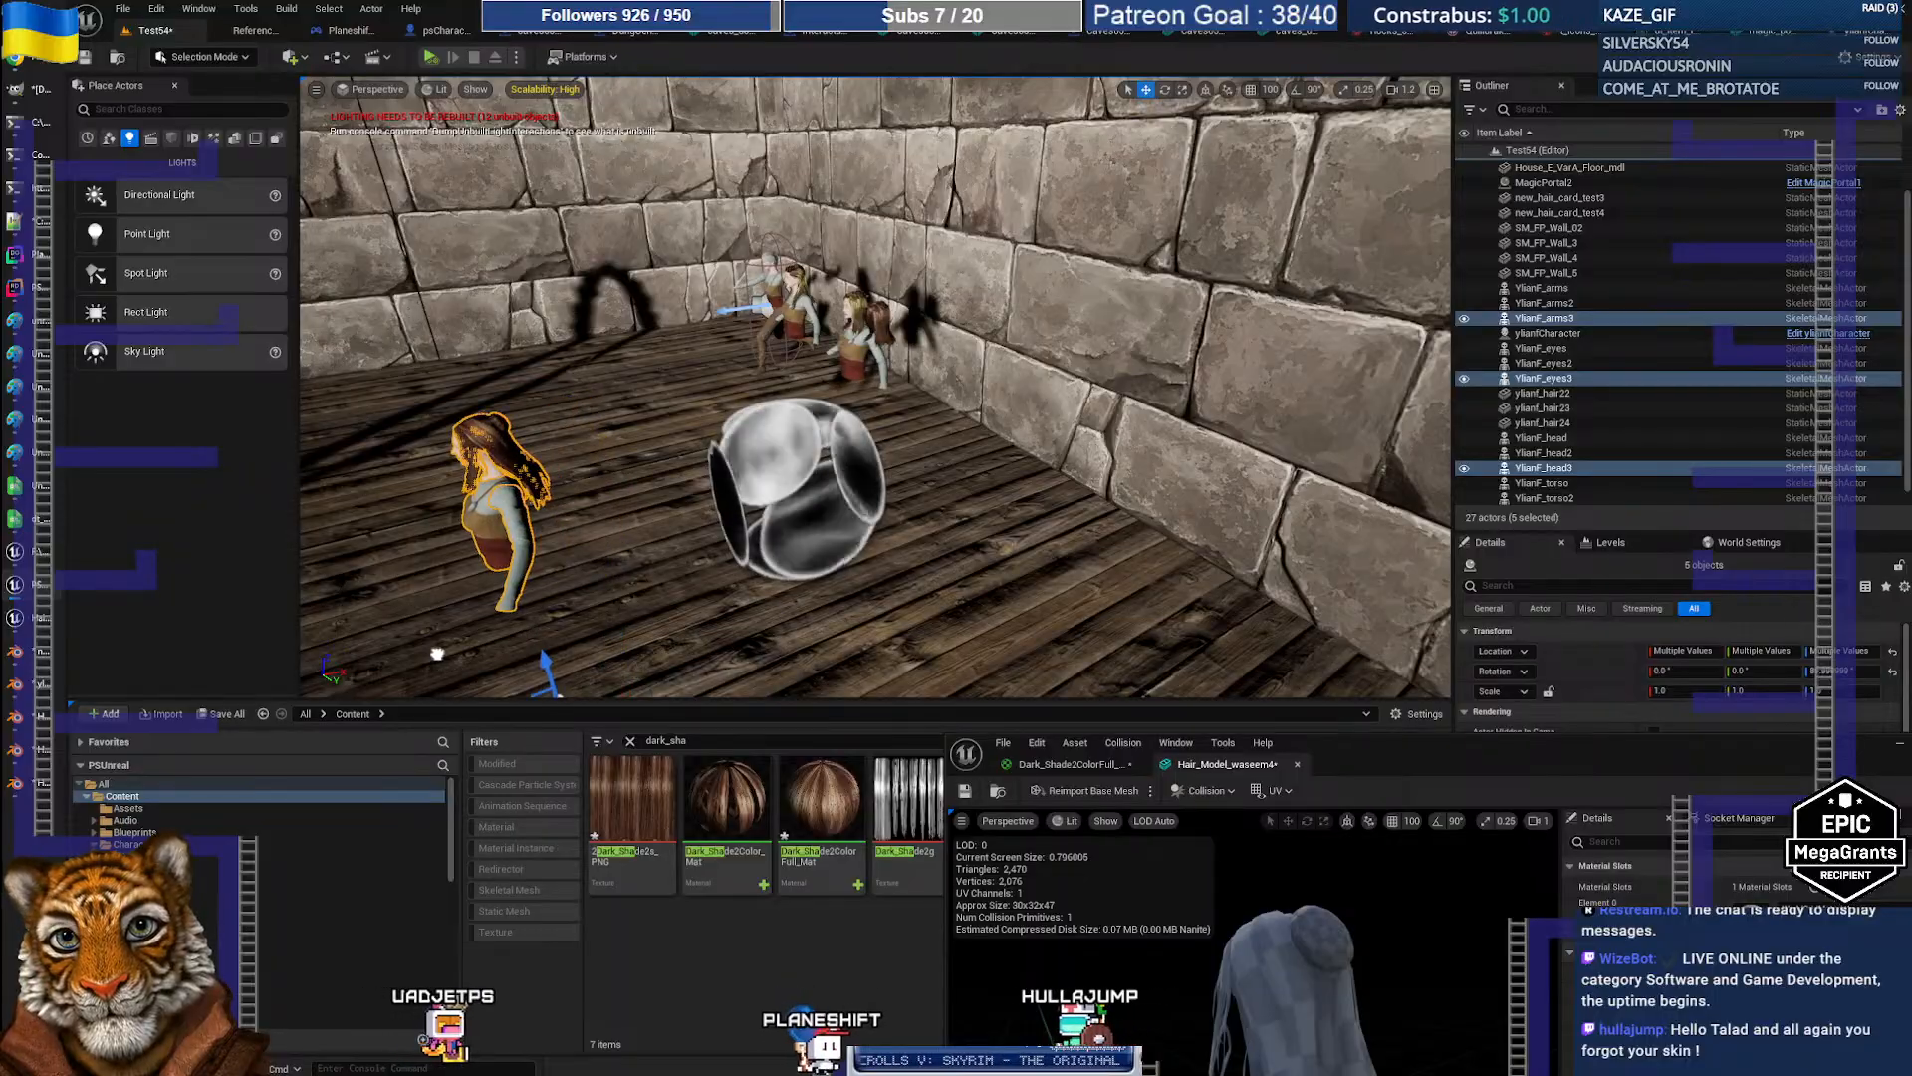
{"action": "key", "text": "f"}
Step: Delete the Cube actor in the middle of the floor and bring the moved character into view from behind
{"action": "right_click_drag", "start_coordinate": [638, 429], "coordinate": [870, 435]}
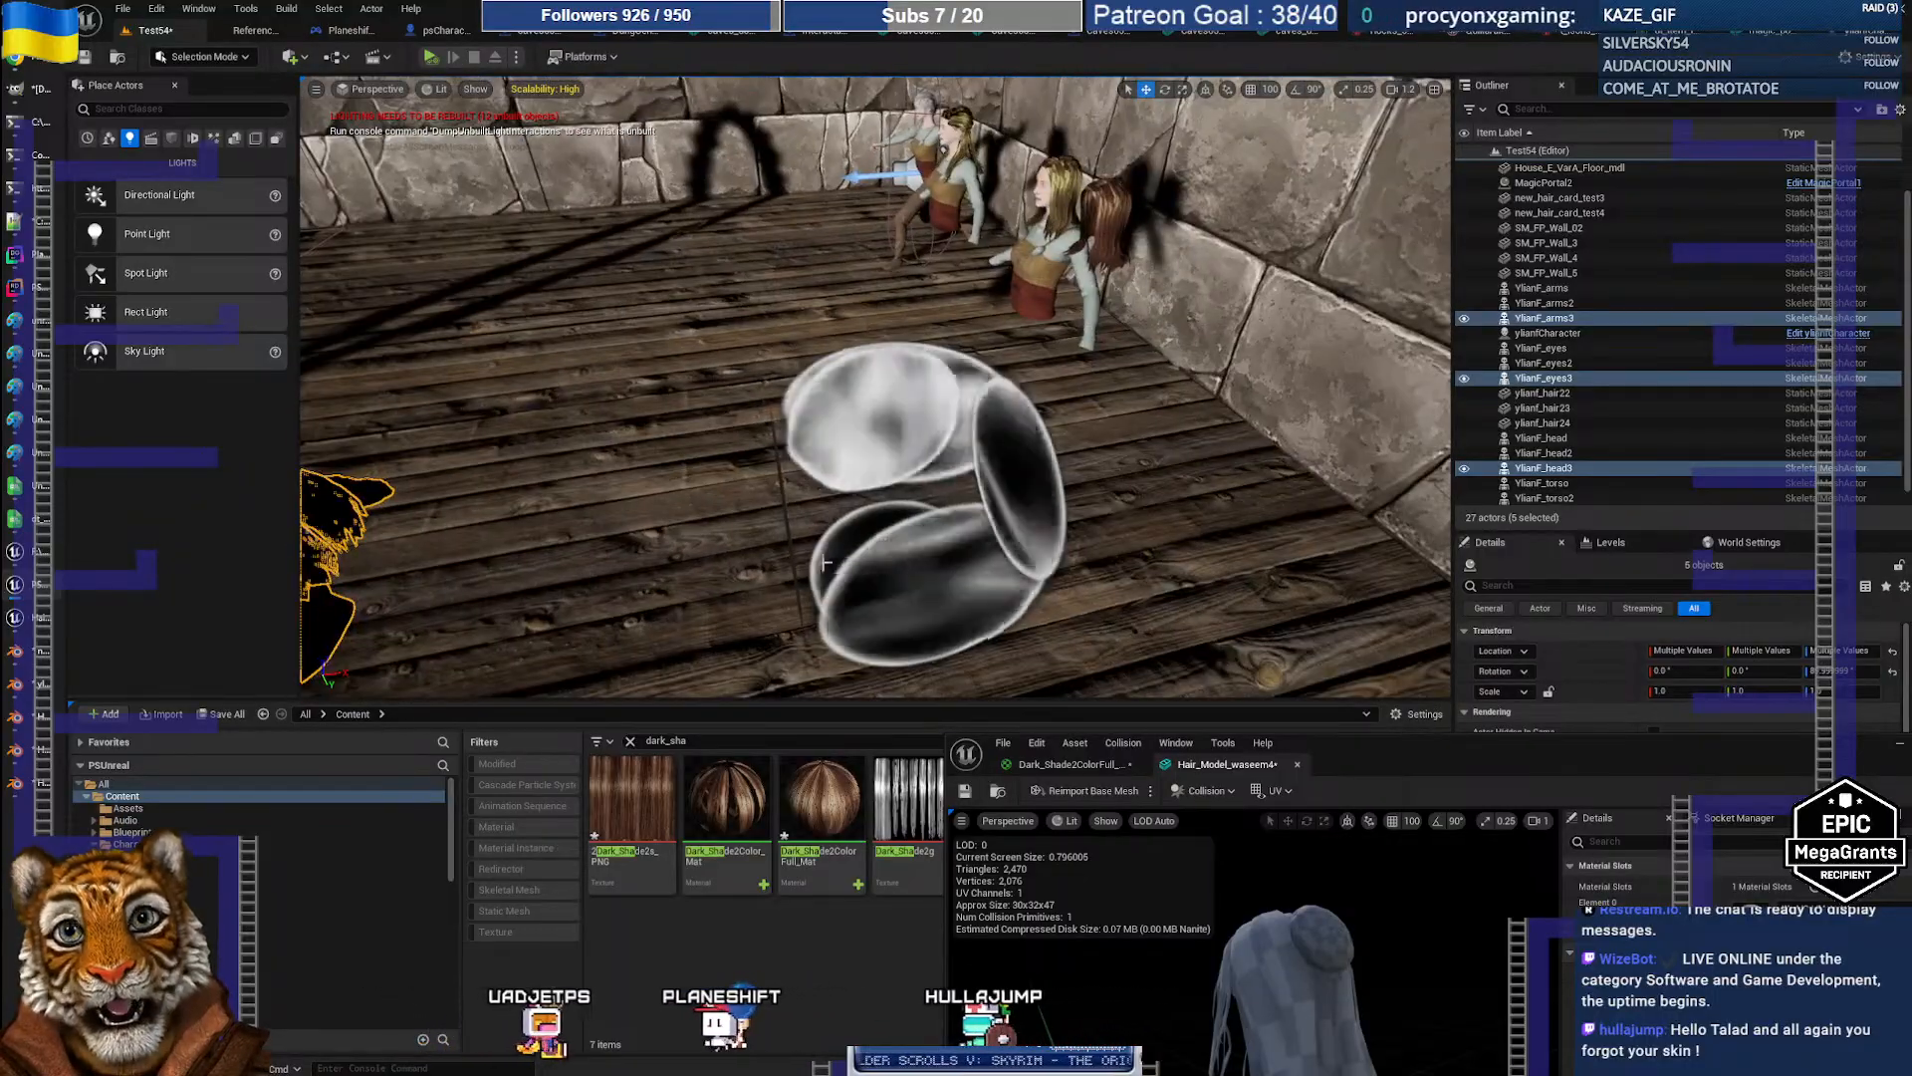
{"action": "left_click", "coordinate": [870, 435]}
{"action": "key", "text": "Delete"}
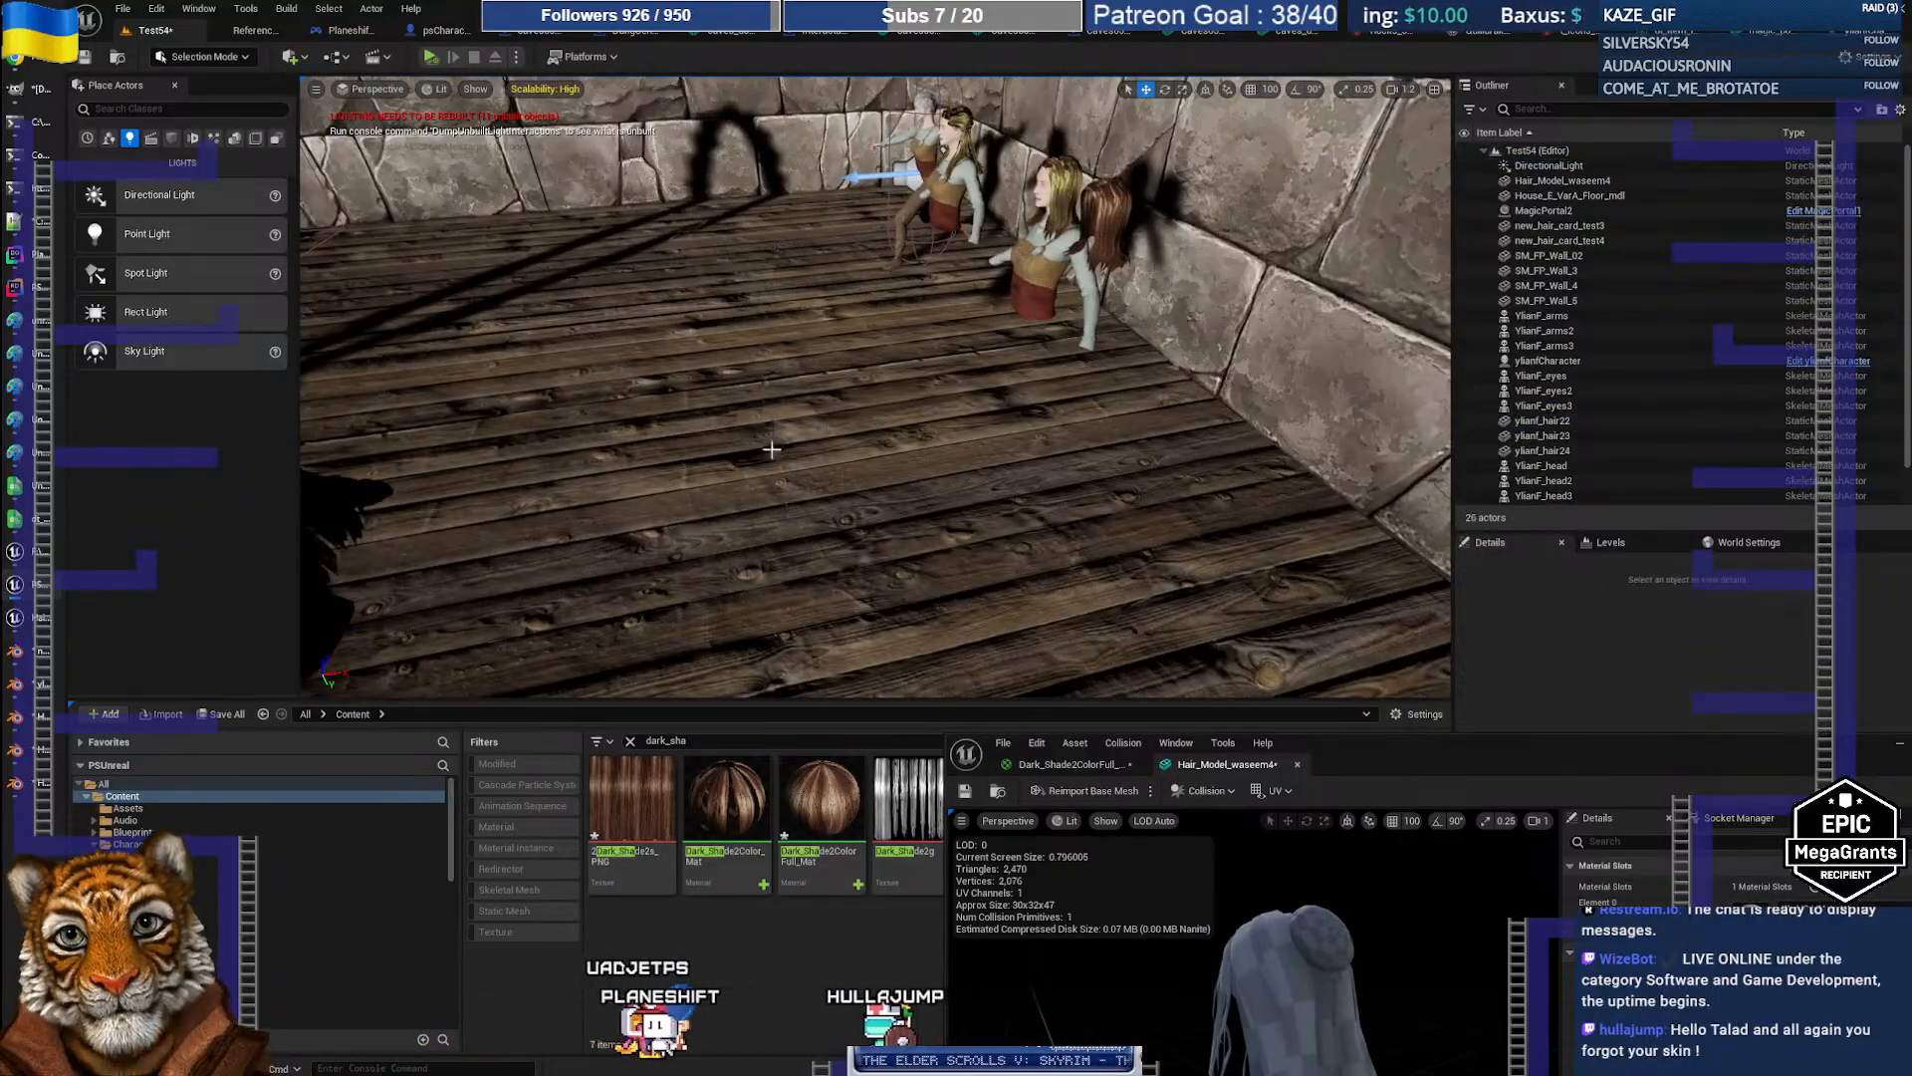
{"action": "right_click_drag", "start_coordinate": [870, 434], "coordinate": [598, 434]}
{"action": "scroll", "coordinate": [822, 431], "scroll_direction": "down", "scroll_amount": 2}
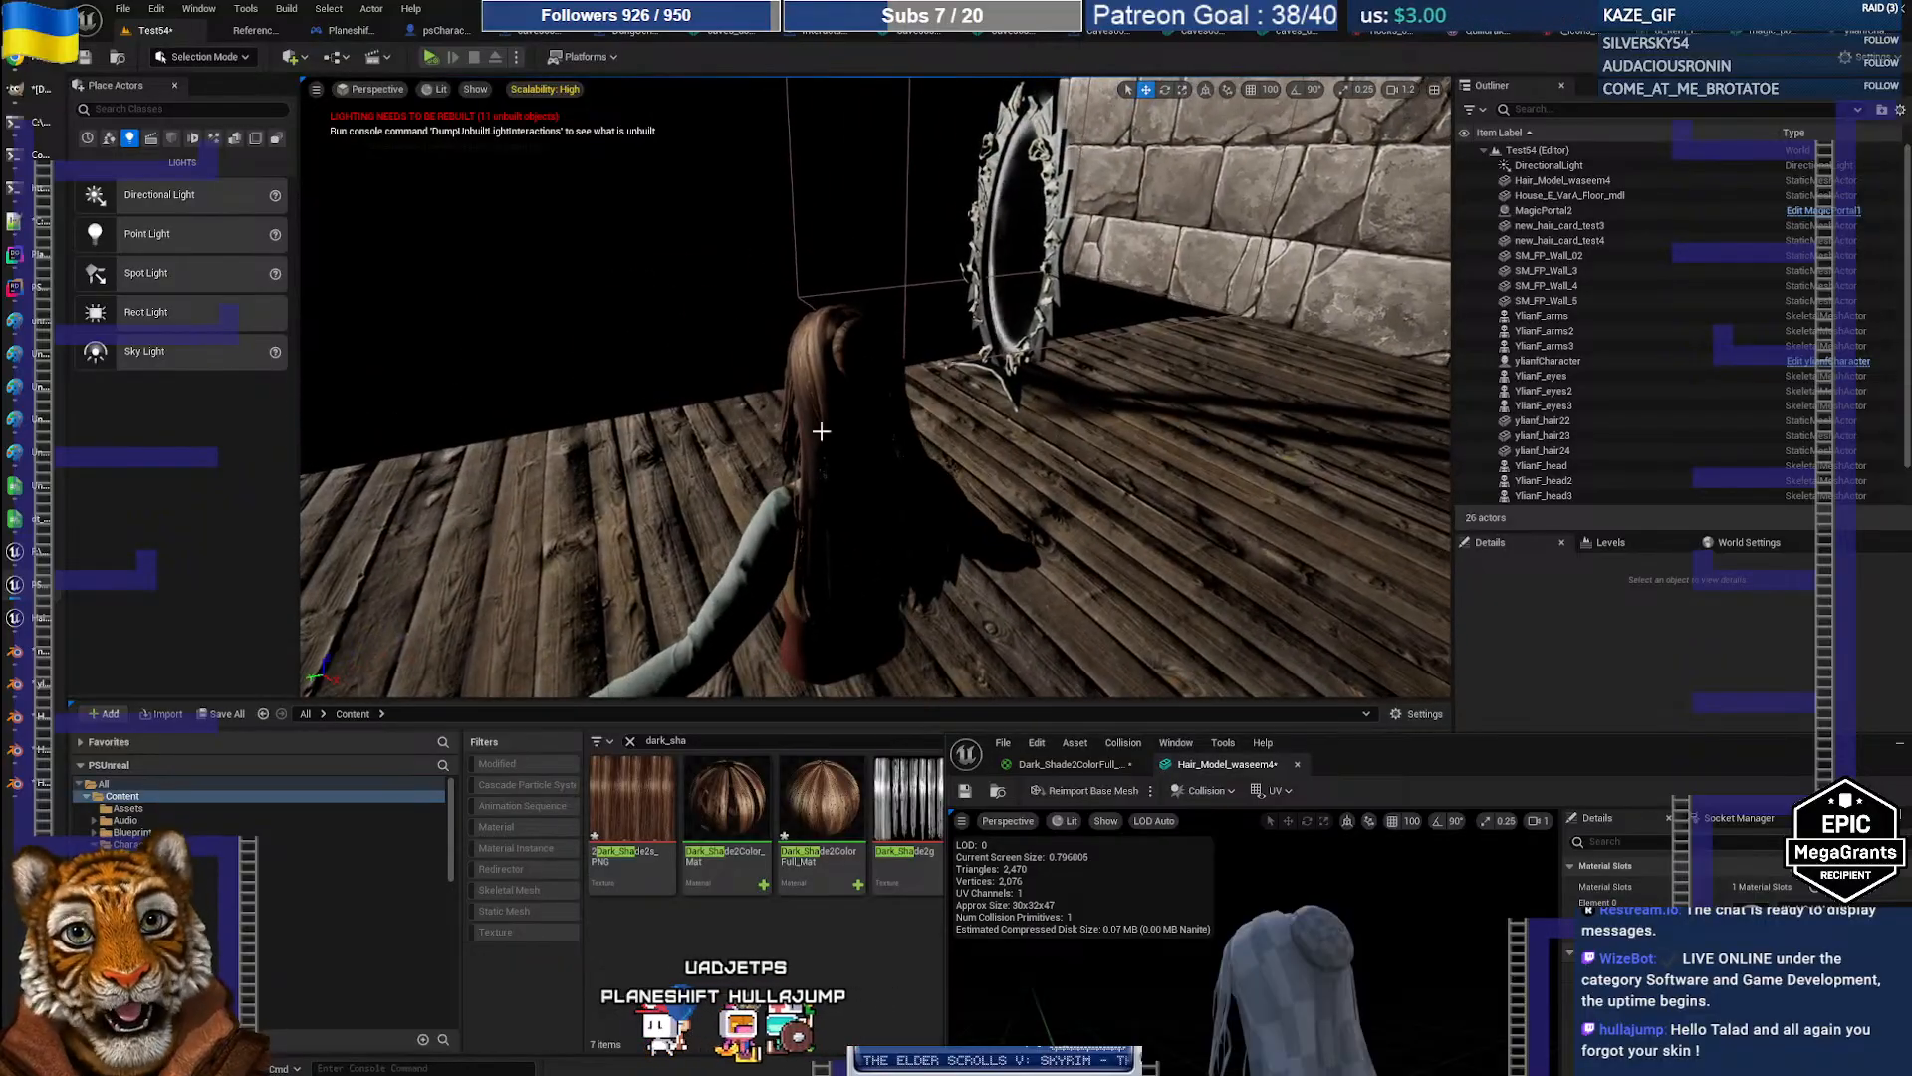
Step: Close the floating mesh editor window and rotate the DirectionalLight about Z to relight the character's hair
{"action": "left_click", "coordinate": [1552, 169]}
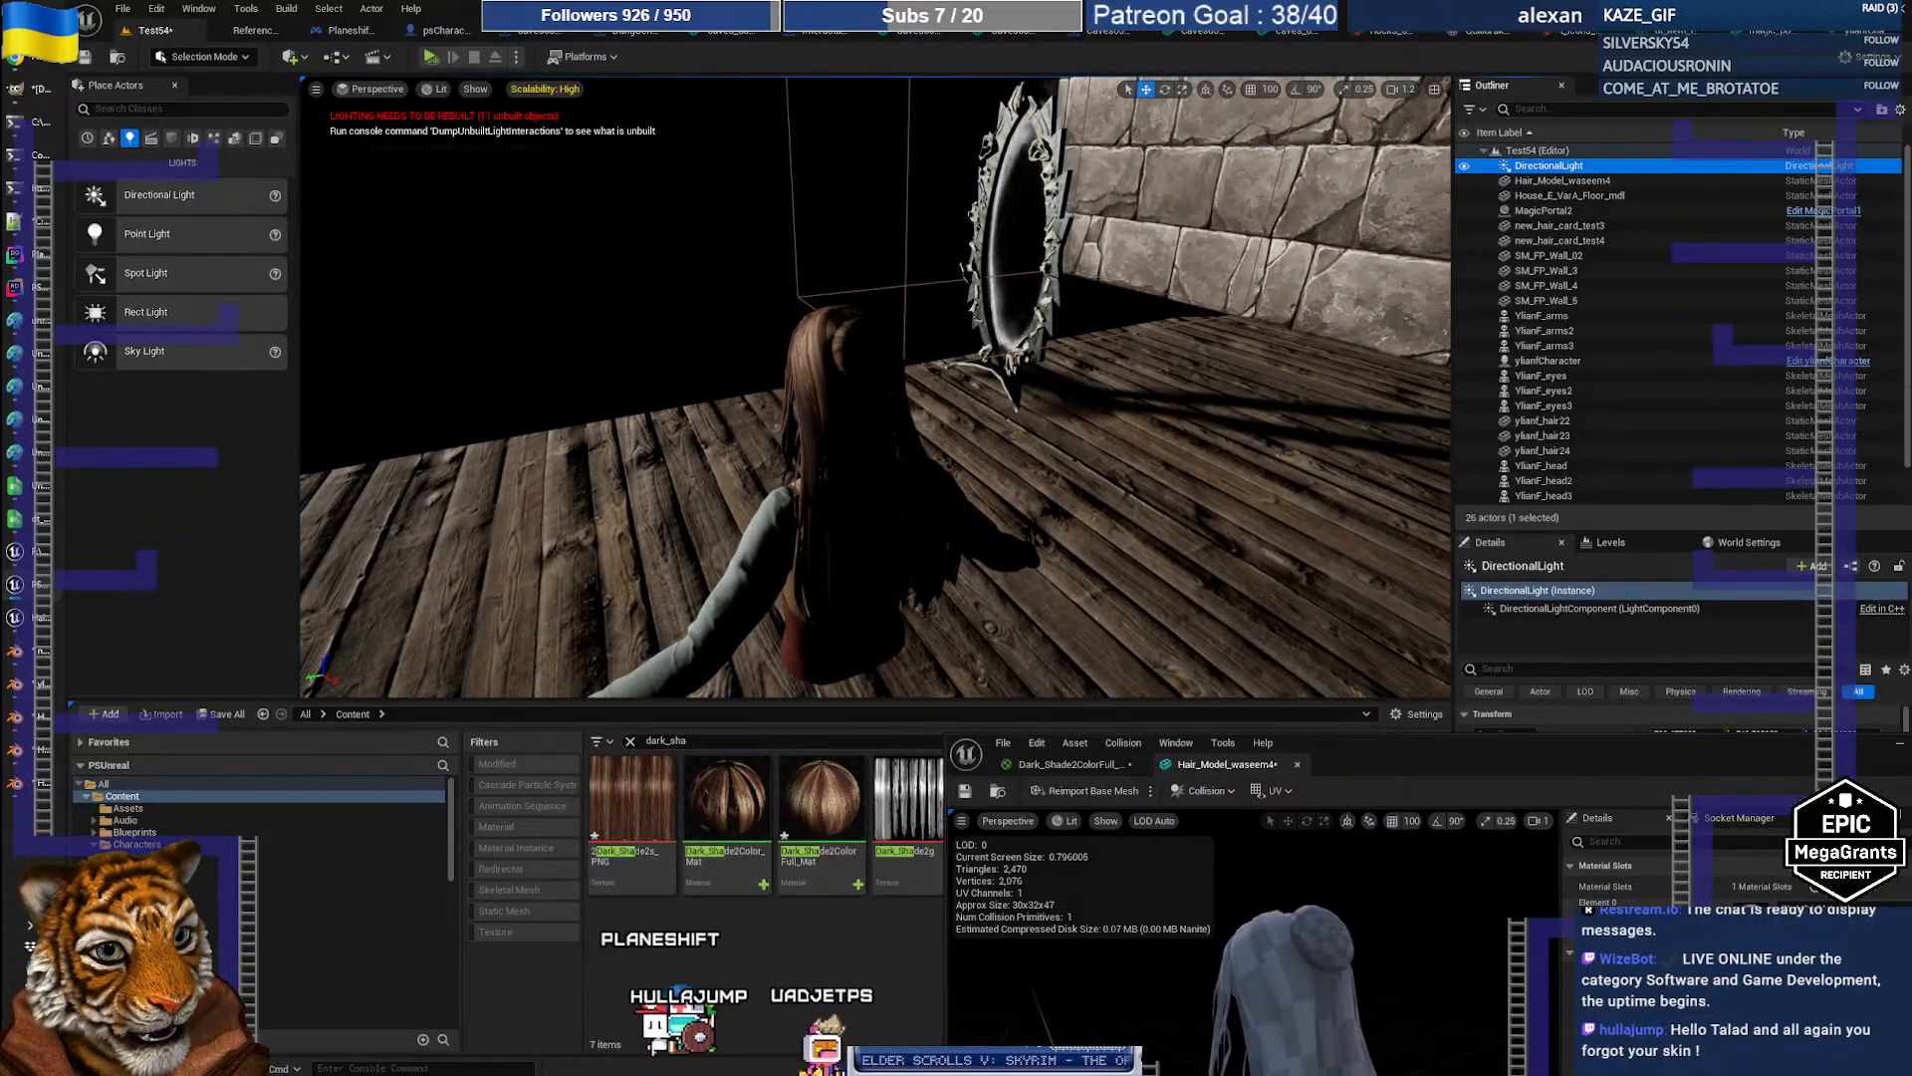
{"action": "left_click_drag", "start_coordinate": [1728, 756], "coordinate": [1266, 743]}
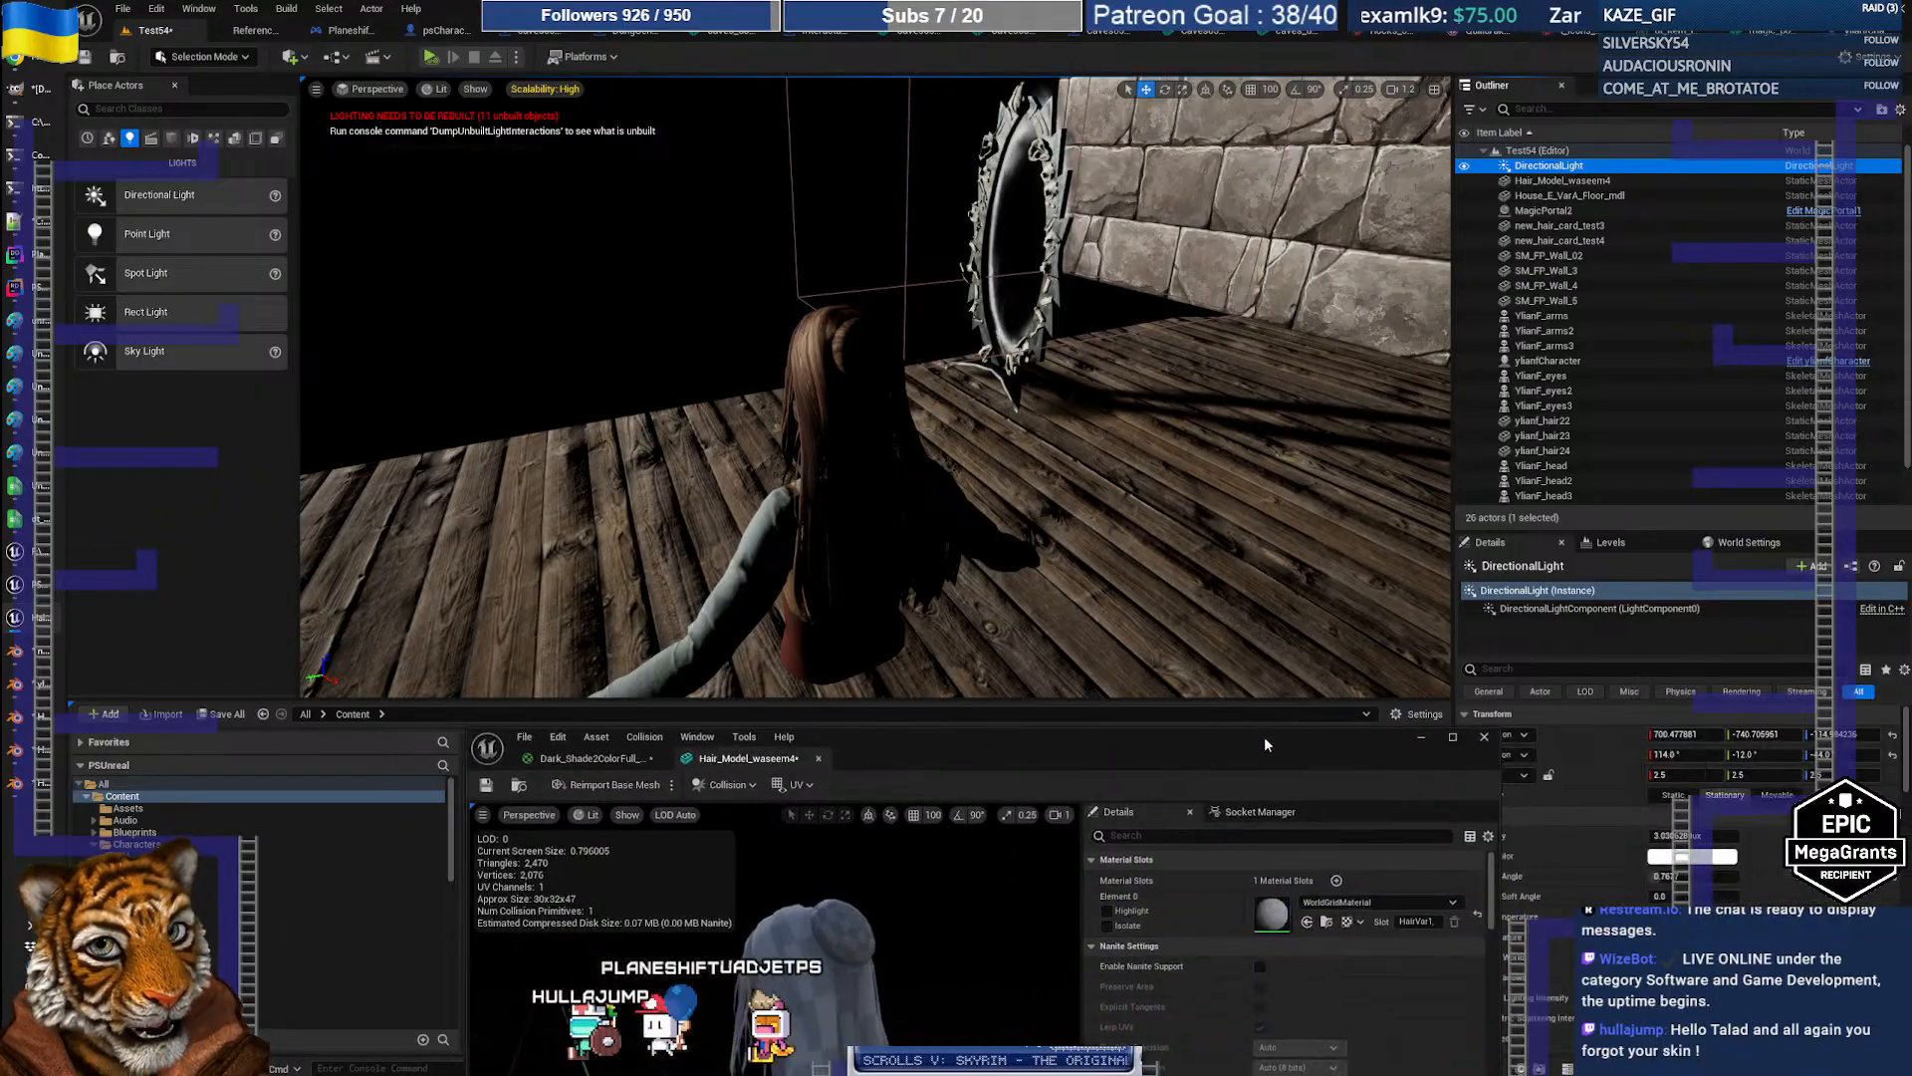
{"action": "left_click", "coordinate": [1484, 737]}
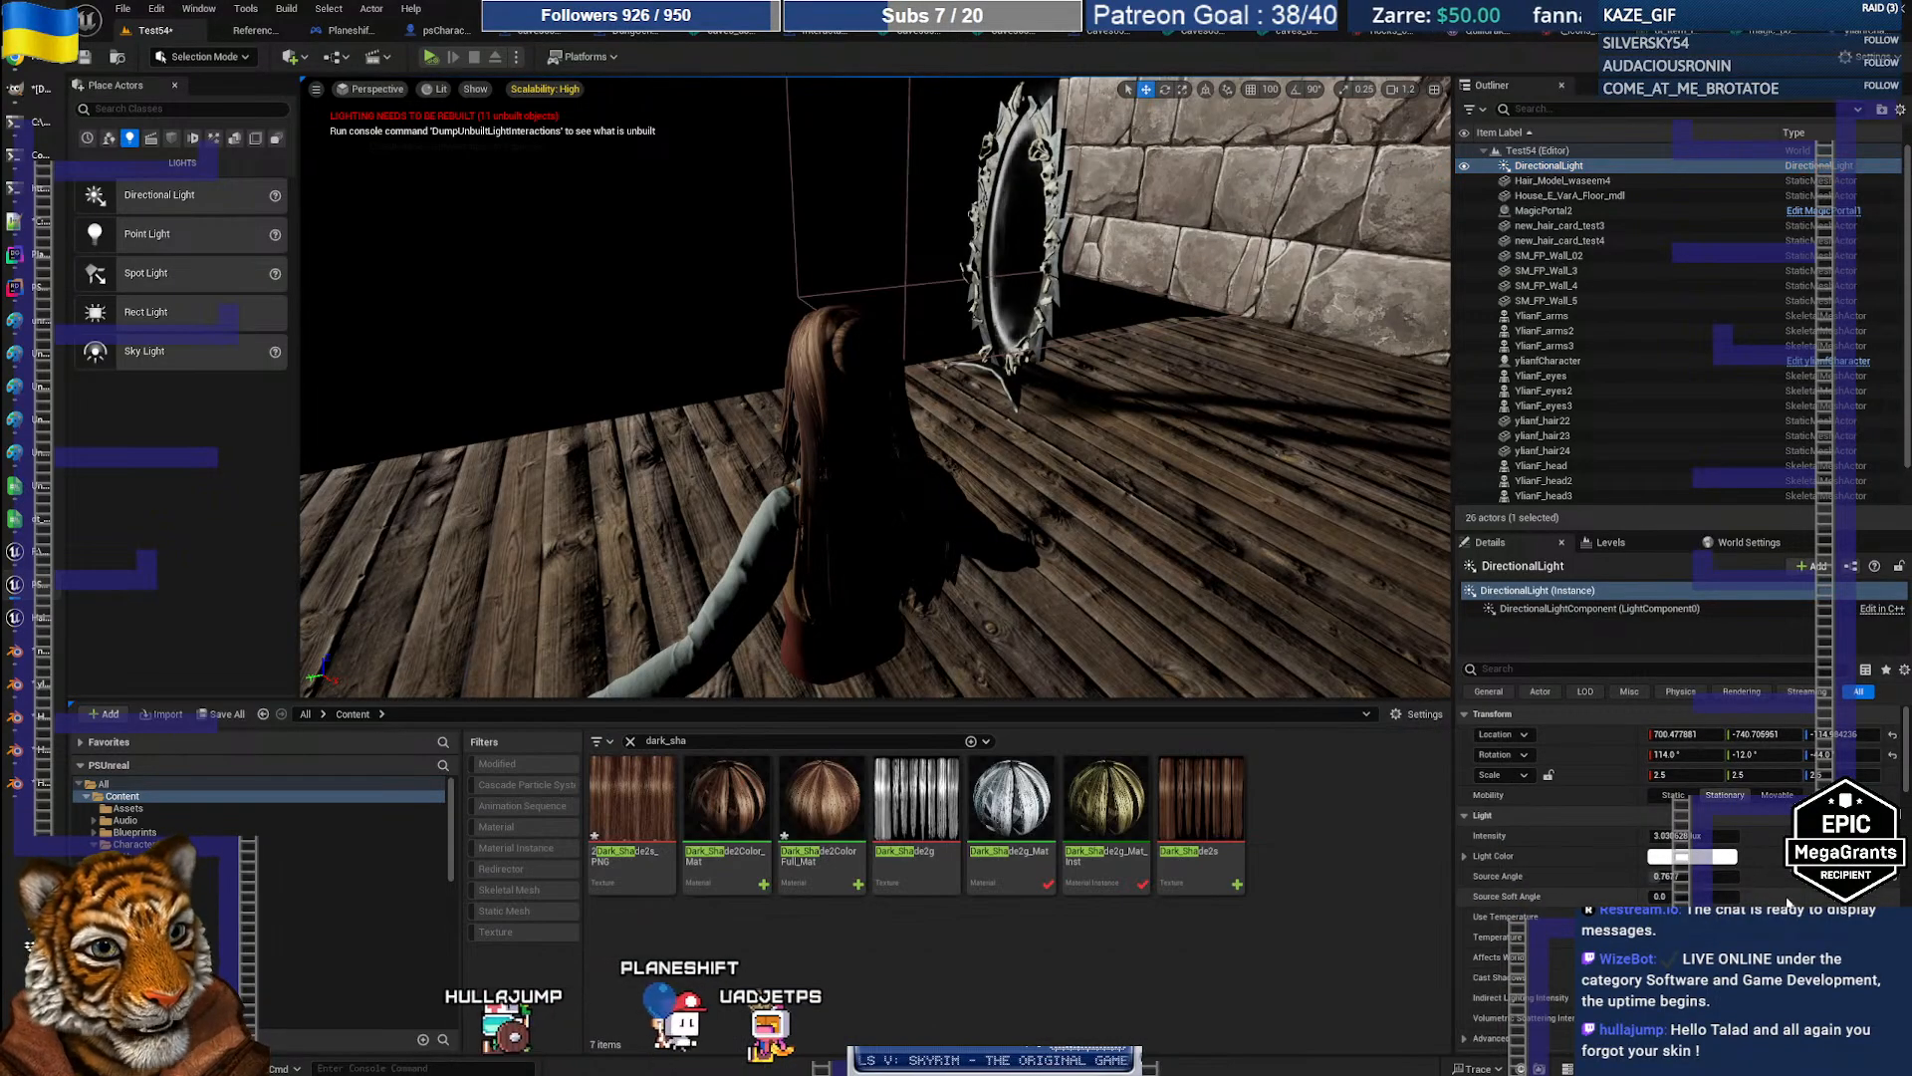
{"action": "mouse_move", "coordinate": [1831, 754]}
{"action": "left_mouse_down"}
{"action": "mouse_move", "coordinate": [1911, 754]}
{"action": "mouse_move", "coordinate": [1853, 754]}
{"action": "left_mouse_up"}
{"action": "right_click_drag", "start_coordinate": [1125, 558], "coordinate": [1235, 588]}
Step: Examine the bun and the long back hair, highlighting the Hair_Model_waseem4 mesh to outline its strand gaps down to the tips
{"action": "mouse_move", "coordinate": [797, 559]}
{"action": "right_mouse_down"}
{"action": "mouse_move", "coordinate": [777, 564]}
{"action": "mouse_move", "coordinate": [797, 559]}
{"action": "right_mouse_up"}
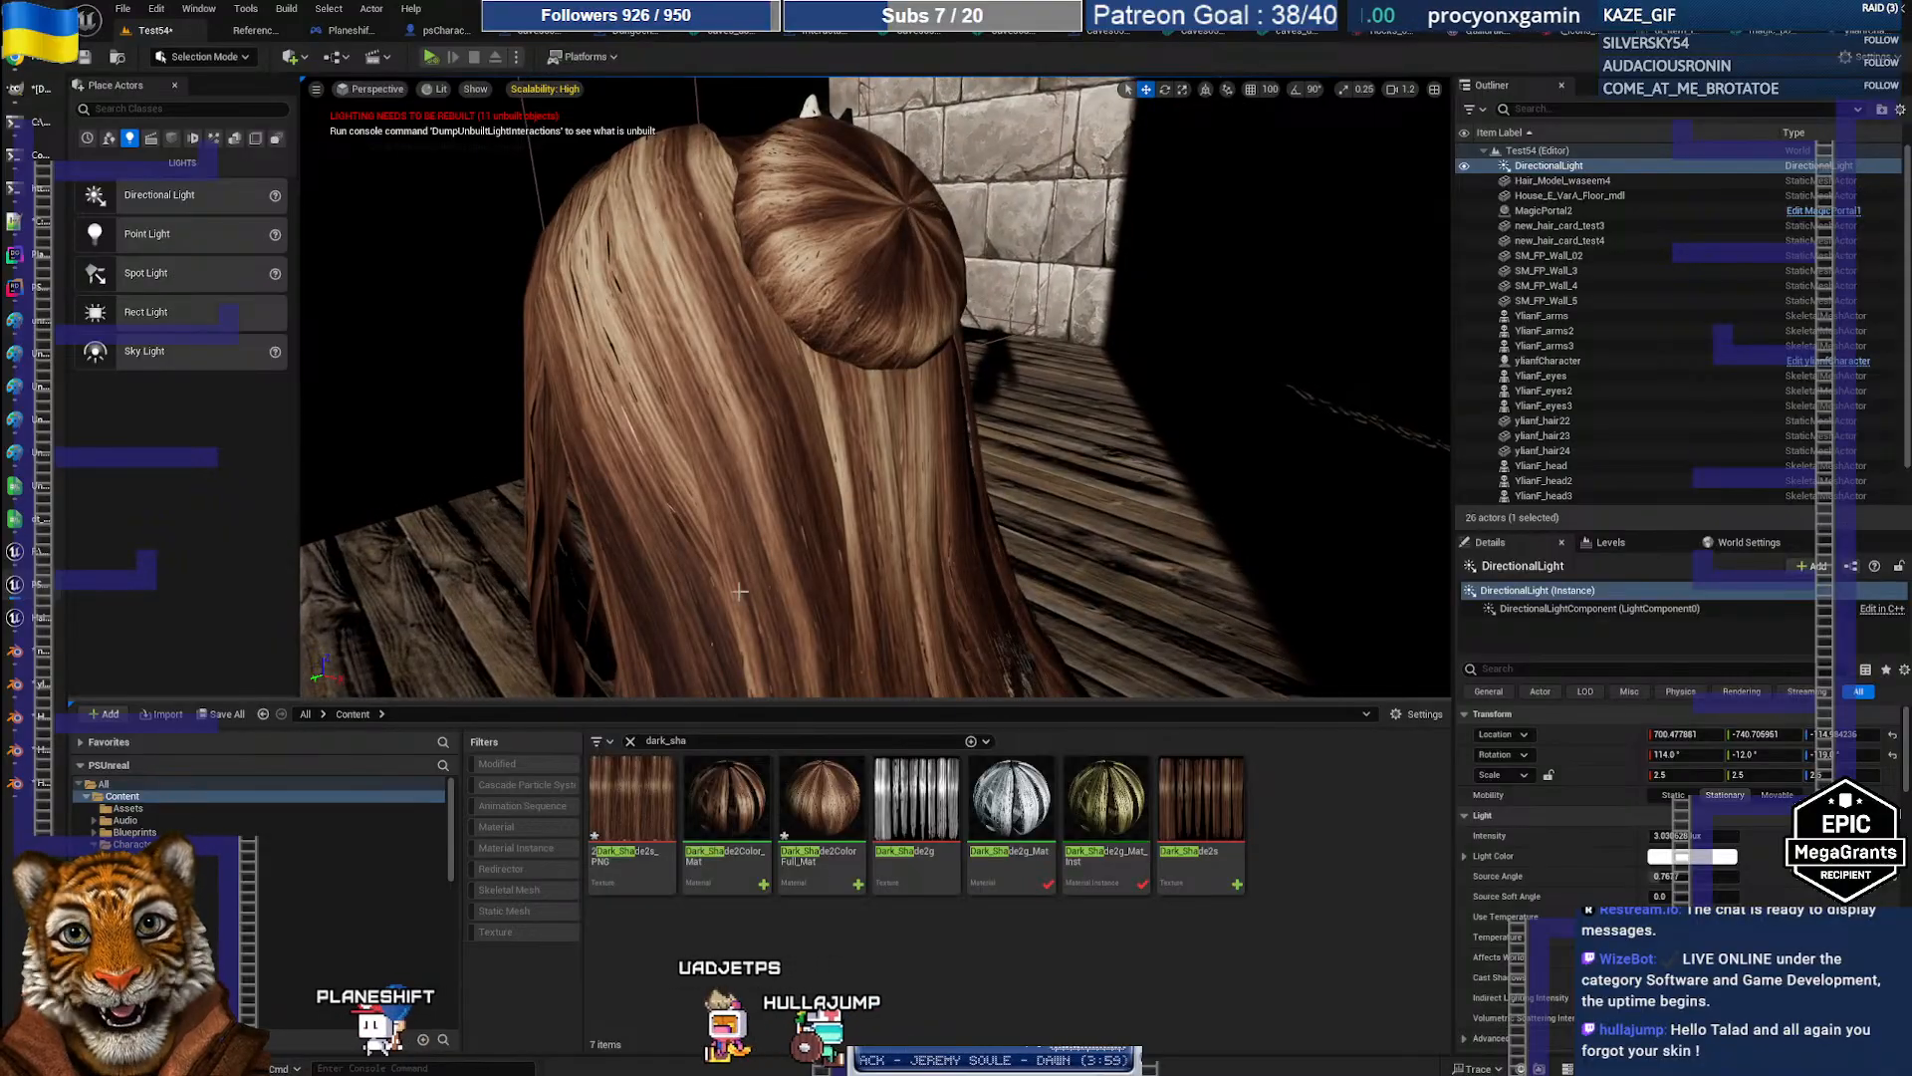
{"action": "right_click_drag", "start_coordinate": [871, 418], "coordinate": [800, 432]}
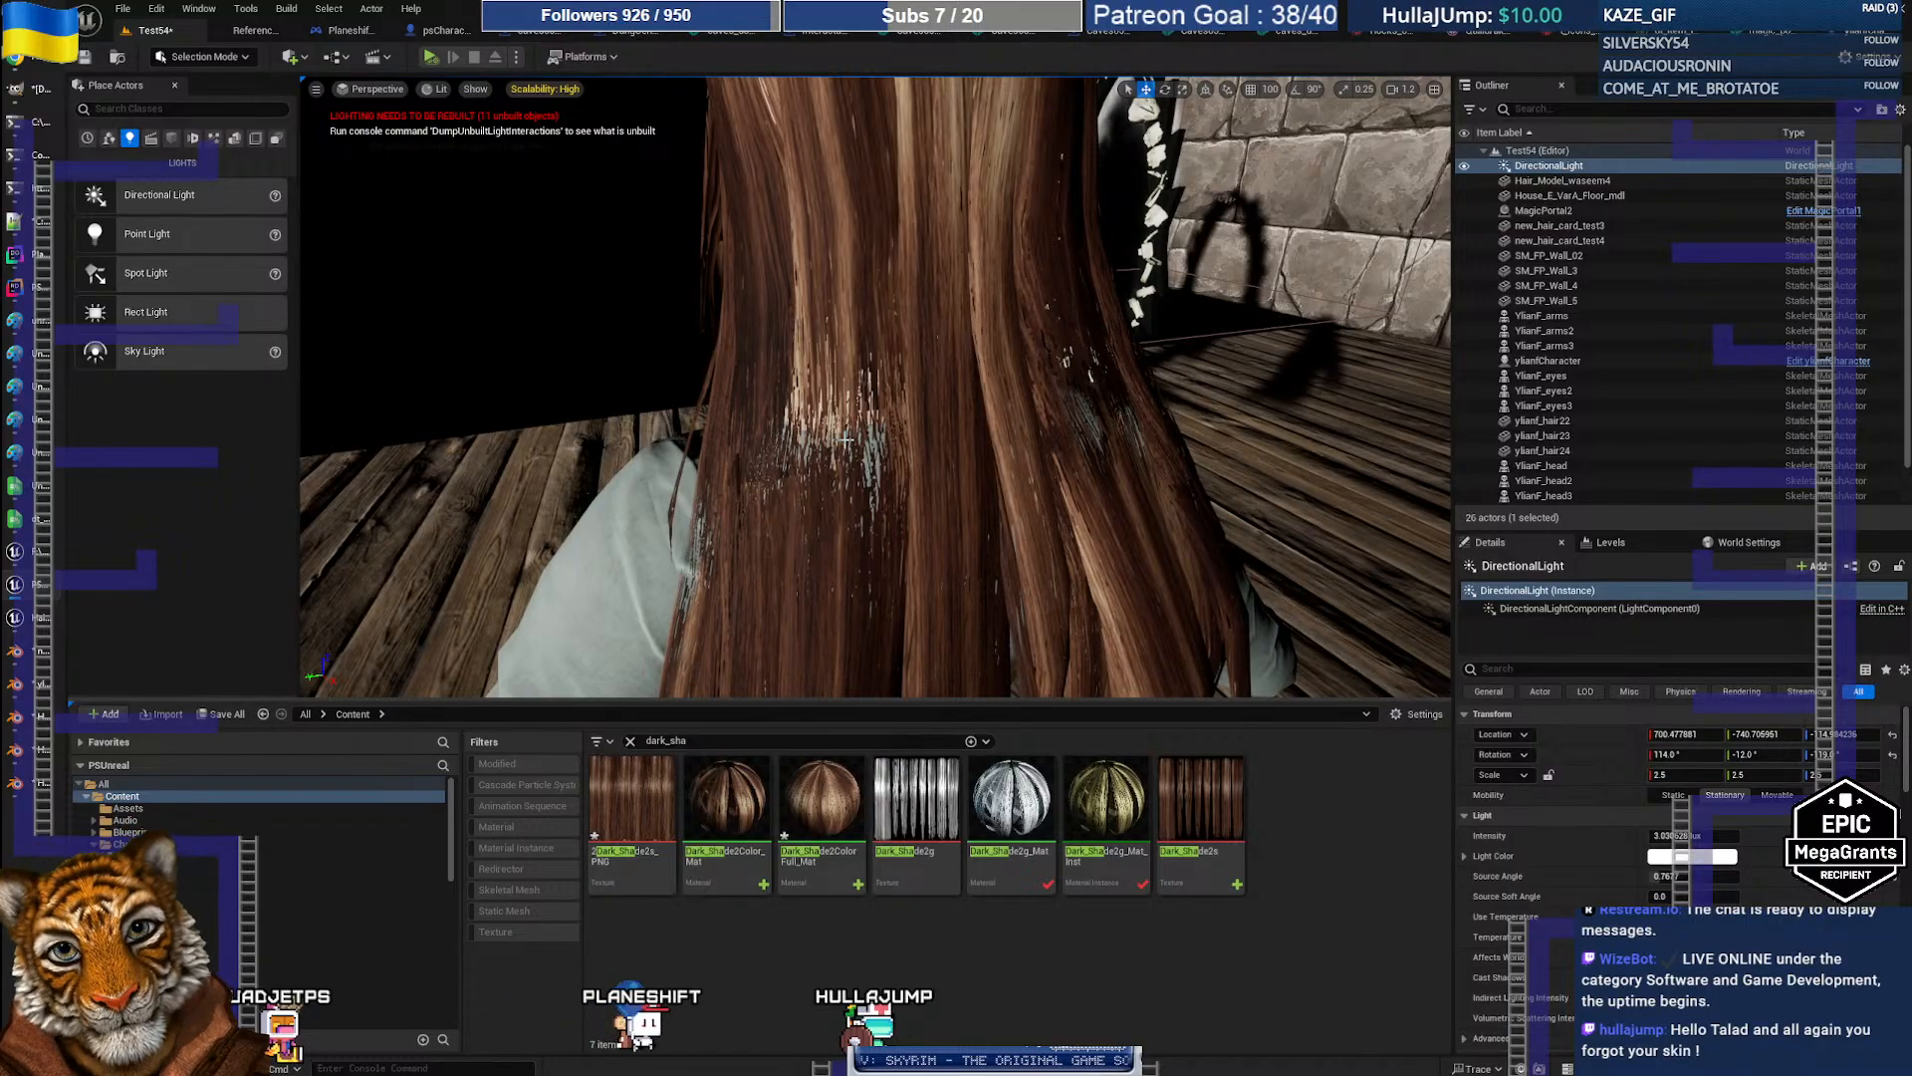
{"action": "left_click", "coordinate": [944, 431]}
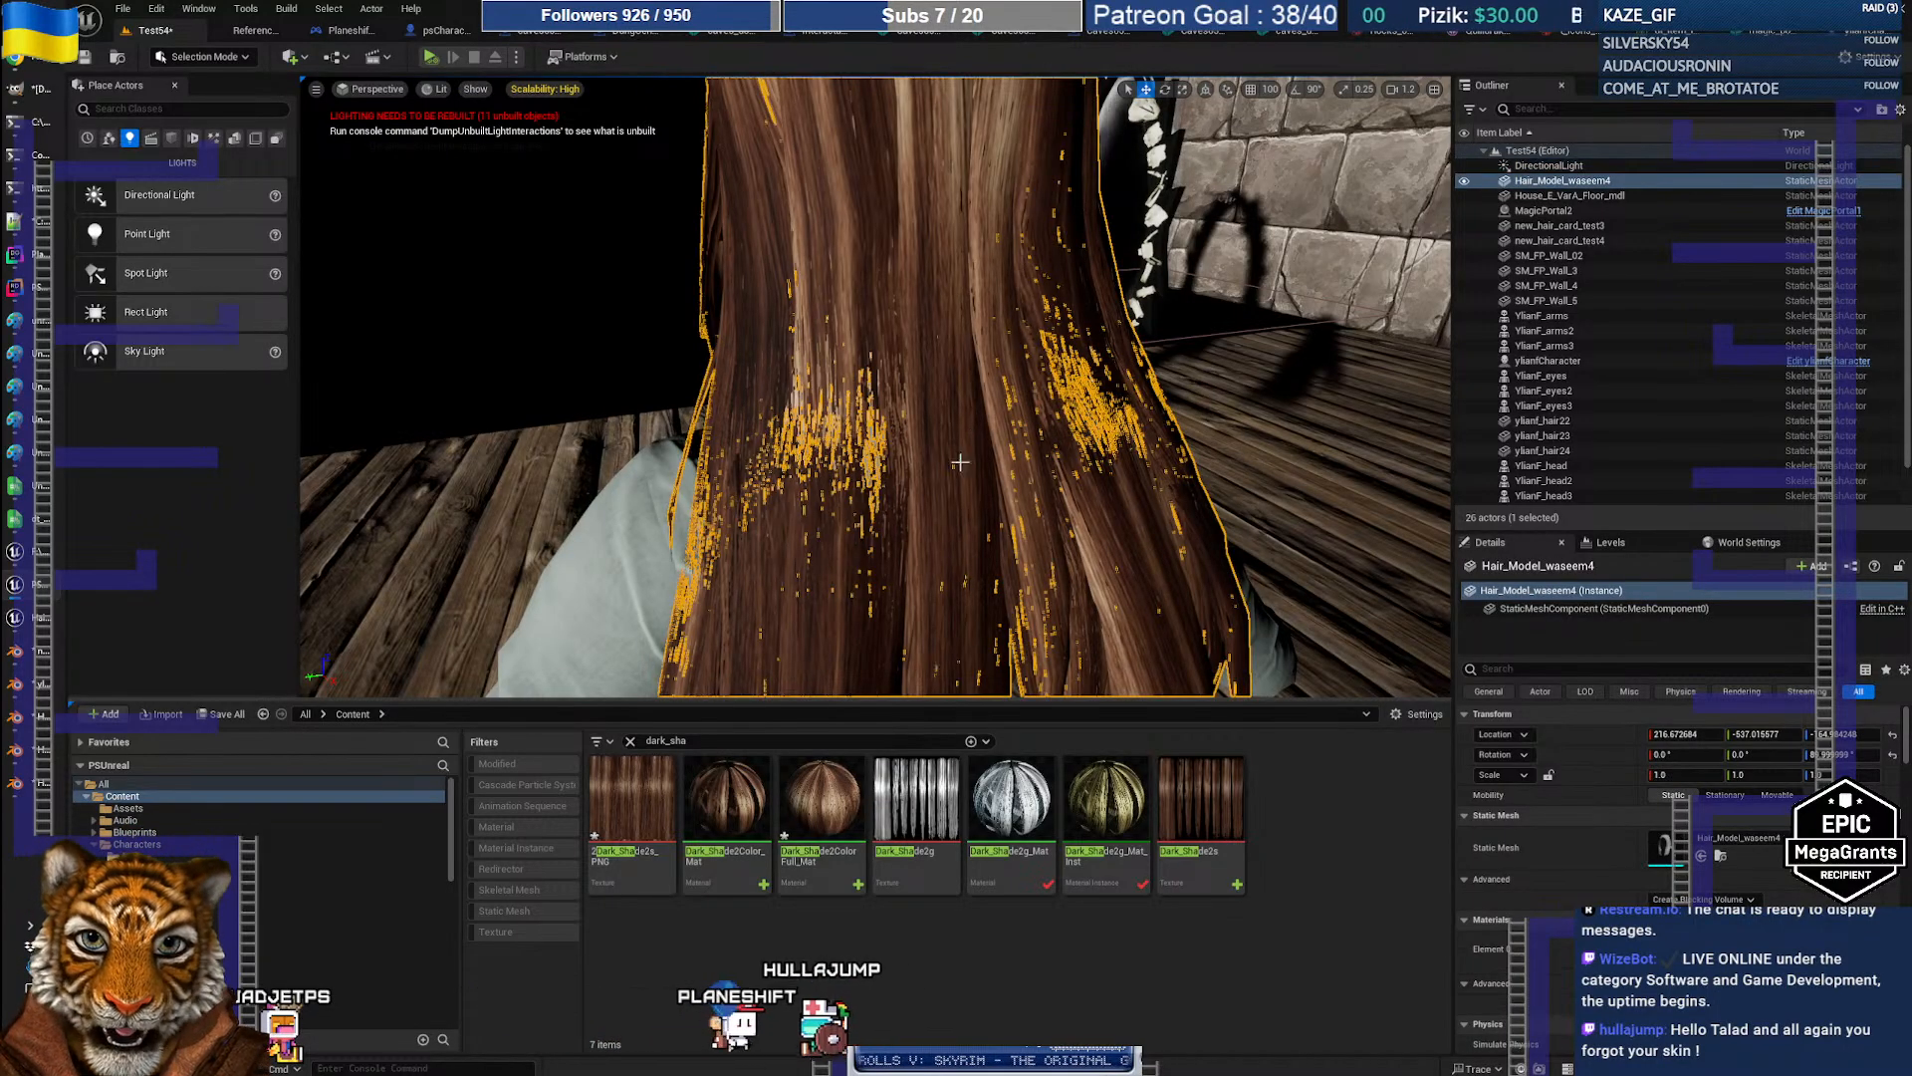
{"action": "middle_click_drag", "start_coordinate": [993, 467], "coordinate": [992, 560]}
{"action": "scroll", "coordinate": [981, 466], "scroll_direction": "up", "scroll_amount": 1}
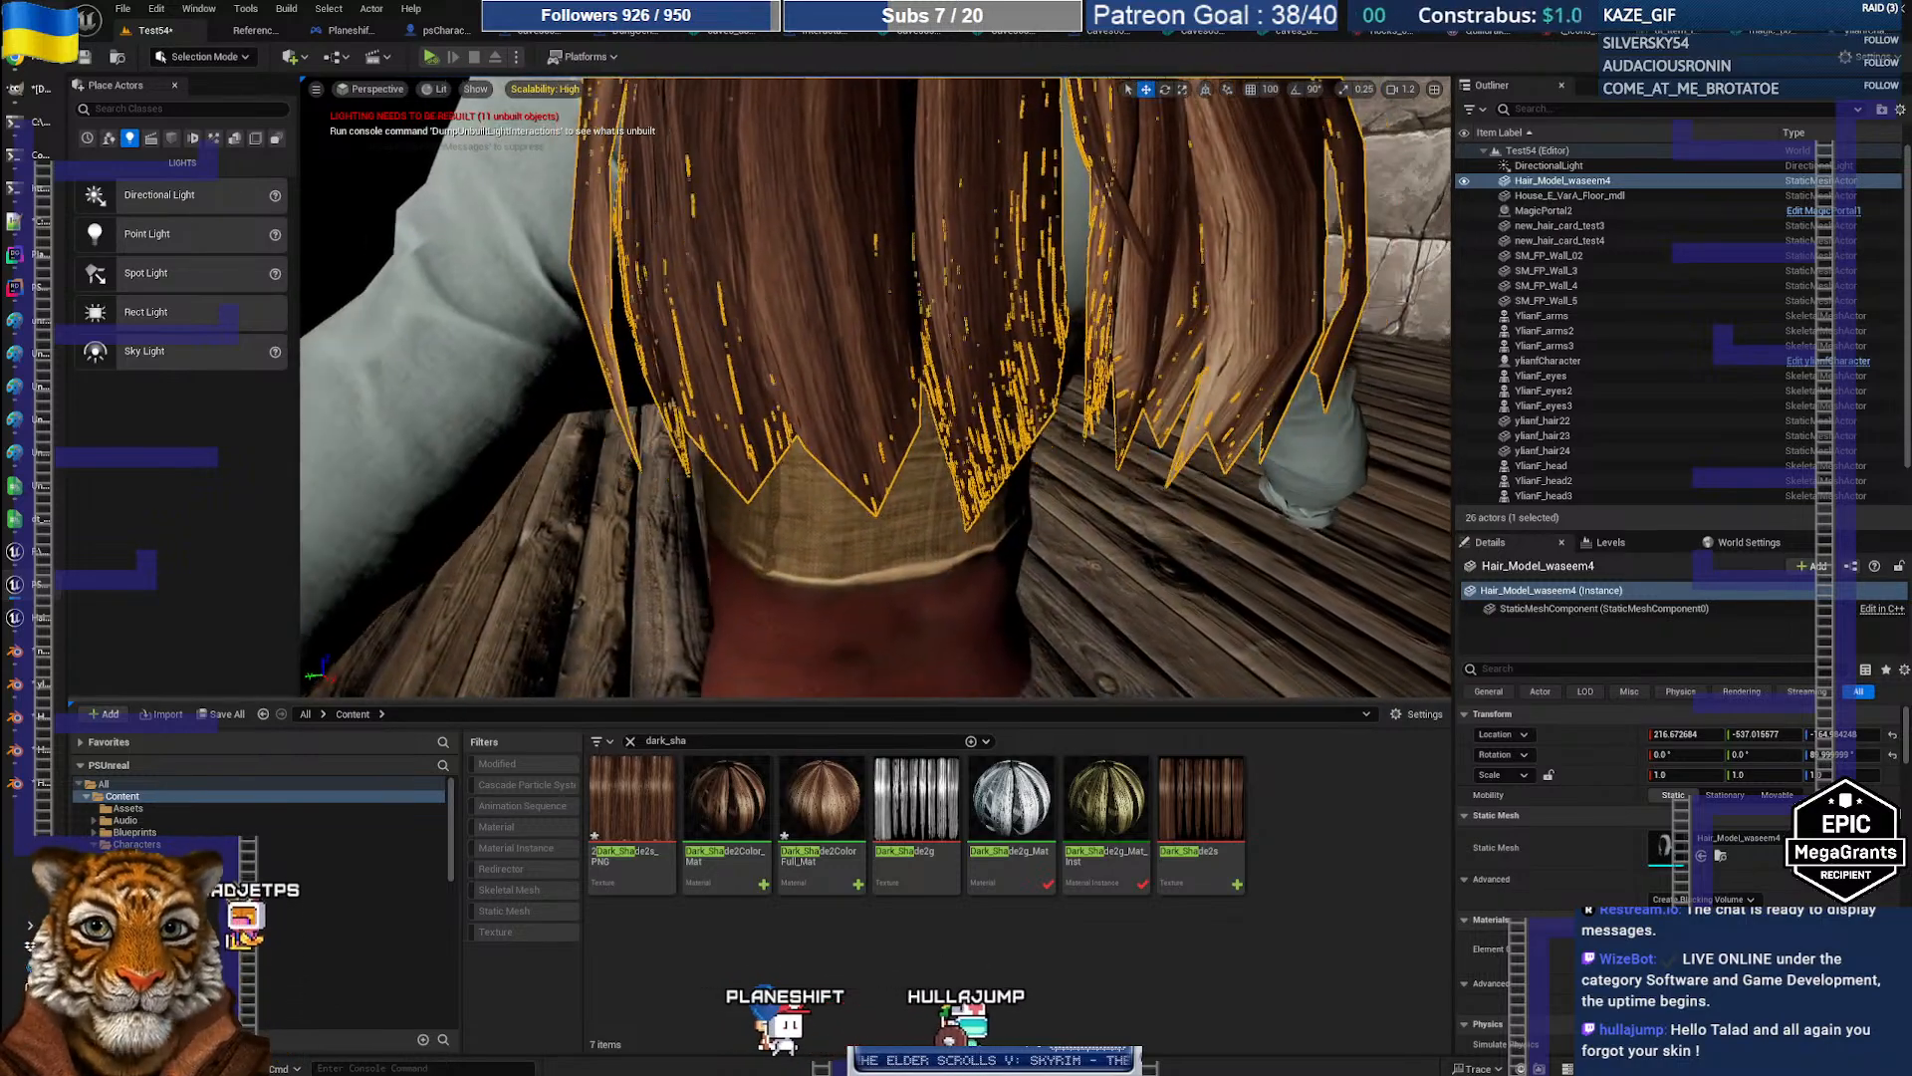
Step: Remove the highlight from the hair and examine its pointed tips at the waist up close and from farther back
{"action": "left_click", "coordinate": [1011, 492]}
{"action": "right_click_drag", "start_coordinate": [1031, 480], "coordinate": [1033, 578]}
{"action": "right_click_drag", "start_coordinate": [1037, 448], "coordinate": [843, 442]}
{"action": "key", "text": "w"}
{"action": "key", "text": "s"}
{"action": "key", "text": "s"}
{"action": "key", "text": "w"}
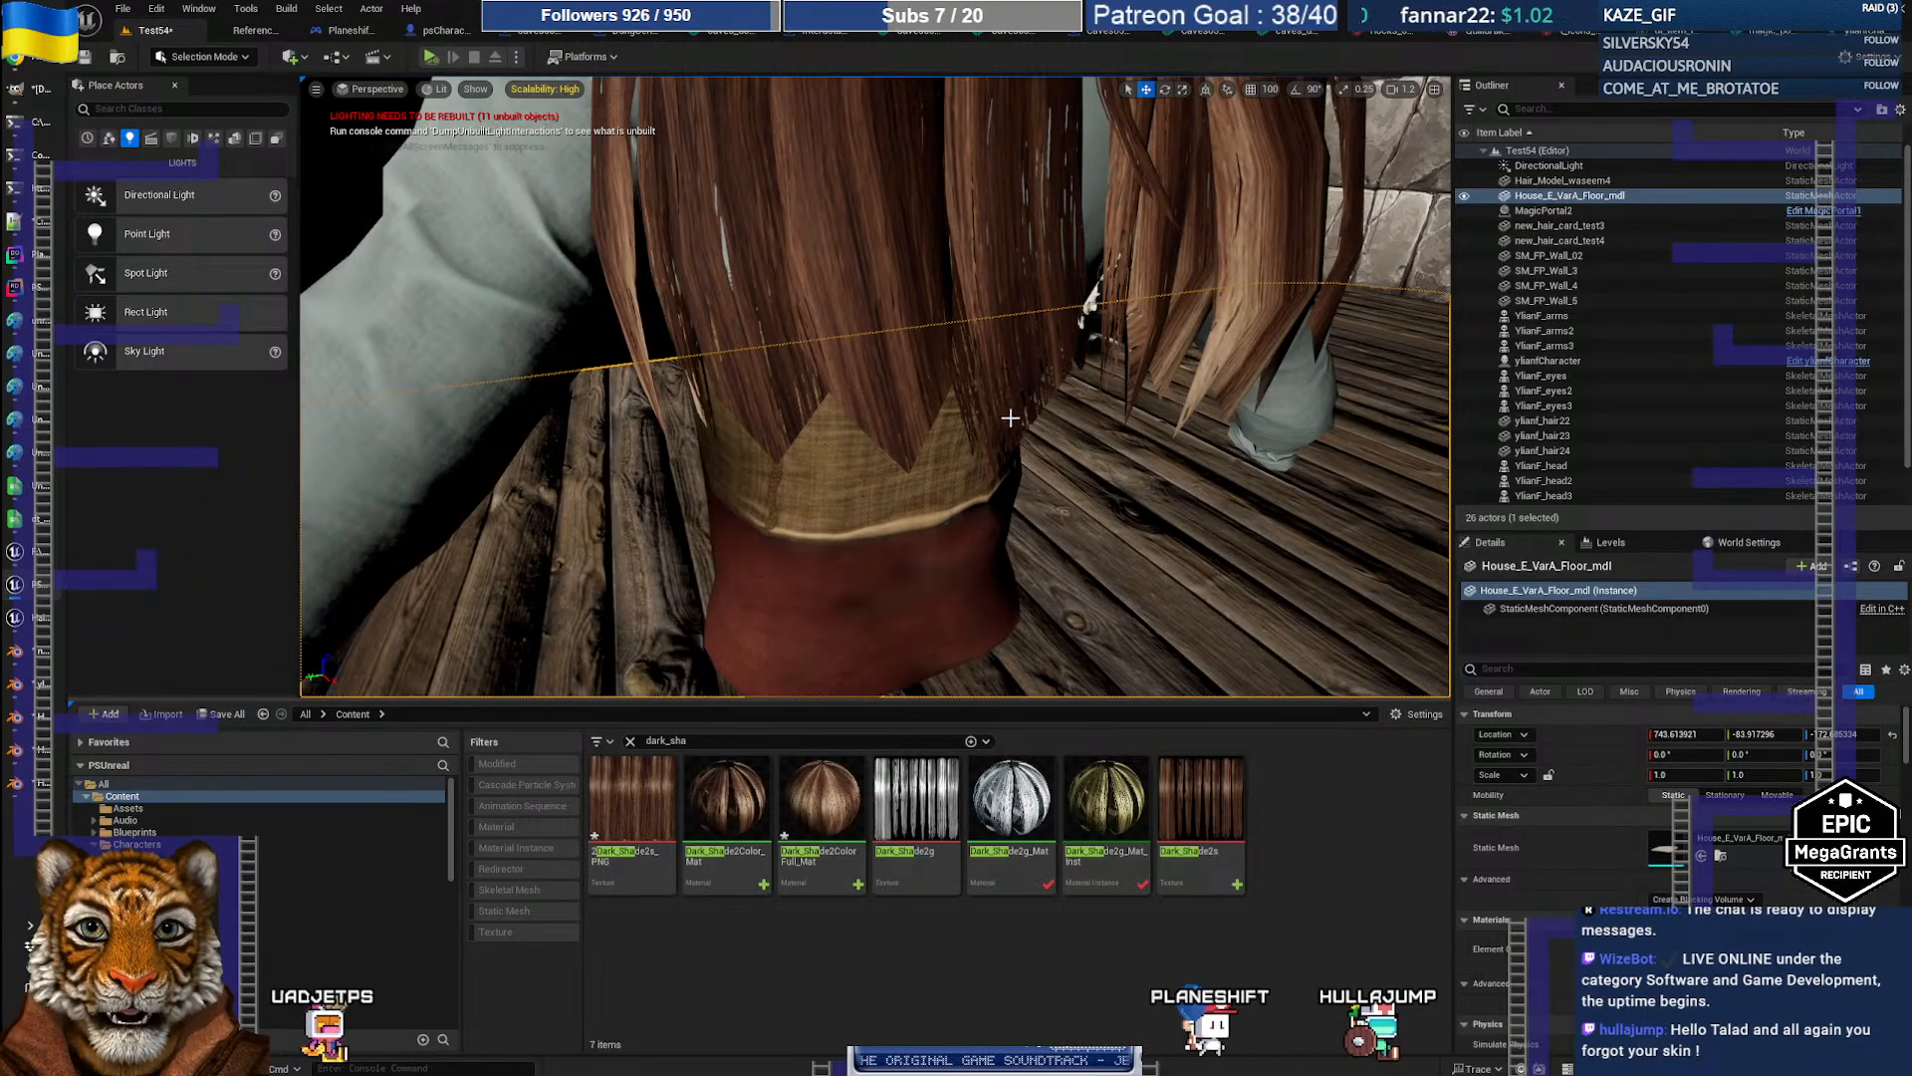
{"action": "key", "text": "s"}
{"action": "mouse_move", "coordinate": [1010, 418]}
{"action": "right_mouse_down"}
{"action": "mouse_move", "coordinate": [946, 408]}
{"action": "mouse_move", "coordinate": [996, 439]}
{"action": "mouse_move", "coordinate": [1008, 399]}
{"action": "right_mouse_up"}
{"action": "key", "text": "w"}
{"action": "key", "text": "s"}
{"action": "key", "text": "w"}
{"action": "key", "text": "s"}
{"action": "key", "text": "w"}
{"action": "key", "text": "s"}
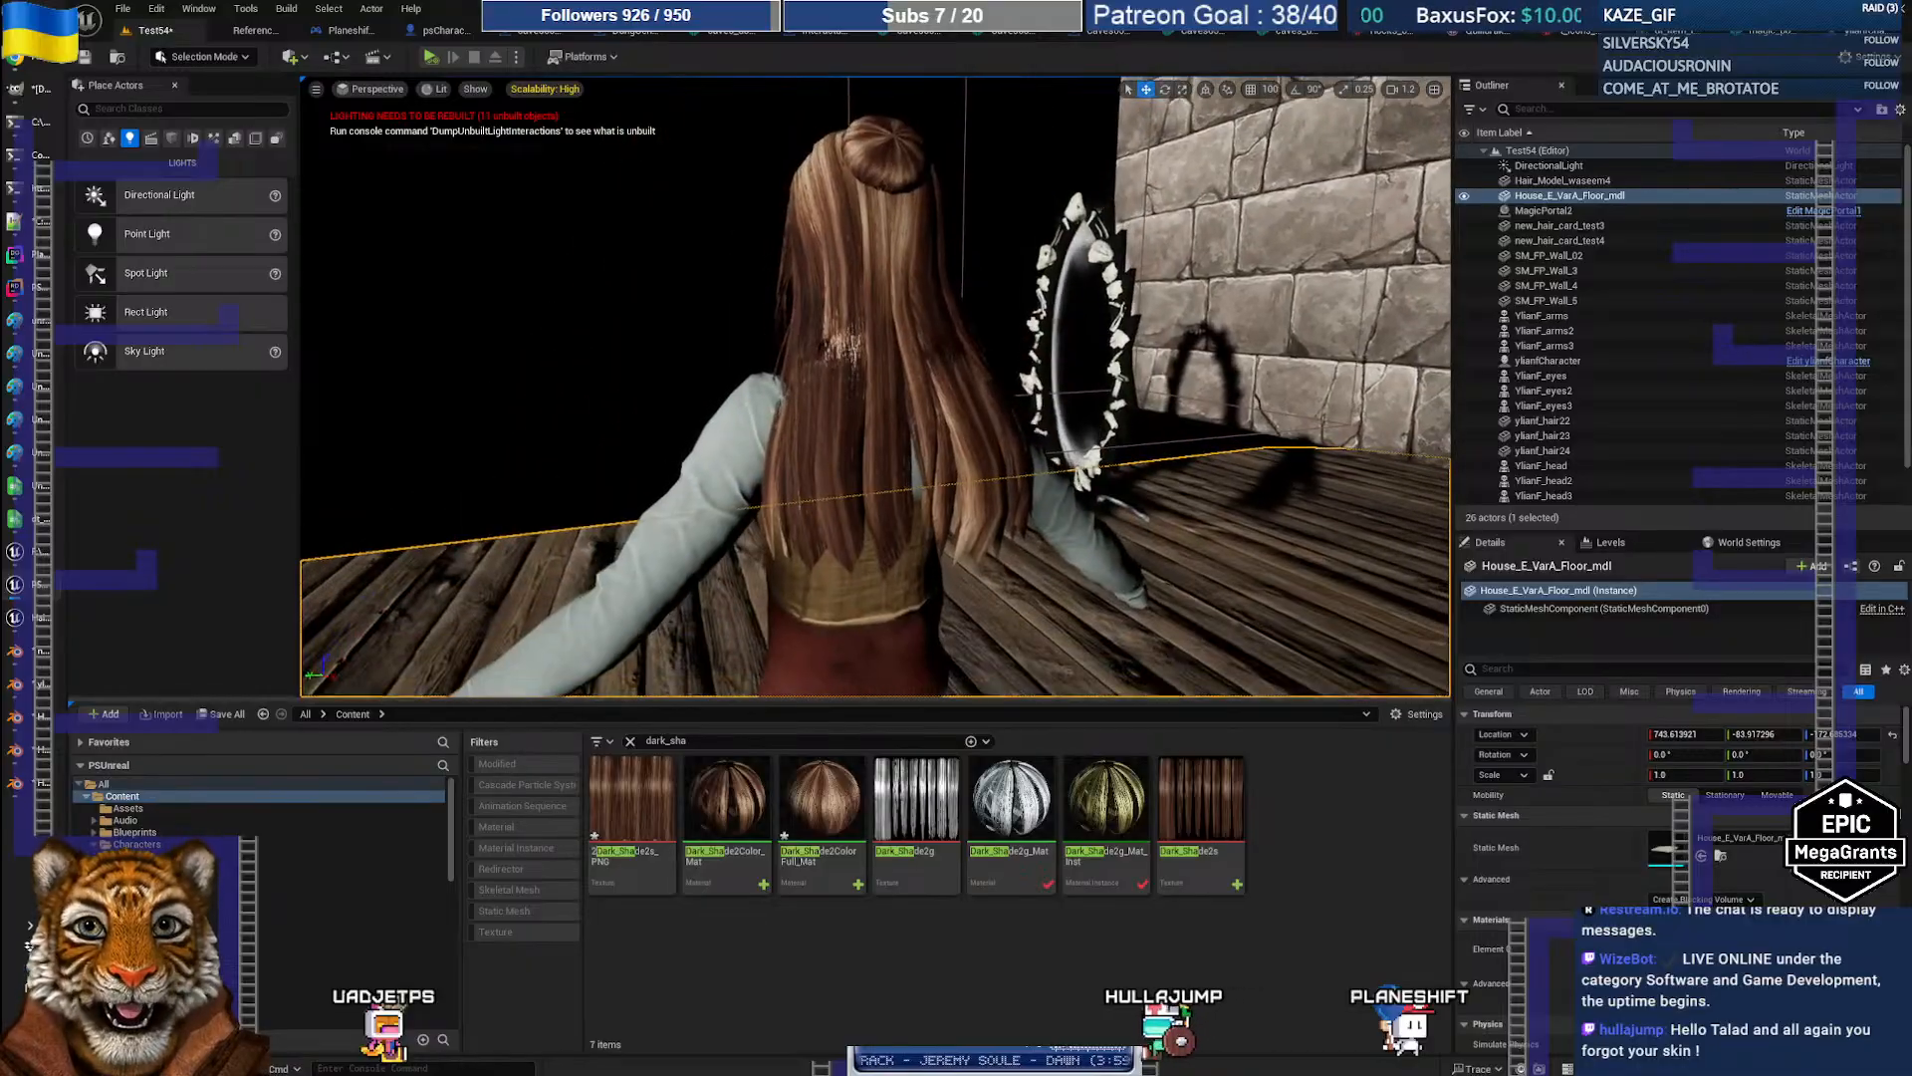
Step: Examine the frayed strand patch halfway down the back hair and compare it with the lower hair ends
{"action": "scroll", "coordinate": [877, 388], "scroll_direction": "up", "scroll_amount": 4}
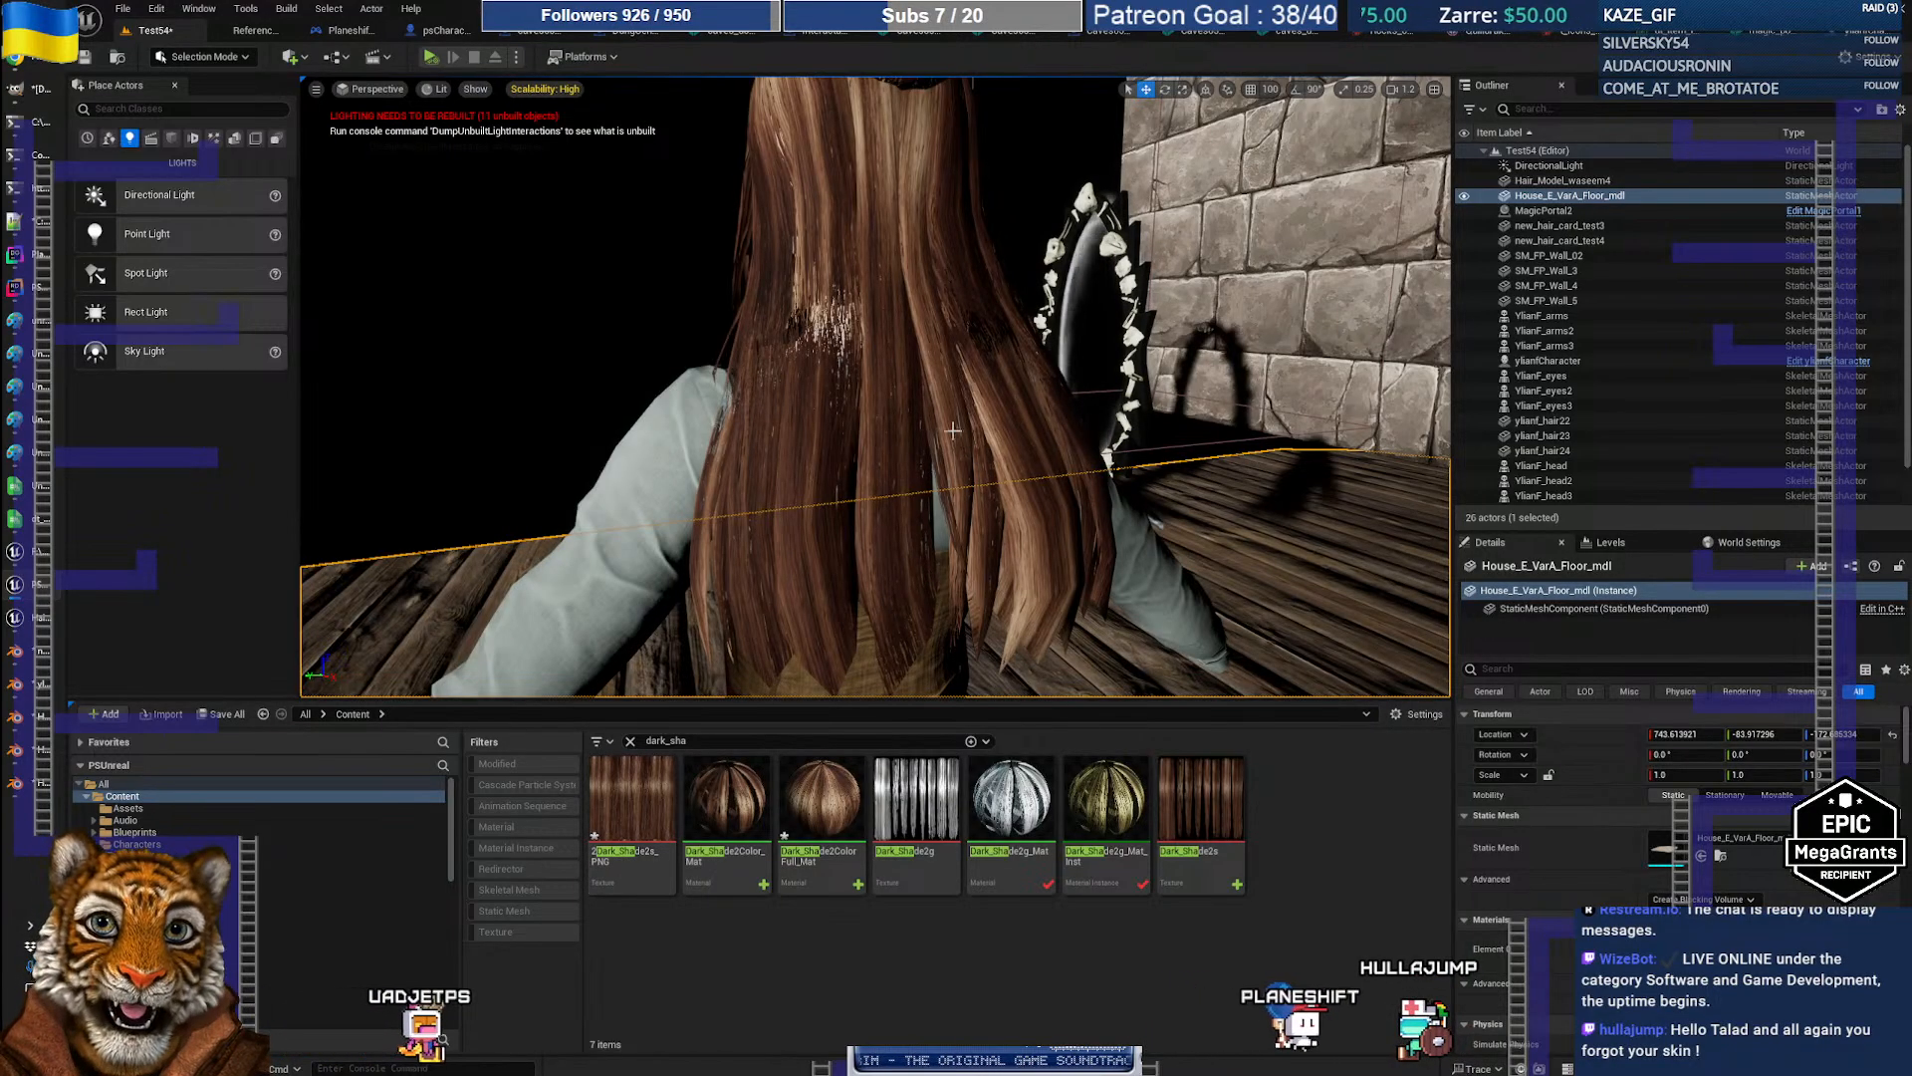
{"action": "key", "text": "s"}
{"action": "right_click_drag", "start_coordinate": [969, 458], "coordinate": [917, 536]}
{"action": "key", "text": "s"}
{"action": "key", "text": "w"}
{"action": "key", "text": "s"}
{"action": "key", "text": "w"}
{"action": "key", "text": "s"}
{"action": "key", "text": "w"}
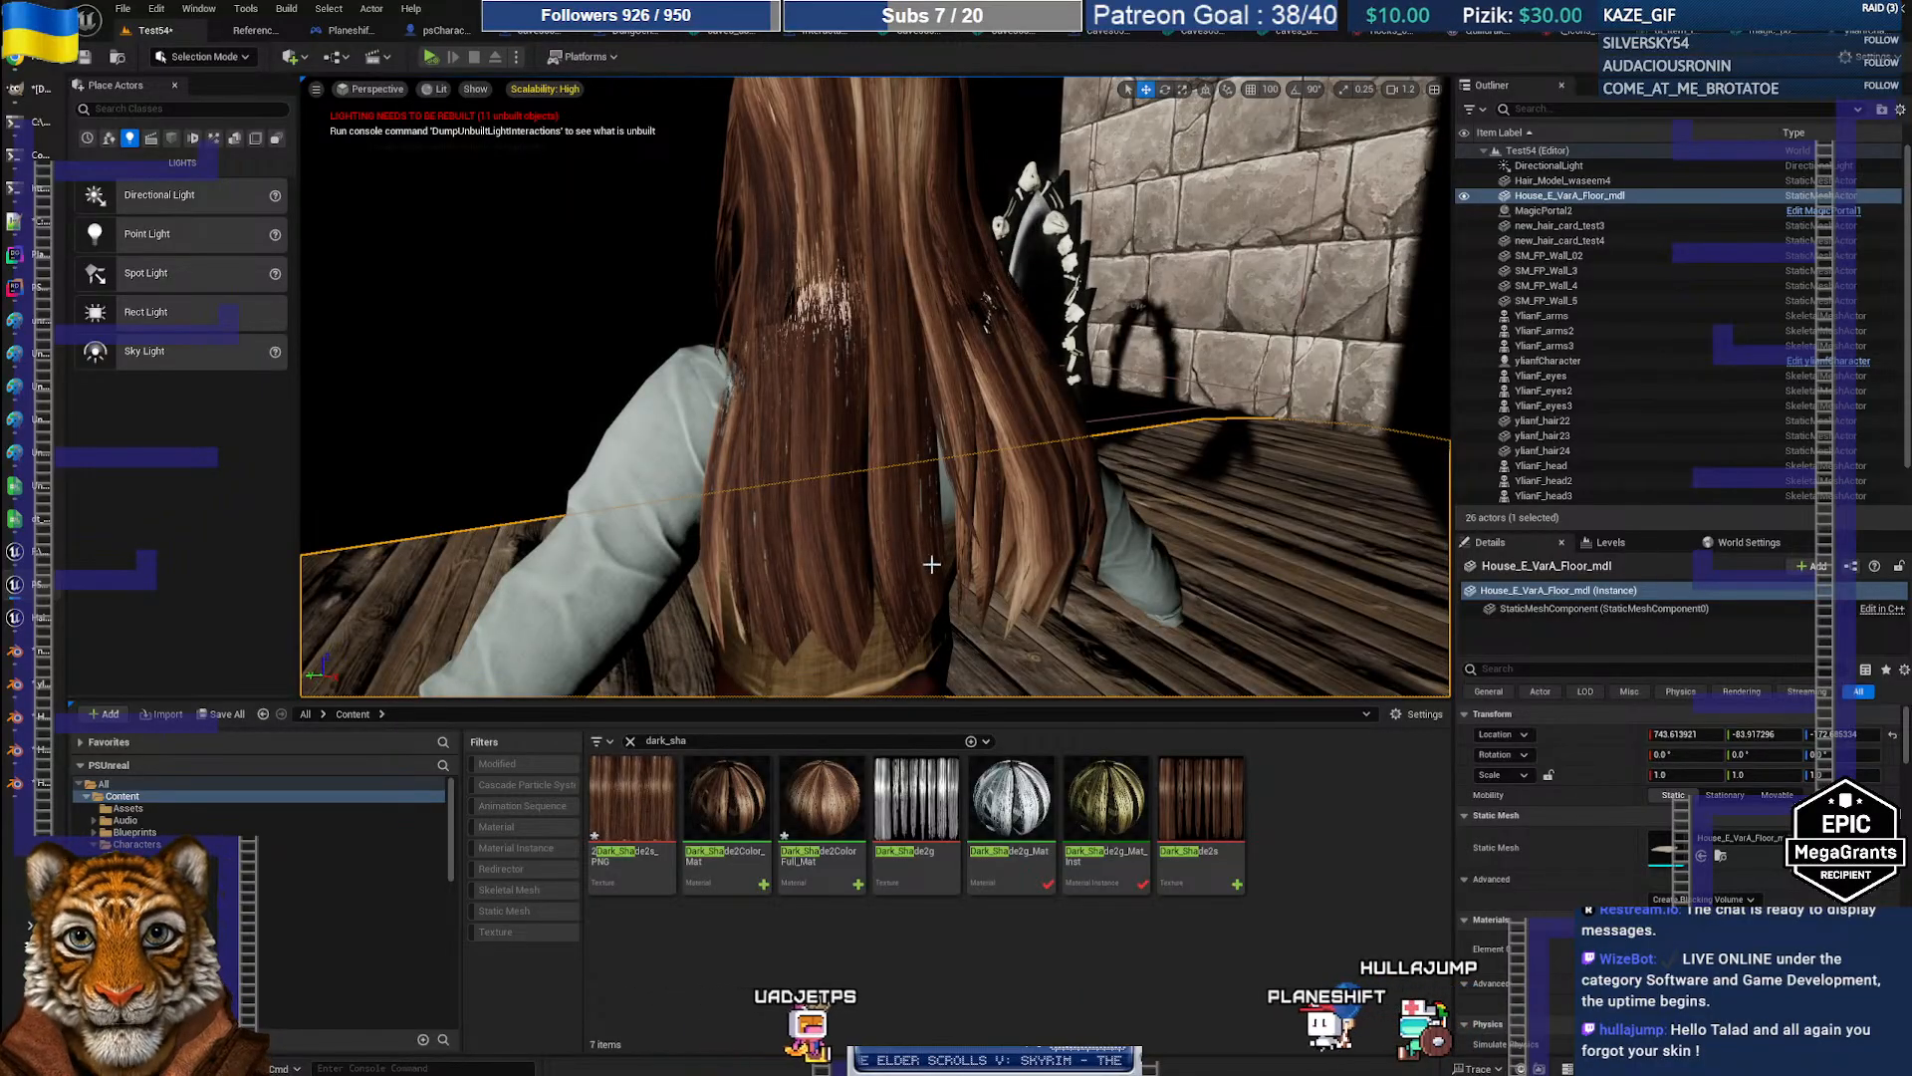
{"action": "key", "text": "s"}
{"action": "mouse_move", "coordinate": [932, 563]}
{"action": "right_mouse_down"}
{"action": "mouse_move", "coordinate": [941, 548]}
{"action": "mouse_move", "coordinate": [928, 610]}
{"action": "mouse_move", "coordinate": [927, 580]}
{"action": "right_mouse_up"}
{"action": "key", "text": "w"}
{"action": "key", "text": "s"}
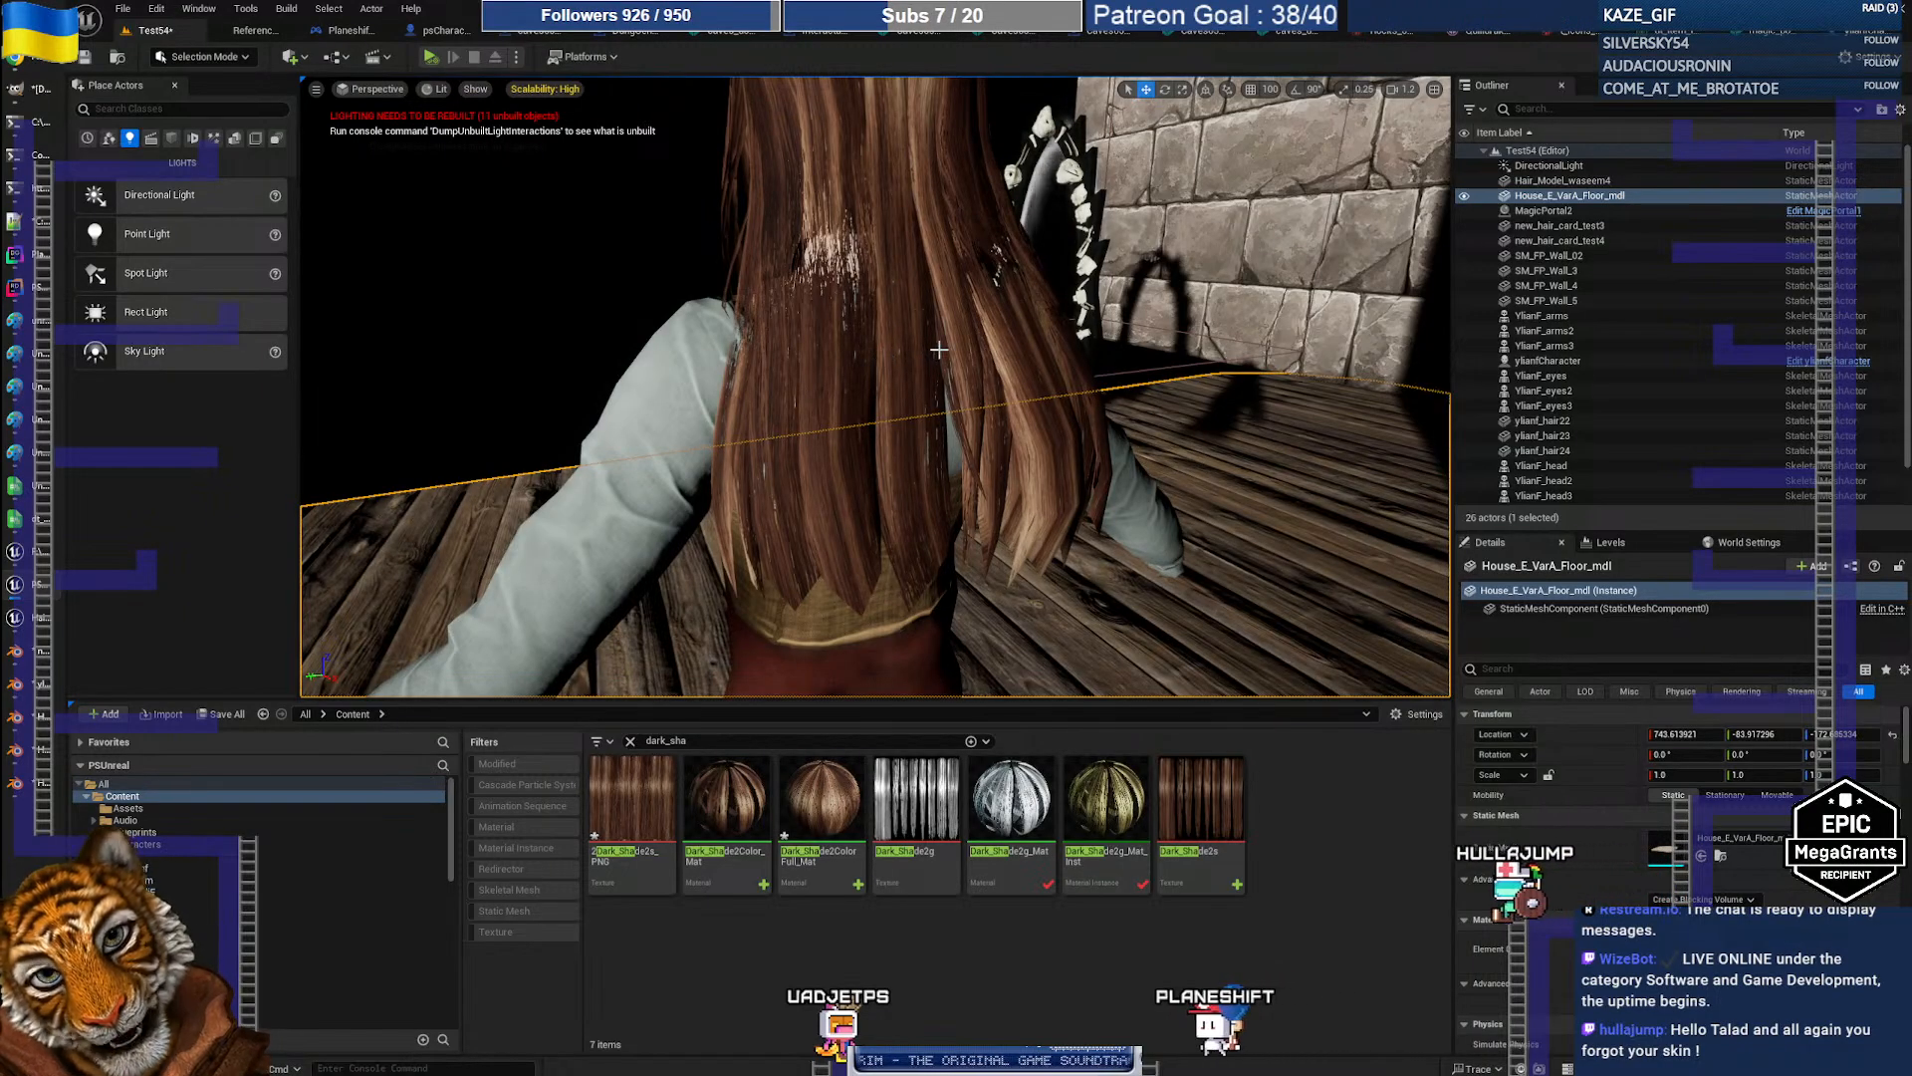
Step: Examine the hair cards beside the face, ear and neck from the side of the character
{"action": "right_click_drag", "start_coordinate": [926, 360], "coordinate": [787, 357]}
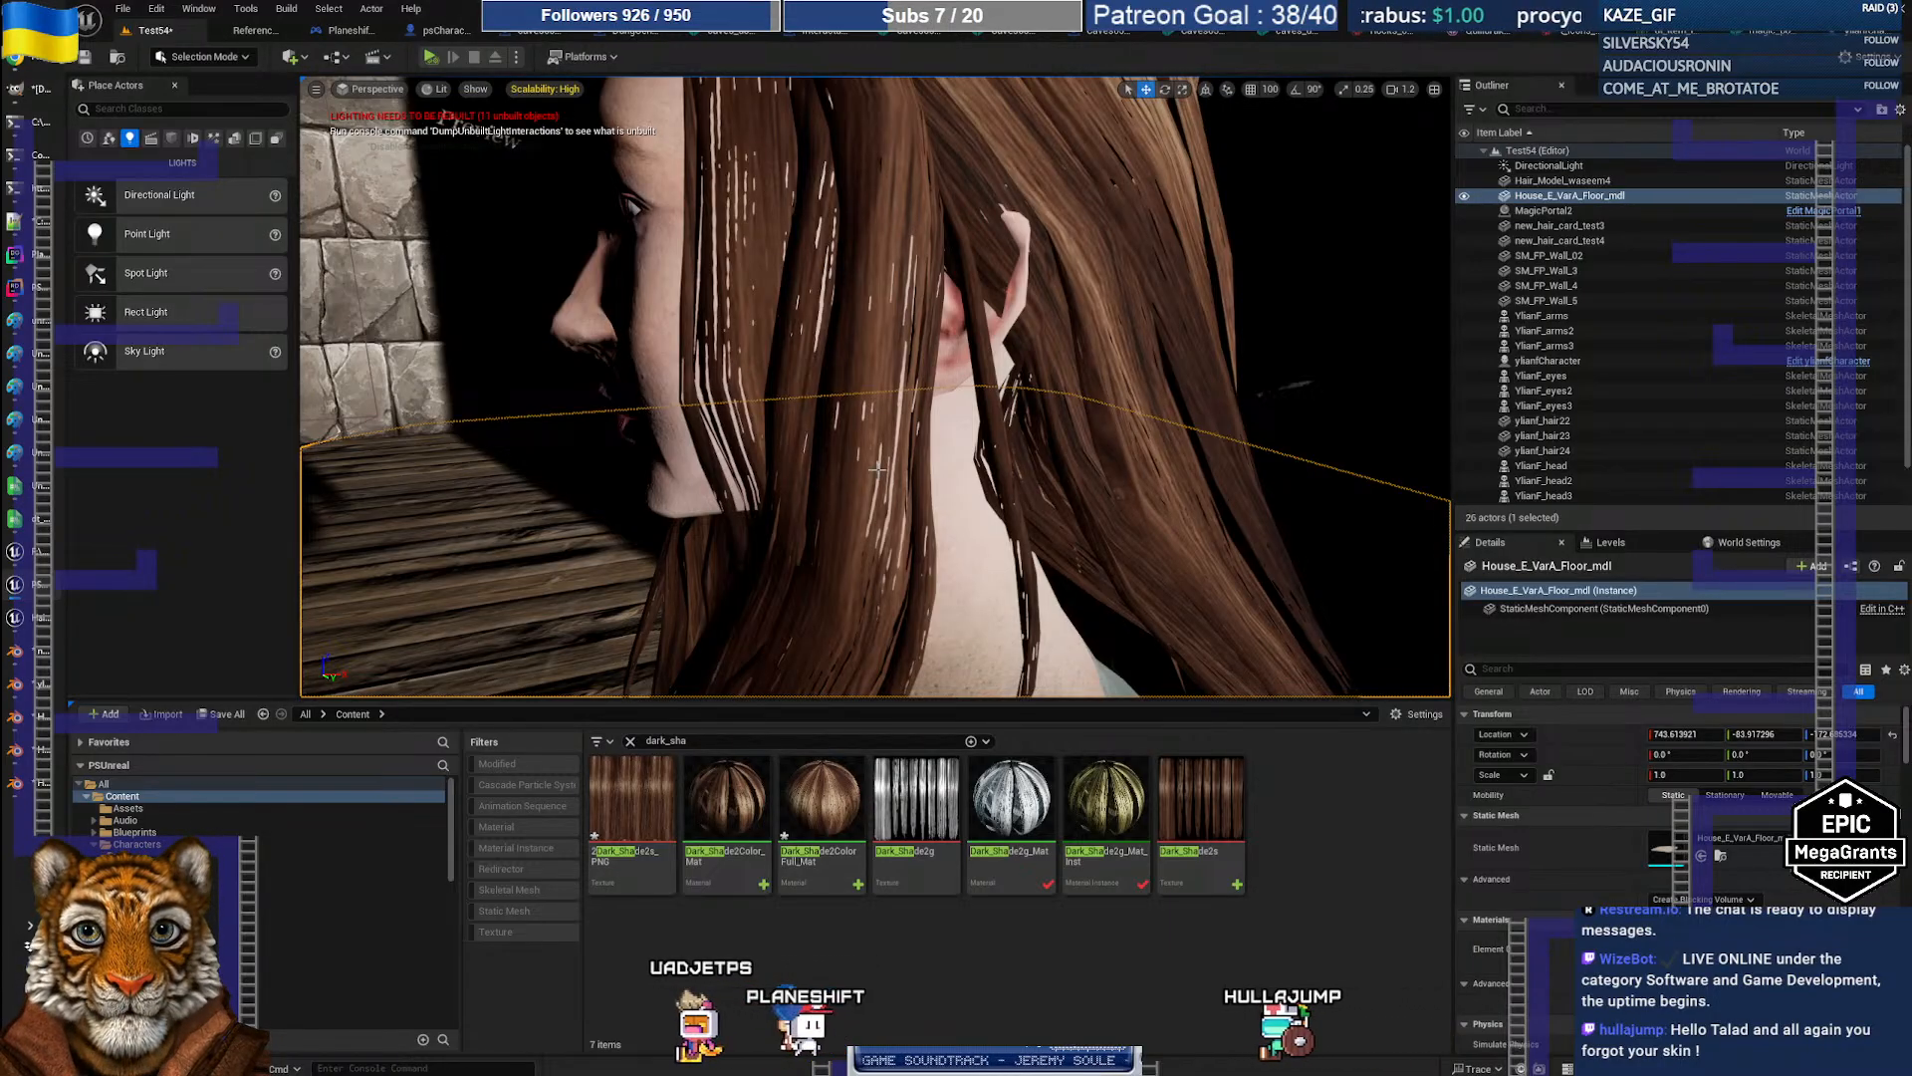
{"action": "mouse_move", "coordinate": [734, 472]}
{"action": "right_mouse_down"}
{"action": "mouse_move", "coordinate": [809, 470]}
{"action": "mouse_move", "coordinate": [869, 419]}
{"action": "mouse_move", "coordinate": [809, 486]}
{"action": "mouse_move", "coordinate": [737, 482]}
{"action": "mouse_move", "coordinate": [741, 437]}
{"action": "right_mouse_up"}
{"action": "key", "text": "s"}
{"action": "key", "text": "d"}
{"action": "key", "text": "s"}
{"action": "key", "text": "s"}
{"action": "key", "text": "w"}
{"action": "key", "text": "d"}
{"action": "right_click_drag", "start_coordinate": [891, 369], "coordinate": [818, 396]}
{"action": "key", "text": "w"}
{"action": "key", "text": "s"}
{"action": "key", "text": "d"}
{"action": "key", "text": "w"}
{"action": "key", "text": "s"}
{"action": "key", "text": "w"}
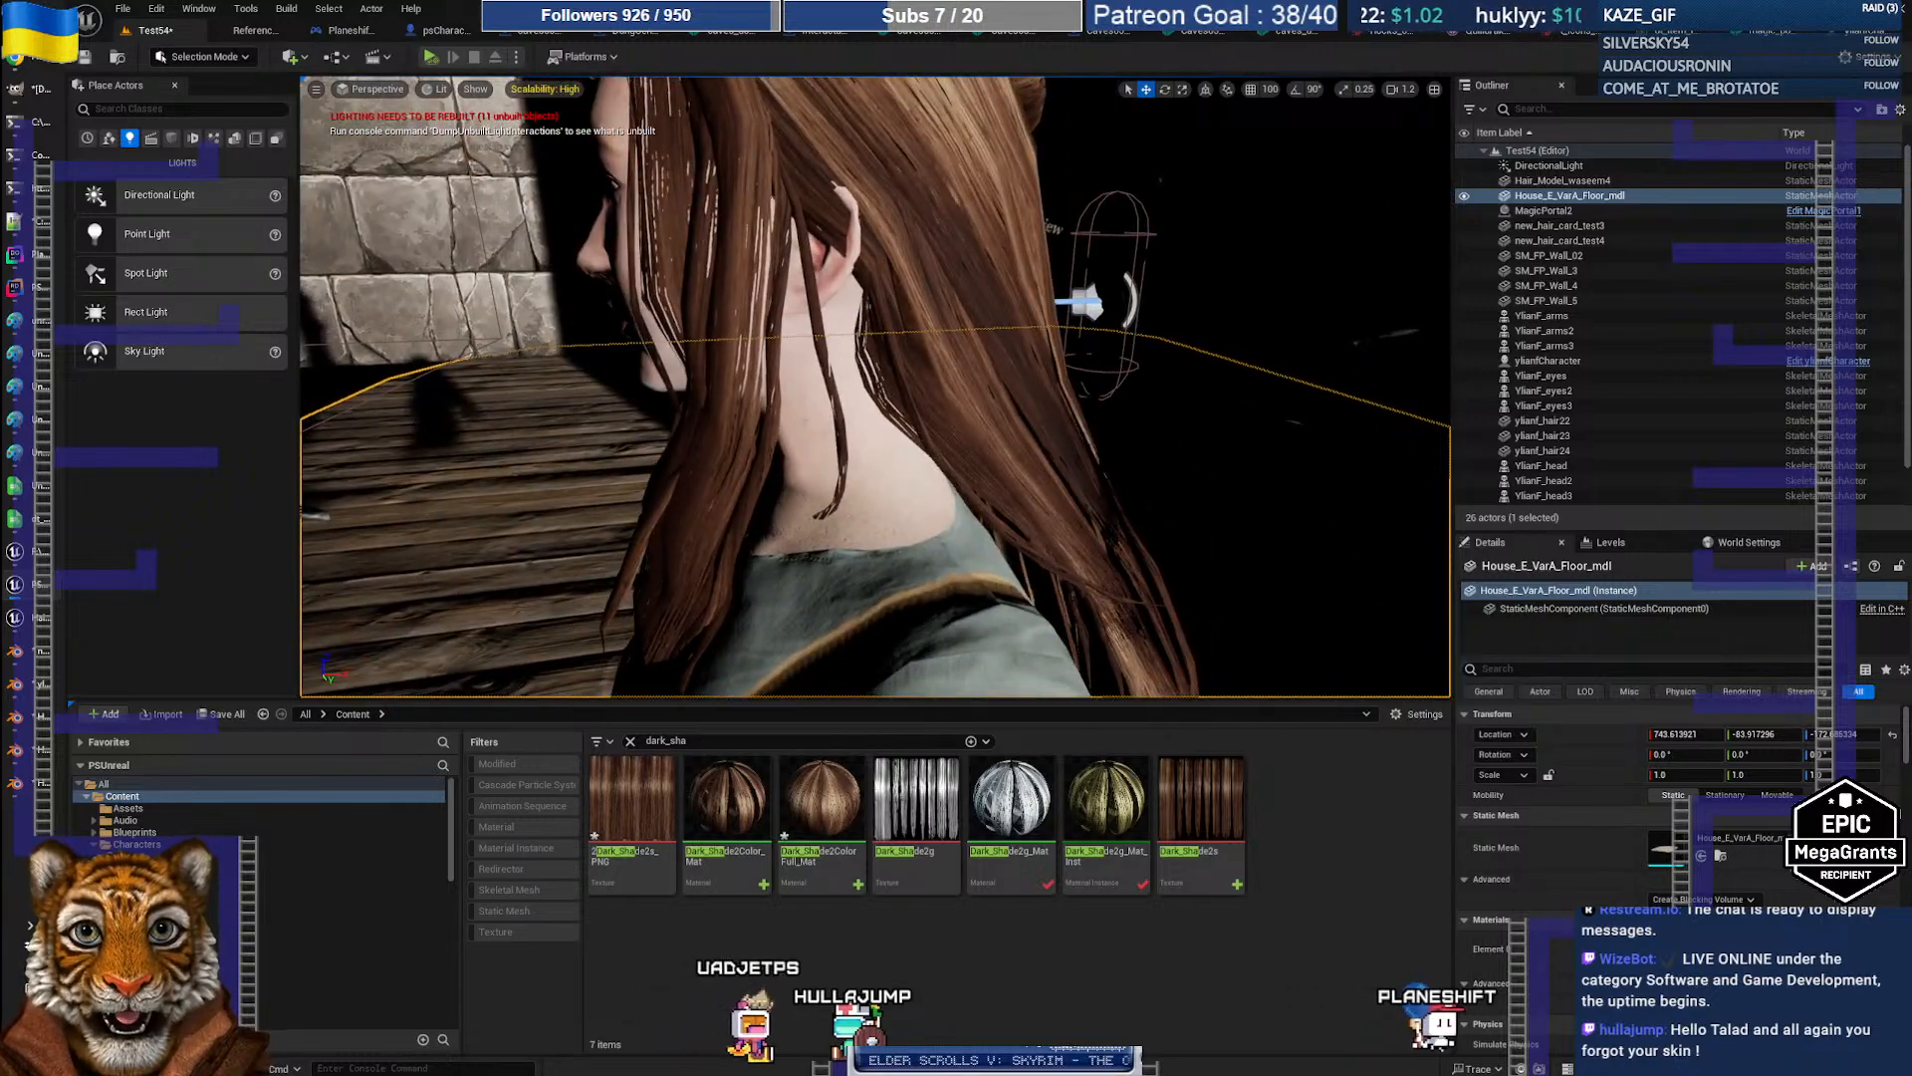
{"action": "key", "text": "w"}
{"action": "key", "text": "s"}
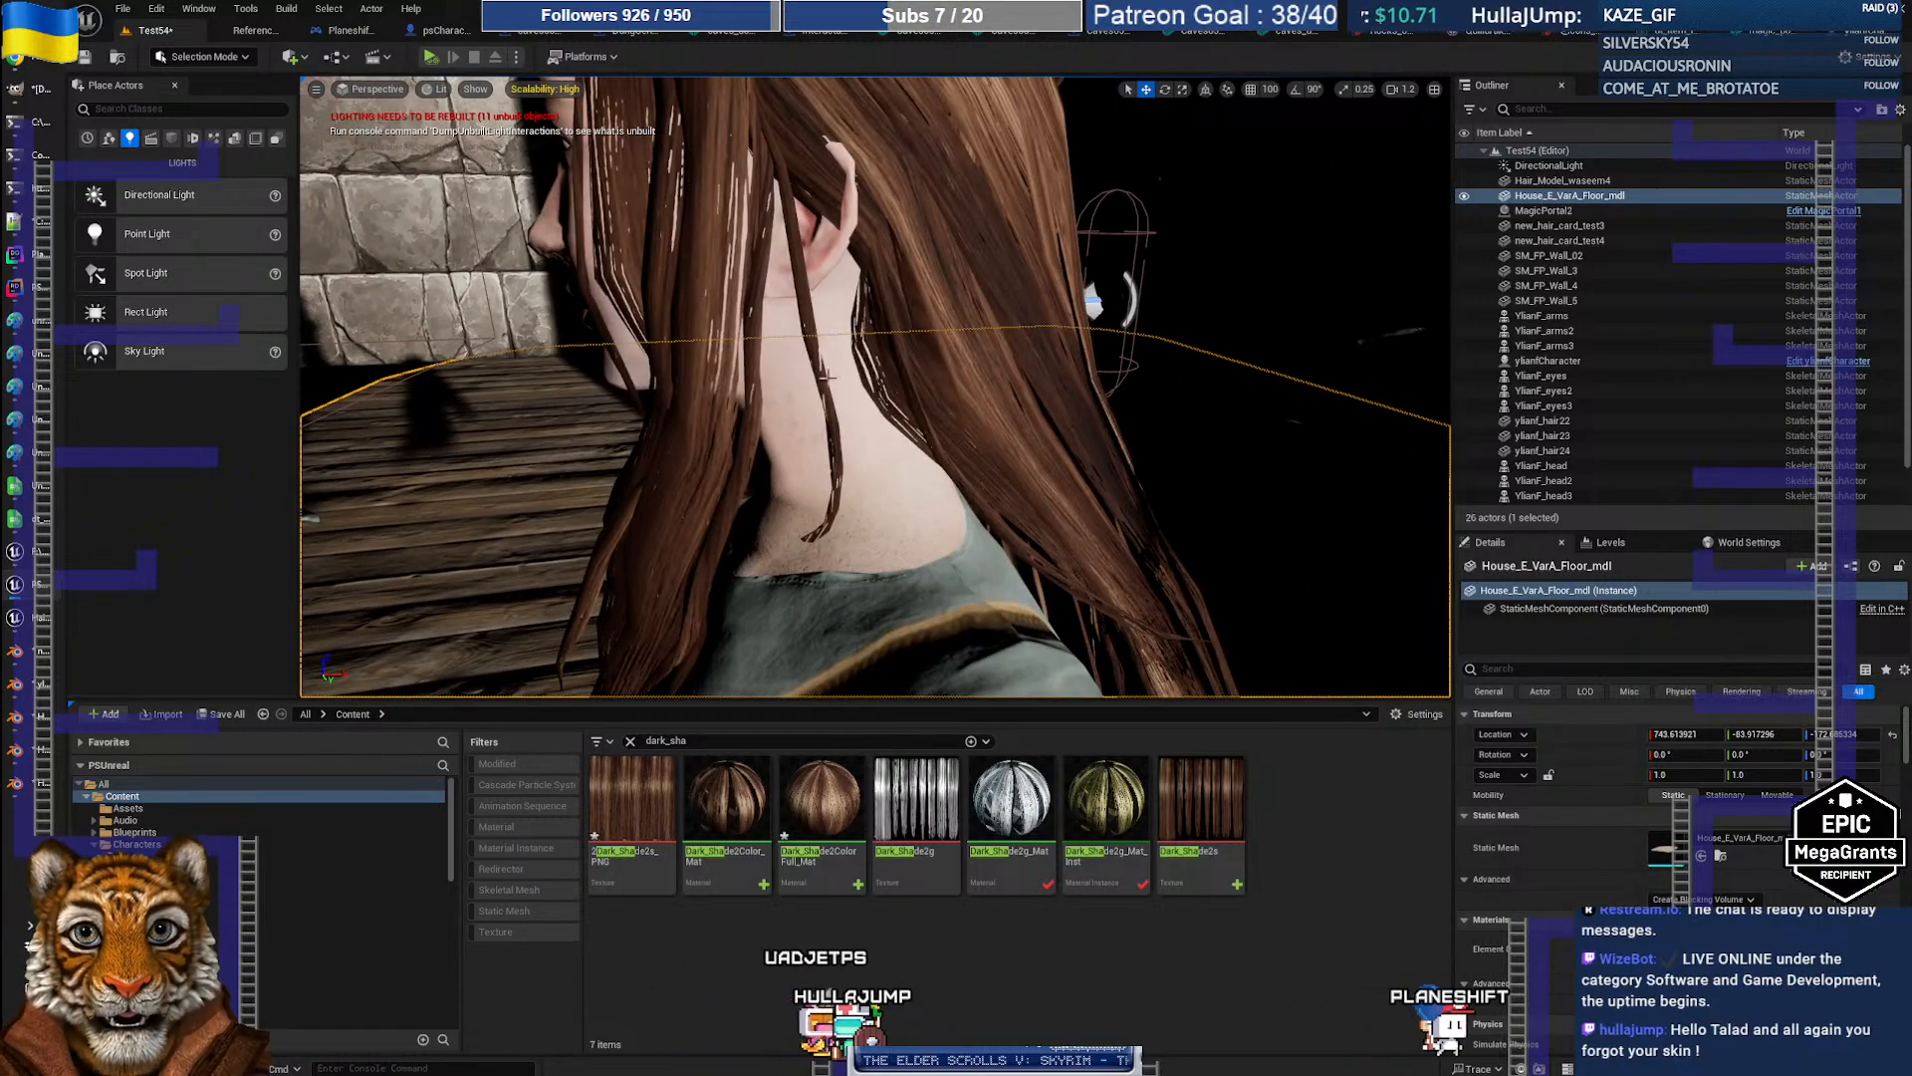
Step: Circle back behind the character and review the bun and full length of the back hair
{"action": "key", "text": "s"}
{"action": "right_click_drag", "start_coordinate": [873, 380], "coordinate": [696, 379]}
{"action": "key", "text": "d"}
{"action": "key", "text": "w"}
{"action": "key", "text": "s"}
{"action": "key", "text": "w"}
{"action": "key", "text": "s"}
{"action": "key", "text": "s"}
{"action": "mouse_move", "coordinate": [932, 344]}
{"action": "right_mouse_down"}
{"action": "mouse_move", "coordinate": [902, 337]}
{"action": "mouse_move", "coordinate": [932, 344]}
{"action": "right_mouse_up"}
{"action": "key", "text": "d"}
{"action": "key", "text": "w"}
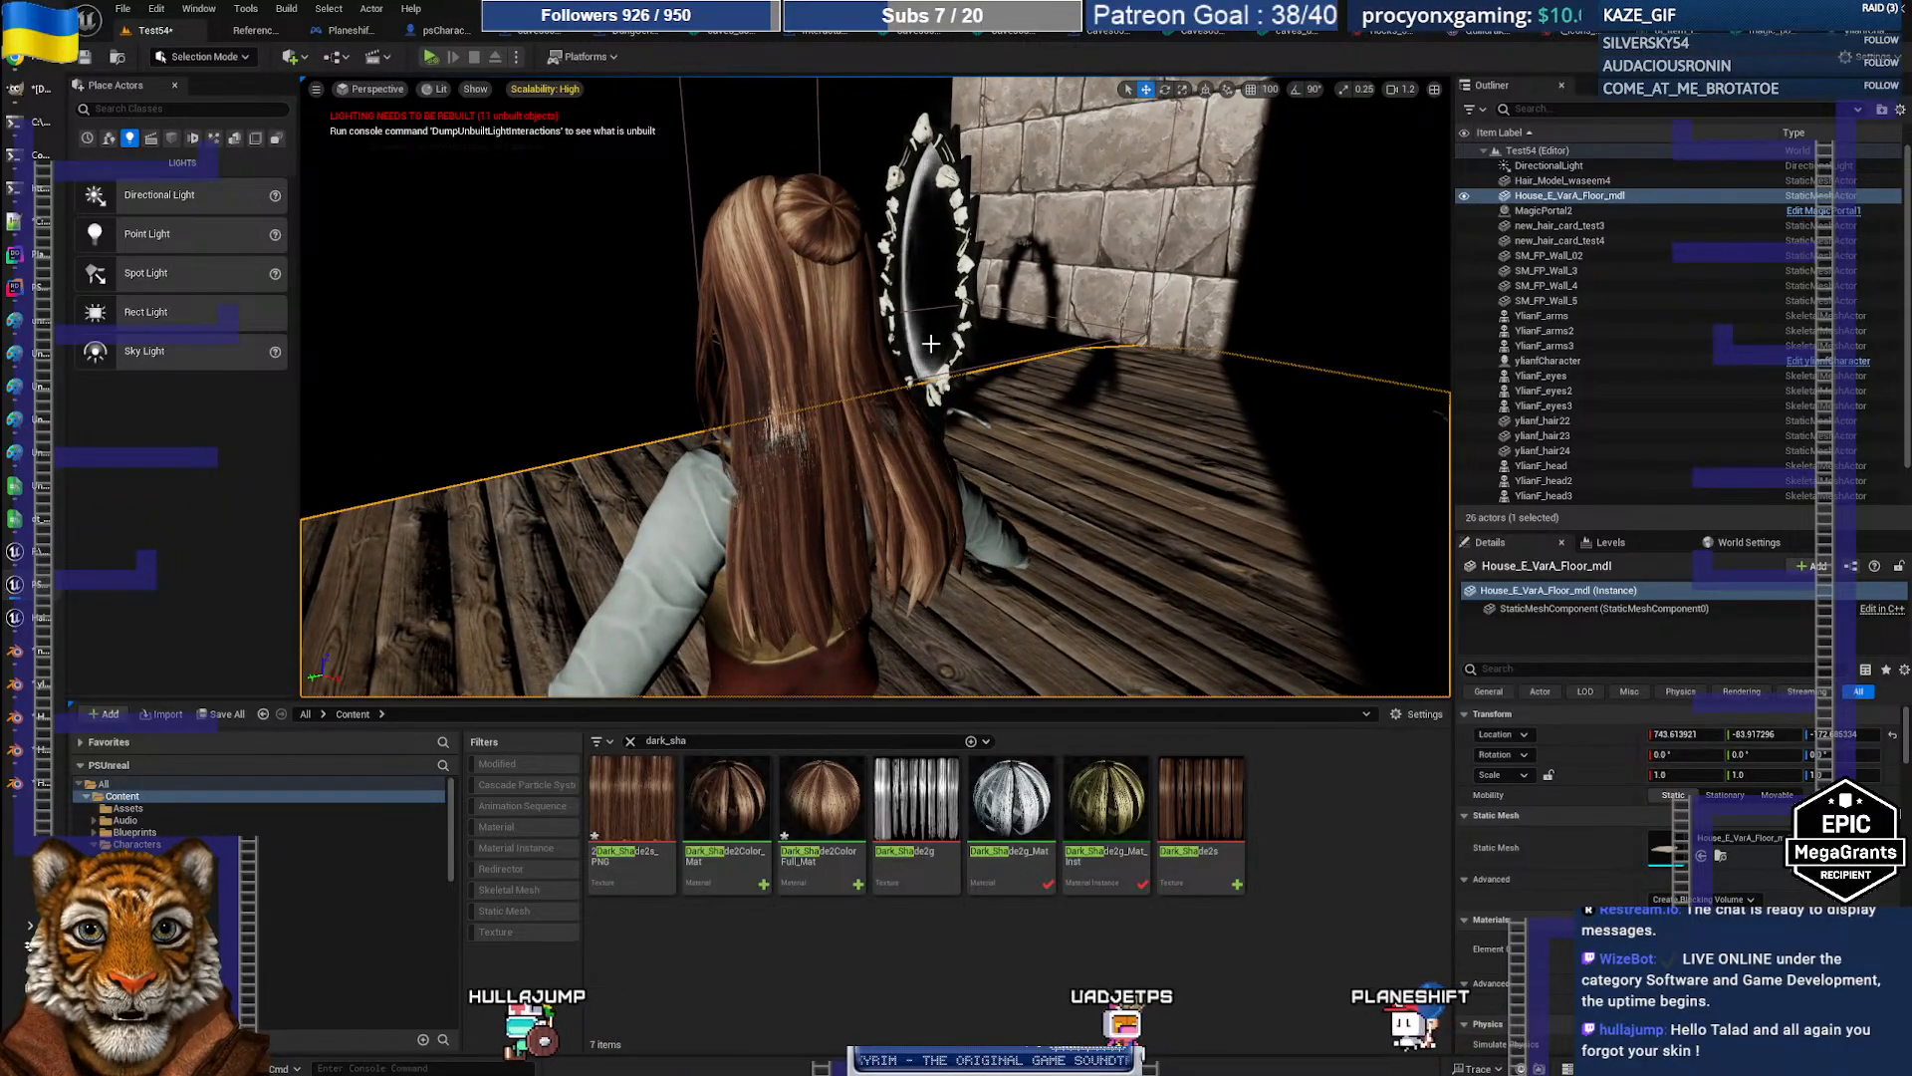
Step: Clear the actor selection and inspect the whole hairstyle from a rear side view
{"action": "left_click", "coordinate": [634, 325]}
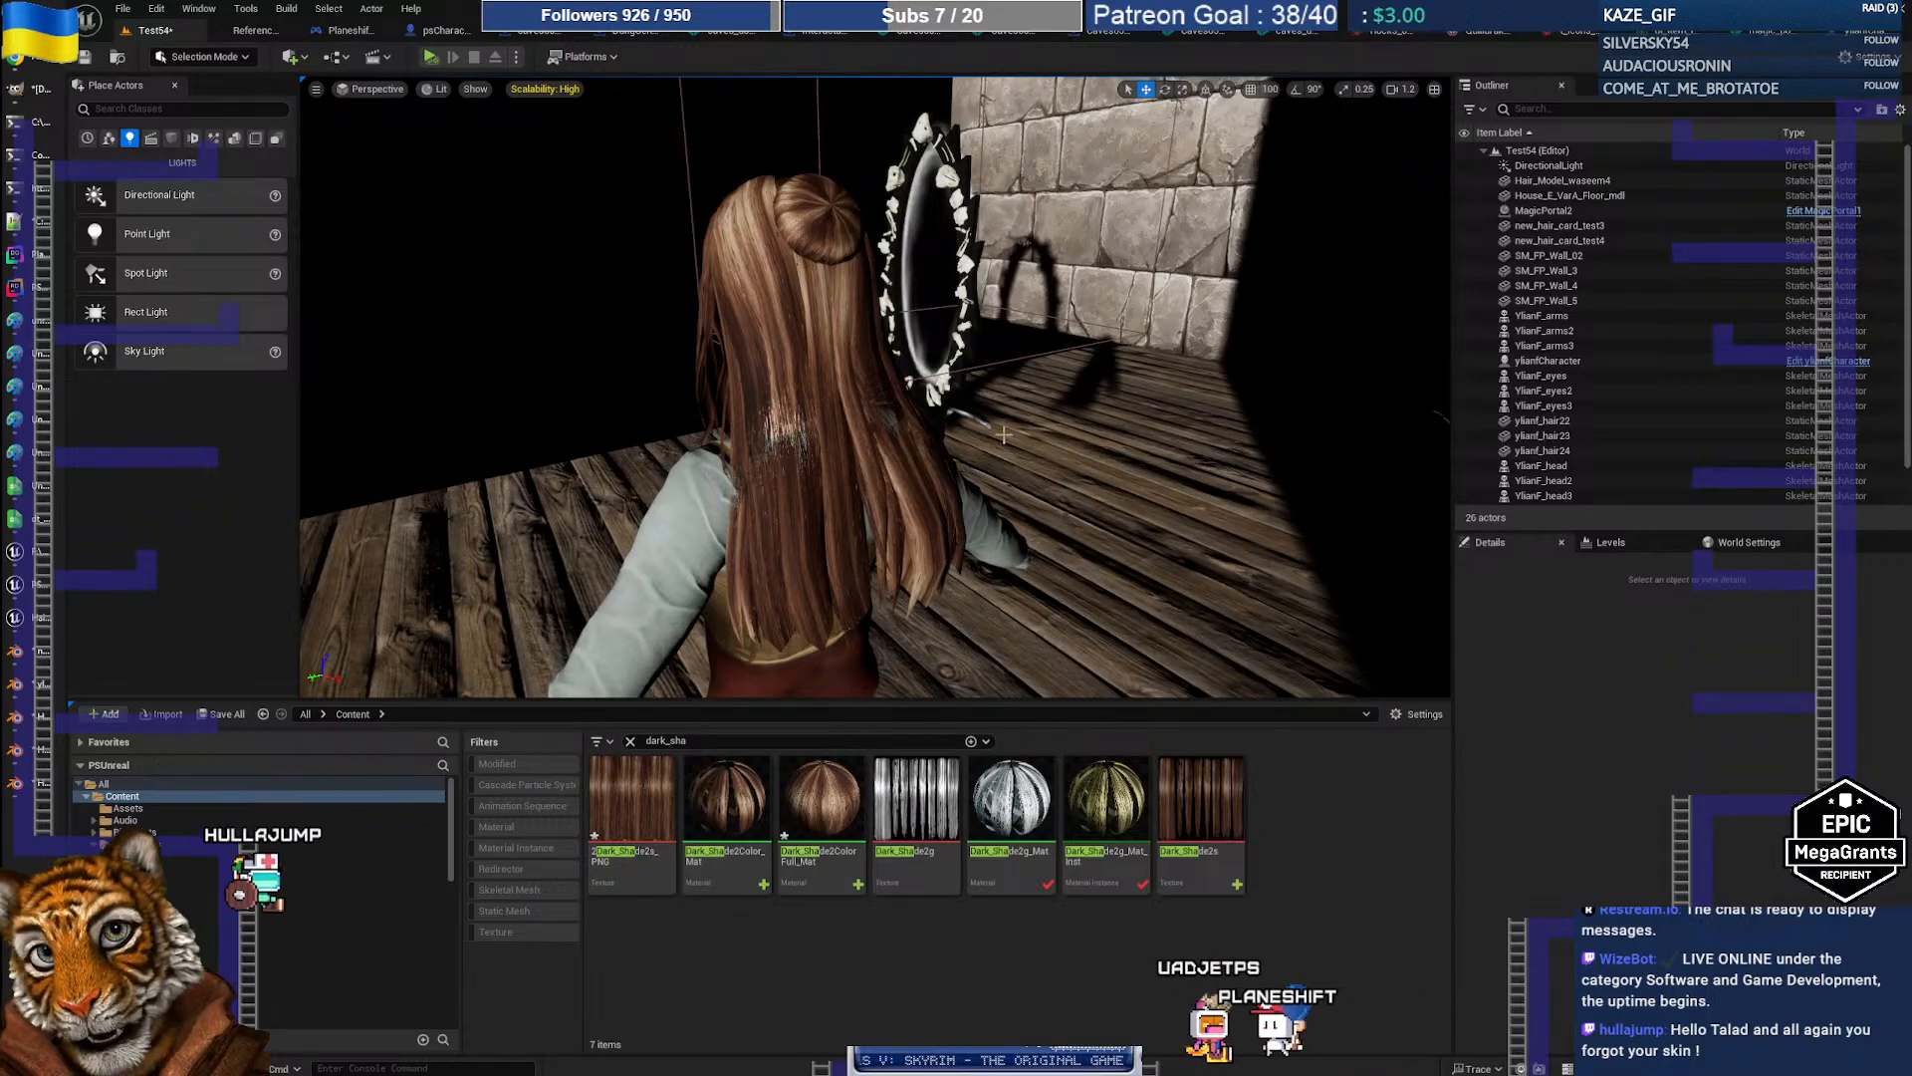
{"action": "right_click_drag", "start_coordinate": [1006, 430], "coordinate": [890, 495]}
{"action": "key", "text": "w"}
{"action": "key", "text": "s"}
{"action": "key", "text": "a"}
{"action": "key", "text": "d"}
{"action": "key", "text": "a"}
{"action": "key", "text": "w"}
{"action": "key", "text": "w"}
{"action": "key", "text": "s"}
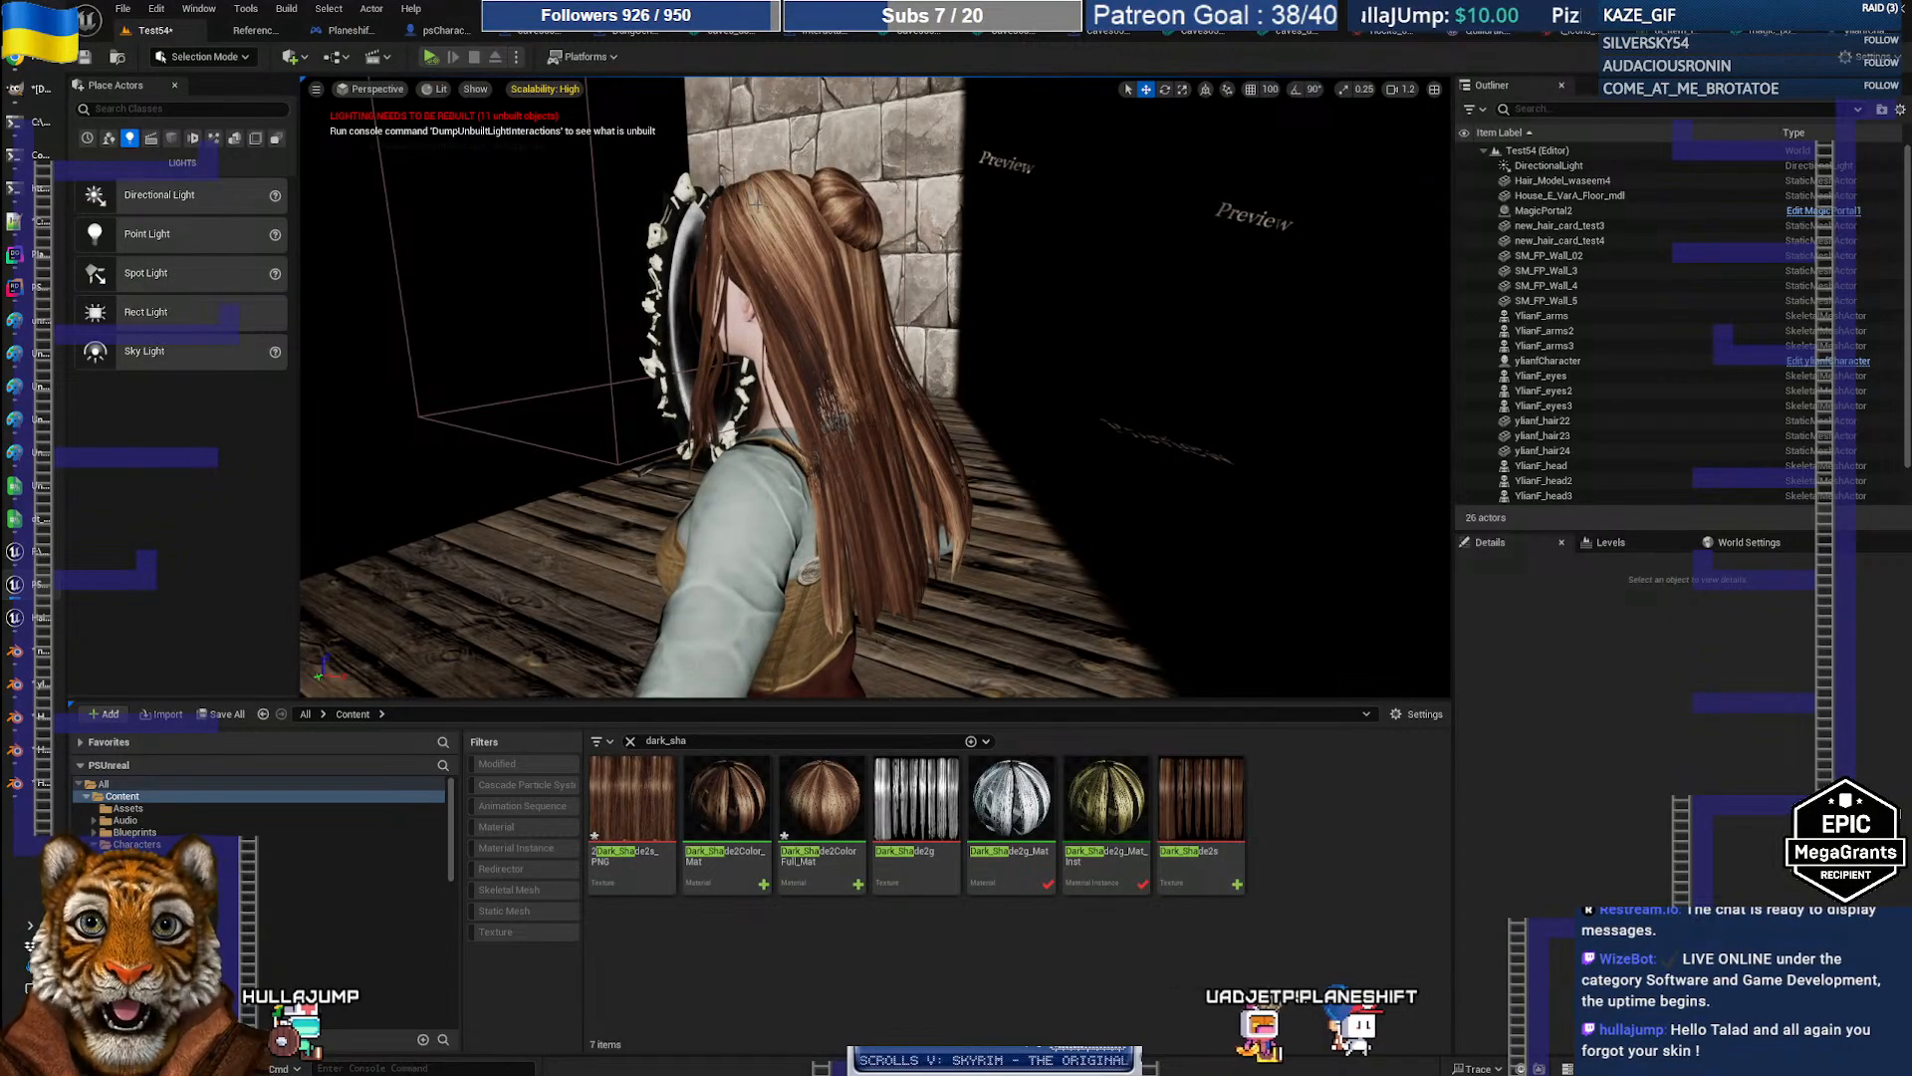
Step: Inspect the crown and bun from above, then return to a rear side view of the character's hair
{"action": "key", "text": "e"}
{"action": "right_click_drag", "start_coordinate": [757, 204], "coordinate": [830, 409]}
{"action": "key", "text": "w"}
{"action": "key", "text": "s"}
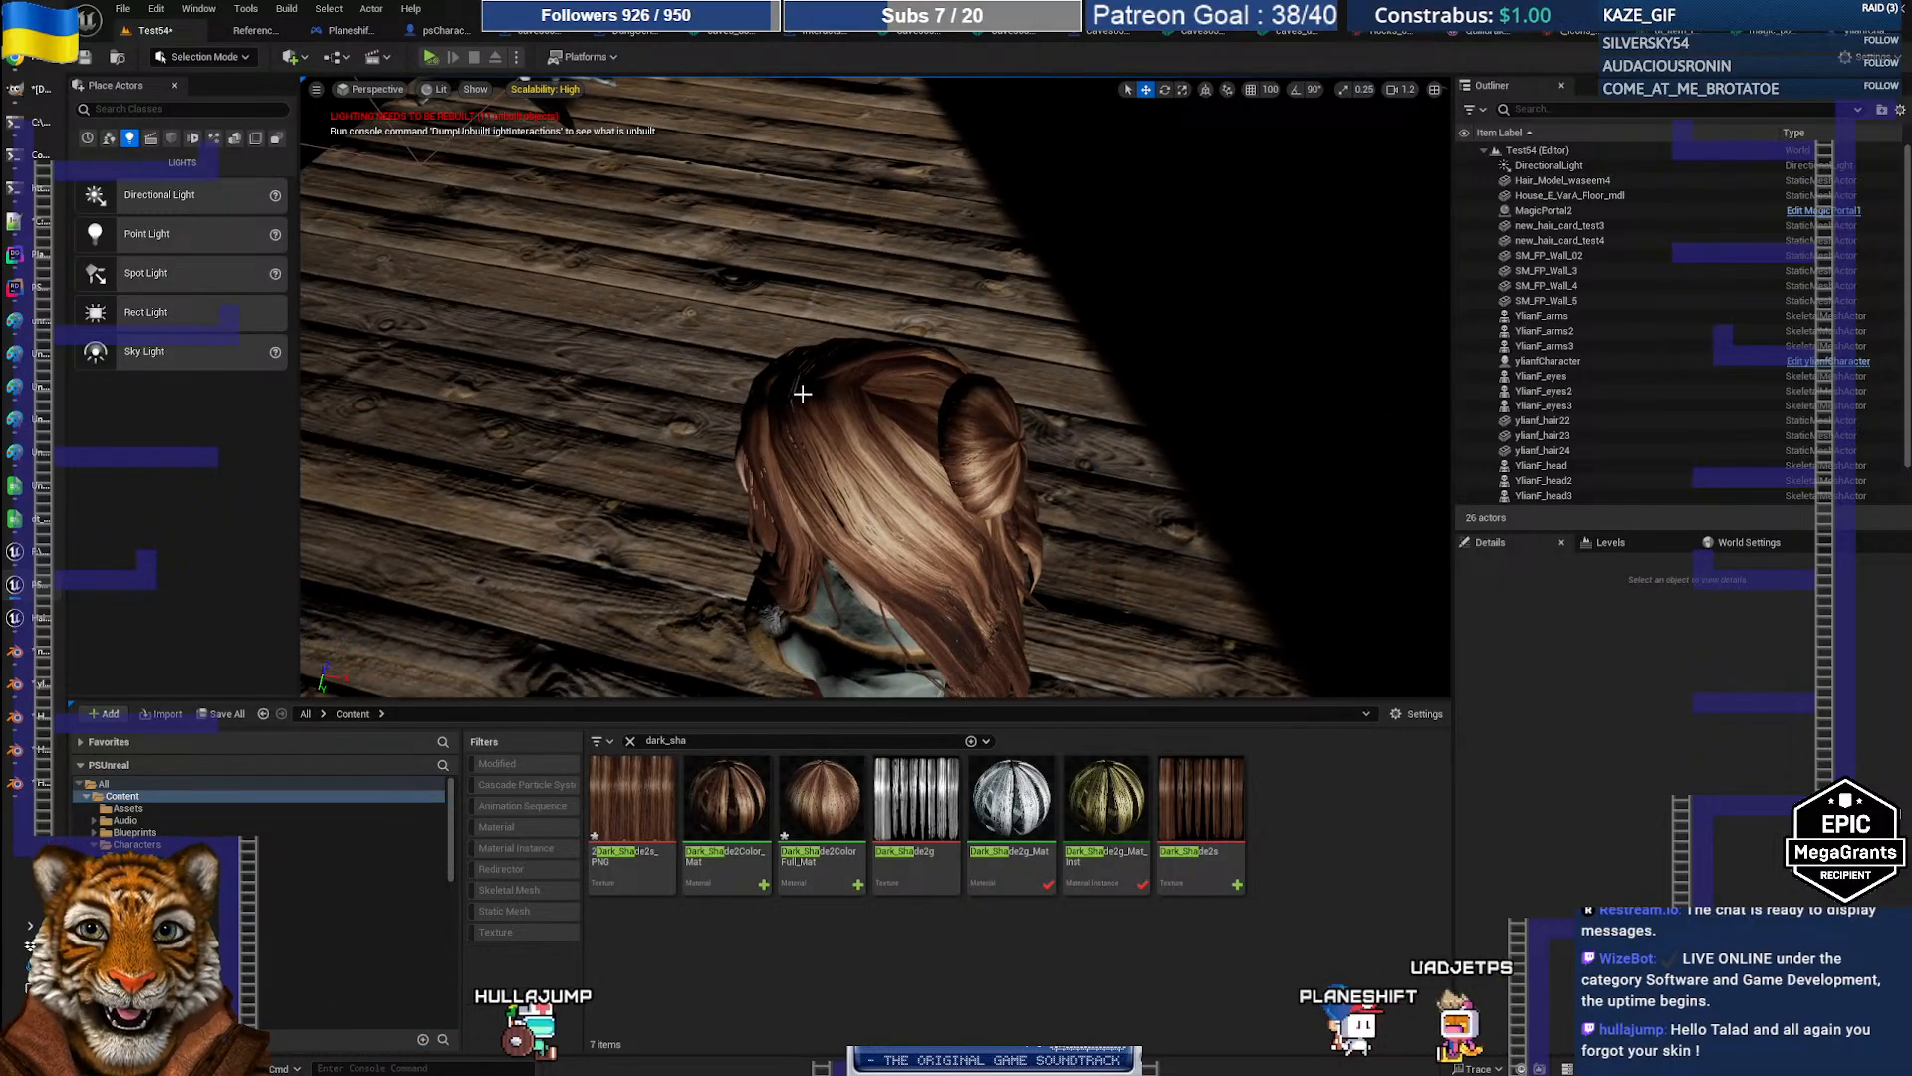
{"action": "right_click_drag", "start_coordinate": [832, 407], "coordinate": [706, 226]}
{"action": "key", "text": "d"}
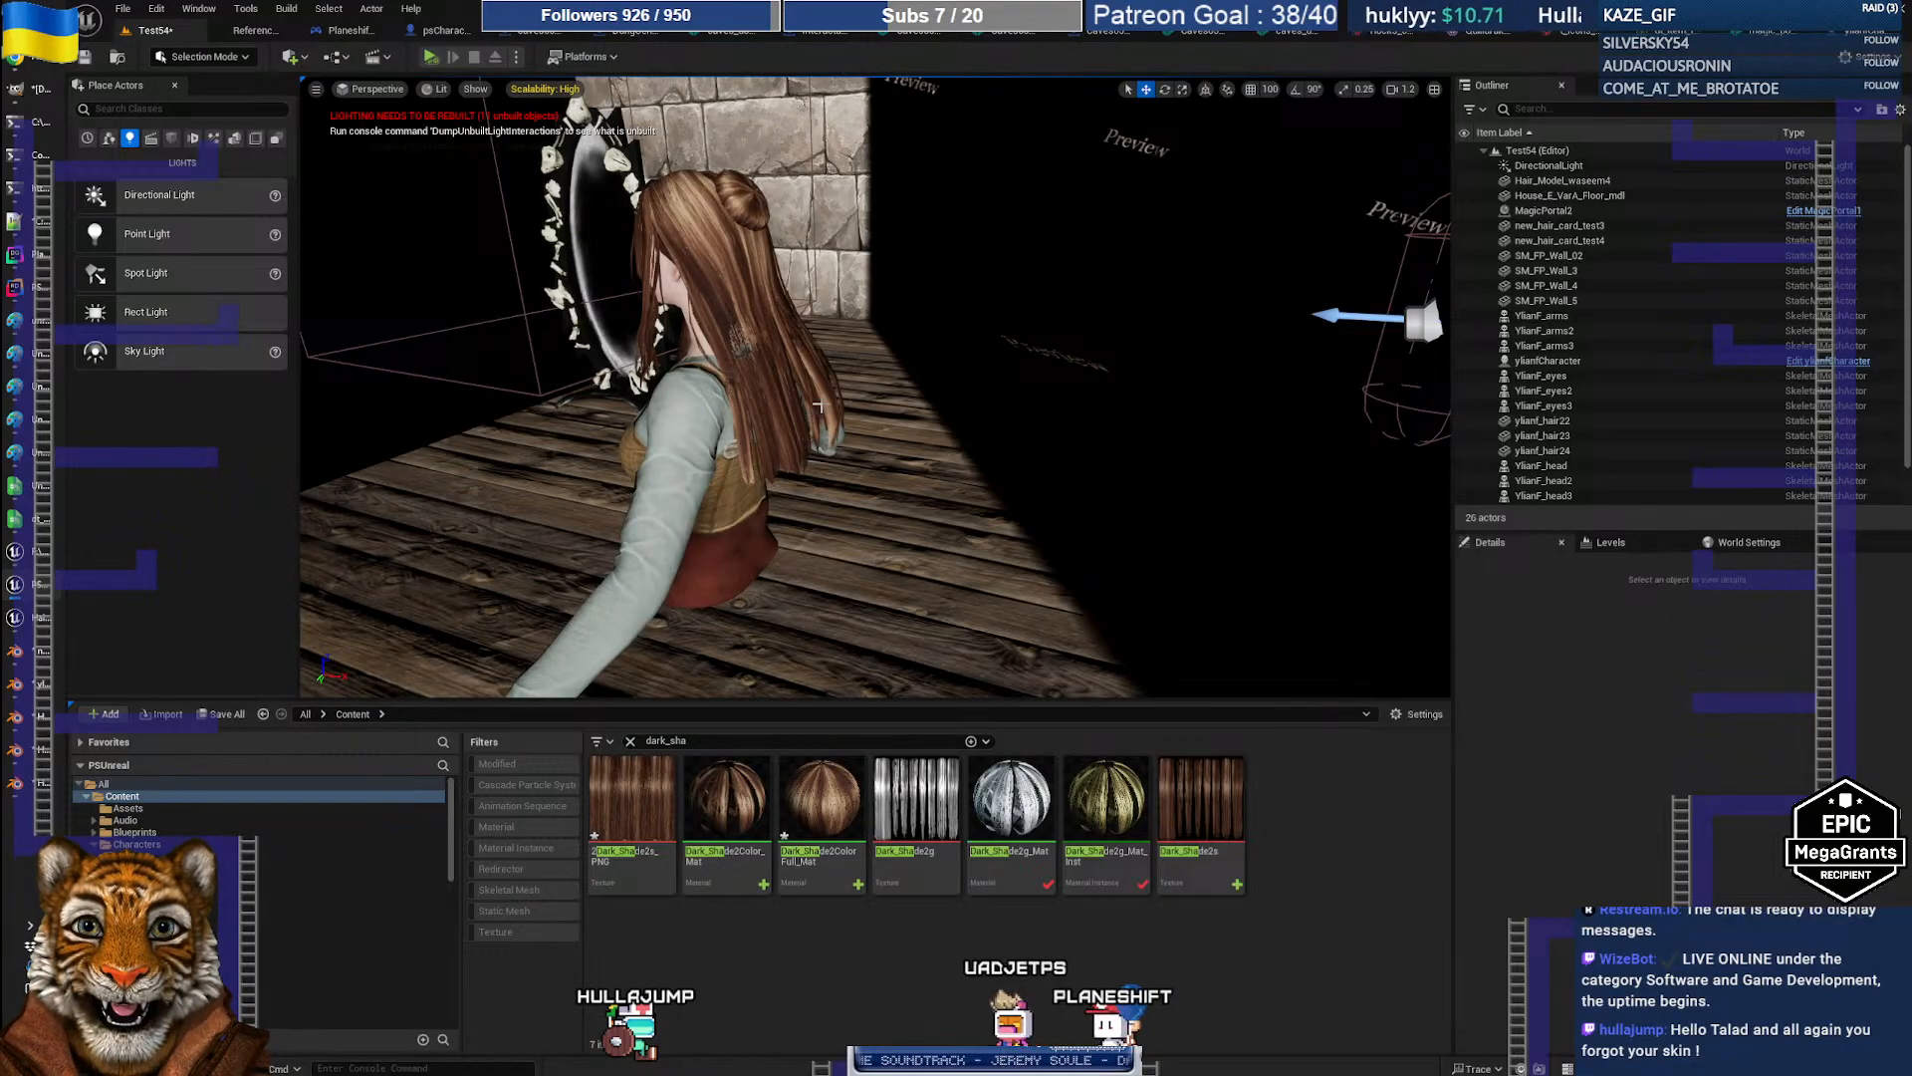
Step: Move in behind the character and examine the frayed patch and lower ends of the back hair
{"action": "key", "text": "d"}
{"action": "right_click_drag", "start_coordinate": [817, 407], "coordinate": [687, 417]}
{"action": "key", "text": "w"}
{"action": "key", "text": "s"}
{"action": "key", "text": "a"}
{"action": "key", "text": "d"}
{"action": "key", "text": "q"}
{"action": "key", "text": "s"}
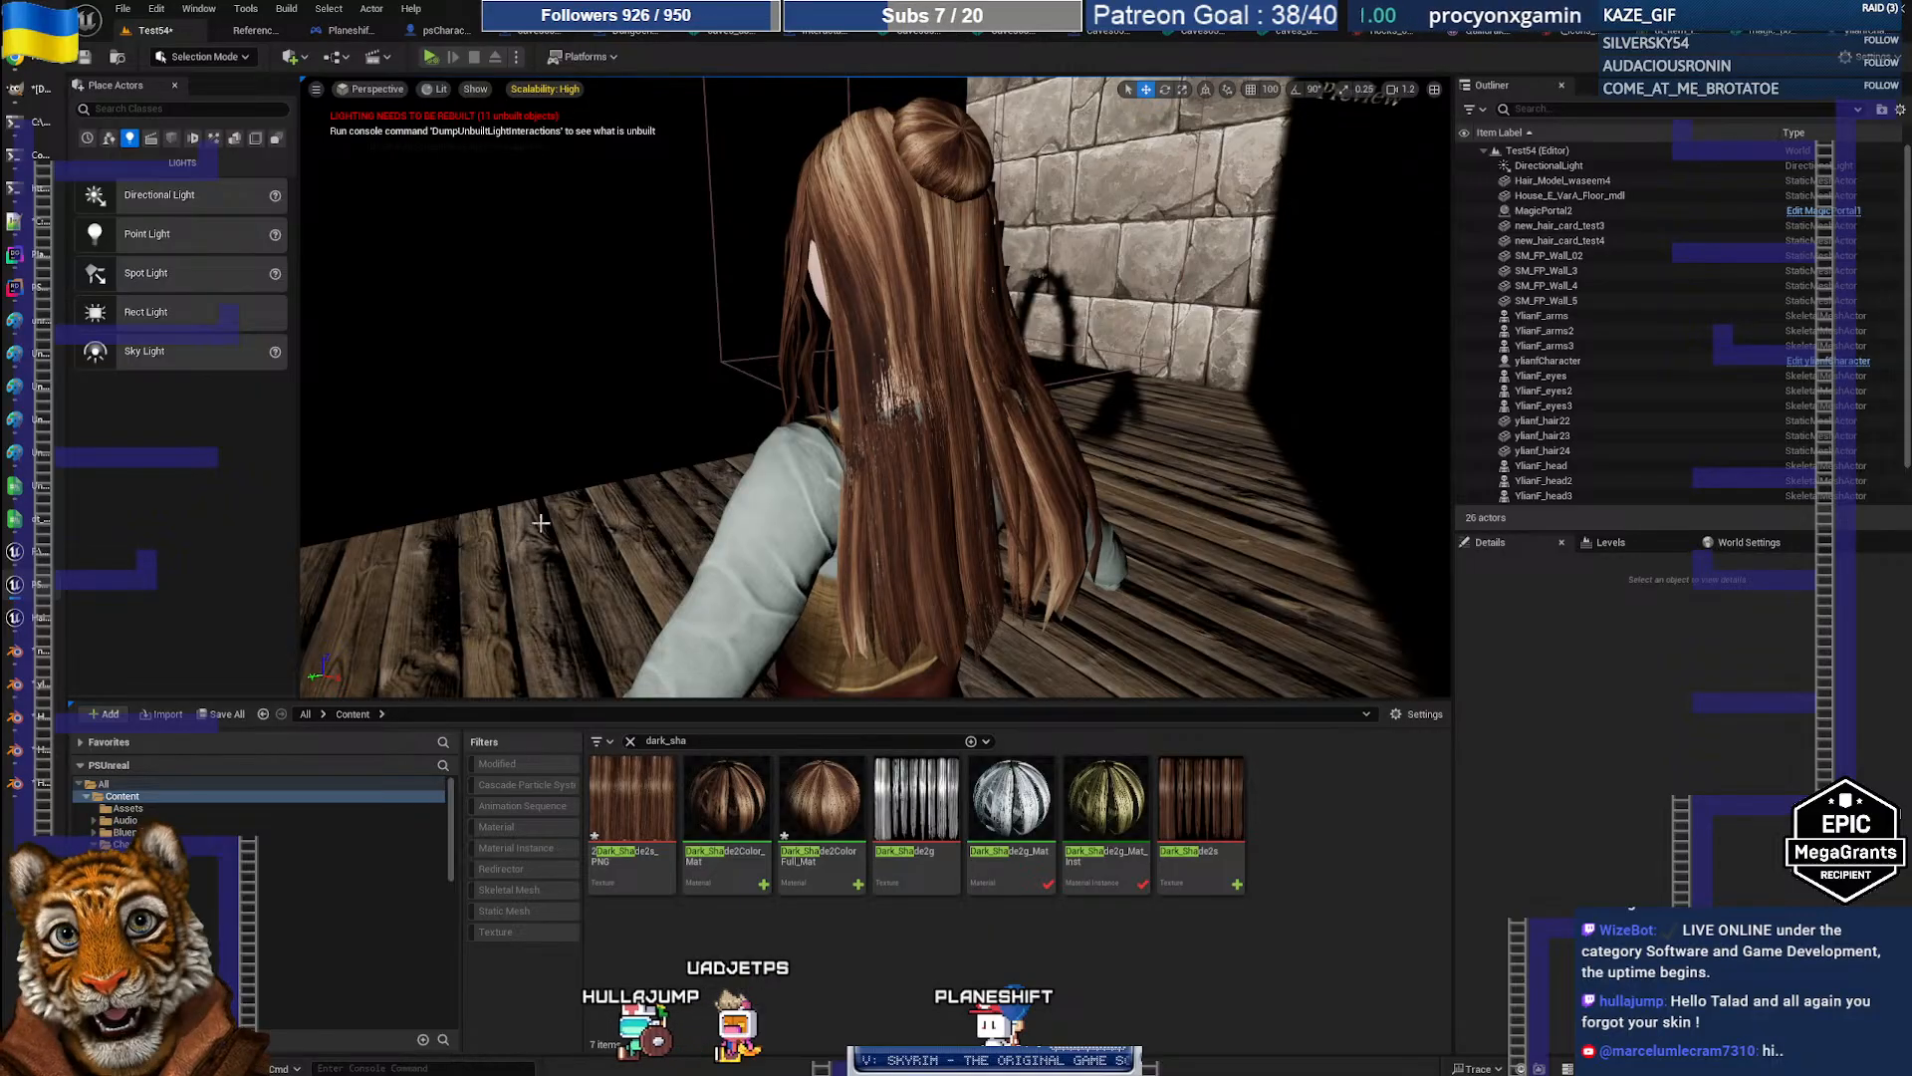
Step: Switch to Blender, bring up the Hair Model_waseem4 file and view the hairstyle from behind
{"action": "left_click", "coordinate": [36, 757]}
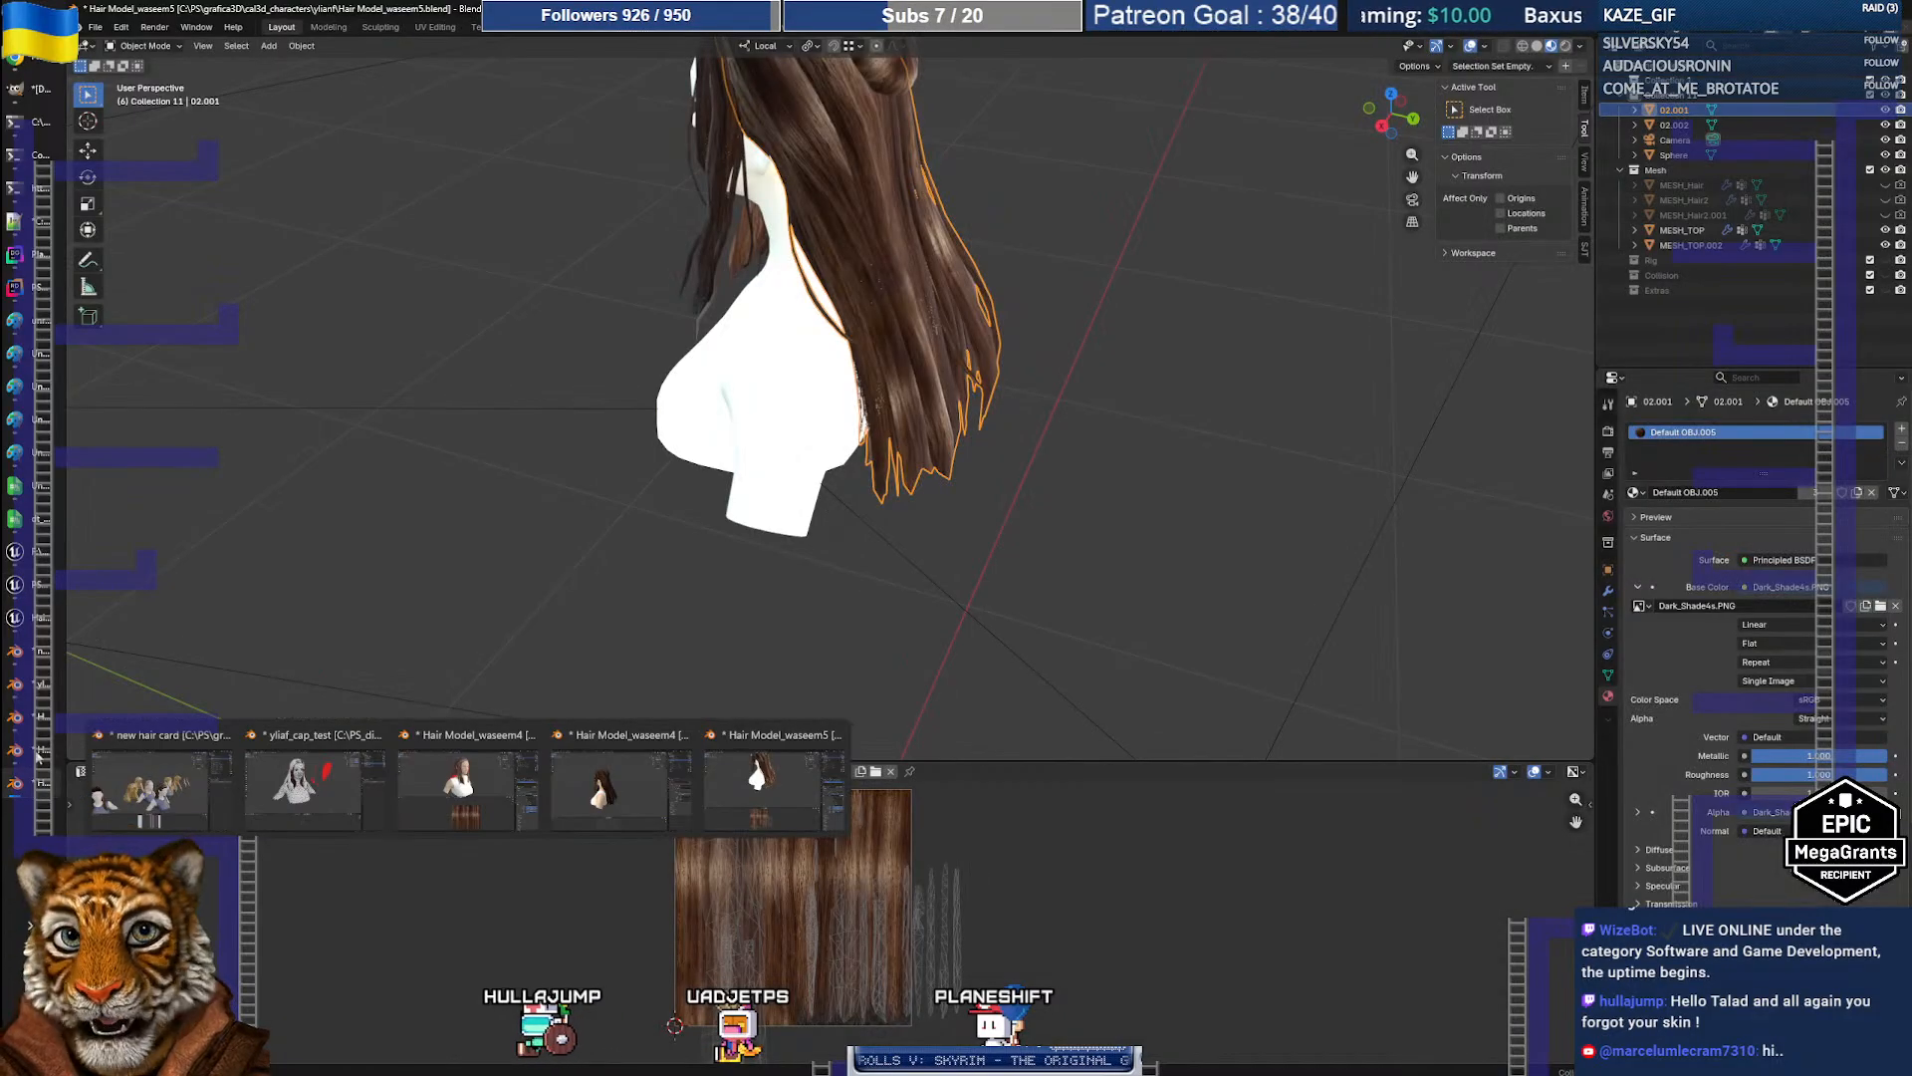
{"action": "middle_click_drag", "start_coordinate": [759, 378], "coordinate": [667, 479]}
{"action": "left_click", "coordinate": [17, 757]}
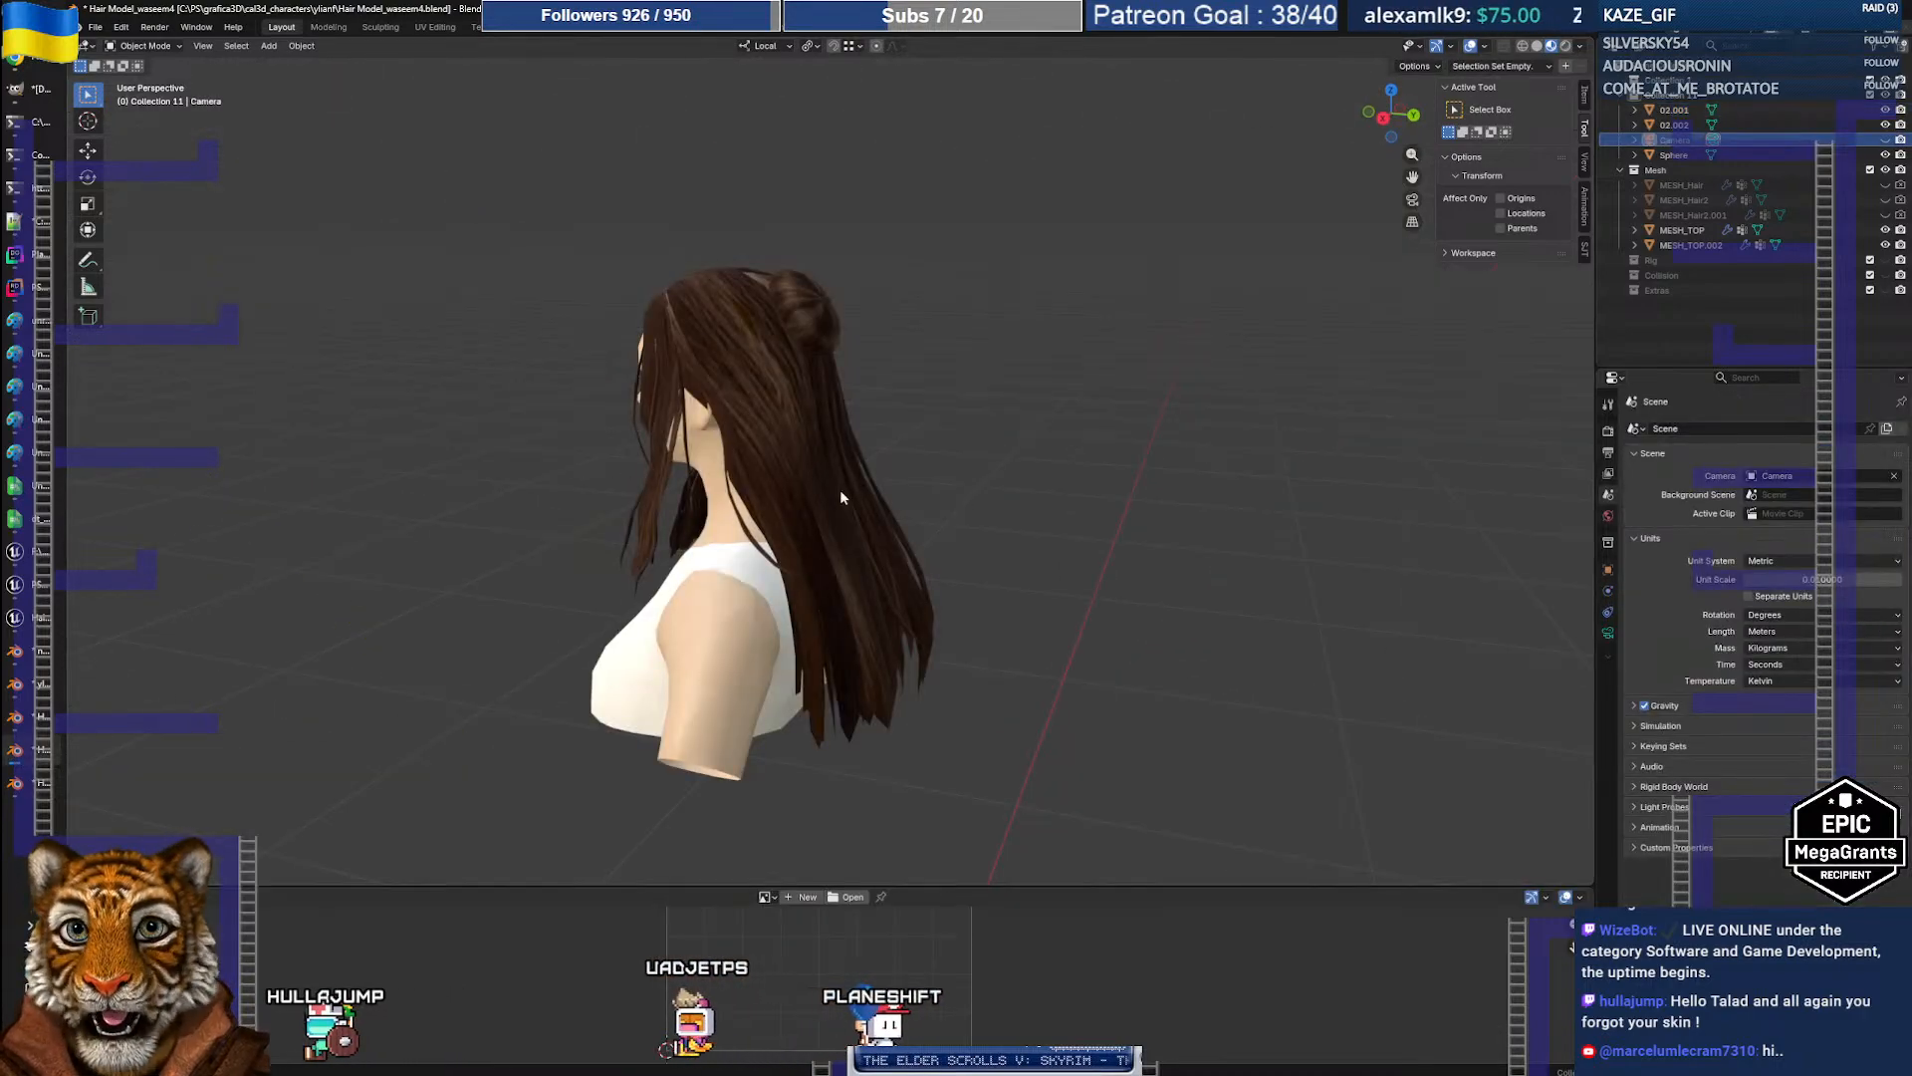
{"action": "middle_click_drag", "start_coordinate": [840, 495], "coordinate": [727, 491]}
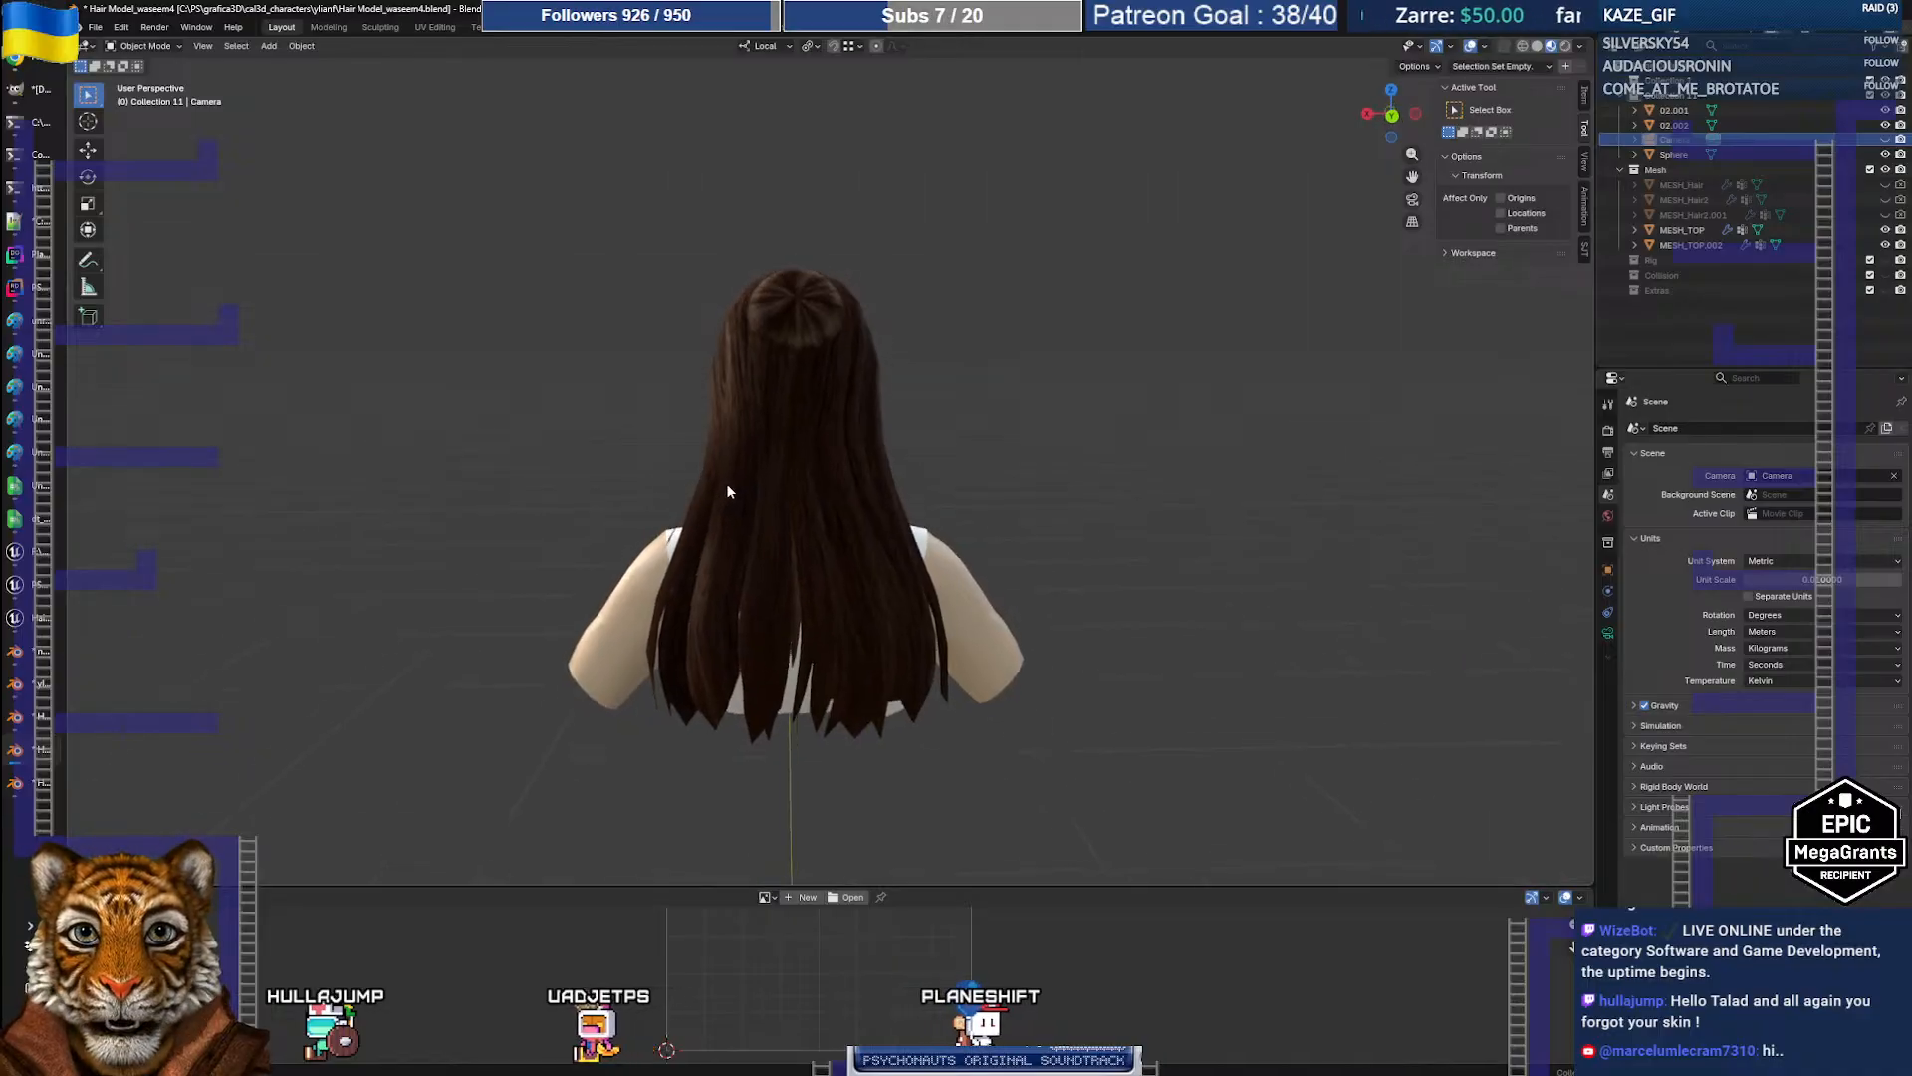
Step: Select the bun and then the long back hair mesh, and examine the strand texture beside the bun up close
{"action": "scroll", "coordinate": [786, 554], "scroll_direction": "up", "scroll_amount": 3}
{"action": "left_click", "coordinate": [769, 261]}
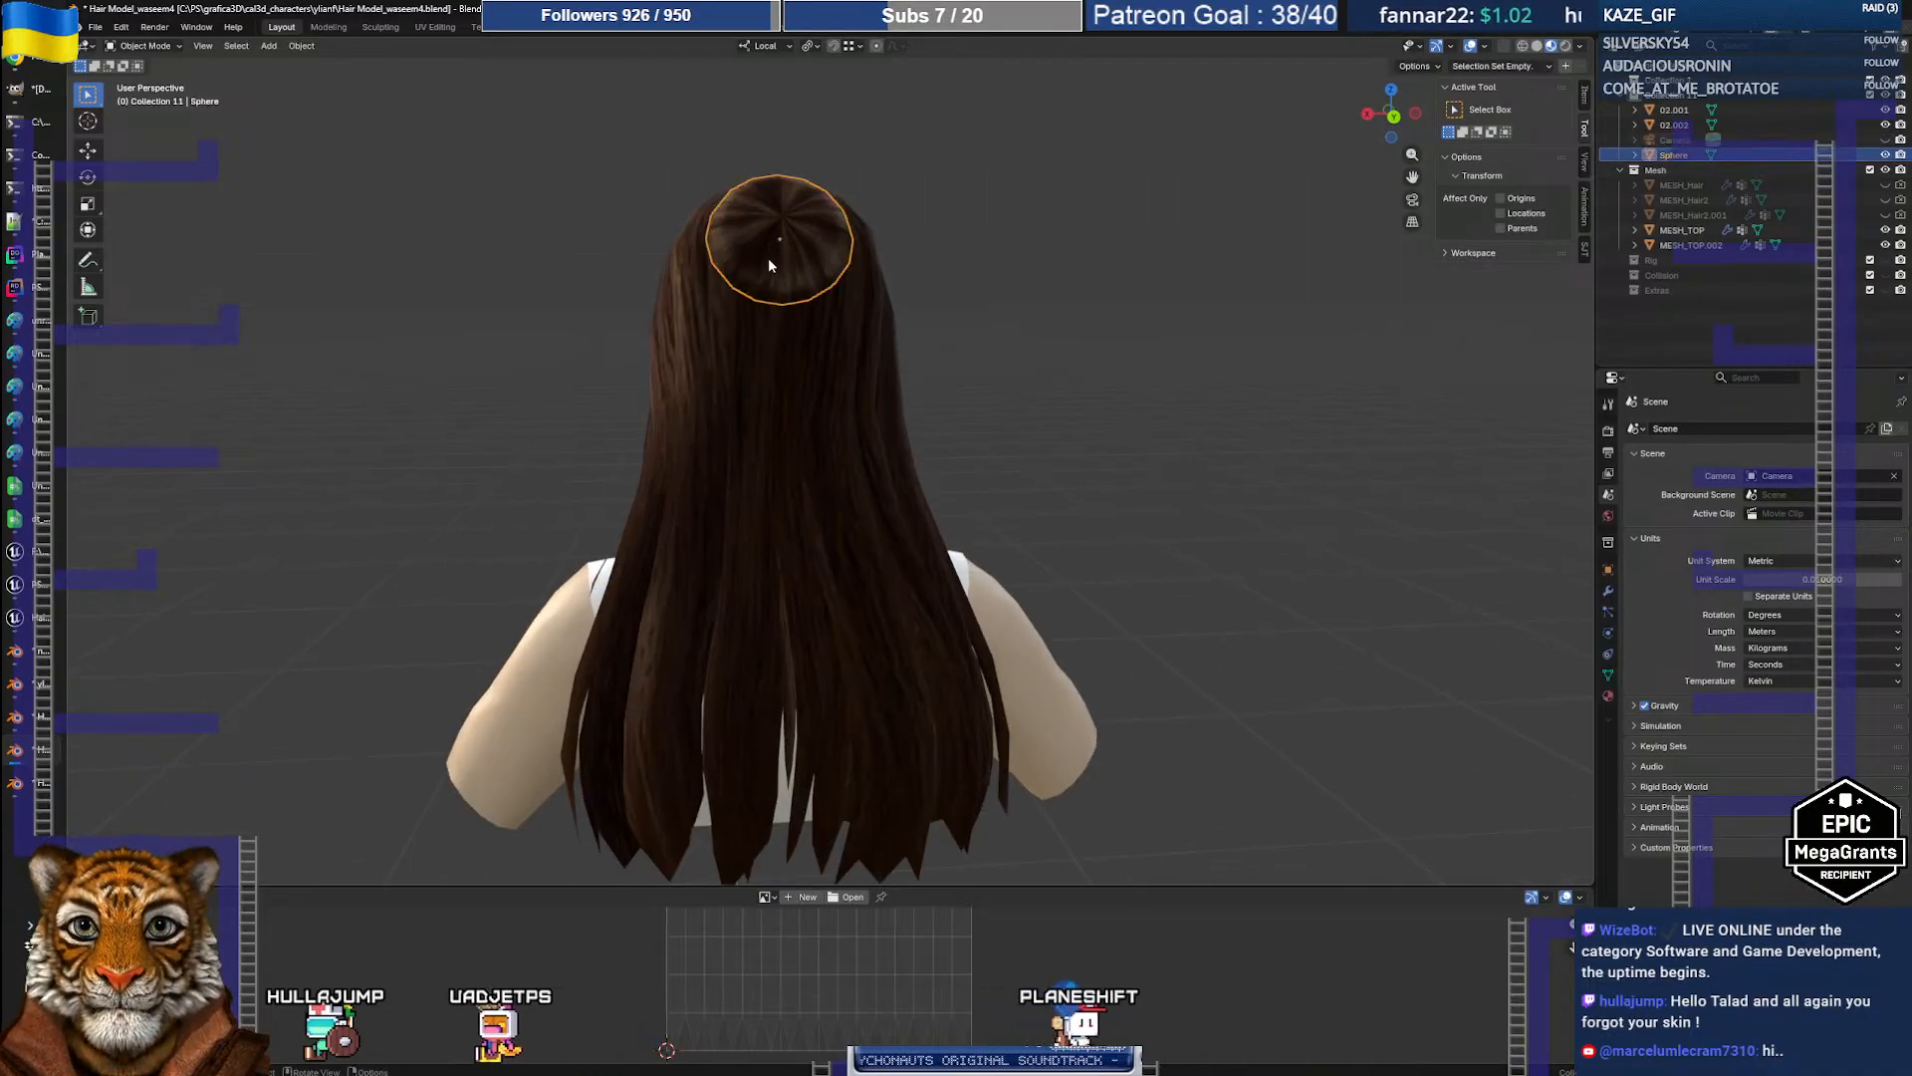
{"action": "left_click", "coordinate": [708, 410]}
{"action": "middle_click_drag", "start_coordinate": [707, 411], "coordinate": [891, 448]}
{"action": "scroll", "coordinate": [708, 376], "scroll_direction": "up", "scroll_amount": 3}
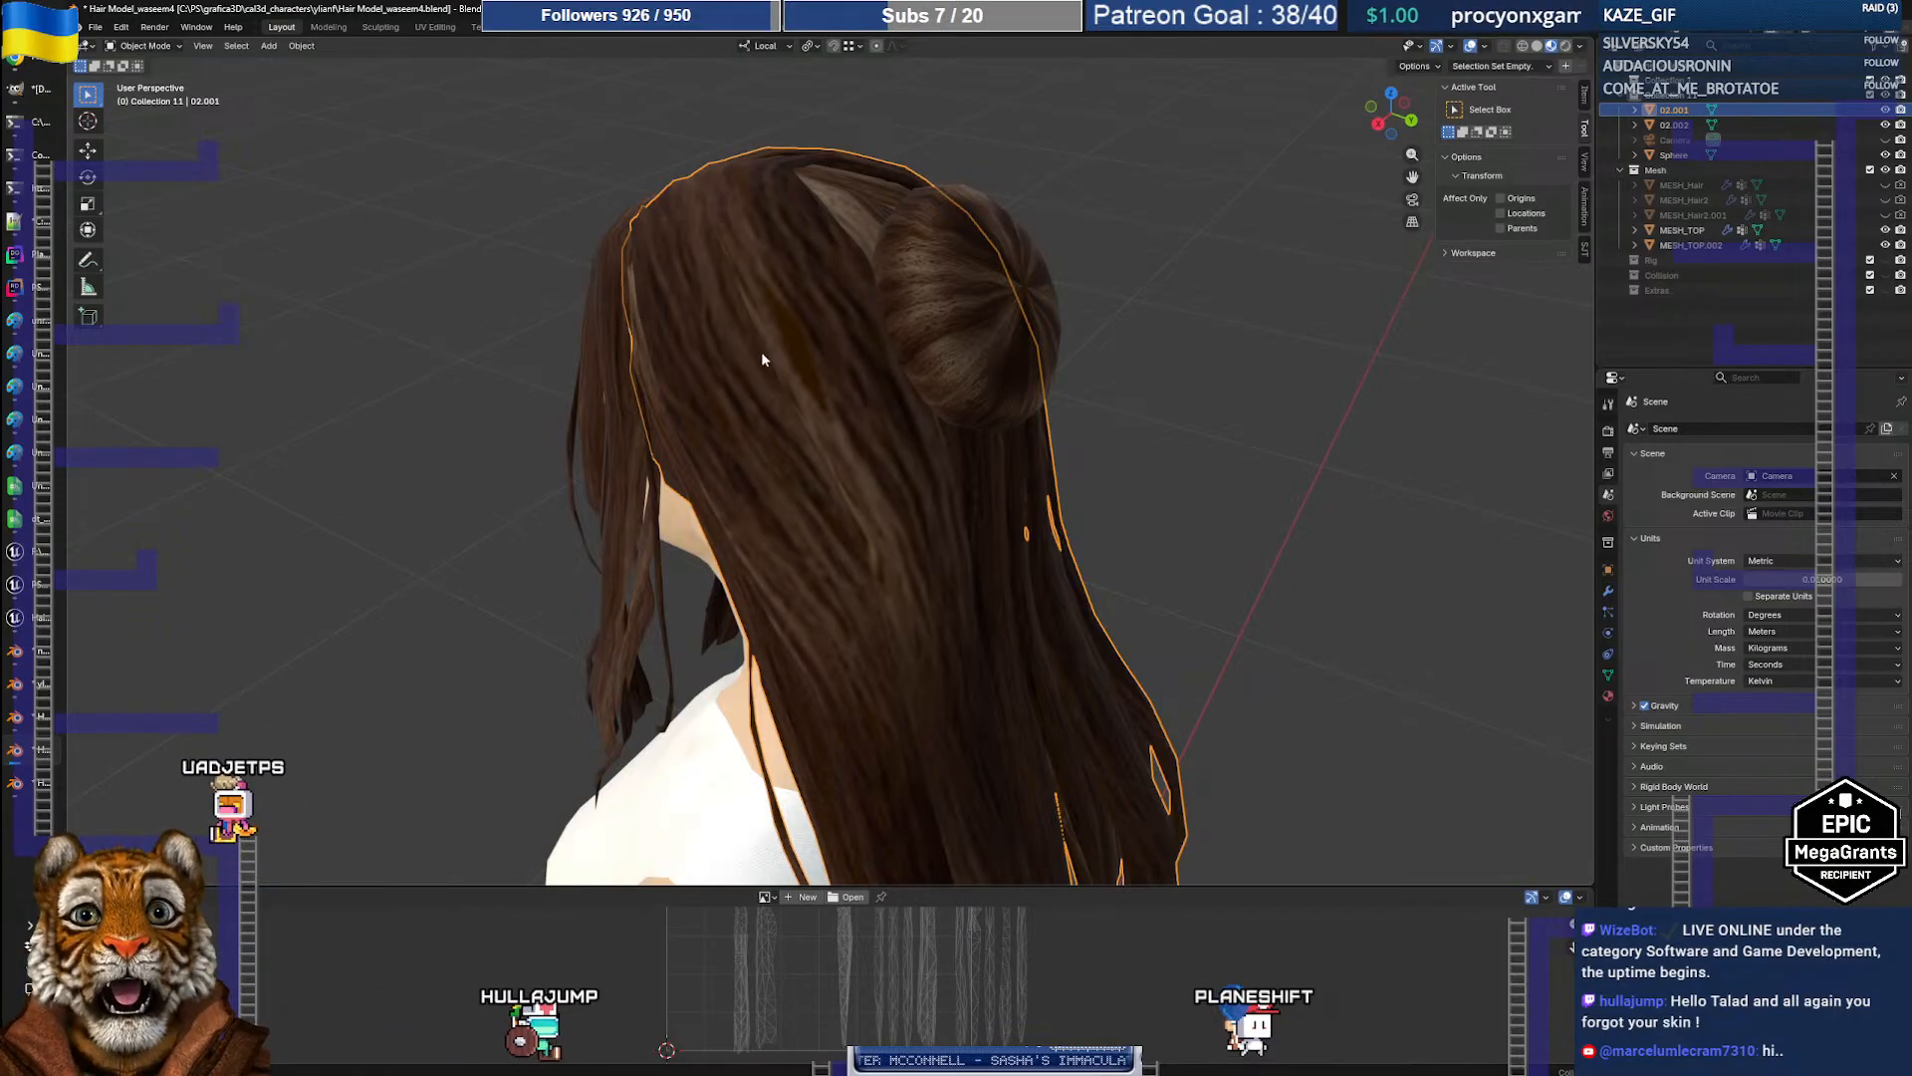
{"action": "scroll", "coordinate": [827, 384], "scroll_direction": "up", "scroll_amount": 3}
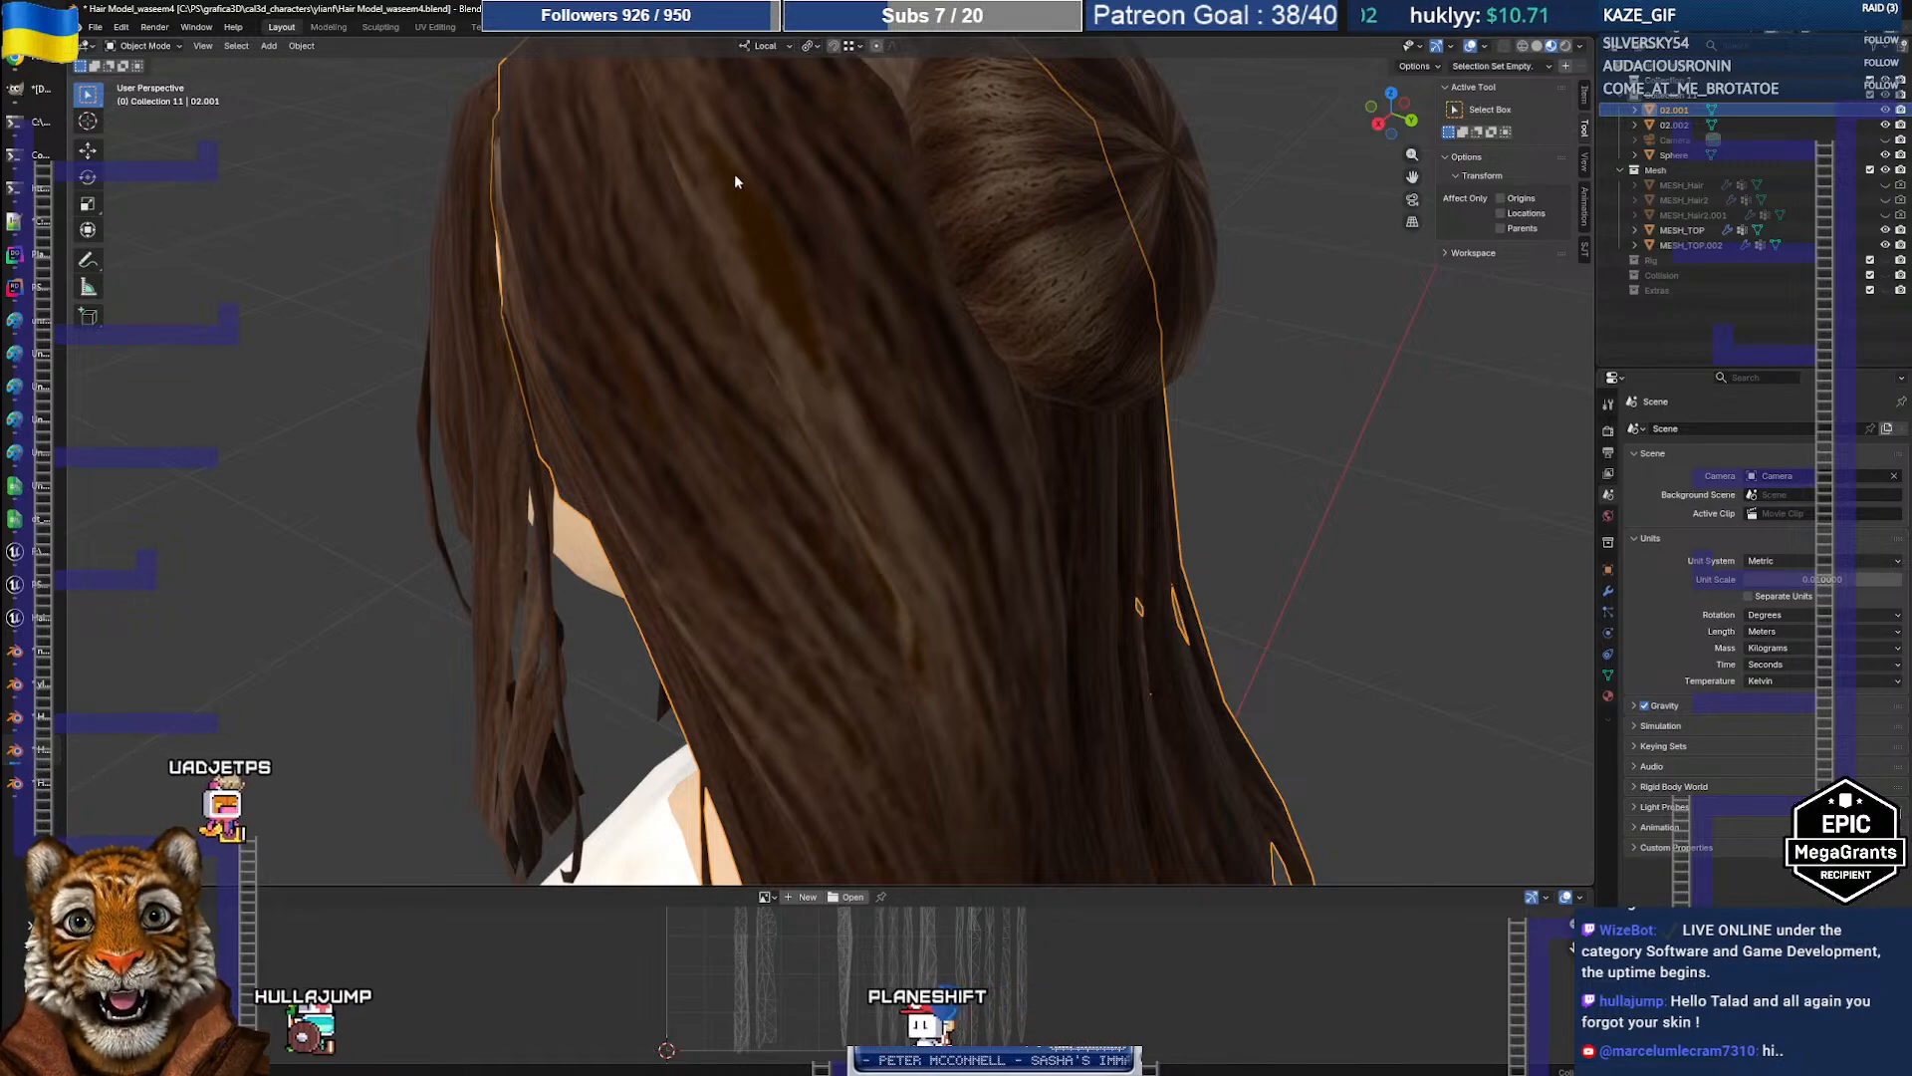
{"action": "scroll", "coordinate": [827, 332], "scroll_direction": "down", "scroll_amount": 5}
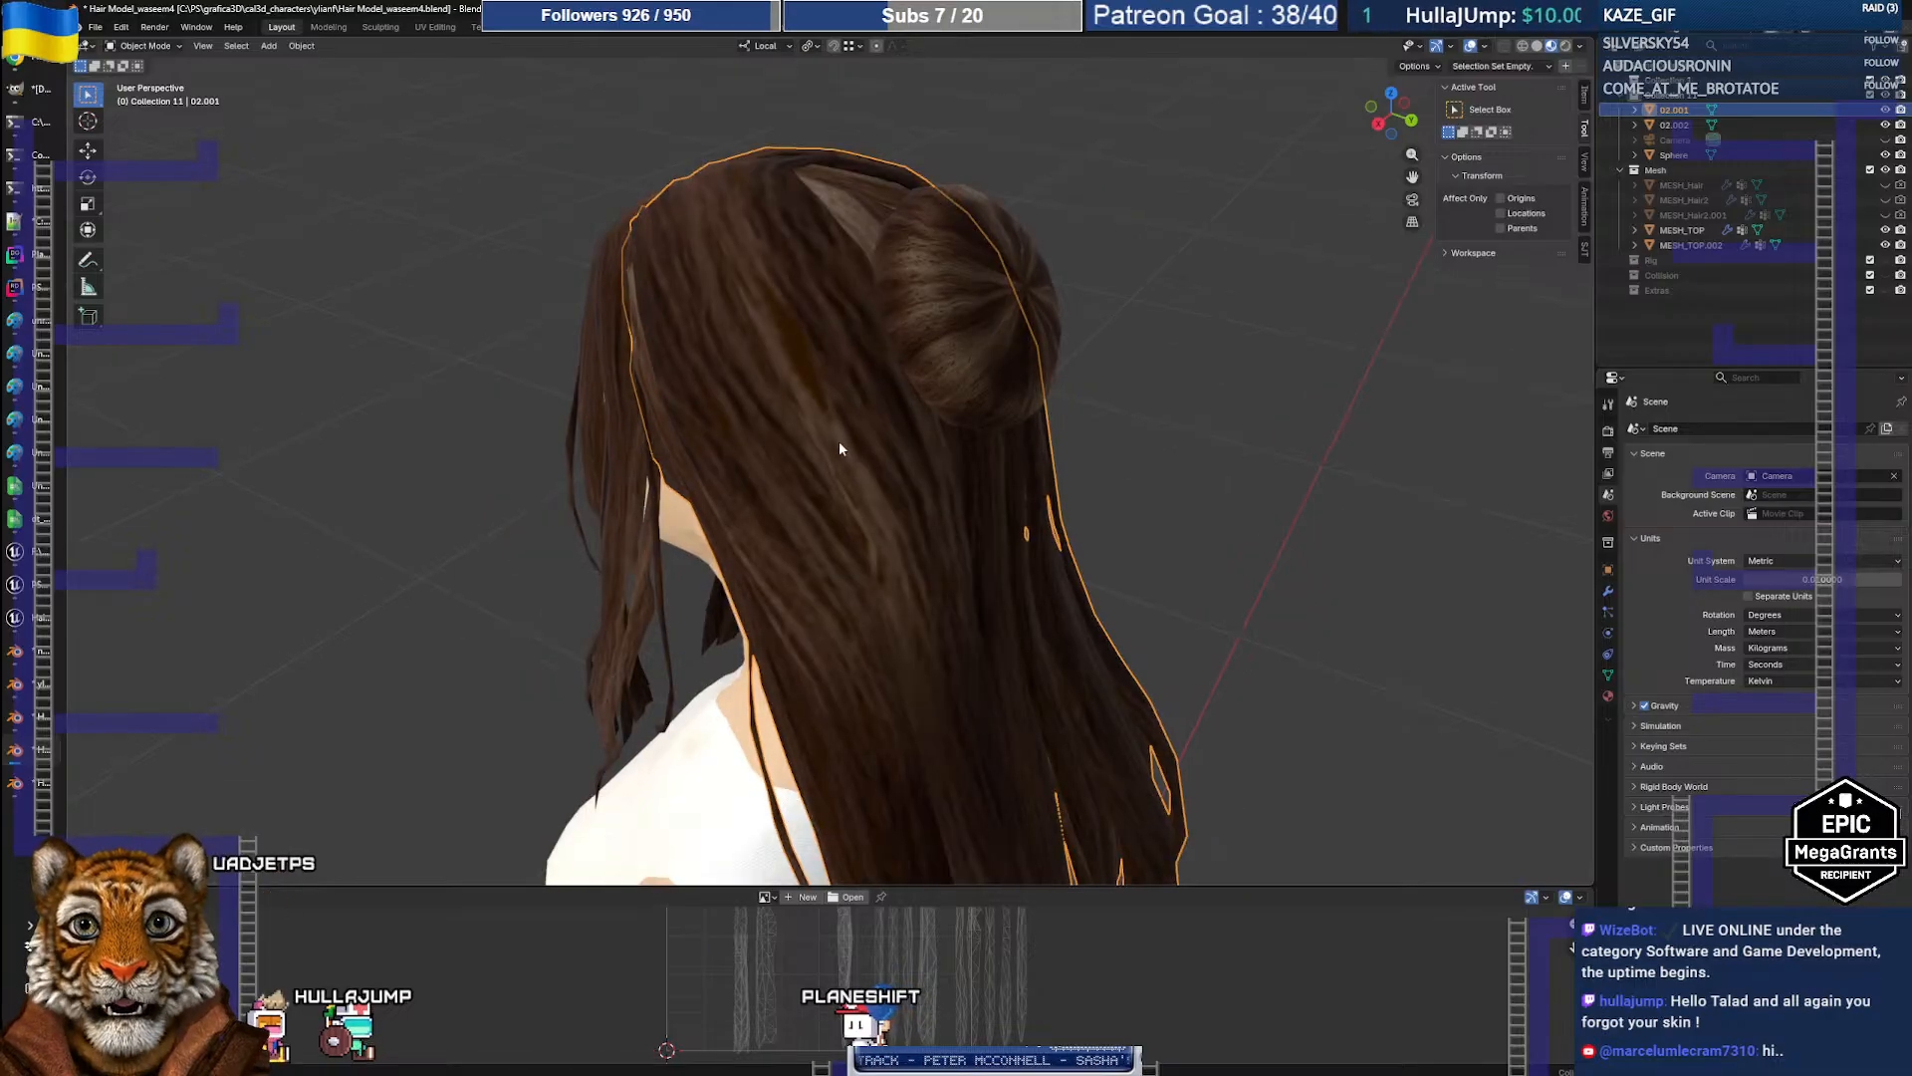
Step: Select all linked faces of the hair strip beside the bun and view its UV island over Hair Texture.jpg in an enlarged UV editor
{"action": "key", "text": "Tab"}
{"action": "key", "text": "3"}
{"action": "left_click", "coordinate": [847, 479]}
{"action": "key", "text": "ctrl+l"}
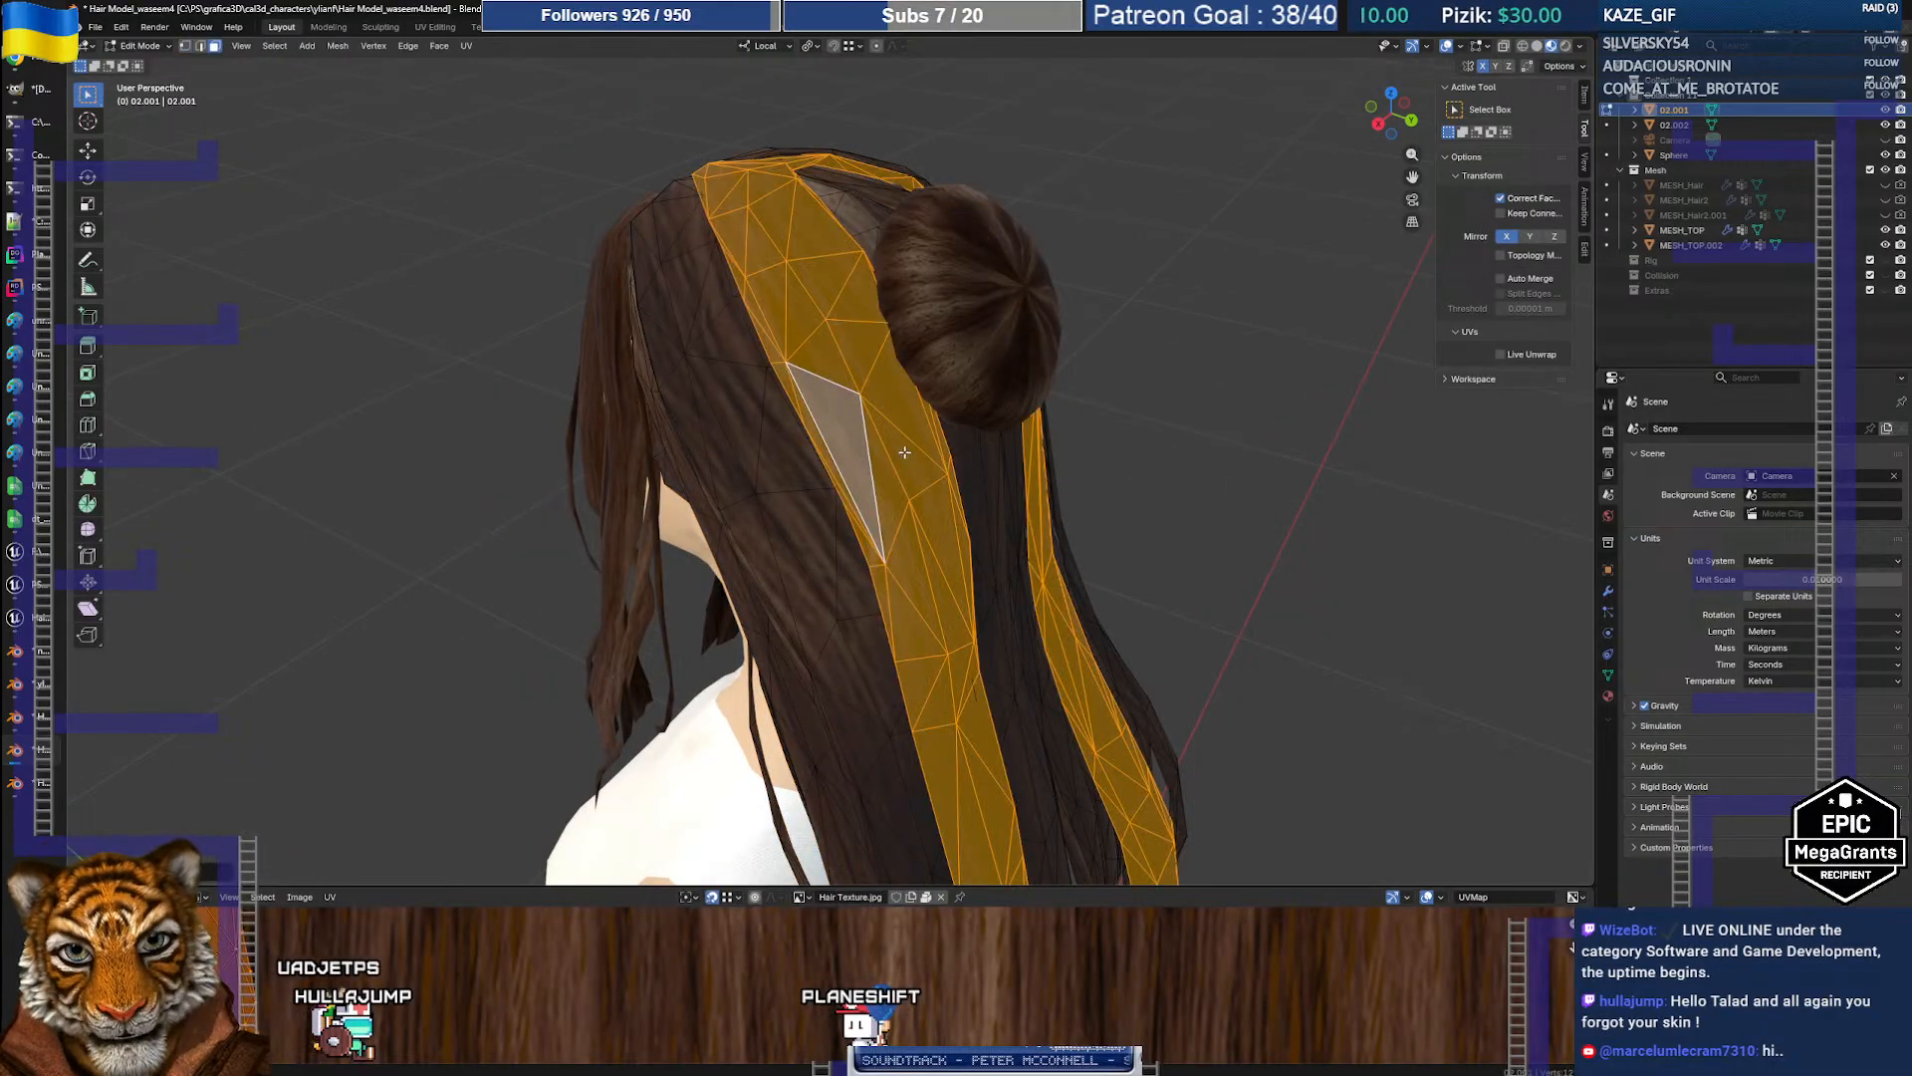
{"action": "left_click_drag", "start_coordinate": [764, 885], "coordinate": [764, 256]}
{"action": "scroll", "coordinate": [670, 631], "scroll_direction": "down", "scroll_amount": 5}
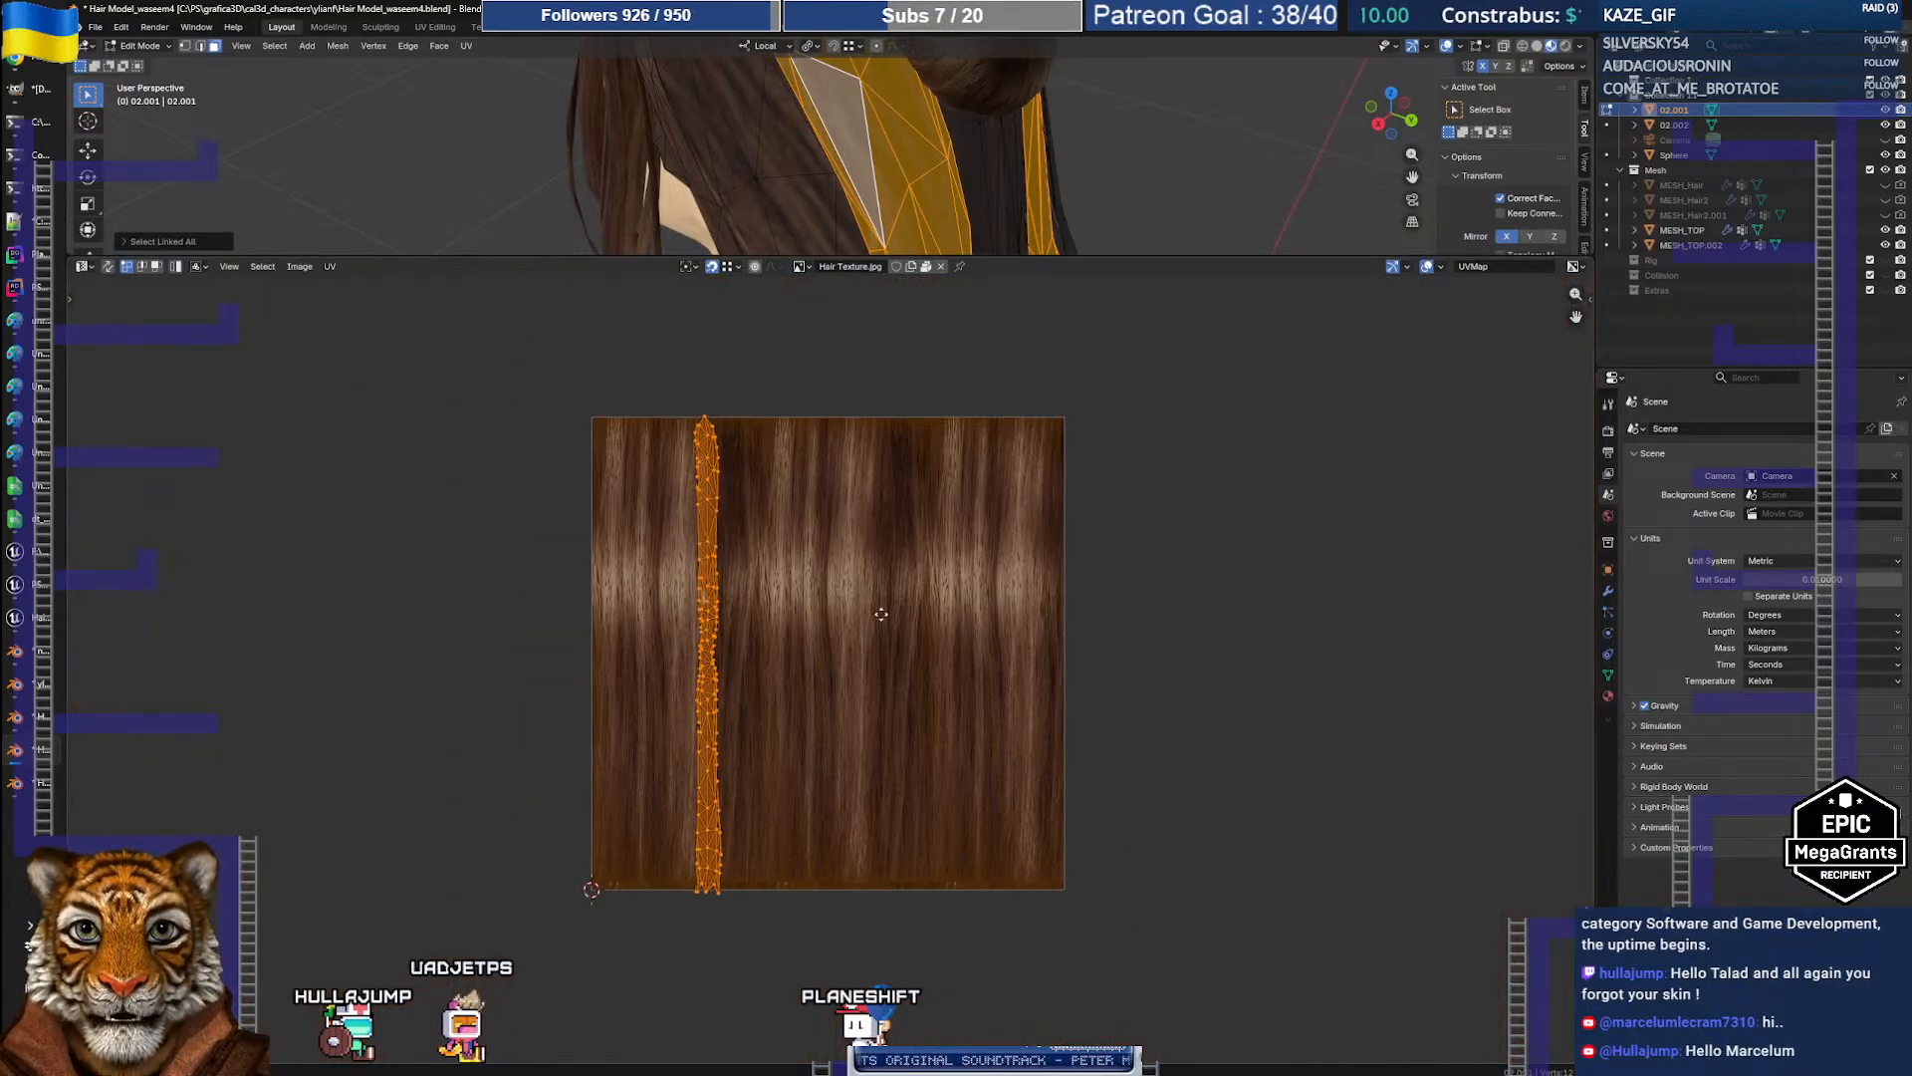
{"action": "middle_click_drag", "start_coordinate": [882, 615], "coordinate": [884, 736]}
{"action": "left_click_drag", "start_coordinate": [846, 256], "coordinate": [846, 596]}
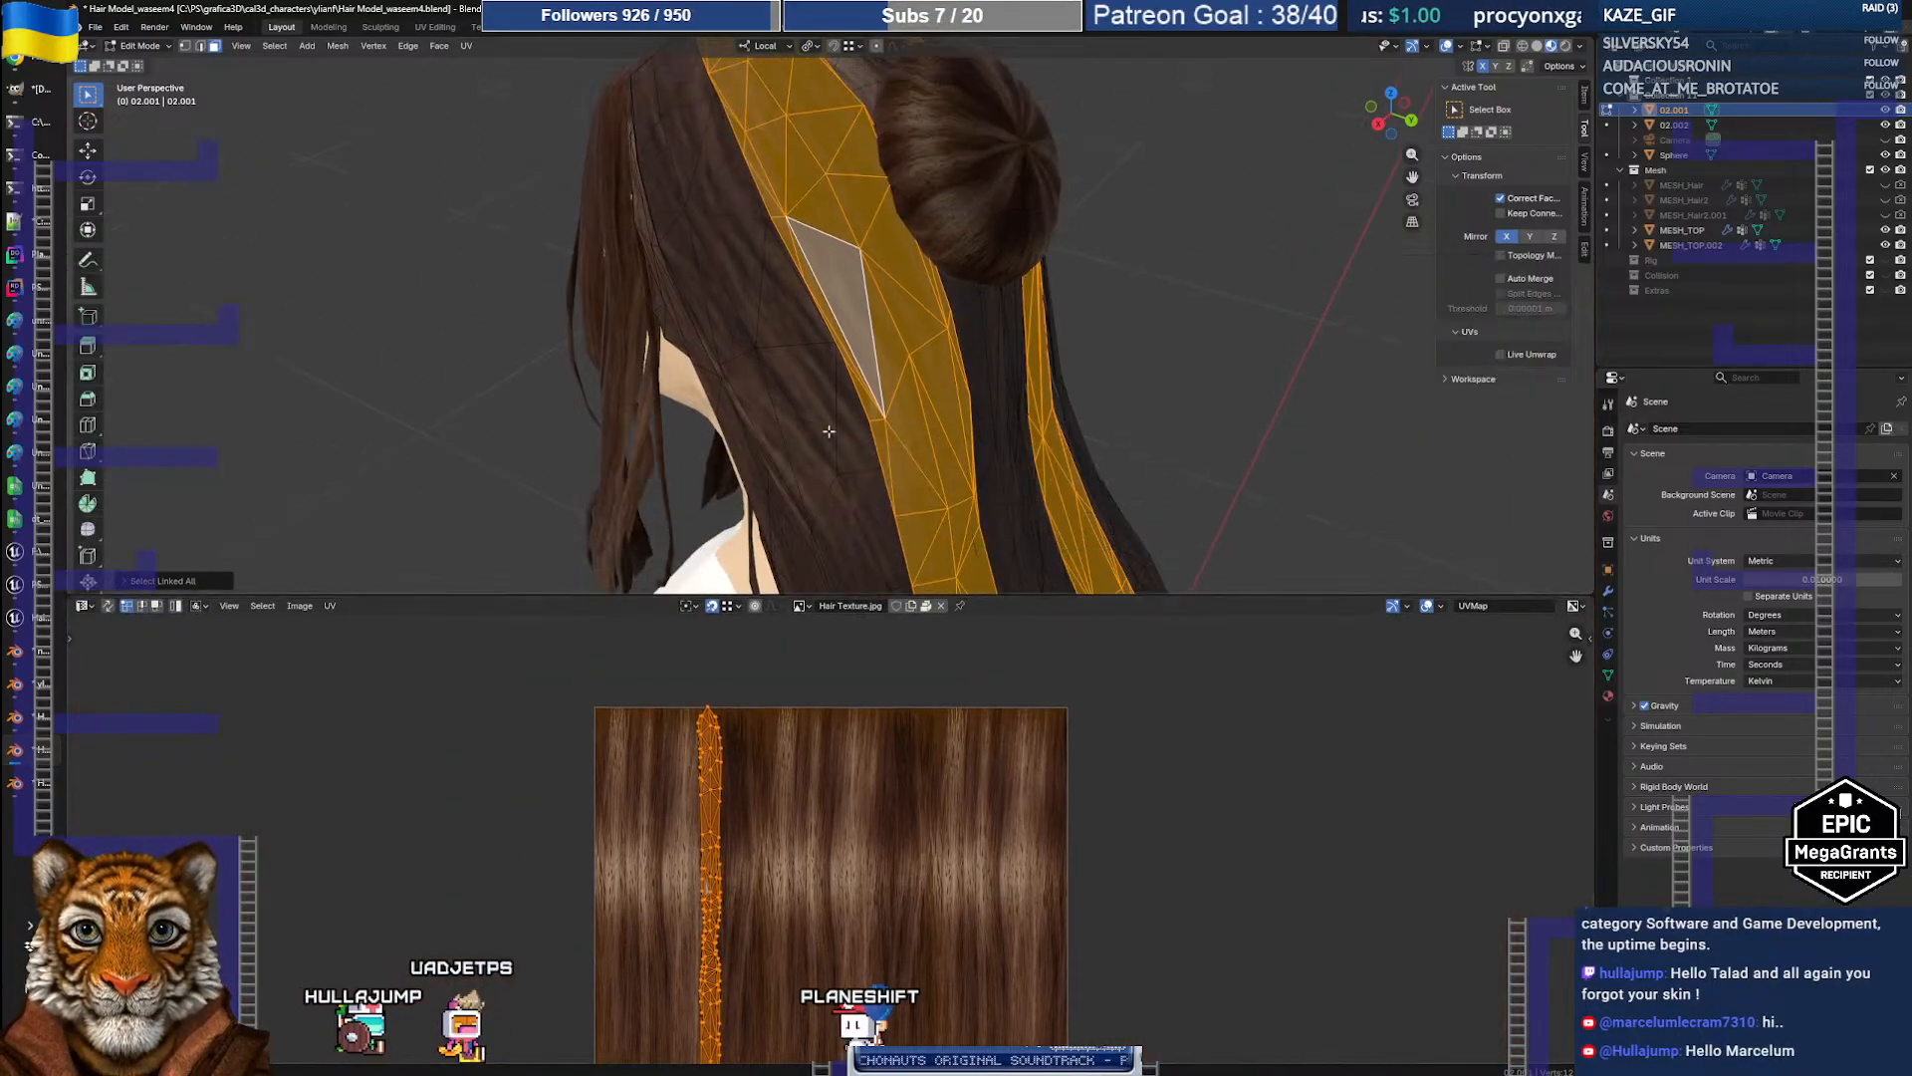
Step: Select the linked faces of the neighbouring hair strip and compare its path around the head with its UV island
{"action": "left_click", "coordinate": [815, 374]}
{"action": "key", "text": "ctrl+l"}
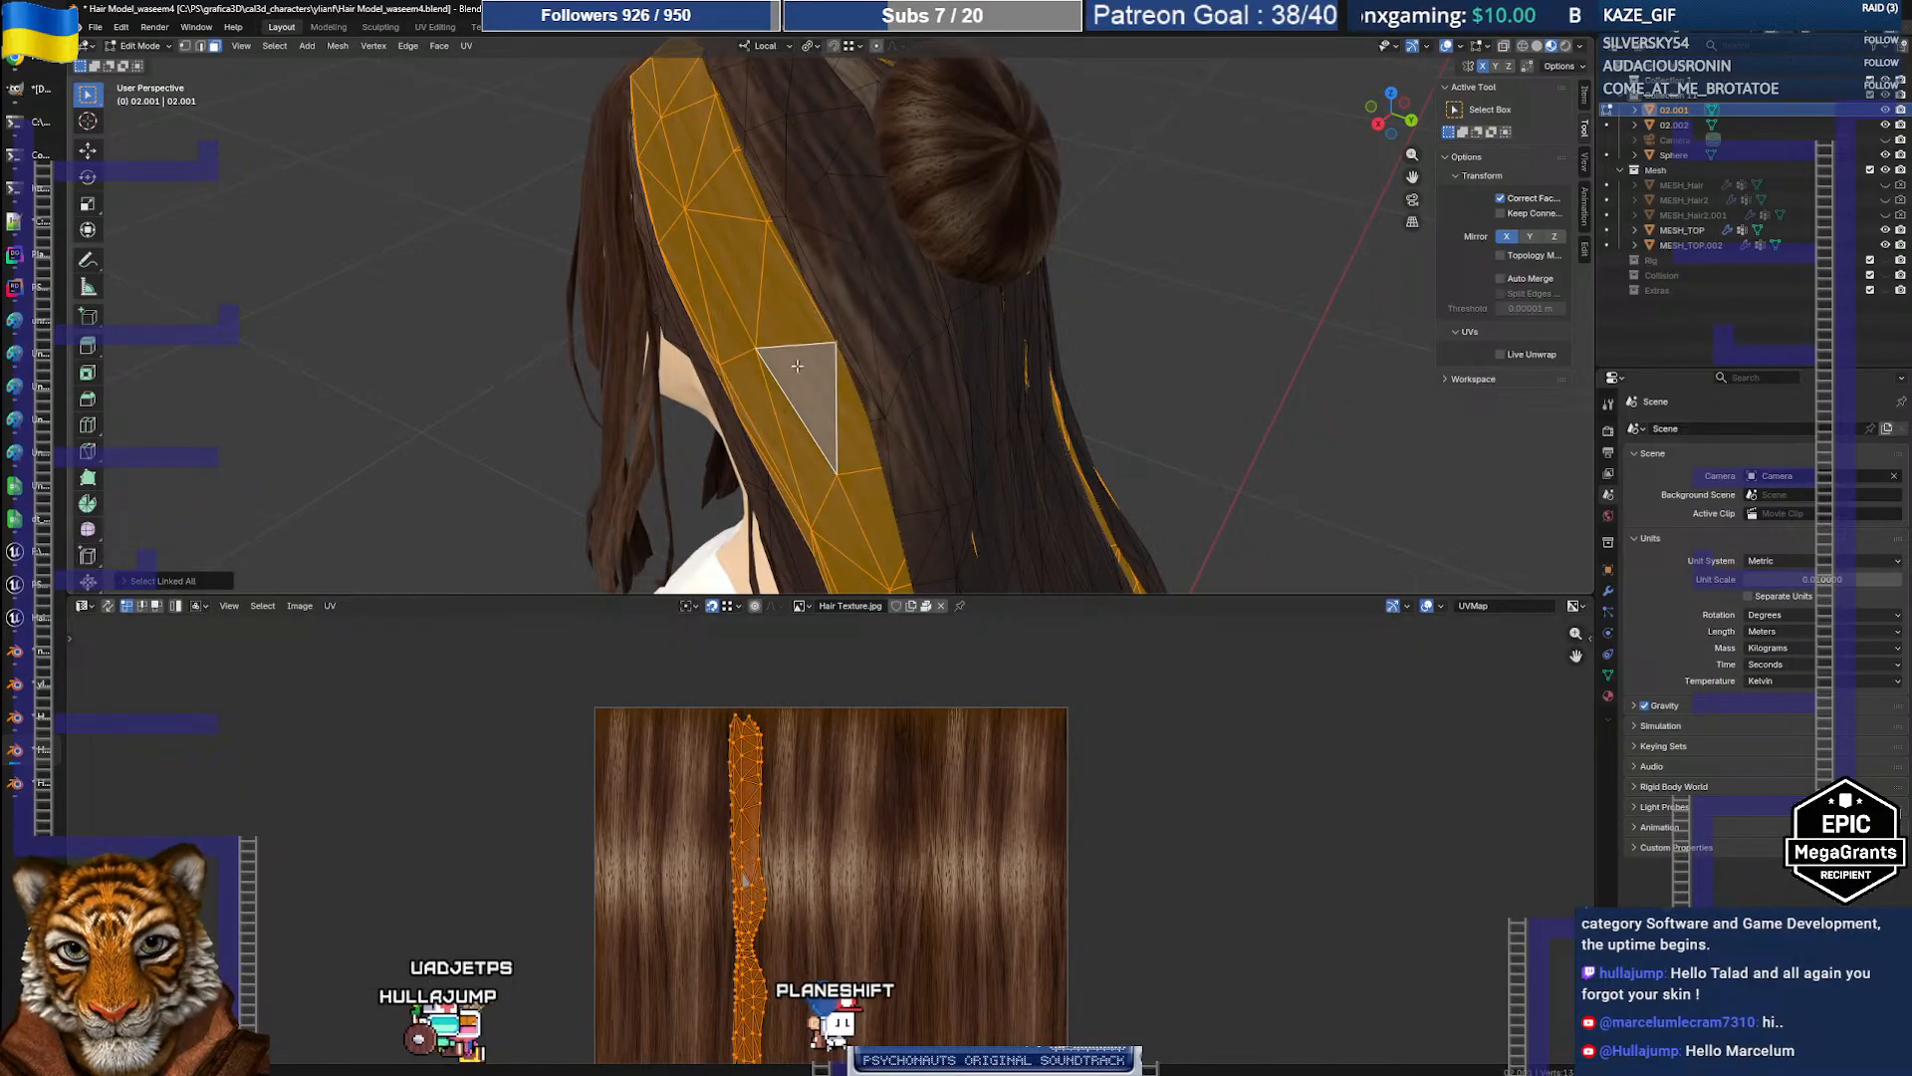
{"action": "scroll", "coordinate": [837, 828], "scroll_direction": "down", "scroll_amount": 2}
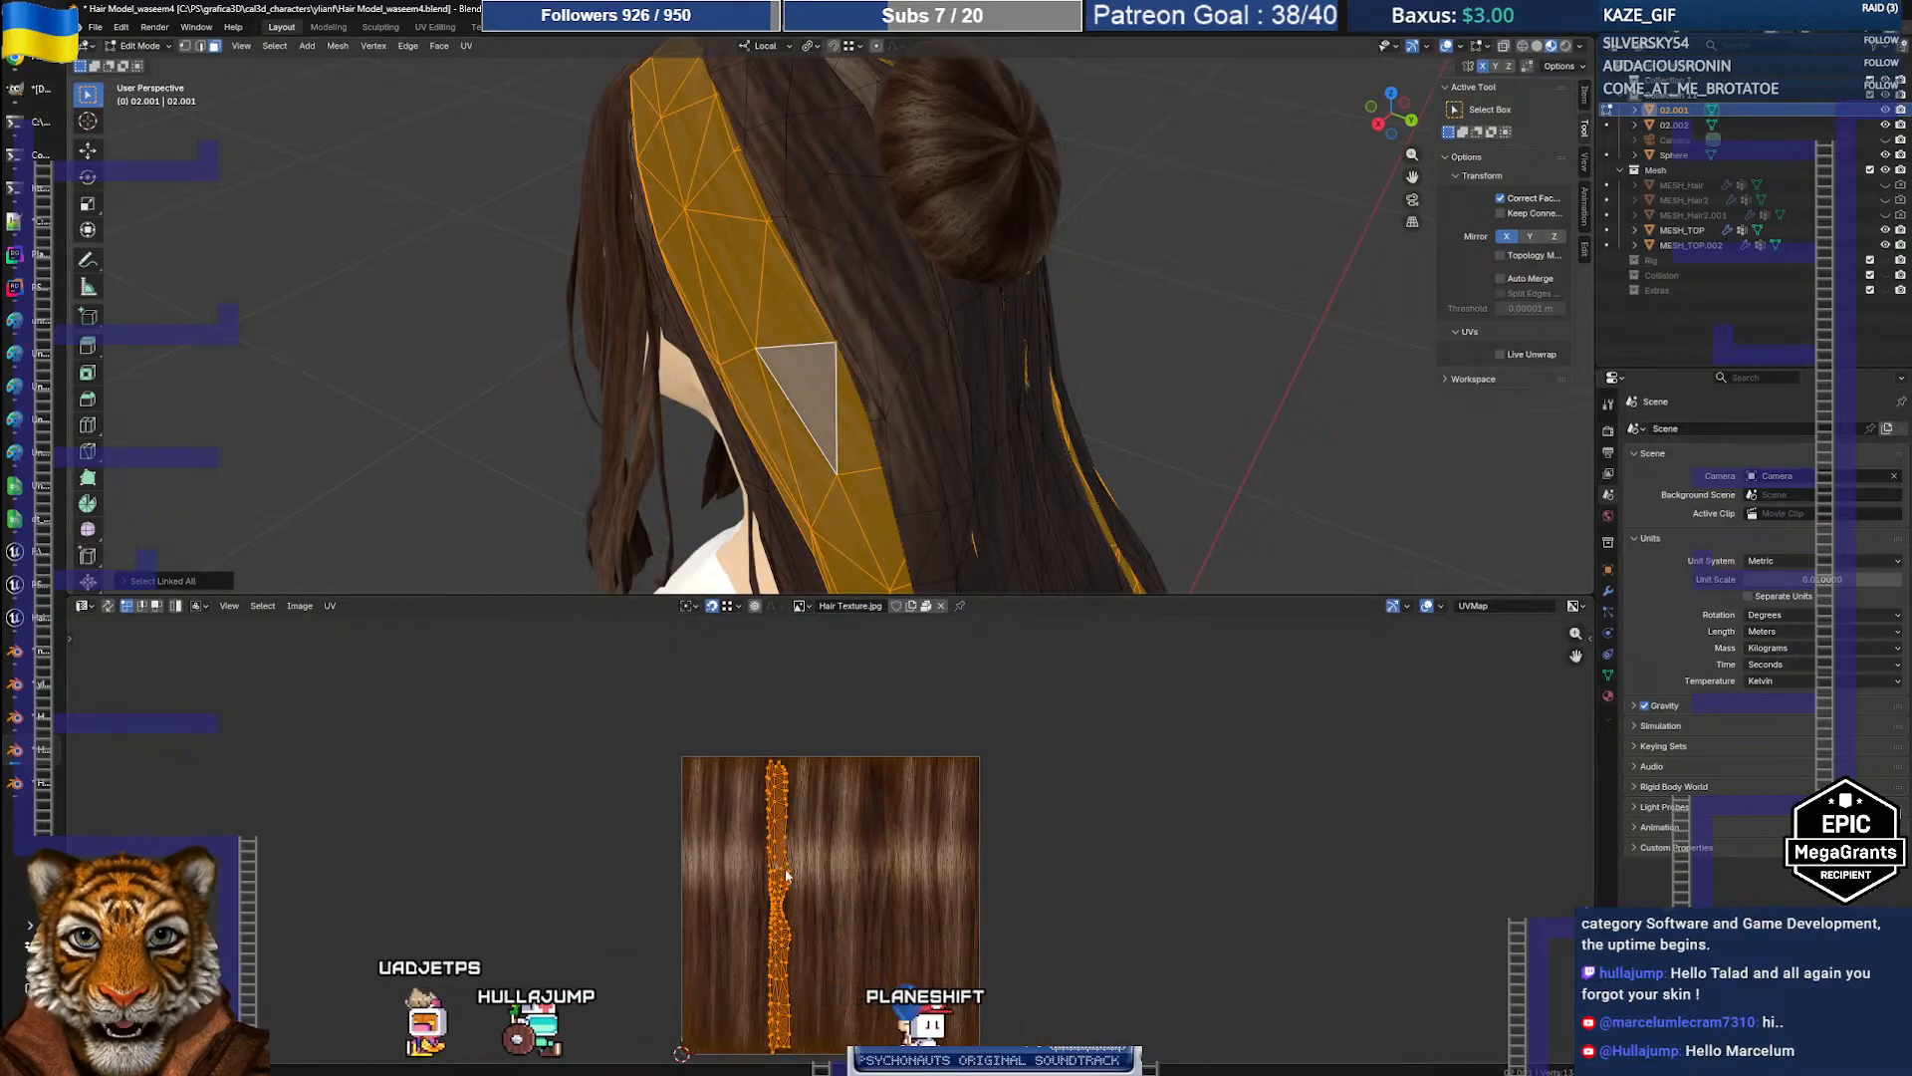
{"action": "middle_click_drag", "start_coordinate": [697, 399], "coordinate": [414, 422]}
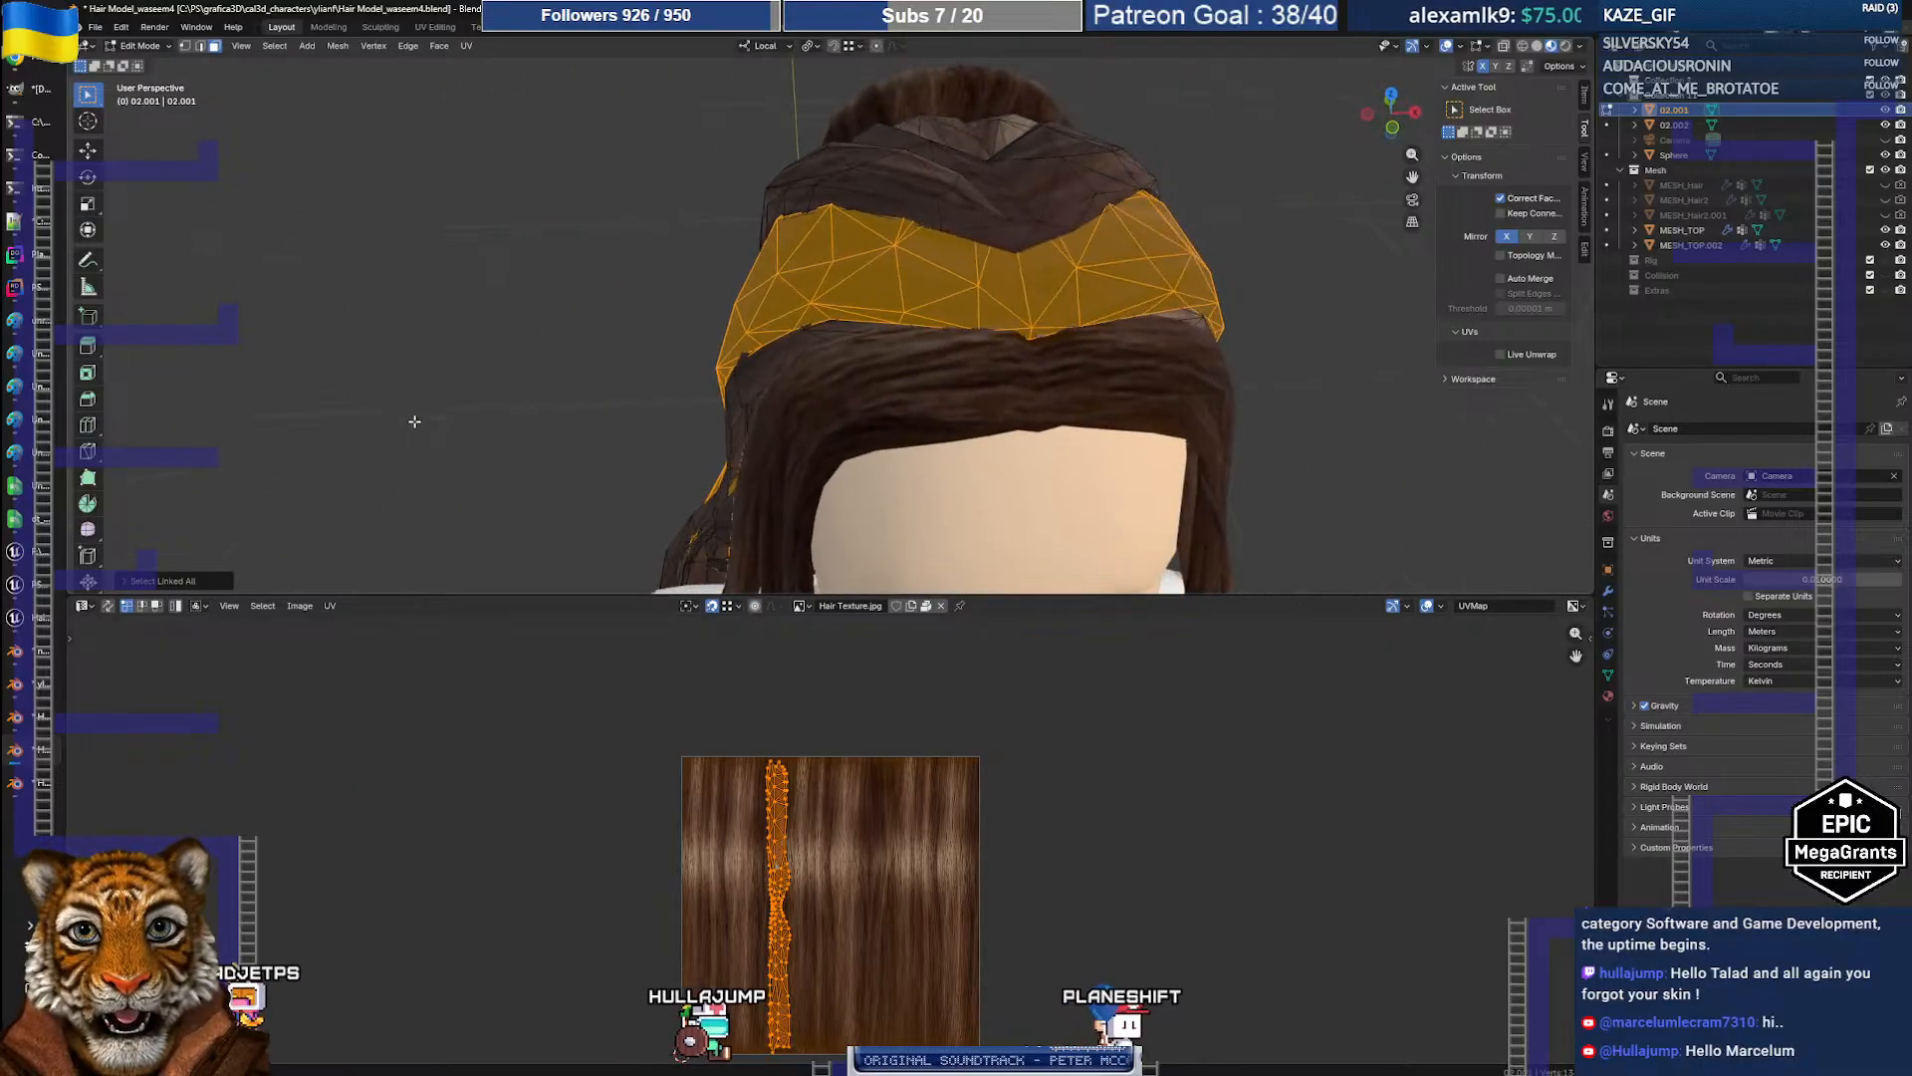
{"action": "middle_click_drag", "start_coordinate": [765, 479], "coordinate": [697, 388]}
{"action": "middle_click_drag", "start_coordinate": [1117, 367], "coordinate": [1061, 269]}
{"action": "middle_click_drag", "start_coordinate": [785, 361], "coordinate": [880, 536]}
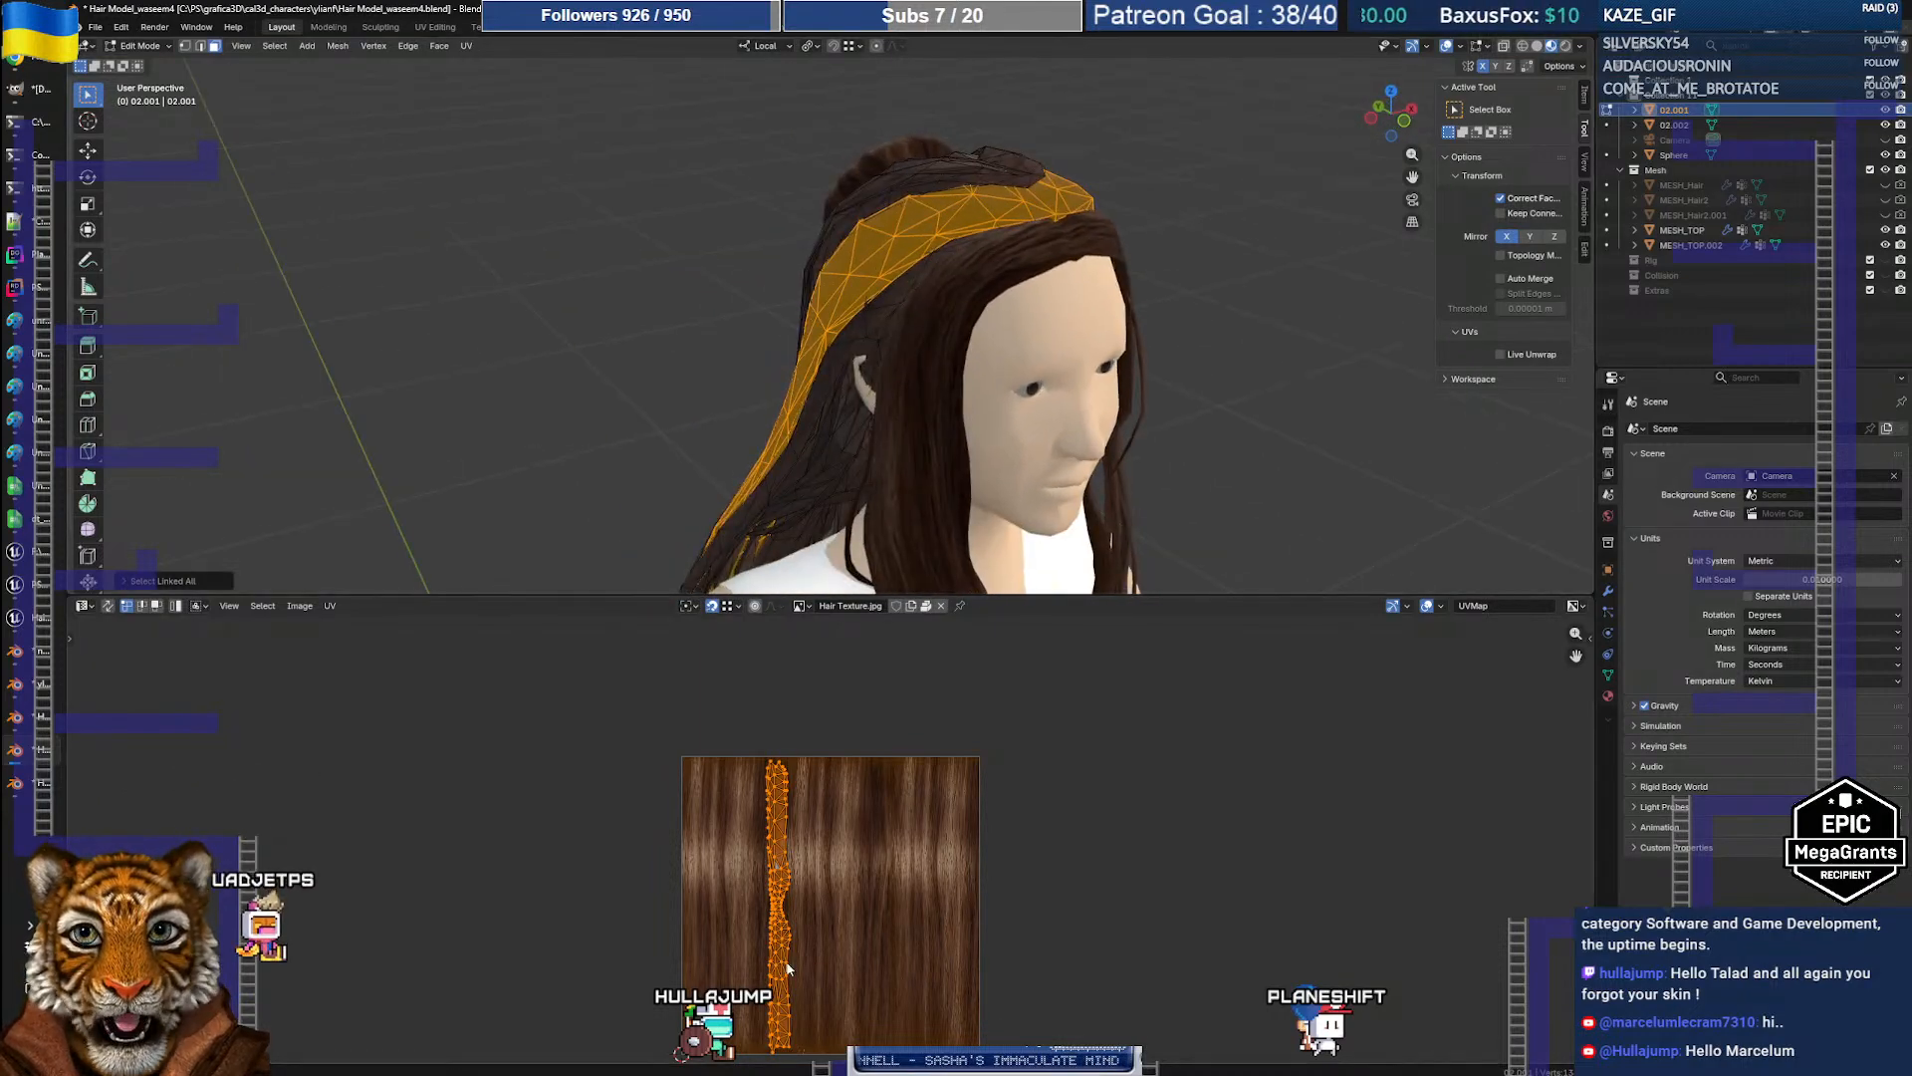
{"action": "middle_click_drag", "start_coordinate": [713, 428], "coordinate": [1205, 397]}
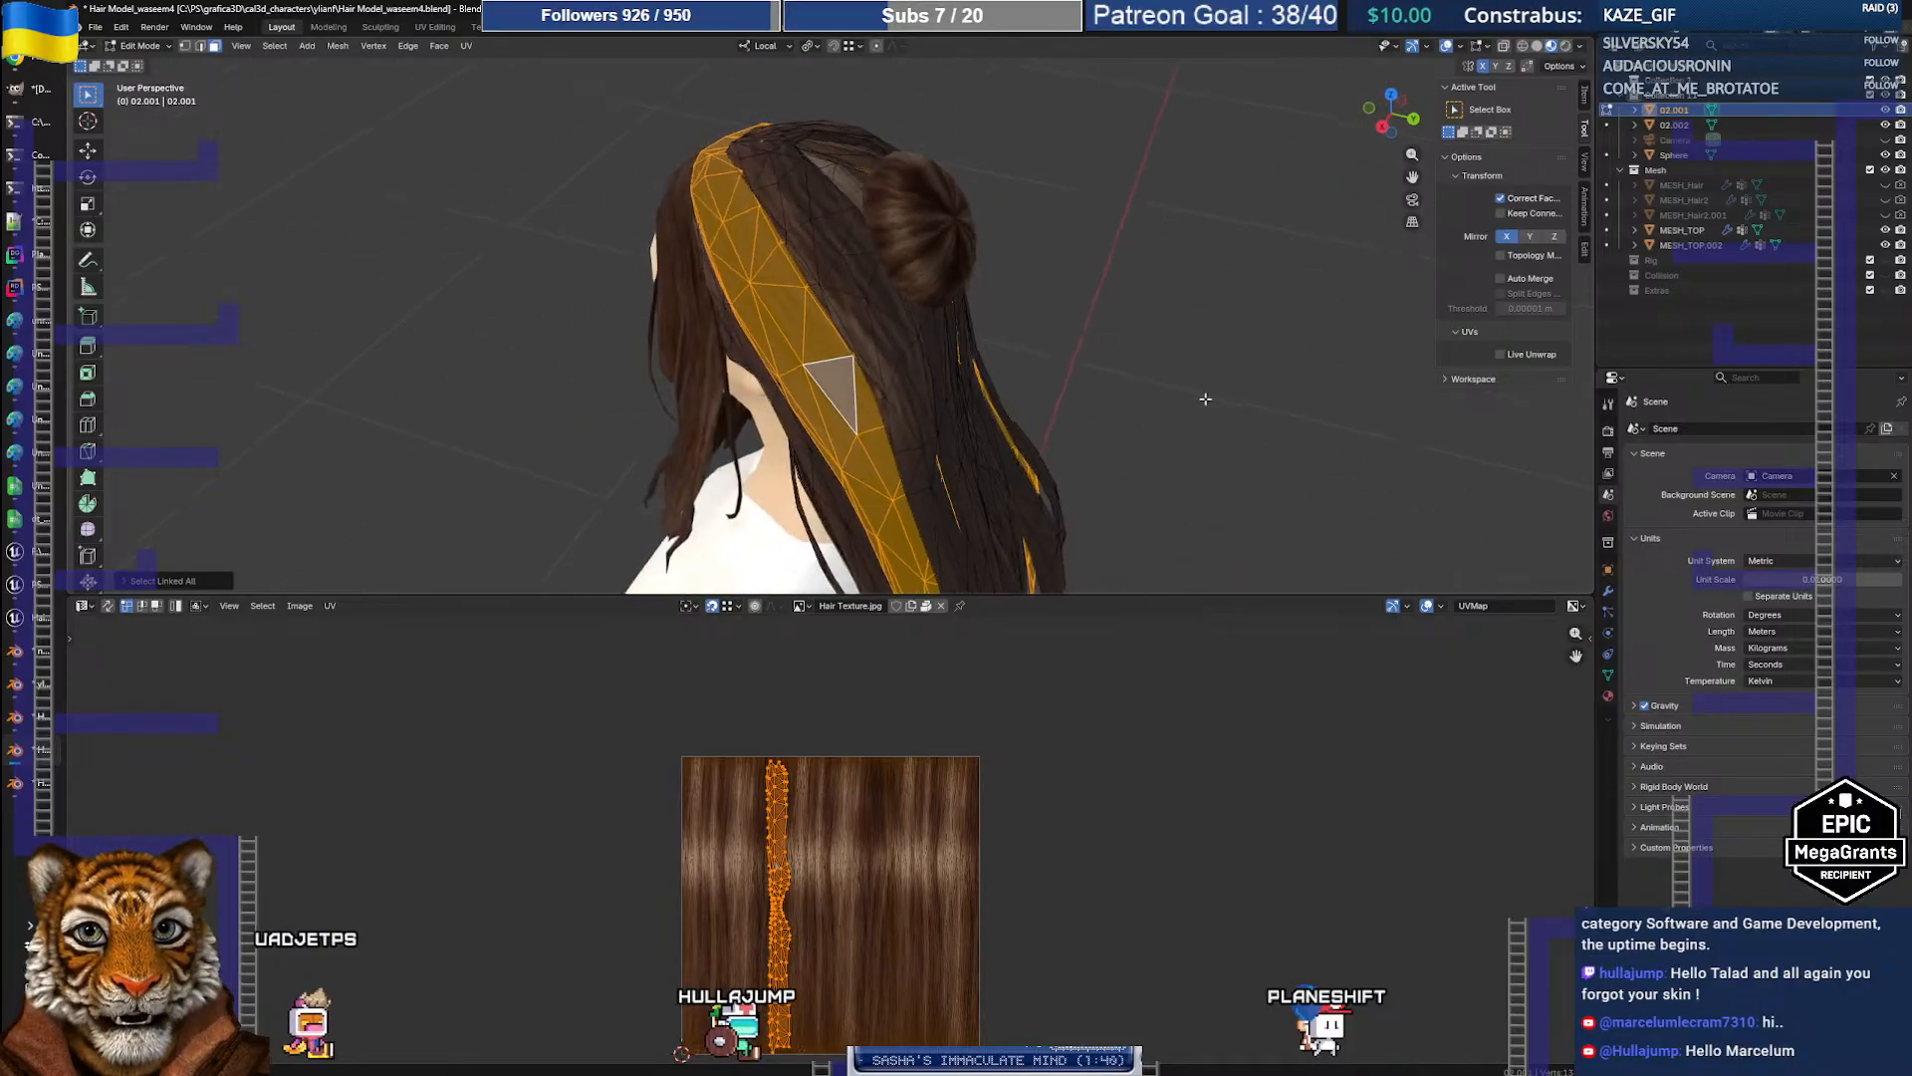
Step: Clear the face selection and examine the strand texture and overlapping strips on the side and back of the hair
{"action": "left_click", "coordinate": [1204, 398]}
{"action": "middle_click_drag", "start_coordinate": [999, 351], "coordinate": [932, 336]}
{"action": "scroll", "coordinate": [787, 349], "scroll_direction": "up", "scroll_amount": 4}
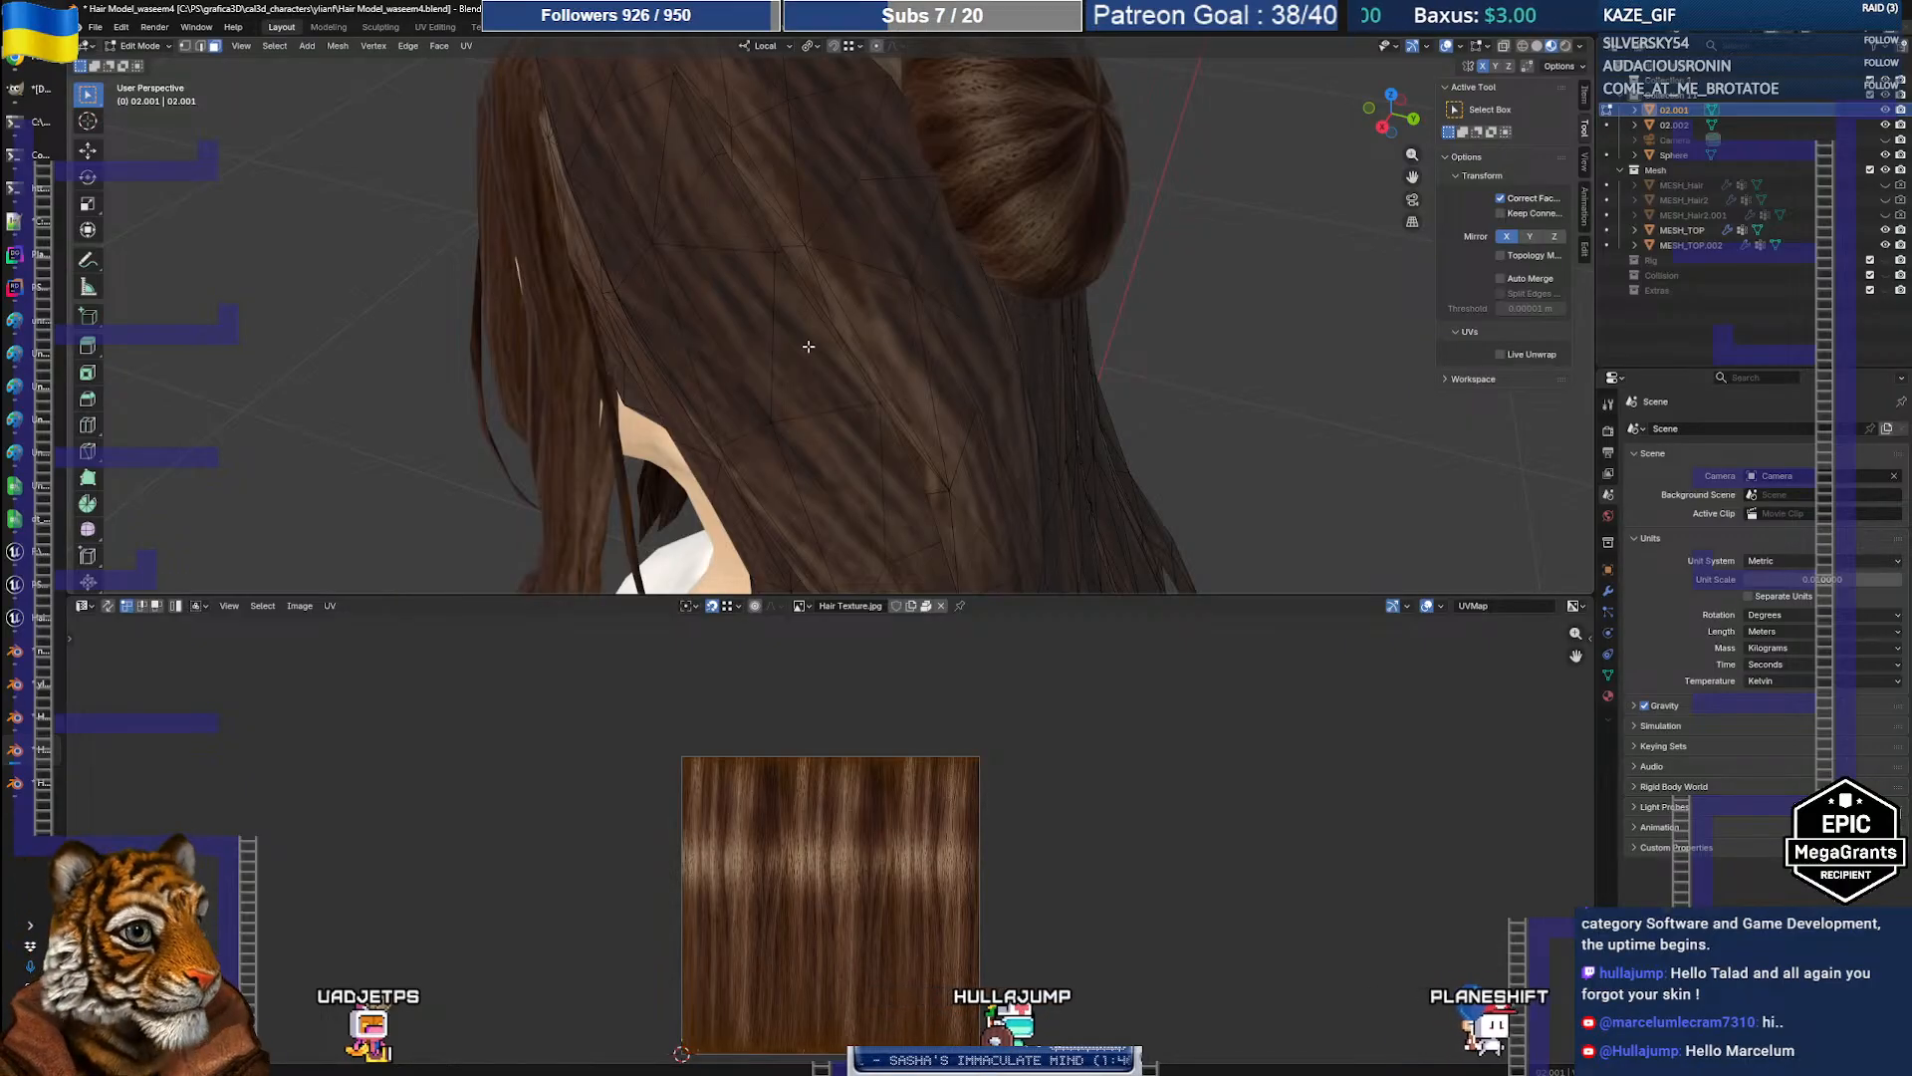
{"action": "middle_click_drag", "start_coordinate": [797, 347], "coordinate": [866, 268]}
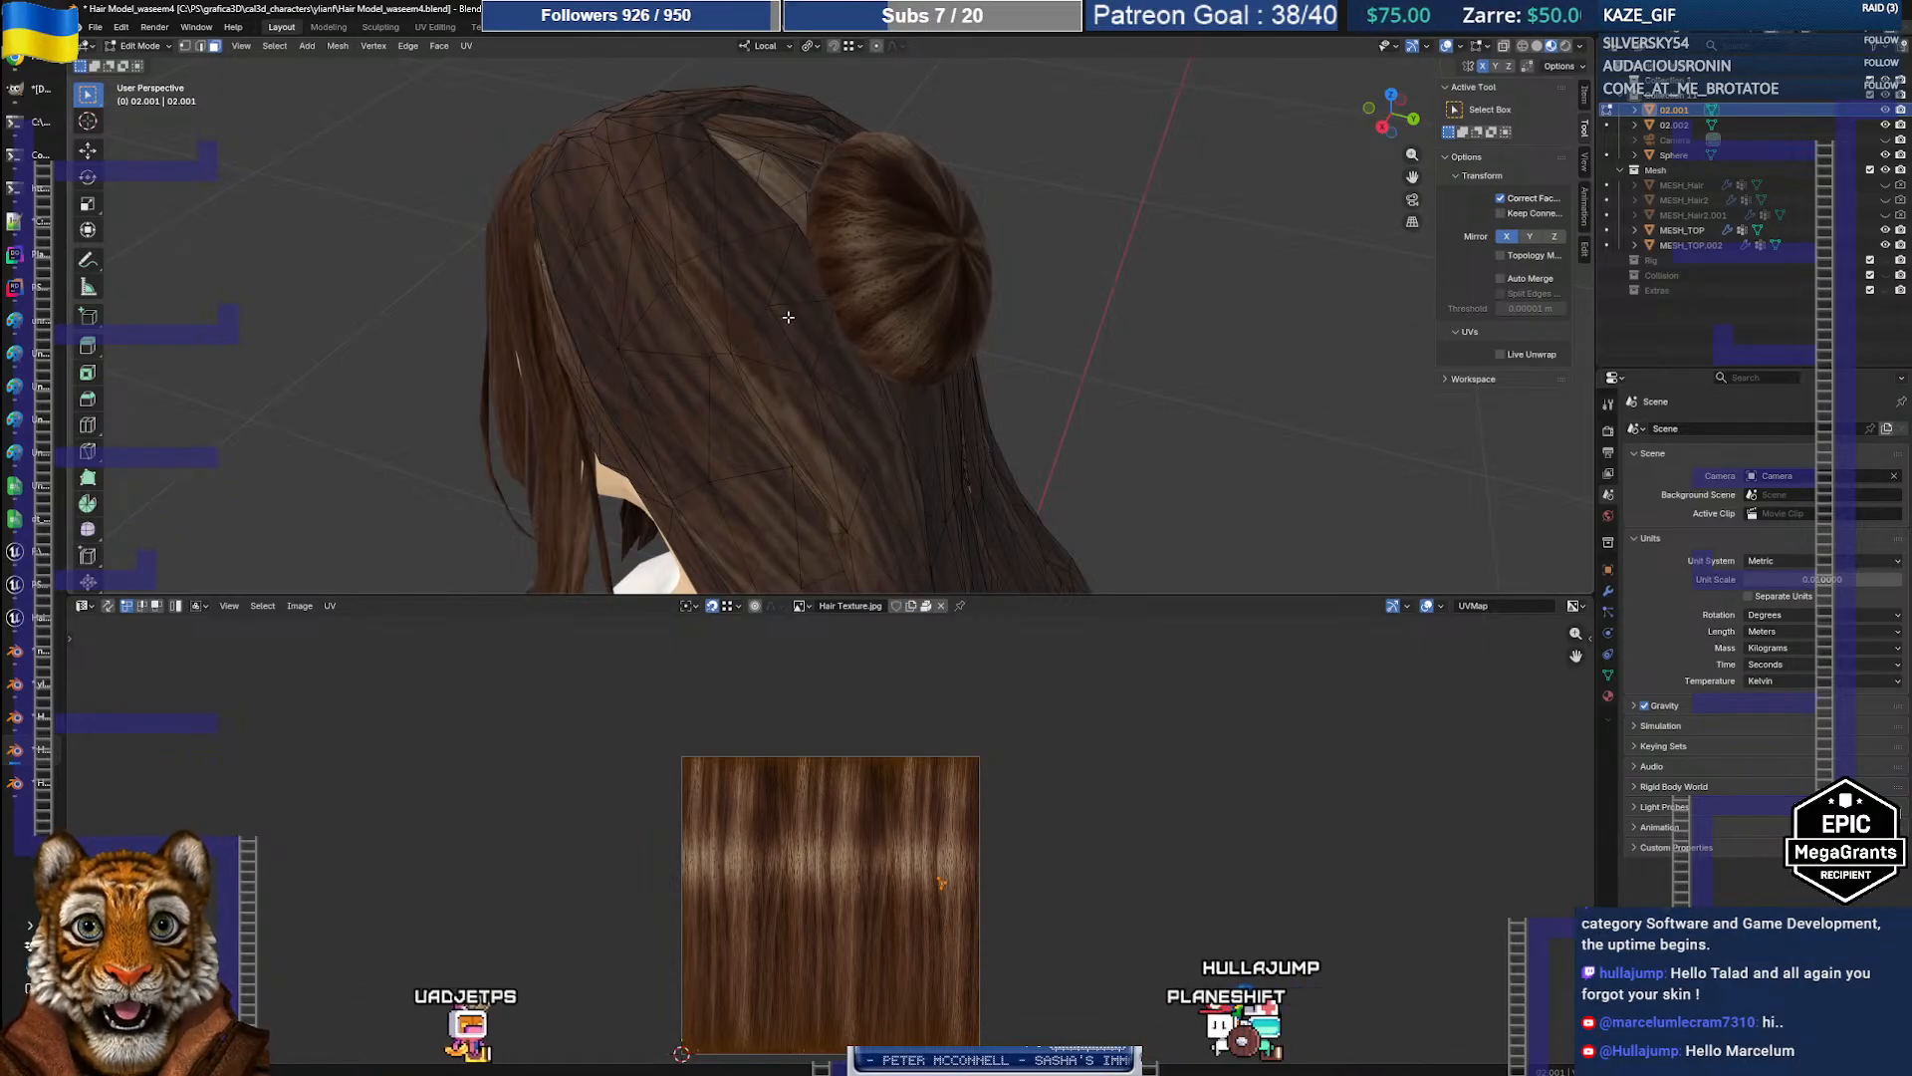
{"action": "middle_click_drag", "start_coordinate": [764, 303], "coordinate": [816, 397]}
{"action": "scroll", "coordinate": [715, 319], "scroll_direction": "down", "scroll_amount": 4}
{"action": "scroll", "coordinate": [720, 340], "scroll_direction": "up", "scroll_amount": 2}
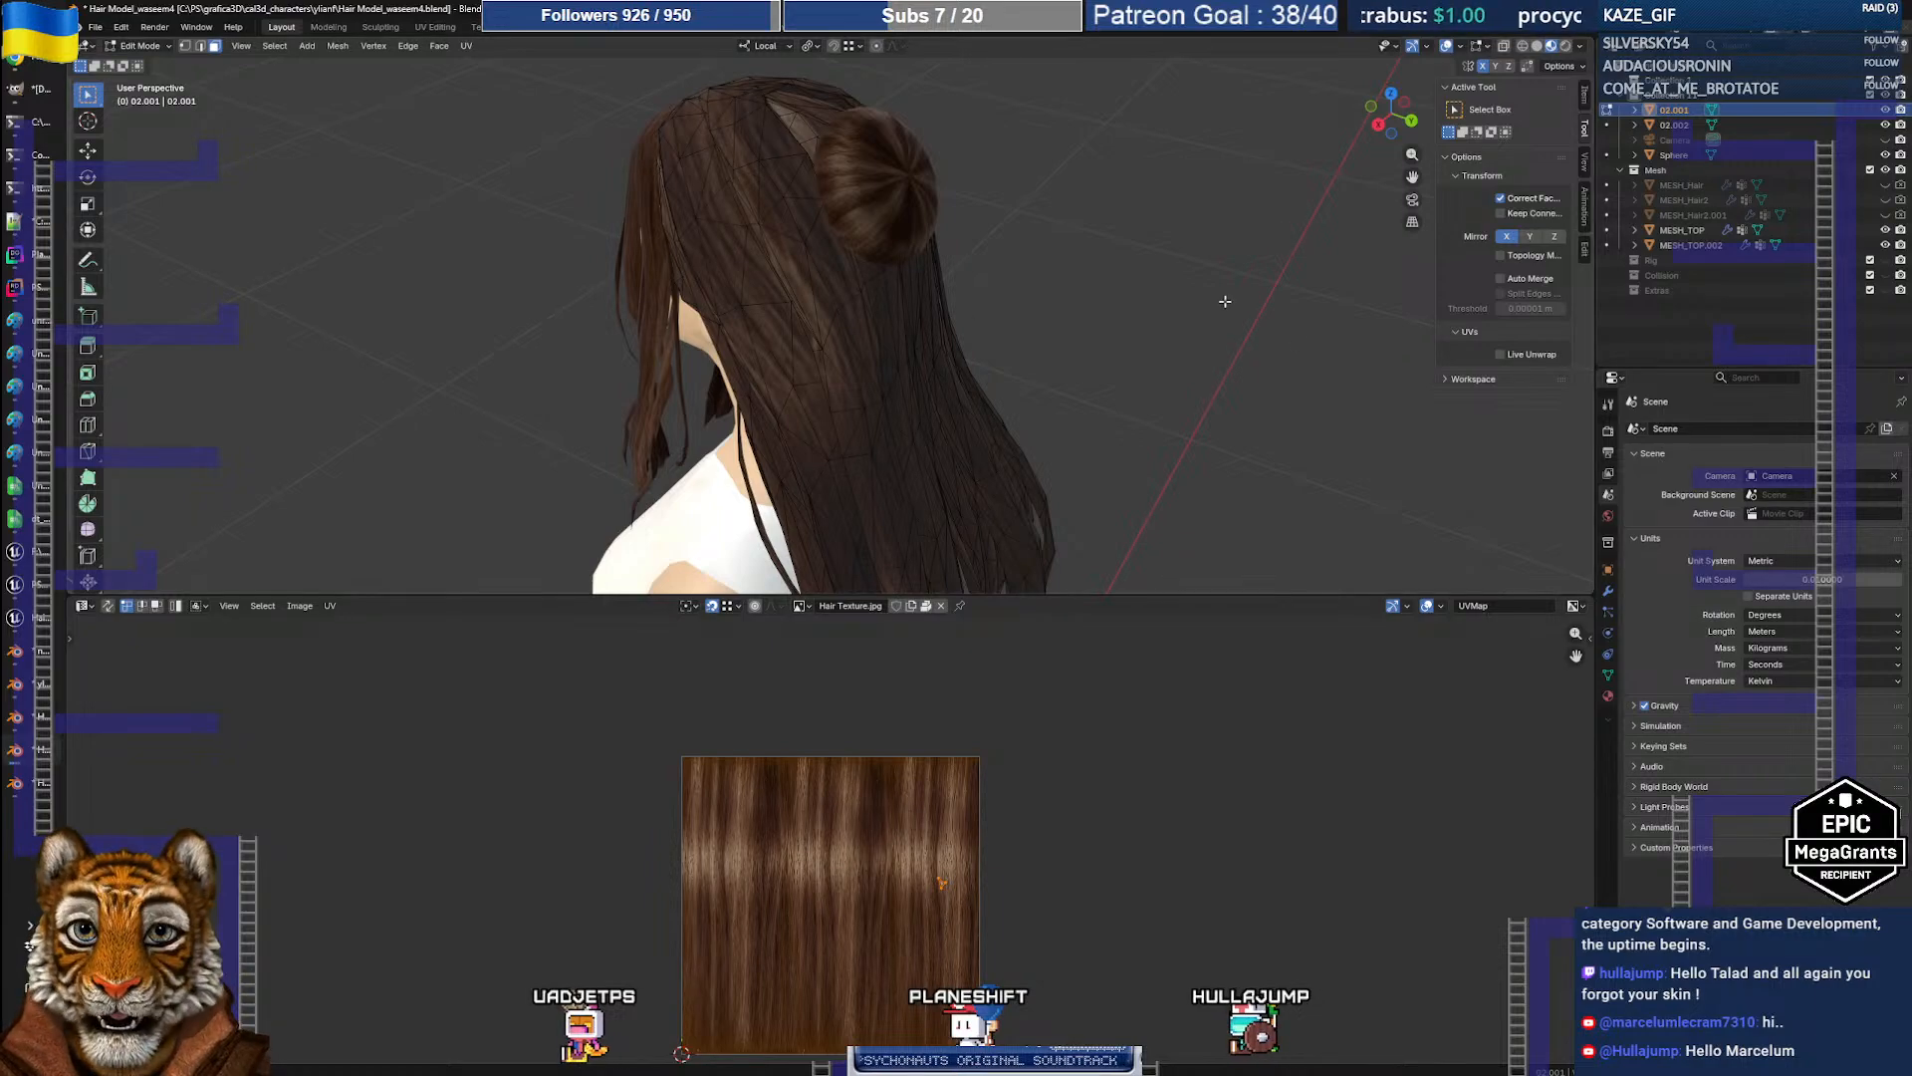
{"action": "middle_click_drag", "start_coordinate": [1081, 374], "coordinate": [980, 353]}
{"action": "middle_click_drag", "start_coordinate": [926, 436], "coordinate": [940, 428]}
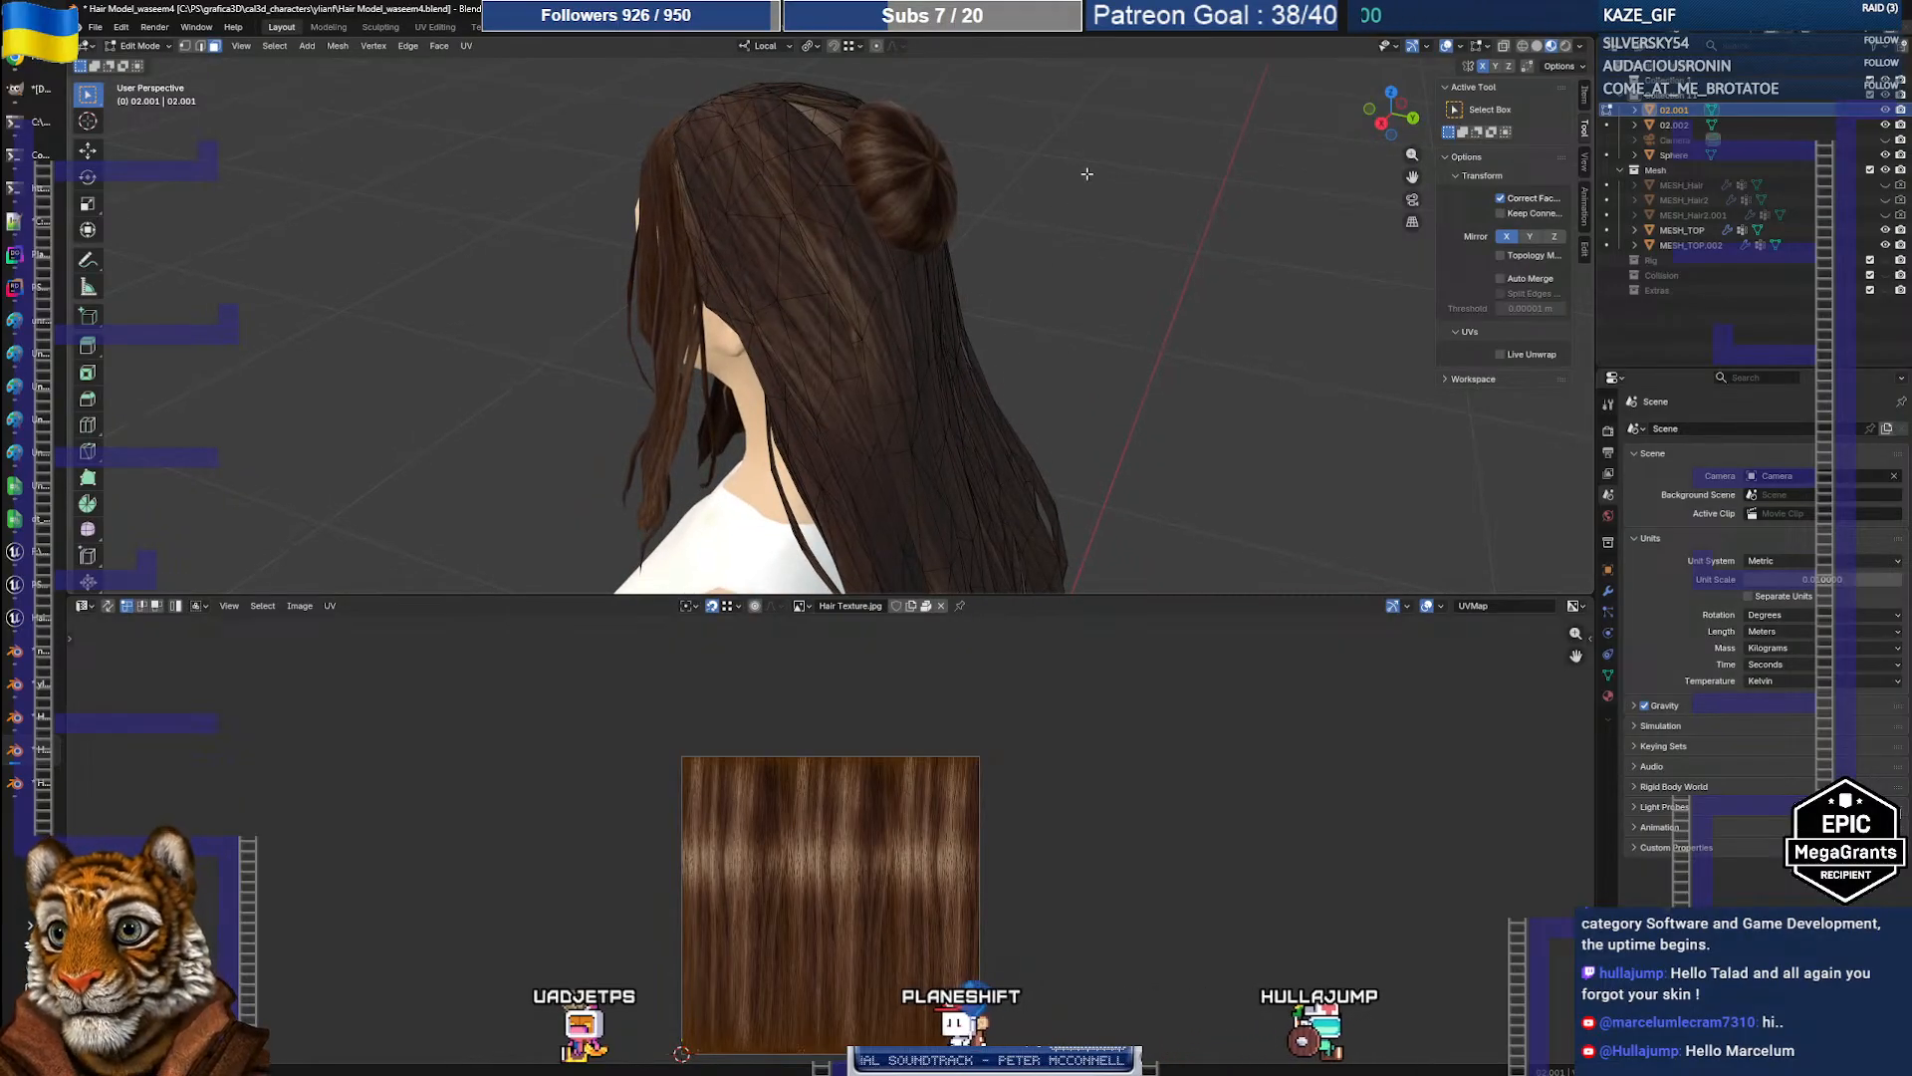
Step: Close Hair Model_waseem4 without saving, and inspect the other model's back hair and Dark_Shade4s.PNG UV layout in an enlarged image editor
{"action": "left_click", "coordinate": [1906, 9]}
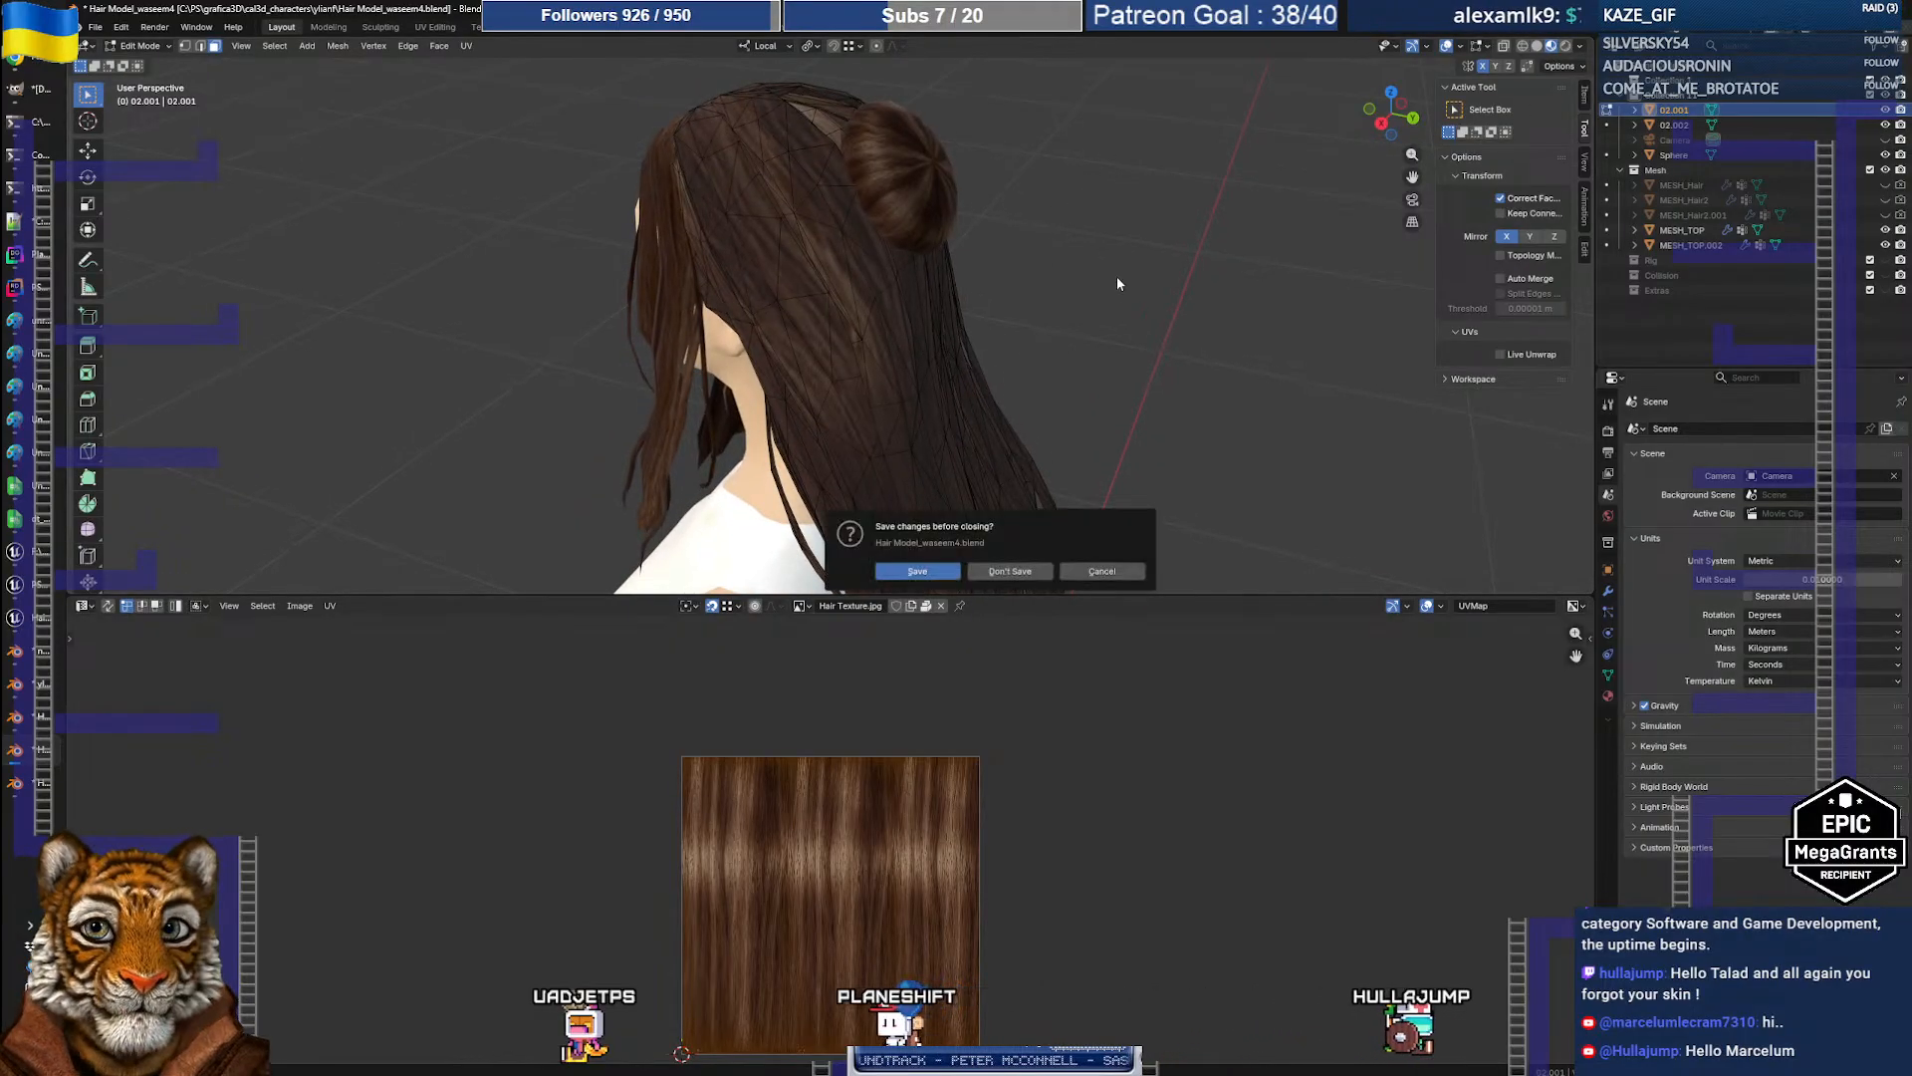
{"action": "left_click", "coordinate": [1000, 576]}
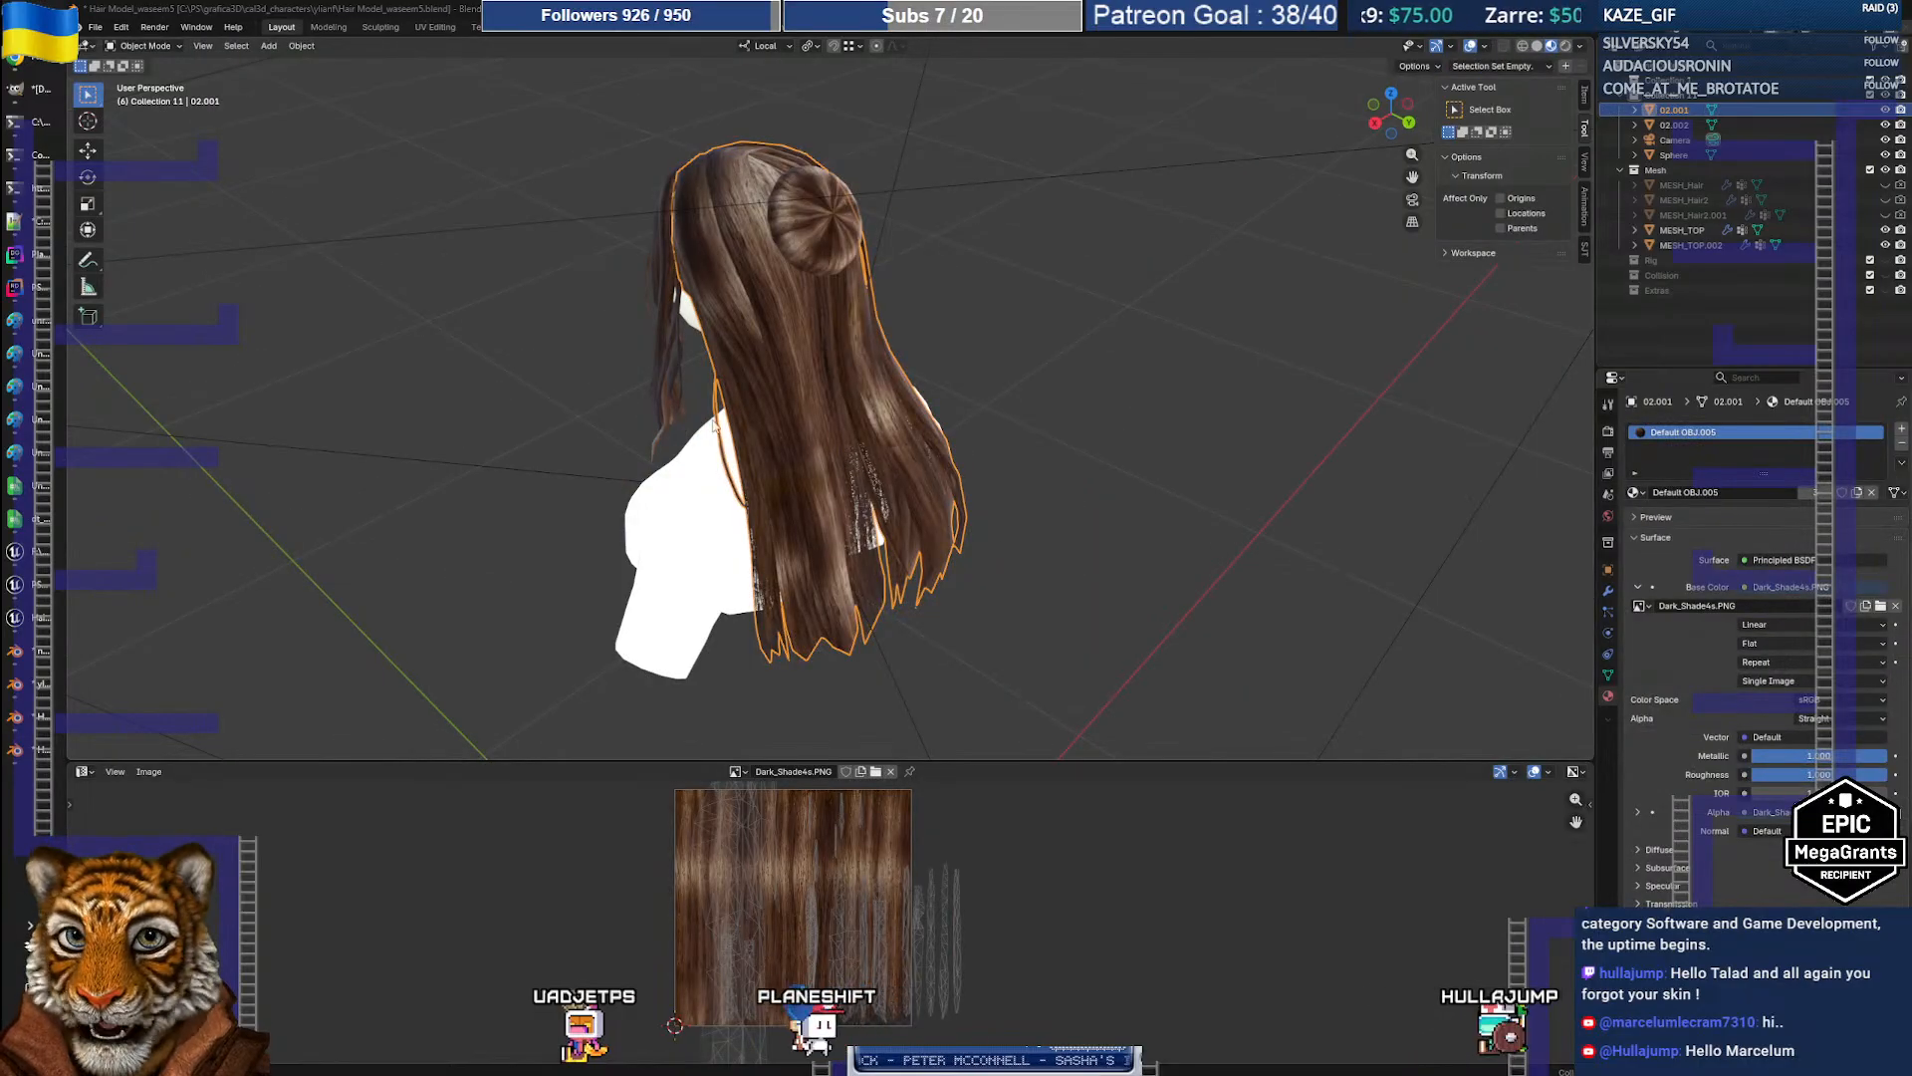
{"action": "middle_click_drag", "start_coordinate": [777, 315], "coordinate": [780, 409]}
{"action": "scroll", "coordinate": [816, 345], "scroll_direction": "up", "scroll_amount": 5}
{"action": "scroll", "coordinate": [818, 353], "scroll_direction": "down", "scroll_amount": 5}
{"action": "left_click_drag", "start_coordinate": [790, 760], "coordinate": [825, 504]}
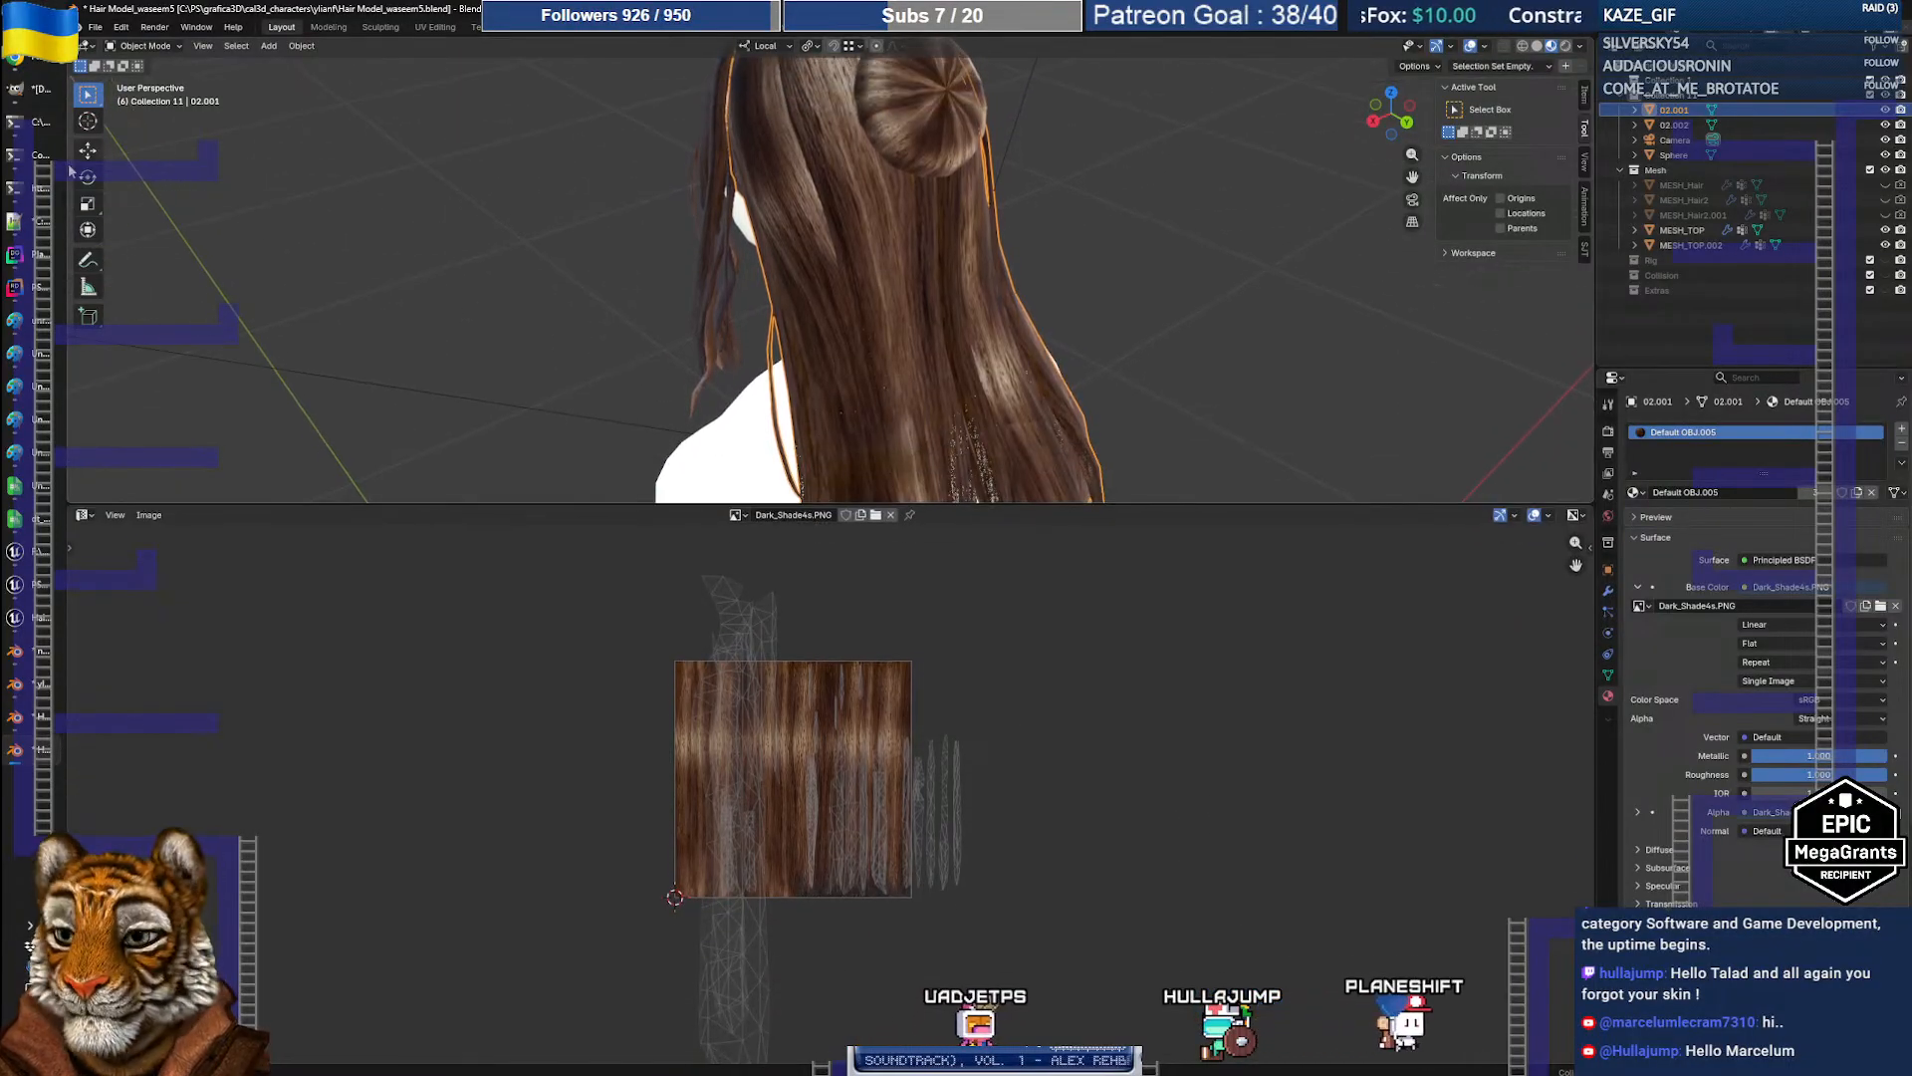
Step: Switch to the hair texture in GIMP and set the foreground color to pure red (ff0000)
{"action": "left_click", "coordinate": [30, 92]}
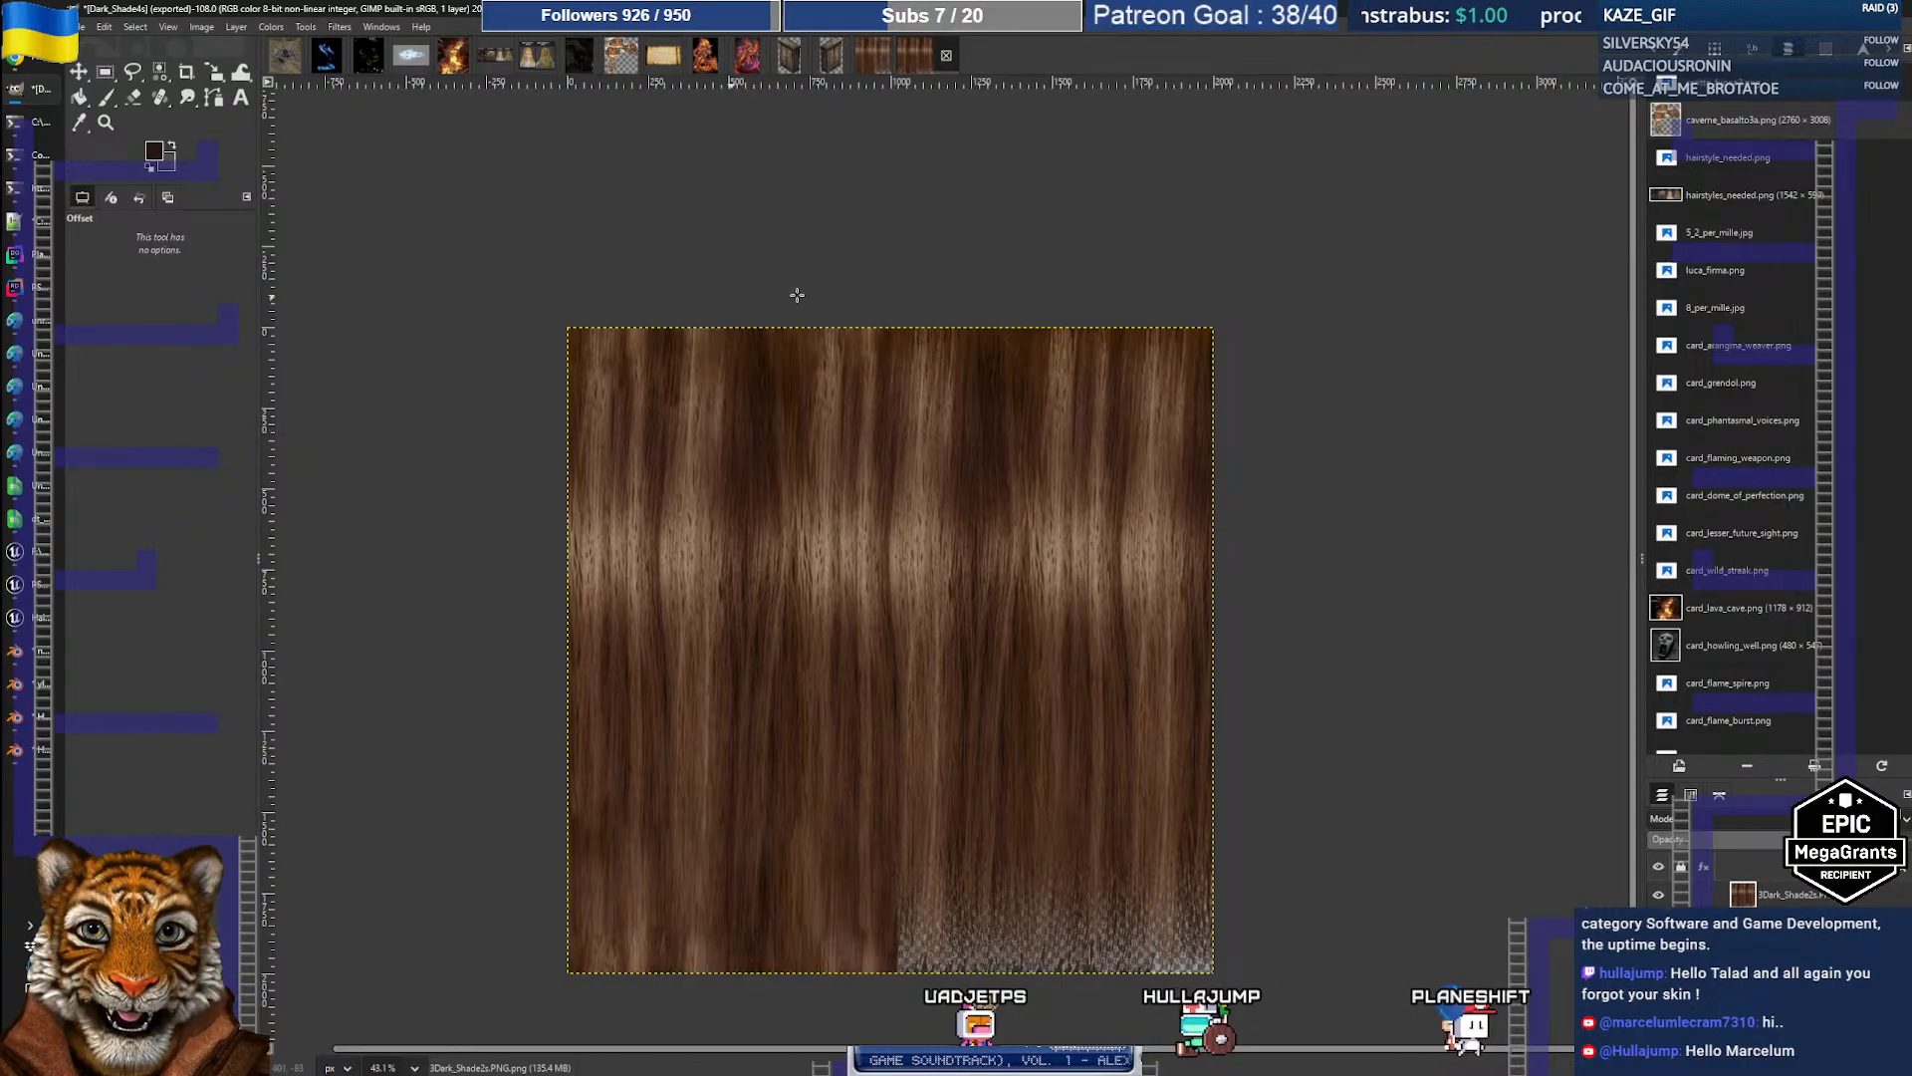
{"action": "middle_click_drag", "start_coordinate": [839, 498], "coordinate": [794, 344]}
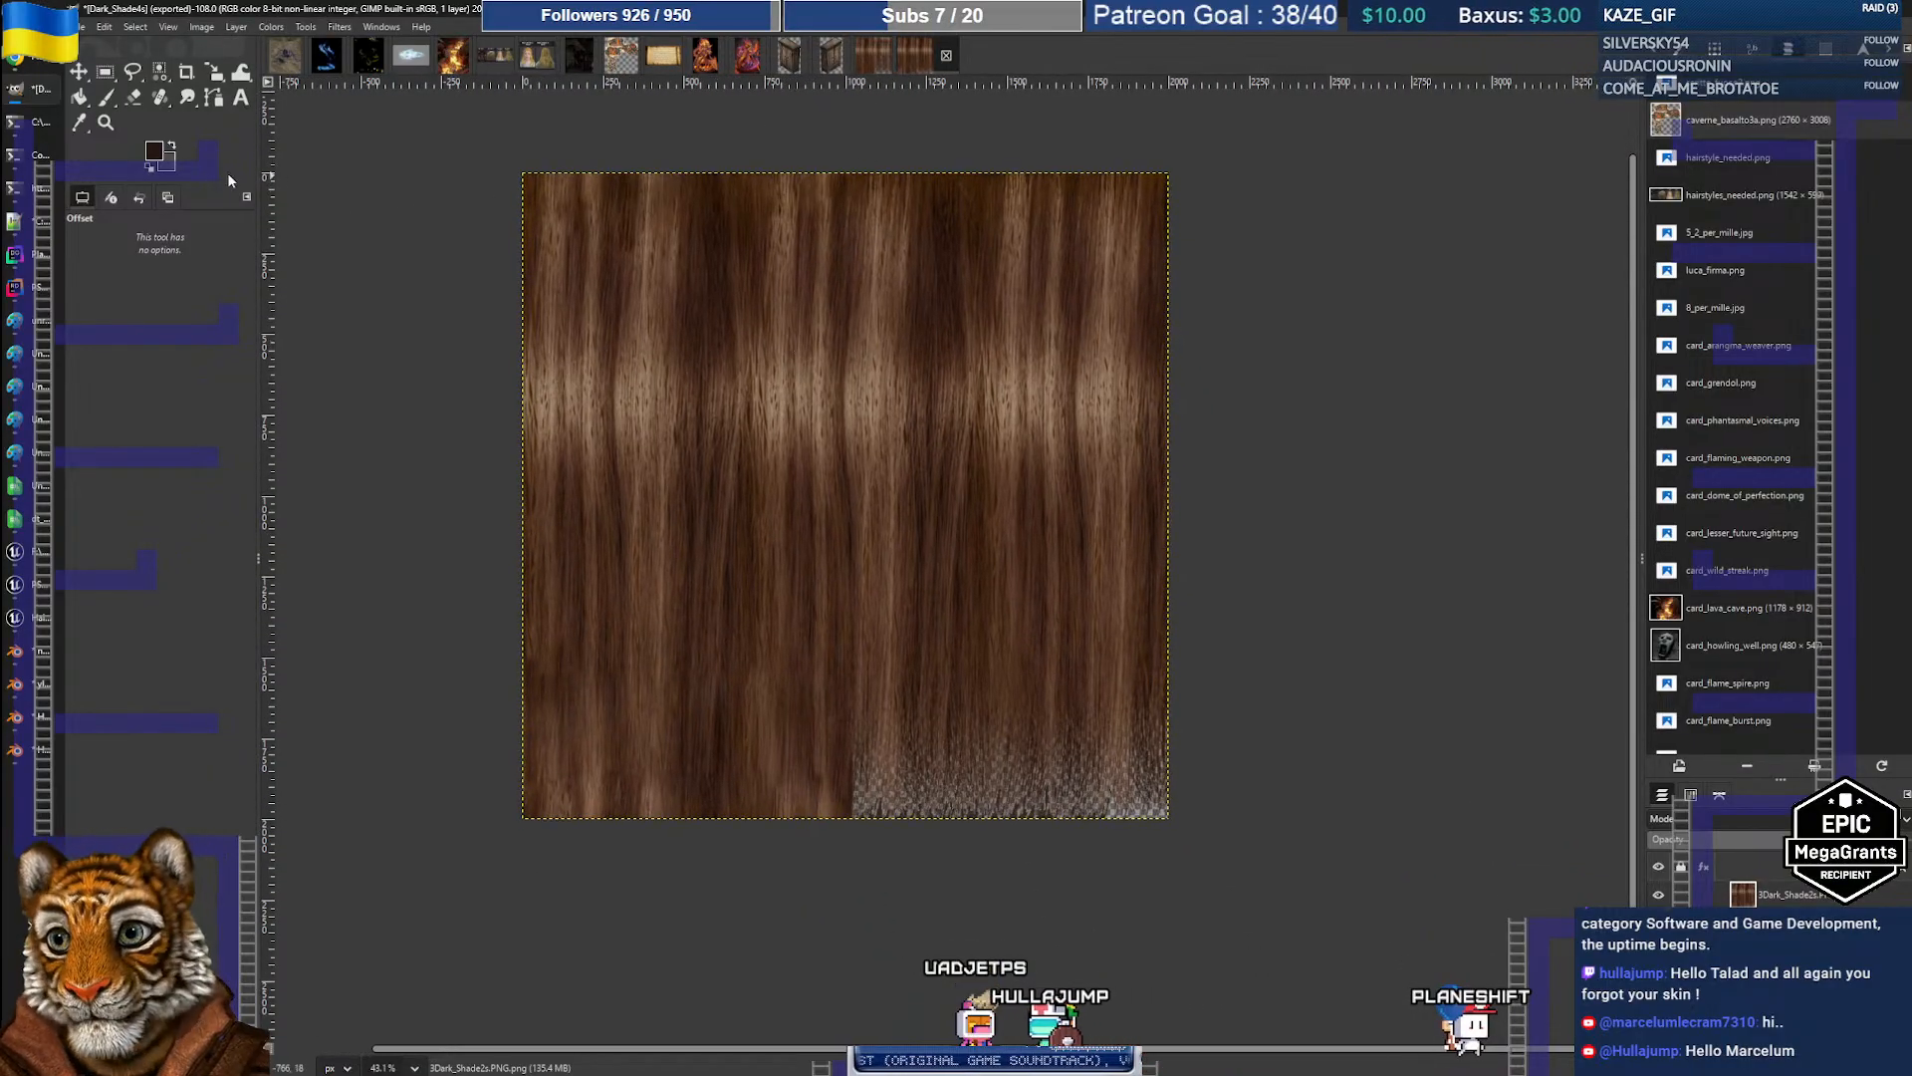
{"action": "left_click", "coordinate": [152, 152]}
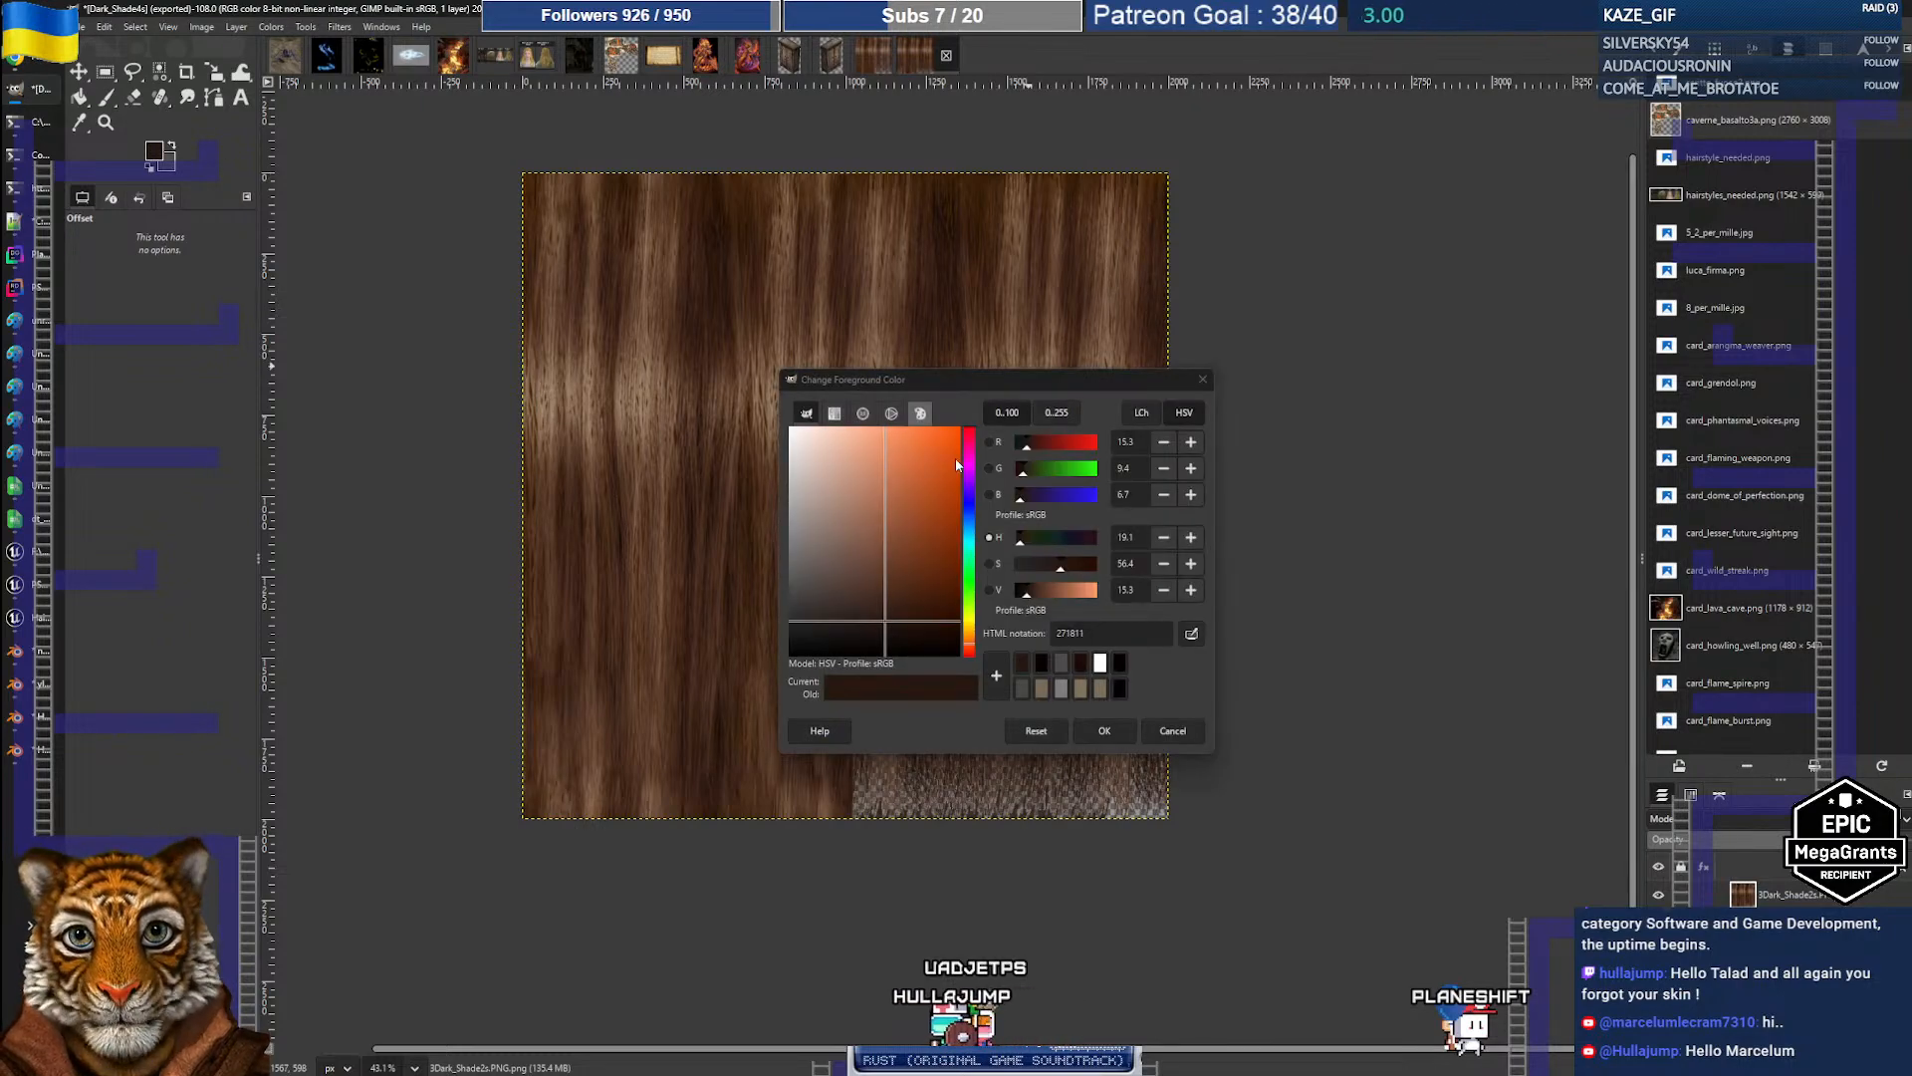
{"action": "left_click", "coordinate": [971, 432]}
{"action": "left_click_drag", "start_coordinate": [952, 433], "coordinate": [974, 415]}
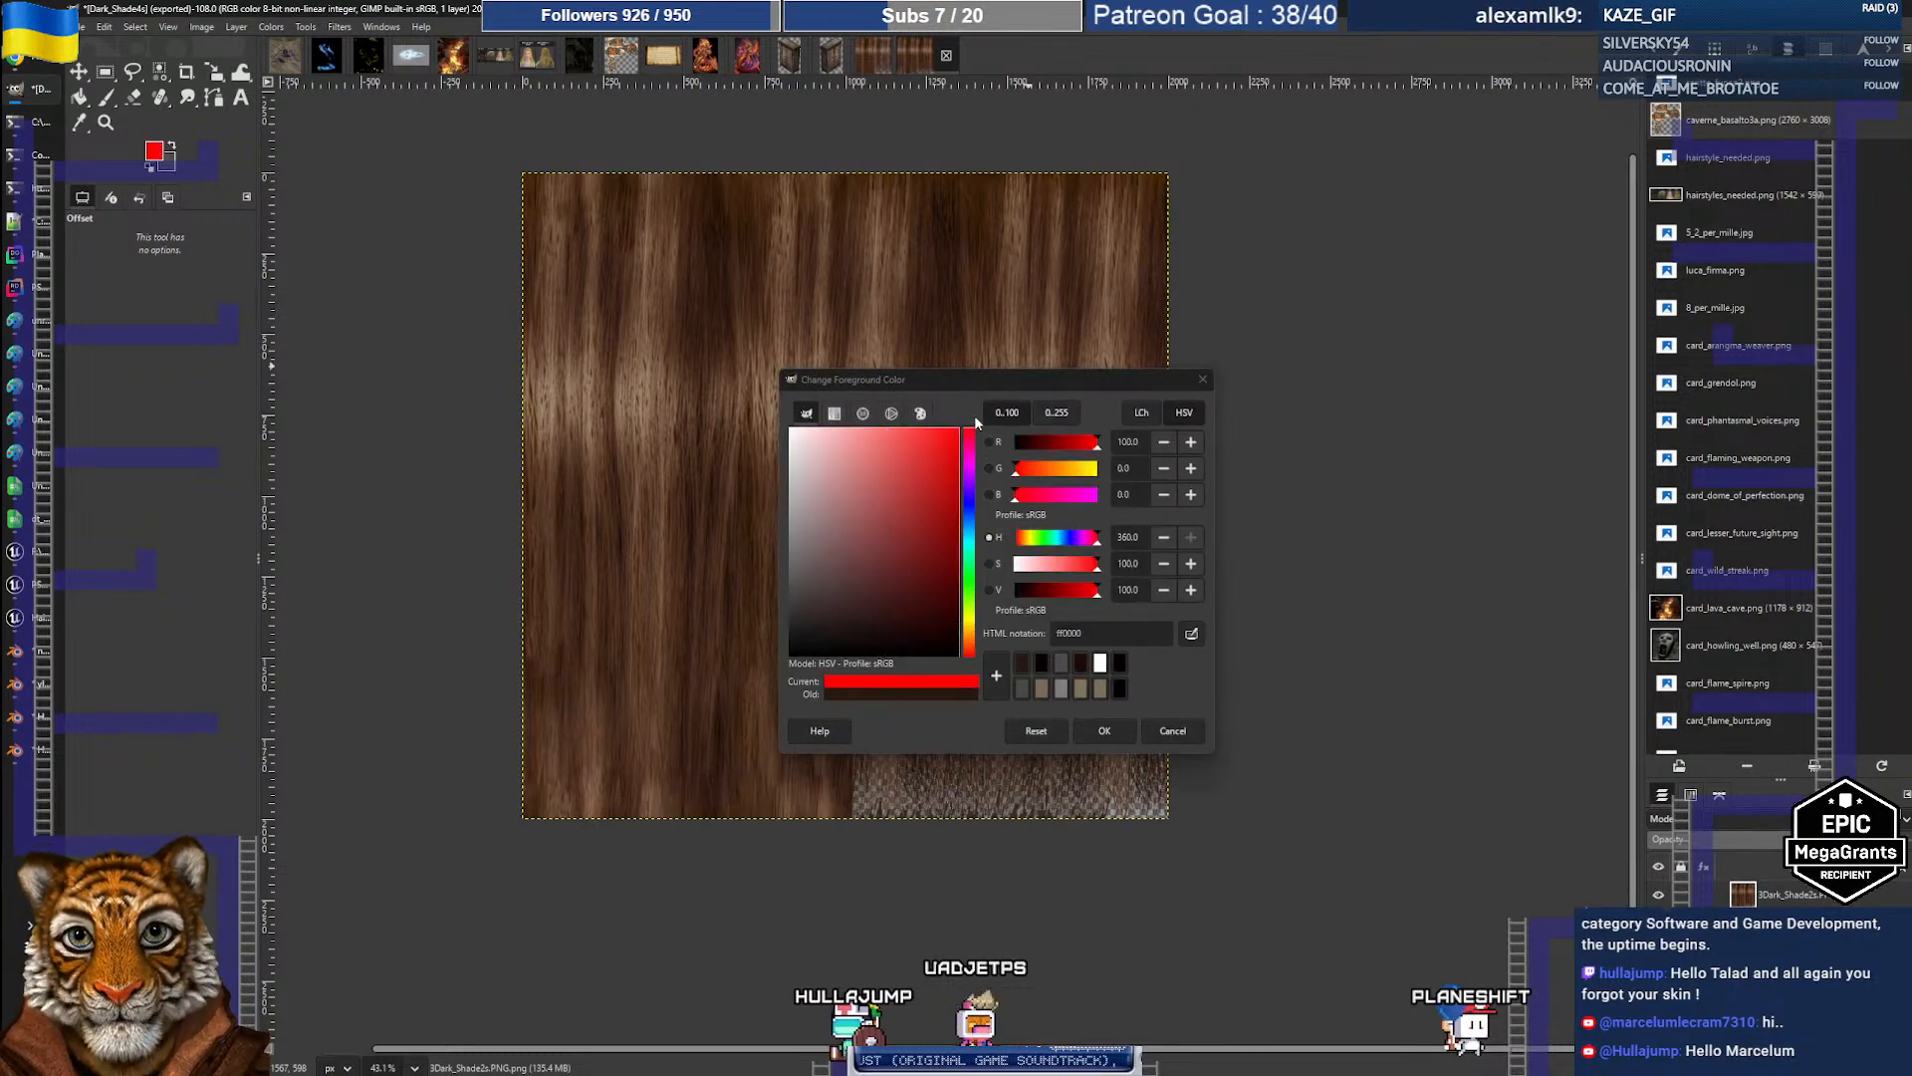
{"action": "key", "text": "Return"}
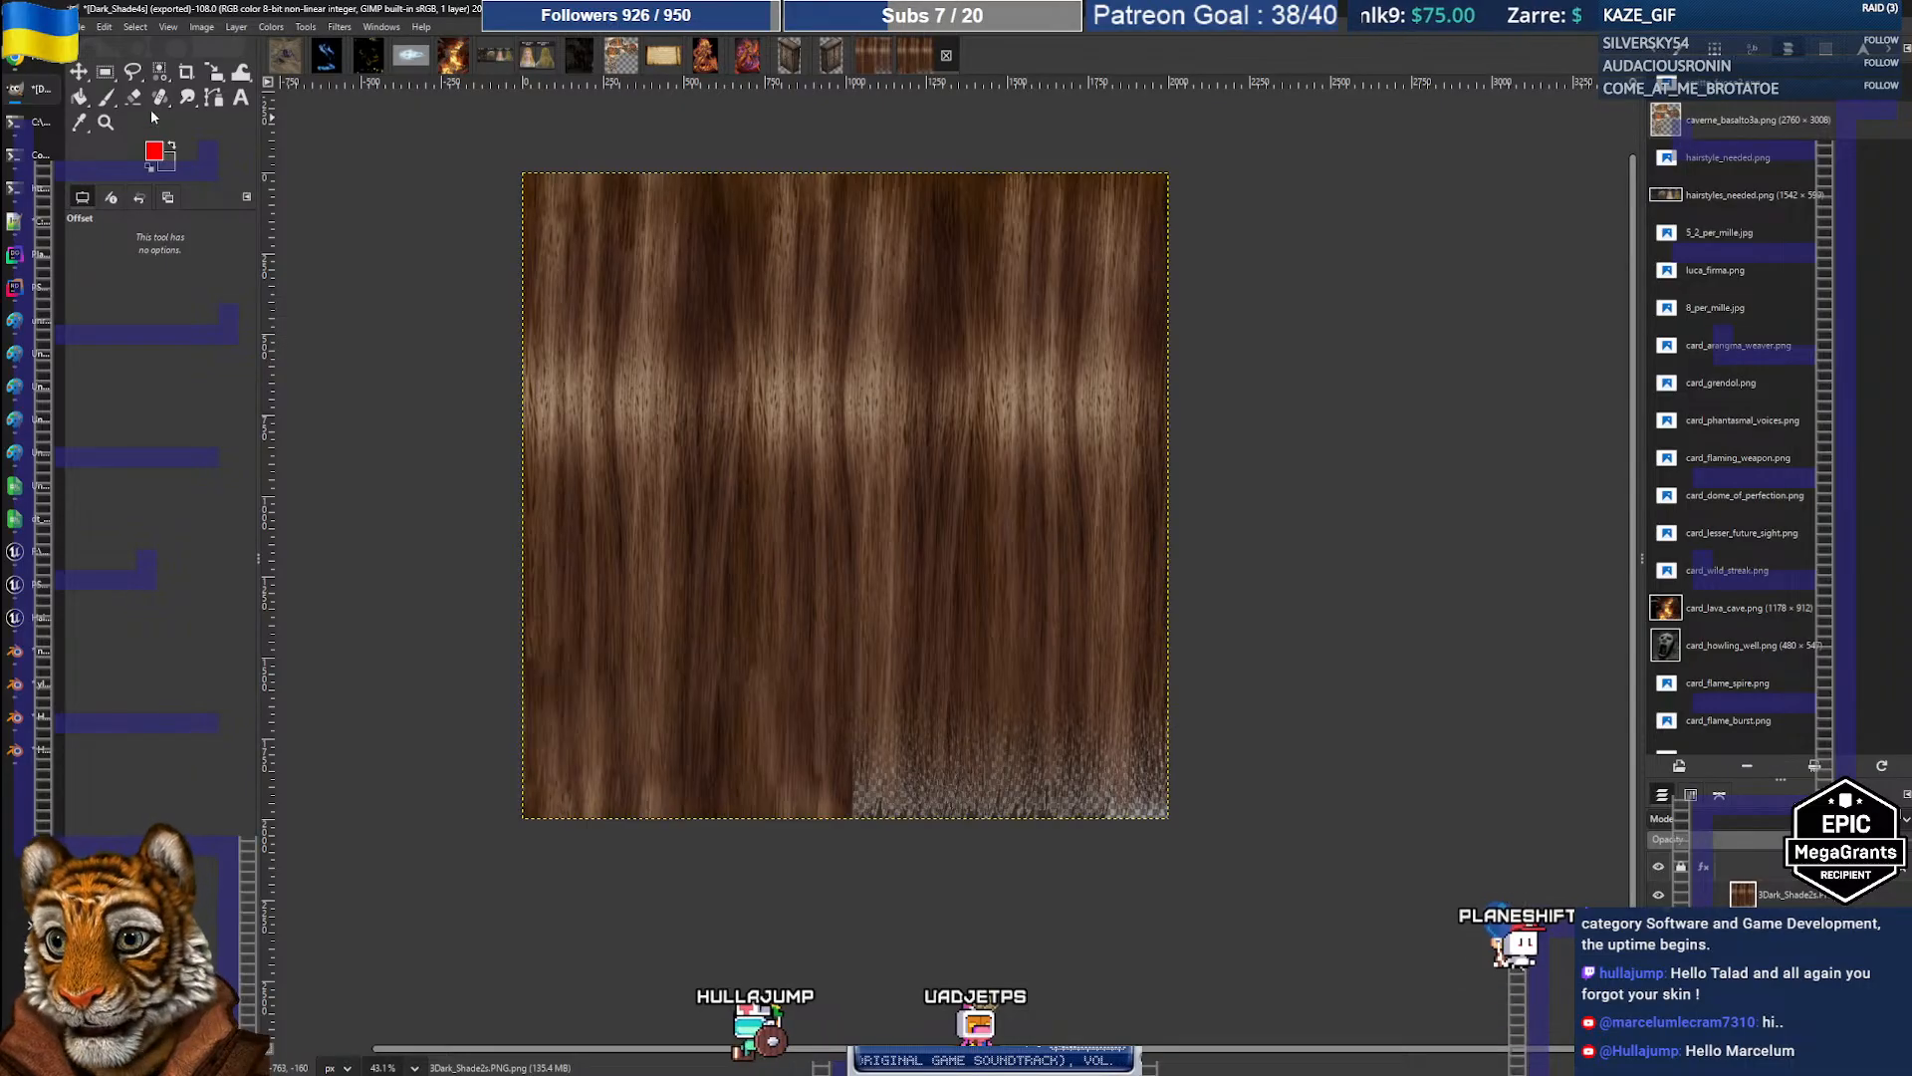
Step: Paint a vertical red line down the middle of the hair texture with the Paintbrush at size 21
{"action": "left_click", "coordinate": [109, 99]}
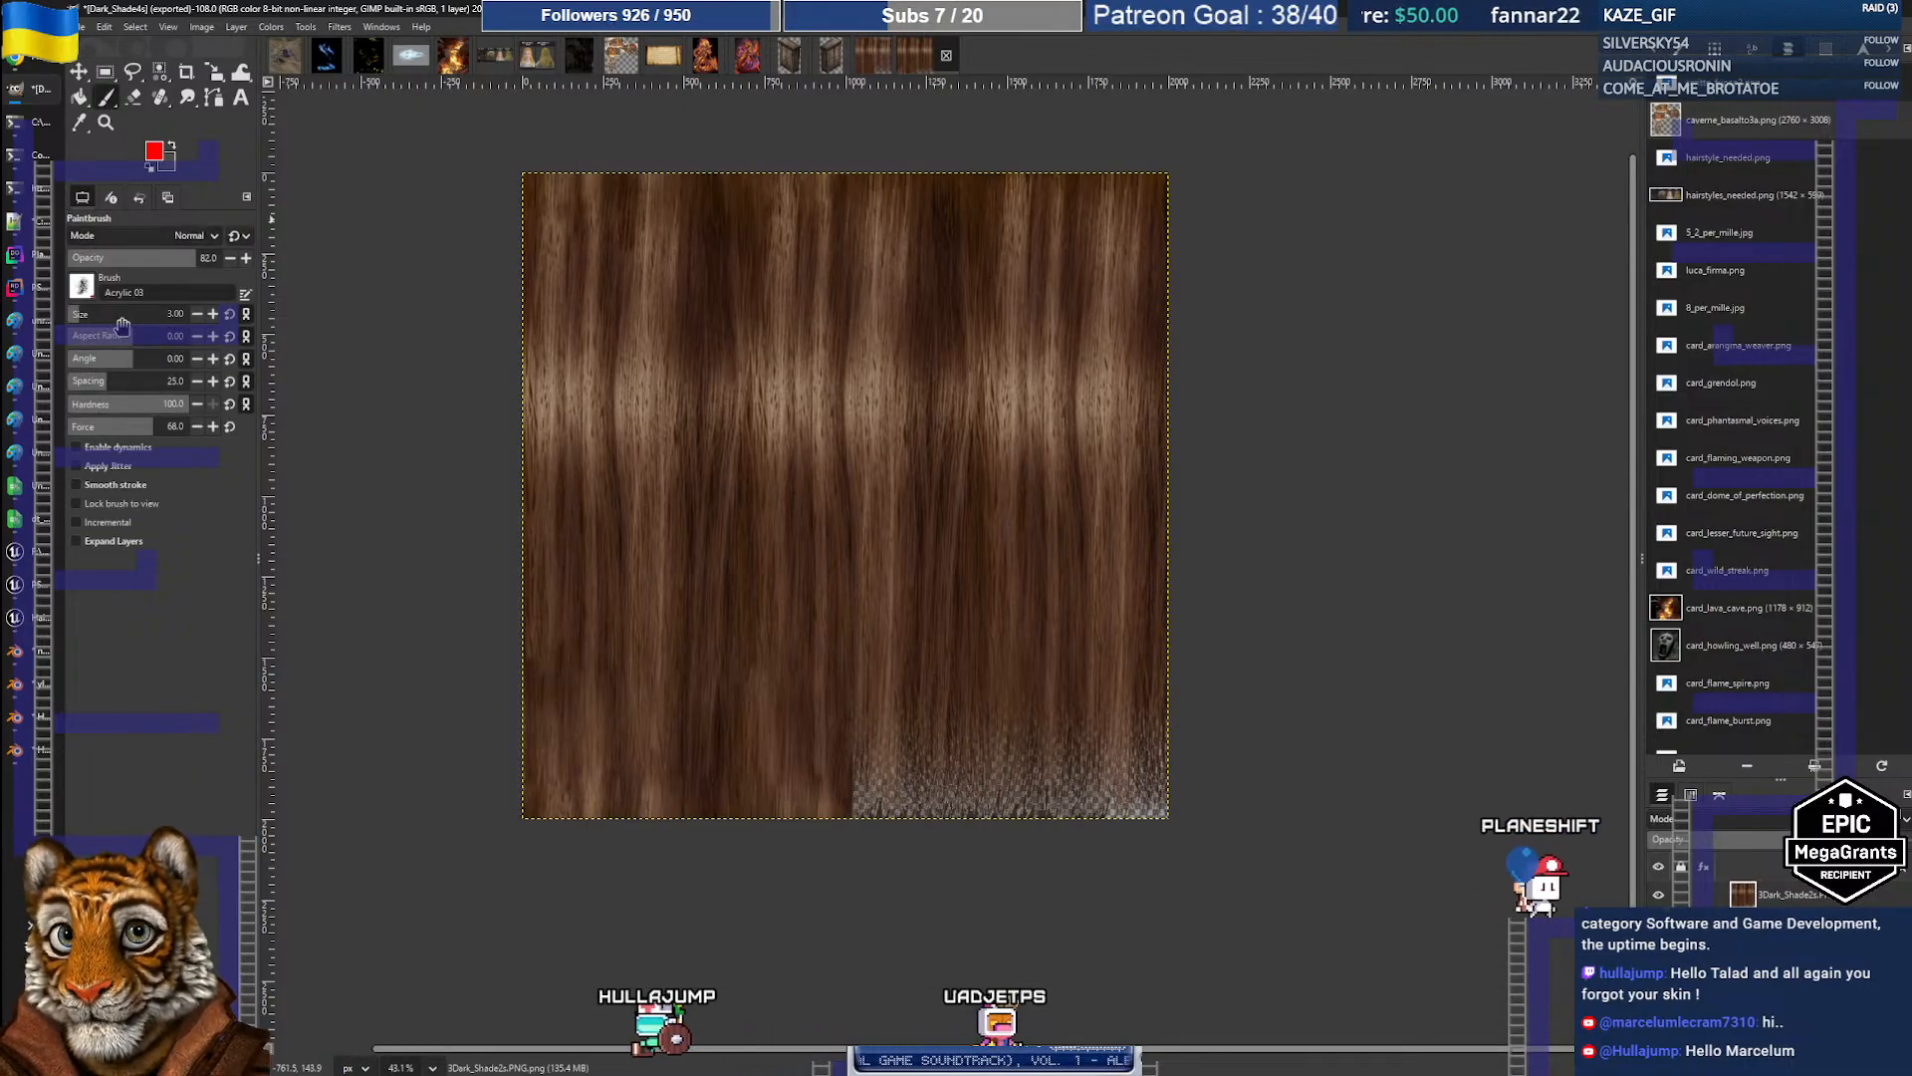
{"action": "left_click", "coordinate": [76, 314]}
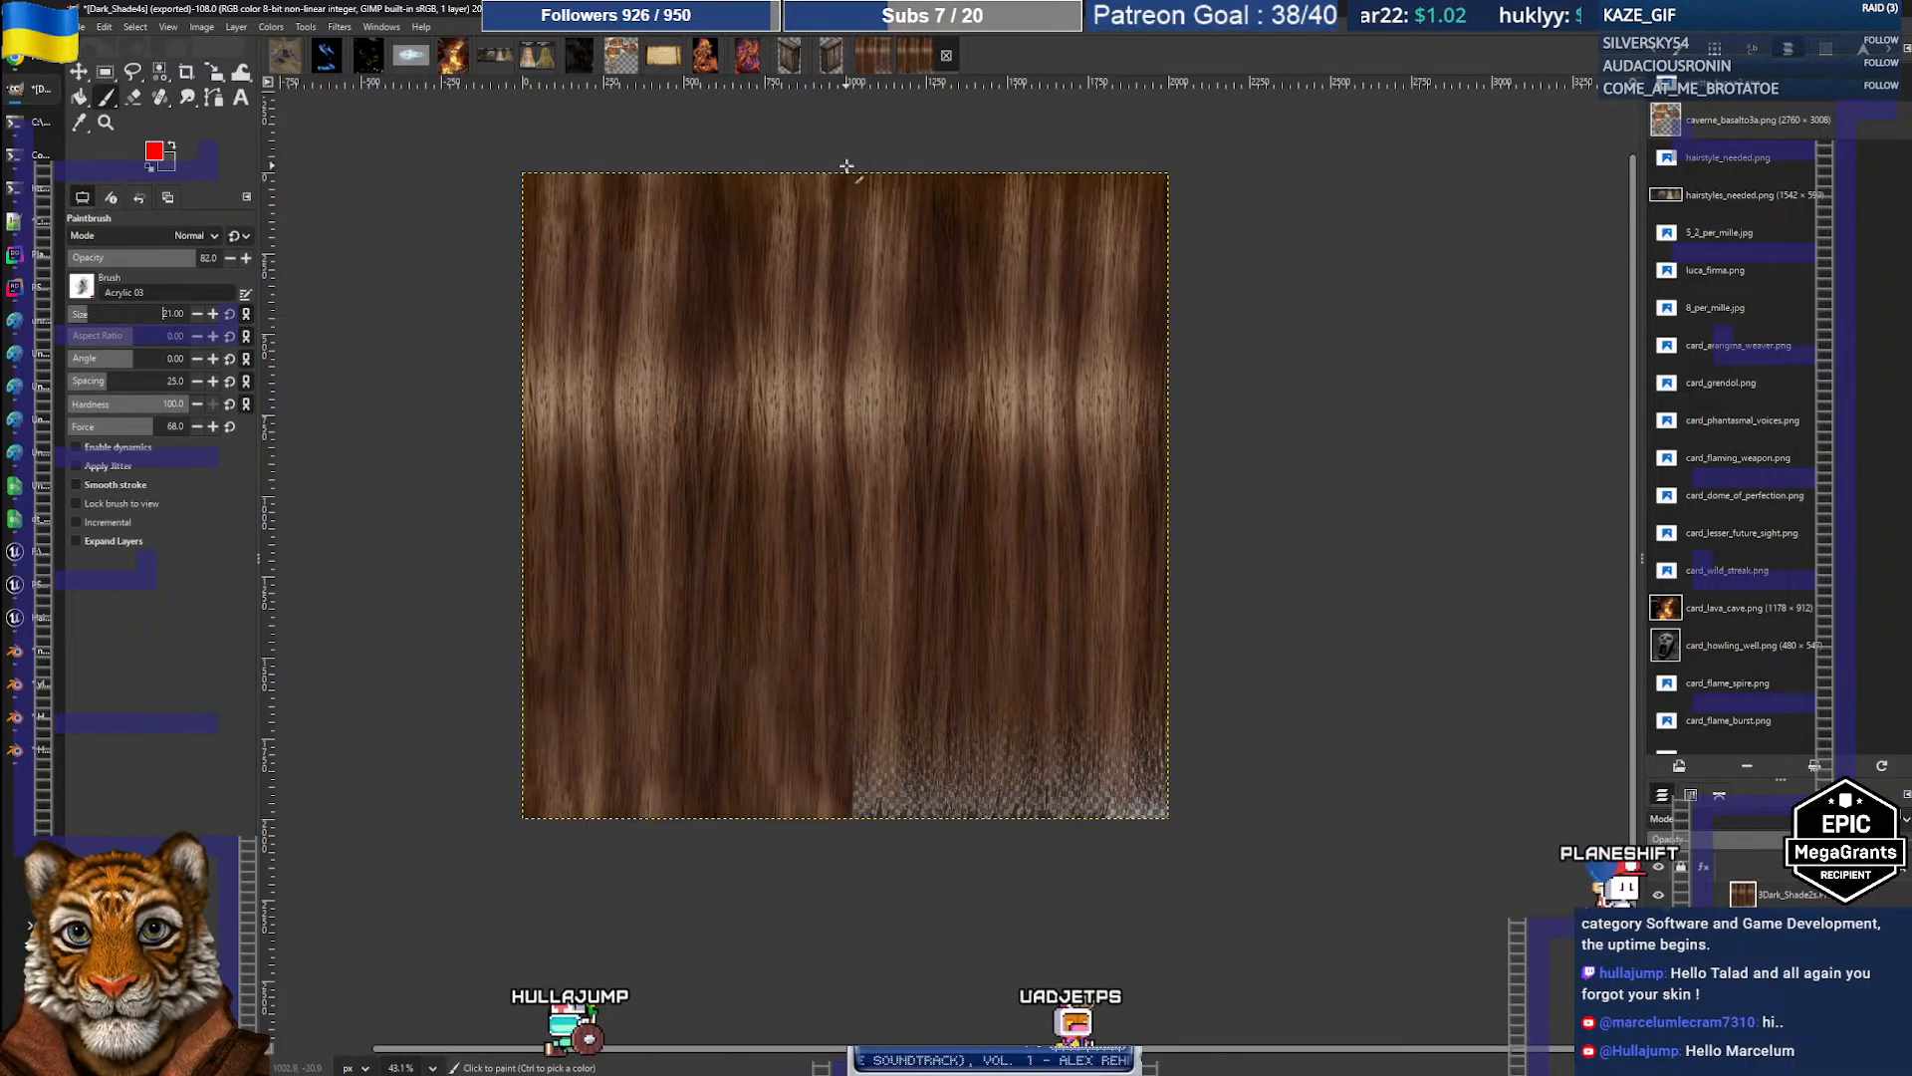
{"action": "left_click_drag", "start_coordinate": [846, 177], "coordinate": [840, 814]}
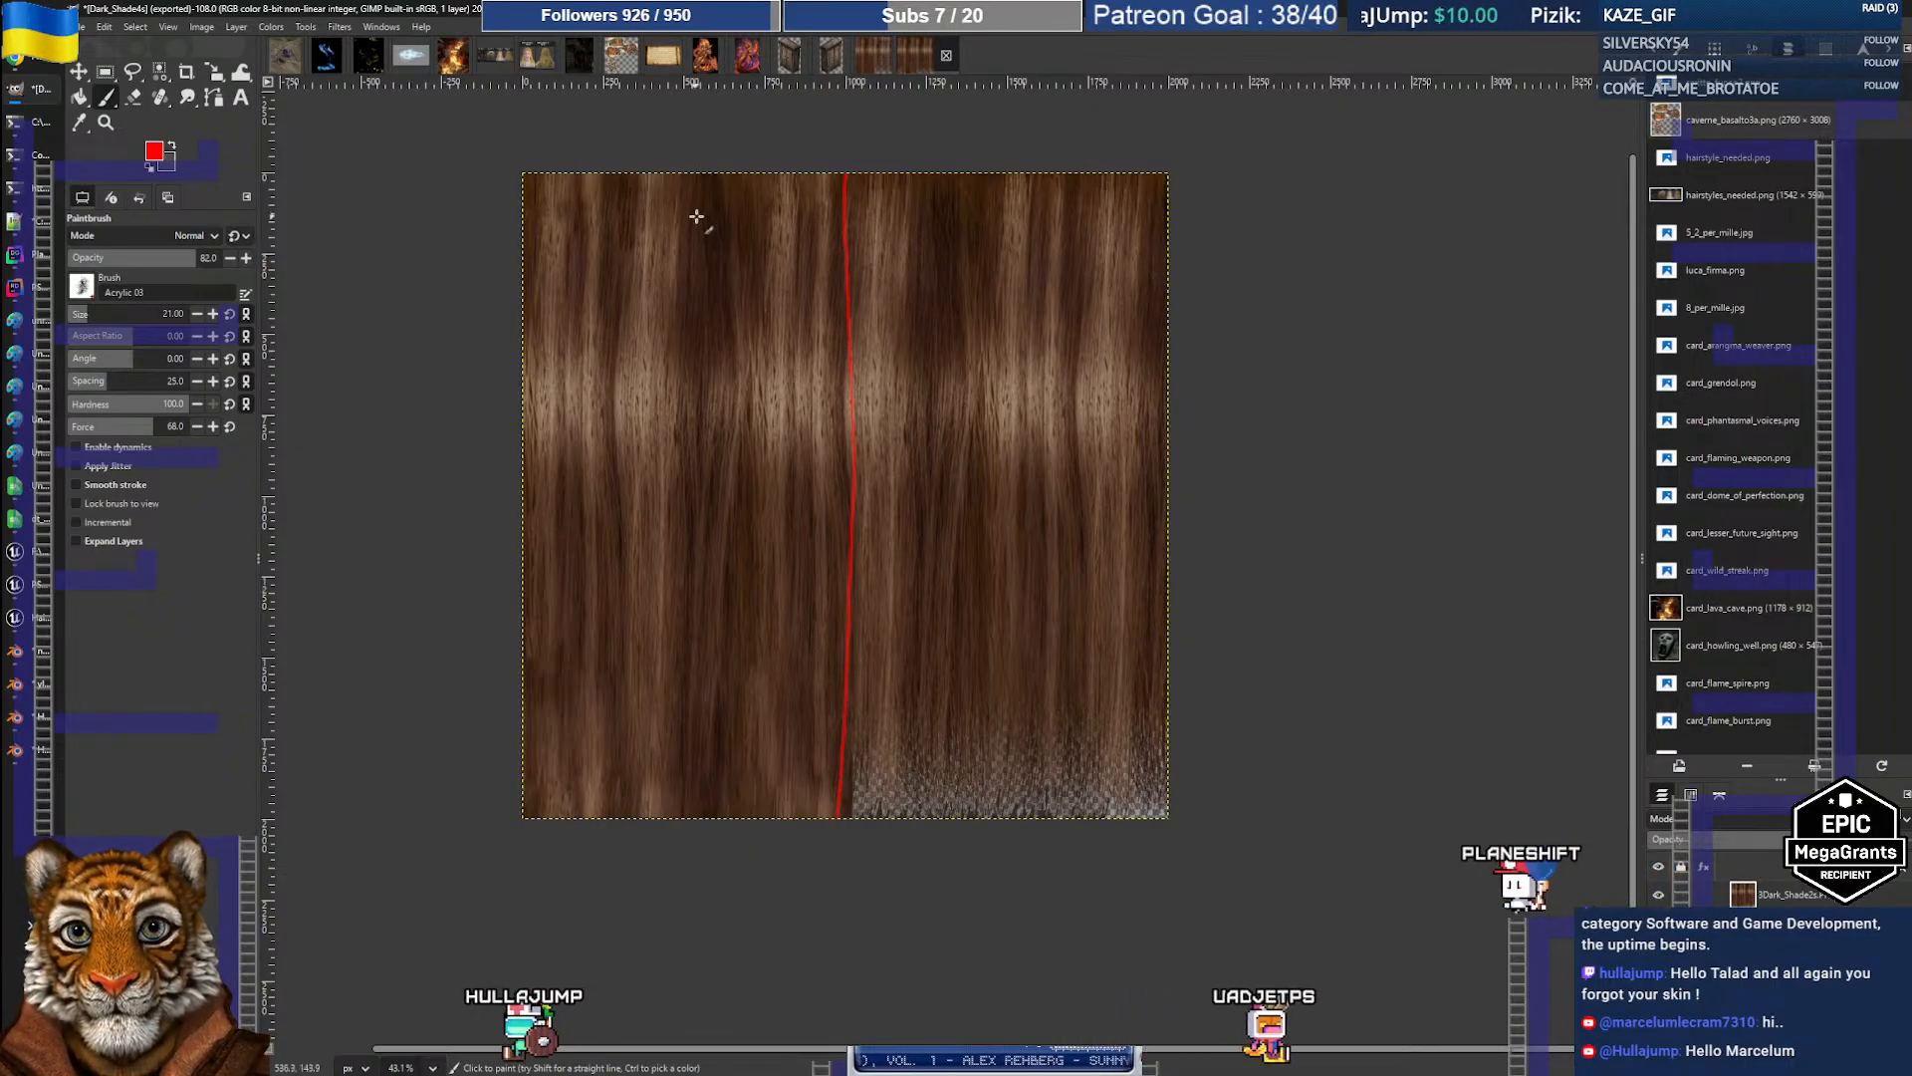
Step: Paint red arrows at both ends of the opaque half, circle the frayed ends, and outline a tall strand area in each half
{"action": "mouse_move", "coordinate": [696, 205]}
{"action": "left_mouse_down"}
{"action": "mouse_move", "coordinate": [694, 239]}
{"action": "mouse_move", "coordinate": [700, 211]}
{"action": "left_mouse_up"}
{"action": "mouse_move", "coordinate": [704, 749]}
{"action": "left_mouse_down"}
{"action": "mouse_move", "coordinate": [693, 812]}
{"action": "mouse_move", "coordinate": [707, 788]}
{"action": "left_mouse_up"}
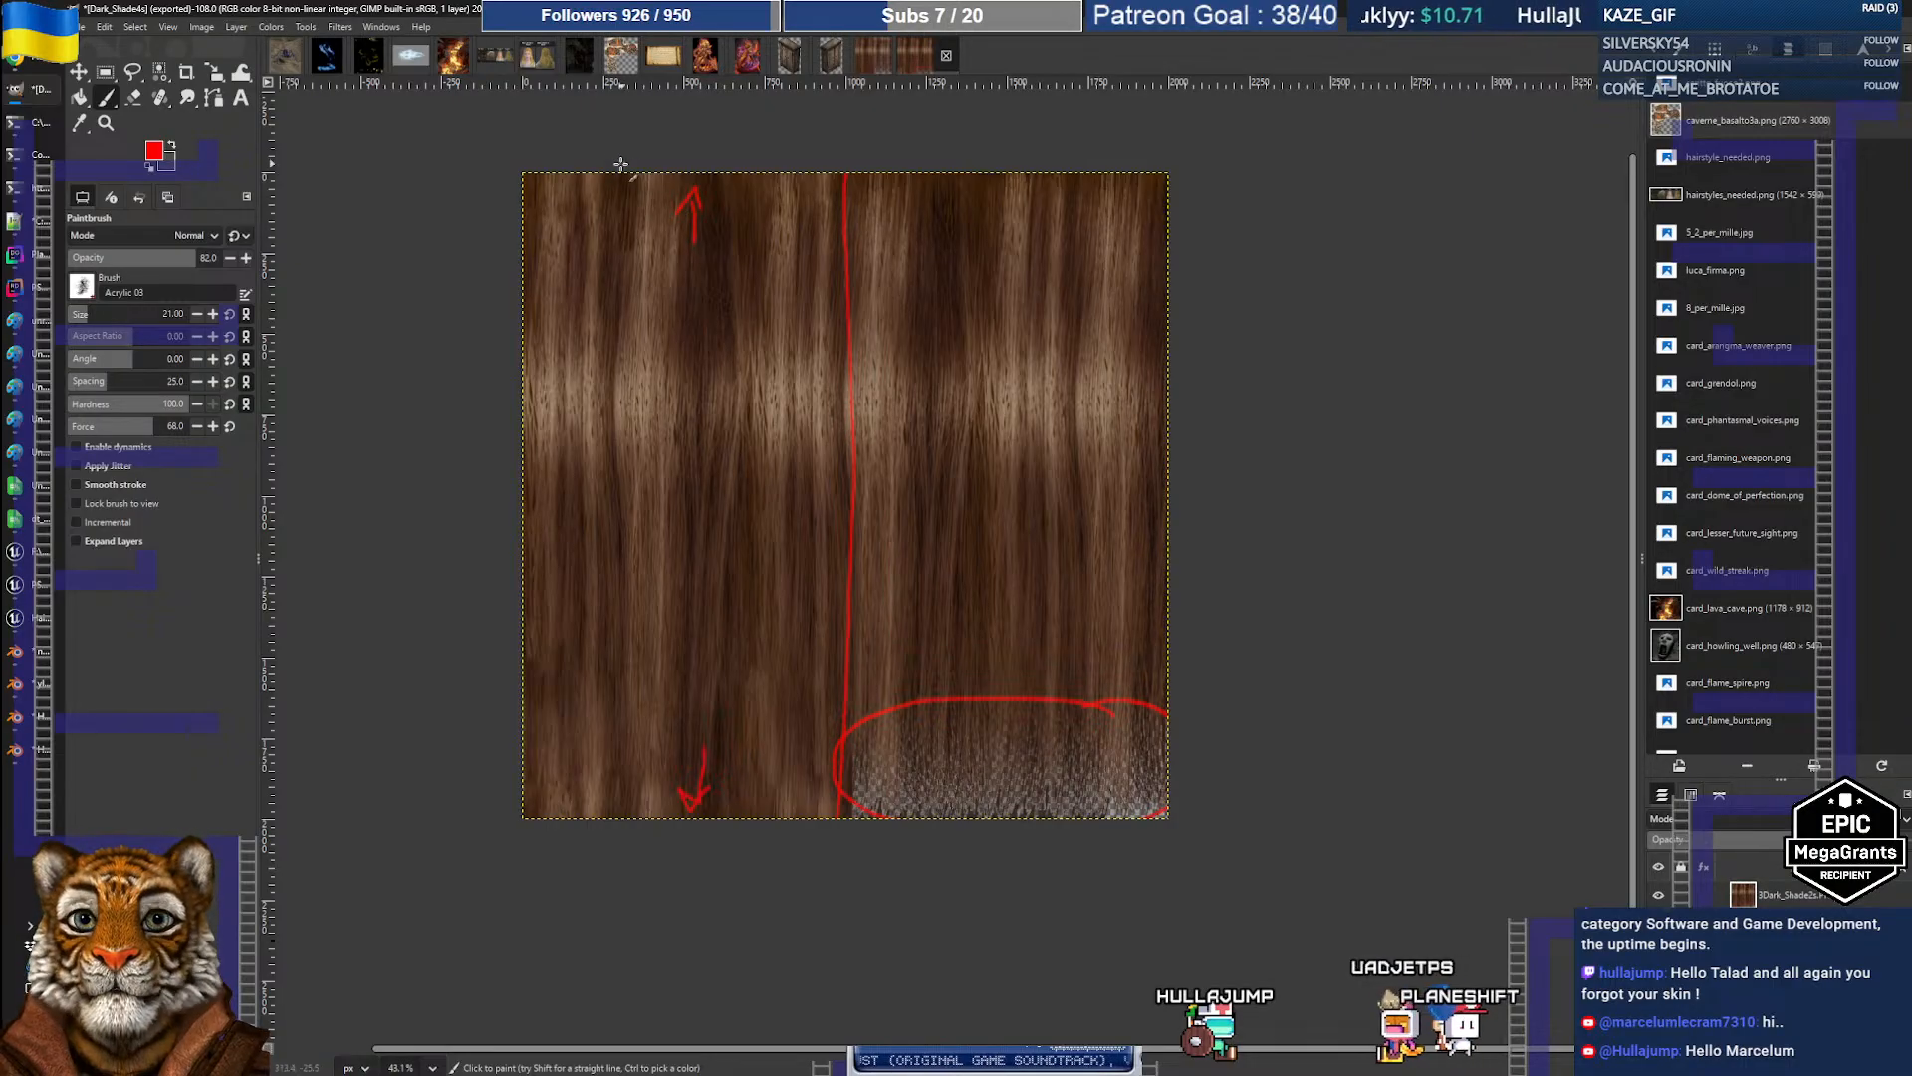
{"action": "mouse_move", "coordinate": [621, 175]}
{"action": "left_mouse_down"}
{"action": "mouse_move", "coordinate": [661, 491]}
{"action": "mouse_move", "coordinate": [665, 814]}
{"action": "mouse_move", "coordinate": [726, 243]}
{"action": "mouse_move", "coordinate": [657, 419]}
{"action": "mouse_move", "coordinate": [761, 785]}
{"action": "mouse_move", "coordinate": [647, 190]}
{"action": "left_mouse_up"}
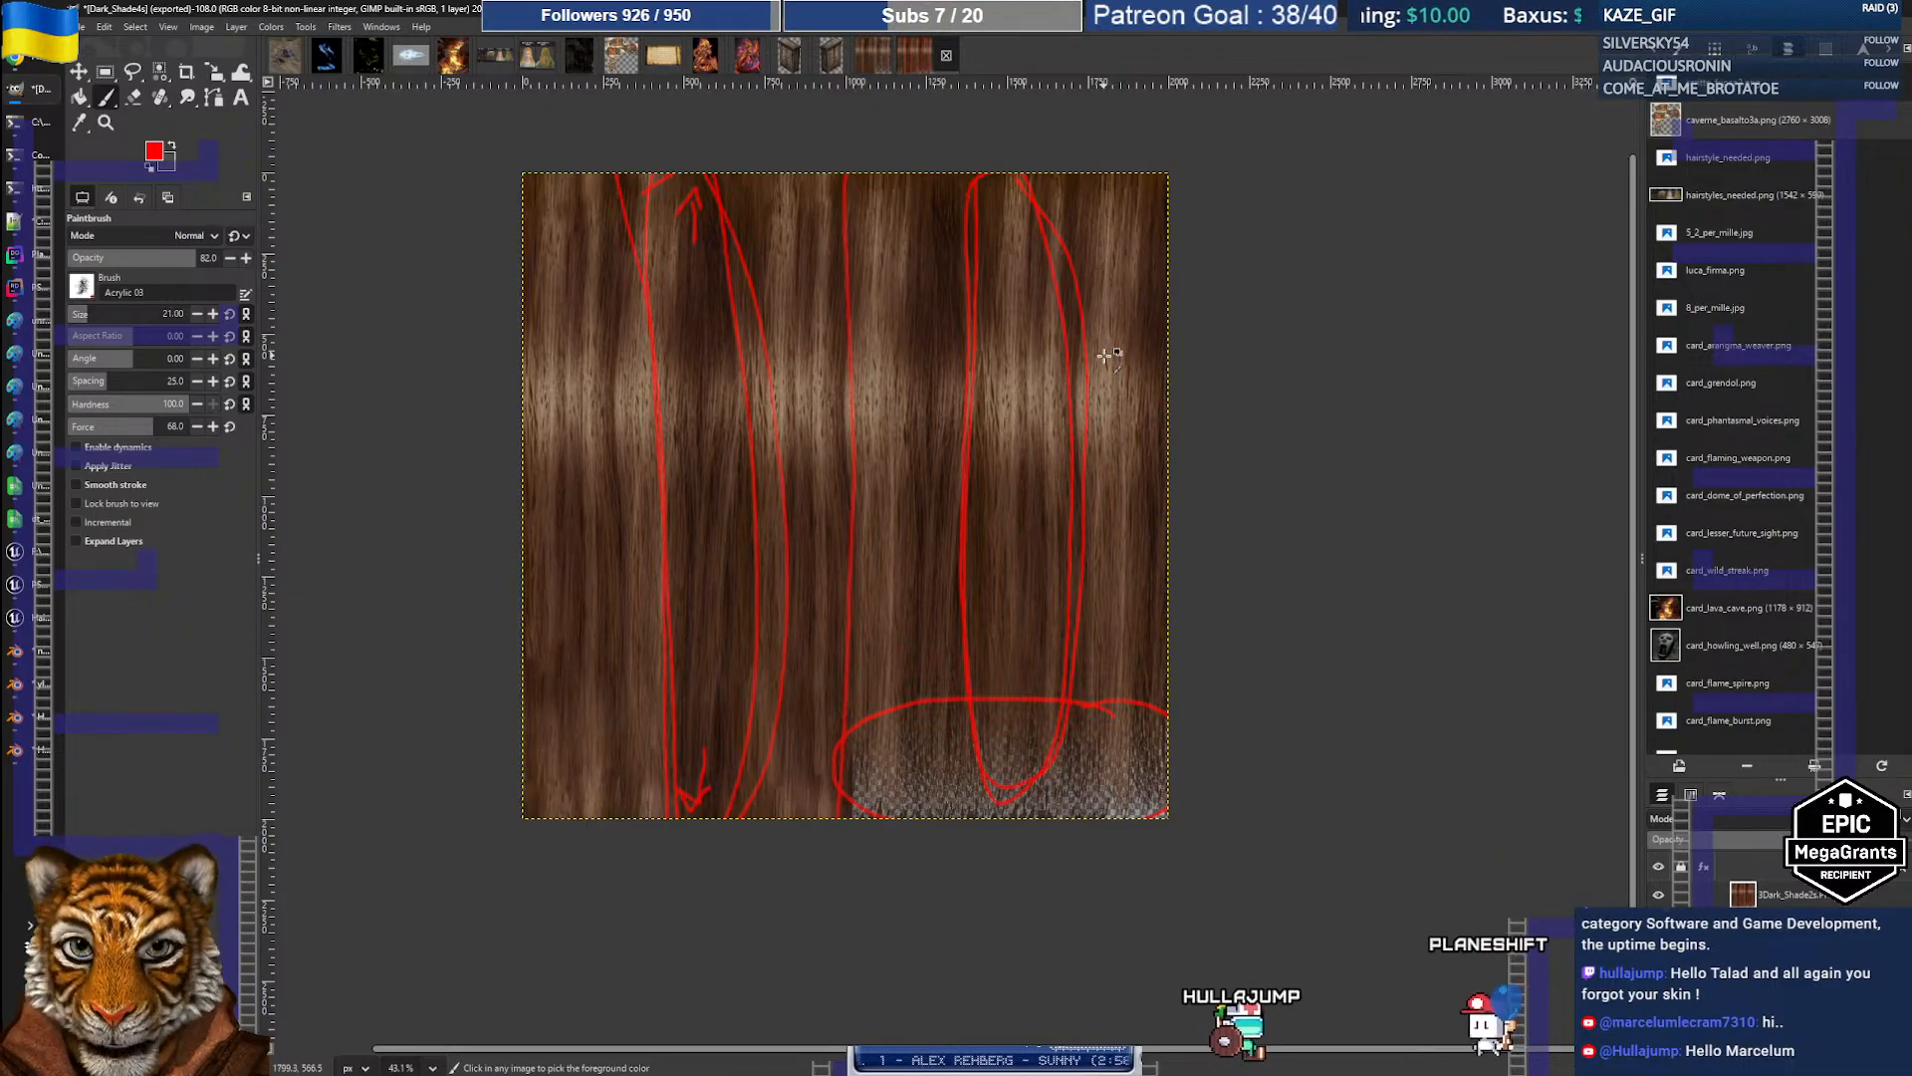
Step: Undo all the red annotation strokes on the hair texture, including a trial ellipse along the top of its frayed half
{"action": "key", "text": "ctrl+z"}
{"action": "key", "text": "ctrl+z"}
{"action": "key", "text": "ctrl+z"}
{"action": "key", "text": "ctrl+z"}
{"action": "key", "text": "ctrl+z"}
{"action": "key", "text": "ctrl+z"}
{"action": "key", "text": "ctrl+z"}
{"action": "key", "text": "ctrl+z"}
{"action": "key", "text": "ctrl+z"}
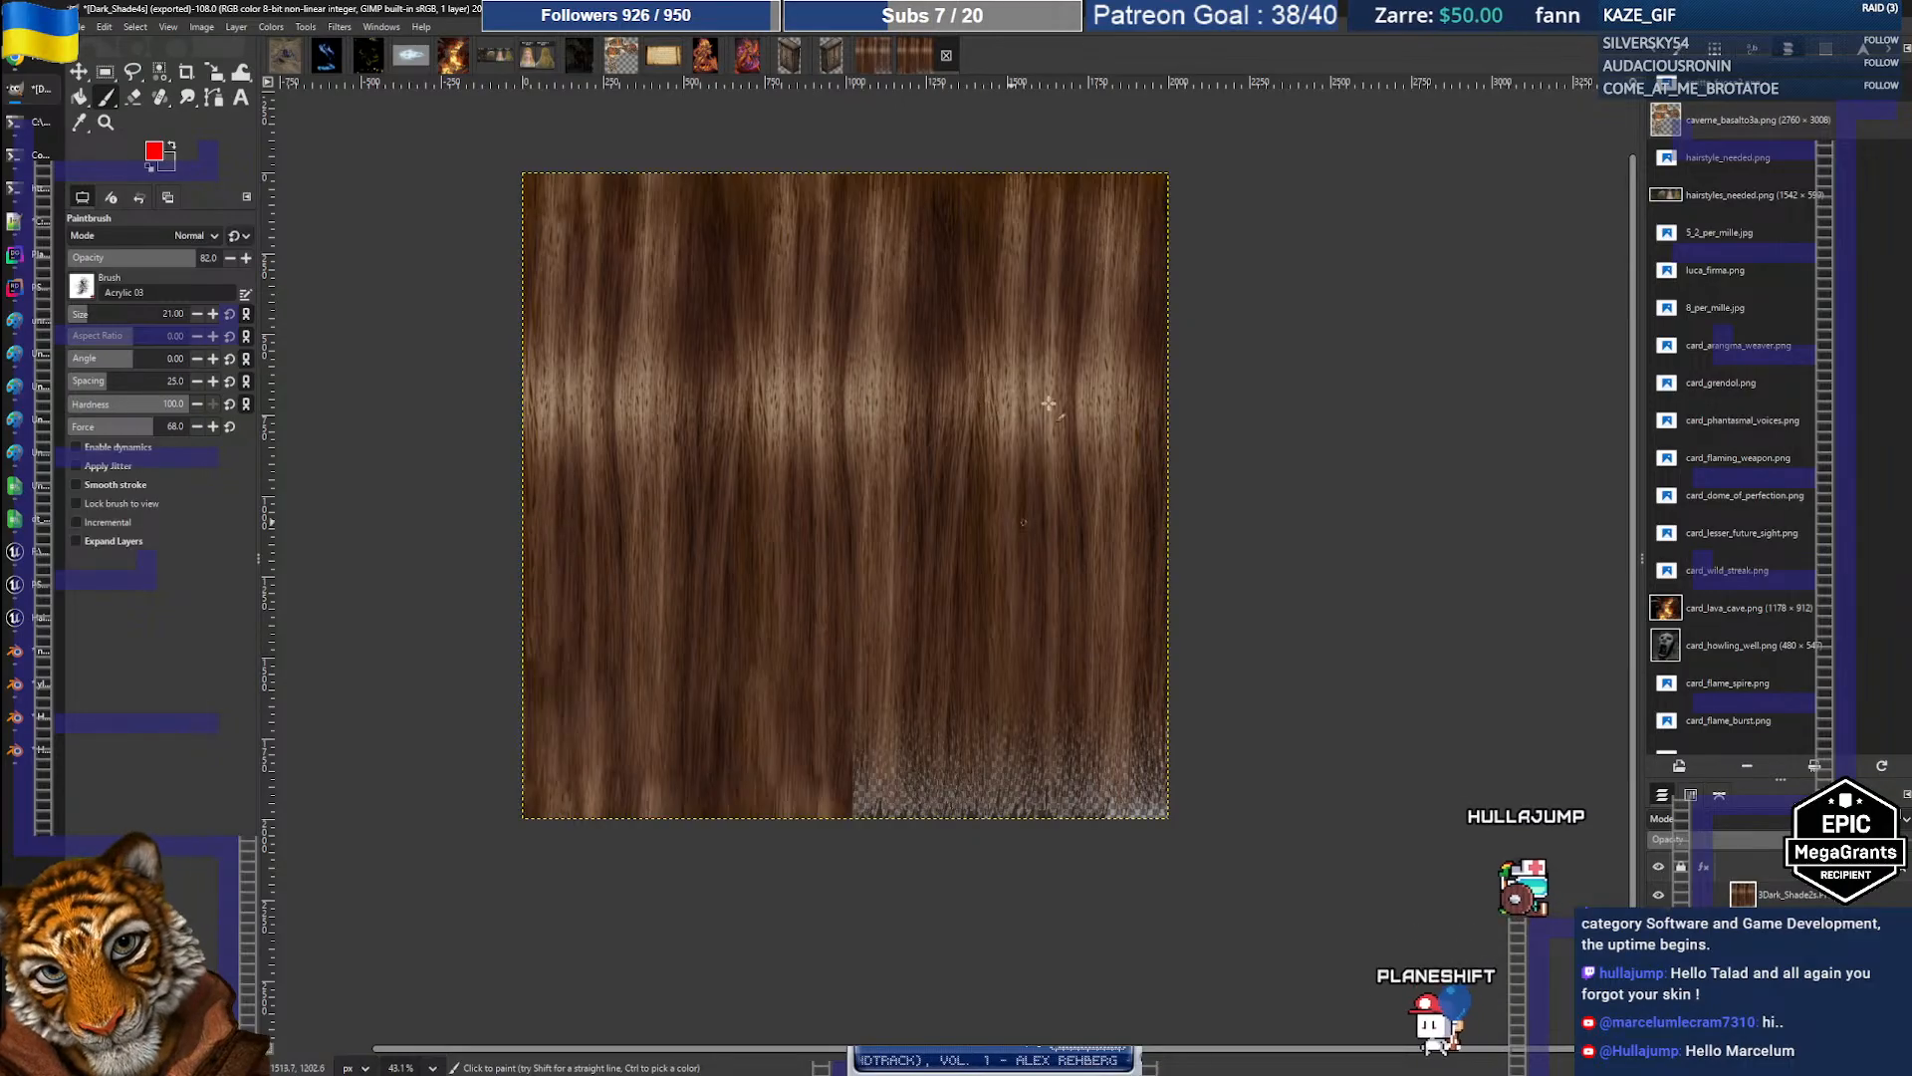
{"action": "mouse_move", "coordinate": [931, 174]}
{"action": "left_mouse_down"}
{"action": "mouse_move", "coordinate": [877, 193]}
{"action": "mouse_move", "coordinate": [1118, 196]}
{"action": "mouse_move", "coordinate": [944, 172]}
{"action": "left_mouse_up"}
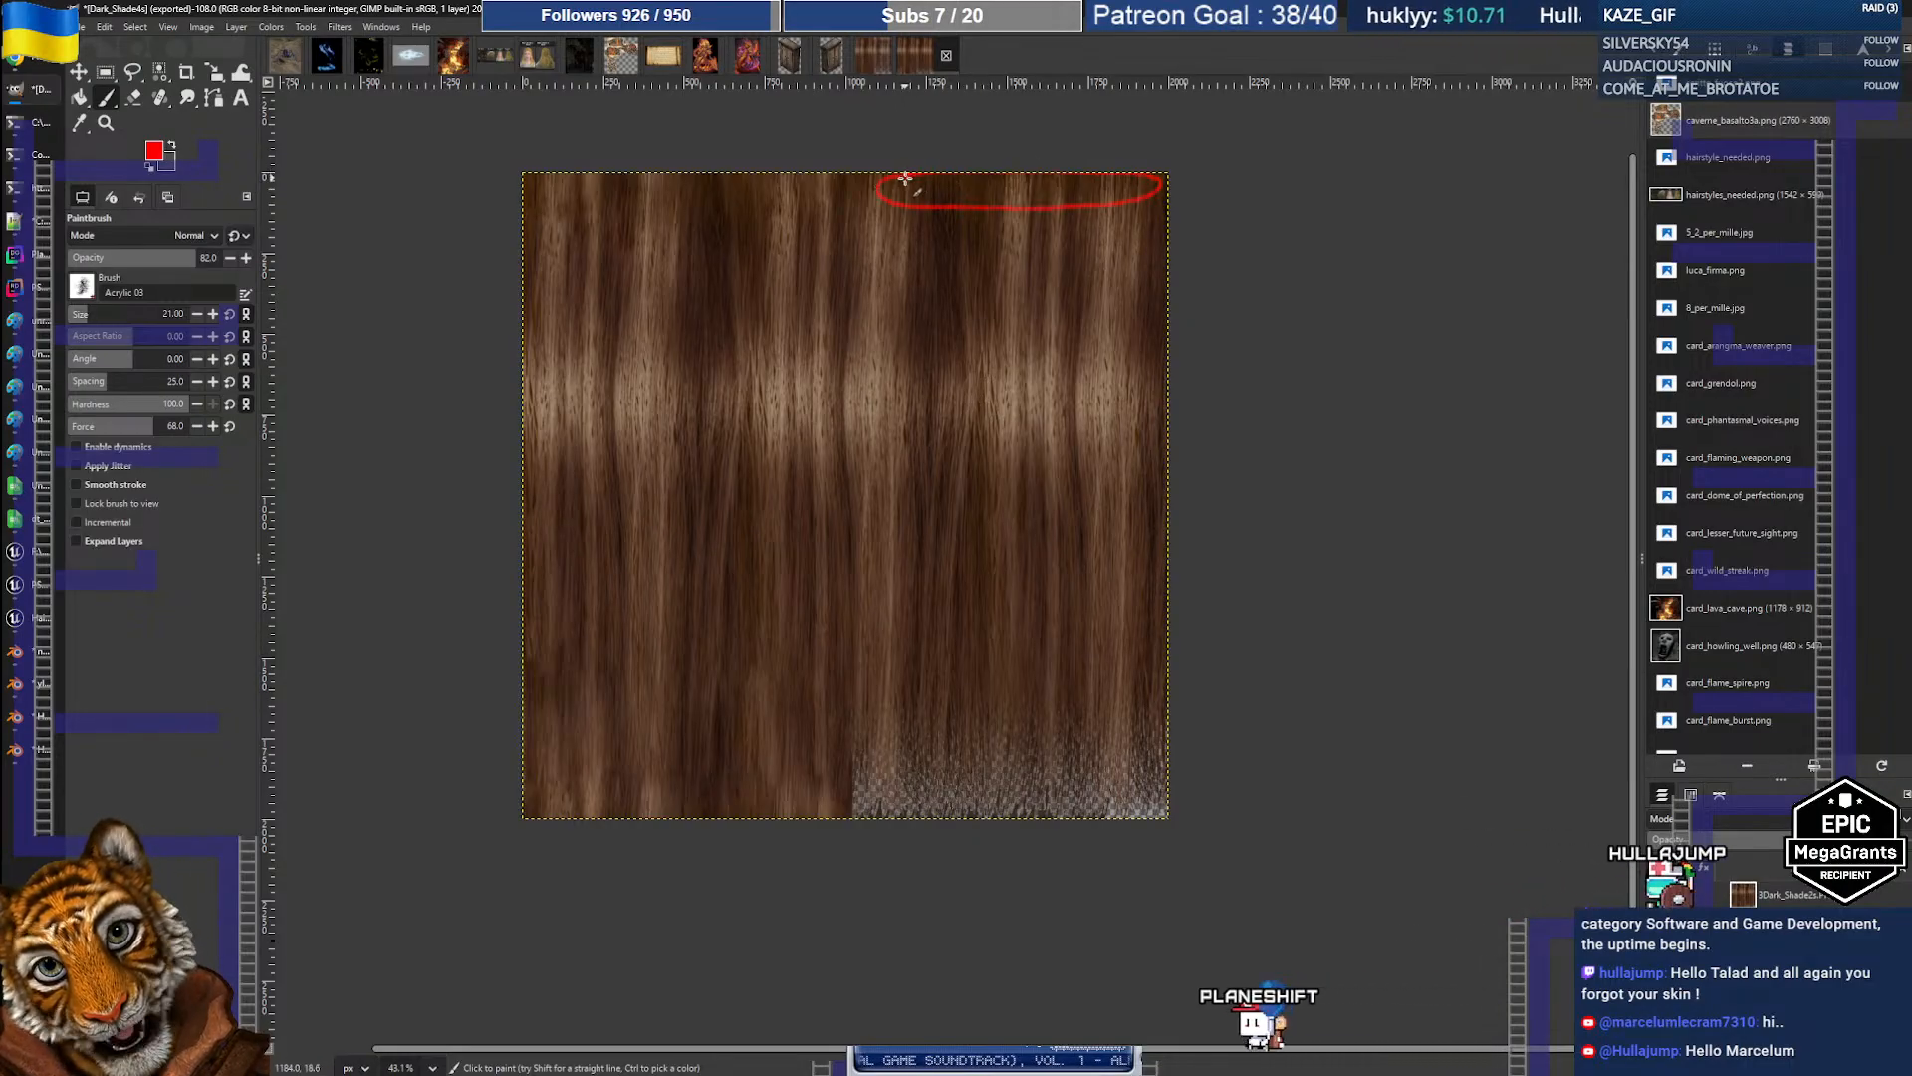
{"action": "key", "text": "ctrl+z"}
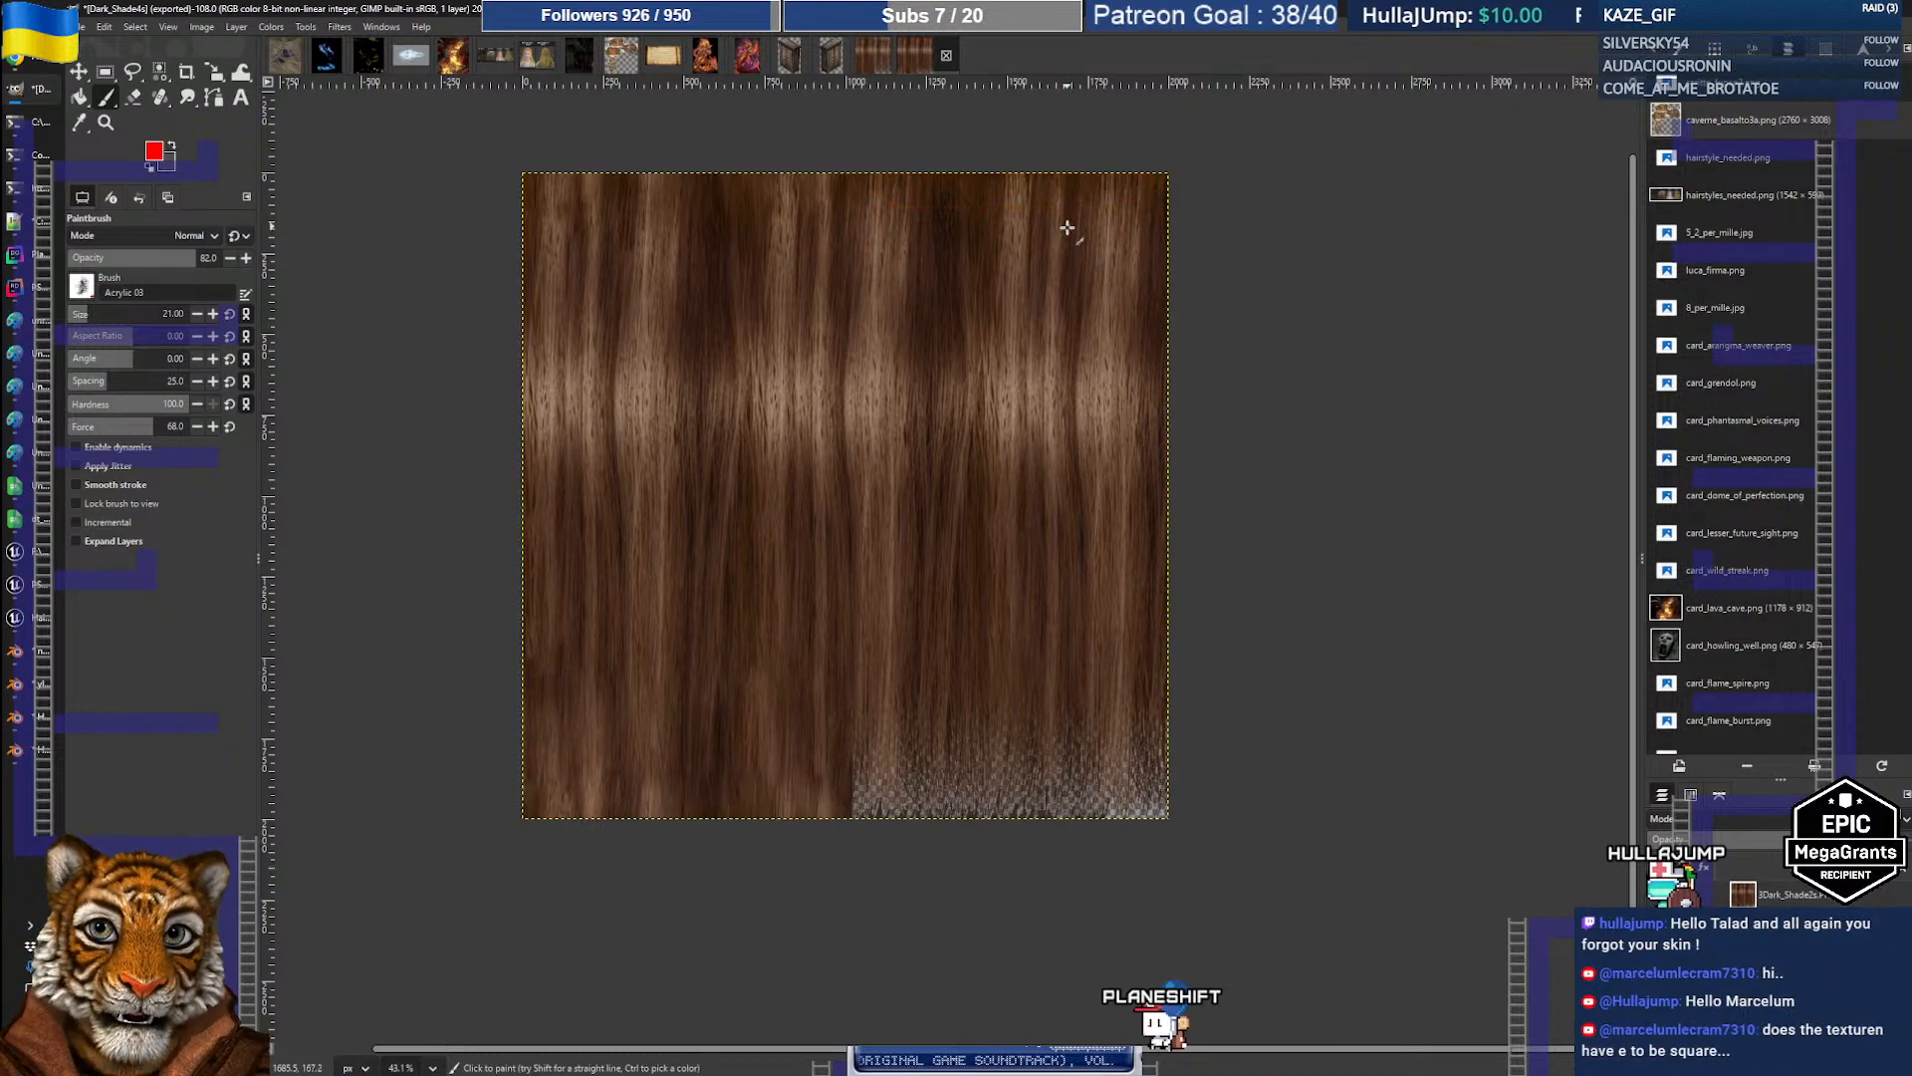
Step: Switch to Hair Model_waseem5 in Blender and select a whole lower back hair card, linked by UVs, to inspect its island on Dark_Shade4s.PNG
{"action": "left_click", "coordinate": [41, 746]}
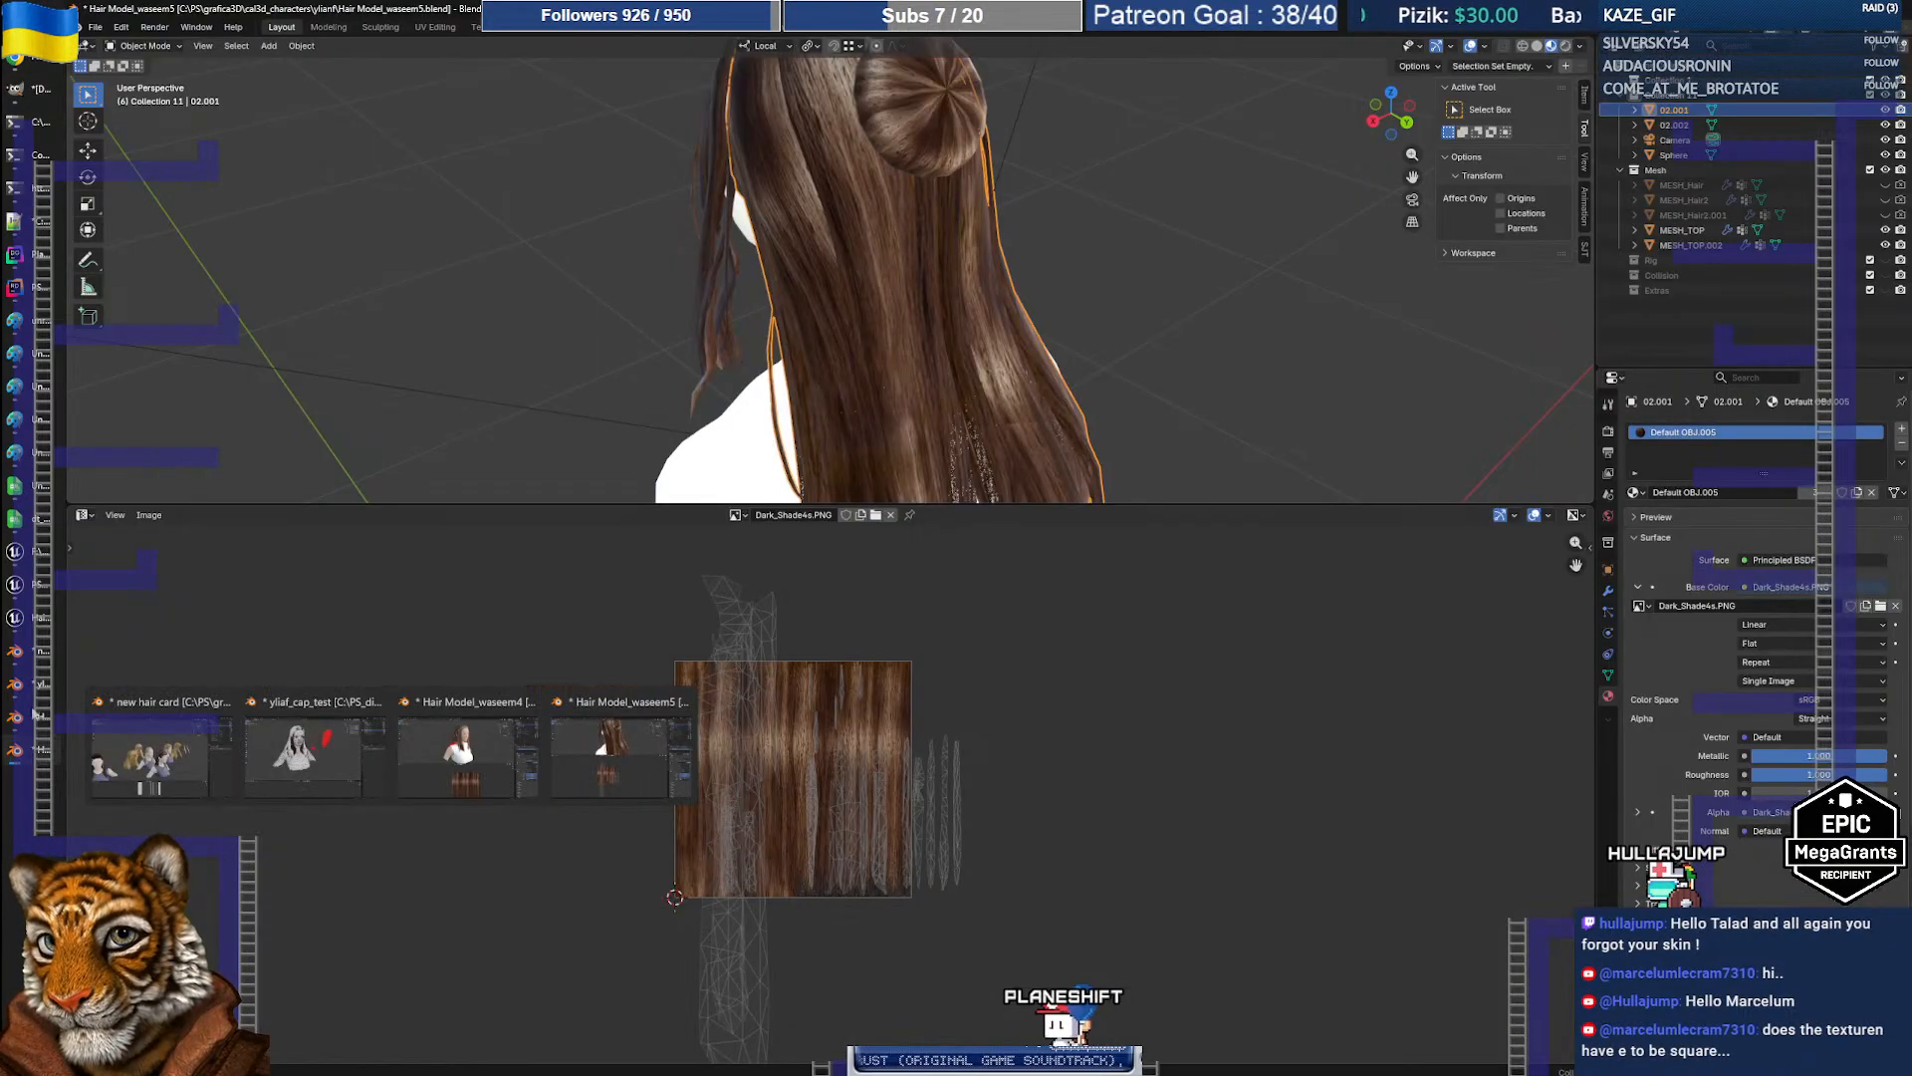
{"action": "middle_click_drag", "start_coordinate": [982, 361], "coordinate": [821, 288]}
{"action": "scroll", "coordinate": [853, 239], "scroll_direction": "up", "scroll_amount": 5}
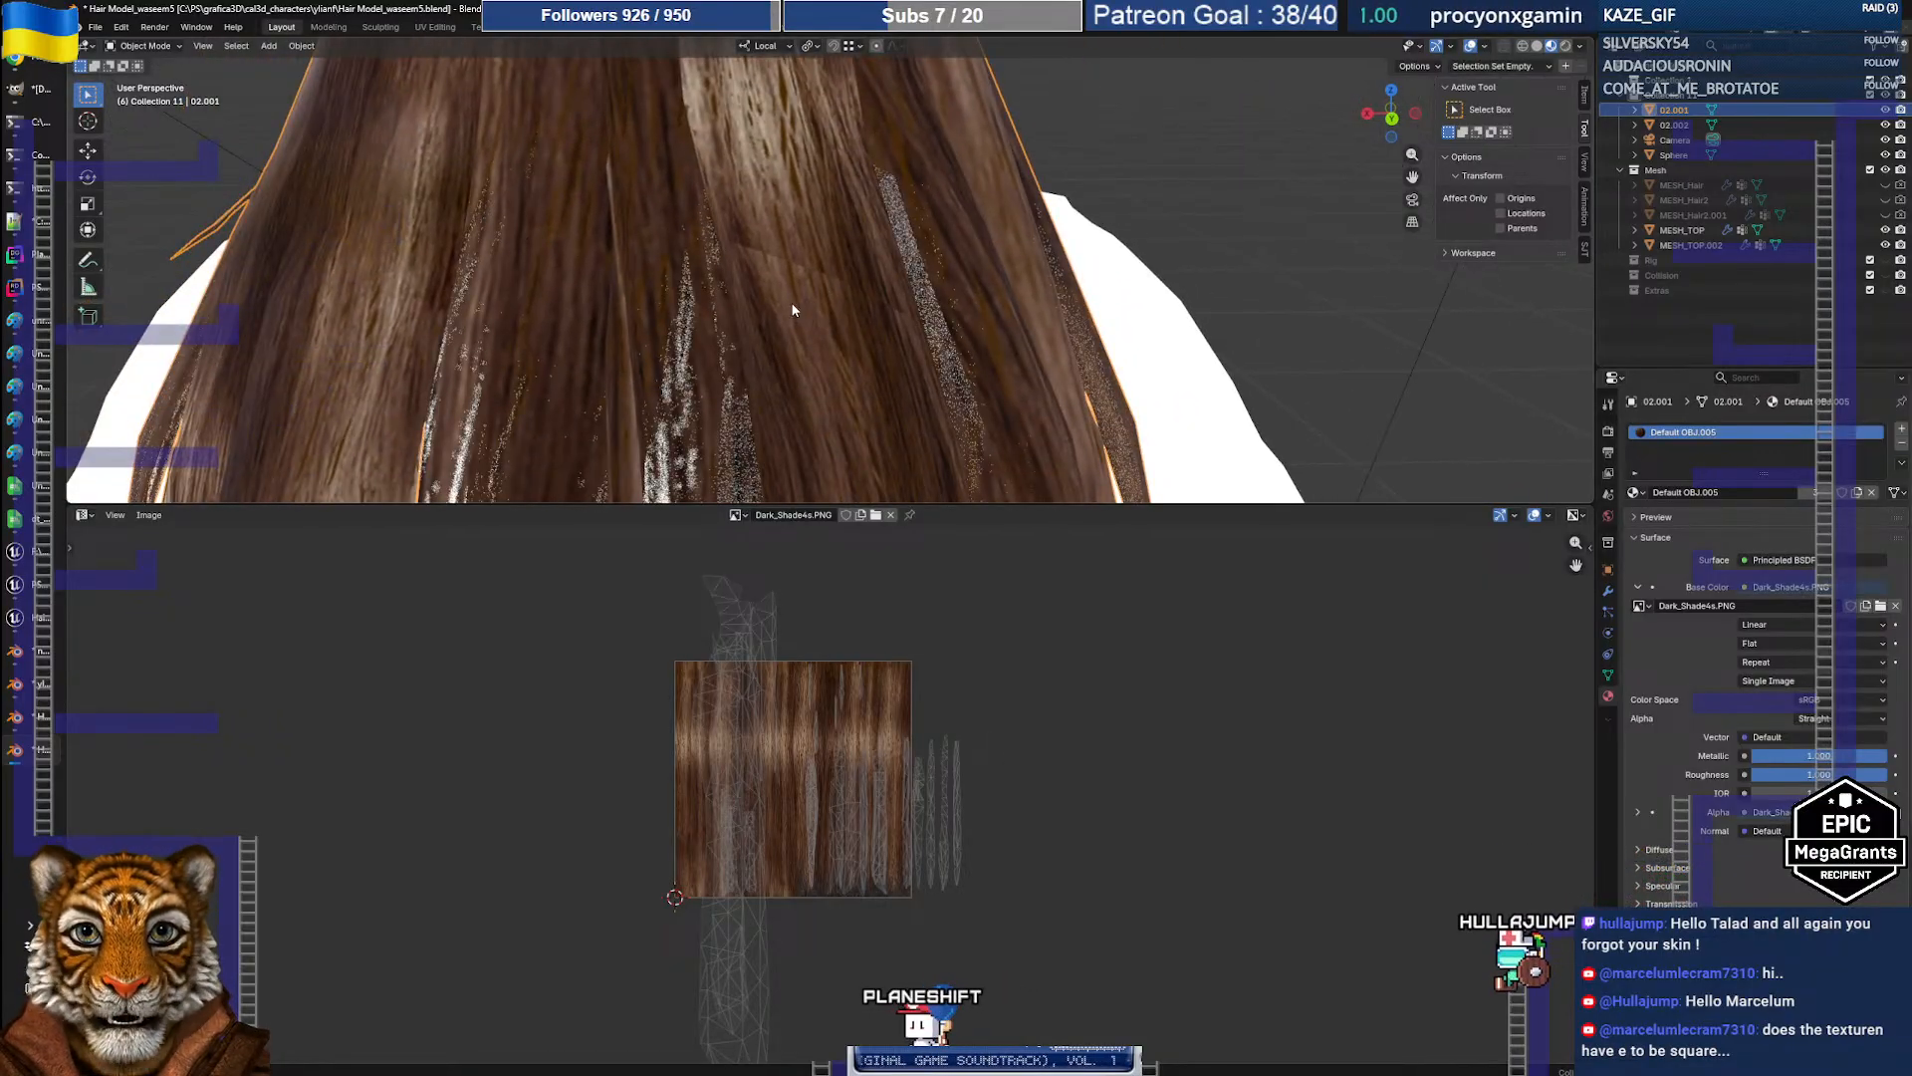
{"action": "key", "text": "Tab"}
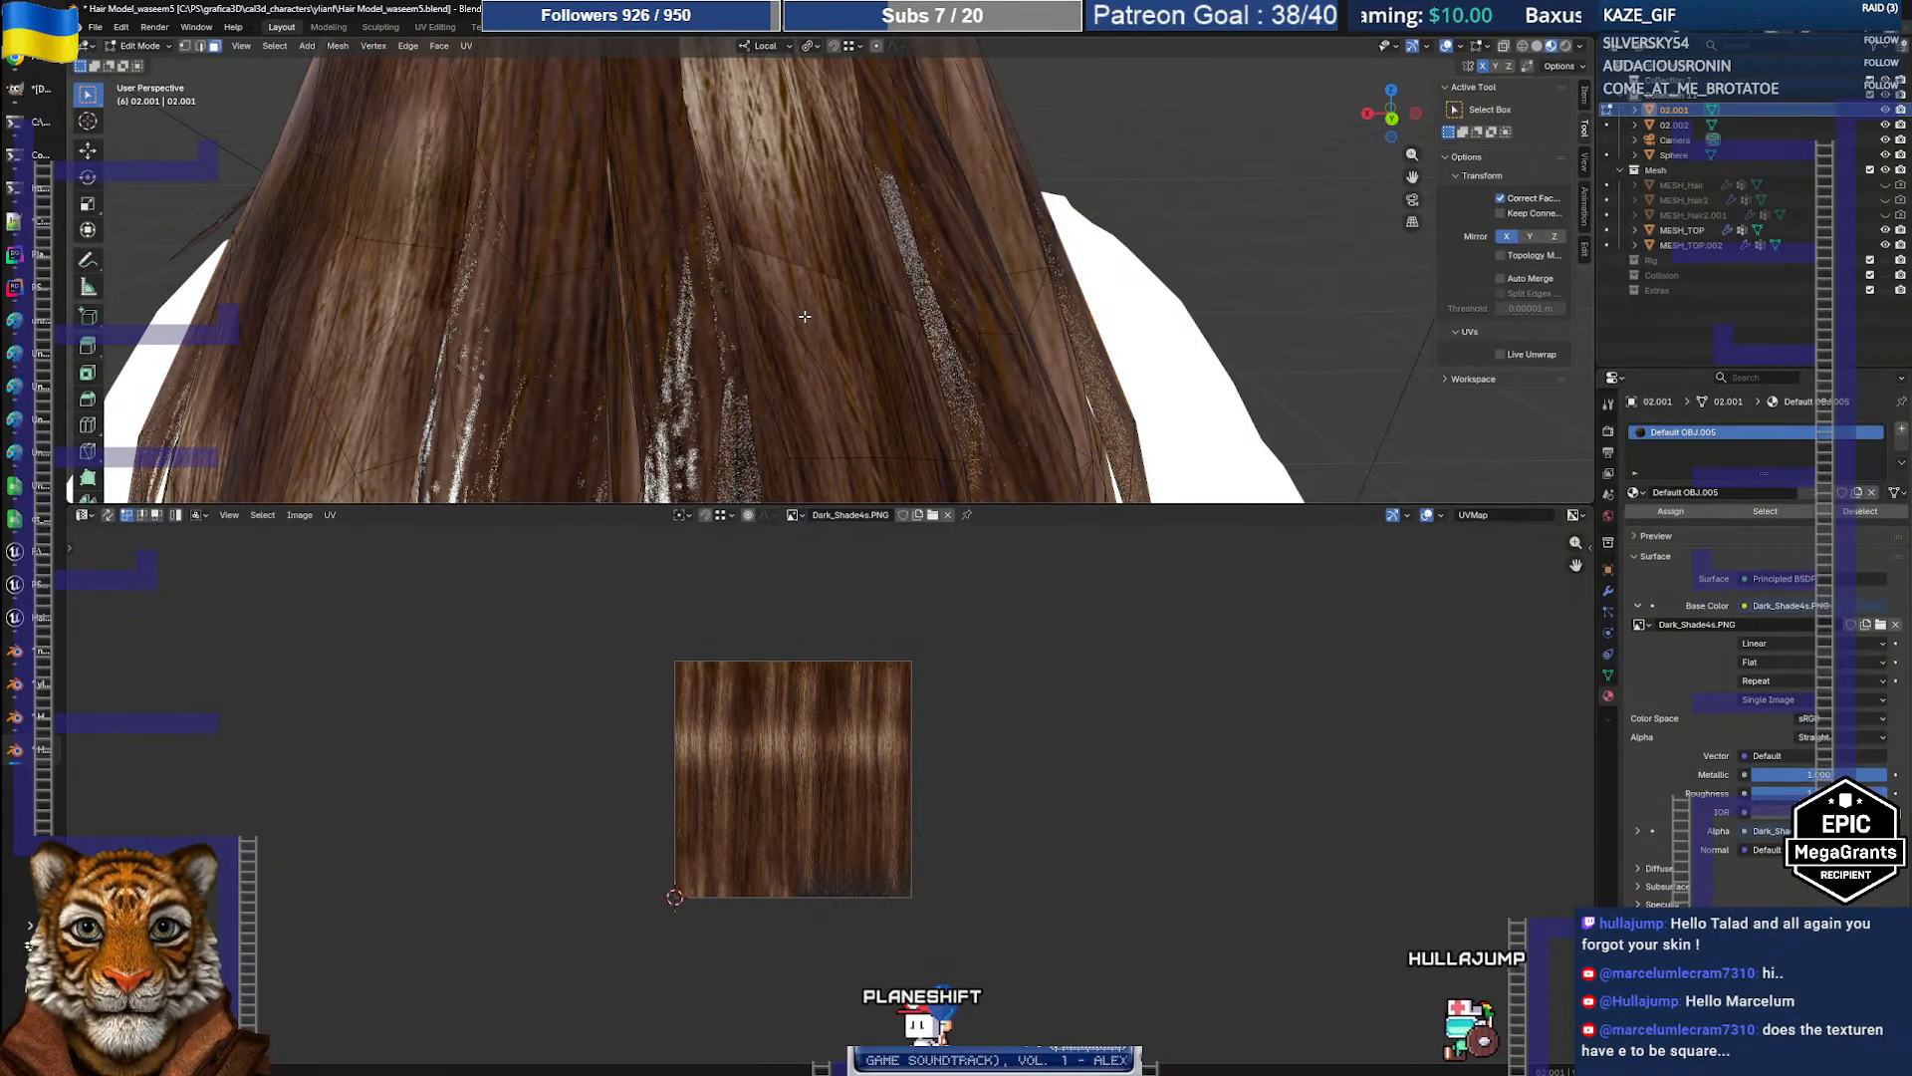
{"action": "left_click", "coordinate": [813, 312]}
{"action": "key", "text": "ctrl+l"}
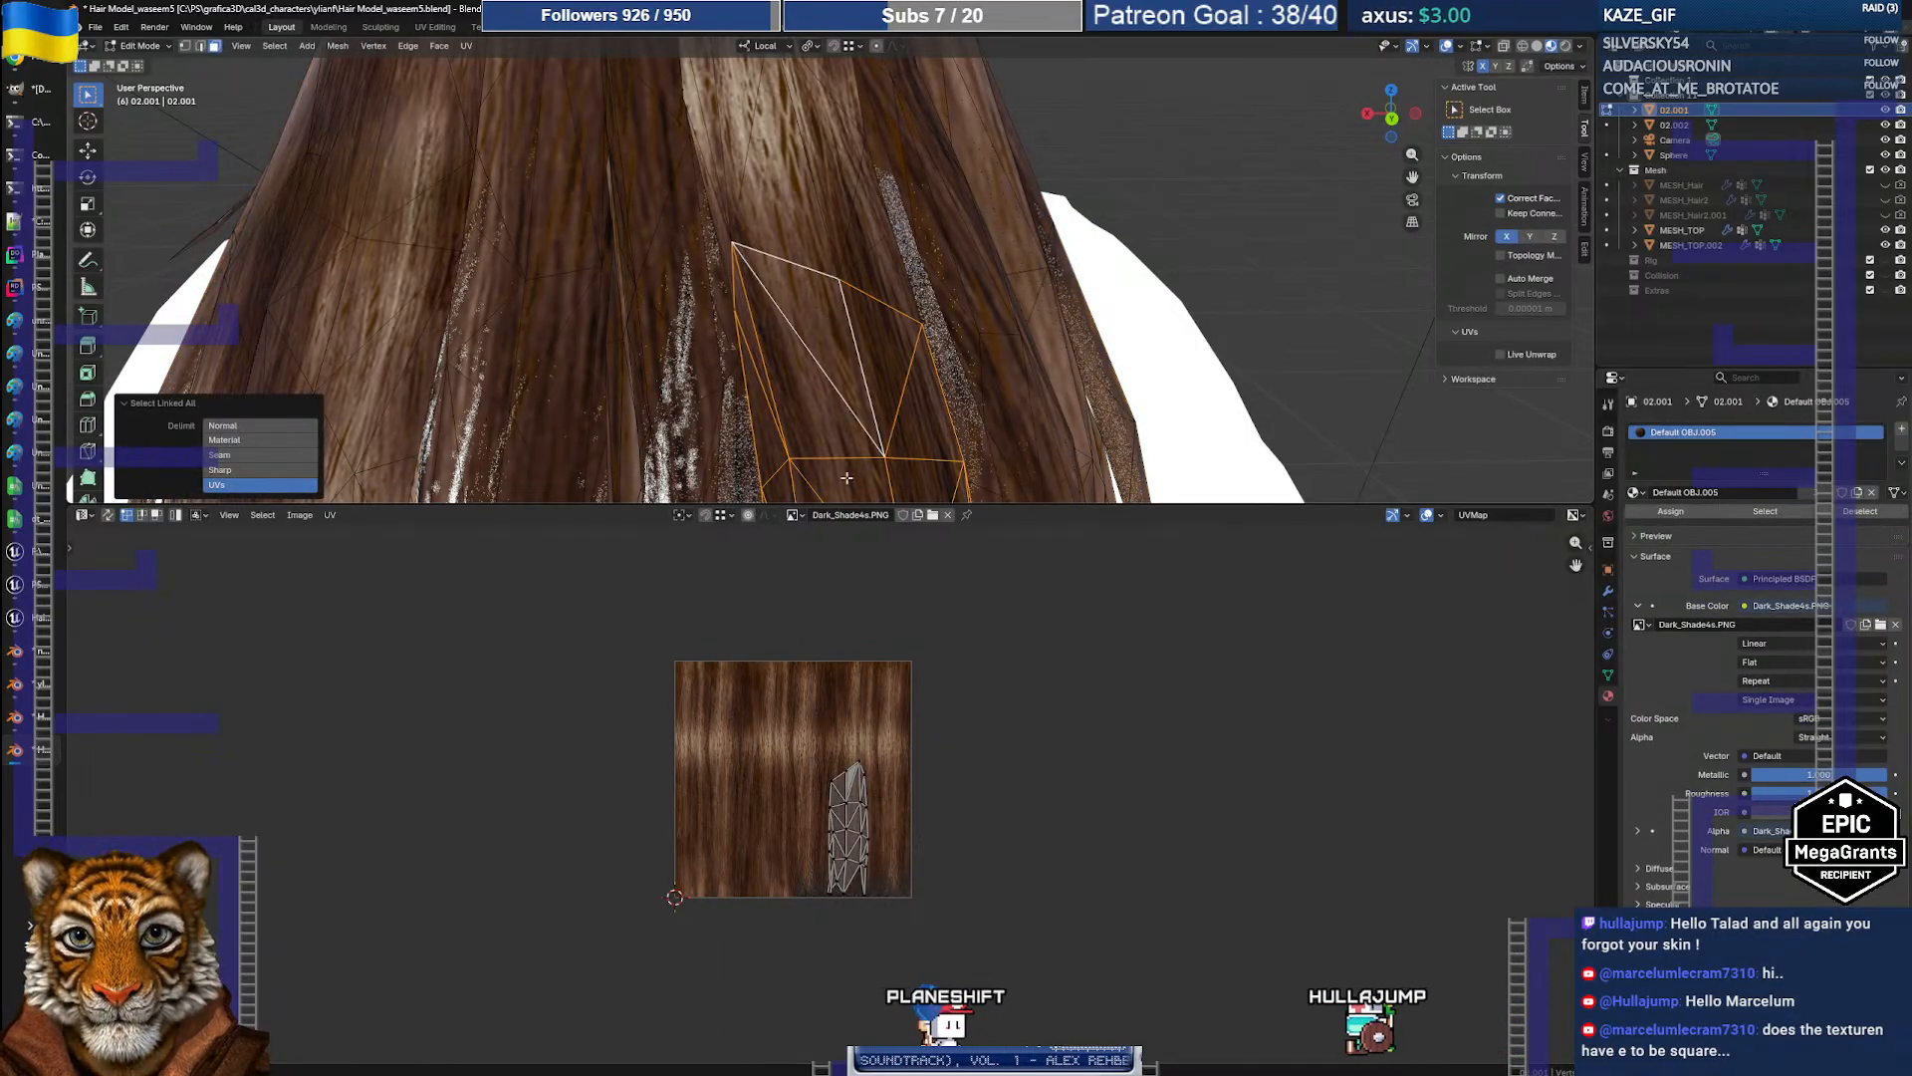
{"action": "scroll", "coordinate": [846, 760], "scroll_direction": "up", "scroll_amount": 3}
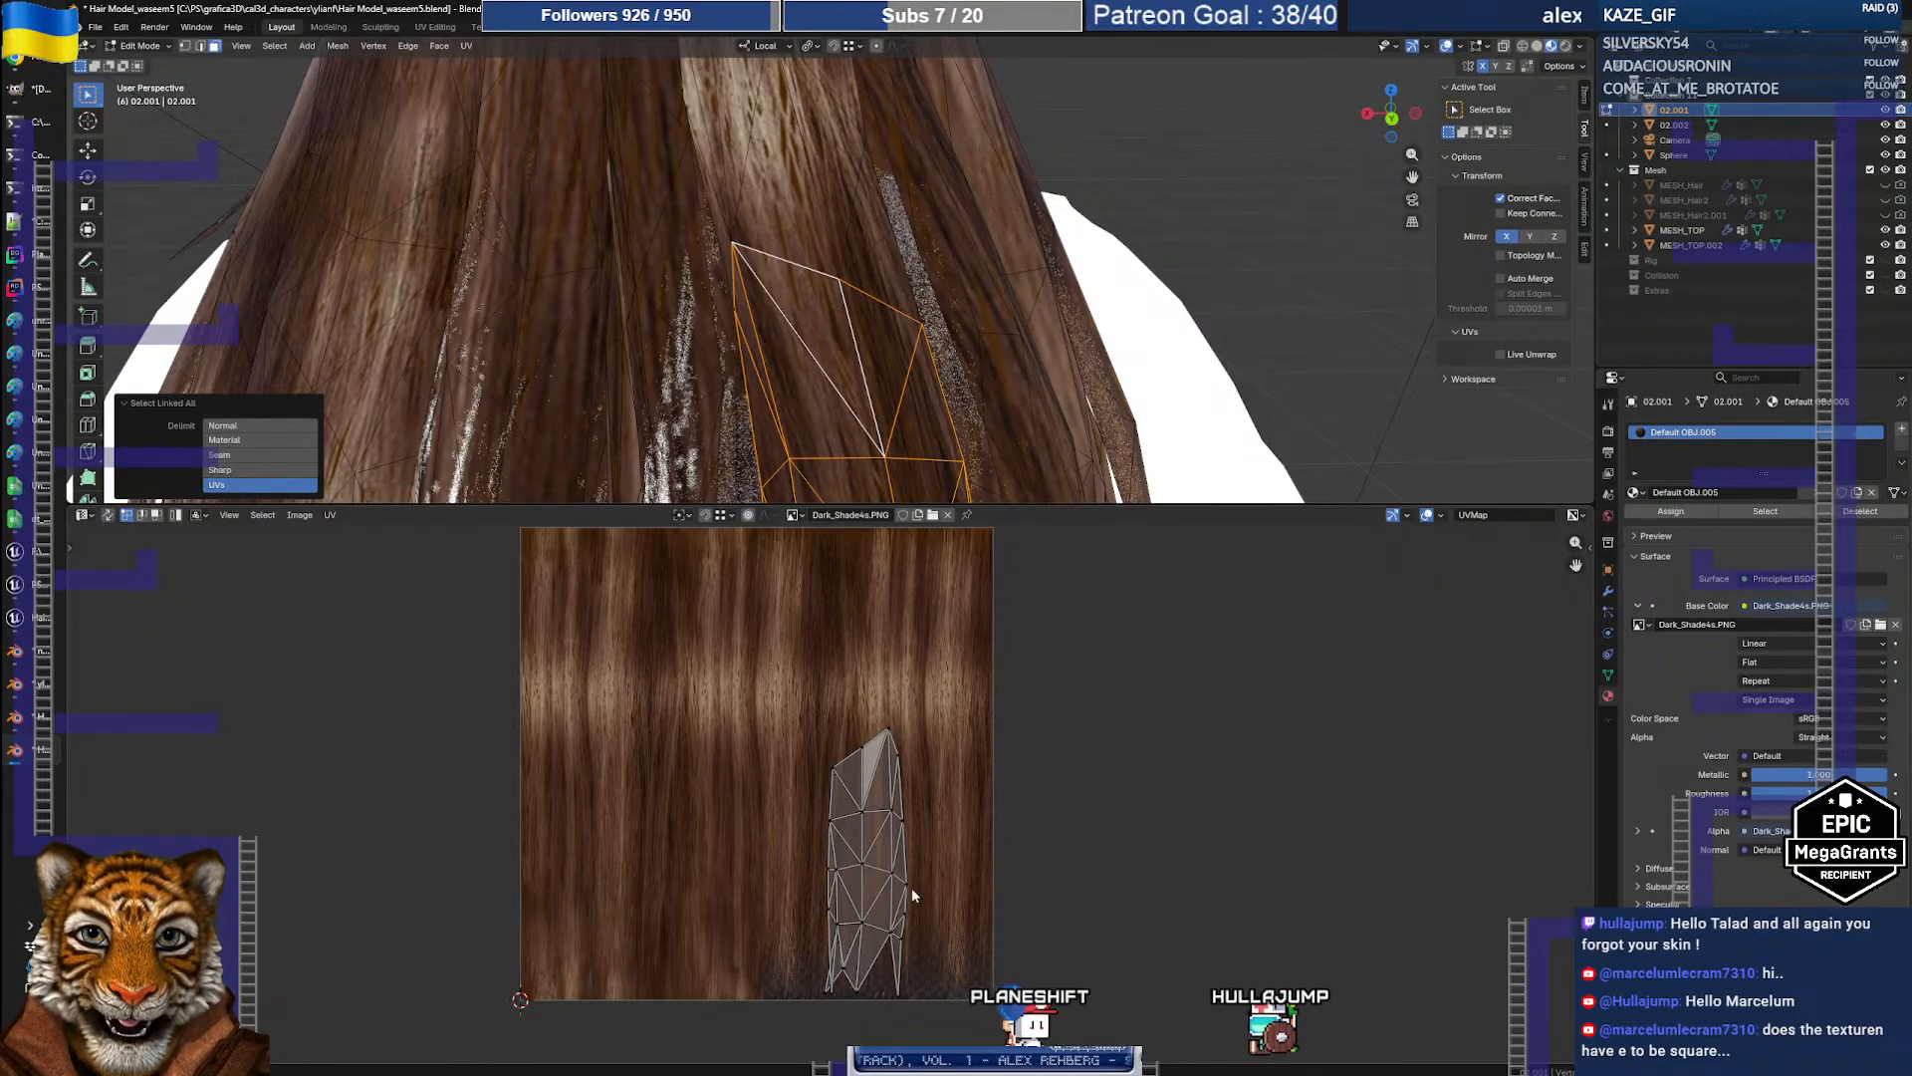
{"action": "scroll", "coordinate": [856, 356], "scroll_direction": "down", "scroll_amount": 5}
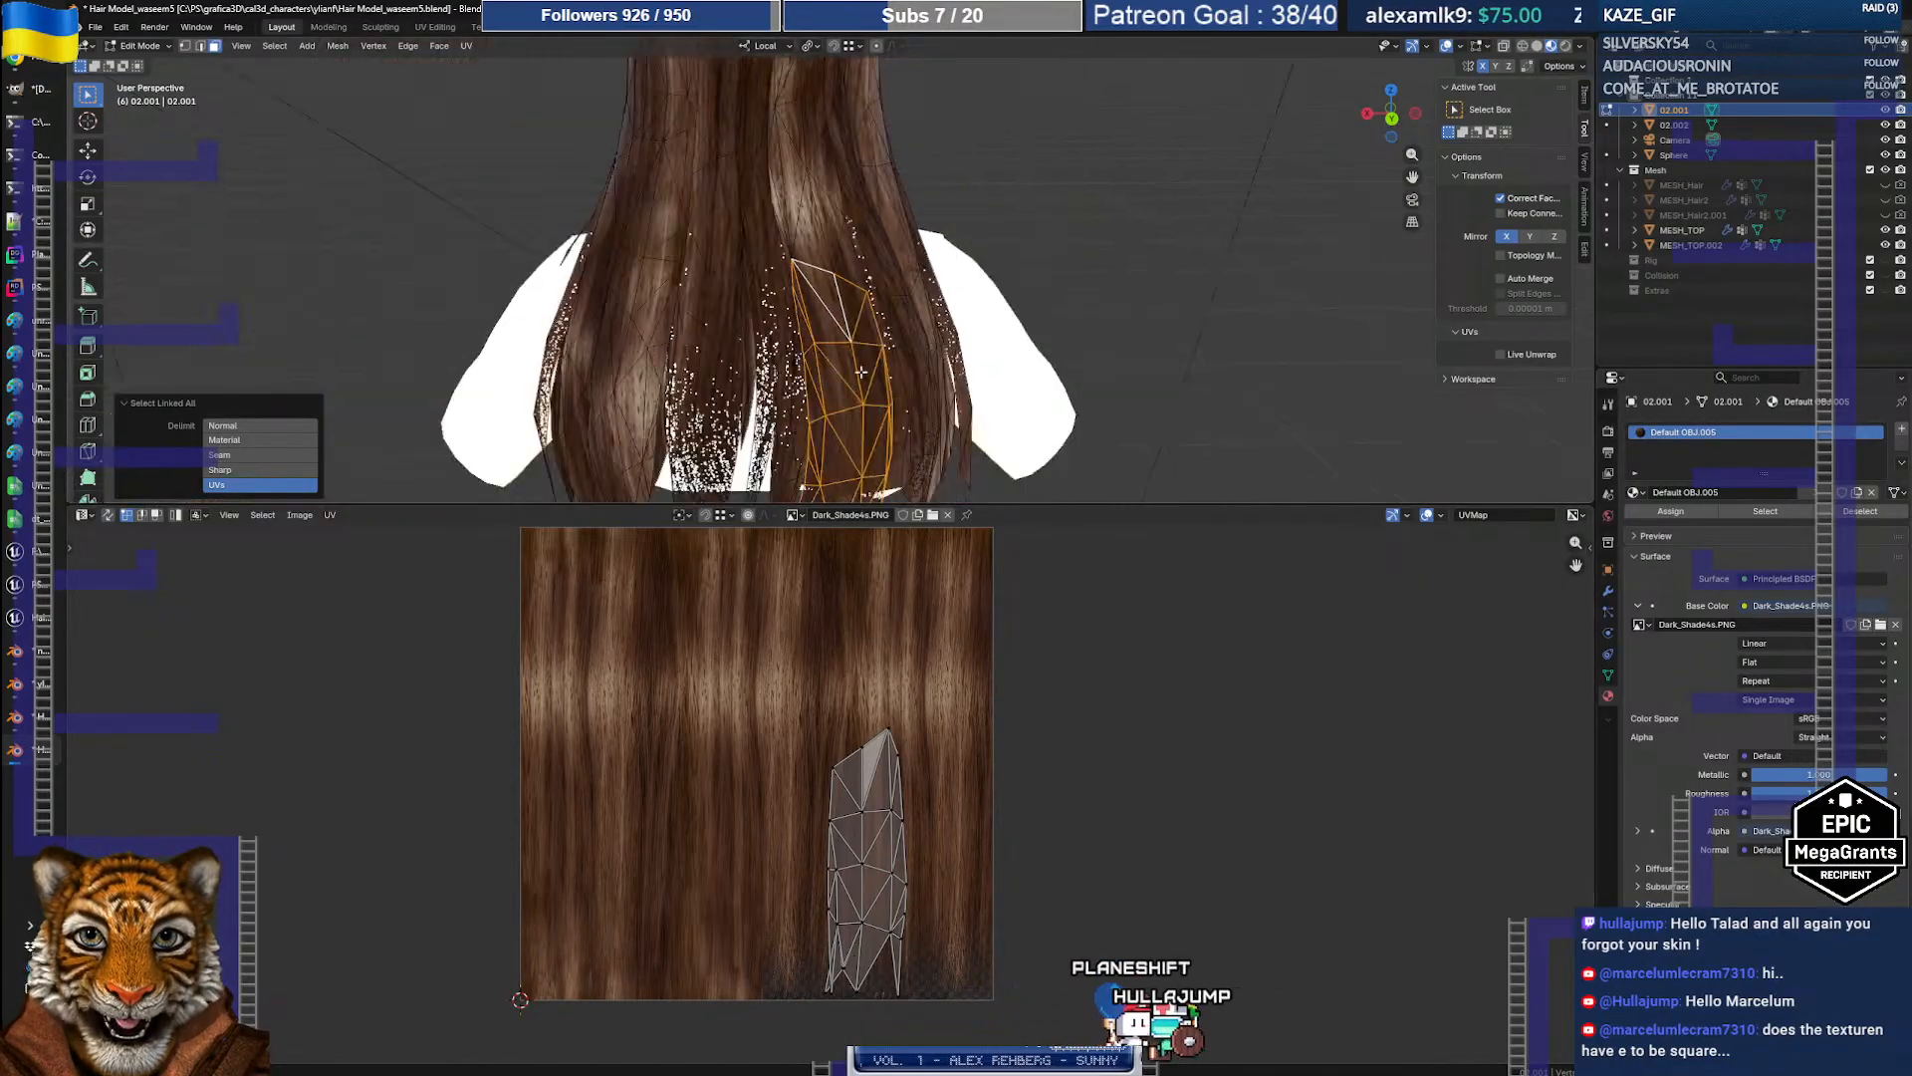
{"action": "scroll", "coordinate": [856, 356], "scroll_direction": "up", "scroll_amount": 6}
{"action": "mouse_move", "coordinate": [855, 356]}
{"action": "middle_mouse_down"}
{"action": "mouse_move", "coordinate": [845, 245]}
{"action": "mouse_move", "coordinate": [871, 370]}
{"action": "middle_mouse_up"}
{"action": "scroll", "coordinate": [871, 348], "scroll_direction": "down", "scroll_amount": 5}
{"action": "middle_click_drag", "start_coordinate": [871, 181], "coordinate": [877, 385], "text": "shift"}
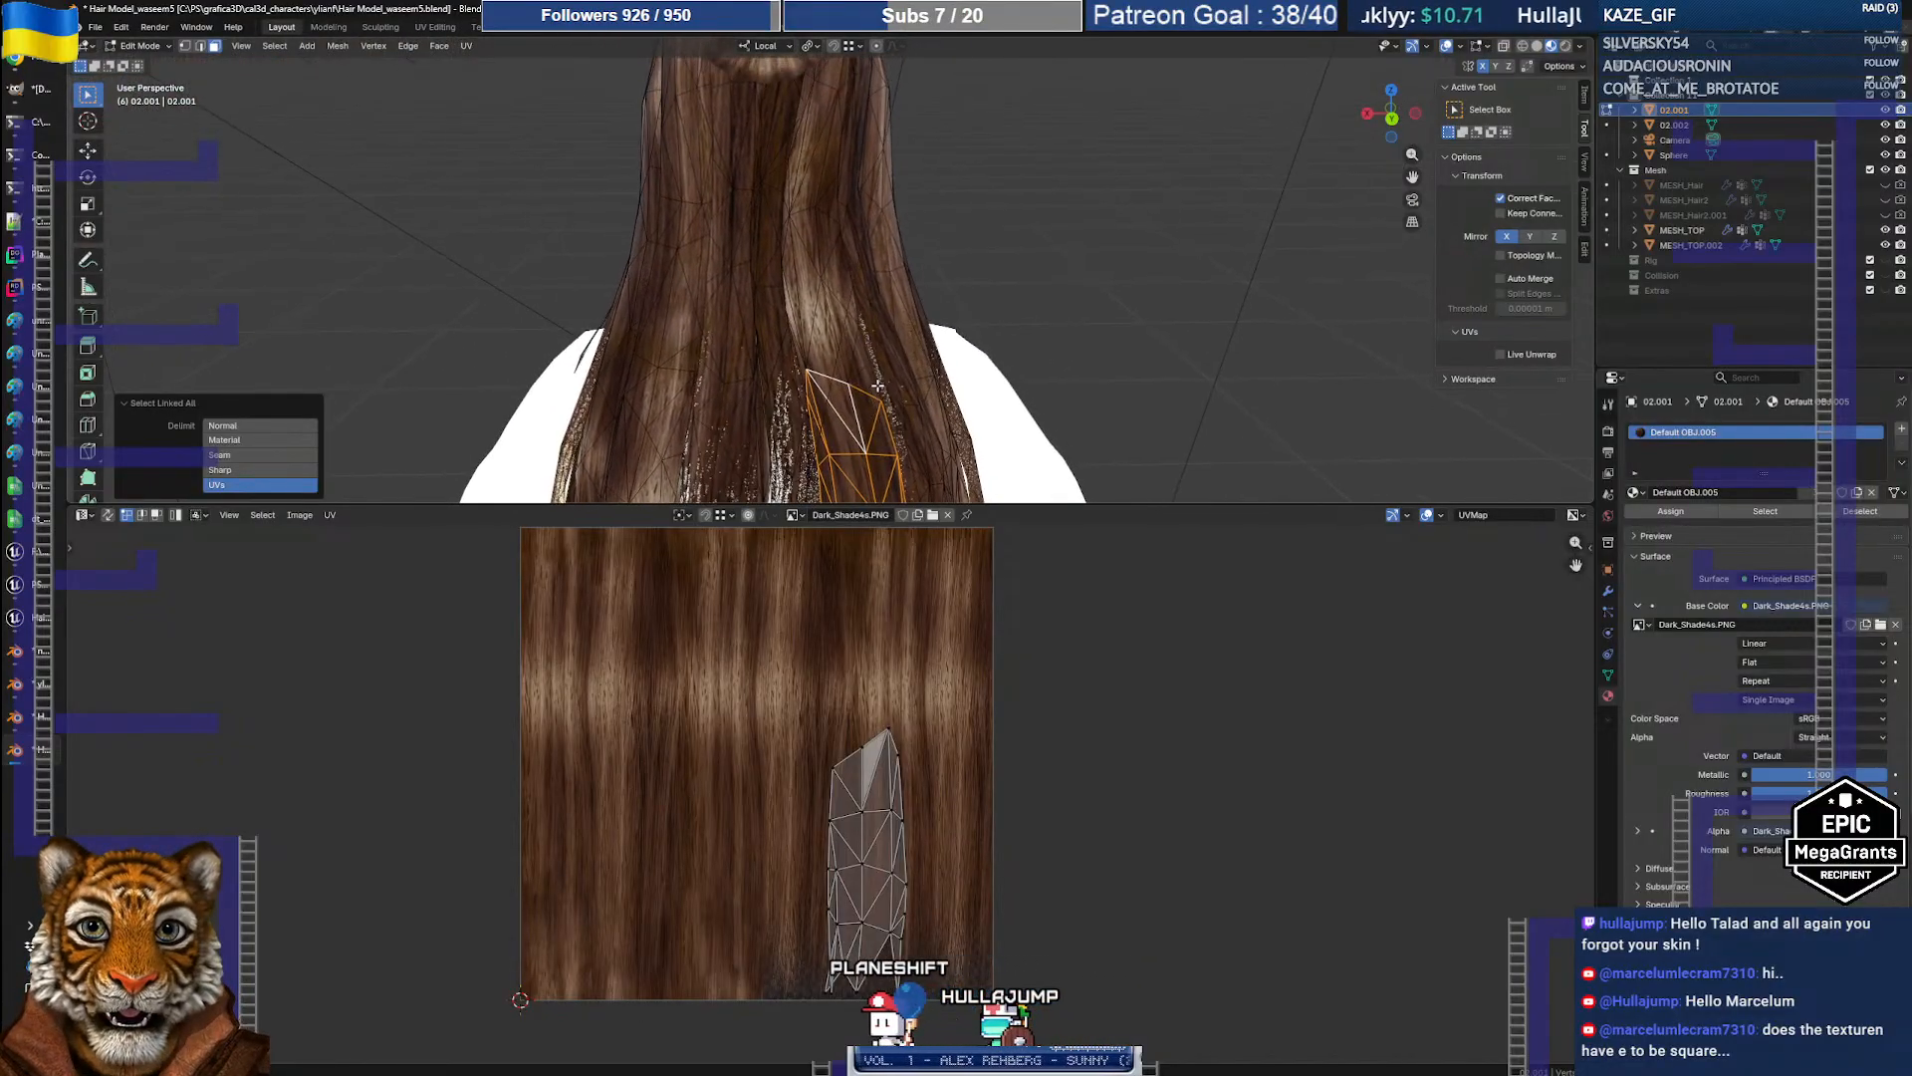
Step: Select the long hair card above it, linked by UVs, and inspect its island on the opaque half of the texture
{"action": "left_click", "coordinate": [836, 351]}
{"action": "key", "text": "ctrl+l"}
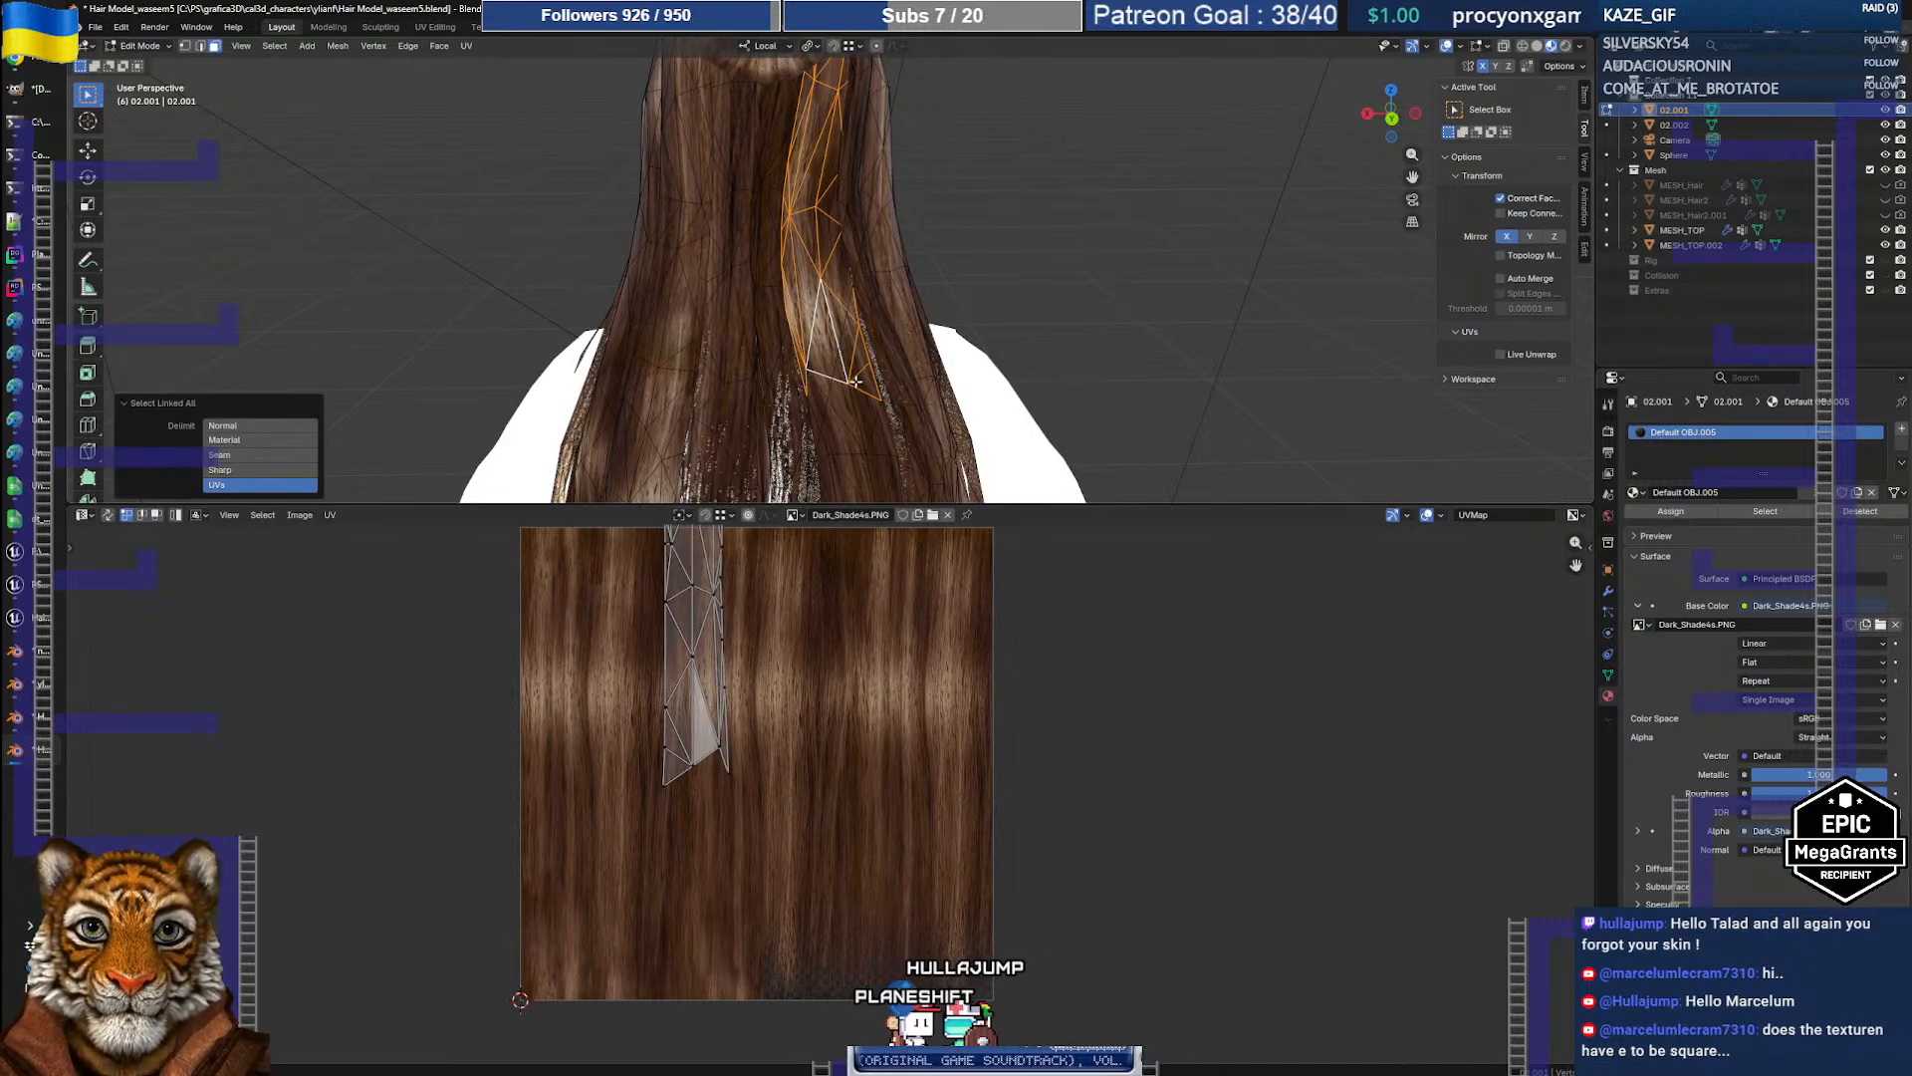
{"action": "scroll", "coordinate": [839, 394], "scroll_direction": "down", "scroll_amount": 3}
{"action": "scroll", "coordinate": [839, 390], "scroll_direction": "up", "scroll_amount": 3}
{"action": "middle_click_drag", "start_coordinate": [840, 384], "coordinate": [835, 409], "text": "shift"}
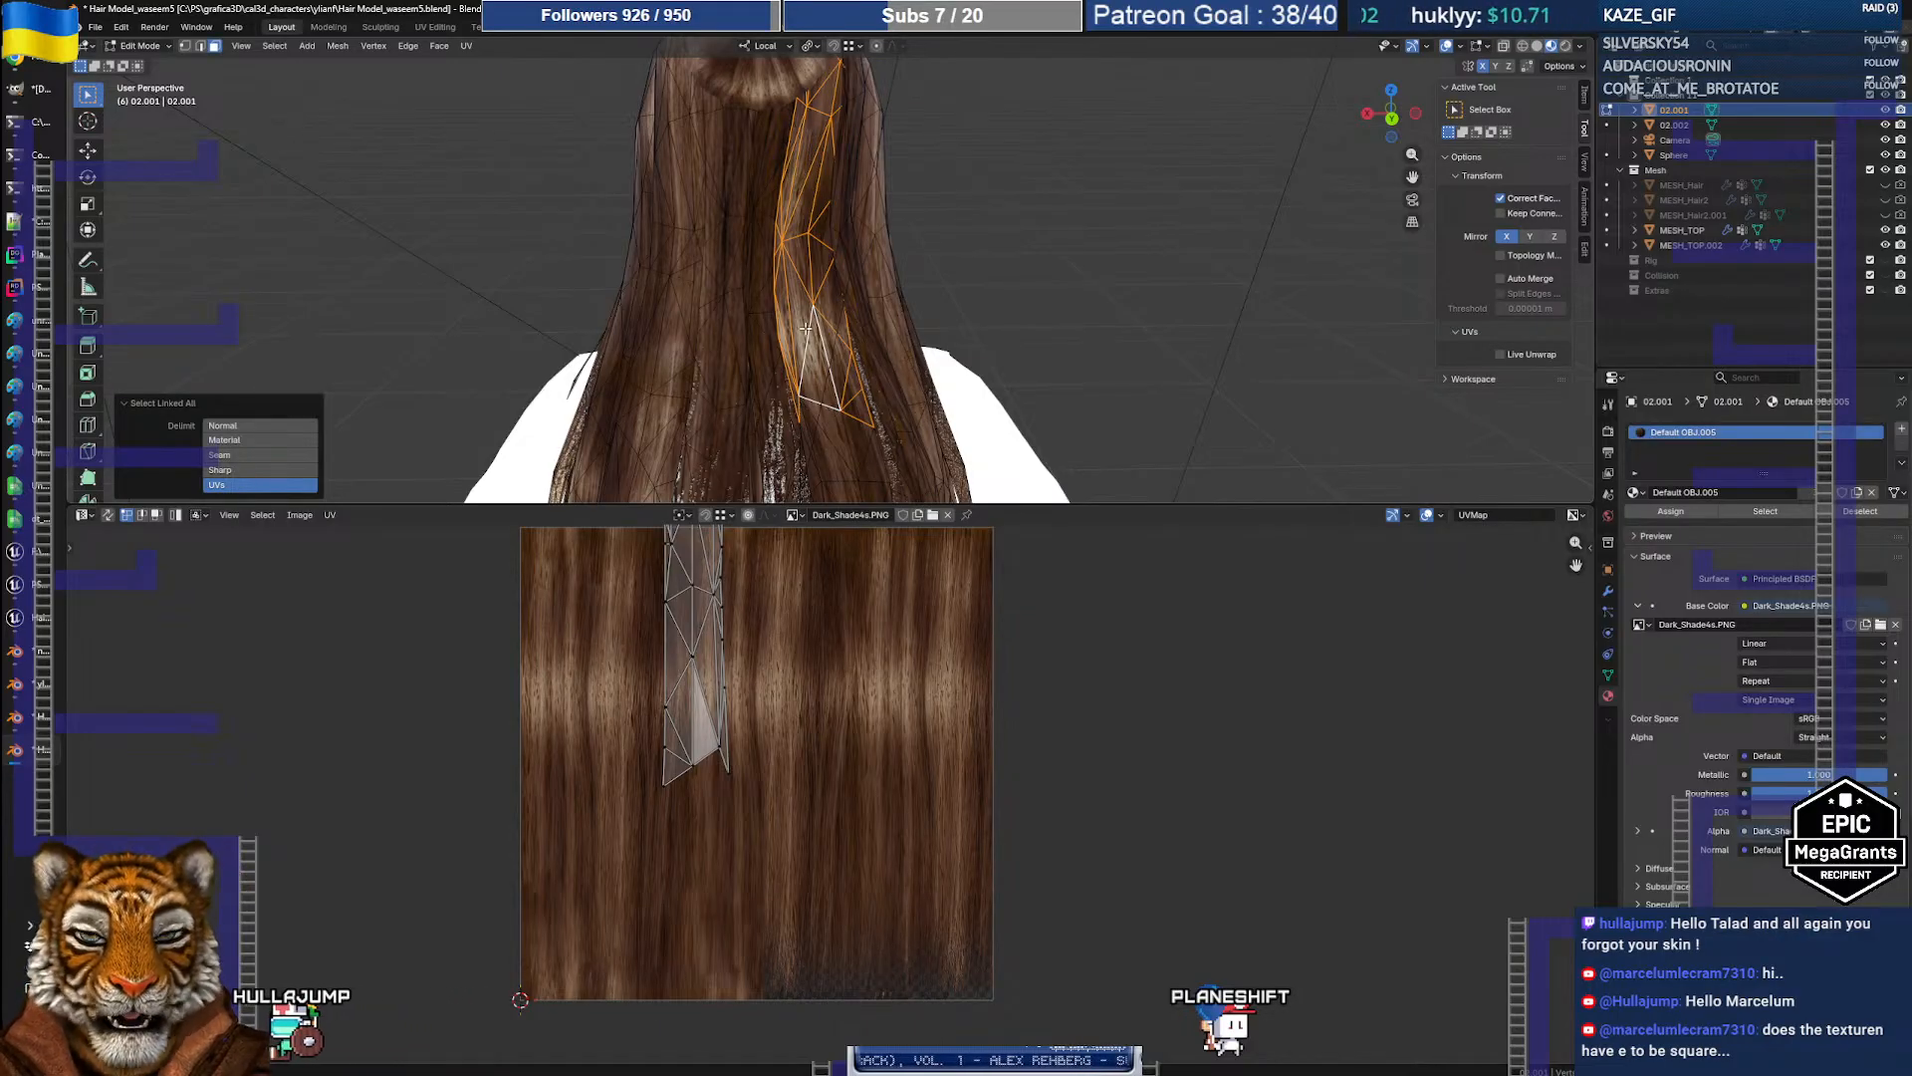
{"action": "scroll", "coordinate": [784, 631], "scroll_direction": "down", "scroll_amount": 2}
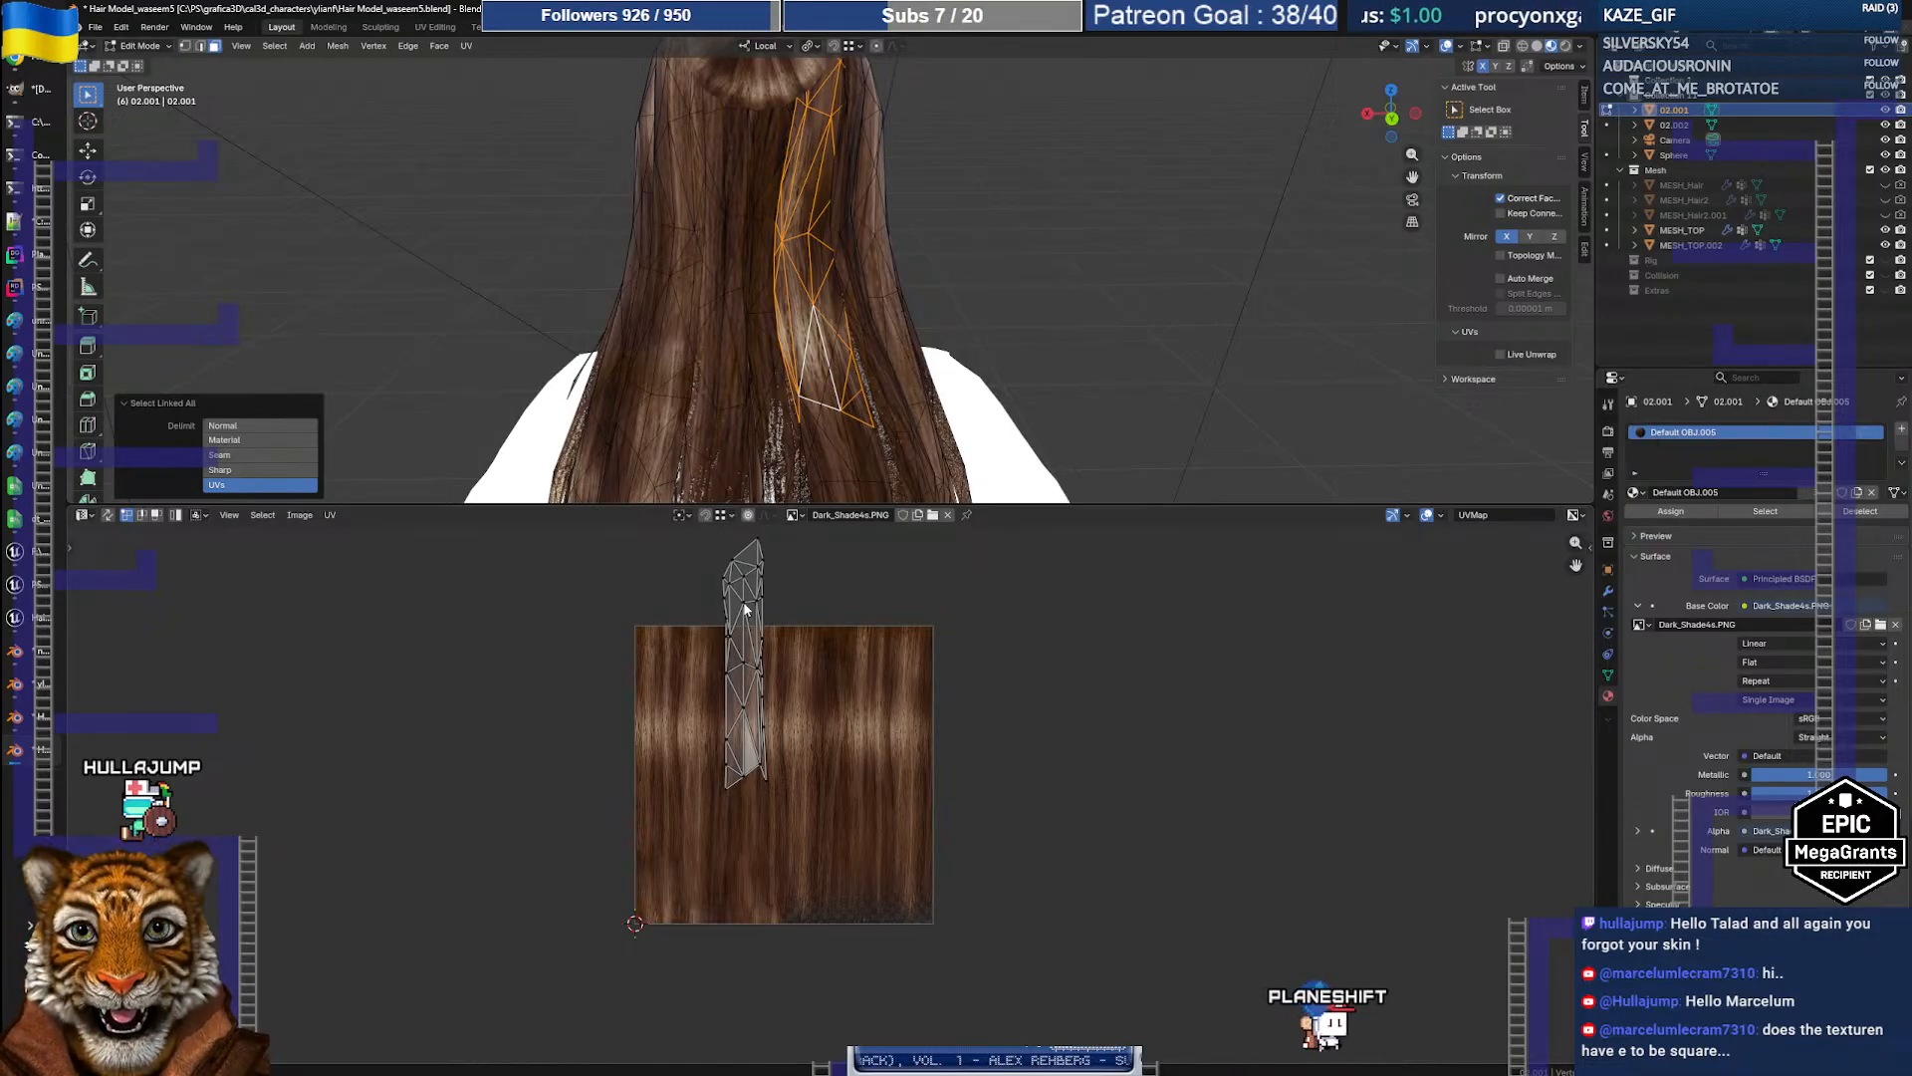
{"action": "scroll", "coordinate": [717, 717], "scroll_direction": "up", "scroll_amount": 3}
{"action": "scroll", "coordinate": [715, 713], "scroll_direction": "down", "scroll_amount": 1}
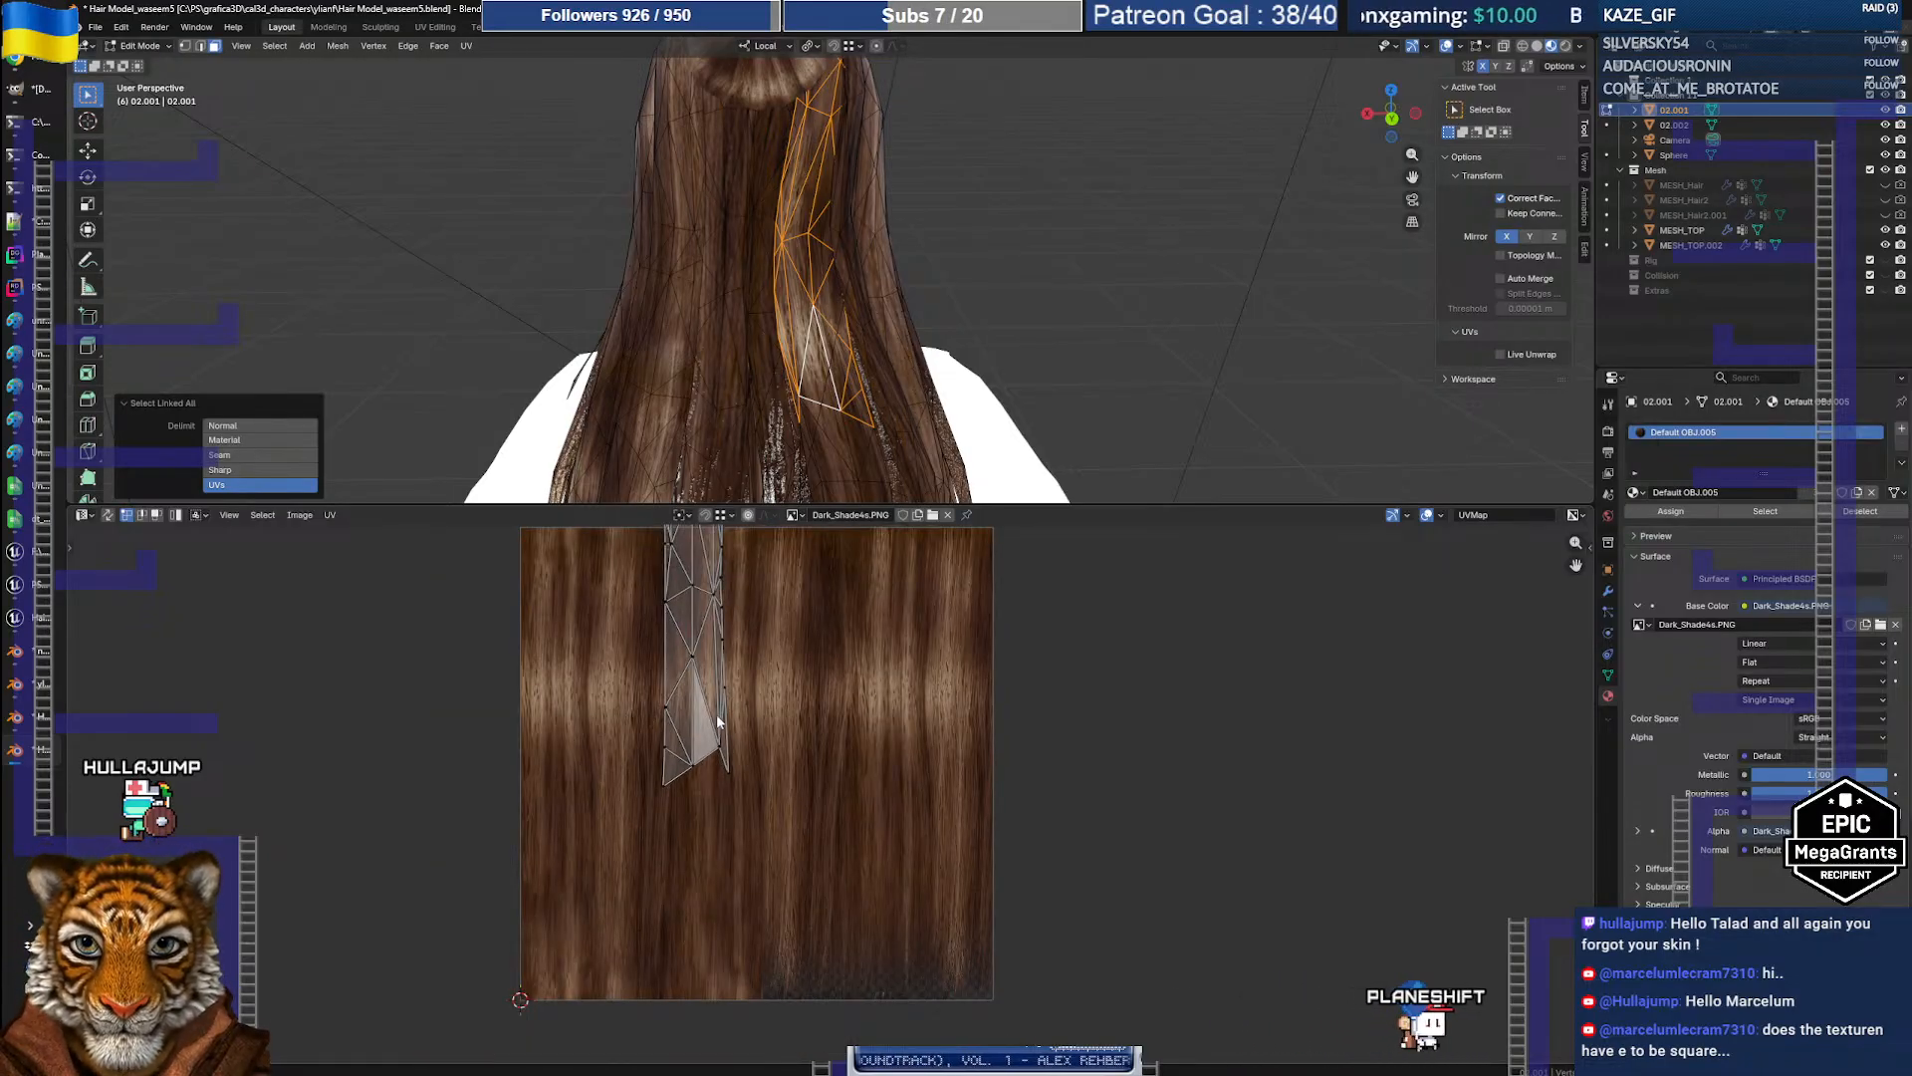
Step: Compare the selected long card on the model with its full UV island by enlarging the 3D view and the UV editor in turn
{"action": "left_click_drag", "start_coordinate": [812, 508], "coordinate": [812, 749]}
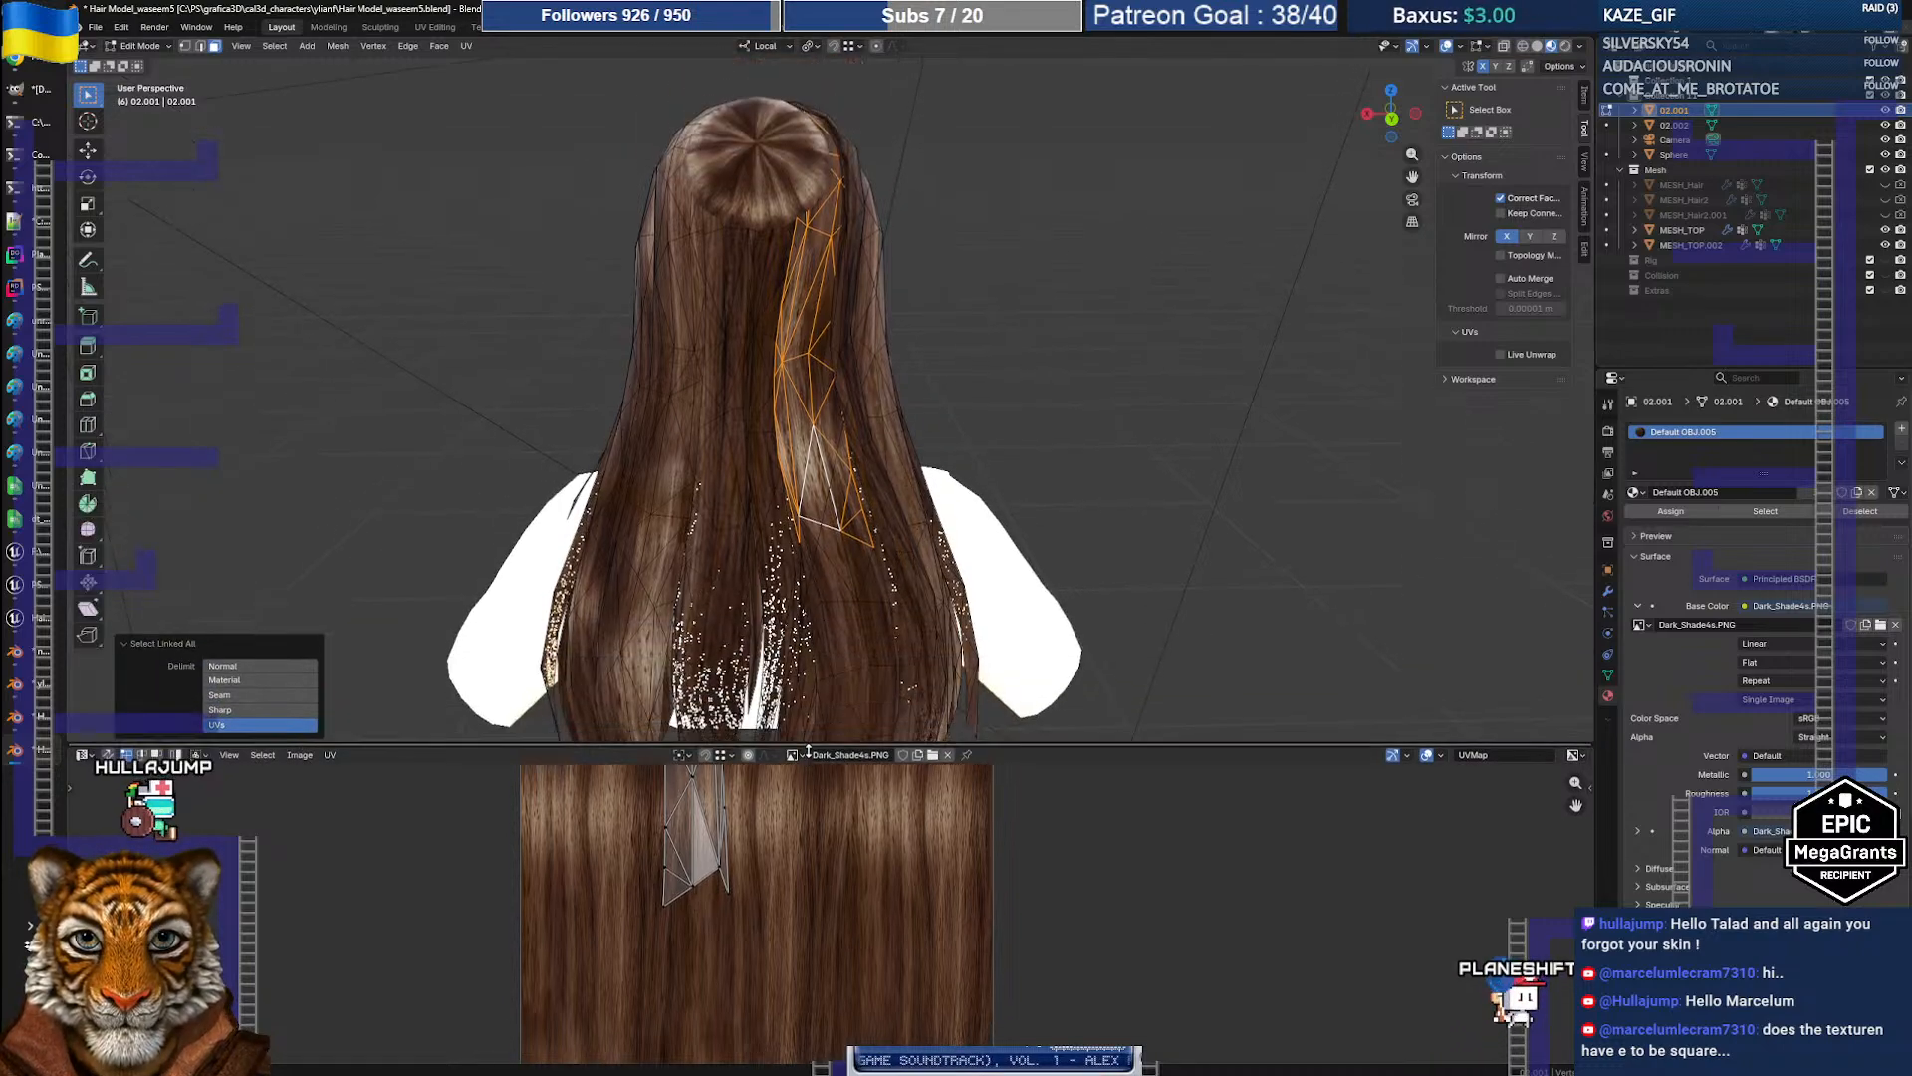
{"action": "middle_click_drag", "start_coordinate": [835, 550], "coordinate": [820, 428]}
{"action": "left_click_drag", "start_coordinate": [827, 749], "coordinate": [827, 555]}
{"action": "key", "text": "Home"}
{"action": "middle_click_drag", "start_coordinate": [818, 760], "coordinate": [824, 784]}
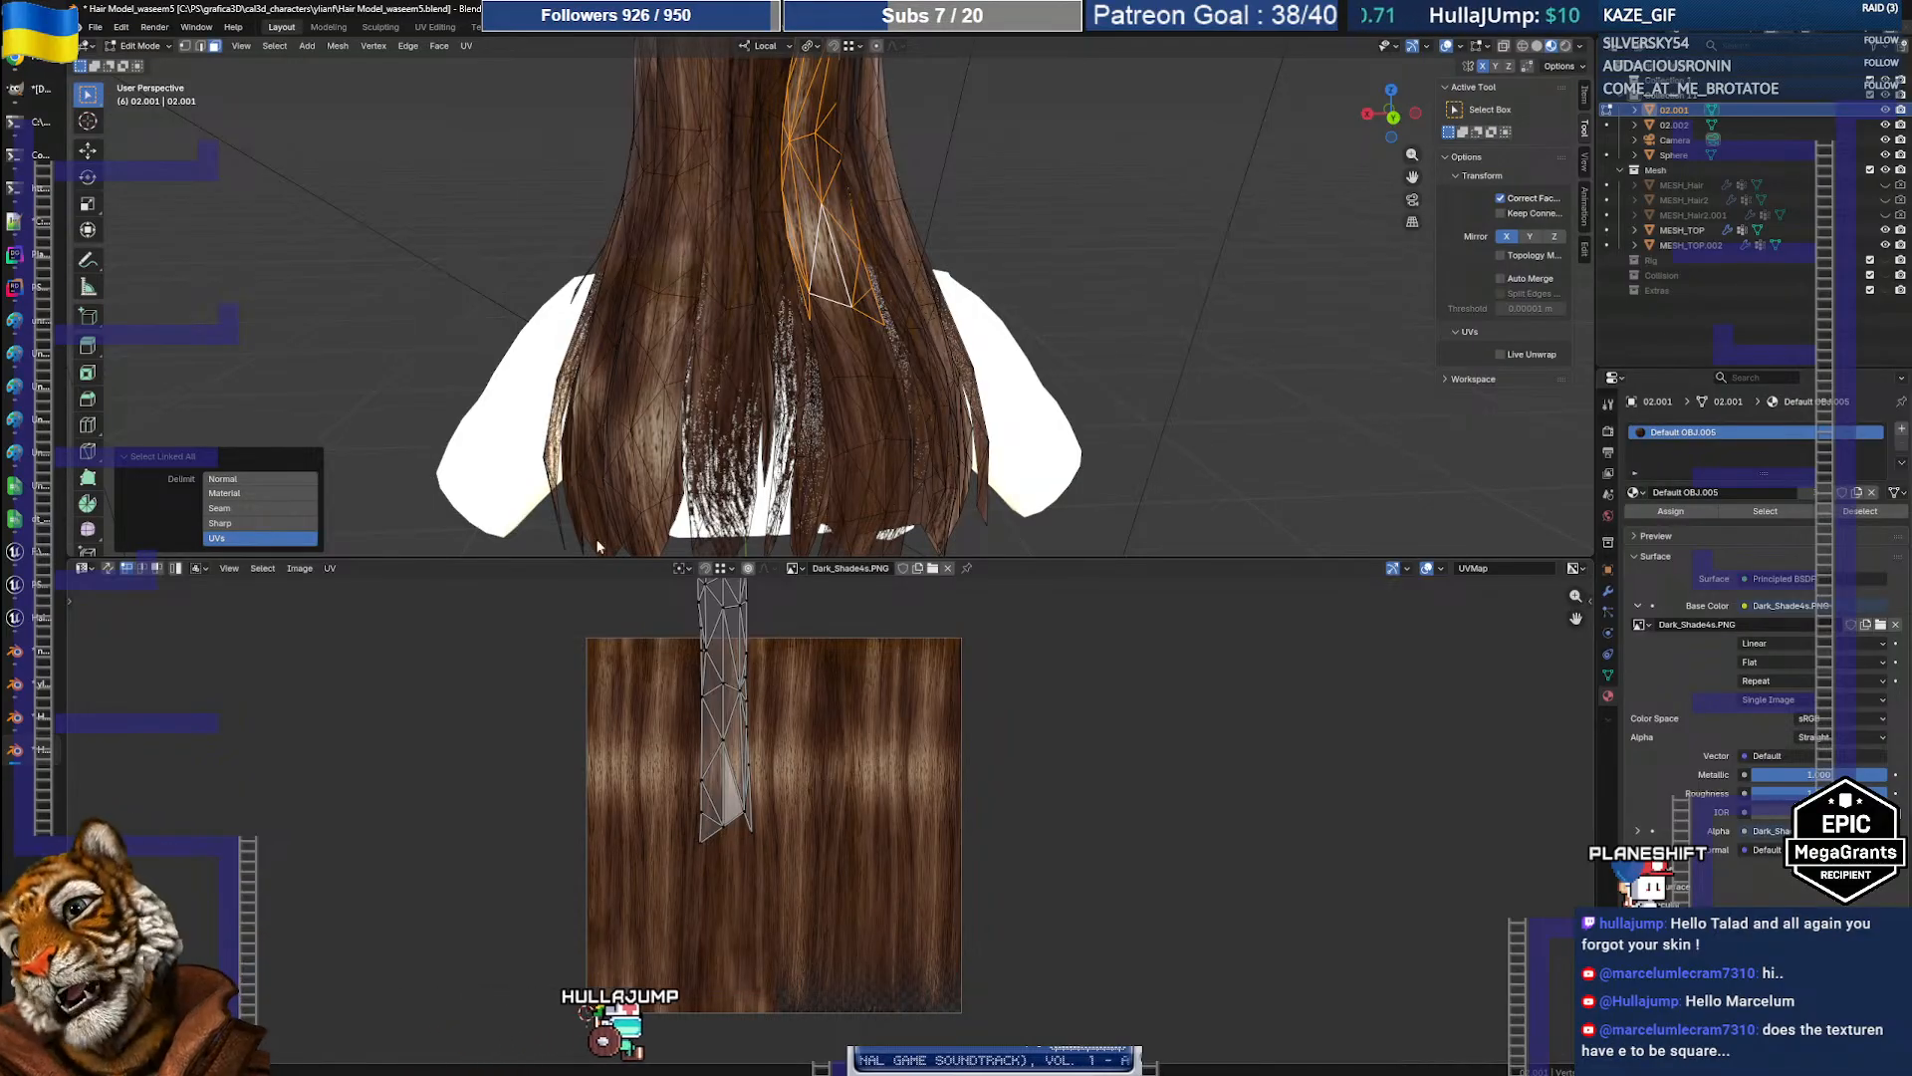
{"action": "mouse_move", "coordinate": [31, 594]}
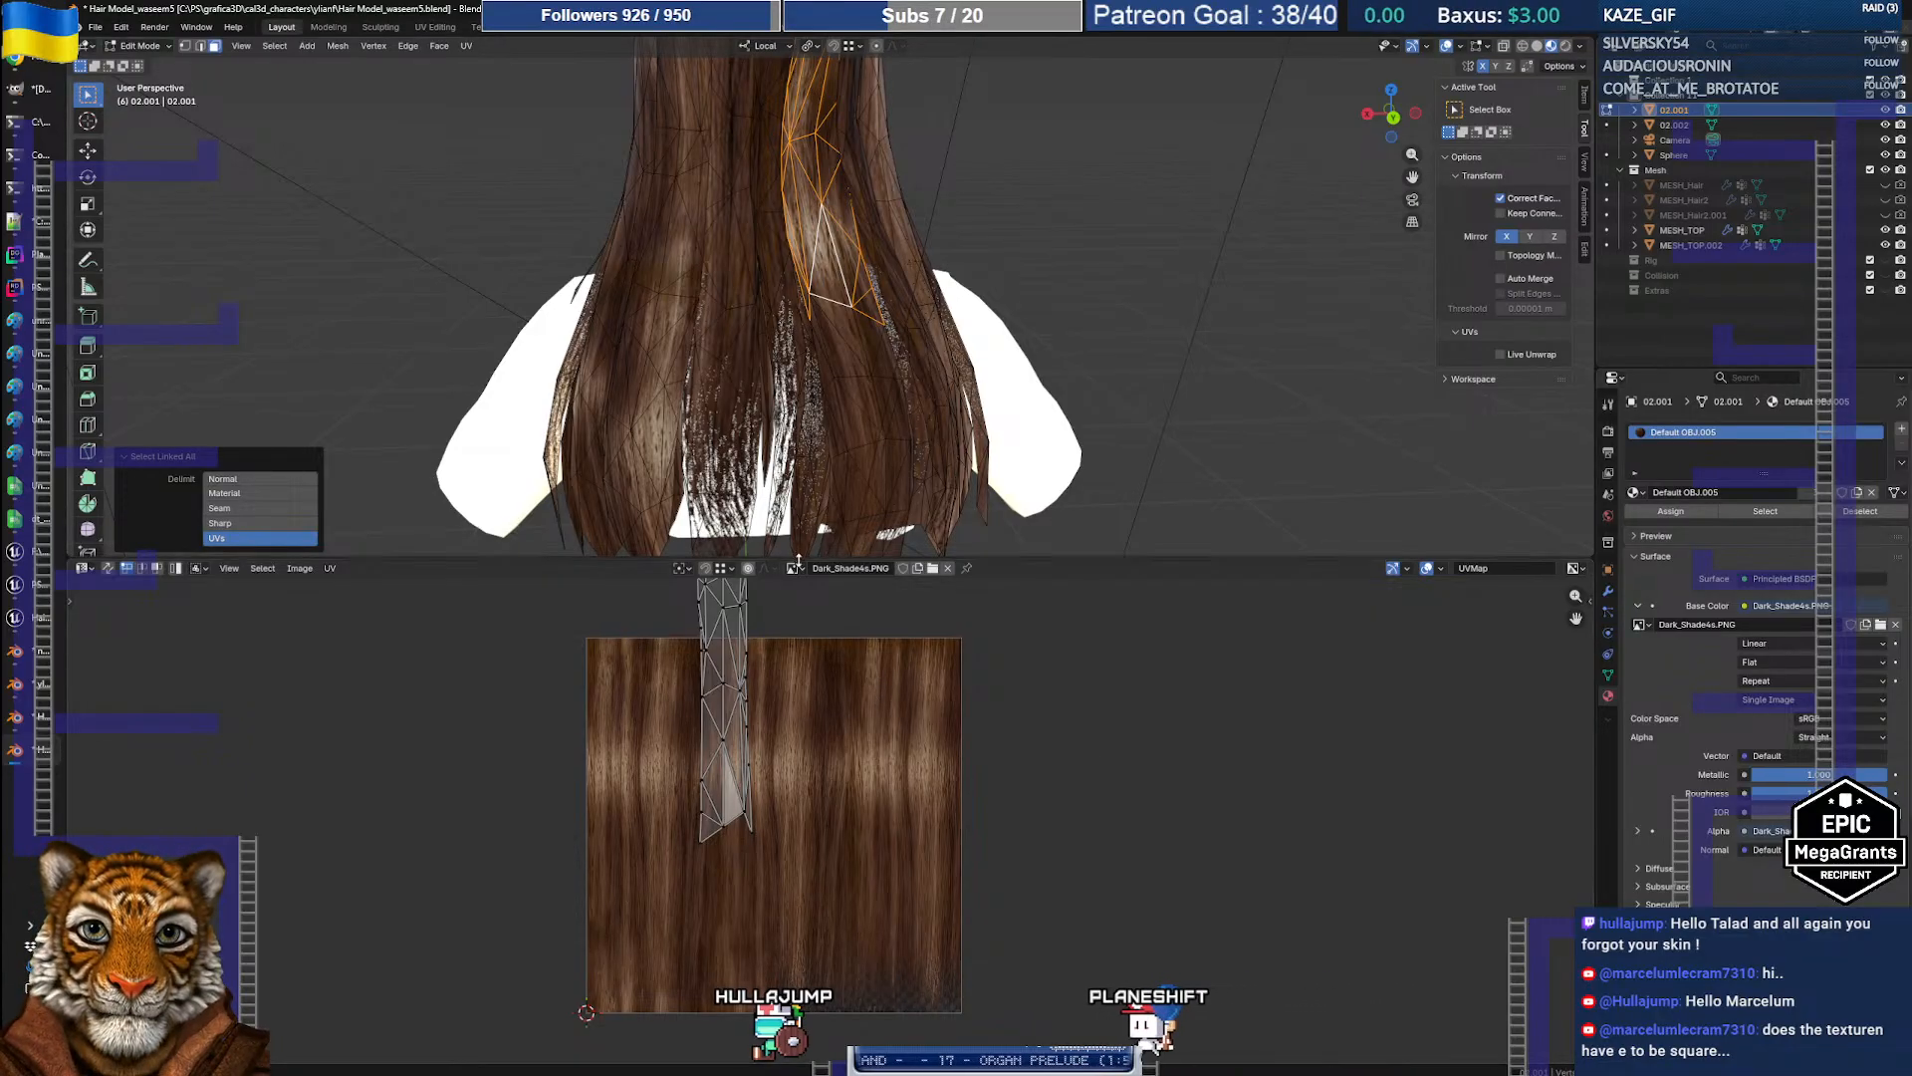
{"action": "left_click_drag", "start_coordinate": [797, 561], "coordinate": [822, 231]}
{"action": "scroll", "coordinate": [778, 628], "scroll_direction": "up", "scroll_amount": 1}
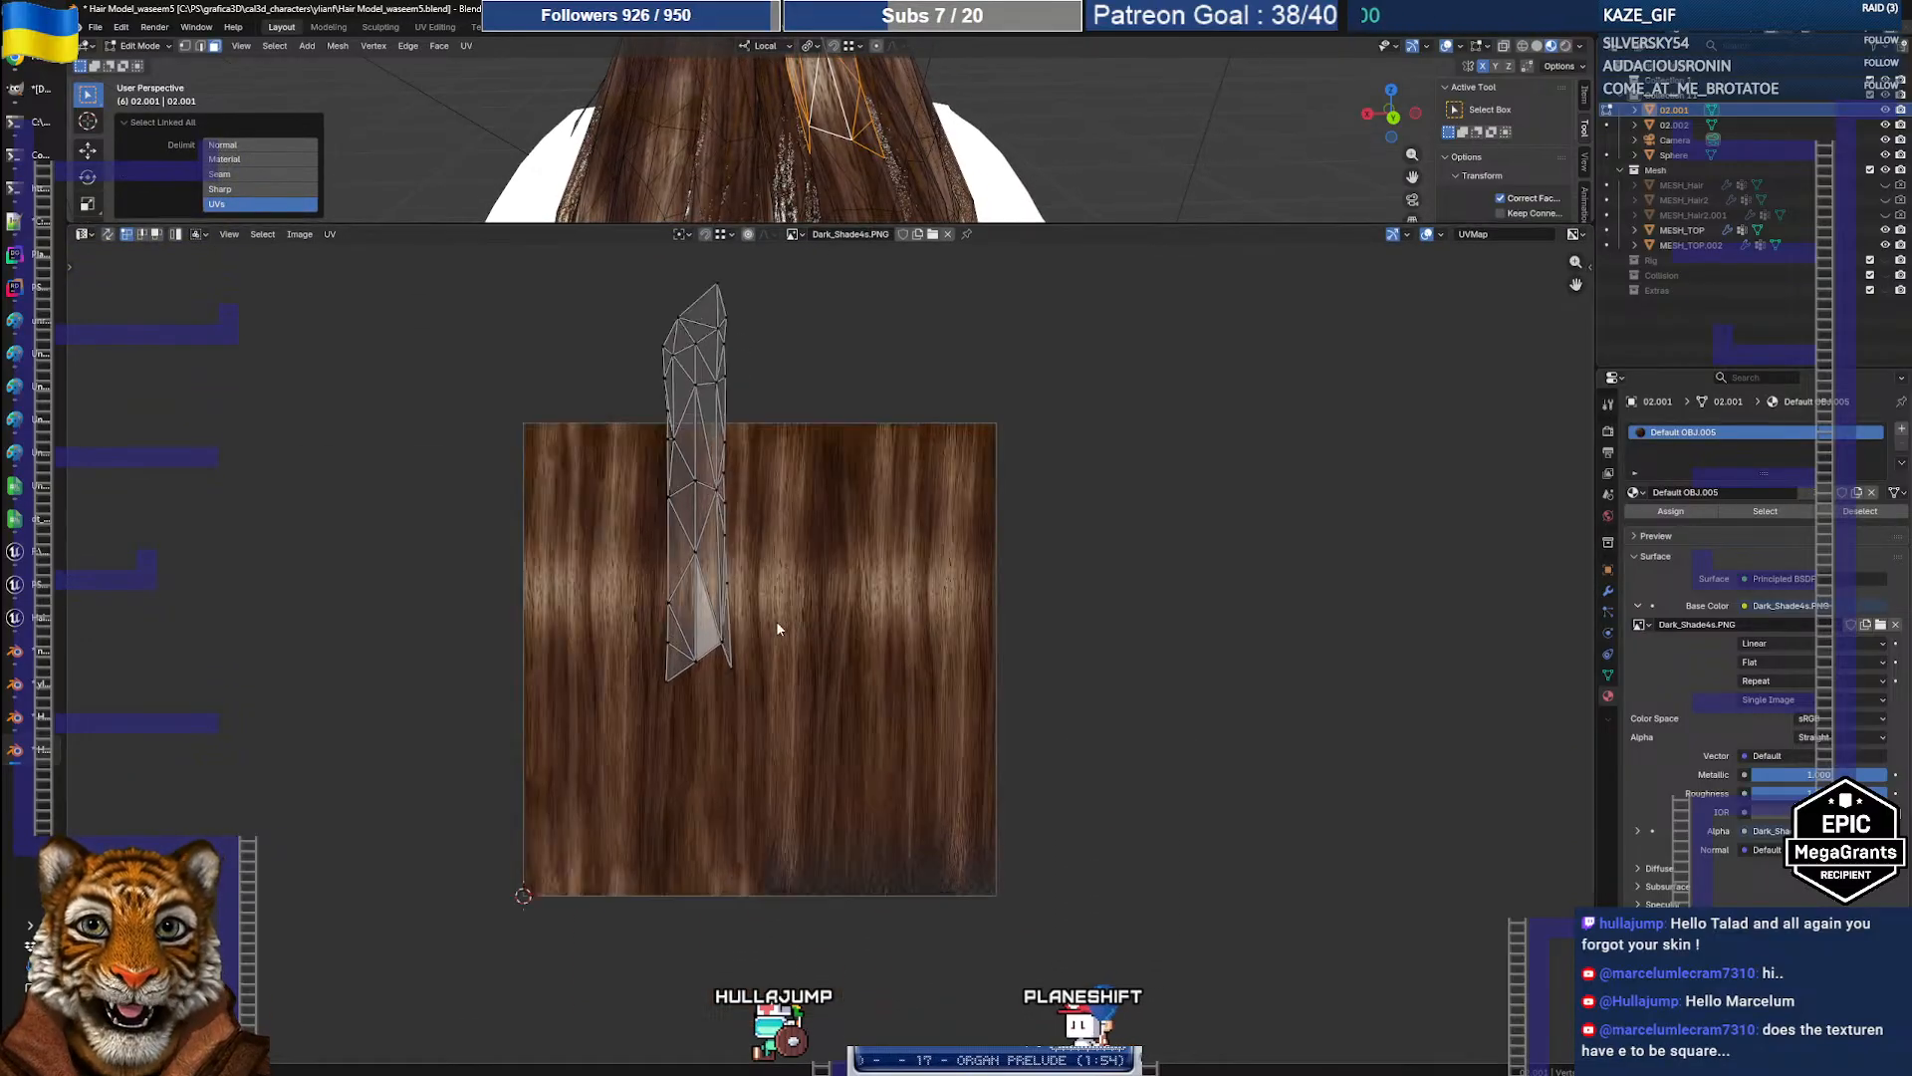
{"action": "scroll", "coordinate": [777, 630], "scroll_direction": "up", "scroll_amount": 3}
{"action": "scroll", "coordinate": [775, 647], "scroll_direction": "down", "scroll_amount": 3}
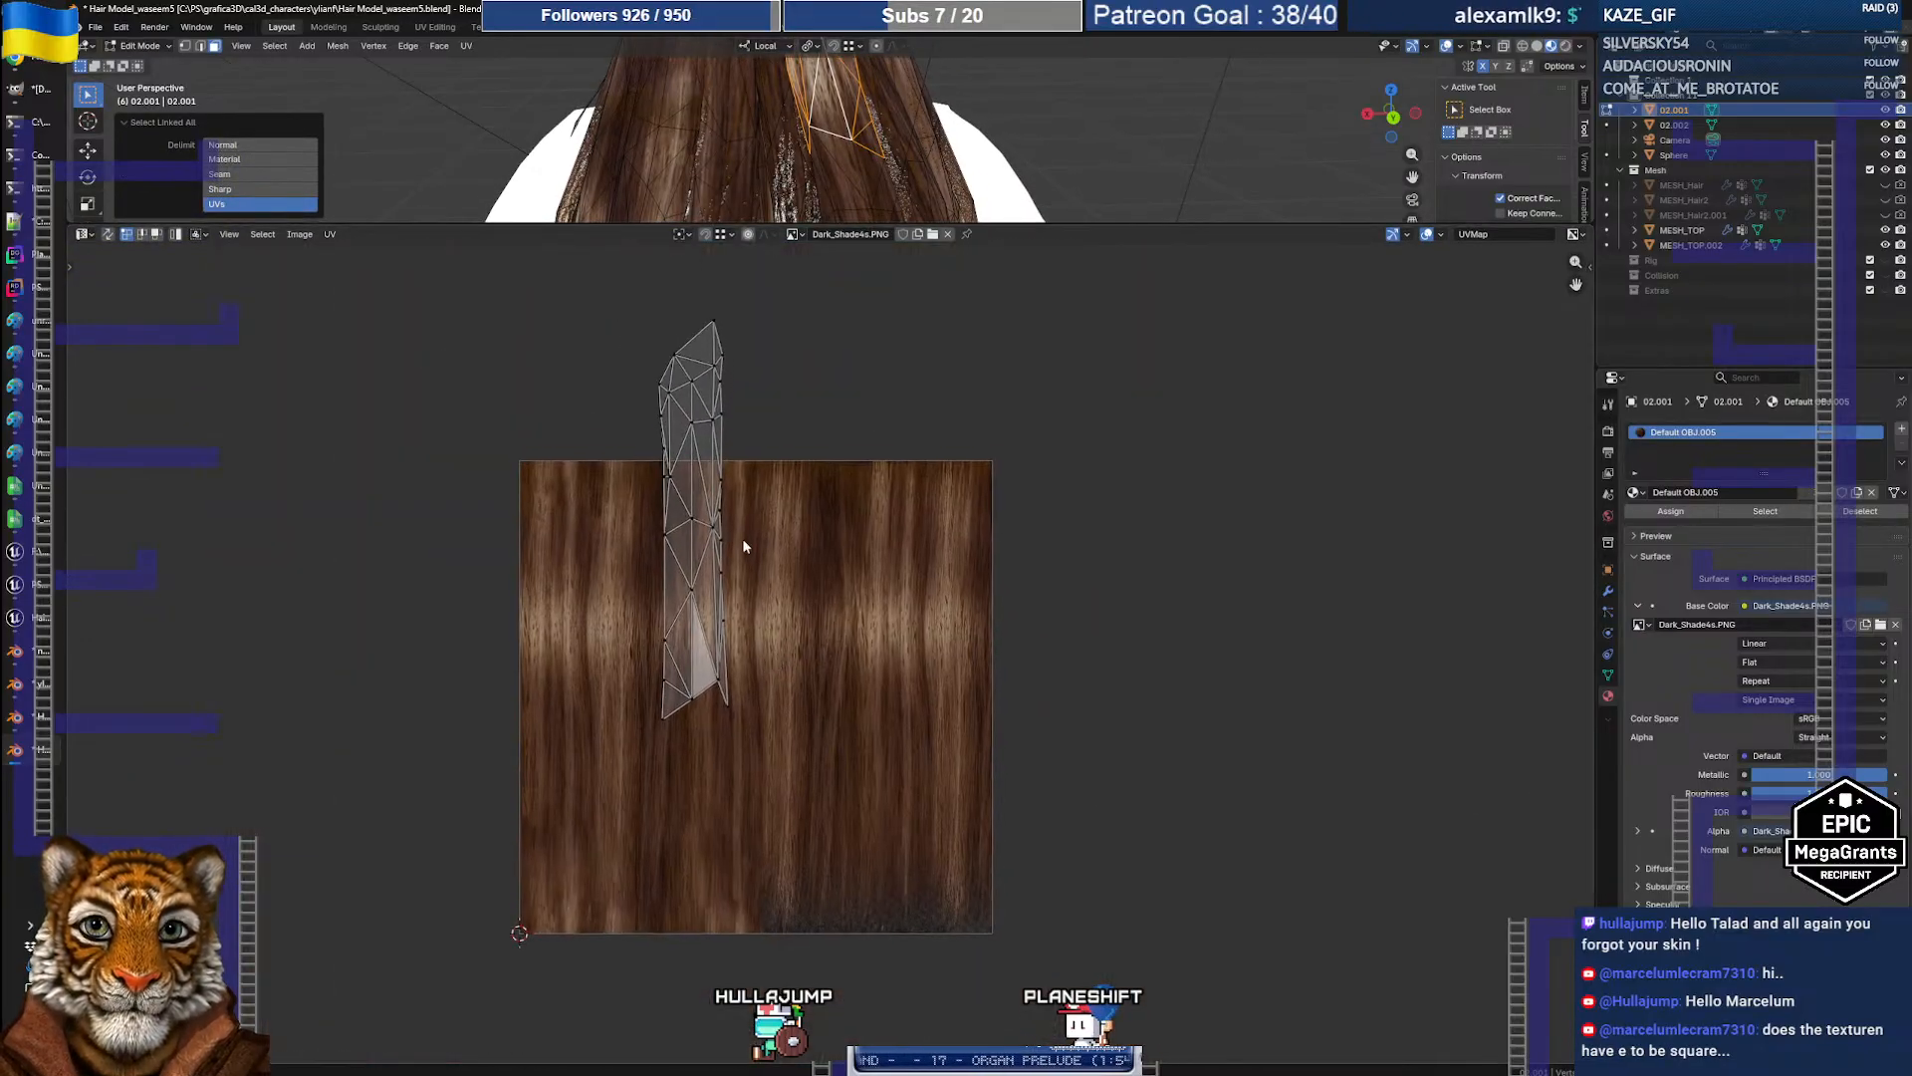
Step: Switch to GIMP and paint a red vertical line down the middle of the hair texture, with arrows at both ends of the opaque half
{"action": "key", "text": "alt+Tab"}
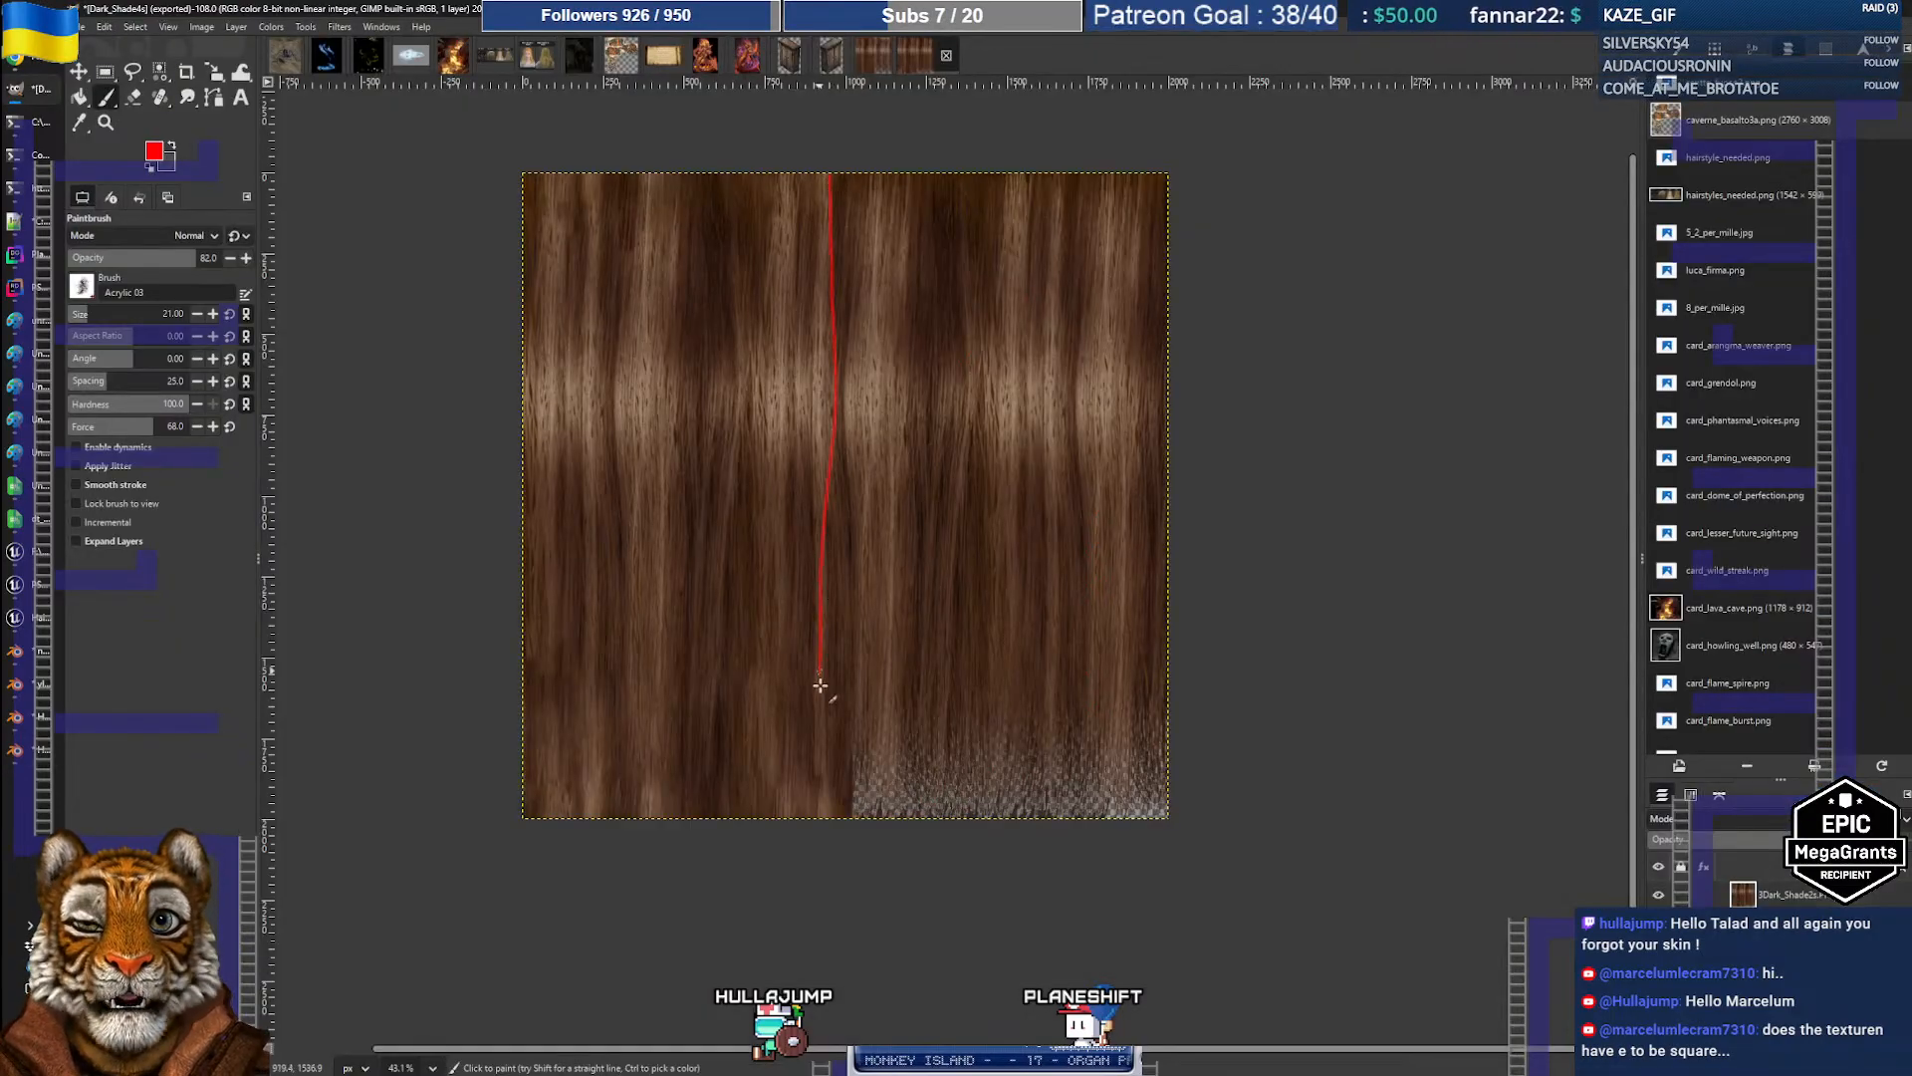
{"action": "left_click_drag", "start_coordinate": [858, 317], "coordinate": [852, 818]}
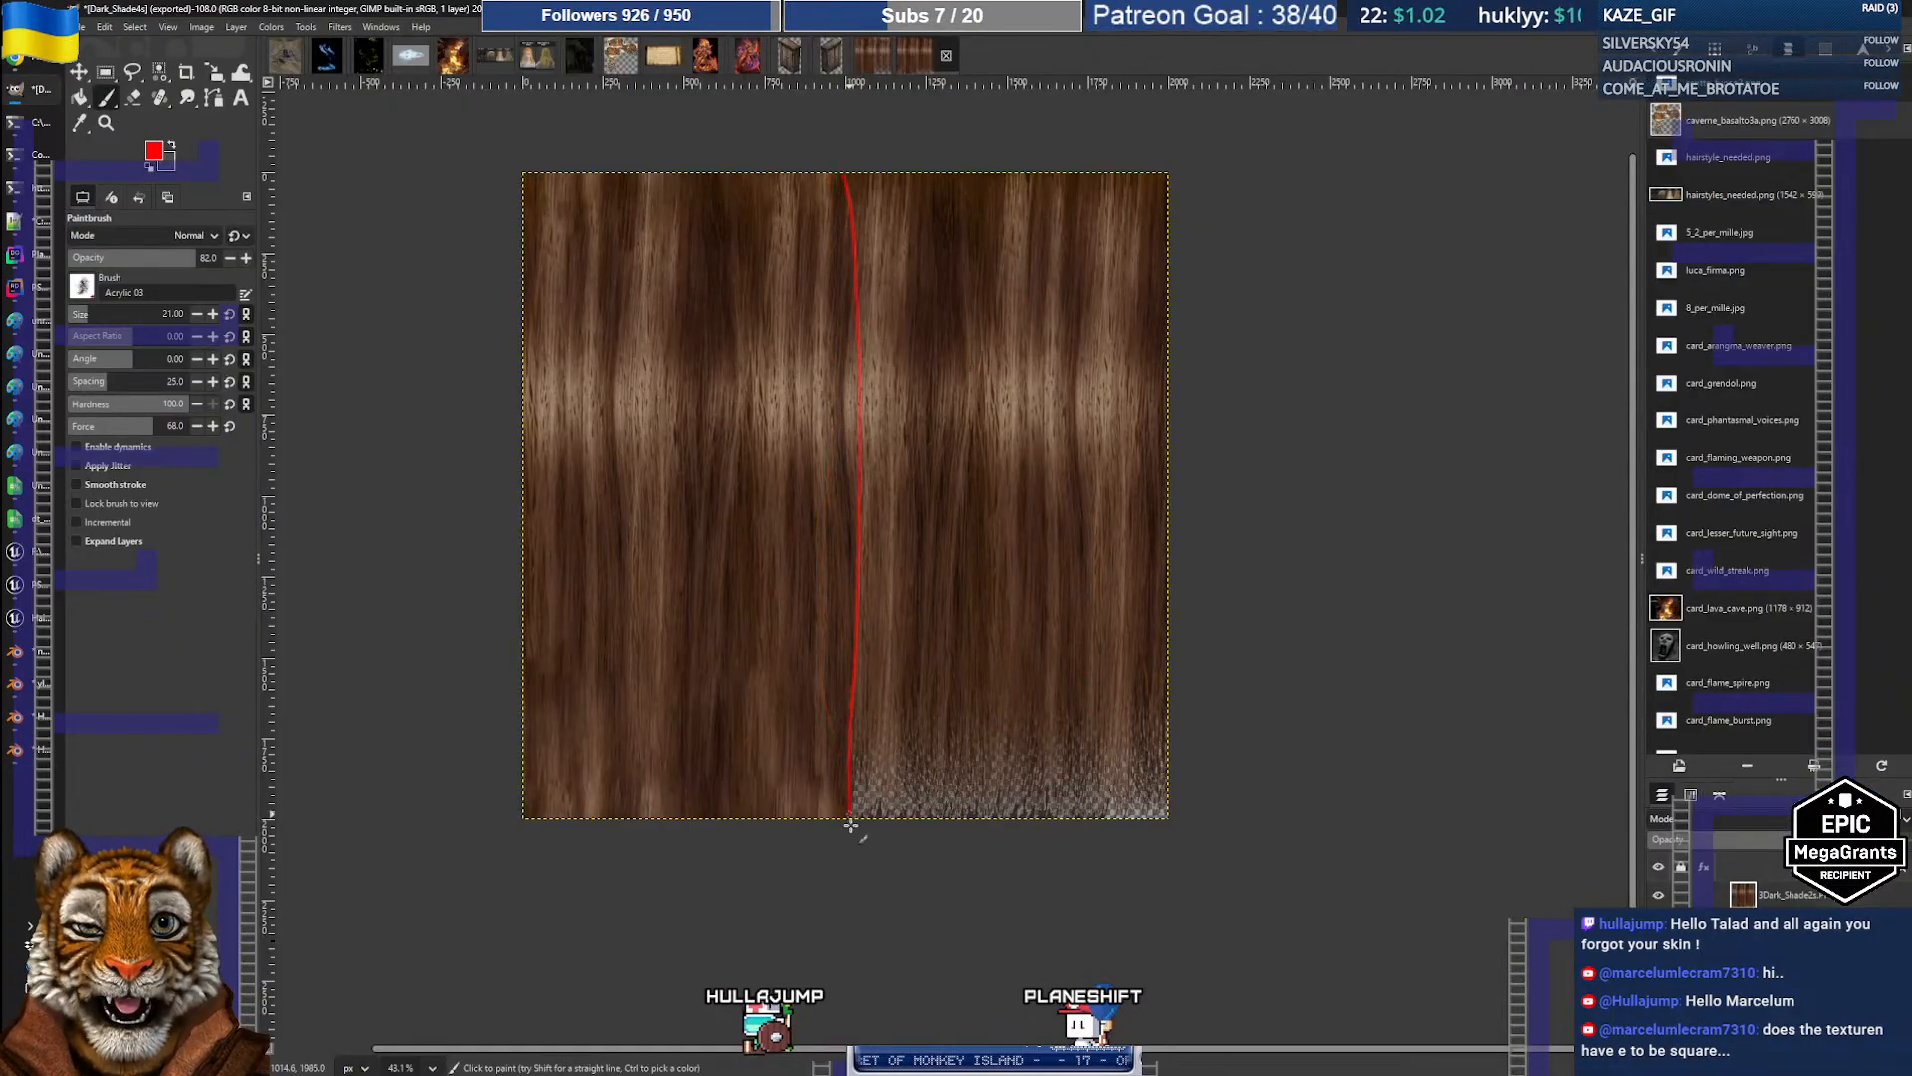
{"action": "mouse_move", "coordinate": [677, 176]}
{"action": "left_mouse_down"}
{"action": "mouse_move", "coordinate": [629, 211]}
{"action": "mouse_move", "coordinate": [575, 513]}
{"action": "mouse_move", "coordinate": [661, 192]}
{"action": "left_mouse_up"}
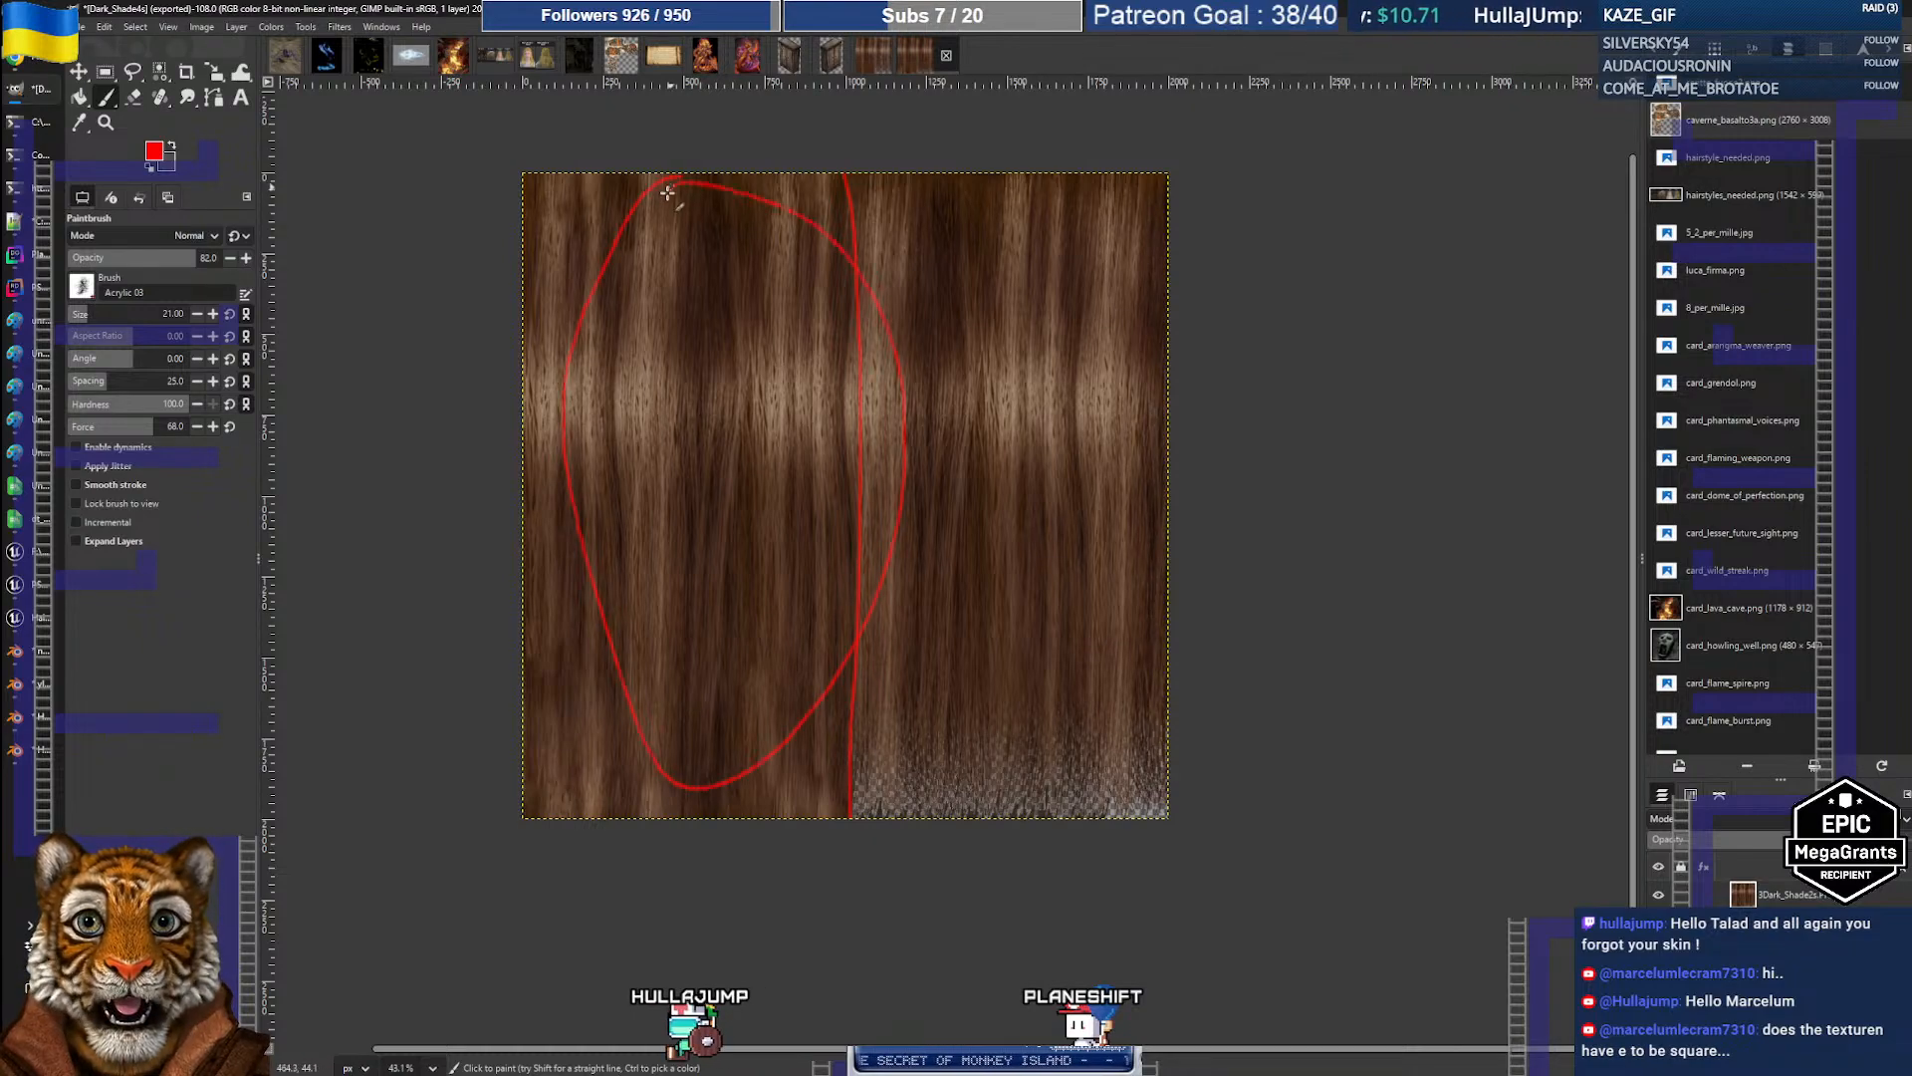
{"action": "scroll", "coordinate": [977, 452], "scroll_direction": "up", "scroll_amount": 3}
{"action": "left_click_drag", "start_coordinate": [1025, 406], "coordinate": [1058, 374]}
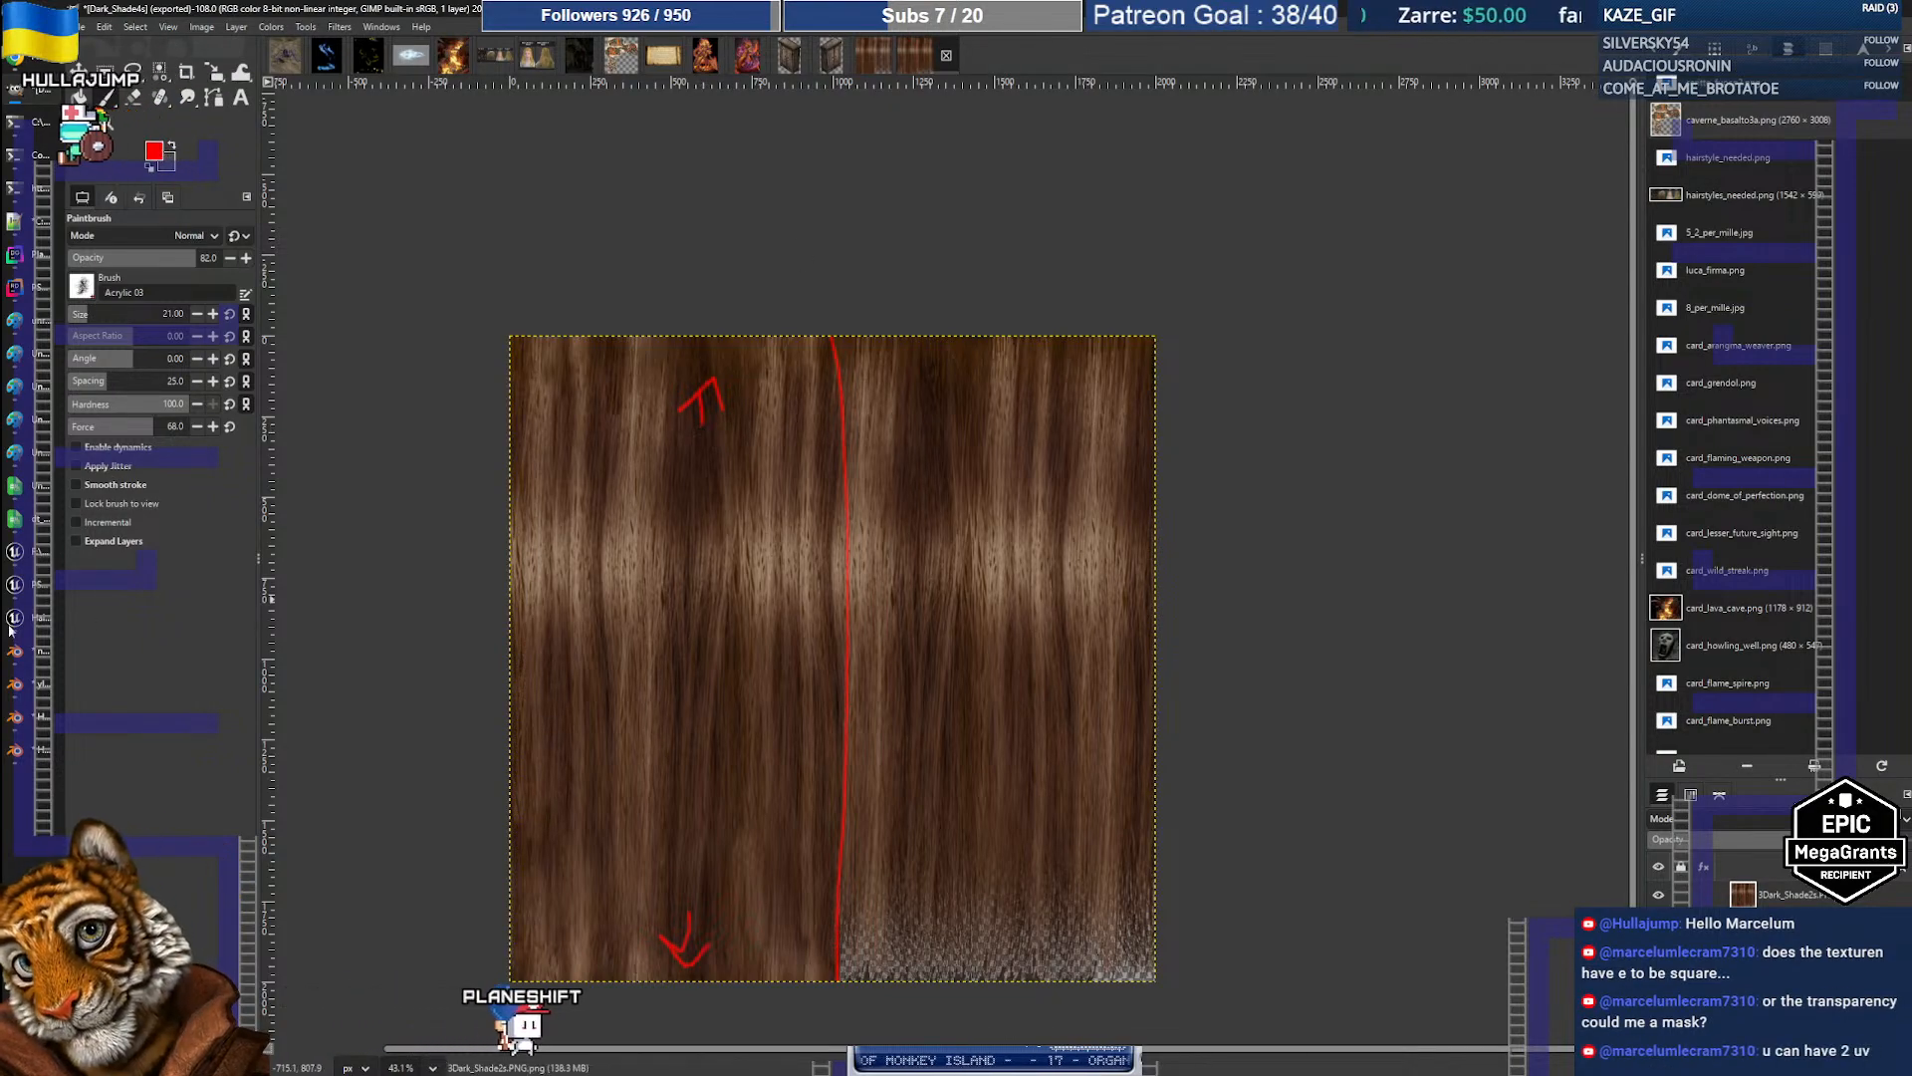
Step: Return to Hair Model_waseem5 in Blender and inspect the back hair down to its tips in an enlarged 3D view
{"action": "left_click", "coordinate": [15, 750]}
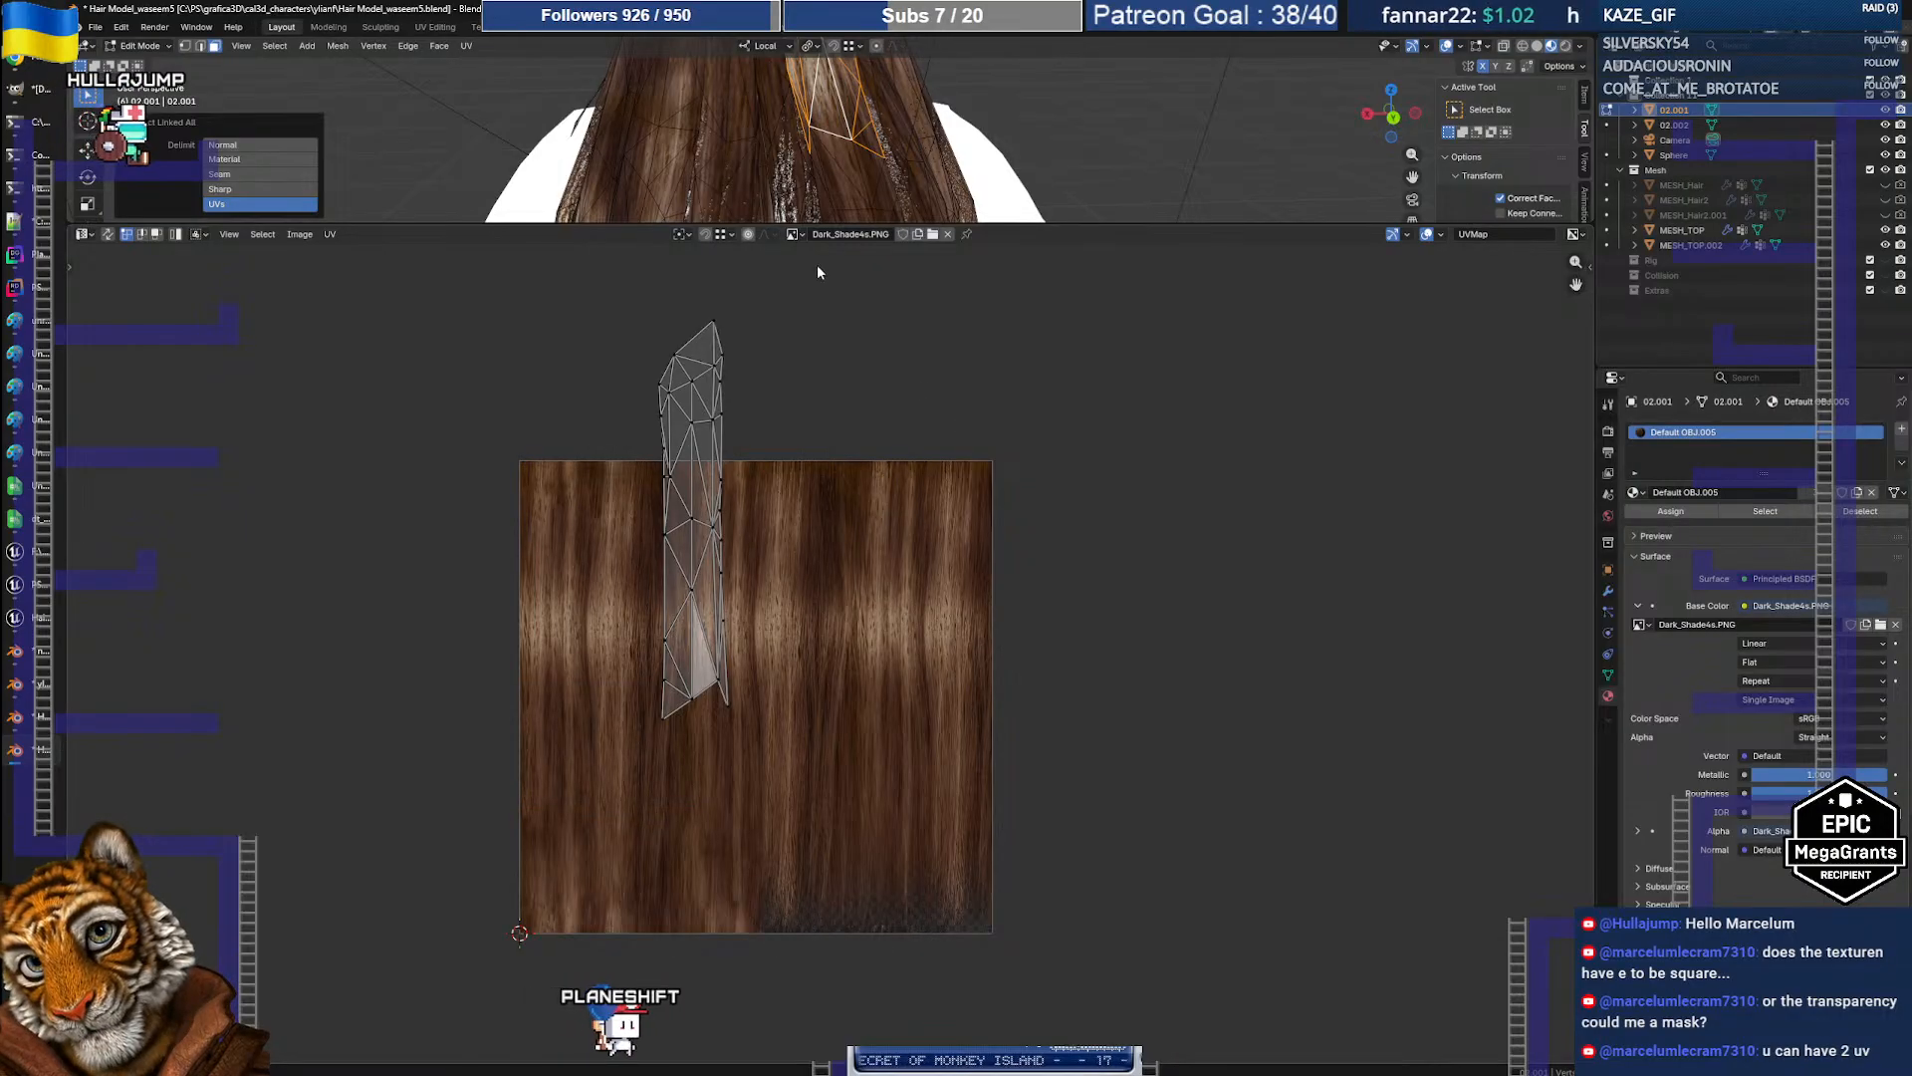
{"action": "left_click_drag", "start_coordinate": [734, 226], "coordinate": [734, 761]}
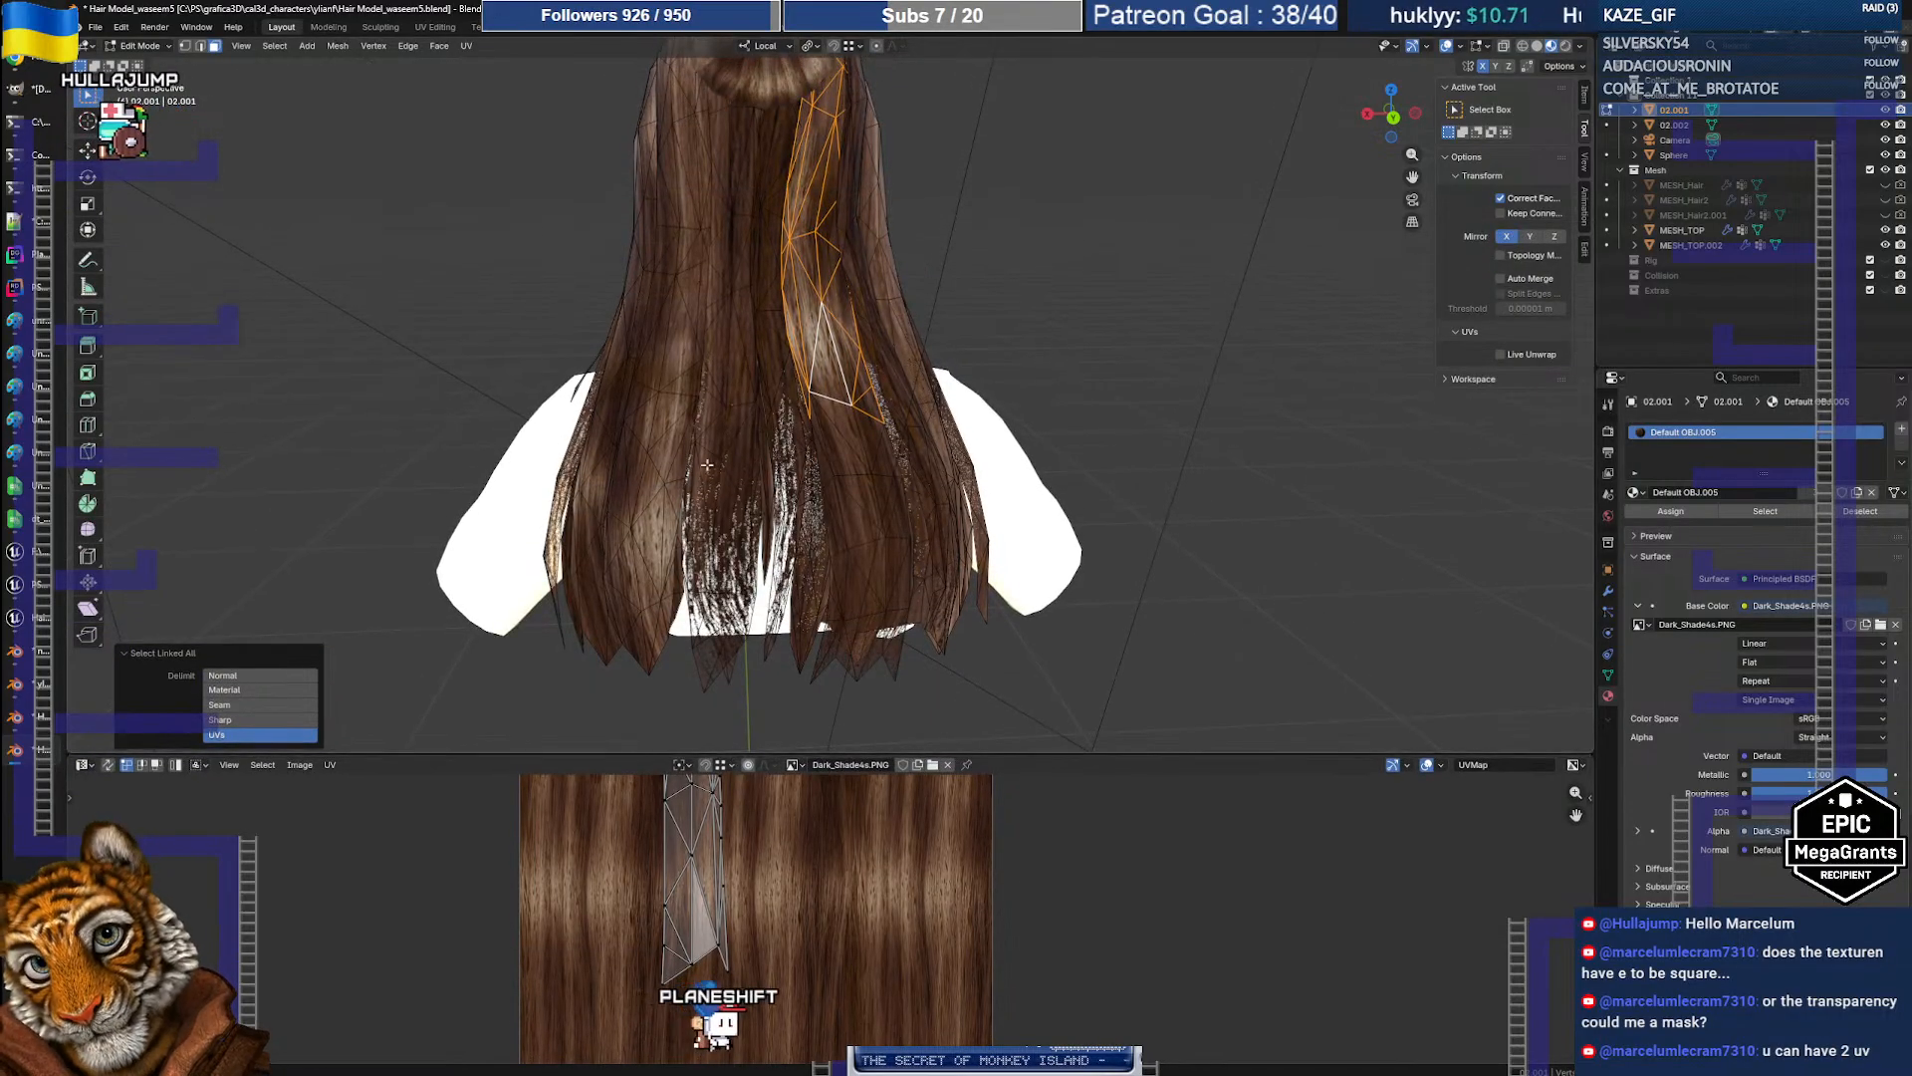
{"action": "mouse_move", "coordinate": [863, 244]}
{"action": "middle_mouse_down"}
{"action": "mouse_move", "coordinate": [826, 245]}
{"action": "mouse_move", "coordinate": [852, 244]}
{"action": "middle_mouse_up"}
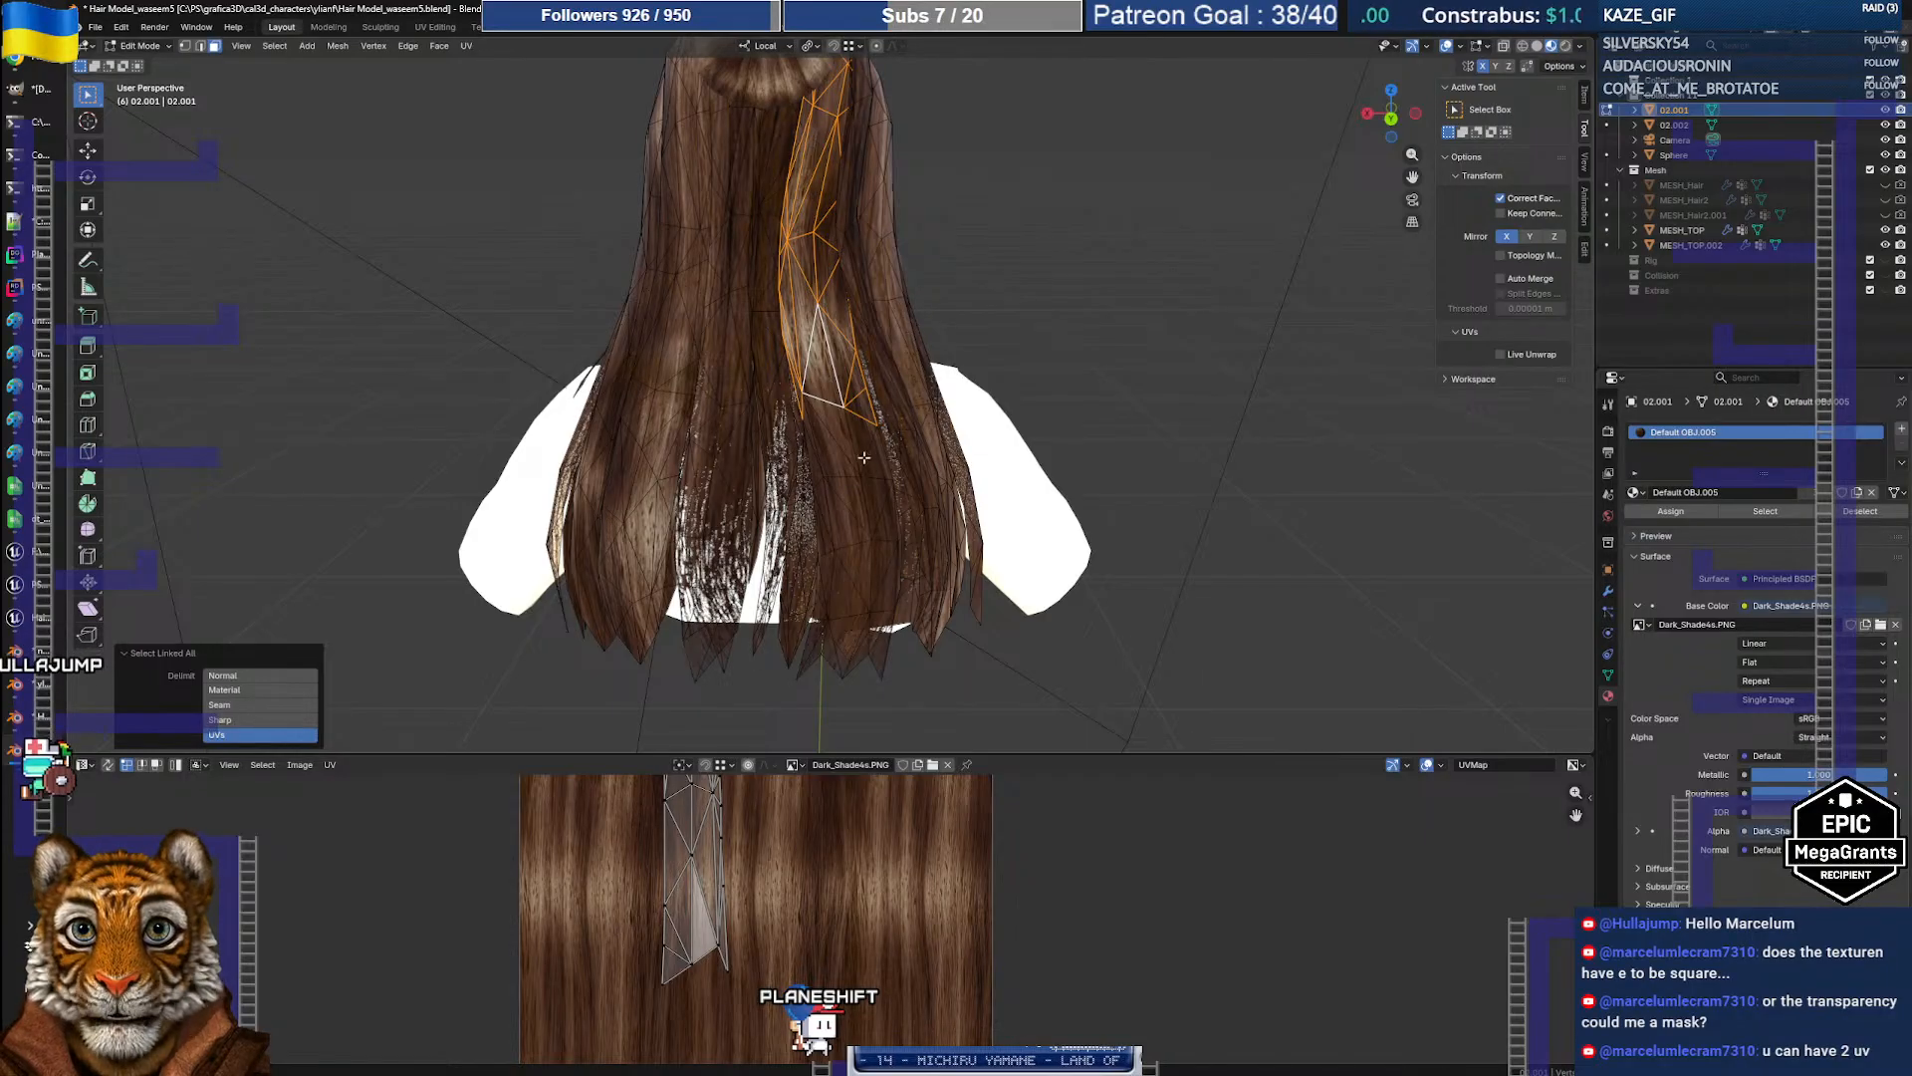
Step: Switch to Unreal, open the Dark_Shade2ColorFull_Mat material full-size, and examine the Texture Sample's alpha connection to Opacity Mask
{"action": "left_click", "coordinate": [15, 584]}
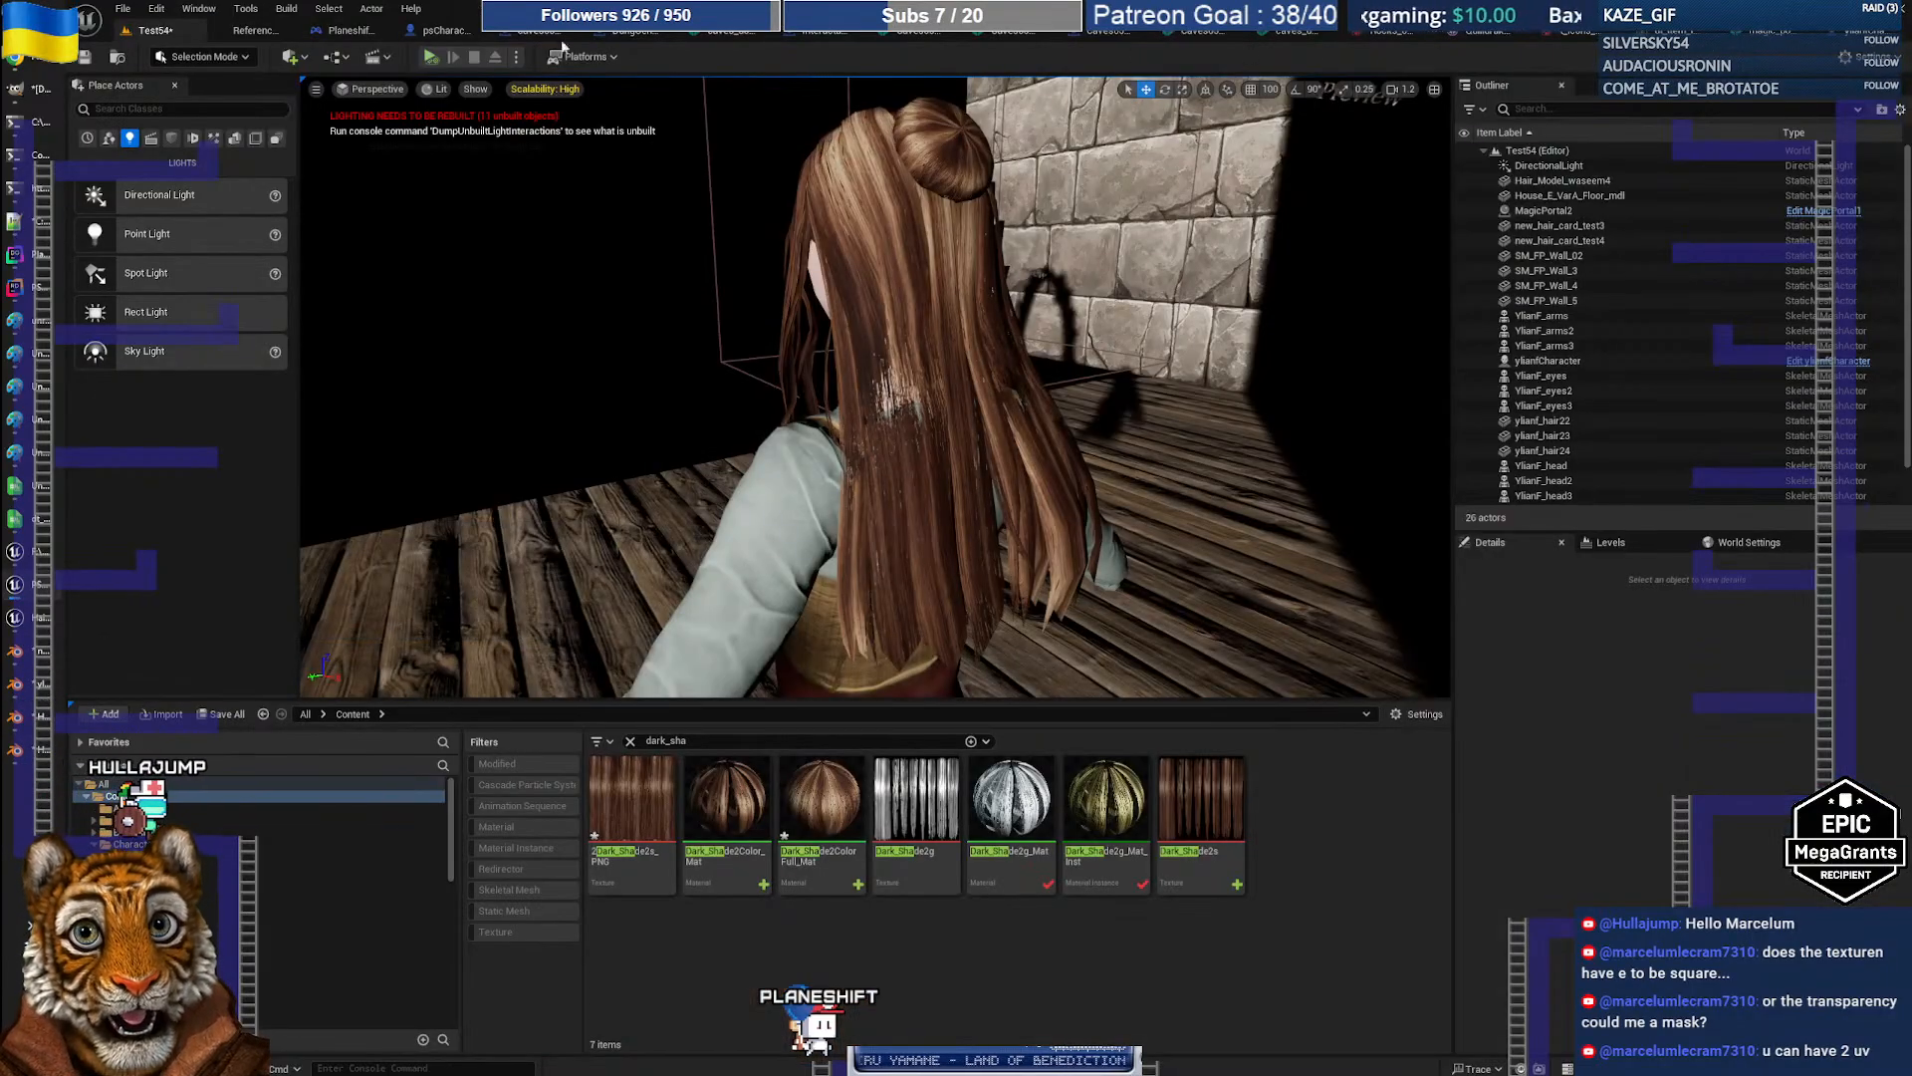
{"action": "double_click", "coordinate": [822, 807]}
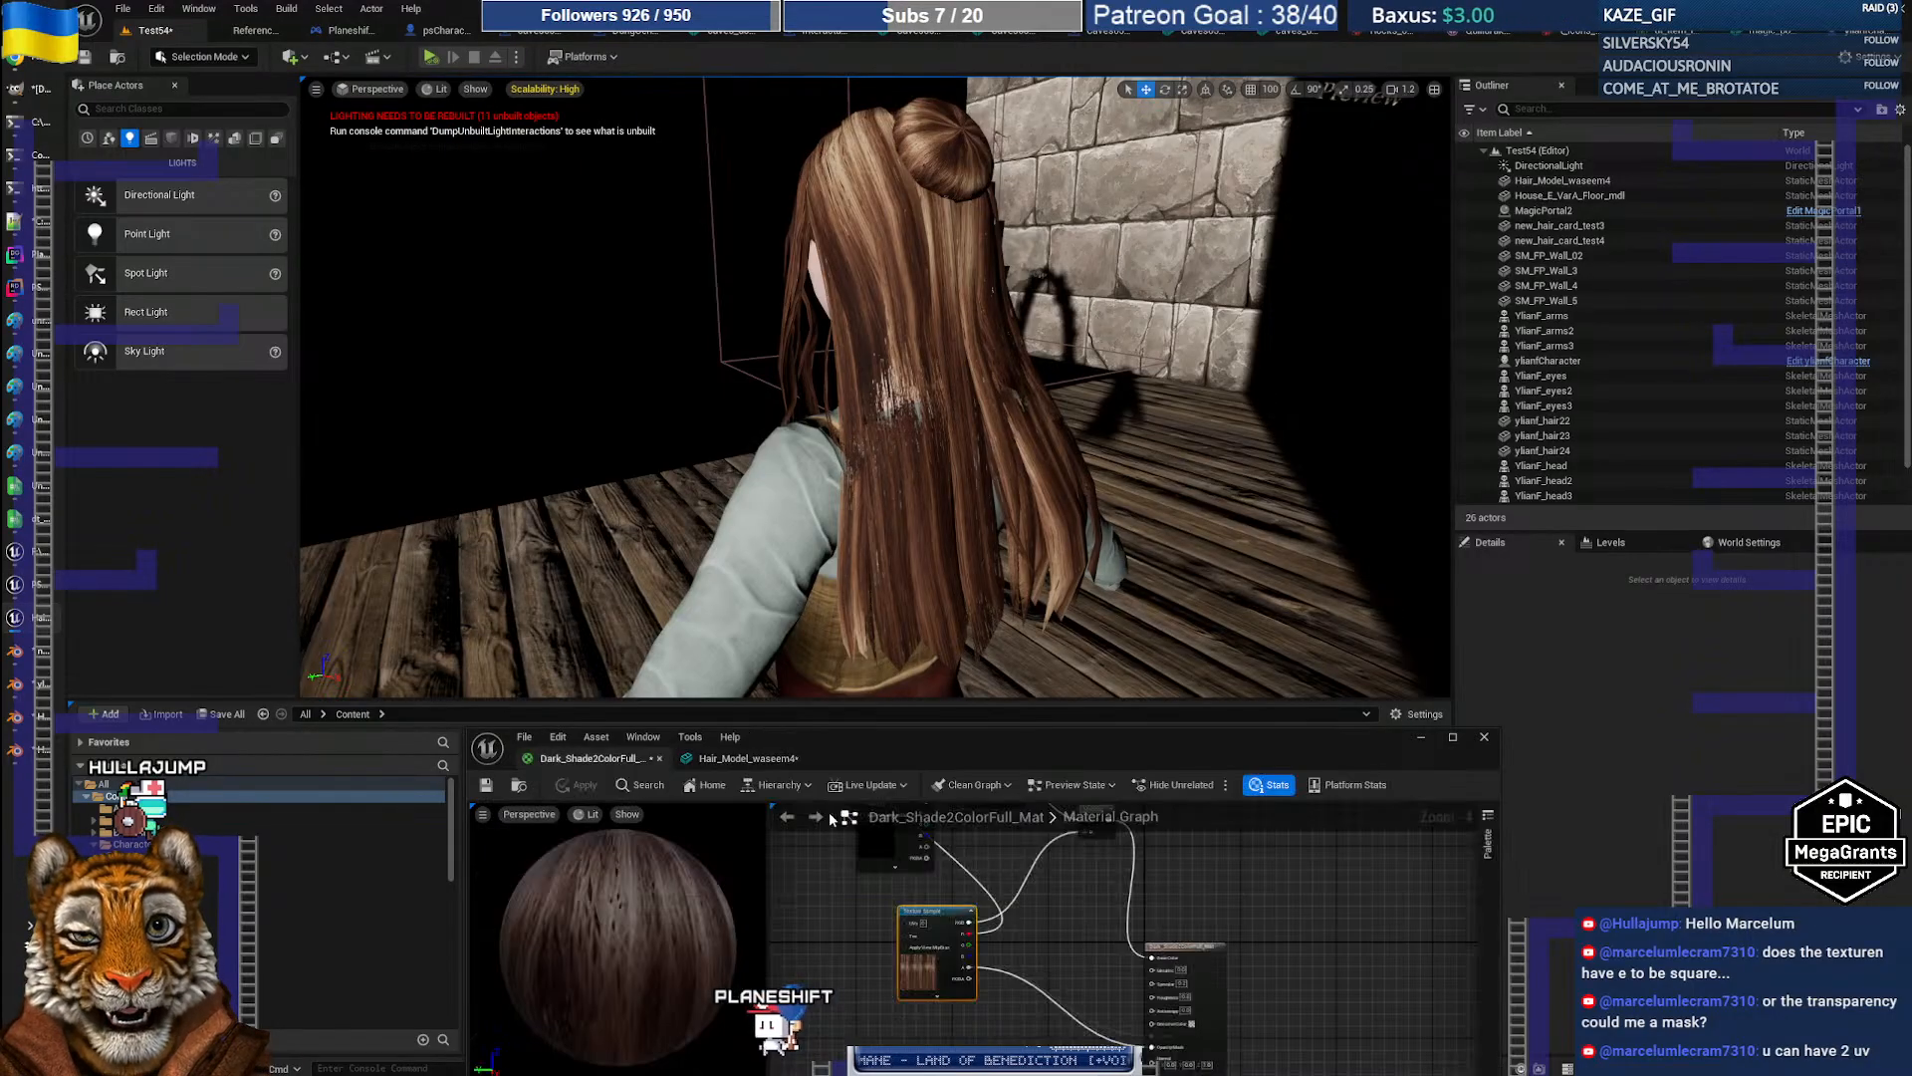
{"action": "left_click_drag", "start_coordinate": [872, 728], "coordinate": [860, 312]}
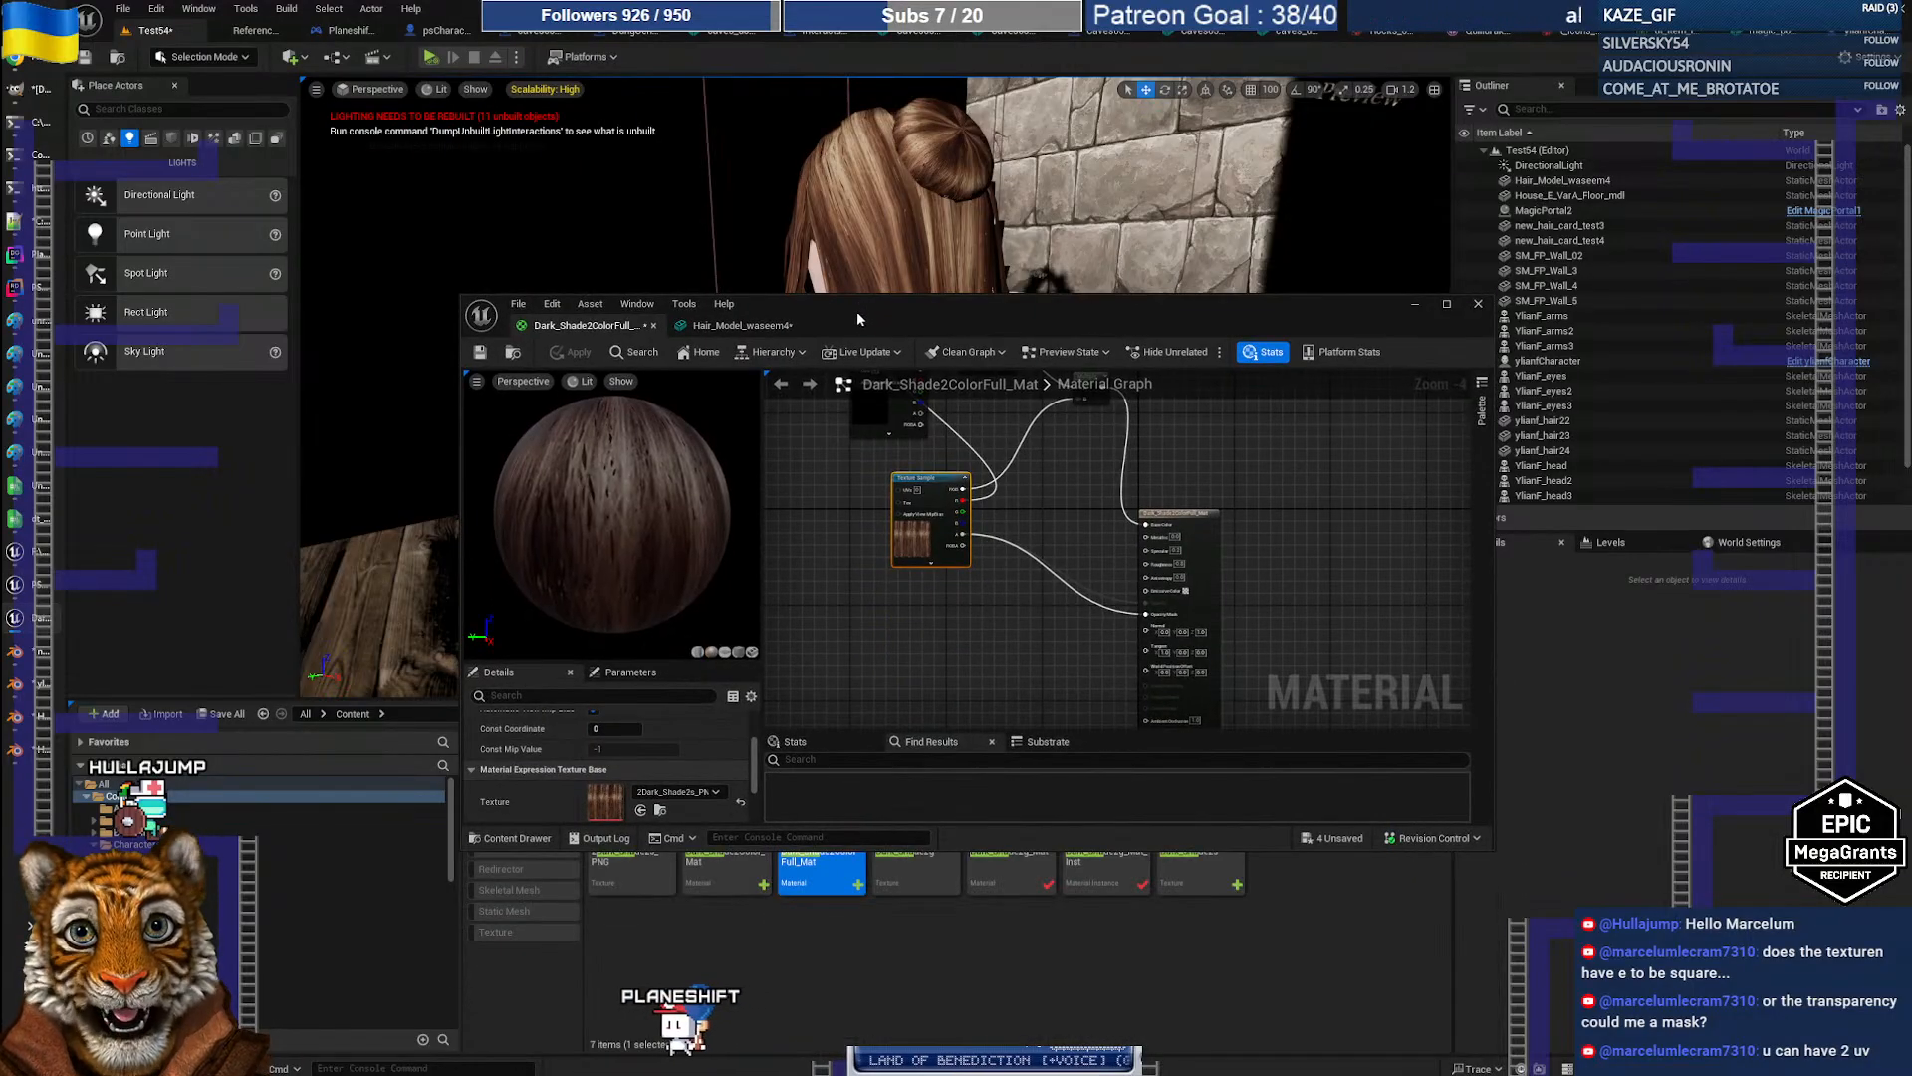
{"action": "double_click", "coordinate": [857, 318]}
{"action": "scroll", "coordinate": [1026, 674], "scroll_direction": "up", "scroll_amount": 5}
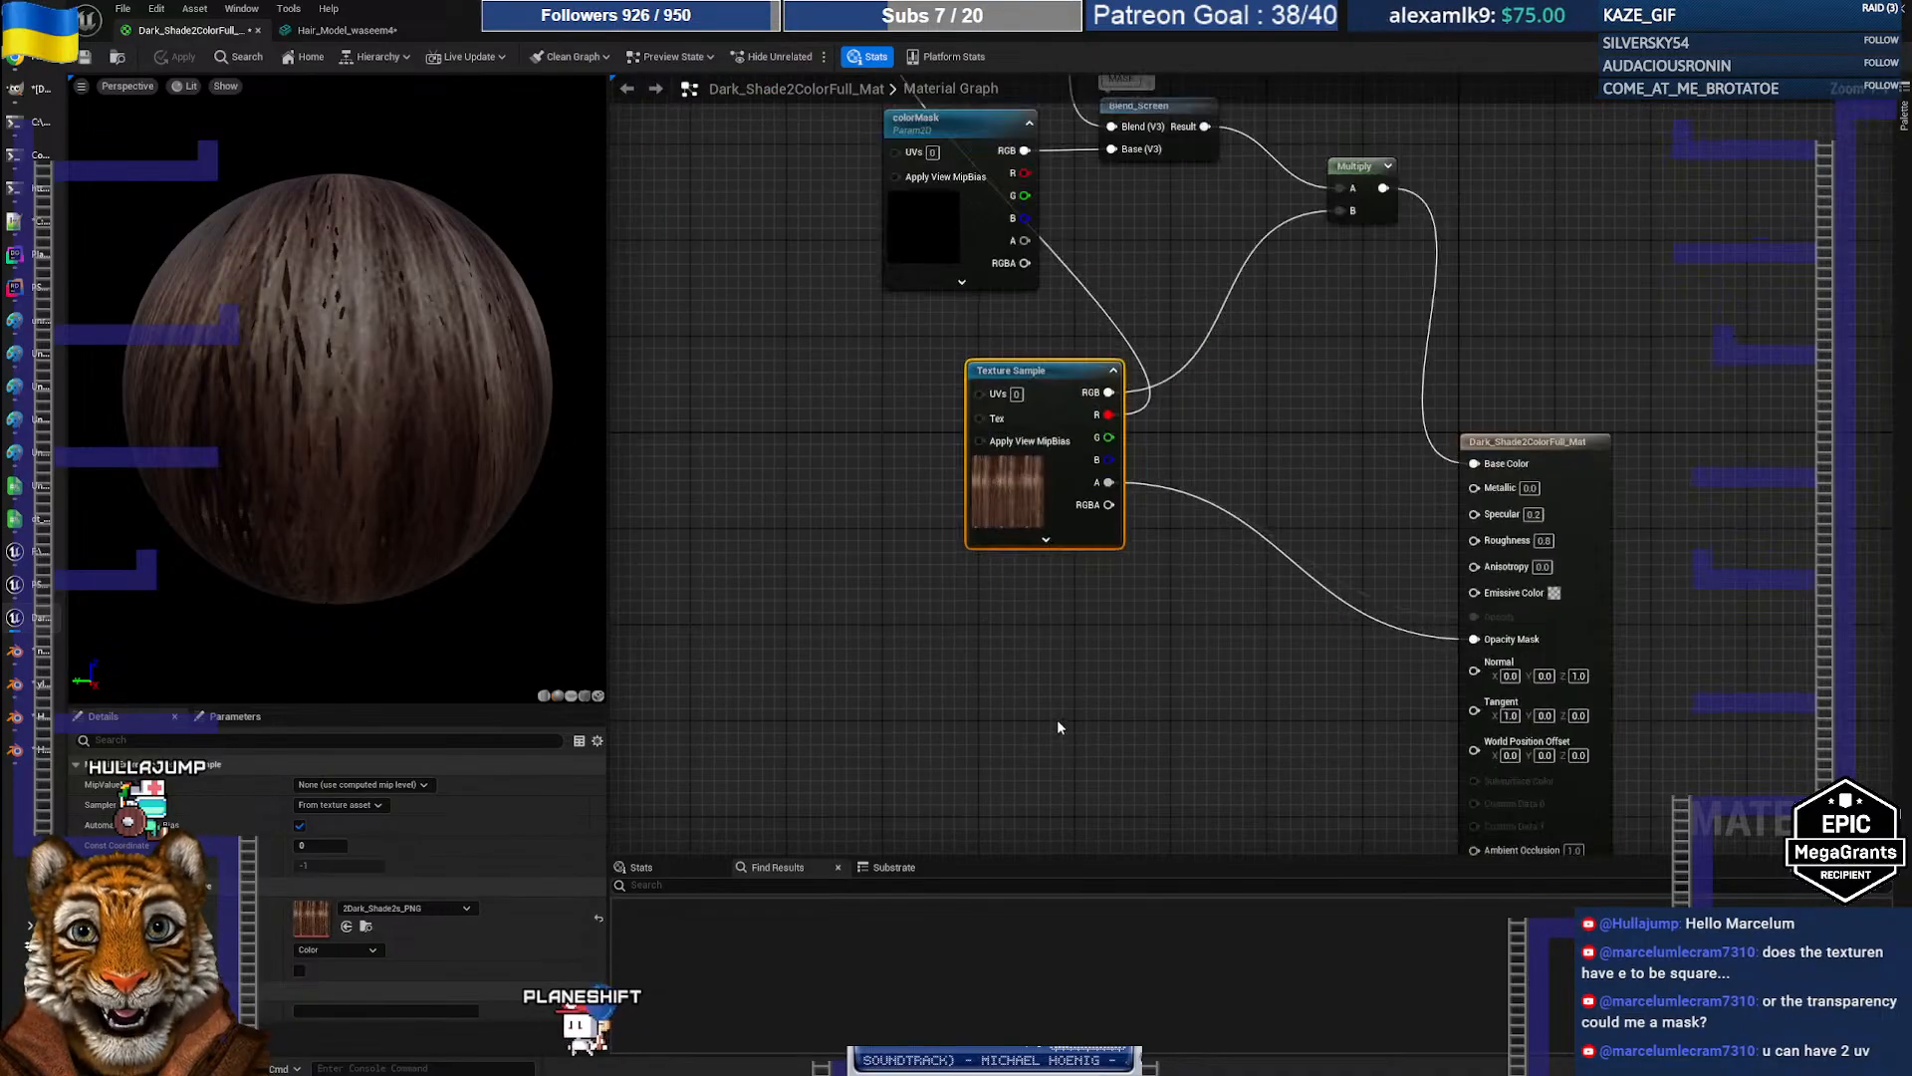
{"action": "right_click_drag", "start_coordinate": [1058, 672], "coordinate": [934, 744]}
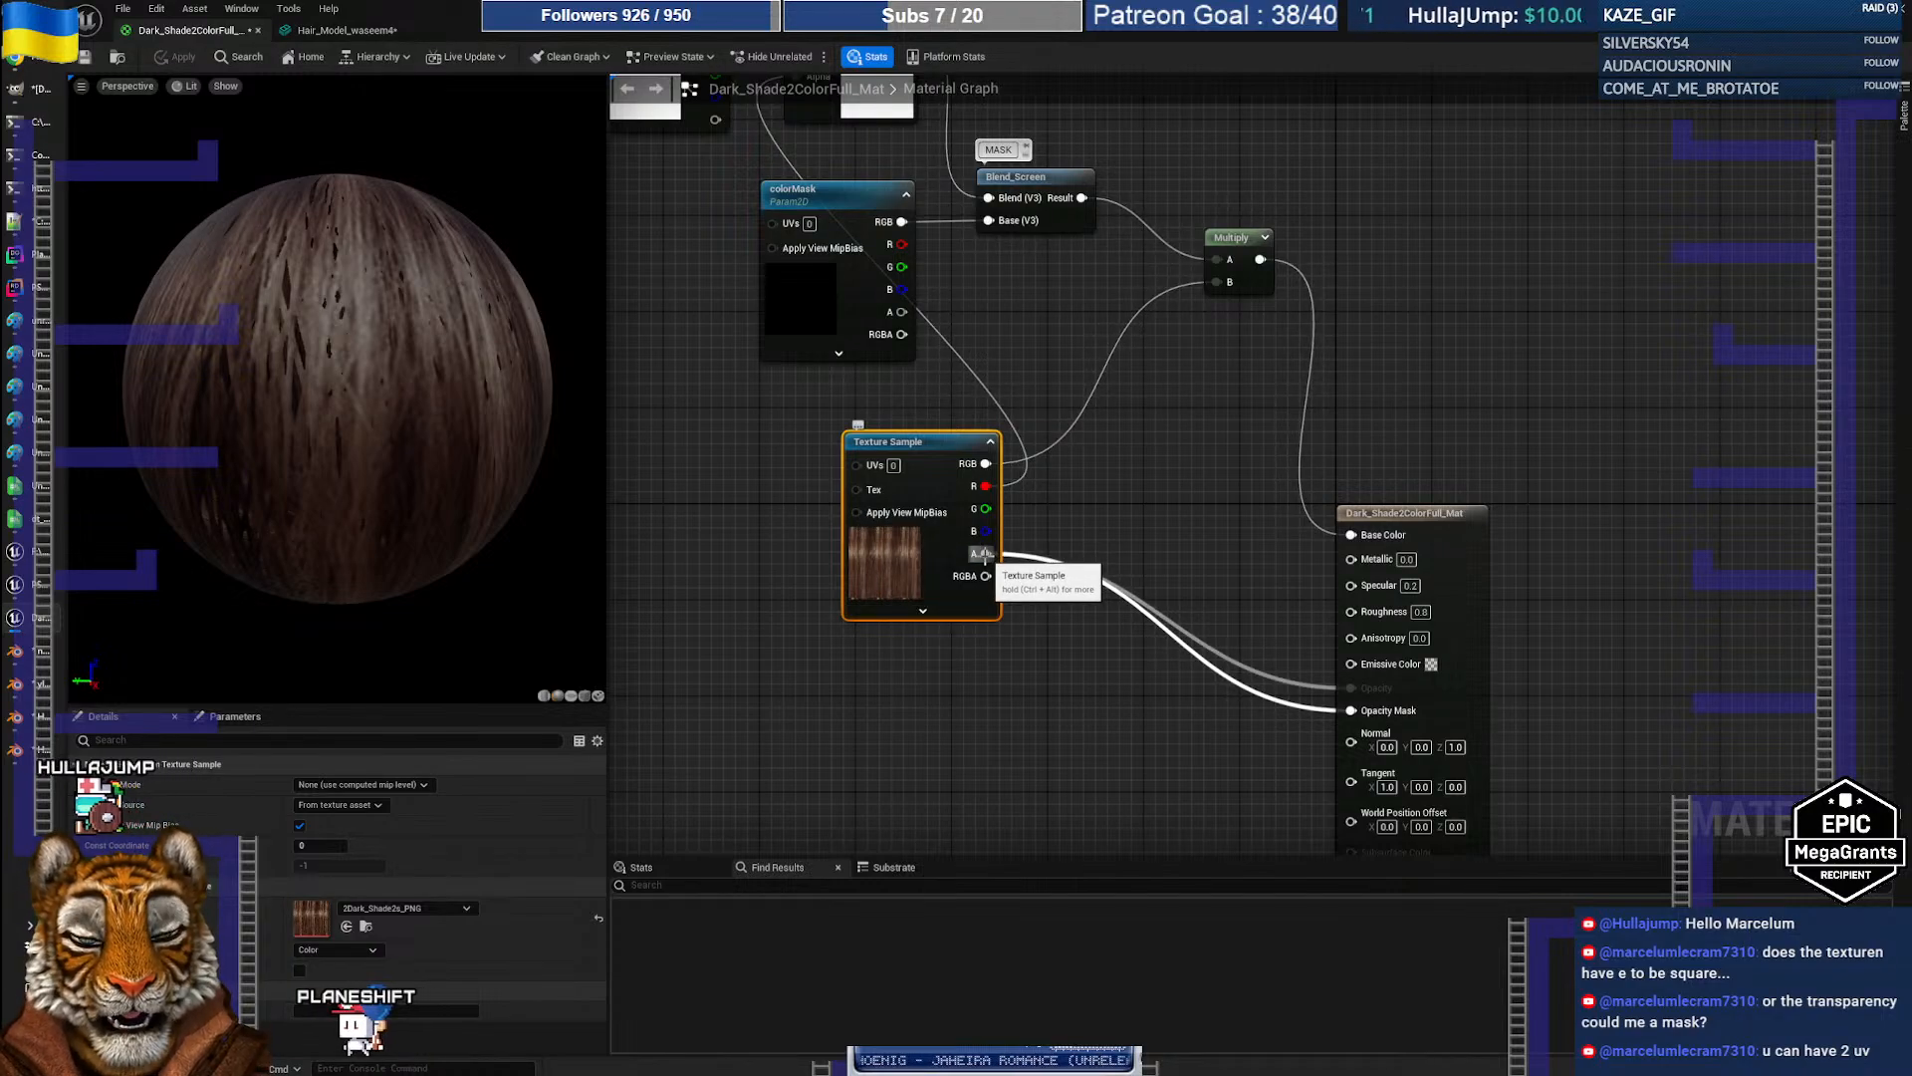
{"action": "right_click_drag", "start_coordinate": [984, 554], "coordinate": [1018, 556]}
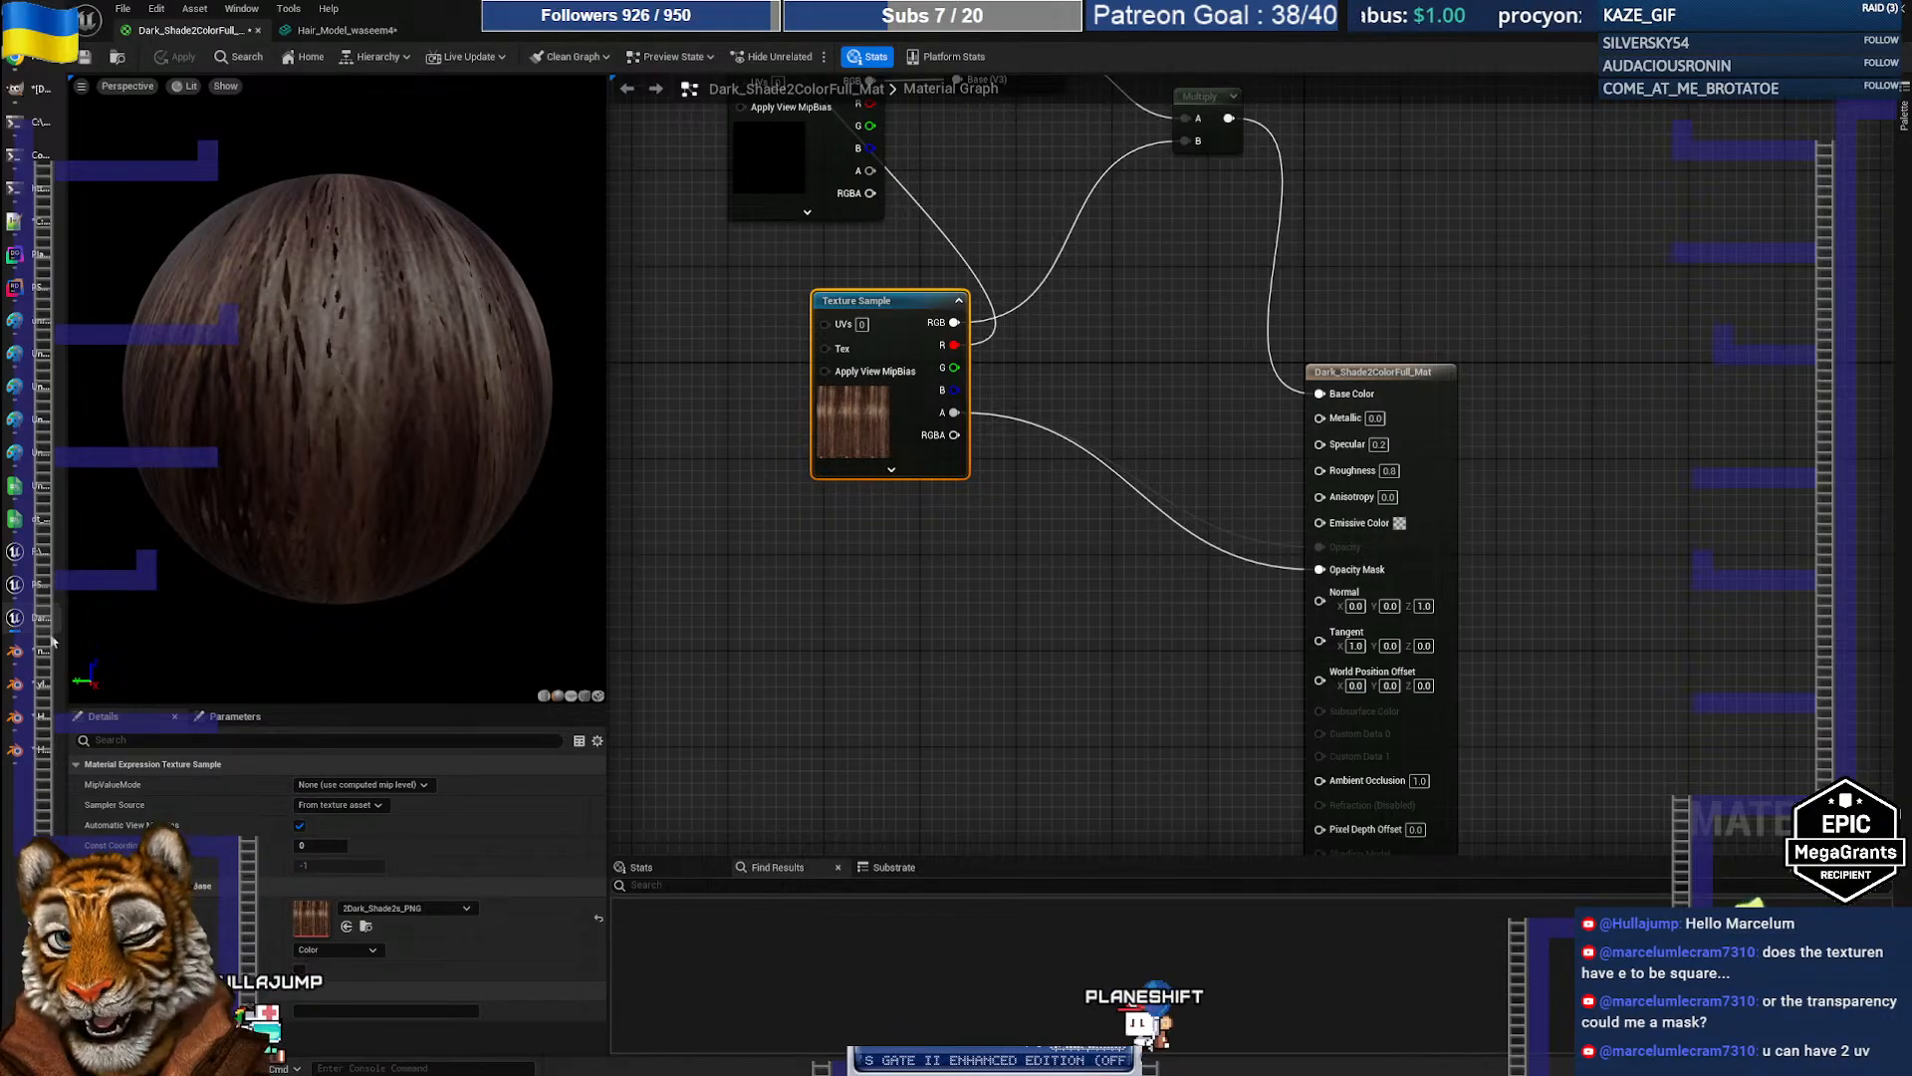
Step: Check the annotated transparency reference image in Paint, and return to Blender to examine the tips of the back hair
{"action": "left_click", "coordinate": [50, 448]}
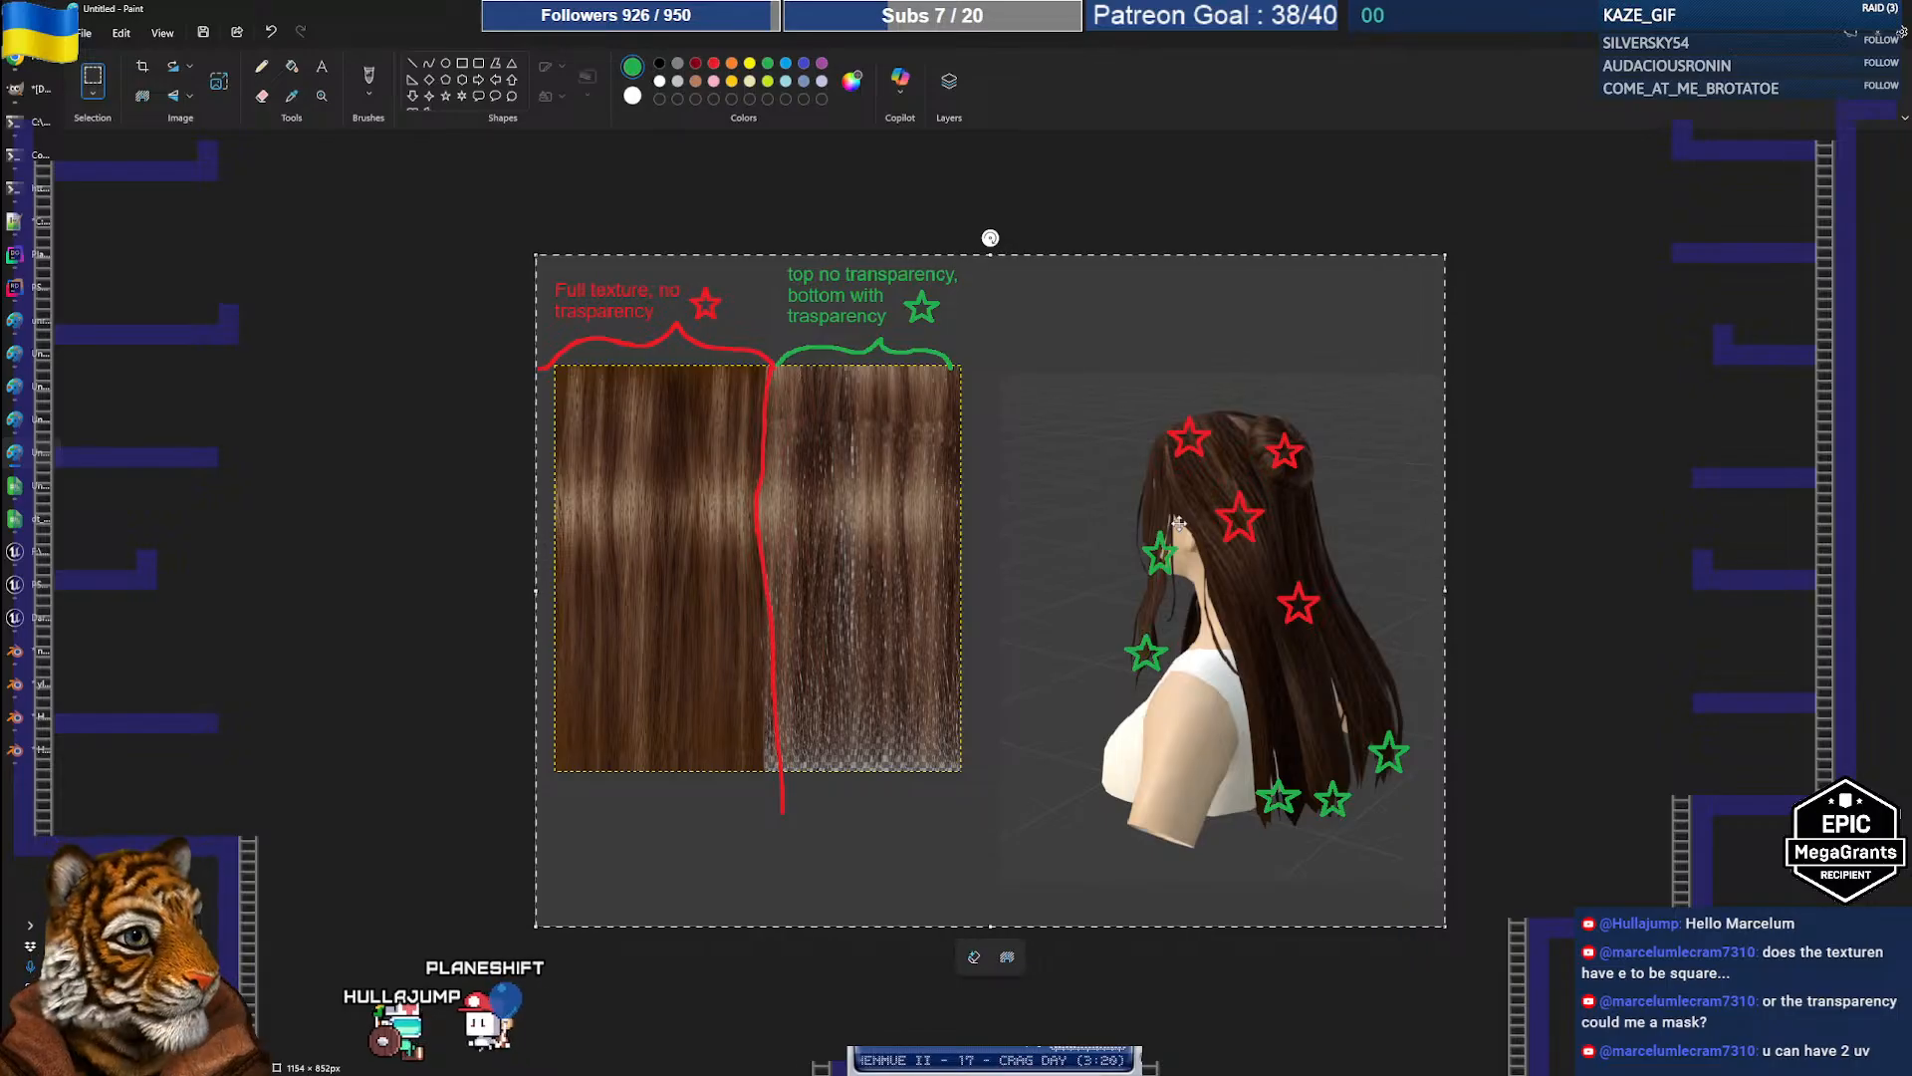
{"action": "left_click", "coordinate": [36, 750]}
{"action": "mouse_move", "coordinate": [833, 456]}
{"action": "middle_mouse_down"}
{"action": "mouse_move", "coordinate": [848, 476]}
{"action": "mouse_move", "coordinate": [815, 484]}
{"action": "middle_mouse_up"}
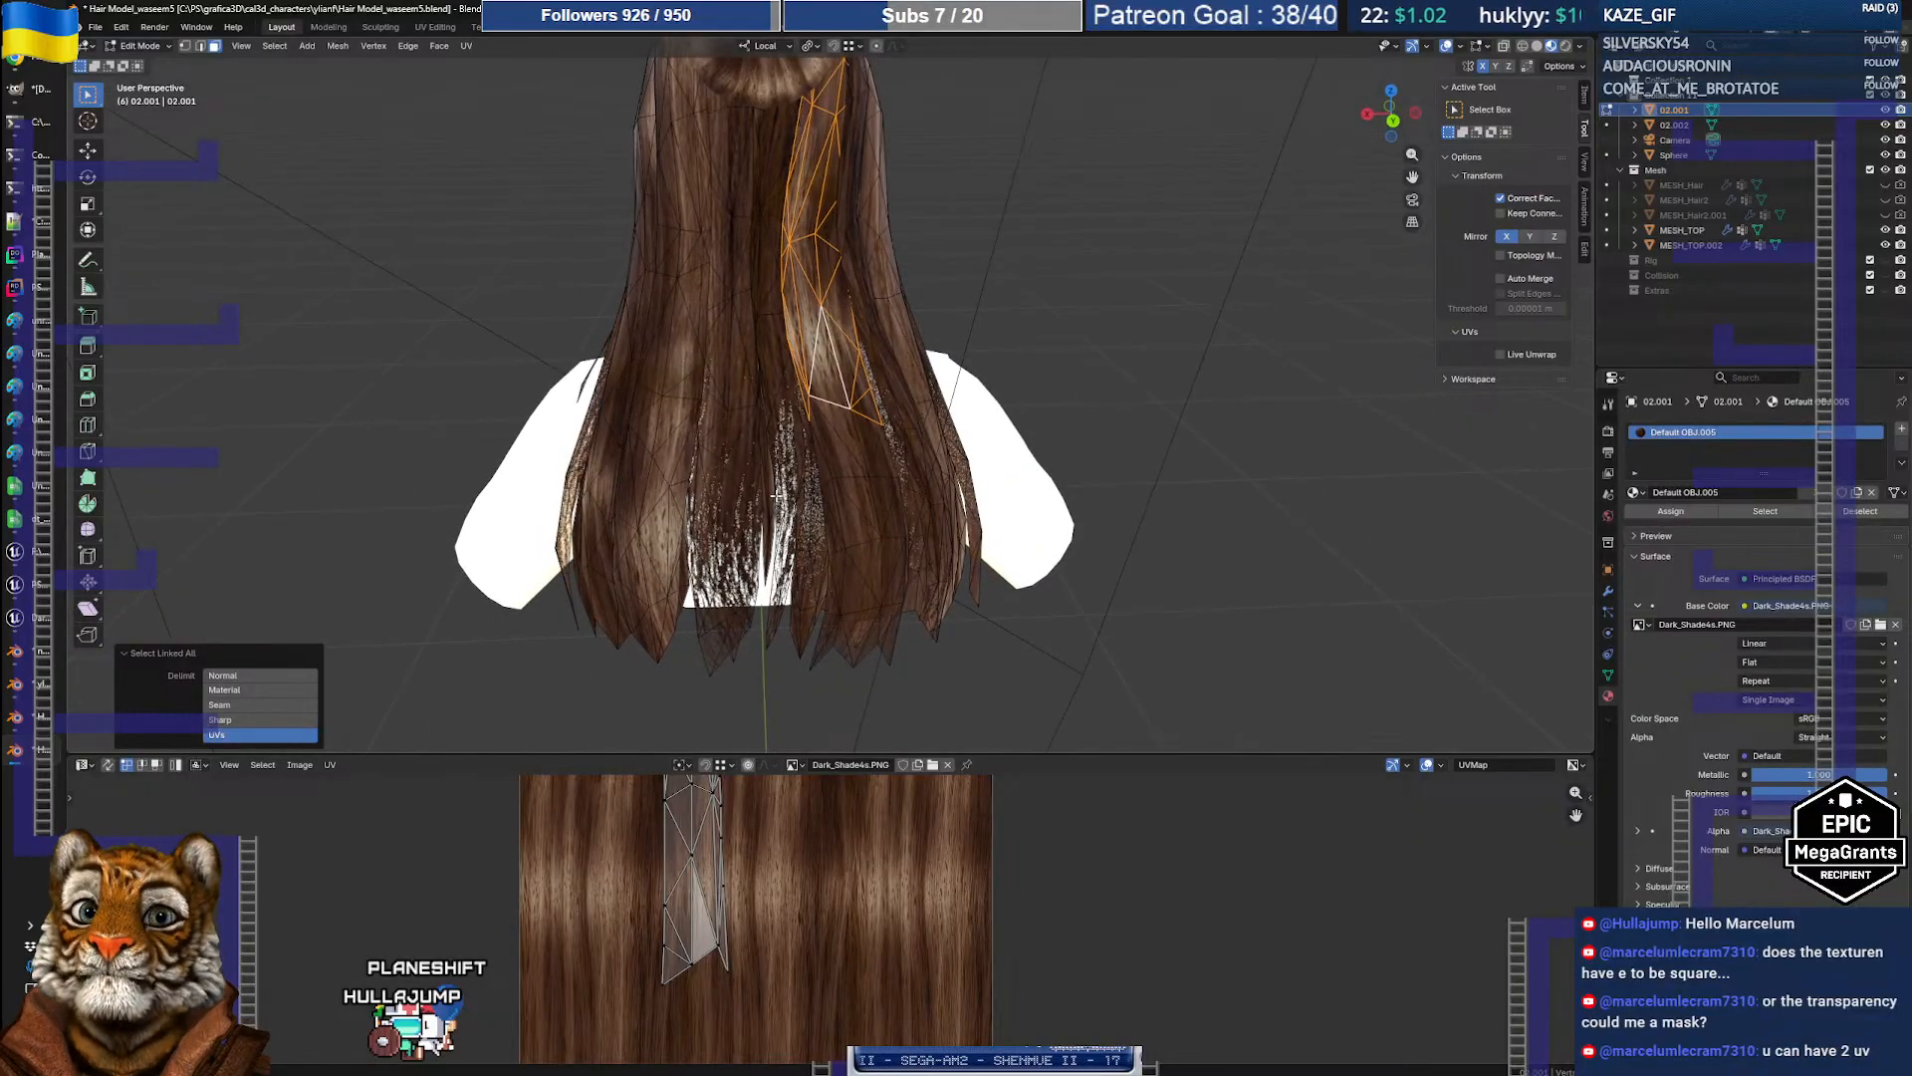
{"action": "scroll", "coordinate": [771, 498], "scroll_direction": "down", "scroll_amount": 3}
{"action": "scroll", "coordinate": [767, 501], "scroll_direction": "up", "scroll_amount": 3}
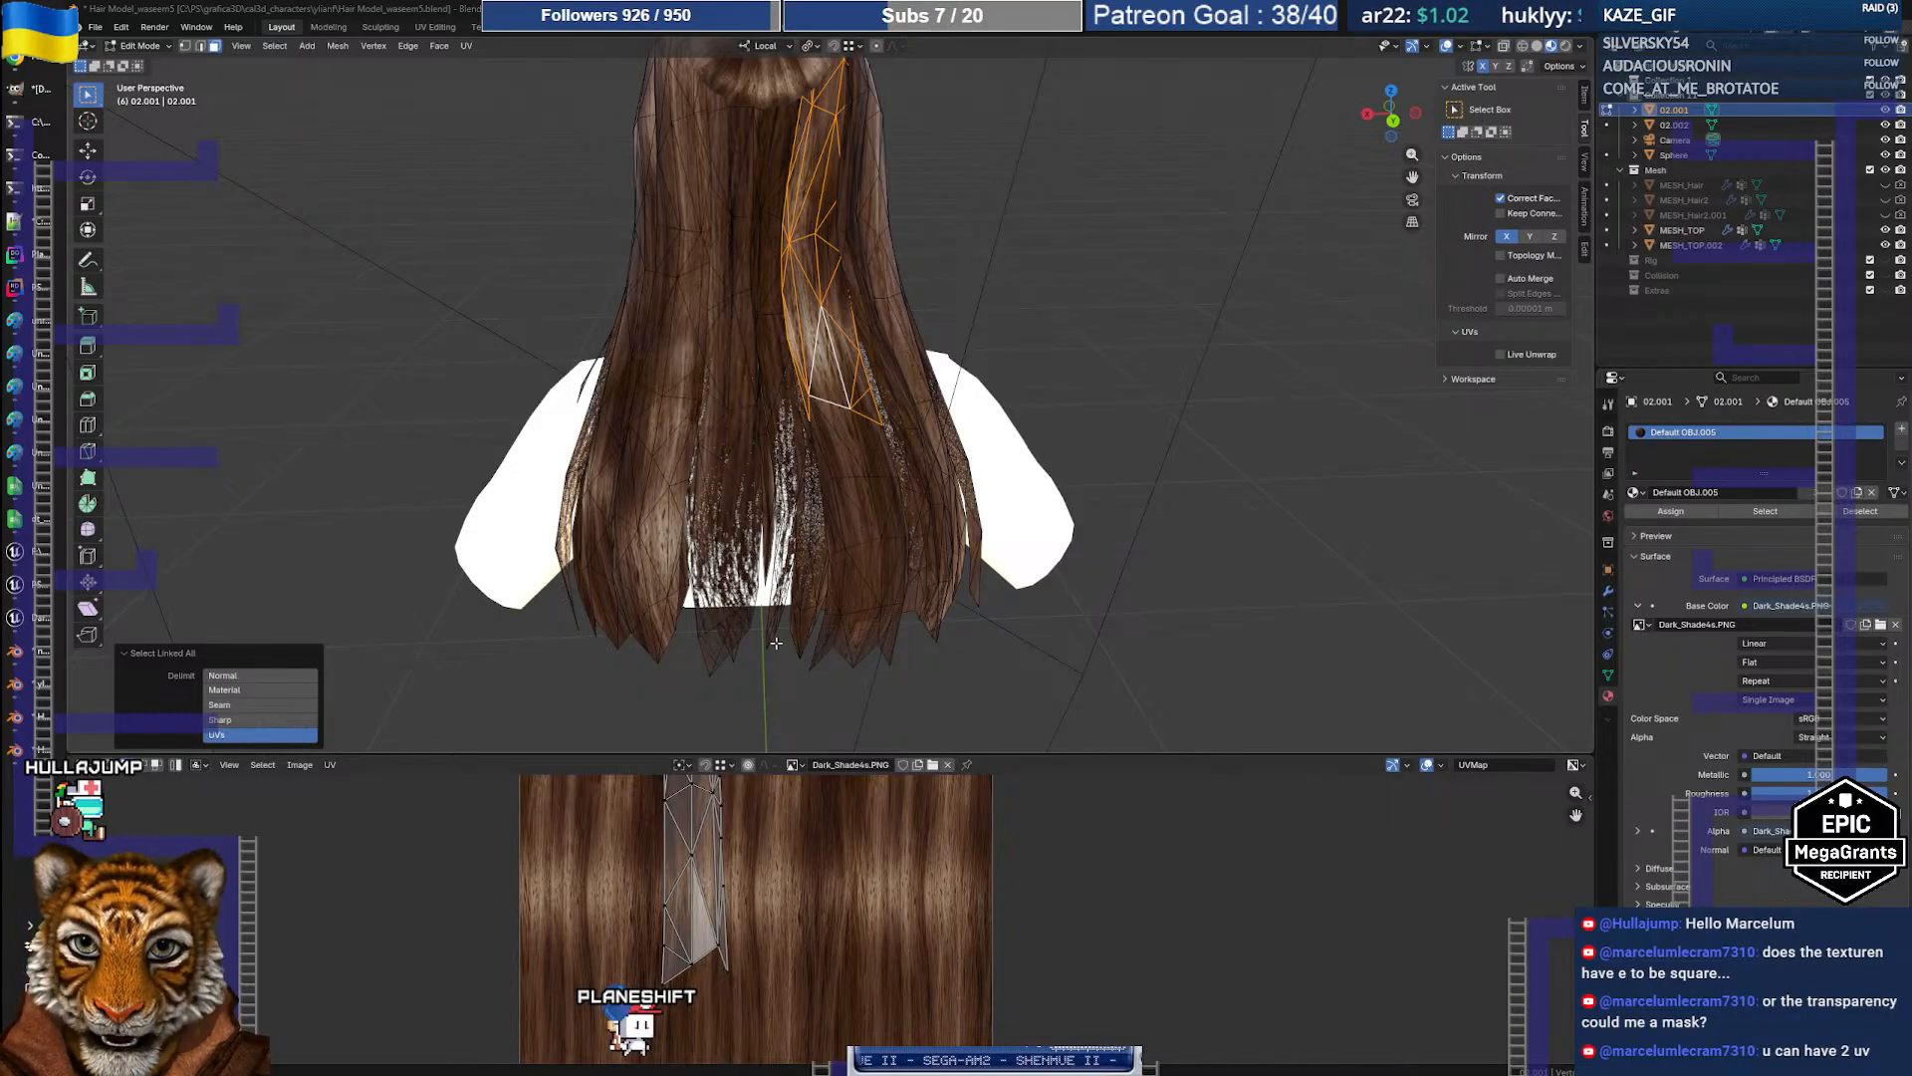
Step: Enlarge the UV editor and view the selected hair card's whole UV island over the texture
{"action": "left_click_drag", "start_coordinate": [719, 750], "coordinate": [718, 481]}
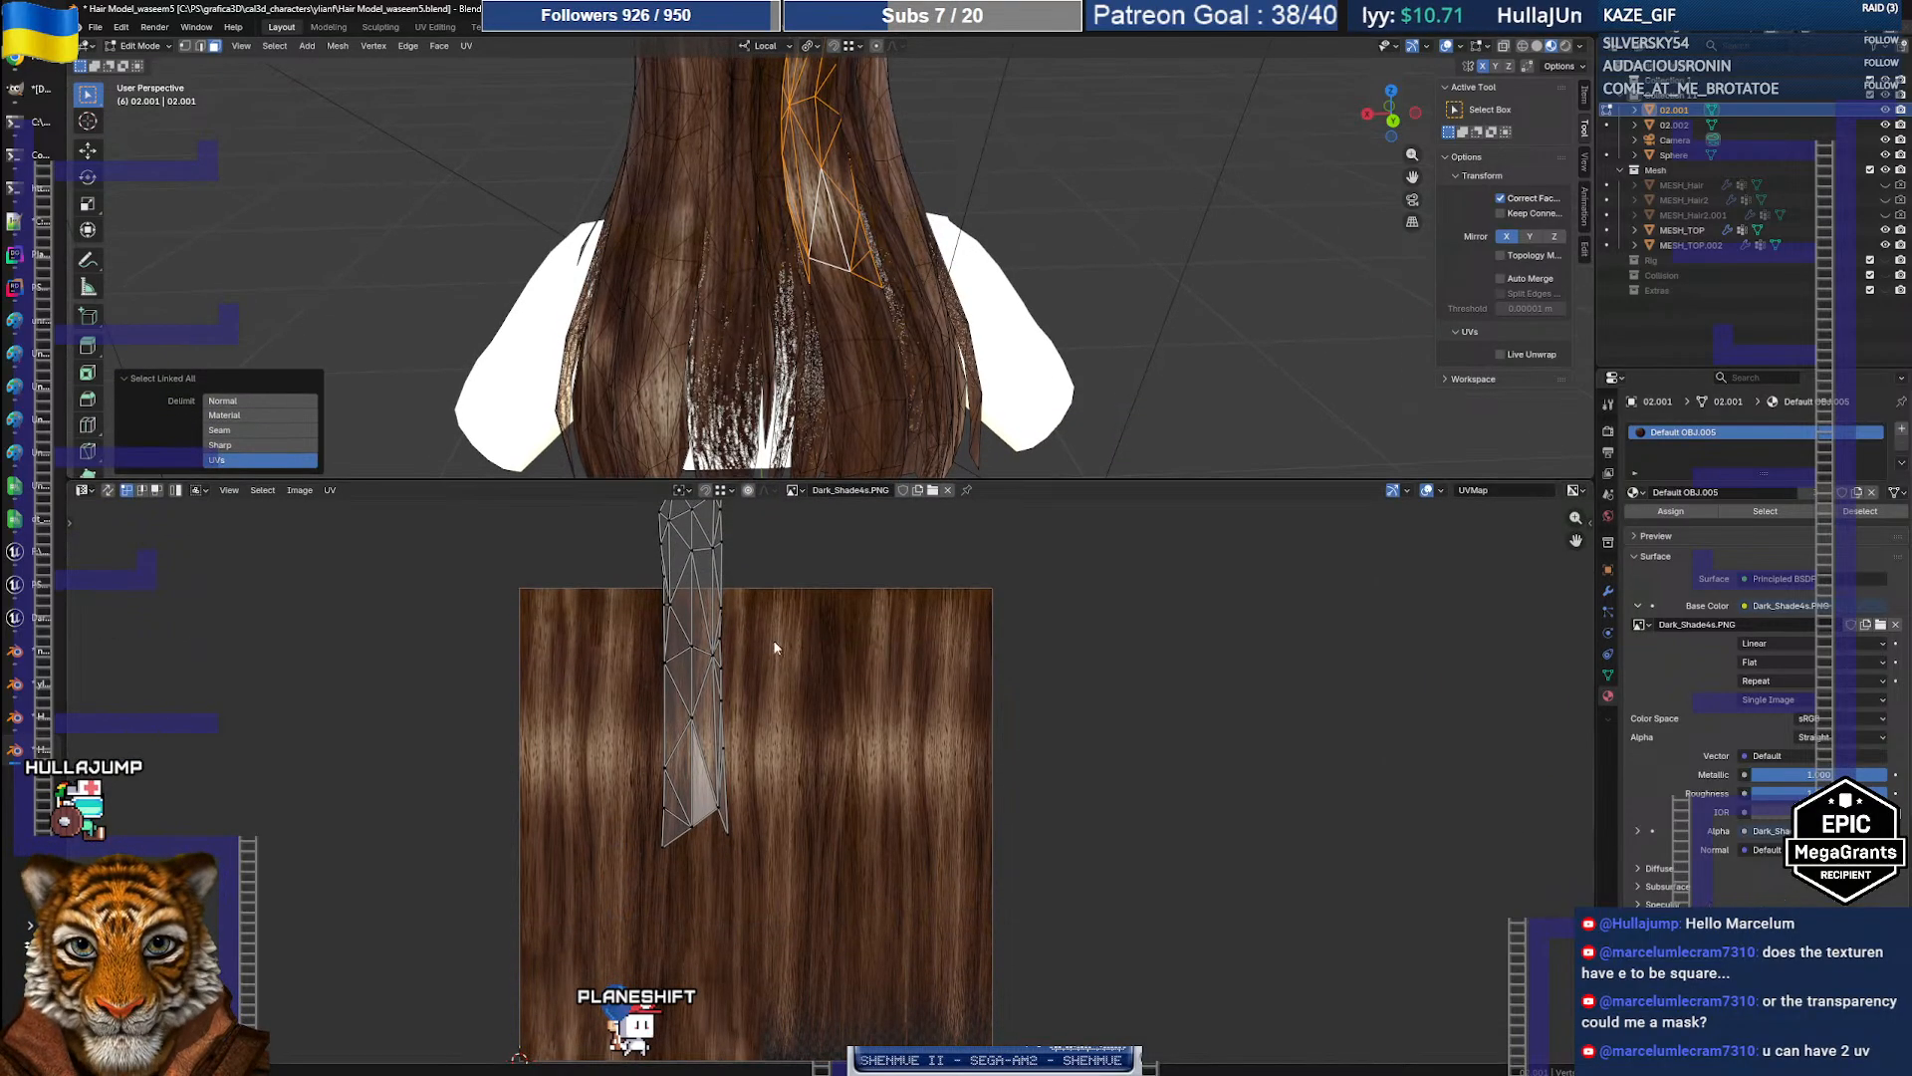
{"action": "scroll", "coordinate": [767, 697], "scroll_direction": "down", "scroll_amount": 2}
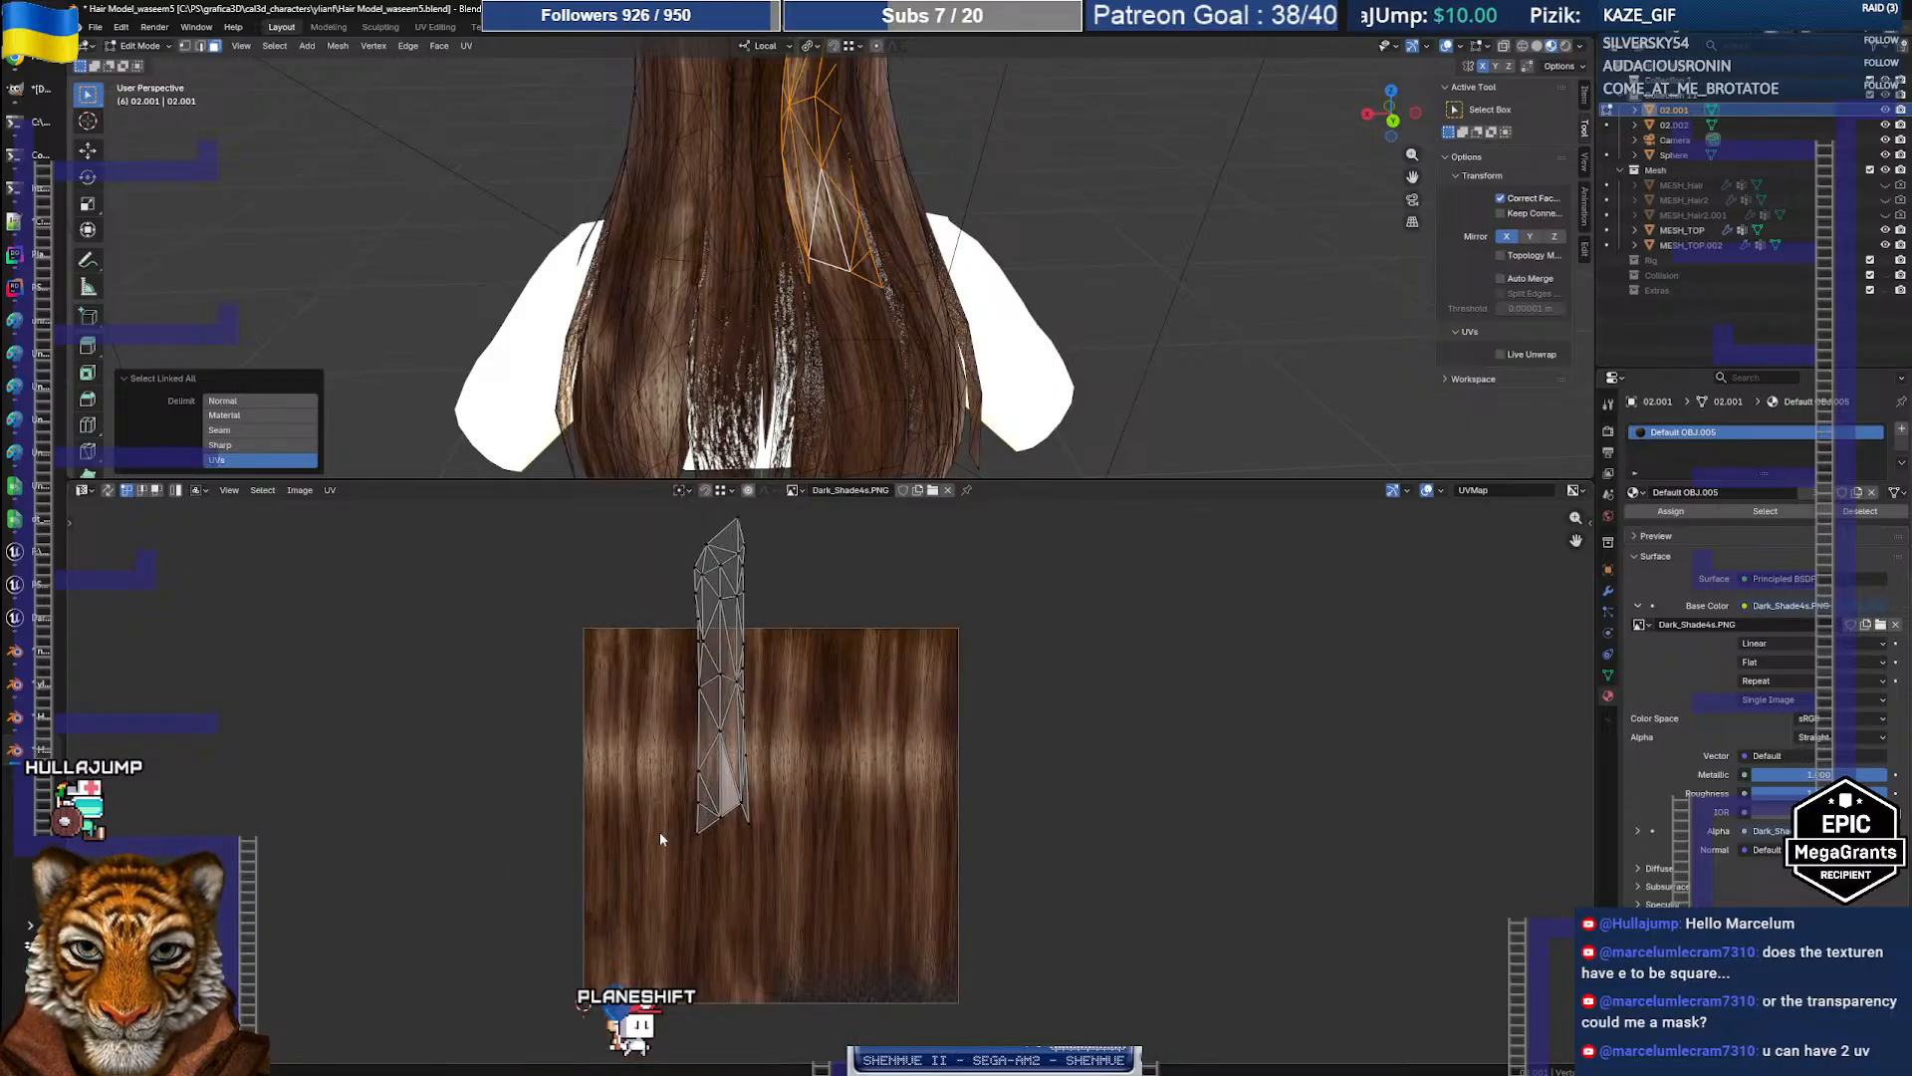
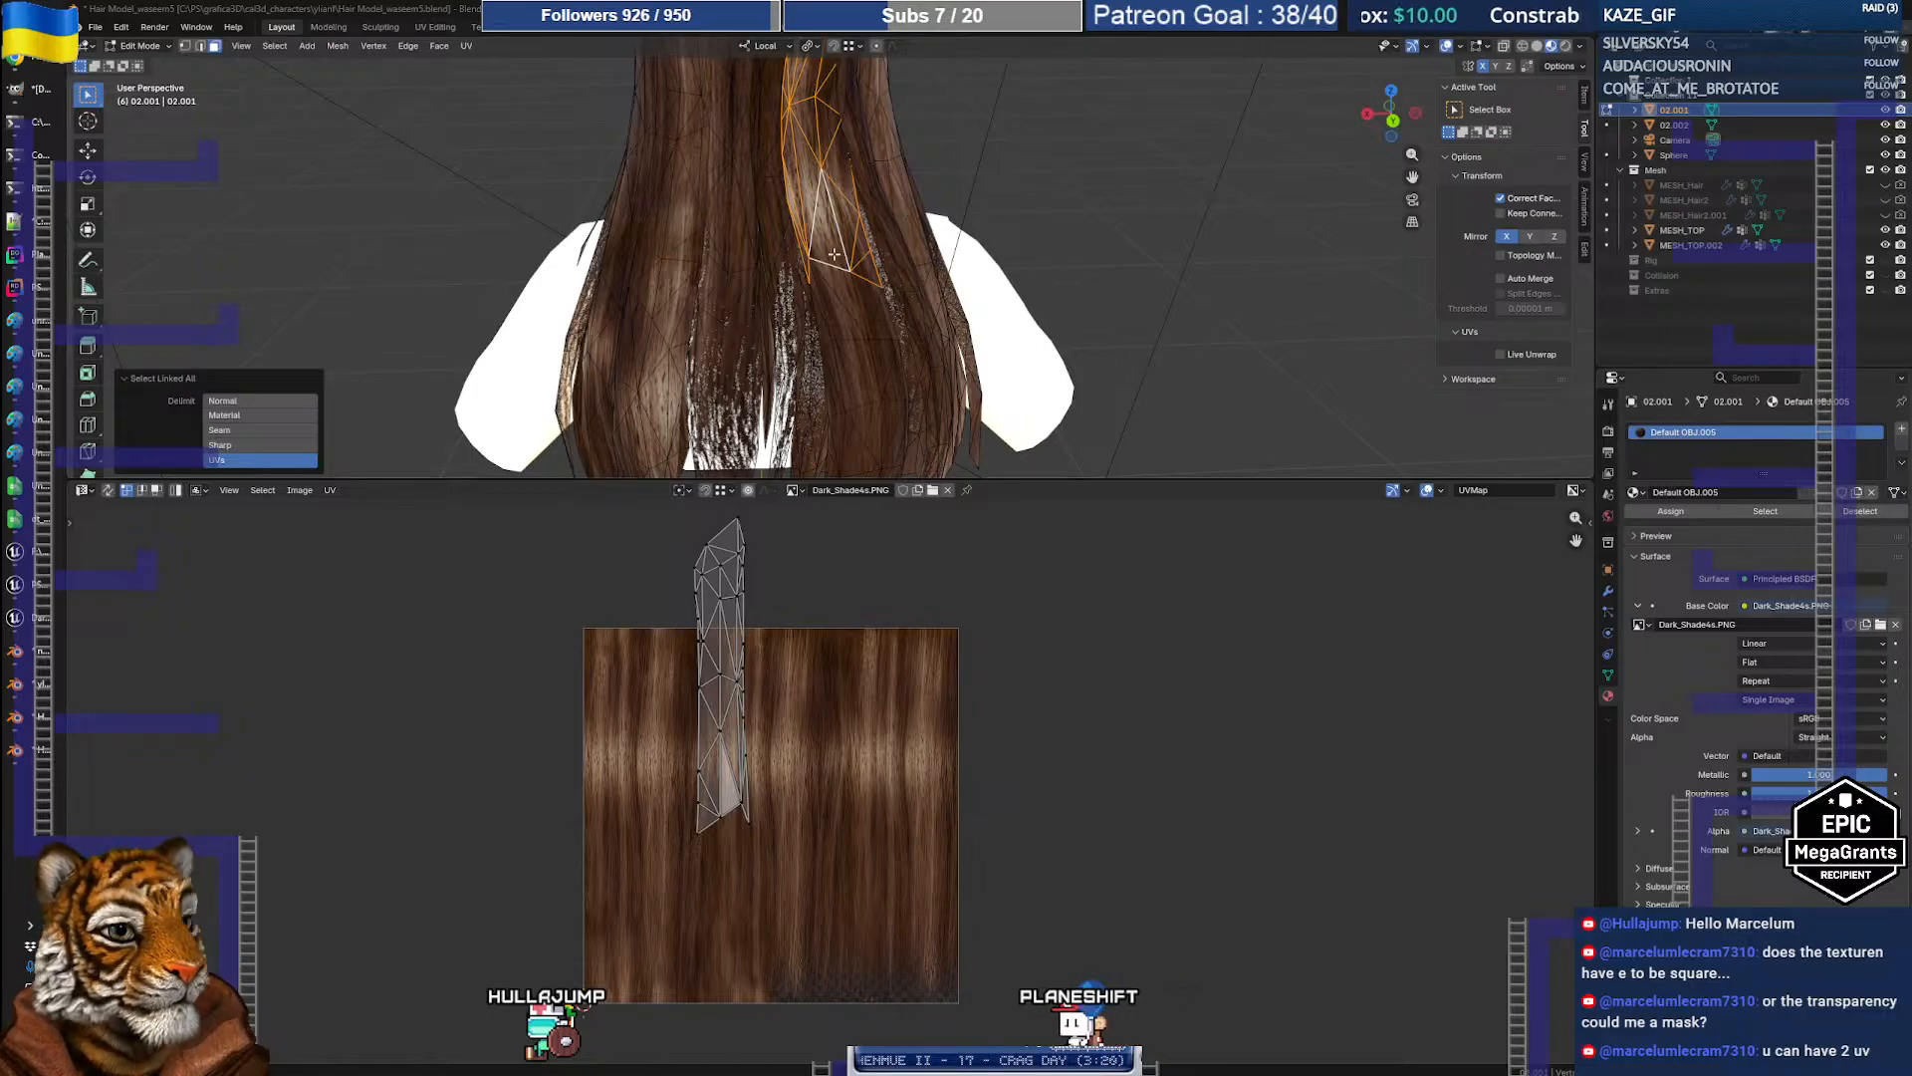
Step: Switch to the Dark_Shade image in GIMP and toggle its alpha channel's visibility, leaving it hidden to compare the opaque colours with the cut-out strands
{"action": "left_click", "coordinate": [31, 101]}
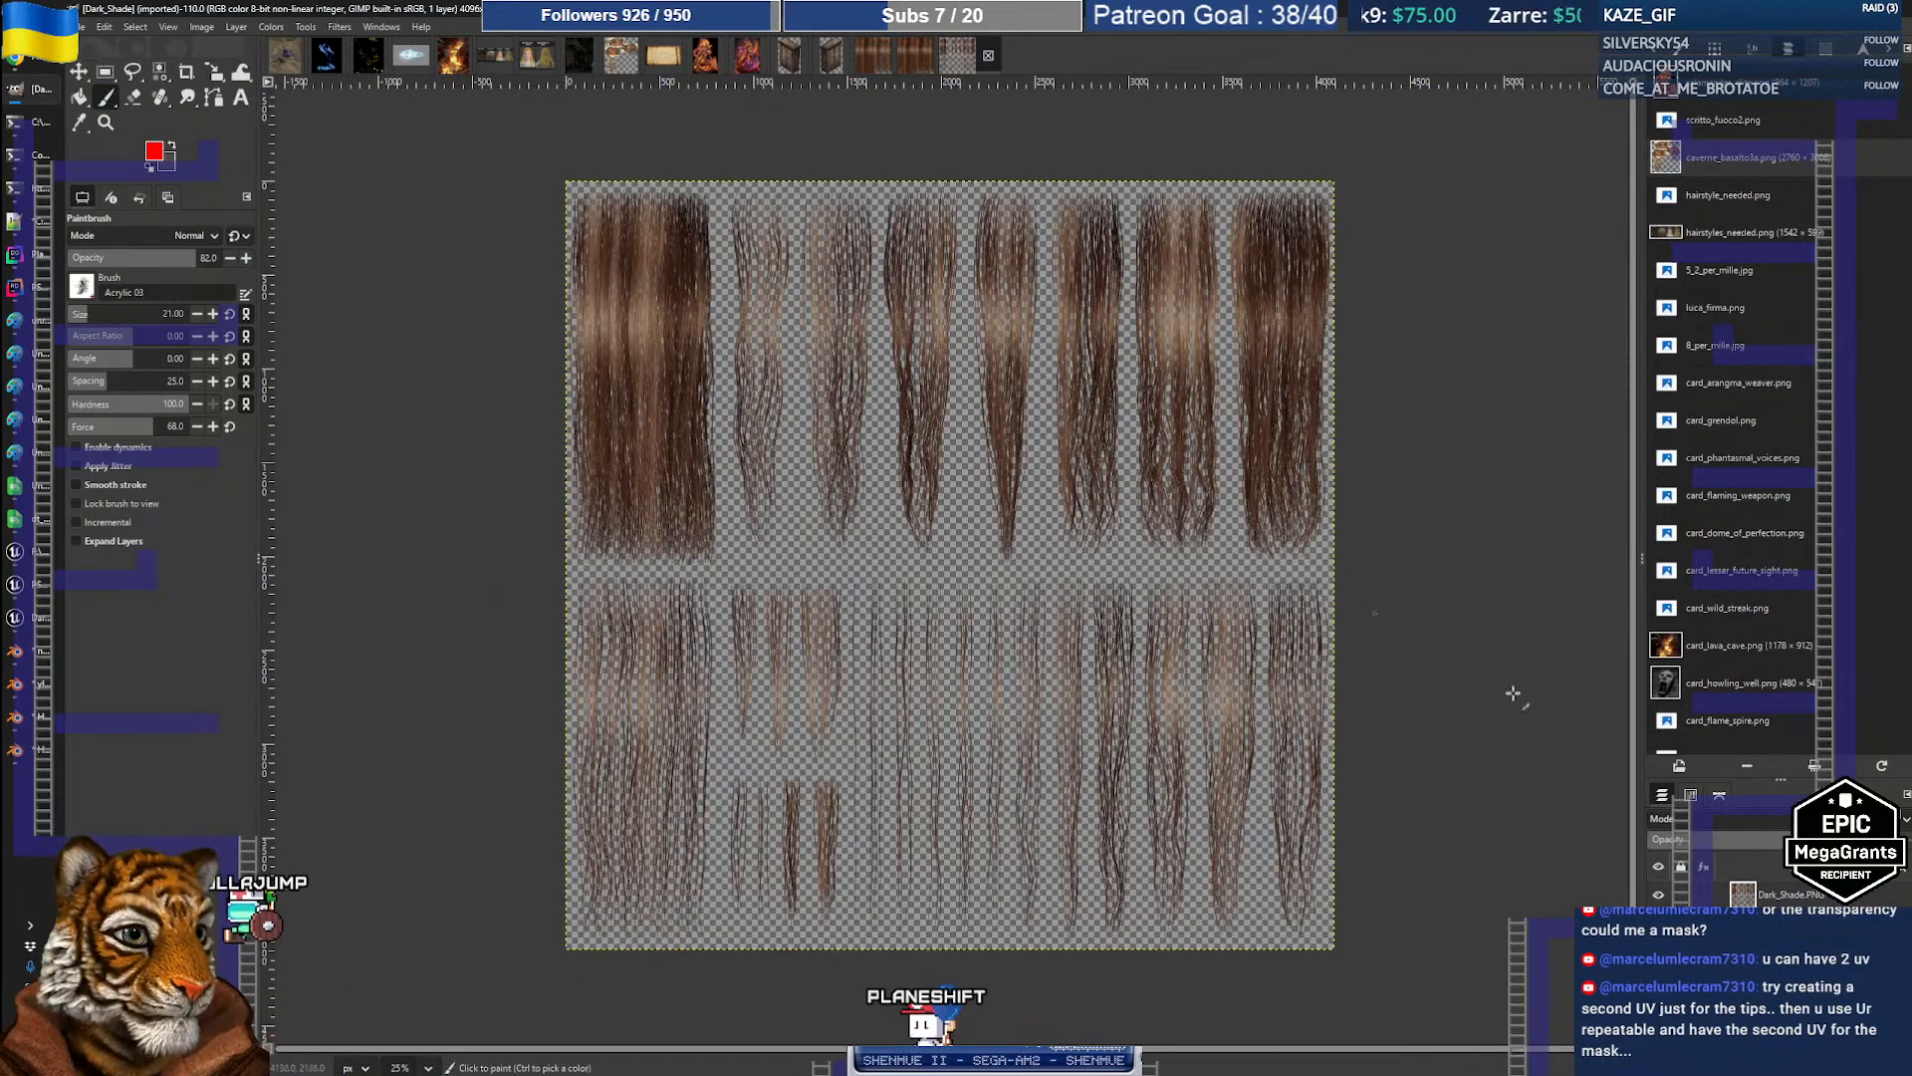
{"action": "left_click", "coordinate": [1691, 795]}
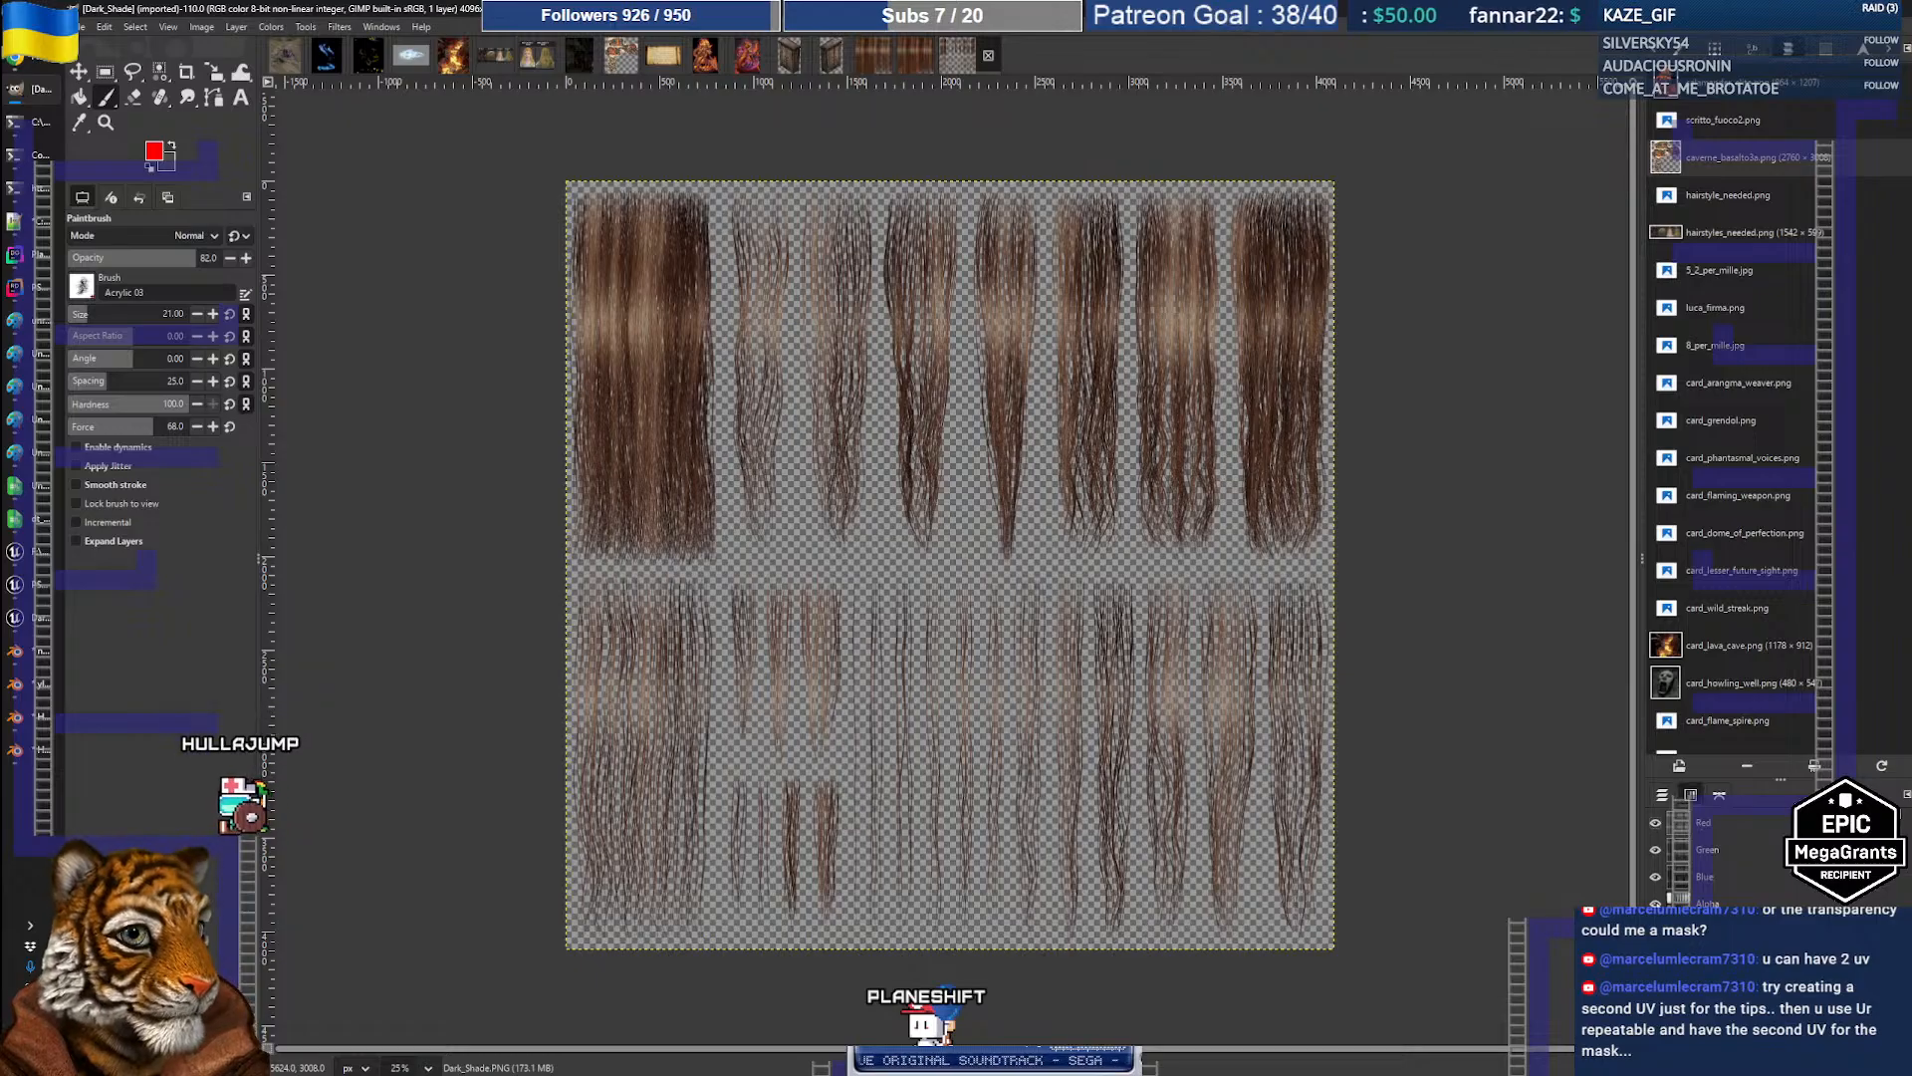
{"action": "left_click", "coordinate": [1656, 903]}
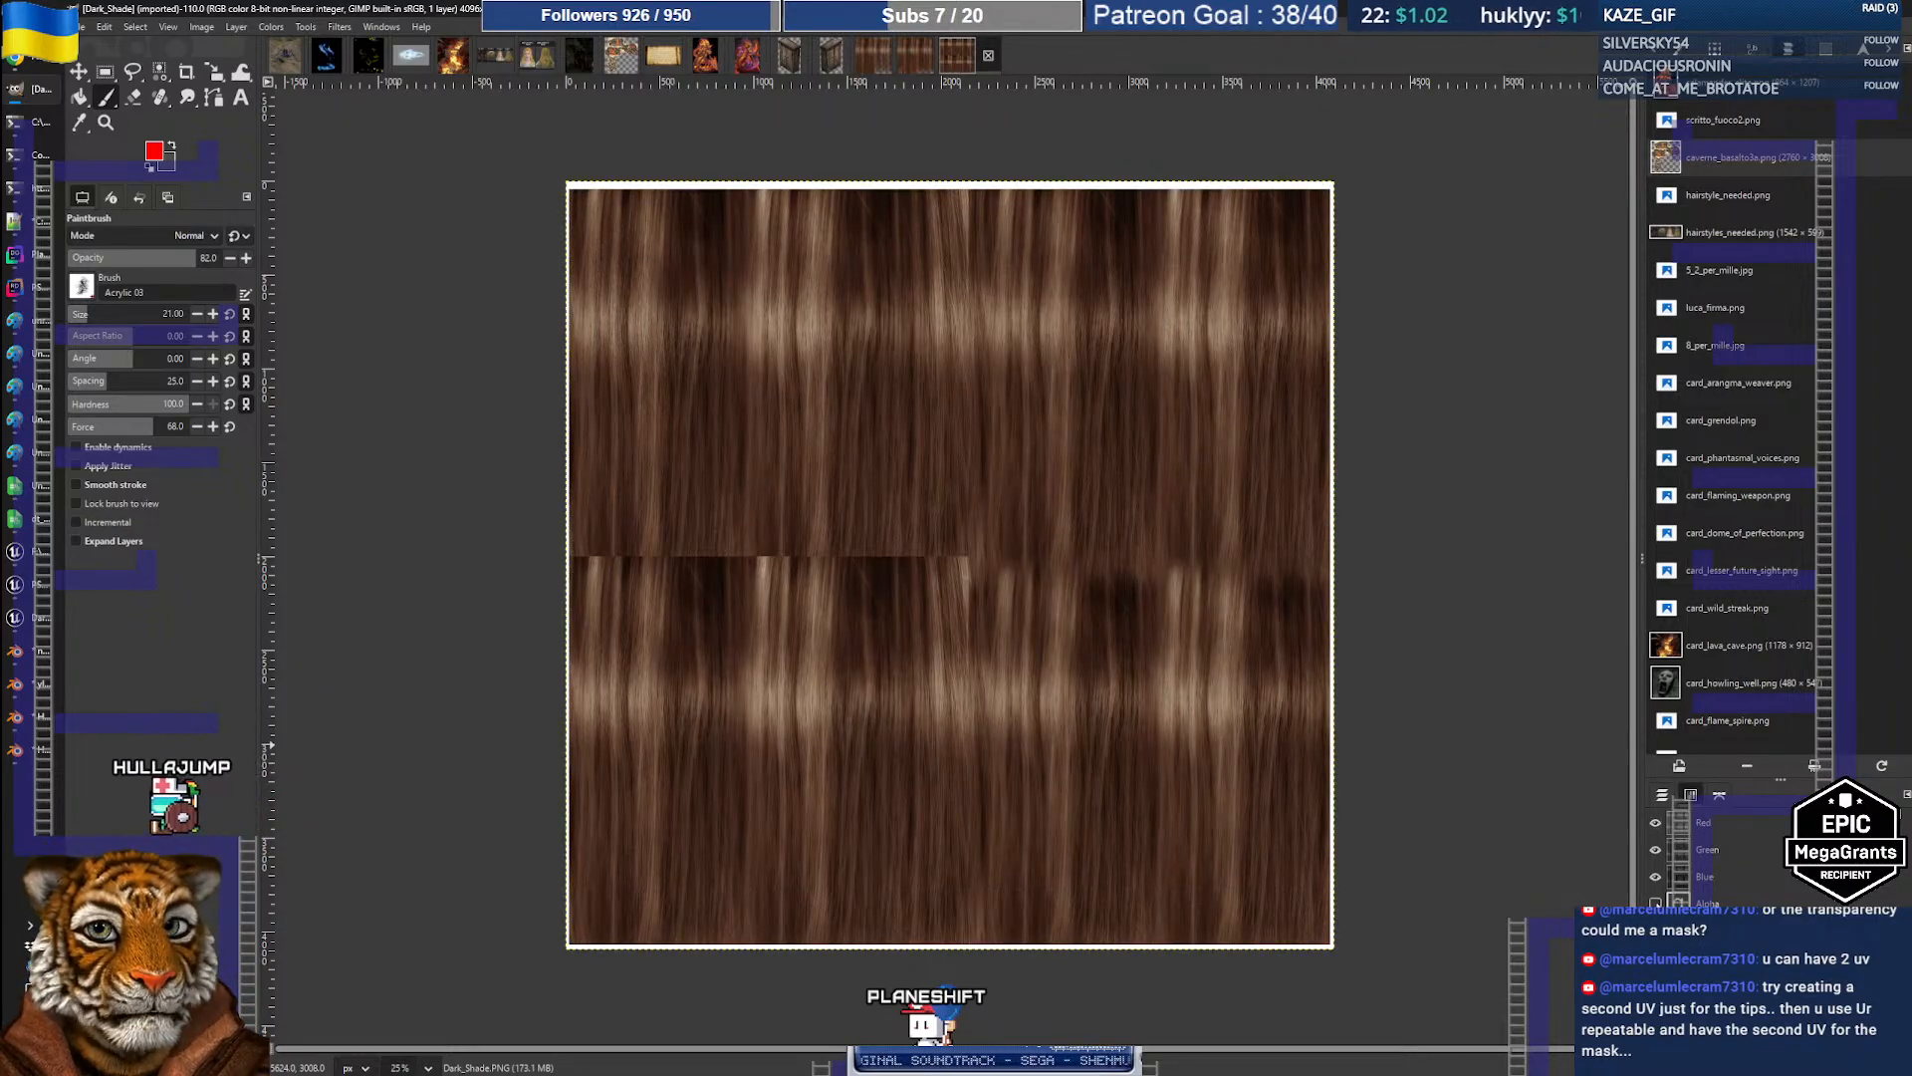
{"action": "left_click", "coordinate": [1656, 903]}
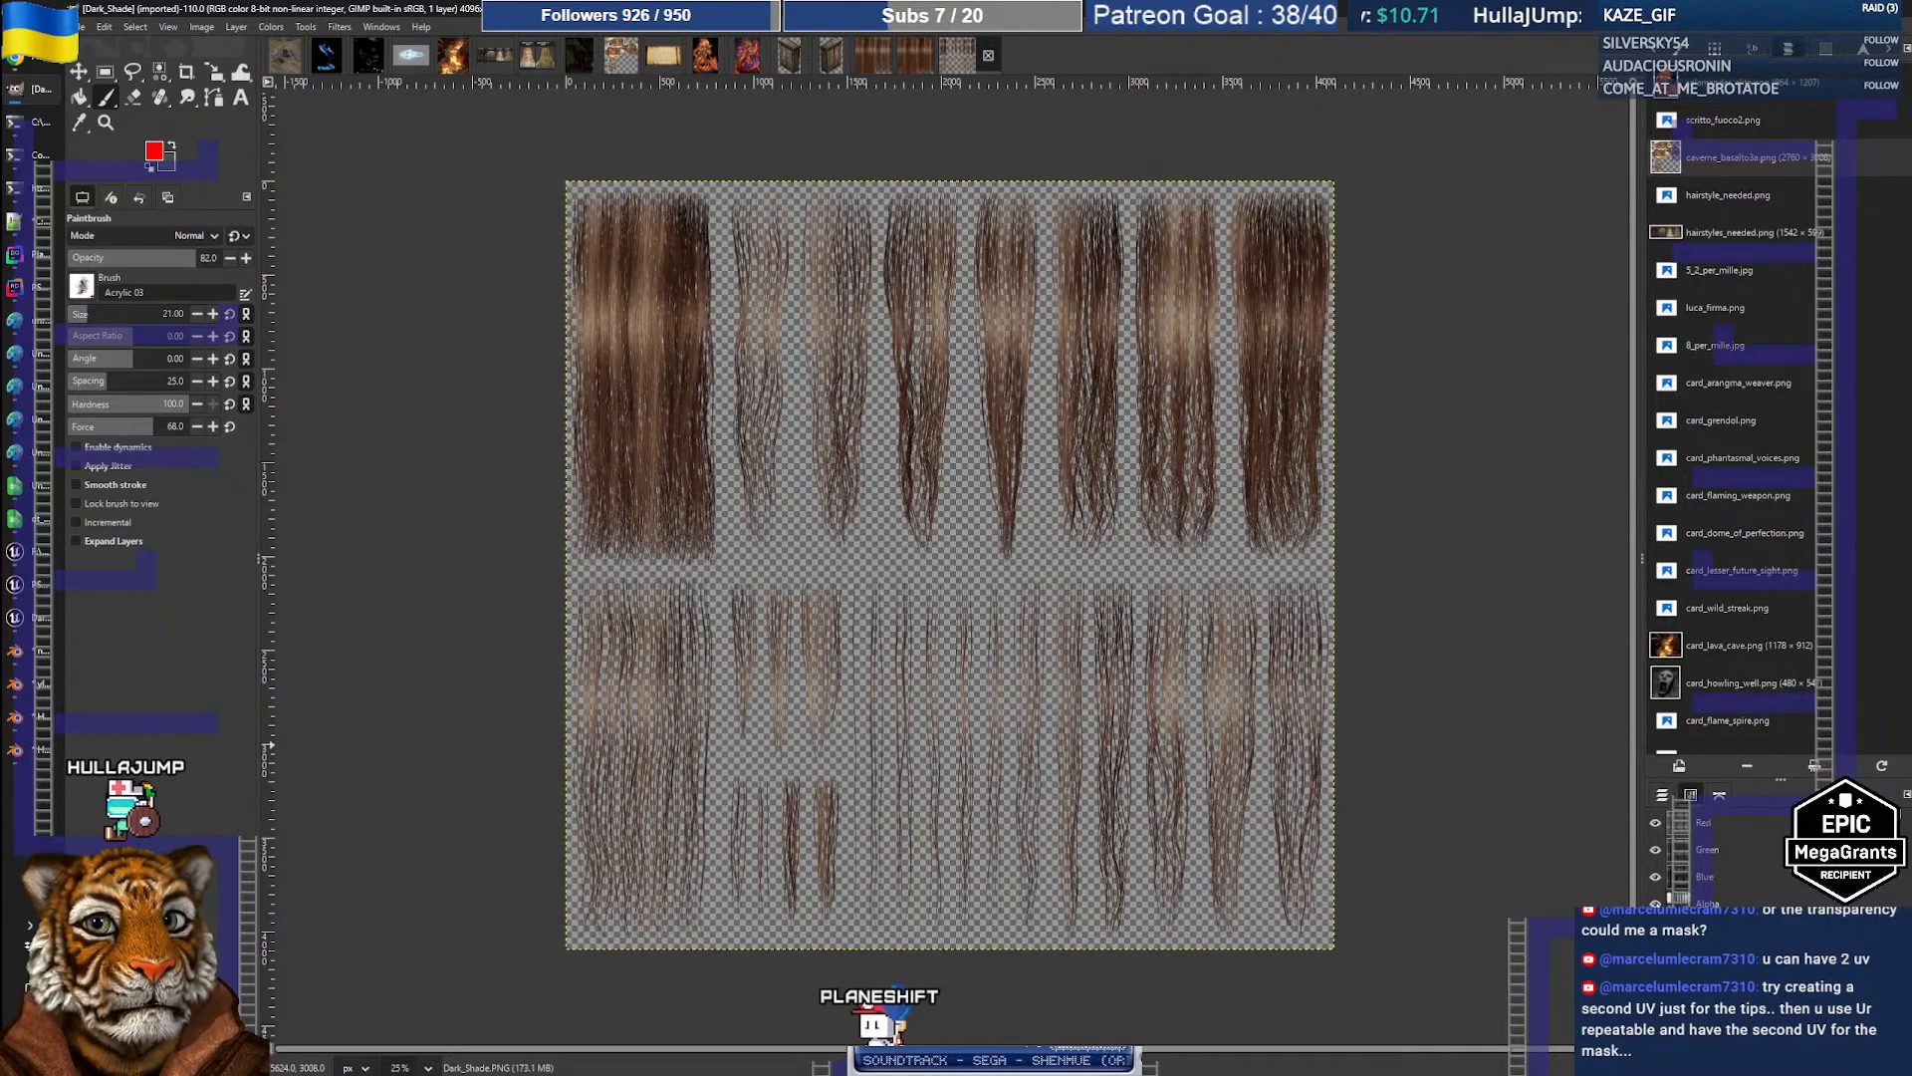
{"action": "left_click", "coordinate": [1656, 903]}
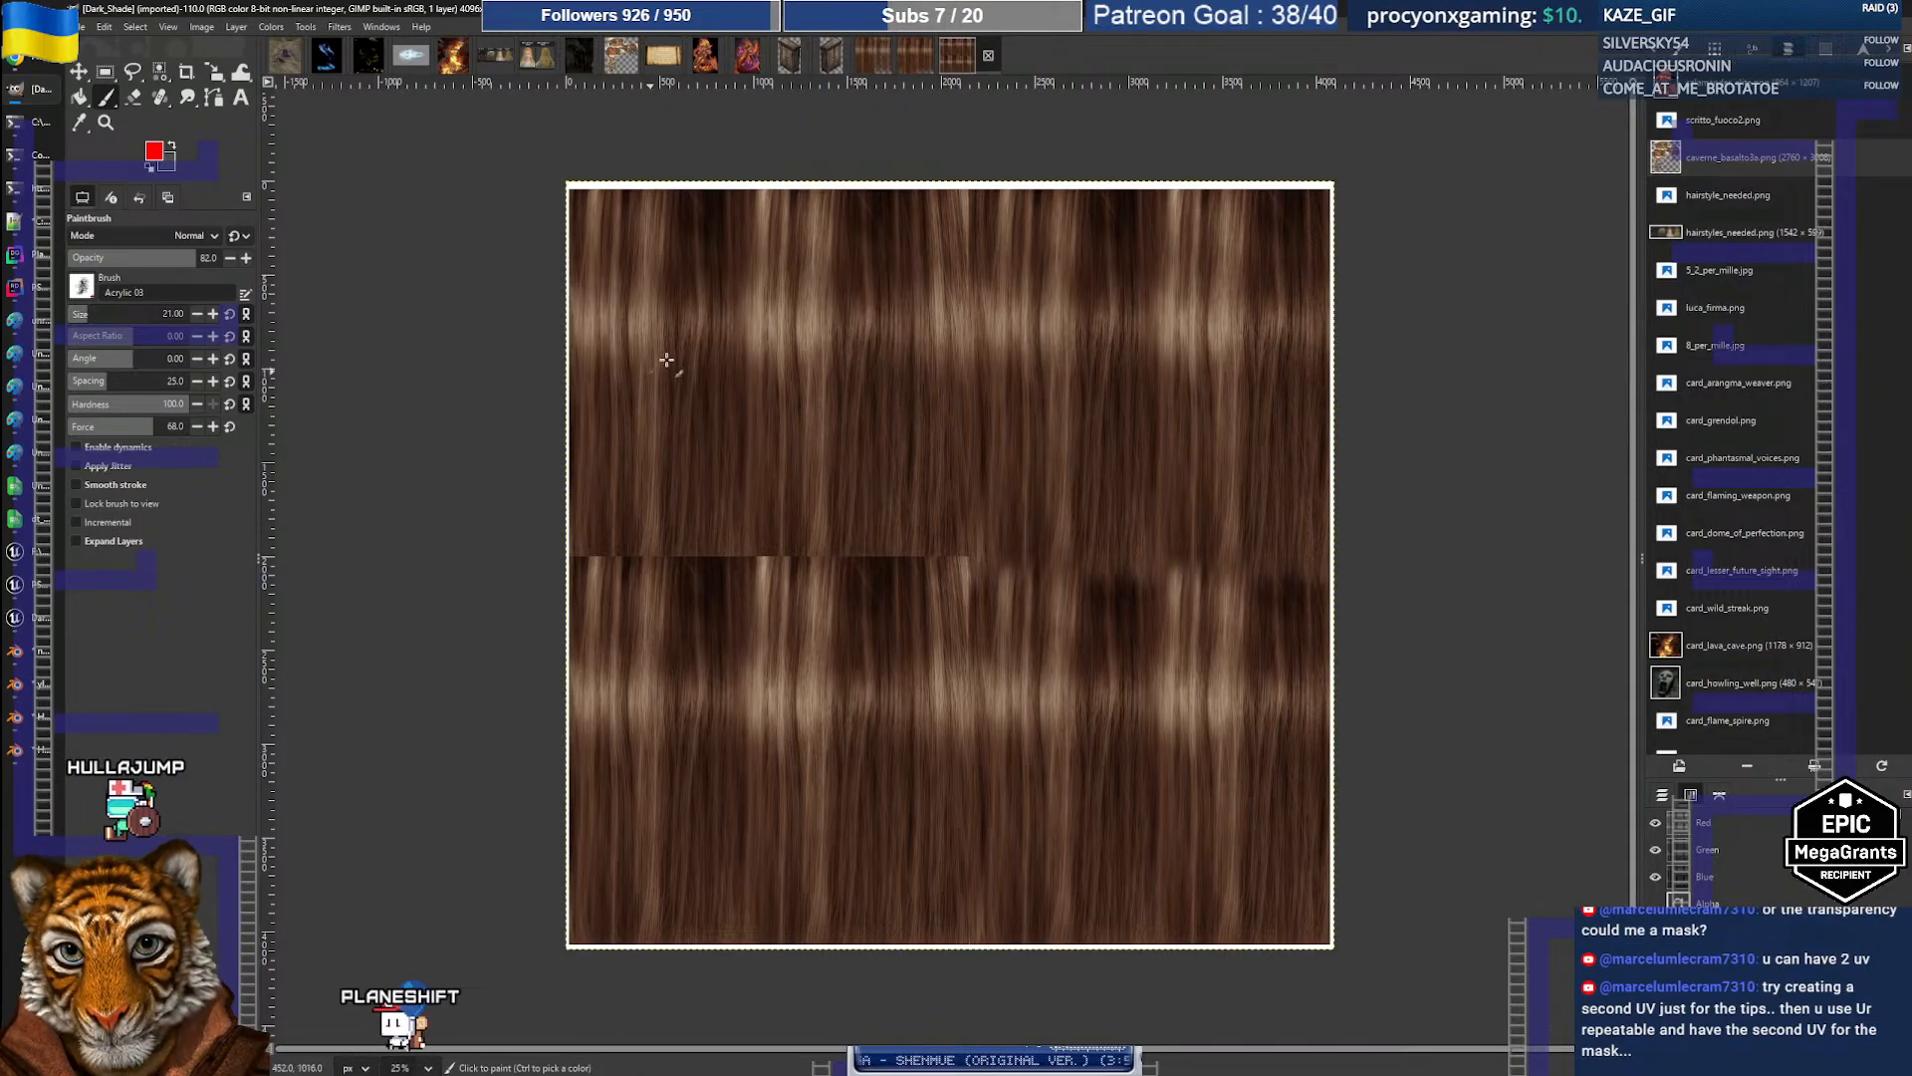
Step: Paint four red ovals around the bright highlight patches across the upper half of the hair texture
{"action": "scroll", "coordinate": [672, 380], "scroll_direction": "up", "scroll_amount": 5, "text": "ctrl"}
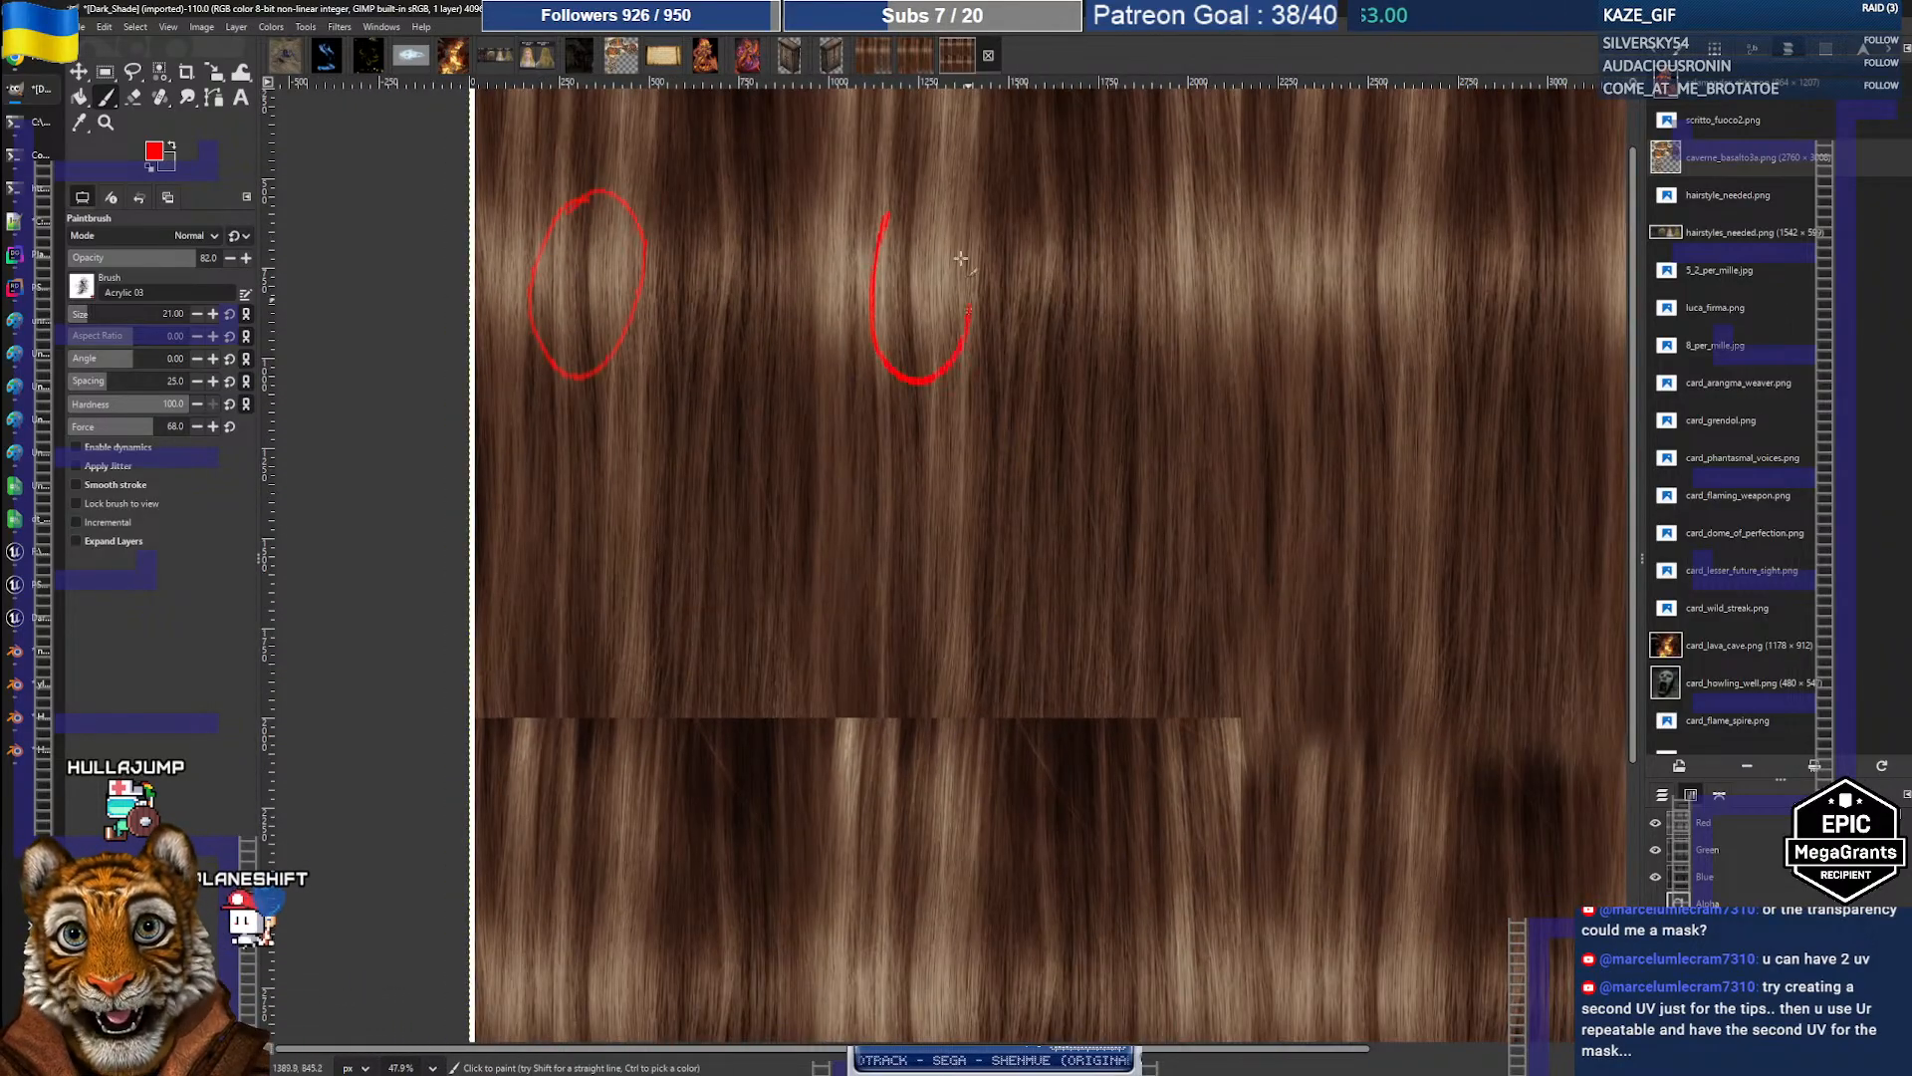
{"action": "left_click_drag", "start_coordinate": [1345, 248], "coordinate": [1344, 236]}
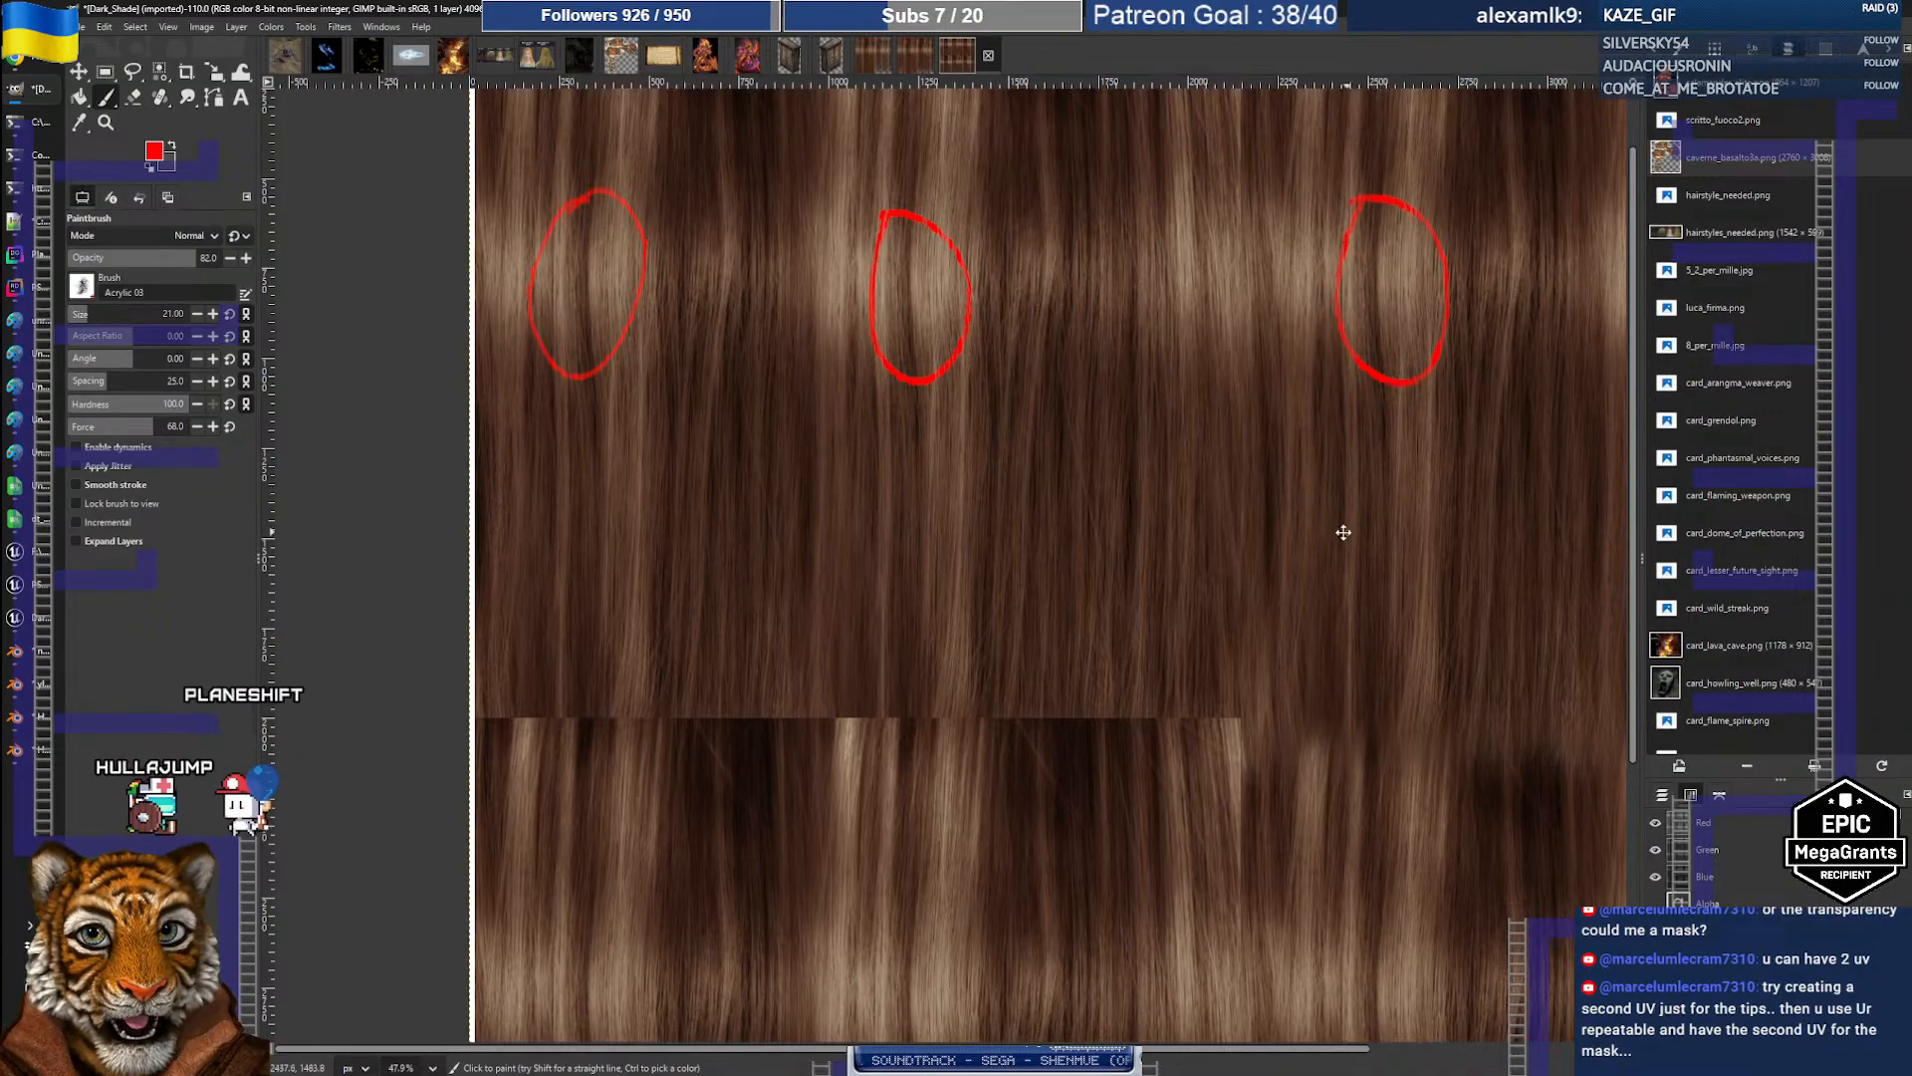
{"action": "middle_click_drag", "start_coordinate": [1343, 533], "coordinate": [1062, 536]}
{"action": "left_click_drag", "start_coordinate": [1357, 218], "coordinate": [1390, 218]}
{"action": "mouse_move", "coordinate": [1403, 546]}
{"action": "middle_mouse_down"}
{"action": "mouse_move", "coordinate": [1140, 555]}
{"action": "mouse_move", "coordinate": [1388, 533]}
{"action": "middle_mouse_up"}
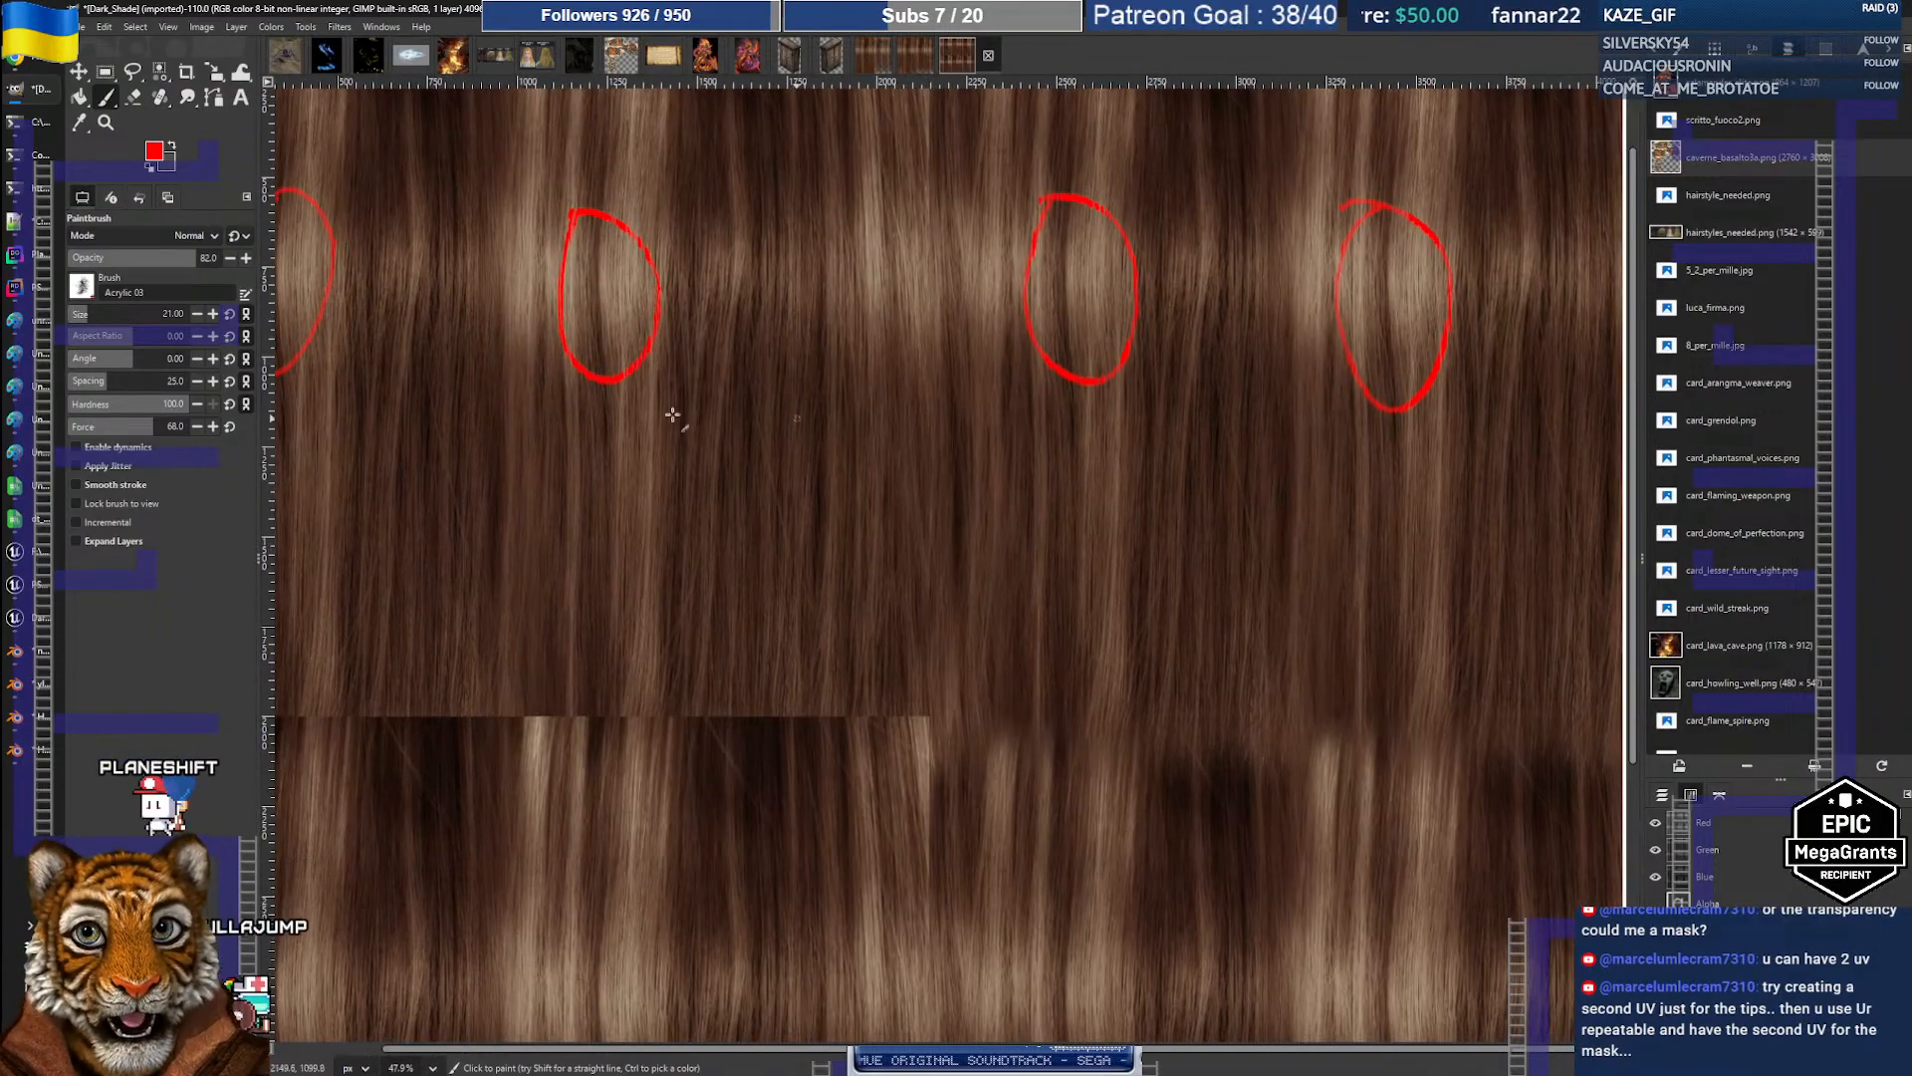
{"action": "middle_click_drag", "start_coordinate": [999, 542], "coordinate": [1092, 532]}
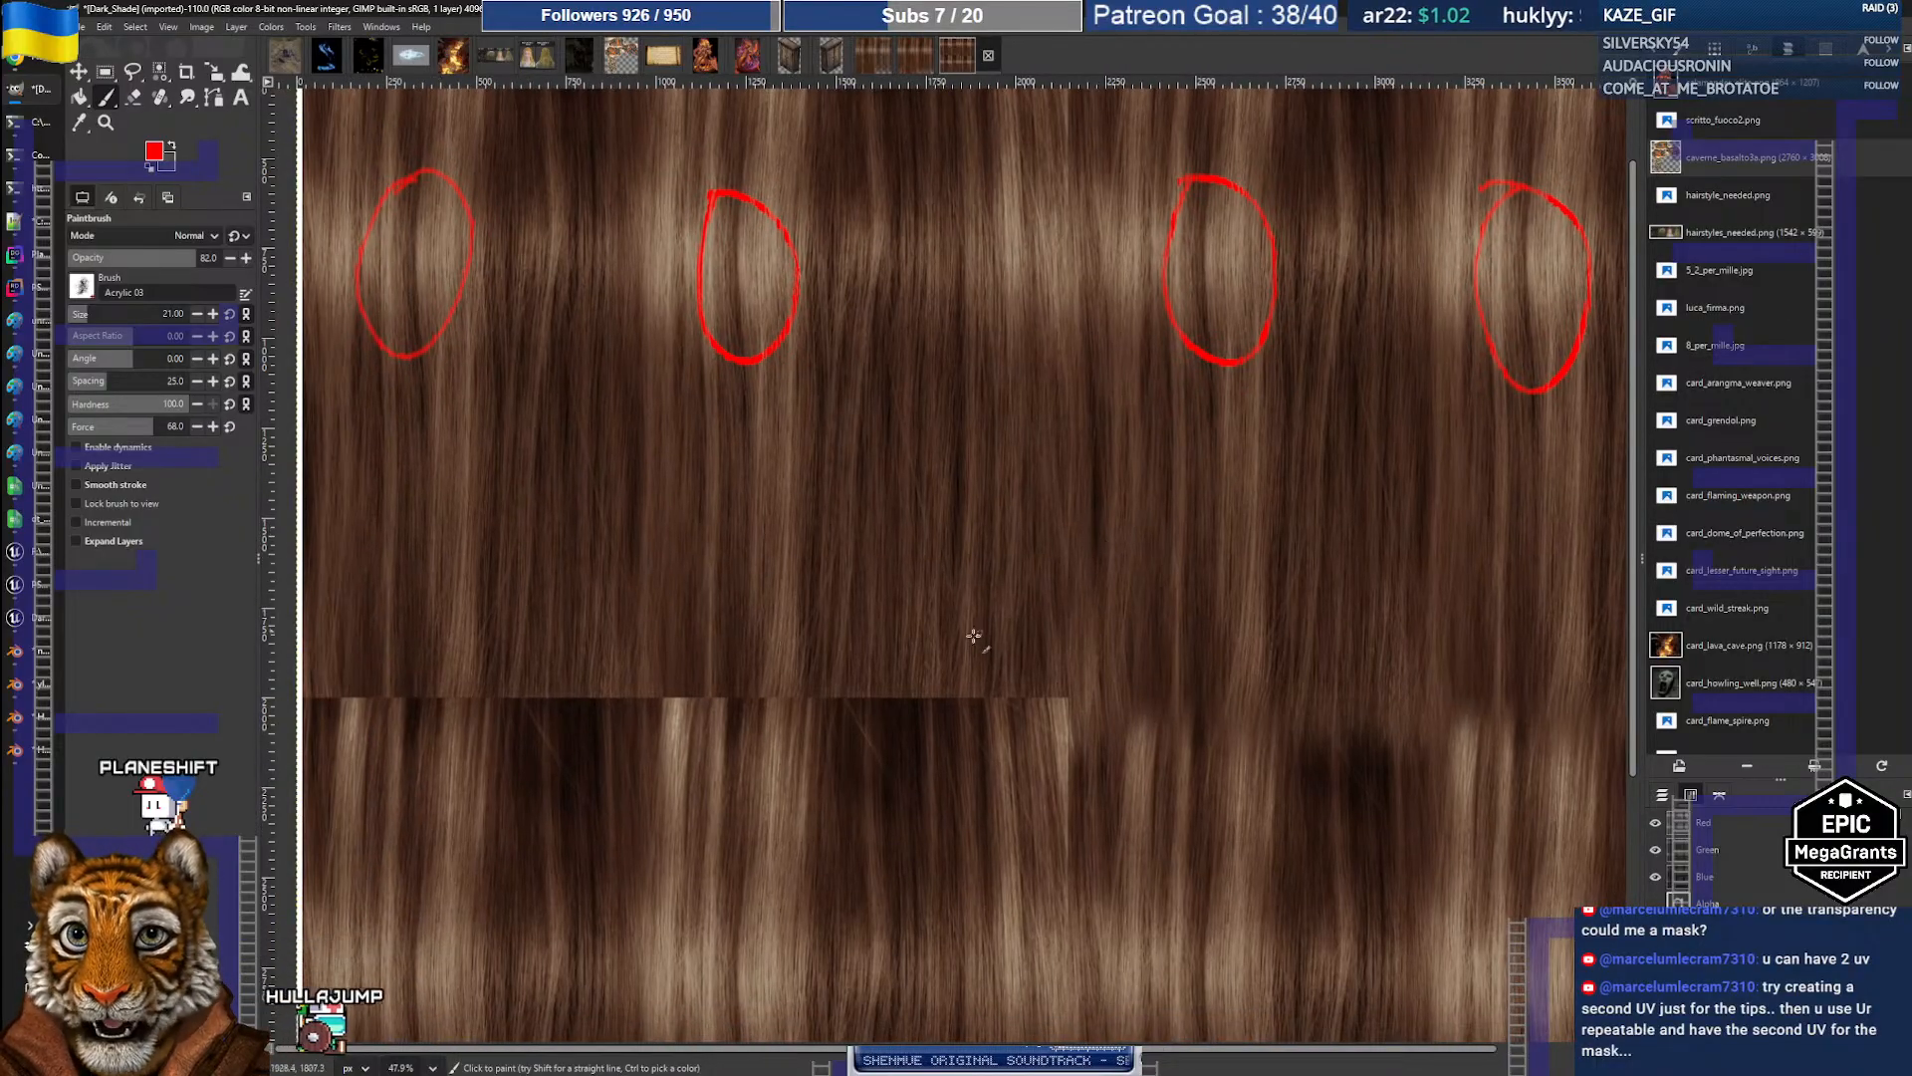
Step: Undo the red ovals on the highlights, and check the highlight band in the texture's lower half
{"action": "scroll", "coordinate": [973, 598], "scroll_direction": "down", "scroll_amount": 3}
{"action": "scroll", "coordinate": [1006, 448], "scroll_direction": "up", "scroll_amount": 4}
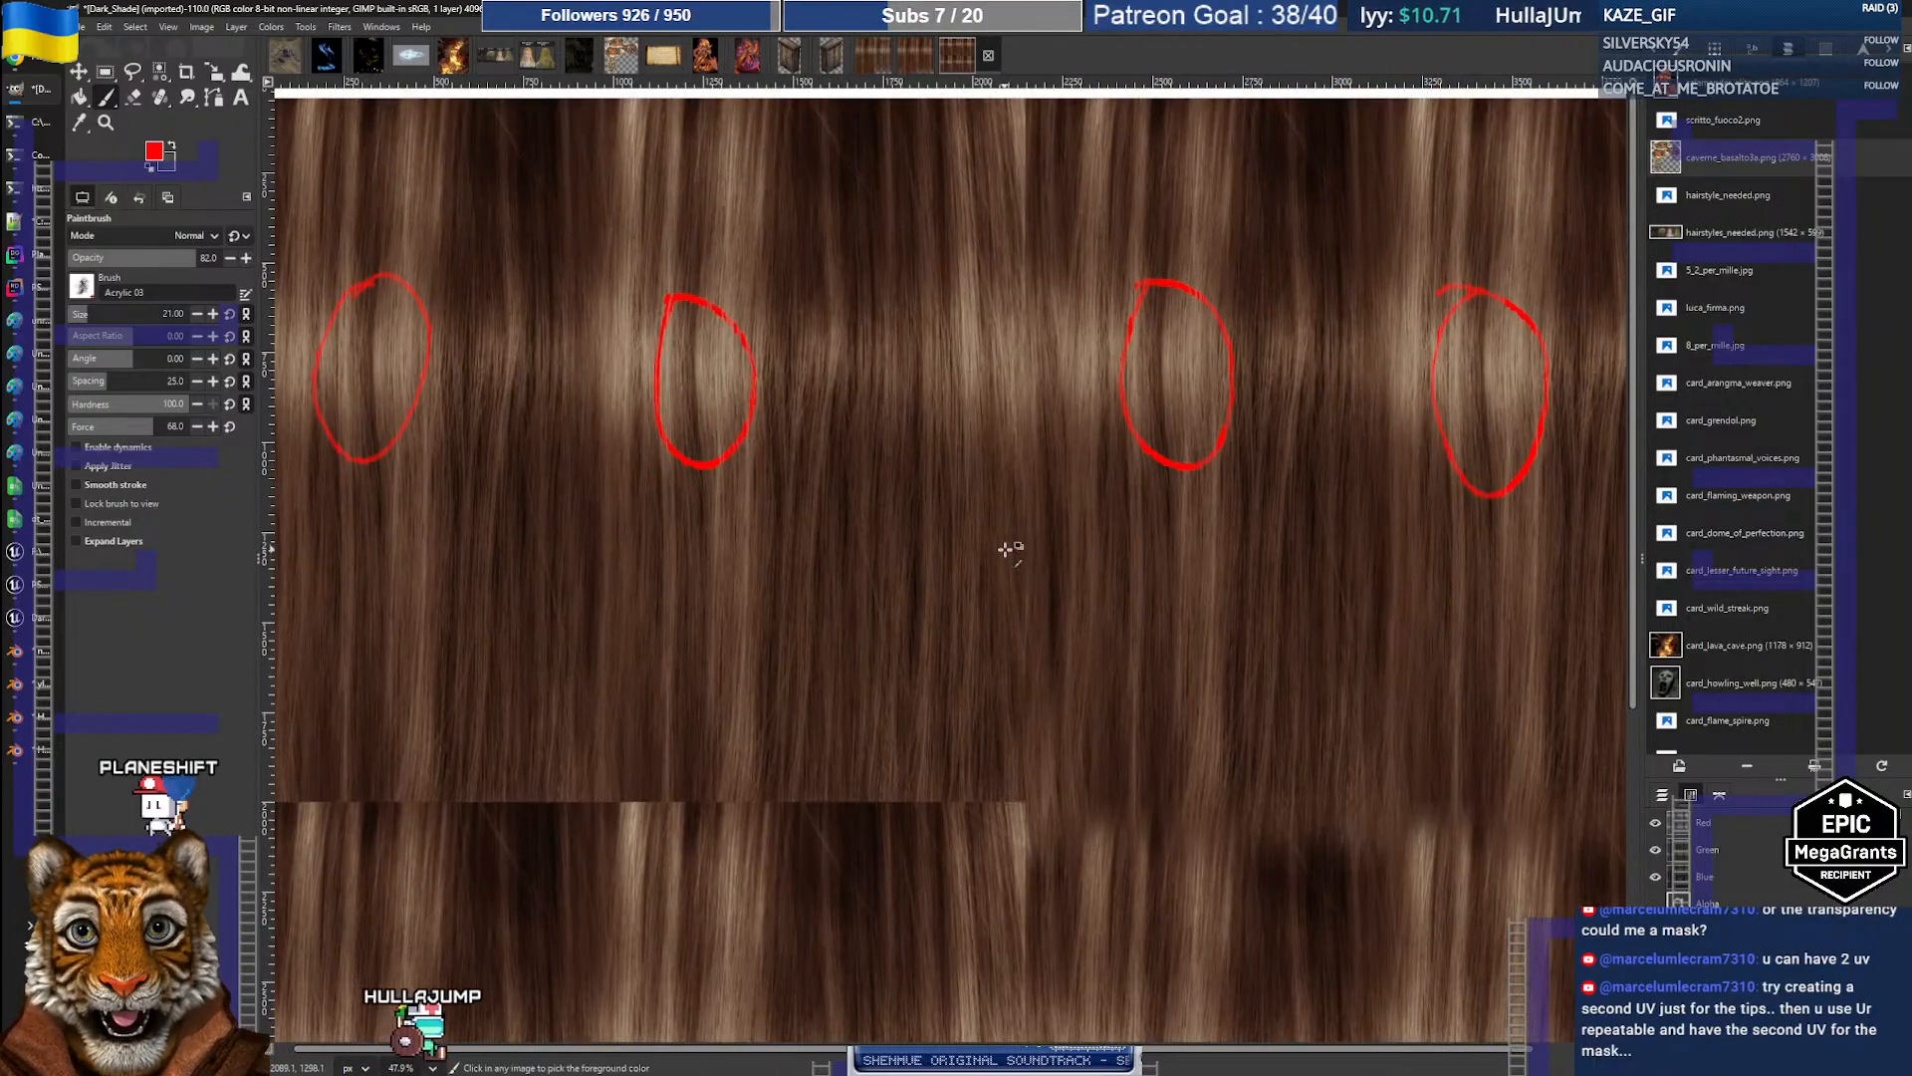
{"action": "key", "text": "ctrl+z"}
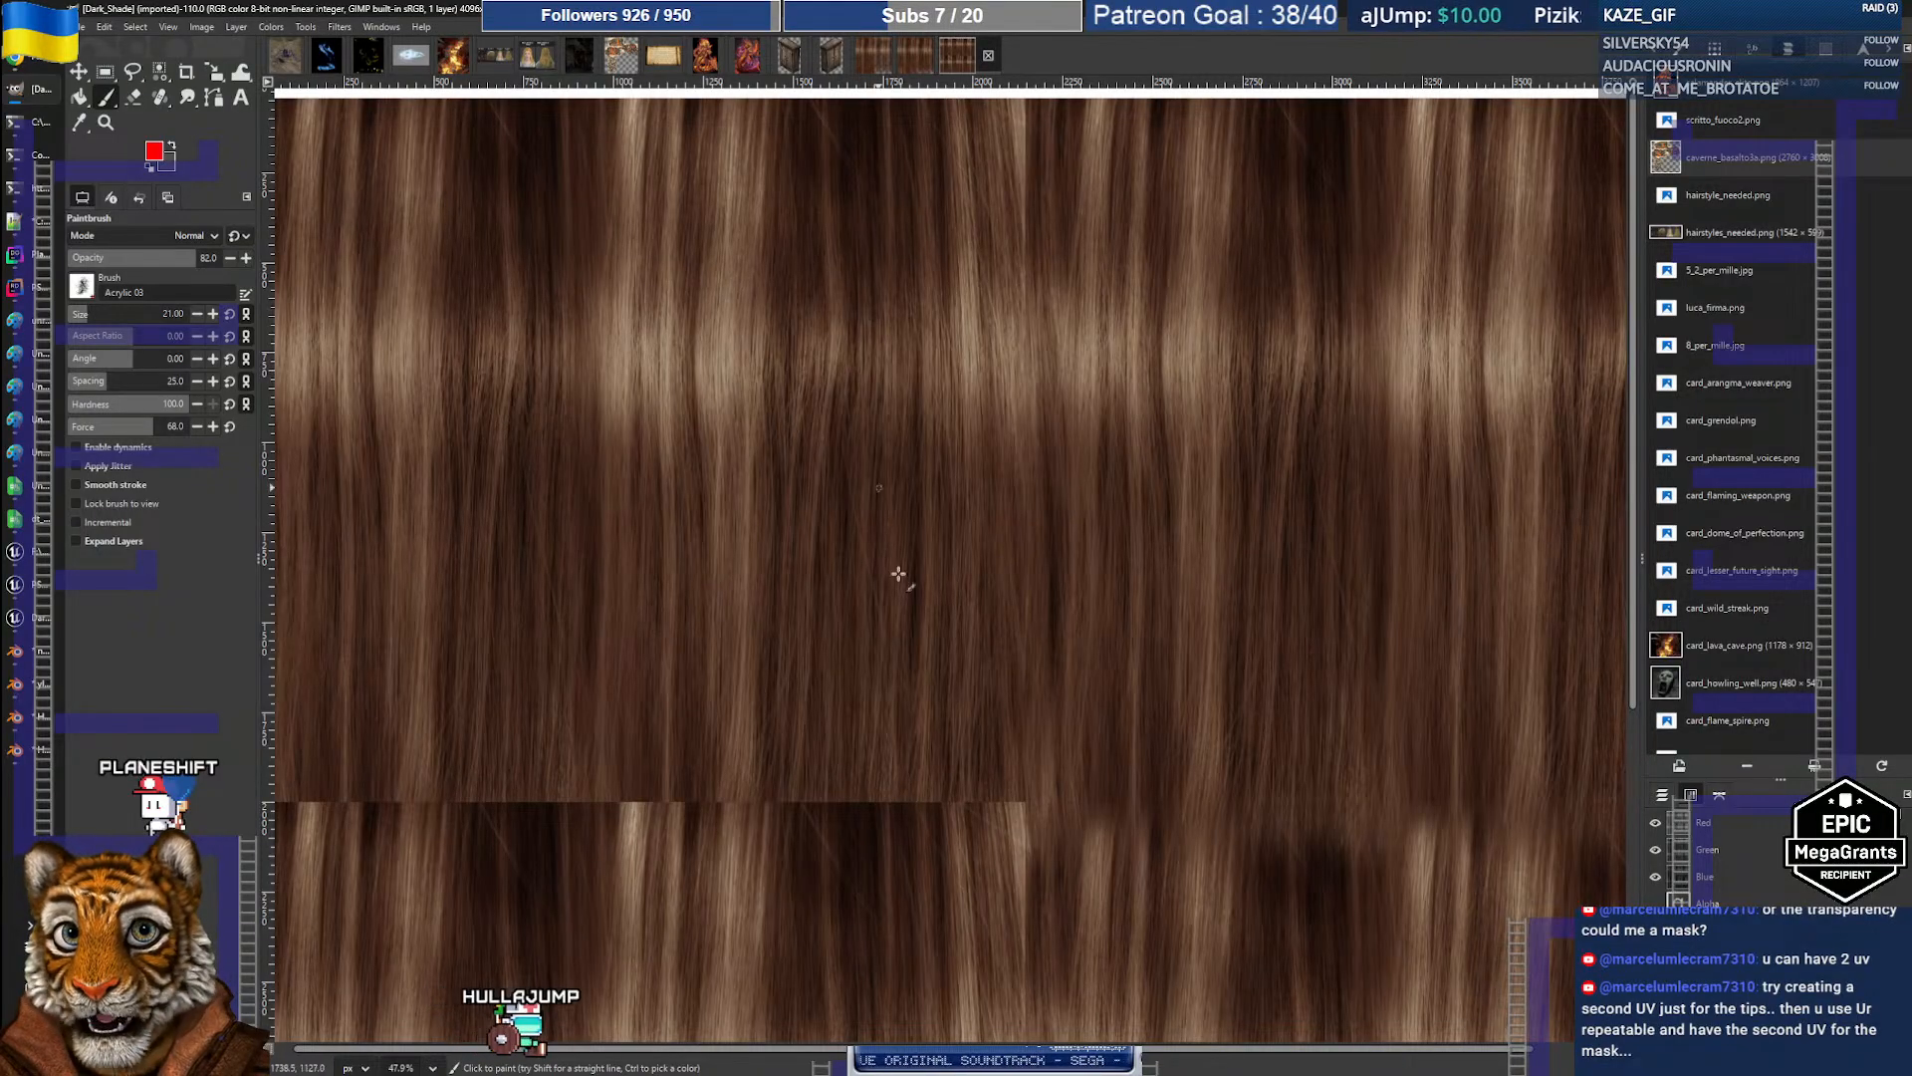
{"action": "scroll", "coordinate": [898, 574], "scroll_direction": "down", "scroll_amount": 6}
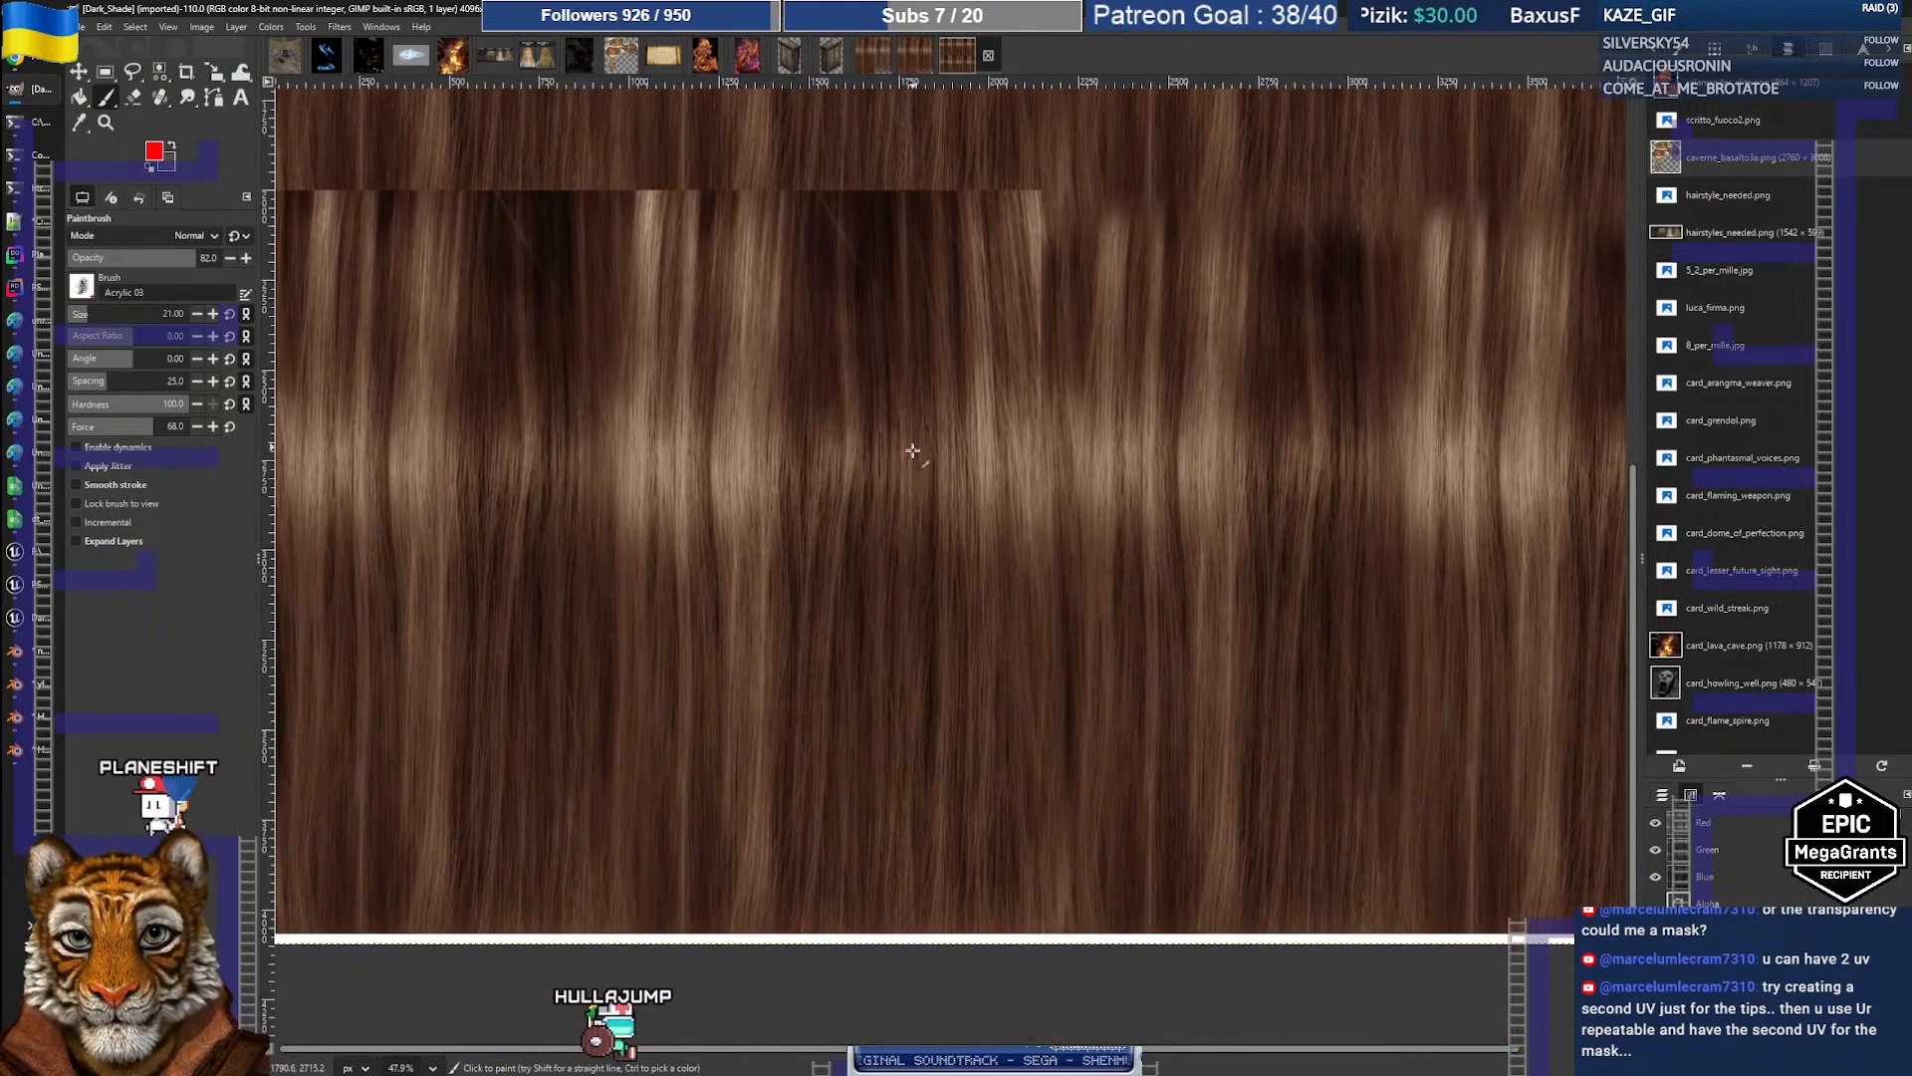
{"action": "scroll", "coordinate": [912, 451], "scroll_direction": "up", "scroll_amount": 1}
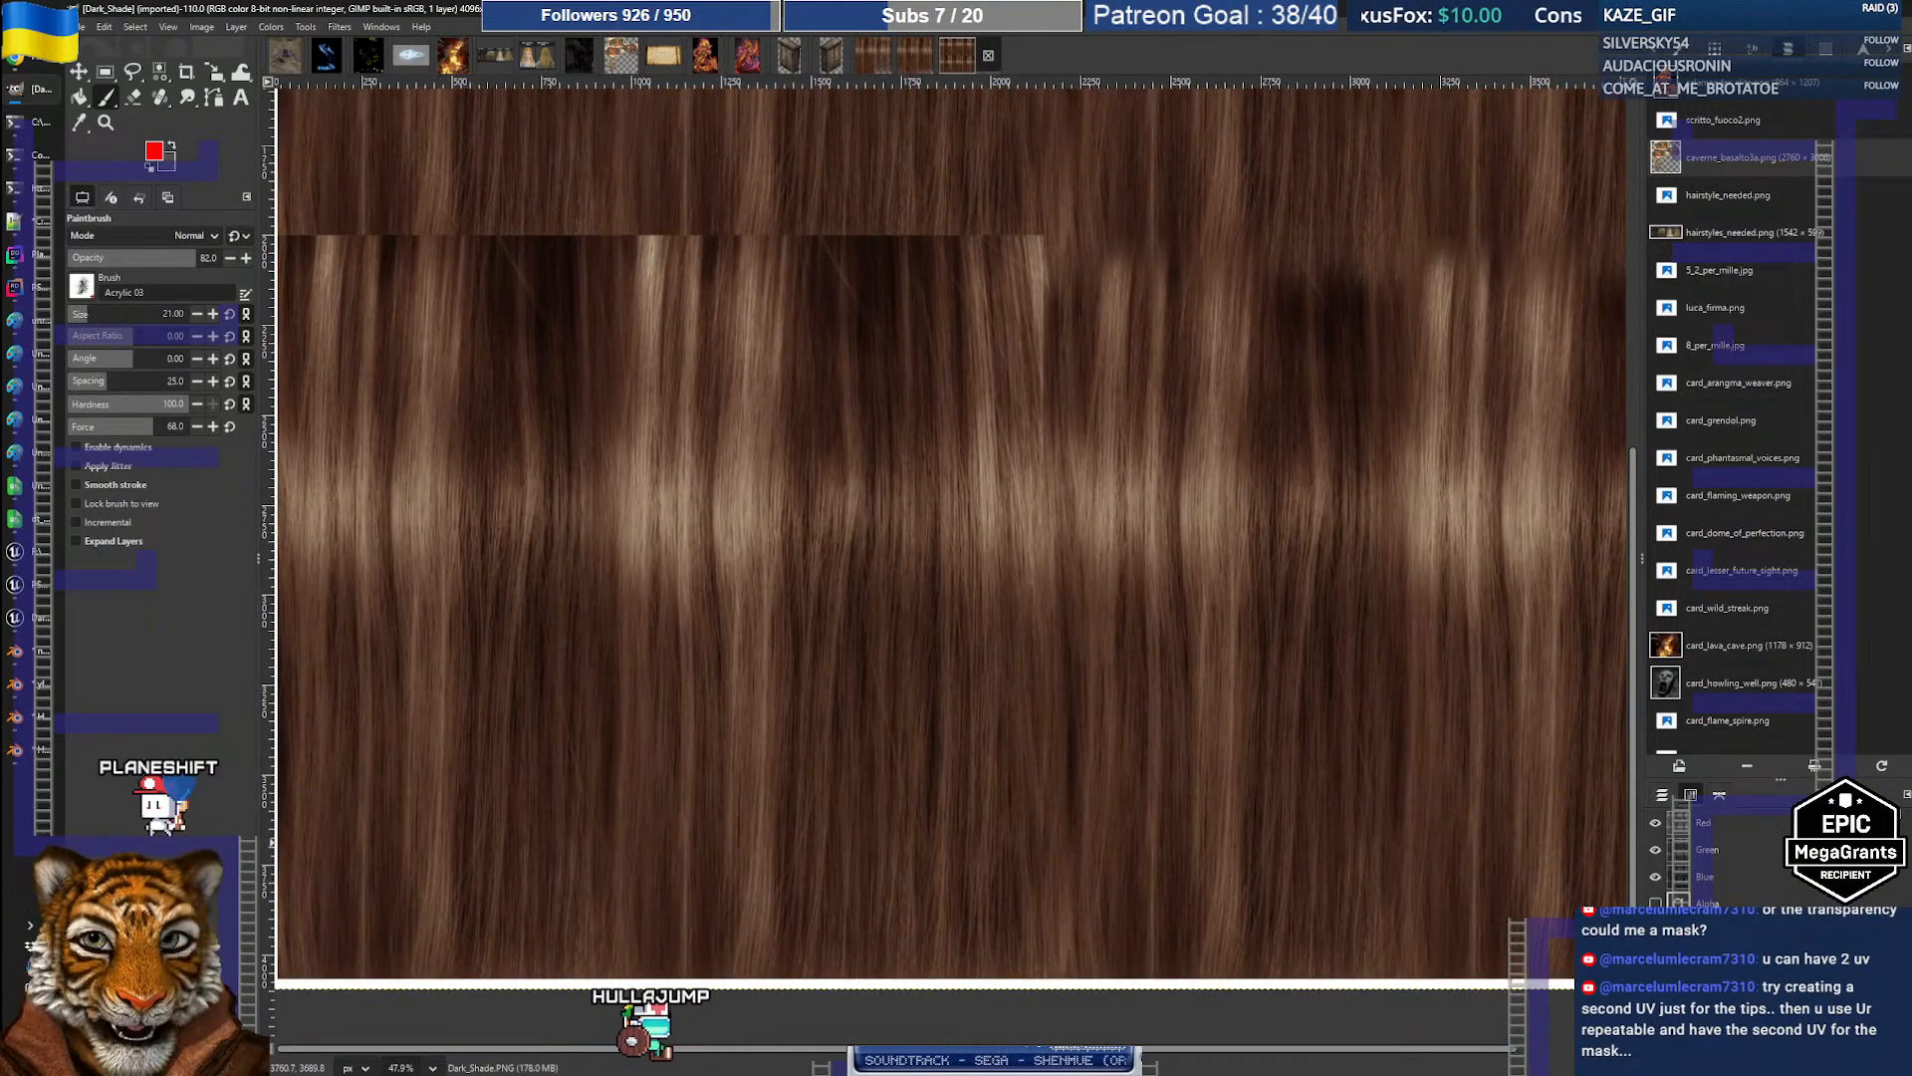
Step: Make the alpha channel visible again and examine the transparent hair strands across both rows of the texture
{"action": "left_click", "coordinate": [1655, 903]}
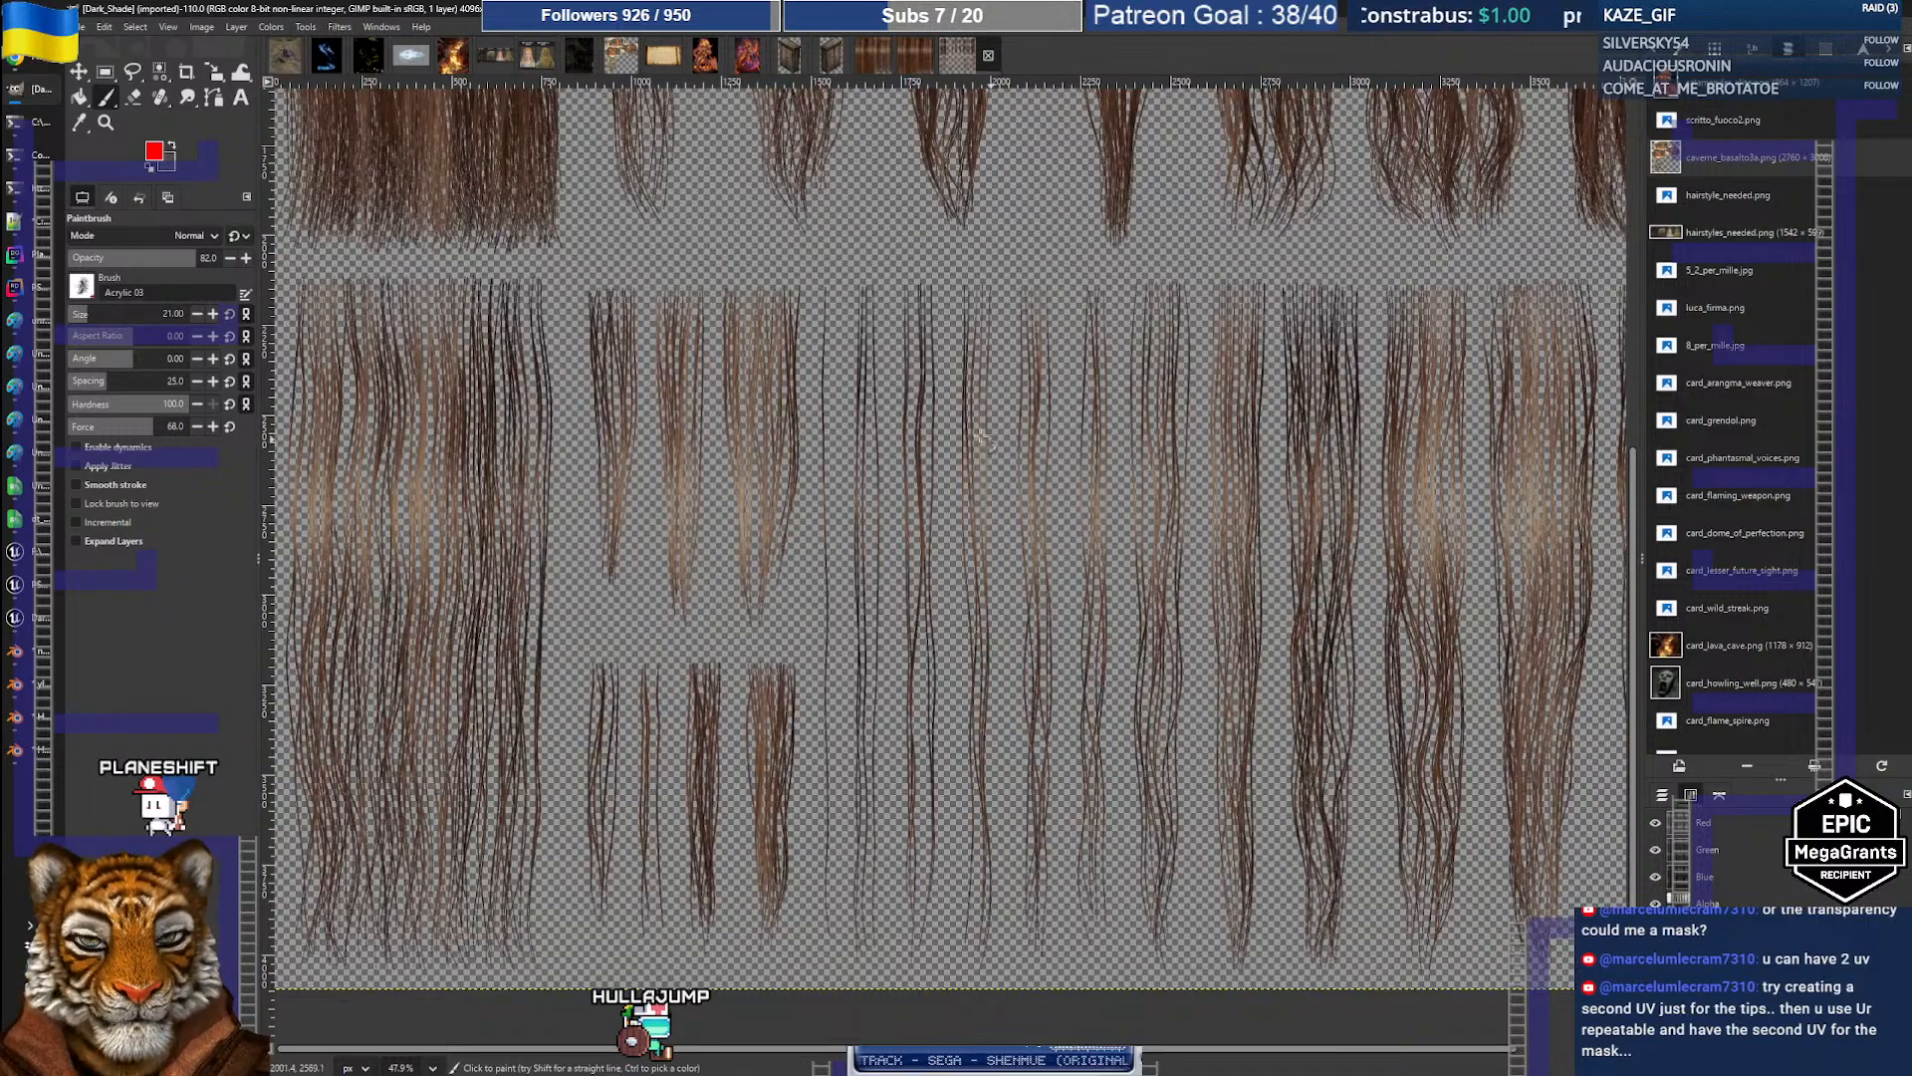
{"action": "scroll", "coordinate": [981, 435], "scroll_direction": "up", "scroll_amount": 10}
{"action": "scroll", "coordinate": [889, 562], "scroll_direction": "left", "scroll_amount": 3}
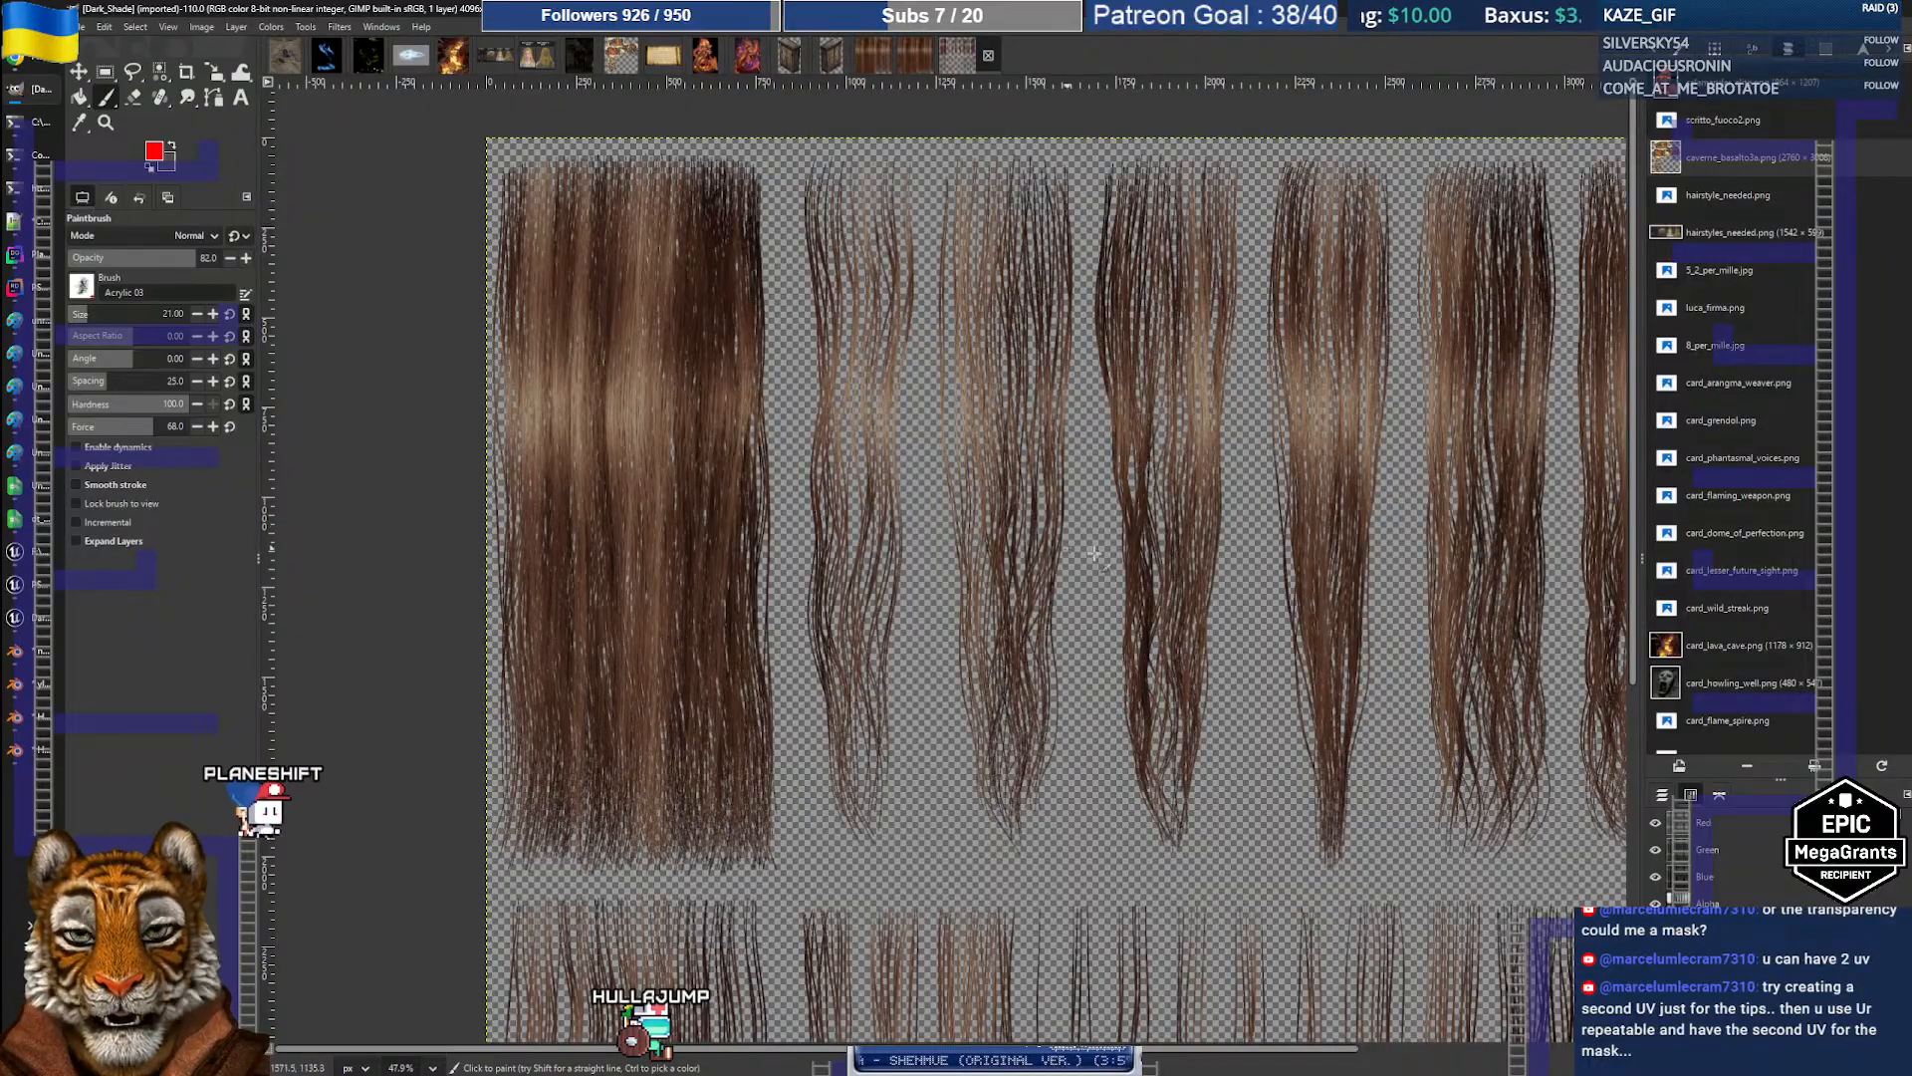
{"action": "scroll", "coordinate": [1093, 554], "scroll_direction": "right", "scroll_amount": 8}
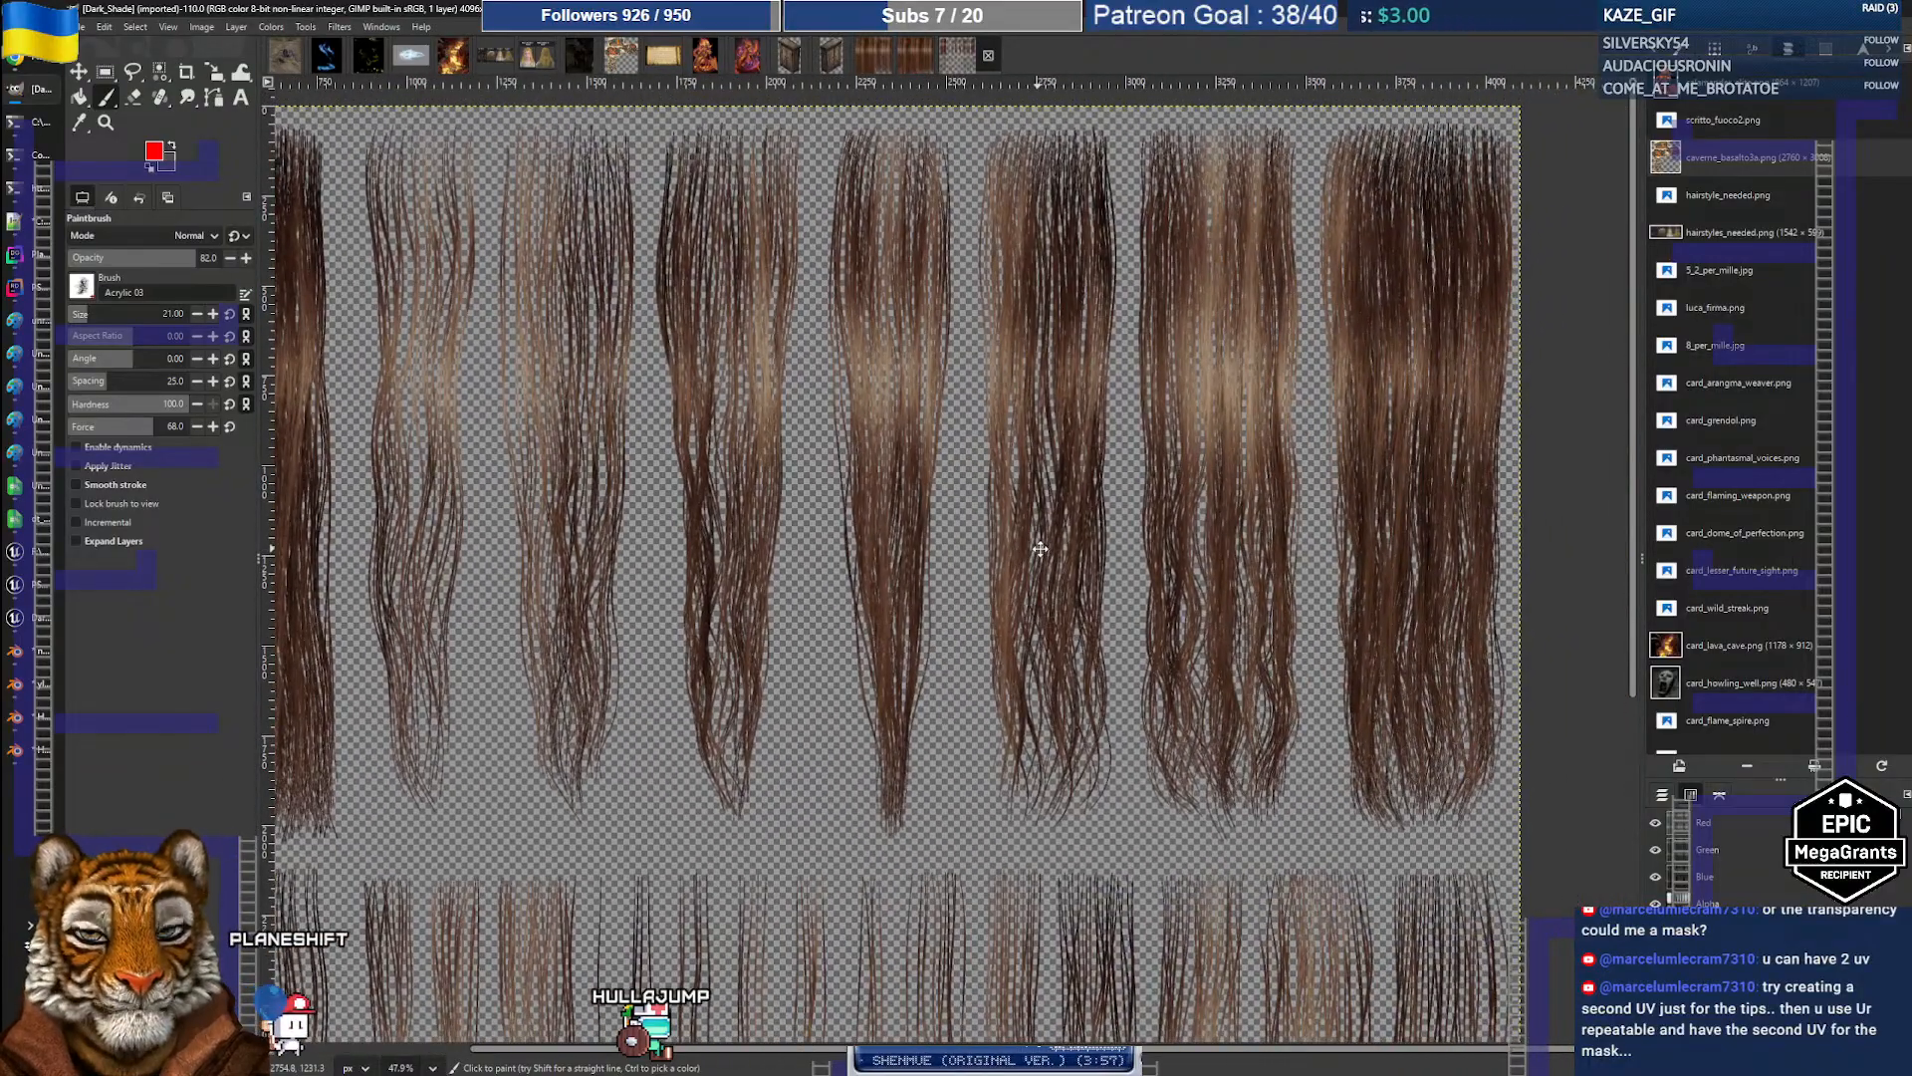
{"action": "middle_click_drag", "start_coordinate": [1040, 549], "coordinate": [1064, 552]}
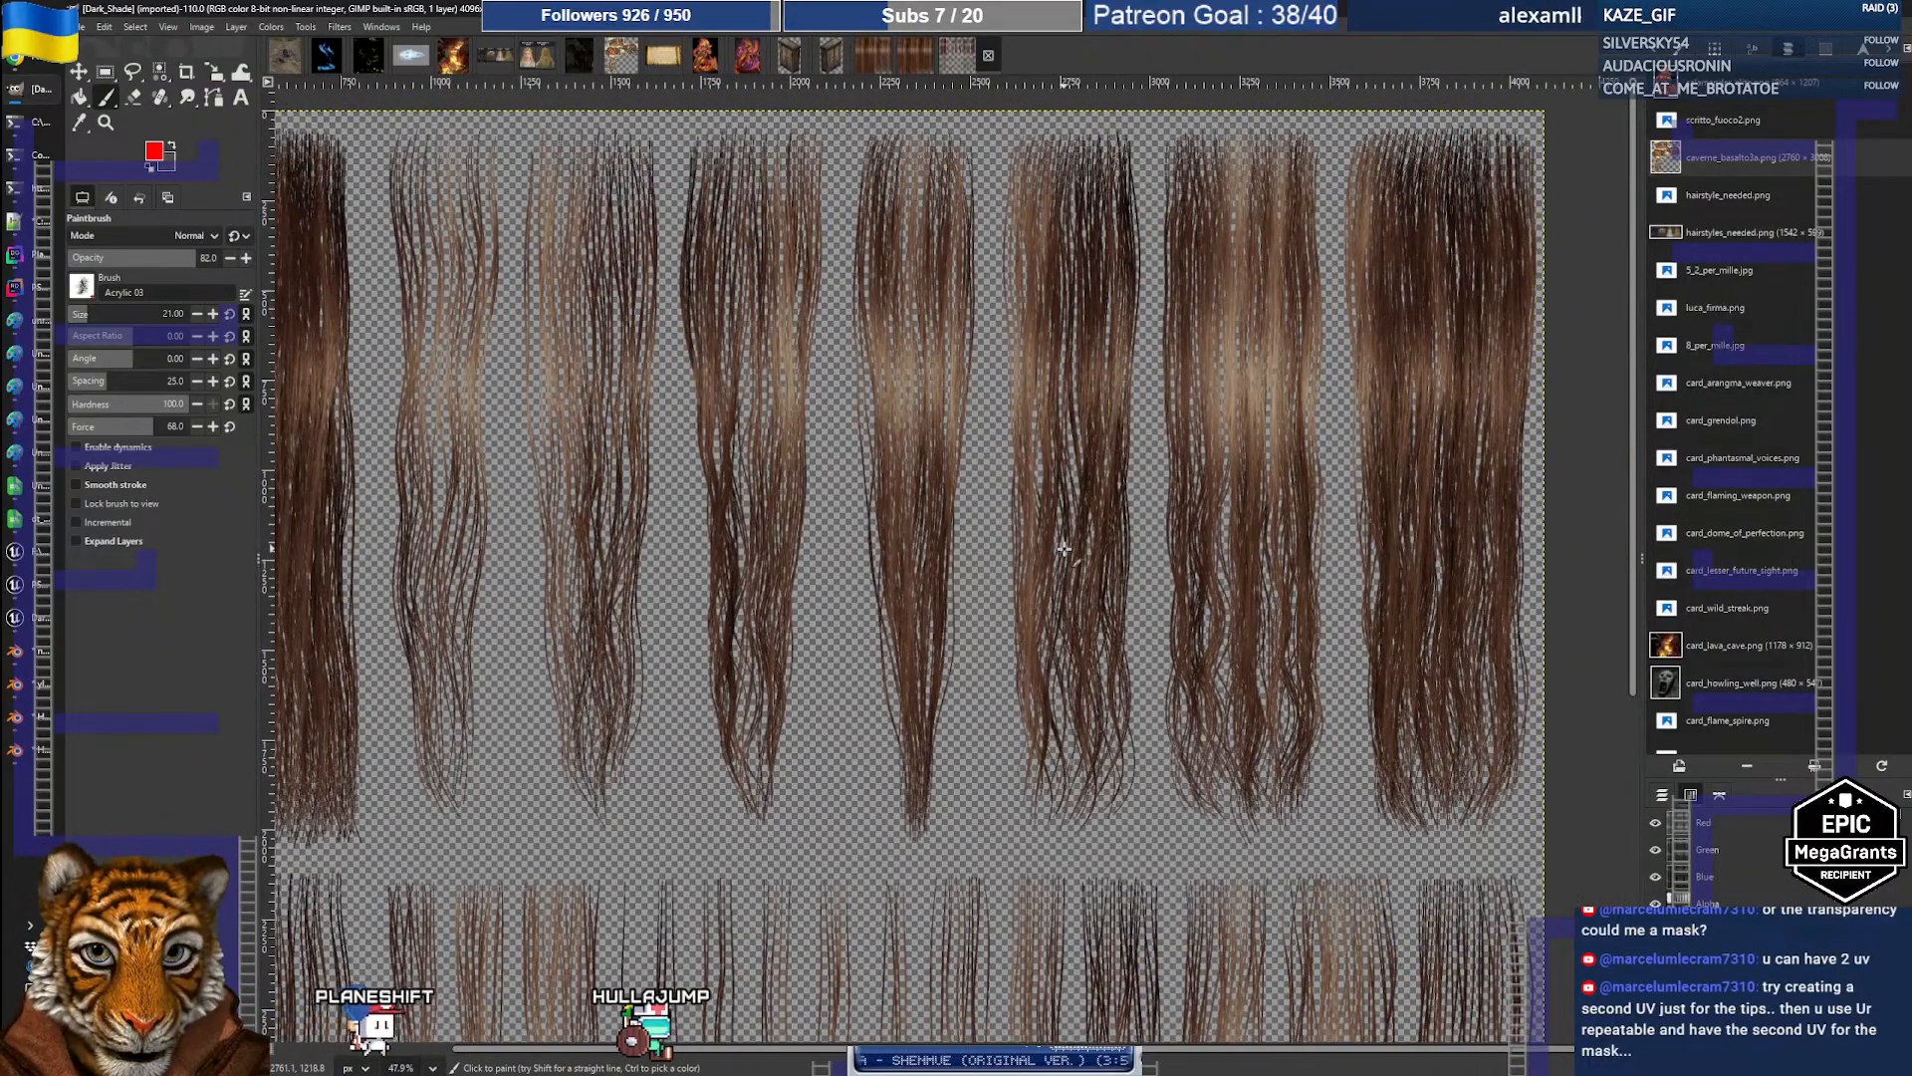
{"action": "scroll", "coordinate": [1093, 752], "scroll_direction": "down", "scroll_amount": 12}
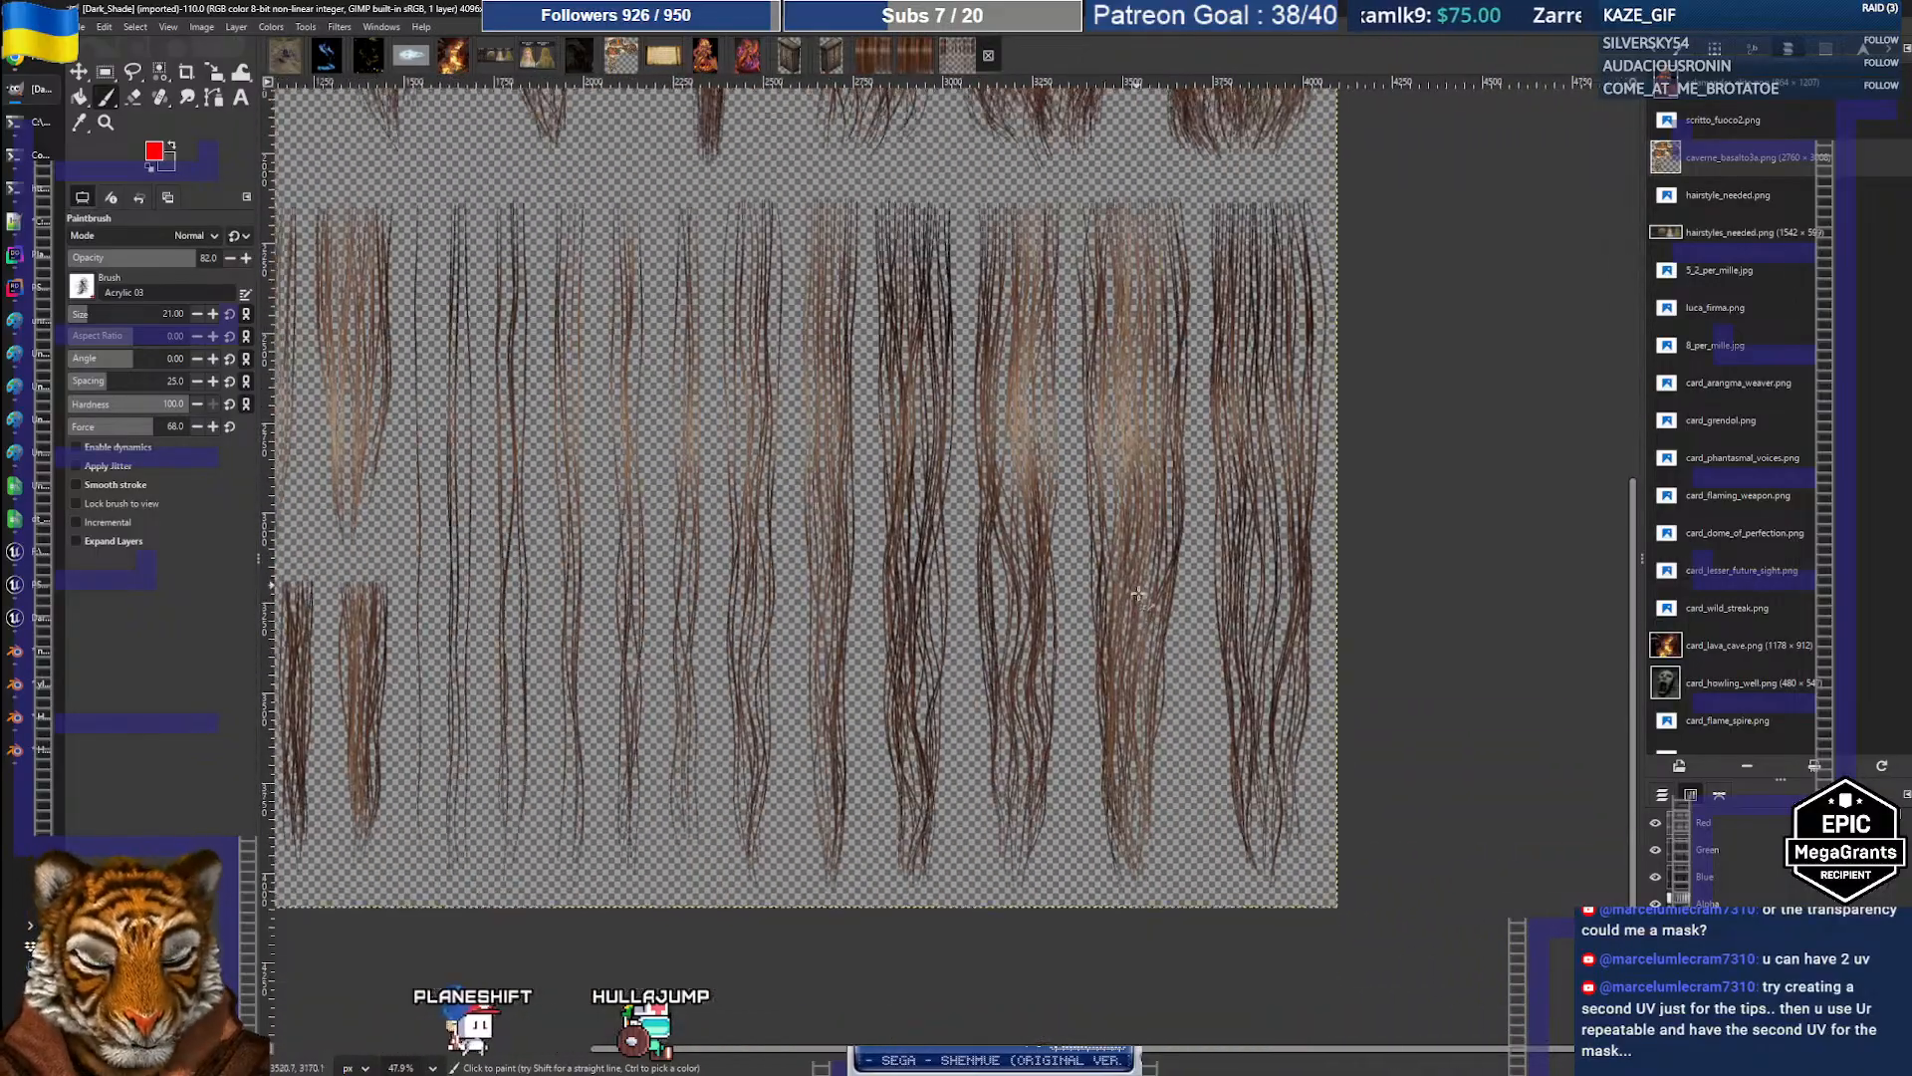
{"action": "scroll", "coordinate": [1333, 908], "scroll_direction": "right", "scroll_amount": 4}
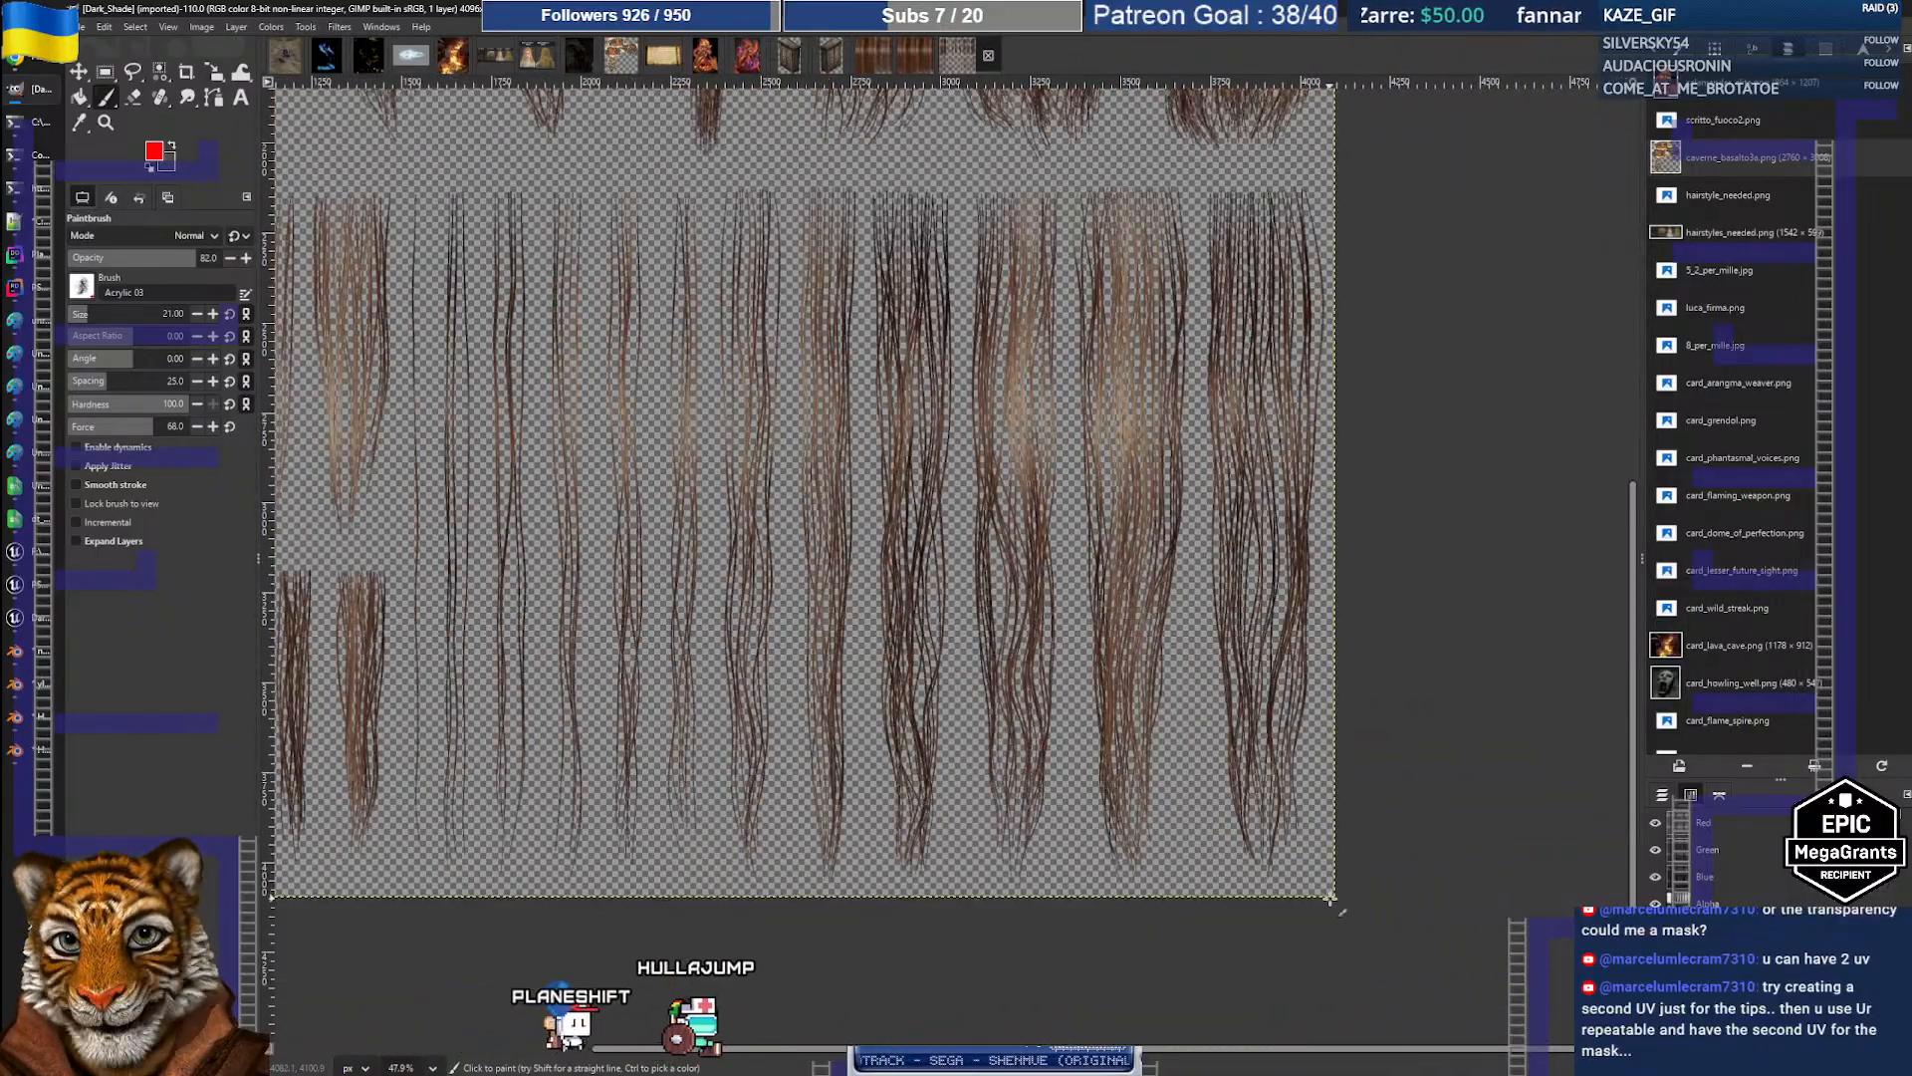
{"action": "middle_click_drag", "start_coordinate": [957, 482], "coordinate": [1057, 548]}
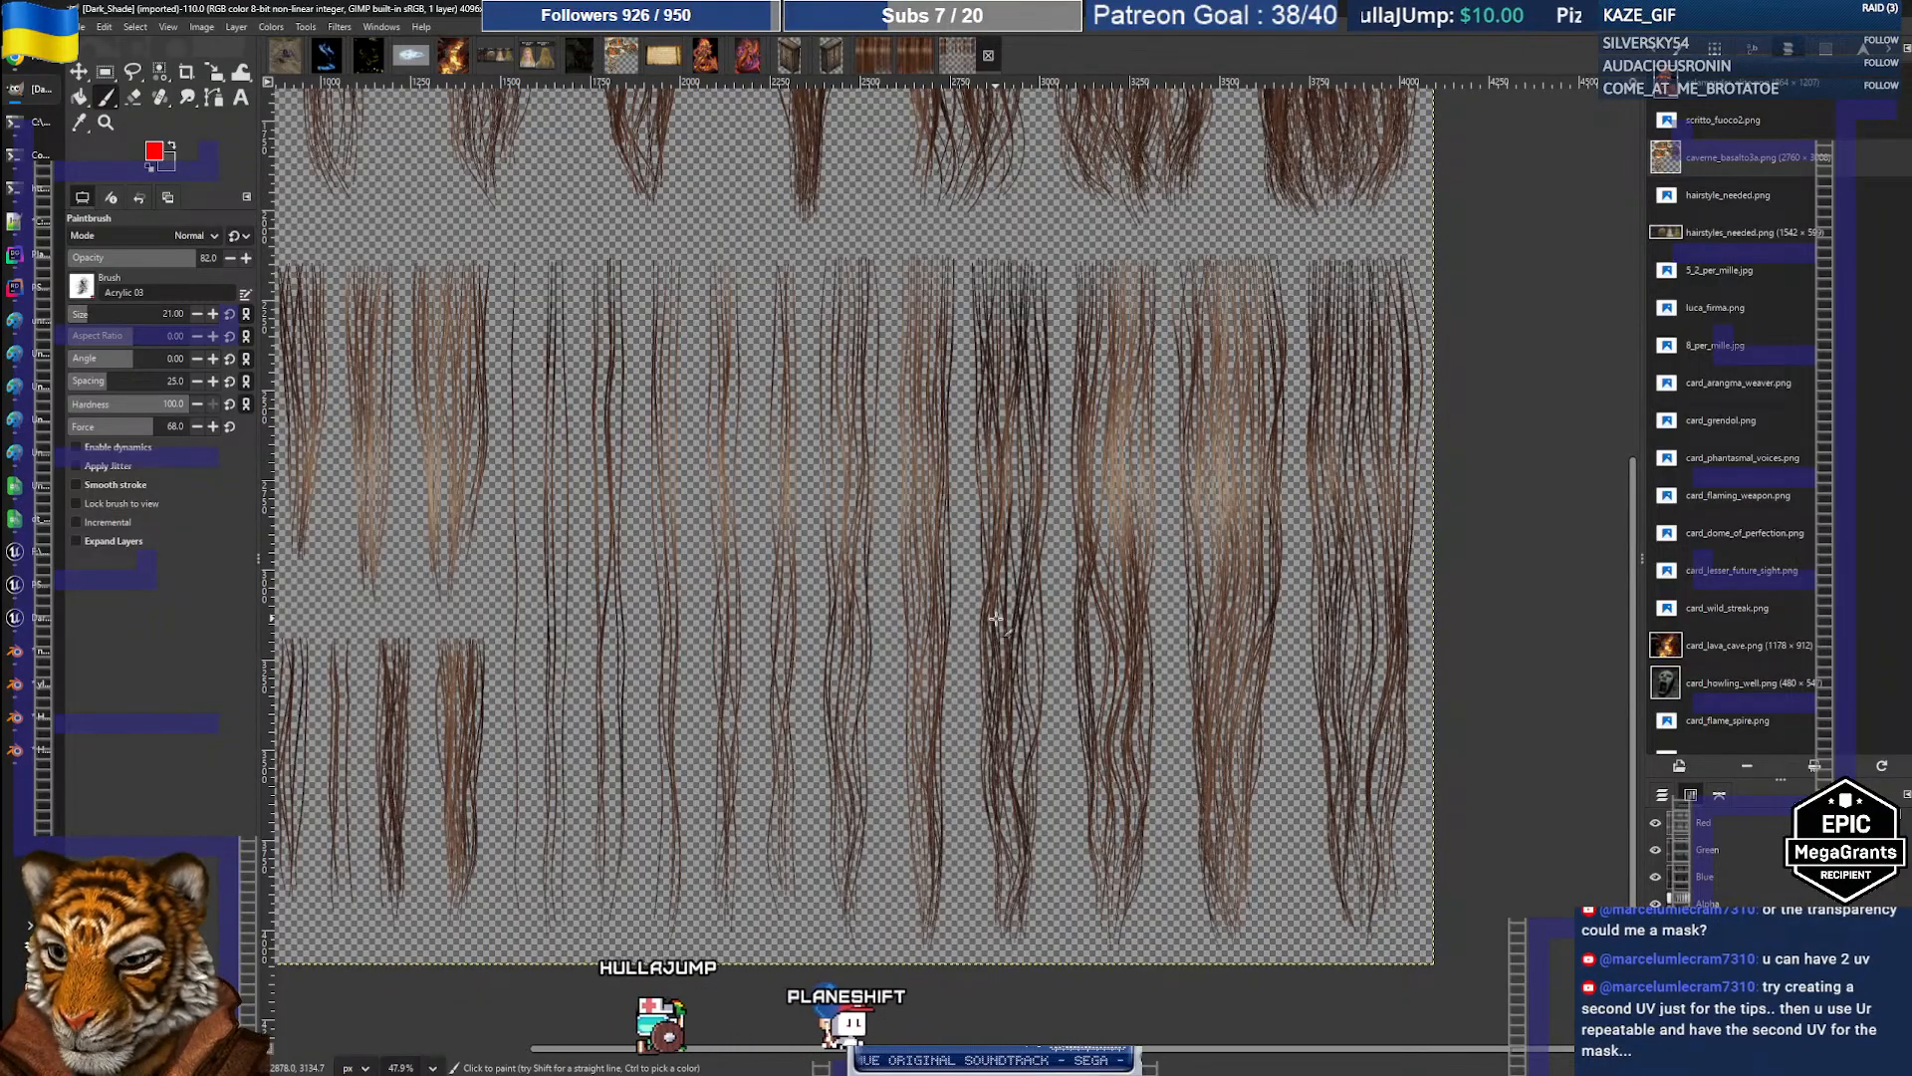
{"action": "scroll", "coordinate": [788, 484], "scroll_direction": "down", "scroll_amount": 2, "text": "ctrl"}
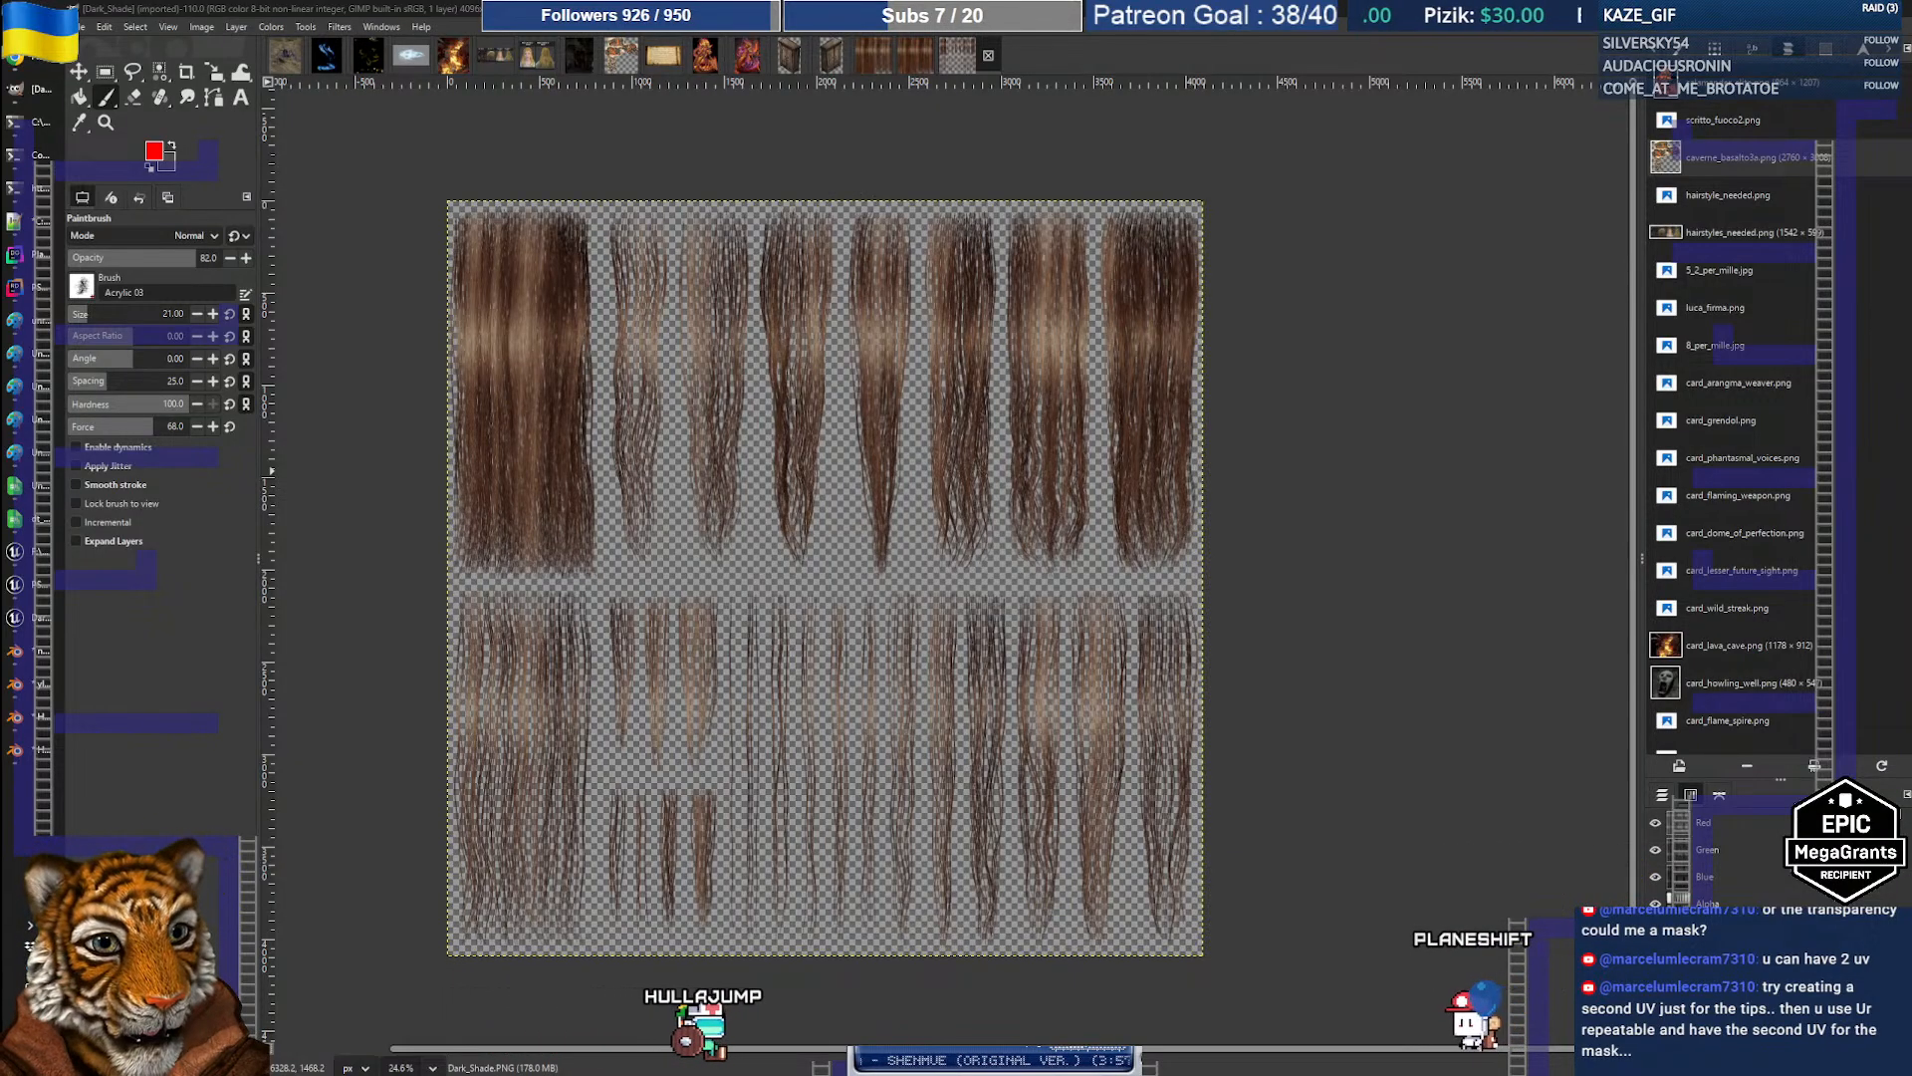
Step: Hide the alpha channel and examine the seam between the upper and lower halves of the opaque hair colours
{"action": "left_click", "coordinate": [1655, 903]}
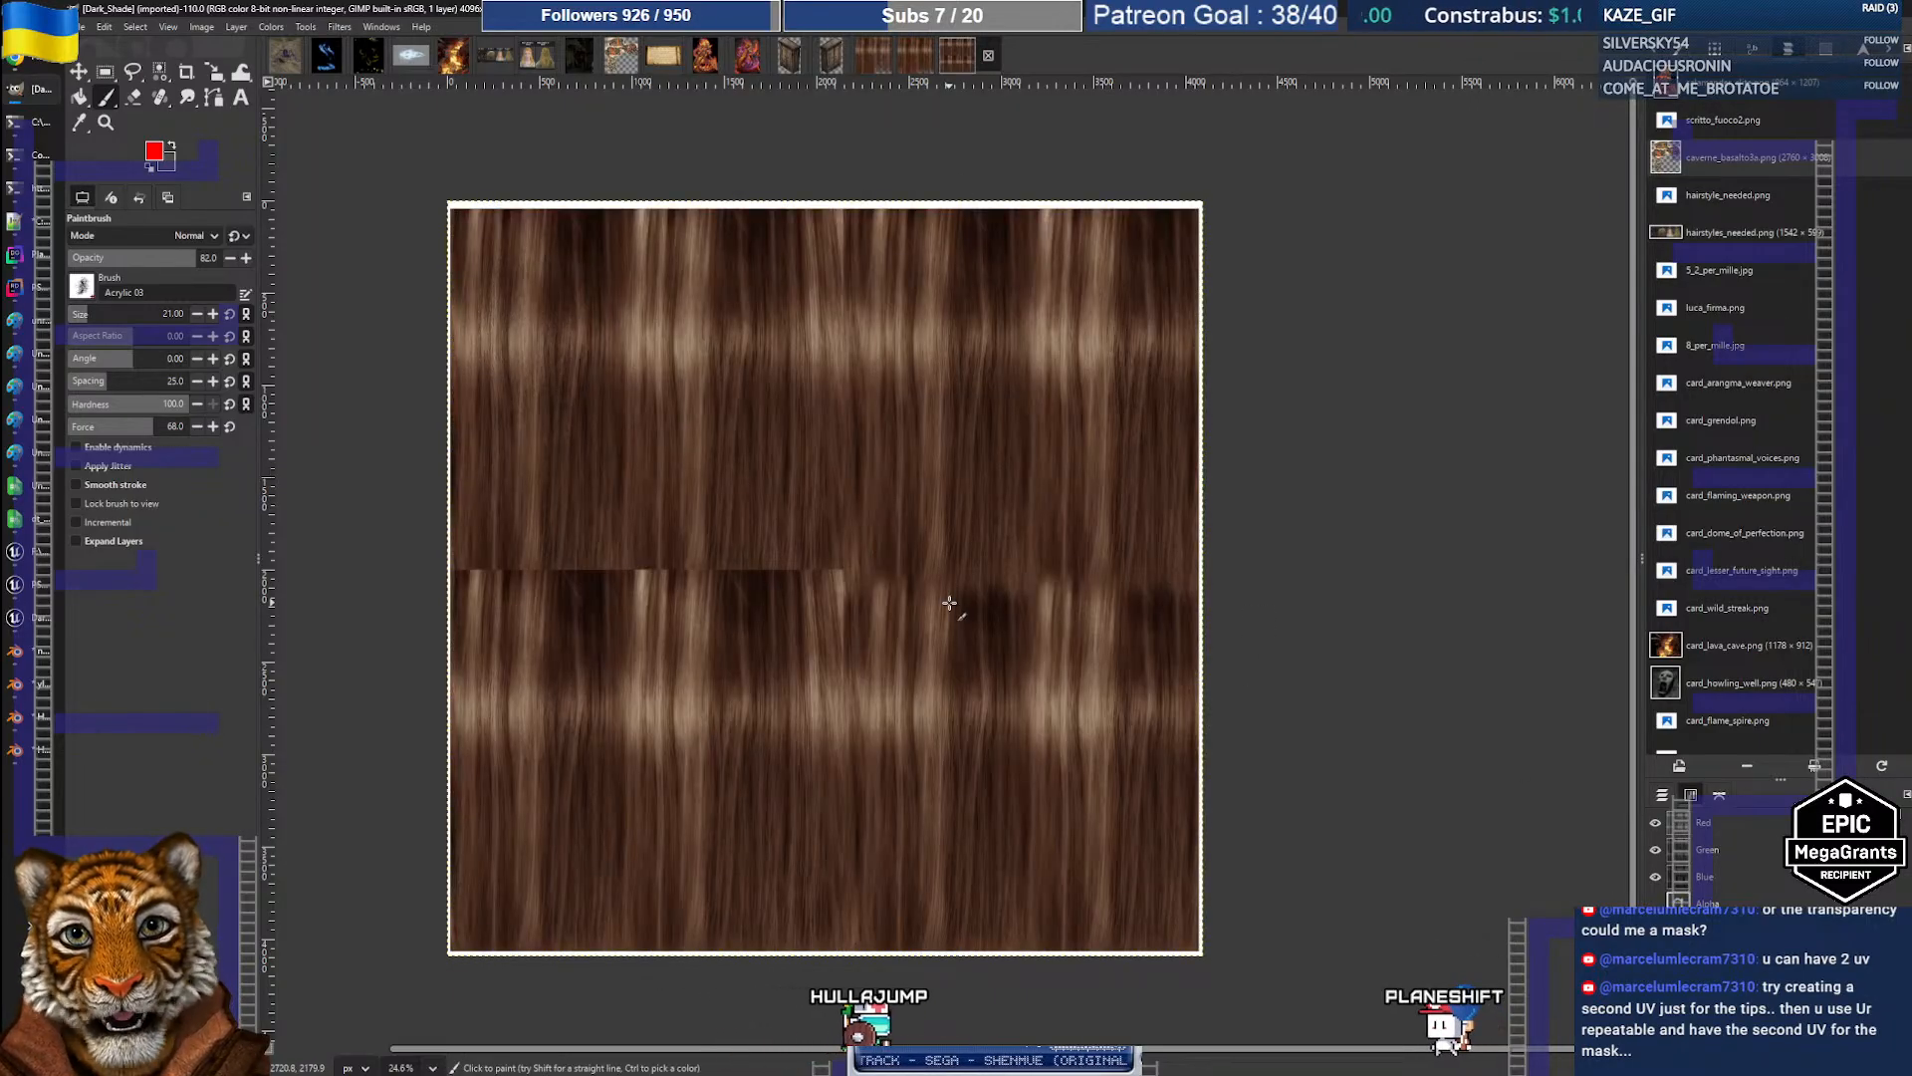
{"action": "scroll", "coordinate": [949, 602], "scroll_direction": "up", "scroll_amount": 3, "text": "ctrl"}
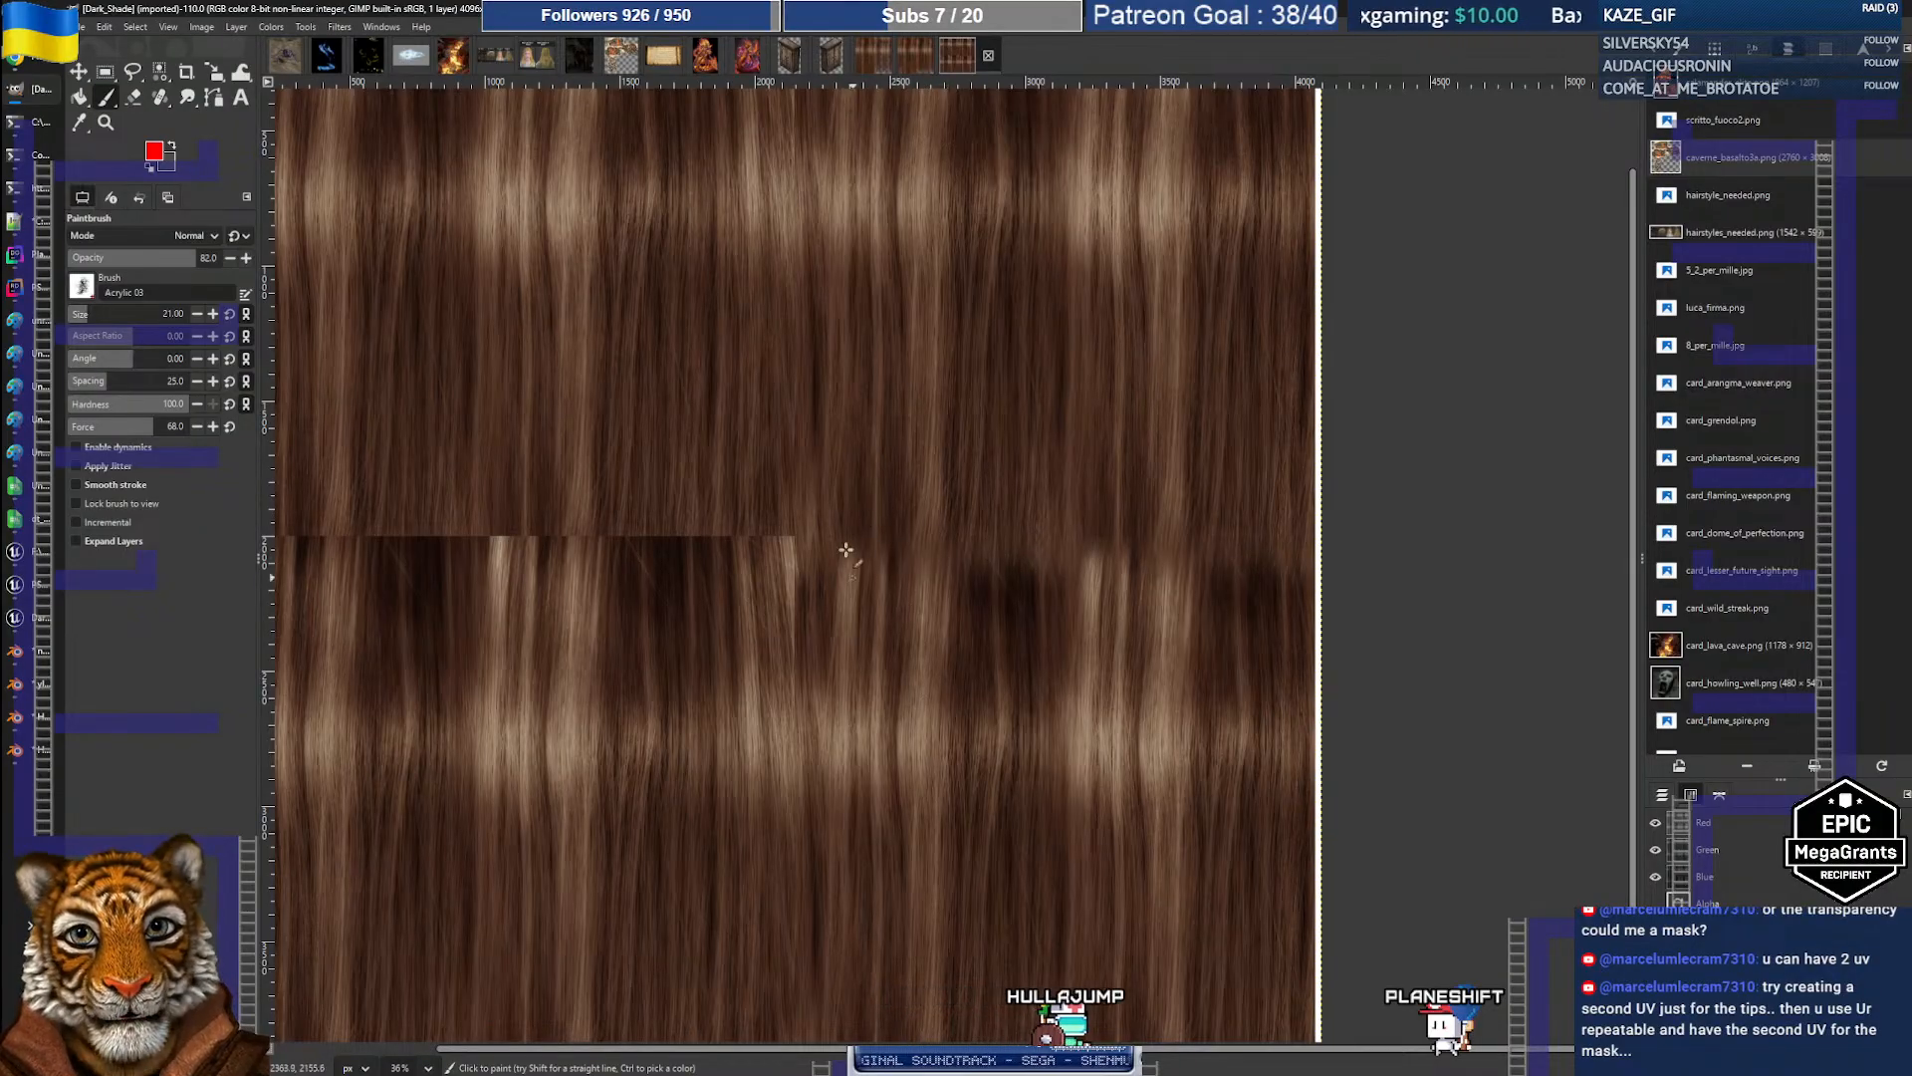
{"action": "scroll", "coordinate": [972, 513], "scroll_direction": "down", "scroll_amount": 2, "text": "ctrl"}
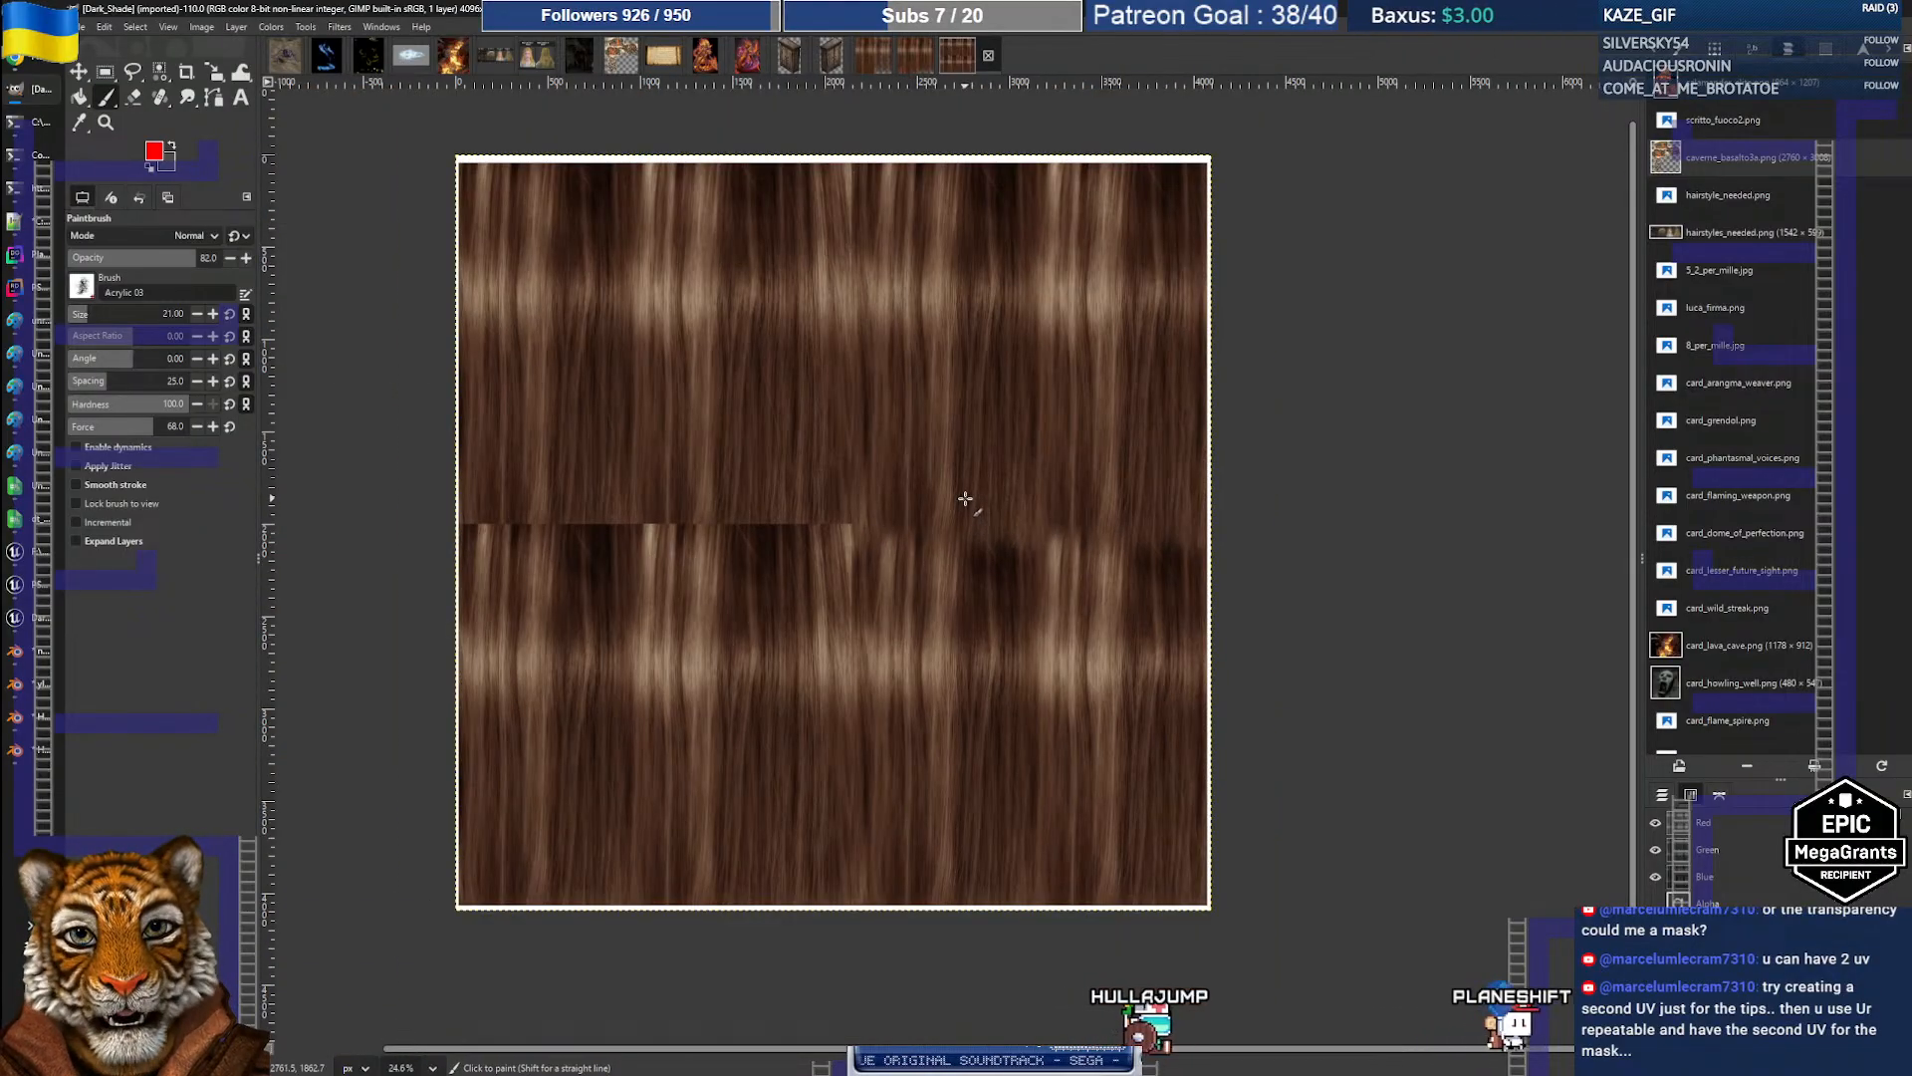
{"action": "scroll", "coordinate": [966, 501], "scroll_direction": "up", "scroll_amount": 1, "text": "ctrl"}
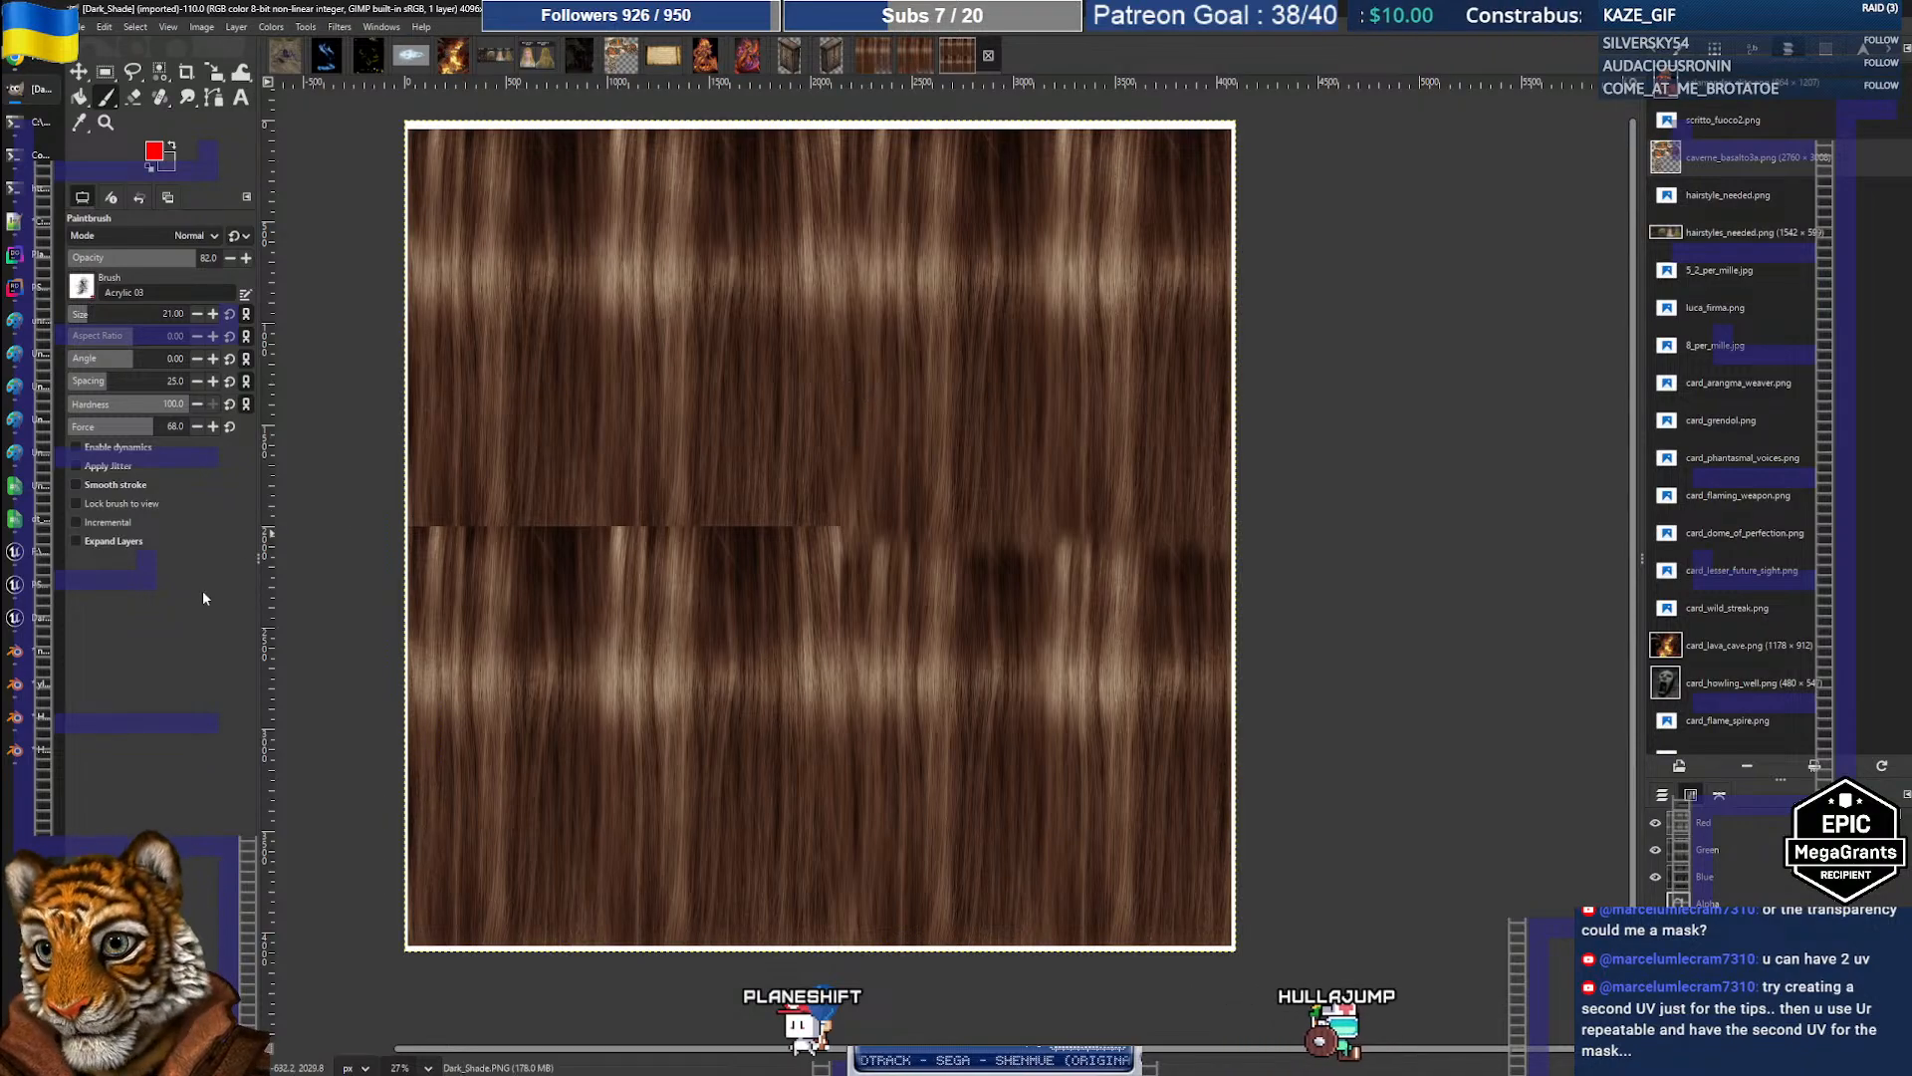
Step: Switch to Hair Model_waseem4 in Blender and view the character's back hair over the shoulders
{"action": "left_click", "coordinate": [33, 749]}
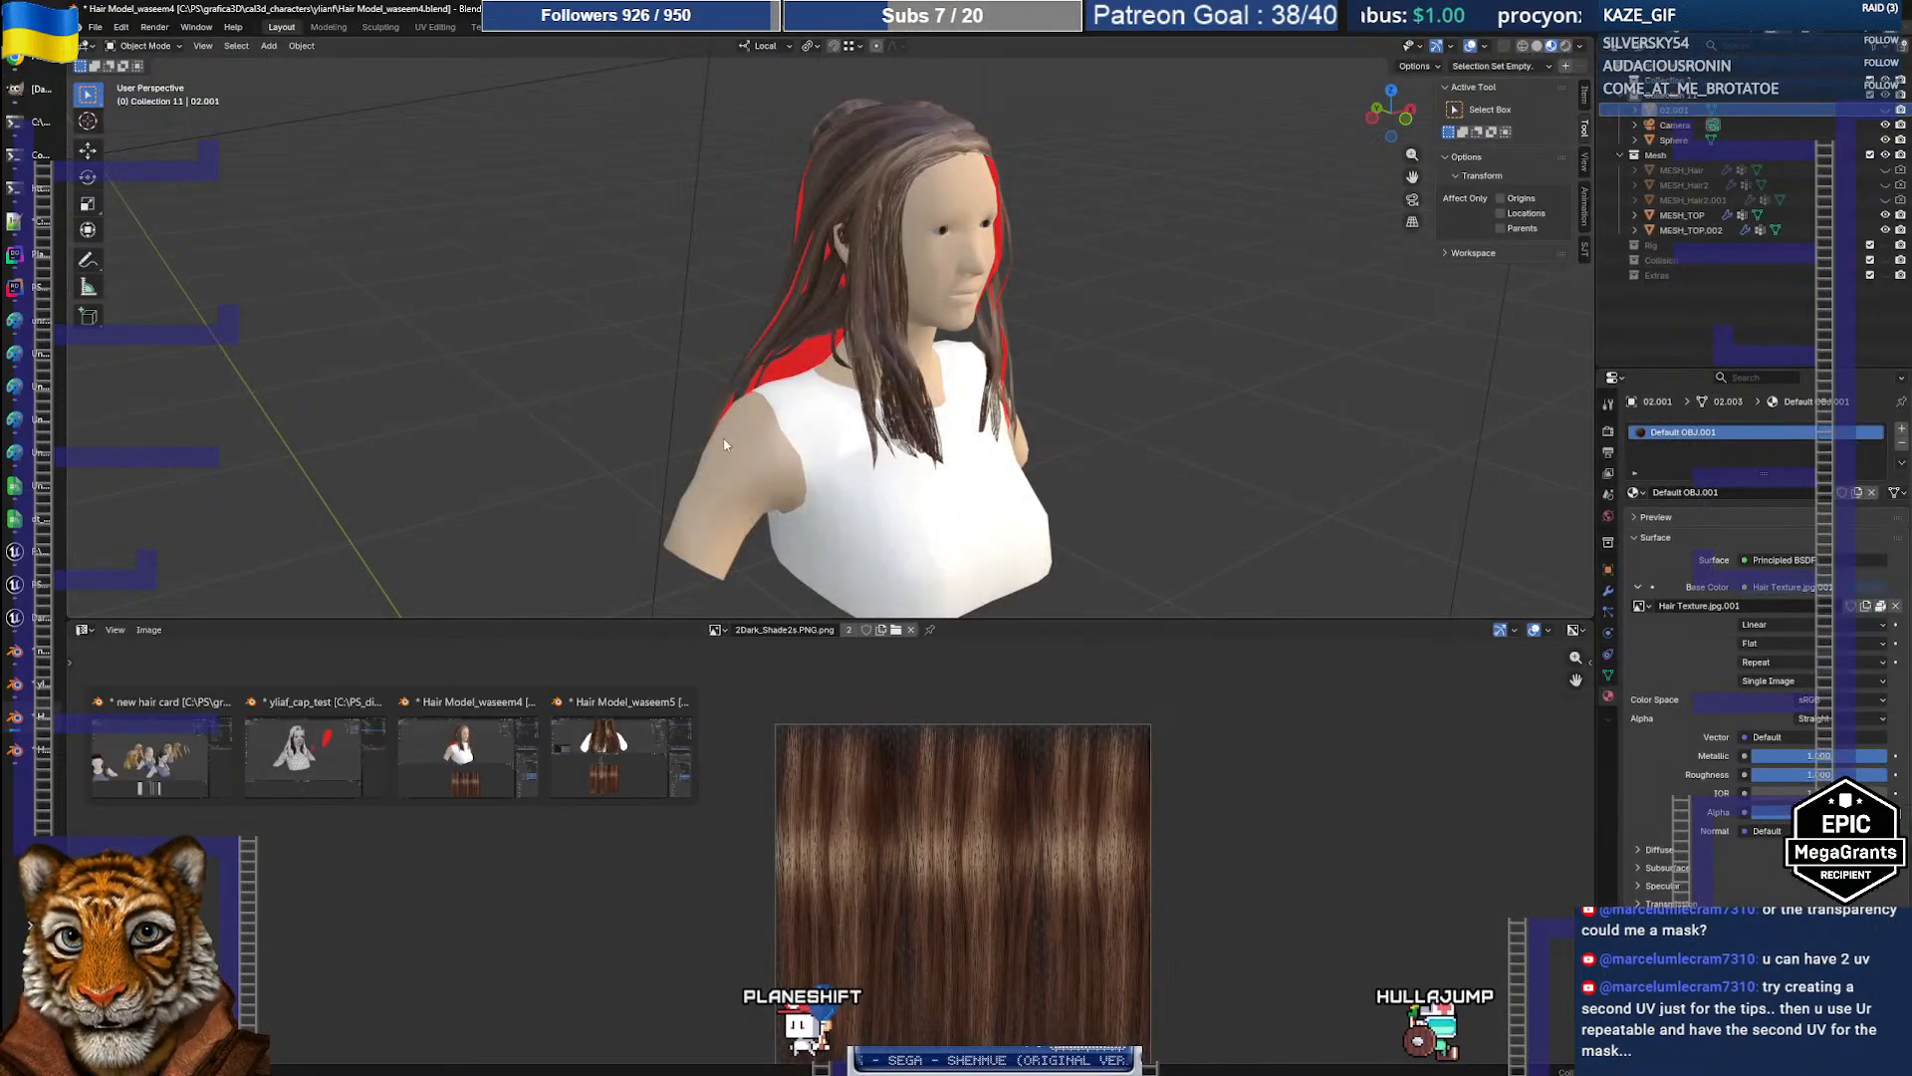
{"action": "middle_click_drag", "start_coordinate": [725, 439], "coordinate": [889, 490]}
{"action": "scroll", "coordinate": [888, 474], "scroll_direction": "up", "scroll_amount": 6}
{"action": "scroll", "coordinate": [889, 438], "scroll_direction": "down", "scroll_amount": 5}
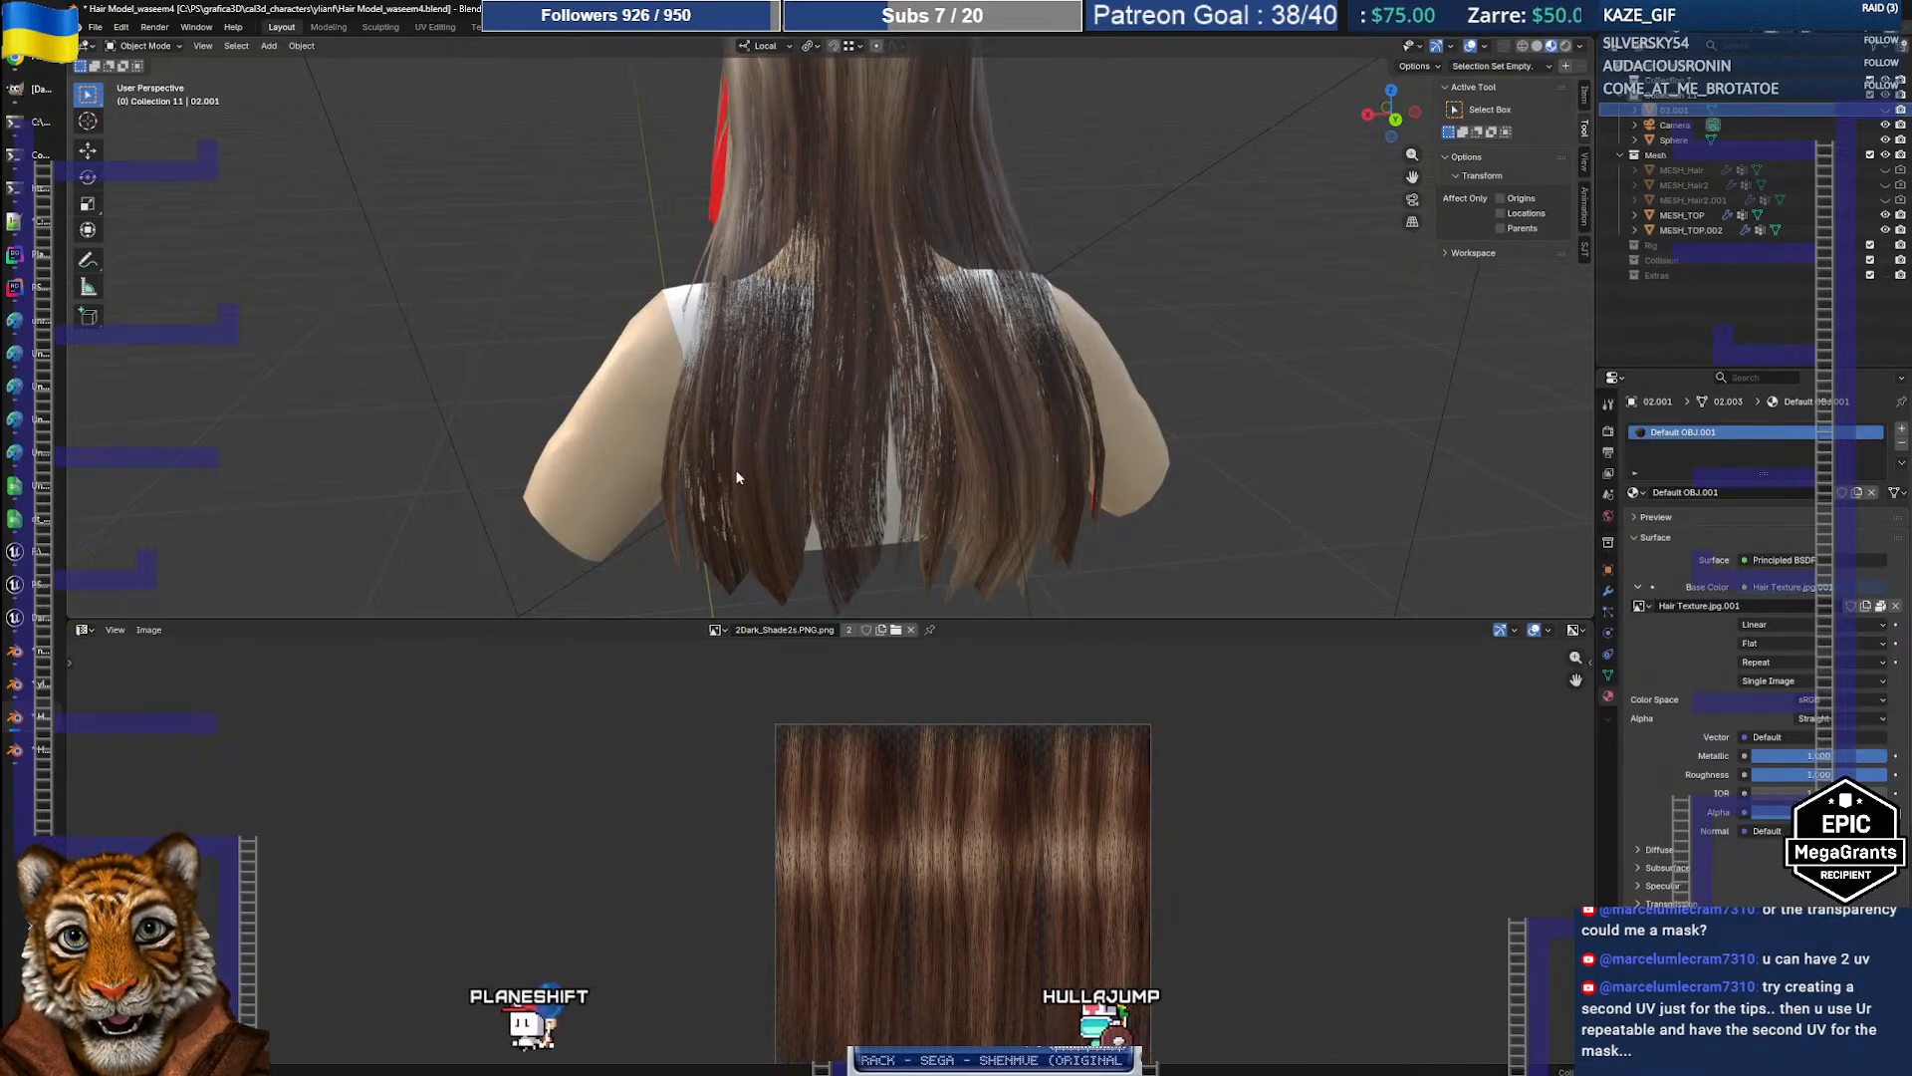
{"action": "mouse_move", "coordinate": [732, 473]}
{"action": "middle_mouse_down"}
{"action": "mouse_move", "coordinate": [894, 314]}
{"action": "mouse_move", "coordinate": [928, 374]}
{"action": "mouse_move", "coordinate": [800, 367]}
{"action": "mouse_move", "coordinate": [859, 376]}
{"action": "middle_mouse_up"}
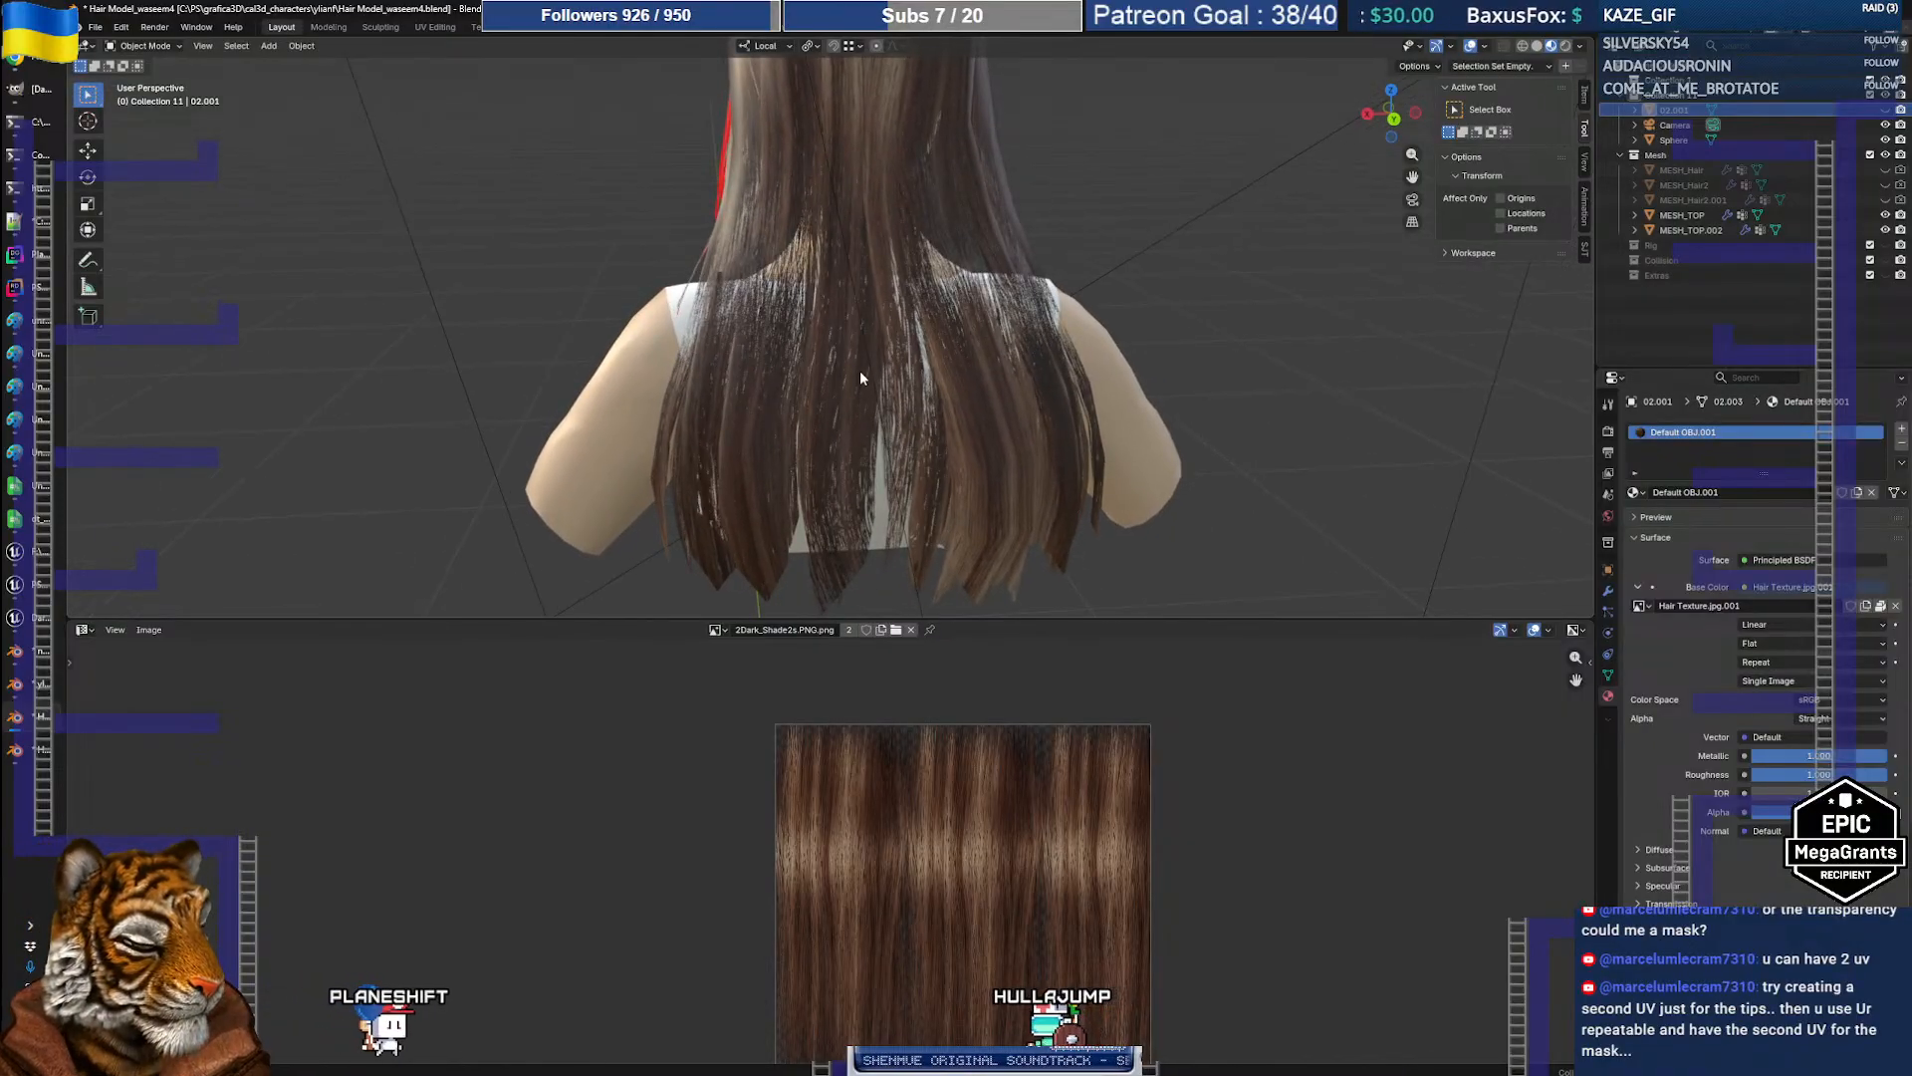
{"action": "mouse_move", "coordinate": [868, 451]}
{"action": "middle_mouse_down"}
{"action": "mouse_move", "coordinate": [860, 365]}
{"action": "mouse_move", "coordinate": [857, 434]}
{"action": "middle_mouse_up"}
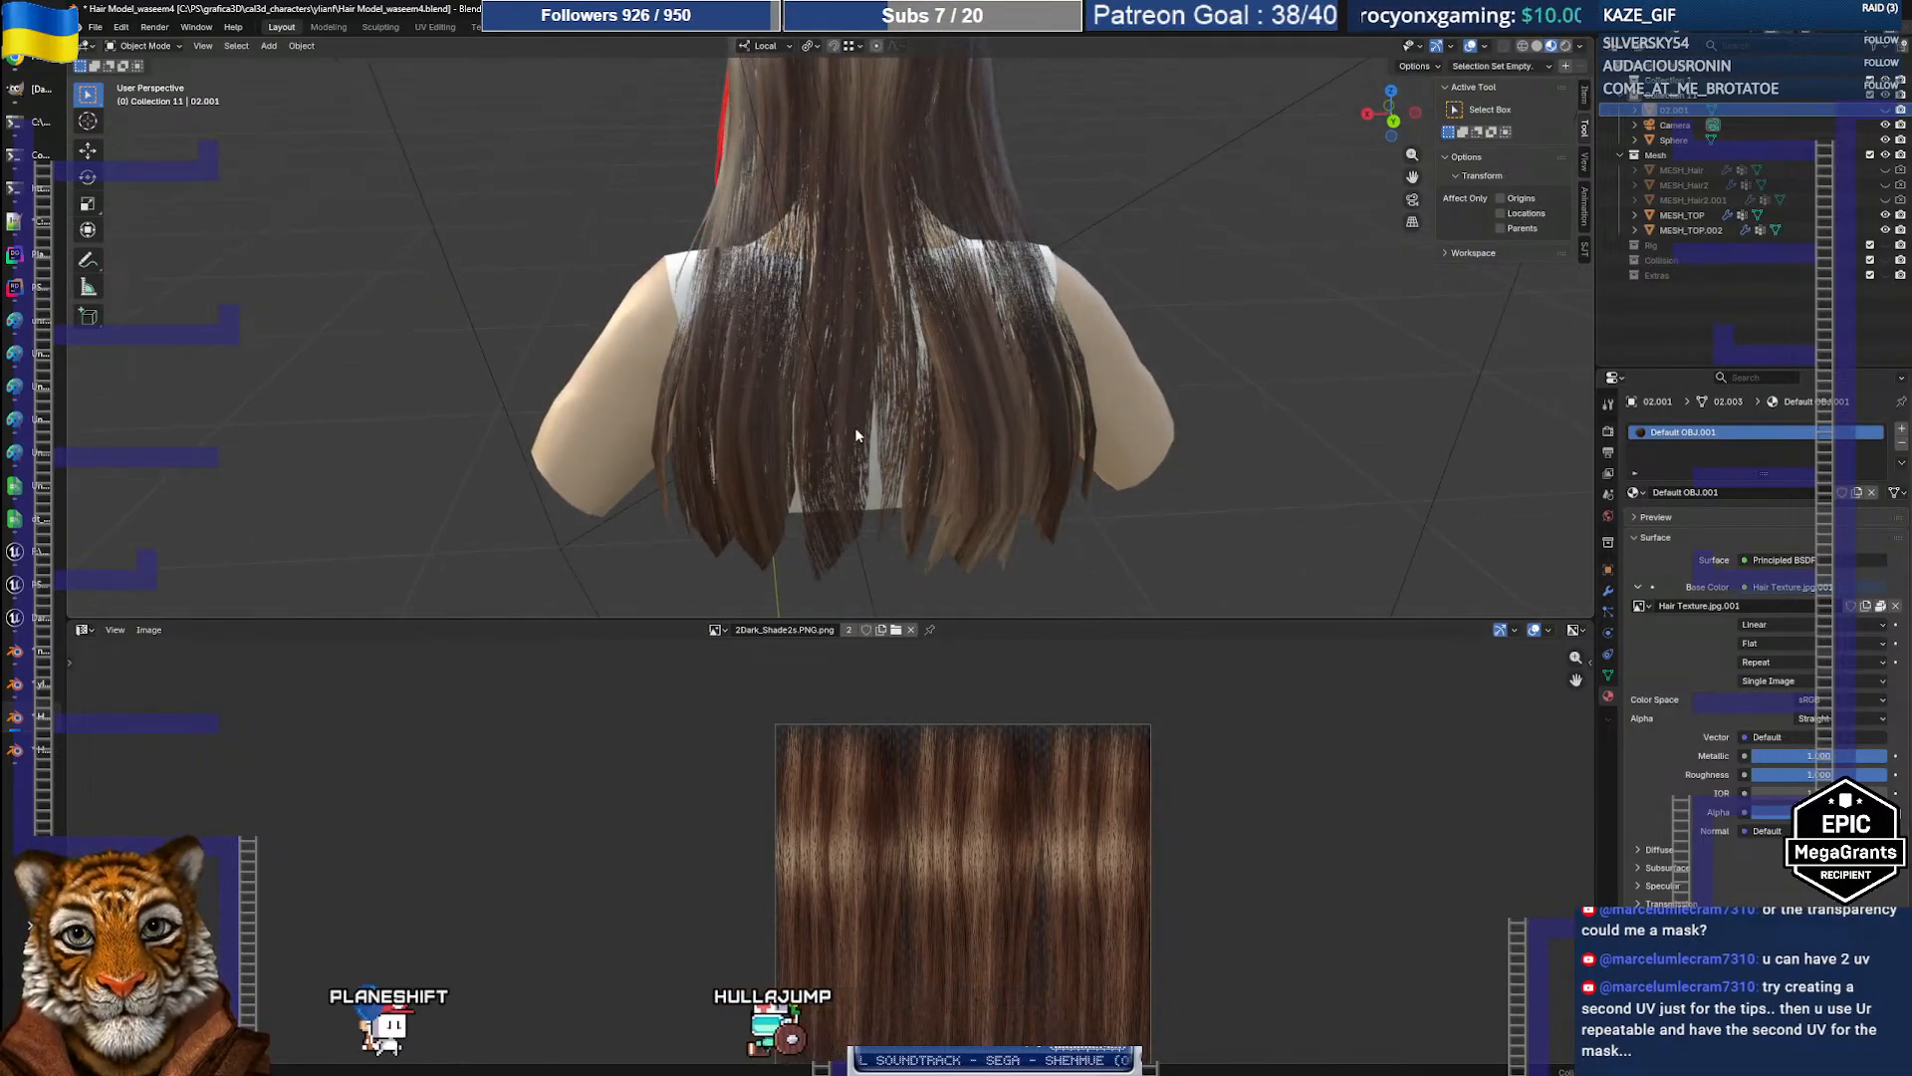
Step: Inspect the frayed tips of the back hair up close
{"action": "mouse_move", "coordinate": [852, 432]}
{"action": "middle_mouse_down"}
{"action": "mouse_move", "coordinate": [866, 397]}
{"action": "mouse_move", "coordinate": [852, 412]}
{"action": "middle_mouse_up"}
{"action": "scroll", "coordinate": [855, 404], "scroll_direction": "up", "scroll_amount": 10}
{"action": "scroll", "coordinate": [855, 407], "scroll_direction": "down", "scroll_amount": 10}
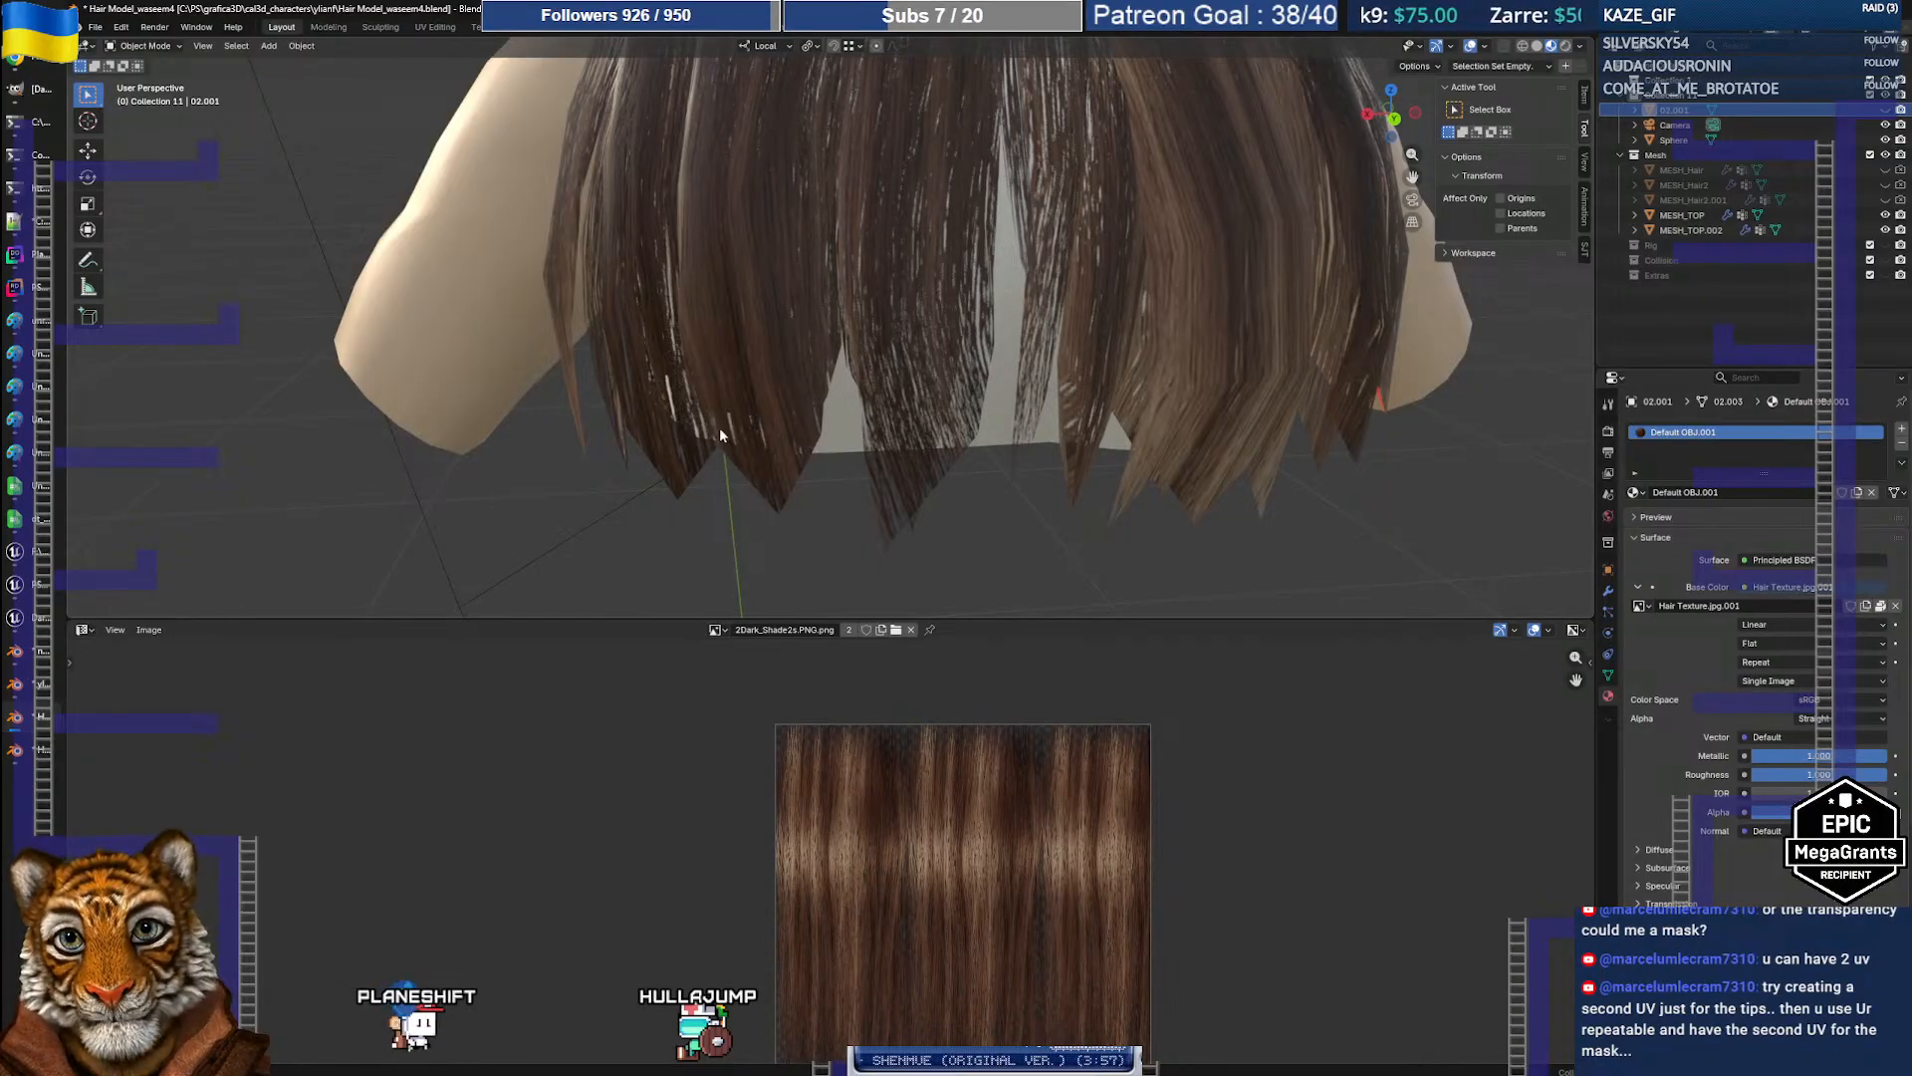
{"action": "scroll", "coordinate": [784, 390], "scroll_direction": "down", "scroll_amount": 10}
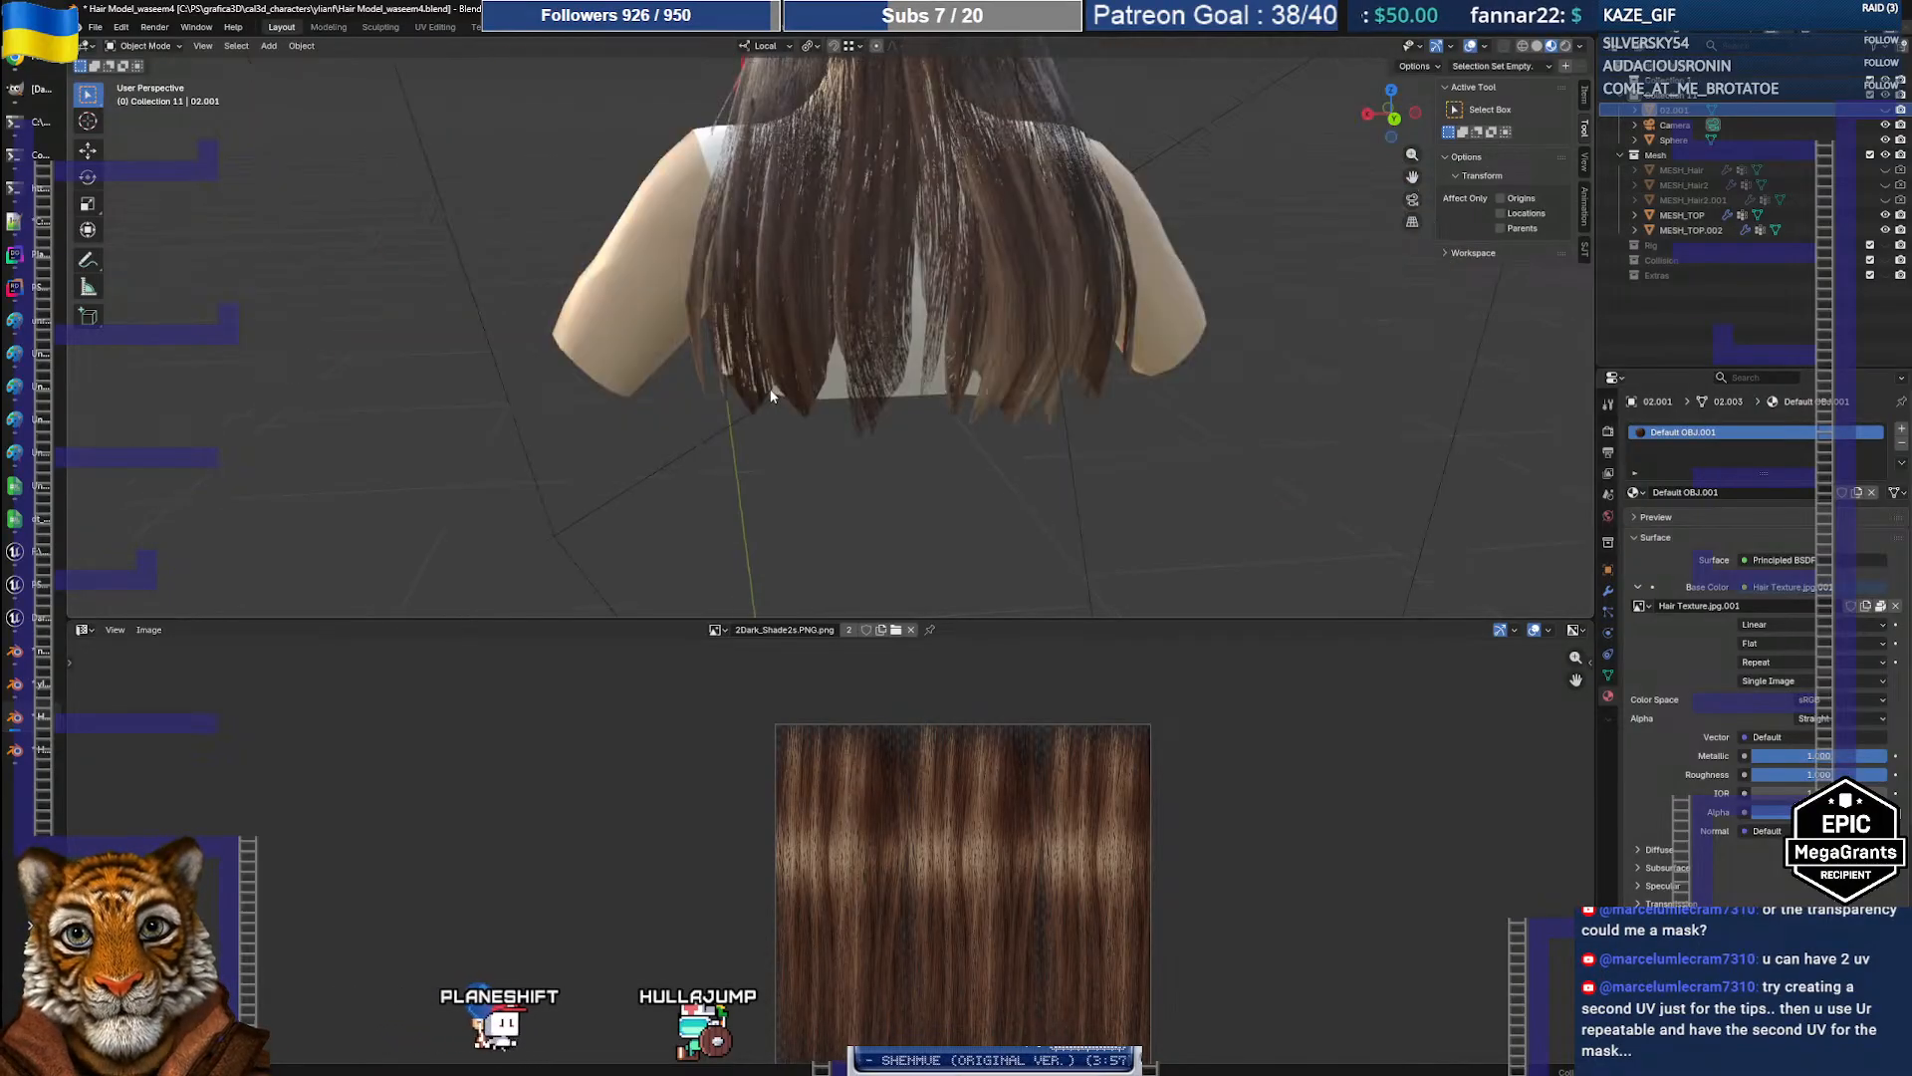
Step: Examine the strands beside the face and around the ear from the character's side
{"action": "middle_click_drag", "start_coordinate": [784, 390], "coordinate": [990, 392]}
{"action": "scroll", "coordinate": [1012, 387], "scroll_direction": "up", "scroll_amount": 5}
{"action": "scroll", "coordinate": [1010, 375], "scroll_direction": "down", "scroll_amount": 4}
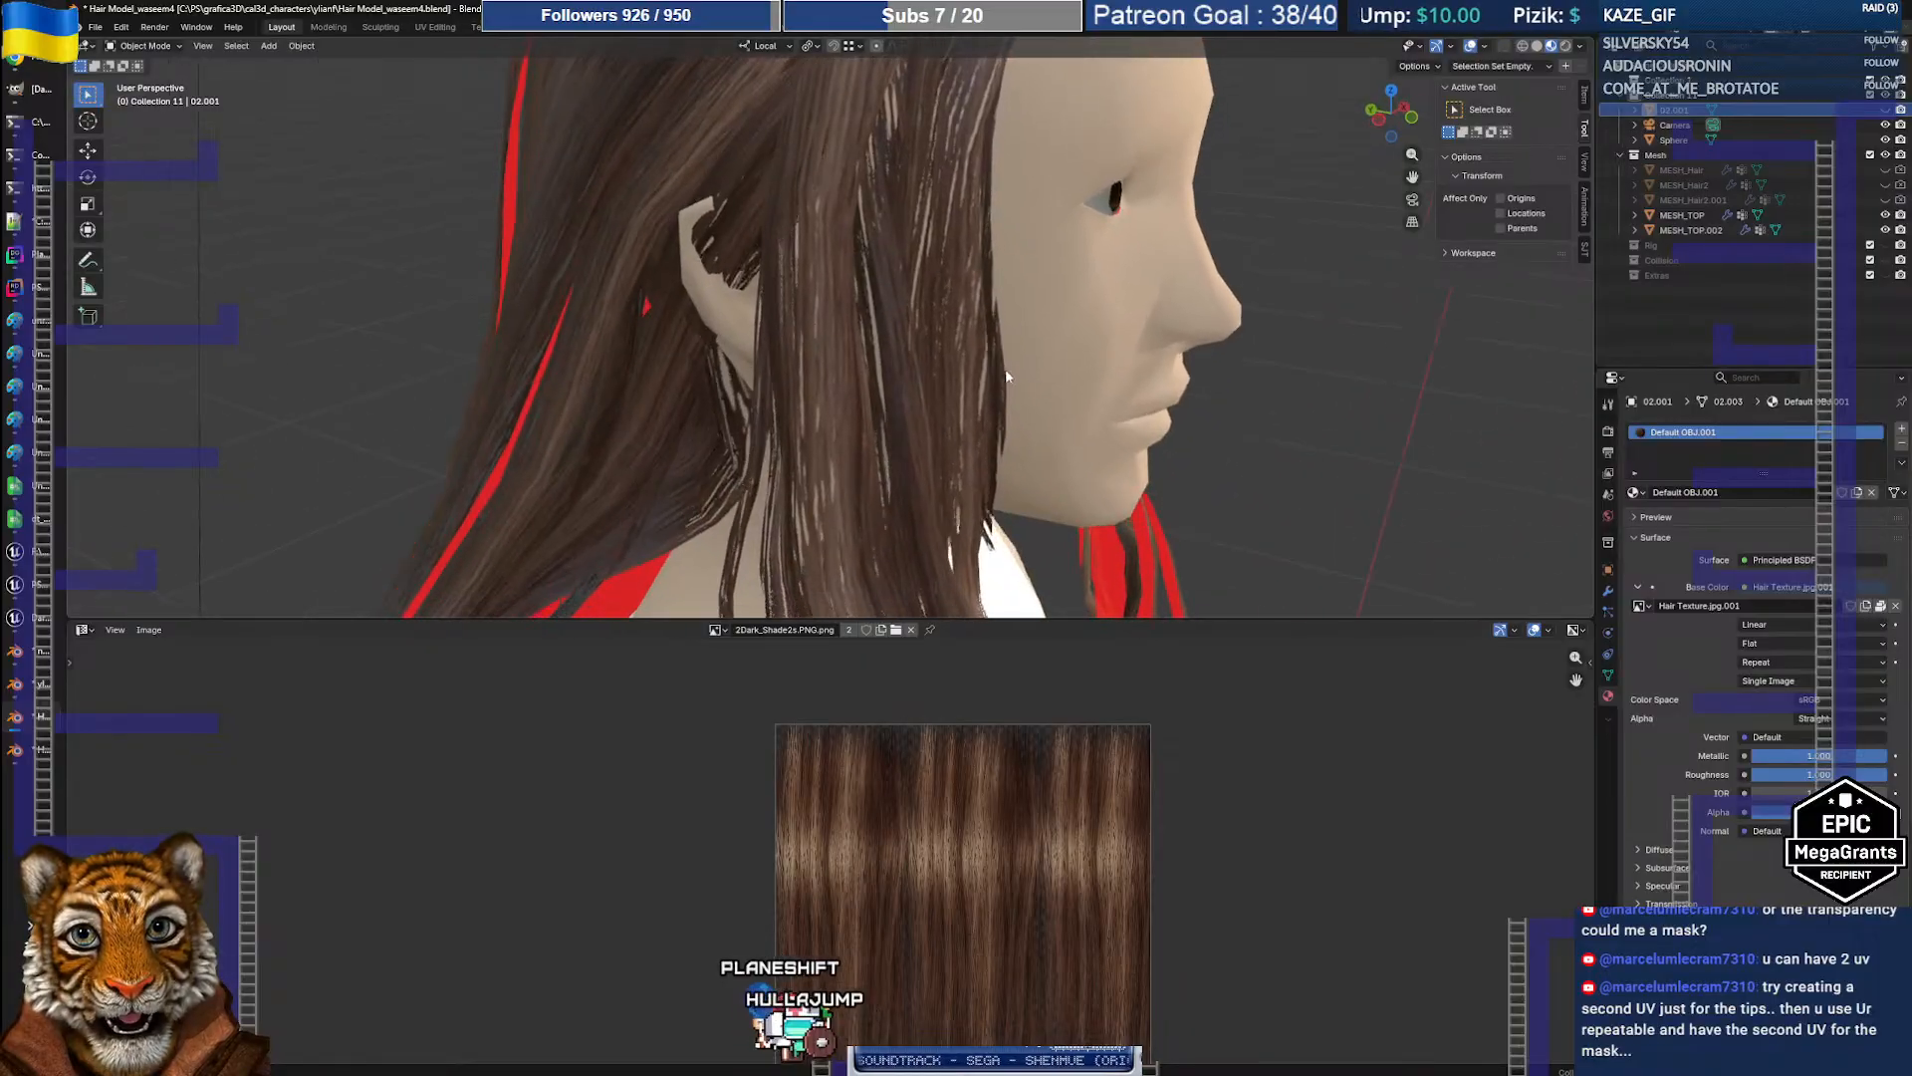
Step: Examine the hair strands framing the face from the front of the character
{"action": "scroll", "coordinate": [926, 269], "scroll_direction": "down", "scroll_amount": 2}
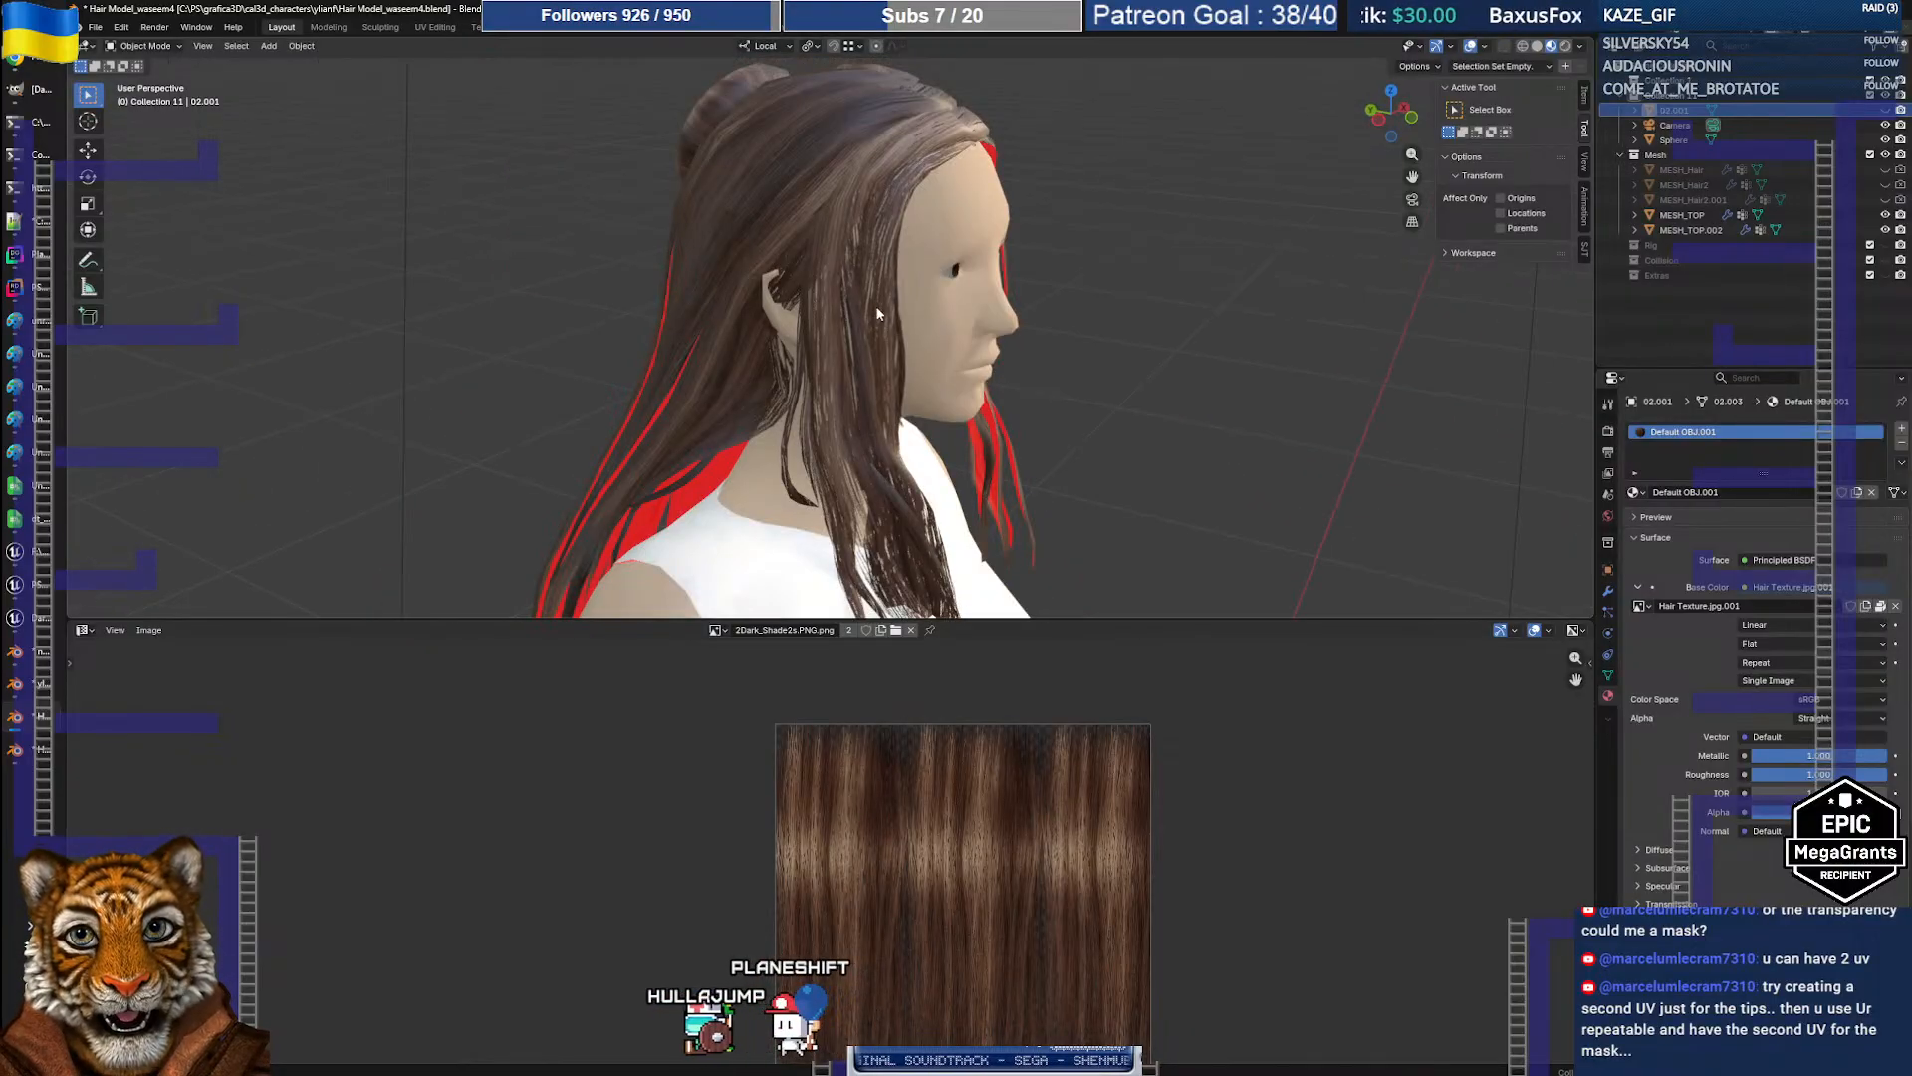
{"action": "middle_click_drag", "start_coordinate": [879, 341], "coordinate": [750, 319]}
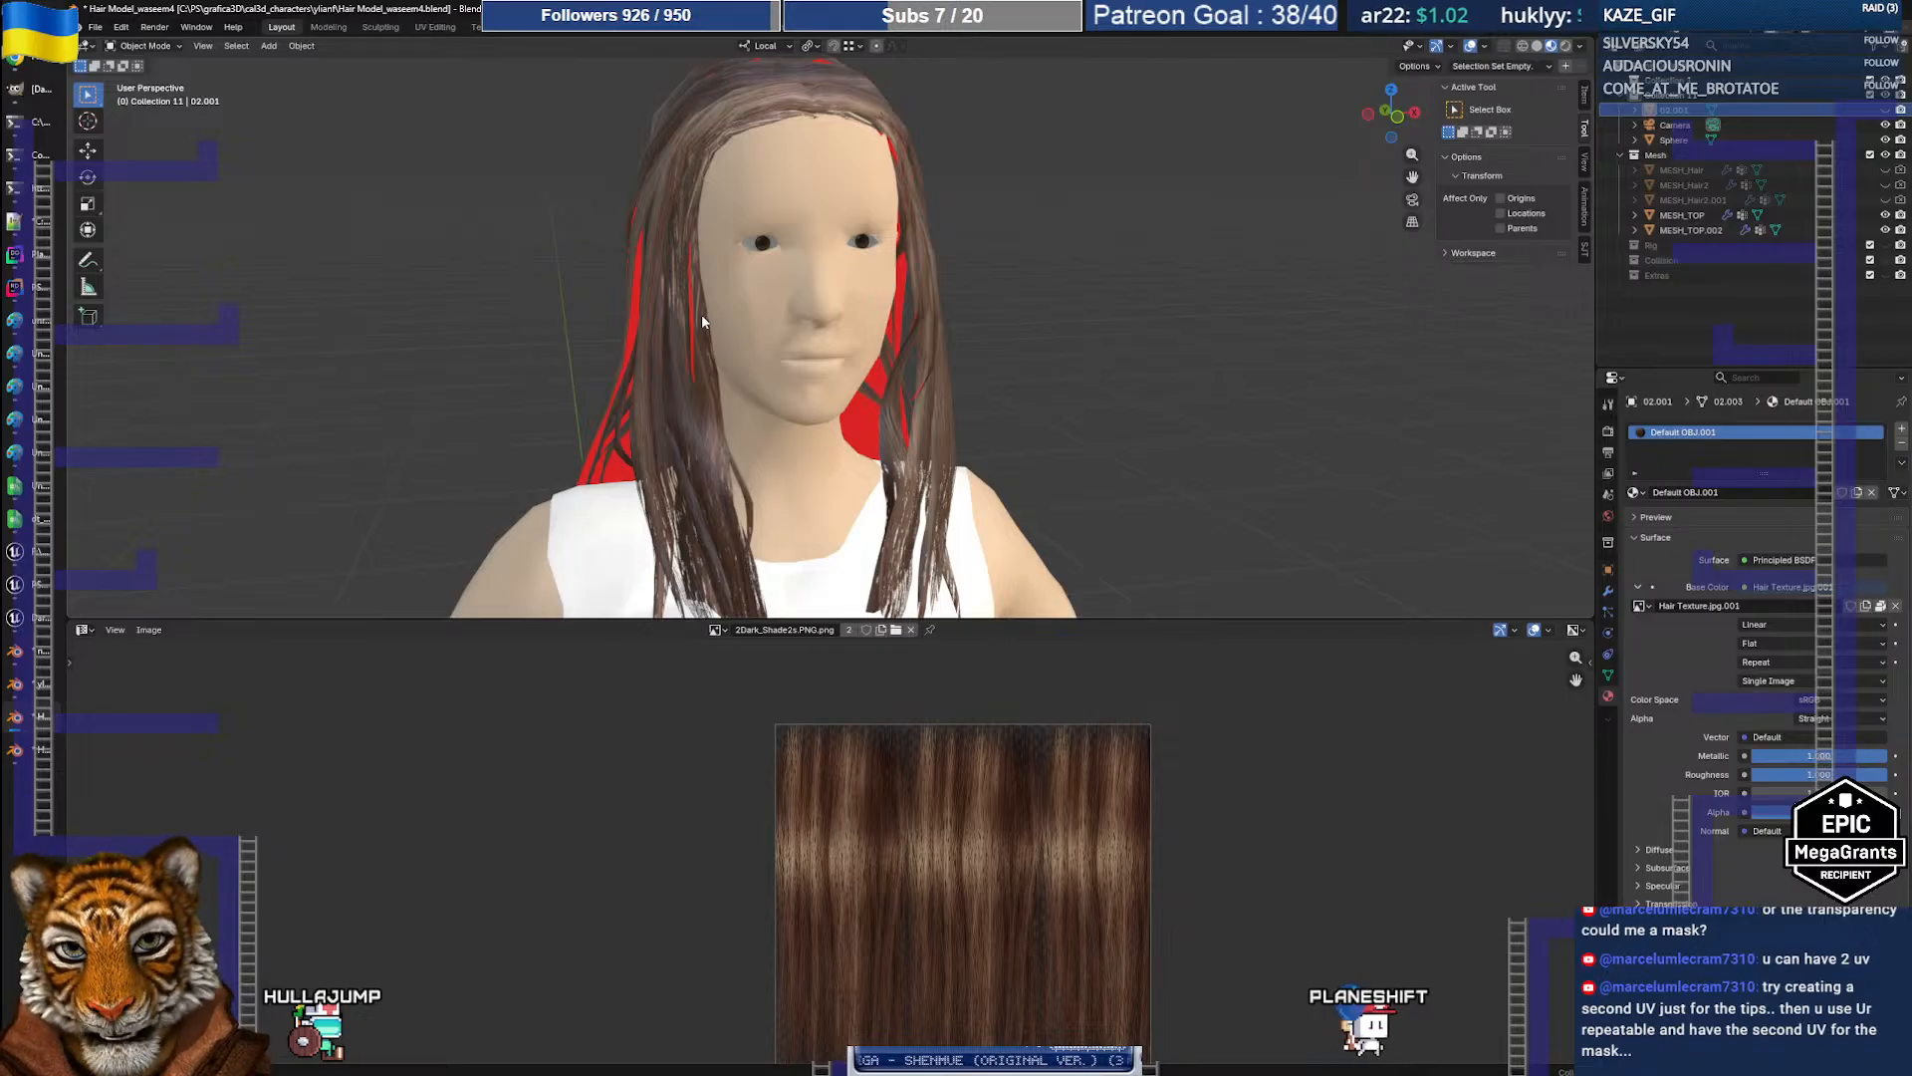
Step: Switch to GIMP, undo the two red circles on the hair texture and outline one full-height section of its upper half in red
{"action": "key", "text": "alt+Tab"}
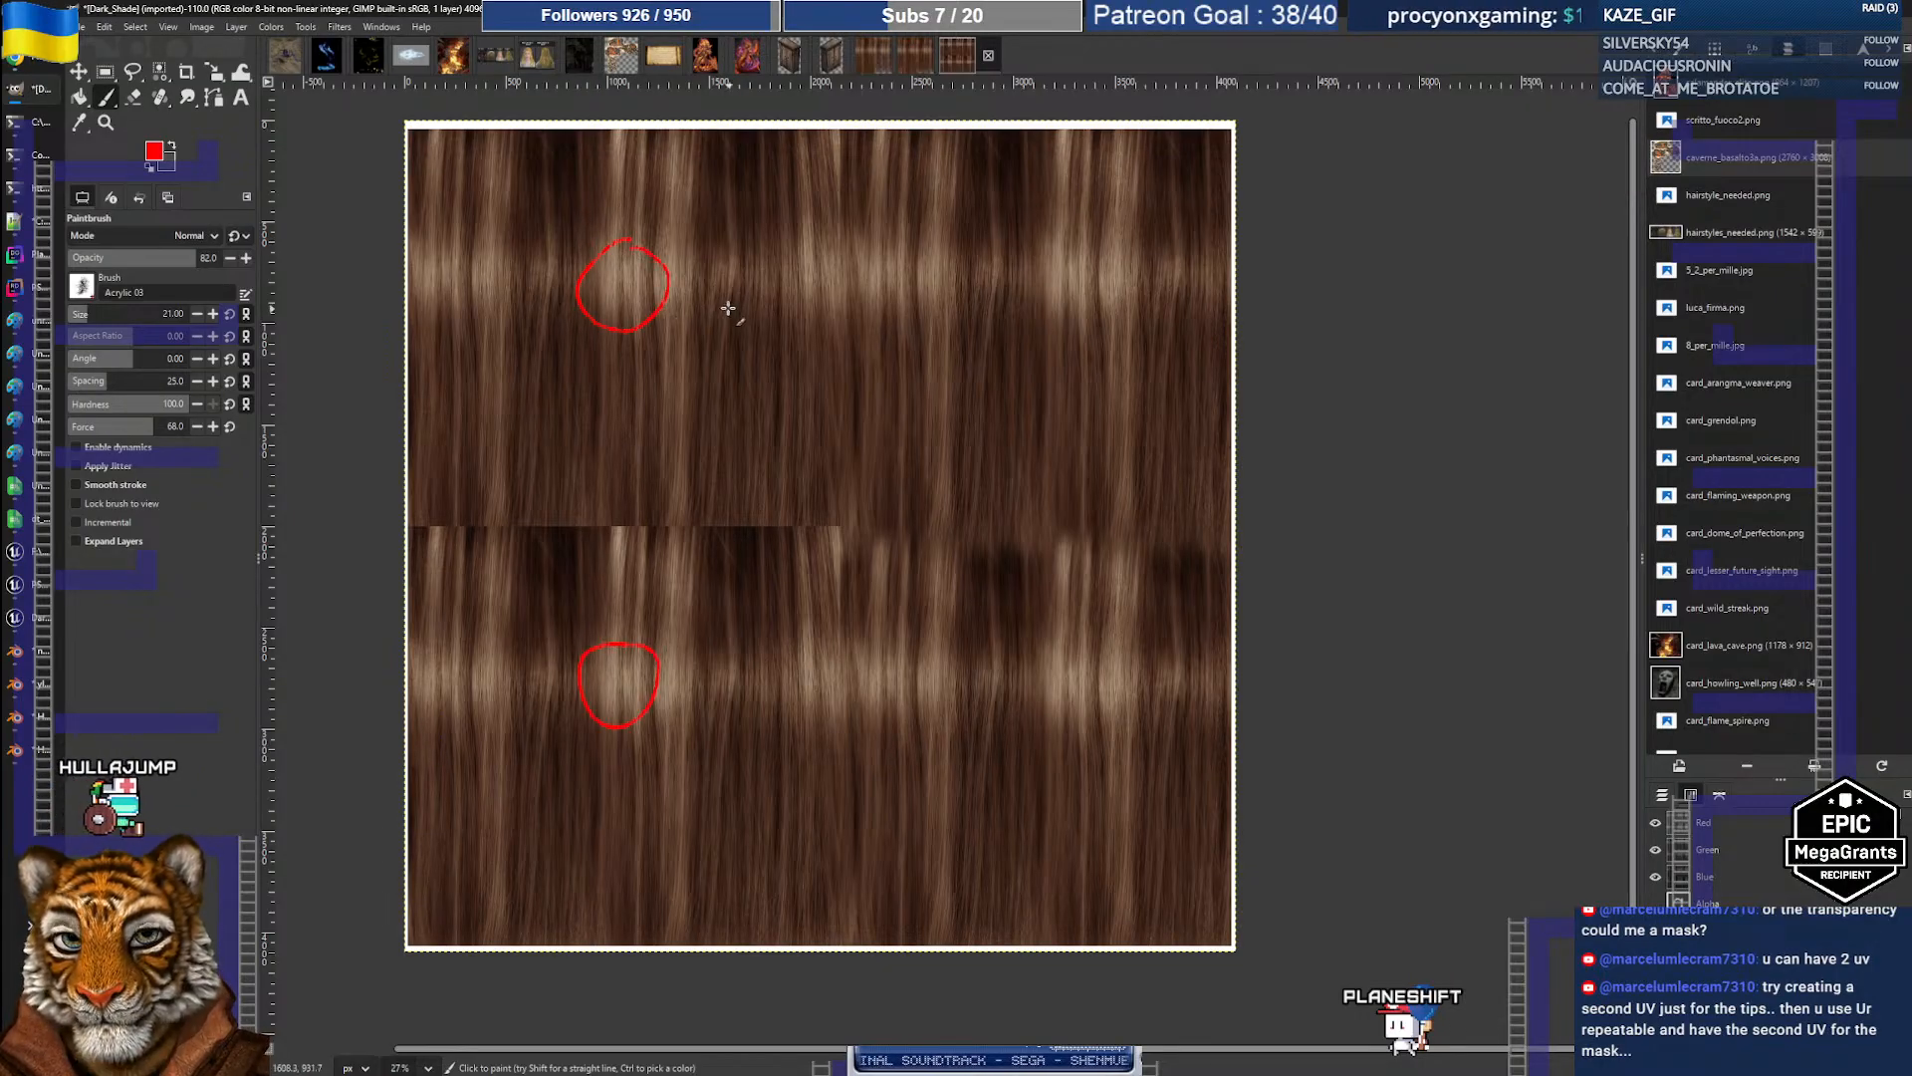
{"action": "key", "text": "ctrl+z"}
{"action": "key", "text": "ctrl+z"}
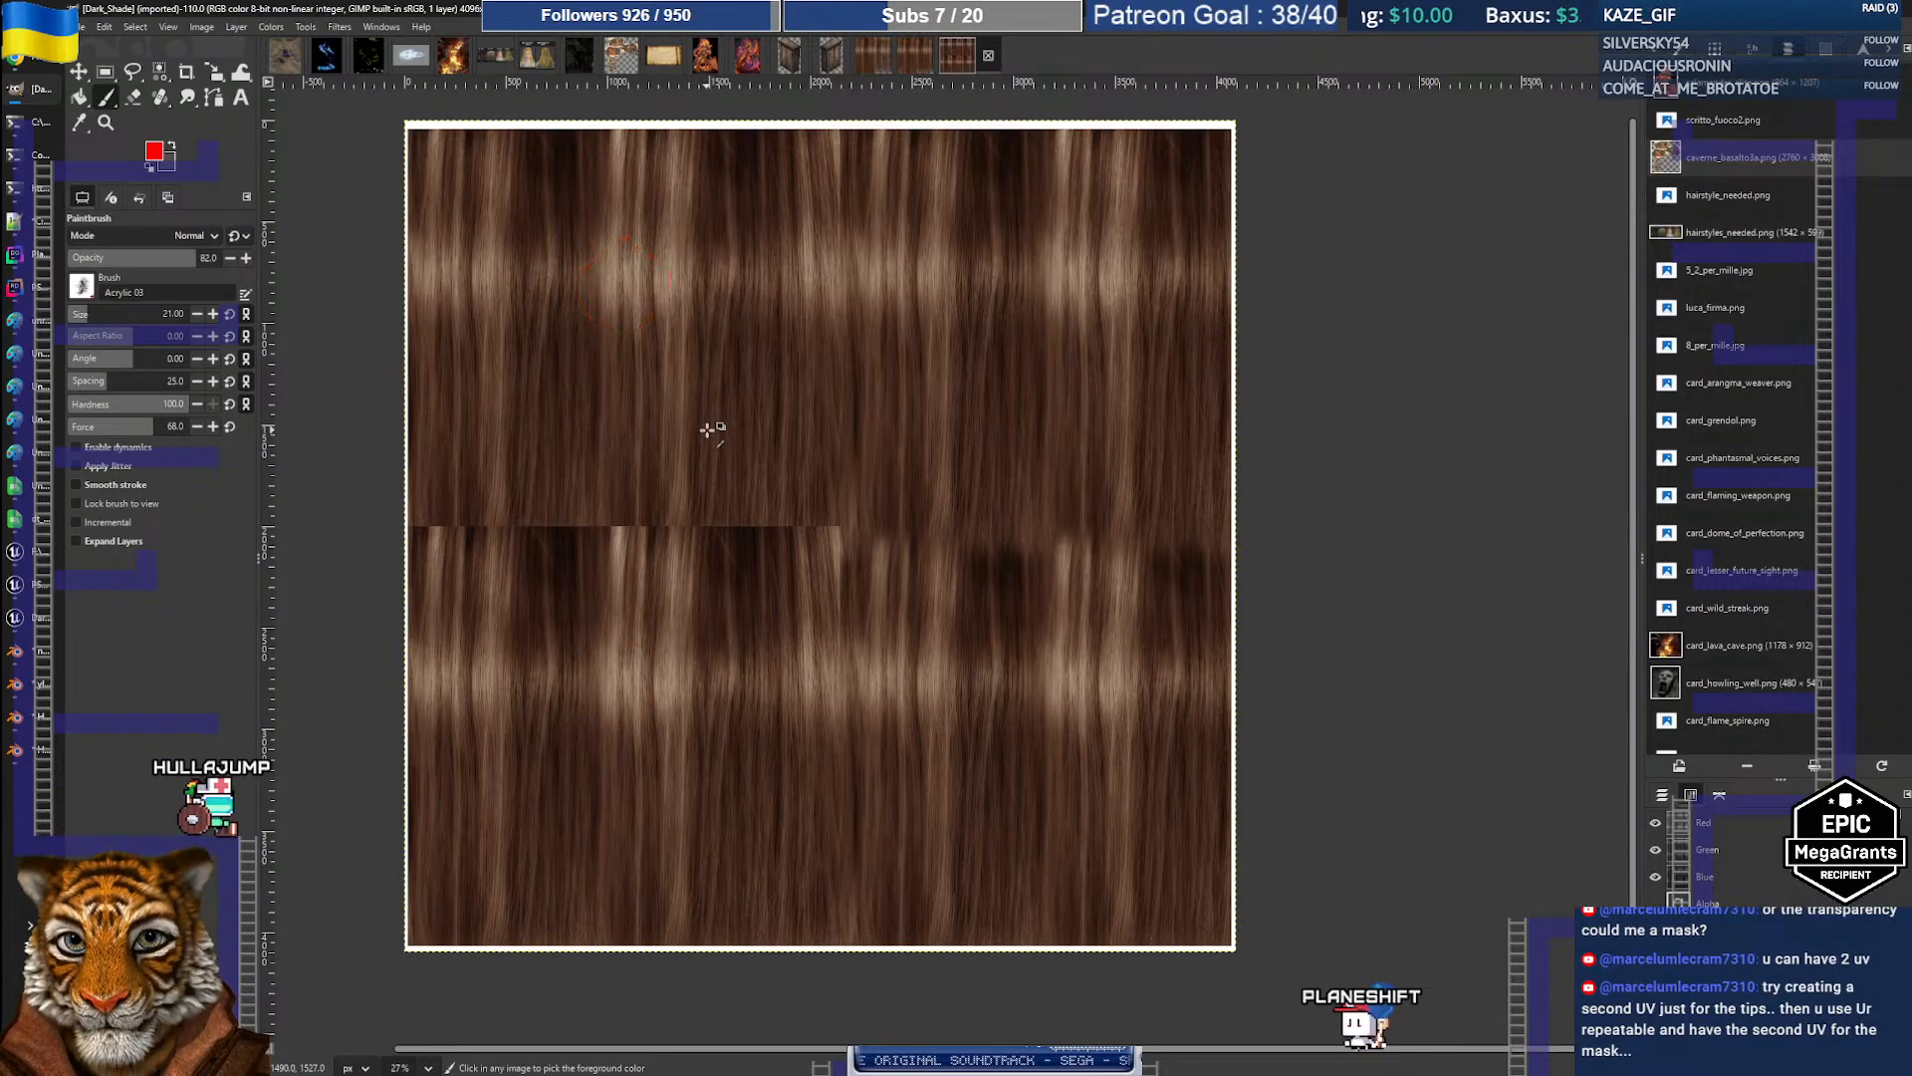
{"action": "left_click_drag", "start_coordinate": [572, 131], "coordinate": [585, 460]}
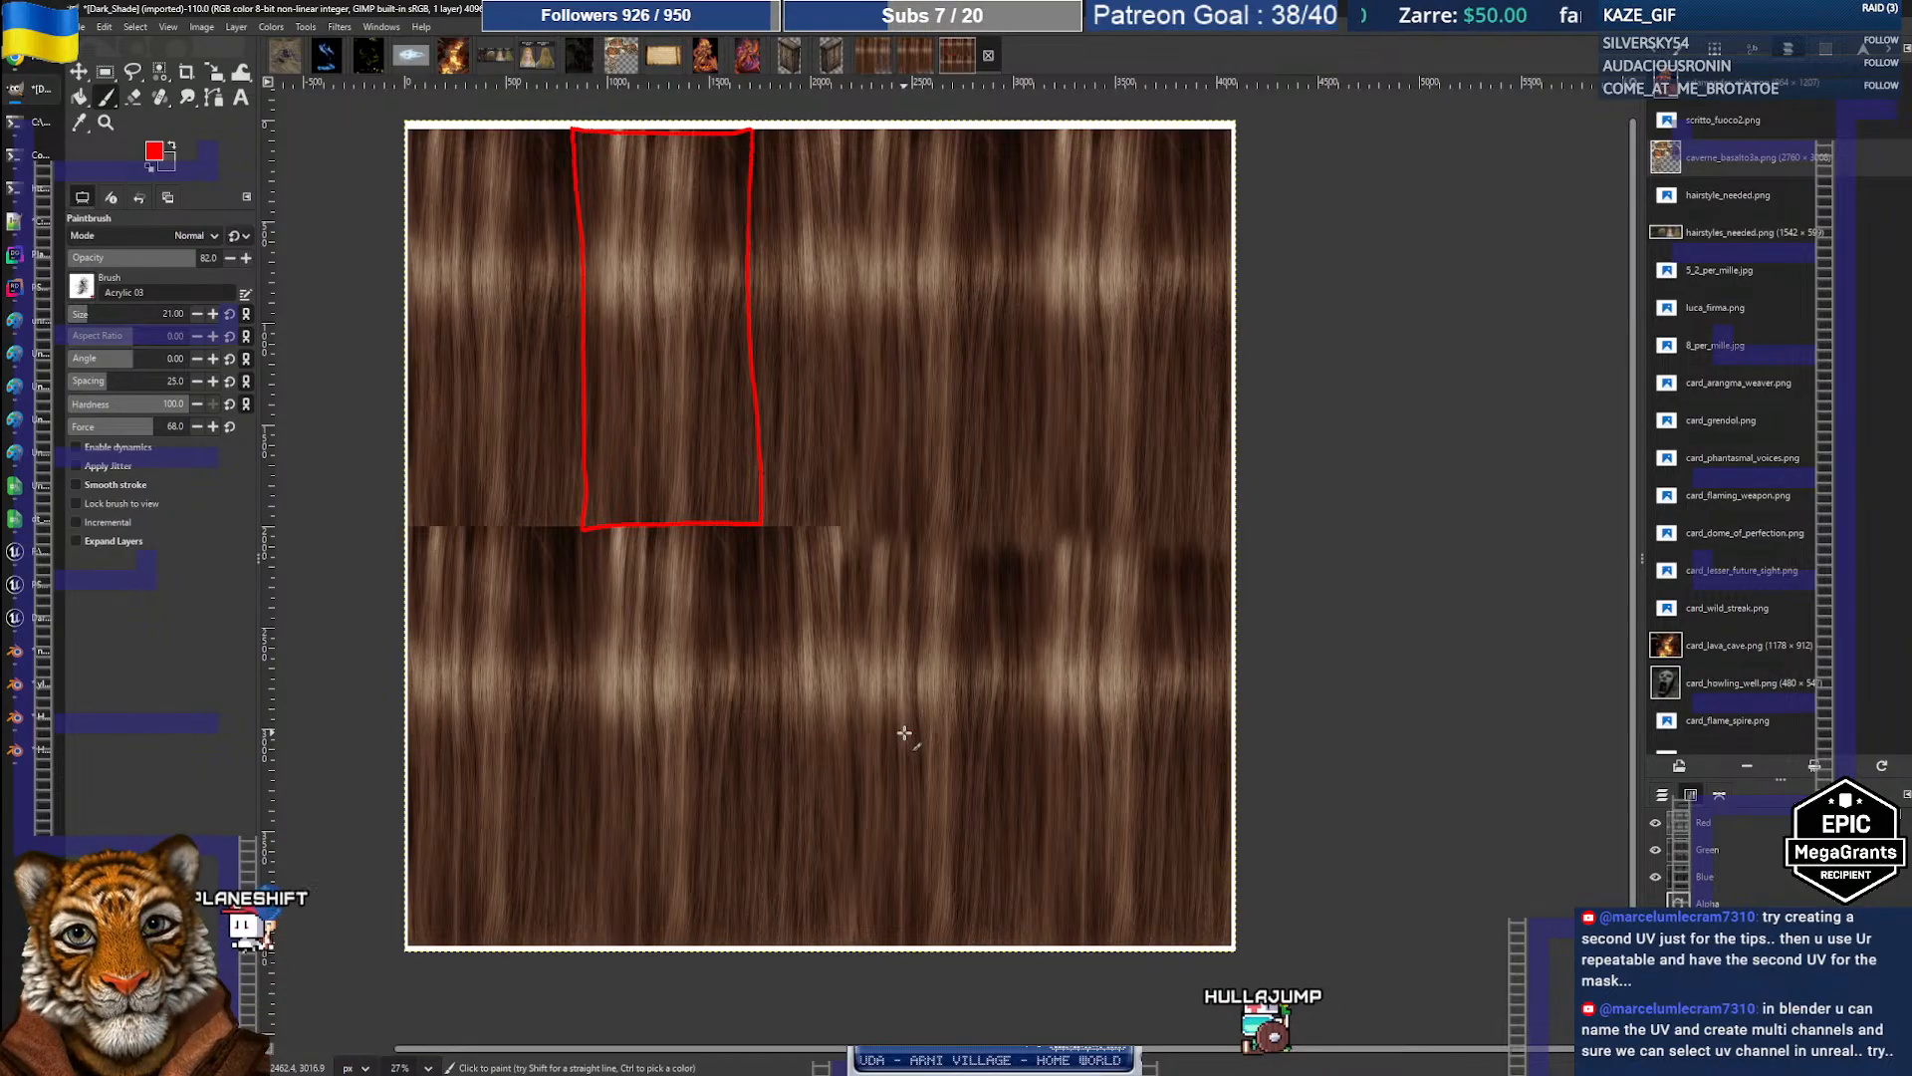
Step: Switch to Blender and open the Sphere hair mesh for editing with the back hair in view
{"action": "key", "text": "super+Tab"}
{"action": "key", "text": "Return"}
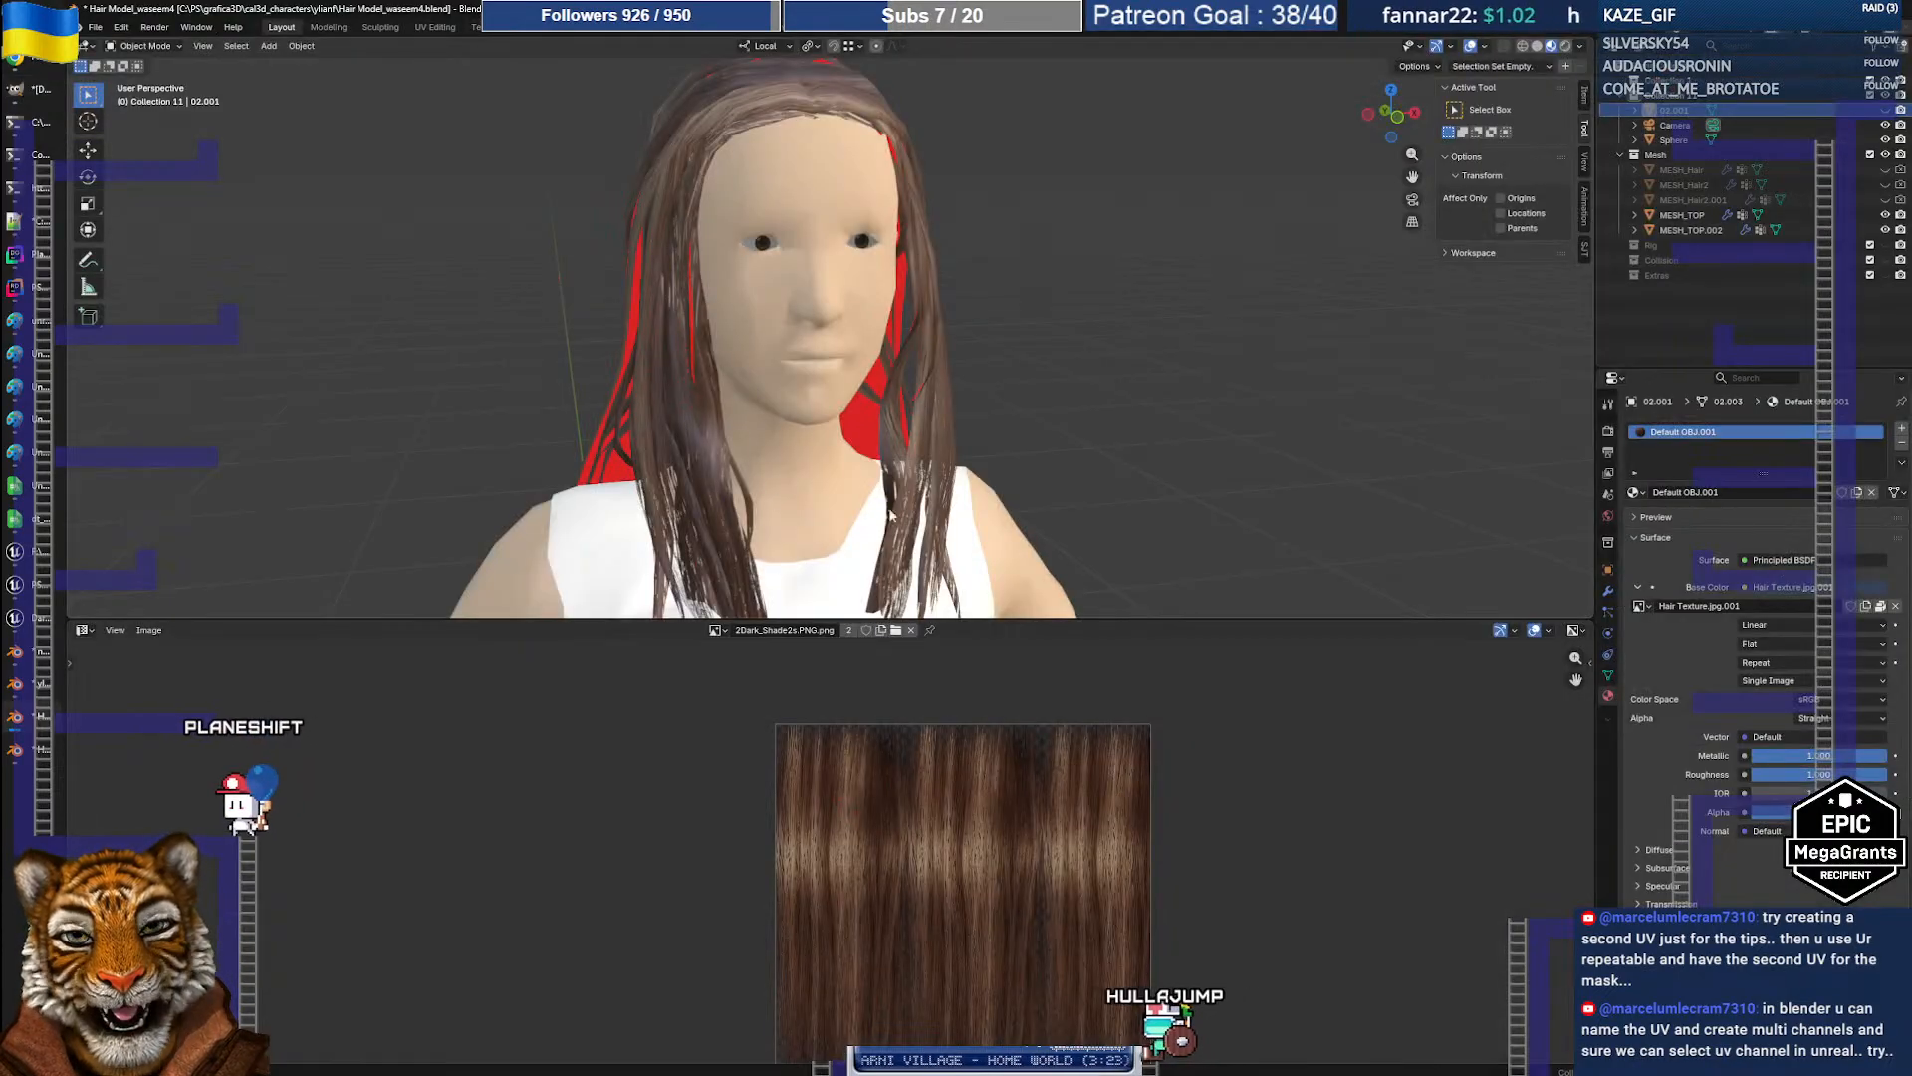
{"action": "middle_click_drag", "start_coordinate": [783, 527], "coordinate": [961, 535]}
{"action": "middle_click_drag", "start_coordinate": [947, 528], "coordinate": [969, 438]}
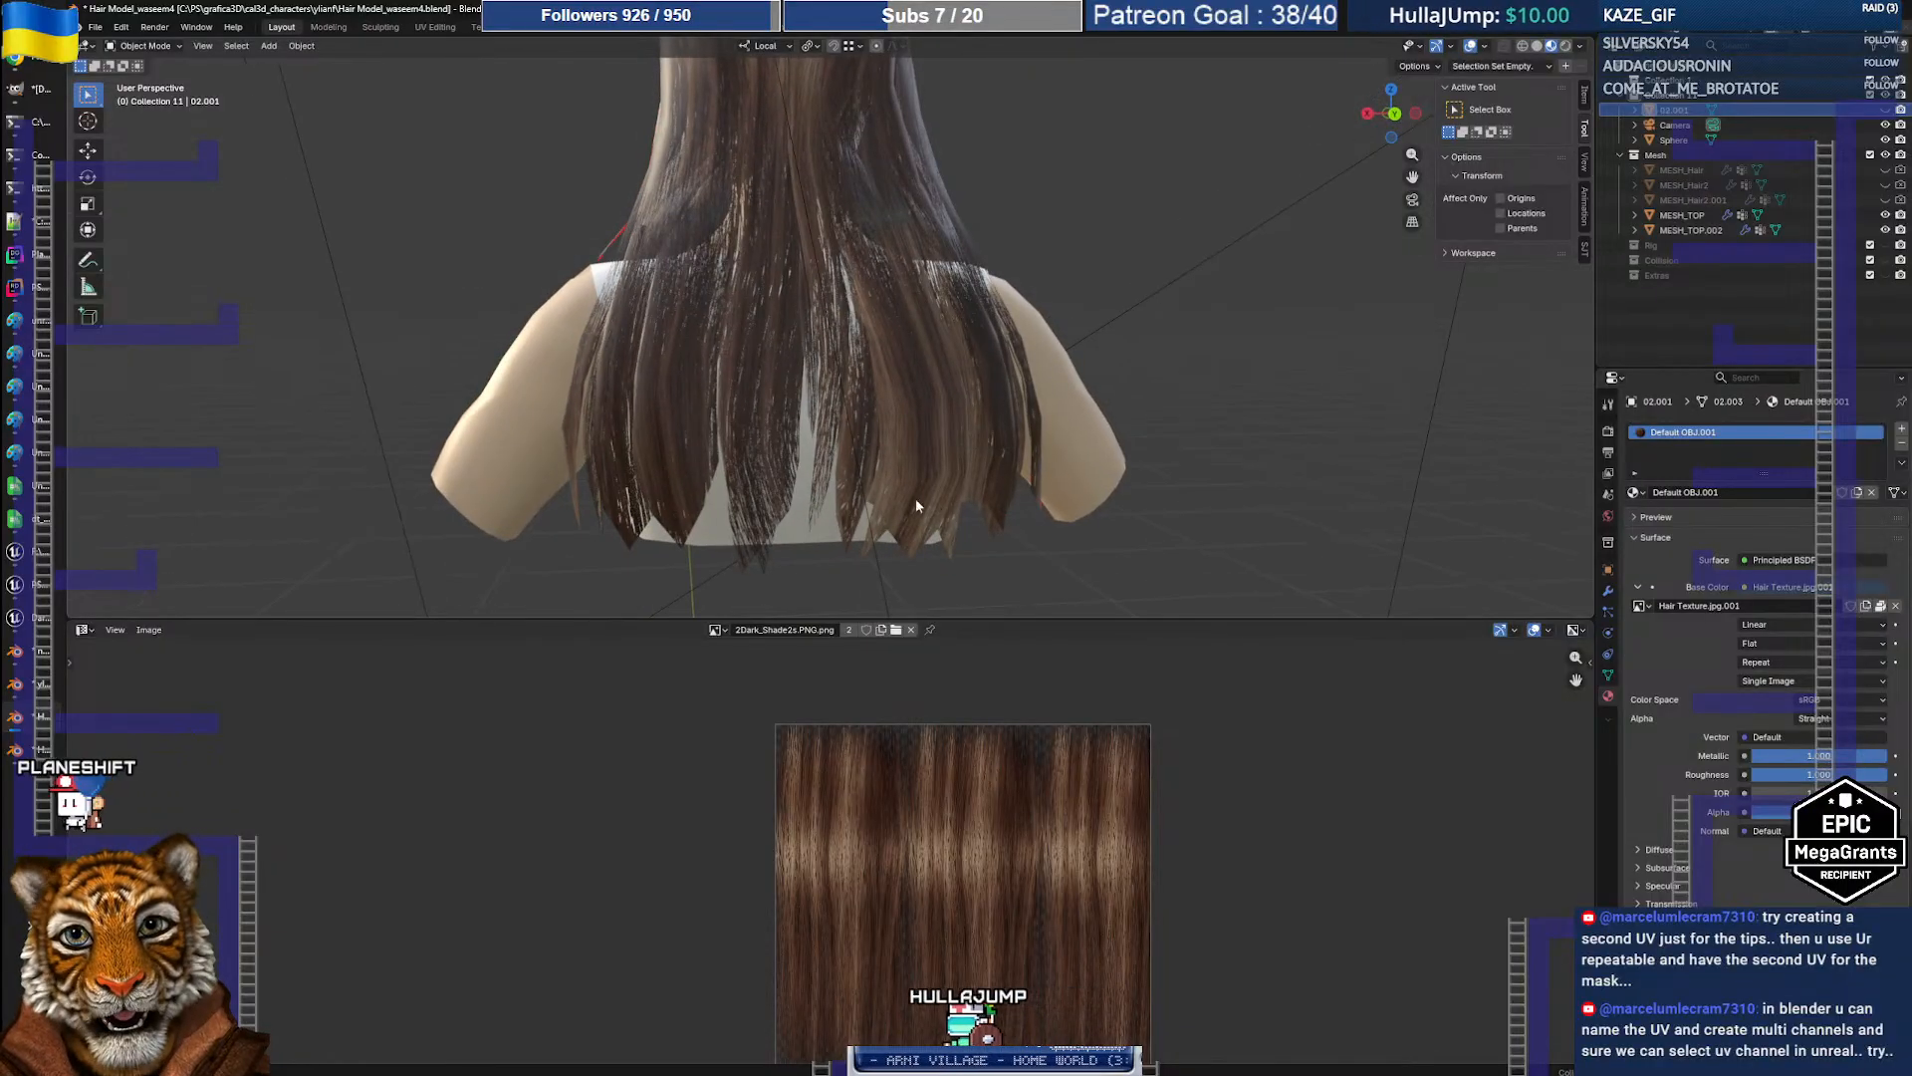
{"action": "left_click", "coordinate": [873, 505]}
{"action": "key", "text": "Tab"}
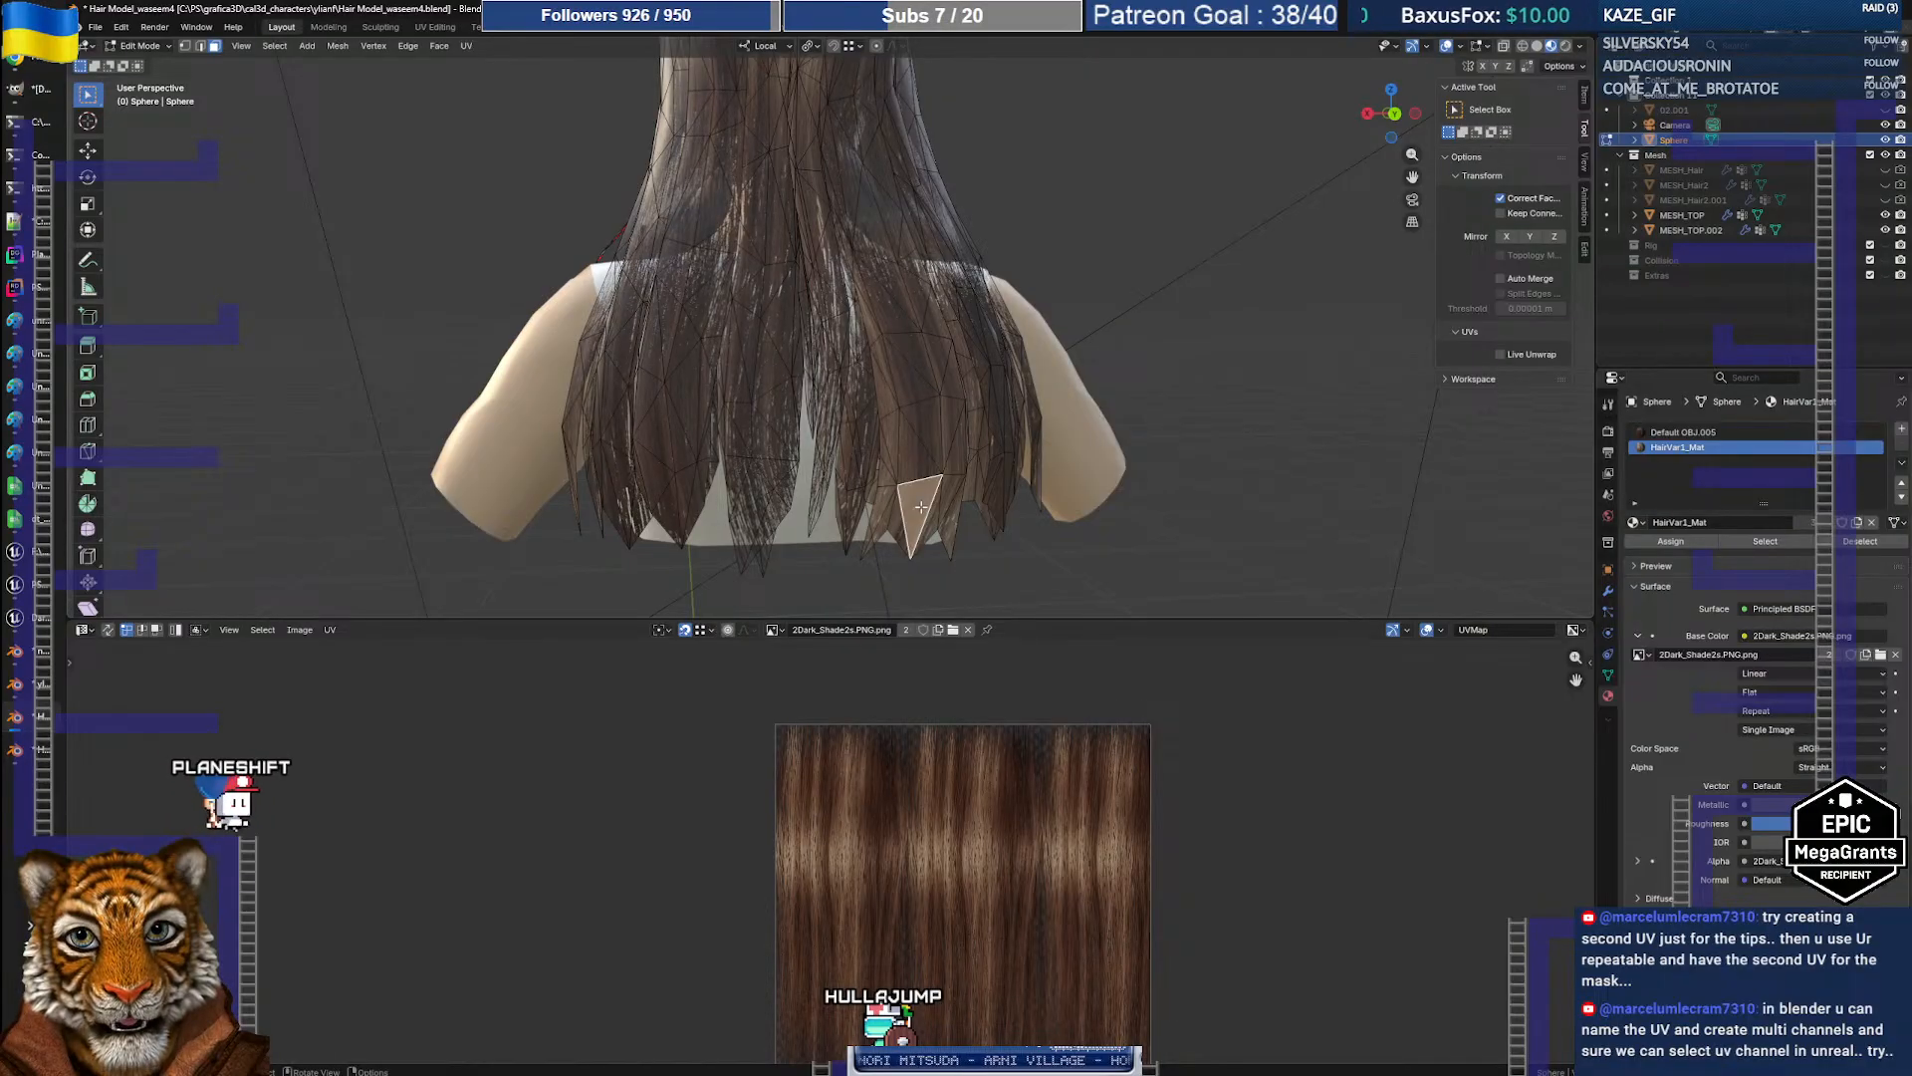
Step: Enlarge the UV editor and isolate the linked hair cards at the character's back by hiding all unselected geometry
{"action": "left_click_drag", "start_coordinate": [946, 615], "coordinate": [946, 570]}
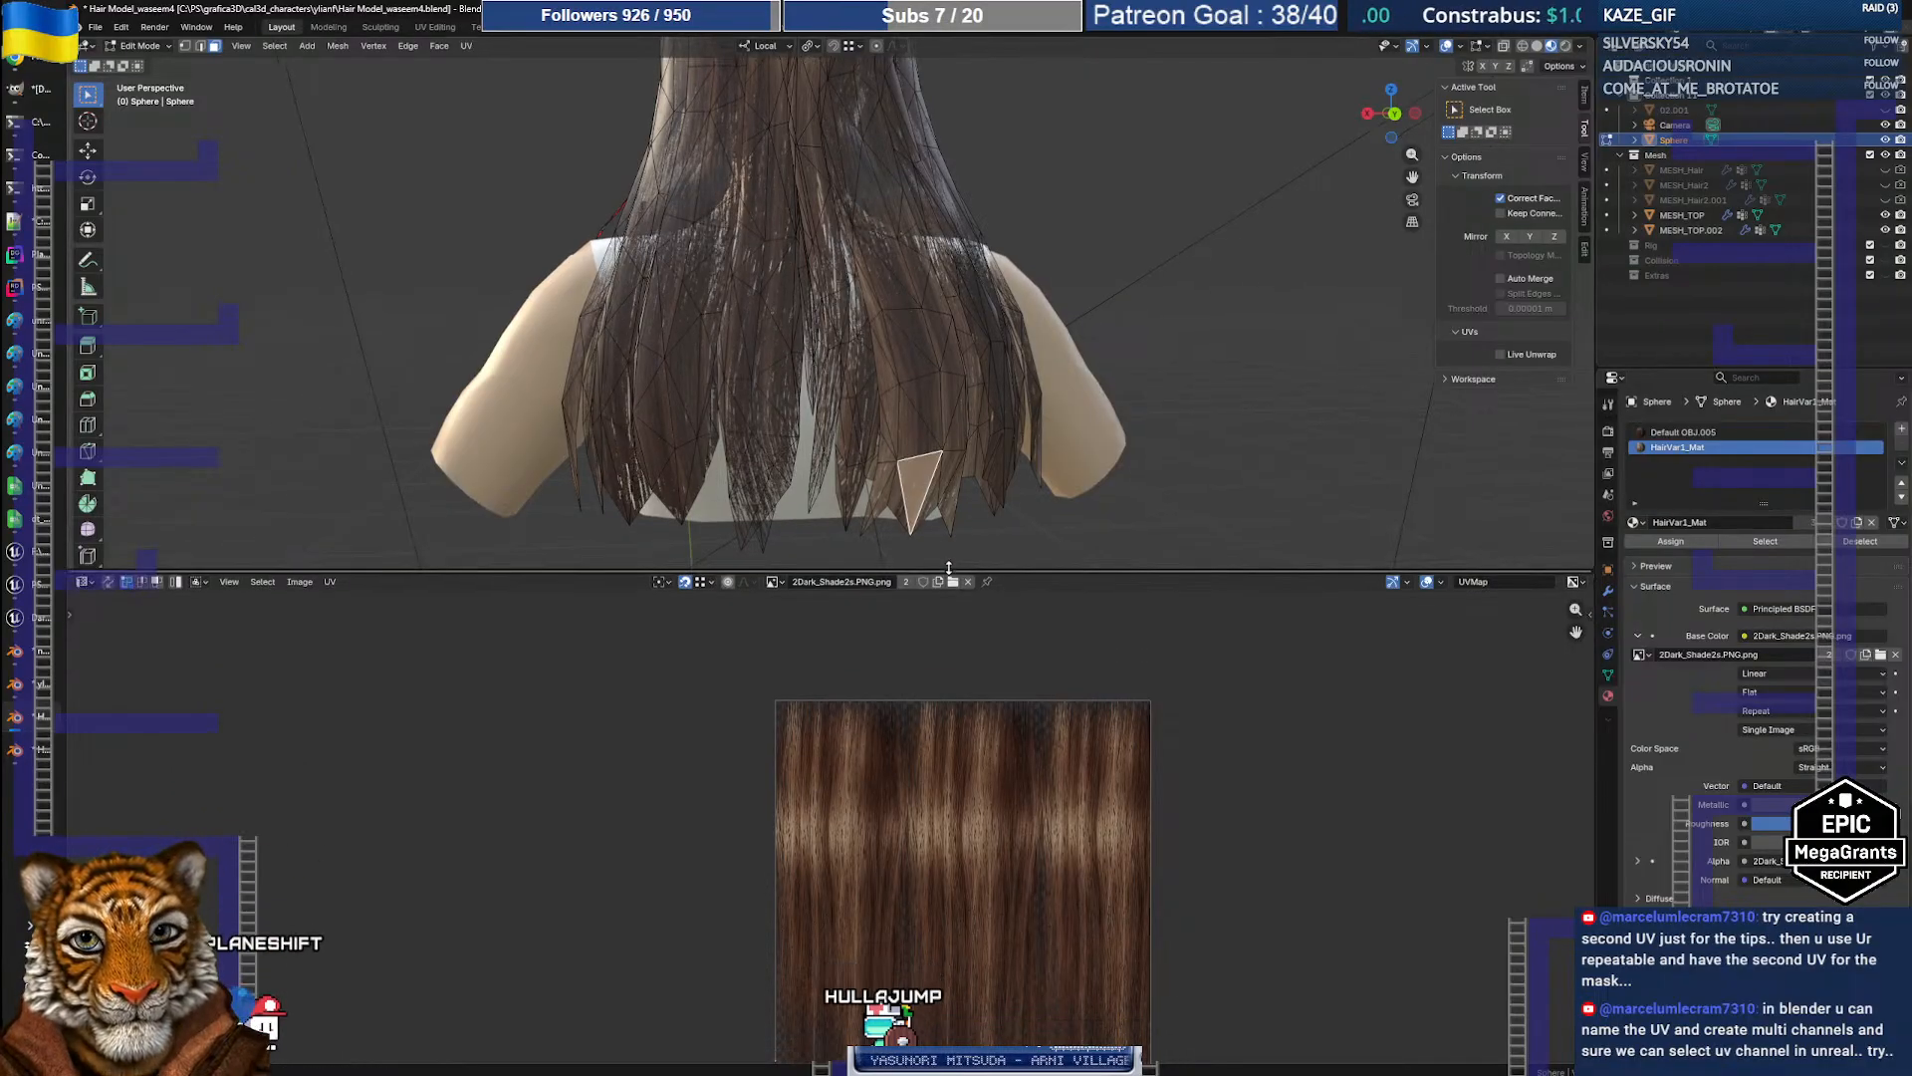
{"action": "key", "text": "a"}
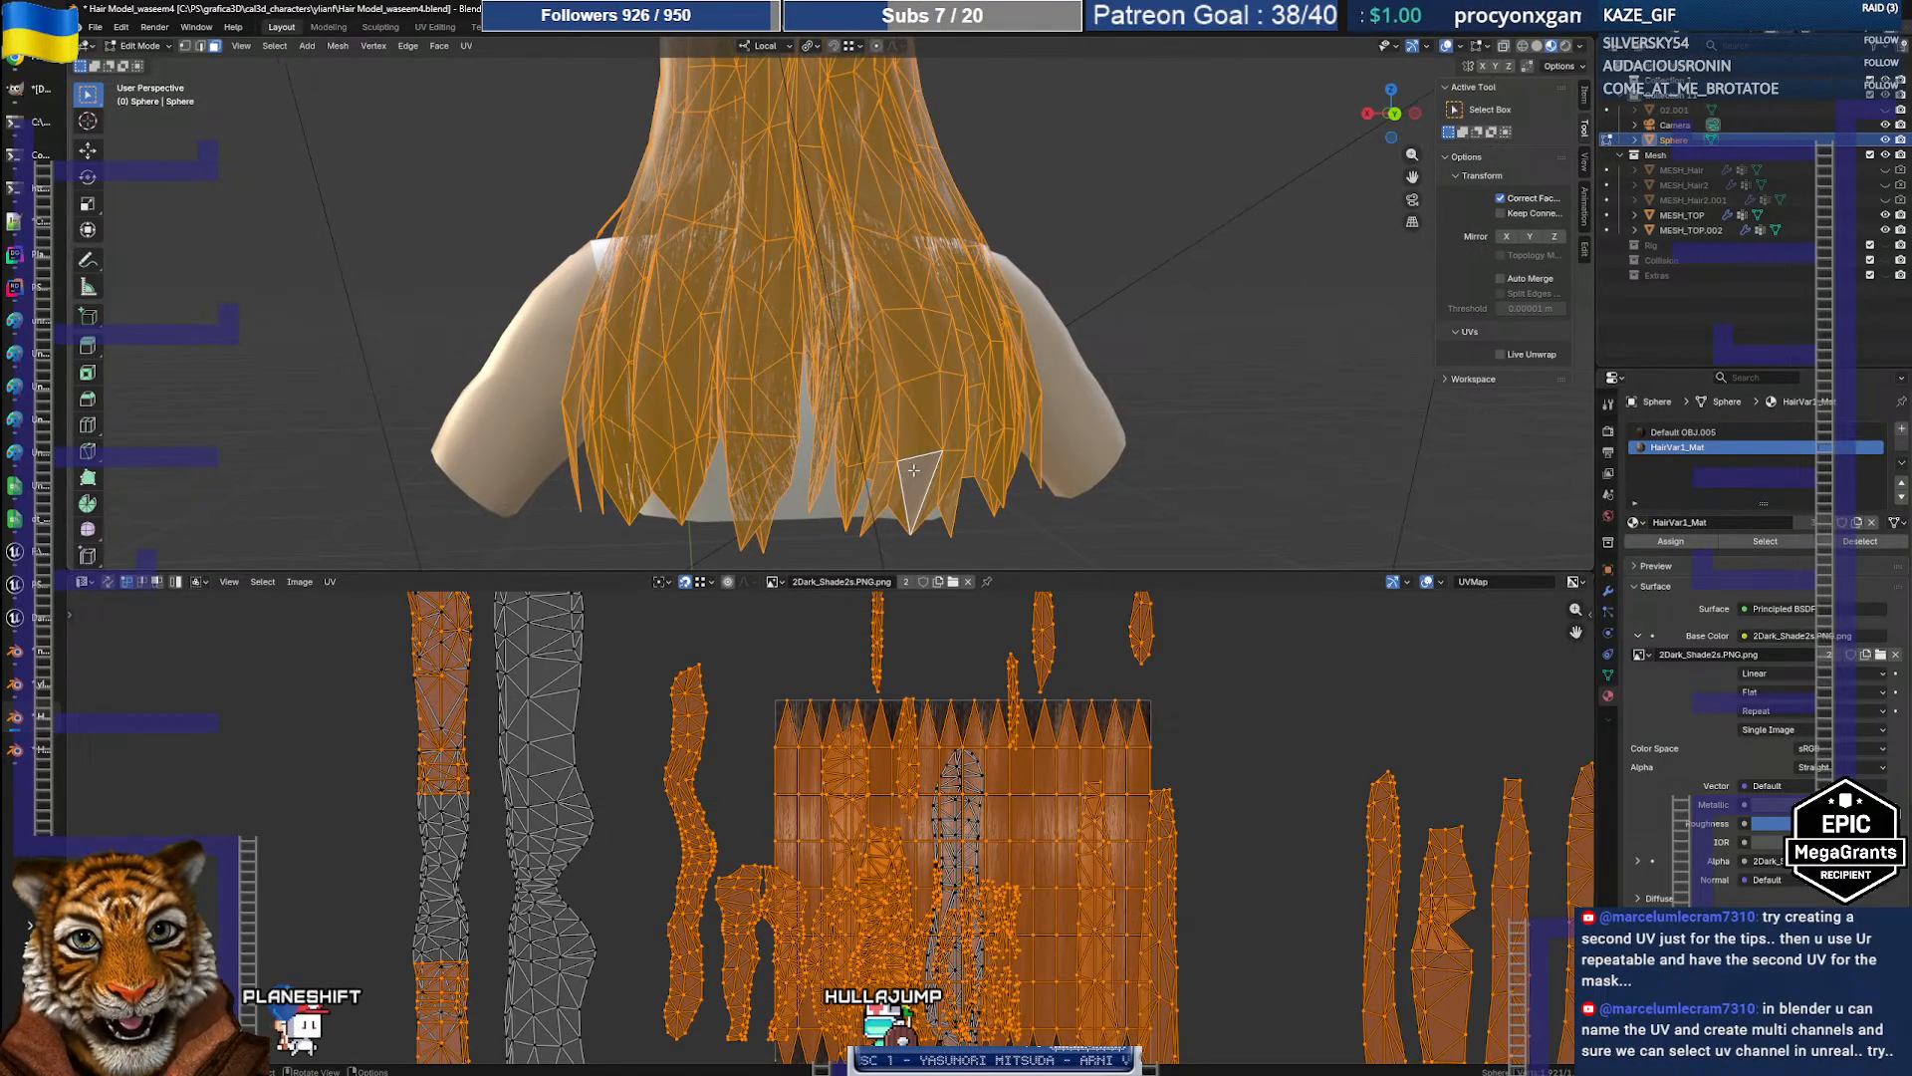
{"action": "left_click", "coordinate": [926, 464]}
{"action": "key", "text": "ctrl+l"}
{"action": "key", "text": "shift+h"}
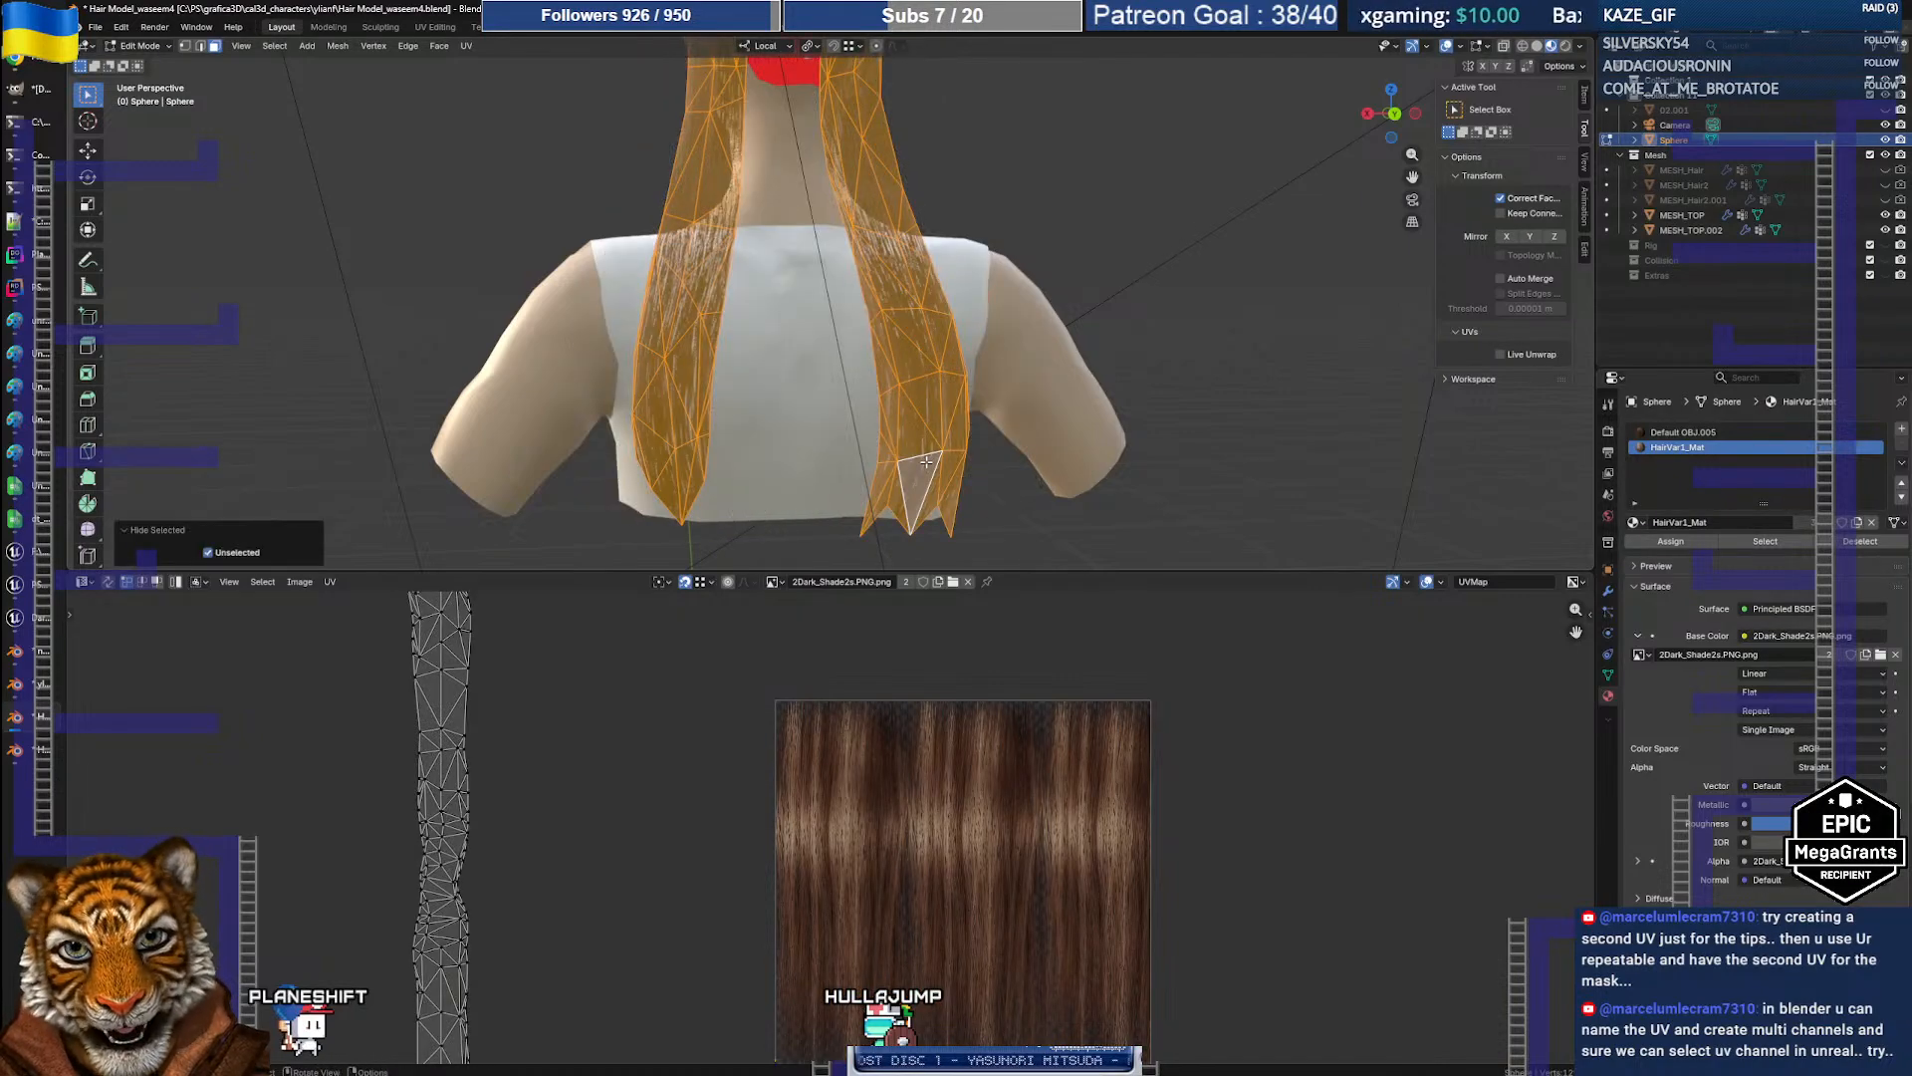
Step: Reselect the isolated hair cards and move their whole UV strip onto the dark hair texture
{"action": "left_click", "coordinate": [1110, 364]}
{"action": "middle_click_drag", "start_coordinate": [1110, 364], "coordinate": [1074, 366]}
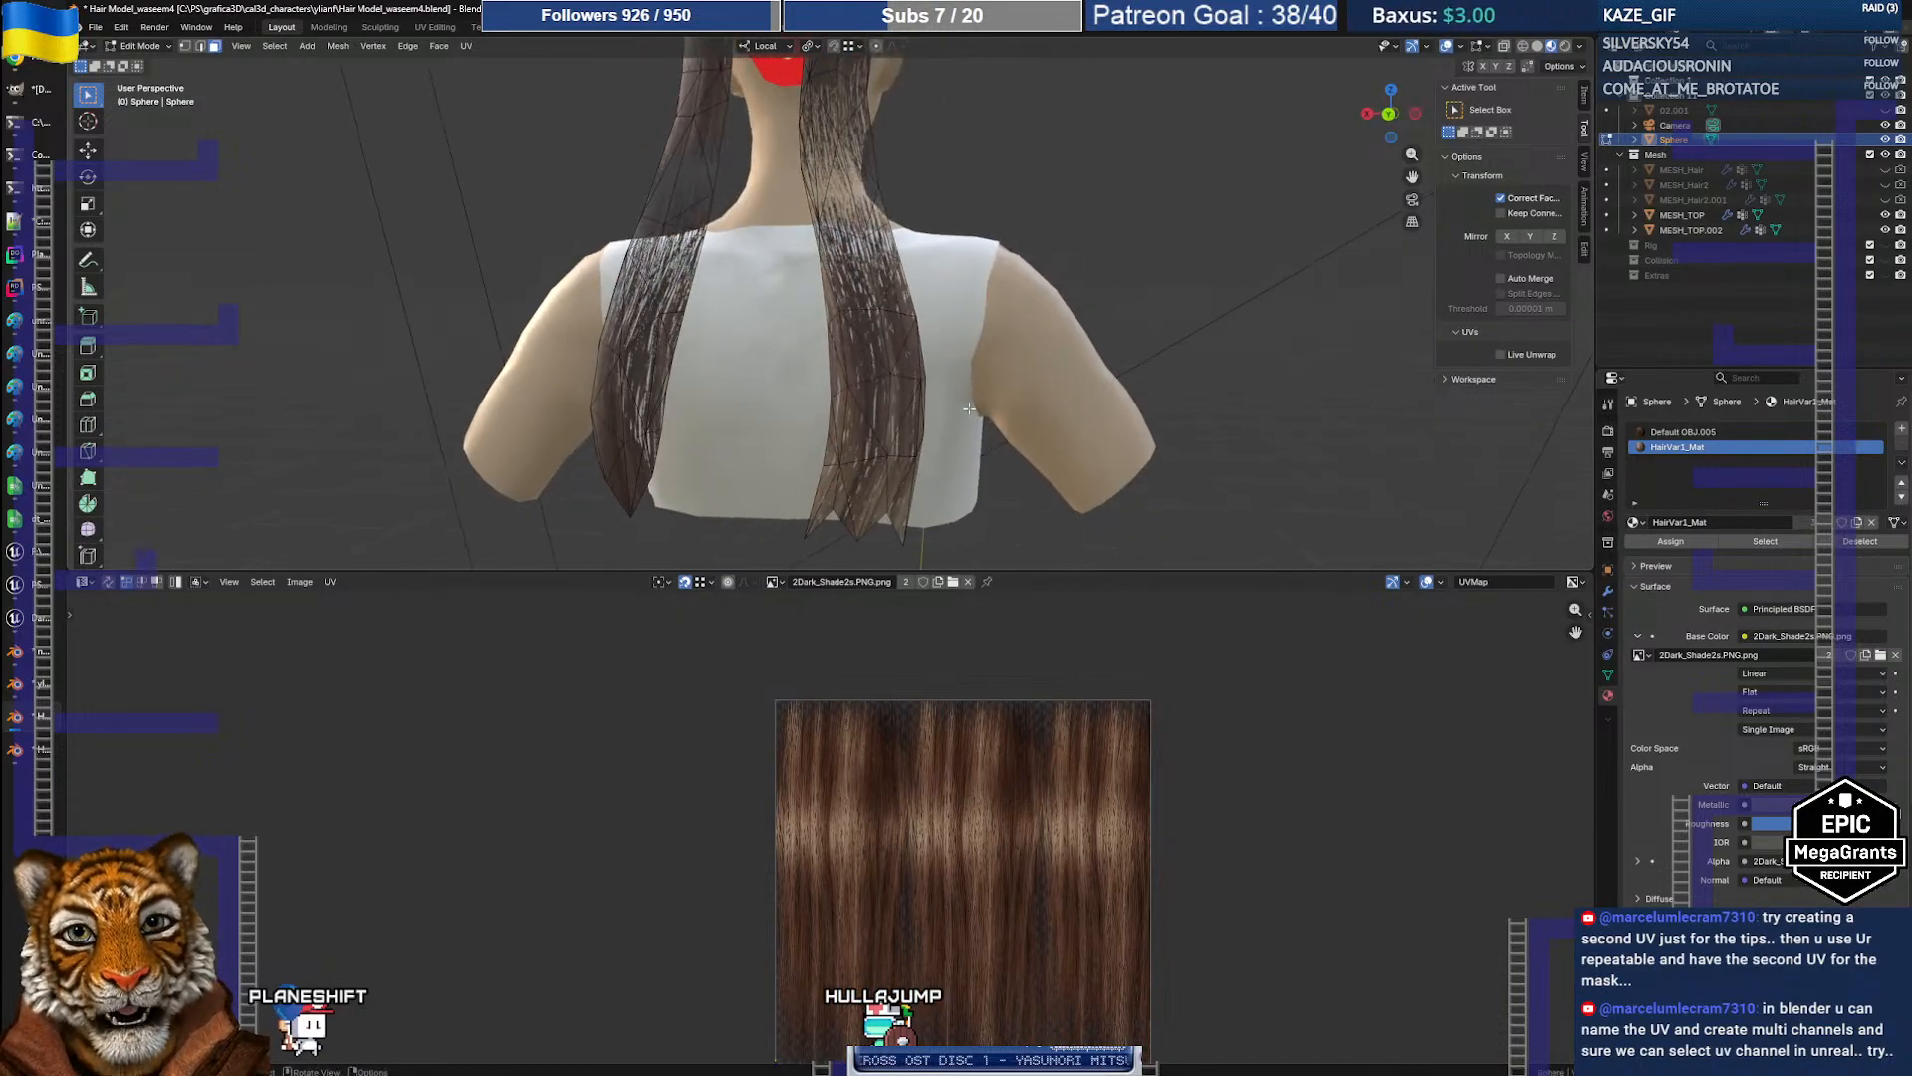
{"action": "left_click", "coordinate": [865, 516]}
{"action": "key", "text": "ctrl+l"}
{"action": "scroll", "coordinate": [771, 721], "scroll_direction": "down", "scroll_amount": 3}
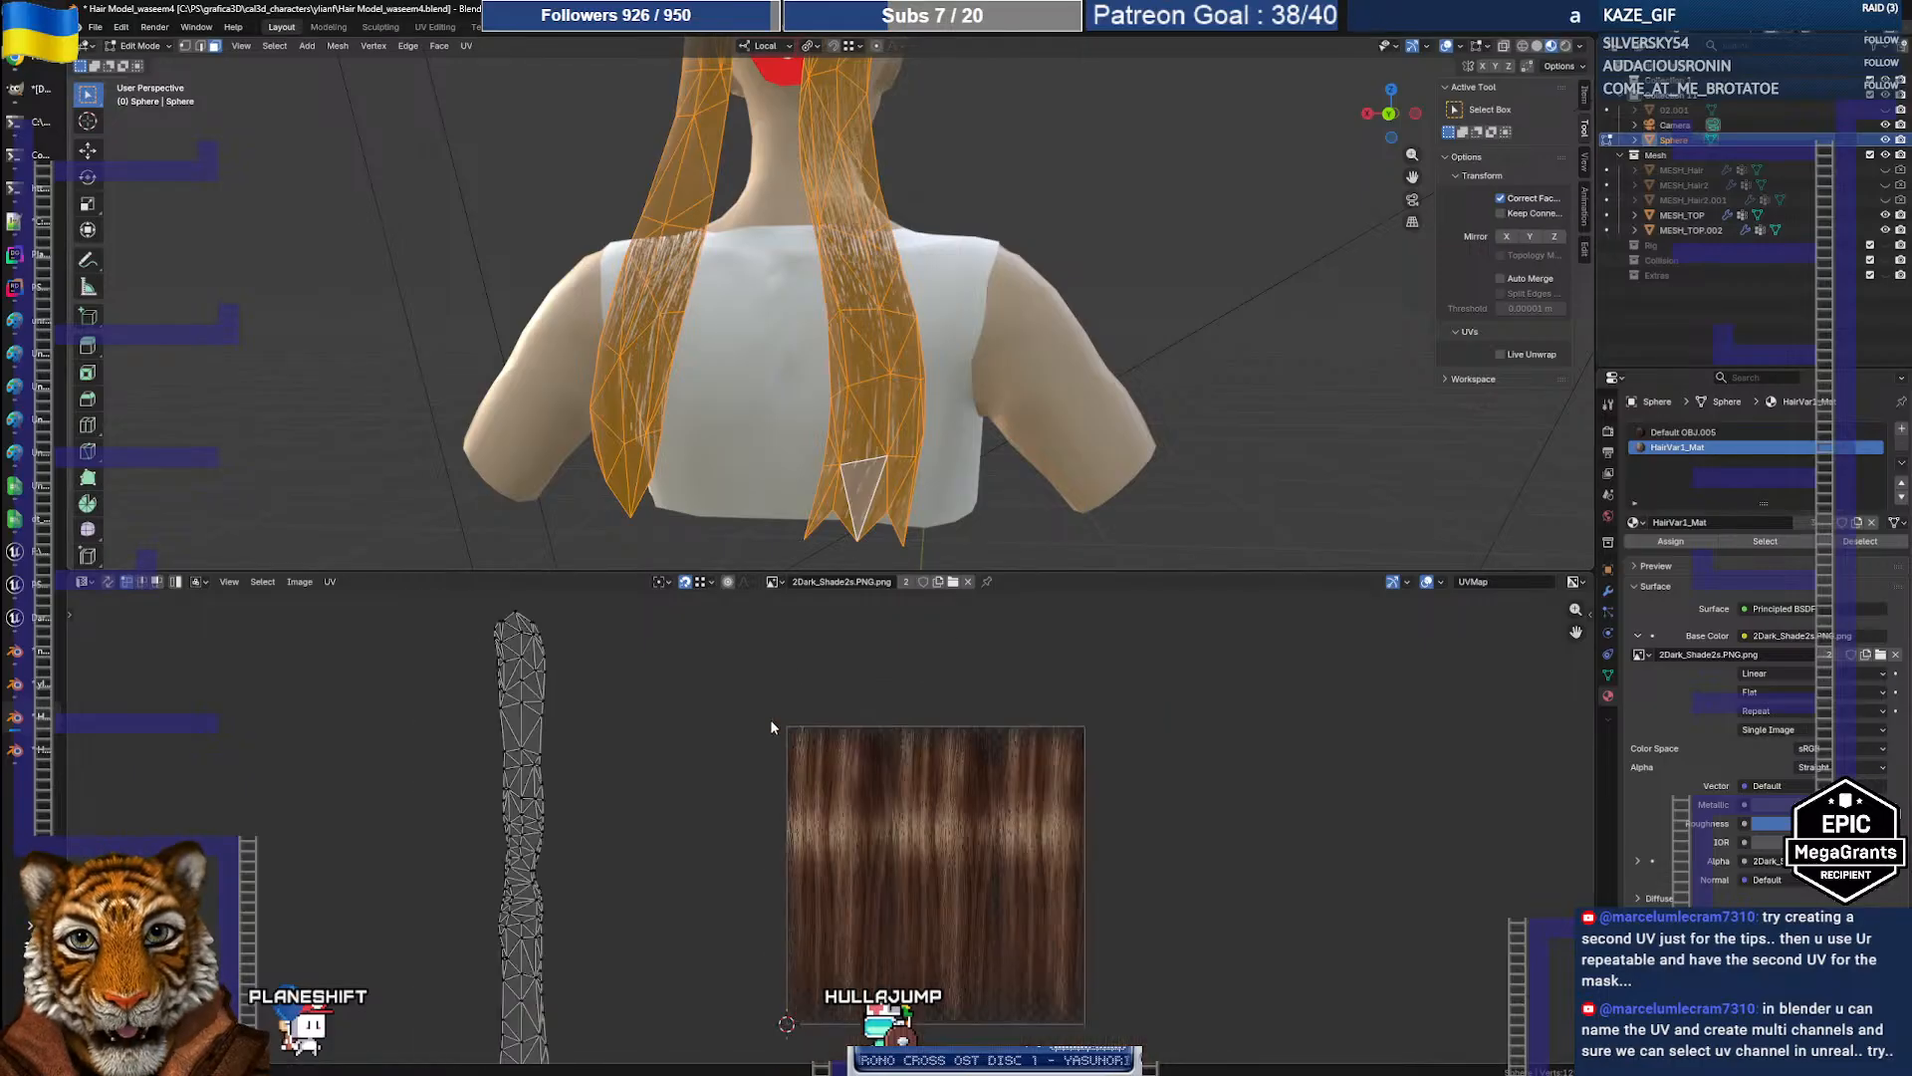
{"action": "middle_click_drag", "start_coordinate": [753, 750], "coordinate": [836, 668]}
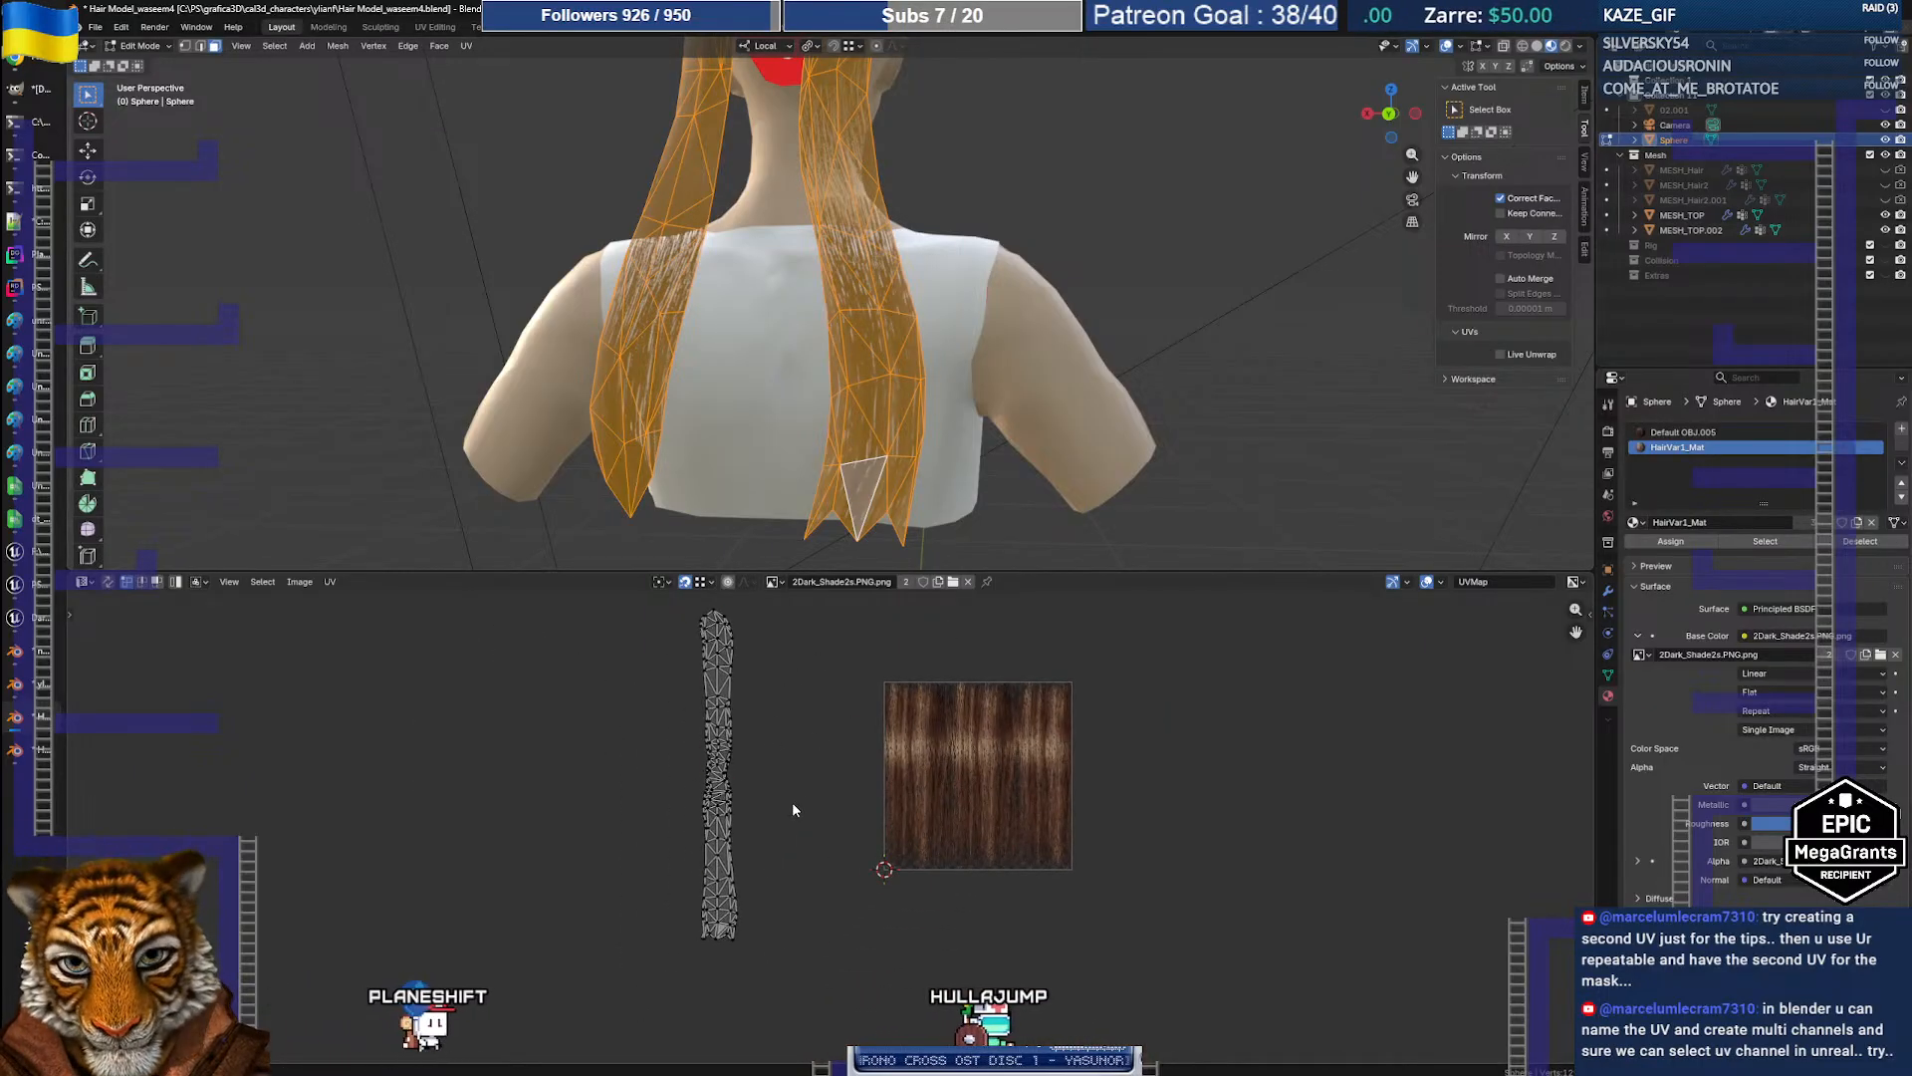
{"action": "key", "text": "a"}
{"action": "scroll", "coordinate": [809, 803], "scroll_direction": "up", "scroll_amount": 4}
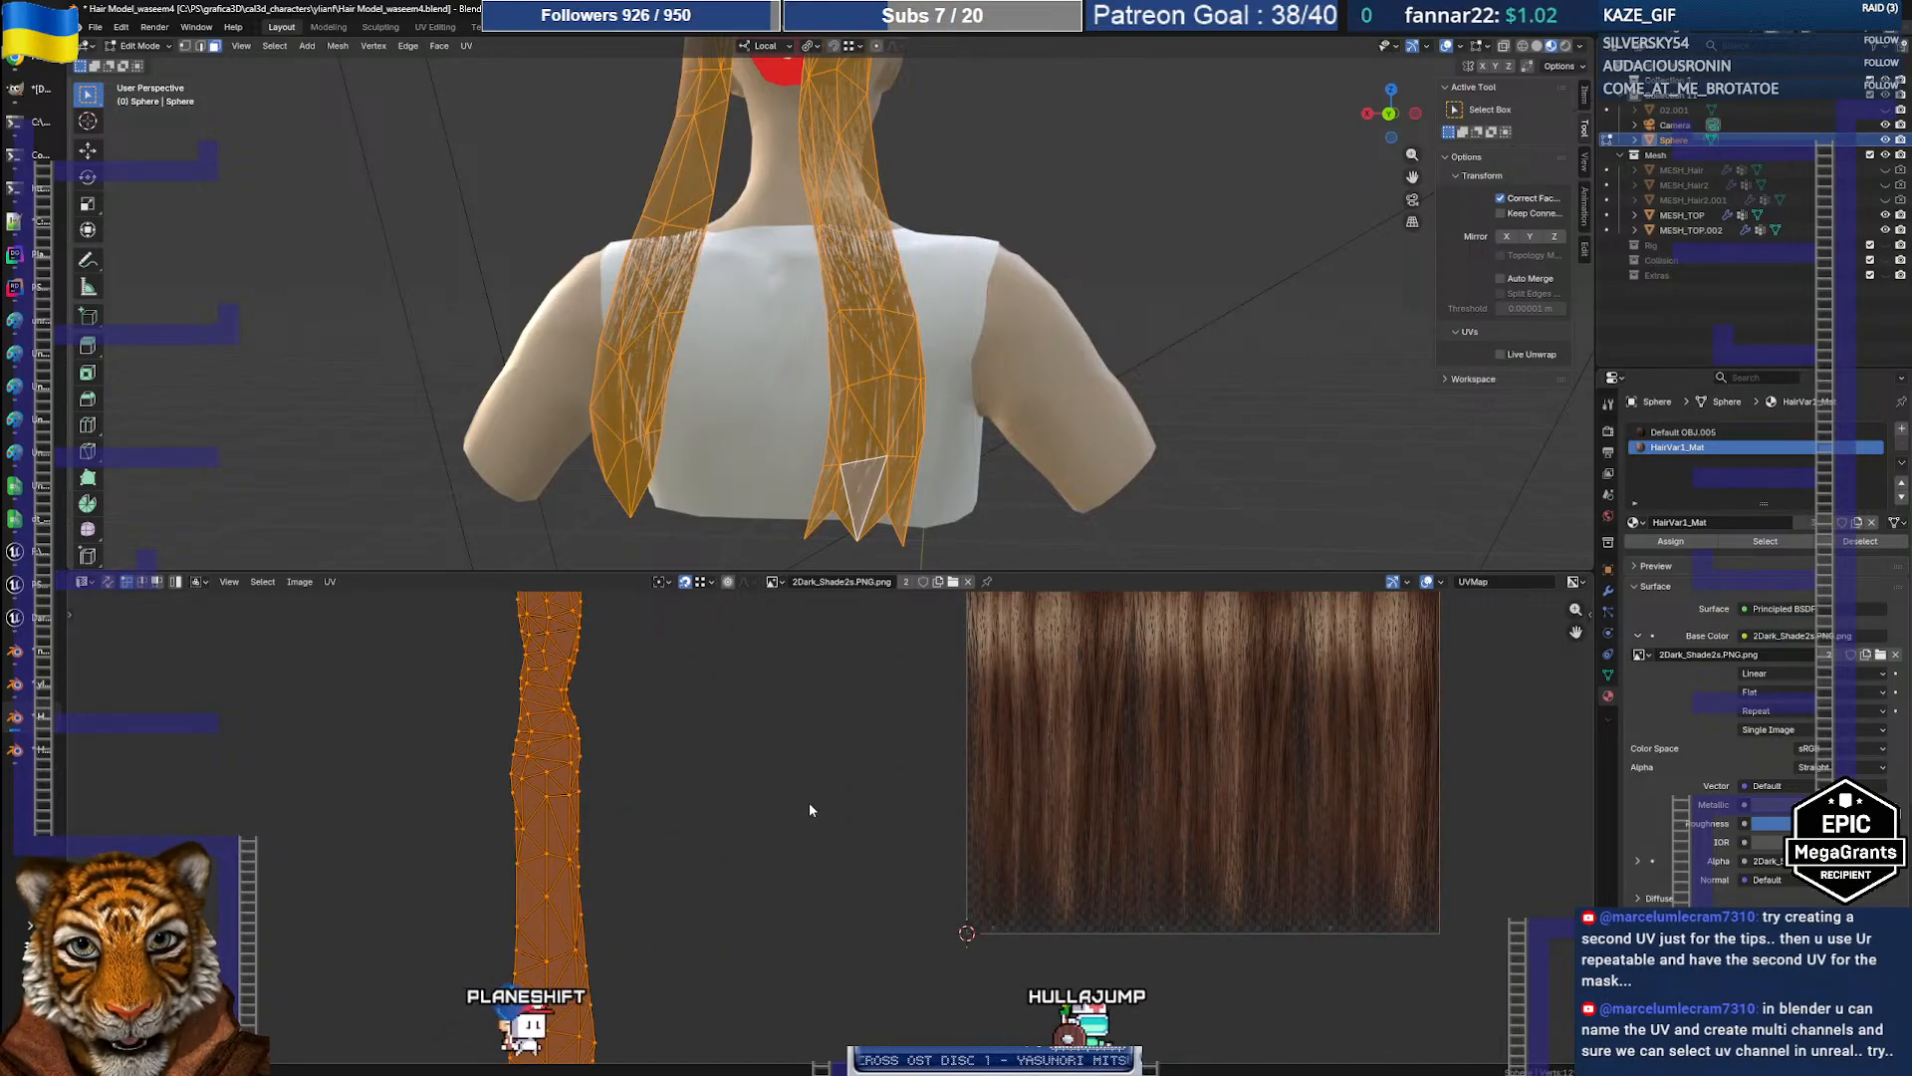
{"action": "scroll", "coordinate": [808, 803], "scroll_direction": "down", "scroll_amount": 3}
{"action": "key", "text": "g"}
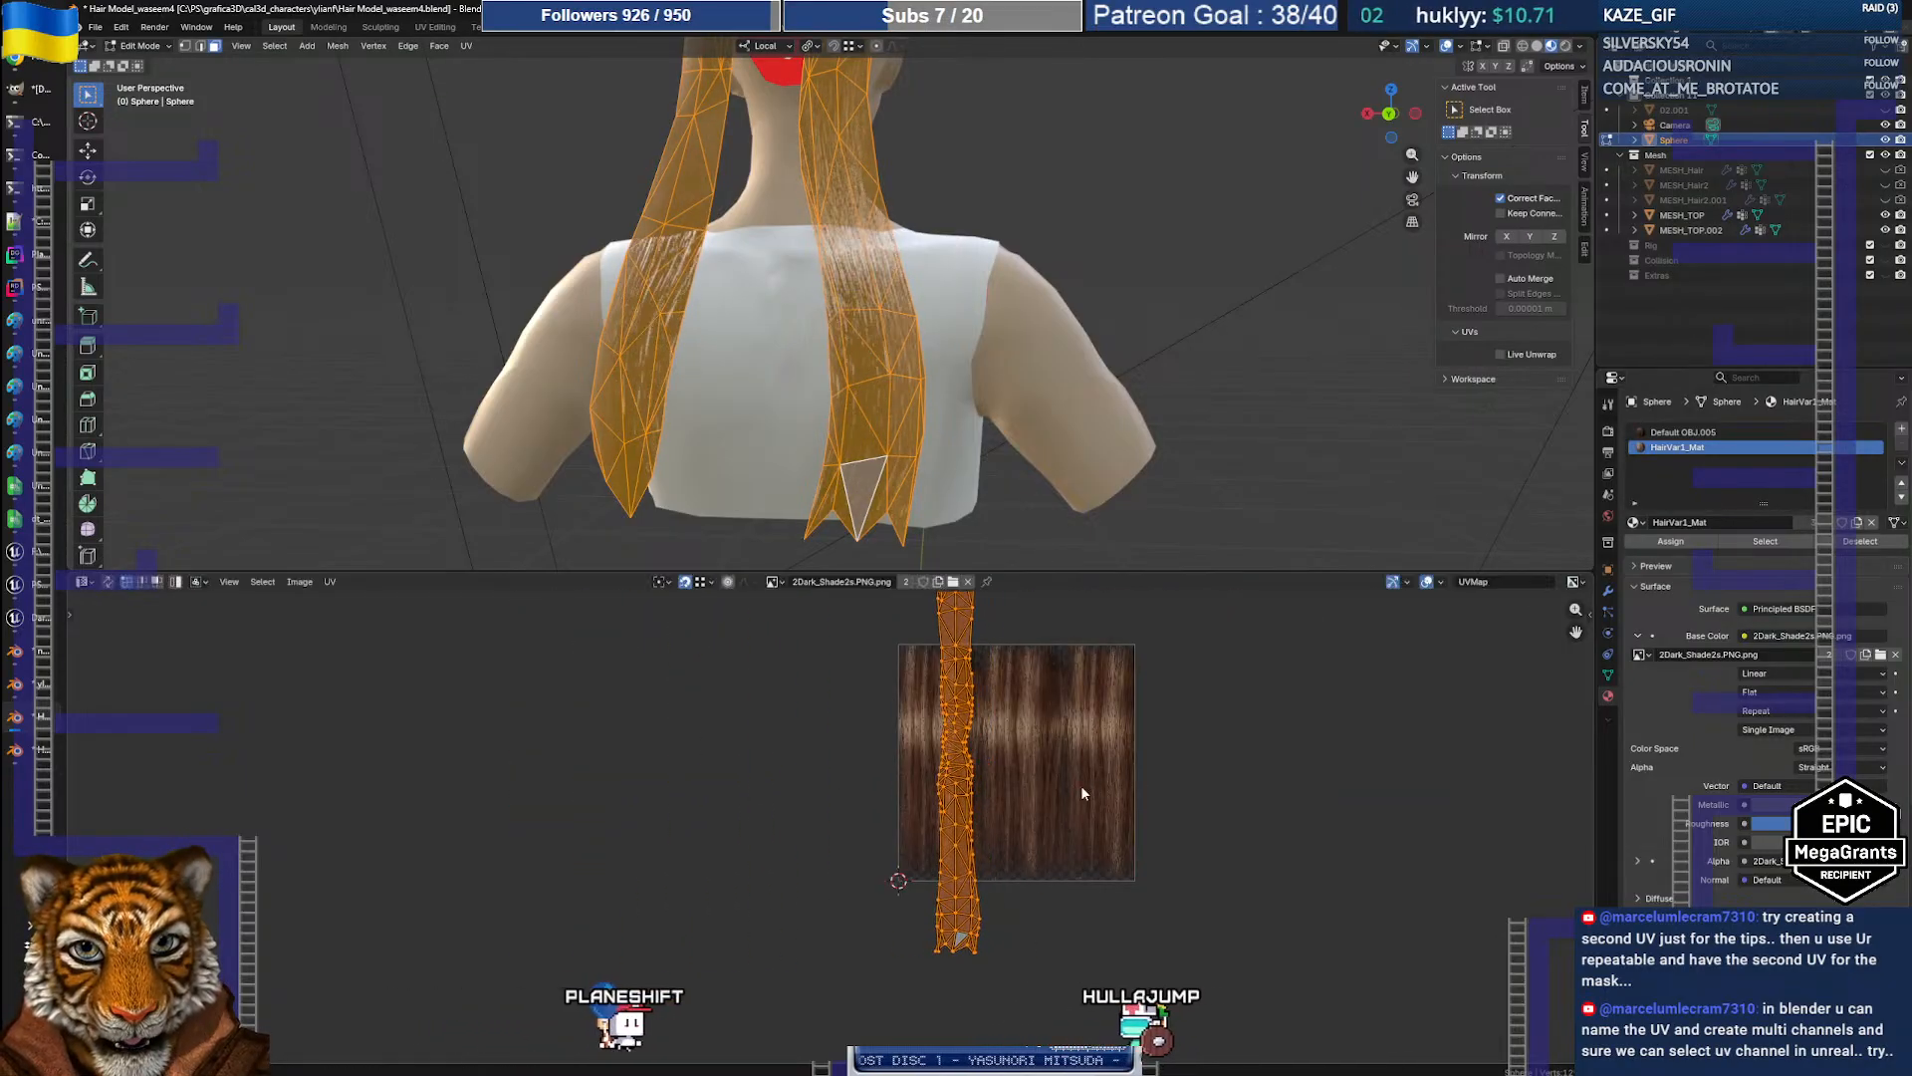
{"action": "scroll", "coordinate": [999, 761], "scroll_direction": "up", "scroll_amount": 3}
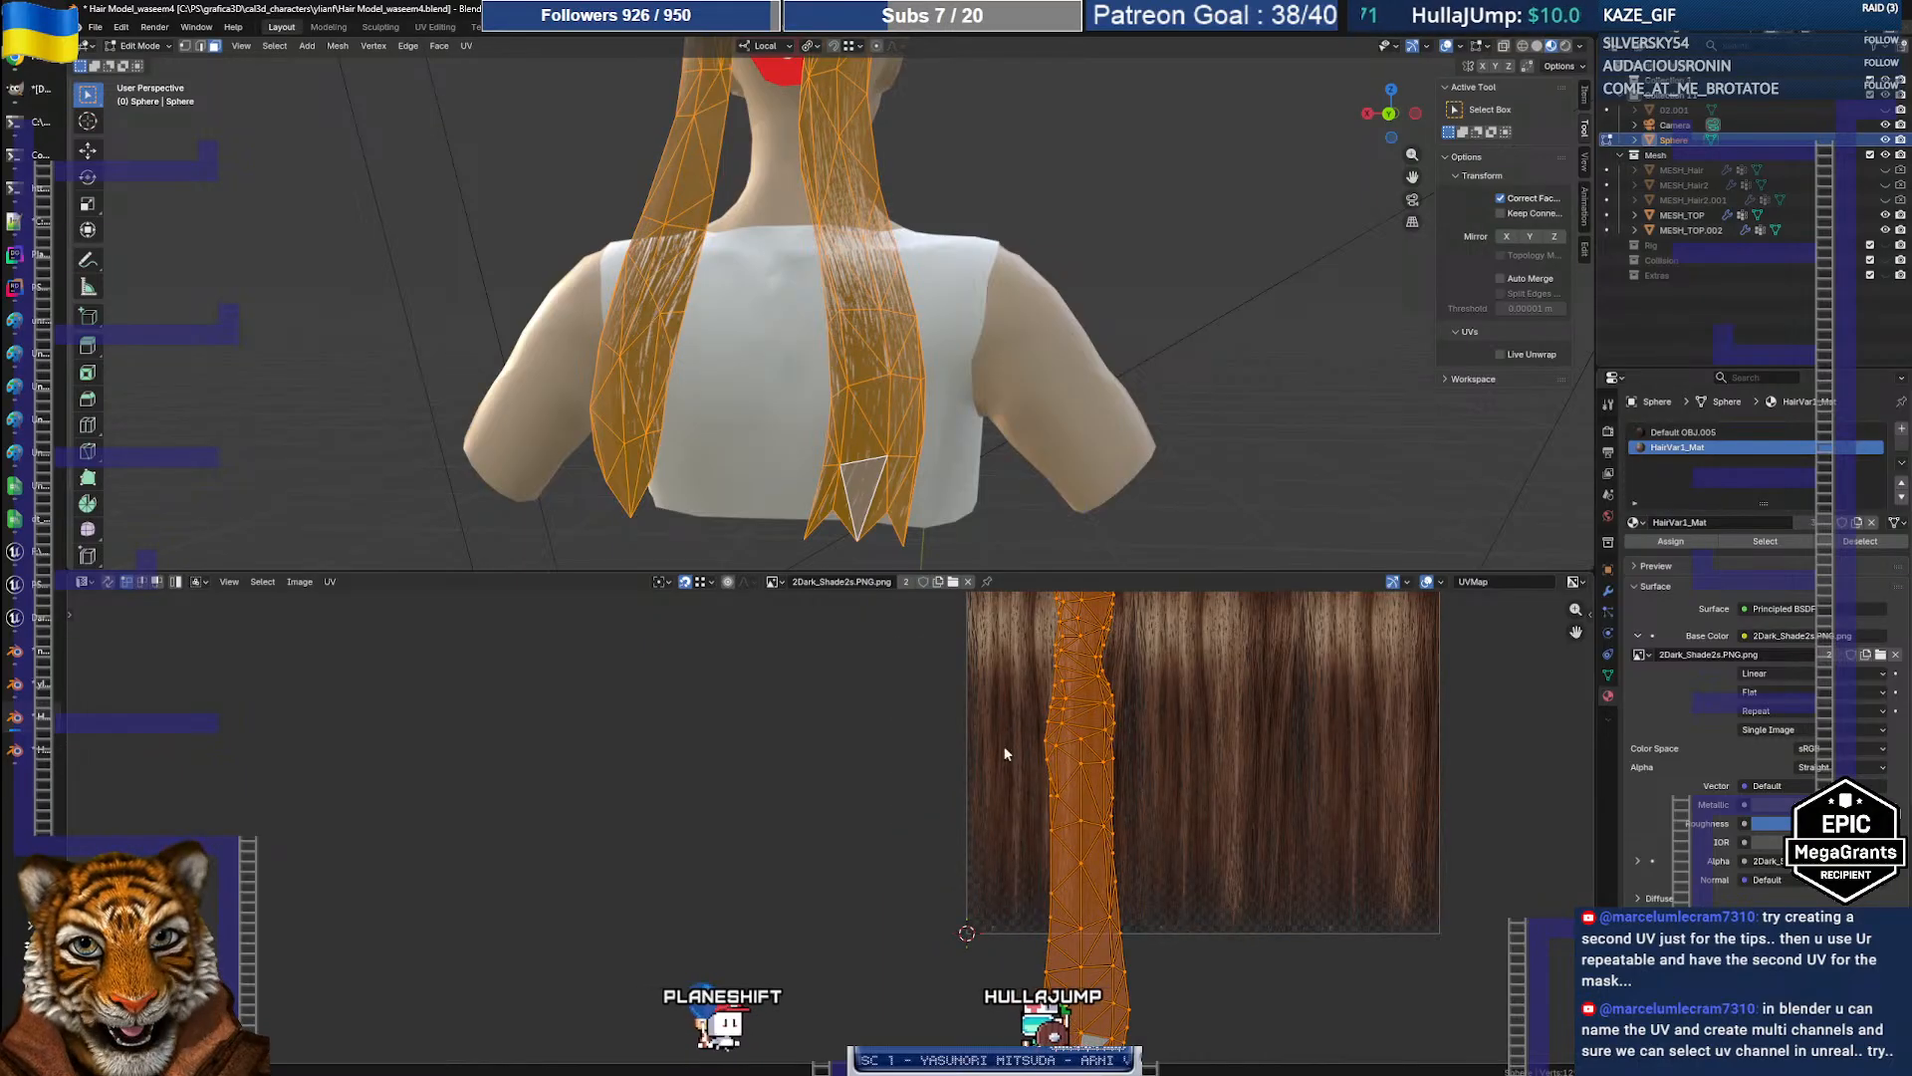
{"action": "right_click", "coordinate": [1002, 739]}
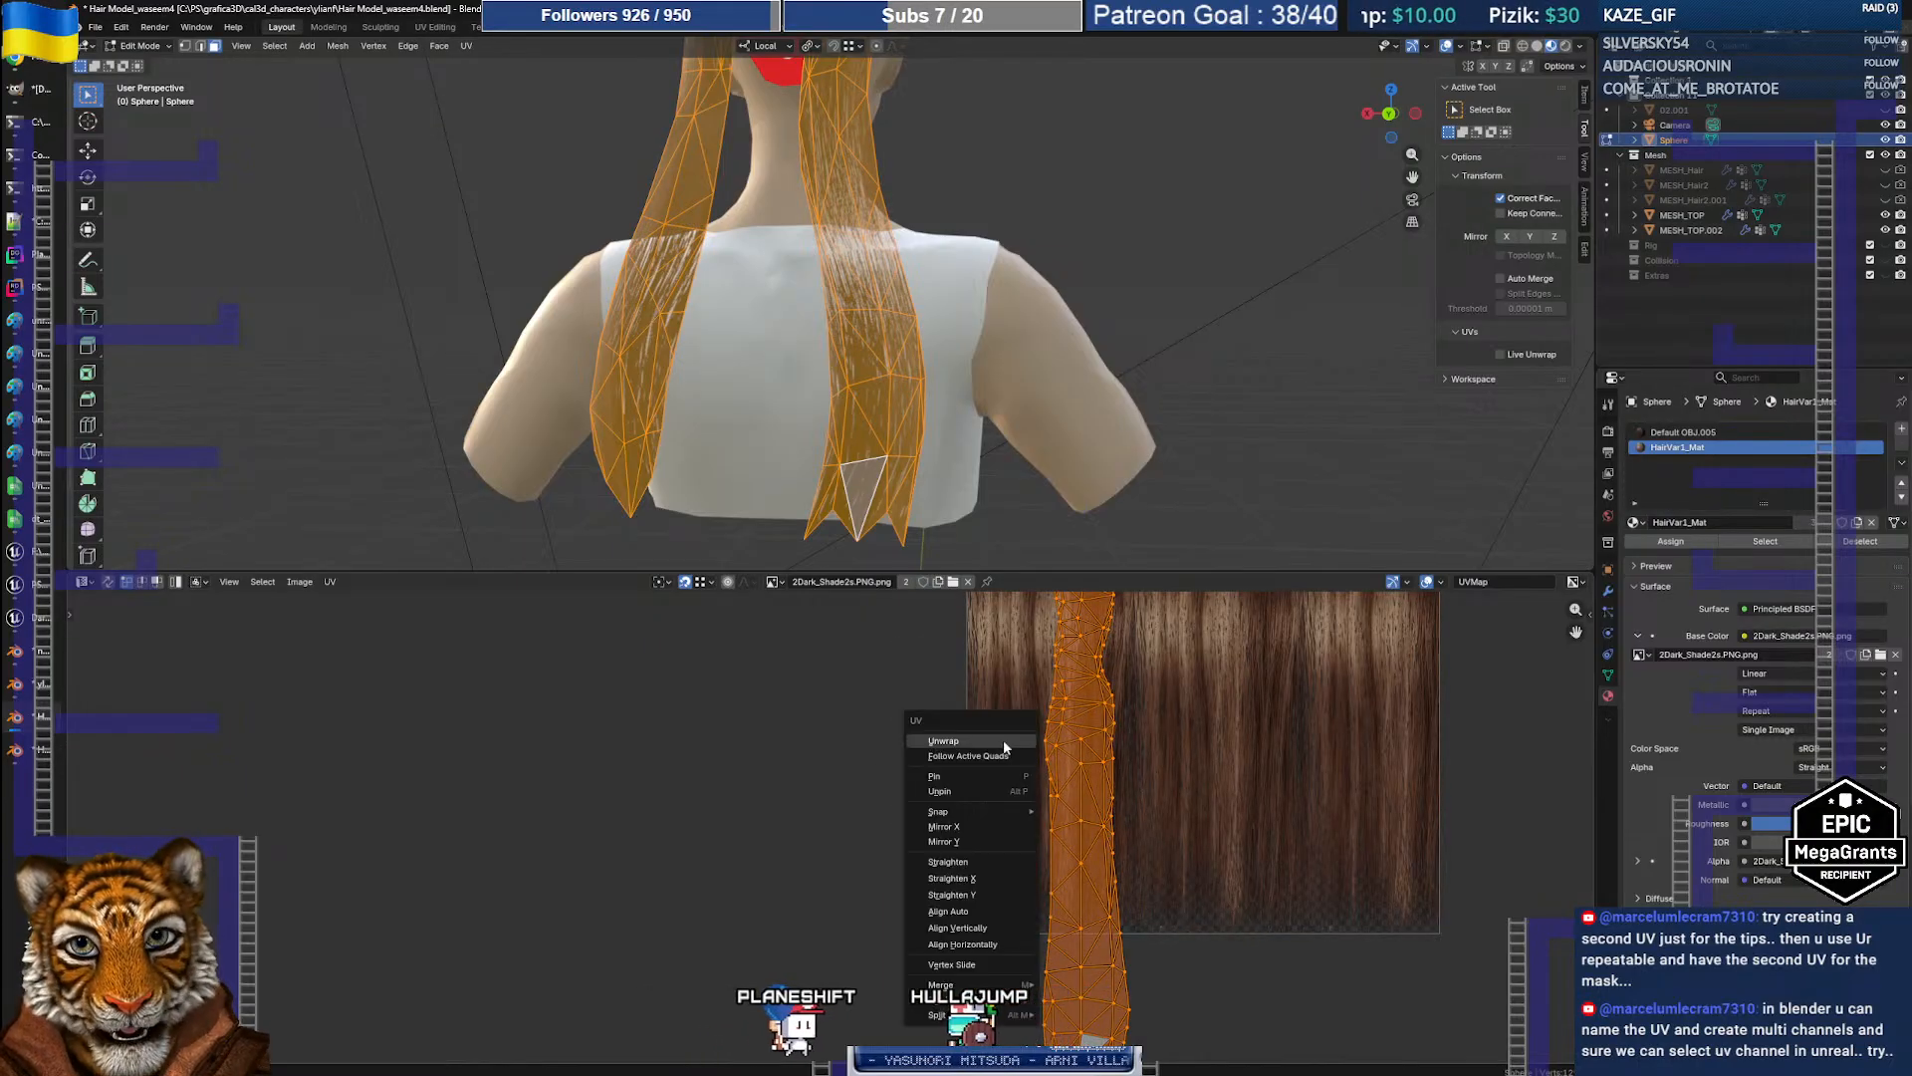
{"action": "left_click", "coordinate": [725, 719]}
{"action": "left_click", "coordinate": [896, 727]}
{"action": "right_click", "coordinate": [867, 674]}
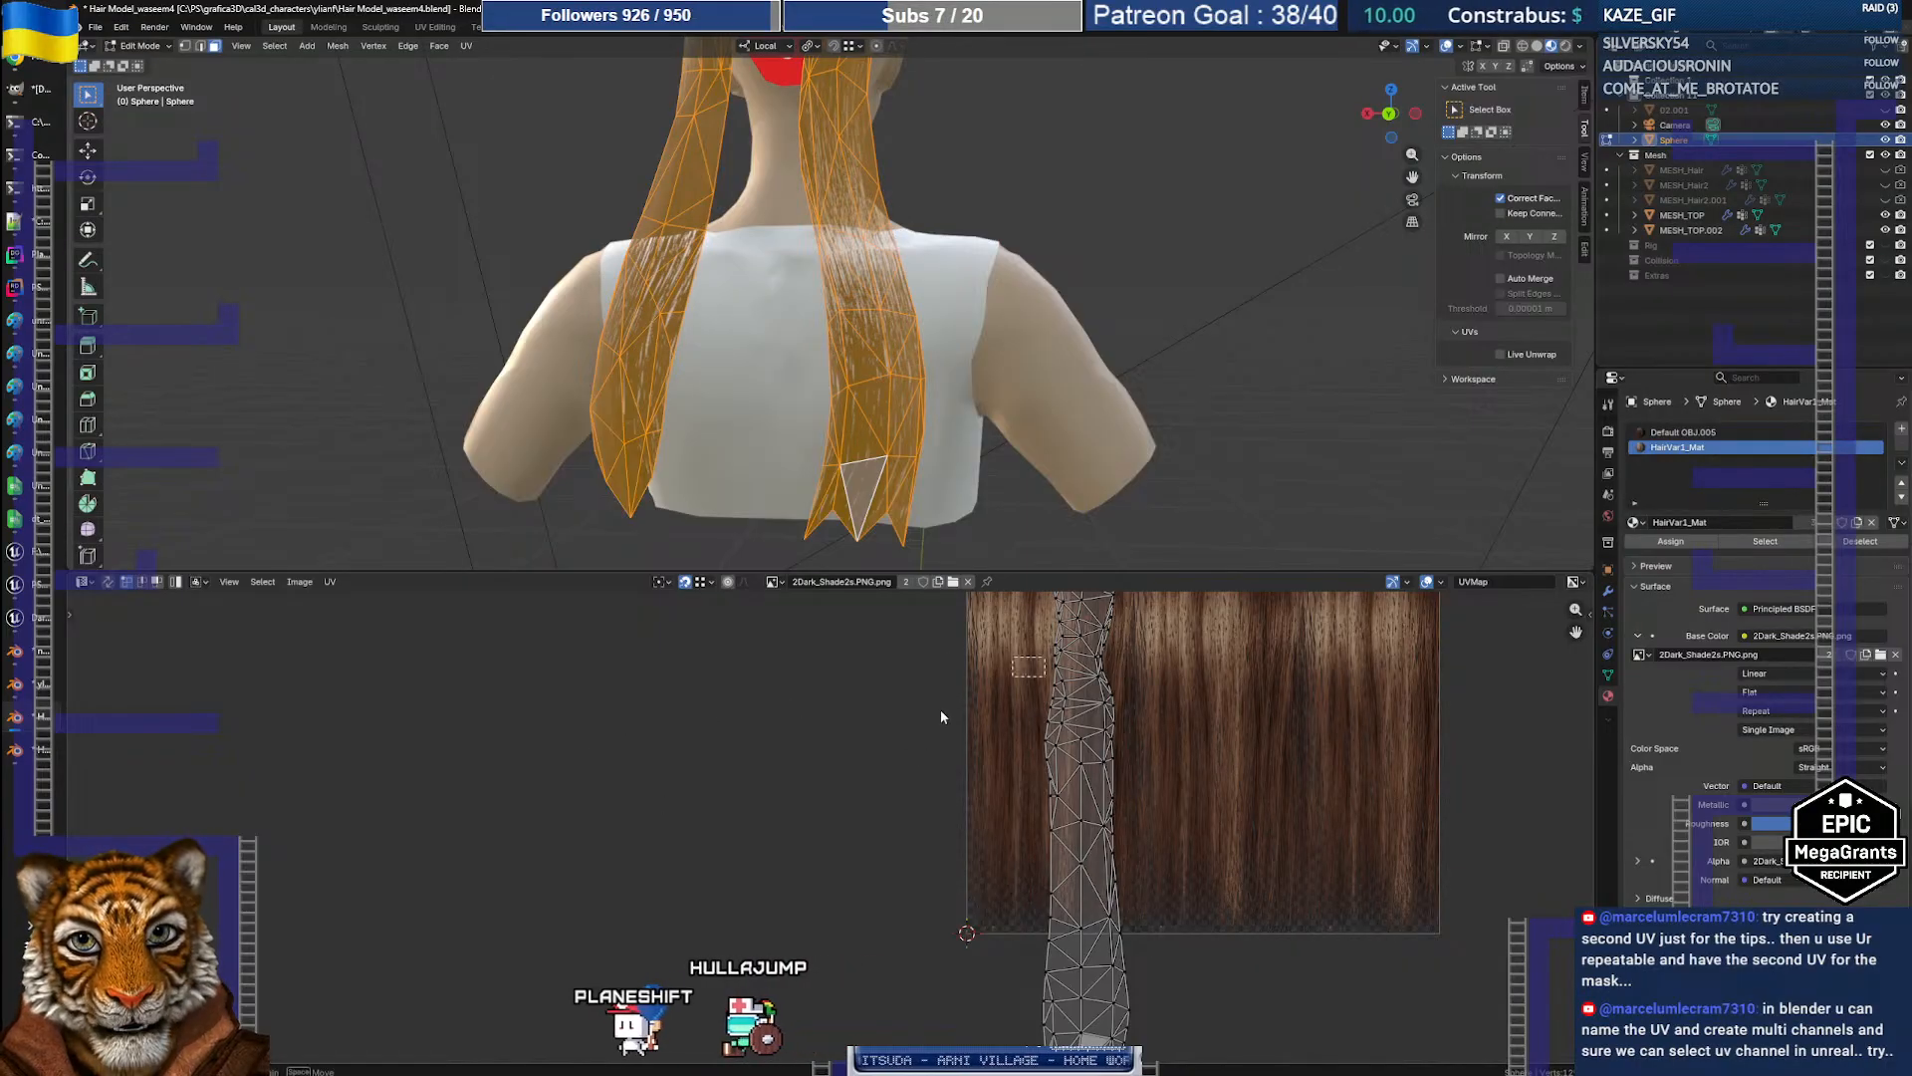
{"action": "right_click", "coordinate": [876, 703]}
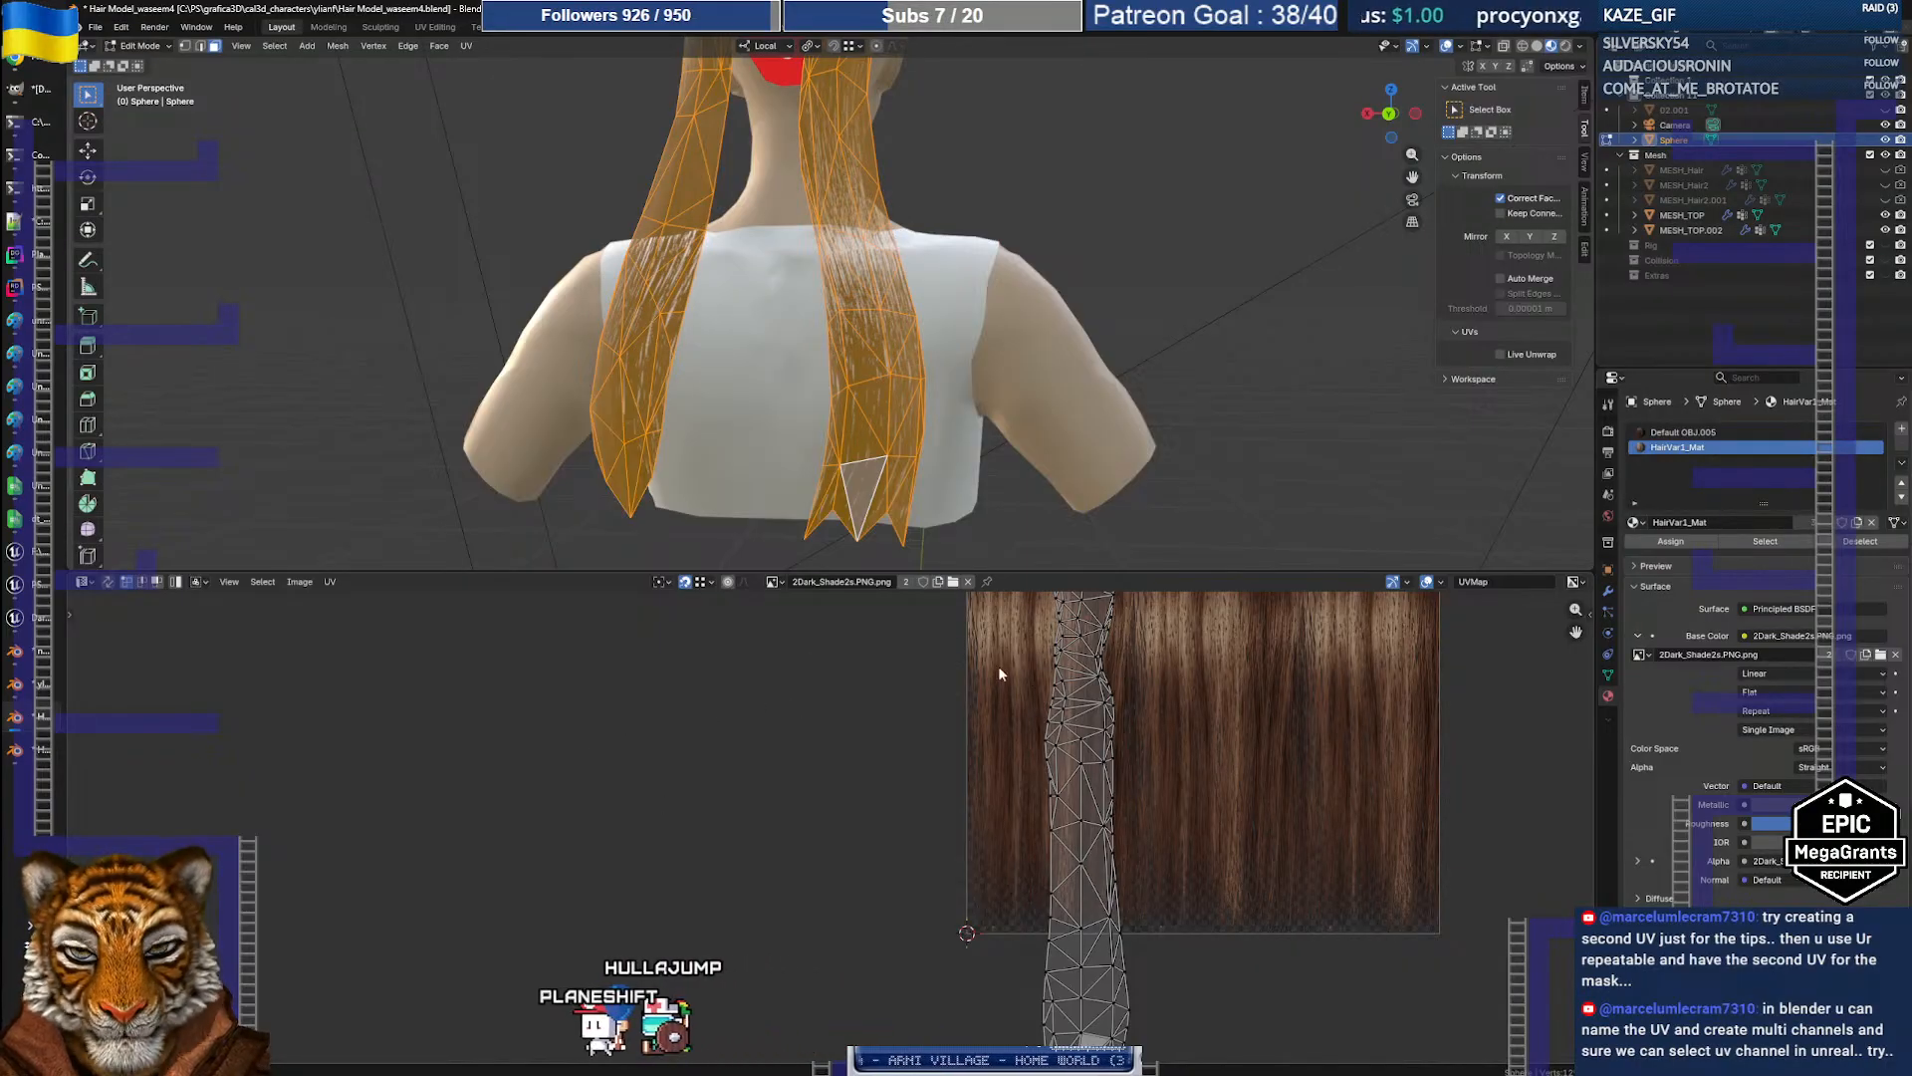
{"action": "middle_click_drag", "start_coordinate": [1000, 673], "coordinate": [689, 794]}
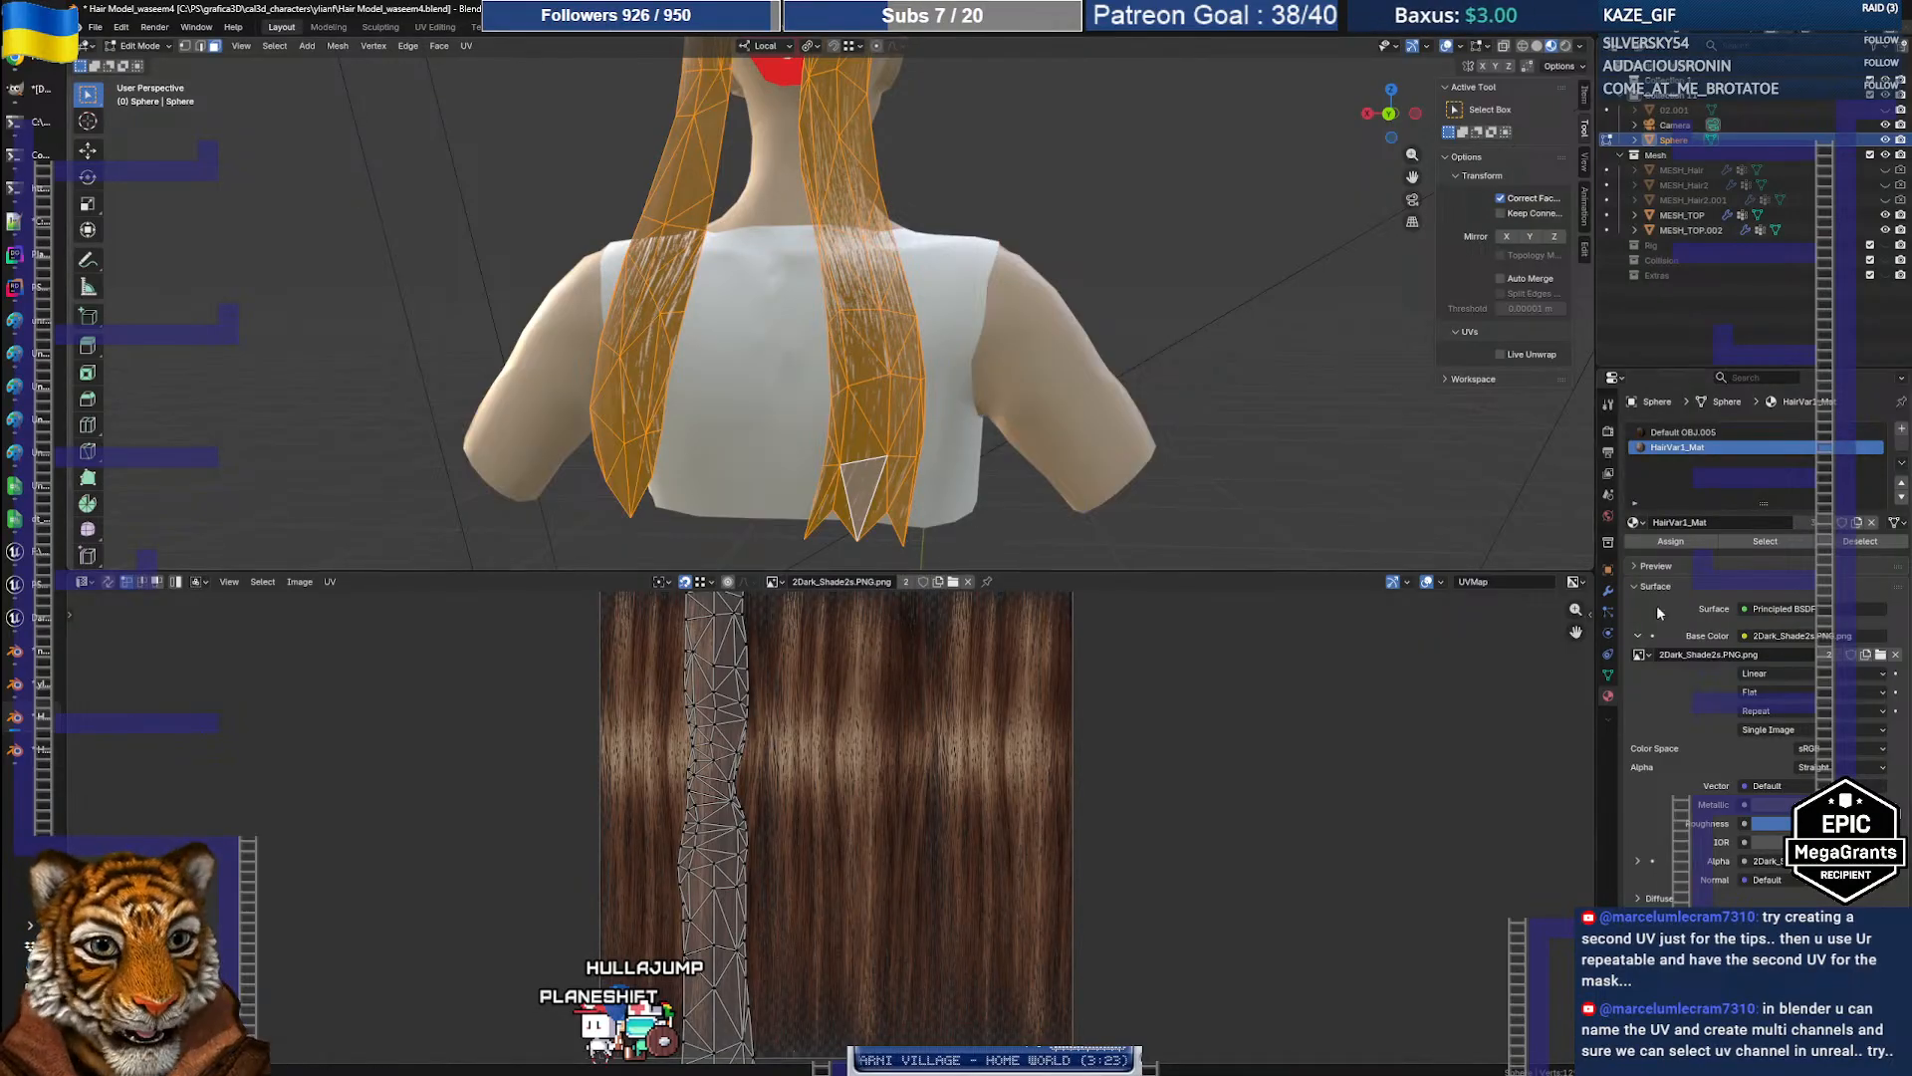
Step: Add a second UV map to the Sphere mesh, name it MaskUV and keep it as the active map
{"action": "left_click", "coordinate": [1608, 675]}
{"action": "left_click", "coordinate": [1644, 678]}
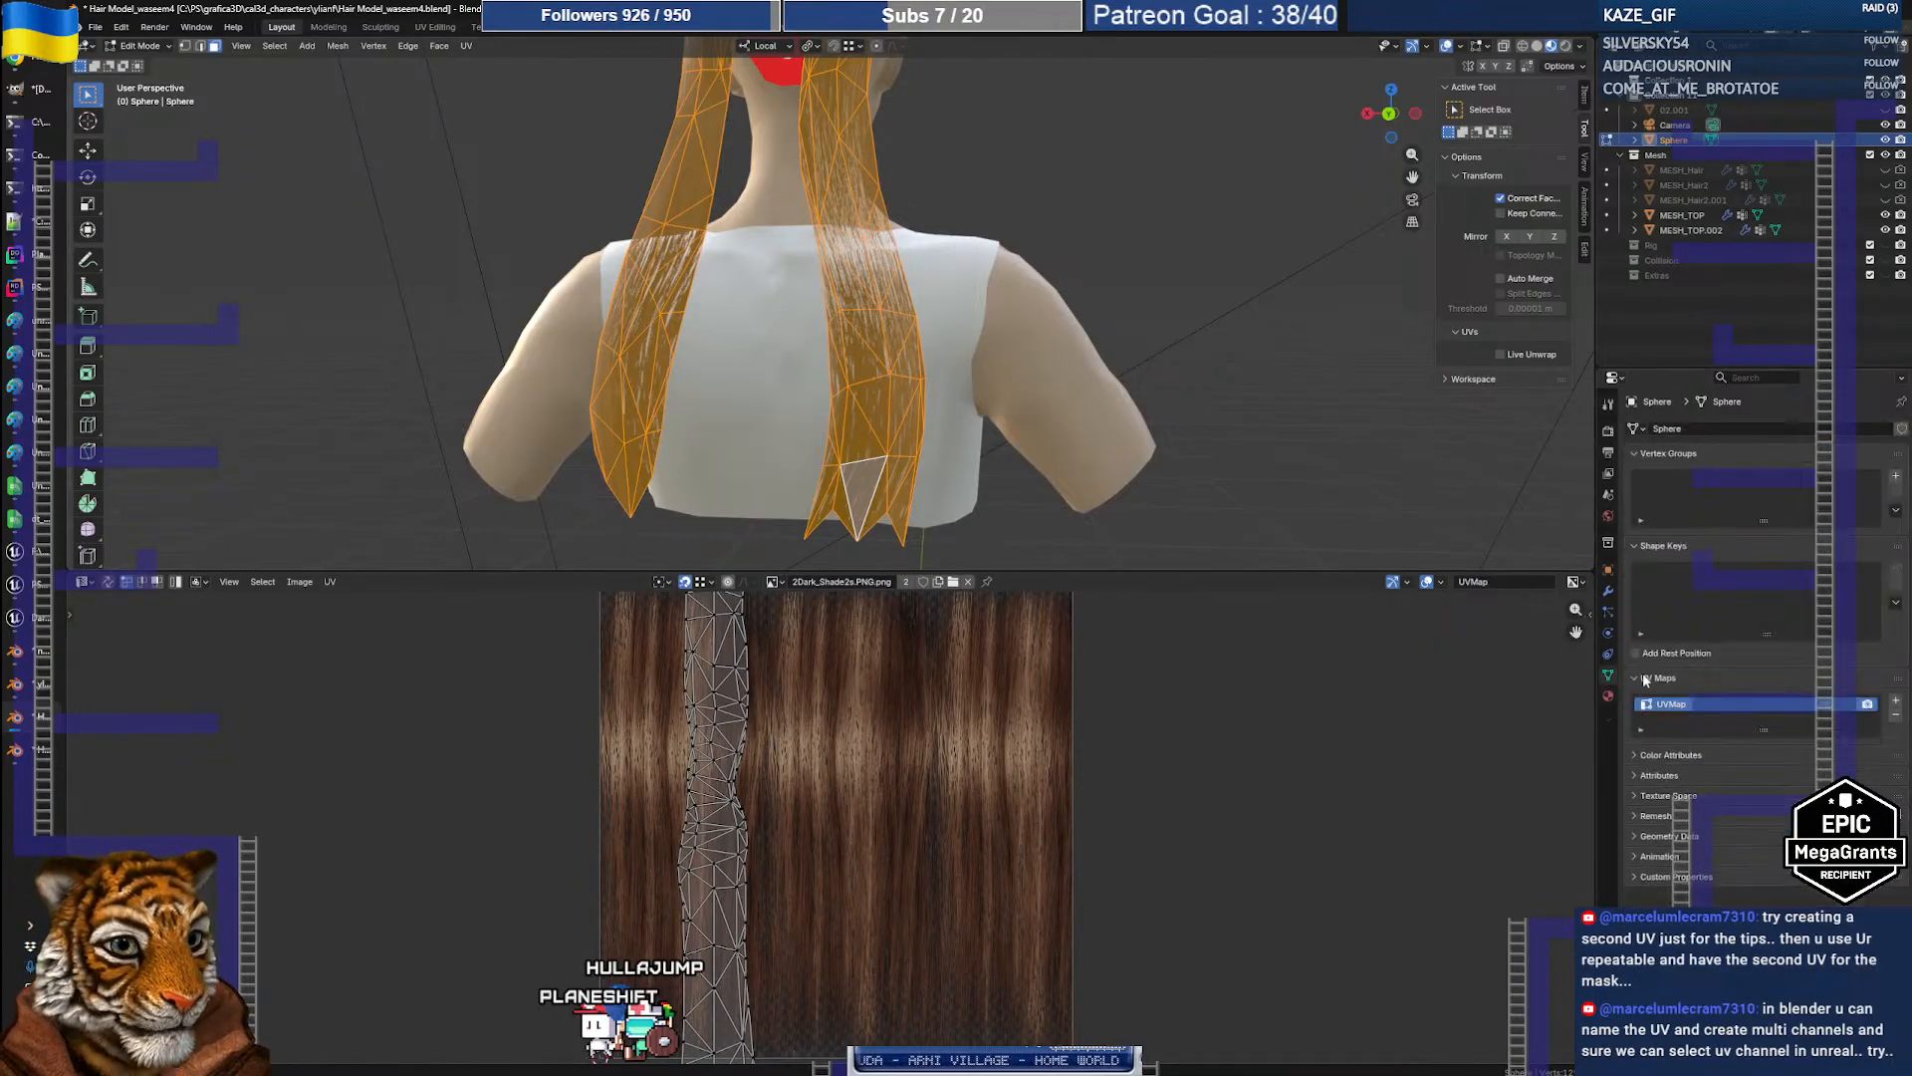
{"action": "left_click", "coordinate": [1896, 702]}
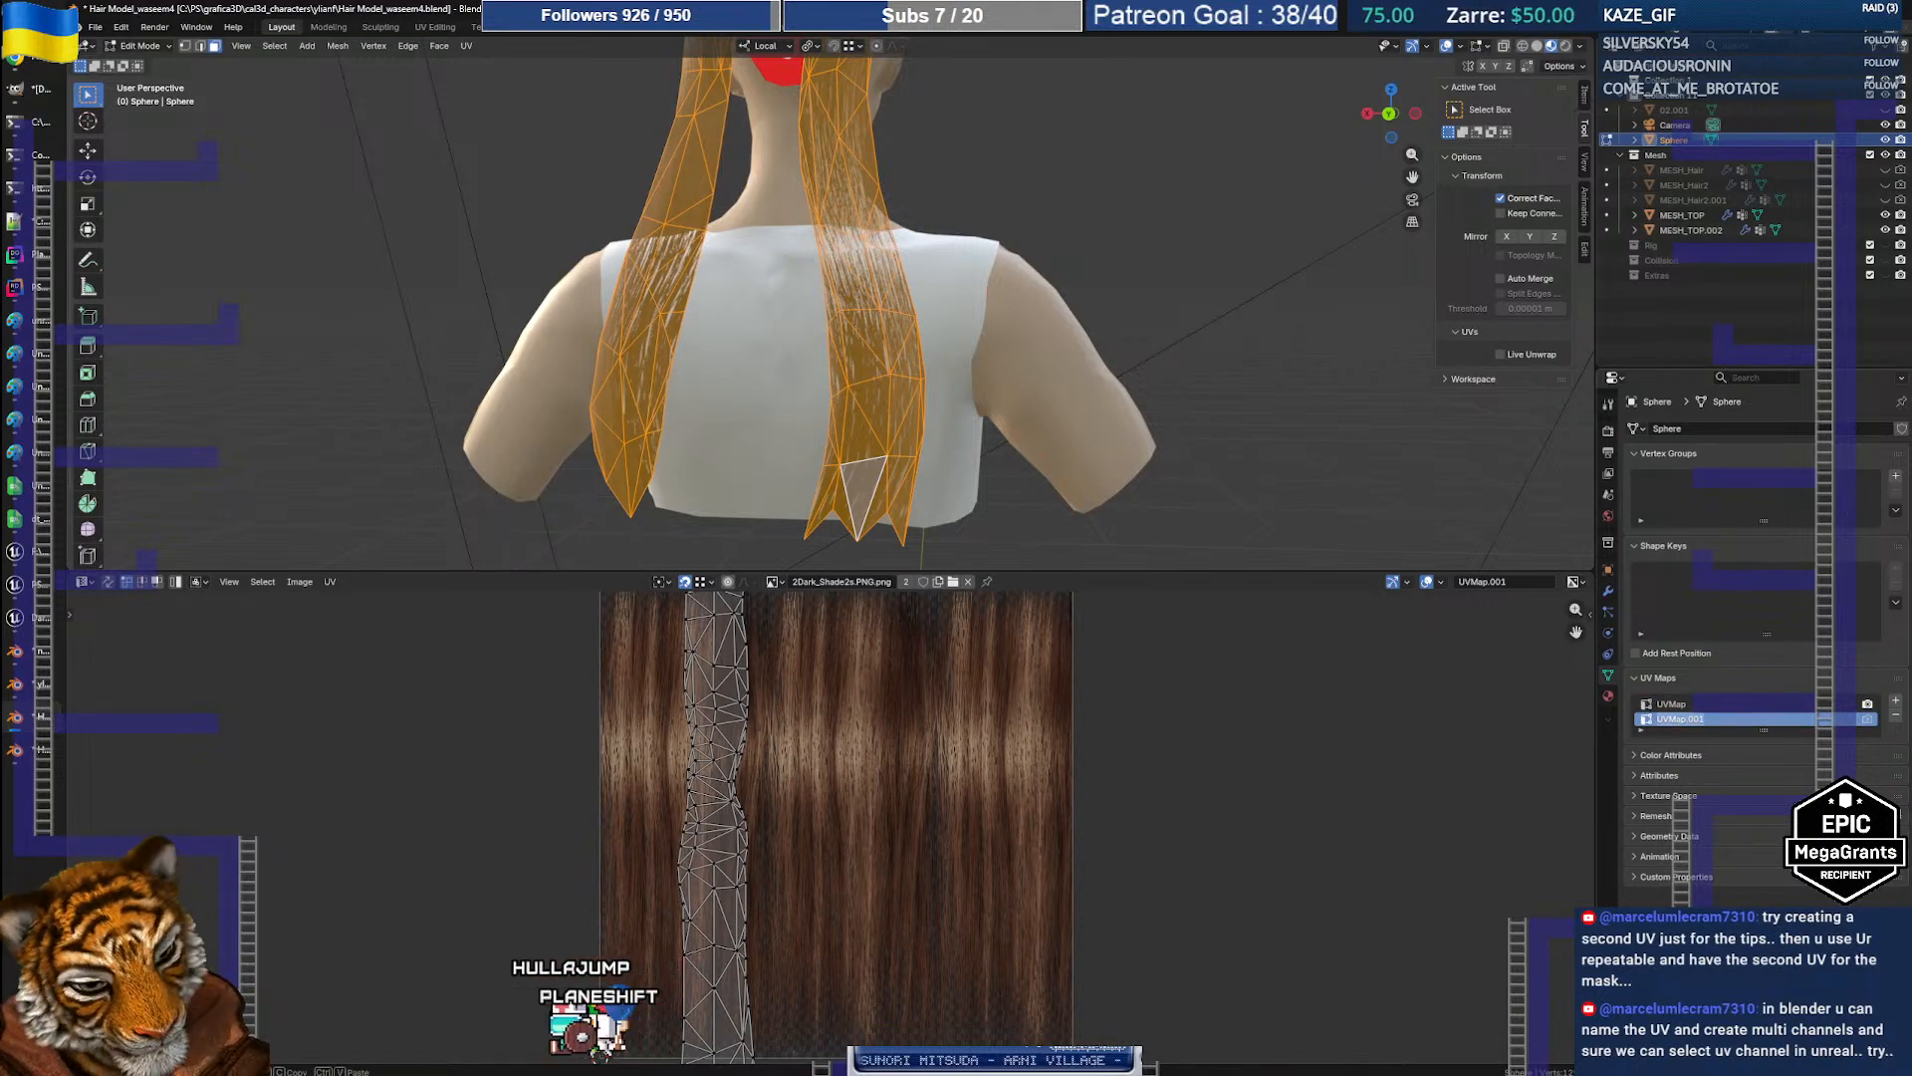
{"action": "type", "text": "Mask"}
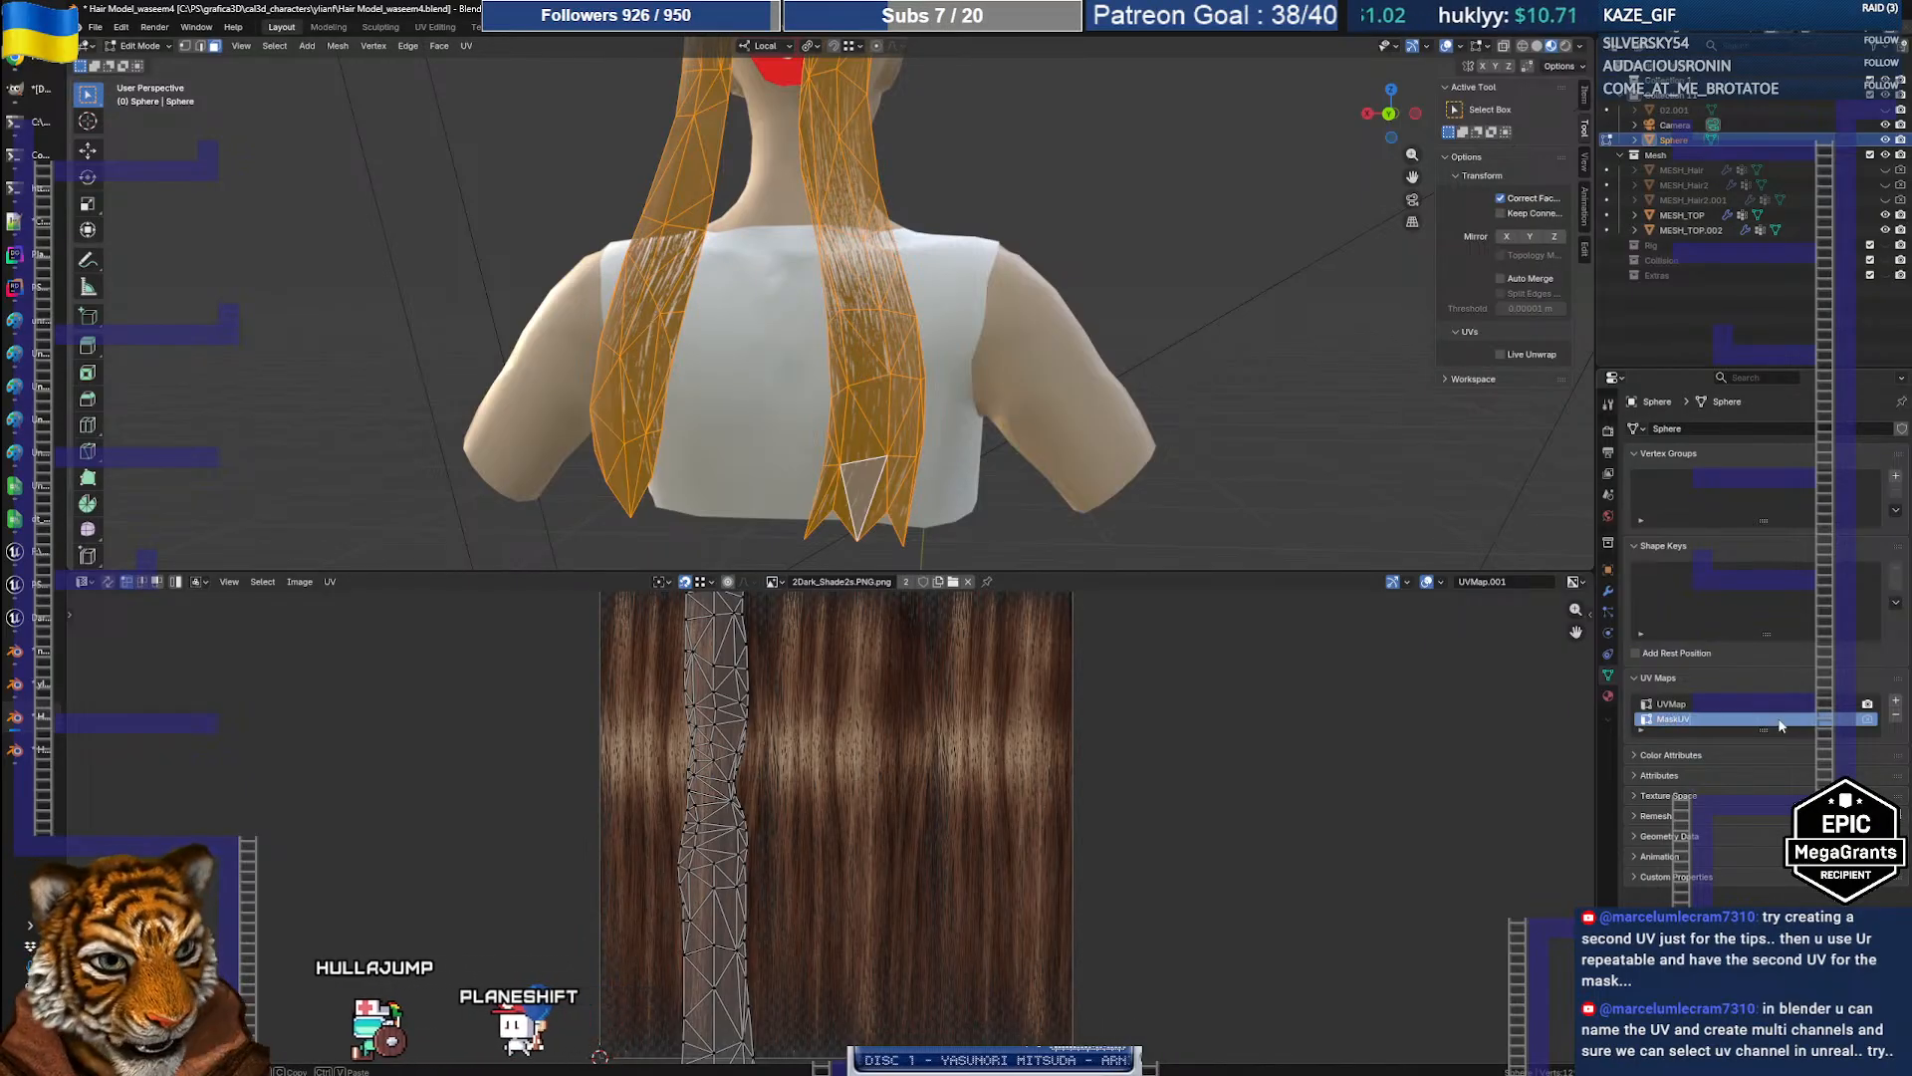
{"action": "type", "text": "UV"}
{"action": "key", "text": "Return"}
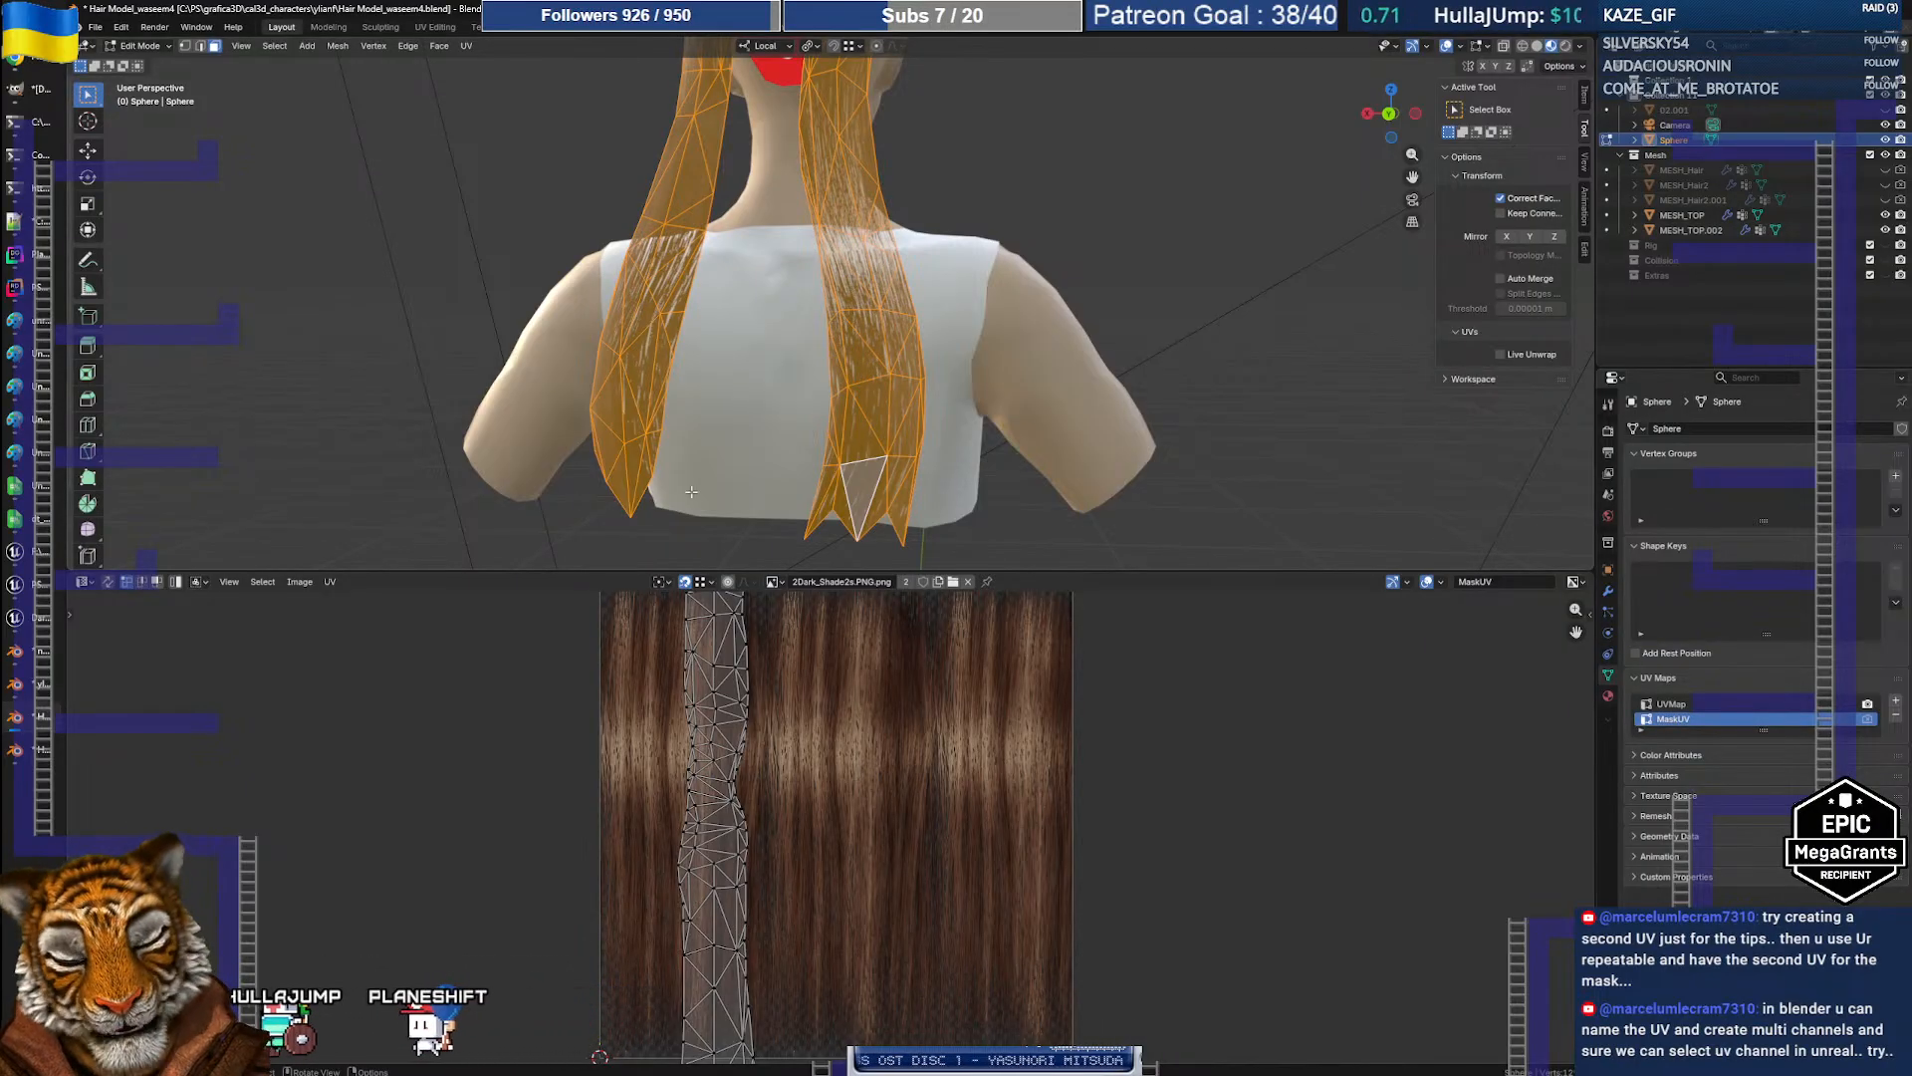
{"action": "left_click", "coordinate": [1671, 704]}
{"action": "left_click", "coordinate": [1673, 719]}
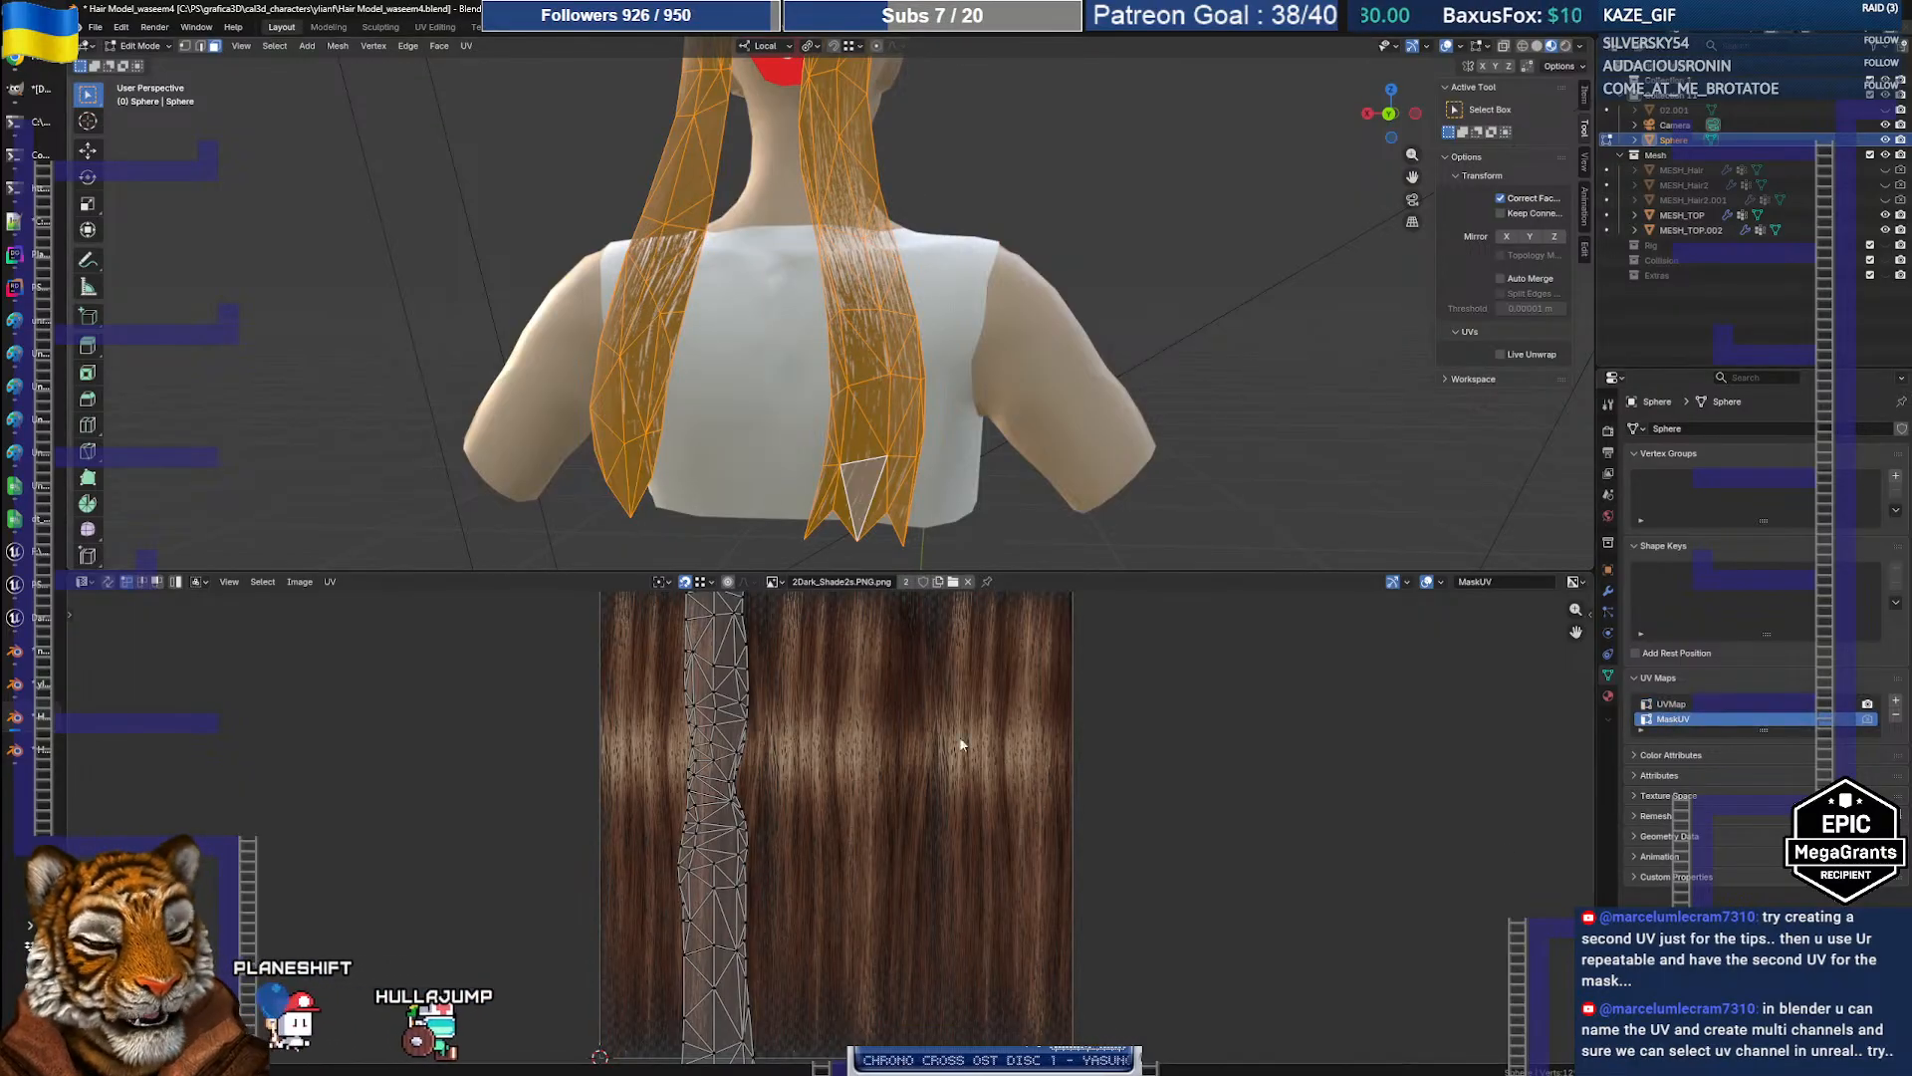
Step: Try to move the lower tip of the hair strip's MaskUV layout sideways onto the lower part of the texture
{"action": "left_click_drag", "start_coordinate": [778, 574], "coordinate": [787, 480]}
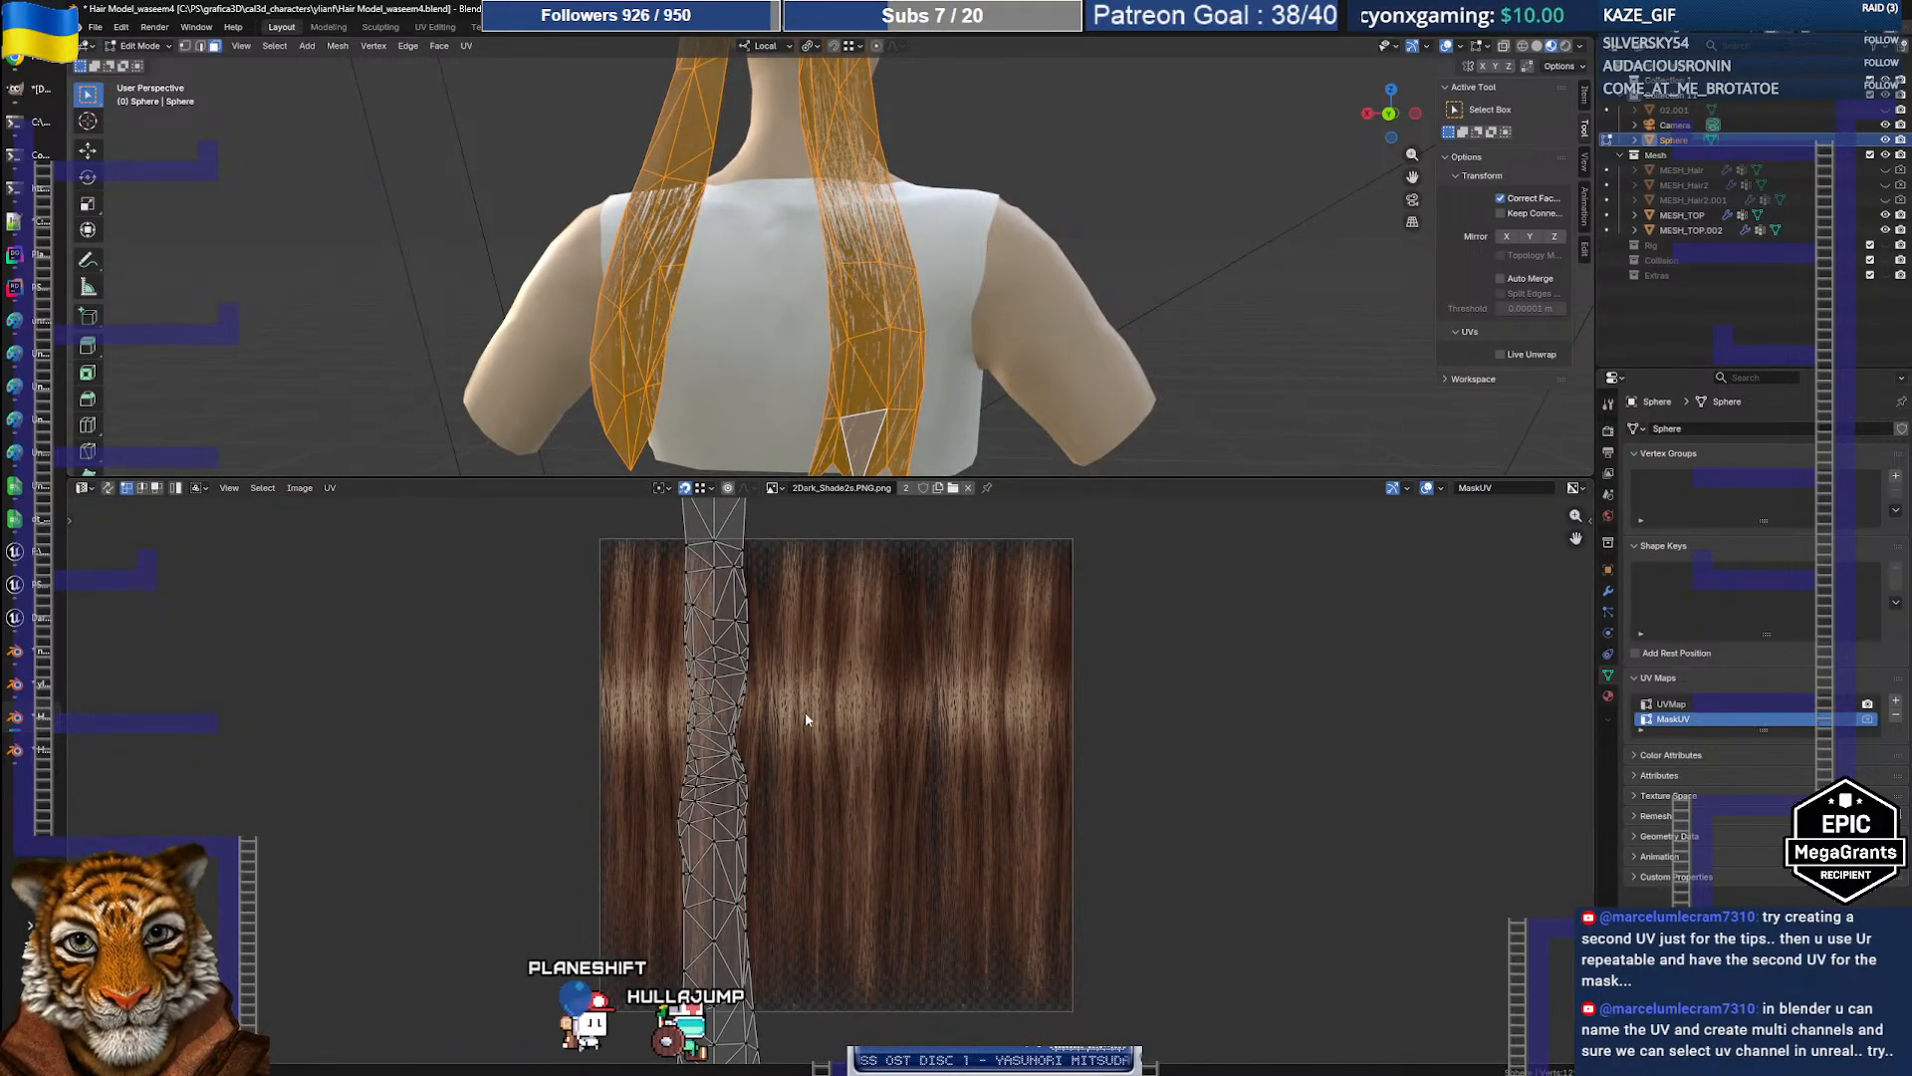
{"action": "scroll", "coordinate": [804, 711], "scroll_direction": "down", "scroll_amount": 1}
{"action": "middle_click_drag", "start_coordinate": [805, 711], "coordinate": [807, 658]}
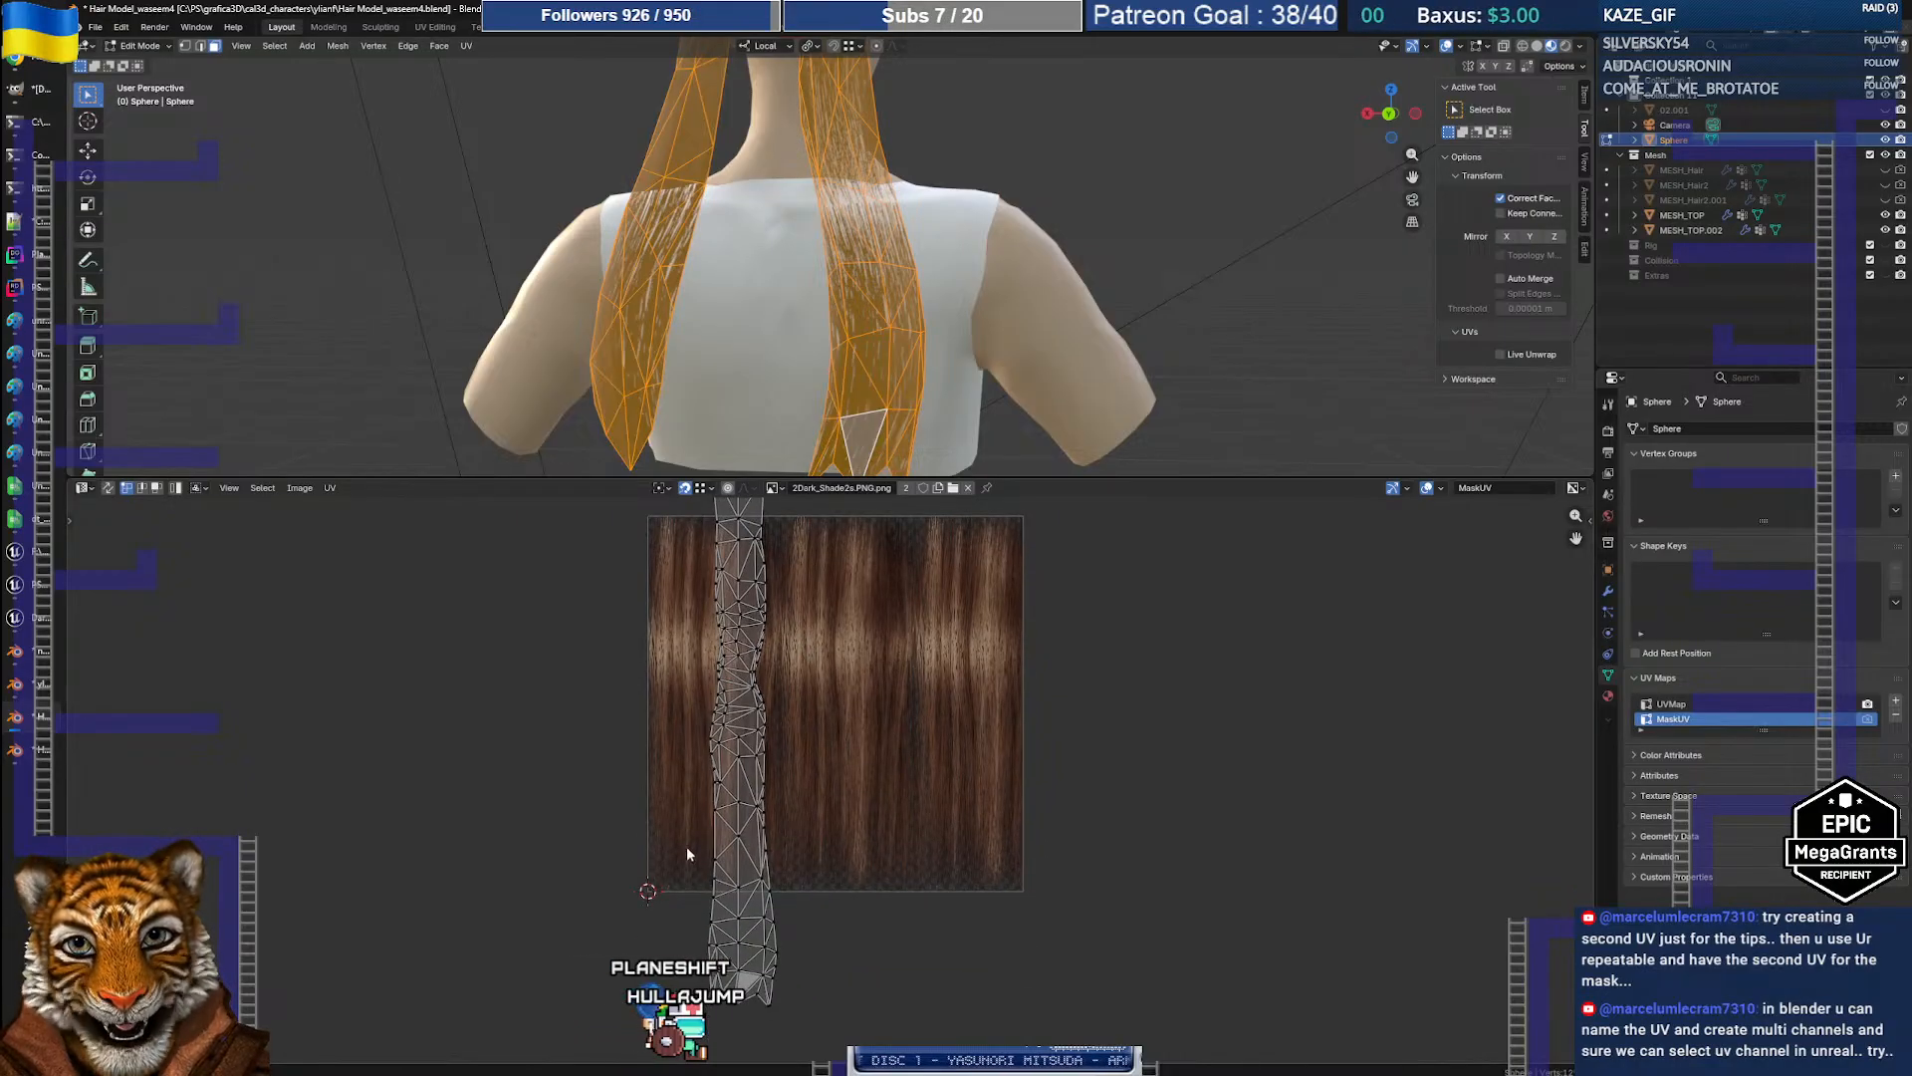
{"action": "left_click_drag", "start_coordinate": [625, 825], "coordinate": [919, 1044]}
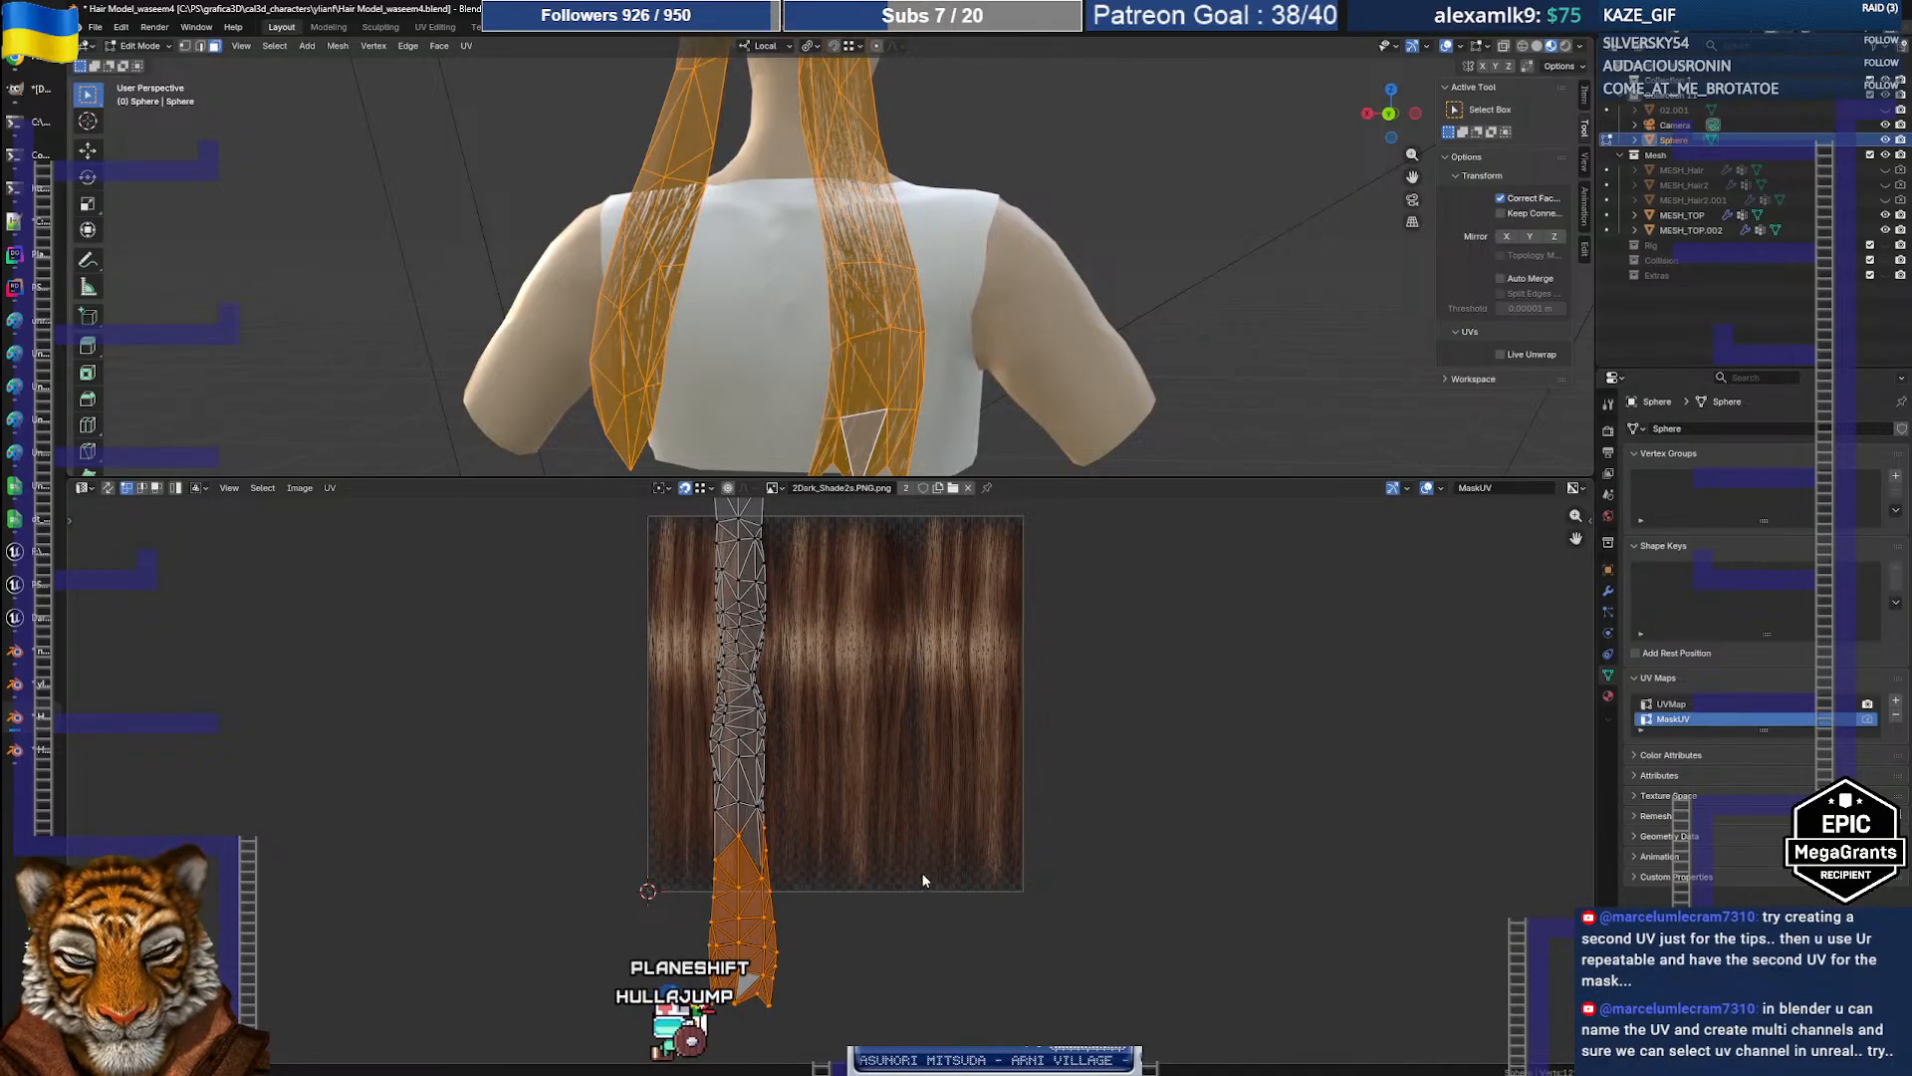
{"action": "key", "text": "g"}
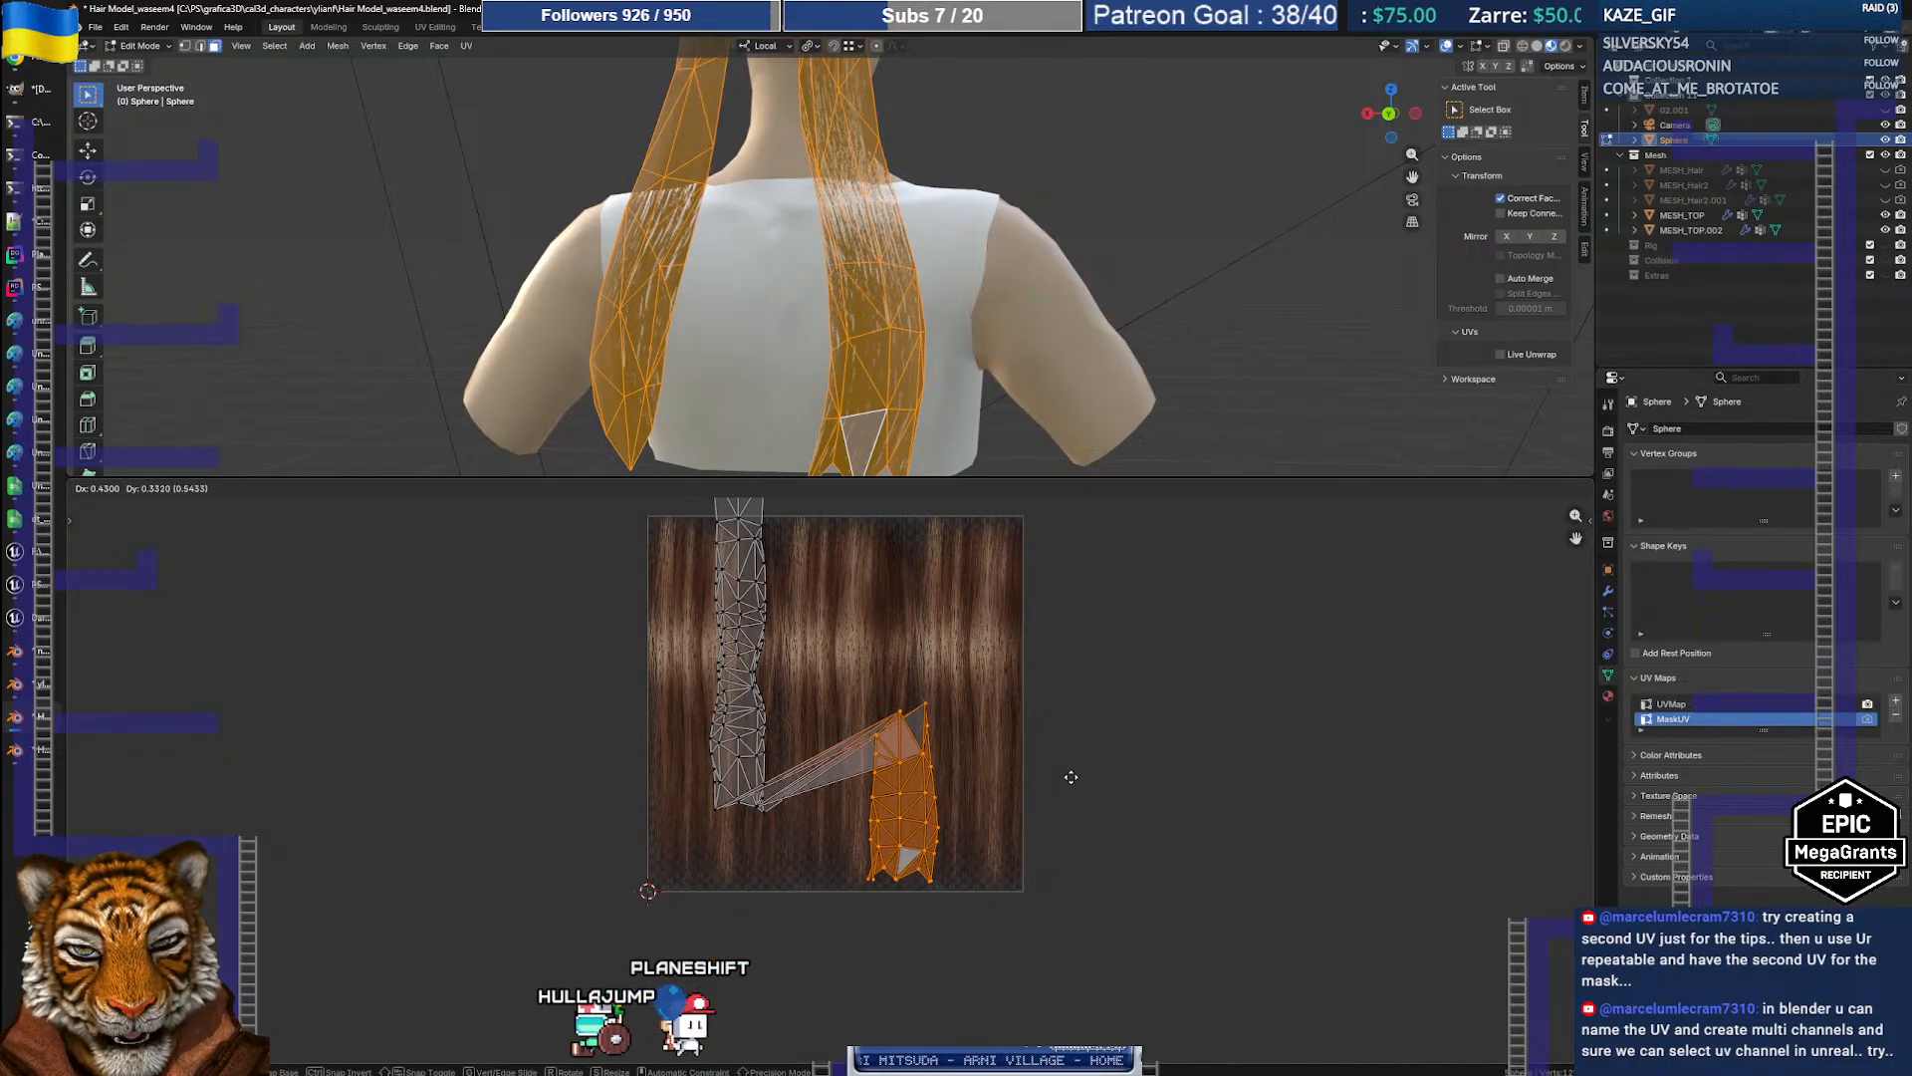
{"action": "key", "text": "Escape"}
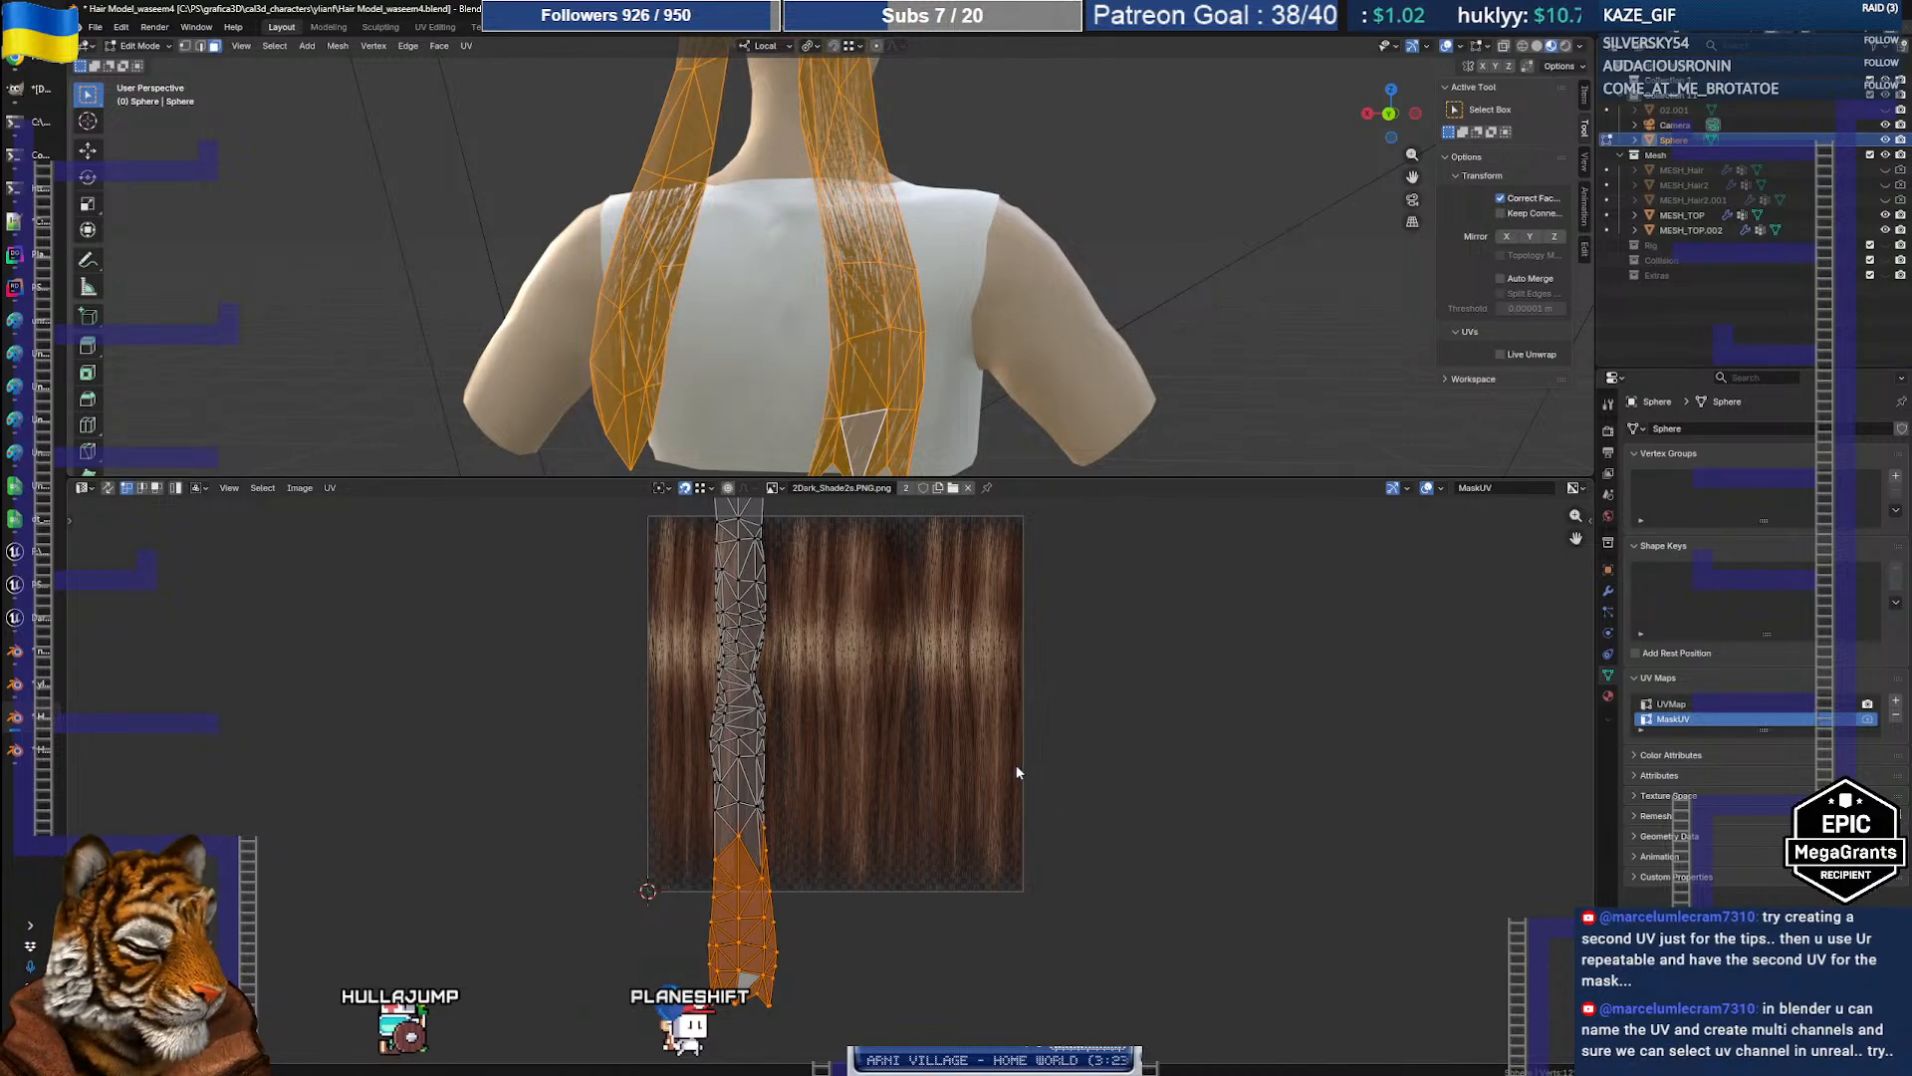
Step: Examine the texture's transparent lower edge and the tip of the UV strip in MaskUV up close
{"action": "scroll", "coordinate": [894, 791], "scroll_direction": "down", "scroll_amount": 2}
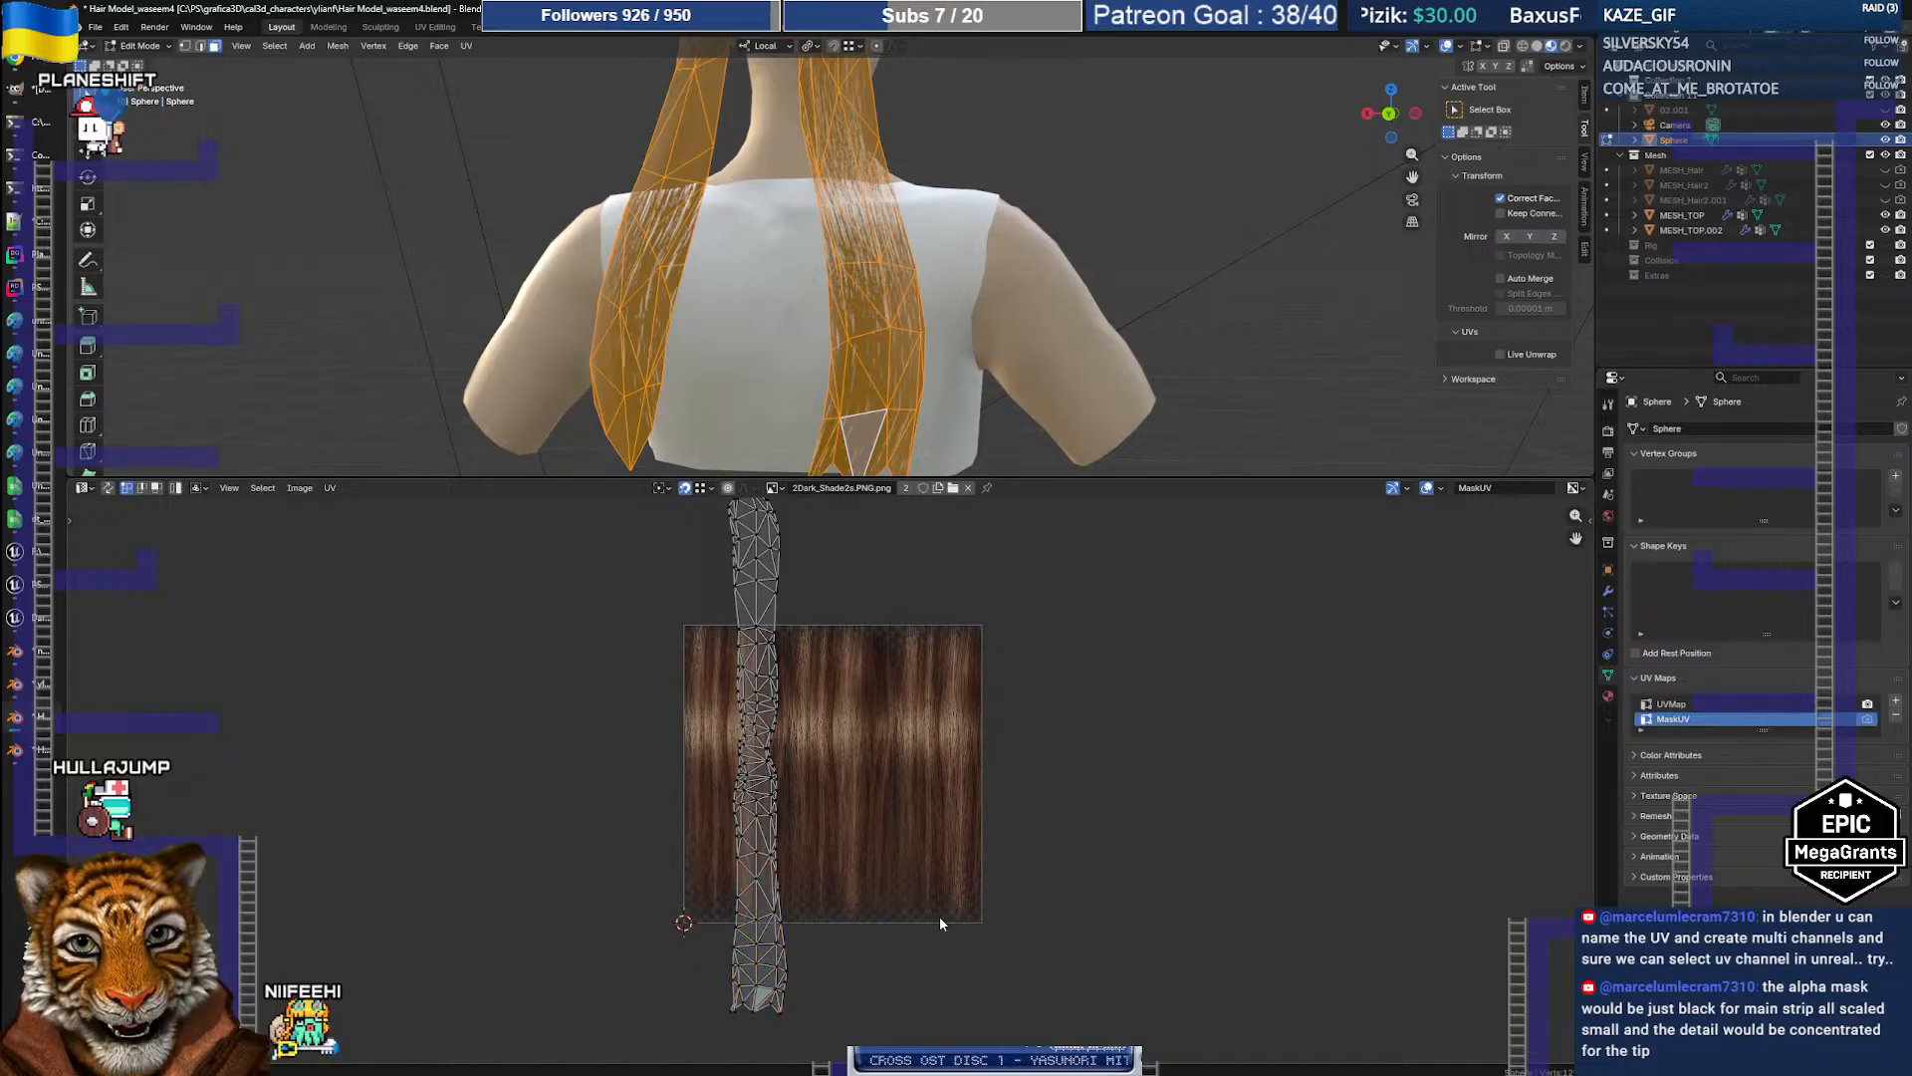
{"action": "scroll", "coordinate": [934, 914], "scroll_direction": "up", "scroll_amount": 5}
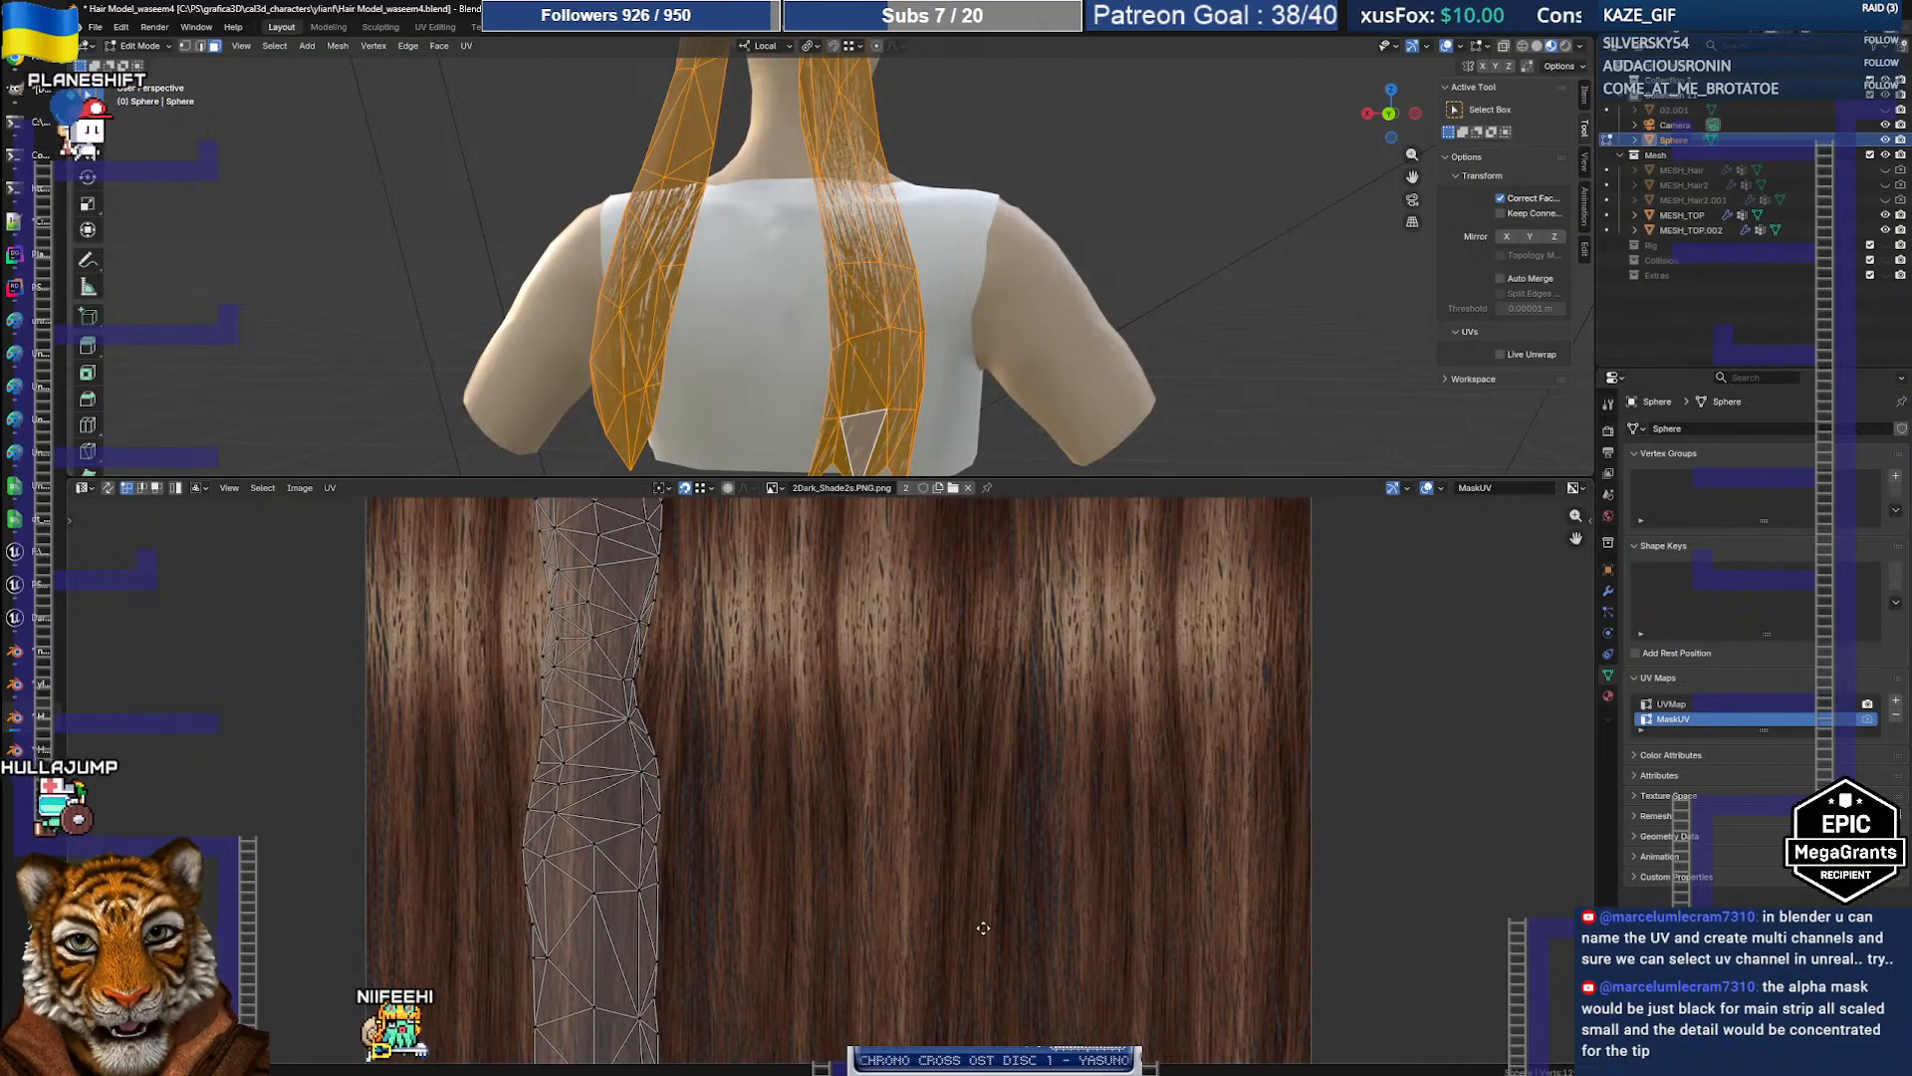
{"action": "middle_click_drag", "start_coordinate": [983, 927], "coordinate": [968, 590]}
{"action": "left_click_drag", "start_coordinate": [894, 731], "coordinate": [1078, 899]}
{"action": "key", "text": "u"}
{"action": "left_click", "coordinate": [818, 873]}
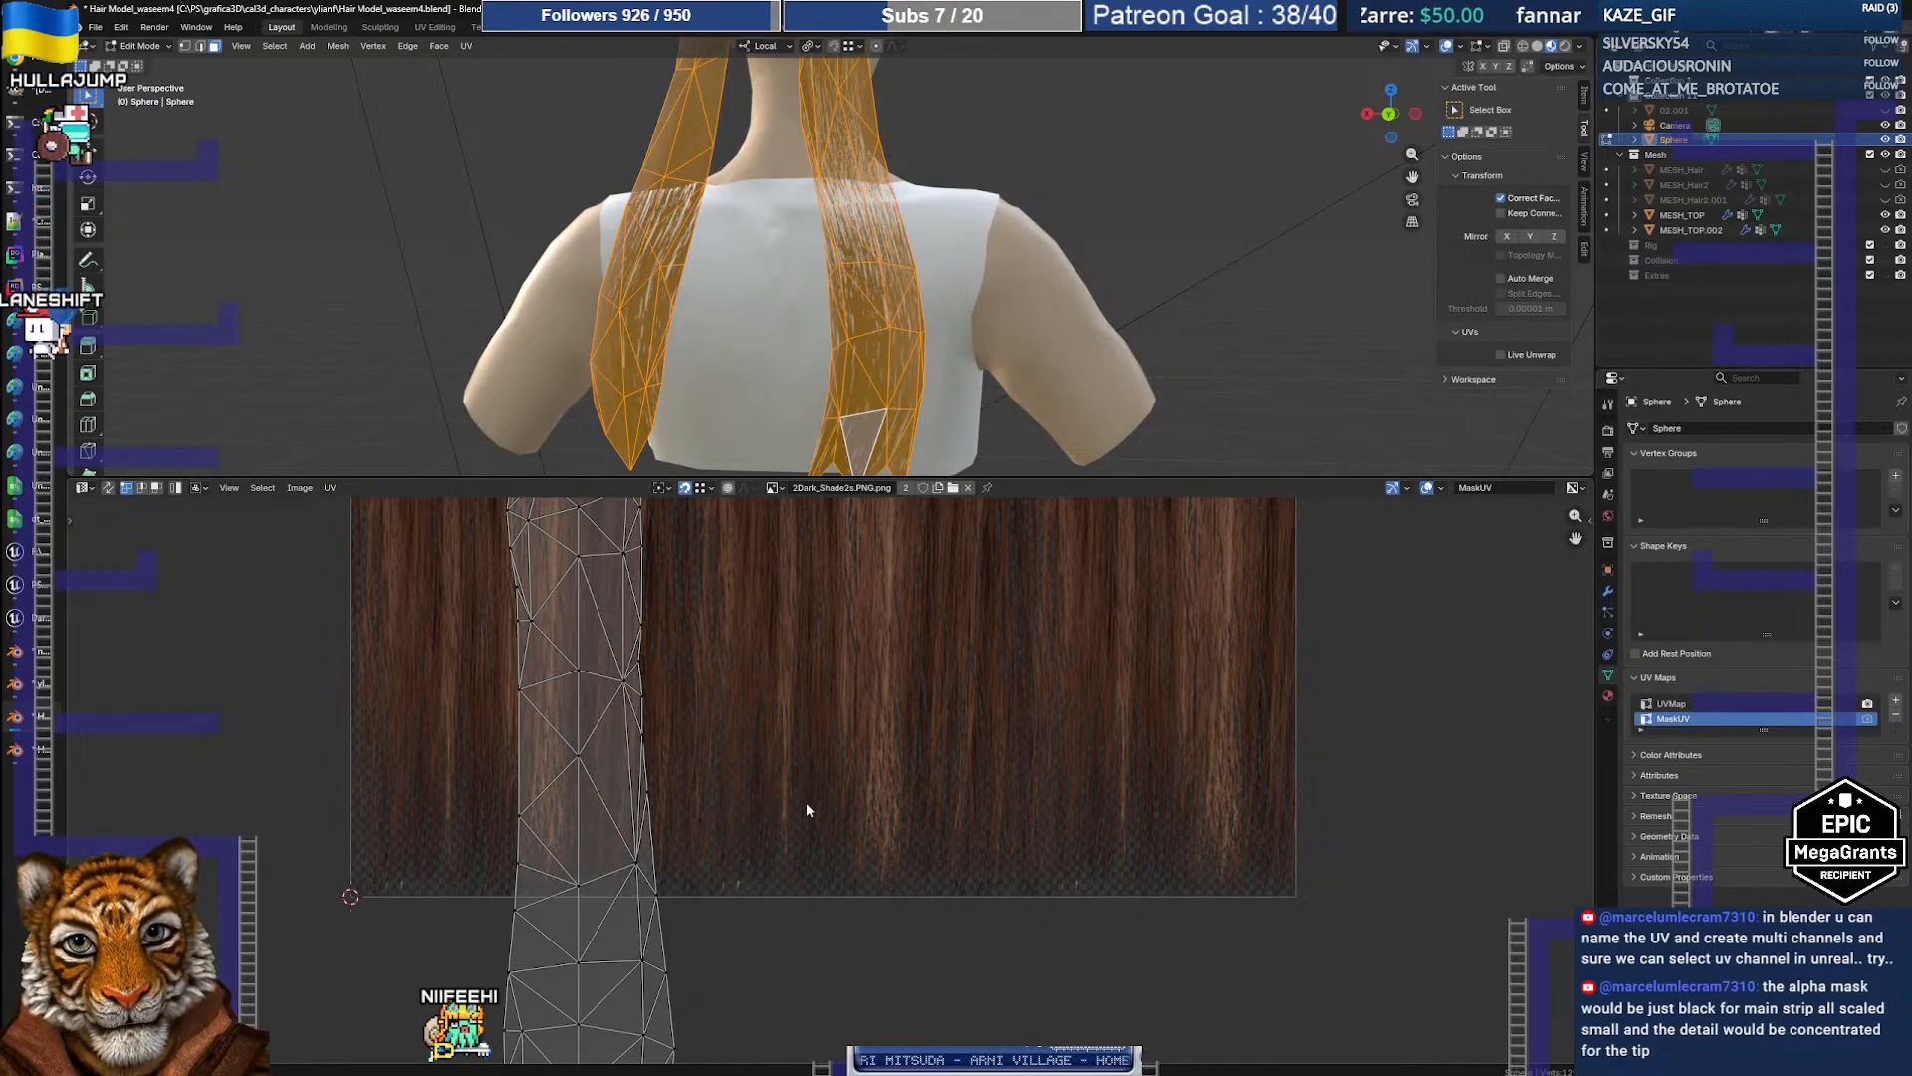
{"action": "middle_click_drag", "start_coordinate": [799, 872], "coordinate": [819, 679]}
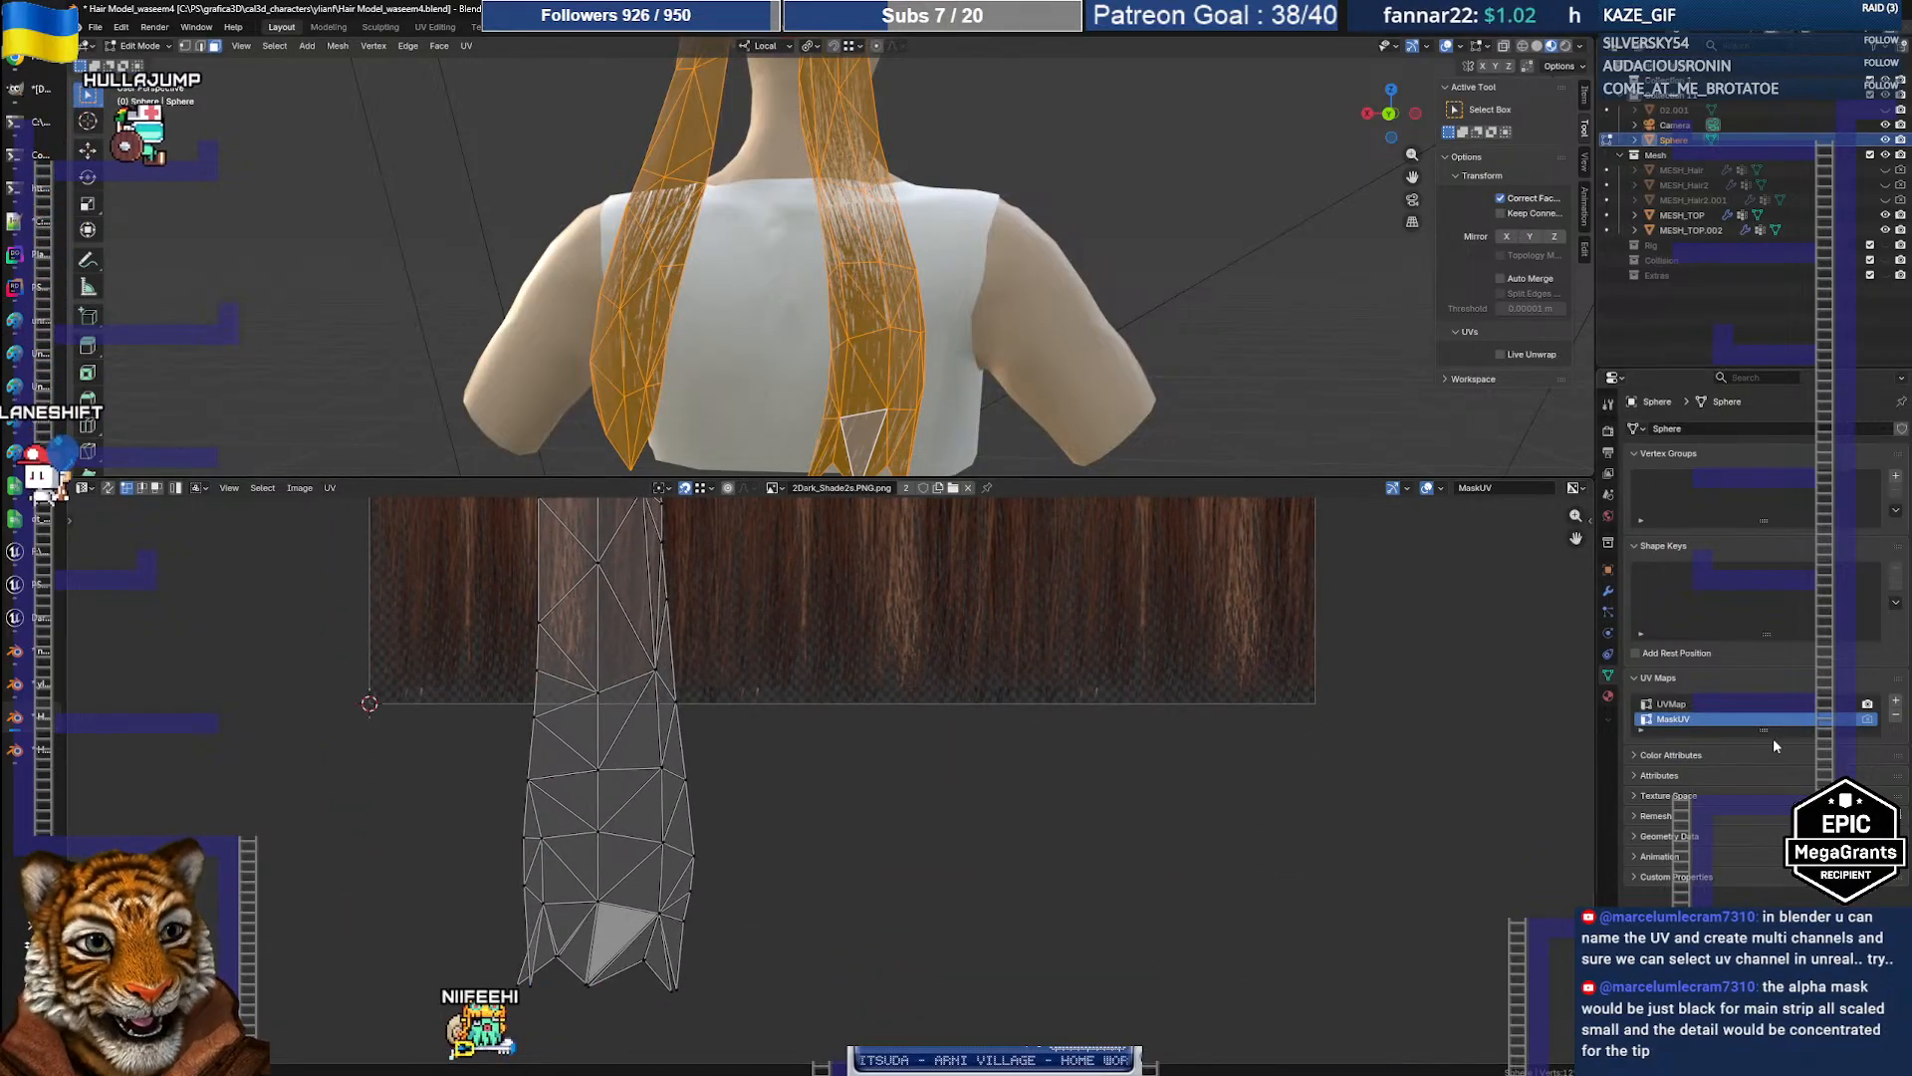
Step: Move the whole MaskUV strip up and sideways so its jagged tip sits on the hair texture's transparent lower edge
{"action": "left_click", "coordinate": [1673, 704]}
{"action": "left_click", "coordinate": [1673, 719]}
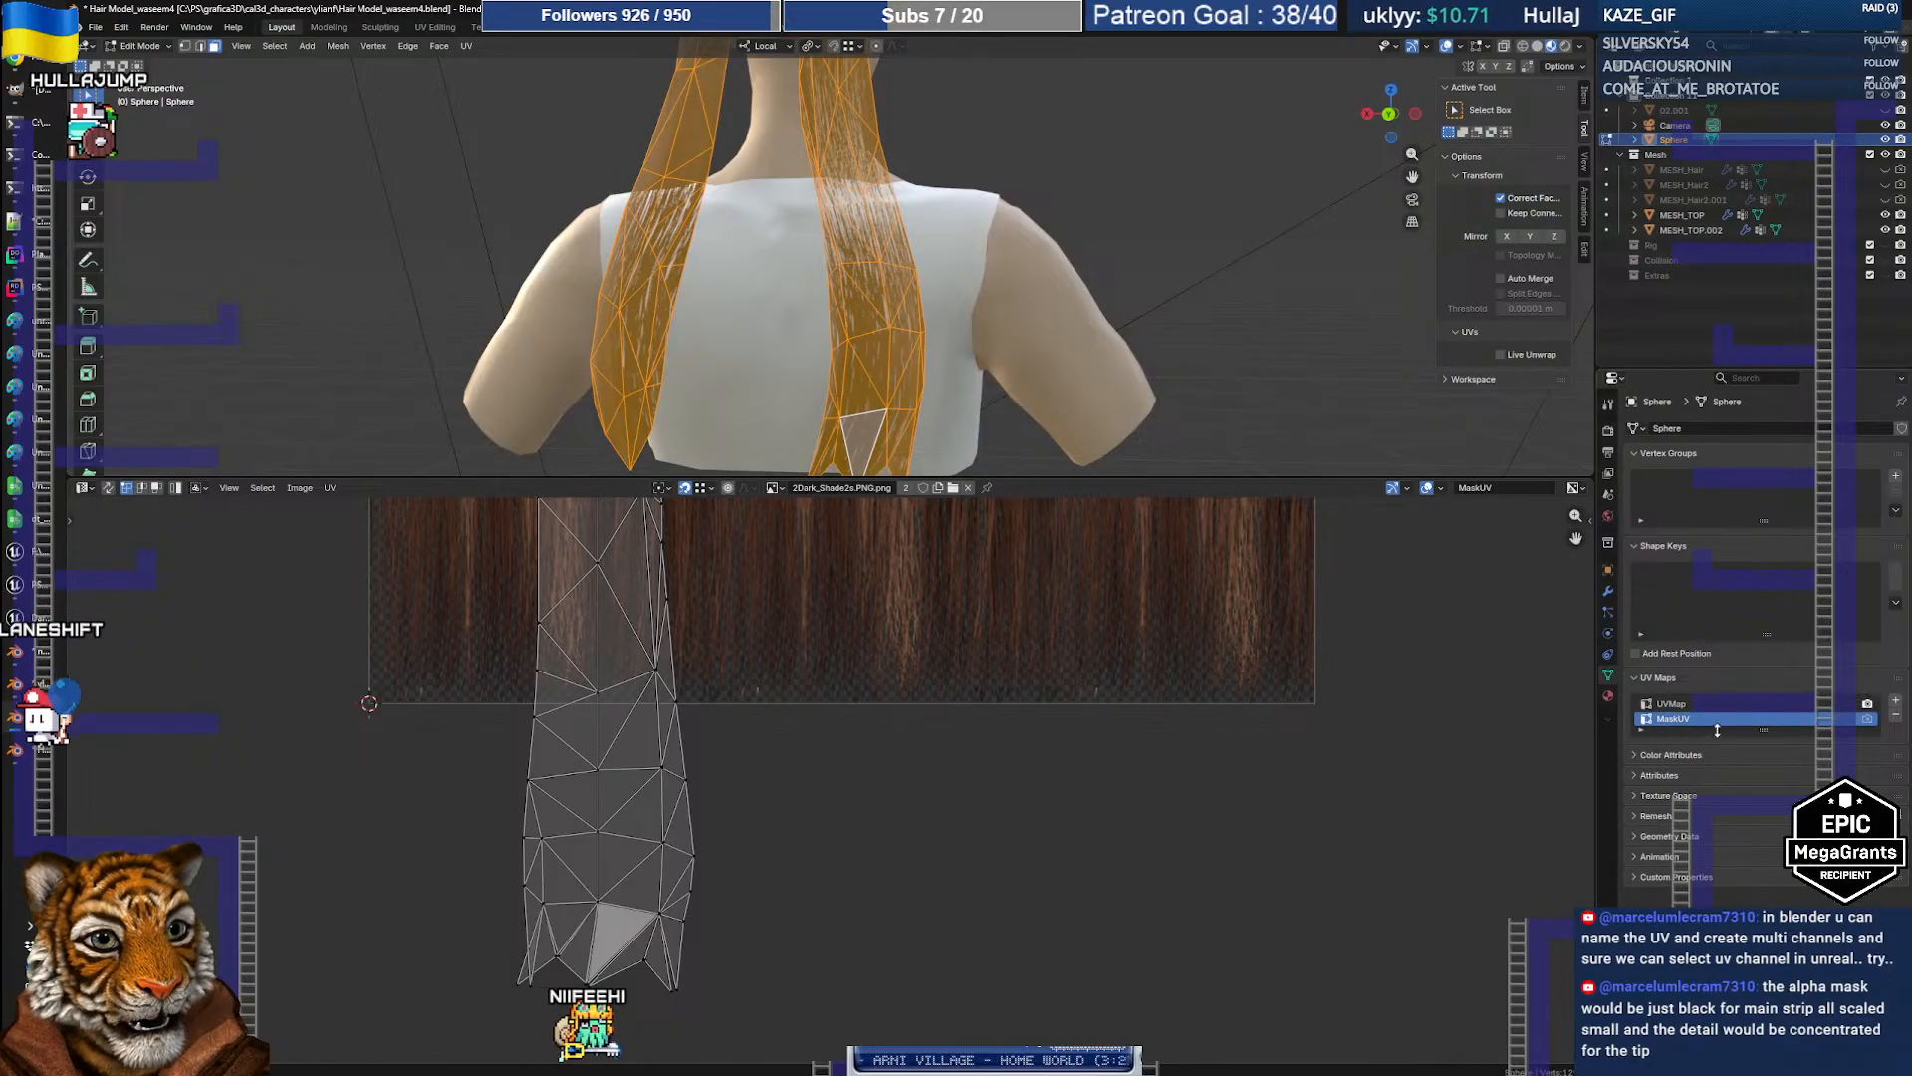
{"action": "key", "text": "a"}
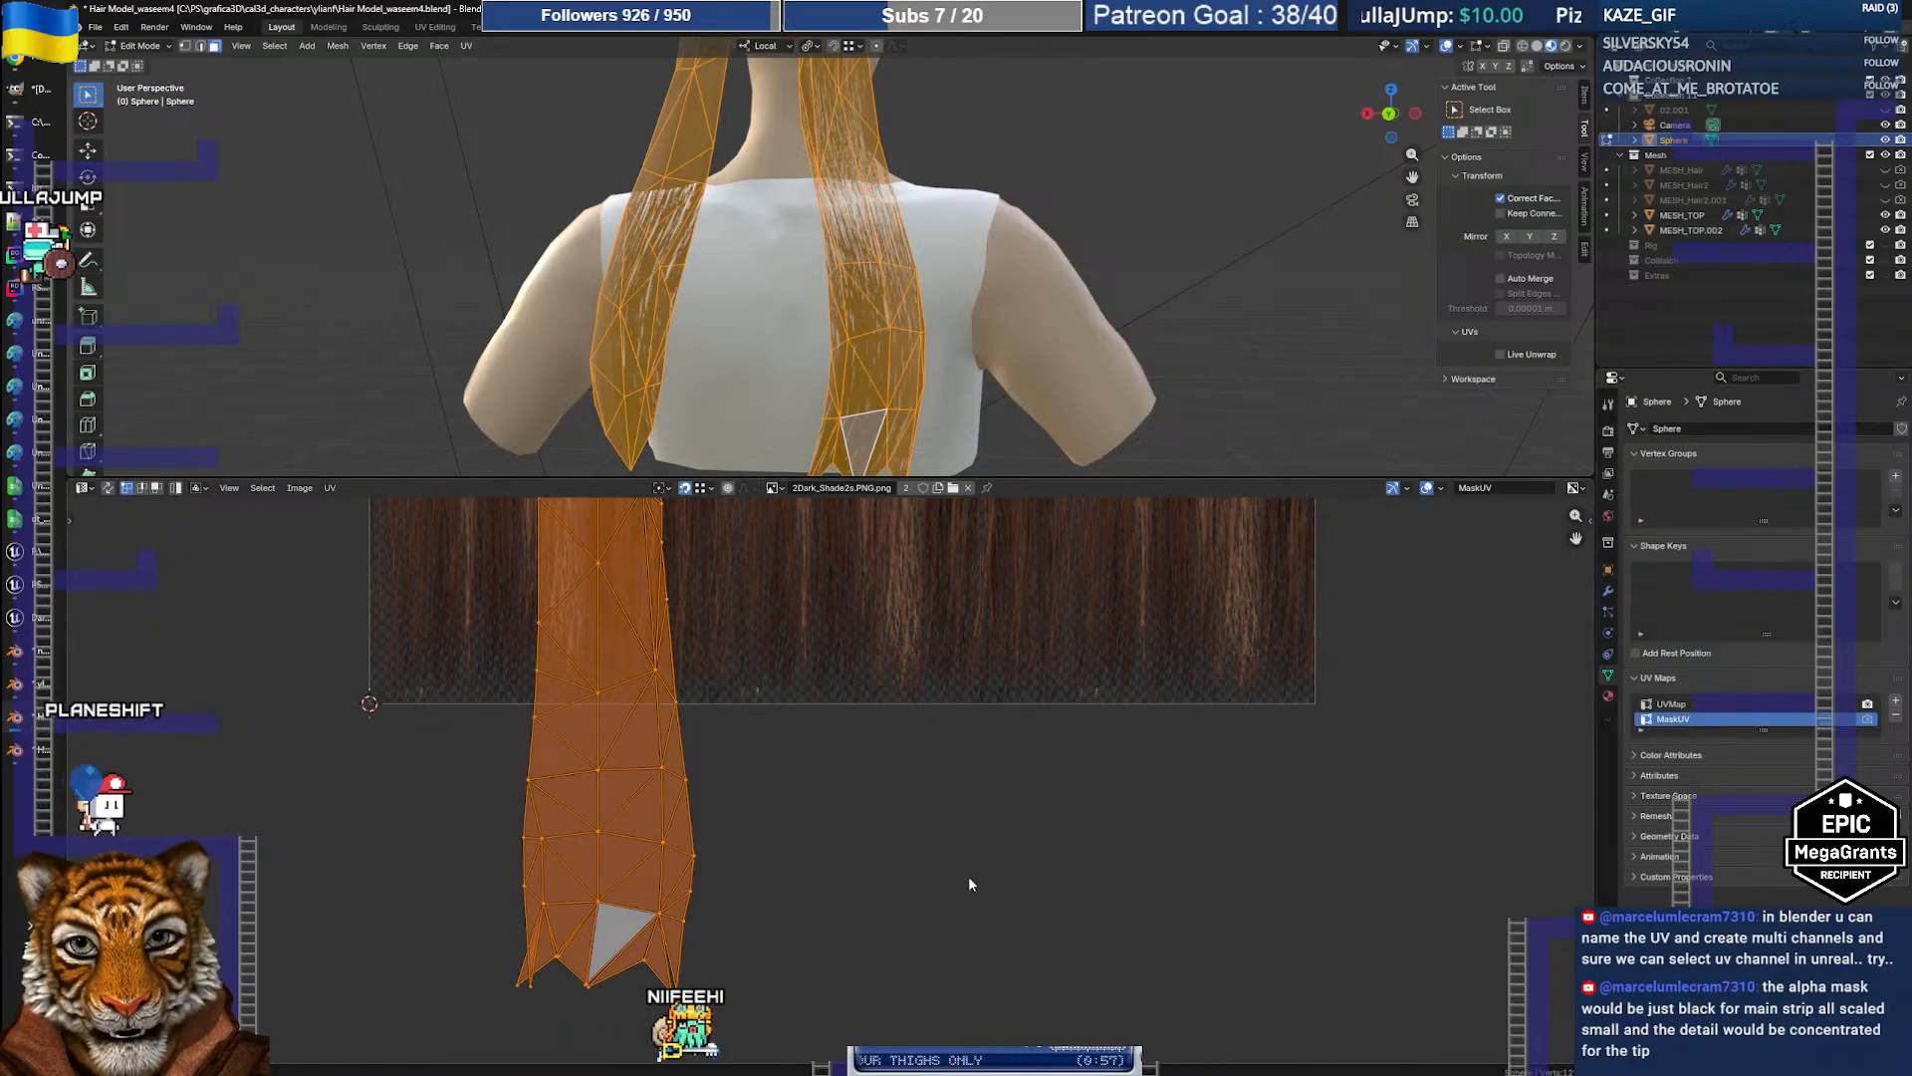
{"action": "key", "text": "g"}
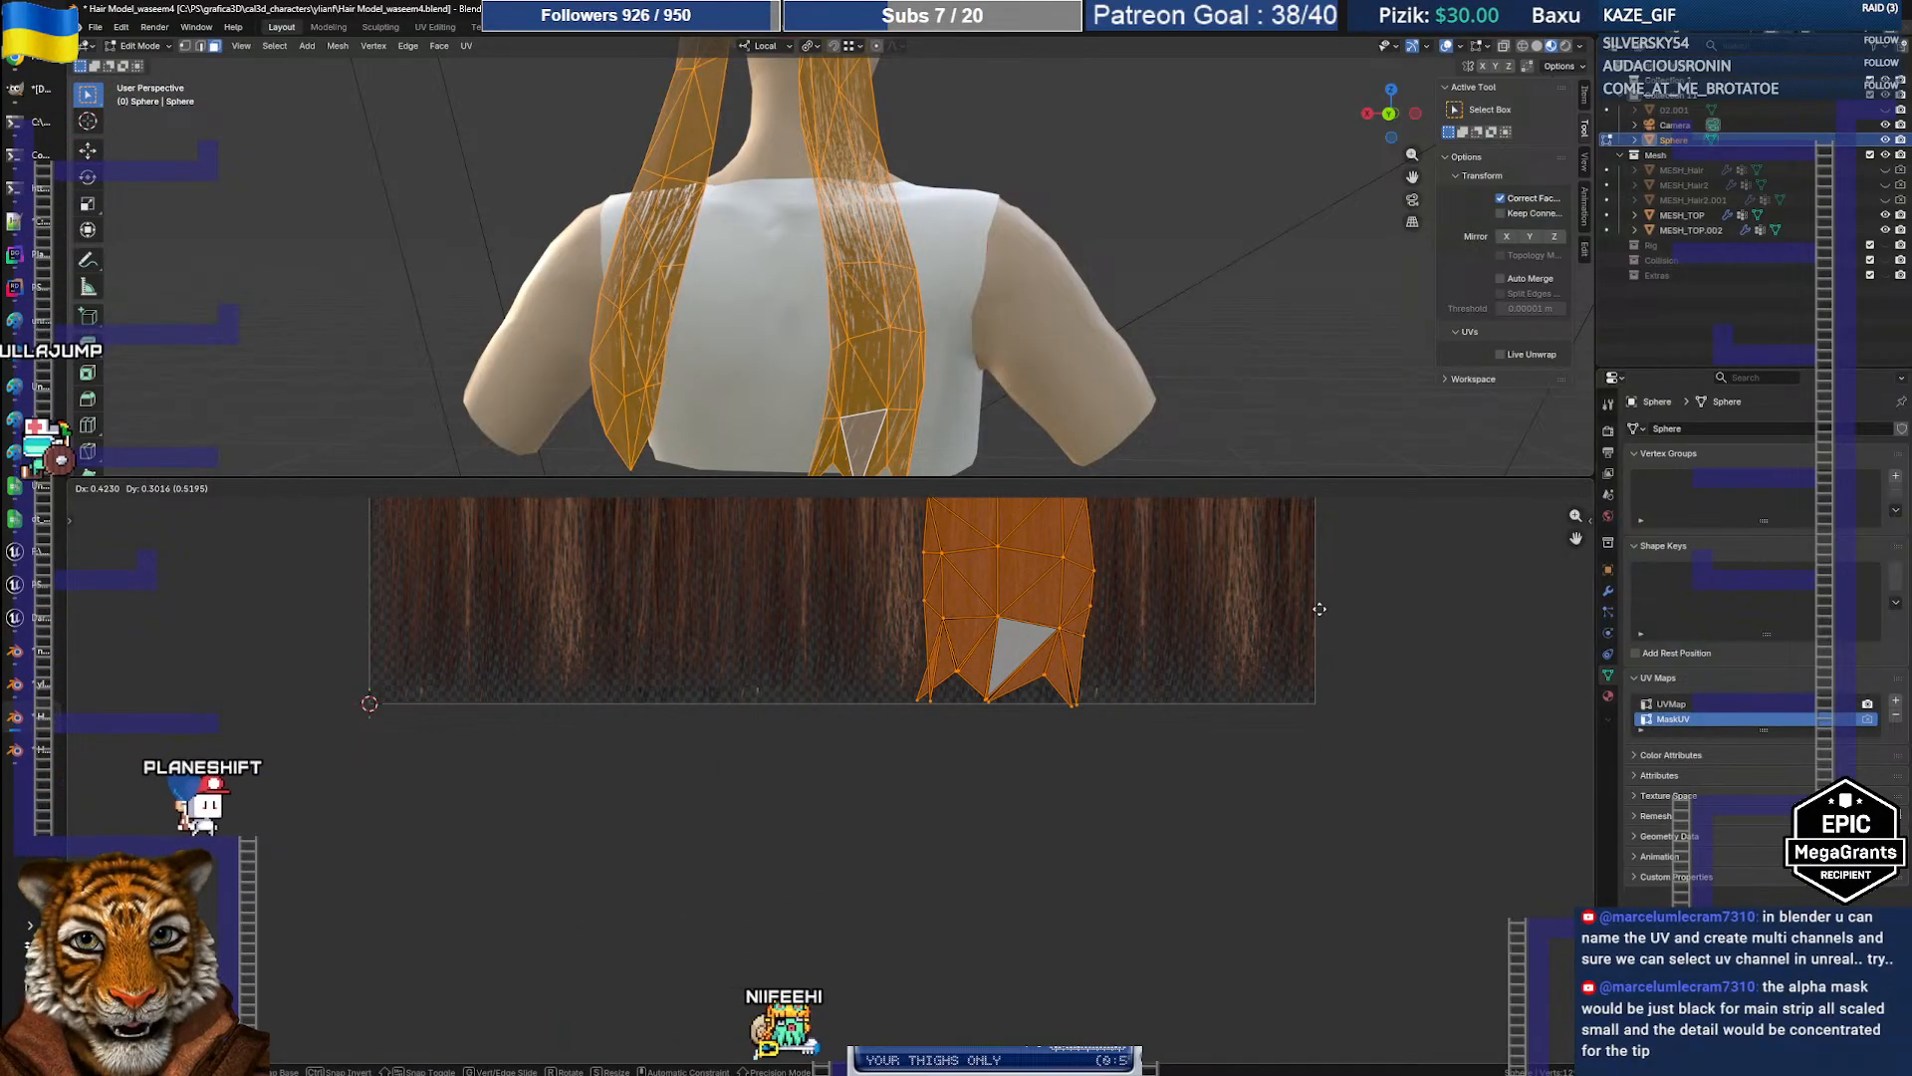
{"action": "left_click", "coordinate": [1319, 609]}
{"action": "scroll", "coordinate": [1004, 685], "scroll_direction": "up", "scroll_amount": 4}
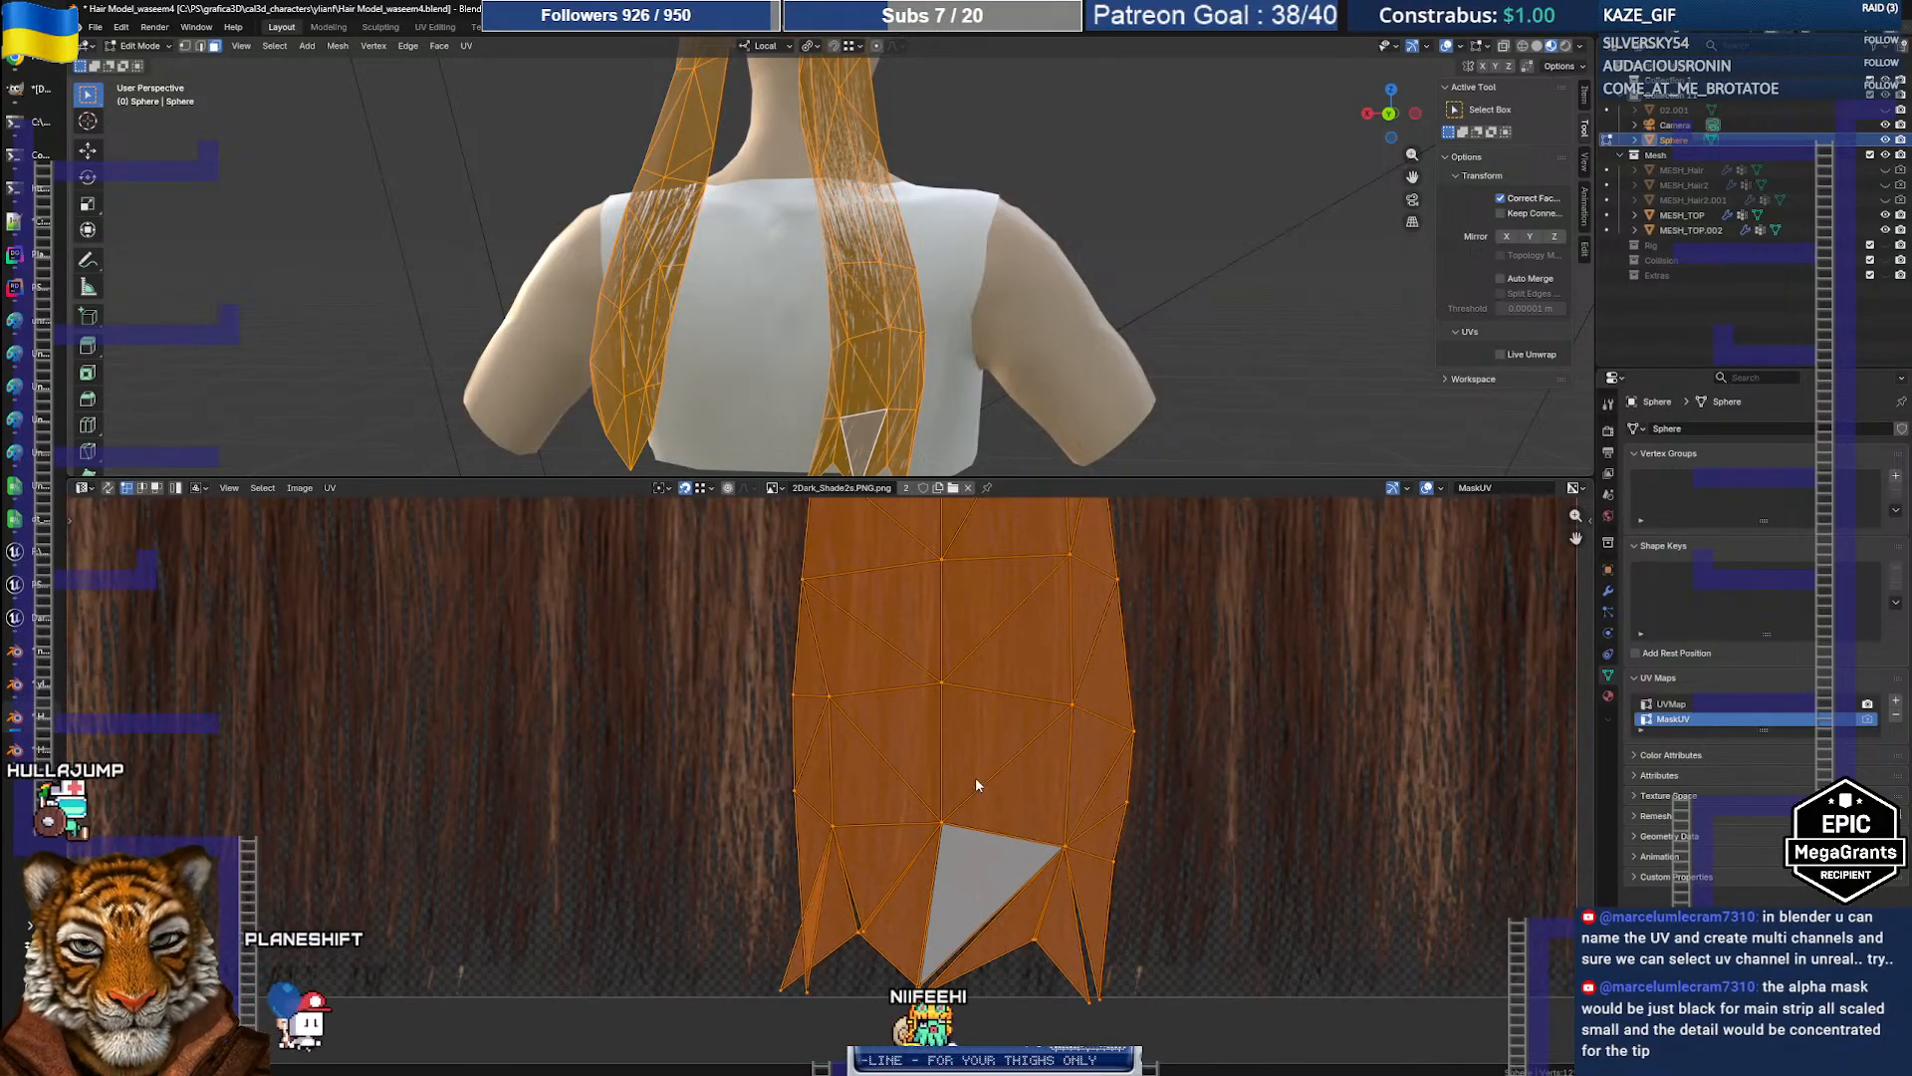
{"action": "scroll", "coordinate": [971, 774], "scroll_direction": "down", "scroll_amount": 8}
{"action": "middle_click_drag", "start_coordinate": [961, 858], "coordinate": [966, 914]}
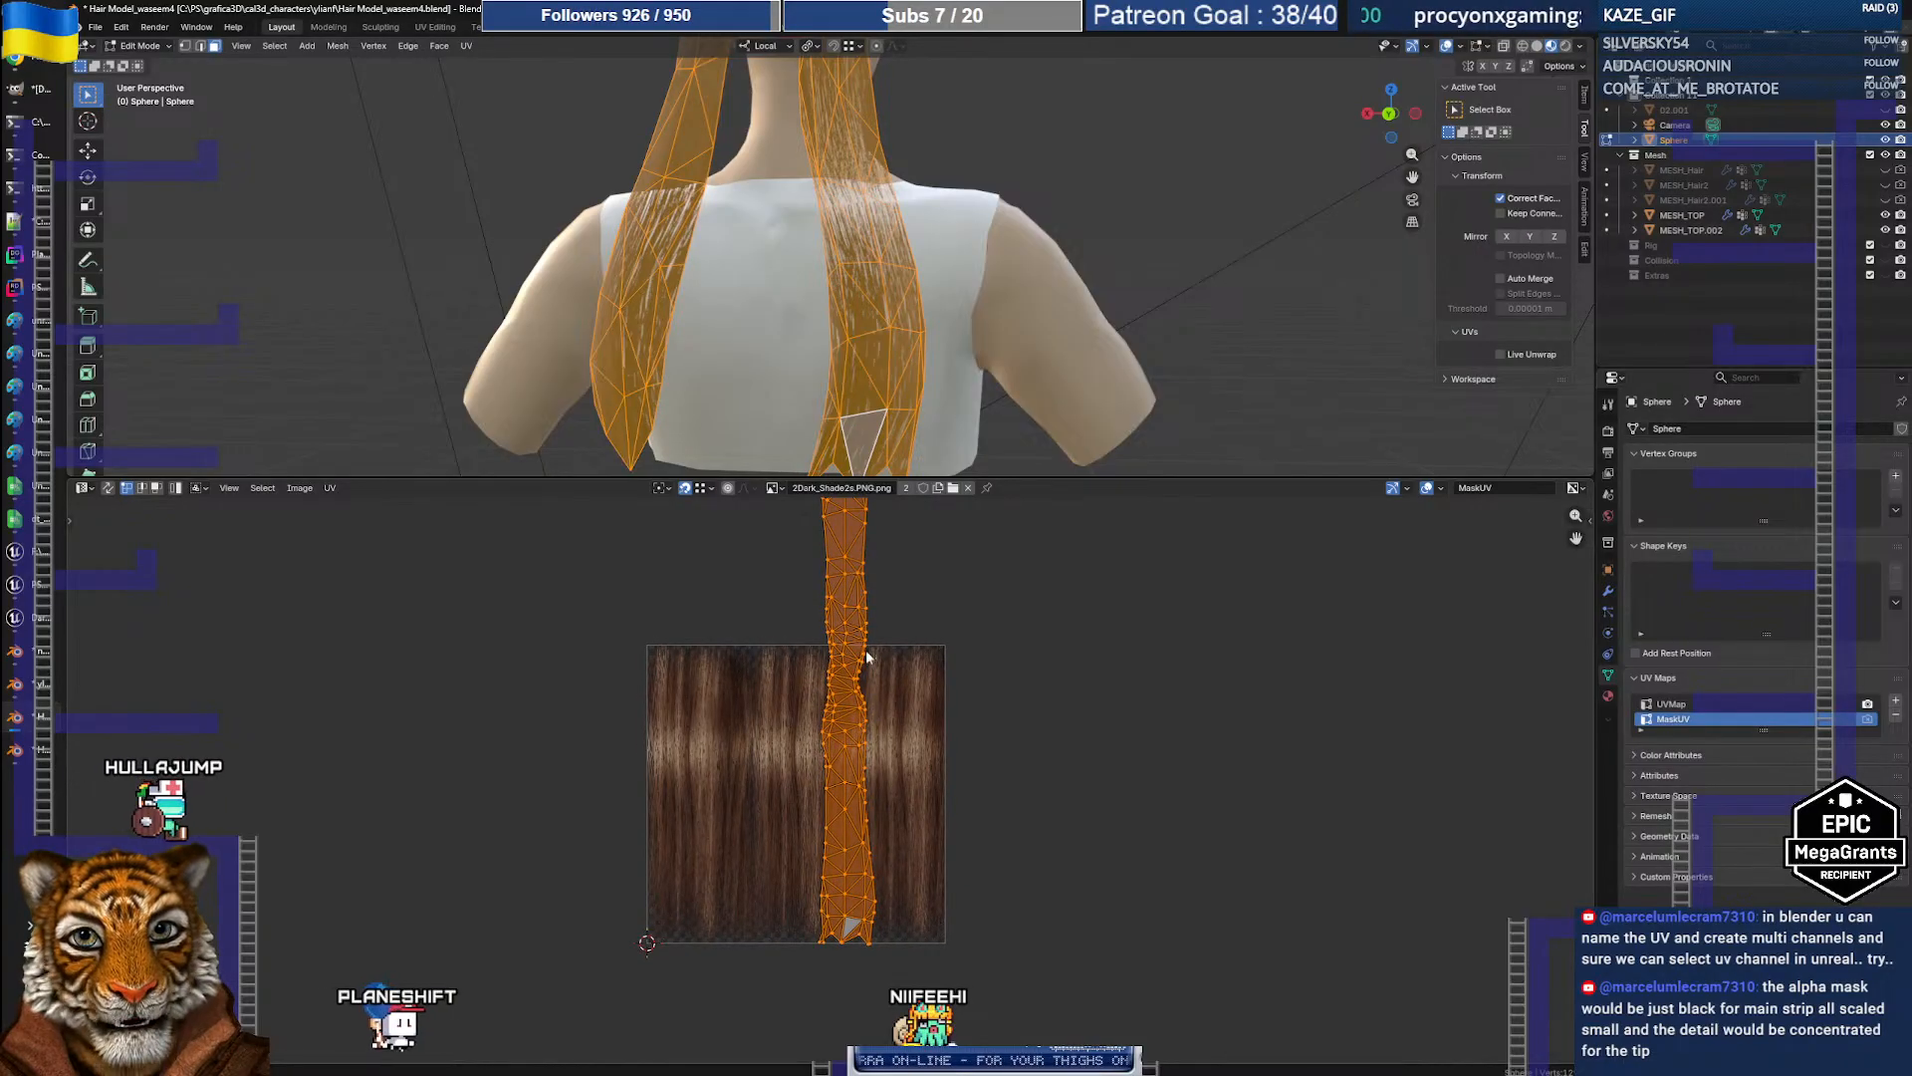
{"action": "middle_click_drag", "start_coordinate": [897, 727], "coordinate": [880, 814]}
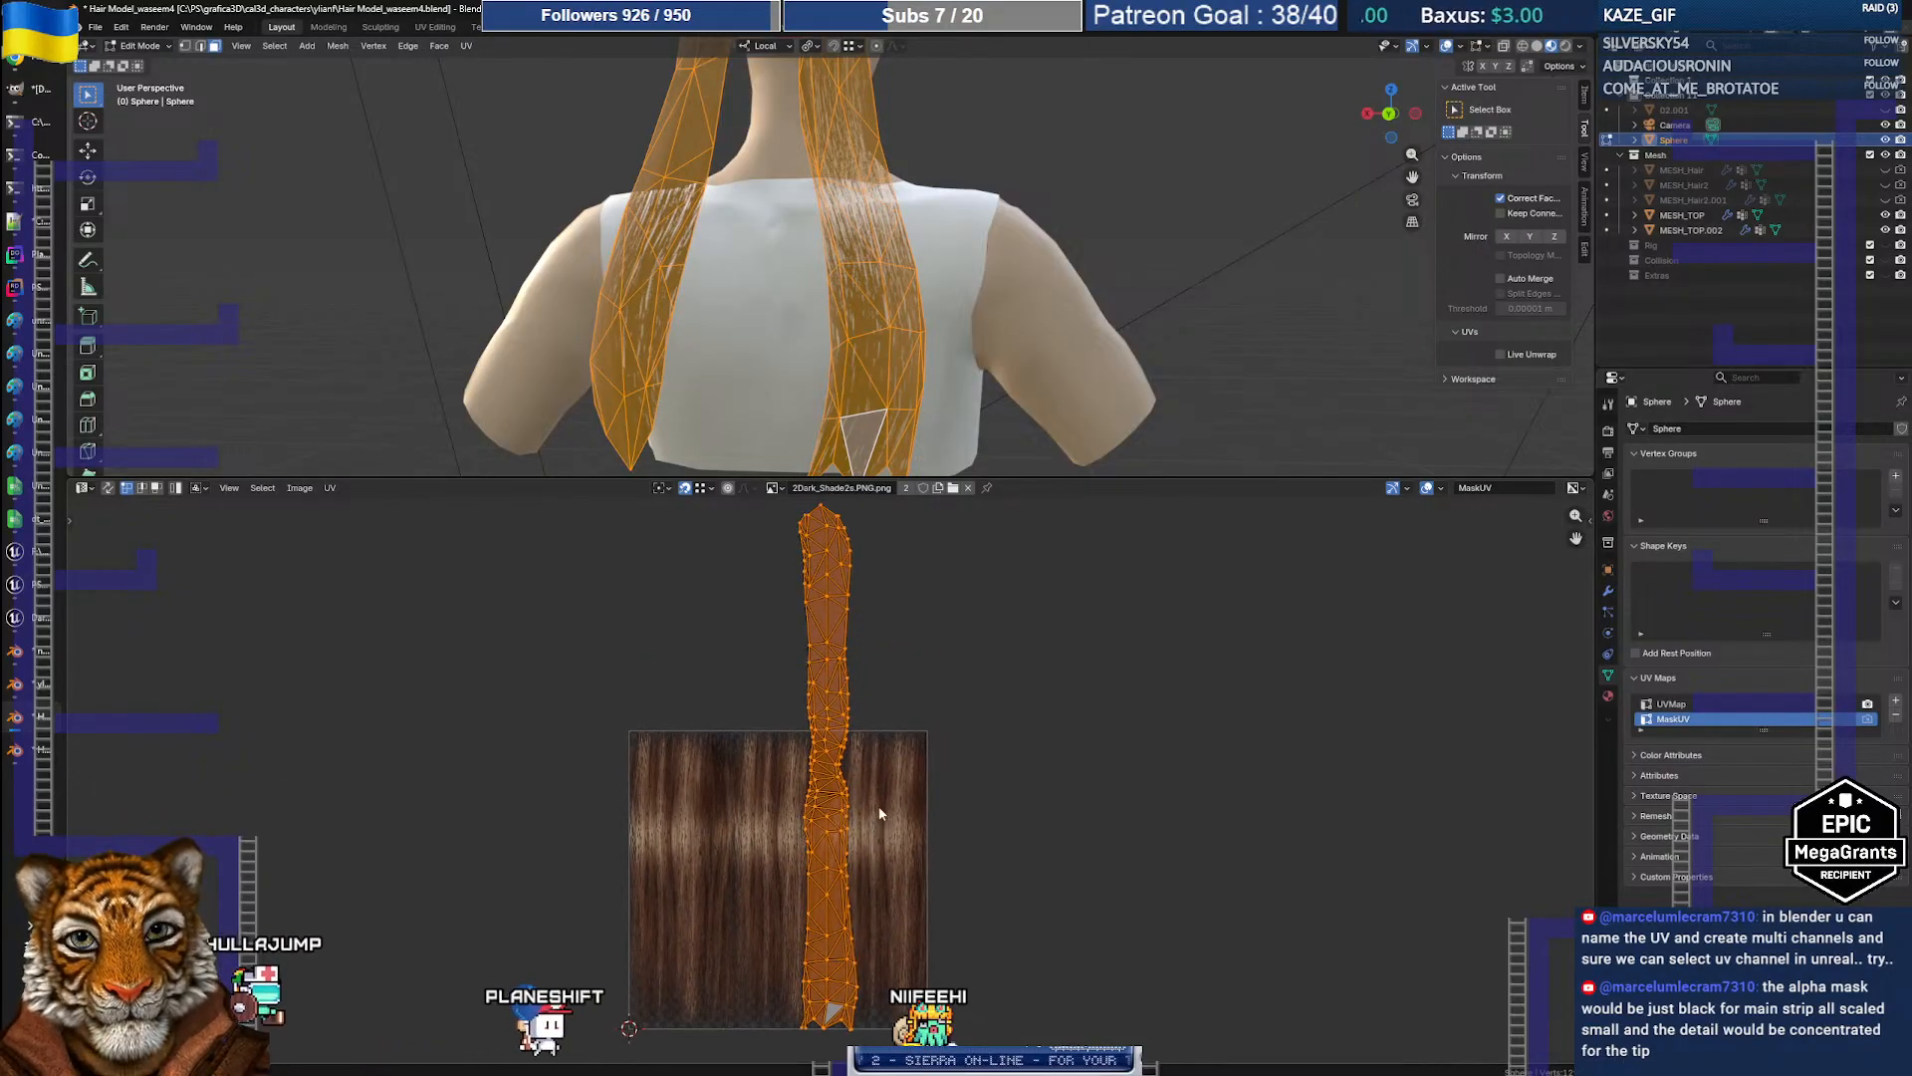
{"action": "left_click", "coordinate": [939, 625]}
{"action": "left_click_drag", "start_coordinate": [790, 500], "coordinate": [928, 877]}
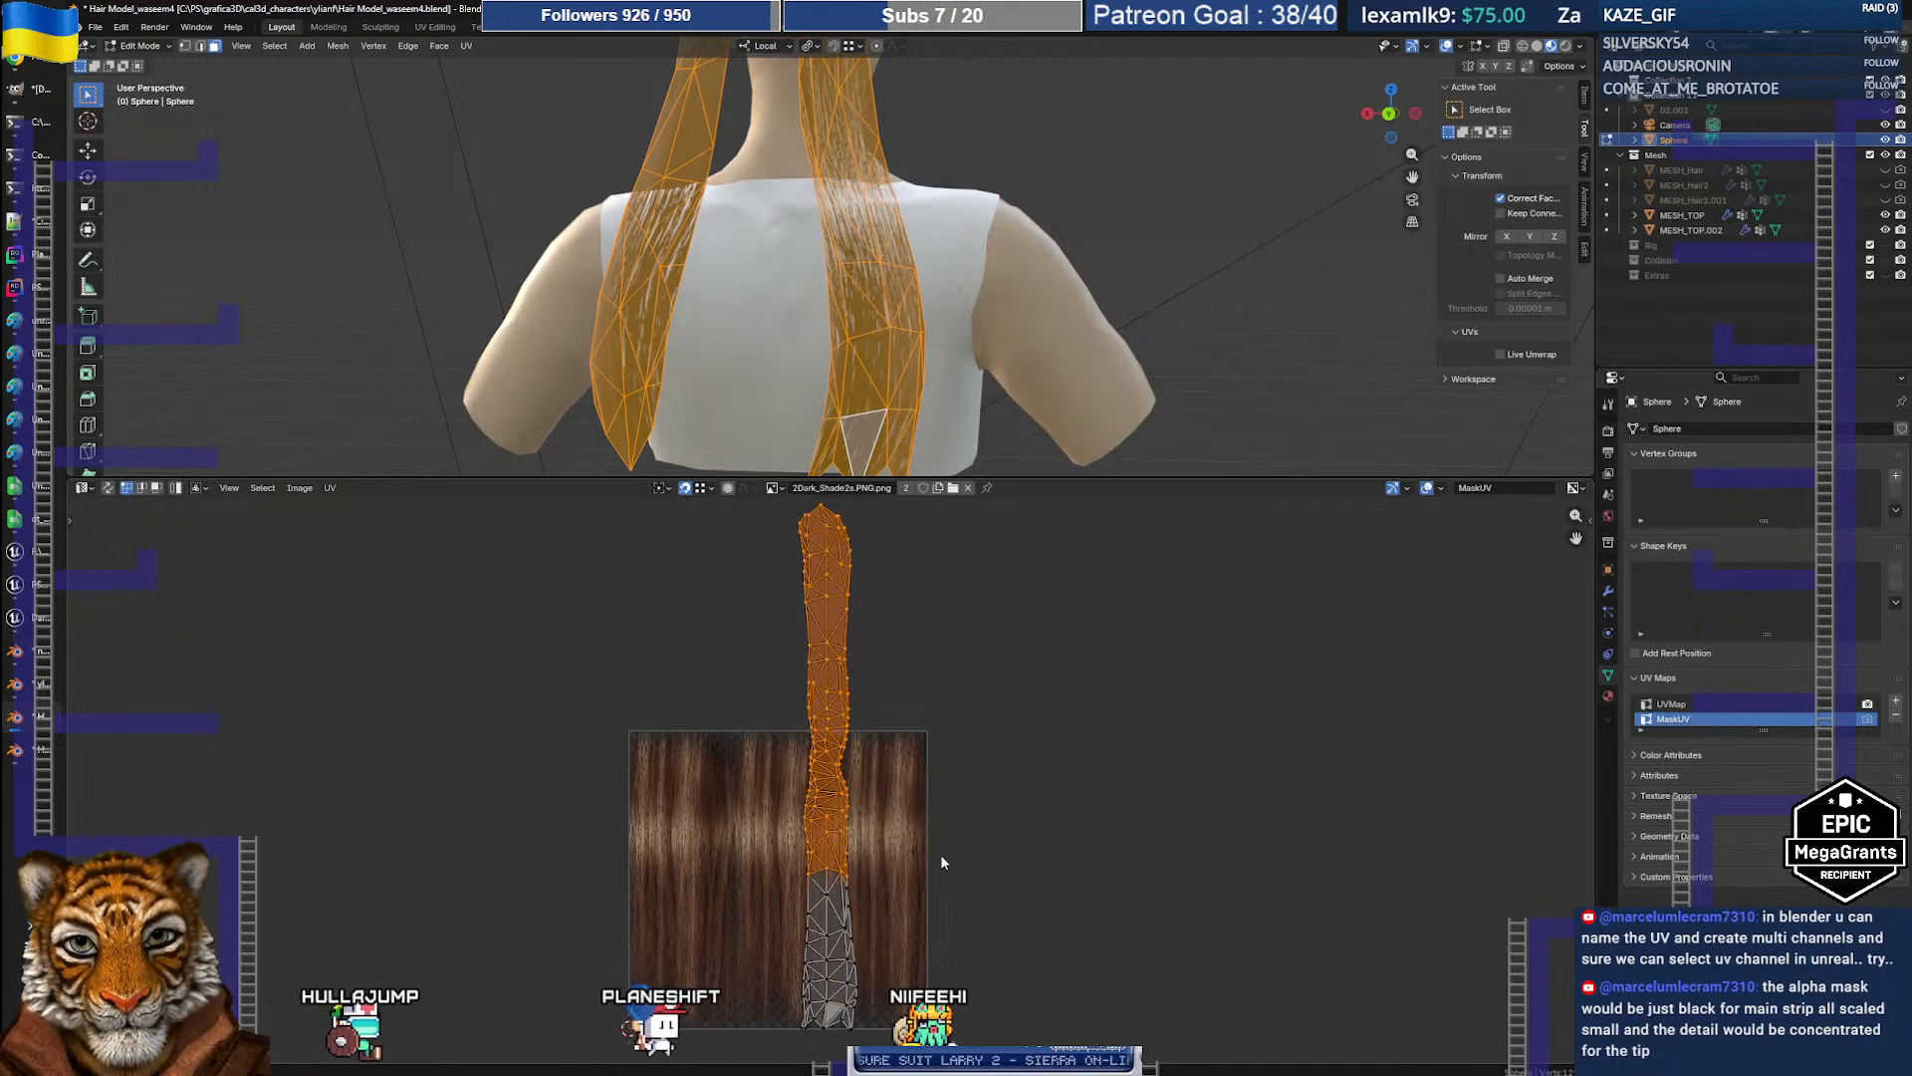
{"action": "key", "text": "g"}
{"action": "key", "text": "Escape"}
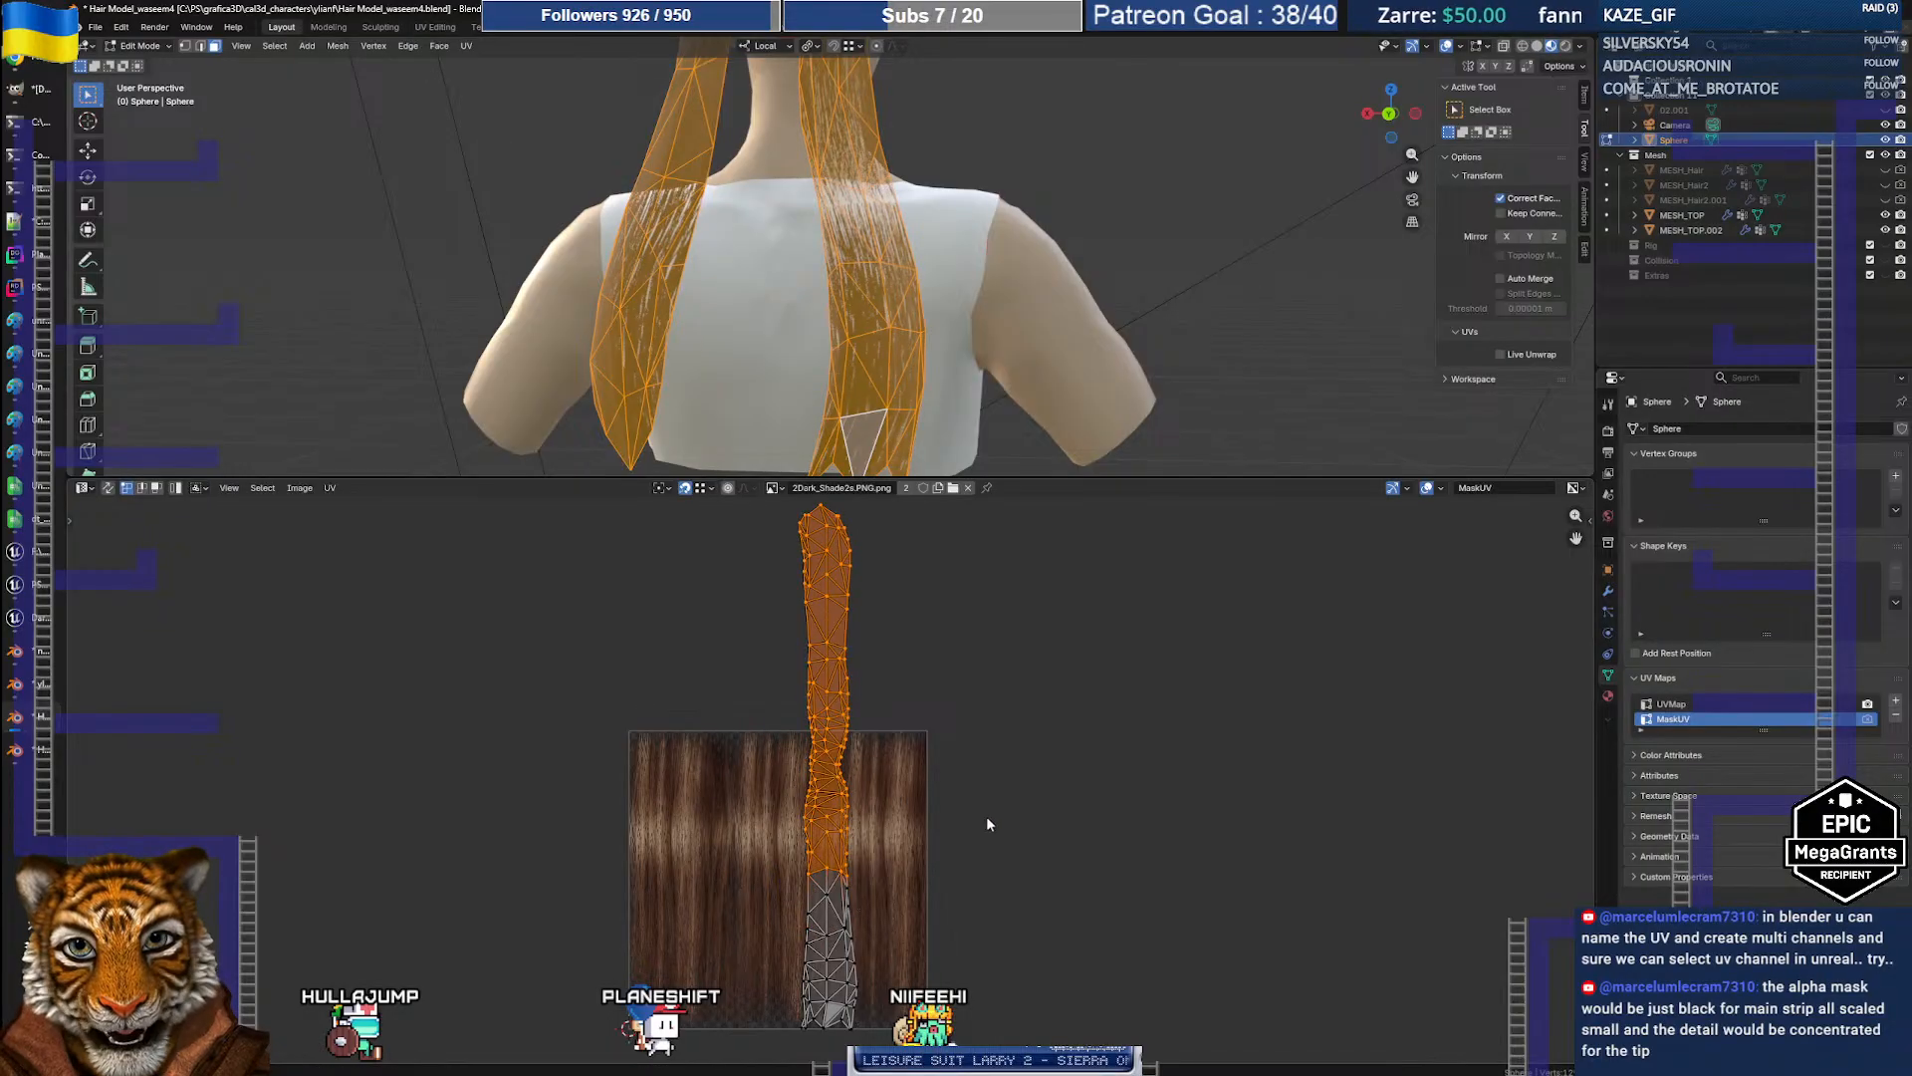
Step: Split the part of the MaskUV strip above the texture from the rest of the strip
{"action": "left_click_drag", "start_coordinate": [944, 744], "coordinate": [687, 496]}
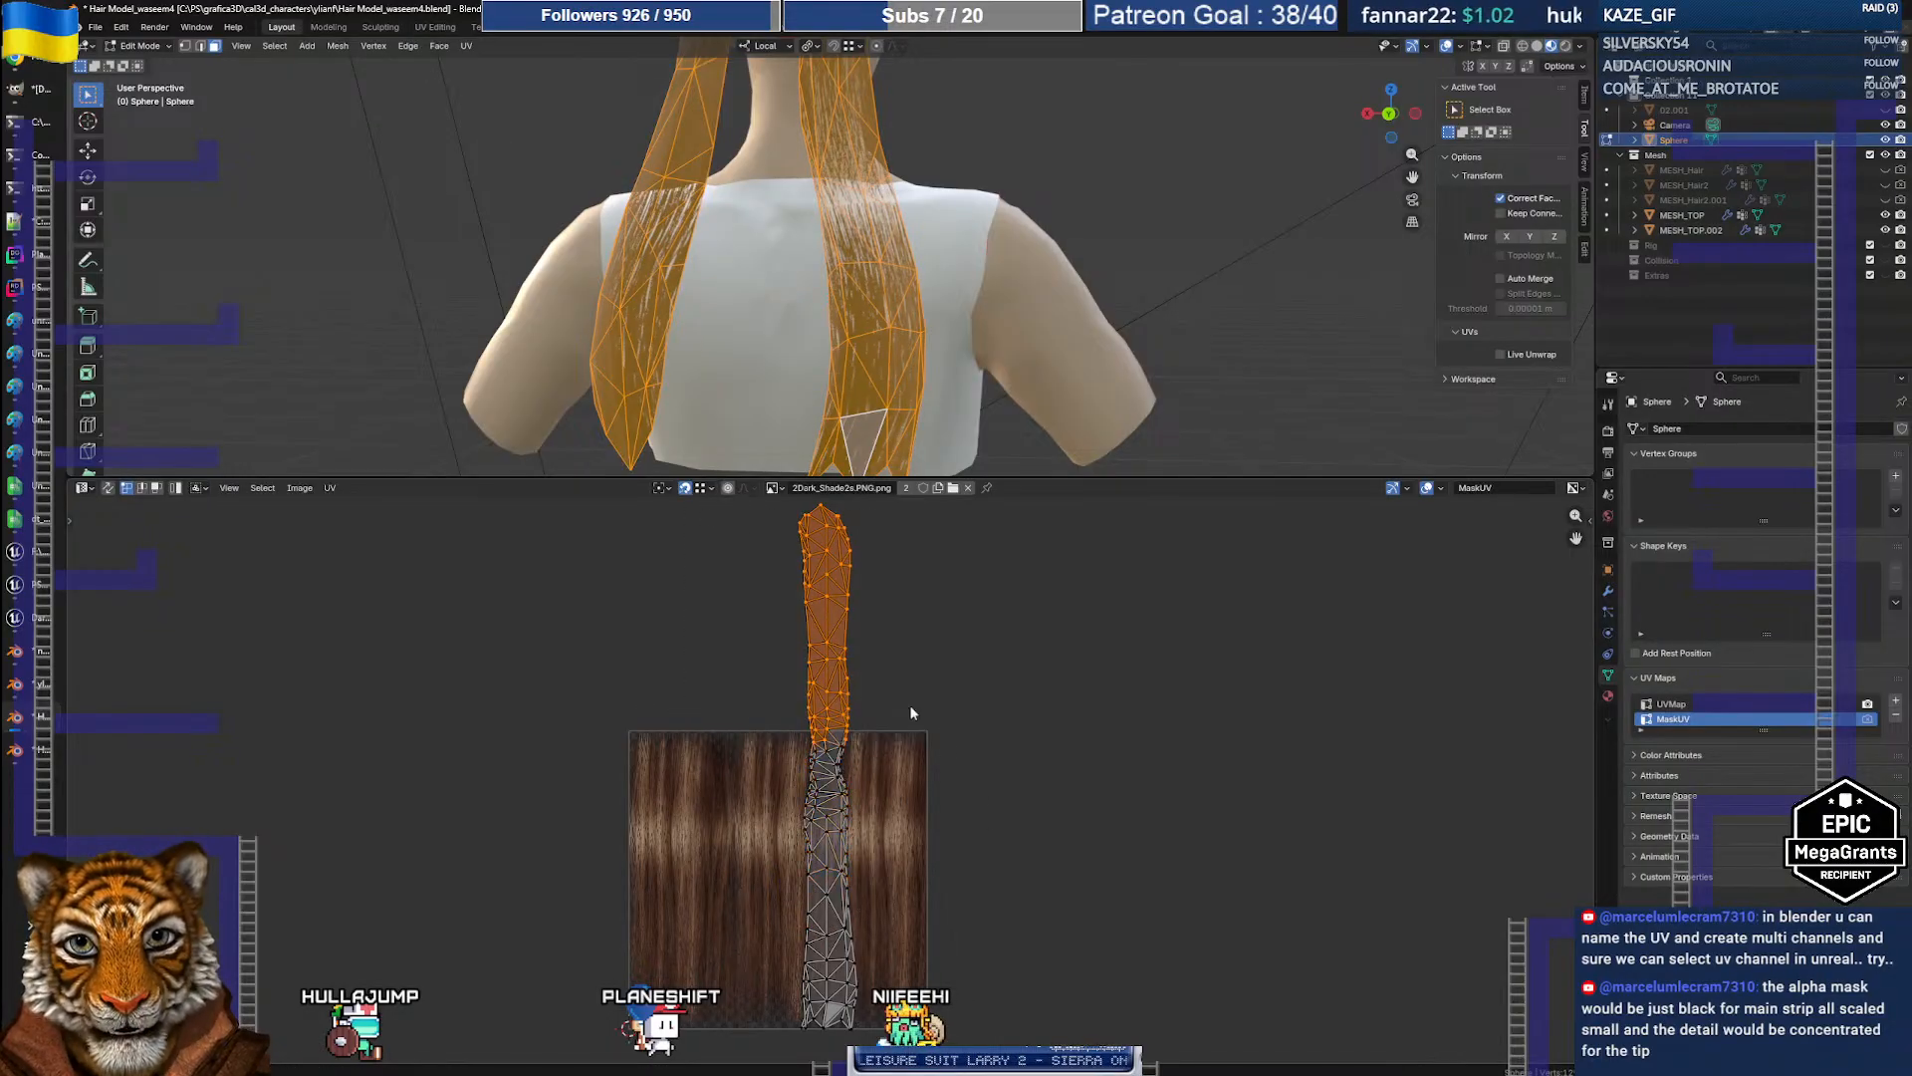
{"action": "right_click", "coordinate": [937, 739]}
{"action": "mouse_move", "coordinate": [911, 1017]}
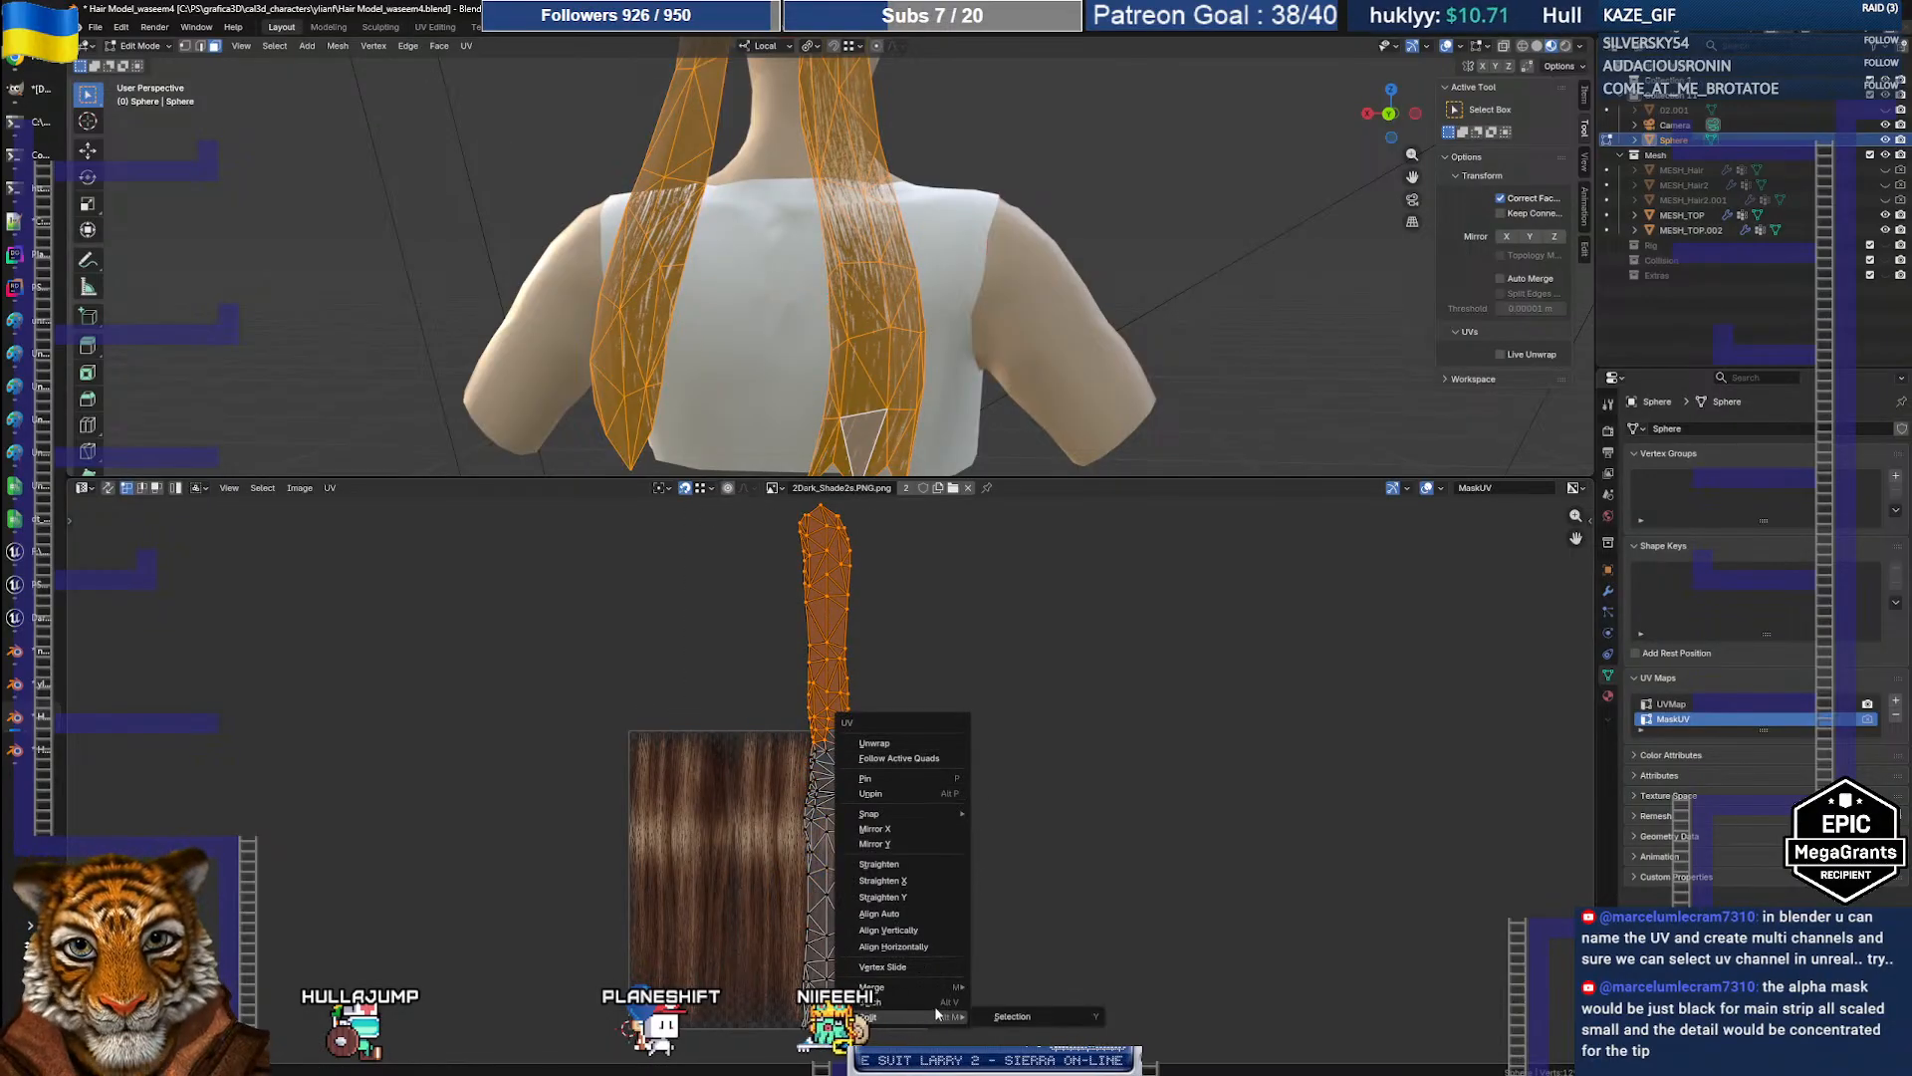
{"action": "left_click", "coordinate": [1013, 1014]}
Step: Move the split upper piece down onto the texture, beside the lower strip and clear of the transparent edge
{"action": "key", "text": "g"}
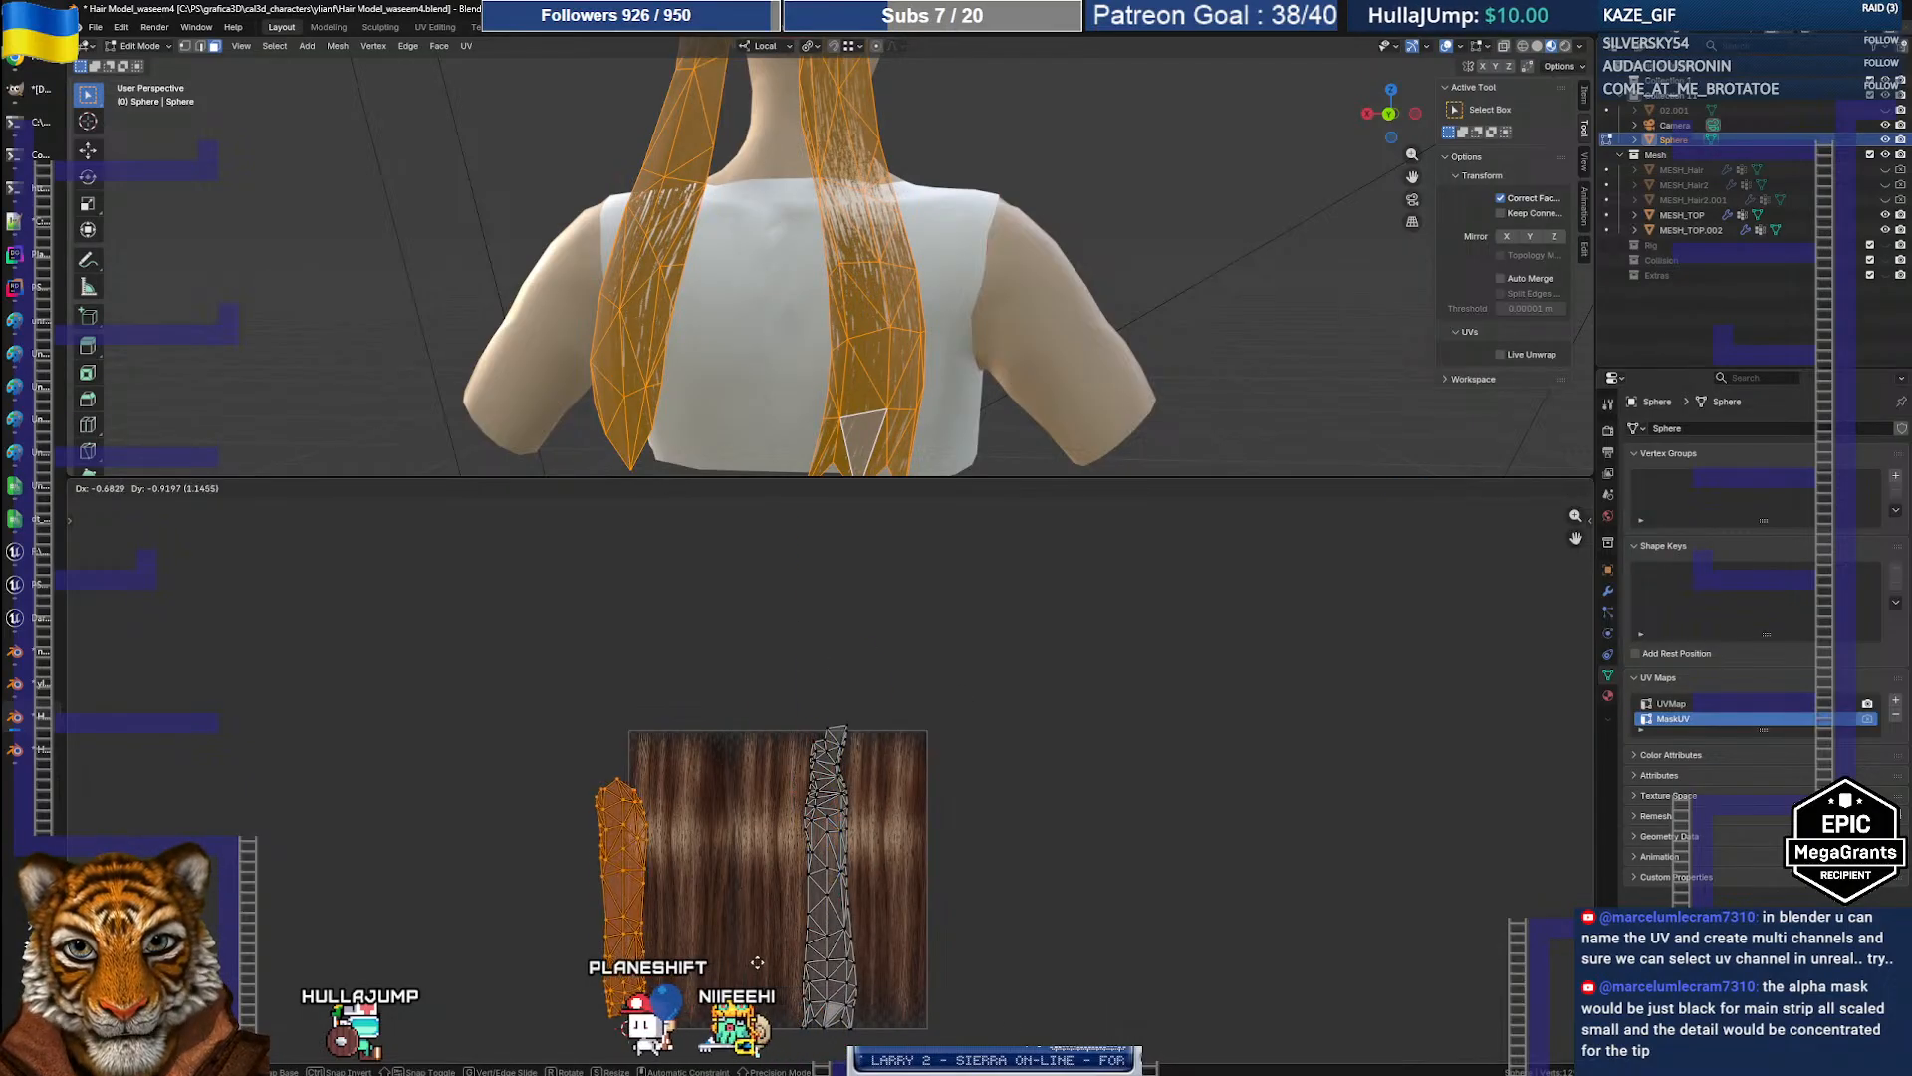
{"action": "left_click", "coordinate": [735, 956]}
{"action": "key", "text": "g"}
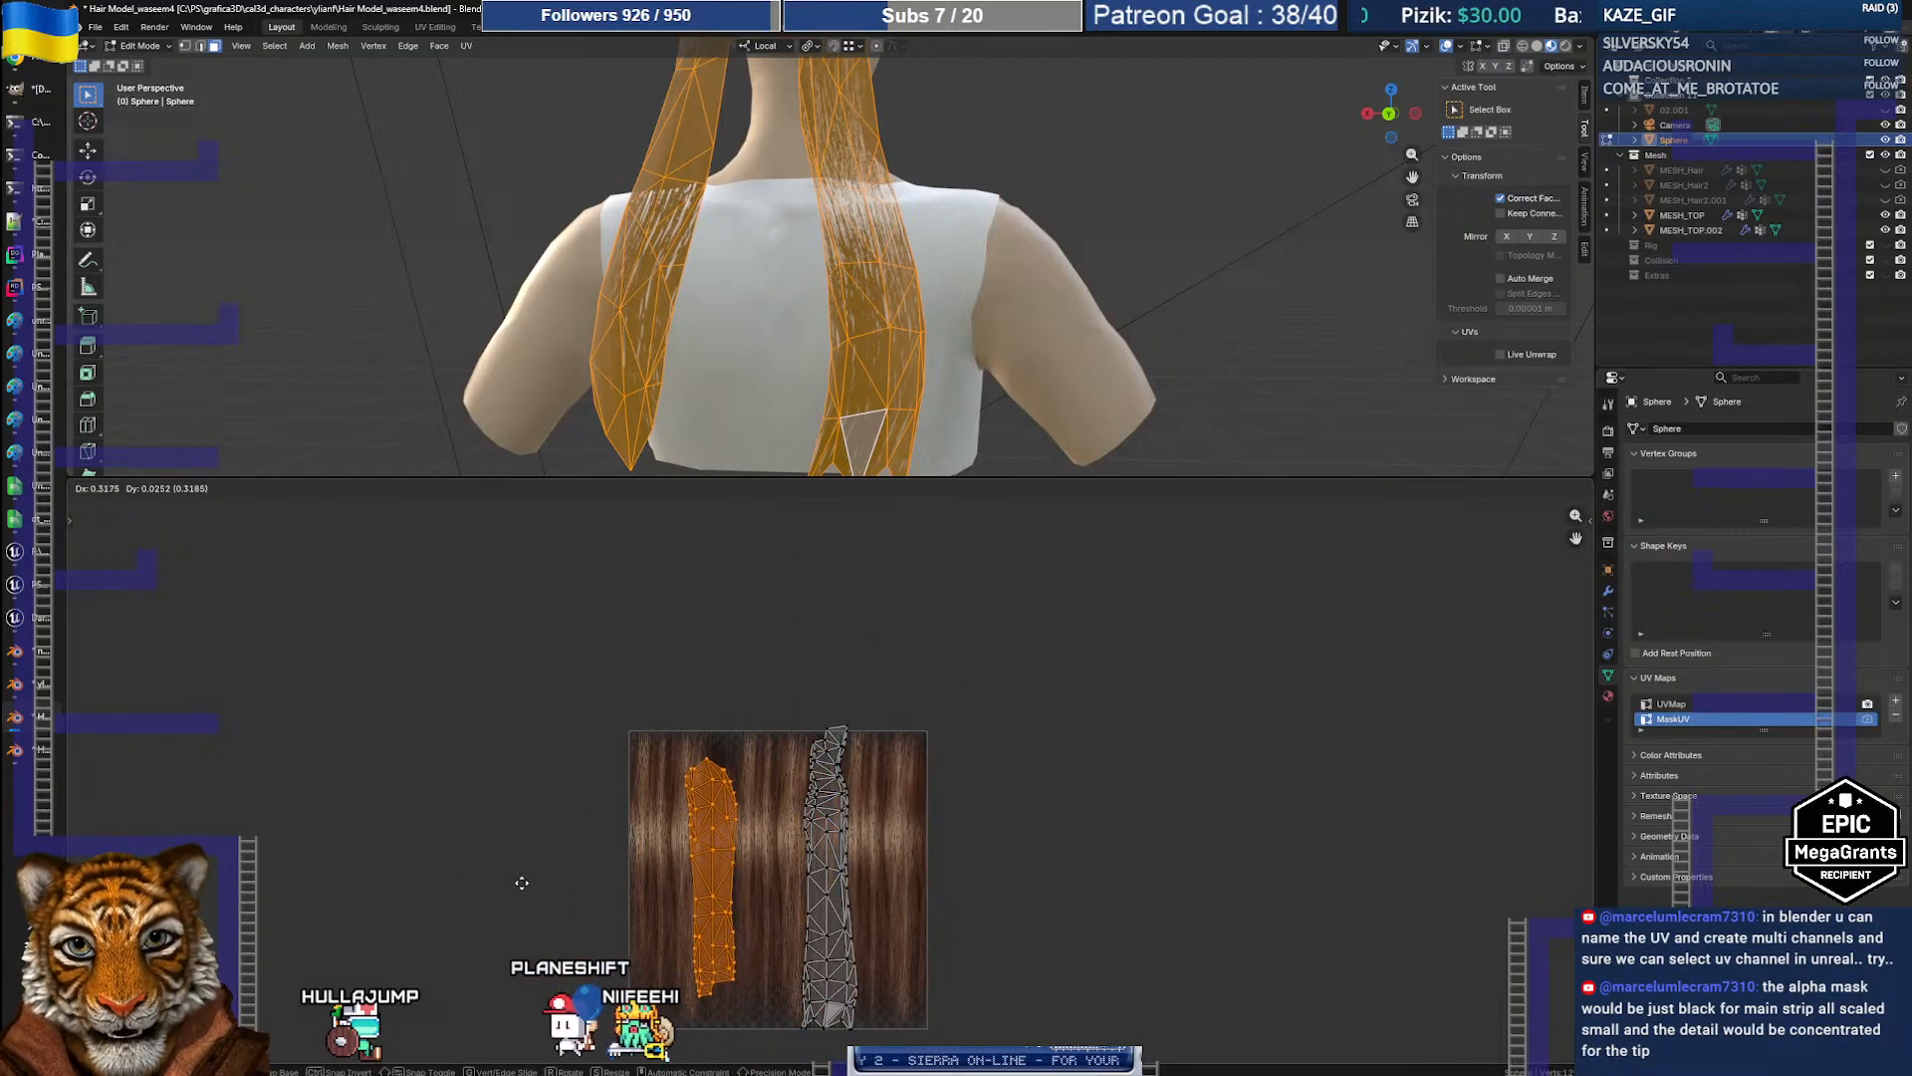
{"action": "left_click", "coordinate": [522, 884]}
{"action": "middle_click_drag", "start_coordinate": [910, 875], "coordinate": [909, 834]}
{"action": "scroll", "coordinate": [874, 827], "scroll_direction": "up", "scroll_amount": 3}
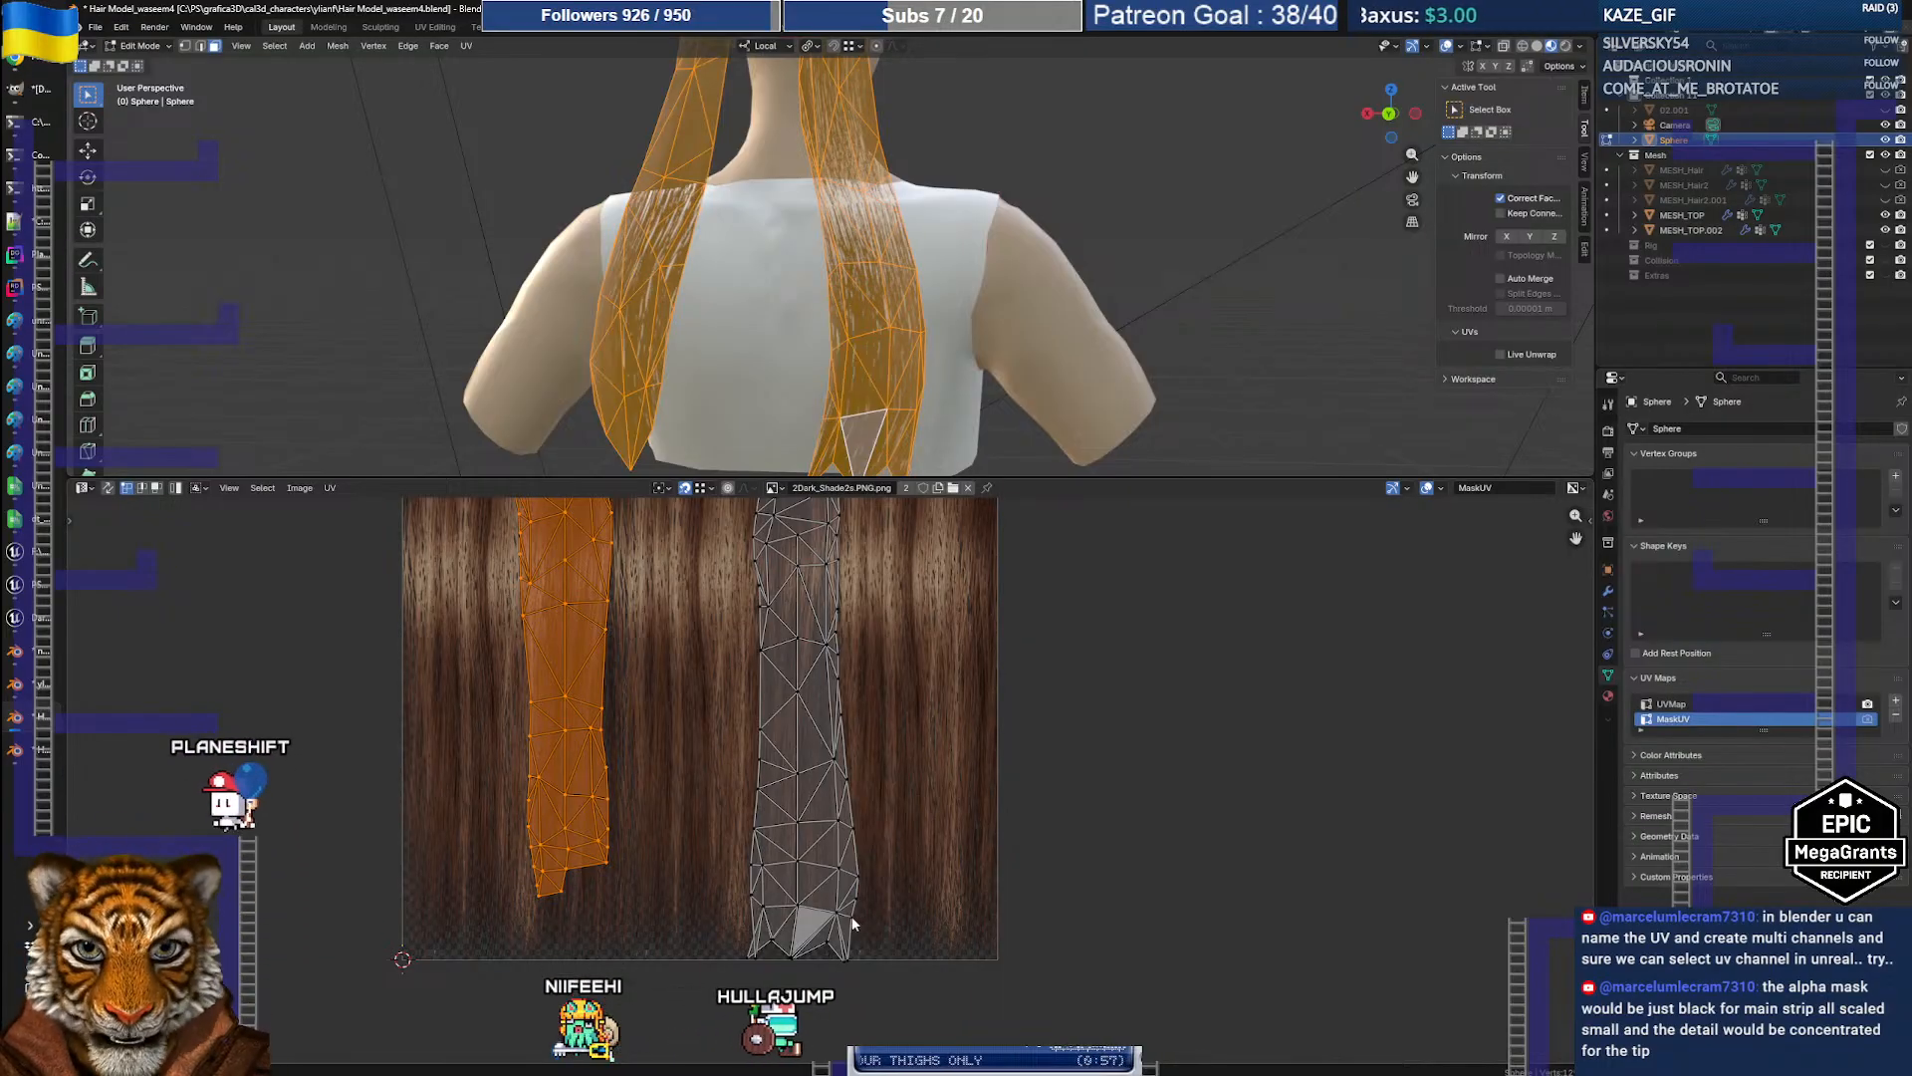
{"action": "scroll", "coordinate": [920, 662], "scroll_direction": "down", "scroll_amount": 2}
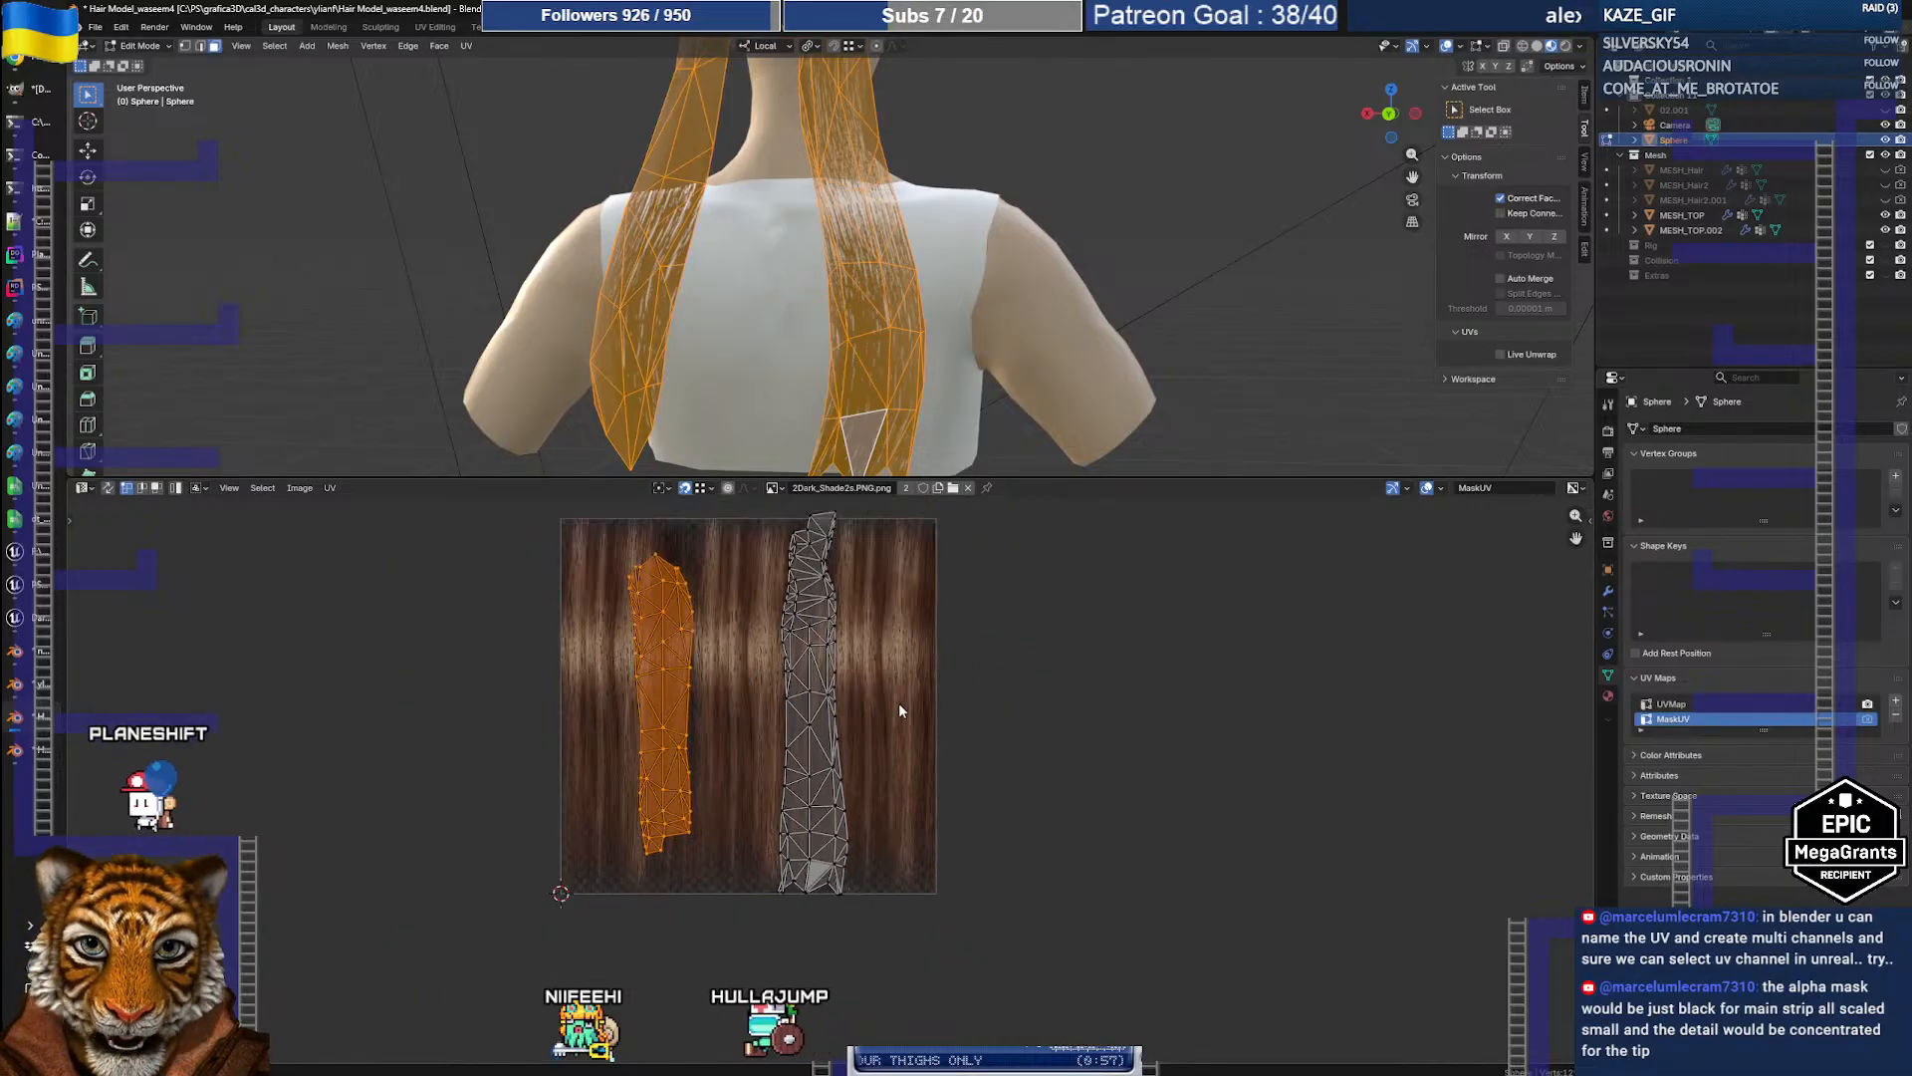
{"action": "middle_click_drag", "start_coordinate": [940, 760], "coordinate": [959, 773]}
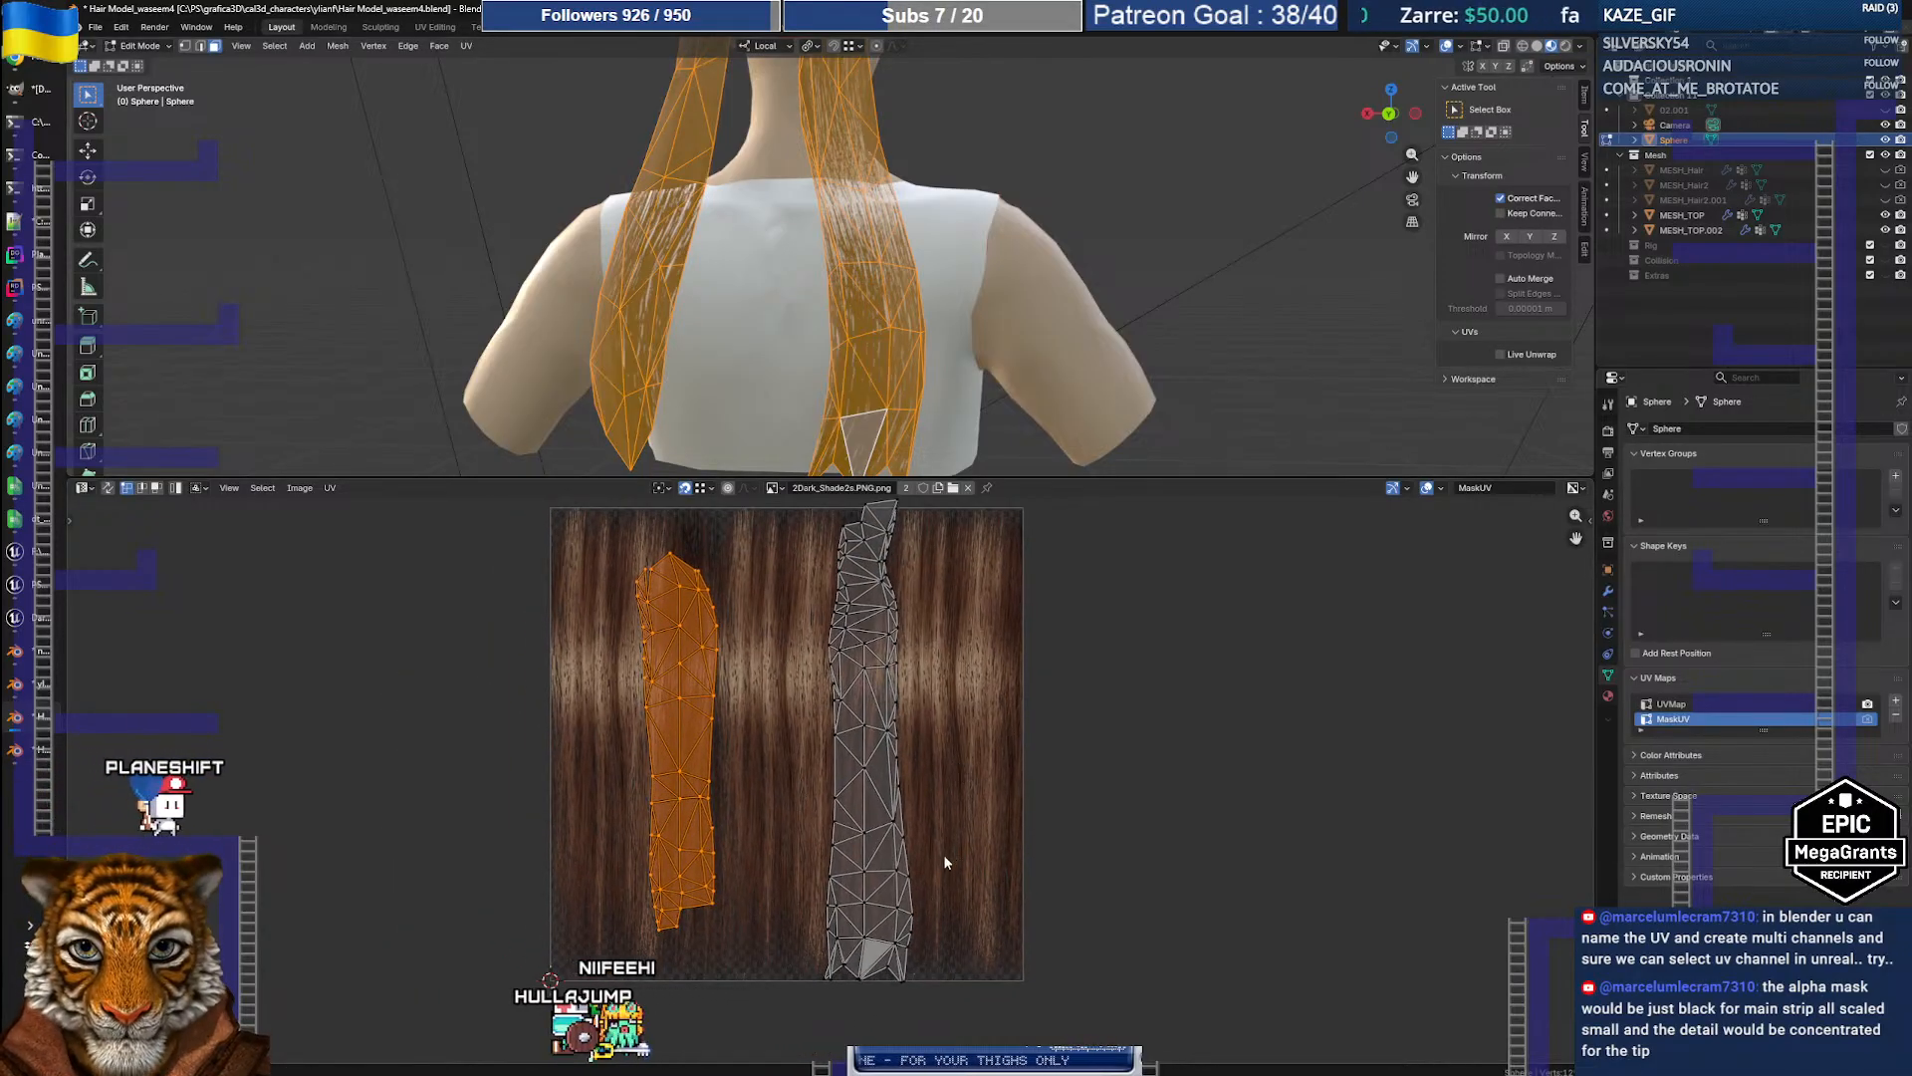
{"action": "left_click", "coordinate": [951, 882]}
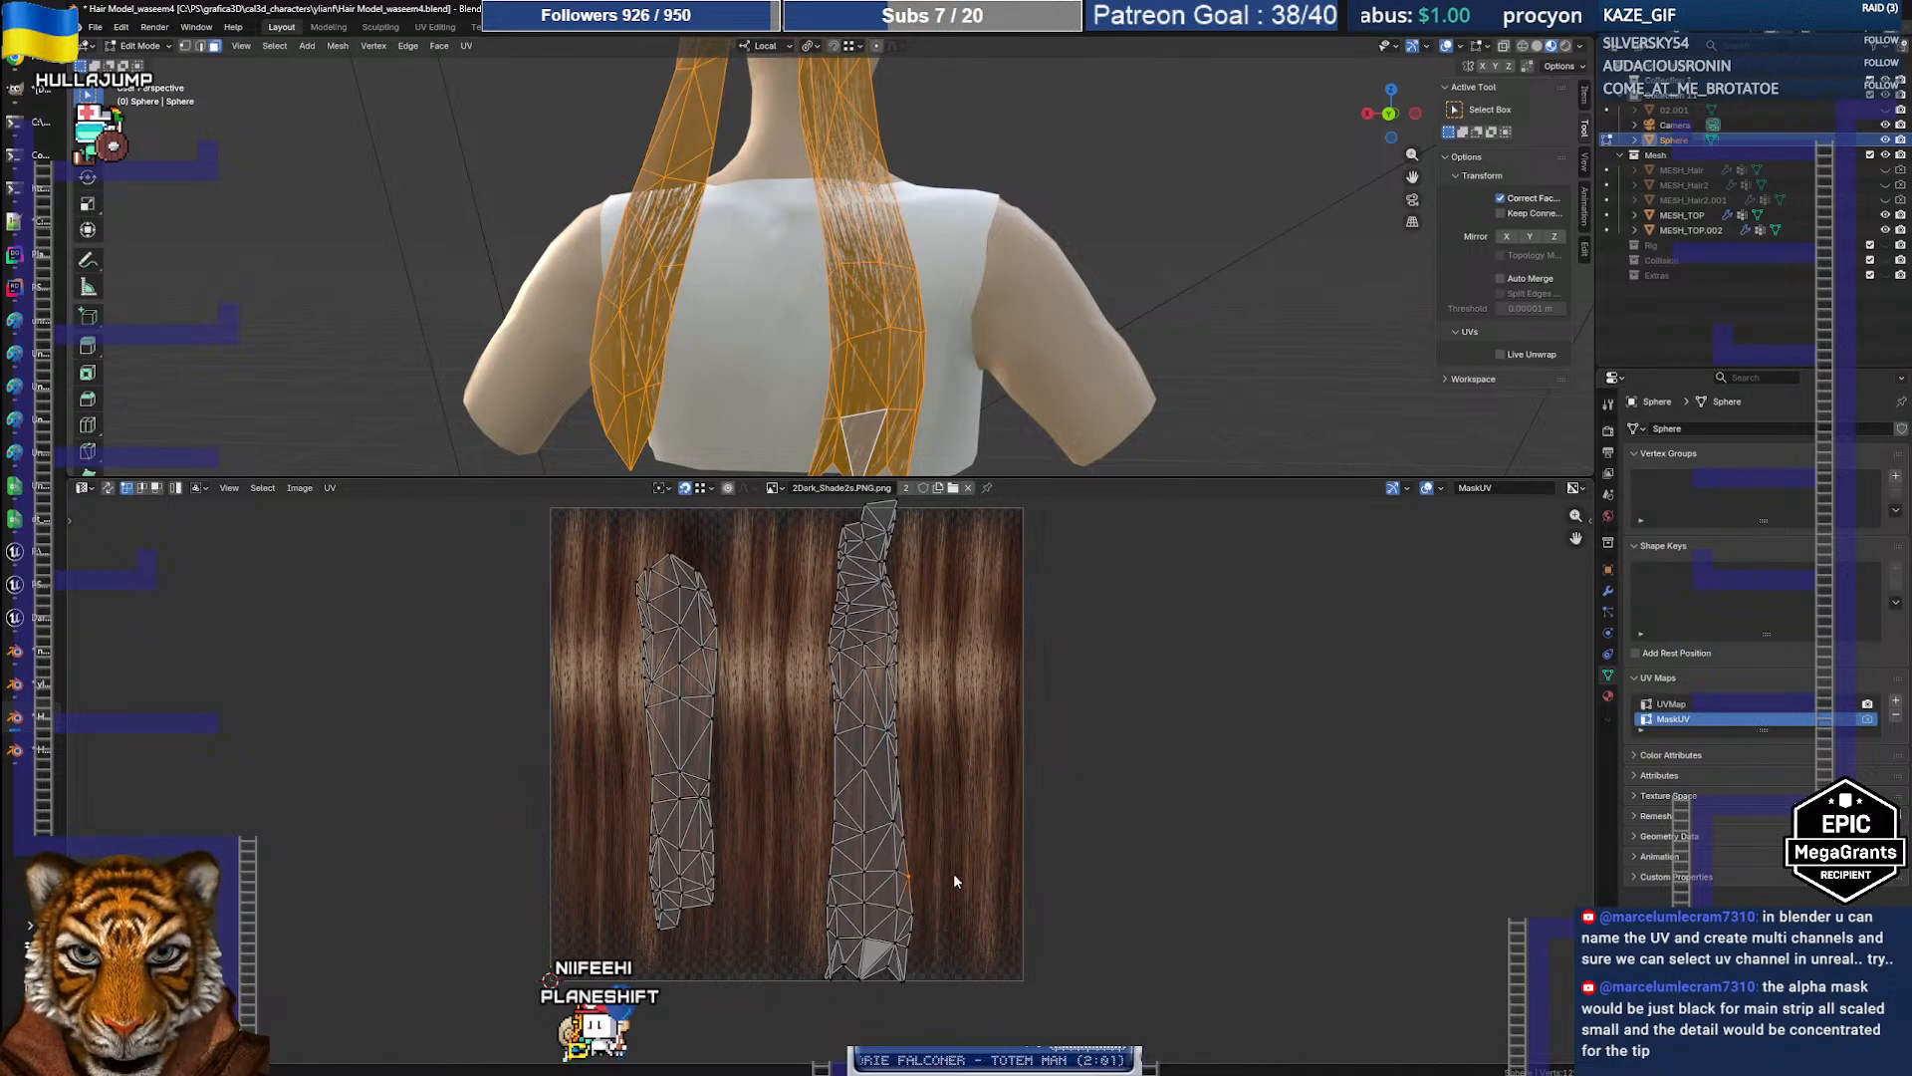
Step: Switch to GIMP and copy a 562 × 571 px area from the lower-right corner of the Dark_Shade hair texture with the transparent ends
{"action": "left_click", "coordinate": [20, 88]}
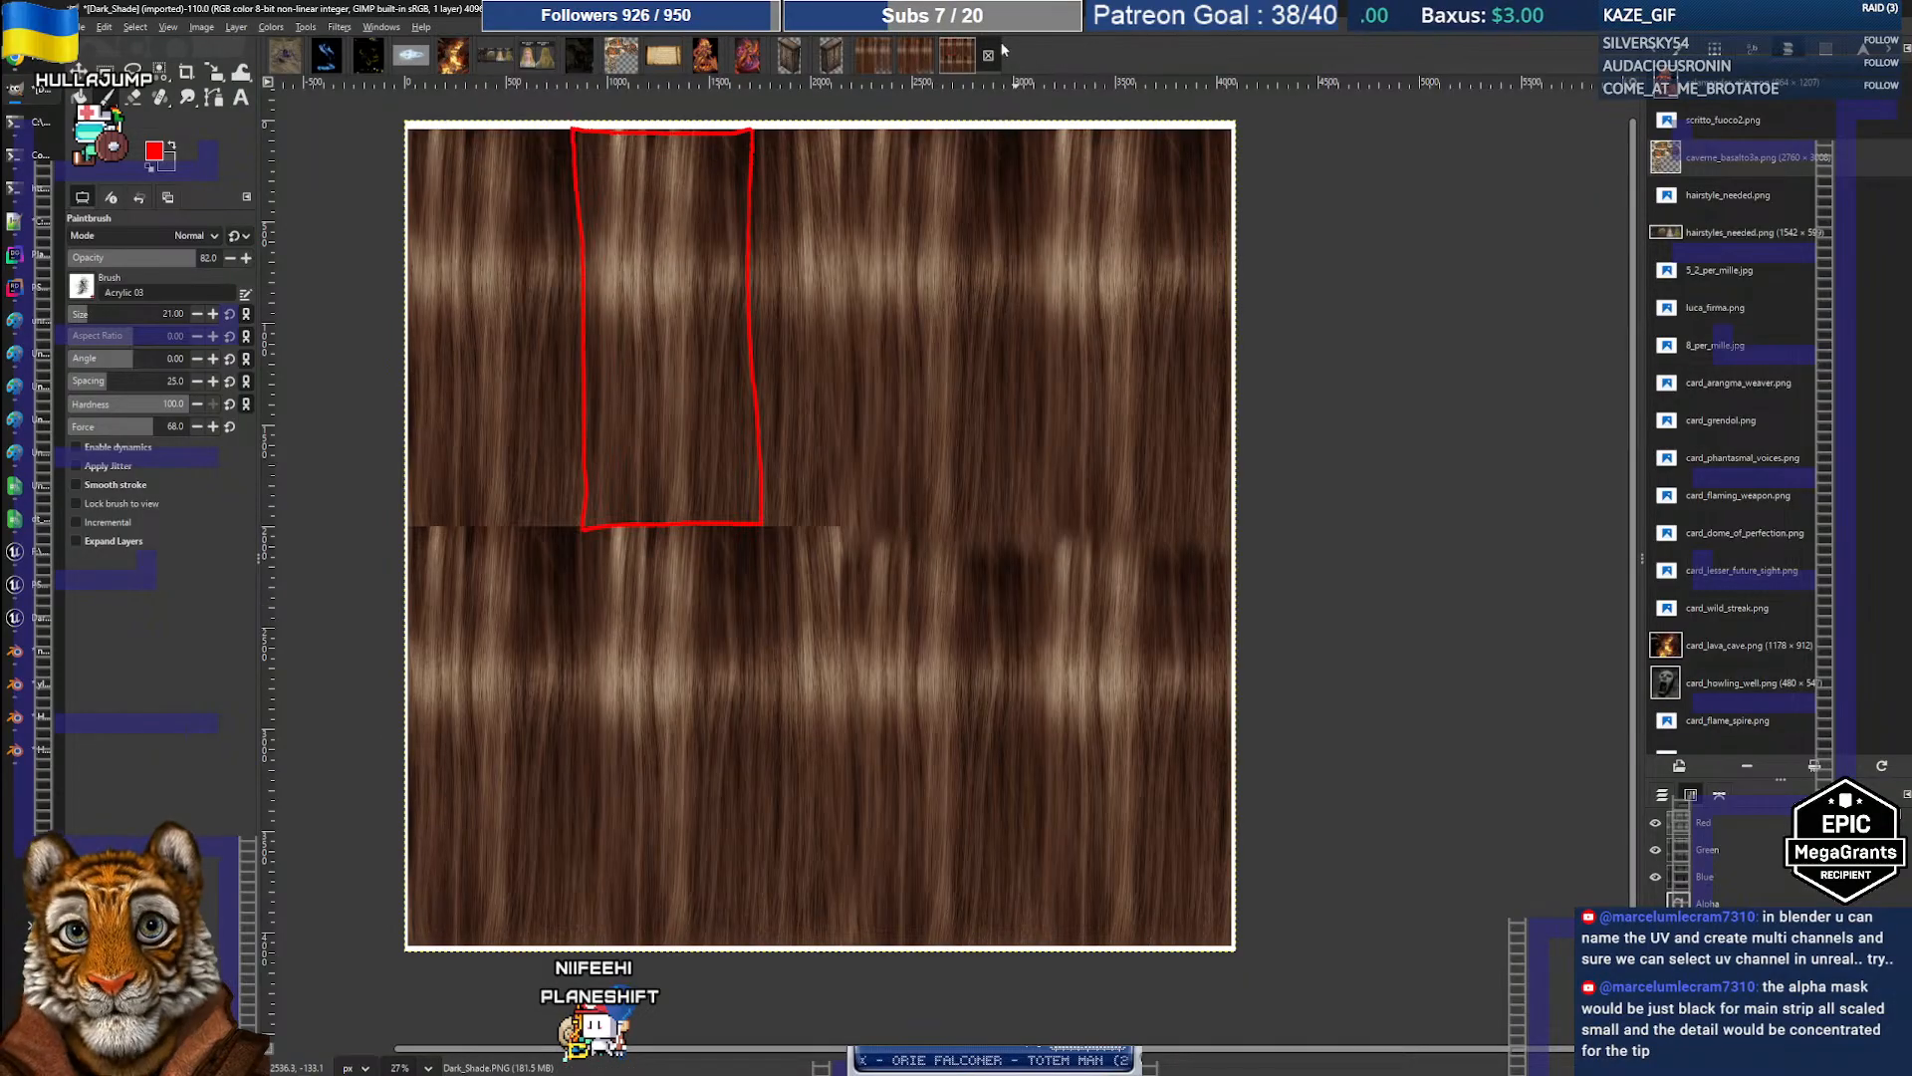
{"action": "left_click", "coordinate": [924, 57]}
{"action": "scroll", "coordinate": [960, 447], "scroll_direction": "down", "scroll_amount": 5}
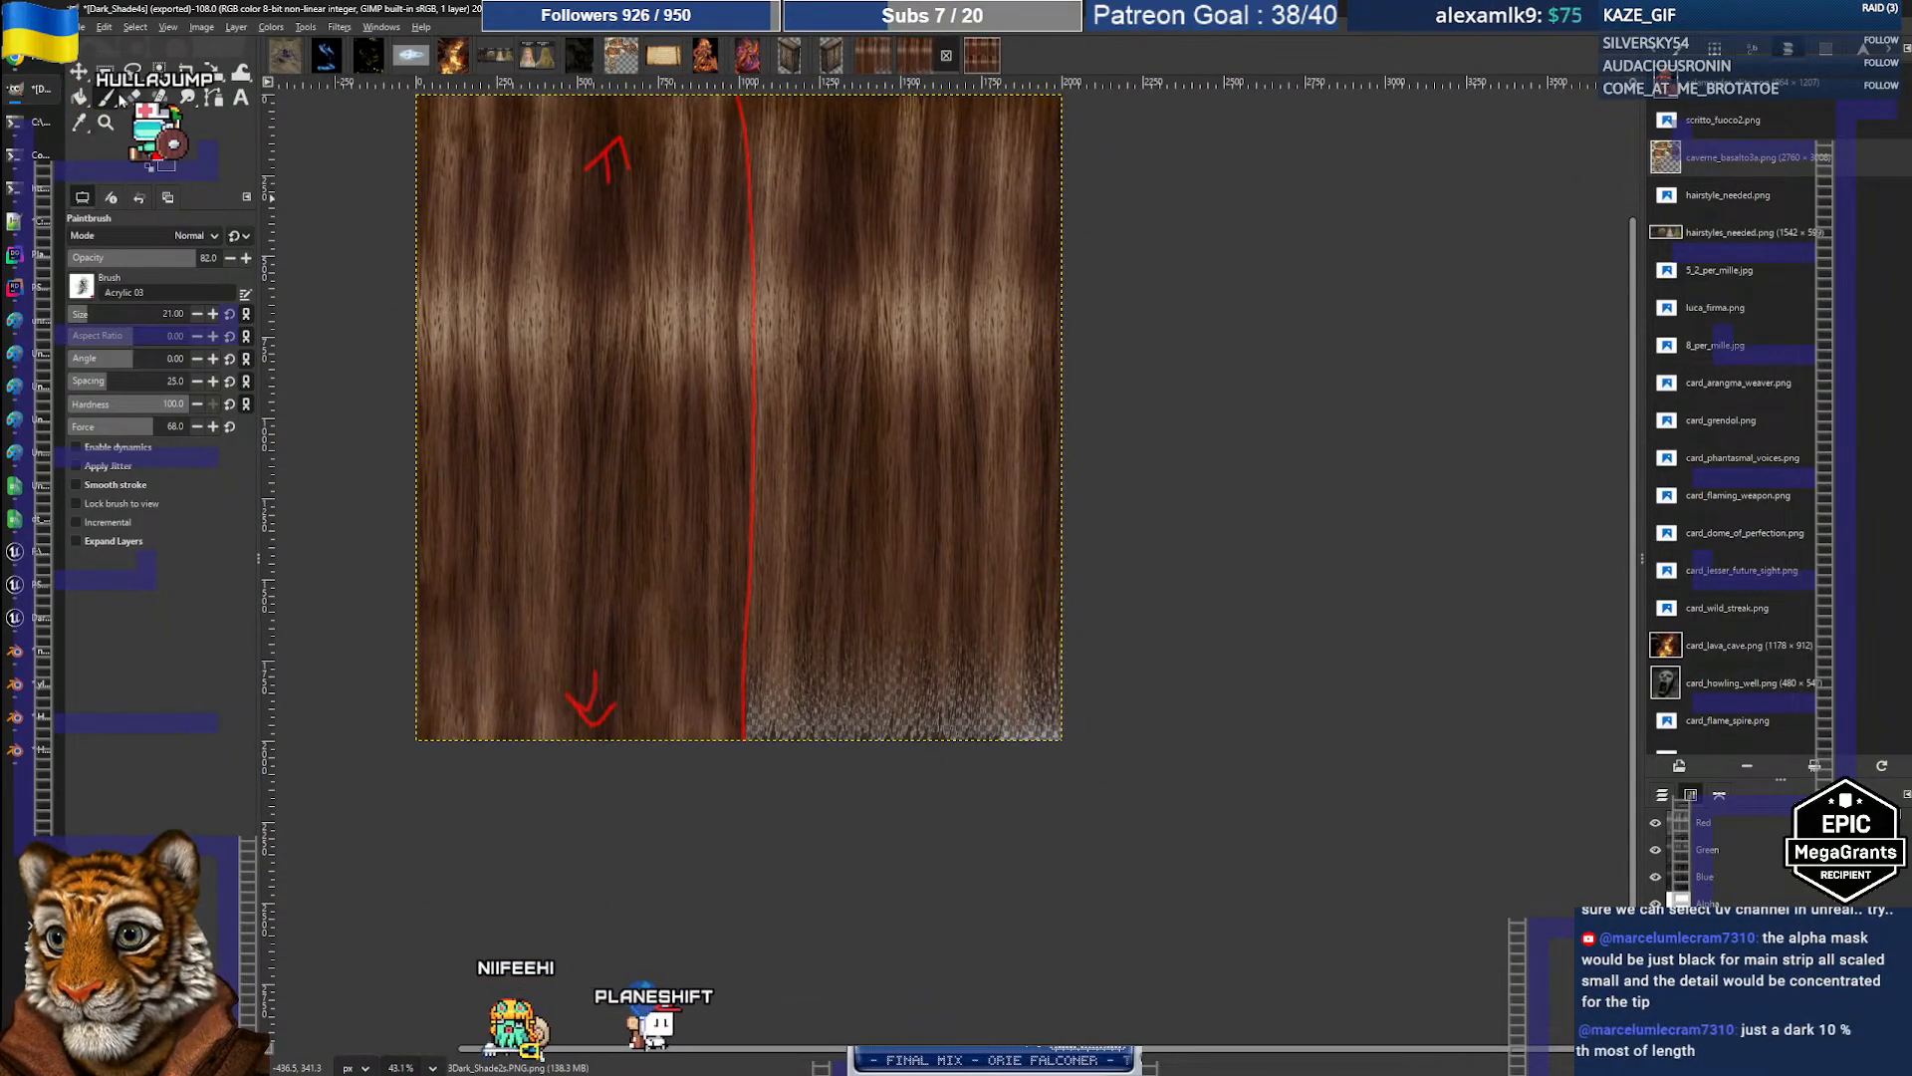
{"action": "key", "text": "r"}
{"action": "left_click_drag", "start_coordinate": [890, 548], "coordinate": [1064, 741]}
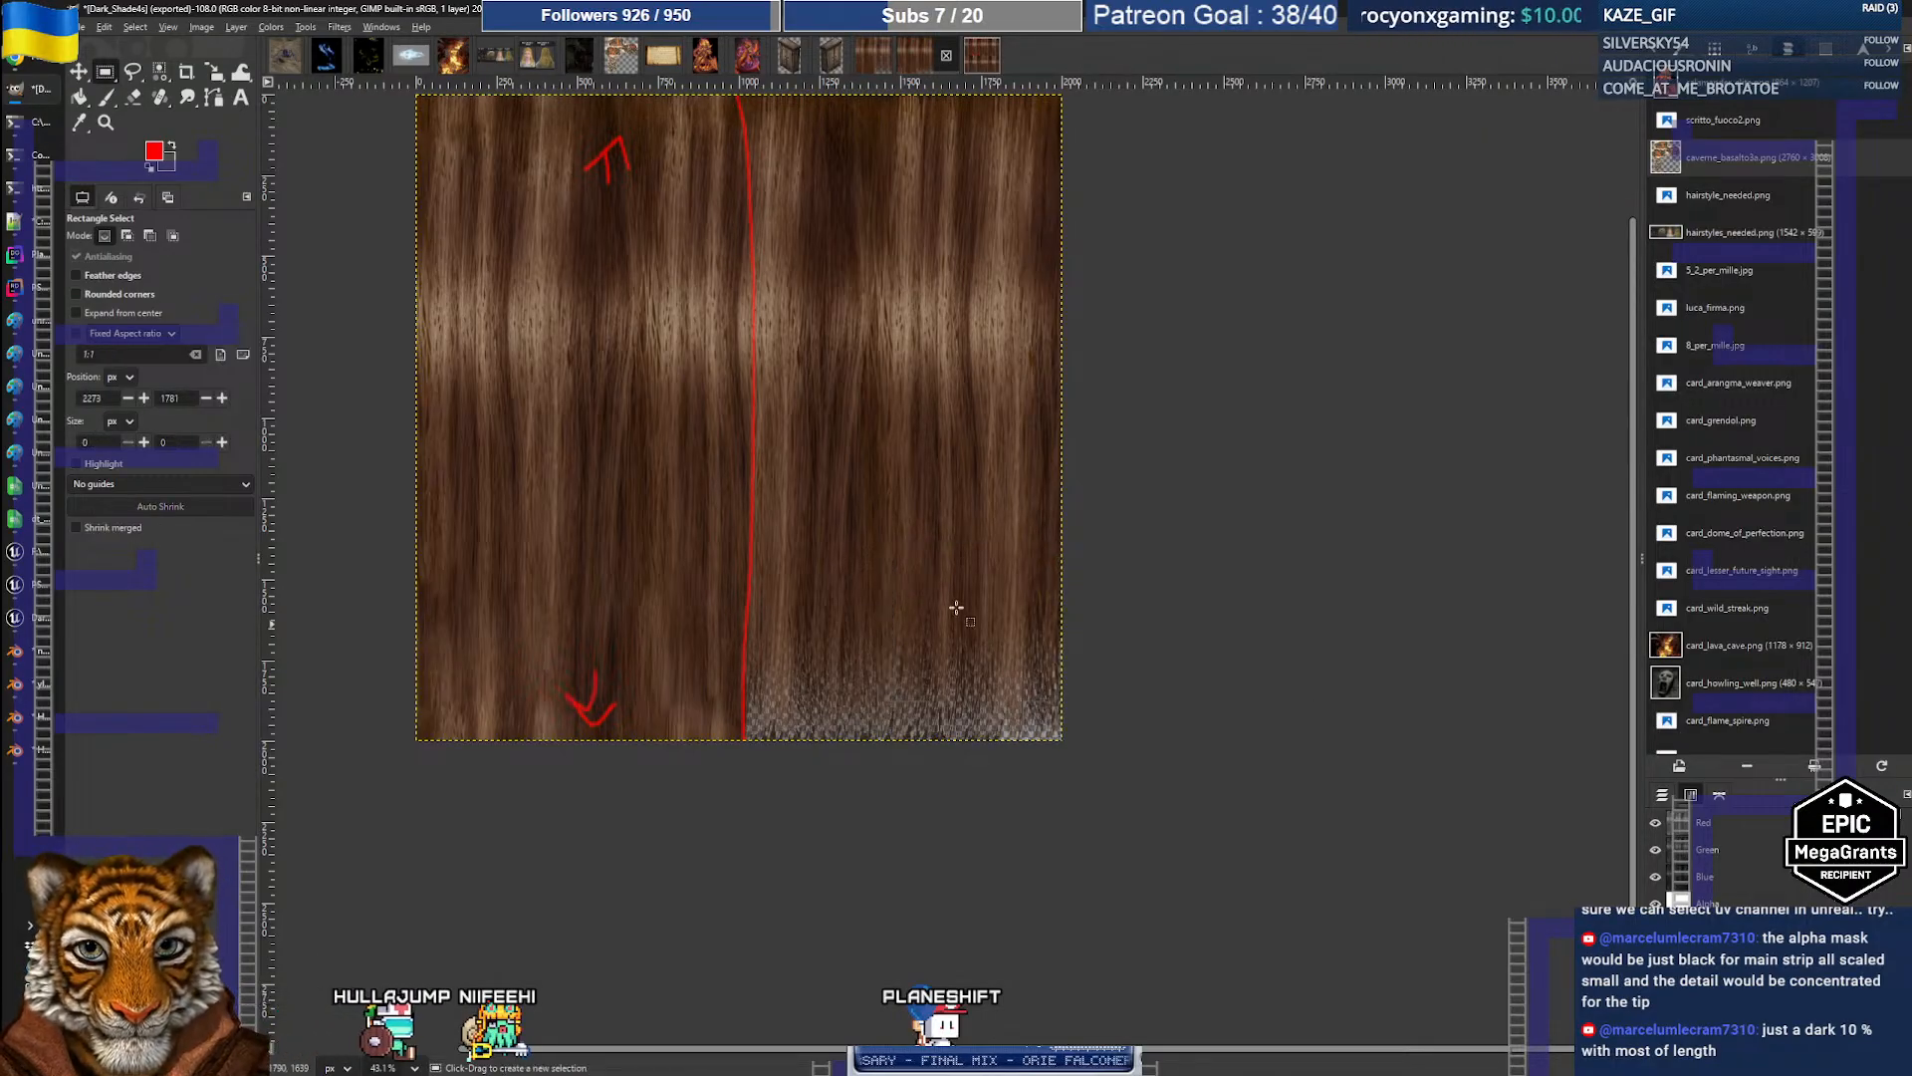
{"action": "left_click_drag", "start_coordinate": [882, 557], "coordinate": [1062, 739]}
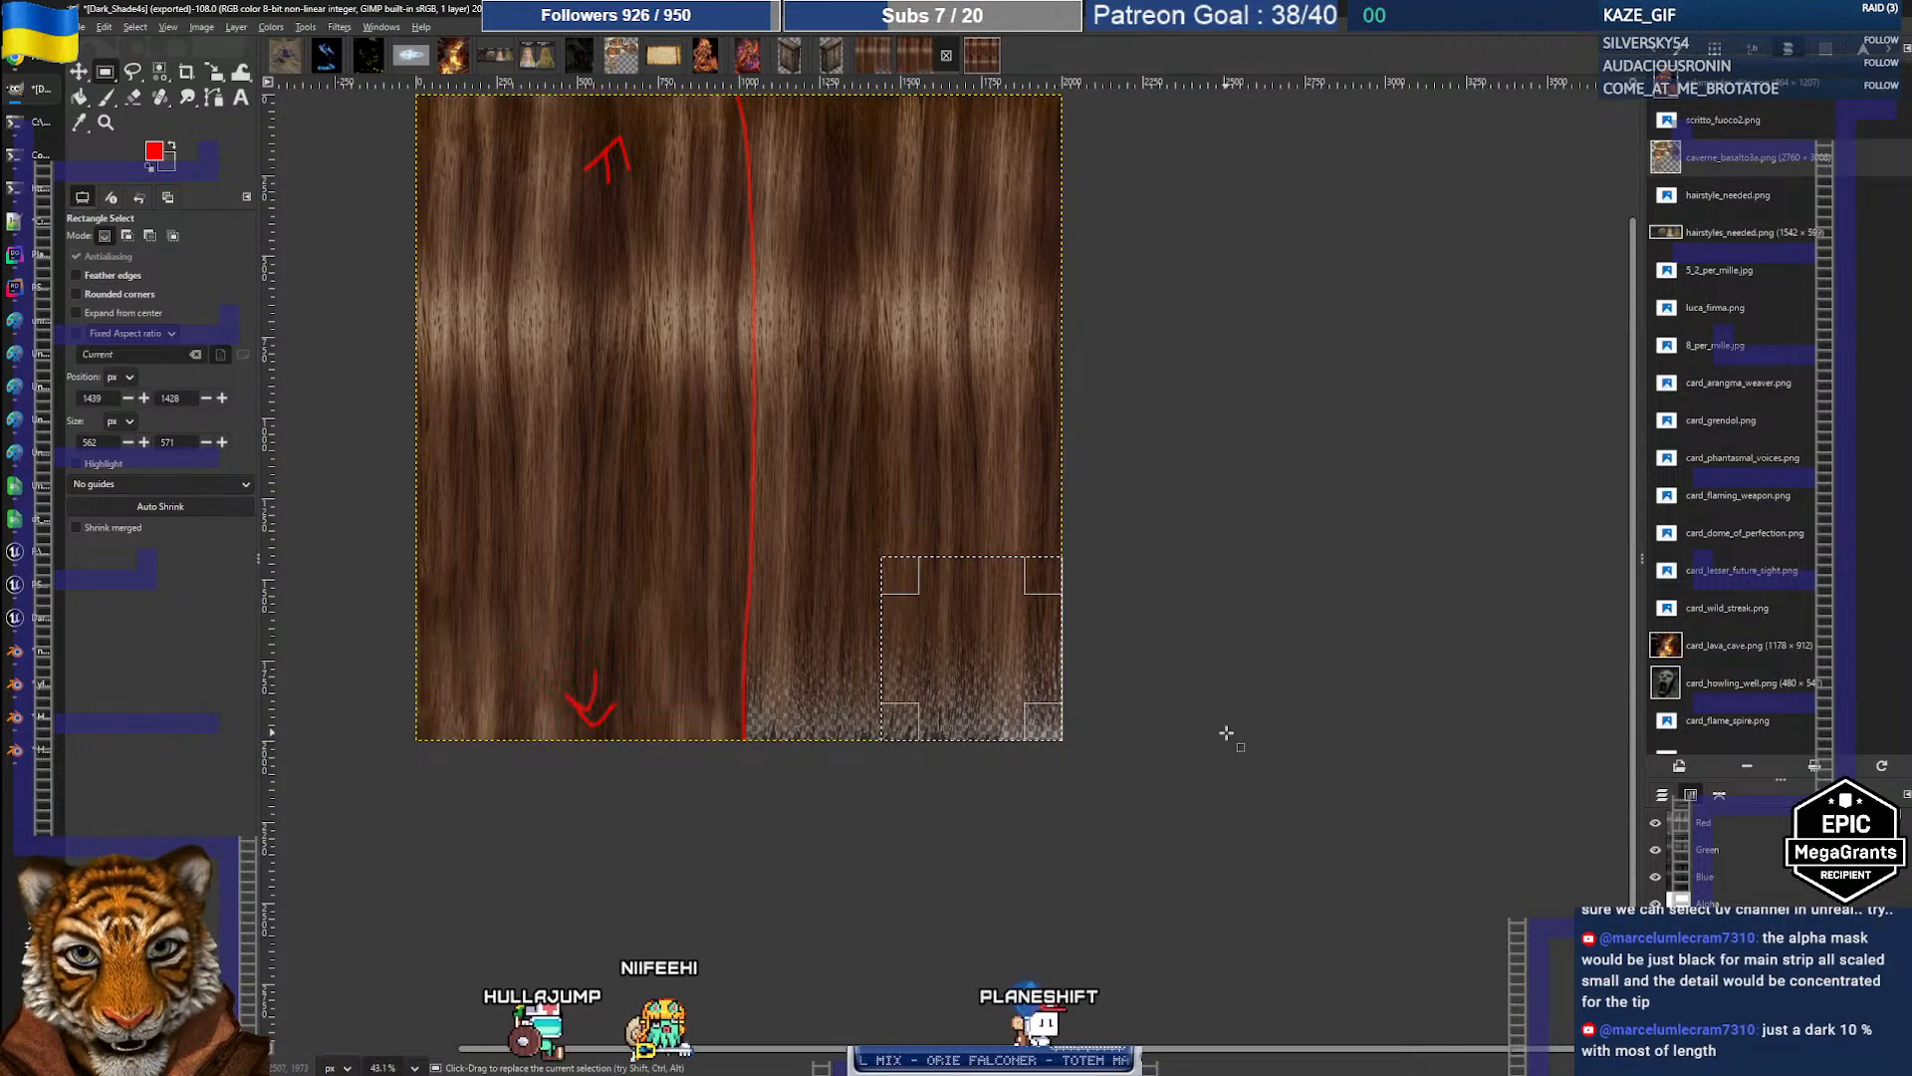
{"action": "key", "text": "ctrl"}
{"action": "key", "text": "ctrl+c"}
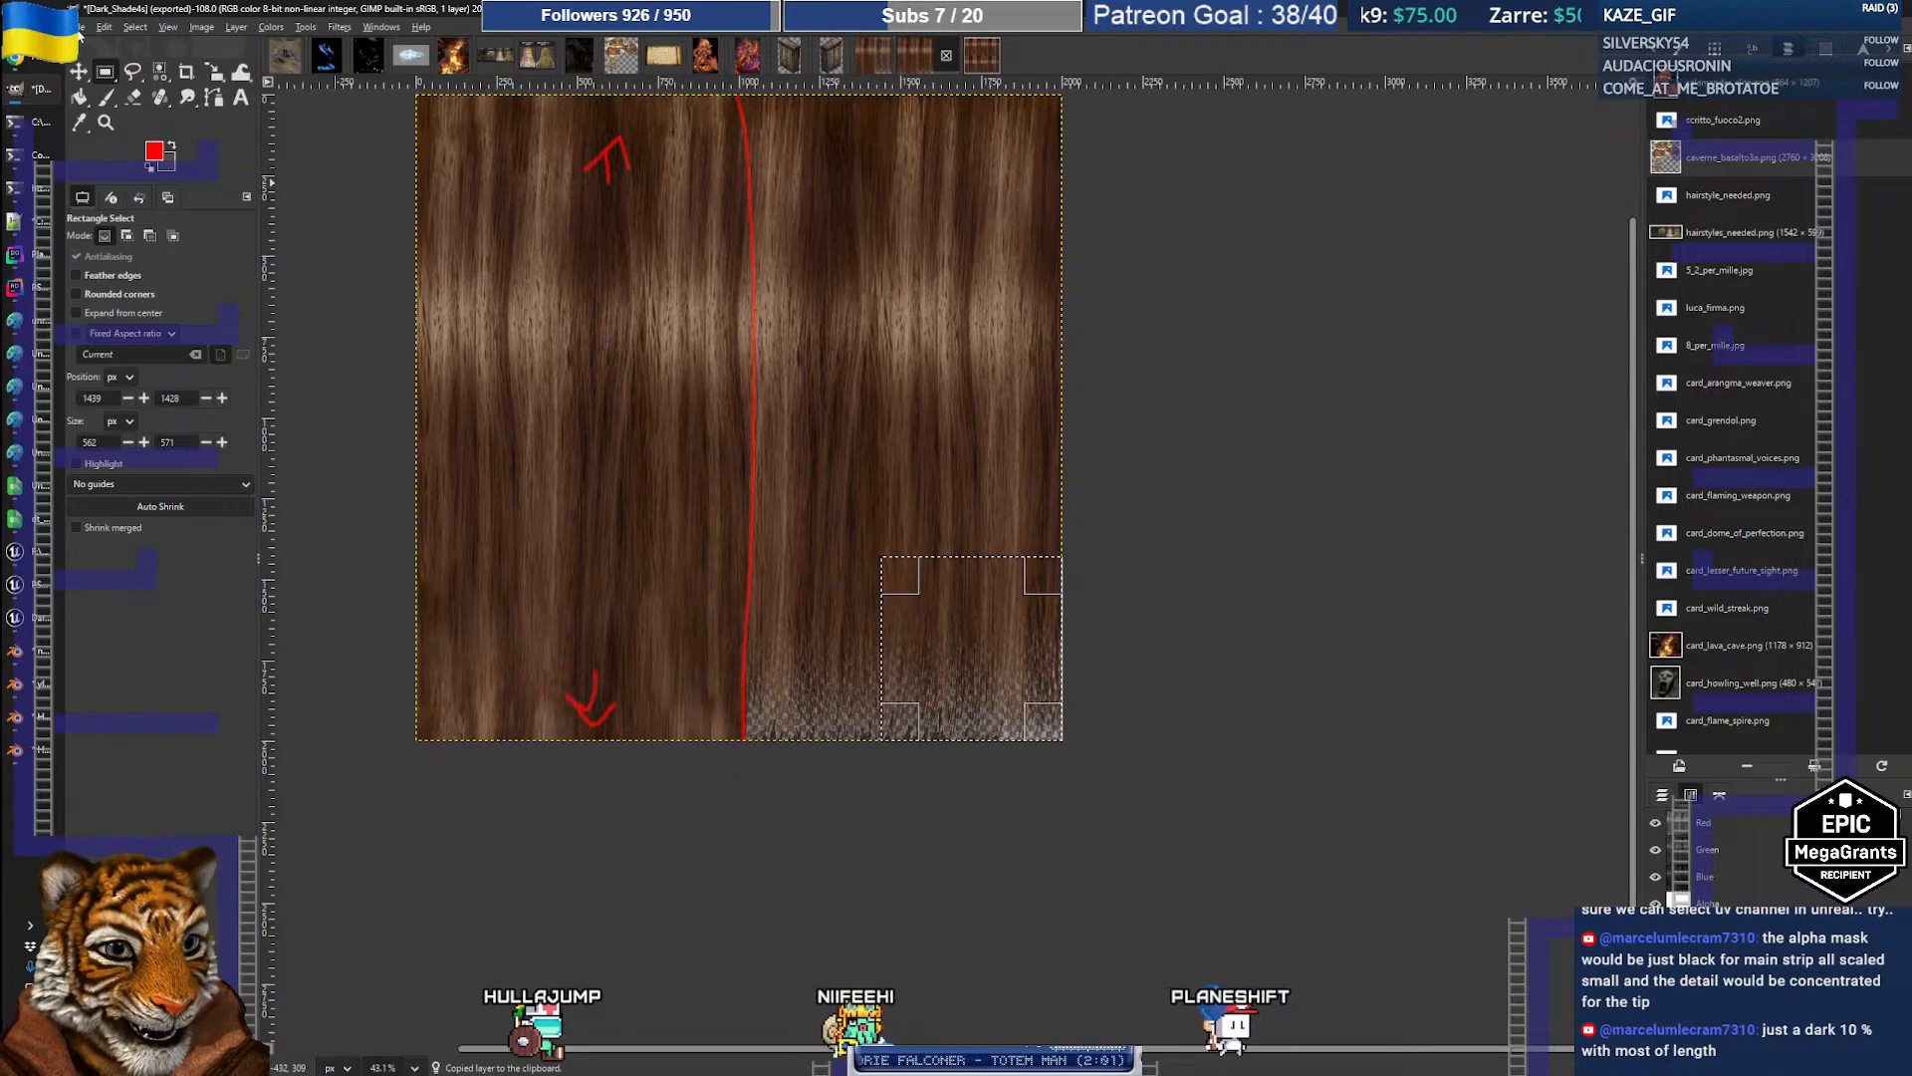
Step: Create a new image from the copied piece of hair tips
{"action": "left_click", "coordinate": [1661, 794]}
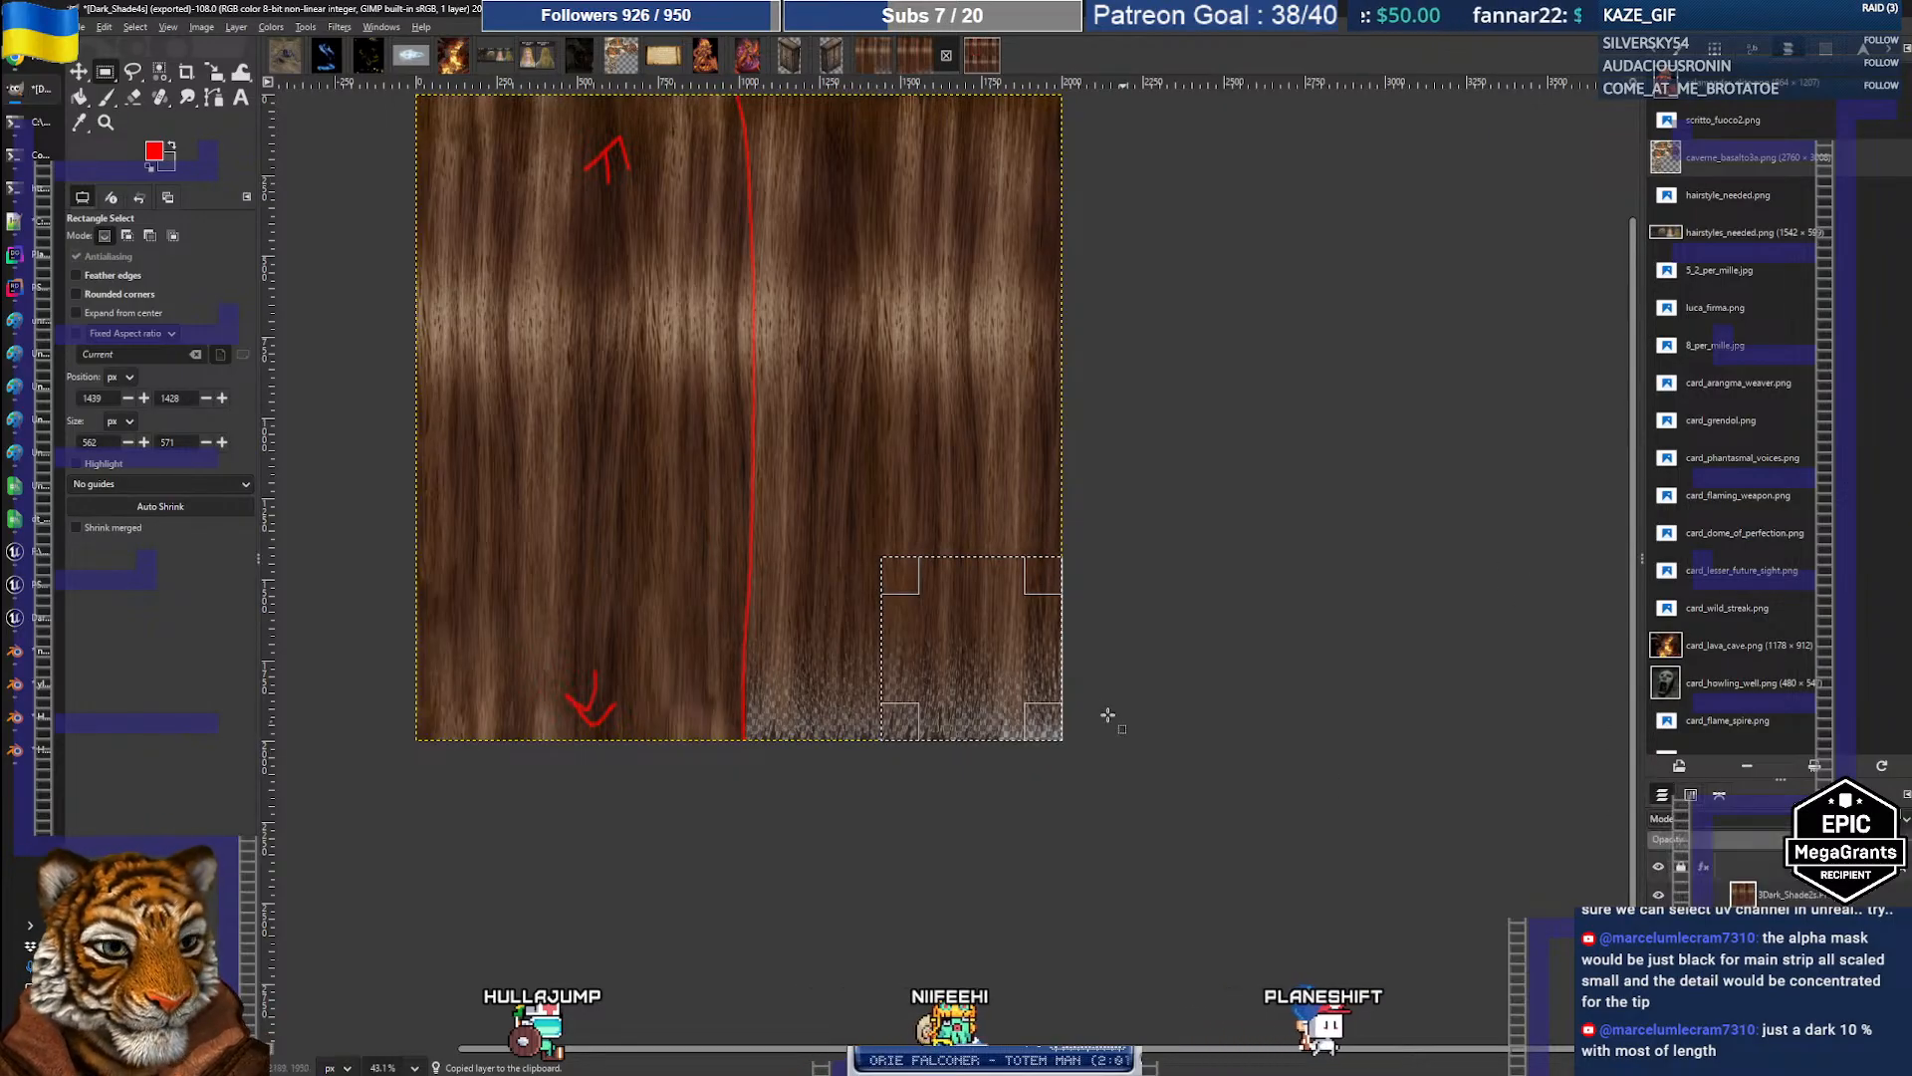
{"action": "middle_click_drag", "start_coordinate": [814, 543], "coordinate": [820, 543]}
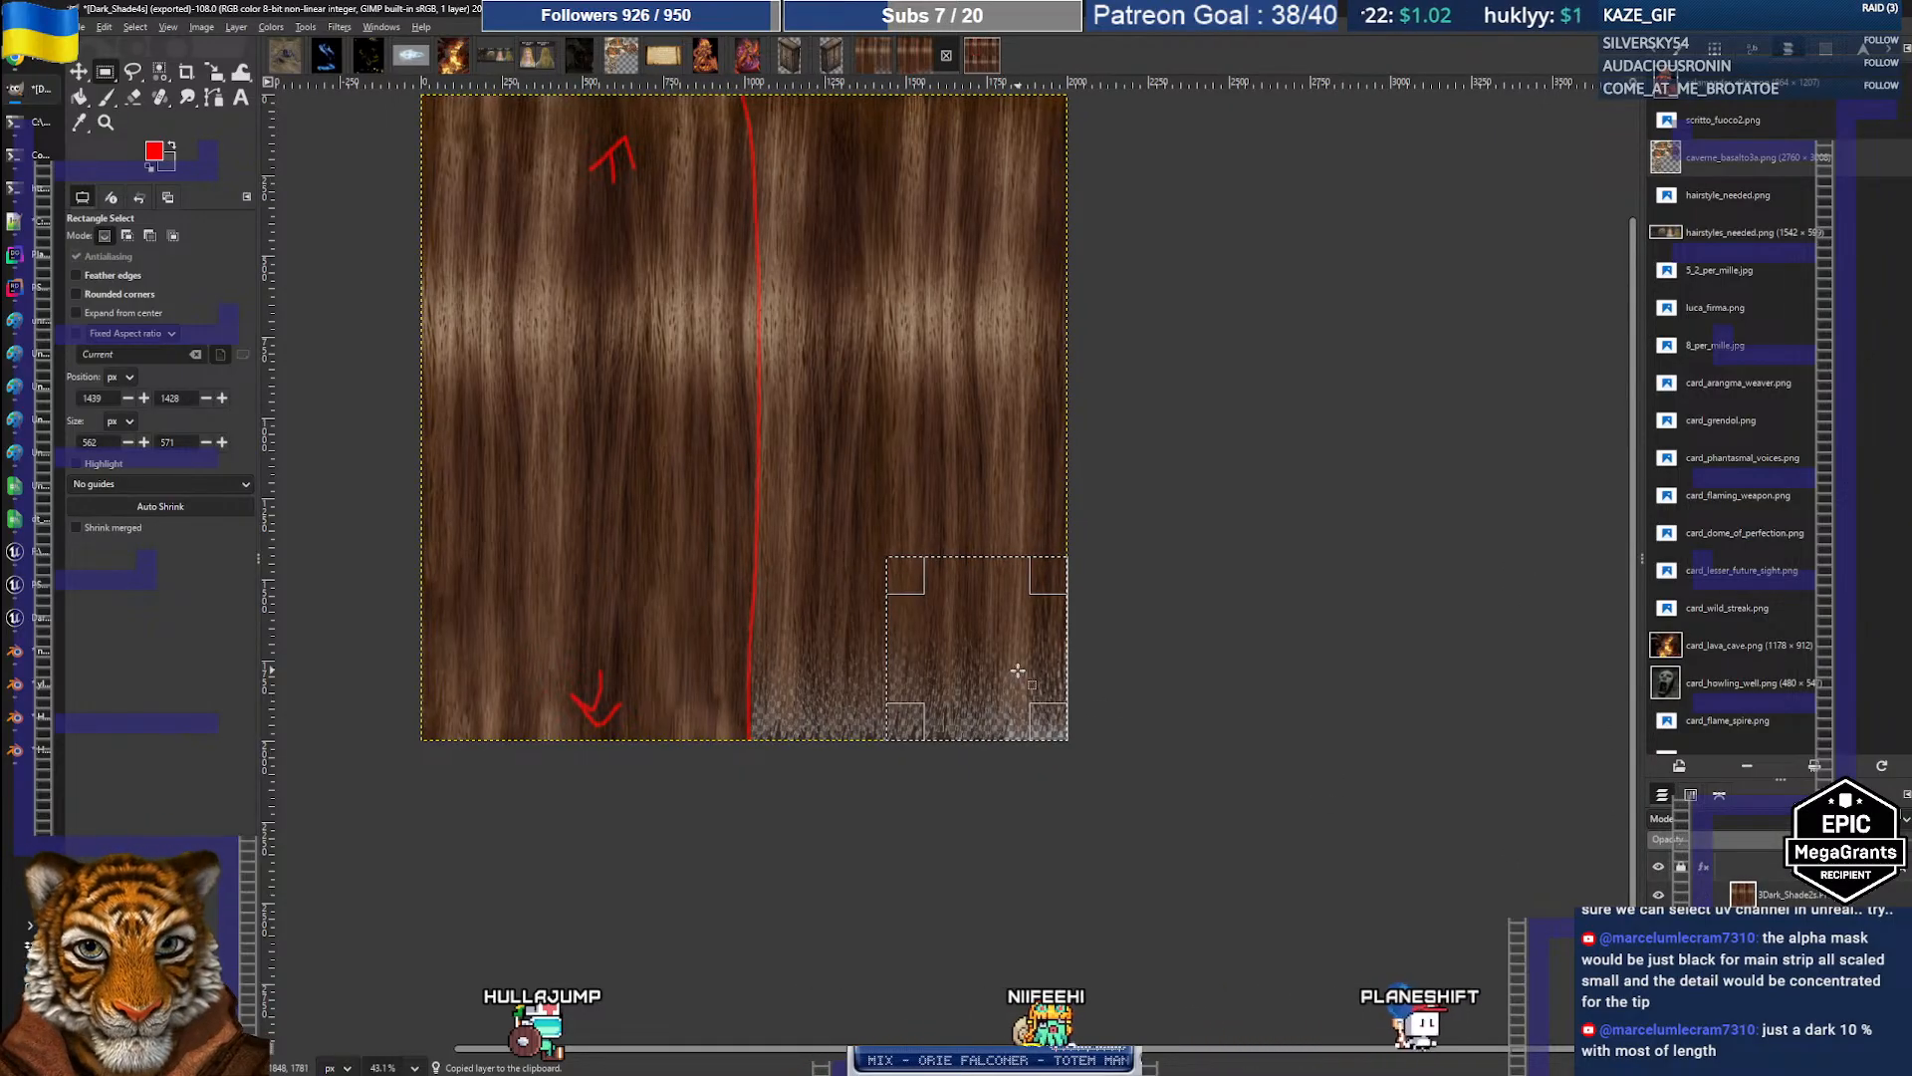
{"action": "left_click", "coordinate": [78, 27]}
{"action": "mouse_move", "coordinate": [141, 67]}
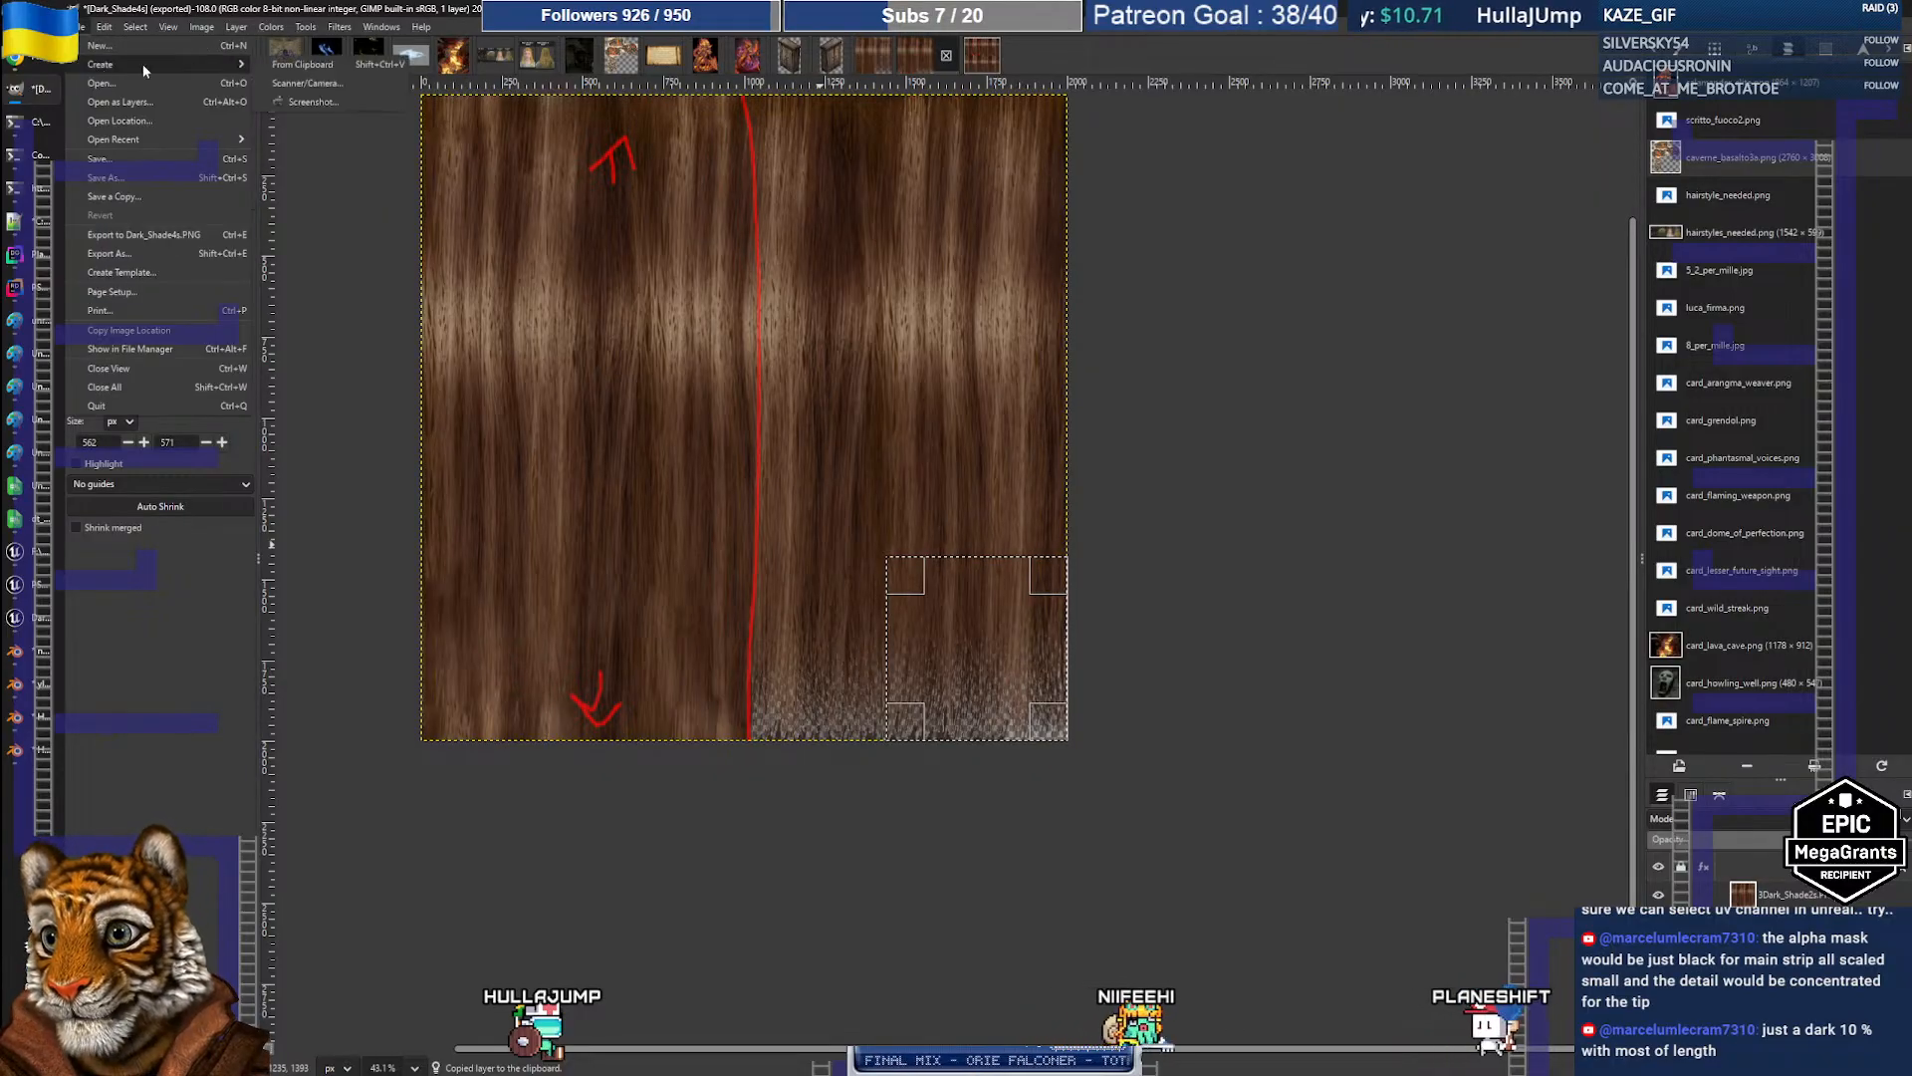
{"action": "left_click", "coordinate": [304, 66]}
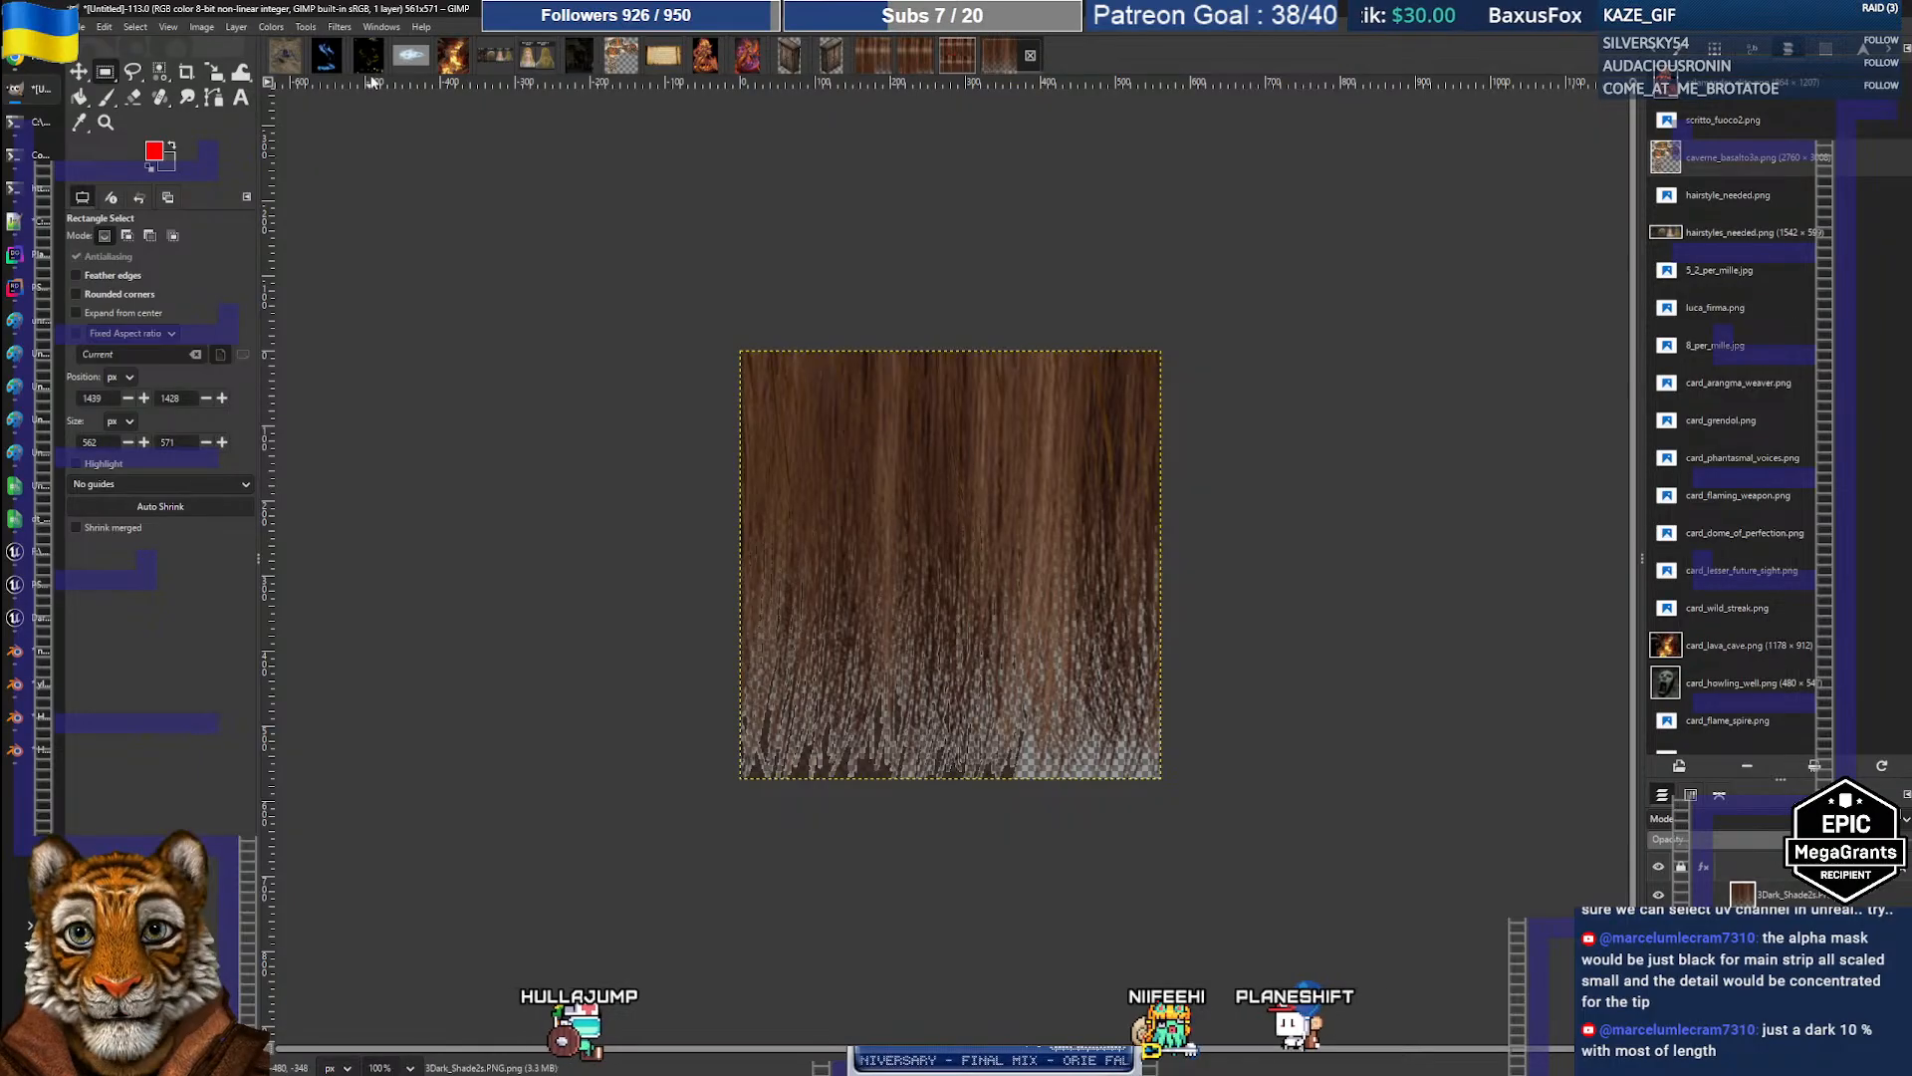
{"action": "left_click", "coordinate": [284, 27]}
{"action": "mouse_move", "coordinate": [336, 310]}
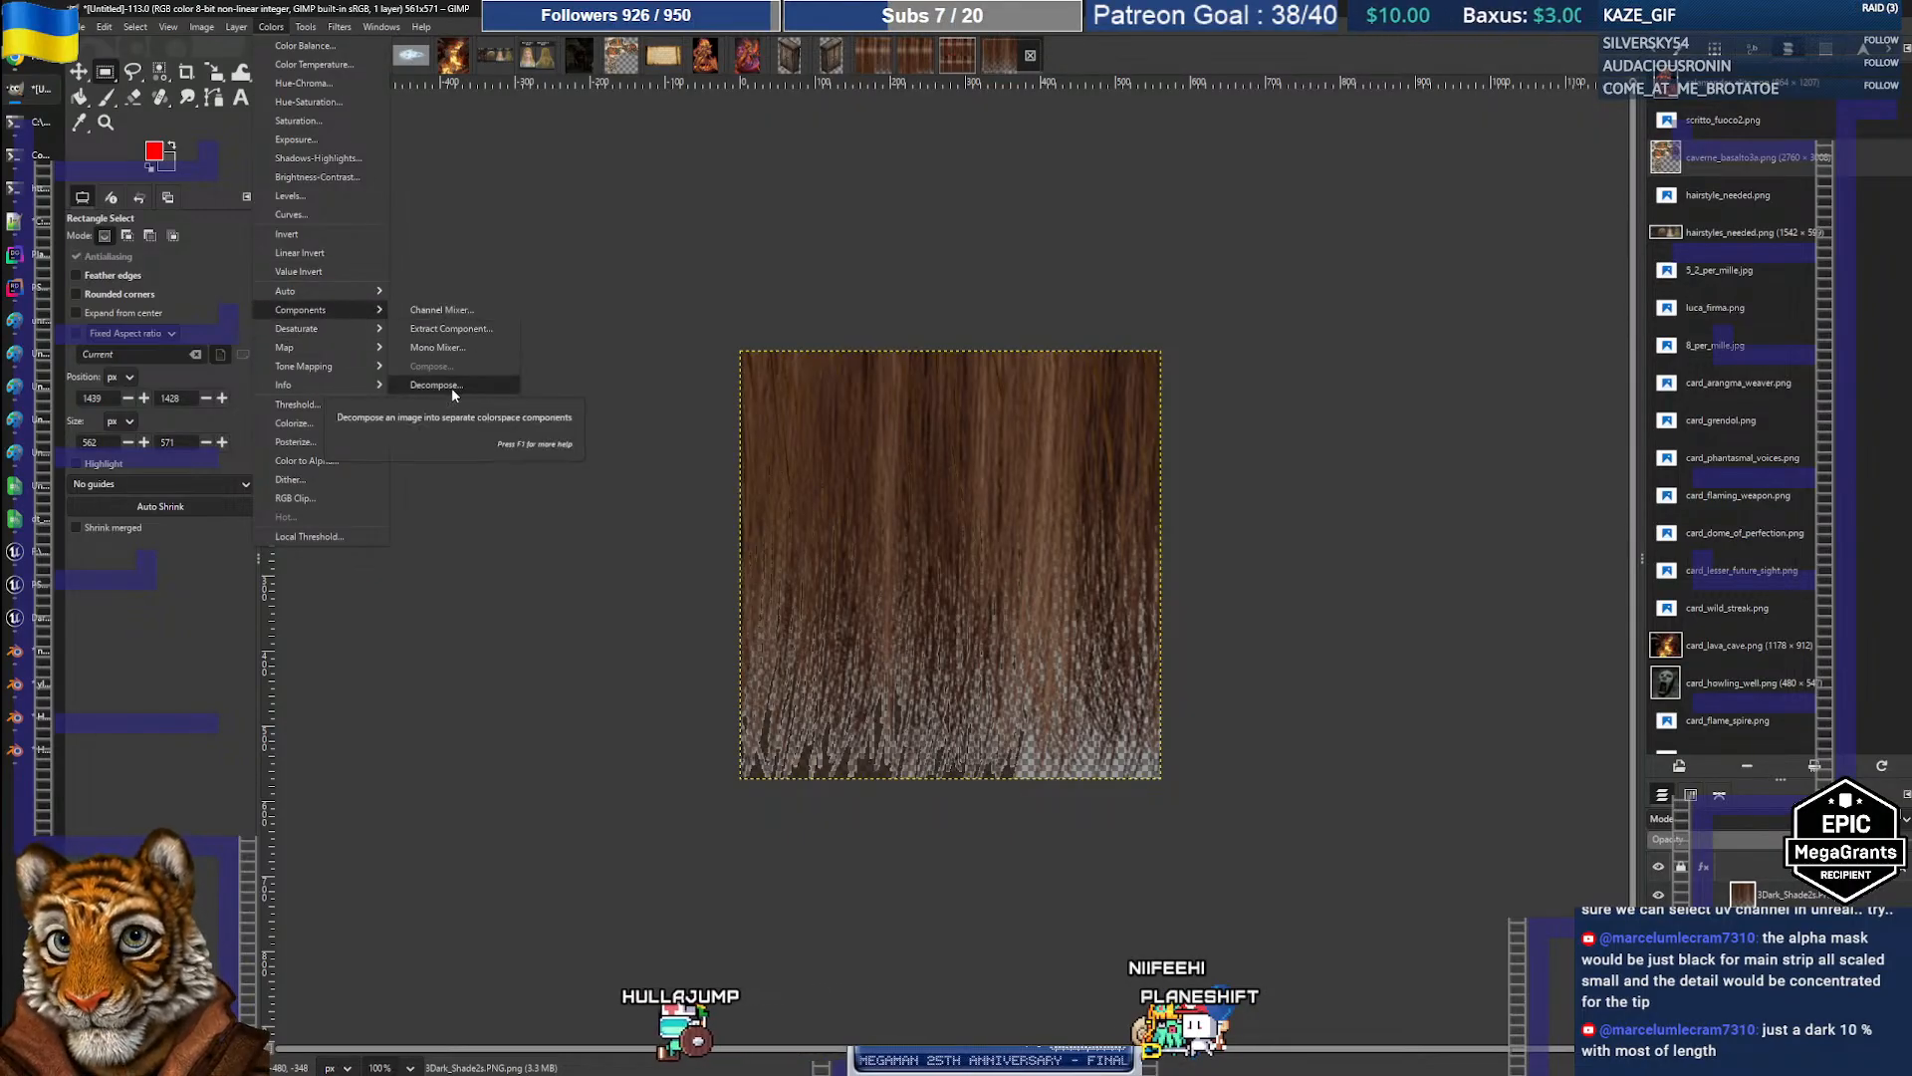
{"action": "mouse_move", "coordinate": [202, 27]}
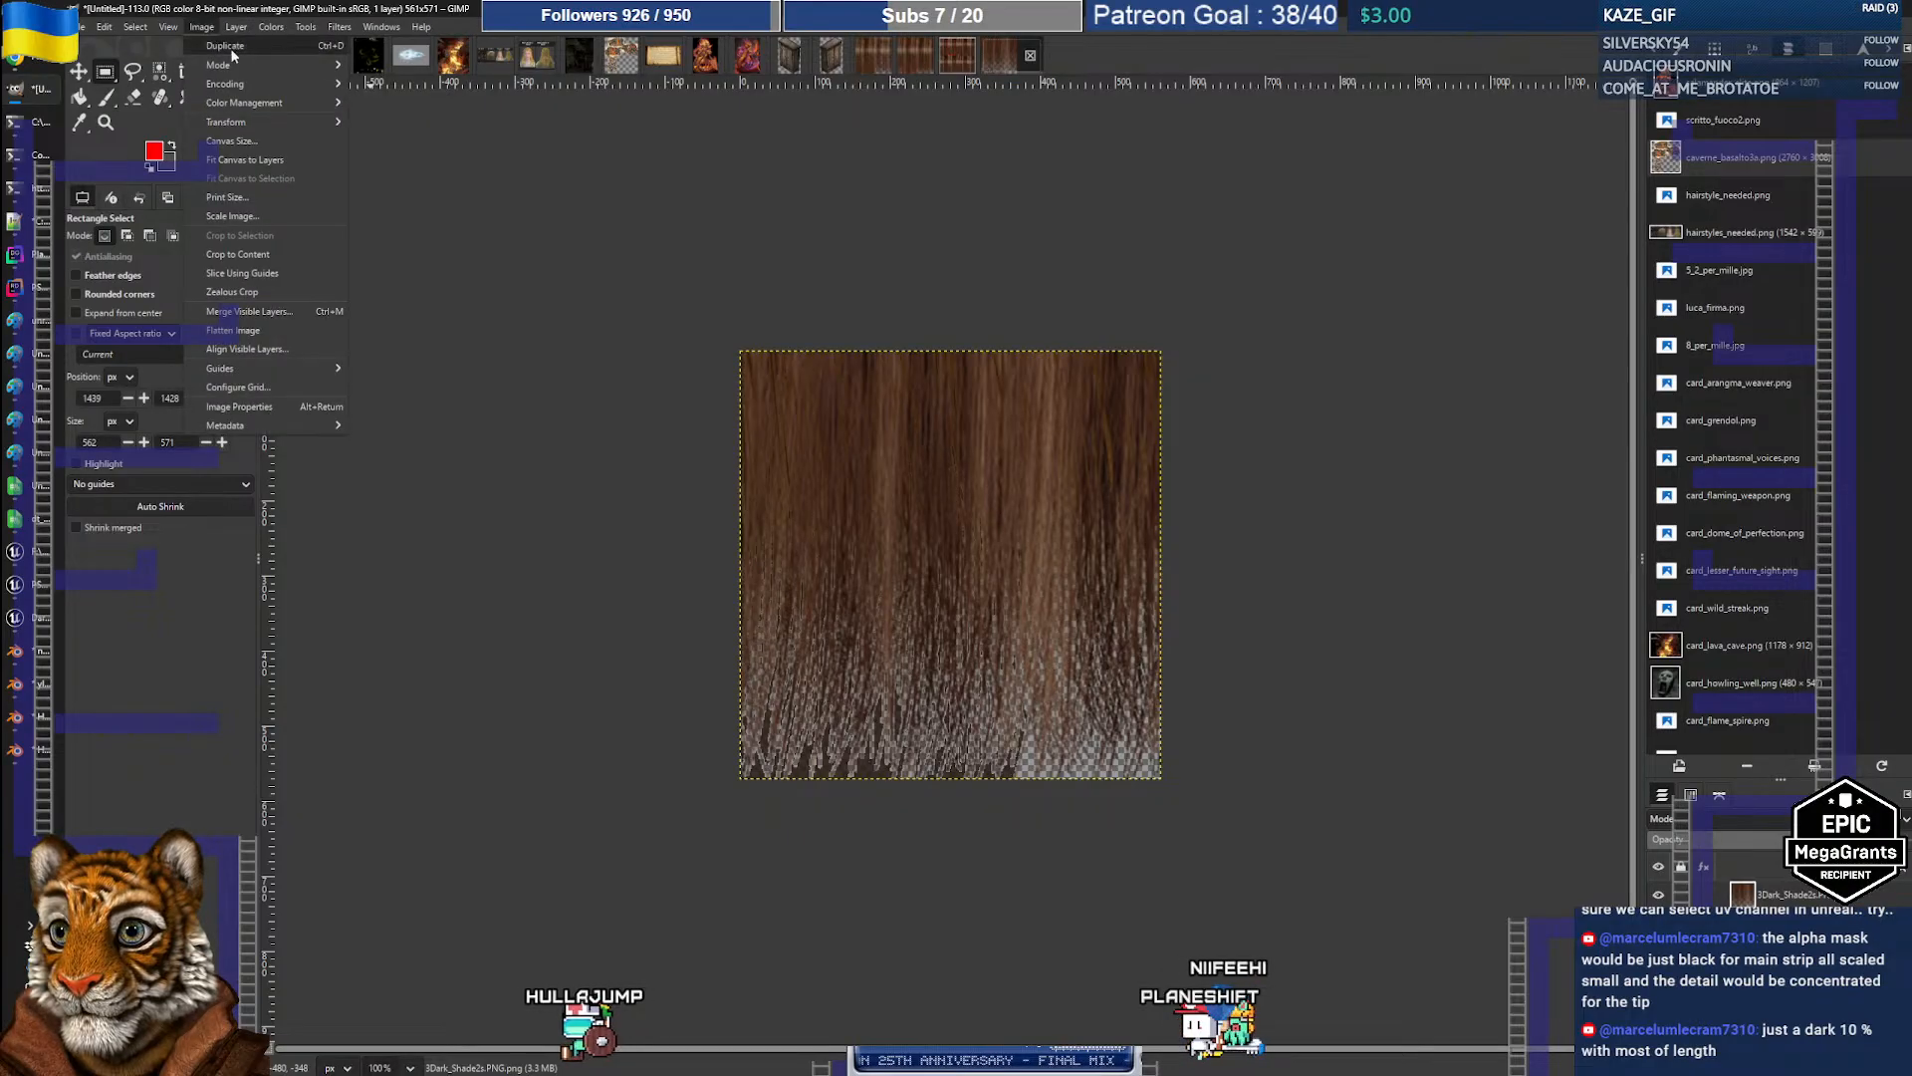
{"action": "mouse_move", "coordinate": [243, 66]}
{"action": "left_click", "coordinate": [392, 86]}
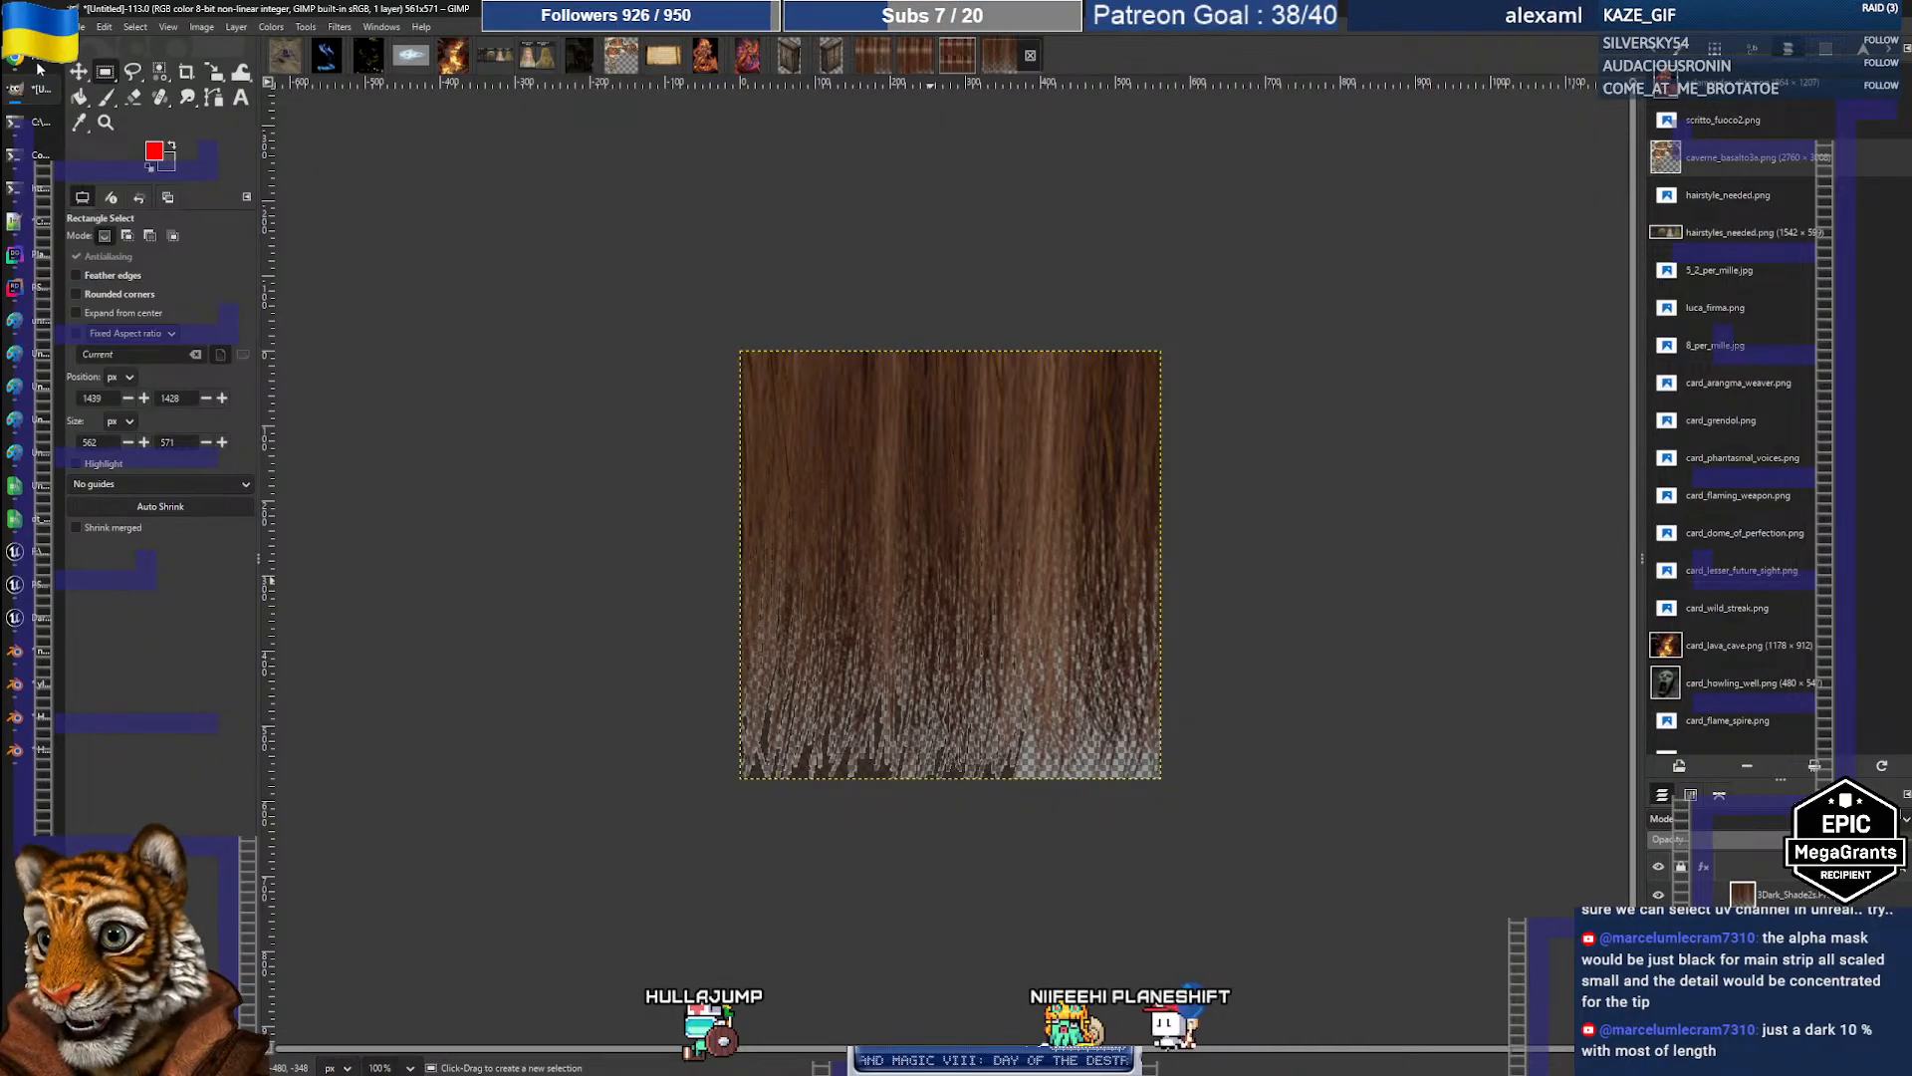
{"action": "mouse_move", "coordinate": [40, 68]}
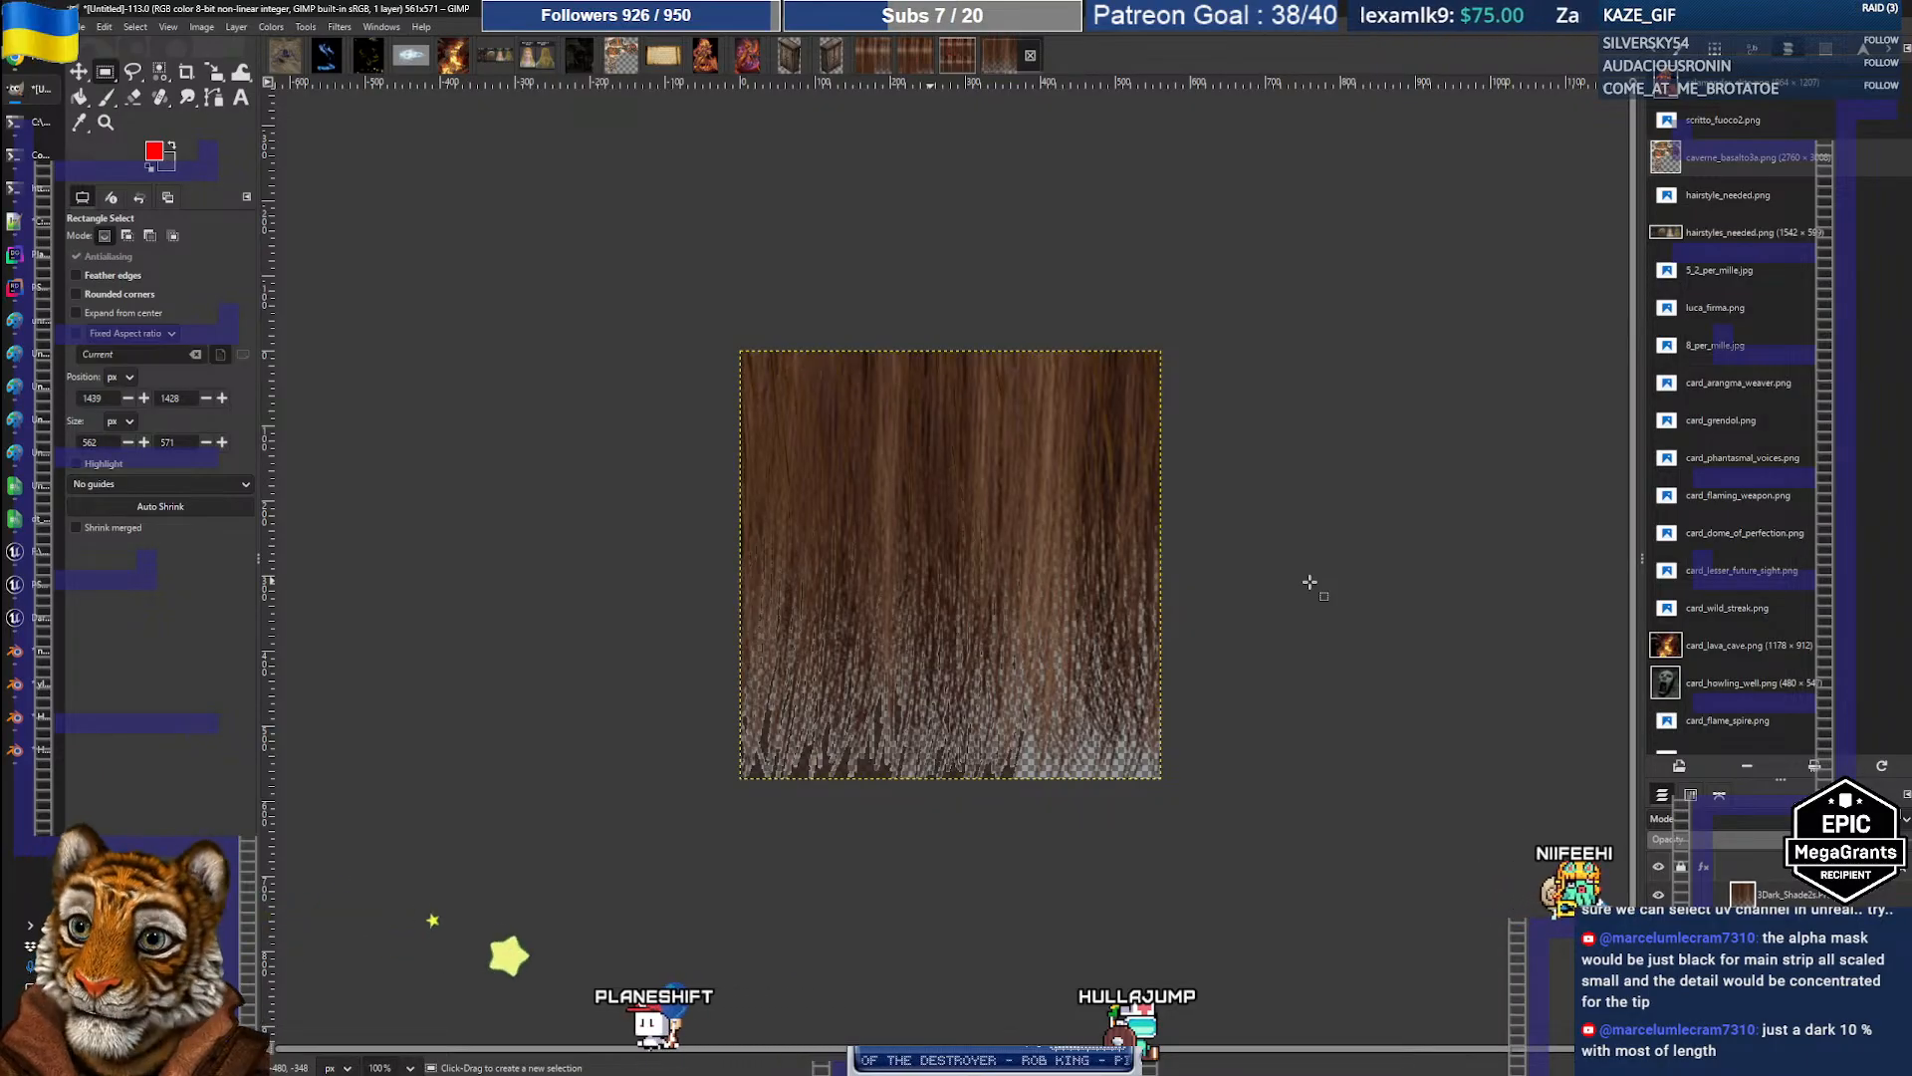
{"action": "key", "text": "ctrl+shift+e"}
Step: Switch back to Blender and rotate the split upper UV piece until it lies horizontally
{"action": "key", "text": "alt+Tab"}
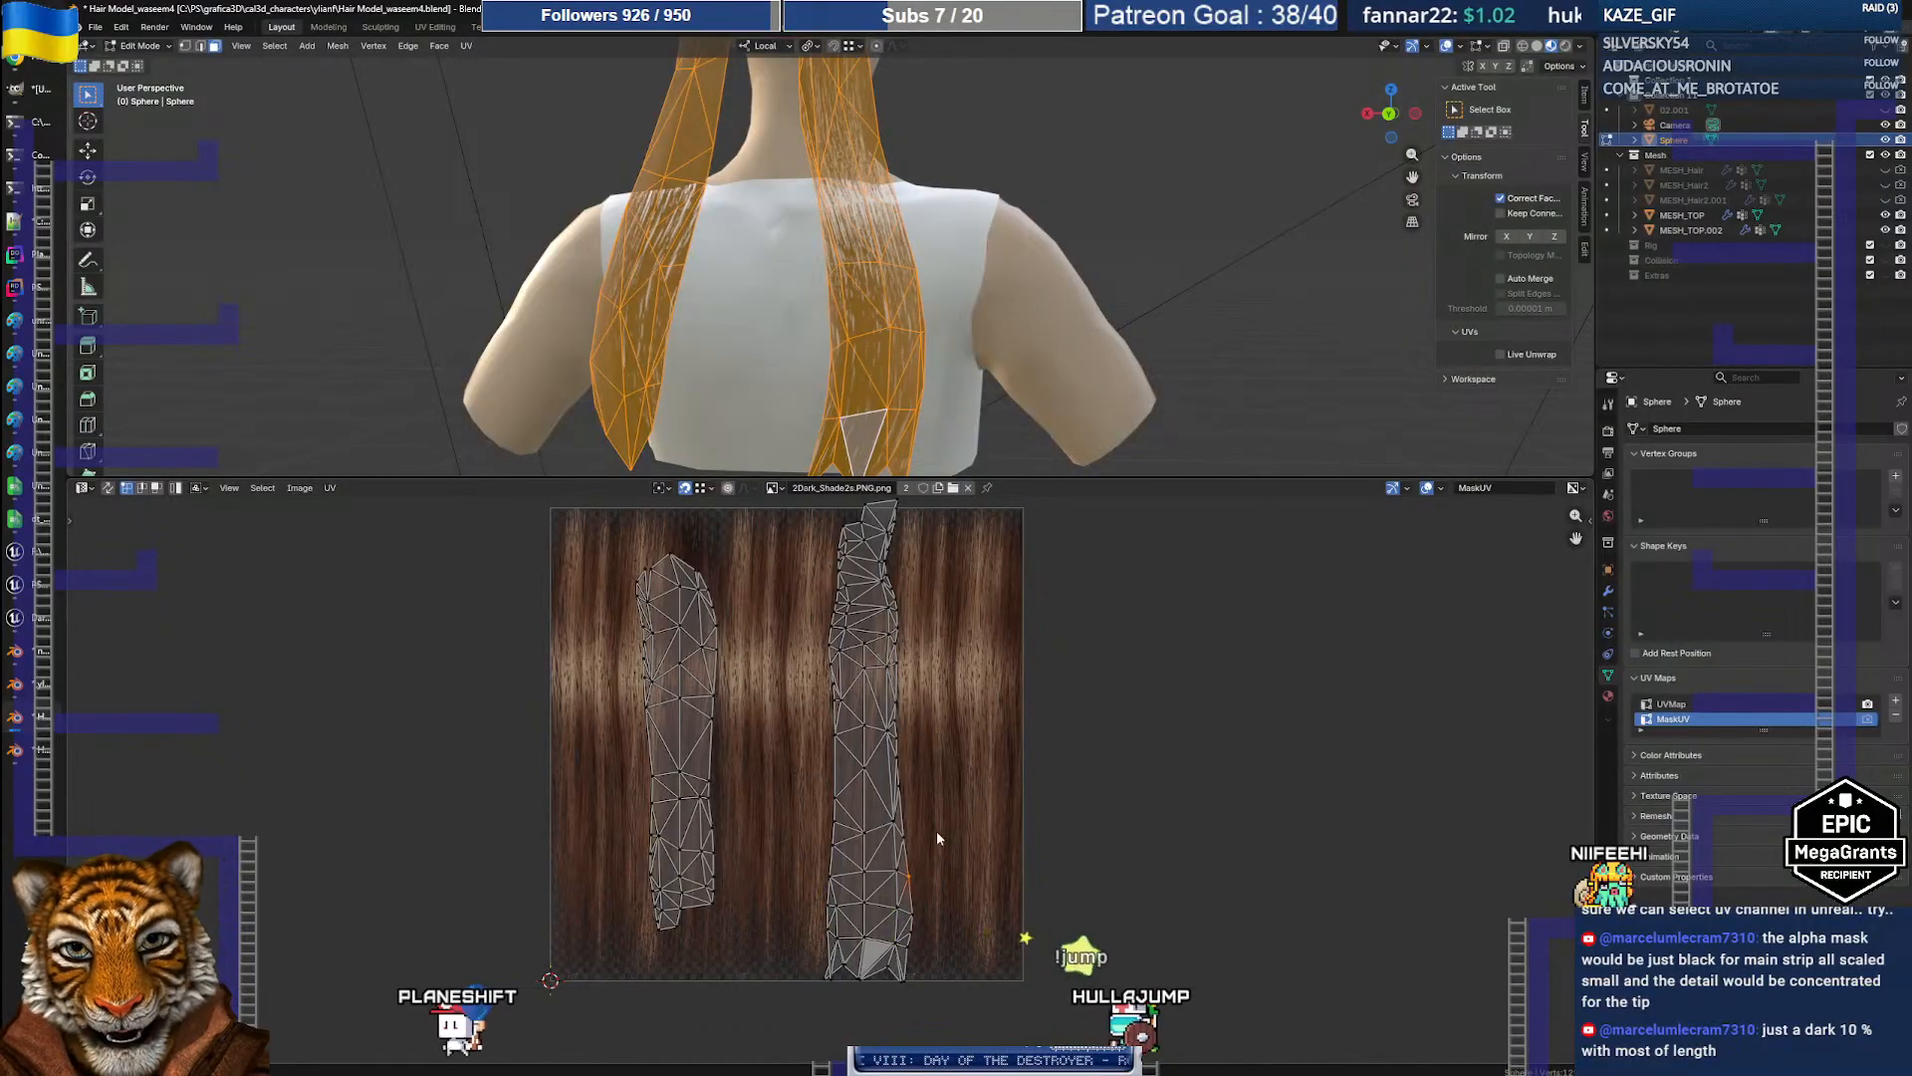
{"action": "right_click", "coordinate": [949, 734]}
{"action": "scroll", "coordinate": [1150, 754], "scroll_direction": "down", "scroll_amount": 2}
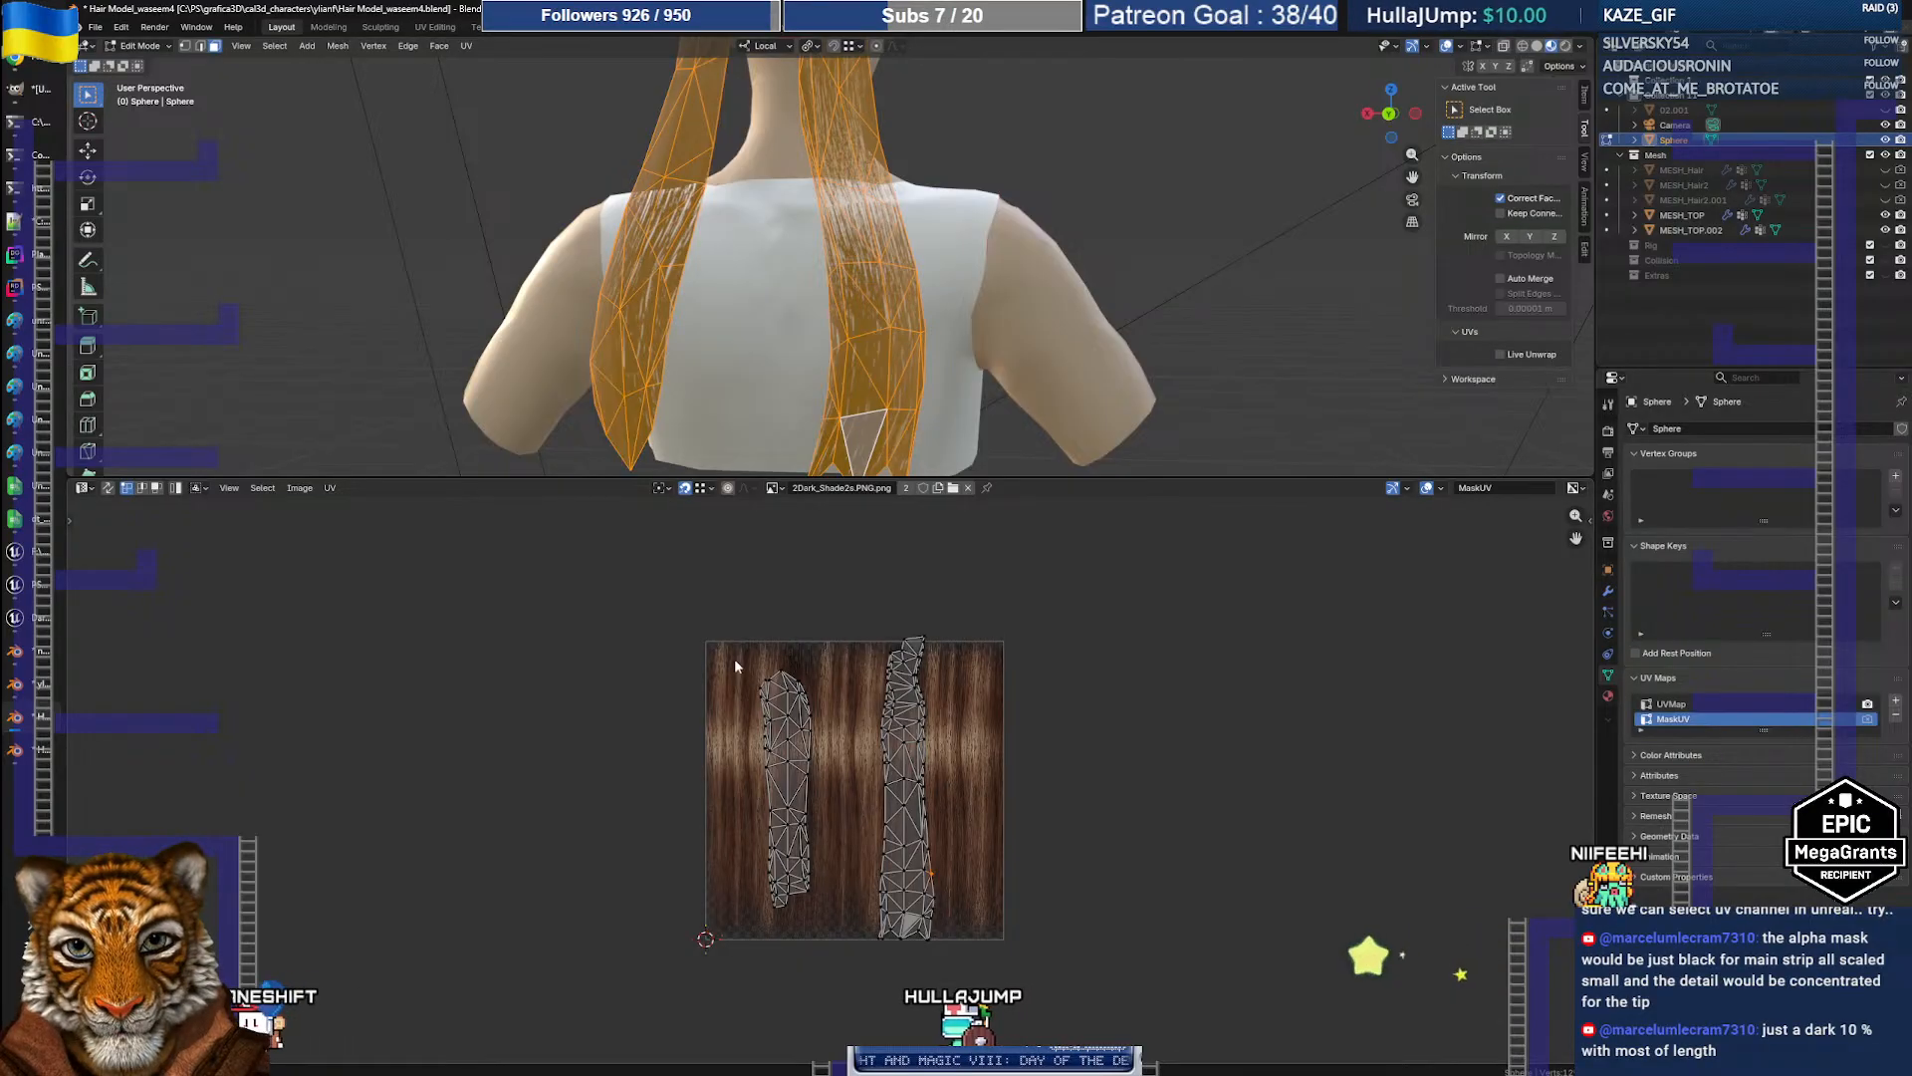
{"action": "left_click", "coordinate": [787, 707]}
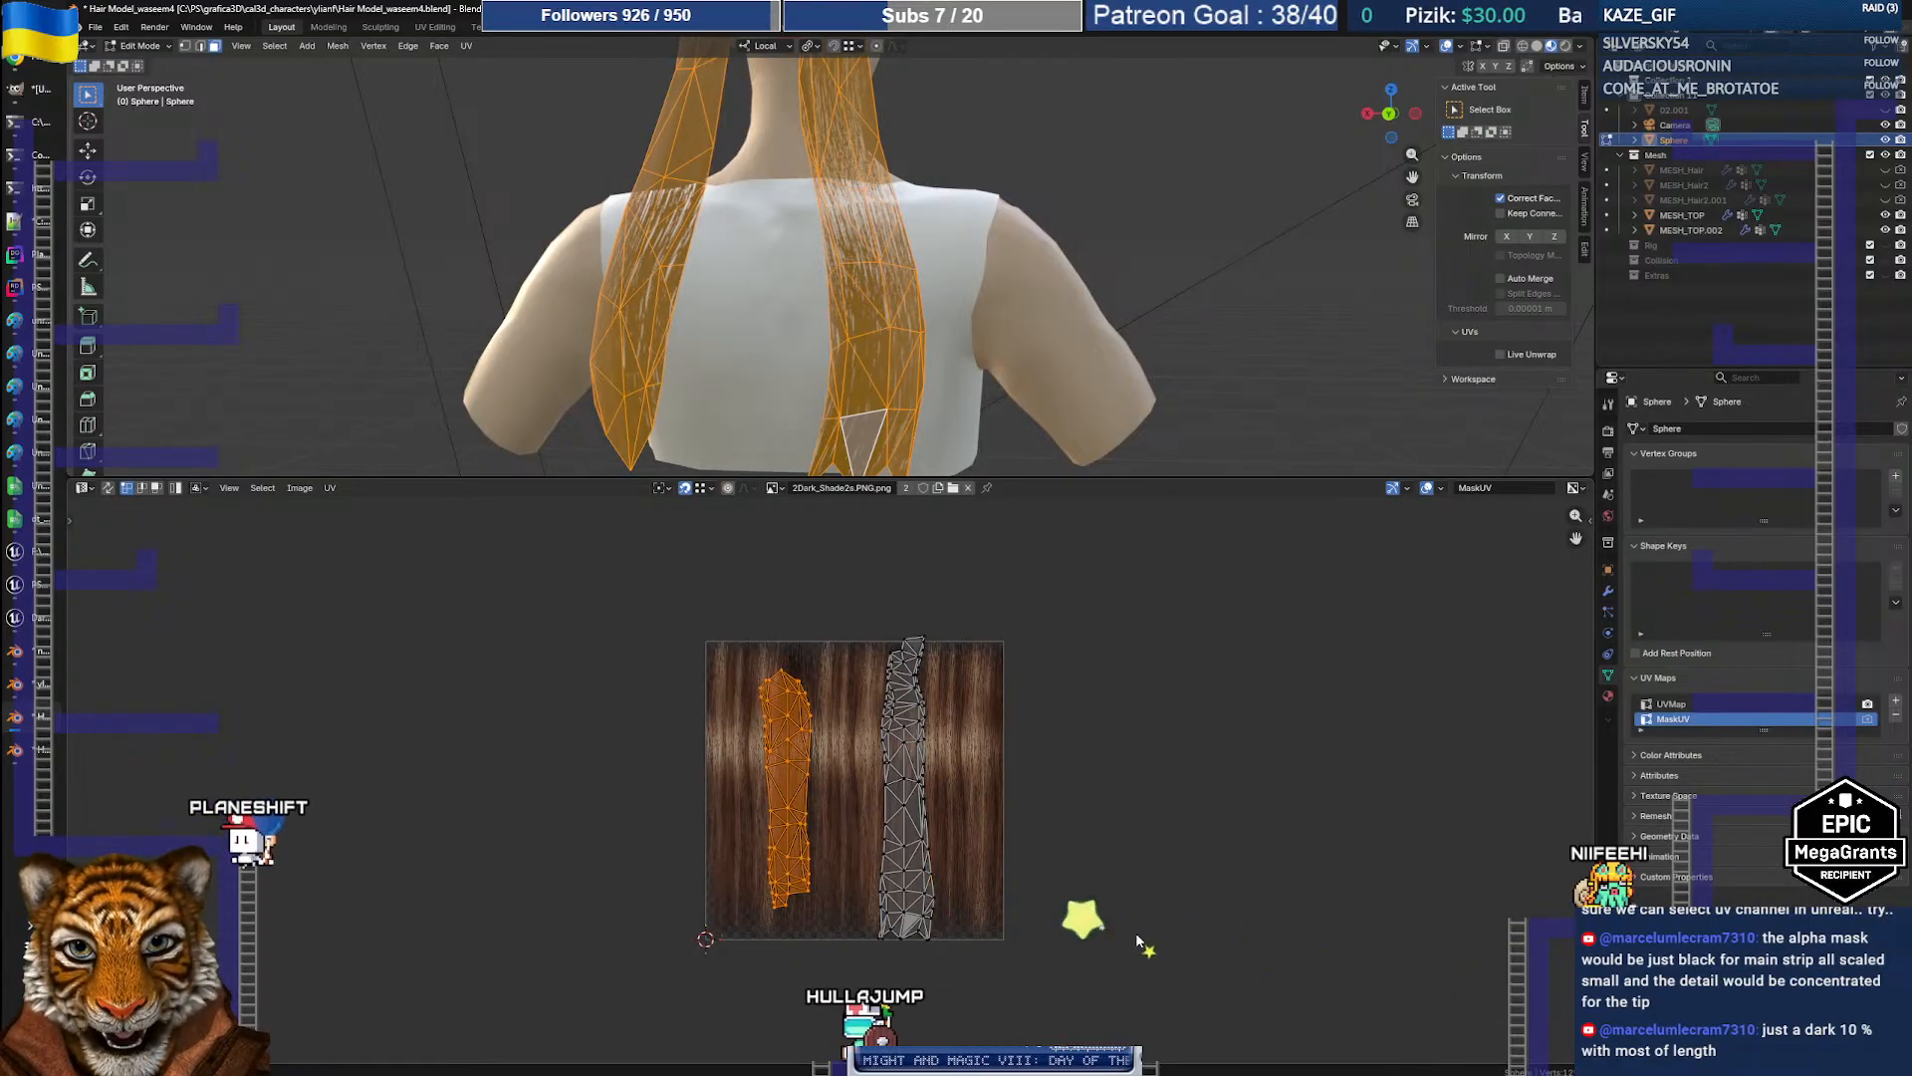
{"action": "key", "text": "r"}
{"action": "left_click", "coordinate": [830, 649]}
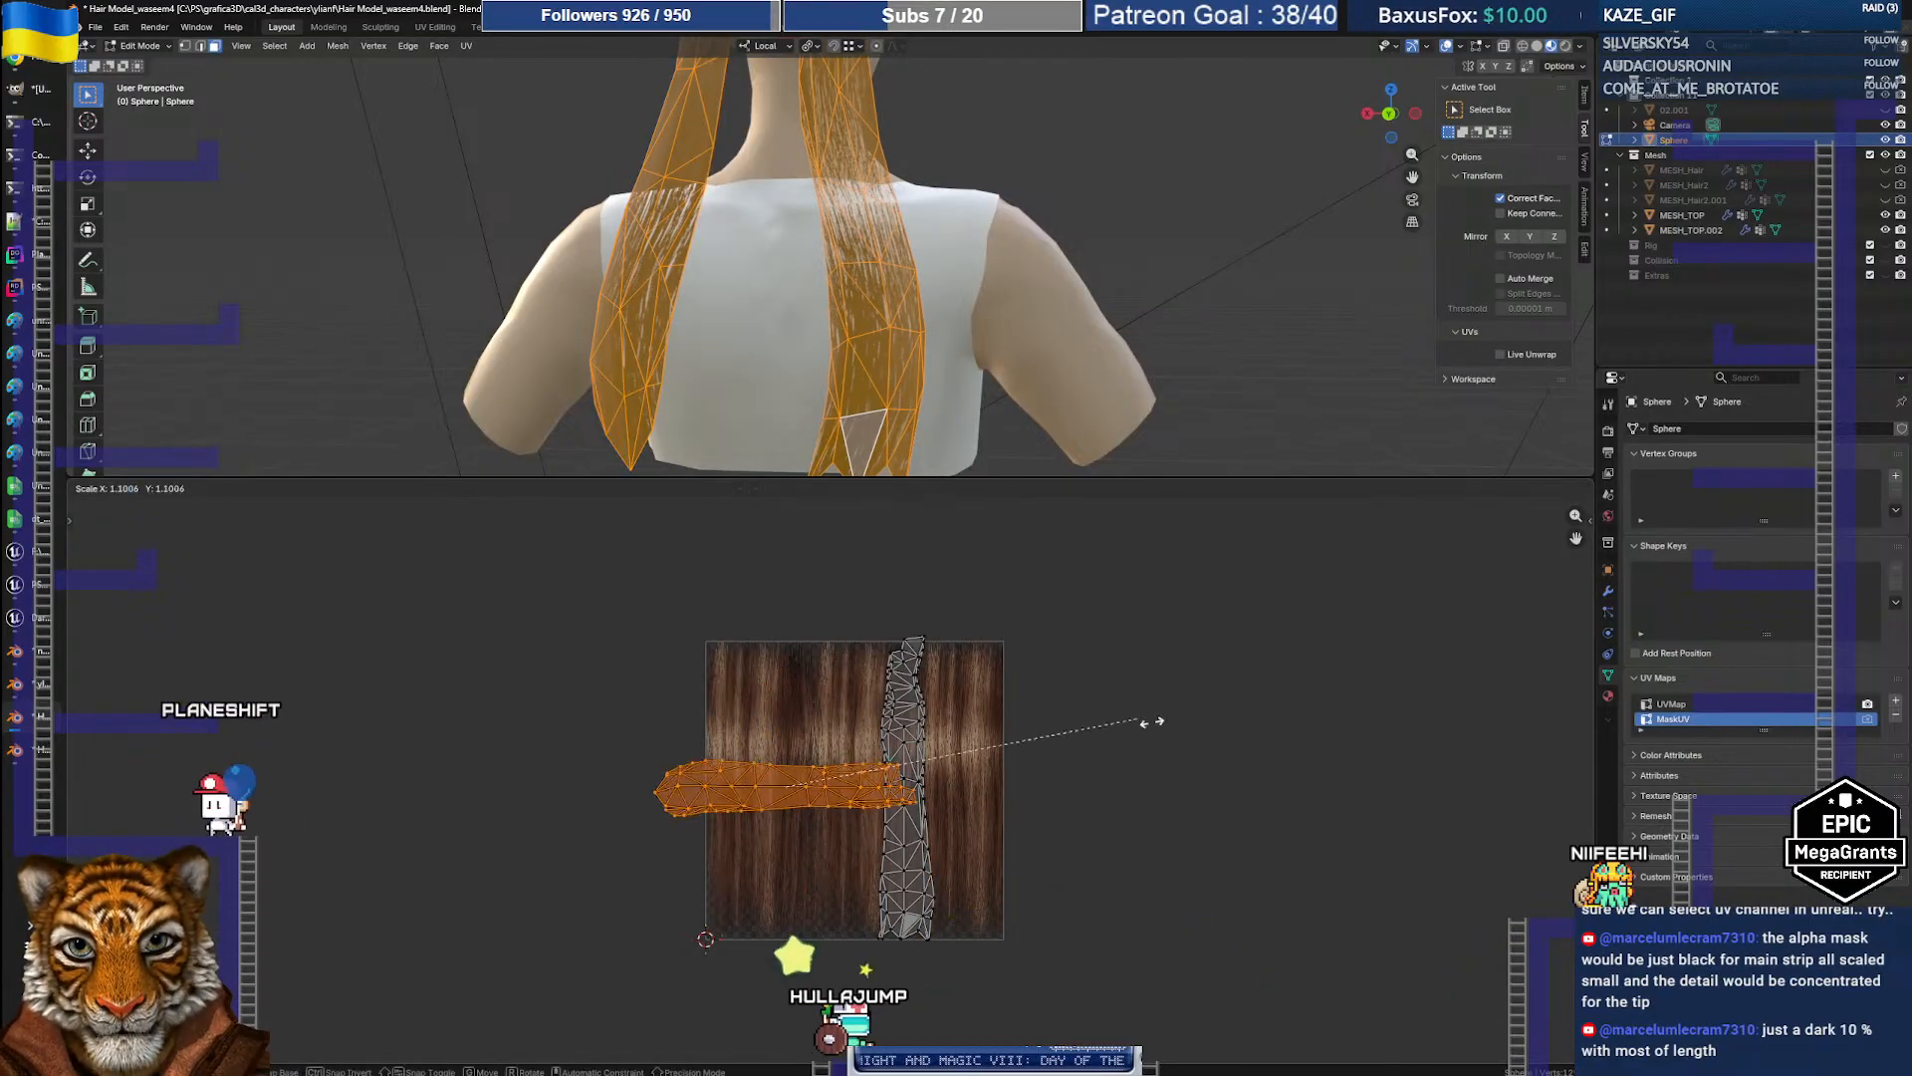
Step: Enlarge the horizontal UV piece and place it across the opaque upper edge of the hair texture
{"action": "key", "text": "s"}
{"action": "left_click", "coordinate": [1395, 769]}
{"action": "key", "text": "g"}
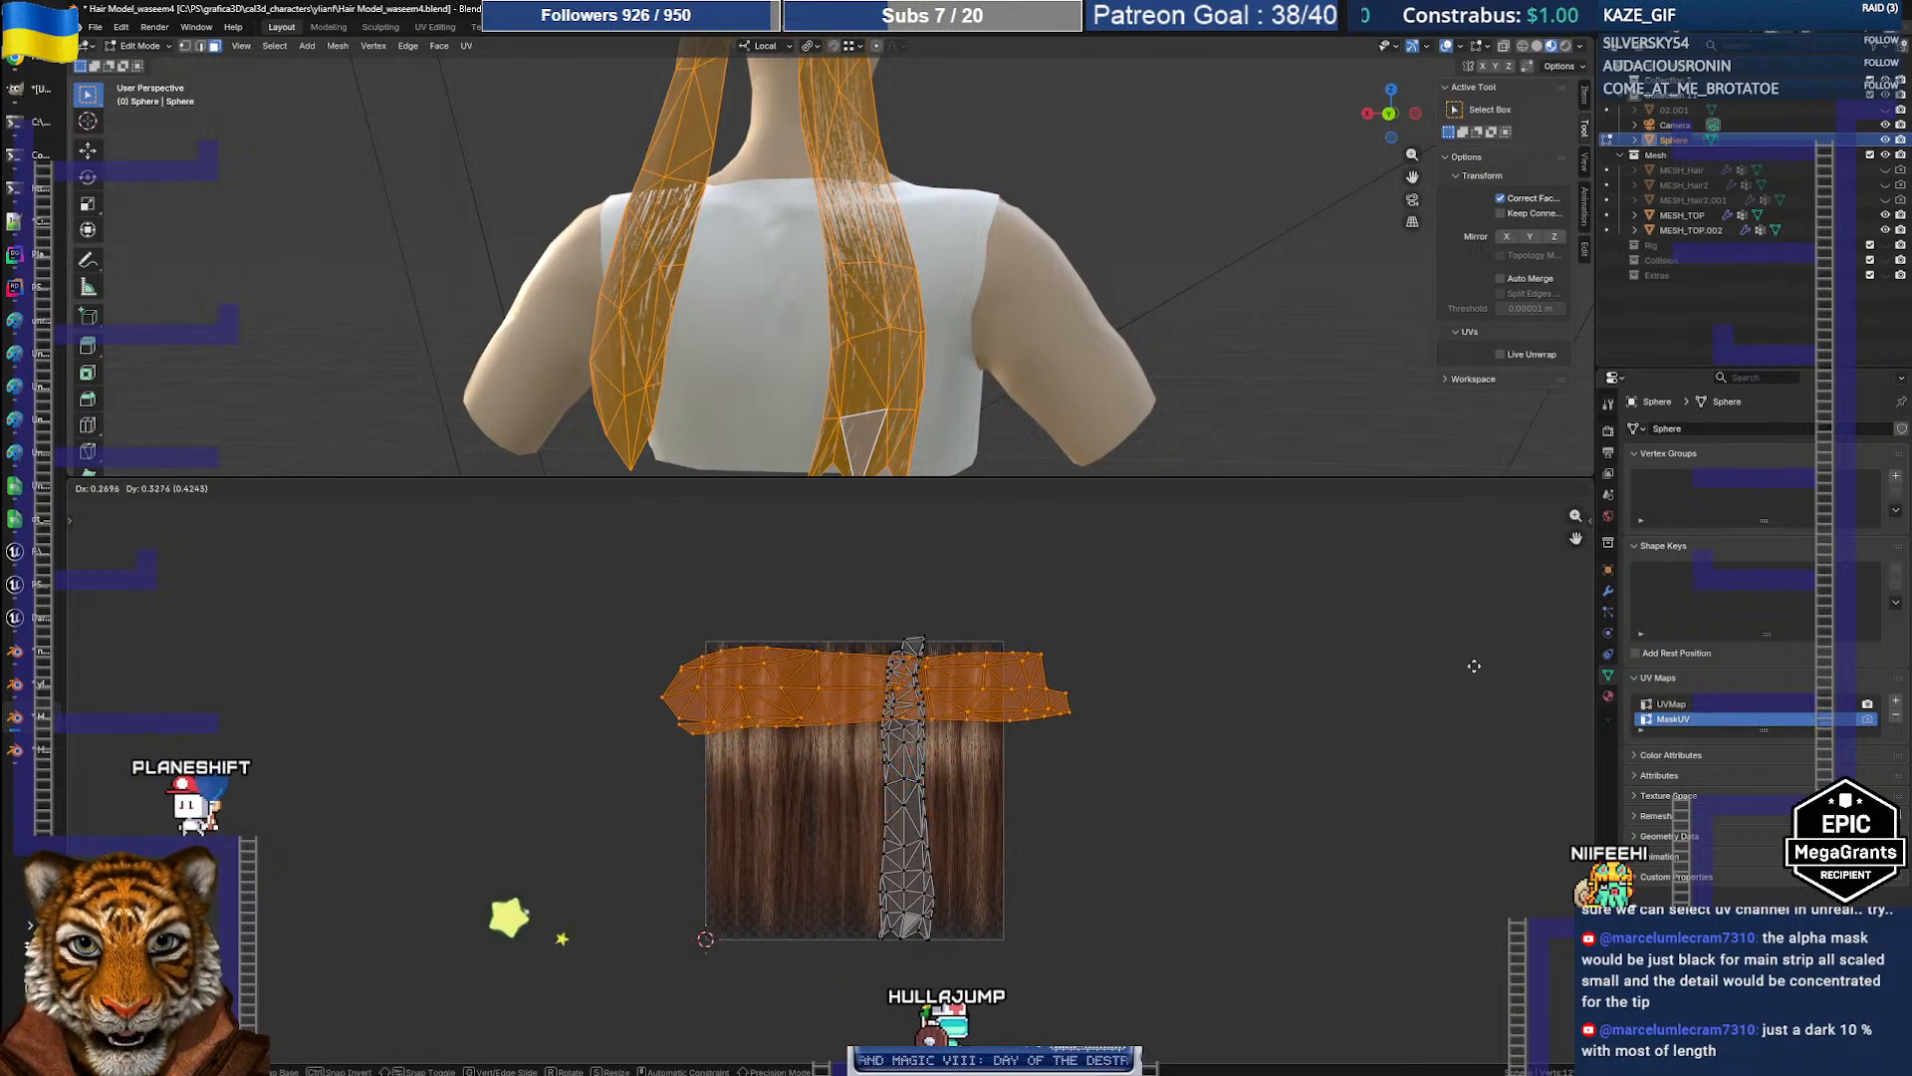
{"action": "left_click", "coordinate": [1474, 667]}
{"action": "left_click_drag", "start_coordinate": [854, 598], "coordinate": [1022, 836]}
{"action": "left_click", "coordinate": [973, 790]}
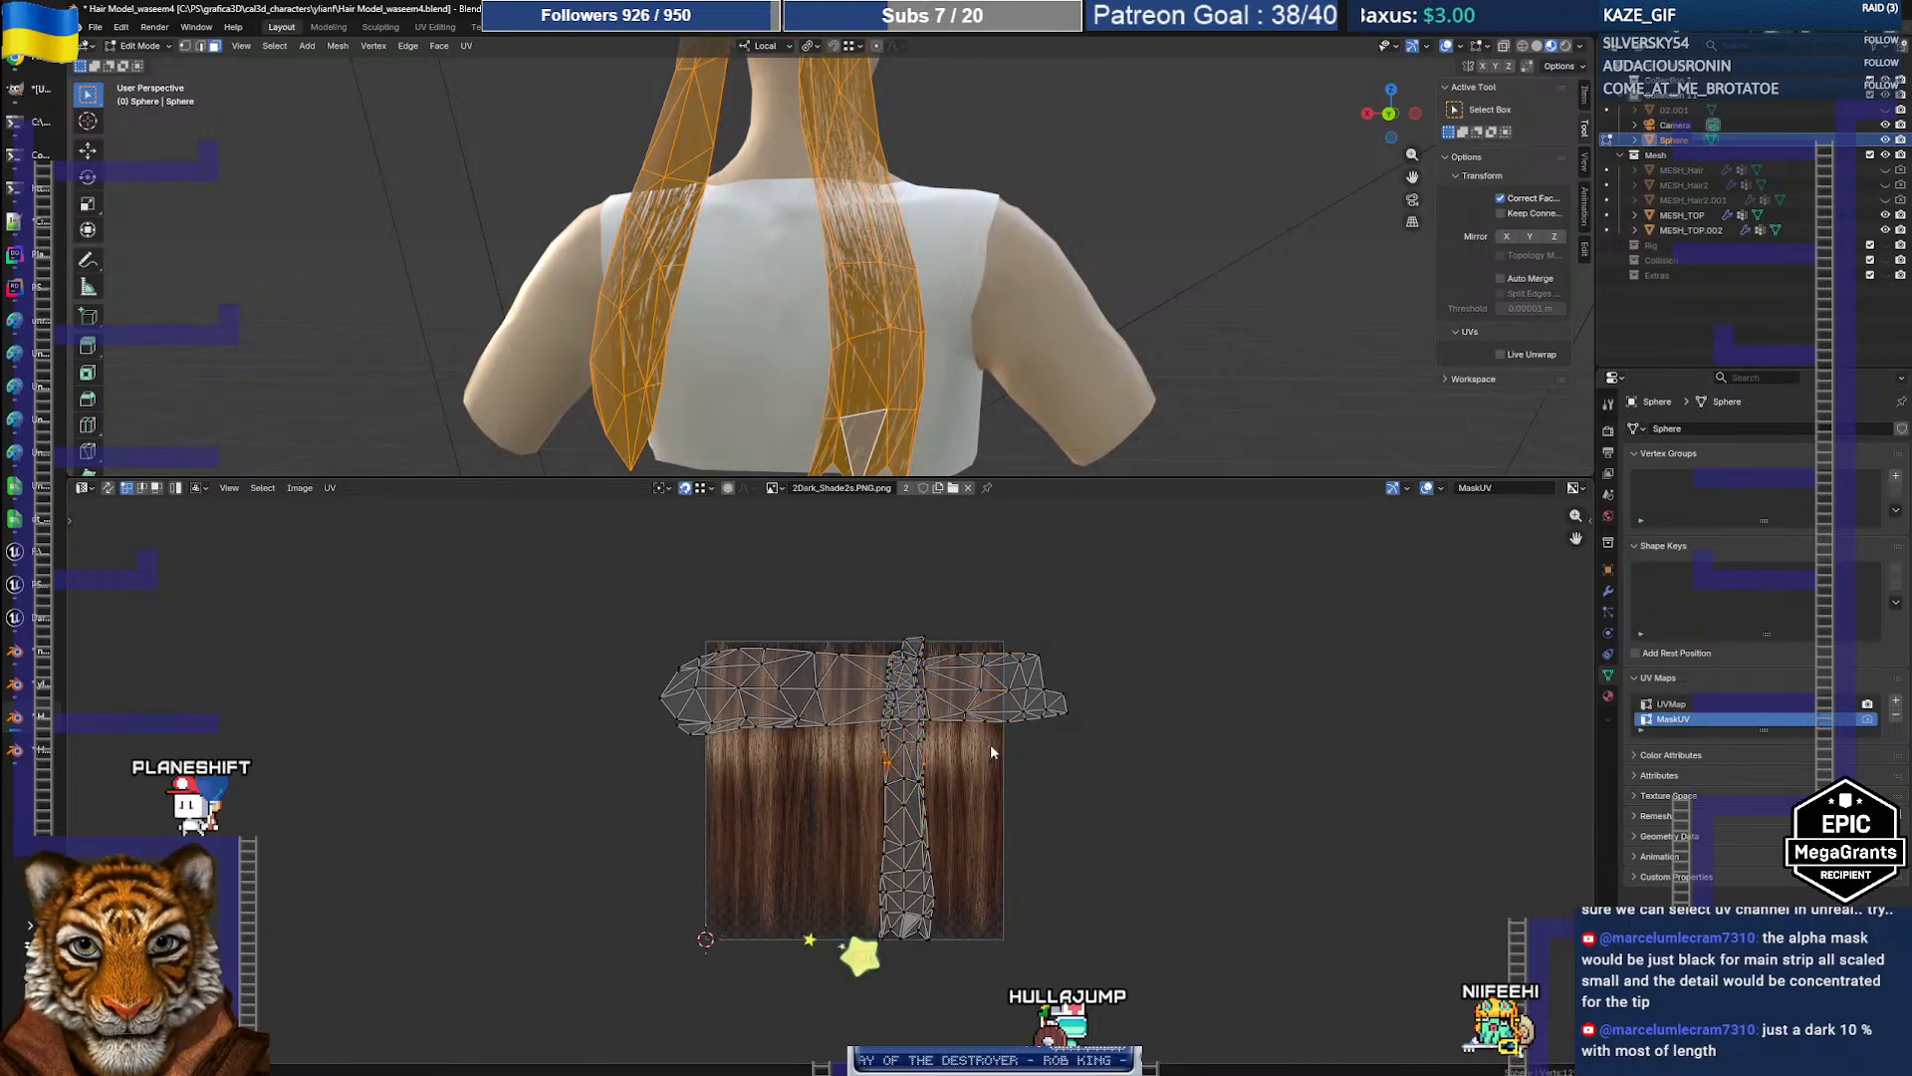
Step: Split the lower faces of the vertical UV strip from the rest and move them aside over the texture's right edge
{"action": "key", "text": "3"}
{"action": "left_click_drag", "start_coordinate": [854, 776], "coordinate": [1056, 974]}
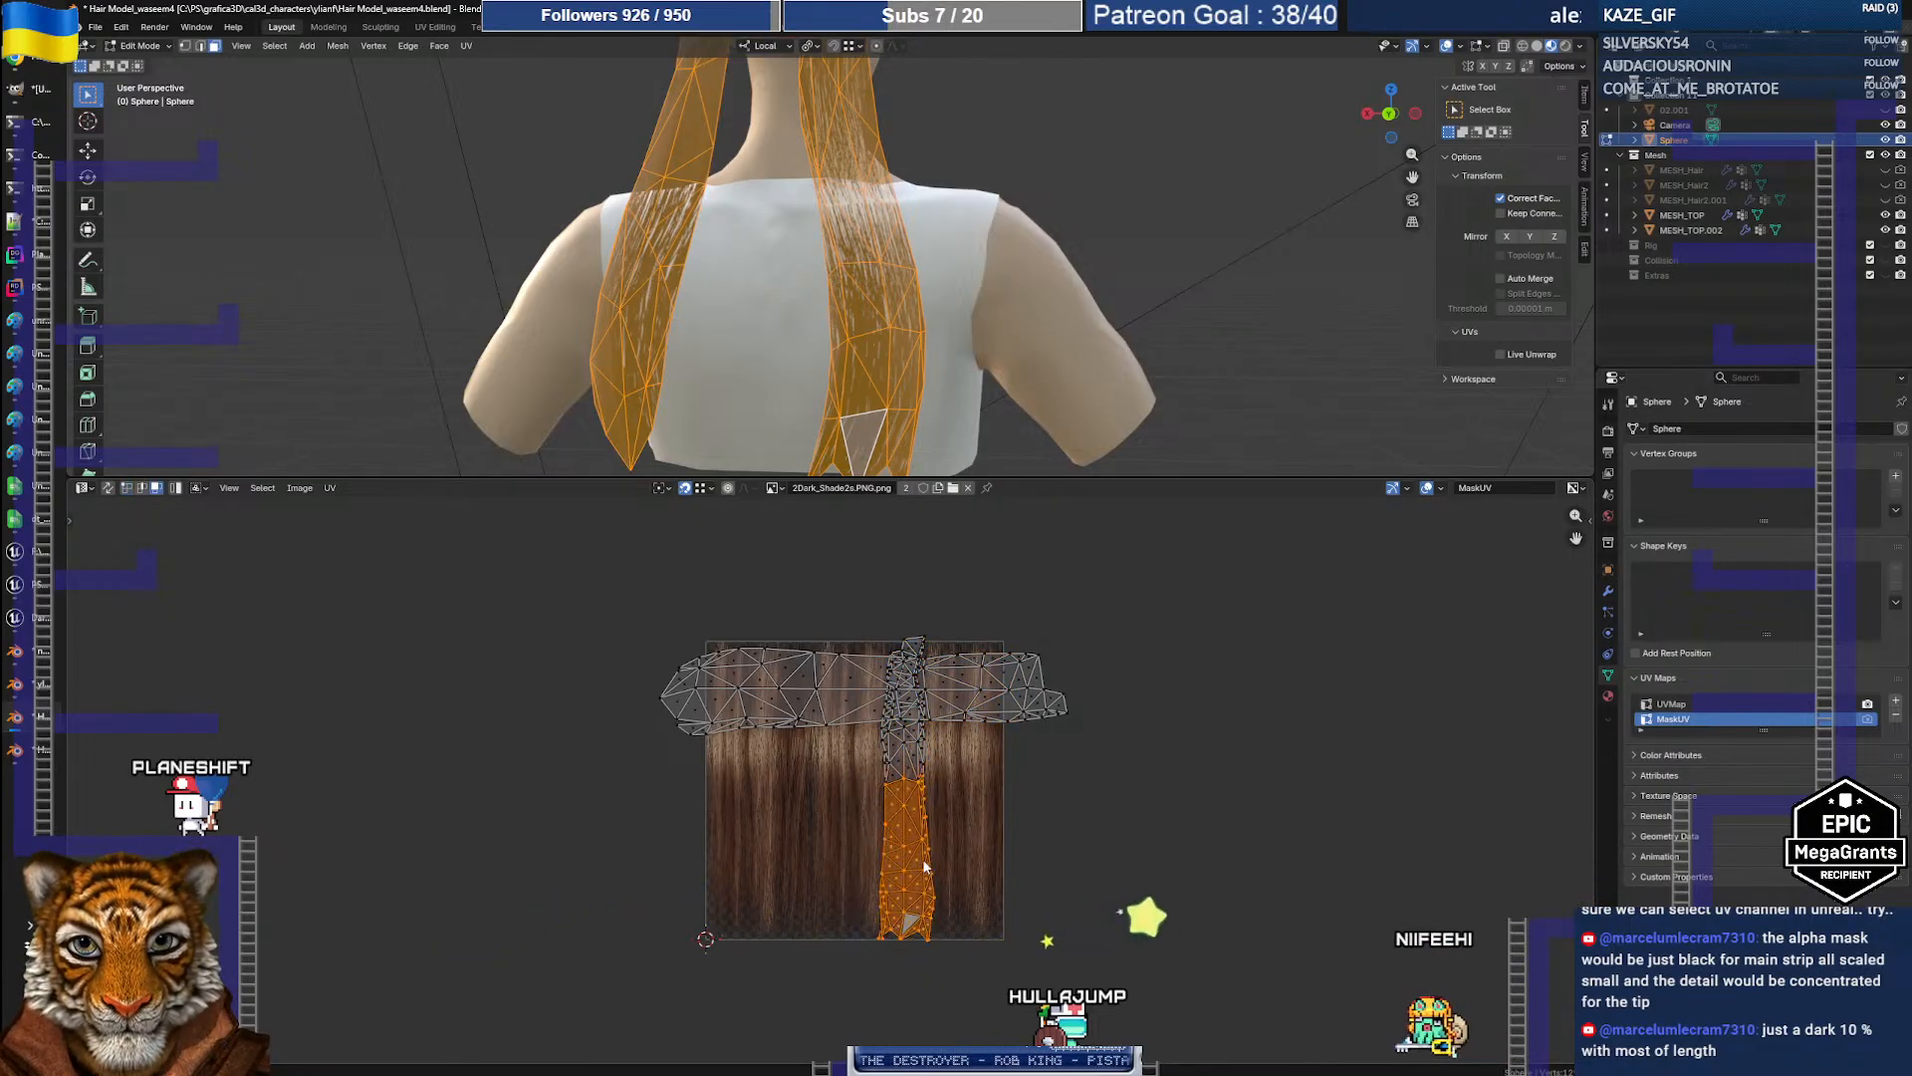
{"action": "key", "text": "u"}
{"action": "mouse_move", "coordinate": [867, 841]}
{"action": "left_click", "coordinate": [976, 842]}
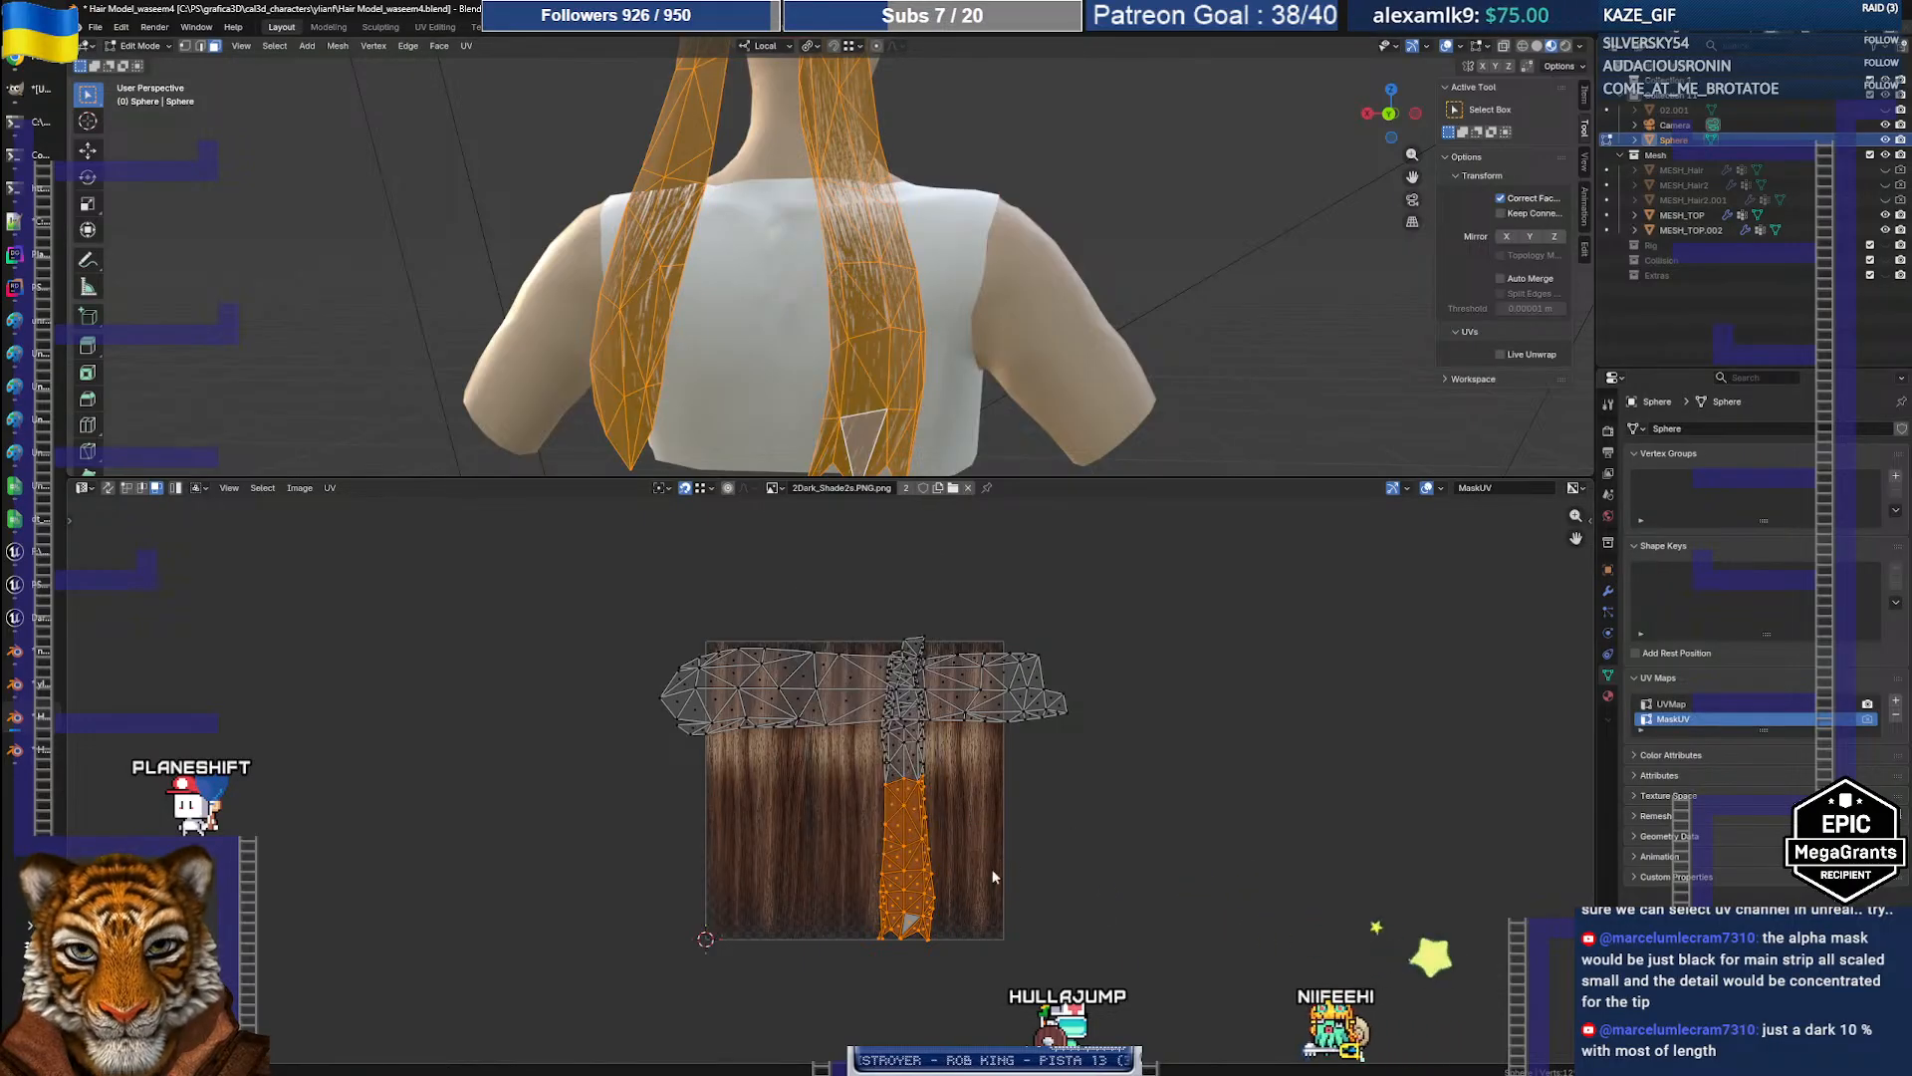
{"action": "key", "text": "g"}
{"action": "left_click", "coordinate": [1093, 875]}
Step: Select the remaining linked part of the vertical strip, rotate it 90° and place it over the horizontal UV piece
{"action": "left_click", "coordinate": [907, 776]}
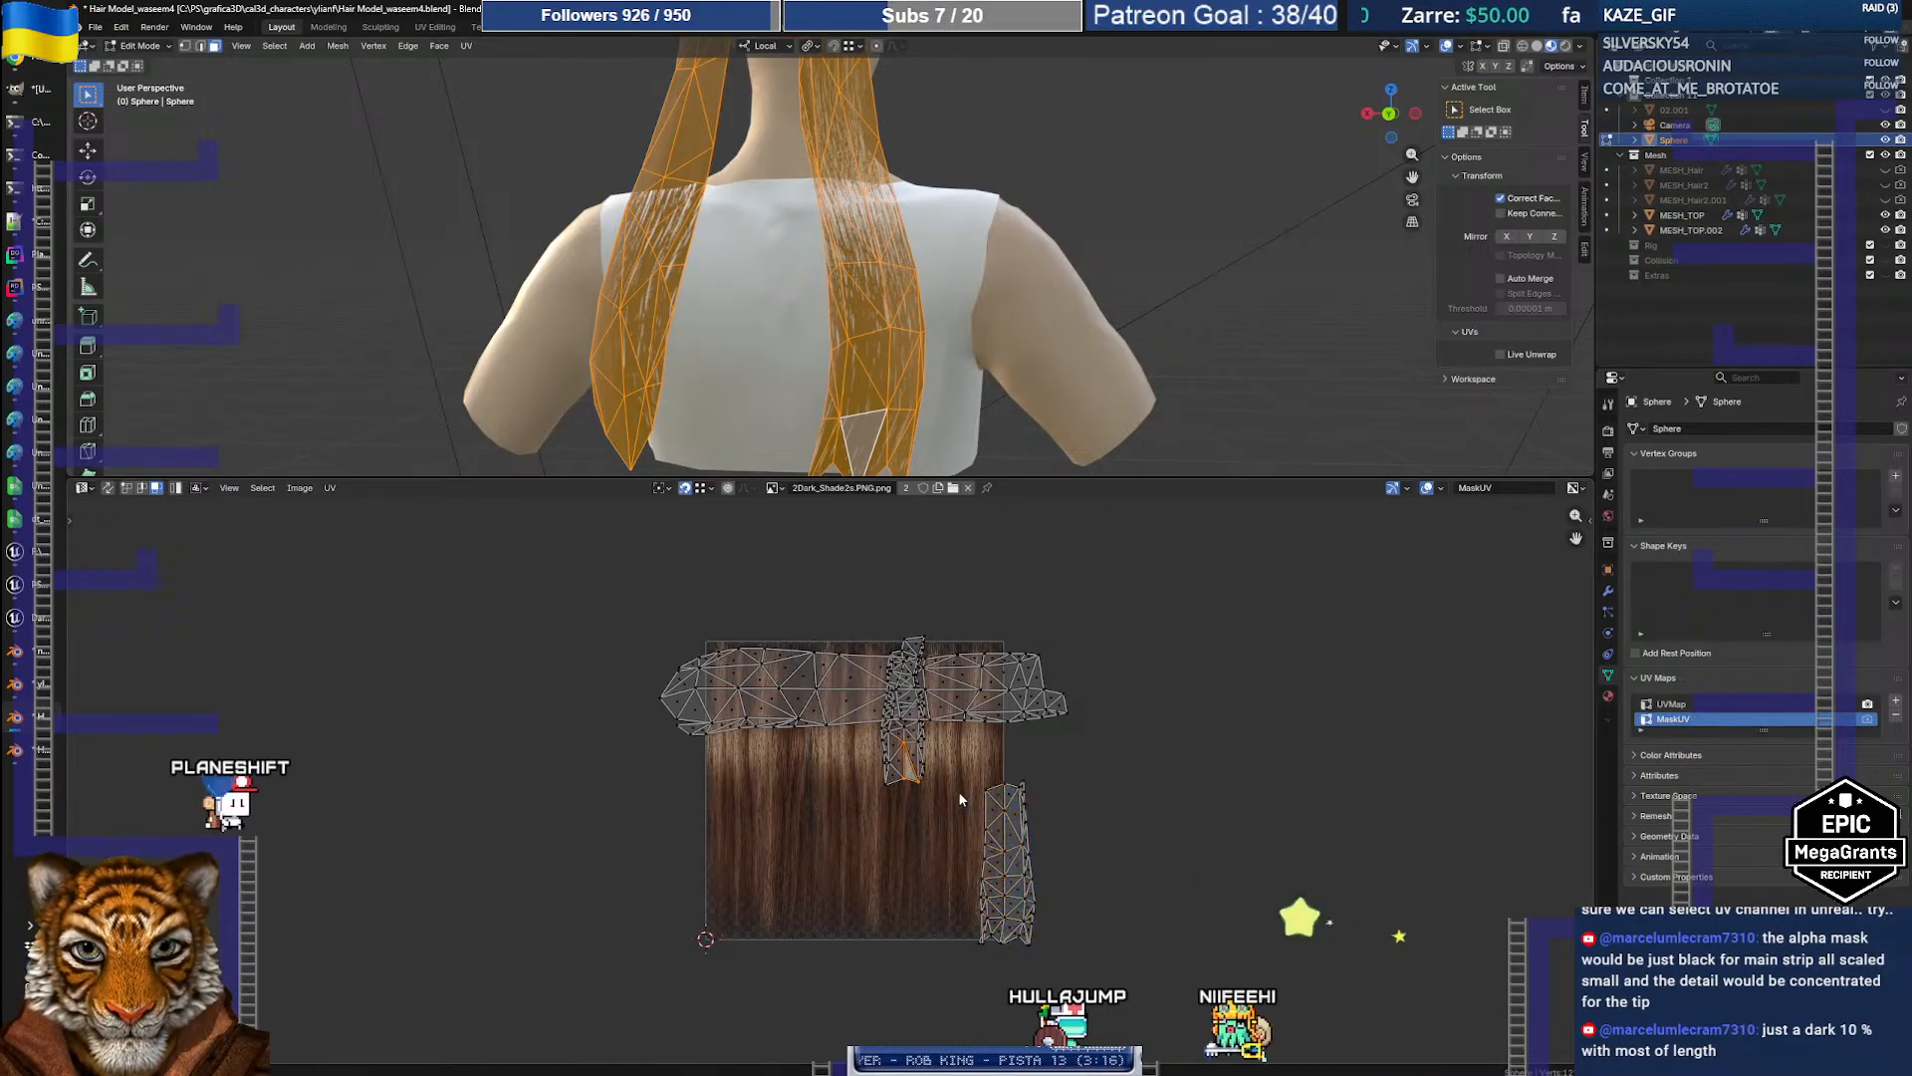
{"action": "key", "text": "ctrl+l"}
{"action": "type", "text": "r90"}
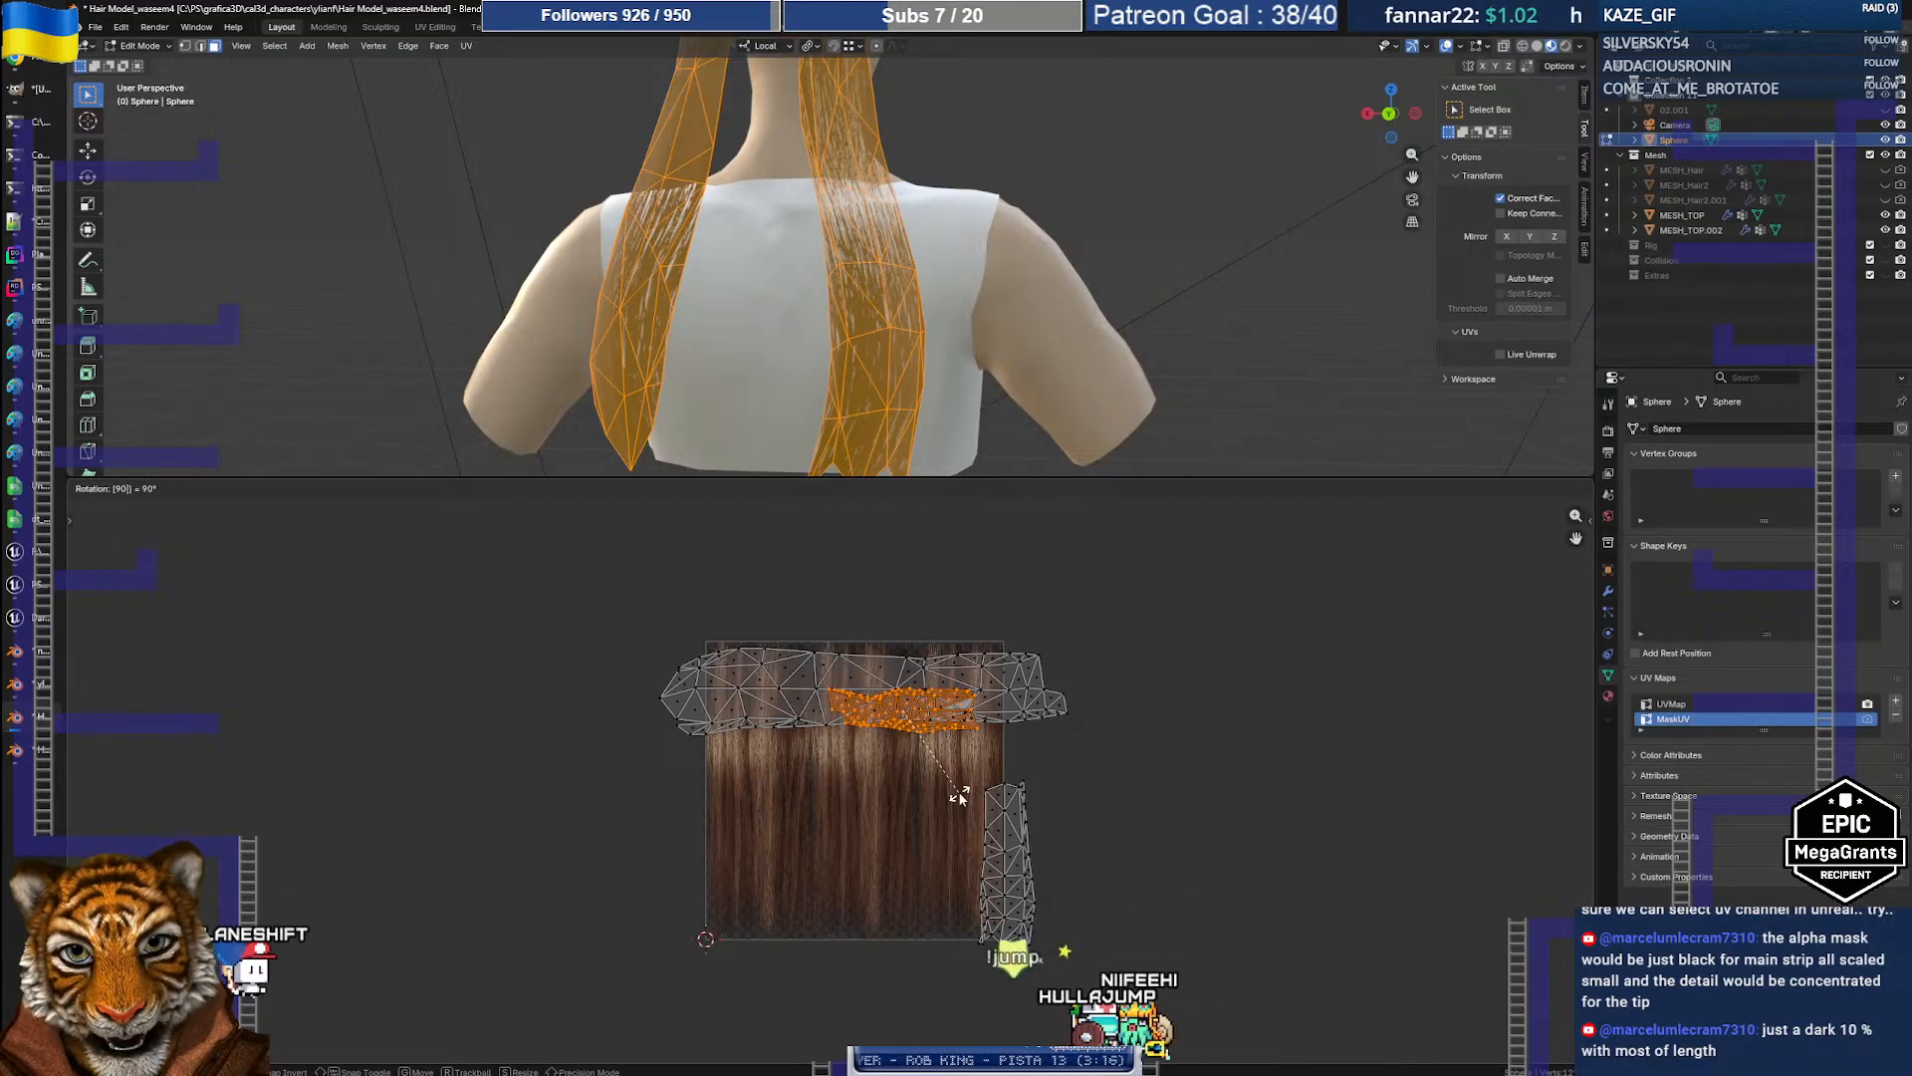
{"action": "key", "text": "Return"}
{"action": "key", "text": "g"}
{"action": "left_click", "coordinate": [936, 757]}
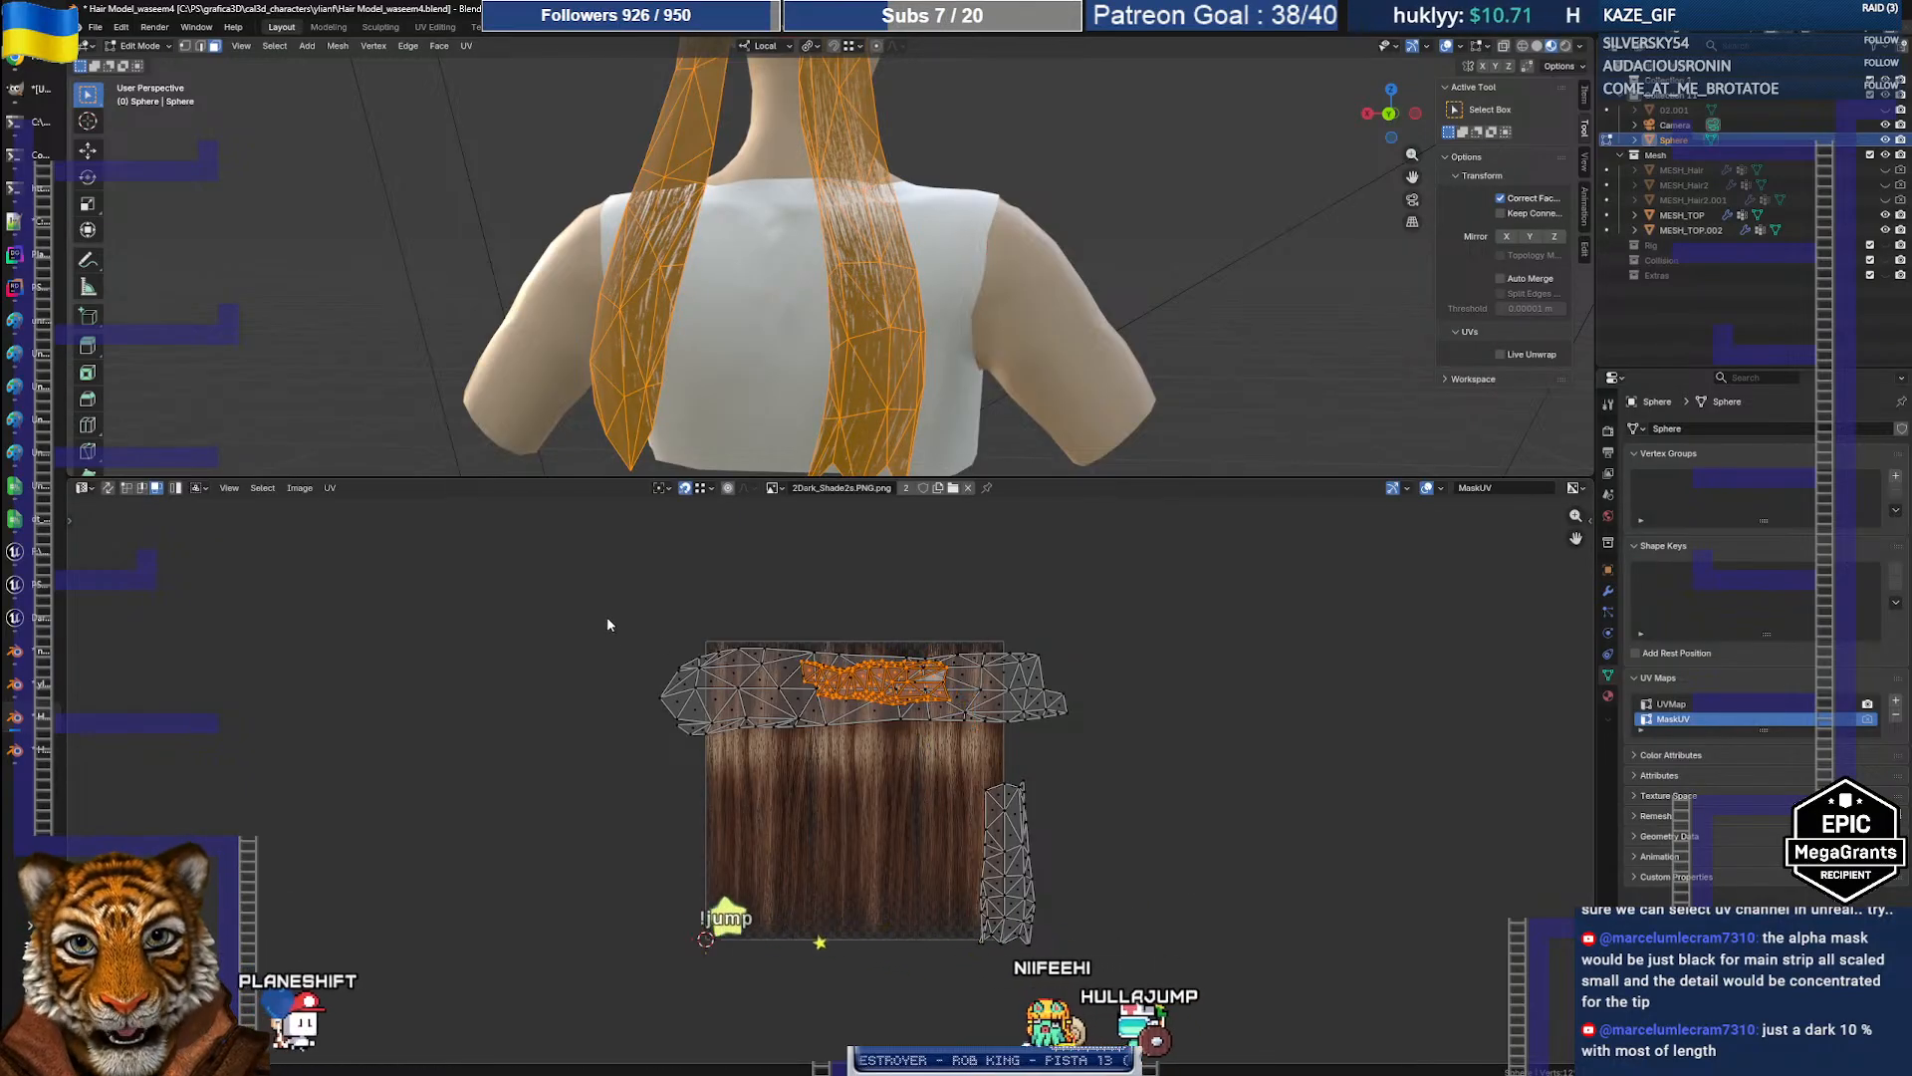
Step: Move the separated tip UV island back inside the texture, onto the lower middle area with the transparent ends
{"action": "left_click_drag", "start_coordinate": [607, 617], "coordinate": [1192, 747]}
{"action": "left_click", "coordinate": [1171, 795]}
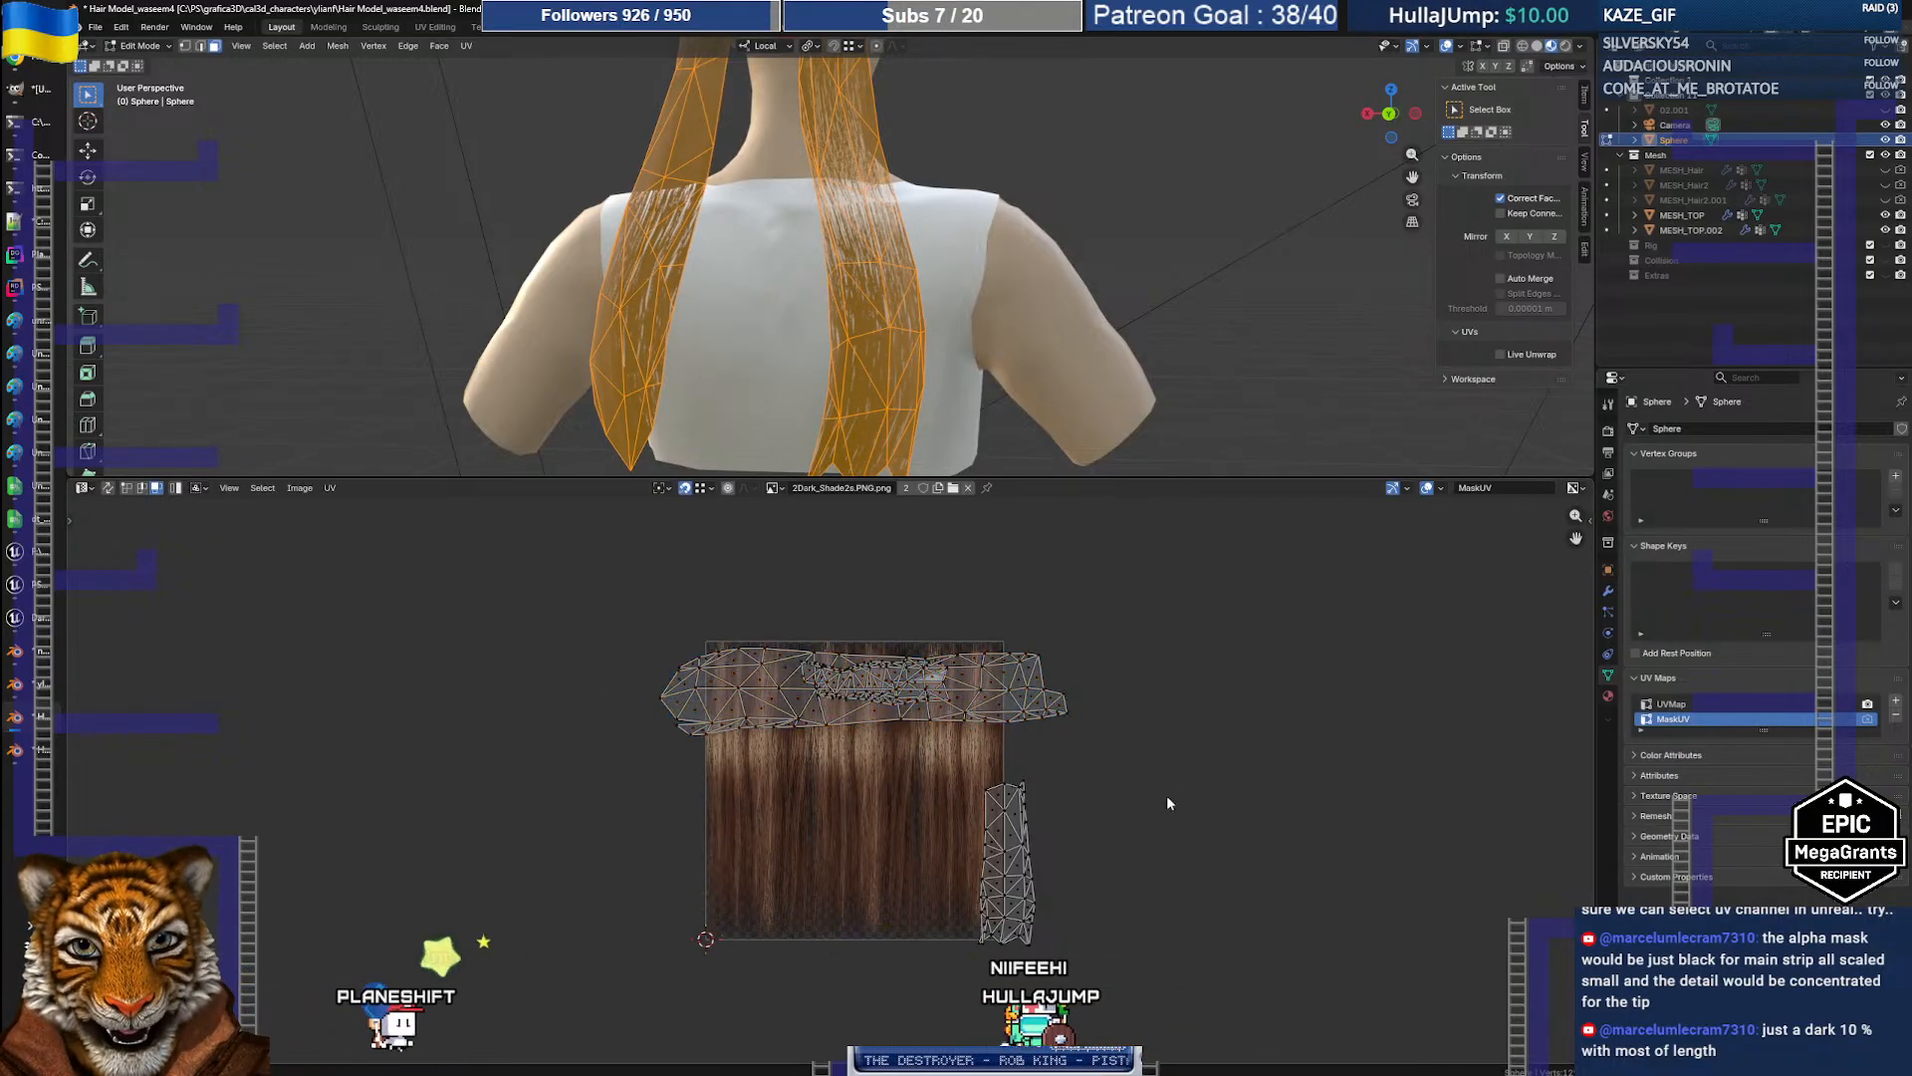
{"action": "key", "text": "l"}
{"action": "key", "text": "g"}
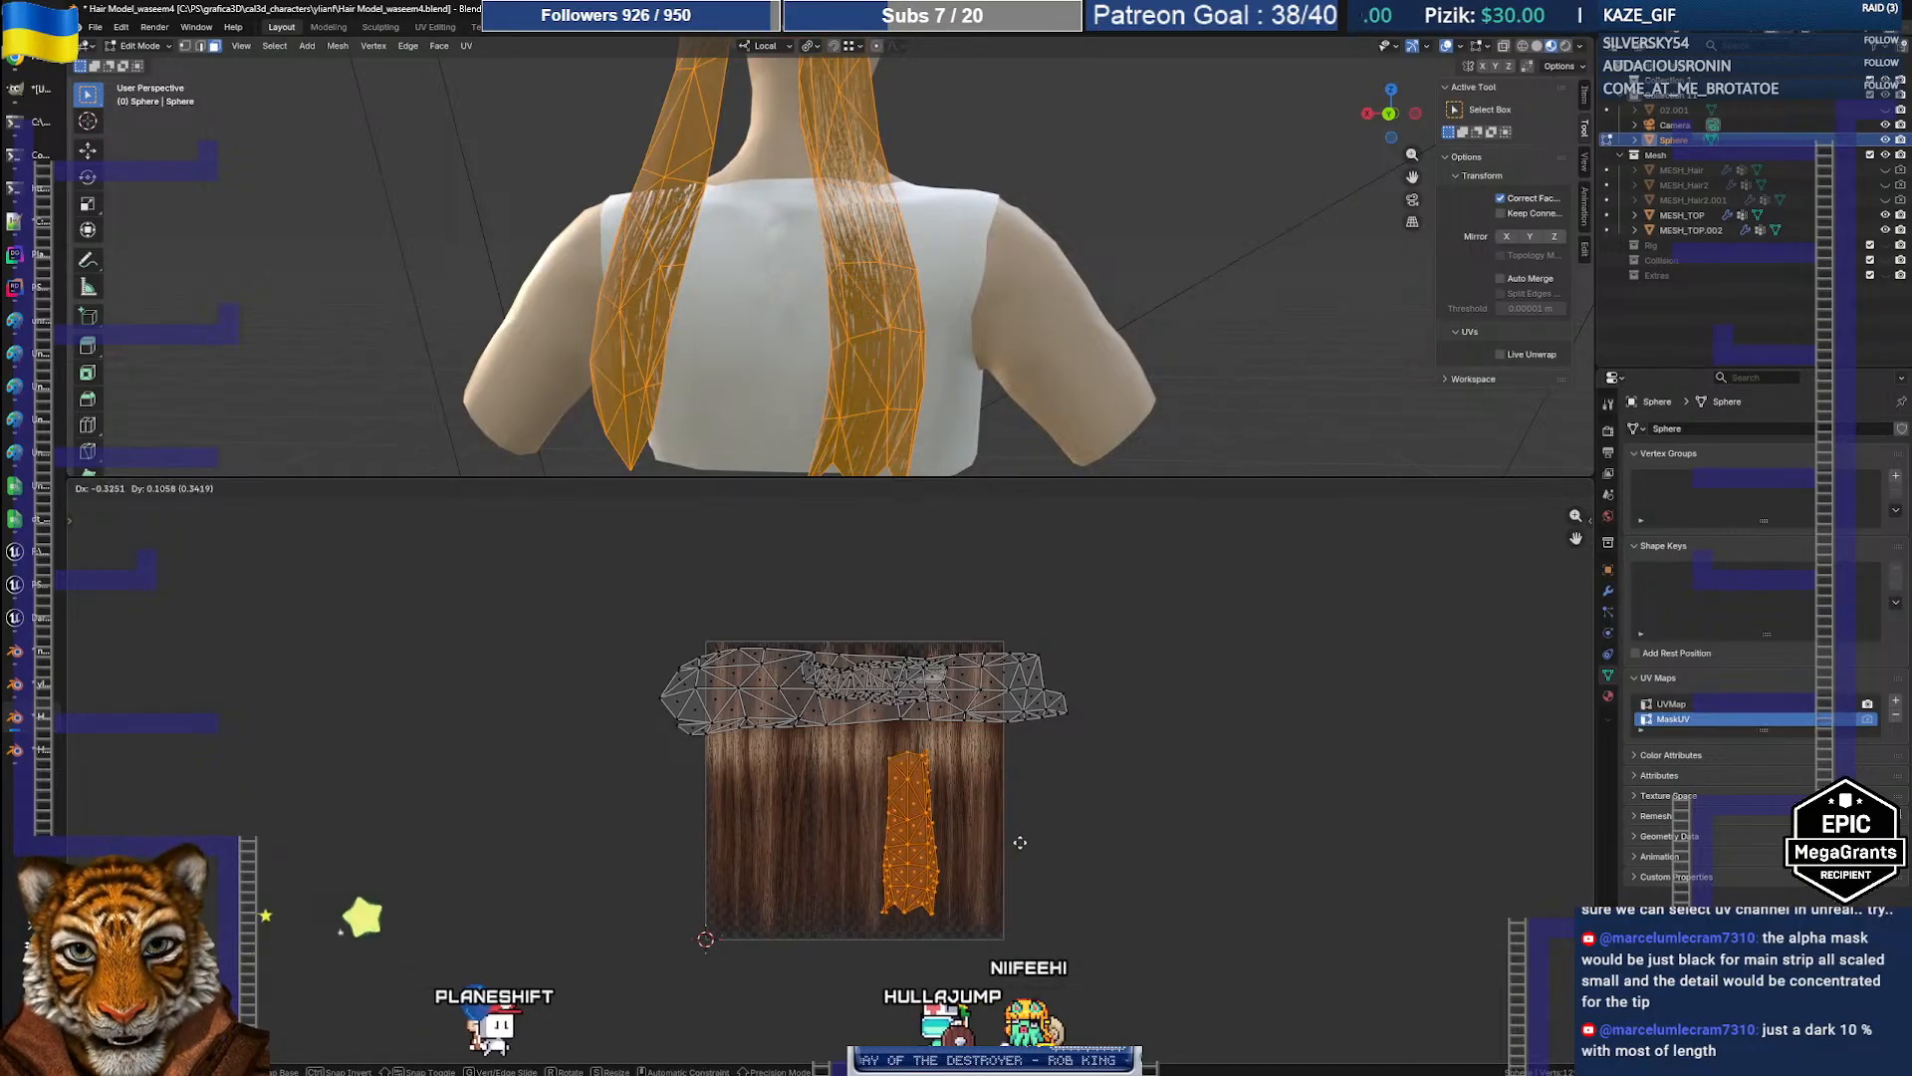
{"action": "left_click", "coordinate": [985, 858]}
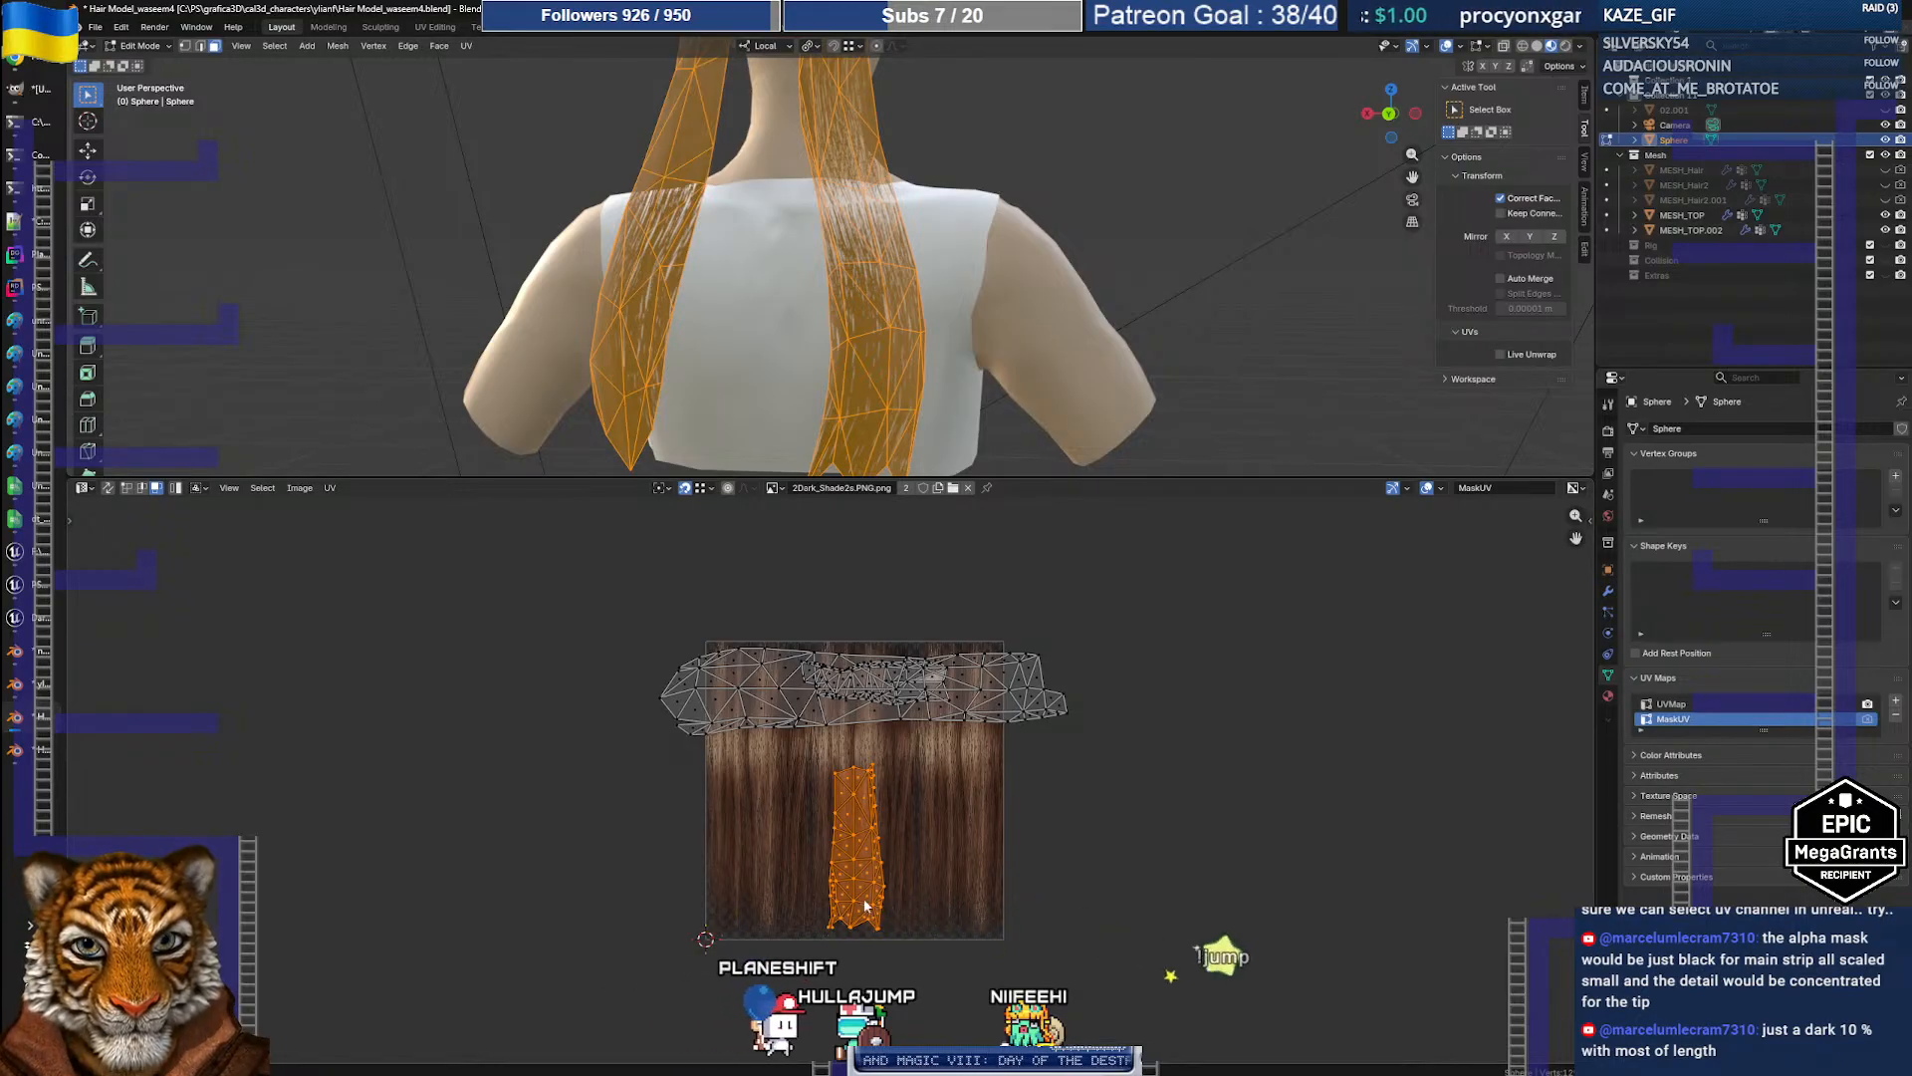
{"action": "left_click", "coordinate": [1036, 769]}
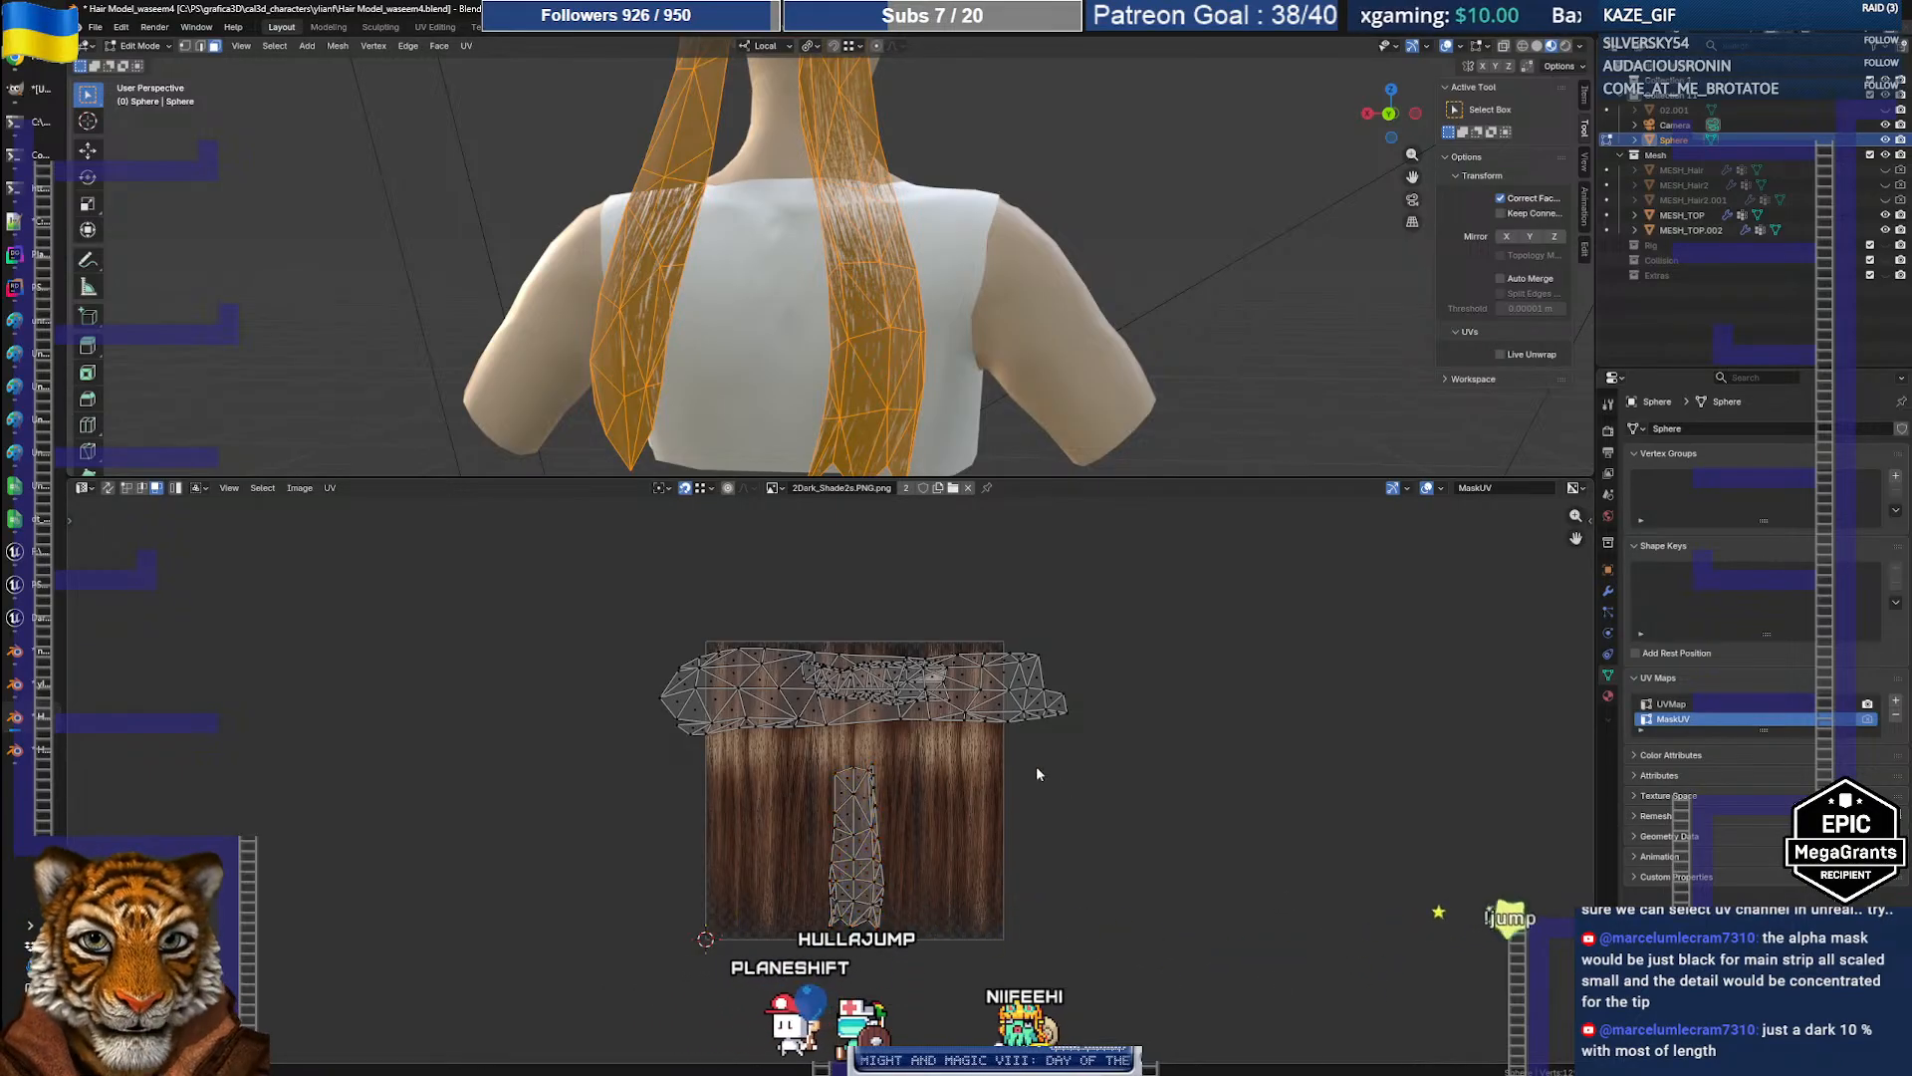
Step: Compare the UVMap and MaskUV layouts, and highlight the upper strand pieces and the tip island in MaskUV
{"action": "left_click_drag", "start_coordinate": [588, 624], "coordinate": [1055, 721]}
{"action": "left_click", "coordinate": [1028, 781]}
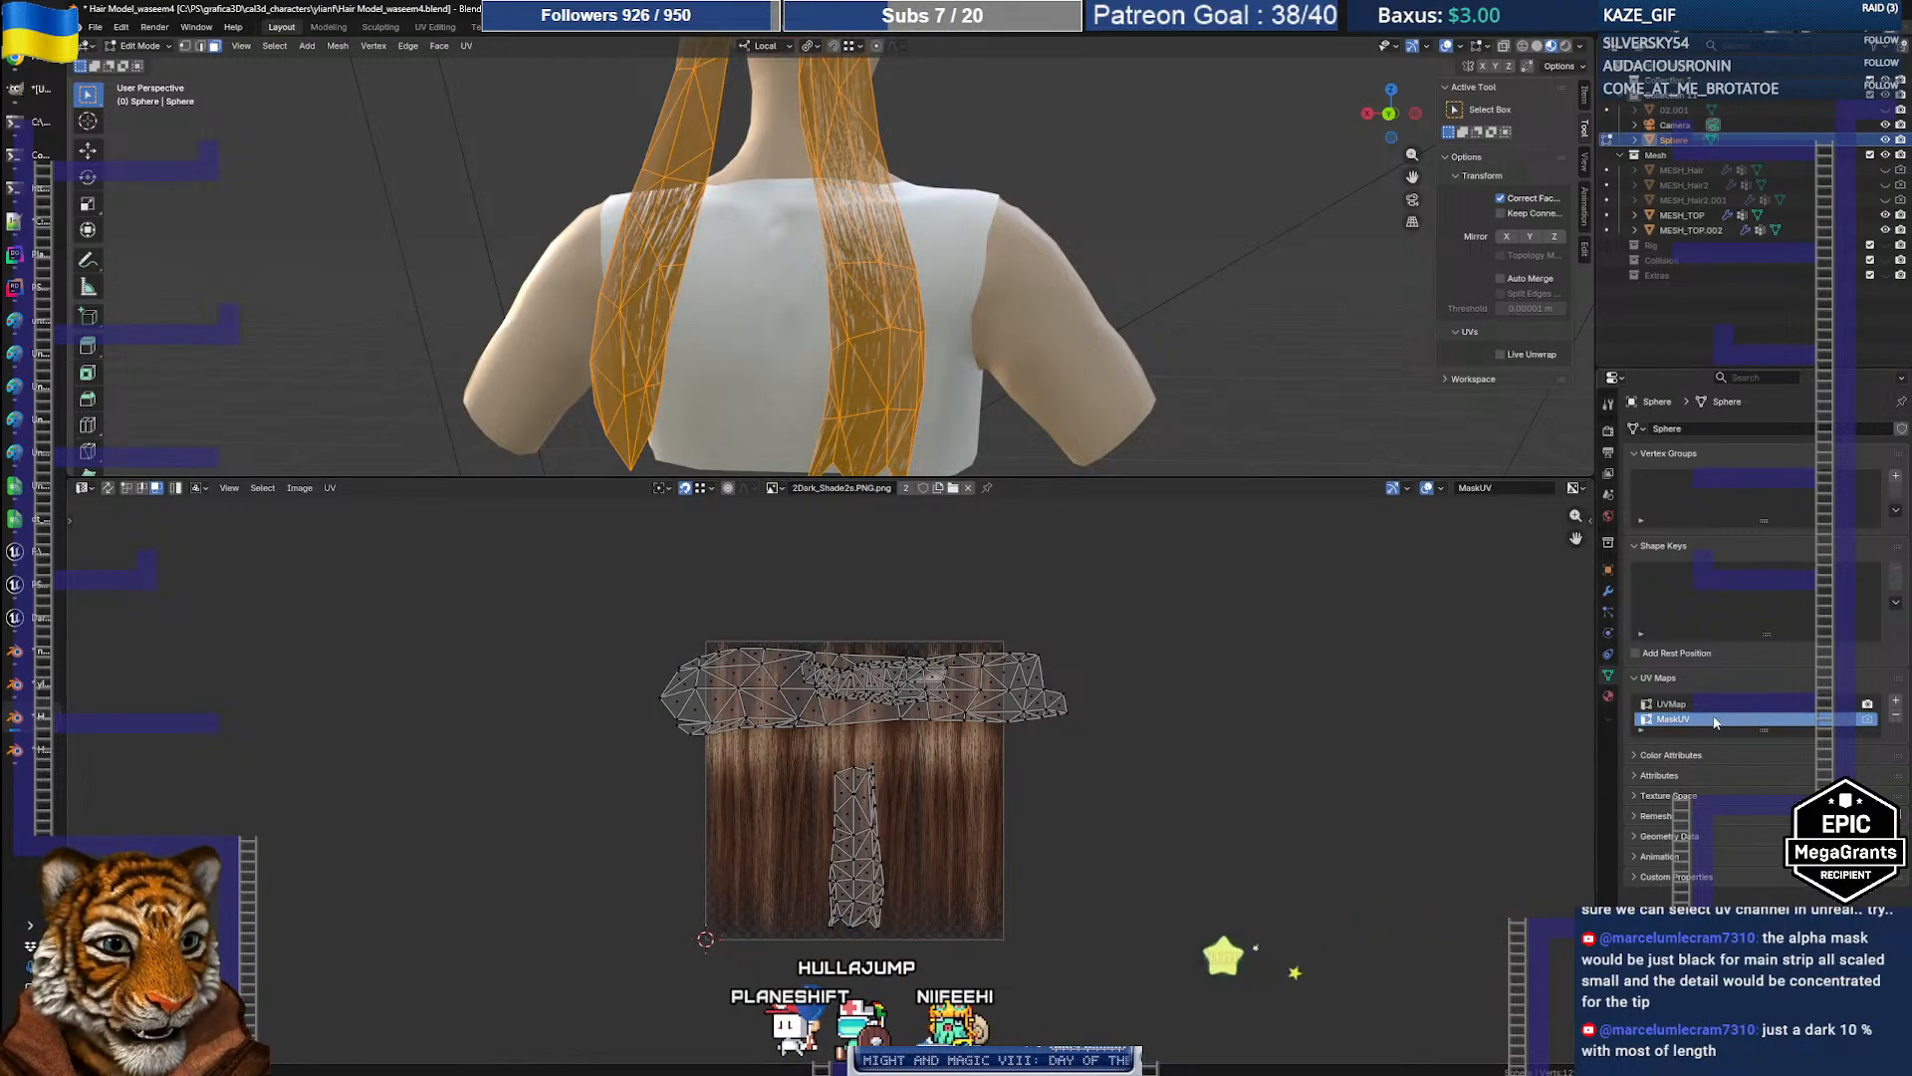
{"action": "left_click", "coordinate": [1673, 704]}
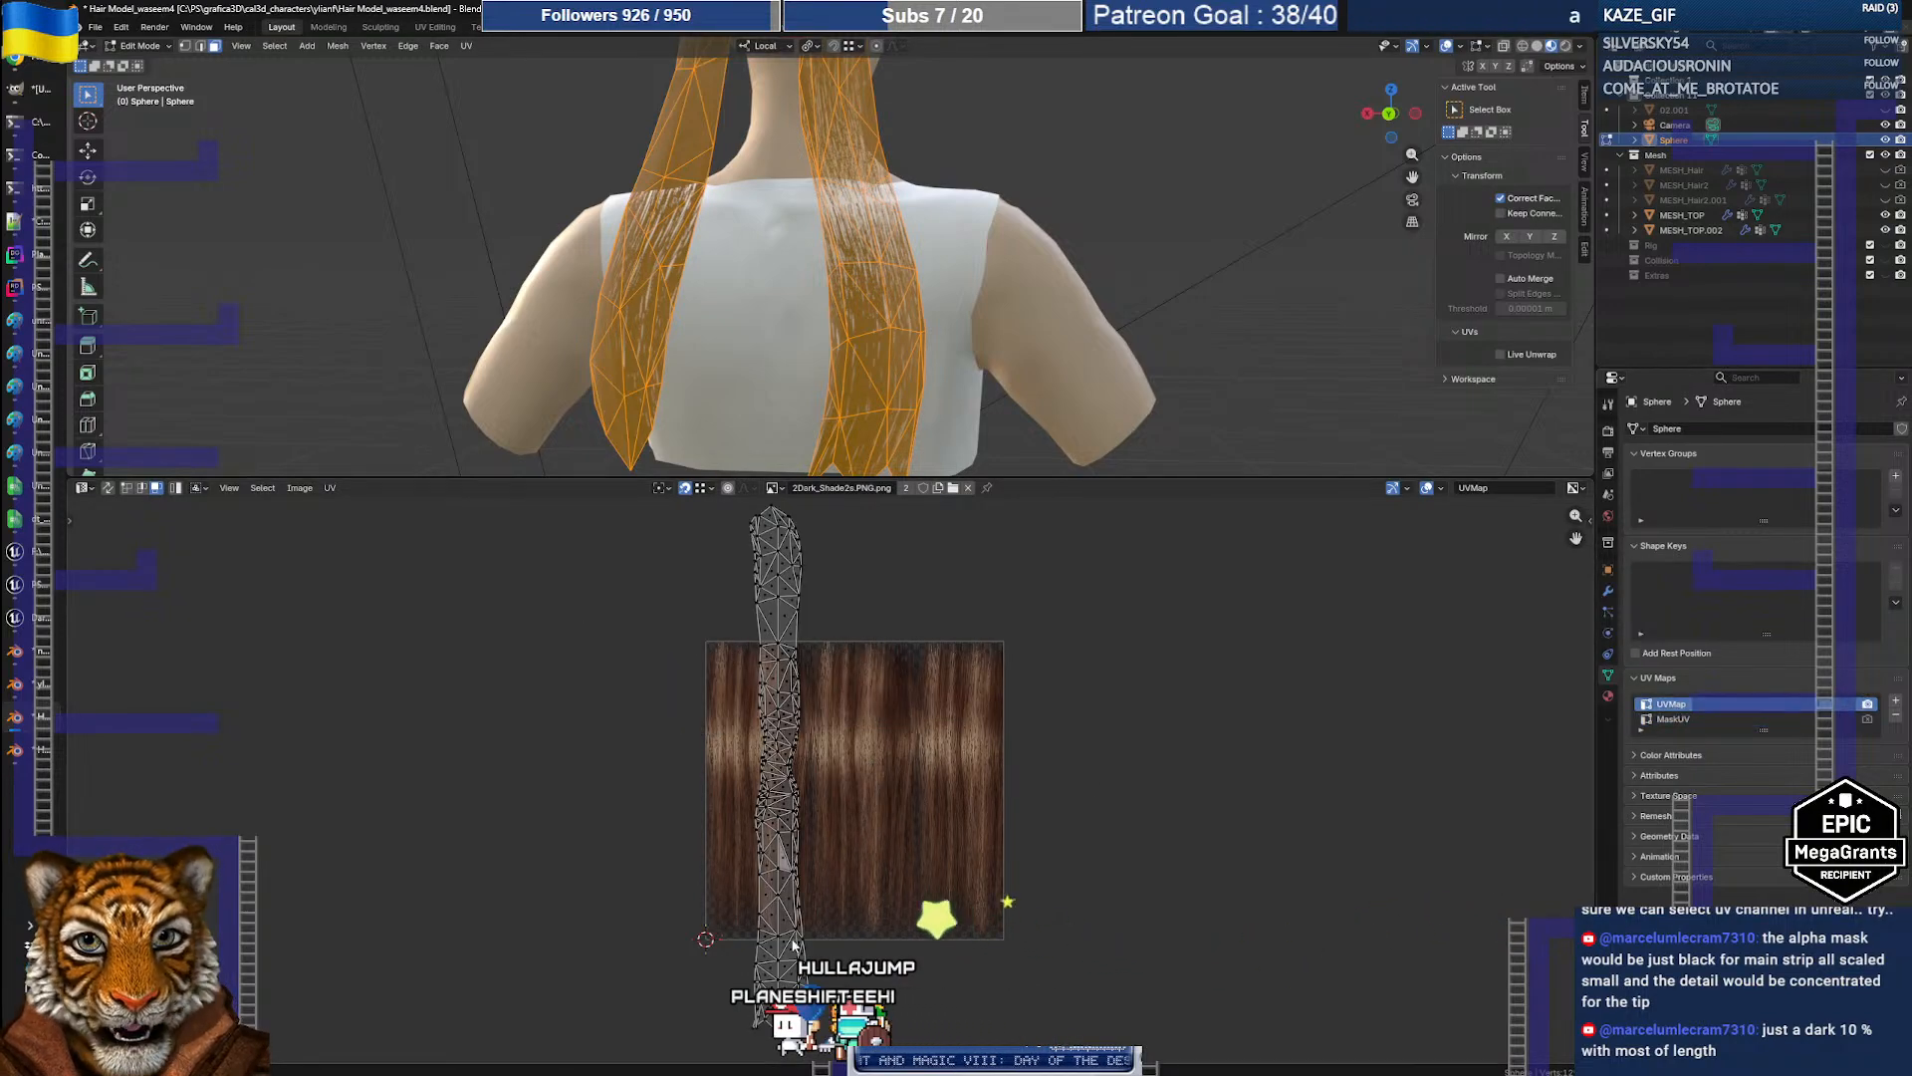
{"action": "left_click", "coordinate": [1705, 719]}
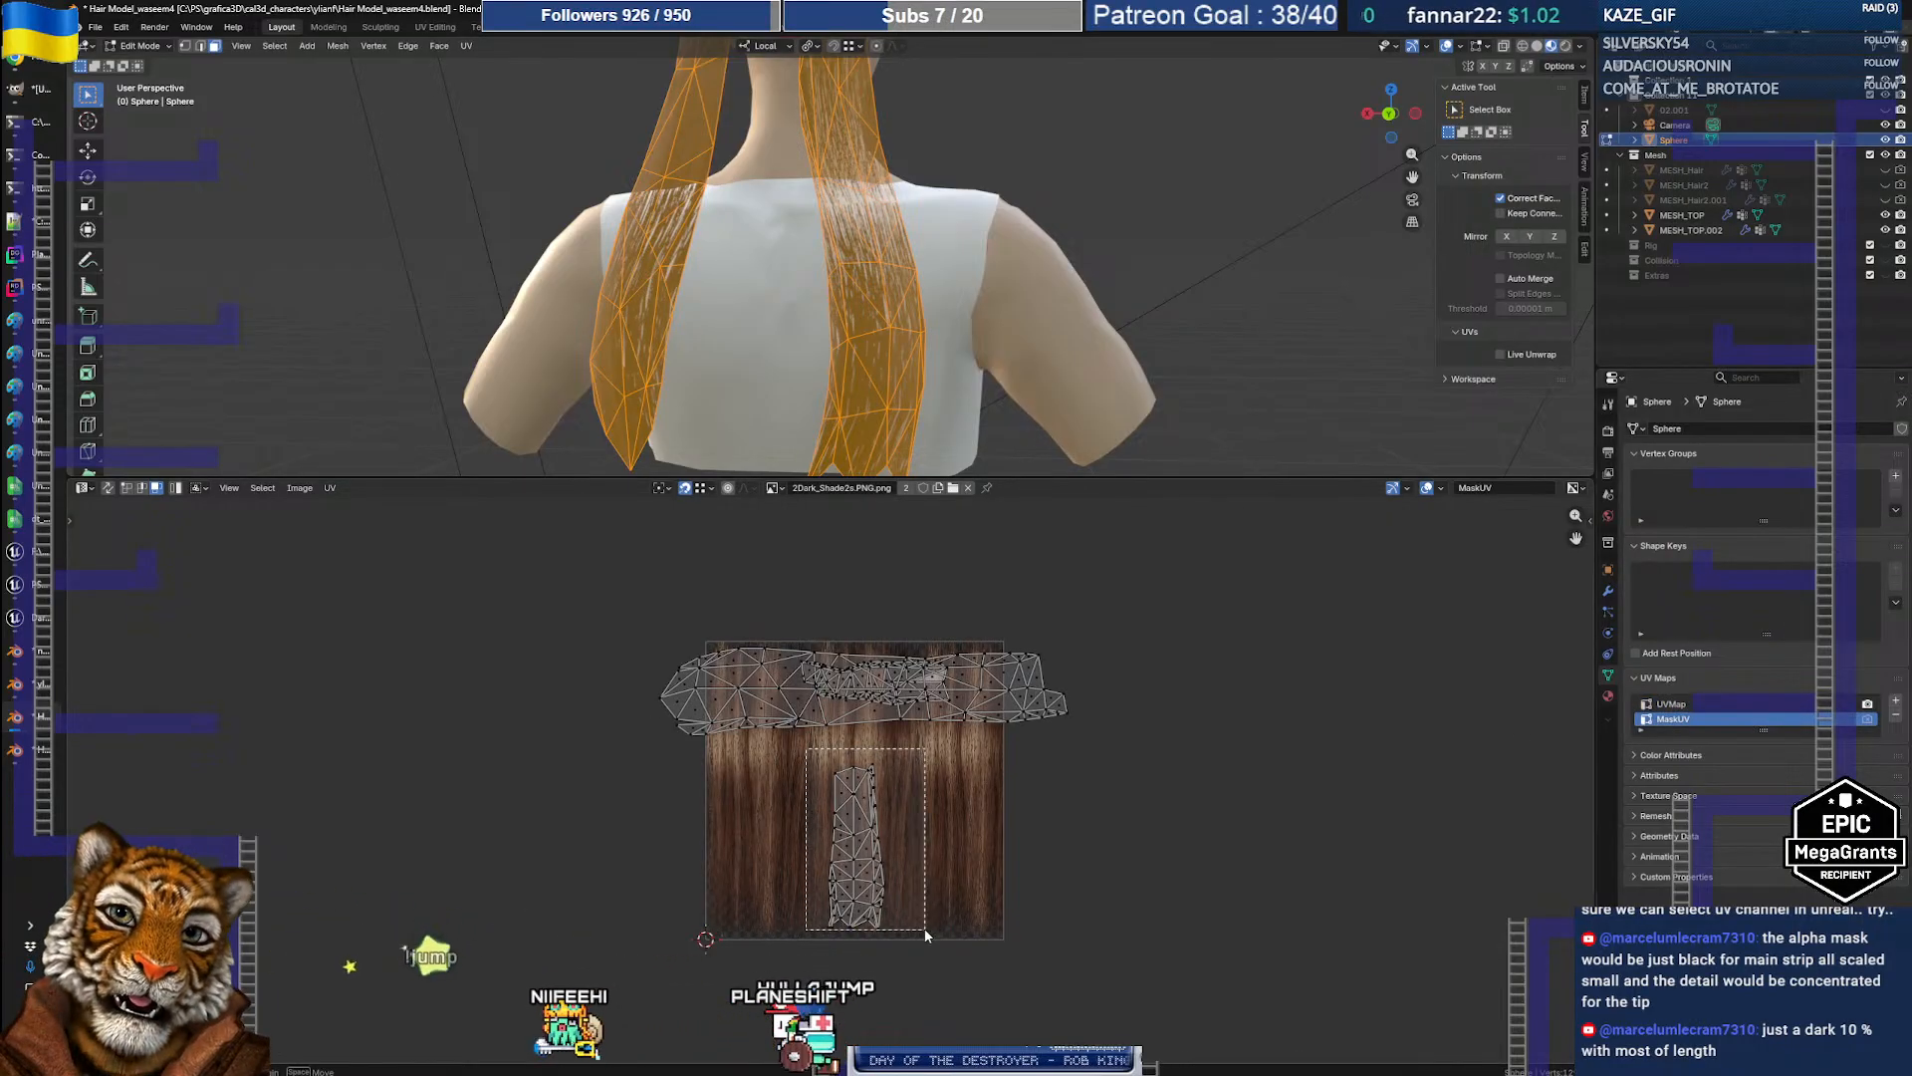
{"action": "left_click_drag", "start_coordinate": [809, 751], "coordinate": [929, 941]}
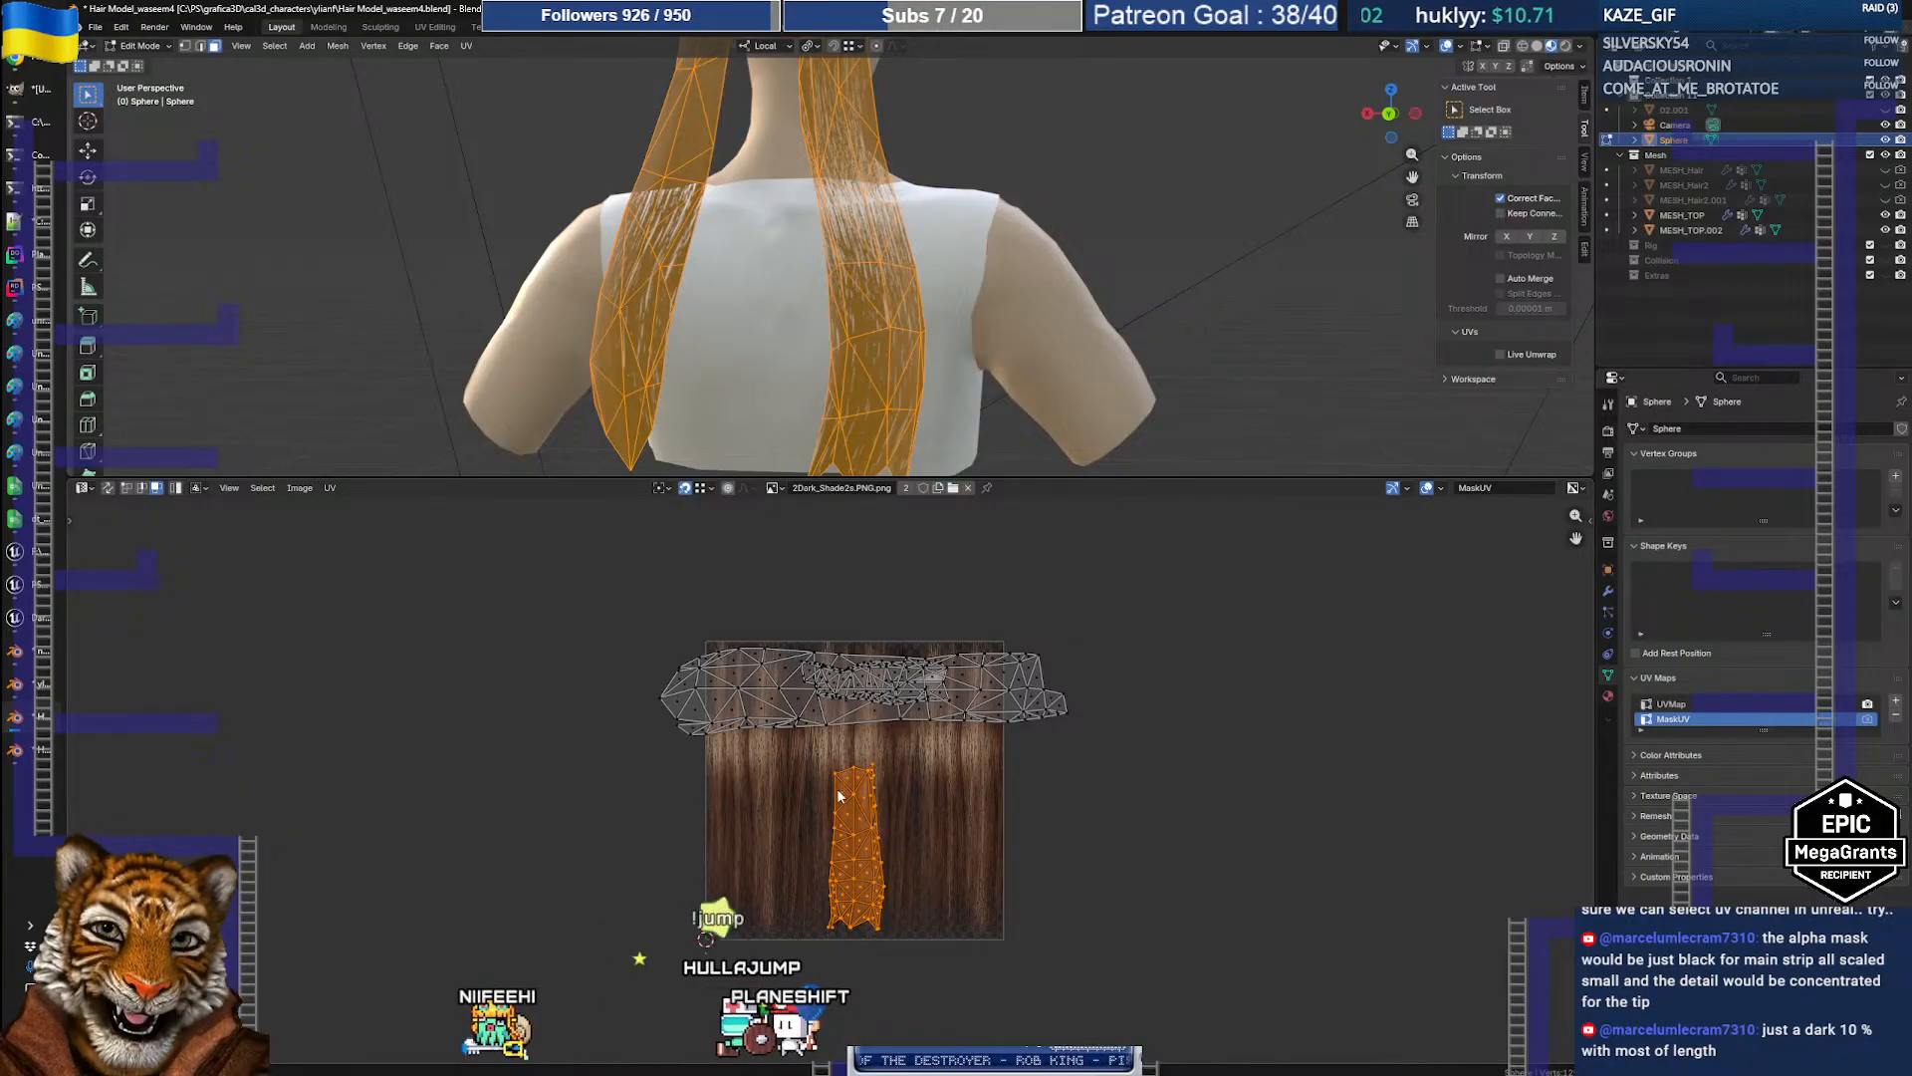
{"action": "left_click_drag", "start_coordinate": [666, 647], "coordinate": [1227, 732]}
{"action": "left_click", "coordinate": [809, 751]}
{"action": "left_click_drag", "start_coordinate": [809, 751], "coordinate": [934, 954]}
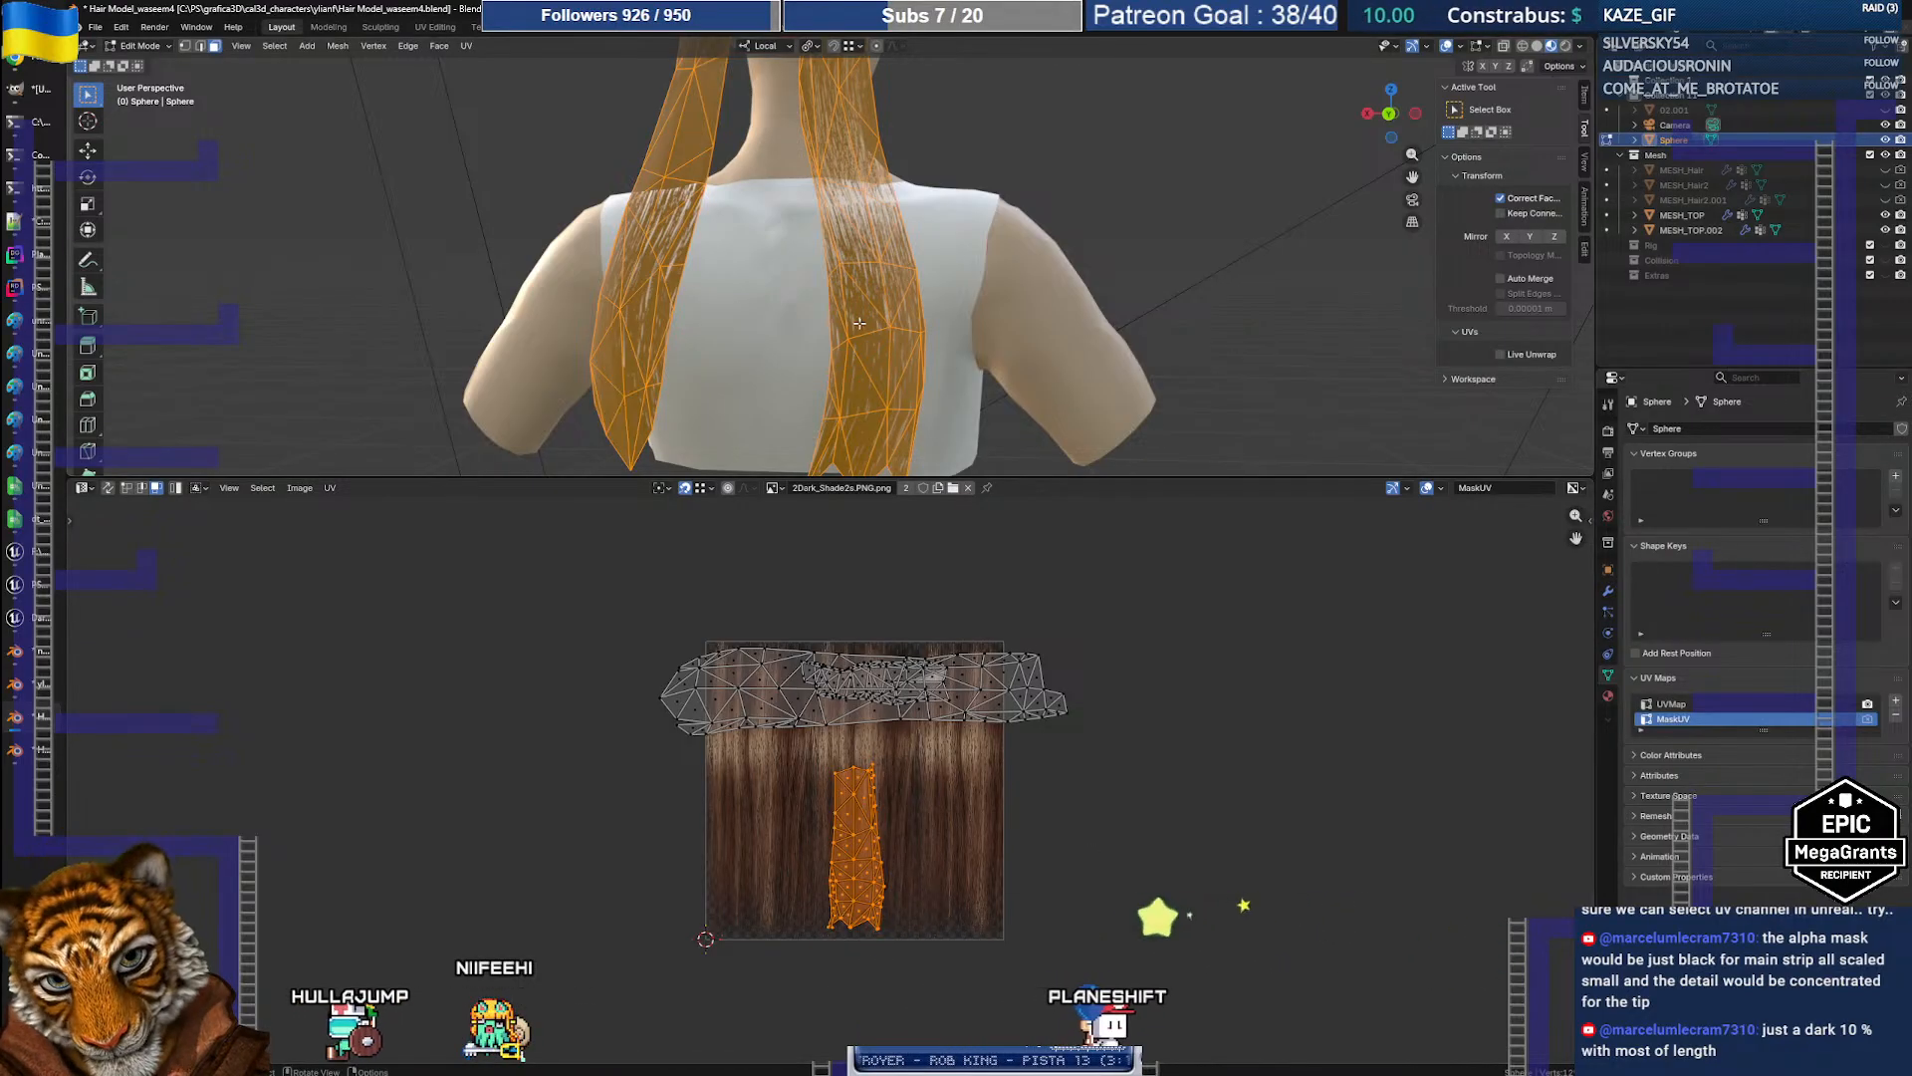
Step: Switch to Unreal's Dark_Shade2ColorFull_Mat material graph and search the available nodes for "uv"
{"action": "mouse_move", "coordinate": [26, 593]}
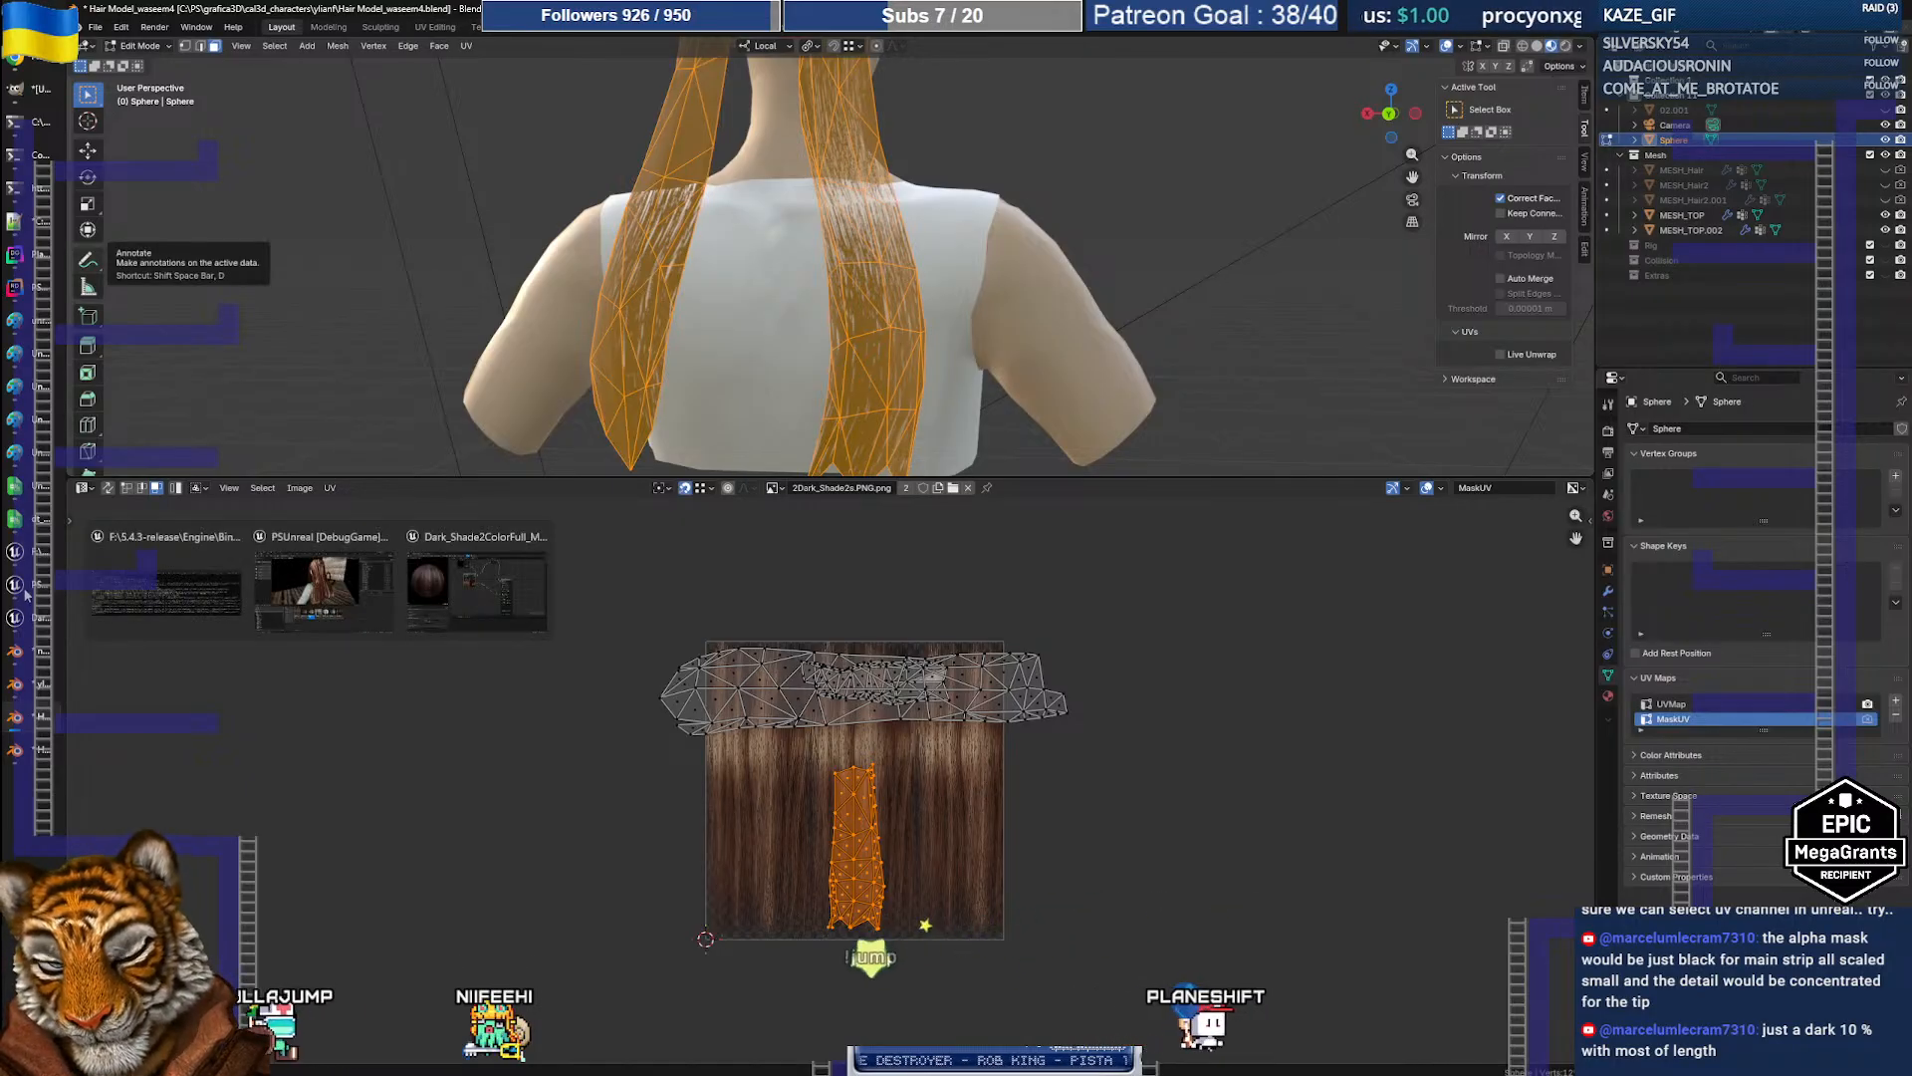
{"action": "left_click", "coordinate": [476, 588]}
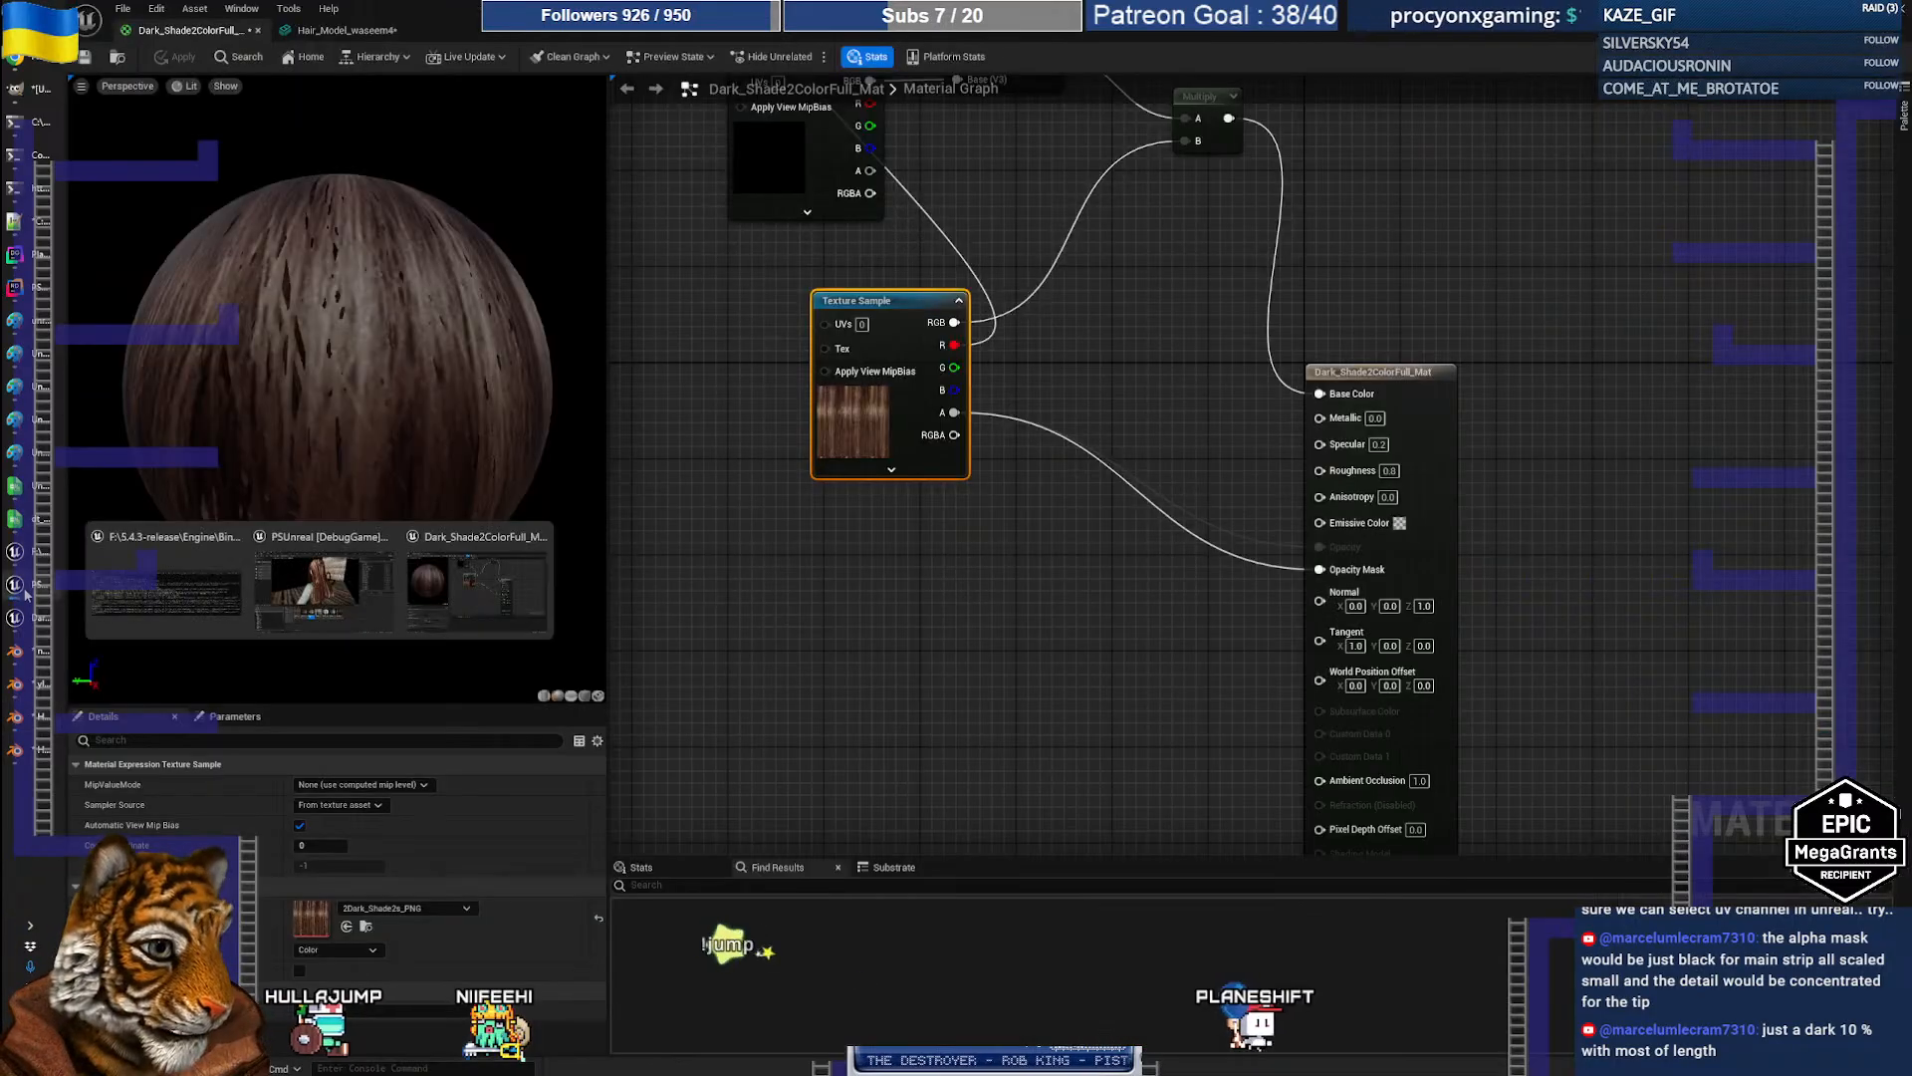
{"action": "right_click", "coordinate": [853, 599]}
{"action": "type", "text": "uv"}
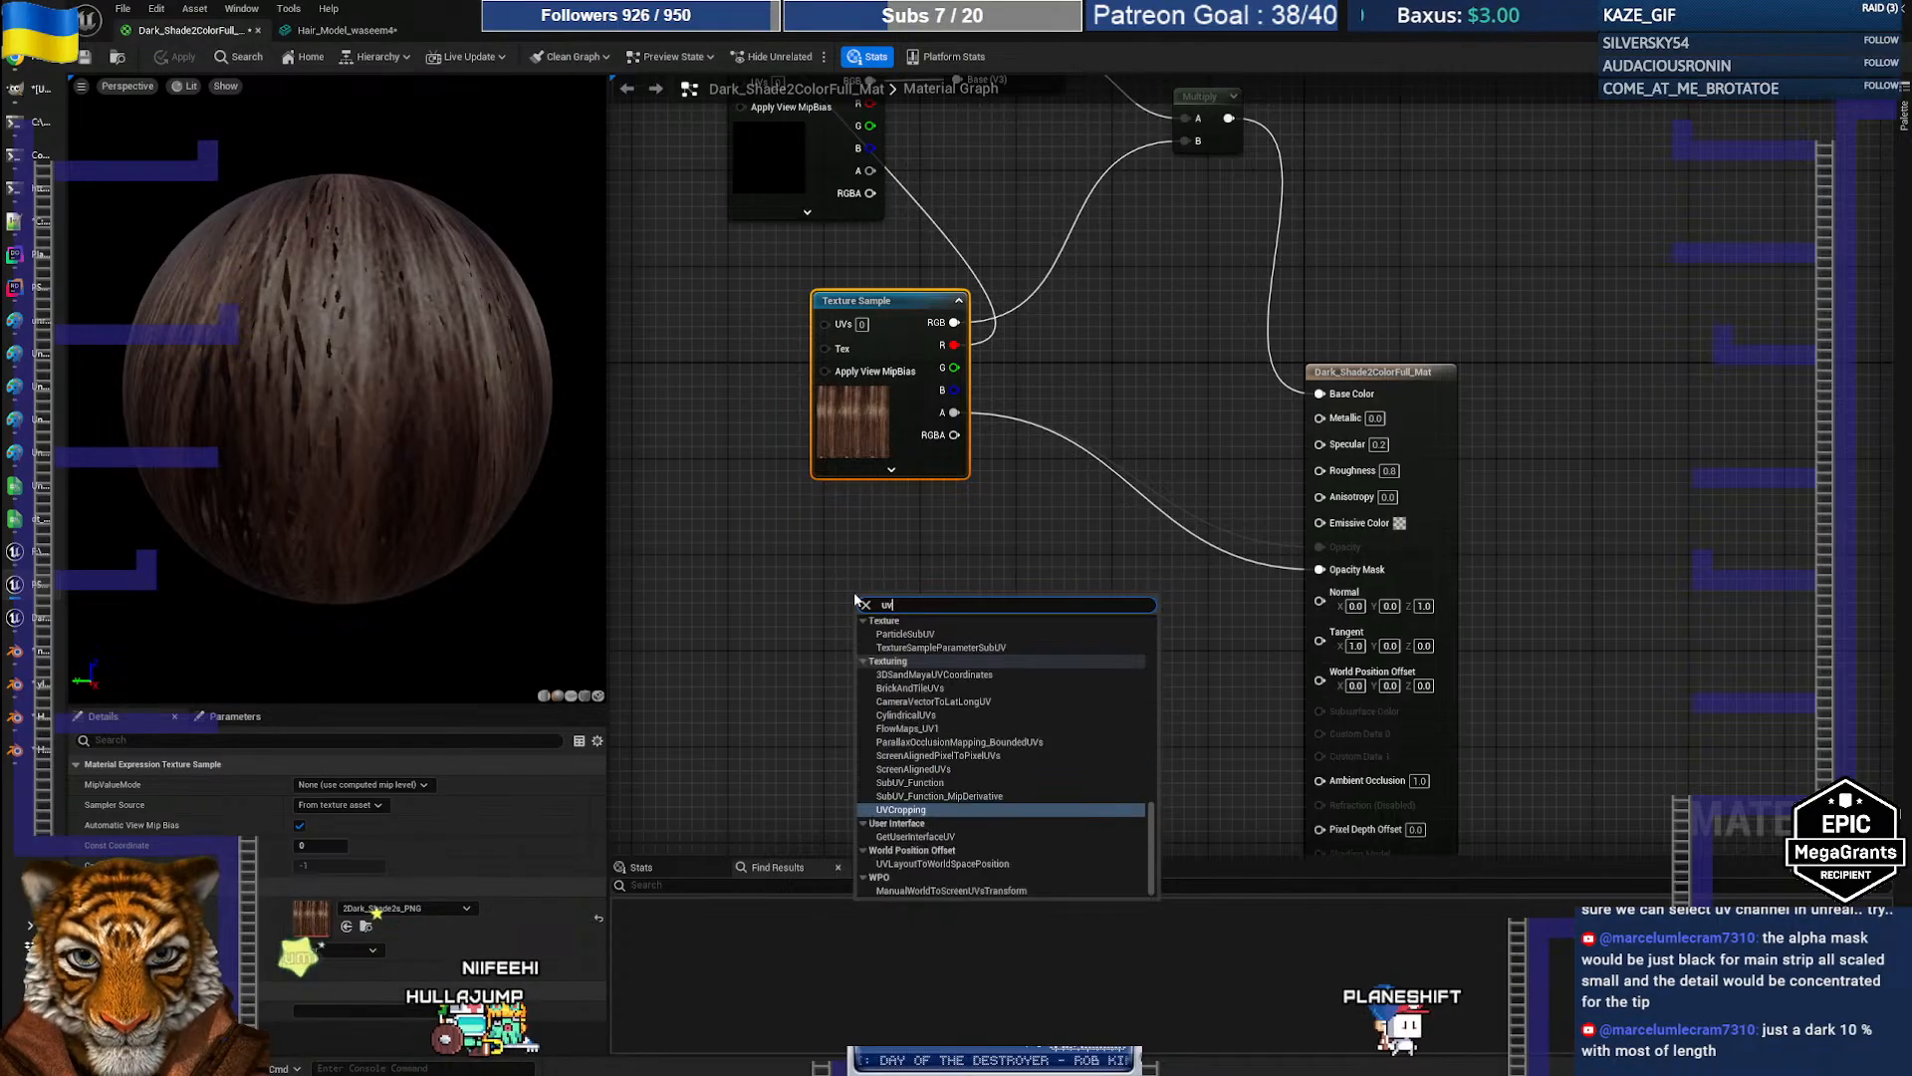
{"action": "scroll", "coordinate": [971, 742], "scroll_direction": "up", "scroll_amount": 2}
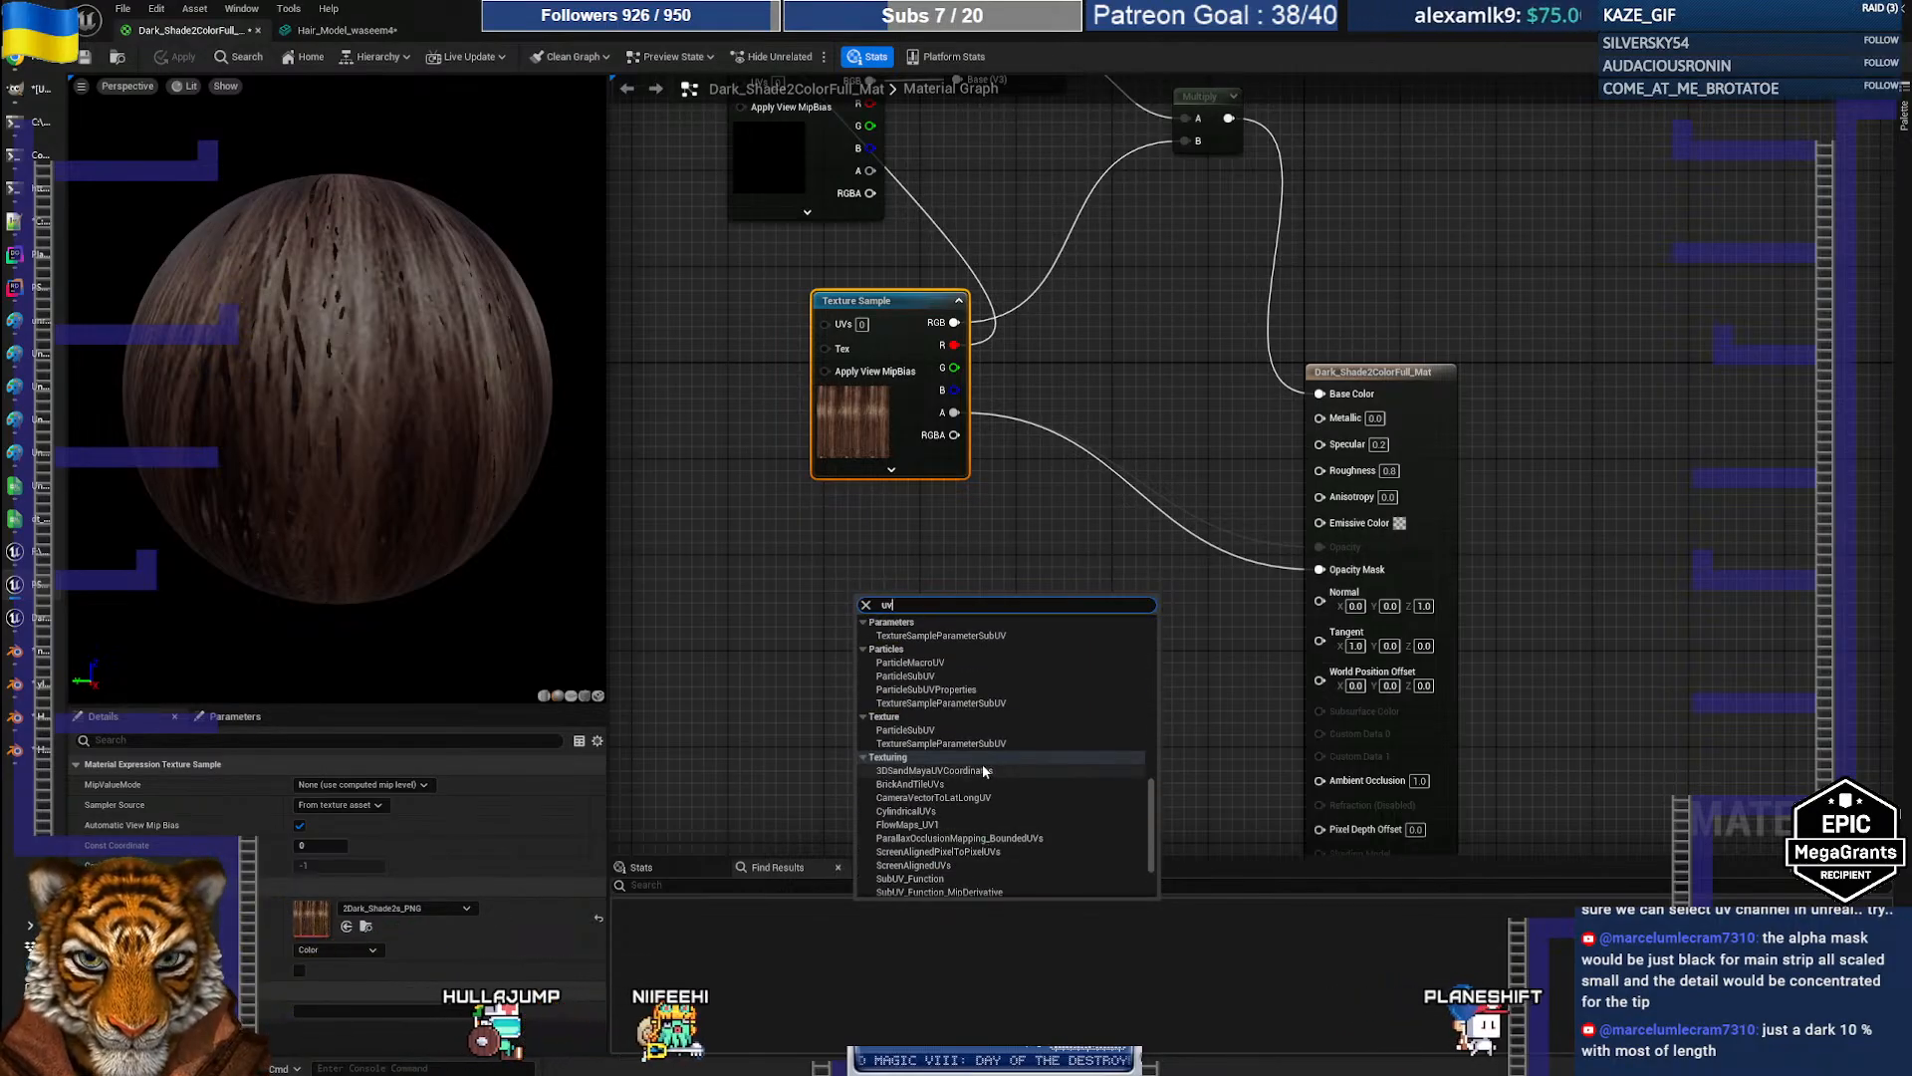
{"action": "scroll", "coordinate": [982, 763], "scroll_direction": "down", "scroll_amount": 2}
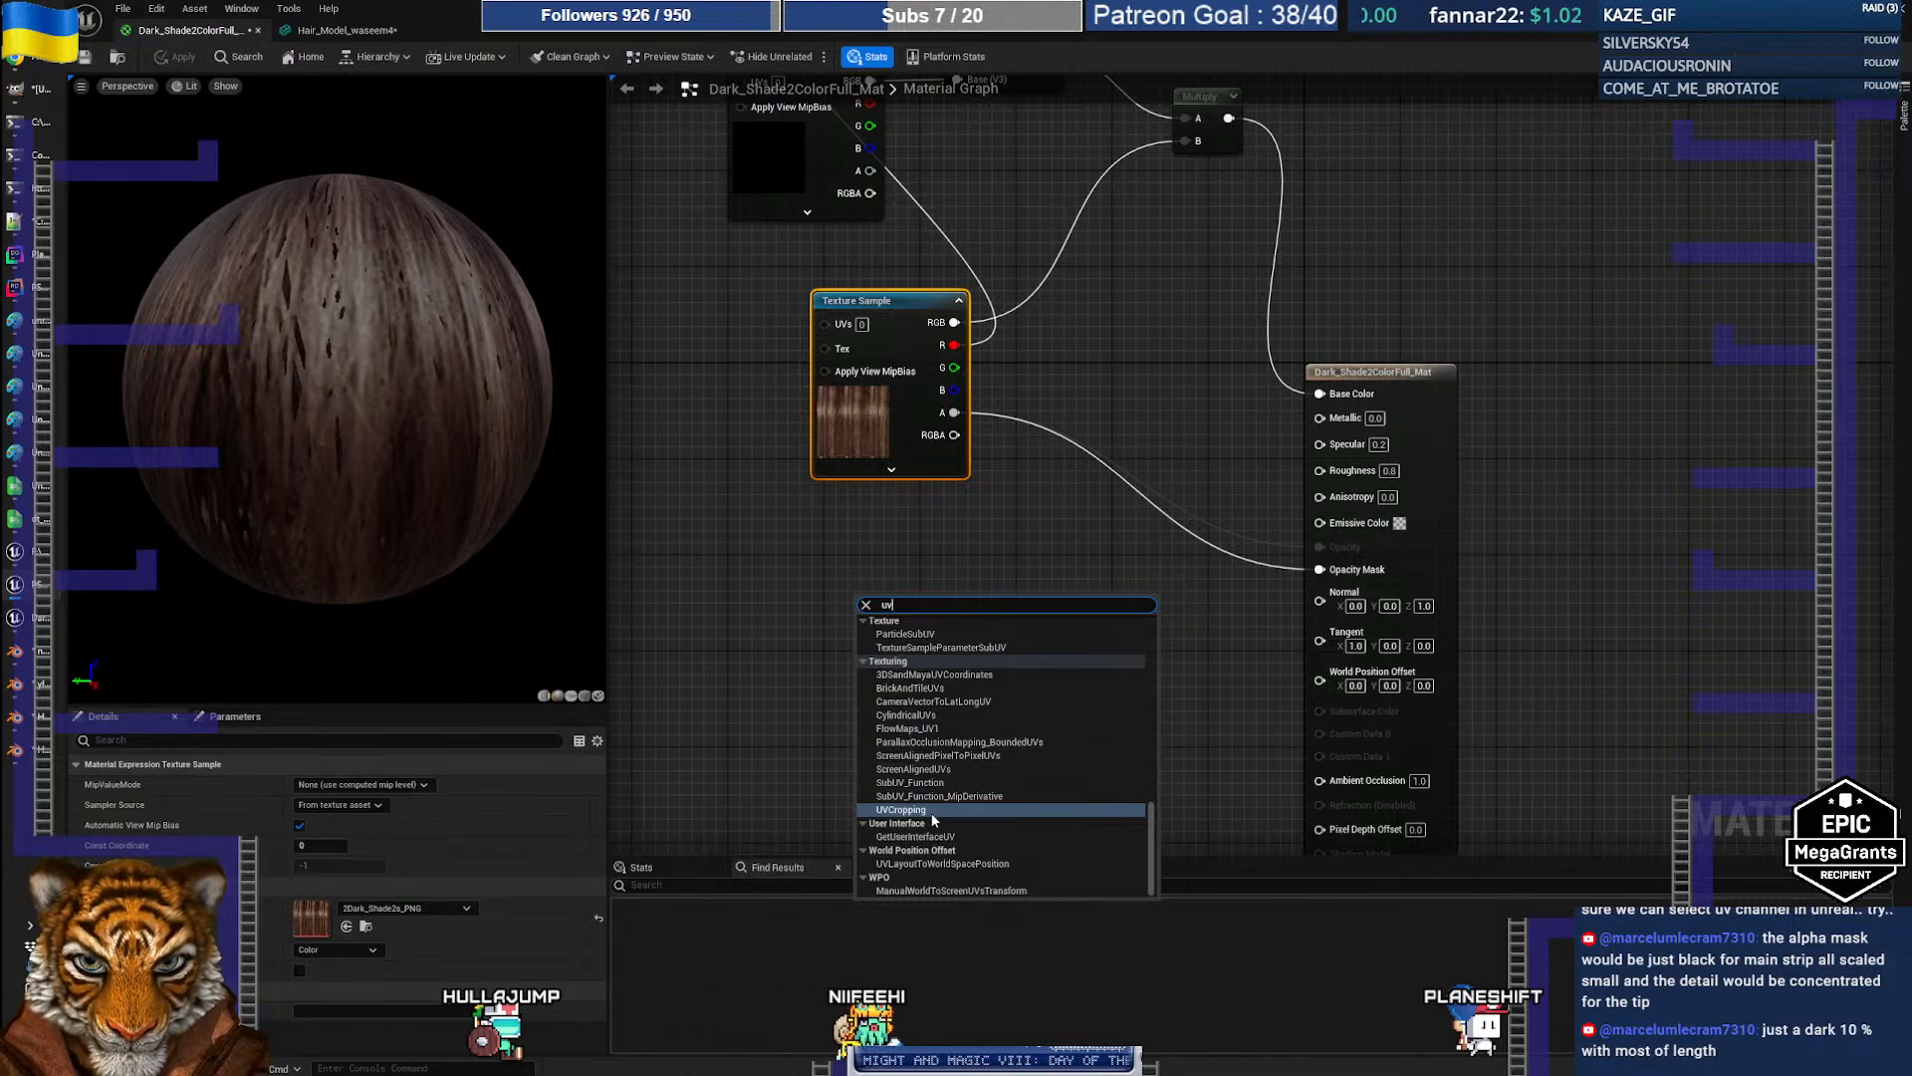
{"action": "scroll", "coordinate": [944, 785], "scroll_direction": "up", "scroll_amount": 10}
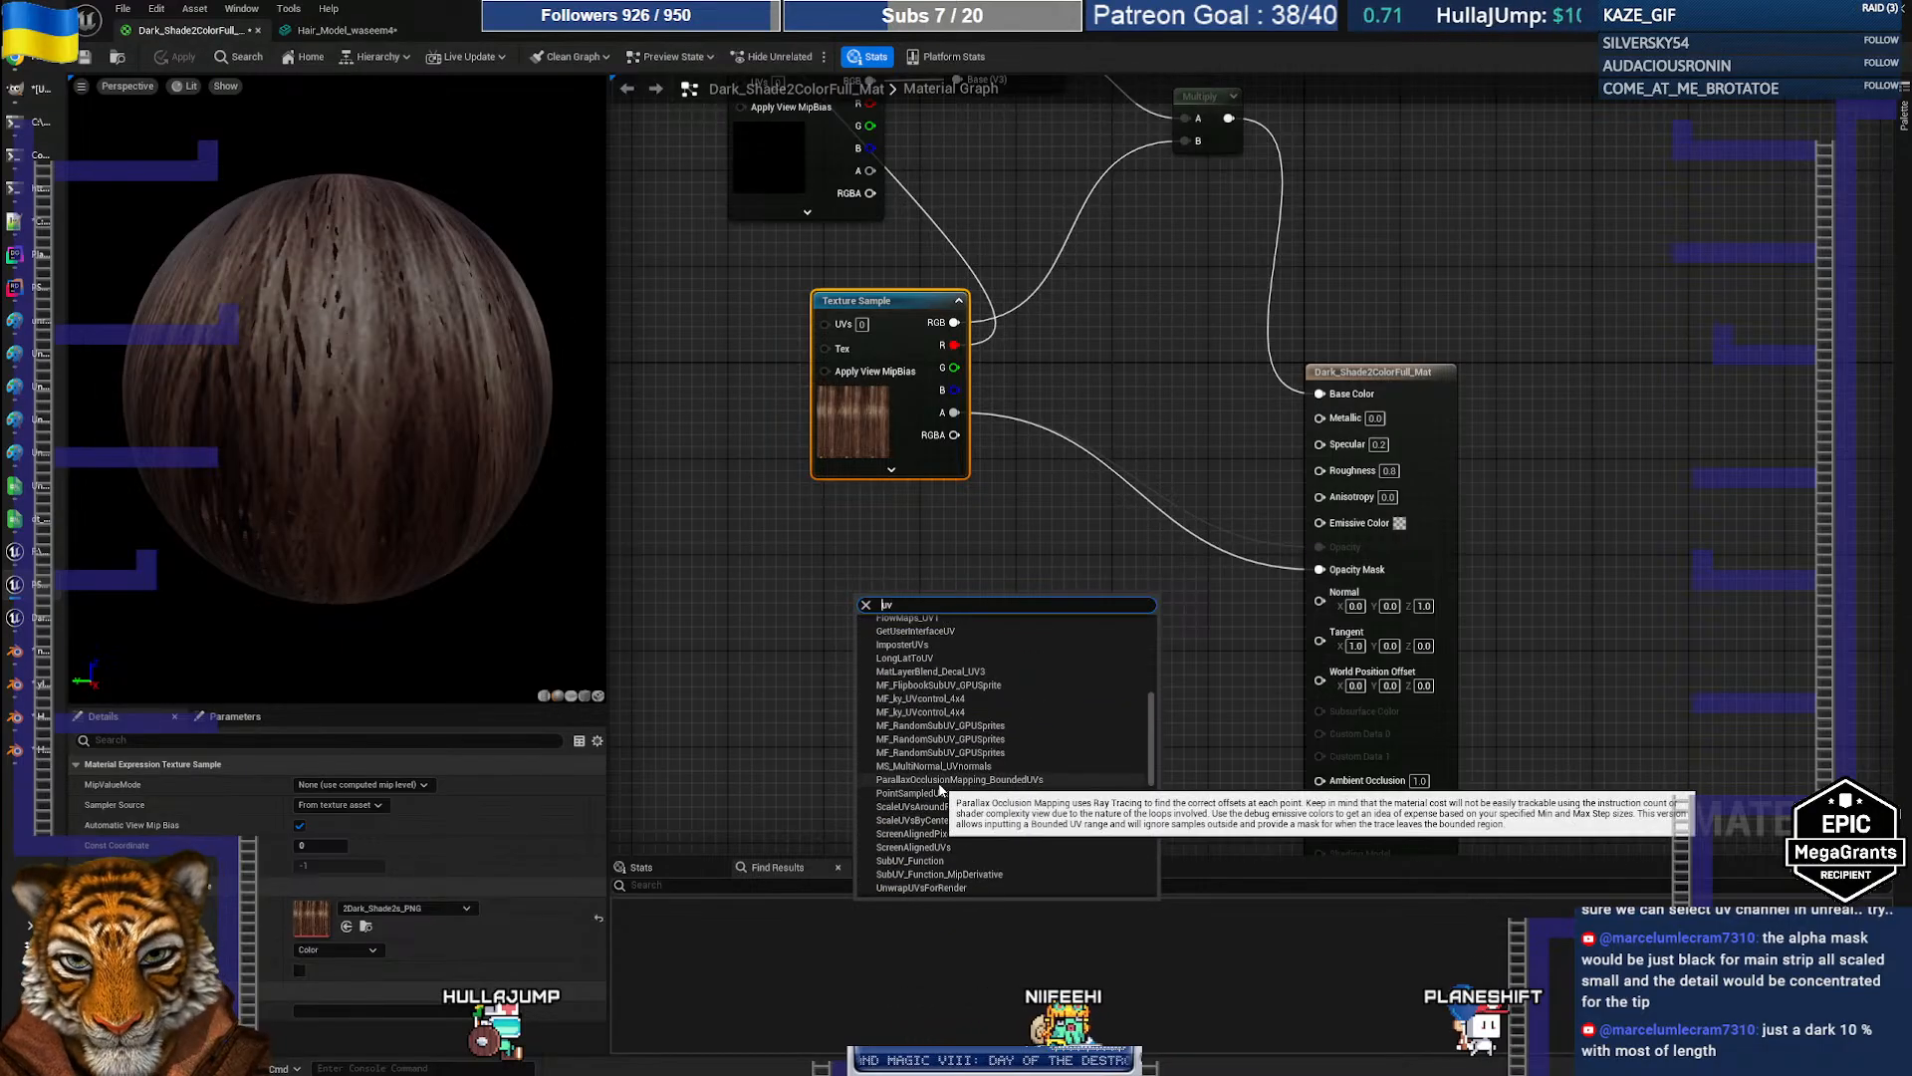
{"action": "key", "text": "Home"}
{"action": "type", "text": "texture"}
{"action": "key", "text": "ctrl+BackSpace"}
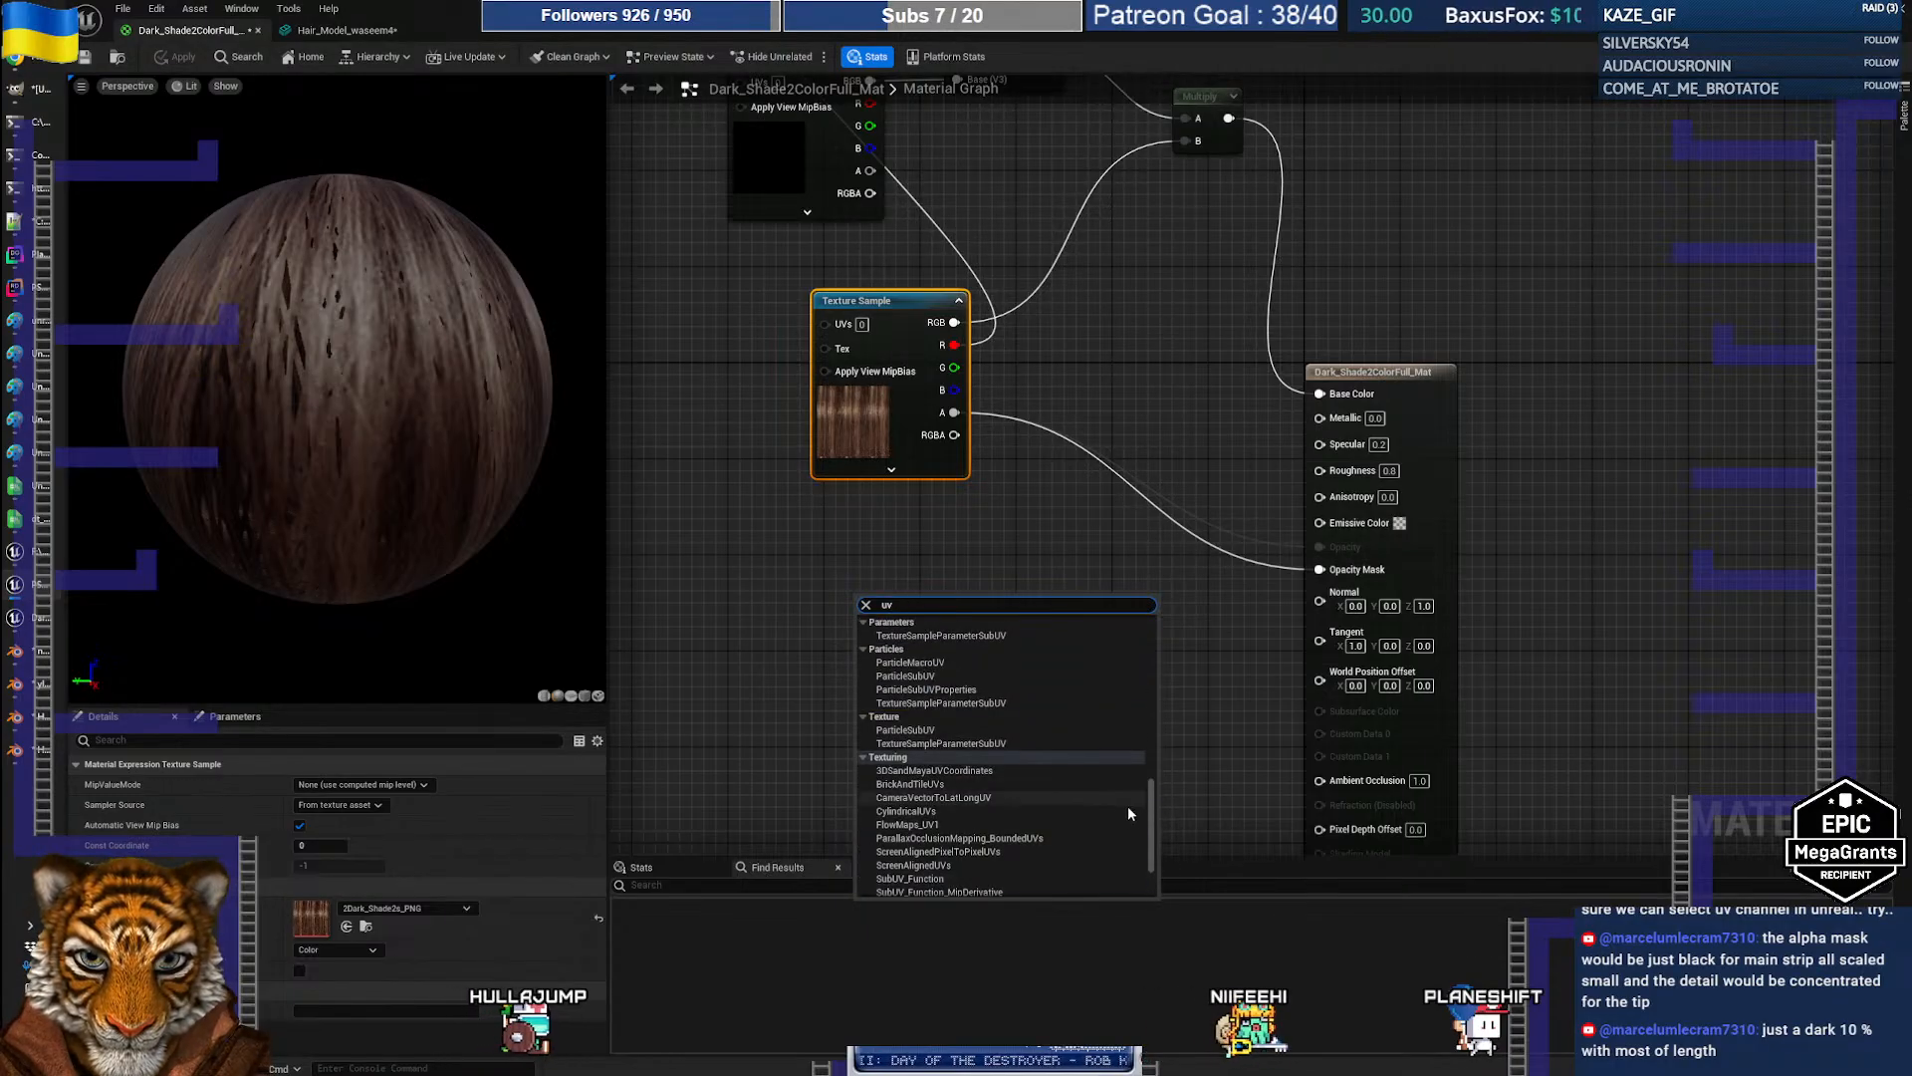
Step: Add a LightmapUVs node from the uv search results and place it below and to the left of the Texture Sample
{"action": "mouse_move", "coordinate": [1150, 811]}
{"action": "left_mouse_down"}
{"action": "mouse_move", "coordinate": [1148, 652]}
{"action": "mouse_move", "coordinate": [1142, 848]}
{"action": "left_mouse_up"}
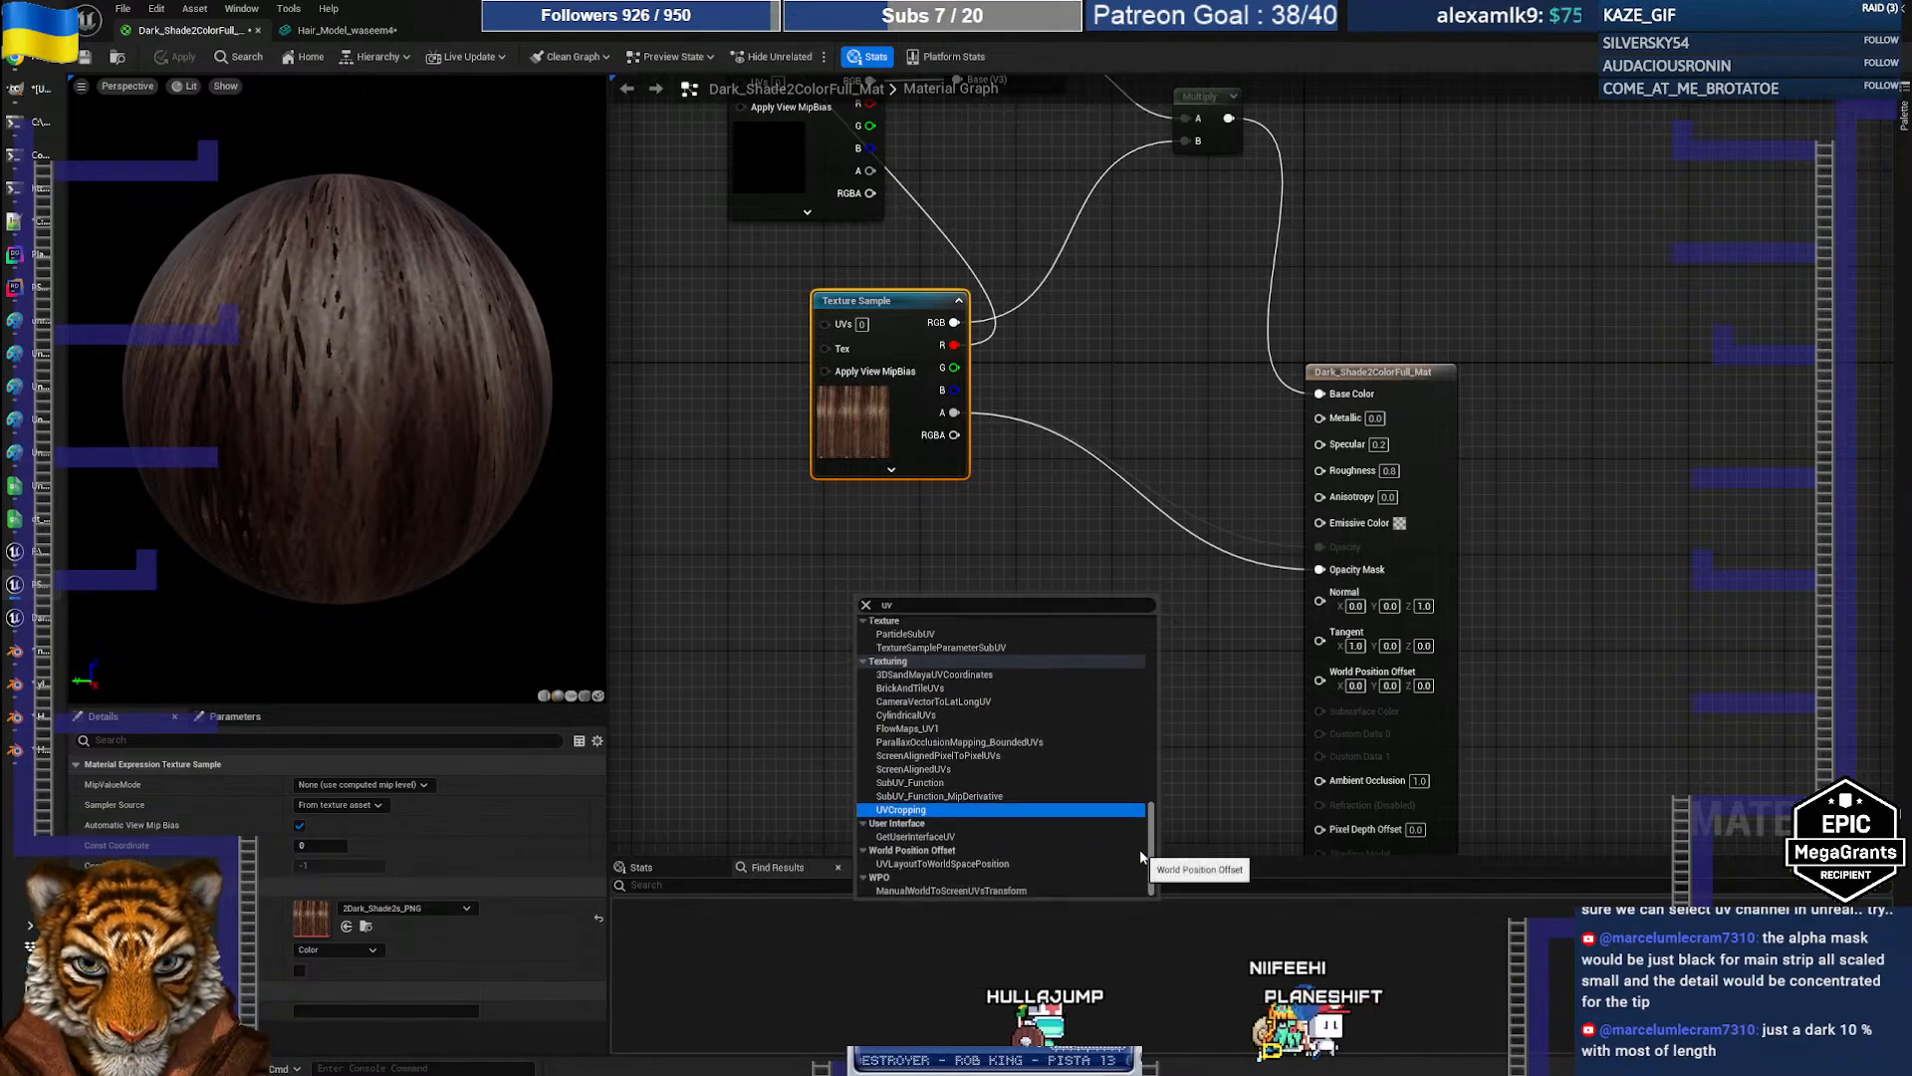
{"action": "scroll", "coordinate": [1135, 839], "scroll_direction": "up", "scroll_amount": 3}
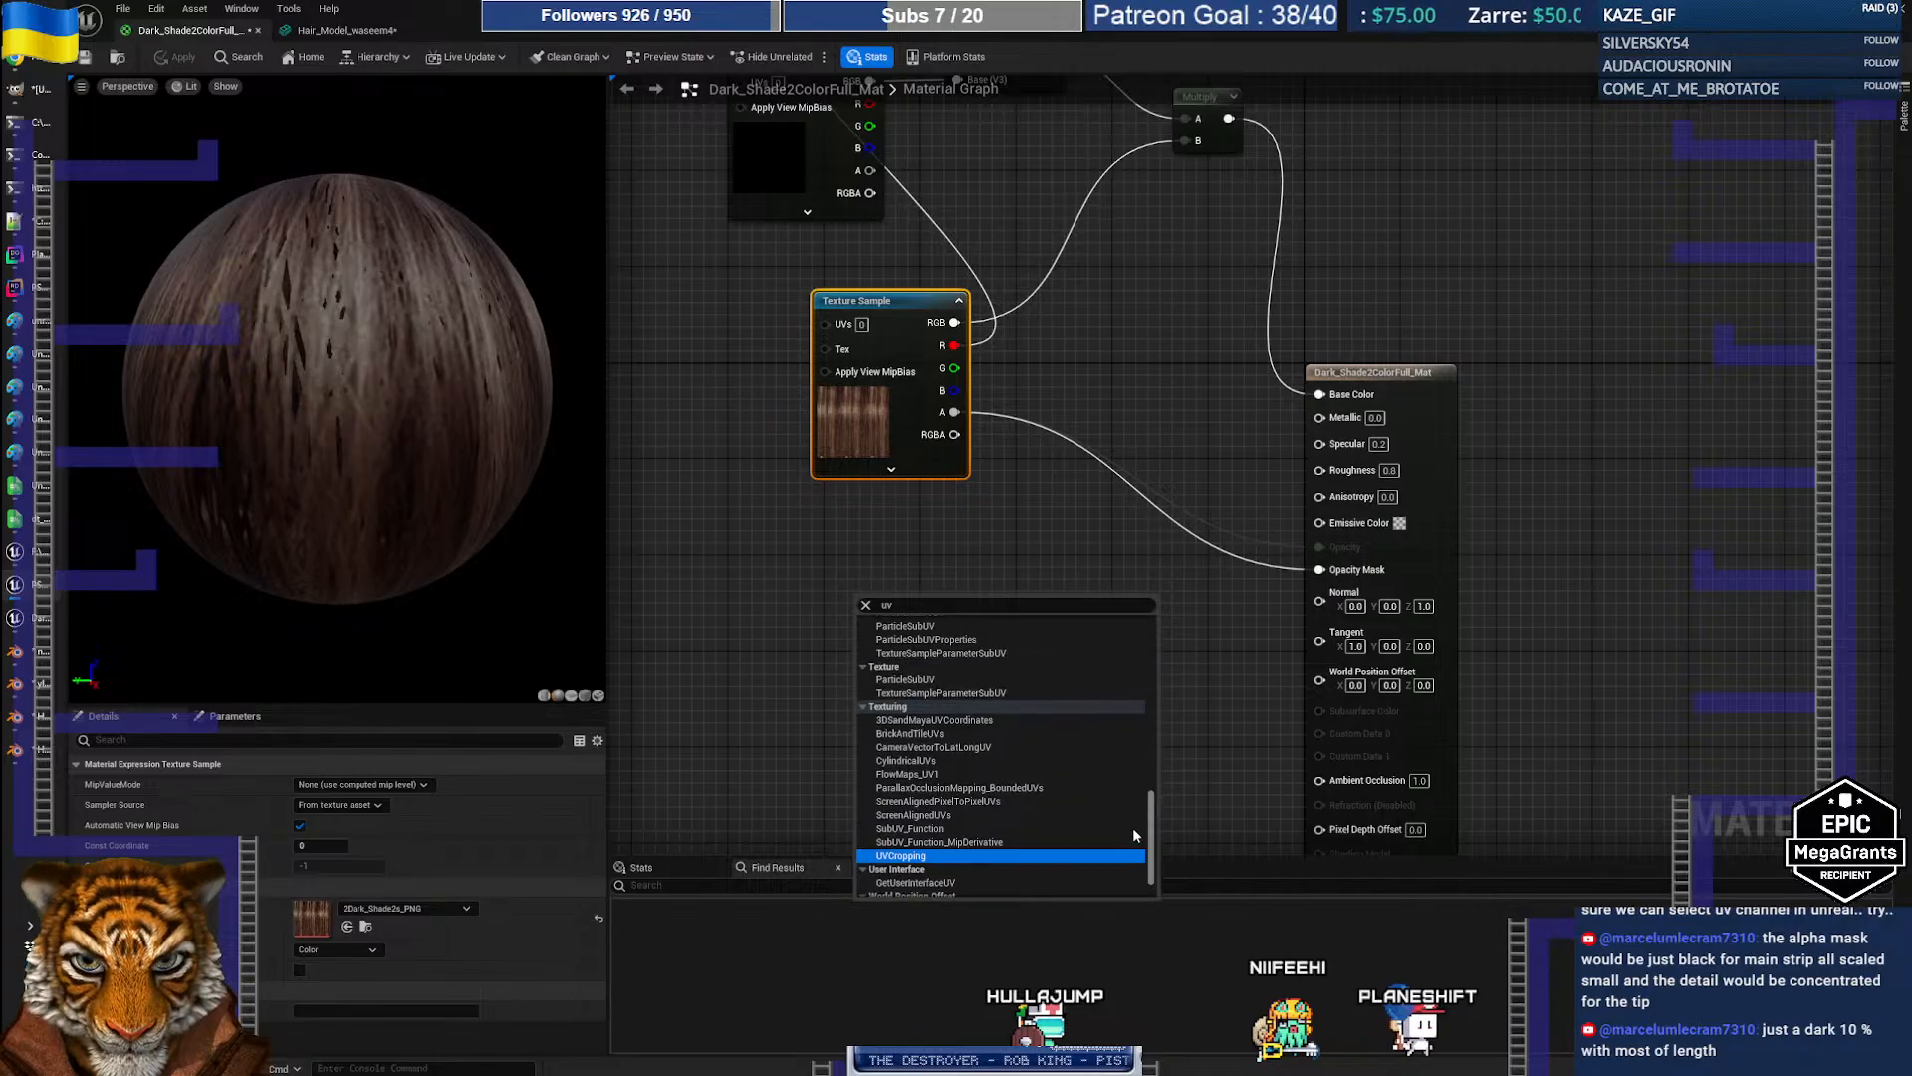
{"action": "scroll", "coordinate": [1132, 823], "scroll_direction": "up", "scroll_amount": 3}
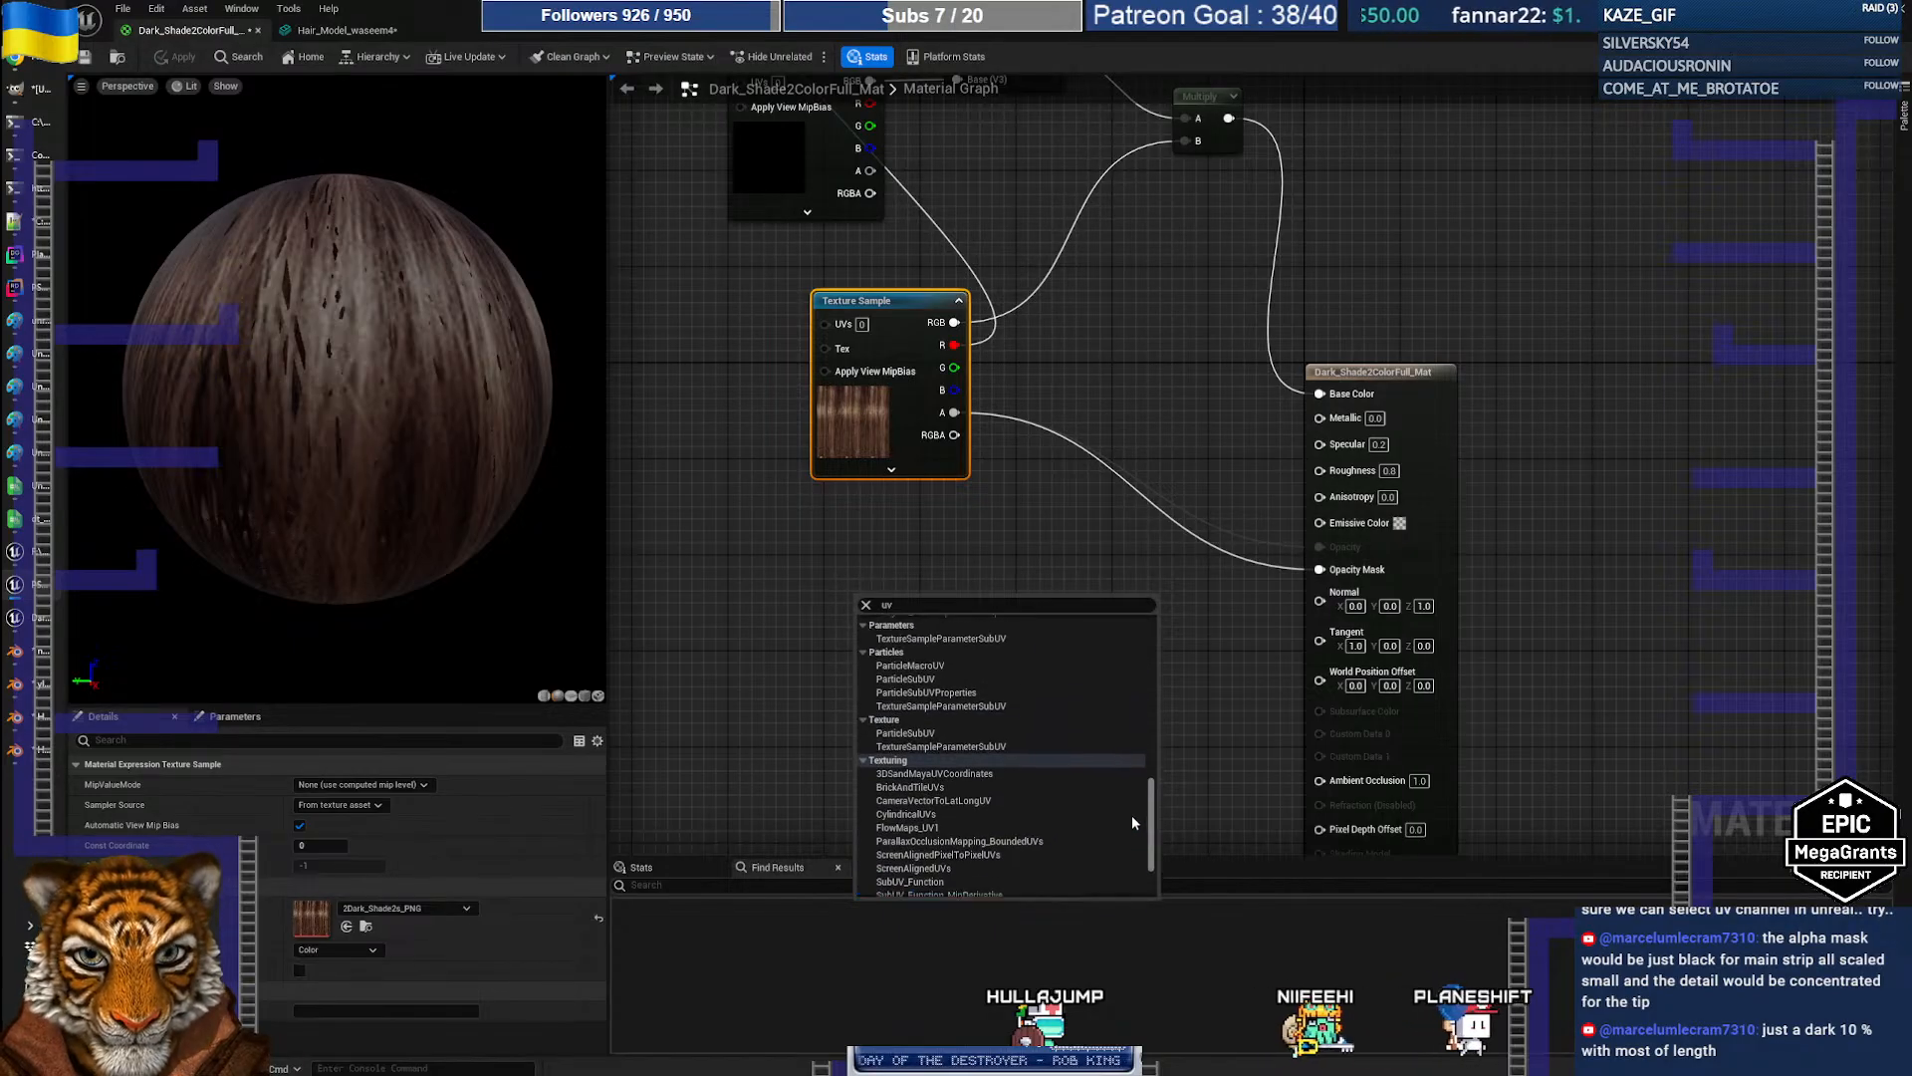
{"action": "scroll", "coordinate": [1131, 809], "scroll_direction": "up", "scroll_amount": 3}
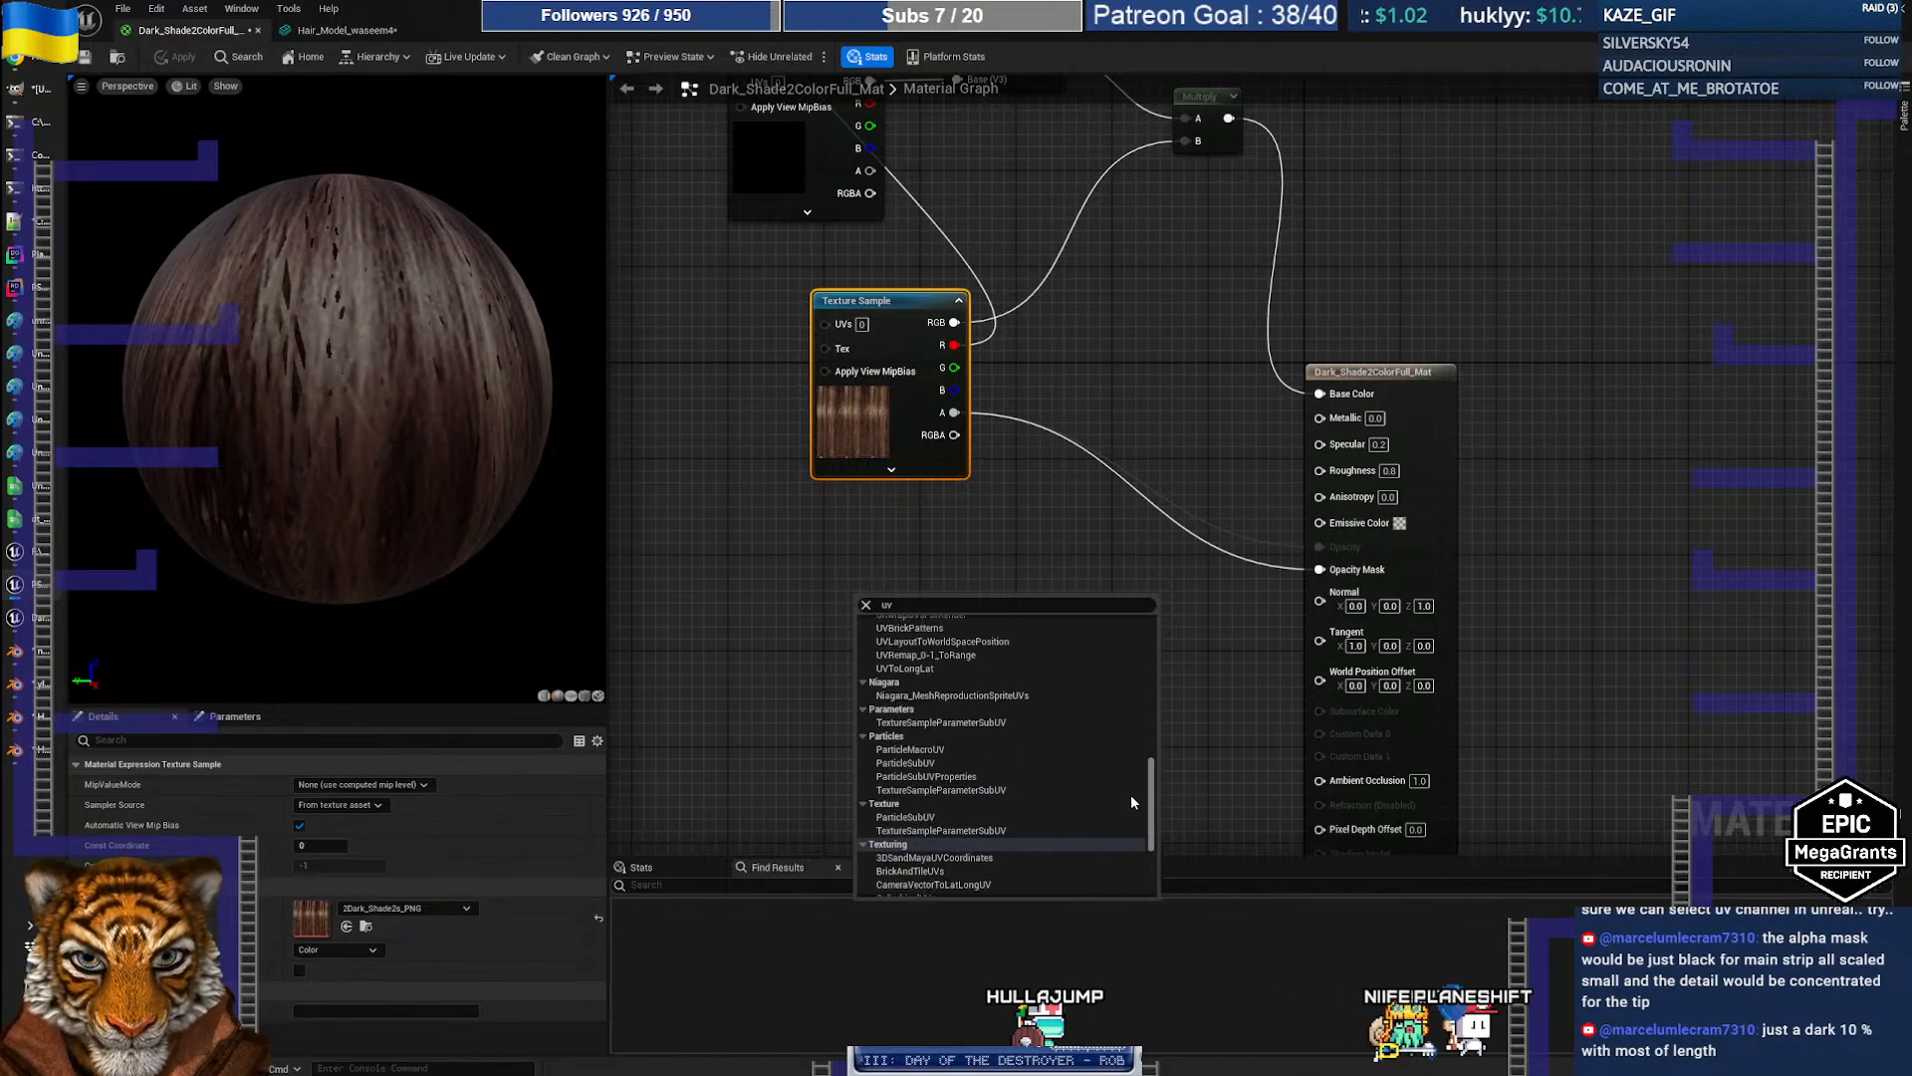
{"action": "scroll", "coordinate": [1131, 787], "scroll_direction": "up", "scroll_amount": 3}
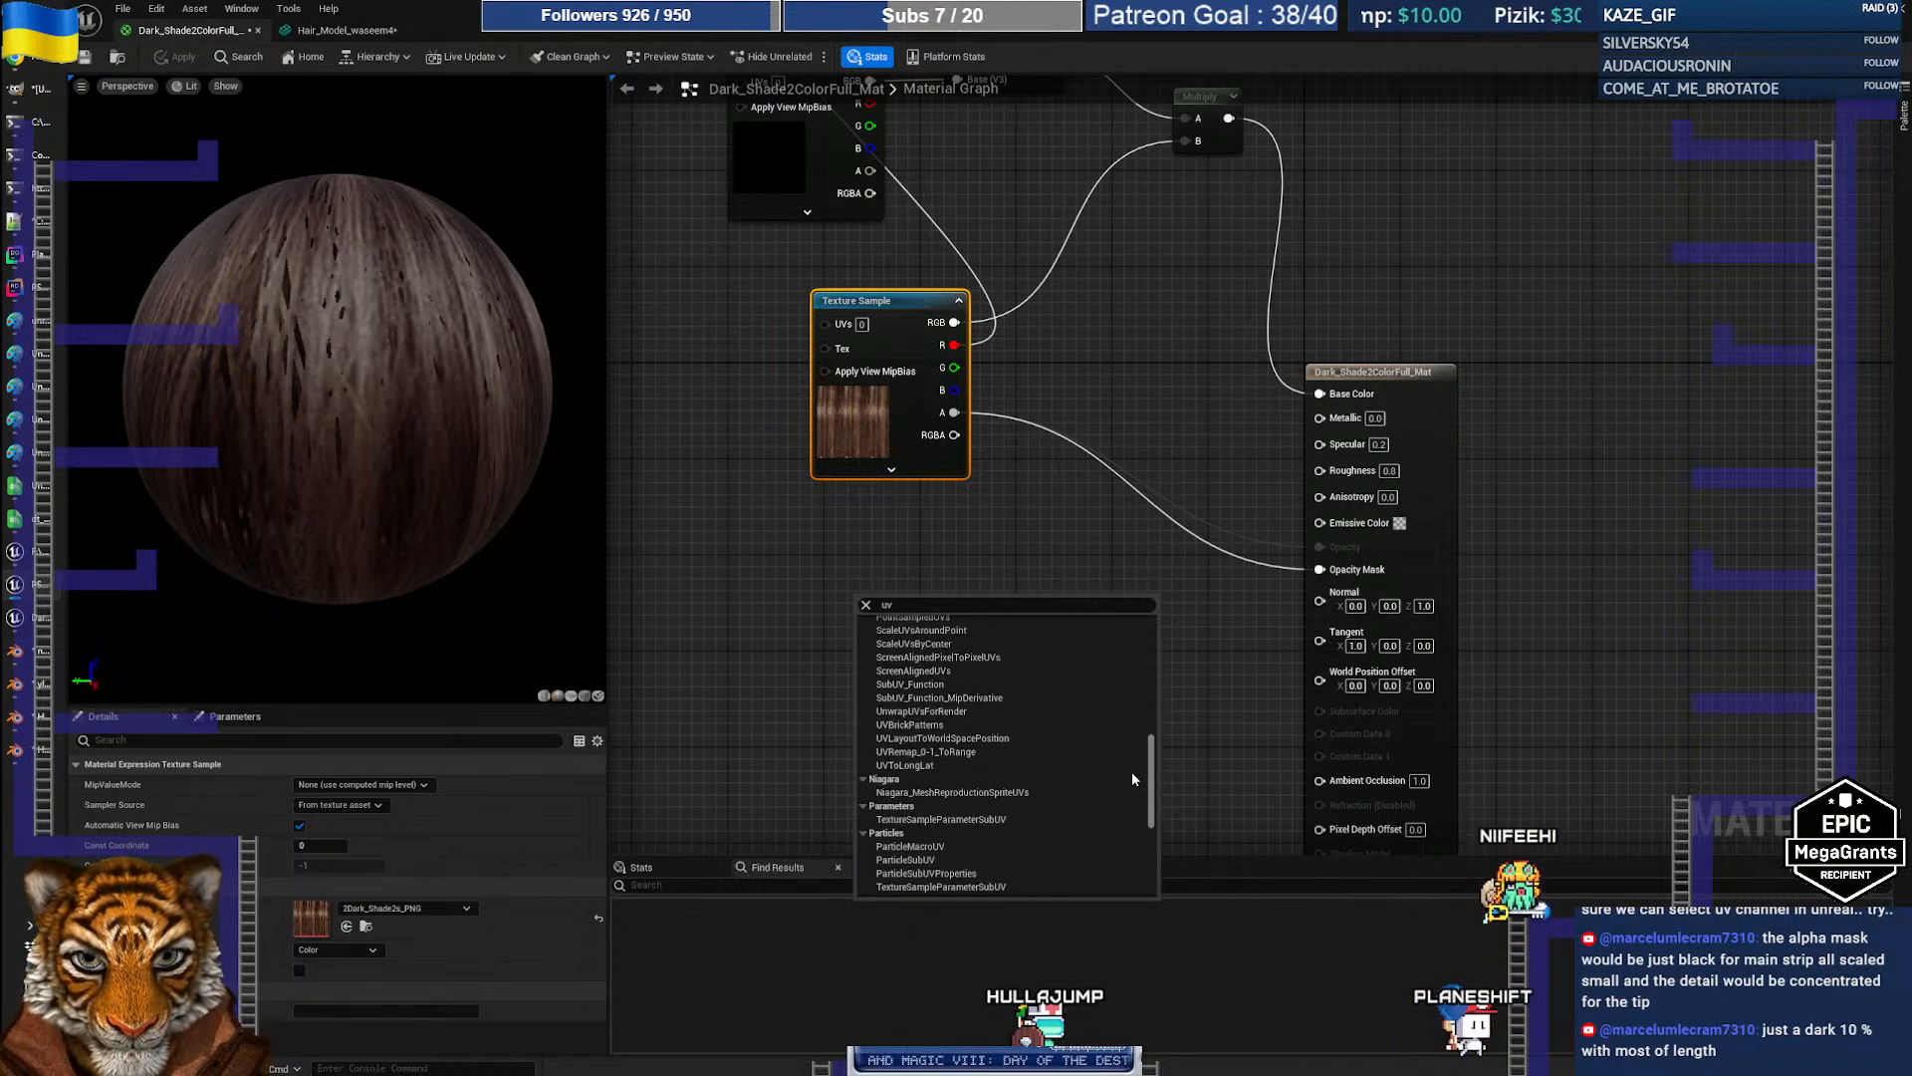
{"action": "scroll", "coordinate": [1133, 778], "scroll_direction": "up", "scroll_amount": 2}
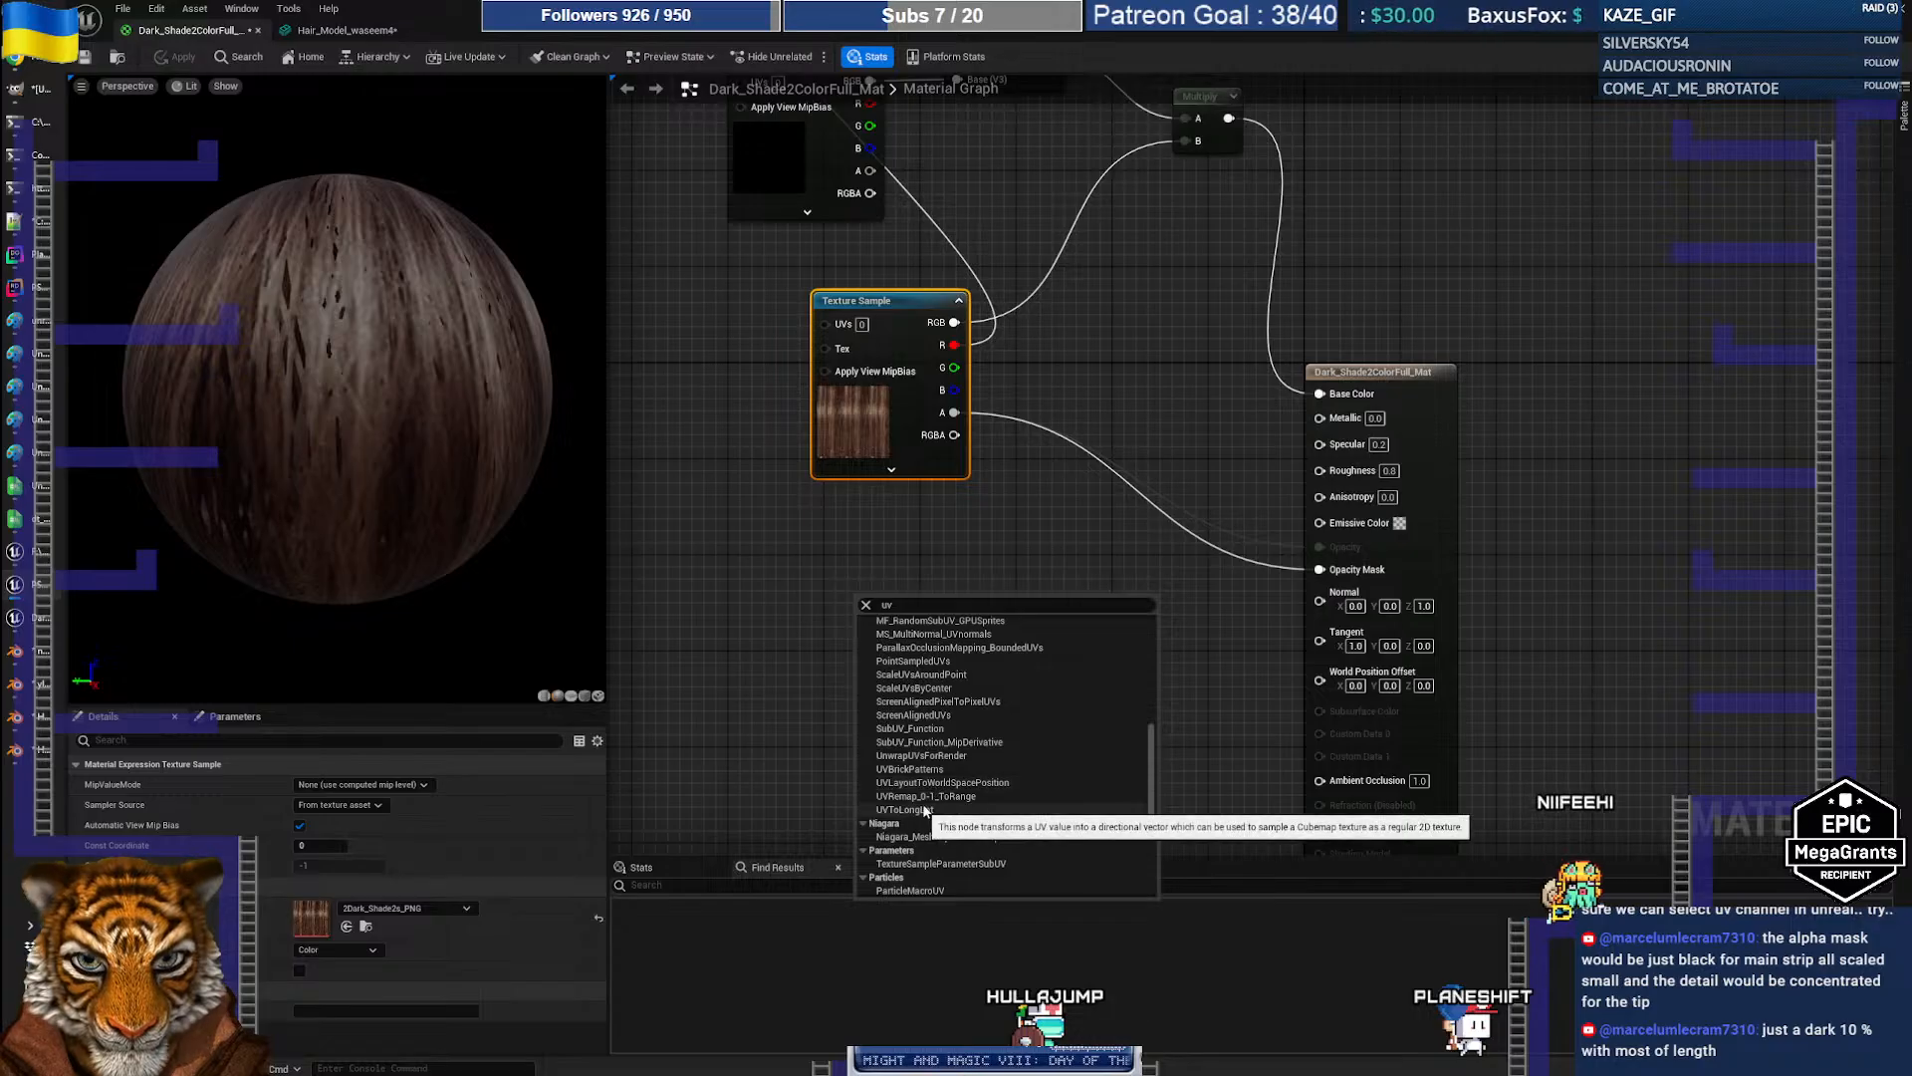
{"action": "scroll", "coordinate": [959, 772], "scroll_direction": "up", "scroll_amount": 4}
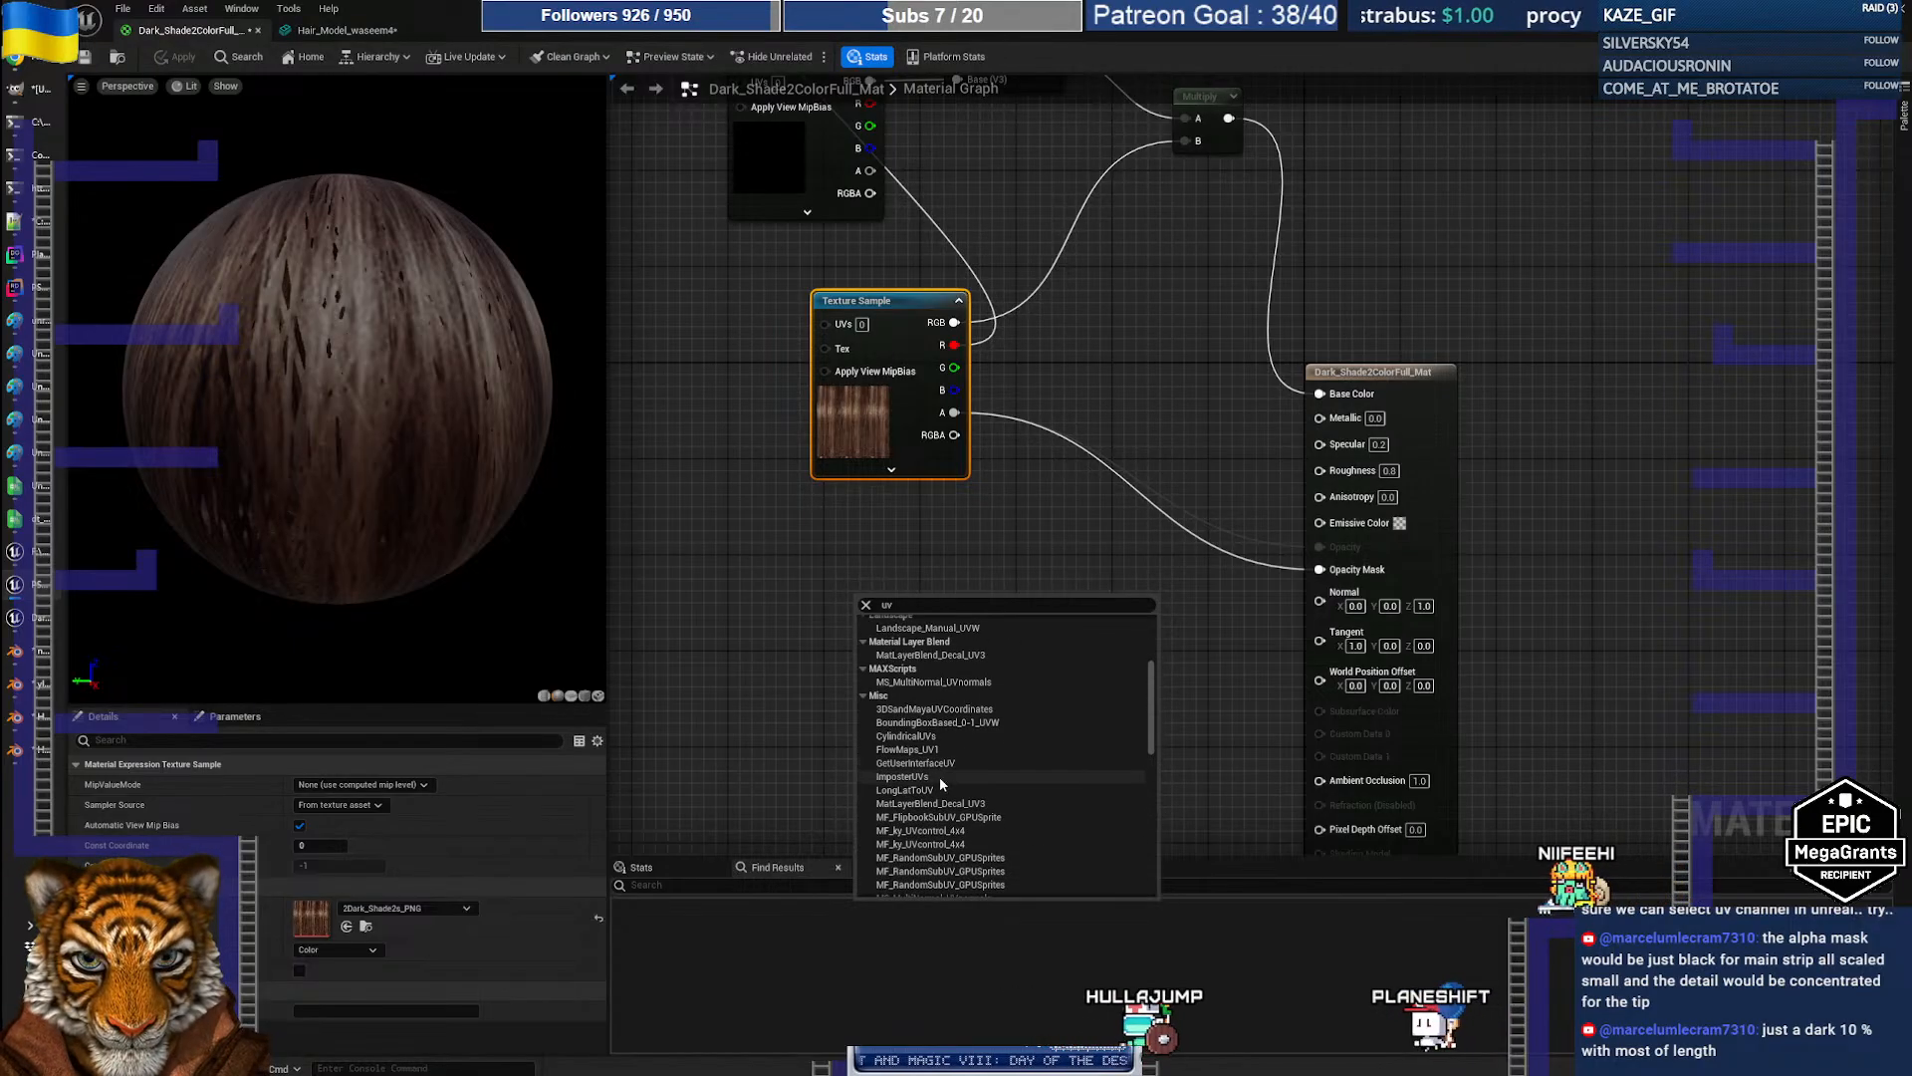
{"action": "scroll", "coordinate": [981, 781], "scroll_direction": "up", "scroll_amount": 4}
{"action": "scroll", "coordinate": [985, 782], "scroll_direction": "up", "scroll_amount": 2}
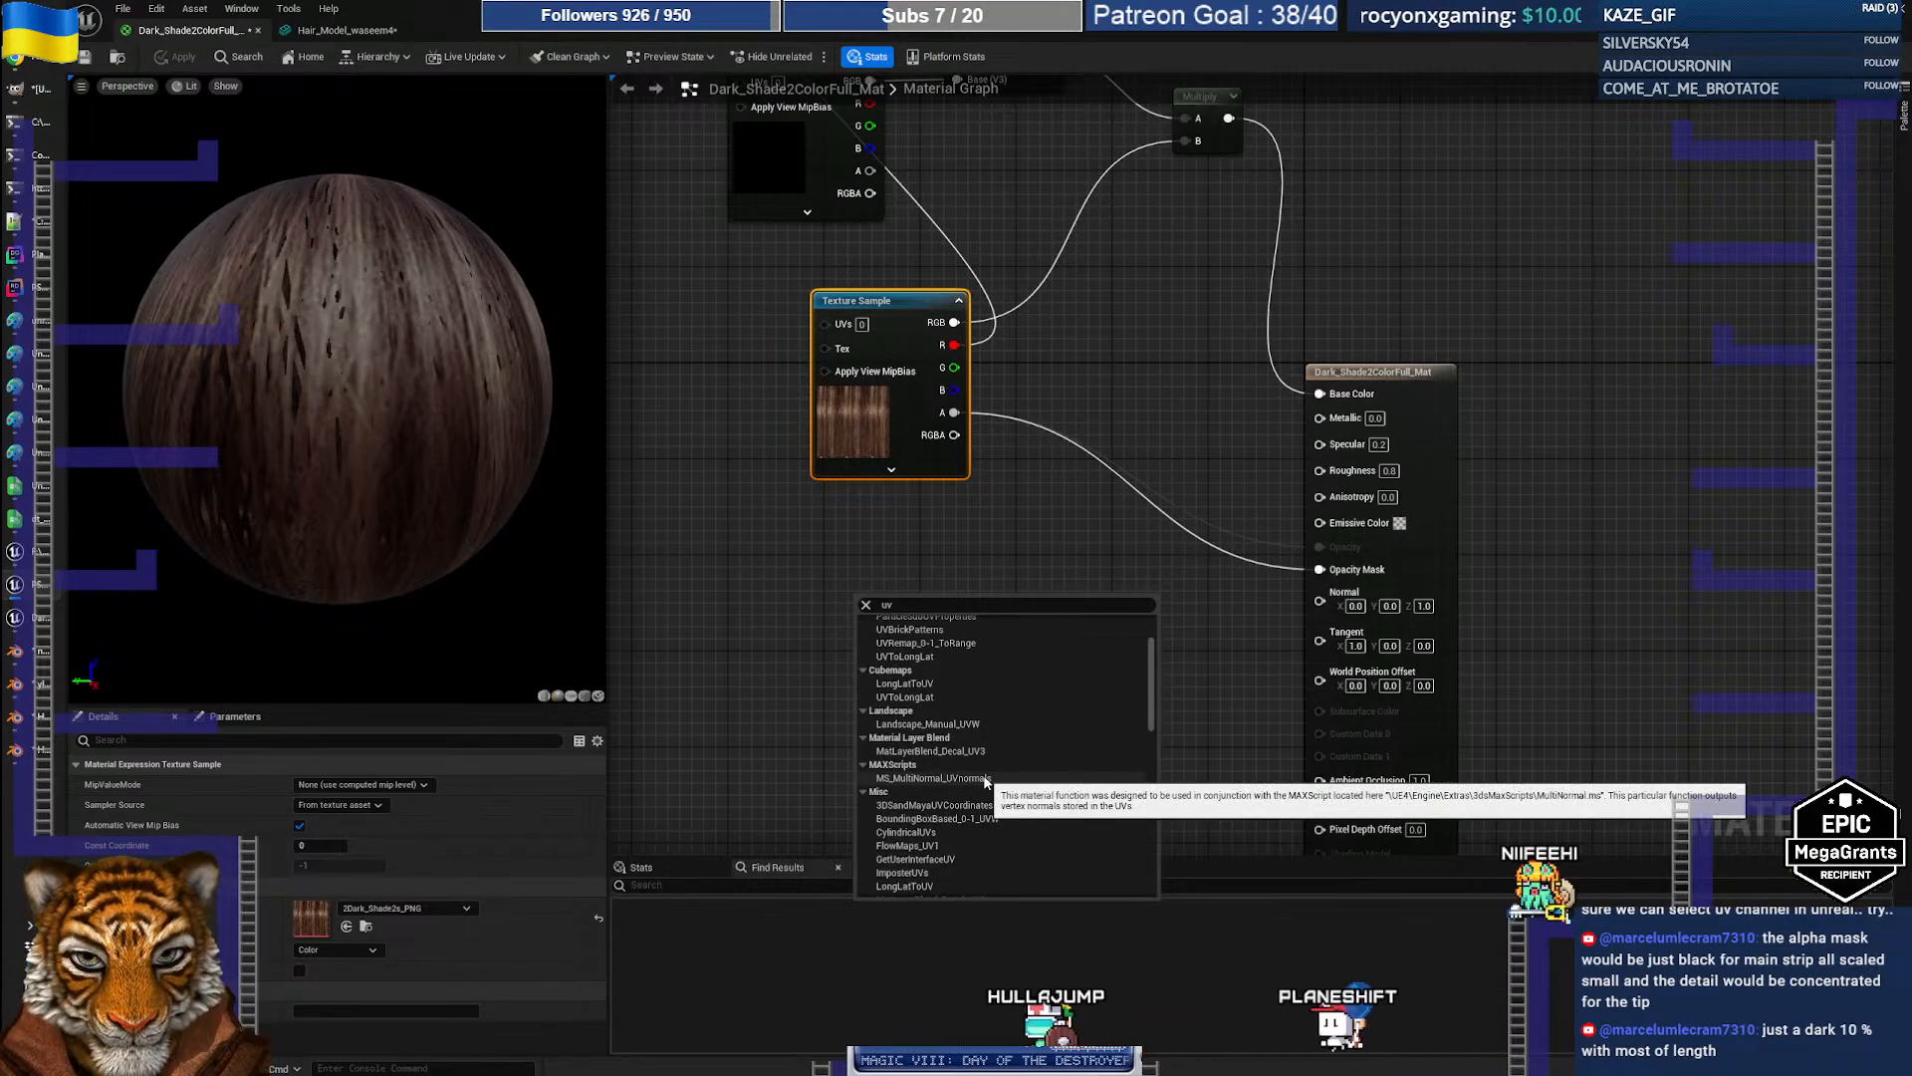
{"action": "scroll", "coordinate": [926, 737], "scroll_direction": "up", "scroll_amount": 3}
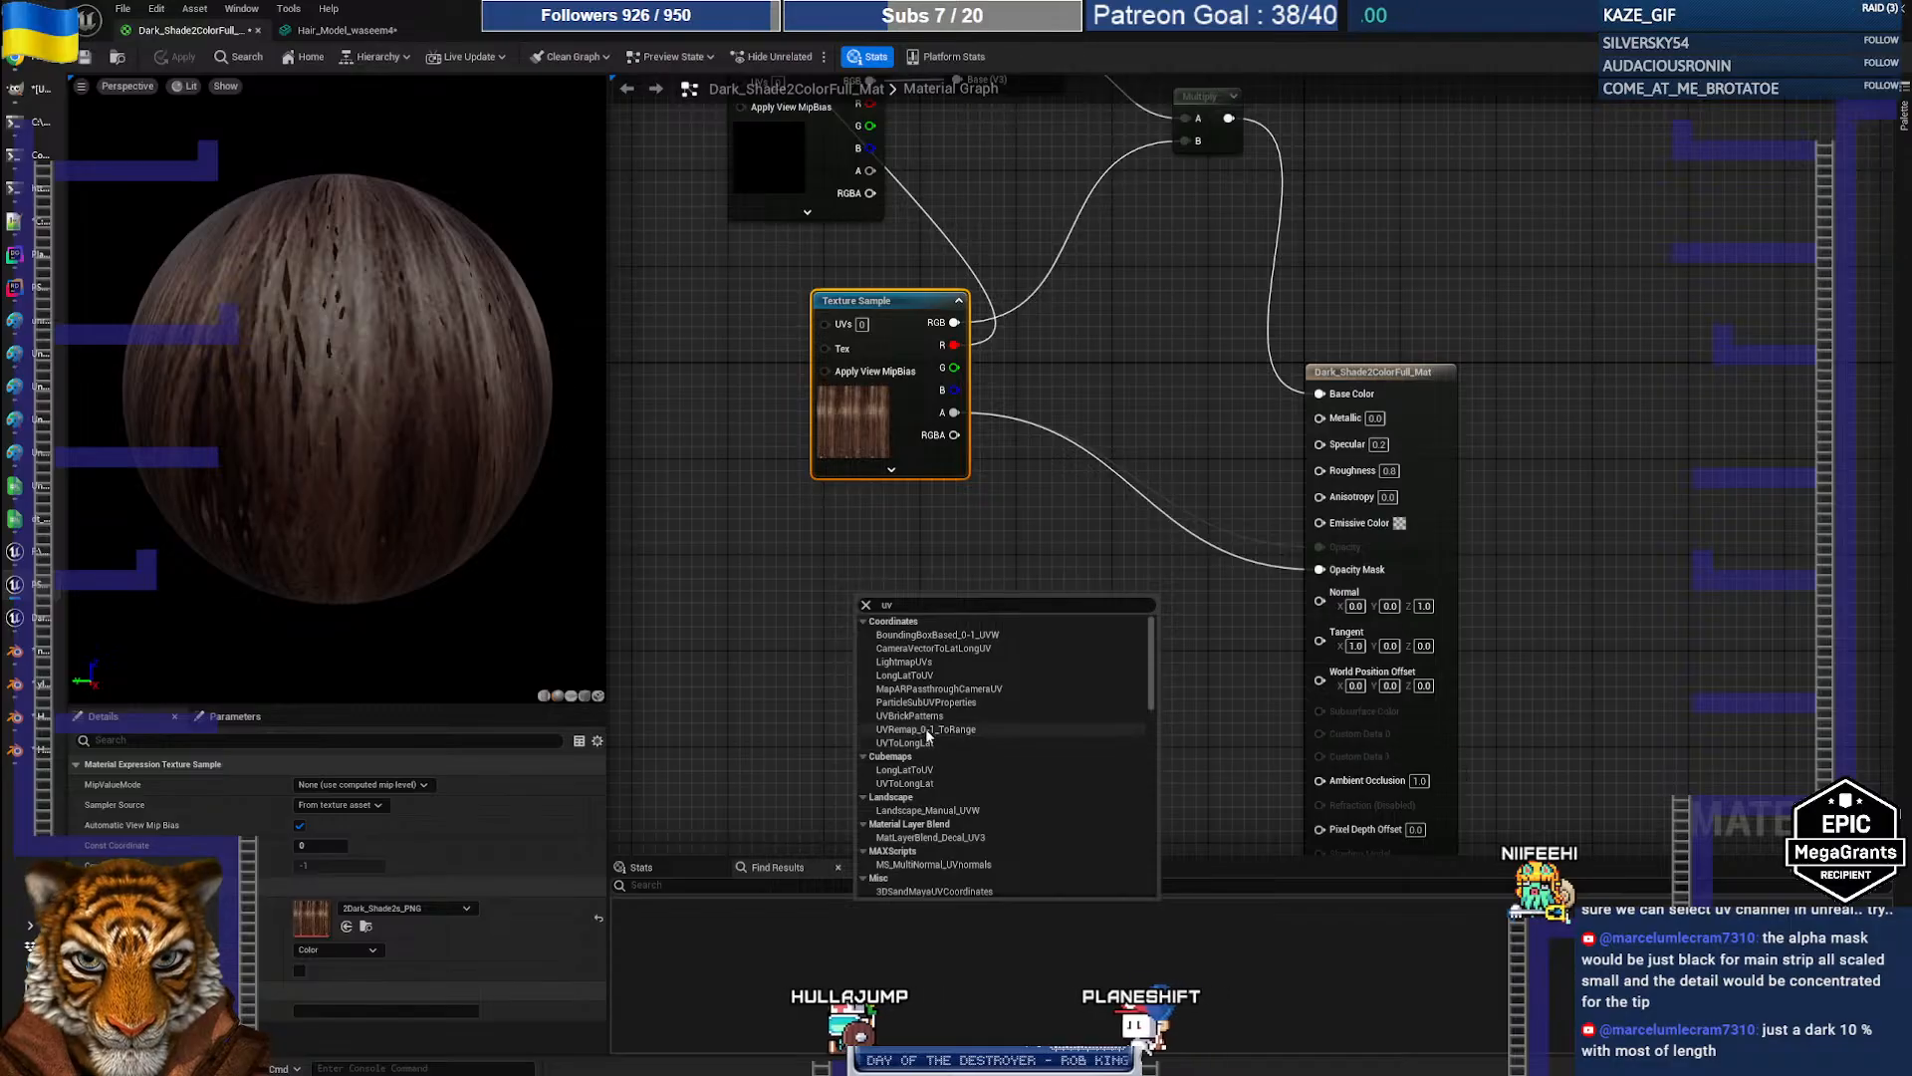
{"action": "left_click", "coordinate": [916, 662]}
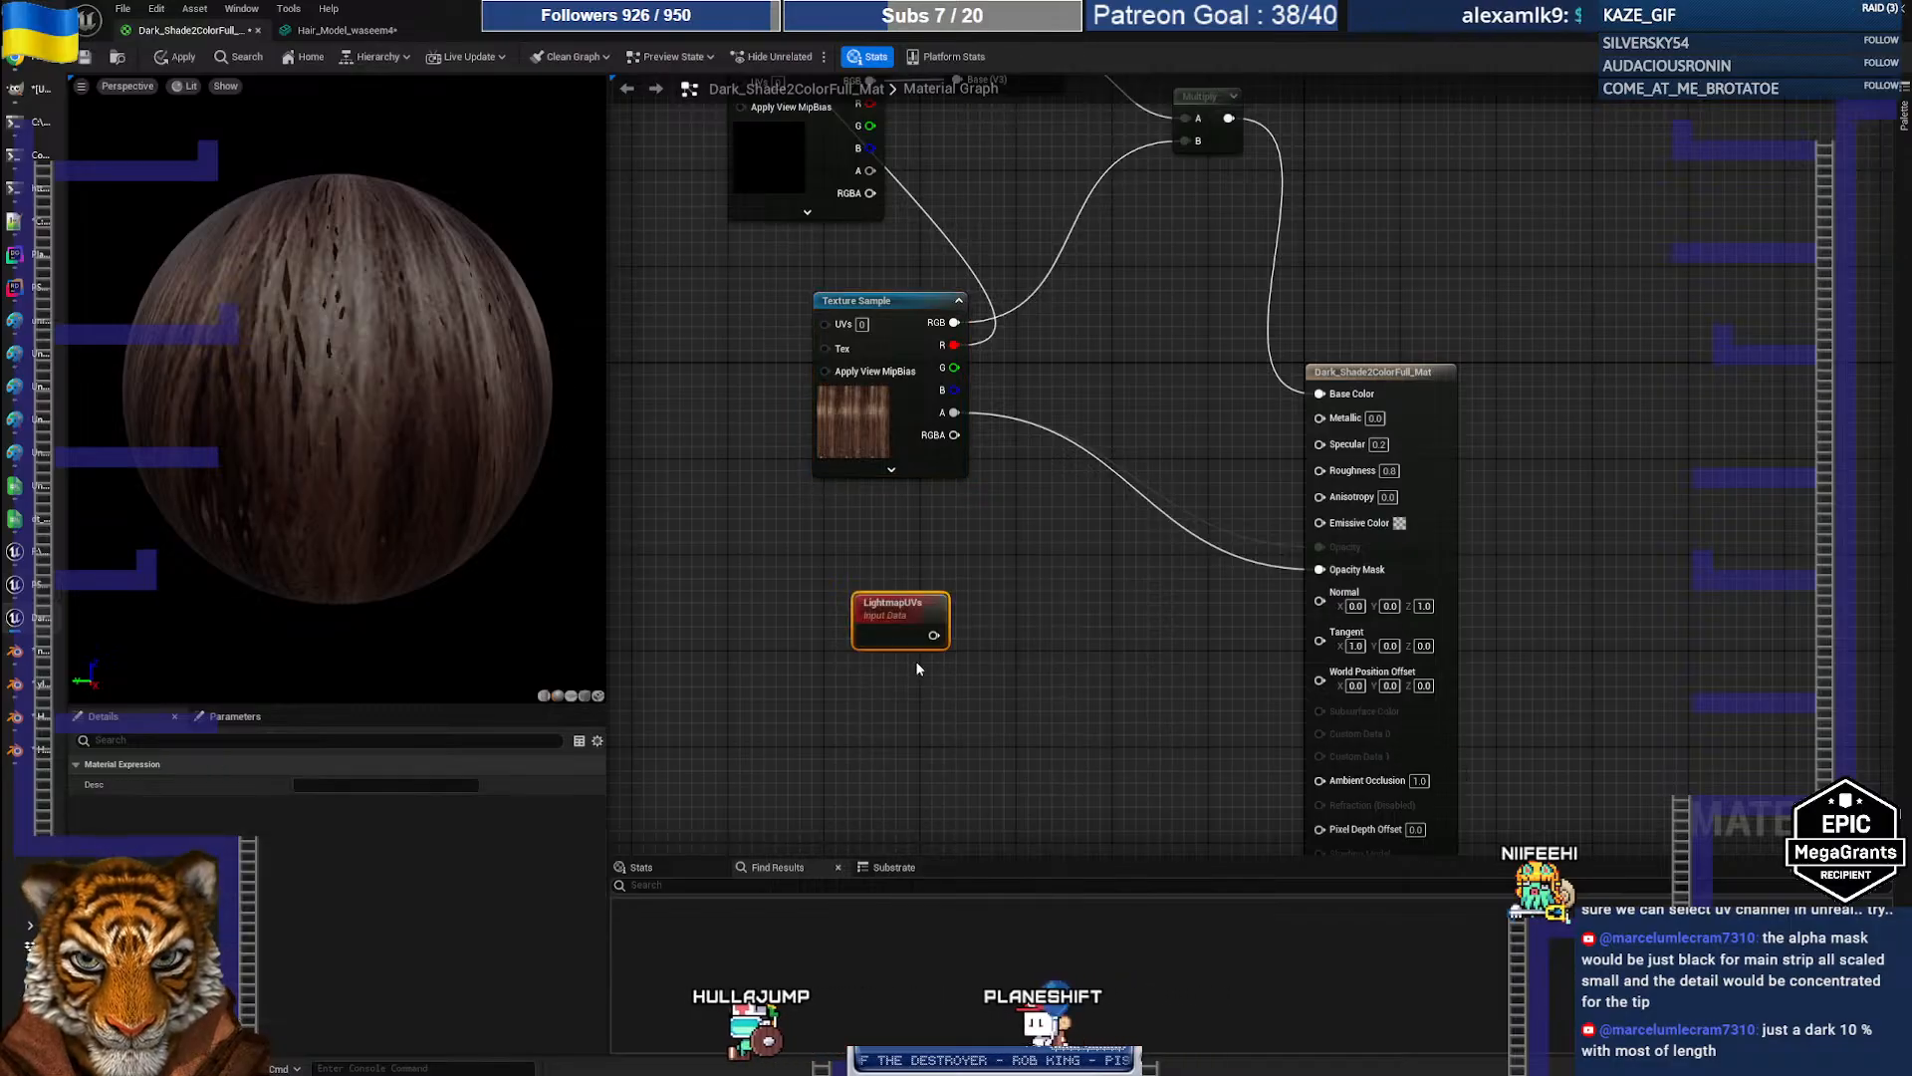
{"action": "left_click_drag", "start_coordinate": [915, 596], "coordinate": [765, 579]}
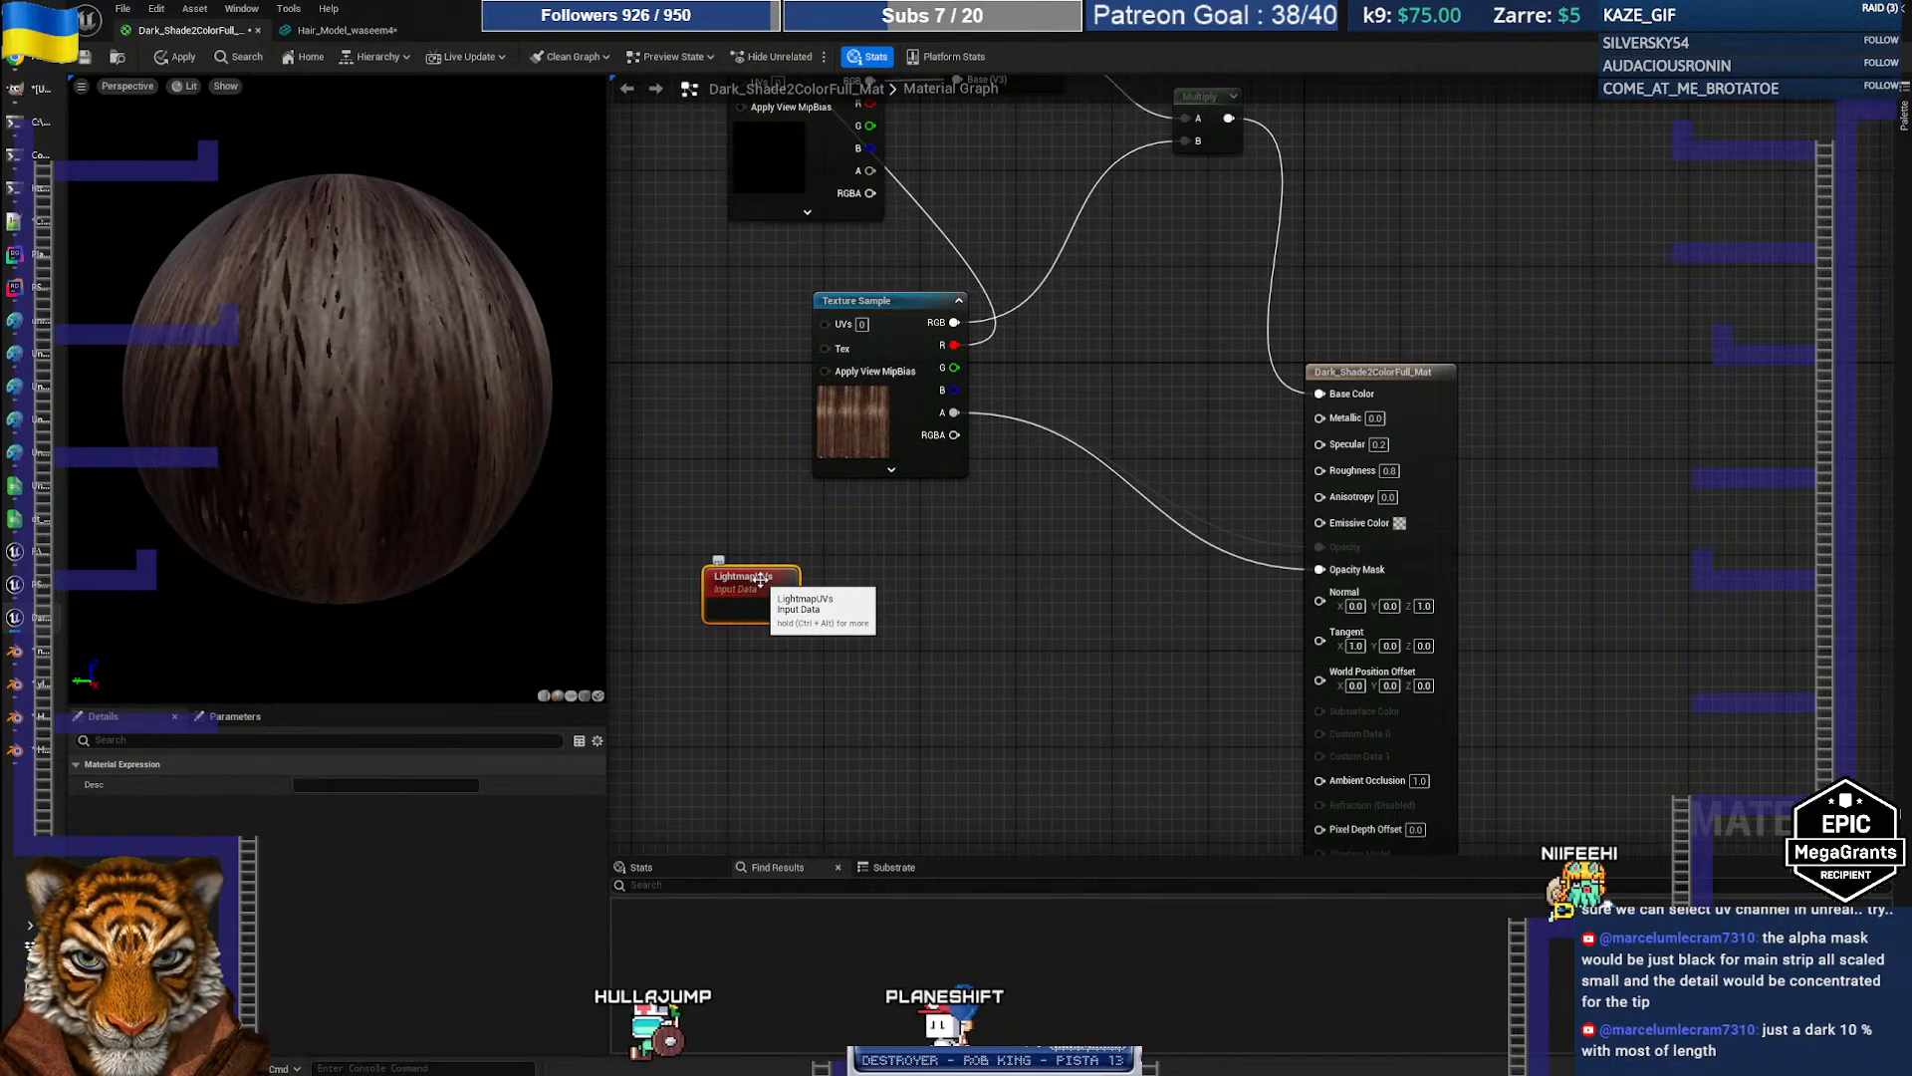
Step: Search the available material nodes for "uv" again and look through the results from end to start
{"action": "right_click", "coordinate": [899, 596]}
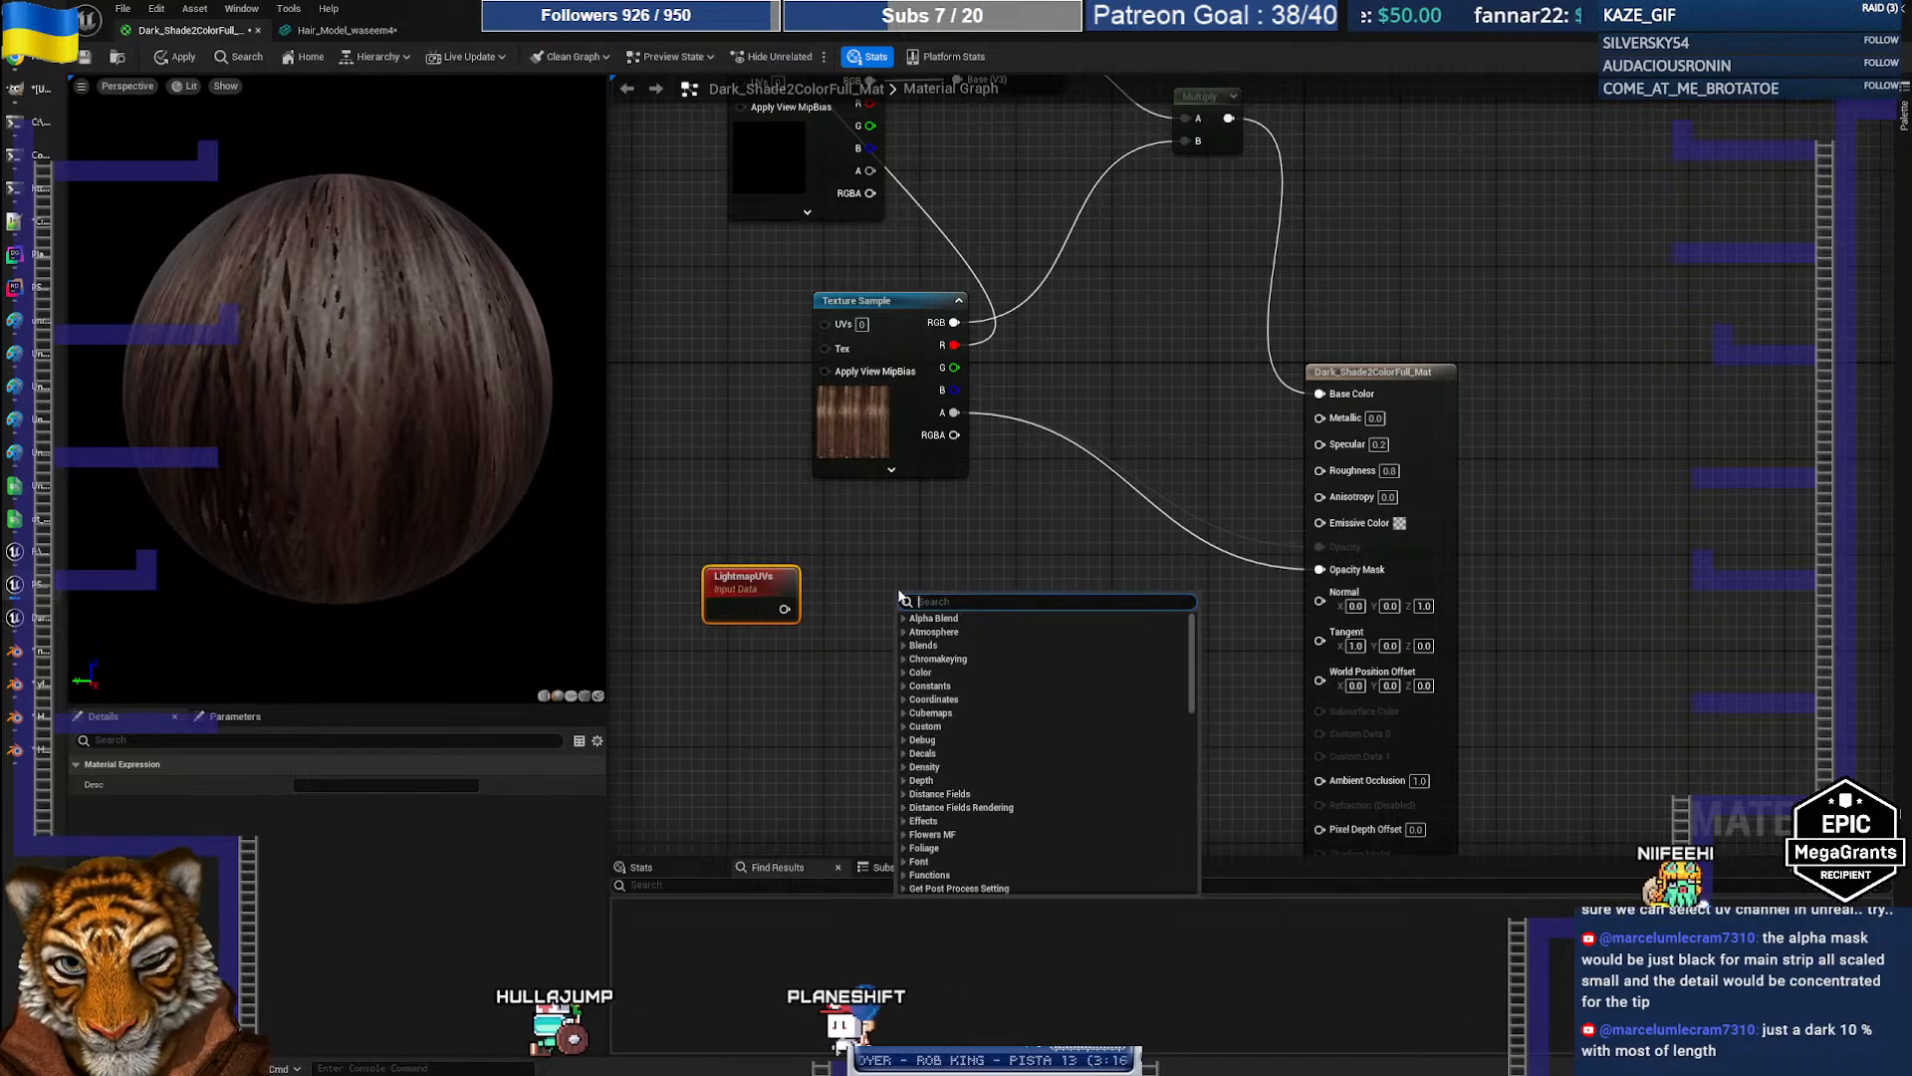
{"action": "type", "text": "uv"}
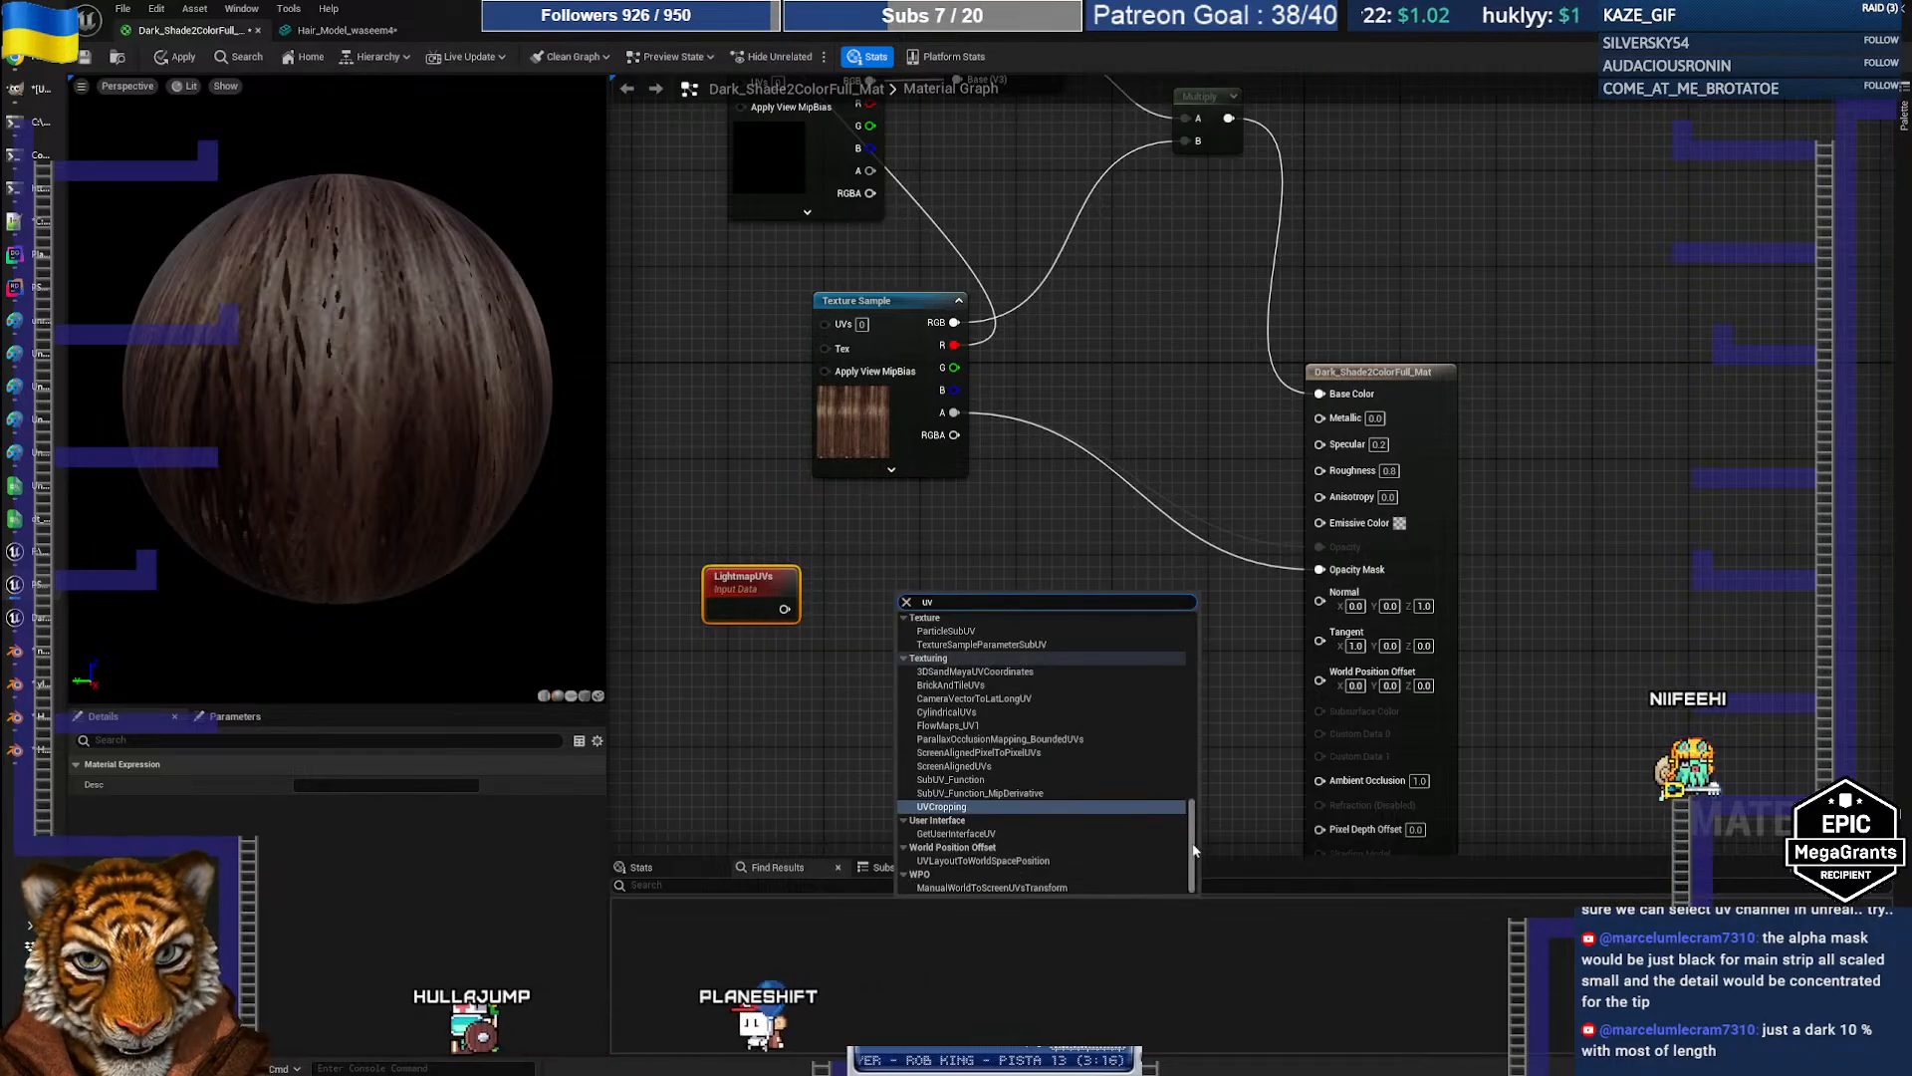
{"action": "left_click_drag", "start_coordinate": [1193, 847], "coordinate": [1197, 650]}
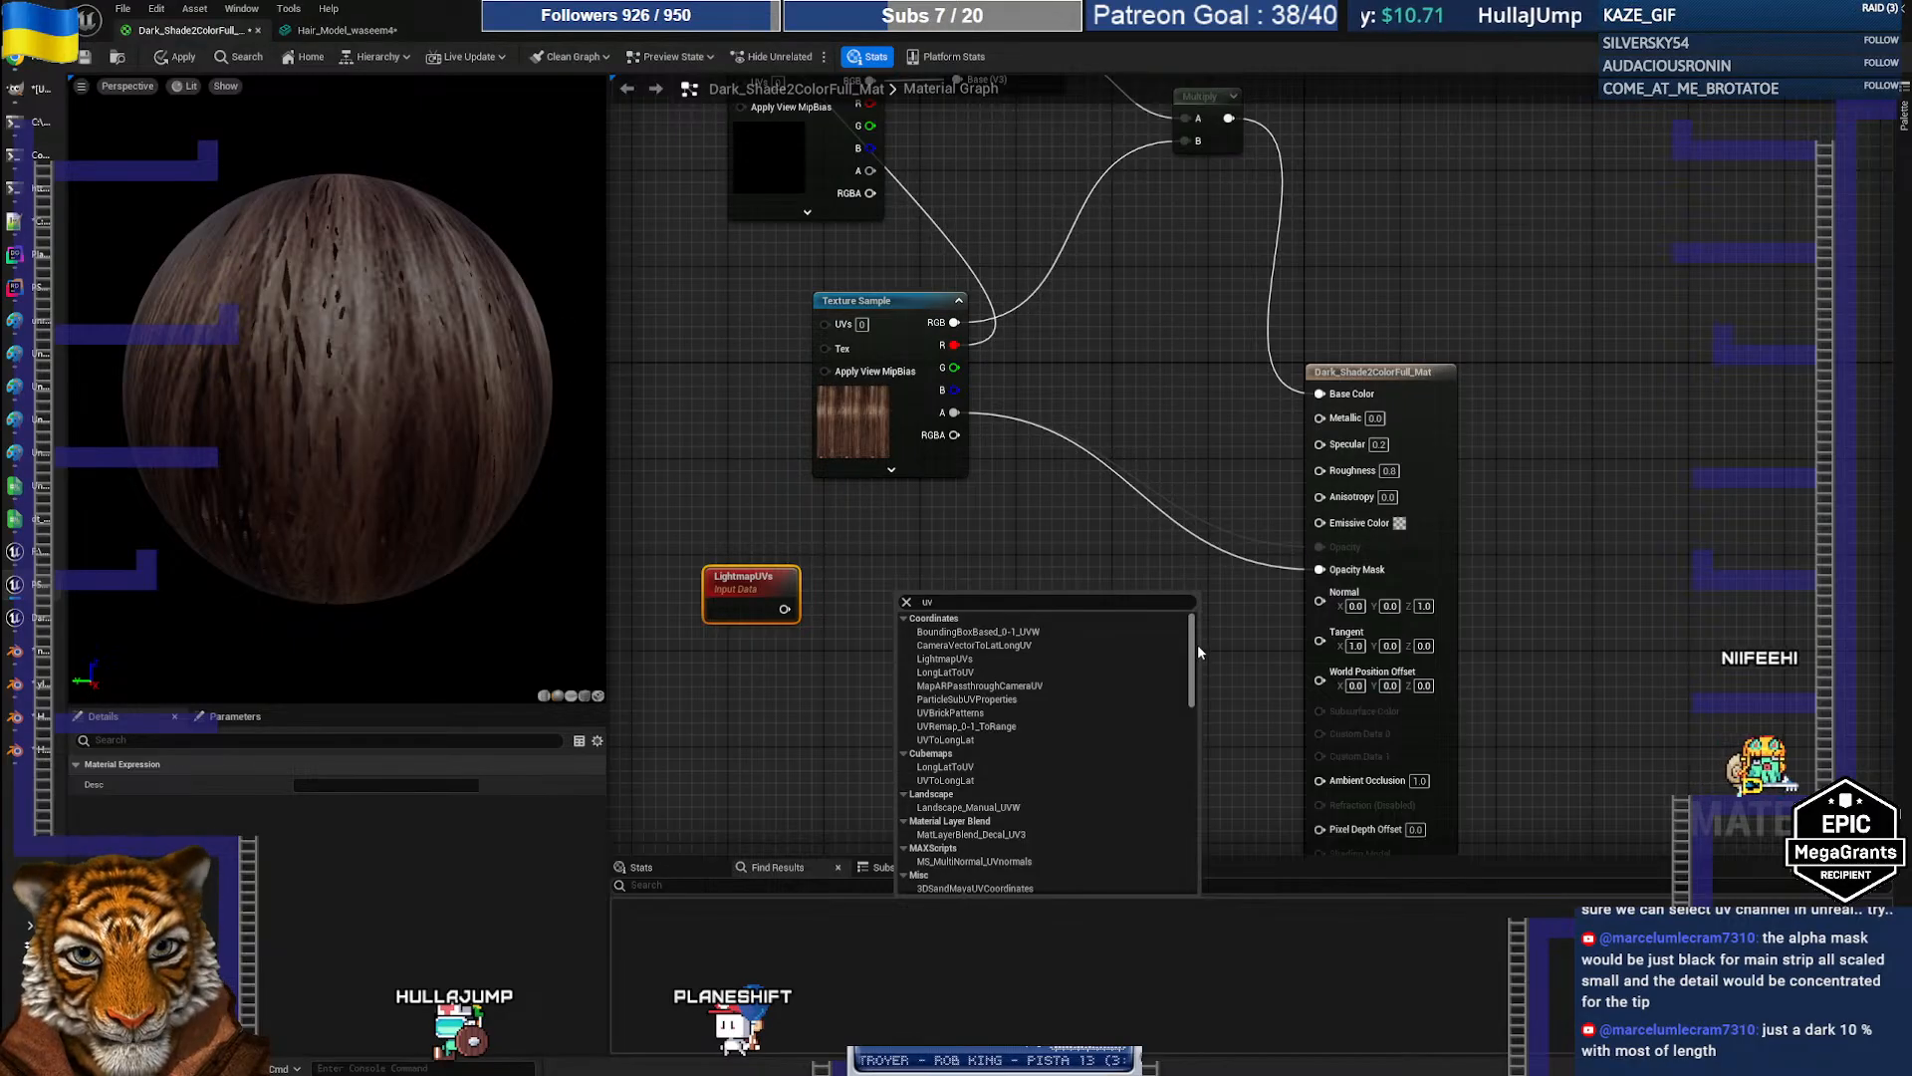
{"action": "left_click", "coordinate": [984, 620]}
Step: Add a TextureCoordinate node below the hair Texture Sample and delete the LightmapUVs node
{"action": "right_click", "coordinate": [906, 583]}
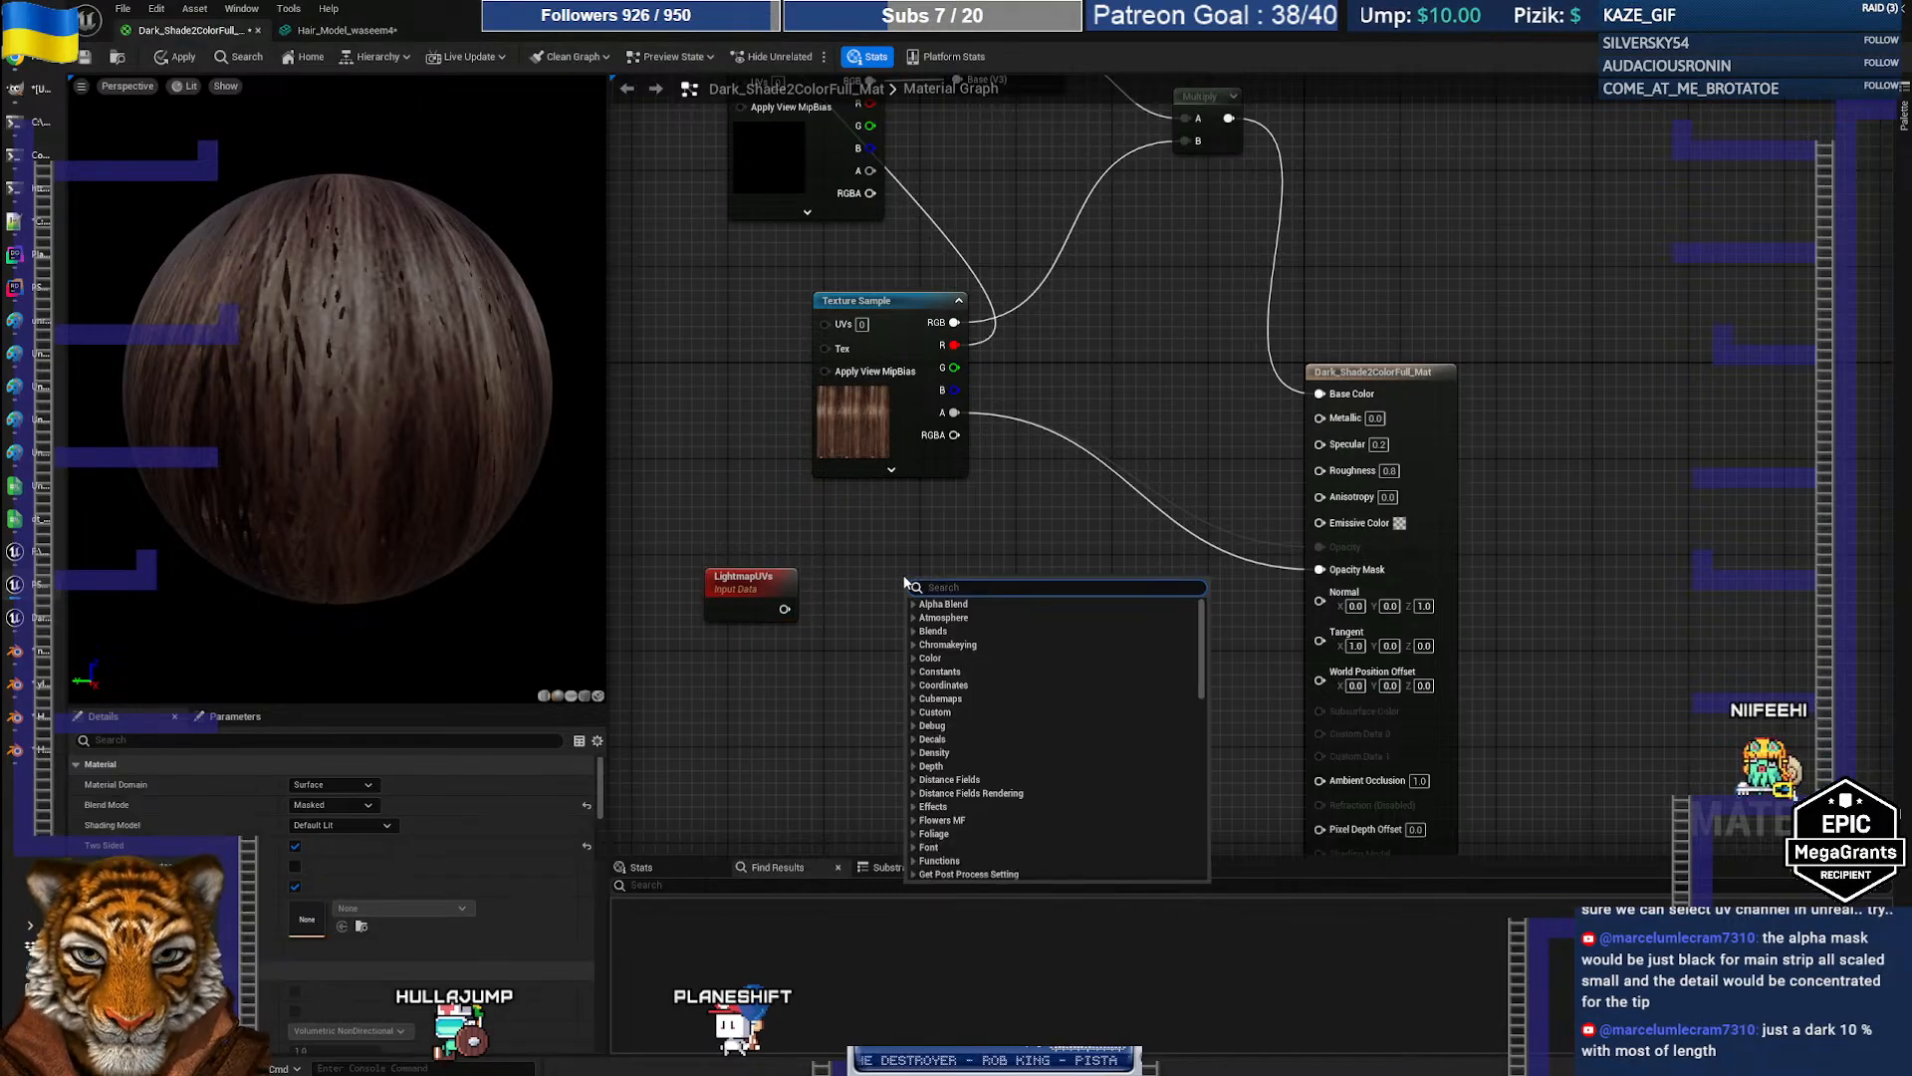
{"action": "type", "text": "texturecoor"}
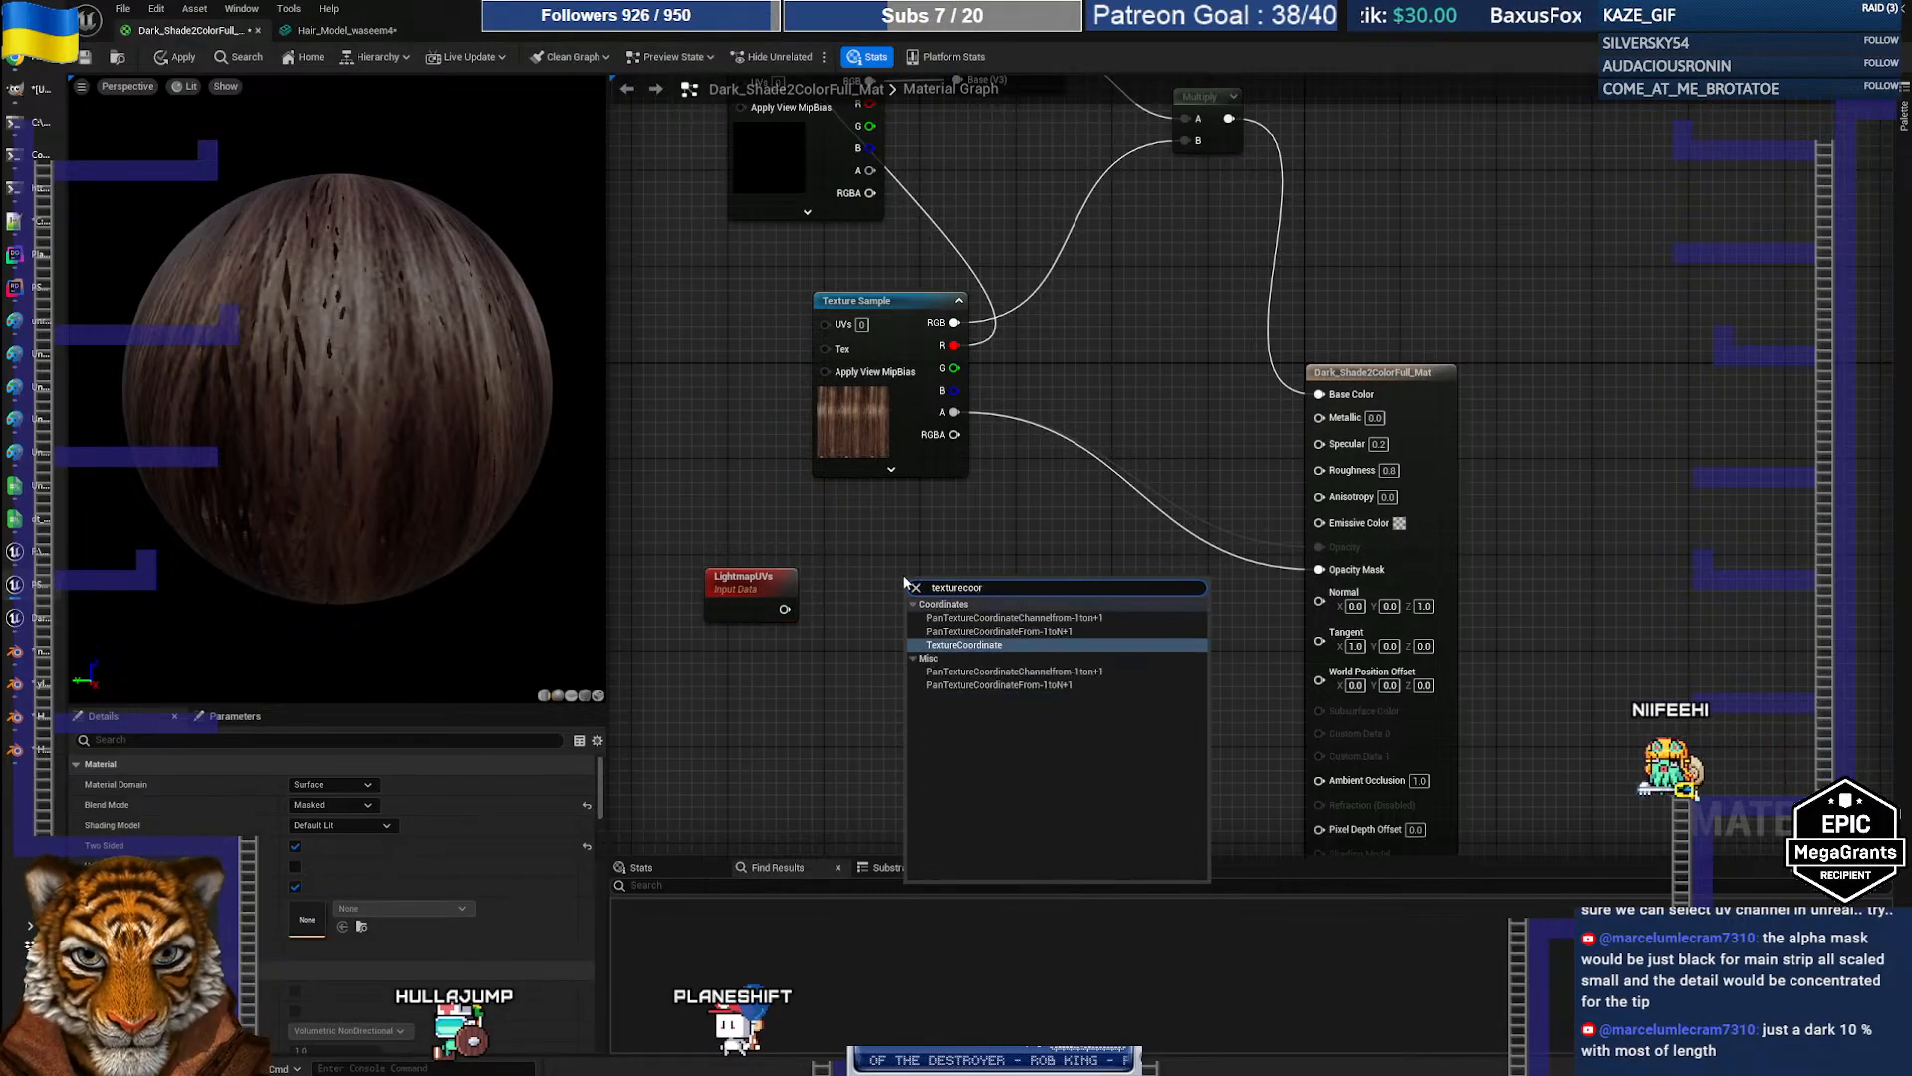
{"action": "key", "text": "Return"}
{"action": "left_click_drag", "start_coordinate": [961, 592], "coordinate": [741, 526]}
{"action": "key", "text": "Delete"}
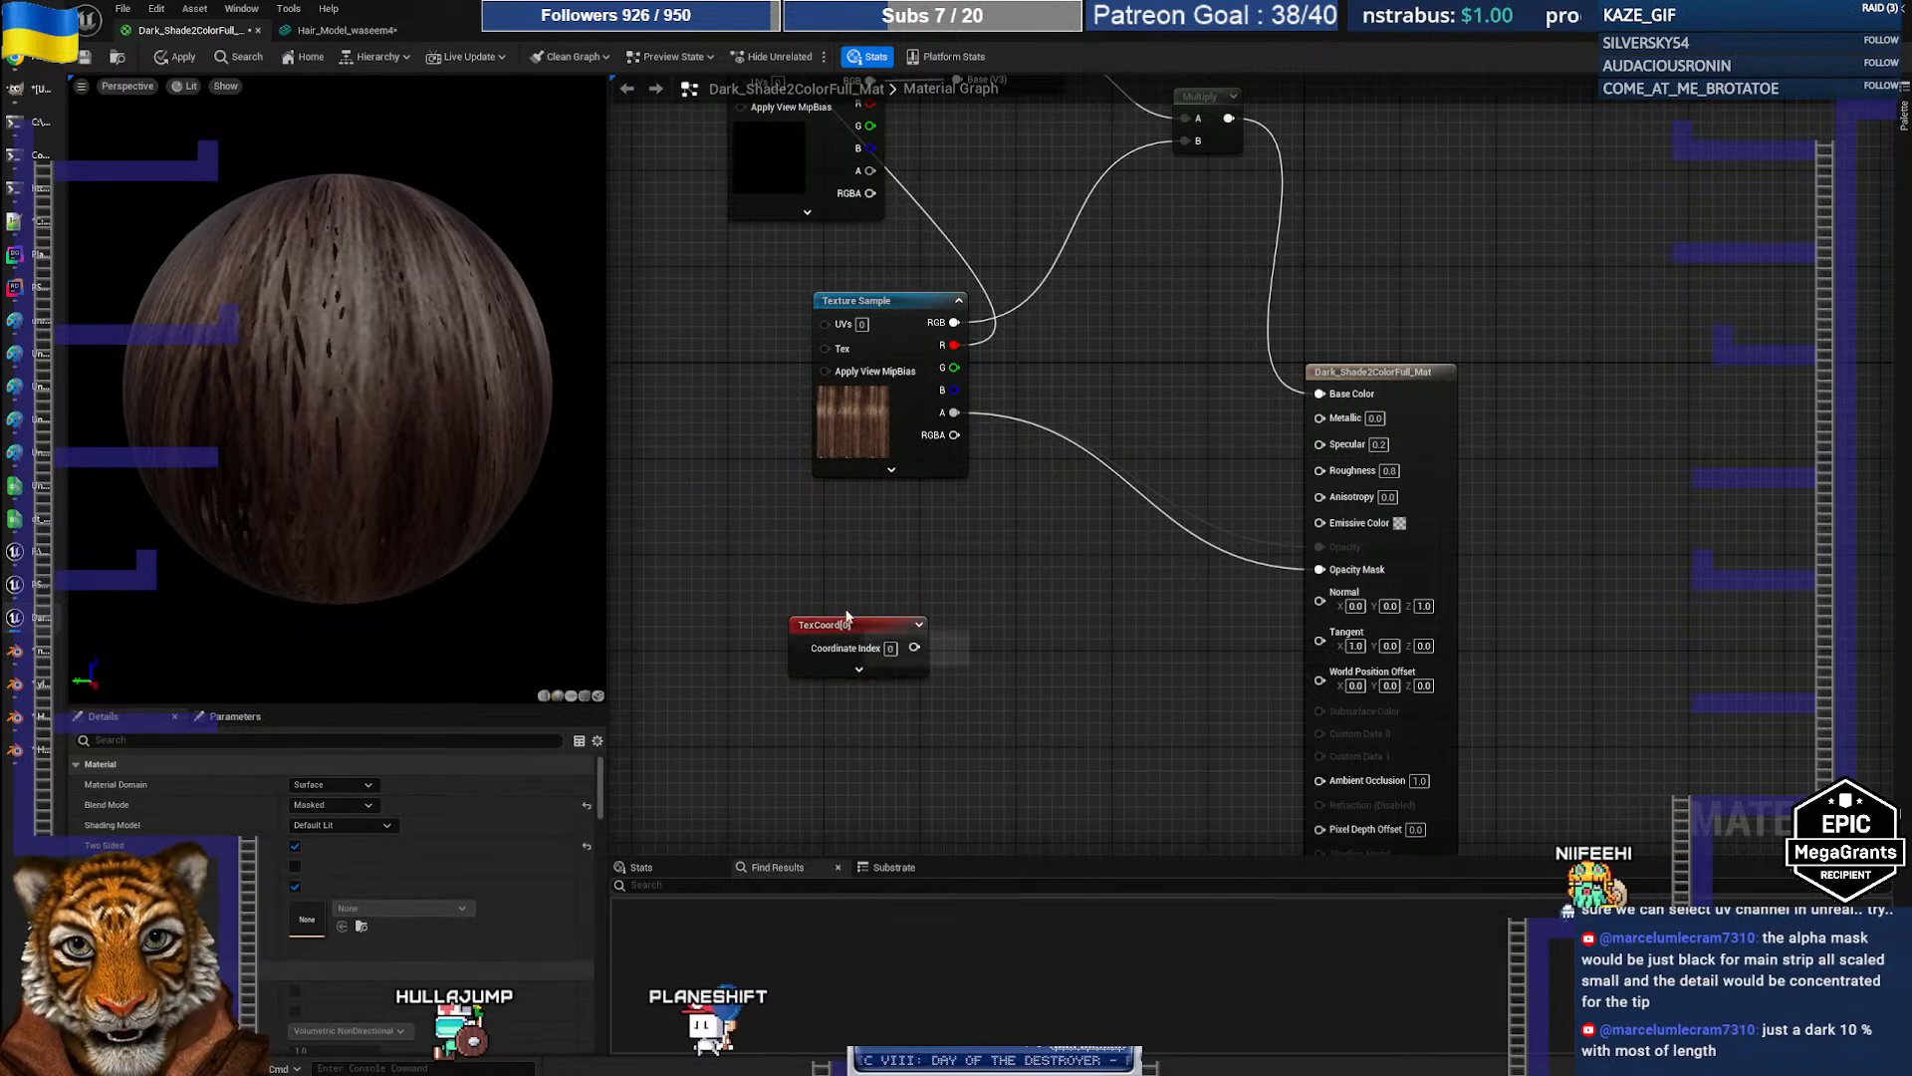
Step: Place the TexCoord node below and to the left of the hair Texture Sample and expand it to check its Coordinate Index
{"action": "left_click_drag", "start_coordinate": [846, 637], "coordinate": [763, 553]}
{"action": "left_click", "coordinate": [775, 584]}
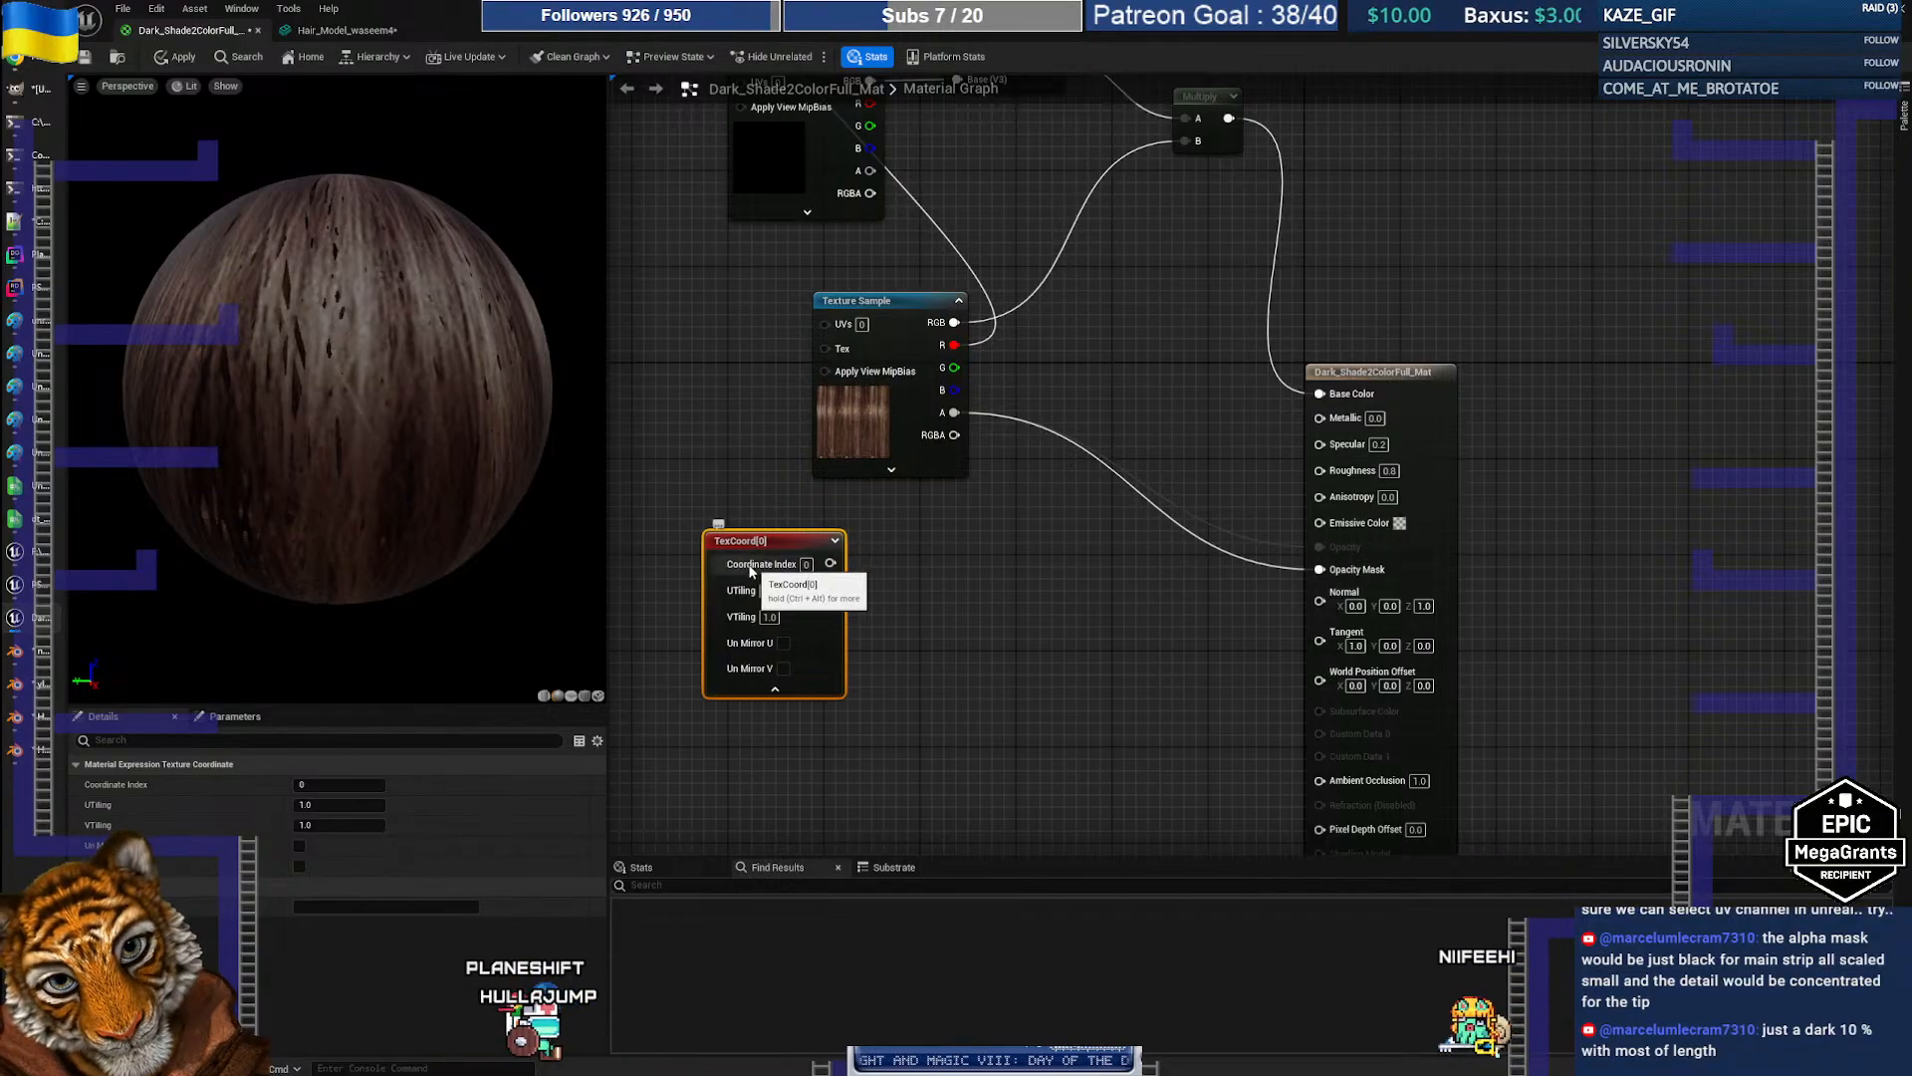
{"action": "left_click", "coordinate": [807, 564]}
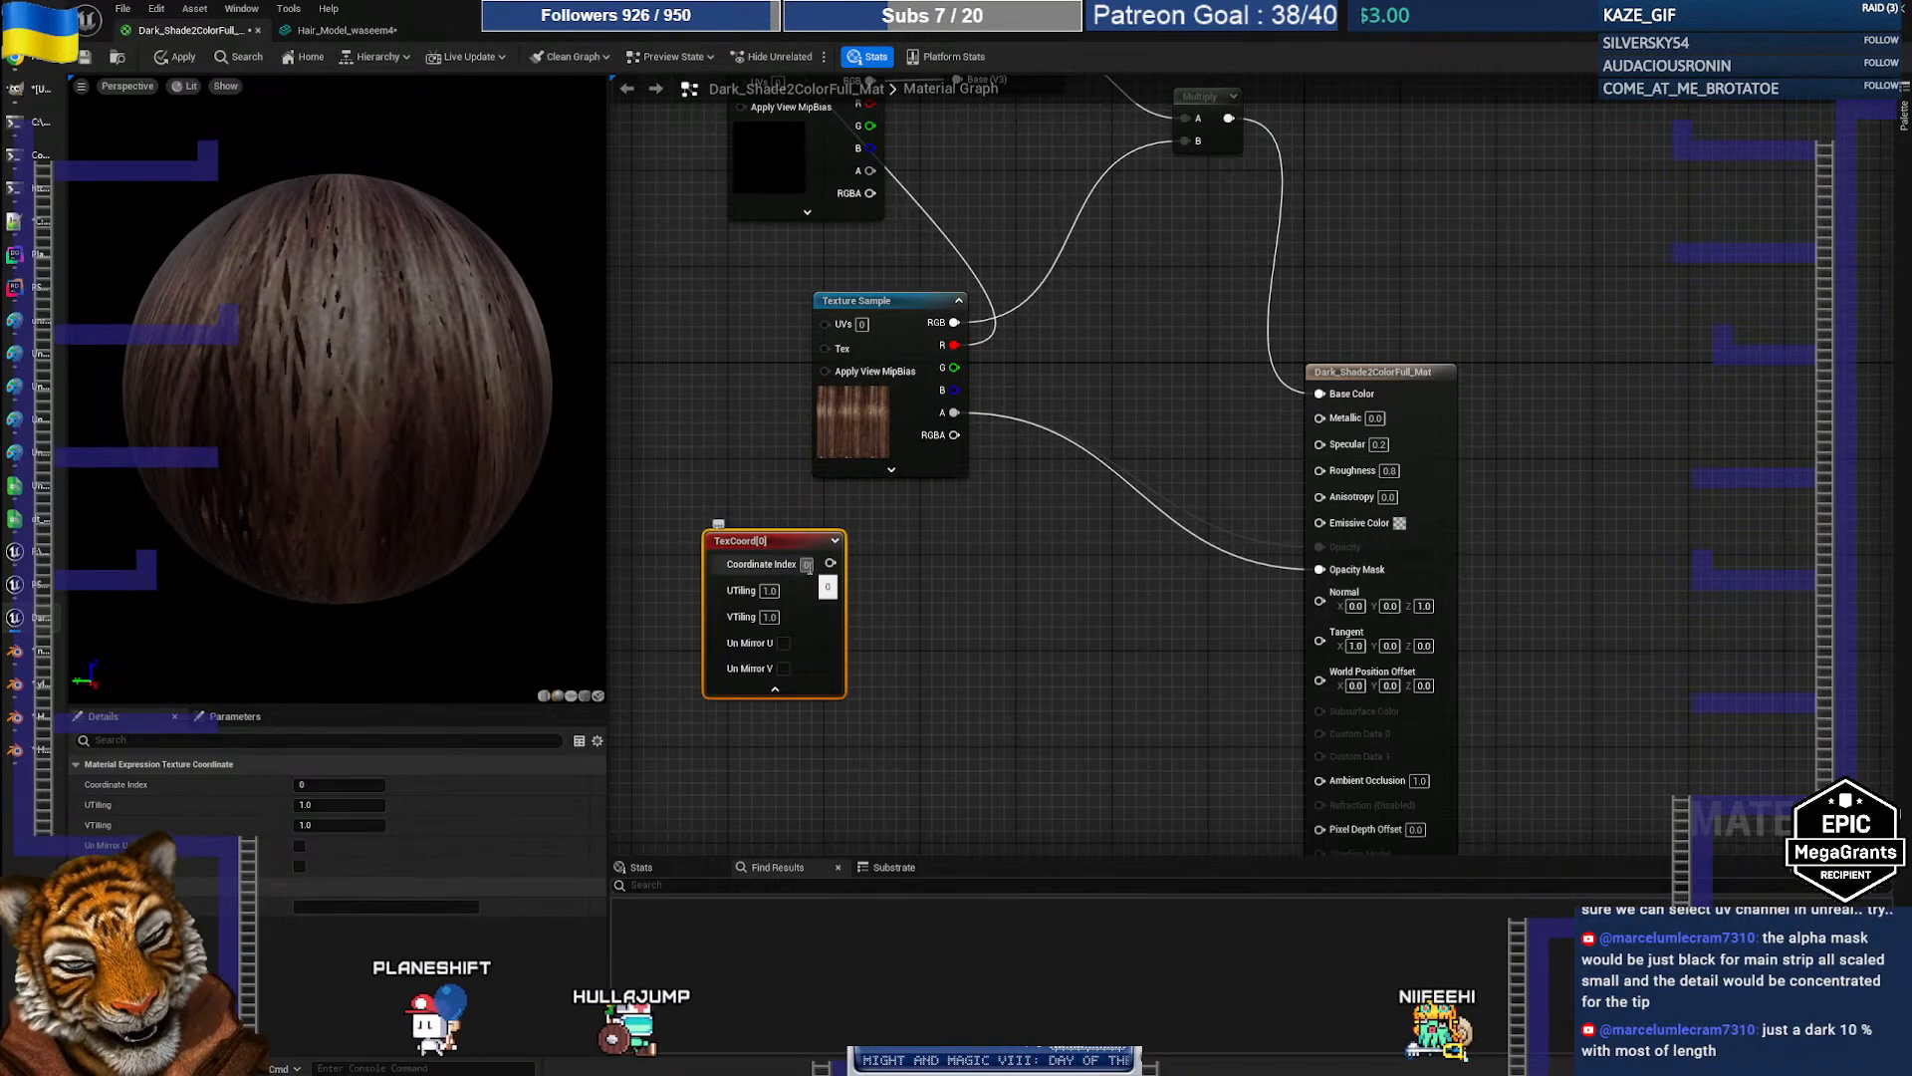
{"action": "left_click", "coordinate": [936, 631]}
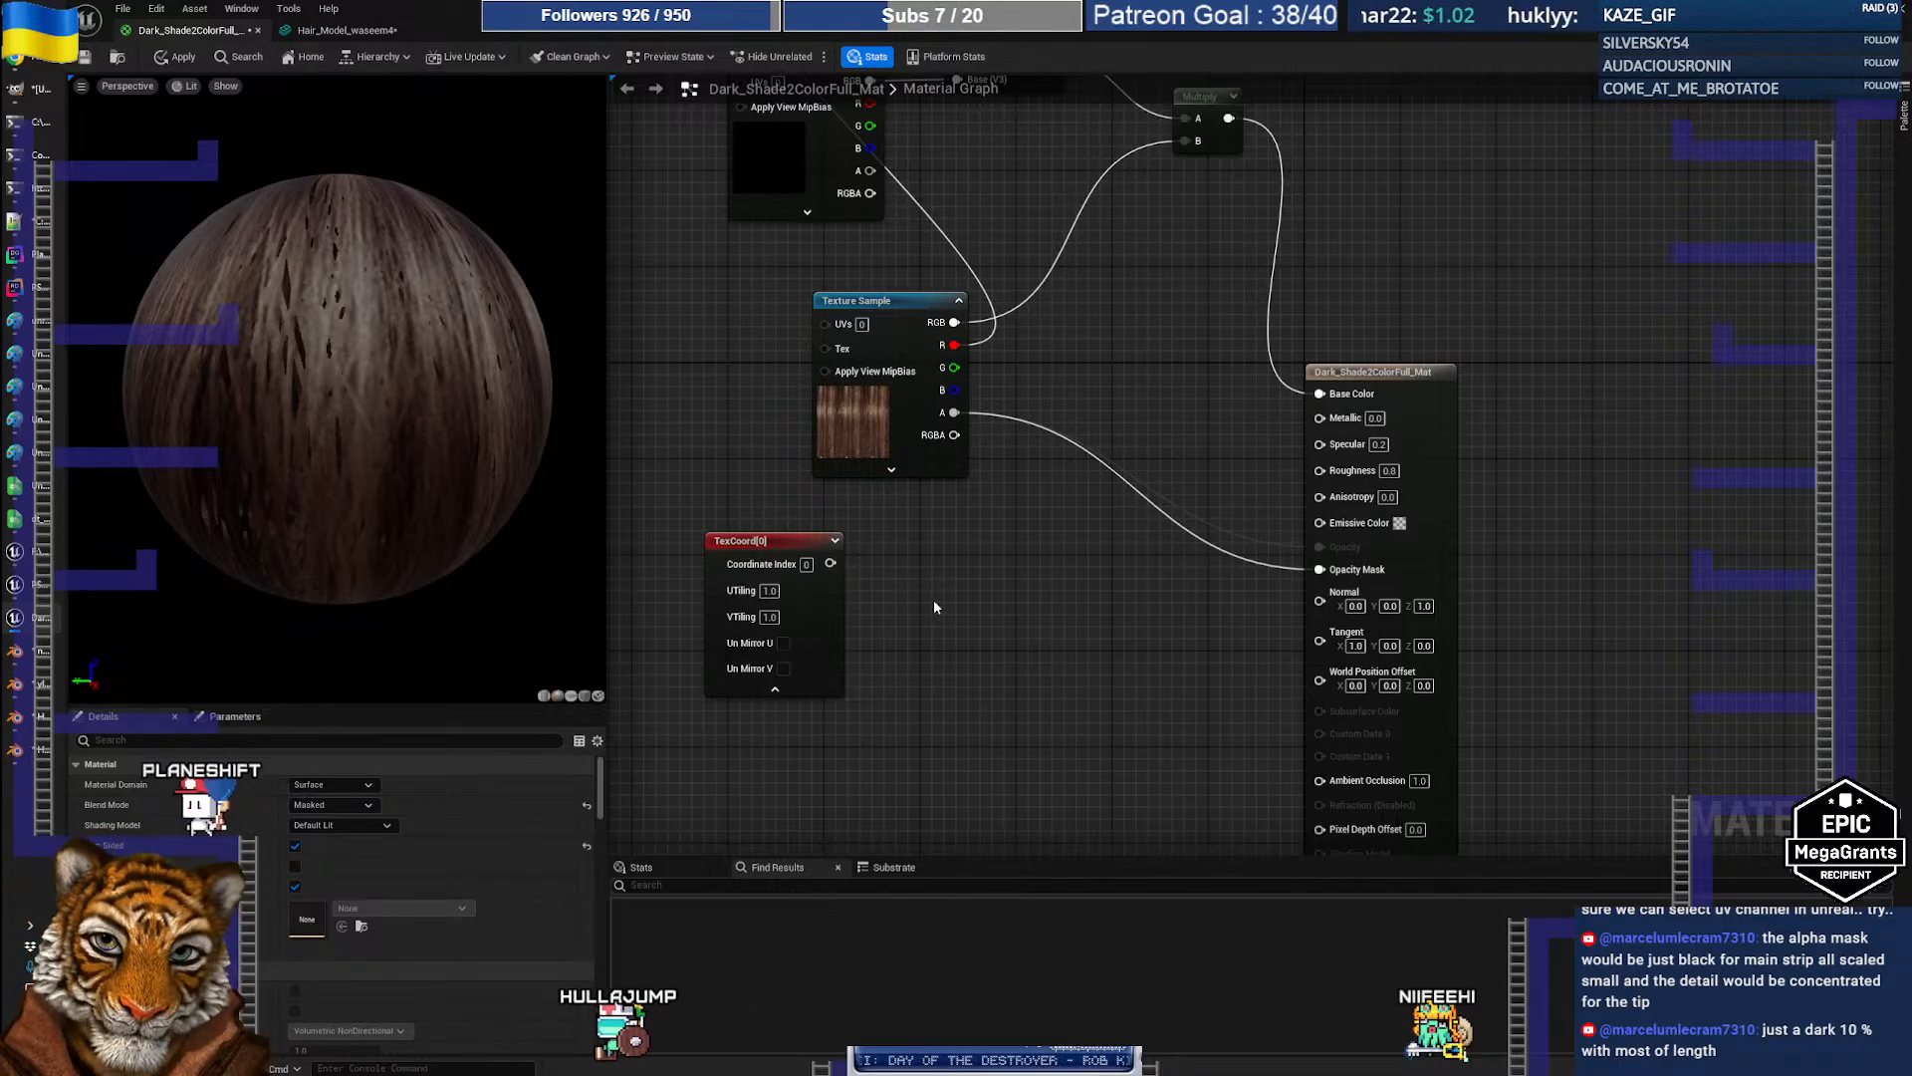
Step: Move the TexCoord node beside the hair Texture Sample, paste a copy of it underneath, and set the copy's Coordinate Index to 1
{"action": "left_click_drag", "start_coordinate": [790, 549], "coordinate": [728, 402]}
{"action": "key", "text": "ctrl+c"}
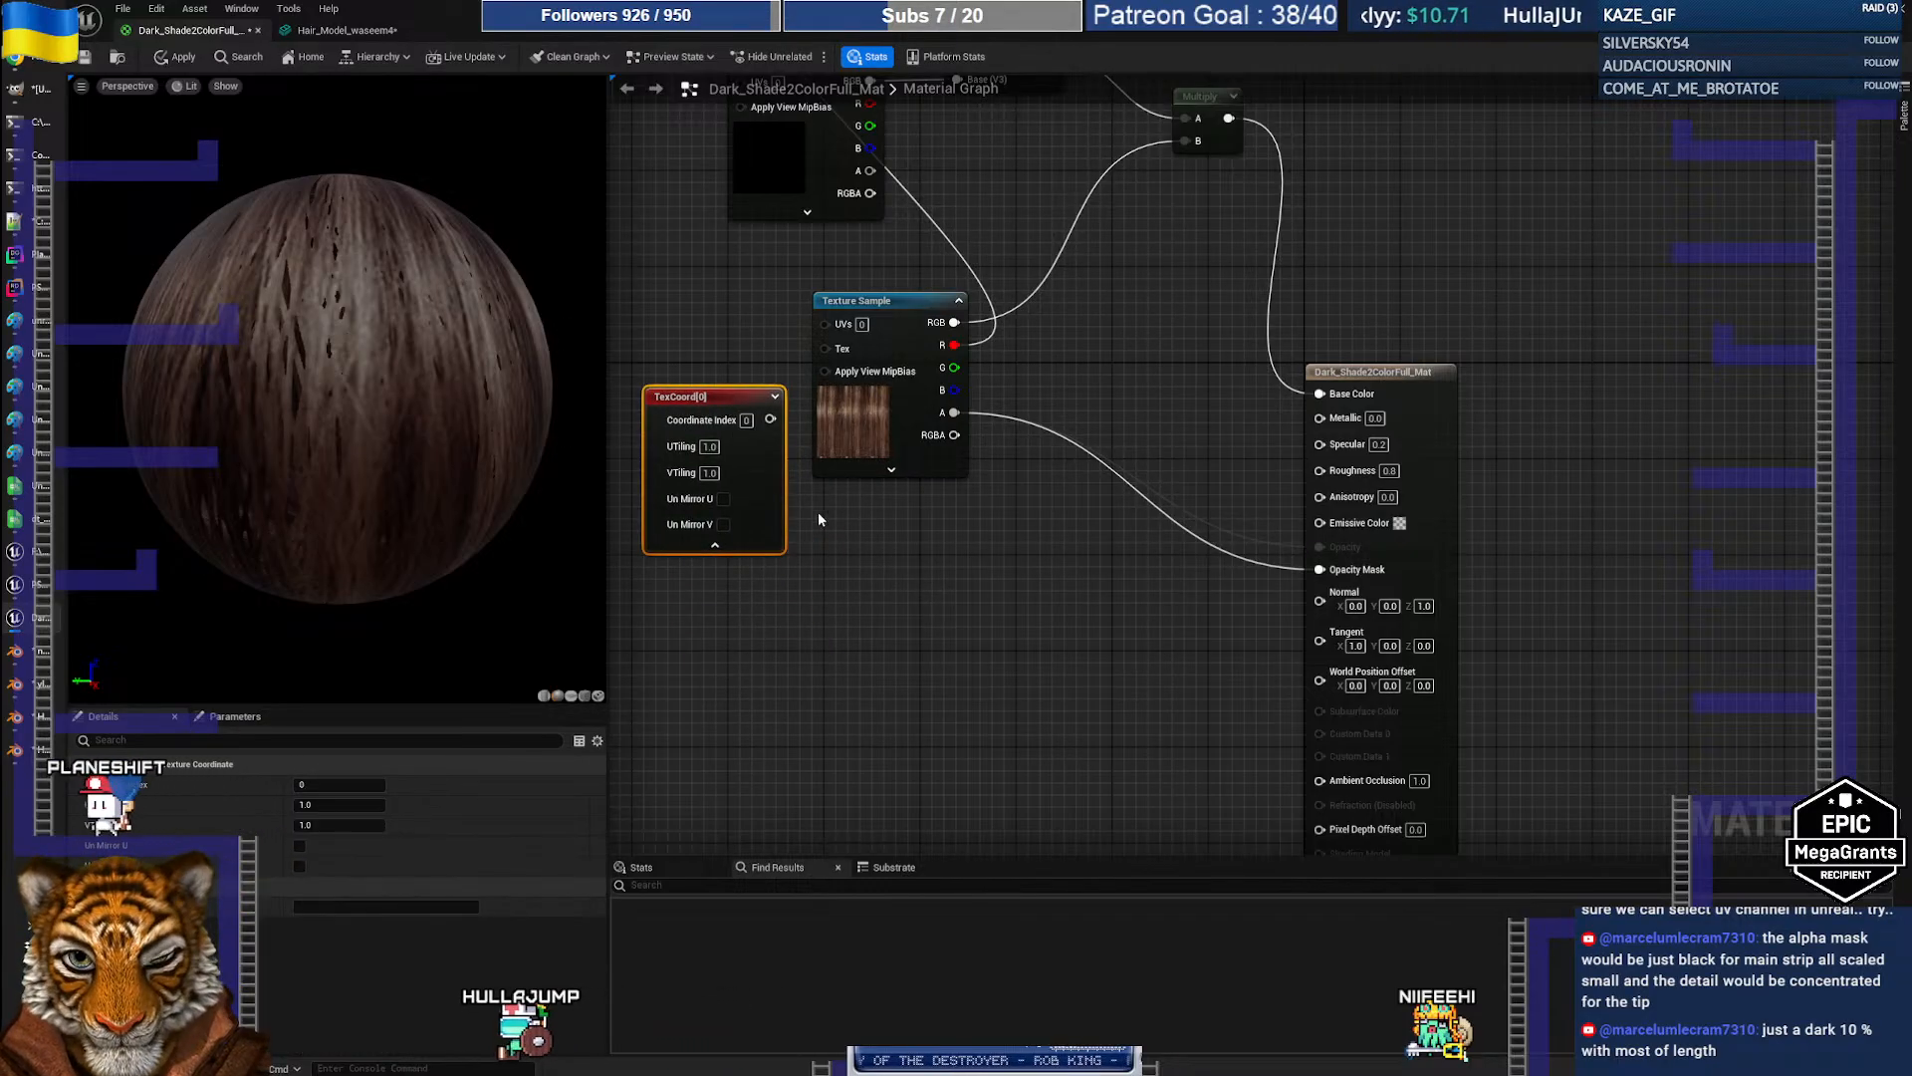
{"action": "left_click", "coordinate": [719, 630]}
{"action": "key", "text": "ctrl+v"}
{"action": "left_click", "coordinate": [806, 662]}
{"action": "type", "text": "1"}
{"action": "left_click", "coordinate": [932, 664]}
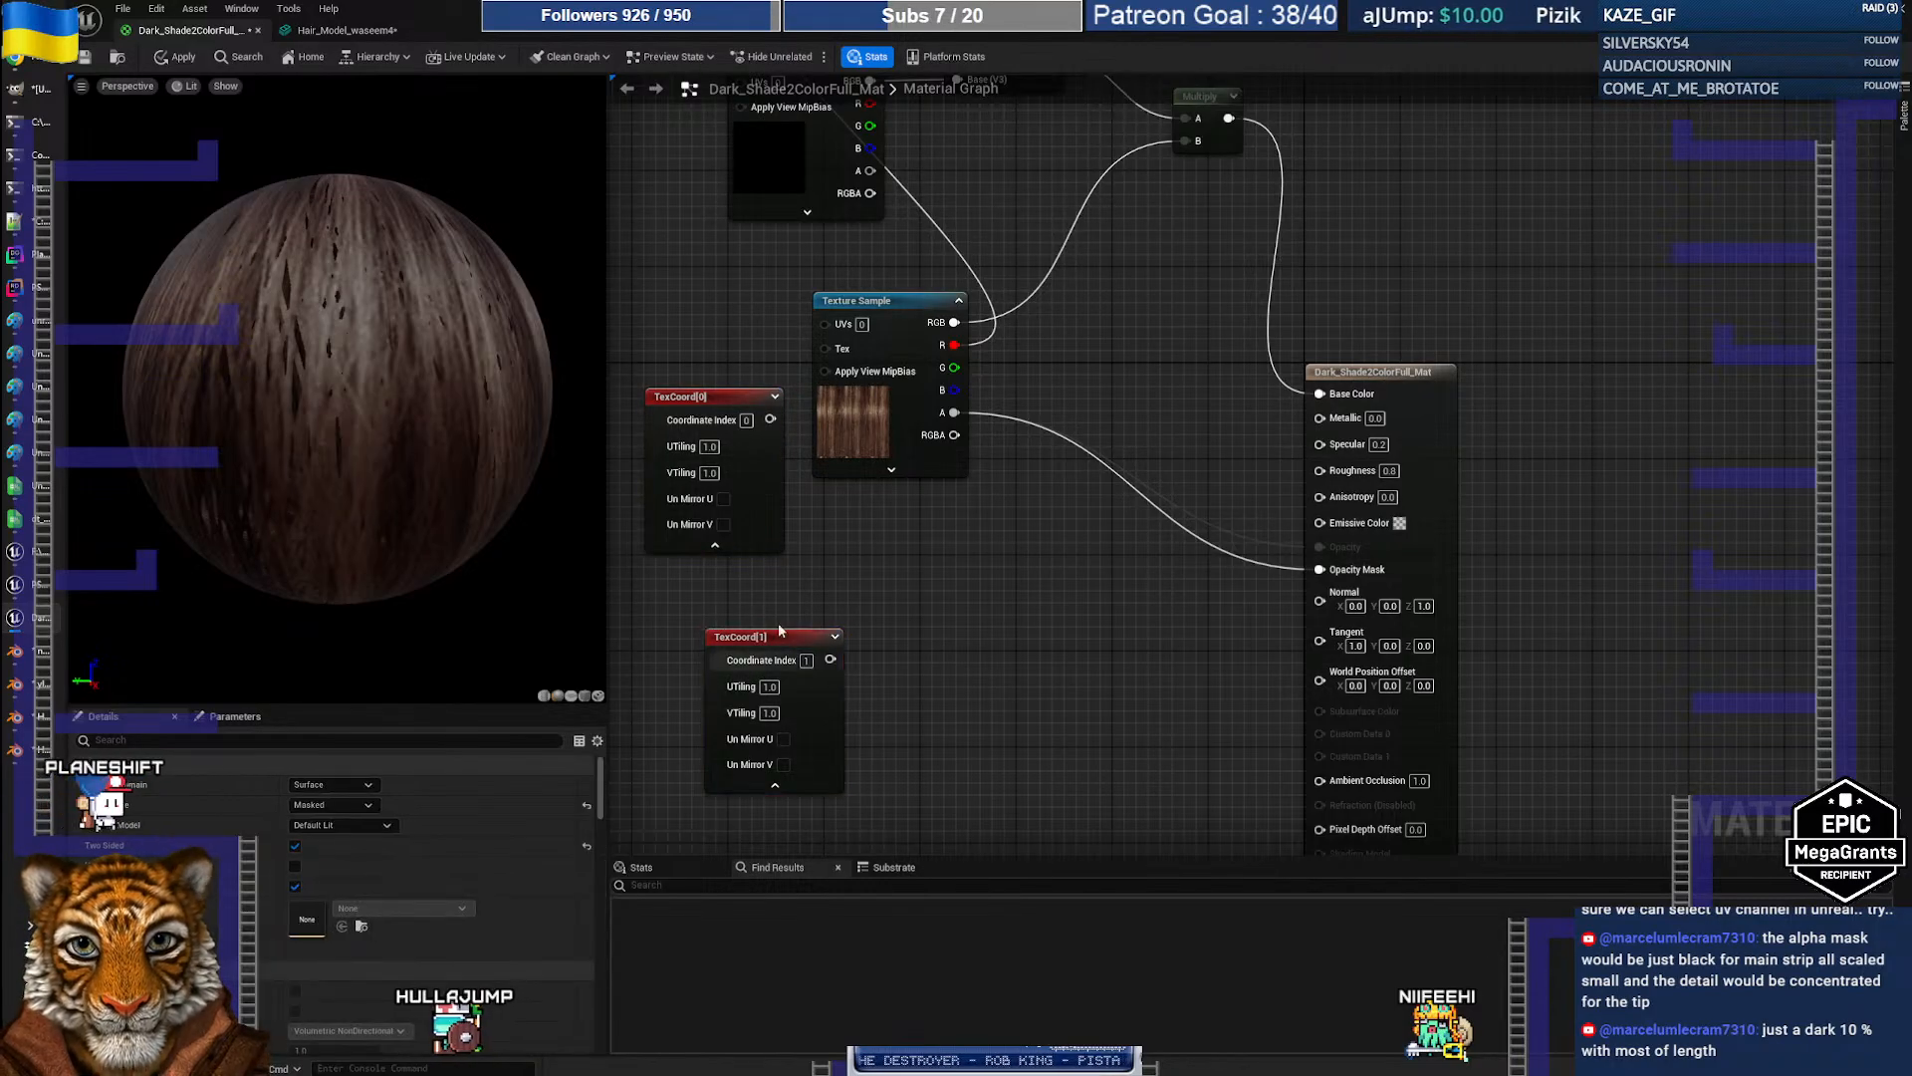
Step: Spread out the hair Texture Sample and both TexCoord nodes to leave room for connections
{"action": "left_click_drag", "start_coordinate": [726, 403], "coordinate": [762, 415]}
{"action": "left_click_drag", "start_coordinate": [899, 301], "coordinate": [982, 314]}
{"action": "left_click_drag", "start_coordinate": [807, 637], "coordinate": [769, 636]}
{"action": "left_click", "coordinate": [917, 670]}
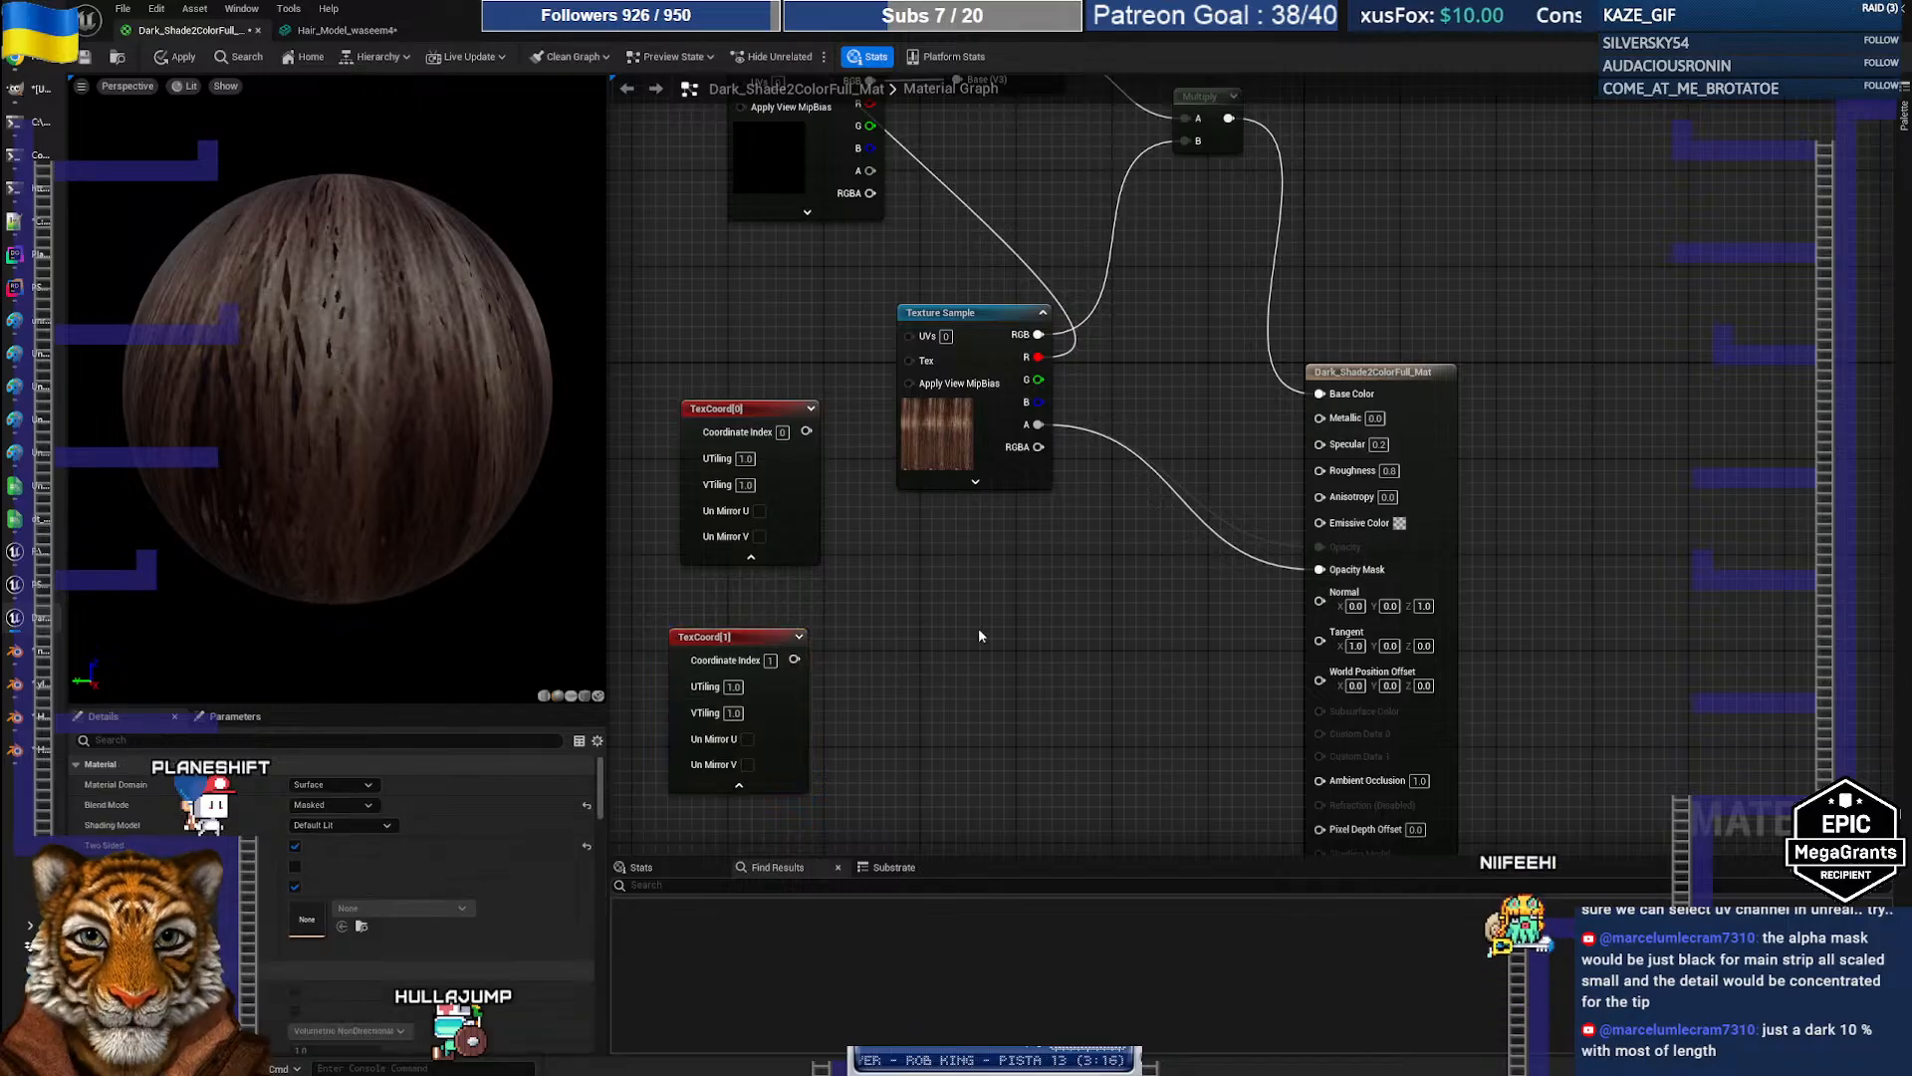
Step: Add a Texture Sample next to TexCoord[1] and assign it the Dermf_hair01_mask texture
{"action": "left_click", "coordinate": [938, 617]}
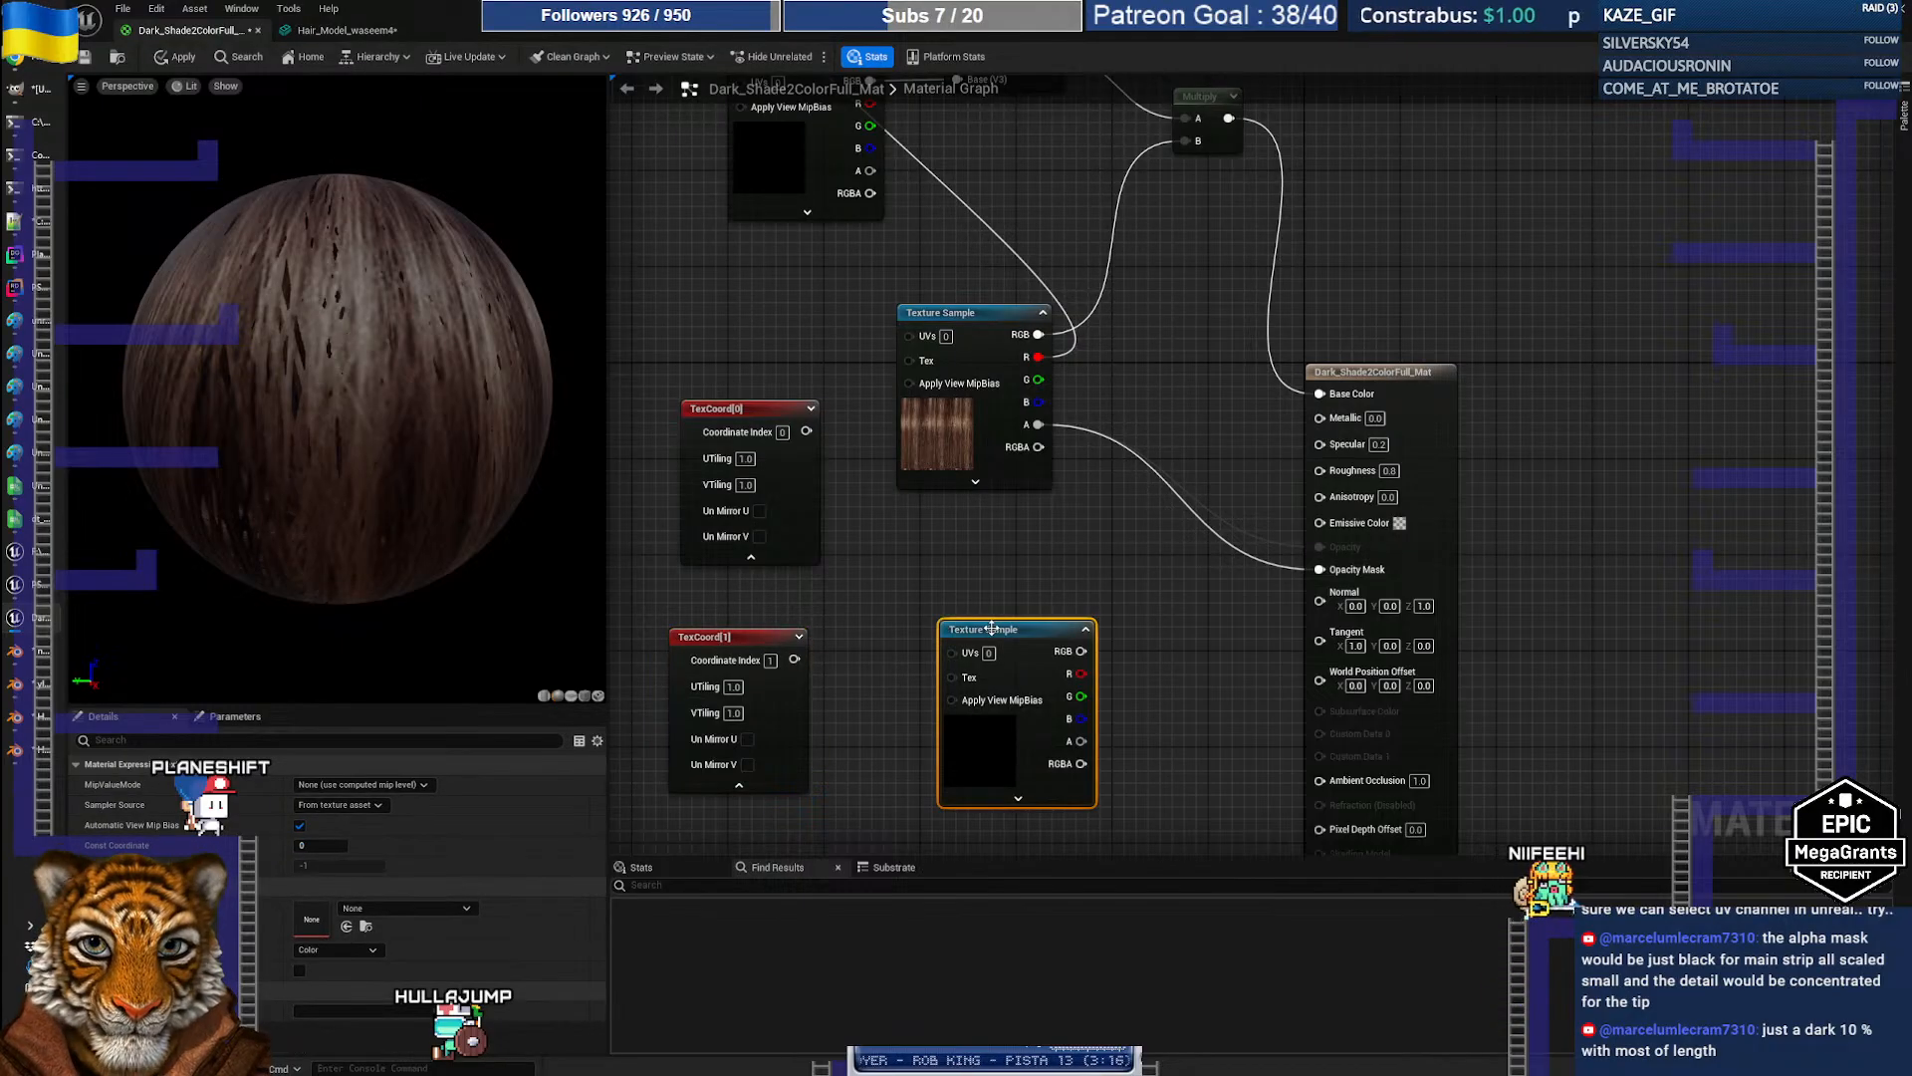
{"action": "left_click", "coordinate": [406, 907]}
{"action": "type", "text": "mask"}
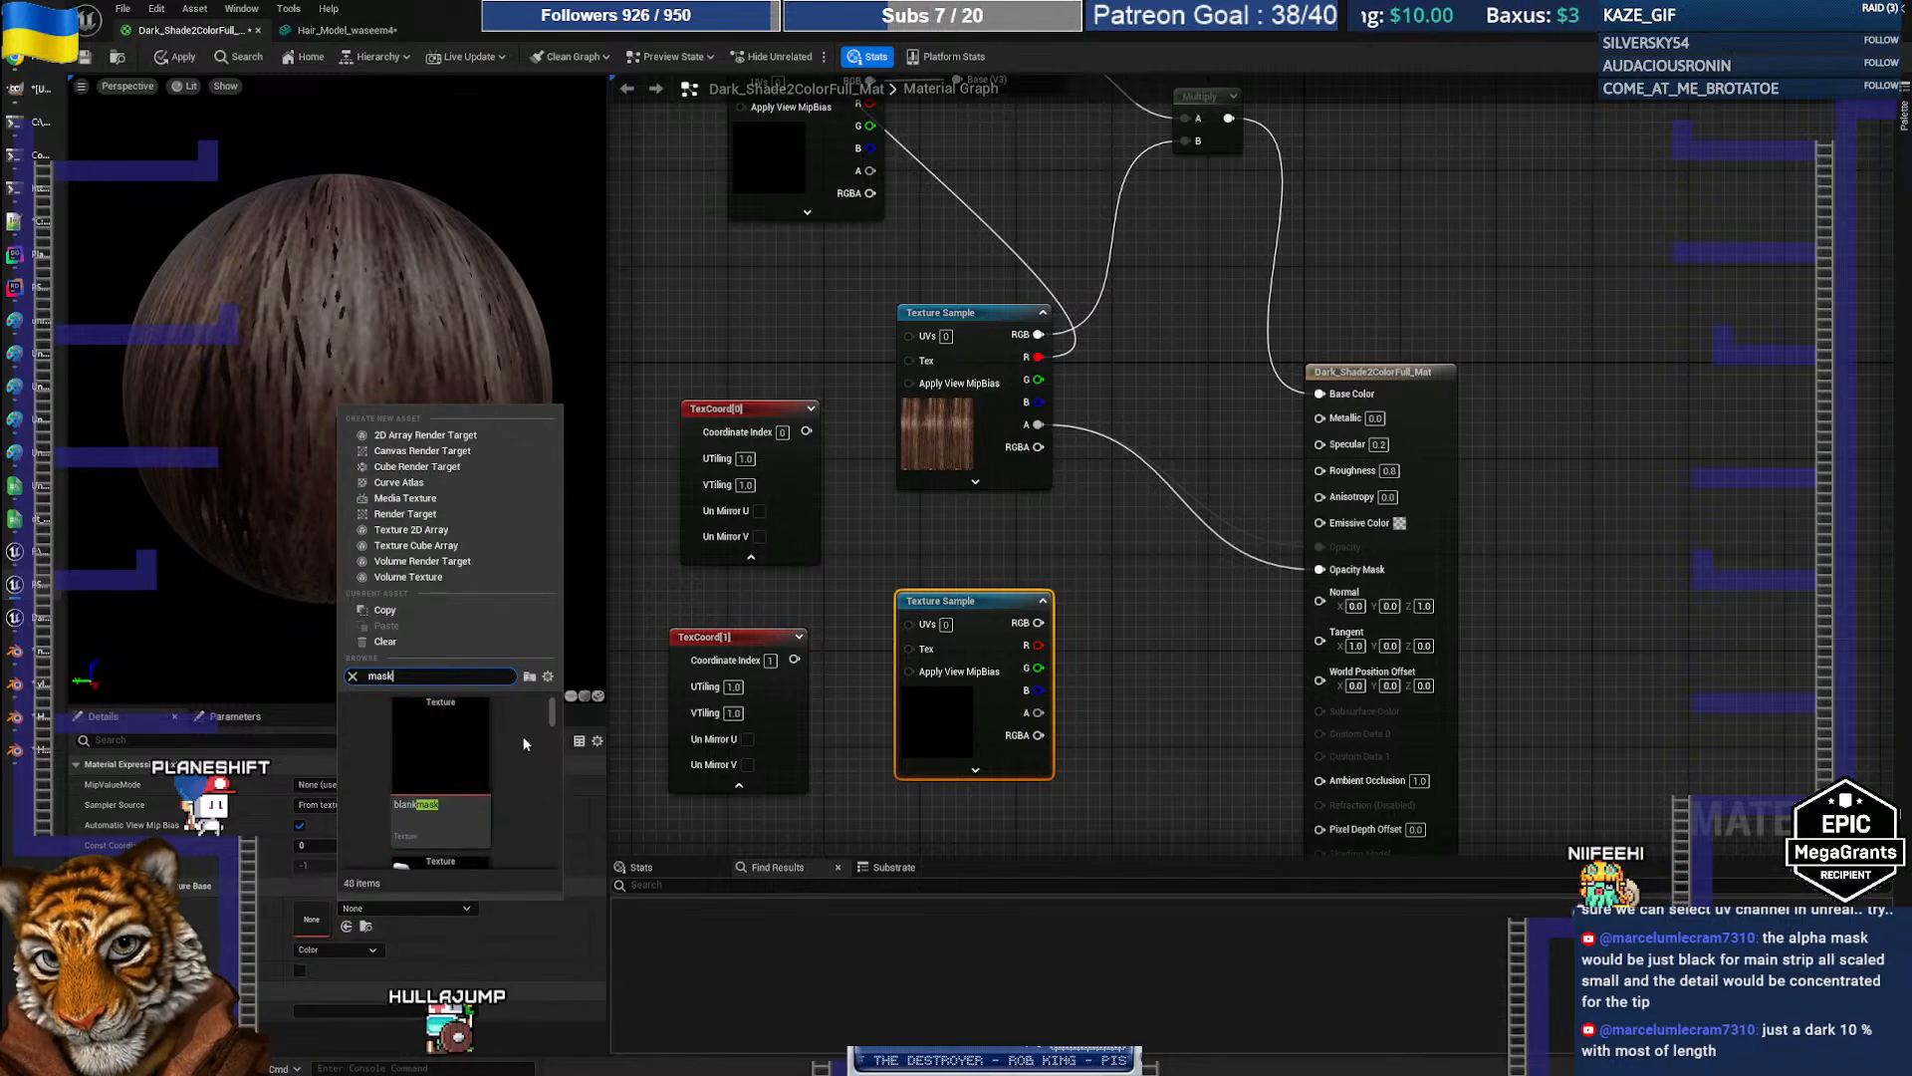
{"action": "left_click", "coordinate": [447, 803]}
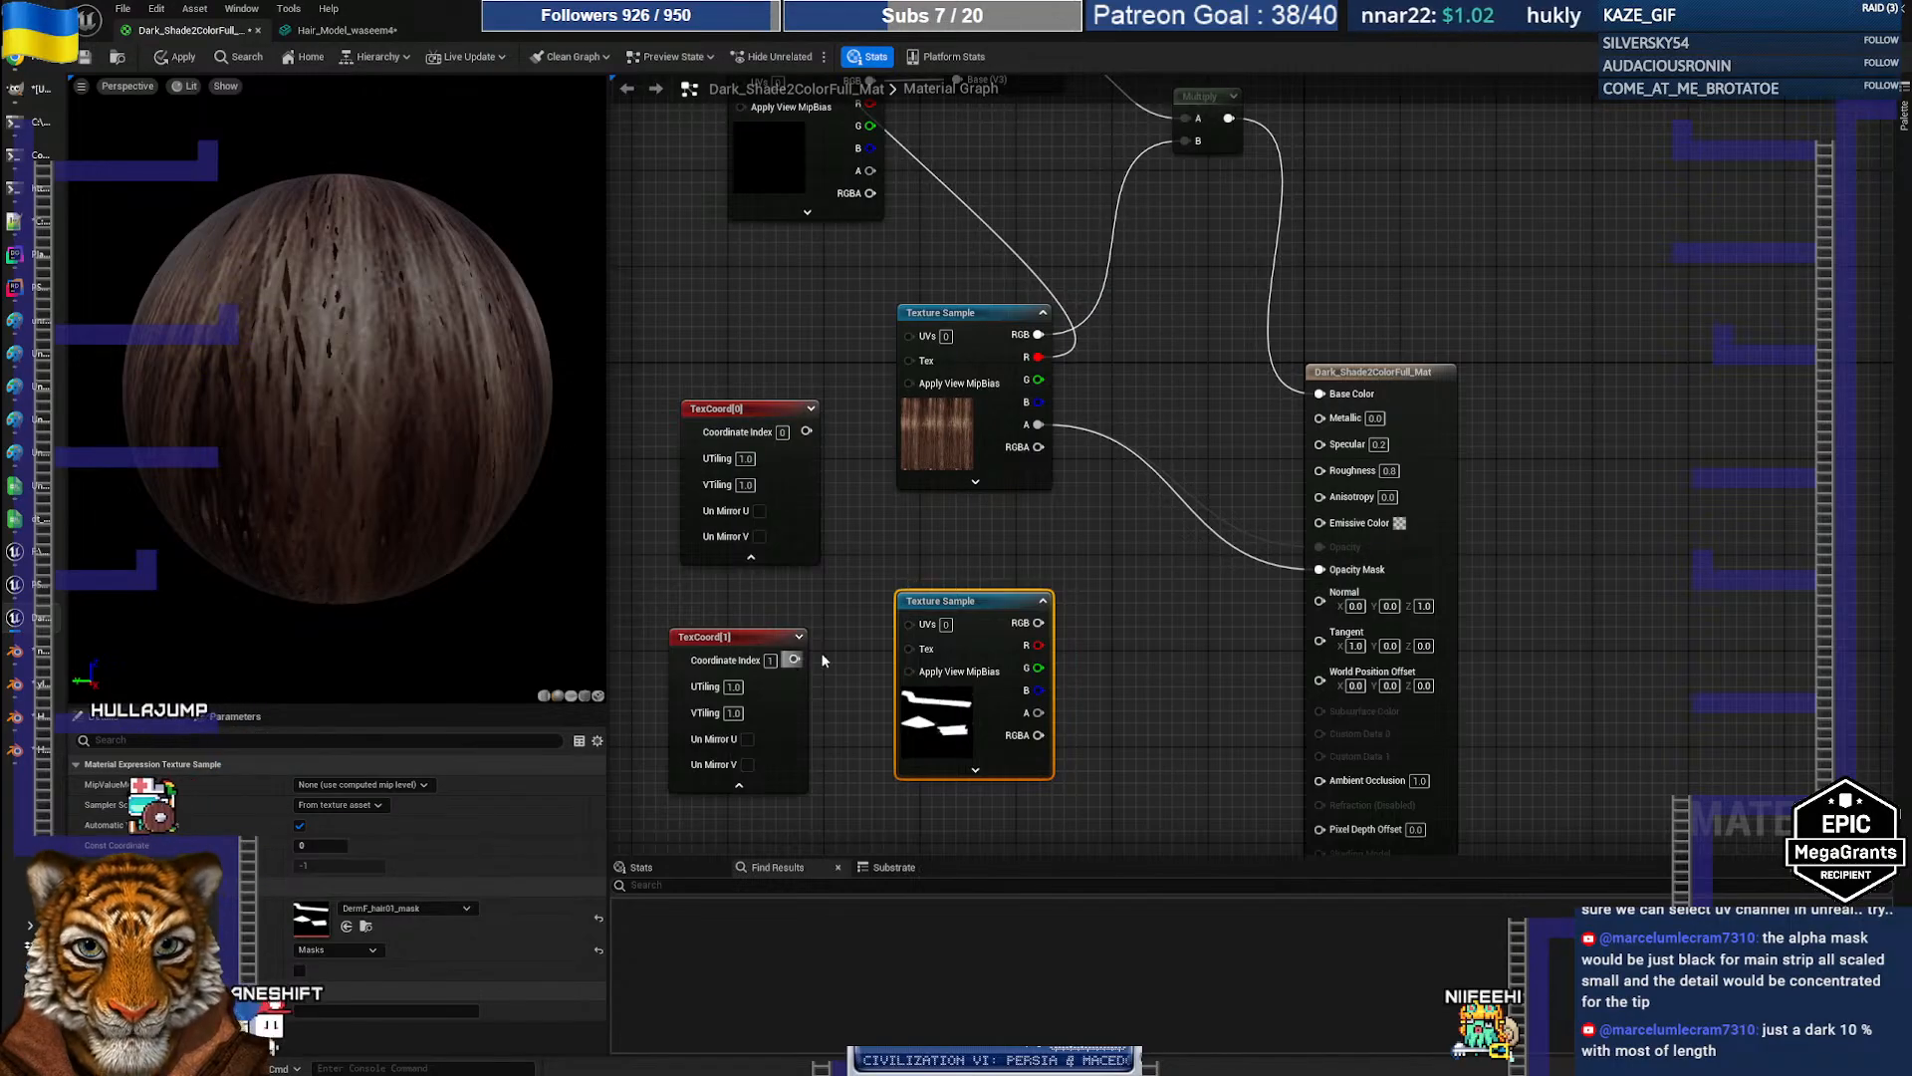
Step: Connect TexCoord[1] to the mask Texture Sample's UVs and TexCoord[0] to the hair Texture Sample's UVs
{"action": "left_click_drag", "start_coordinate": [794, 659], "coordinate": [909, 635]}
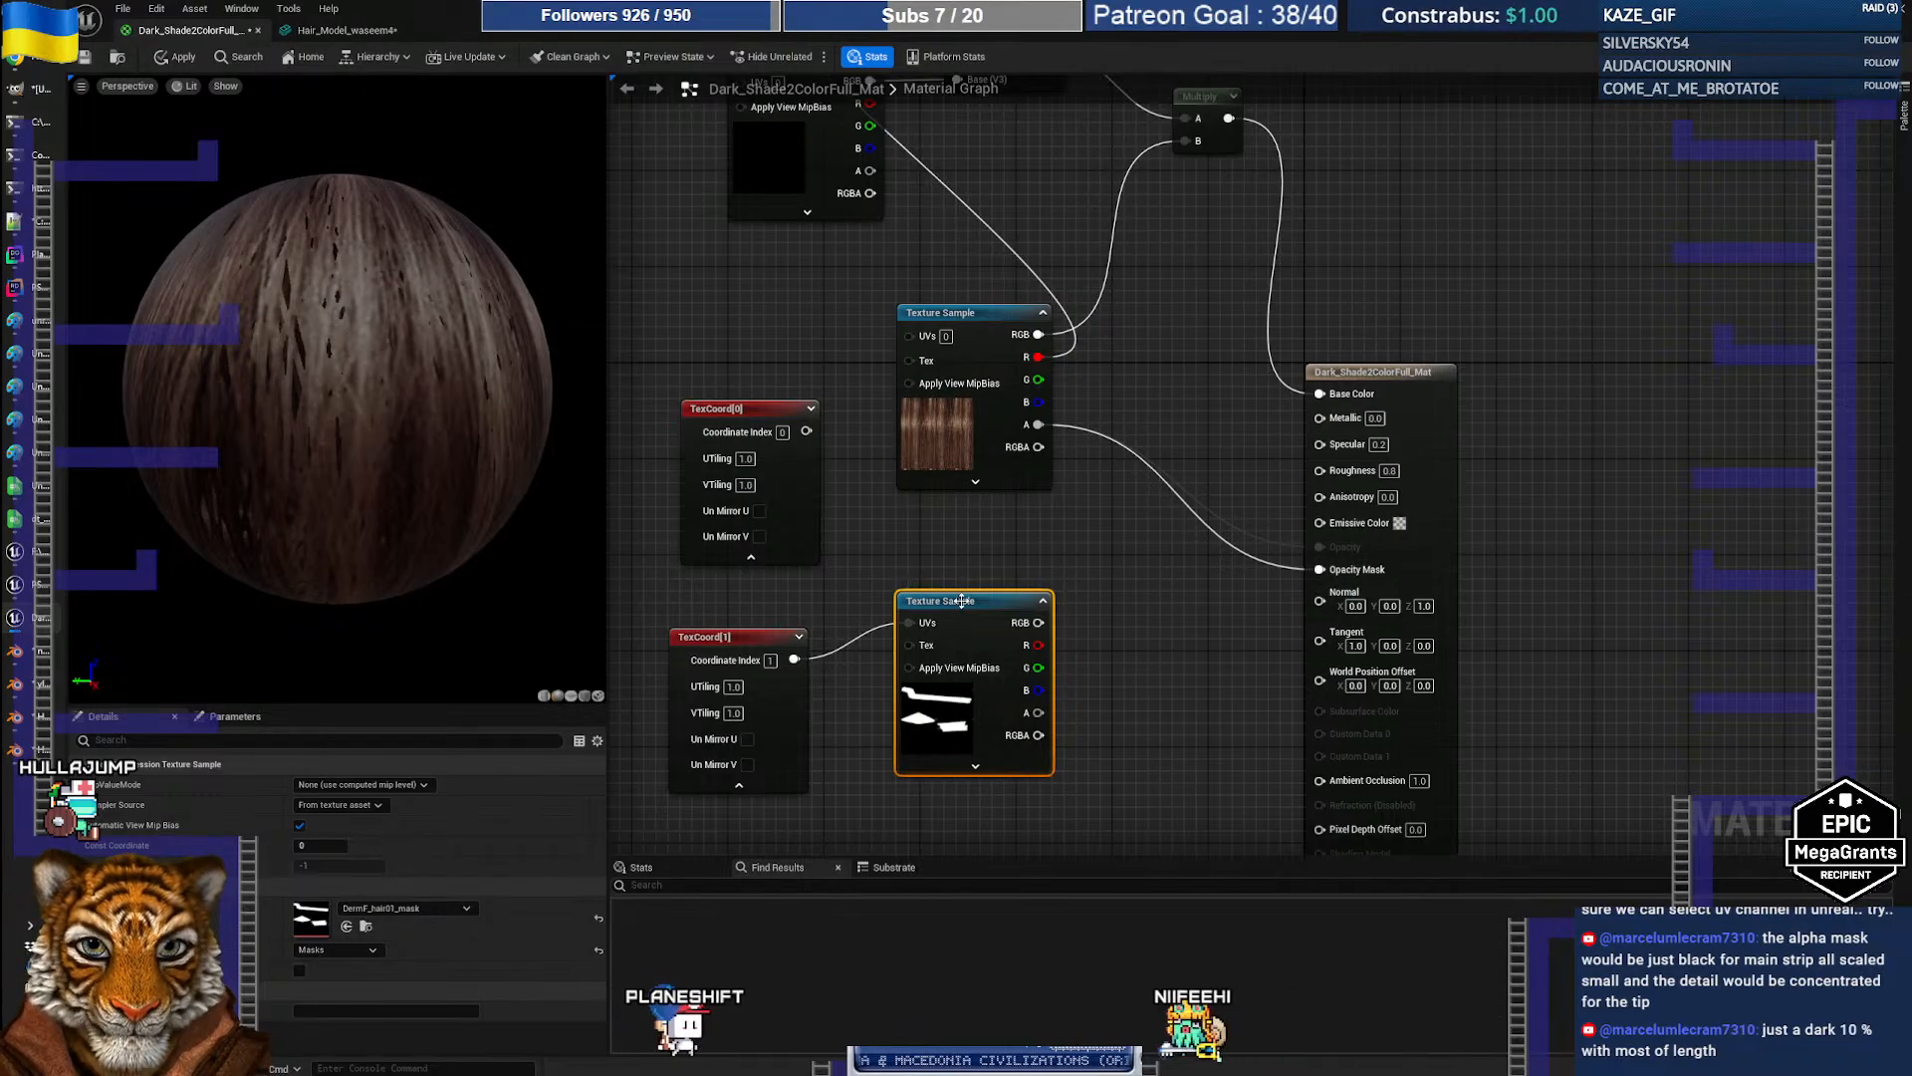
{"action": "left_click_drag", "start_coordinate": [961, 601], "coordinate": [961, 624]}
{"action": "left_click", "coordinate": [898, 522]}
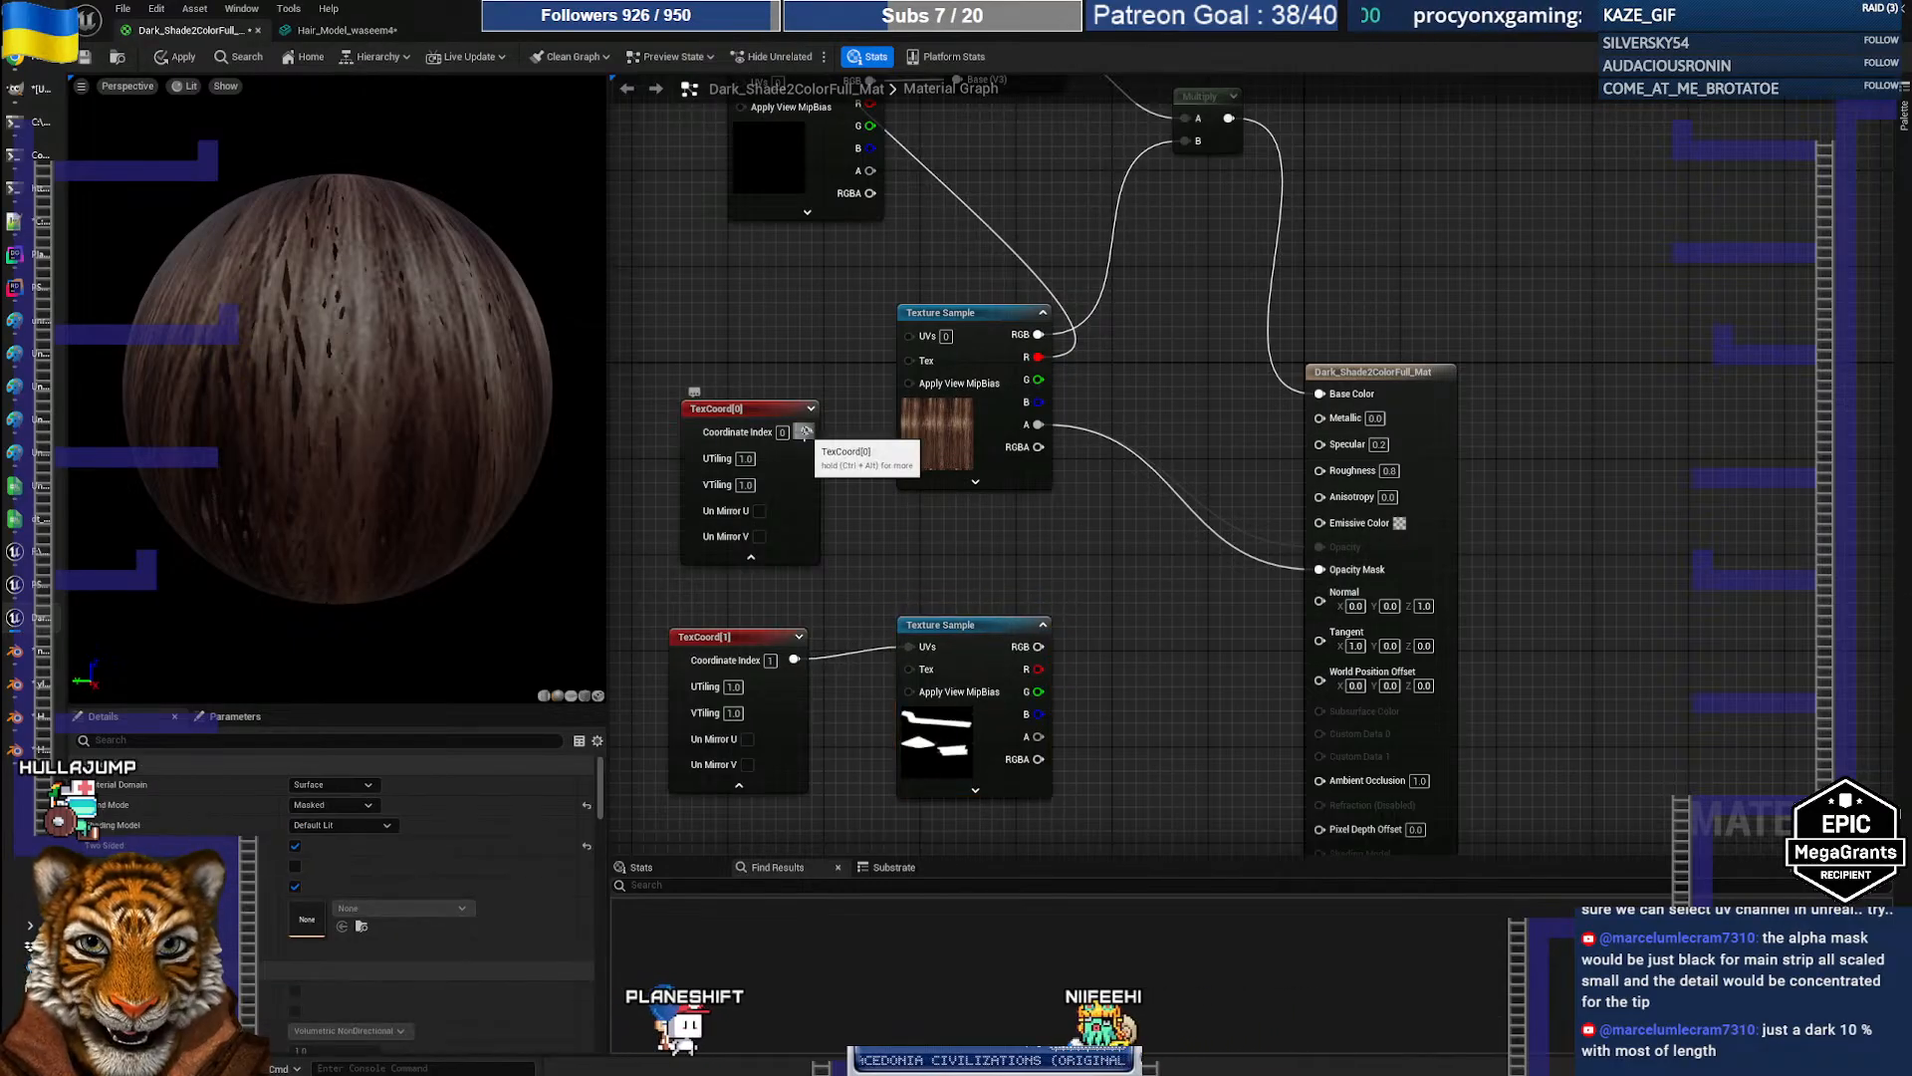
{"action": "left_click_drag", "start_coordinate": [805, 431], "coordinate": [917, 335]}
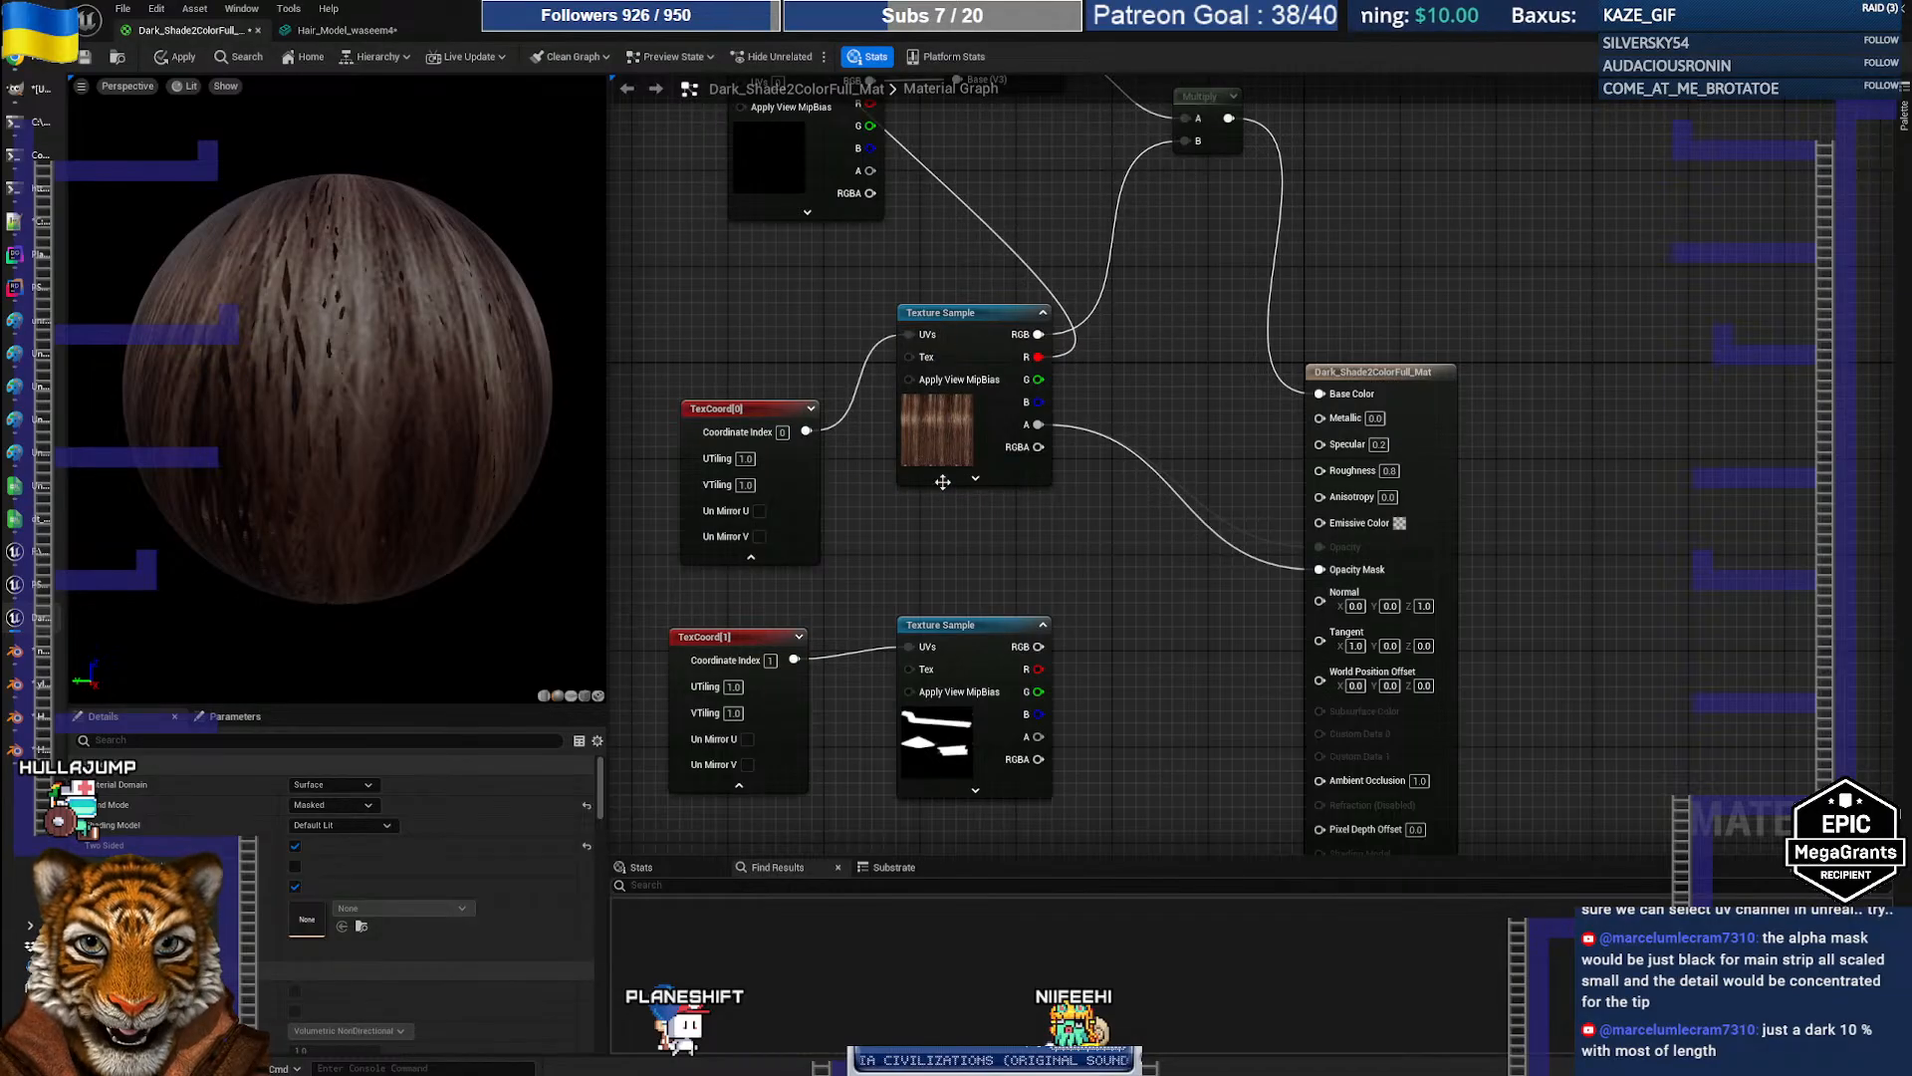
Step: Connect the mask Texture Sample's R output to the material's Opacity Mask
{"action": "right_click_drag", "start_coordinate": [1061, 546], "coordinate": [1025, 550]}
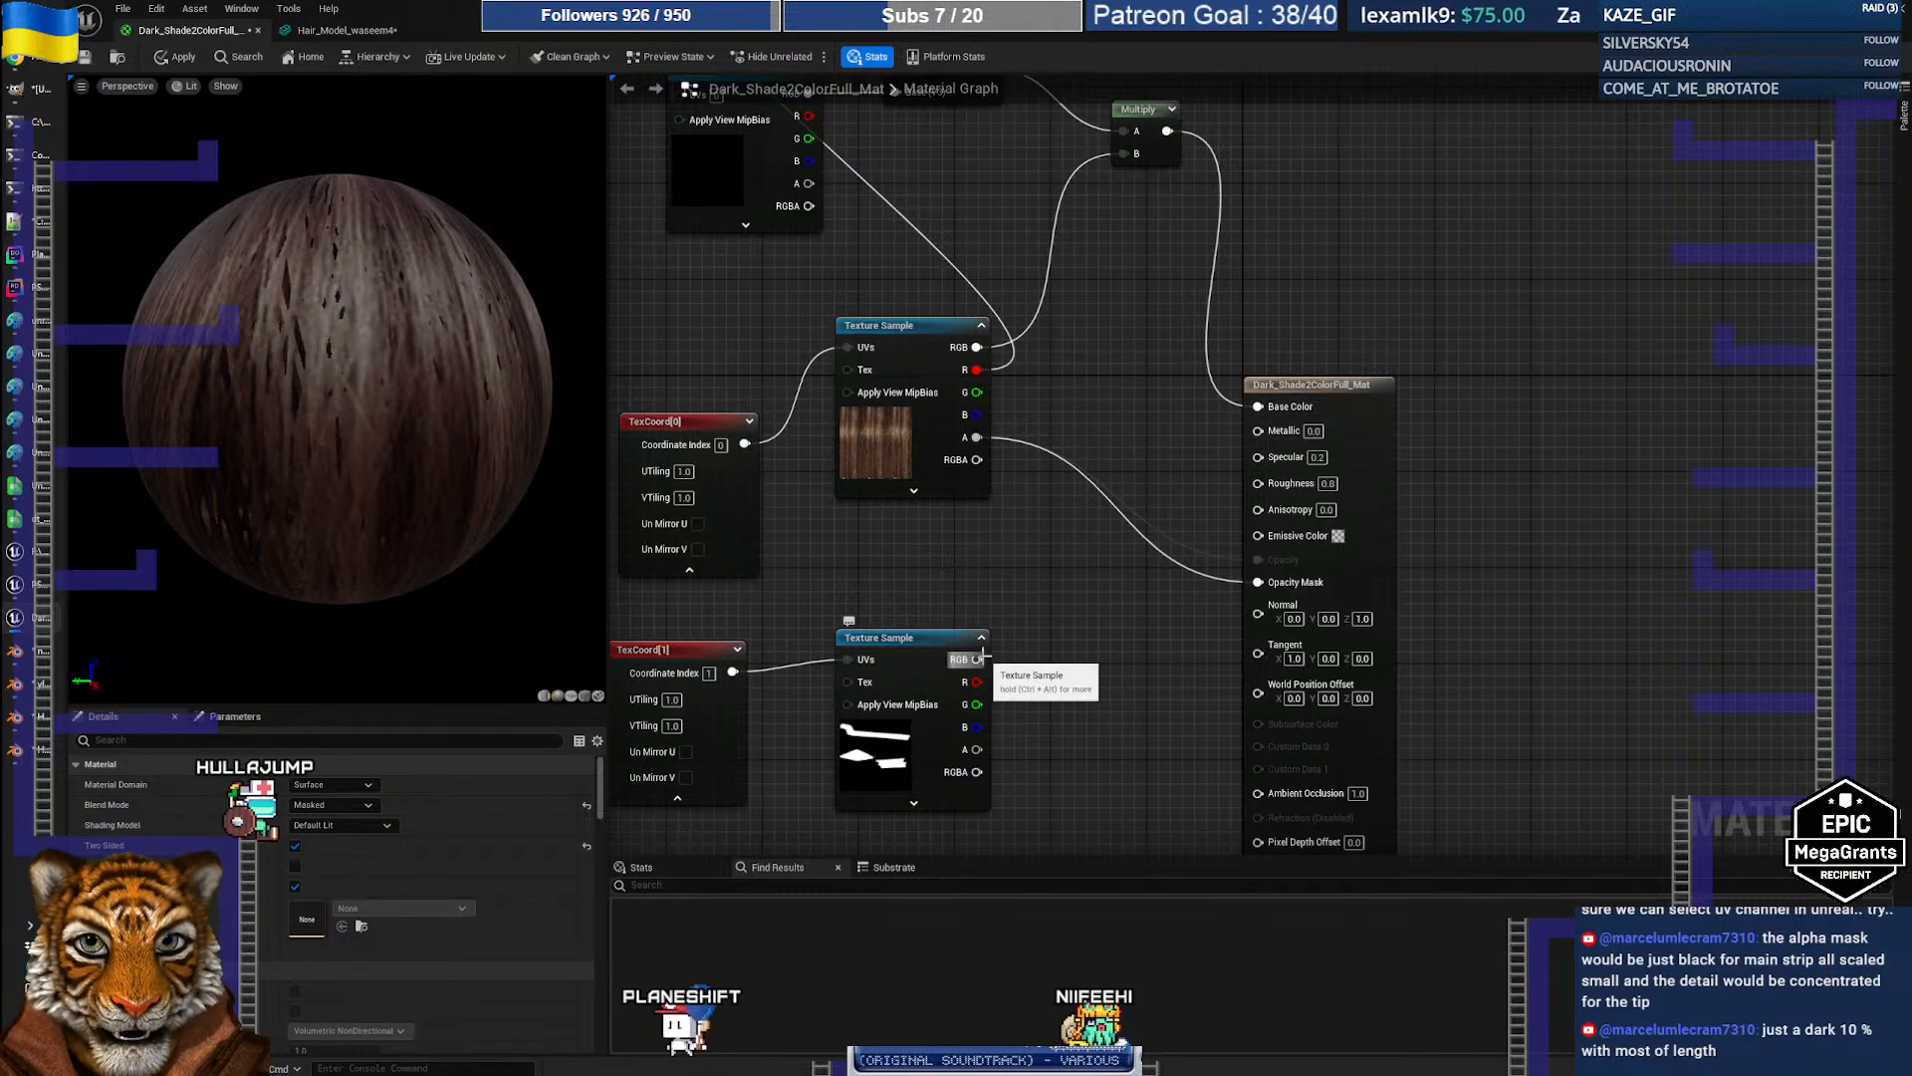
{"action": "right_click_drag", "start_coordinate": [981, 658], "coordinate": [1018, 657]}
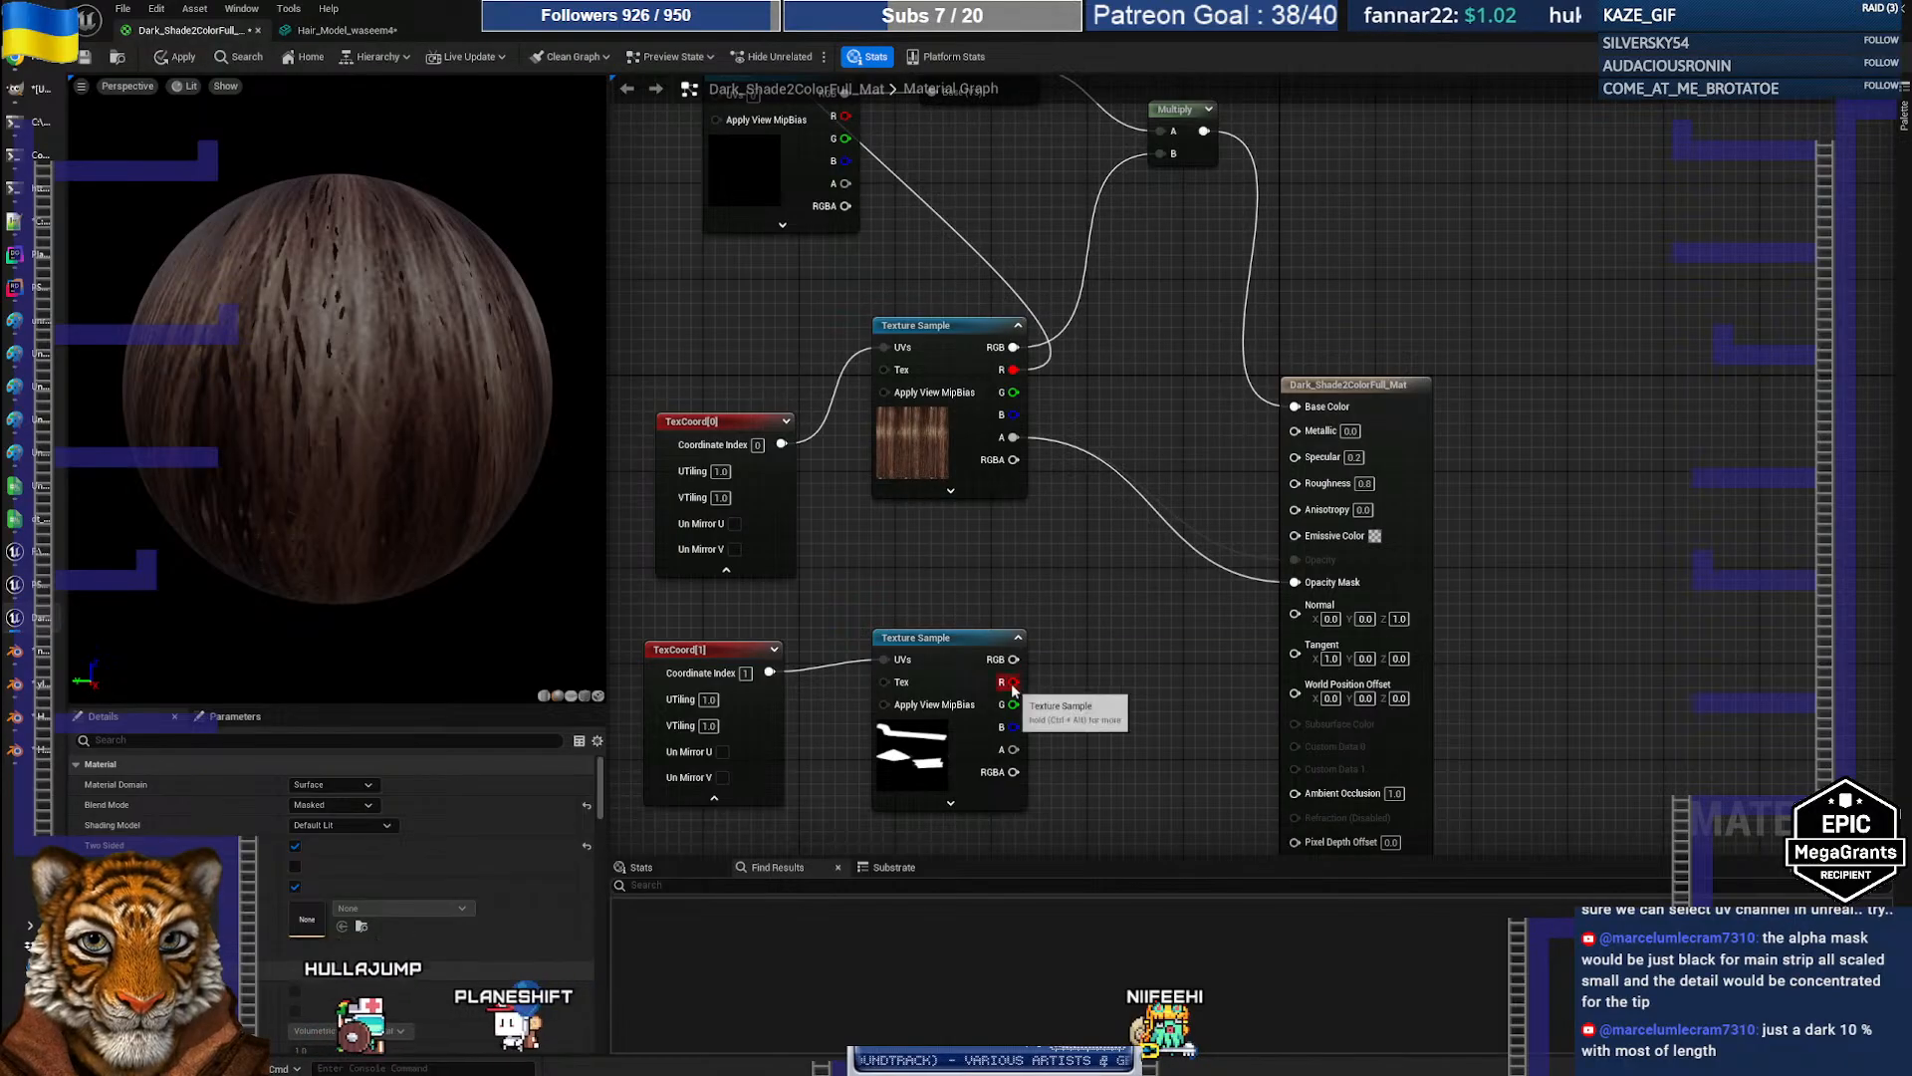
{"action": "left_click_drag", "start_coordinate": [1014, 681], "coordinate": [1297, 587]}
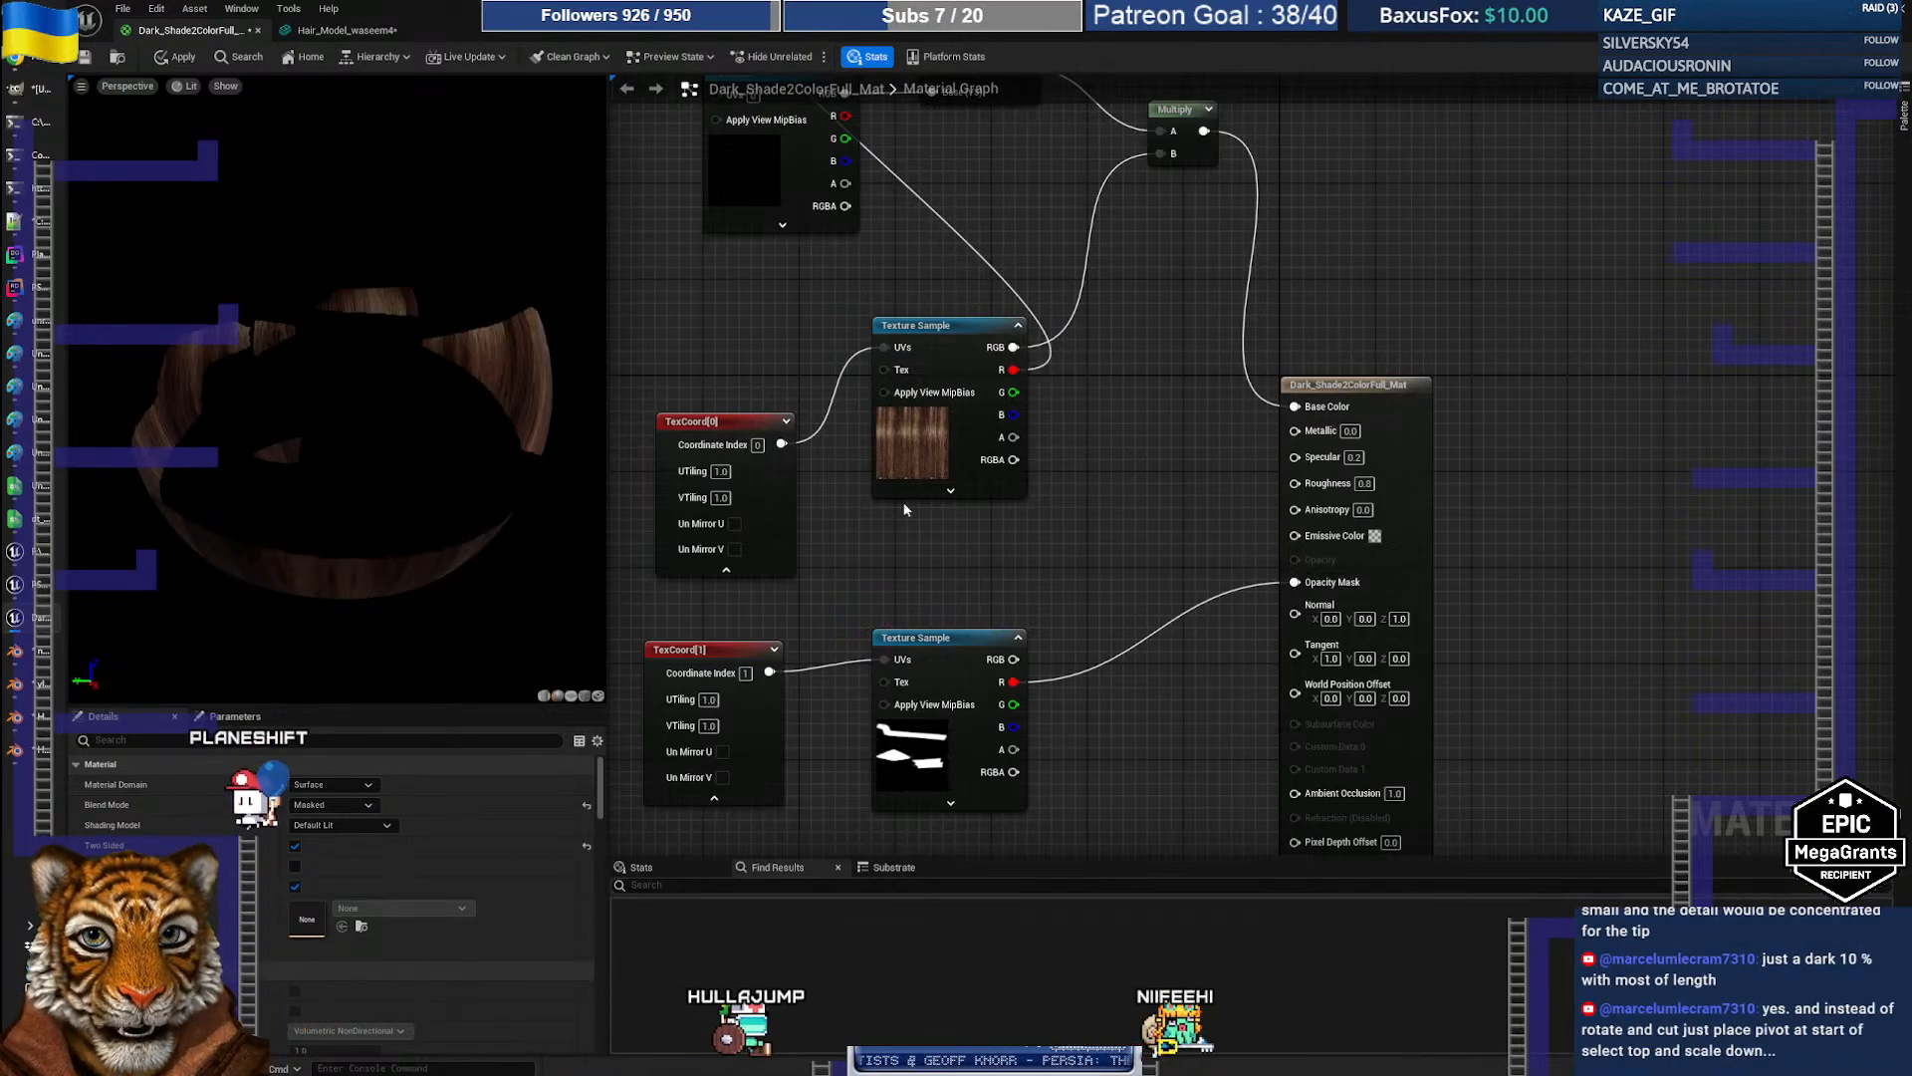
Step: Widen the material preview, show the material on a cube, and examine how the mask cuts out the hair texture
{"action": "left_click_drag", "start_coordinate": [498, 438], "coordinate": [498, 398]}
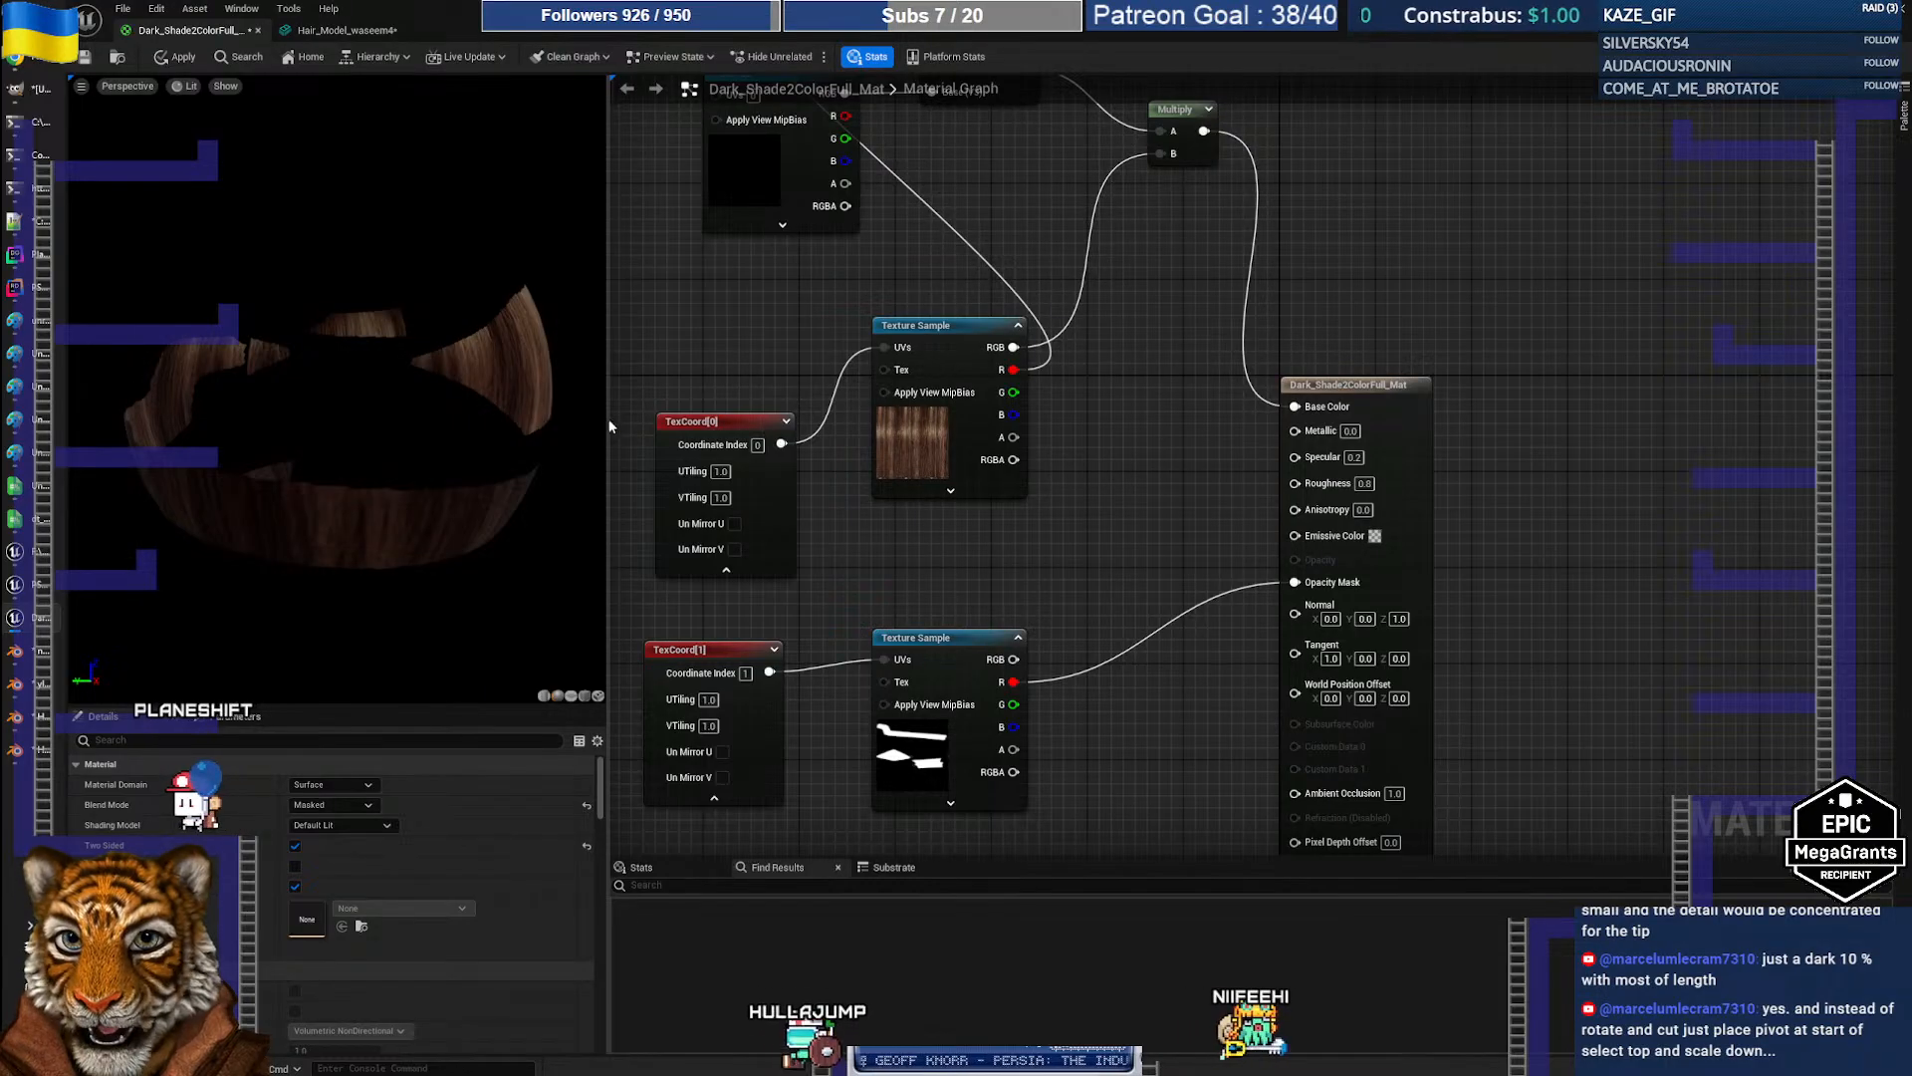
{"action": "left_click_drag", "start_coordinate": [609, 426], "coordinate": [756, 658]}
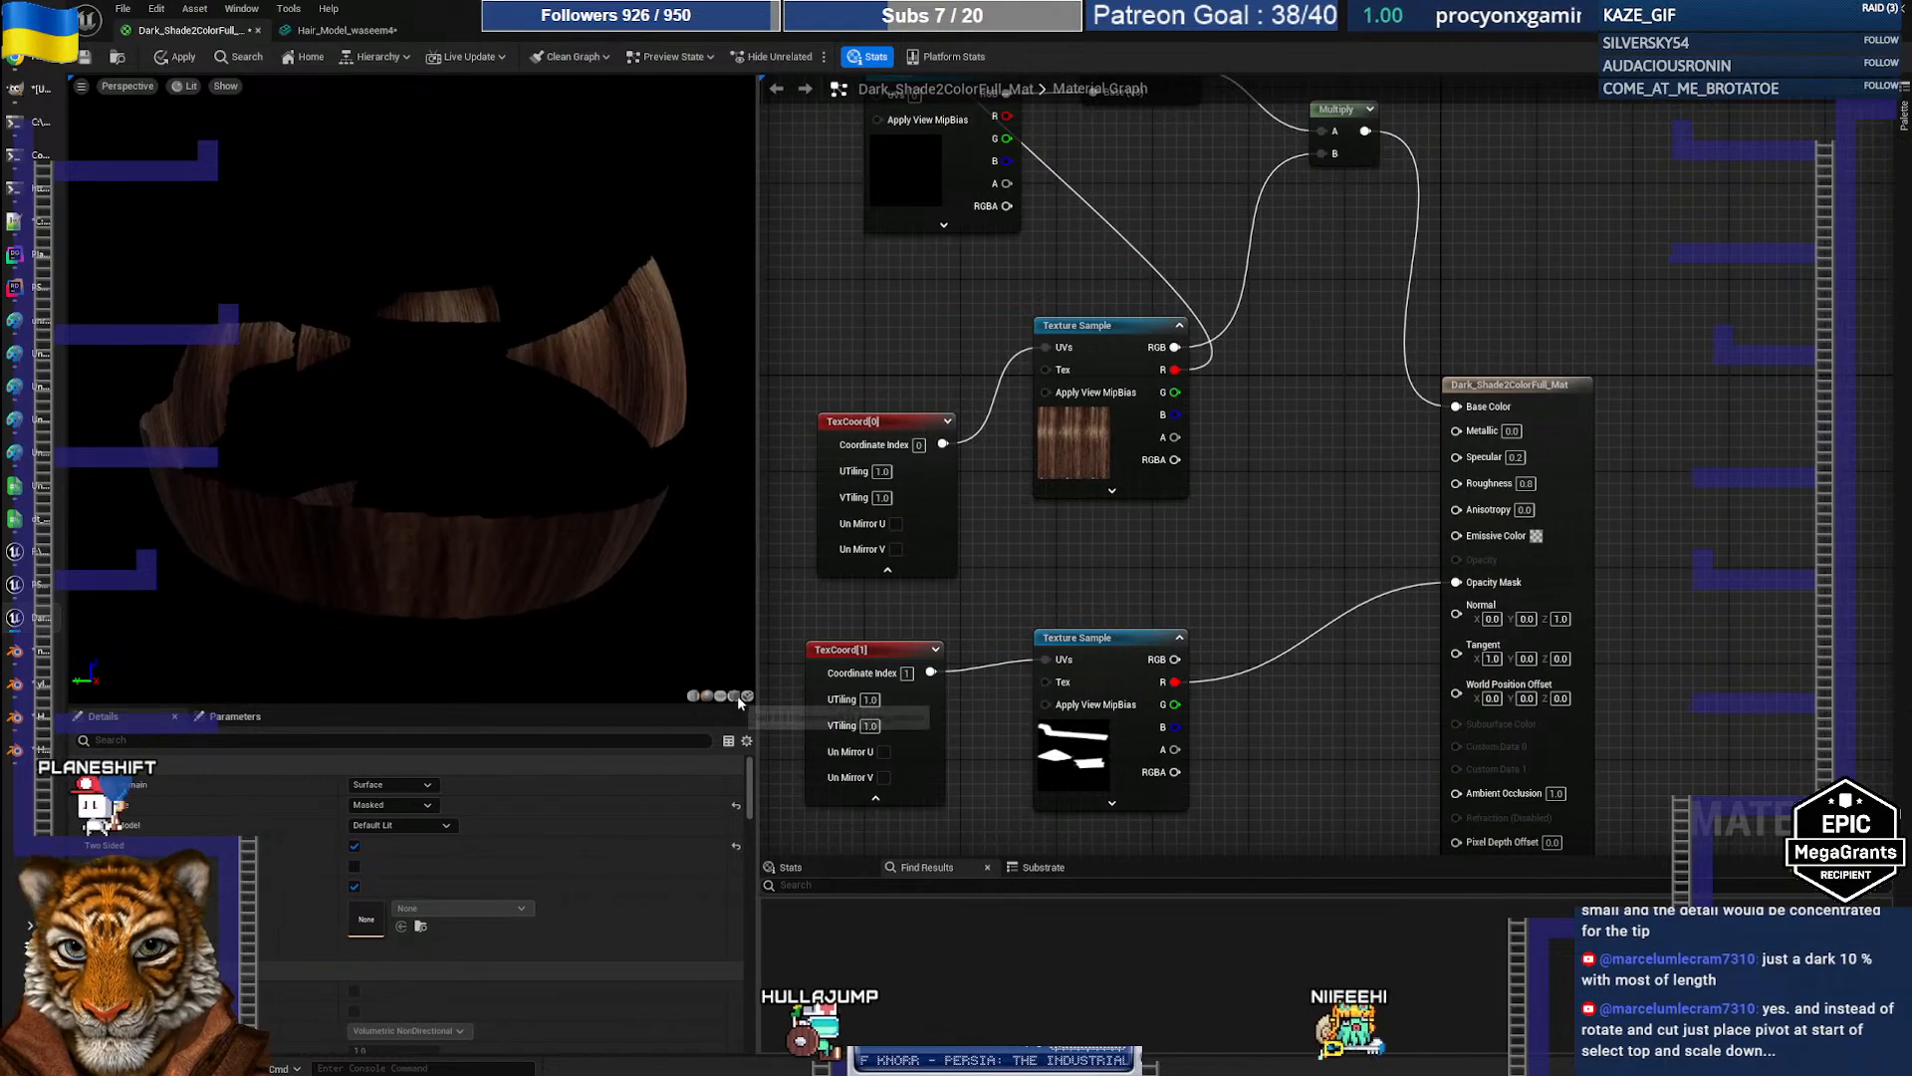
{"action": "left_click", "coordinate": [737, 696]}
{"action": "left_click_drag", "start_coordinate": [329, 503], "coordinate": [628, 508]}
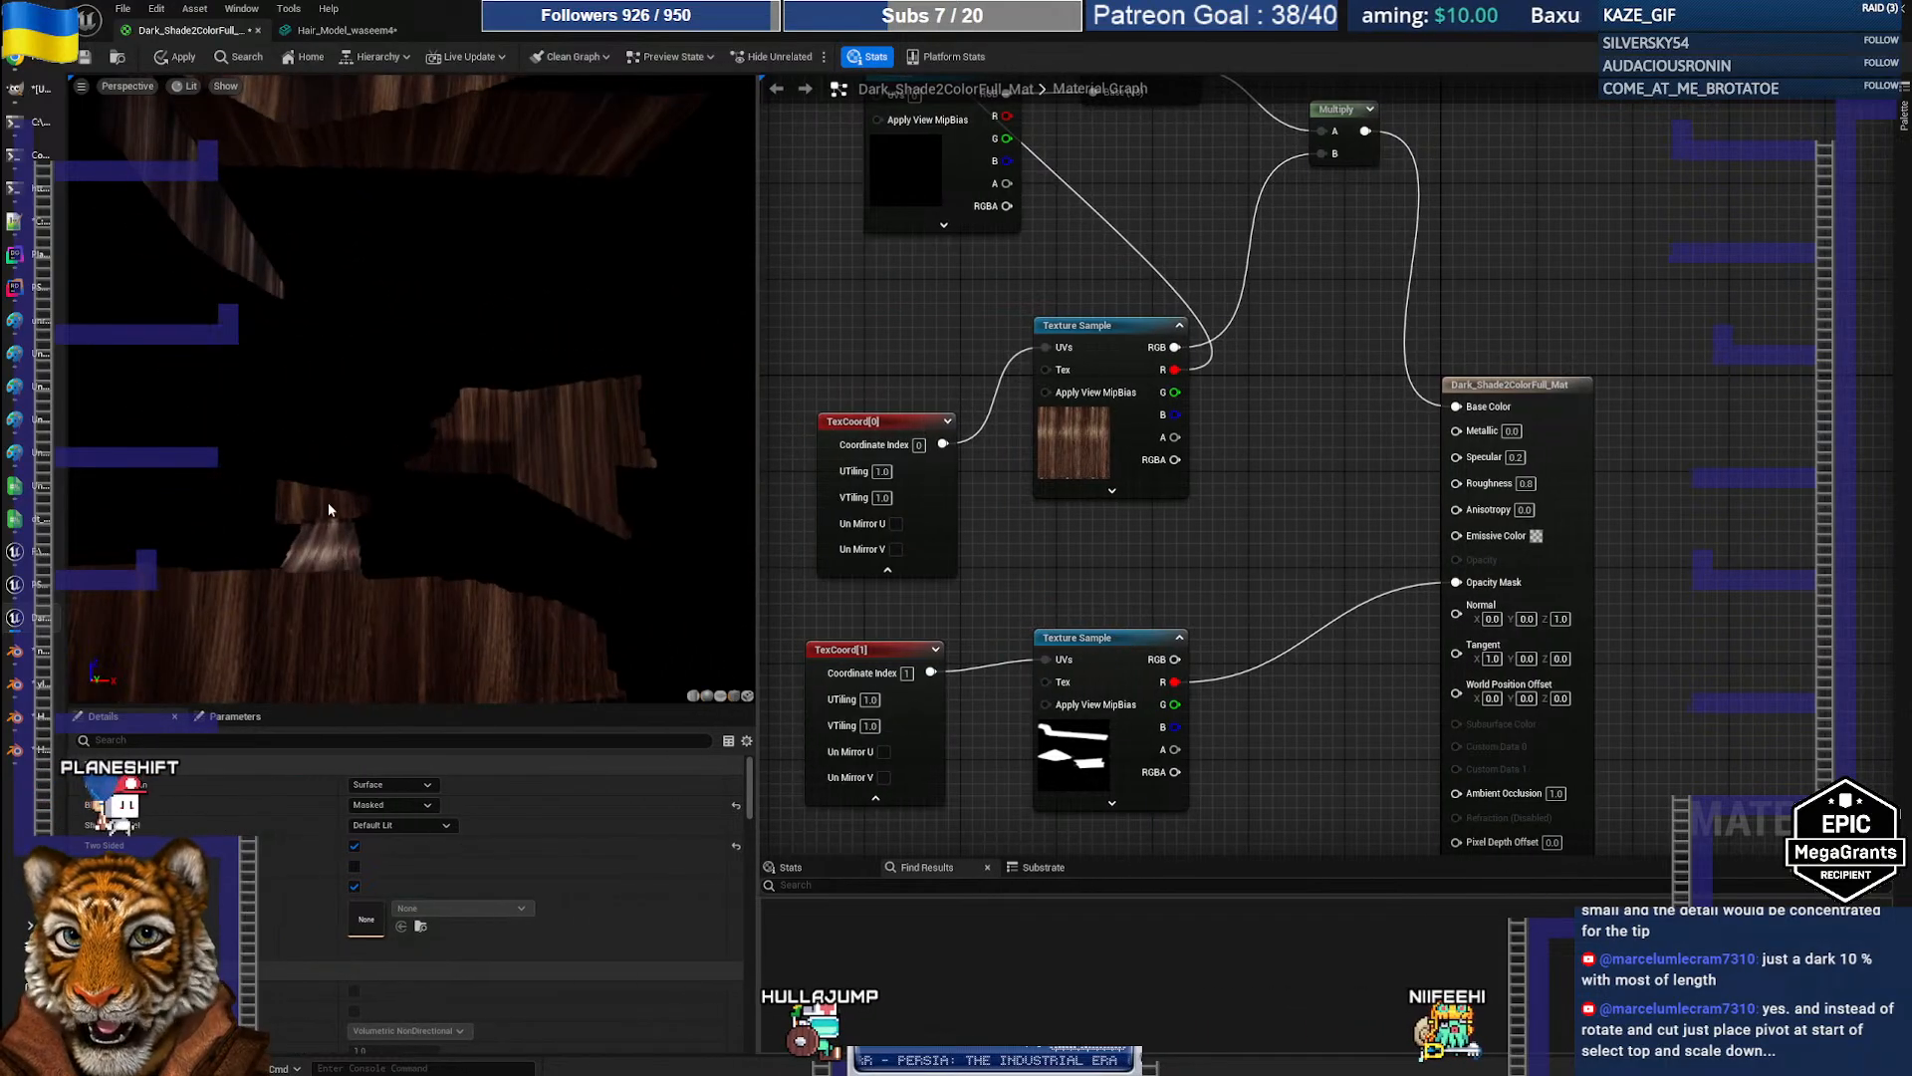
{"action": "scroll", "coordinate": [335, 504], "scroll_direction": "down", "scroll_amount": 3}
{"action": "scroll", "coordinate": [339, 498], "scroll_direction": "up", "scroll_amount": 3}
{"action": "left_click_drag", "start_coordinate": [339, 496], "coordinate": [474, 451]}
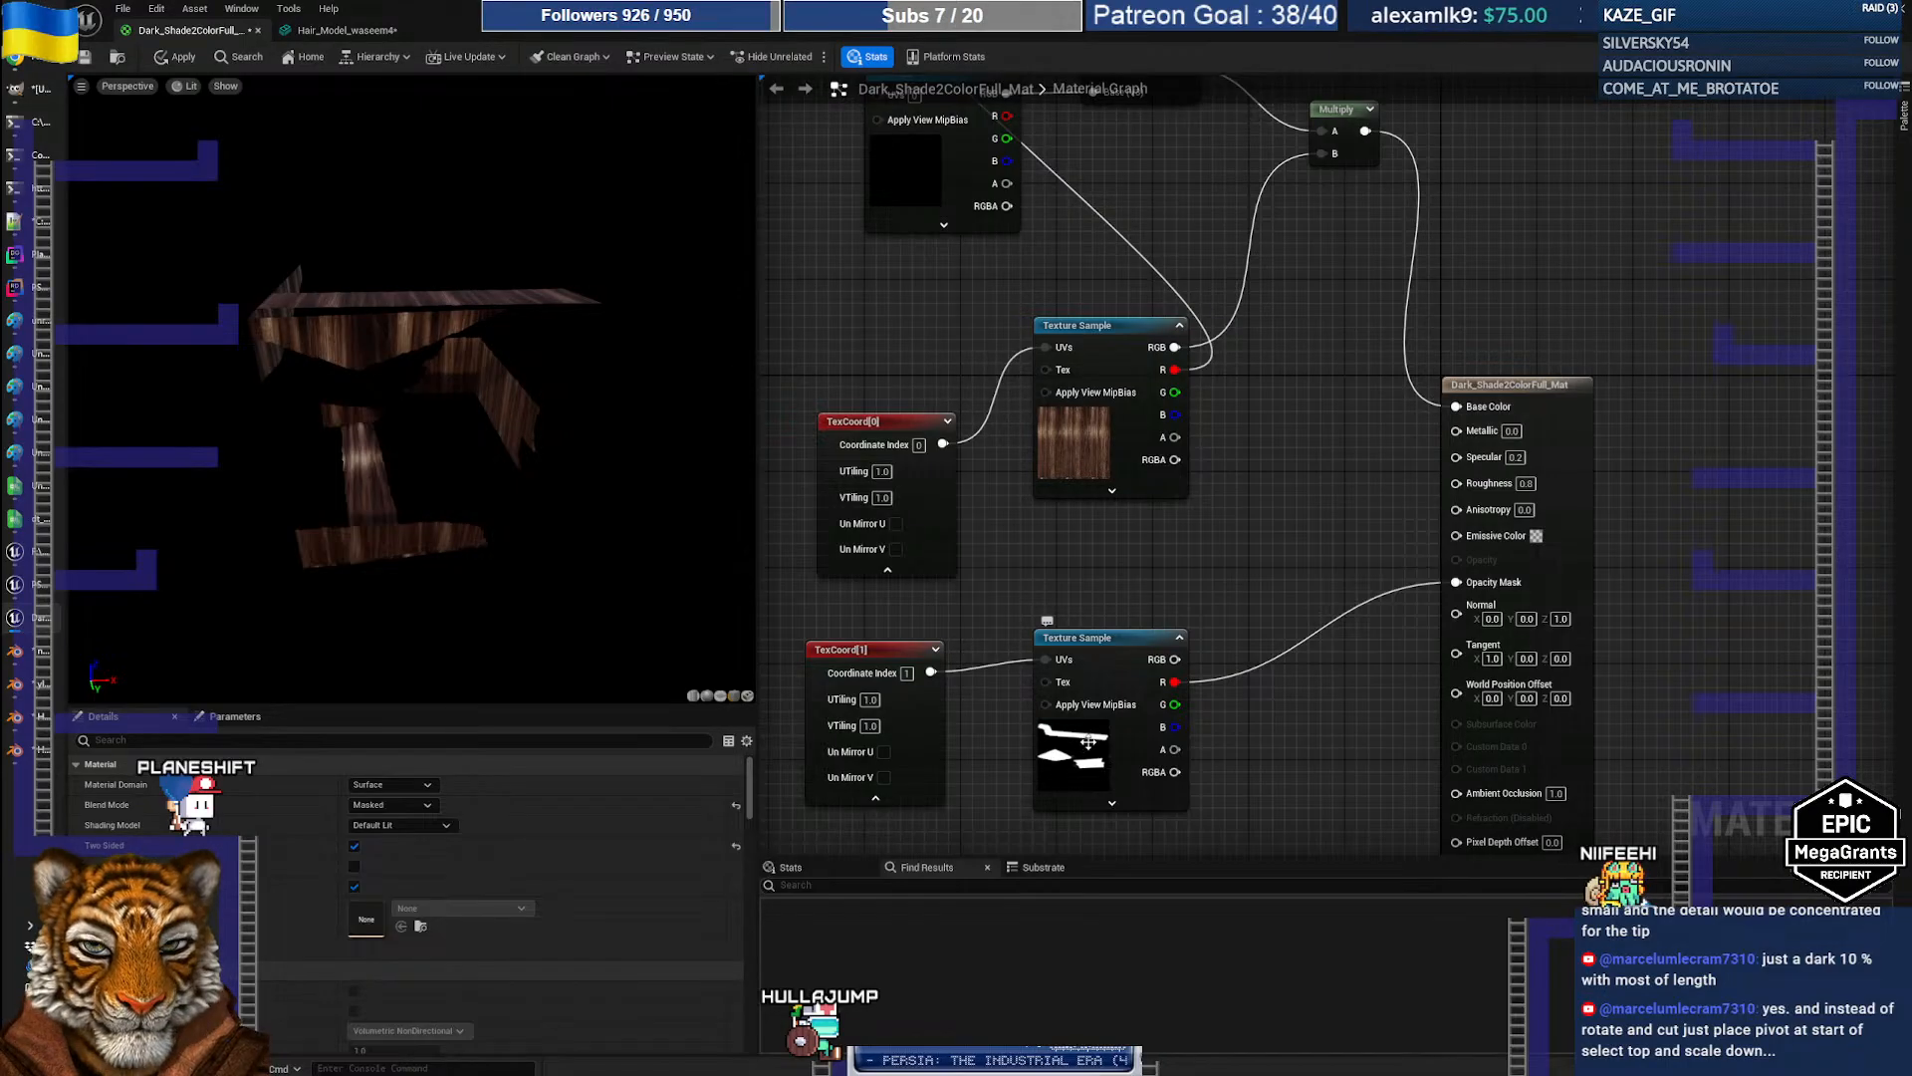
{"action": "mouse_move", "coordinate": [428, 428]}
{"action": "left_mouse_down"}
{"action": "mouse_move", "coordinate": [438, 414]}
{"action": "mouse_move", "coordinate": [423, 425]}
{"action": "left_mouse_up"}
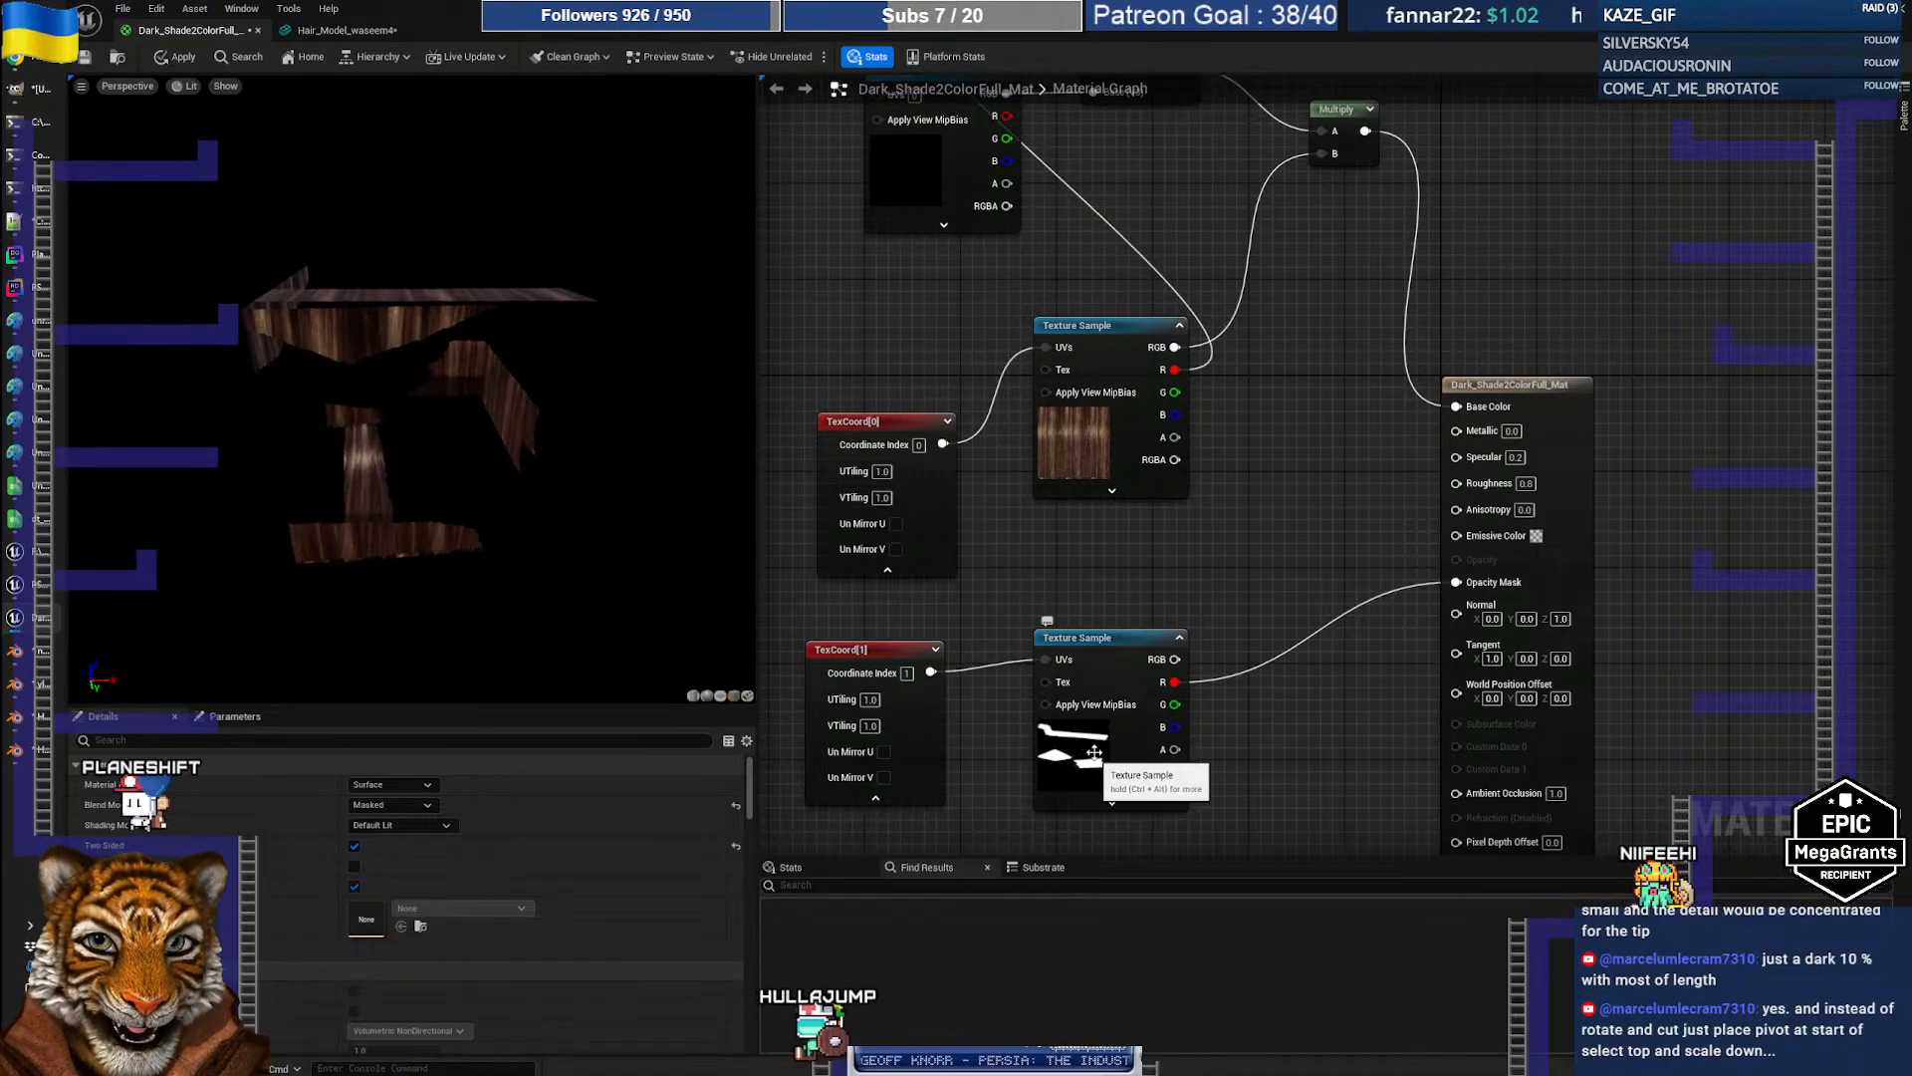
Step: Search for a node matching "inver" to attach to the mask Texture Sample's R output
{"action": "left_click_drag", "start_coordinate": [1175, 682], "coordinate": [1227, 654]}
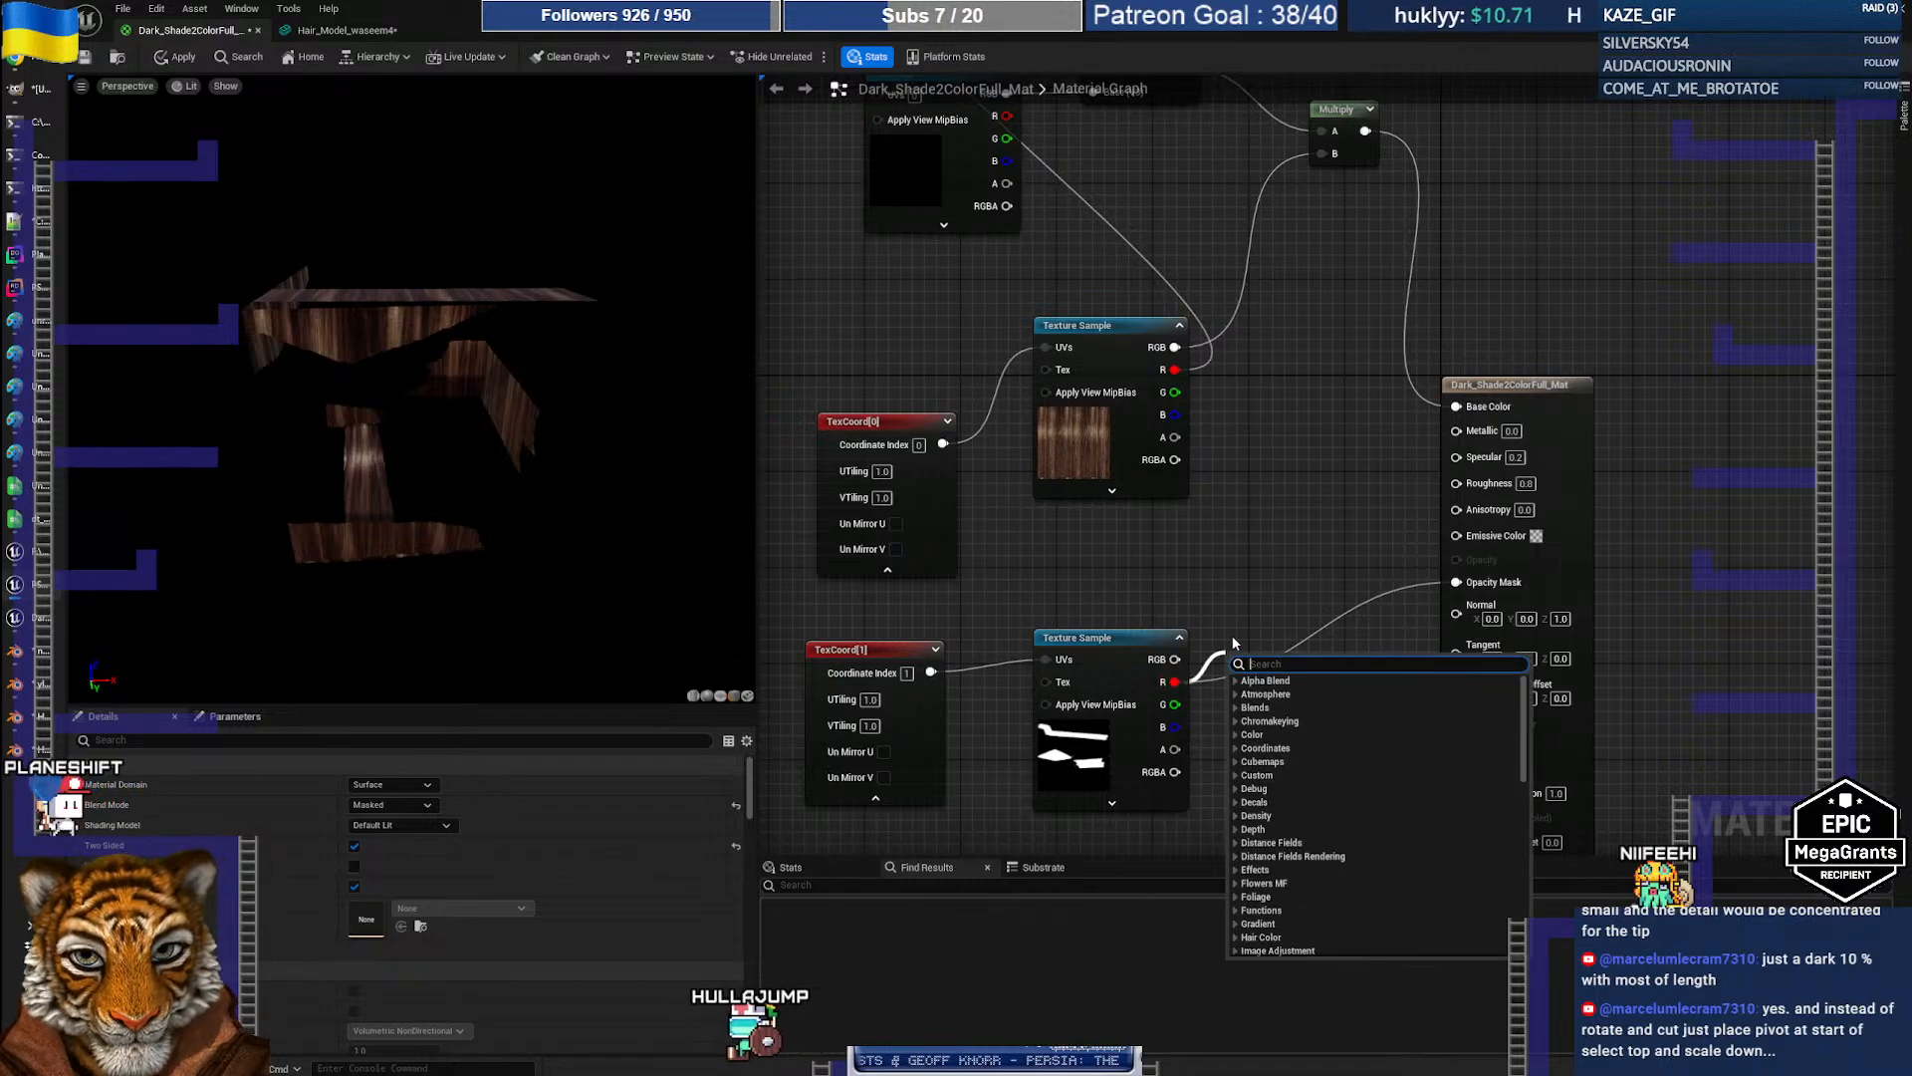
{"action": "type", "text": "inver"}
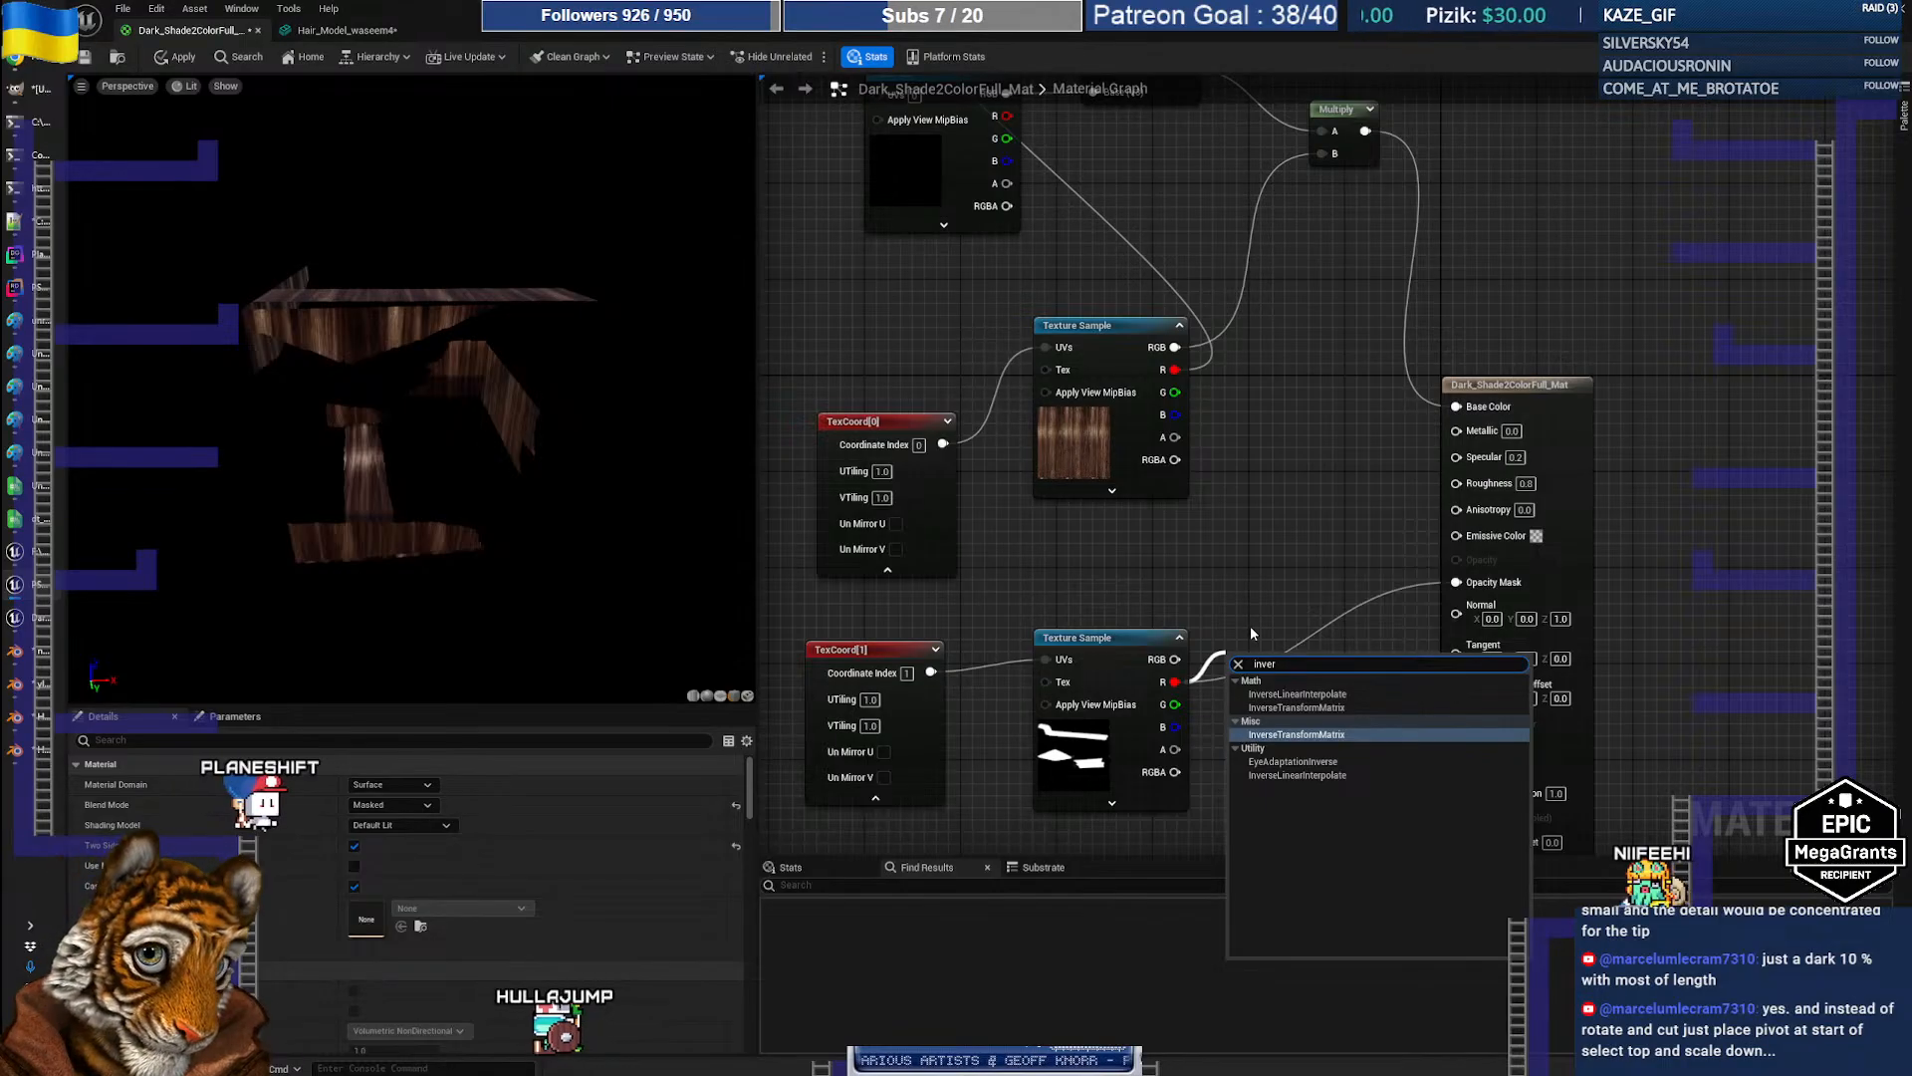
Step: Insert a OneMinus node between the mask texture's red output and the material's Opacity Mask input
{"action": "key", "text": "Escape"}
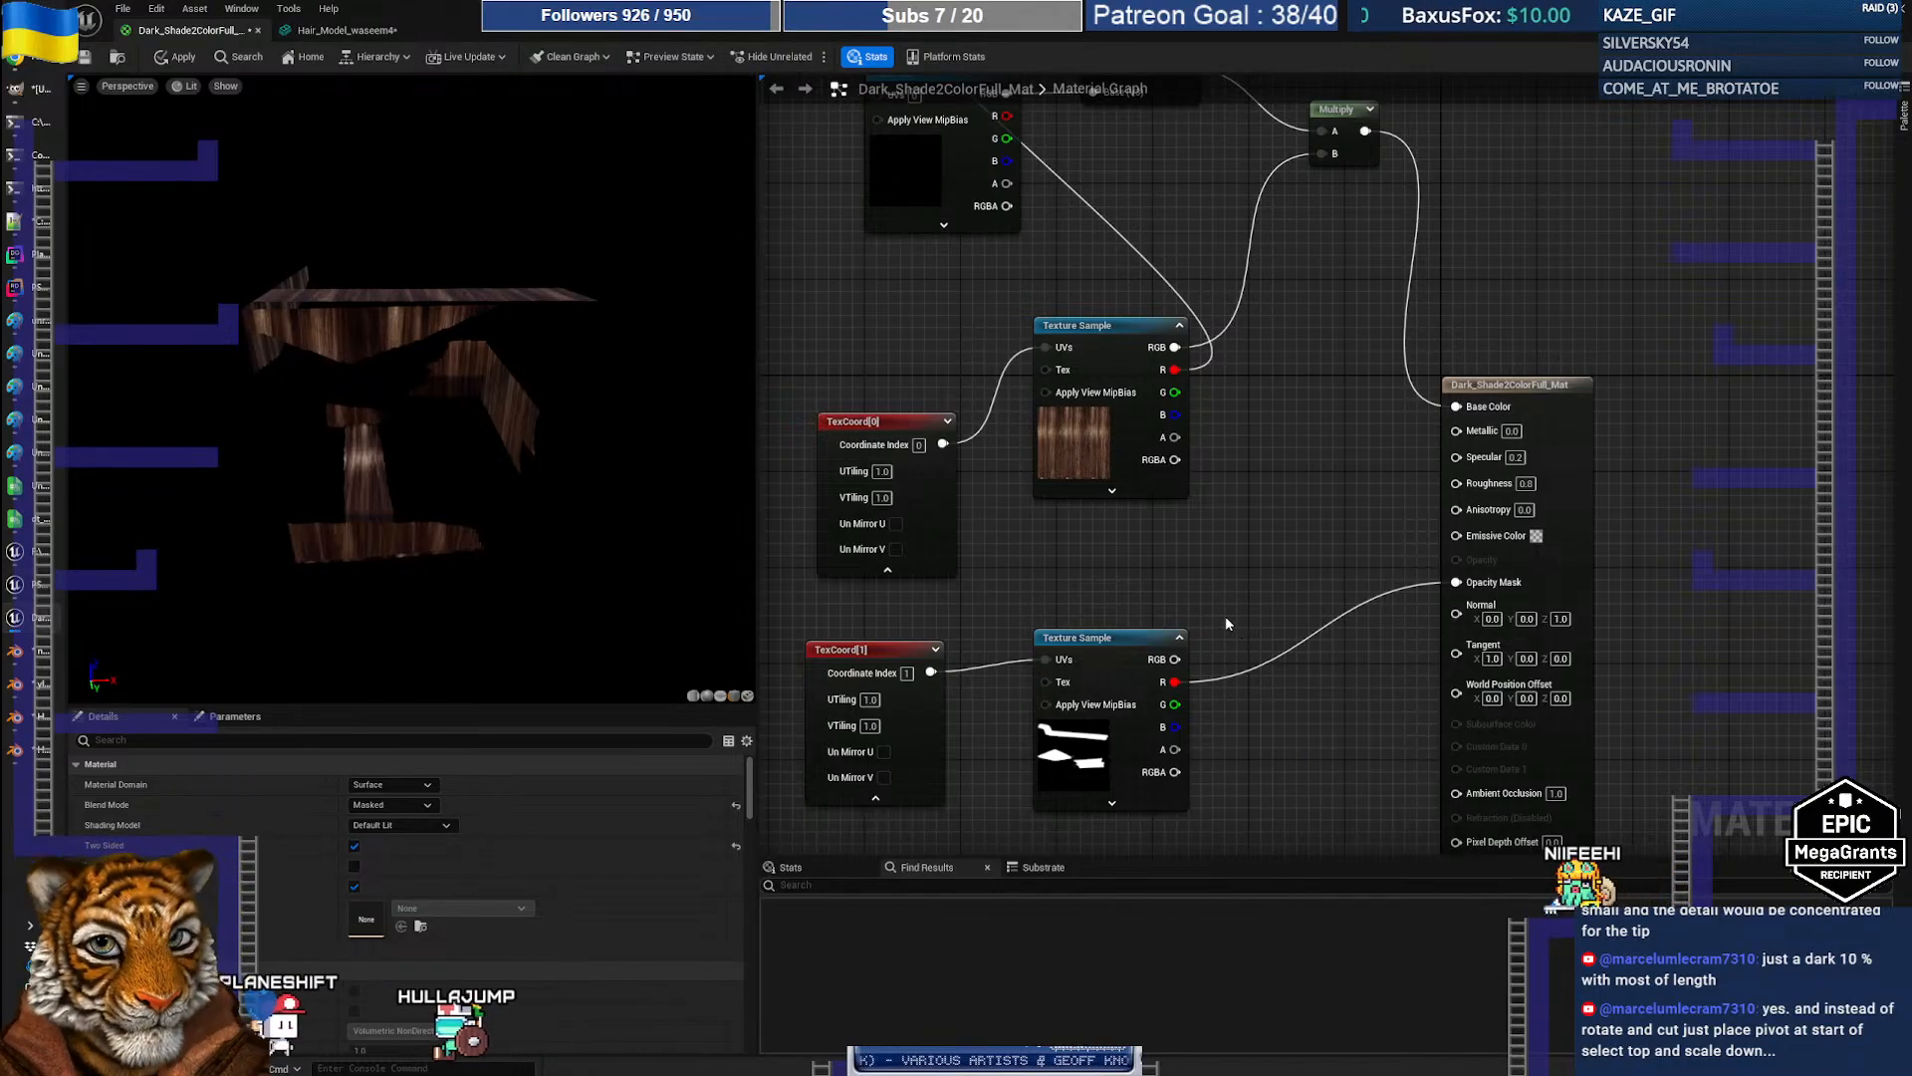
{"action": "right_click", "coordinate": [1231, 621]}
{"action": "type", "text": "1-"}
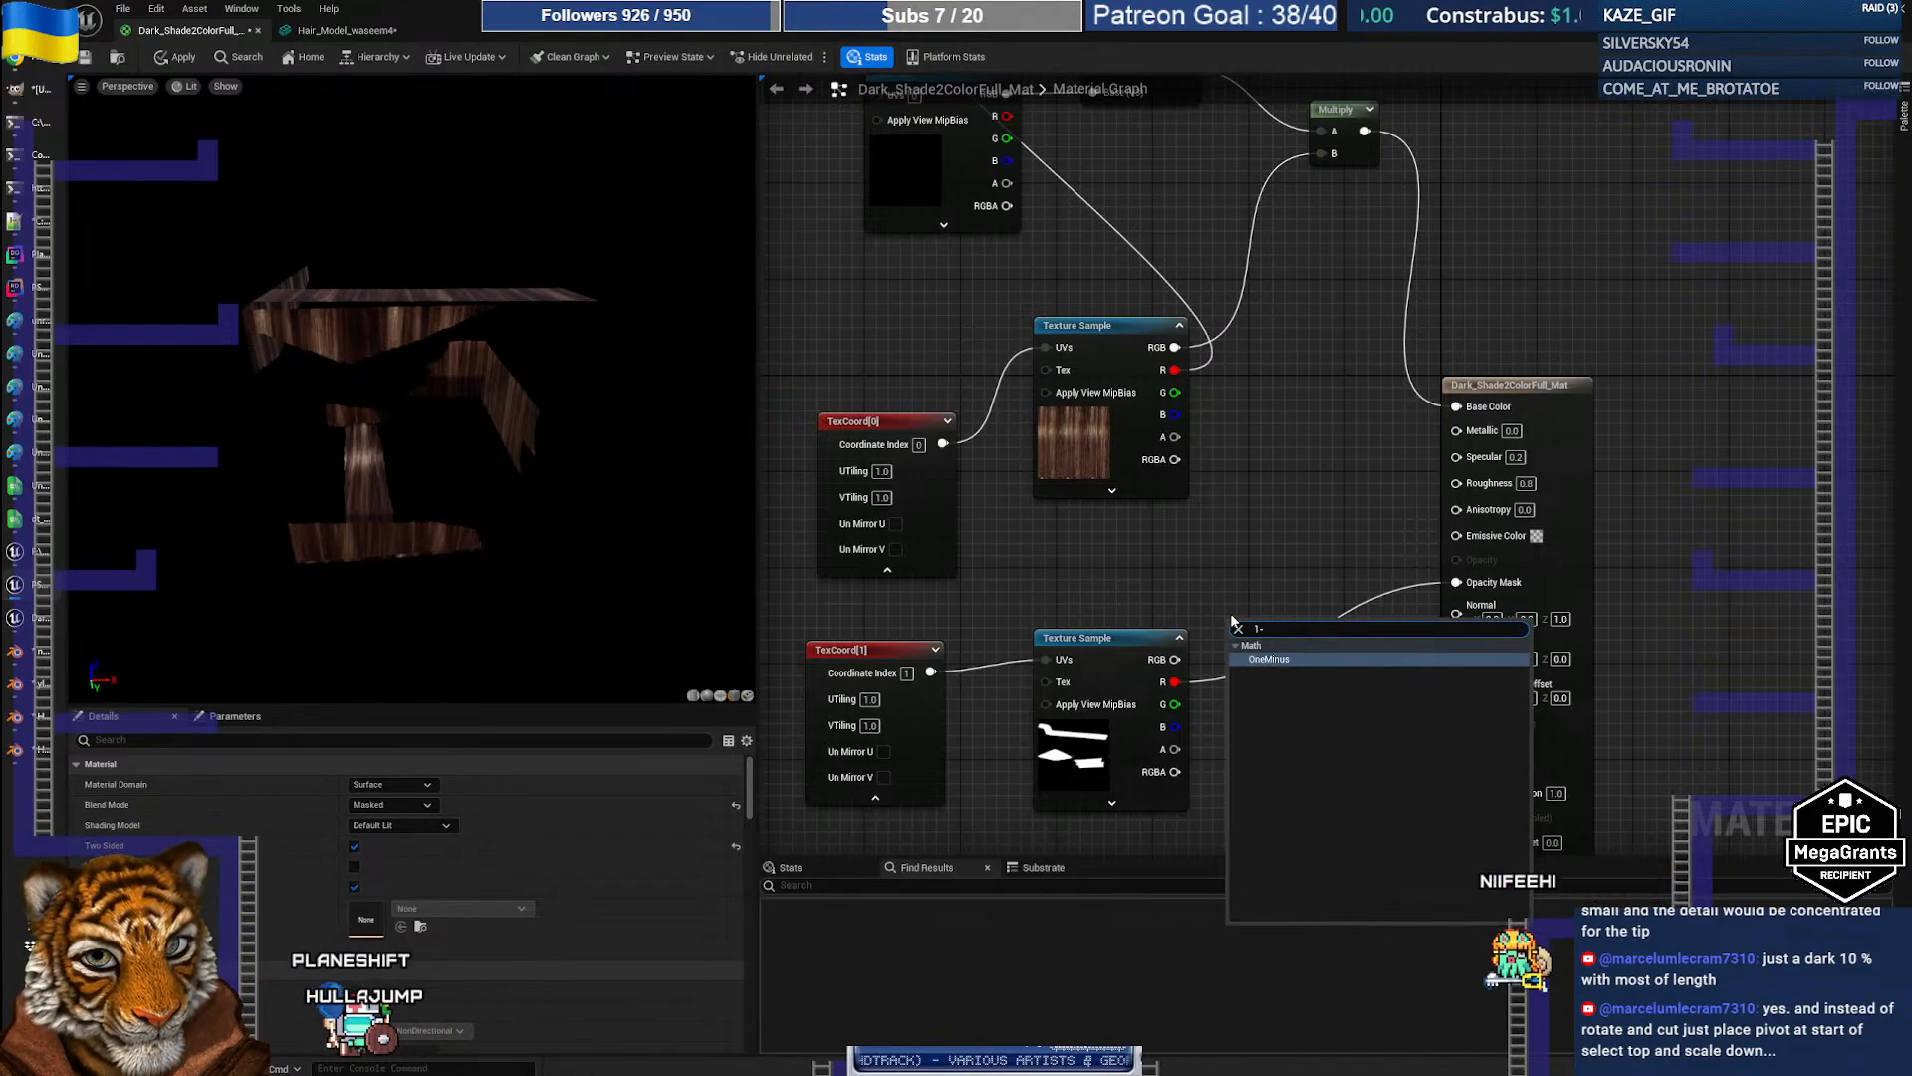
{"action": "key", "text": "Return"}
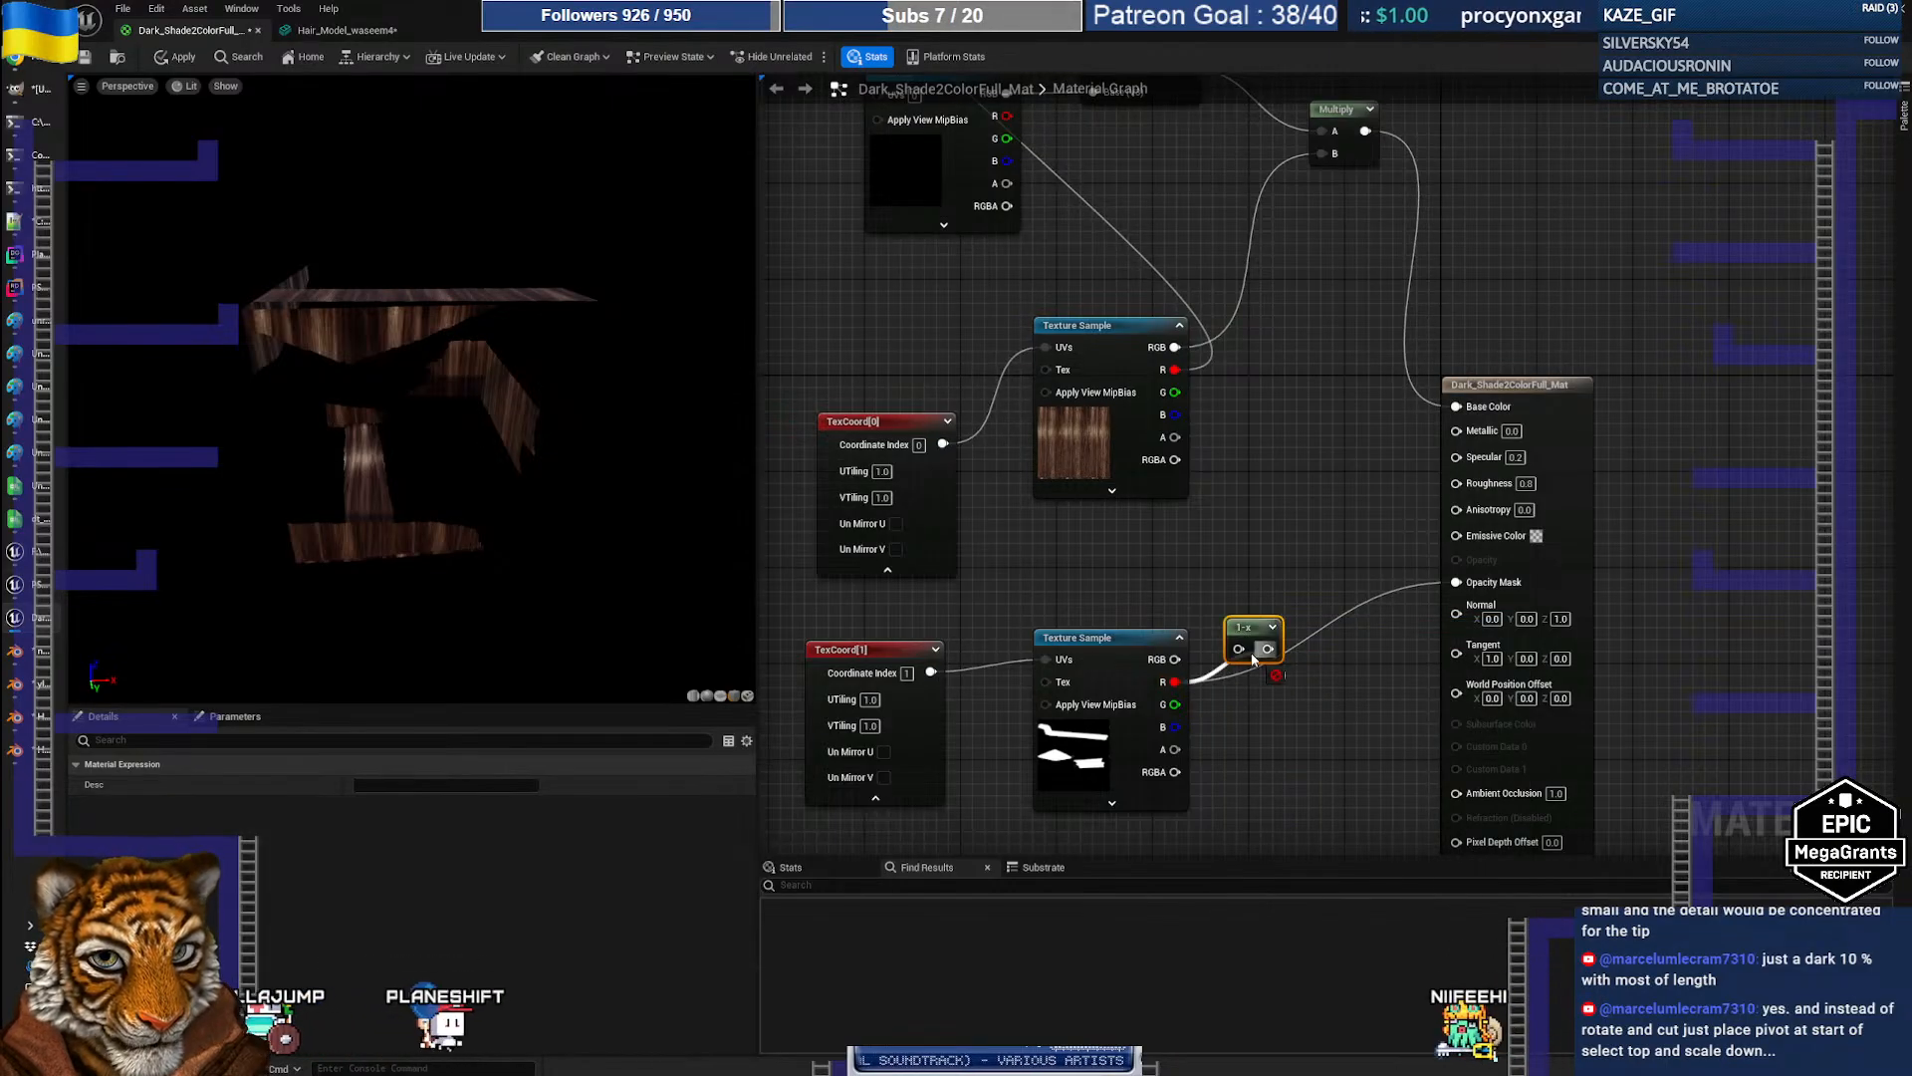
{"action": "left_click_drag", "start_coordinate": [1268, 648], "coordinate": [1456, 583]}
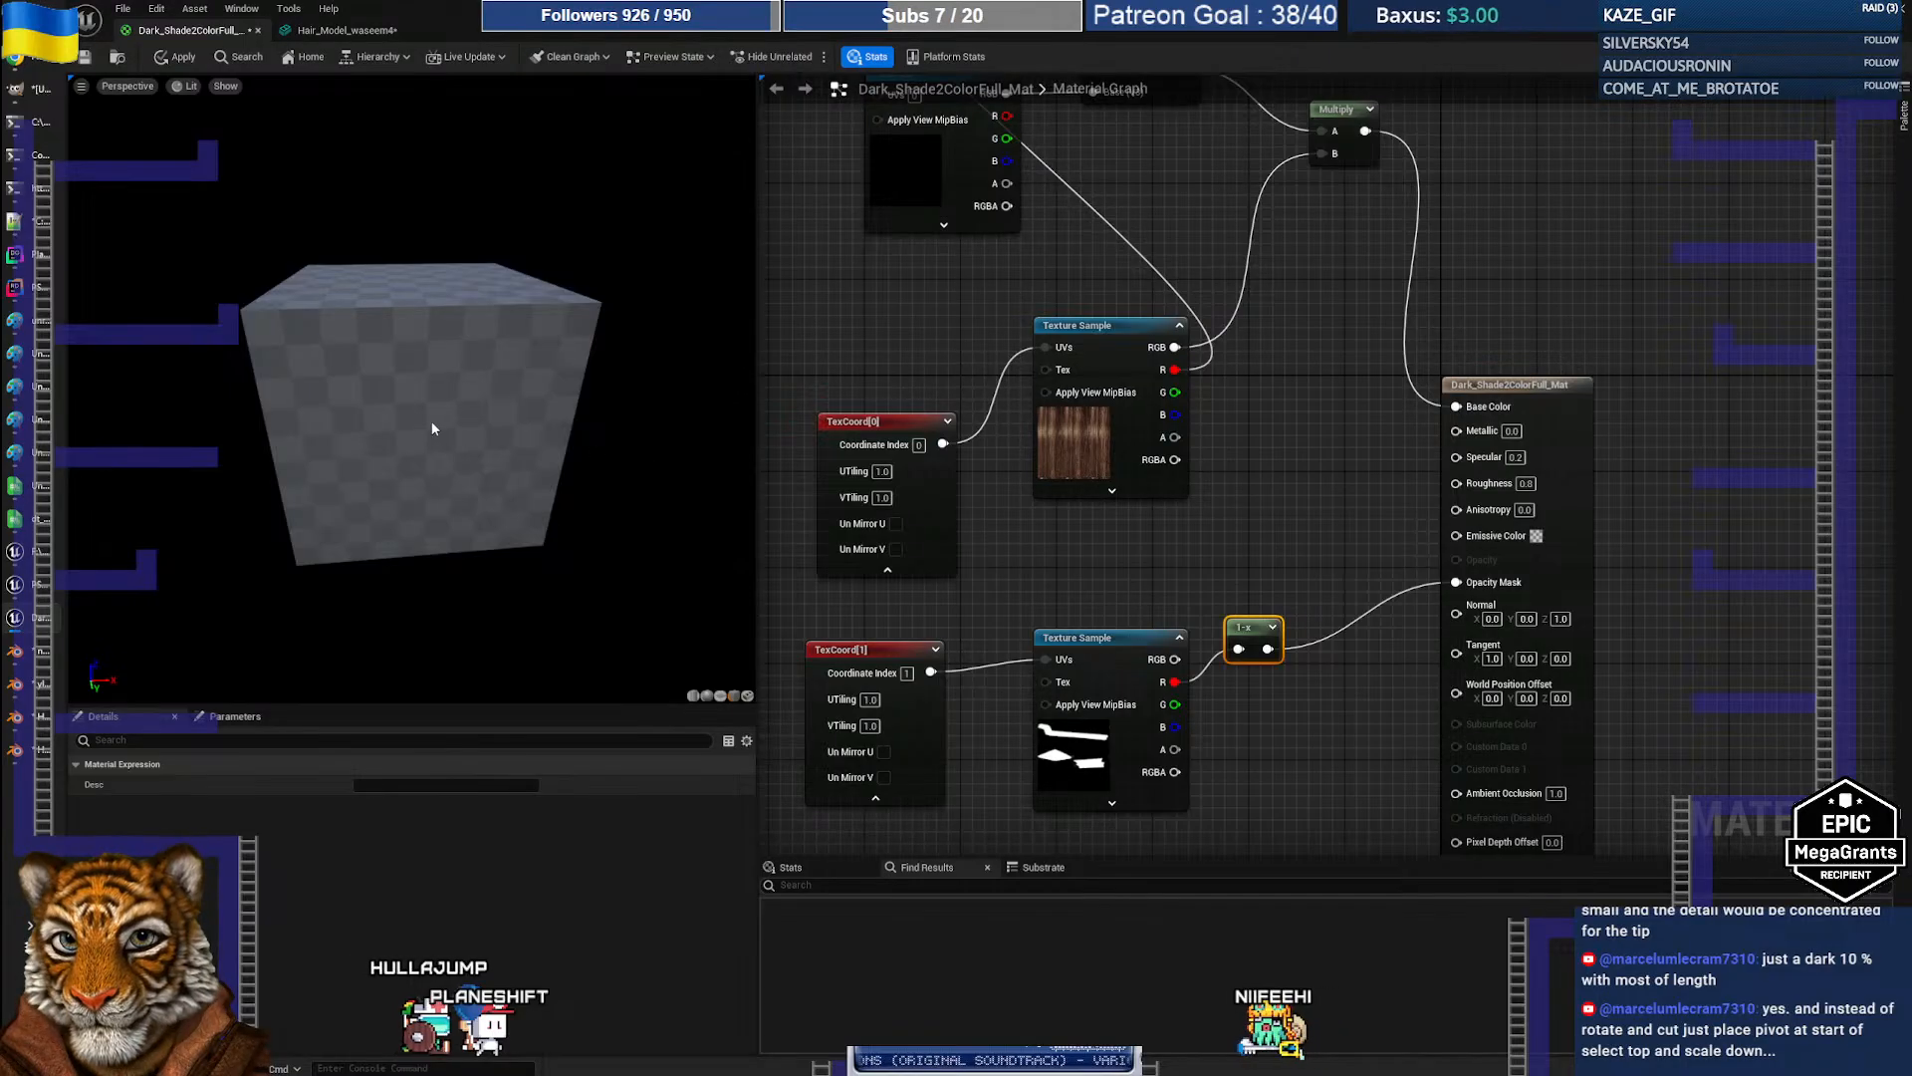
Step: Examine the inverted mask on the preview cube from several angles and inspect the mask texture sample and OneMinus nodes
{"action": "left_click_drag", "start_coordinate": [539, 475], "coordinate": [648, 478]}
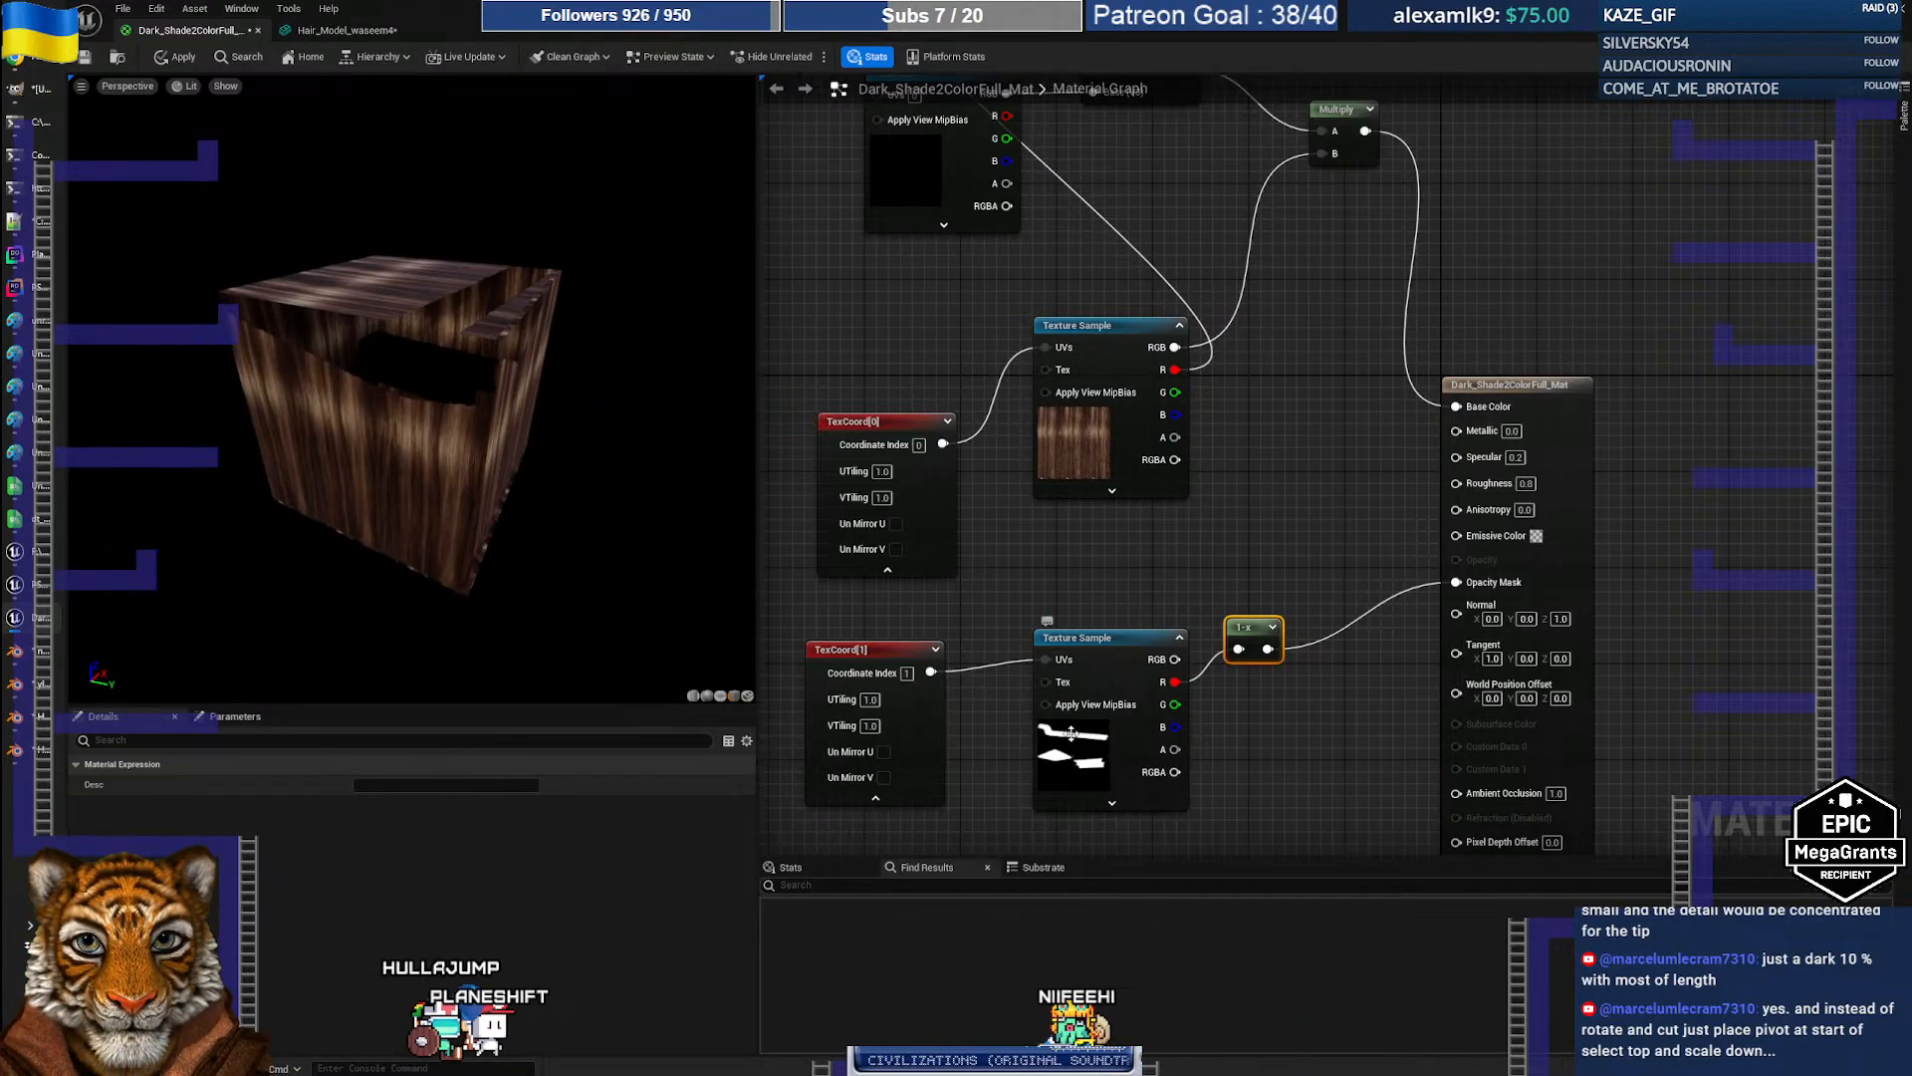
{"action": "left_click_drag", "start_coordinate": [409, 399], "coordinate": [597, 513]}
{"action": "scroll", "coordinate": [581, 482], "scroll_direction": "up", "scroll_amount": 3}
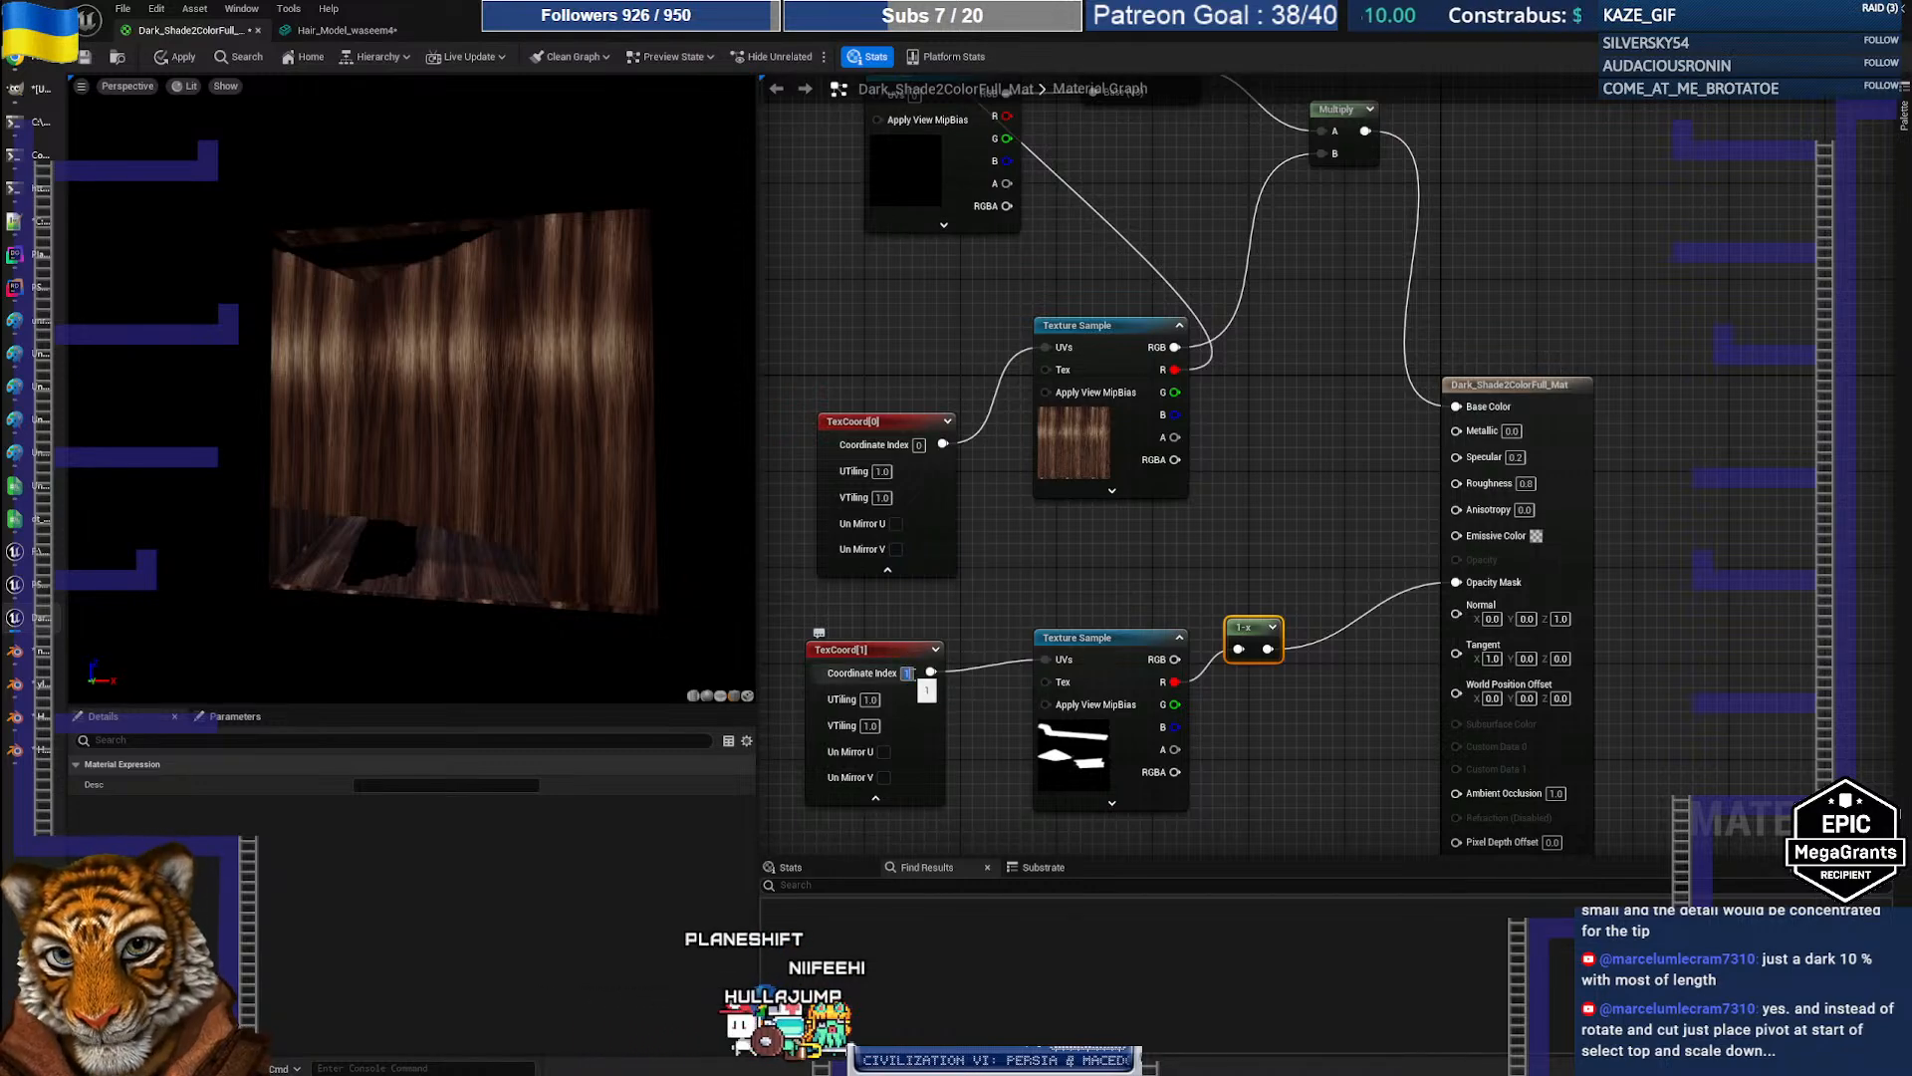
{"action": "left_click", "coordinate": [1092, 628]}
{"action": "left_click", "coordinate": [1110, 638]}
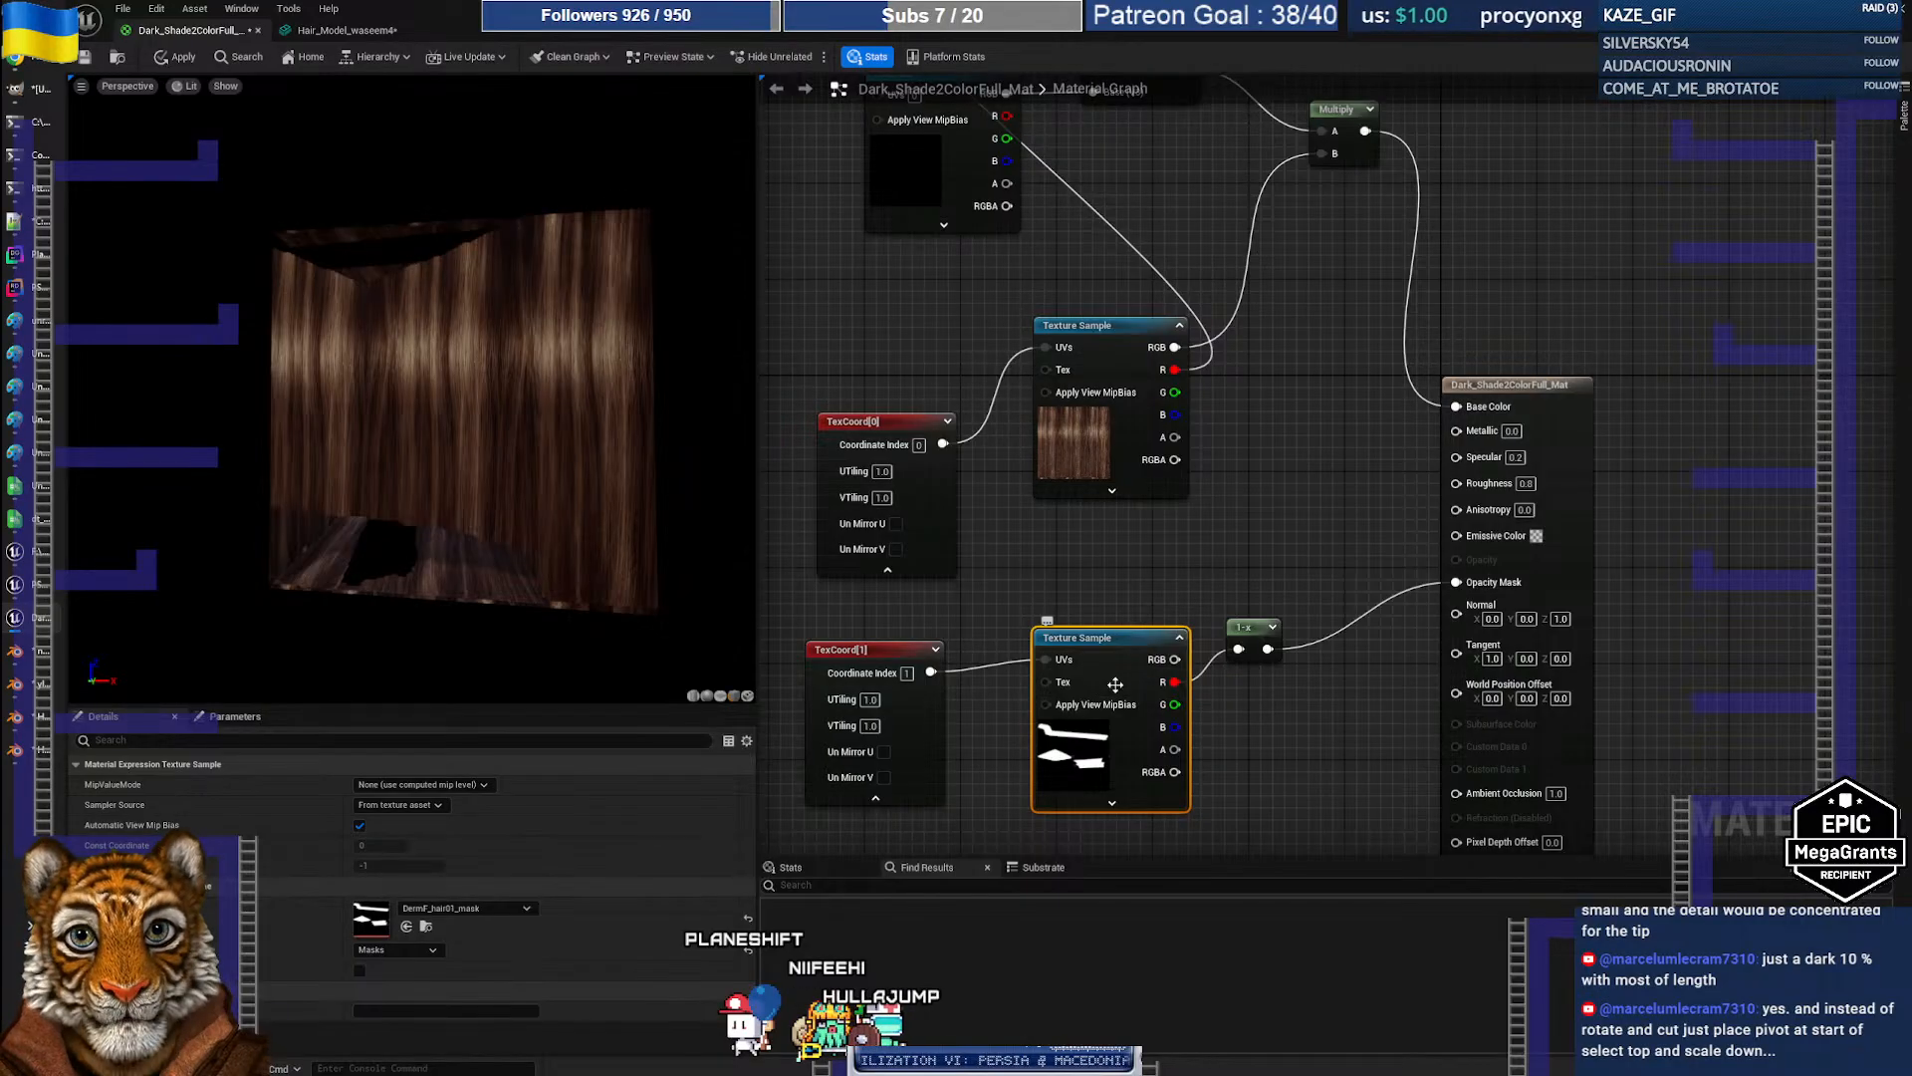
{"action": "left_click", "coordinate": [1256, 632]}
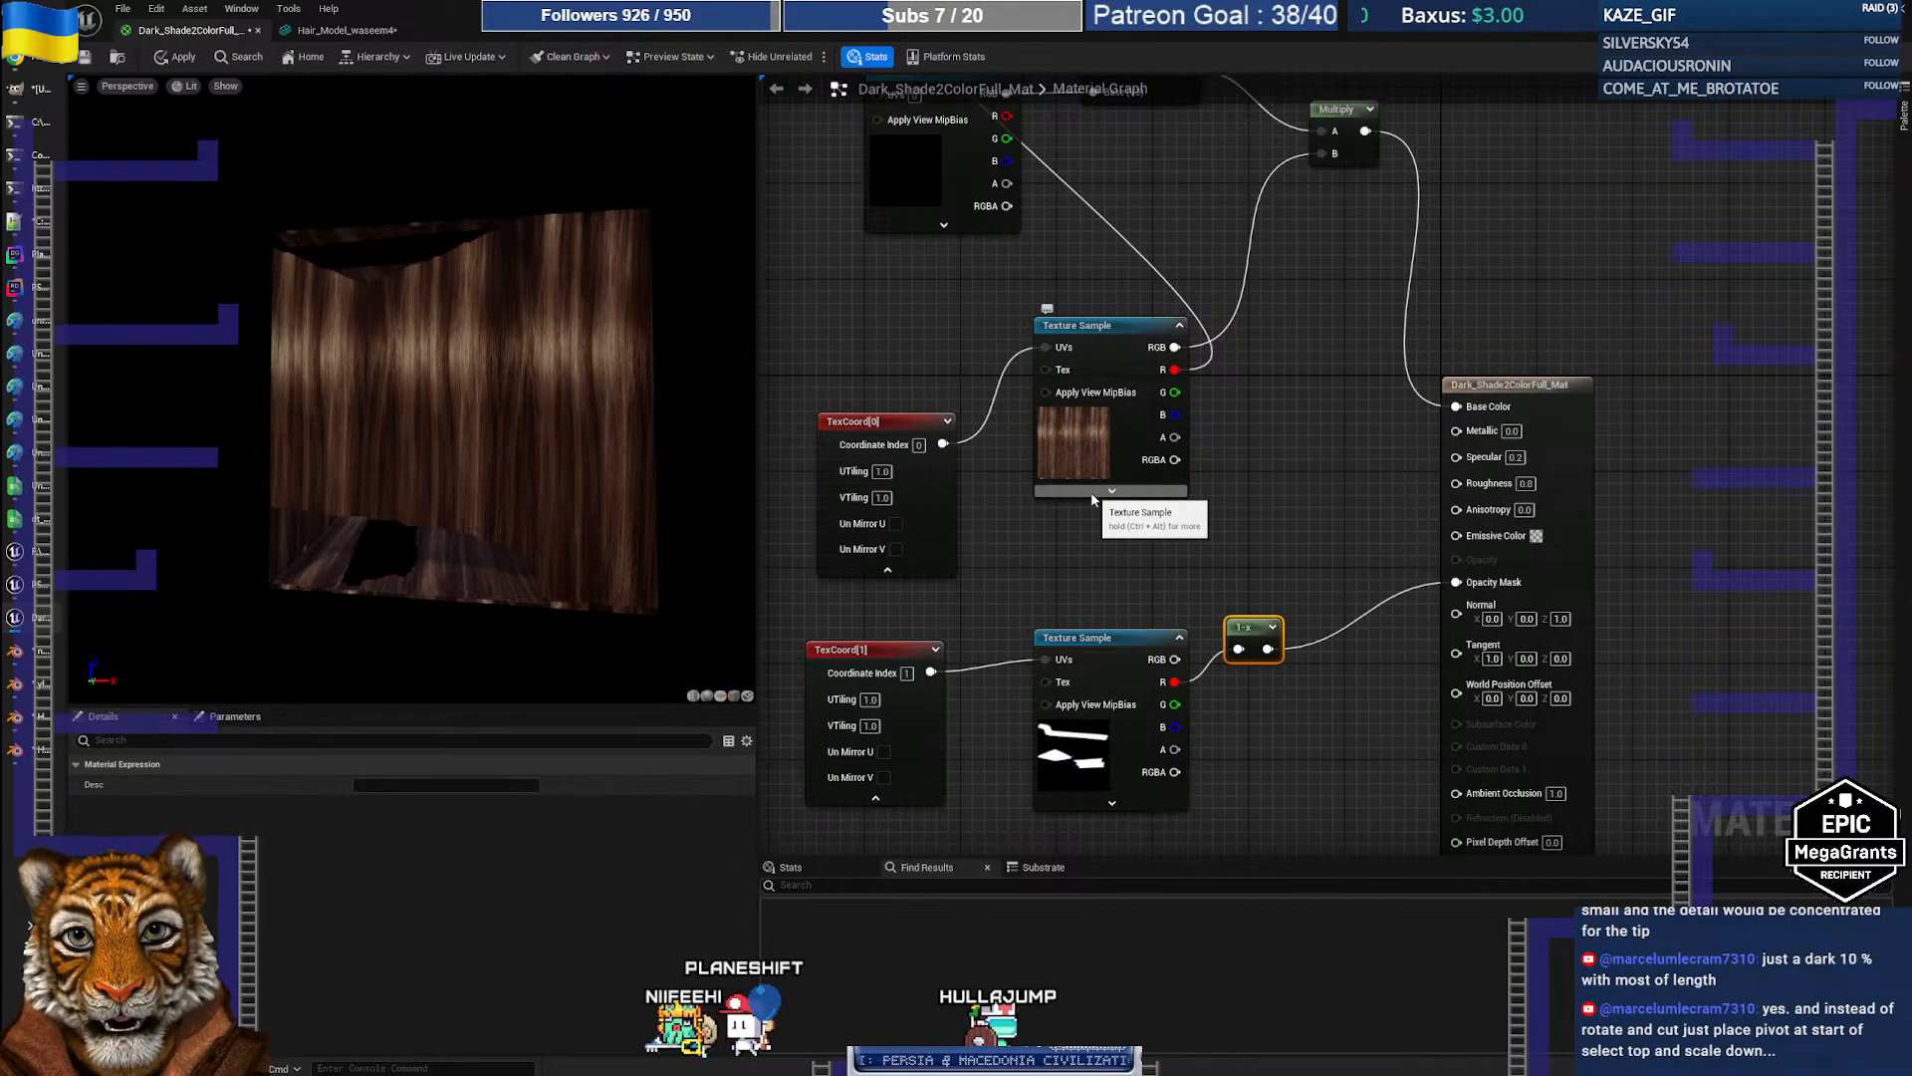
{"action": "left_click", "coordinate": [1088, 639]}
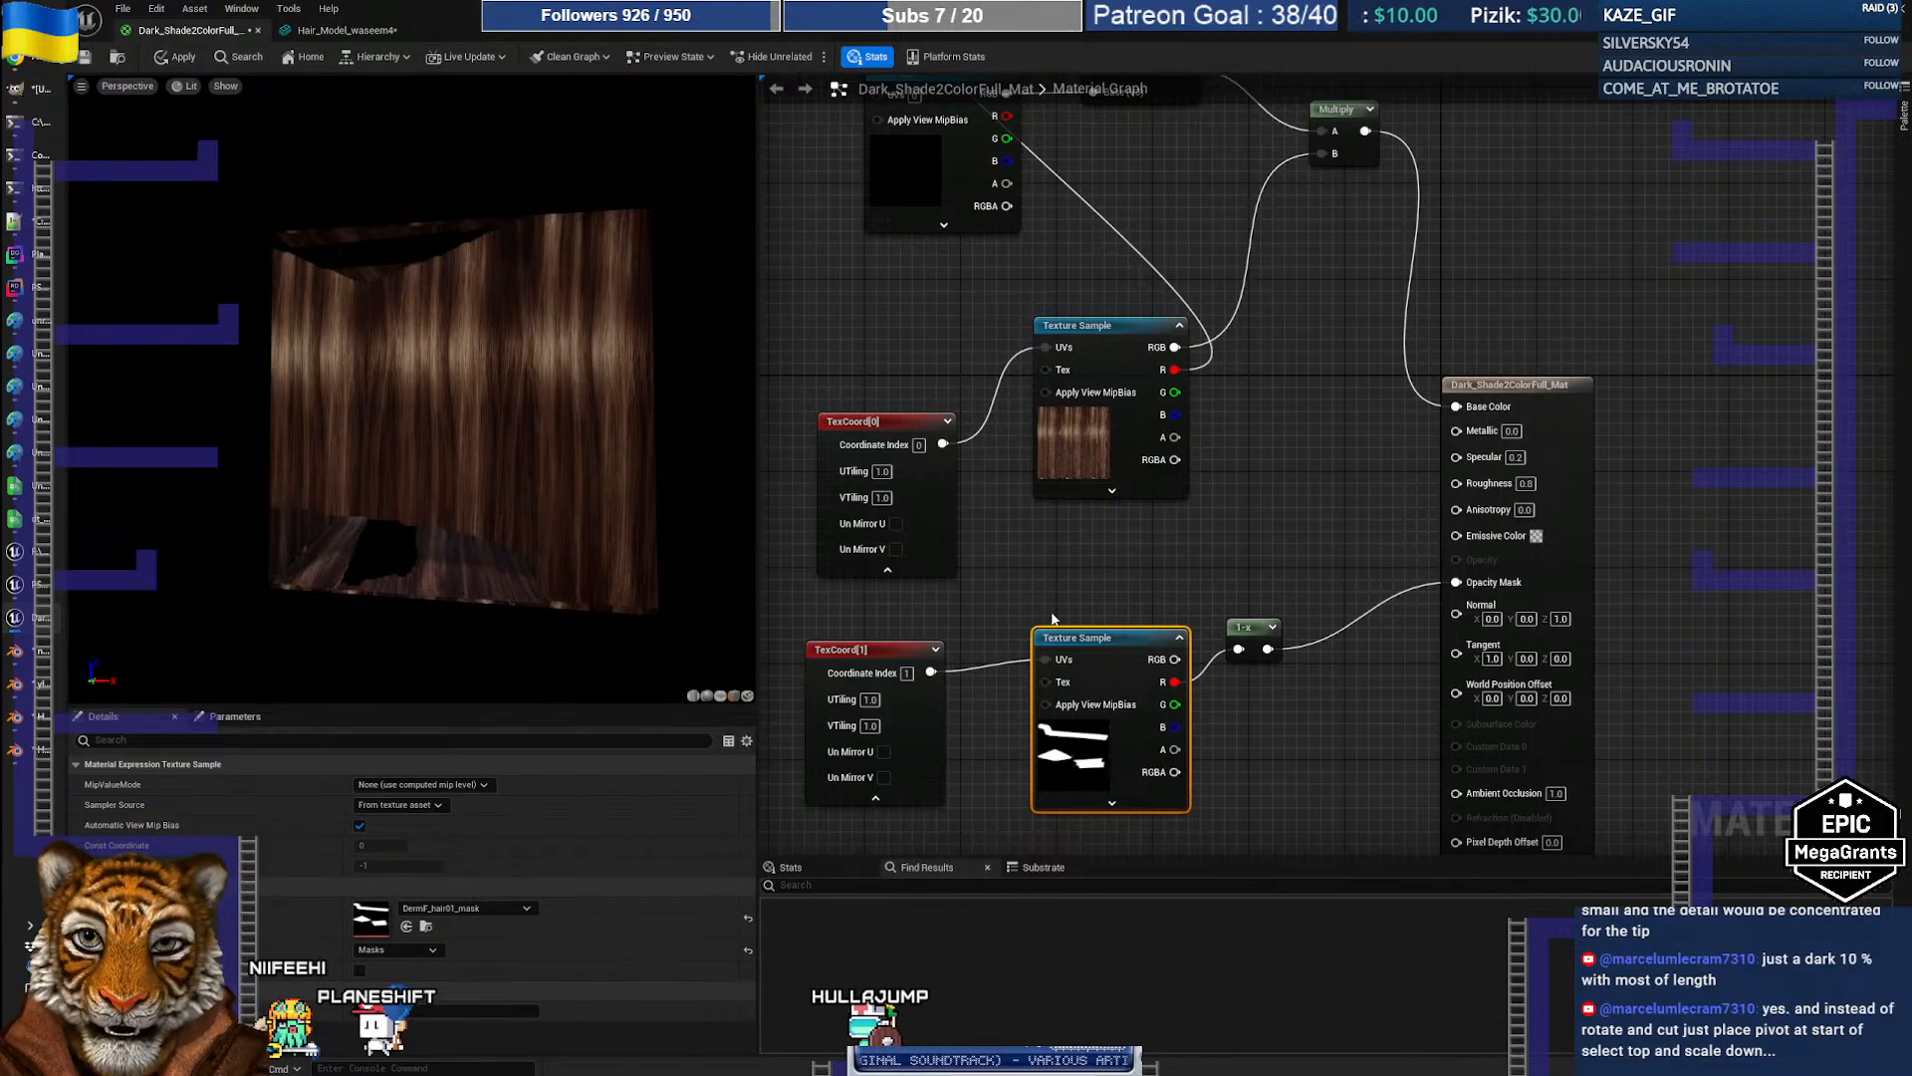
Step: Switch to Blender and select each MaskUV island in turn to check how the hair strand is divided
{"action": "key", "text": "alt+Tab"}
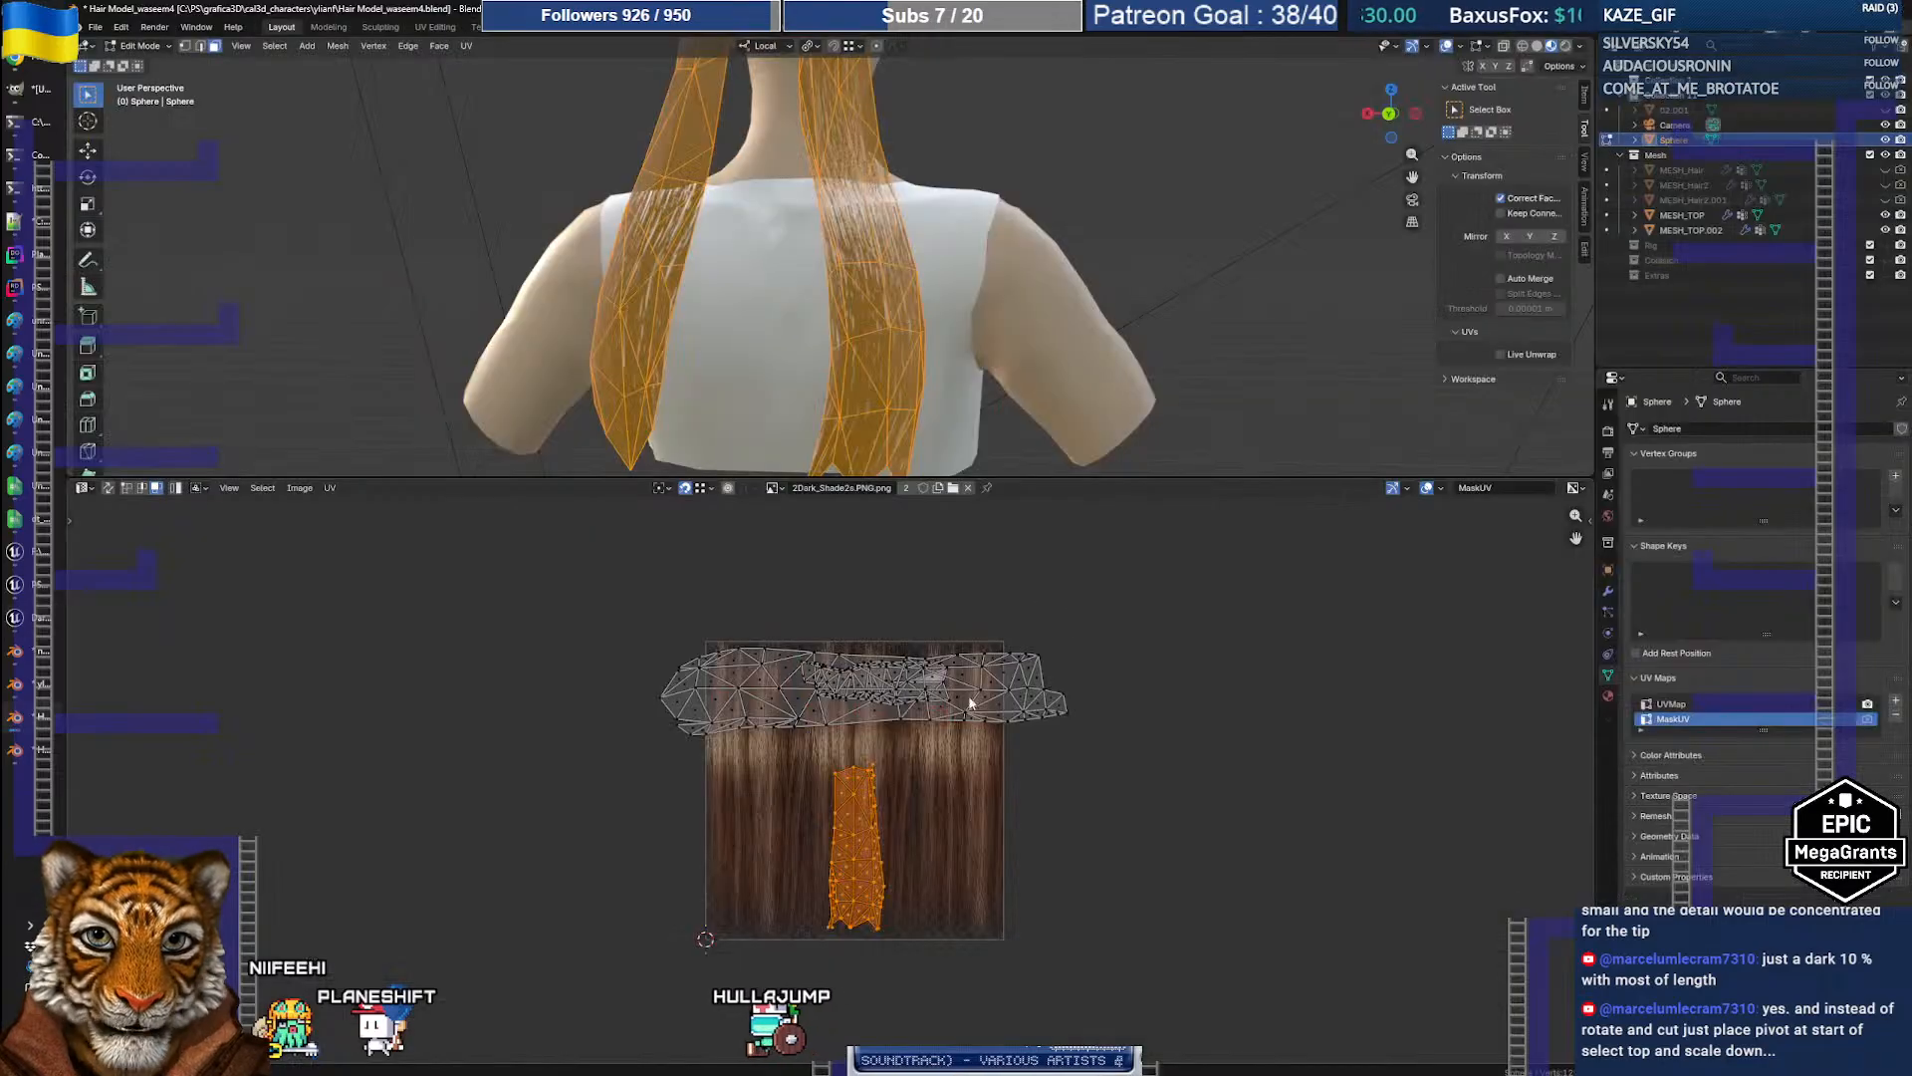
{"action": "left_click_drag", "start_coordinate": [555, 618], "coordinate": [1113, 745]}
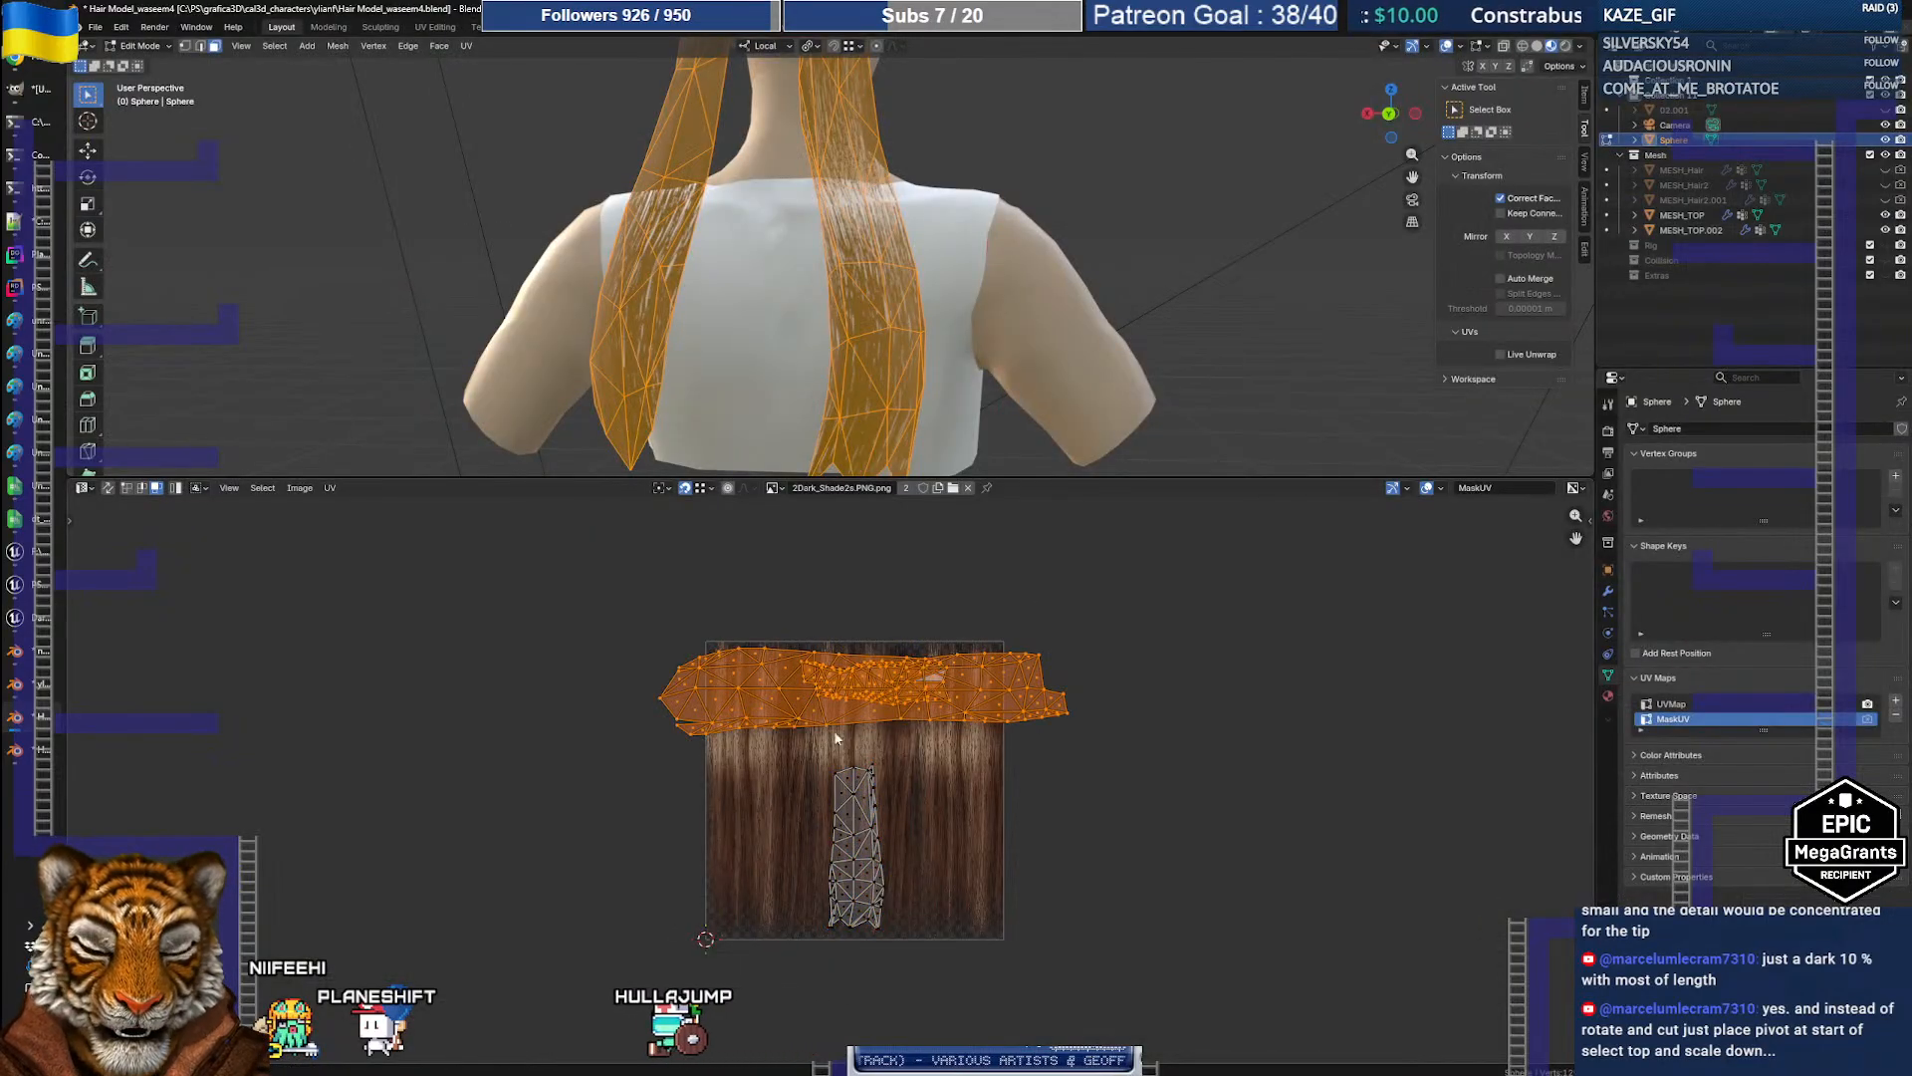
{"action": "left_click", "coordinate": [966, 789]}
{"action": "left_click_drag", "start_coordinate": [814, 763], "coordinate": [946, 943]}
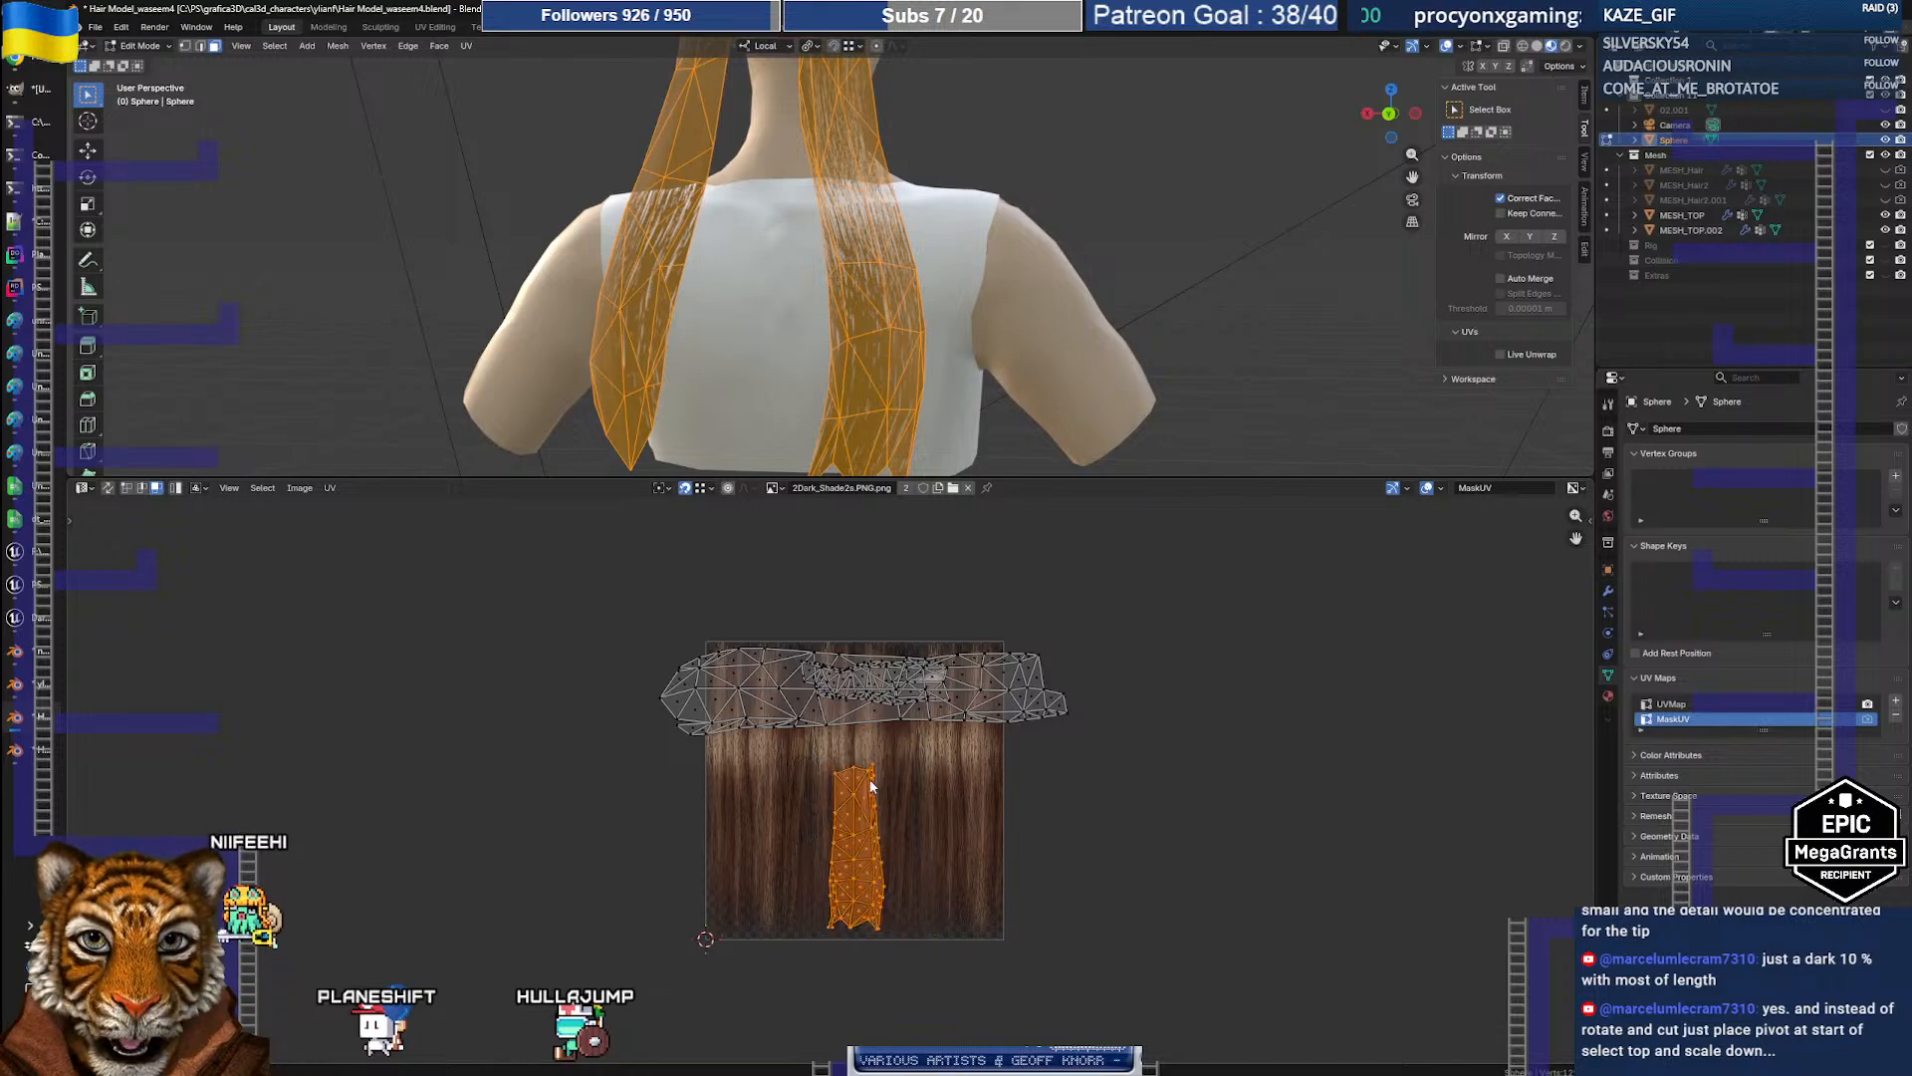
{"action": "left_click", "coordinate": [997, 829]}
Step: Undo the splitting and rearranging of the MaskUV islands, back to one vertical strand extending above the texture
{"action": "key", "text": "ctrl+z"}
{"action": "key", "text": "ctrl+z"}
{"action": "key", "text": "ctrl+z"}
{"action": "key", "text": "ctrl+z"}
{"action": "key", "text": "ctrl+z"}
{"action": "key", "text": "ctrl+z"}
{"action": "key", "text": "ctrl+z"}
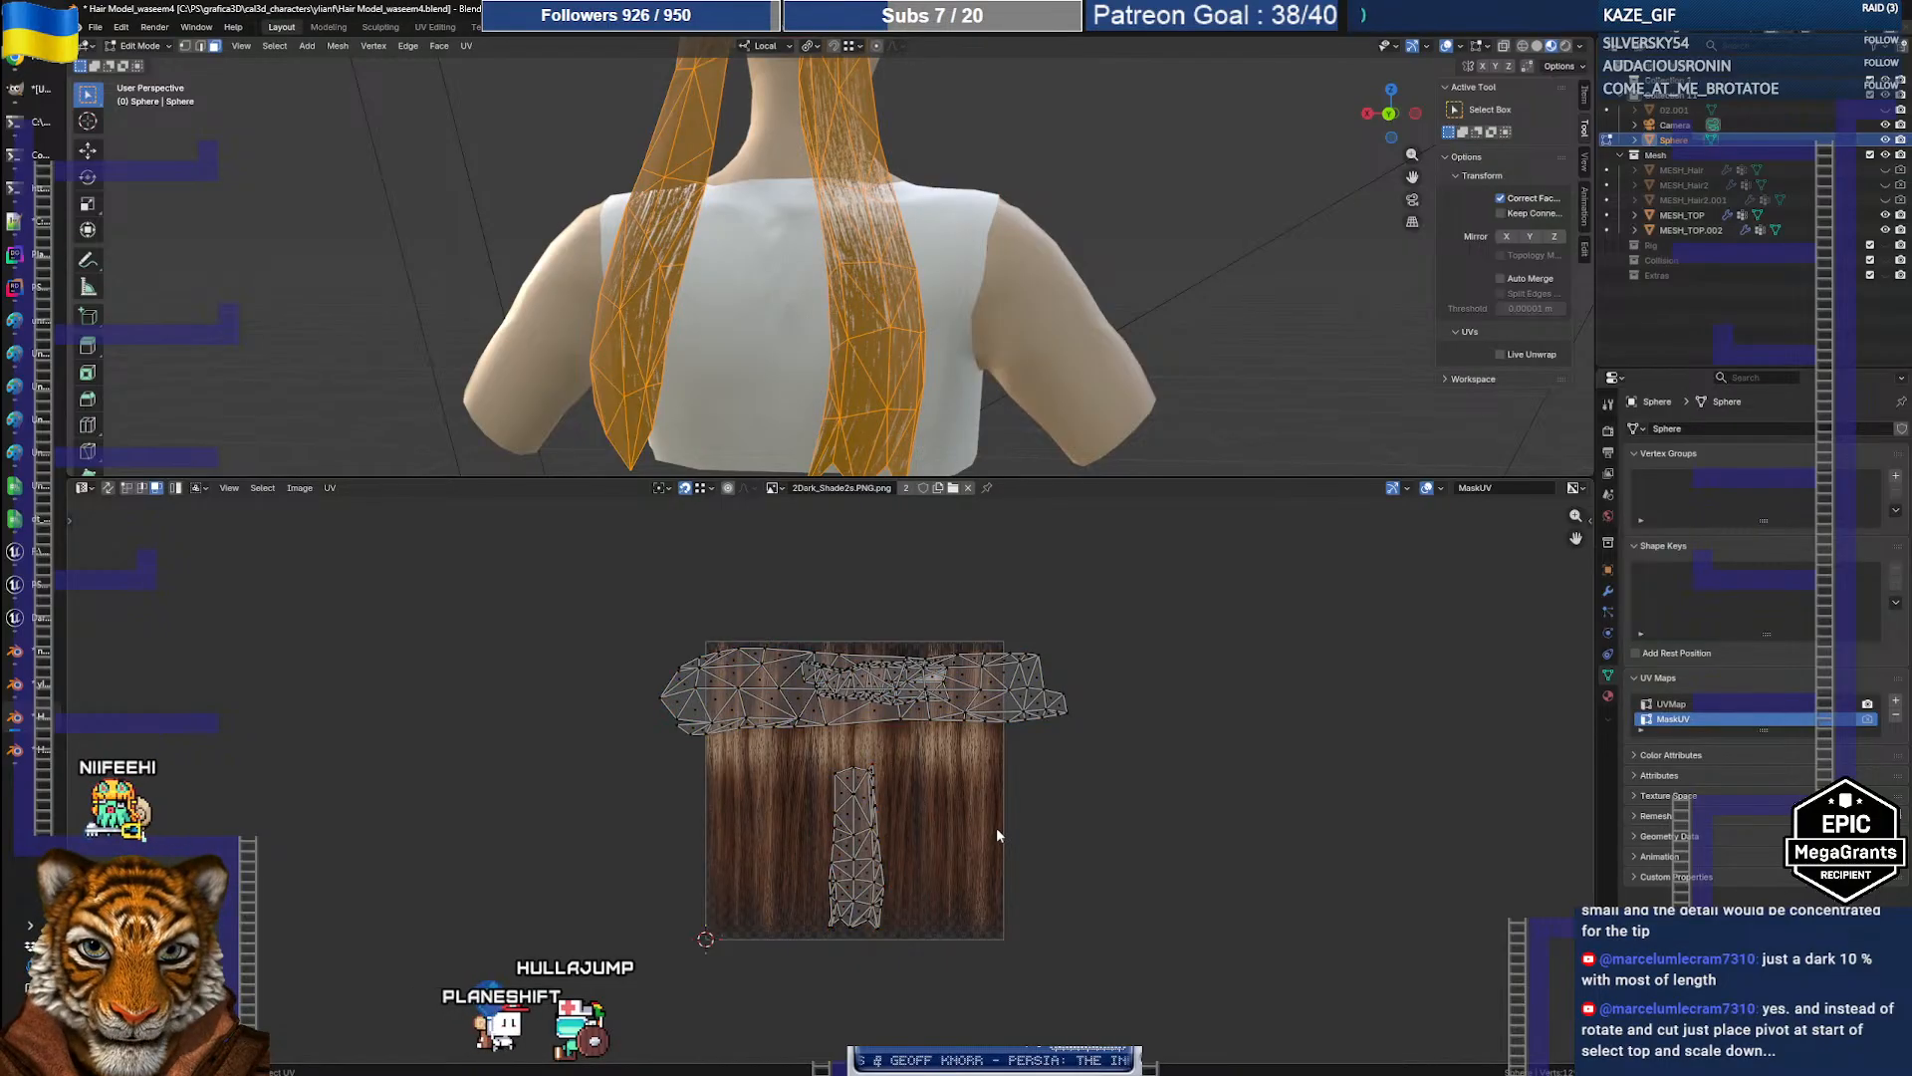
{"action": "key", "text": "ctrl+z"}
{"action": "key", "text": "ctrl+z"}
{"action": "key", "text": "ctrl+z"}
{"action": "key", "text": "ctrl+z"}
{"action": "key", "text": "ctrl+z"}
{"action": "key", "text": "ctrl+z"}
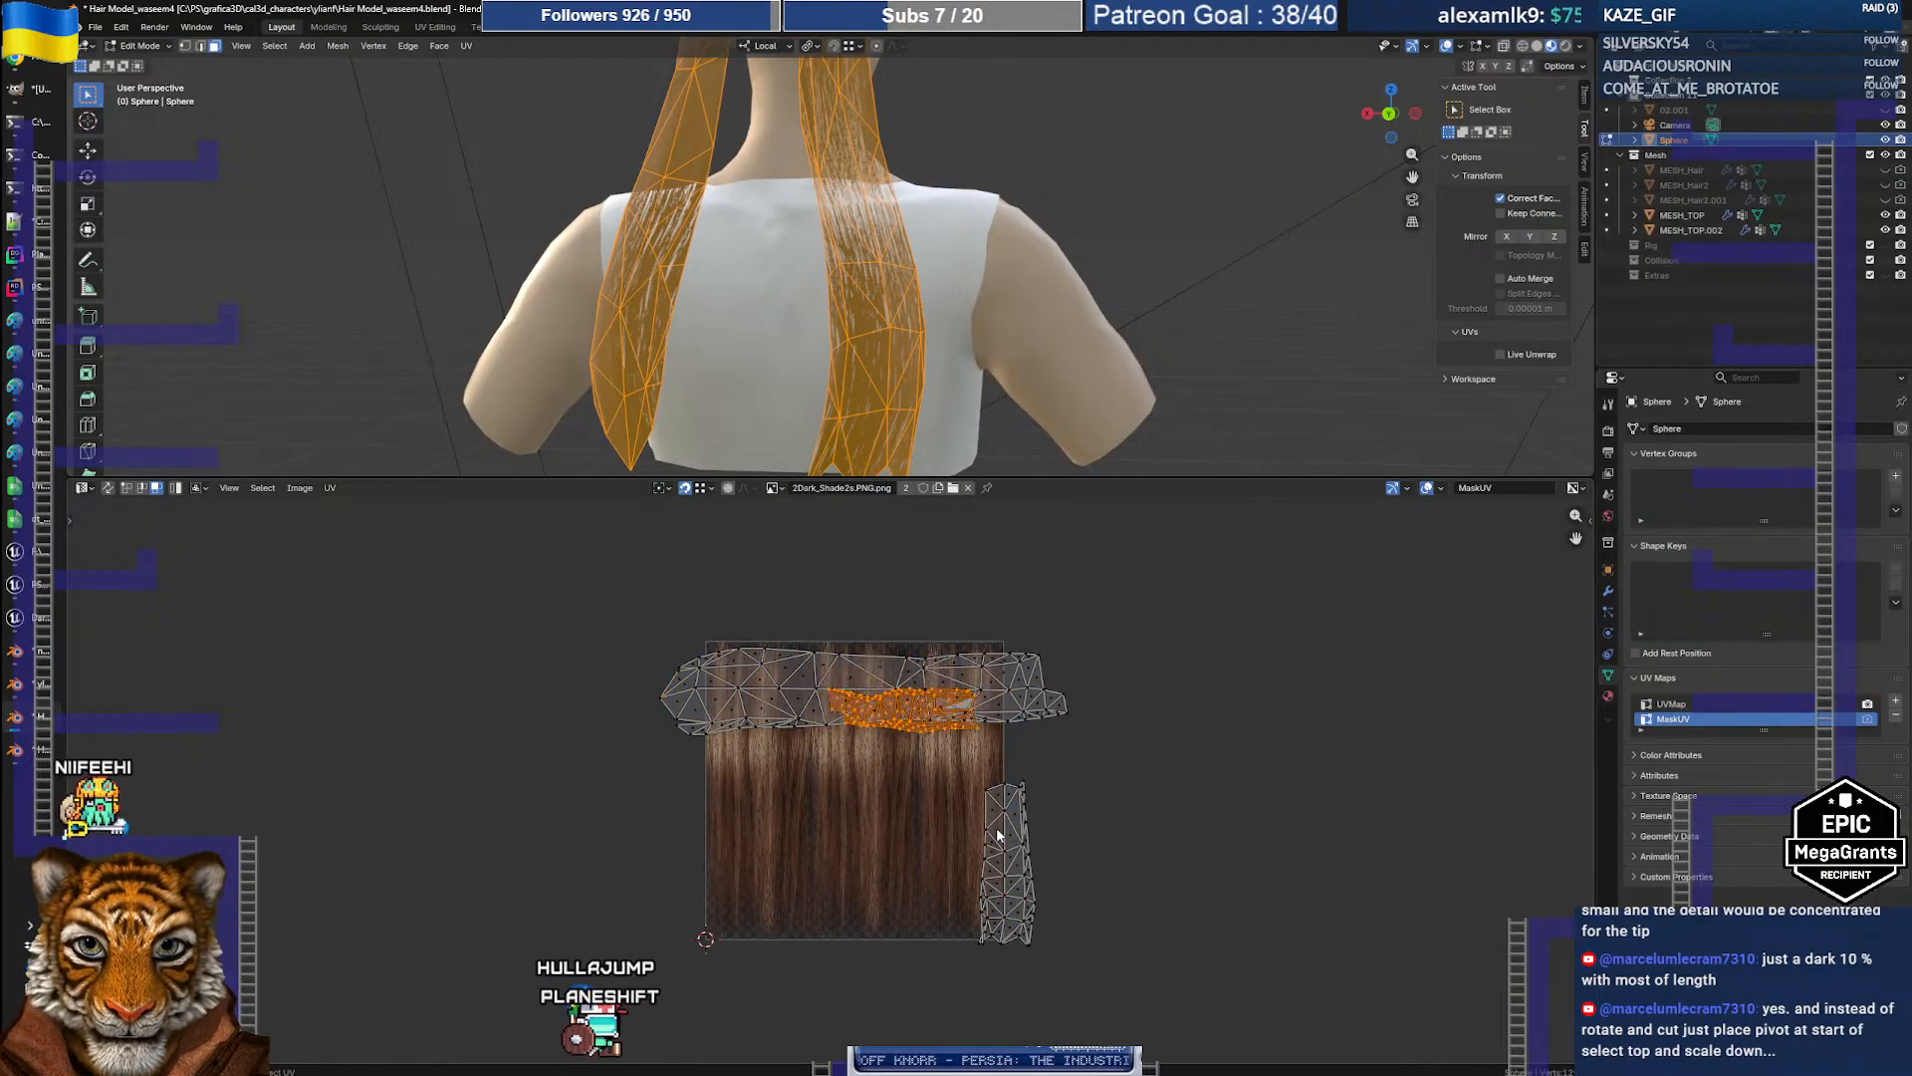
{"action": "key", "text": "ctrl+z"}
{"action": "key", "text": "ctrl+z"}
{"action": "key", "text": "ctrl+z"}
{"action": "key", "text": "ctrl+z"}
{"action": "key", "text": "ctrl+z"}
{"action": "key", "text": "ctrl+z"}
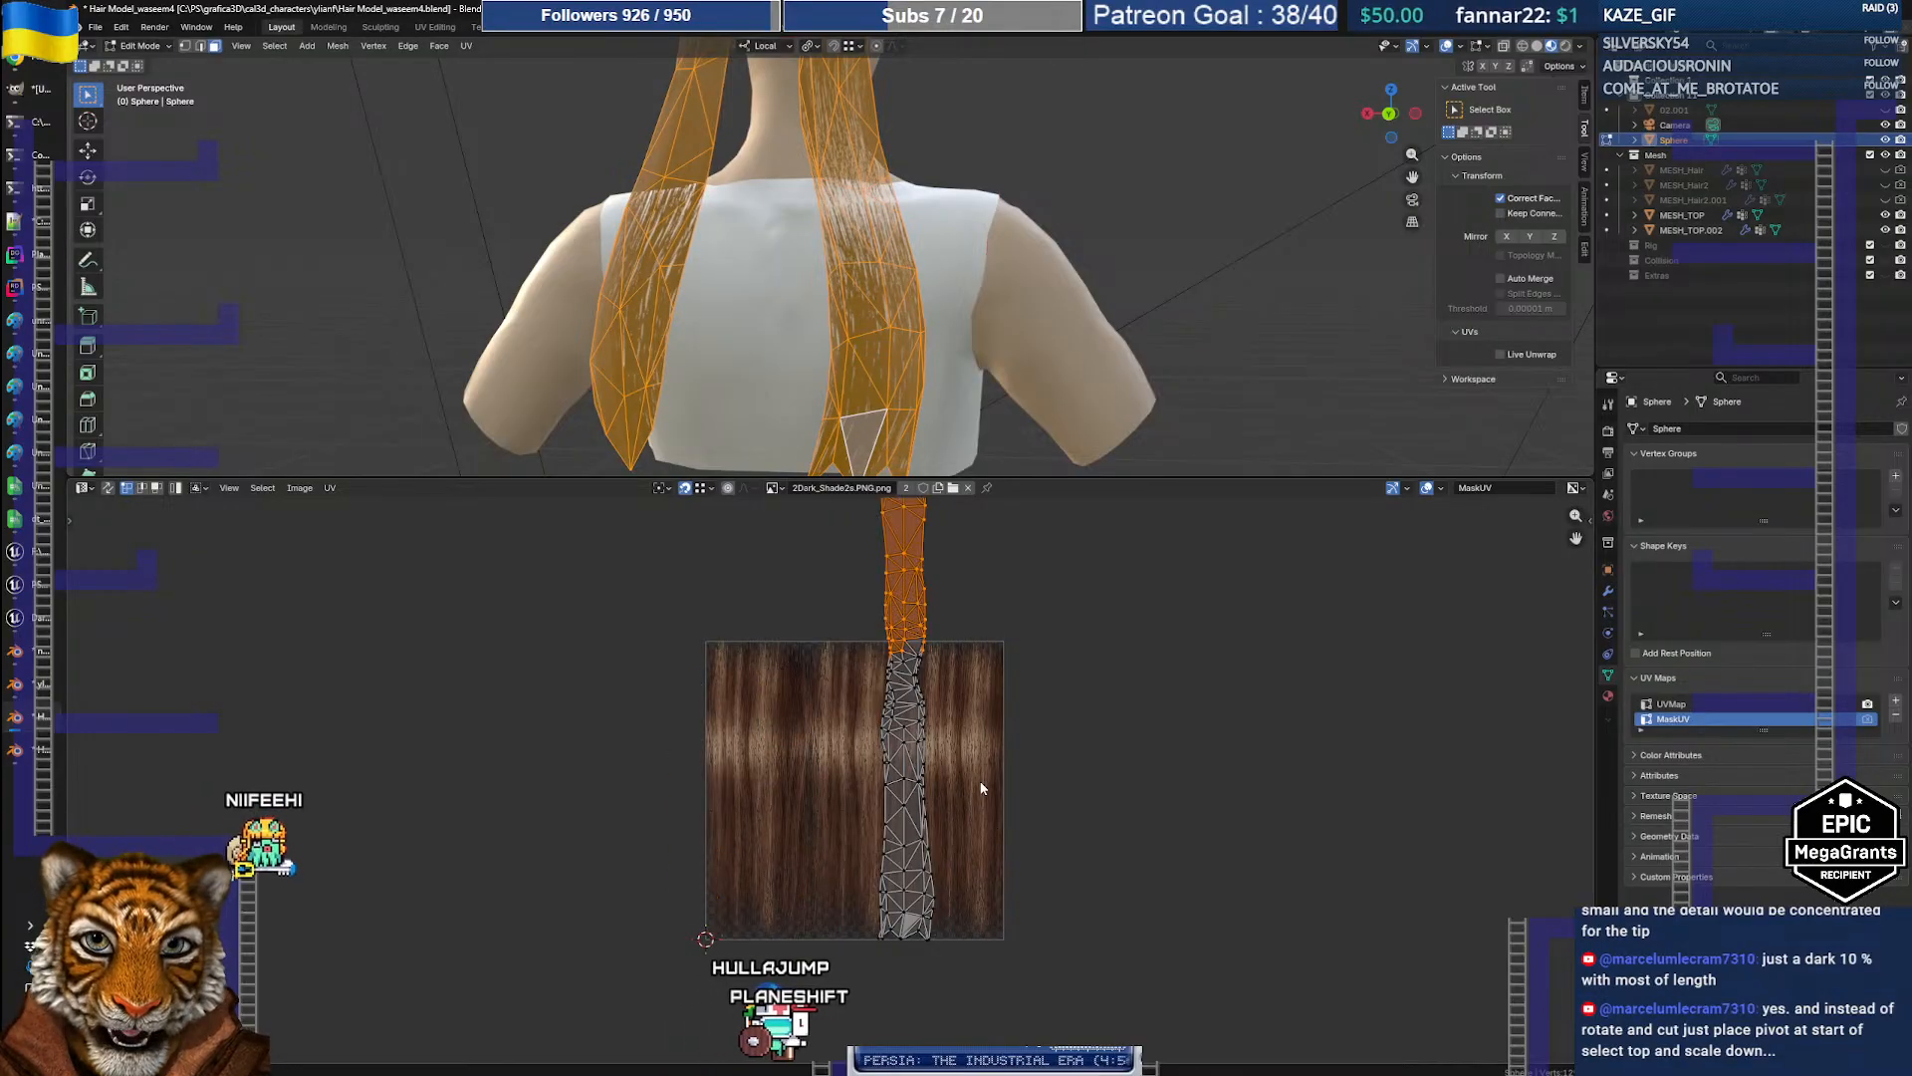
Step: Place the 2D cursor at the lower end of the UV strand and select all its UVs
{"action": "scroll", "coordinate": [976, 781], "scroll_direction": "down", "scroll_amount": 2}
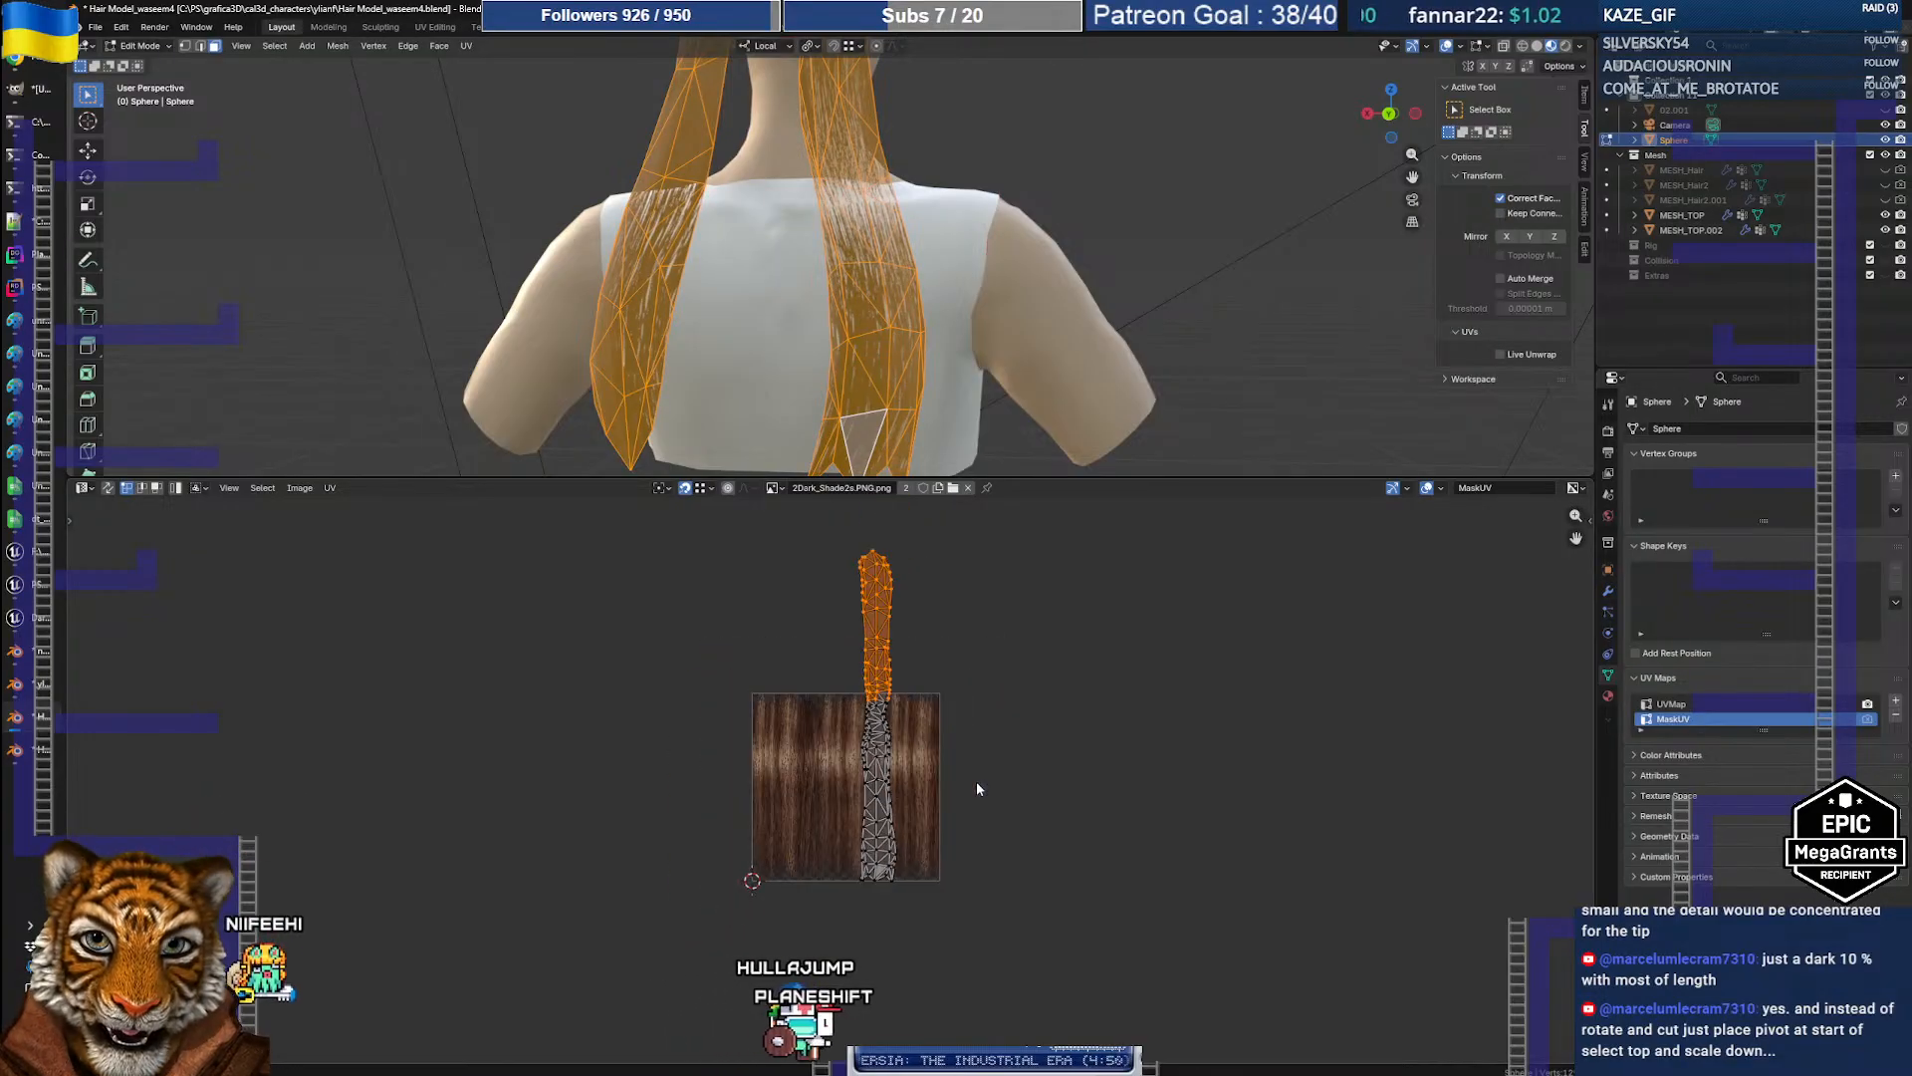
{"action": "right_click", "coordinate": [874, 549], "text": "shift"}
{"action": "right_click", "coordinate": [882, 880], "text": "shift"}
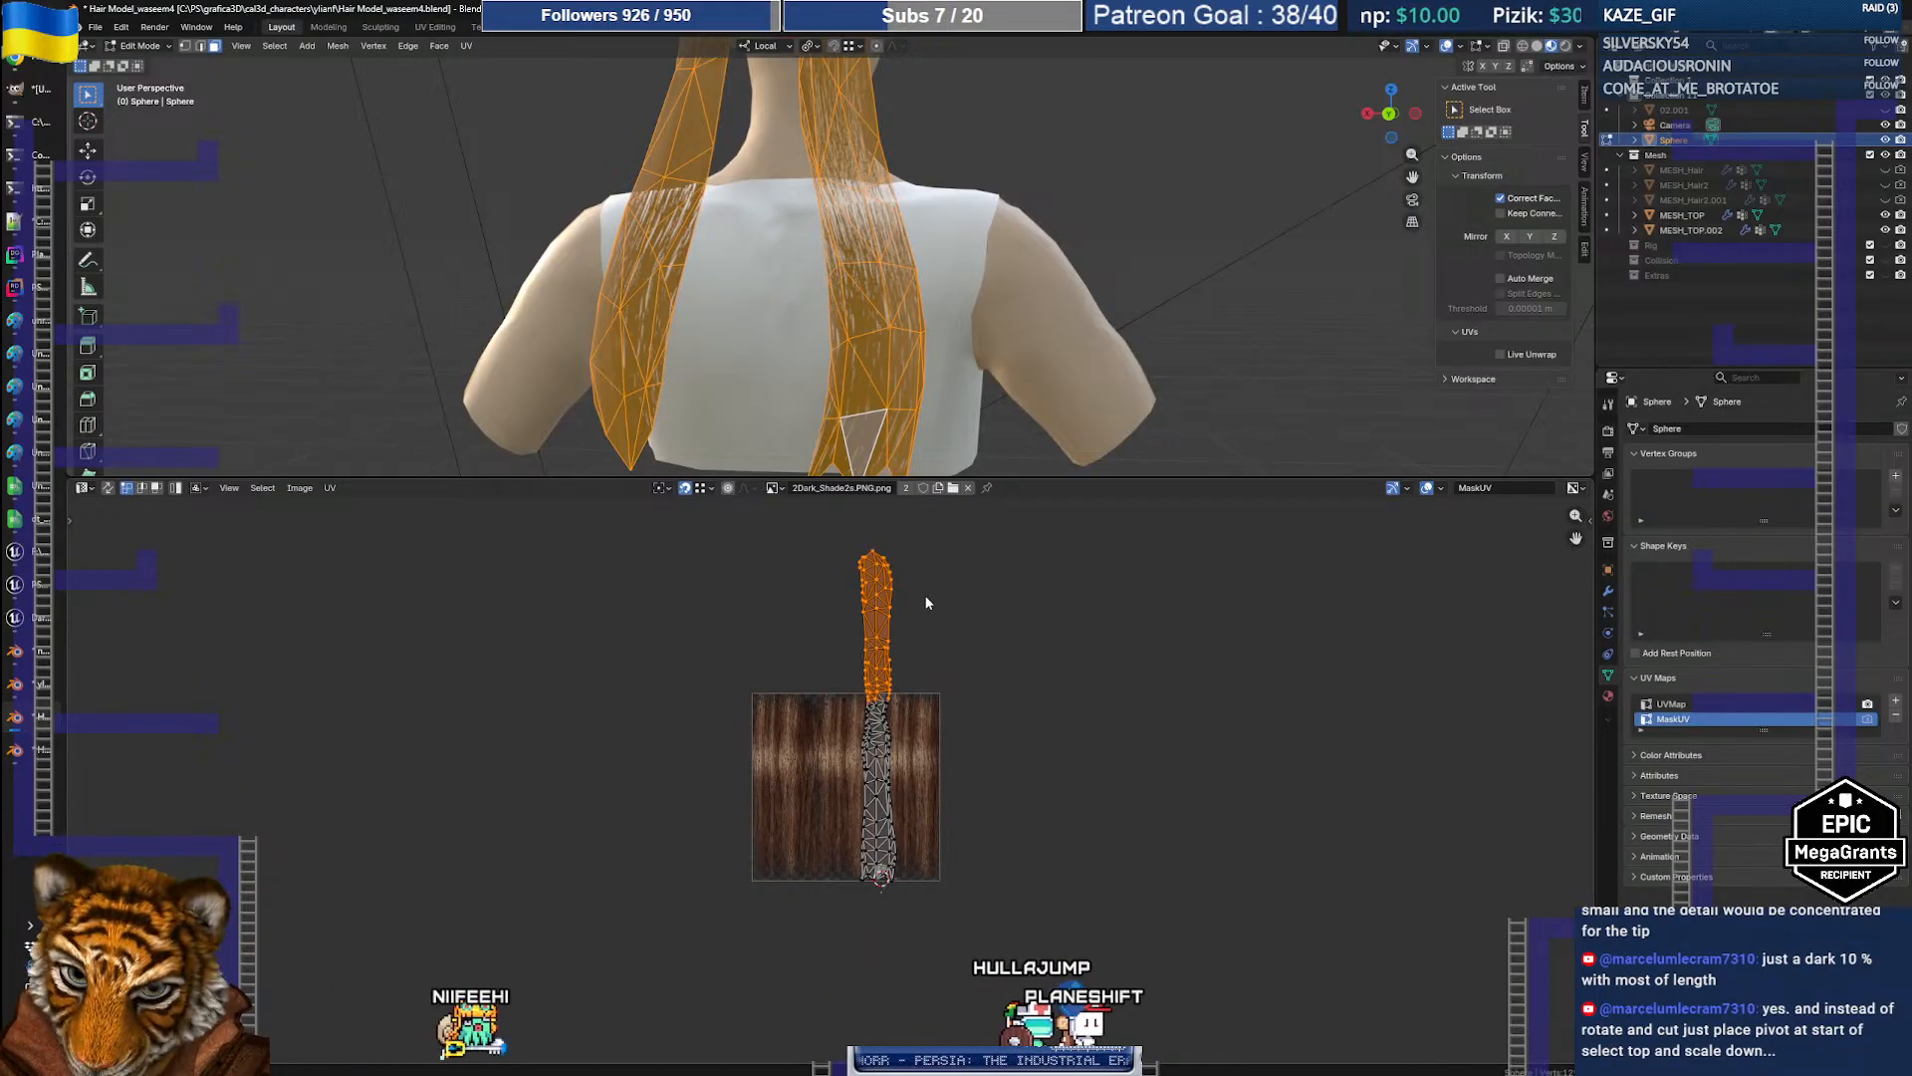
{"action": "key", "text": "a"}
{"action": "scroll", "coordinate": [850, 822], "scroll_direction": "up", "scroll_amount": 4}
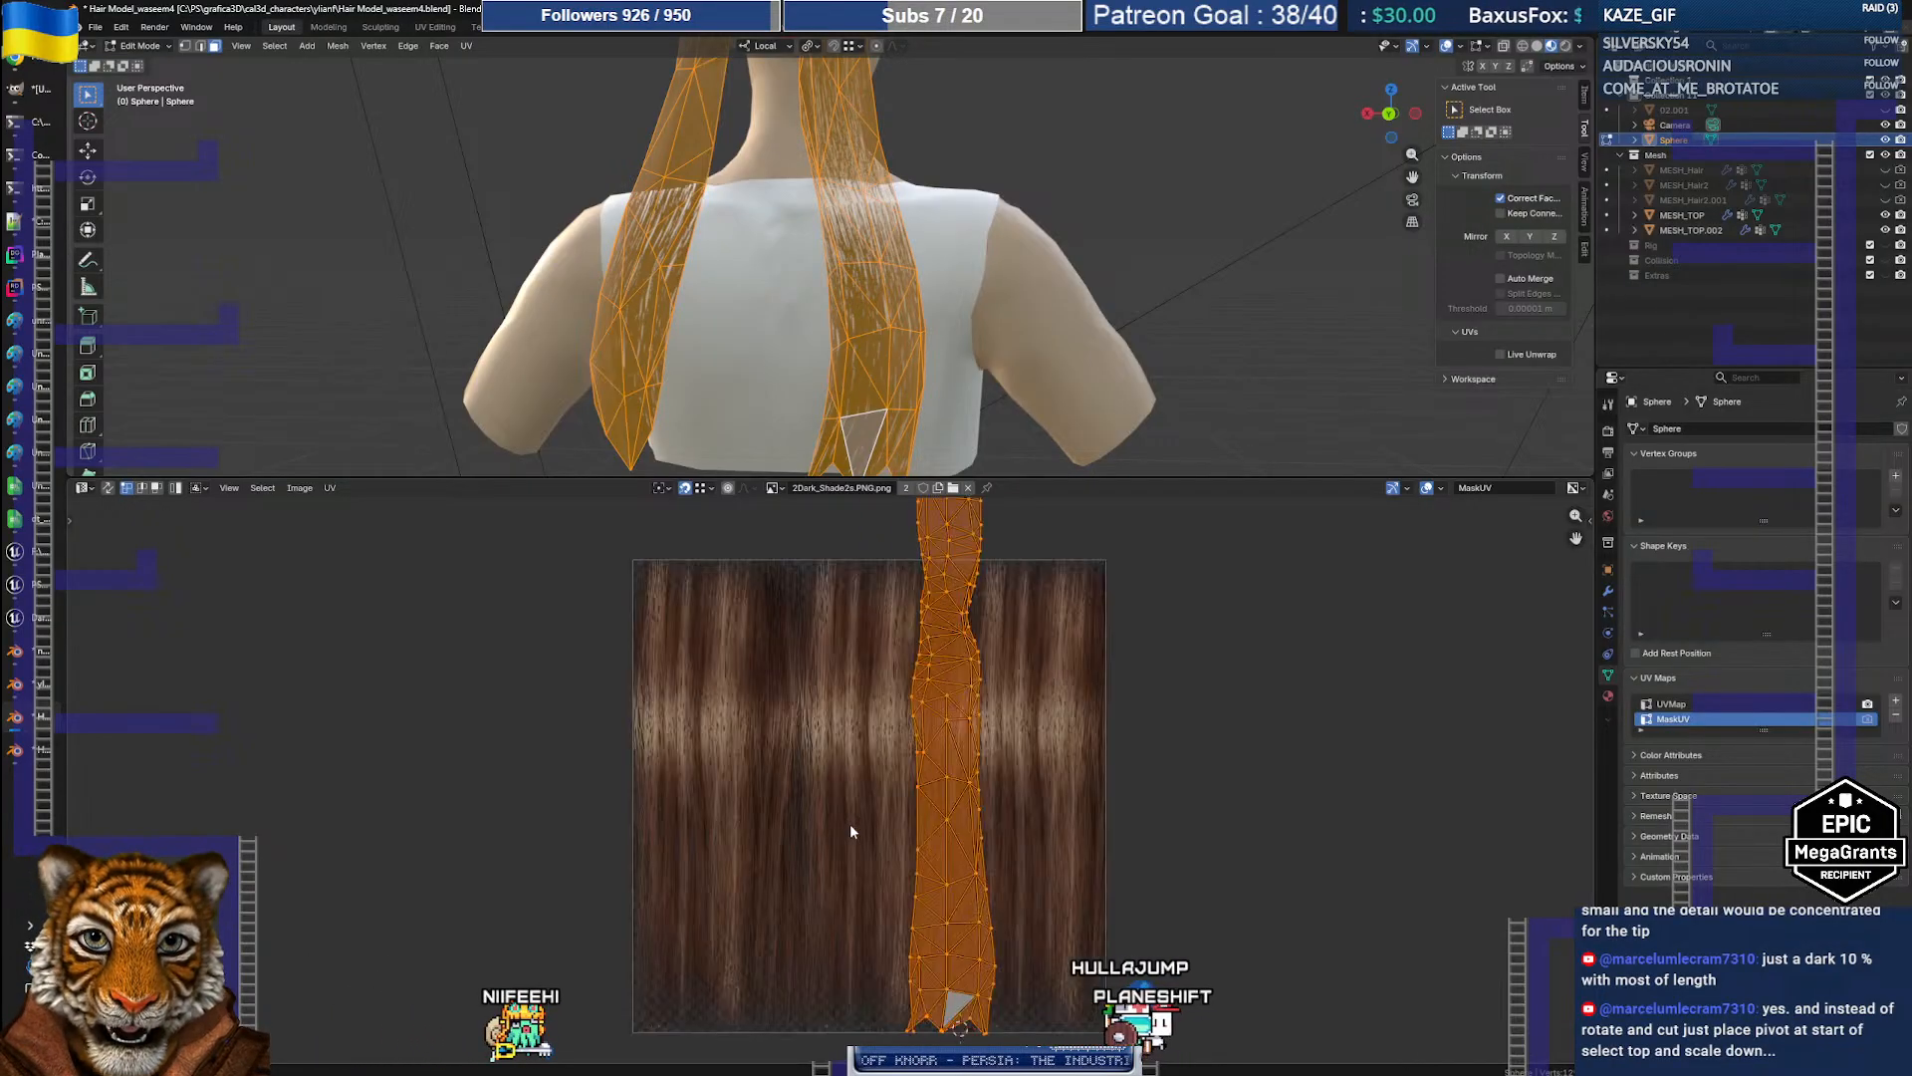
{"action": "scroll", "coordinate": [936, 804], "scroll_direction": "down", "scroll_amount": 1}
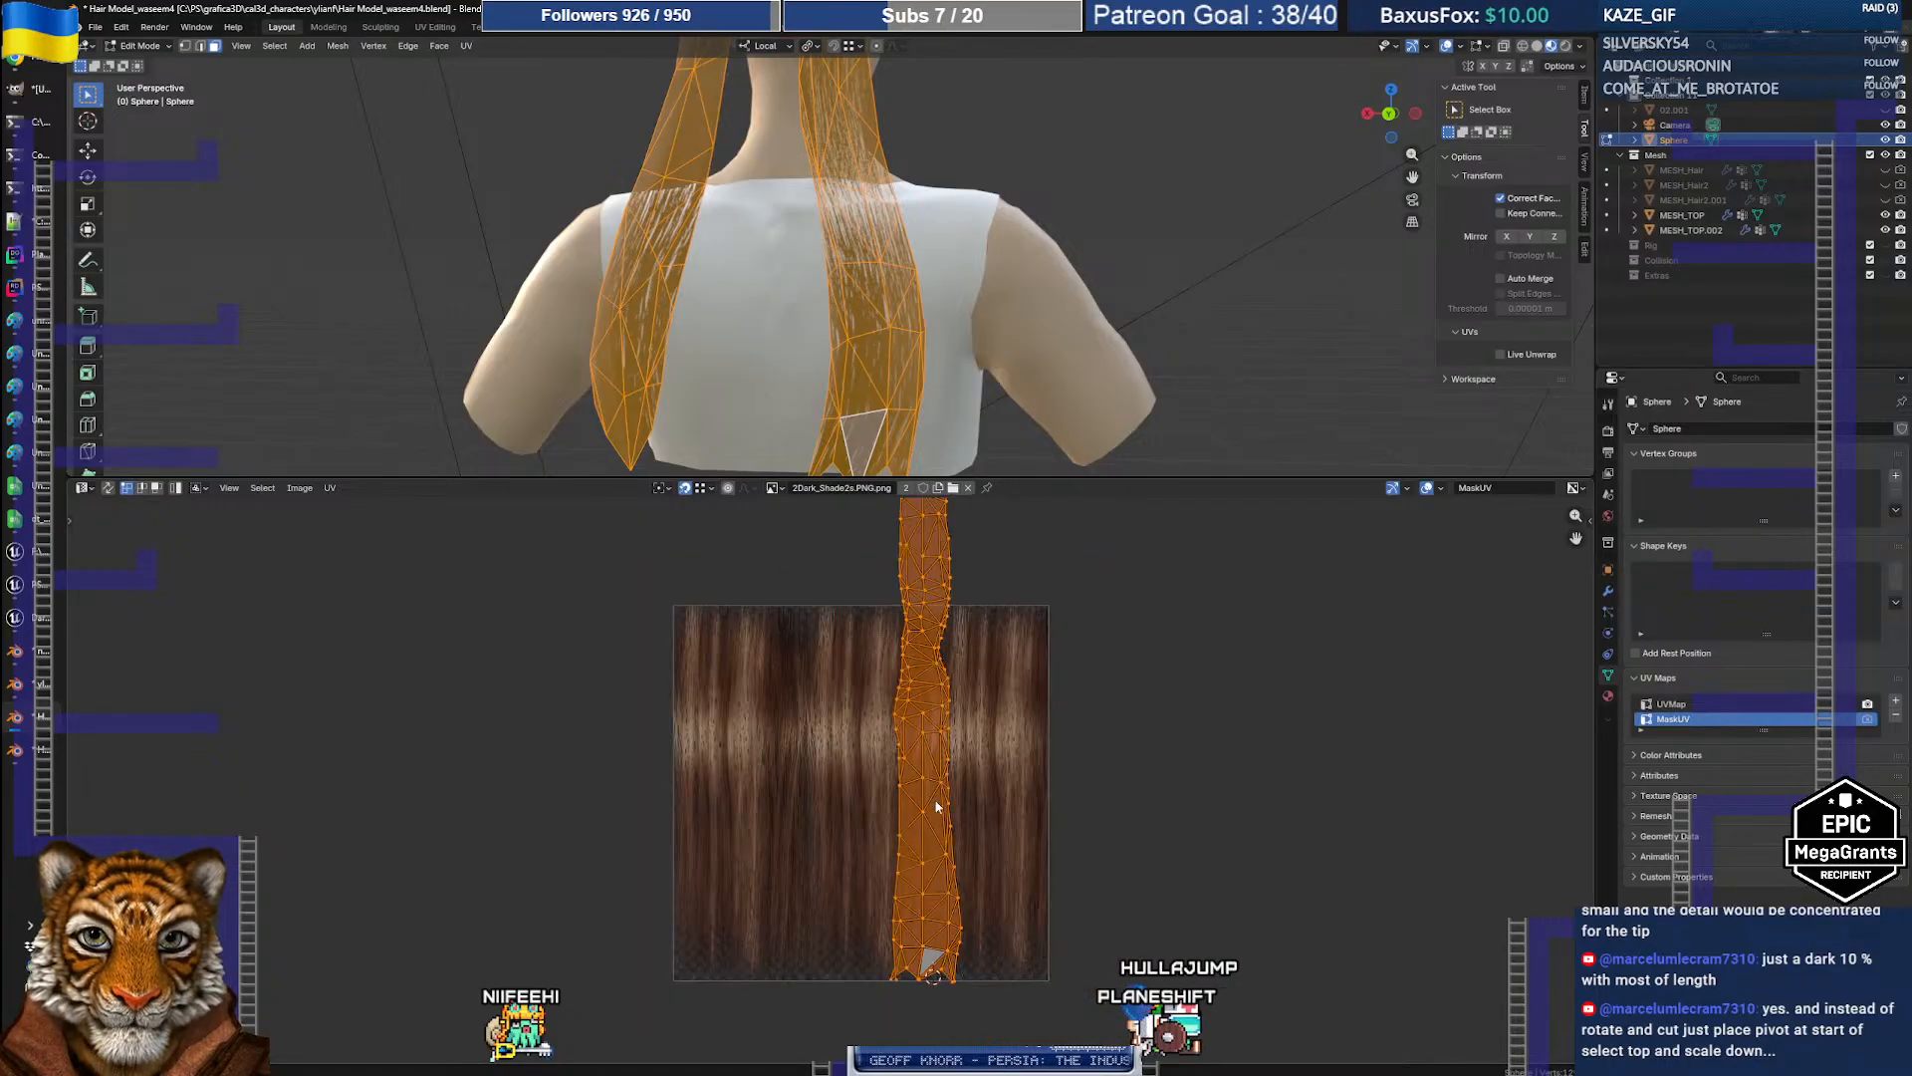
Step: Set the UV pivot to 2D Cursor and scale the strand along Y until it fits within the texture's height
{"action": "left_click", "coordinate": [700, 489]}
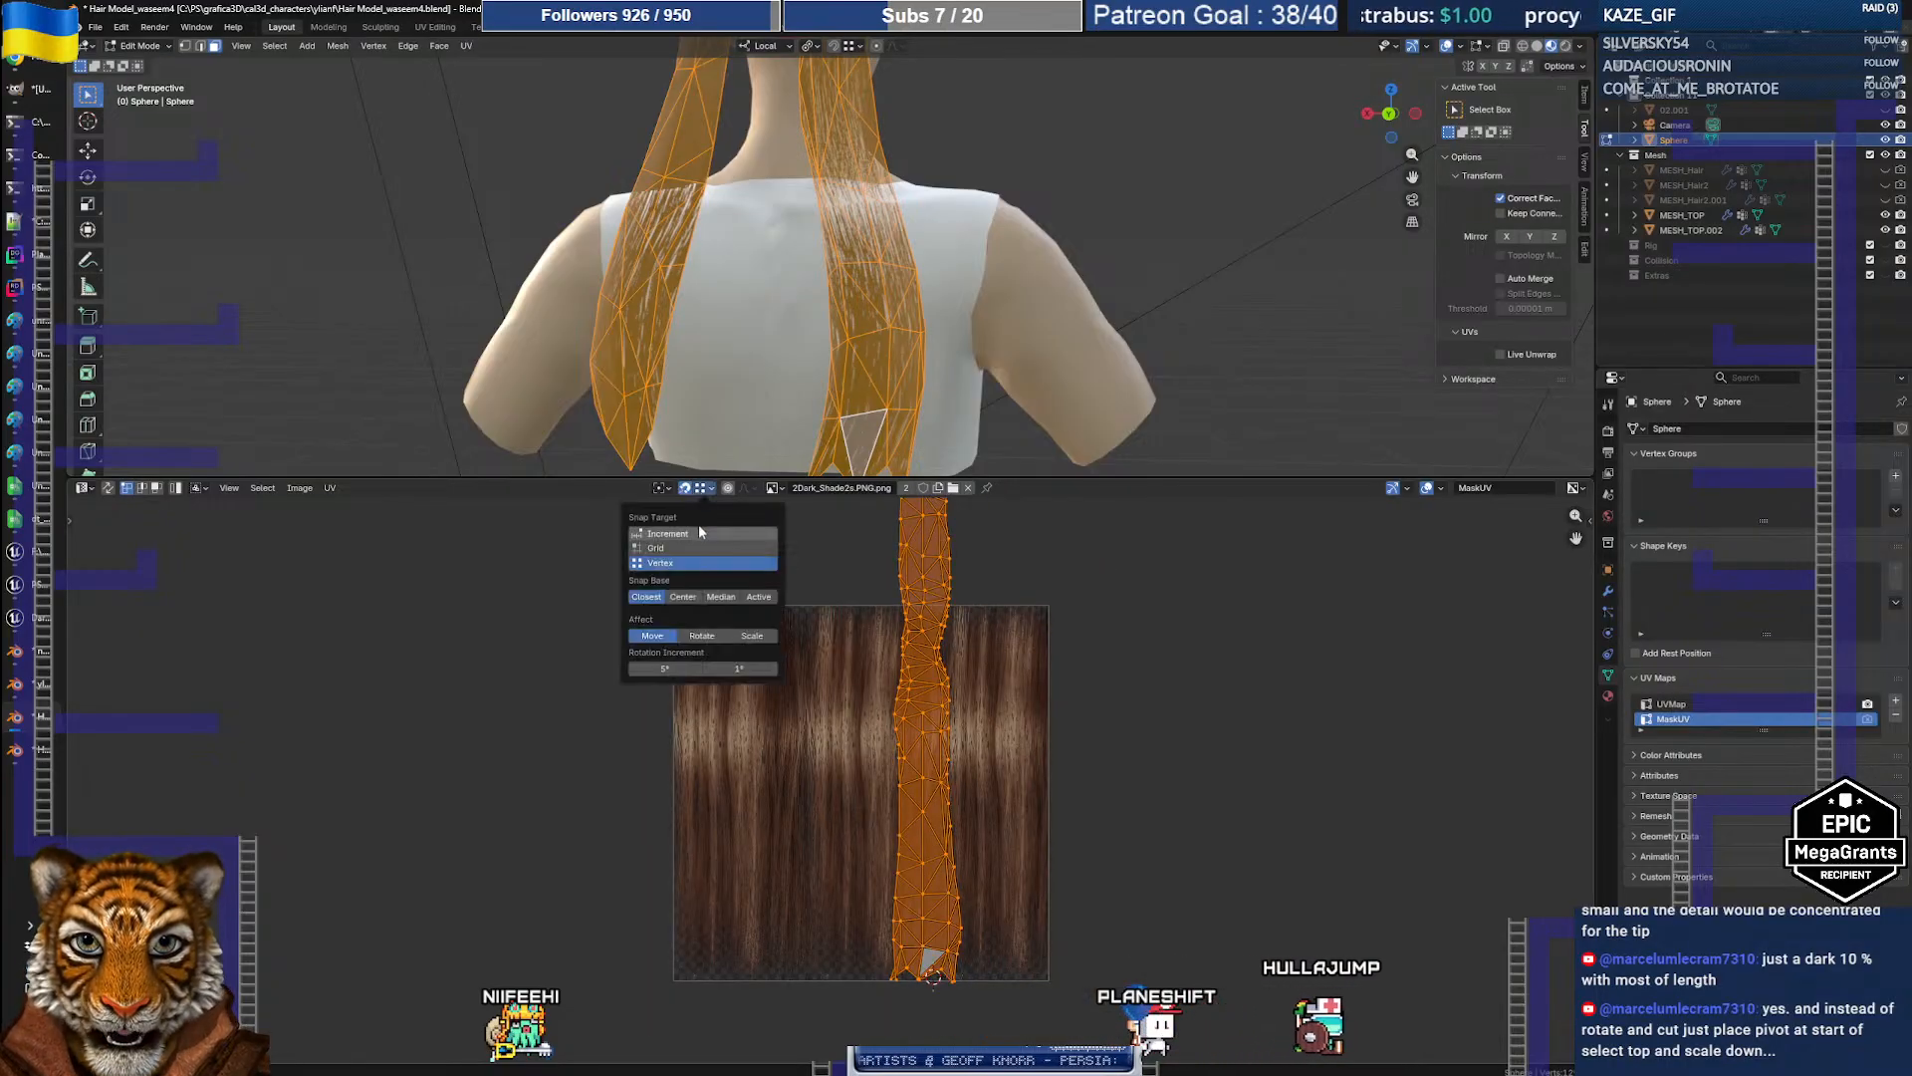
{"action": "left_click", "coordinate": [660, 489]}
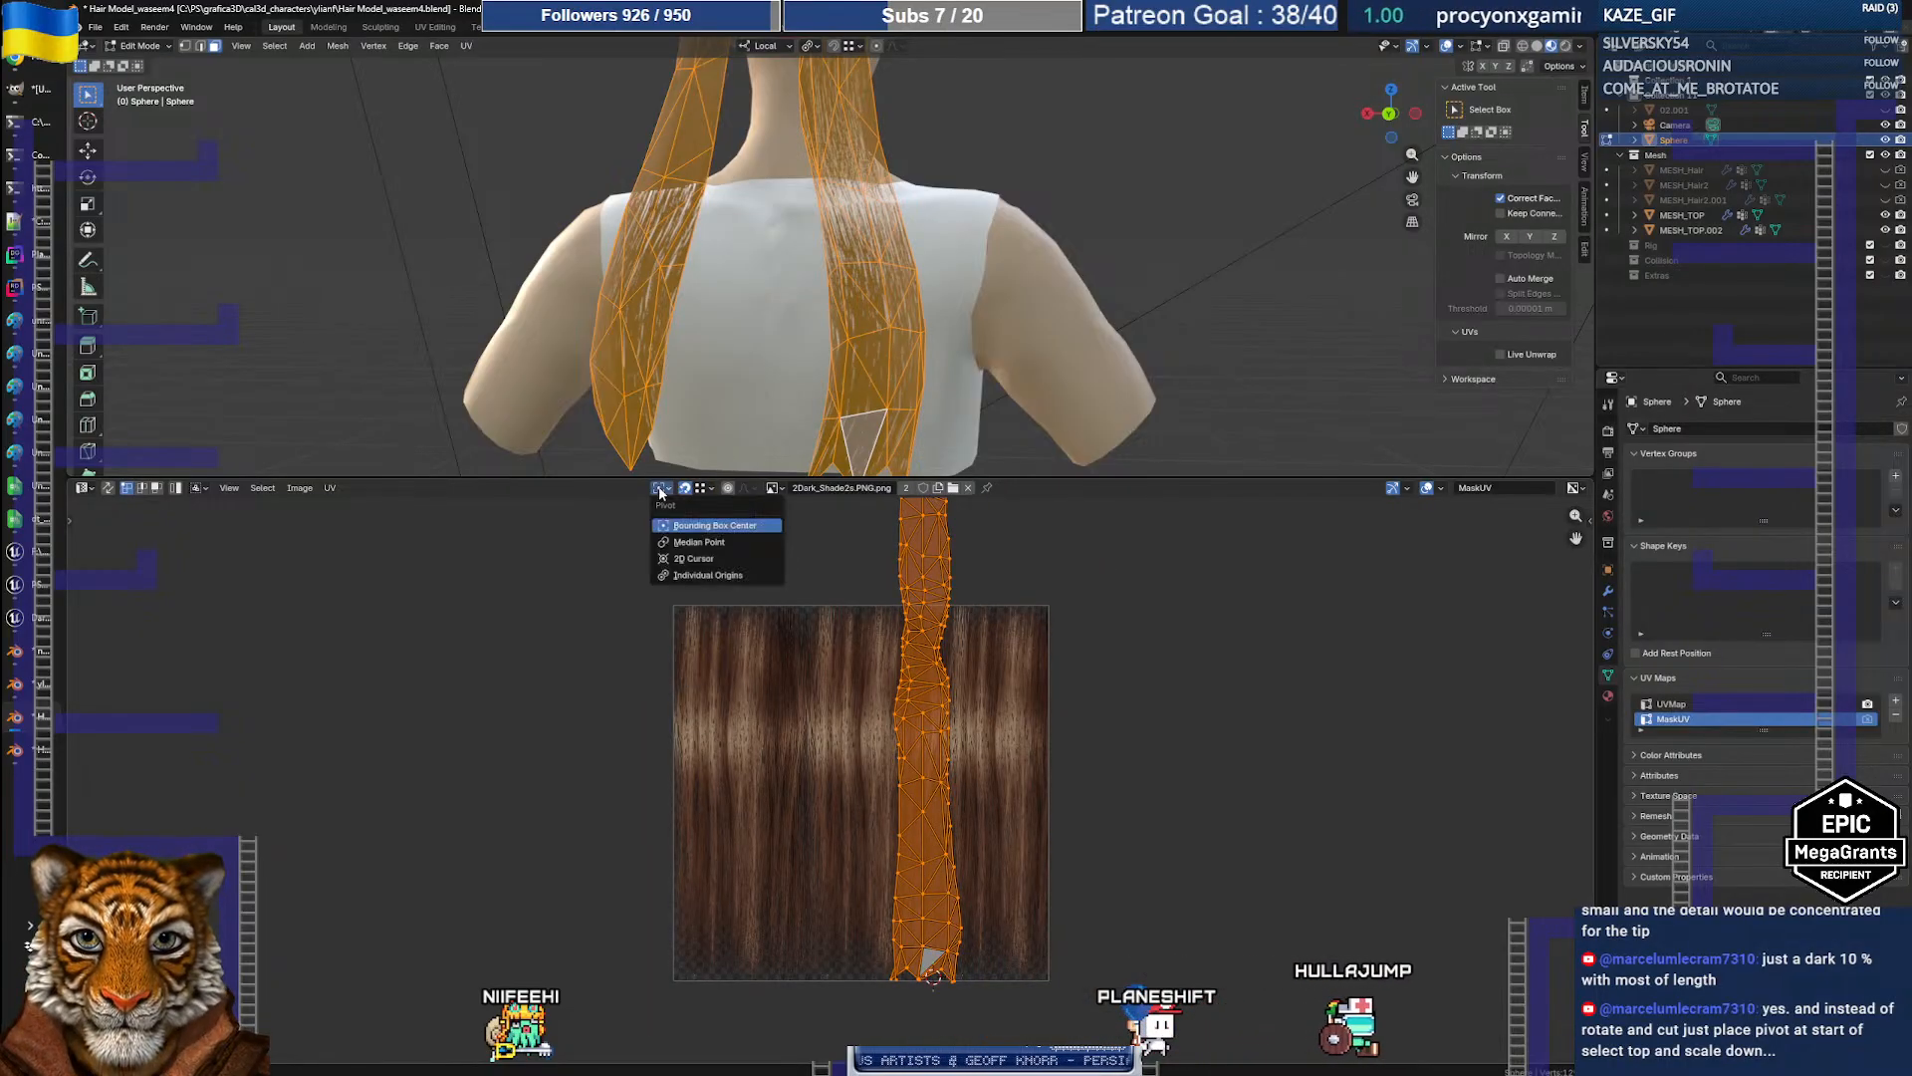
{"action": "left_click", "coordinate": [678, 559]}
{"action": "key", "text": "s"}
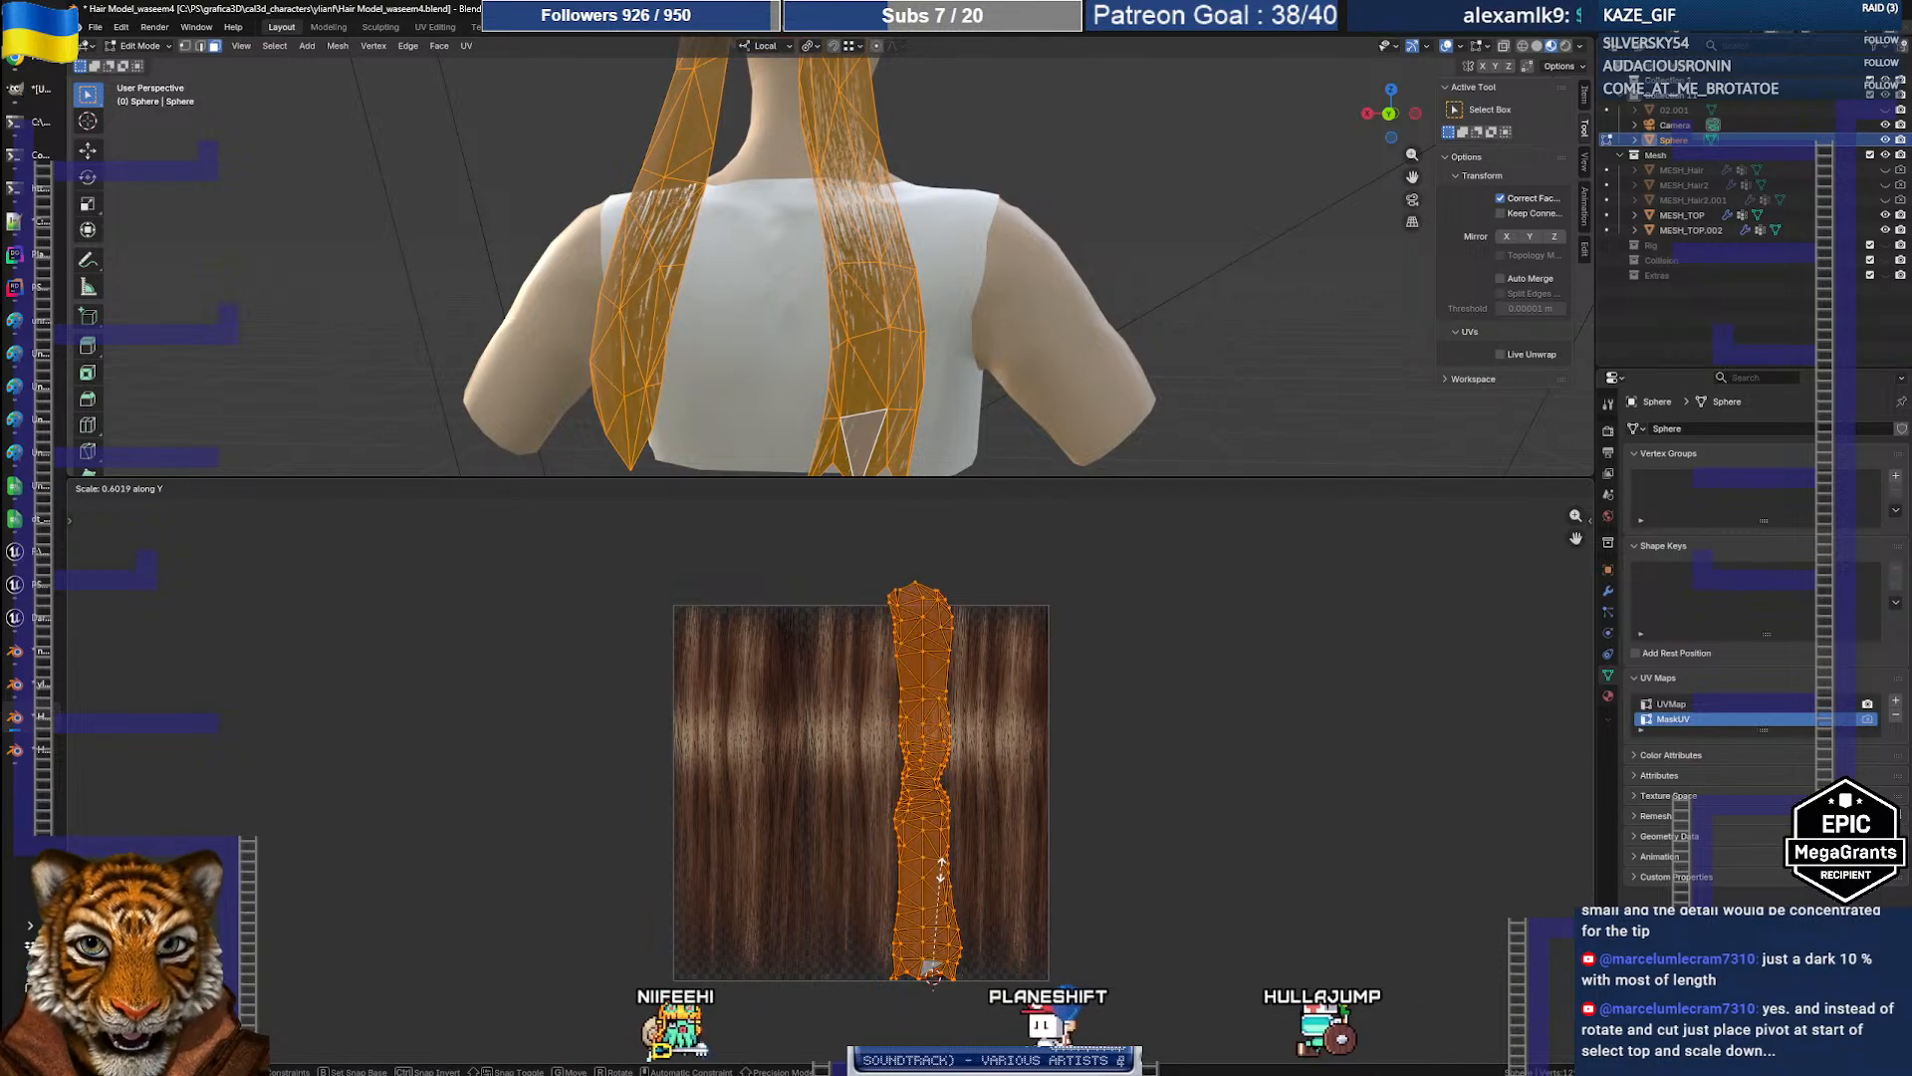
{"action": "left_click", "coordinate": [934, 876]}
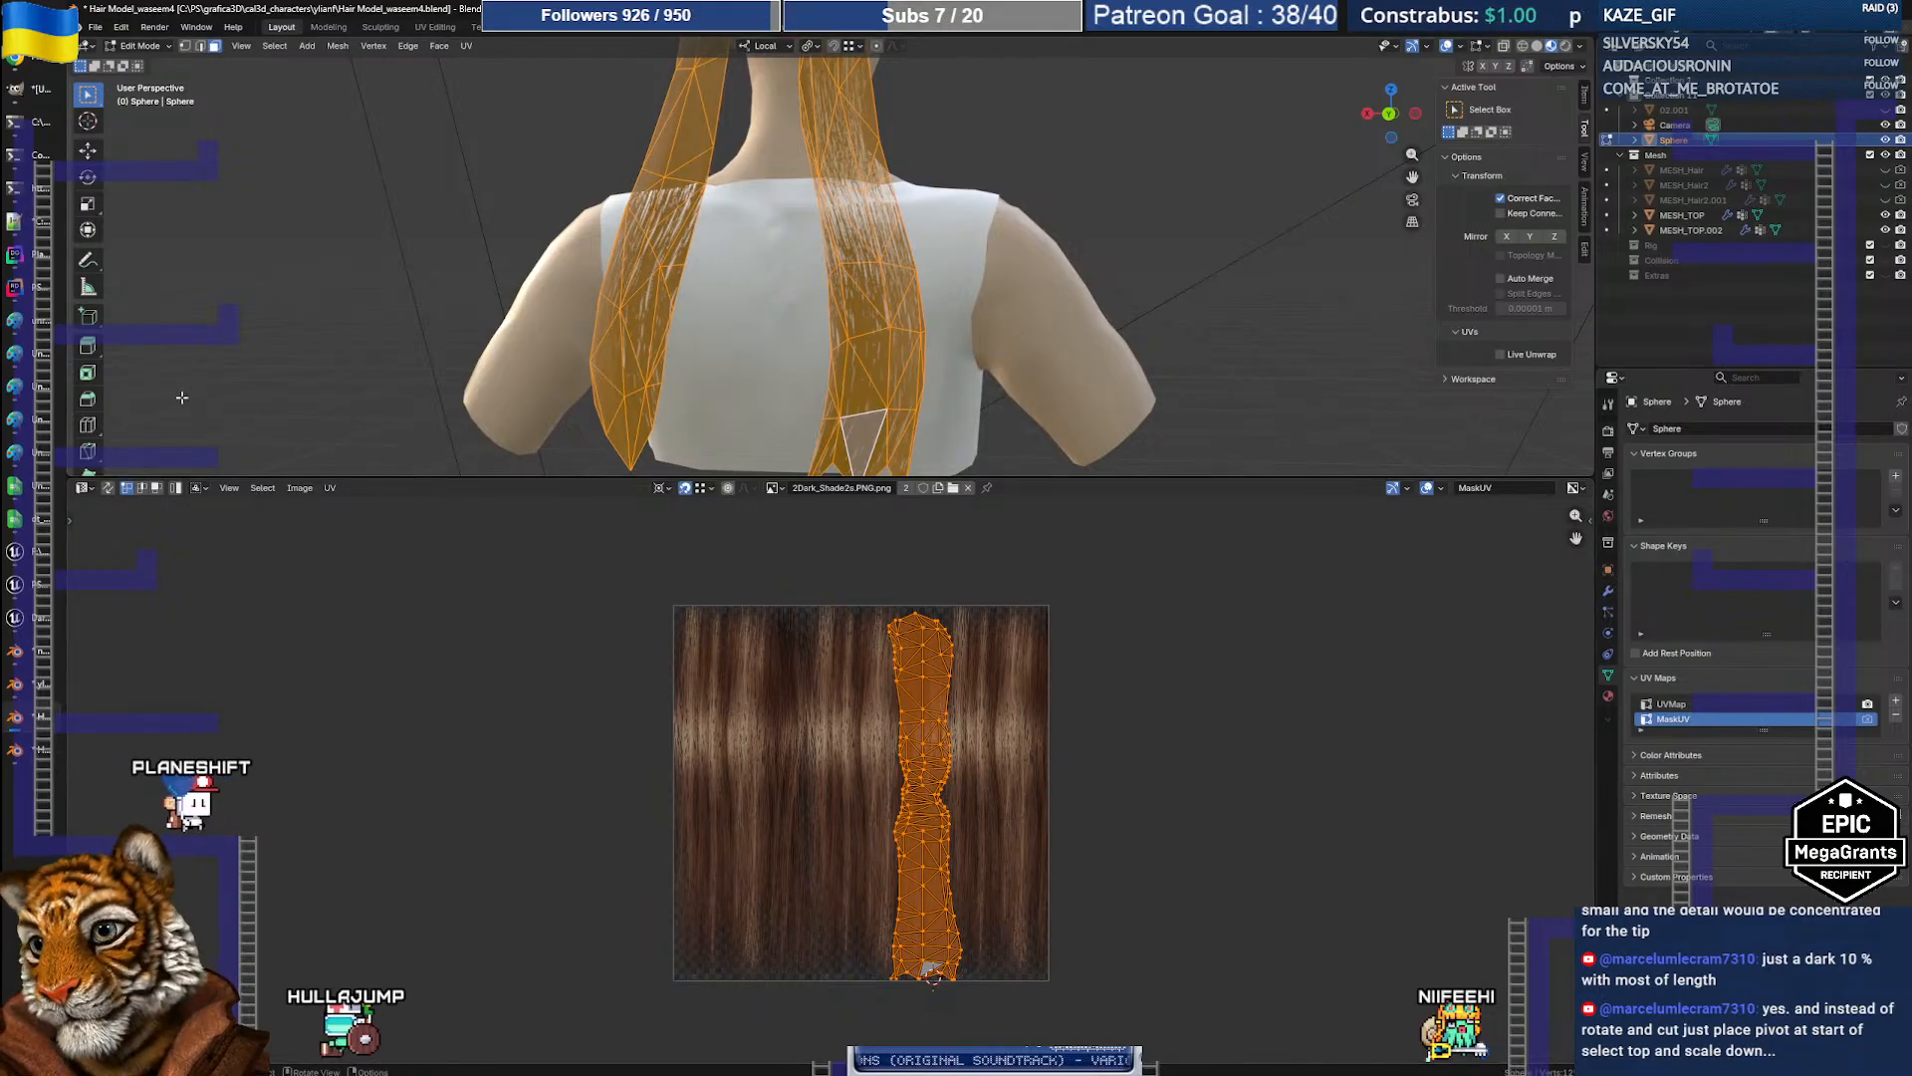
Step: Switch to GIMP and bring up the 2Dark_Shade2s.PNG hair texture among the open images
{"action": "left_click", "coordinate": [12, 124]}
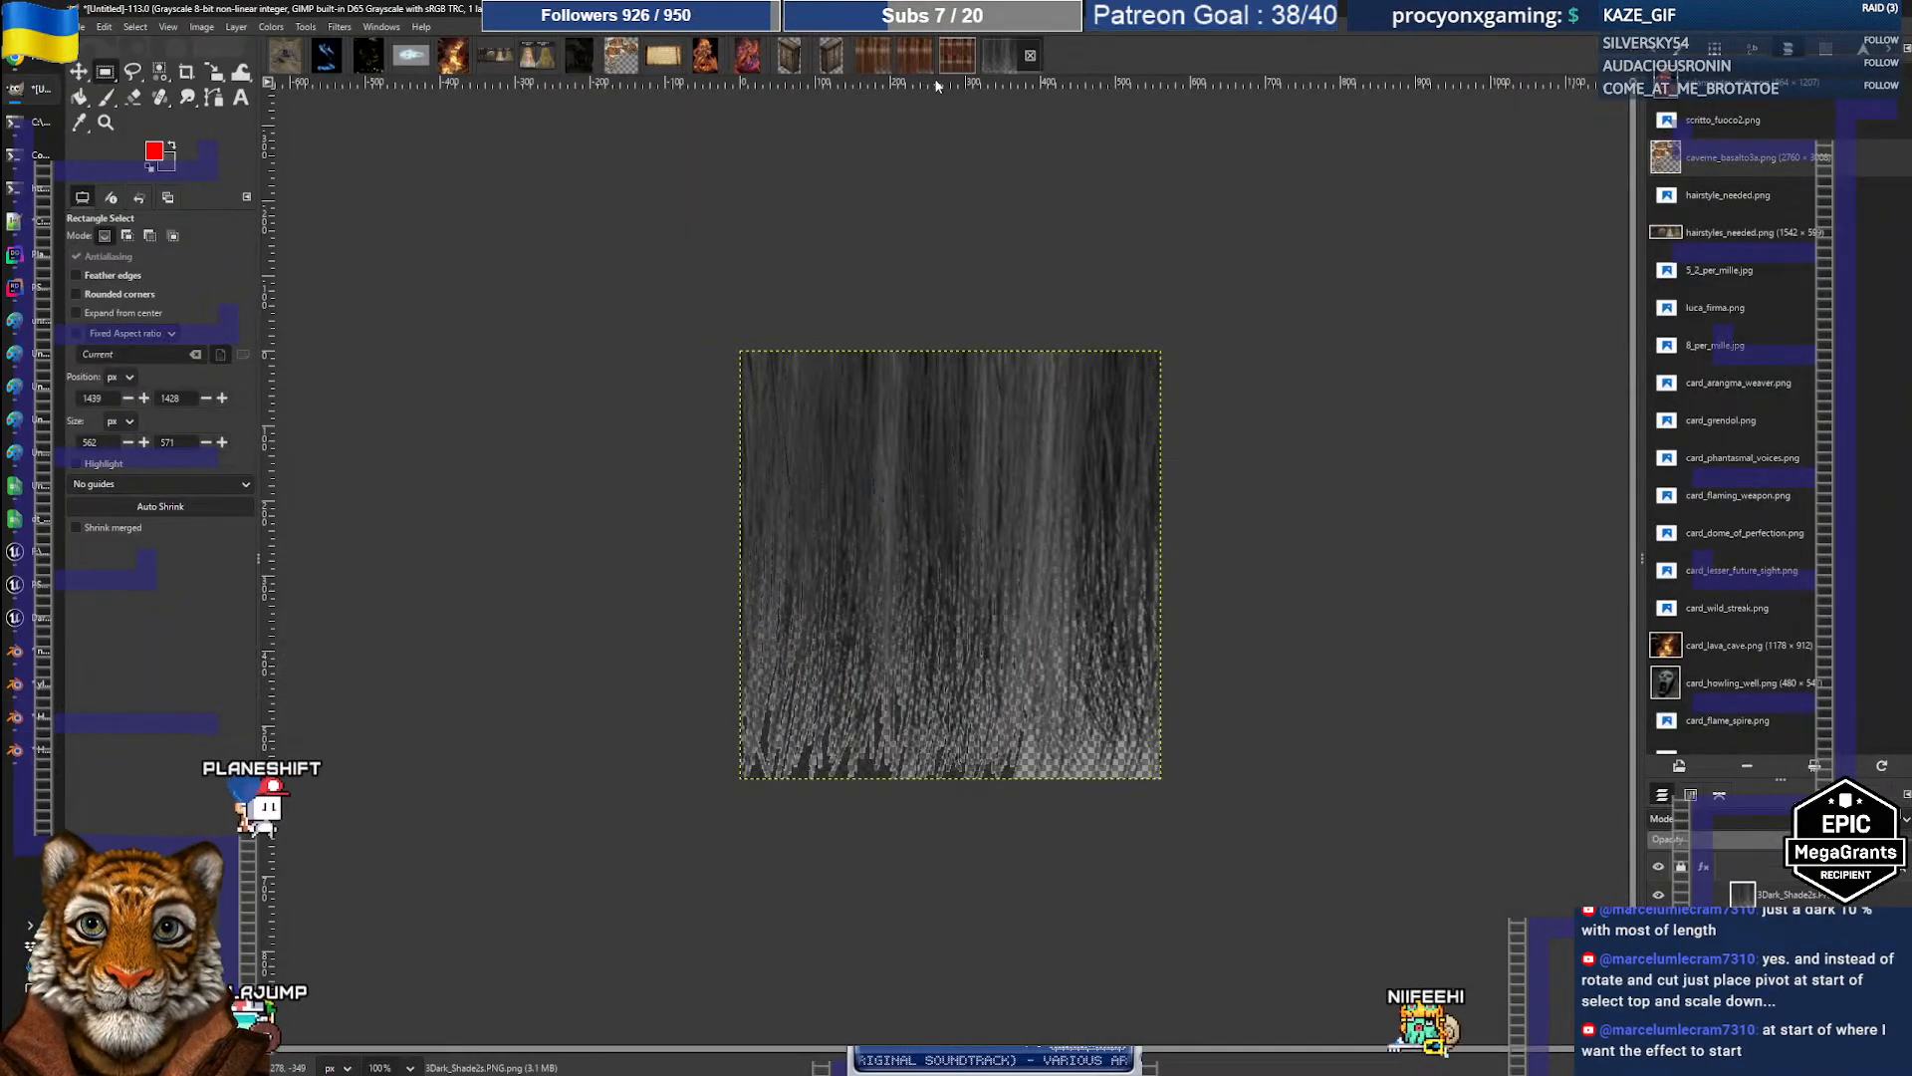
{"action": "left_click", "coordinate": [954, 58]}
{"action": "left_click", "coordinate": [914, 57]}
{"action": "left_click", "coordinate": [873, 60]}
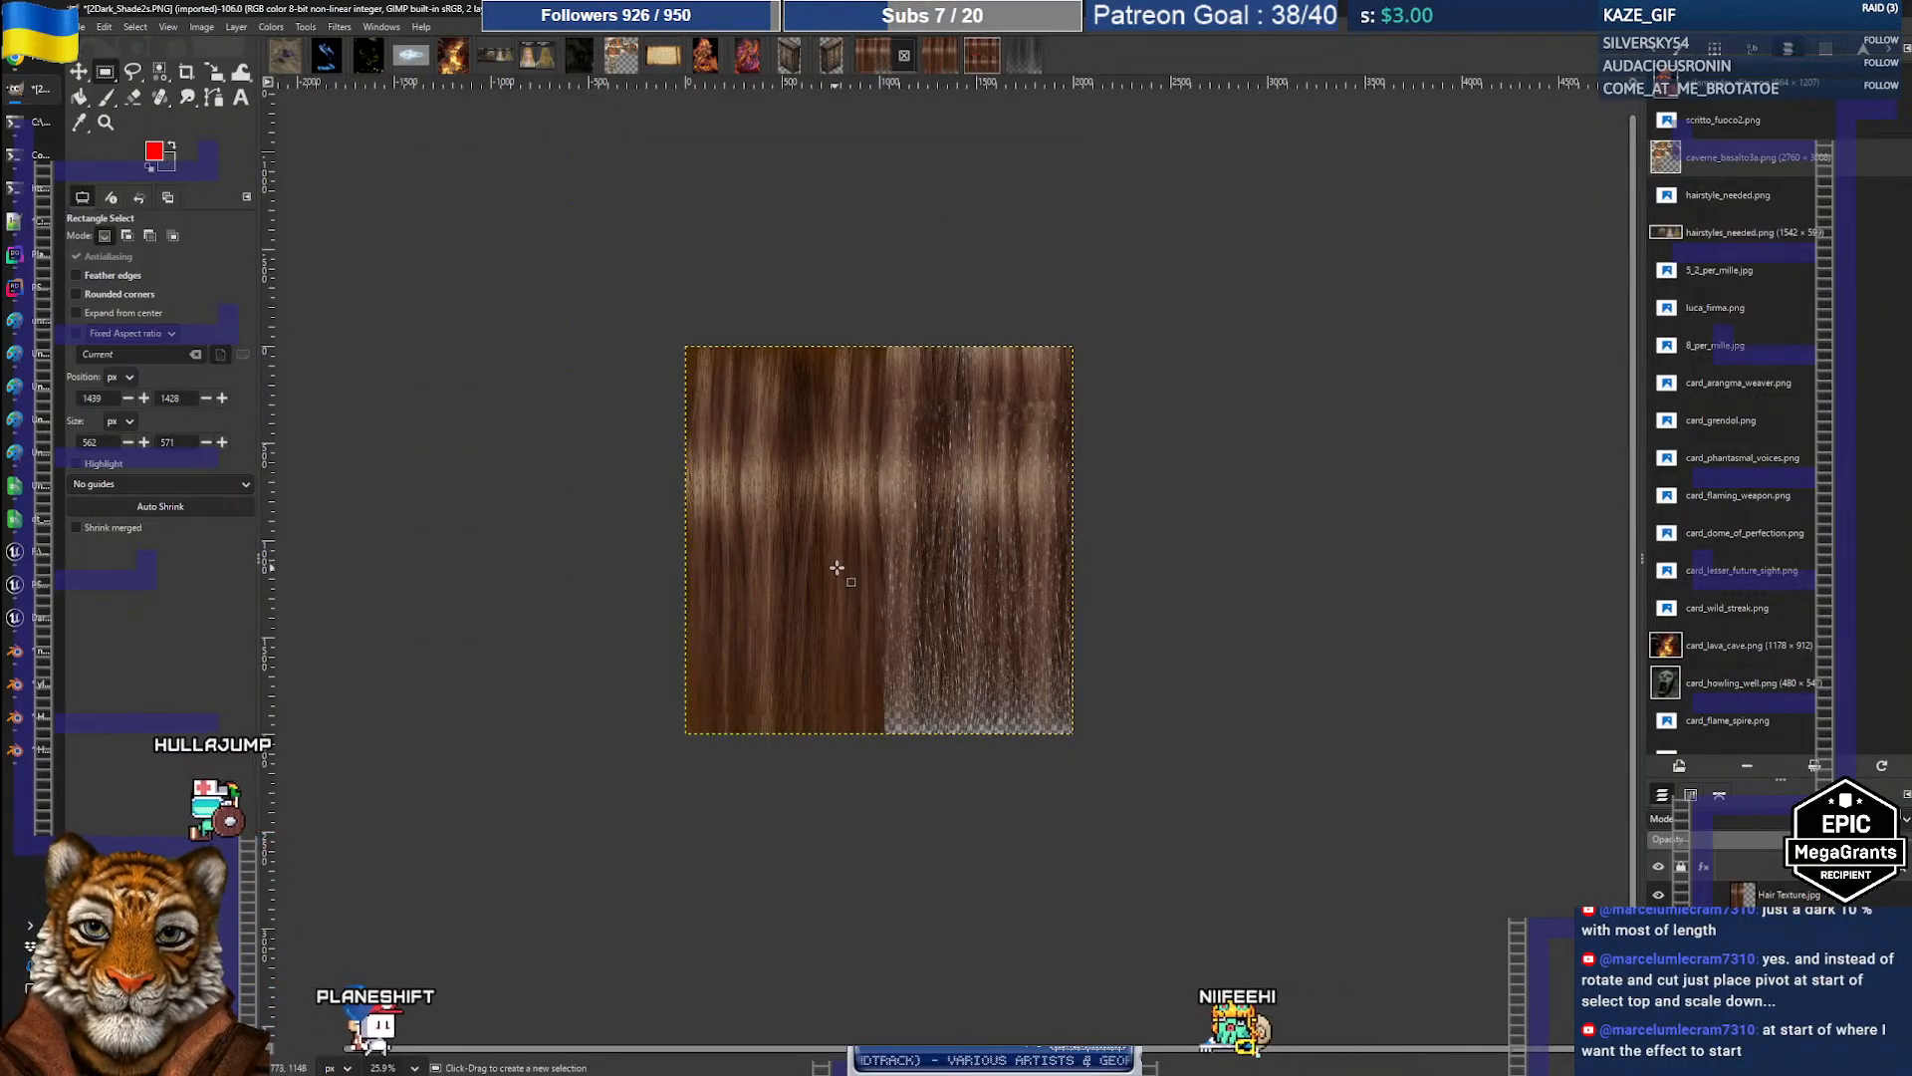
{"action": "scroll", "coordinate": [837, 563], "scroll_direction": "up", "scroll_amount": 1, "text": "ctrl"}
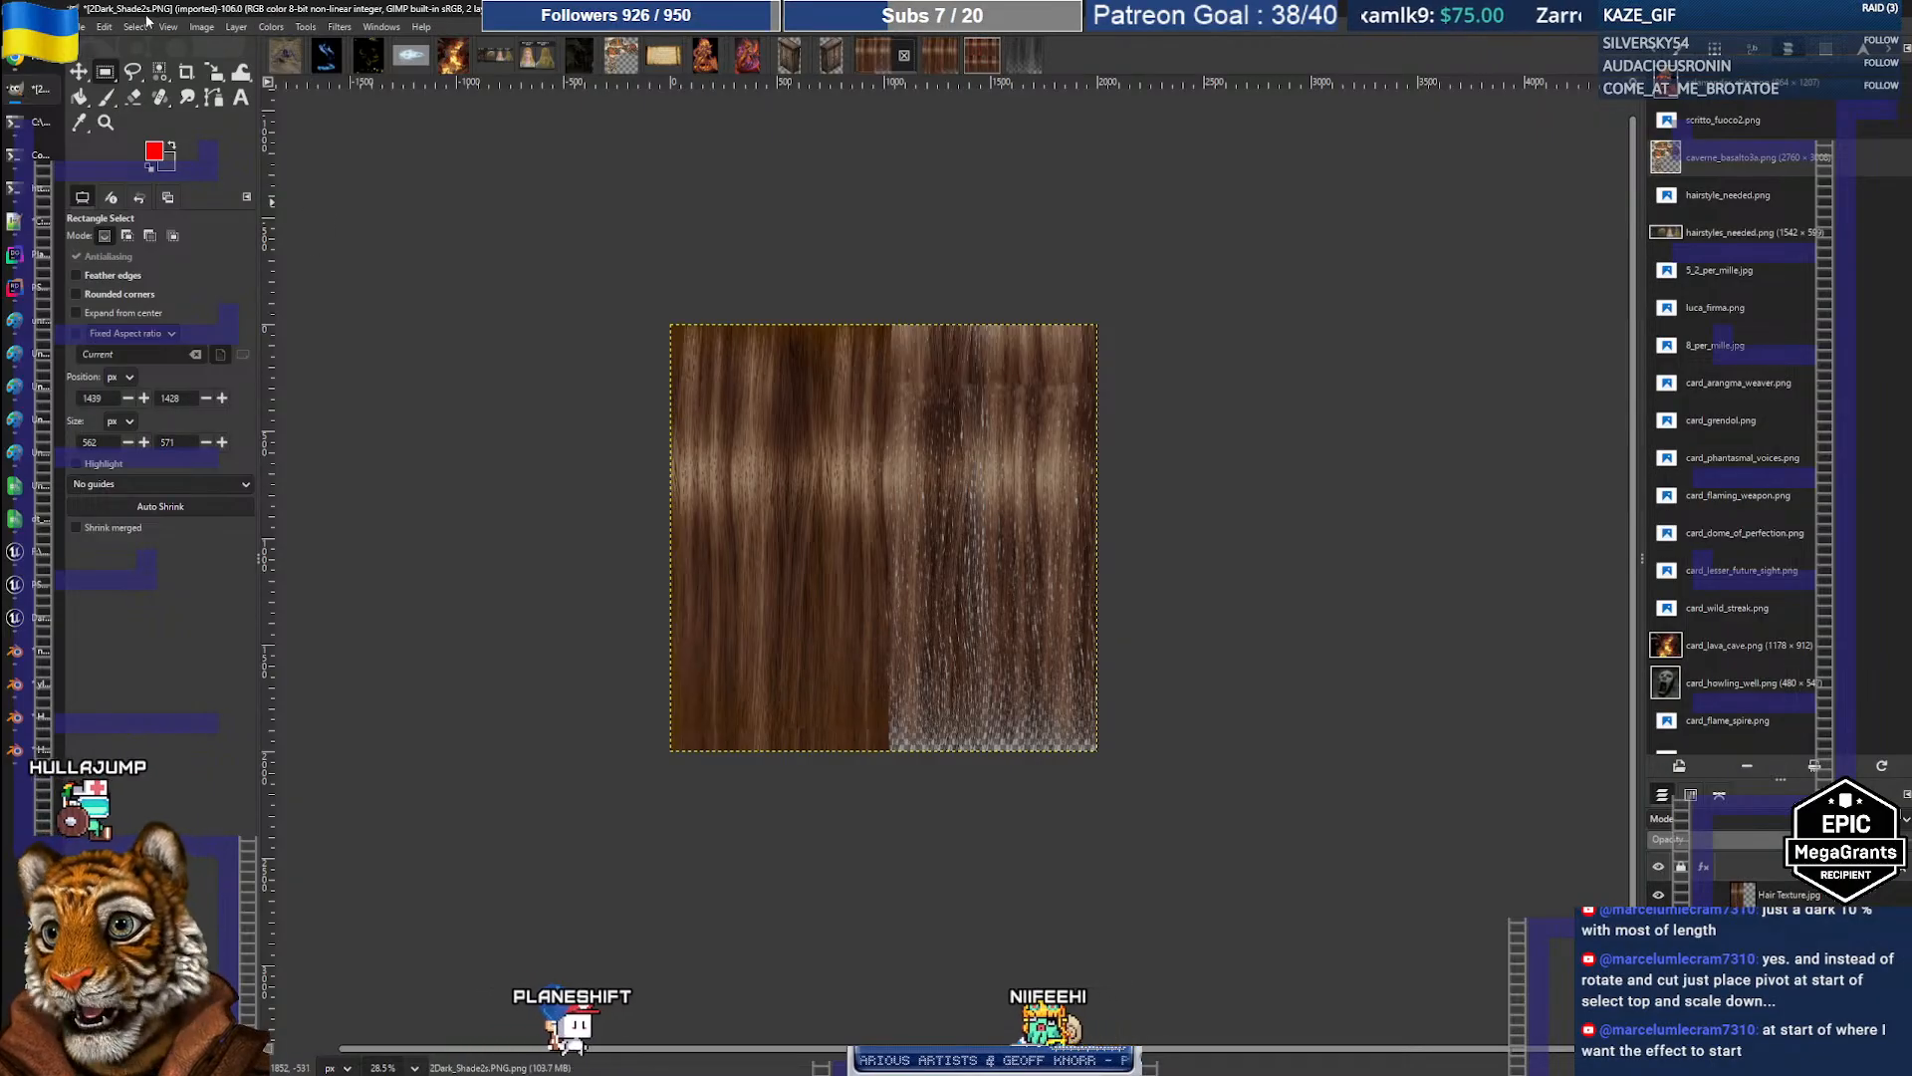
Step: Copy the opaque-looking half of the hair texture, about 1033 × 2000 px, and create a new image from the clipboard
{"action": "left_click", "coordinate": [204, 27]}
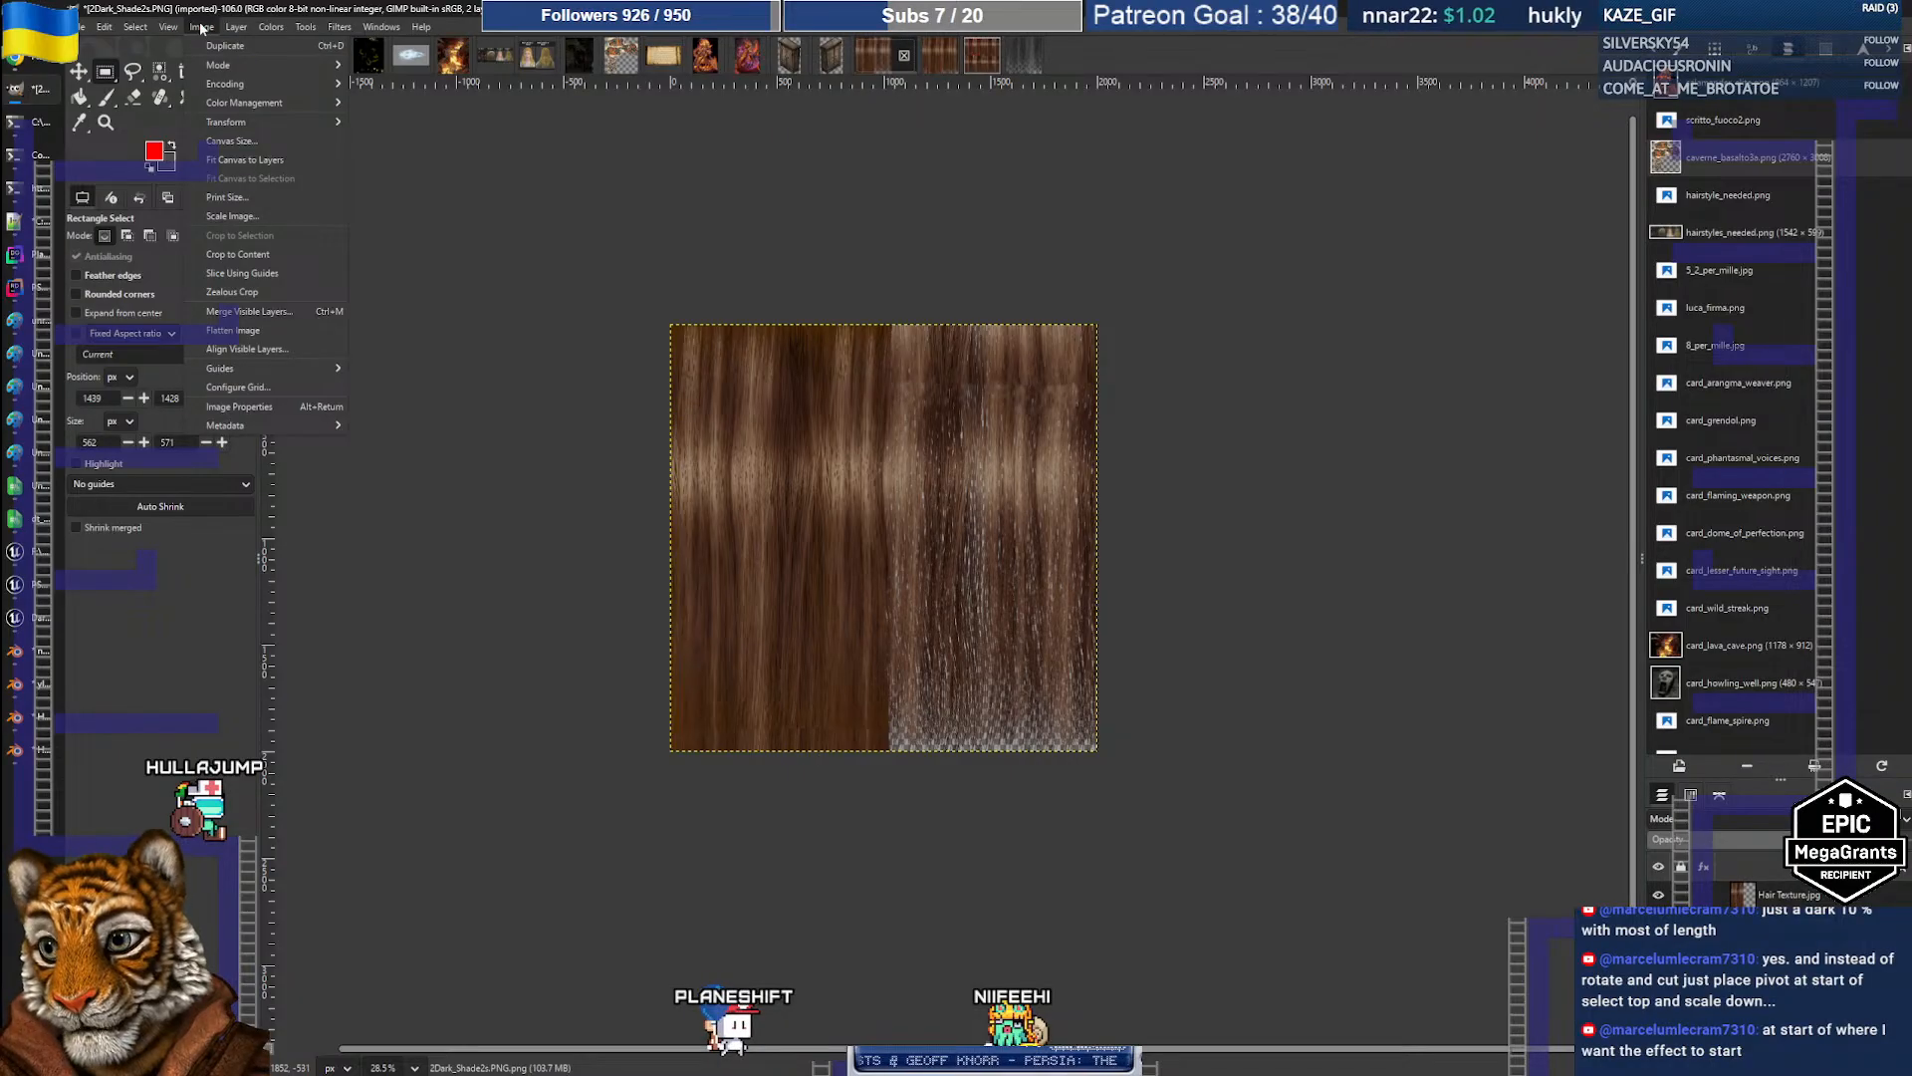
{"action": "left_click", "coordinate": [555, 241]}
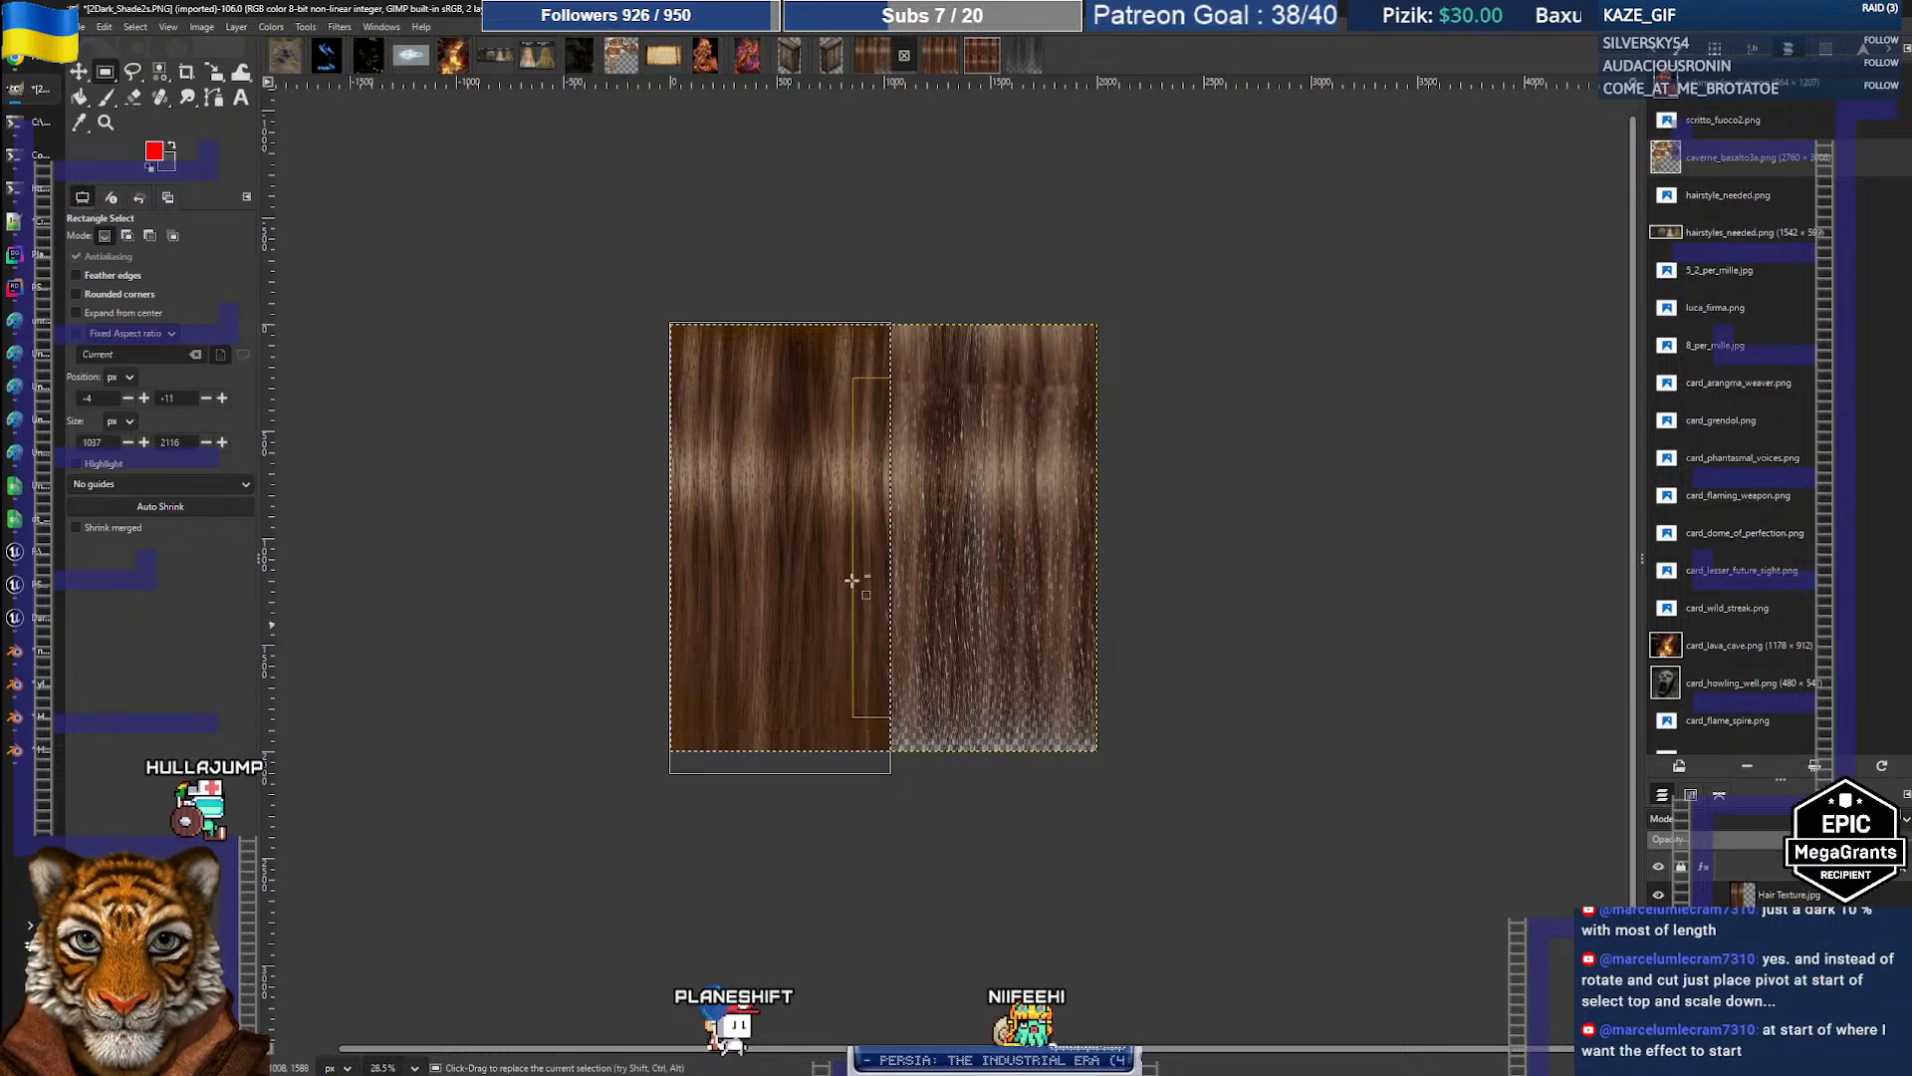
{"action": "left_click", "coordinate": [78, 27]}
{"action": "mouse_move", "coordinate": [109, 61]}
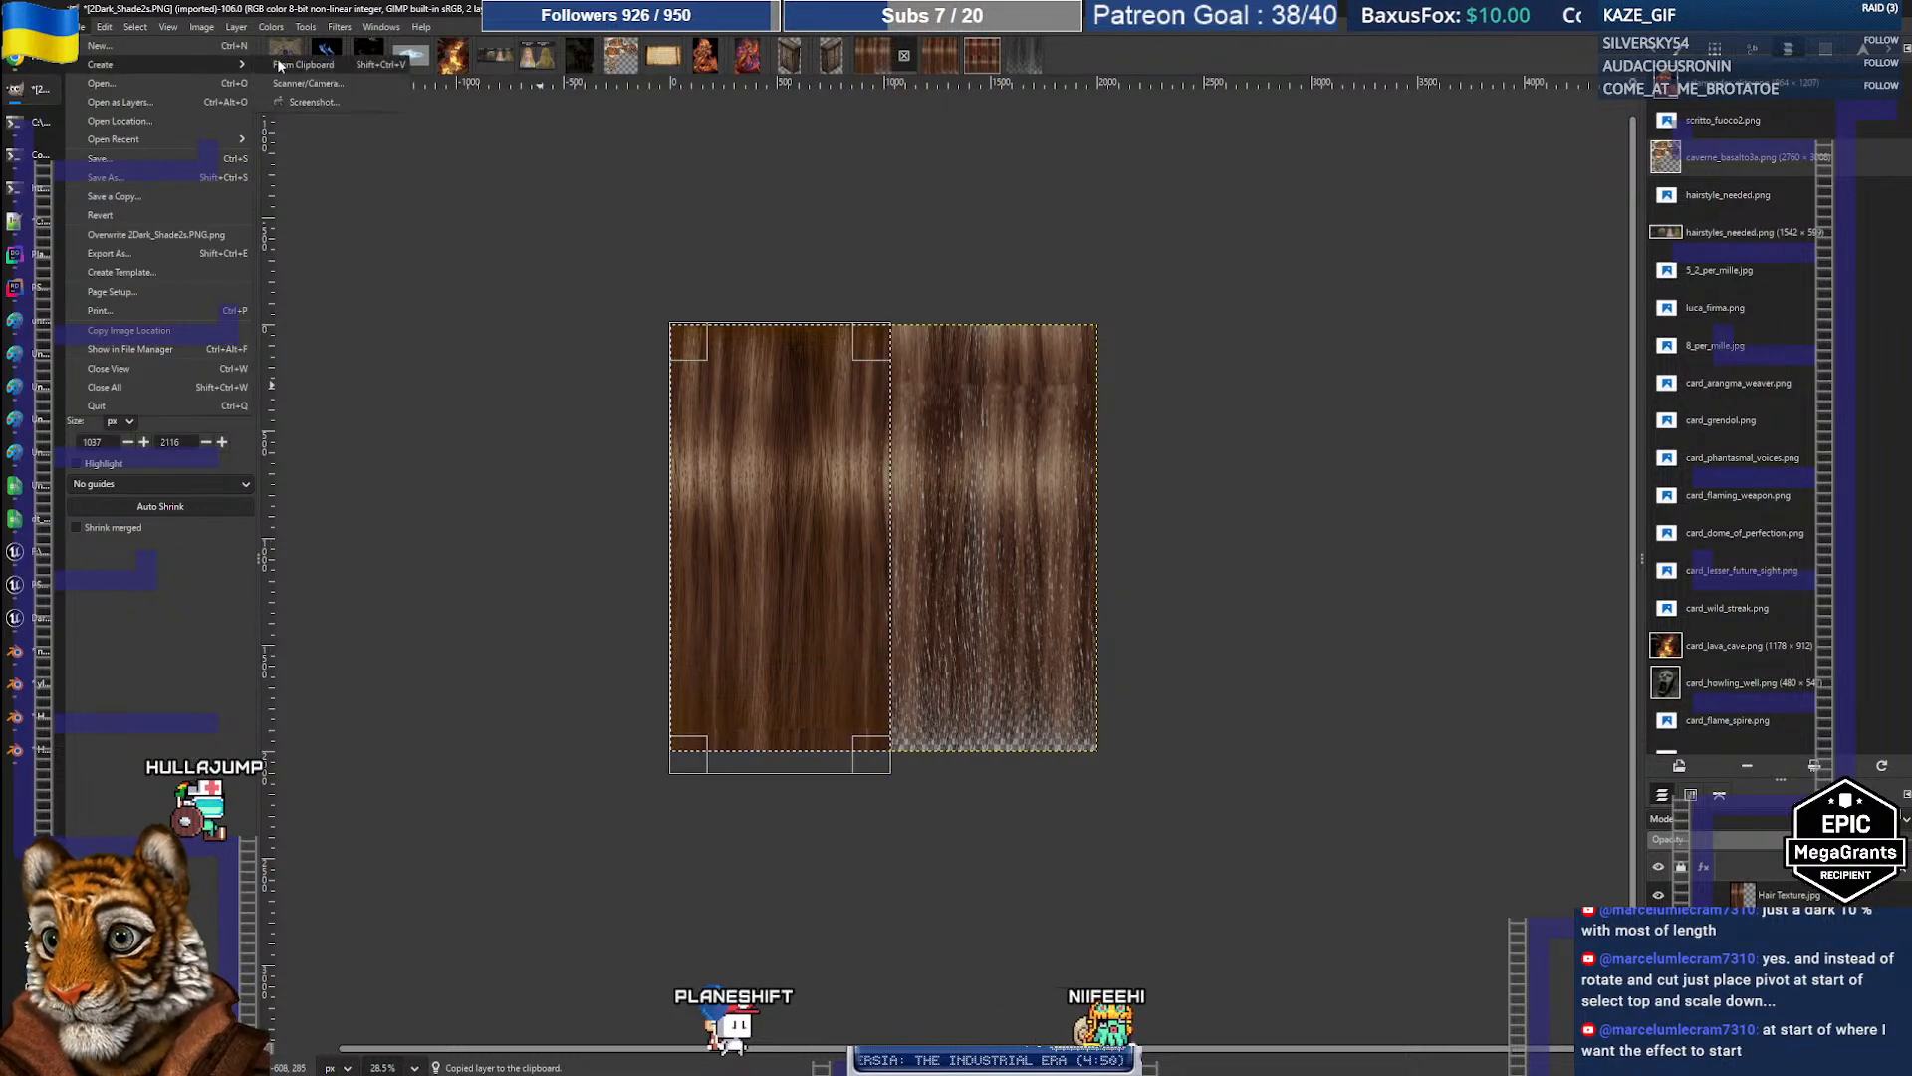
{"action": "left_click", "coordinate": [299, 63]}
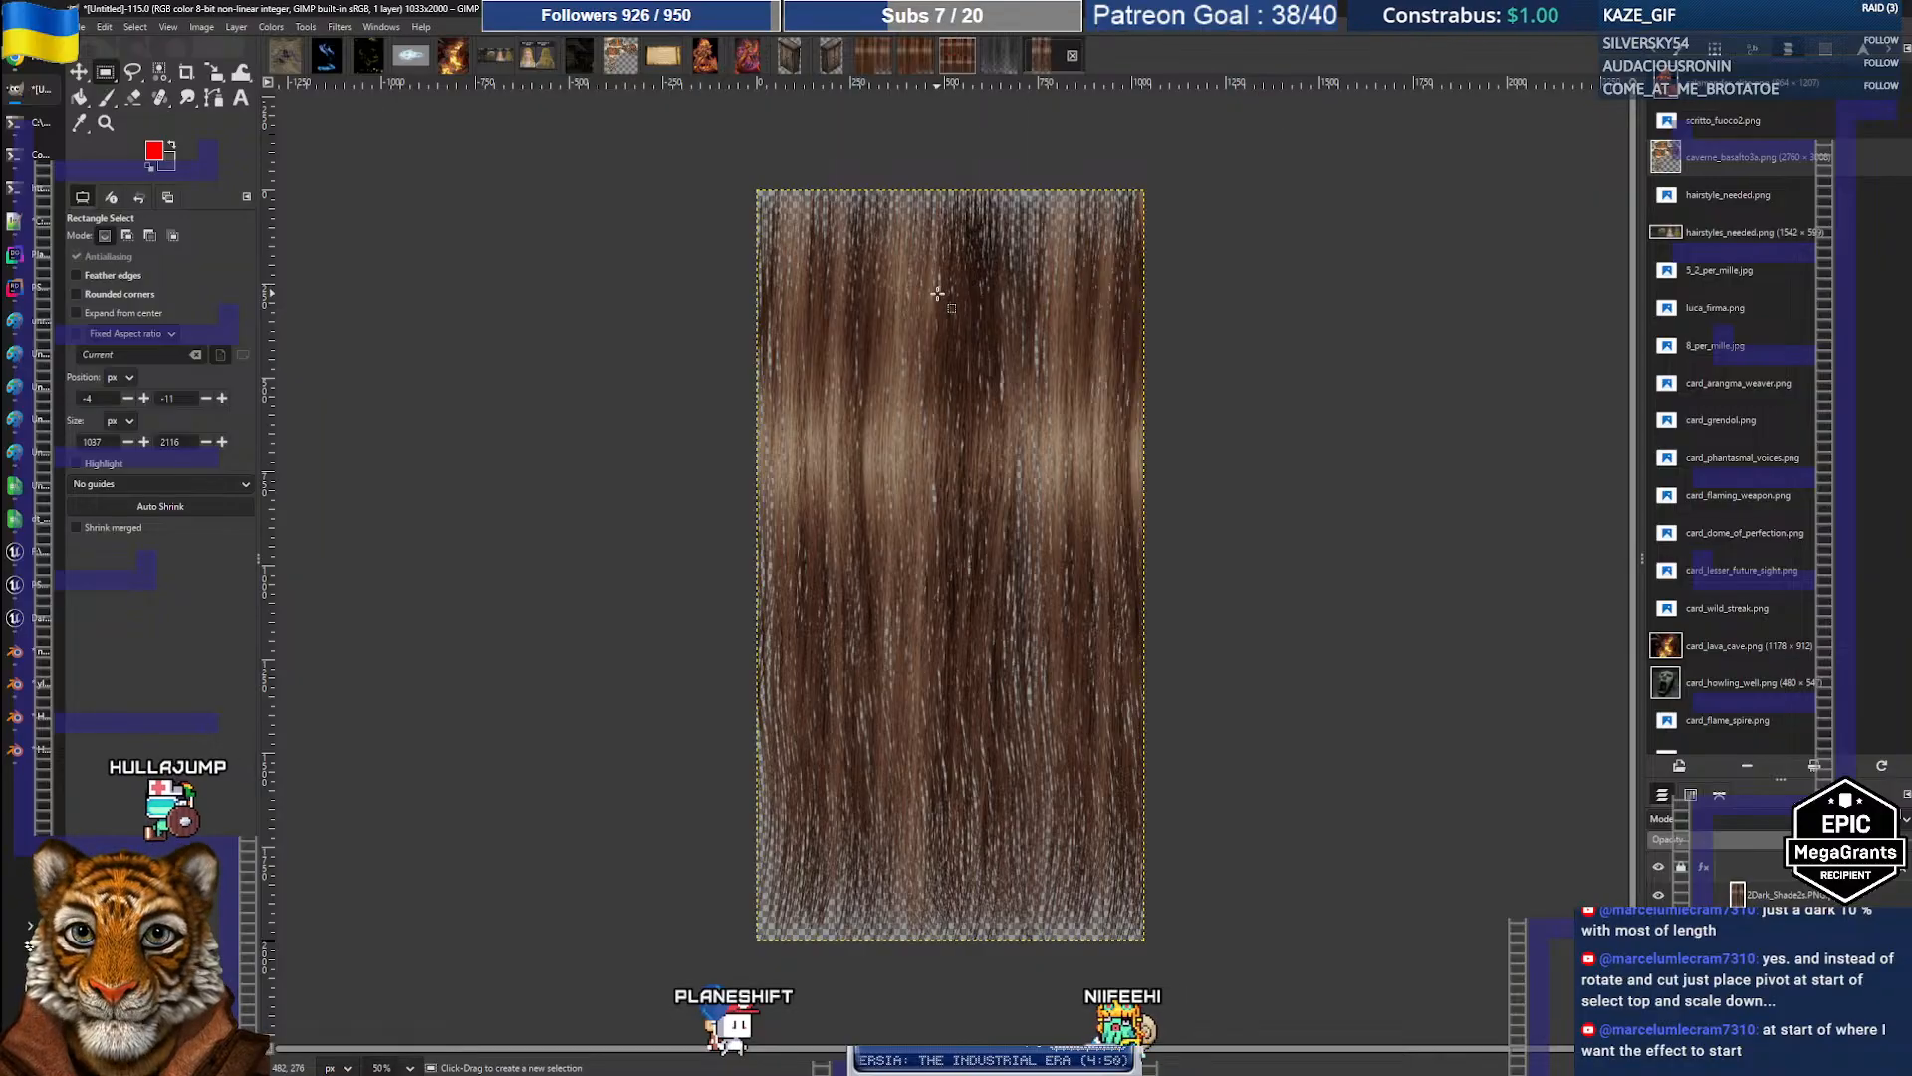
Step: Toggle the new image's alpha channel visibility to compare the hair texture with and without transparency
{"action": "left_click", "coordinate": [1697, 798]}
{"action": "left_click", "coordinate": [1655, 902]}
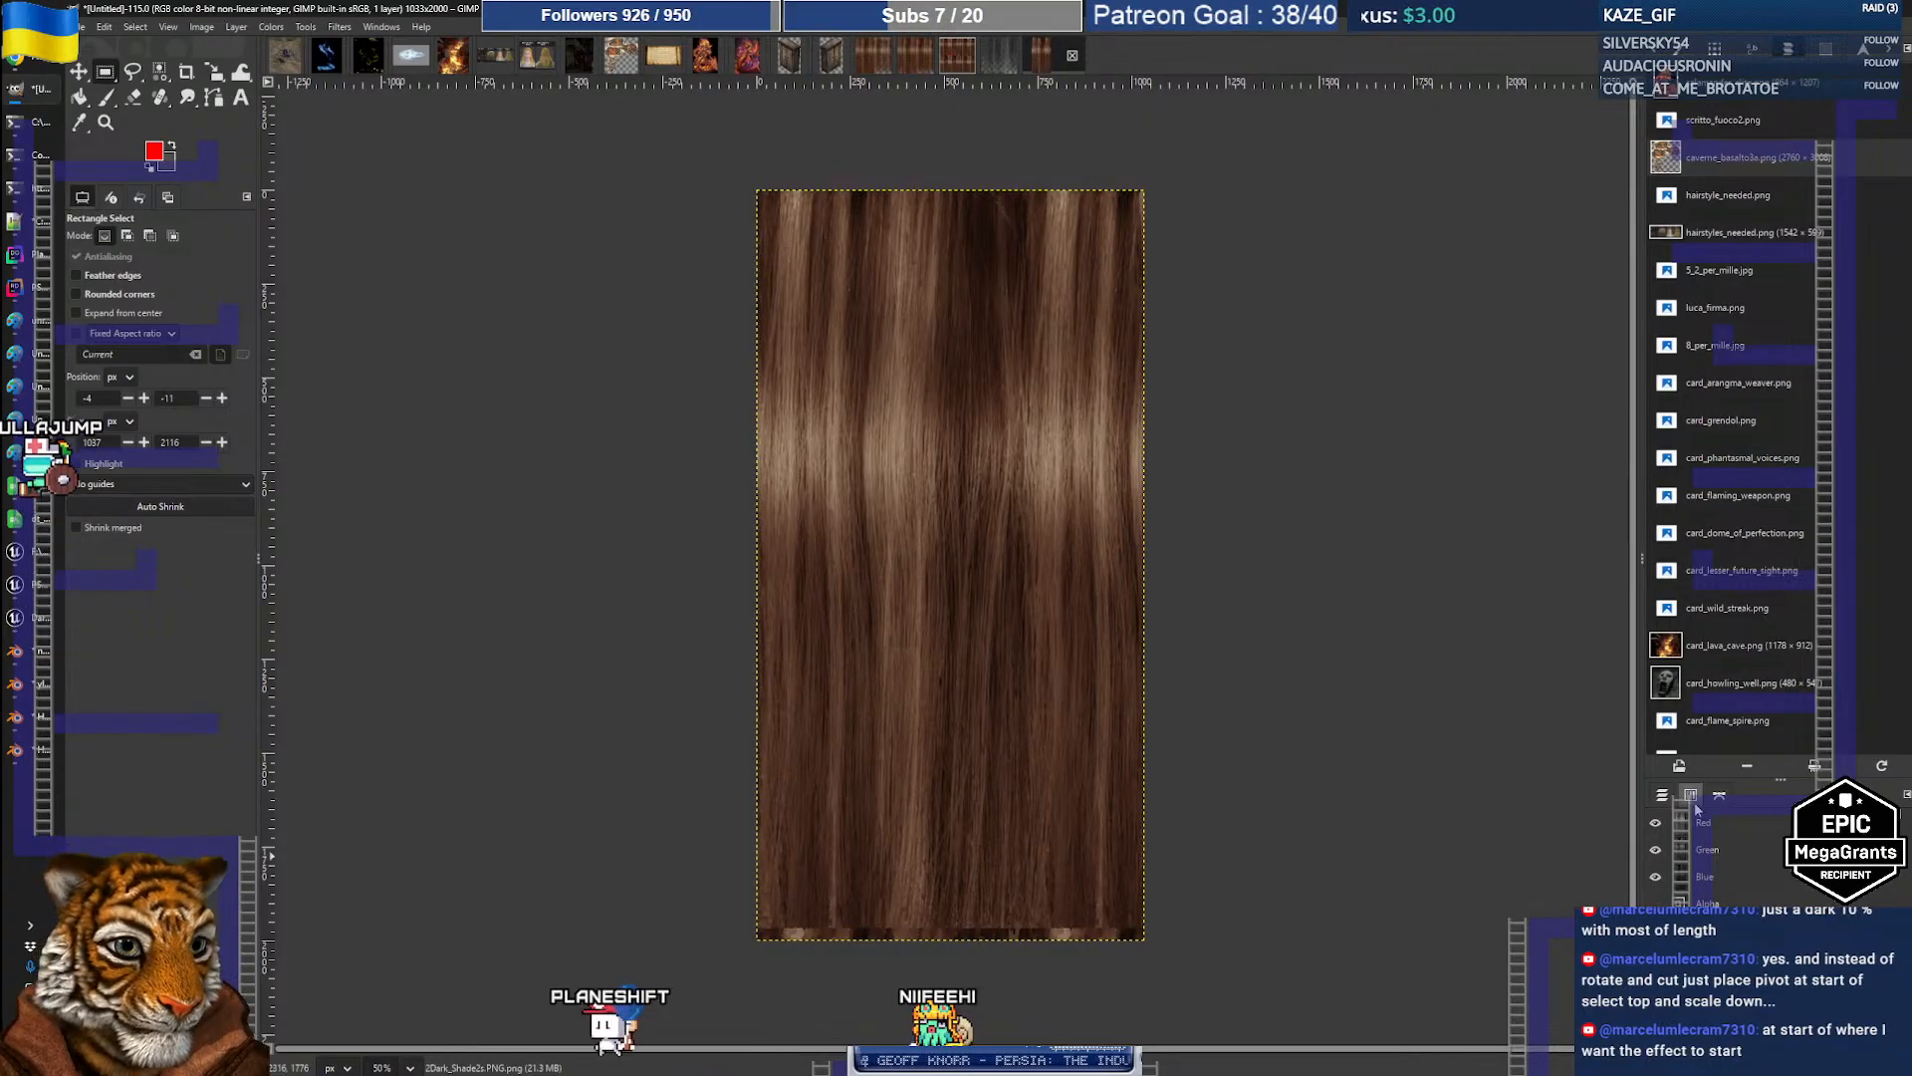
{"action": "left_click", "coordinate": [1655, 904]}
{"action": "left_click", "coordinate": [1663, 794]}
Step: Remove the alpha channel from the copied hair layer and check the layer and its colour channels
{"action": "right_click", "coordinate": [1806, 902]}
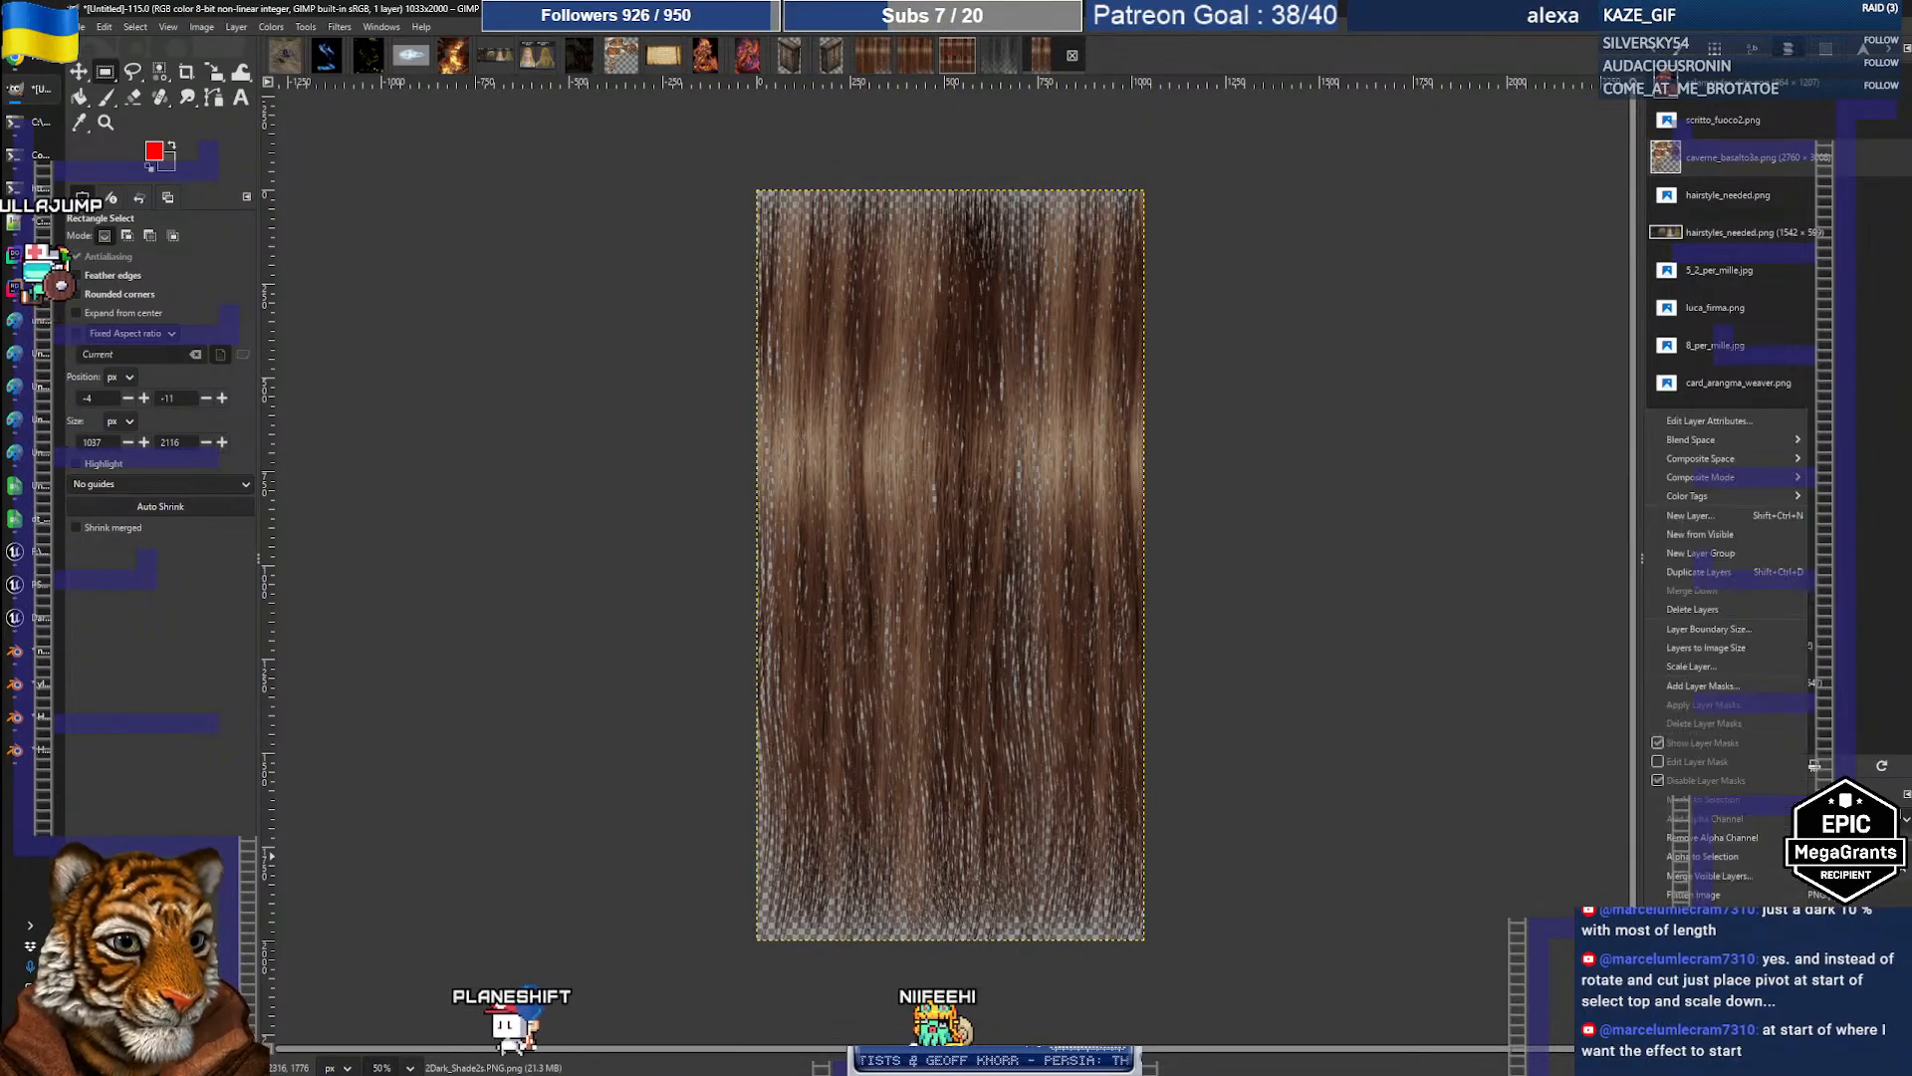
{"action": "left_click", "coordinate": [1745, 838]}
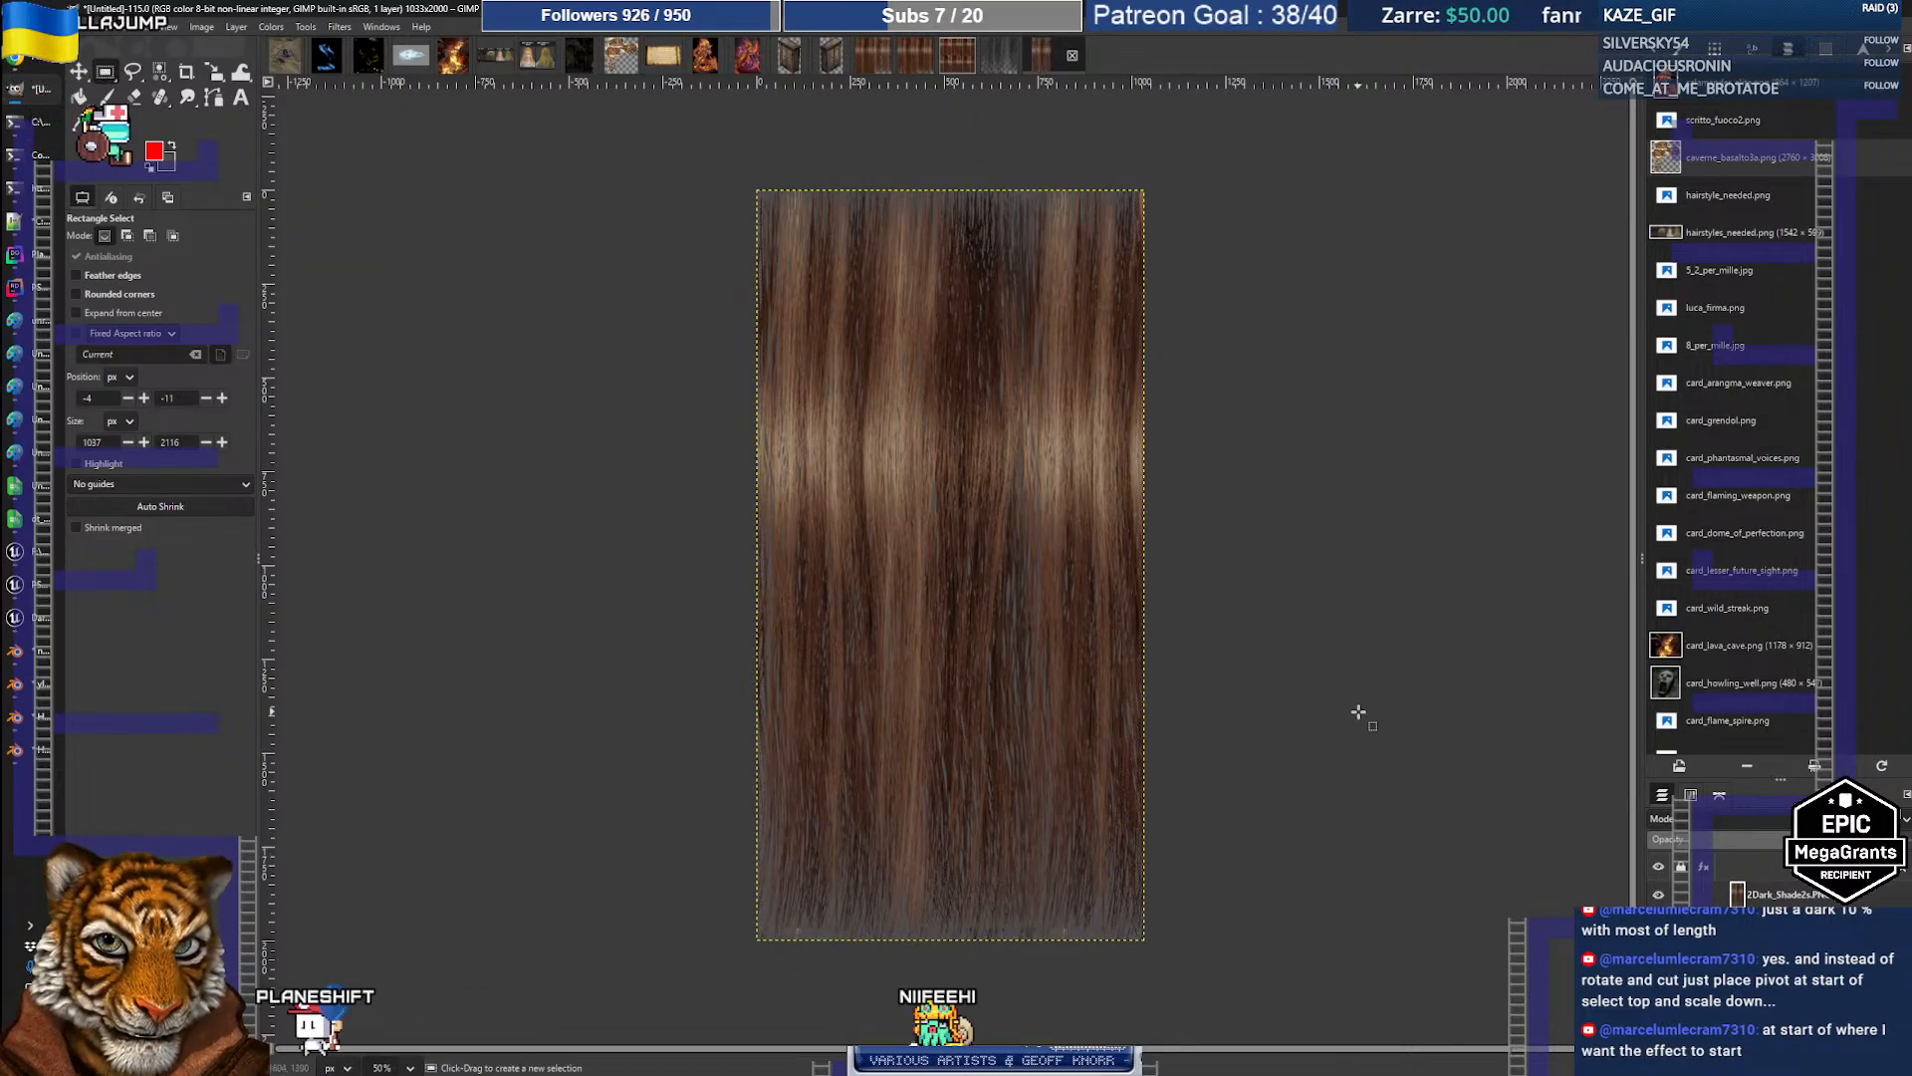
{"action": "left_click", "coordinate": [1660, 895]}
{"action": "left_click", "coordinate": [1660, 895]}
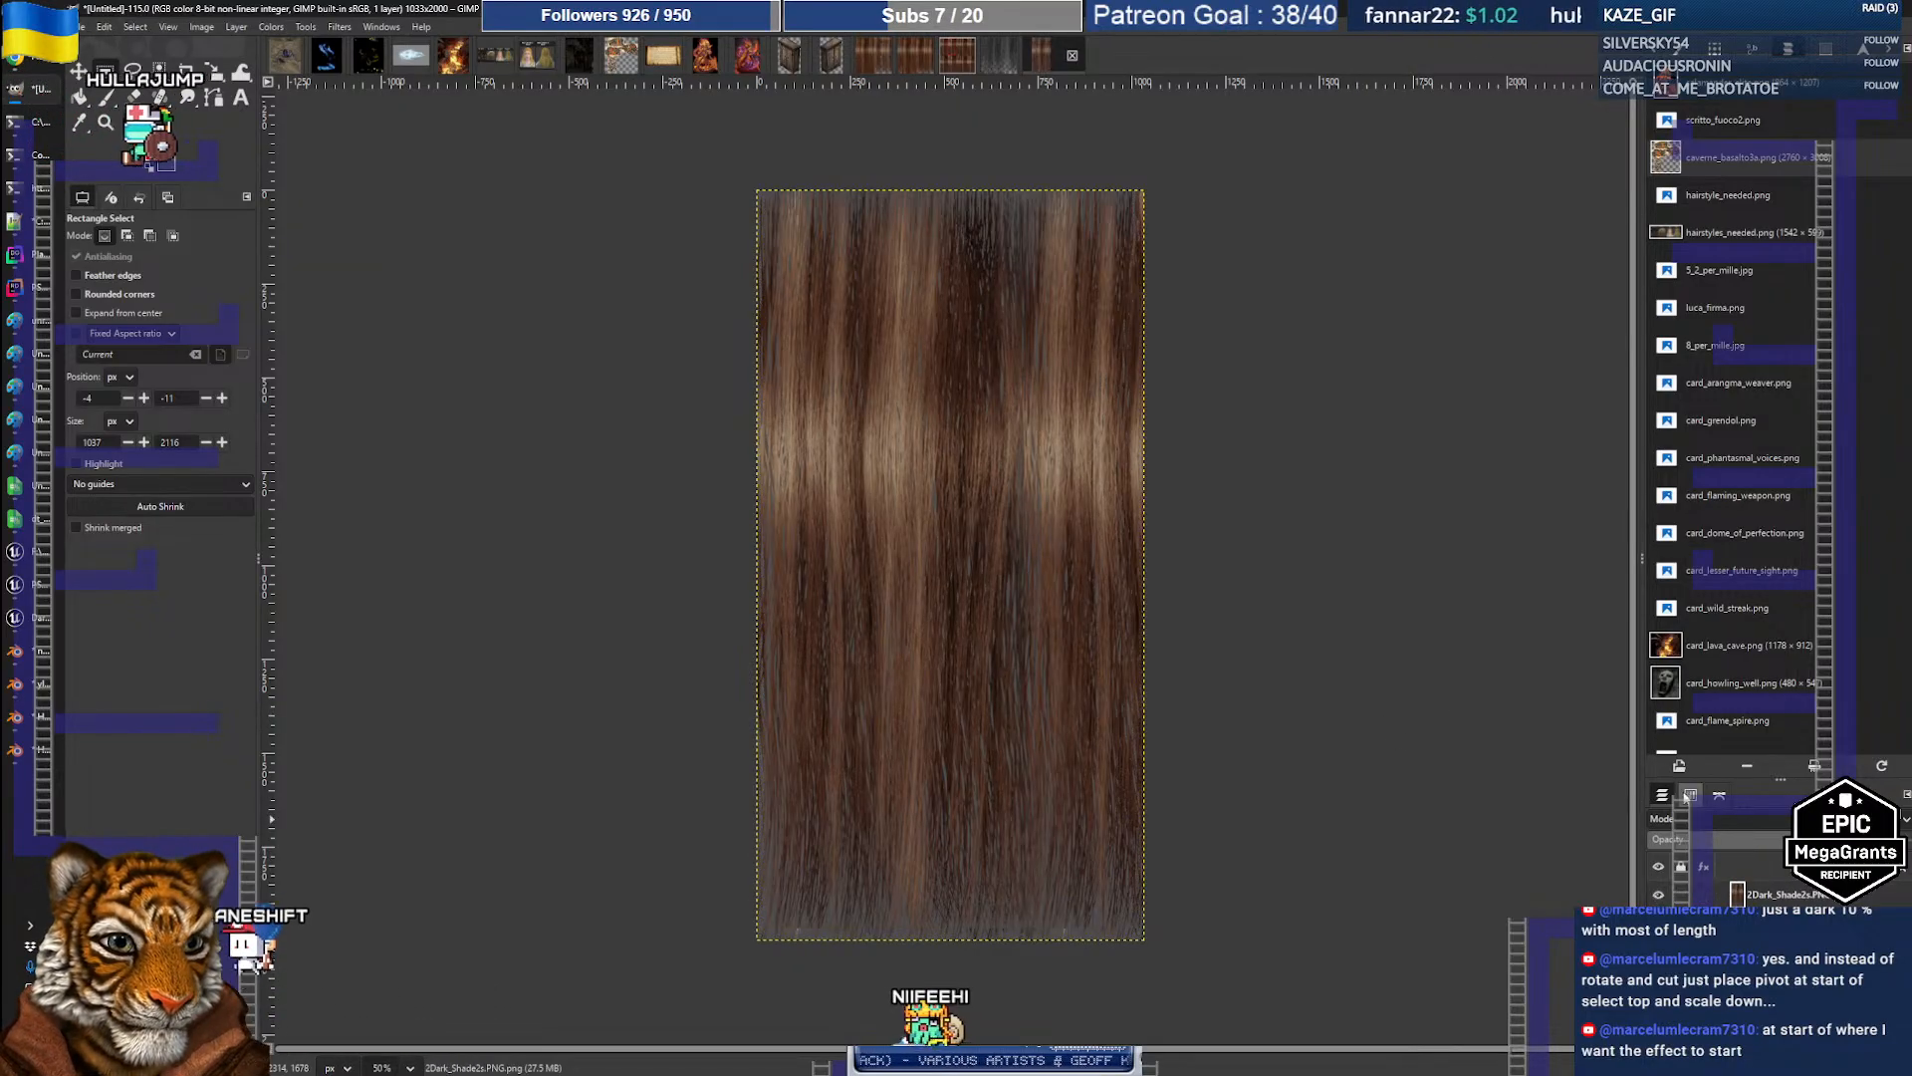
{"action": "left_click", "coordinate": [1691, 794]}
{"action": "left_click", "coordinate": [1657, 878]}
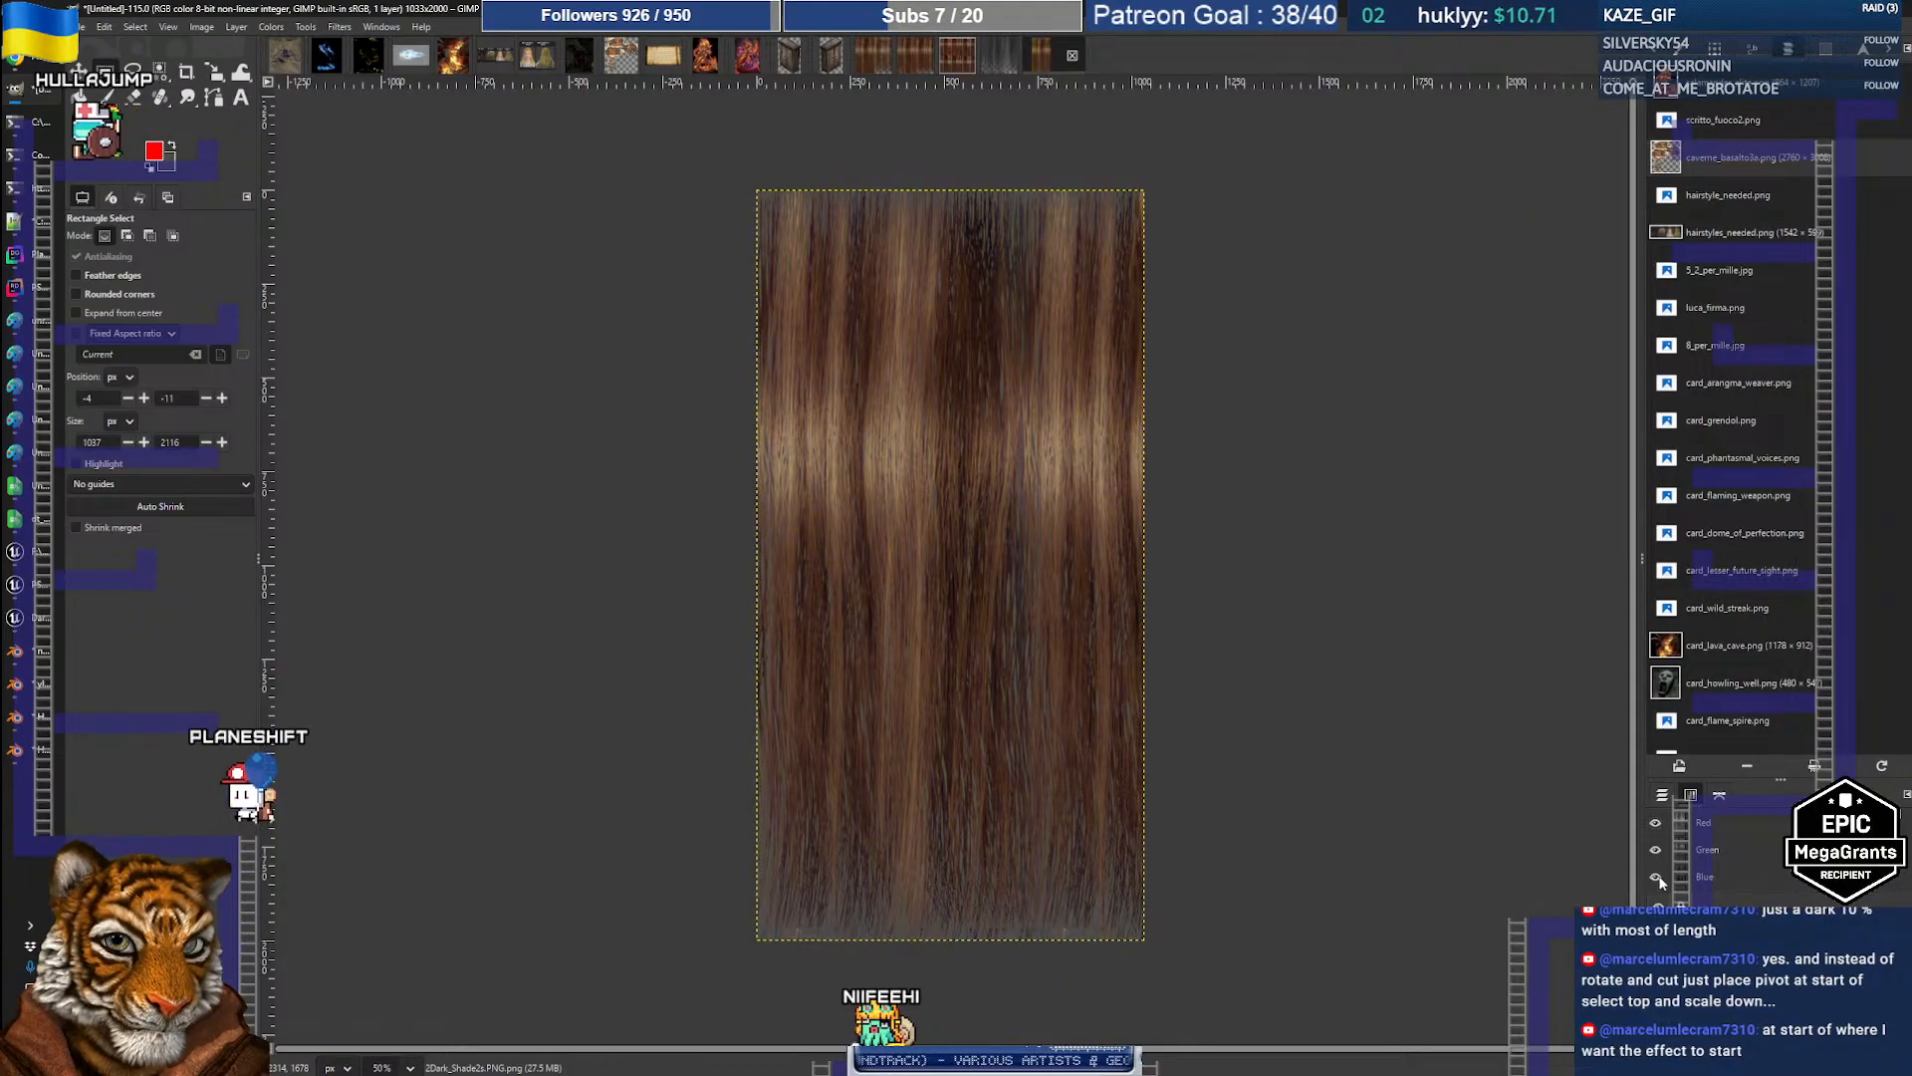
Step: Check the copied hair layer's visibility and undo the removal of its alpha channel
{"action": "left_click", "coordinate": [1663, 795]}
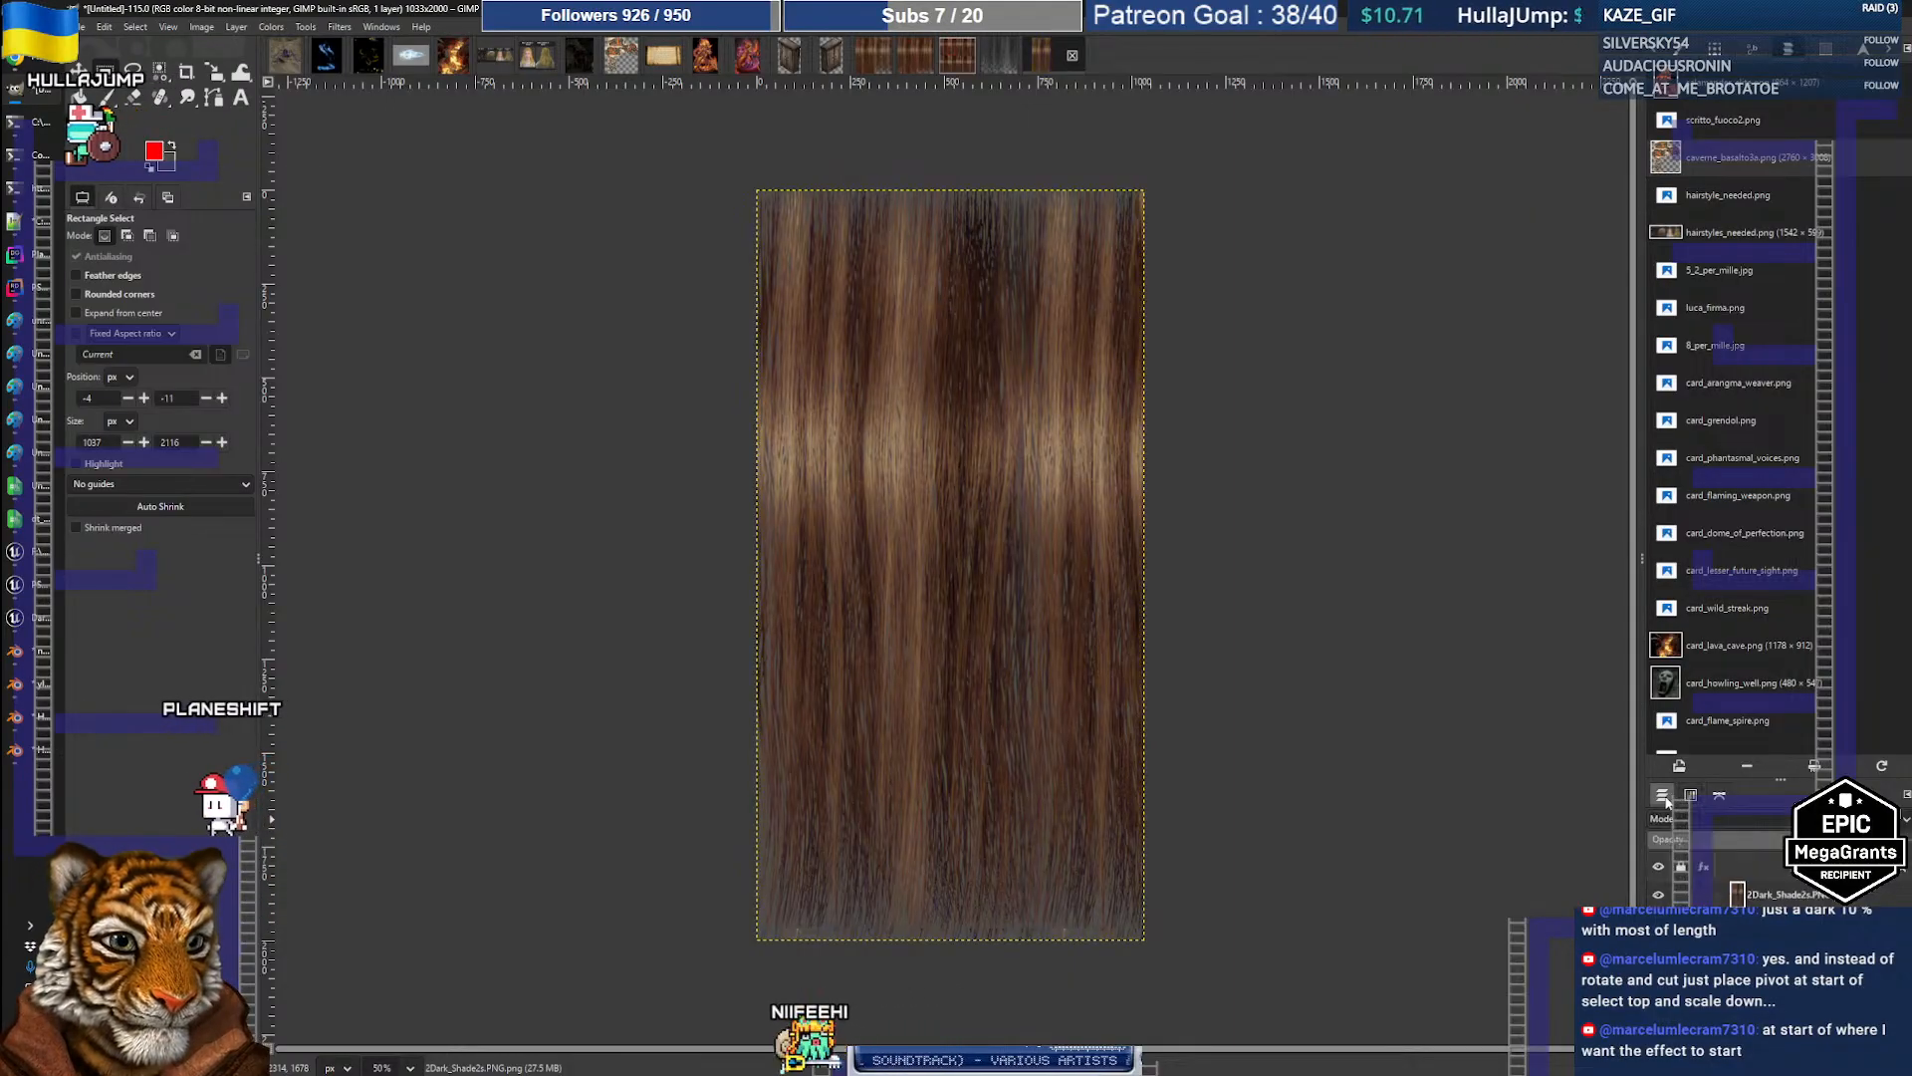
{"action": "left_click", "coordinate": [1657, 896]}
{"action": "left_click", "coordinate": [1658, 896]}
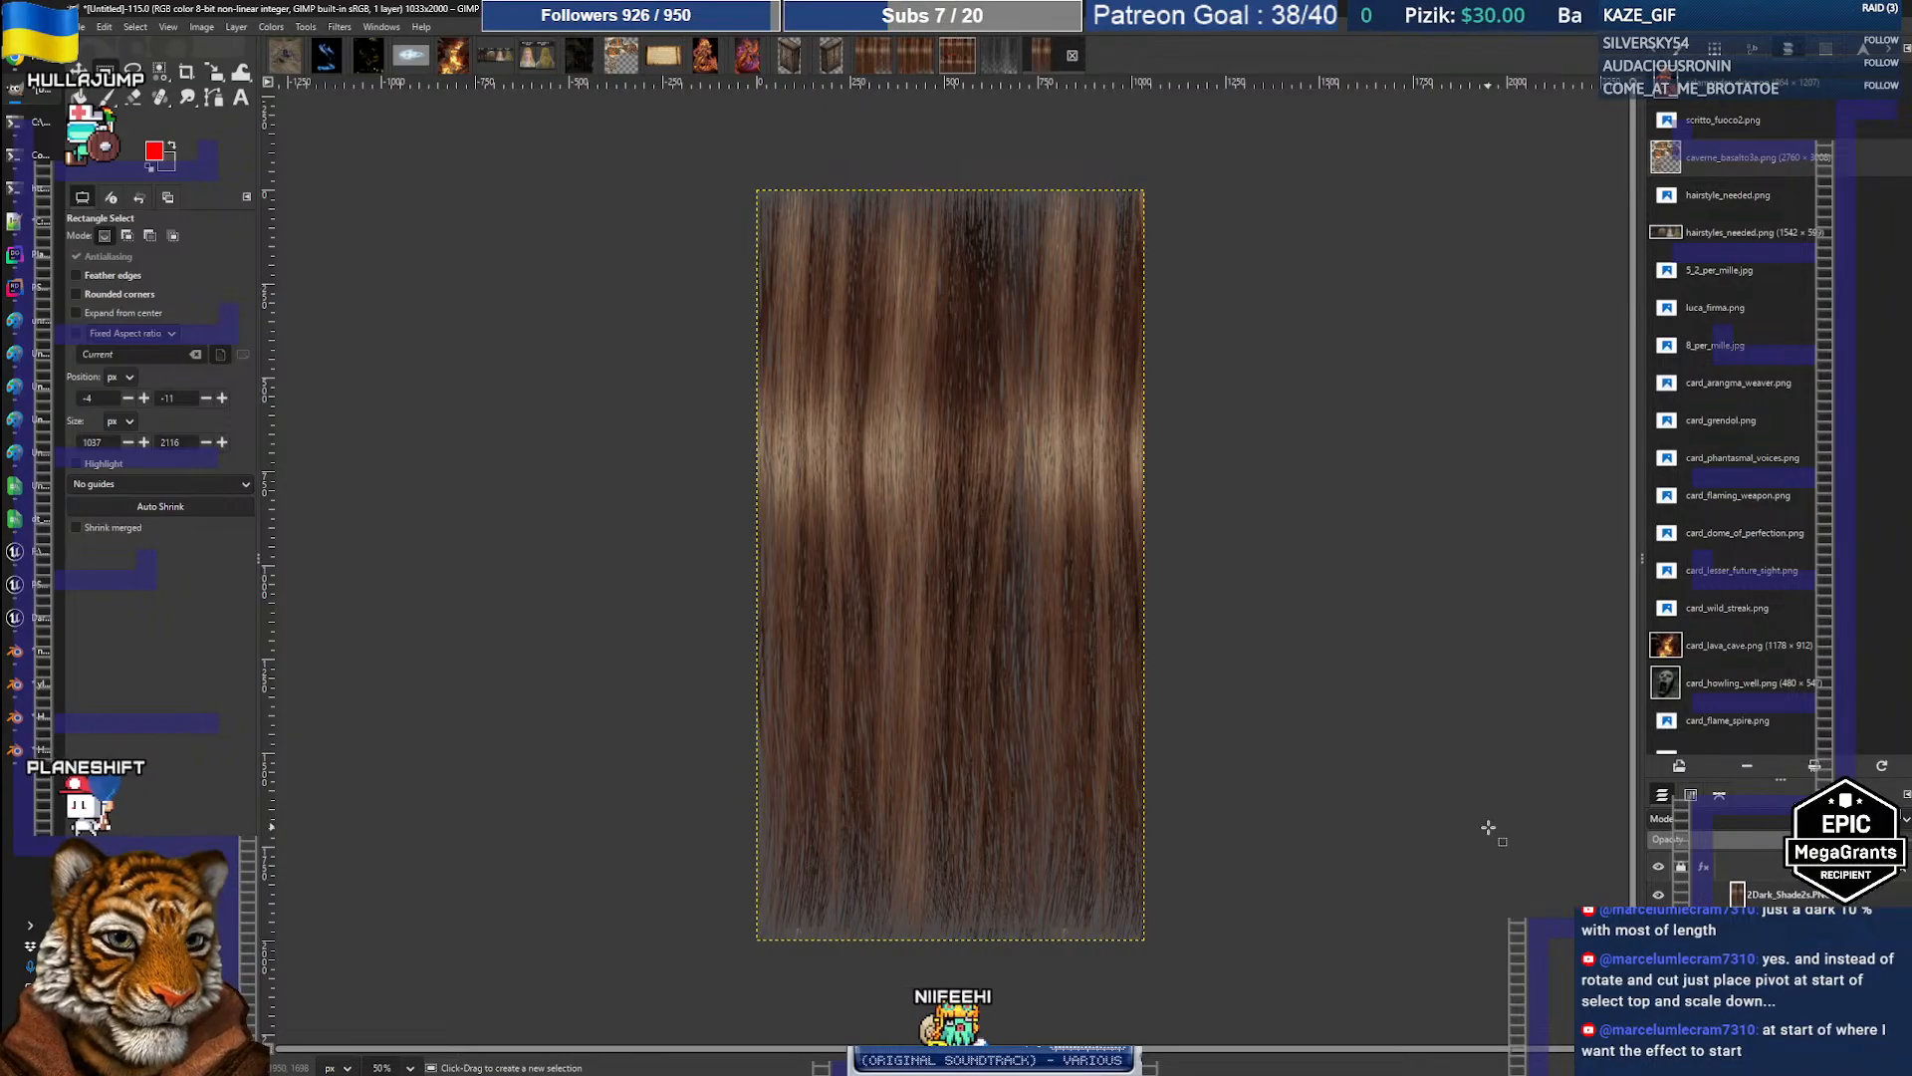
{"action": "key", "text": "ctrl+z"}
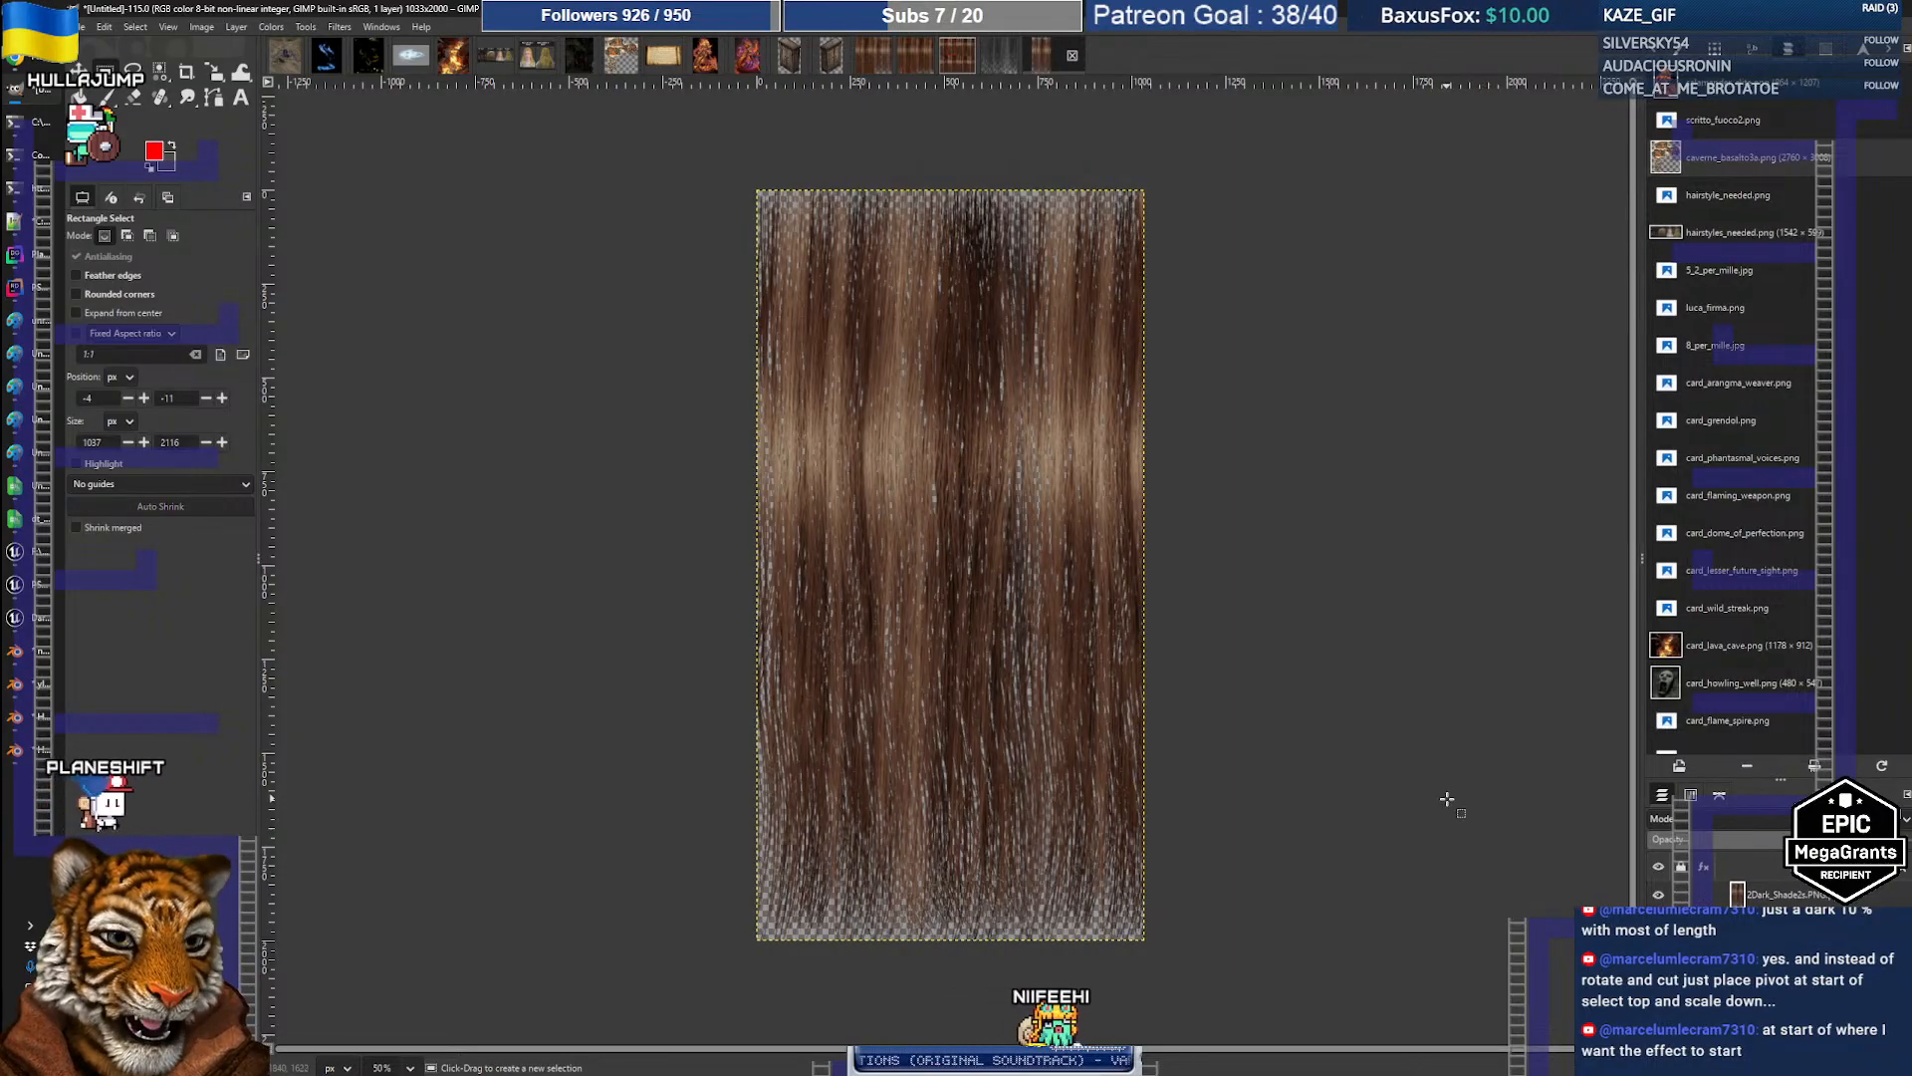
Step: Hide the alpha channel of the copied hair image so only the colour channels are displayed
{"action": "left_click", "coordinate": [1690, 795]}
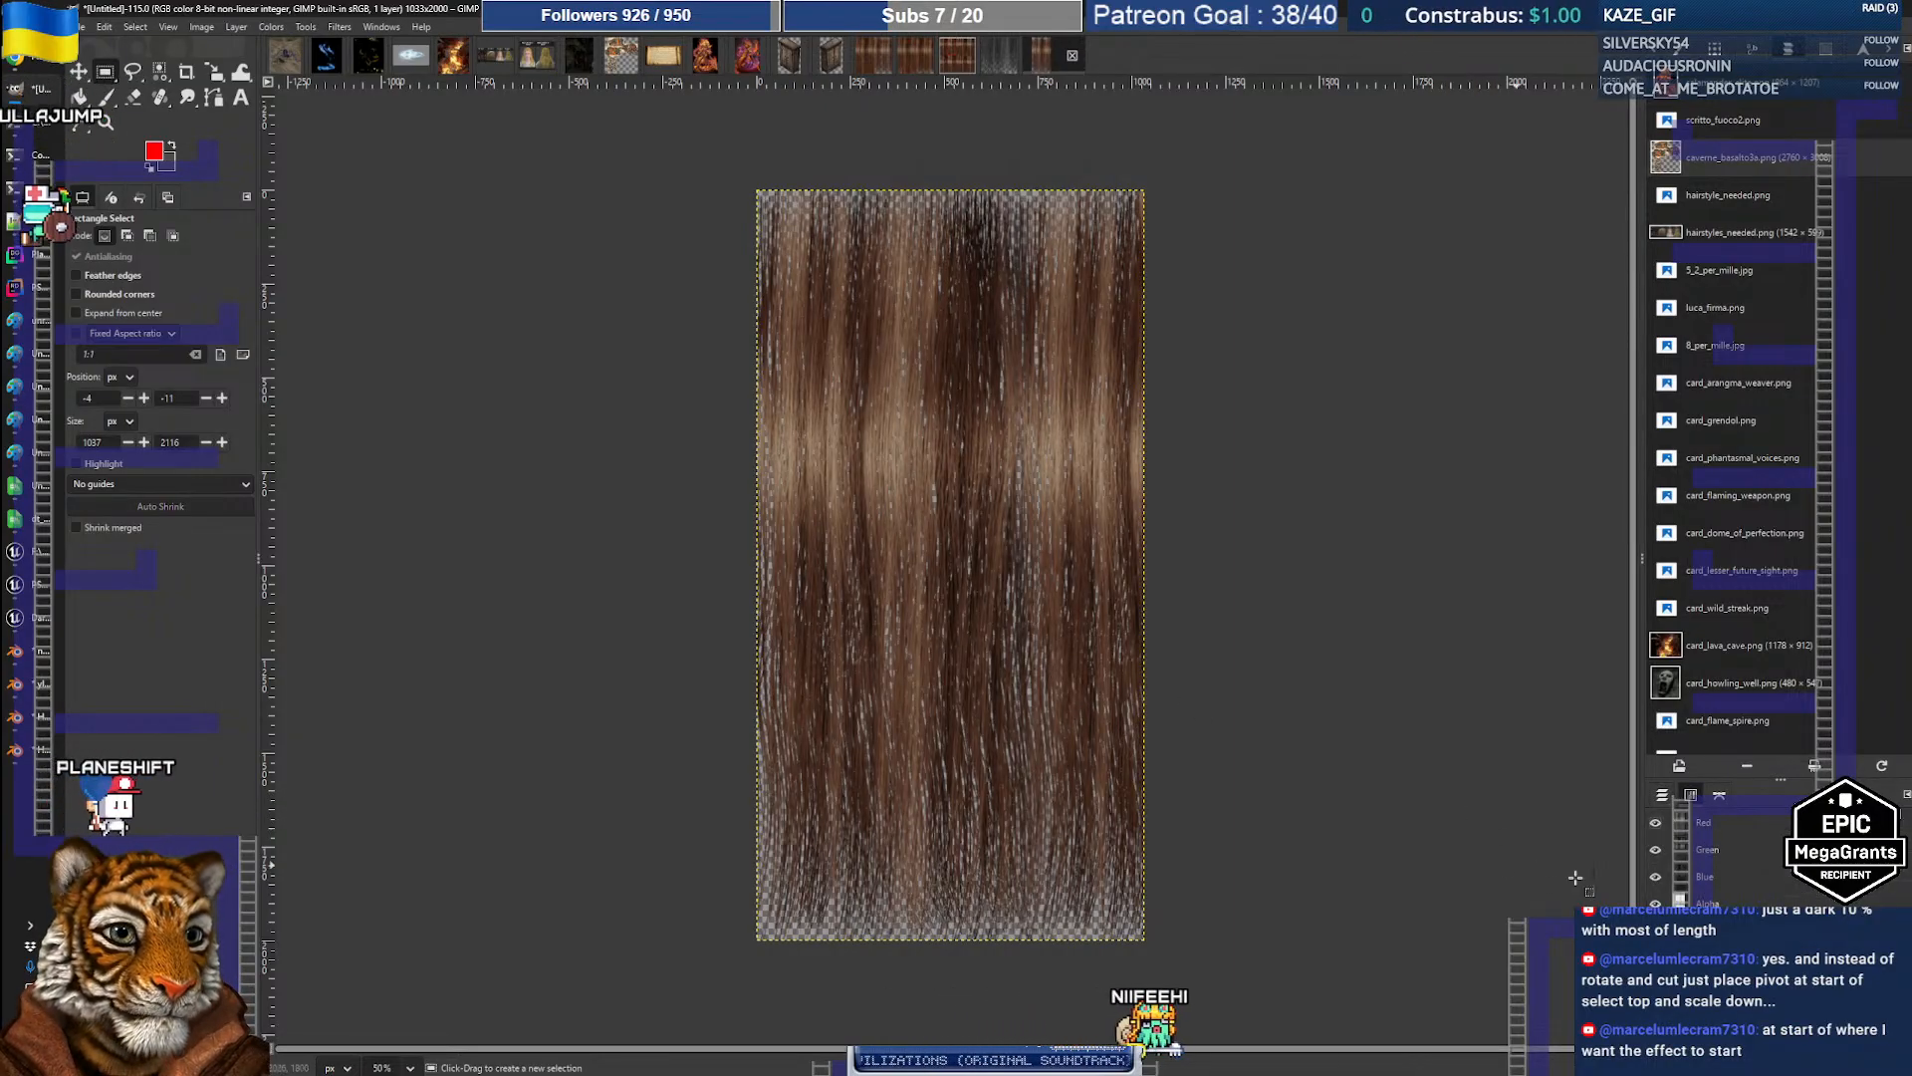
{"action": "left_click", "coordinate": [1656, 903]}
{"action": "left_click", "coordinate": [1657, 902]}
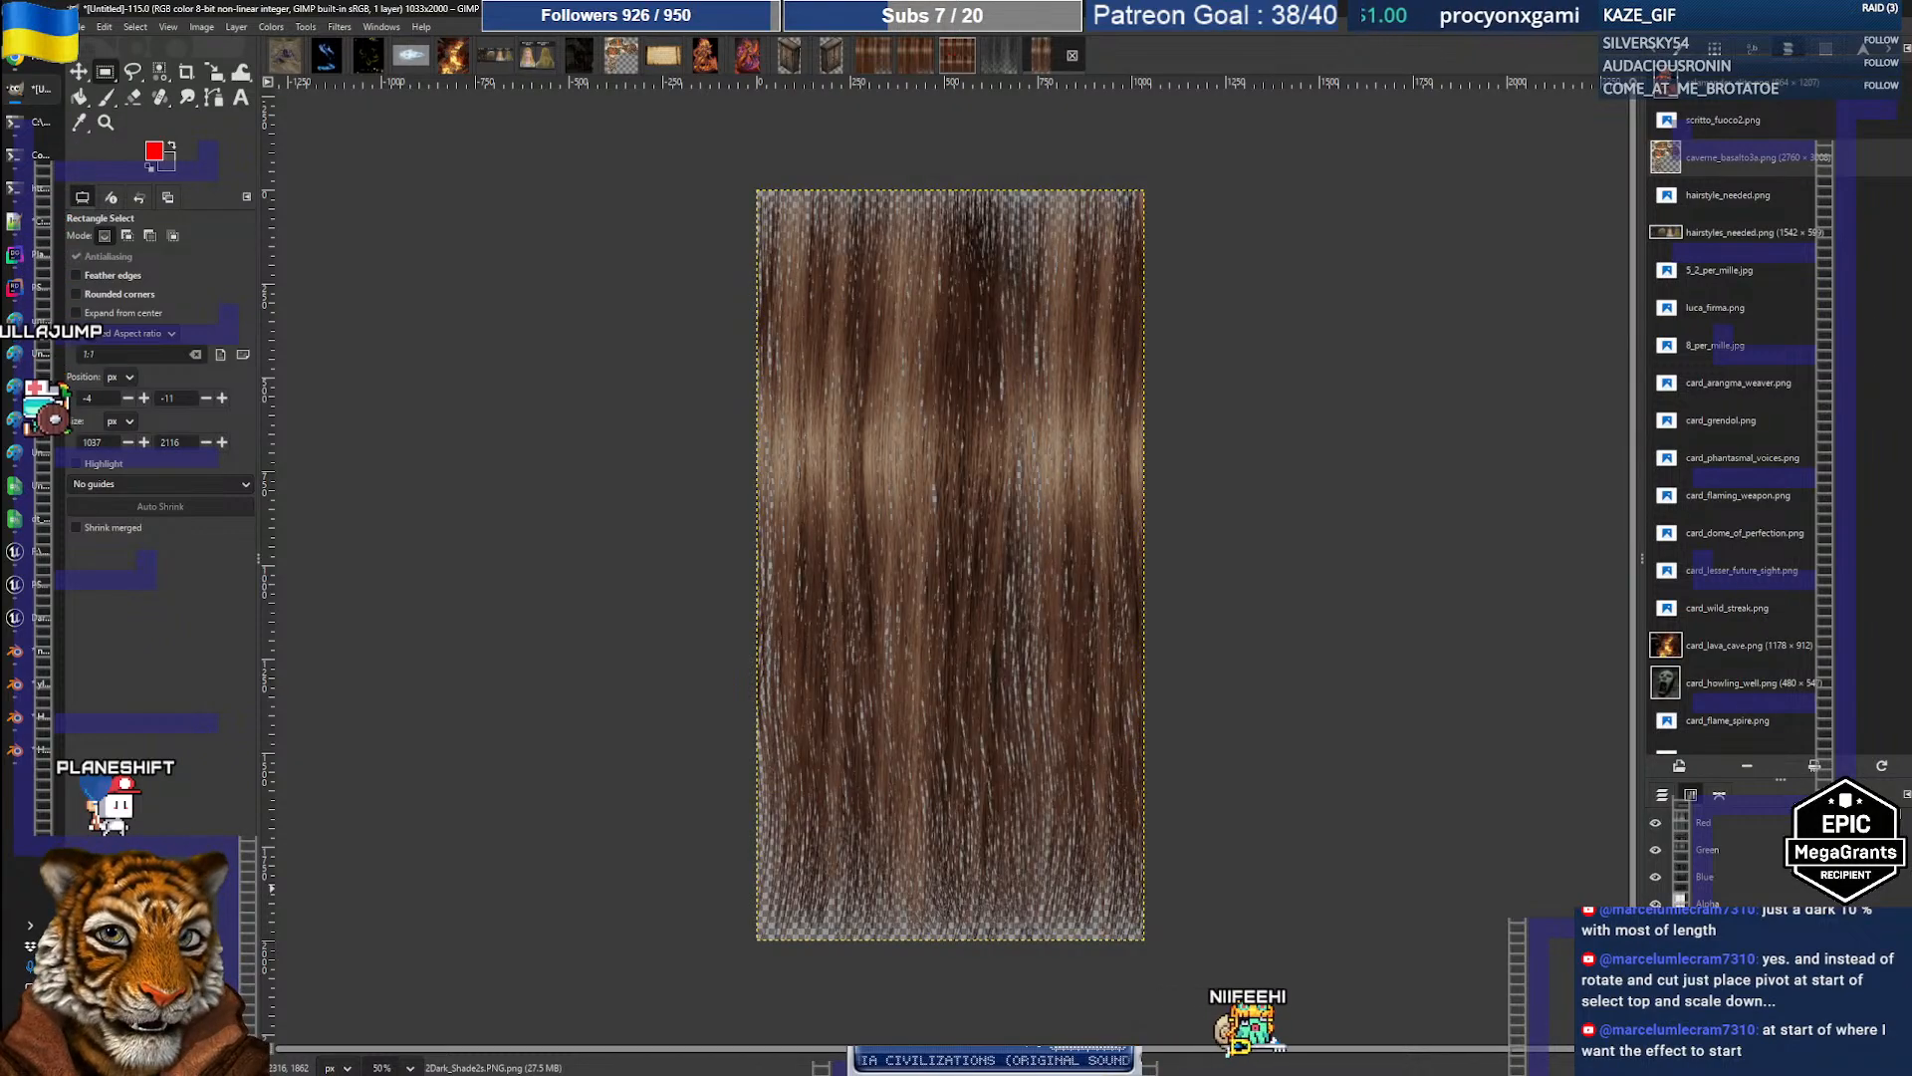
{"action": "left_click", "coordinate": [1656, 902]}
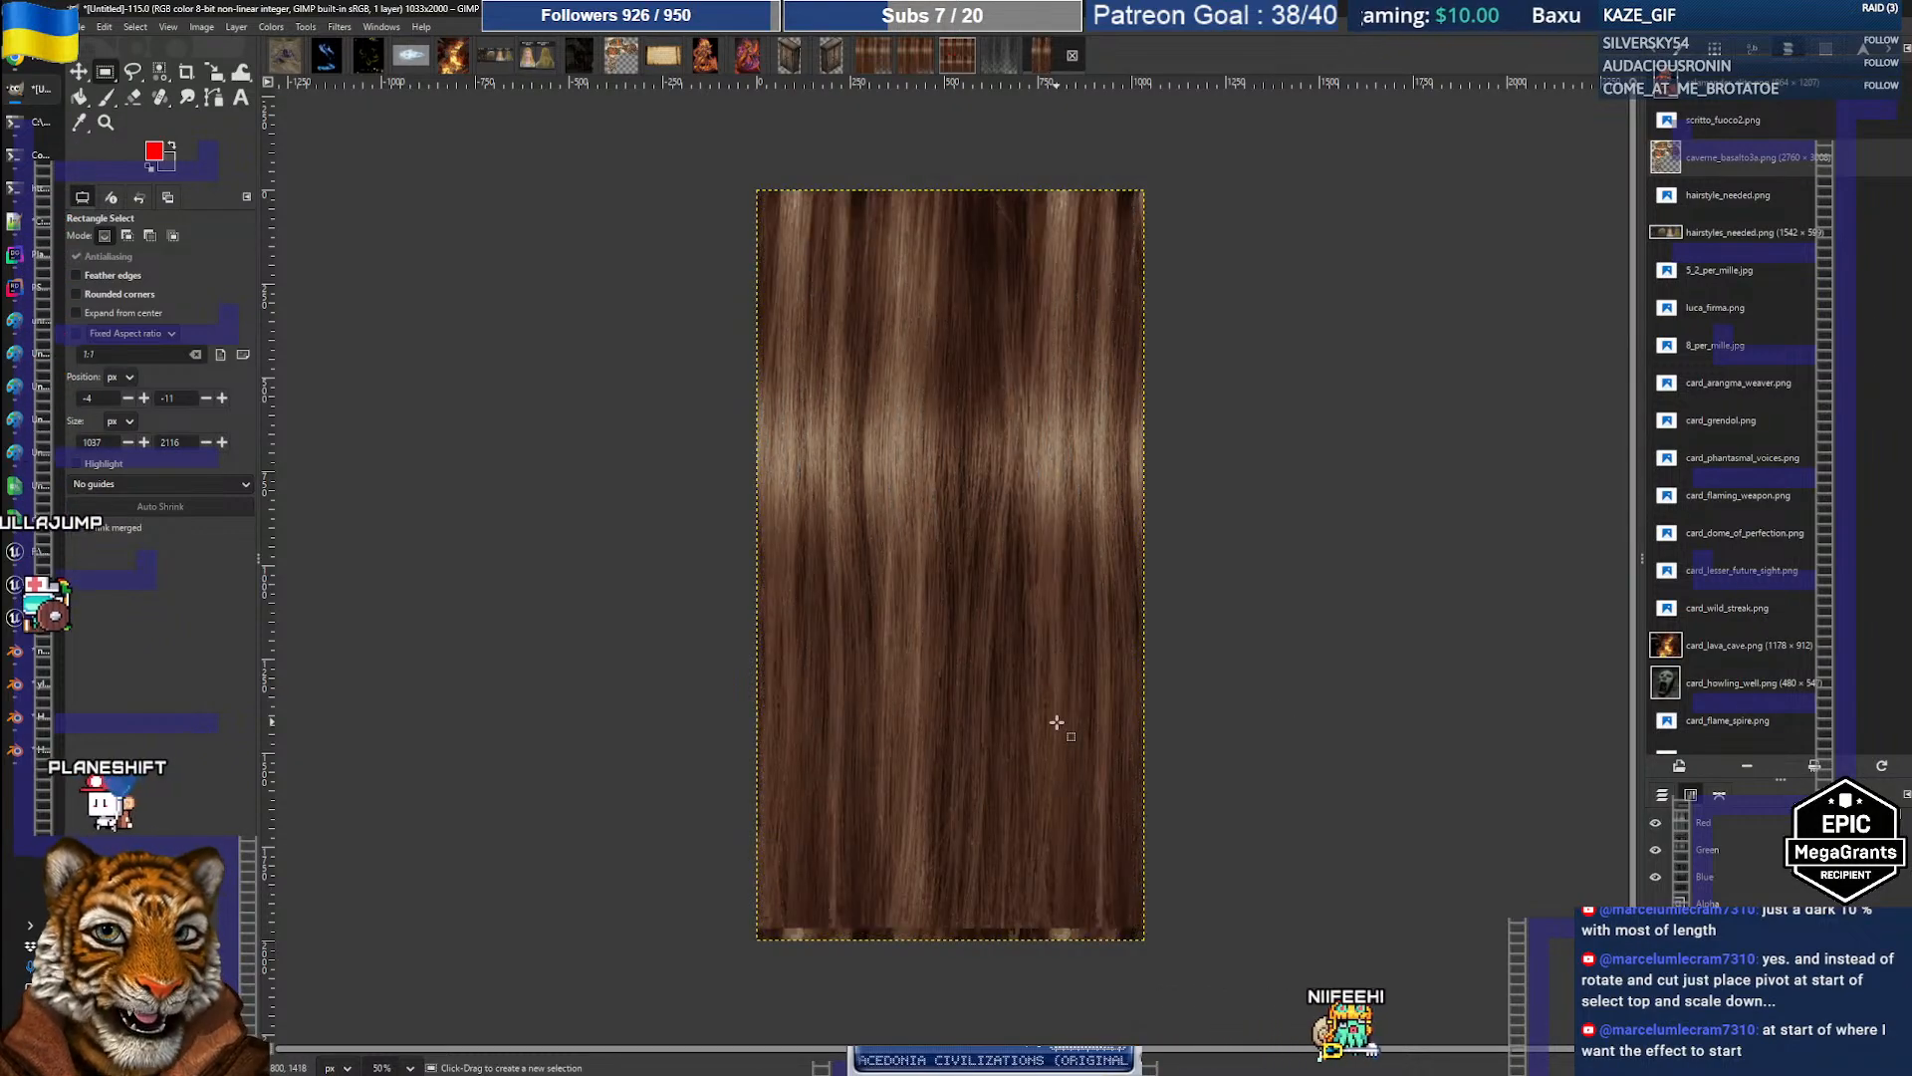
Step: Try to remove the alpha channel from the hair layer while alpha display is switched off
{"action": "right_click", "coordinate": [1728, 905]}
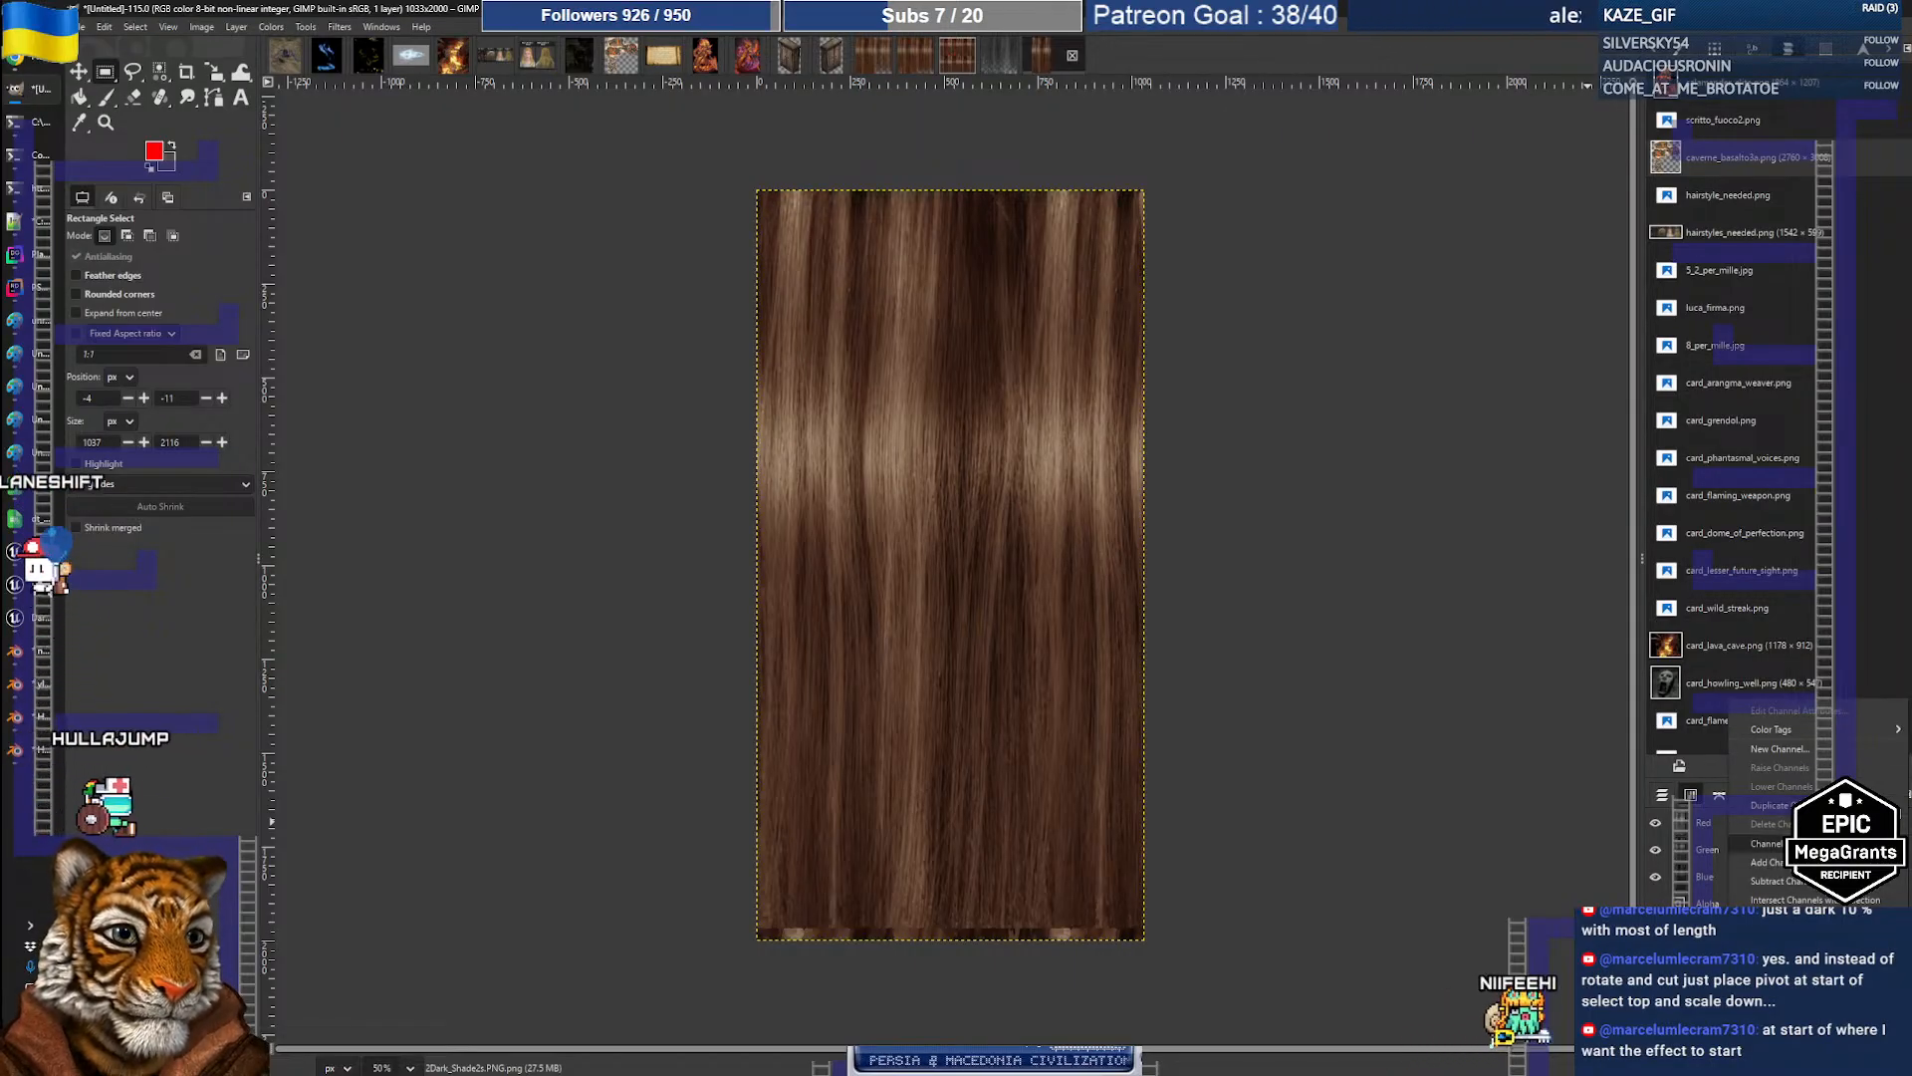
{"action": "left_click", "coordinate": [1663, 795]}
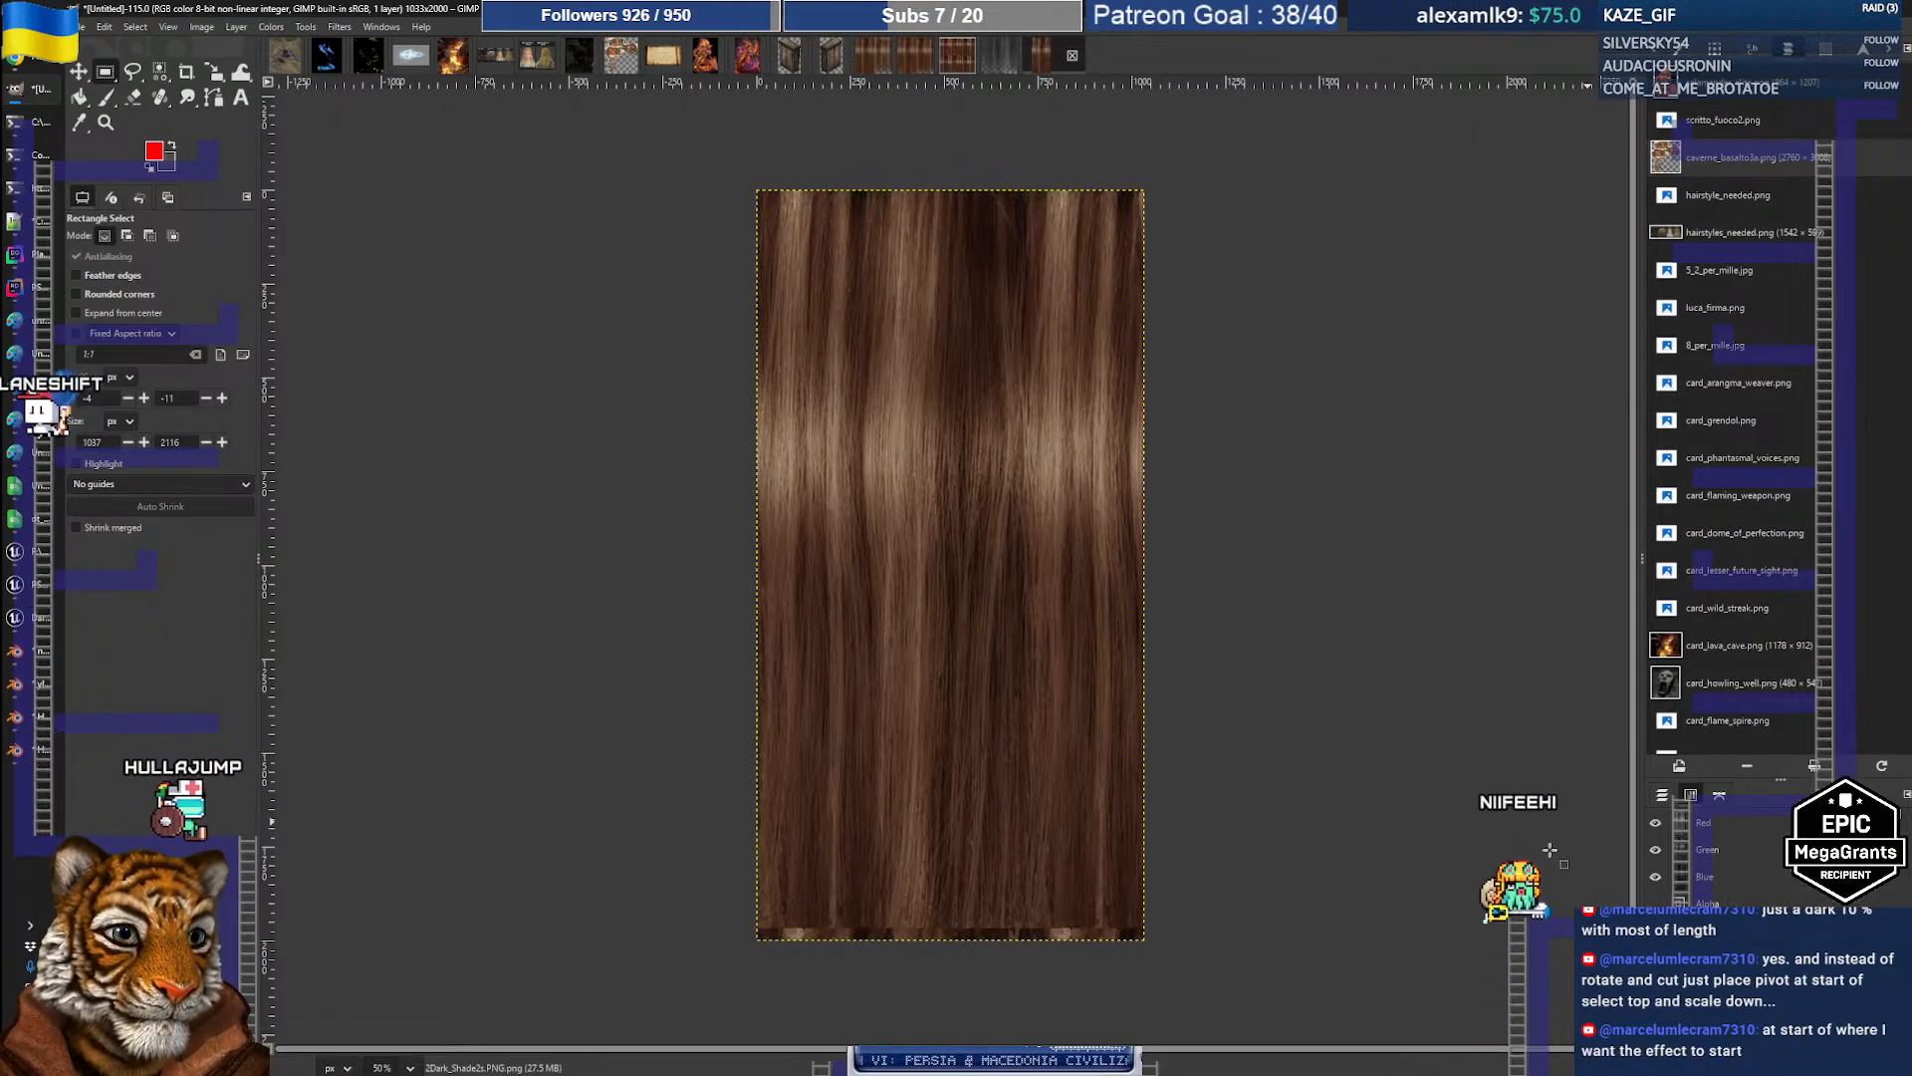
{"action": "left_click", "coordinate": [1662, 795]}
{"action": "right_click", "coordinate": [1753, 895]}
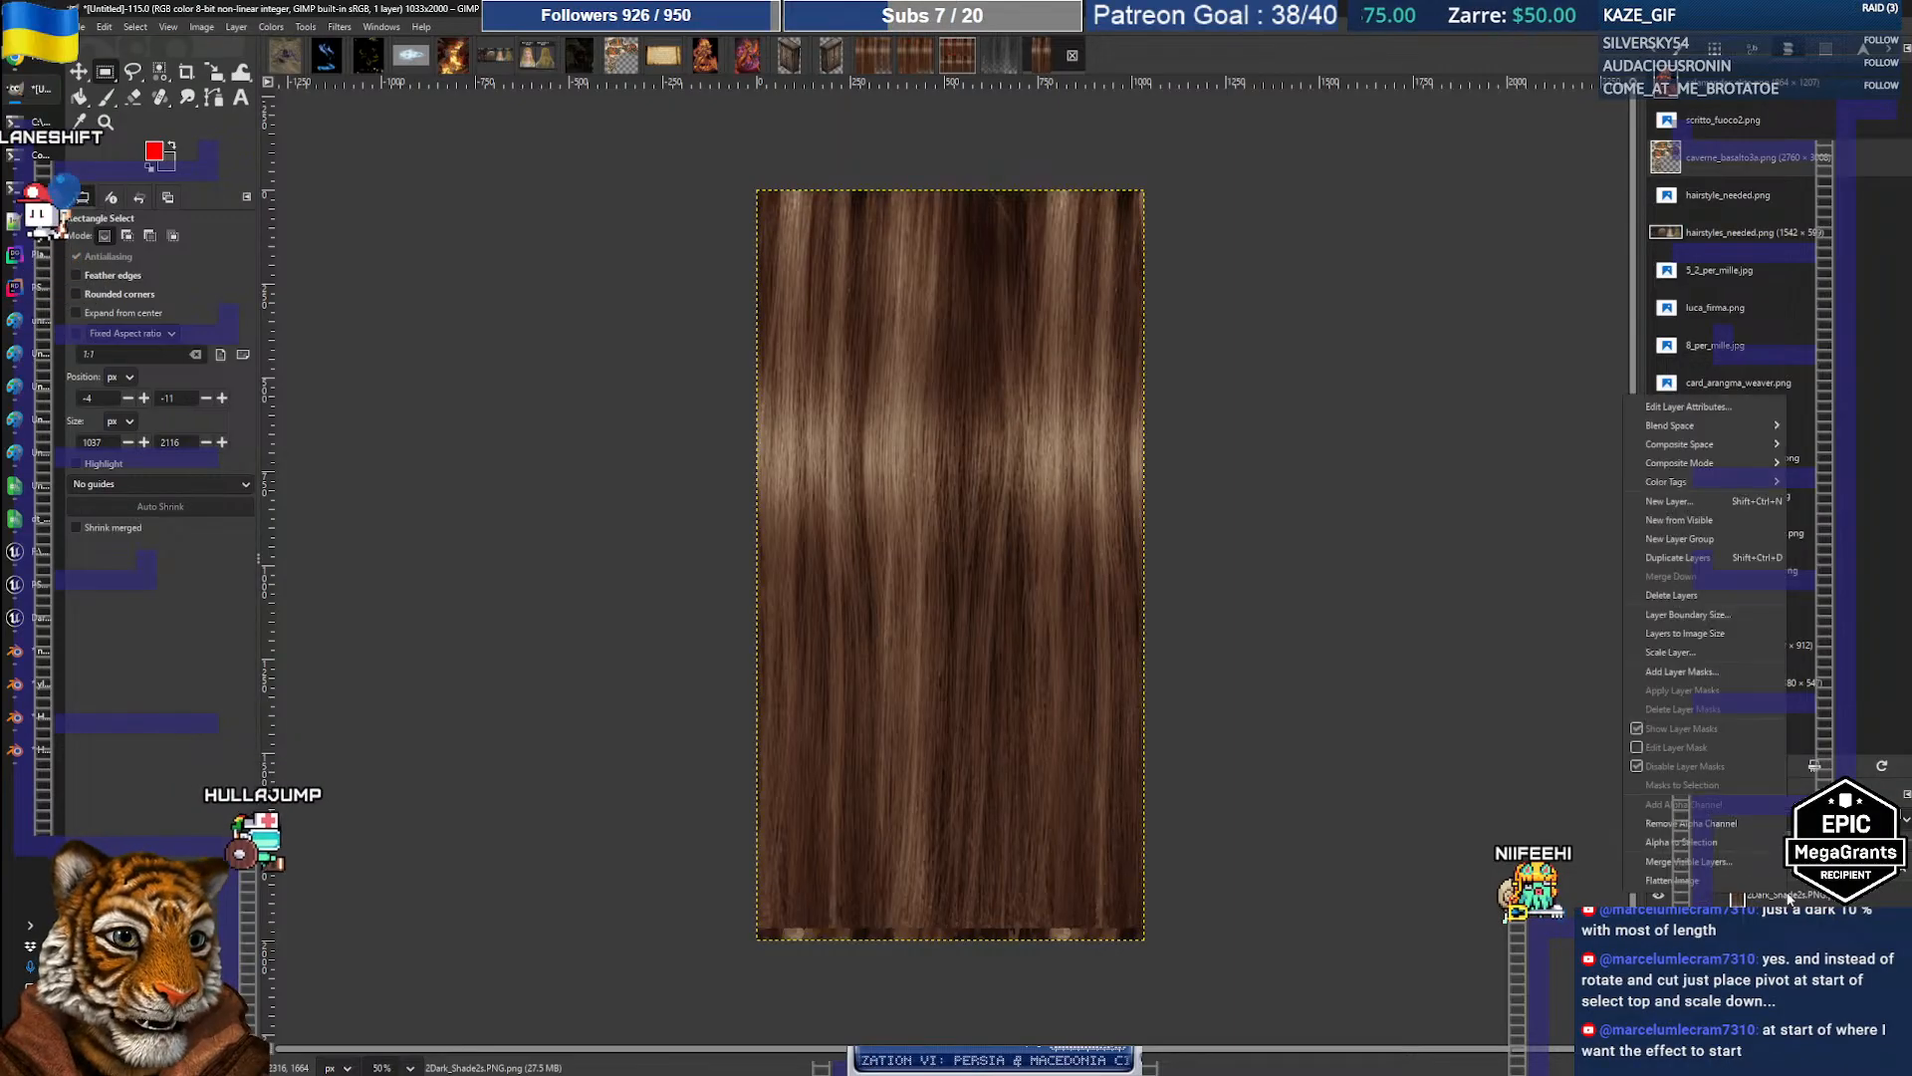
{"action": "left_click", "coordinate": [1723, 824]}
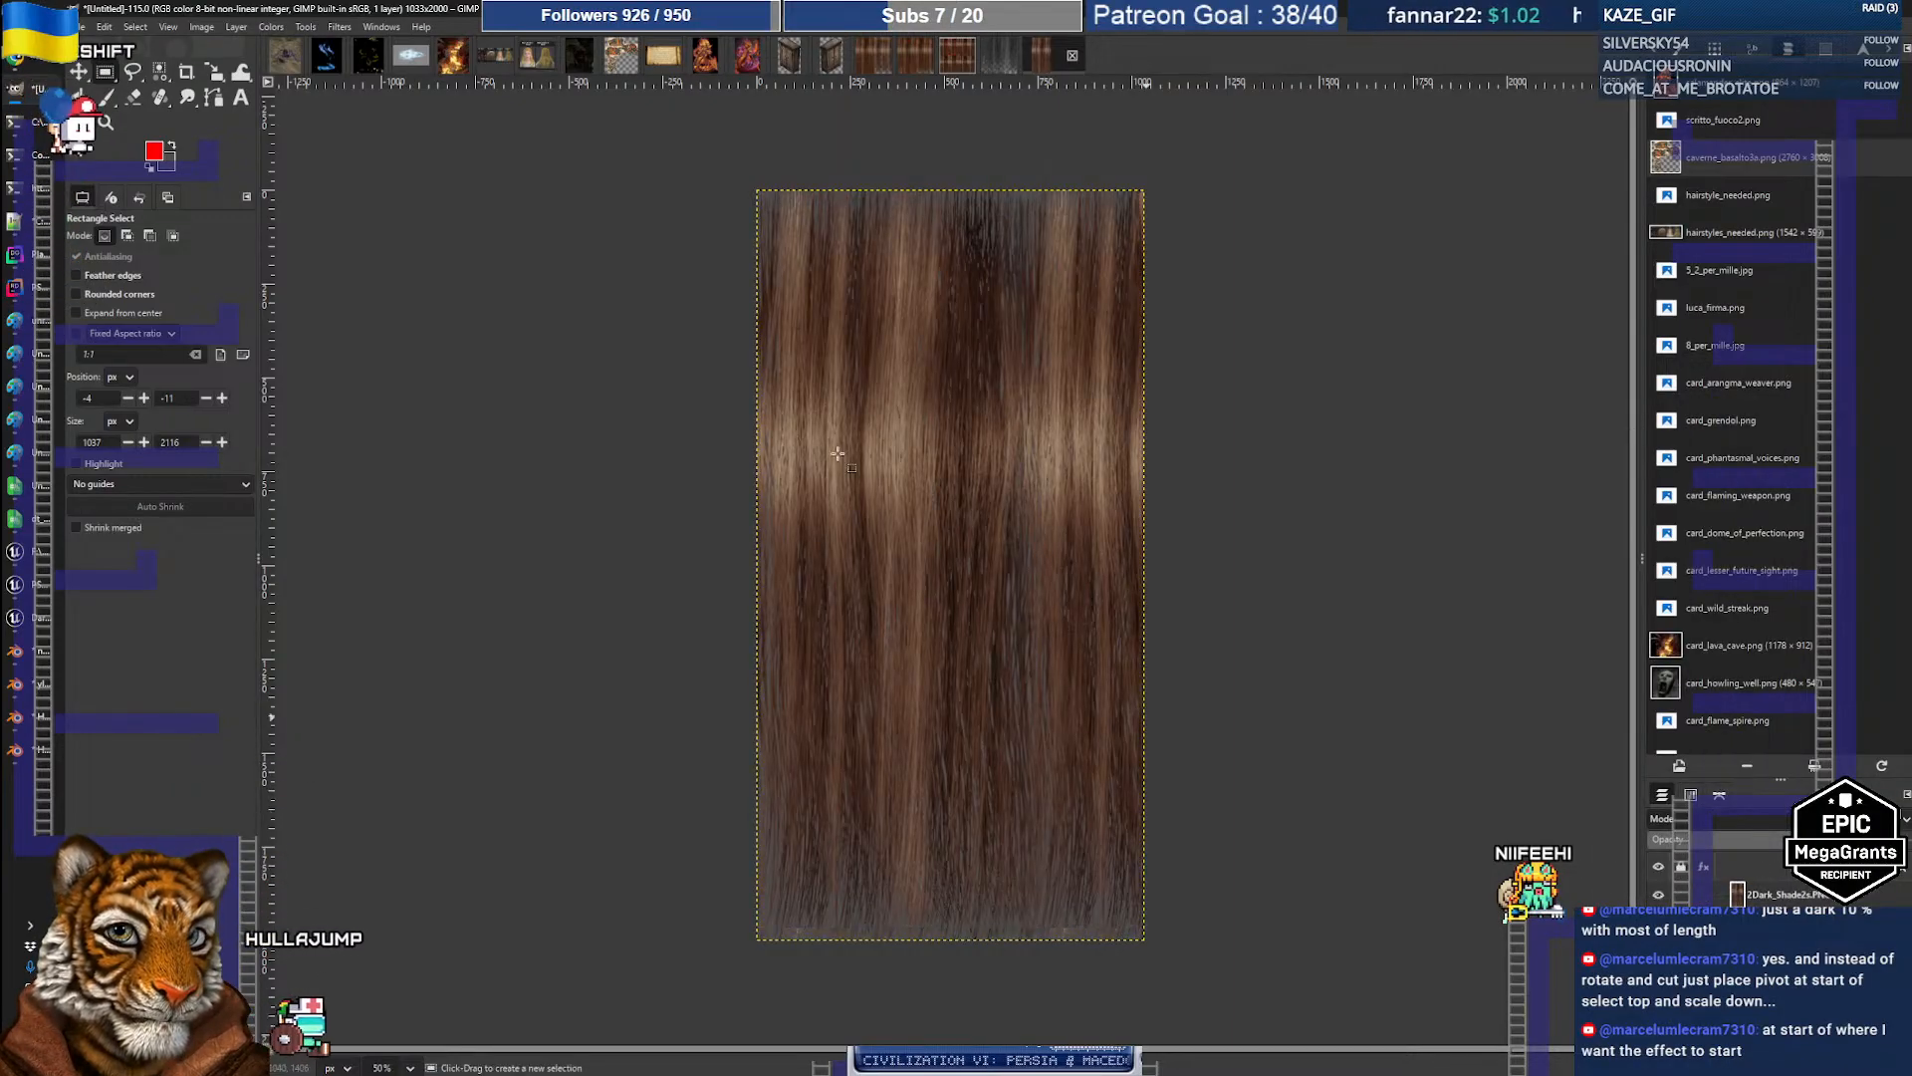
{"action": "key", "text": "ctrl+z"}
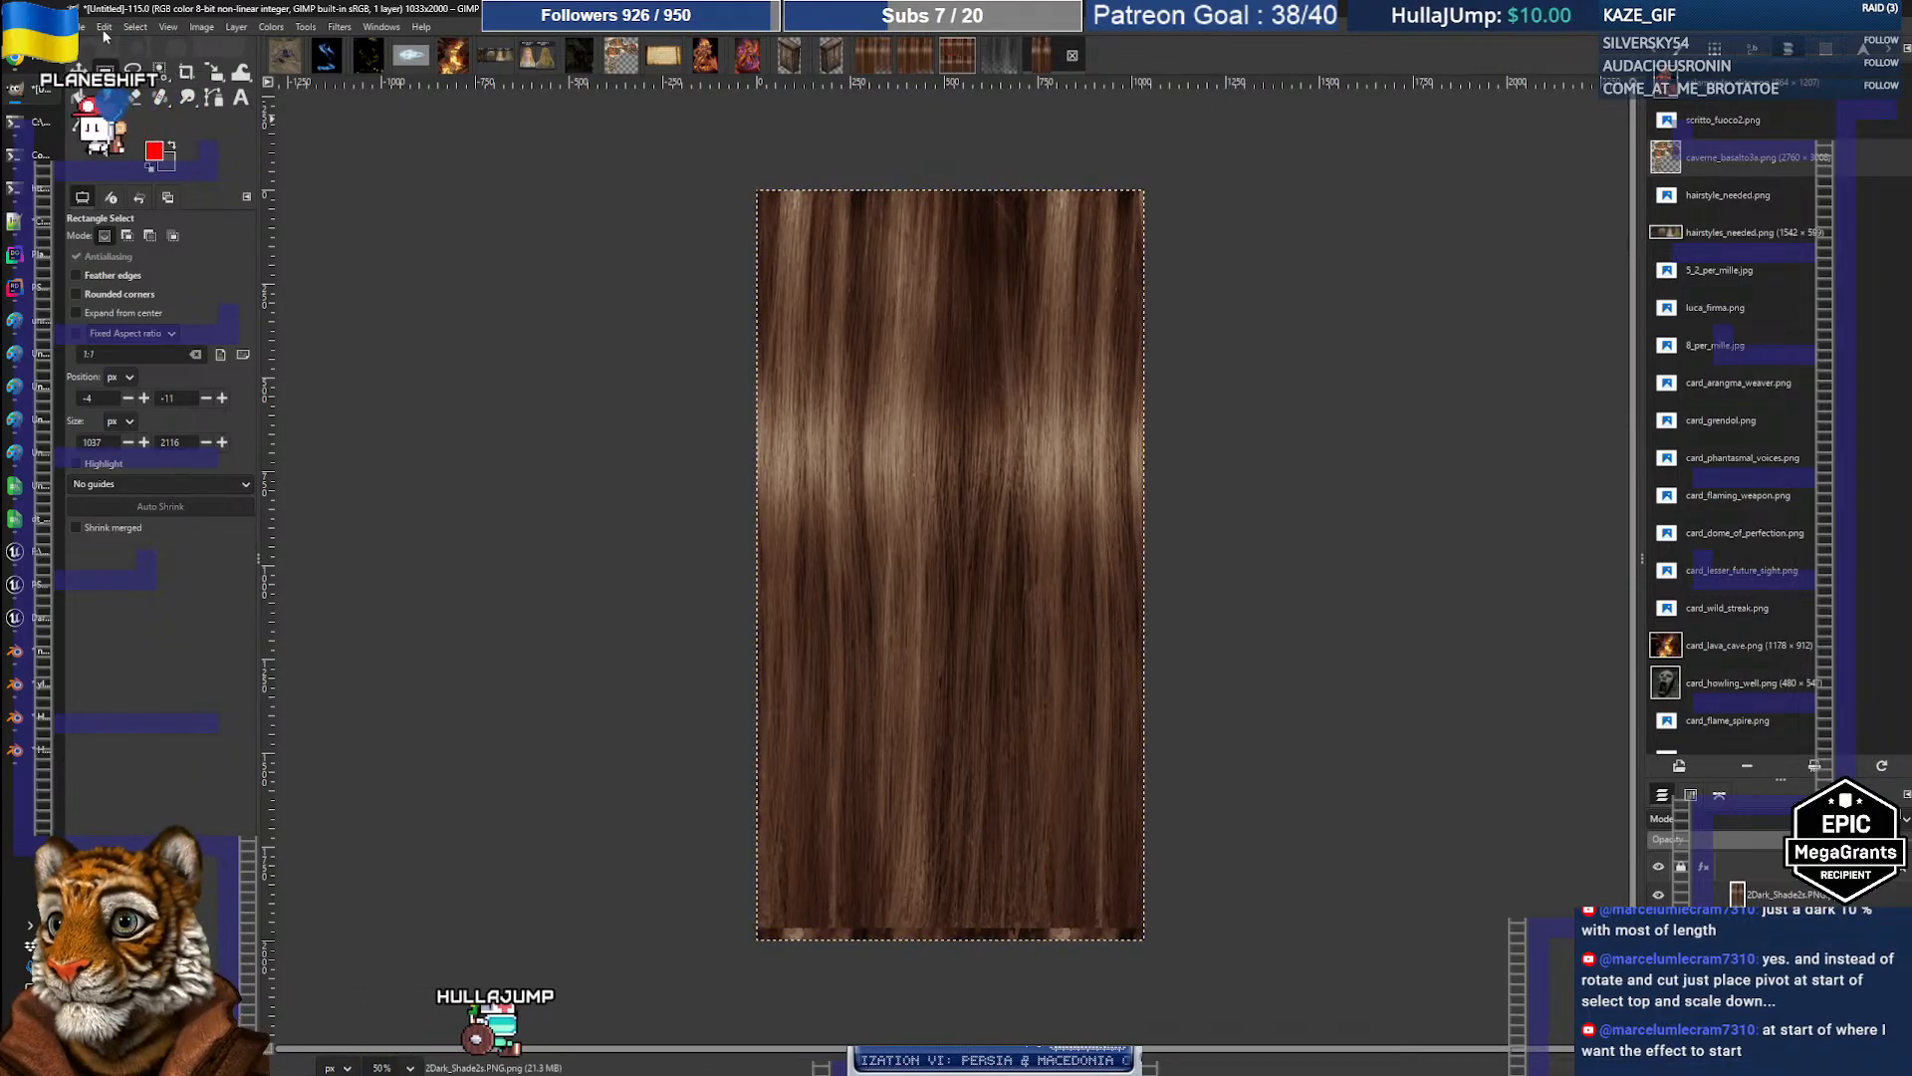
Step: Copy the whole hair image as displayed without alpha, create a new image from the clipboard and check its channels
{"action": "left_click", "coordinate": [103, 27]}
{"action": "left_click", "coordinate": [122, 121]}
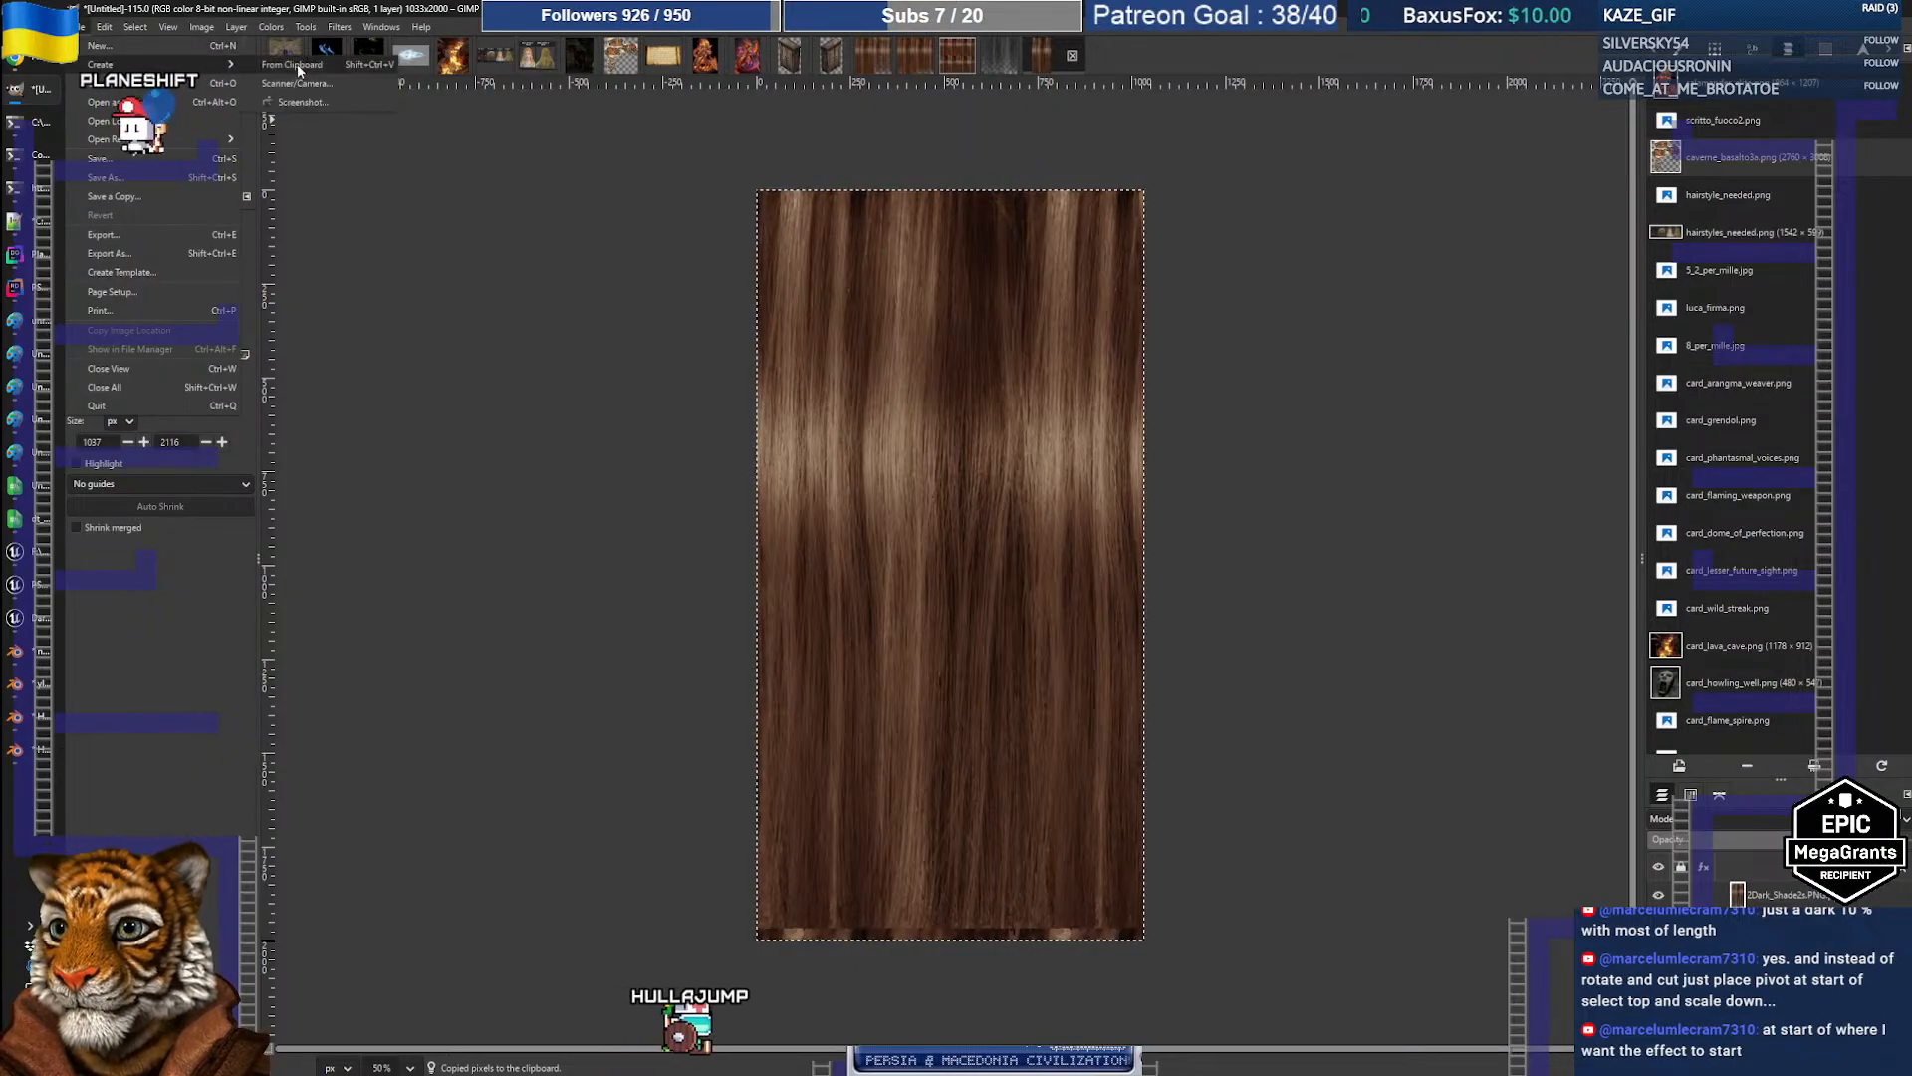
{"action": "key", "text": "ctrl+v"}
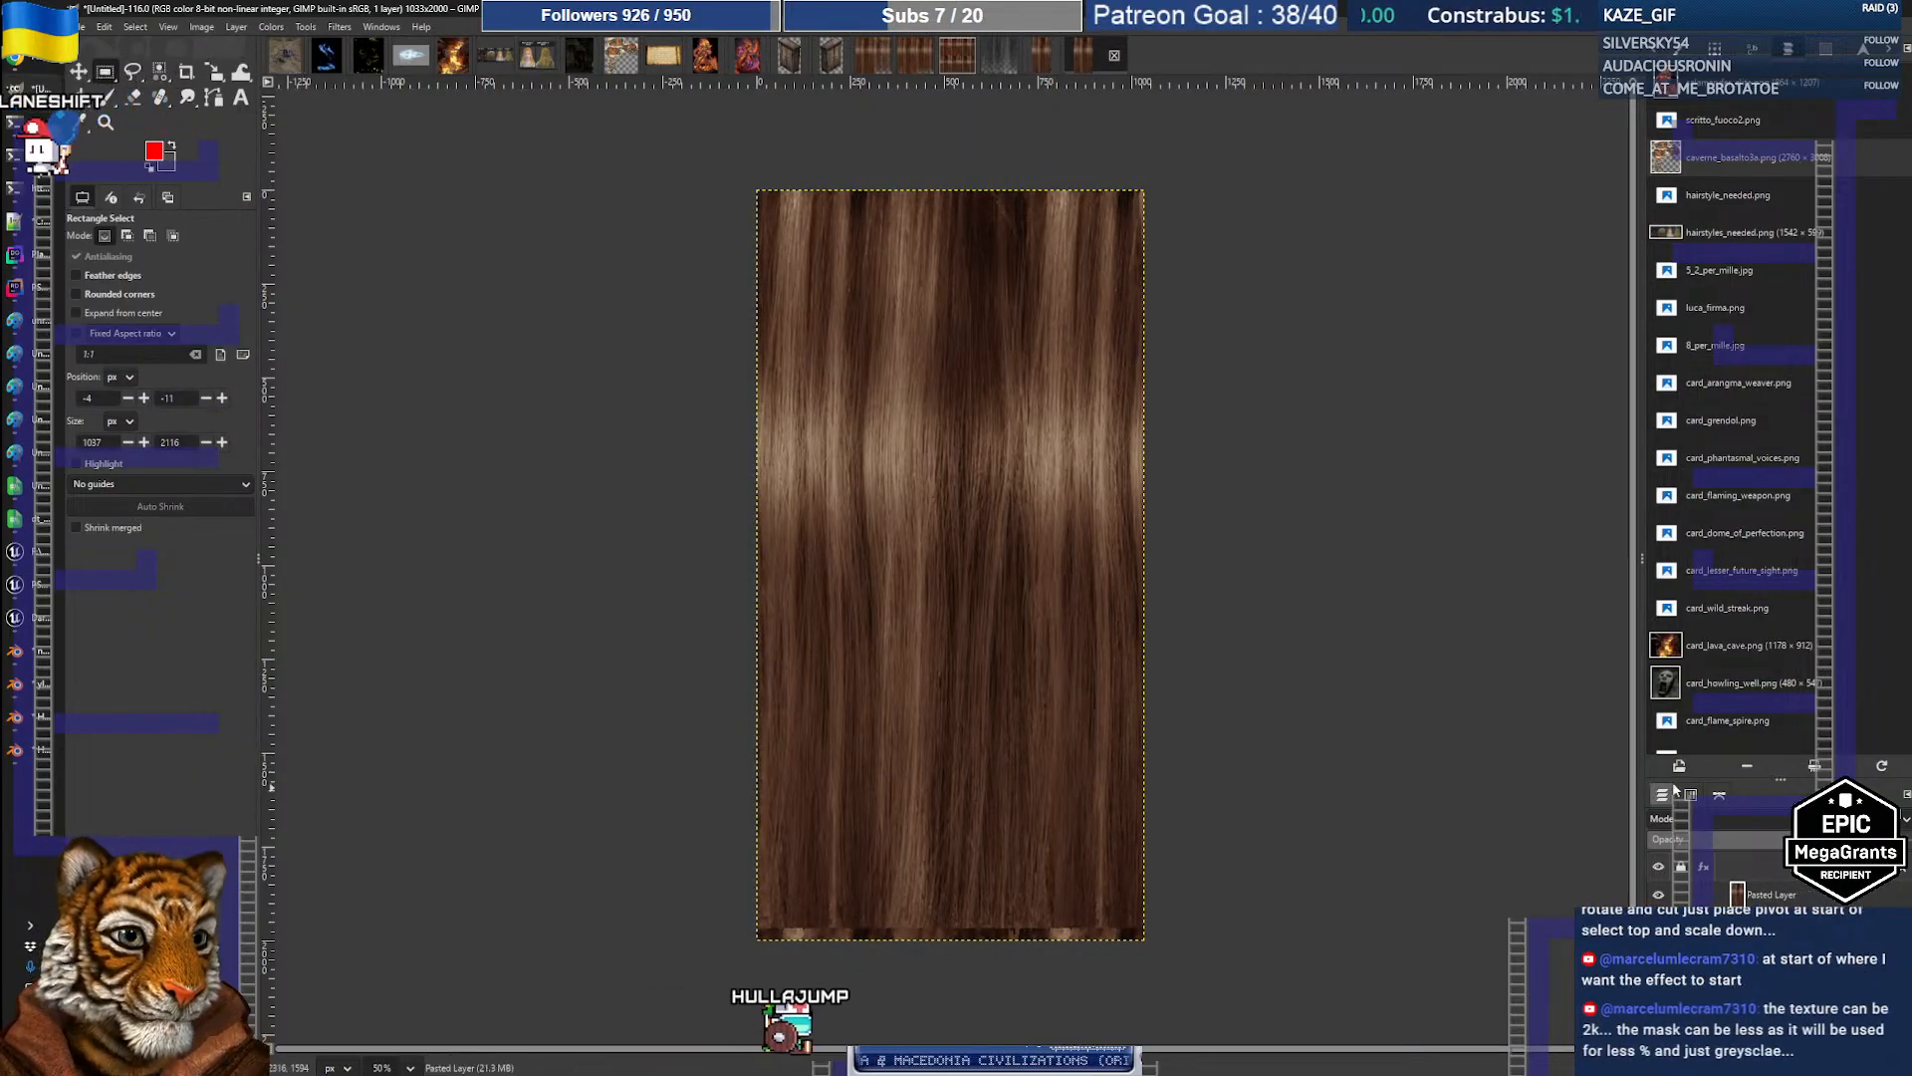
{"action": "left_click", "coordinate": [1690, 795]}
{"action": "left_click", "coordinate": [1662, 795]}
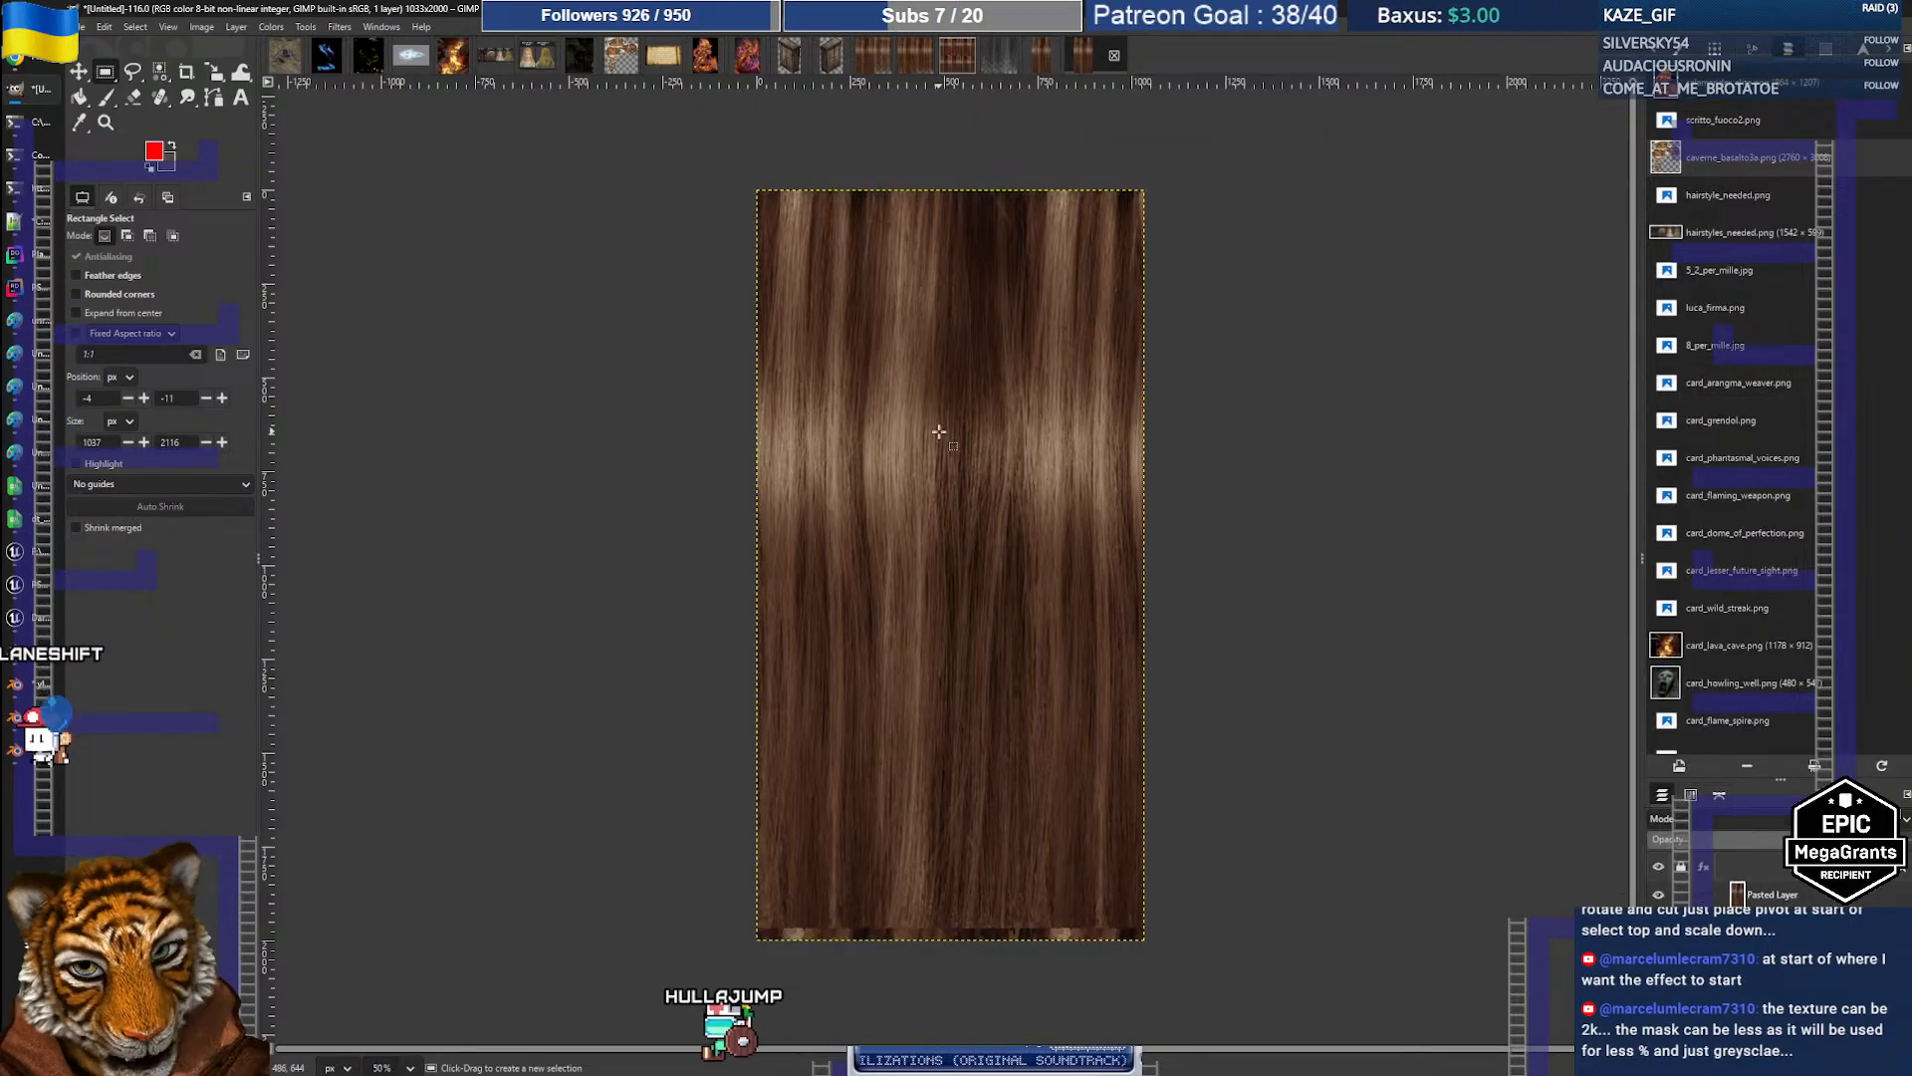
{"action": "scroll", "coordinate": [939, 431], "scroll_direction": "down", "scroll_amount": 1, "text": "ctrl"}
{"action": "middle_click_drag", "start_coordinate": [962, 502], "coordinate": [907, 409]}
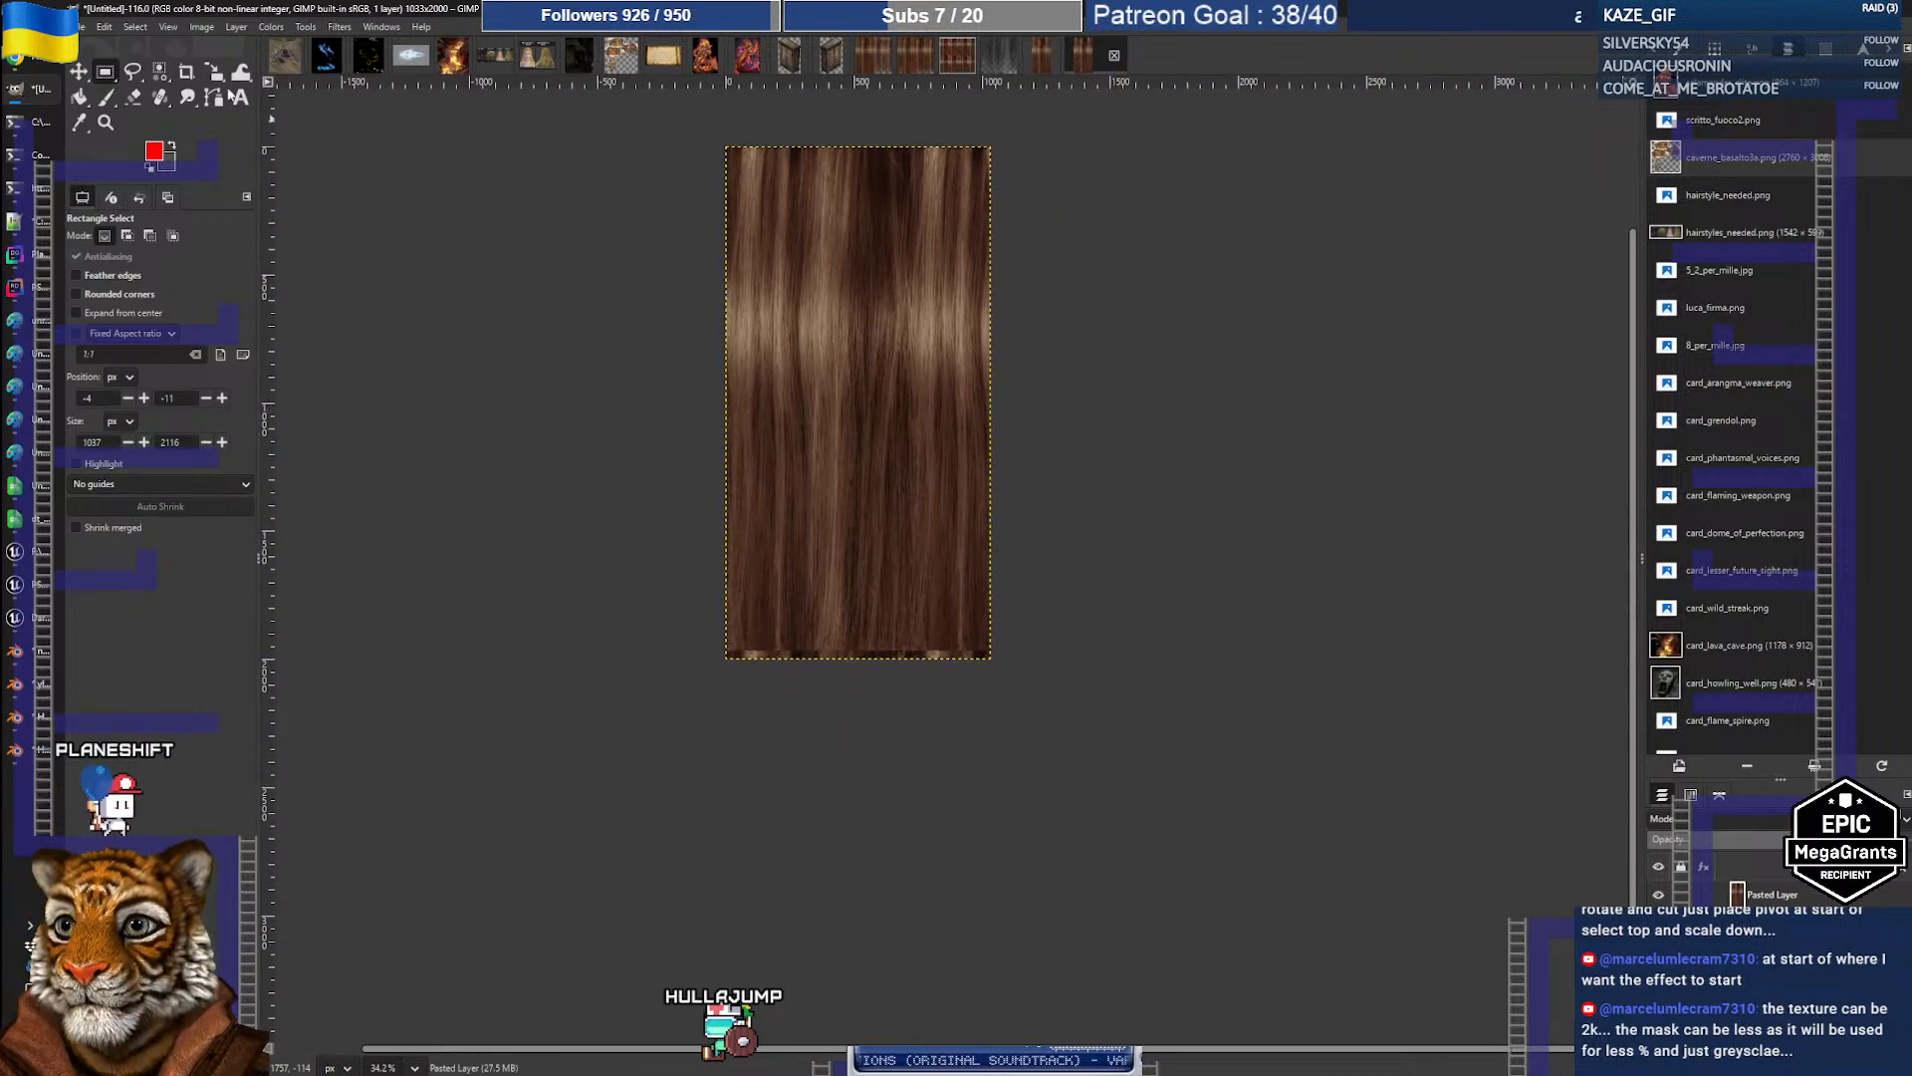
{"action": "left_click", "coordinate": [200, 28]}
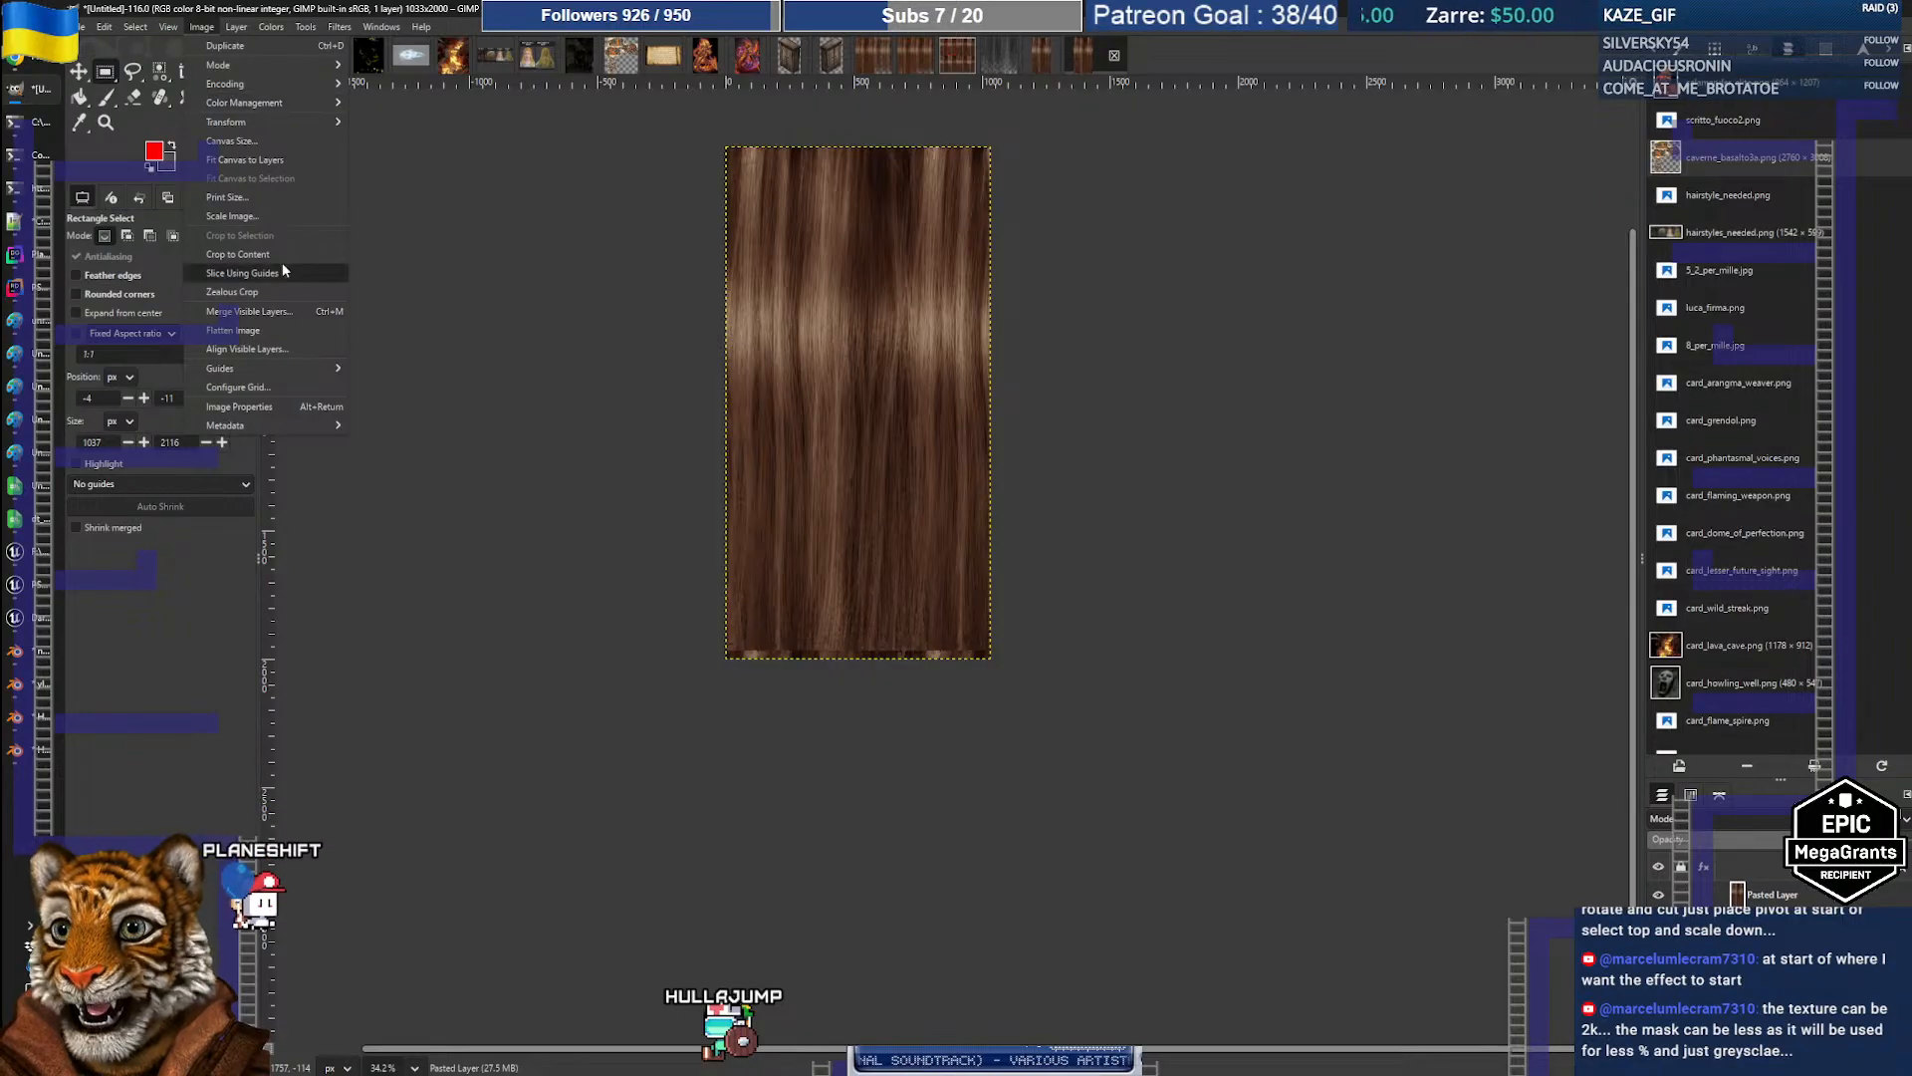
{"action": "left_click", "coordinate": [248, 217]}
{"action": "key", "text": "Escape"}
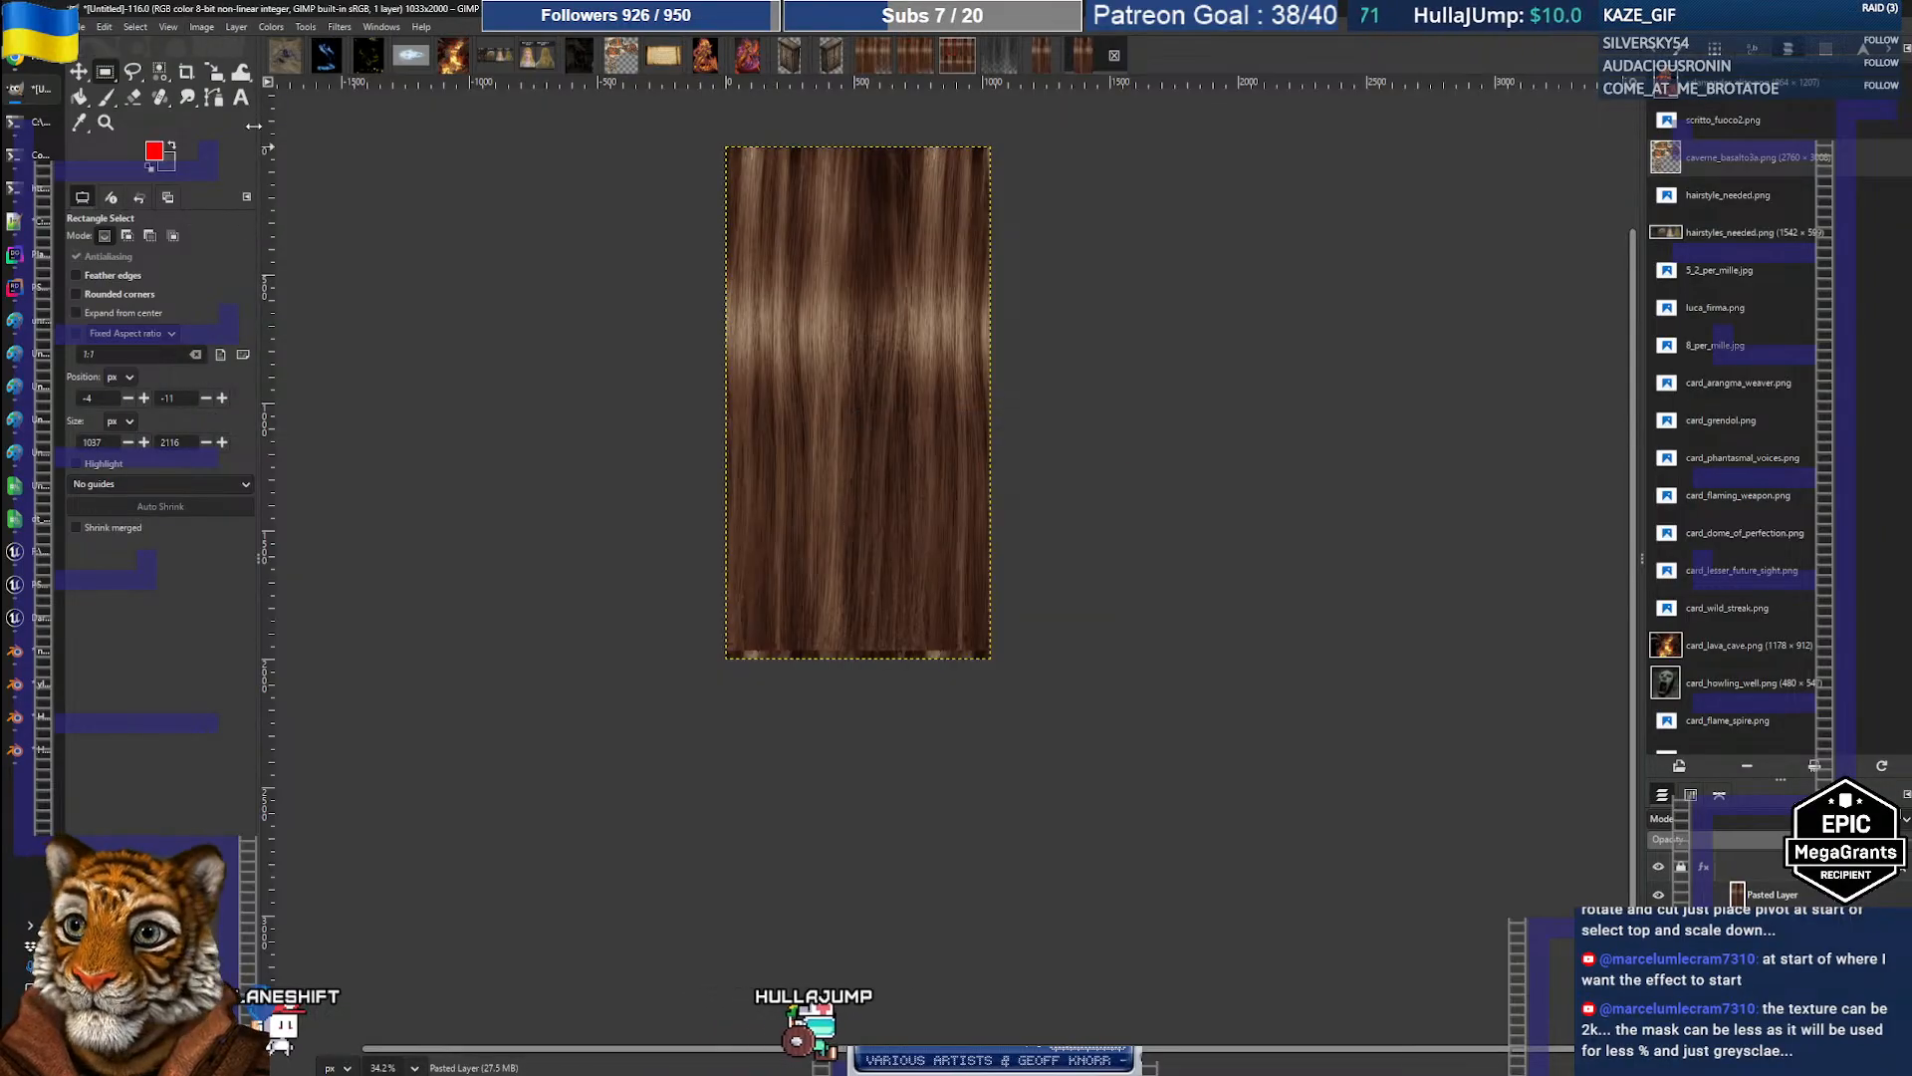
Step: Set the new hair image's canvas height to 4000 px, keeping the hair layer at the top of the canvas
{"action": "left_click", "coordinate": [201, 28]}
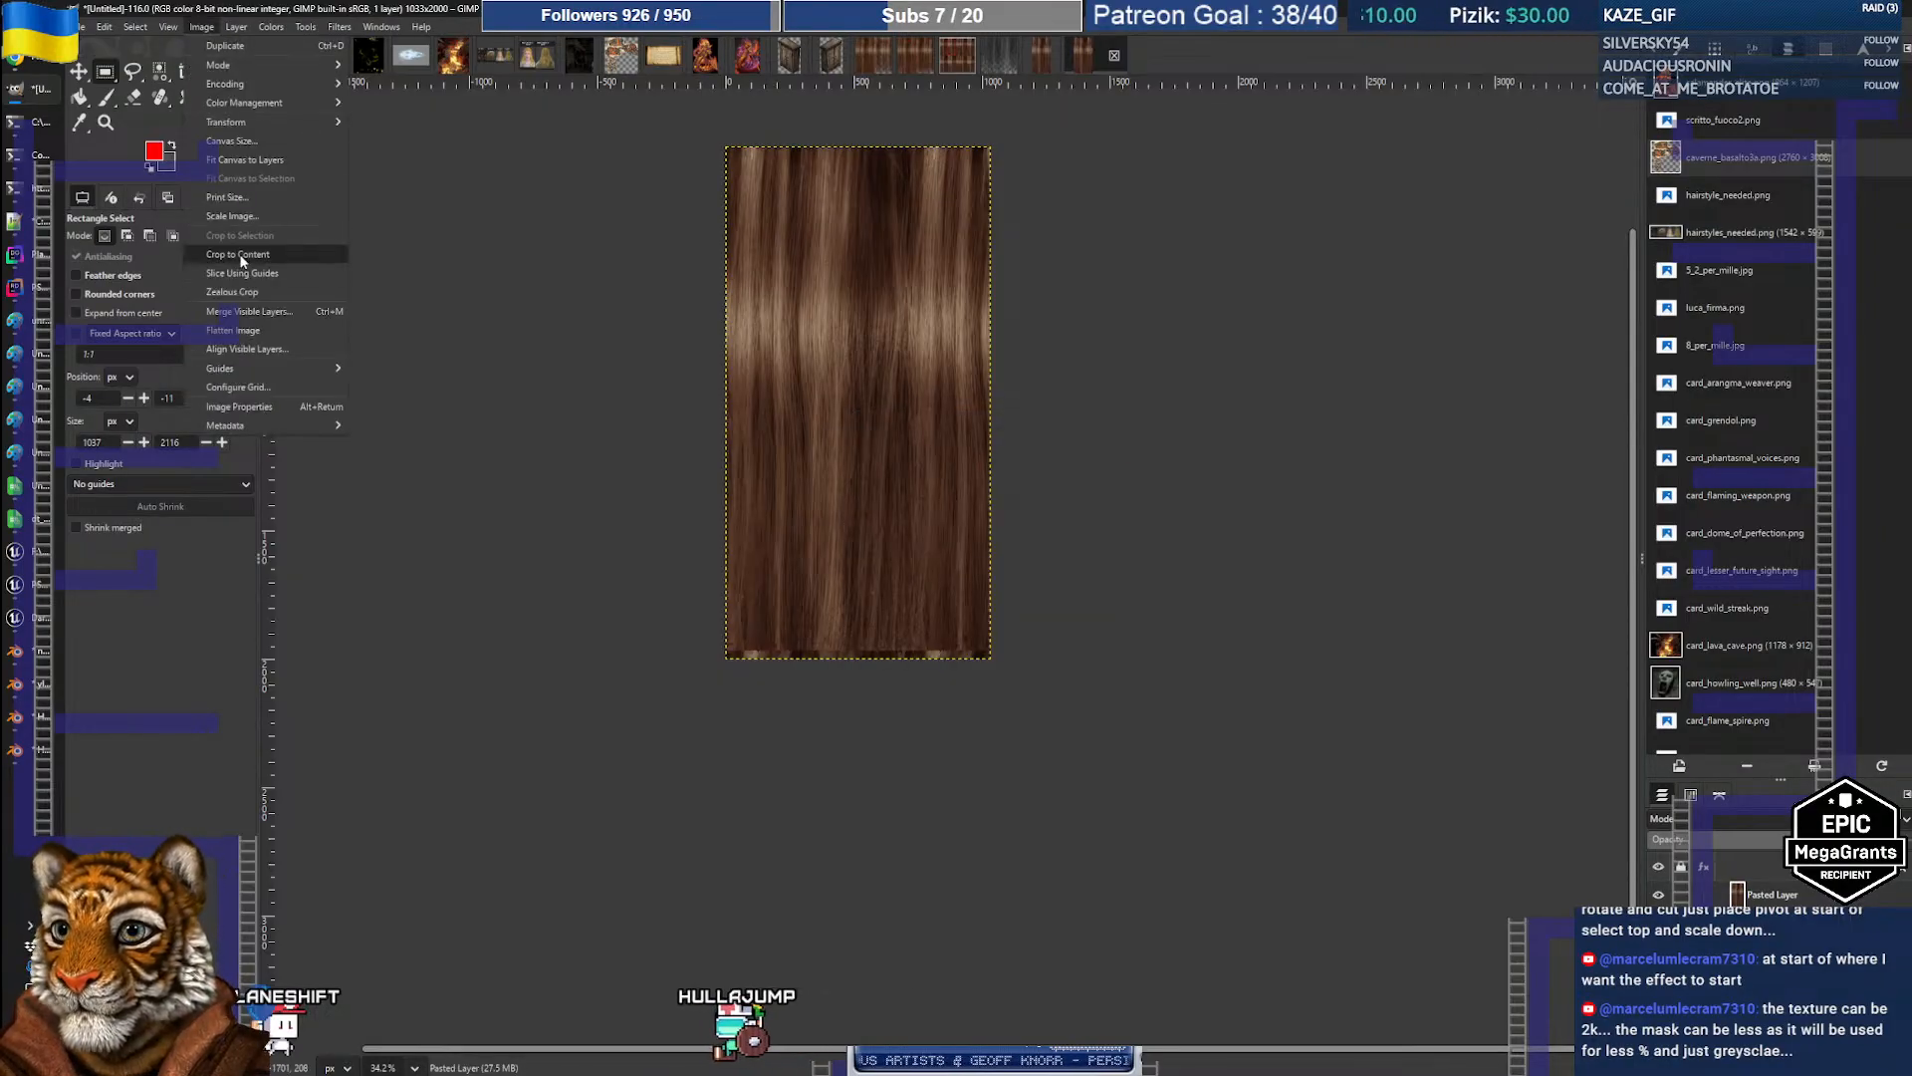
{"action": "left_click", "coordinate": [231, 140]}
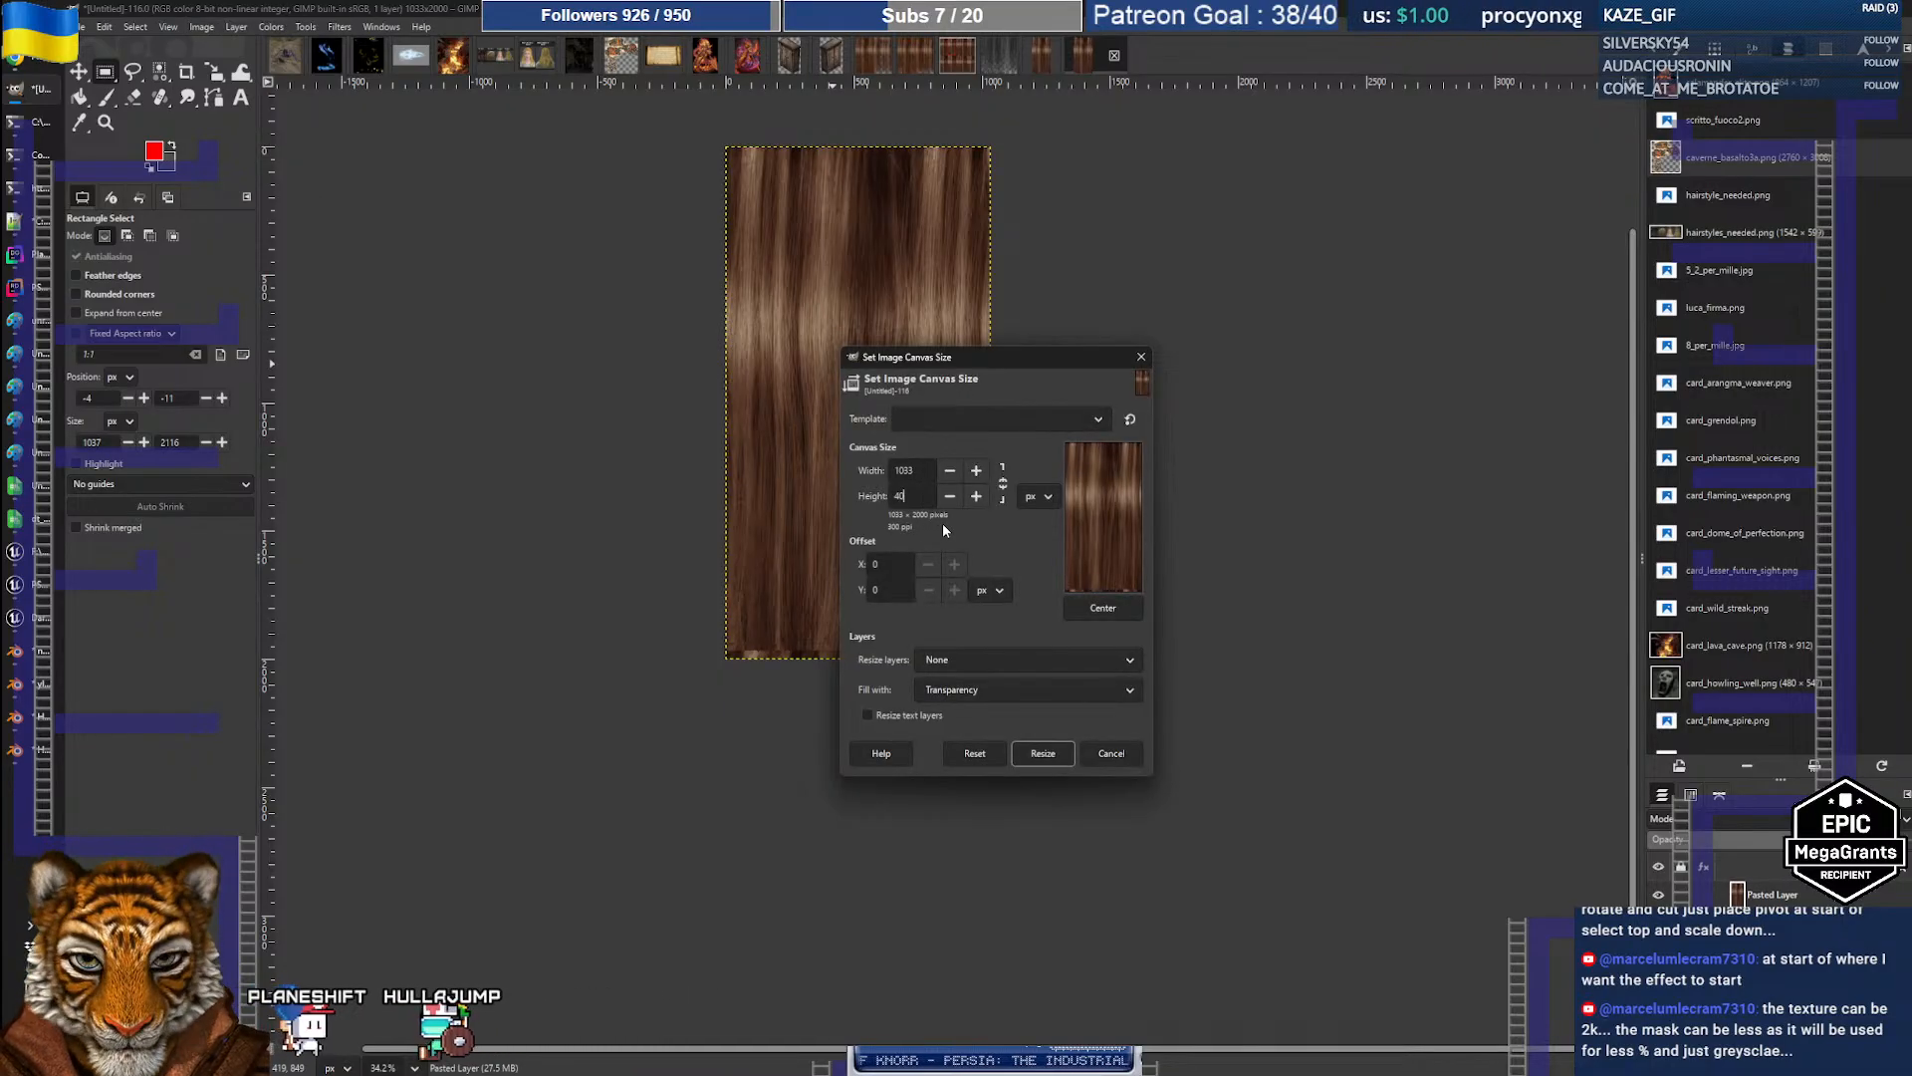
{"action": "type", "text": "00"}
{"action": "left_click", "coordinate": [1043, 752]}
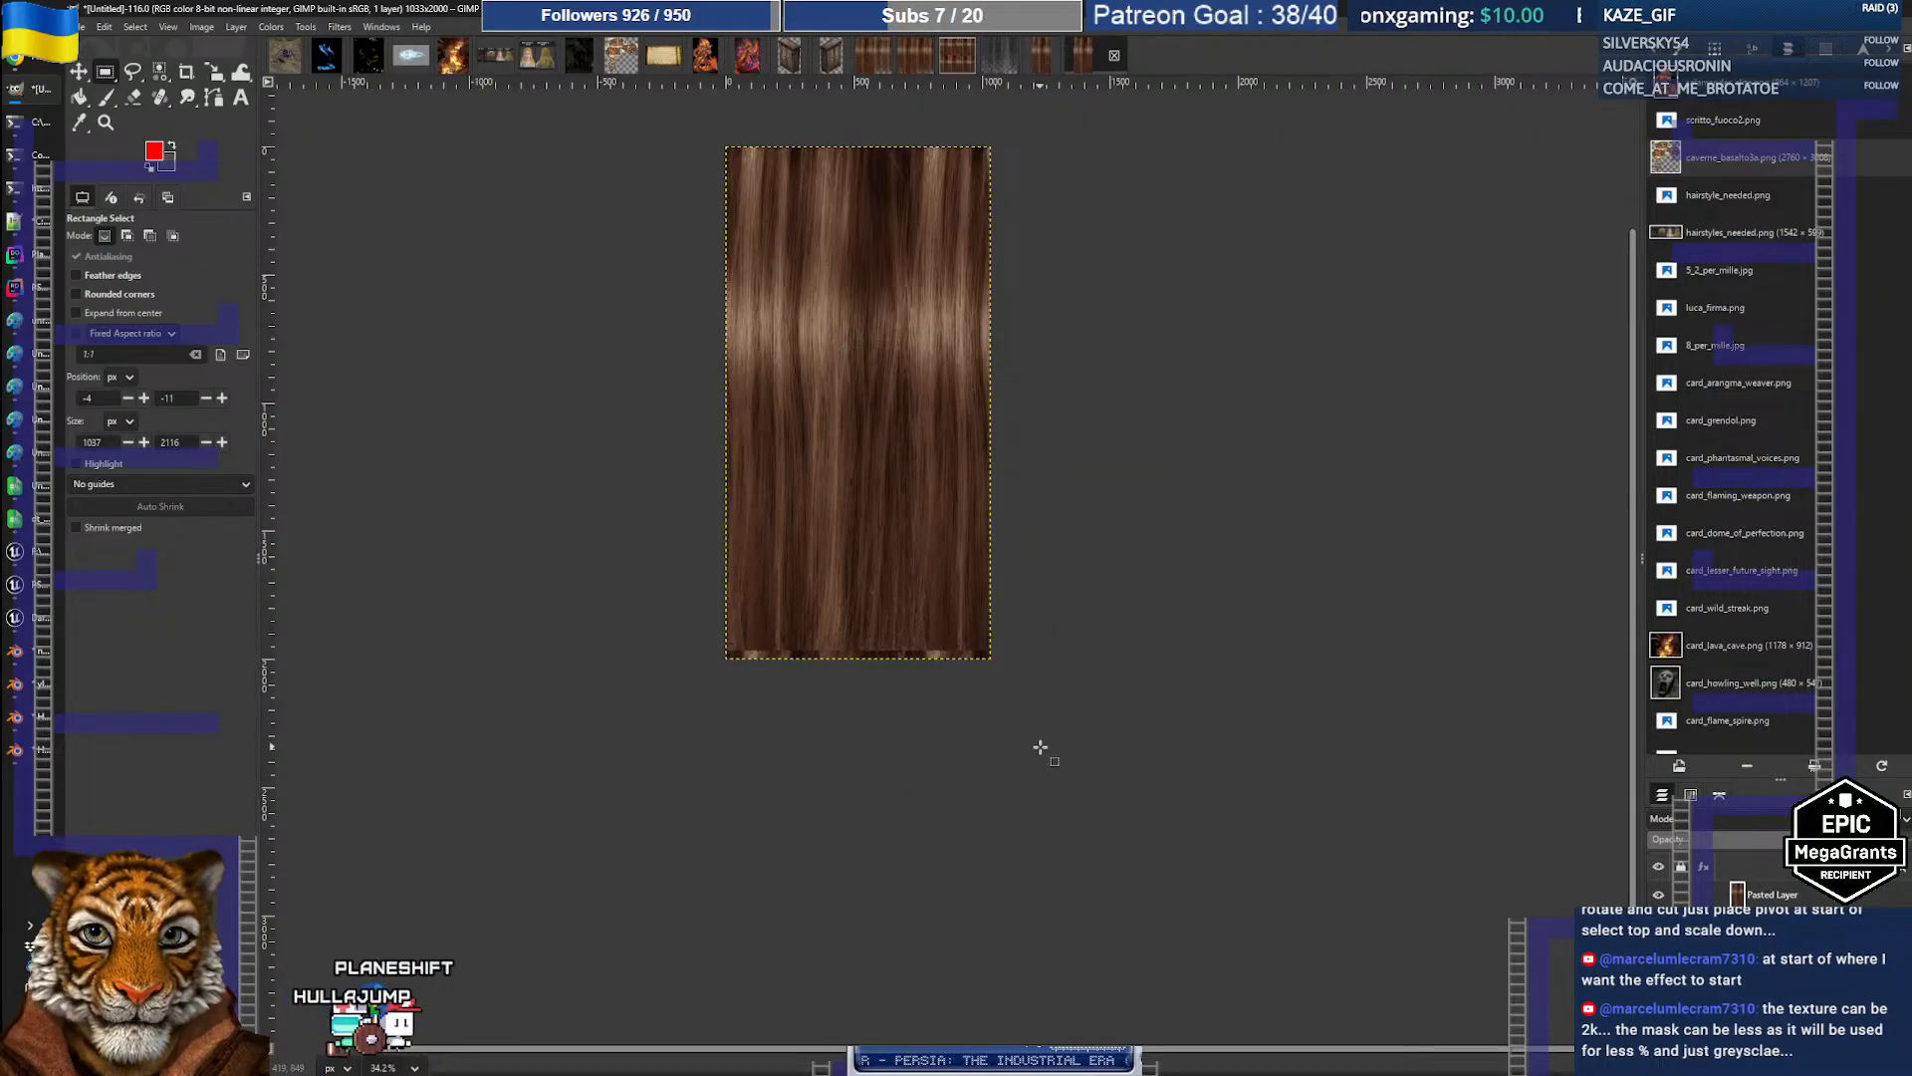
{"action": "middle_click_drag", "start_coordinate": [910, 640], "coordinate": [944, 412]}
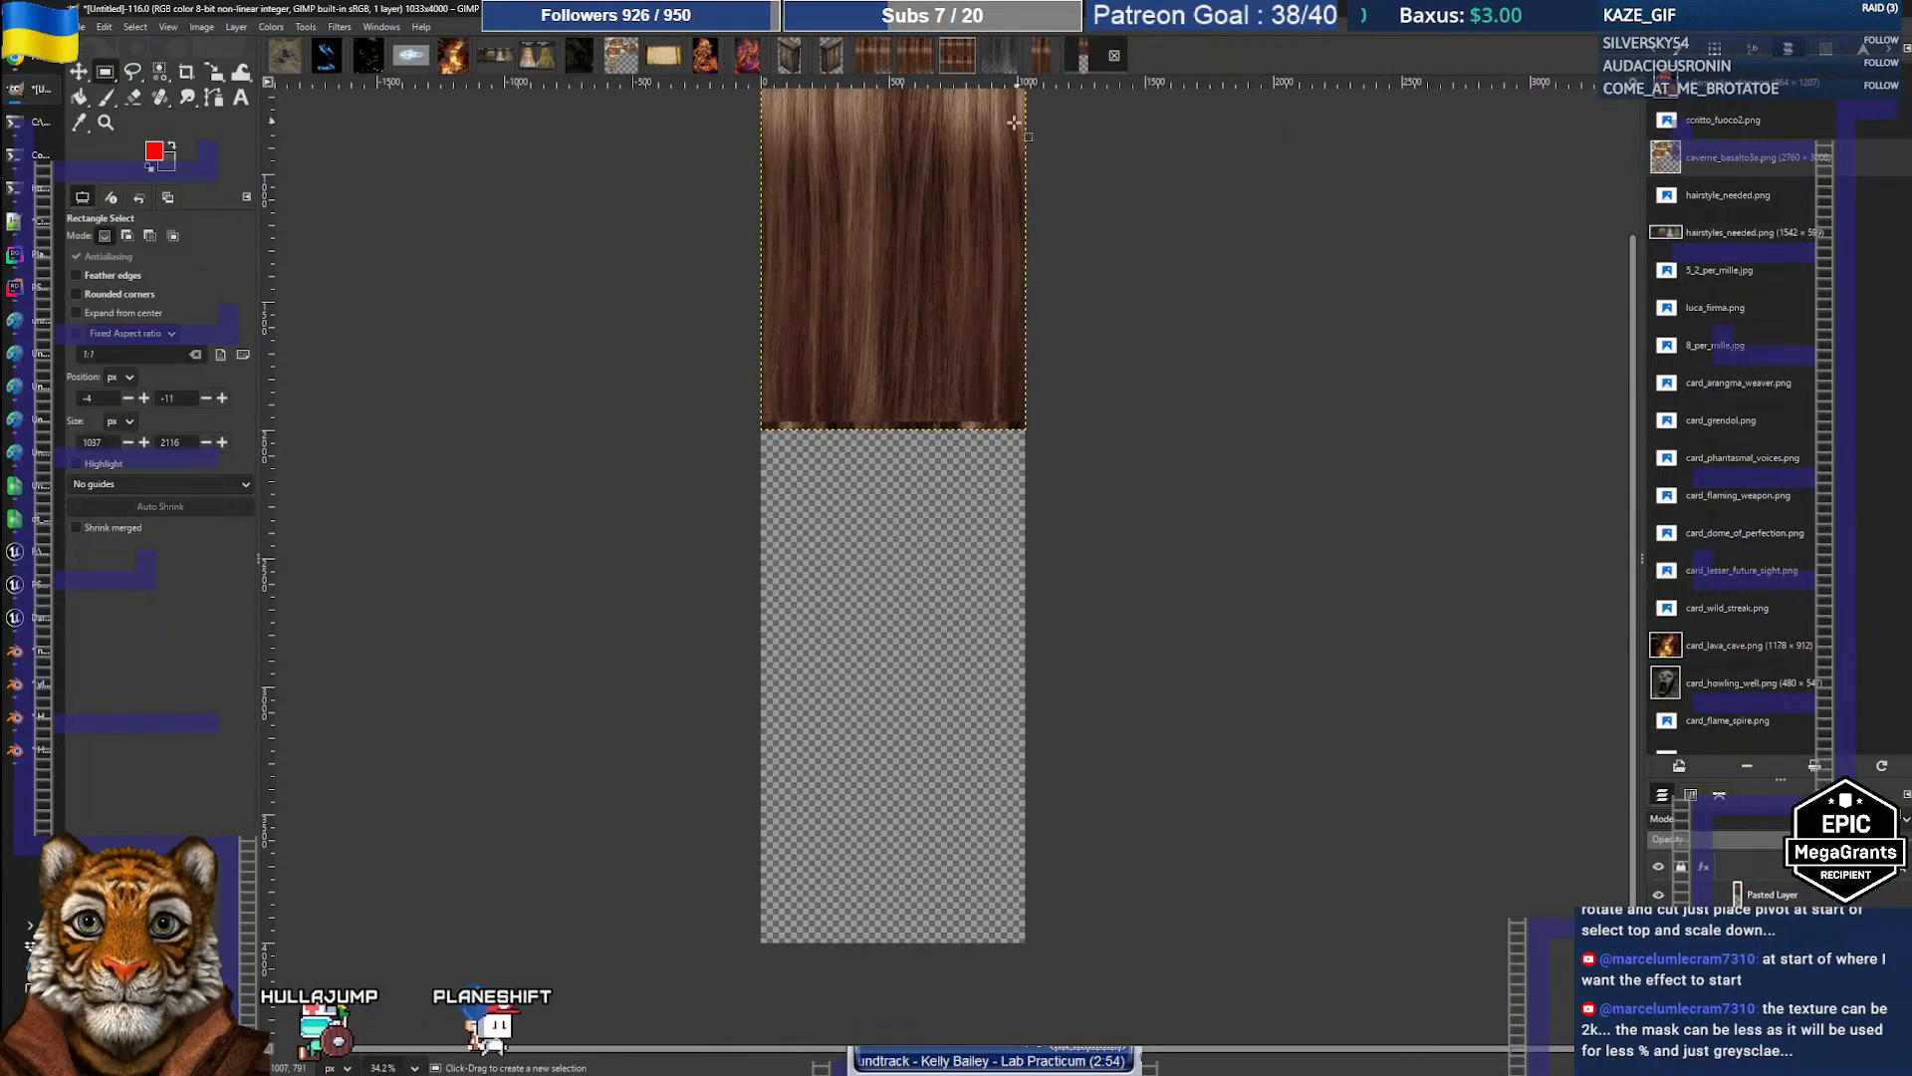
Step: Copy the semi-transparent half of the 2Dark_Shade2s.PNG texture using a rectangular selection about 959 × 2045 px
{"action": "left_click", "coordinate": [880, 58]}
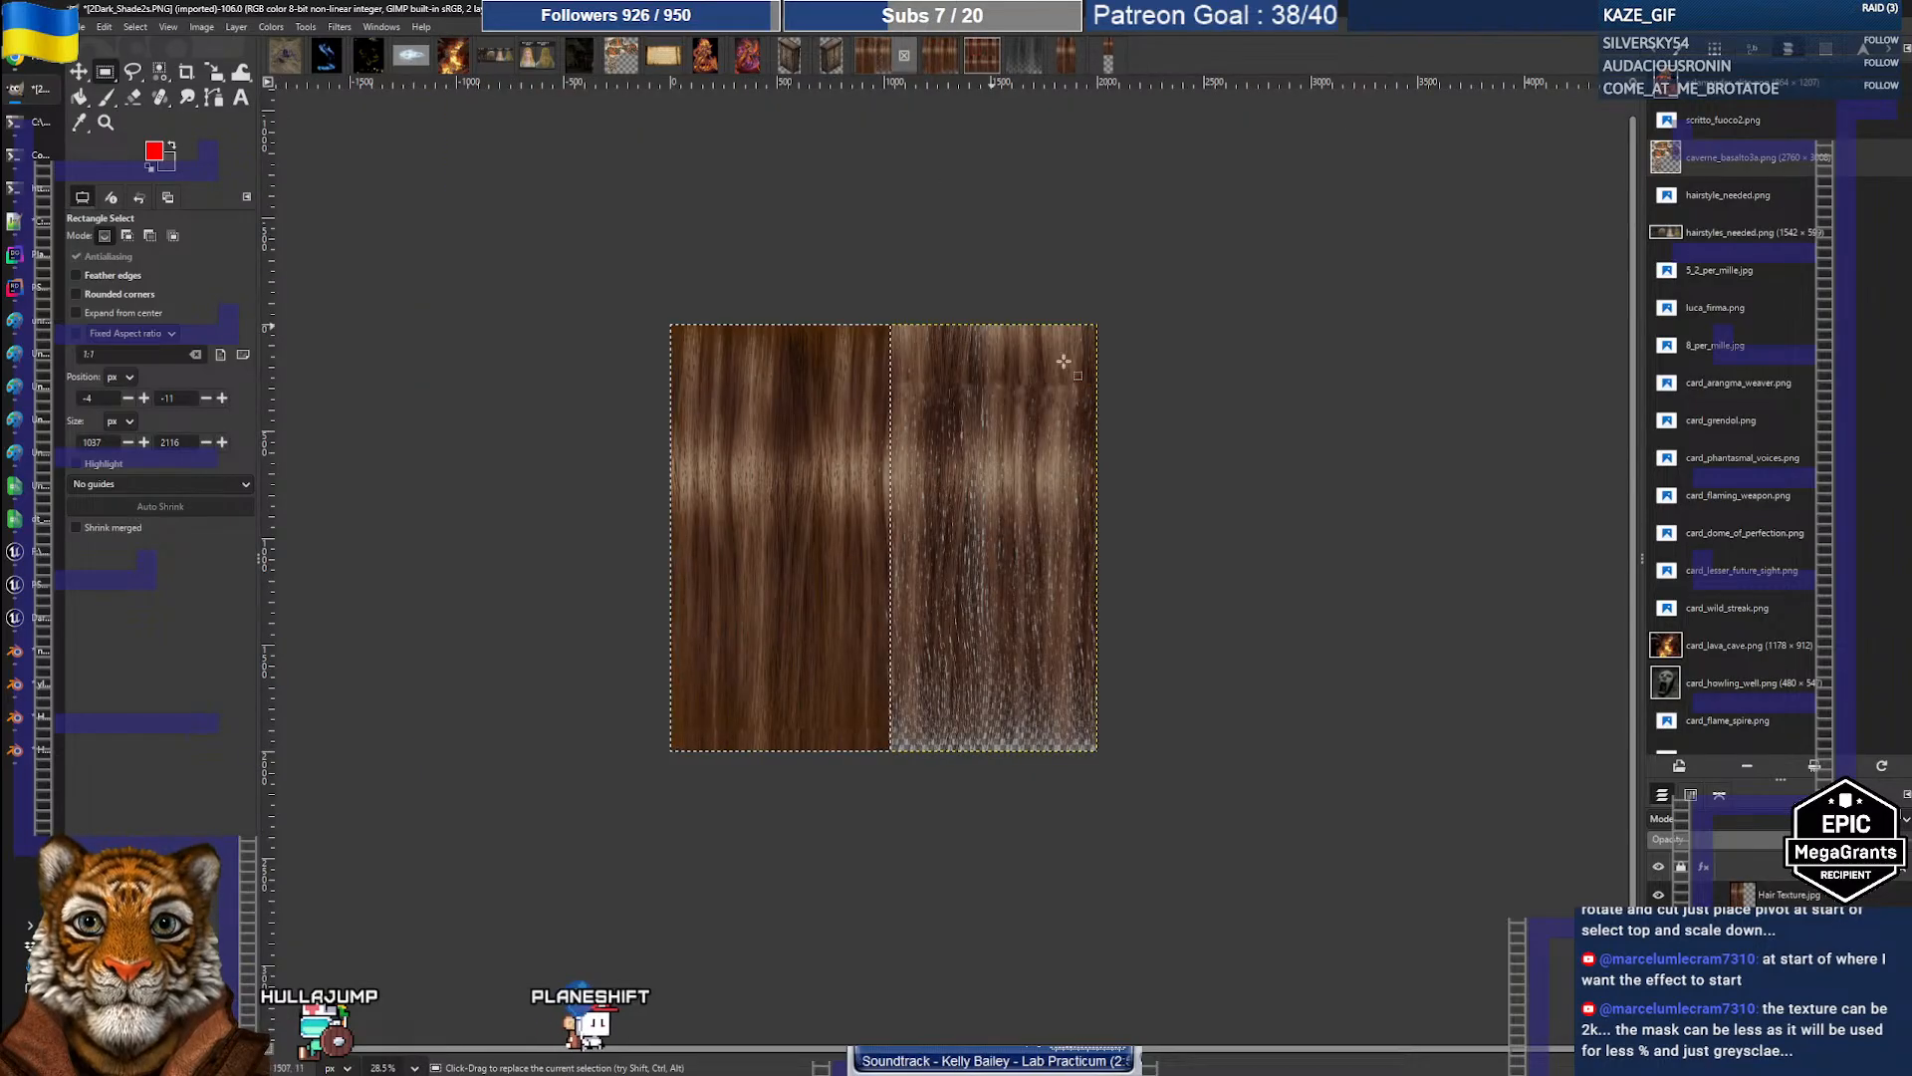
{"action": "left_click", "coordinate": [1188, 440]}
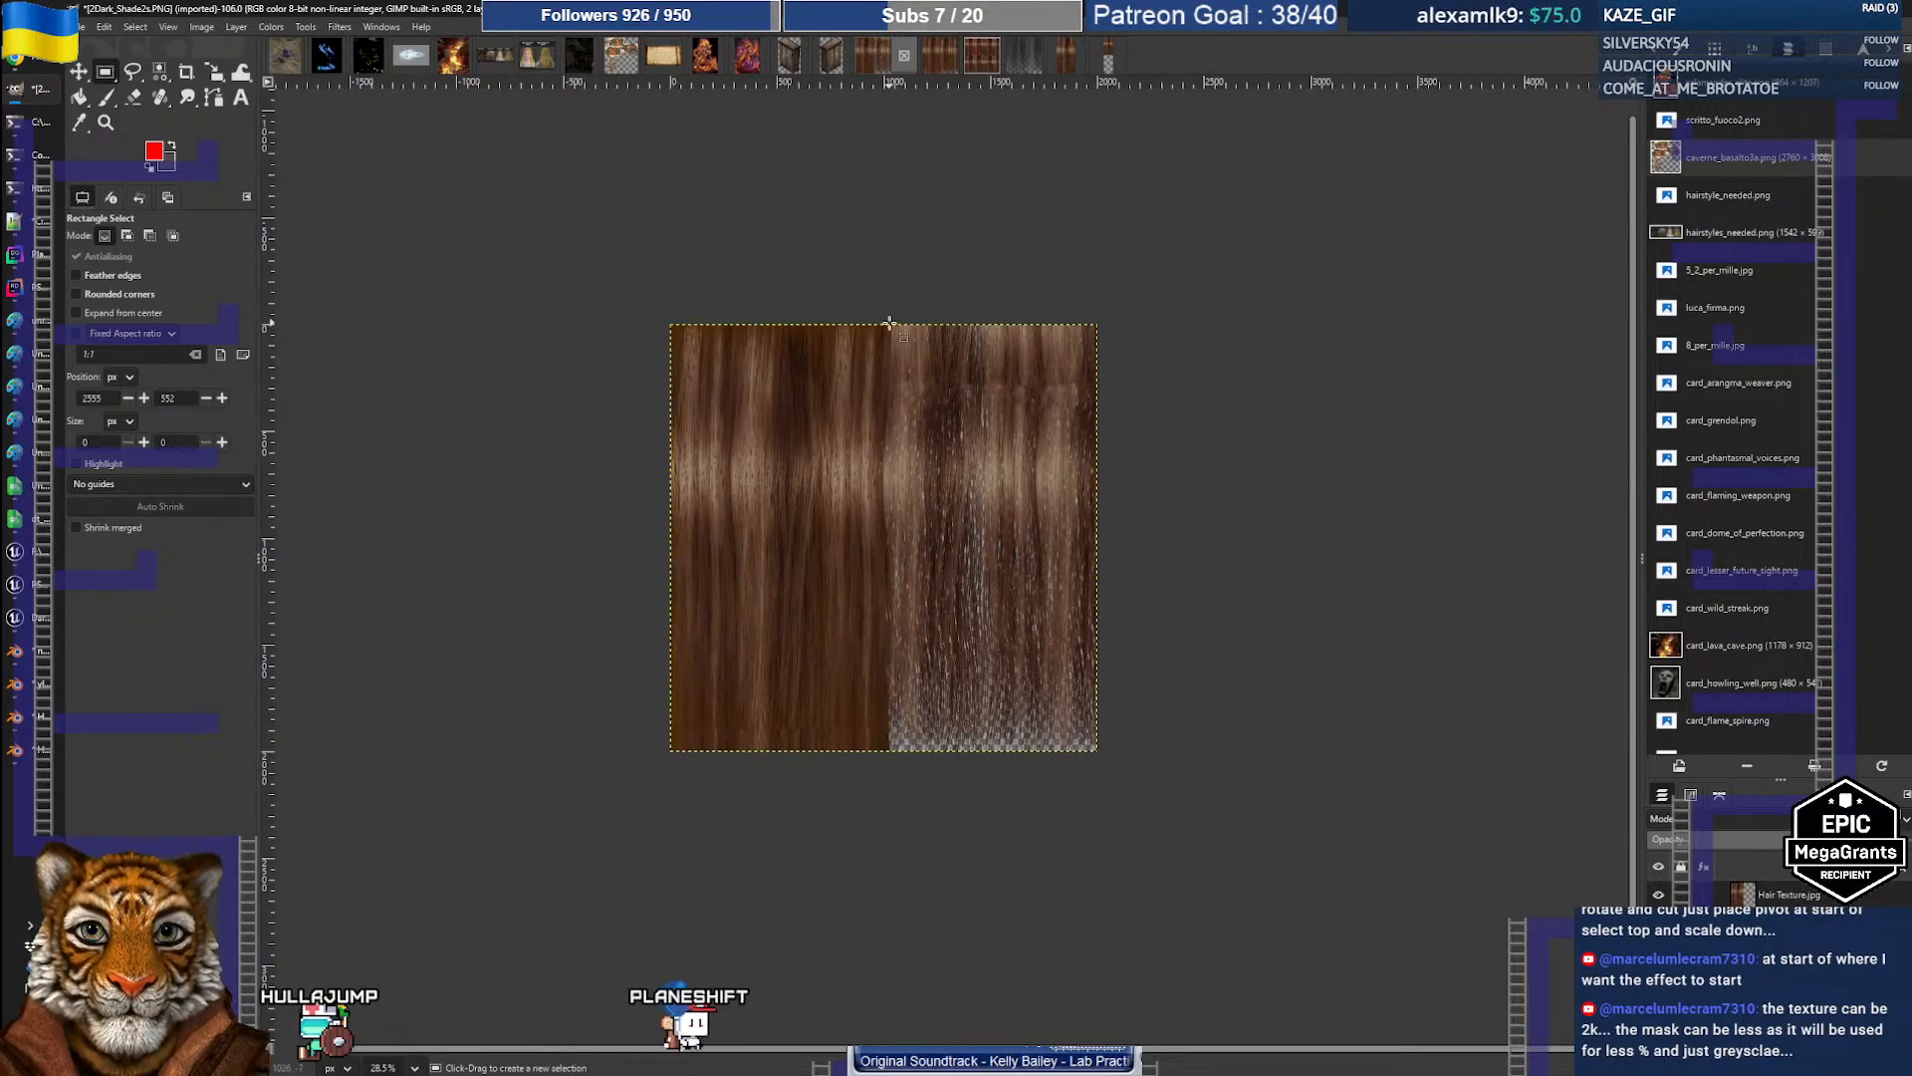
{"action": "left_click_drag", "start_coordinate": [892, 323], "coordinate": [1097, 759]}
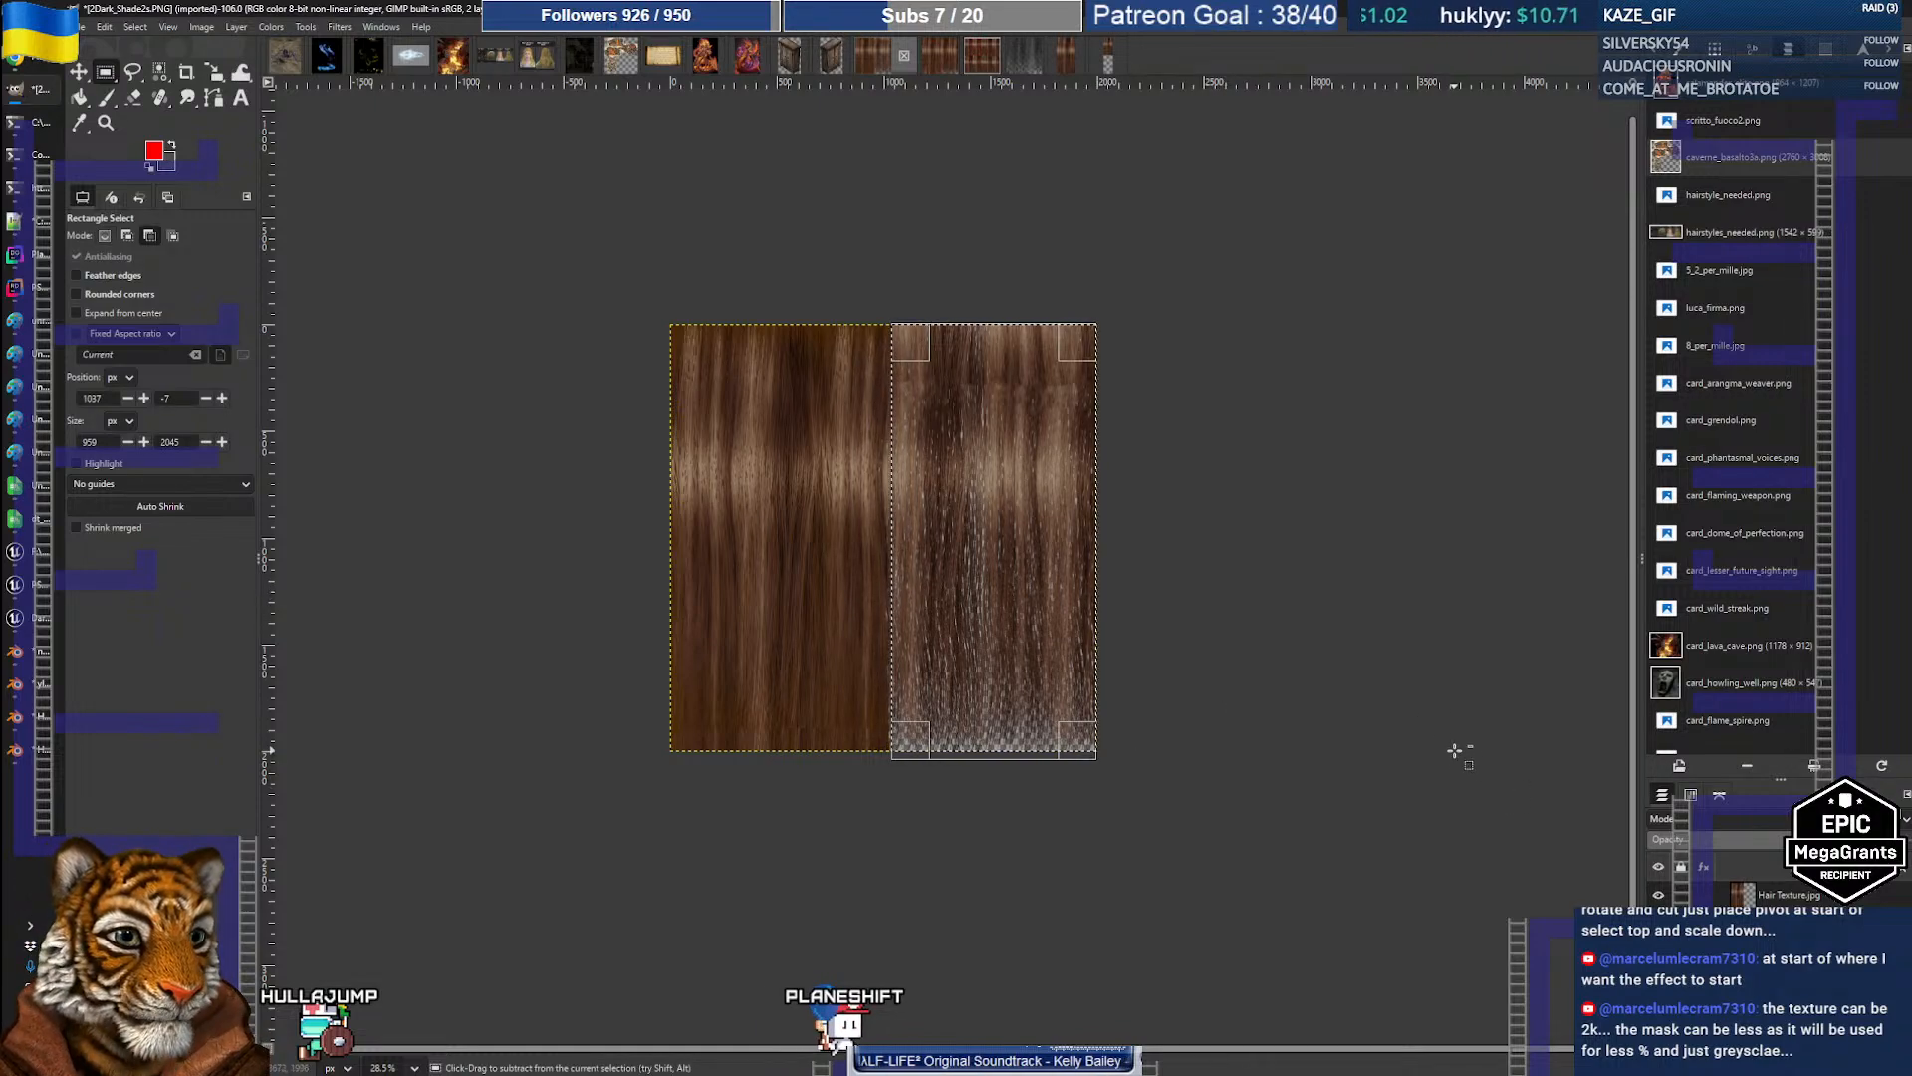
{"action": "key", "text": "ctrl+c"}
Step: Paste the copied hair into the 1033 × 4000 px image and move it into the empty area below the opaque hair
{"action": "left_click", "coordinate": [1107, 58]}
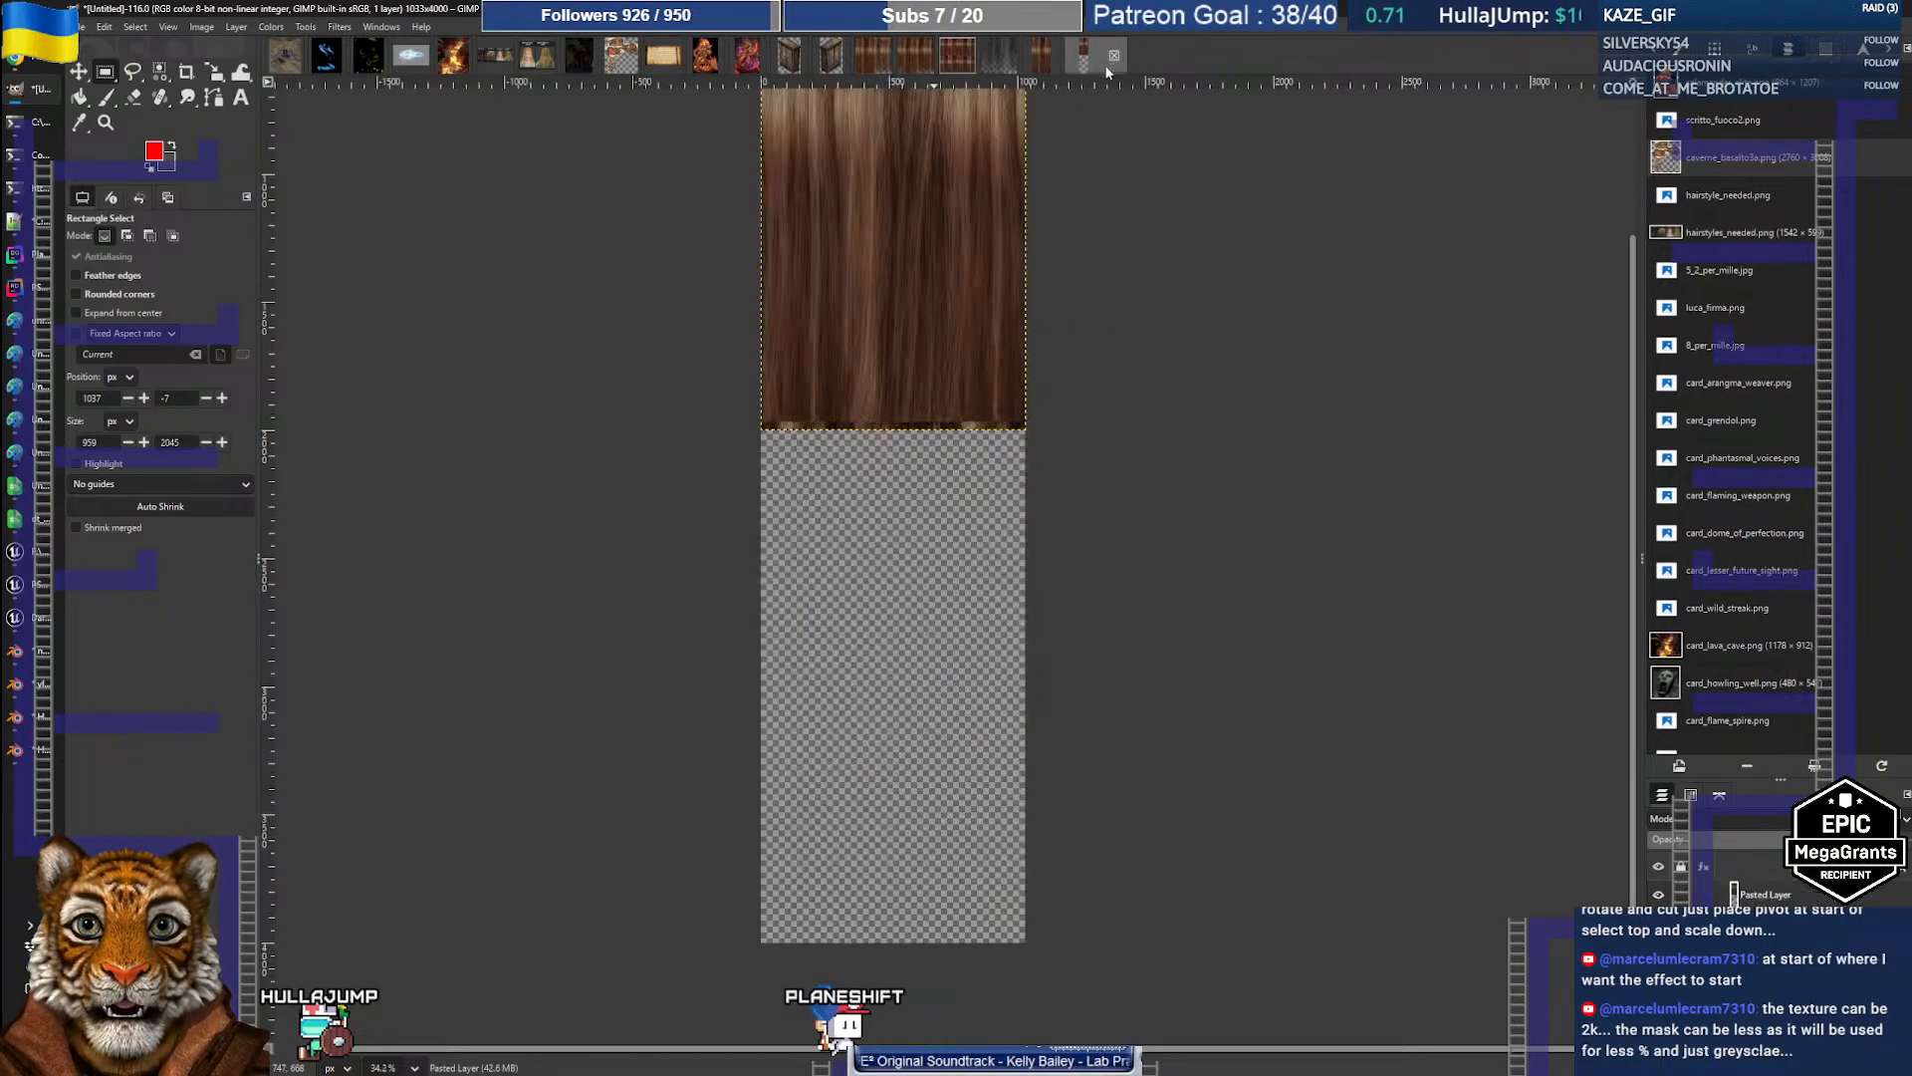
{"action": "key", "text": "ctrl+v"}
{"action": "key", "text": "m"}
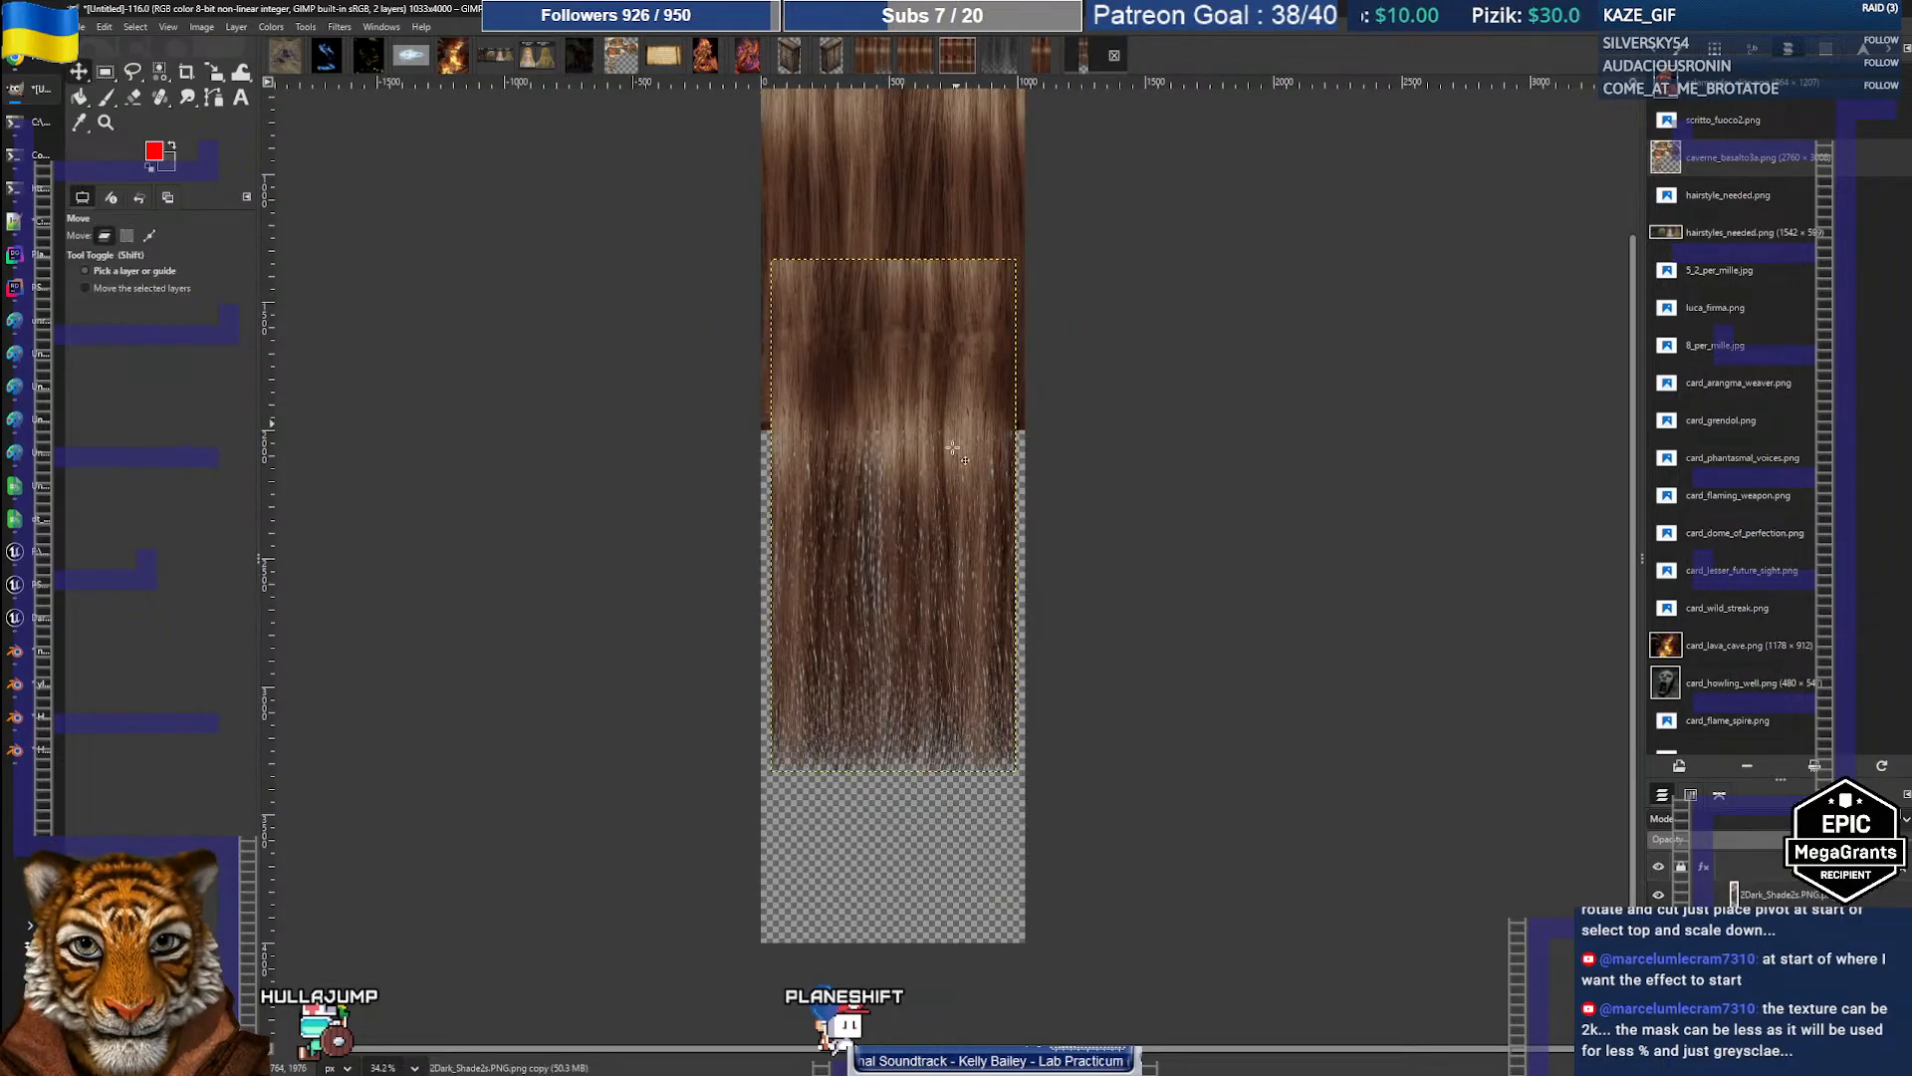
{"action": "left_click_drag", "start_coordinate": [931, 388], "coordinate": [928, 563]}
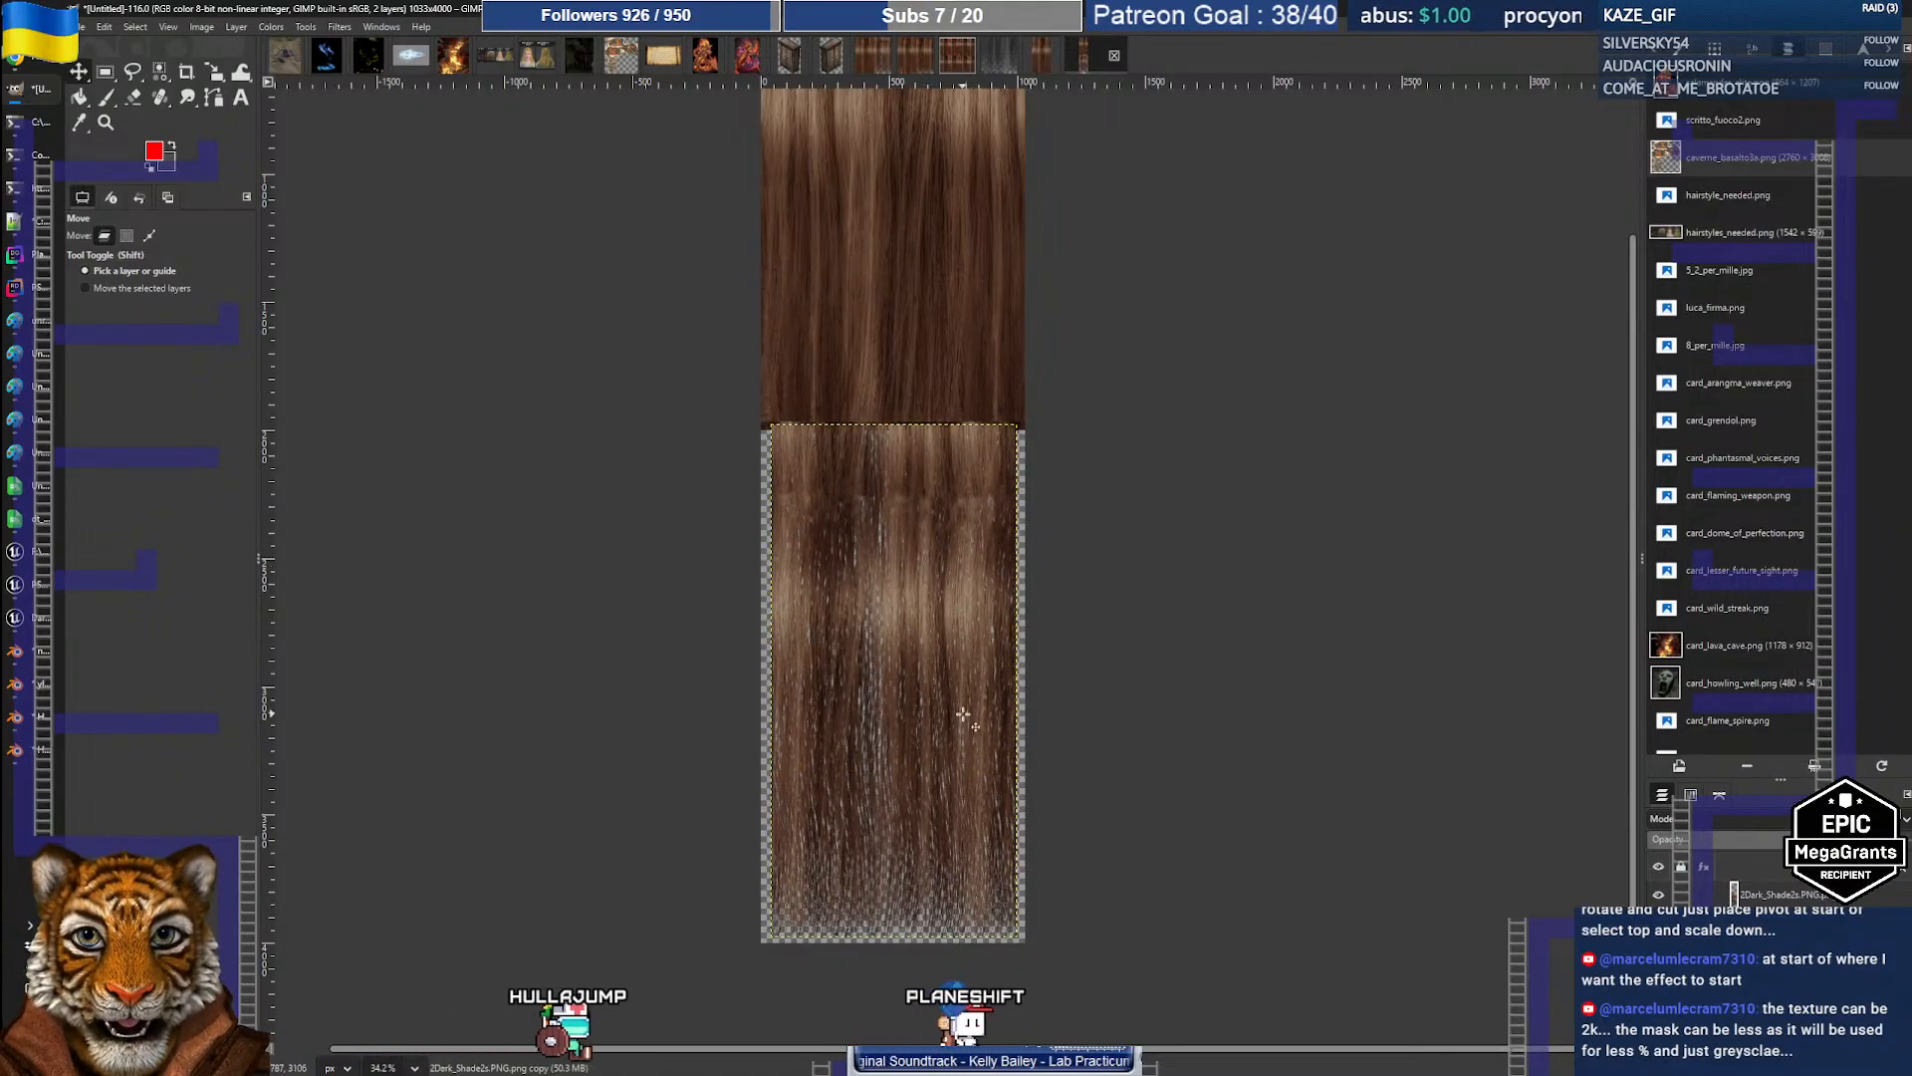
Step: Scale the pasted hair layer proportionally to about 1006 × 2098 px to fill the lower canvas area
{"action": "key", "text": "shift+s"}
{"action": "left_click", "coordinate": [886, 863]}
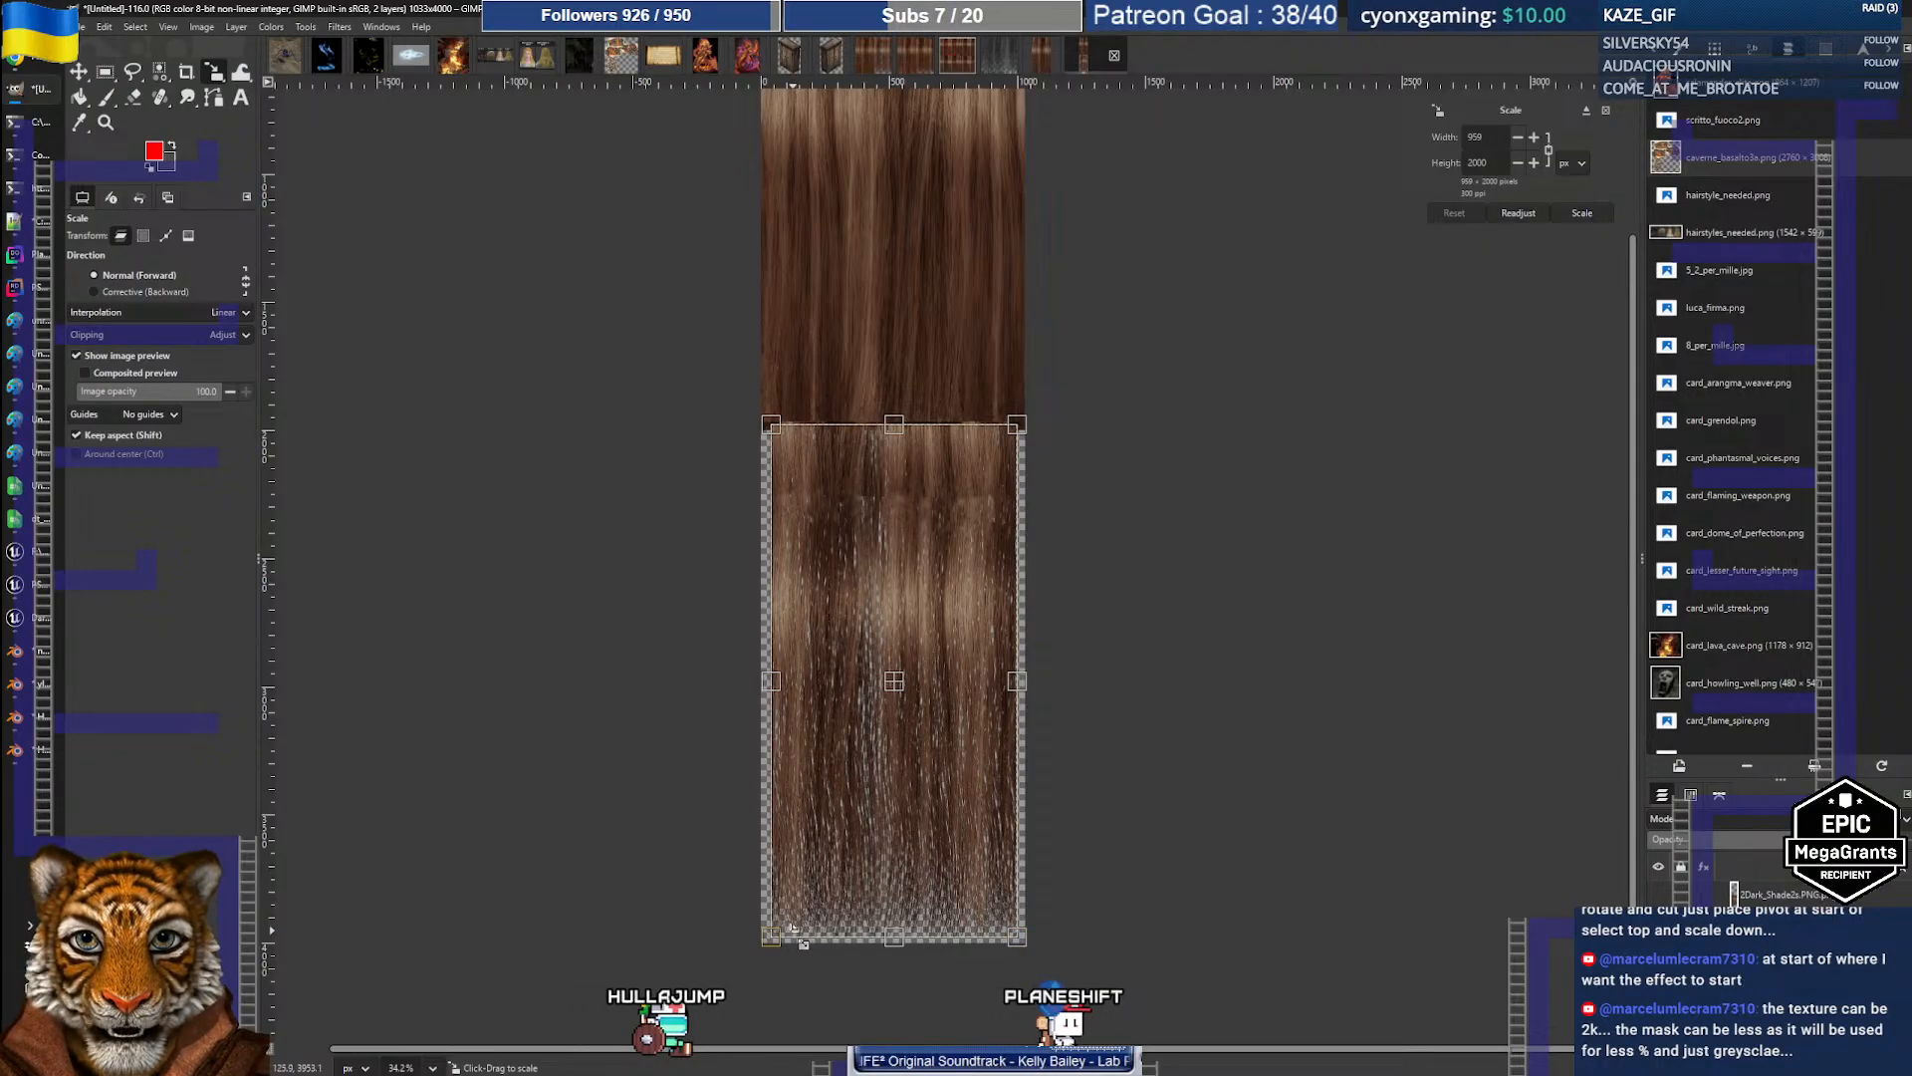
{"action": "left_click_drag", "start_coordinate": [763, 928], "coordinate": [755, 942]}
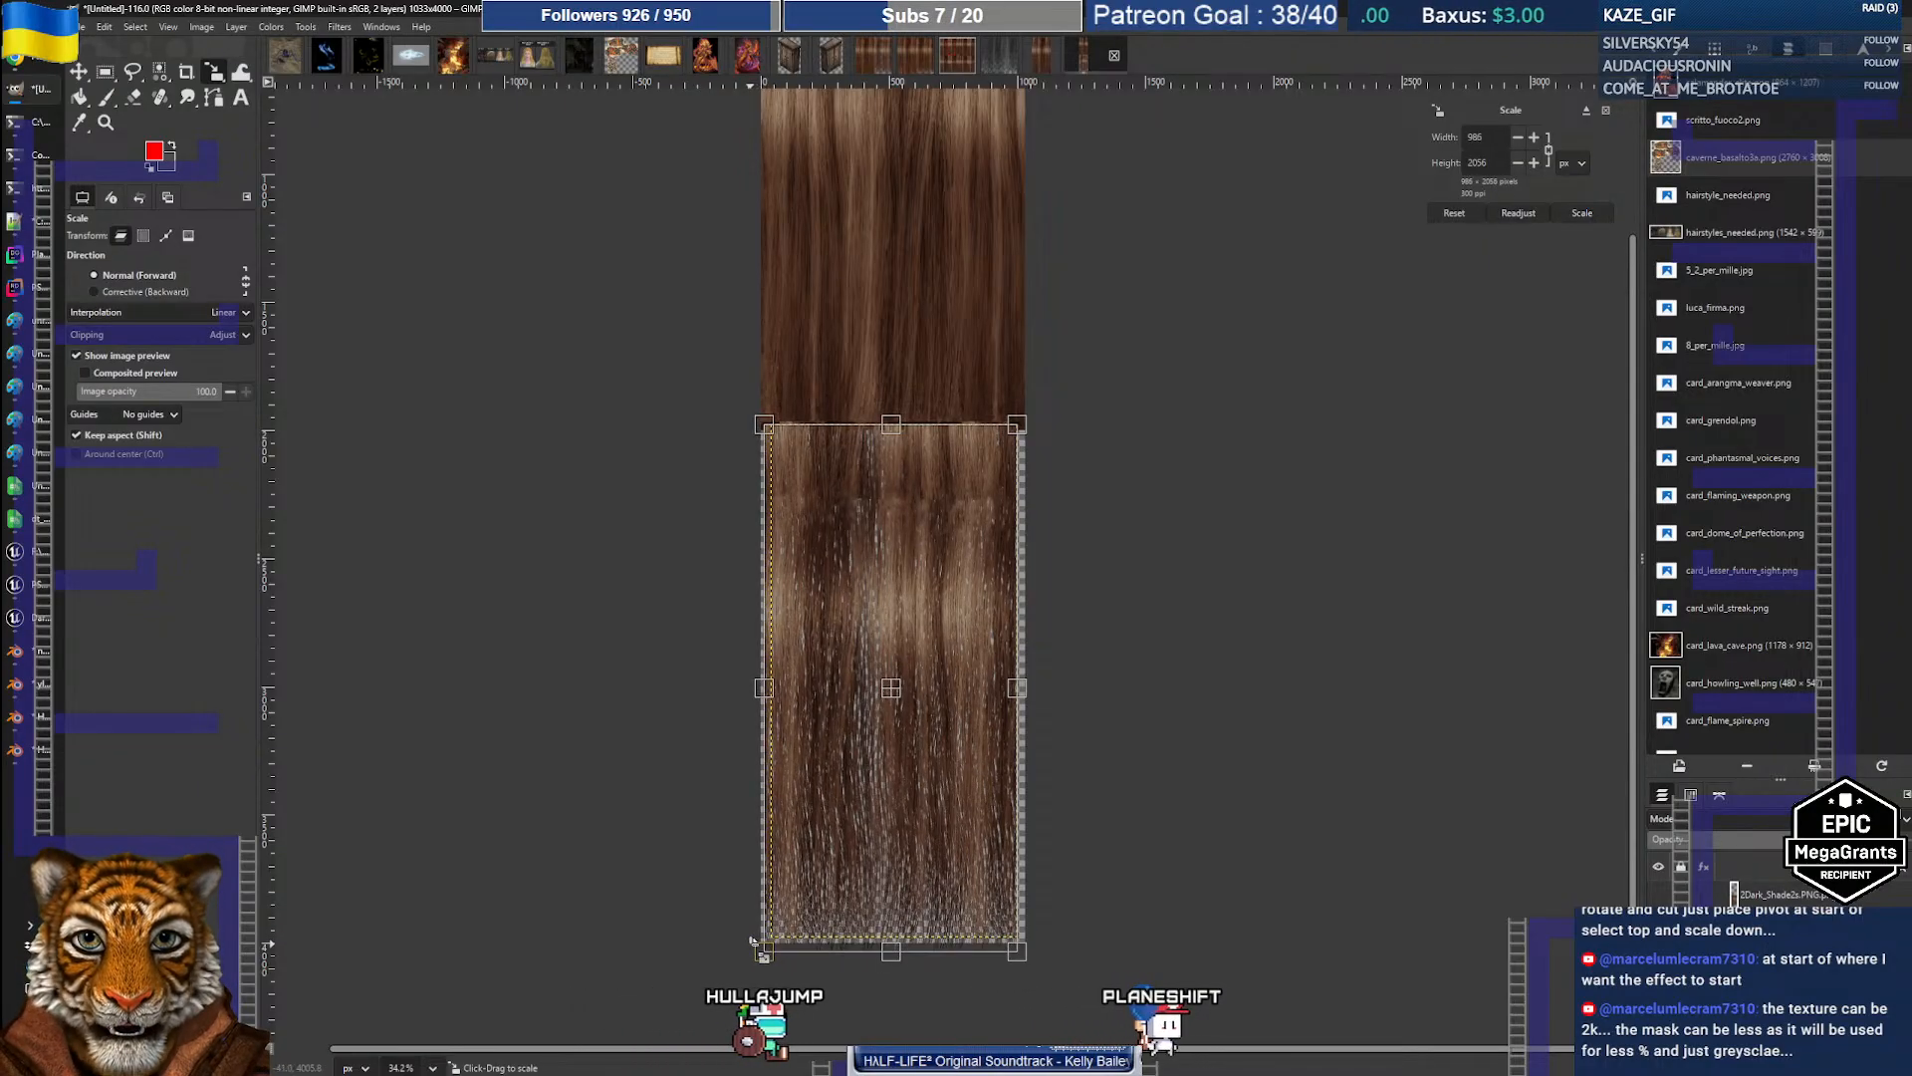
{"action": "left_click_drag", "start_coordinate": [1018, 940], "coordinate": [1030, 949]}
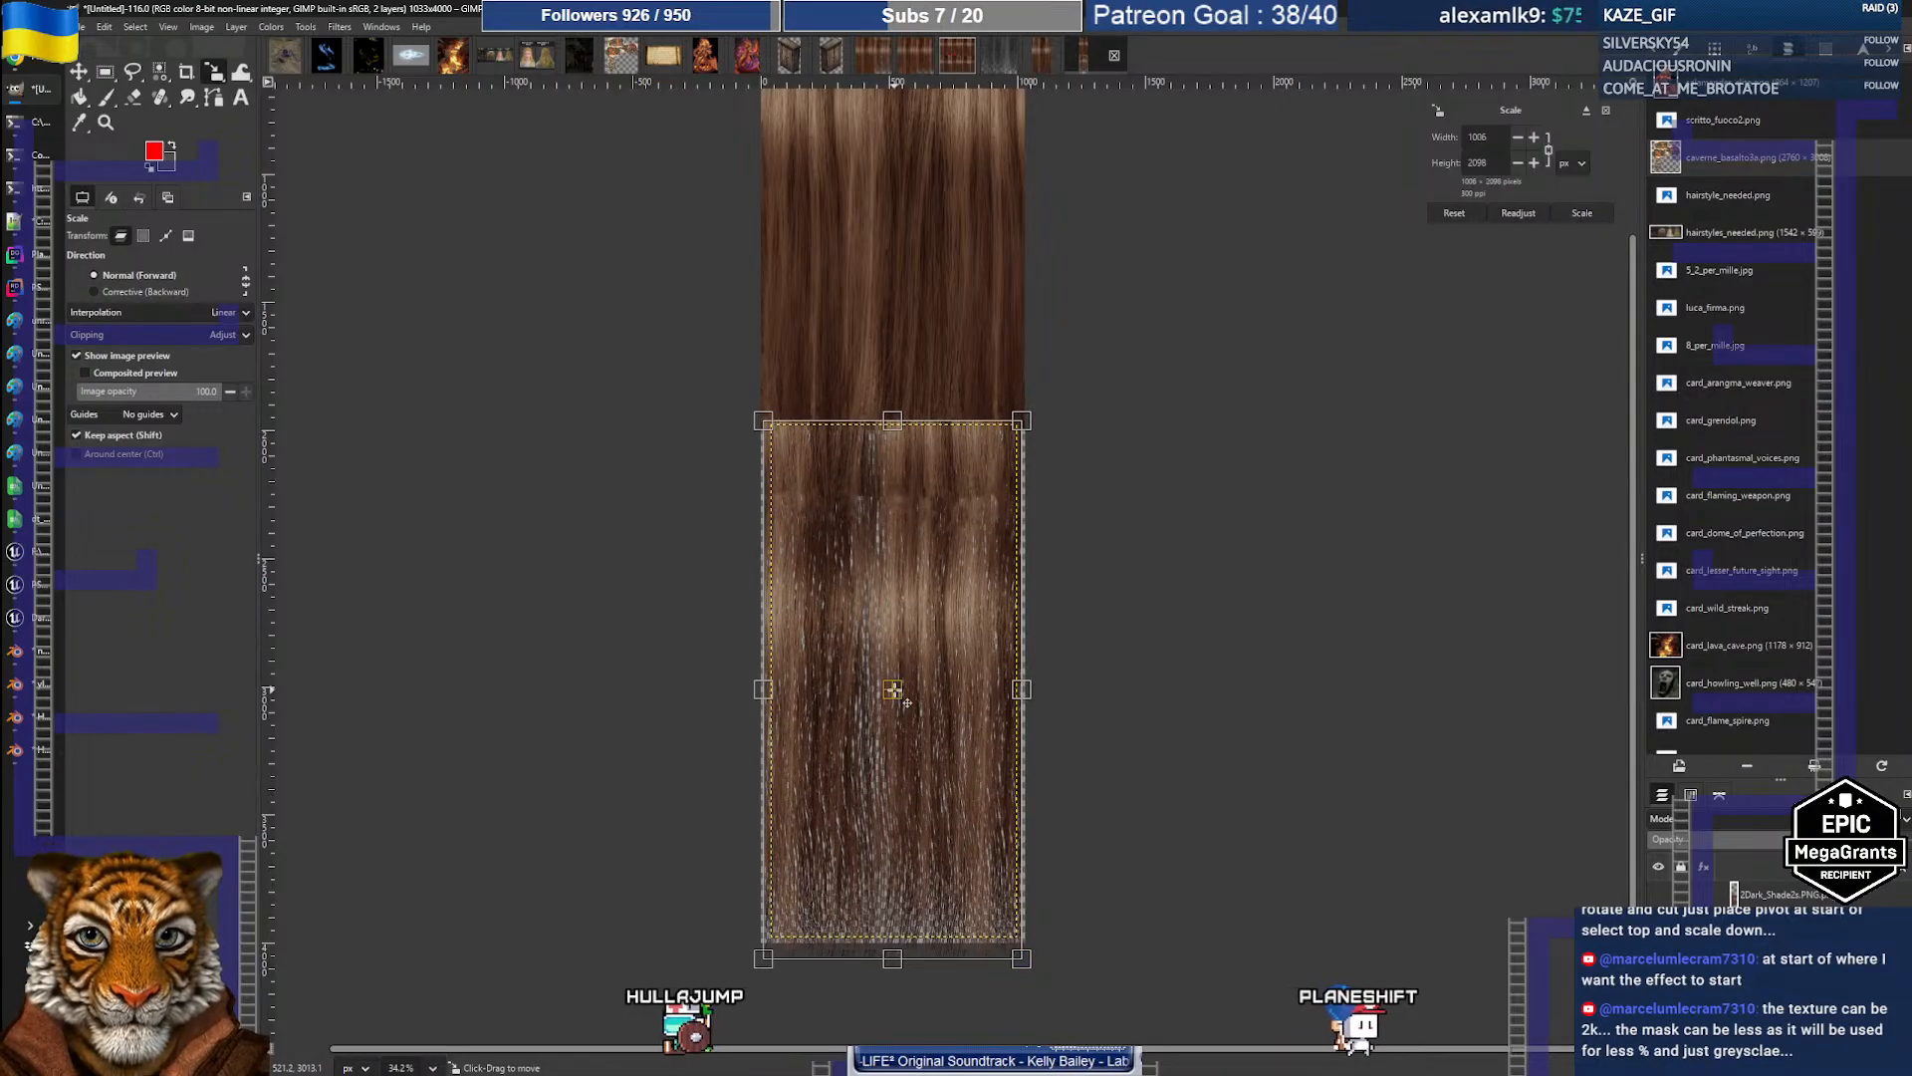
{"action": "left_click_drag", "start_coordinate": [937, 639], "coordinate": [1008, 654]}
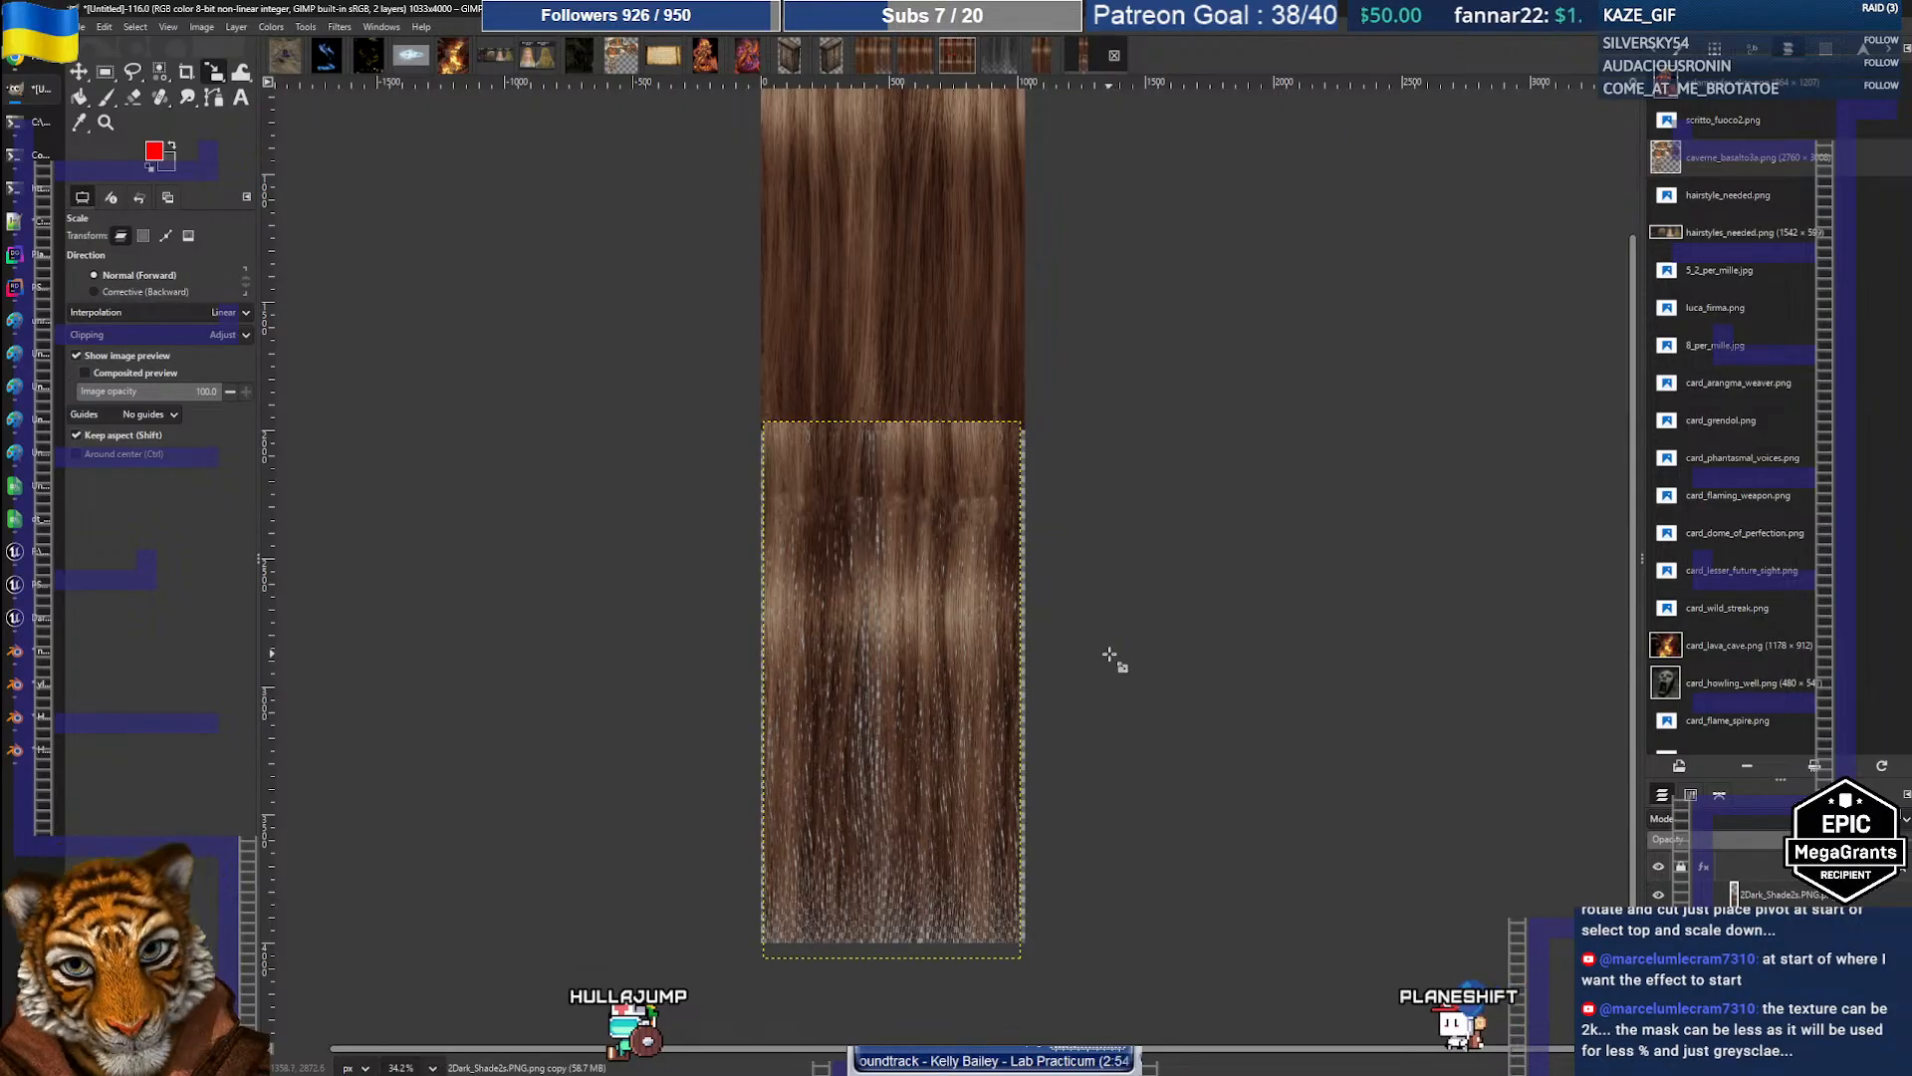
{"action": "scroll", "coordinate": [928, 554], "scroll_direction": "down", "scroll_amount": 3, "text": "ctrl"}
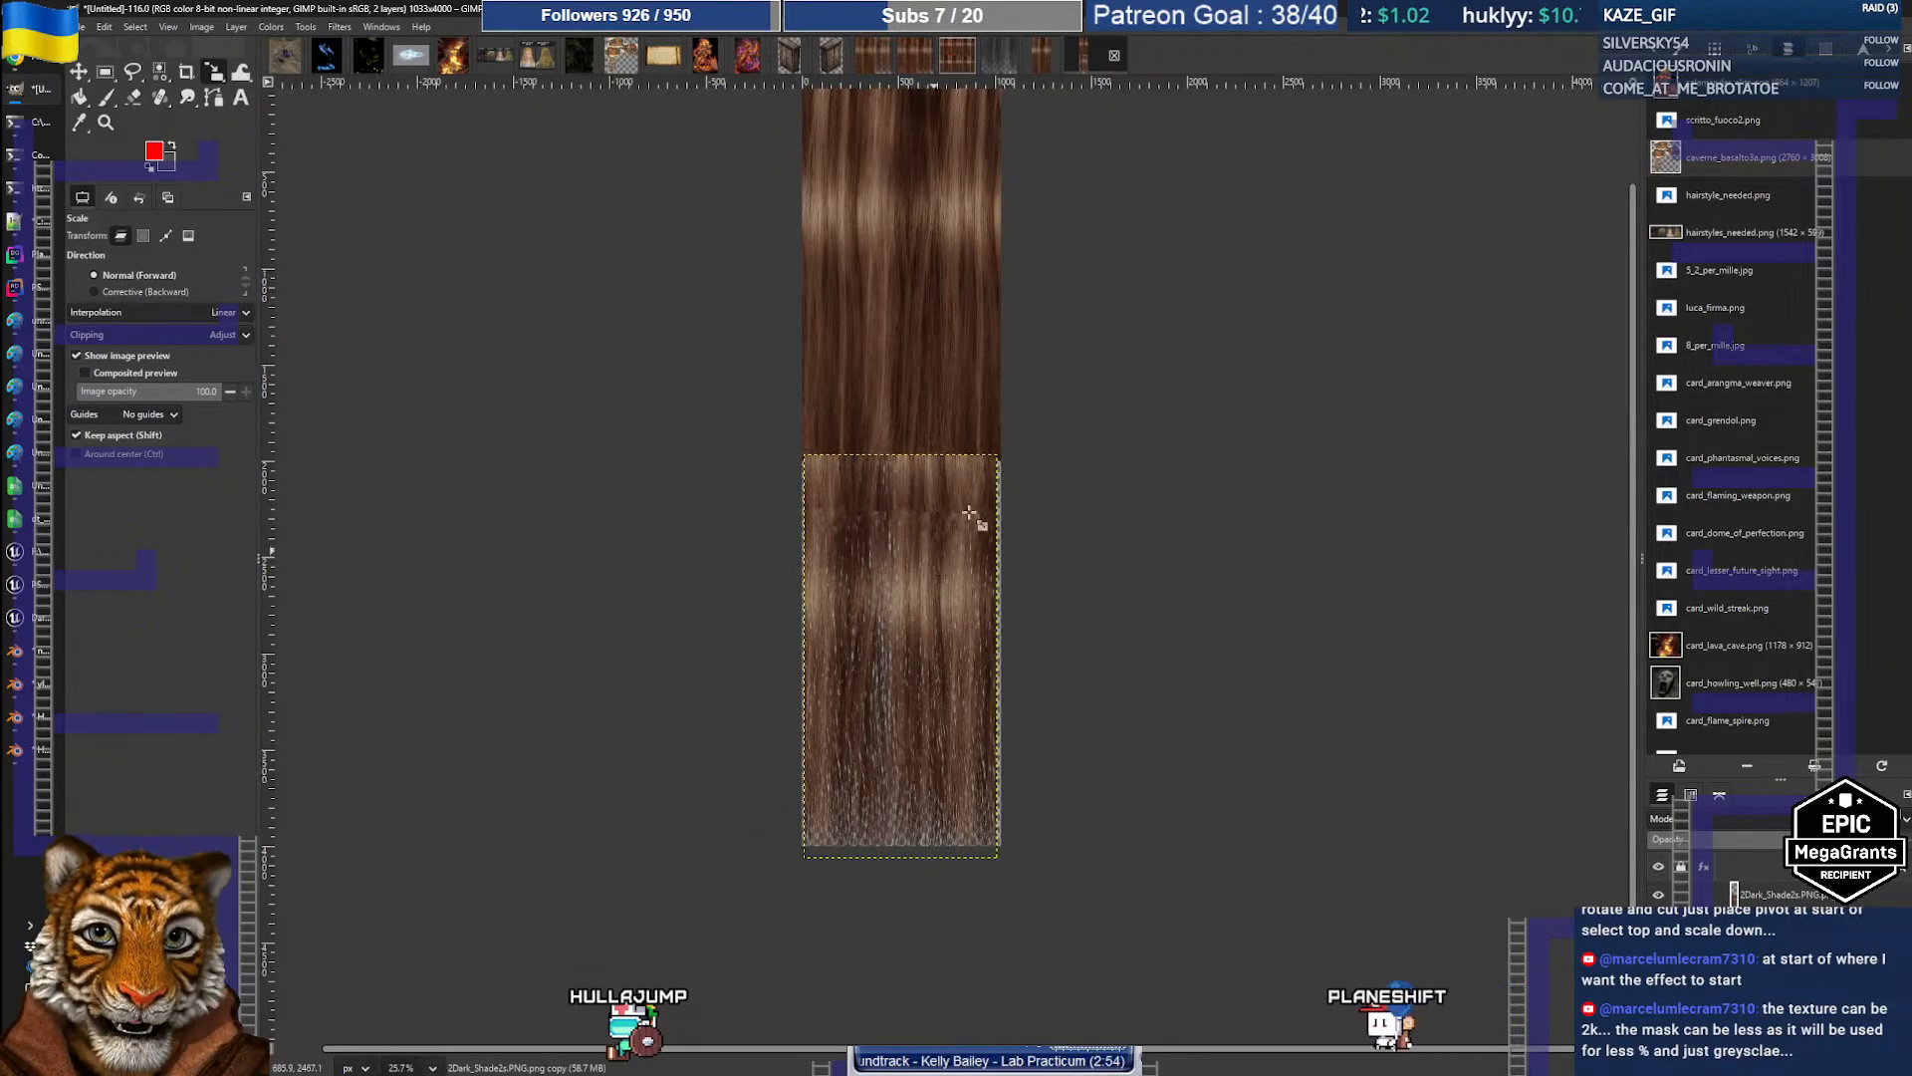
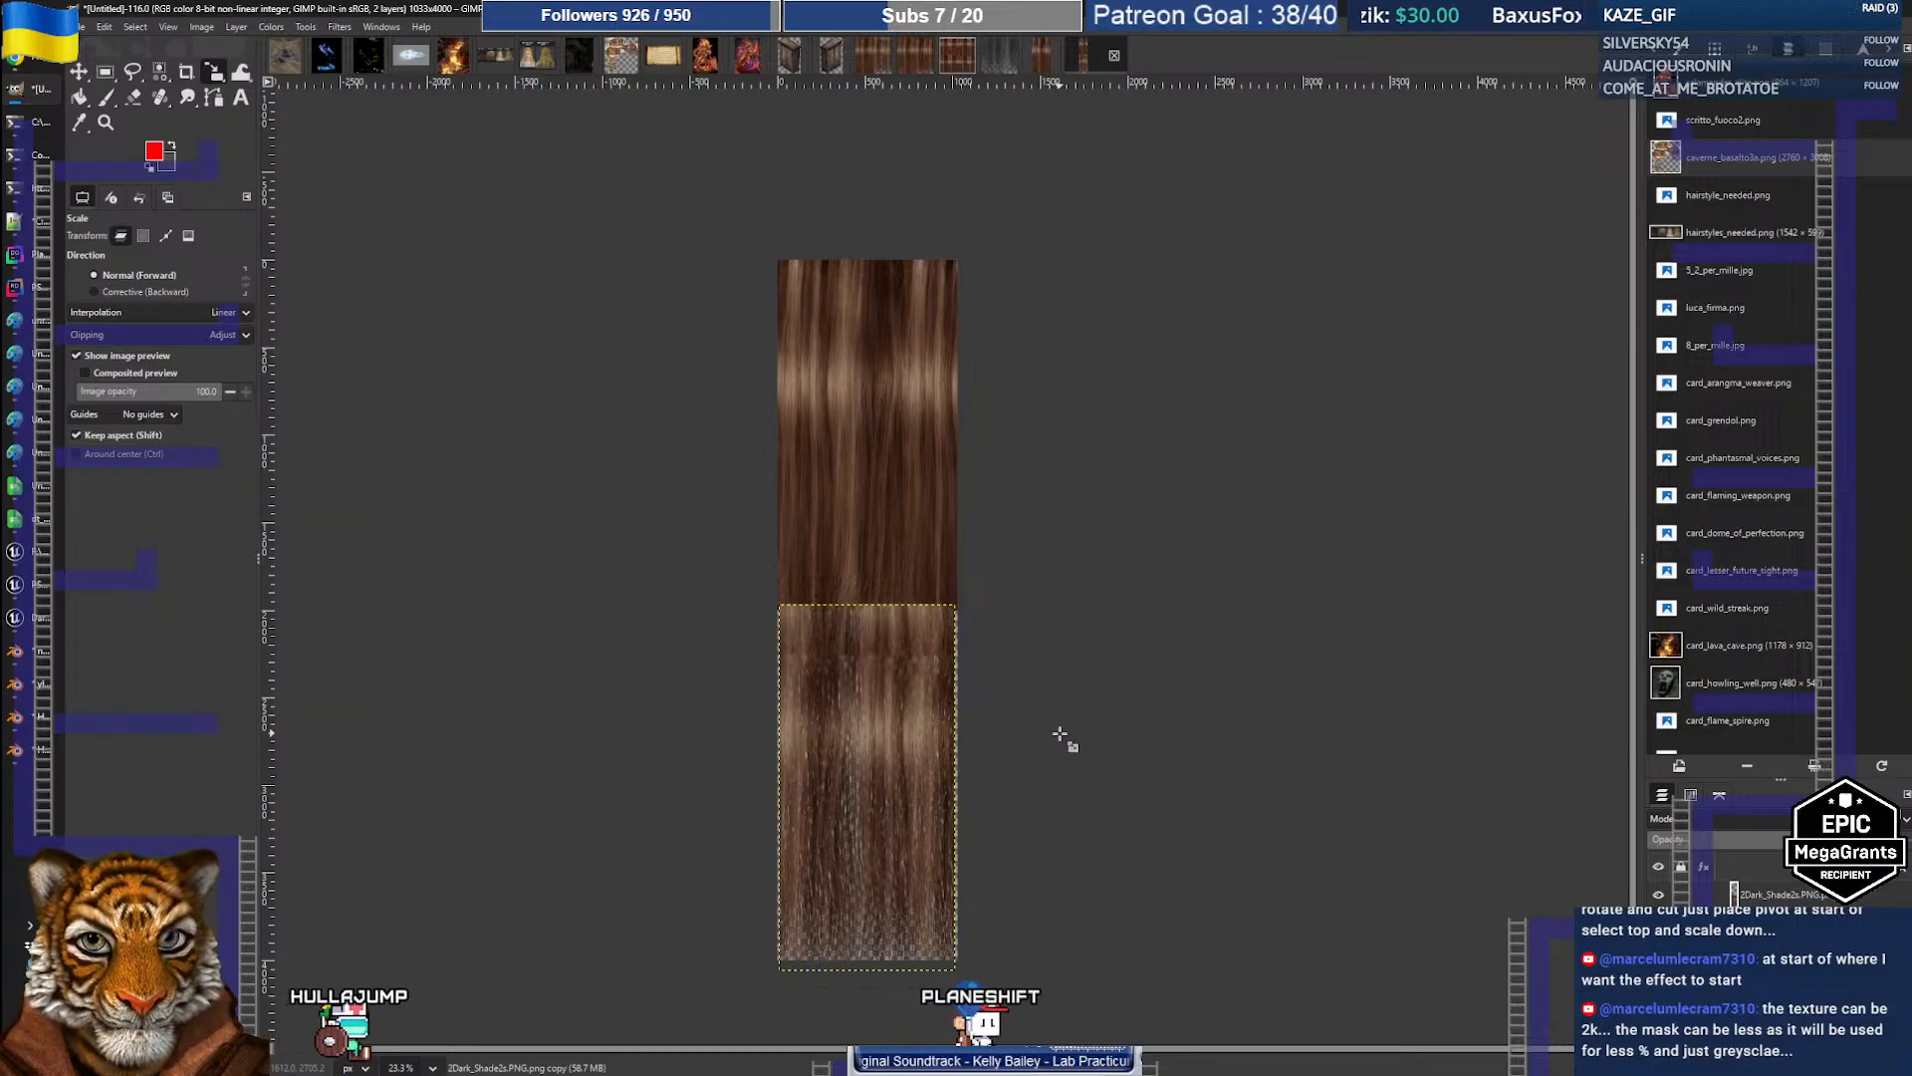
Step: Export the grayscale hair image to the textures folder as hair_mask.PNG
{"action": "left_click", "coordinate": [1001, 55]}
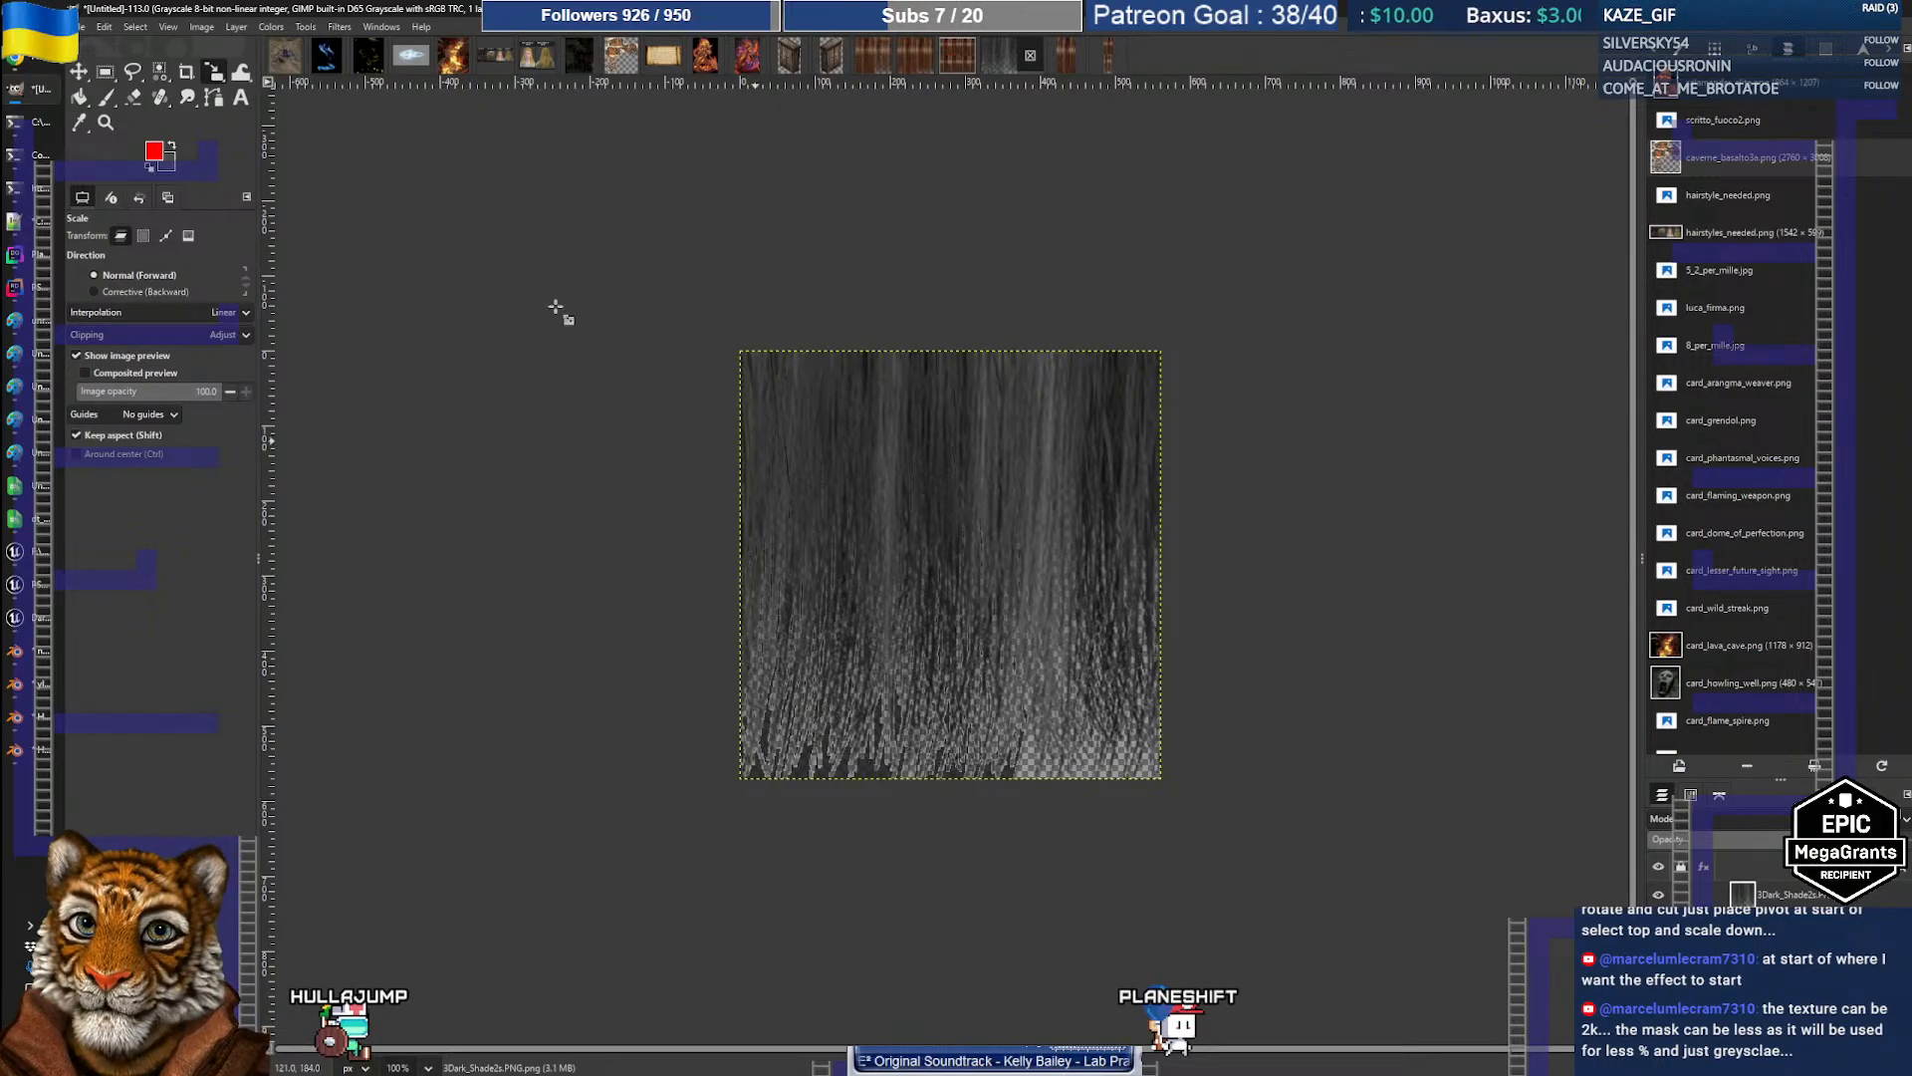
{"action": "left_click", "coordinate": [73, 27]}
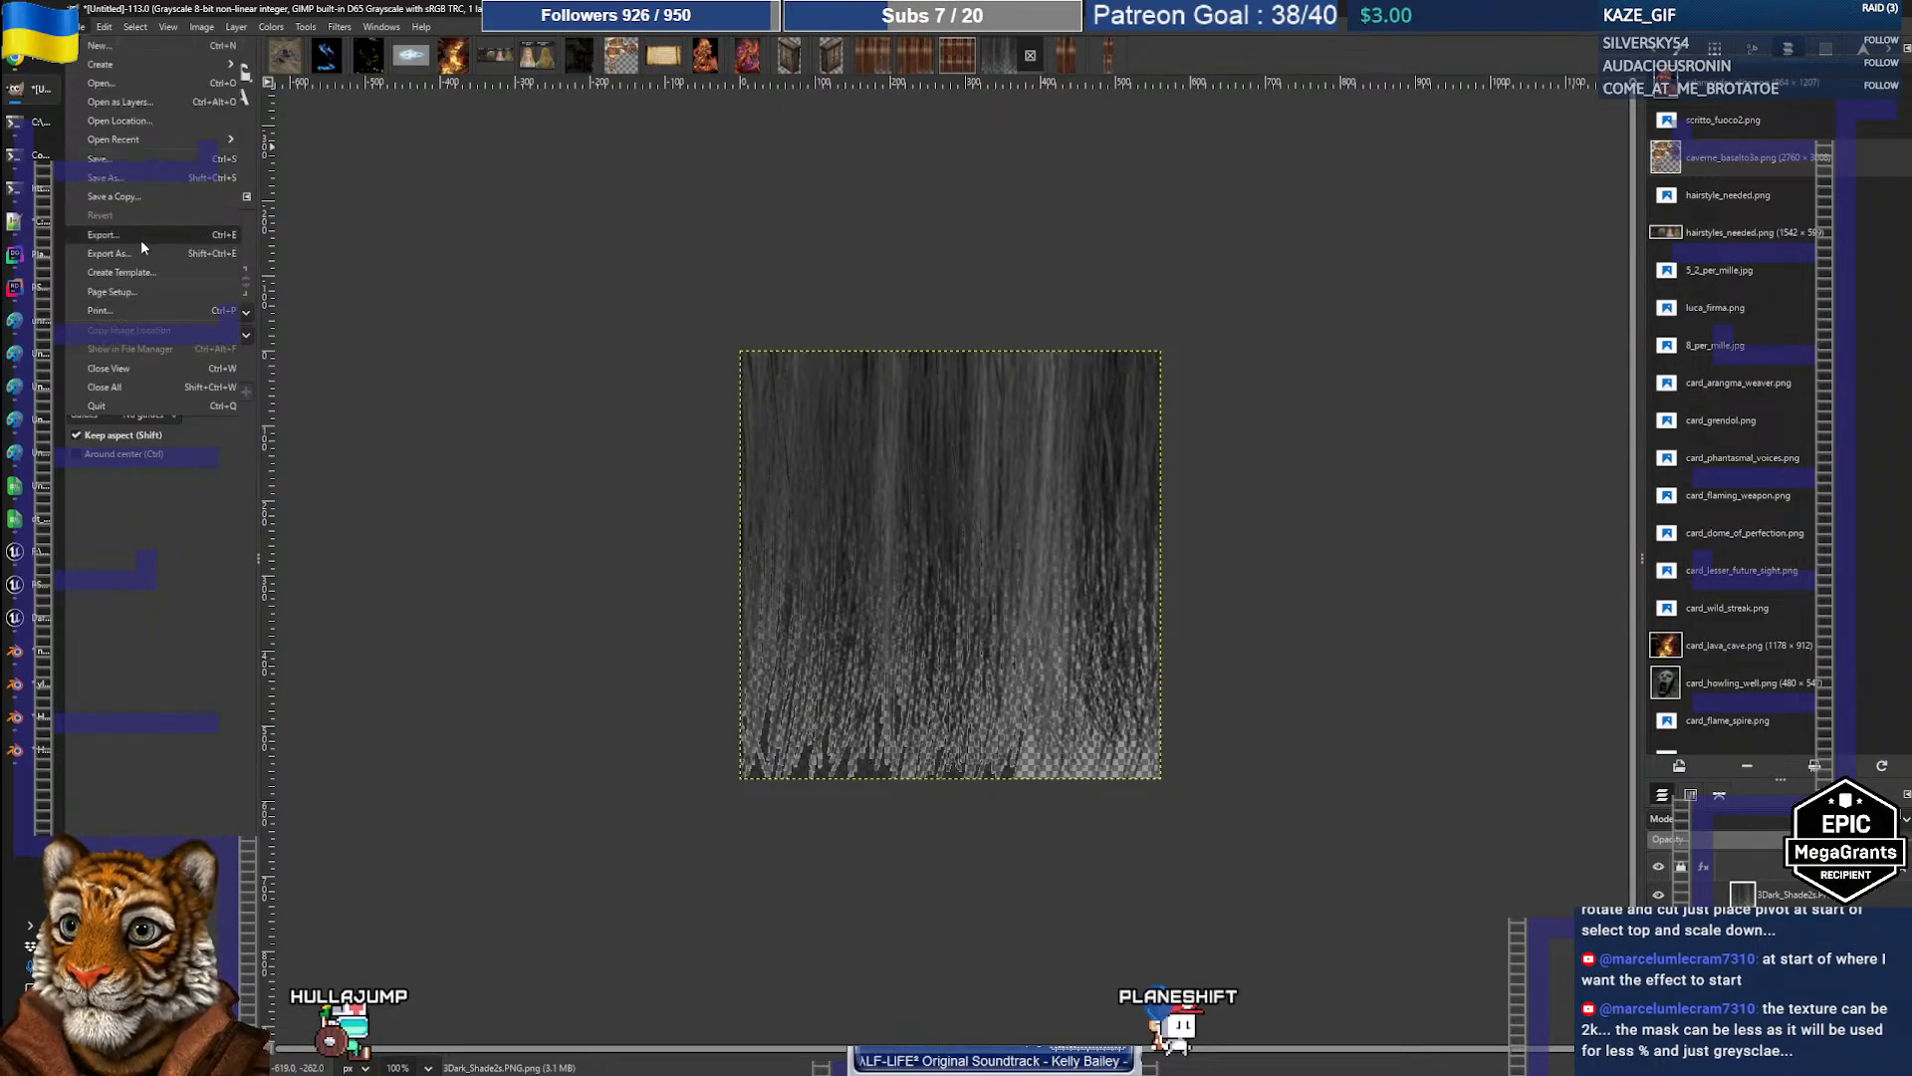
{"action": "left_click", "coordinate": [110, 254]}
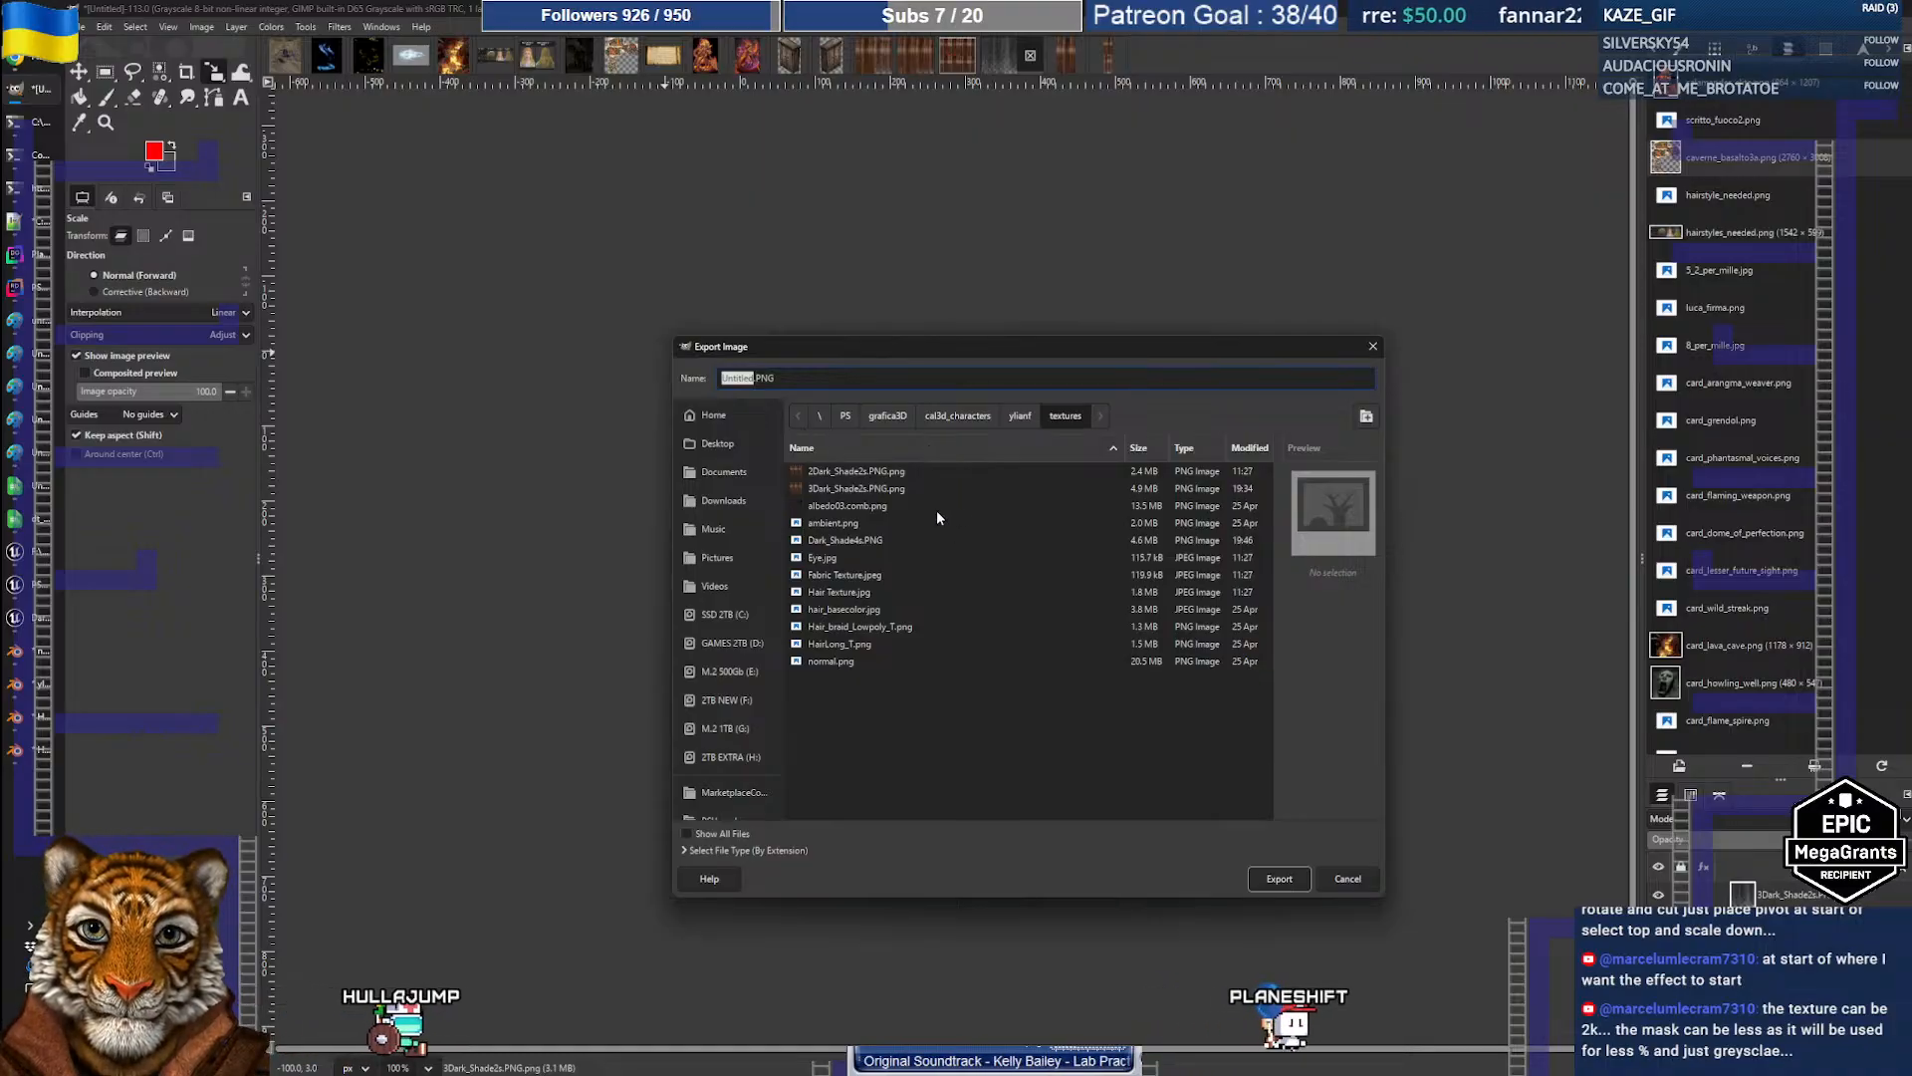
{"action": "left_click", "coordinate": [755, 378]}
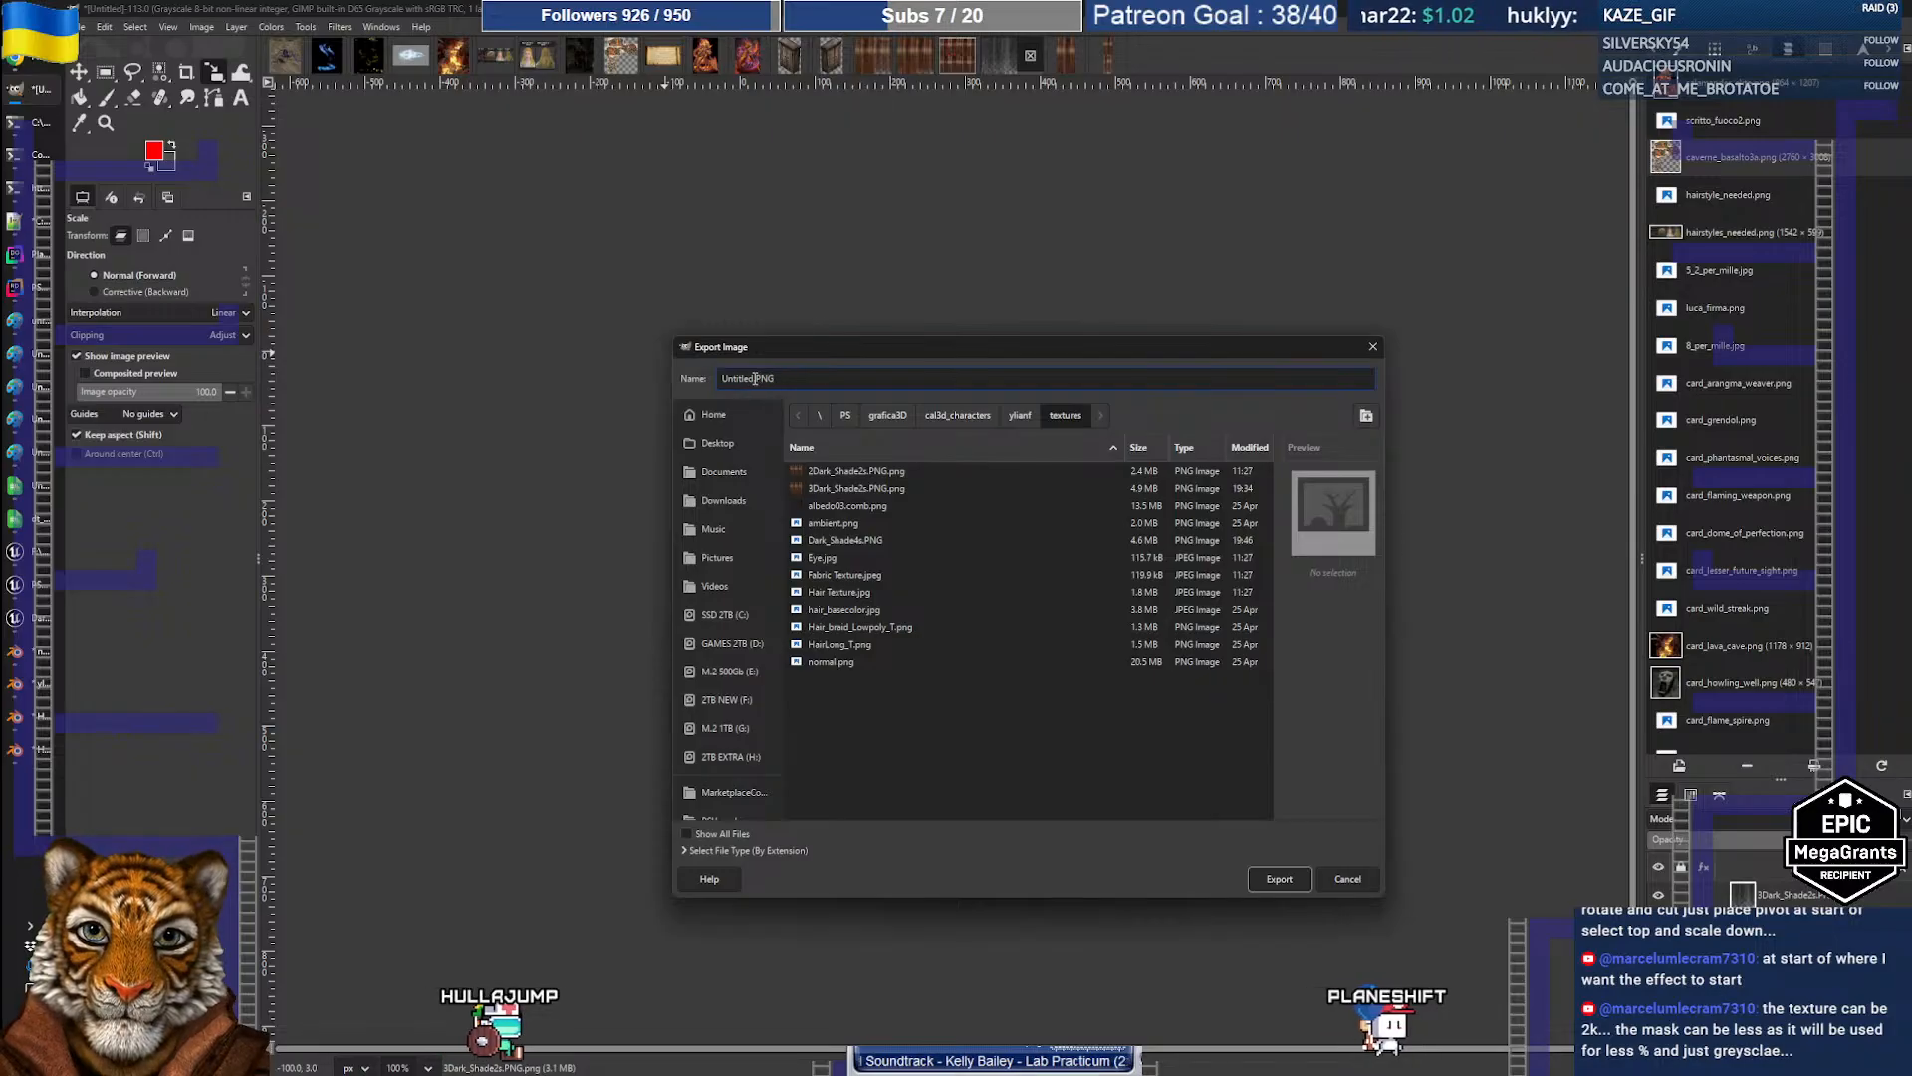
{"action": "key", "text": "BackSpace"}
{"action": "key", "text": "BackSpace"}
{"action": "key", "text": "BackSpace"}
{"action": "key", "text": "BackSpace"}
{"action": "key", "text": "BackSpace"}
{"action": "key", "text": "BackSpace"}
{"action": "key", "text": "BackSpace"}
{"action": "key", "text": "BackSpace"}
{"action": "type", "text": "mas"}
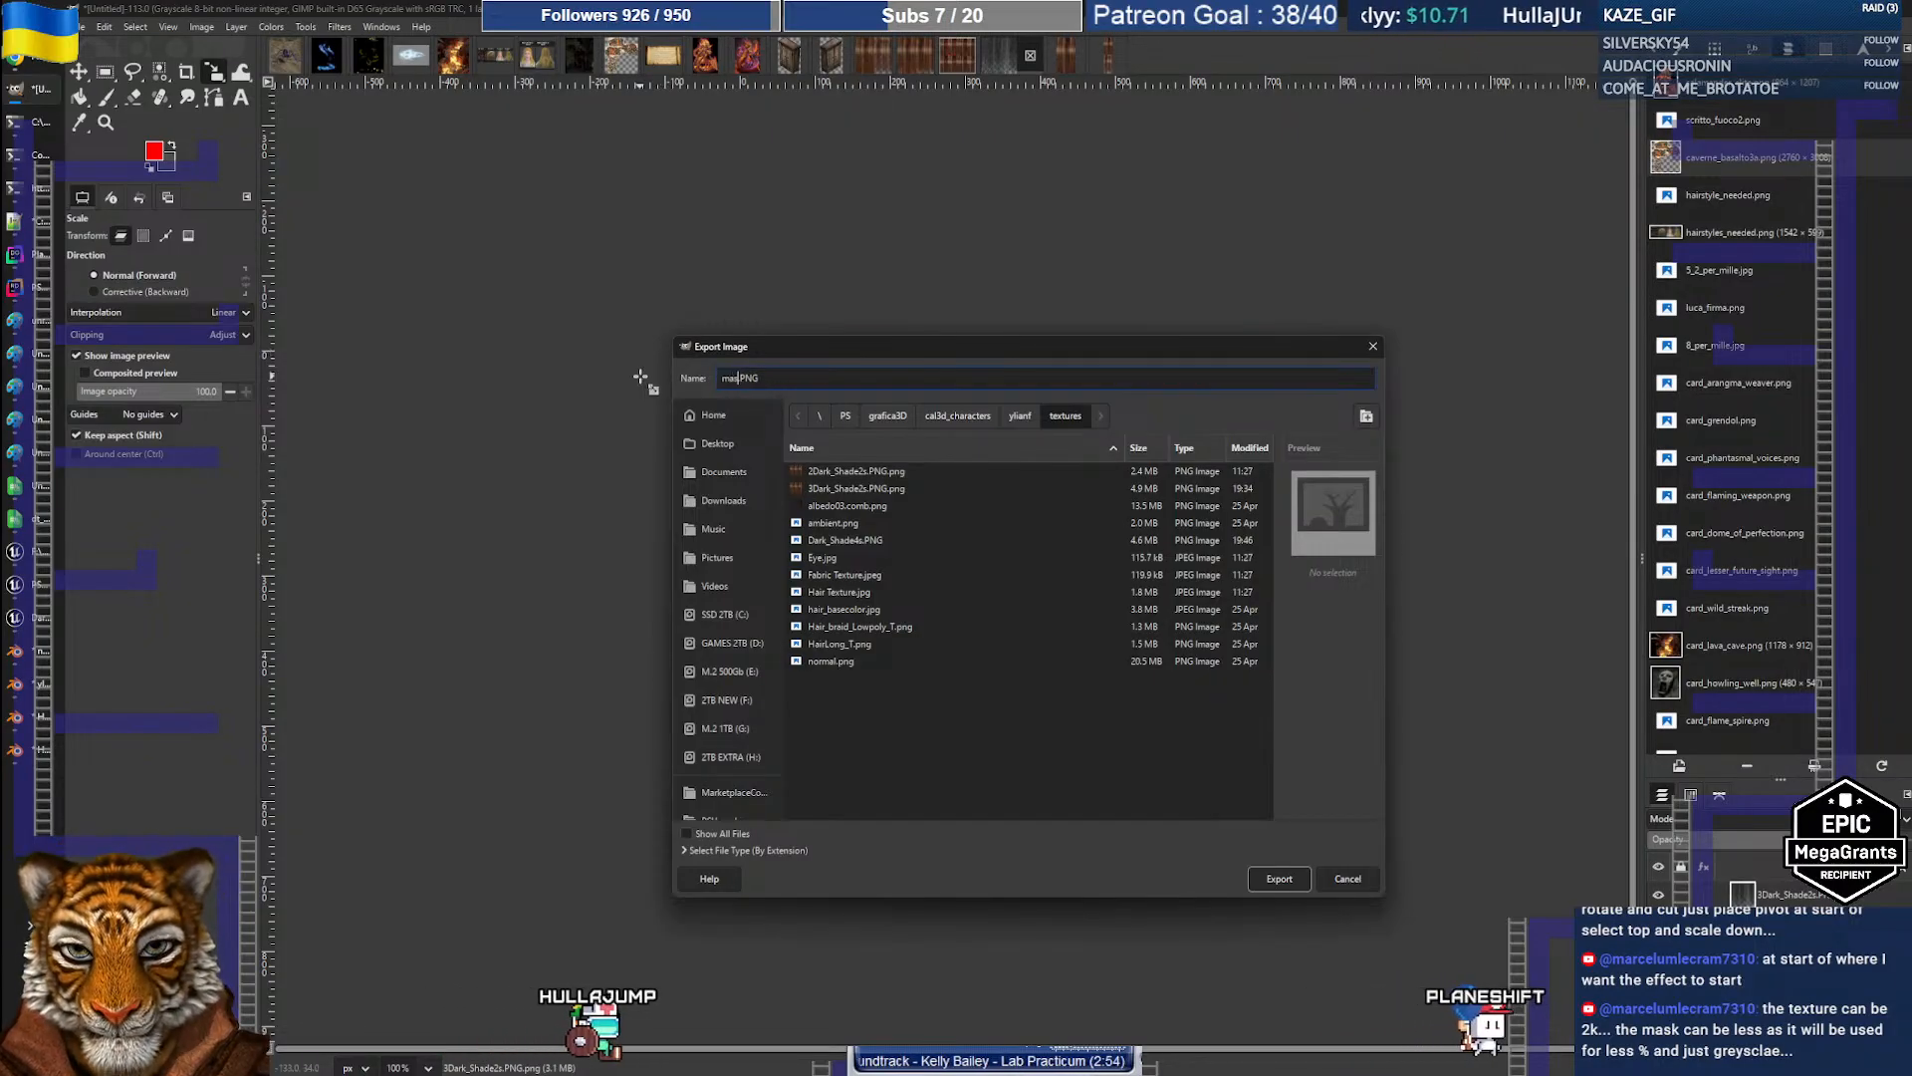
{"action": "type", "text": "k_"}
{"action": "key", "text": "Home"}
{"action": "type", "text": "hair"}
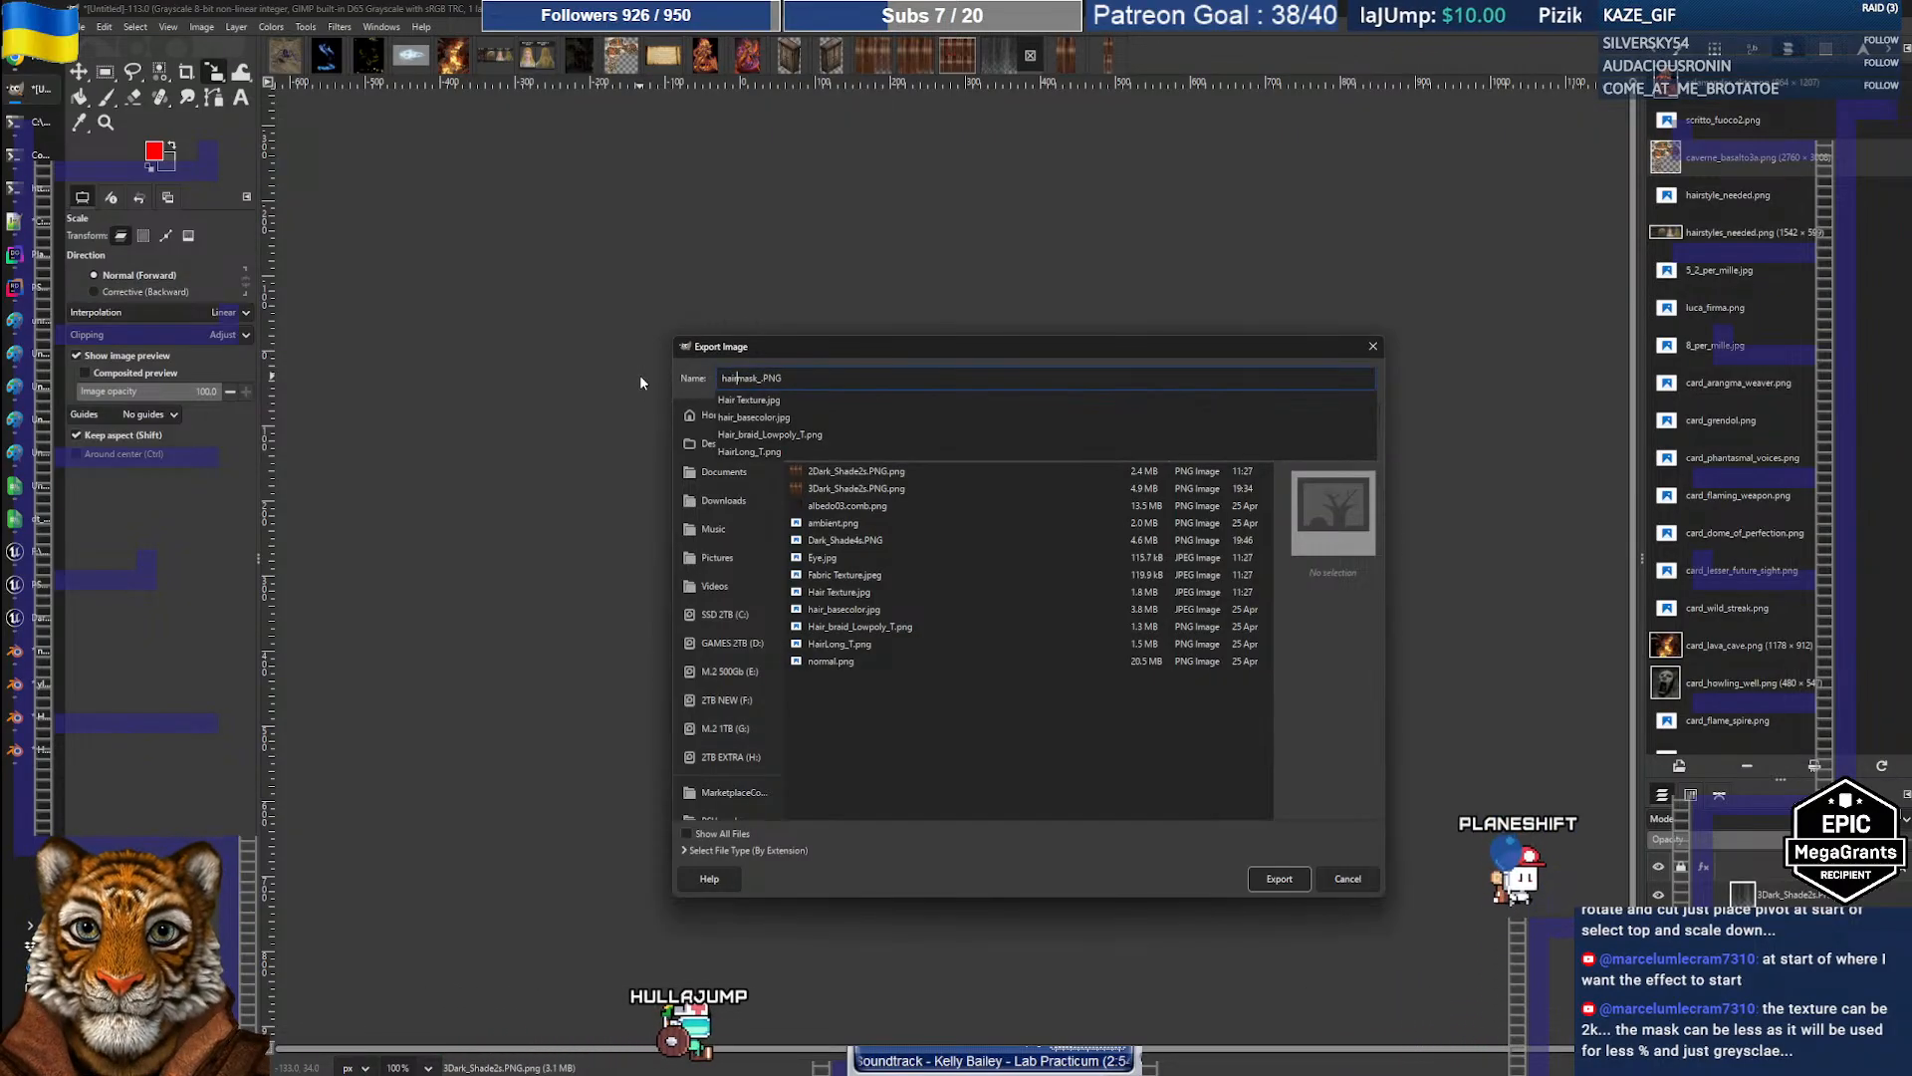
{"action": "type", "text": "_"}
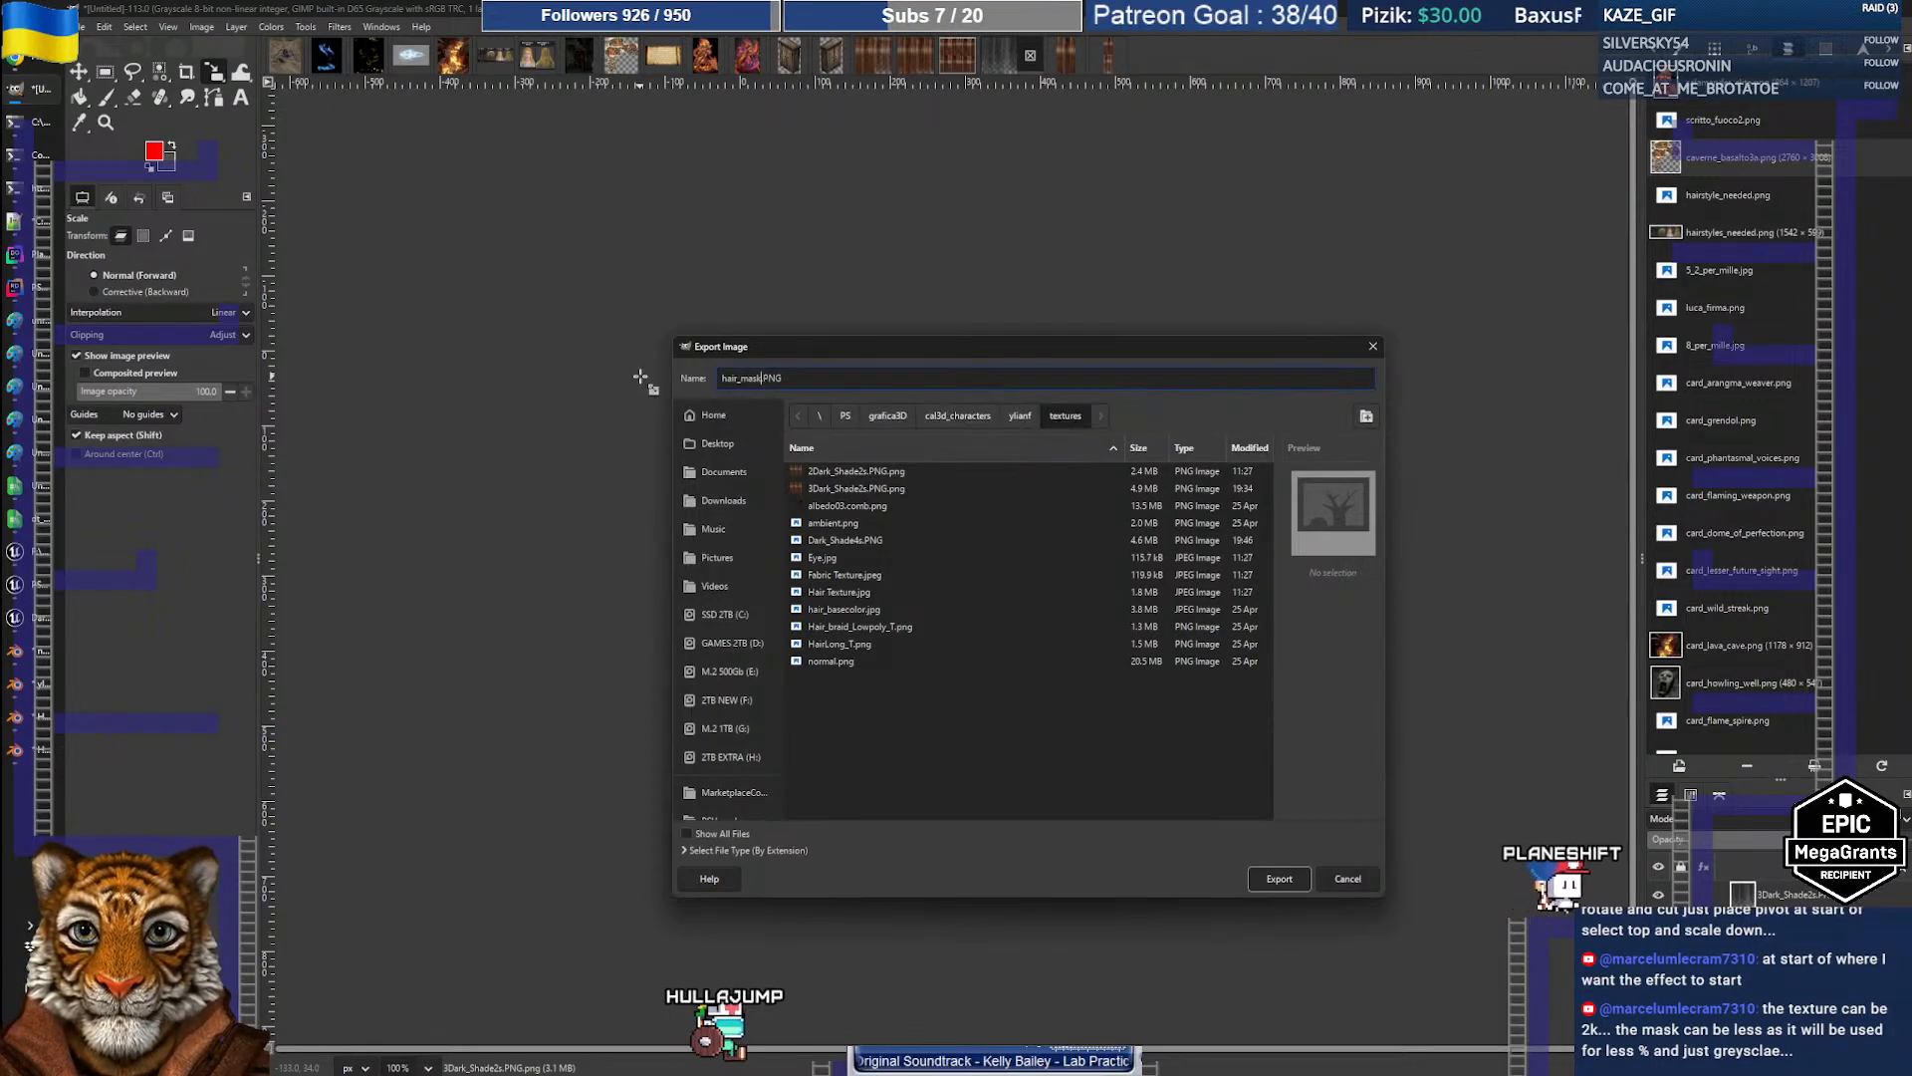
{"action": "key", "text": "Return"}
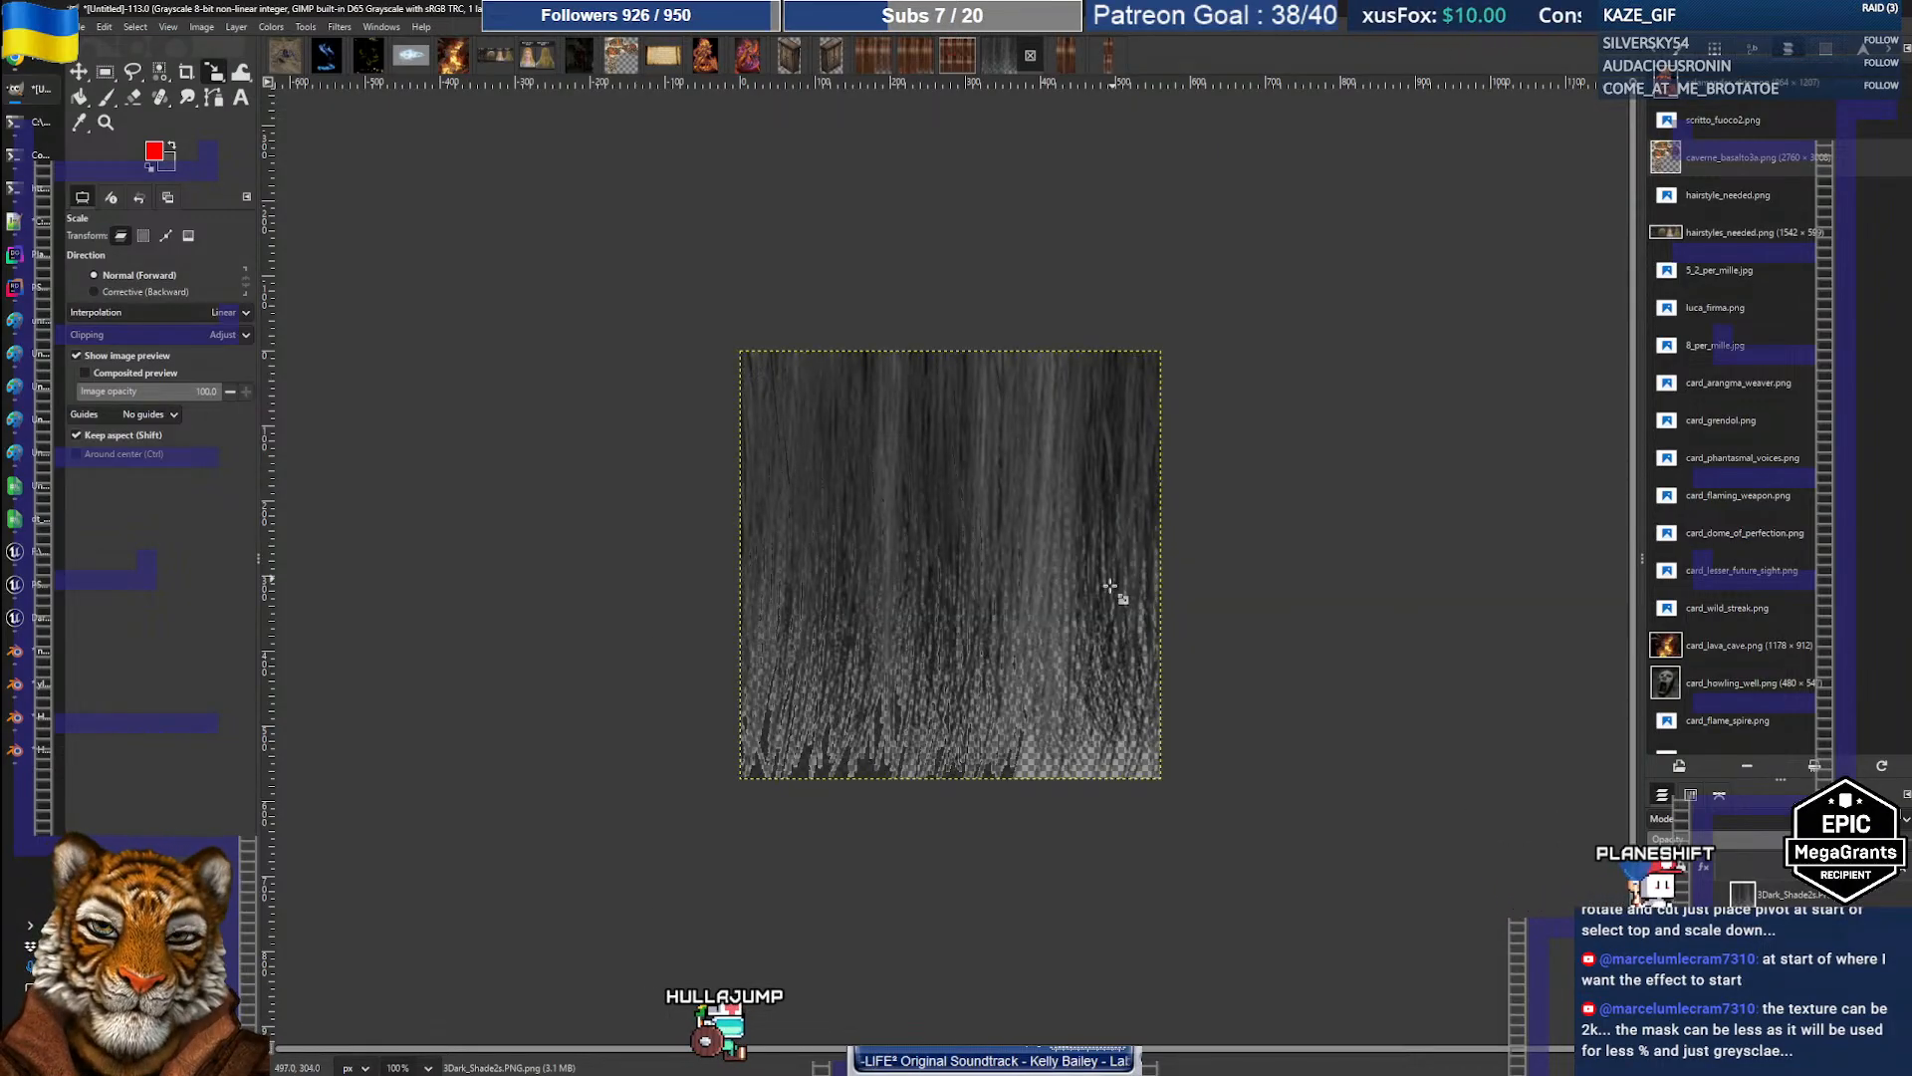
{"action": "left_click", "coordinate": [472, 575]}
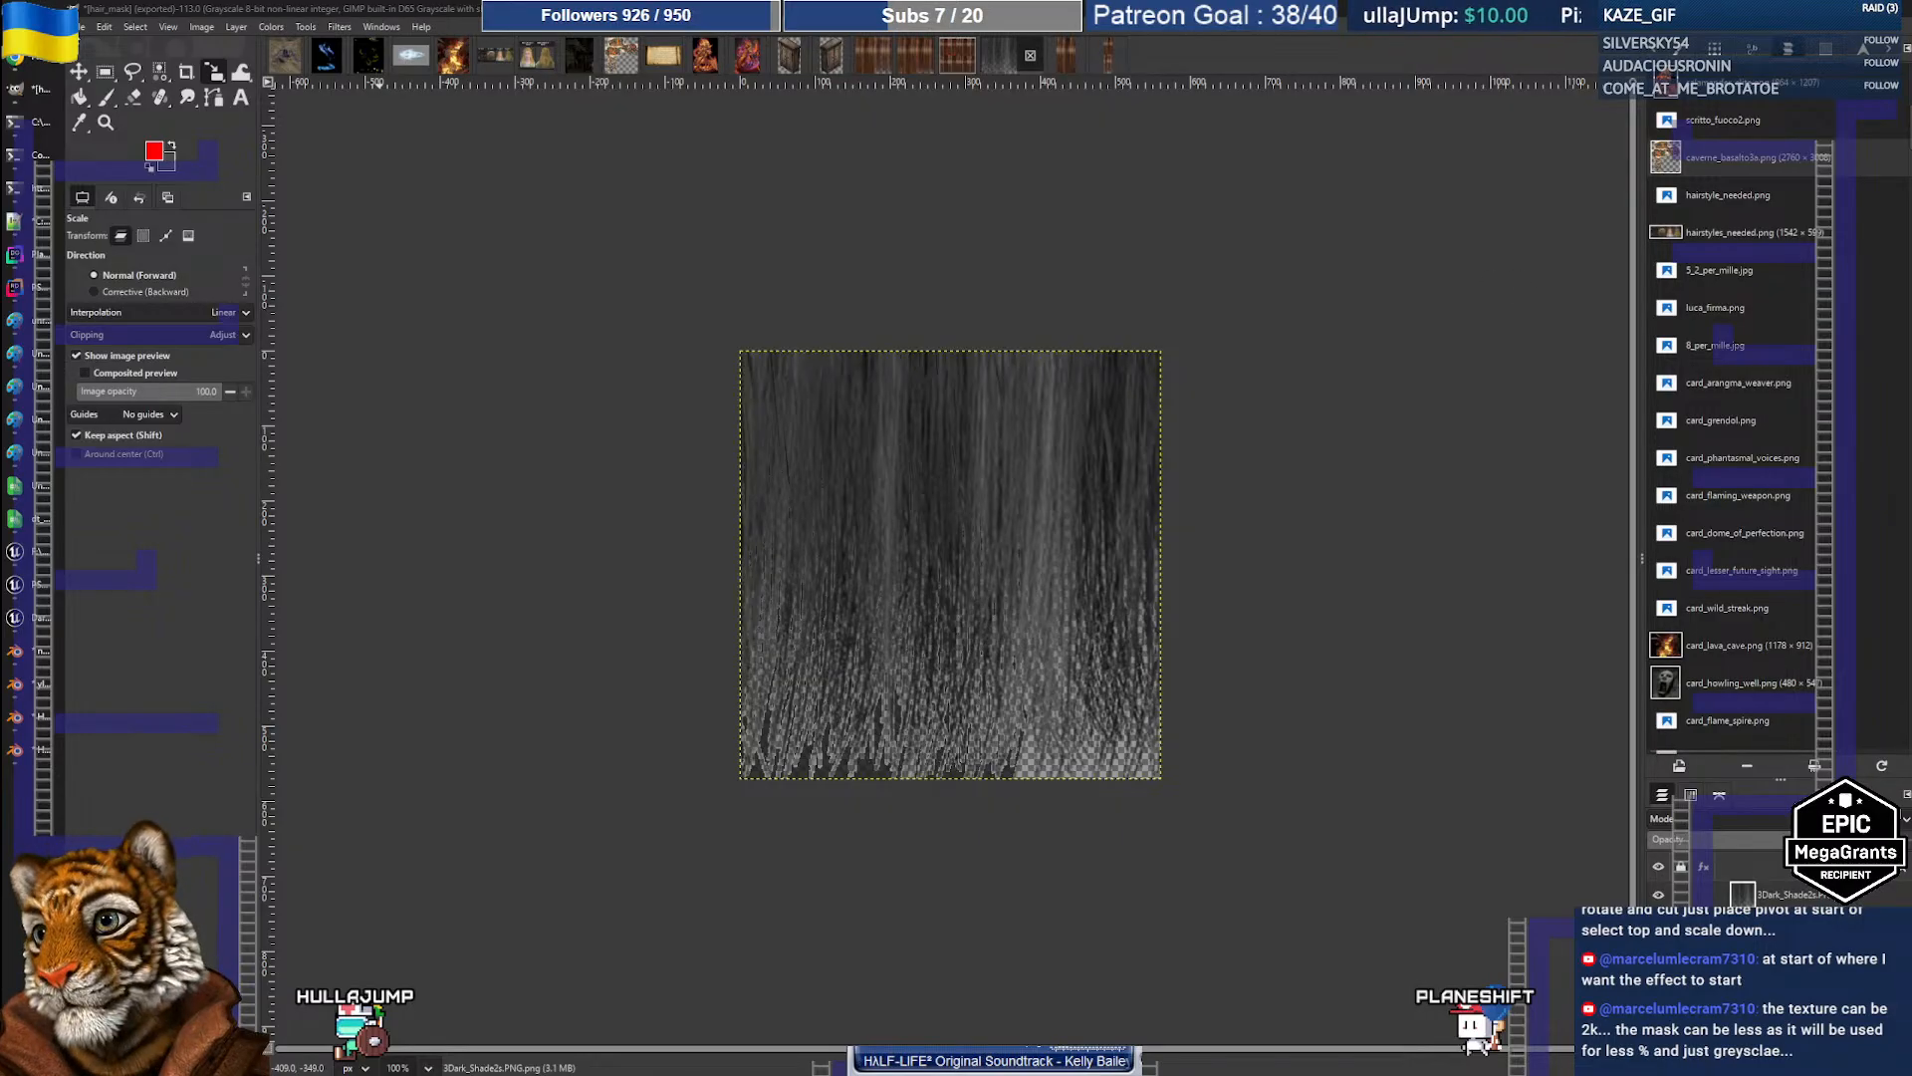
Step: Check the export folder path used for hair_mask.PNG without exporting again
{"action": "left_click", "coordinate": [79, 27]}
{"action": "left_click", "coordinate": [129, 253]}
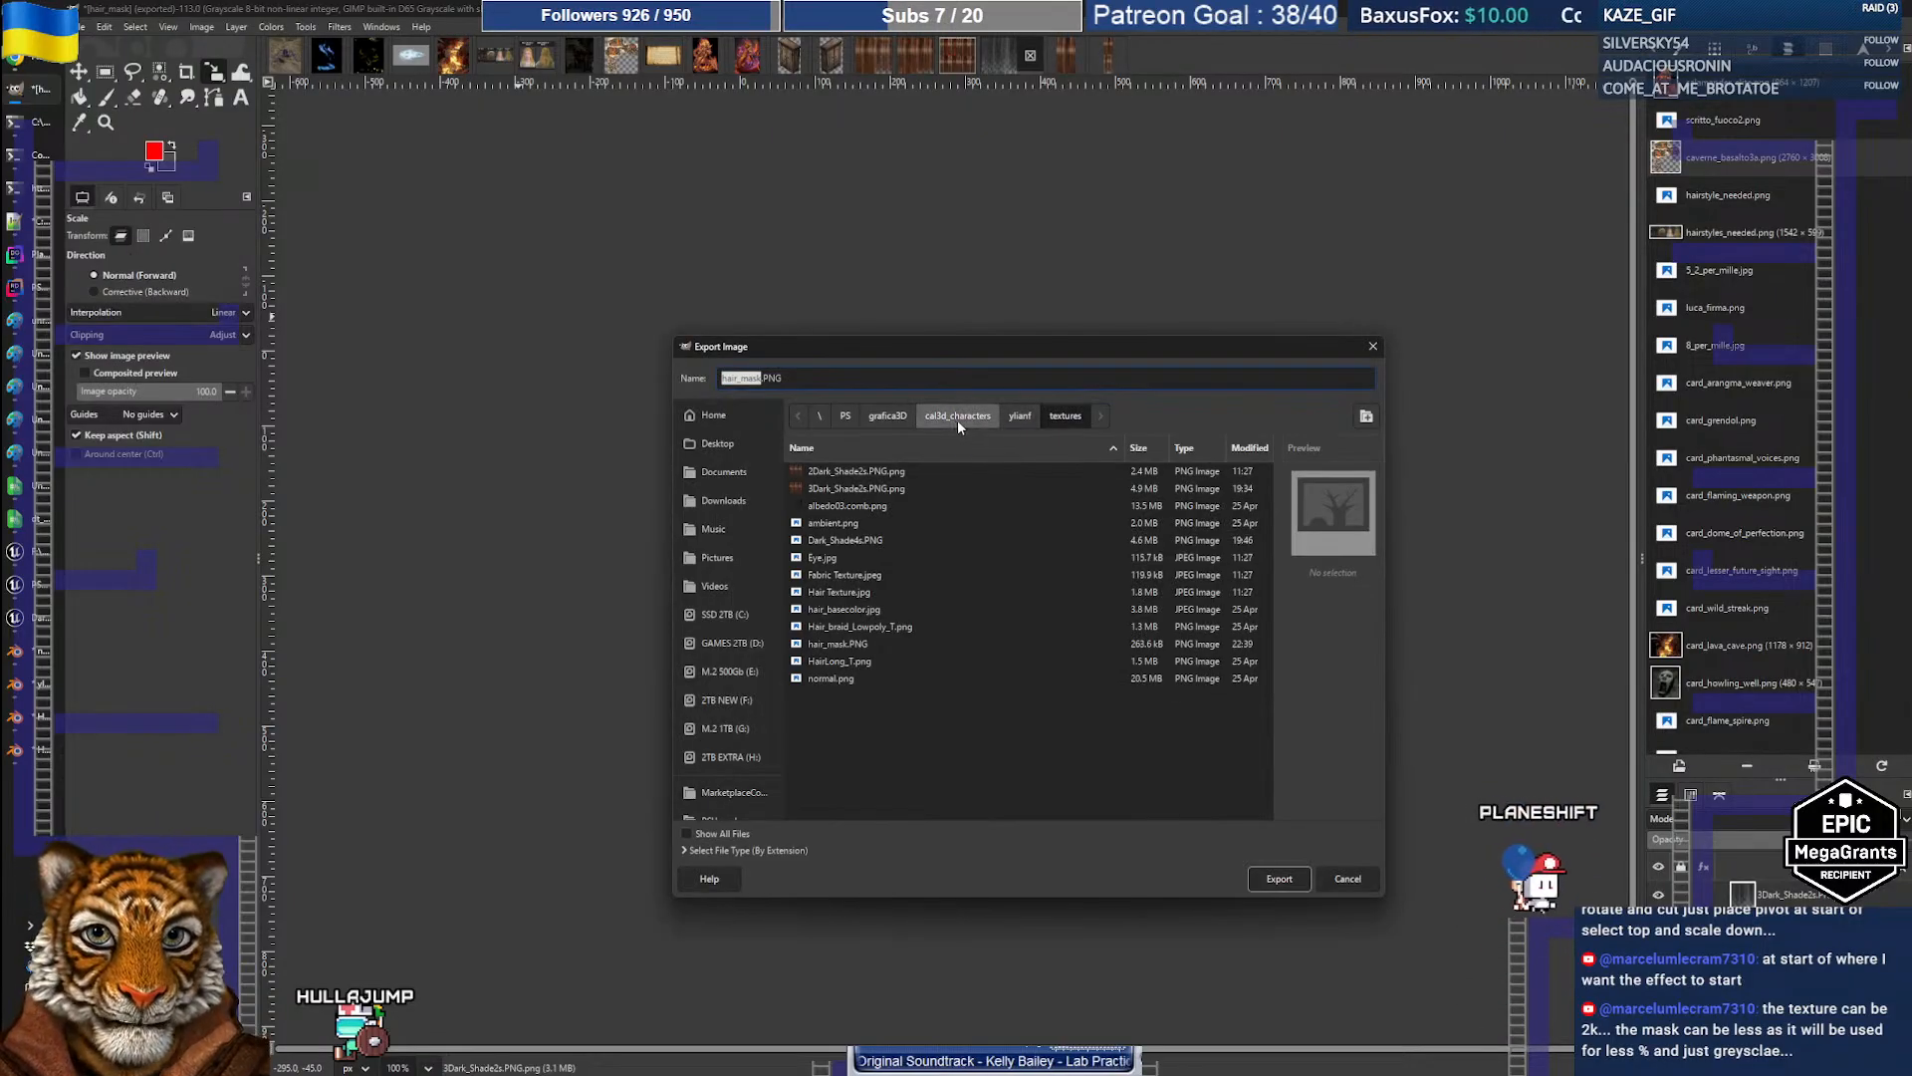
{"action": "left_click", "coordinate": [1372, 347]}
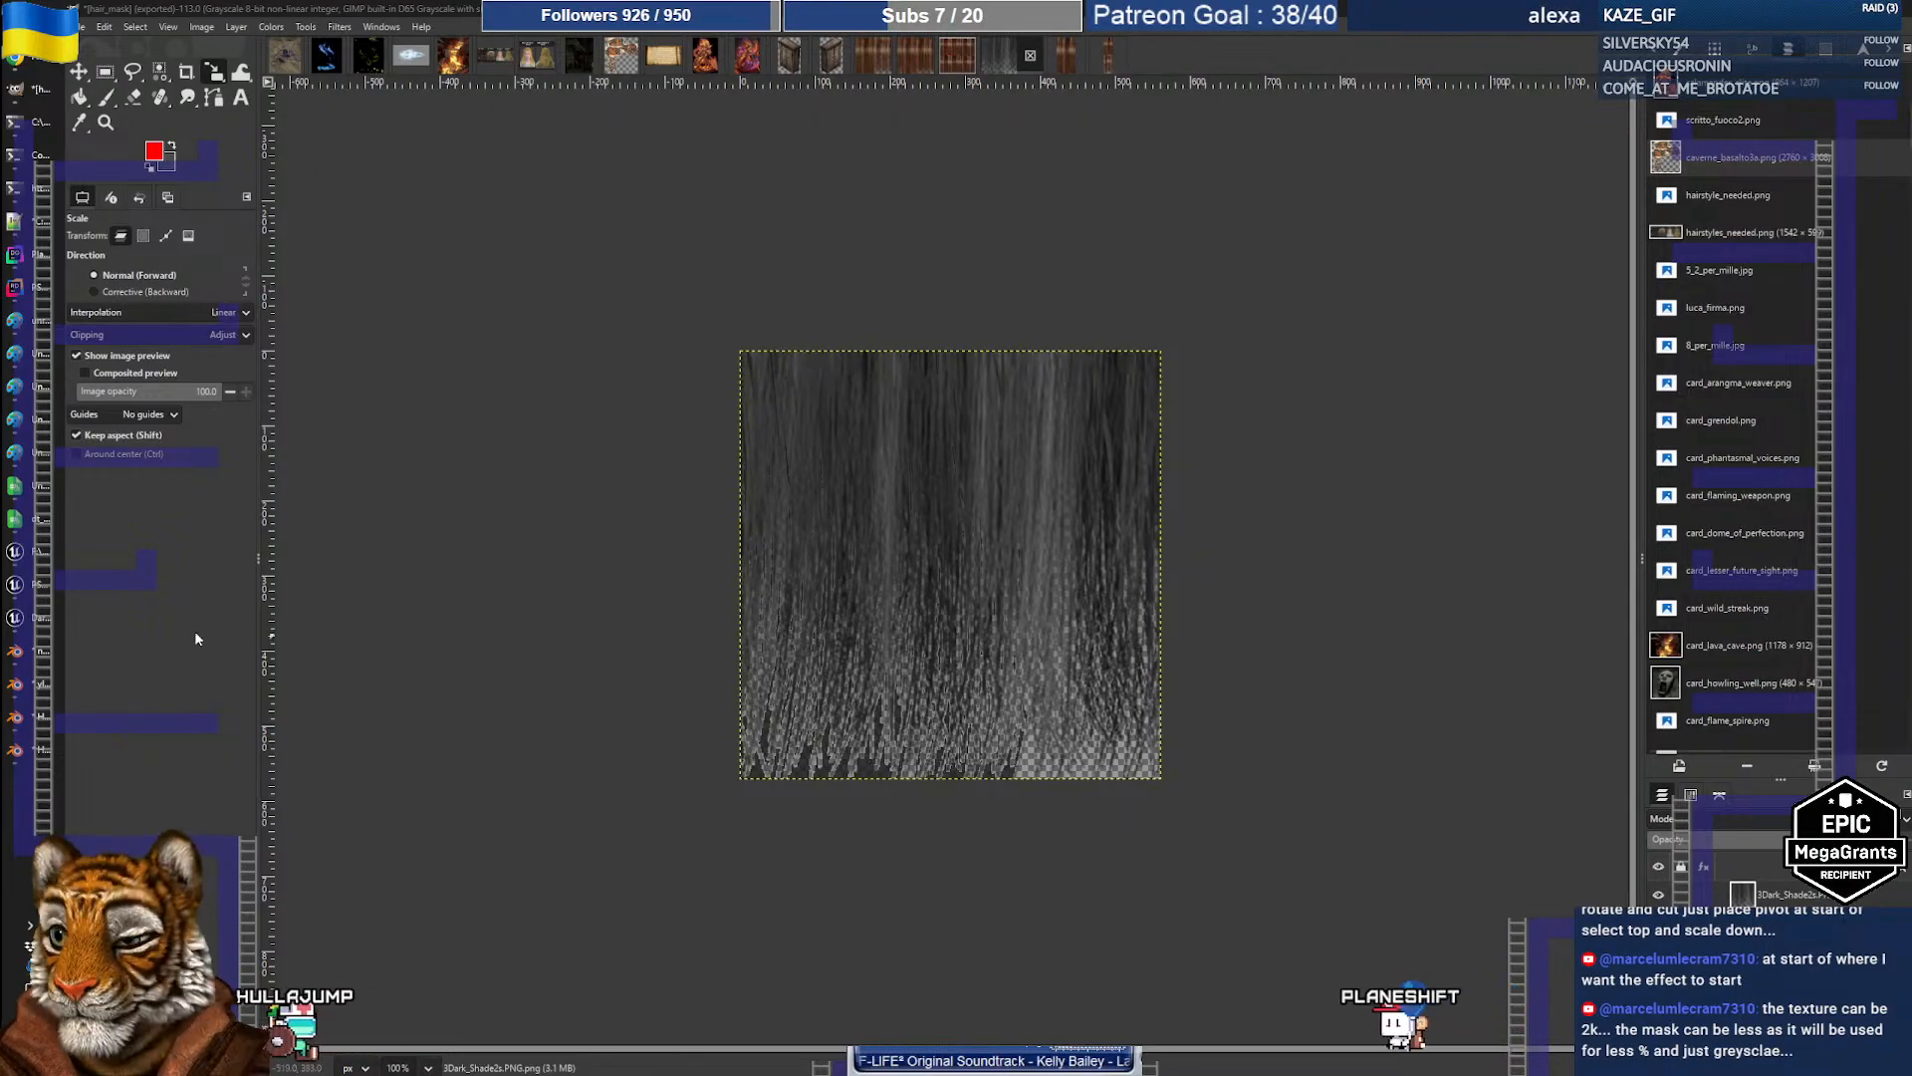
Step: Switch to Unreal, show the folder containing the 2Dark_Shade2s_PNG texture and import hair_mask into it
{"action": "left_click", "coordinate": [30, 618]}
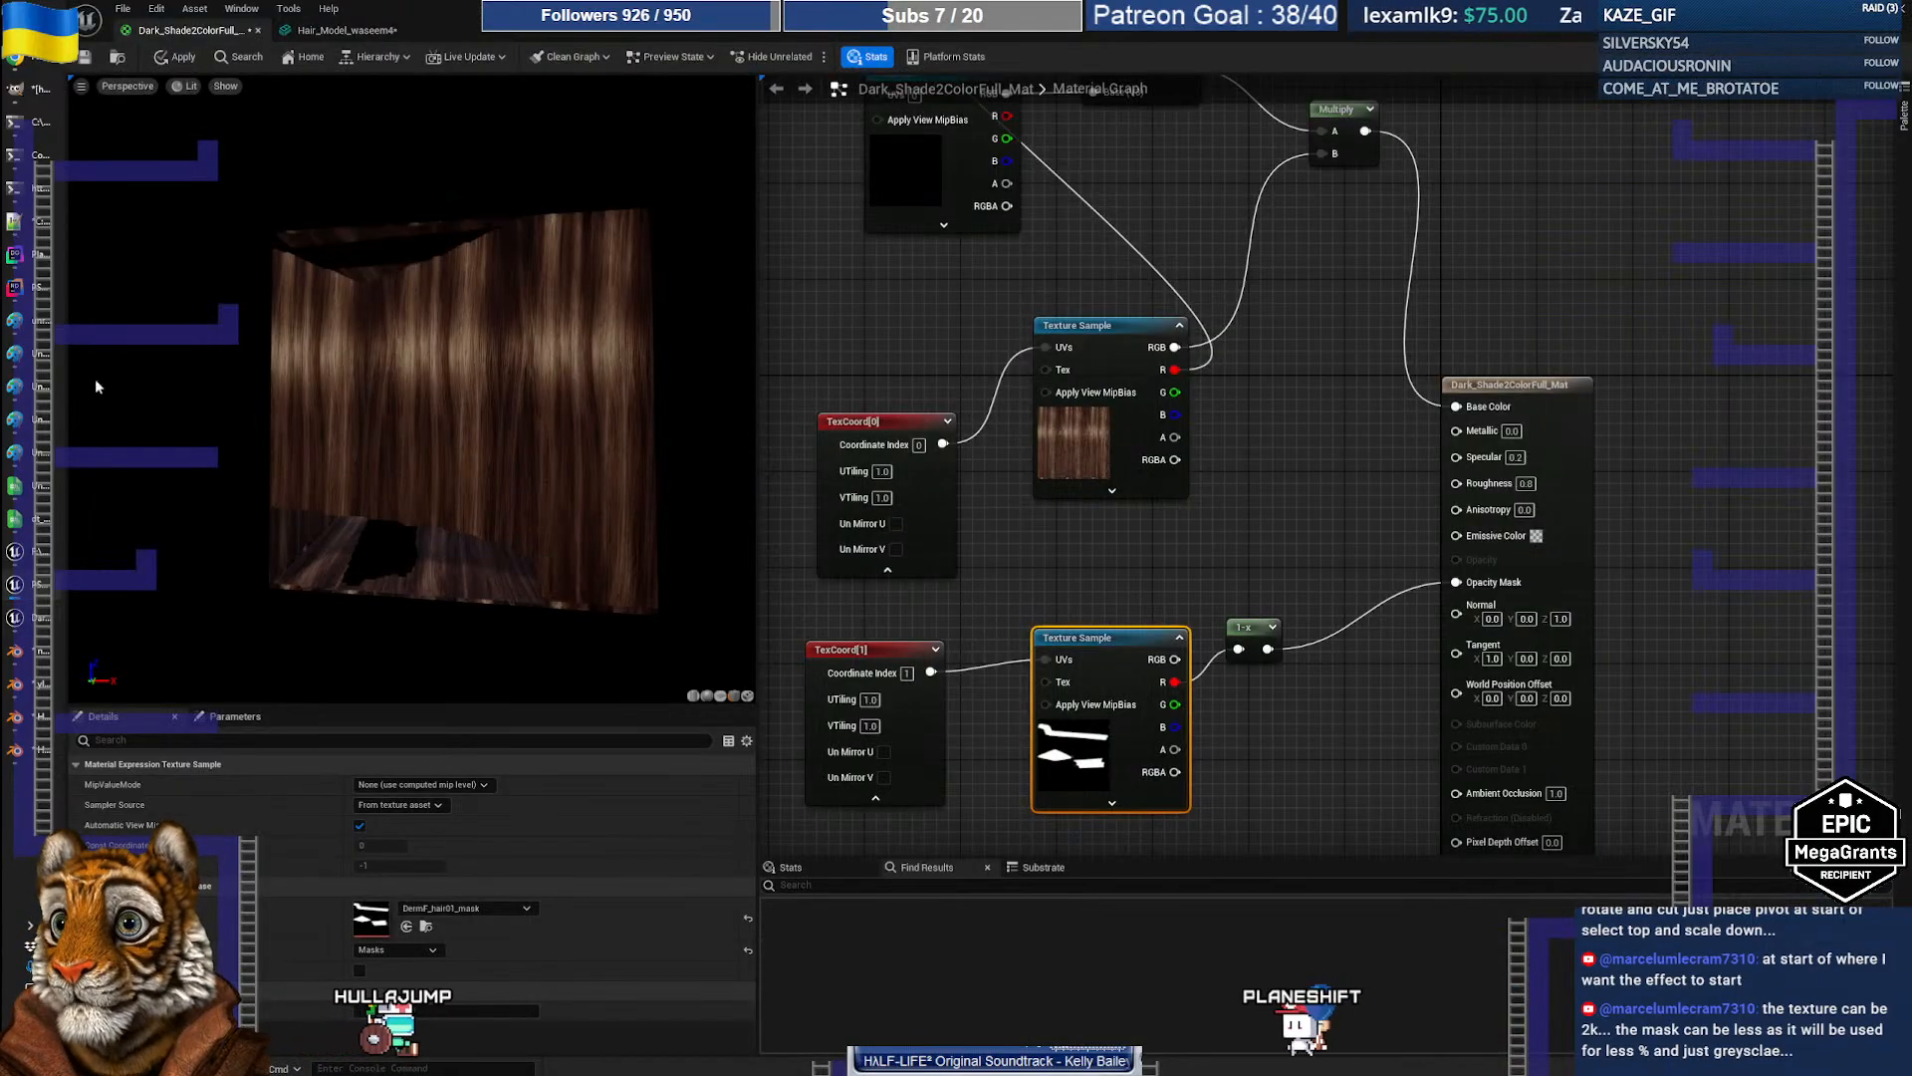
{"action": "left_click", "coordinate": [32, 551]}
{"action": "double_click", "coordinate": [1394, 22]}
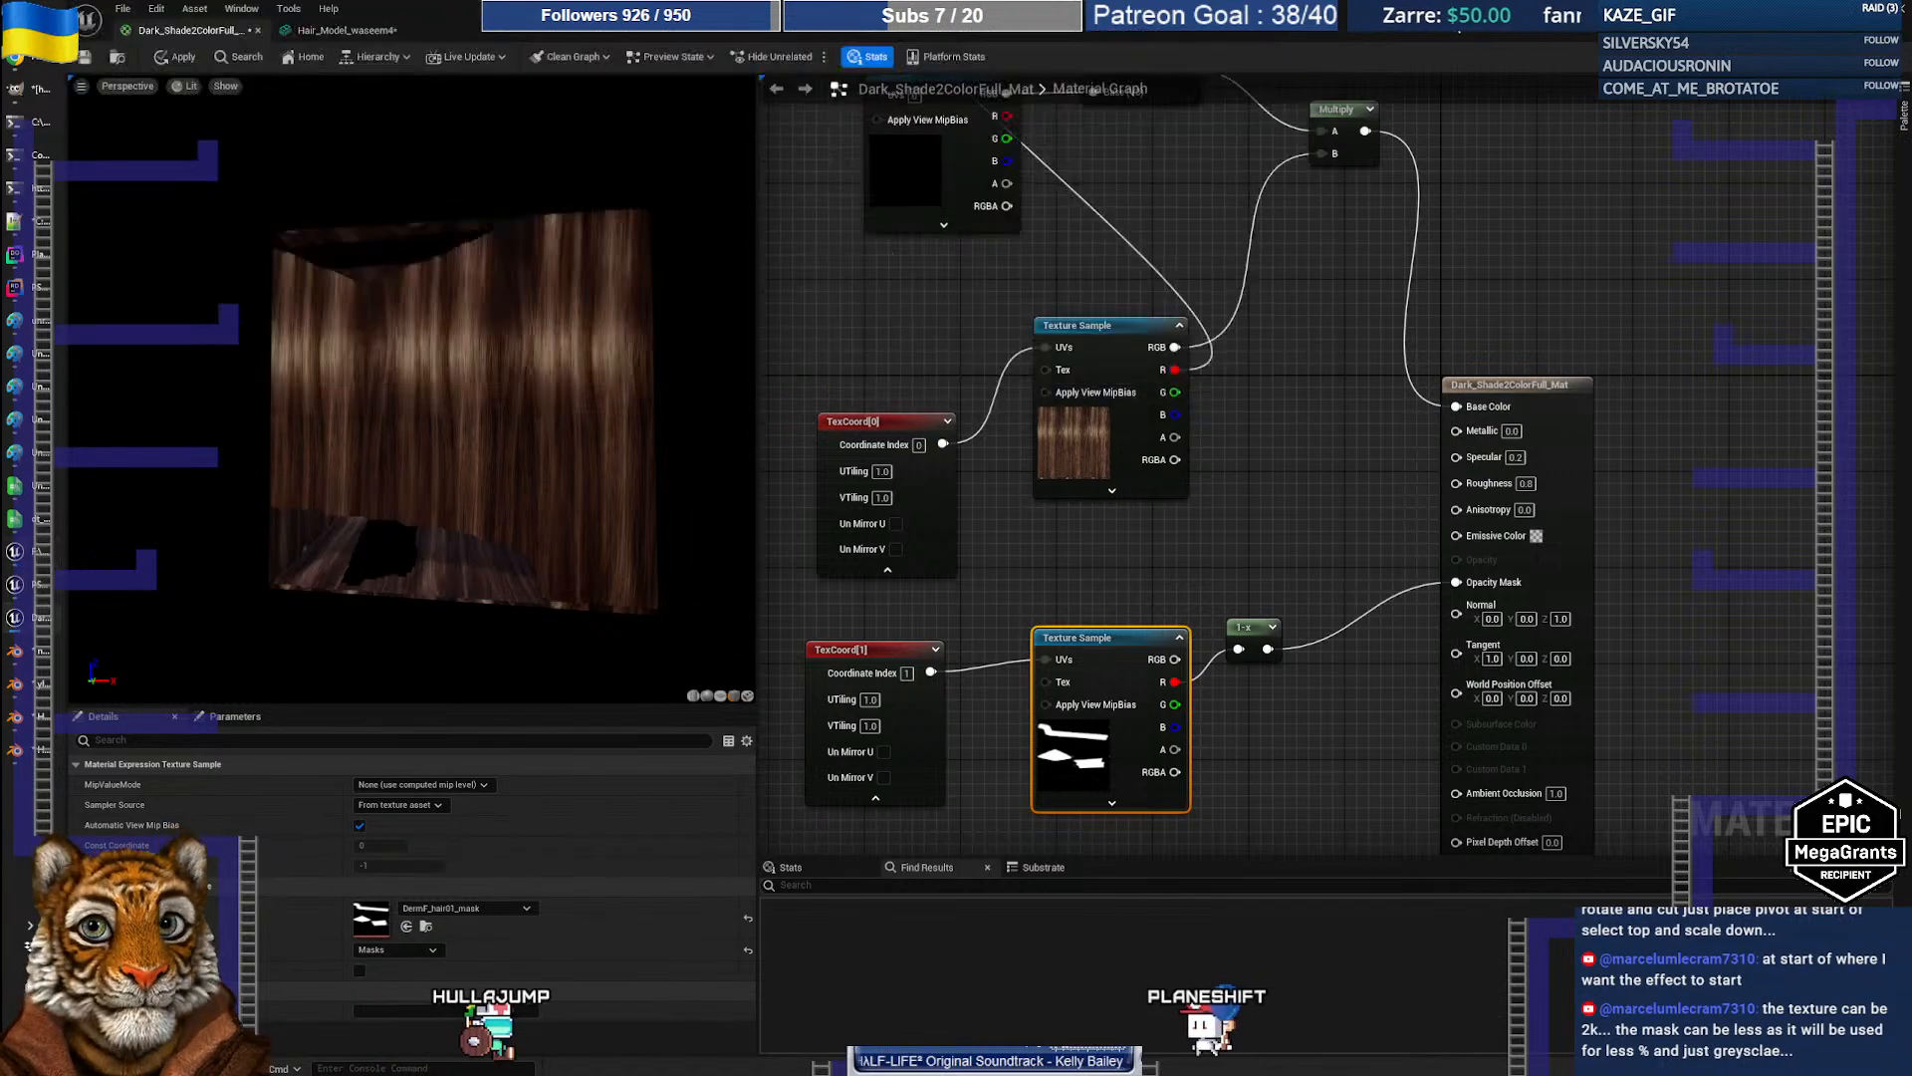
{"action": "left_click_drag", "start_coordinate": [843, 307], "coordinate": [1106, 132]}
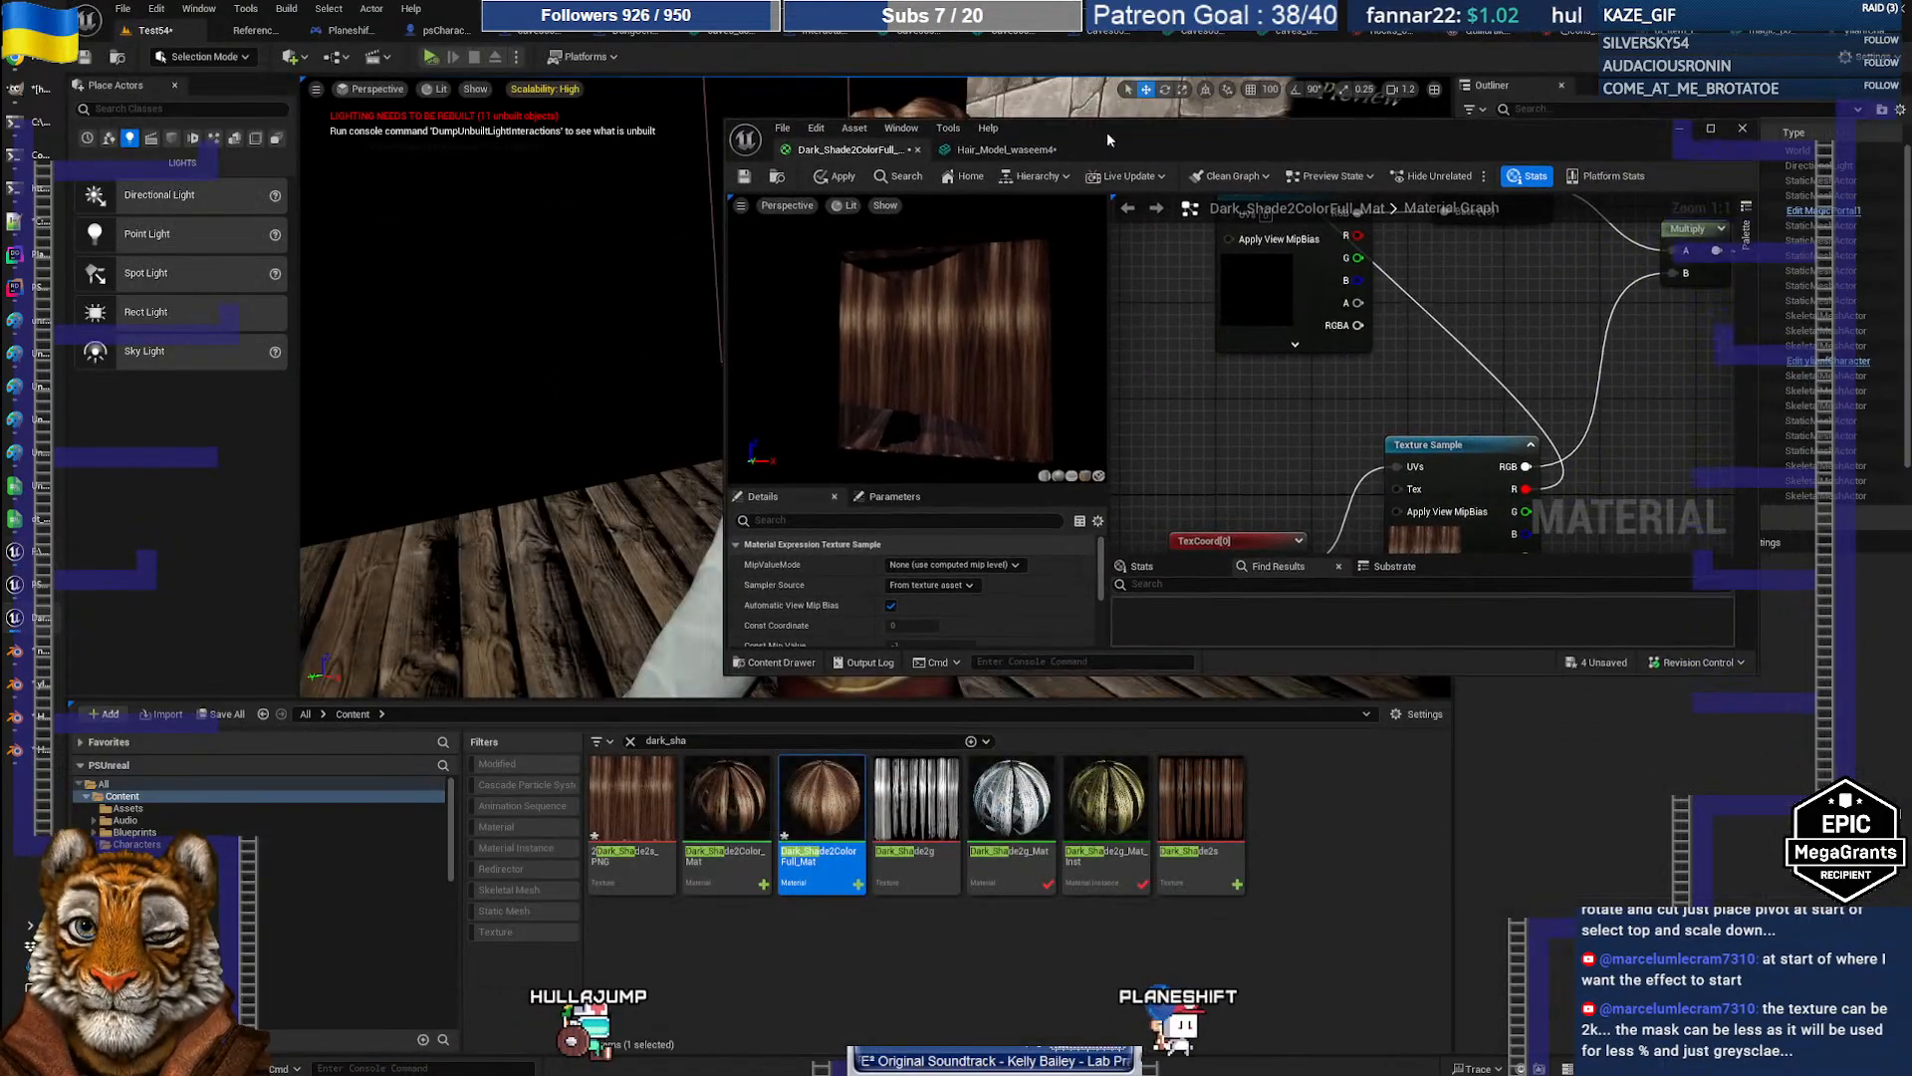
{"action": "right_click", "coordinate": [642, 806]}
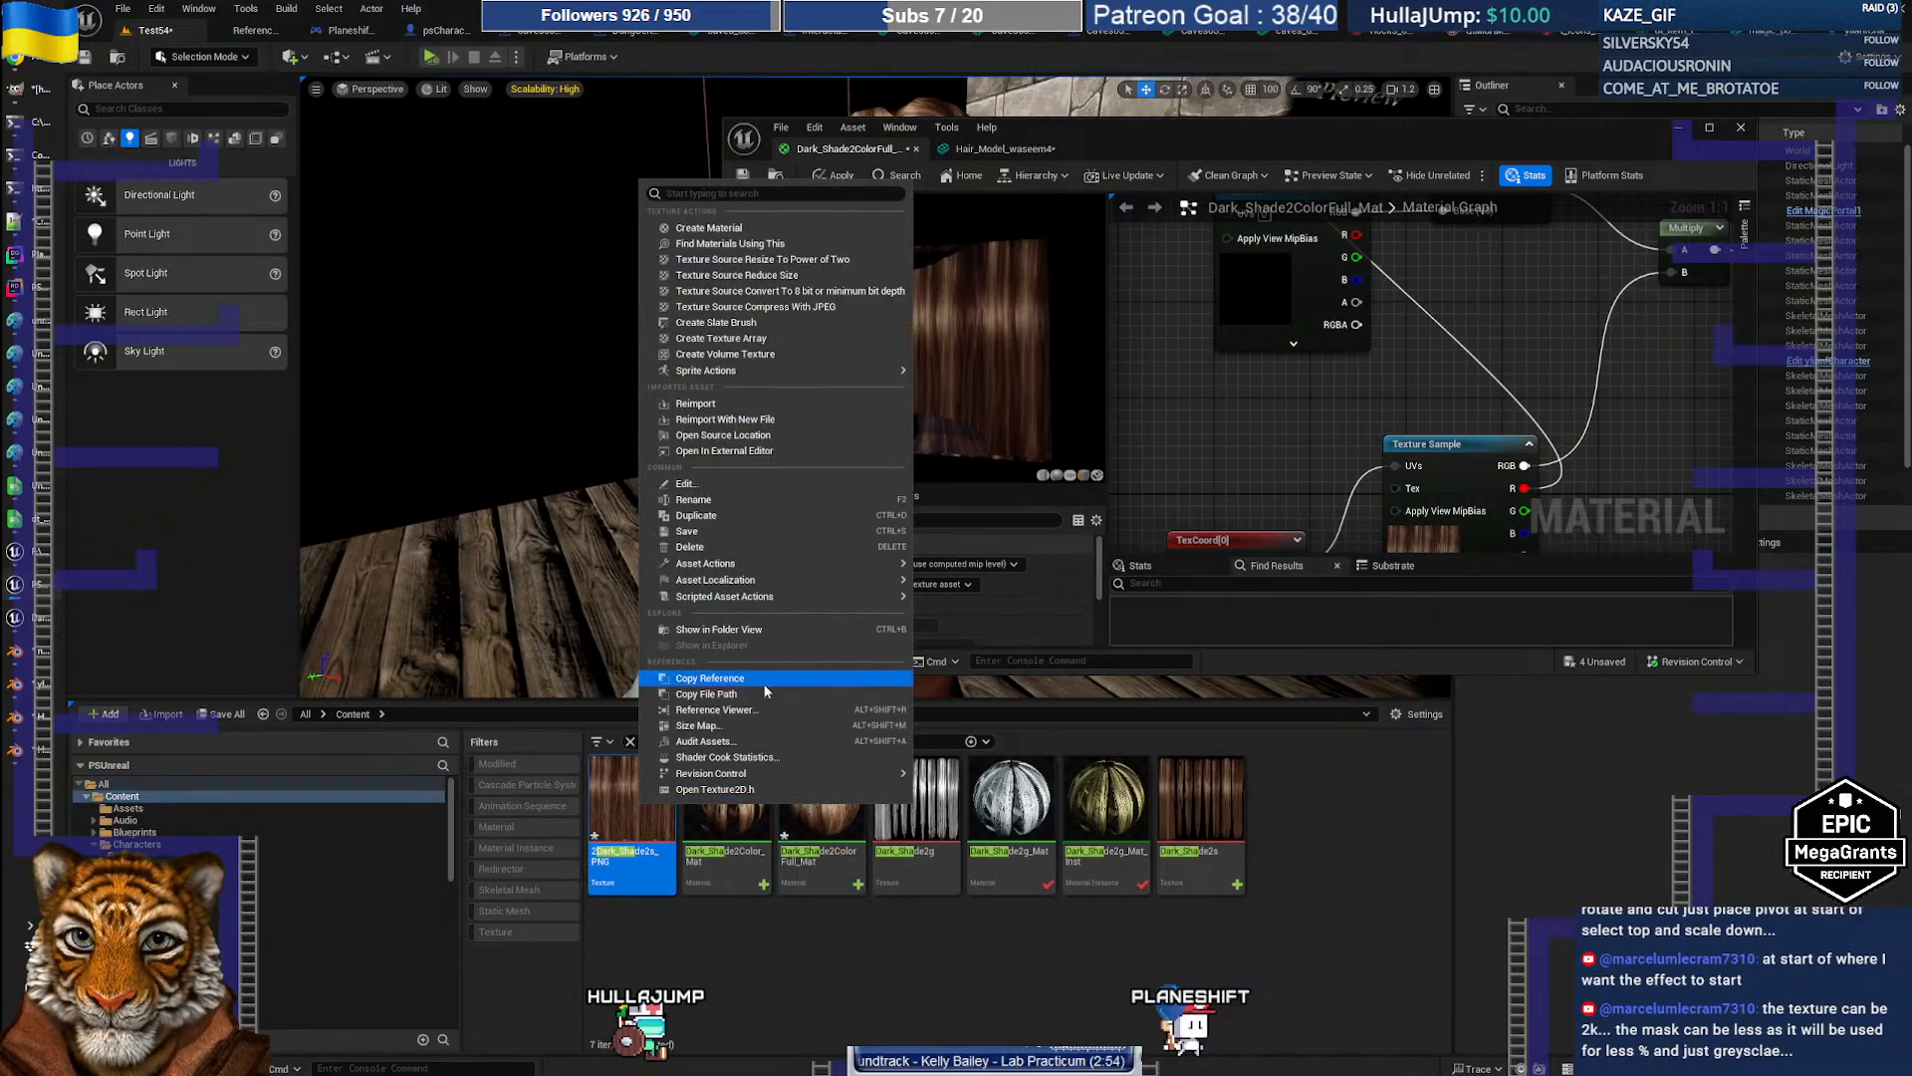
{"action": "left_click", "coordinate": [753, 631]}
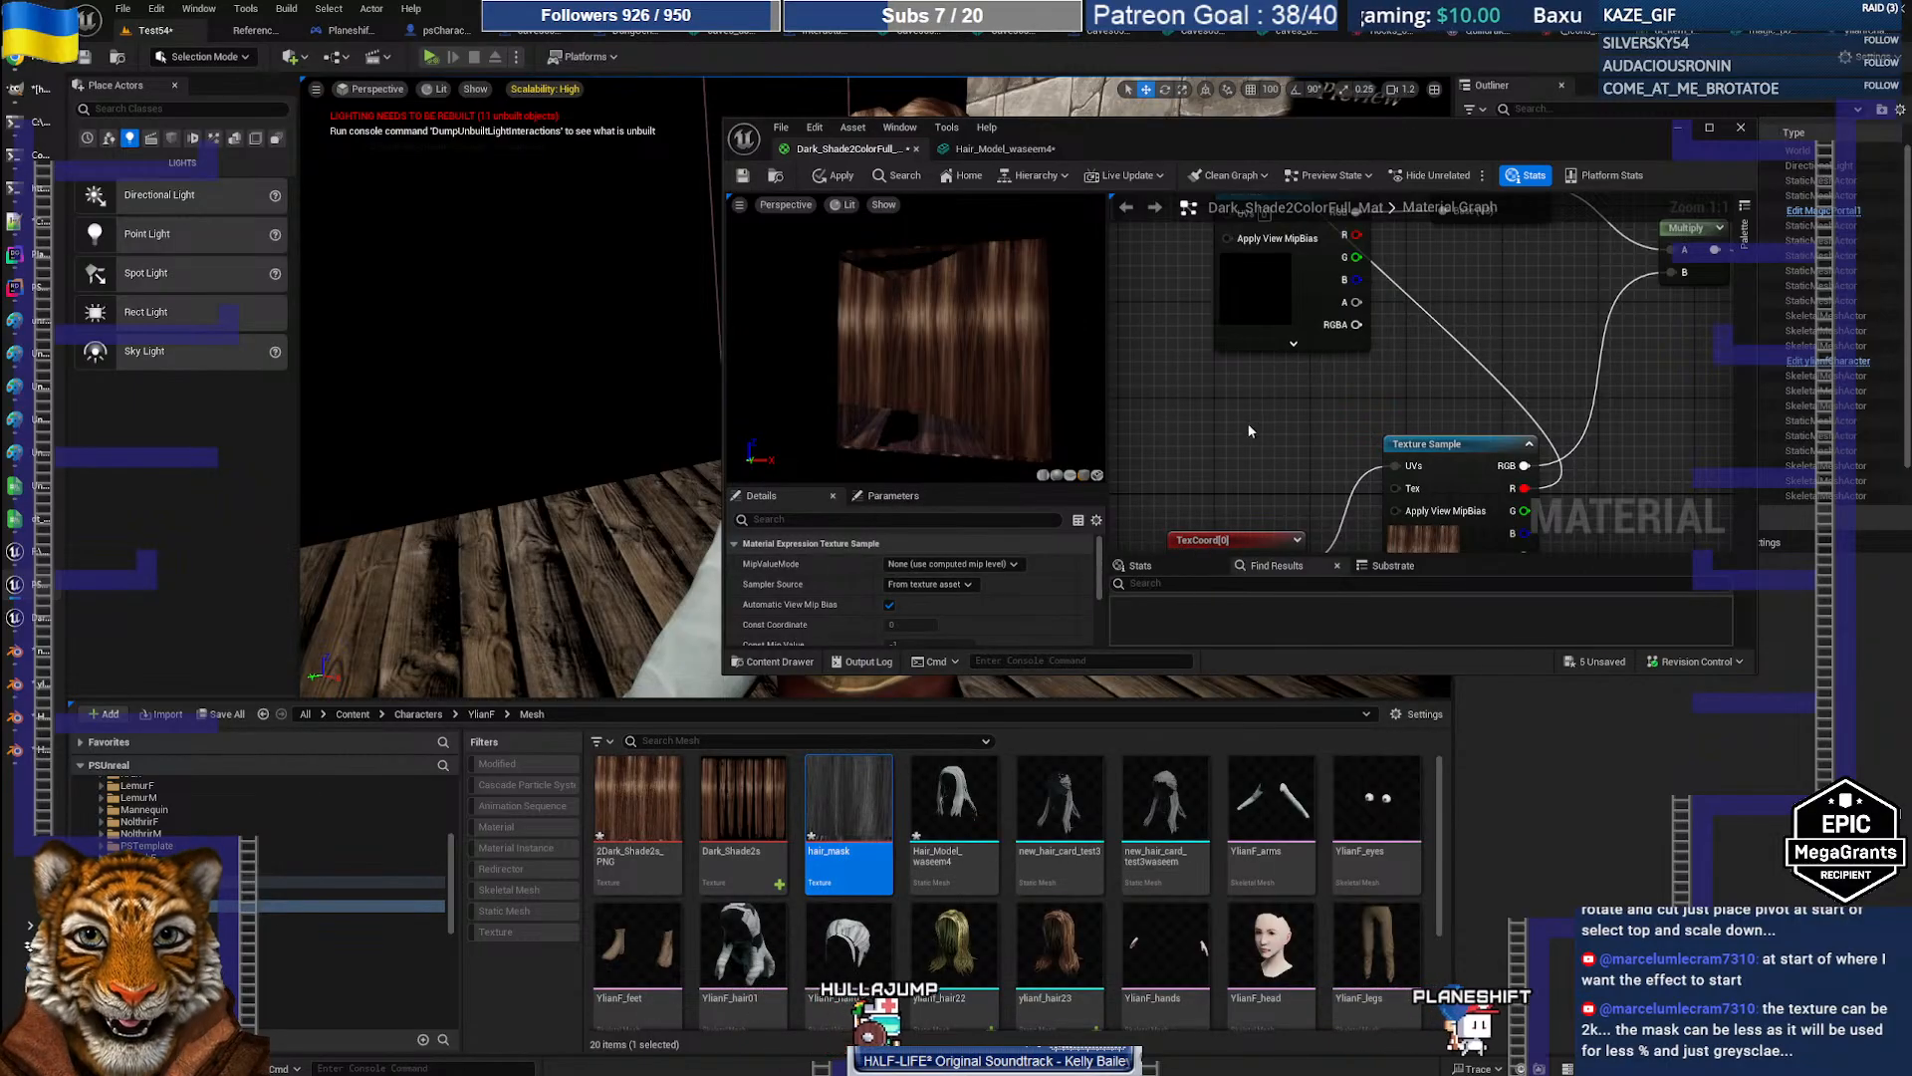
Step: Assign the hair_mask texture to the Texture Sample feeding the Opacity Mask in the Dark_Shade2ColorFull_Mat graph
{"action": "left_click_drag", "start_coordinate": [1210, 148], "coordinate": [893, 112]}
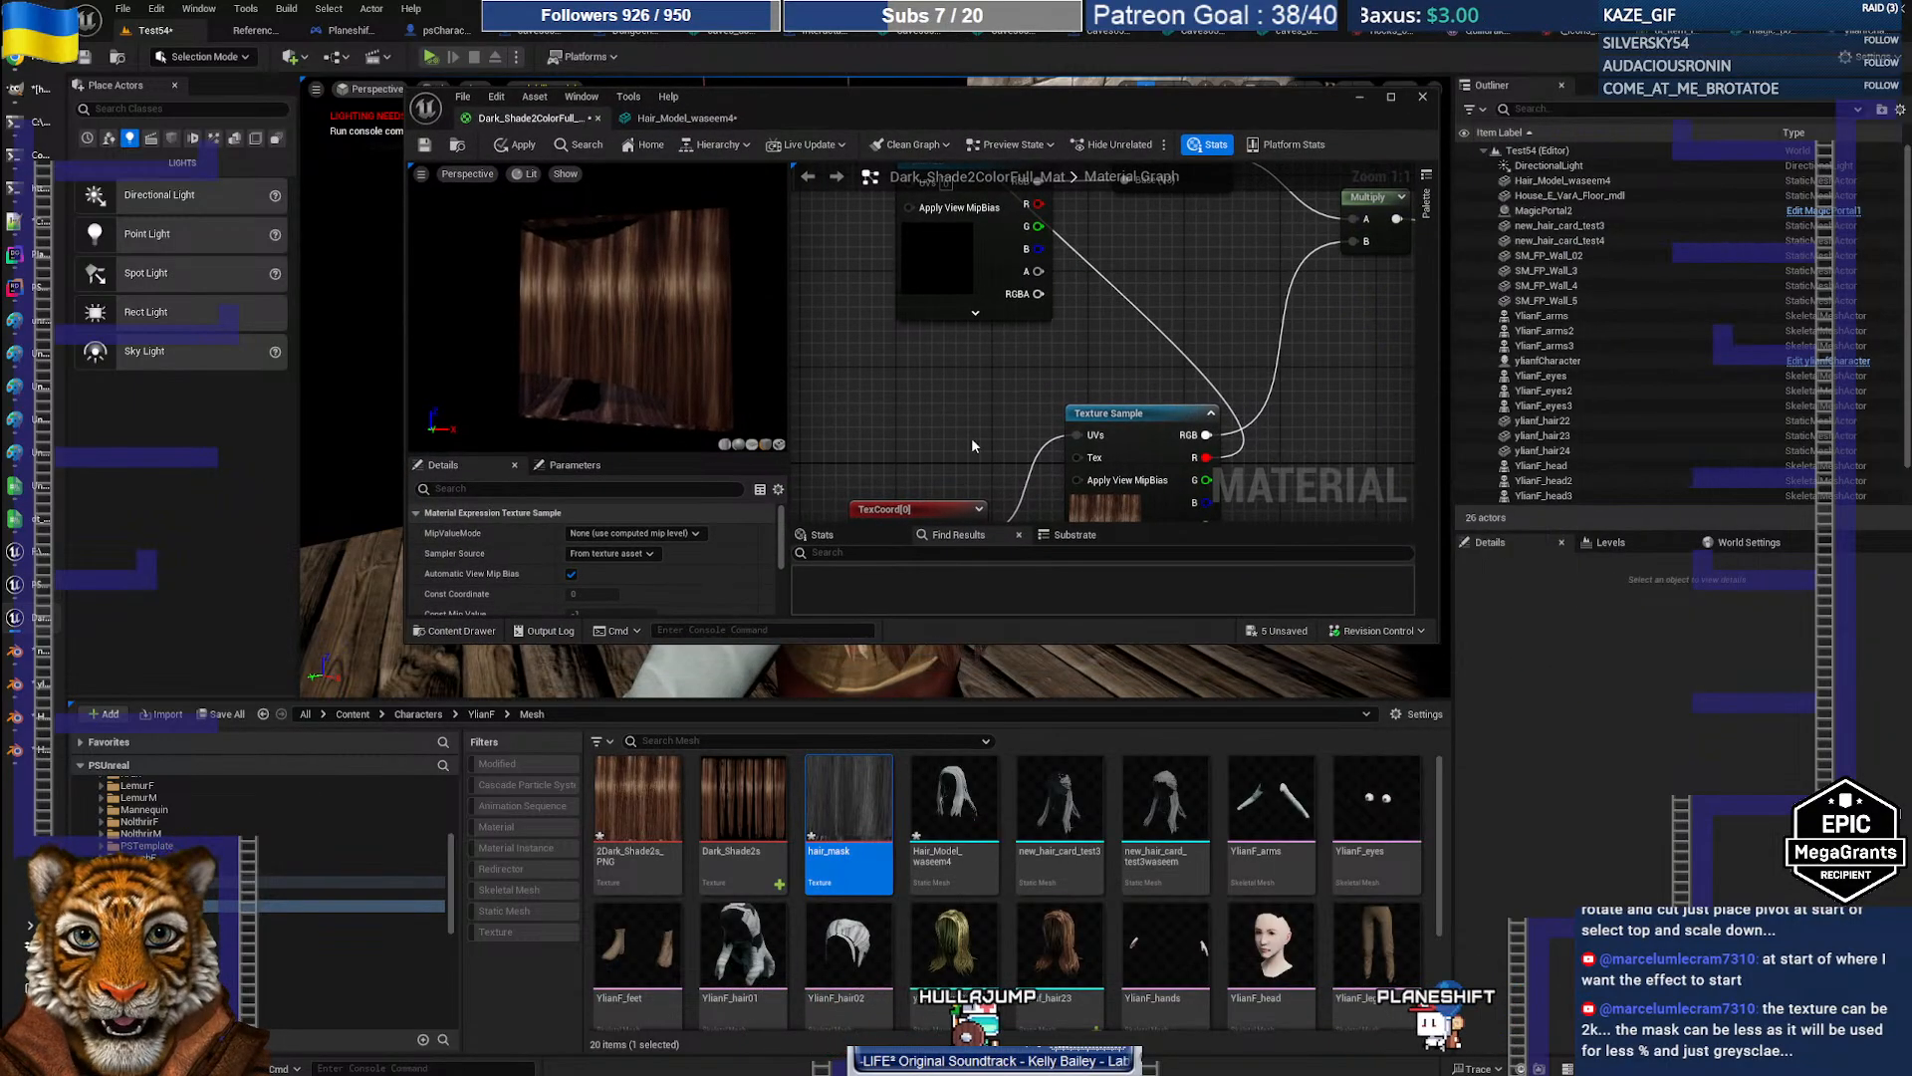
{"action": "right_click_drag", "start_coordinate": [972, 438], "coordinate": [915, 71]}
{"action": "right_click_drag", "start_coordinate": [947, 307], "coordinate": [1009, 249]}
{"action": "scroll", "coordinate": [726, 554], "scroll_direction": "down", "scroll_amount": 3}
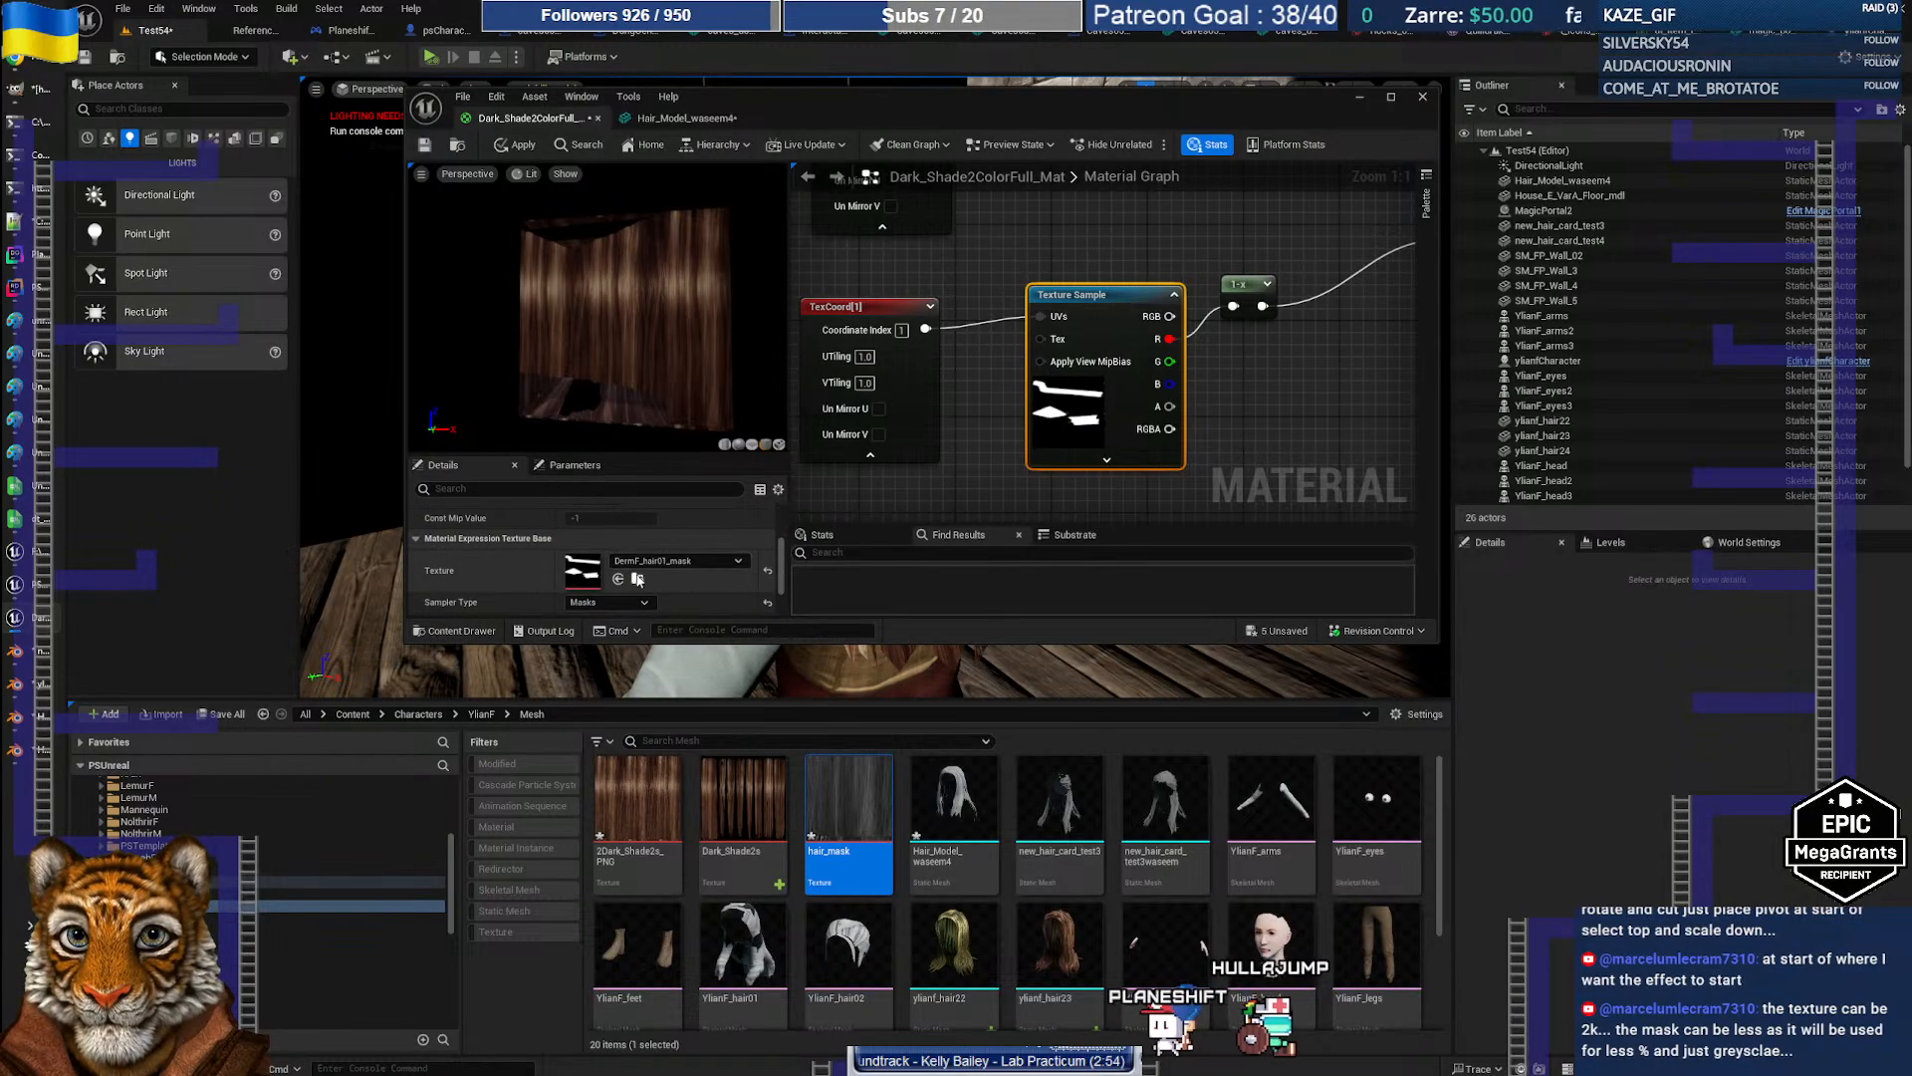
{"action": "left_click", "coordinate": [659, 561]}
{"action": "type", "text": "hair mas"}
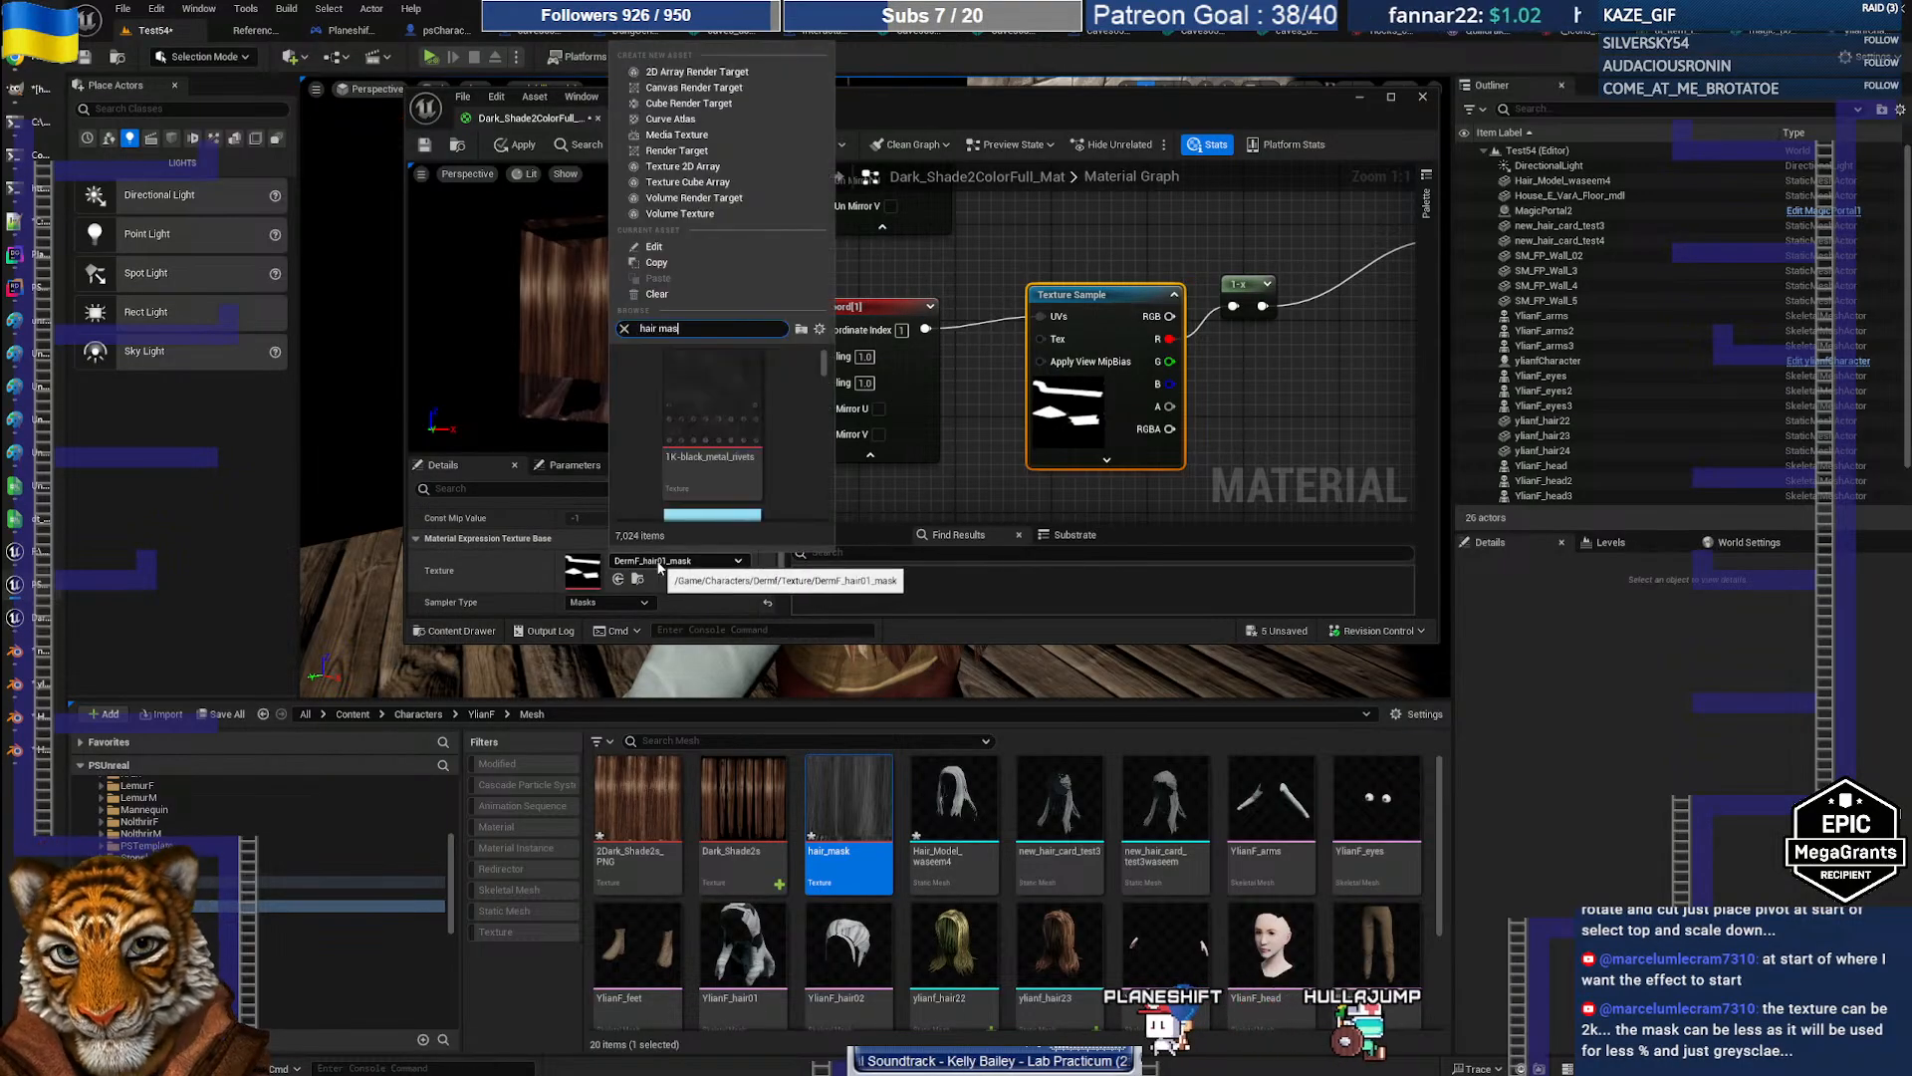
{"action": "type", "text": "k"}
{"action": "scroll", "coordinate": [777, 426], "scroll_direction": "down", "scroll_amount": 2}
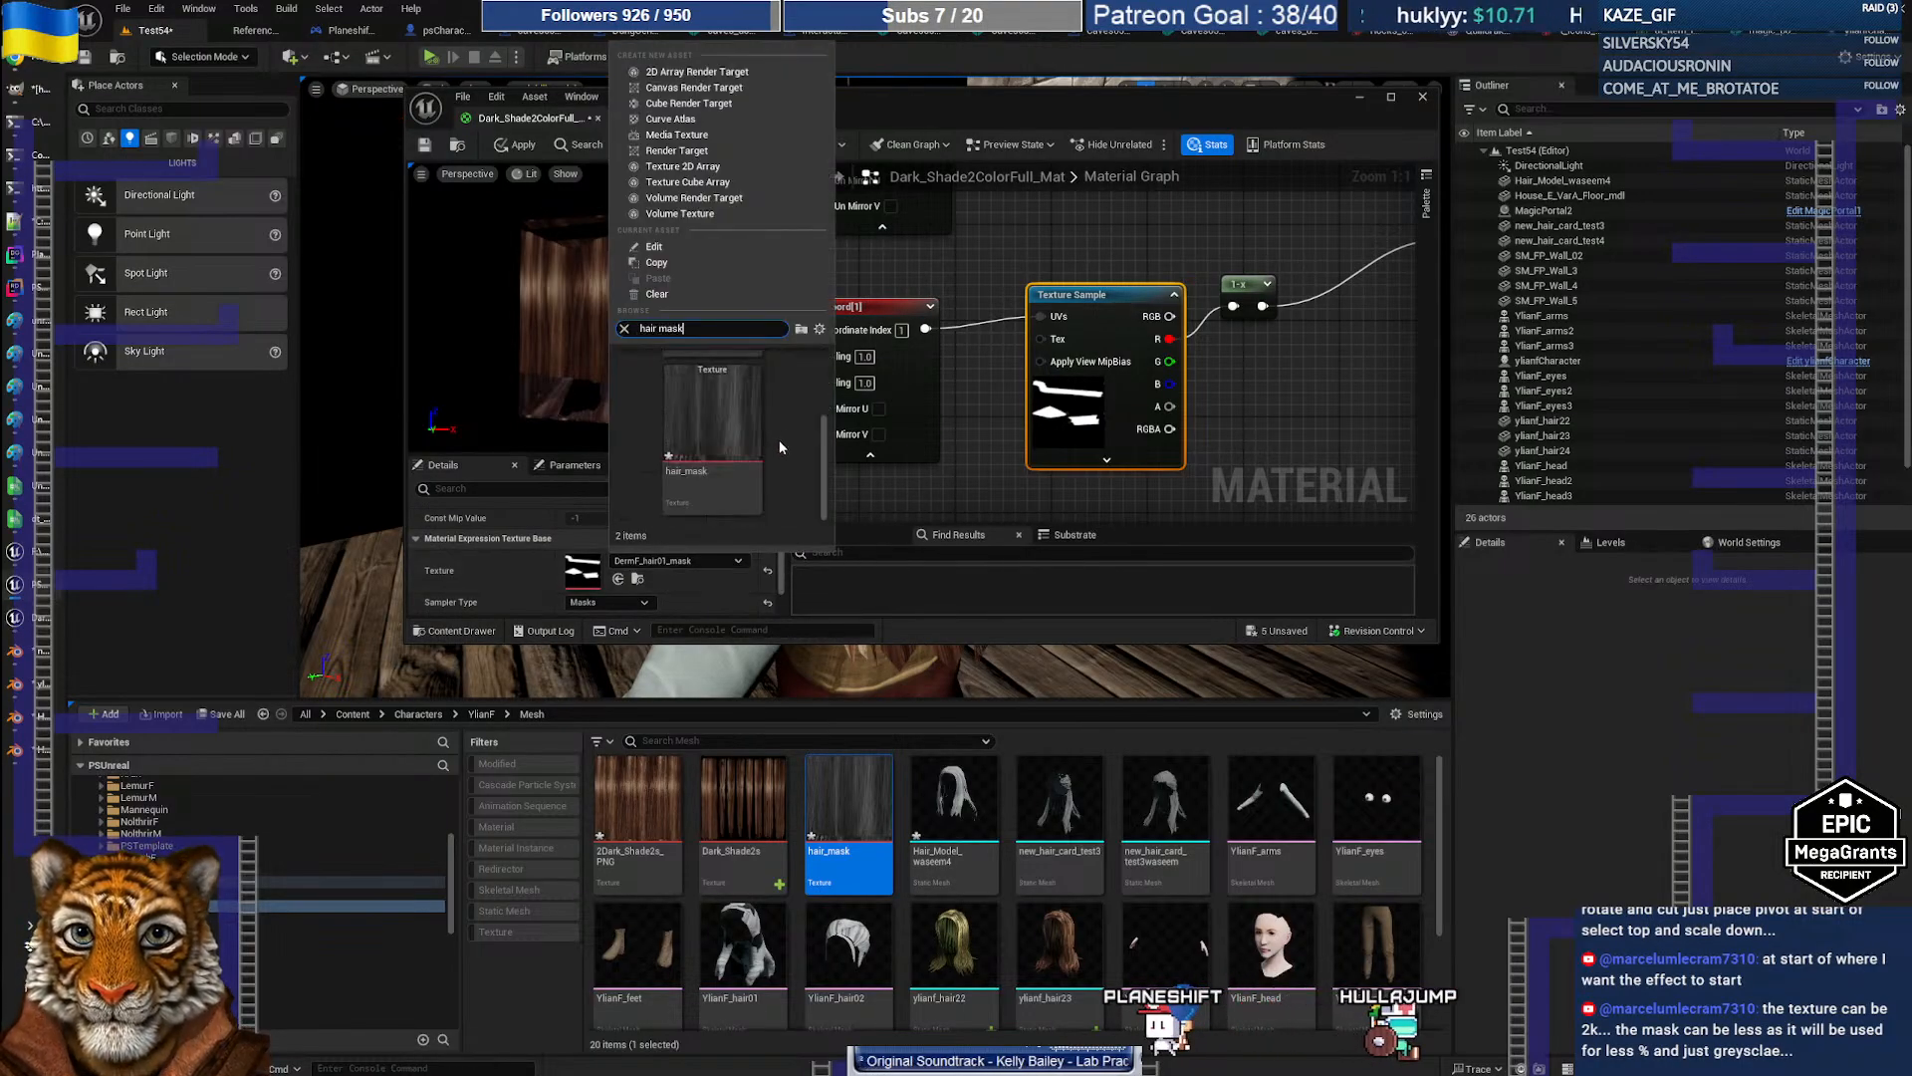
{"action": "left_click", "coordinate": [739, 429]}
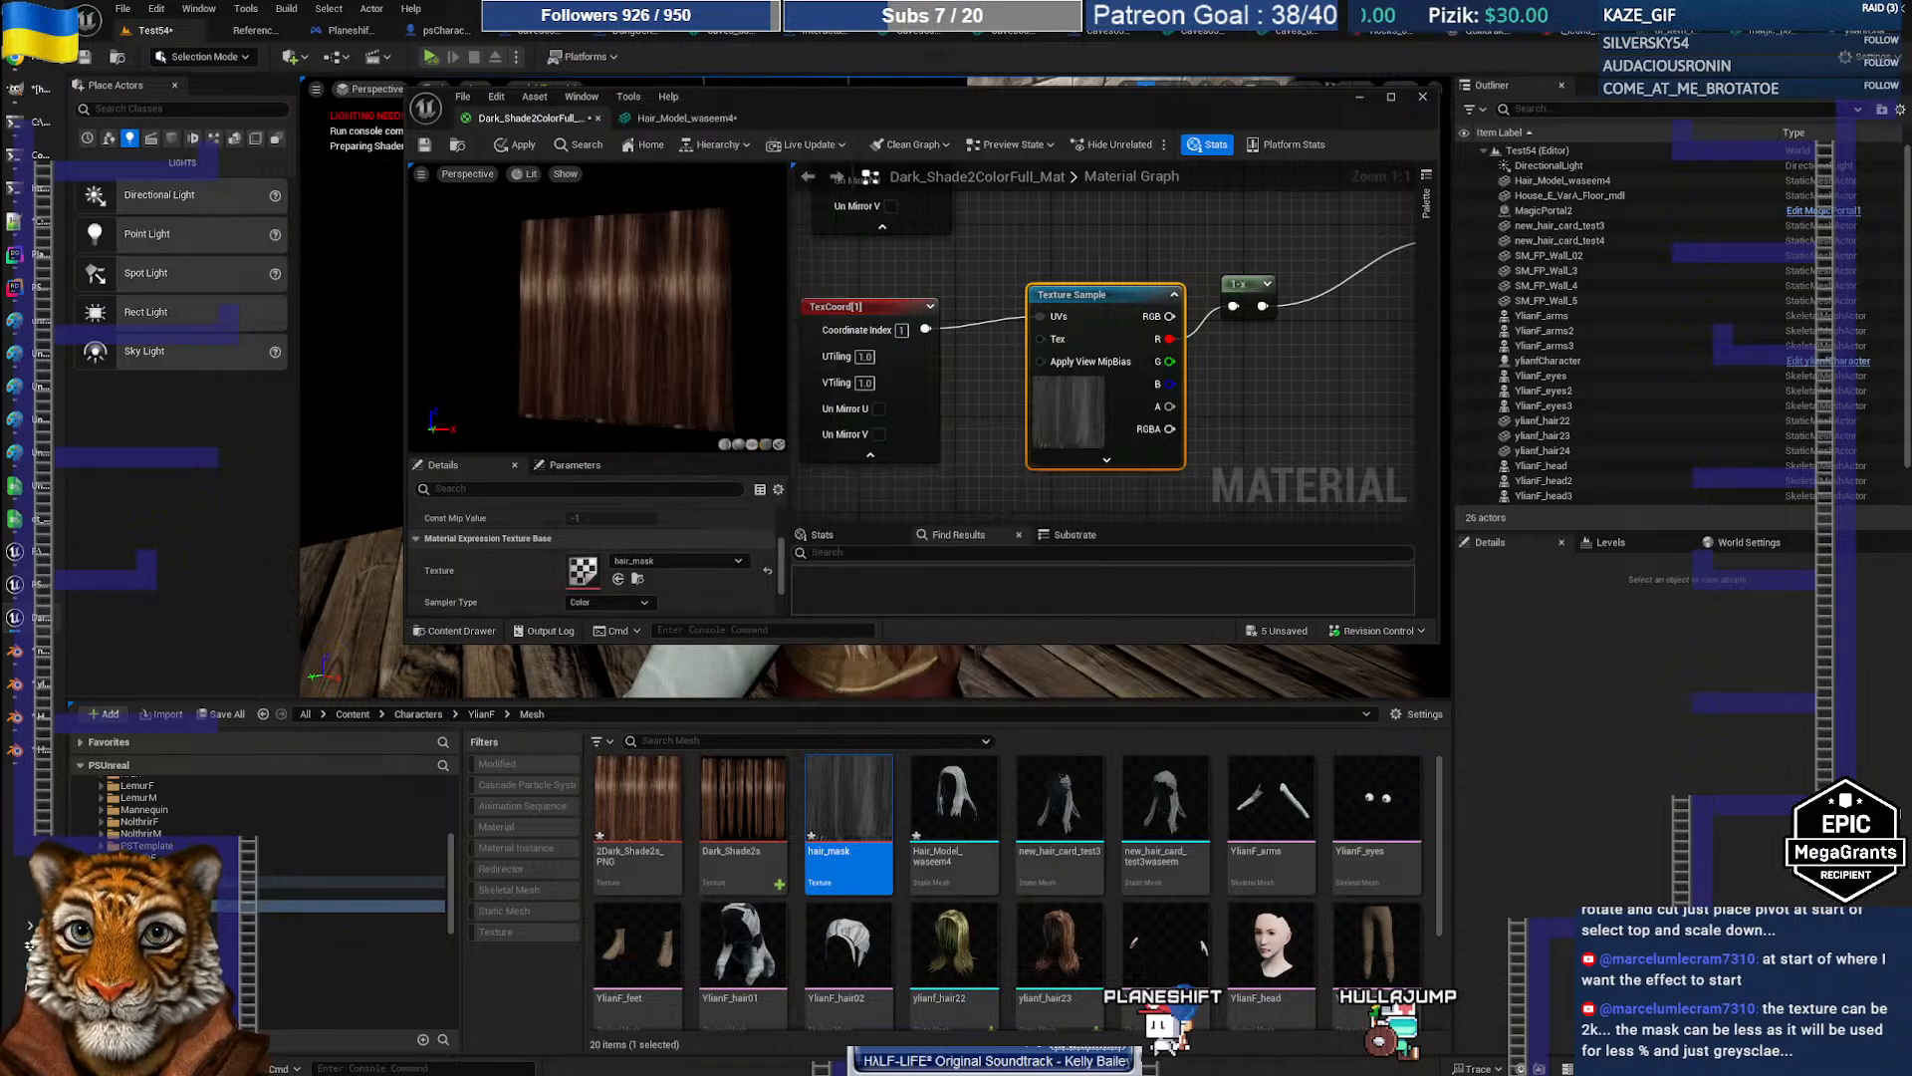
Step: Examine the hair transparency in the material preview up close and from afar, along with the mask's node connections
{"action": "mouse_move", "coordinate": [657, 409]}
{"action": "left_mouse_down"}
{"action": "mouse_move", "coordinate": [597, 408]}
{"action": "mouse_move", "coordinate": [657, 408]}
{"action": "left_mouse_up"}
{"action": "scroll", "coordinate": [658, 408], "scroll_direction": "up", "scroll_amount": 5}
{"action": "scroll", "coordinate": [655, 408], "scroll_direction": "up", "scroll_amount": 3}
{"action": "scroll", "coordinate": [655, 408], "scroll_direction": "down", "scroll_amount": 10}
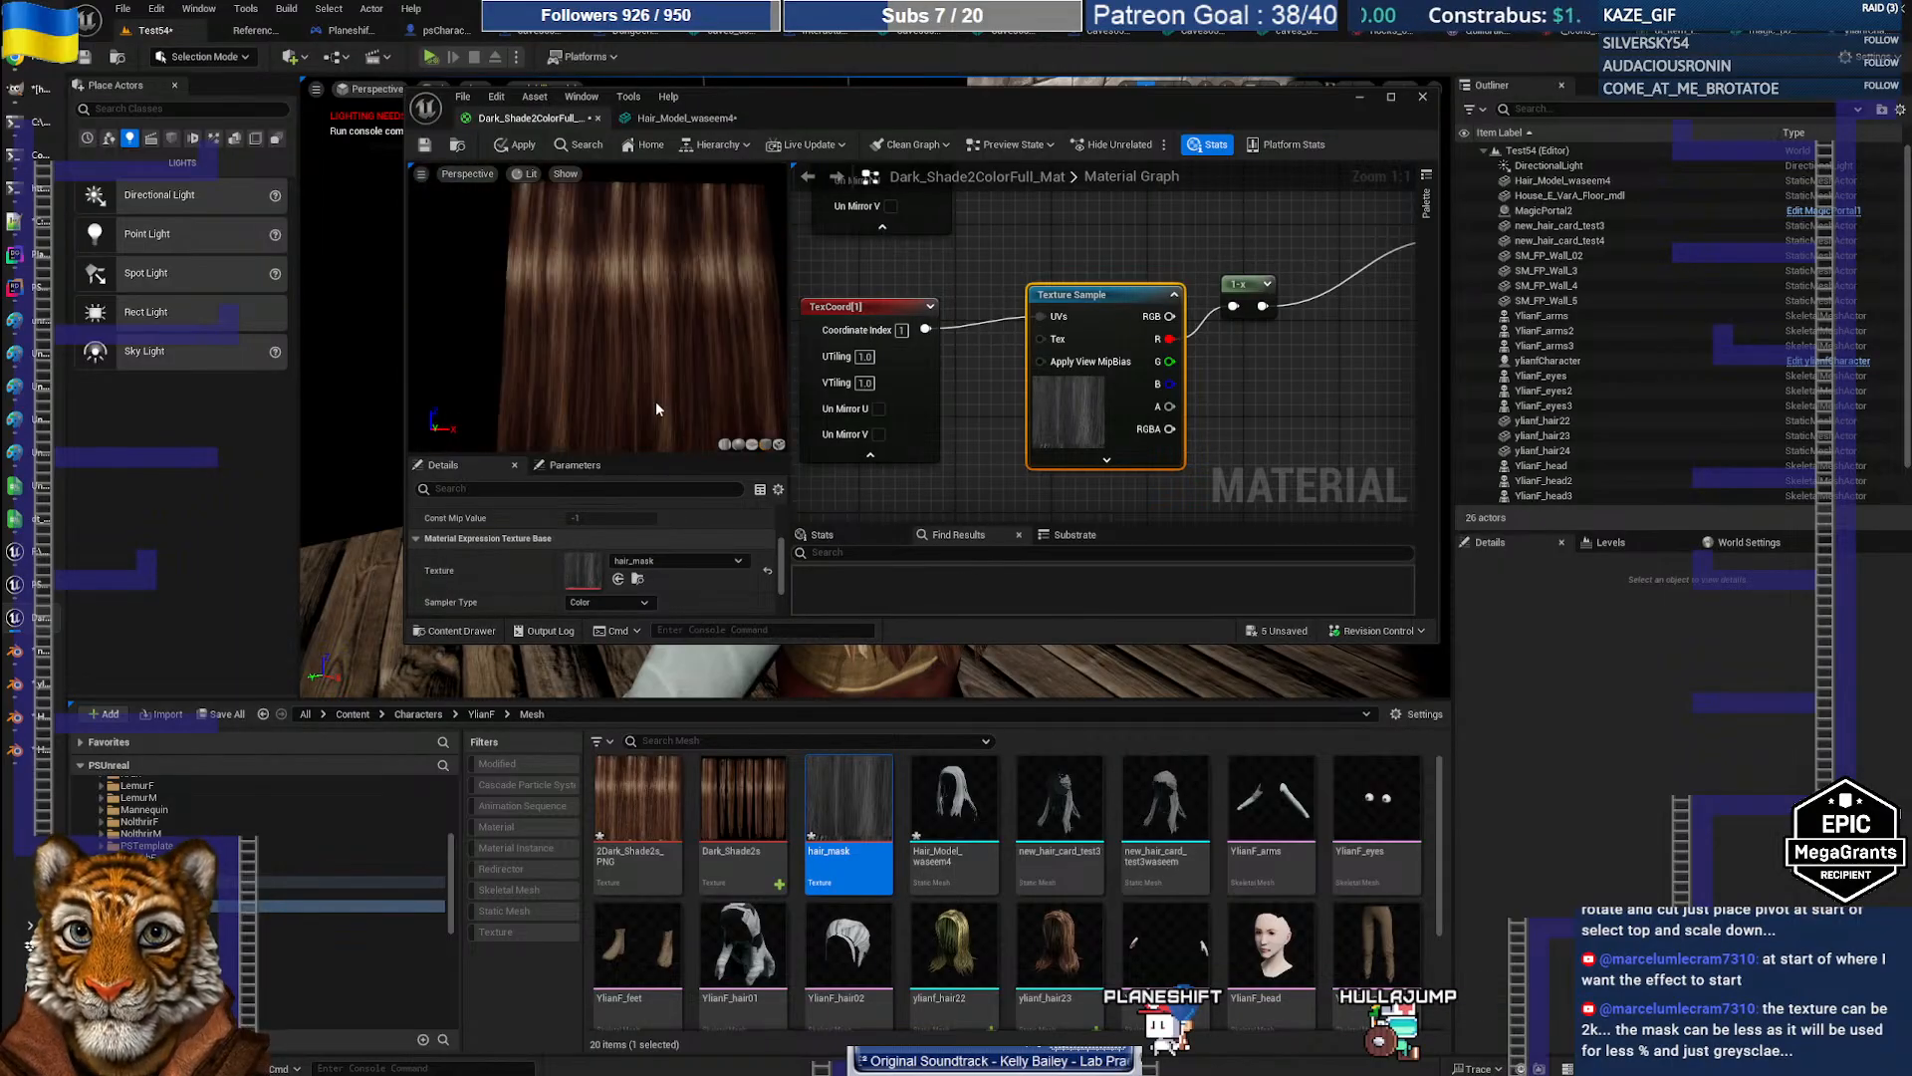
{"action": "mouse_move", "coordinate": [672, 374]}
{"action": "left_mouse_down"}
{"action": "mouse_move", "coordinate": [637, 376]}
{"action": "mouse_move", "coordinate": [697, 378]}
{"action": "mouse_move", "coordinate": [664, 387]}
{"action": "left_mouse_up"}
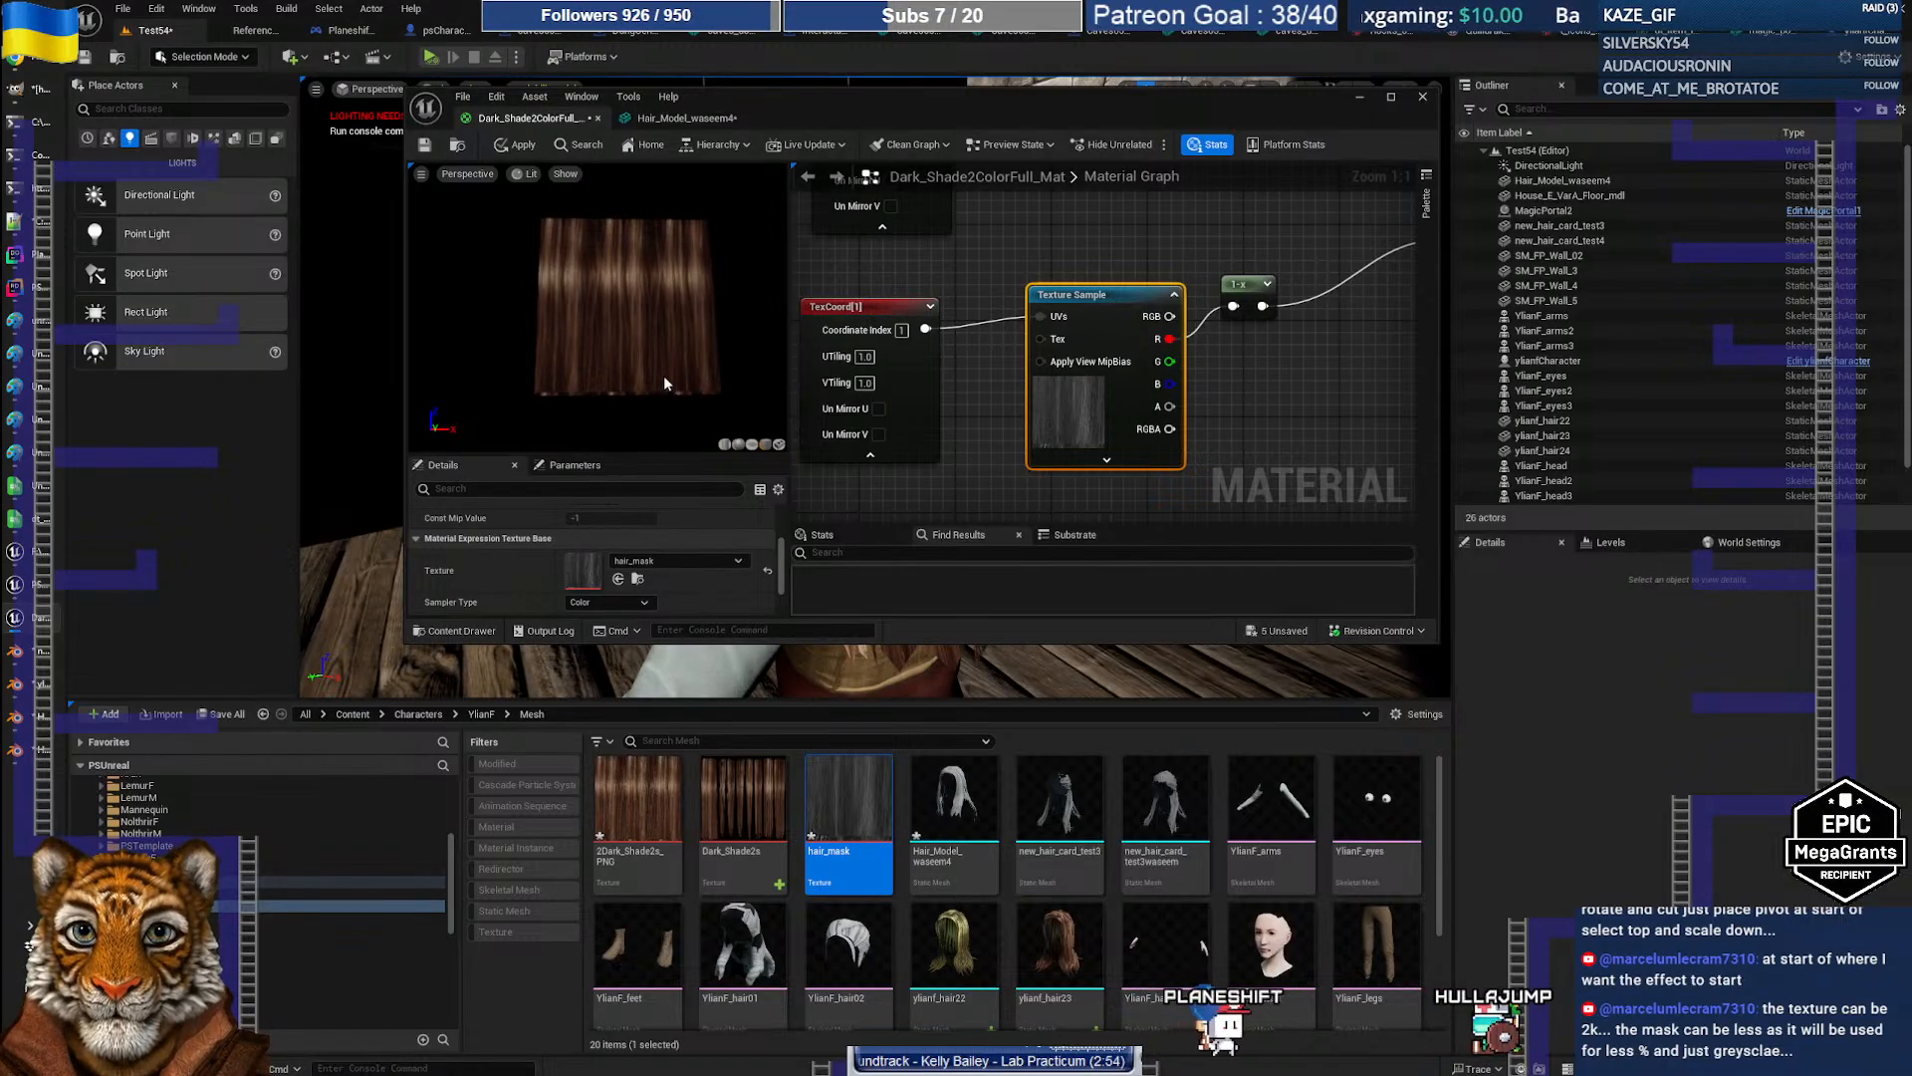
{"action": "key", "text": "super+Tab"}
{"action": "key", "text": "Escape"}
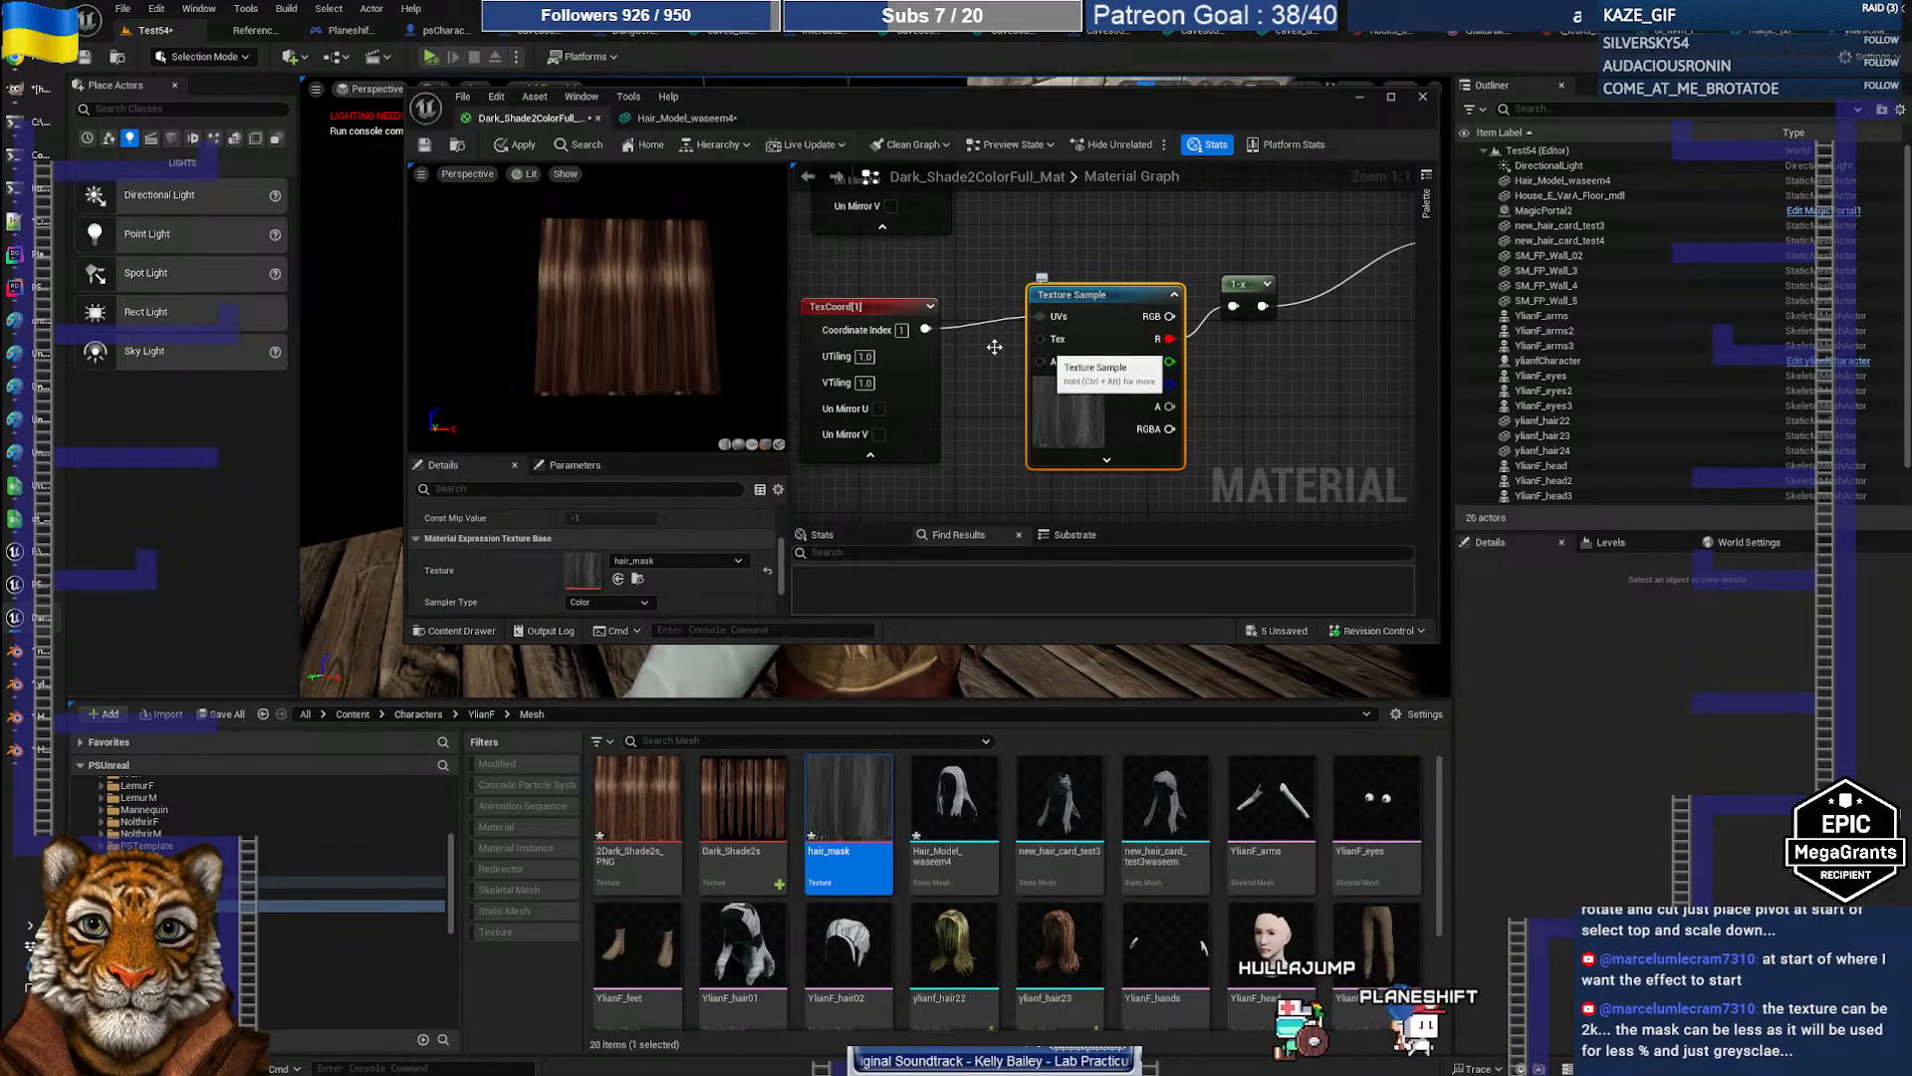
{"action": "right_click_drag", "start_coordinate": [1240, 411], "coordinate": [1185, 391]}
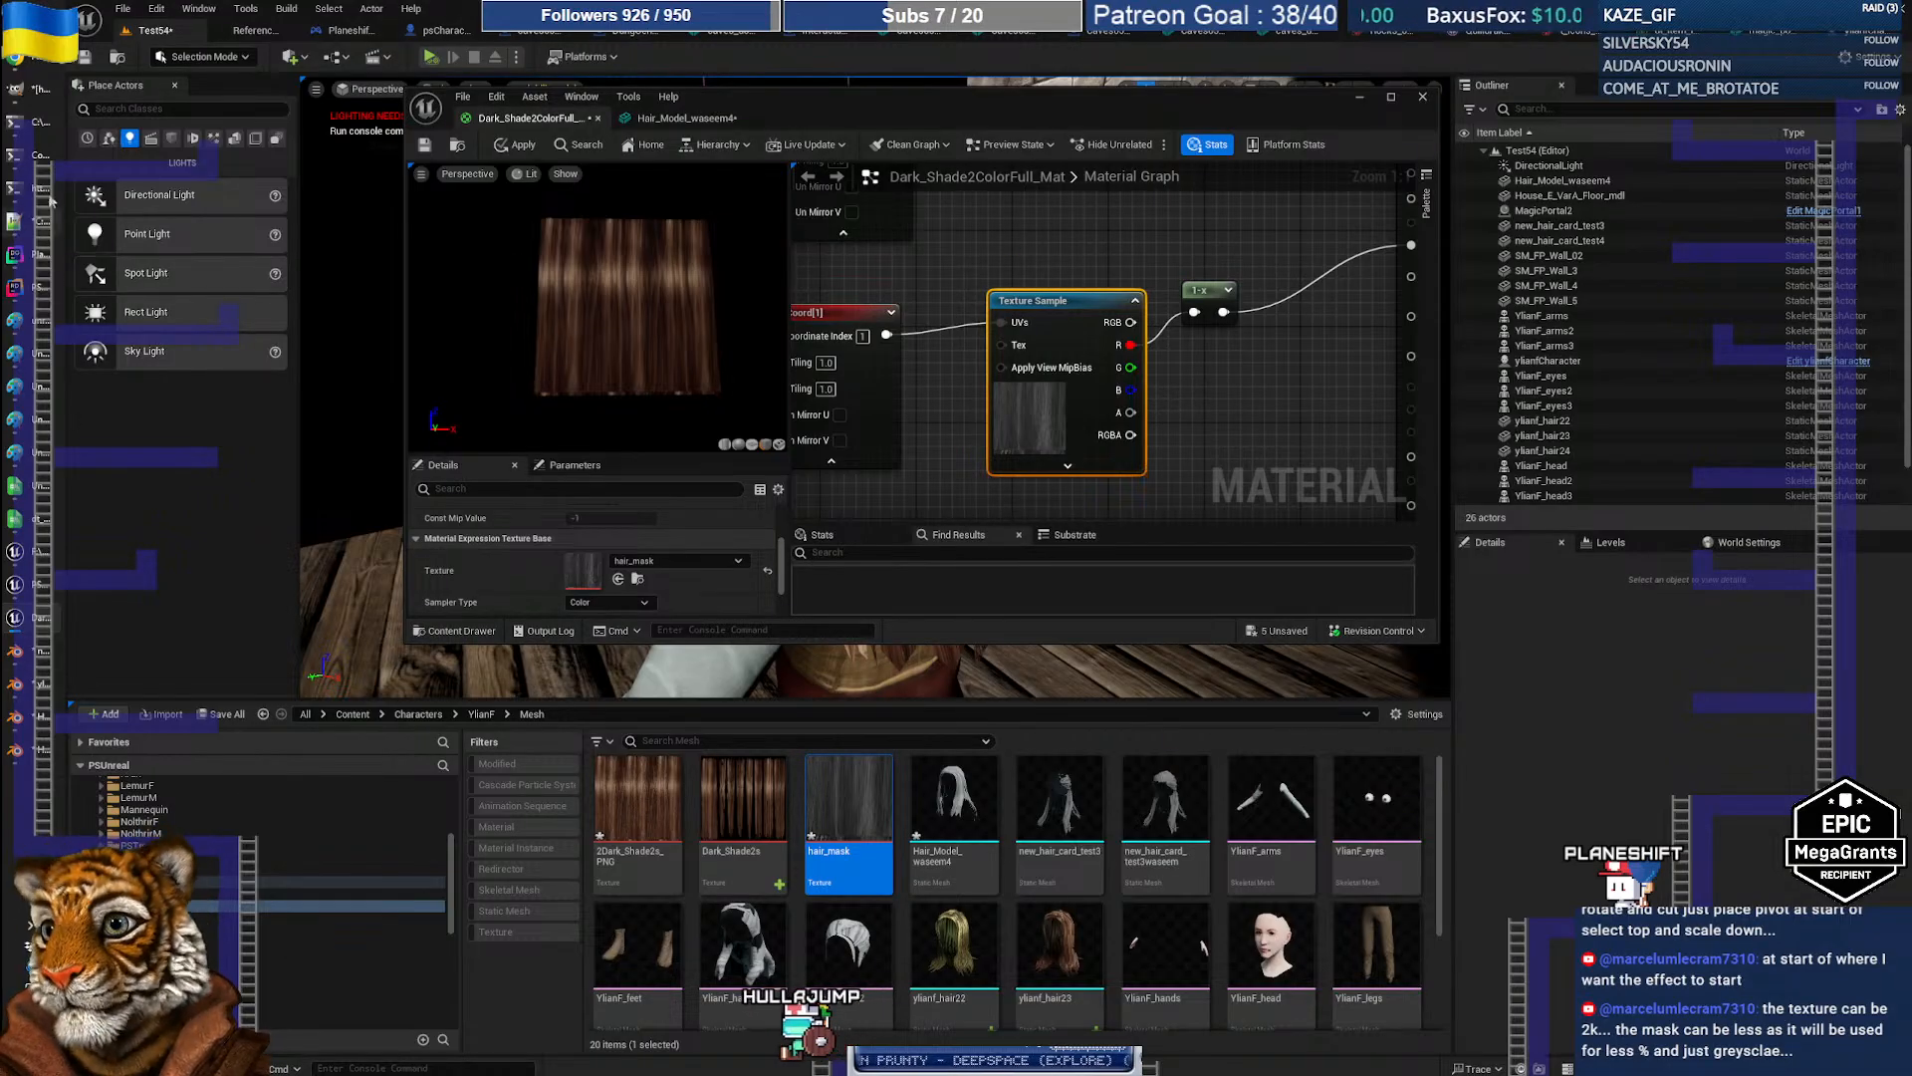
Step: Switch to GIMP and toggle the hair mask layer's visibility repeatedly to inspect its transparency
{"action": "left_click", "coordinate": [38, 91]}
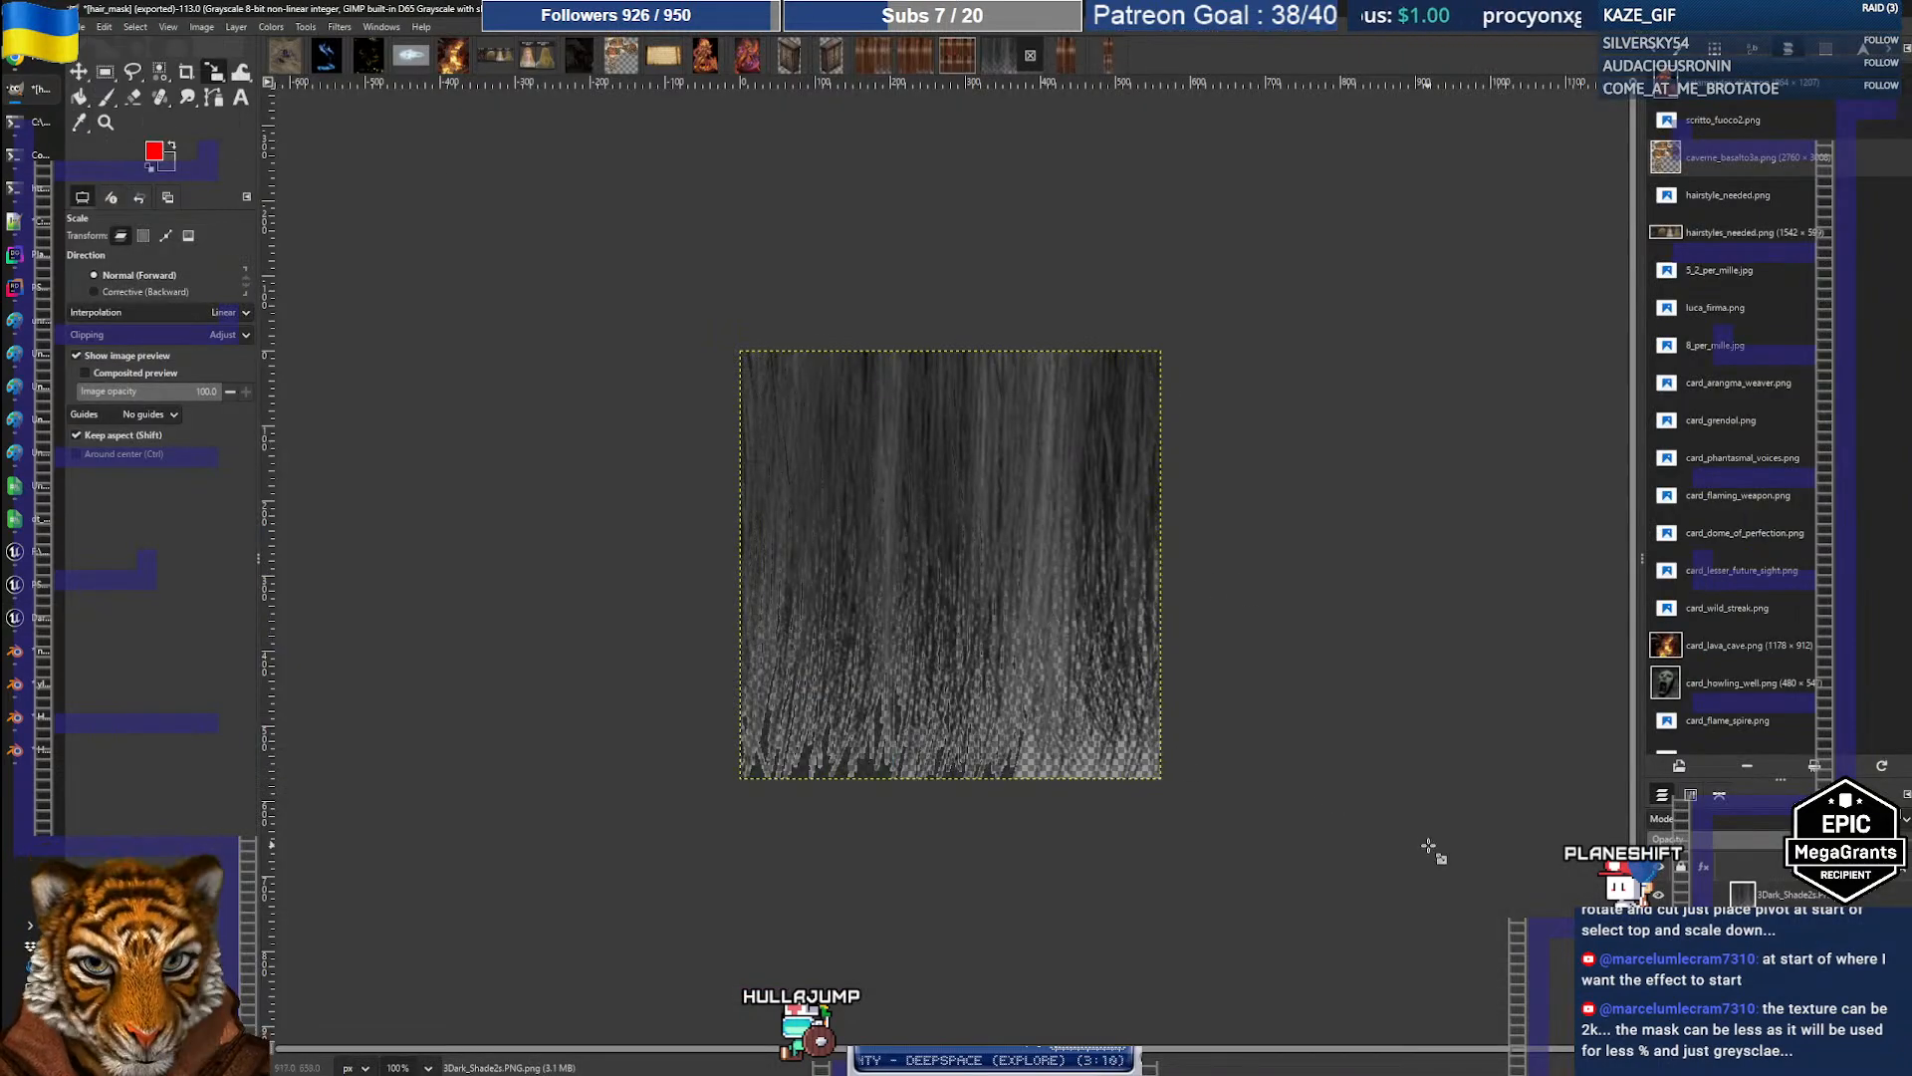
{"action": "left_click", "coordinate": [1658, 894]}
{"action": "left_click", "coordinate": [1658, 894]}
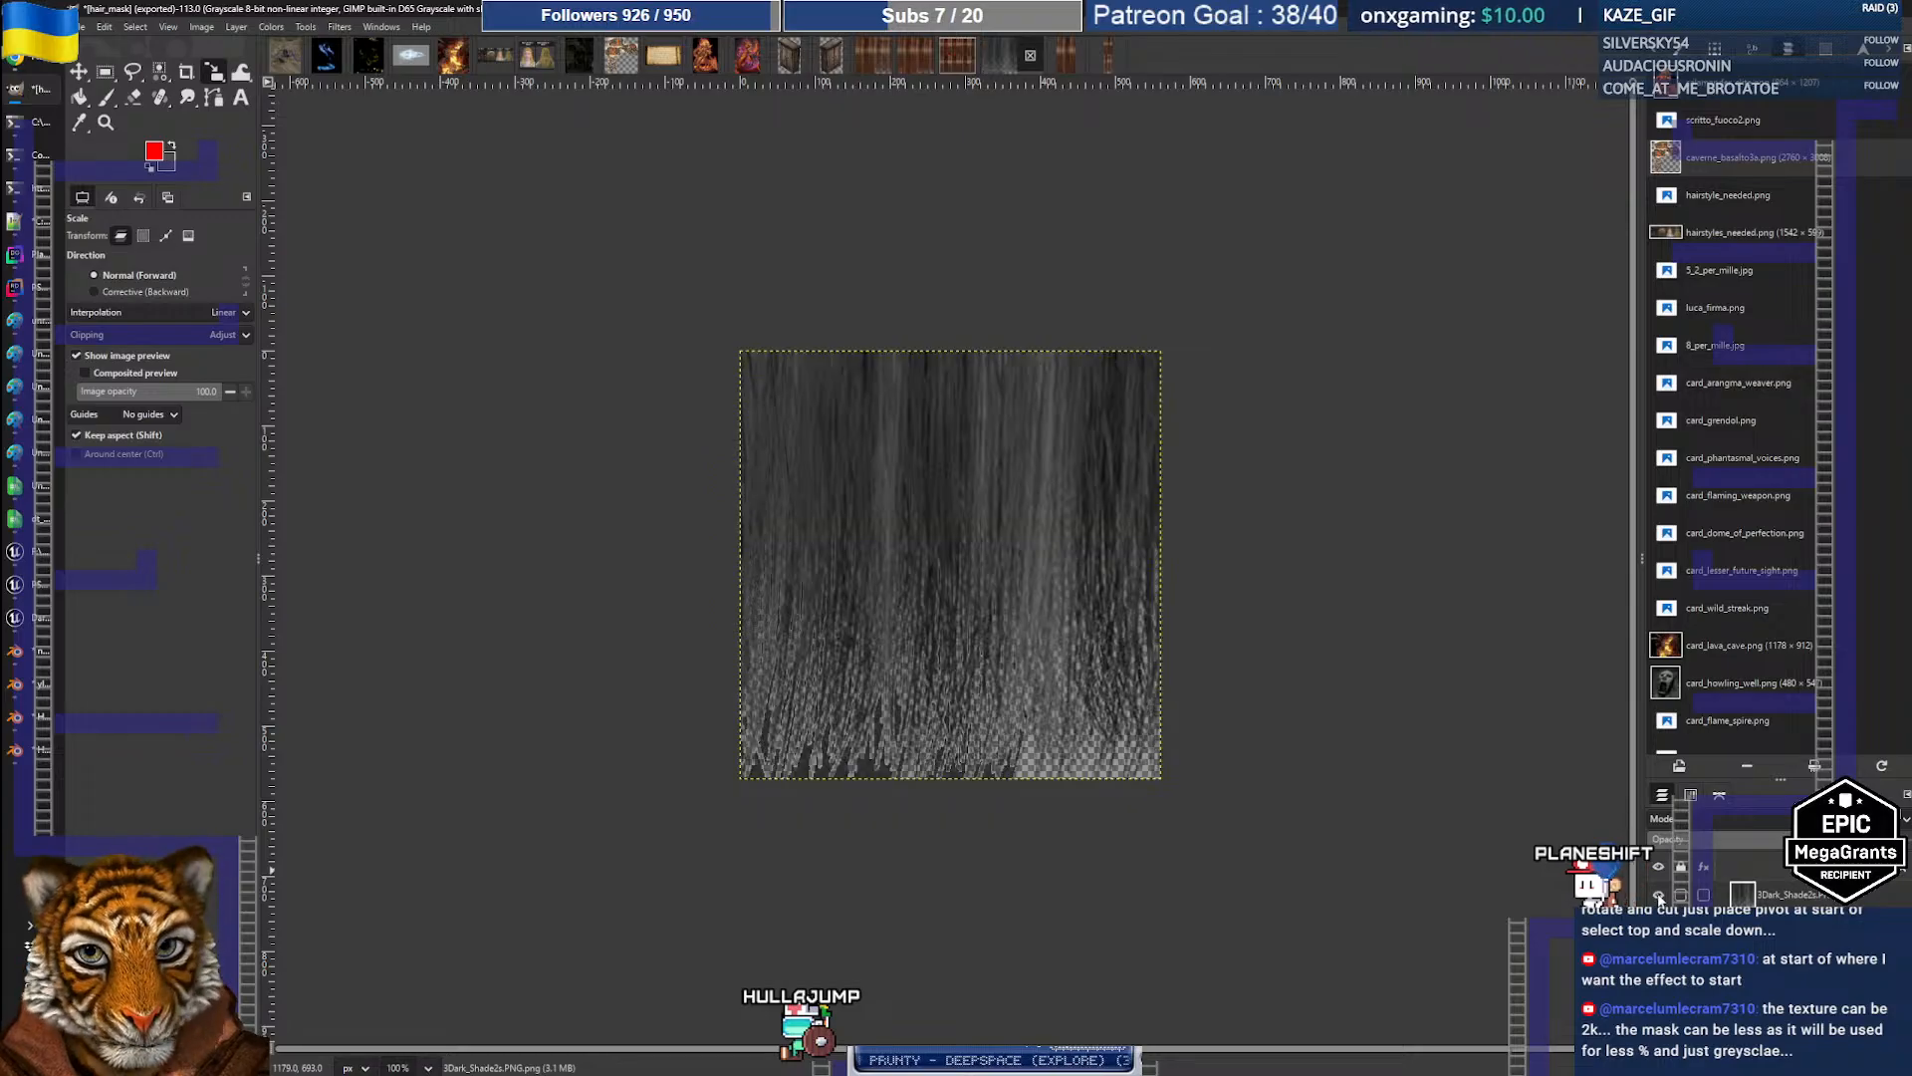
{"action": "left_click", "coordinate": [1658, 894]}
{"action": "left_click", "coordinate": [1658, 894]}
{"action": "left_click", "coordinate": [1658, 894]}
{"action": "left_click", "coordinate": [1658, 895]}
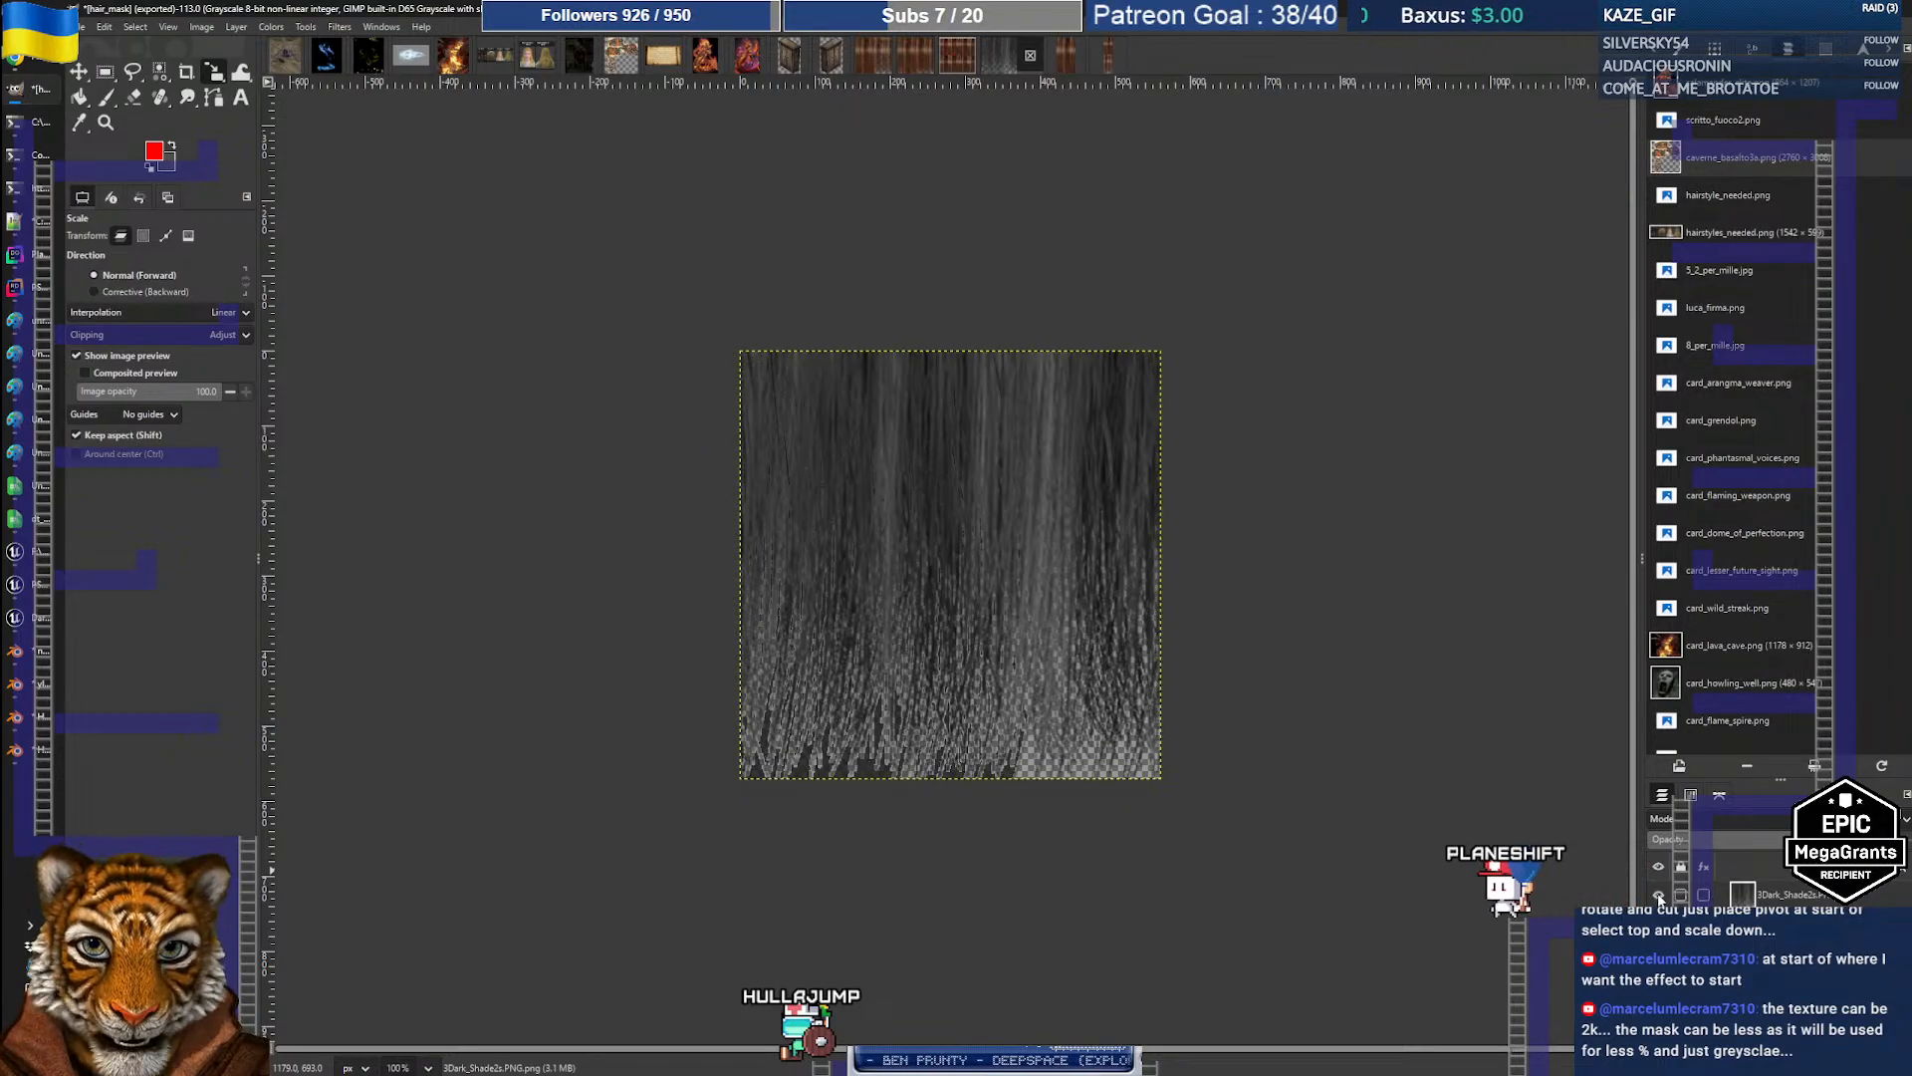
{"action": "left_click", "coordinate": [1658, 894]}
{"action": "left_click", "coordinate": [1659, 895]}
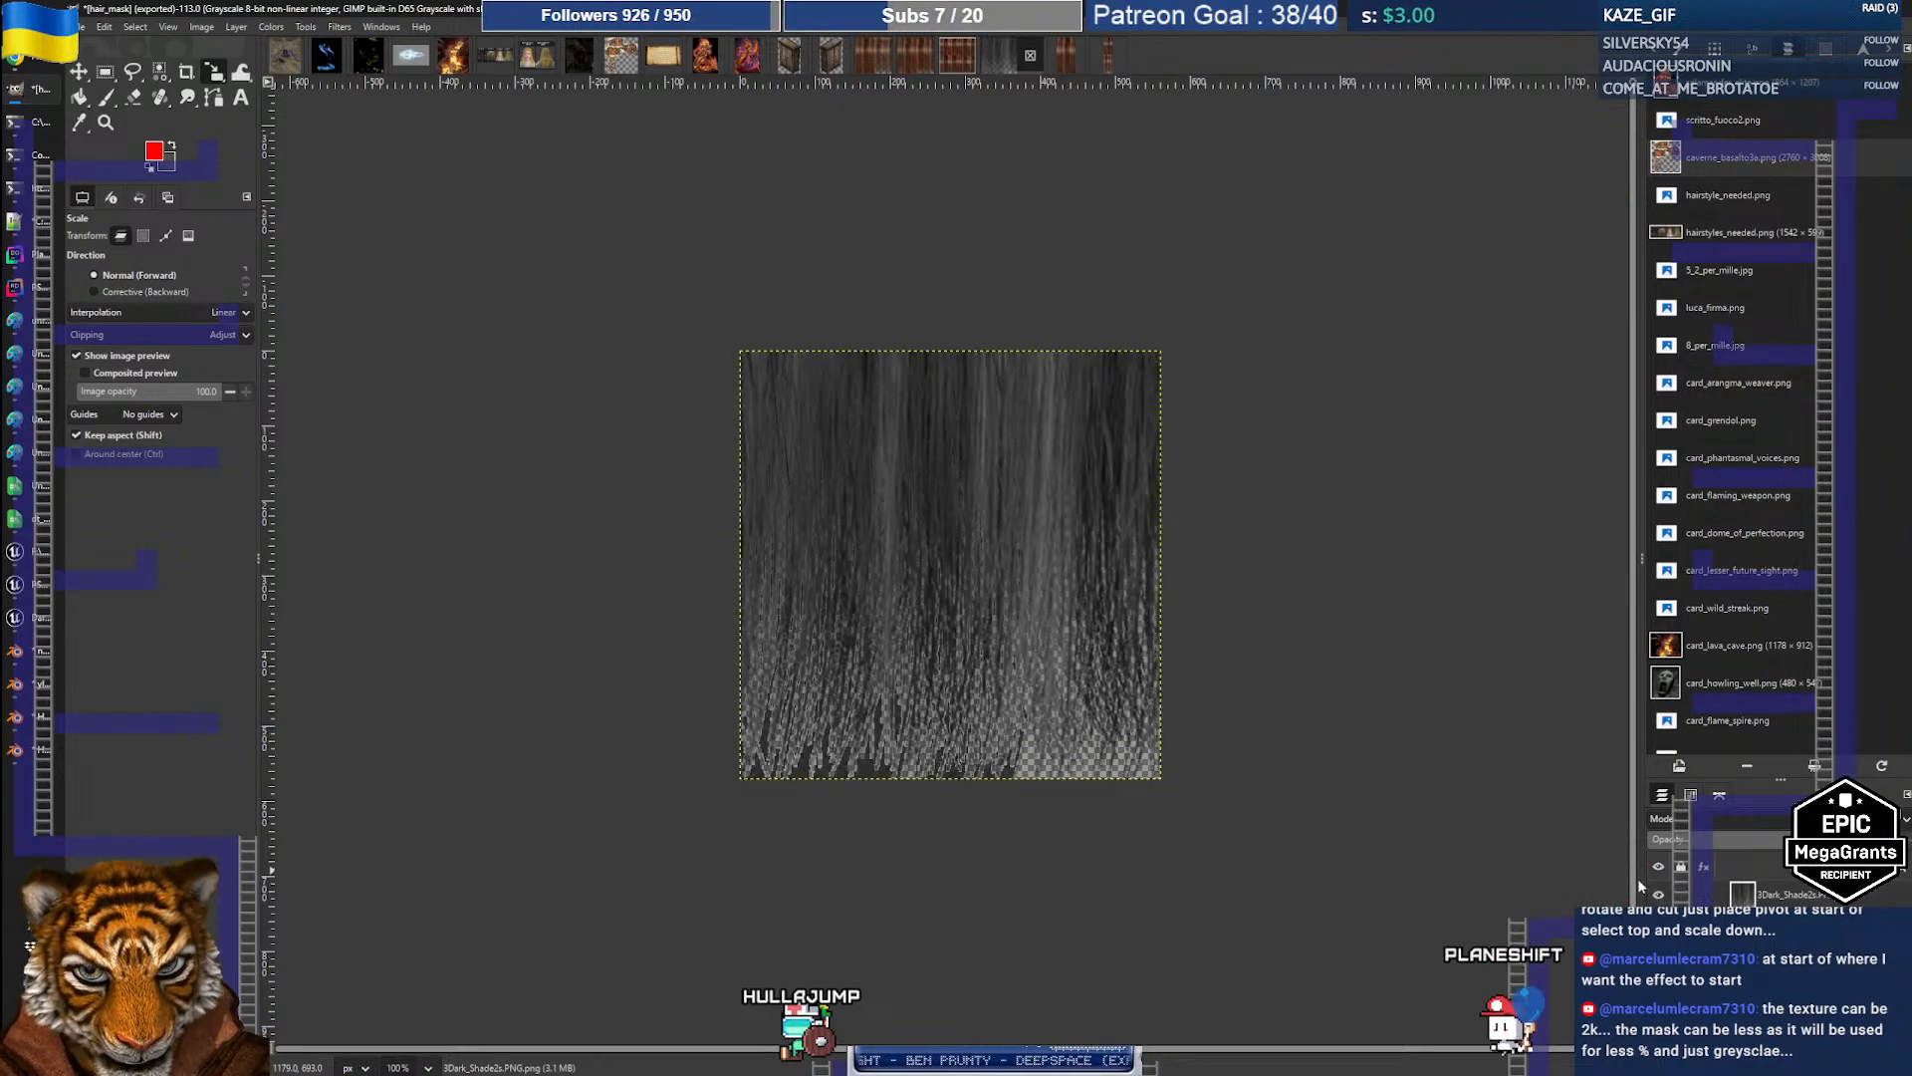
Step: Remove the alpha channel from the hair mask layer and return to the material graph in Unreal
{"action": "right_click", "coordinate": [1783, 897]}
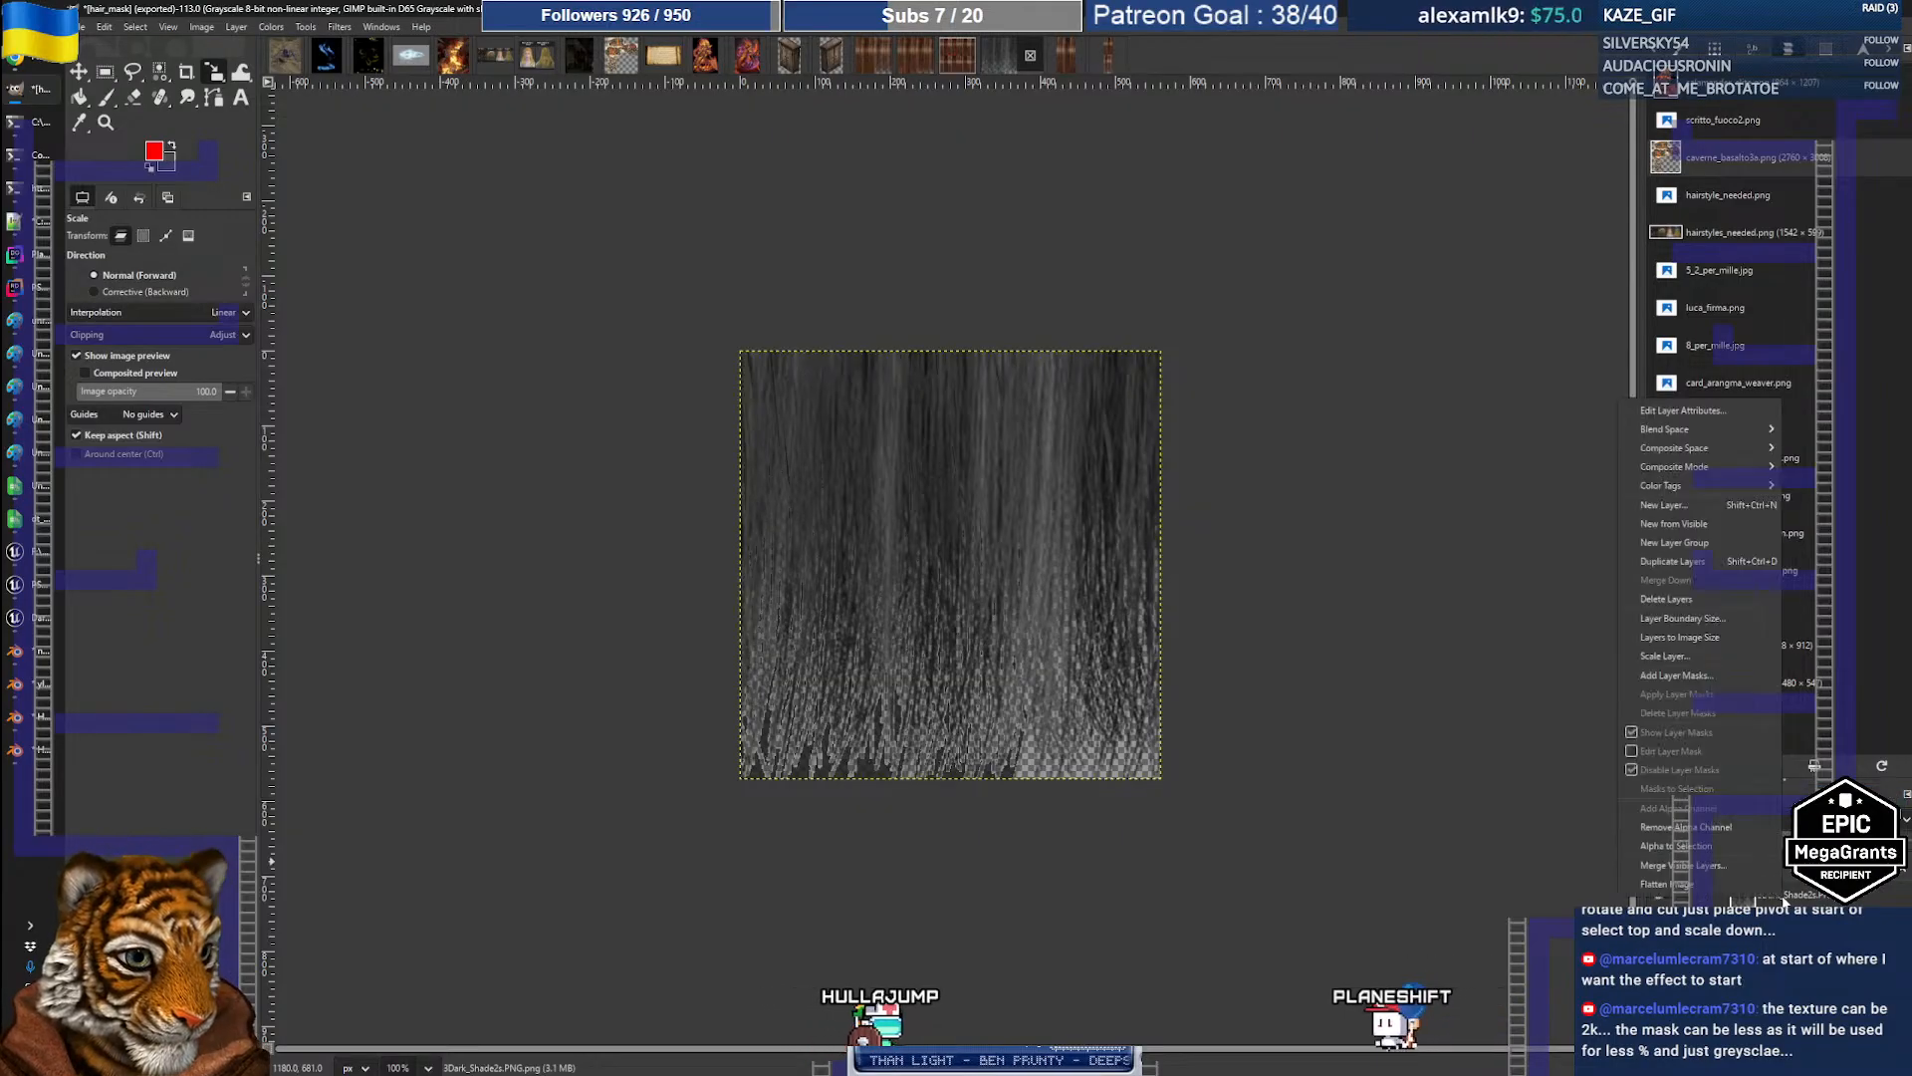
{"action": "left_click", "coordinate": [1733, 834]}
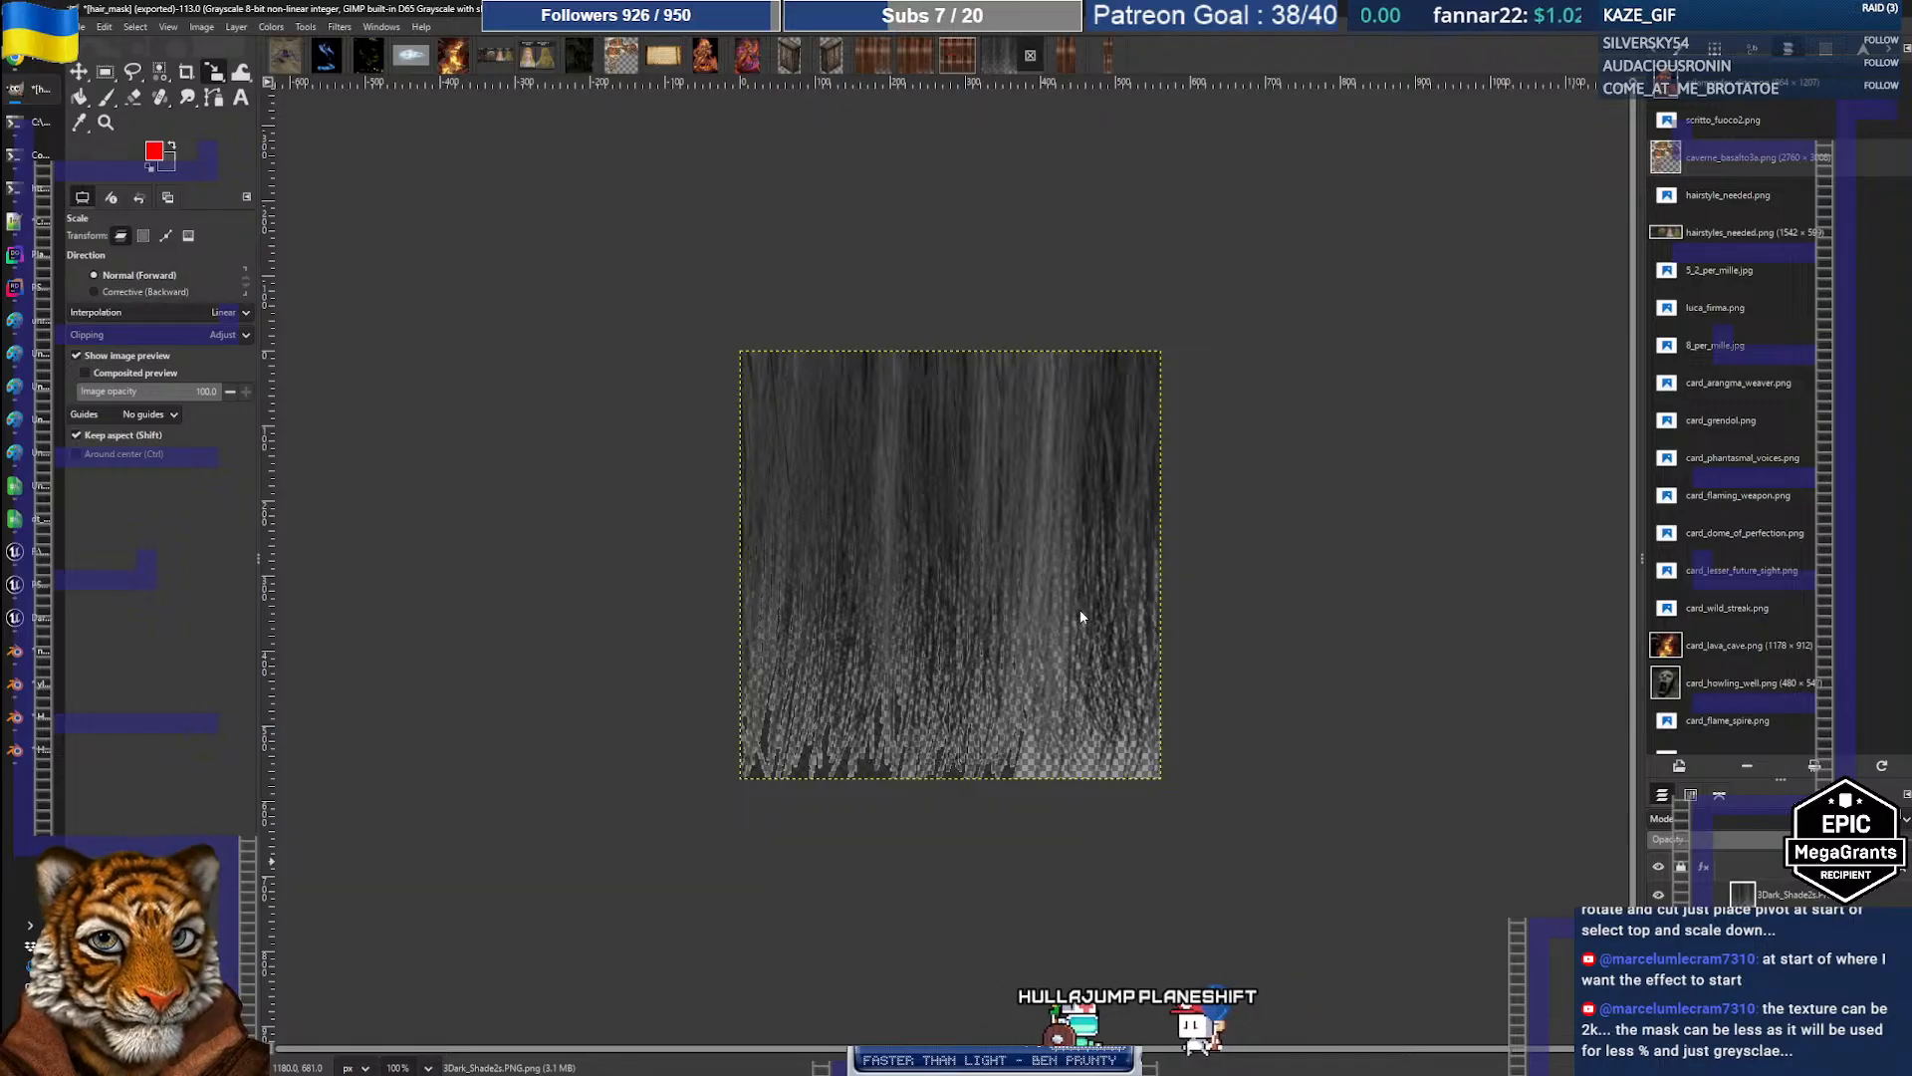
{"action": "left_click", "coordinate": [1226, 583]}
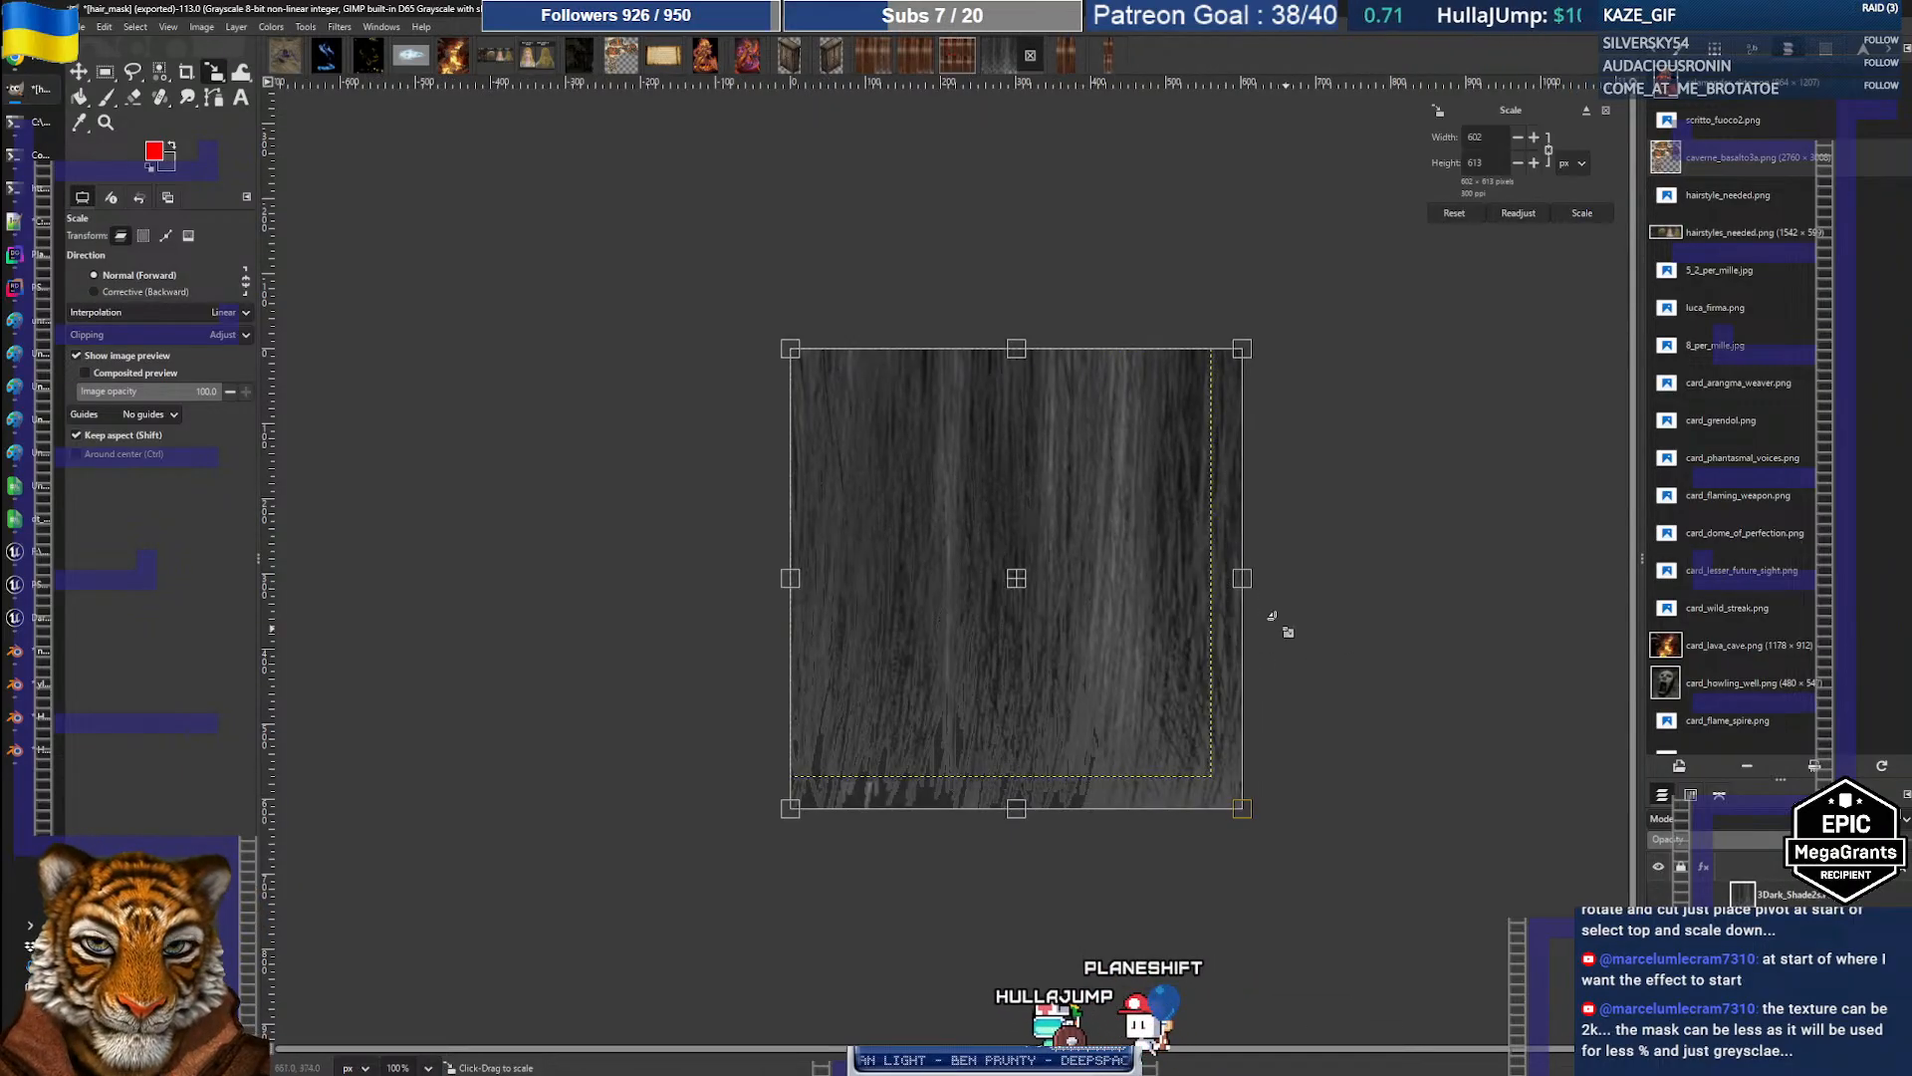
{"action": "key", "text": "Escape"}
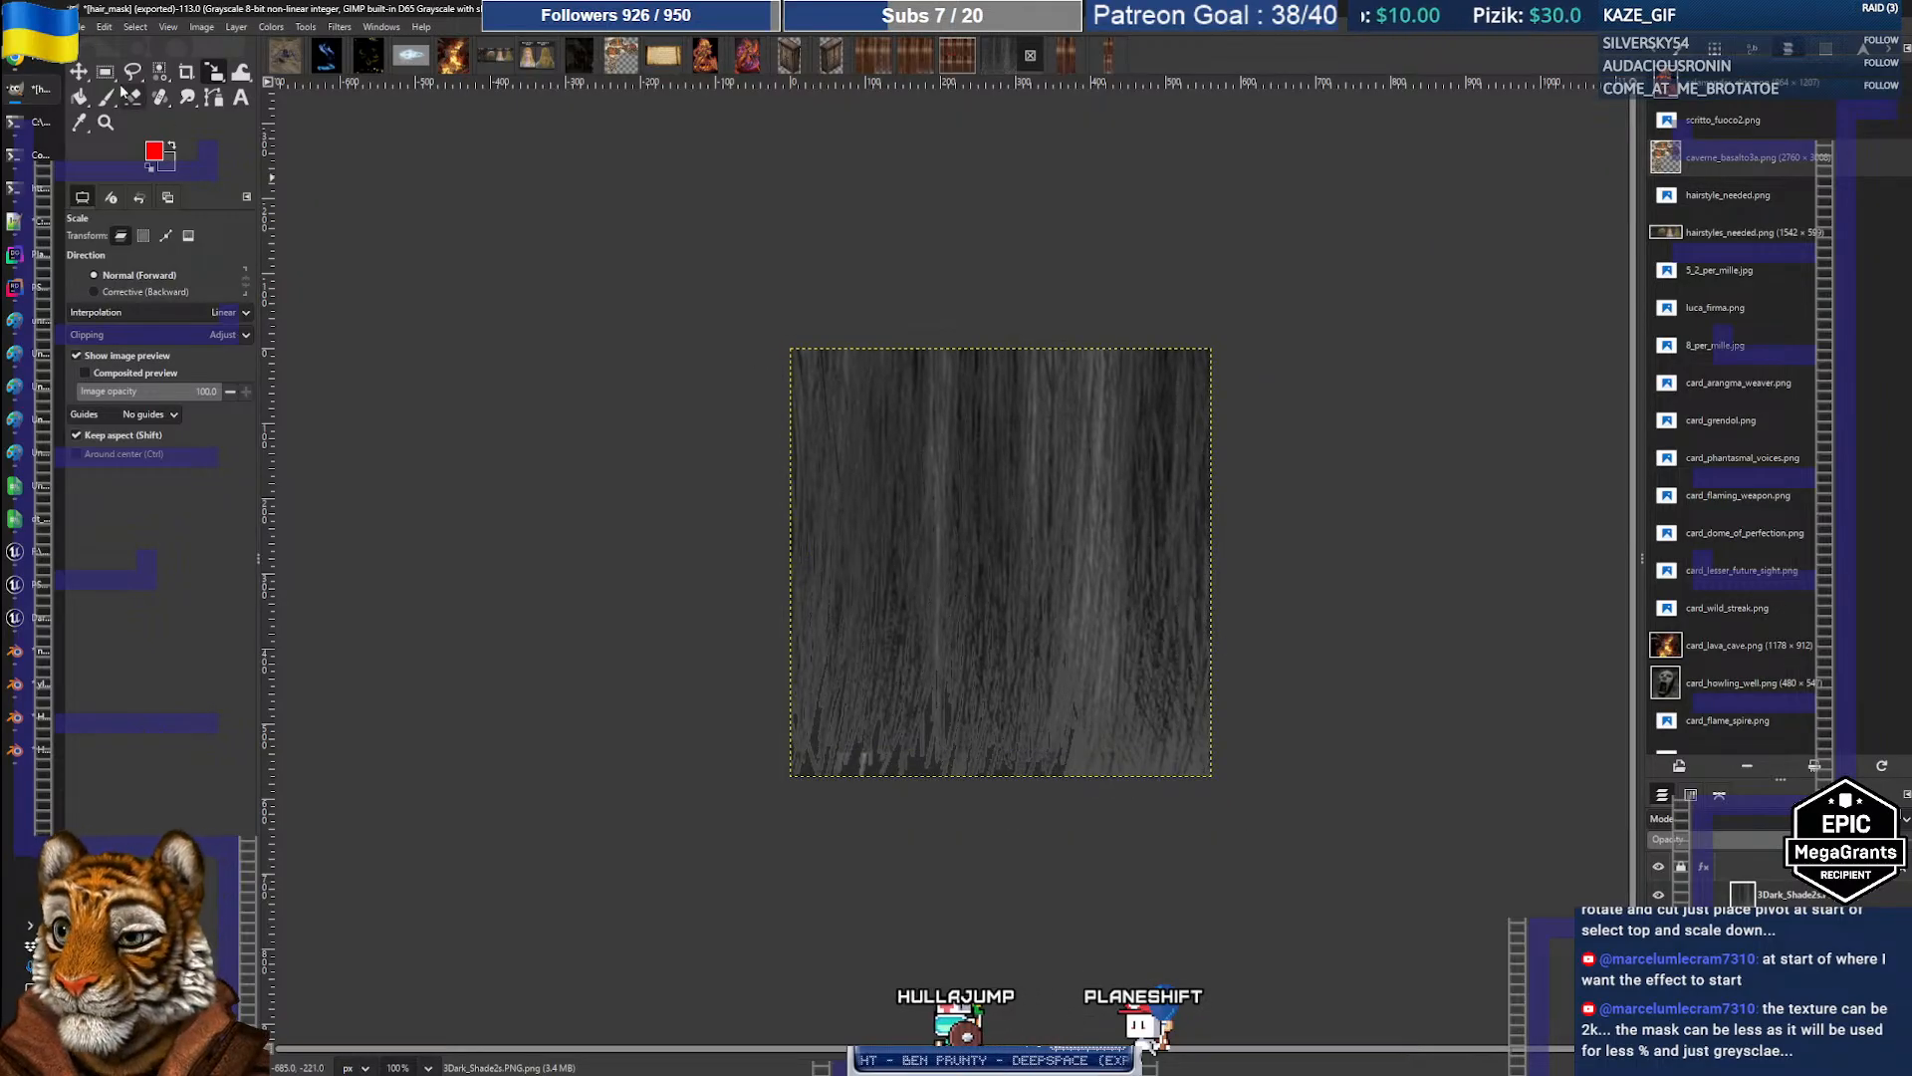
{"action": "left_click", "coordinate": [104, 72]}
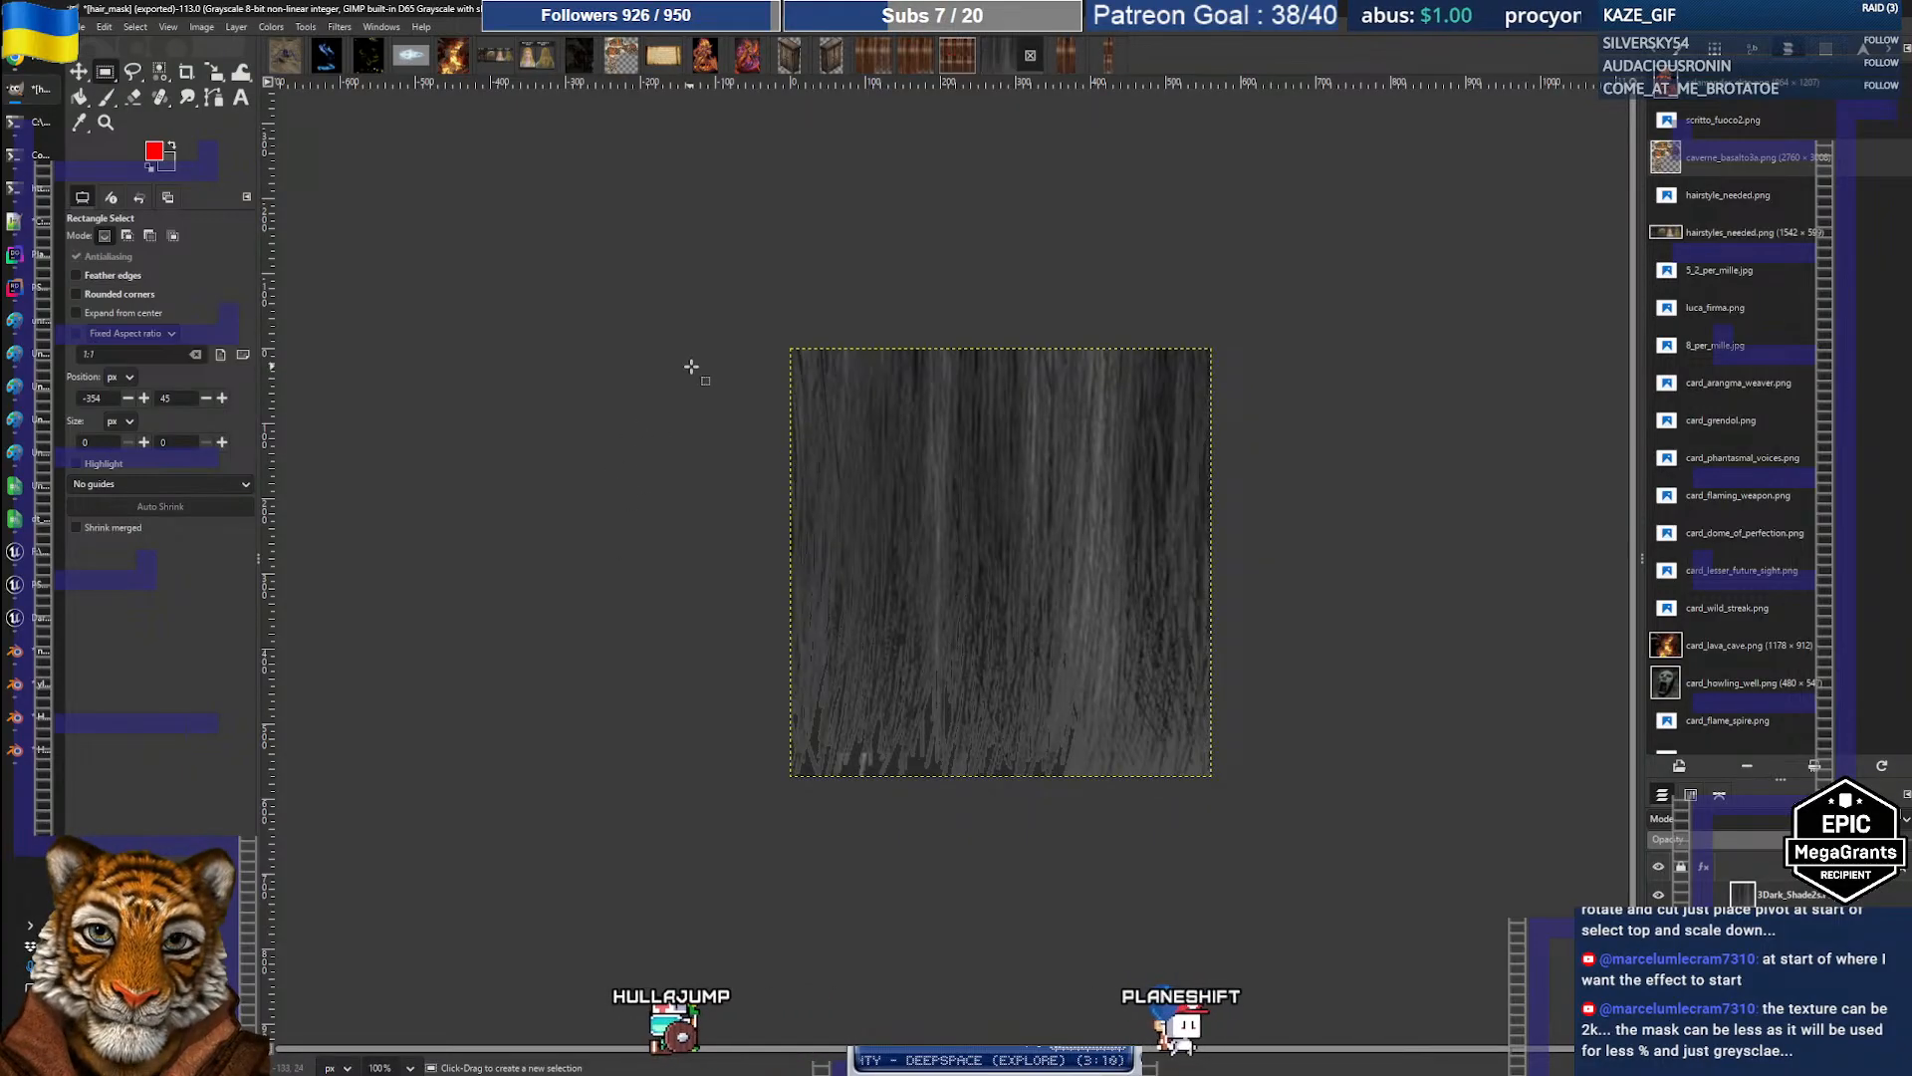
{"action": "key", "text": "alt+Tab"}
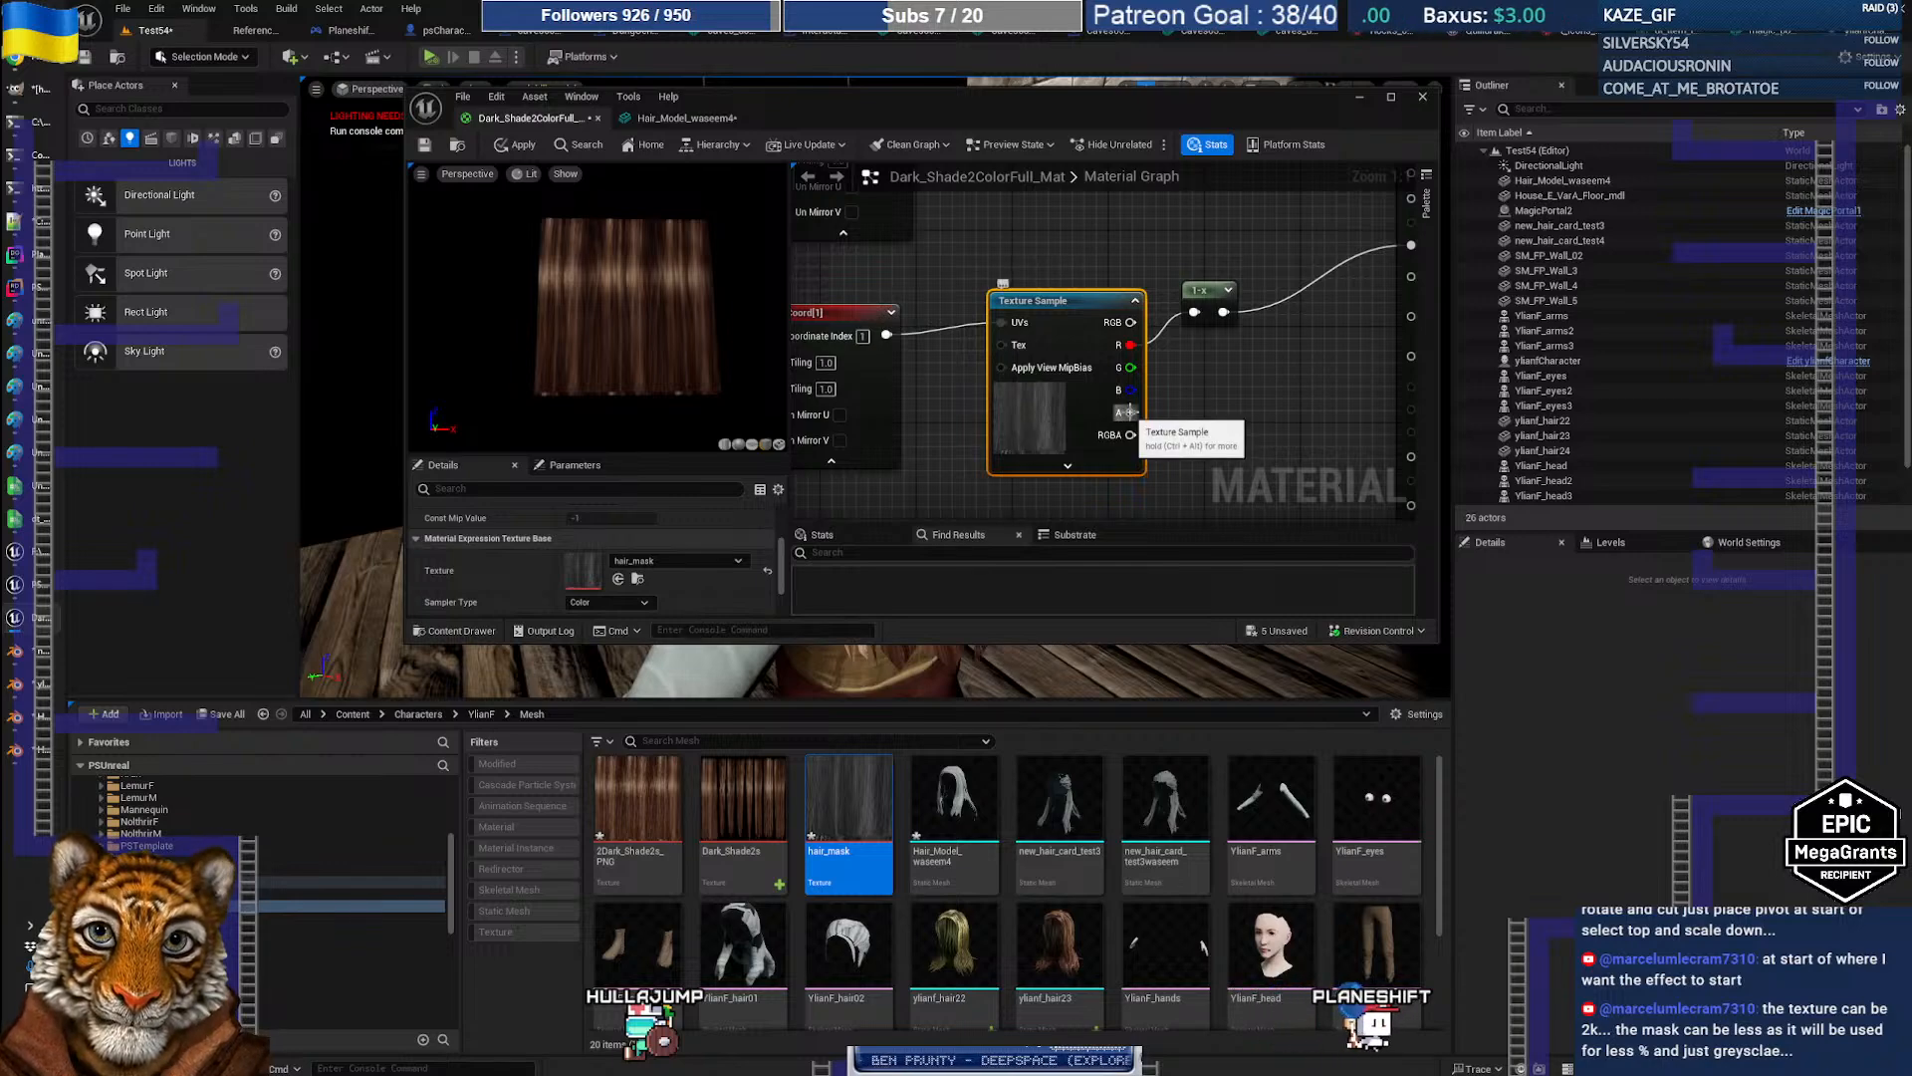
Step: Wire the alpha output of the hair_mask Texture Sample into the 1-x node feeding Opacity Mask and check the preview
{"action": "left_click_drag", "start_coordinate": [1130, 413], "coordinate": [1195, 312]}
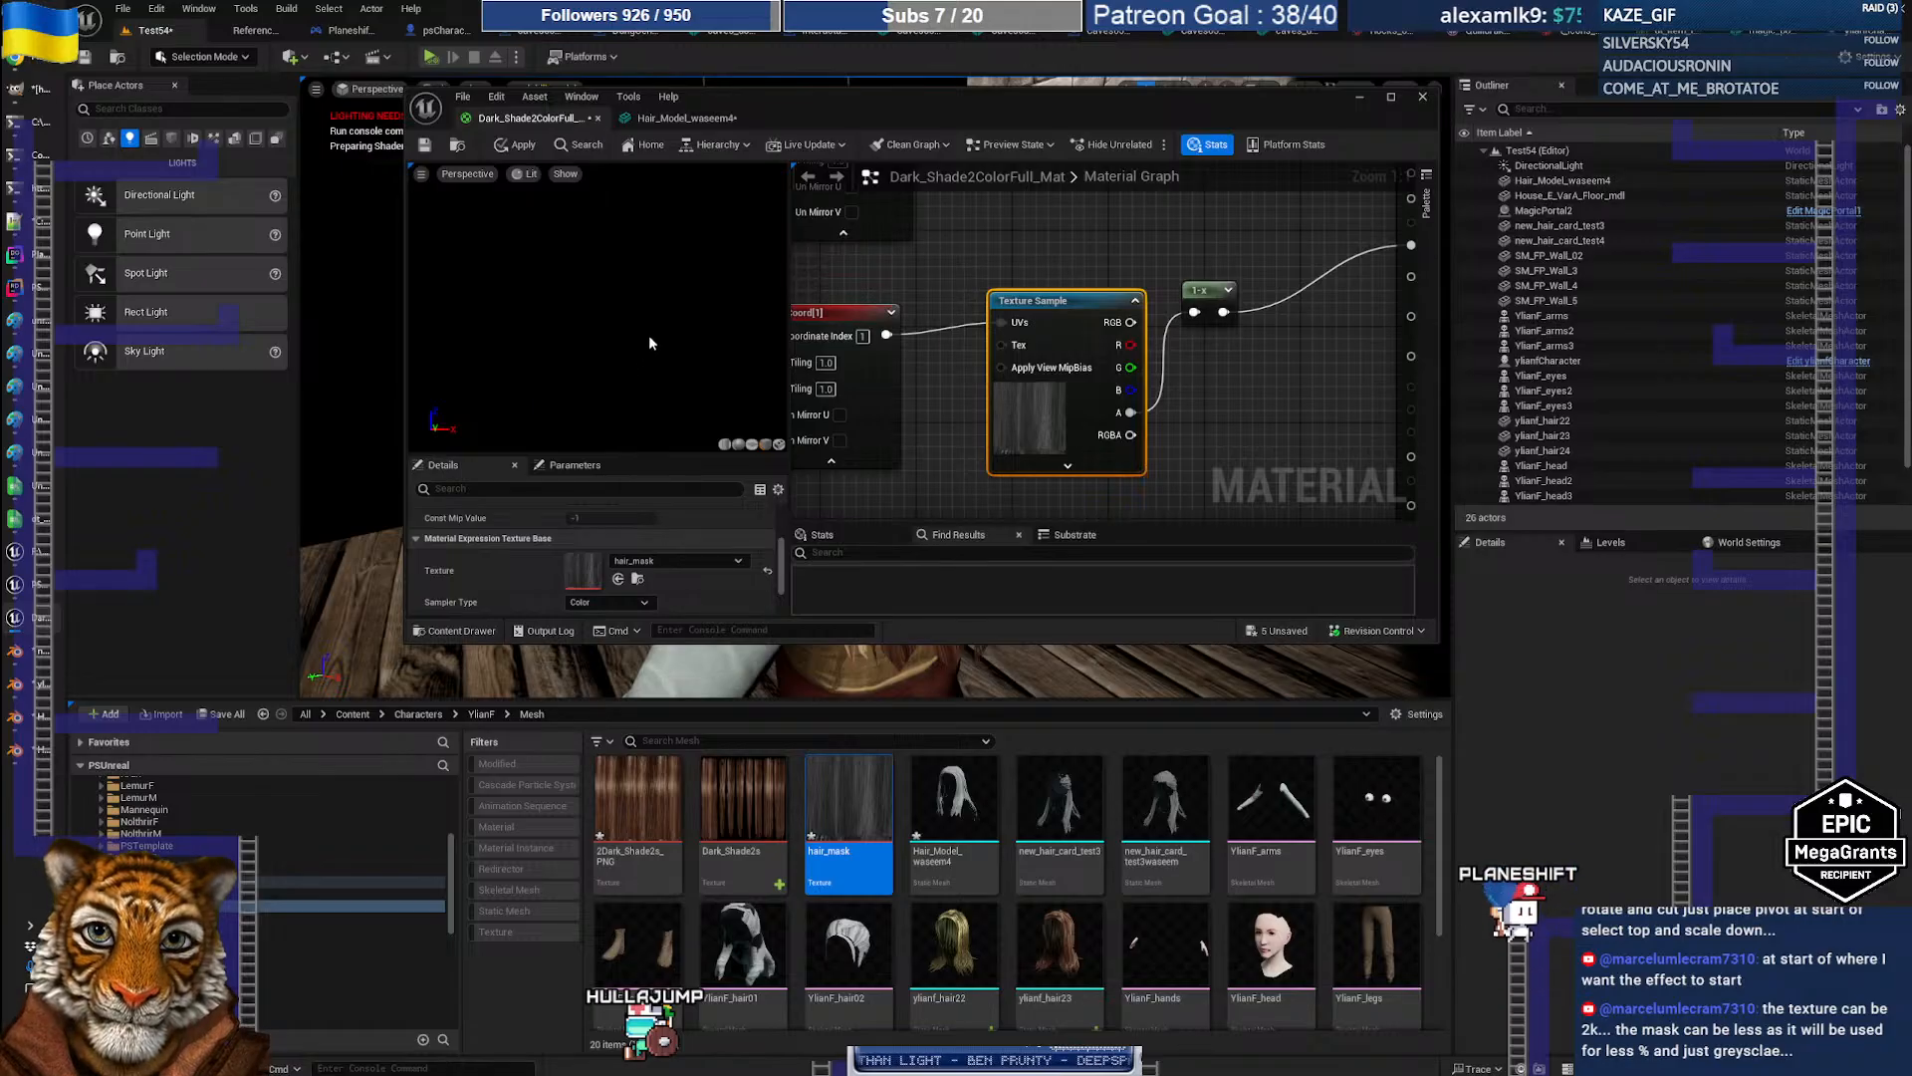
{"action": "left_click_drag", "start_coordinate": [508, 335], "coordinate": [551, 345]}
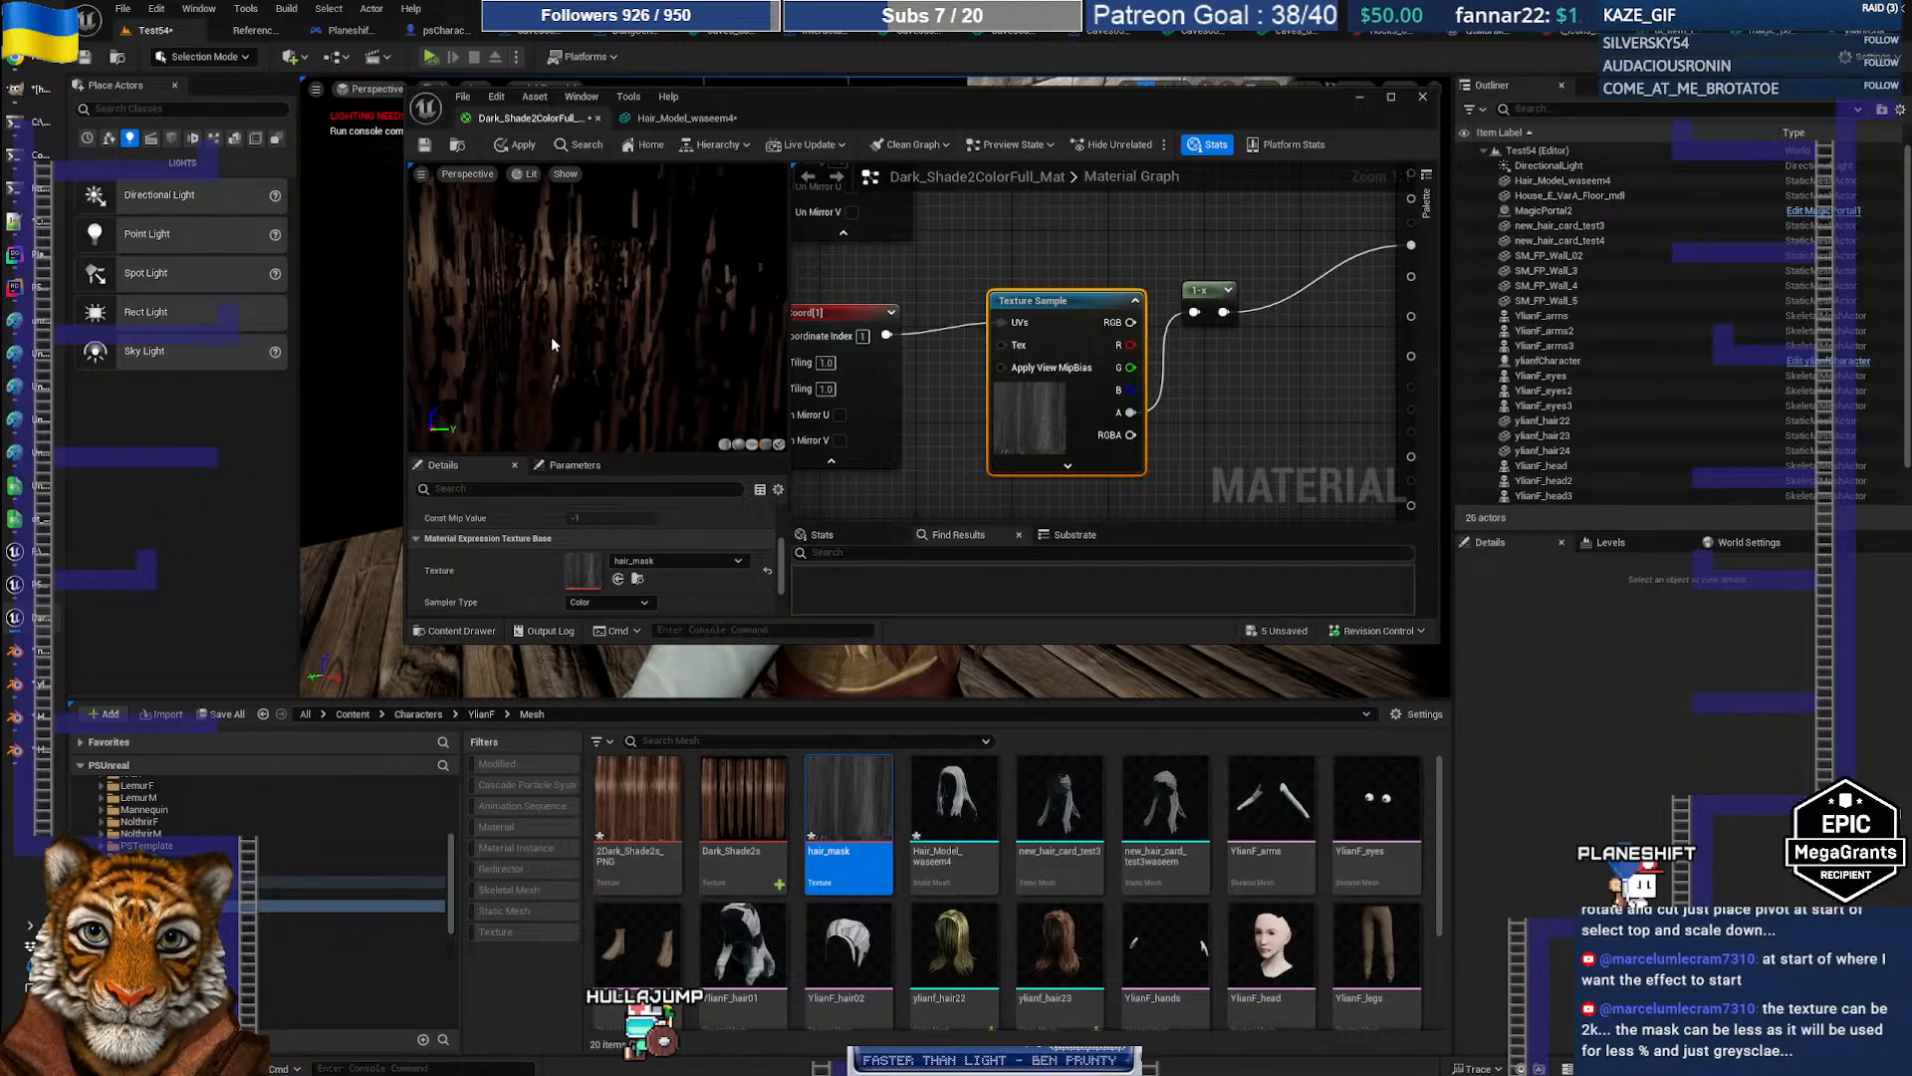
{"action": "scroll", "coordinate": [552, 345], "scroll_direction": "up", "scroll_amount": 3}
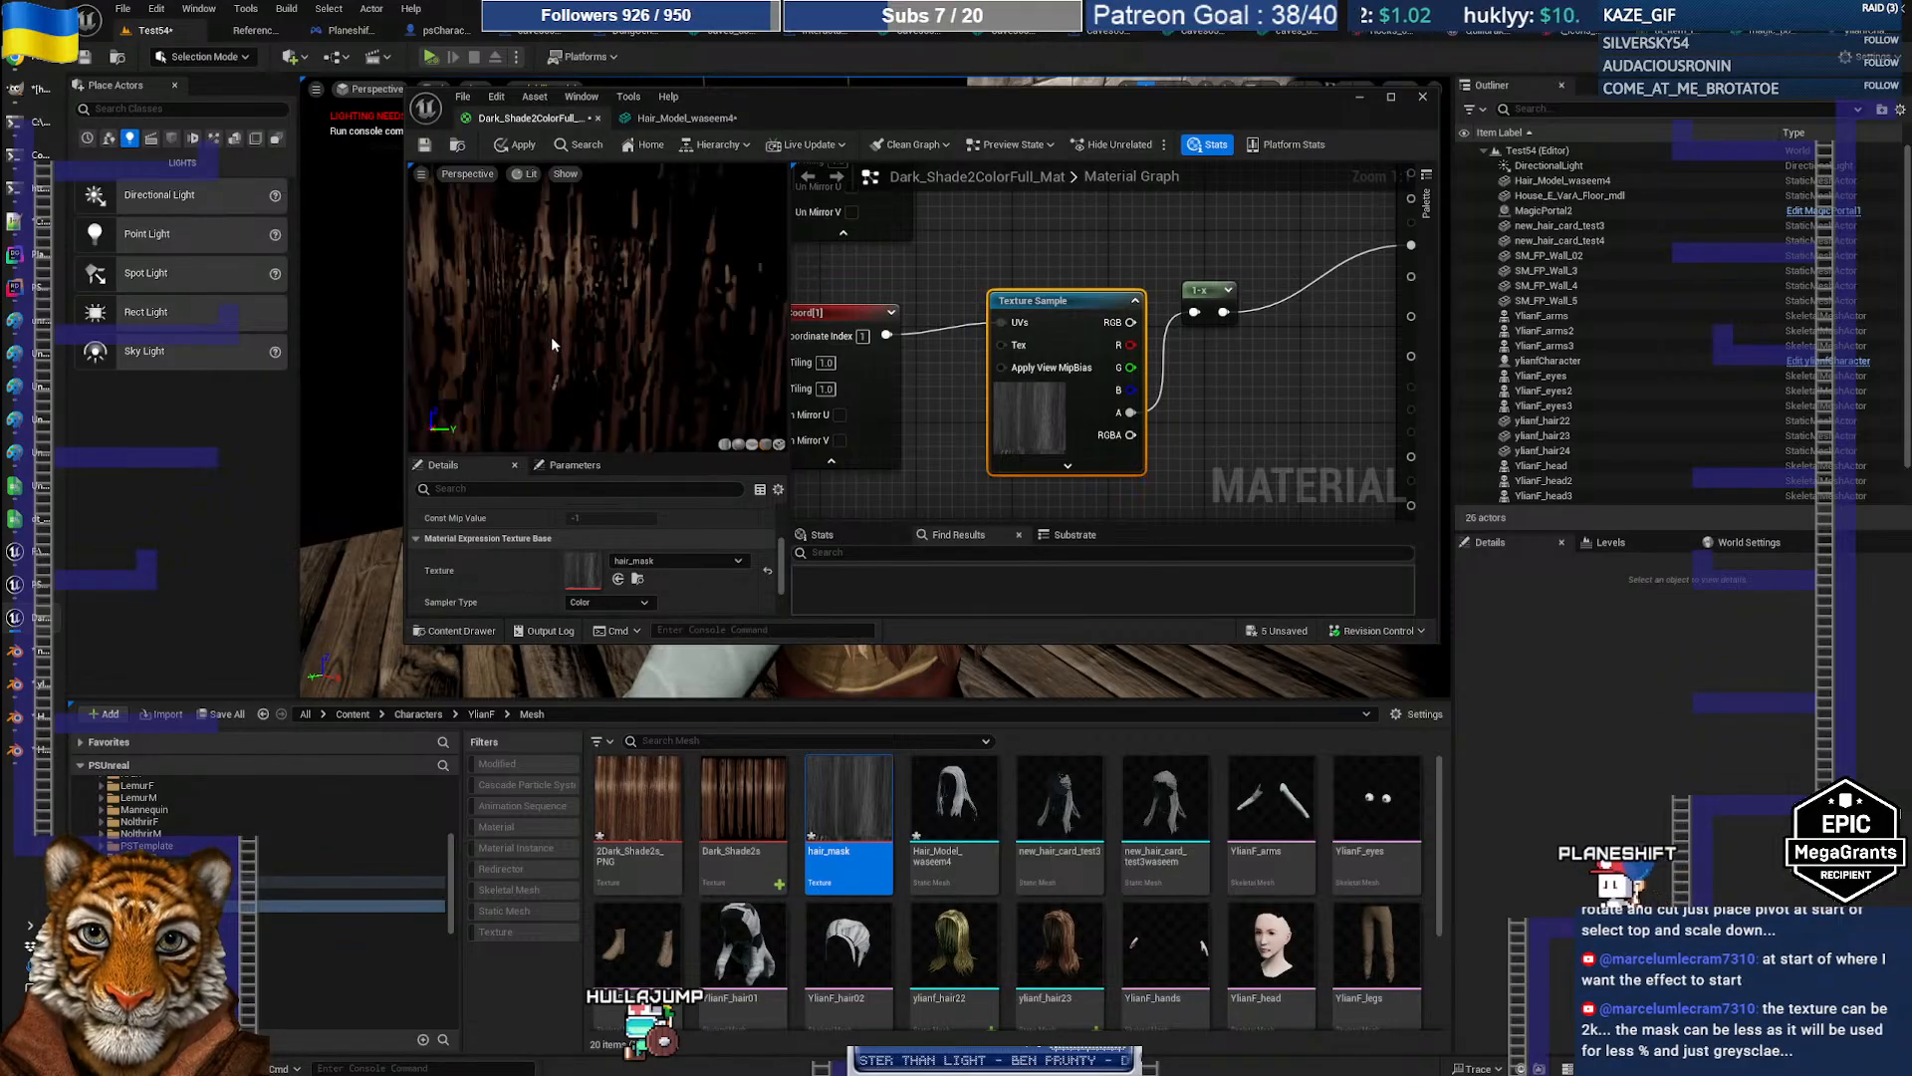
{"action": "scroll", "coordinate": [552, 344], "scroll_direction": "down", "scroll_amount": 3}
{"action": "left_click_drag", "start_coordinate": [617, 346], "coordinate": [628, 346]}
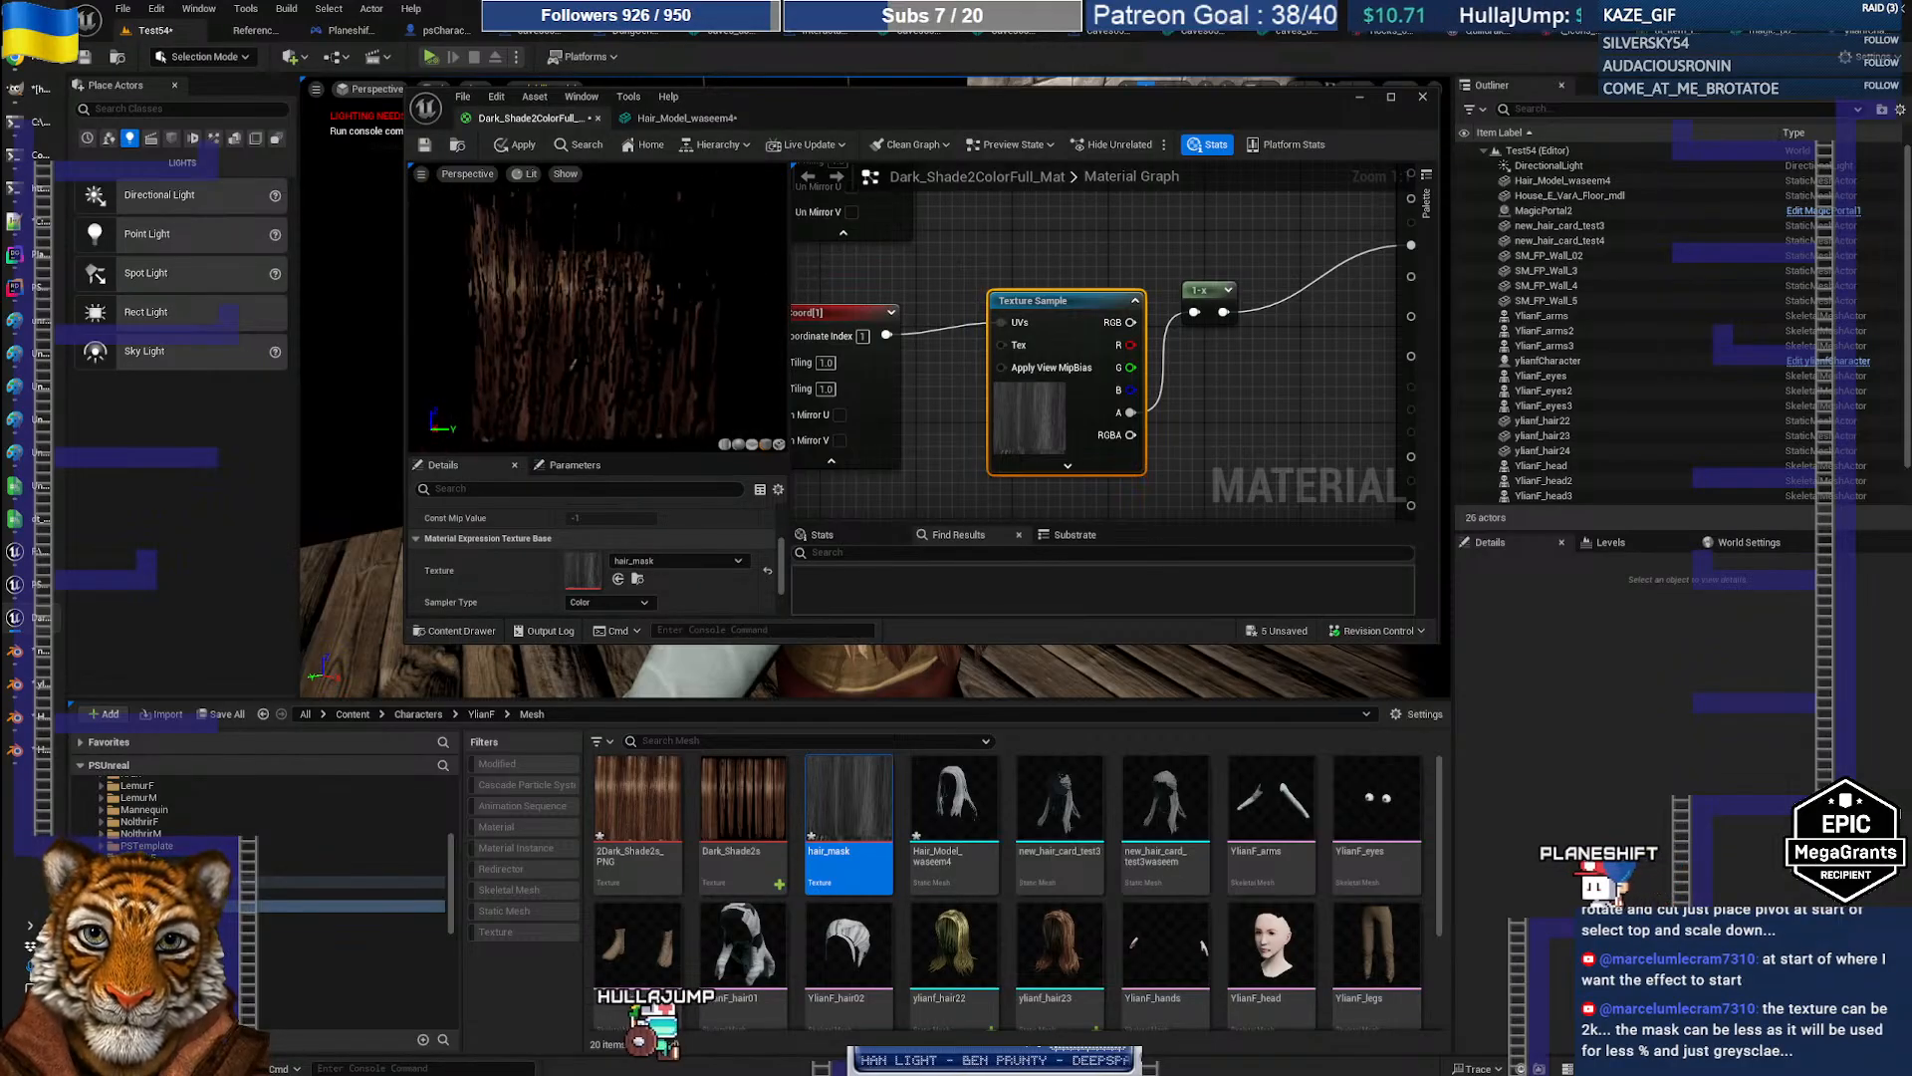
Step: Maximize the material editor and examine the masked hair in the preview up close and from several angles
{"action": "double_click", "coordinate": [819, 100]}
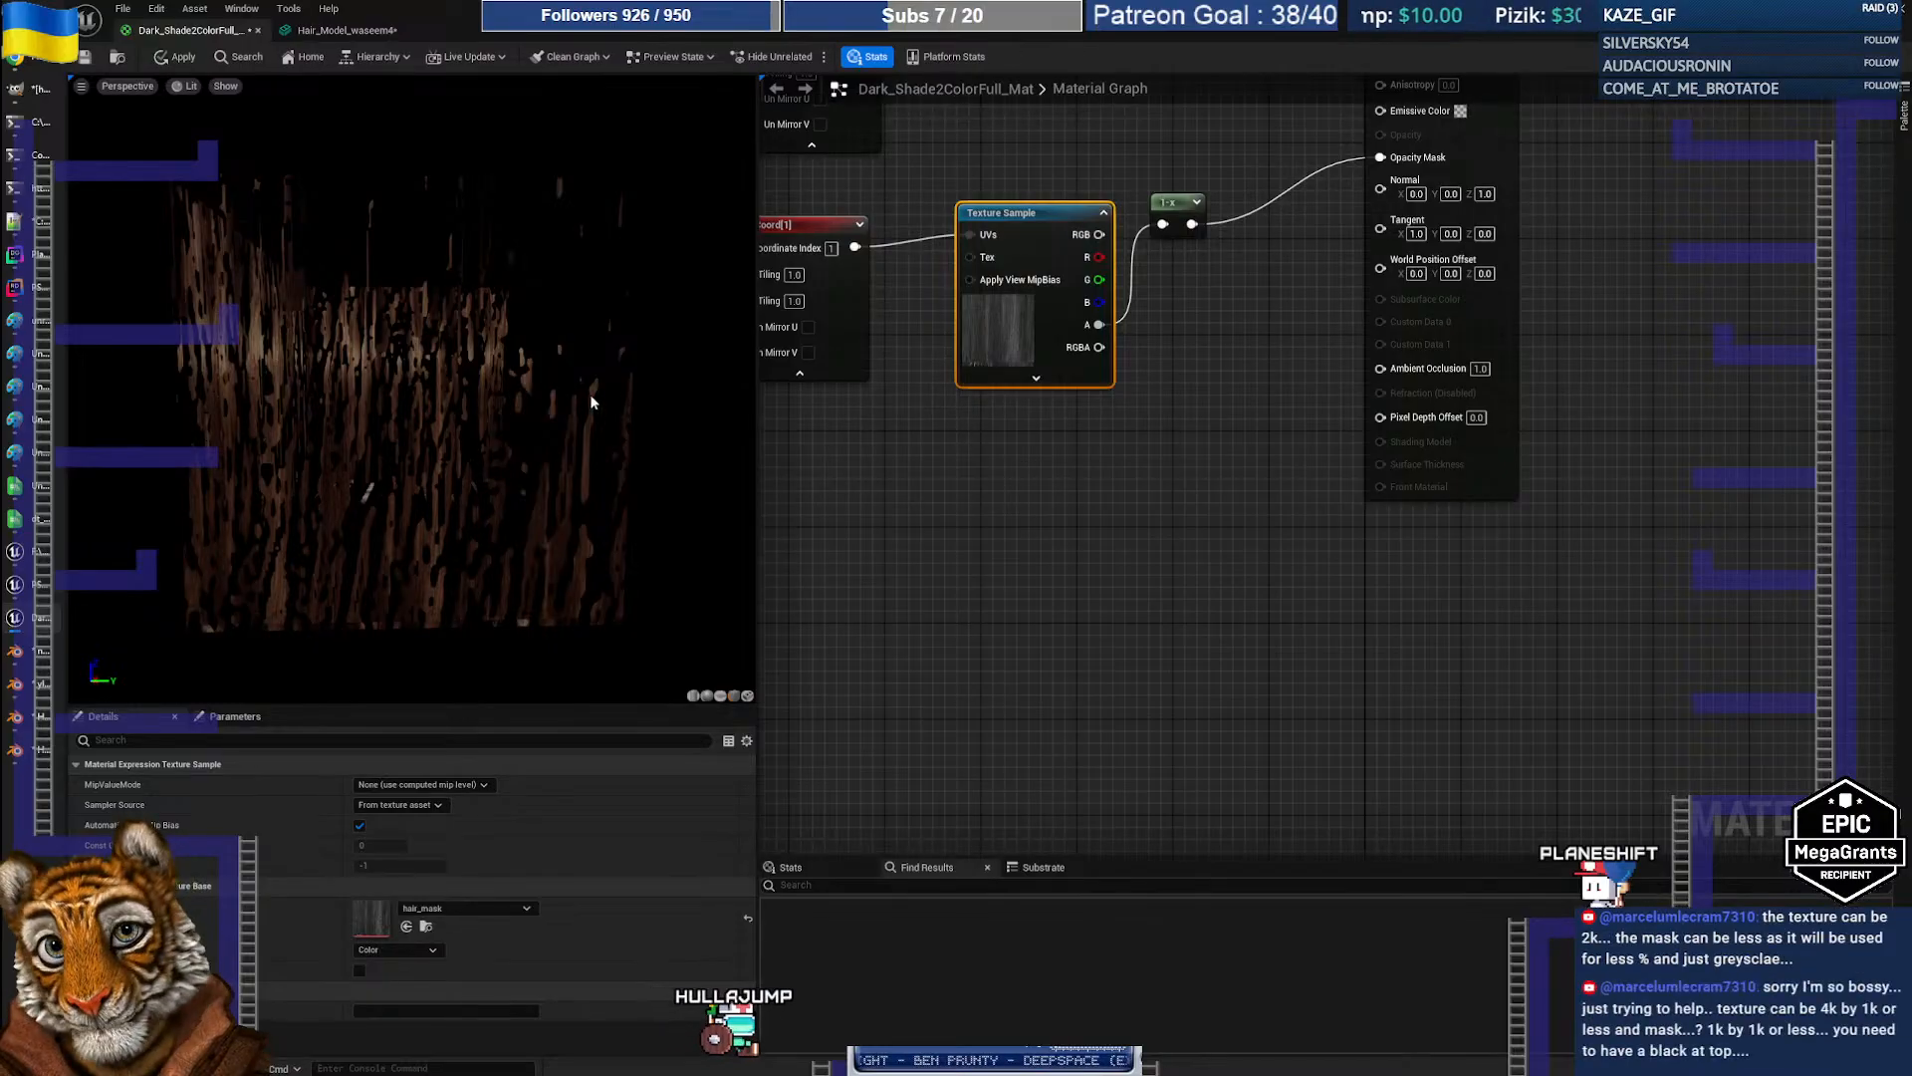
{"action": "right_click_drag", "start_coordinate": [915, 509], "coordinate": [1076, 610]}
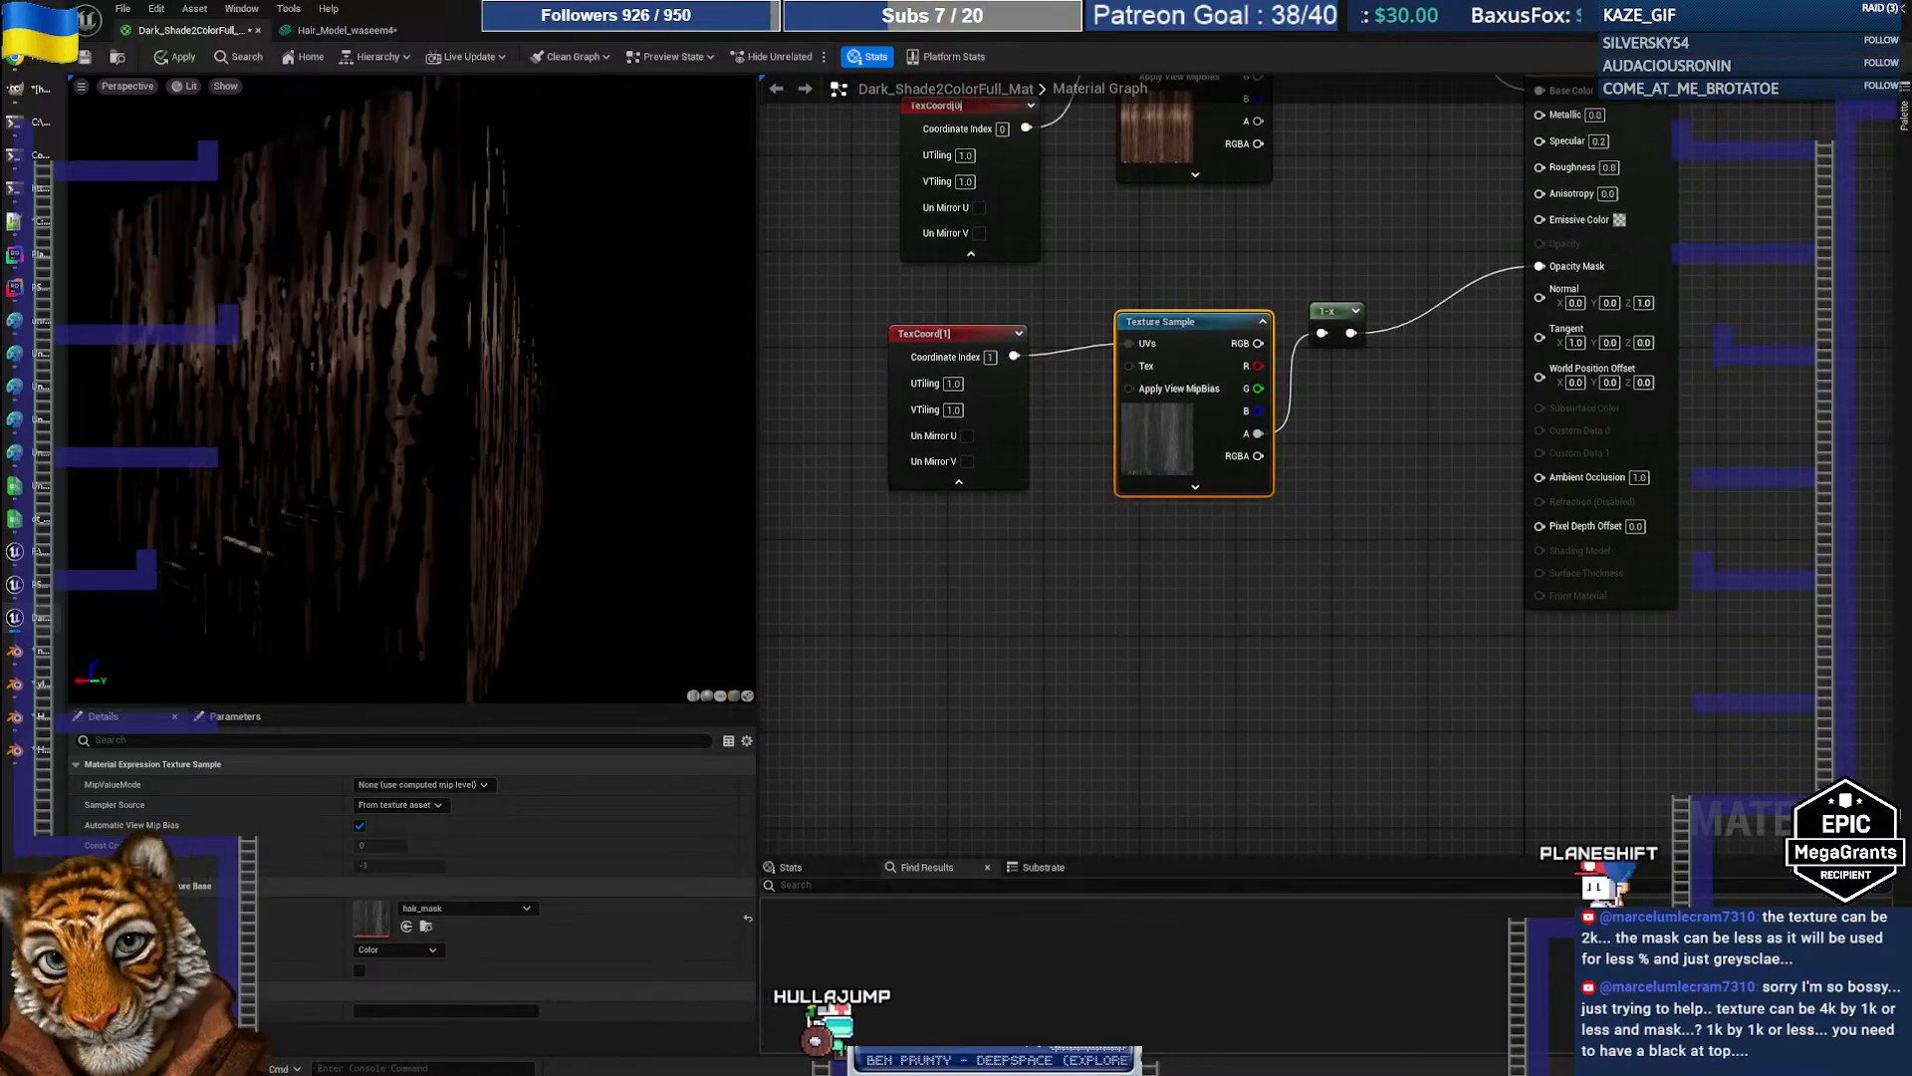
{"action": "left_click_drag", "start_coordinate": [283, 436], "coordinate": [223, 443]}
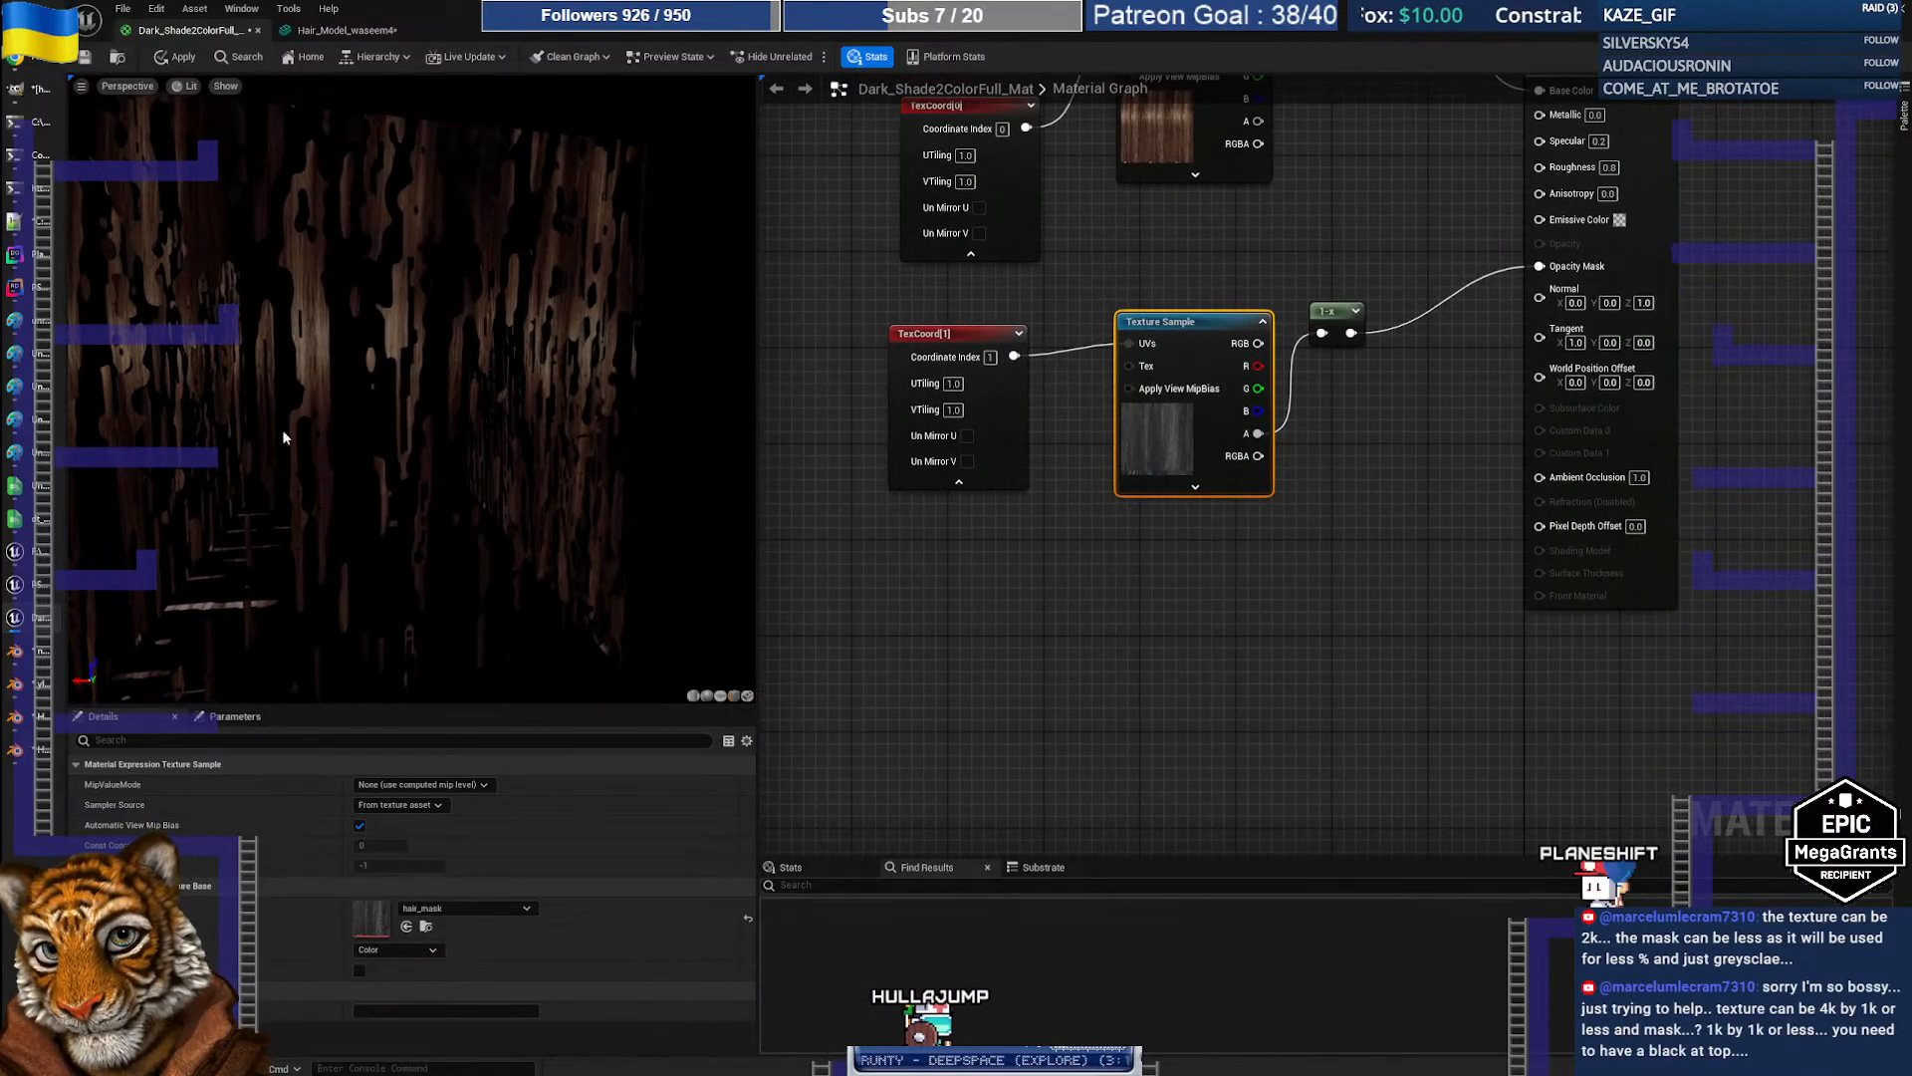
{"action": "scroll", "coordinate": [412, 363], "scroll_direction": "up", "scroll_amount": 4}
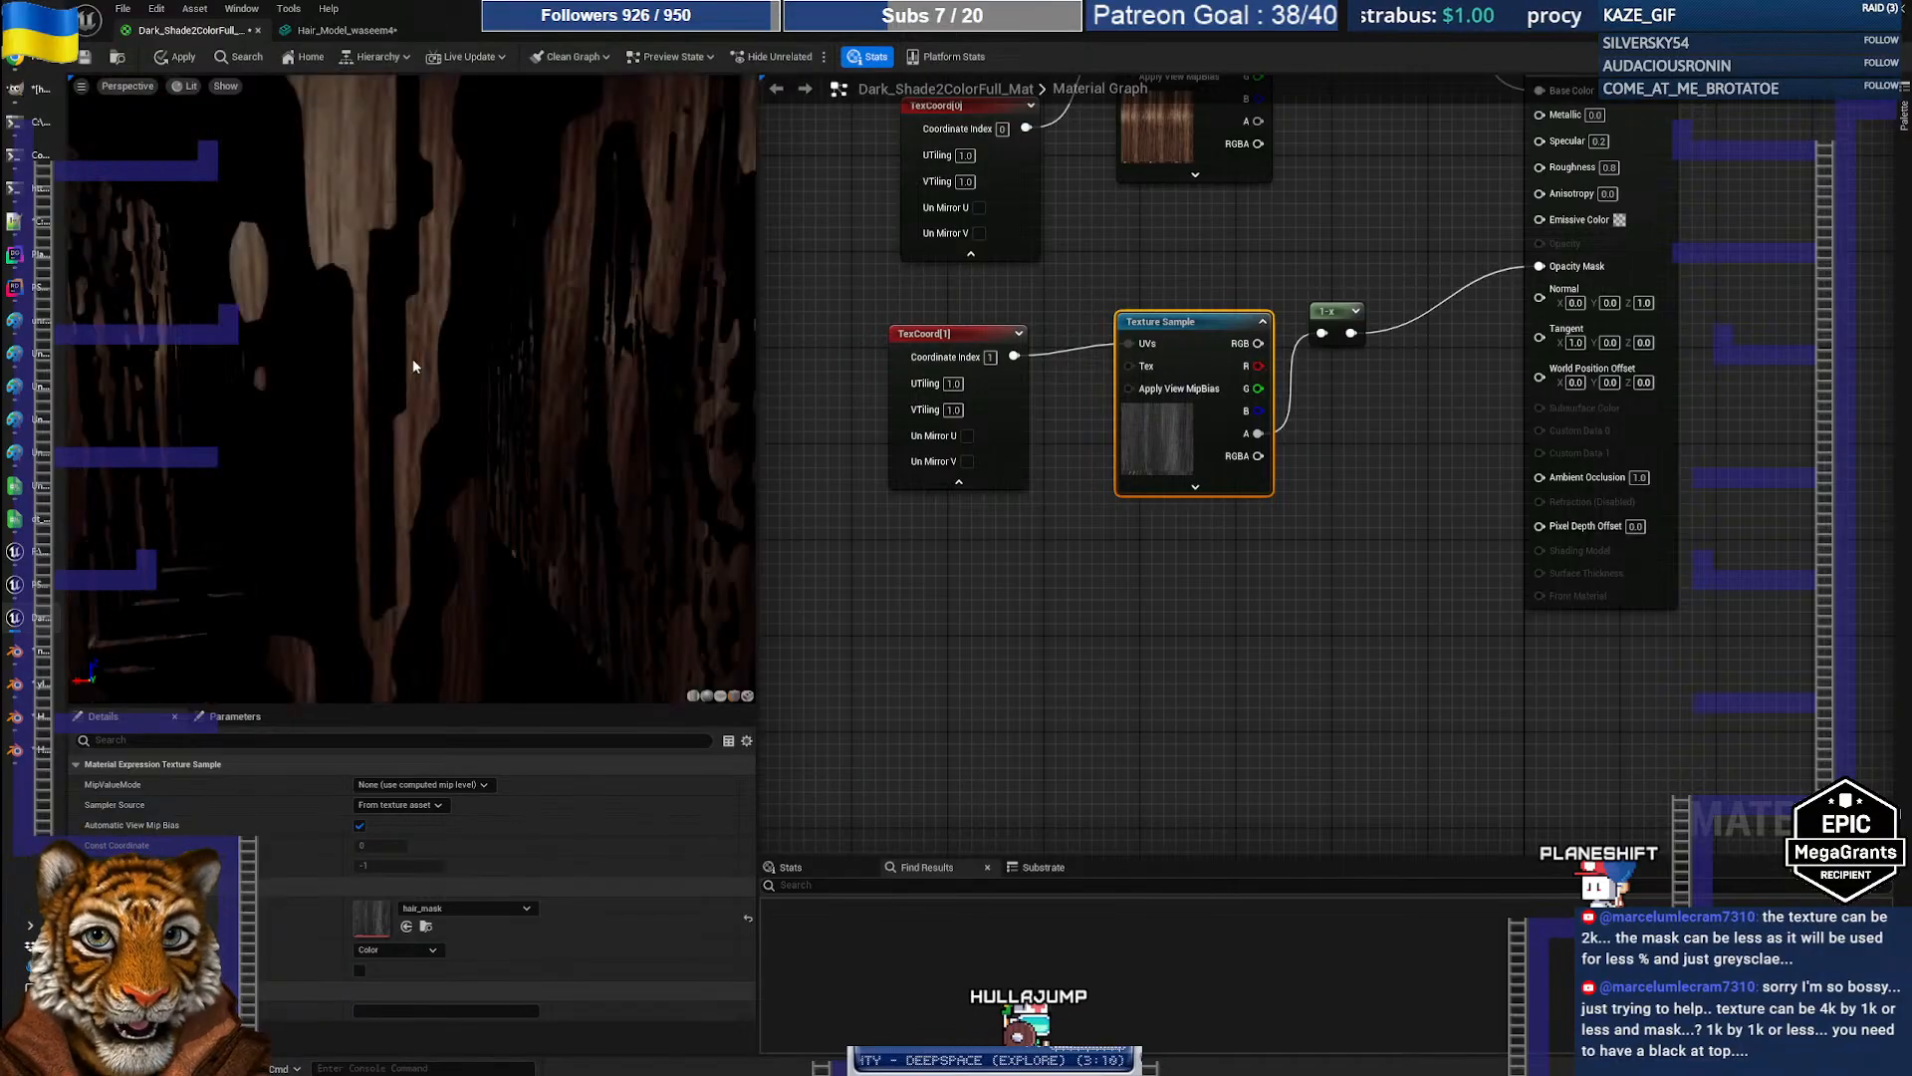
{"action": "scroll", "coordinate": [413, 368], "scroll_direction": "down", "scroll_amount": 2}
{"action": "scroll", "coordinate": [412, 368], "scroll_direction": "down", "scroll_amount": 3}
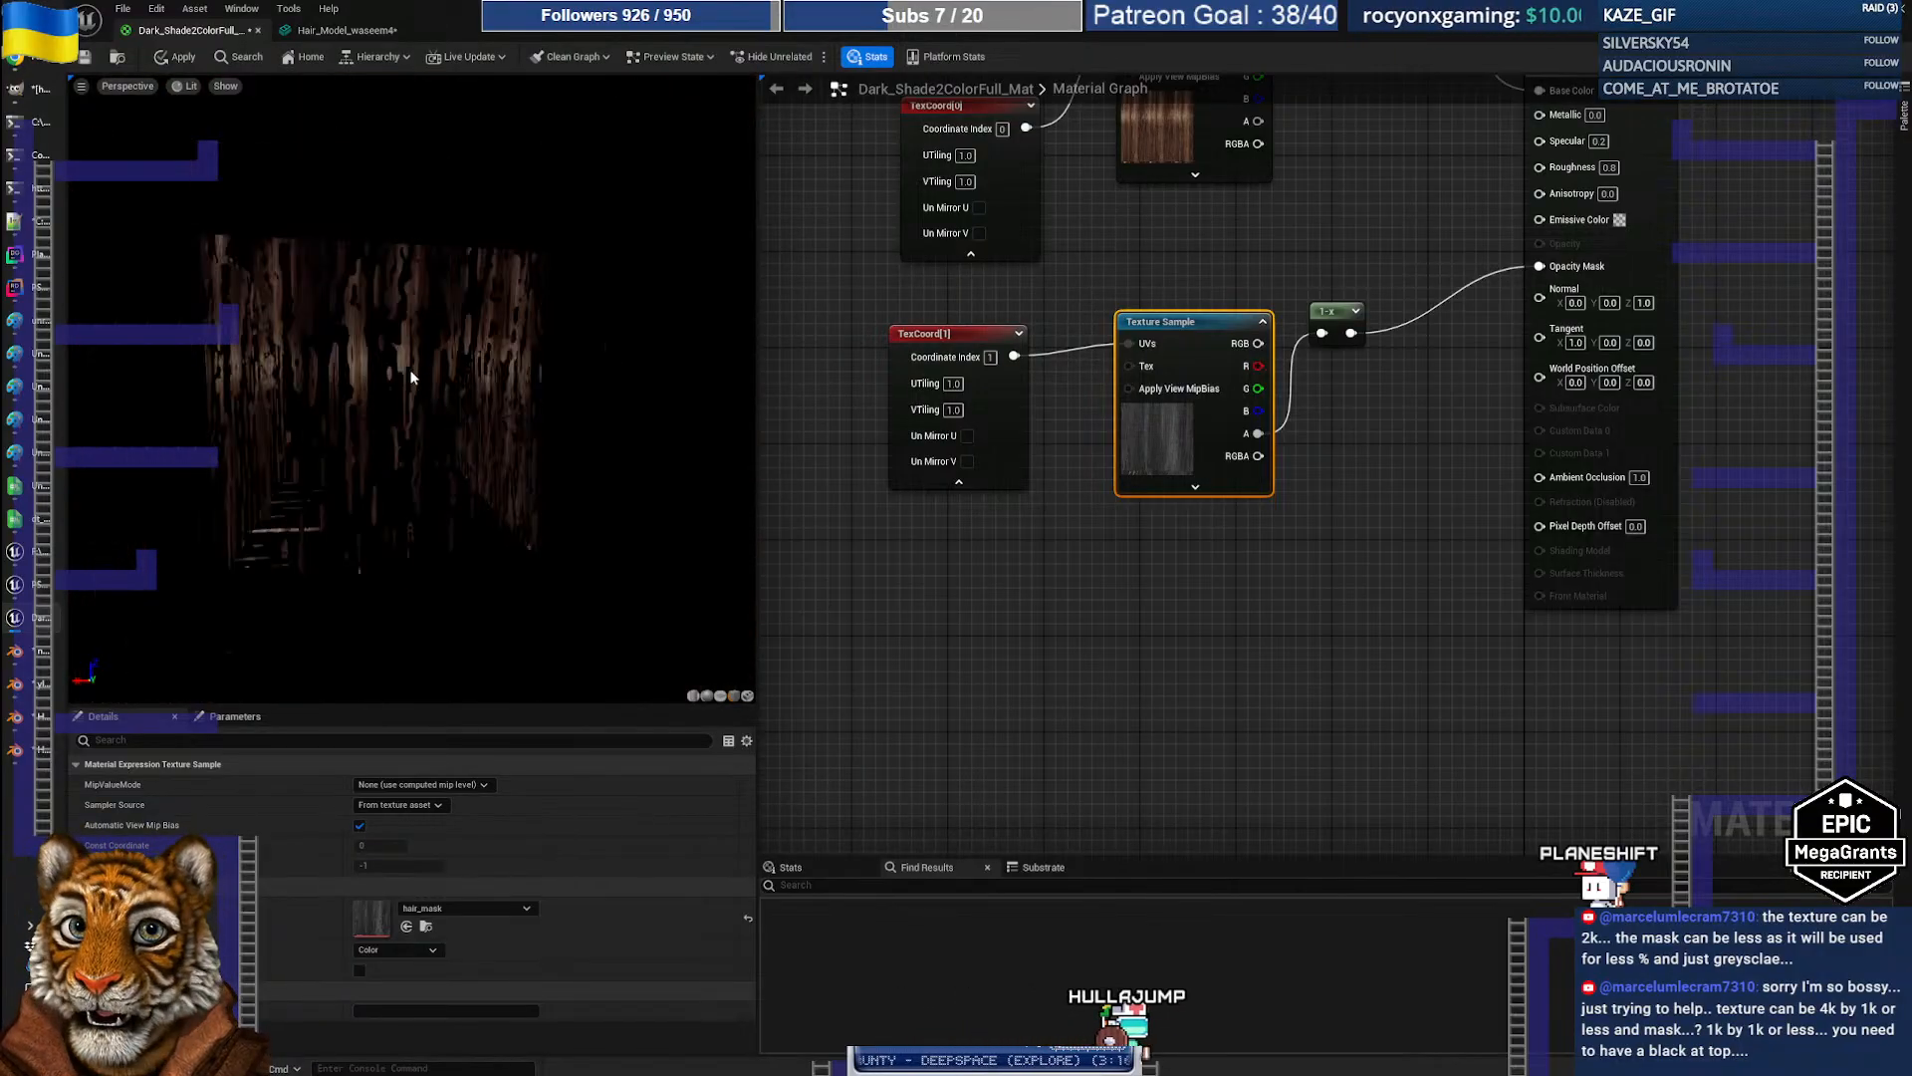
{"action": "scroll", "coordinate": [412, 375], "scroll_direction": "up", "scroll_amount": 3}
{"action": "scroll", "coordinate": [412, 374], "scroll_direction": "down", "scroll_amount": 3}
{"action": "left_click_drag", "start_coordinate": [462, 368], "coordinate": [494, 368]}
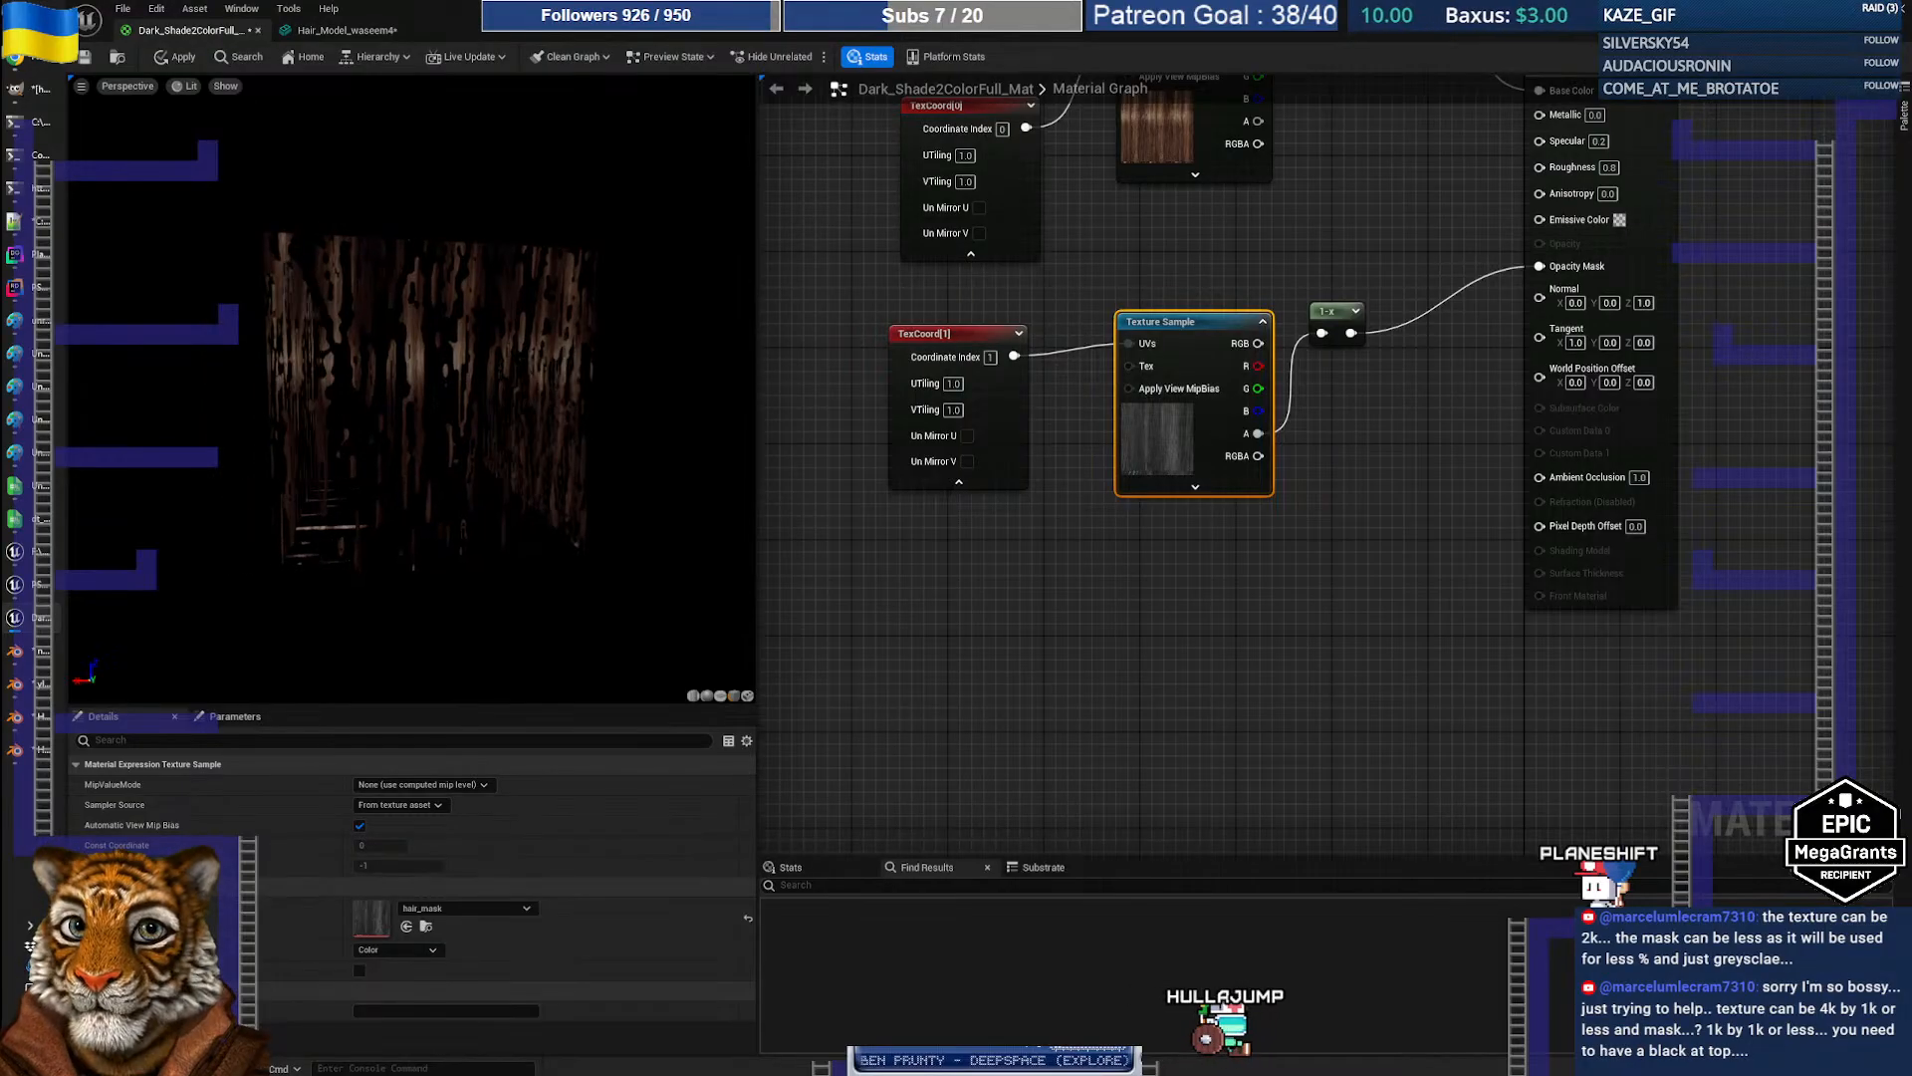
Step: Switch to the Hair Model_waseem5 file in Blender, select one linked hair strand and look up the mesh's UV maps
{"action": "mouse_move", "coordinate": [15, 717]}
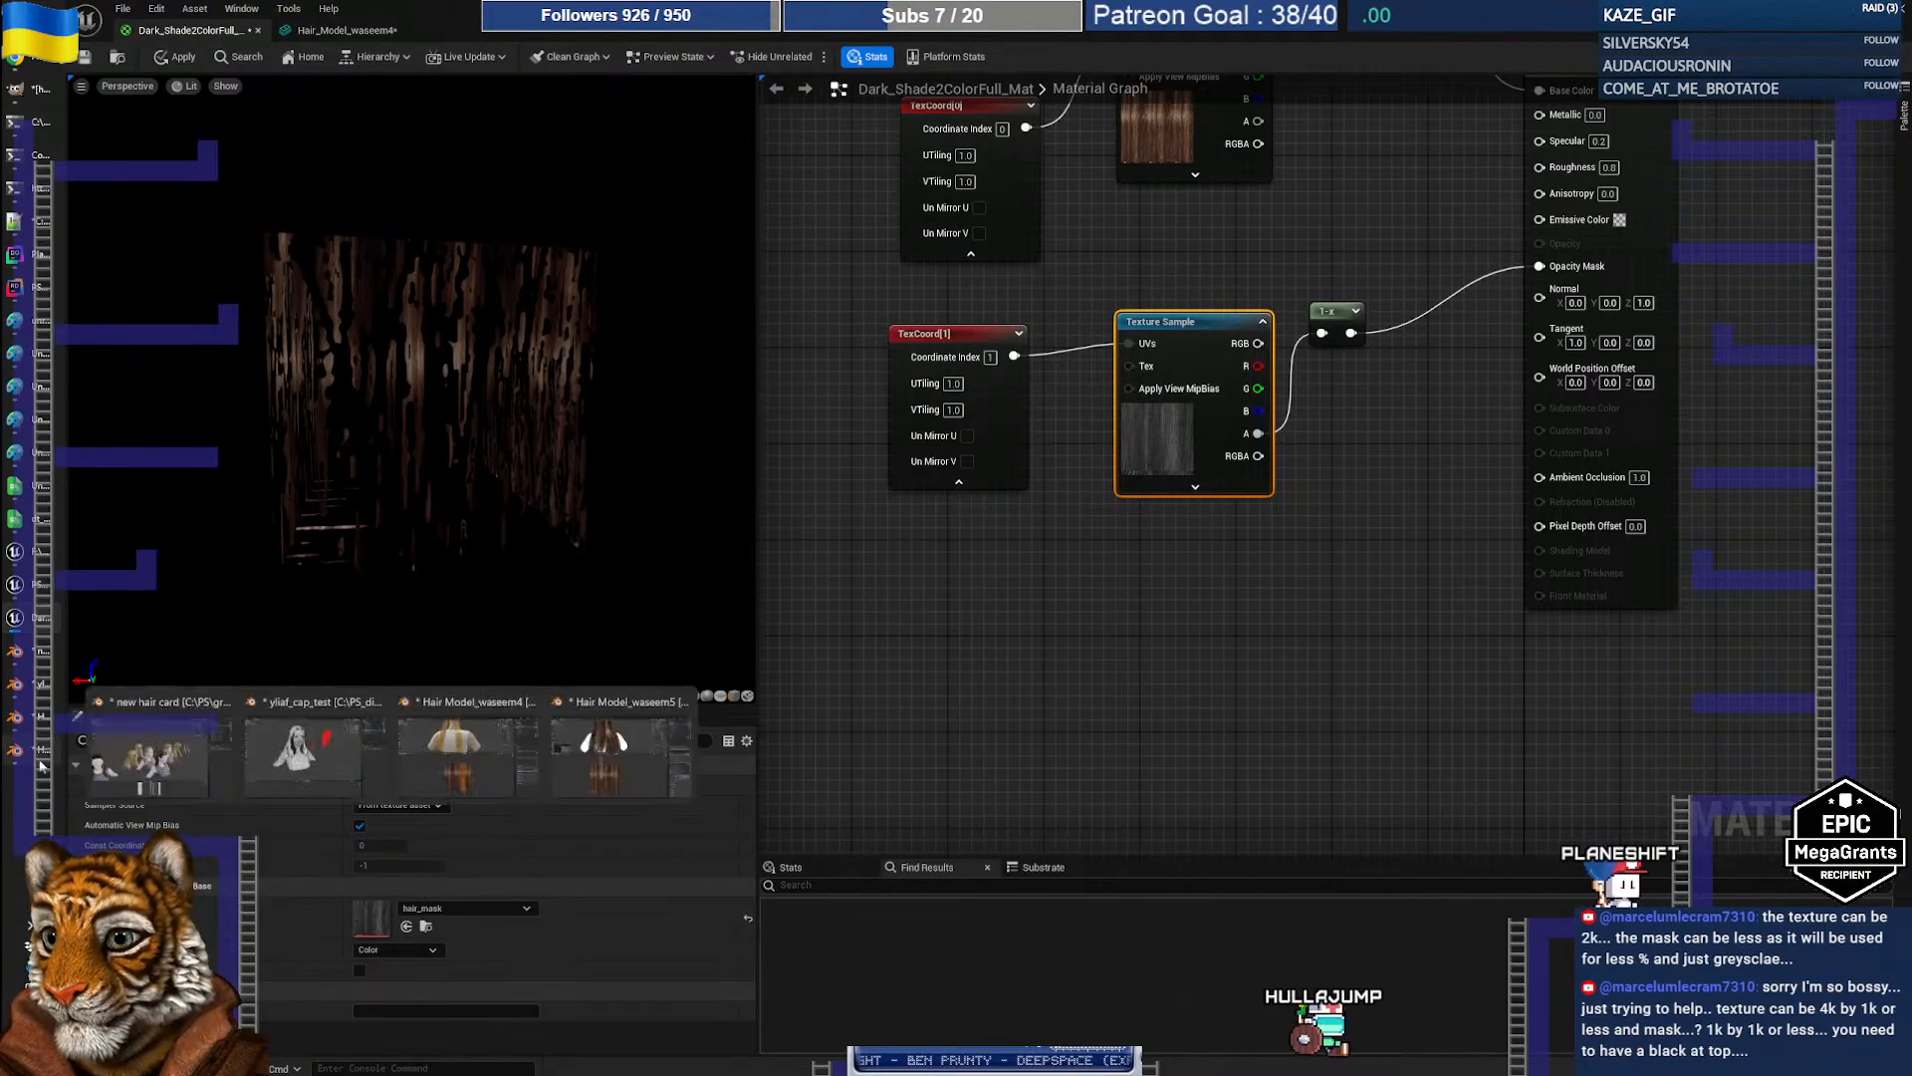
{"action": "left_click", "coordinate": [617, 757]}
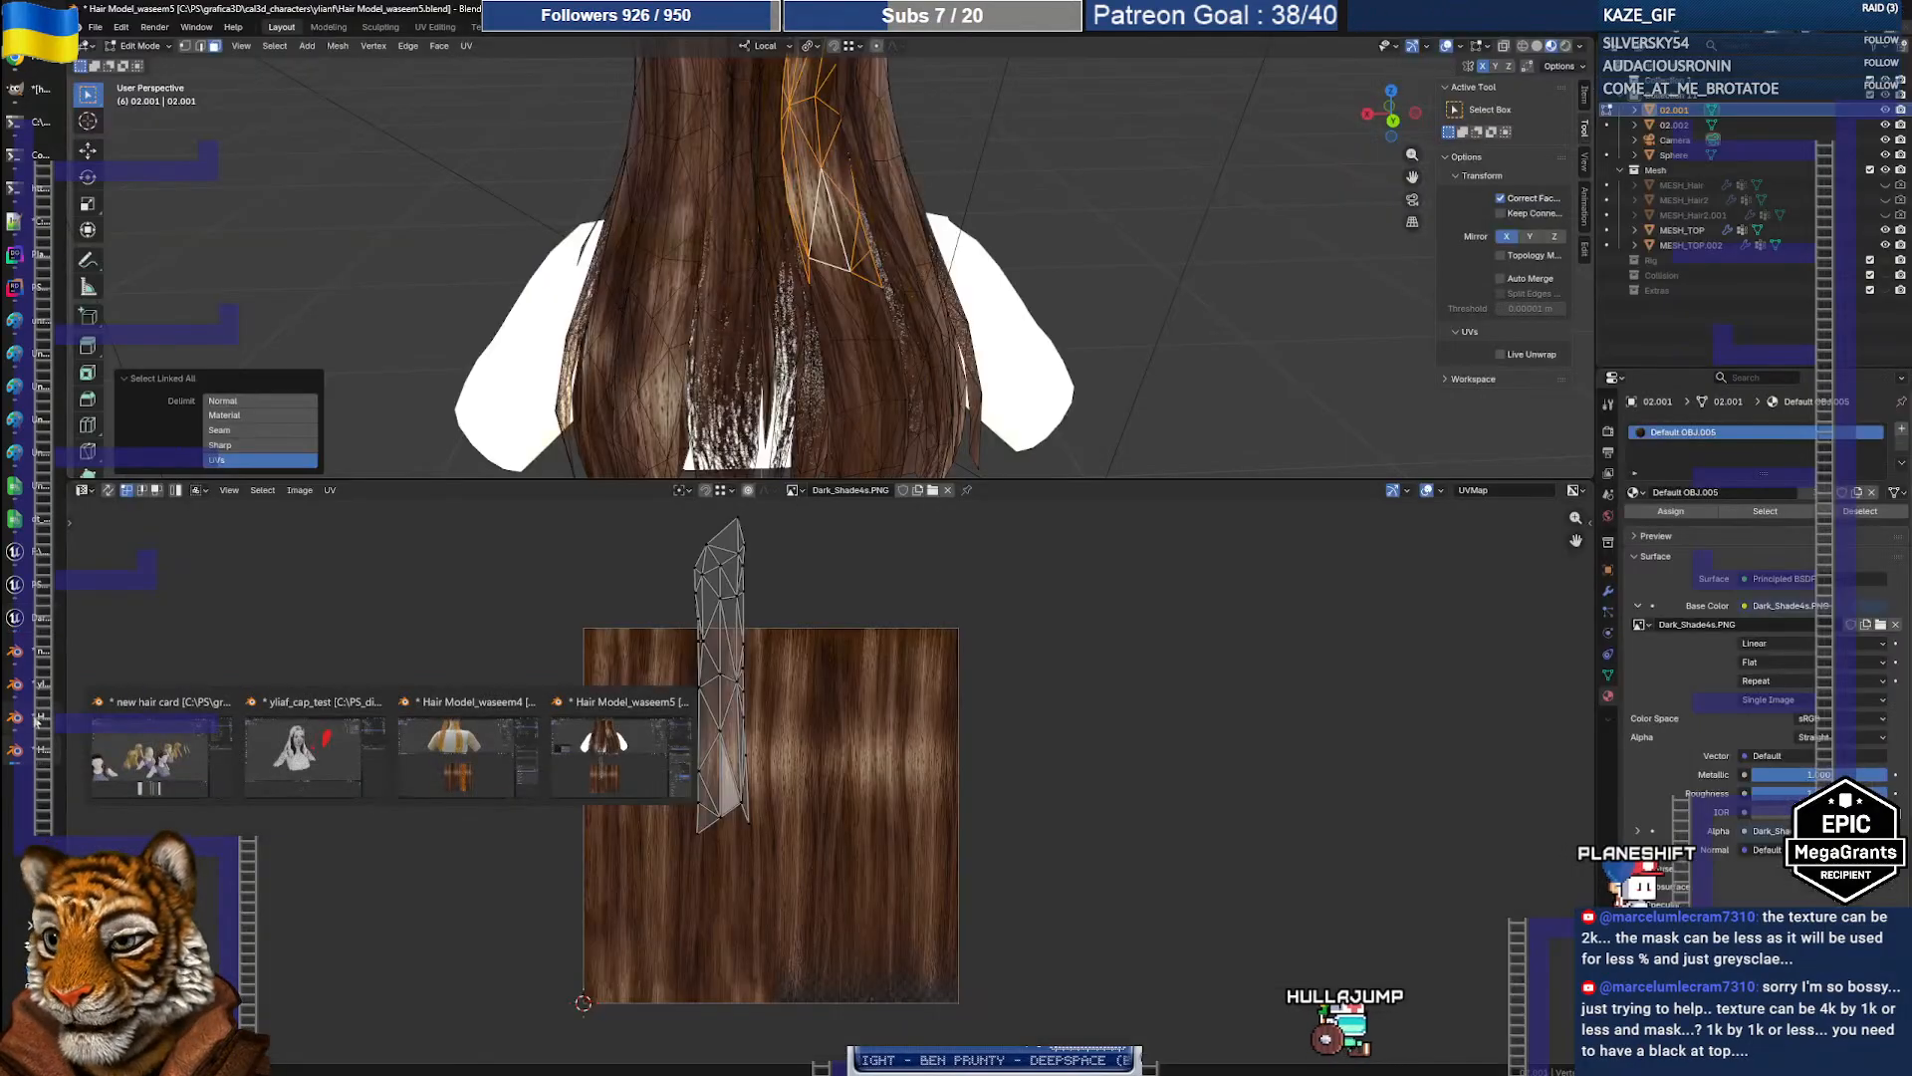
{"action": "left_click", "coordinate": [850, 305]}
{"action": "key", "text": "ctrl+l"}
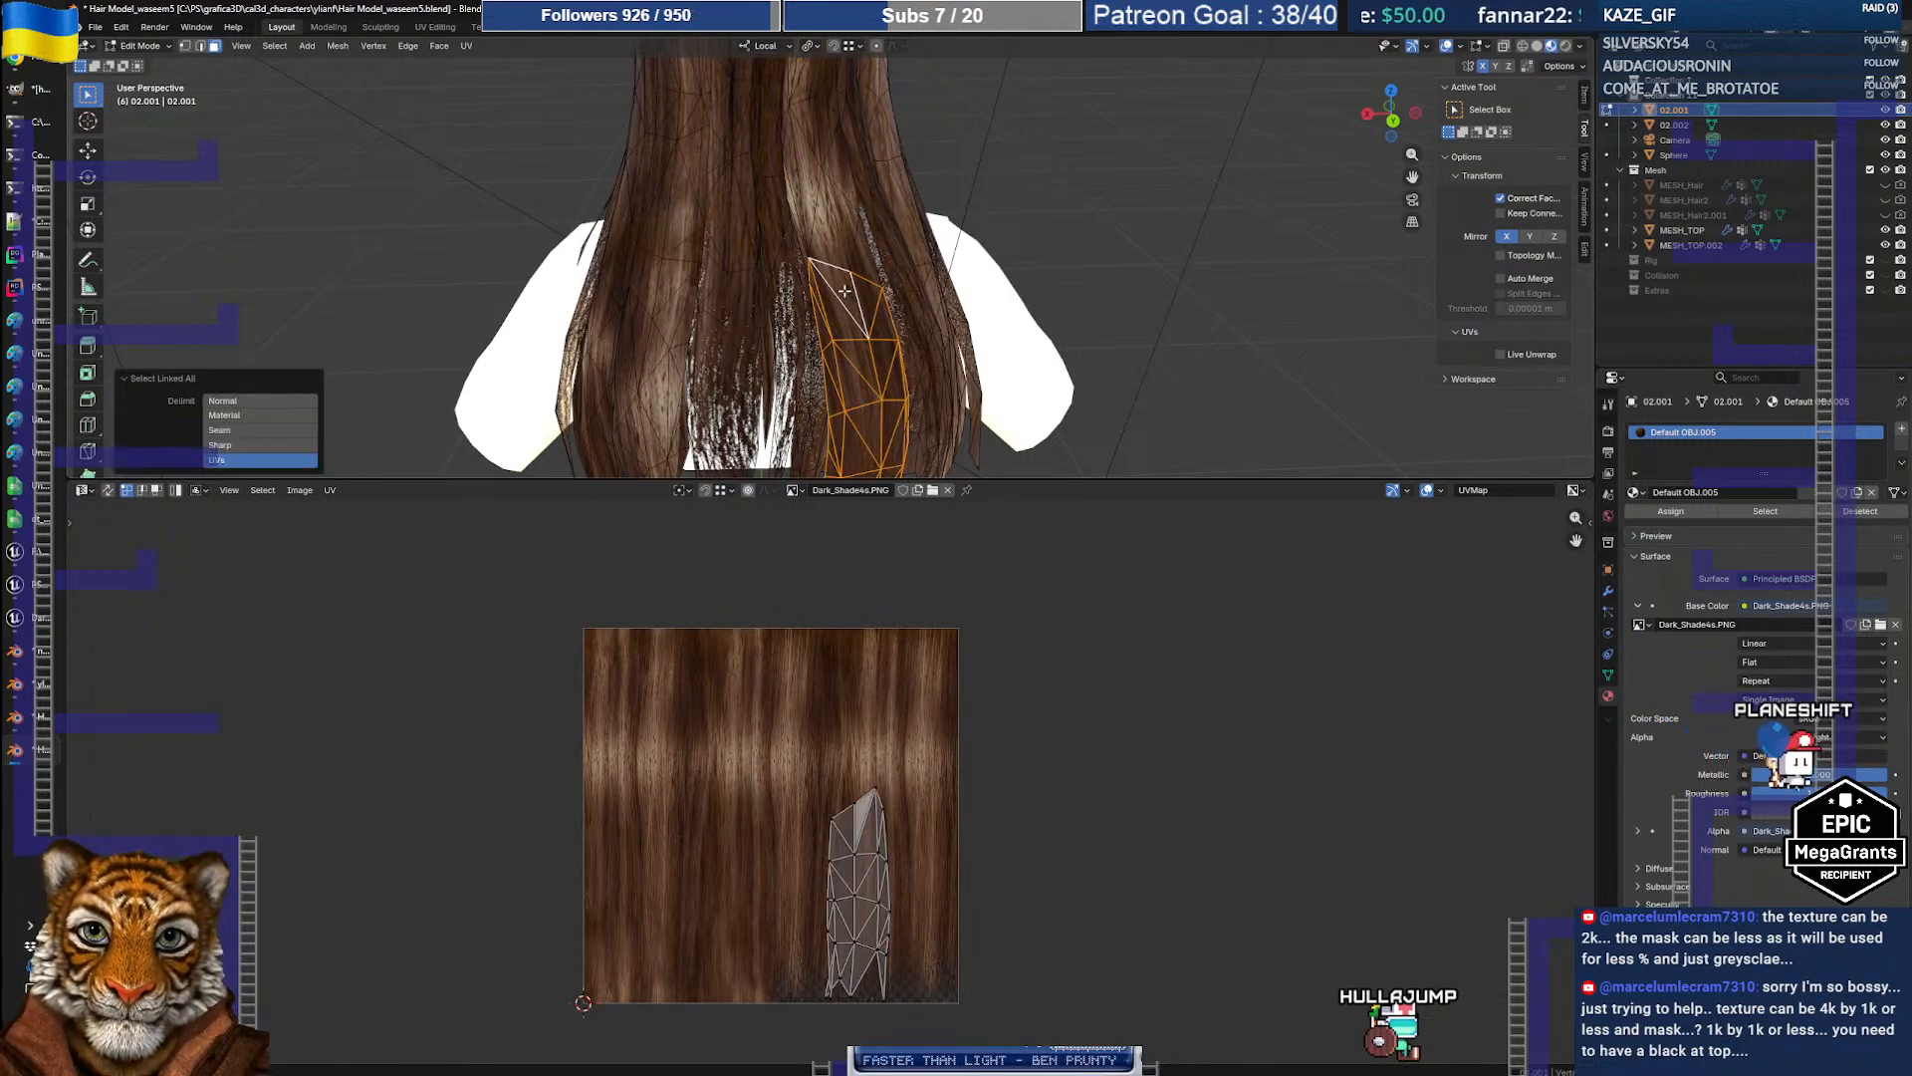
{"action": "left_click", "coordinate": [1607, 674]}
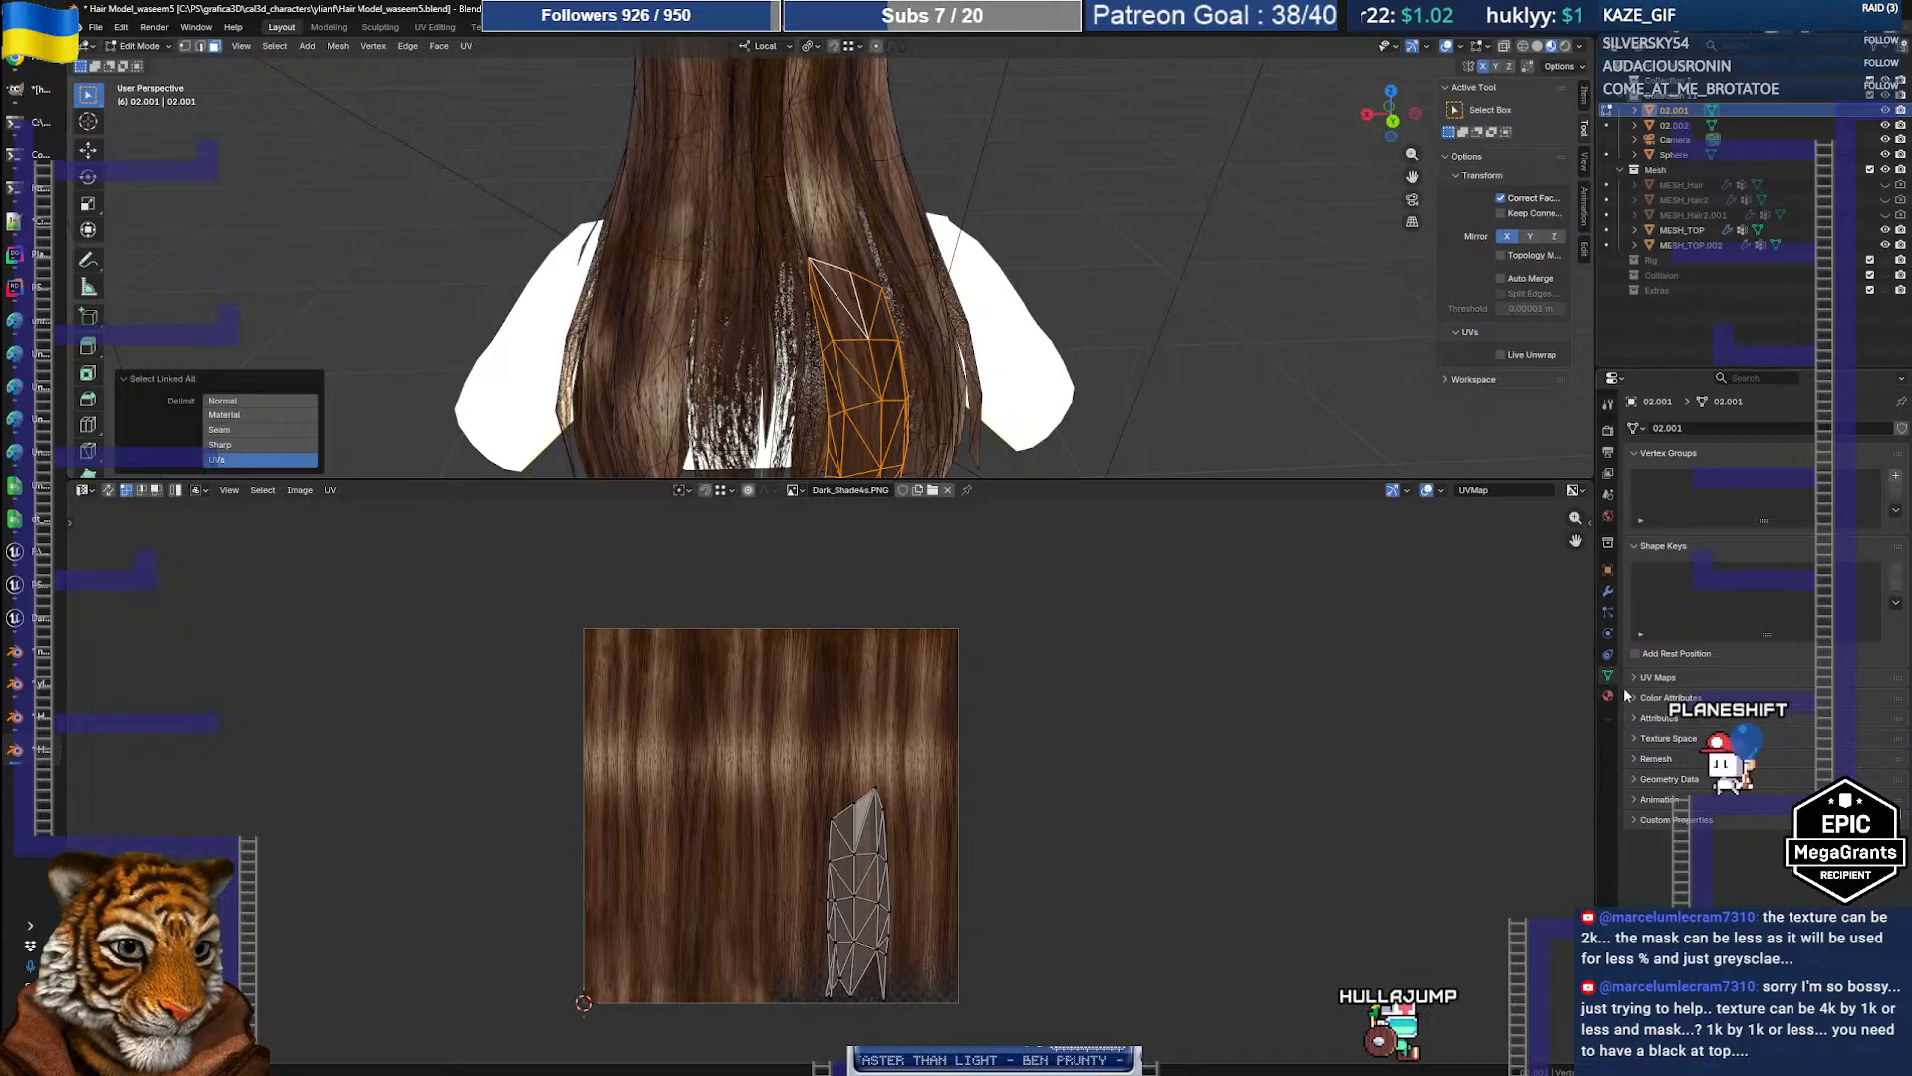
{"action": "left_click", "coordinate": [1646, 677]}
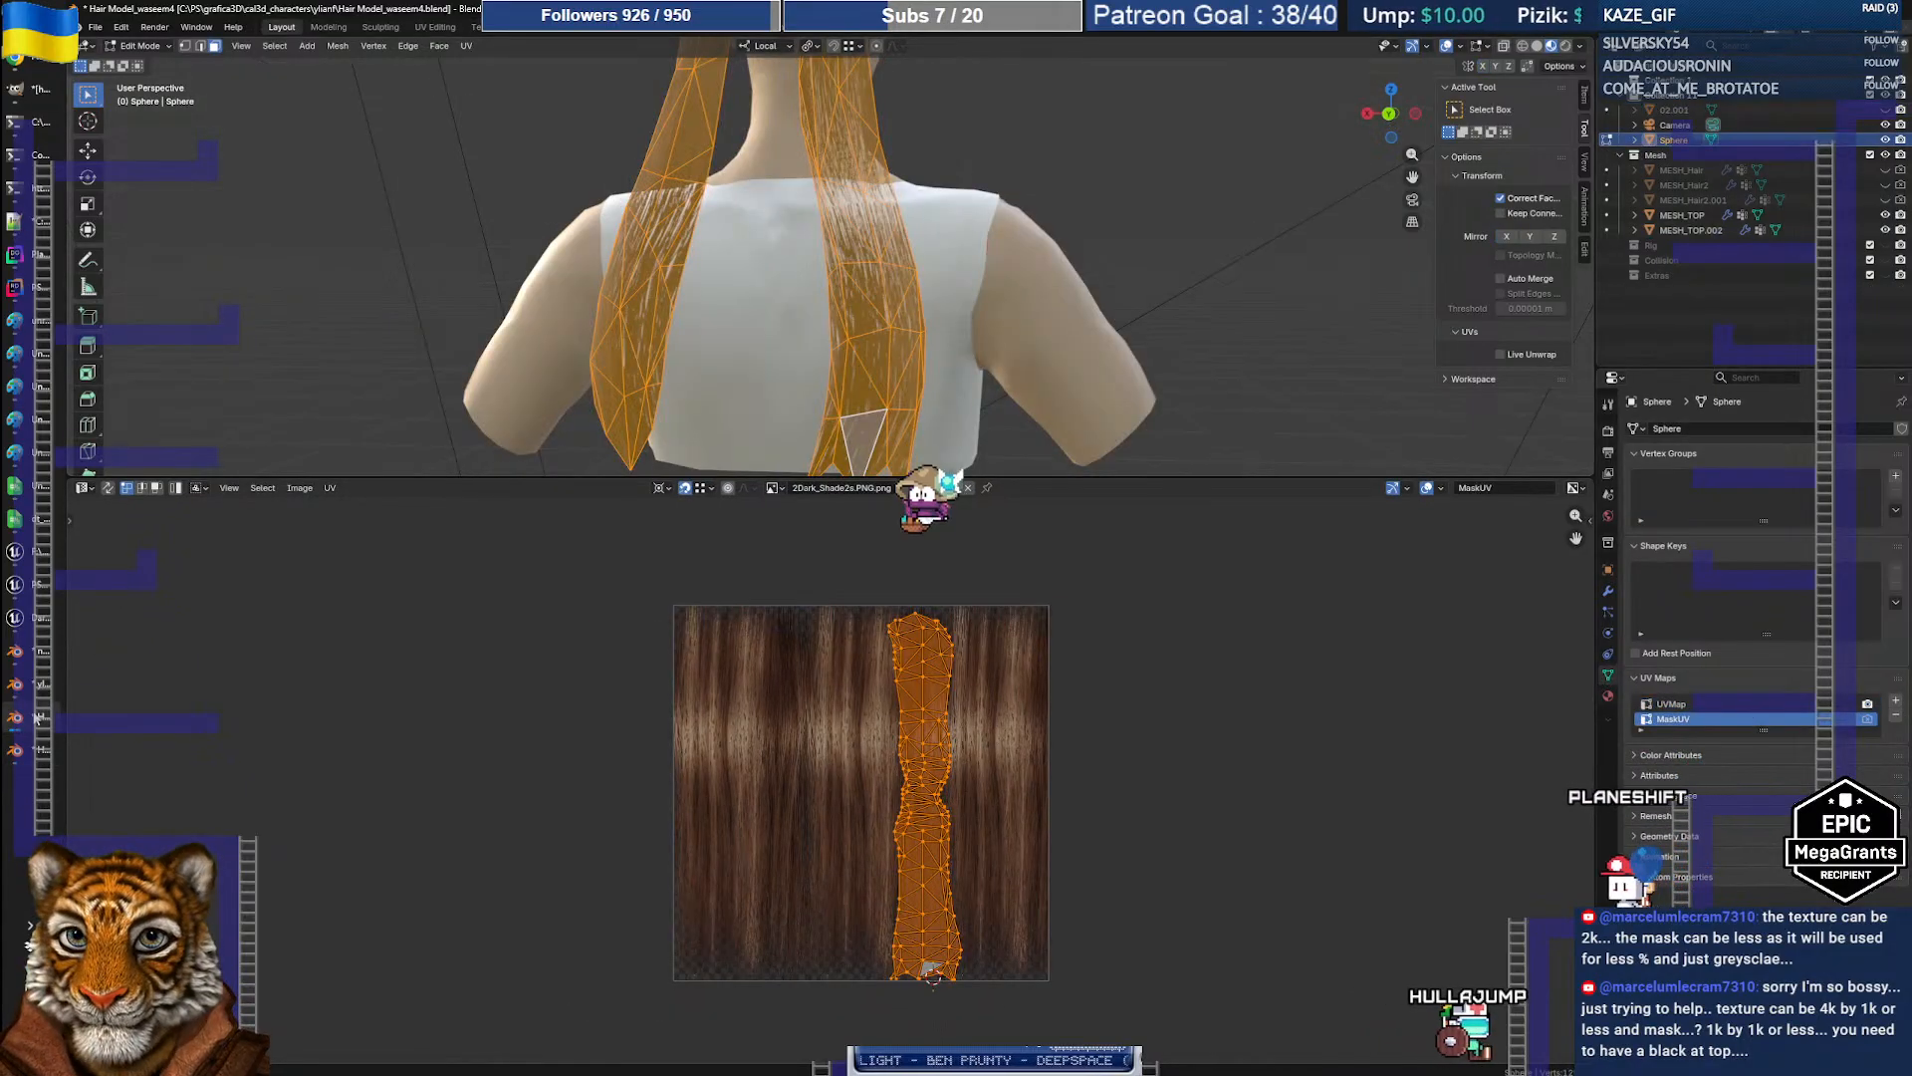
Step: In Hair Model_waseem4, separate the selected hair strands into their own object and return to Object Mode
{"action": "middle_click_drag", "start_coordinate": [914, 366], "coordinate": [835, 366], "text": "shift"}
{"action": "scroll", "coordinate": [835, 365], "scroll_direction": "down", "scroll_amount": 4}
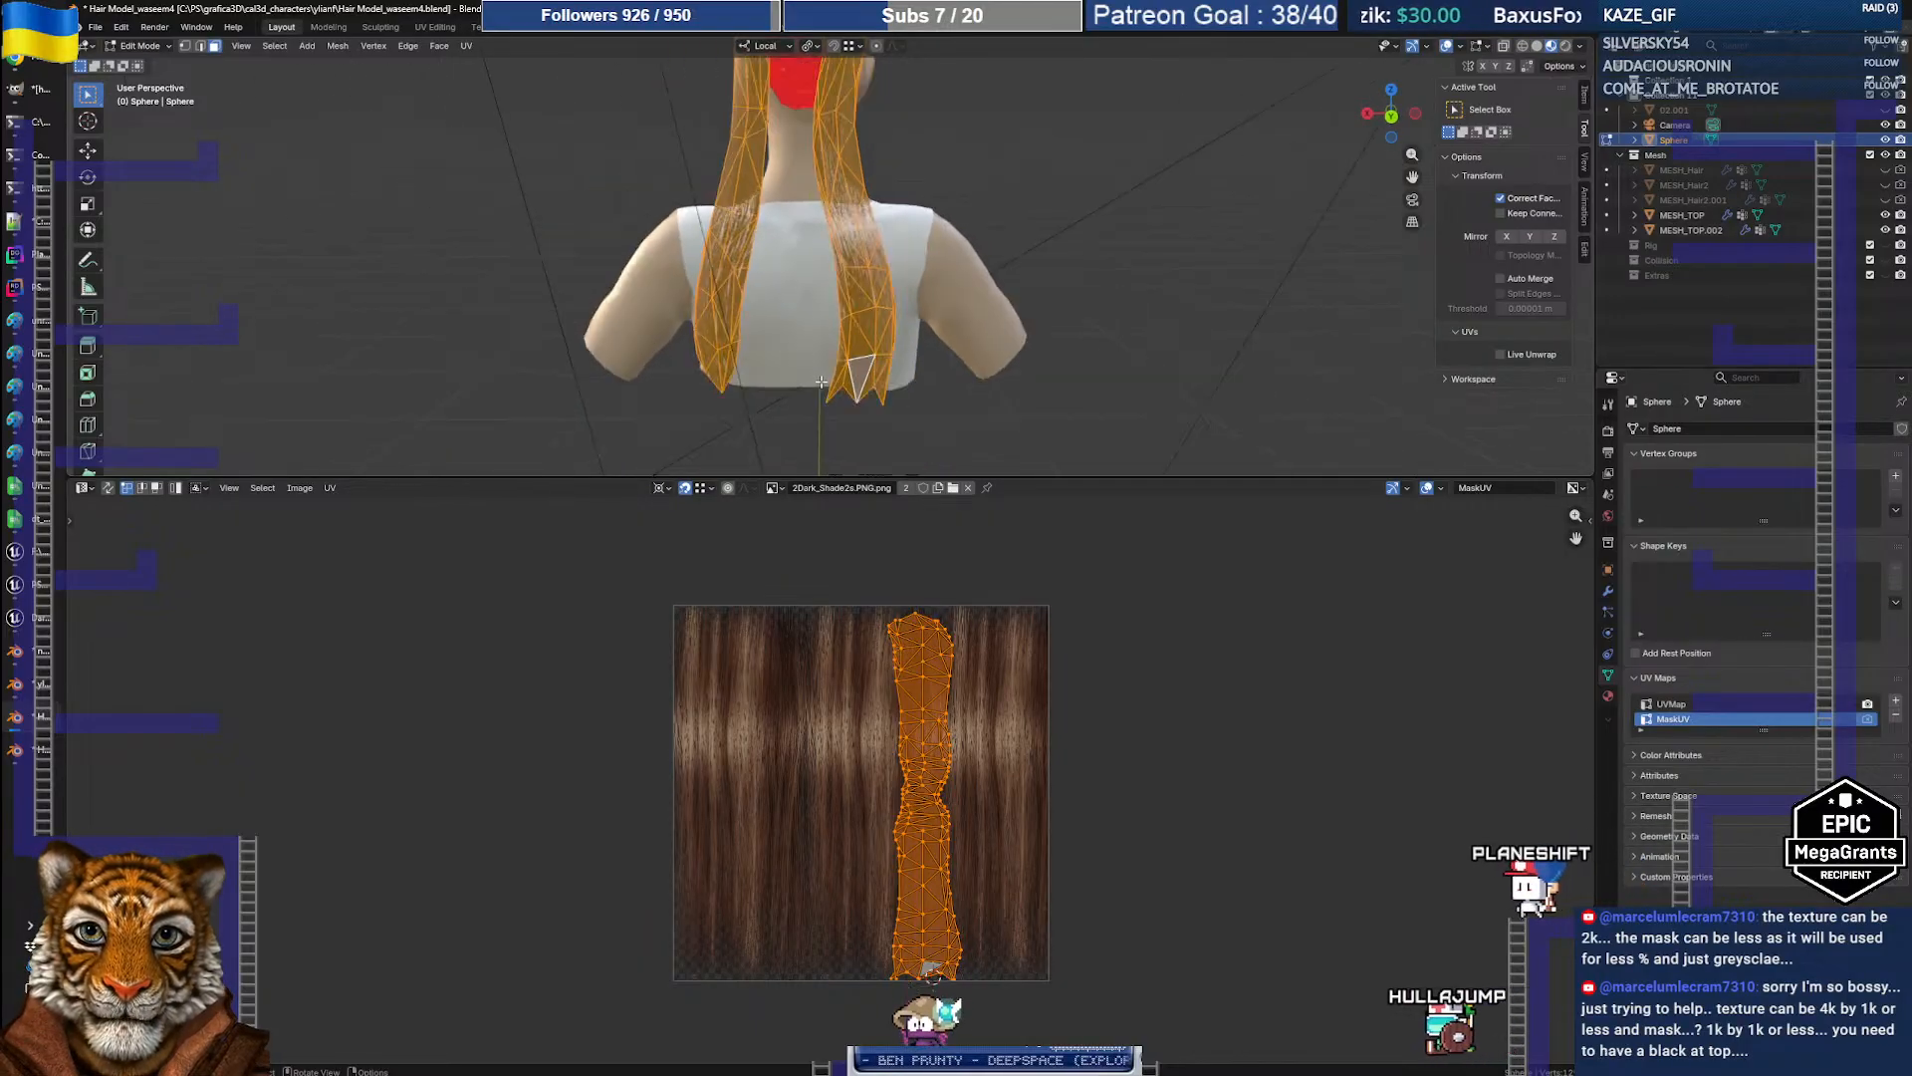
{"action": "middle_click_drag", "start_coordinate": [881, 312], "coordinate": [894, 364], "text": "shift"}
{"action": "right_click", "coordinate": [894, 364]}
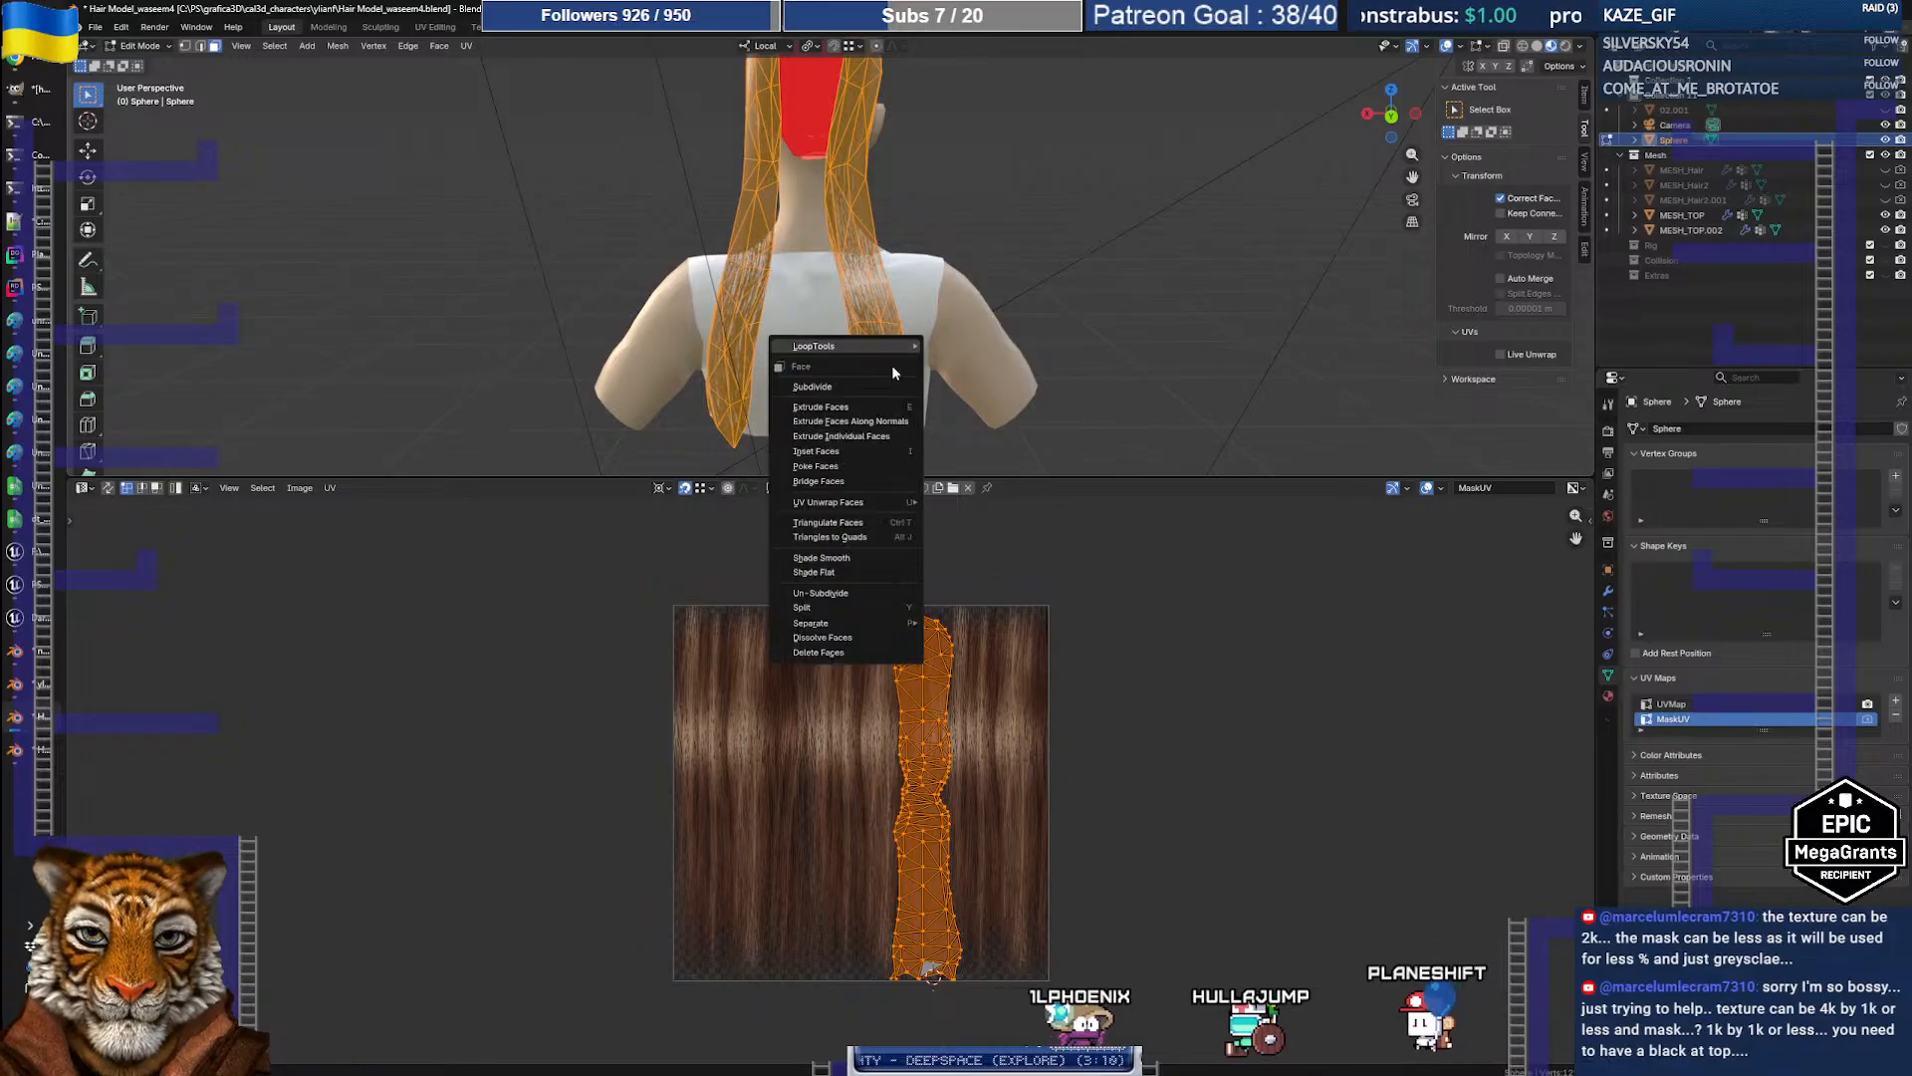
{"action": "mouse_move", "coordinate": [854, 625]}
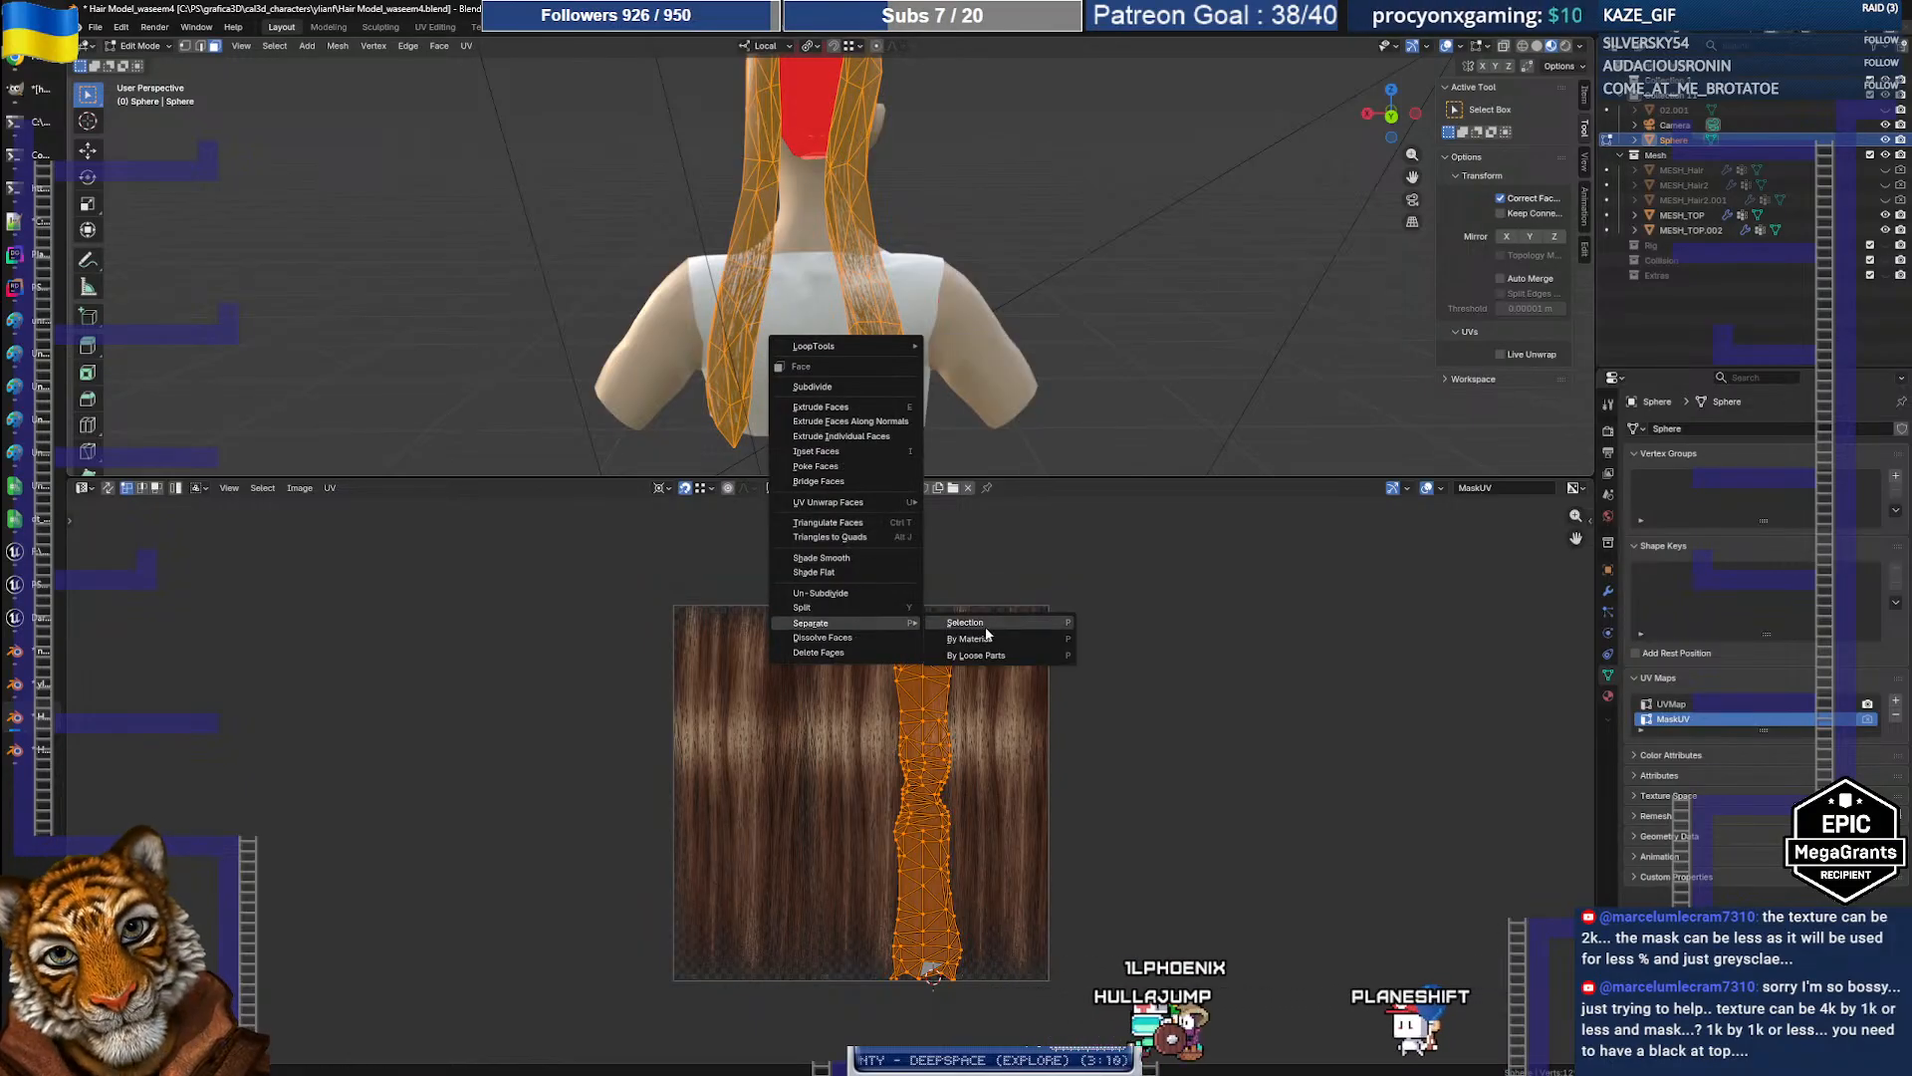
{"action": "left_click", "coordinate": [986, 628]}
{"action": "key", "text": "Tab"}
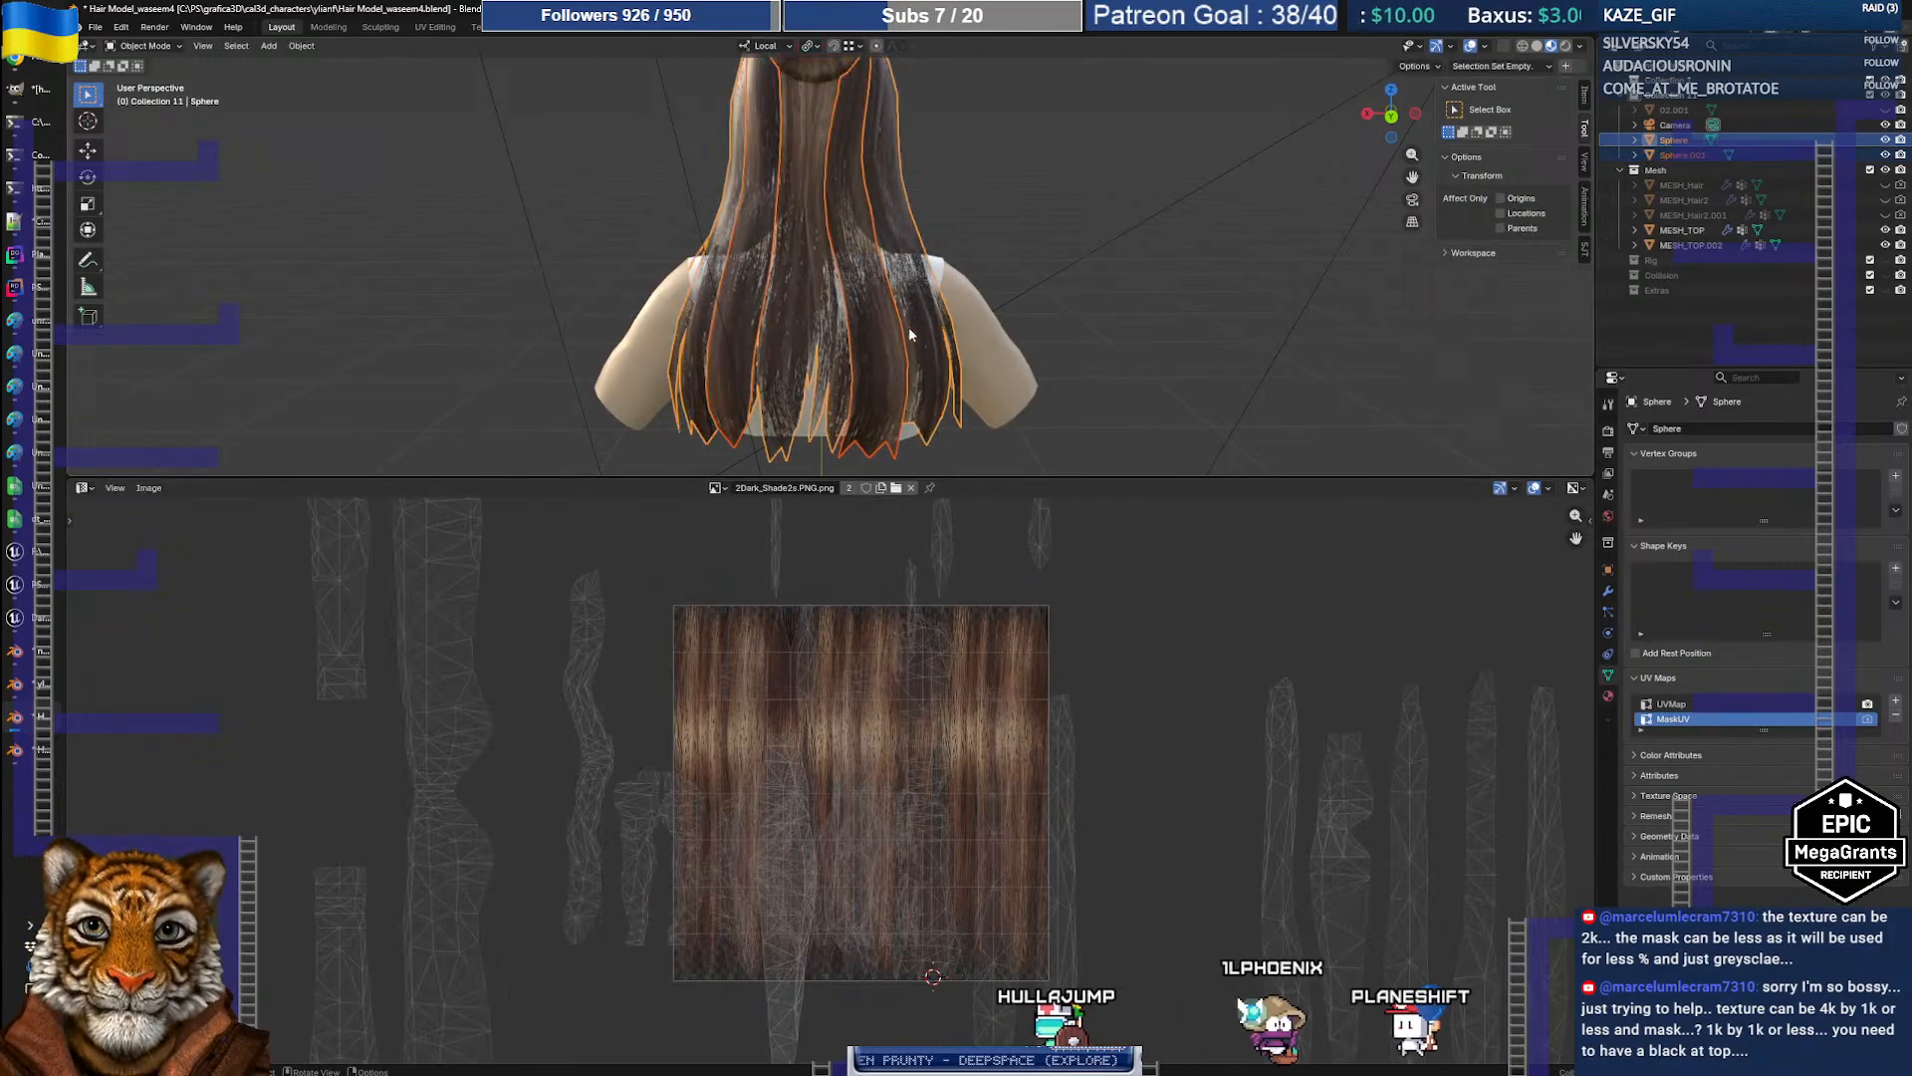
Step: Select all faces of the separated strands in Edit Mode and compare their UVMap and MaskUV layouts
{"action": "left_click", "coordinate": [885, 345]}
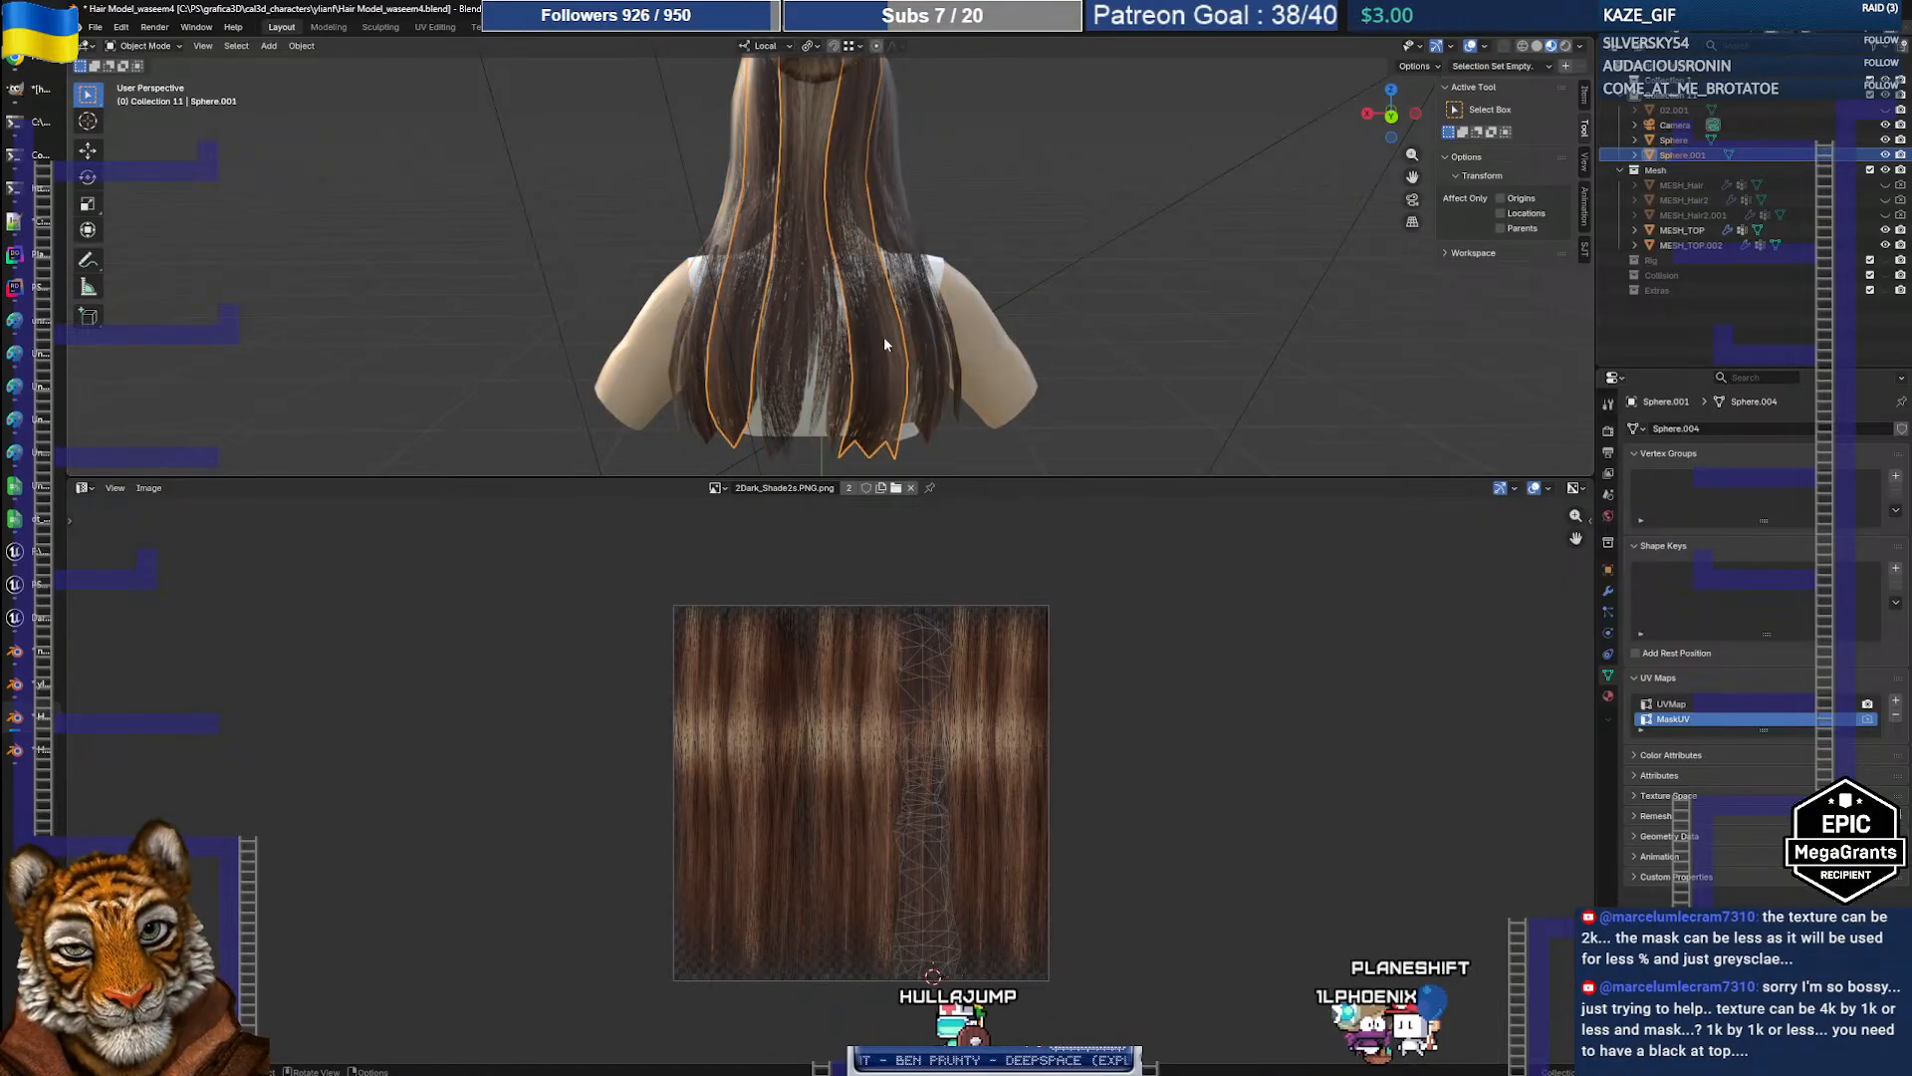
{"action": "key", "text": "Tab"}
{"action": "key", "text": "a"}
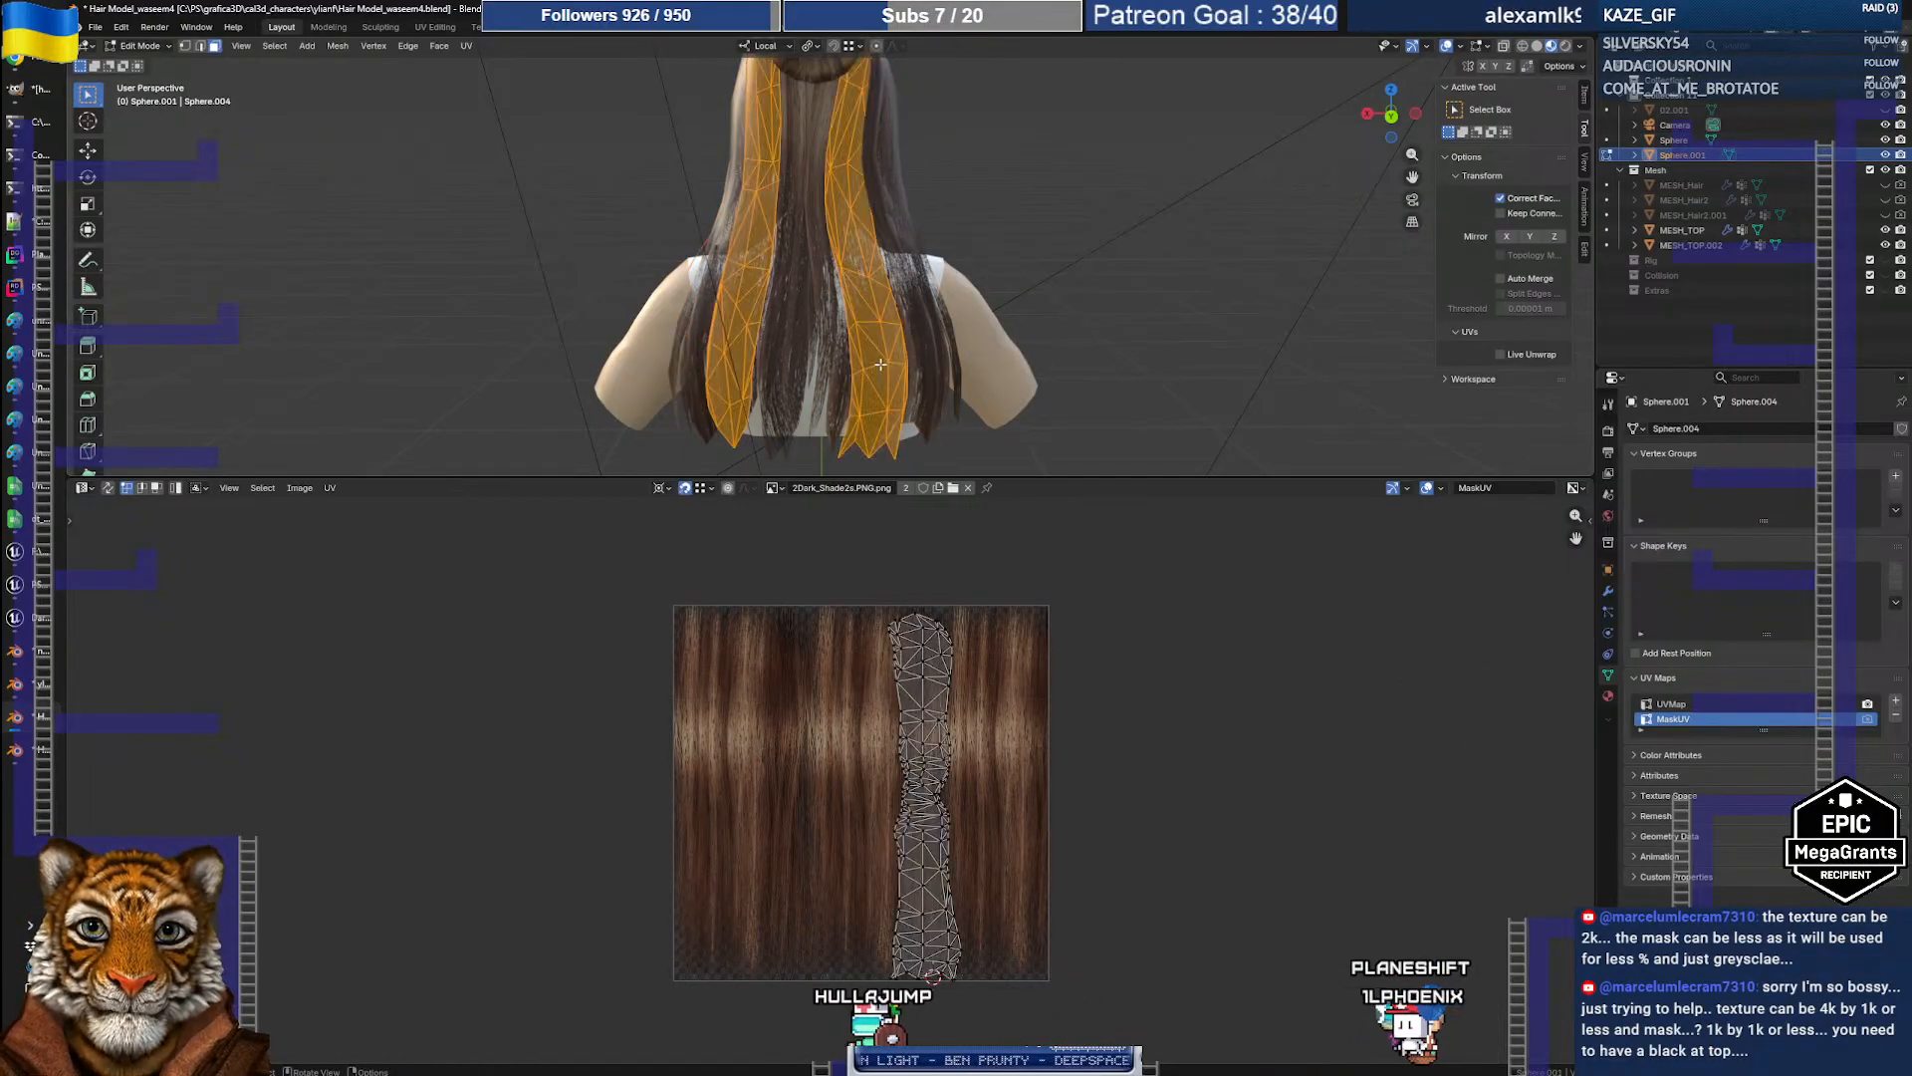
{"action": "left_click", "coordinate": [1690, 706]}
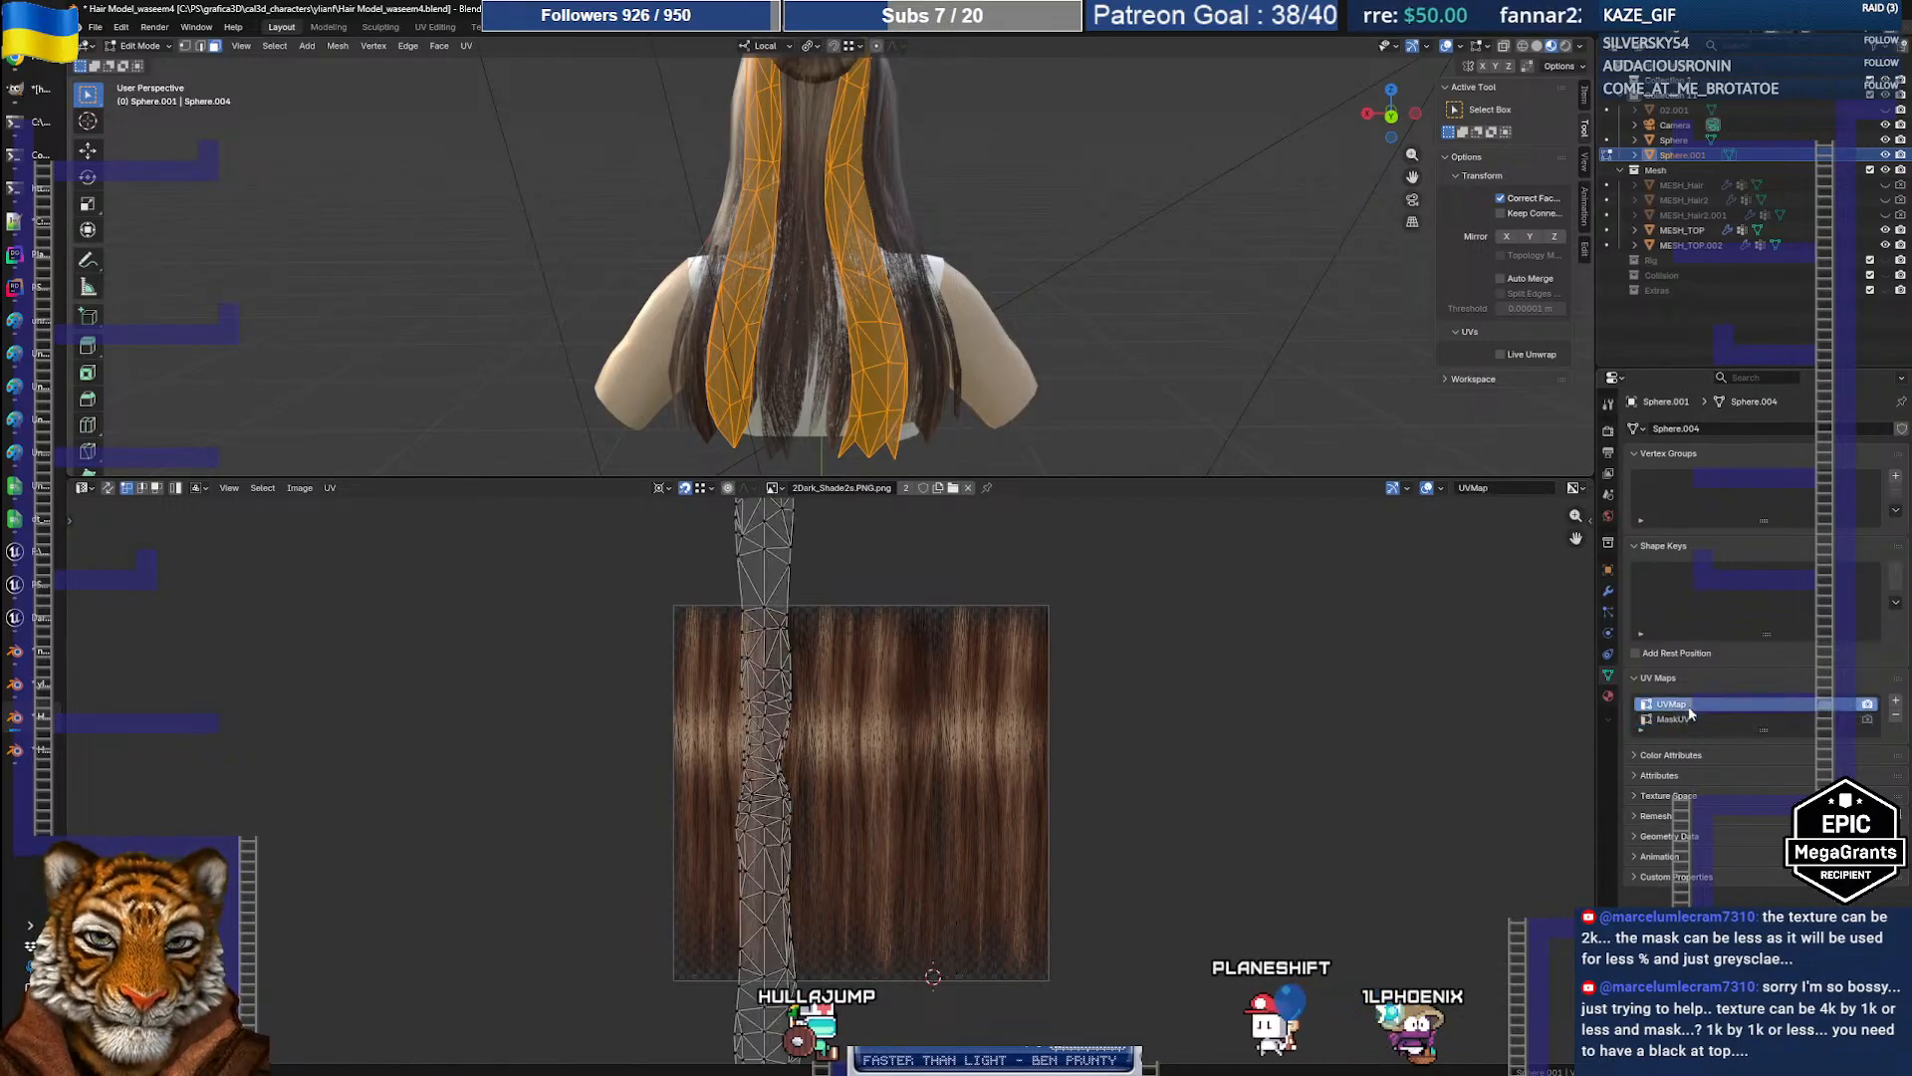
{"action": "left_click", "coordinate": [1691, 719]}
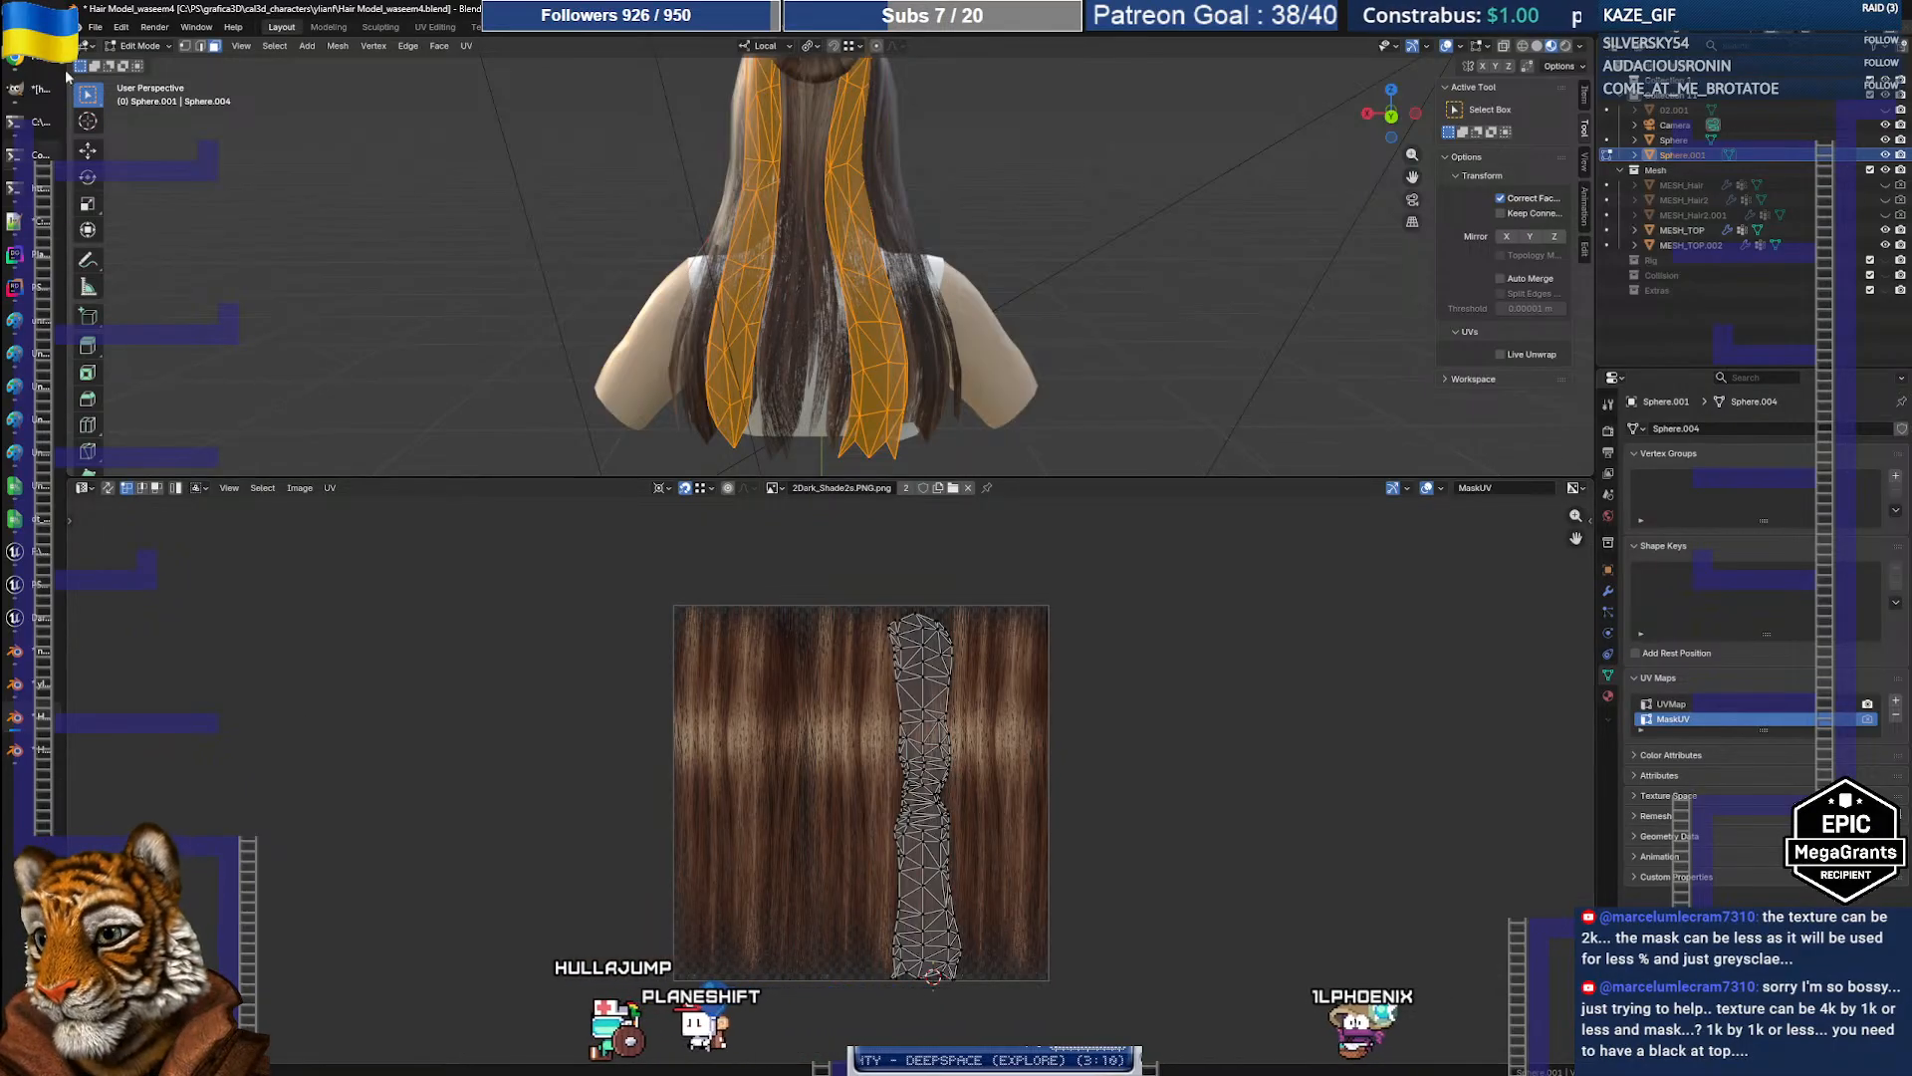
Step: Switch to GIMP, outline the upper band of the hair_mask image with a rectangular selection and clear it
{"action": "left_click", "coordinate": [32, 89]}
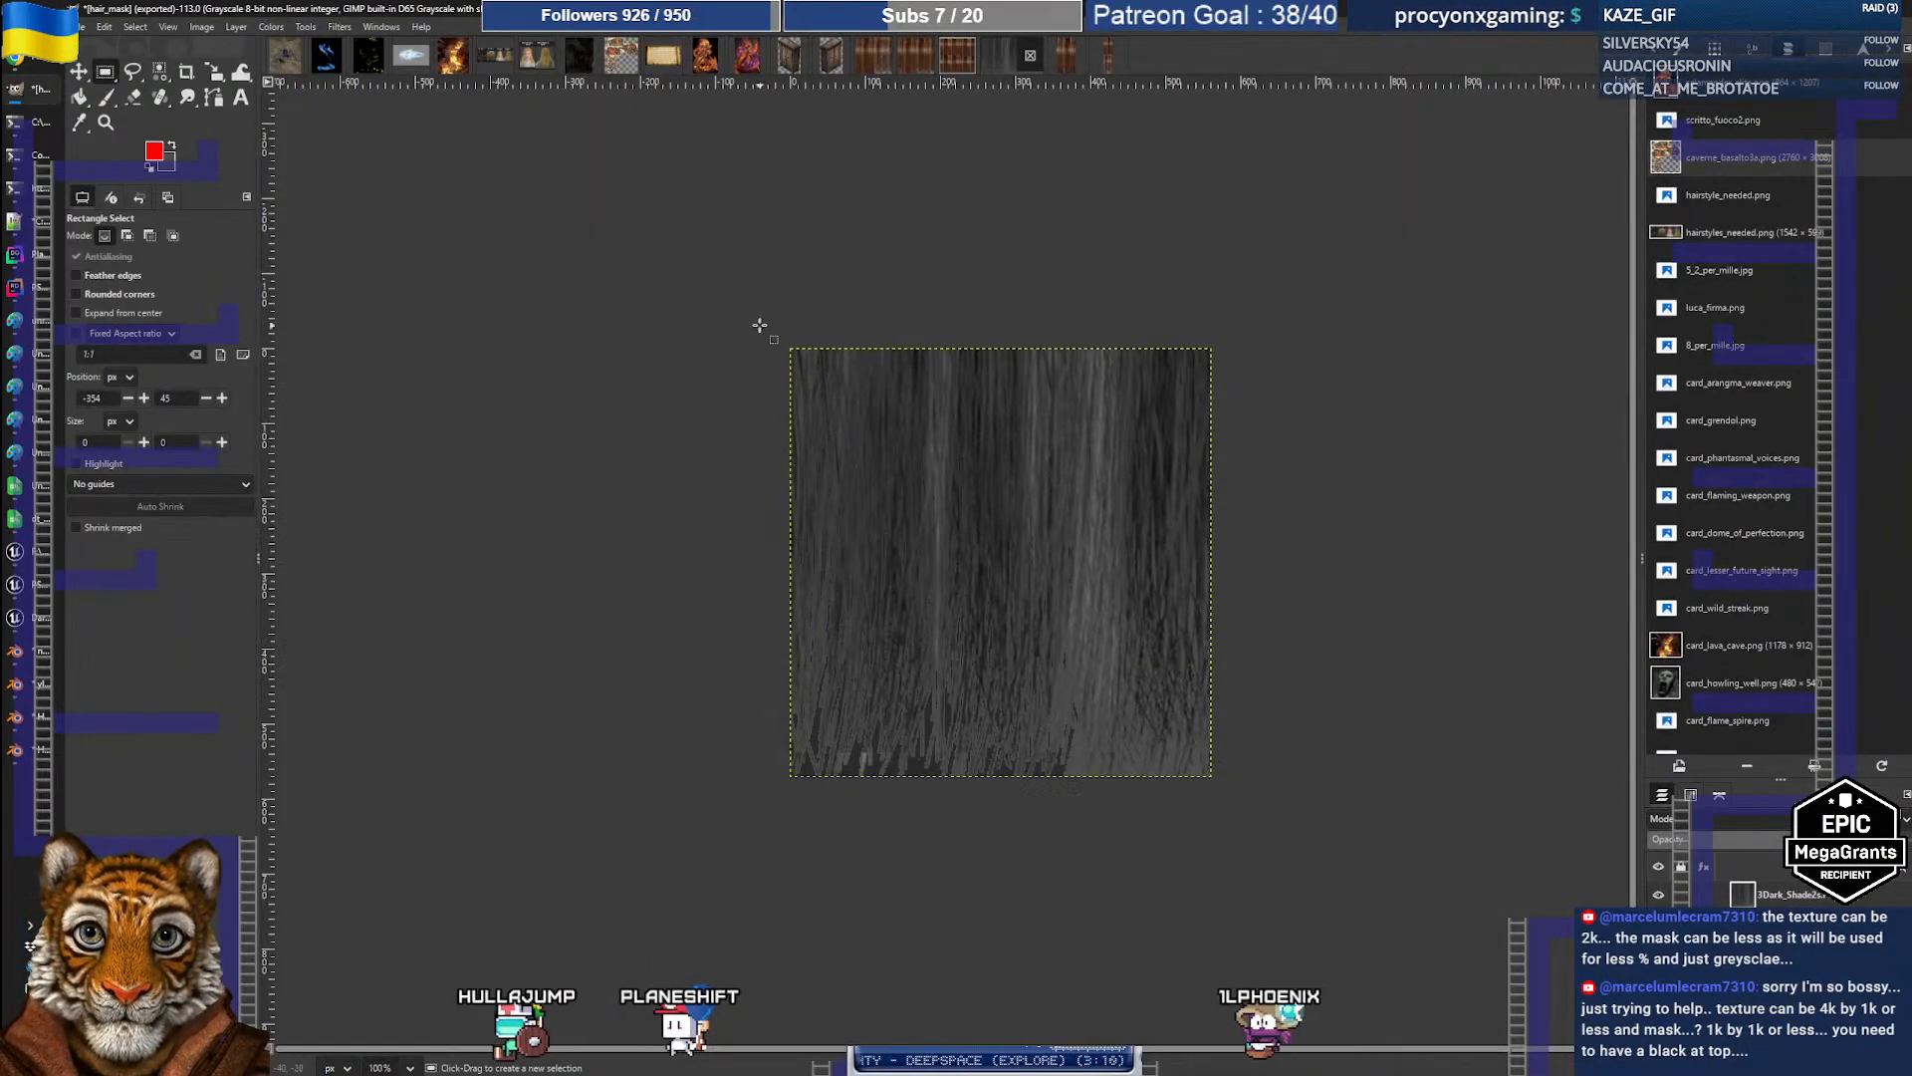
{"action": "left_click_drag", "start_coordinate": [759, 325], "coordinate": [1313, 464]}
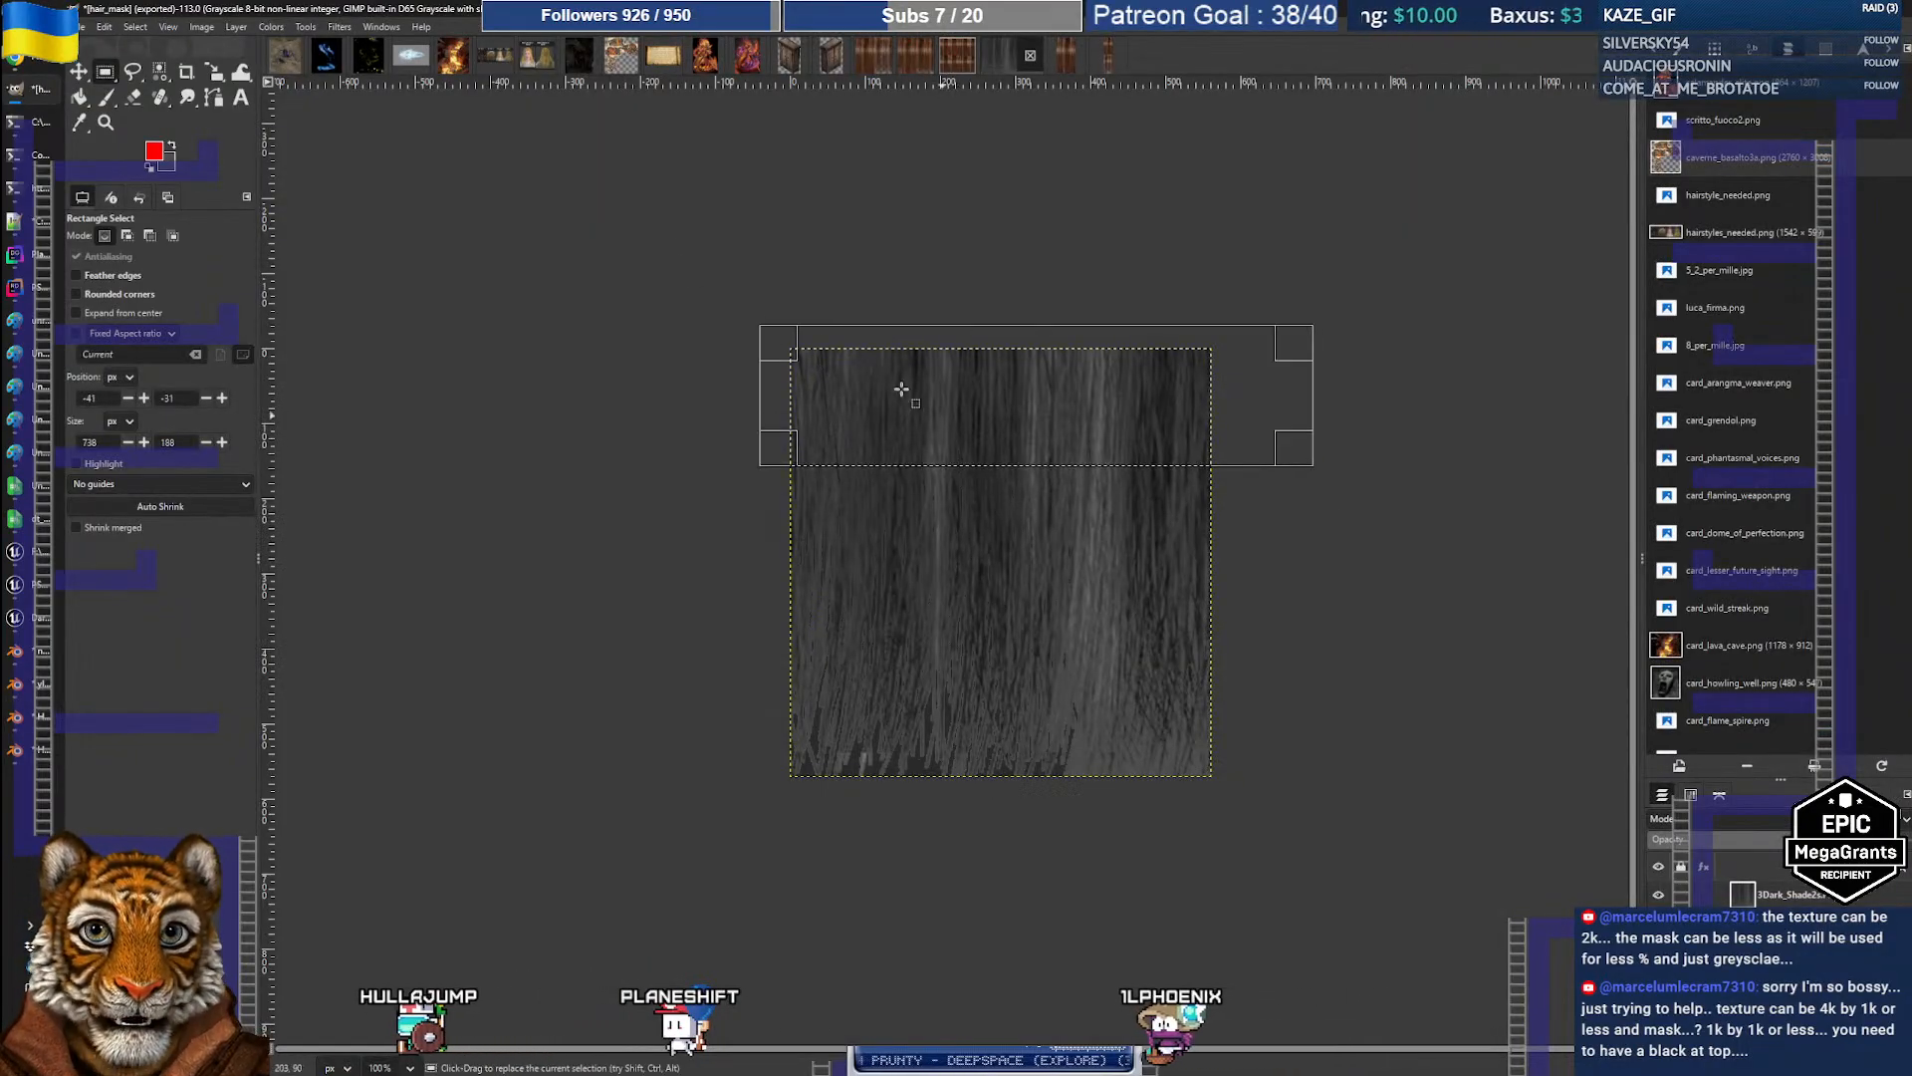
{"action": "left_click", "coordinate": [1105, 406]}
Step: Switch back to the Dark_Shade2ColorFull_Mat graph in Unreal and examine the masked hair preview from different angles
{"action": "key", "text": "super+Tab"}
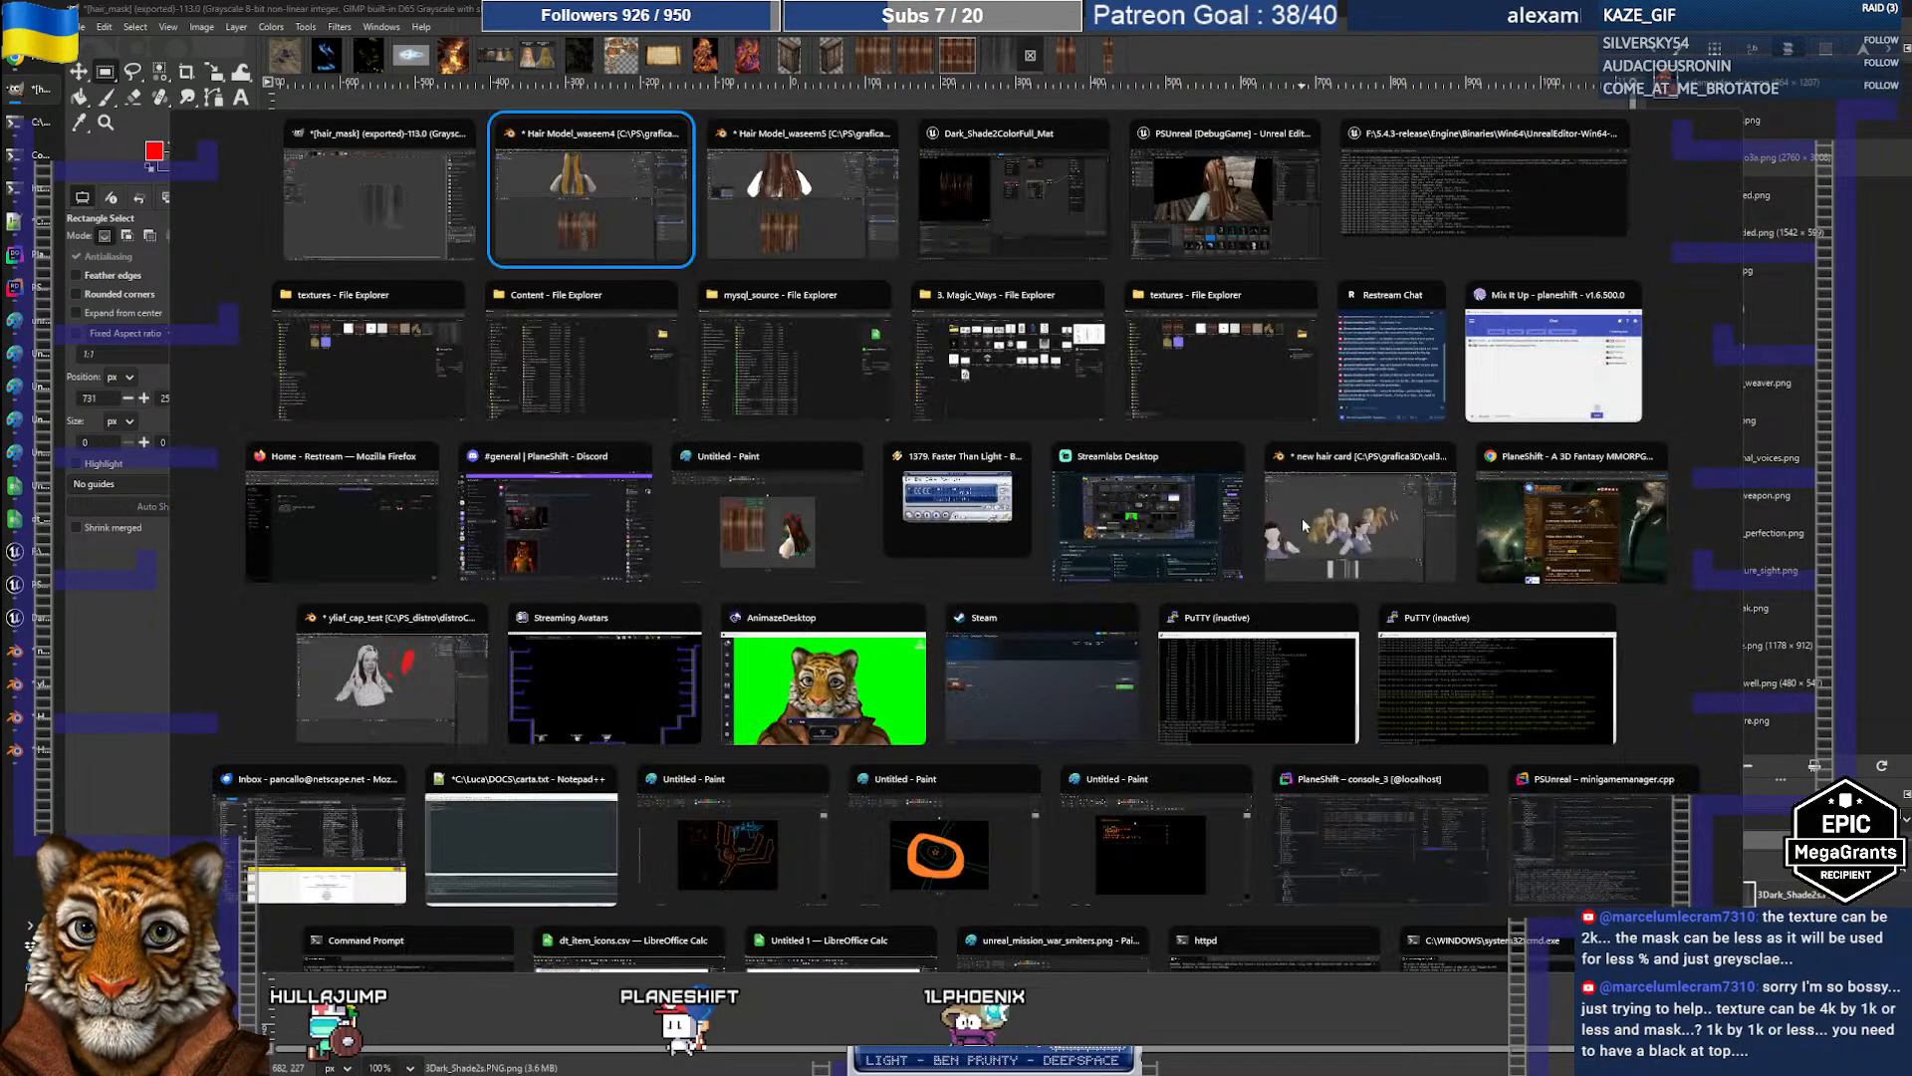
{"action": "key", "text": "alt+Tab"}
{"action": "key", "text": "alt+Tab"}
{"action": "mouse_move", "coordinate": [436, 384]}
{"action": "left_mouse_down"}
{"action": "mouse_move", "coordinate": [339, 384]}
{"action": "mouse_move", "coordinate": [436, 385]}
{"action": "left_mouse_up"}
{"action": "right_click_drag", "start_coordinate": [435, 385], "coordinate": [500, 393]}
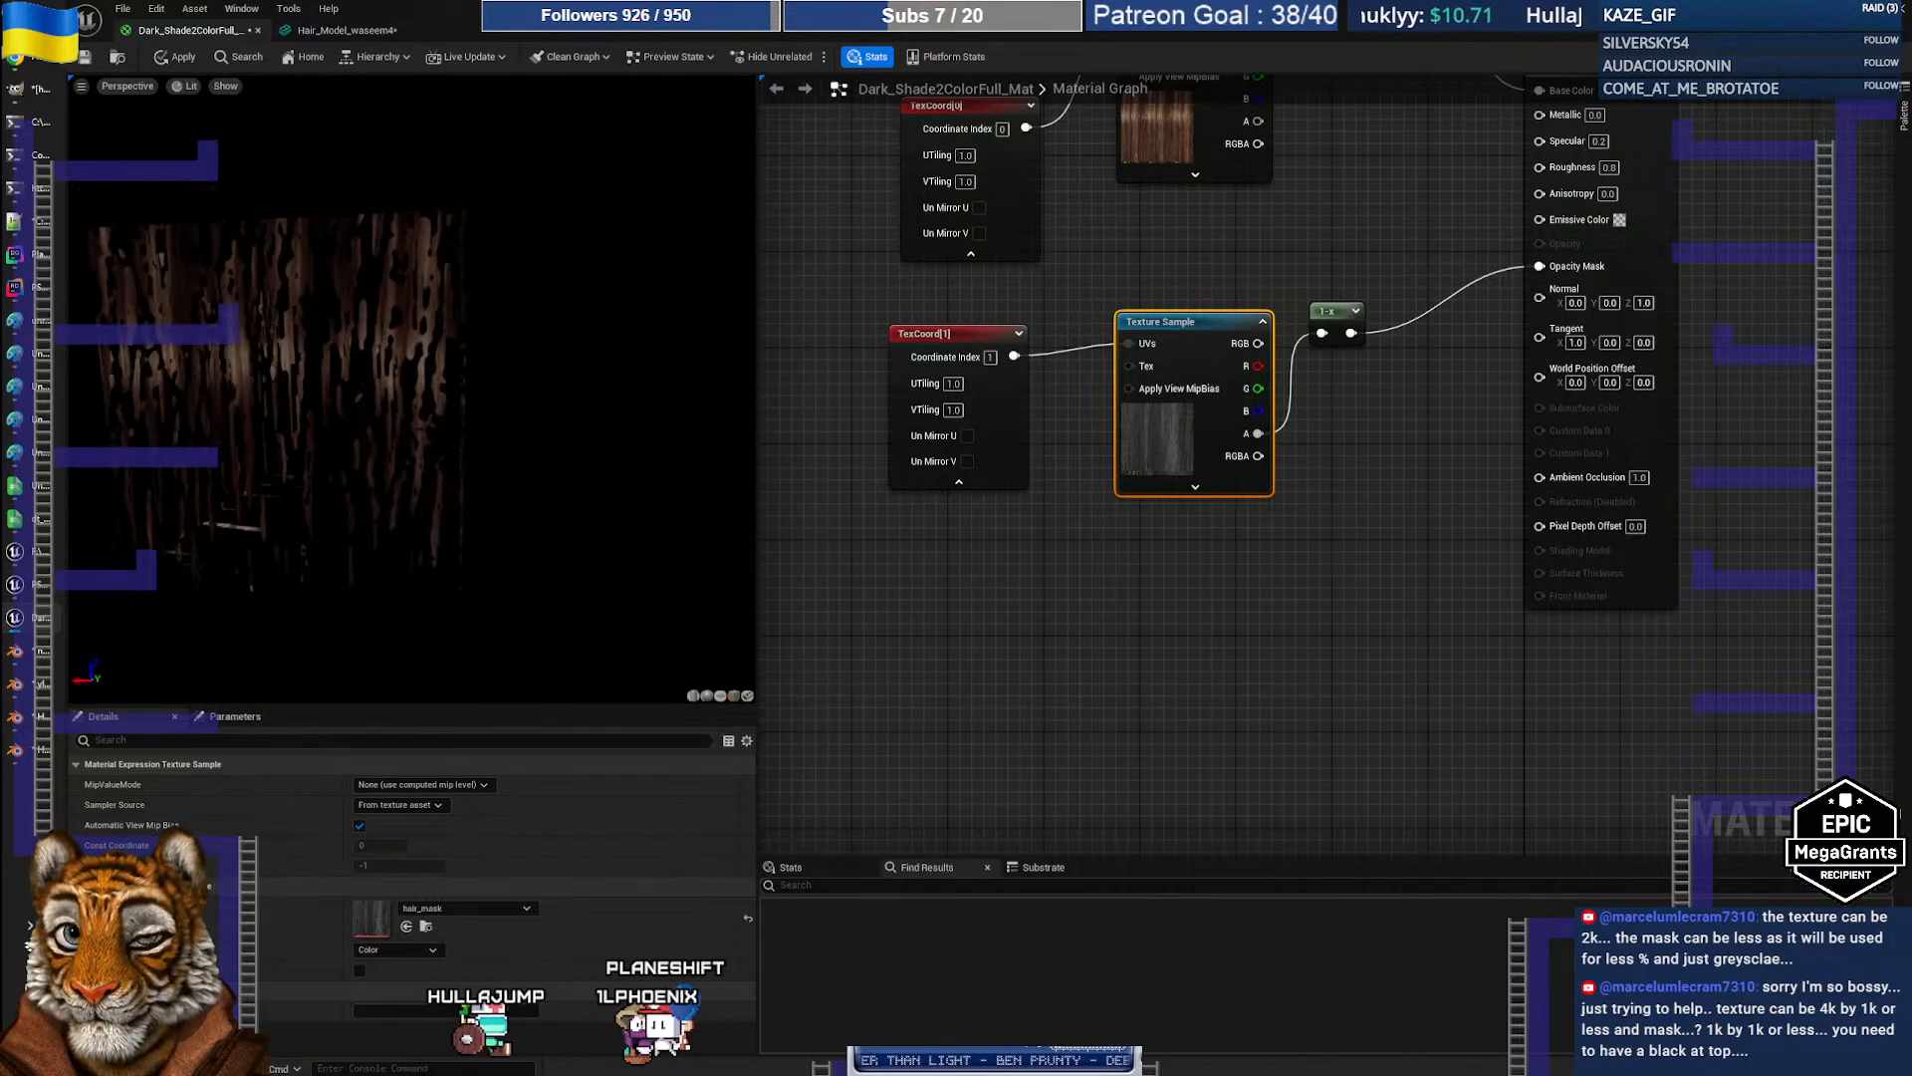
{"action": "left_click_drag", "start_coordinate": [500, 393], "coordinate": [468, 393]}
{"action": "middle_click_drag", "start_coordinate": [349, 420], "coordinate": [548, 422]}
{"action": "left_click_drag", "start_coordinate": [379, 408], "coordinate": [679, 405]}
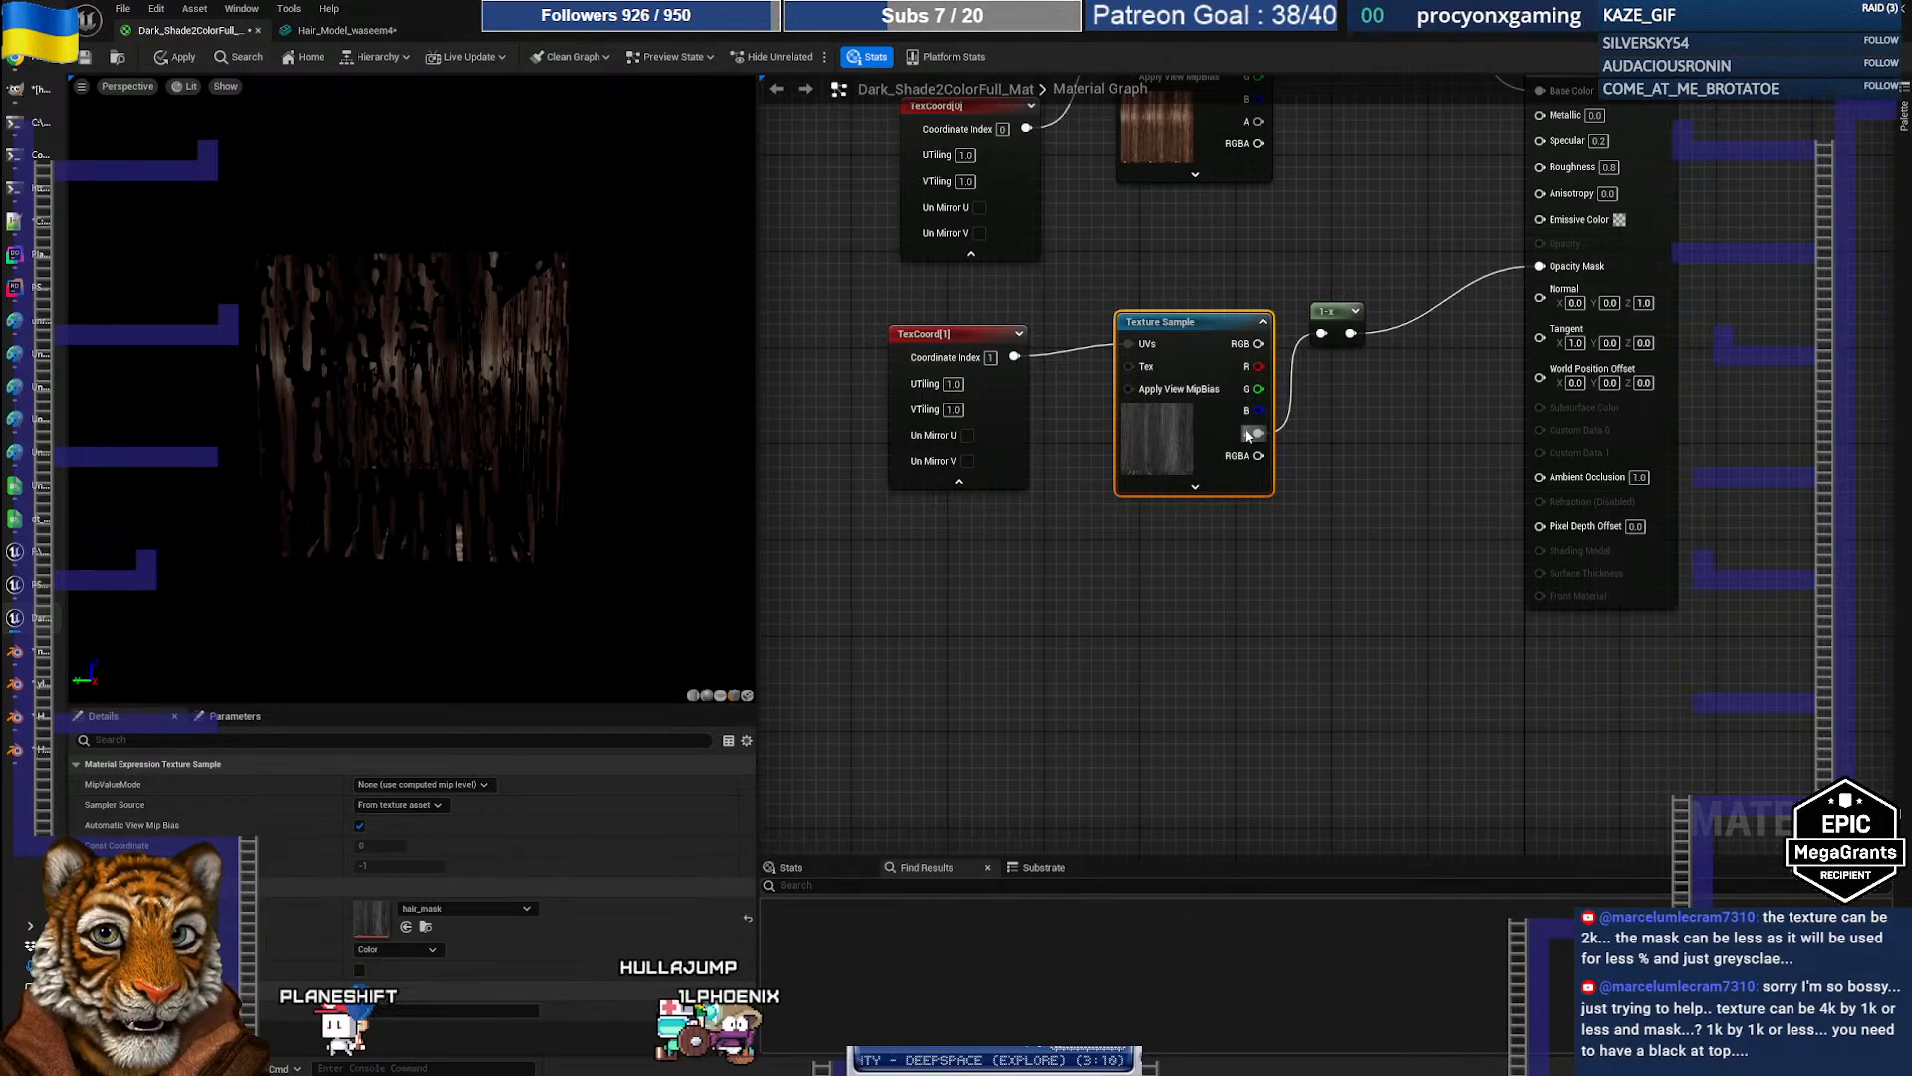
Step: Wire the RGB output of the hair_mask Texture Sample into the 1-x node feeding Opacity Mask
{"action": "left_click_drag", "start_coordinate": [1258, 342], "coordinate": [1321, 333]}
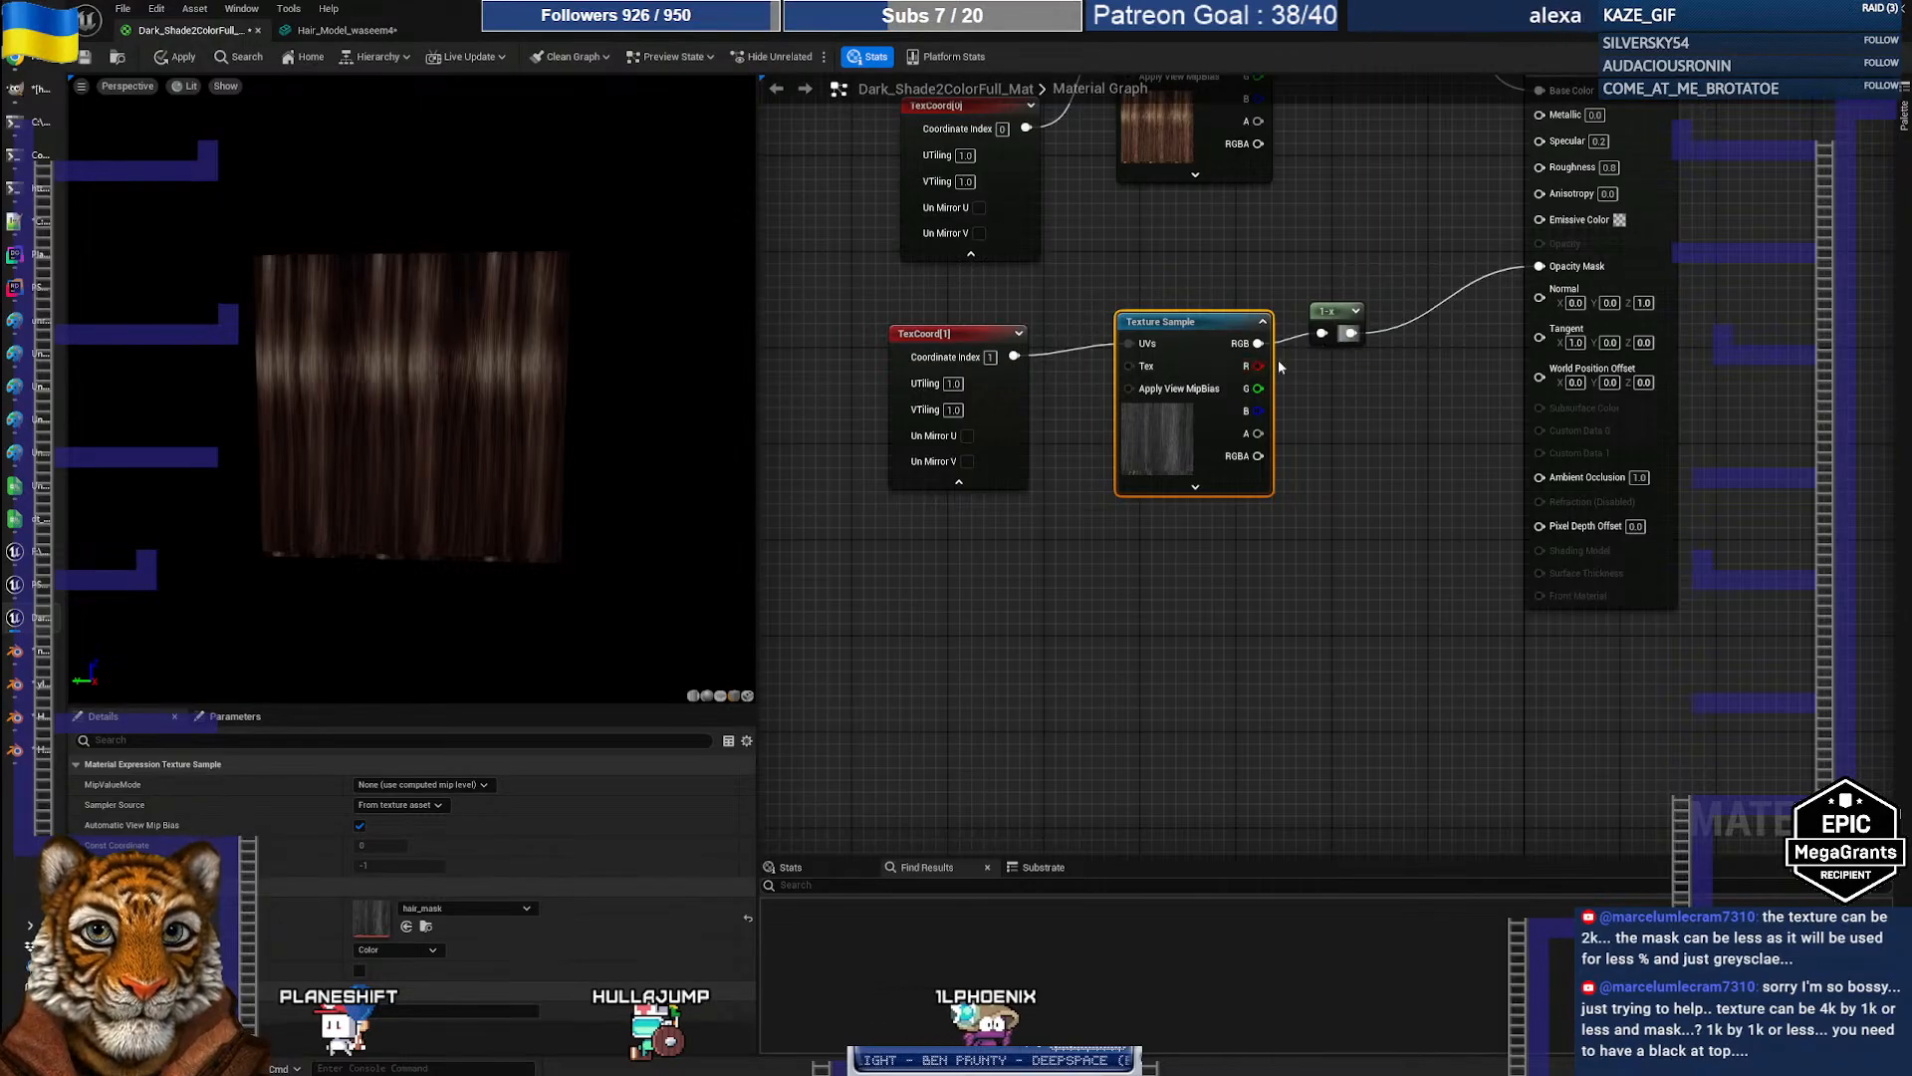
{"action": "left_click_drag", "start_coordinate": [1323, 341], "coordinate": [1321, 334]}
{"action": "mouse_move", "coordinate": [400, 380]}
{"action": "left_mouse_down"}
{"action": "mouse_move", "coordinate": [428, 398]}
{"action": "mouse_move", "coordinate": [438, 448]}
{"action": "mouse_move", "coordinate": [399, 379]}
{"action": "left_mouse_up"}
Step: Return to the hair_mask image in GIMP, mark its upper band with a rectangular selection and discard it
{"action": "key", "text": "alt+Tab"}
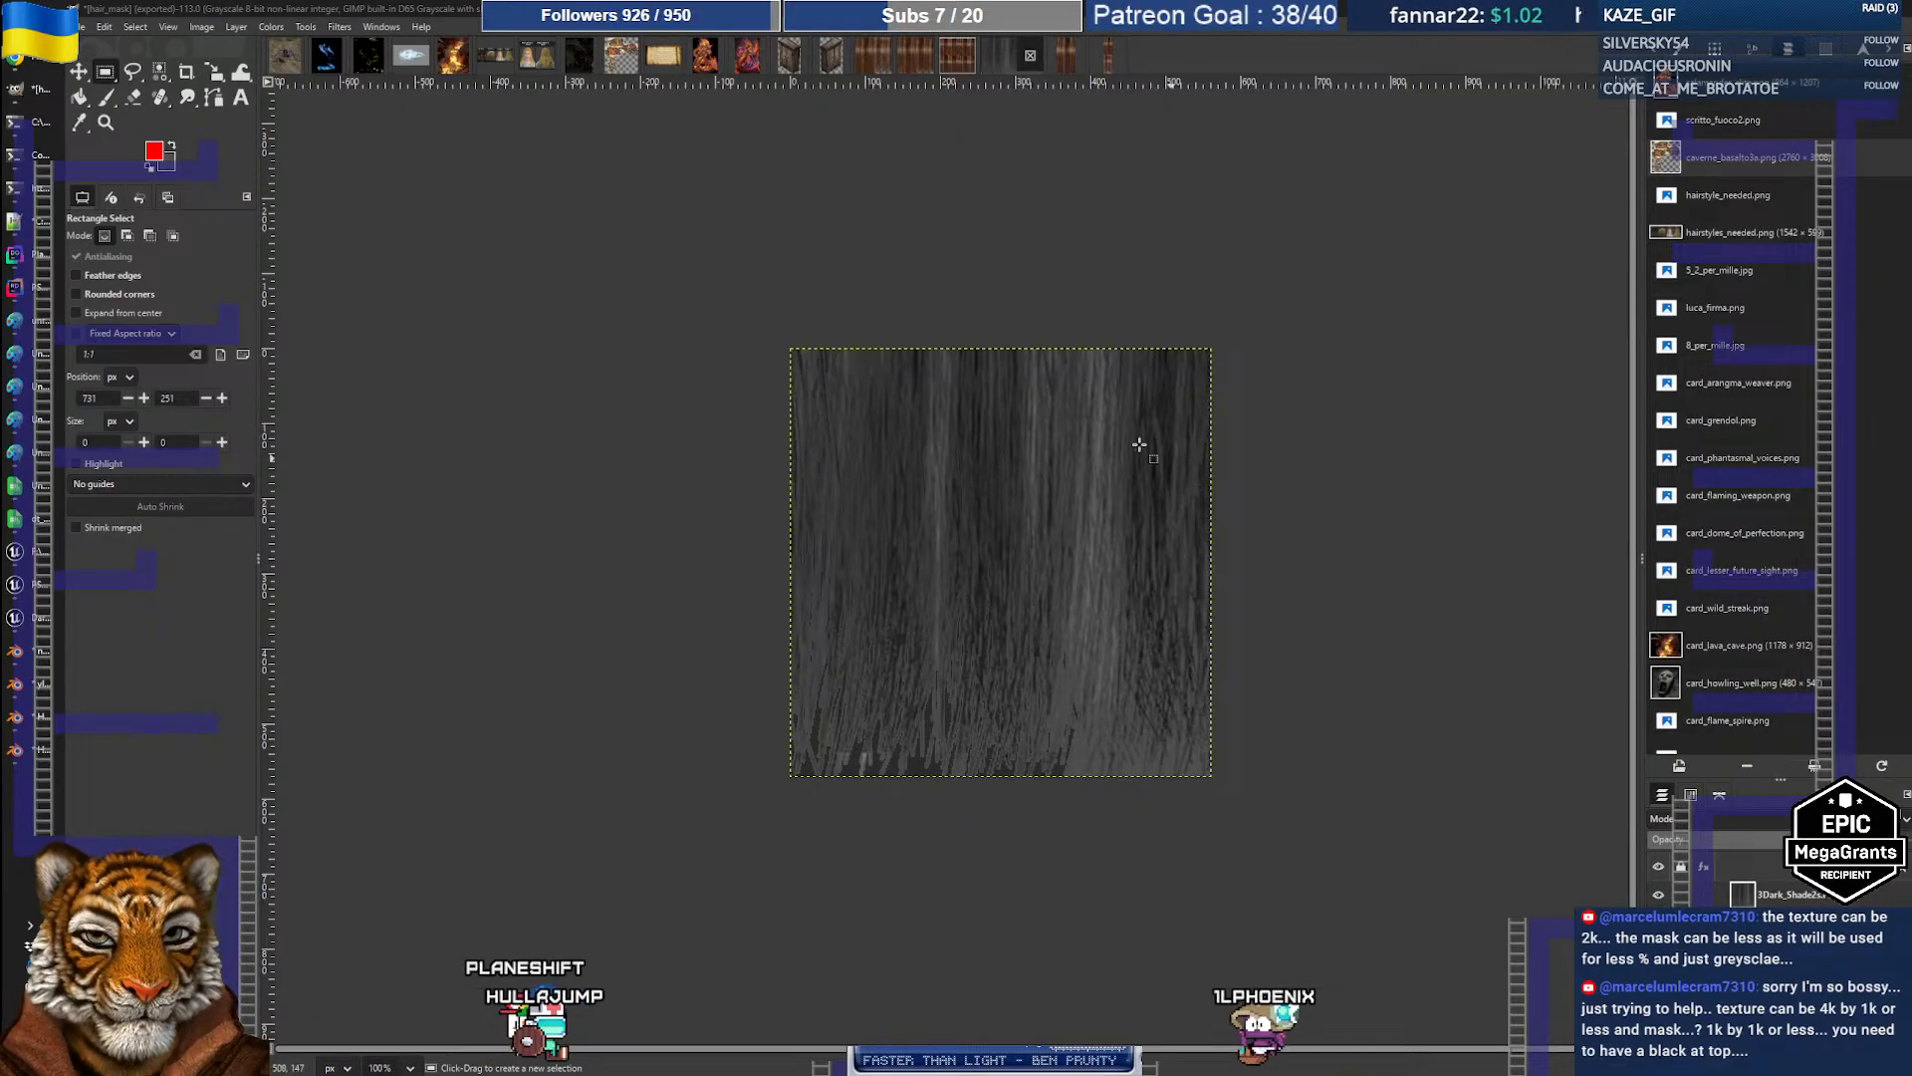
{"action": "left_click_drag", "start_coordinate": [758, 324], "coordinate": [1356, 432]}
{"action": "left_click", "coordinate": [1300, 249]}
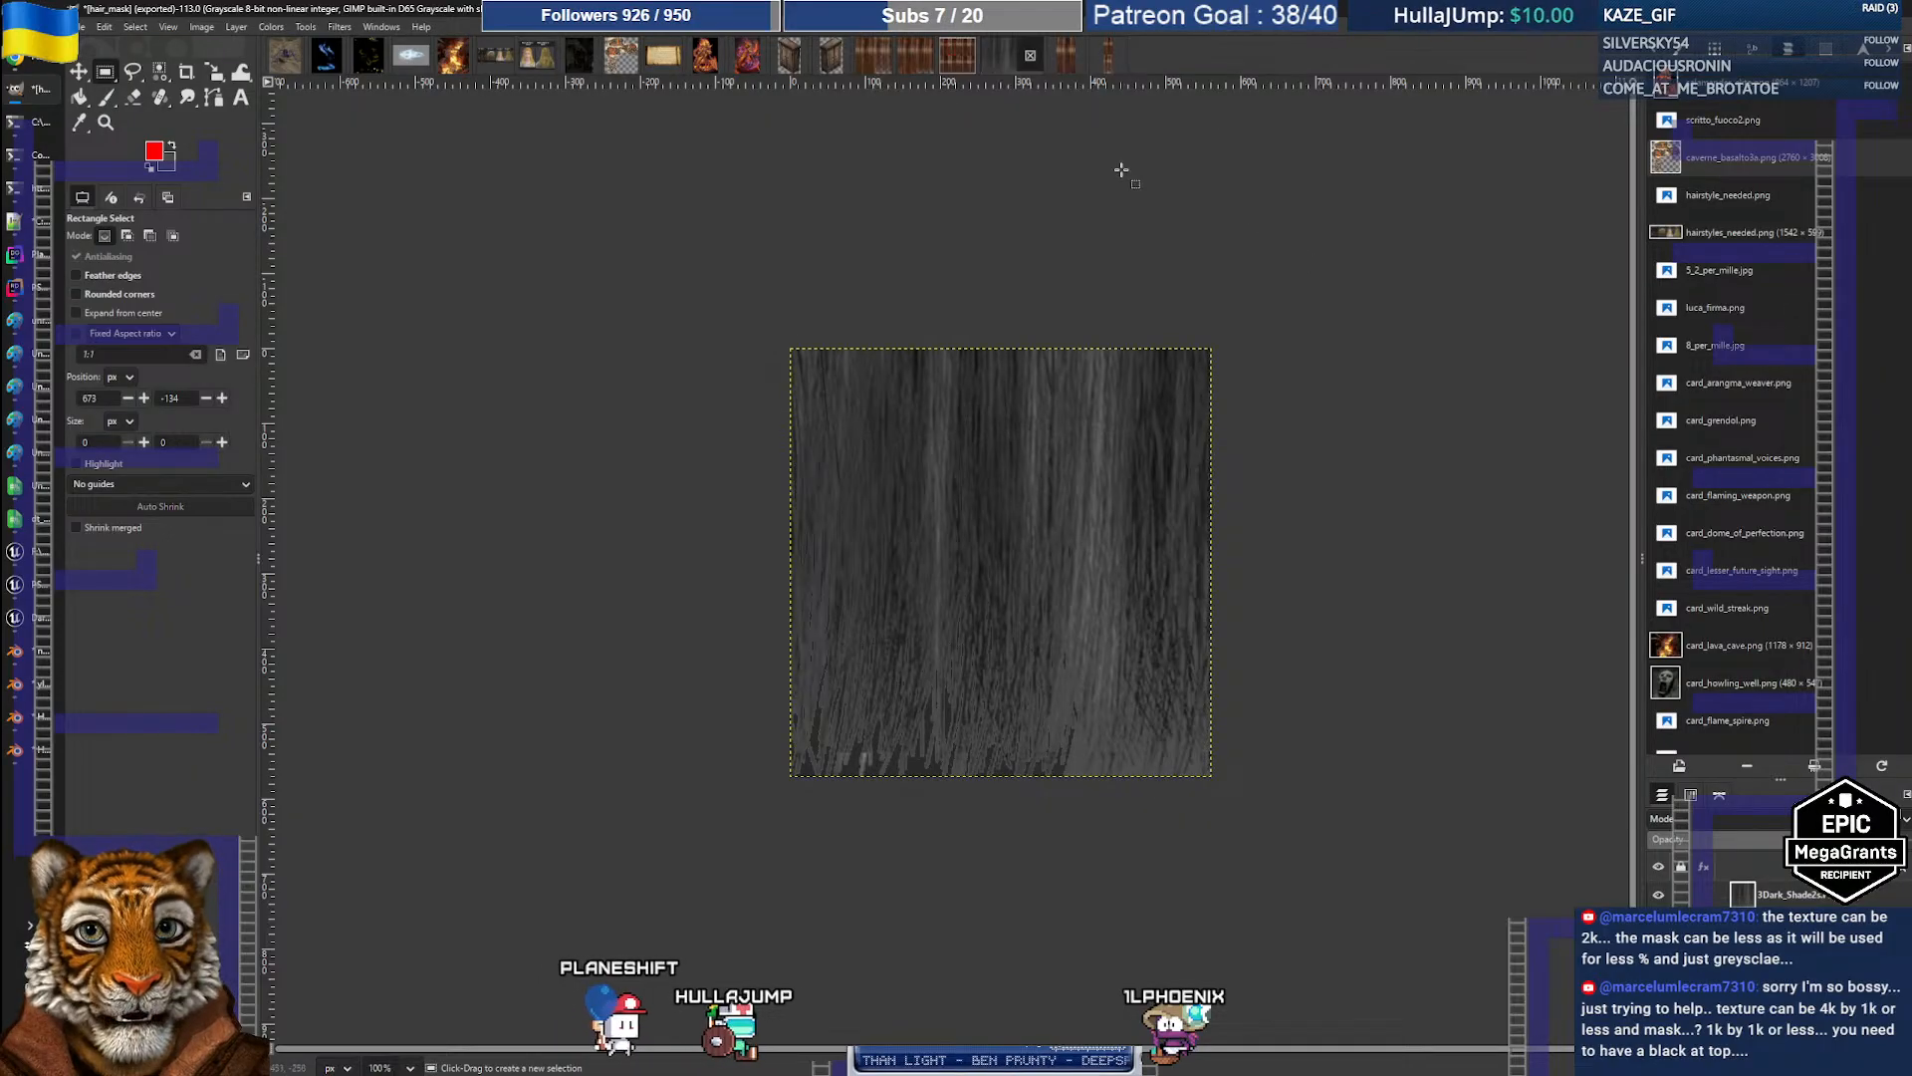
Step: Copy the selected lower-right section of the Dark_Shade4s image and create a new image from the clipboard
{"action": "left_click", "coordinate": [906, 57]}
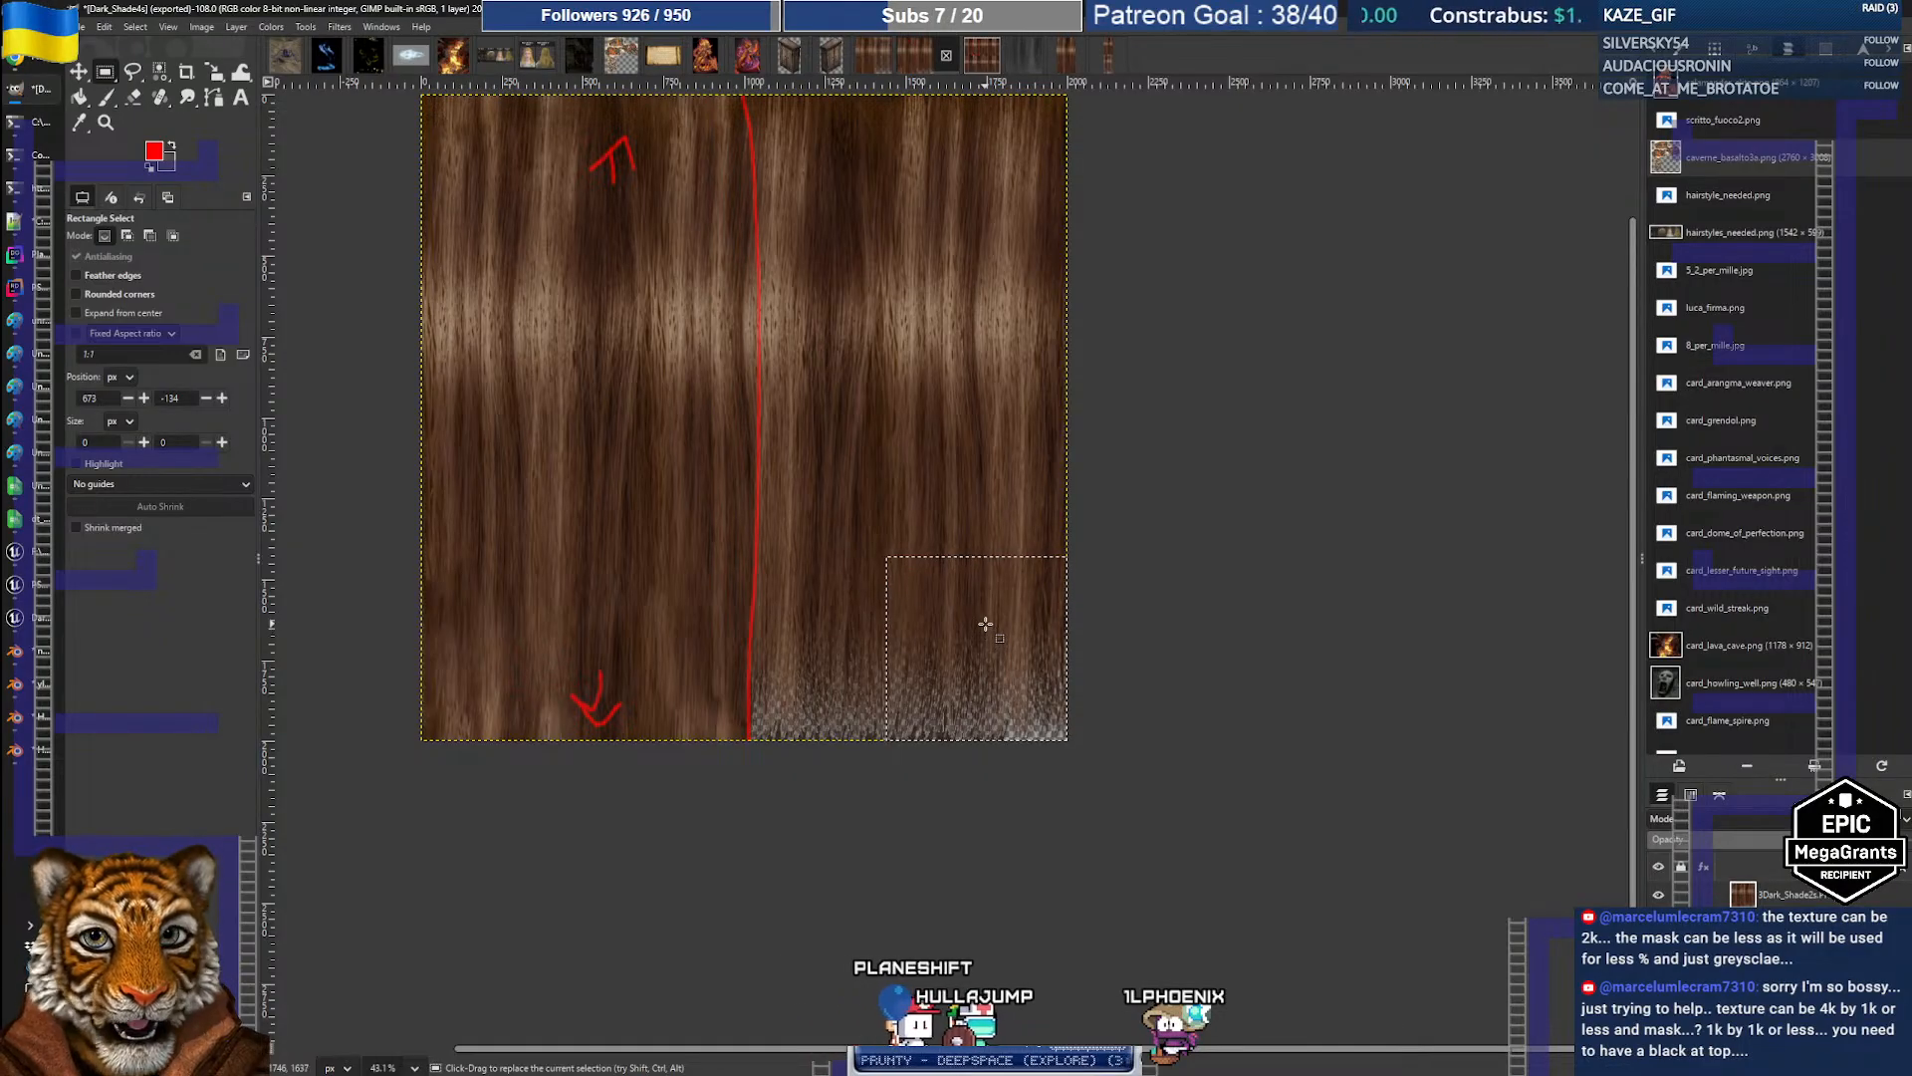
{"action": "key", "text": "ctrl"}
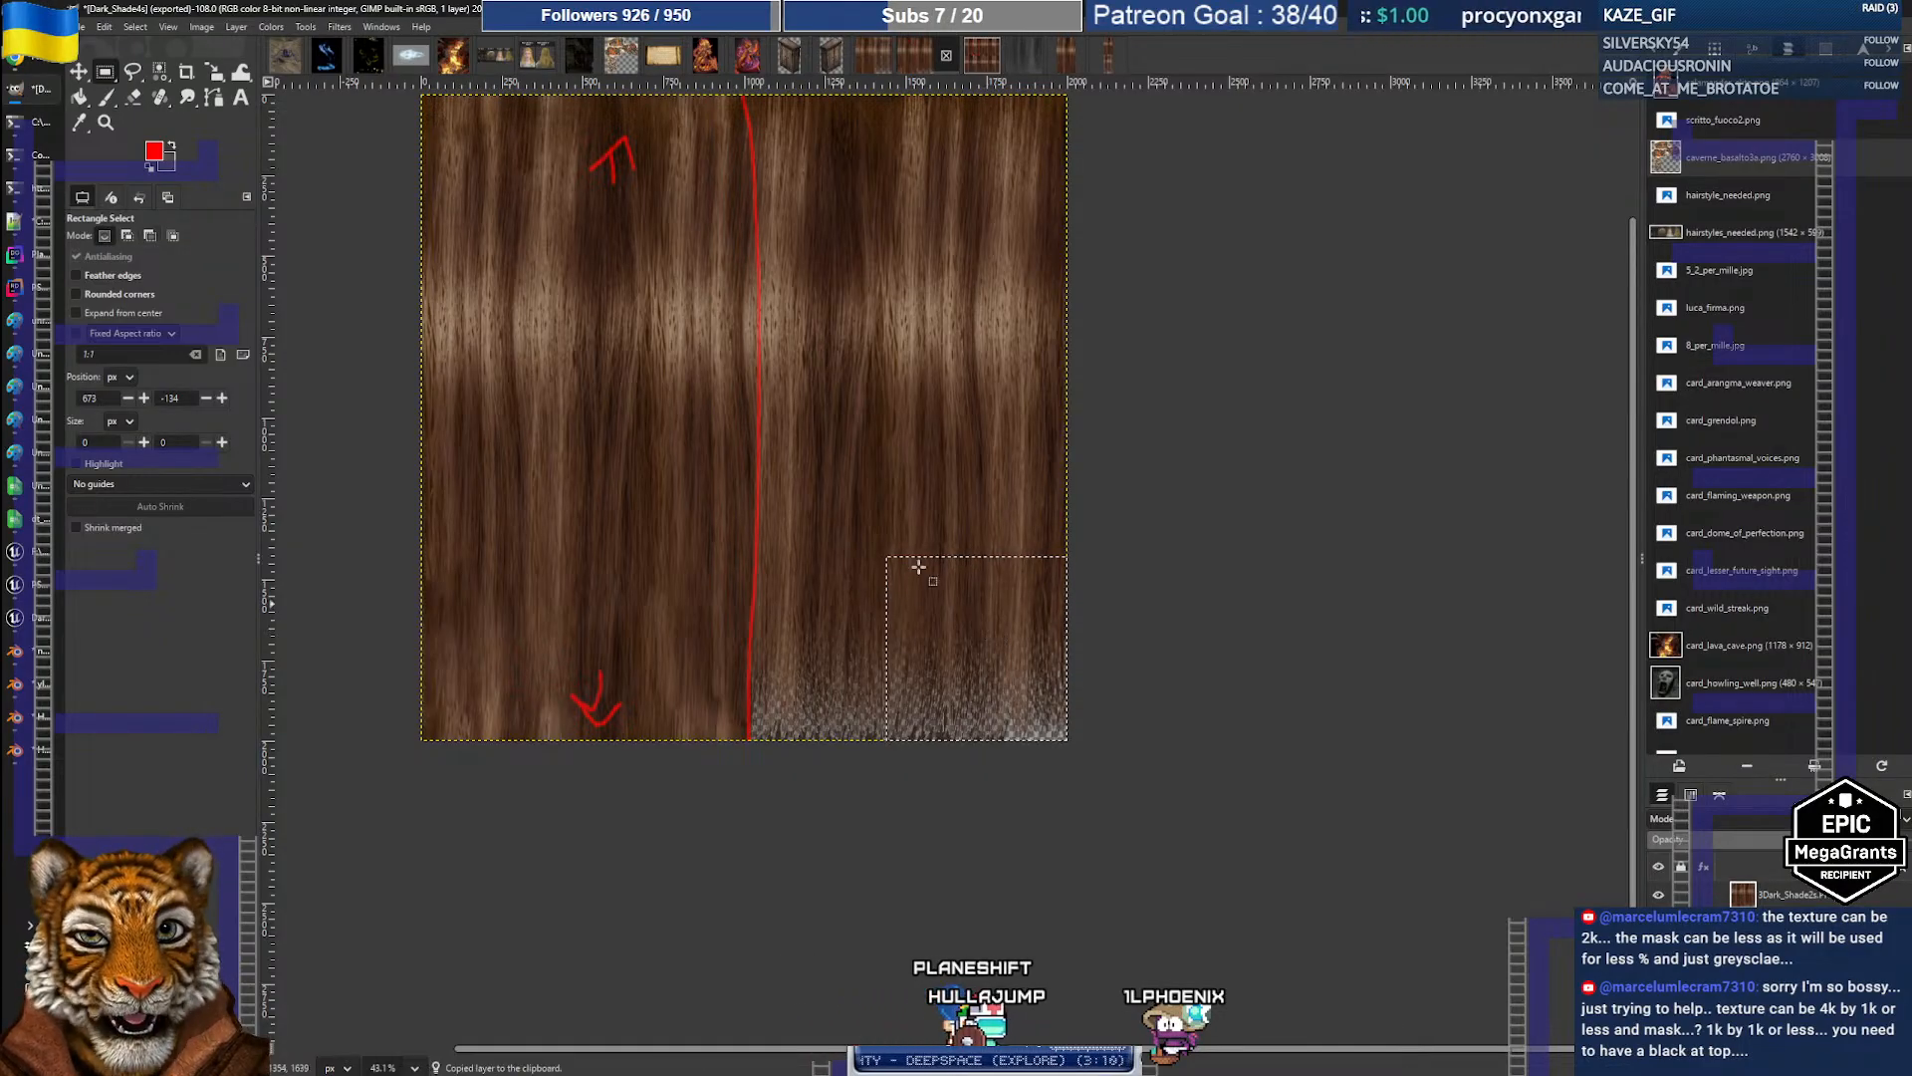
{"action": "left_click", "coordinate": [88, 28]}
{"action": "mouse_move", "coordinate": [99, 63]}
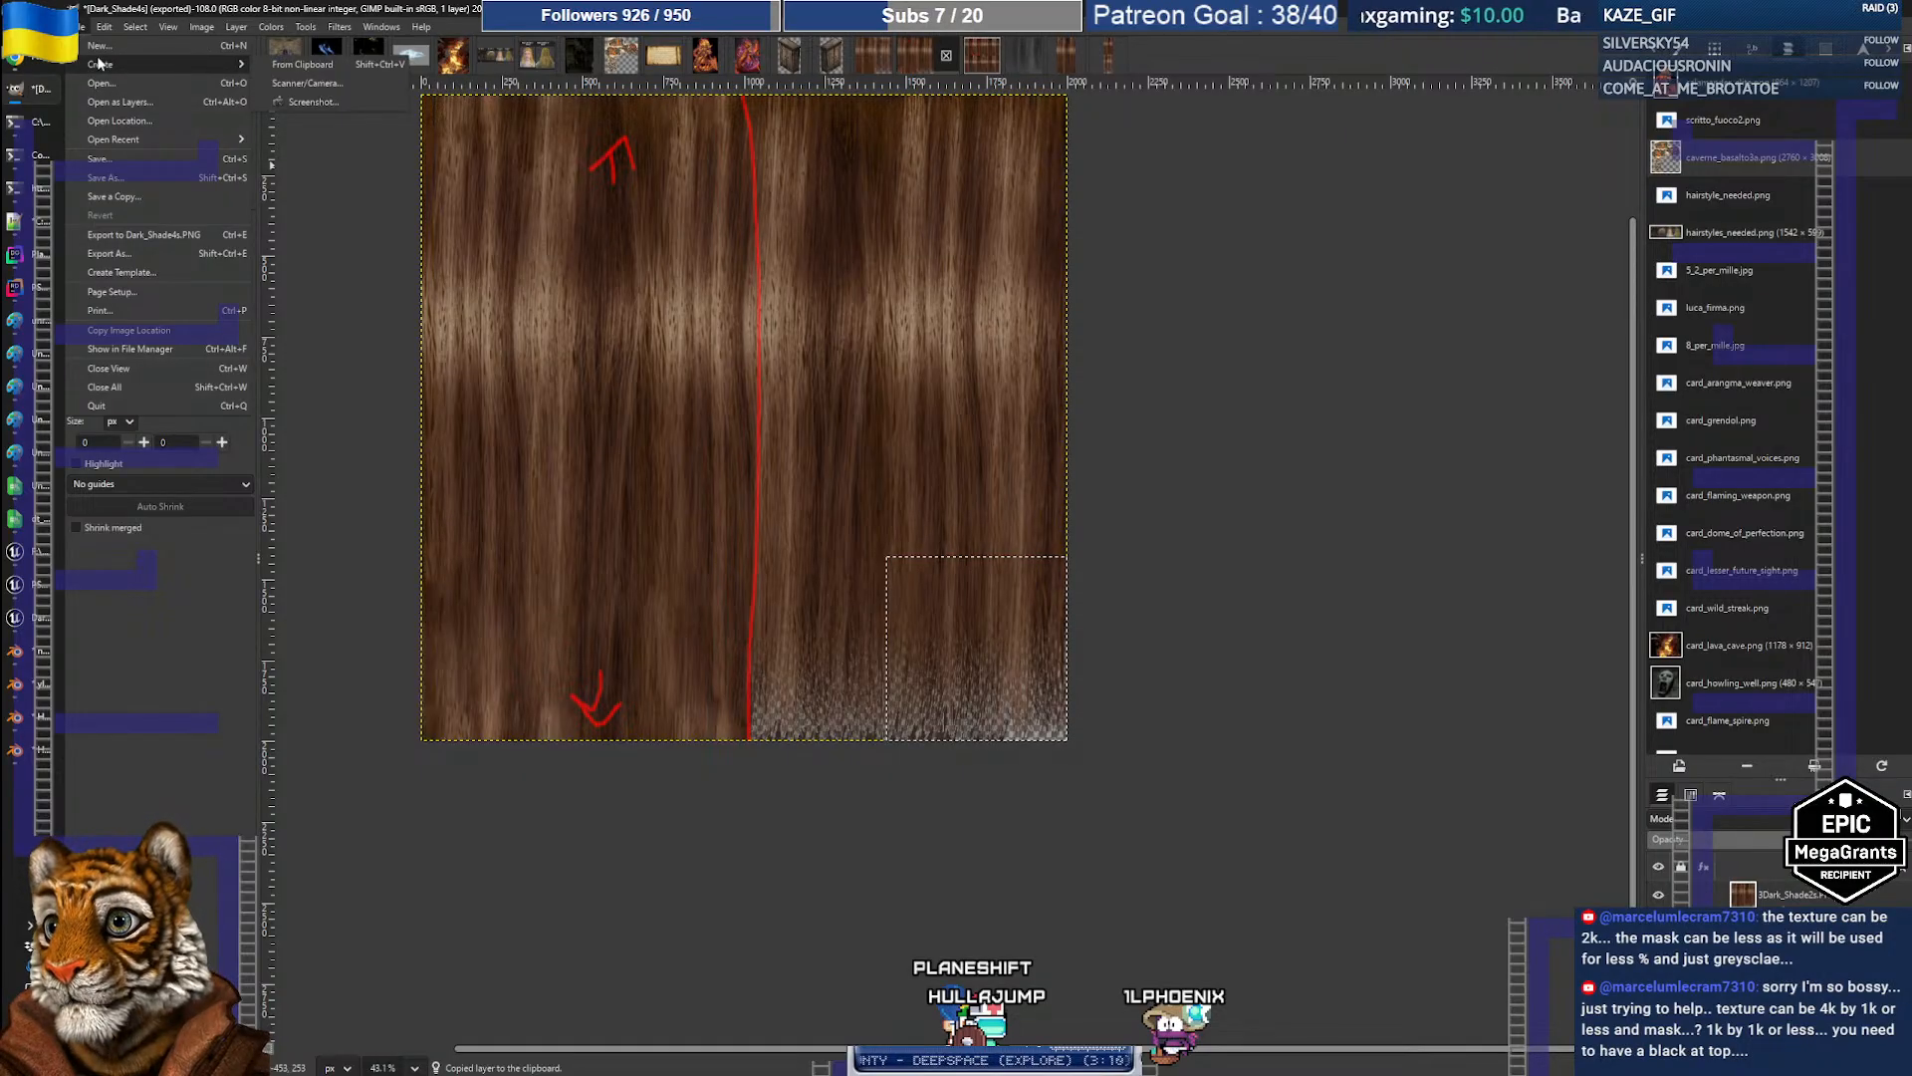
{"action": "left_click", "coordinate": [302, 64]}
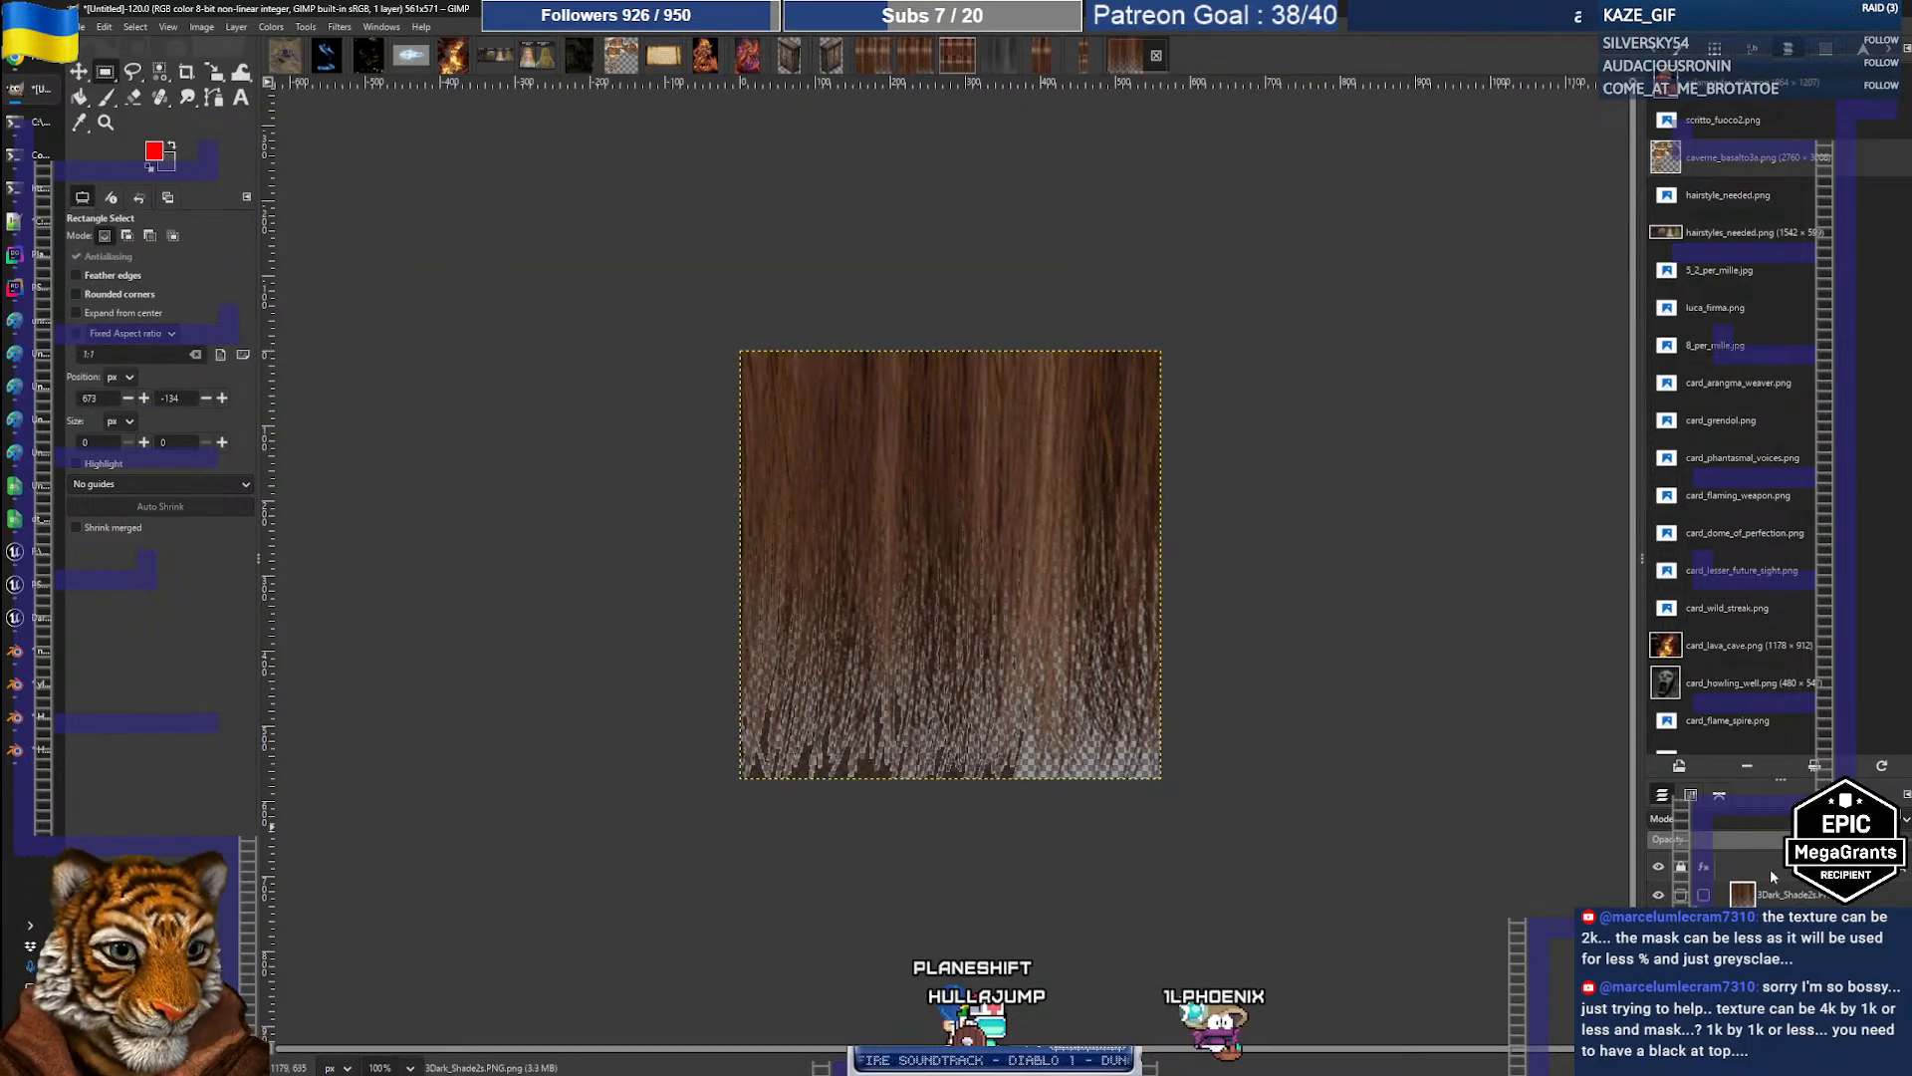
Step: Hide the Red, Green and Blue channels of the cropped hair image, leaving only the Alpha channel shown
{"action": "left_click", "coordinate": [1697, 809]}
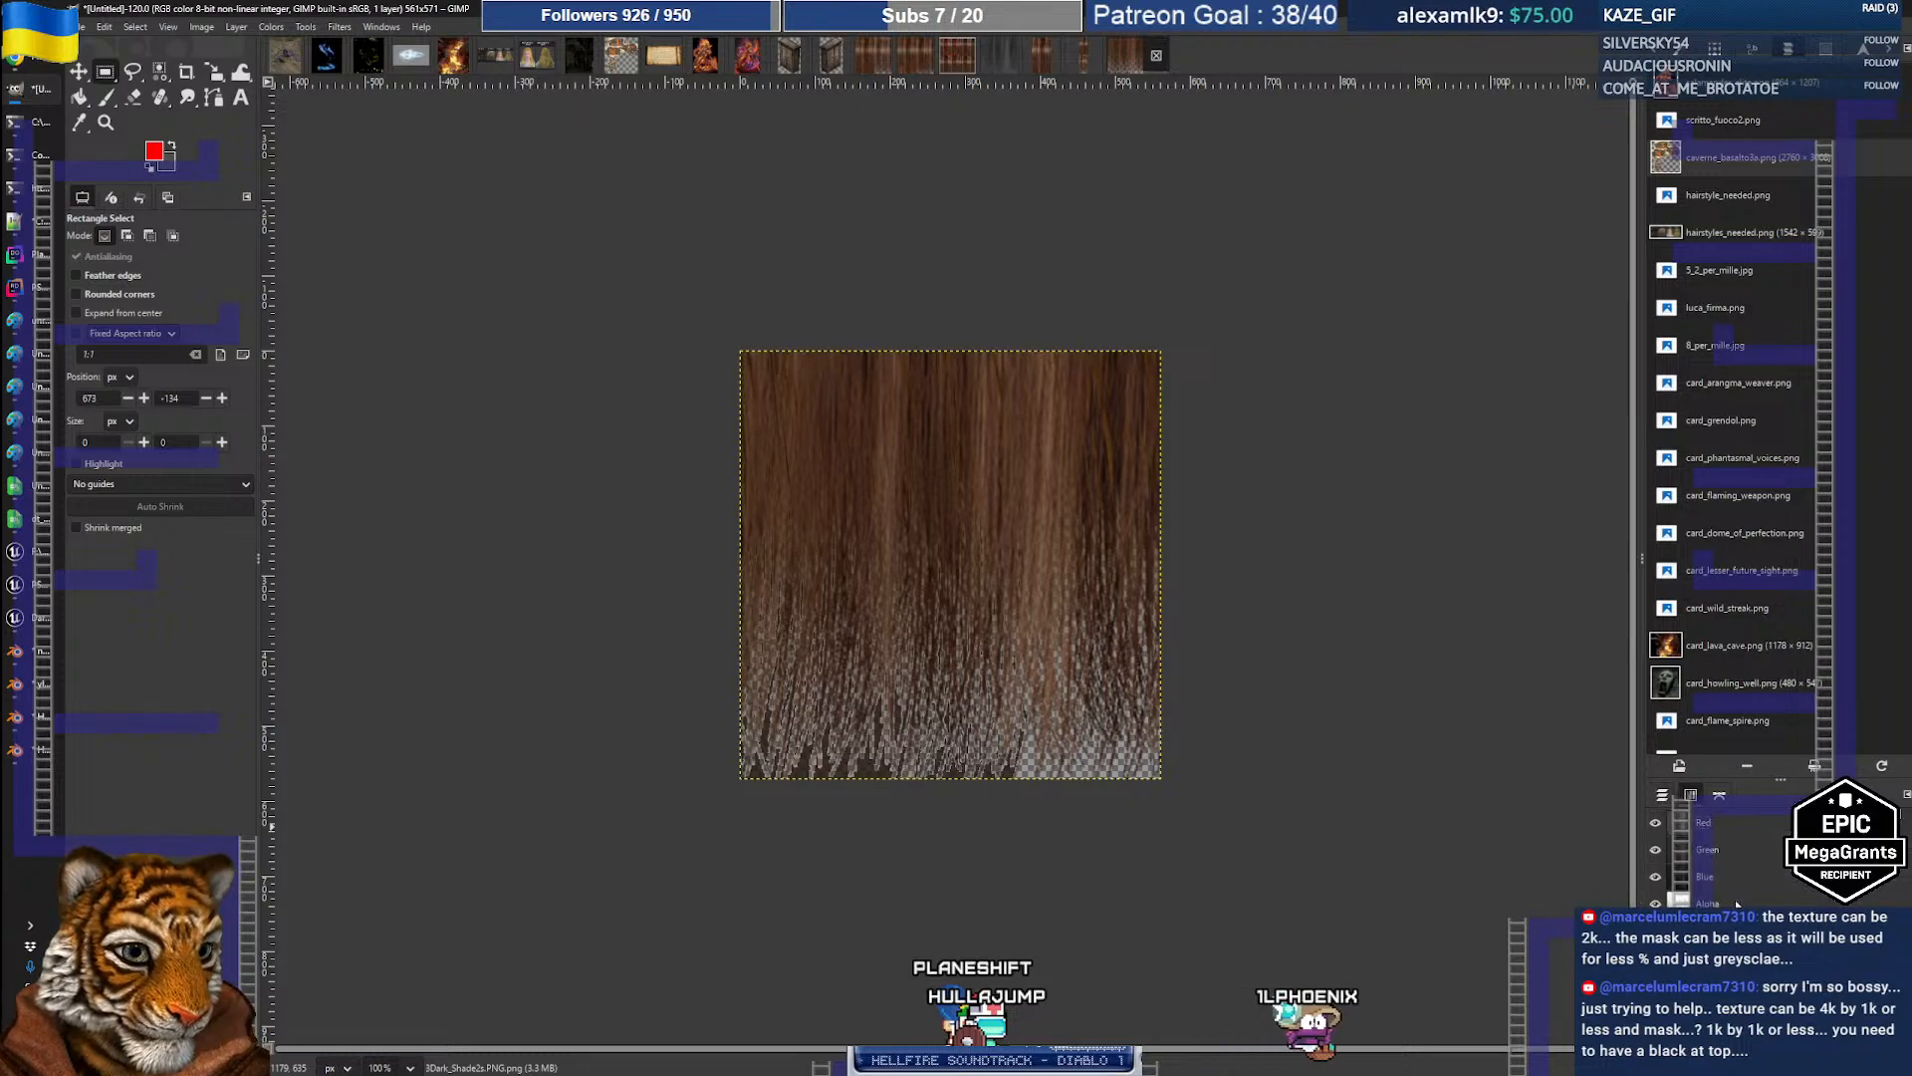
{"action": "left_click", "coordinate": [1655, 849]}
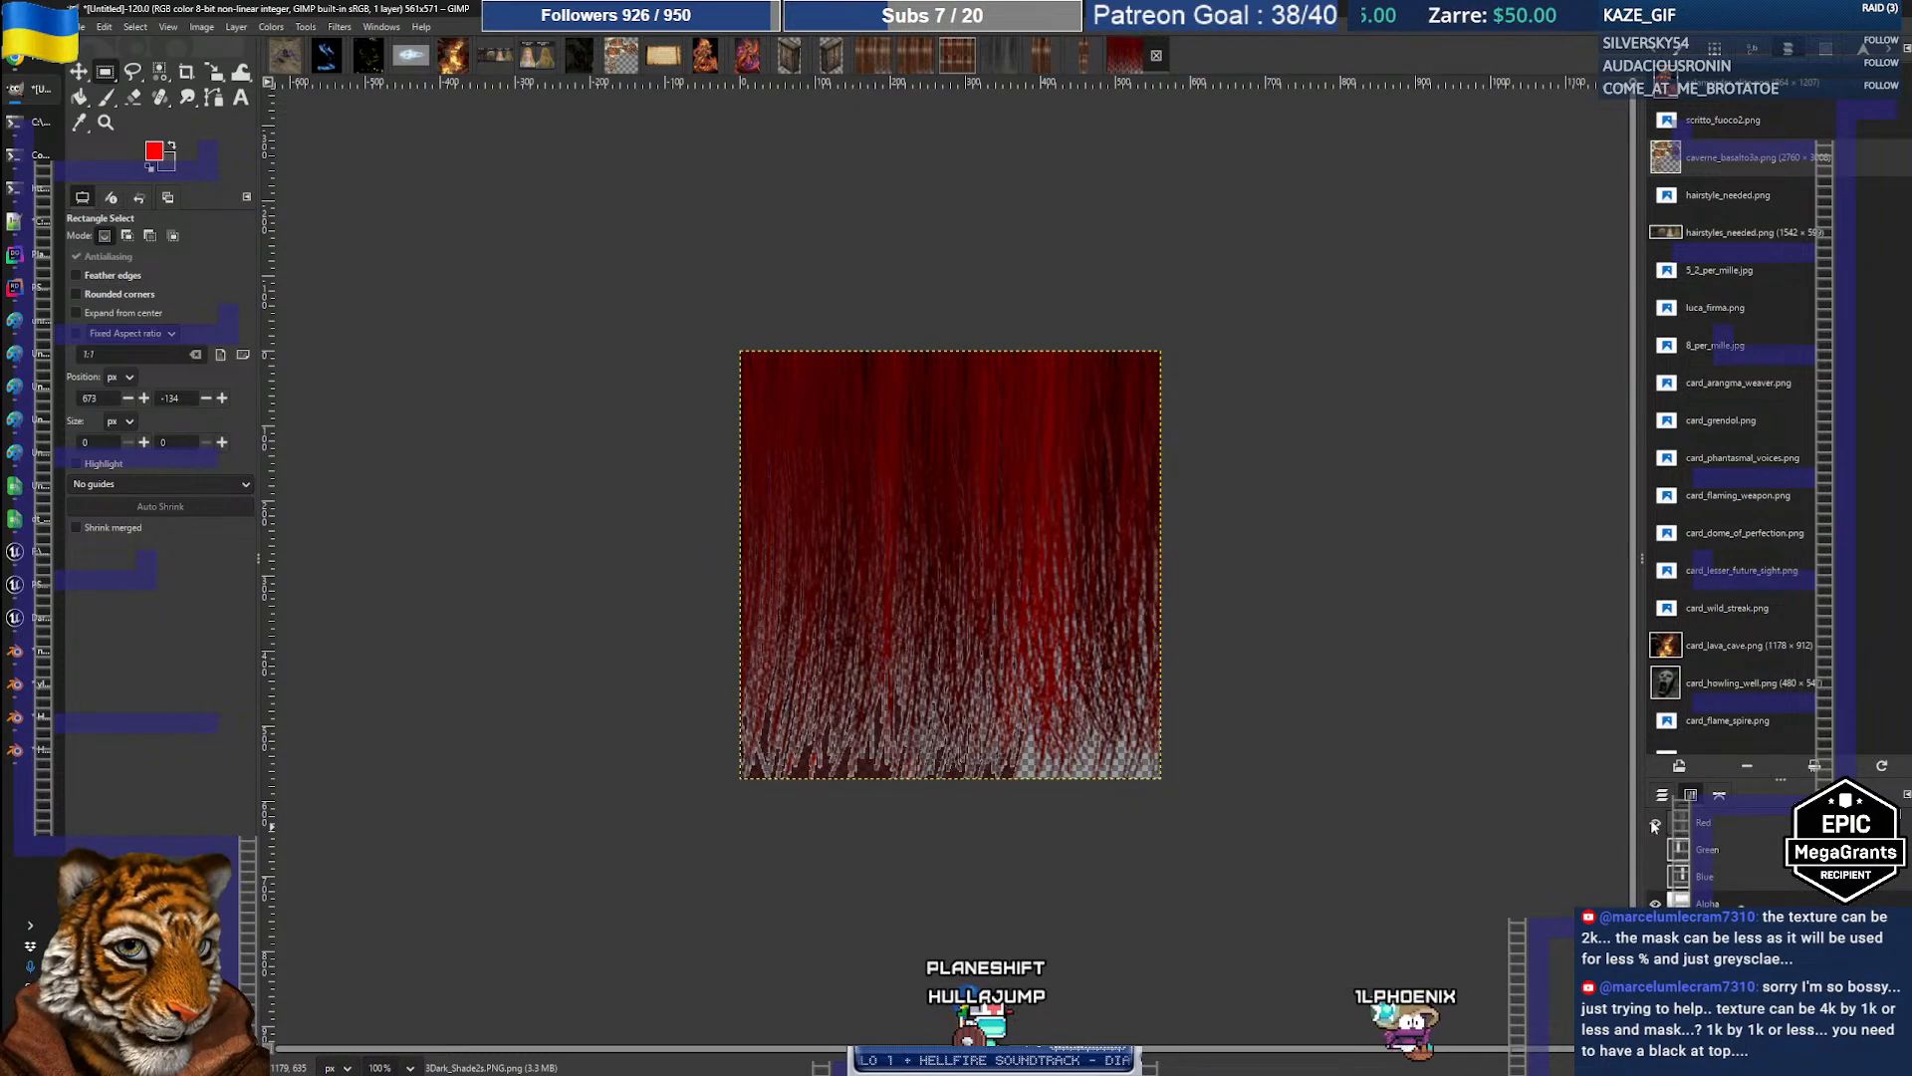
{"action": "left_click", "coordinate": [1654, 822]}
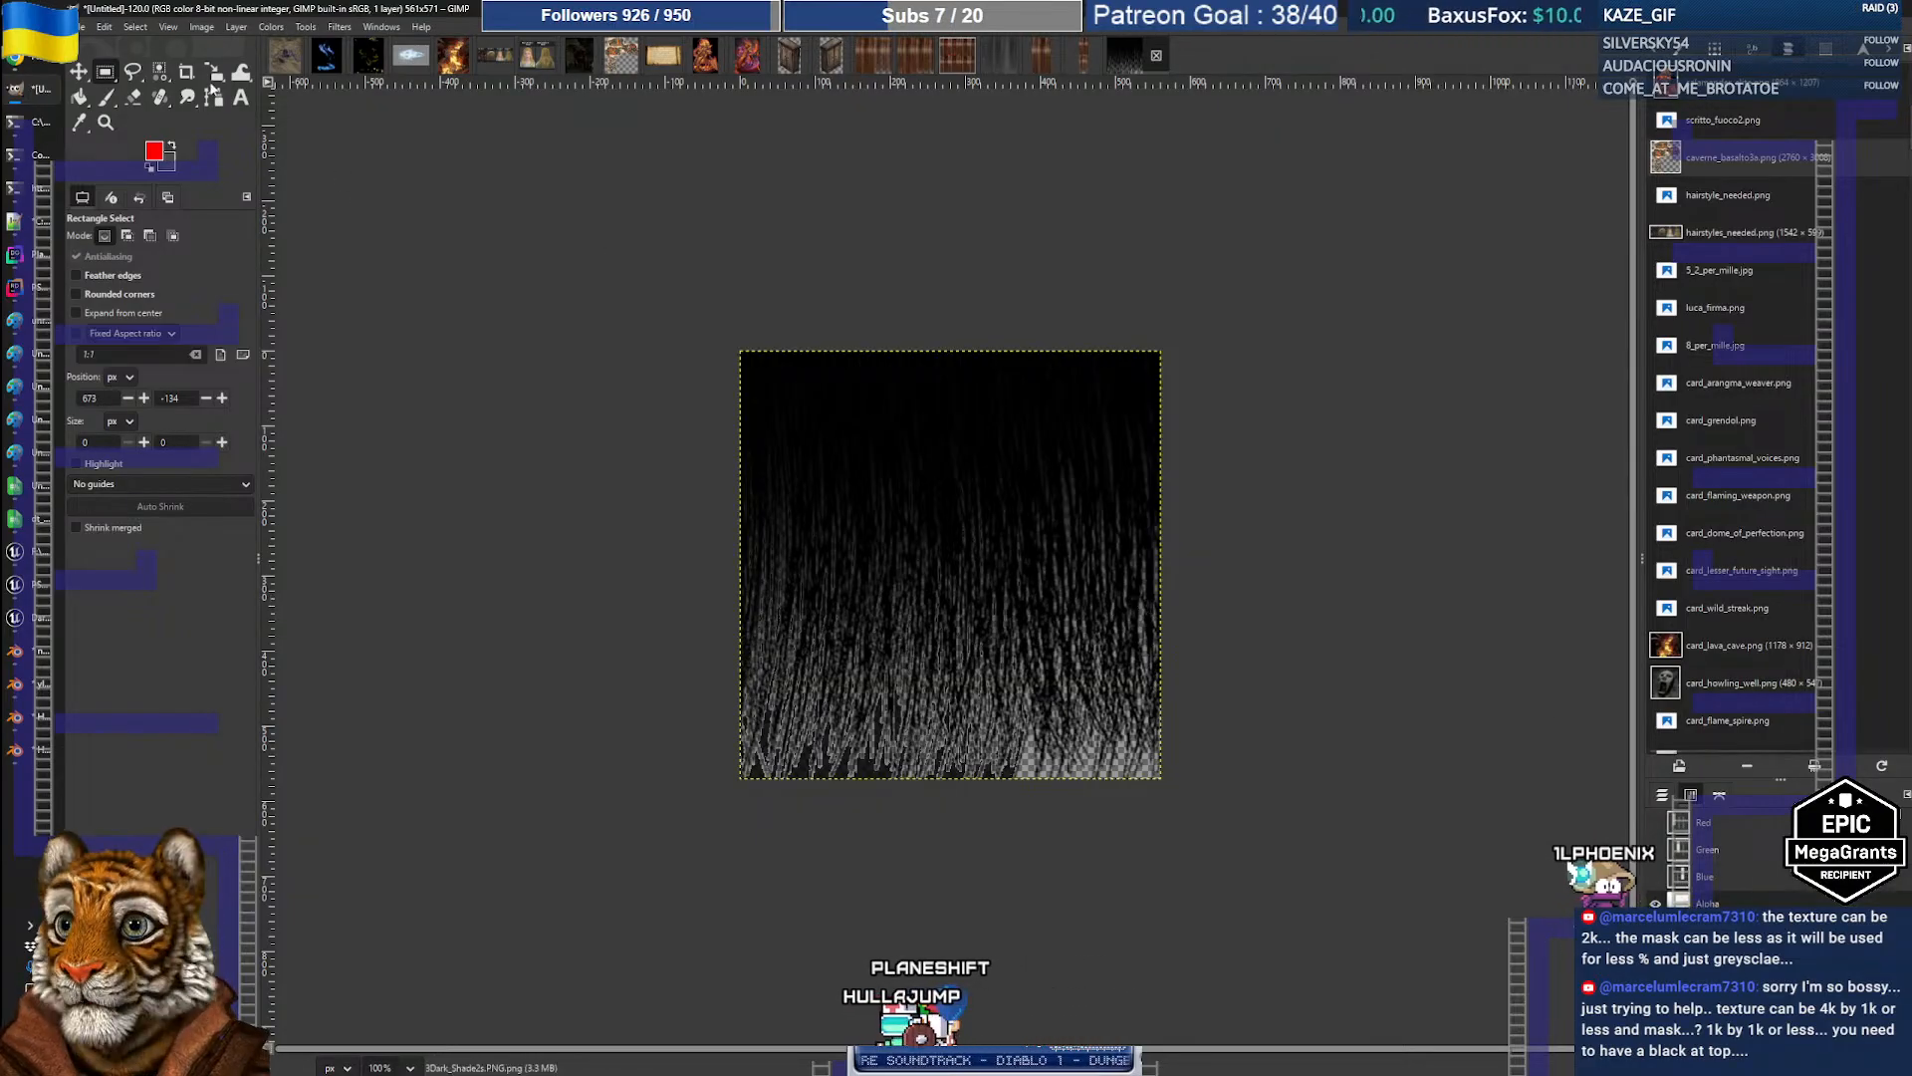
Step: Select the whole image, copy its visible alpha rendering and create a new image from the clipboard
{"action": "left_click", "coordinate": [106, 29]}
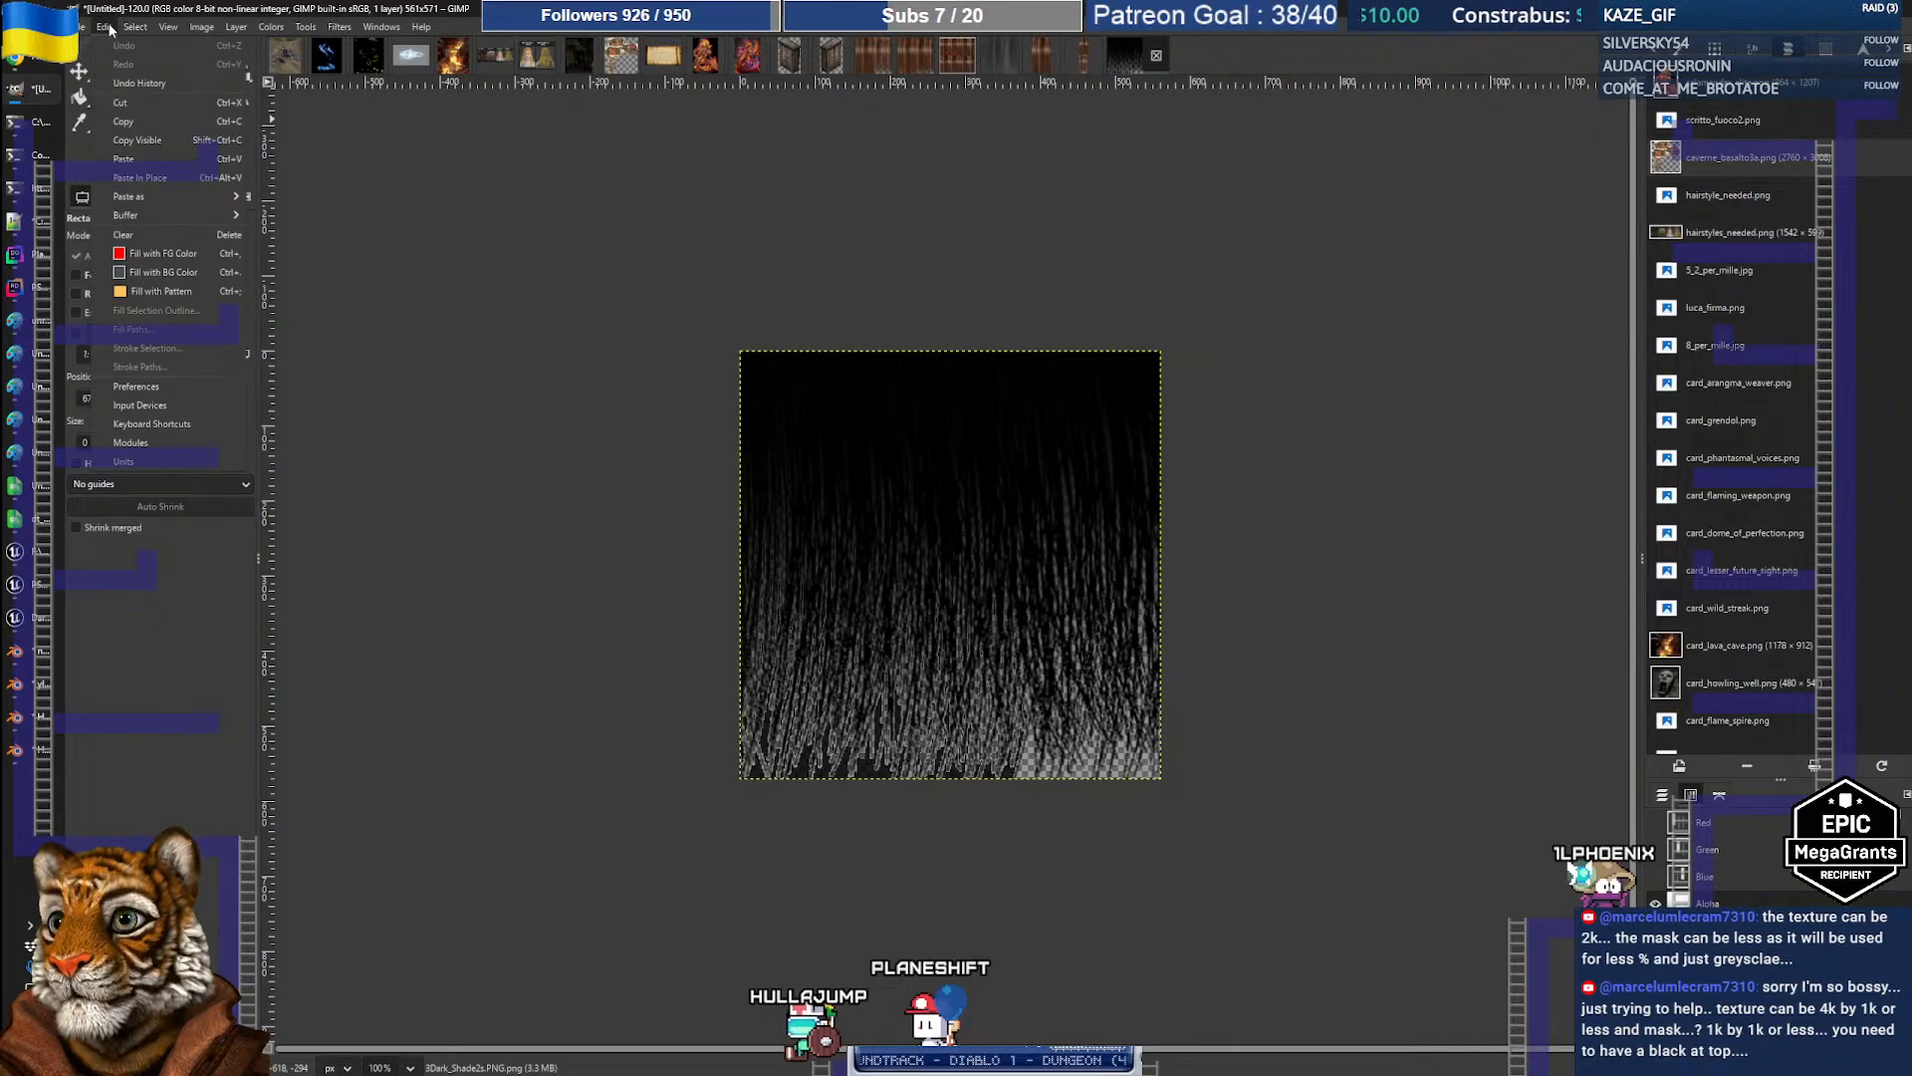
{"action": "mouse_move", "coordinate": [136, 30]}
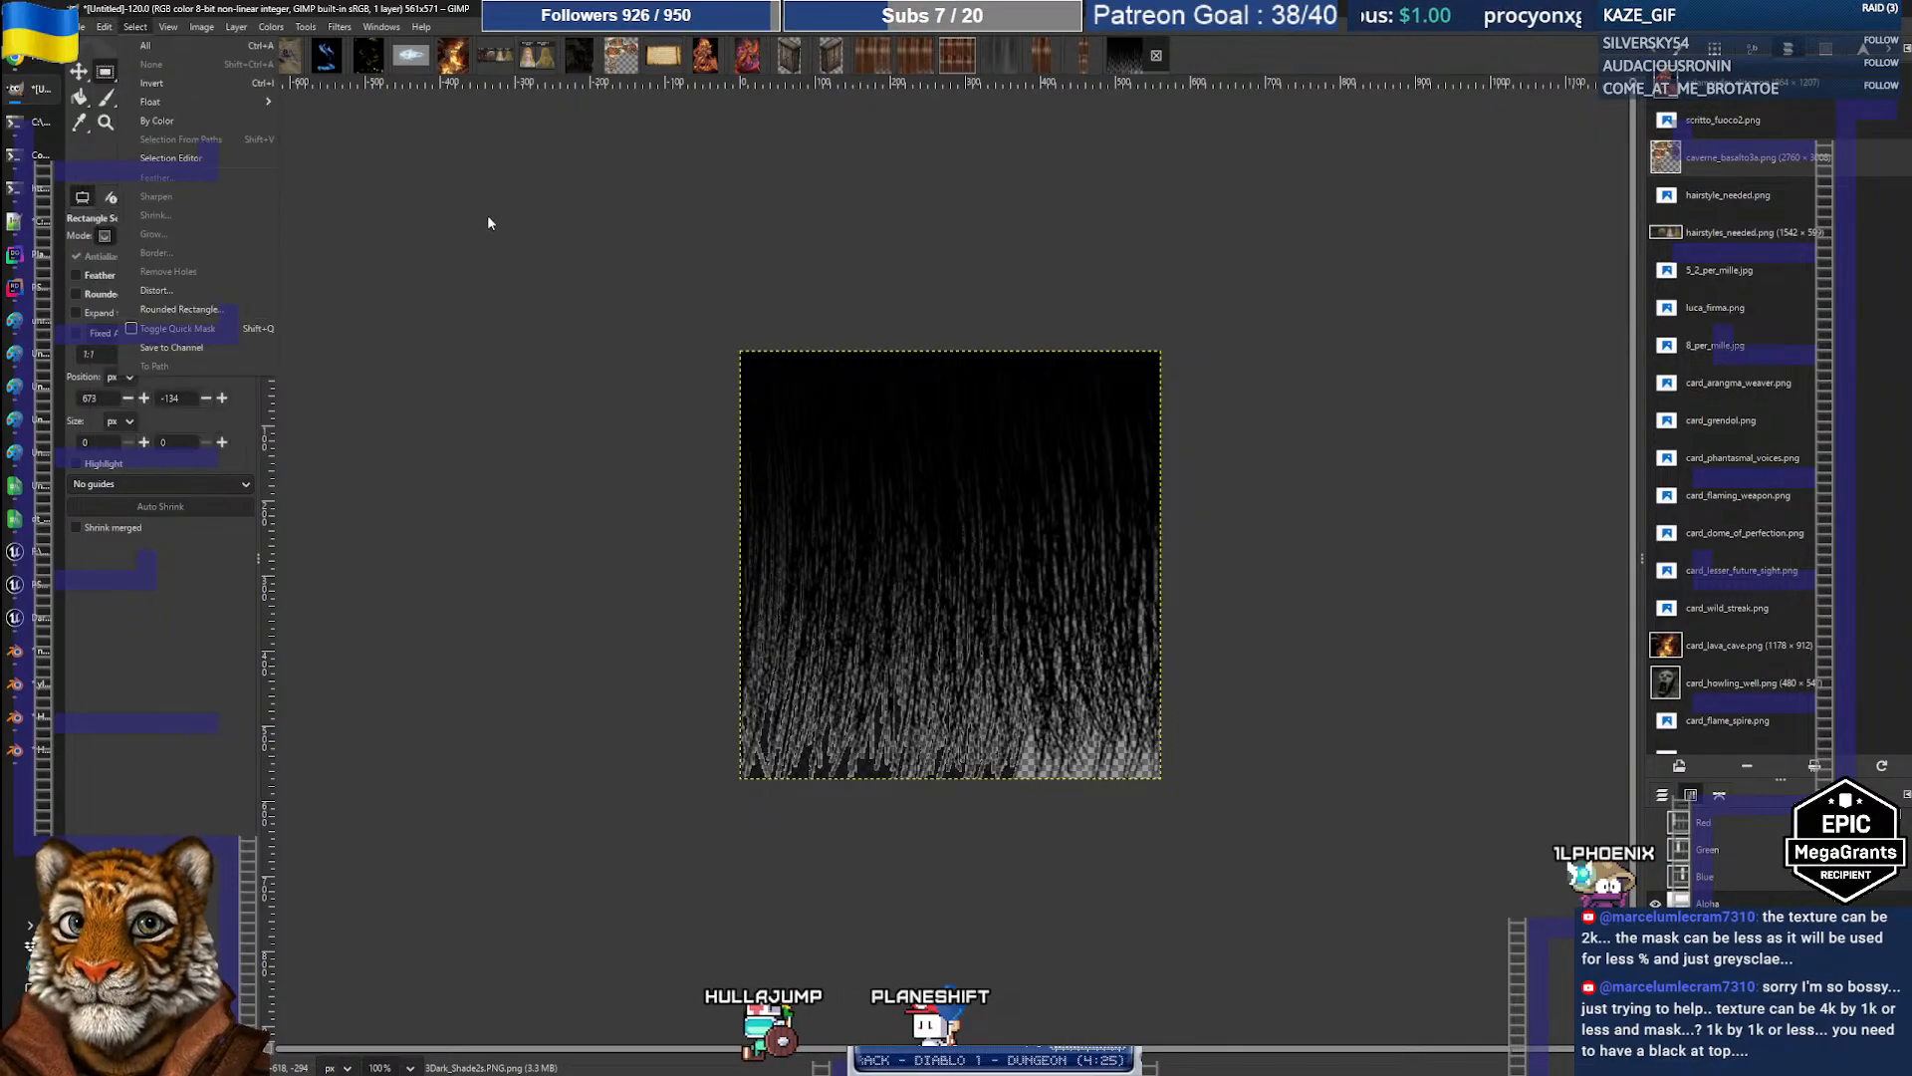
{"action": "left_click", "coordinate": [697, 345]}
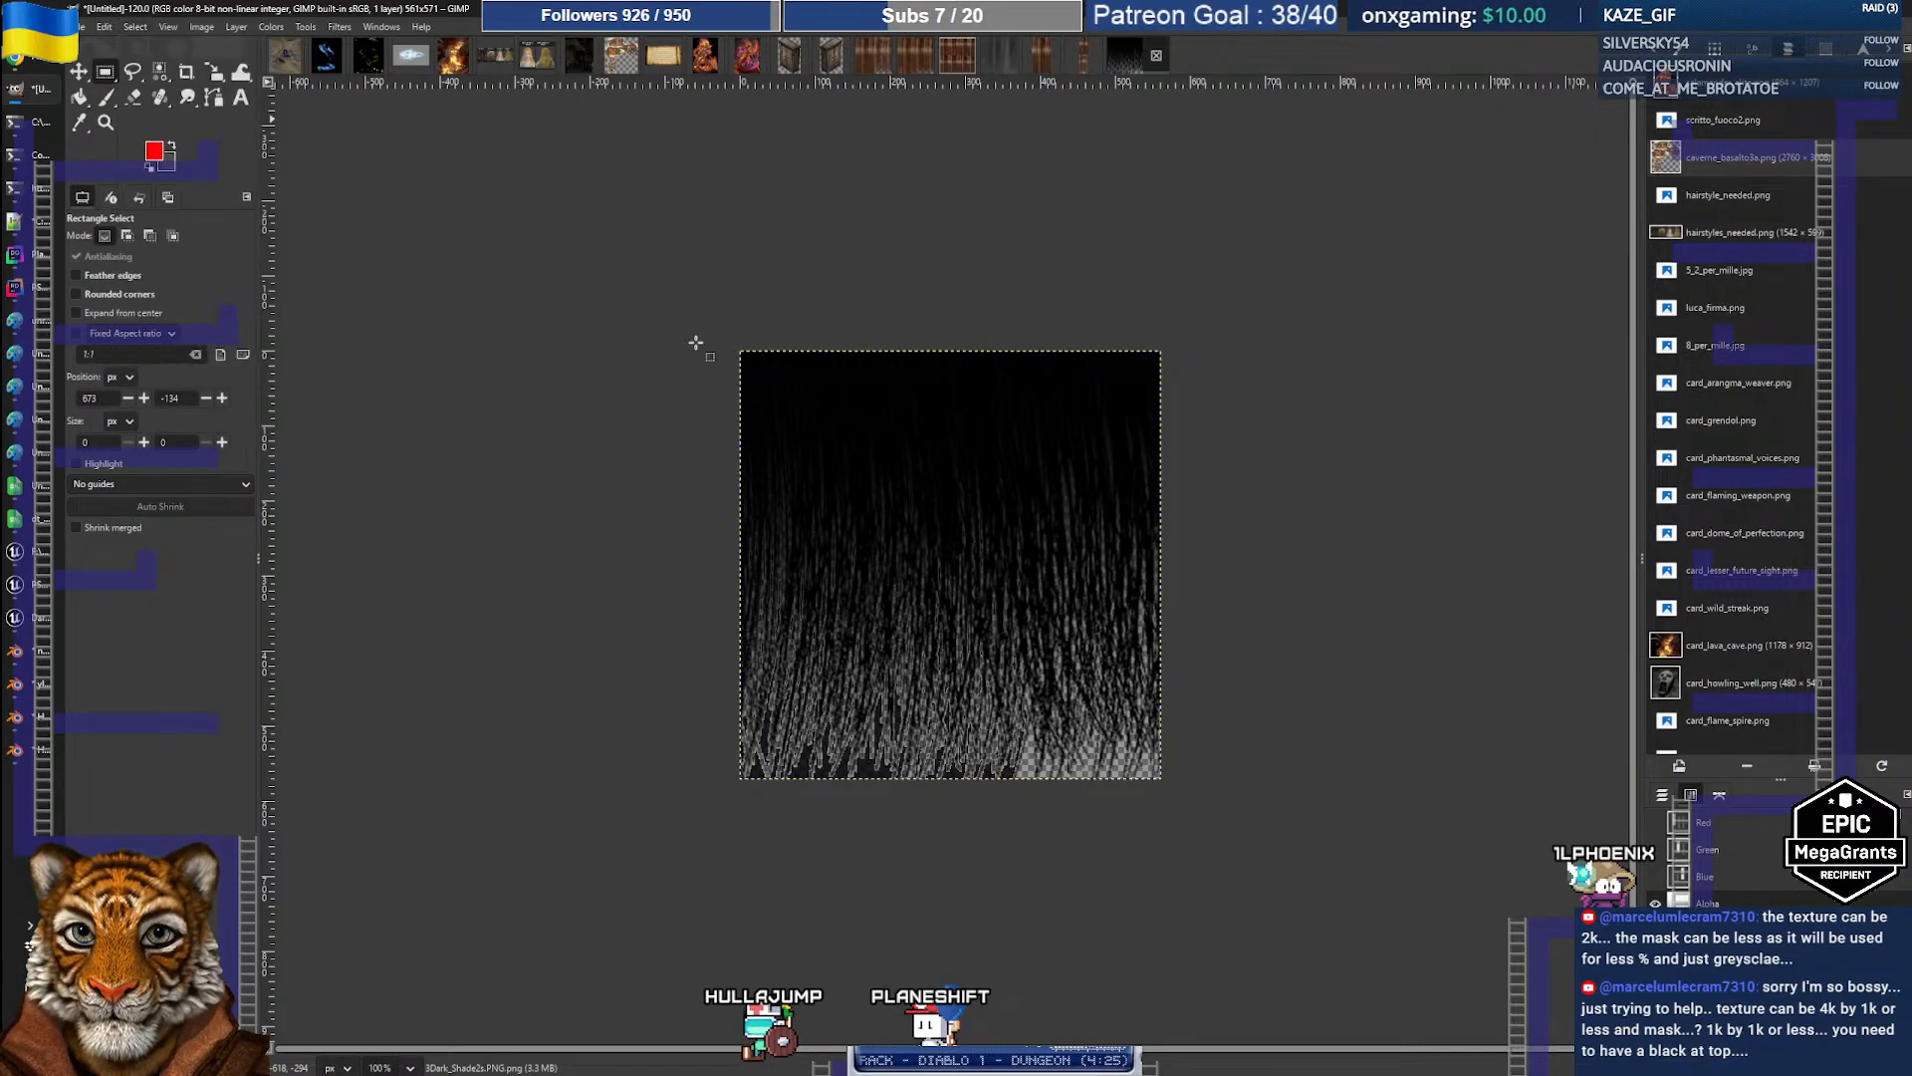
{"action": "left_click", "coordinate": [104, 27]}
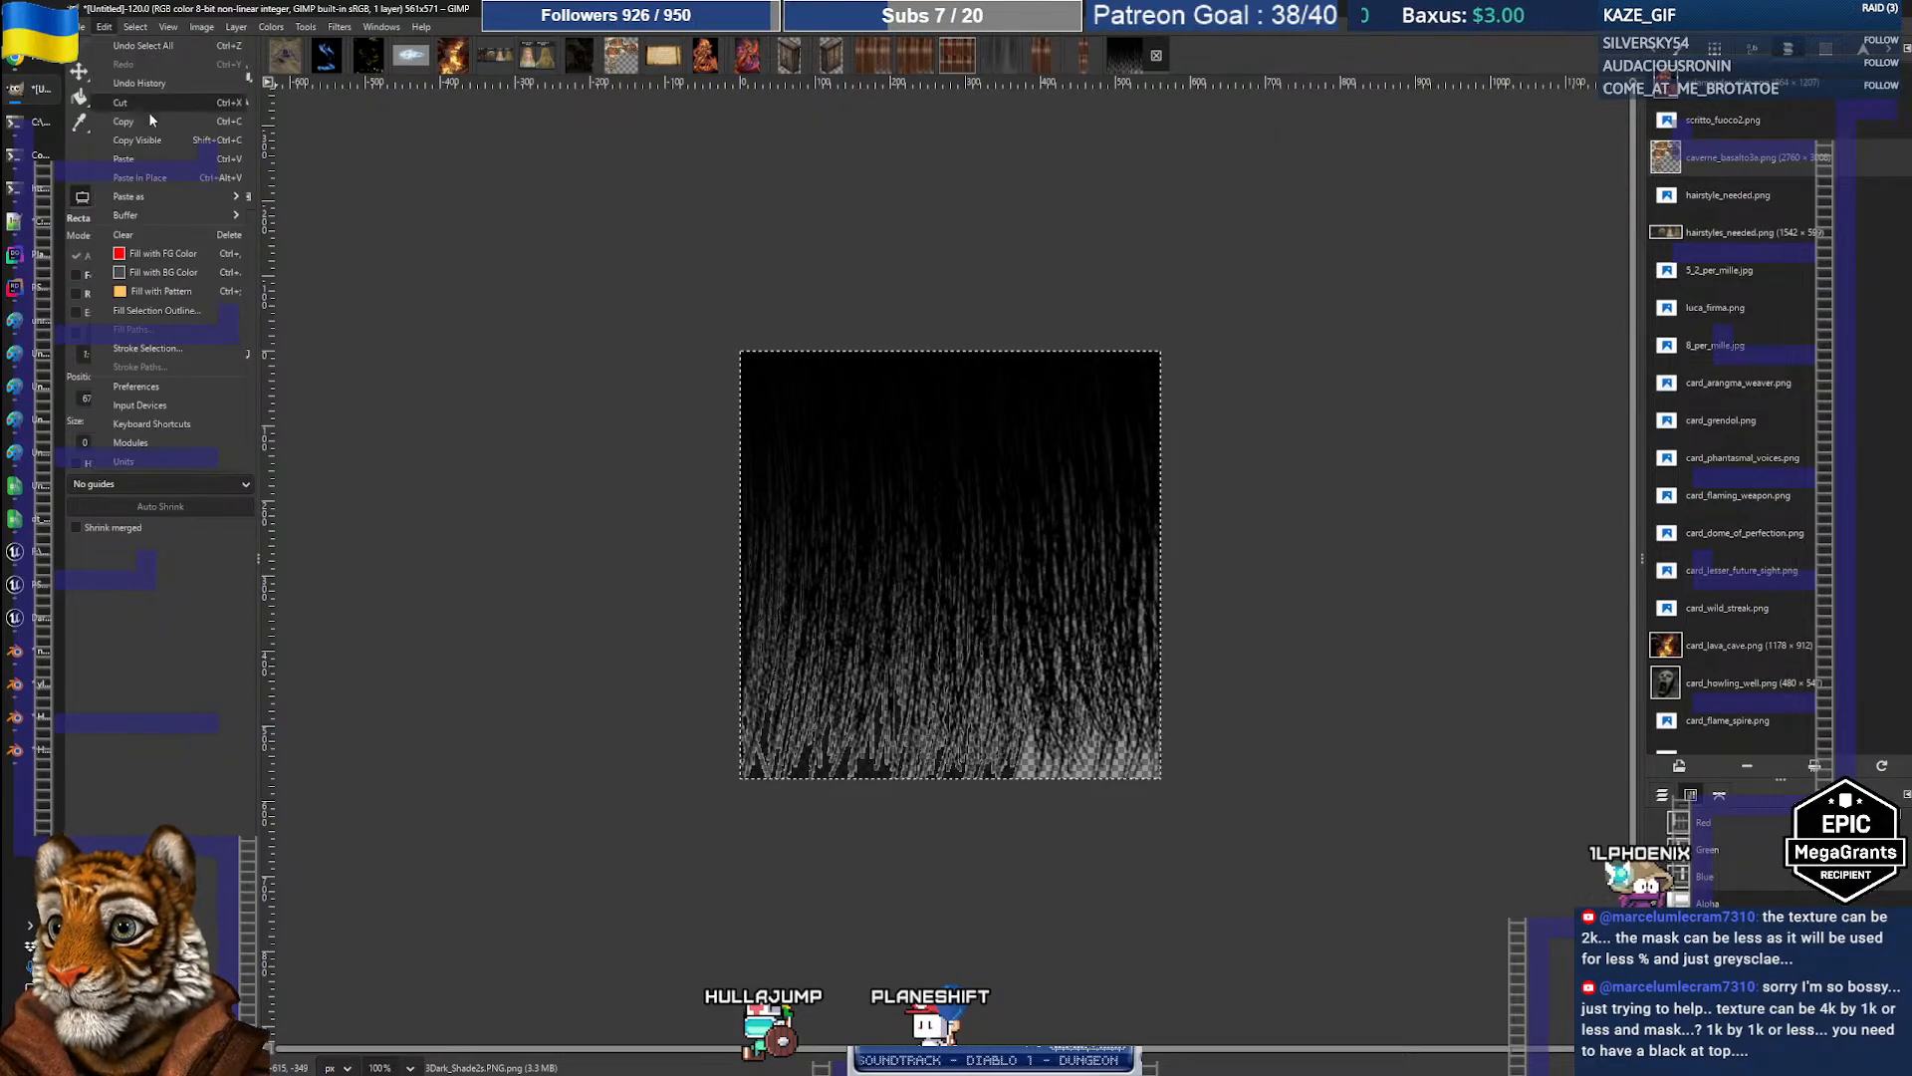
{"action": "left_click", "coordinate": [155, 140]}
{"action": "left_click", "coordinate": [80, 27]}
{"action": "mouse_move", "coordinate": [183, 63]}
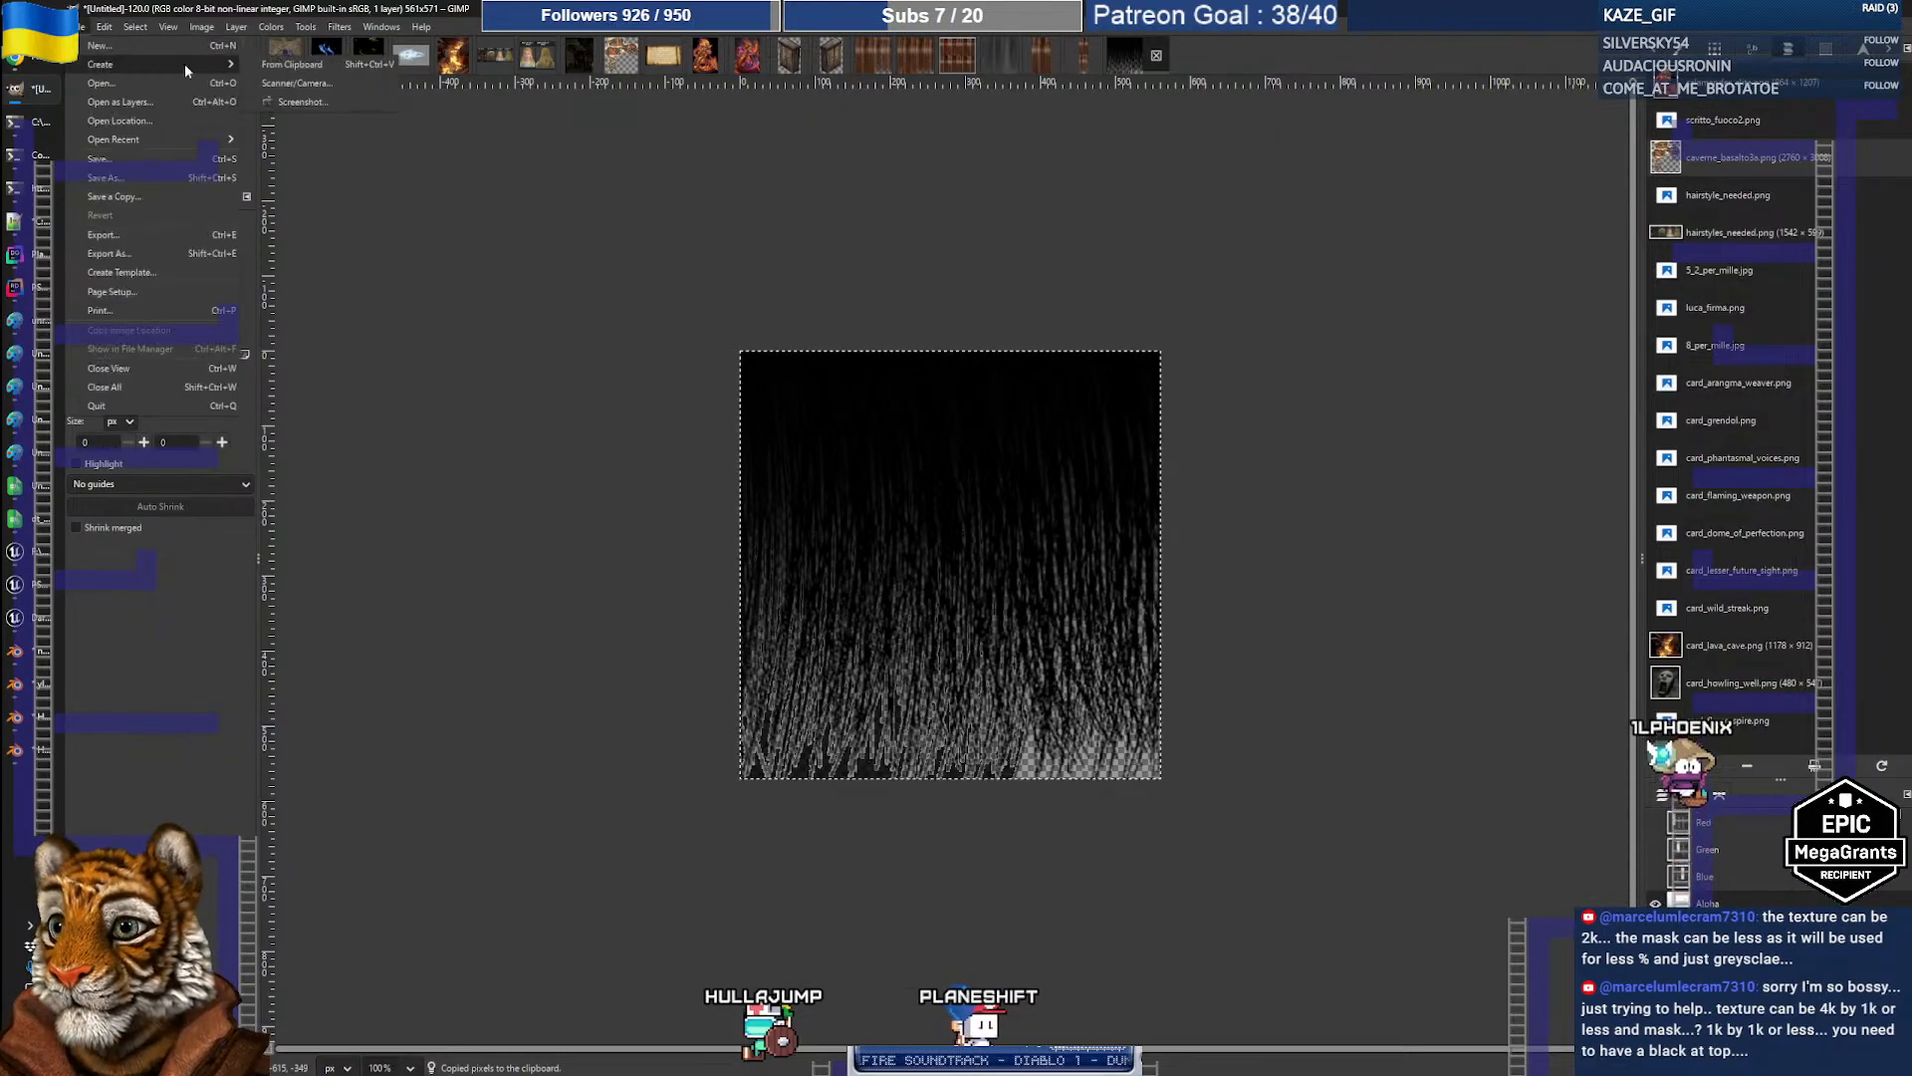
{"action": "left_click", "coordinate": [265, 62]}
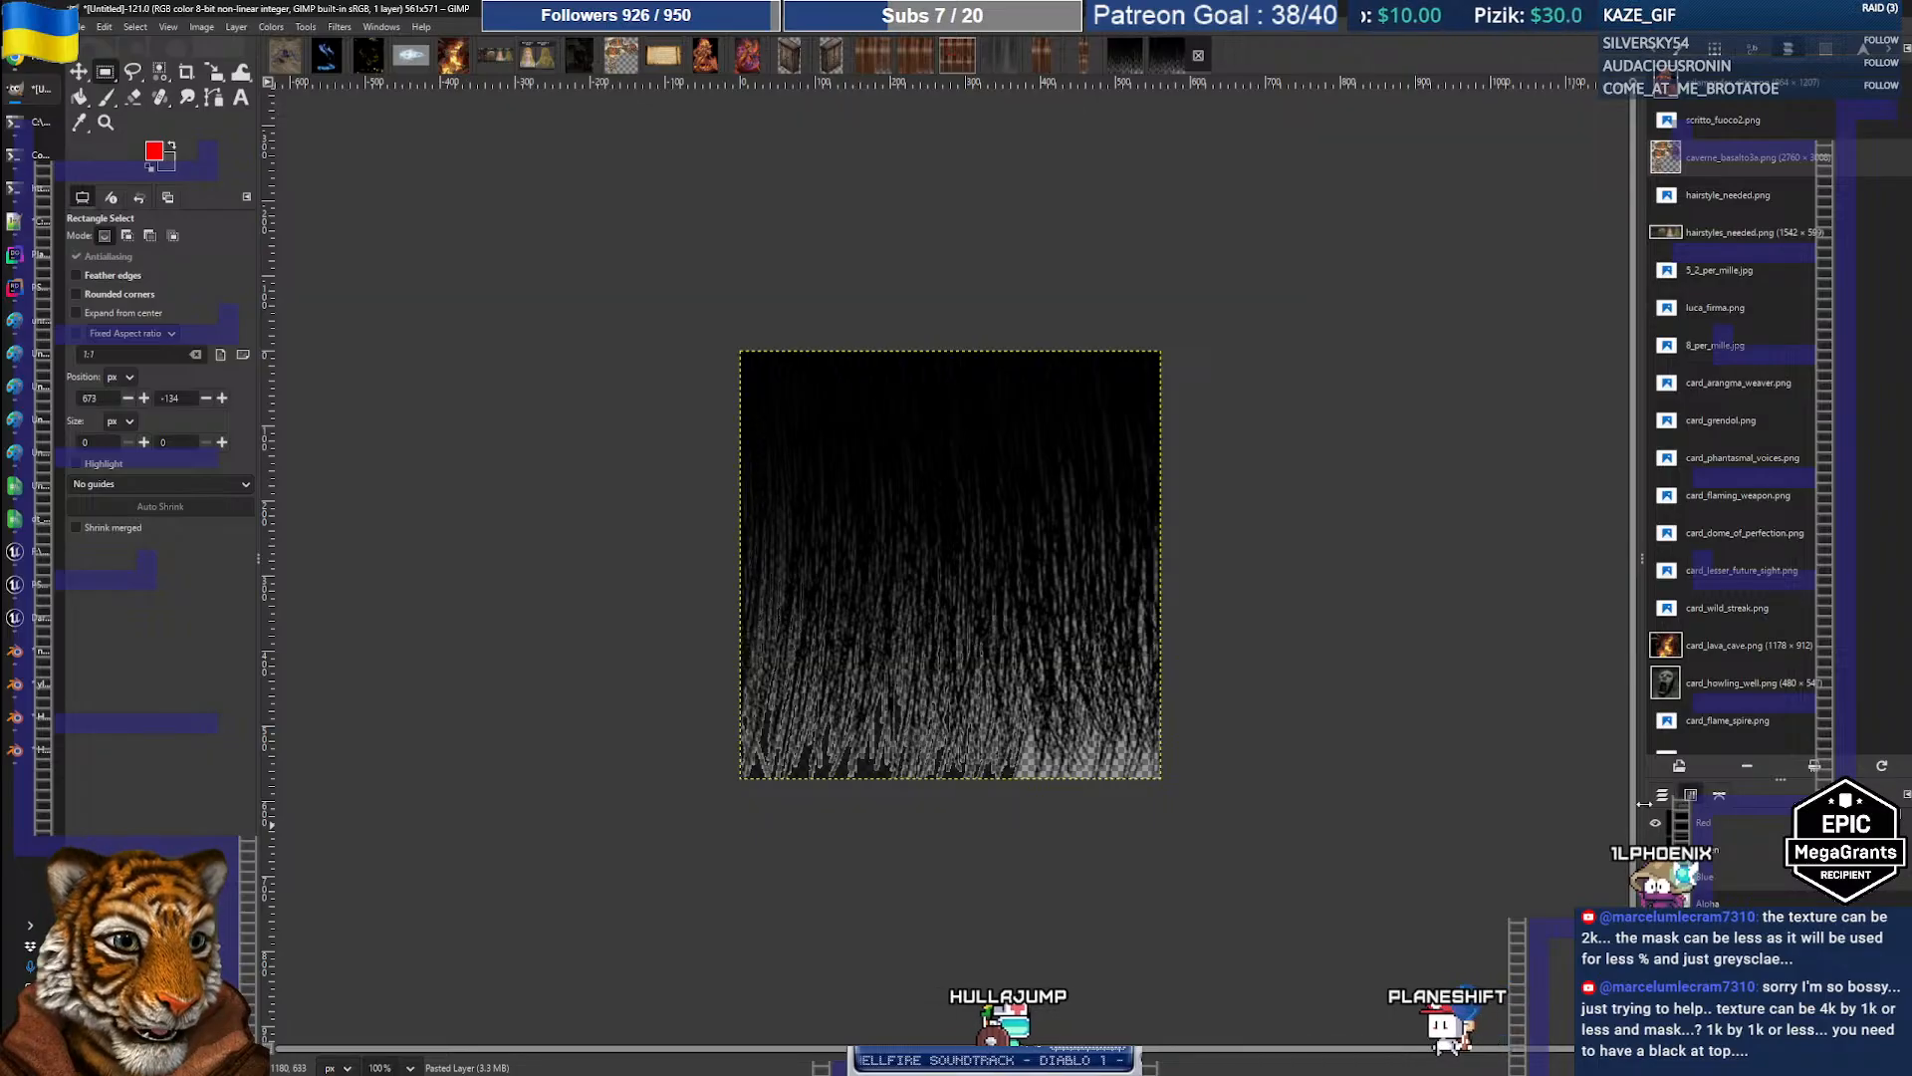
{"action": "right_click", "coordinate": [1736, 823]}
{"action": "left_click", "coordinate": [1771, 830]}
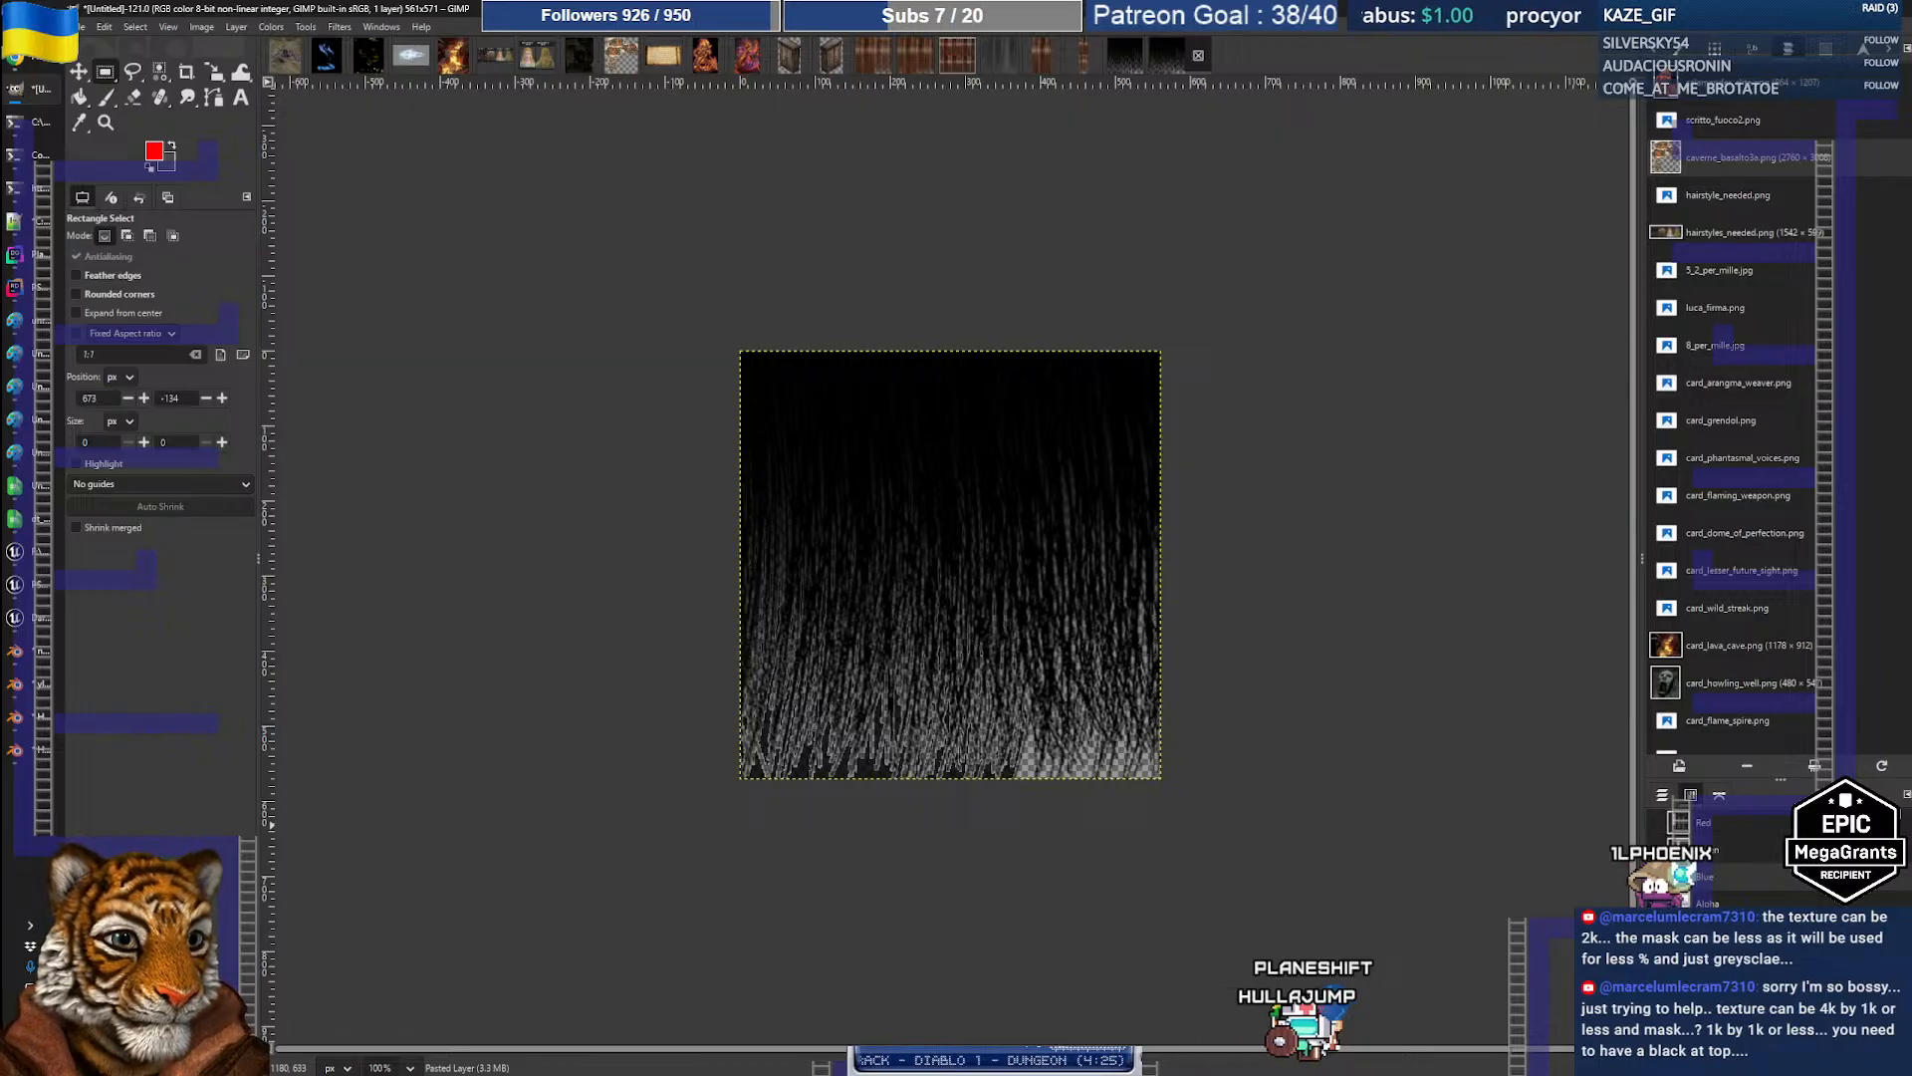
{"action": "left_click", "coordinate": [1662, 794]}
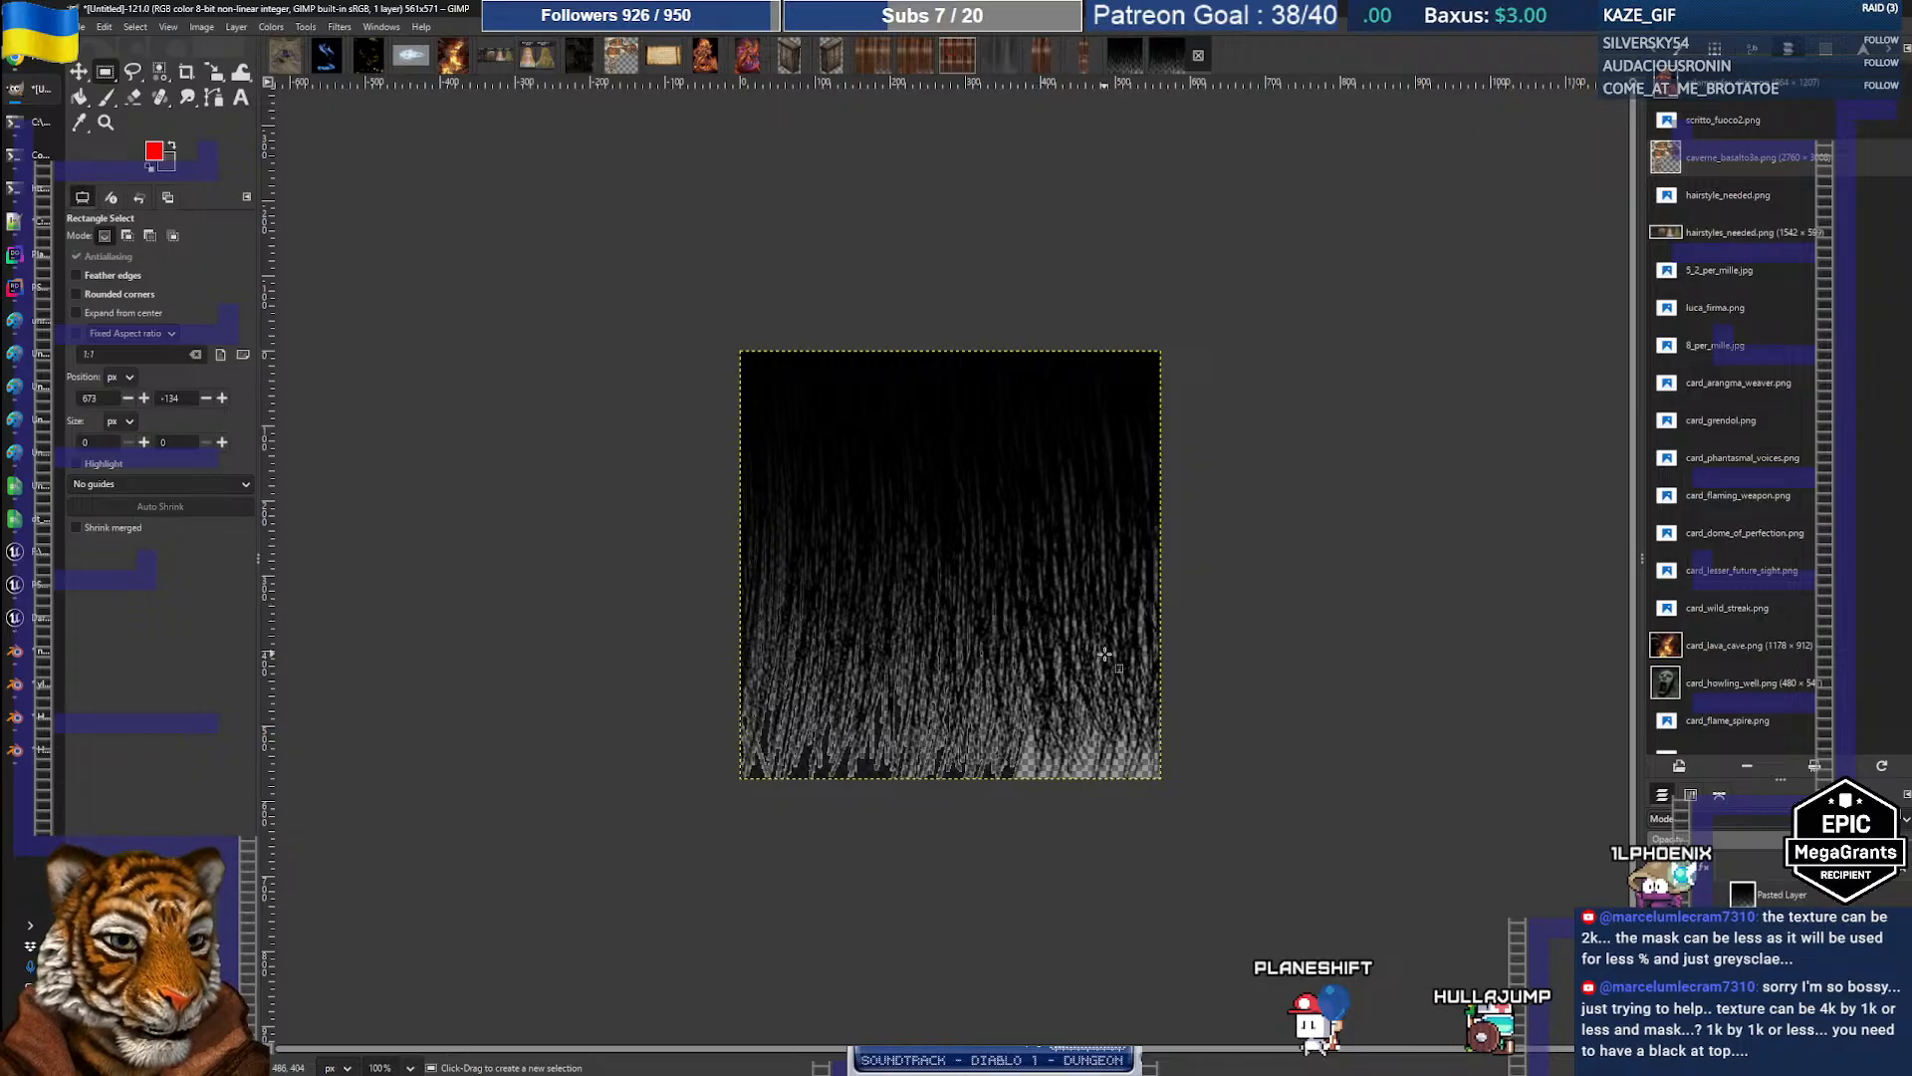
{"action": "key", "text": "a"}
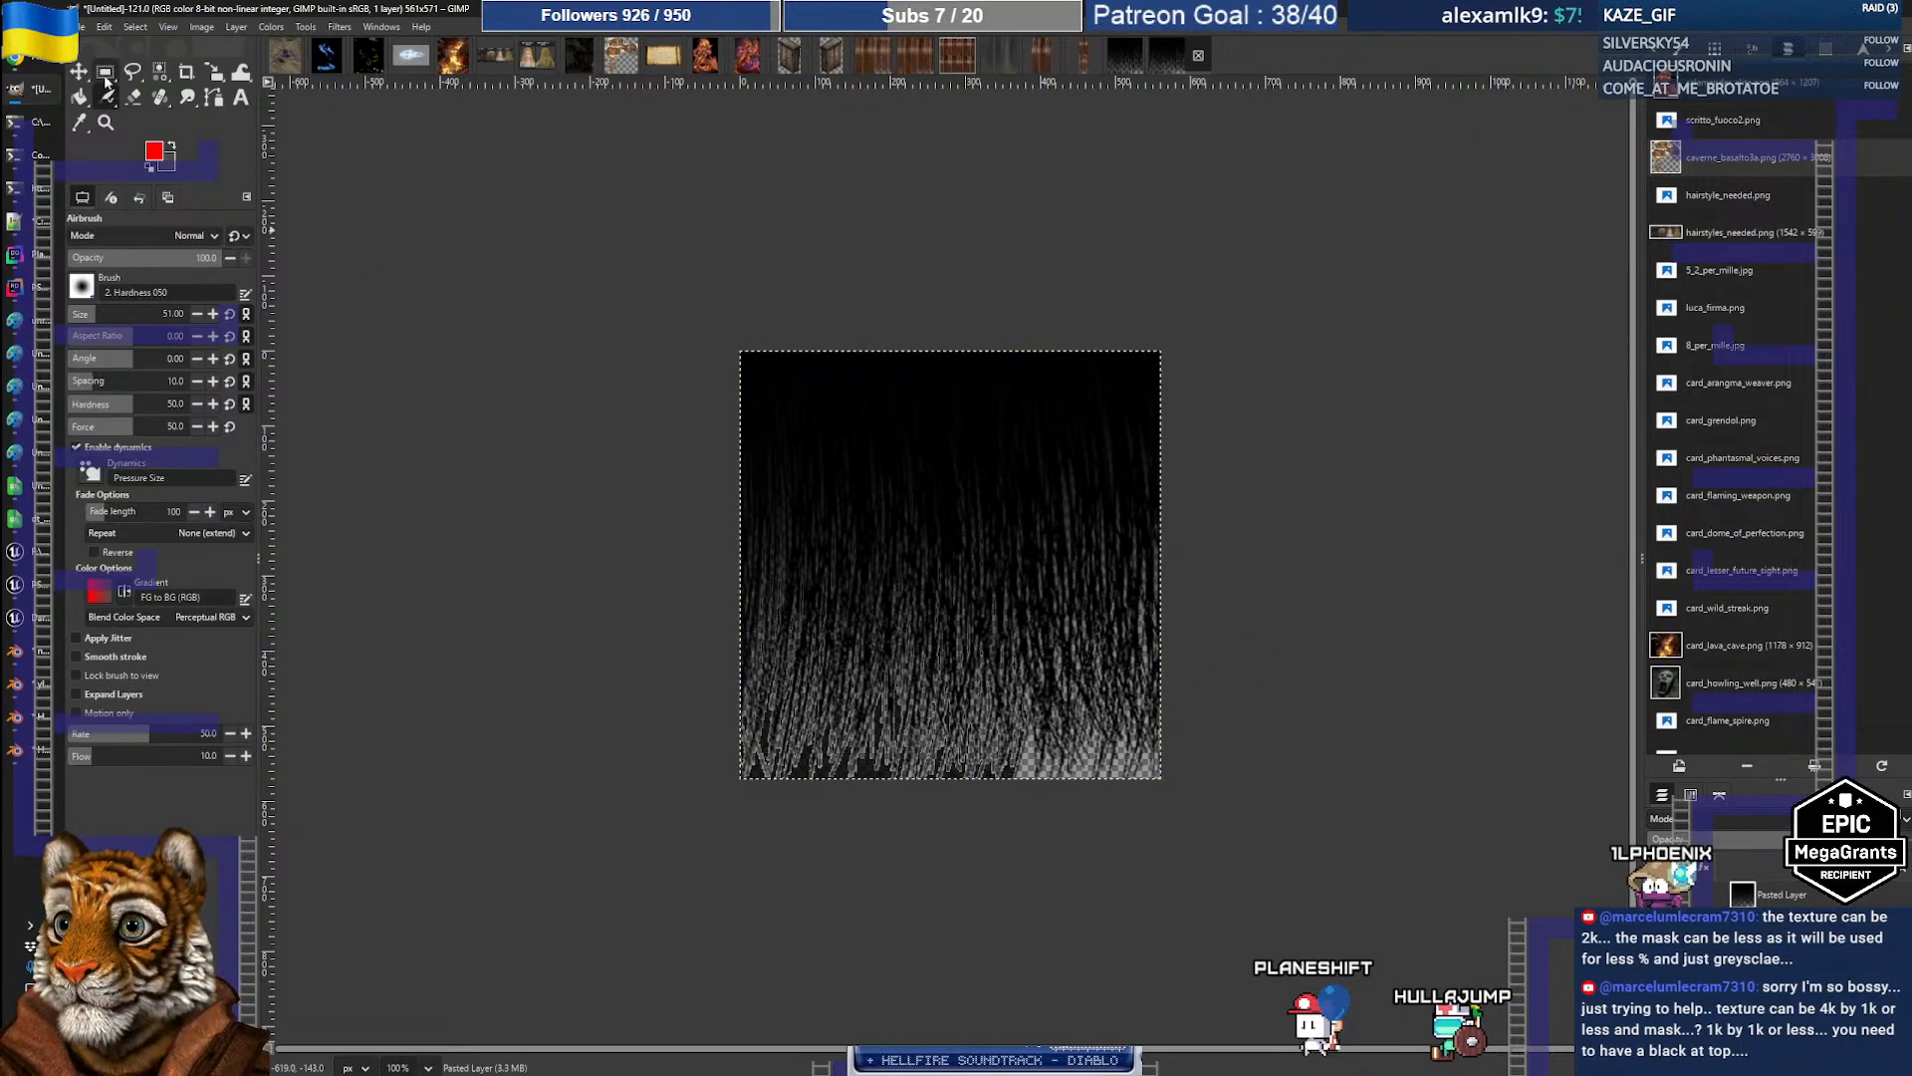
{"action": "left_click", "coordinate": [77, 72]}
{"action": "left_click", "coordinate": [1690, 795]}
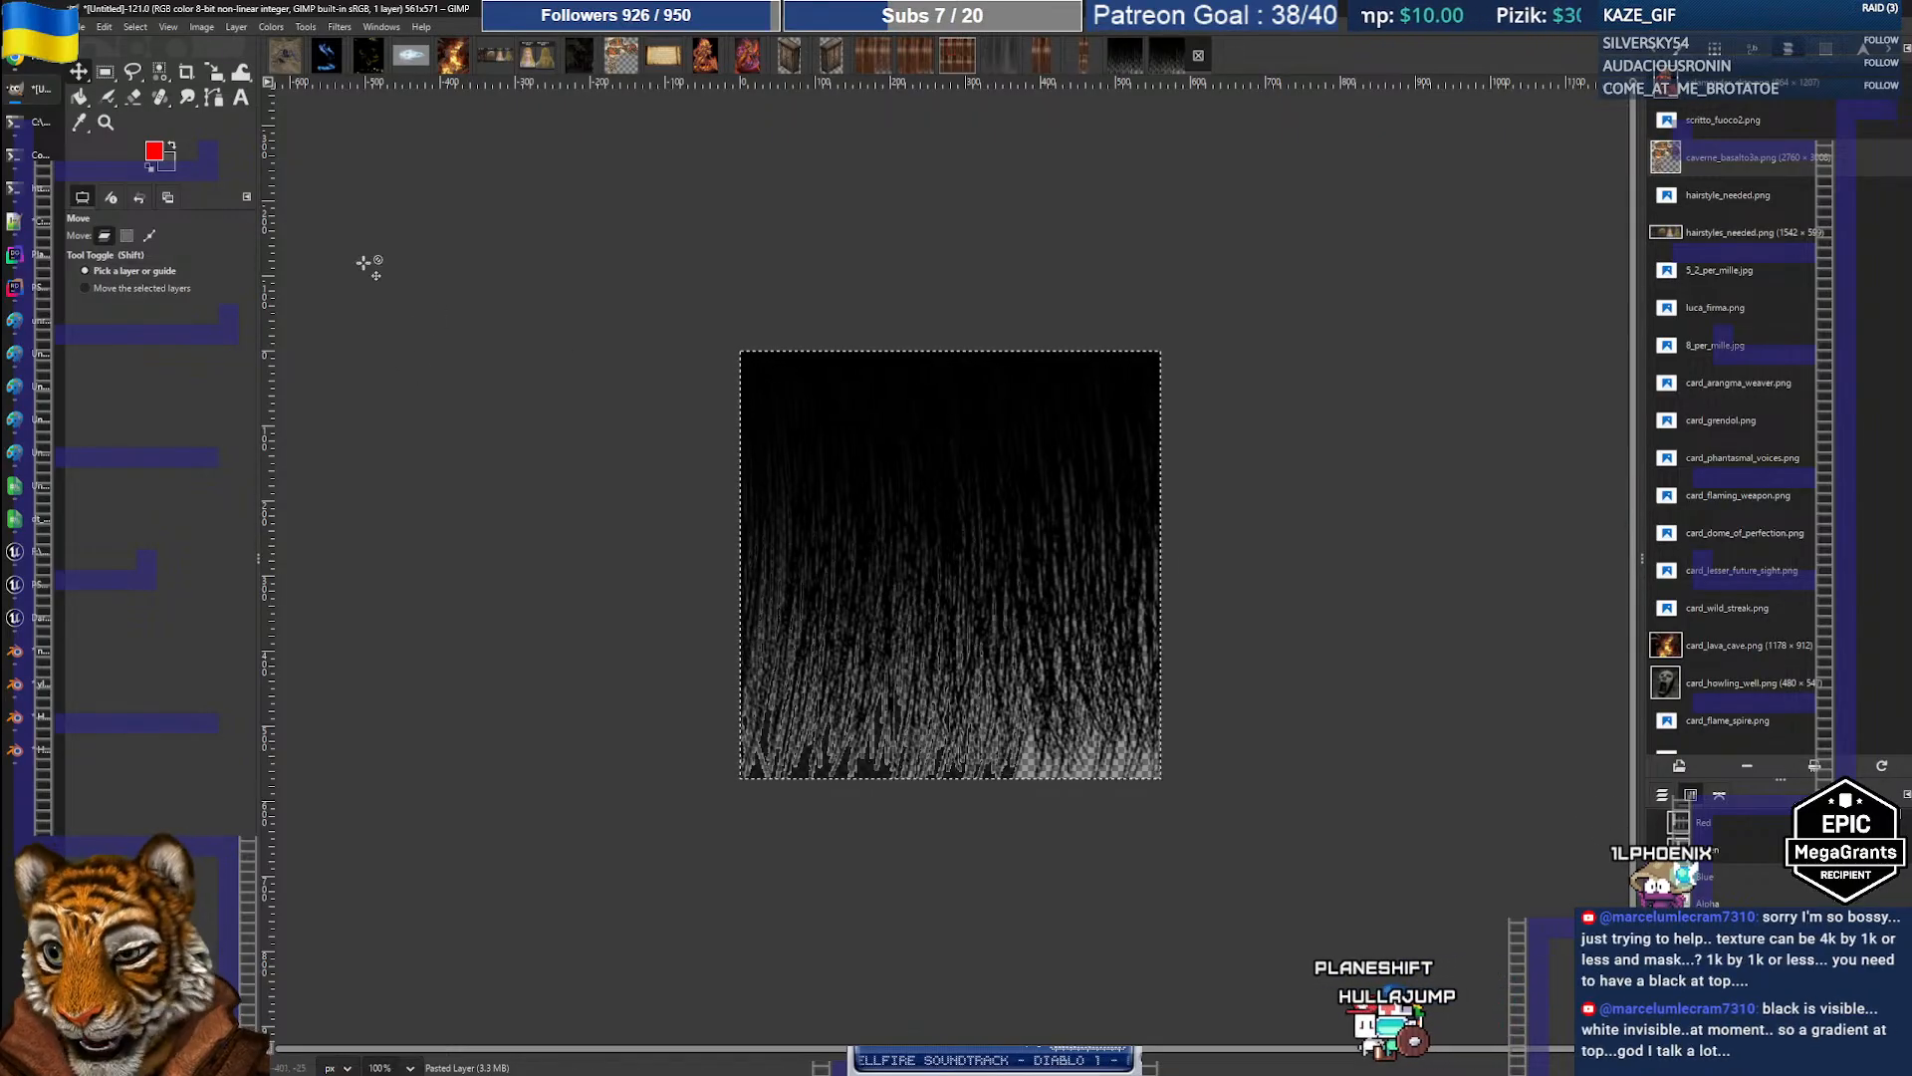
{"action": "key", "text": "shift+b"}
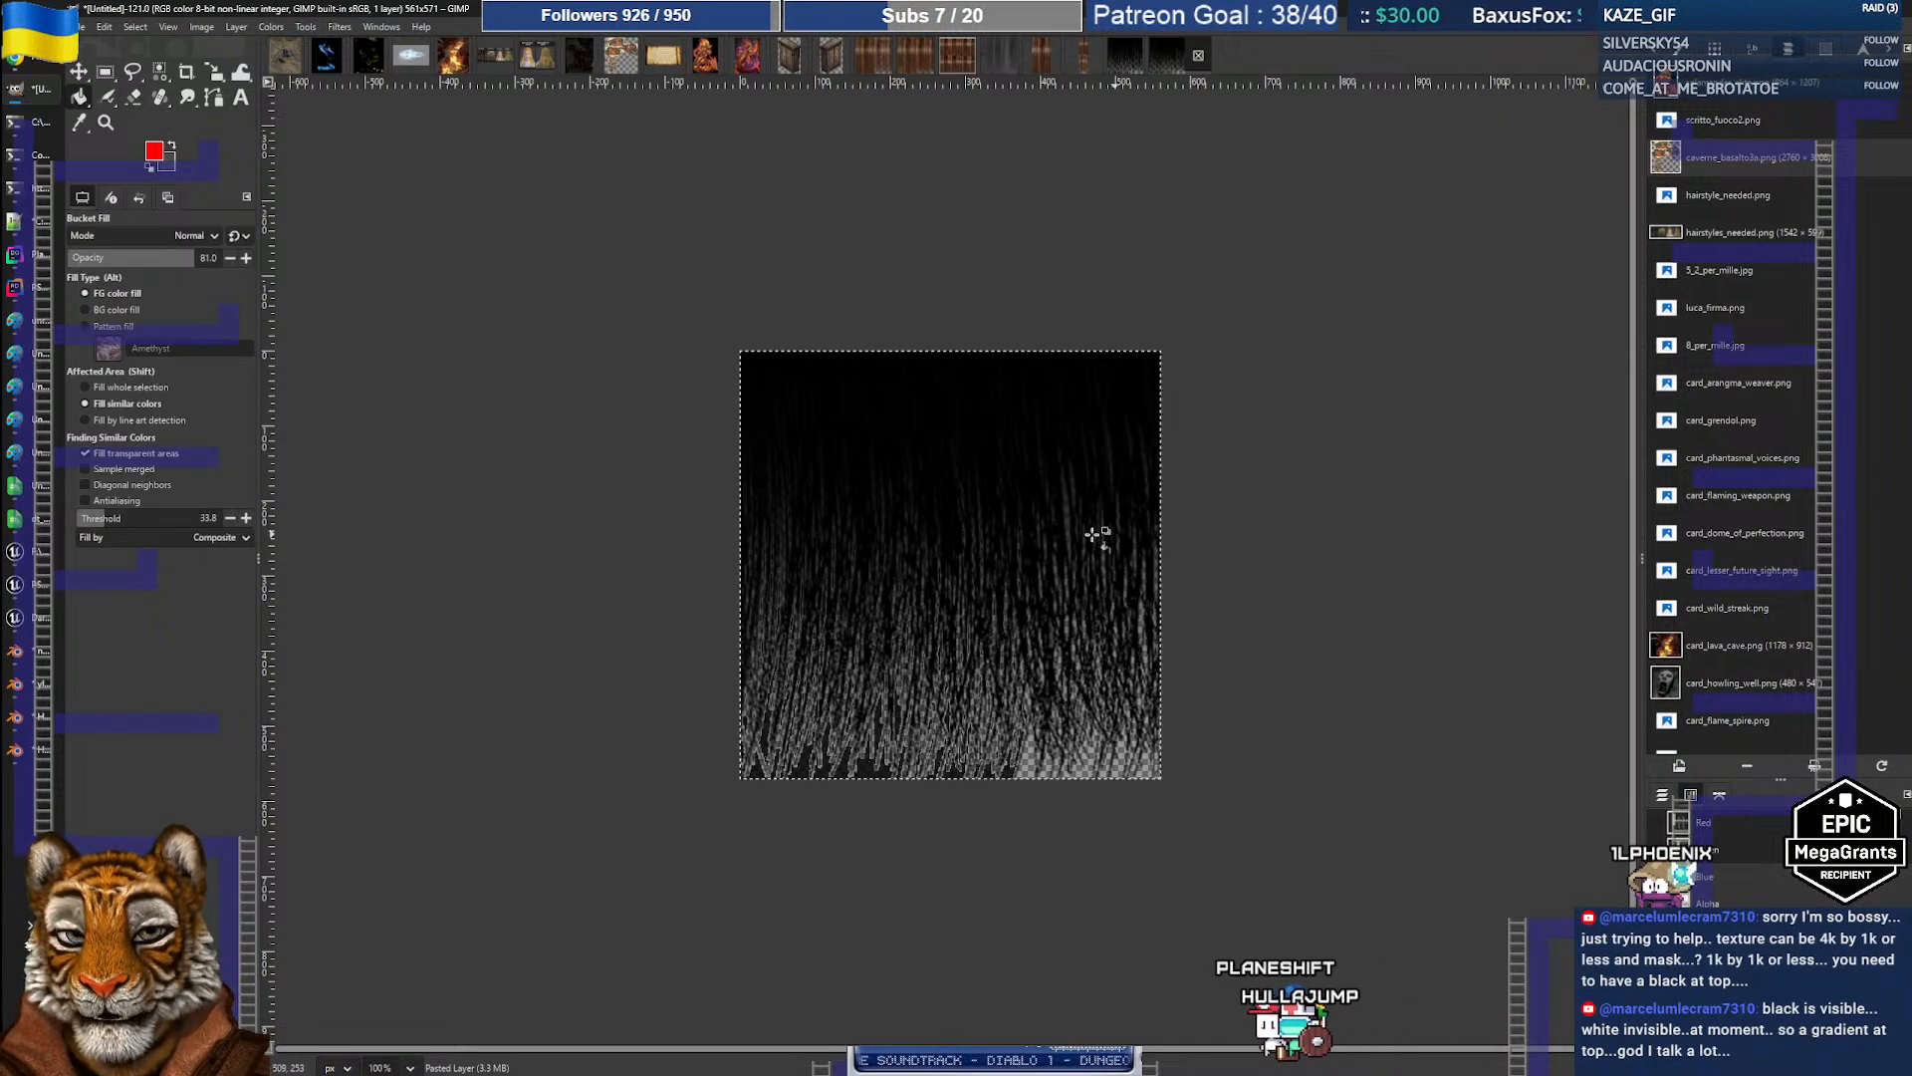
{"action": "left_click", "coordinate": [1012, 558]}
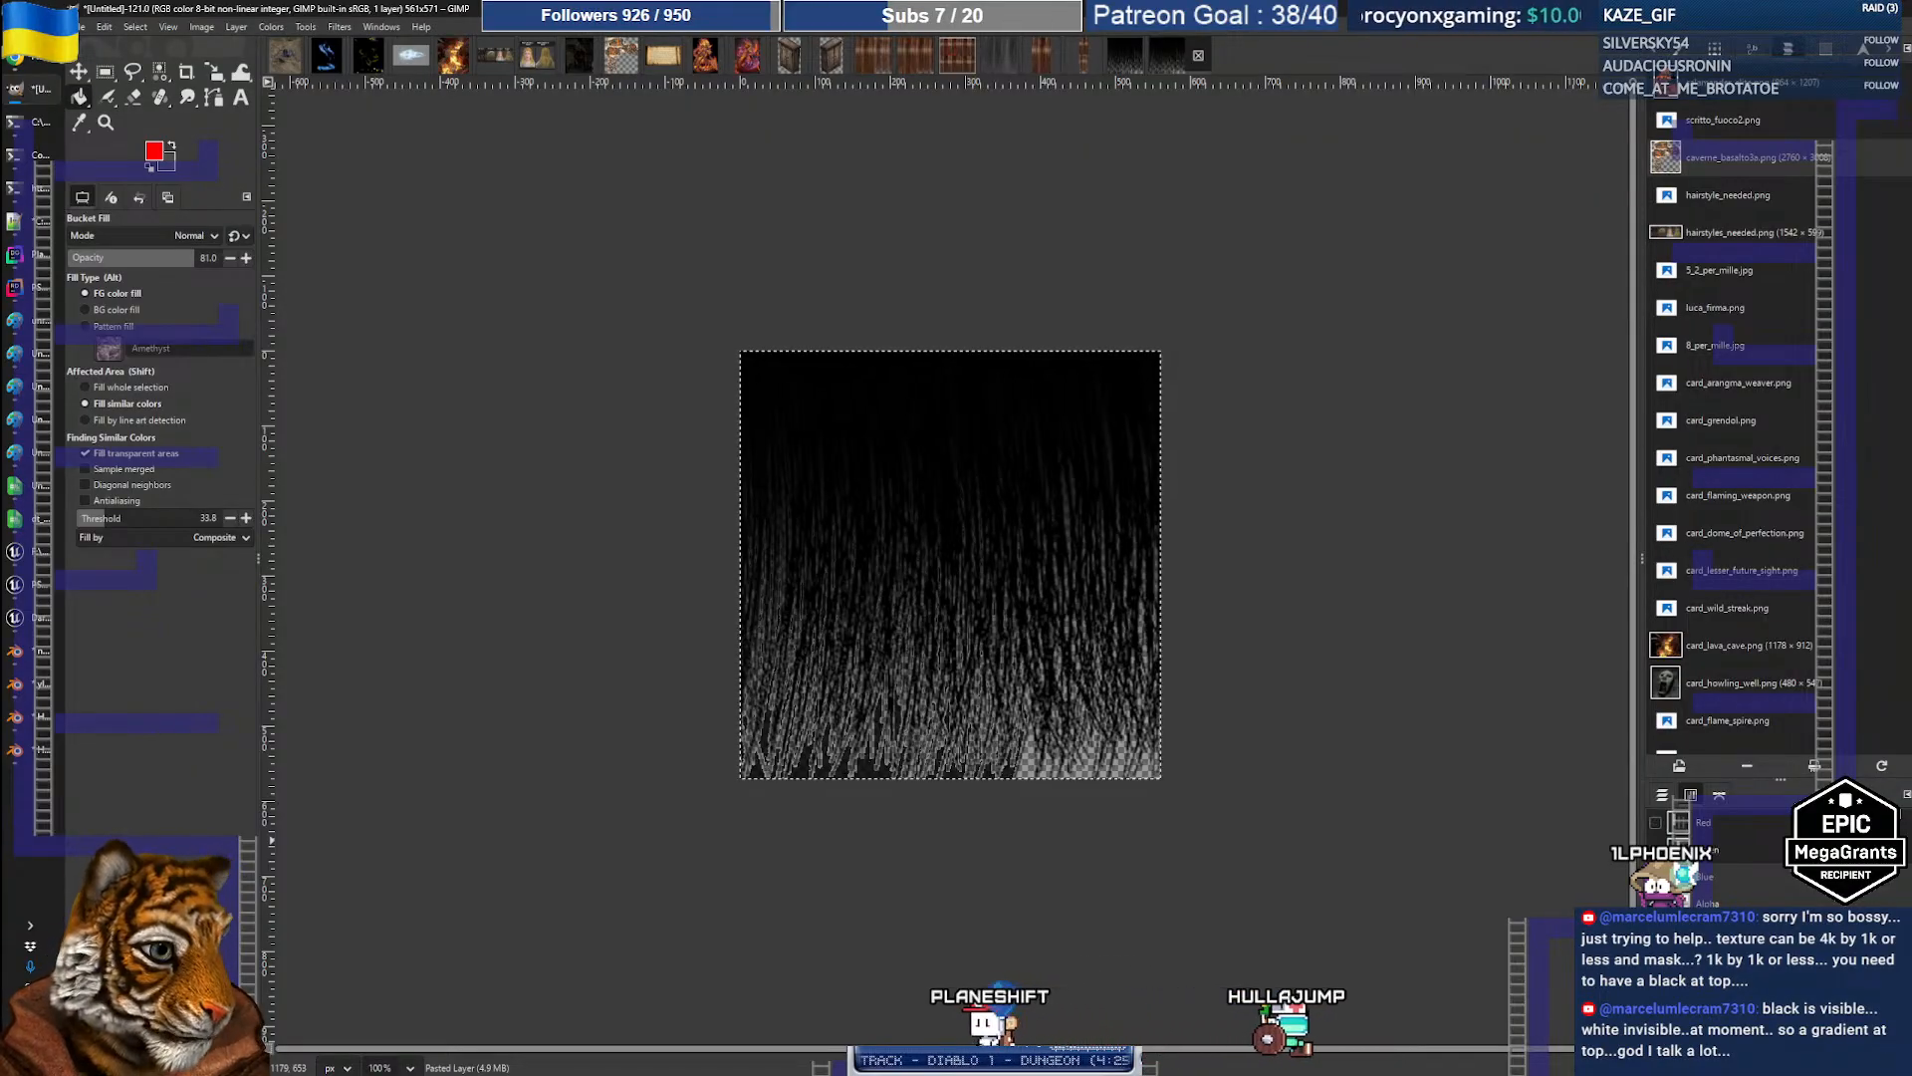
{"action": "left_click", "coordinate": [1661, 797]}
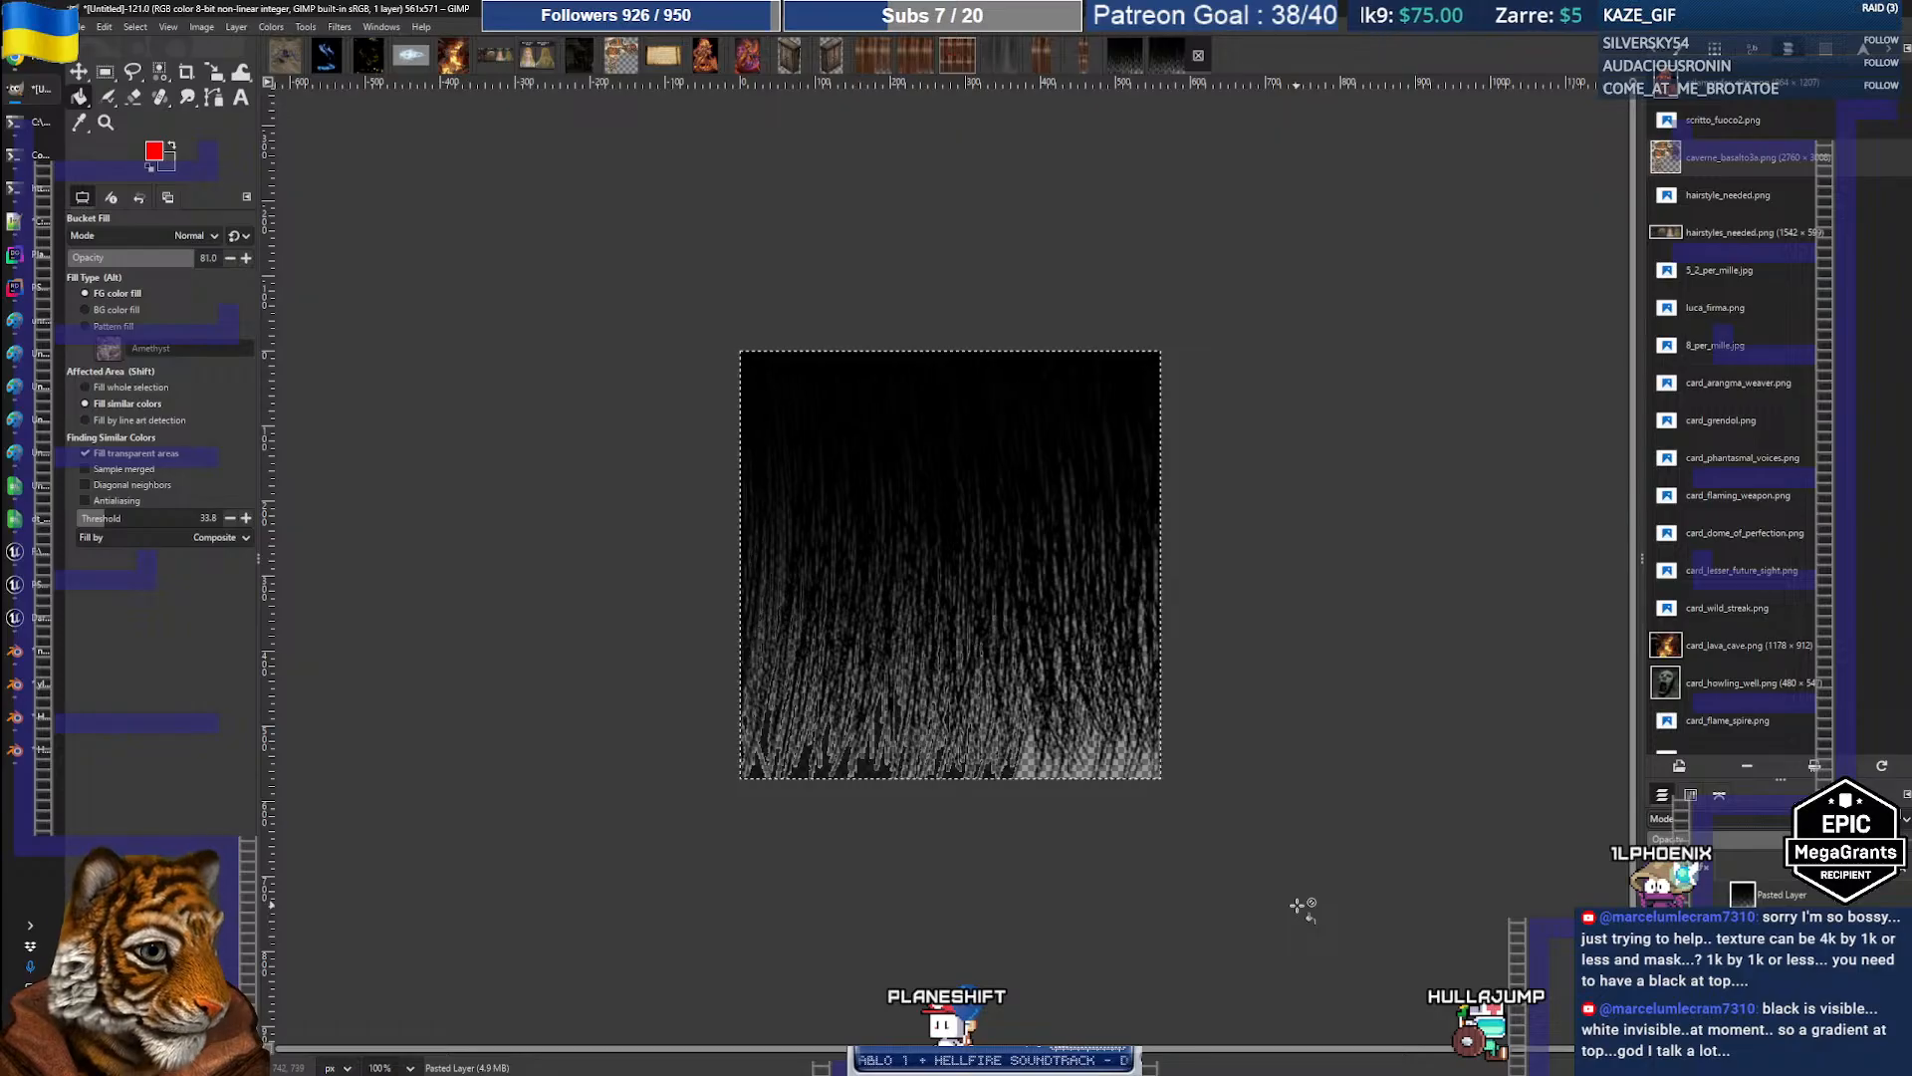
{"action": "left_click", "coordinate": [15, 619]}
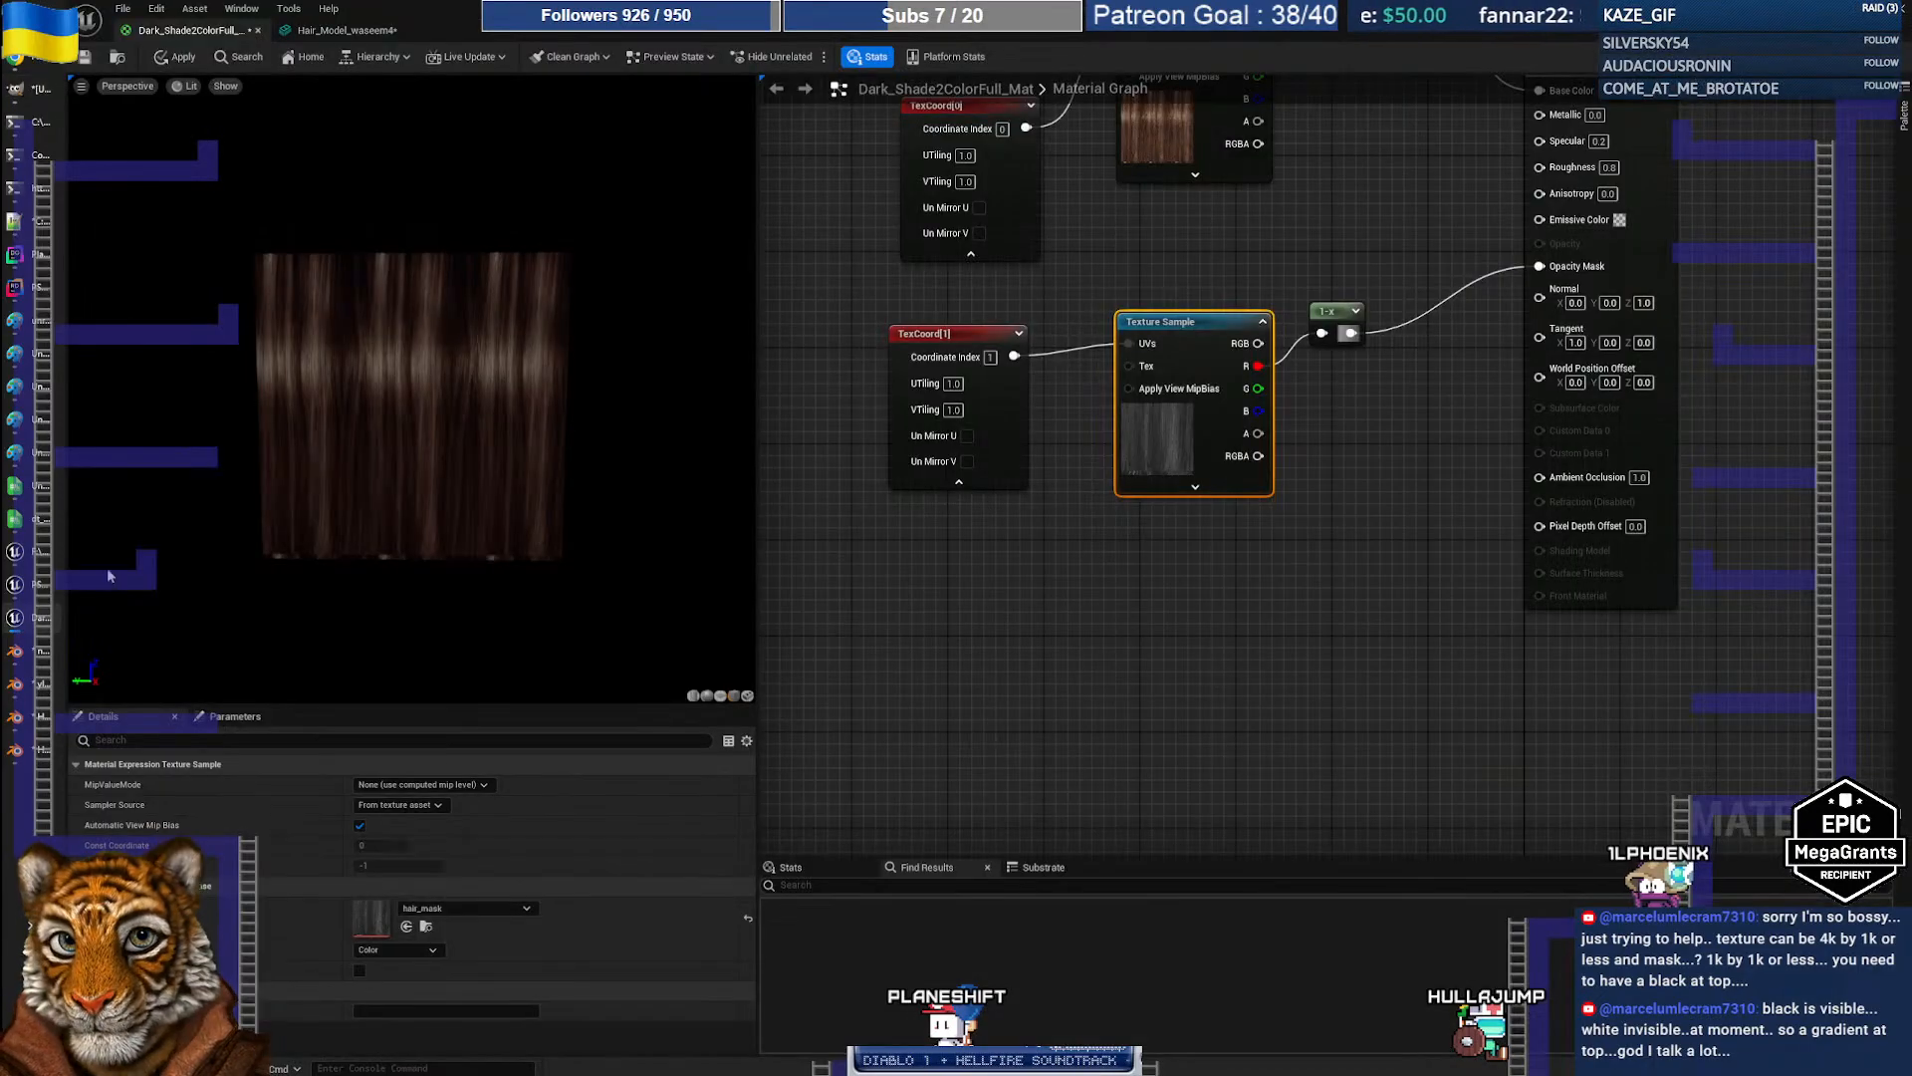
{"action": "key", "text": "alt+Tab"}
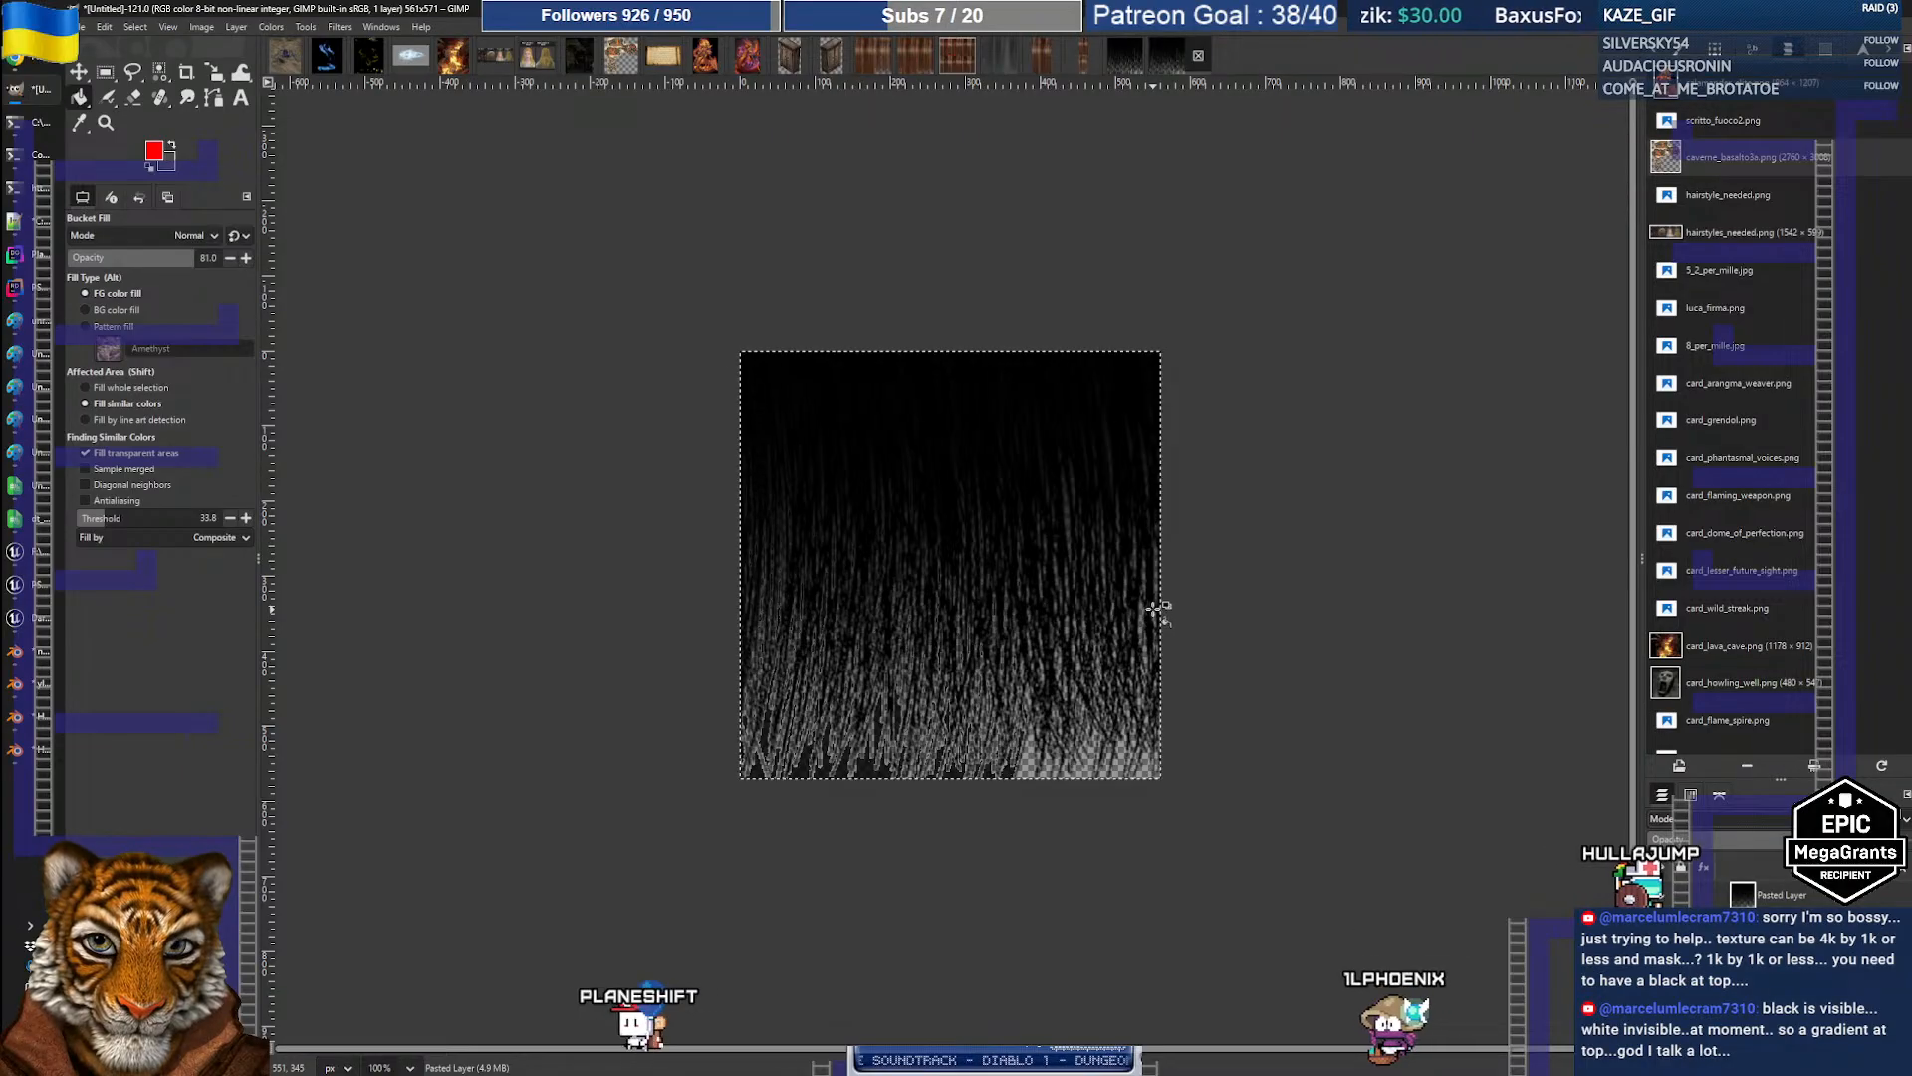
Step: Mark the mask's upper band with a rectangular selection about 871 × 170 px, fill it with solid black and clear the selection
{"action": "key", "text": "r"}
{"action": "left_click_drag", "start_coordinate": [619, 300], "coordinate": [1271, 426]}
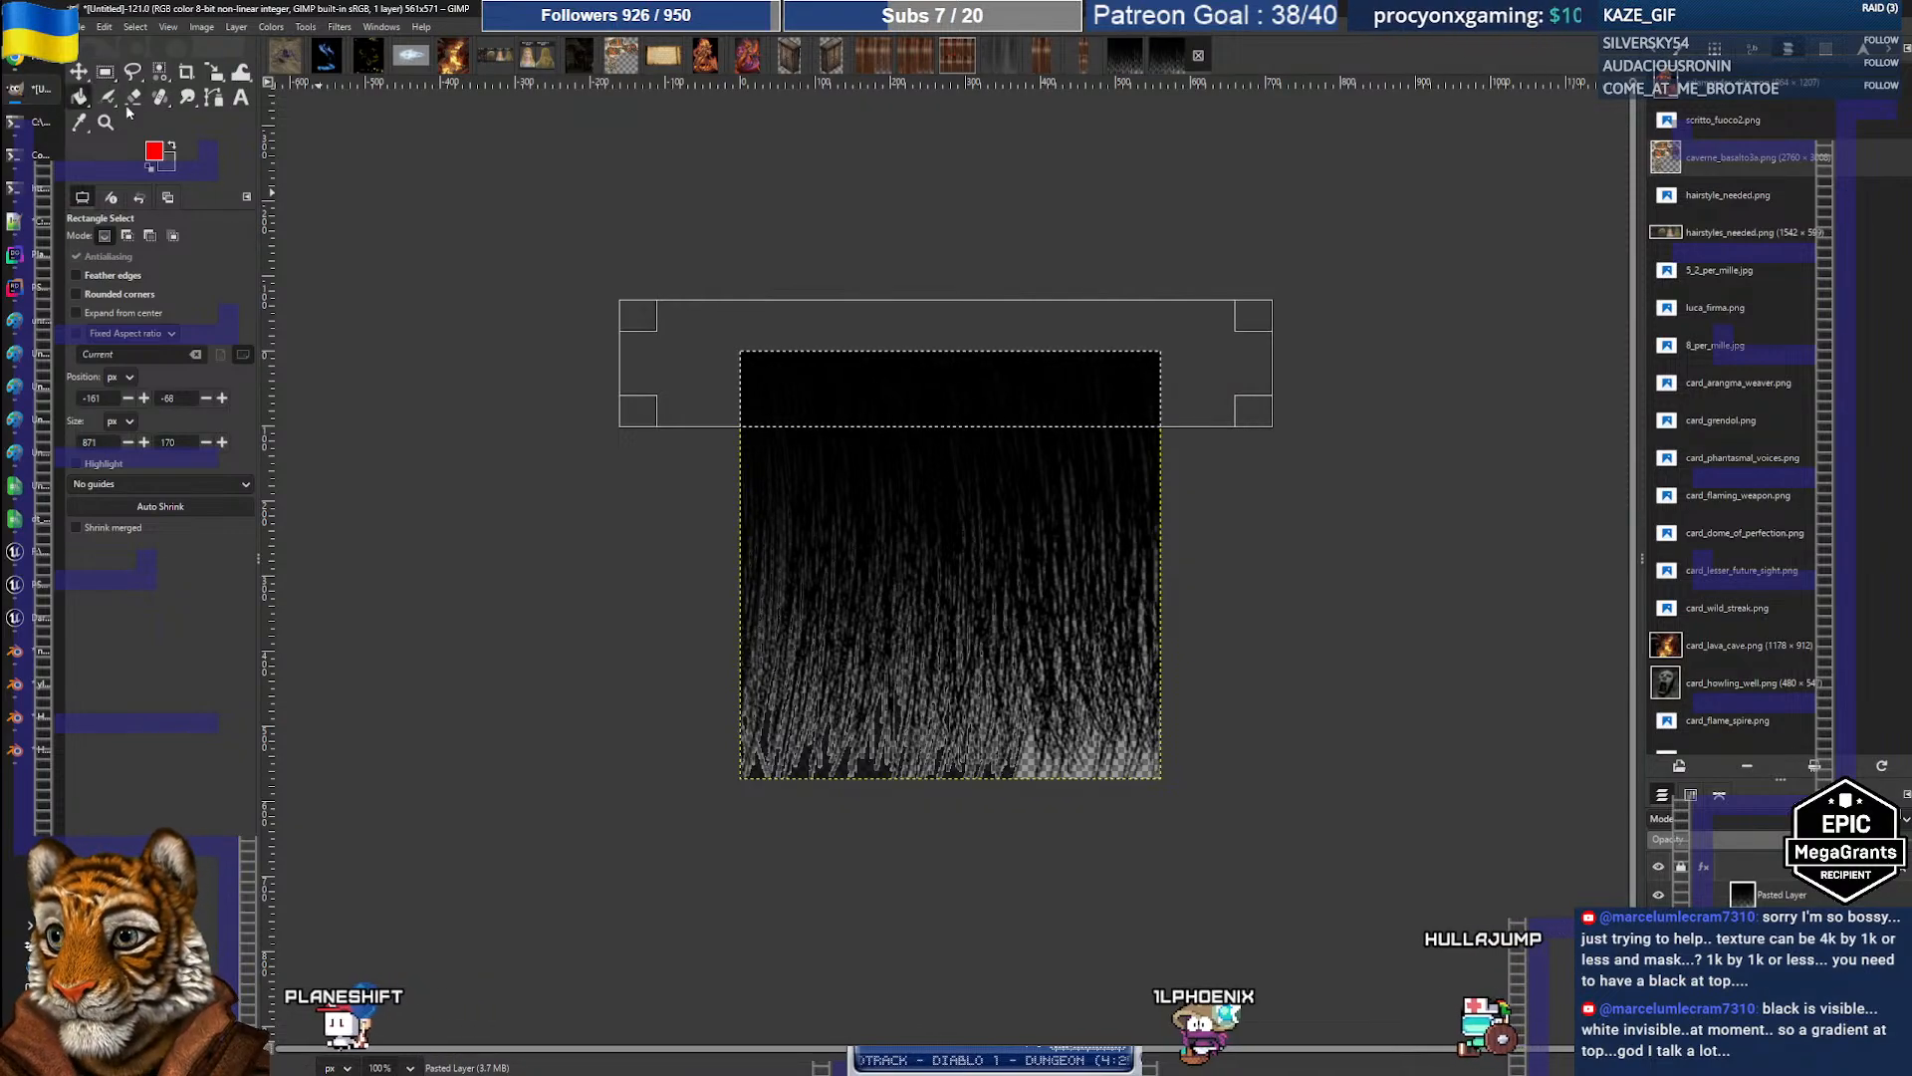
{"action": "left_click", "coordinate": [81, 98]}
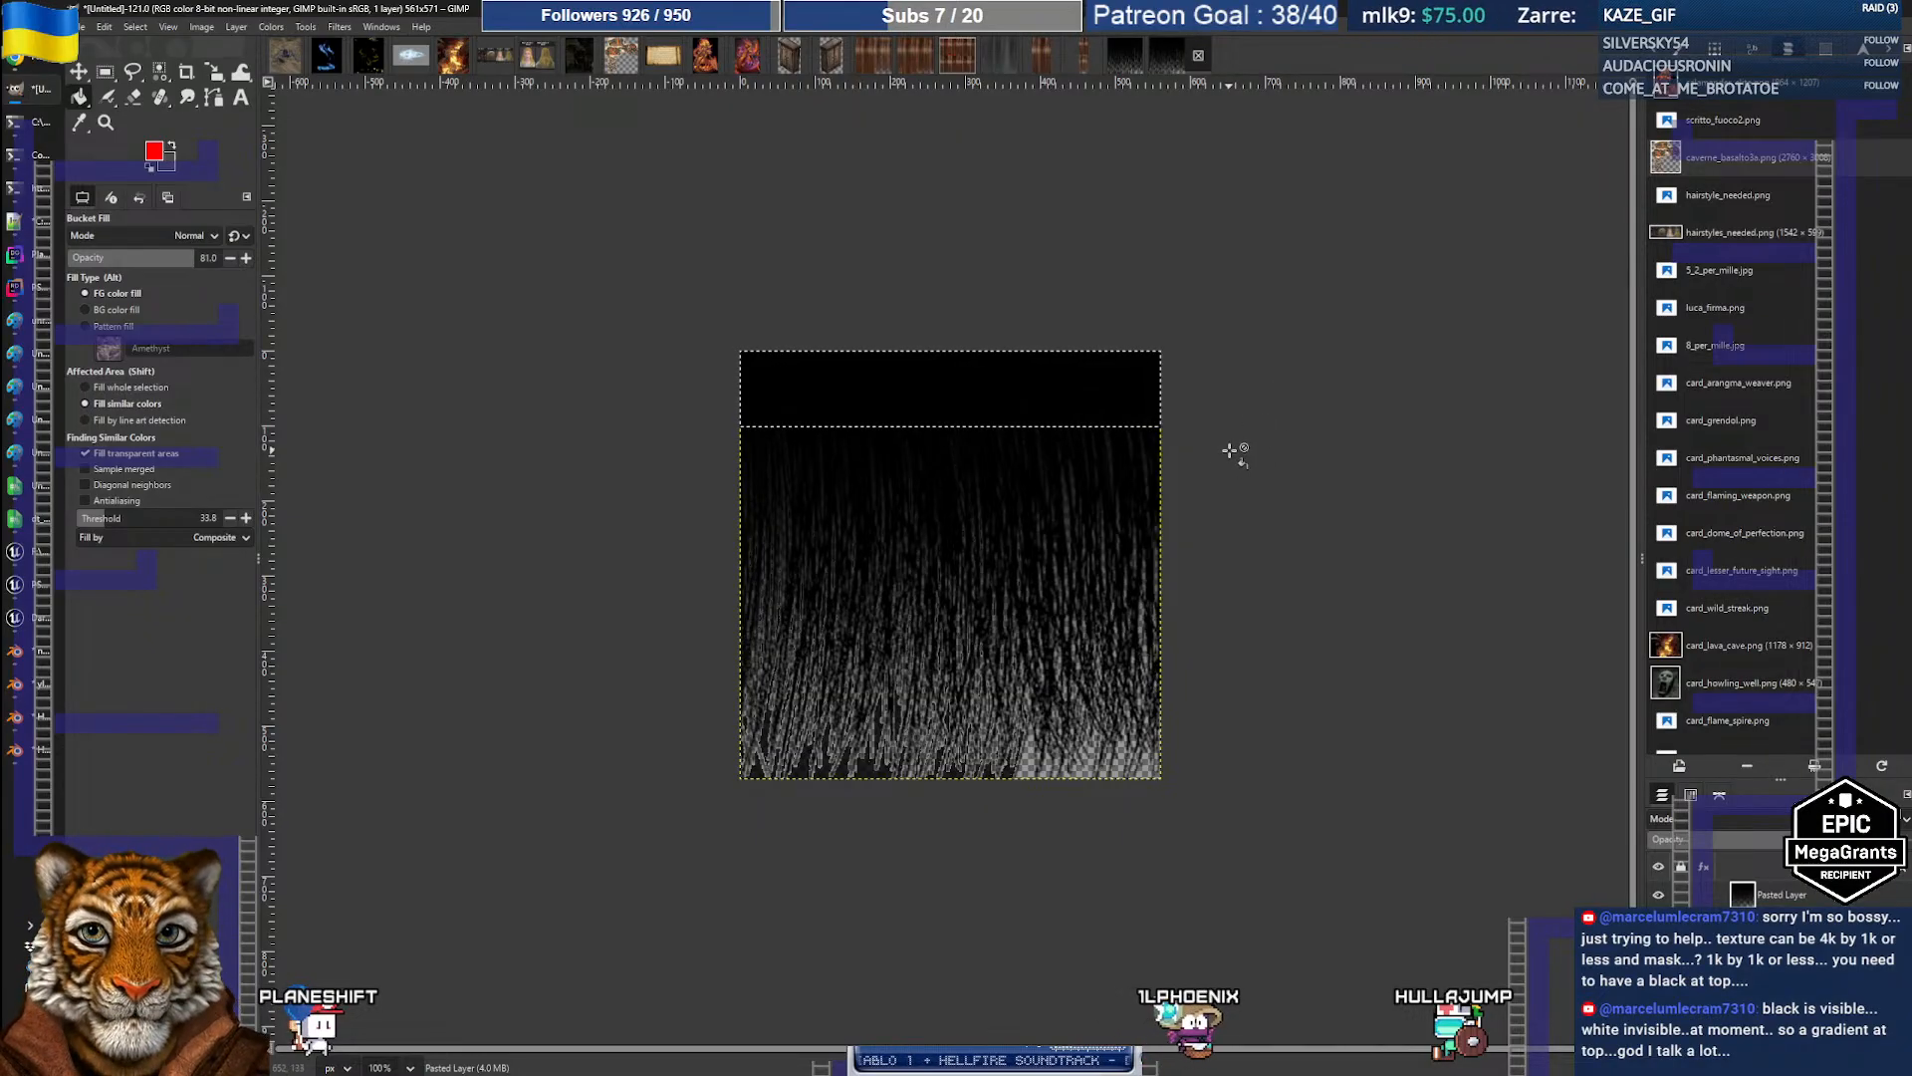
{"action": "key", "text": "ctrl+shift+a"}
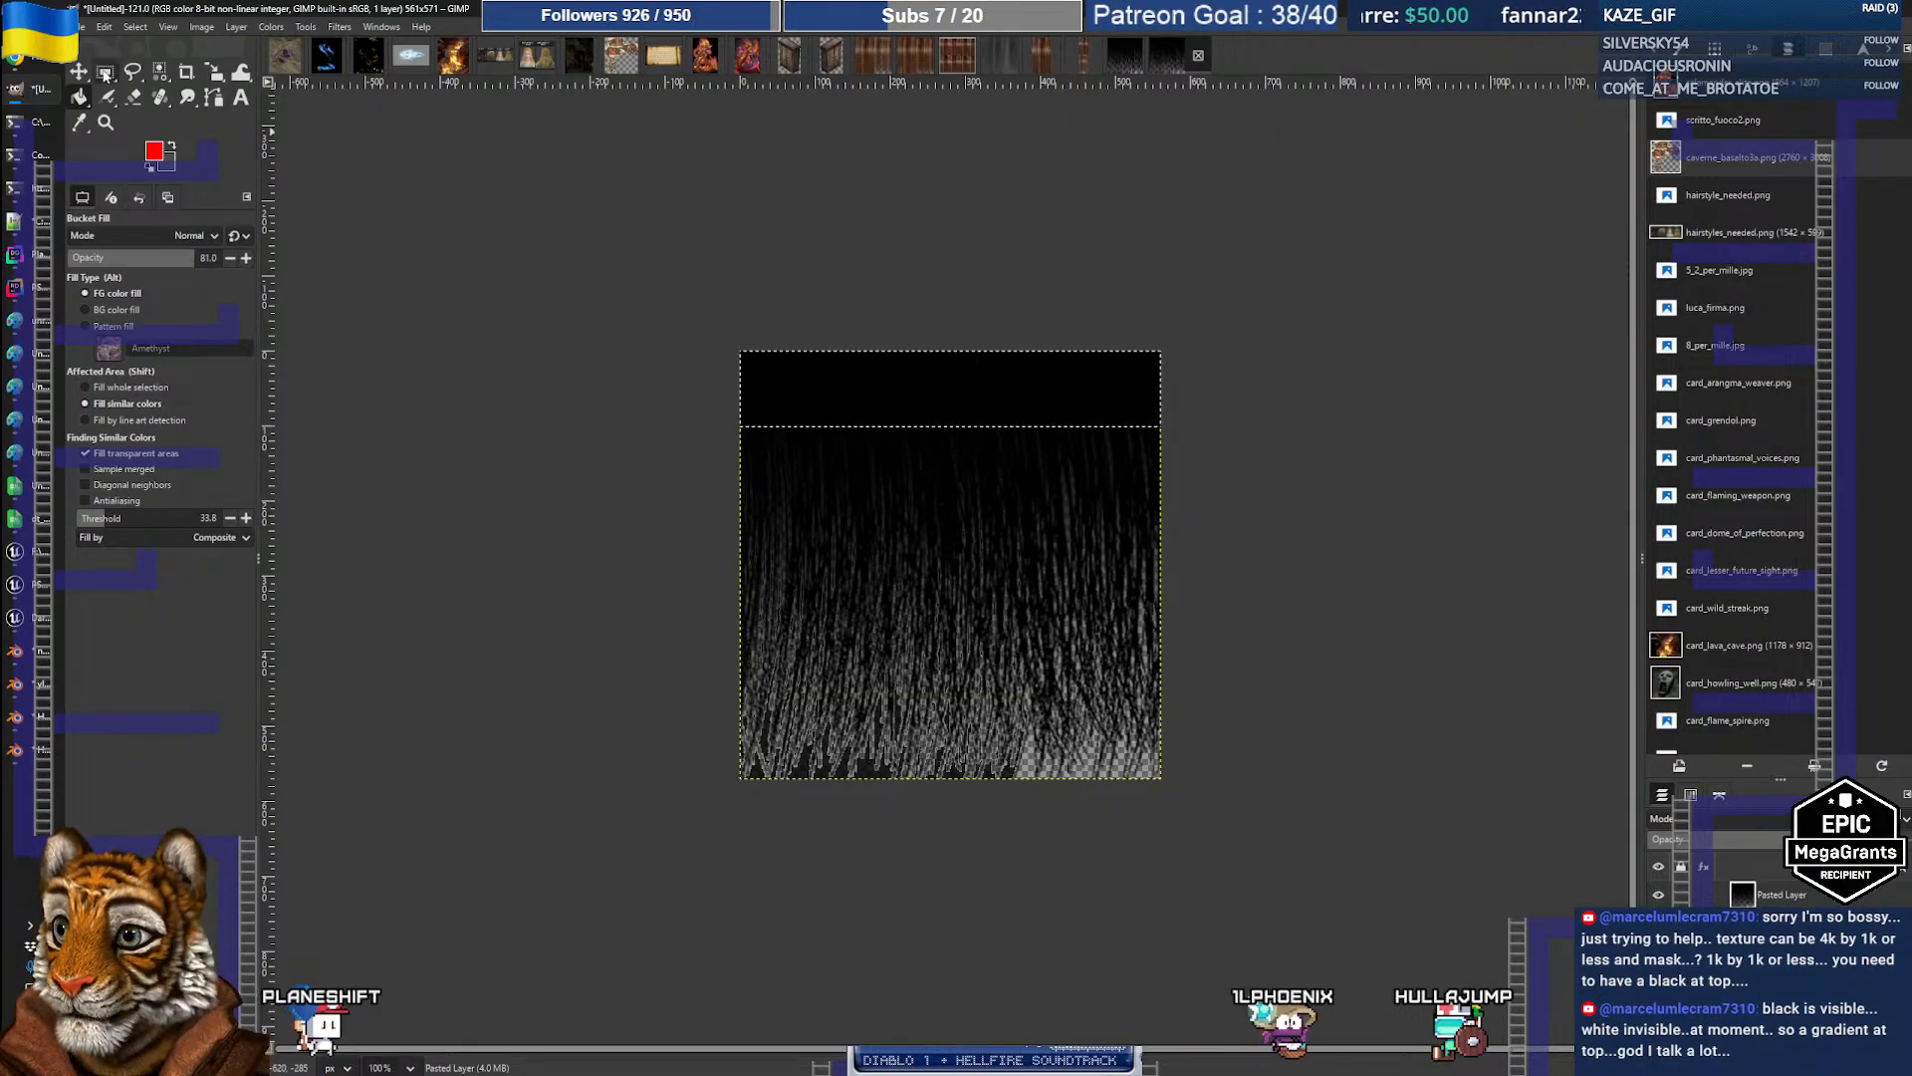
{"action": "key", "text": "r"}
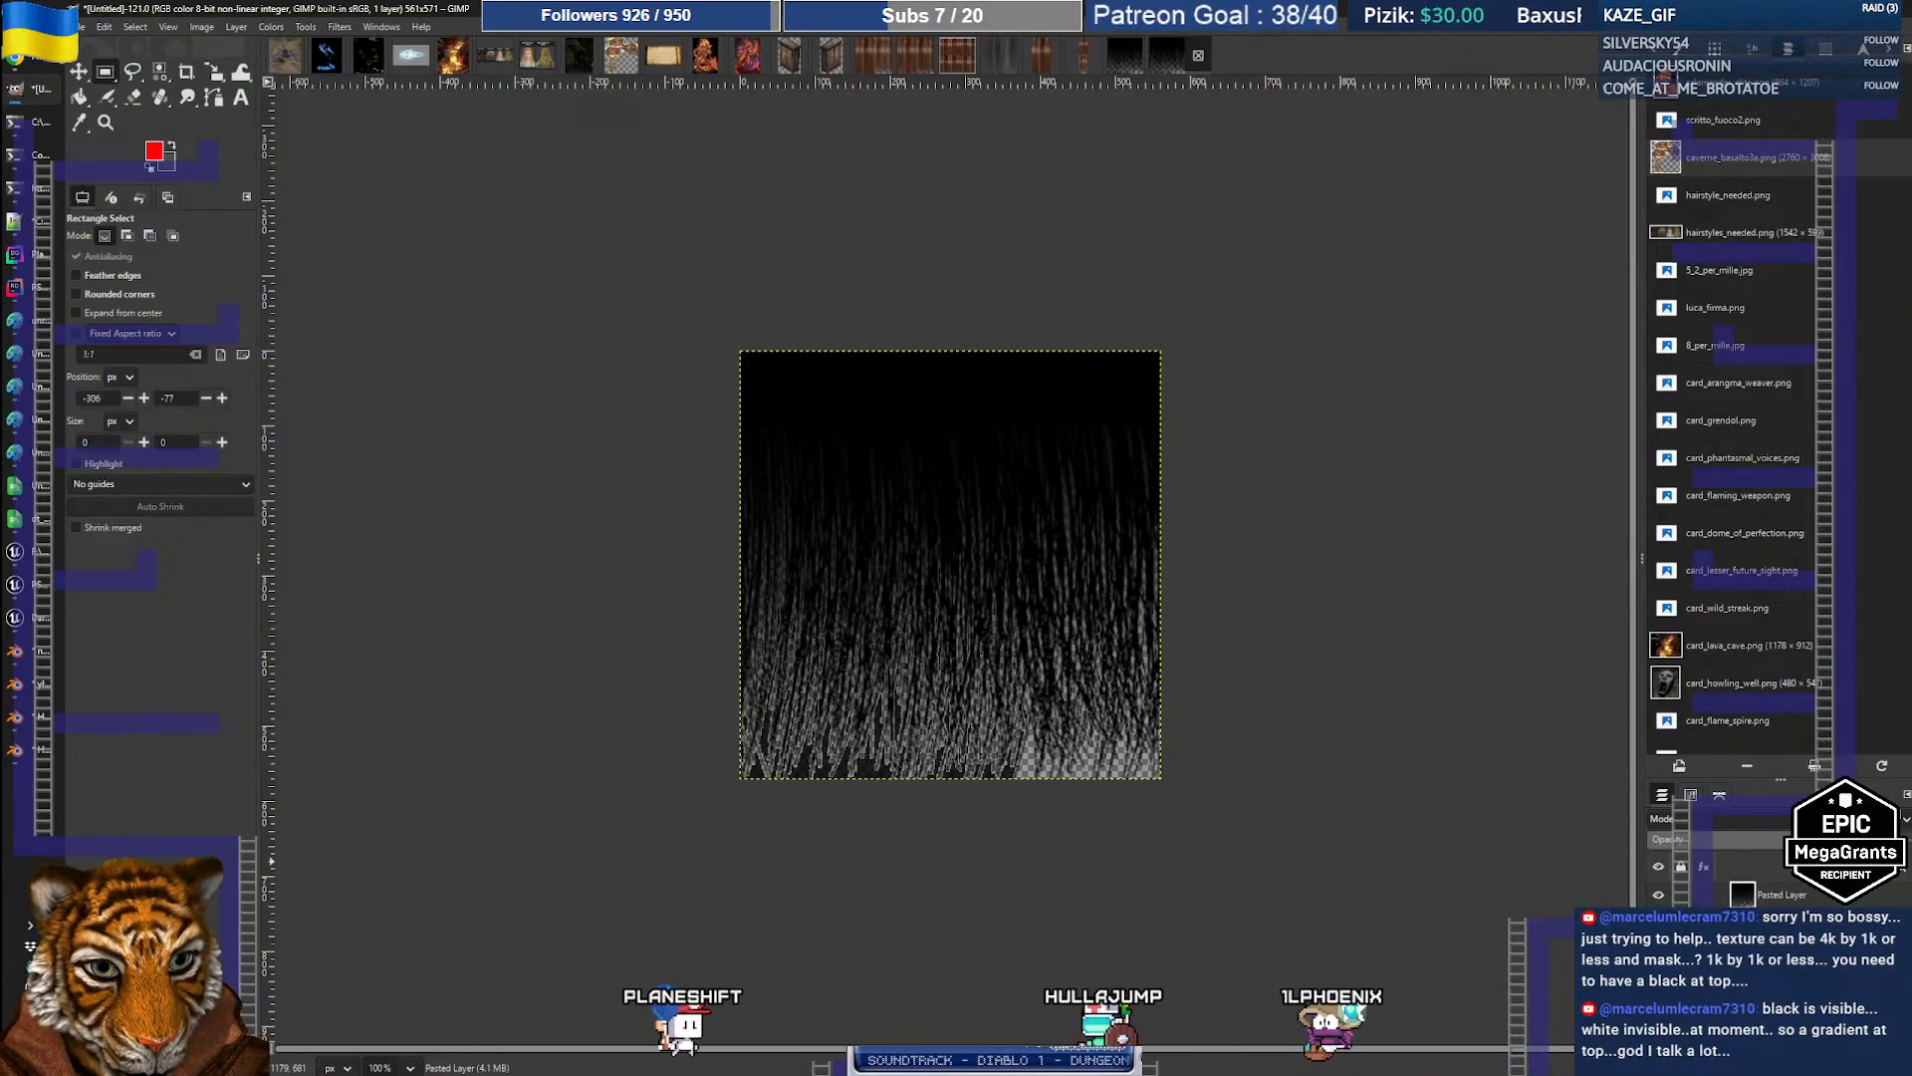
Step: Add a new layer to the pasted mask image and make white the foreground color
{"action": "left_click", "coordinate": [1663, 1063]}
{"action": "left_click", "coordinate": [1182, 765]}
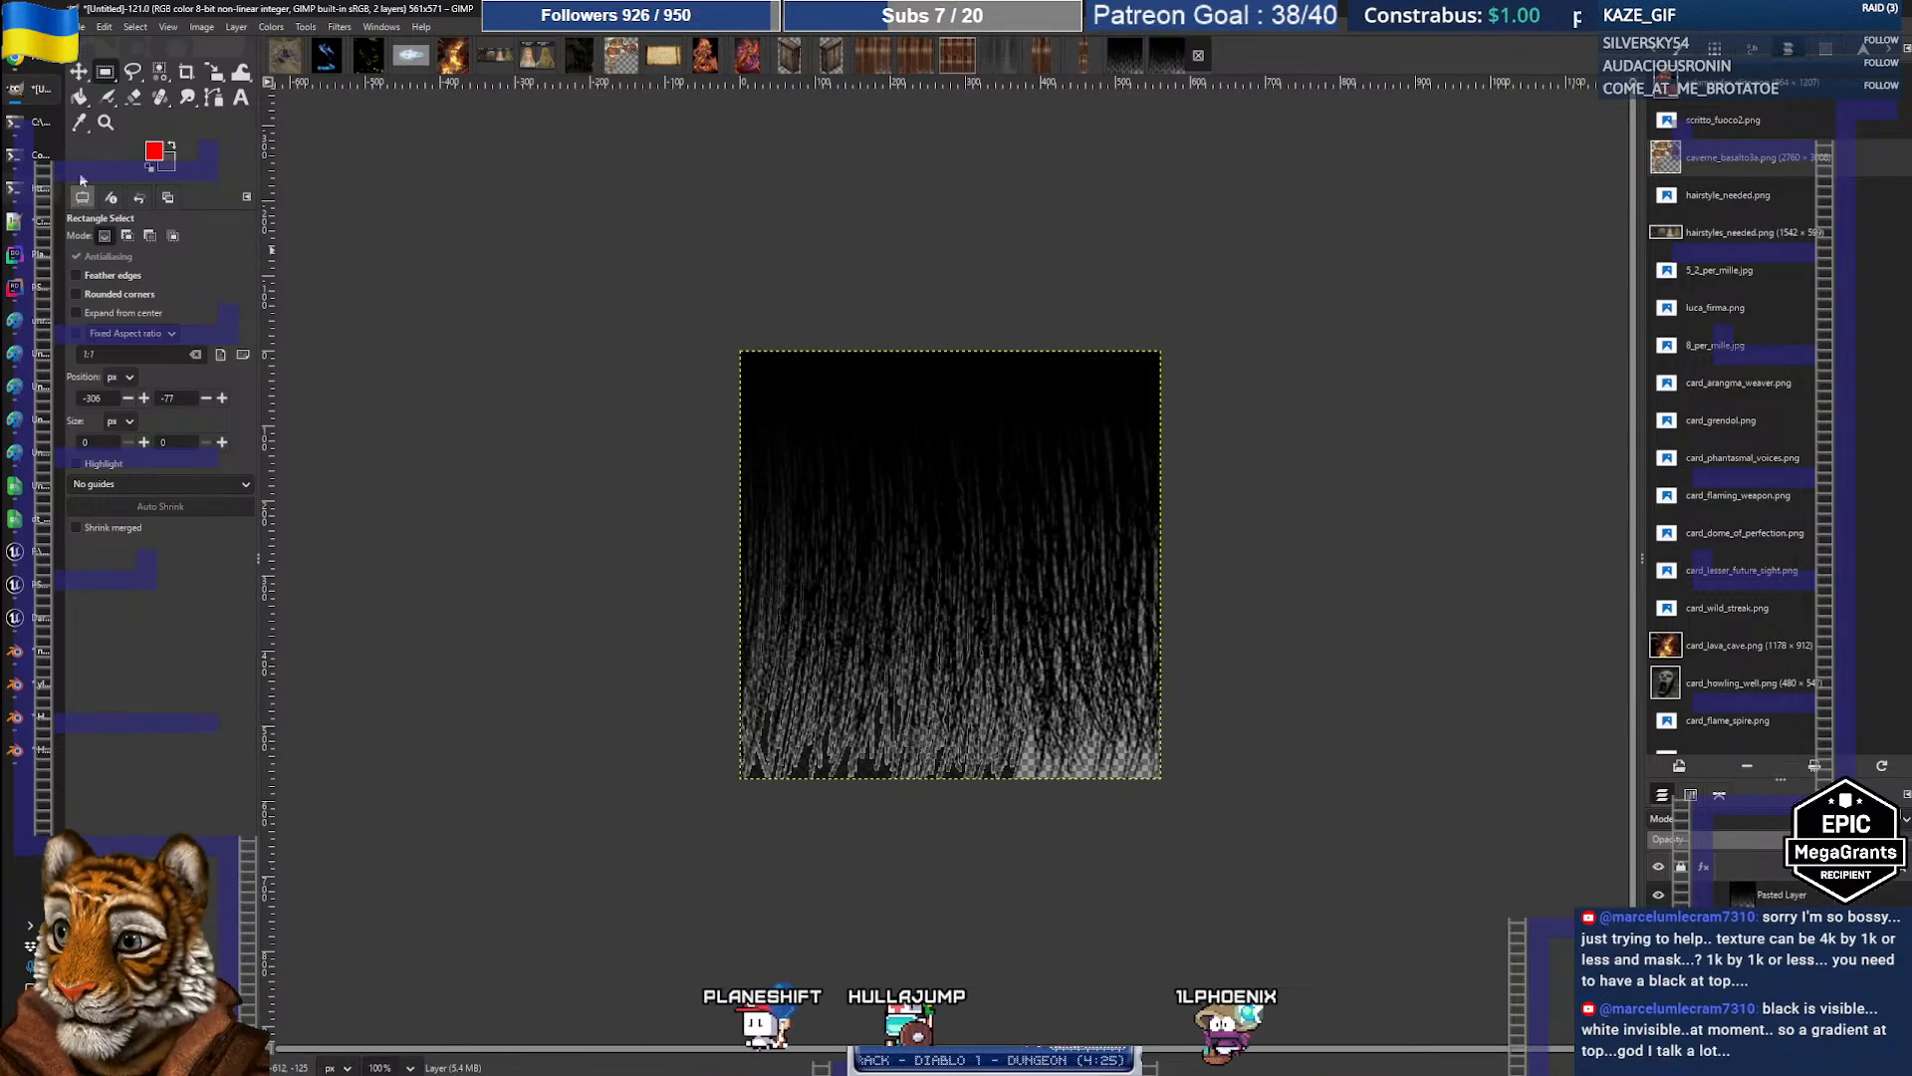
{"action": "left_click", "coordinate": [170, 147]}
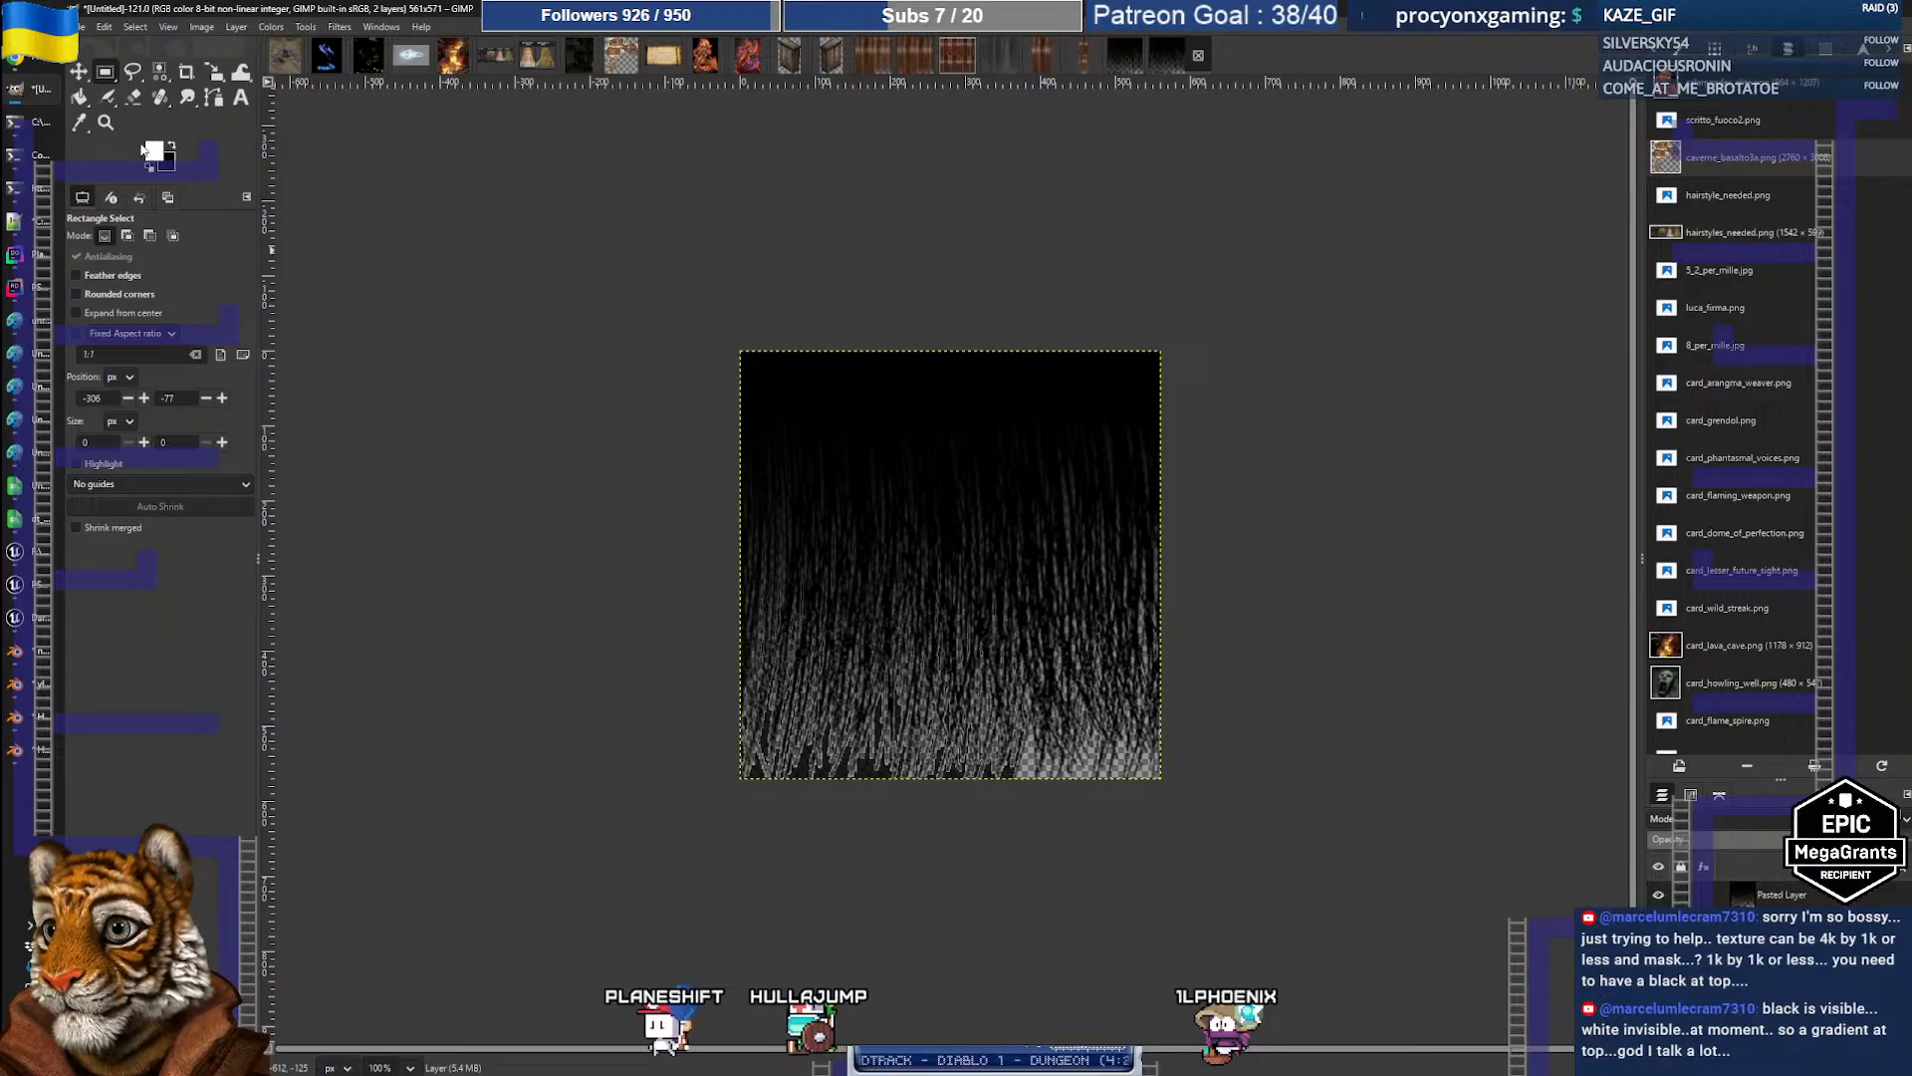
{"action": "key", "text": "shift+b"}
{"action": "left_click", "coordinate": [1079, 609]}
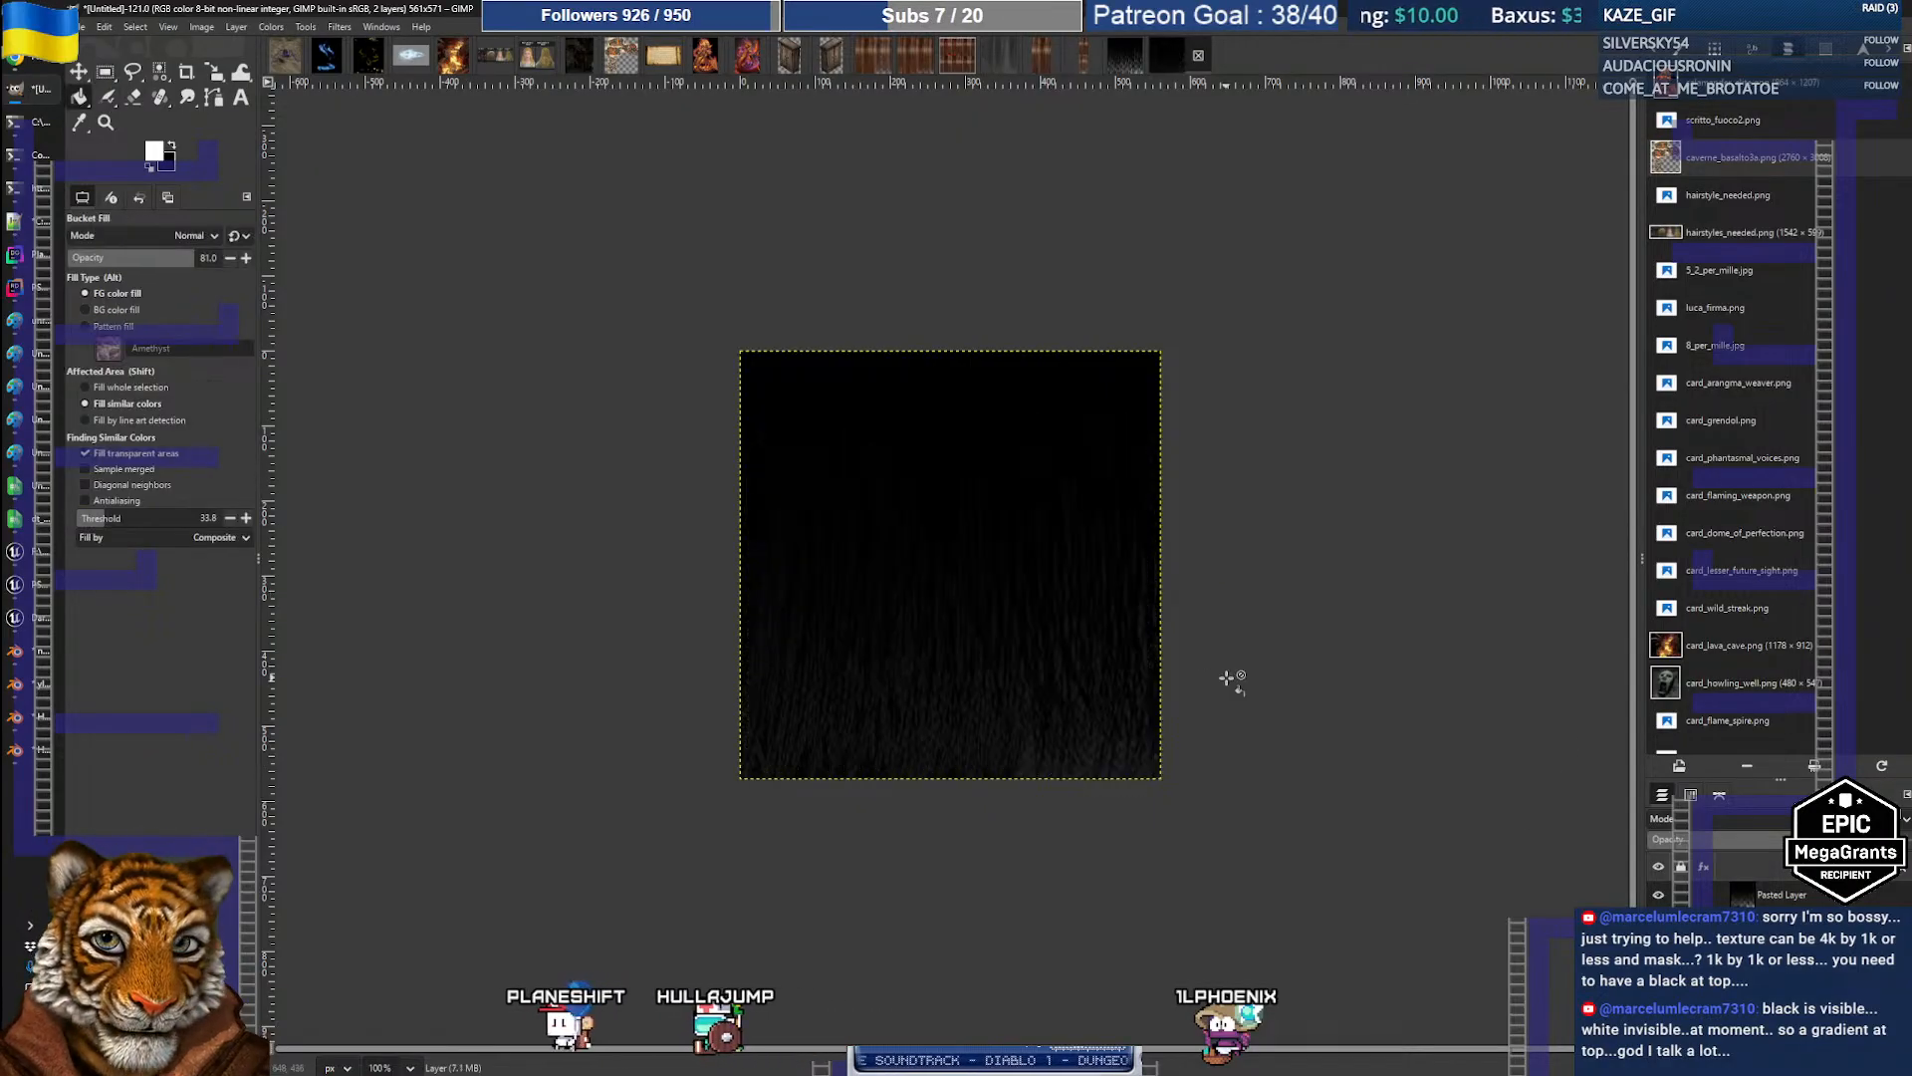
{"action": "key", "text": "ctrl+z"}
Step: Set the Bucket Fill opacity to 100, try filling the mask image and undo that fill
{"action": "left_click_drag", "start_coordinate": [182, 262], "coordinate": [312, 265]}
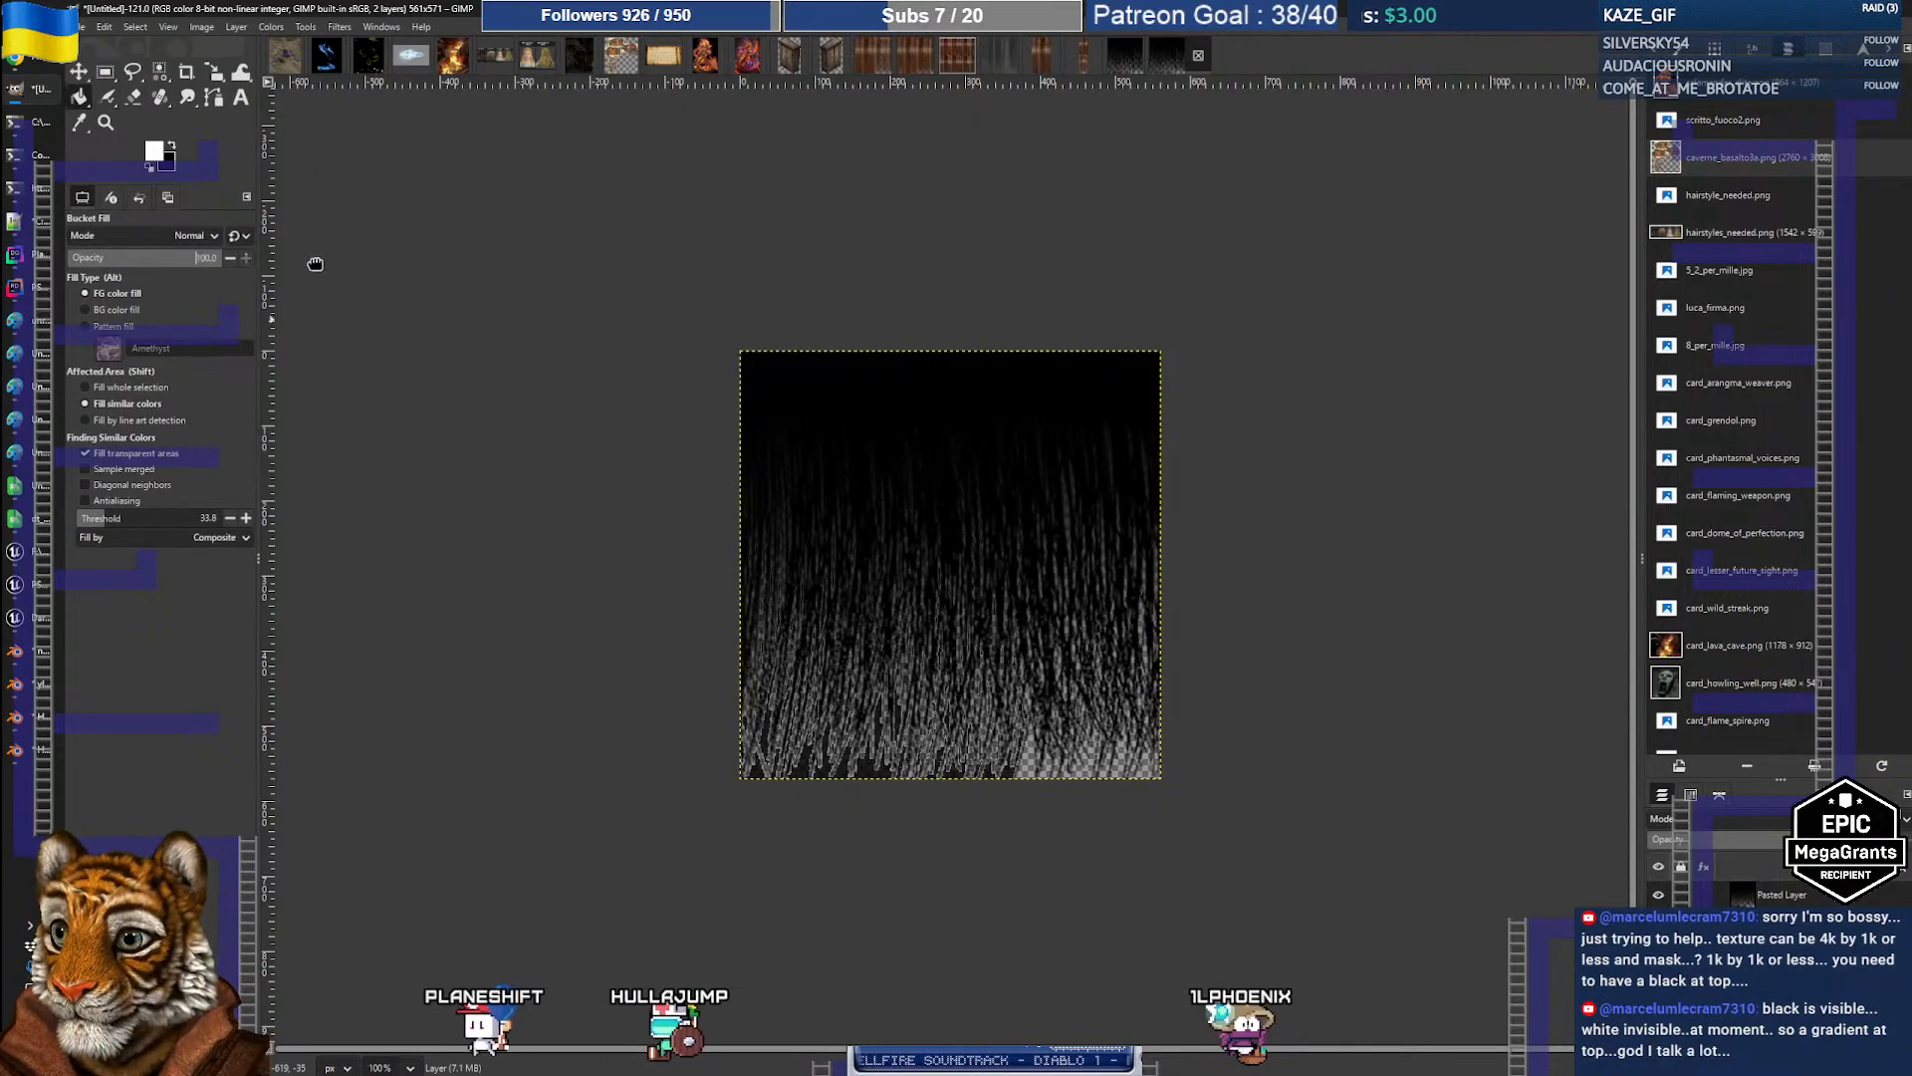
{"action": "left_click", "coordinate": [1053, 597]}
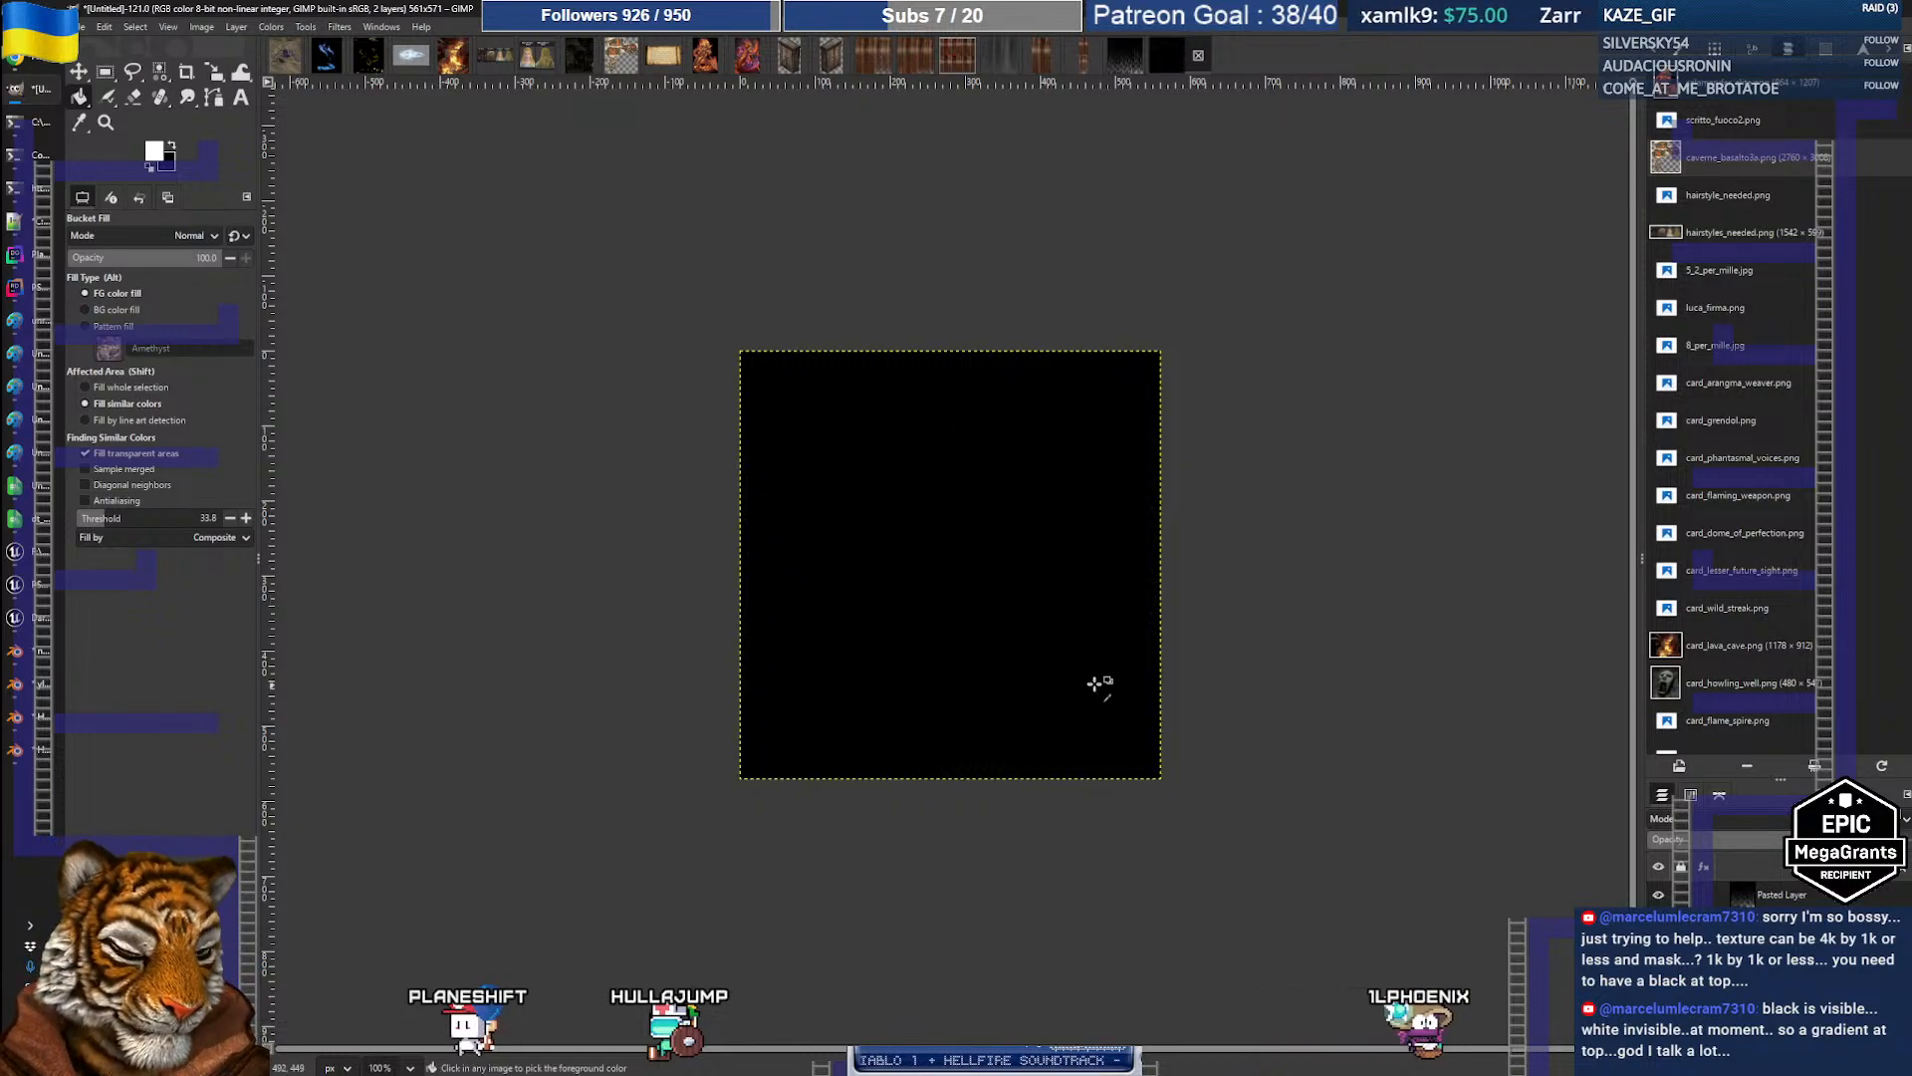
{"action": "key", "text": "ctrl+z"}
{"action": "left_click", "coordinate": [1690, 795]}
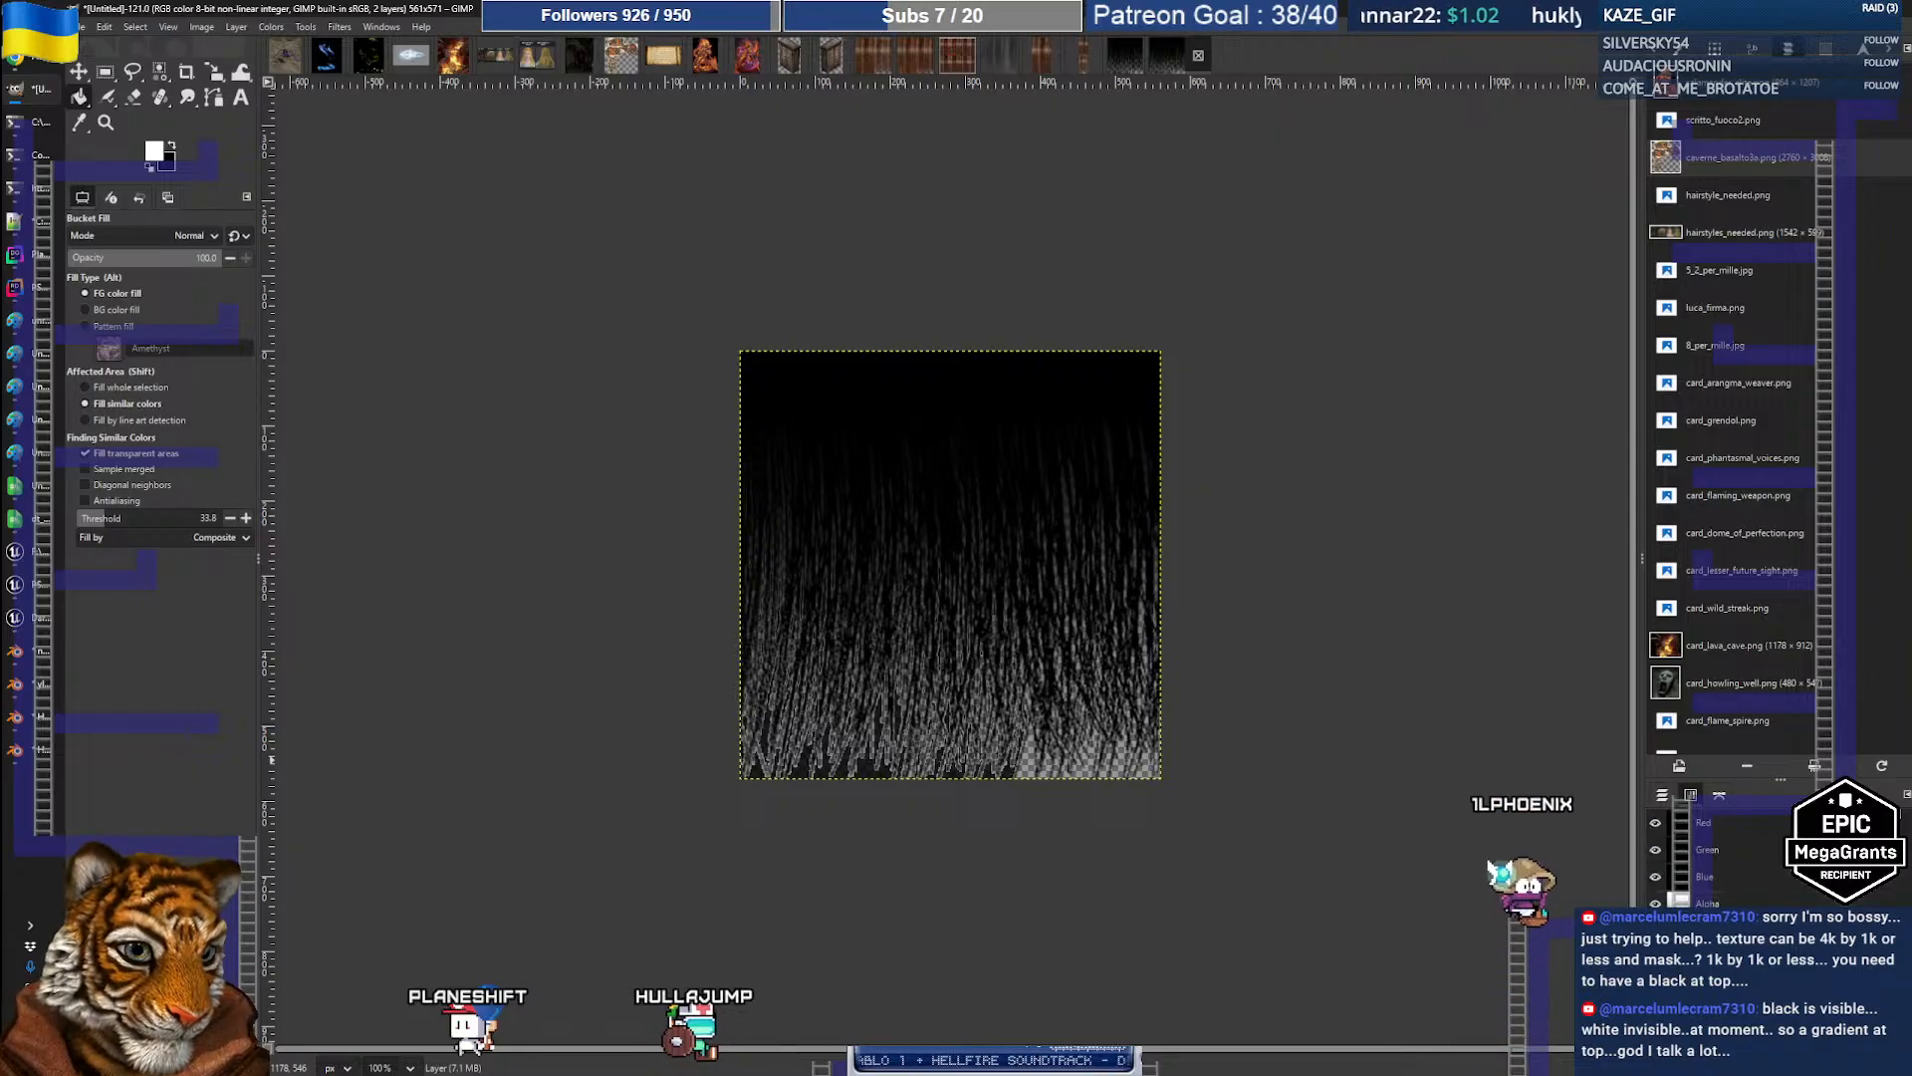
{"action": "left_click", "coordinate": [1662, 796]}
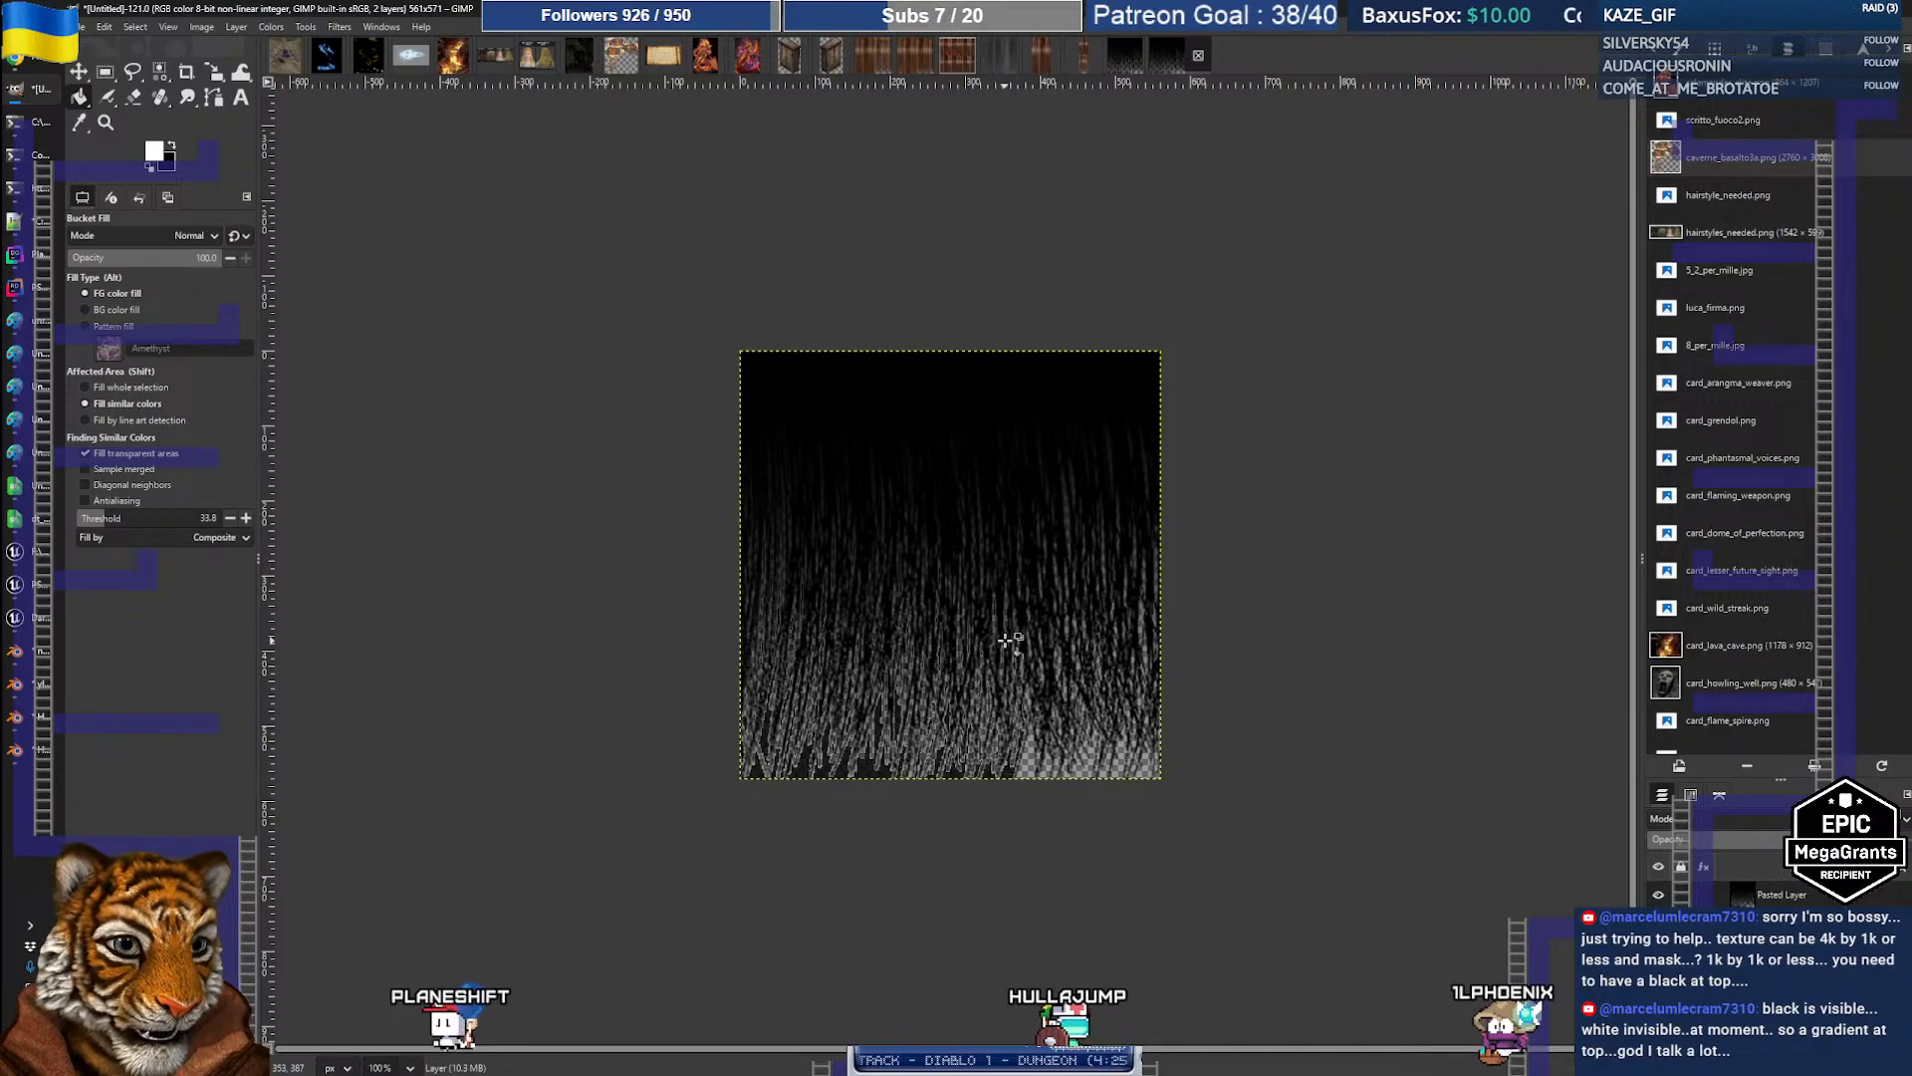
Step: Hide the Pasted Layer, set Bucket Fill to affect the whole selection and fill the new layer with white
{"action": "left_click", "coordinate": [1657, 892]}
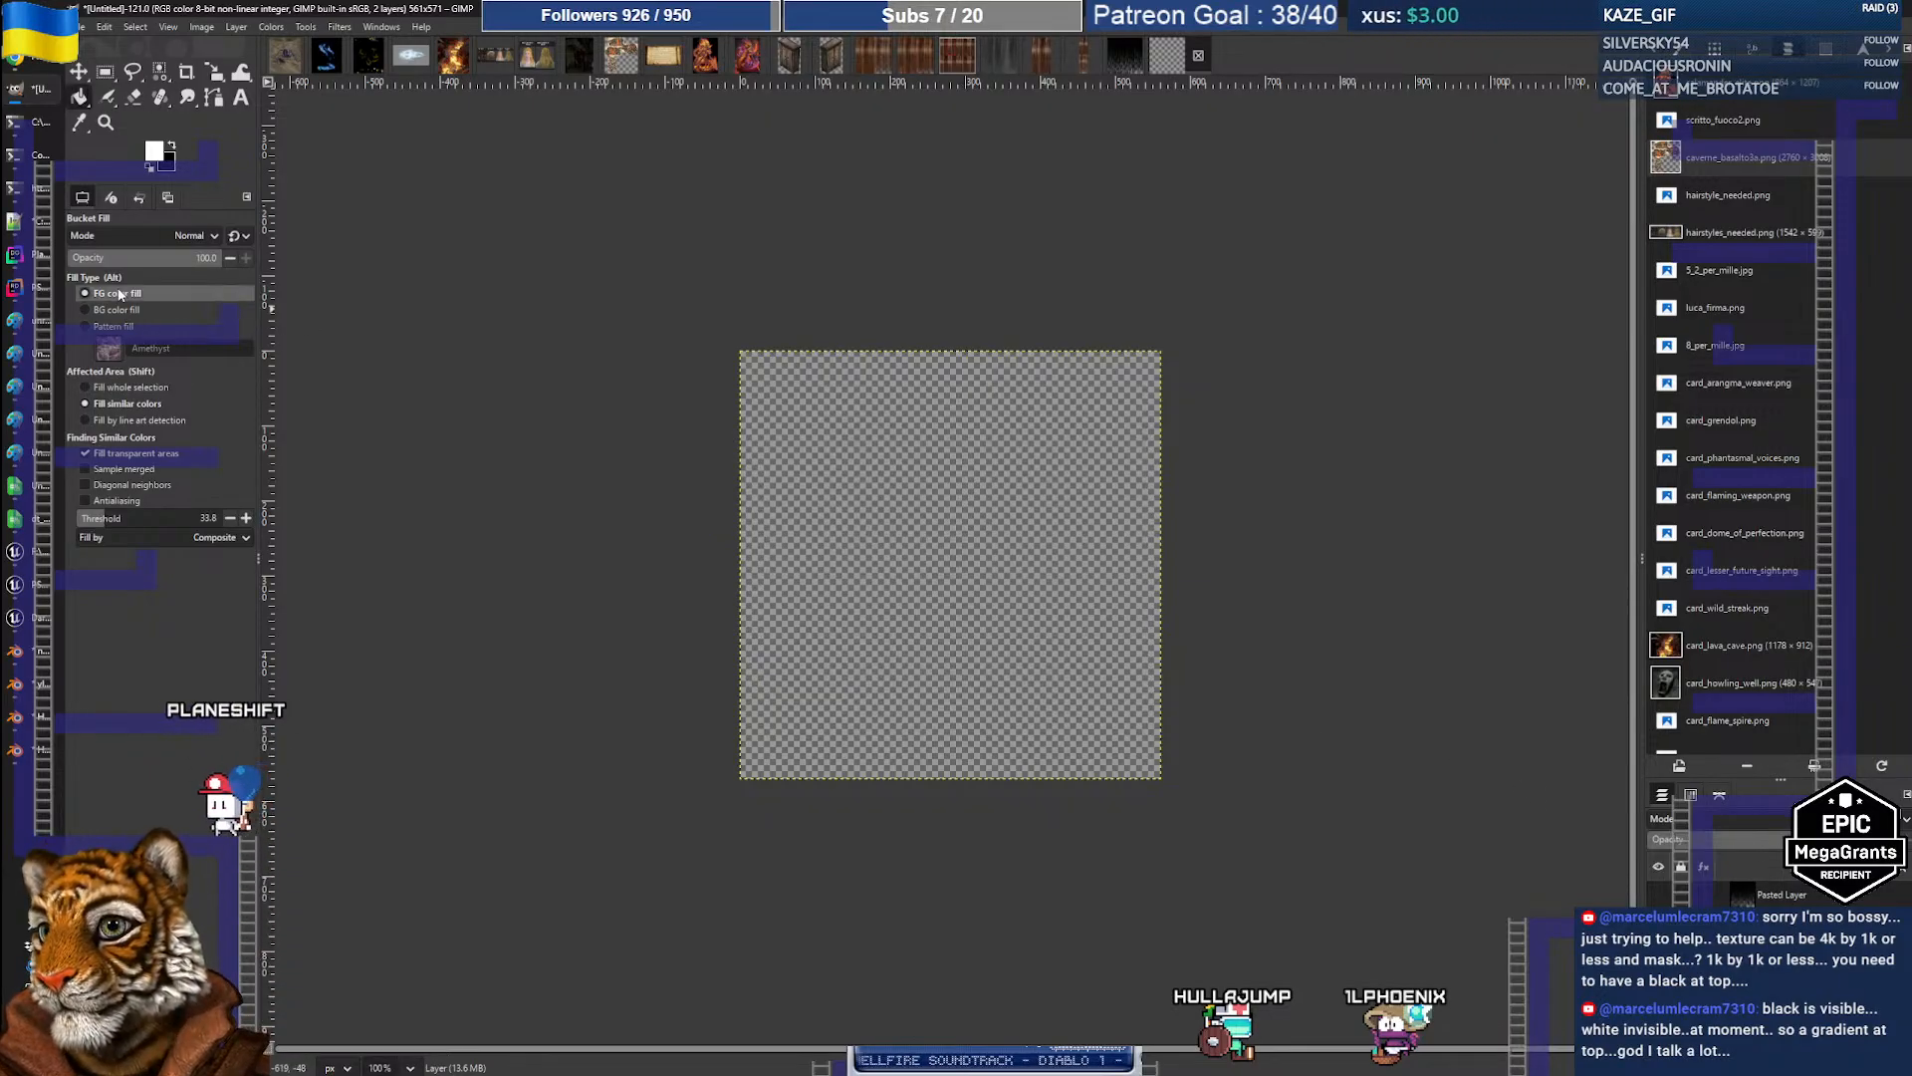
{"action": "left_click", "coordinate": [130, 387]}
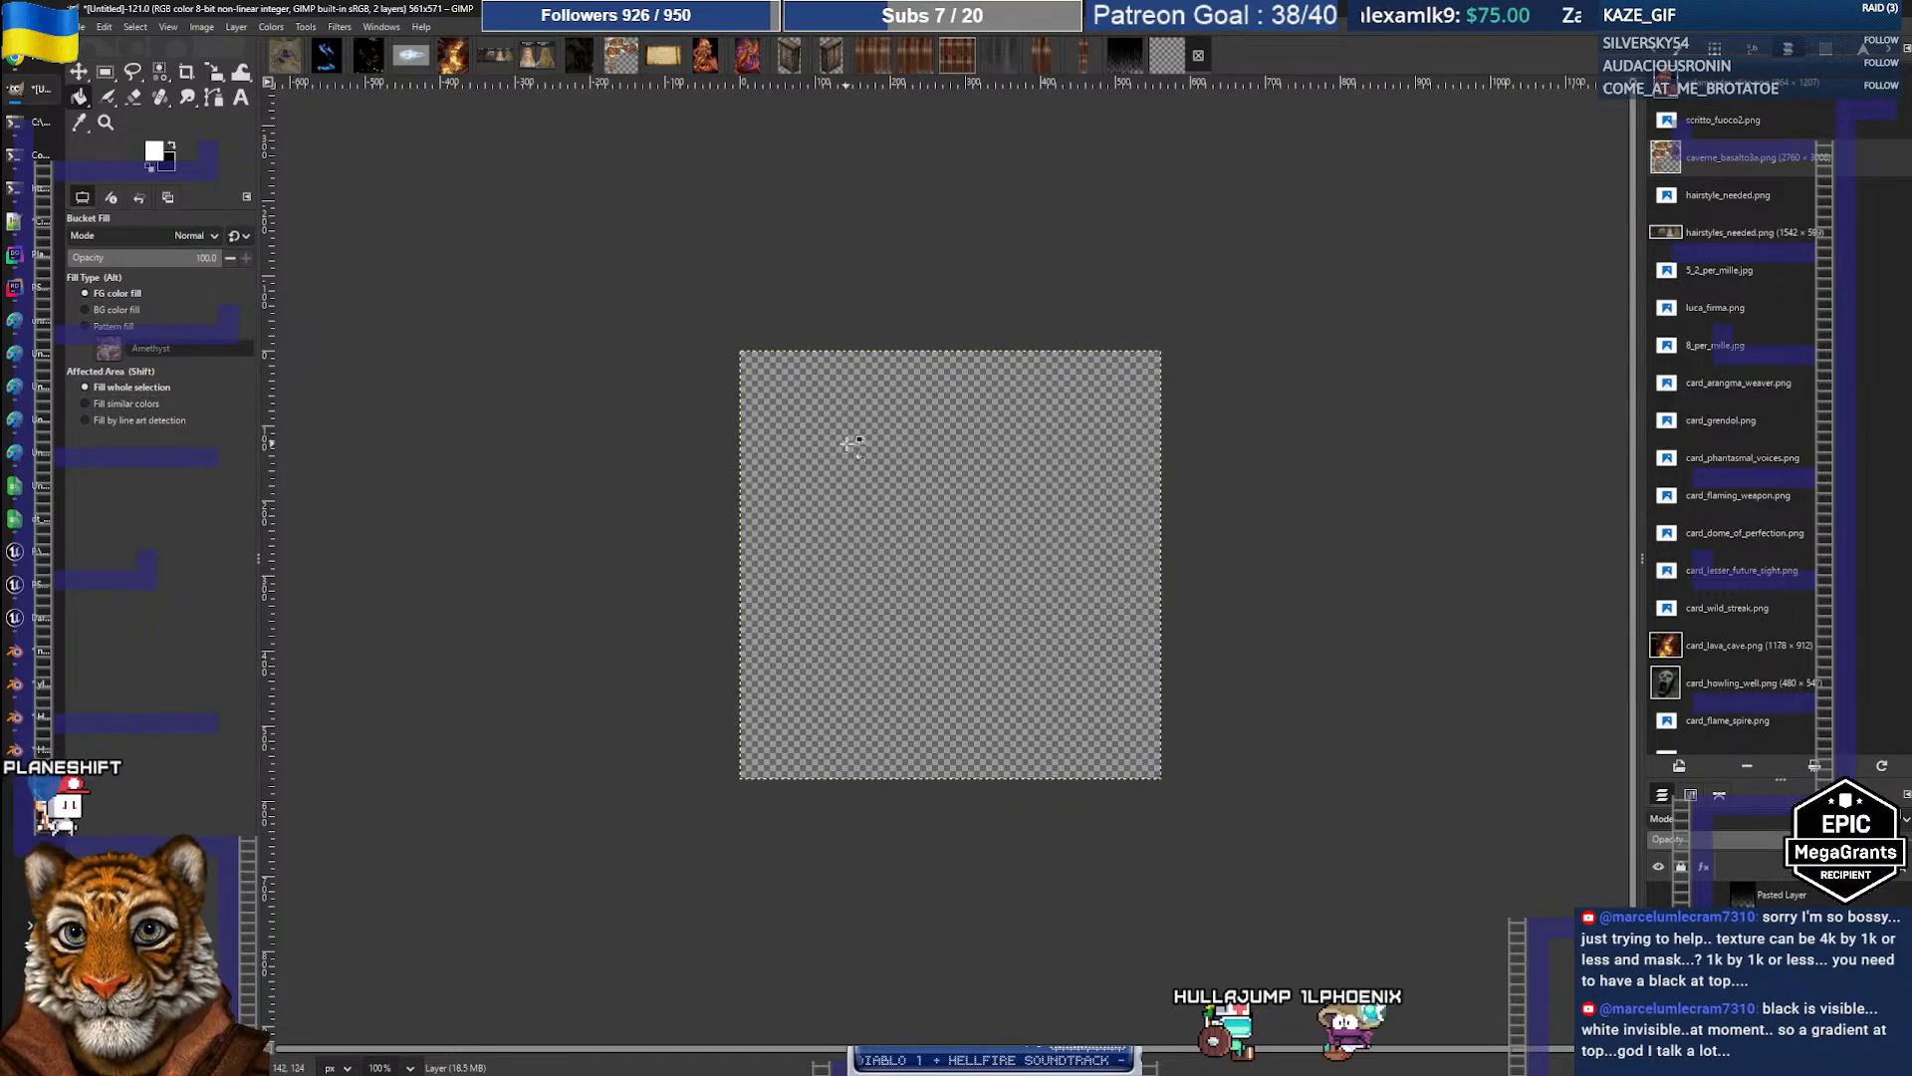
{"action": "left_click", "coordinate": [106, 96]}
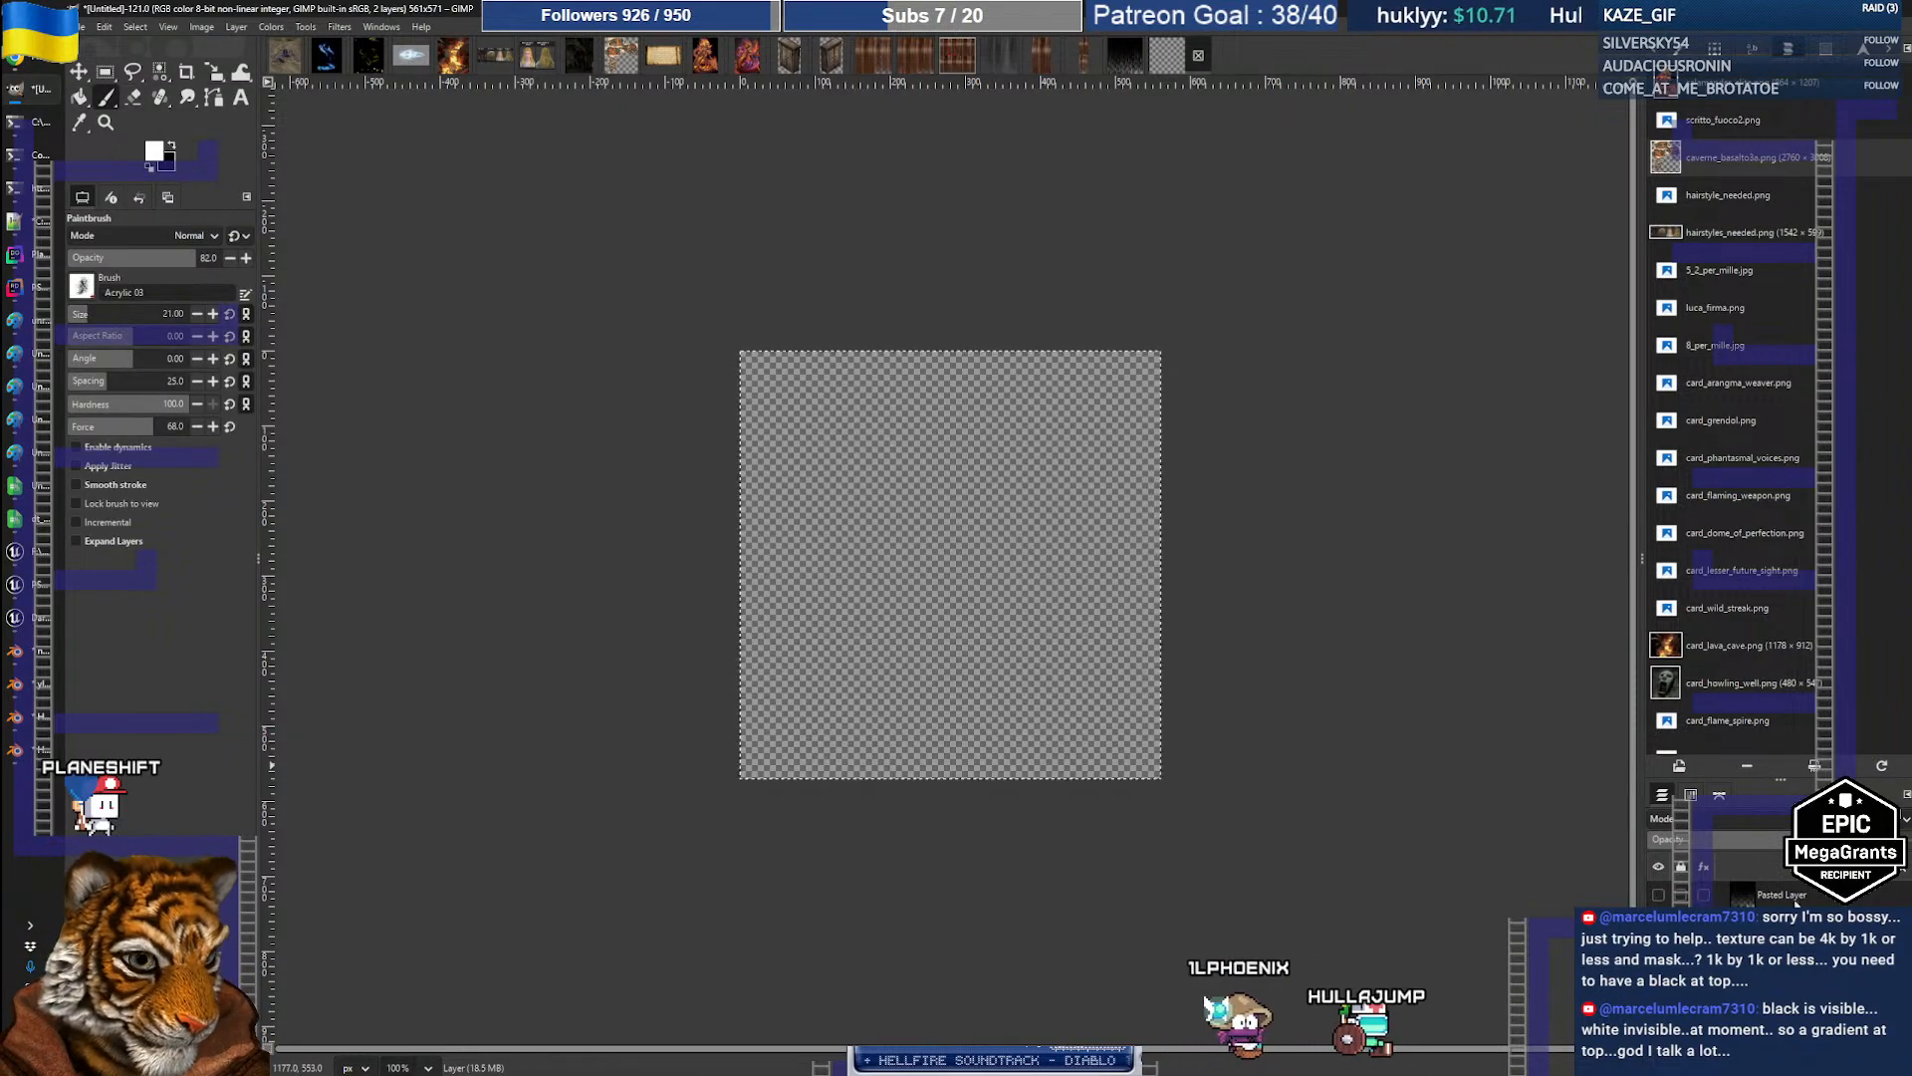
{"action": "left_click", "coordinate": [1691, 795]}
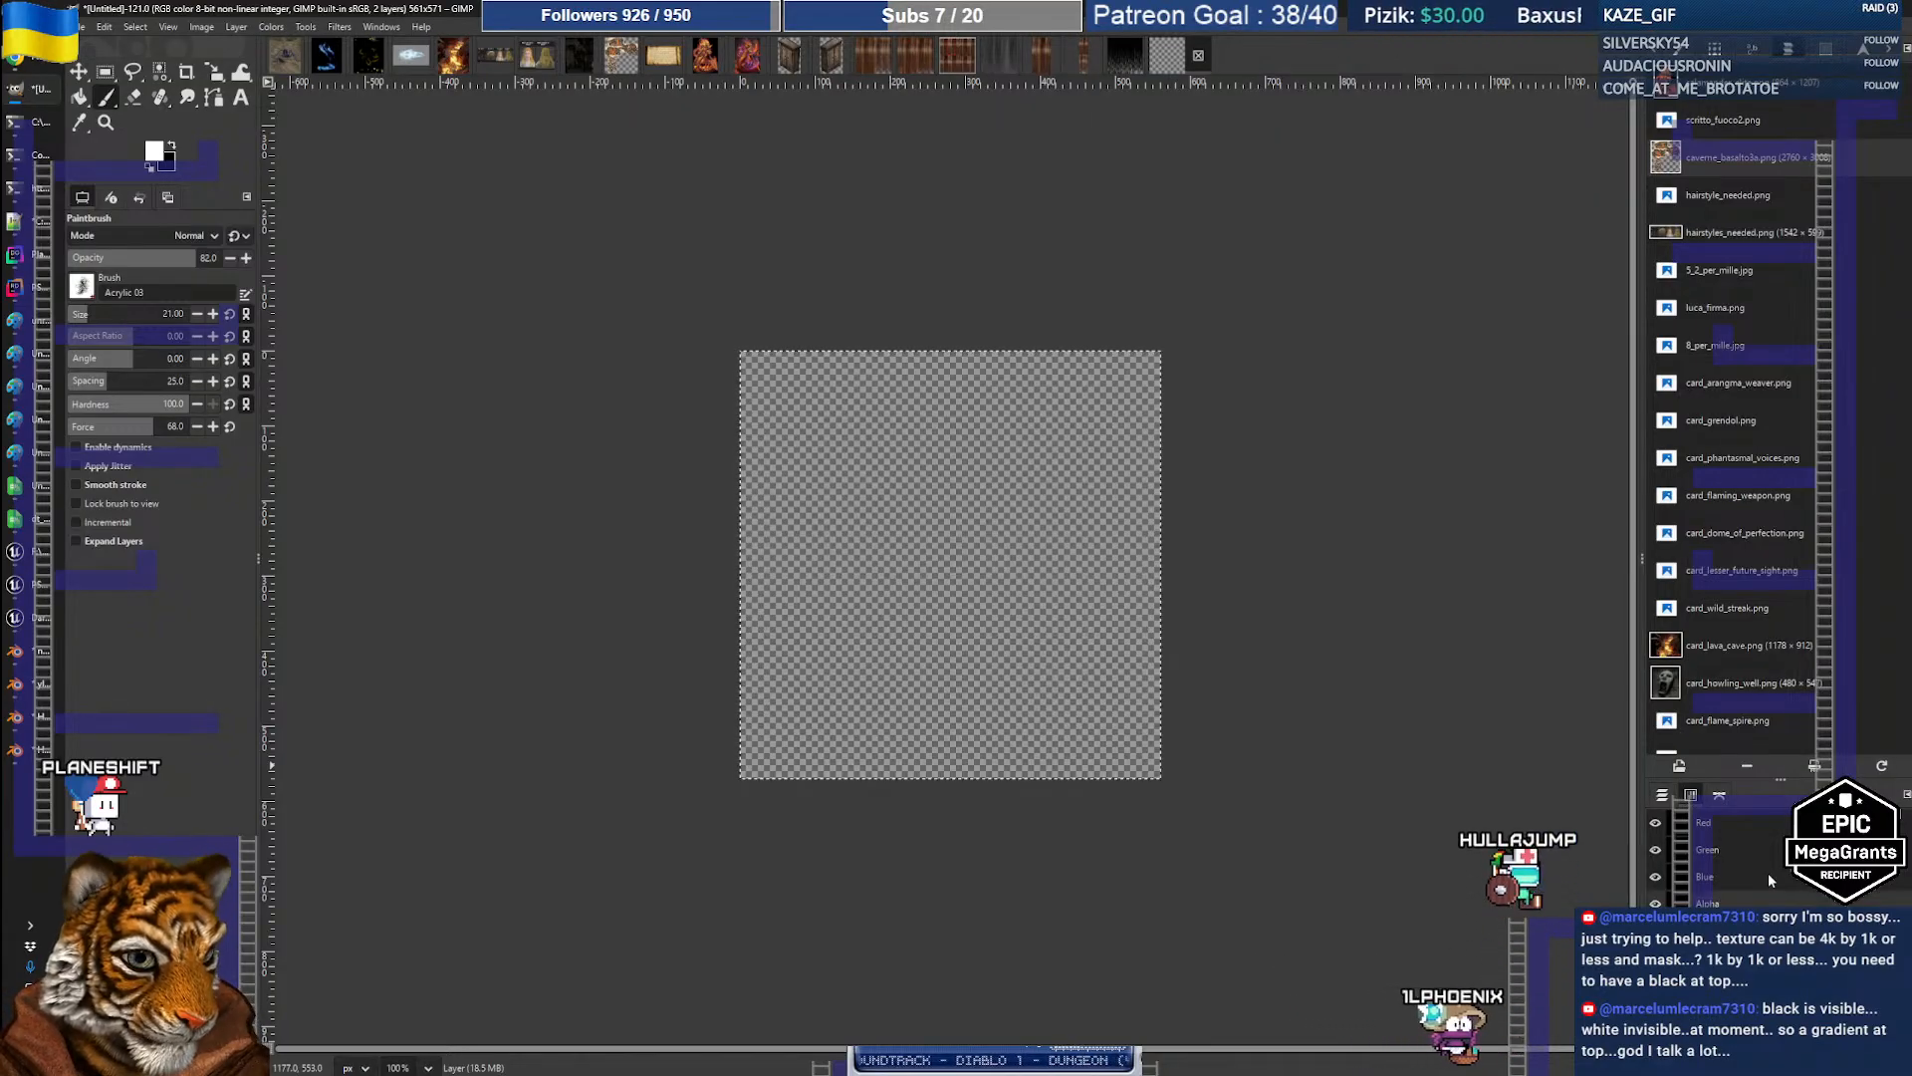
{"action": "left_click", "coordinate": [1662, 795]}
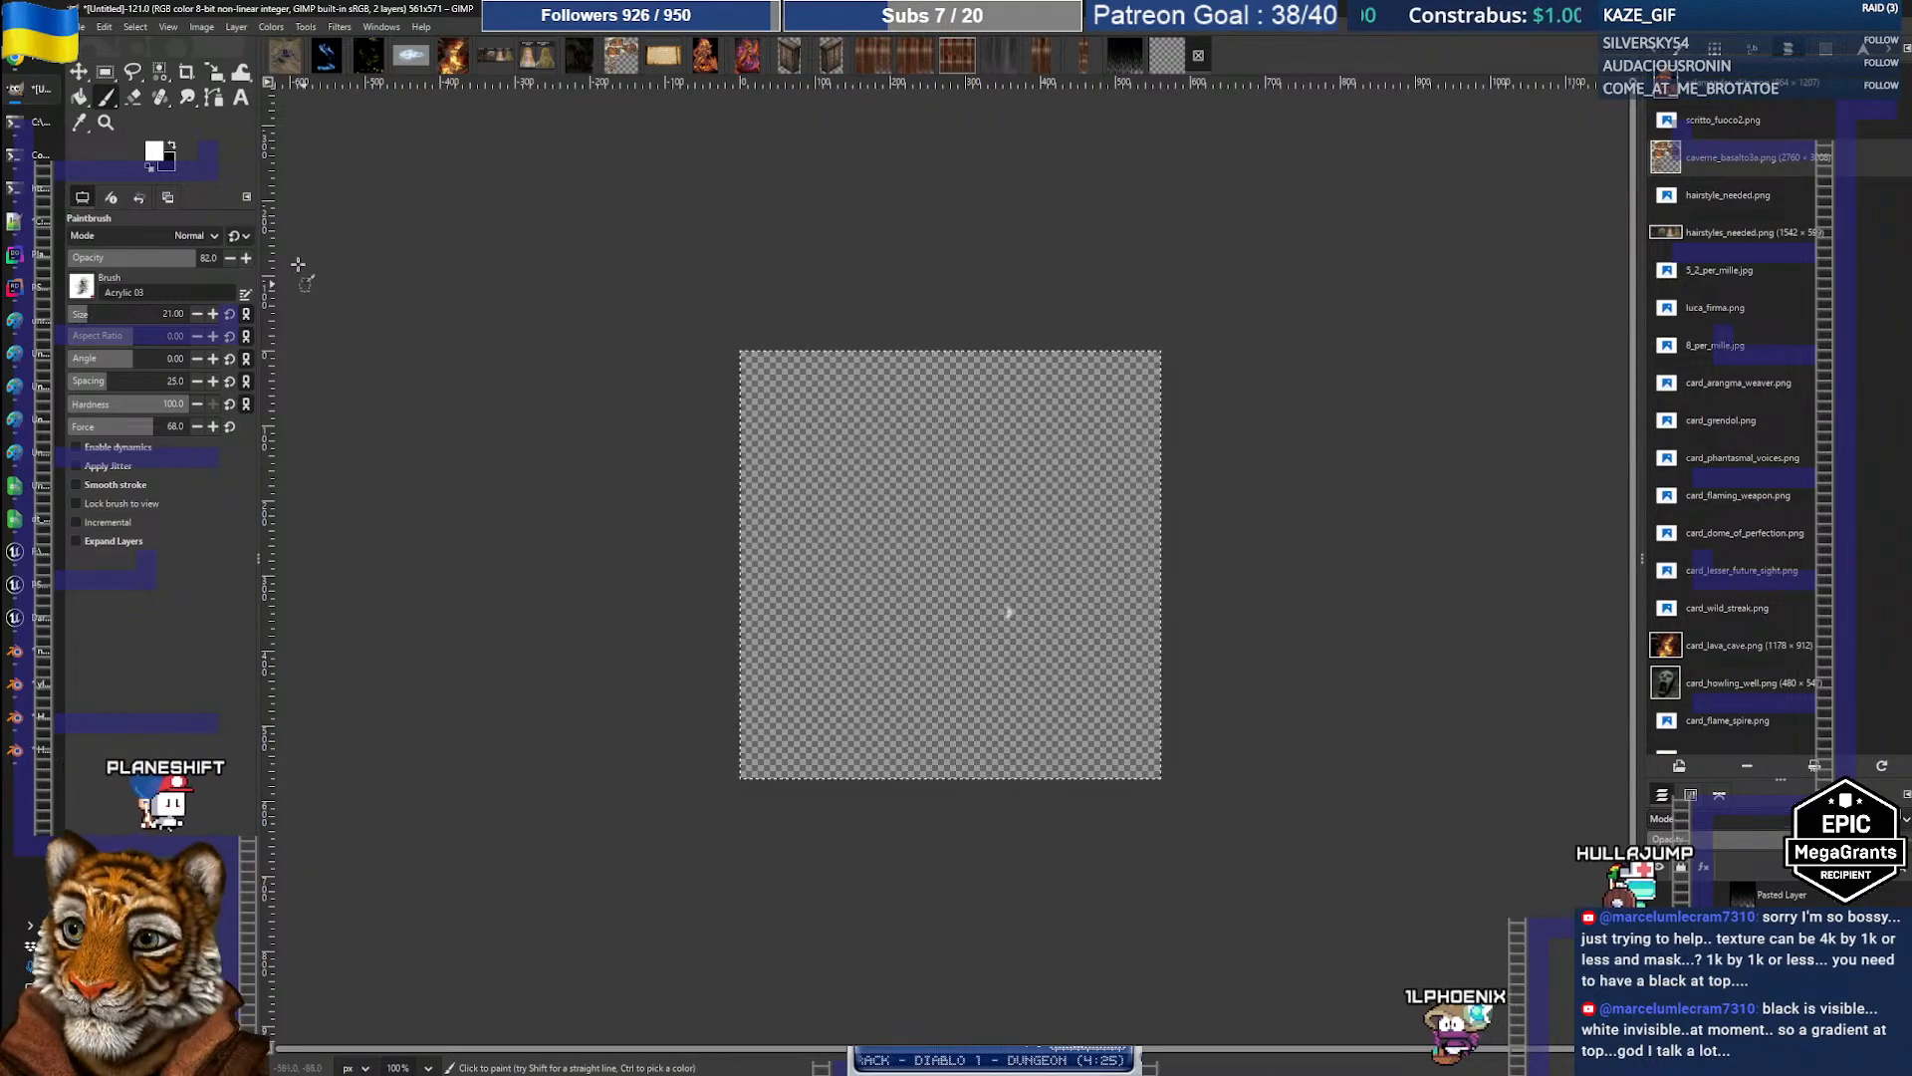
{"action": "key", "text": "shift+b"}
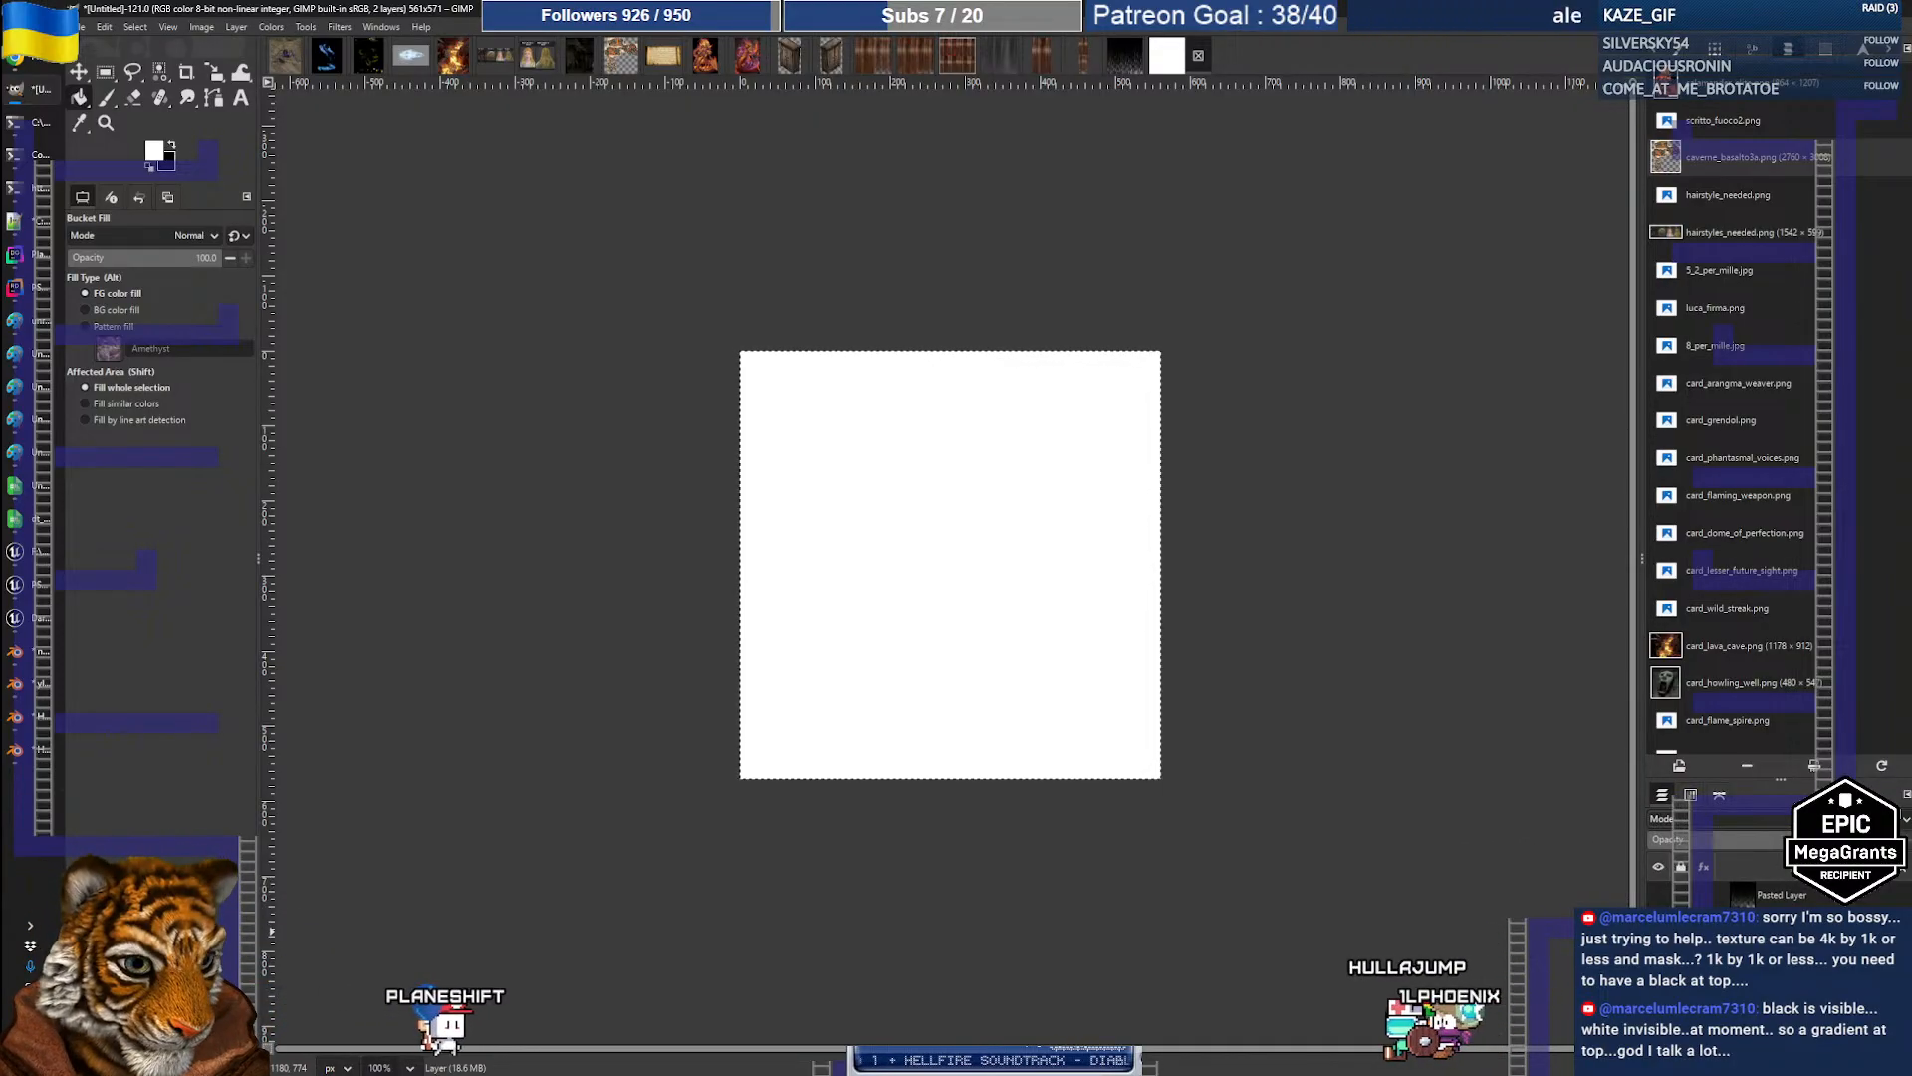
Step: Show the Pasted Layer again and make black the foreground color
{"action": "left_click", "coordinate": [1659, 894]}
{"action": "left_click", "coordinate": [1660, 894]}
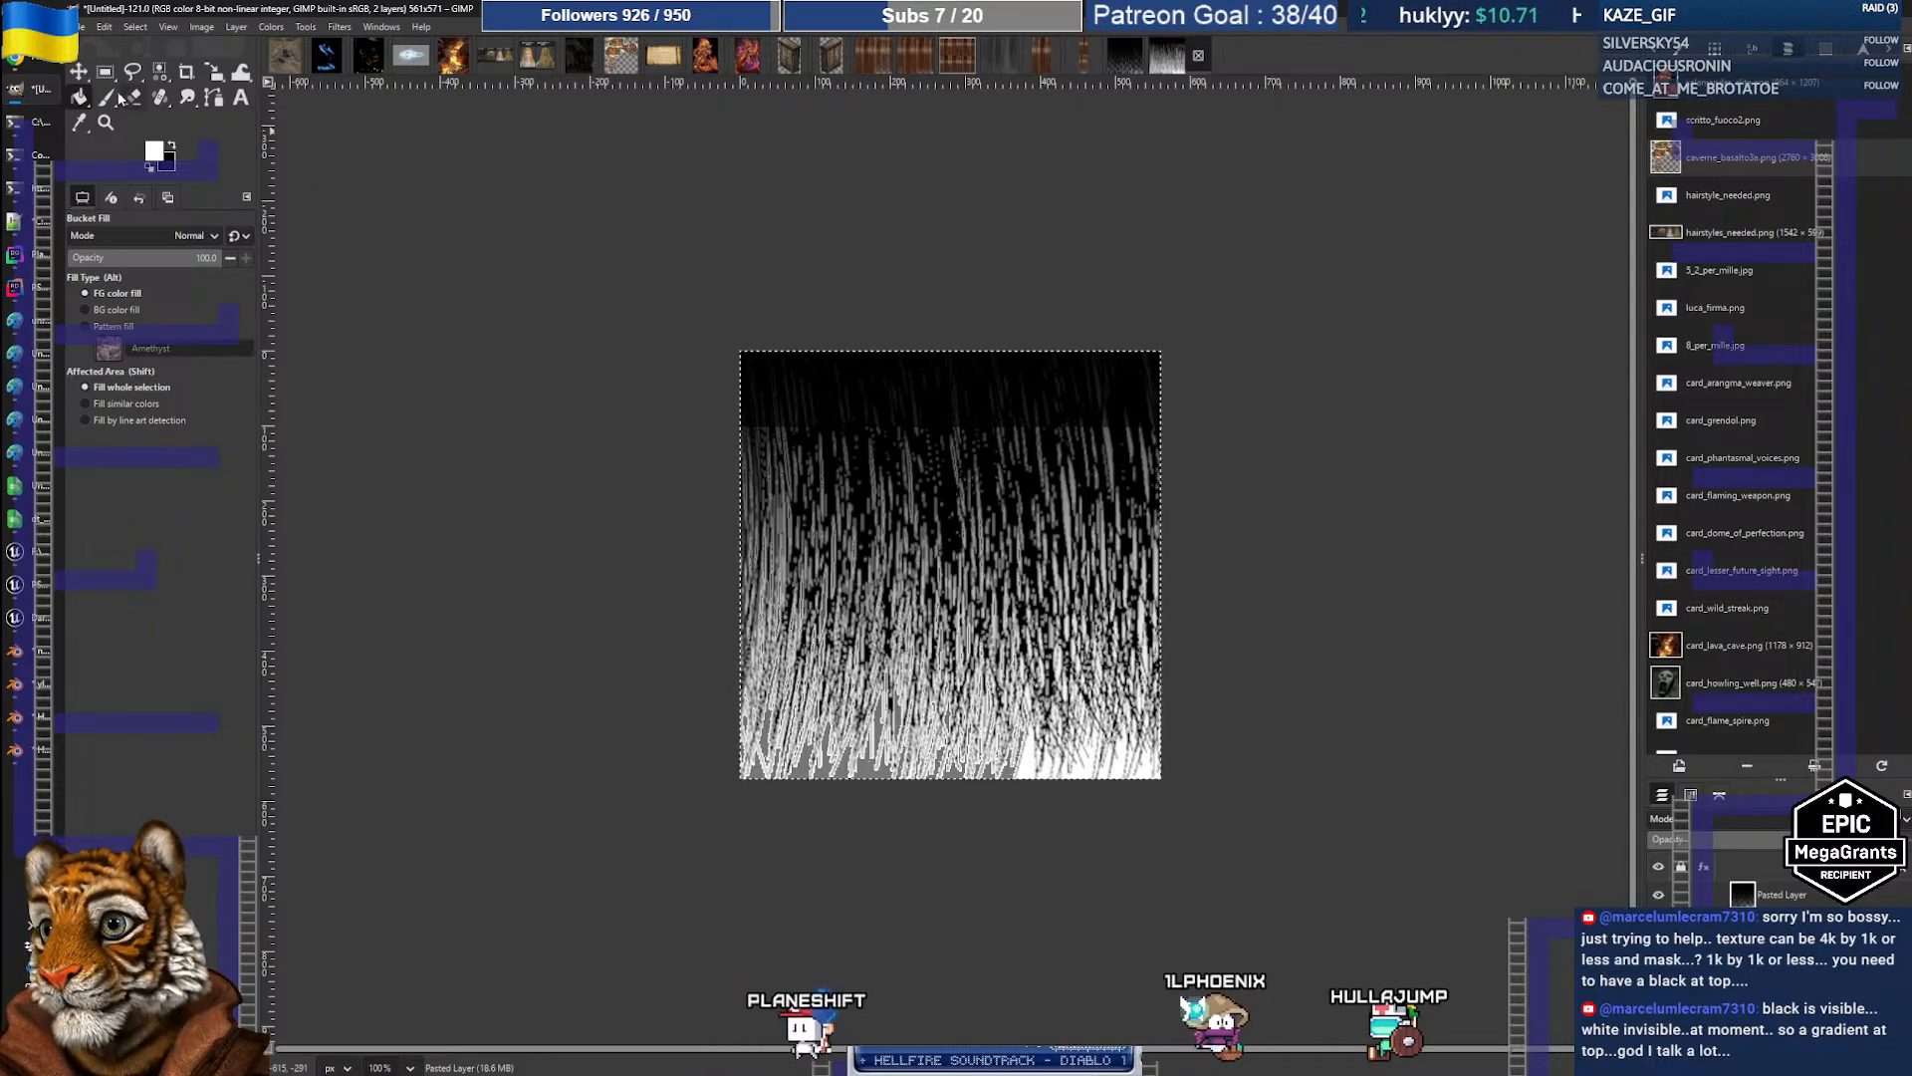
{"action": "key", "text": "p"}
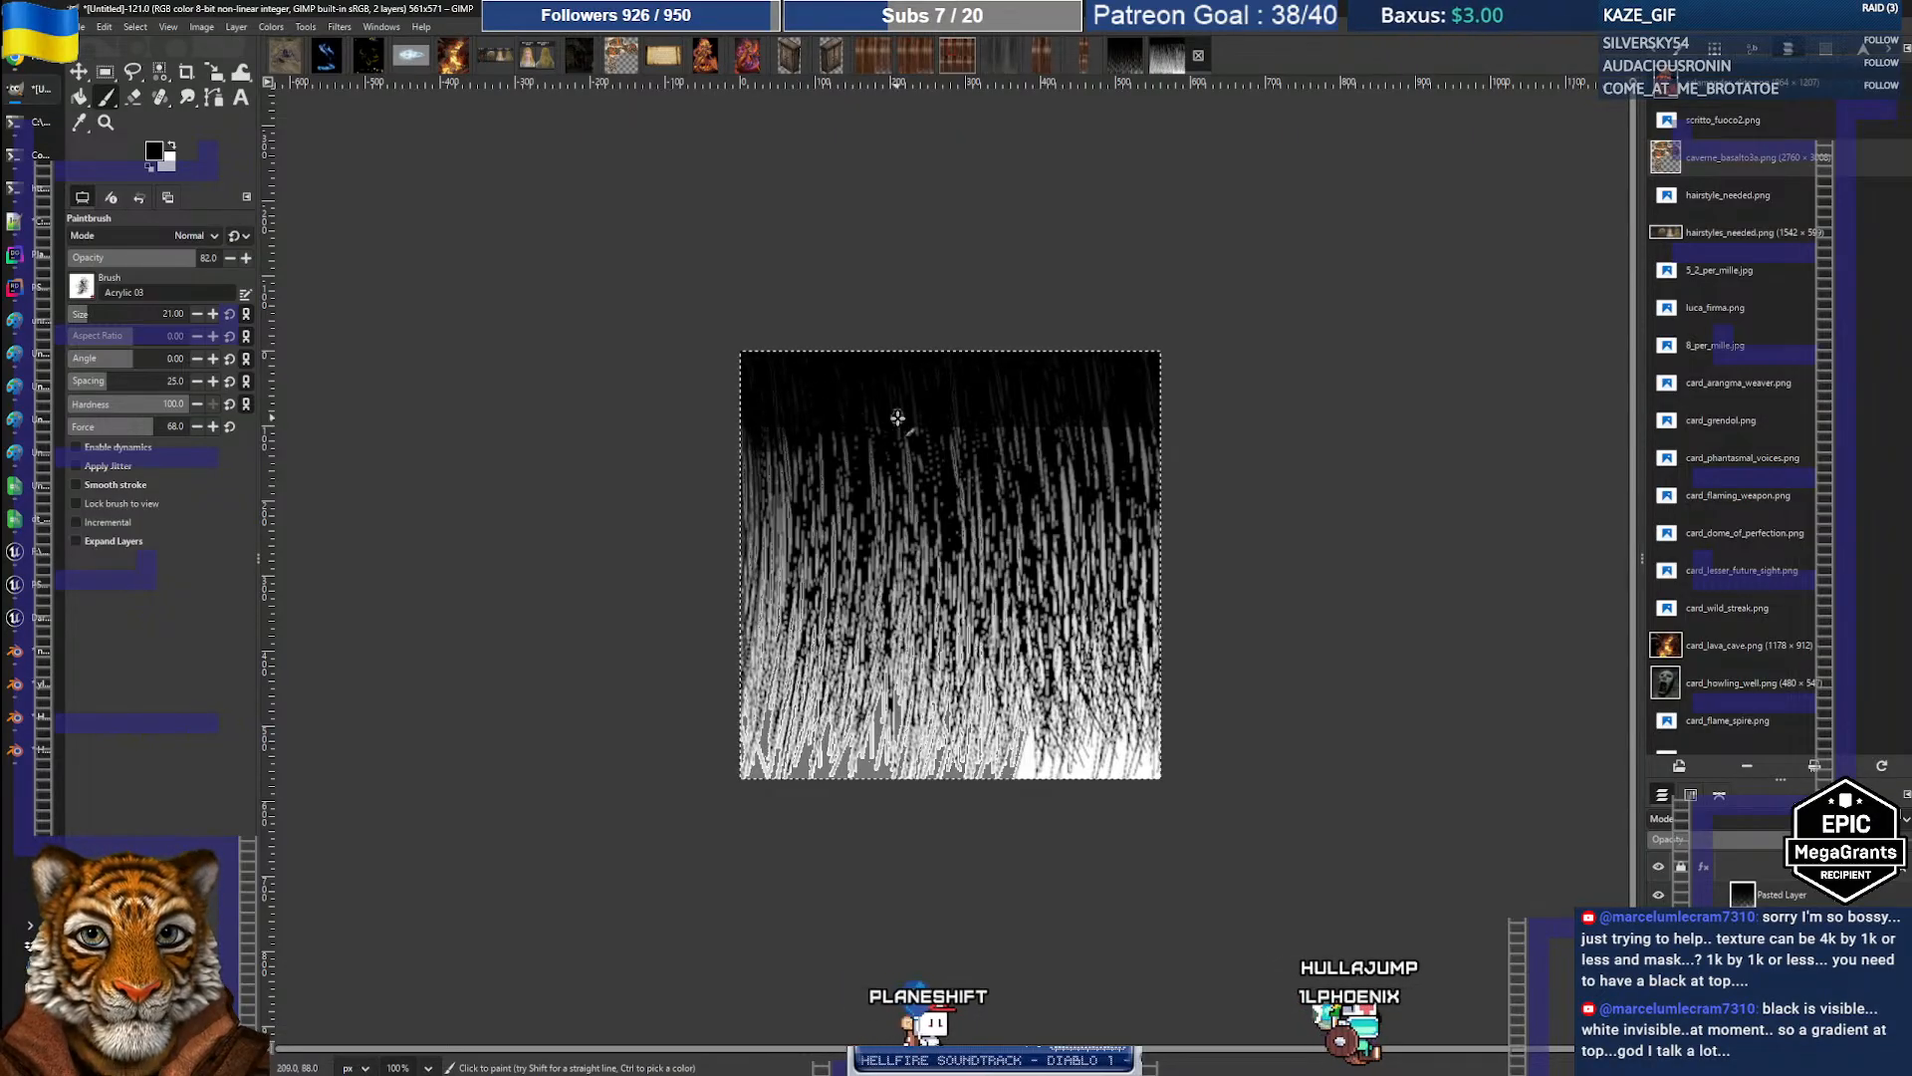
Step: Mark the mask's upper band with a rectangular selection about 822 × 161 px, fill it with solid black and clear the selection
{"action": "left_click", "coordinate": [105, 72]}
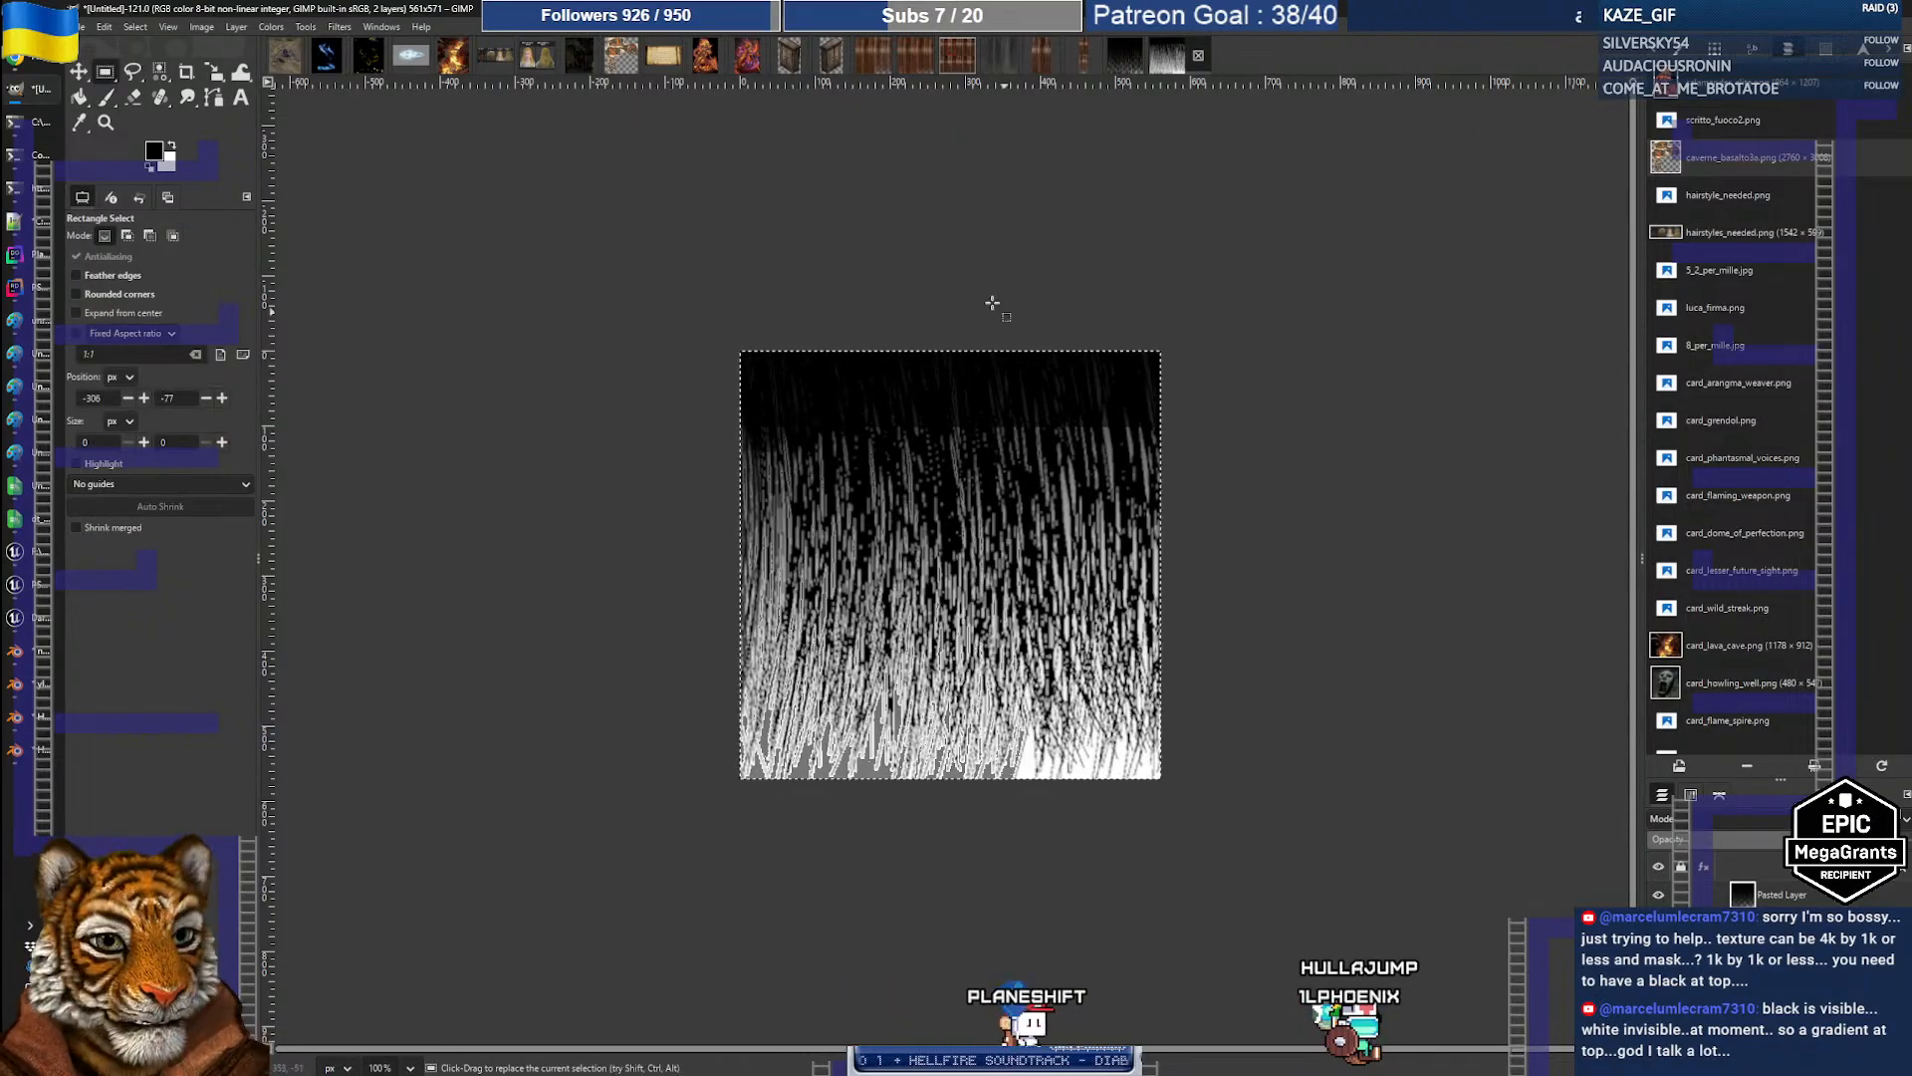
{"action": "left_click_drag", "start_coordinate": [619, 306], "coordinate": [1237, 426]}
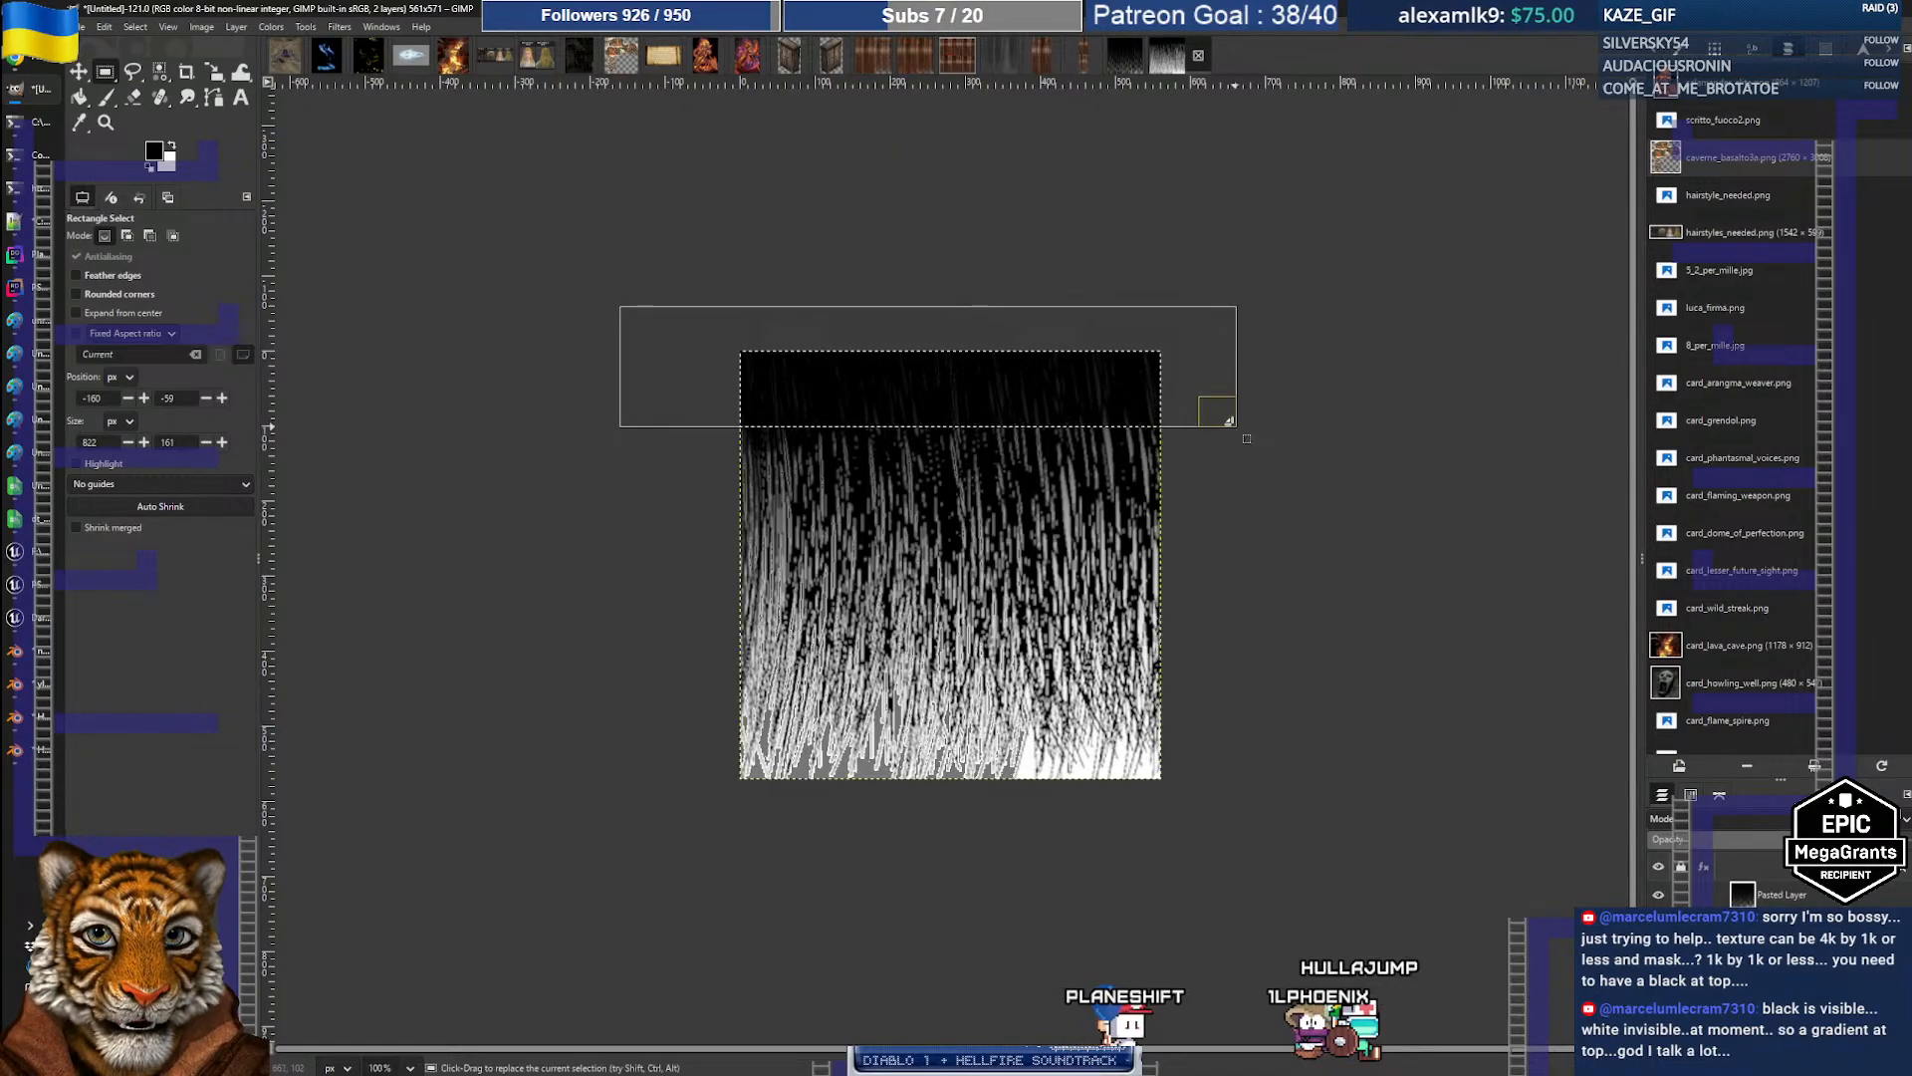
{"action": "left_click", "coordinate": [79, 98]}
{"action": "left_click", "coordinate": [890, 386]}
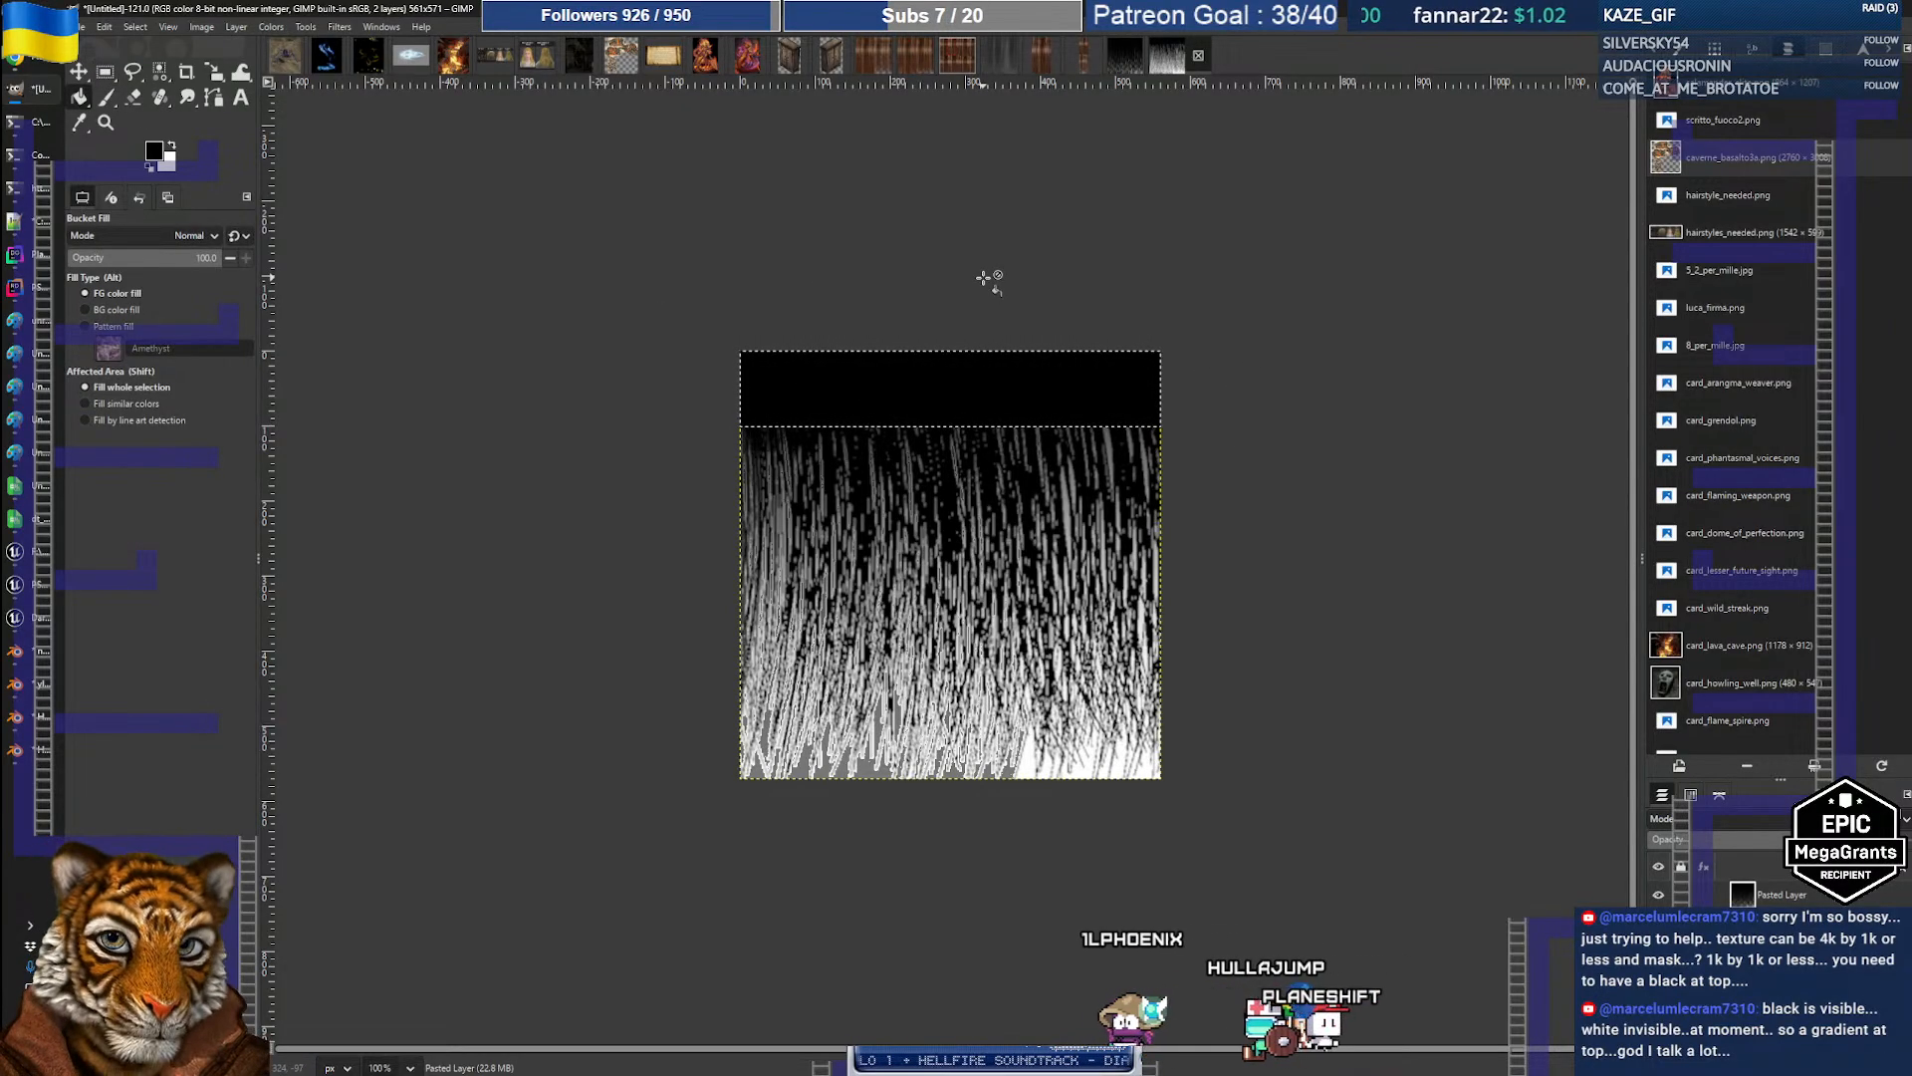
{"action": "left_click", "coordinate": [104, 70]}
{"action": "left_click", "coordinate": [727, 339]}
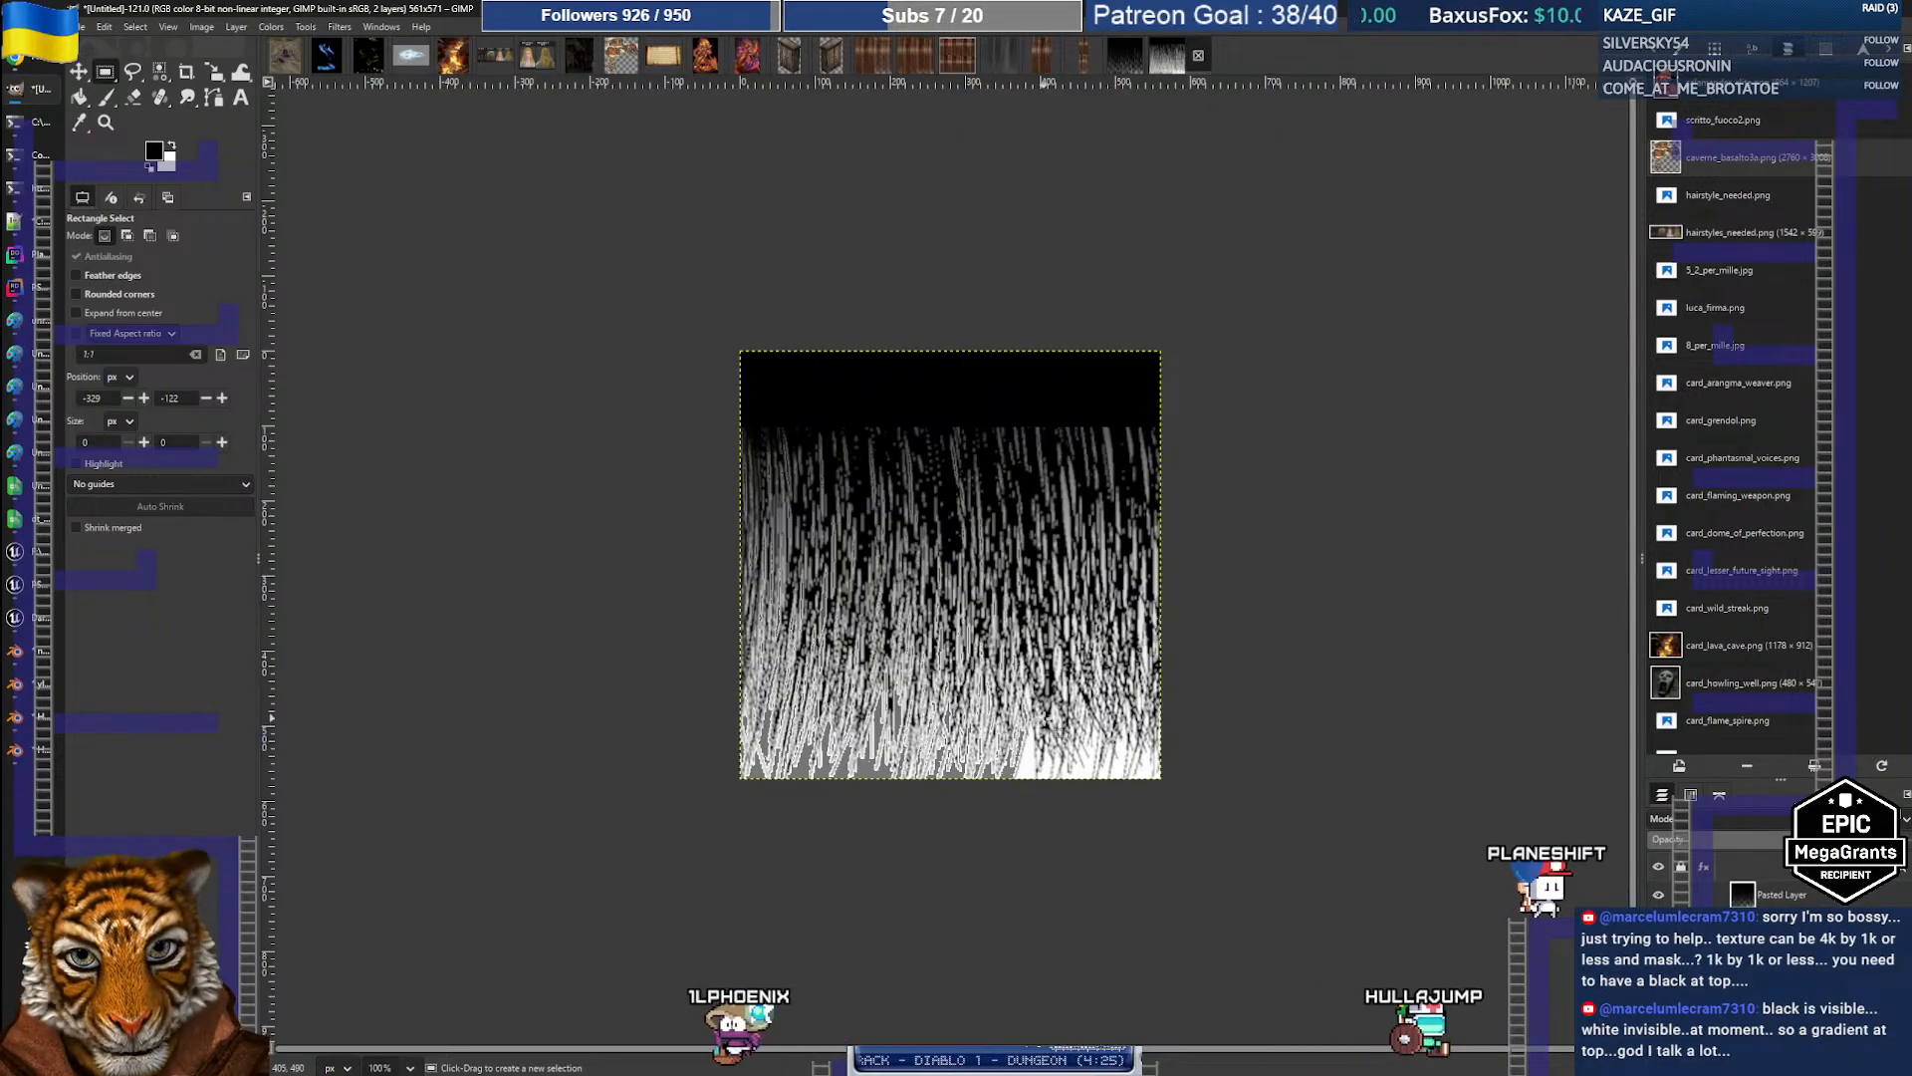
Step: Try a Bucket Fill in black at the gray gaps along the mask's lower edge and undo it
{"action": "left_click", "coordinate": [79, 97]}
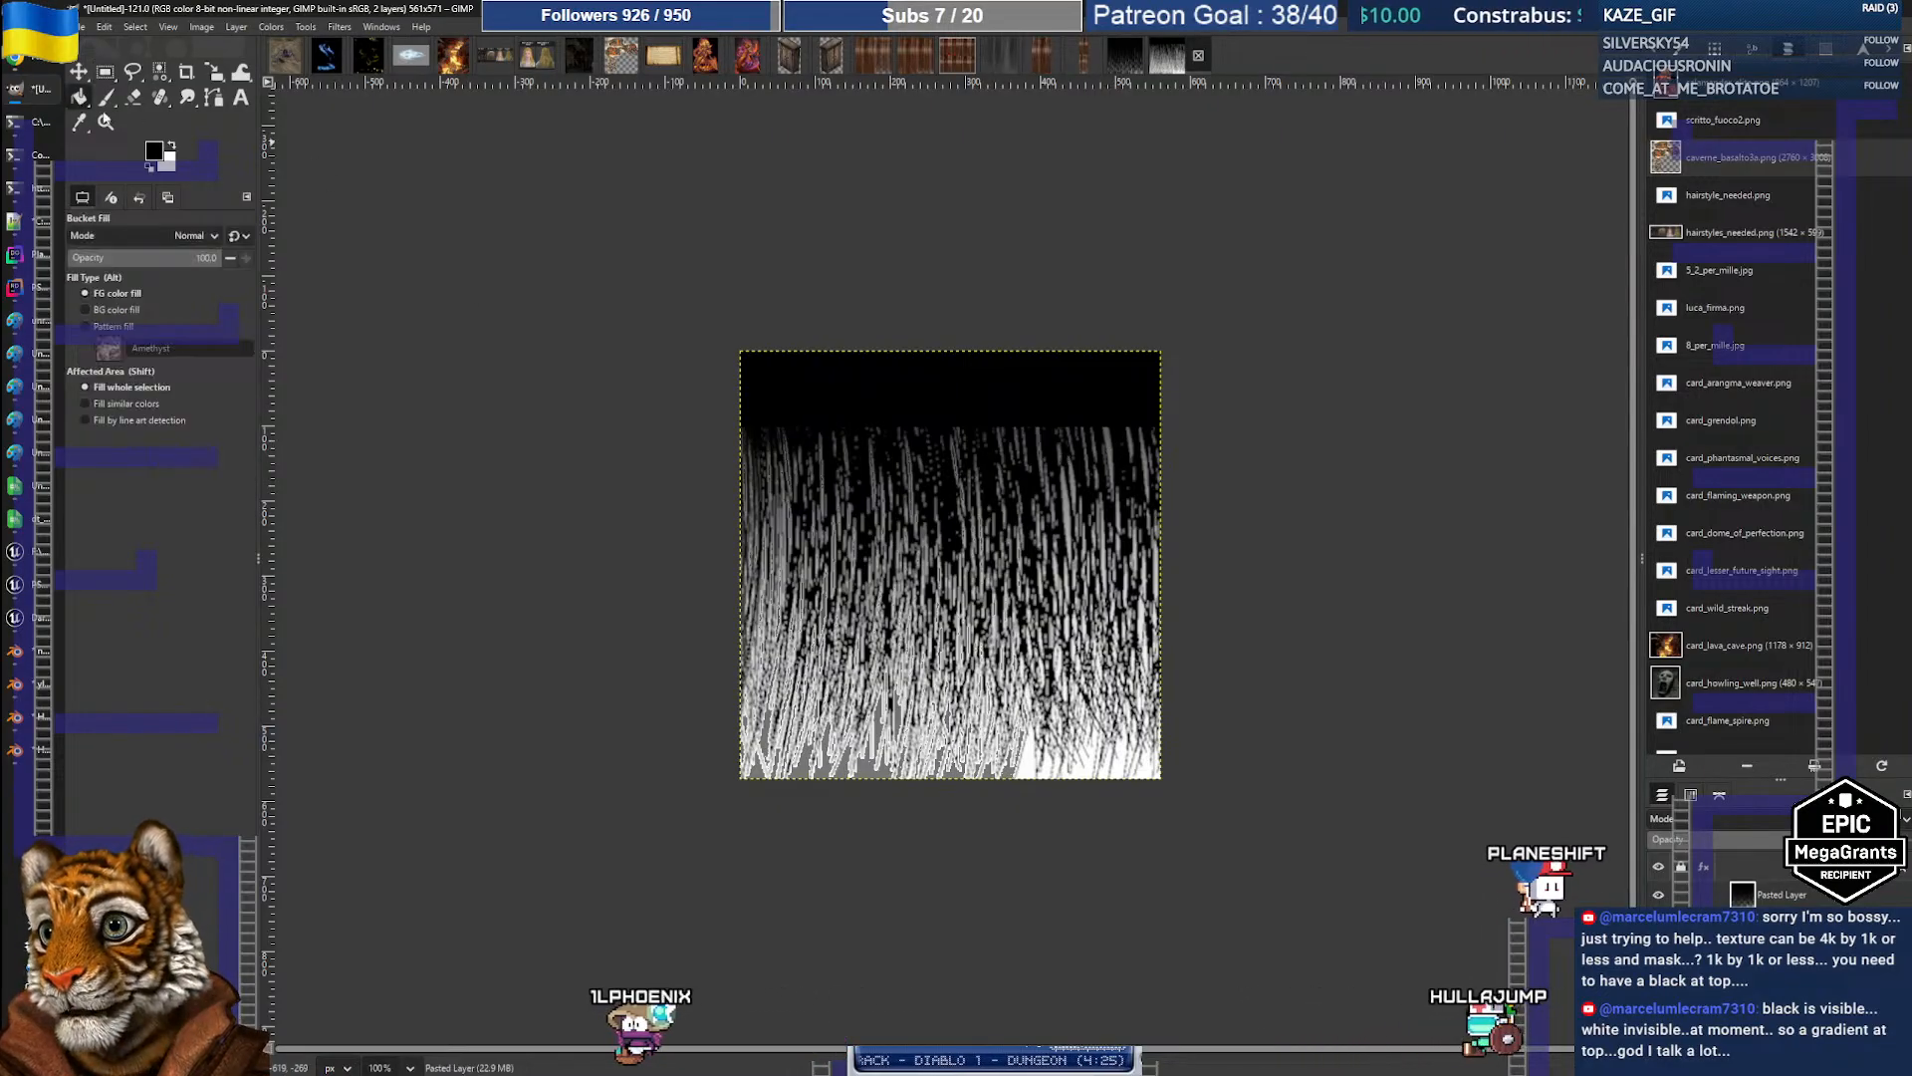
{"action": "left_click", "coordinate": [871, 769]}
{"action": "key", "text": "ctrl+z"}
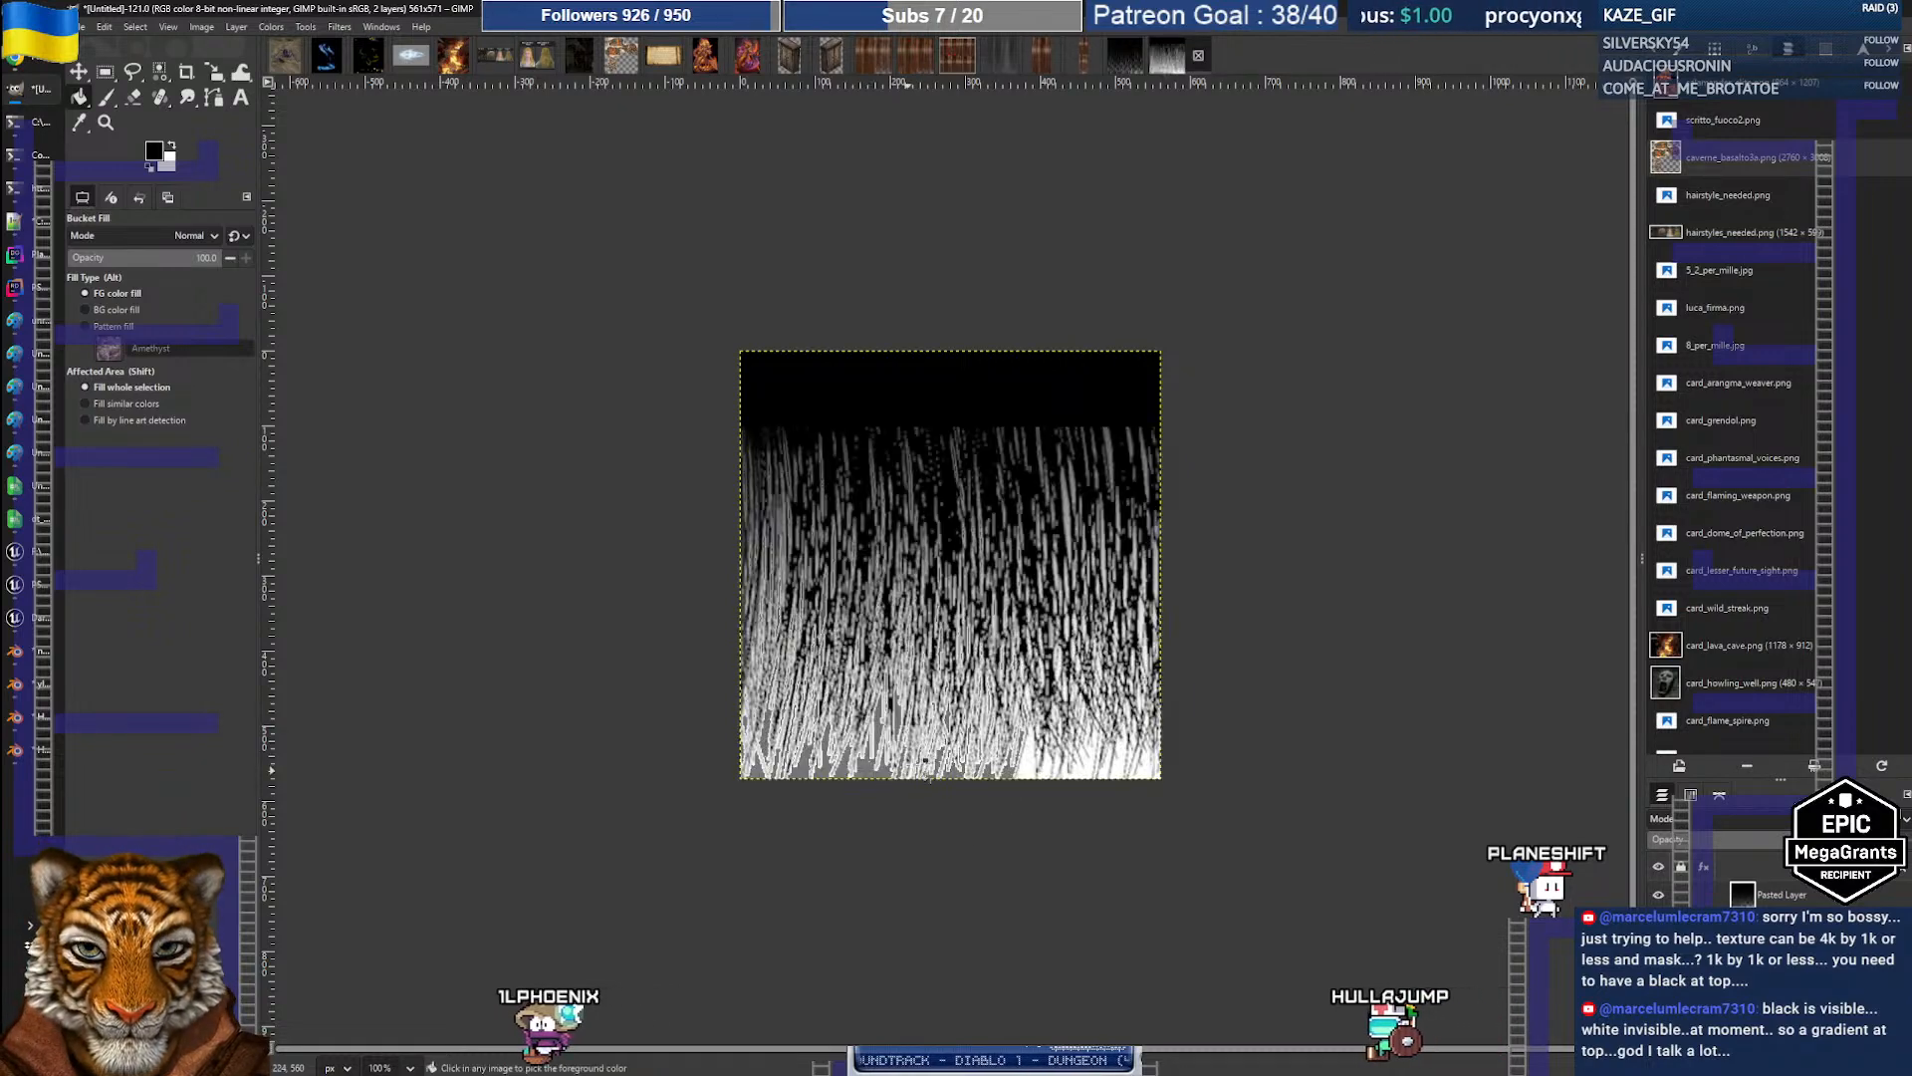
Step: Try selecting the mask's gray gaps by color, with the threshold at 0 and 1 and transparent areas included
{"action": "left_click", "coordinate": [159, 72]}
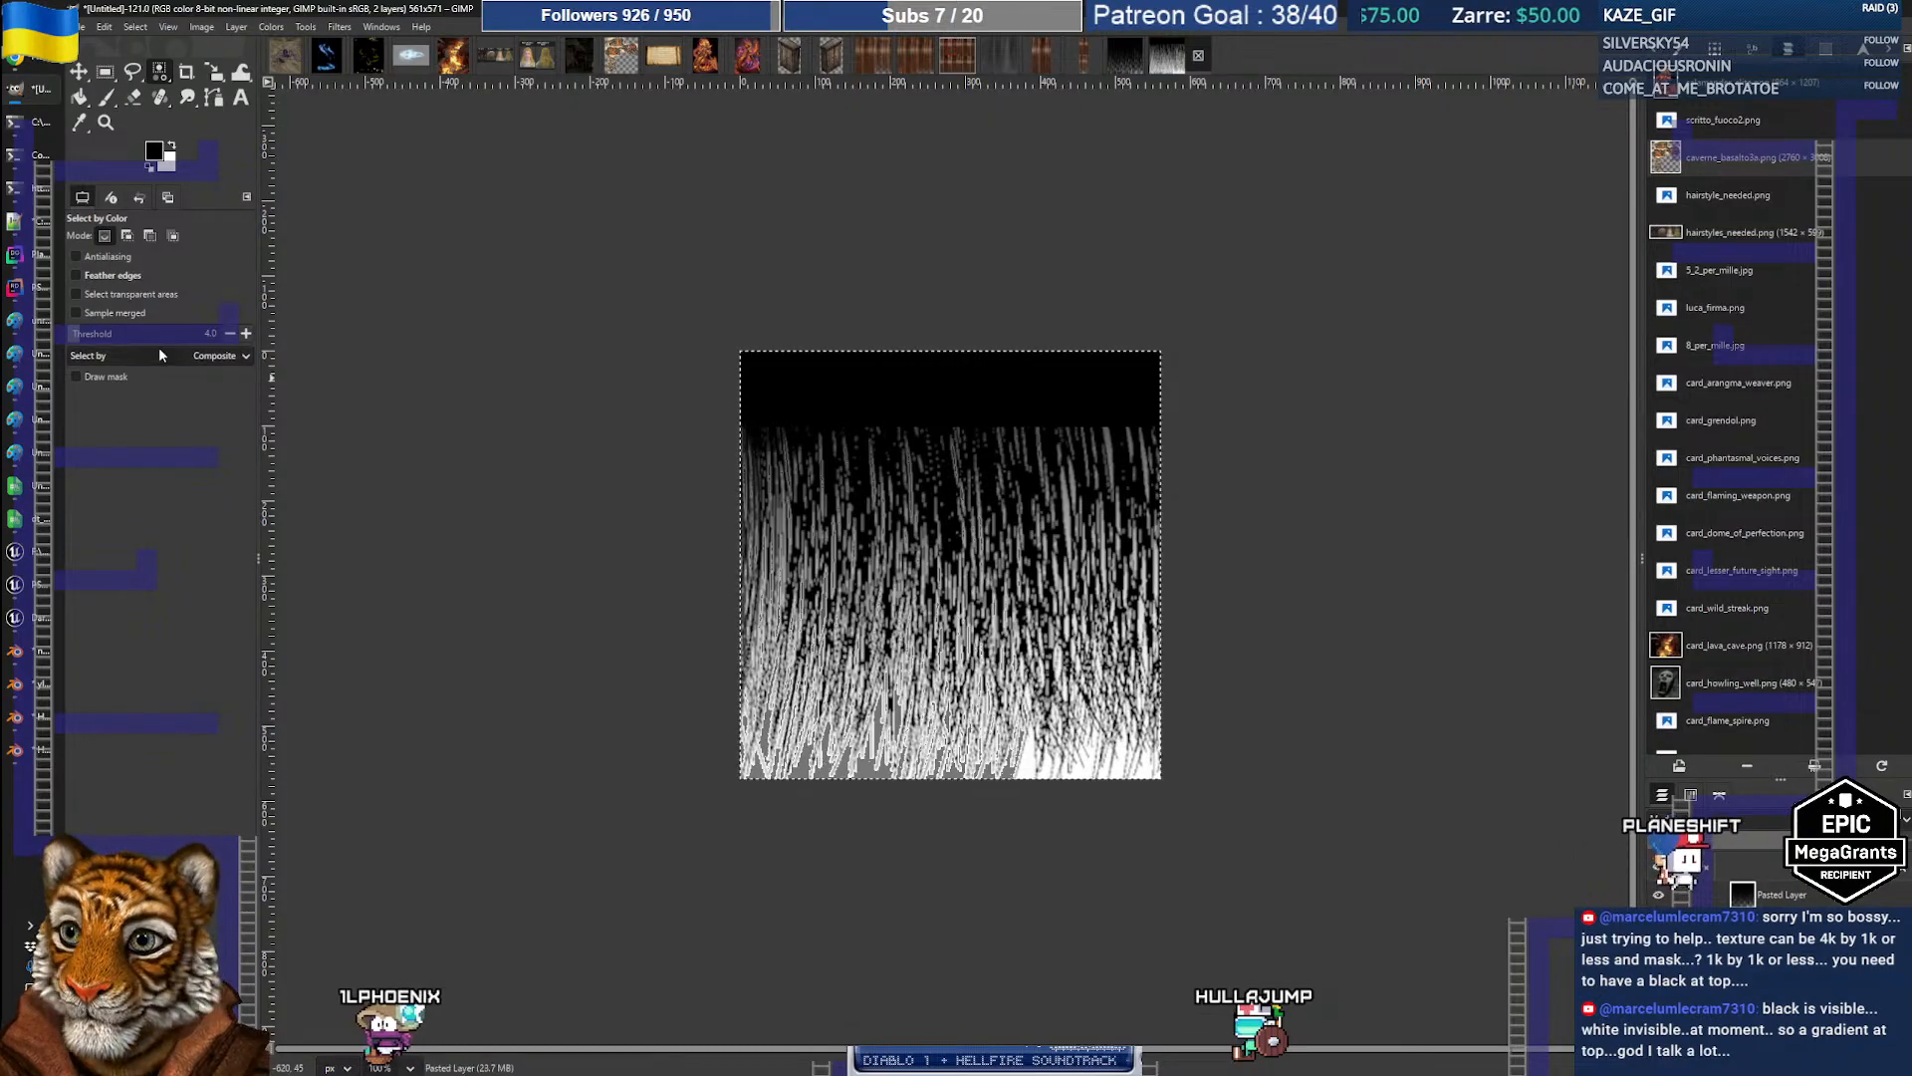
{"action": "left_click_drag", "start_coordinate": [119, 337], "coordinate": [66, 337]}
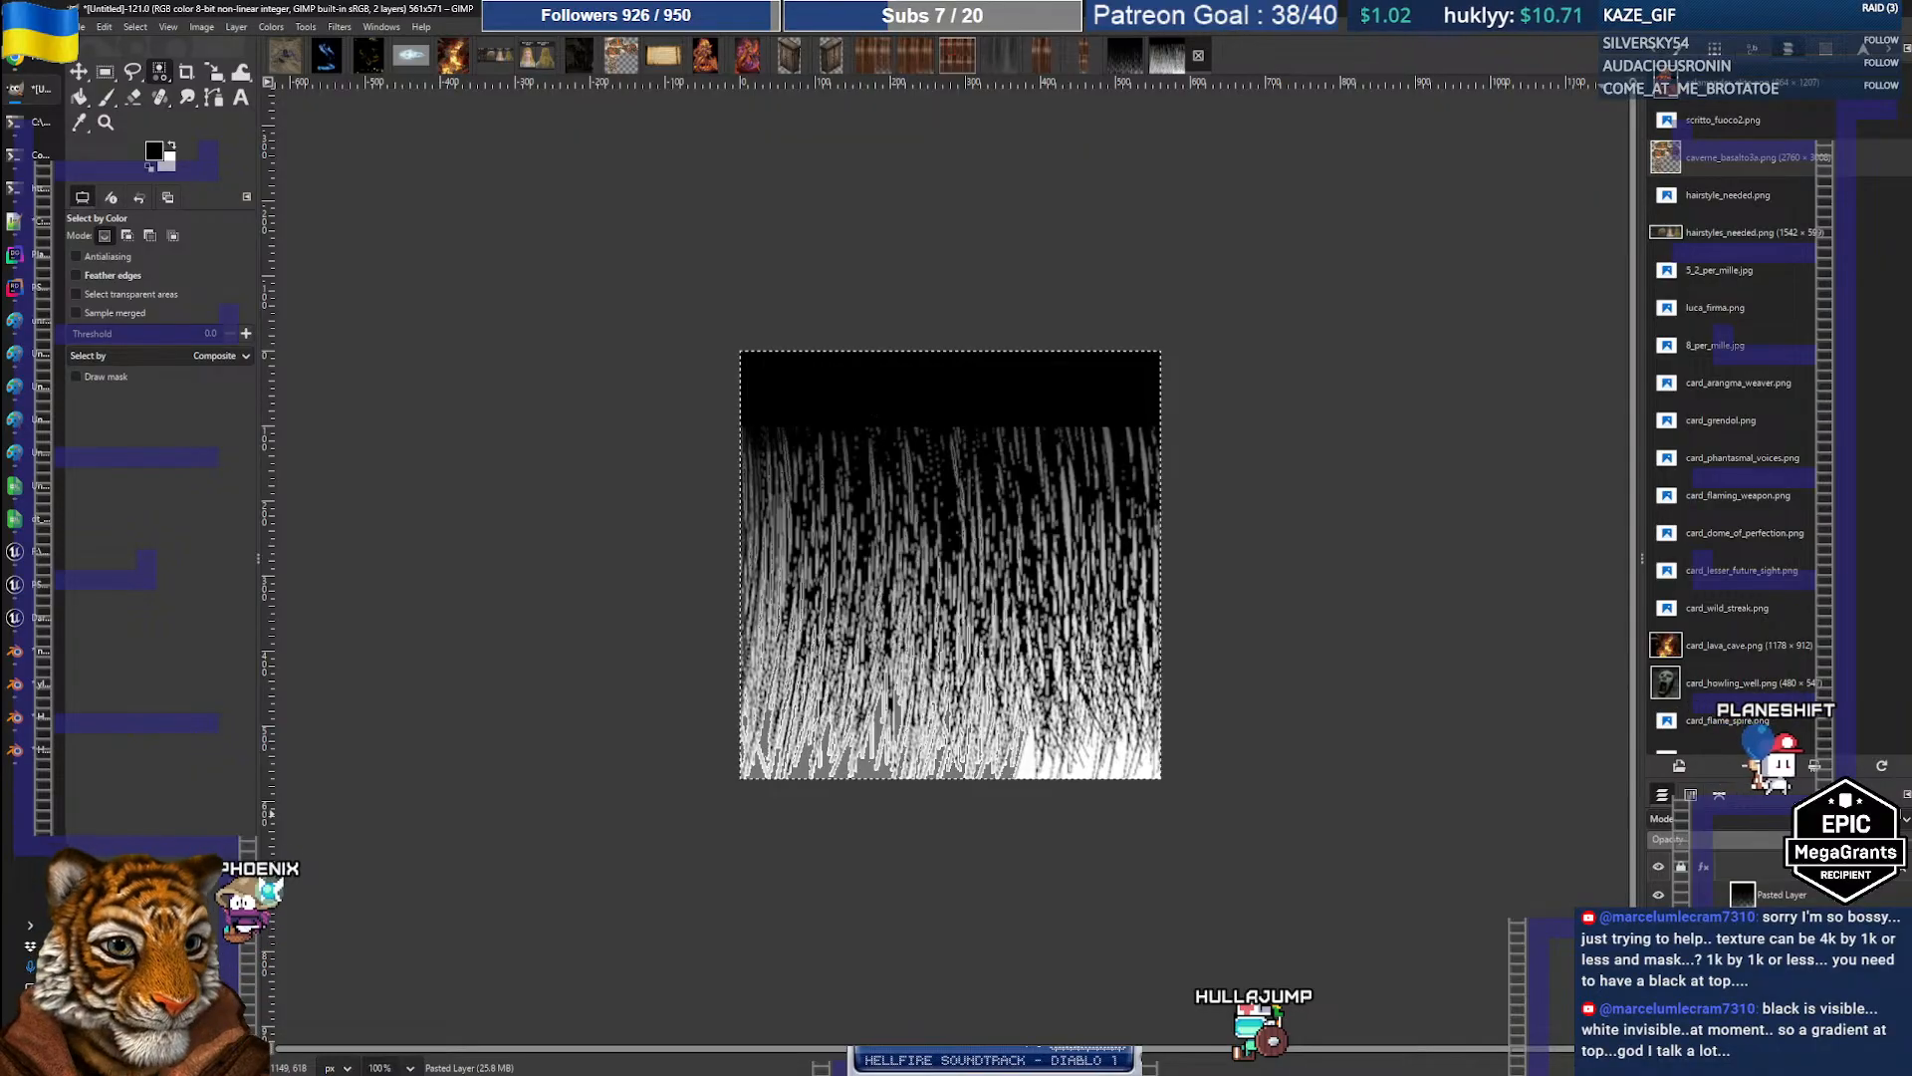
{"action": "left_click", "coordinate": [1805, 925]}
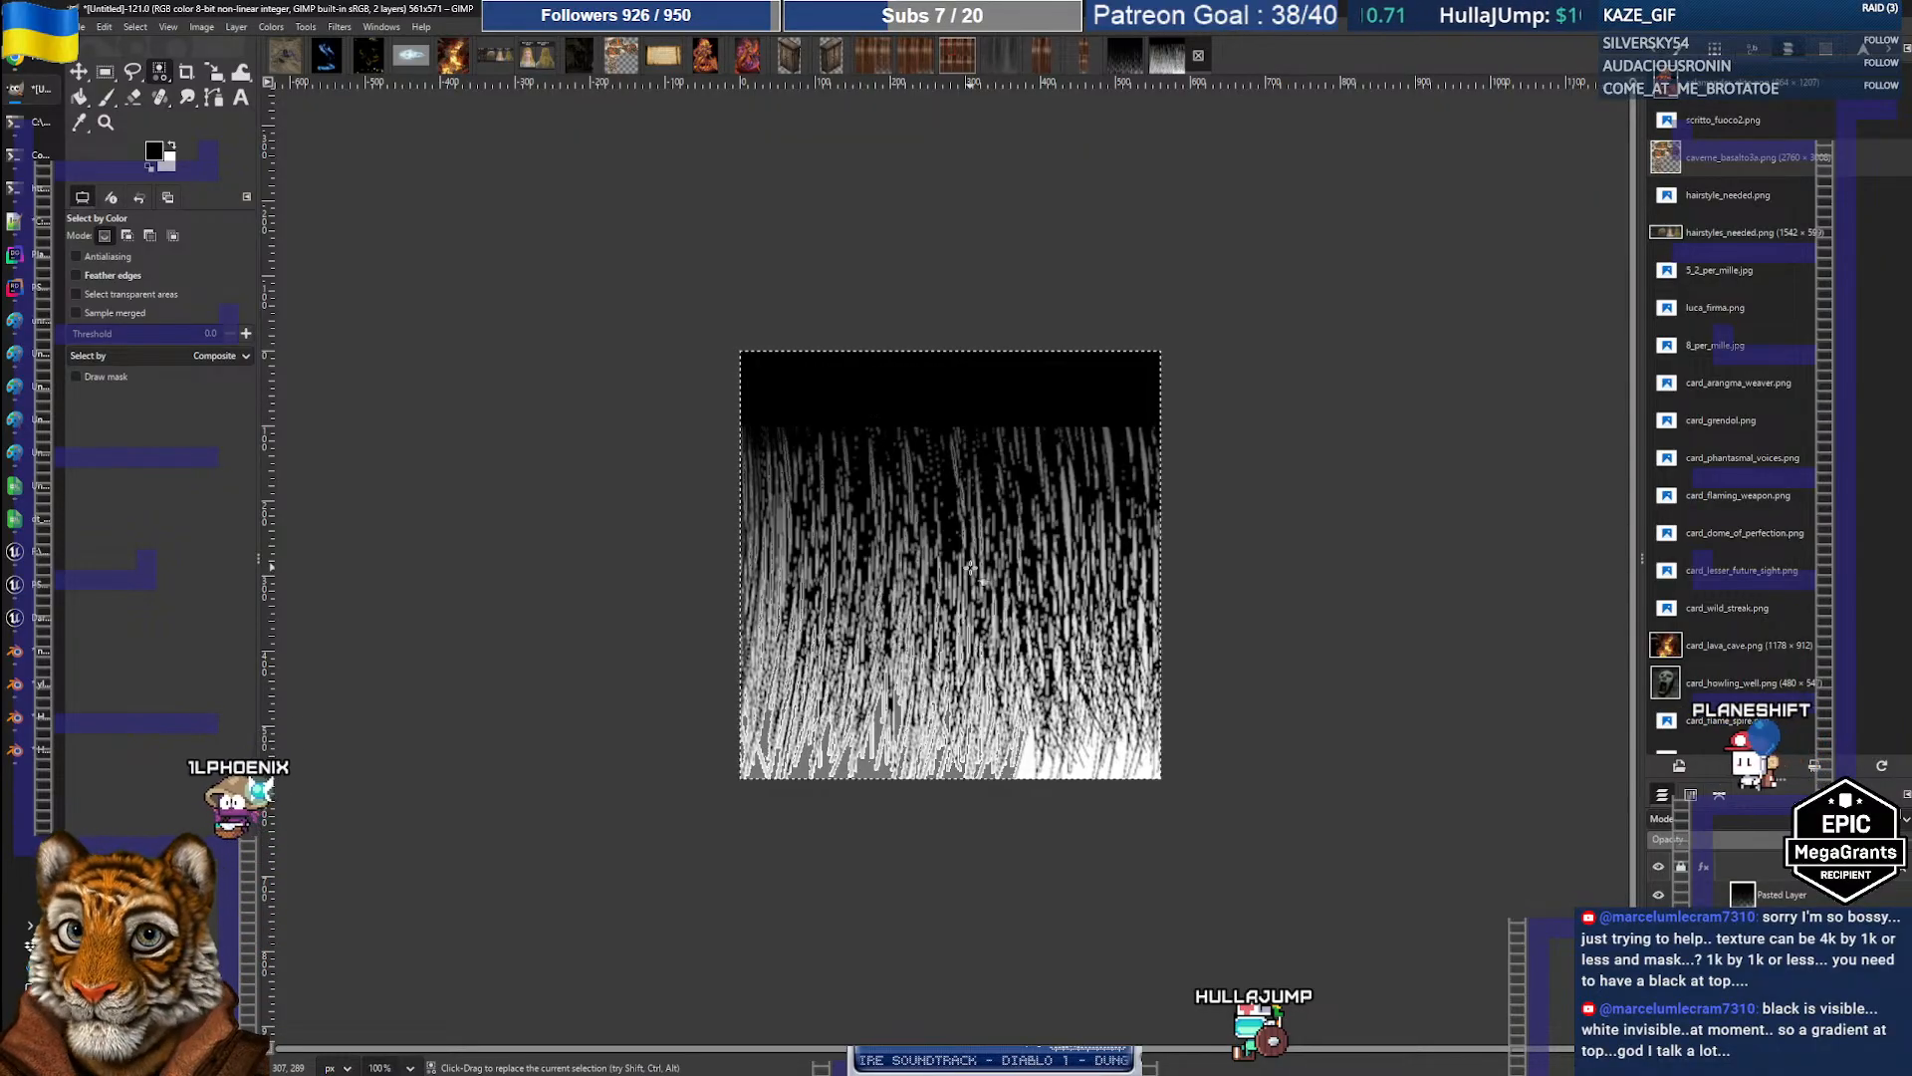
{"action": "left_click", "coordinate": [244, 333]}
{"action": "left_click", "coordinate": [76, 293]}
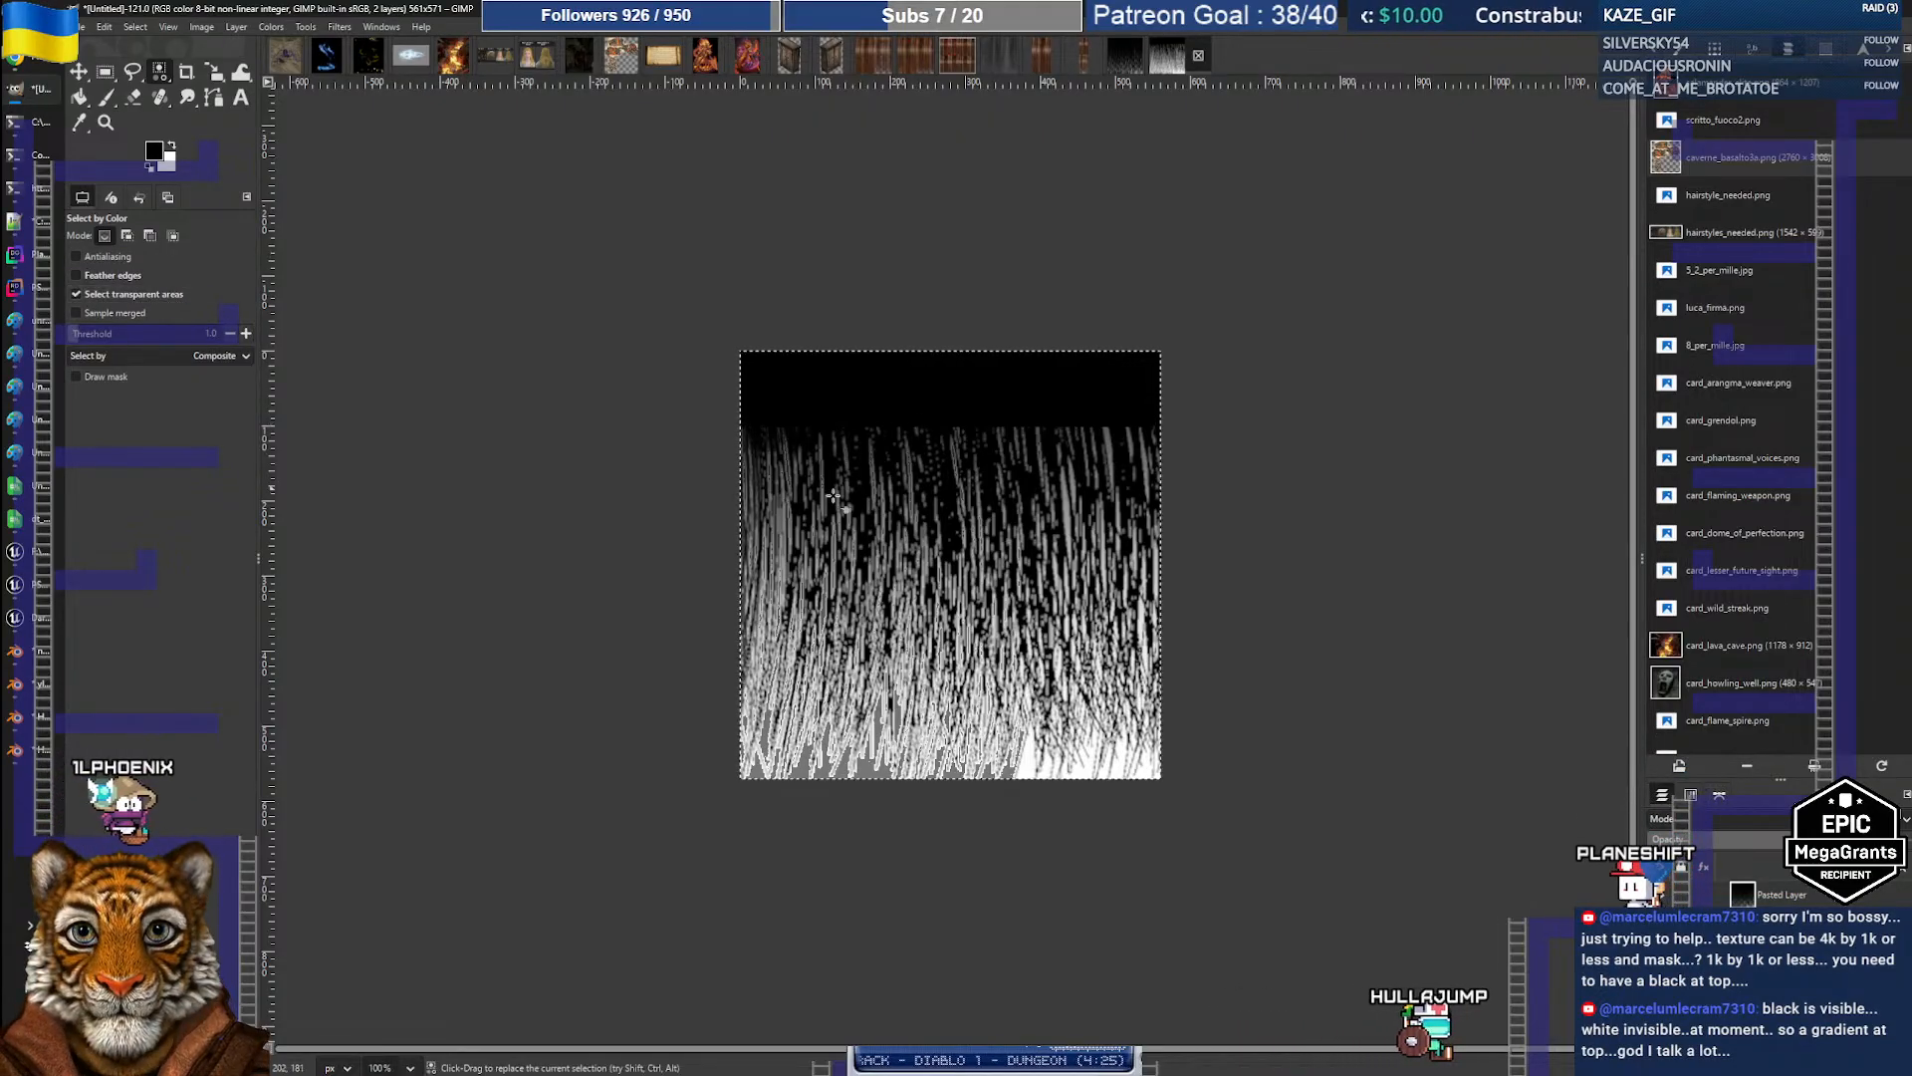
Step: Try Fuzzy Select on the mask without selecting transparent areas, and check the Pasted Layer's visibility
{"action": "left_click_drag", "start_coordinate": [158, 75], "coordinate": [207, 72]}
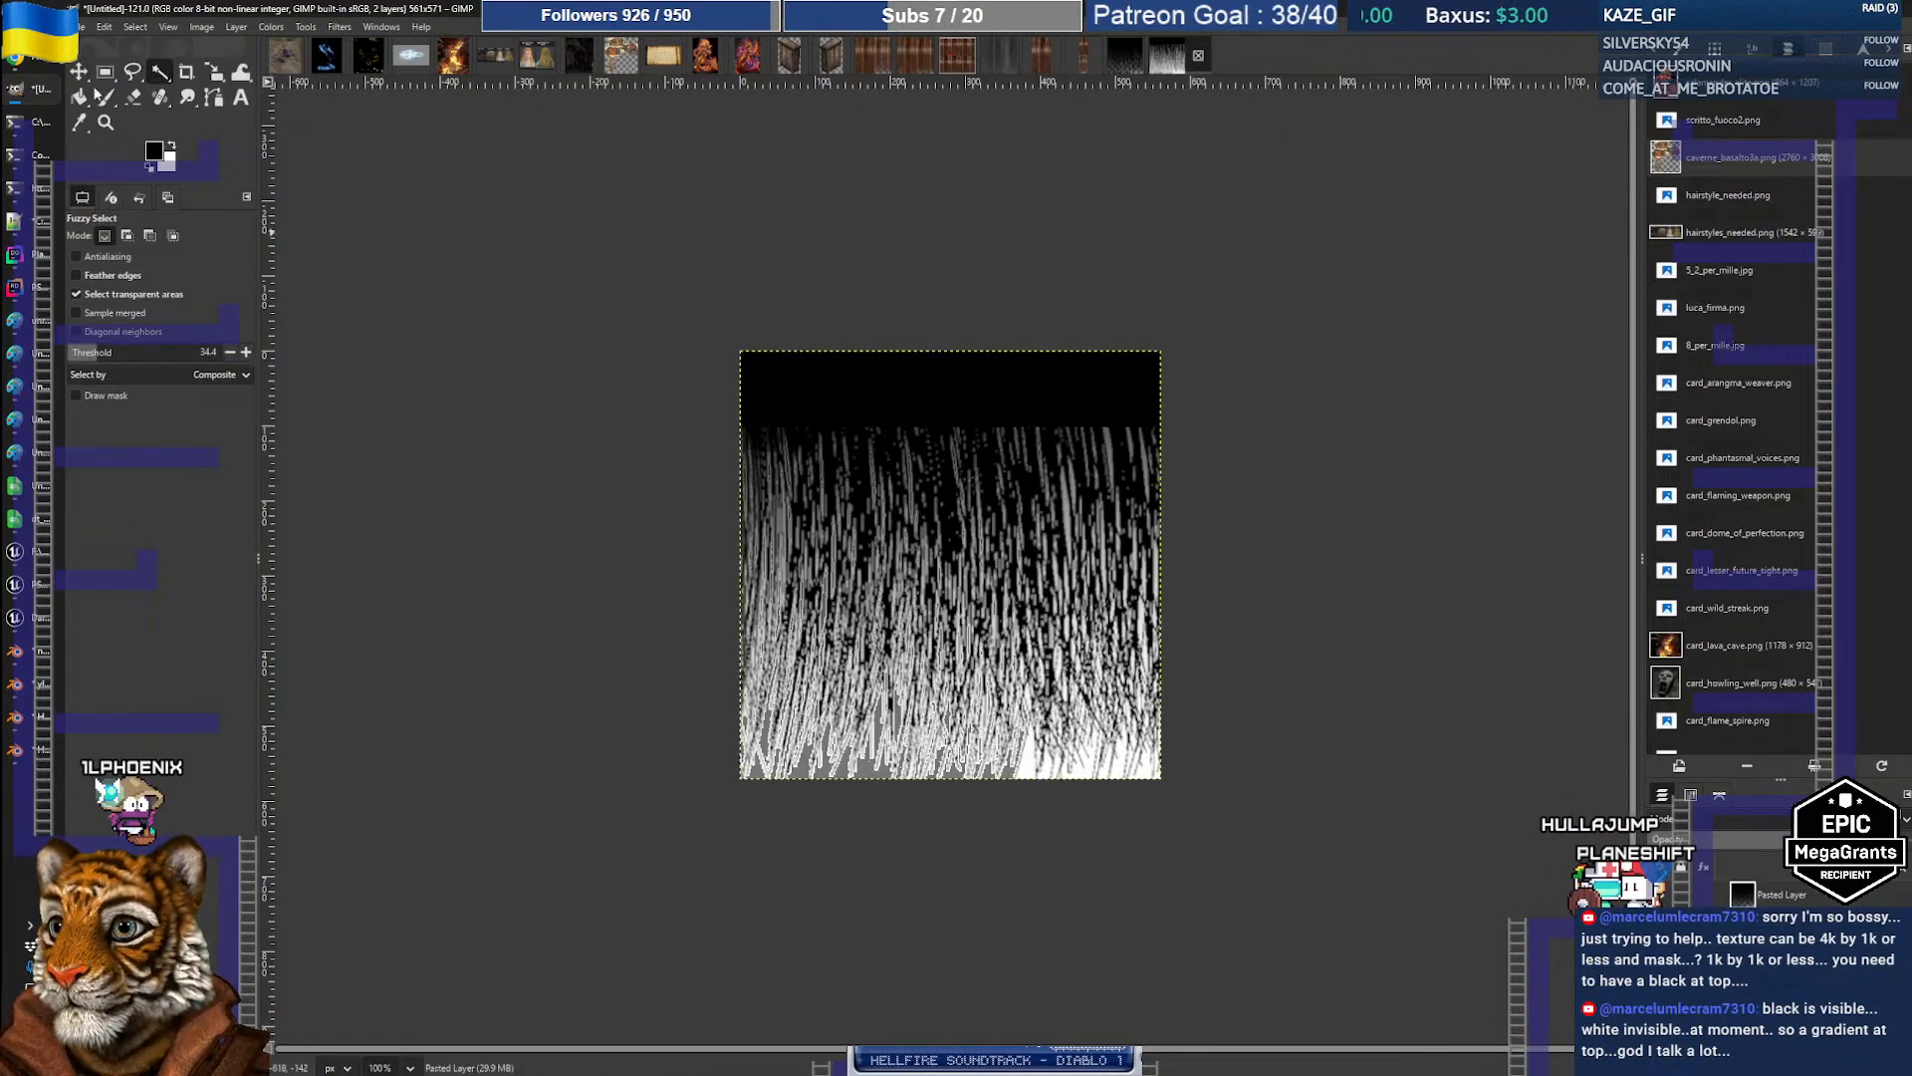
{"action": "left_click", "coordinate": [127, 295]}
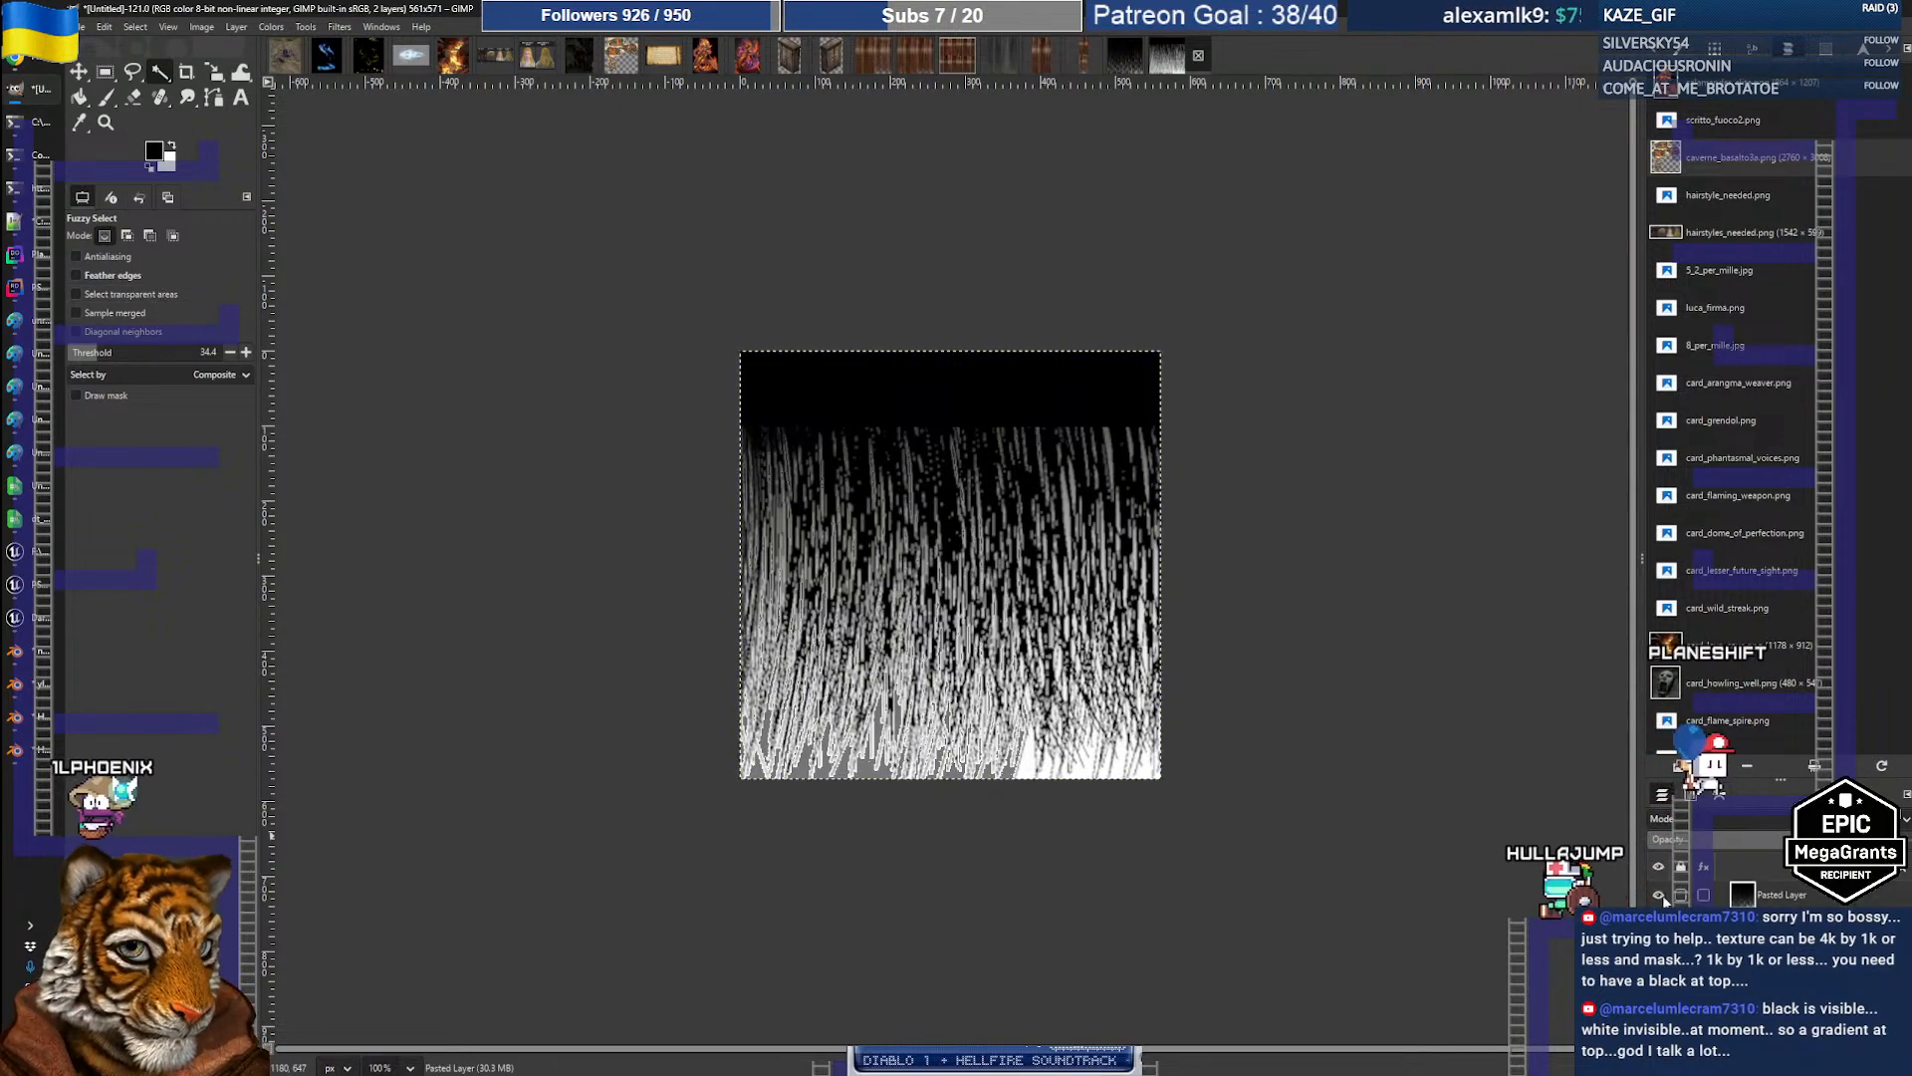
{"action": "left_click", "coordinate": [1658, 895]}
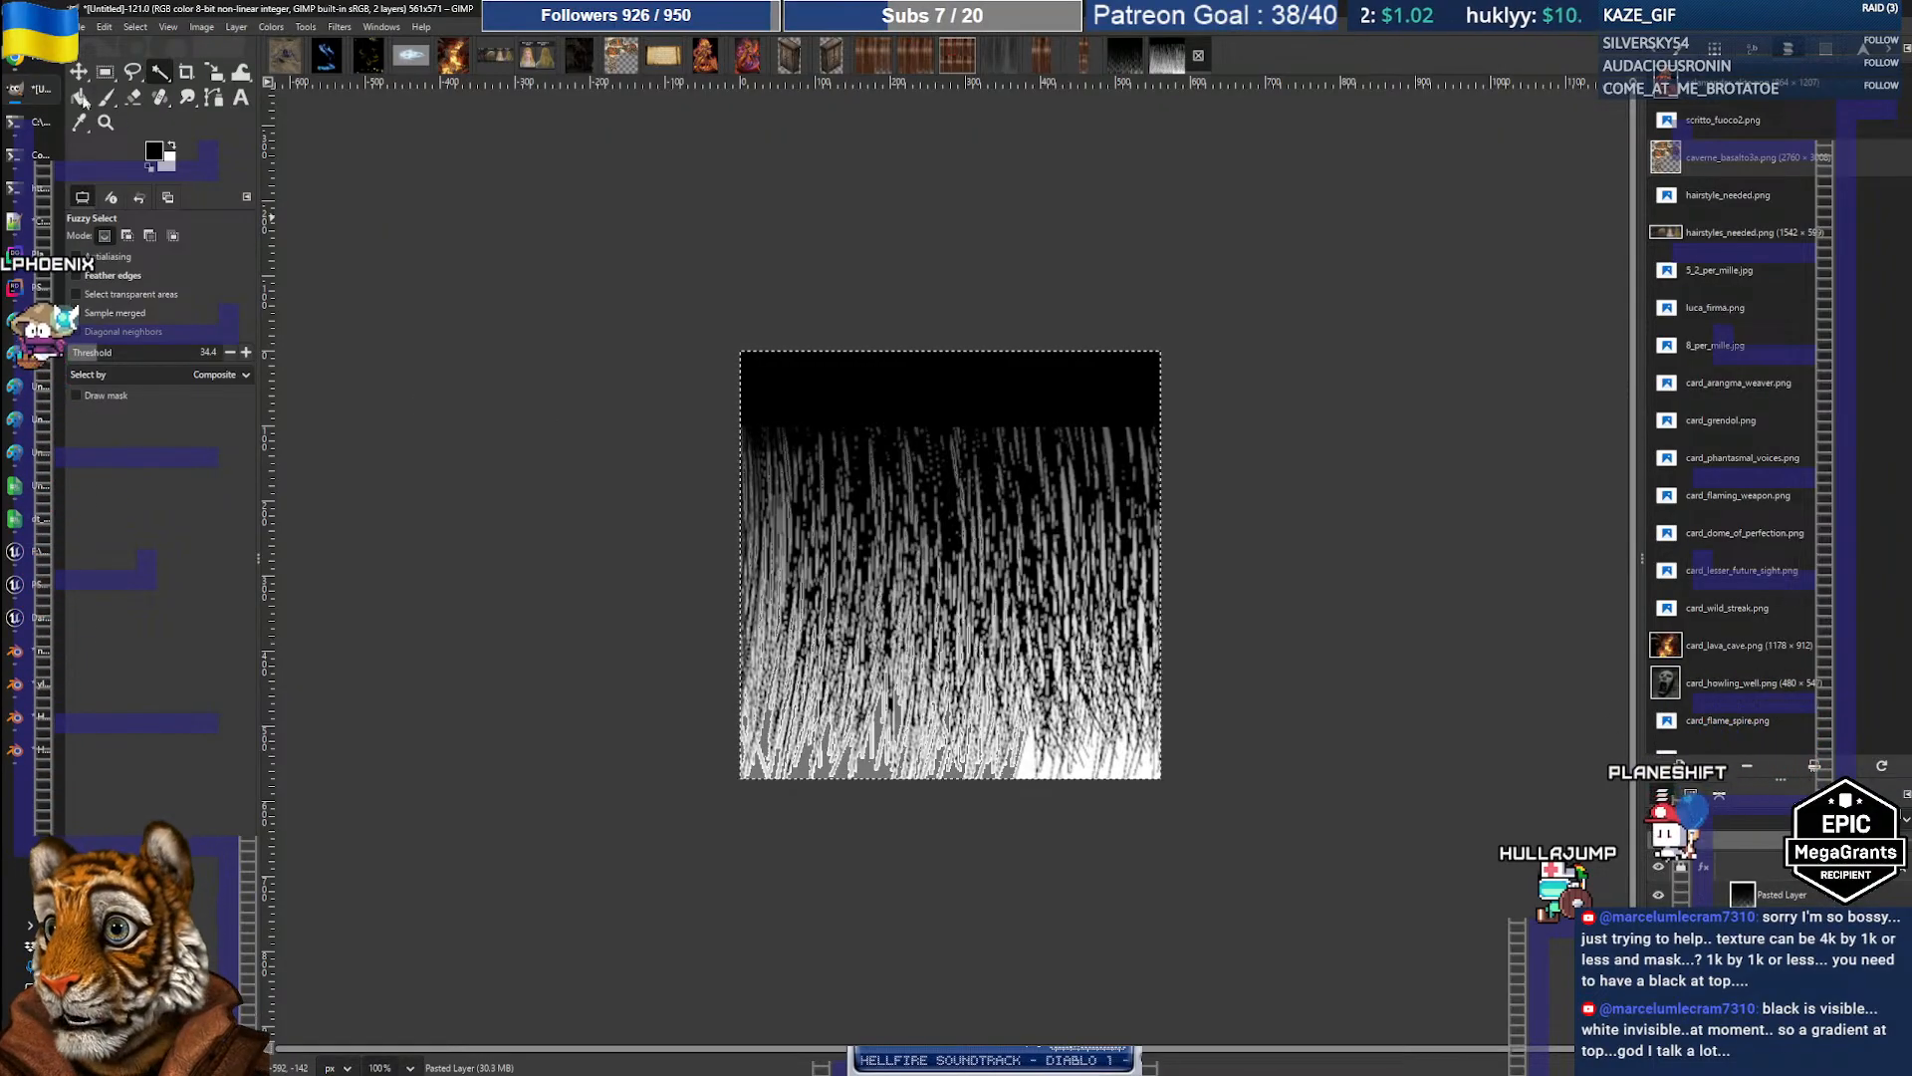
Step: Try filling the mask with black, over the whole selection and over similar colors, undoing each fill
{"action": "key", "text": "shift+b"}
{"action": "left_click", "coordinate": [879, 774]}
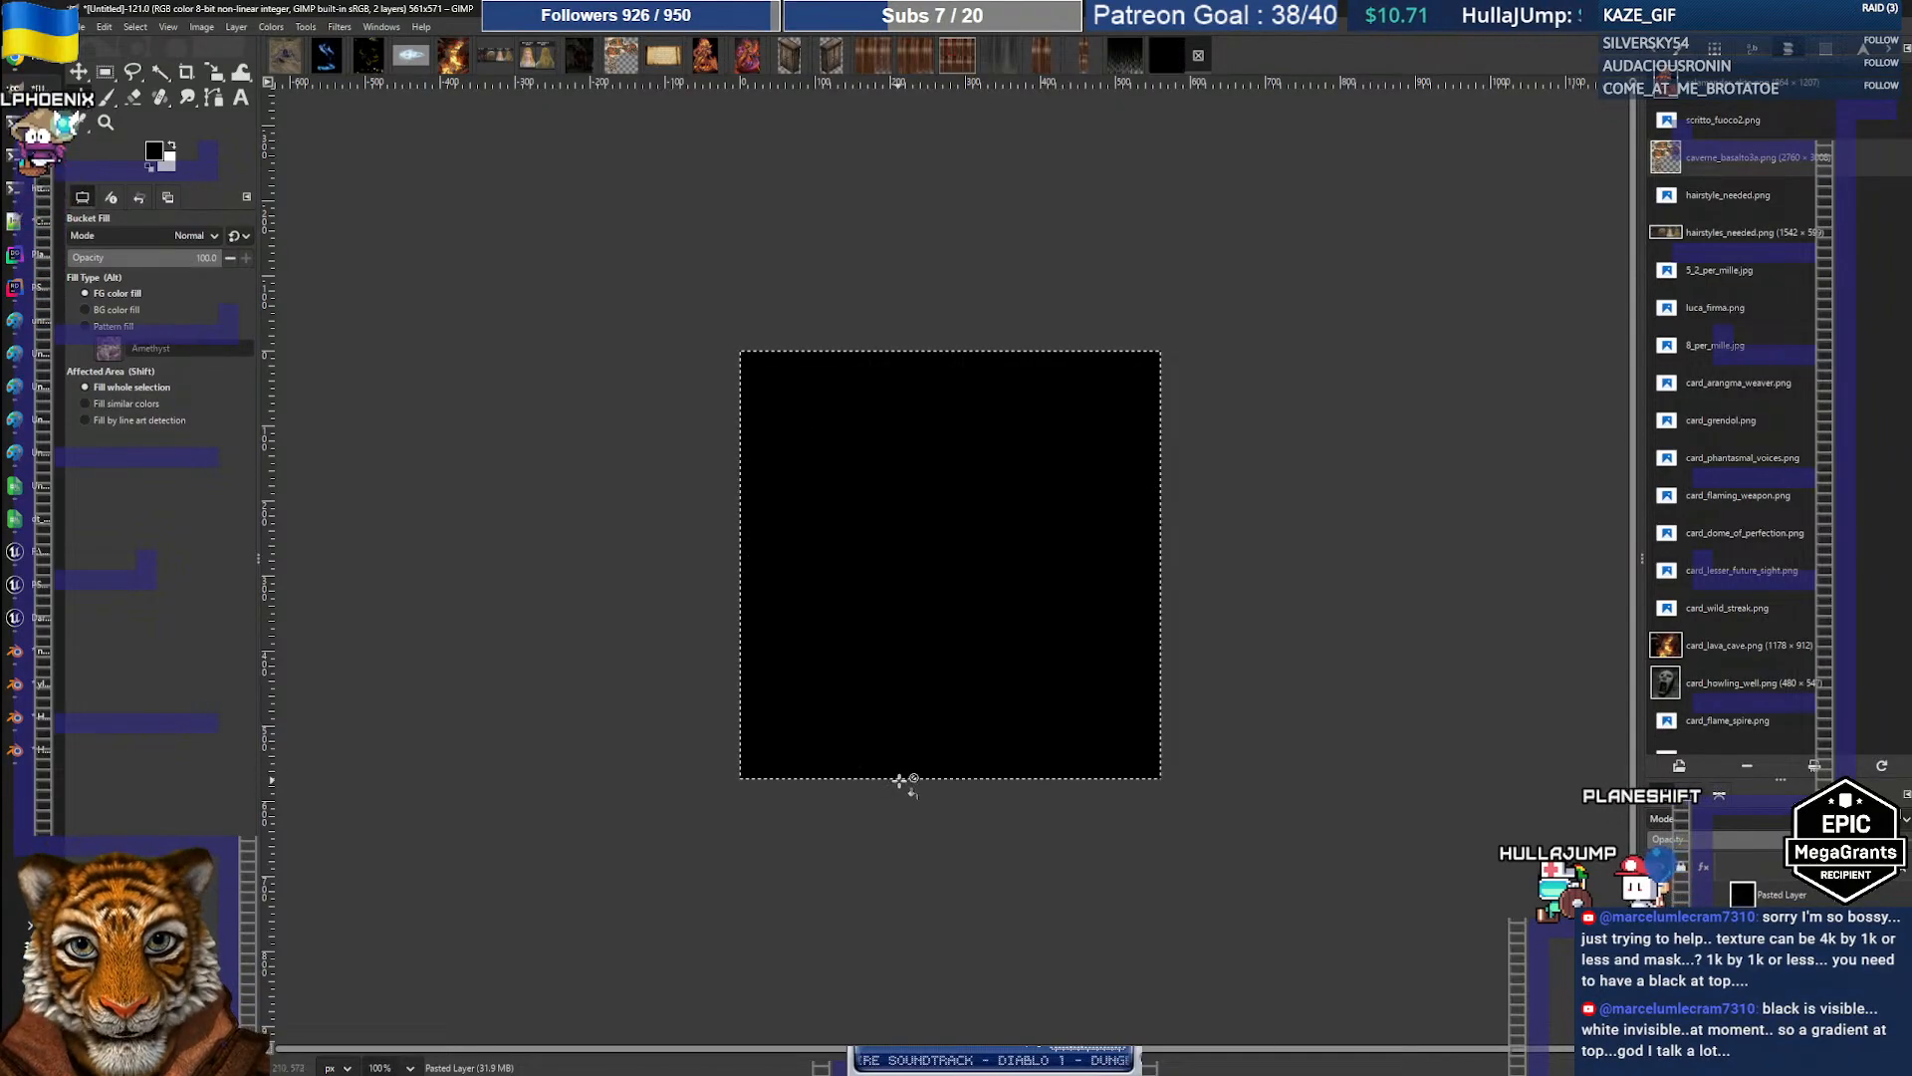
{"action": "key", "text": "ctrl+z"}
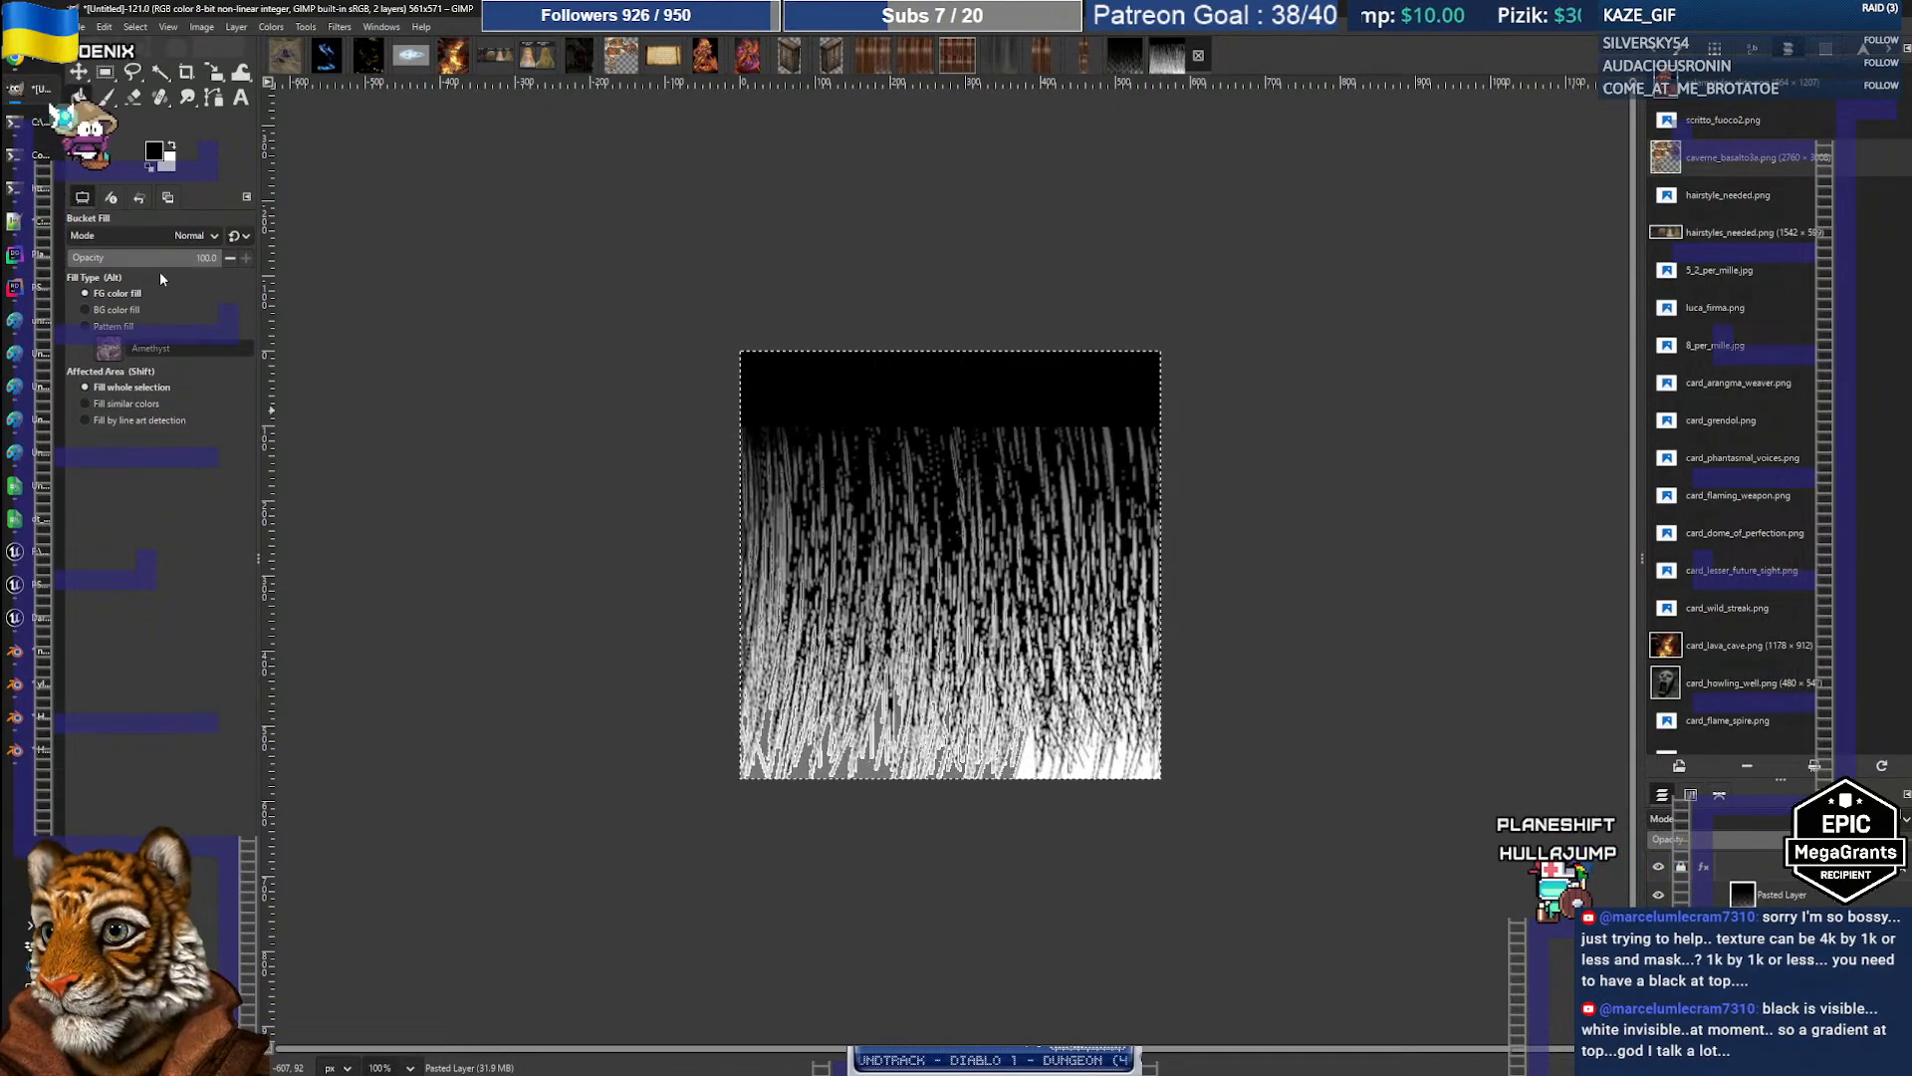
{"action": "left_click", "coordinate": [120, 404]}
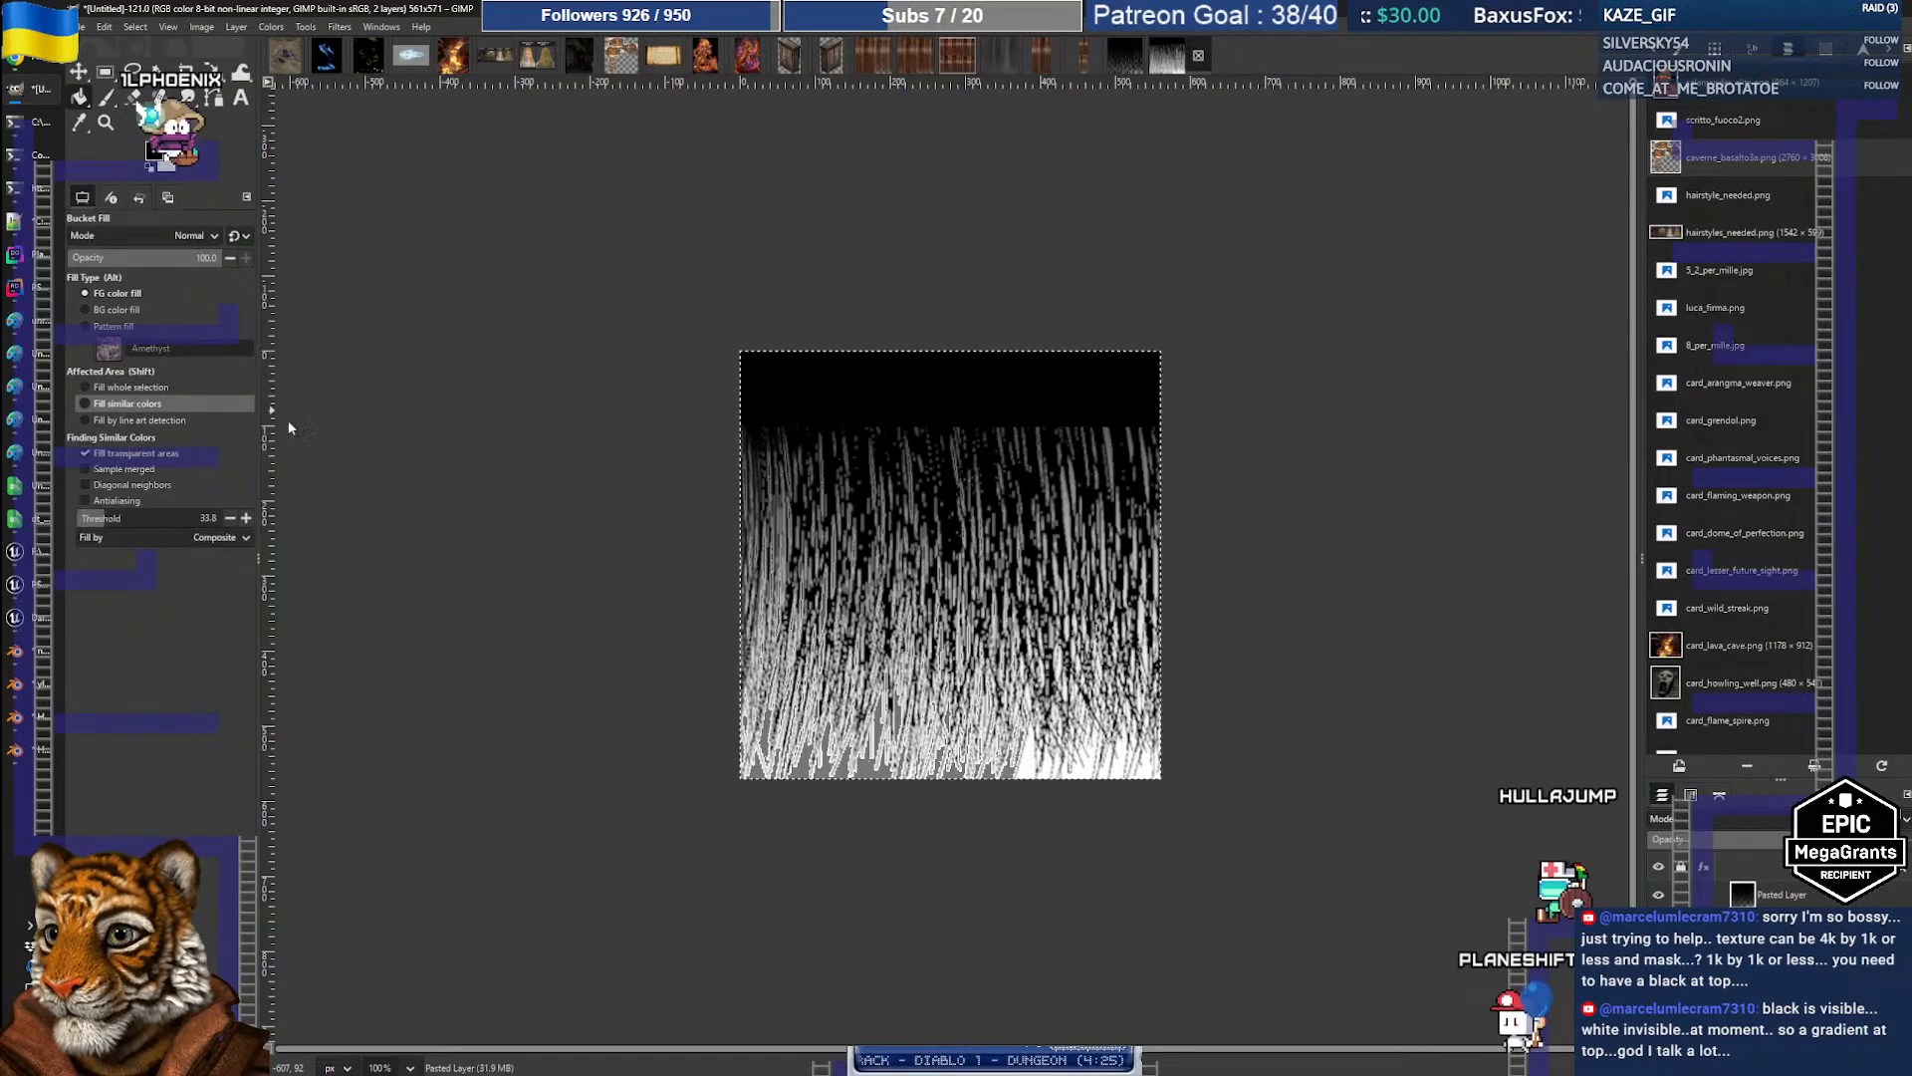
{"action": "left_click", "coordinate": [867, 773]}
{"action": "key", "text": "ctrl+z"}
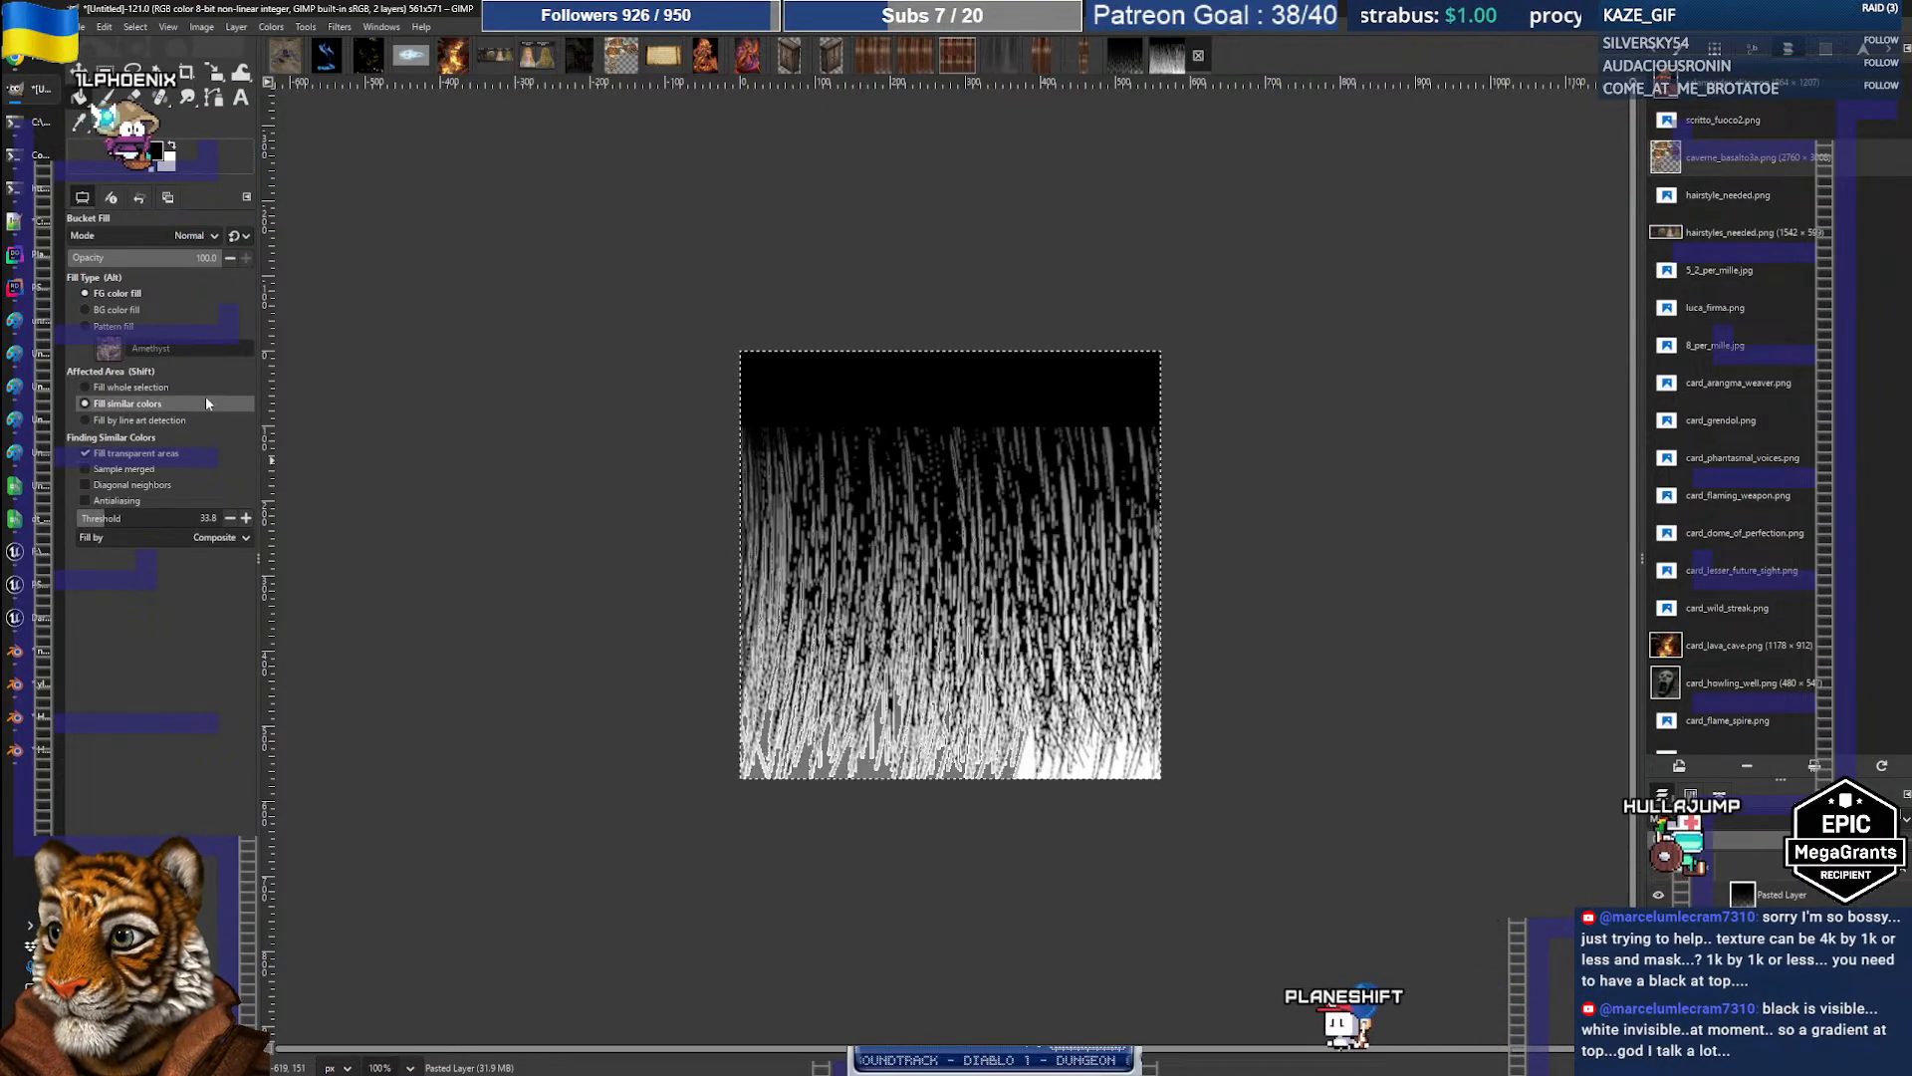
Step: Lower the similar-colors fill threshold to 1.4, try filling the lower gaps with white and undo the attempts
{"action": "left_click_drag", "start_coordinate": [97, 519], "coordinate": [89, 520]}
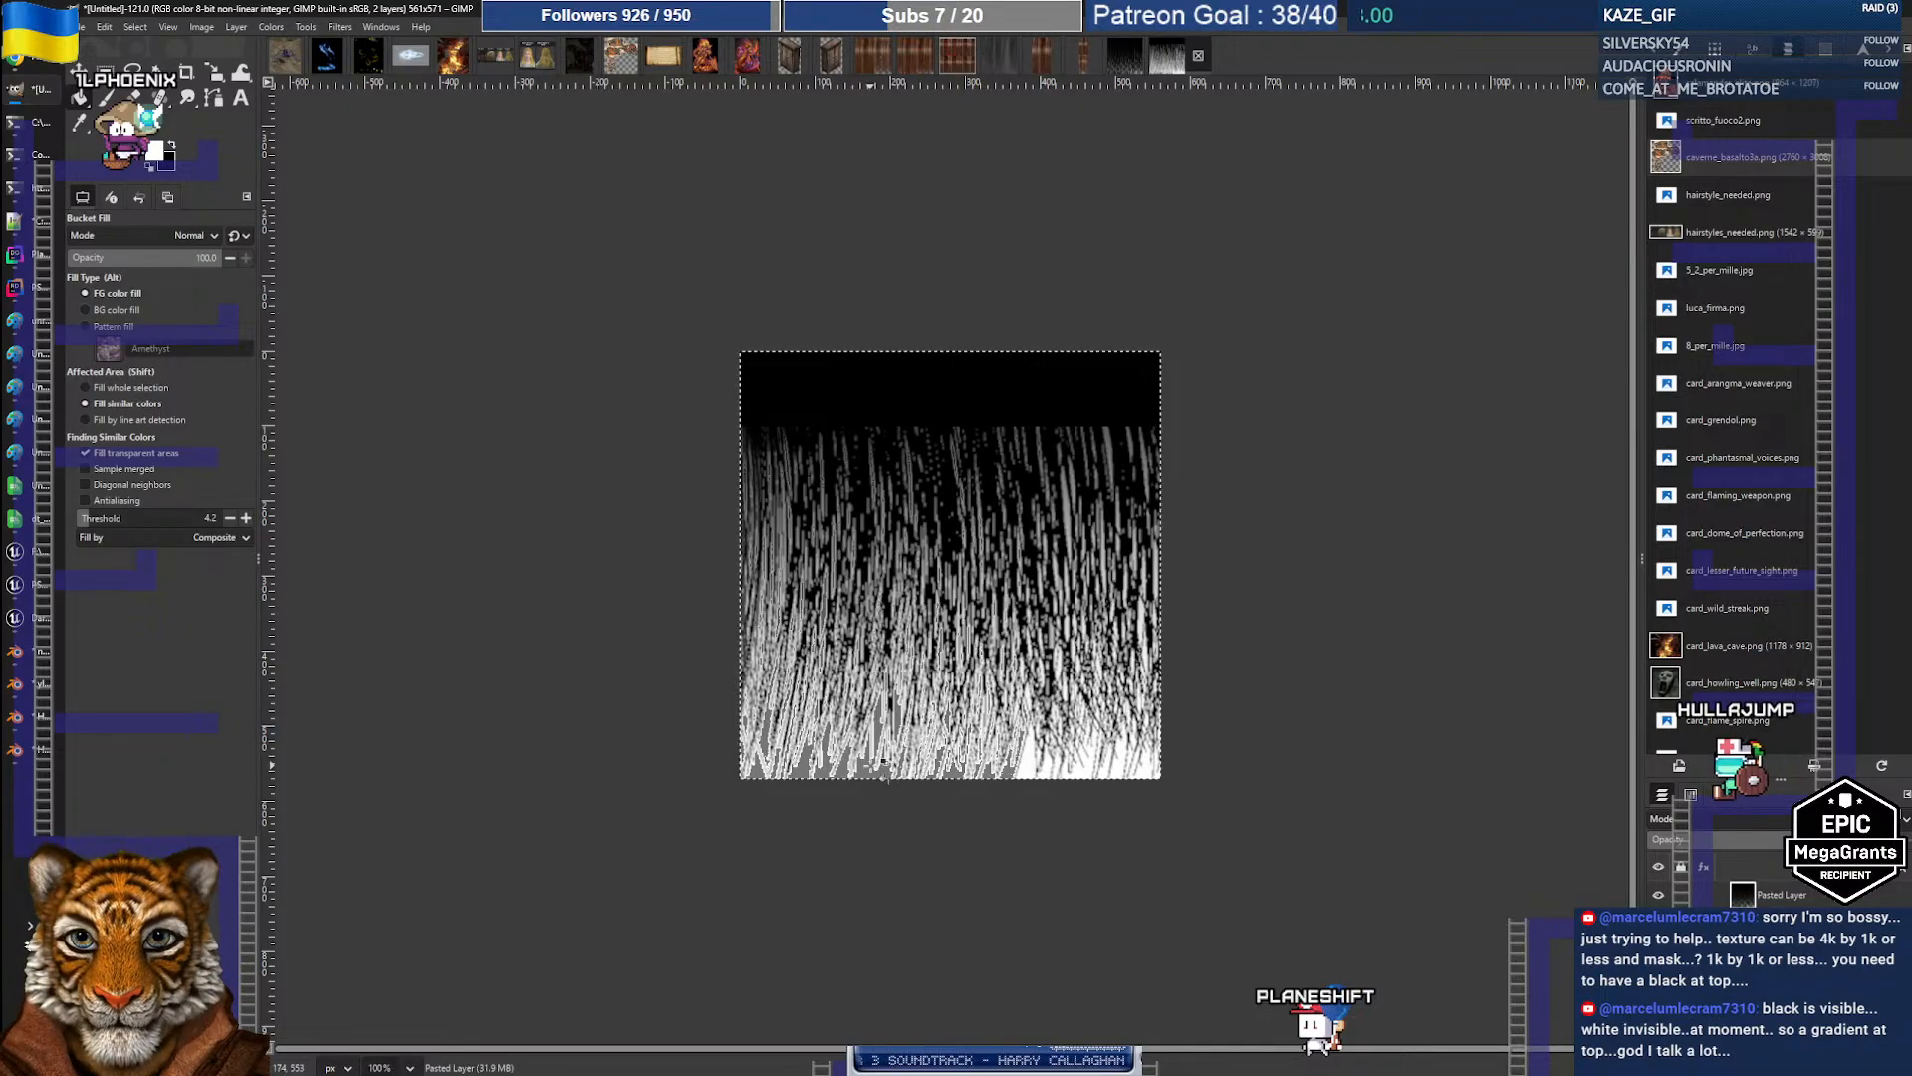
{"action": "left_click_drag", "start_coordinate": [84, 527], "coordinate": [81, 527]}
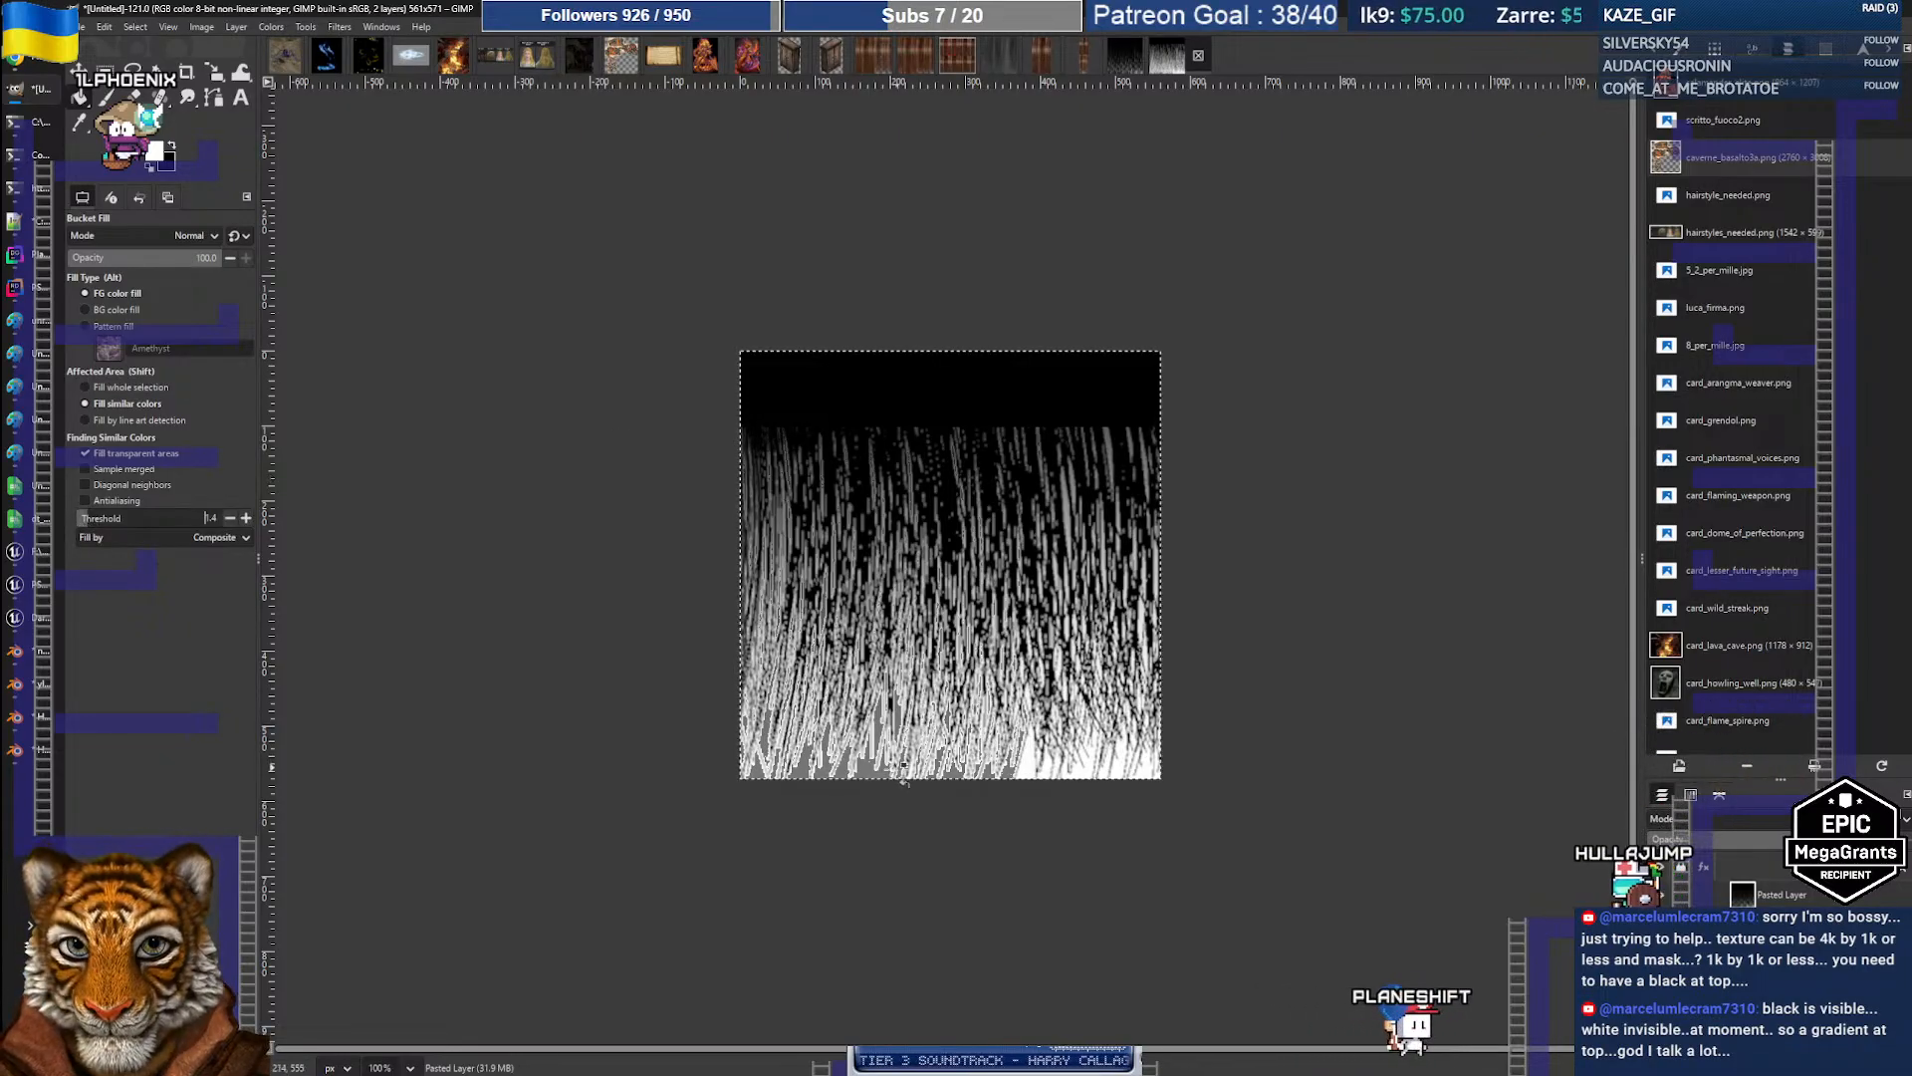
{"action": "key", "text": "ctrl+z"}
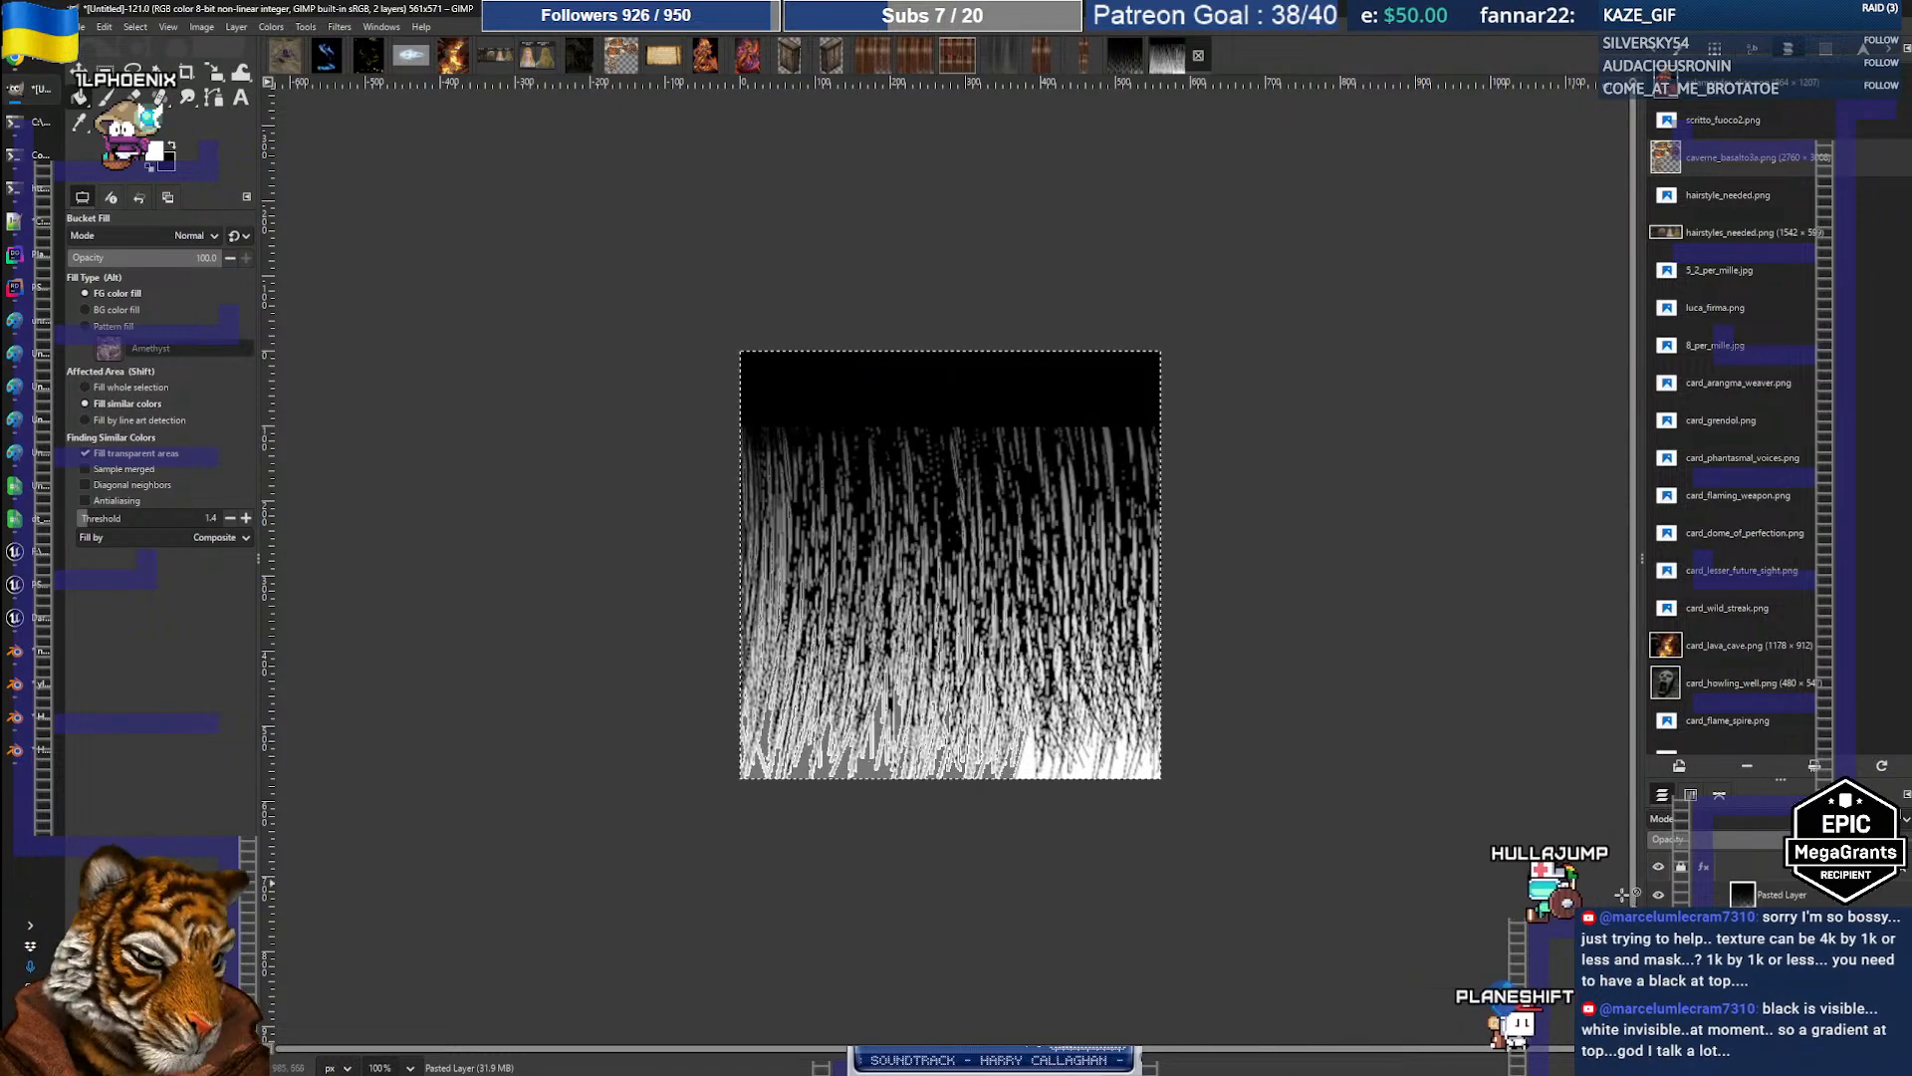
{"action": "key", "text": "ctrl+z"}
{"action": "key", "text": "ctrl+z"}
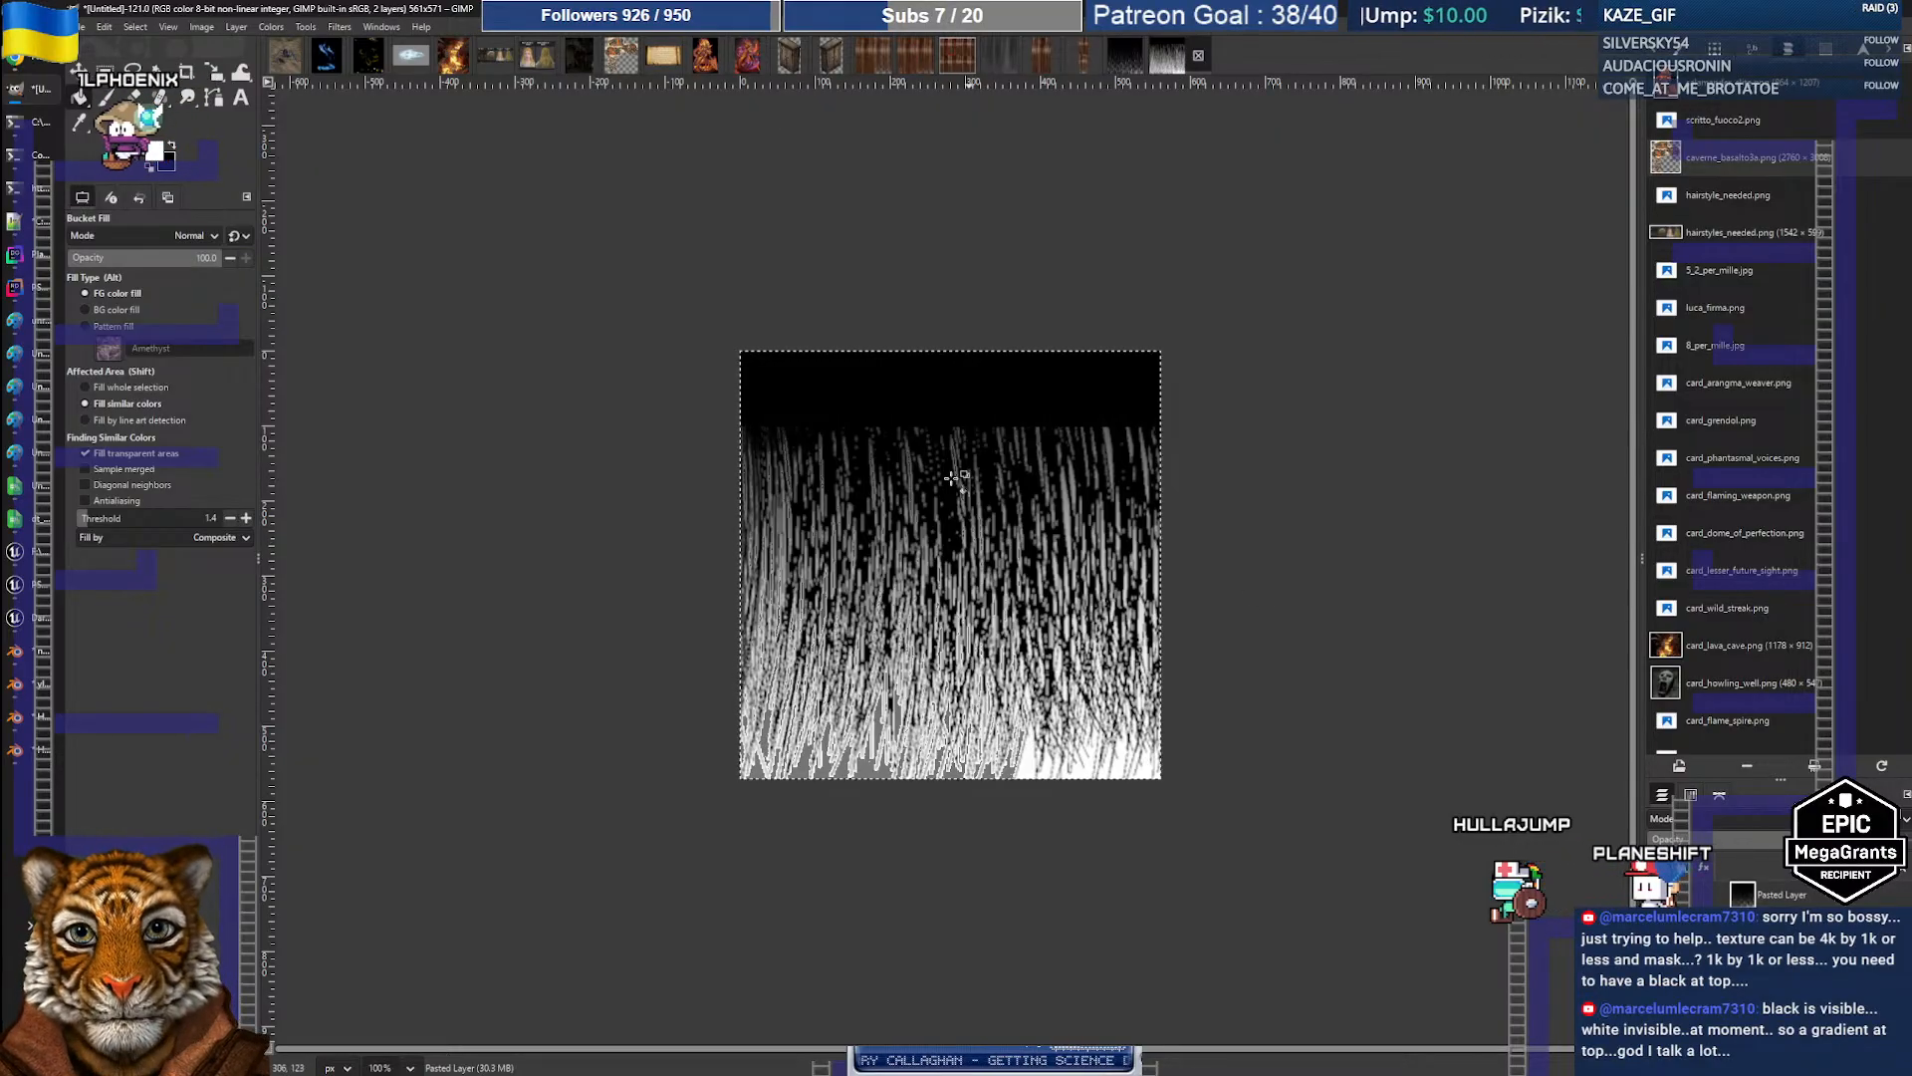
Step: Copy the mask into a new image created from the clipboard and remove its layer's alpha channel
{"action": "middle_click_drag", "start_coordinate": [1027, 402], "coordinate": [999, 397]}
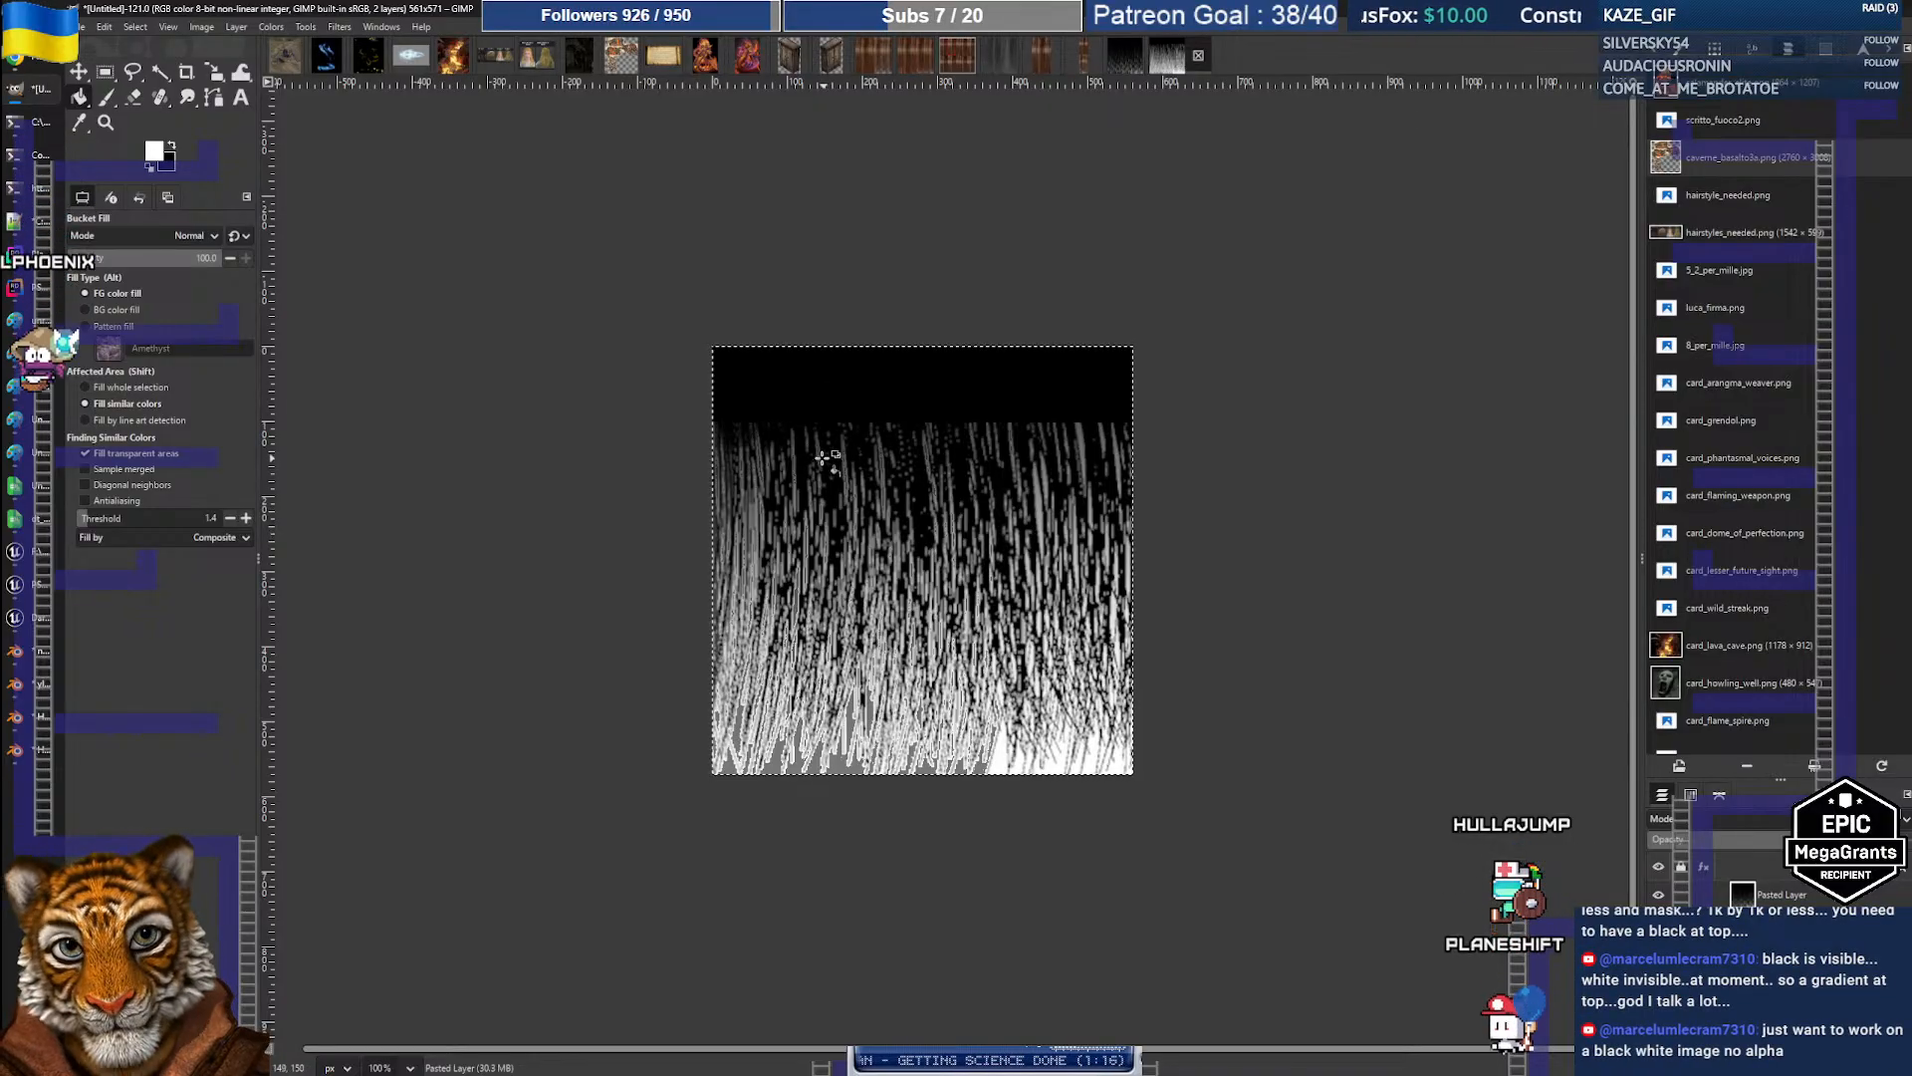
{"action": "left_click", "coordinate": [104, 27]}
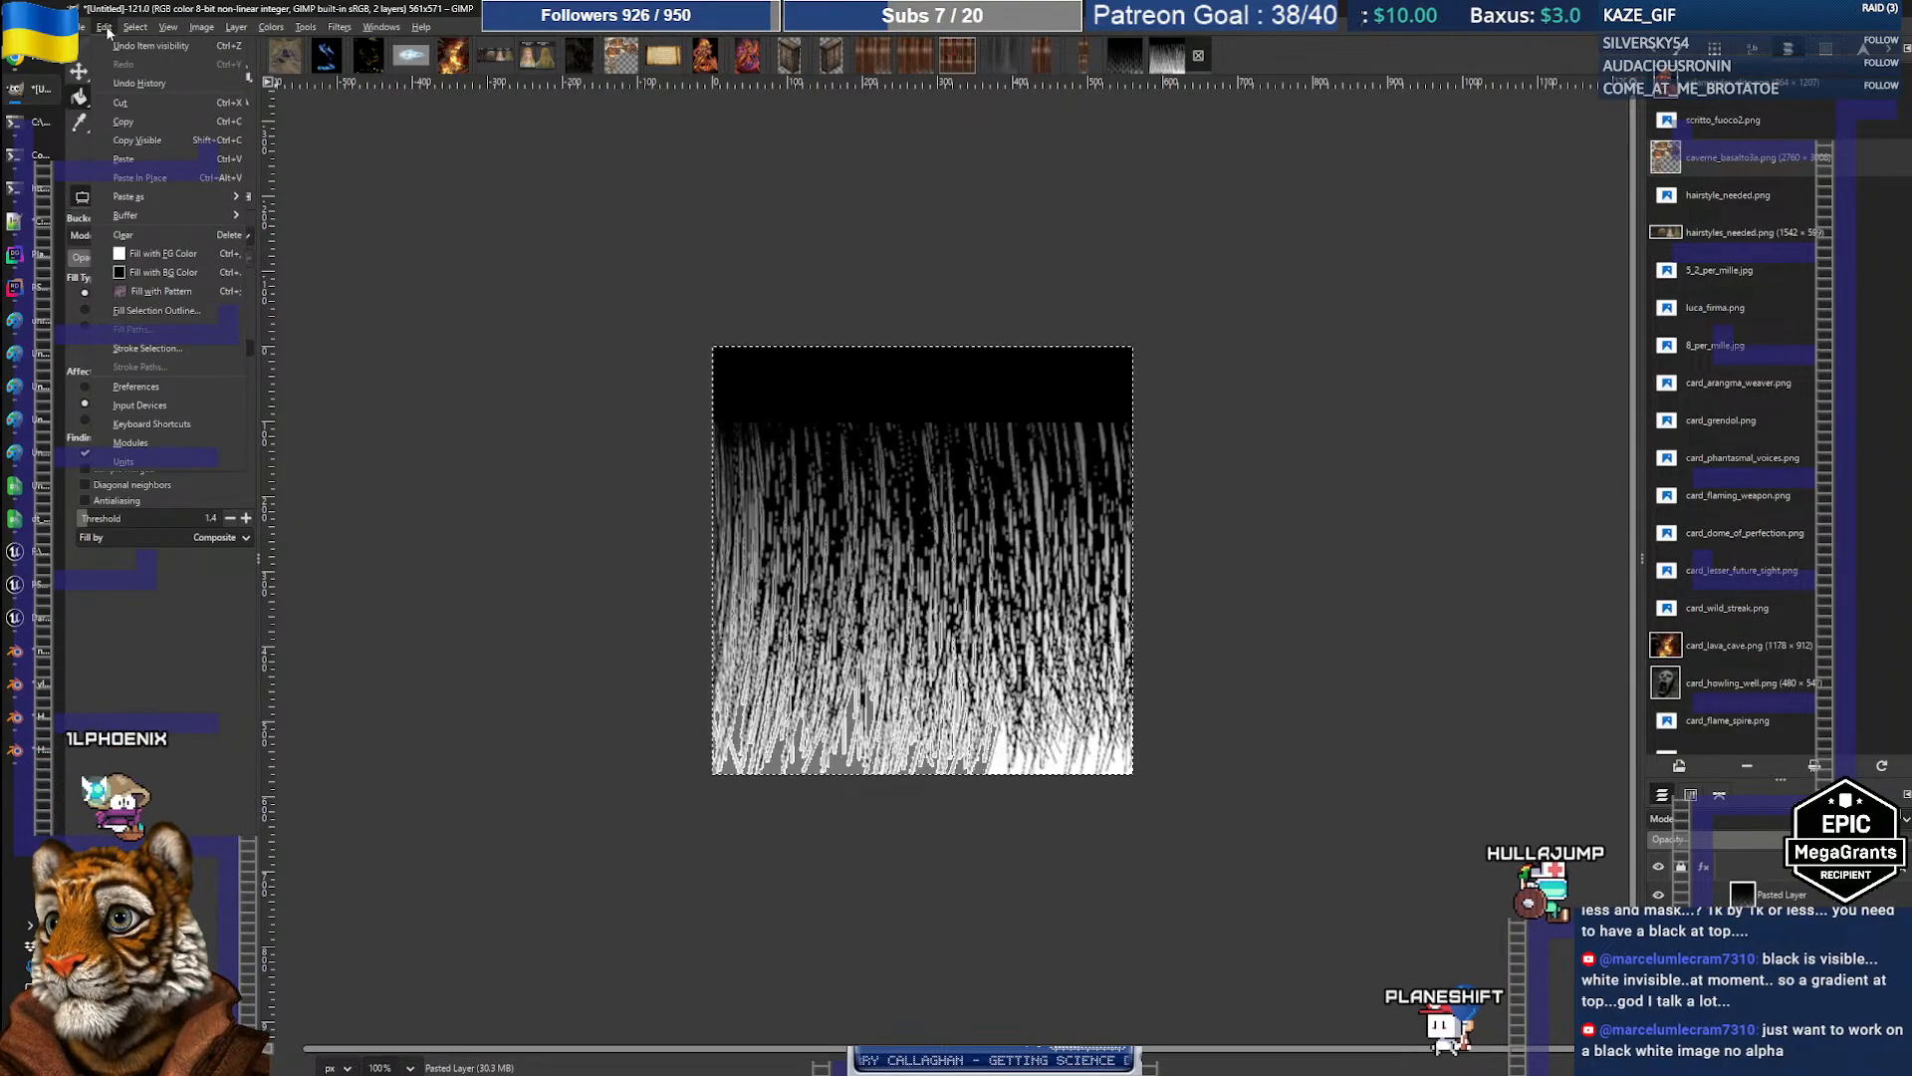
{"action": "left_click", "coordinate": [122, 120]}
{"action": "left_click", "coordinate": [78, 27]}
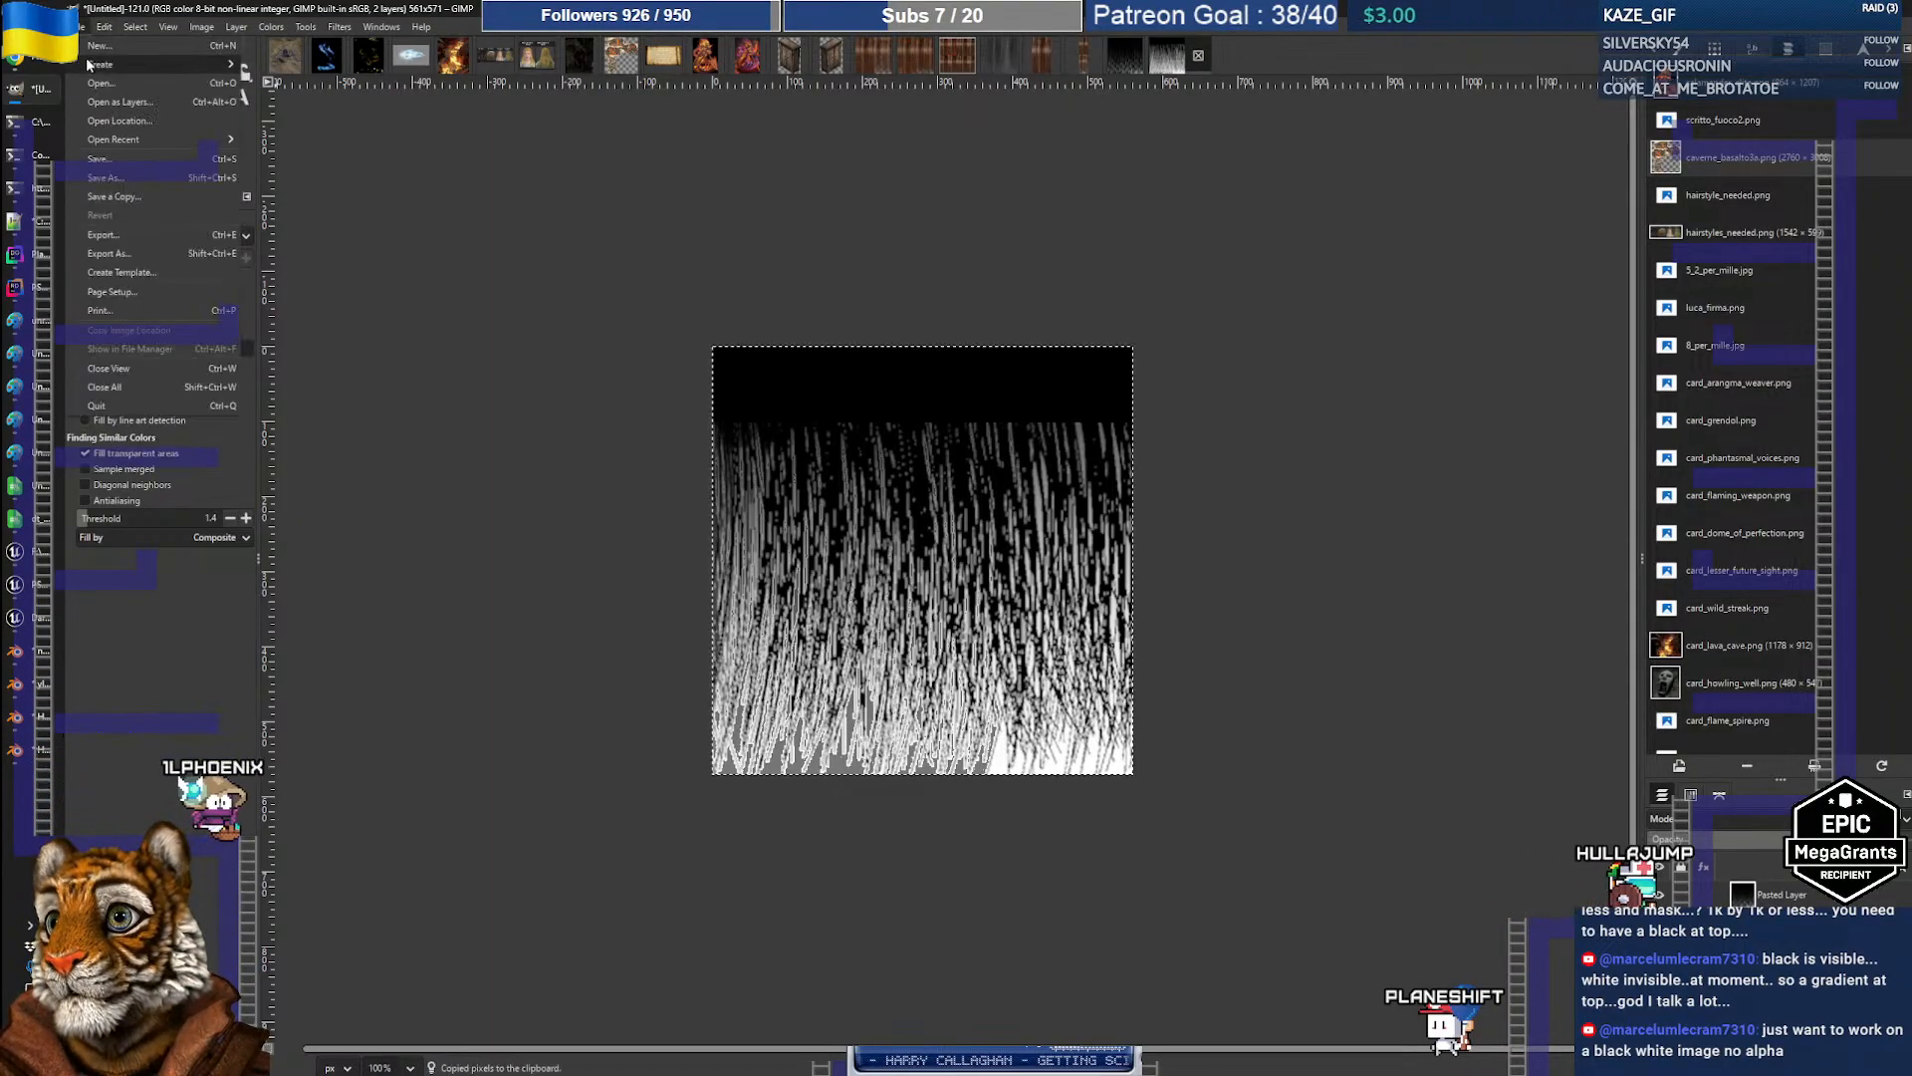
{"action": "mouse_move", "coordinate": [87, 63]}
{"action": "left_click", "coordinate": [319, 63]}
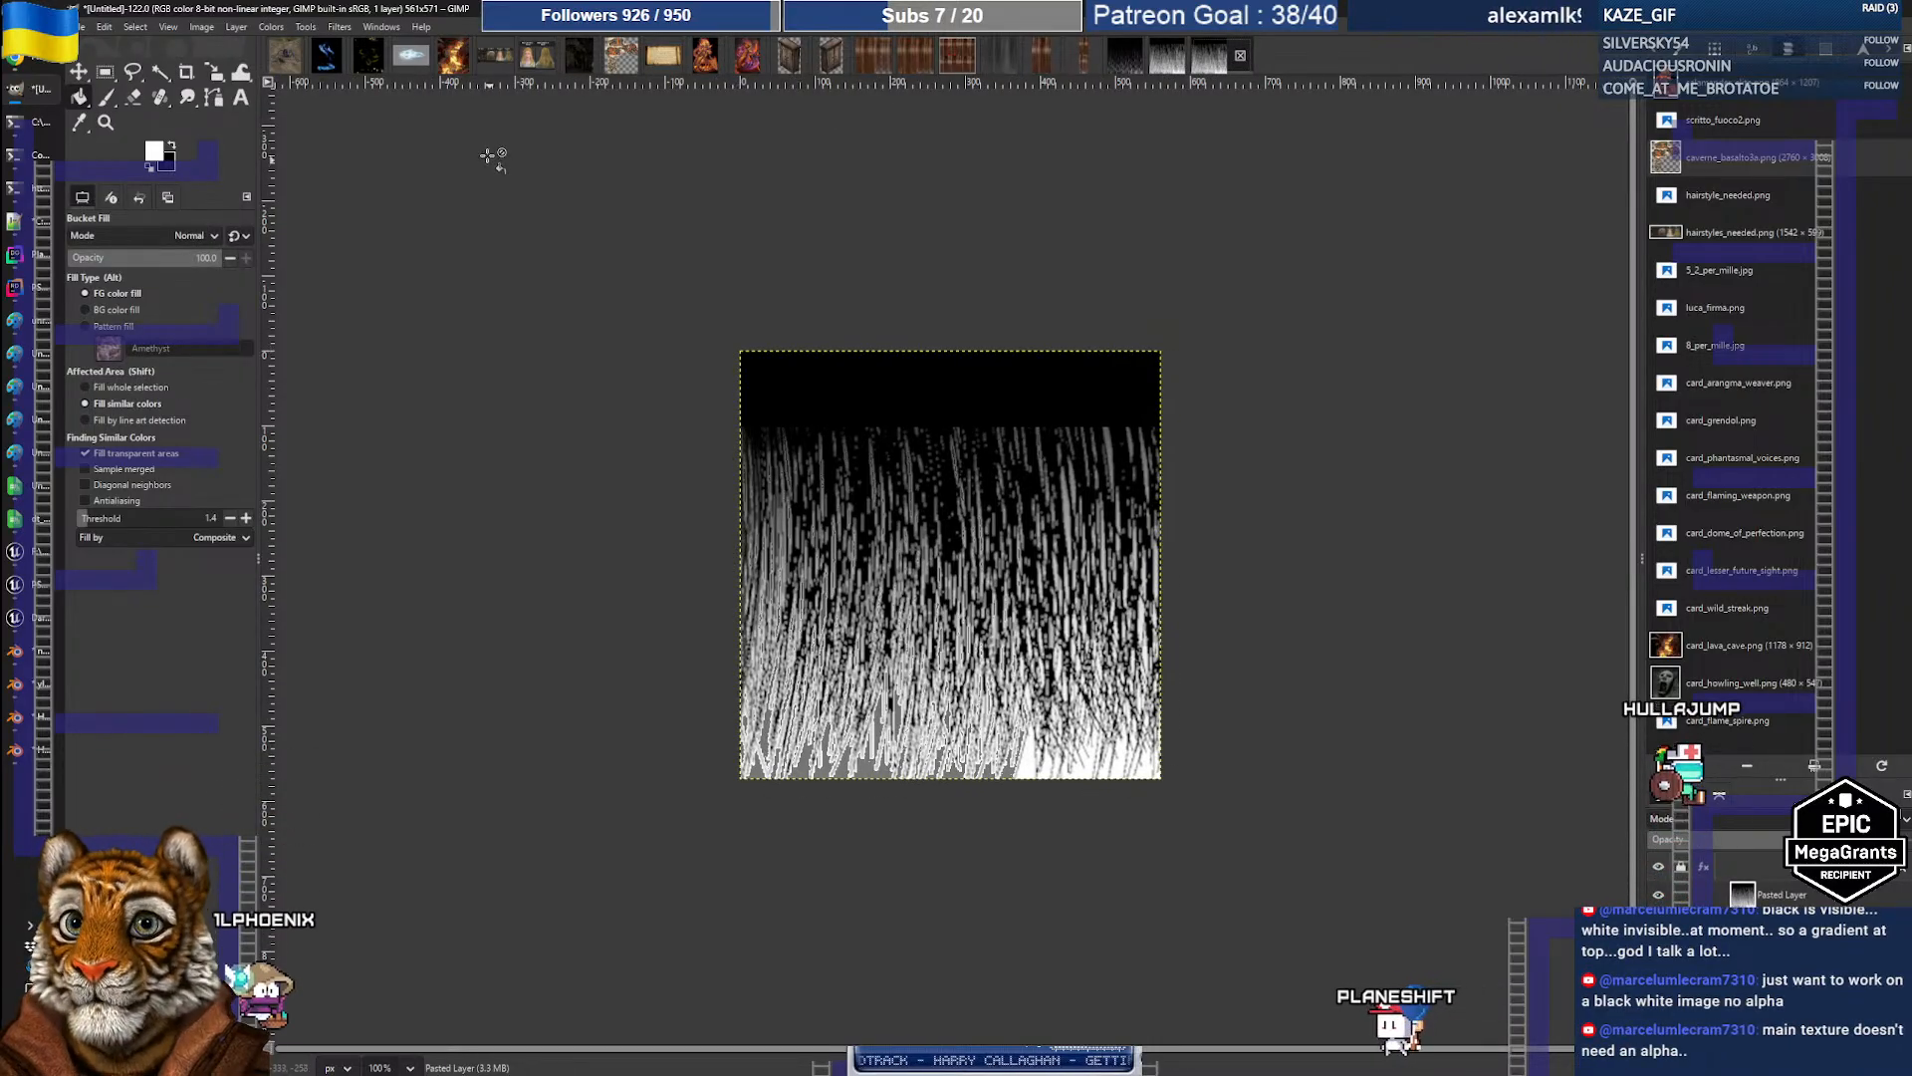
{"action": "right_click", "coordinate": [1755, 894]}
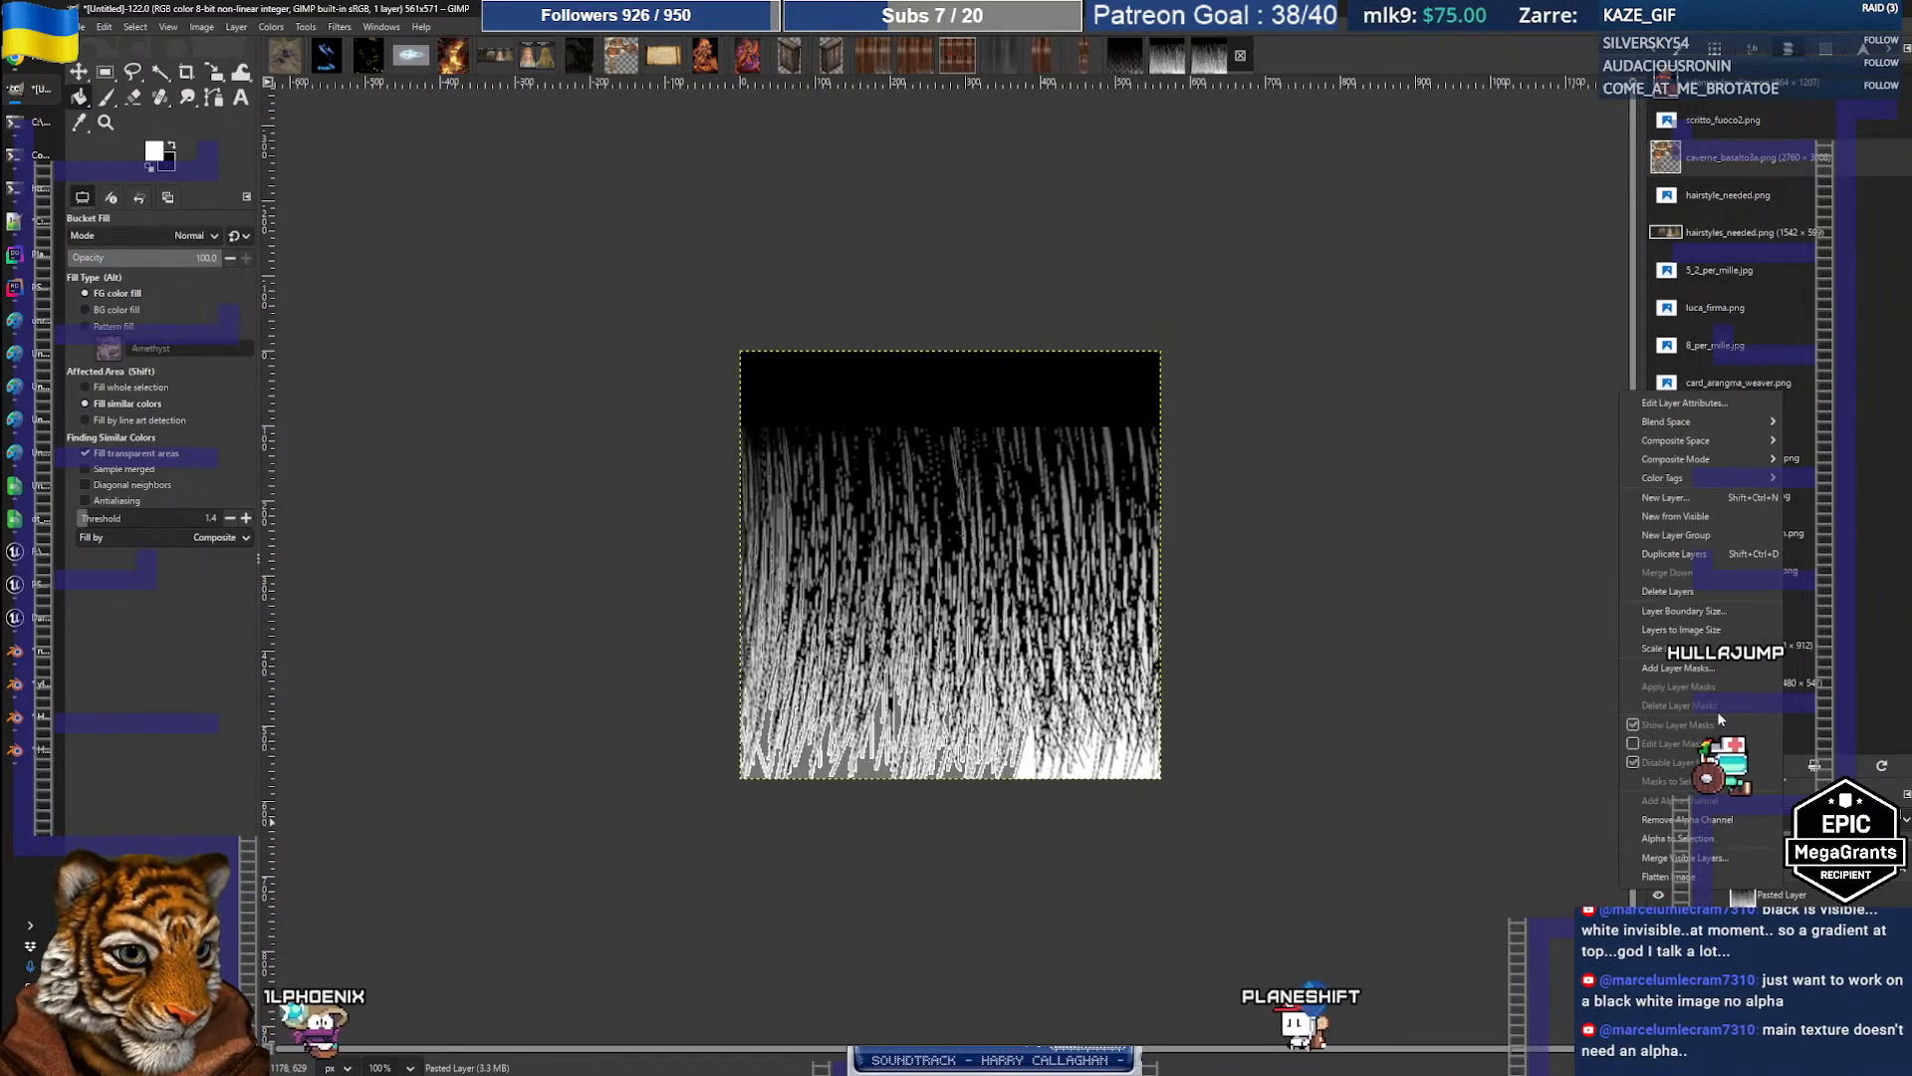
{"action": "left_click", "coordinate": [1707, 821]}
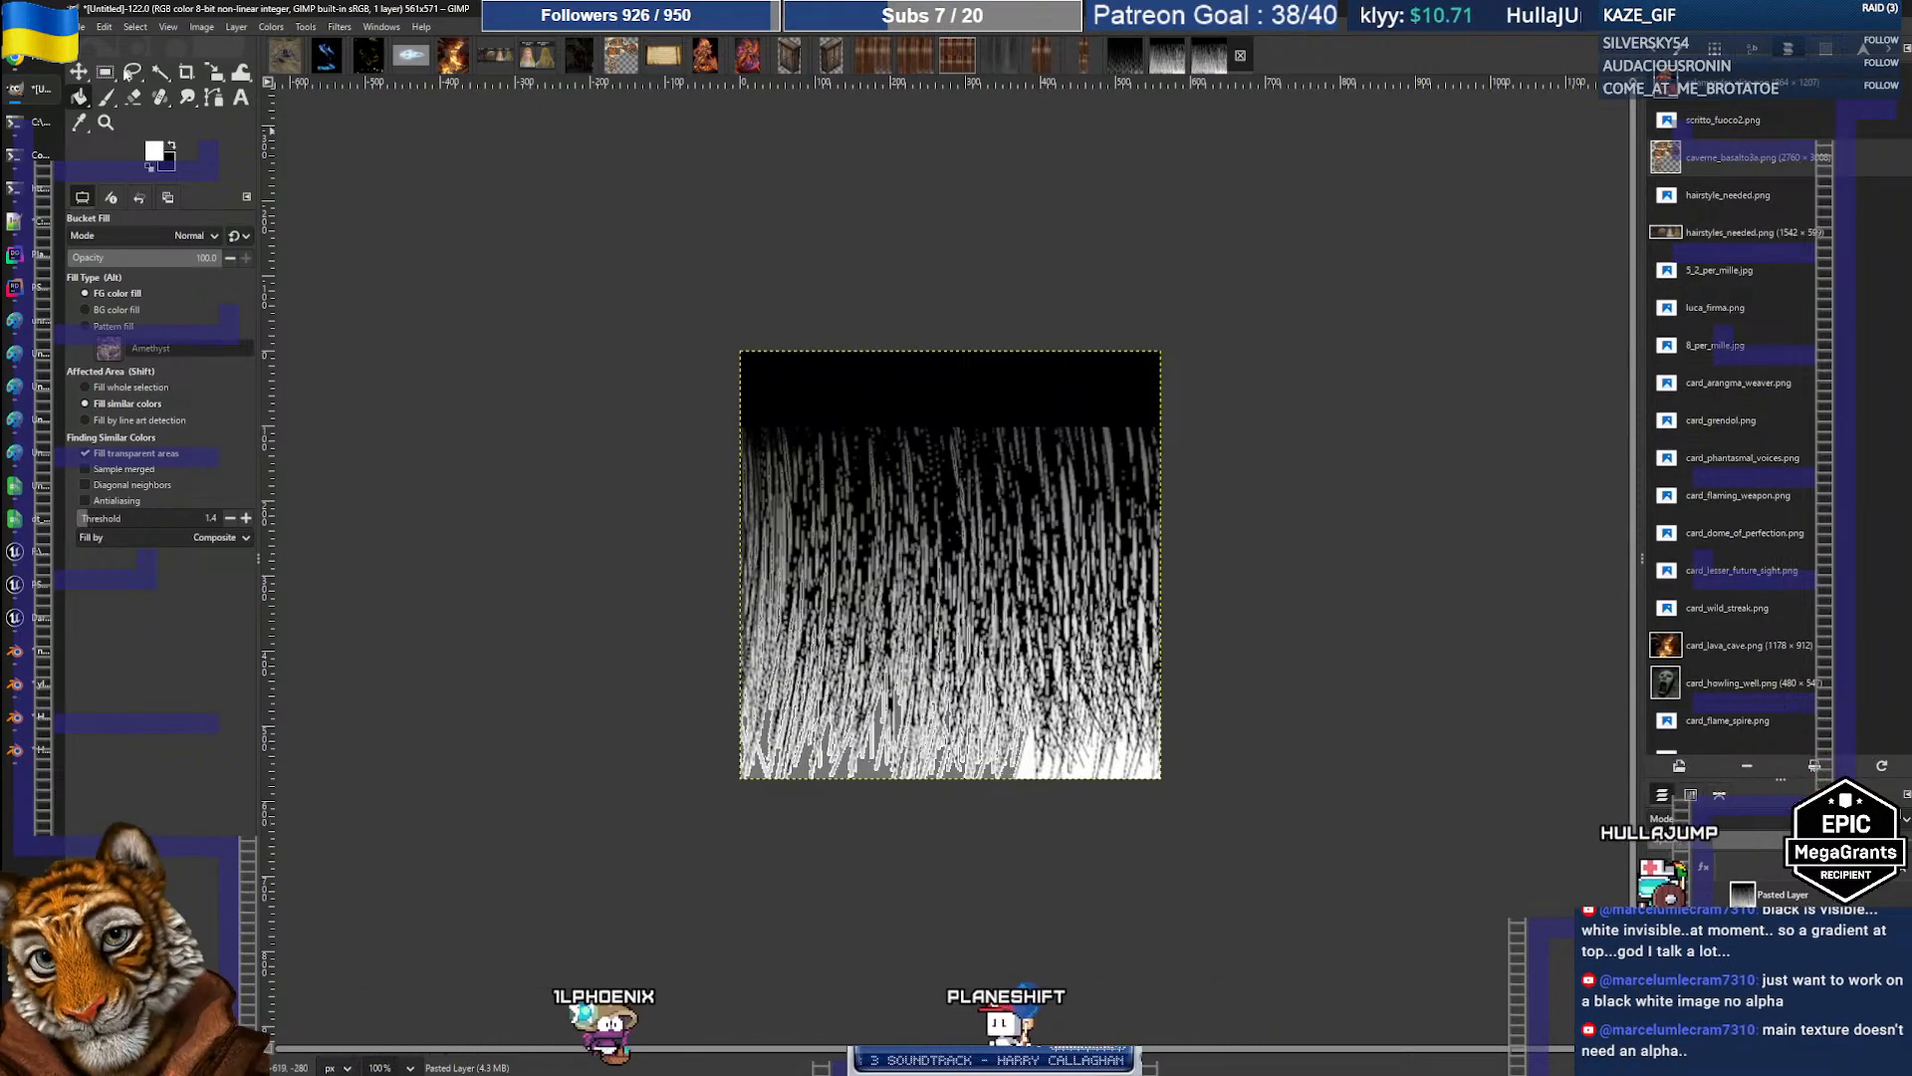
Step: Export the mask to the textures folder as hair_mask.PNG, replacing the existing file and keeping the Automatic pixel format
{"action": "left_click", "coordinate": [79, 27]}
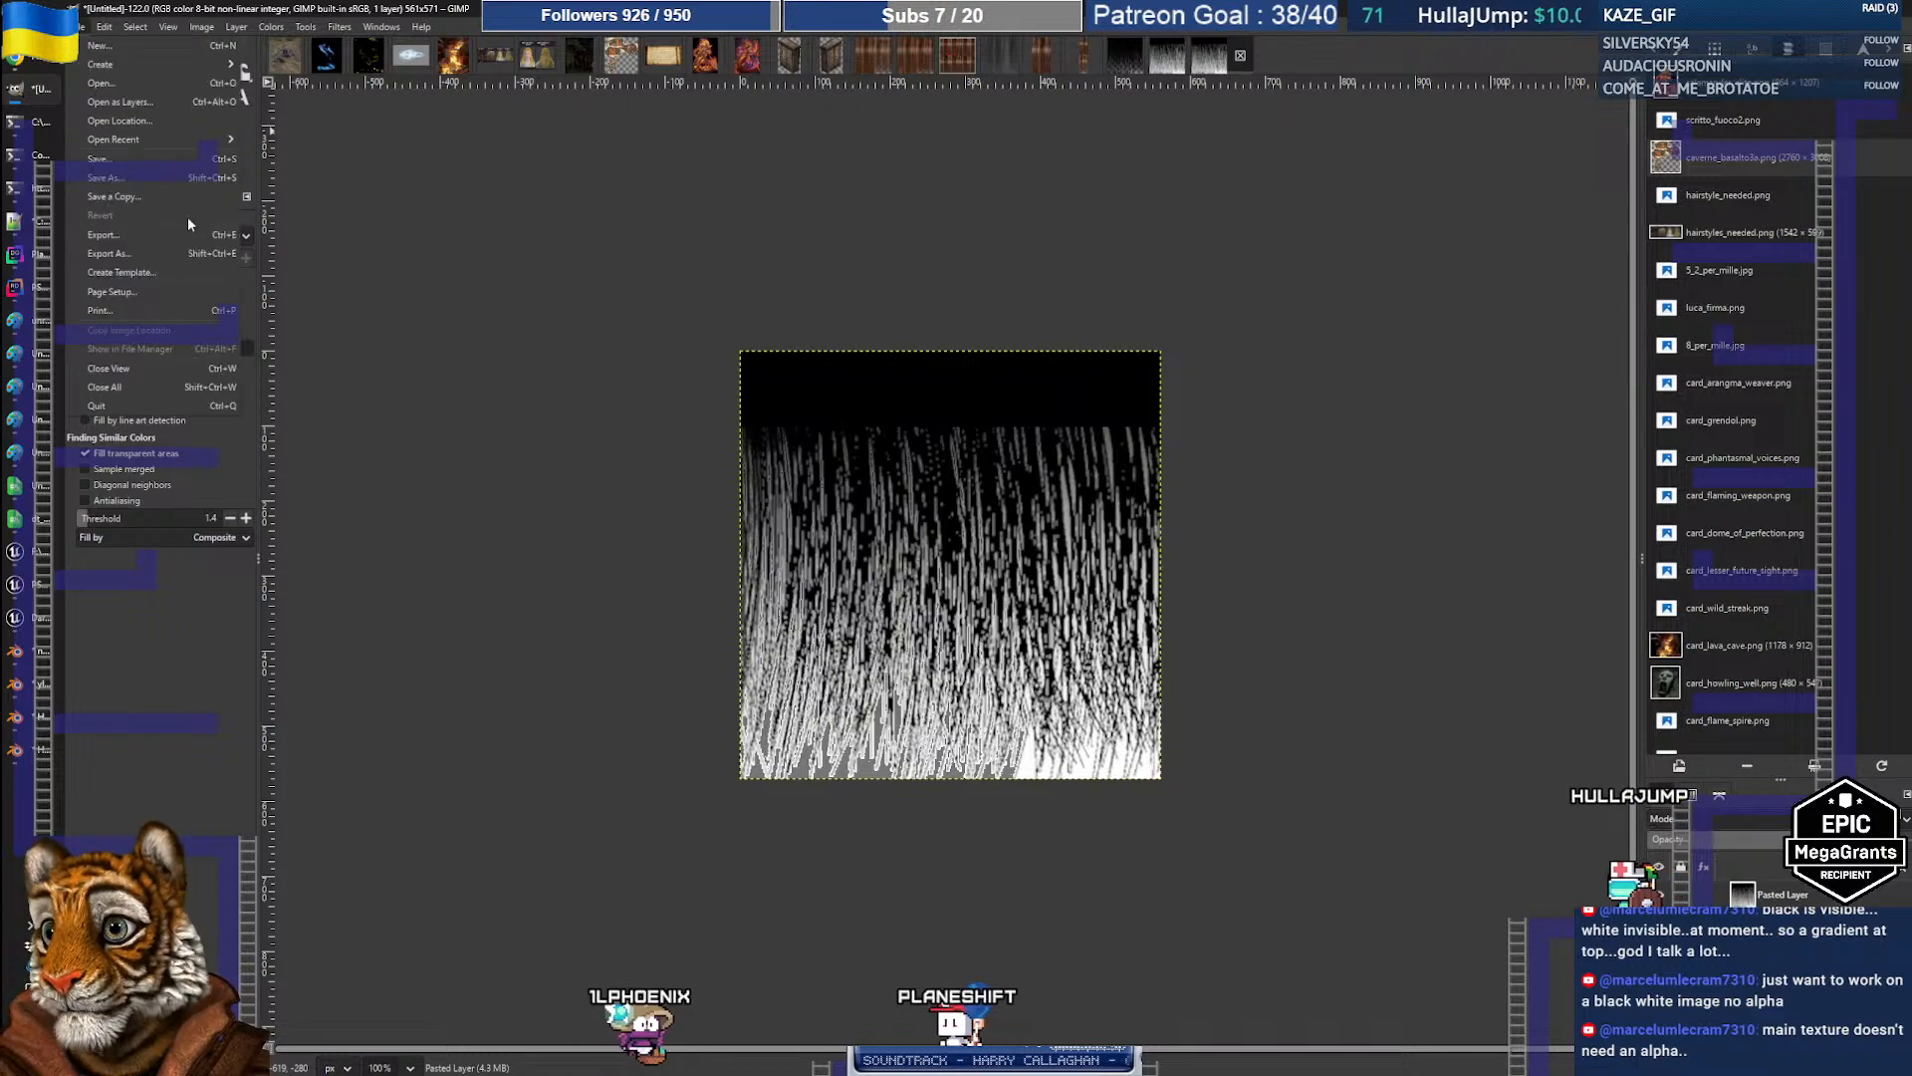
{"action": "left_click", "coordinate": [142, 253]}
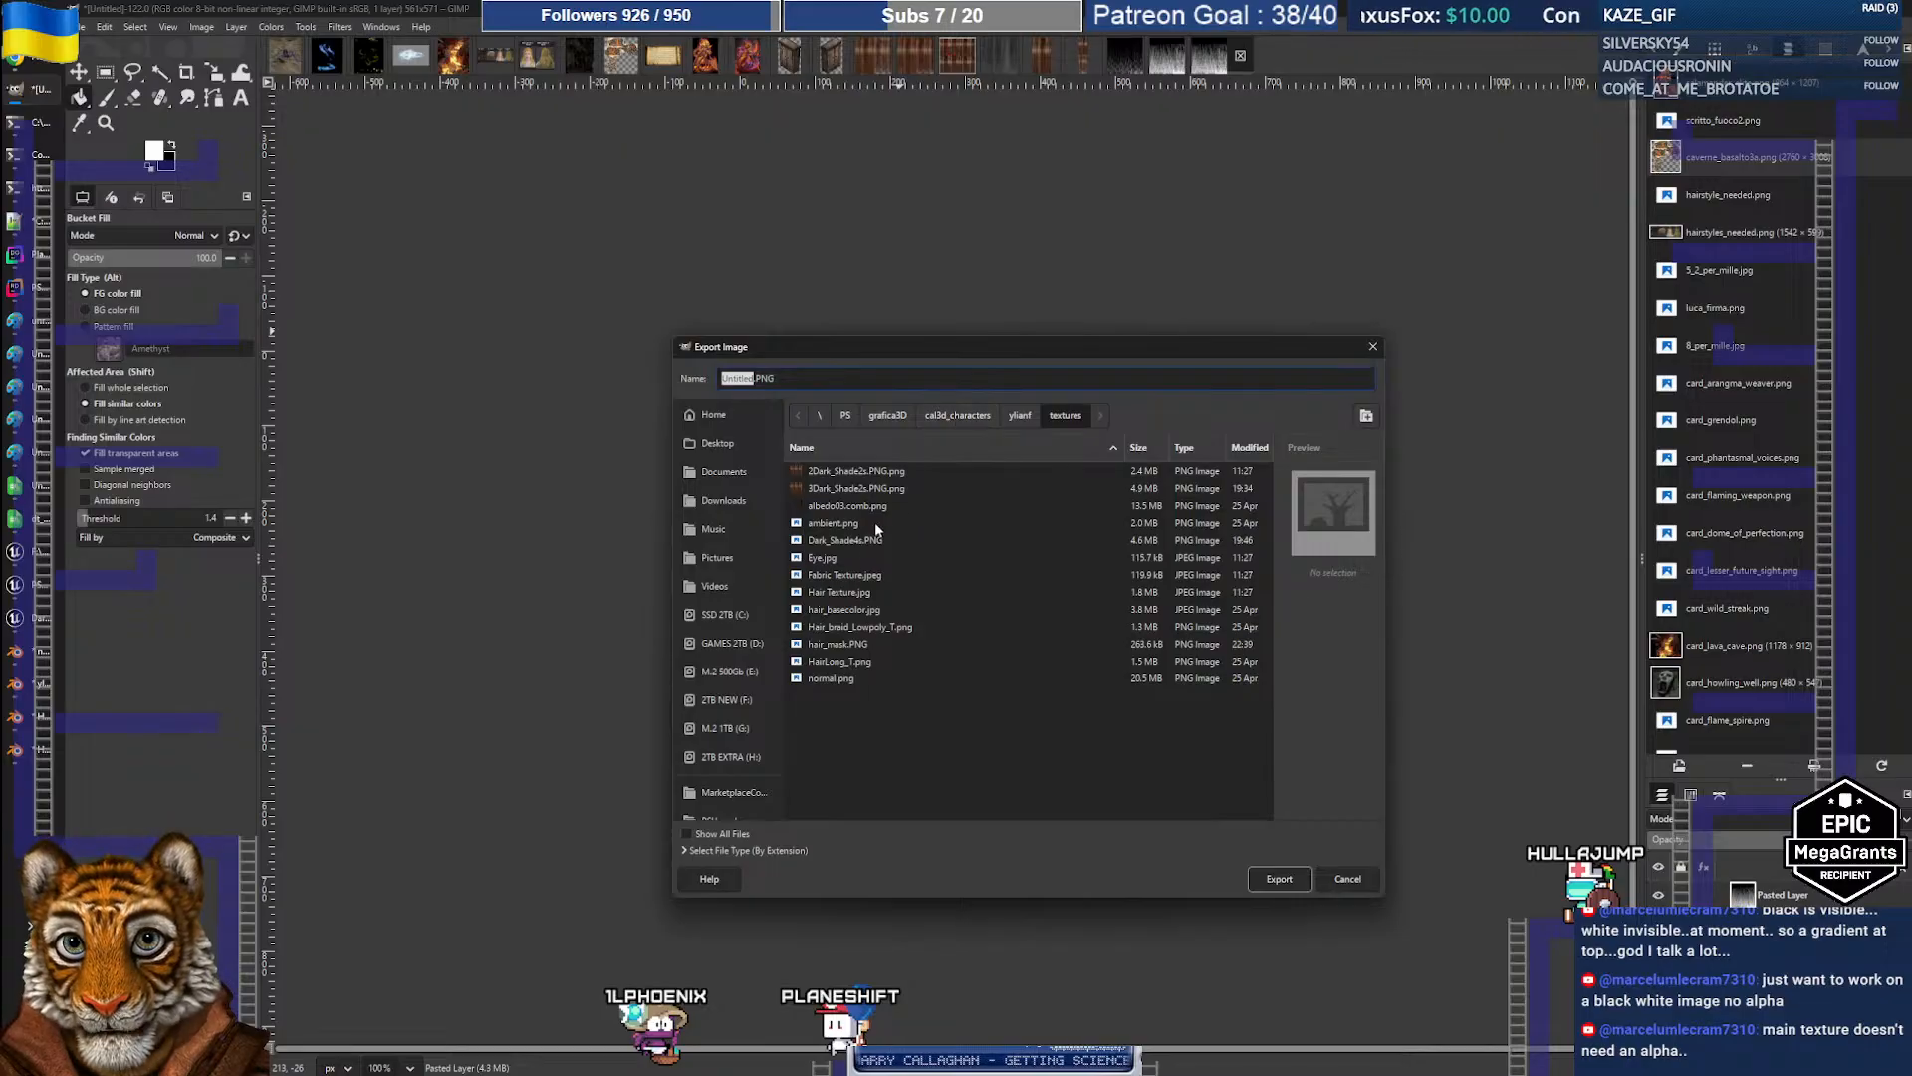
{"action": "left_click", "coordinate": [857, 644]}
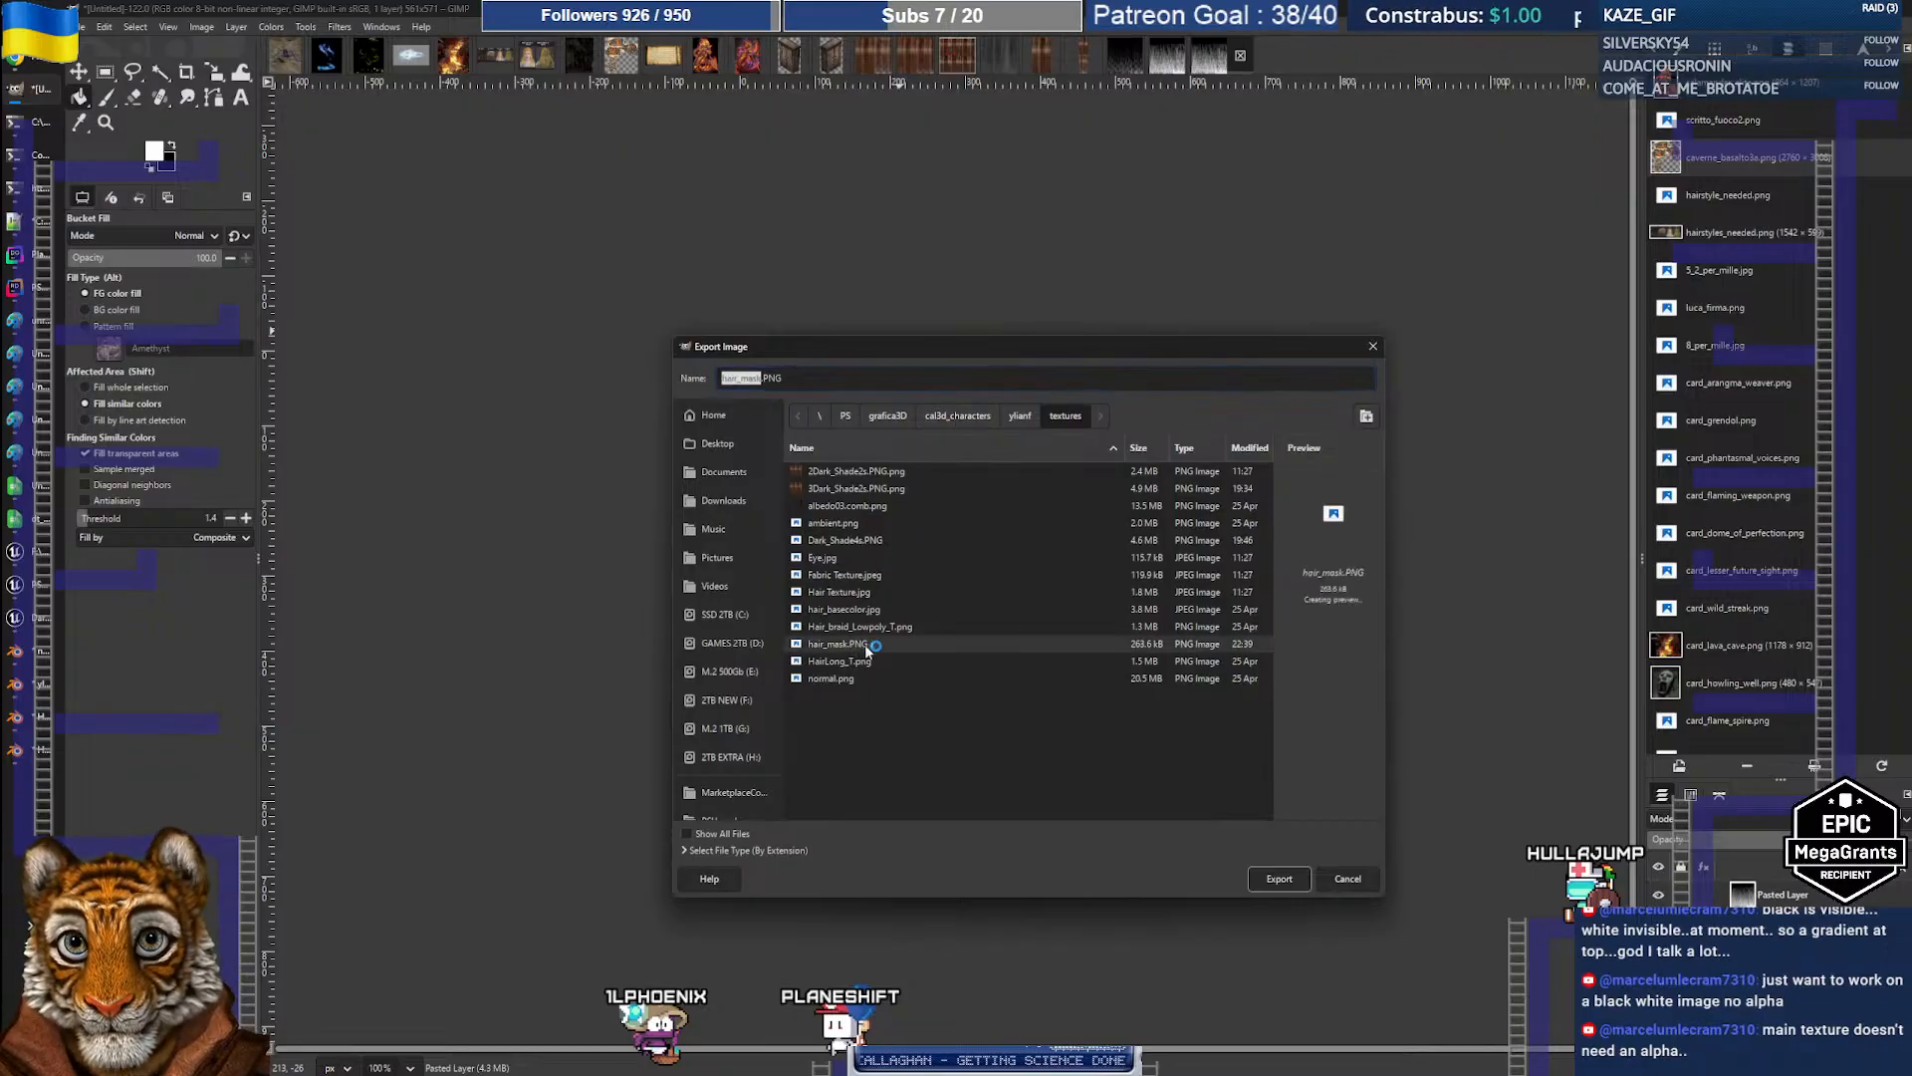
{"action": "left_click", "coordinate": [1269, 880]}
{"action": "left_click", "coordinate": [1070, 697]}
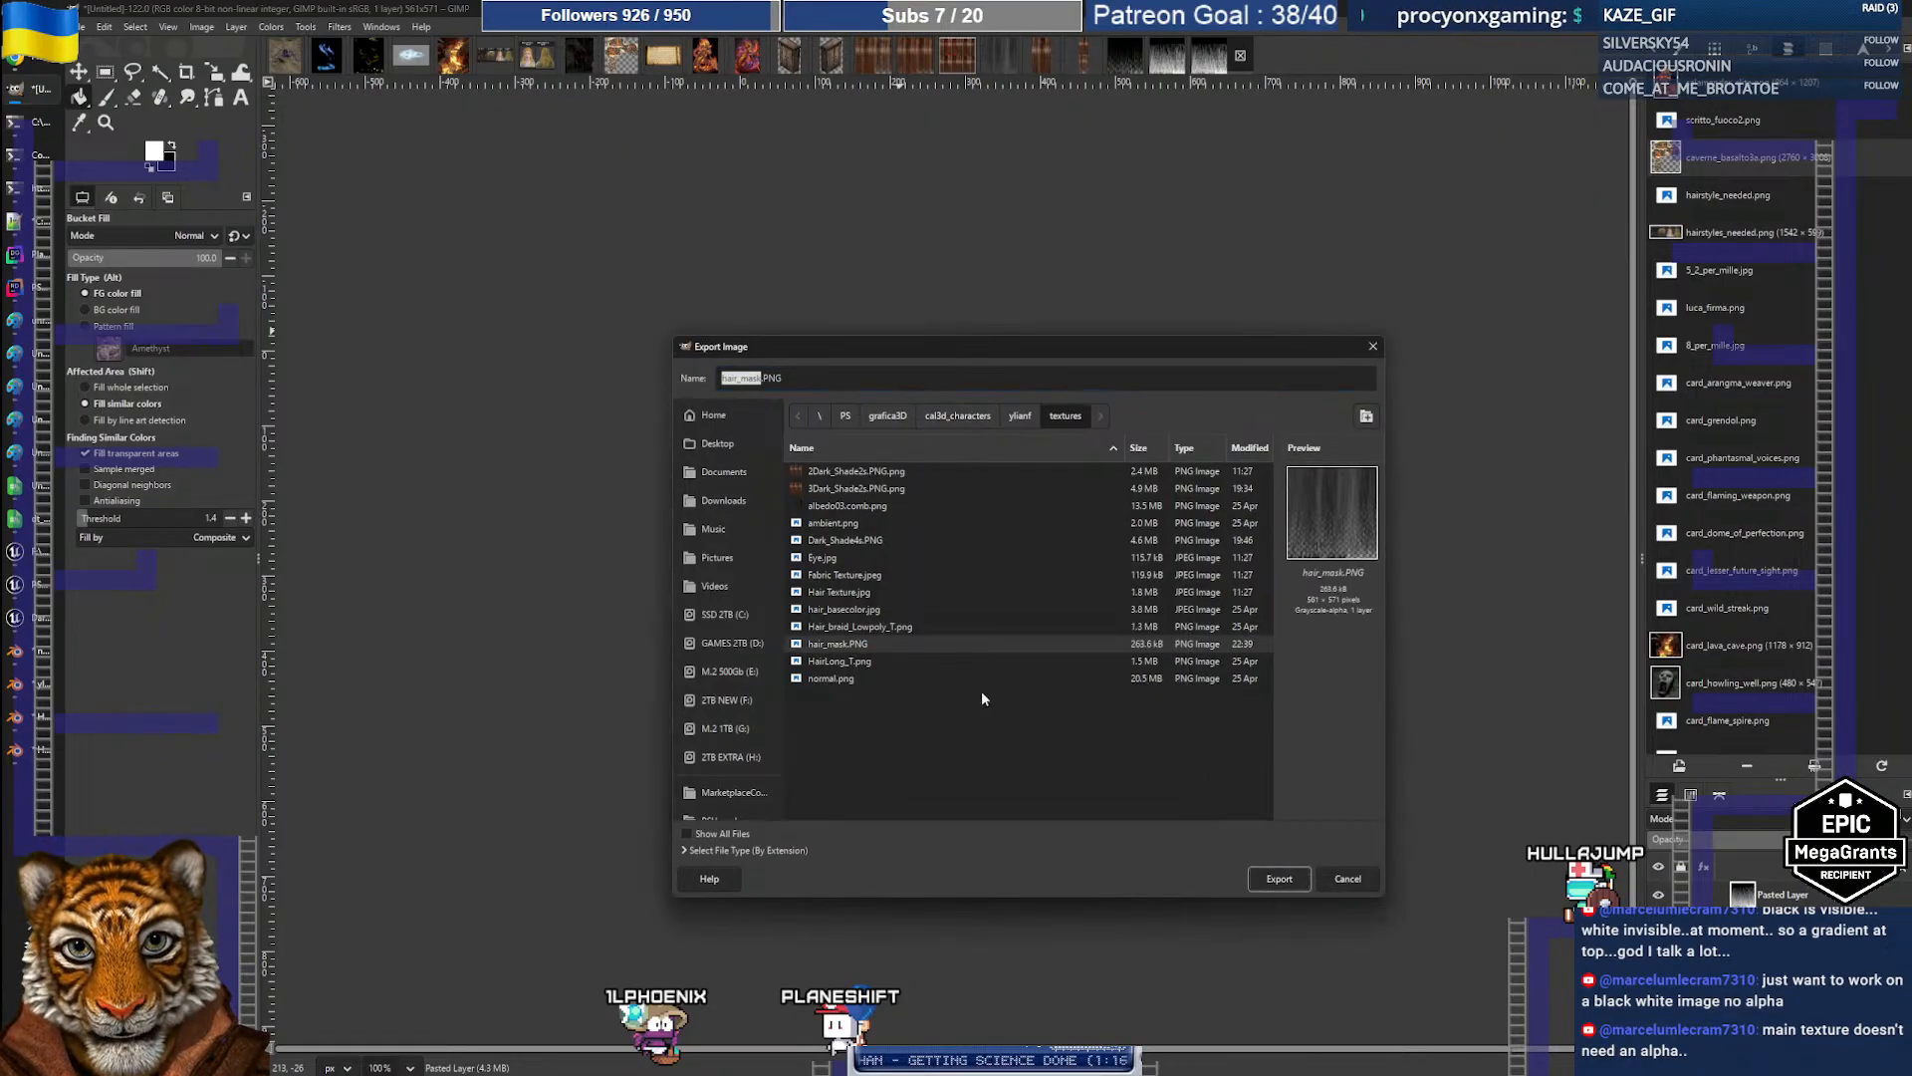
{"action": "key", "text": "Escape"}
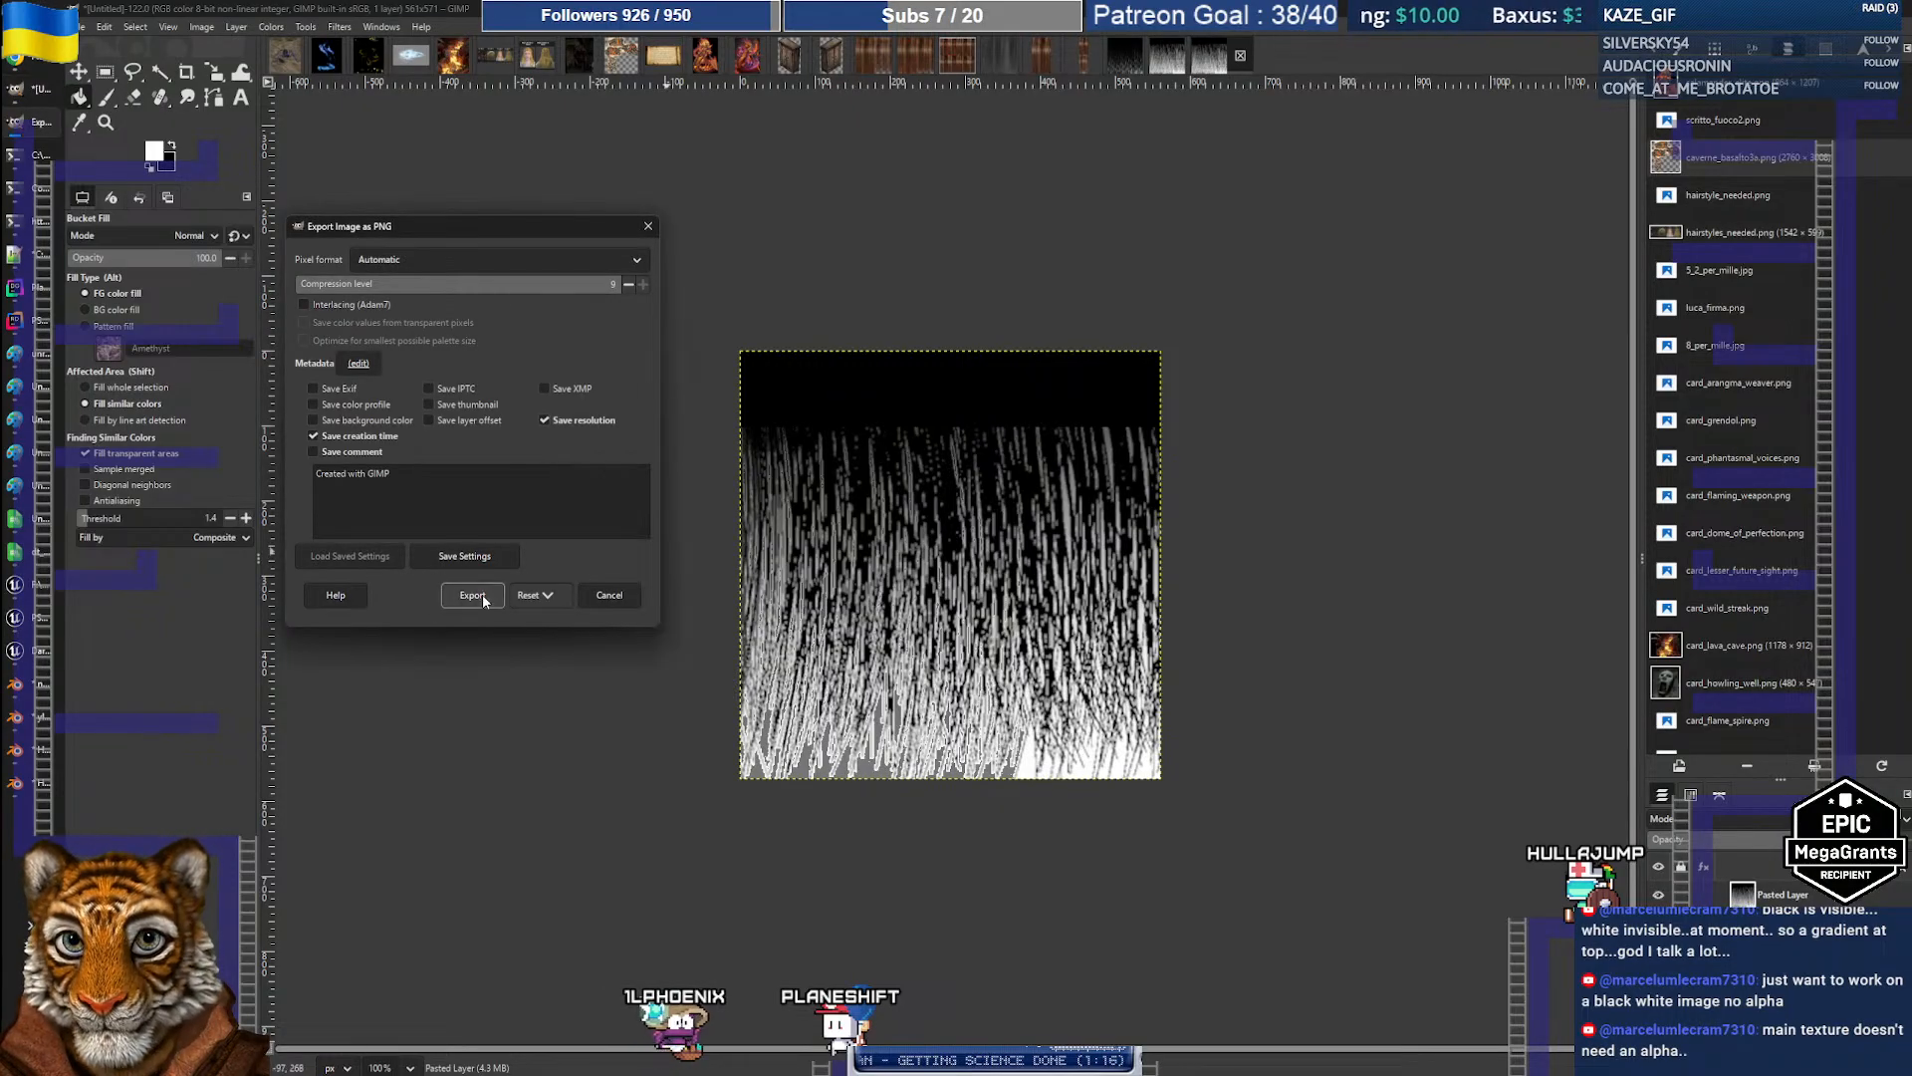
{"action": "left_click", "coordinate": [472, 596]}
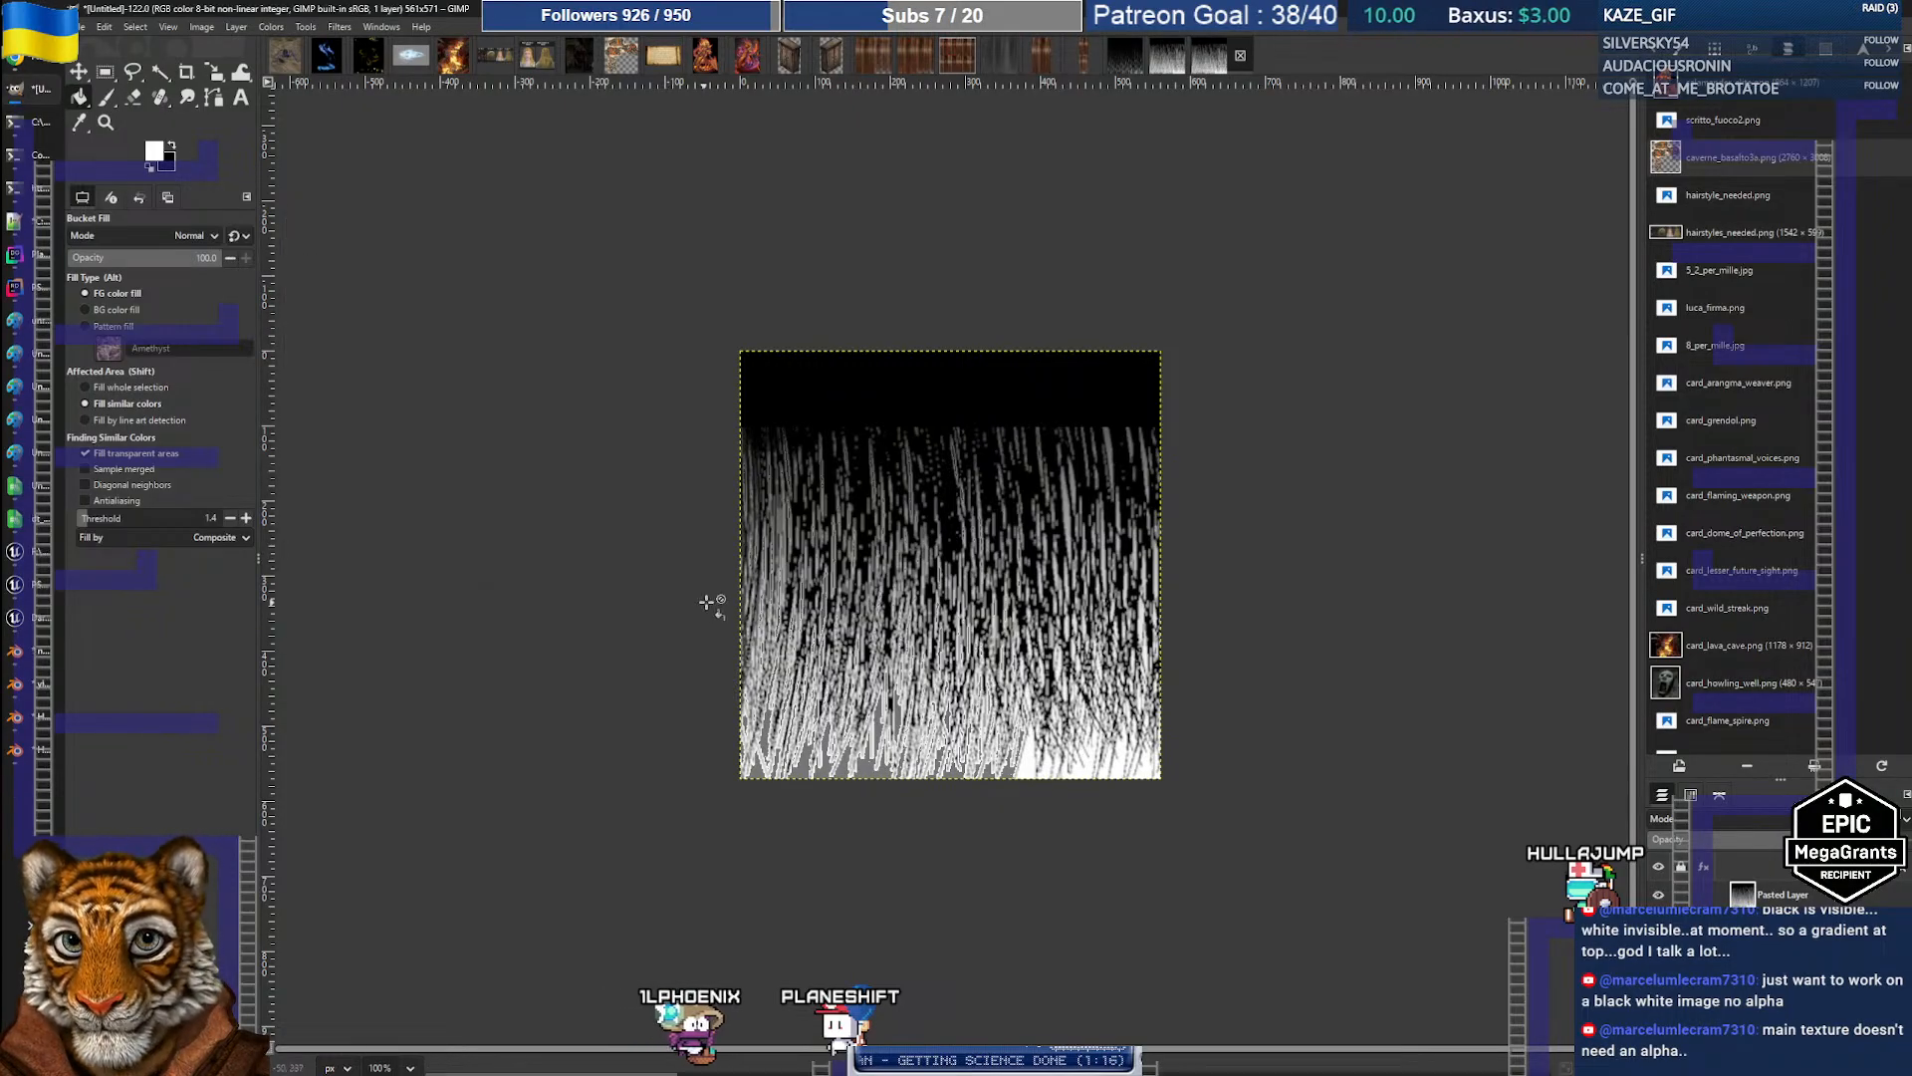
Step: Switch to Blender and select only the faces forming the jagged lower end of the right-hand hair strand
{"action": "left_click", "coordinate": [15, 750]}
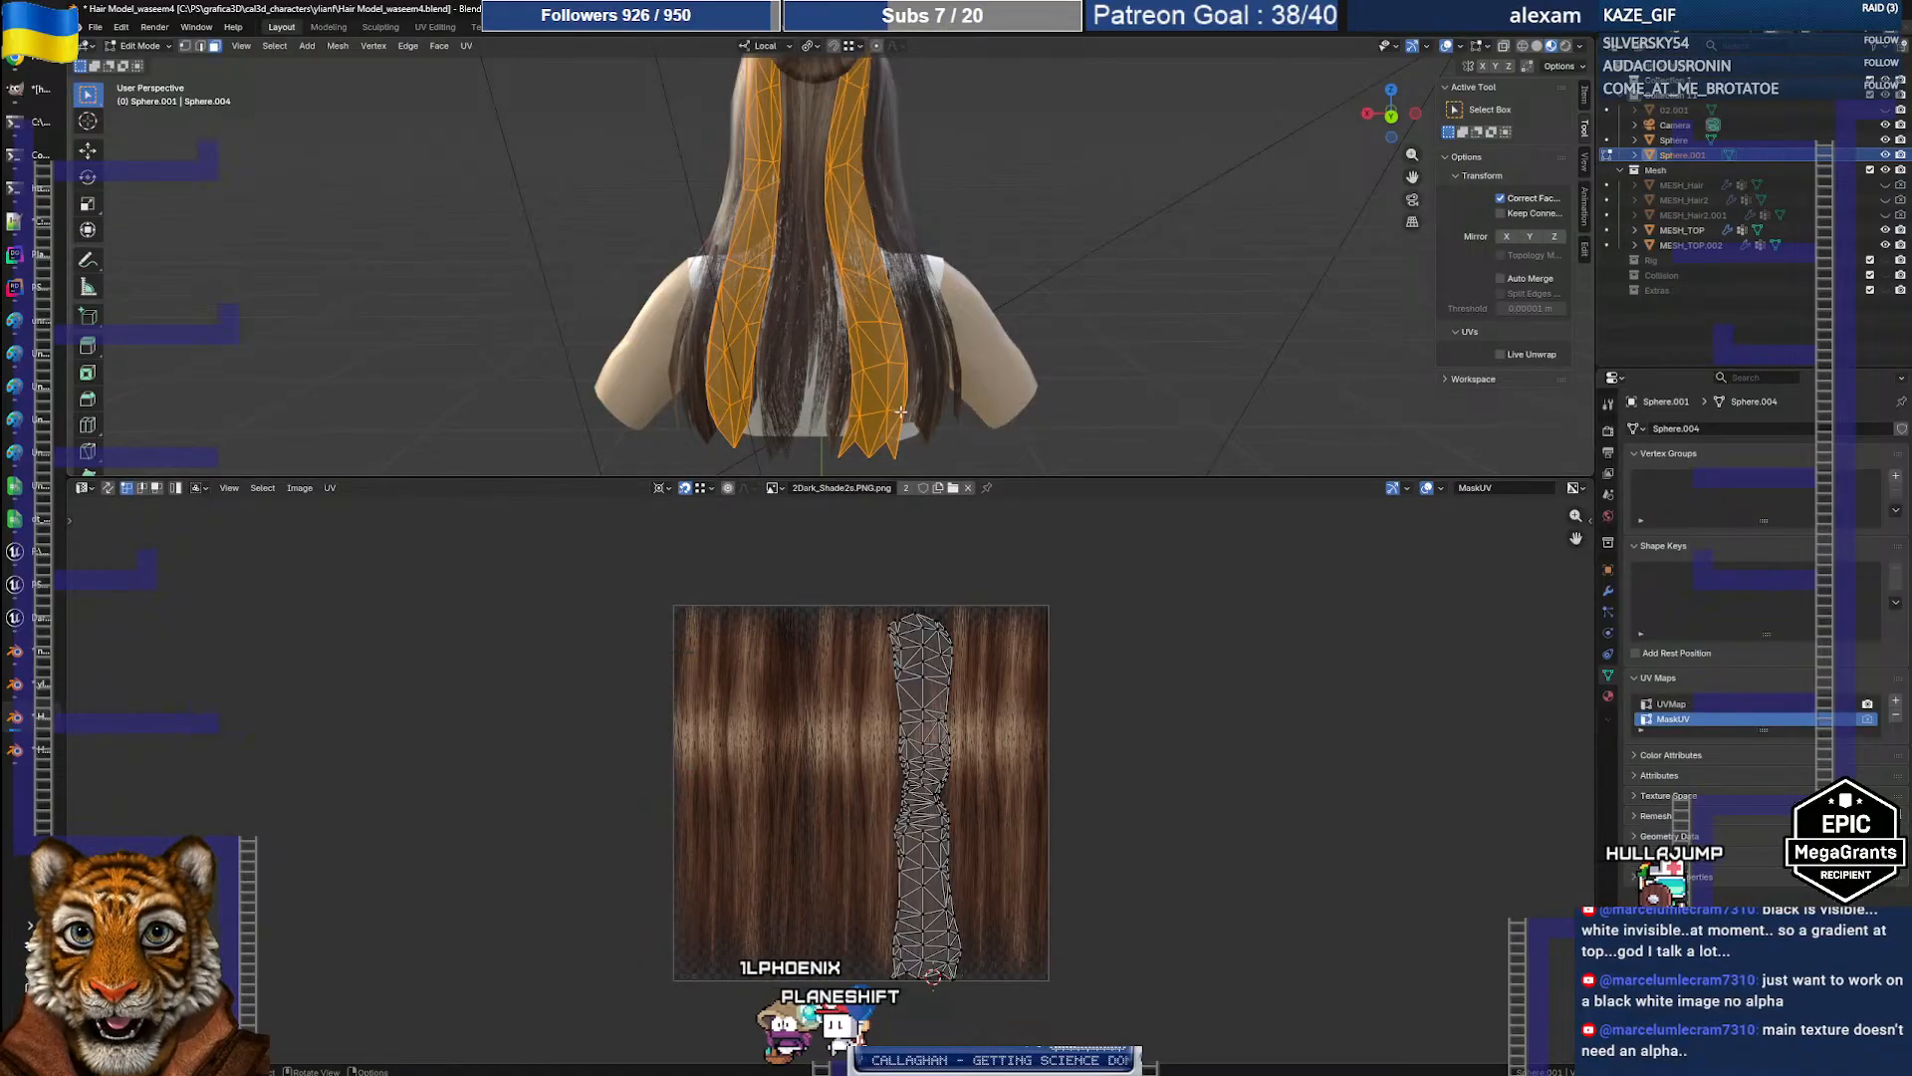
{"action": "middle_click_drag", "start_coordinate": [901, 412], "coordinate": [913, 405]}
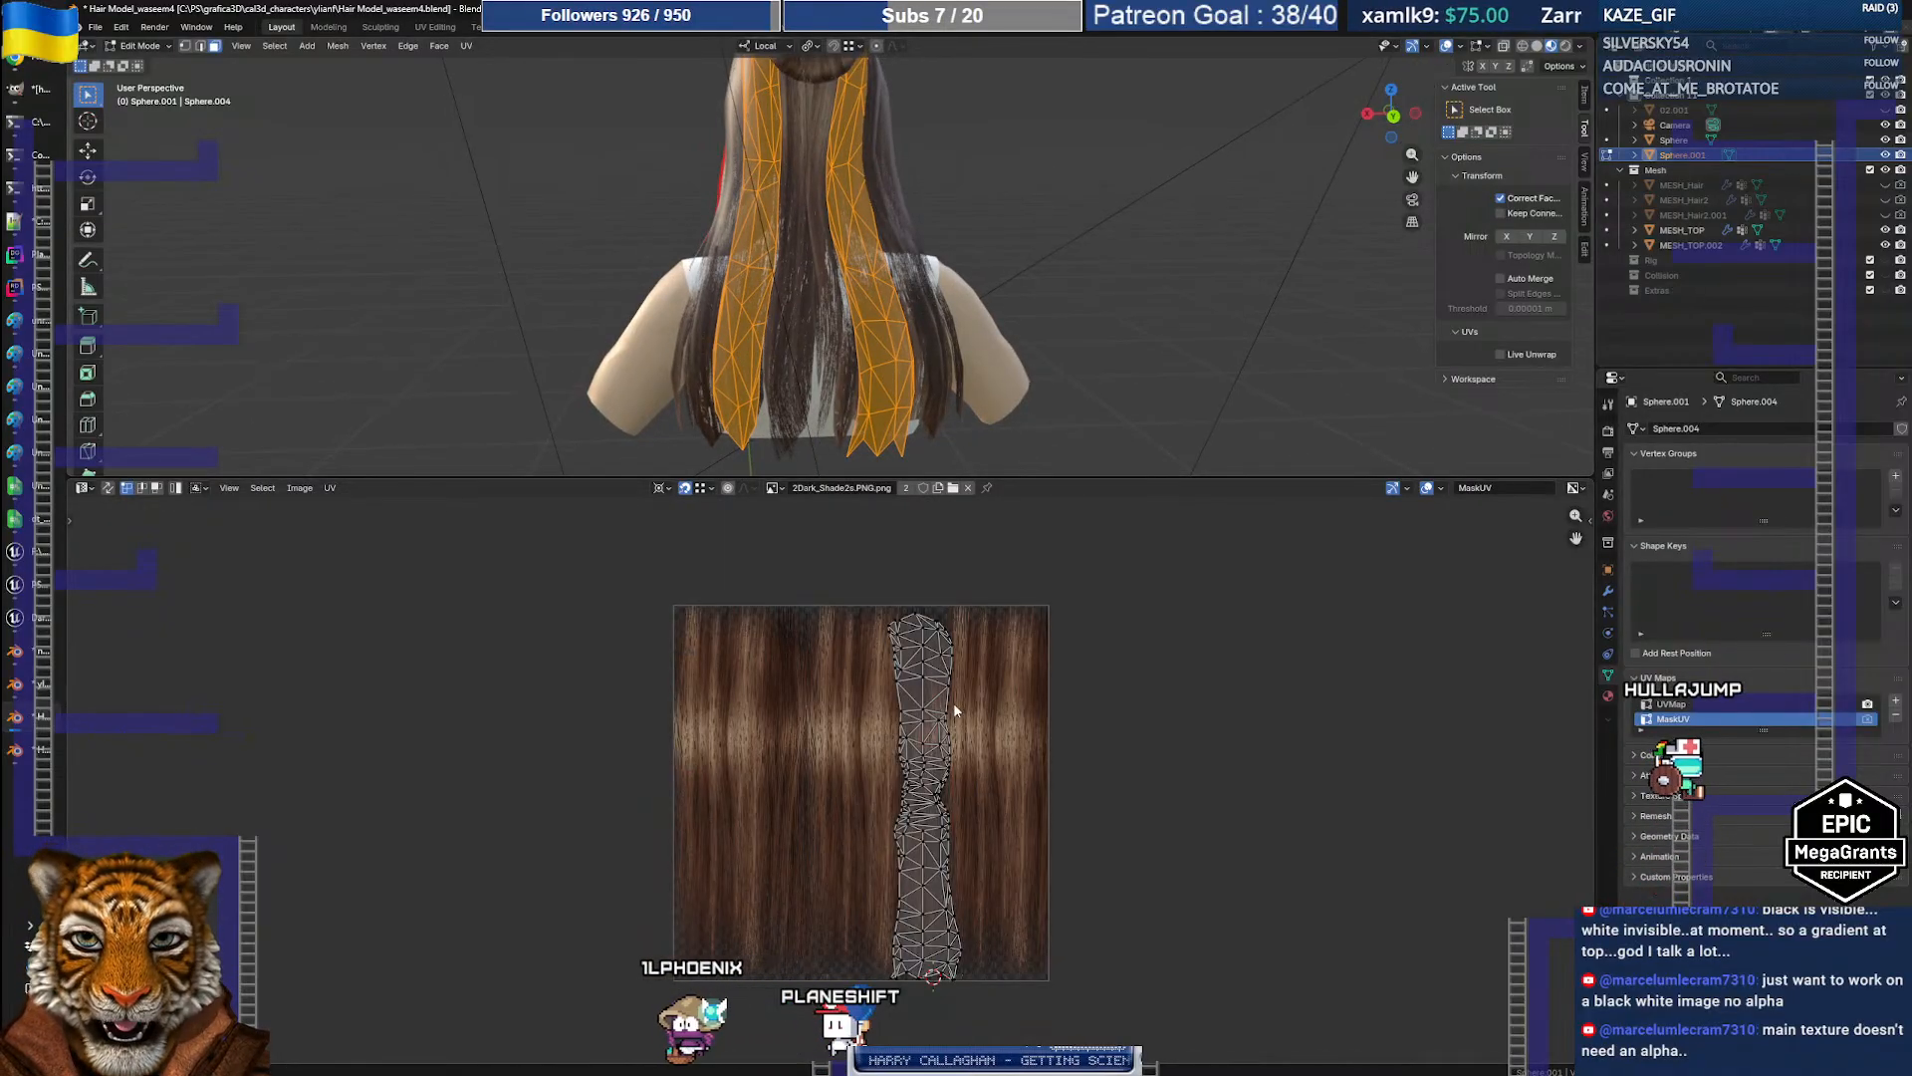
{"action": "left_click", "coordinate": [858, 434]}
{"action": "left_click", "coordinate": [901, 434], "text": "ctrl"}
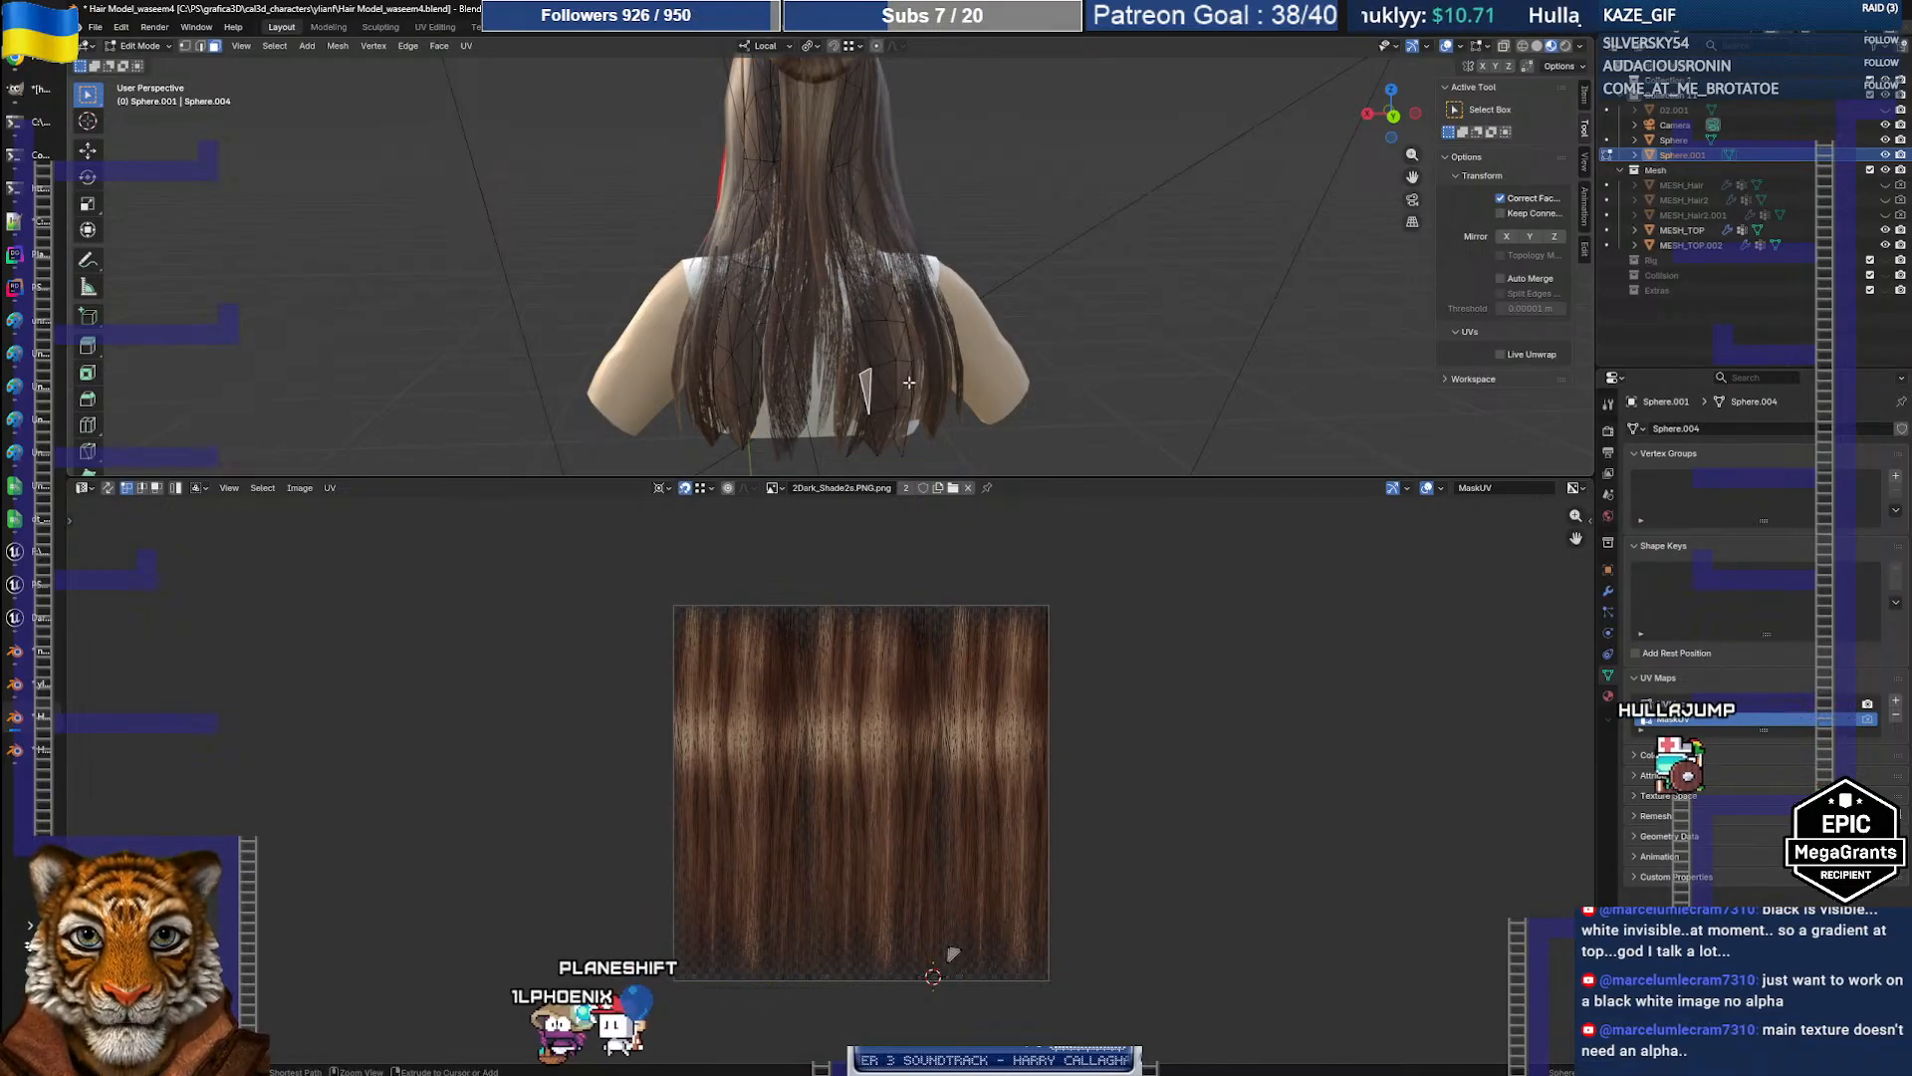
{"action": "left_click", "coordinate": [867, 384]}
{"action": "left_click", "coordinate": [875, 445], "text": "ctrl"}
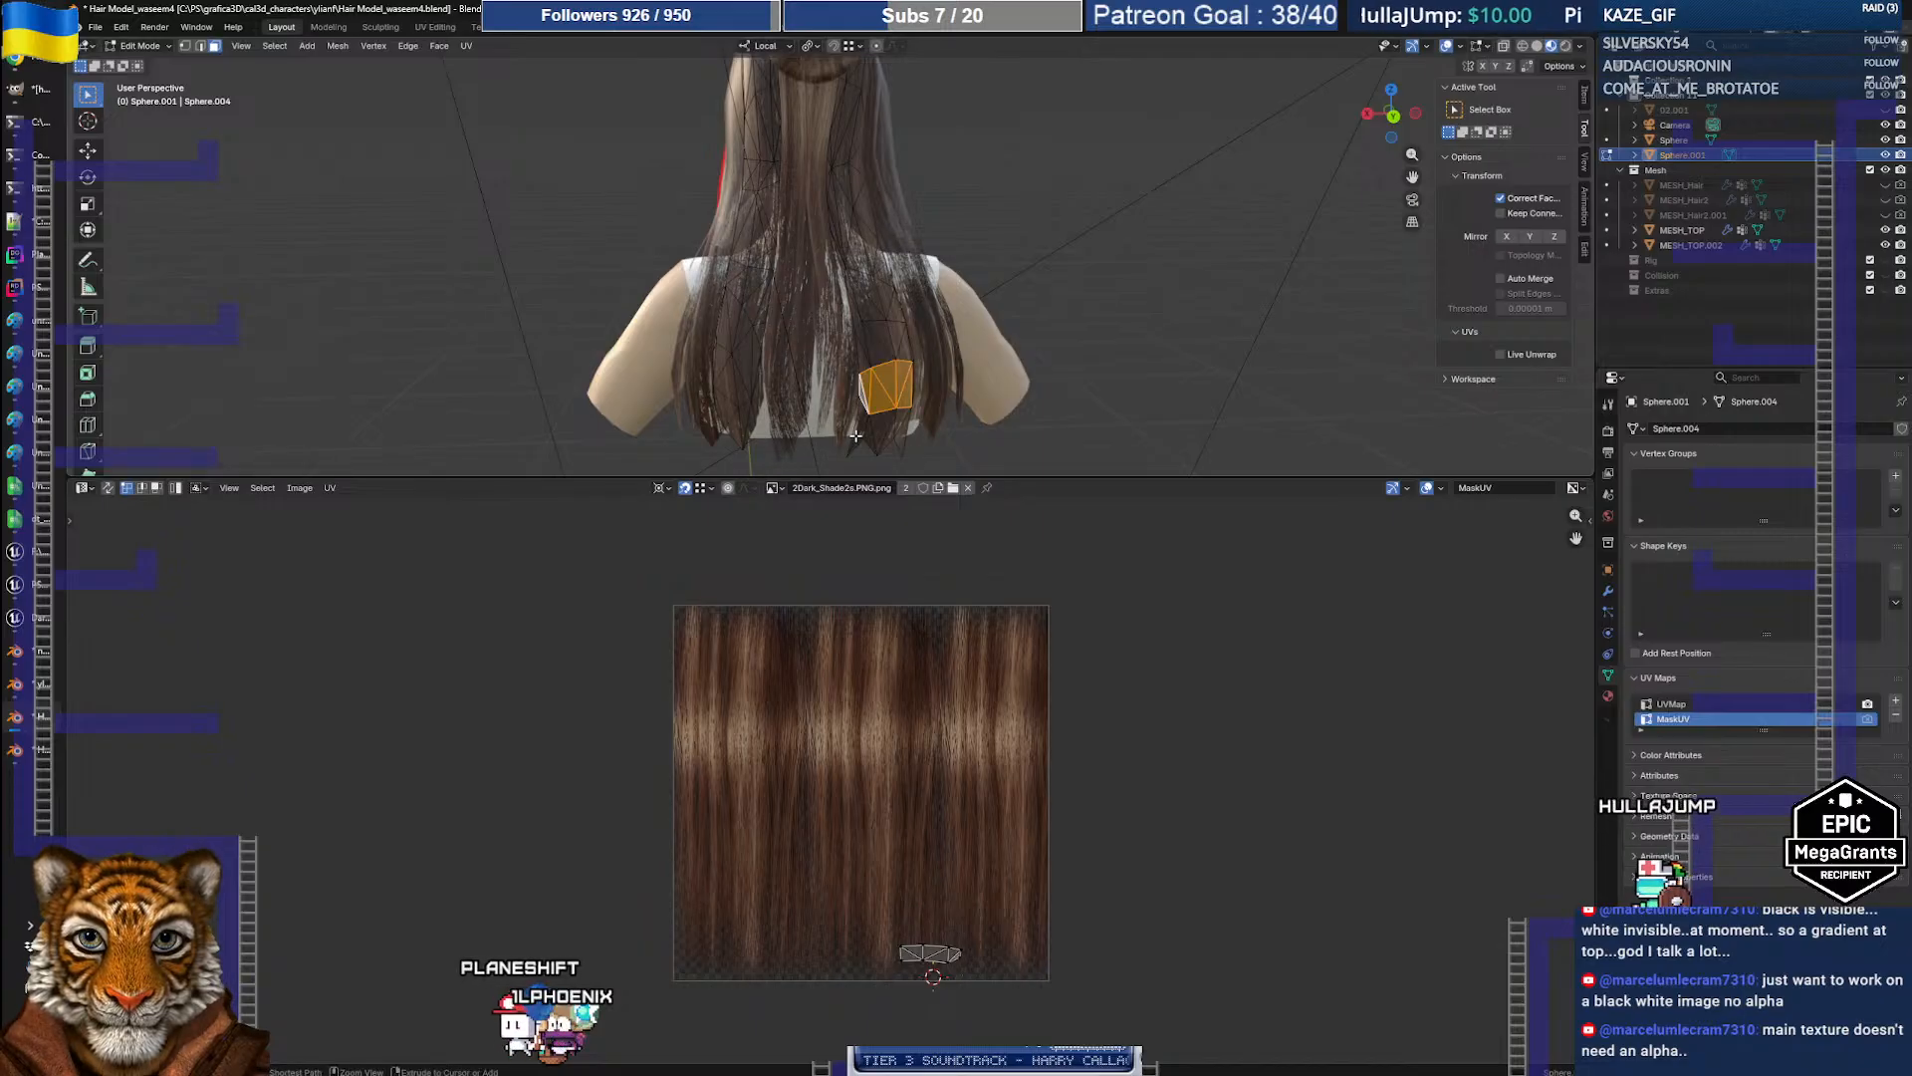
{"action": "middle_click_drag", "start_coordinate": [956, 438], "coordinate": [869, 463]}
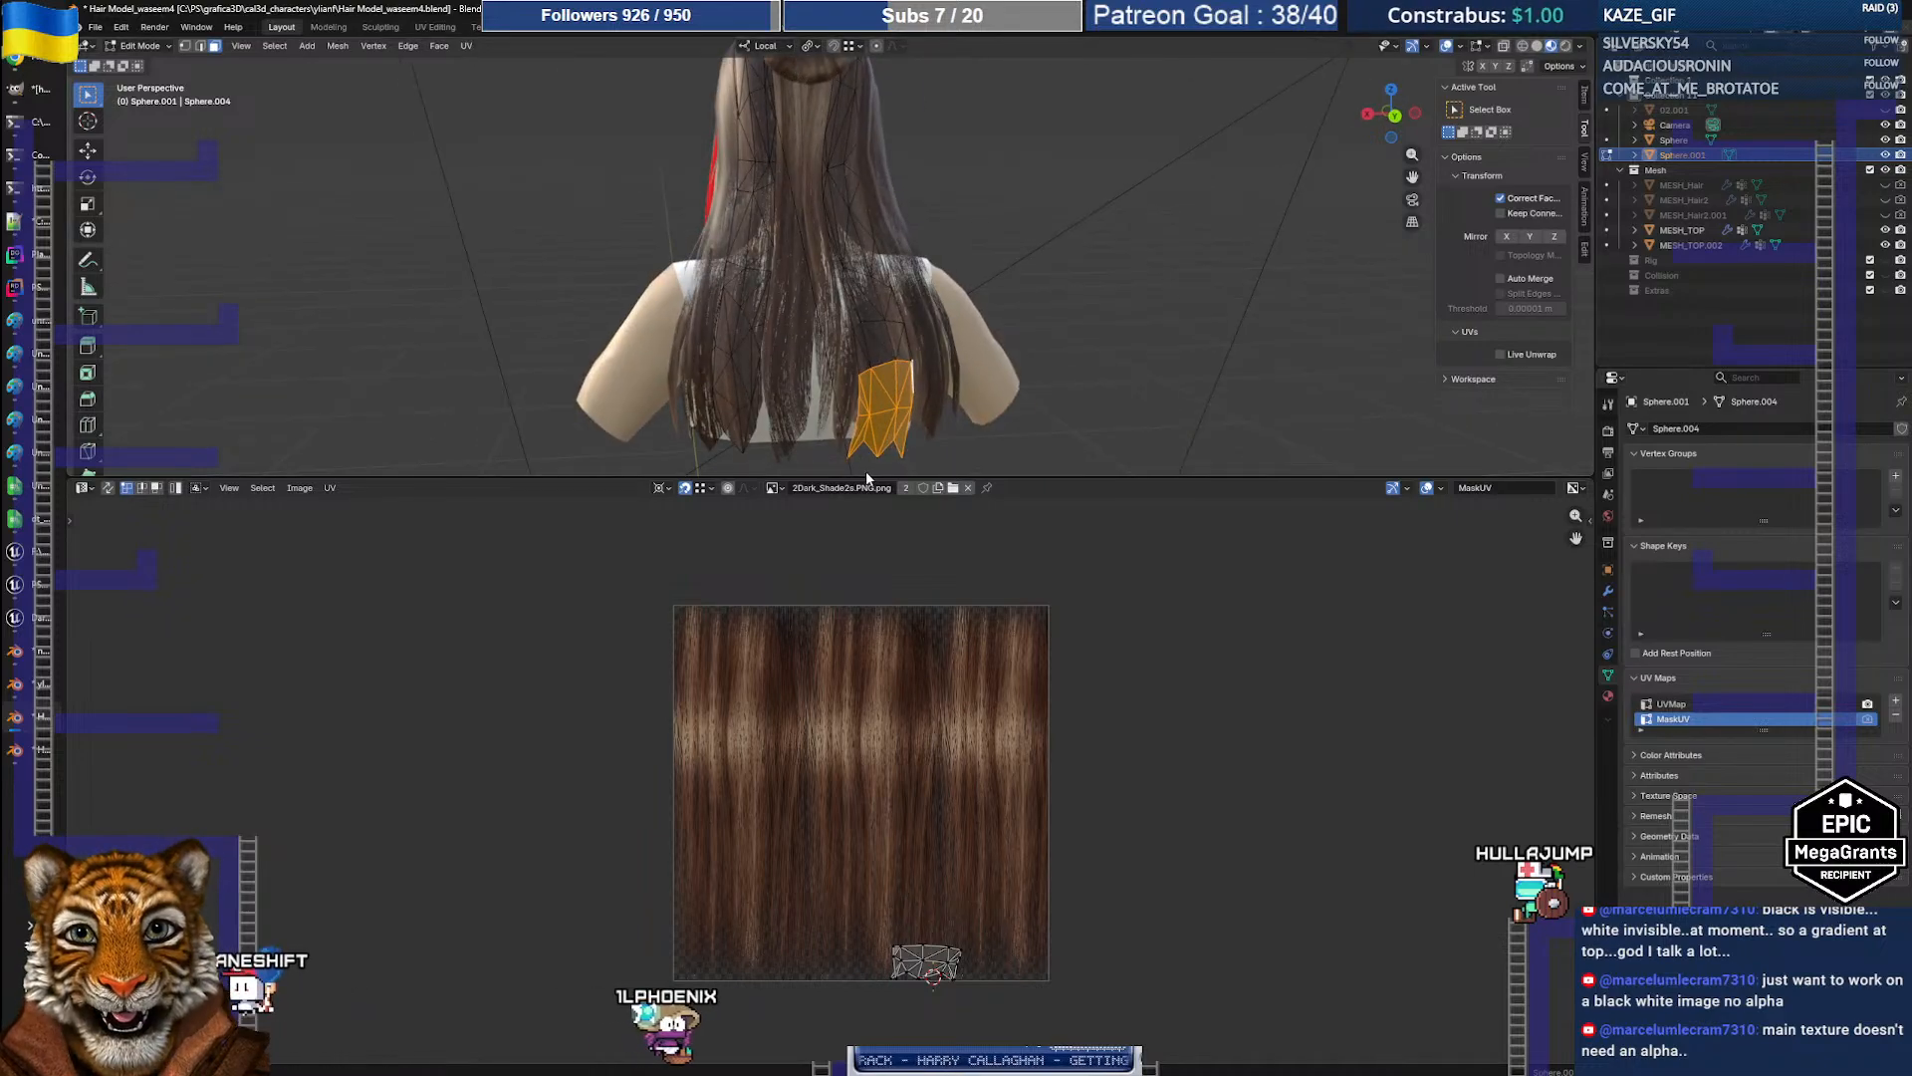
{"action": "left_click_drag", "start_coordinate": [866, 476], "coordinate": [867, 652]}
{"action": "scroll", "coordinate": [881, 495], "scroll_direction": "up", "scroll_amount": 4}
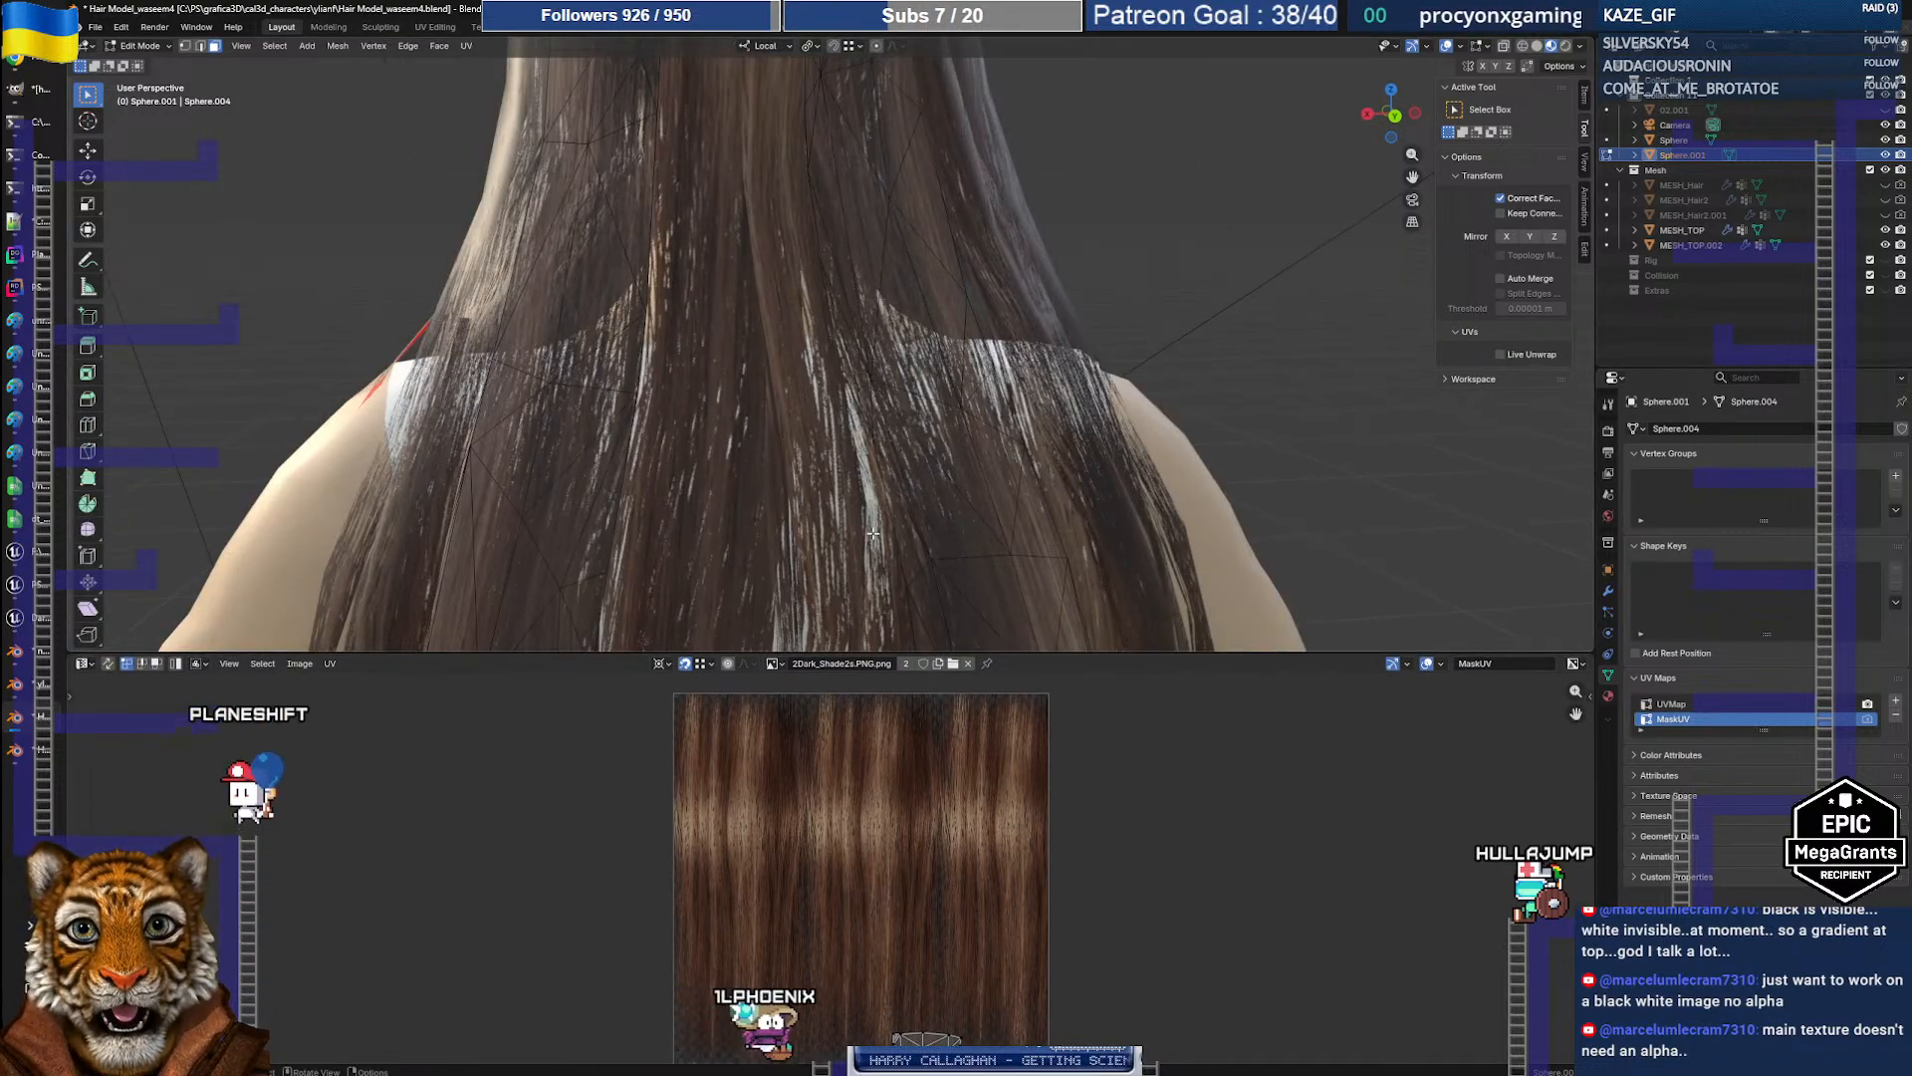
{"action": "middle_click_drag", "start_coordinate": [881, 495], "coordinate": [924, 422]}
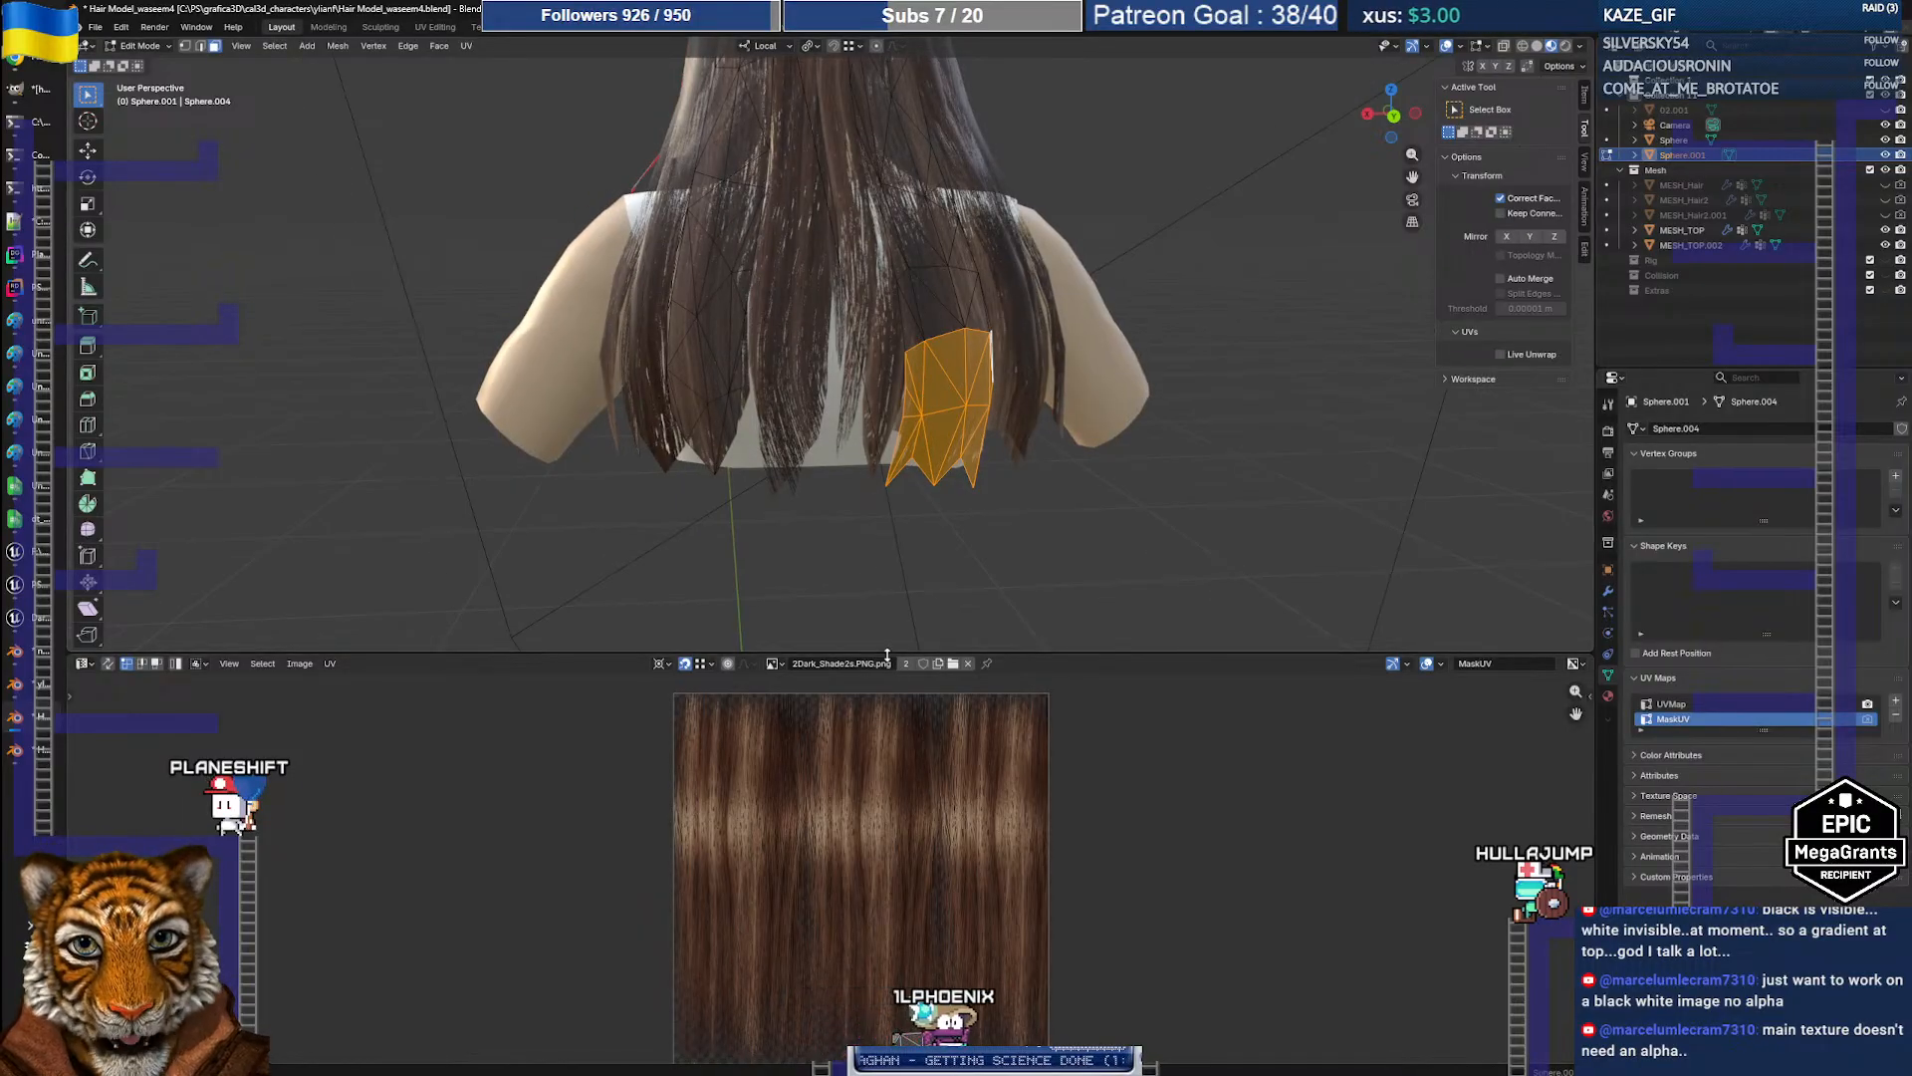
{"action": "left_click_drag", "start_coordinate": [886, 654], "coordinate": [887, 522]}
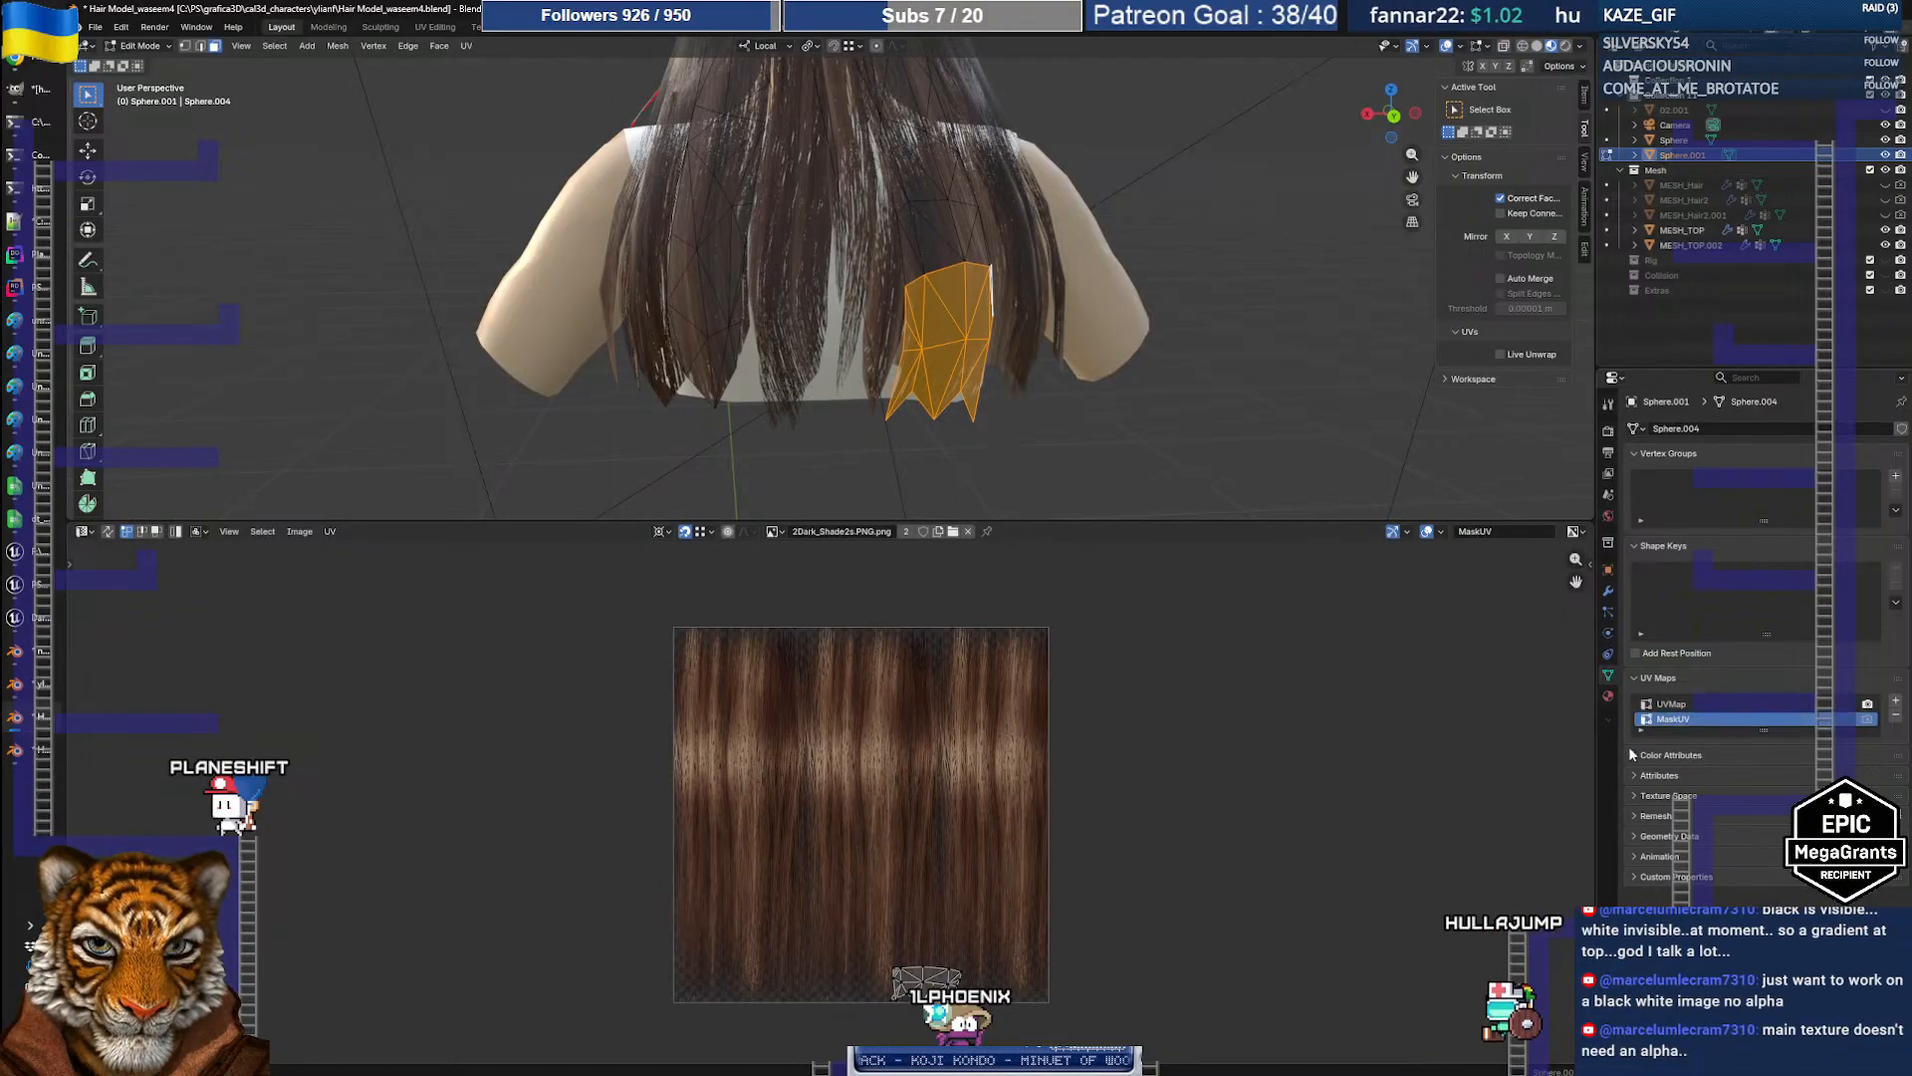
Step: Enlarge the selected strand end's UVs in MaskUV and position them across nearly the full width of the texture tile's lower half
{"action": "key", "text": "a"}
{"action": "key", "text": "s"}
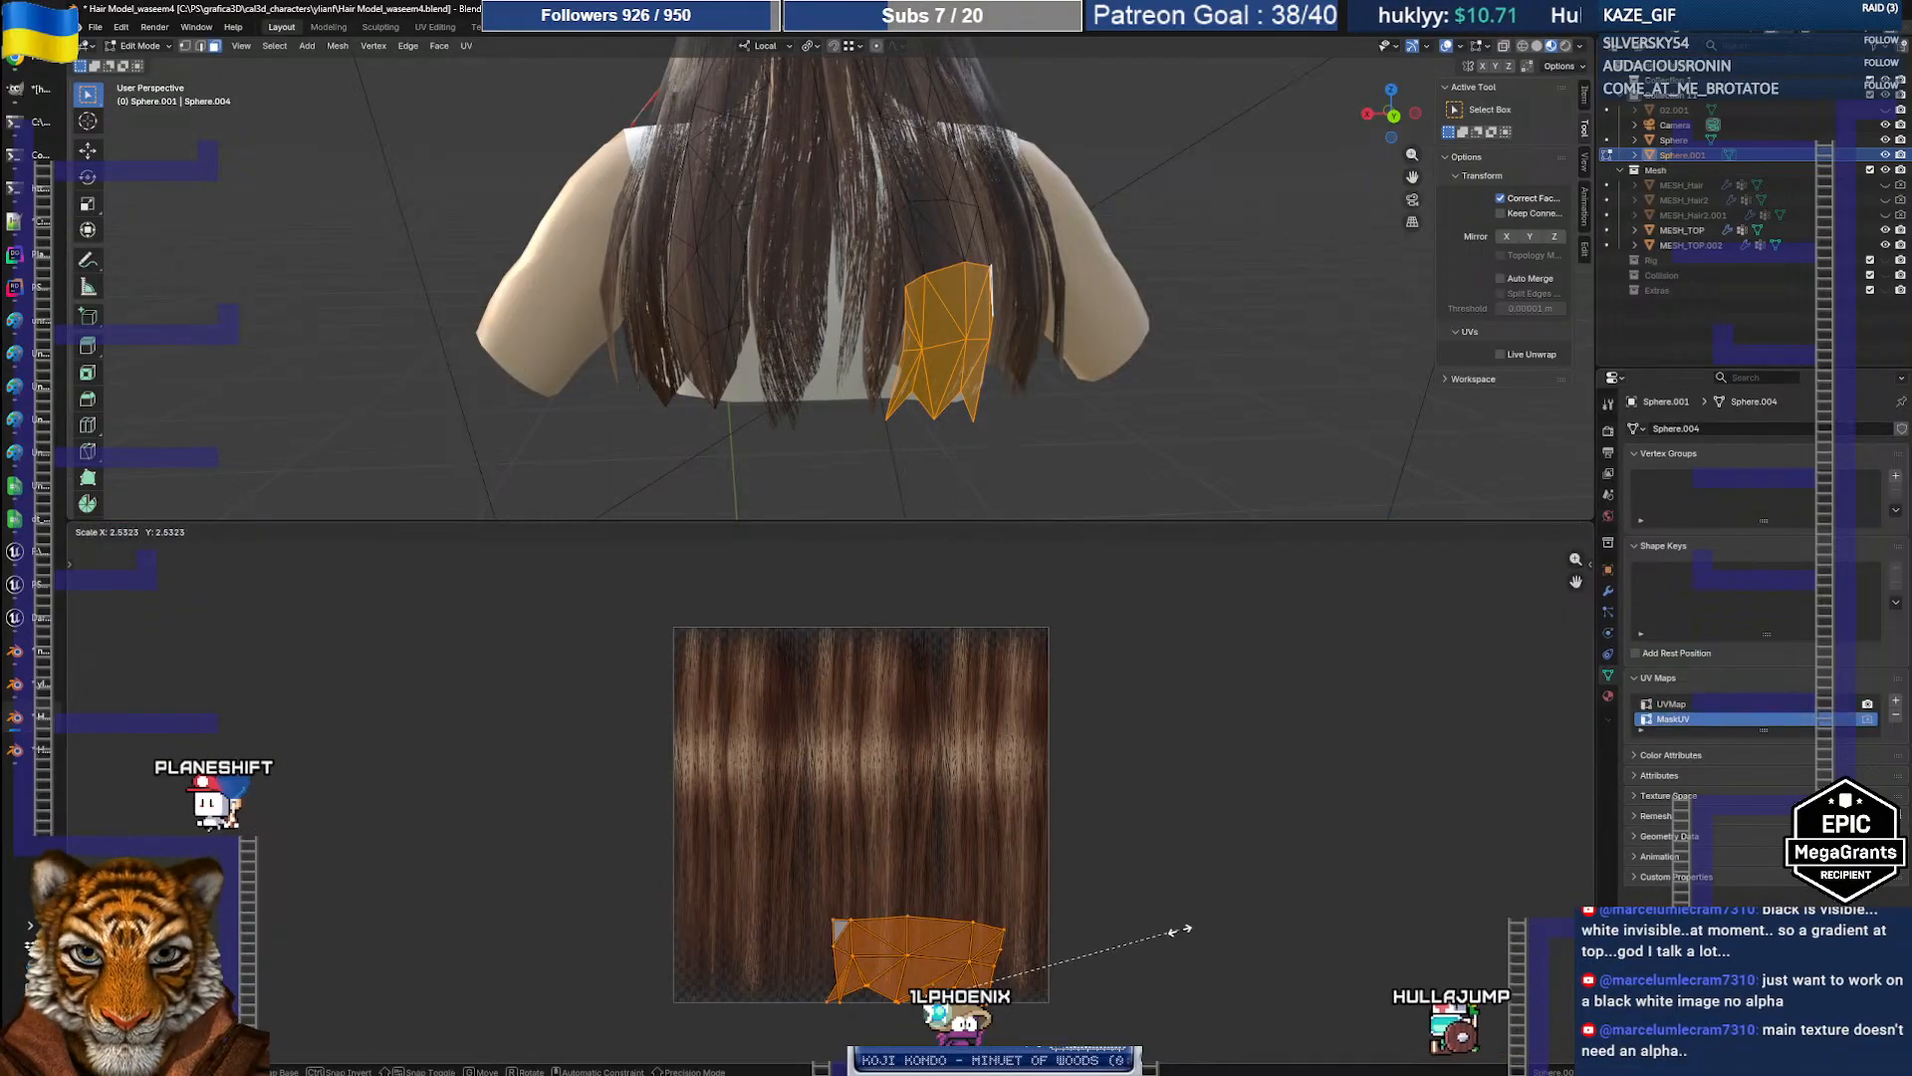
{"action": "left_click", "coordinate": [1420, 941]}
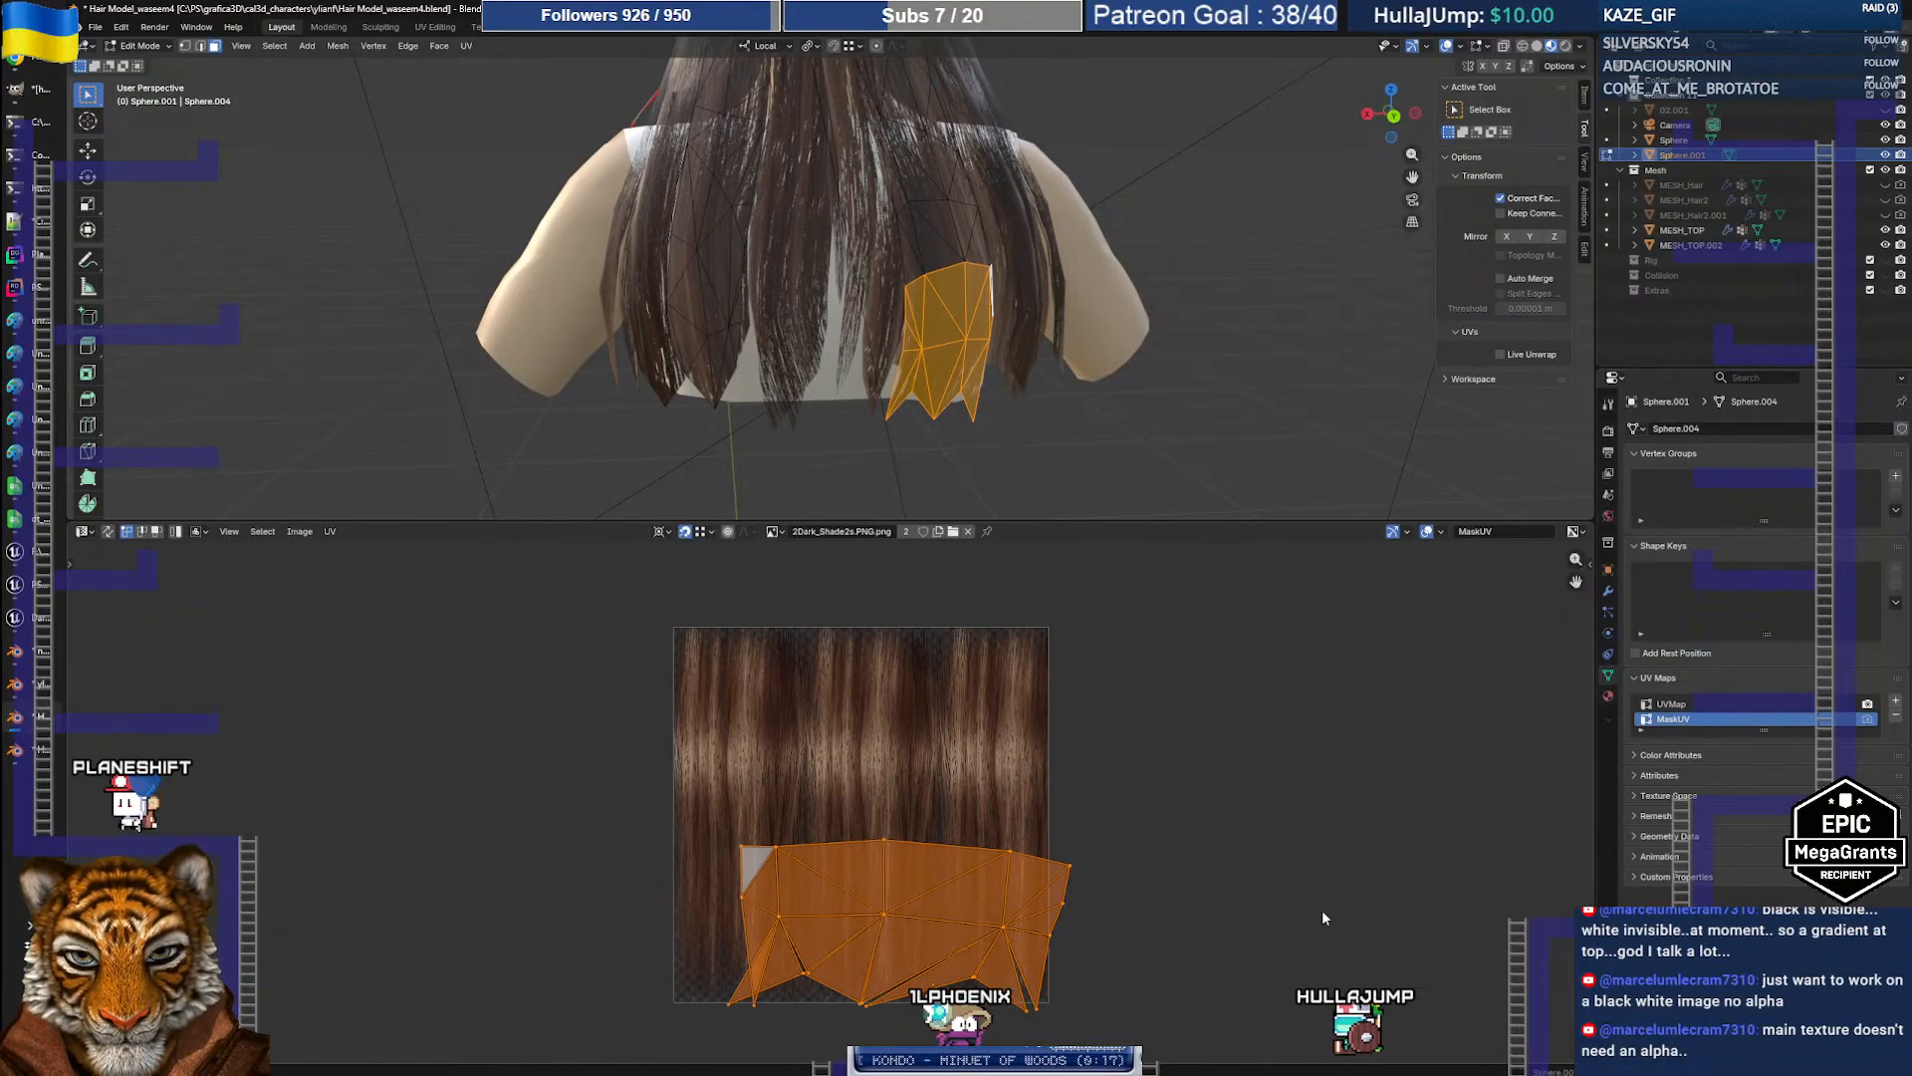
{"action": "key", "text": "g"}
{"action": "left_click", "coordinate": [1287, 856]}
{"action": "key", "text": "s"}
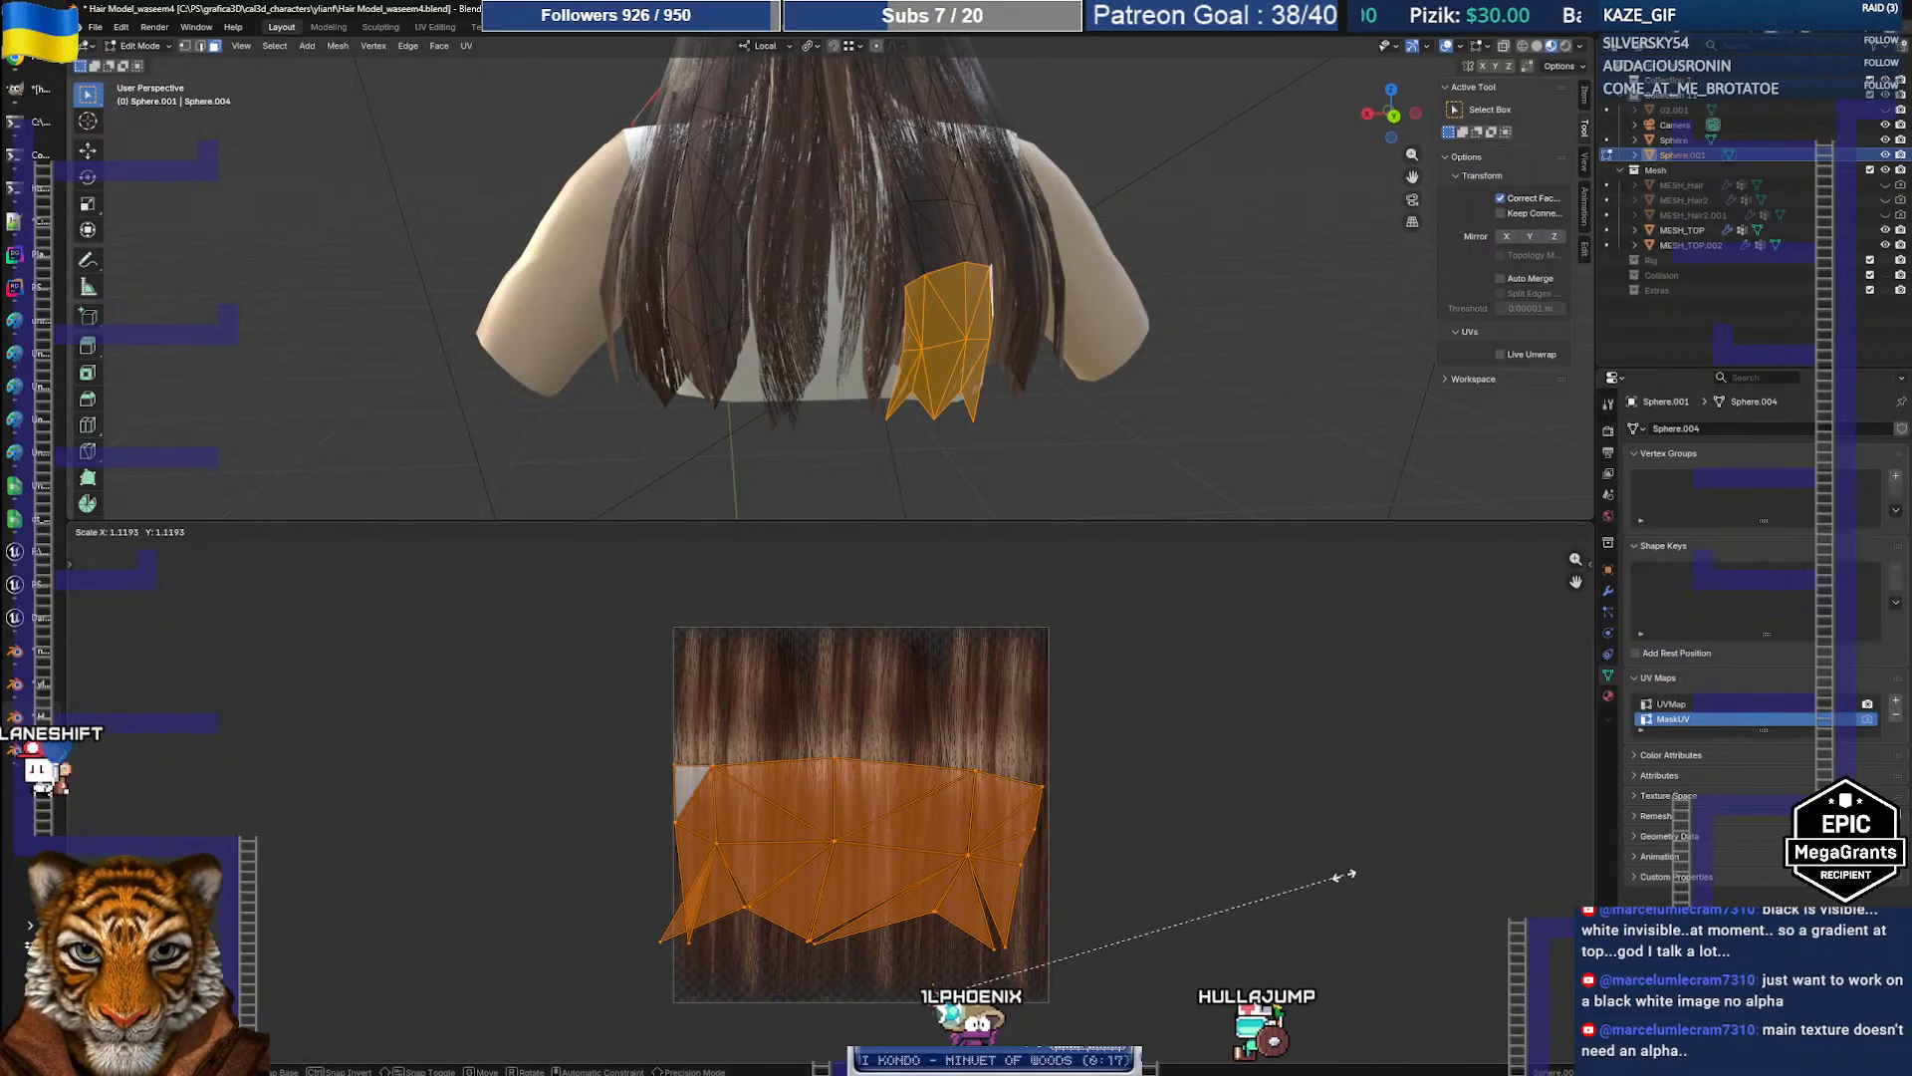
{"action": "left_click", "coordinate": [1325, 871]}
{"action": "left_click", "coordinate": [1114, 944]}
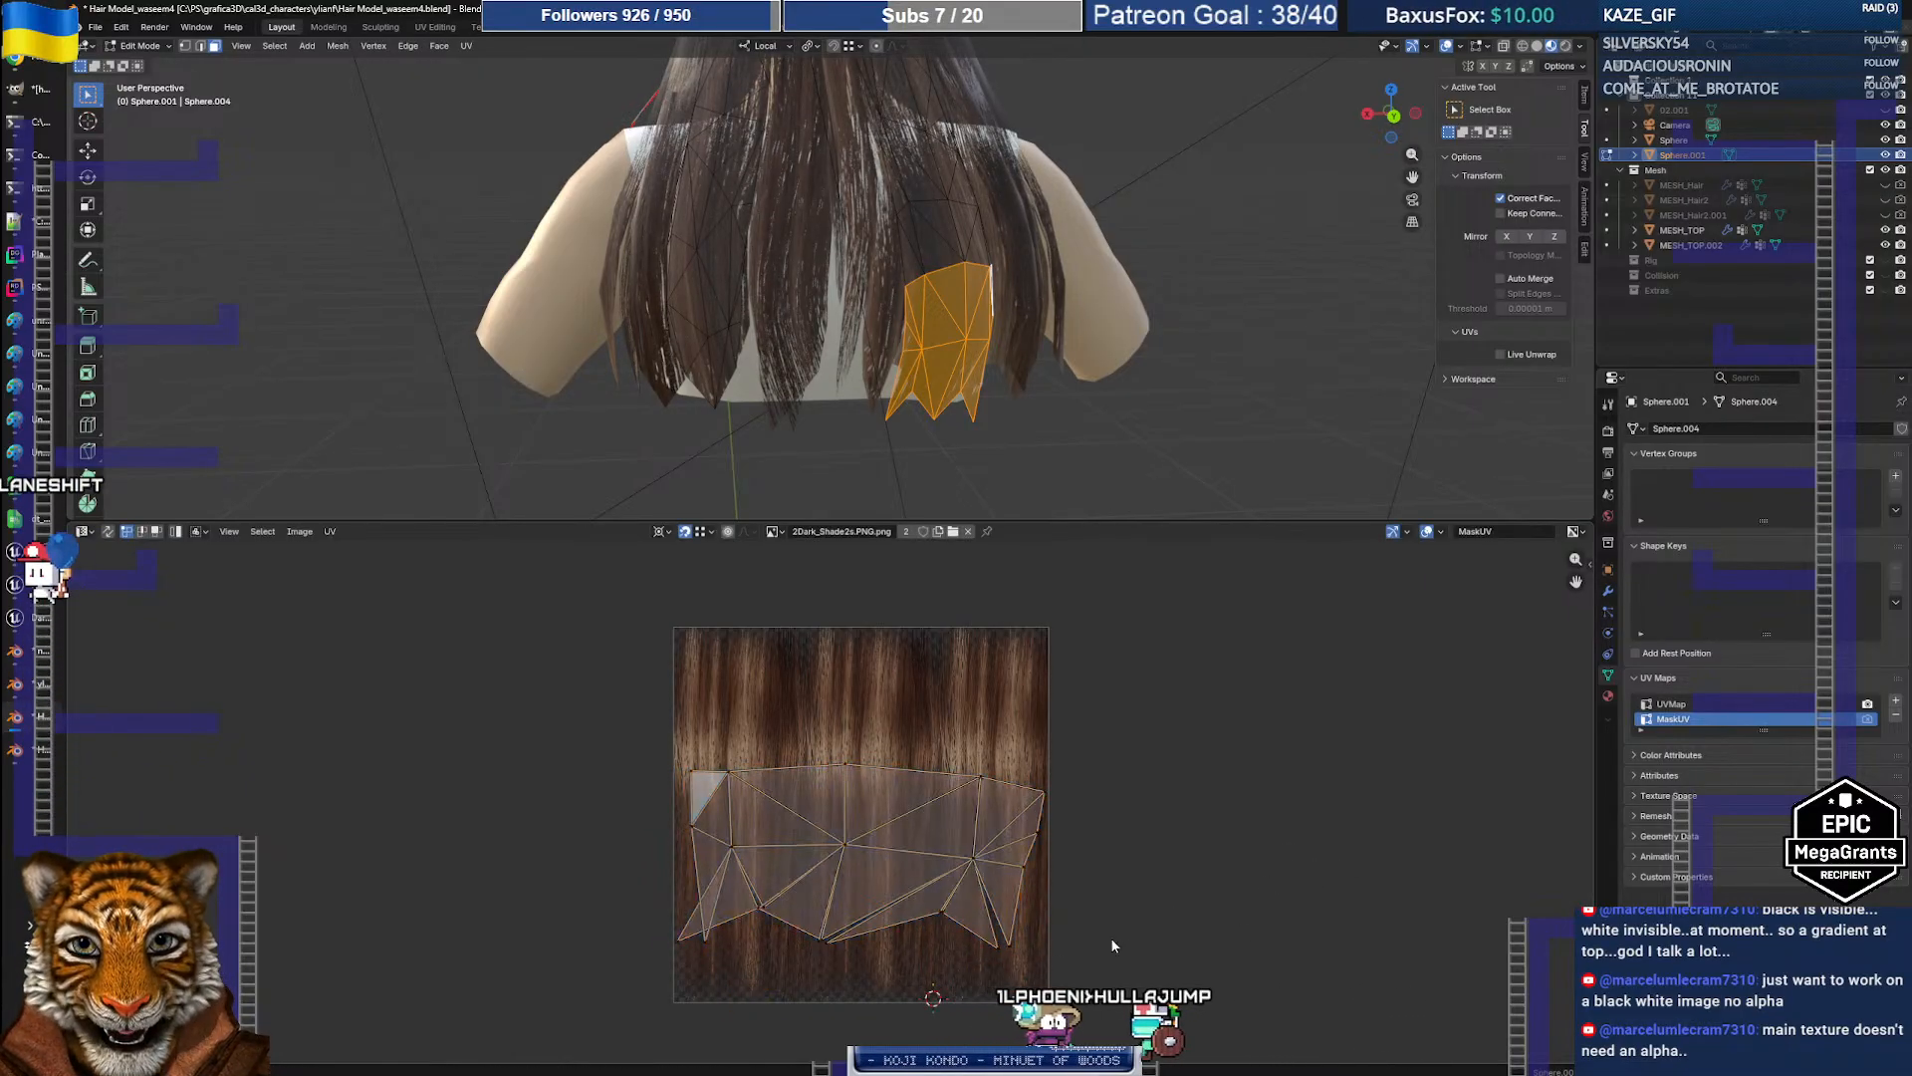
Step: Merge the split UV points at the strand end's lower tips so each tip closes into a single point
{"action": "left_click", "coordinate": [747, 958]}
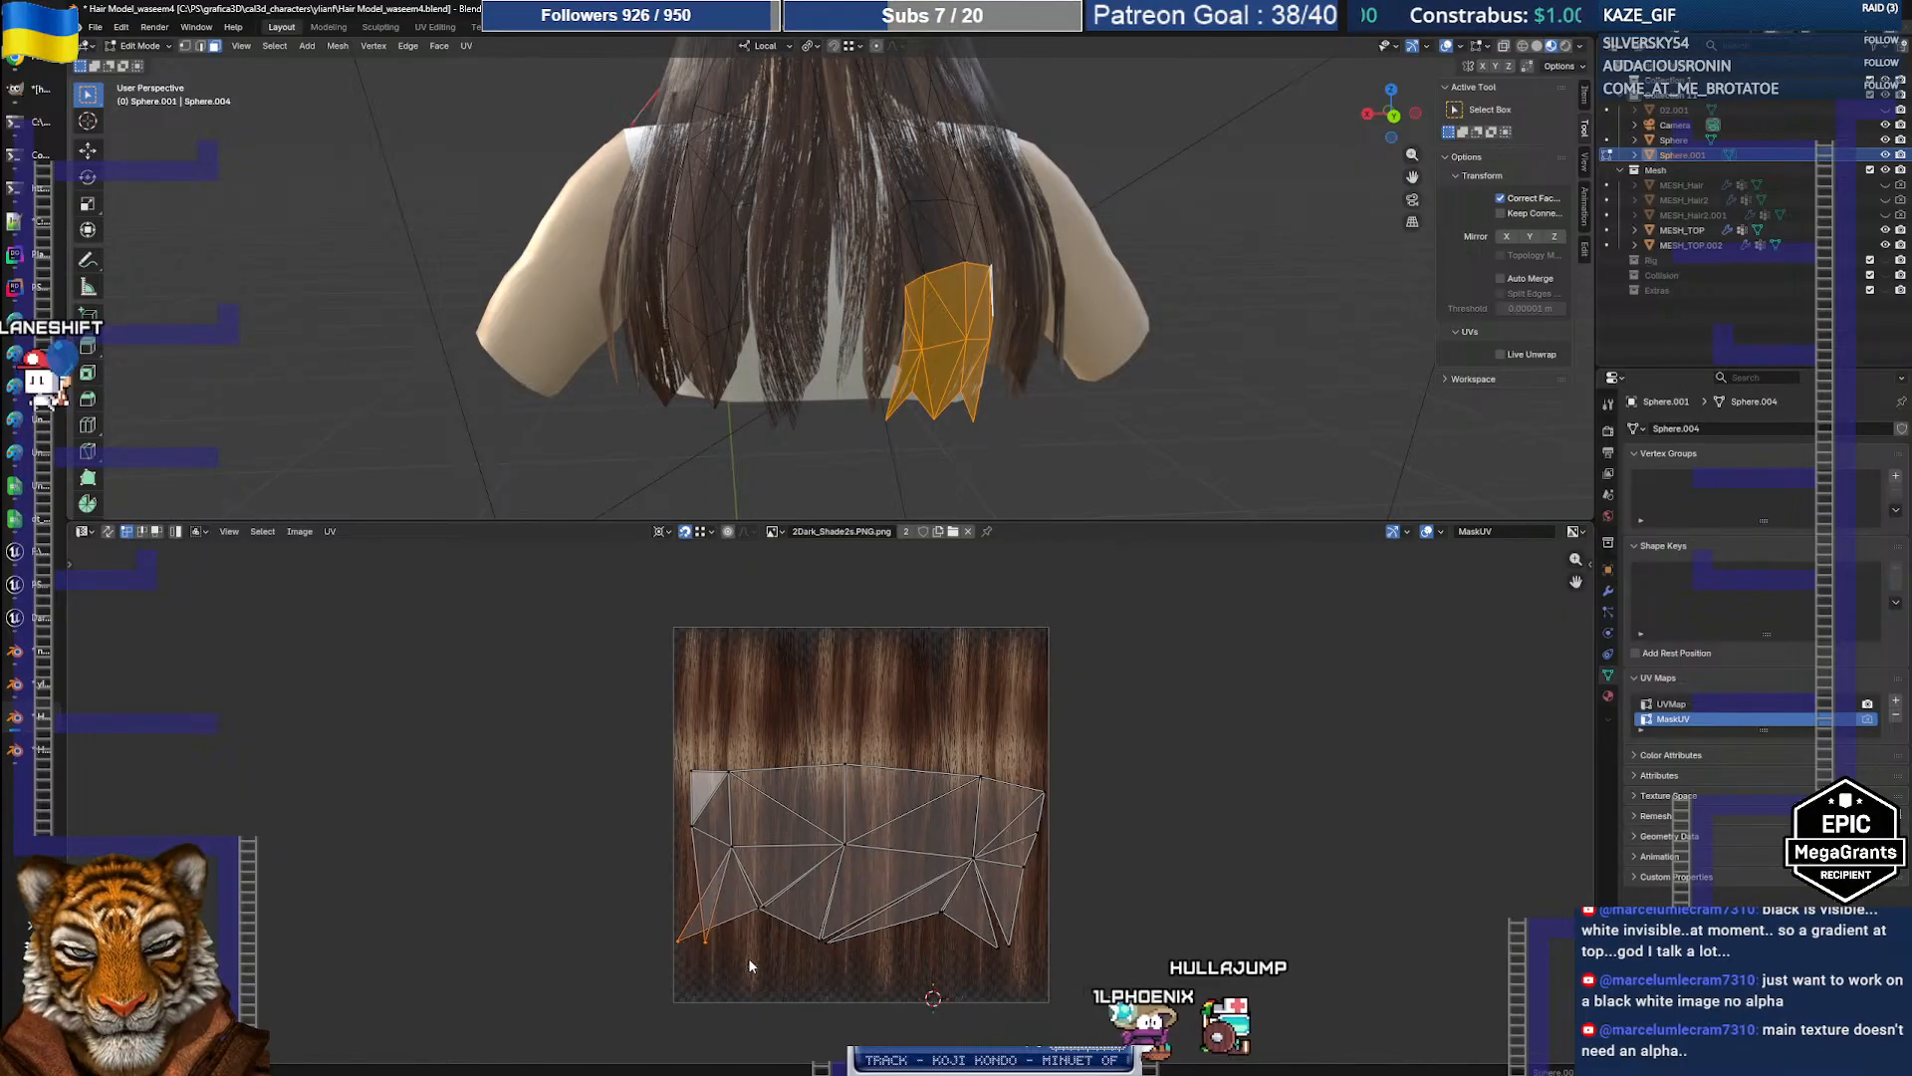
{"action": "key", "text": "m"}
{"action": "left_click", "coordinate": [749, 959]}
{"action": "left_click_drag", "start_coordinate": [740, 885], "coordinate": [876, 964]}
{"action": "key", "text": "m"}
{"action": "left_click", "coordinate": [807, 932]}
{"action": "key", "text": "m"}
{"action": "left_click", "coordinate": [879, 963]}
{"action": "left_click_drag", "start_coordinate": [926, 897], "coordinate": [1042, 960]}
{"action": "key", "text": "m"}
{"action": "left_click", "coordinate": [1041, 959]}
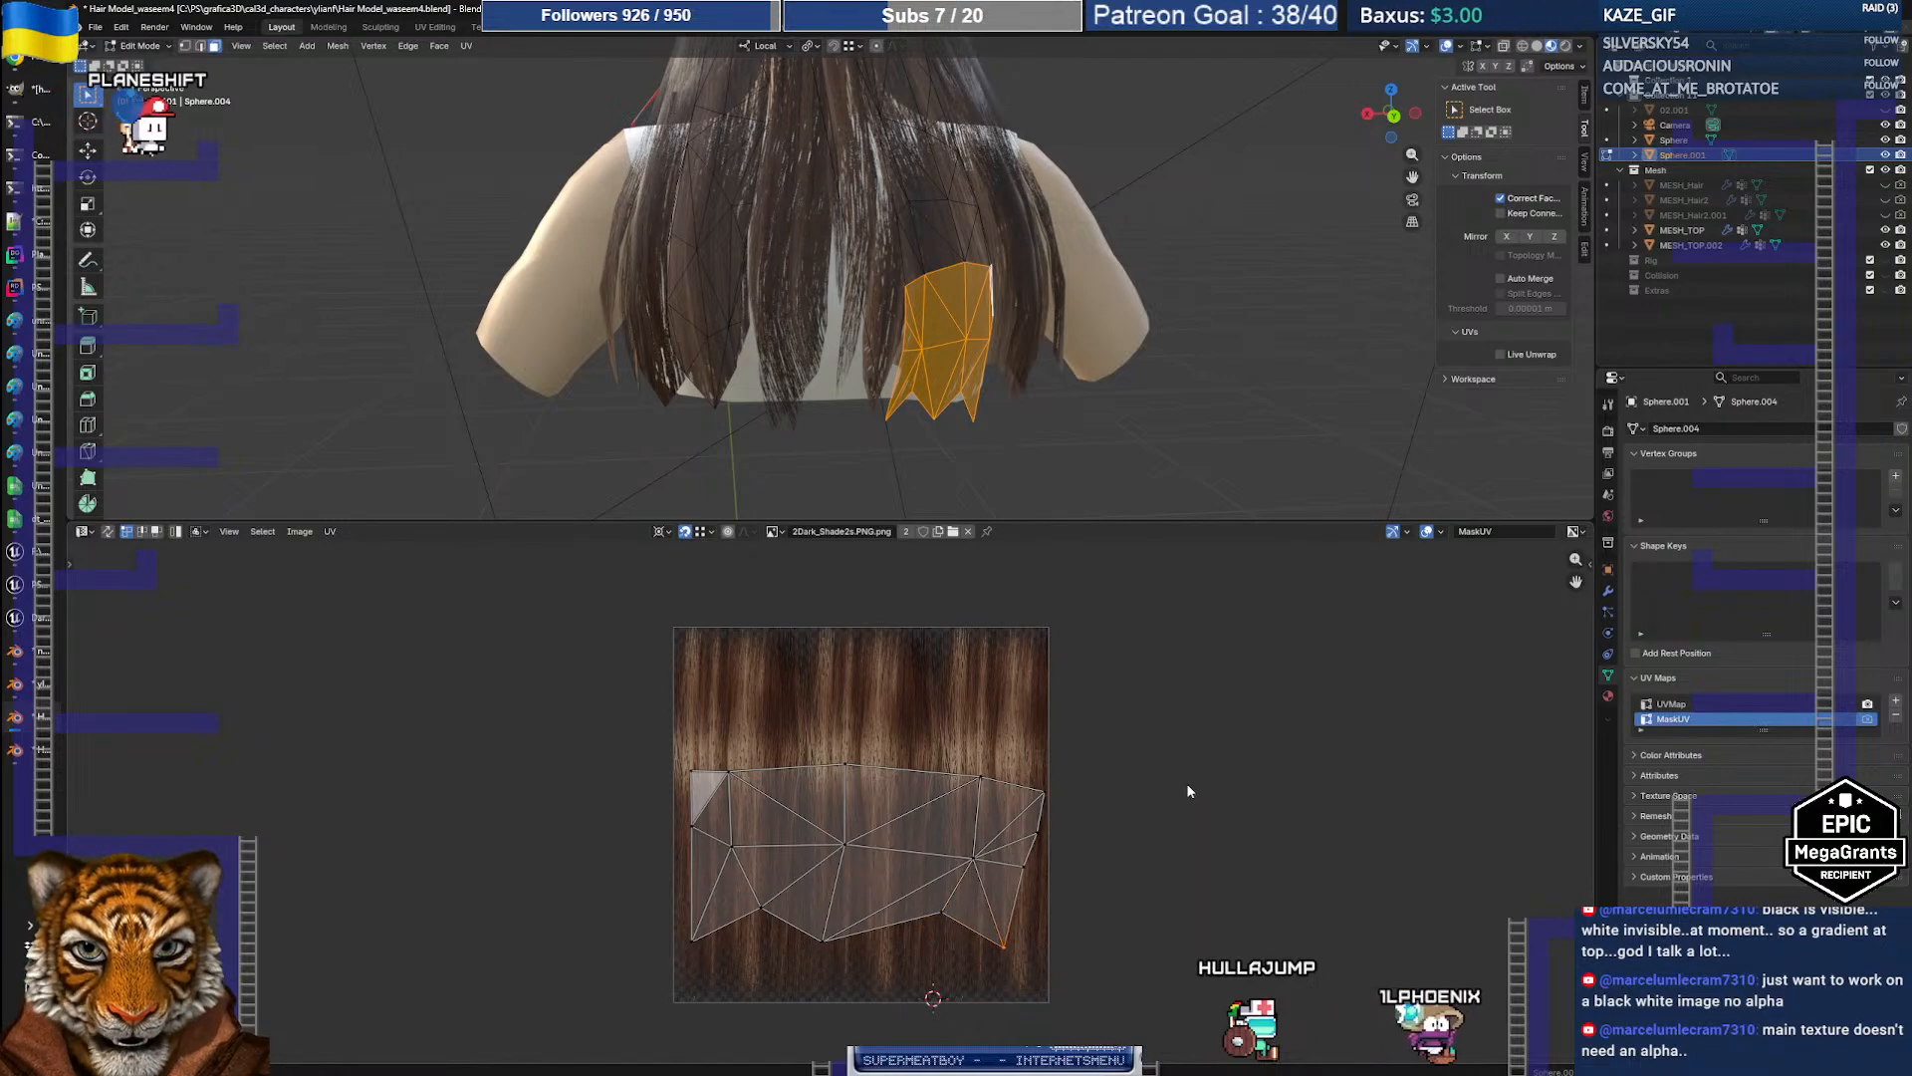
Step: Stretch the strand end's UV island along Y and move it down so its tips sit near the tile's bottom edge
{"action": "key", "text": "a"}
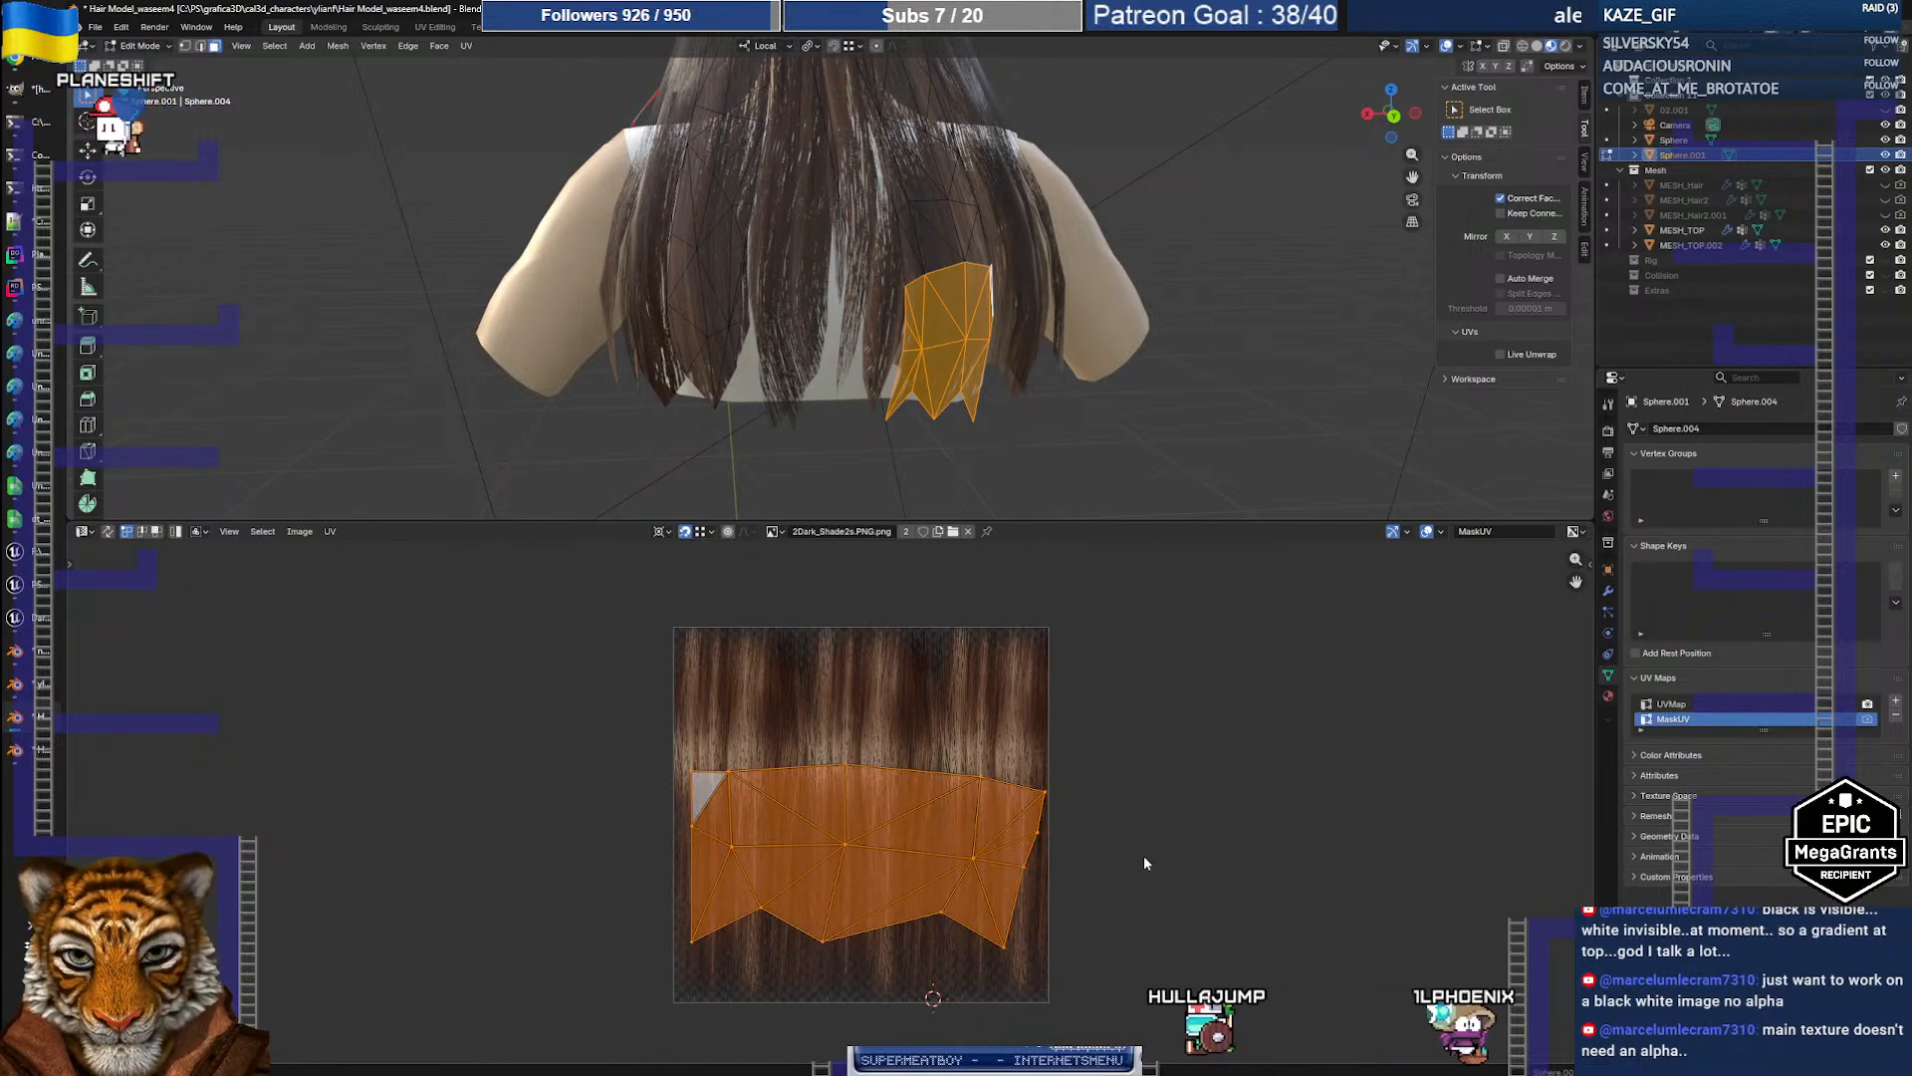
{"action": "key", "text": "s"}
{"action": "key", "text": "y"}
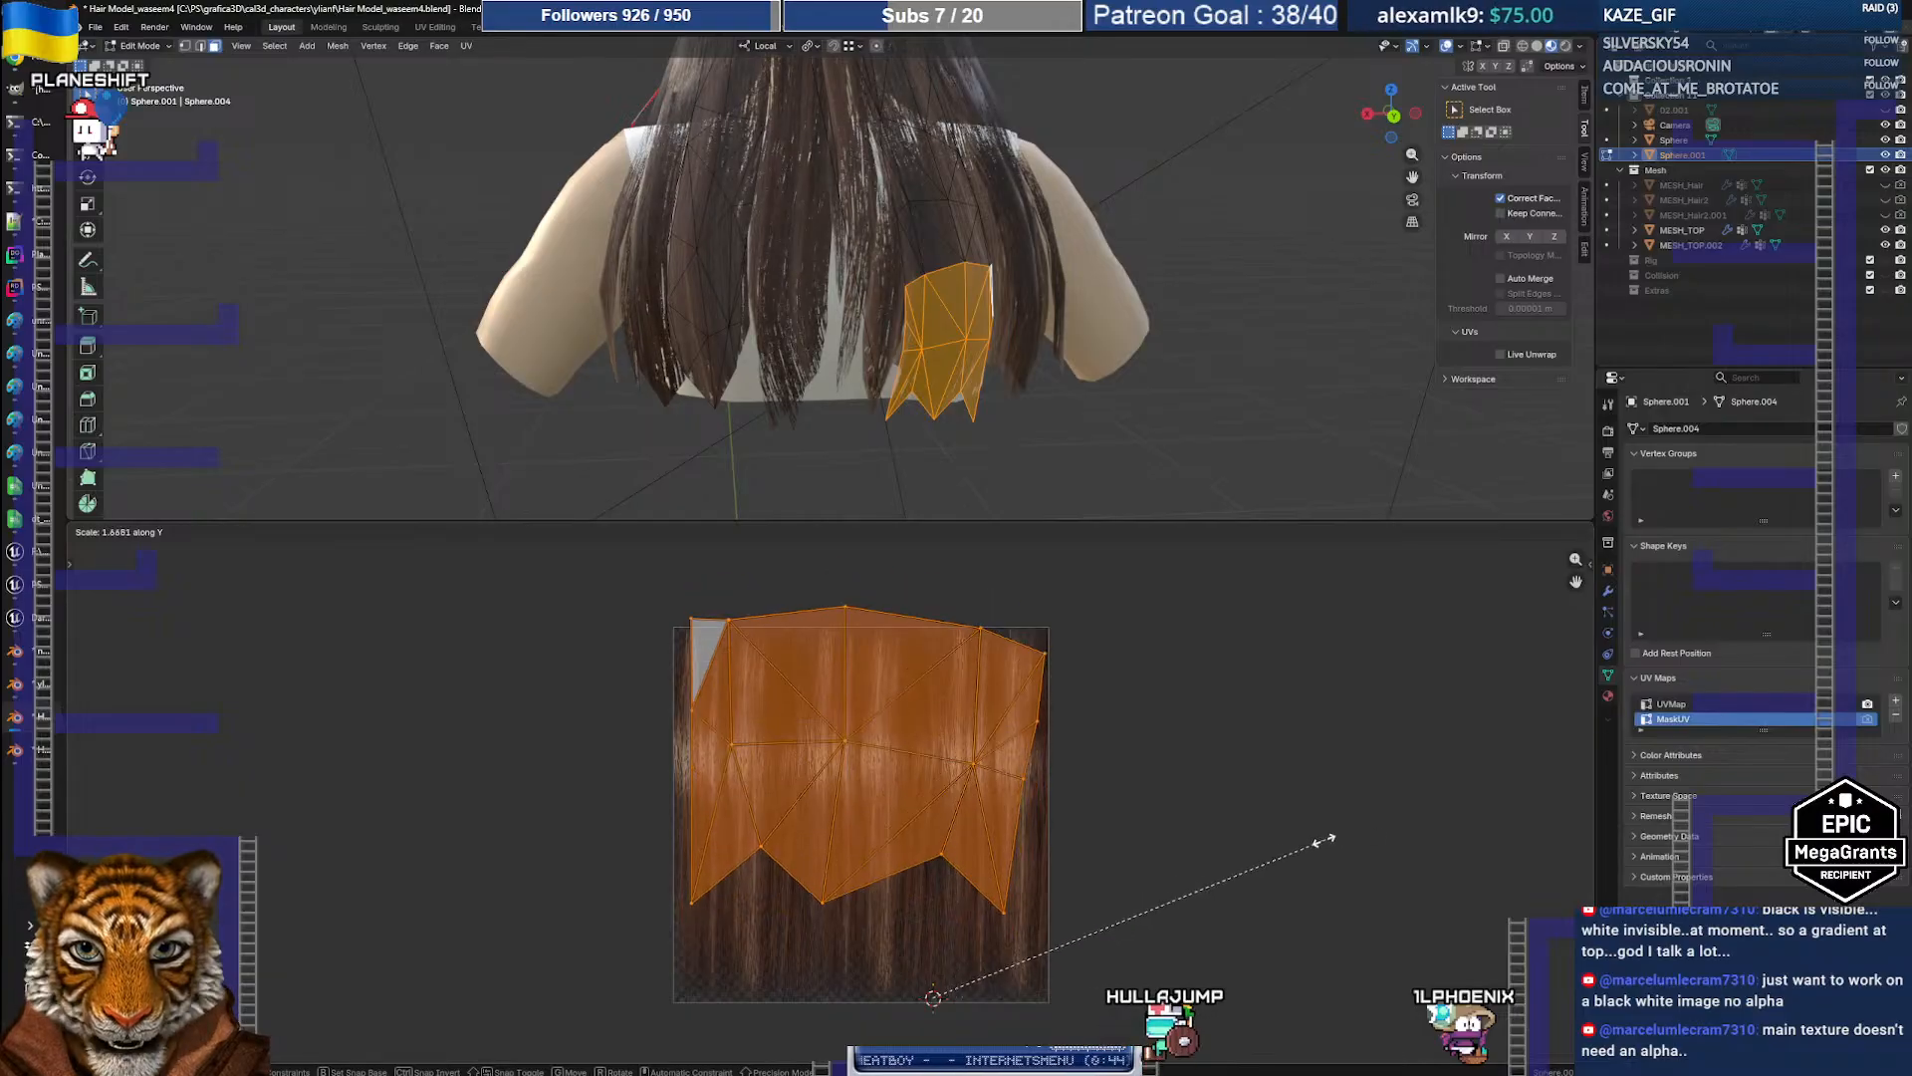
{"action": "left_click", "coordinate": [1324, 832]}
{"action": "key", "text": "g"}
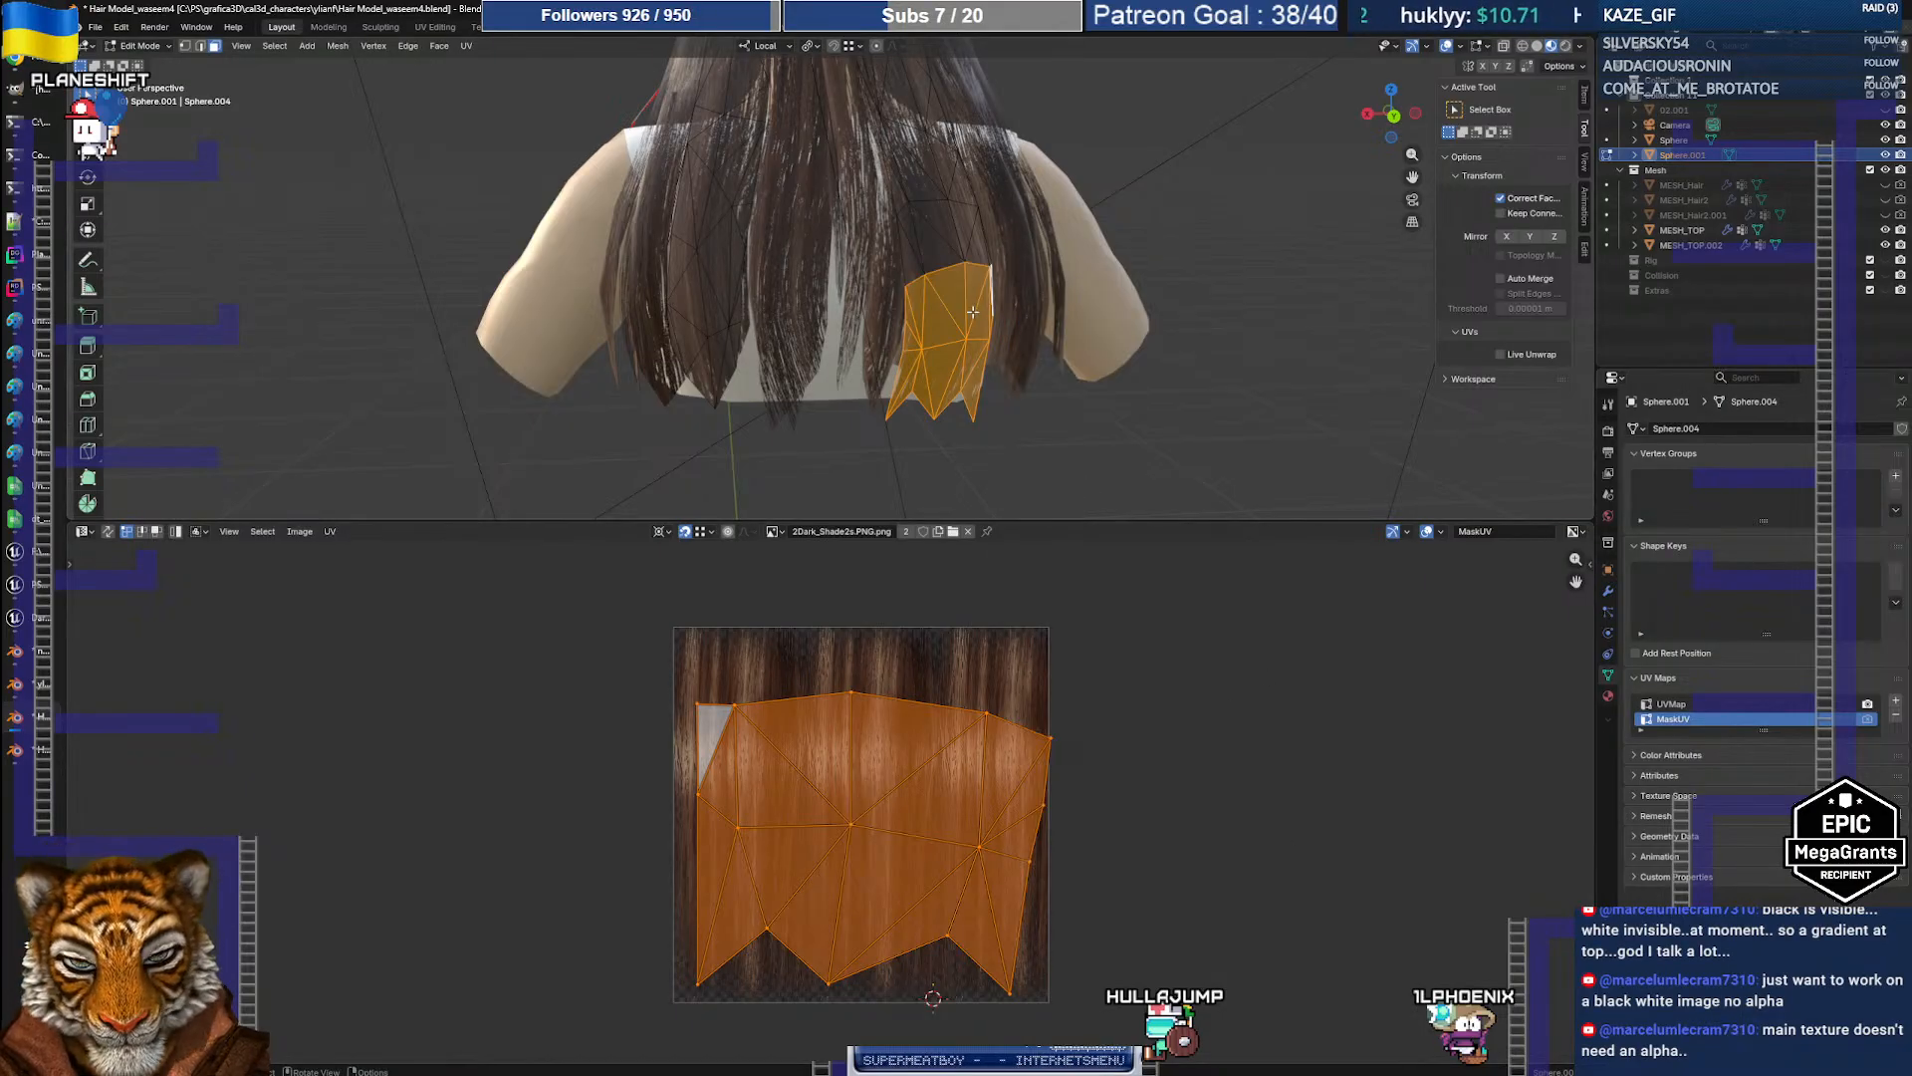
Step: Invert the face selection, rotate the remaining strands' UVs by -90 degrees and place them along the tile's top edge
{"action": "key", "text": "ctrl+i"}
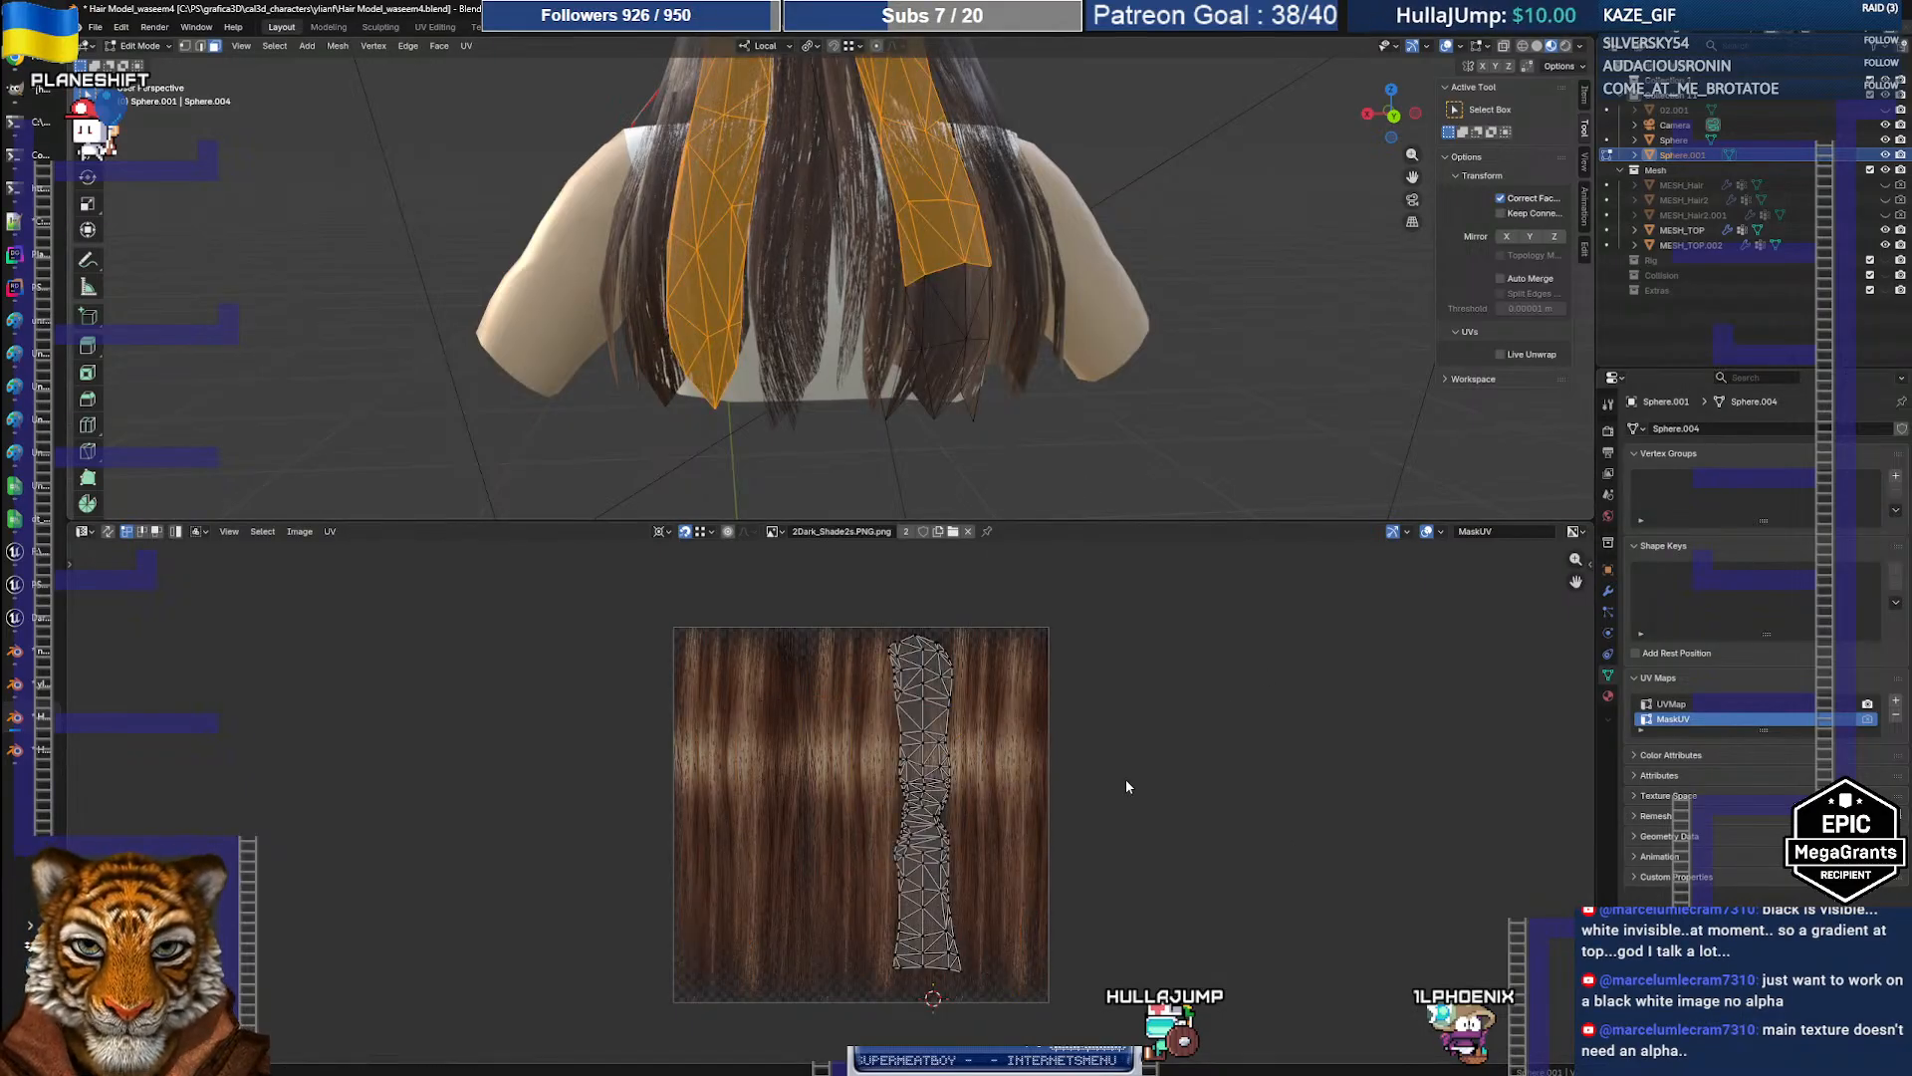
{"action": "type", "text": "a"}
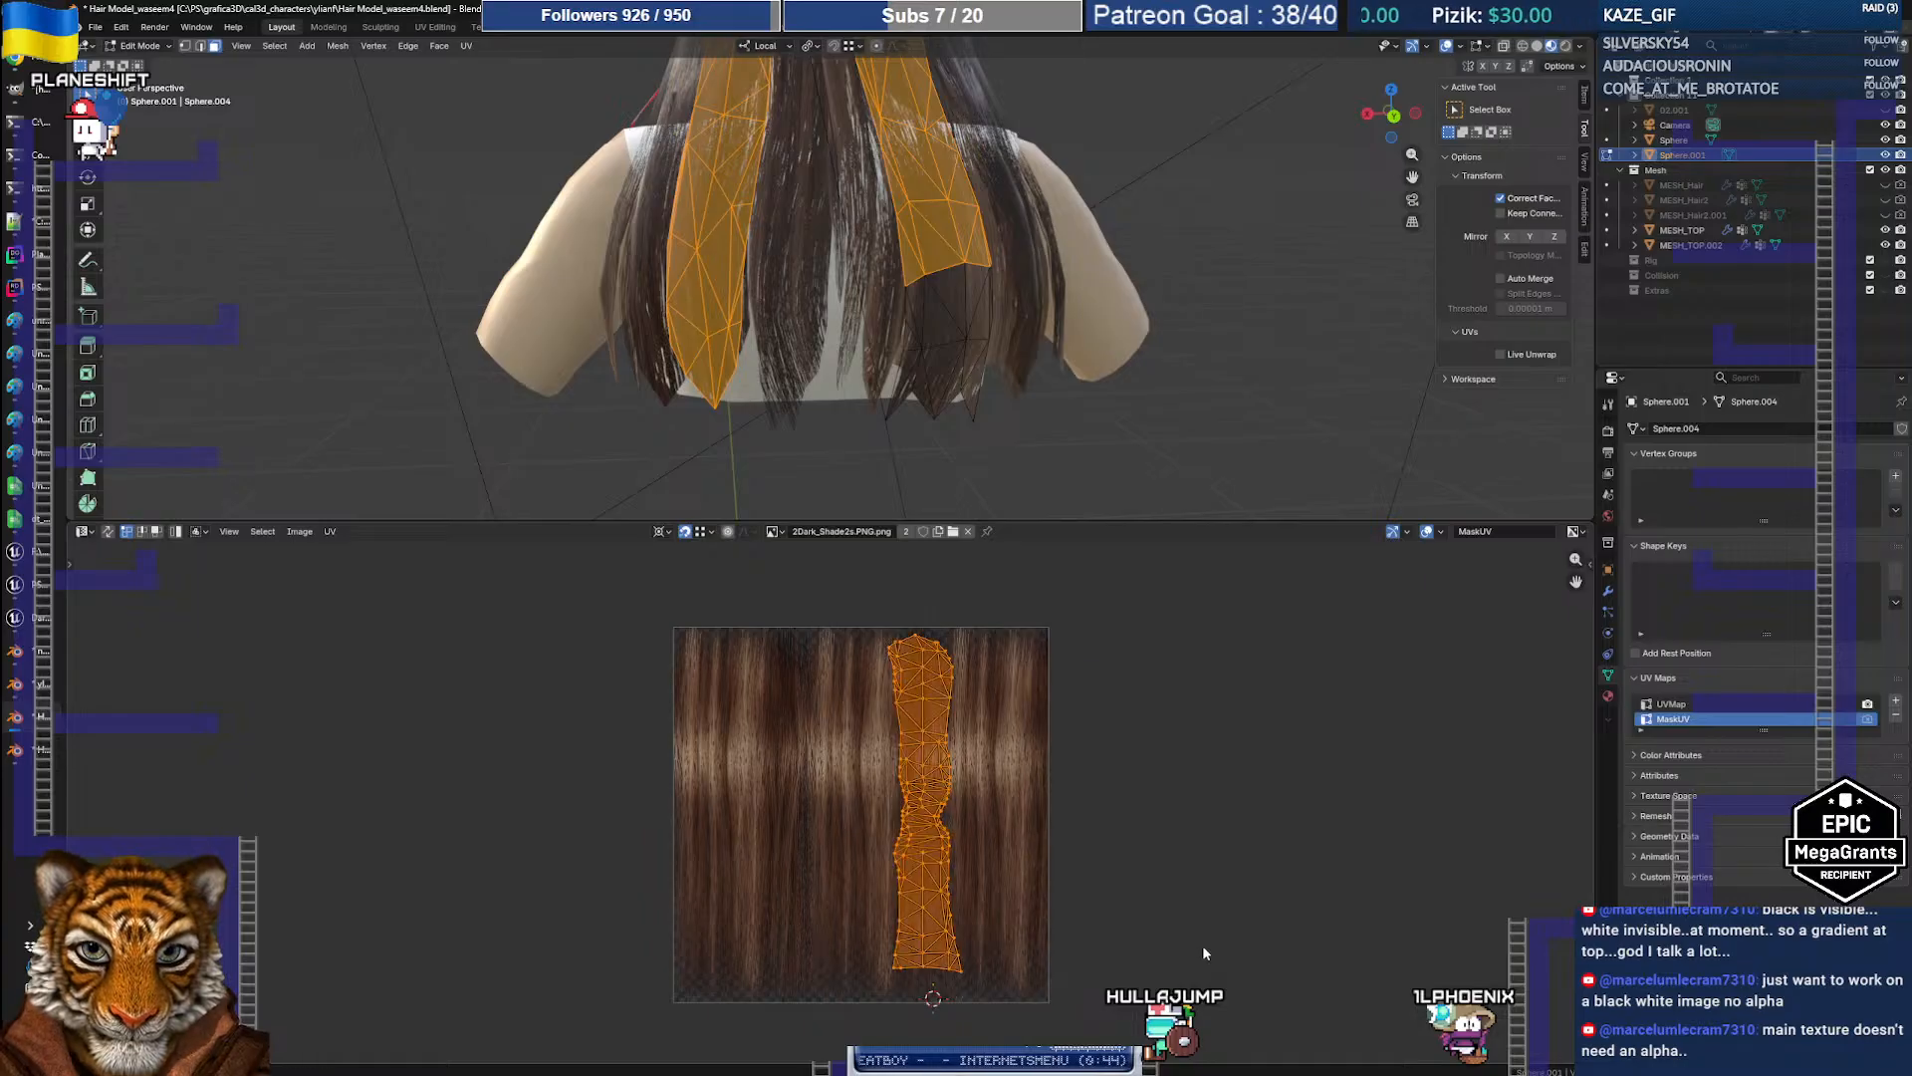
{"action": "type", "text": "r-90"}
{"action": "key", "text": "Return"}
{"action": "key", "text": "g"}
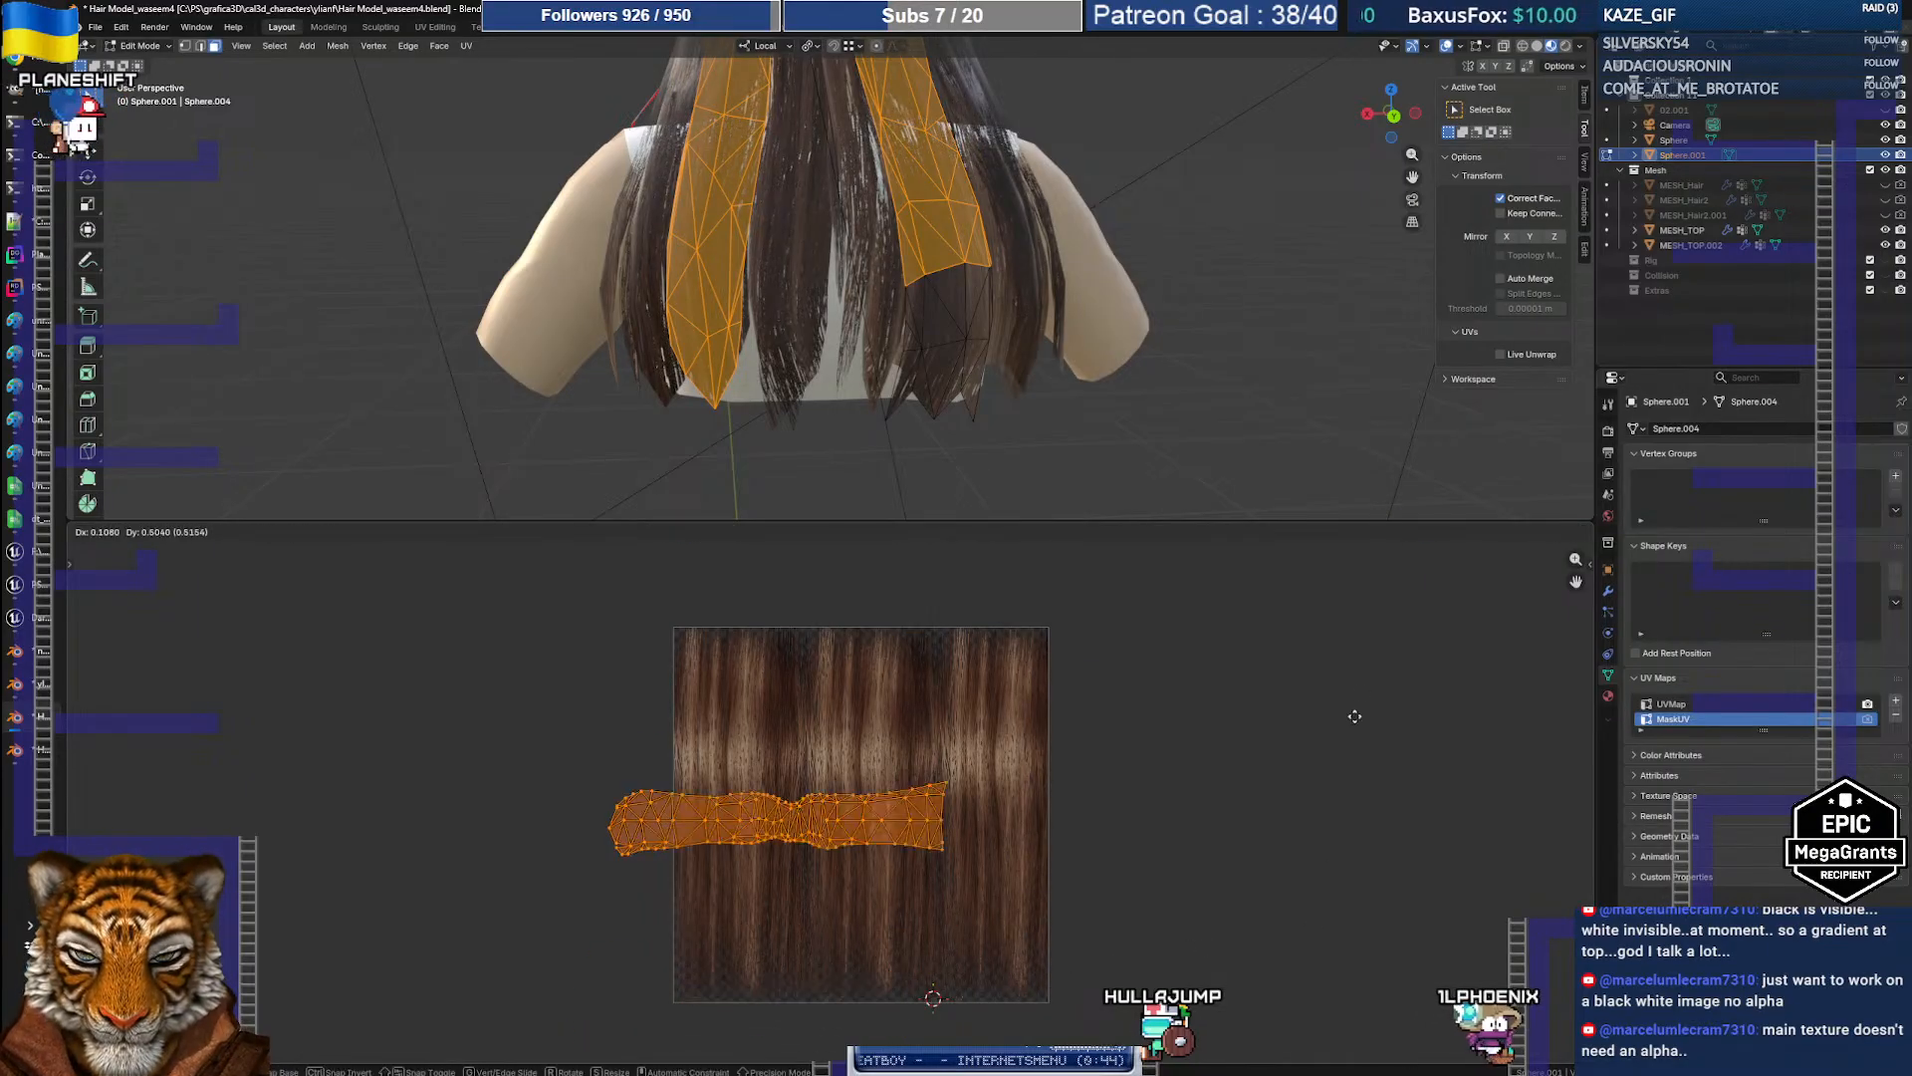
{"action": "left_click", "coordinate": [1424, 618]}
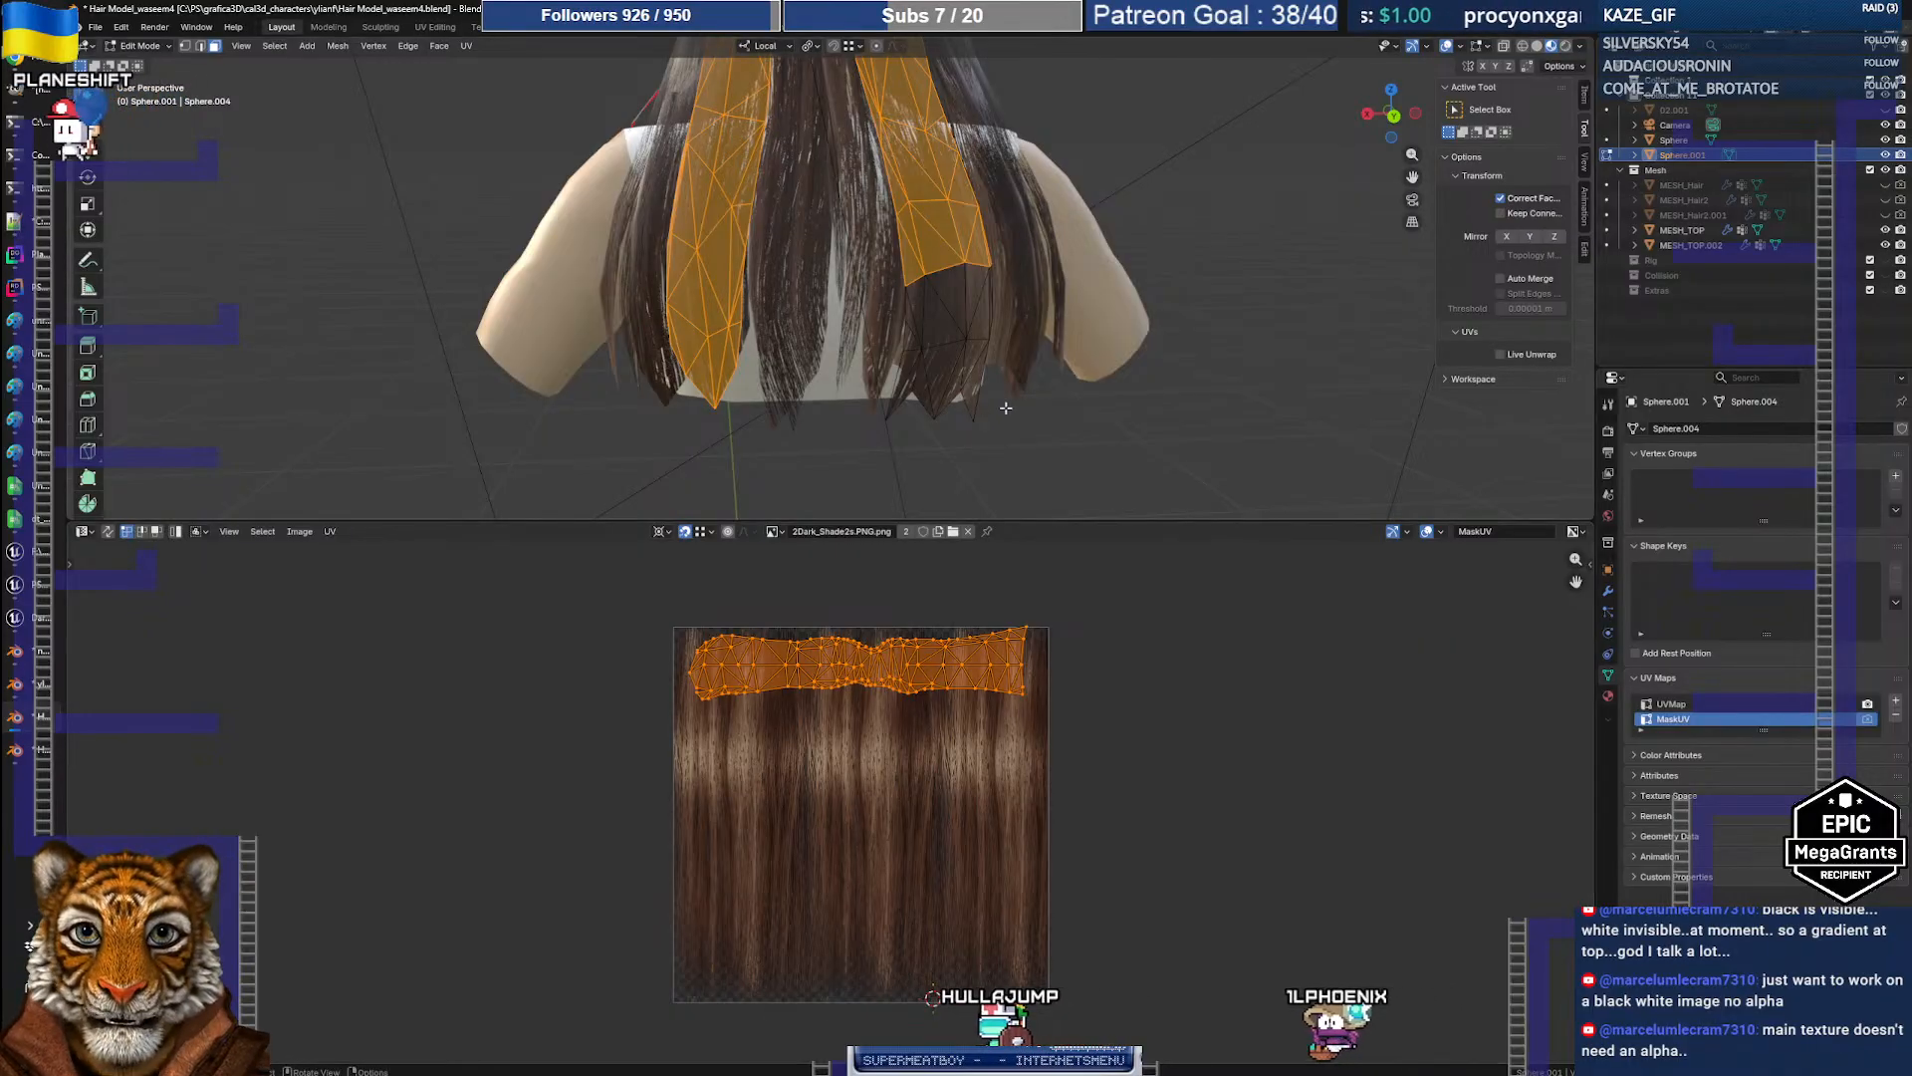
Step: Compare the strands' layouts in the two UV maps, leave UVMap active and return to Object Mode
{"action": "left_click", "coordinate": [1689, 704]}
{"action": "left_click", "coordinate": [1696, 720]}
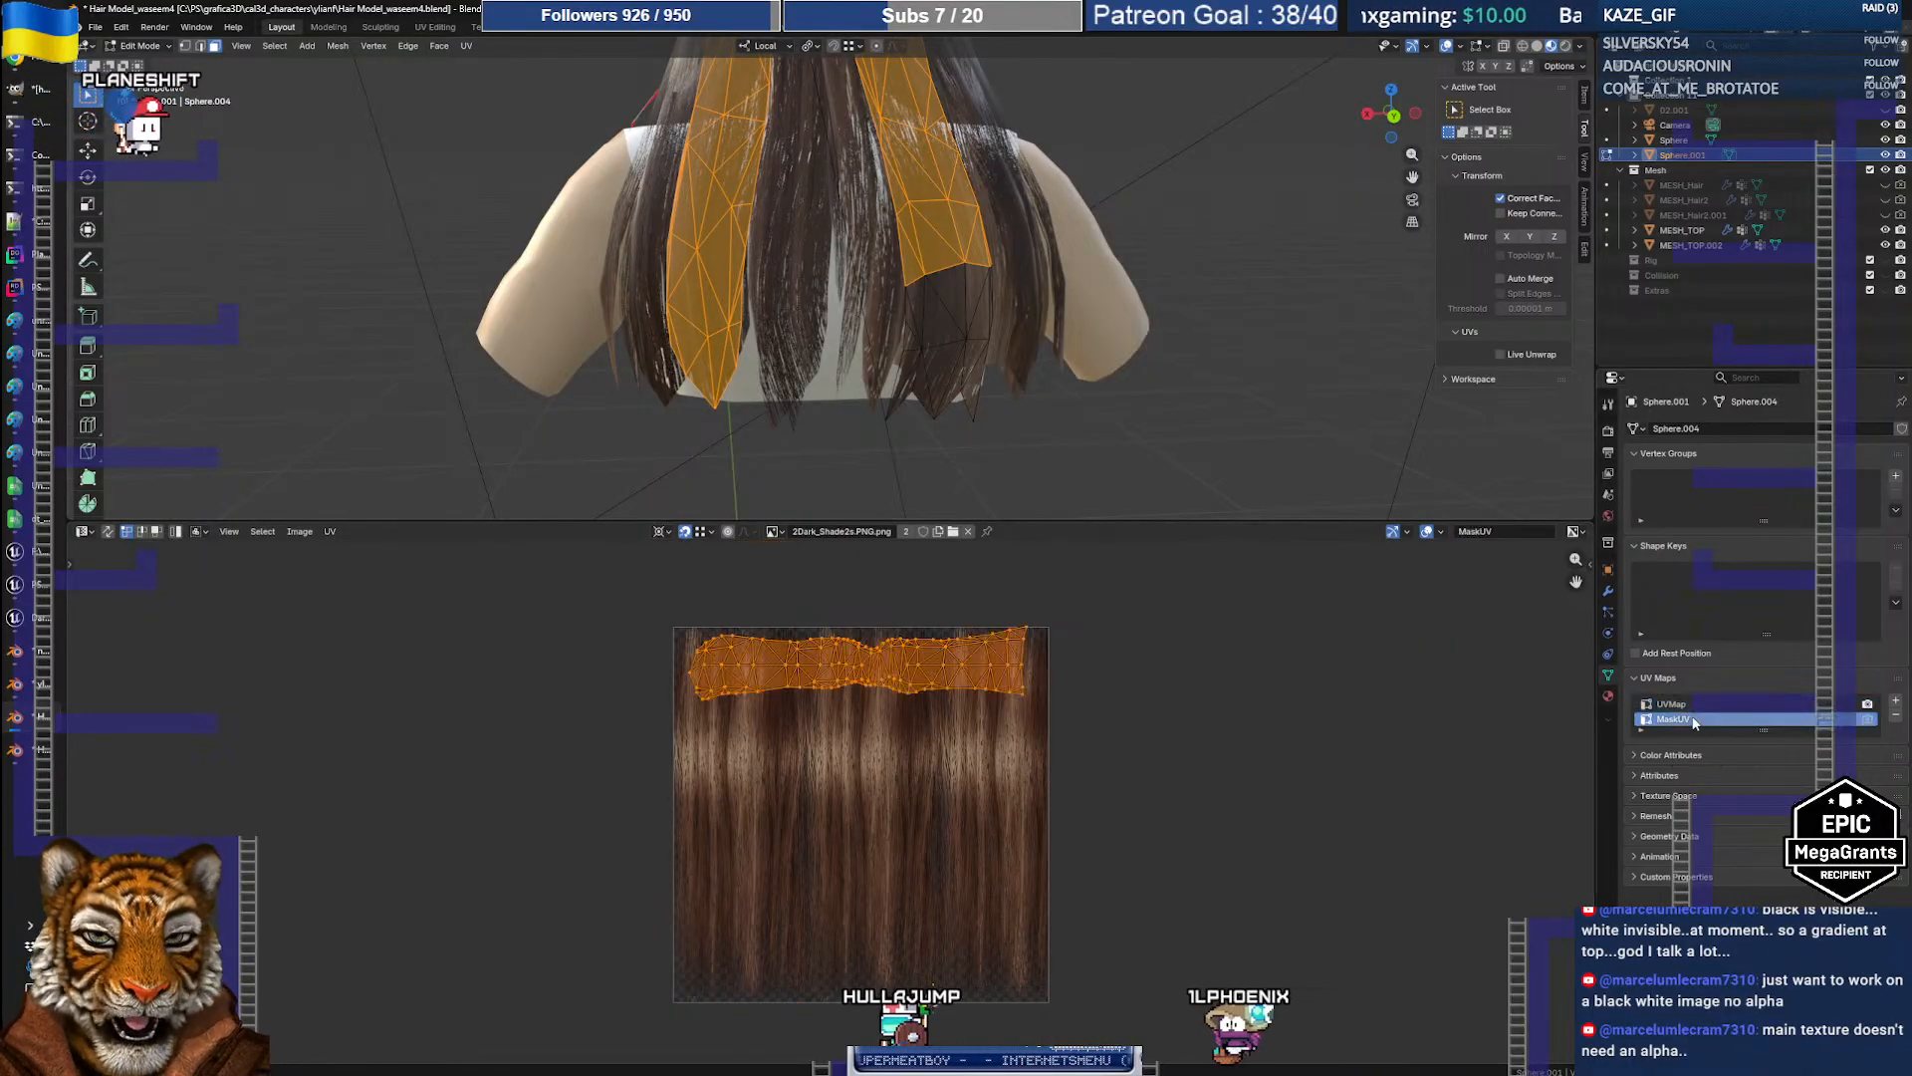
{"action": "left_click", "coordinate": [1693, 704]}
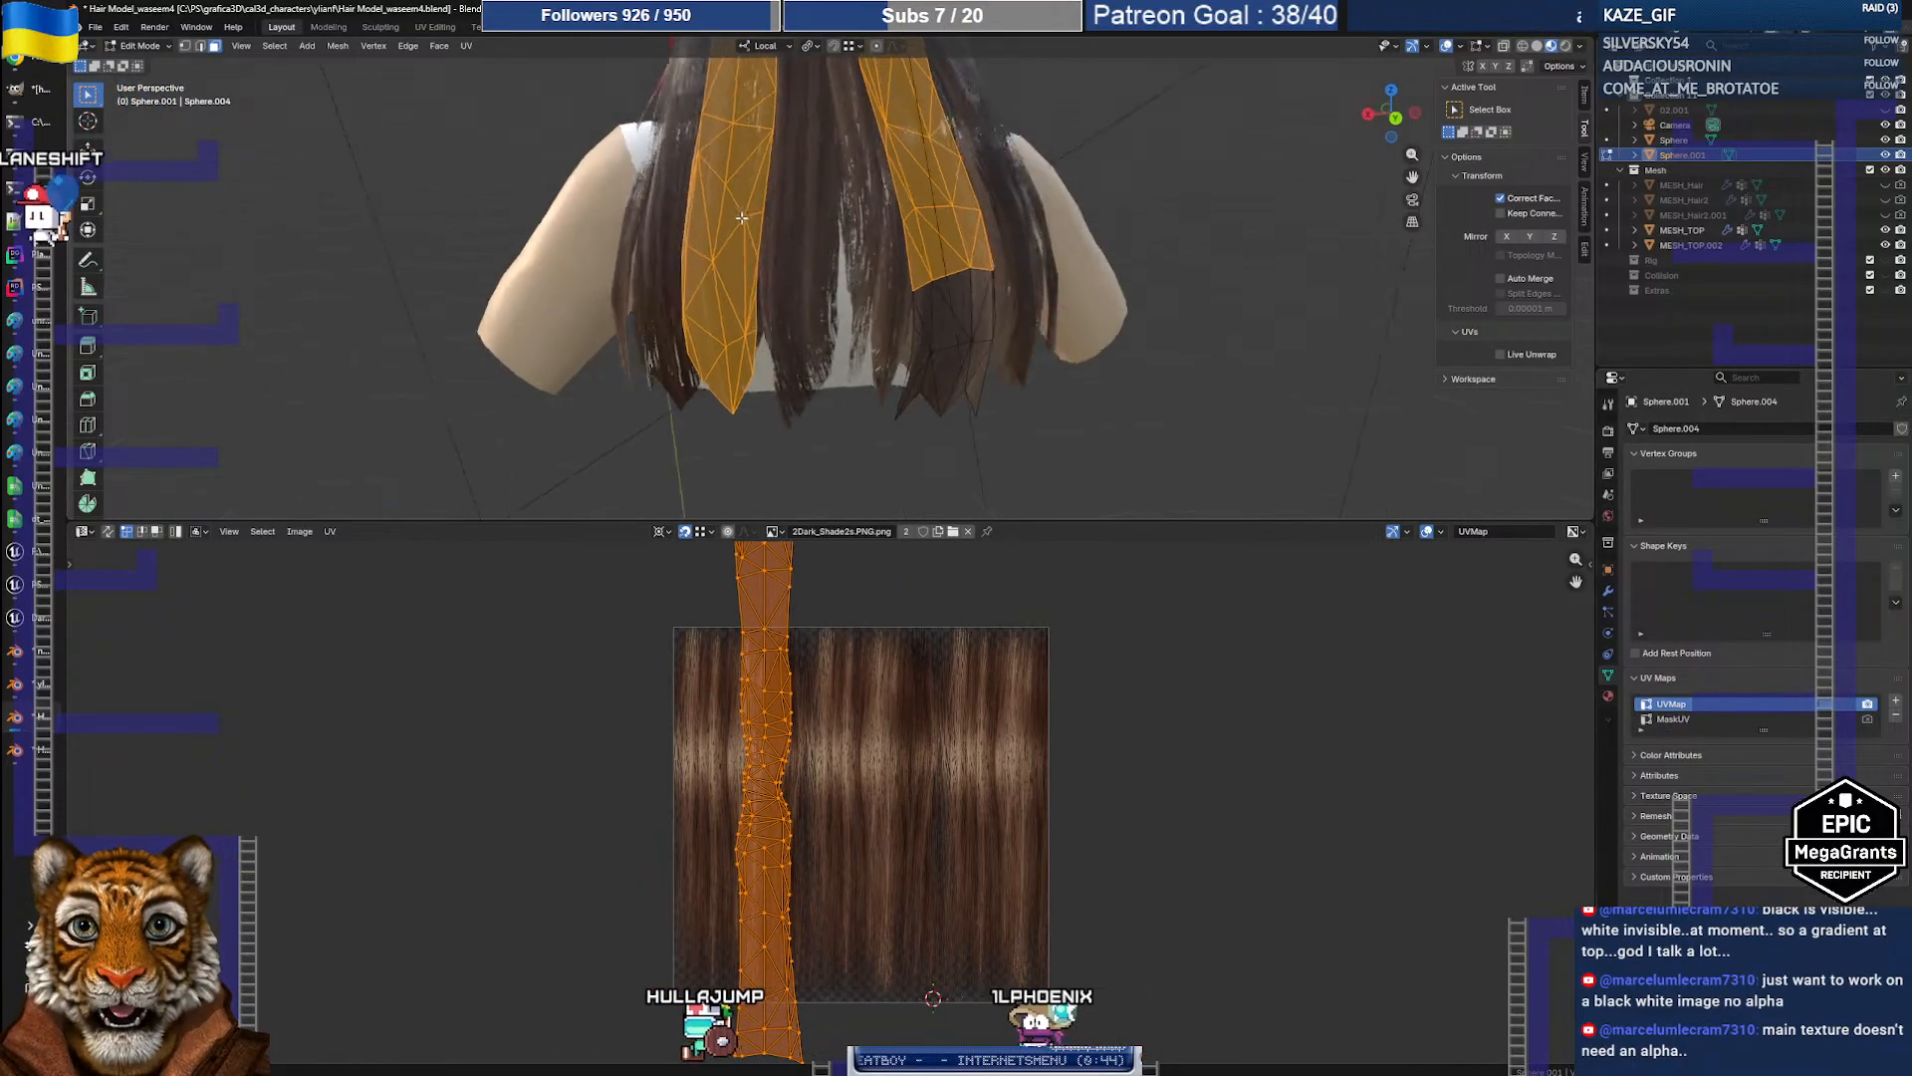
{"action": "key", "text": "Tab"}
Step: Export the selected hair strands as an FBX file named Hair Model_mask_test.fbx, limited to selected objects
{"action": "left_click", "coordinate": [96, 27]}
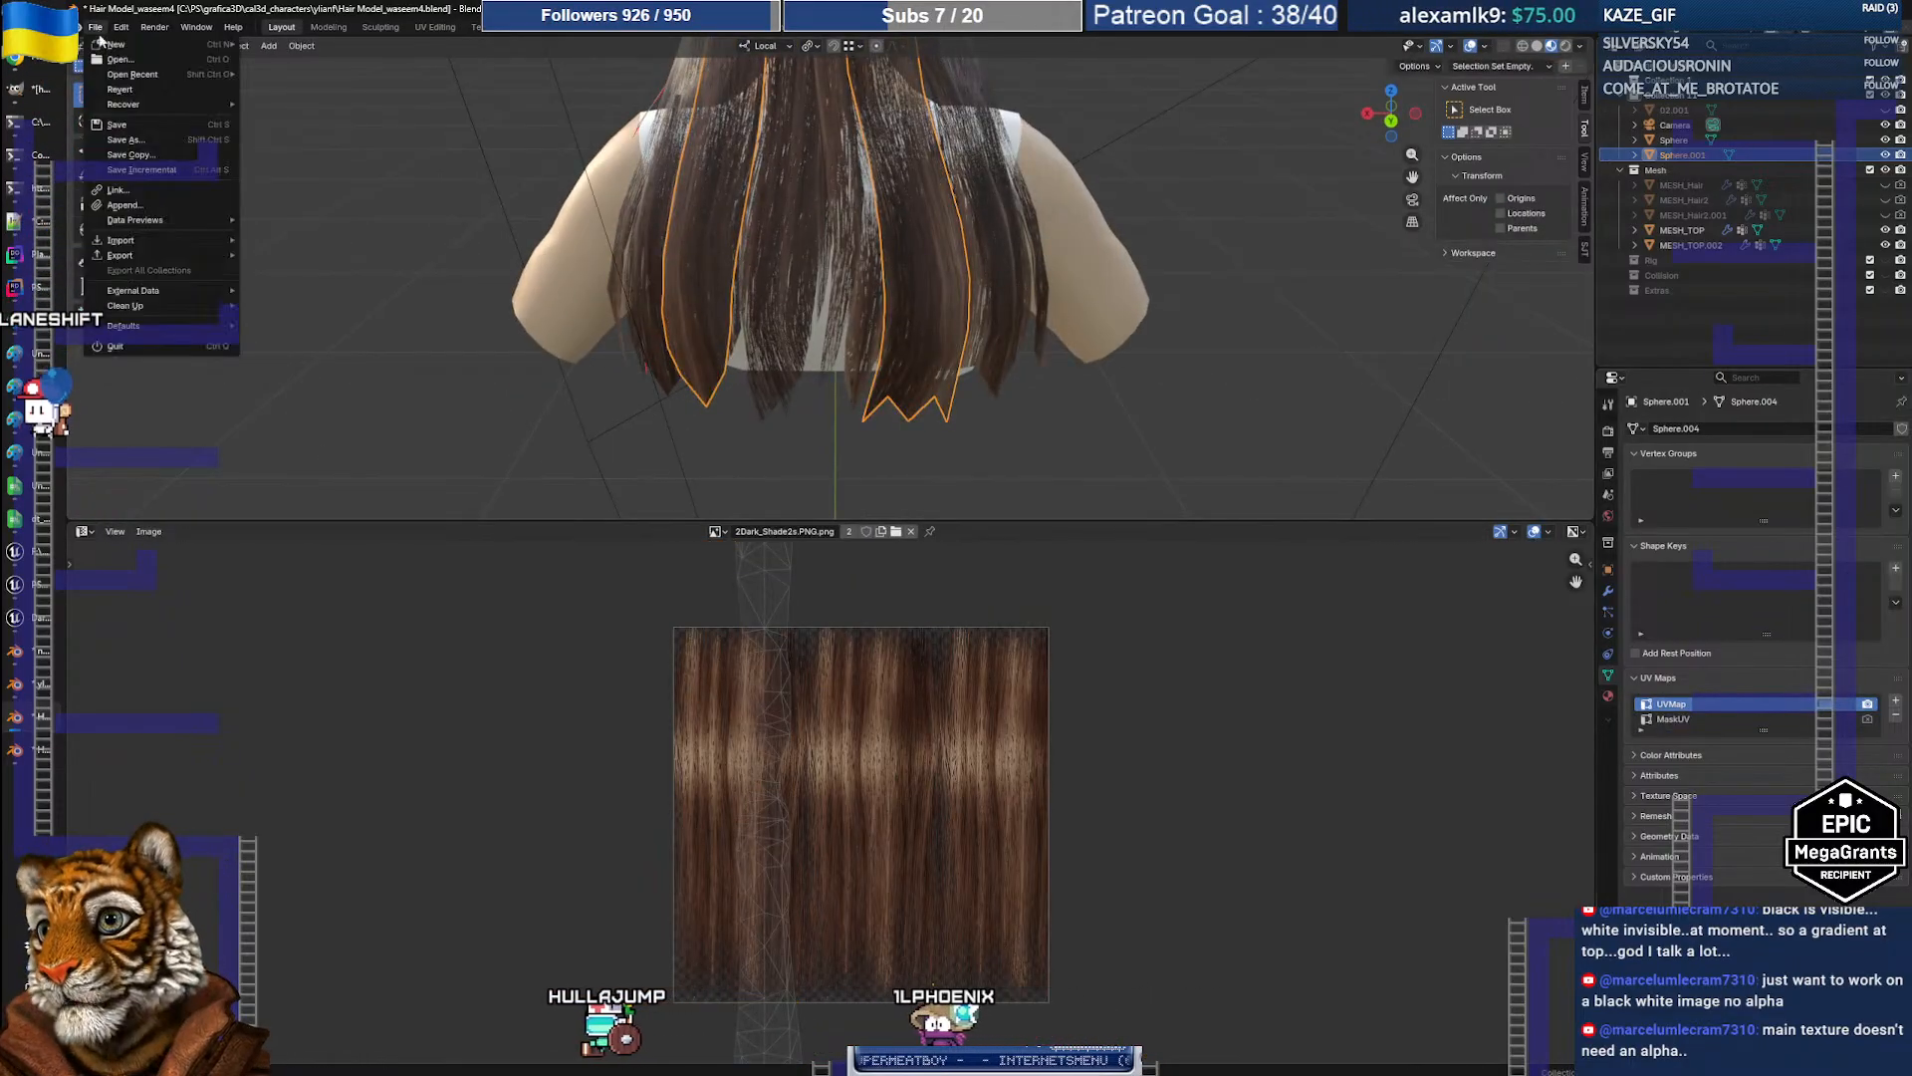
{"action": "mouse_move", "coordinate": [145, 255]}
{"action": "left_click", "coordinate": [302, 378]}
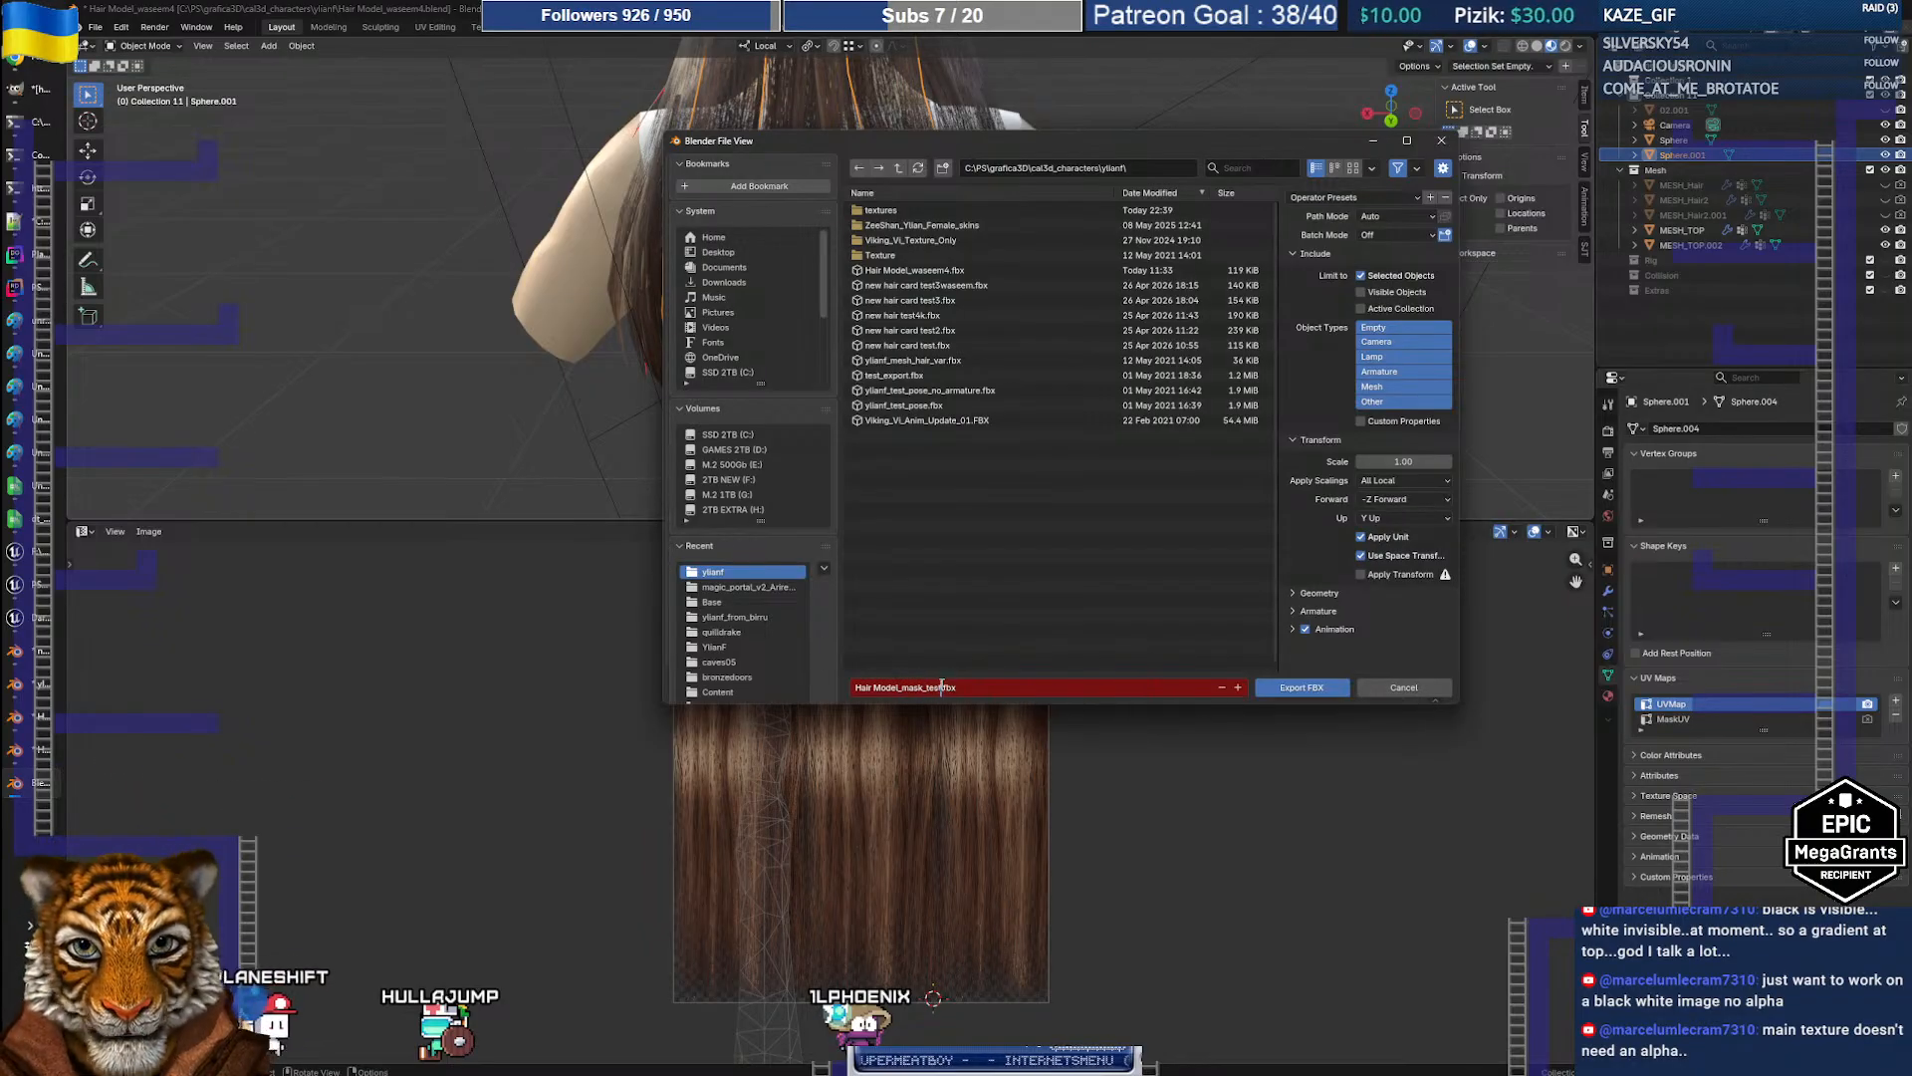
{"action": "left_click", "coordinate": [1319, 692]}
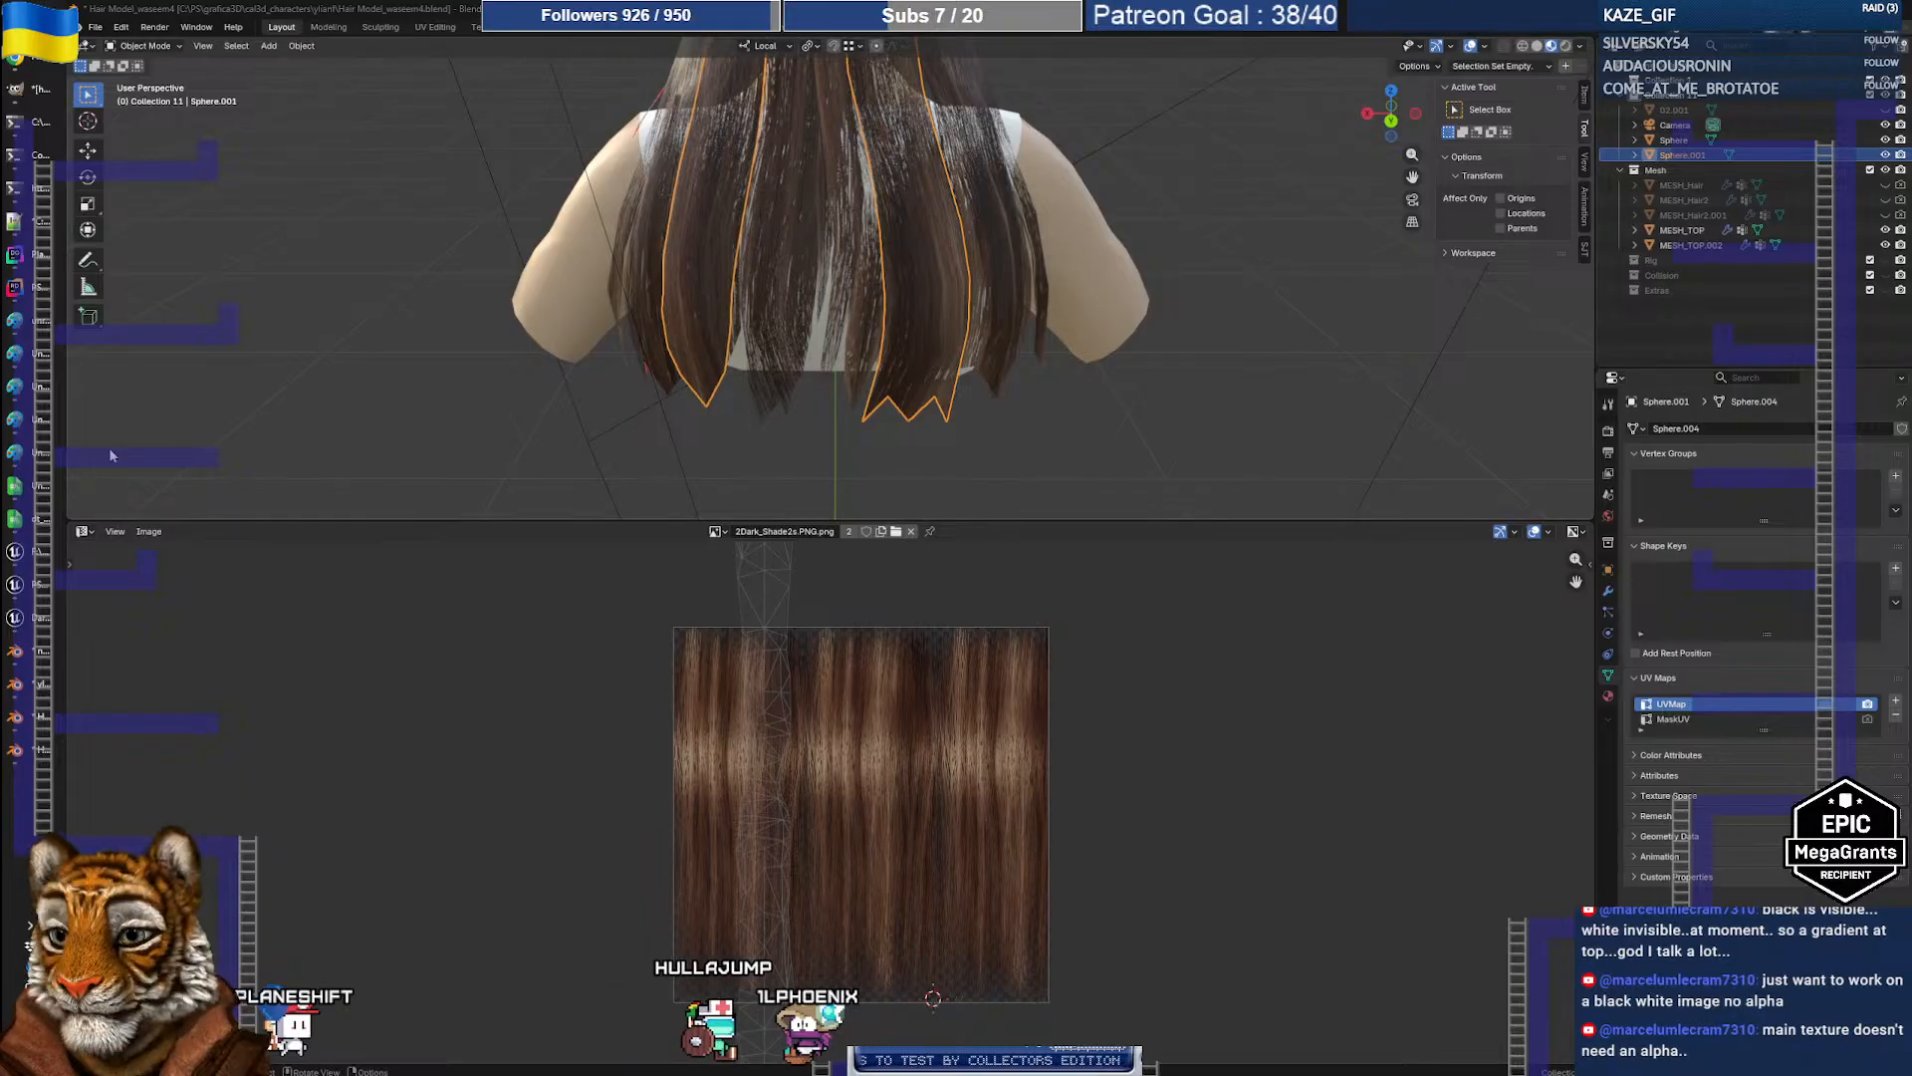
Step: Switch to Unreal, import the mask test hair FBX into the YlianF Mesh folder and open the Hair_Model_mask_test mesh
{"action": "left_click", "coordinate": [22, 618]}
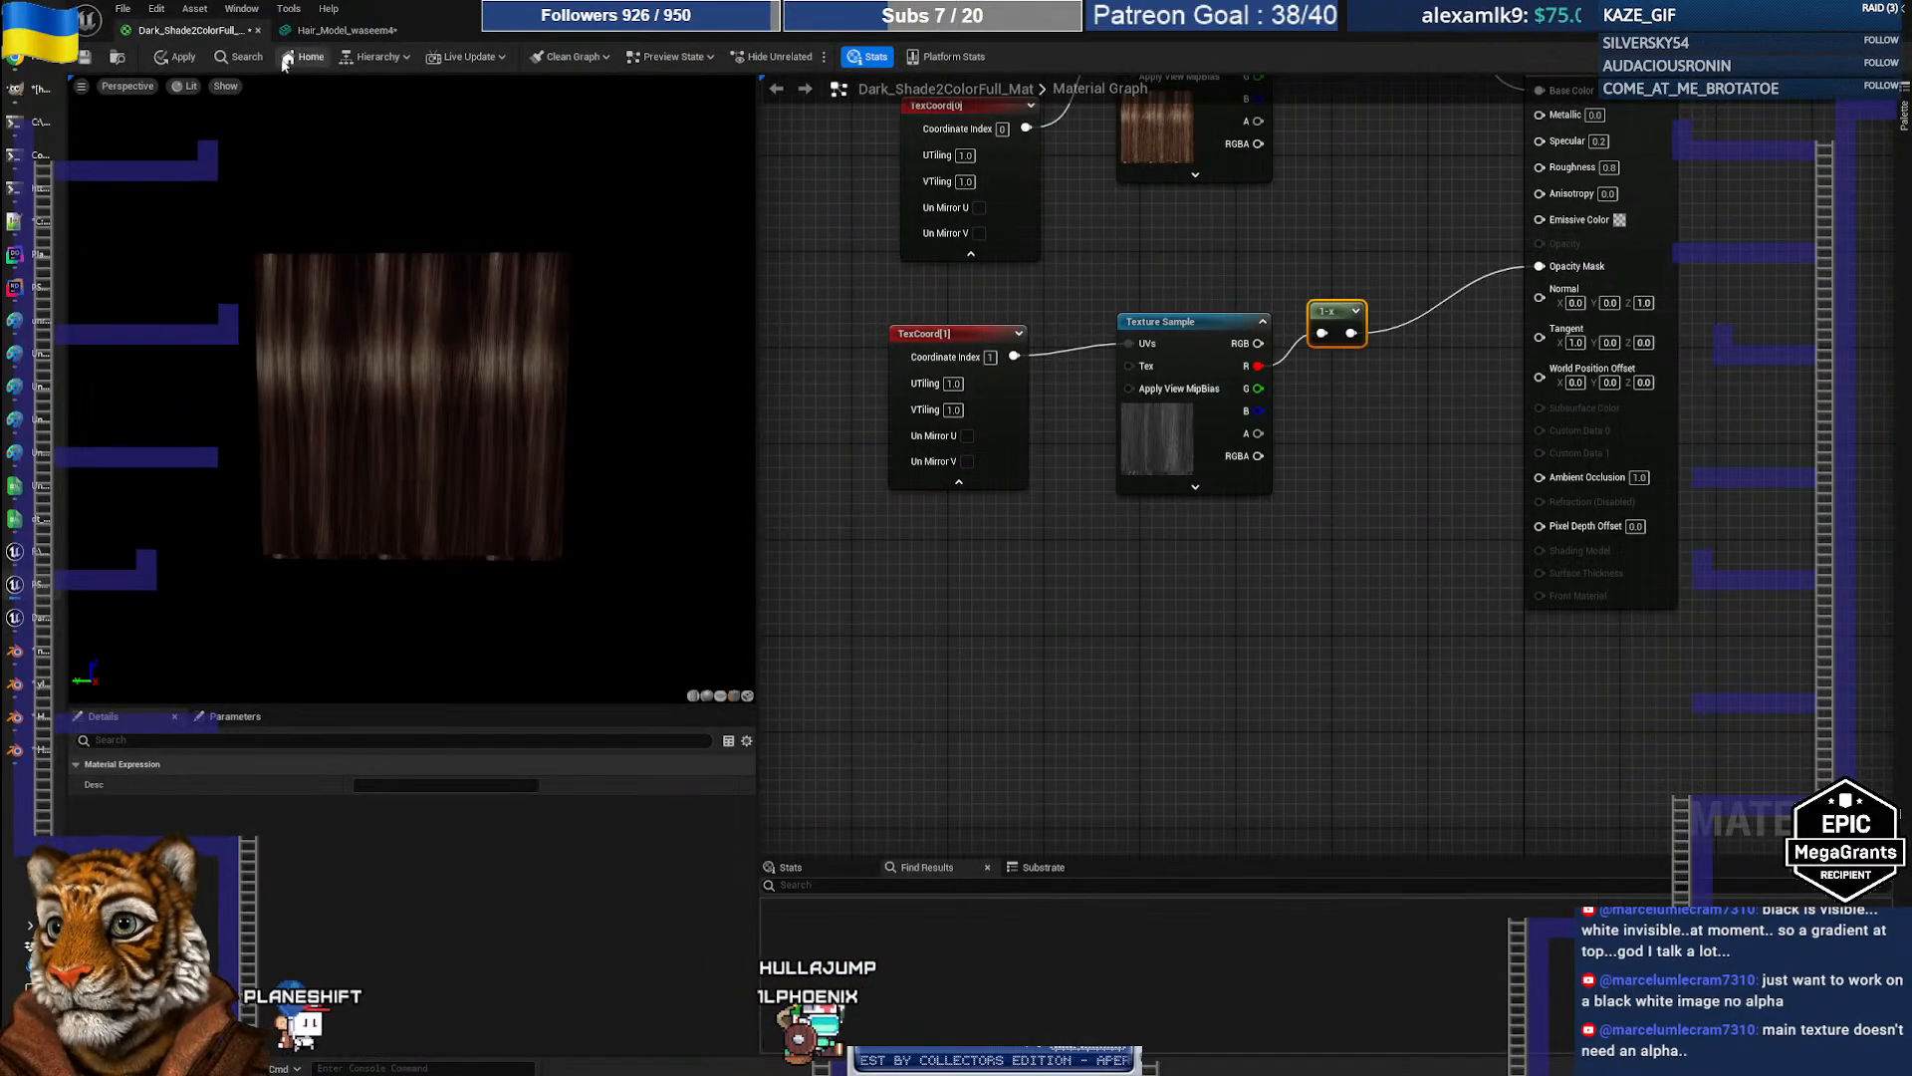
{"action": "double_click", "coordinate": [546, 35]}
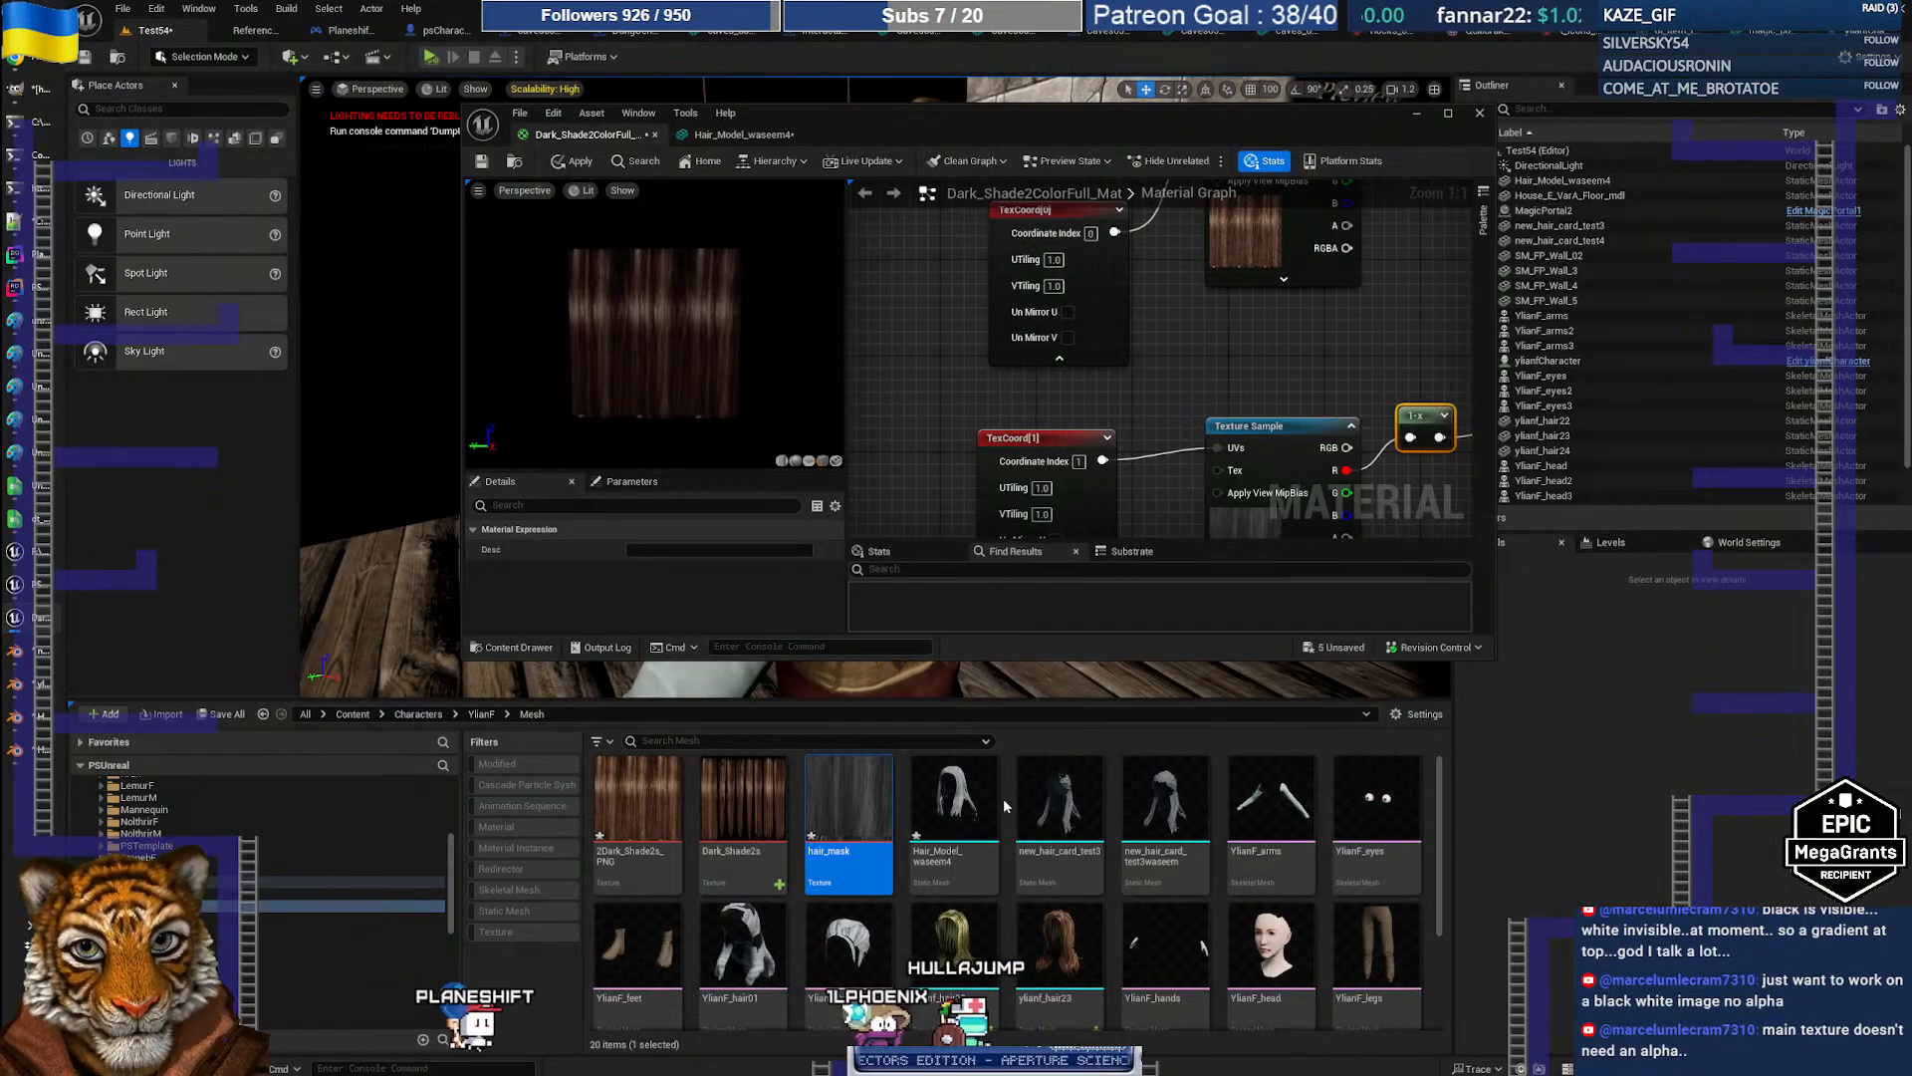
{"action": "left_click", "coordinate": [960, 834]}
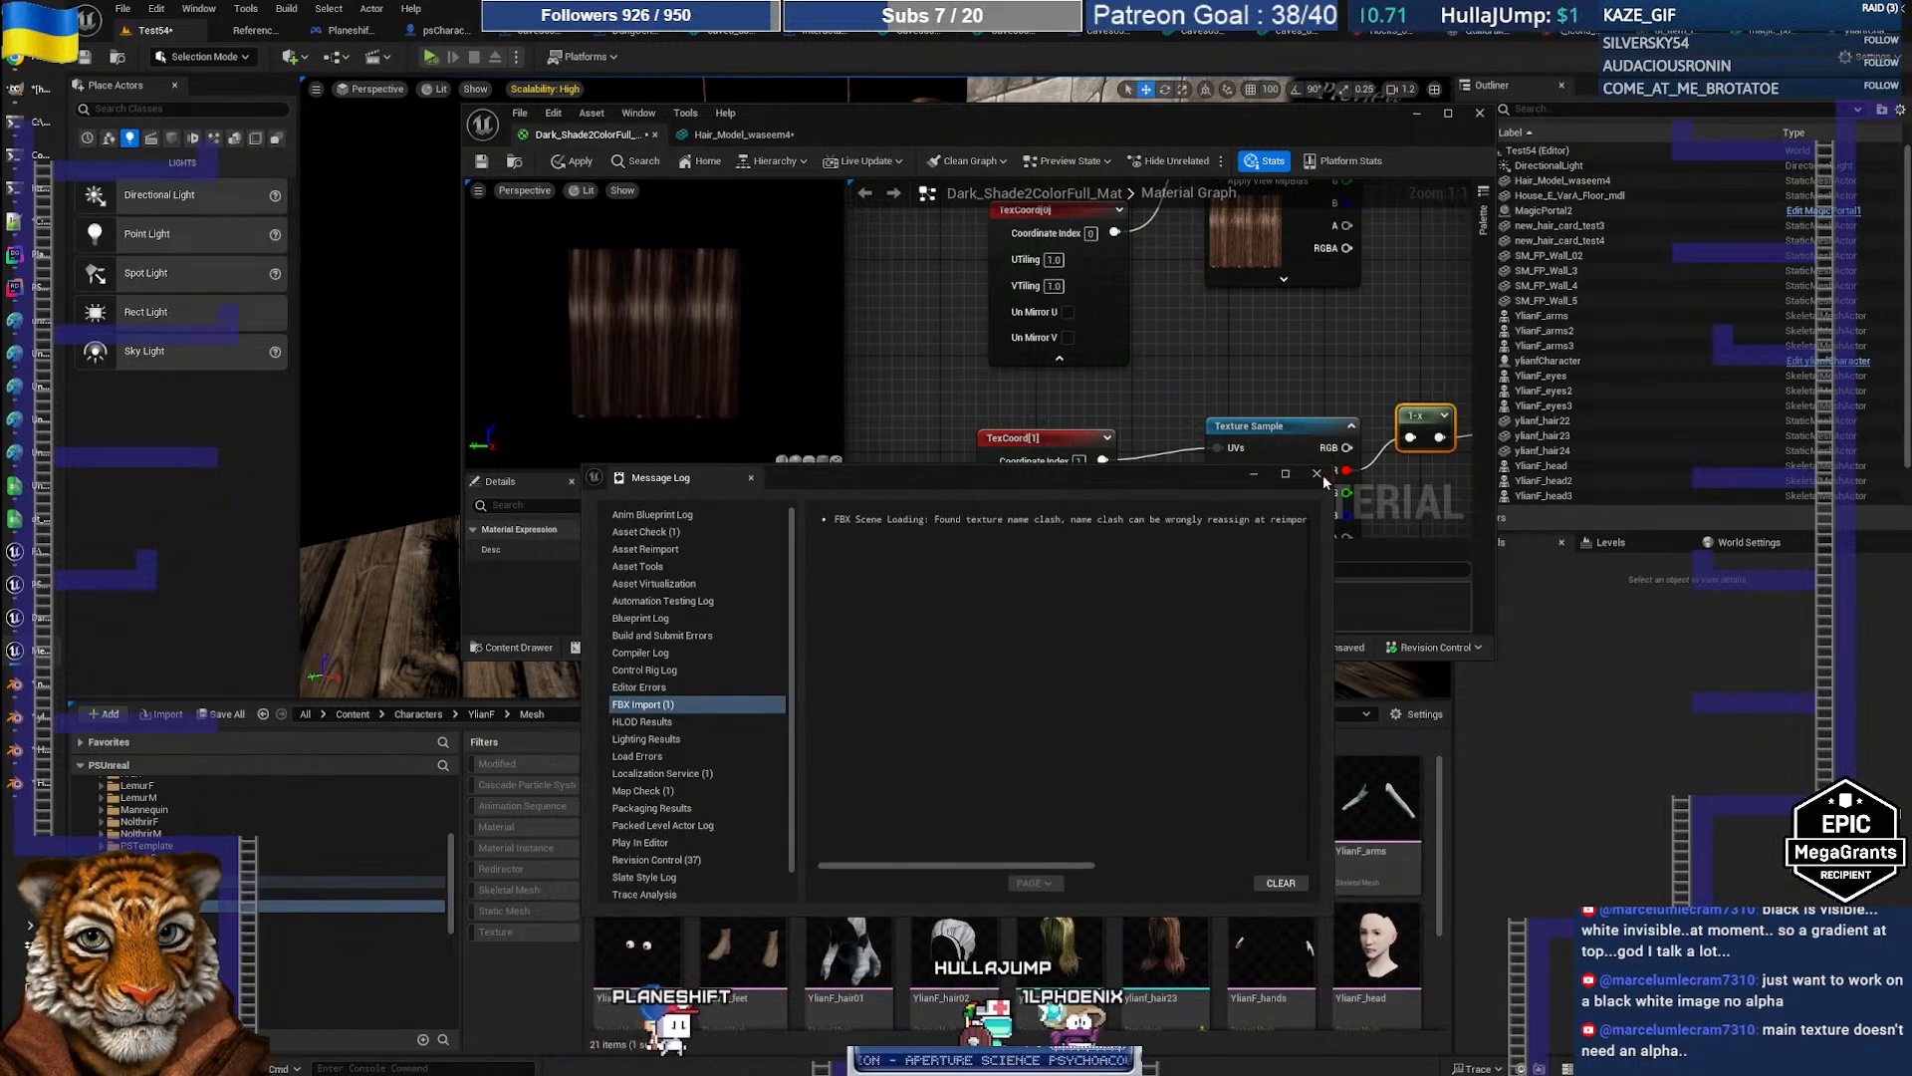
{"action": "left_click", "coordinate": [1316, 475]}
{"action": "double_click", "coordinate": [962, 793]}
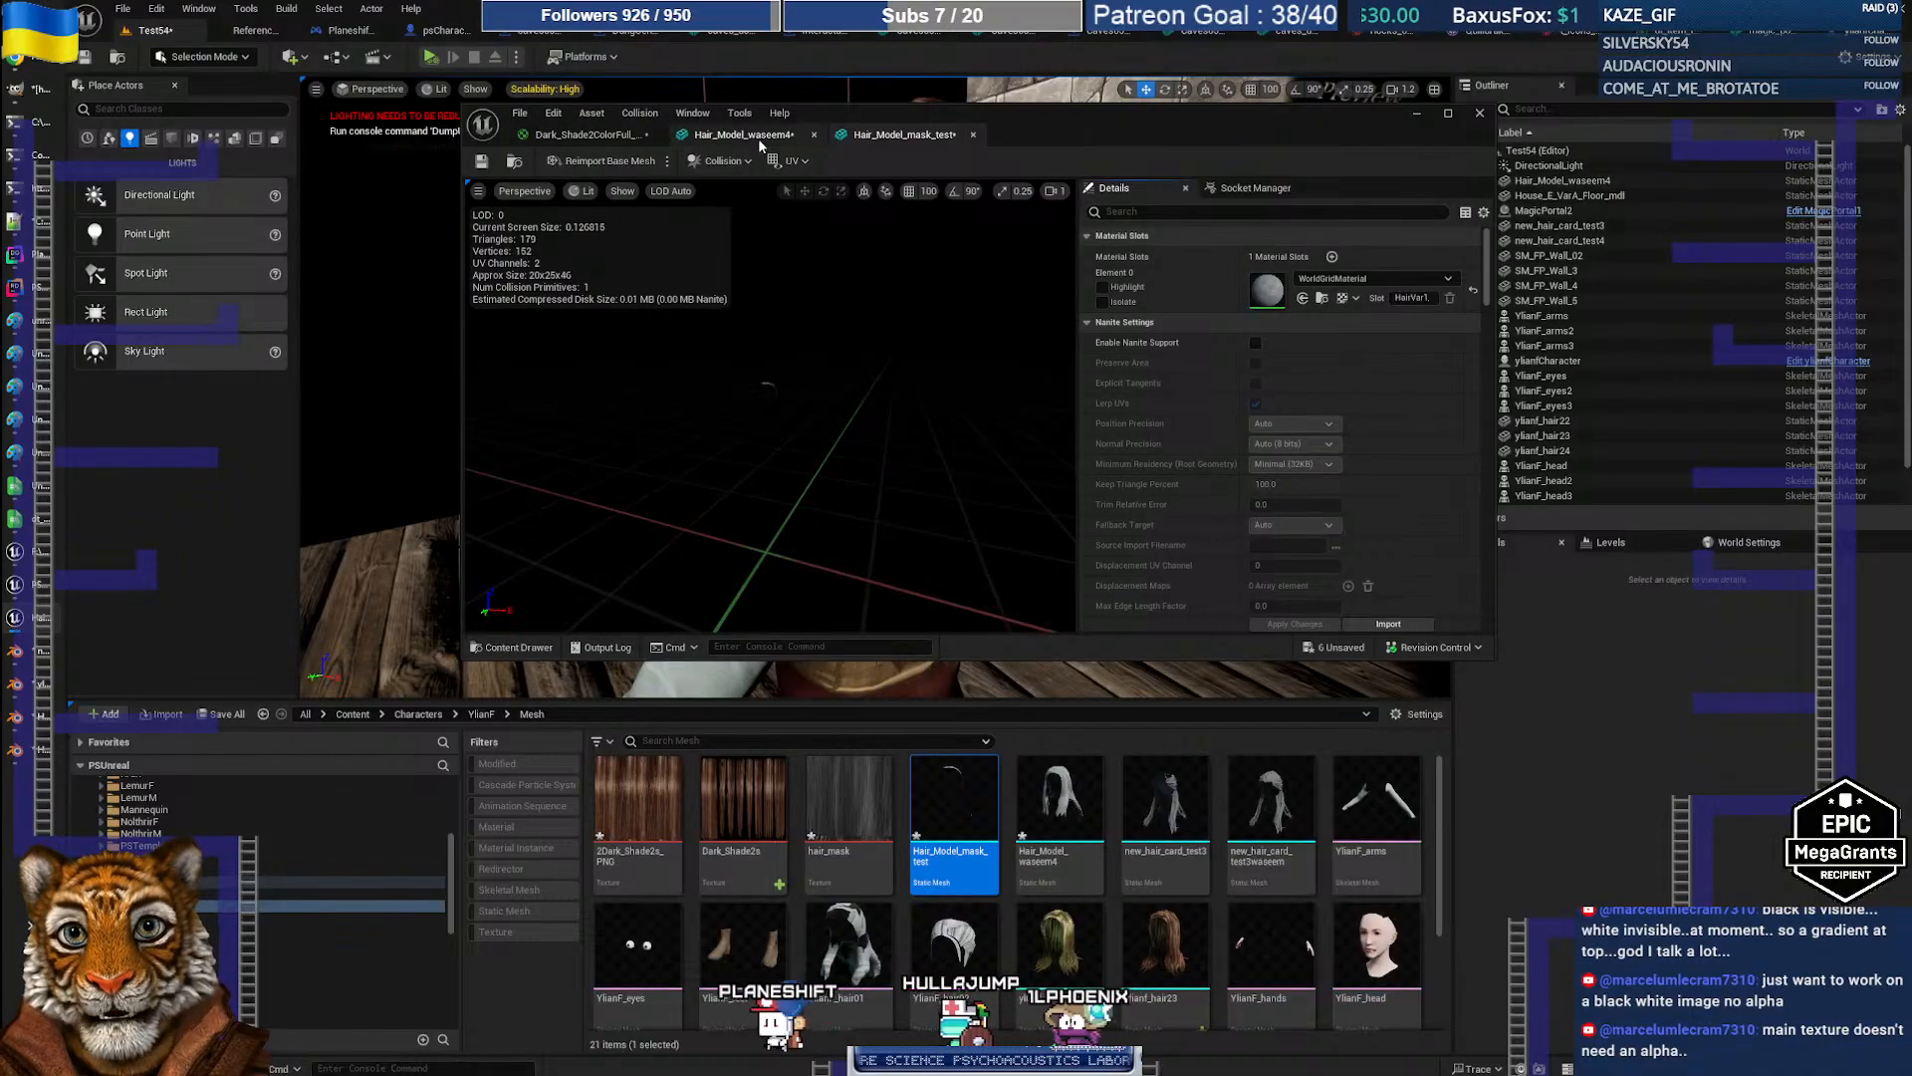
Step: Save a copy of the Dark_Shade2ColorFull_Mat material in the zTemp folder as Dark_Shade2_with_mask_Mat
{"action": "left_click", "coordinate": [610, 134]}
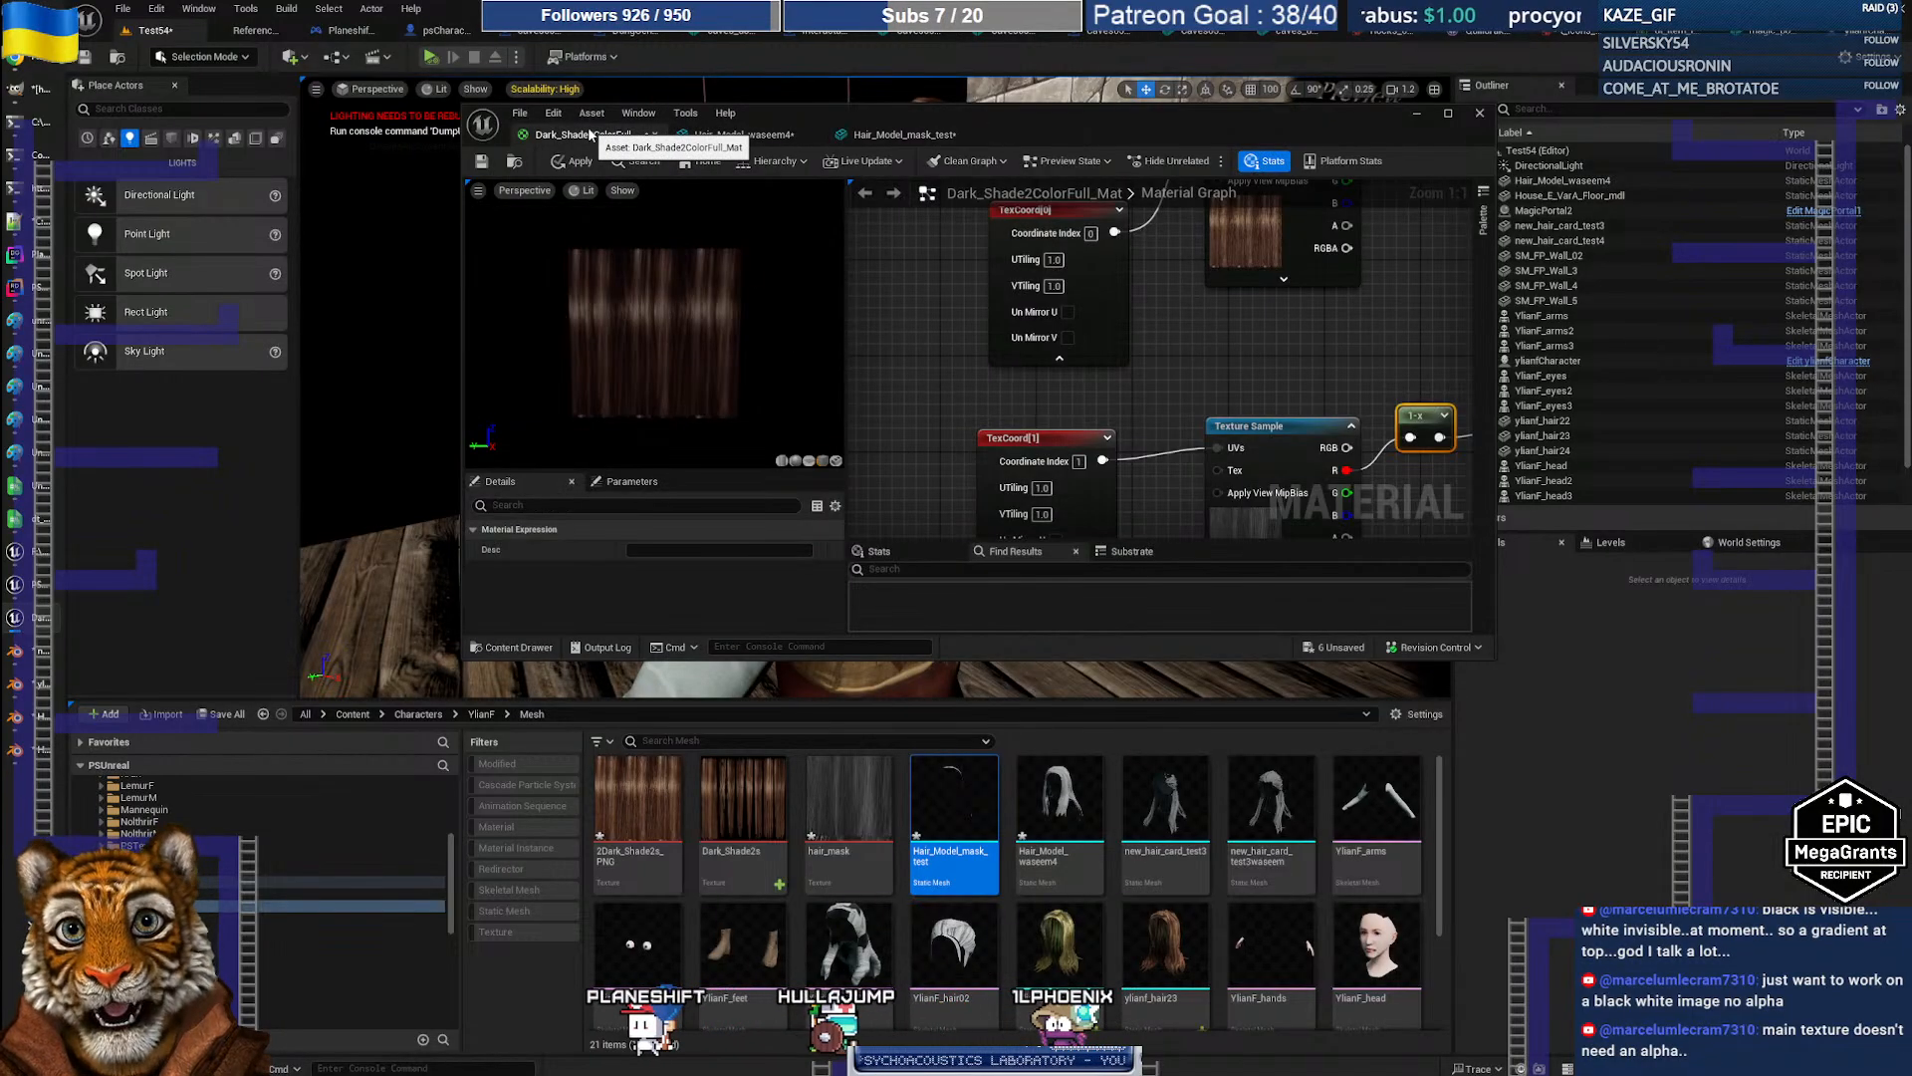
{"action": "left_click", "coordinate": [521, 113]}
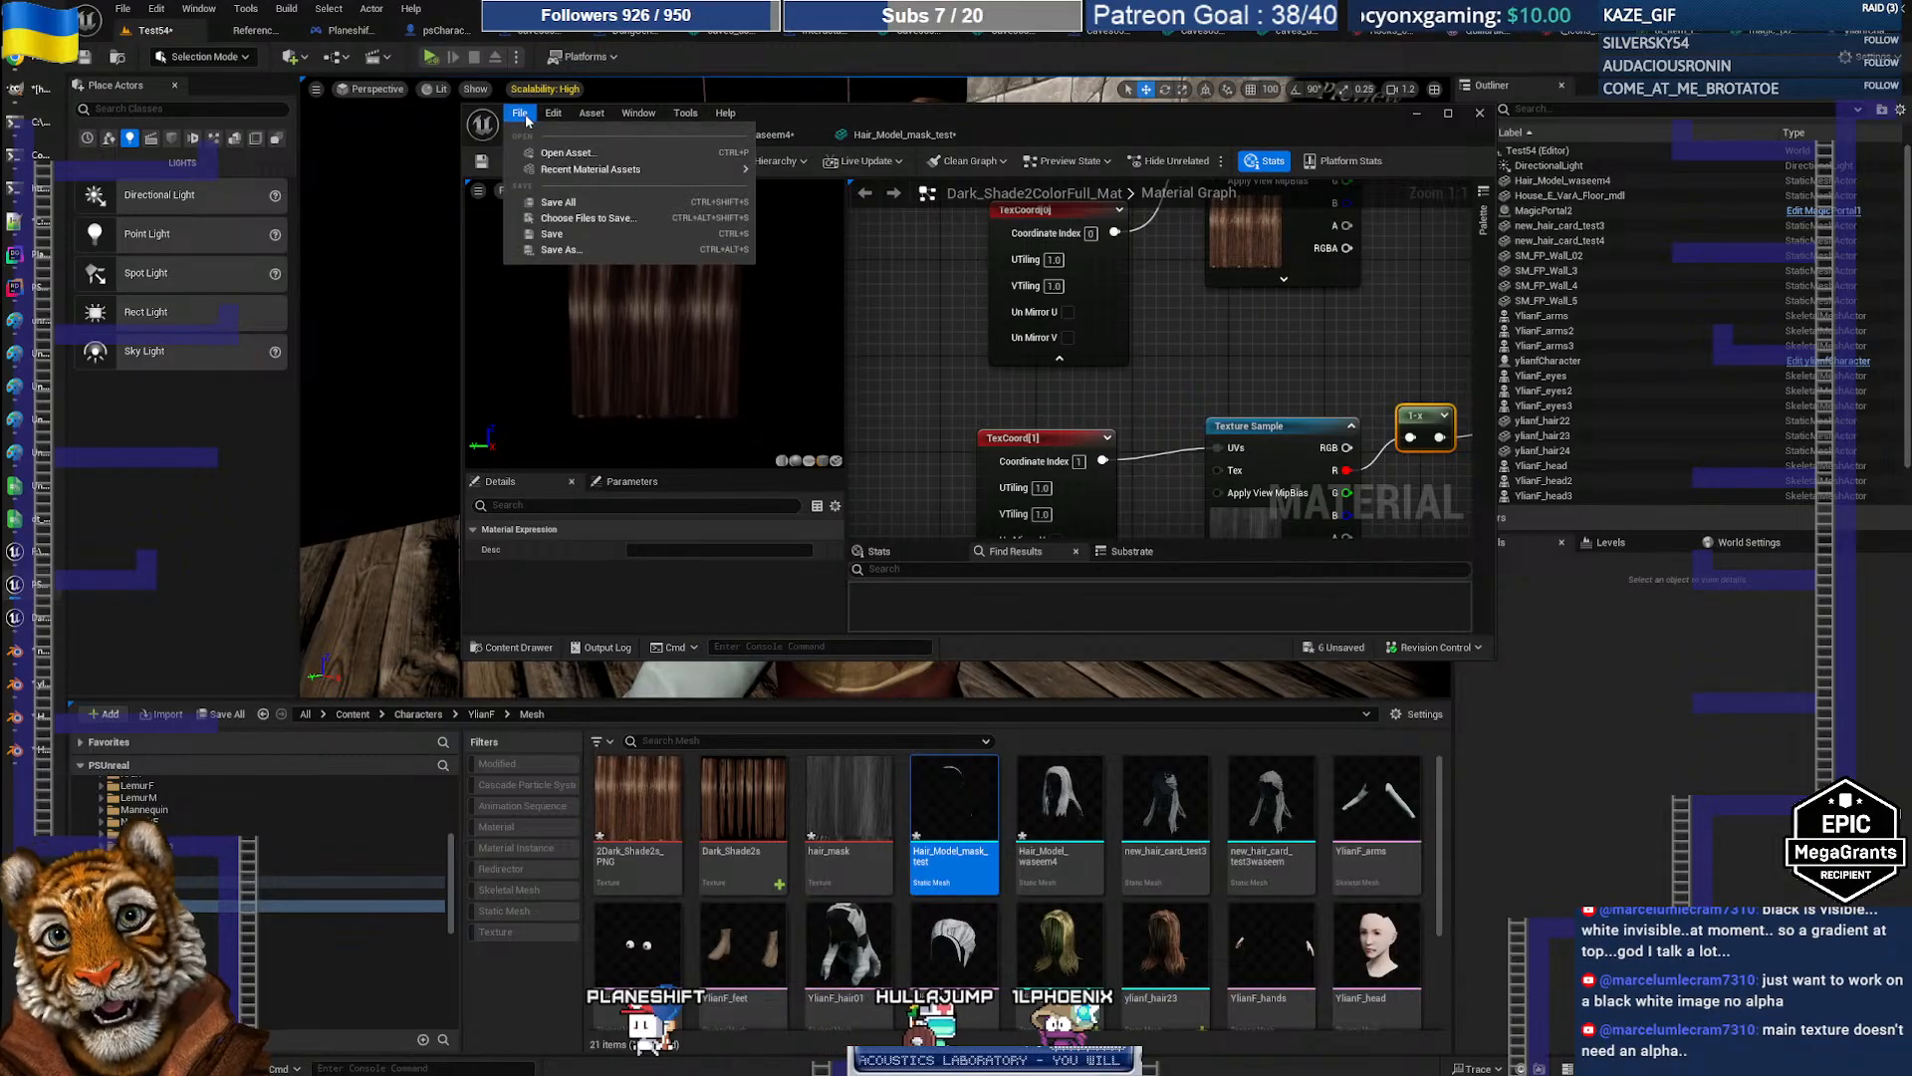
{"action": "left_click", "coordinate": [552, 234]}
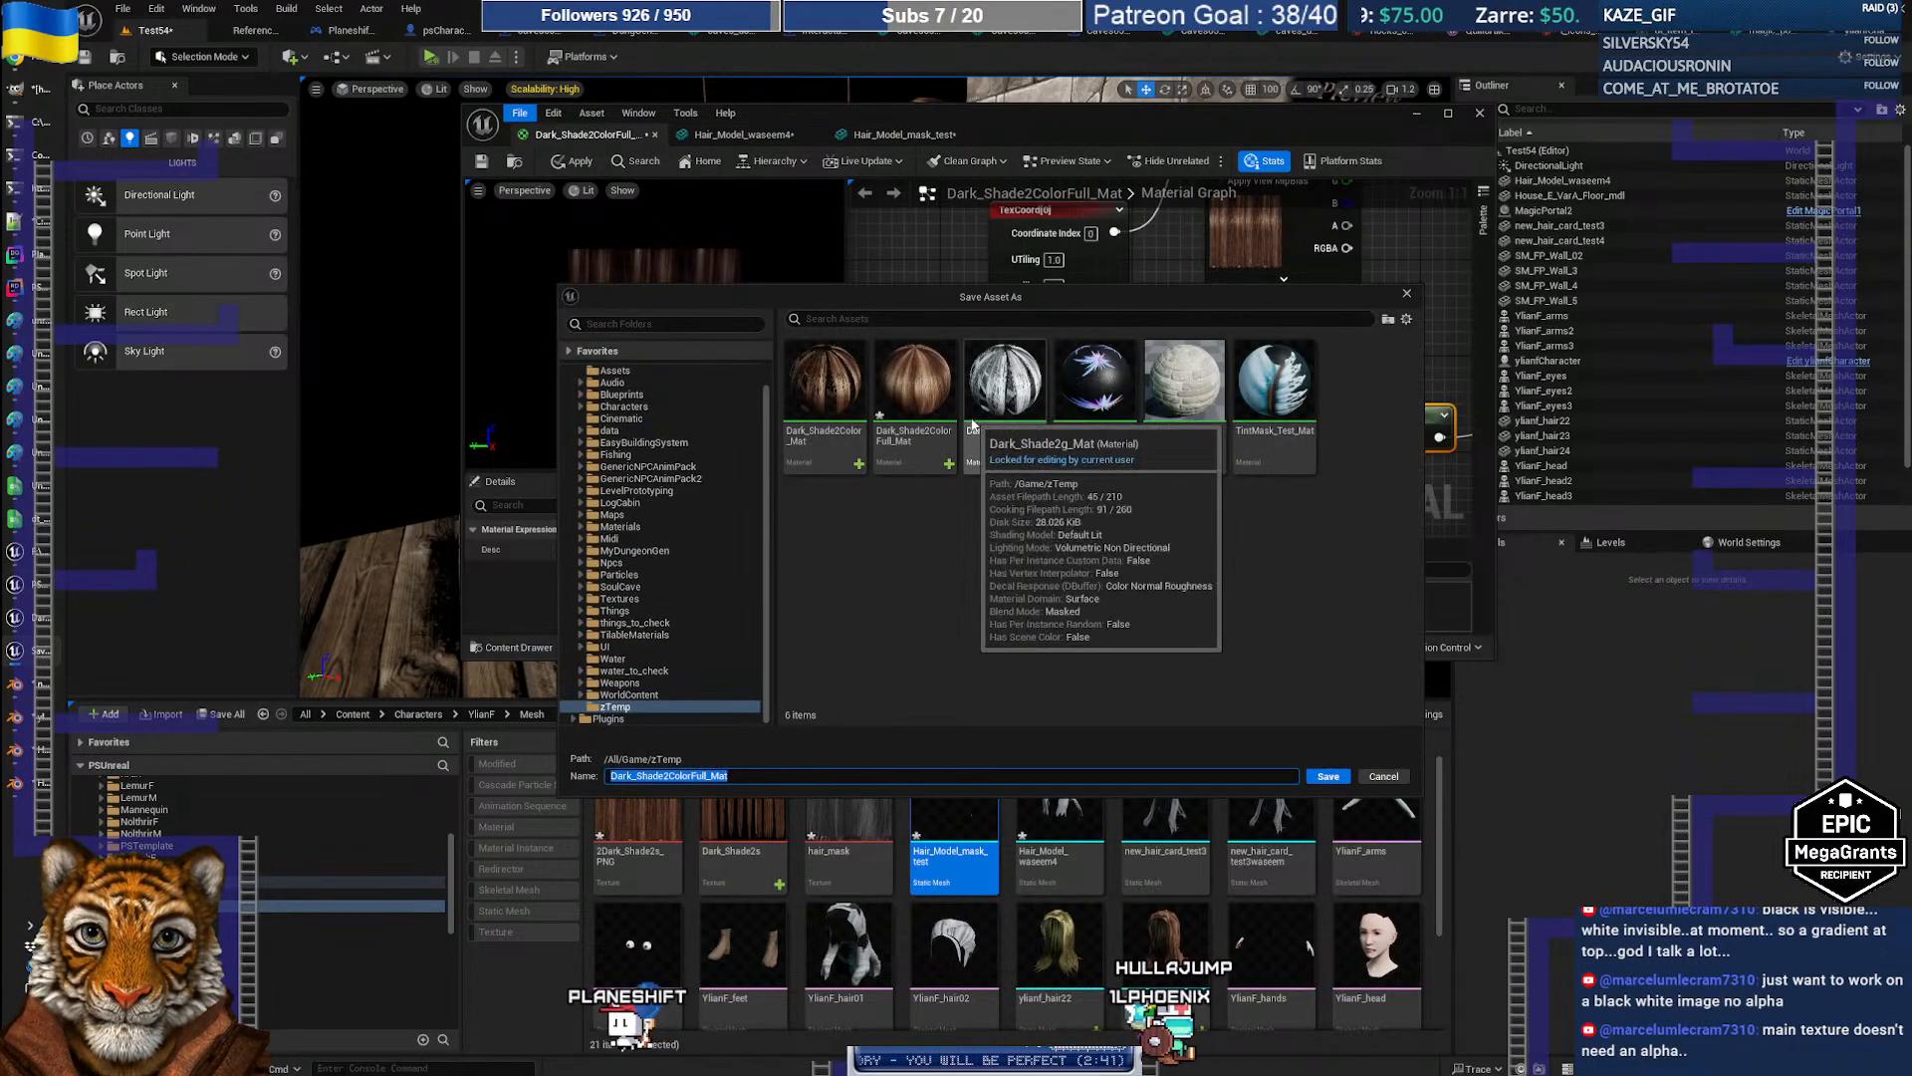
{"action": "left_click", "coordinate": [751, 775]}
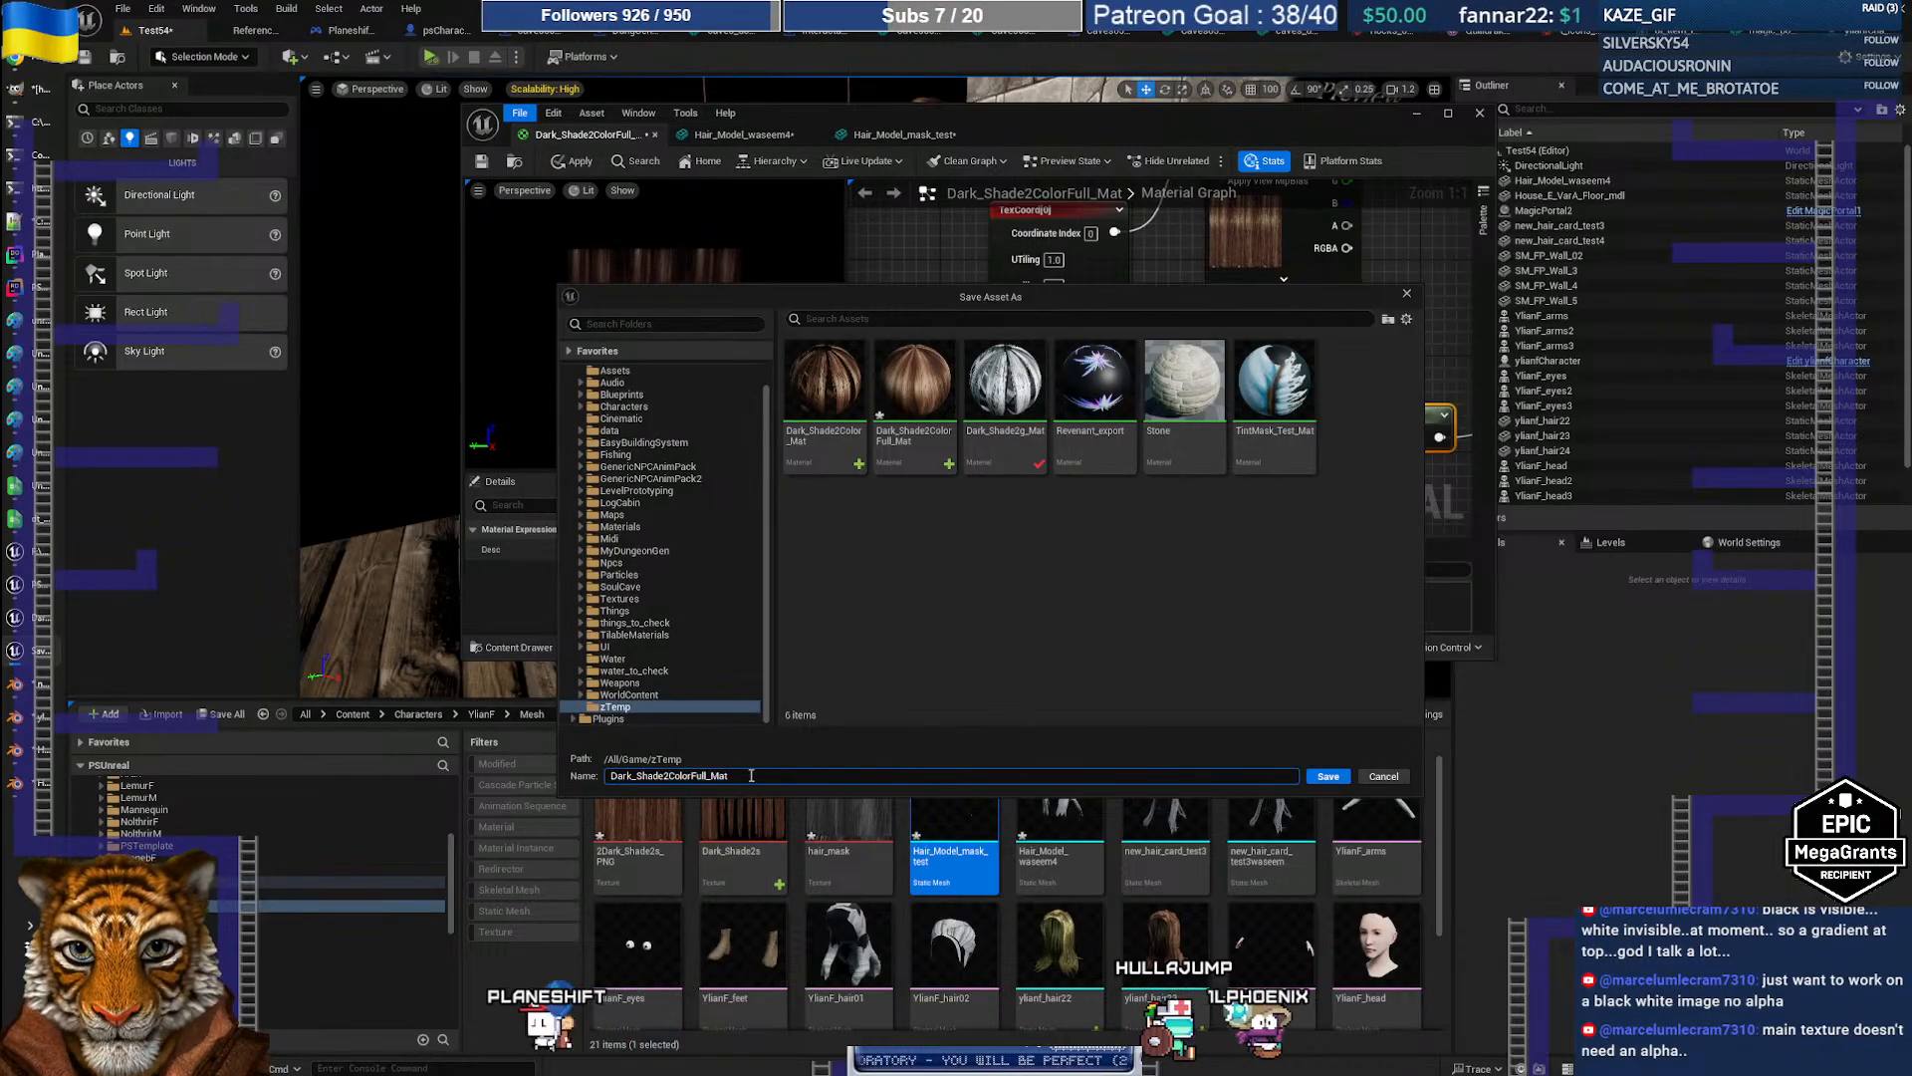
{"action": "key", "text": "Left"}
{"action": "key", "text": "Left"}
{"action": "key", "text": "Left"}
{"action": "key", "text": "Left"}
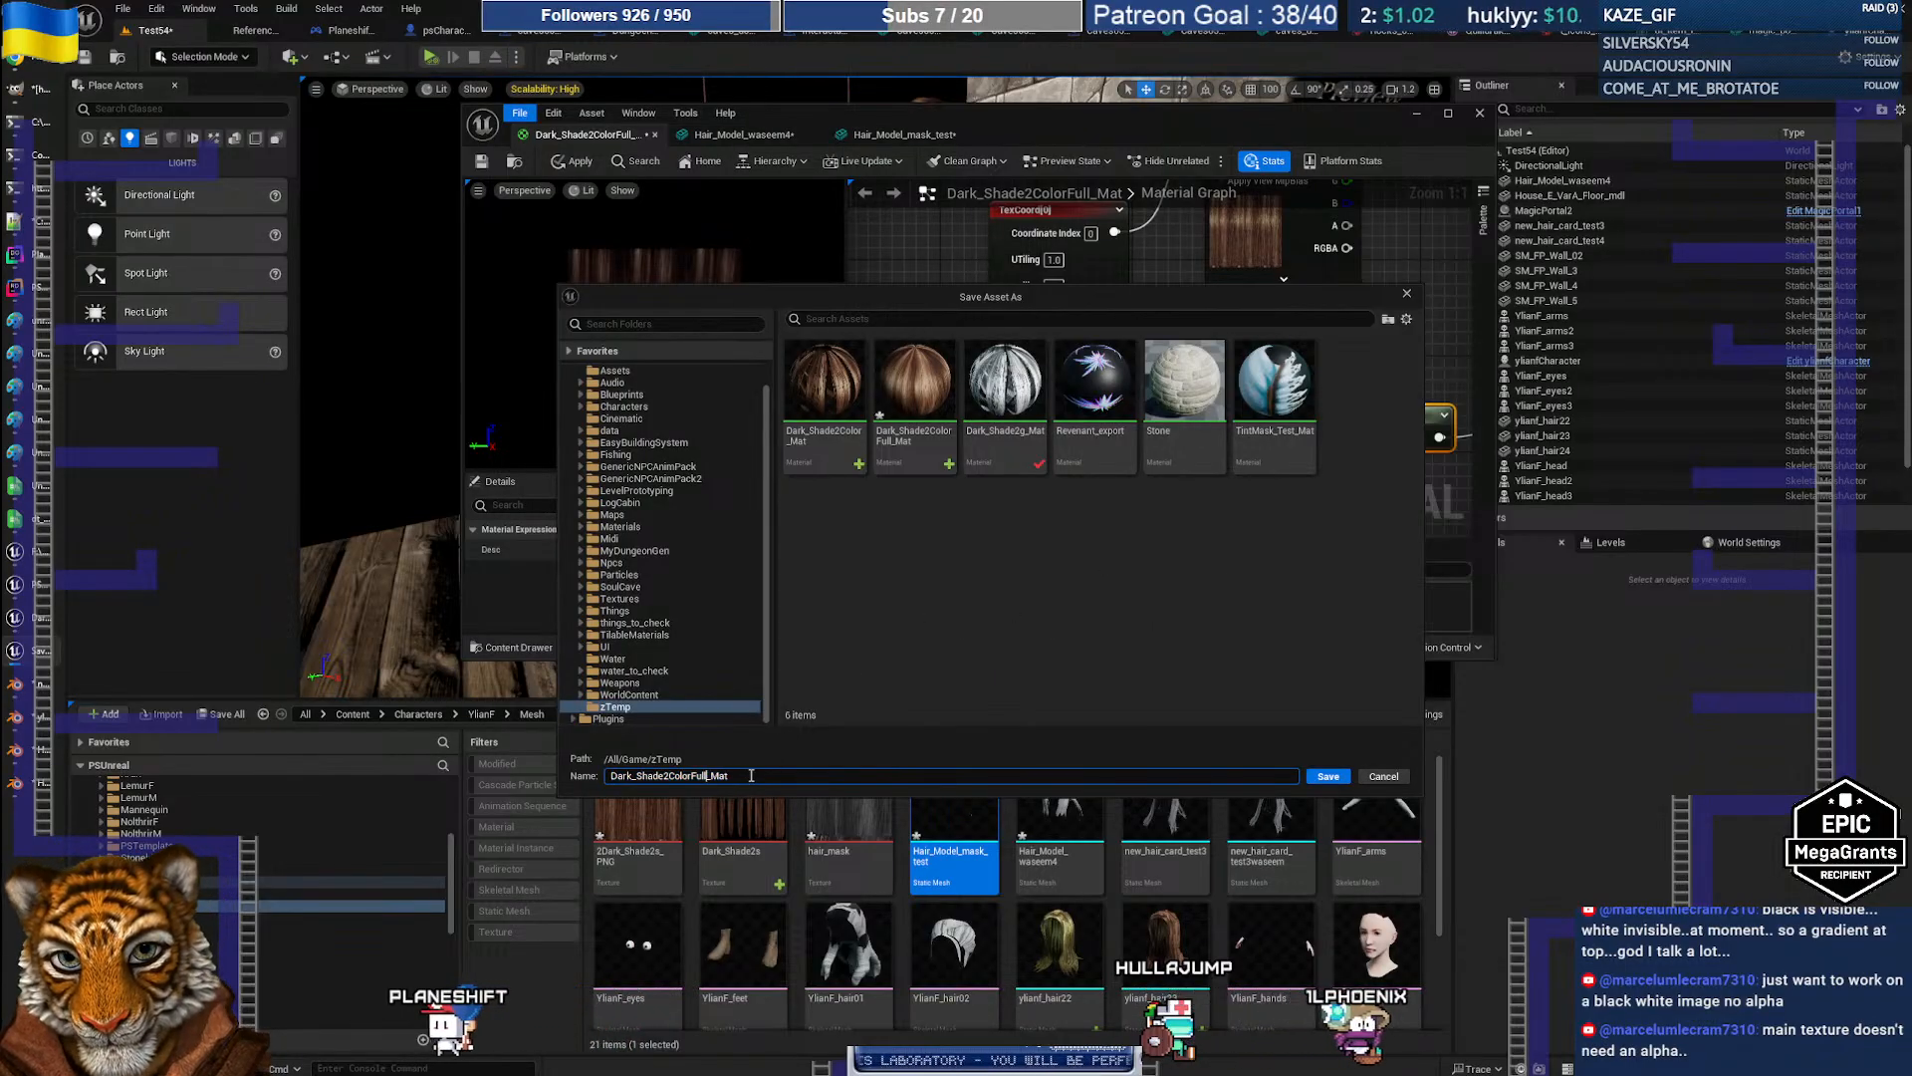
{"action": "key", "text": "BackSpace"}
{"action": "key", "text": "BackSpace"}
{"action": "key", "text": "BackSpace"}
{"action": "key", "text": "BackSpace"}
{"action": "key", "text": "BackSpace"}
{"action": "key", "text": "BackSpace"}
{"action": "key", "text": "BackSpace"}
{"action": "key", "text": "BackSpace"}
{"action": "key", "text": "BackSpace"}
{"action": "type", "text": "_with_mask"}
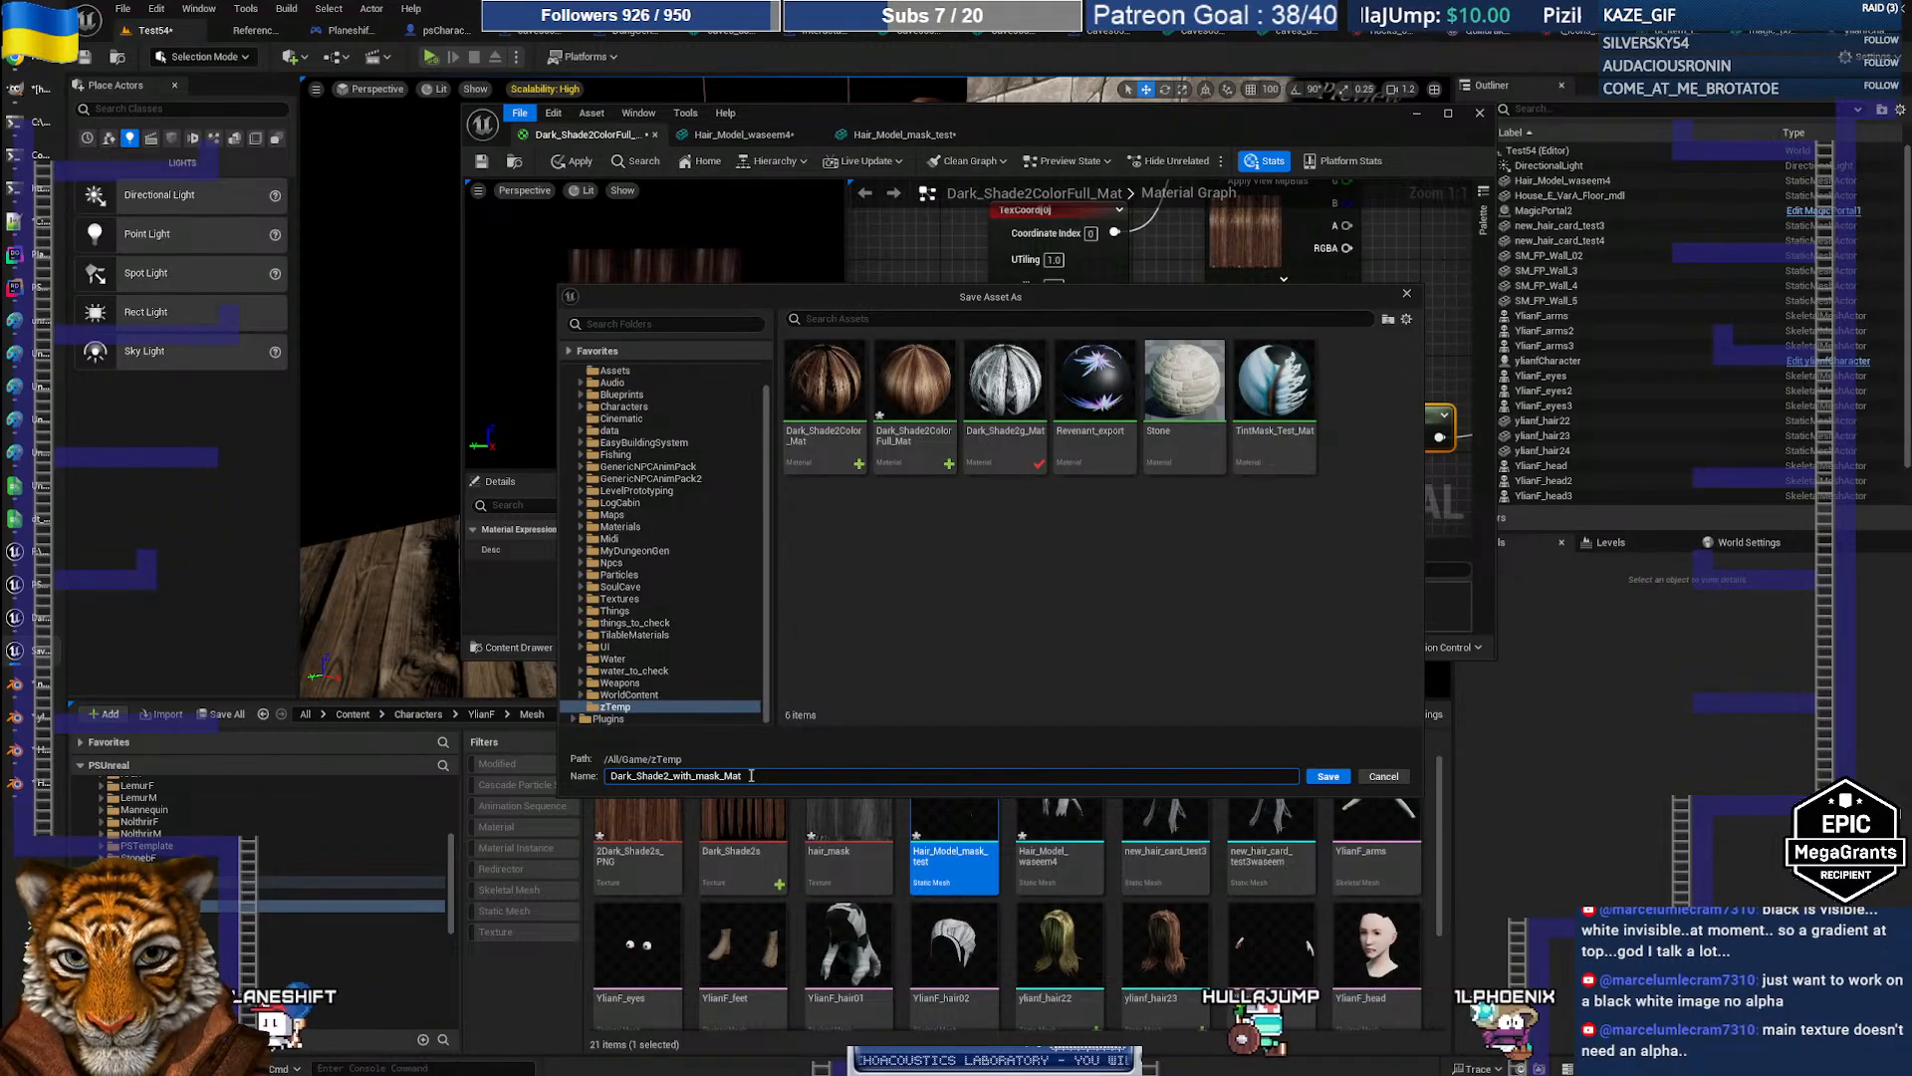
{"action": "key", "text": "Return"}
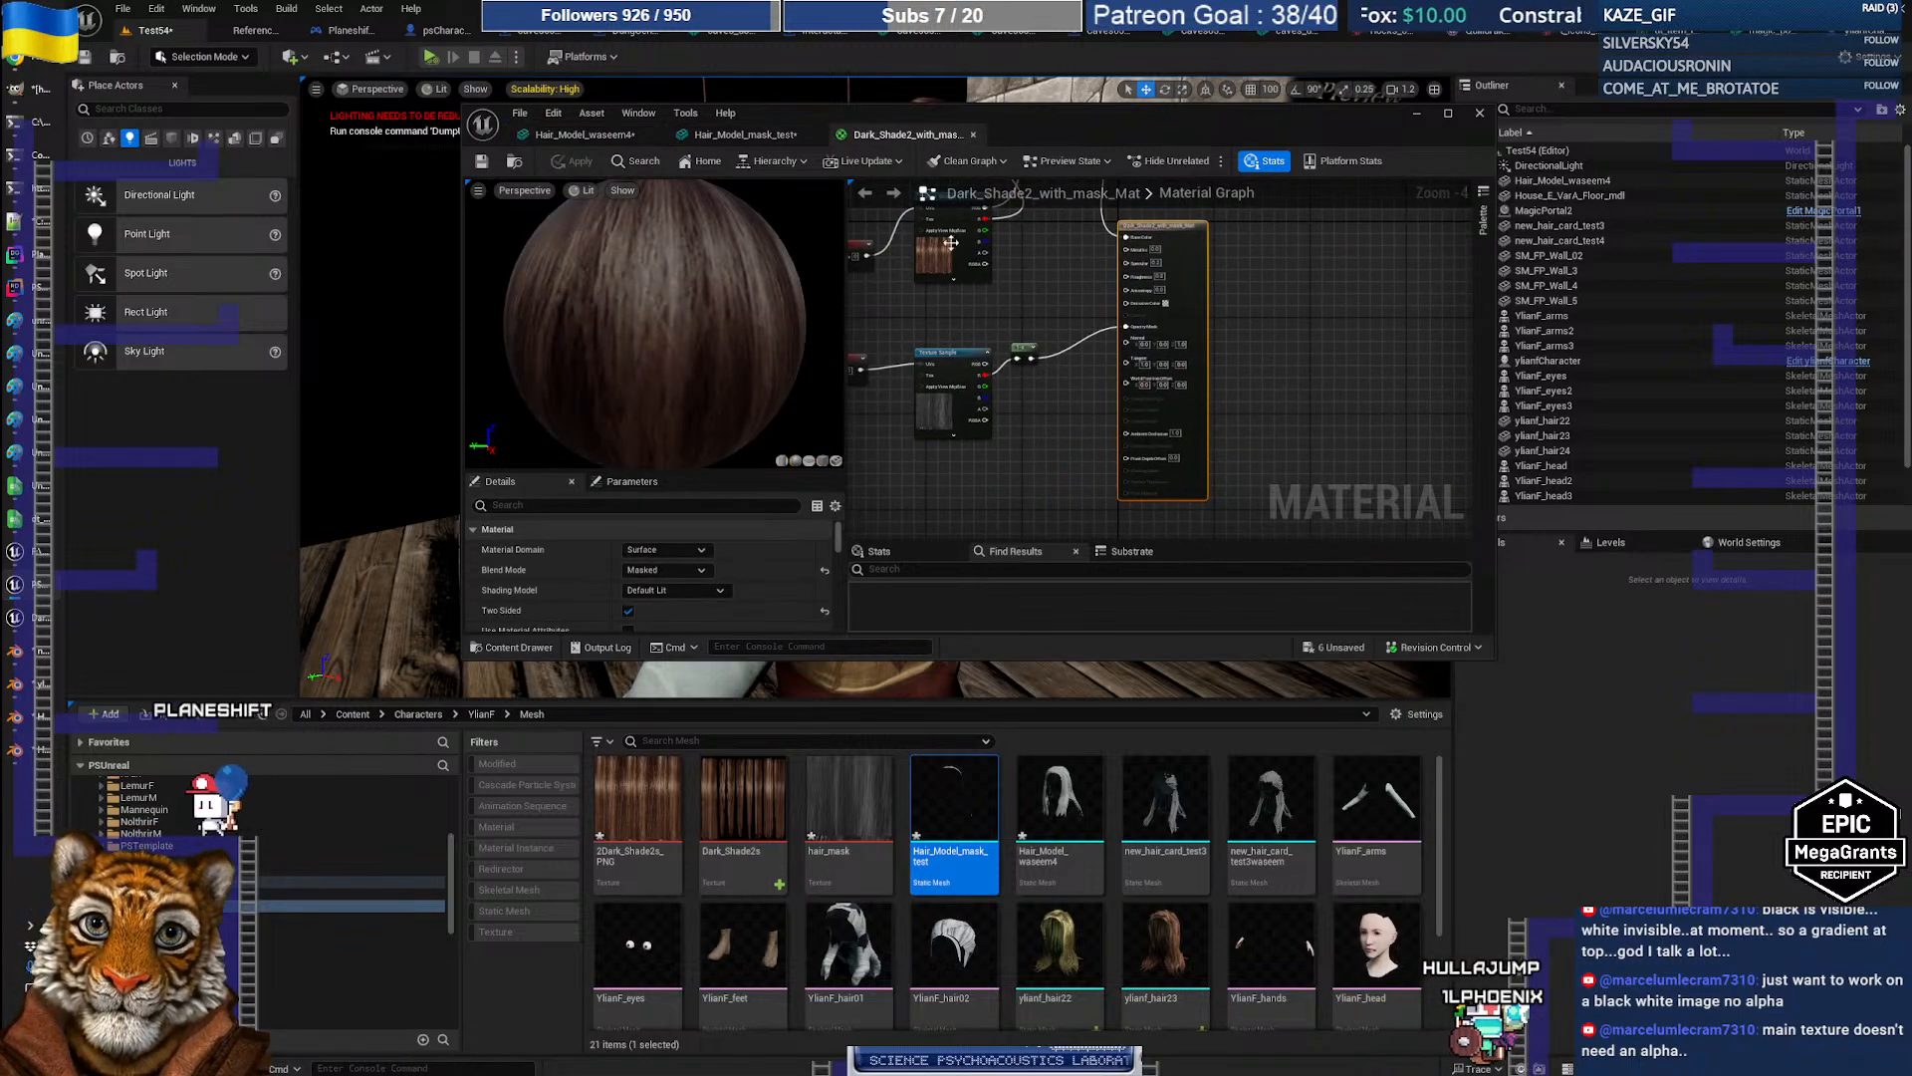
Step: Select the mask's Texture Sample node in the new material's graph and reimport the hair_mask texture from its source file
{"action": "scroll", "coordinate": [1093, 342], "scroll_direction": "up", "scroll_amount": 2}
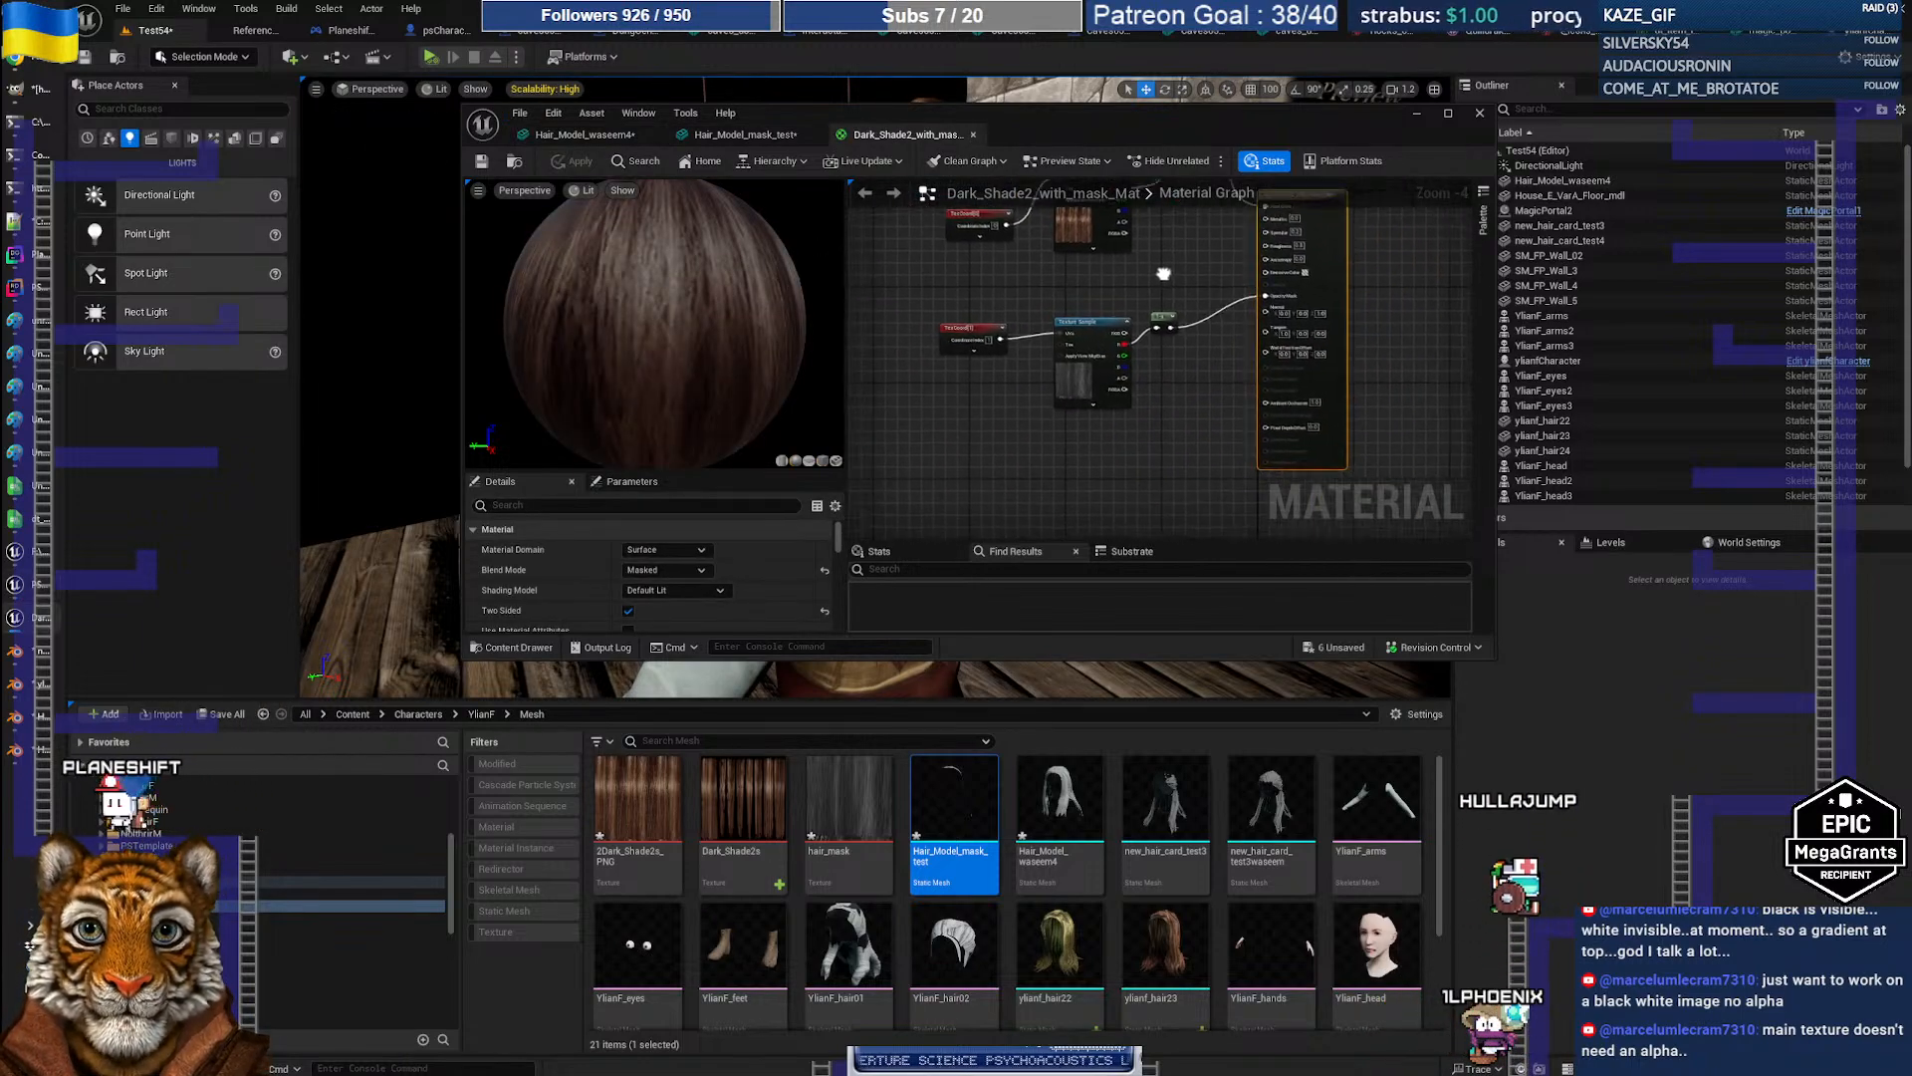
{"action": "scroll", "coordinate": [1133, 322], "scroll_direction": "up", "scroll_amount": 2}
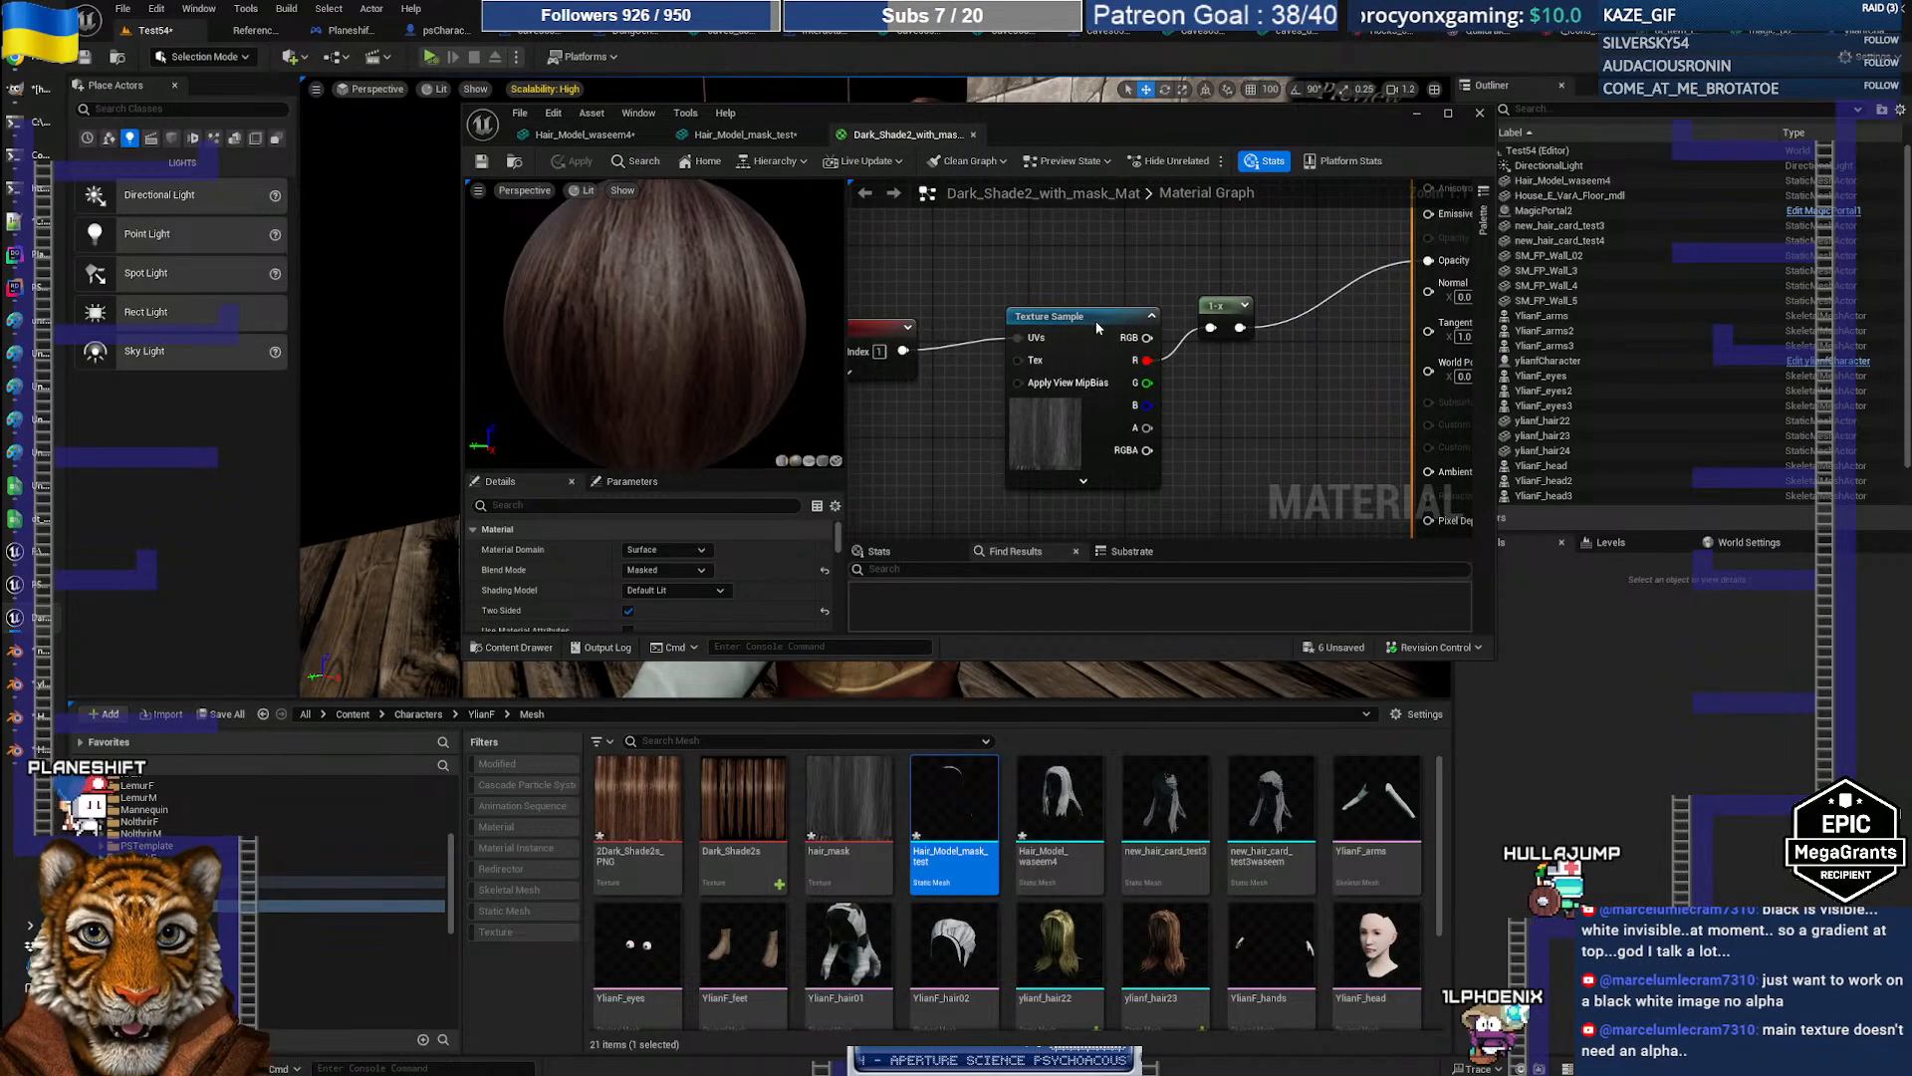
{"action": "left_click", "coordinate": [1097, 328]}
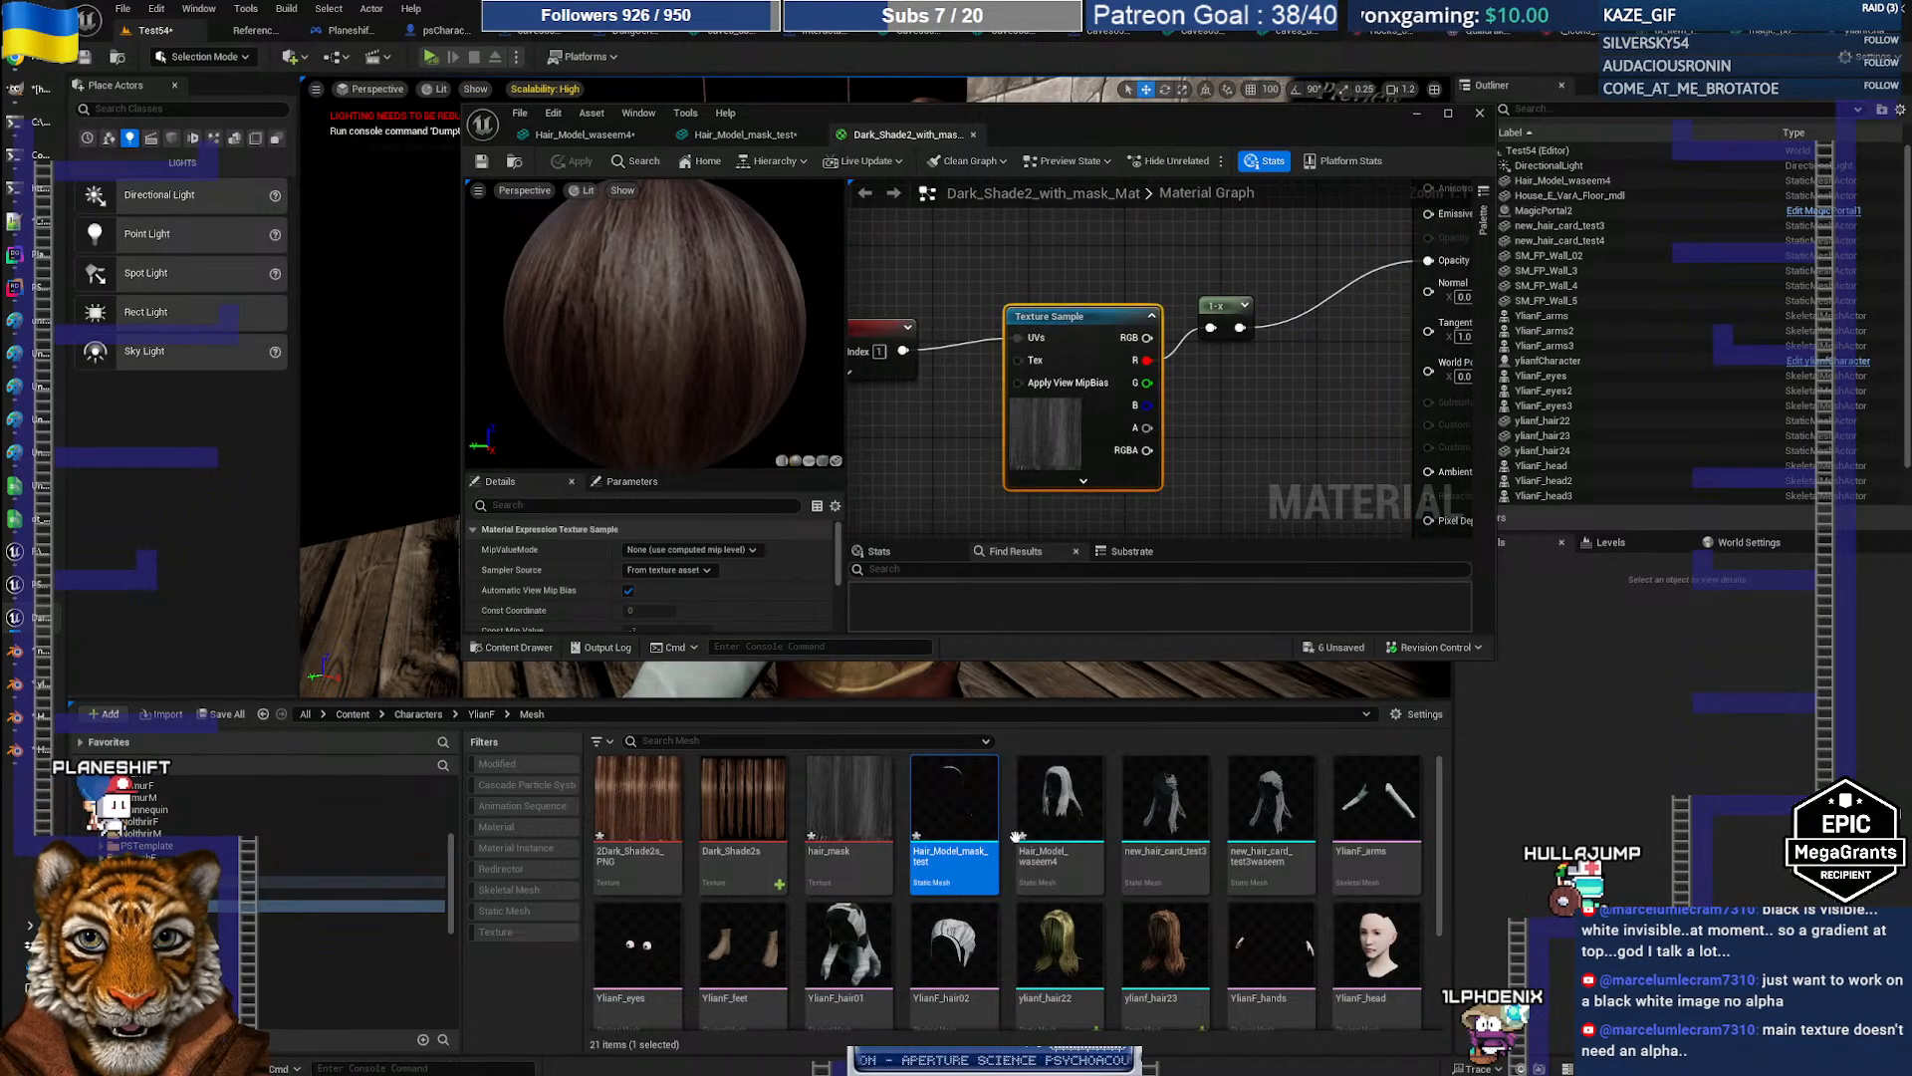
{"action": "right_click", "coordinate": [874, 828]}
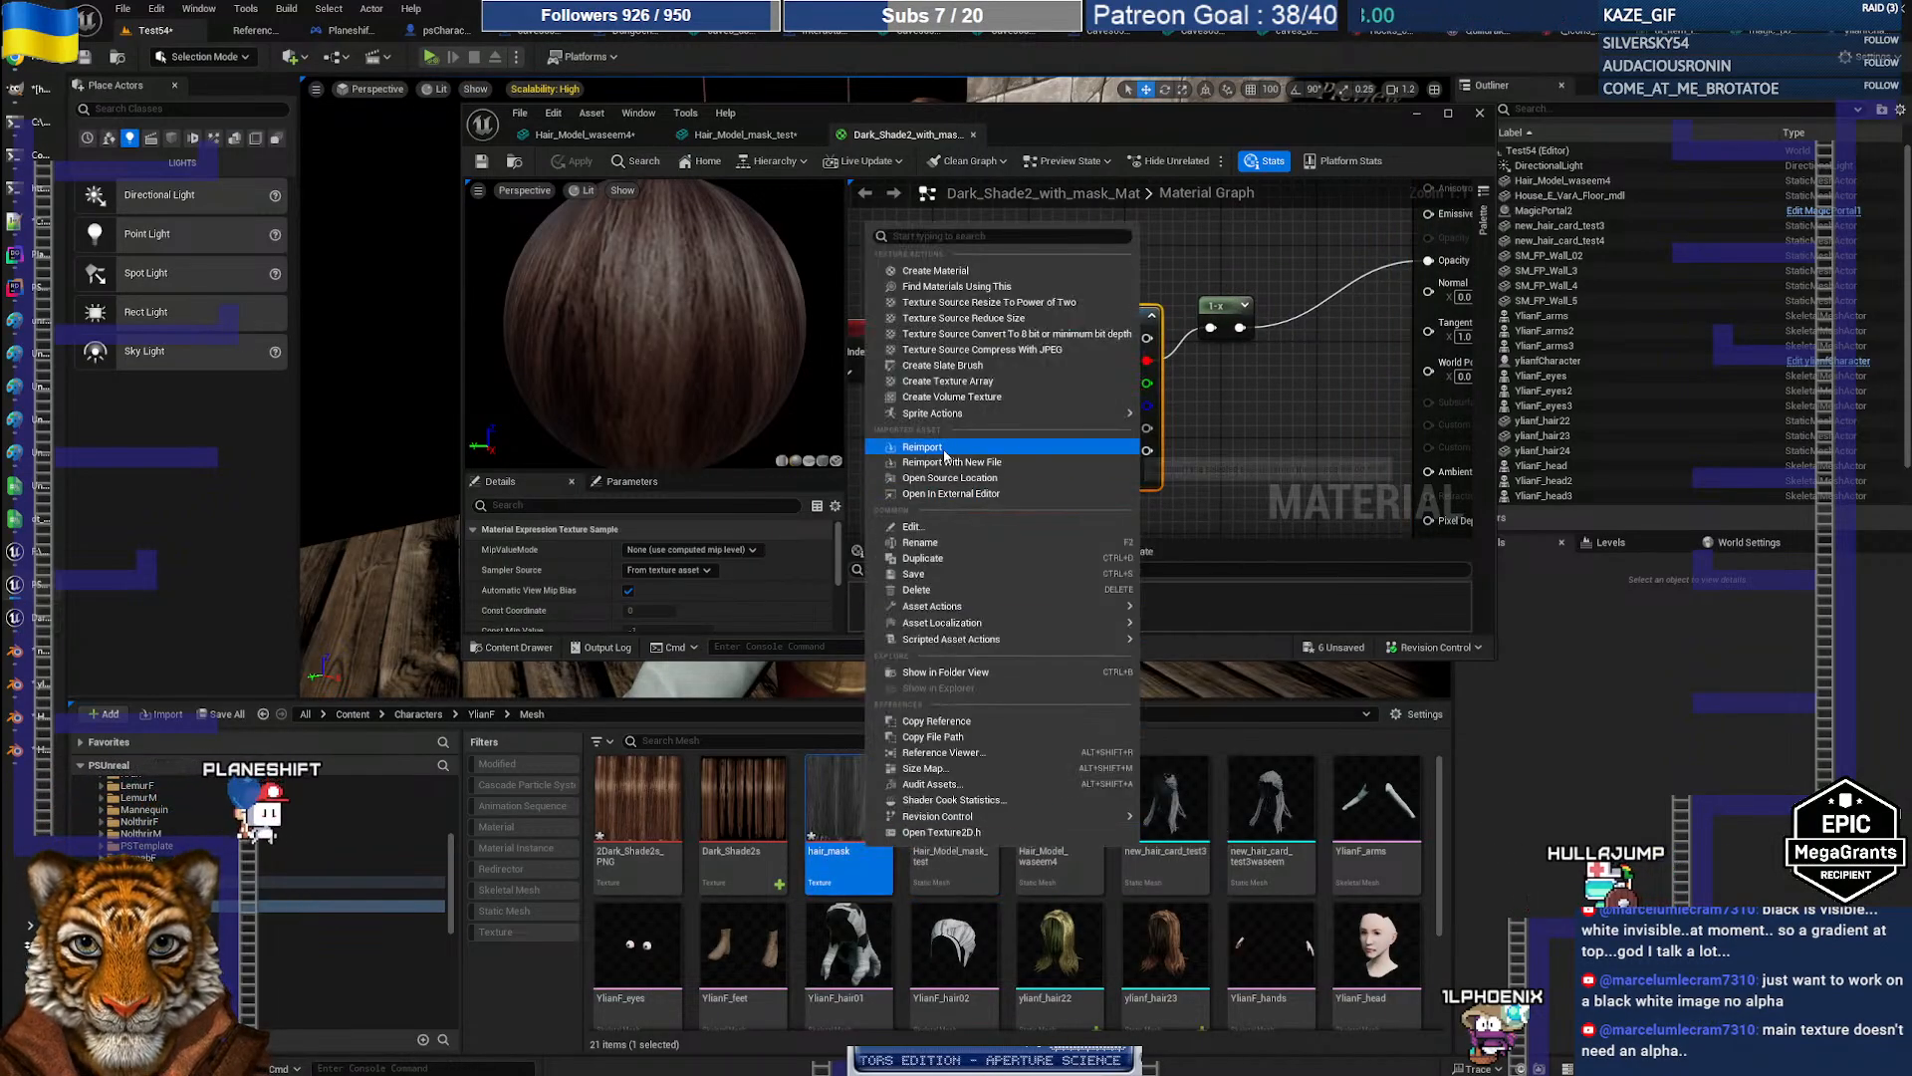
{"action": "left_click", "coordinate": [944, 453]}
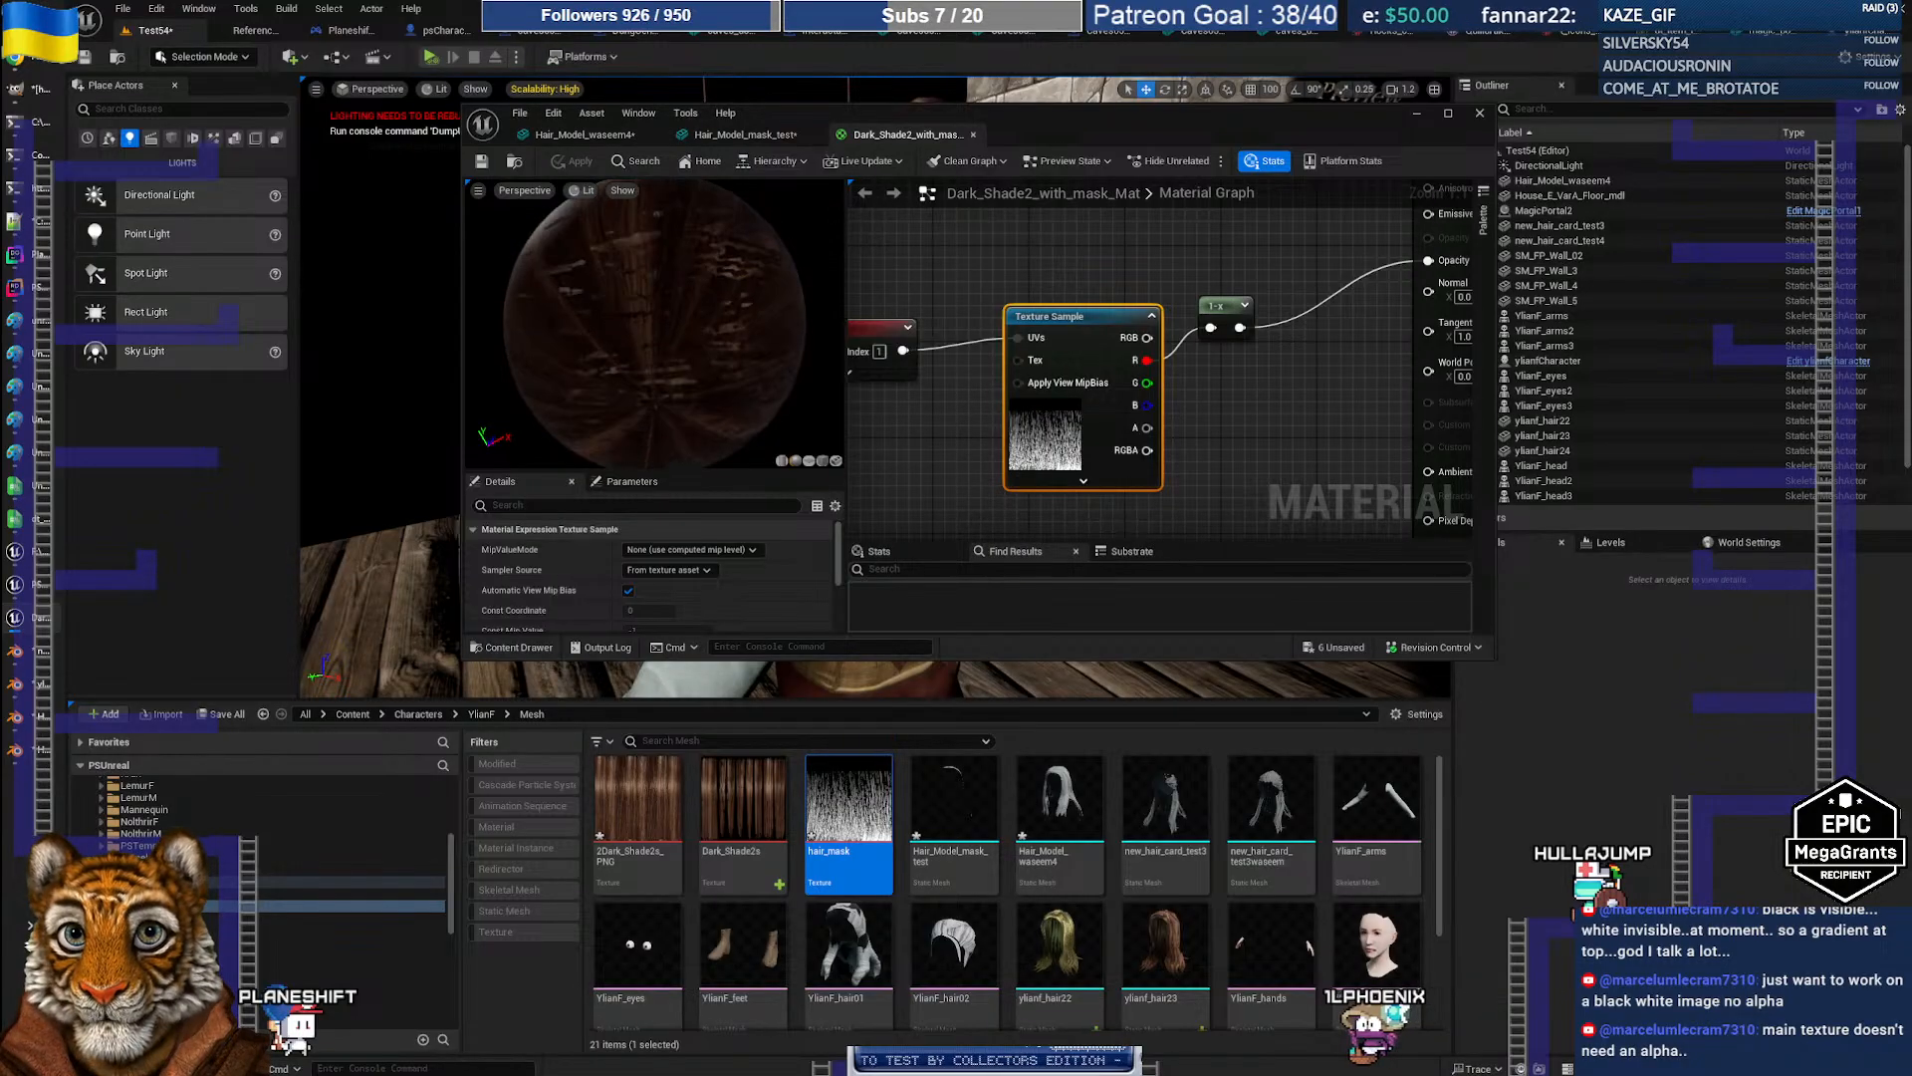
Step: Preview the material on a plane and connect the mask texture's red output directly to Opacity Mask, bypassing the 1-x node
{"action": "left_click", "coordinate": [822, 461]}
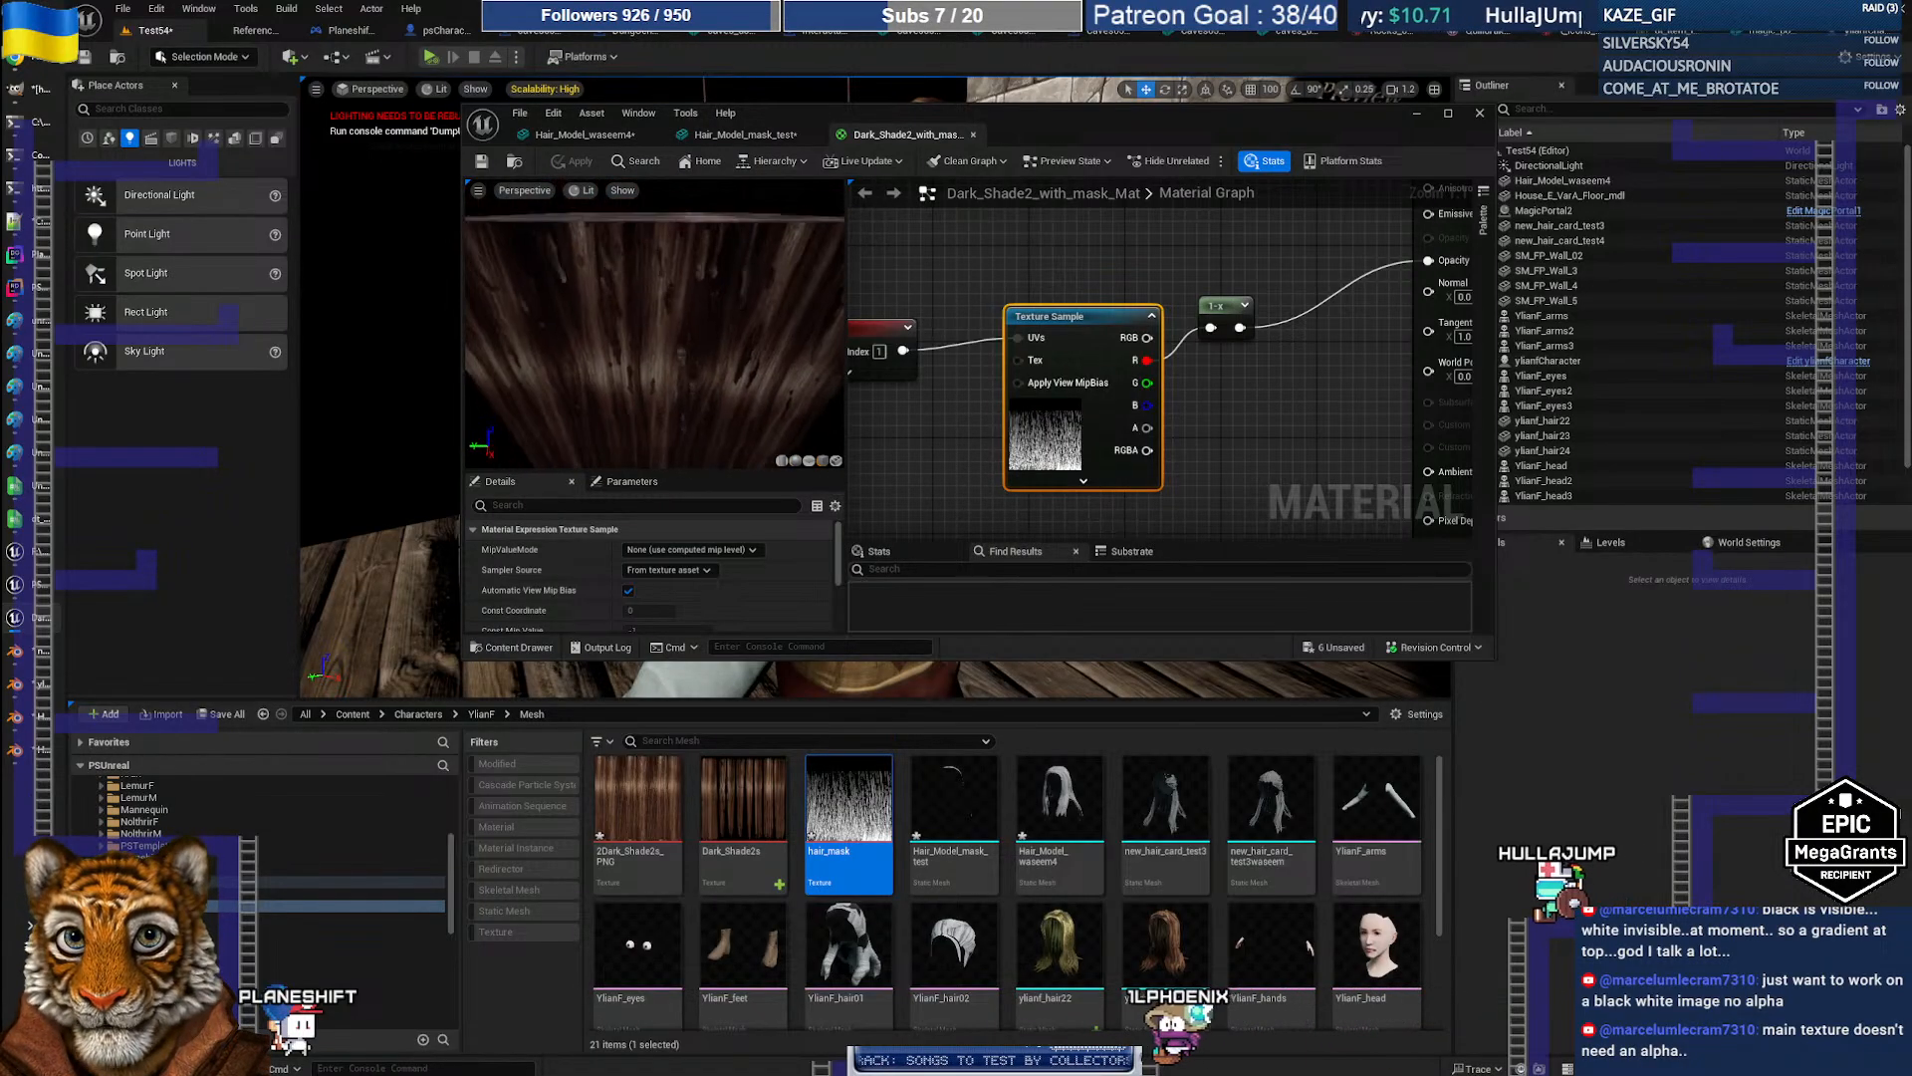
{"action": "left_click_drag", "start_coordinate": [799, 373], "coordinate": [798, 349]}
{"action": "scroll", "coordinate": [797, 356], "scroll_direction": "down", "scroll_amount": 5}
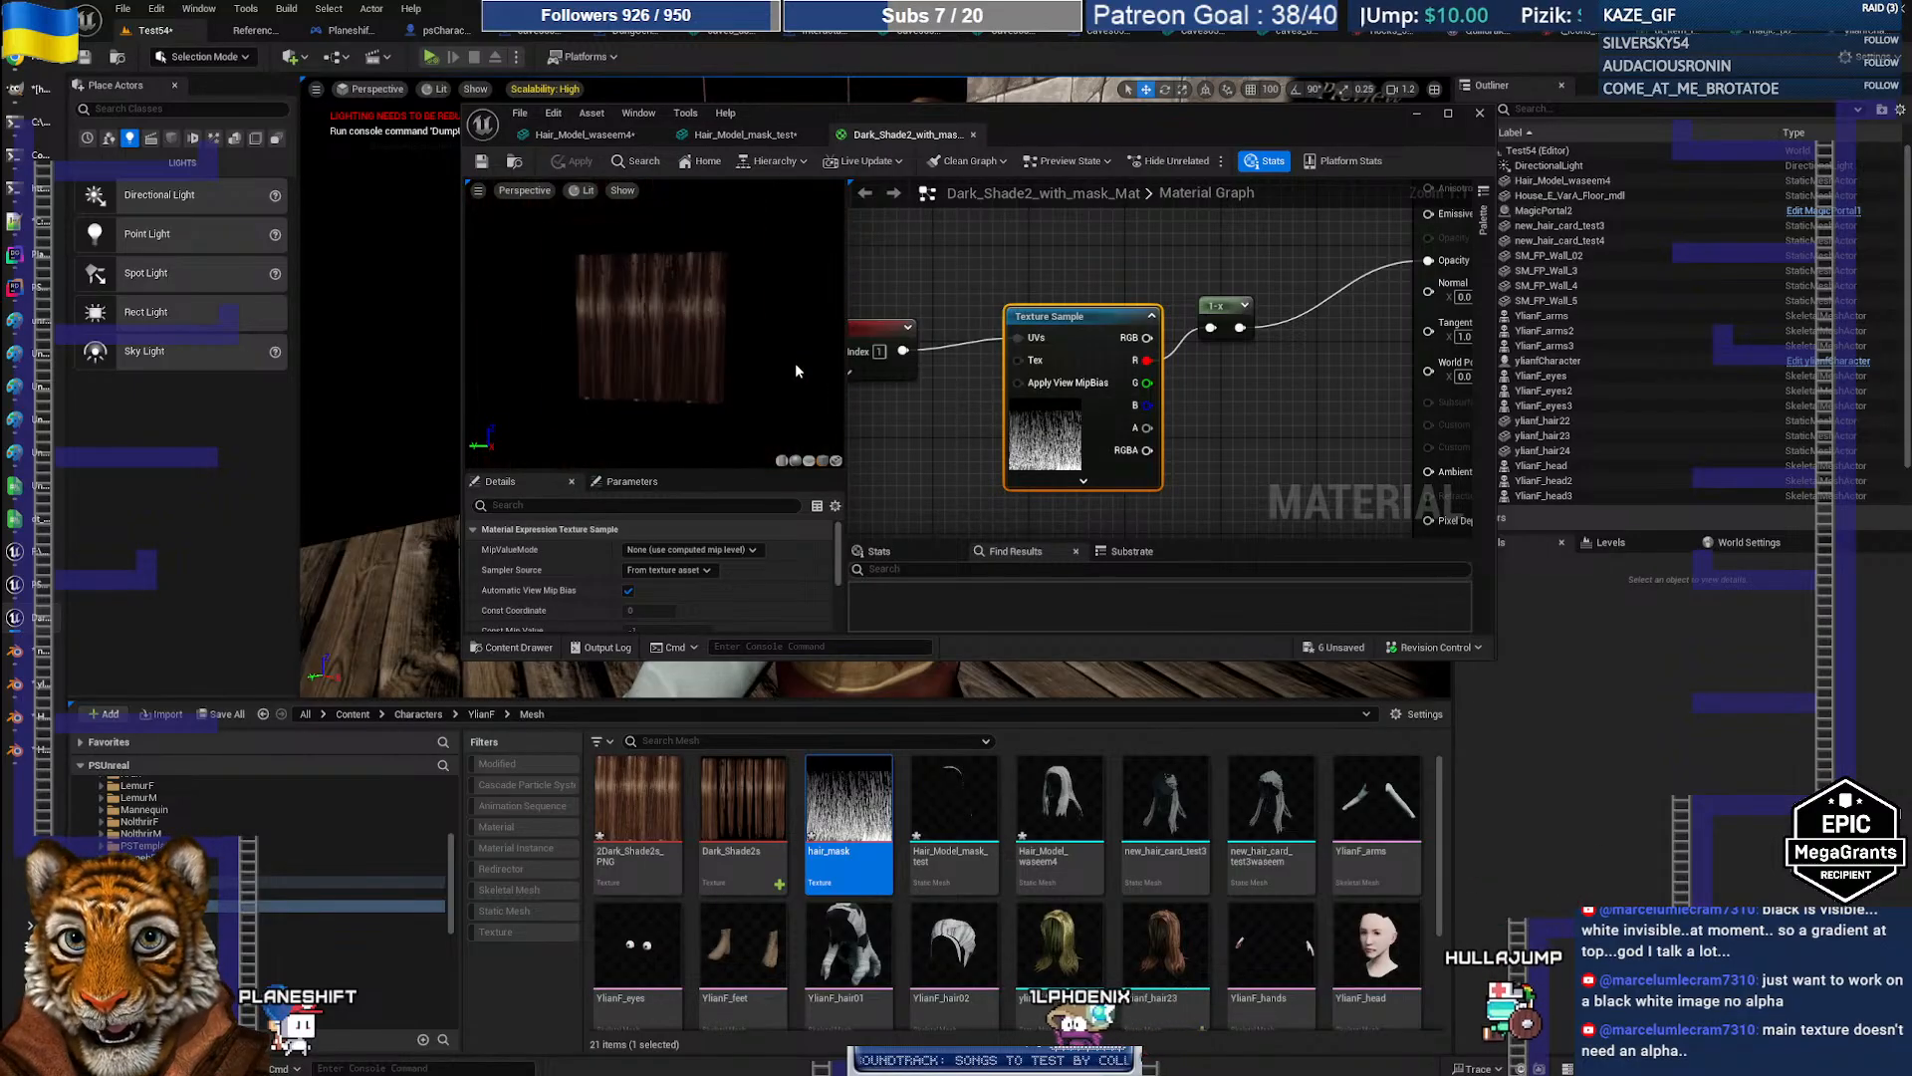
{"action": "scroll", "coordinate": [796, 371], "scroll_direction": "up", "scroll_amount": 4}
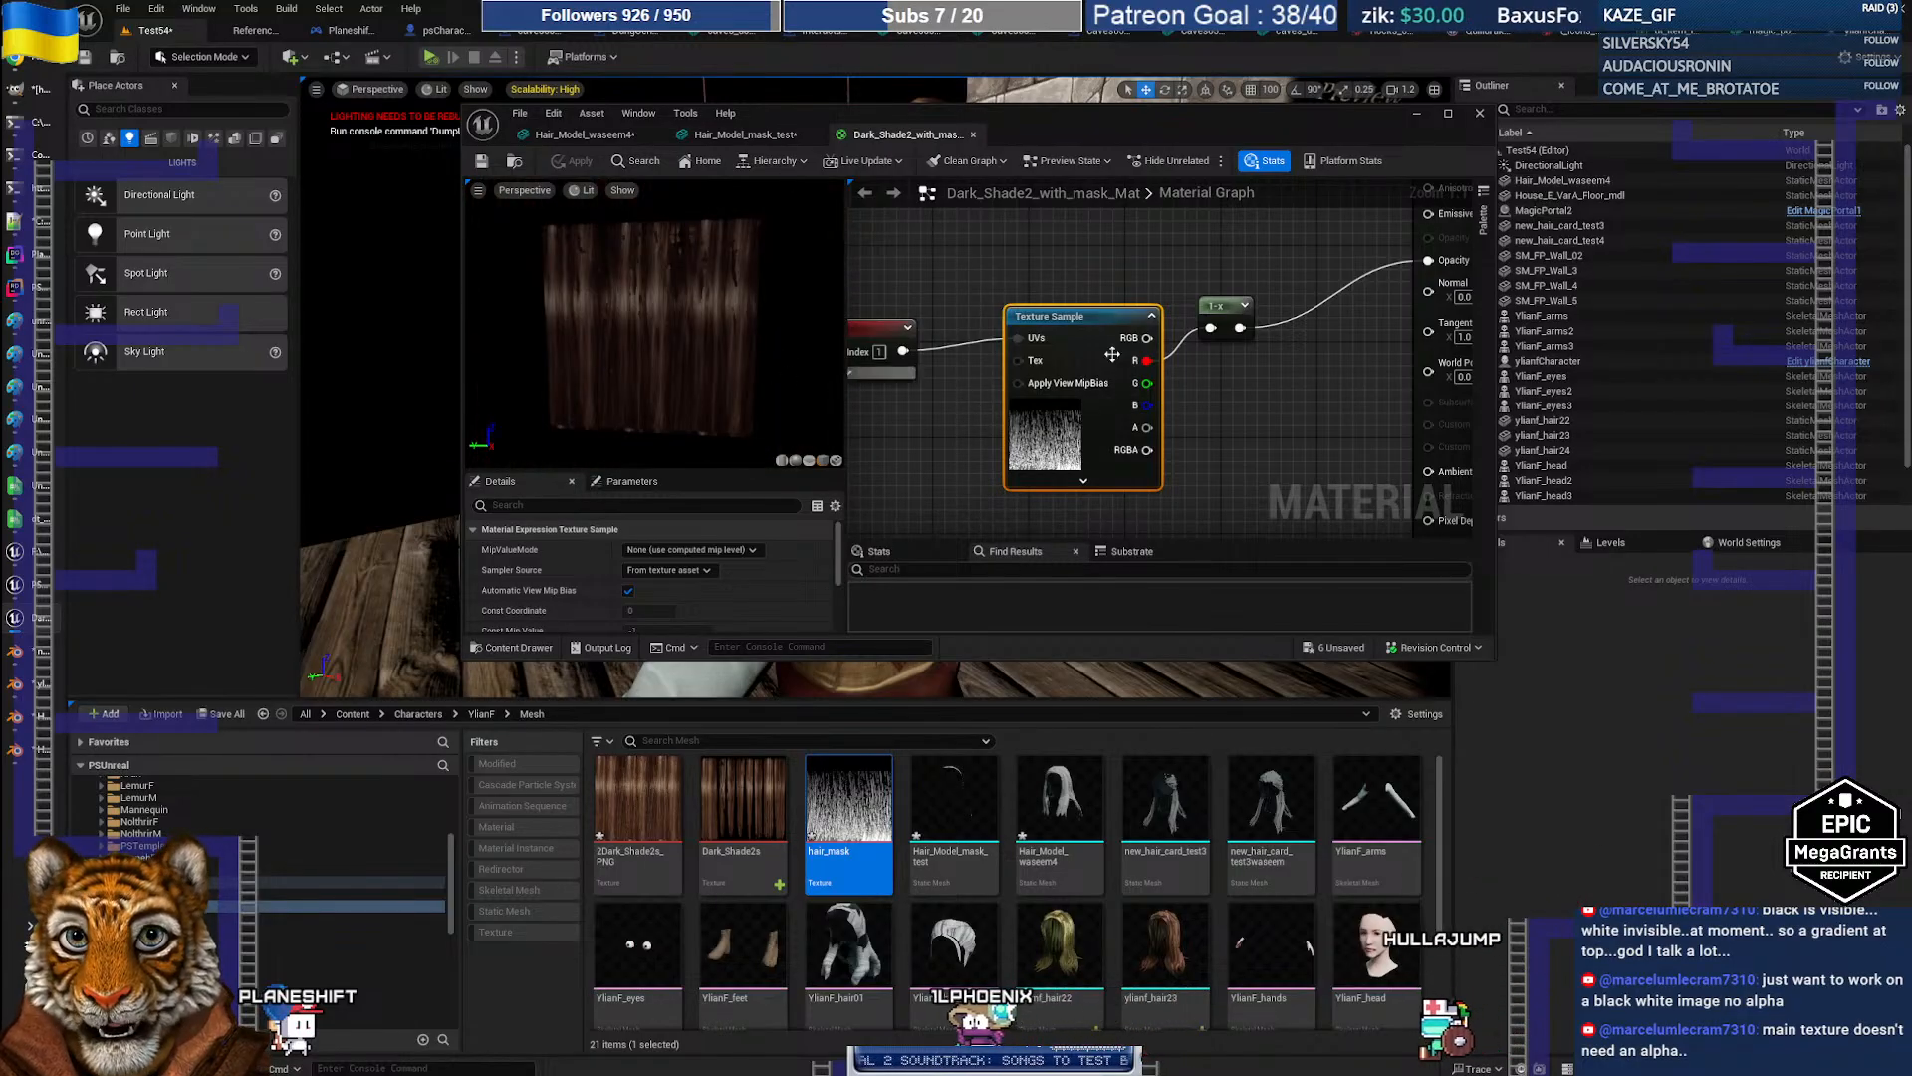
{"action": "left_click_drag", "start_coordinate": [1148, 360], "coordinate": [1428, 262]}
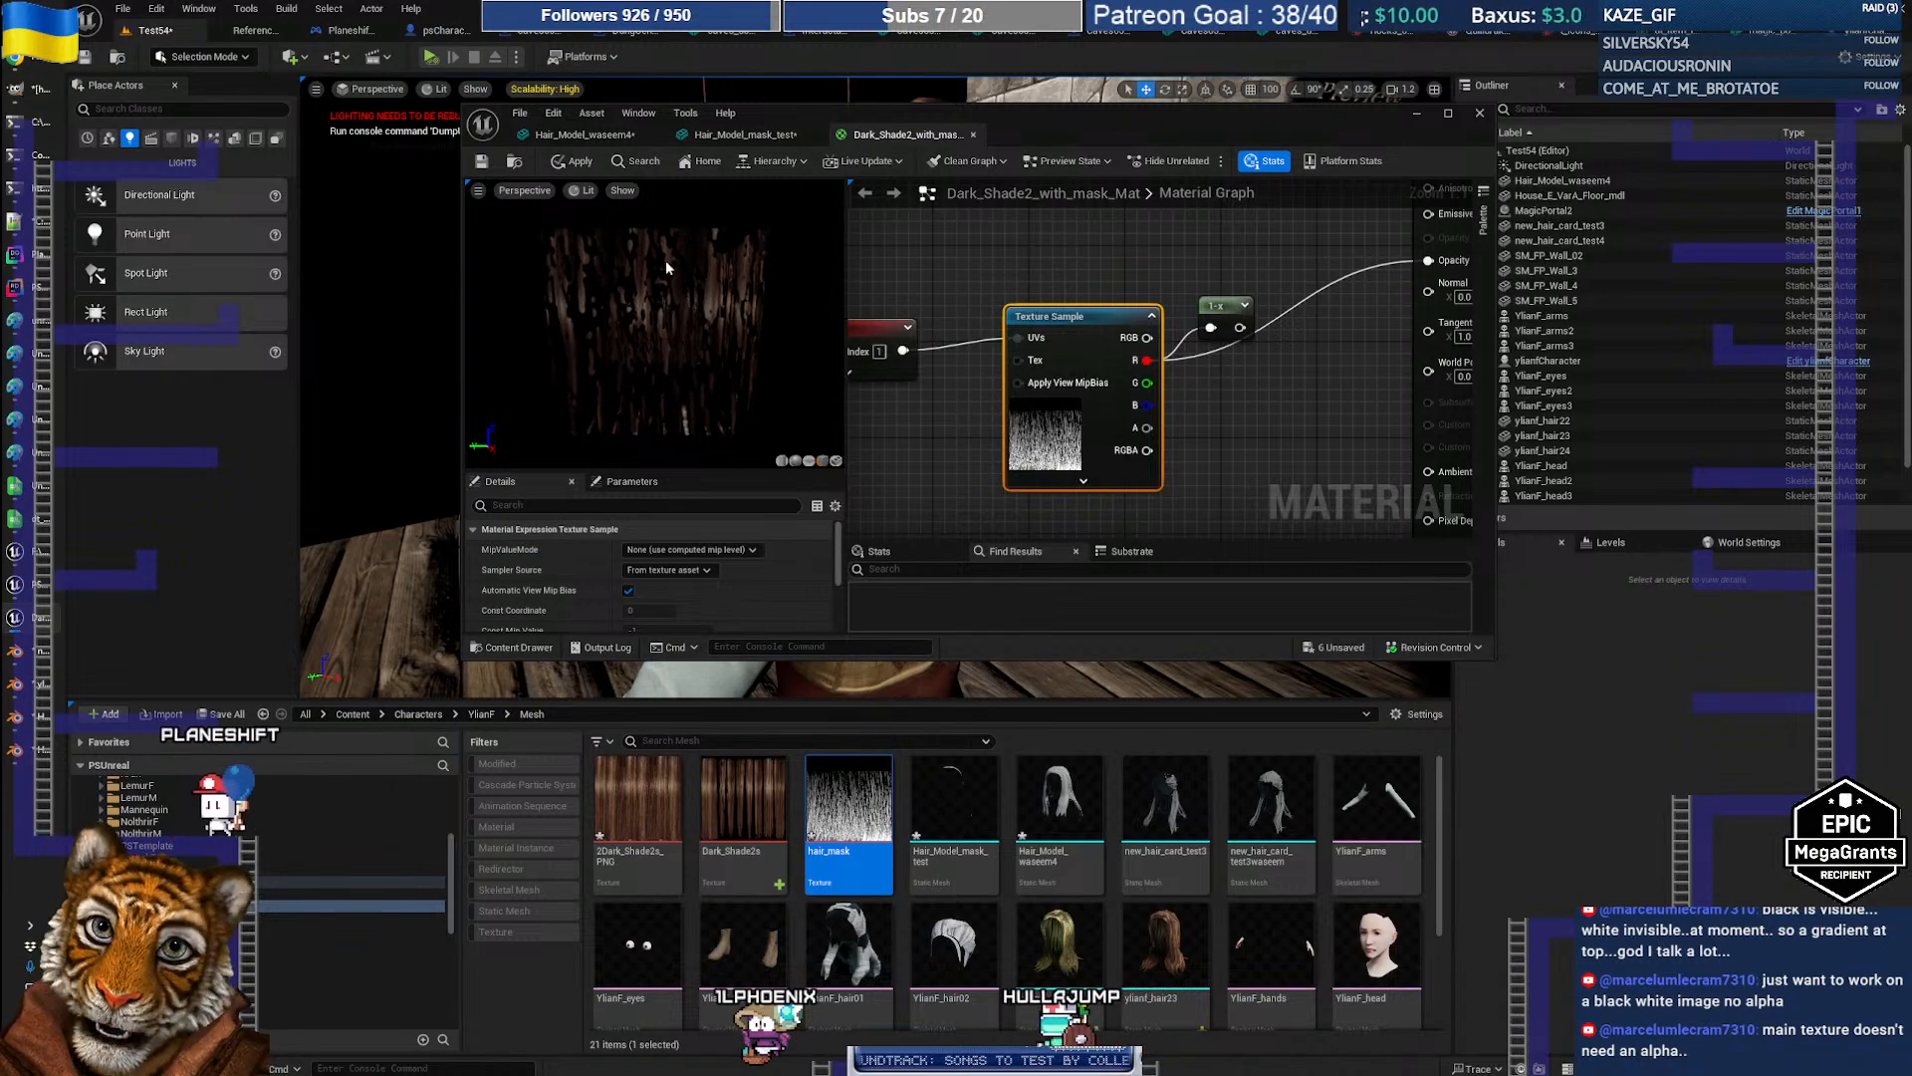
Step: Examine the color and mask Texture Samples, their TexCoord nodes and the masked result on the preview plane
{"action": "right_click_drag", "start_coordinate": [940, 438], "coordinate": [1039, 463]}
{"action": "left_click", "coordinate": [971, 399]}
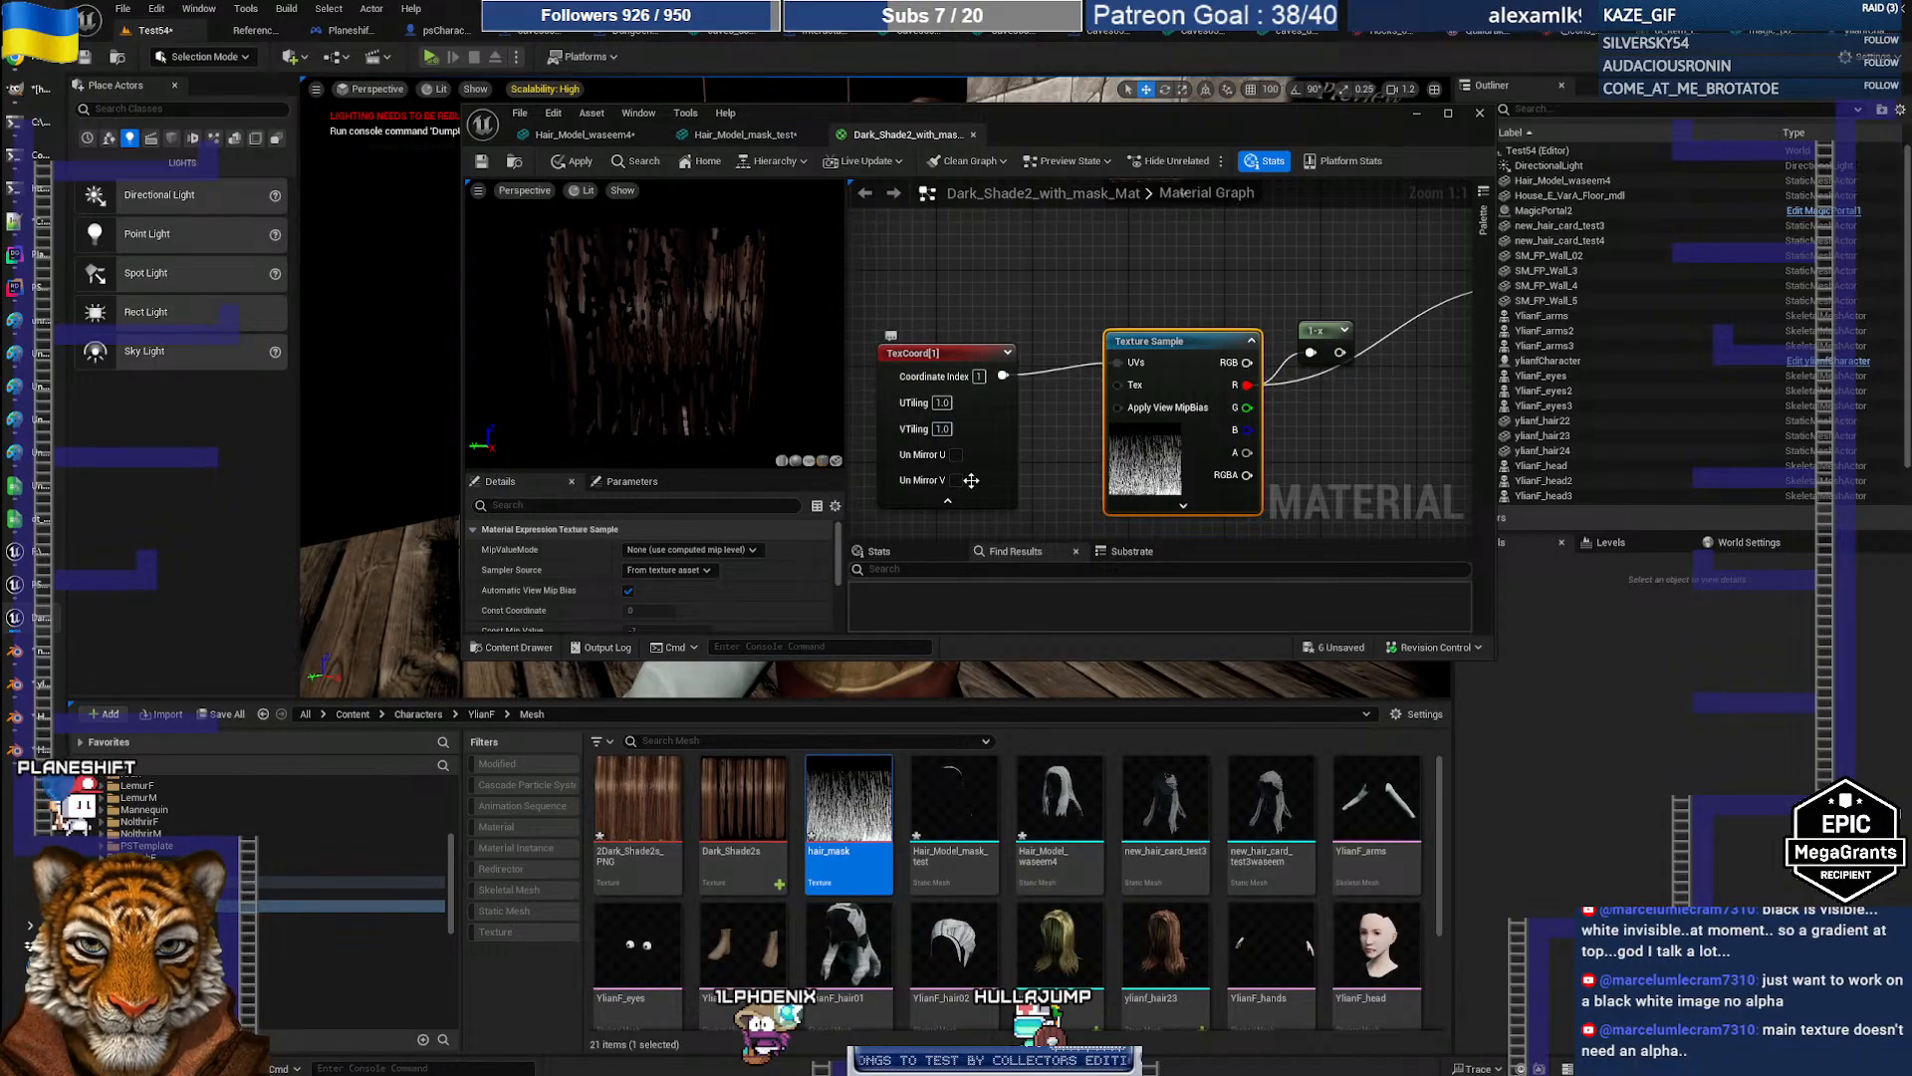
{"action": "right_click_drag", "start_coordinate": [1061, 364], "coordinate": [1046, 576]}
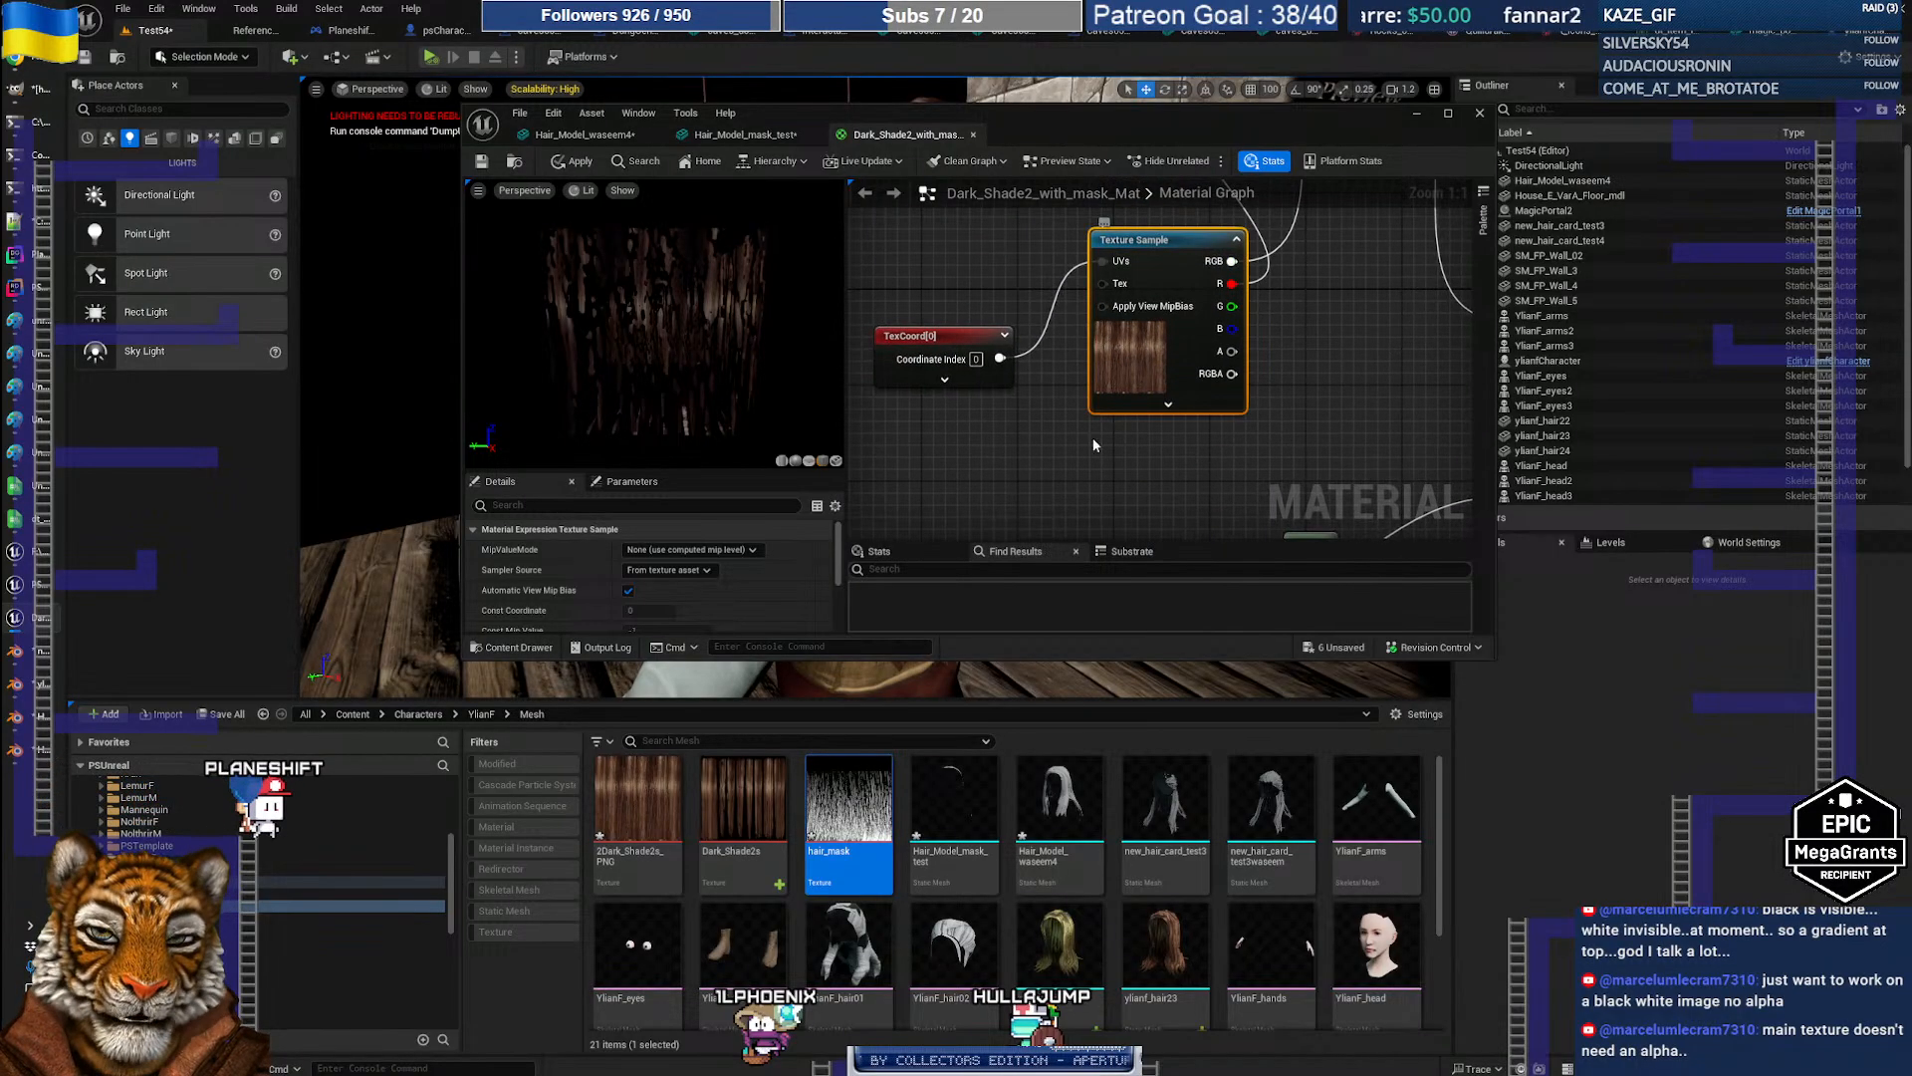
{"action": "right_click_drag", "start_coordinate": [1094, 446], "coordinate": [1215, 281]}
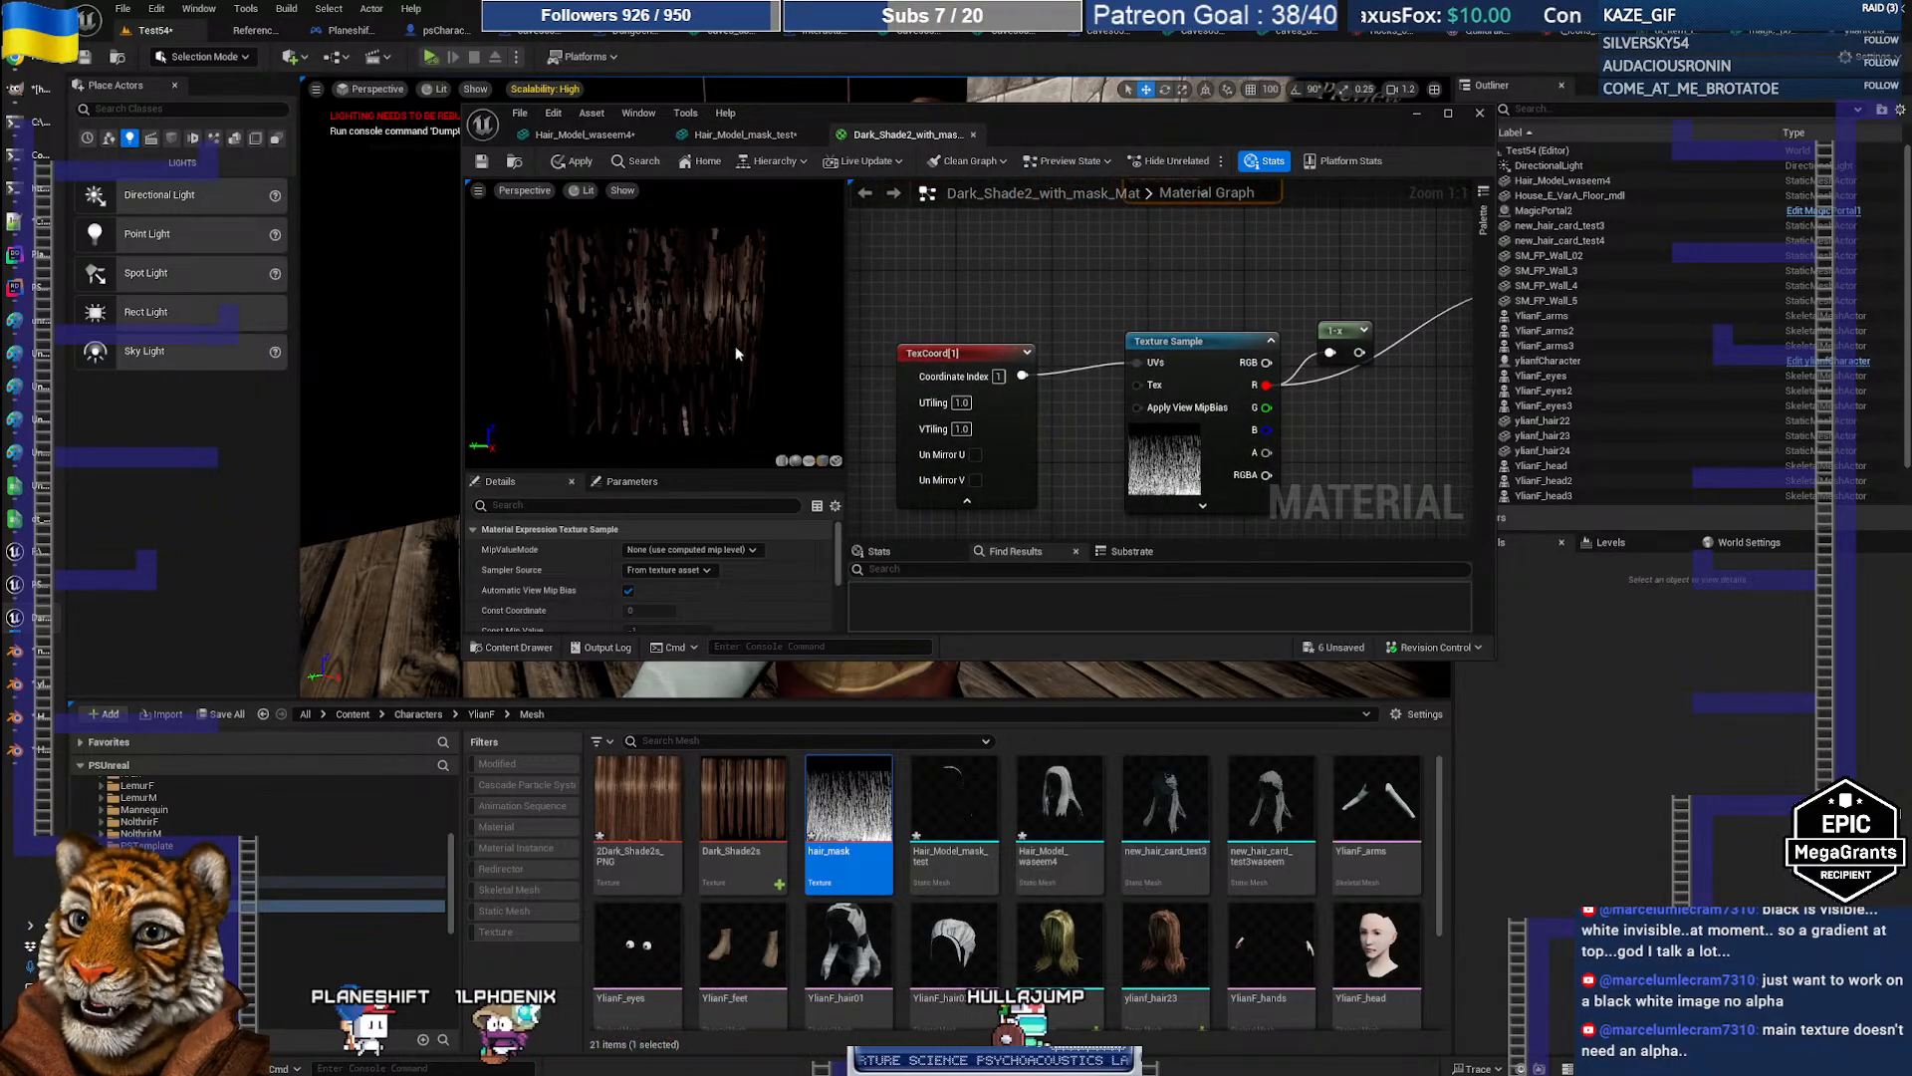
{"action": "right_click_drag", "start_coordinate": [1241, 317], "coordinate": [1212, 469]}
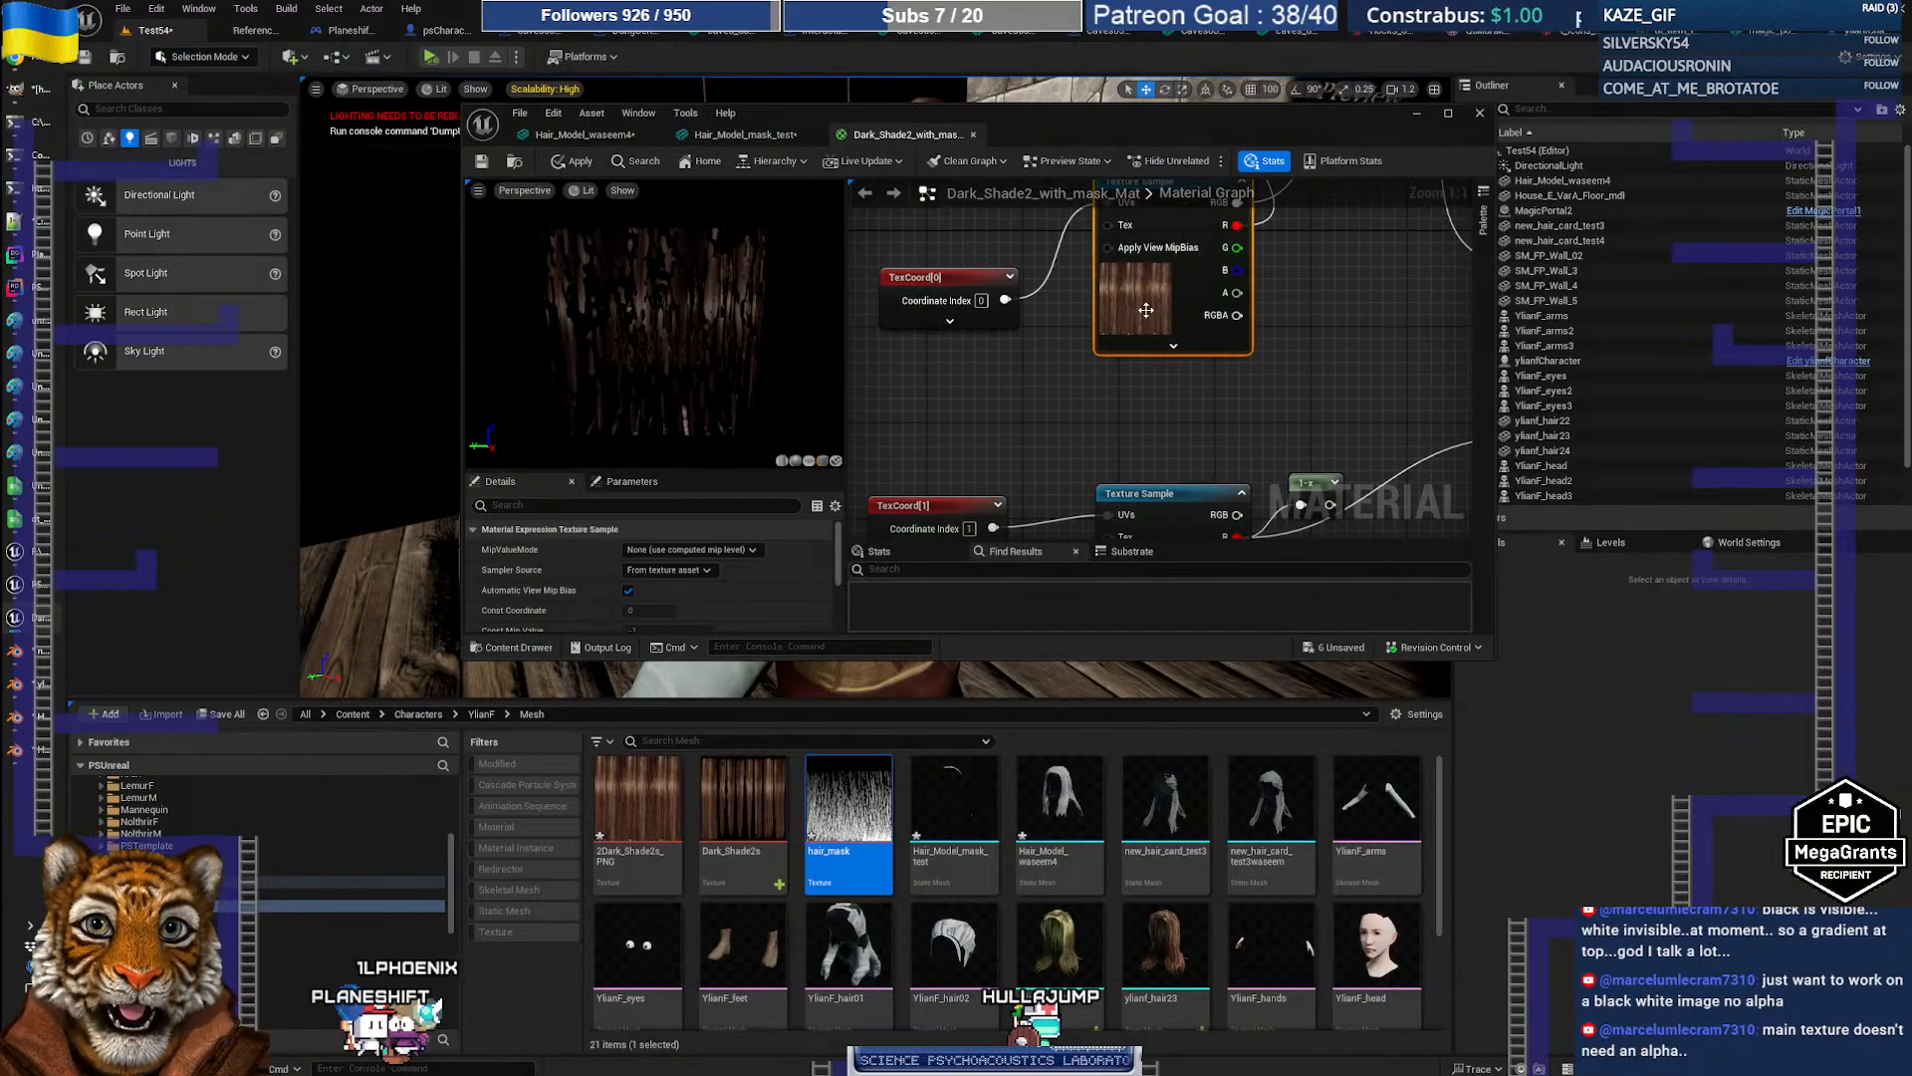
{"action": "scroll", "coordinate": [795, 587], "scroll_direction": "down", "scroll_amount": 2}
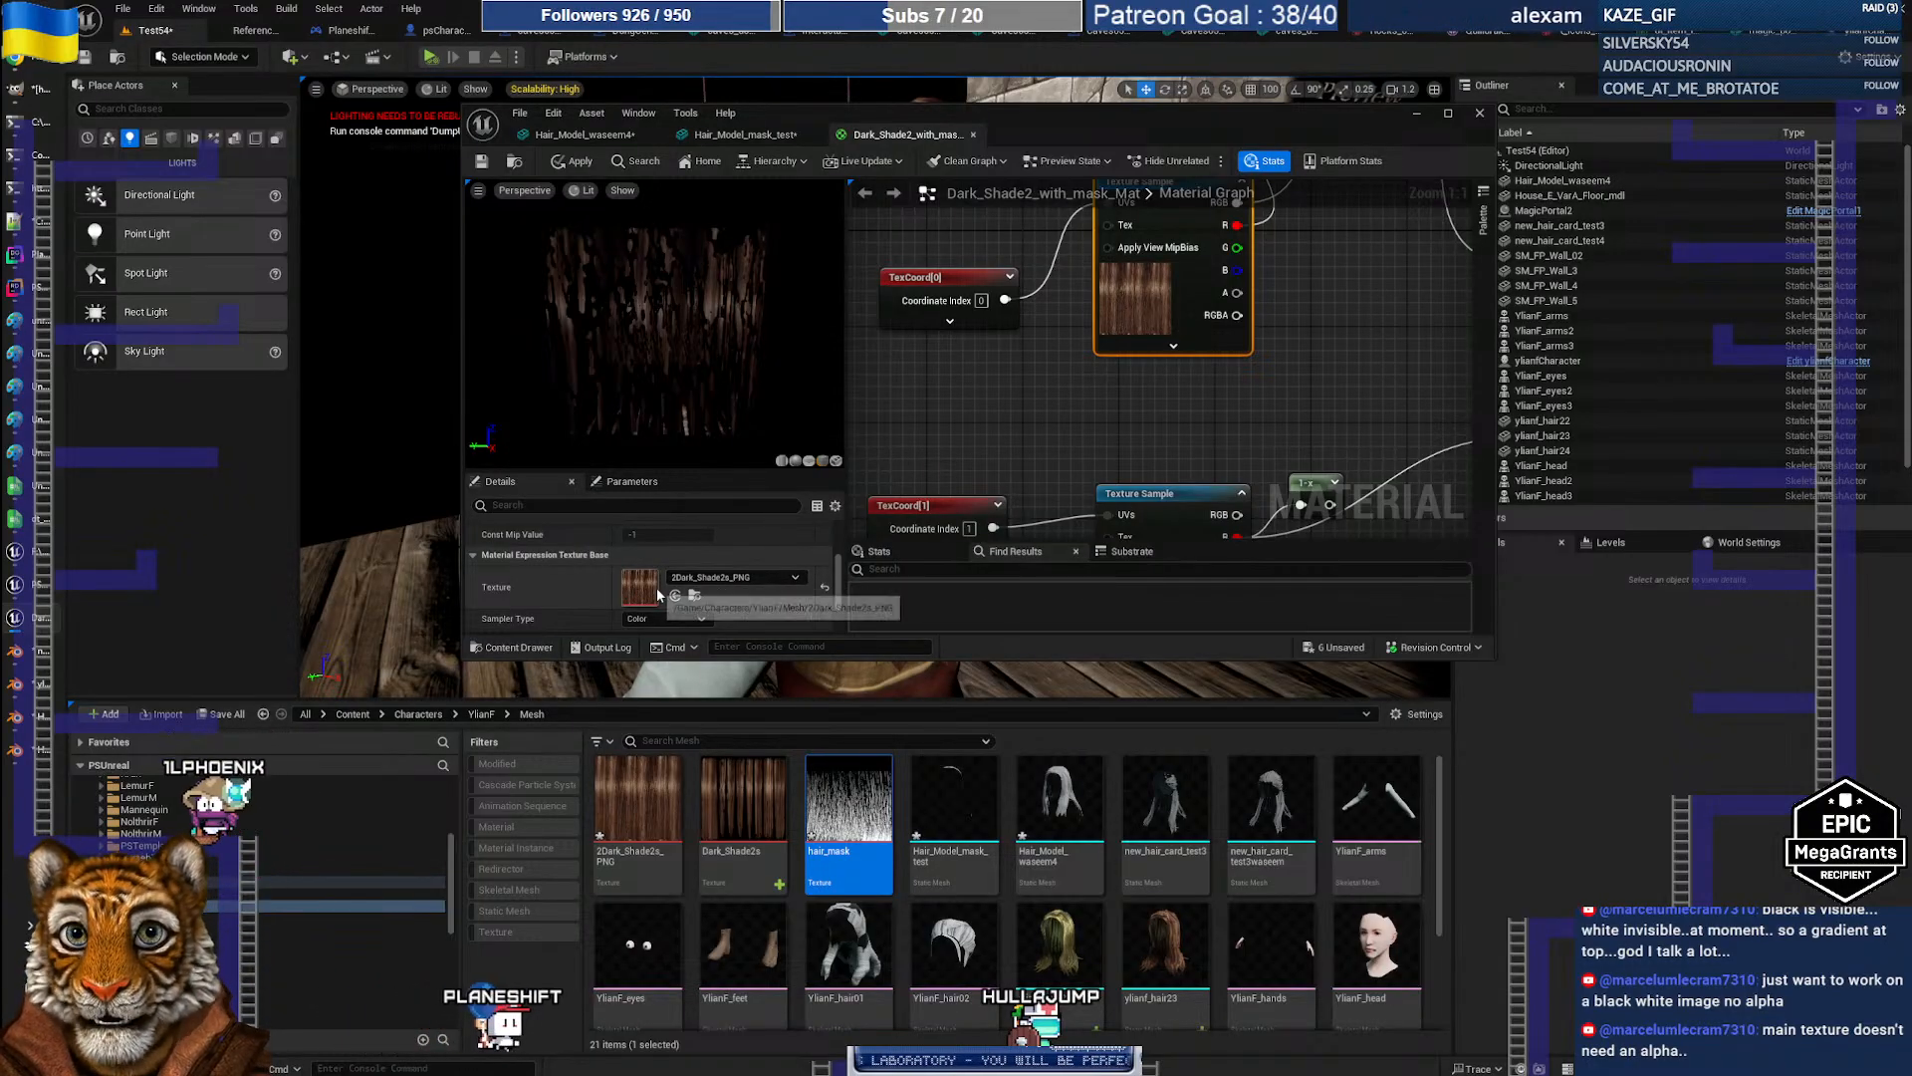
{"action": "right_click_drag", "start_coordinate": [1228, 443], "coordinate": [1134, 323]}
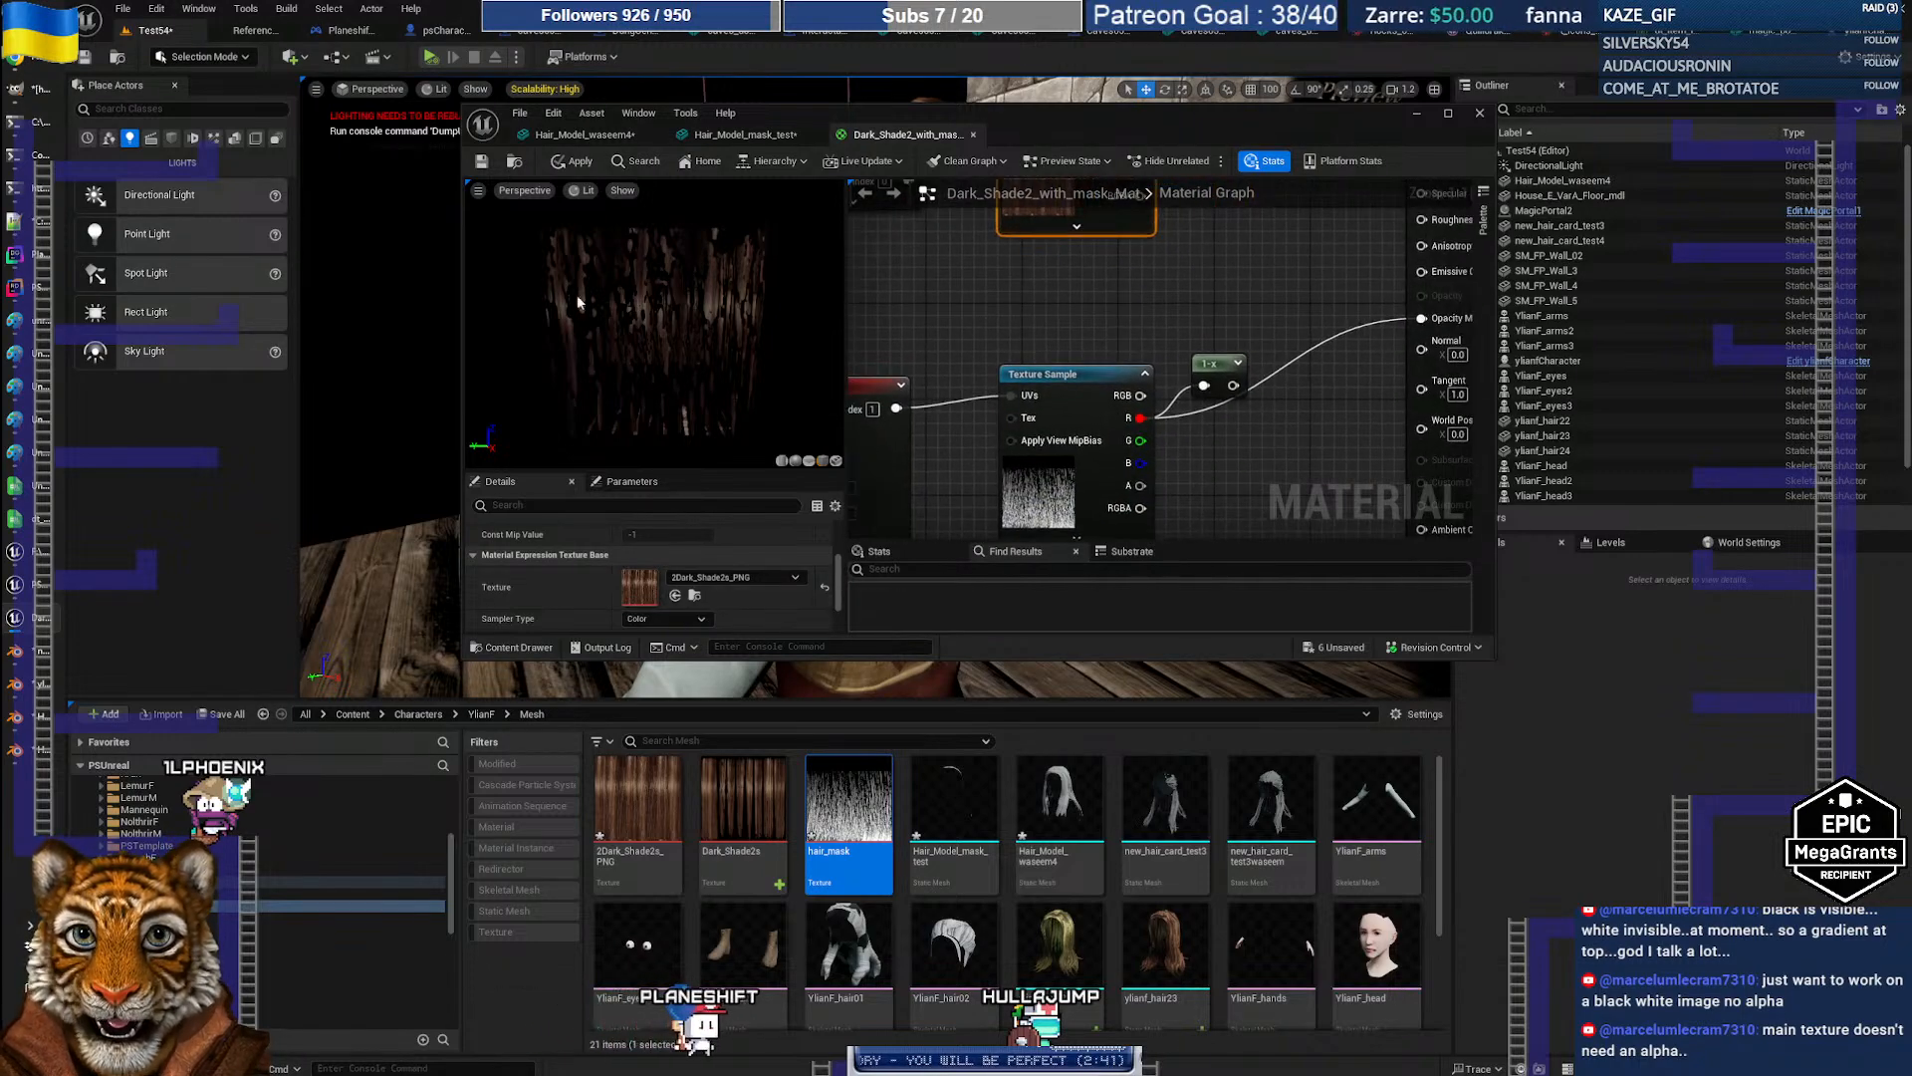
{"action": "mouse_move", "coordinate": [644, 330]}
{"action": "left_mouse_down"}
{"action": "mouse_move", "coordinate": [563, 341]}
{"action": "mouse_move", "coordinate": [665, 331]}
{"action": "left_mouse_up"}
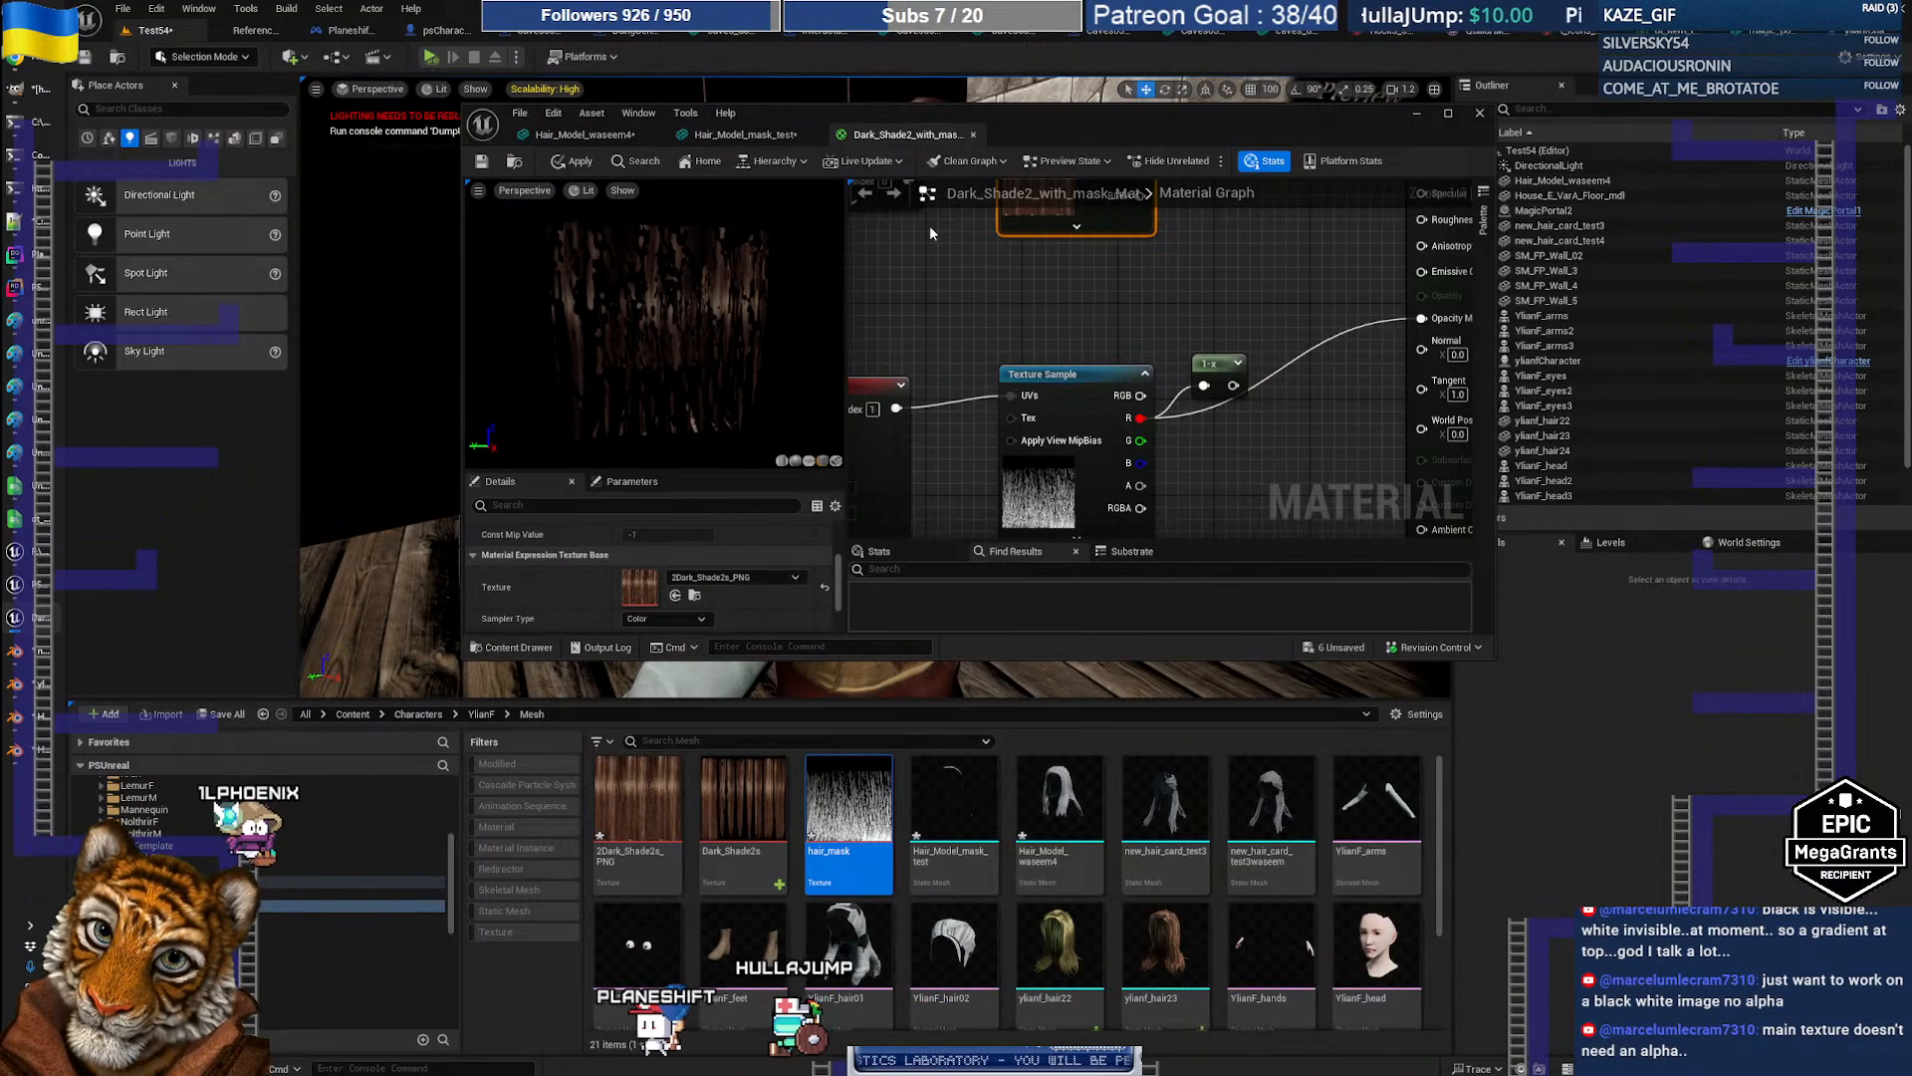
{"action": "right_click_drag", "start_coordinate": [941, 322], "coordinate": [1030, 333]}
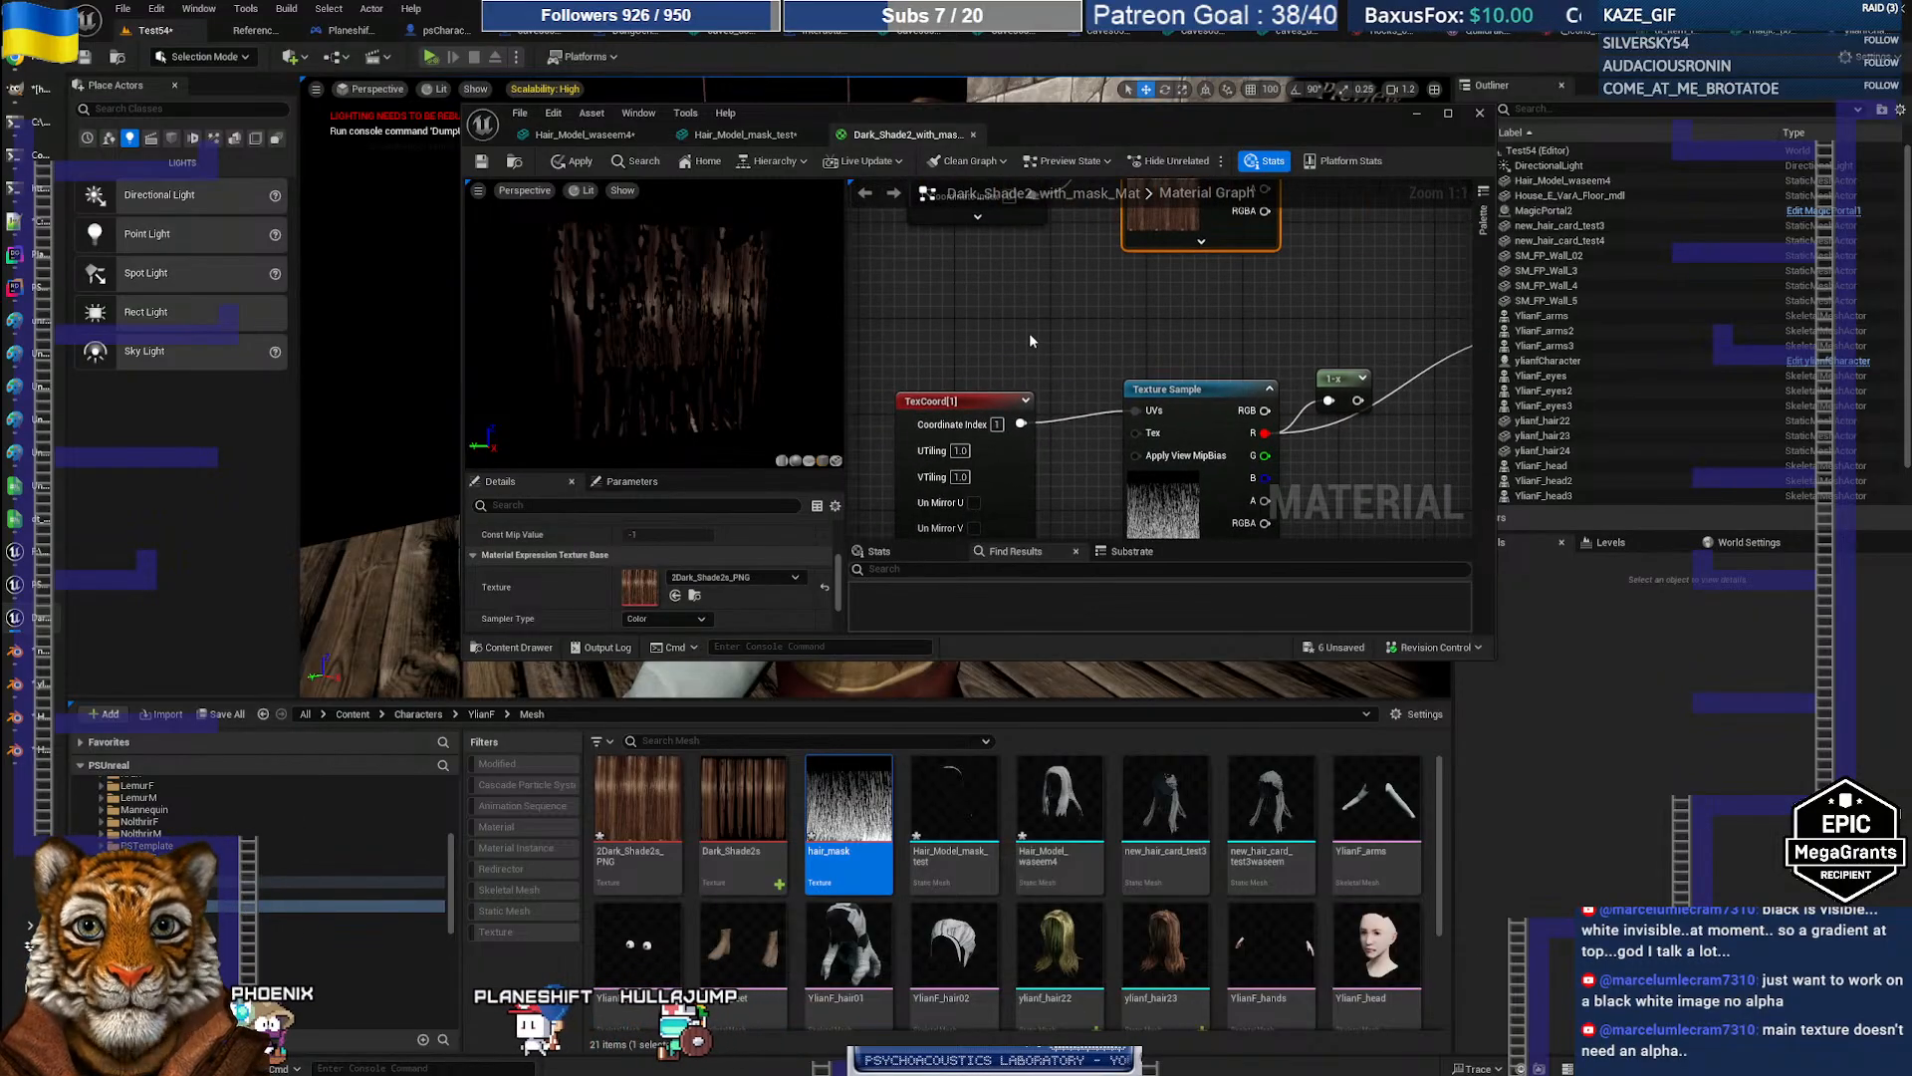
Step: Assign Dark_Shade2_with_mask_Mat to the Hair_Model_mask_test mesh, then maximize its editor and inspect the masking along the strands and tips
{"action": "double_click", "coordinate": [954, 825]}
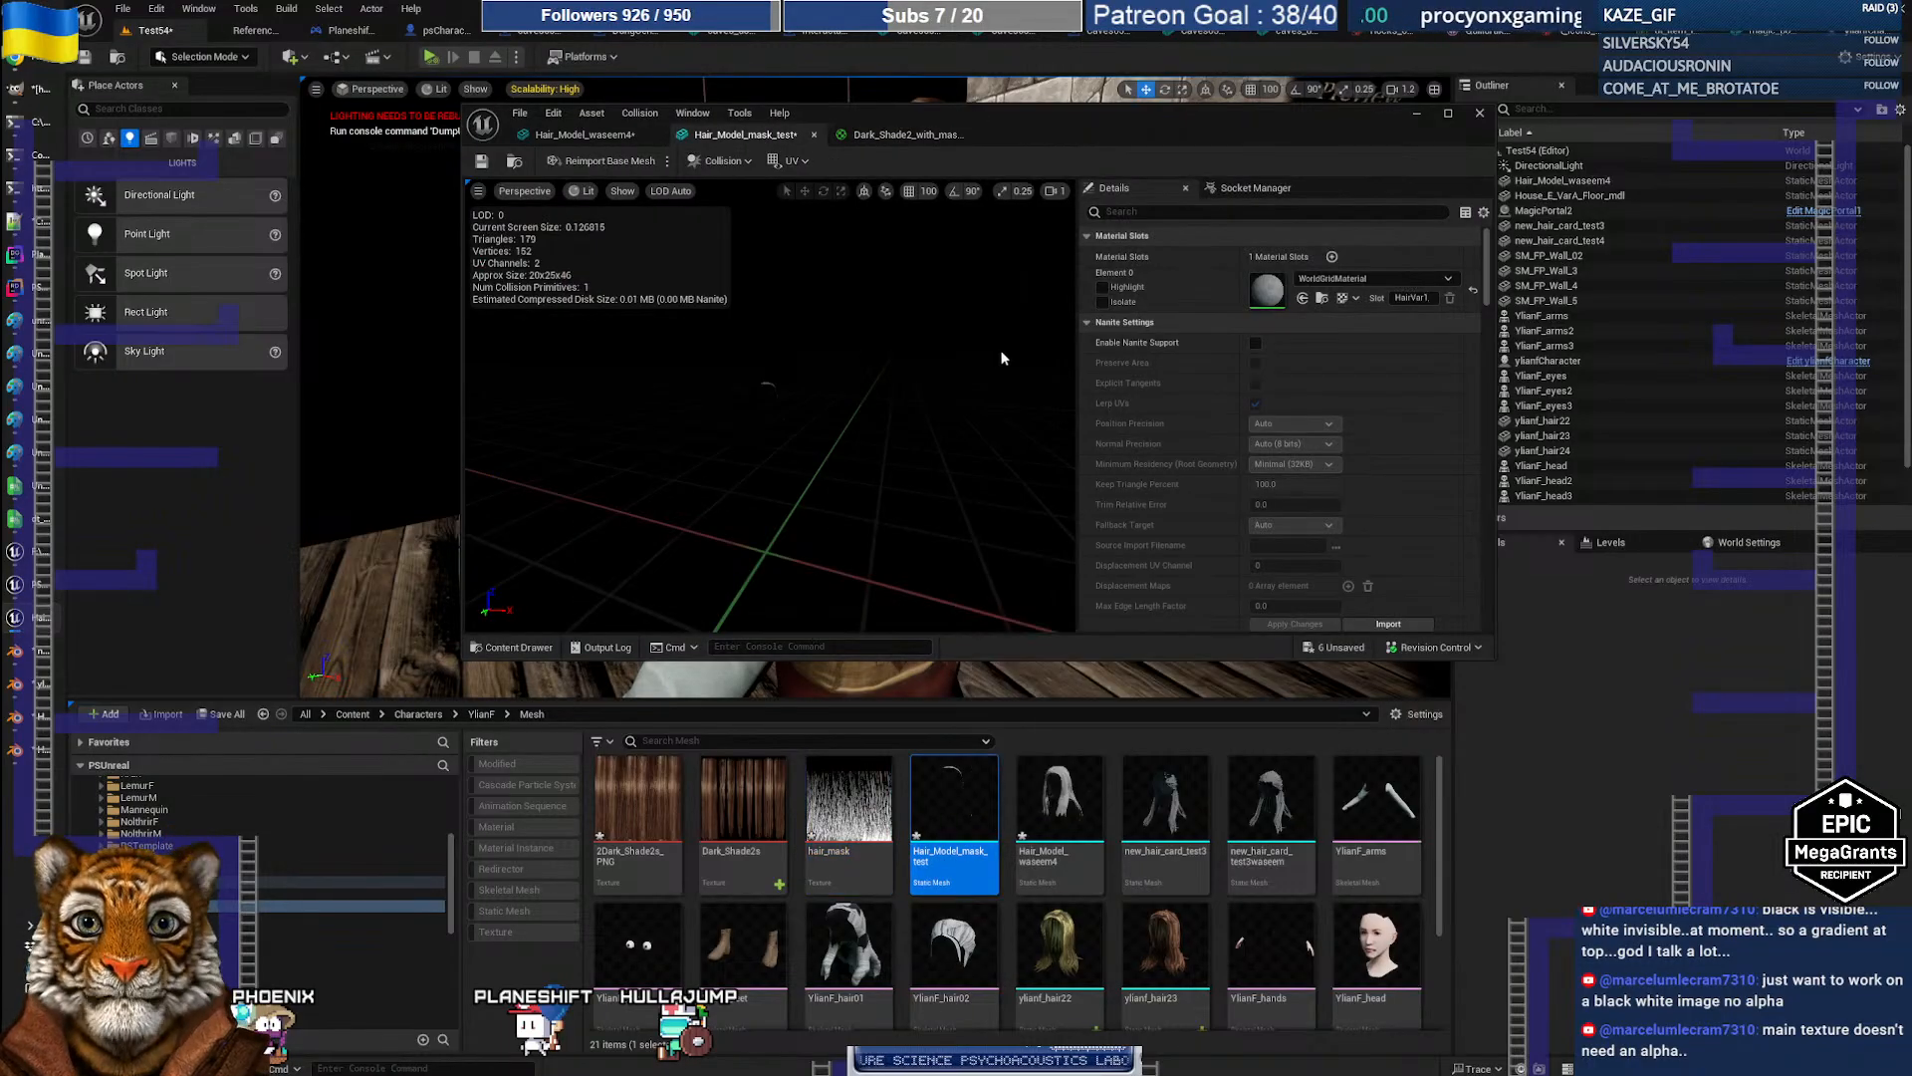
{"action": "left_click", "coordinate": [1326, 279]}
{"action": "type", "text": "with"}
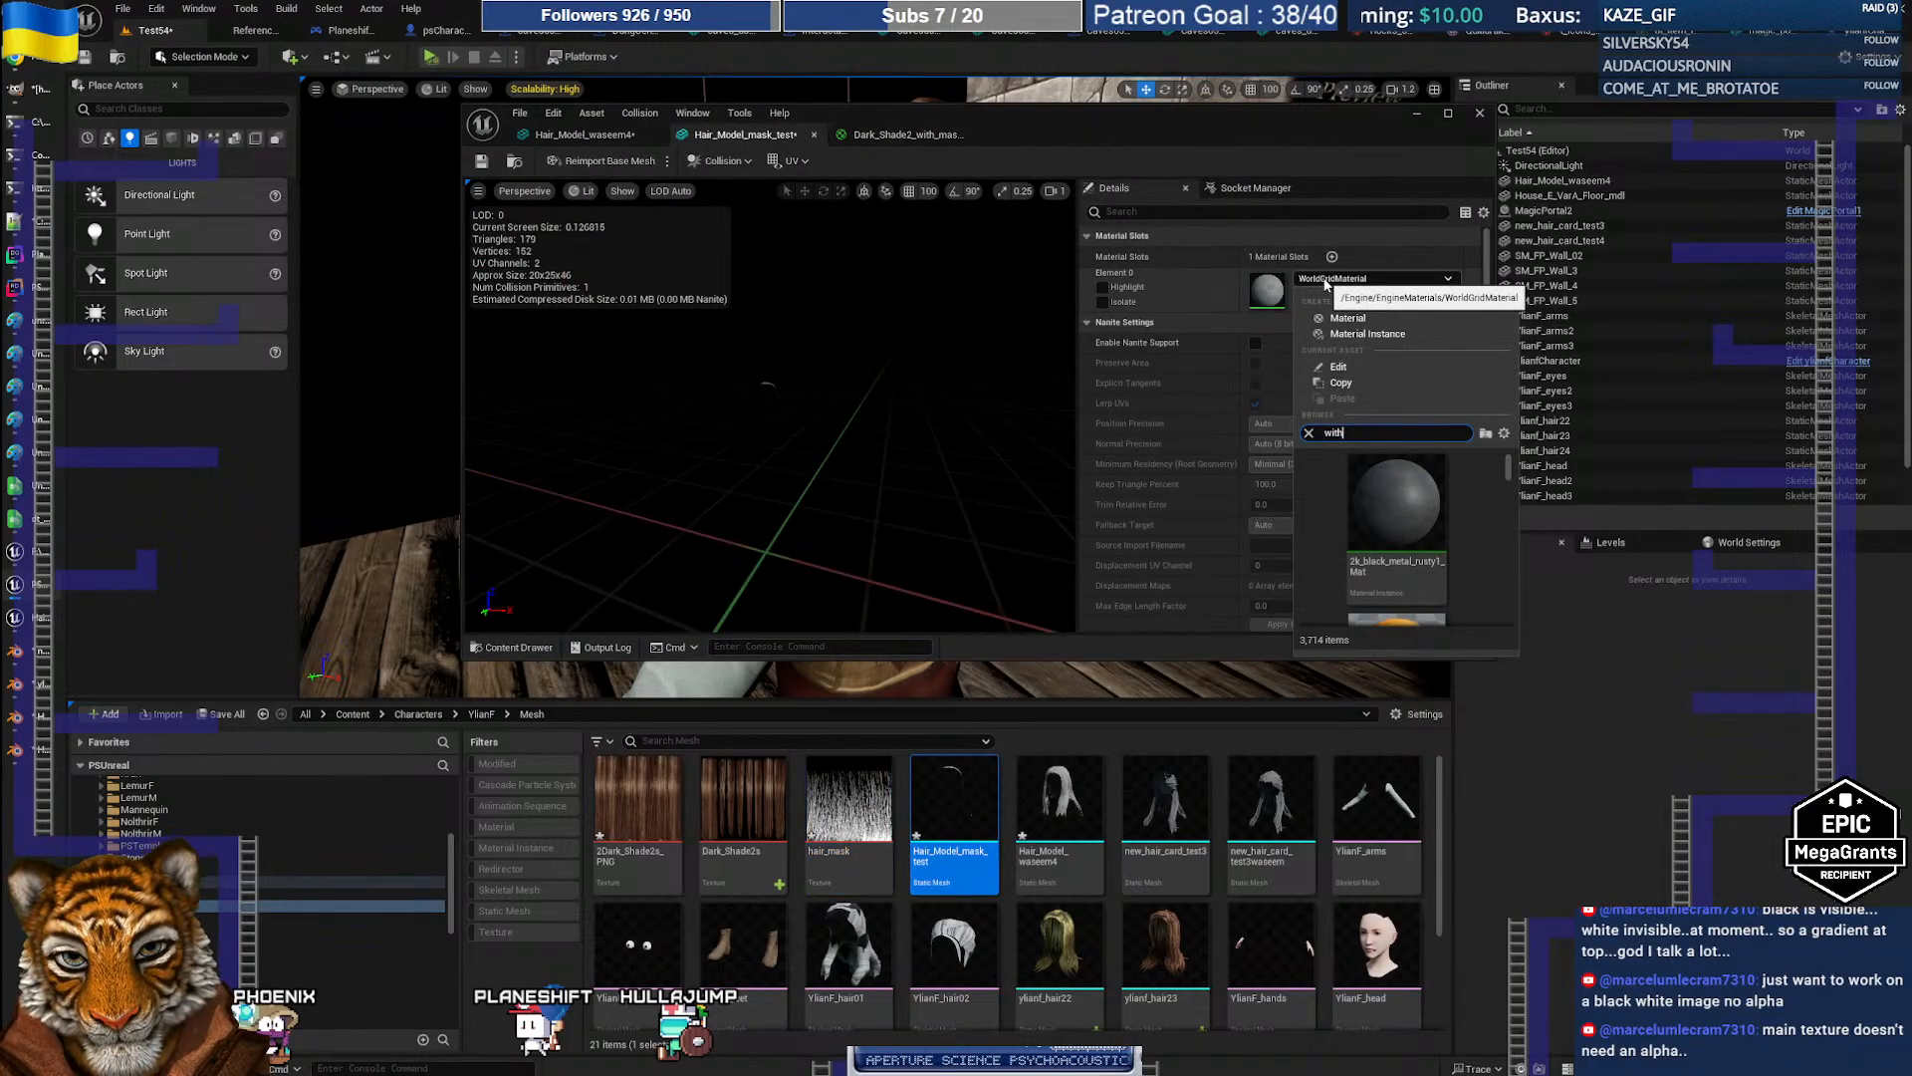
{"action": "type", "text": "_mas"}
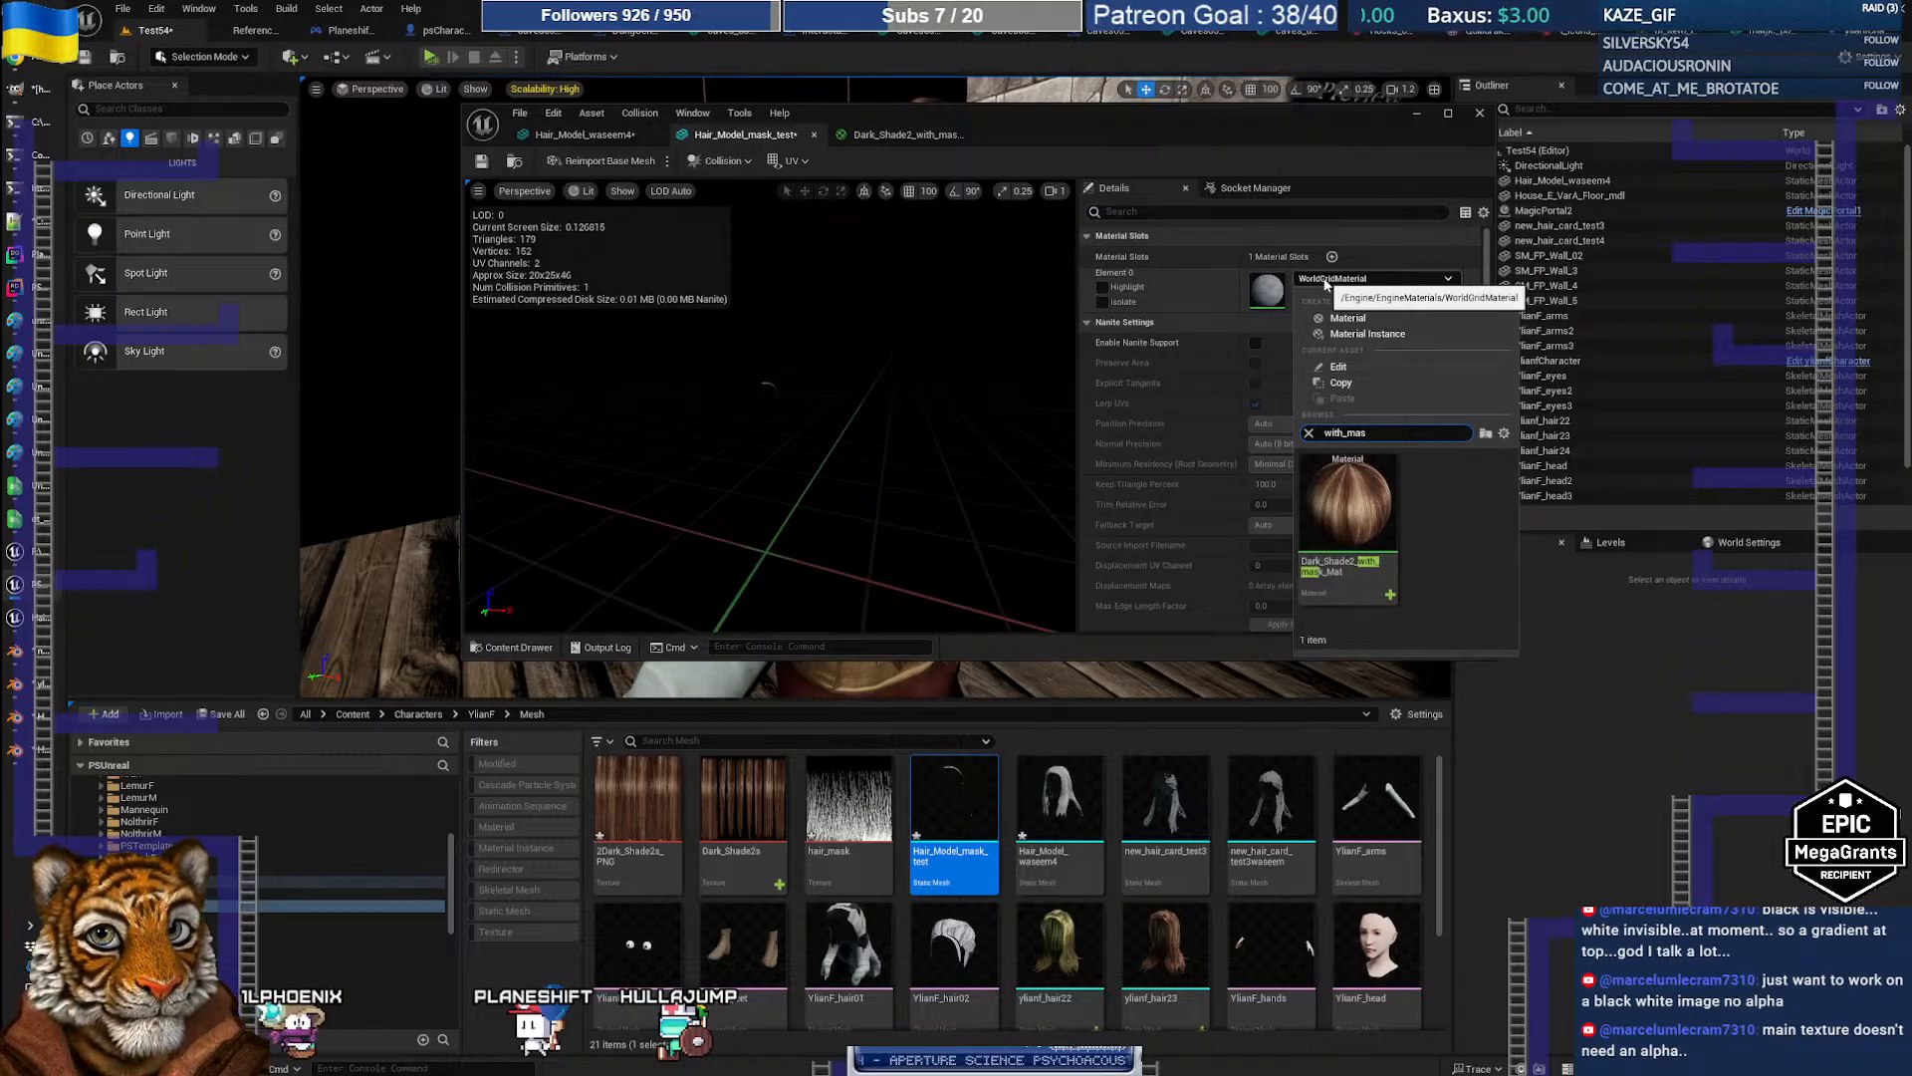
{"action": "left_click", "coordinate": [1367, 511]}
{"action": "right_click_drag", "start_coordinate": [863, 409], "coordinate": [697, 419]}
{"action": "double_click", "coordinate": [996, 112]}
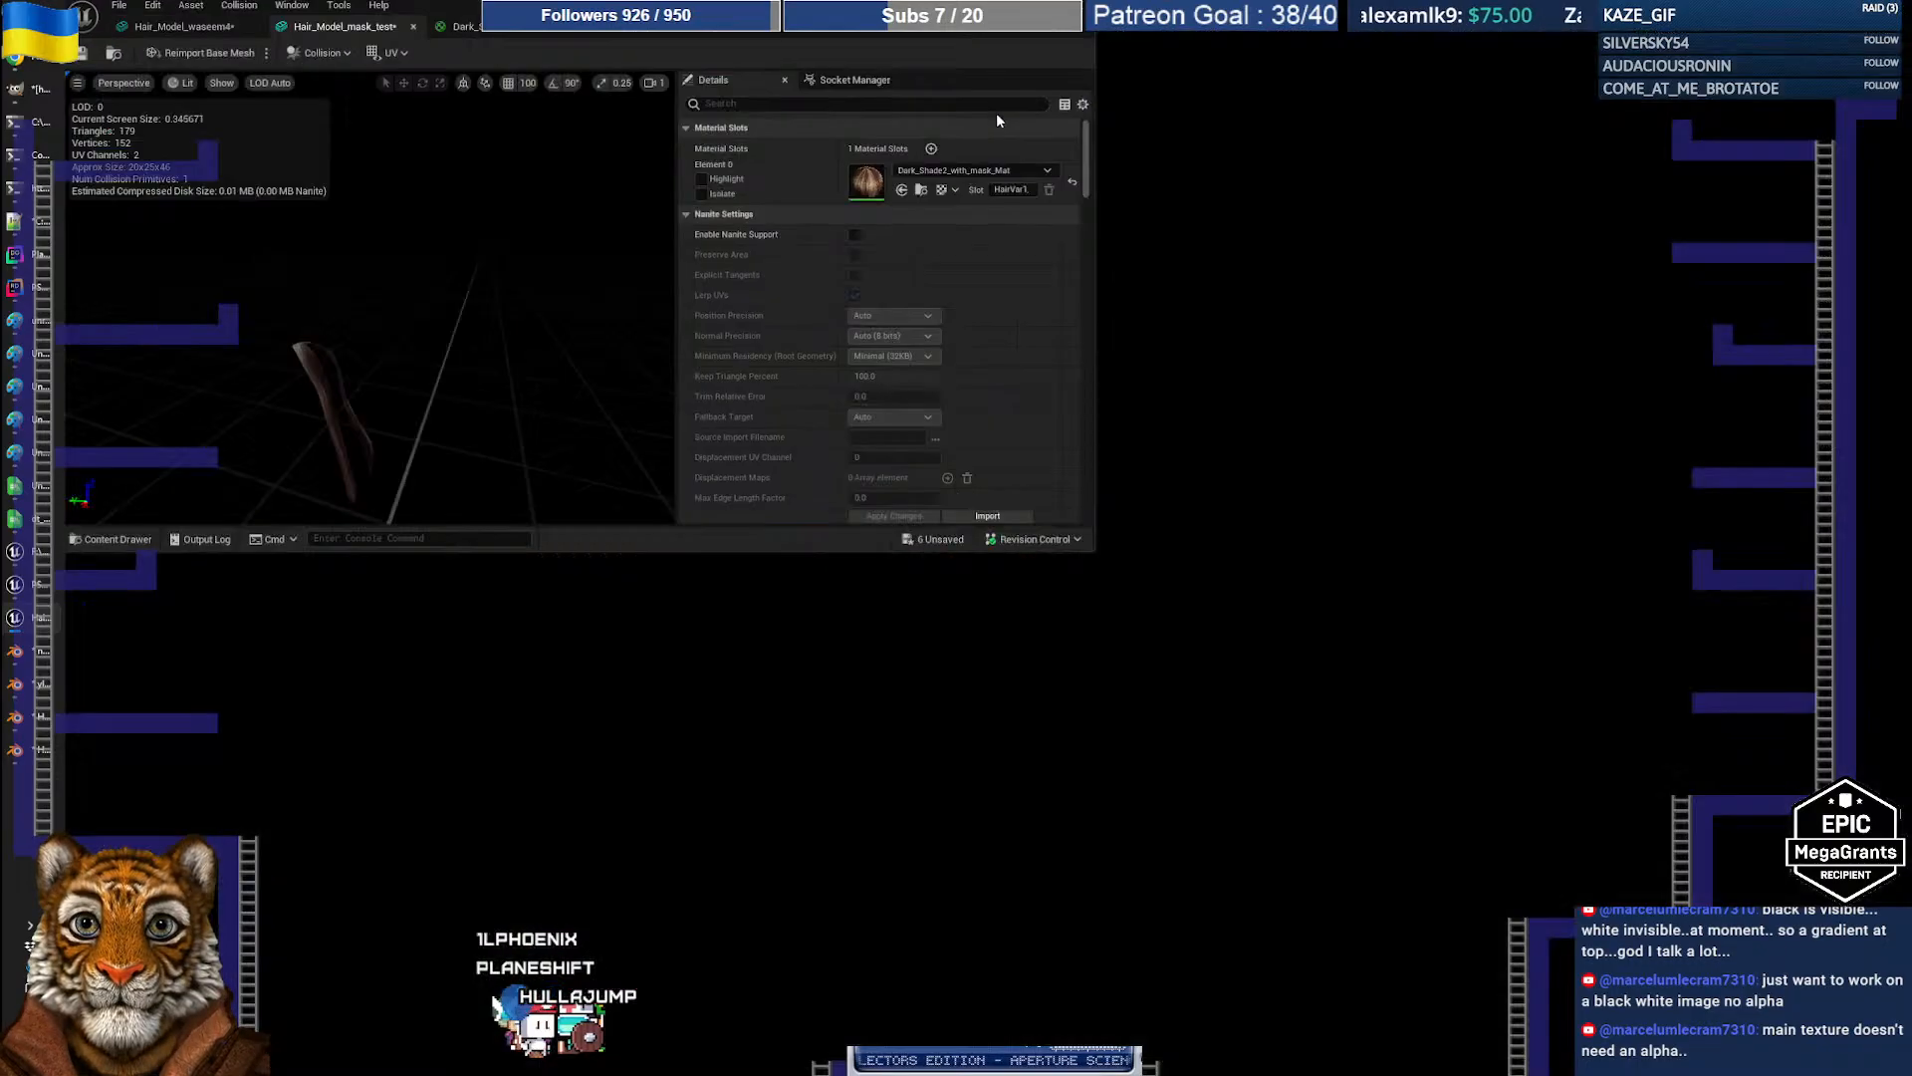
{"action": "right_click_drag", "start_coordinate": [887, 471], "coordinate": [965, 439]}
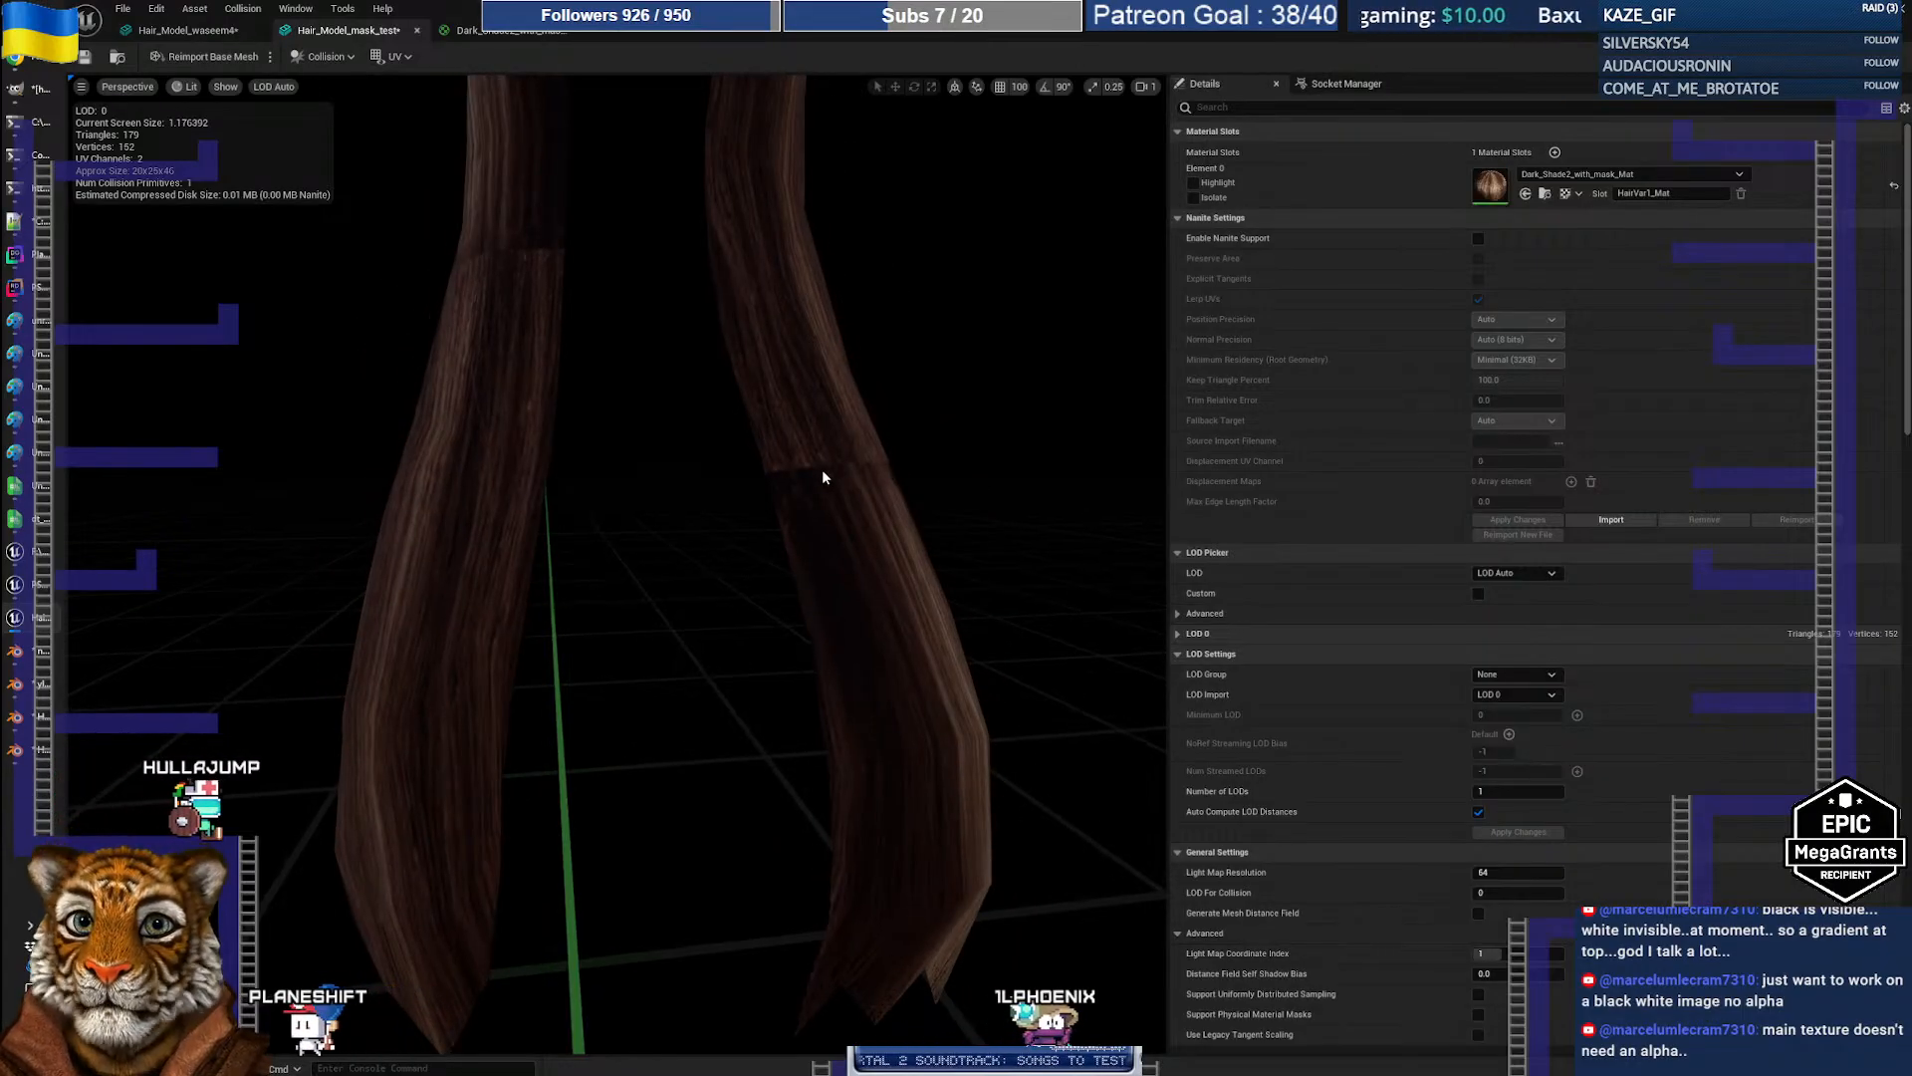
{"action": "right_click_drag", "start_coordinate": [965, 438], "coordinate": [932, 438]}
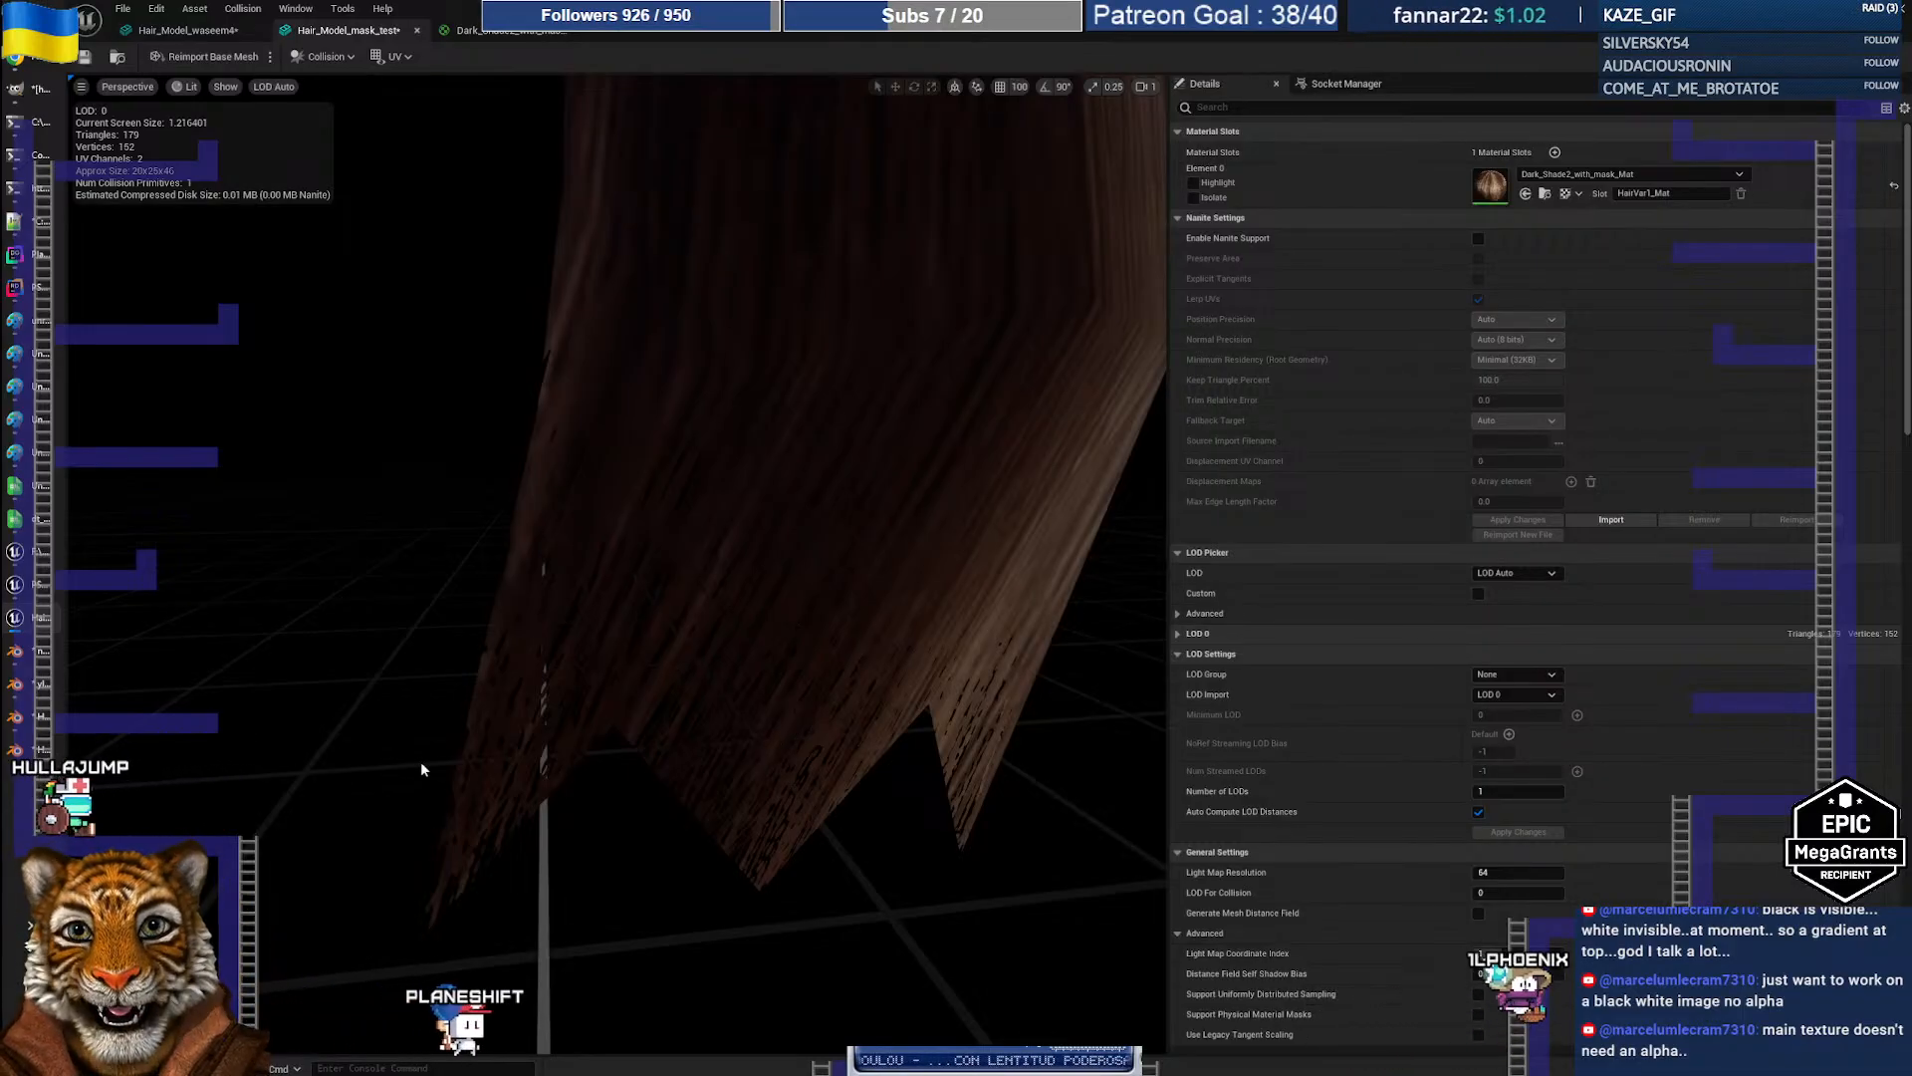
{"action": "right_click_drag", "start_coordinate": [921, 345], "coordinate": [888, 348]}
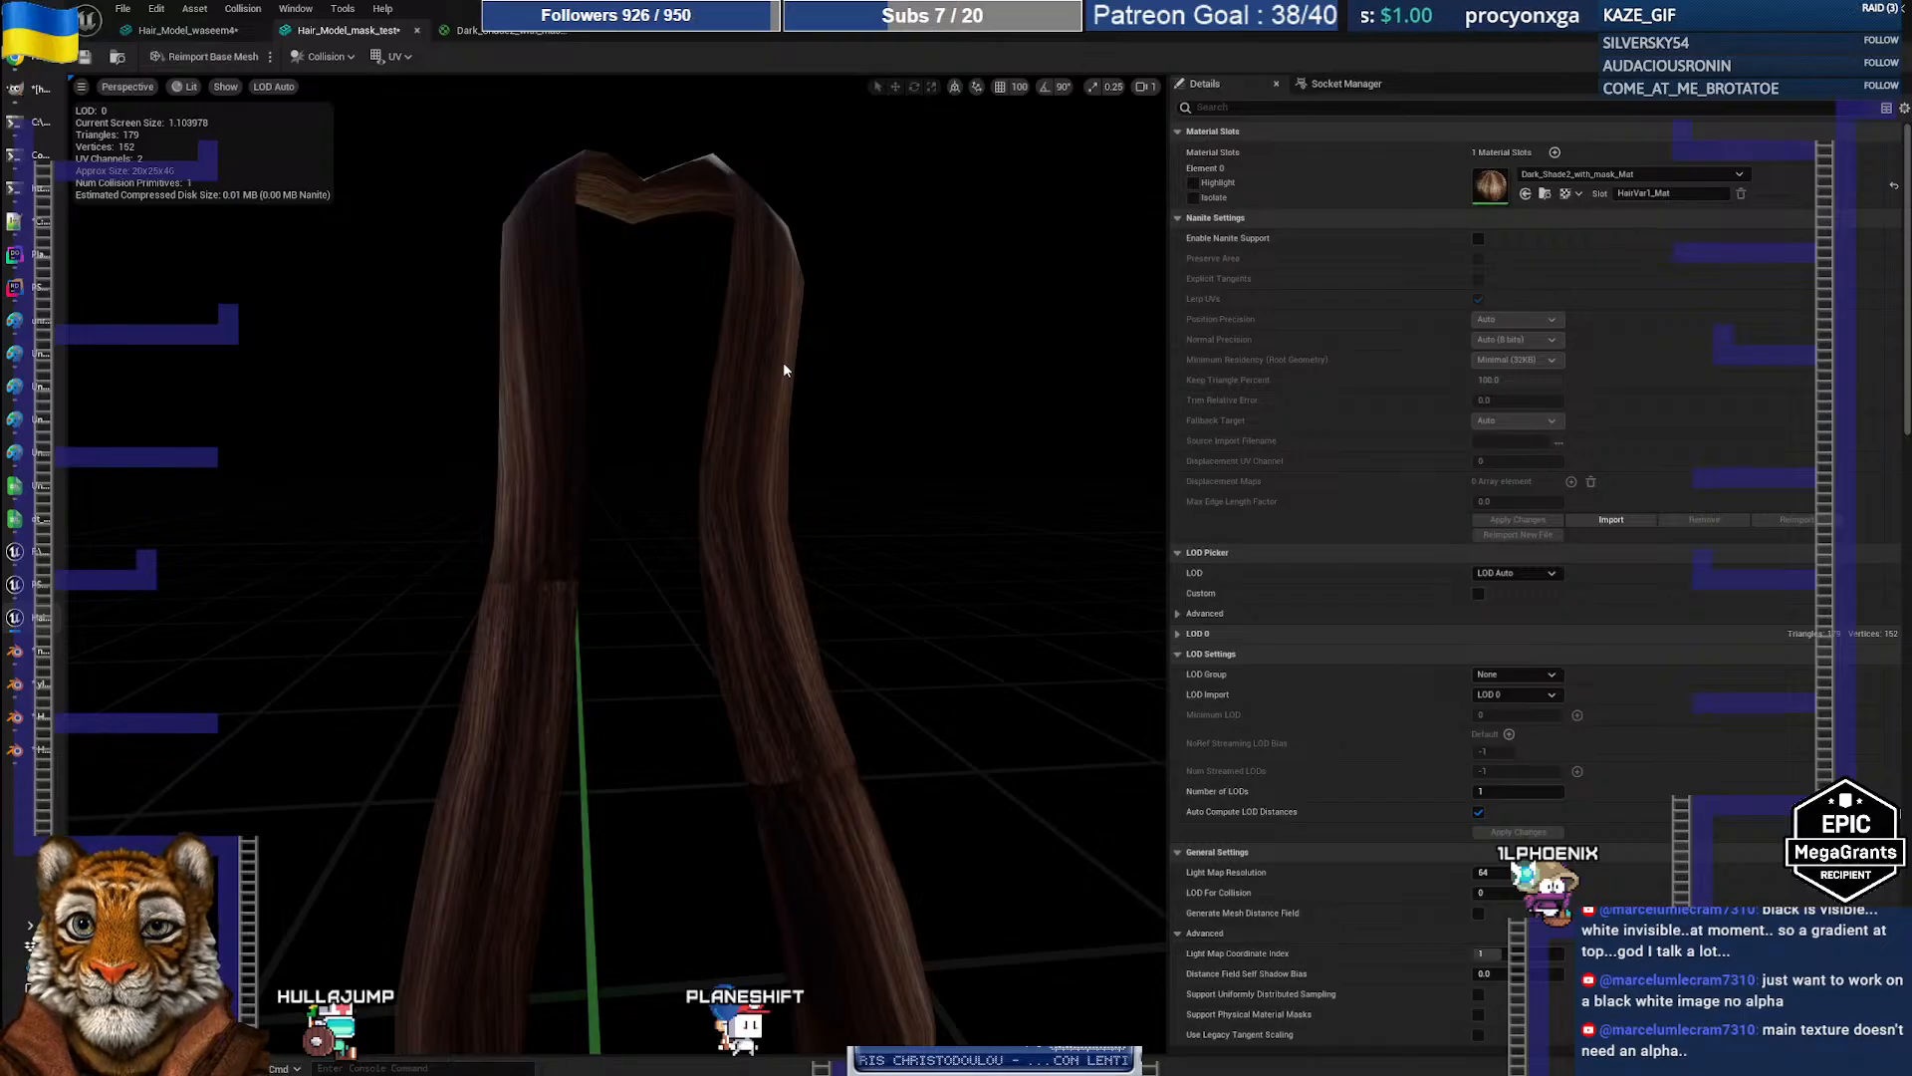
Step: Return to the masked material's graph, move the editor window aside and open the 2Dark_Shade2s_PNG color texture for inspection
{"action": "left_click", "coordinate": [479, 36]}
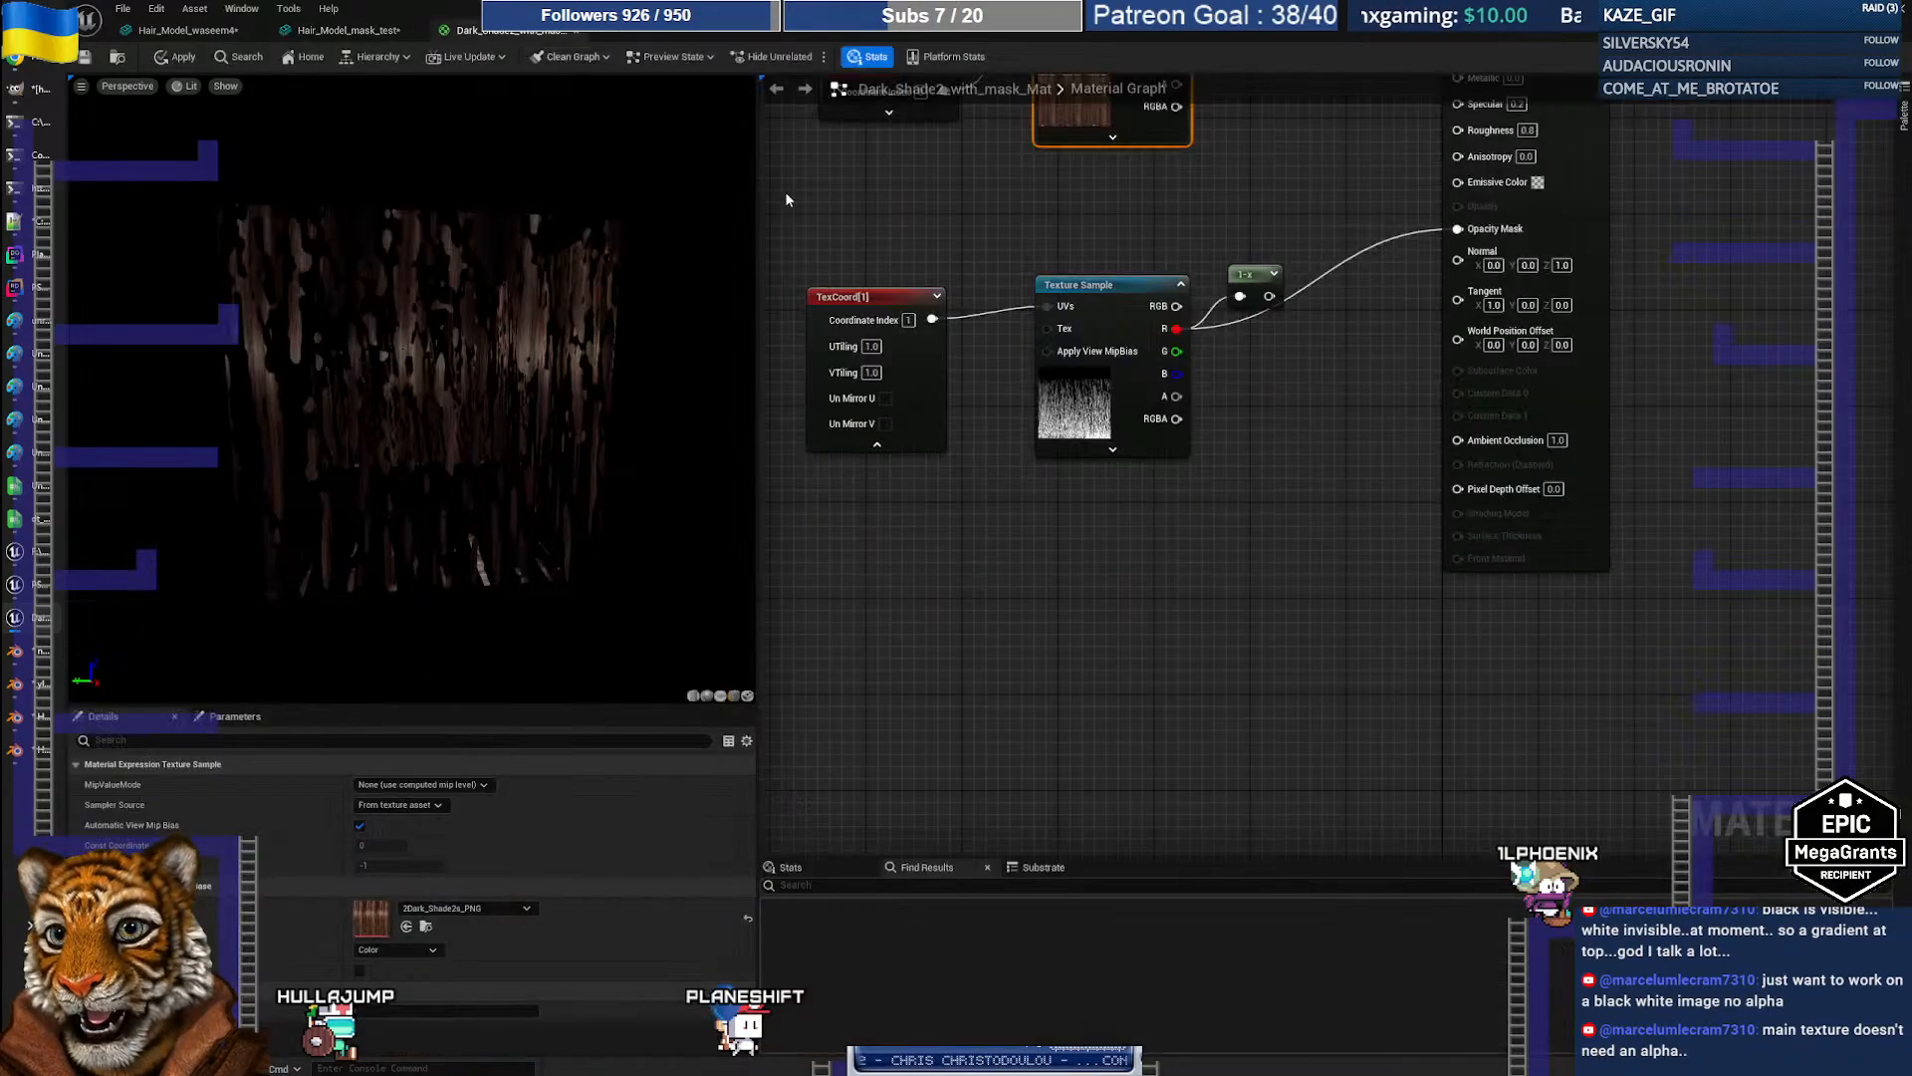
{"action": "right_click_drag", "start_coordinate": [984, 249], "coordinate": [957, 519]}
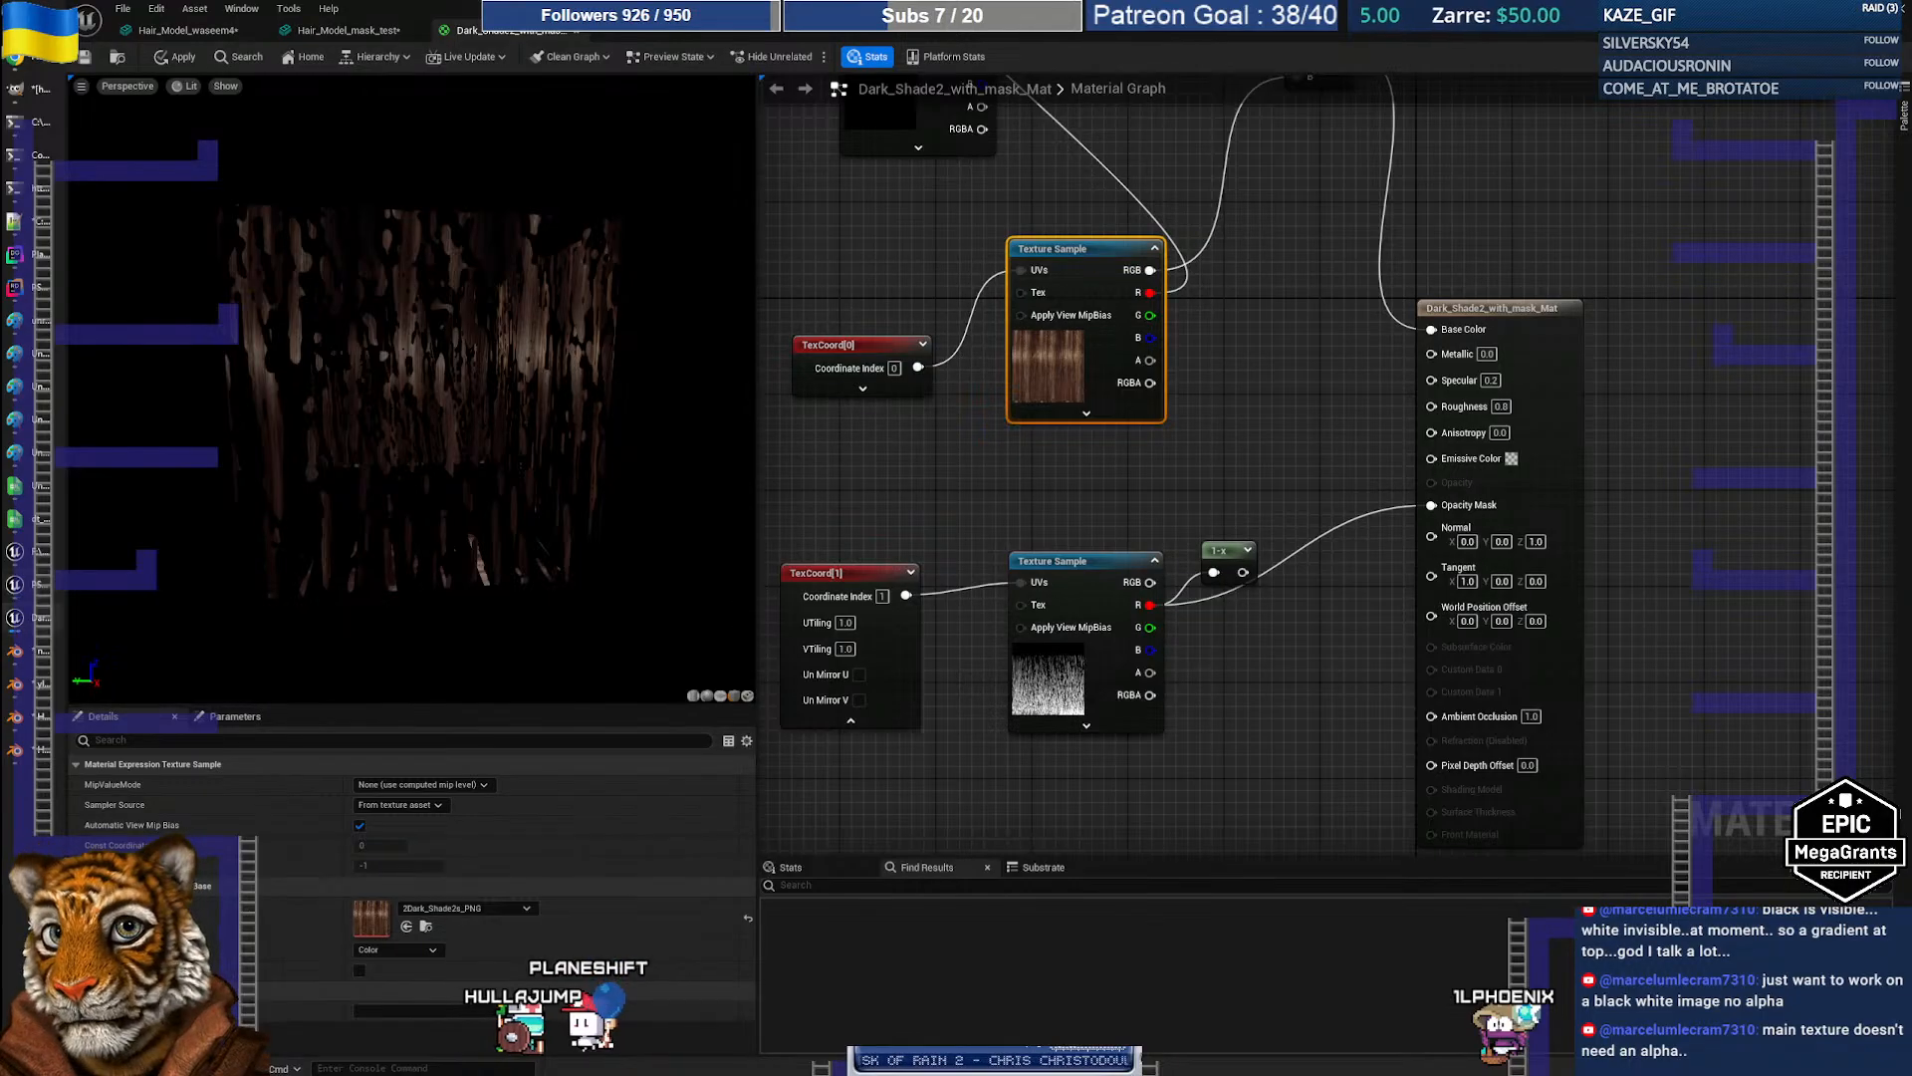
{"action": "left_click_drag", "start_coordinate": [449, 12], "coordinate": [982, 73]}
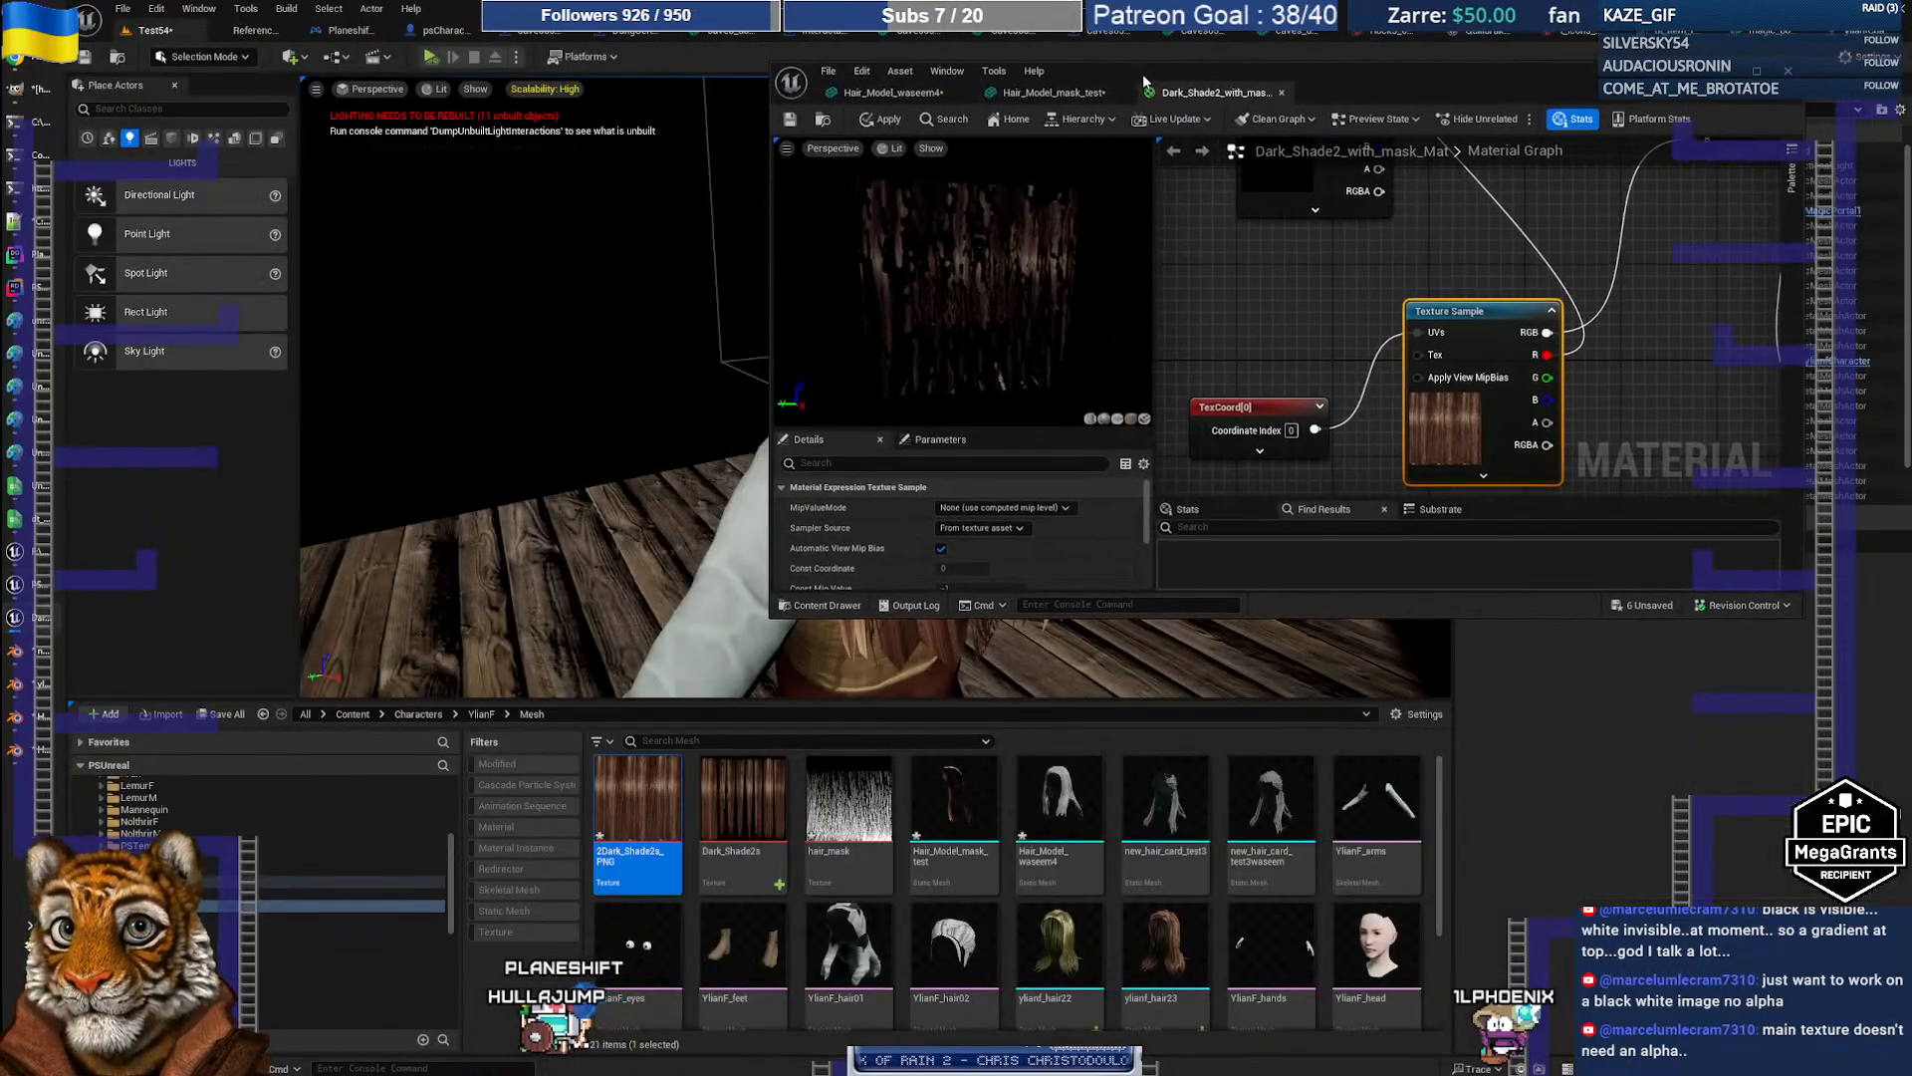
{"action": "double_click", "coordinate": [640, 840]}
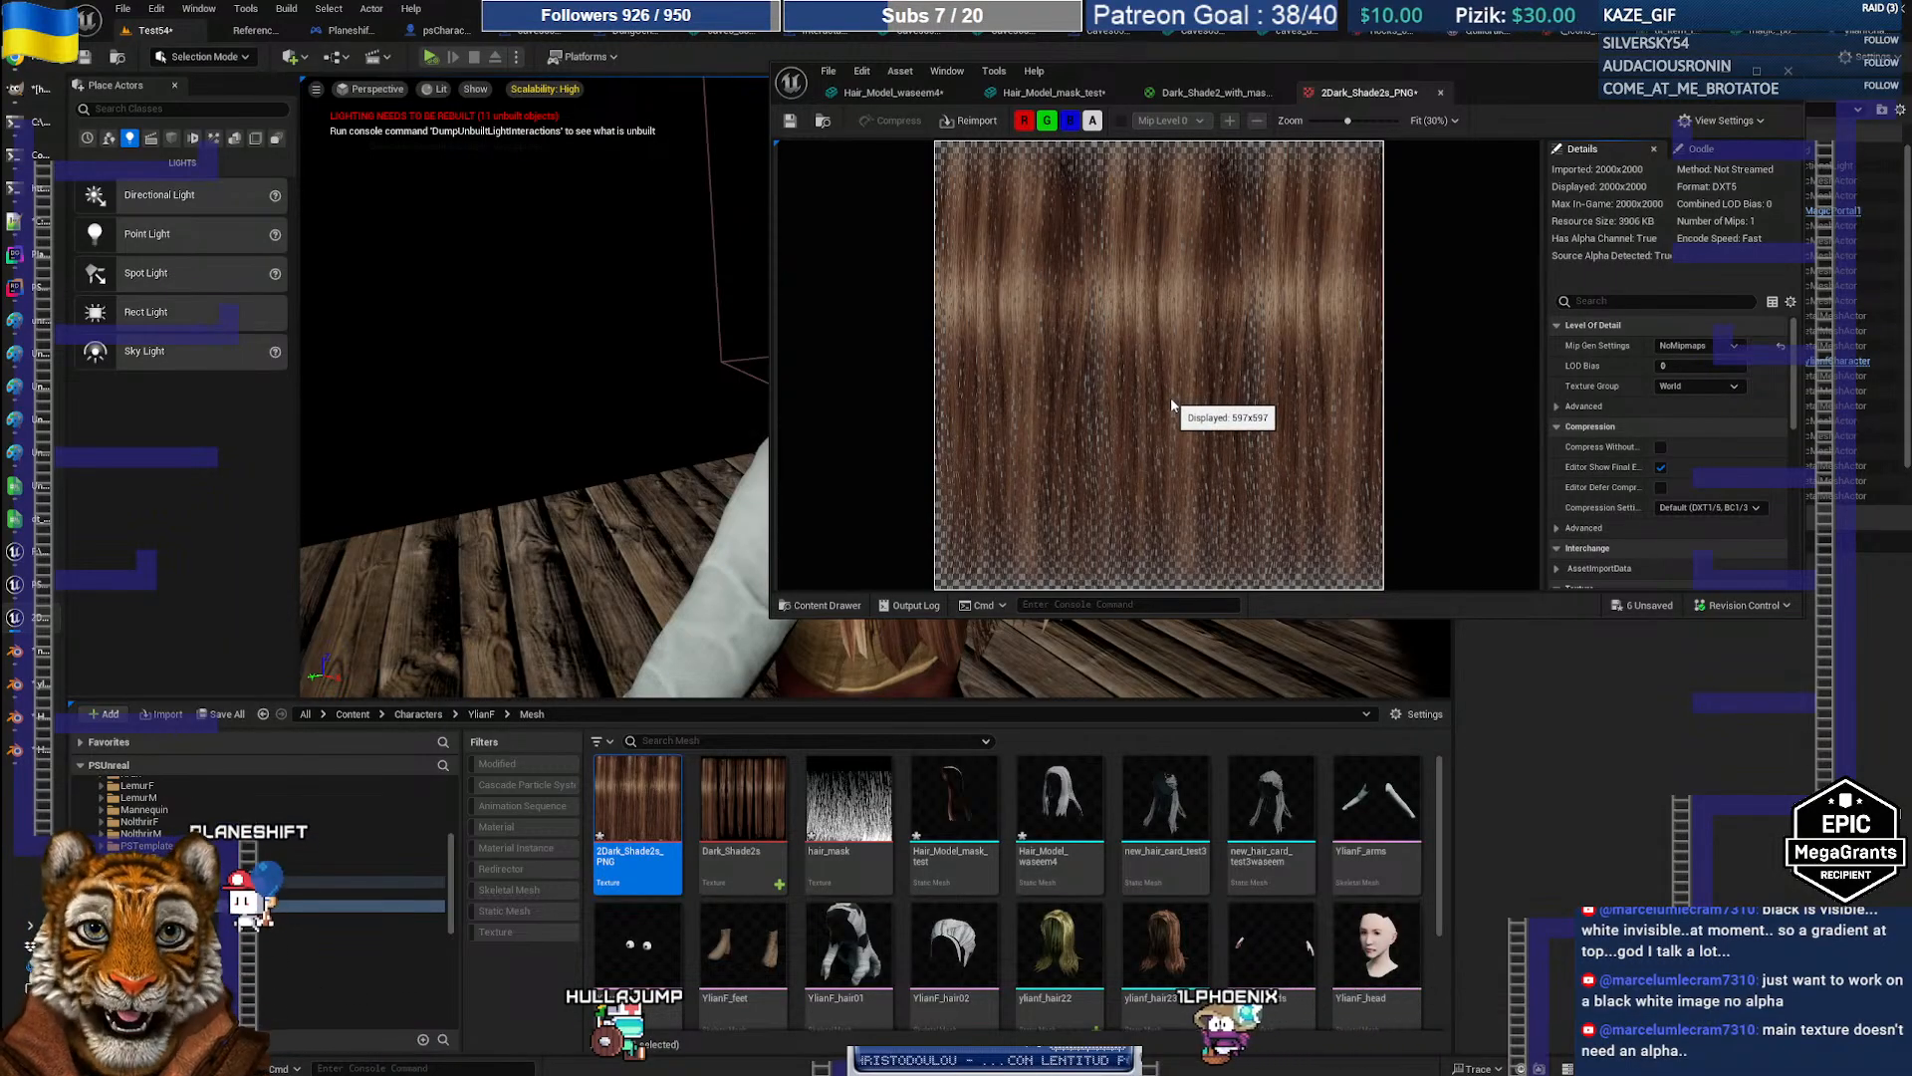
Step: Switch to GIMP, bring up the Dark_Shade image and undo the red outline drawn over its hair texture
{"action": "left_click", "coordinate": [35, 99]}
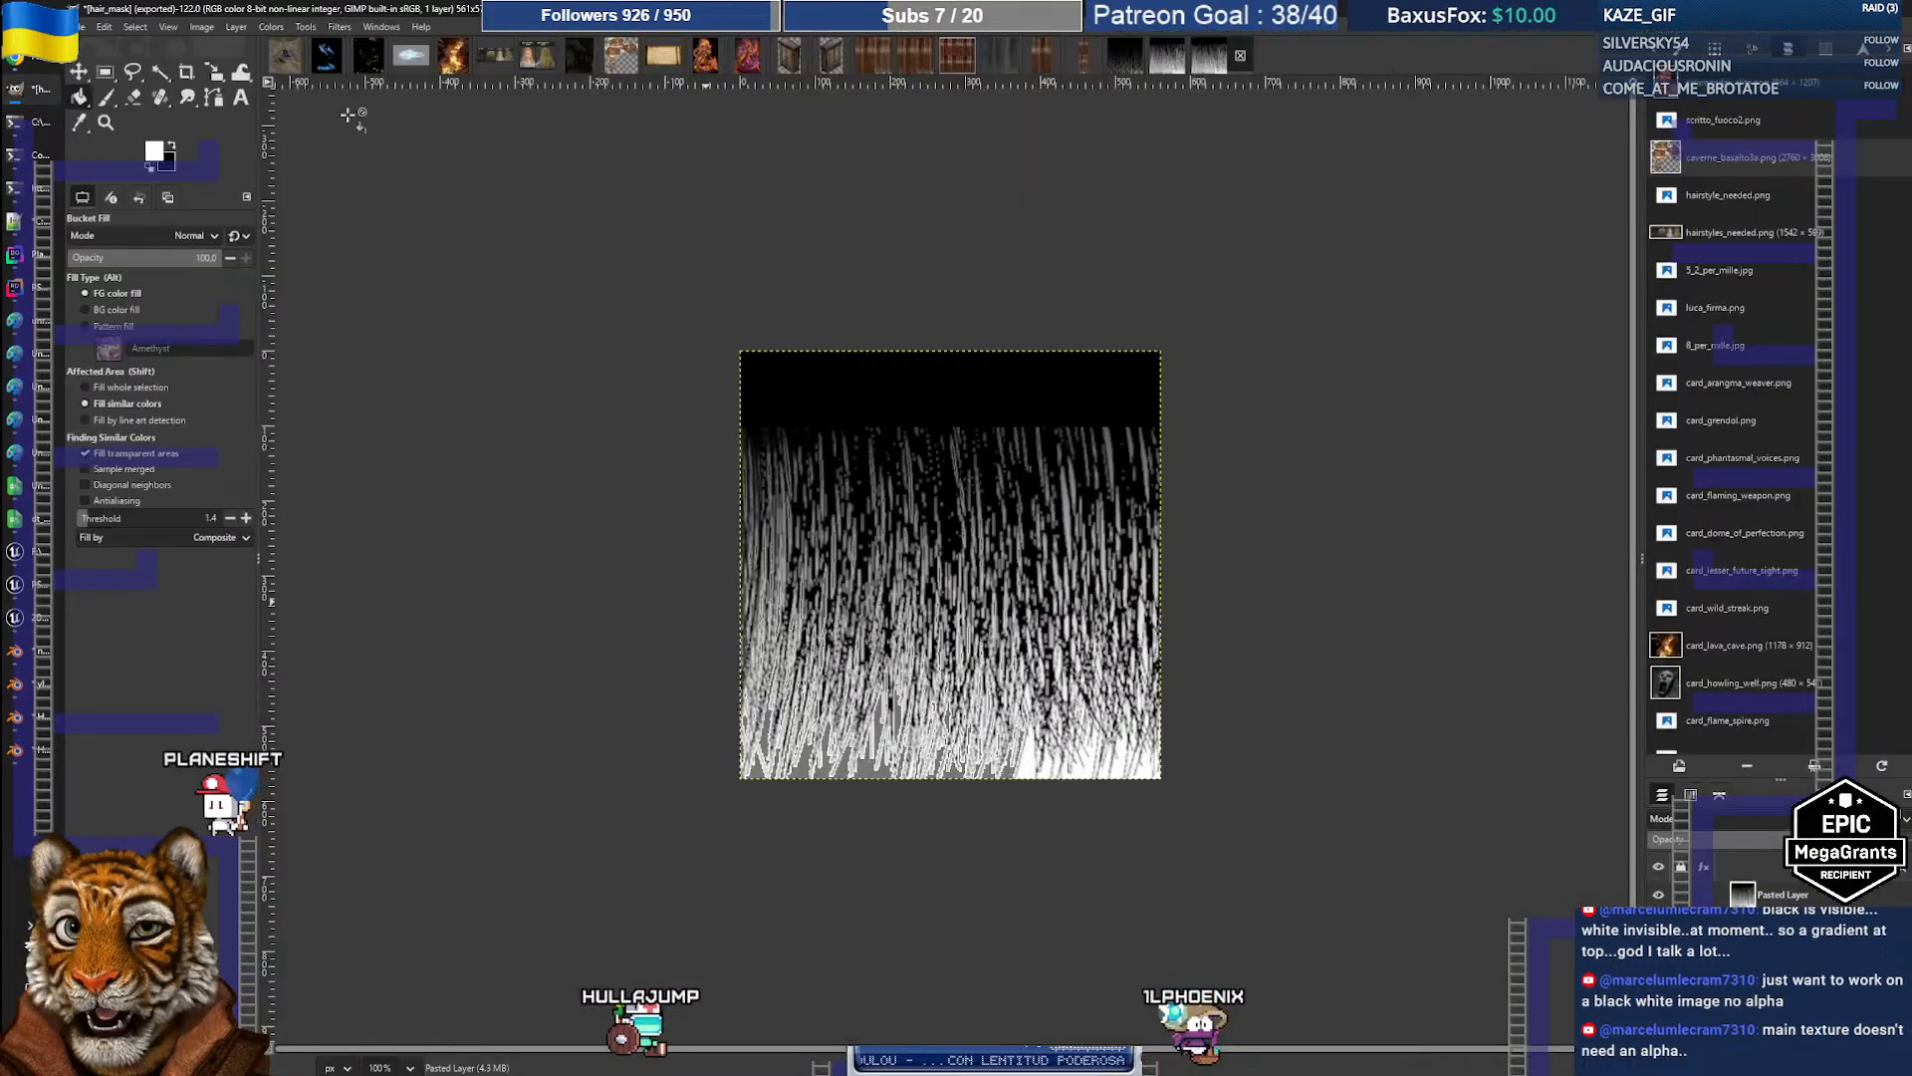
{"action": "left_click", "coordinate": [911, 64]}
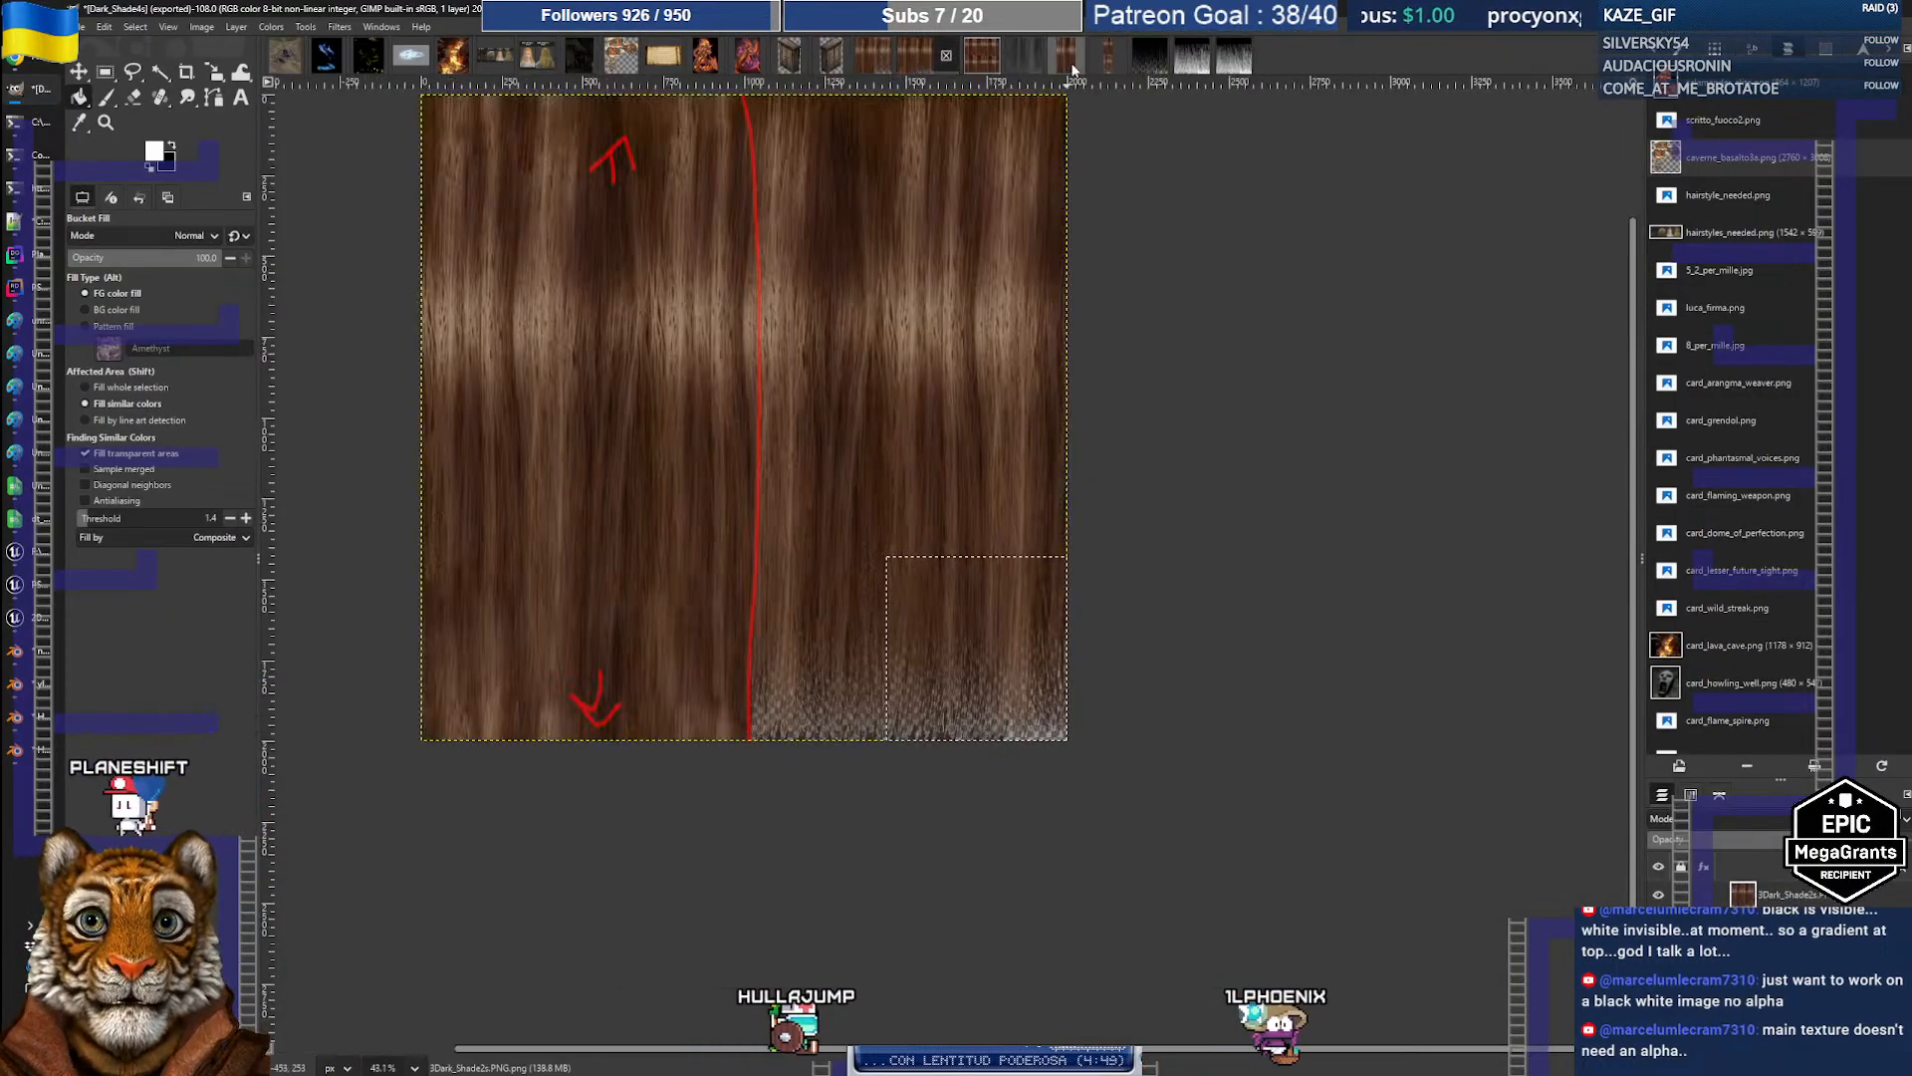
{"action": "left_click", "coordinate": [986, 61]}
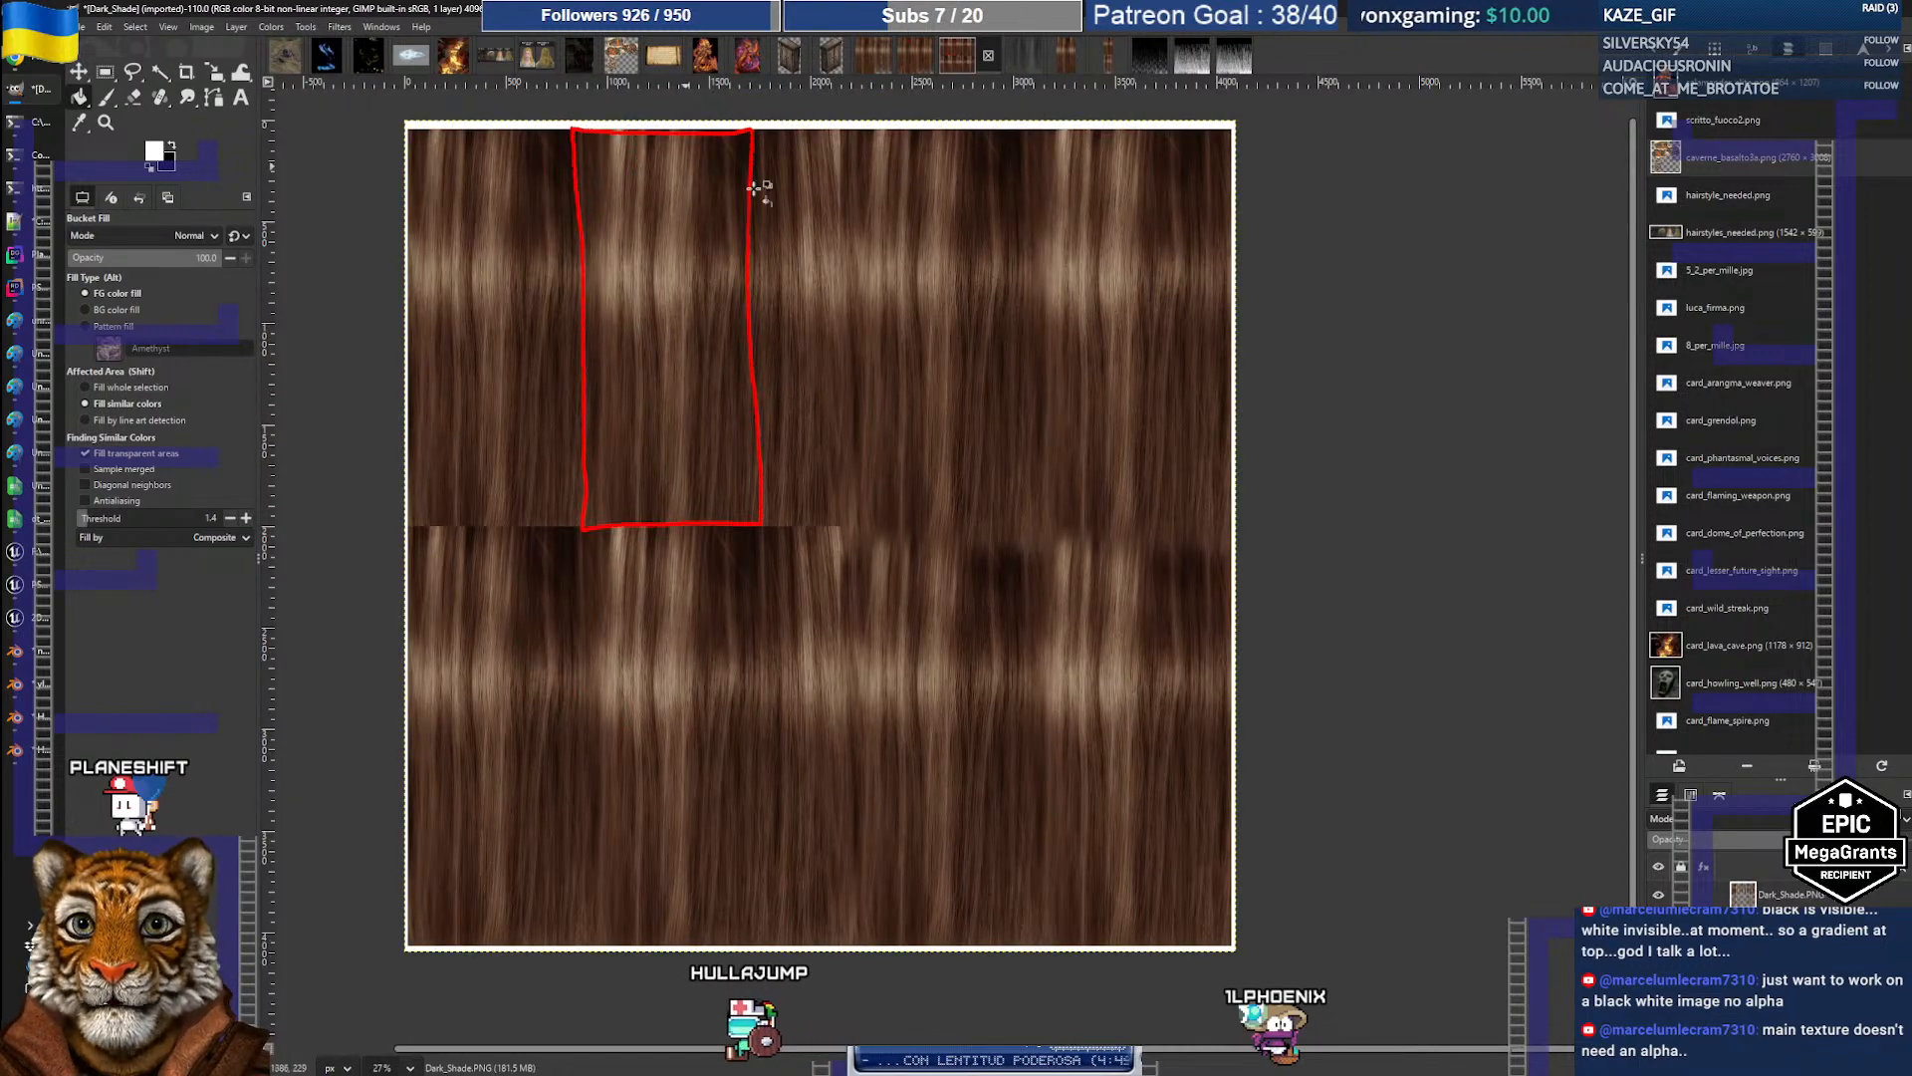
{"action": "key", "text": "ctrl+z"}
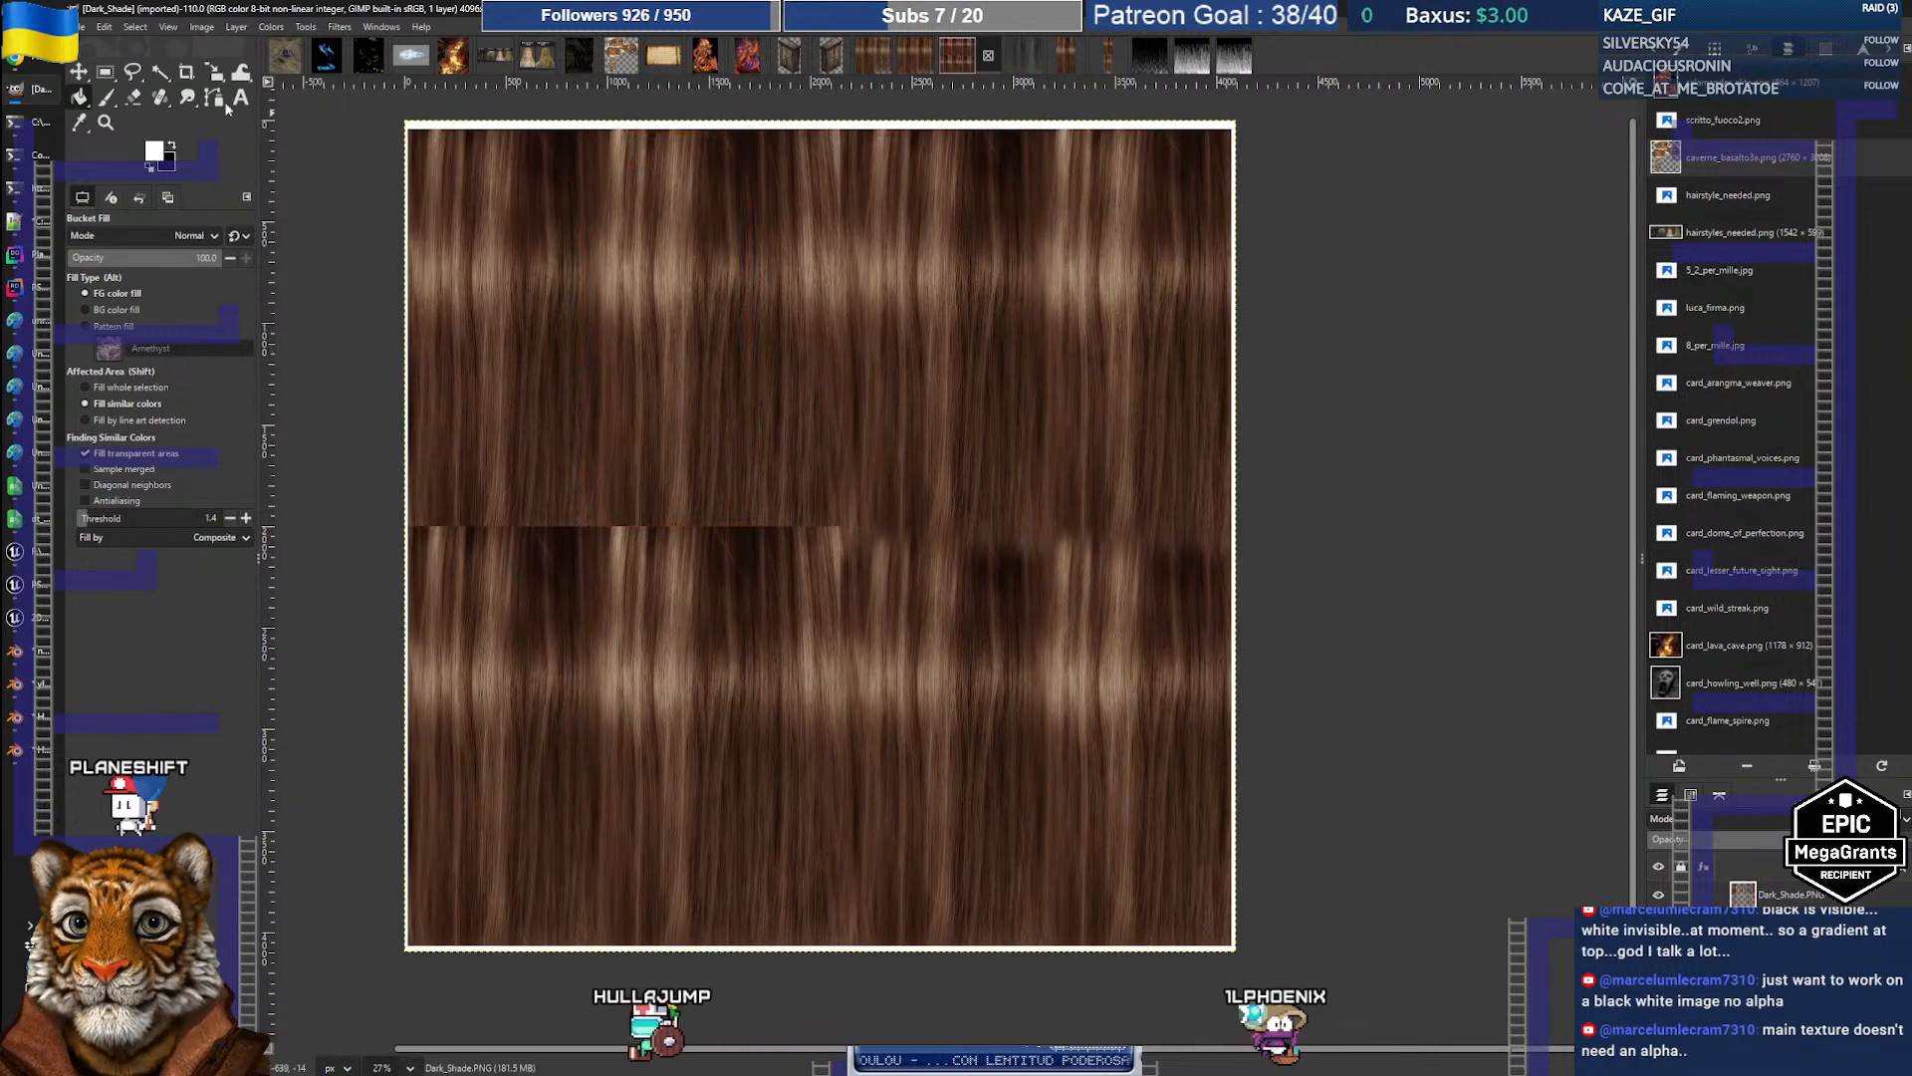
Step: Copy a strip of about 817 × 1967 px from Dark_Shade's upper half into a new image, then discard that image
{"action": "left_click", "coordinate": [112, 74]}
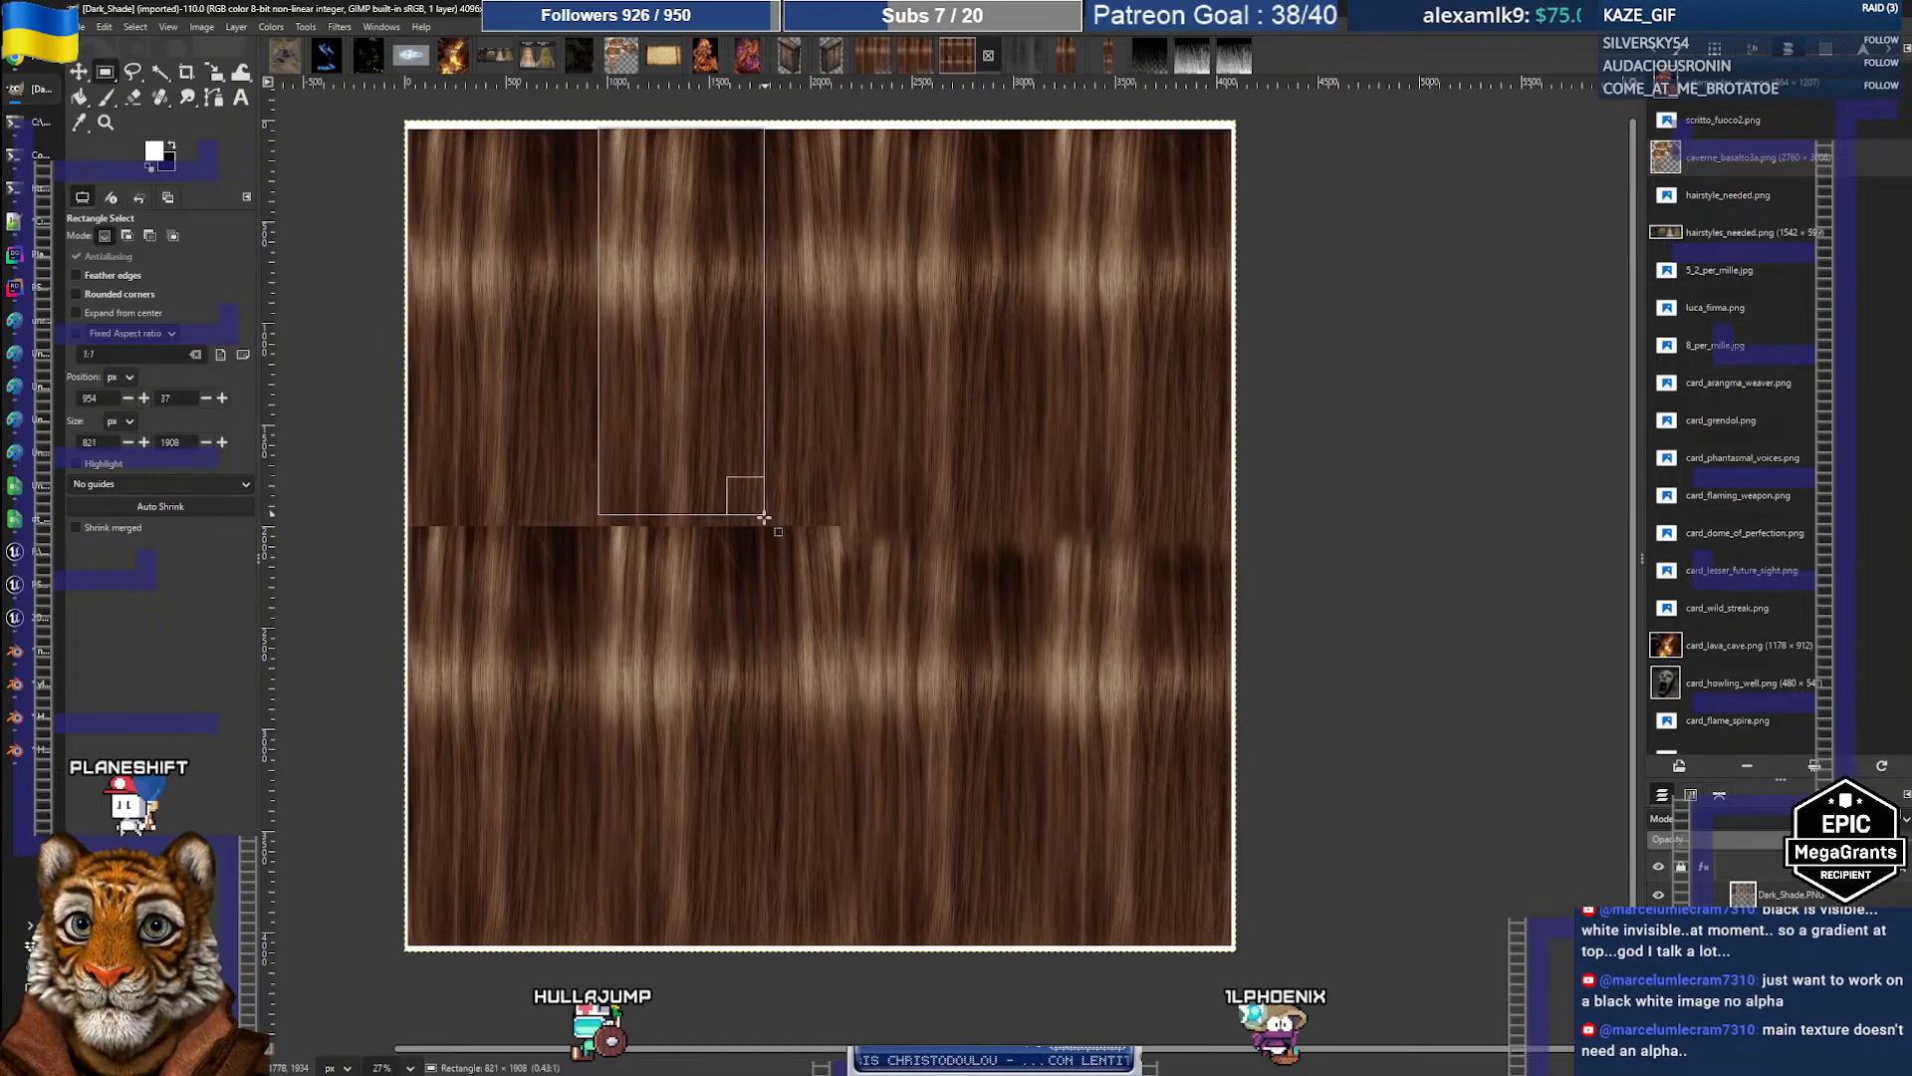
{"action": "left_click_drag", "start_coordinate": [764, 526], "coordinate": [764, 526]}
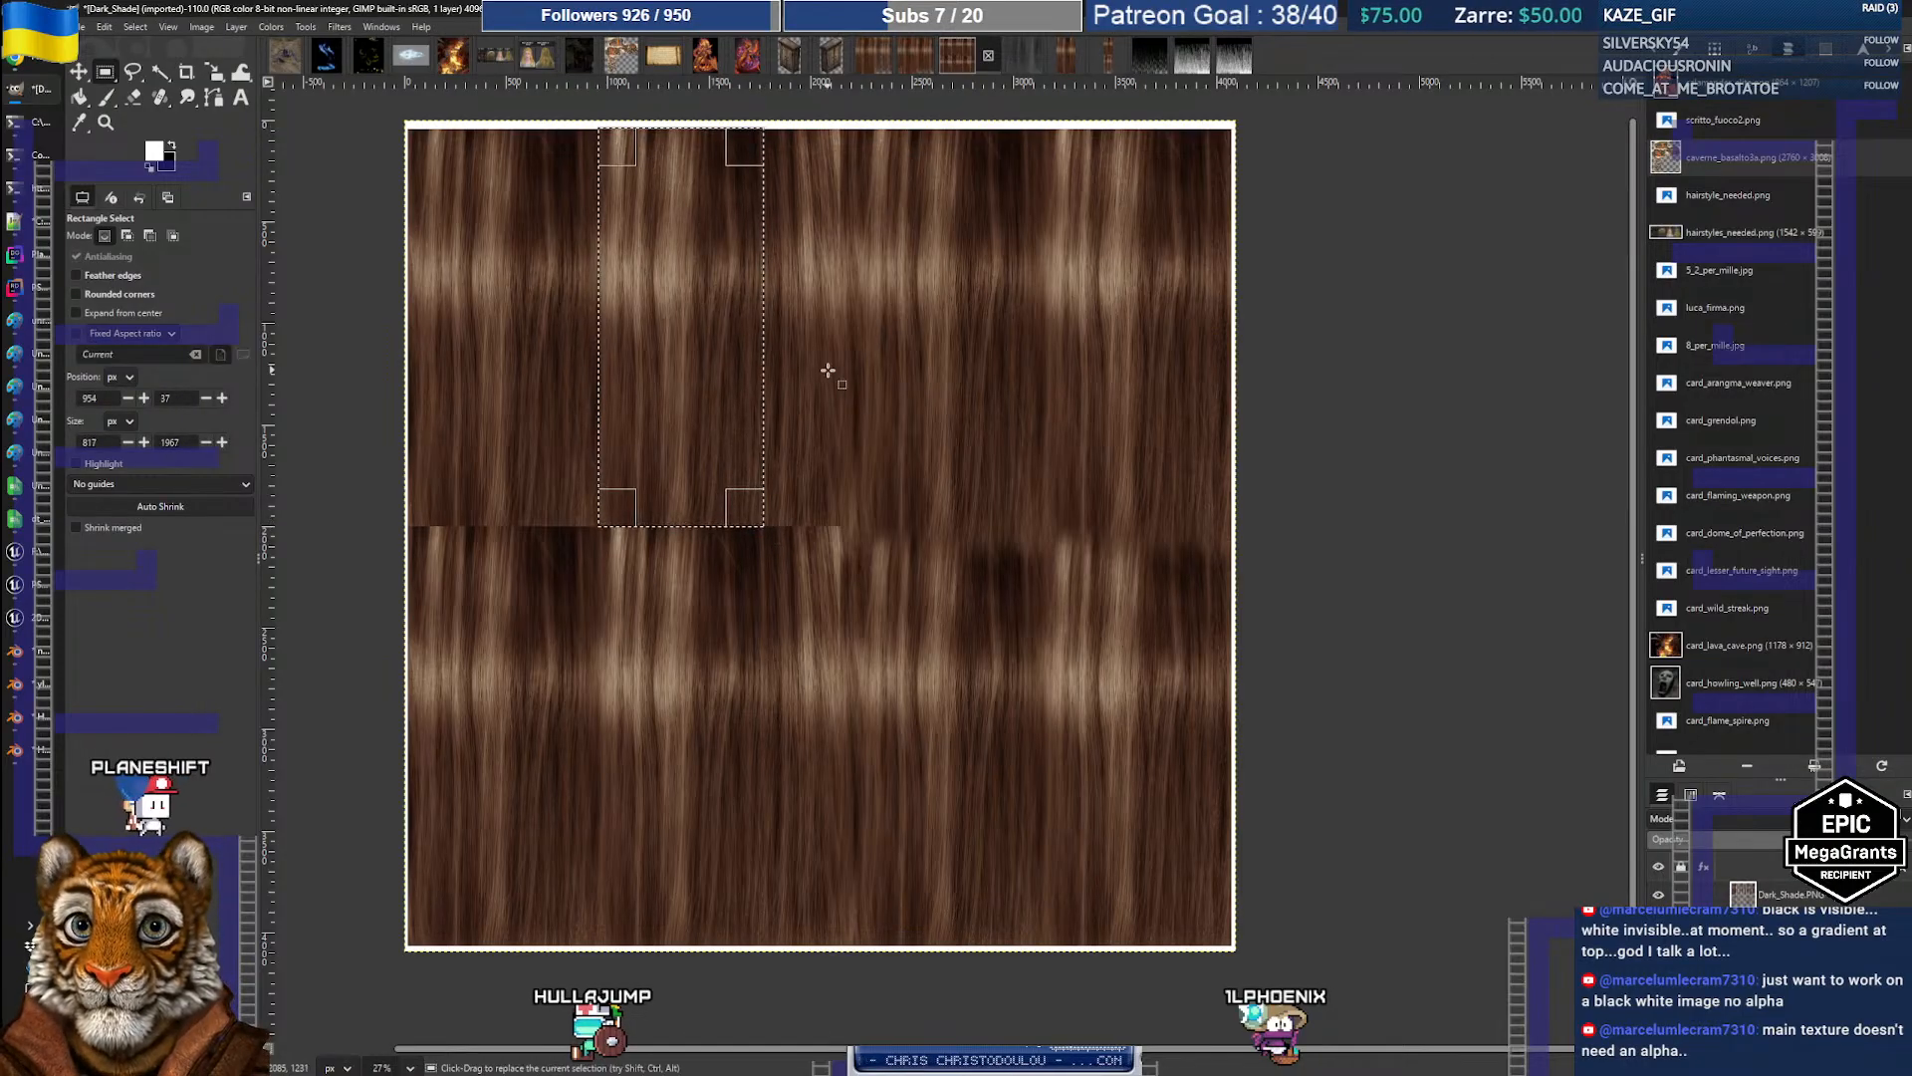
{"action": "key", "text": "ctrl+c"}
{"action": "left_click", "coordinate": [83, 28]}
{"action": "mouse_move", "coordinate": [100, 64]}
{"action": "left_click", "coordinate": [299, 68]}
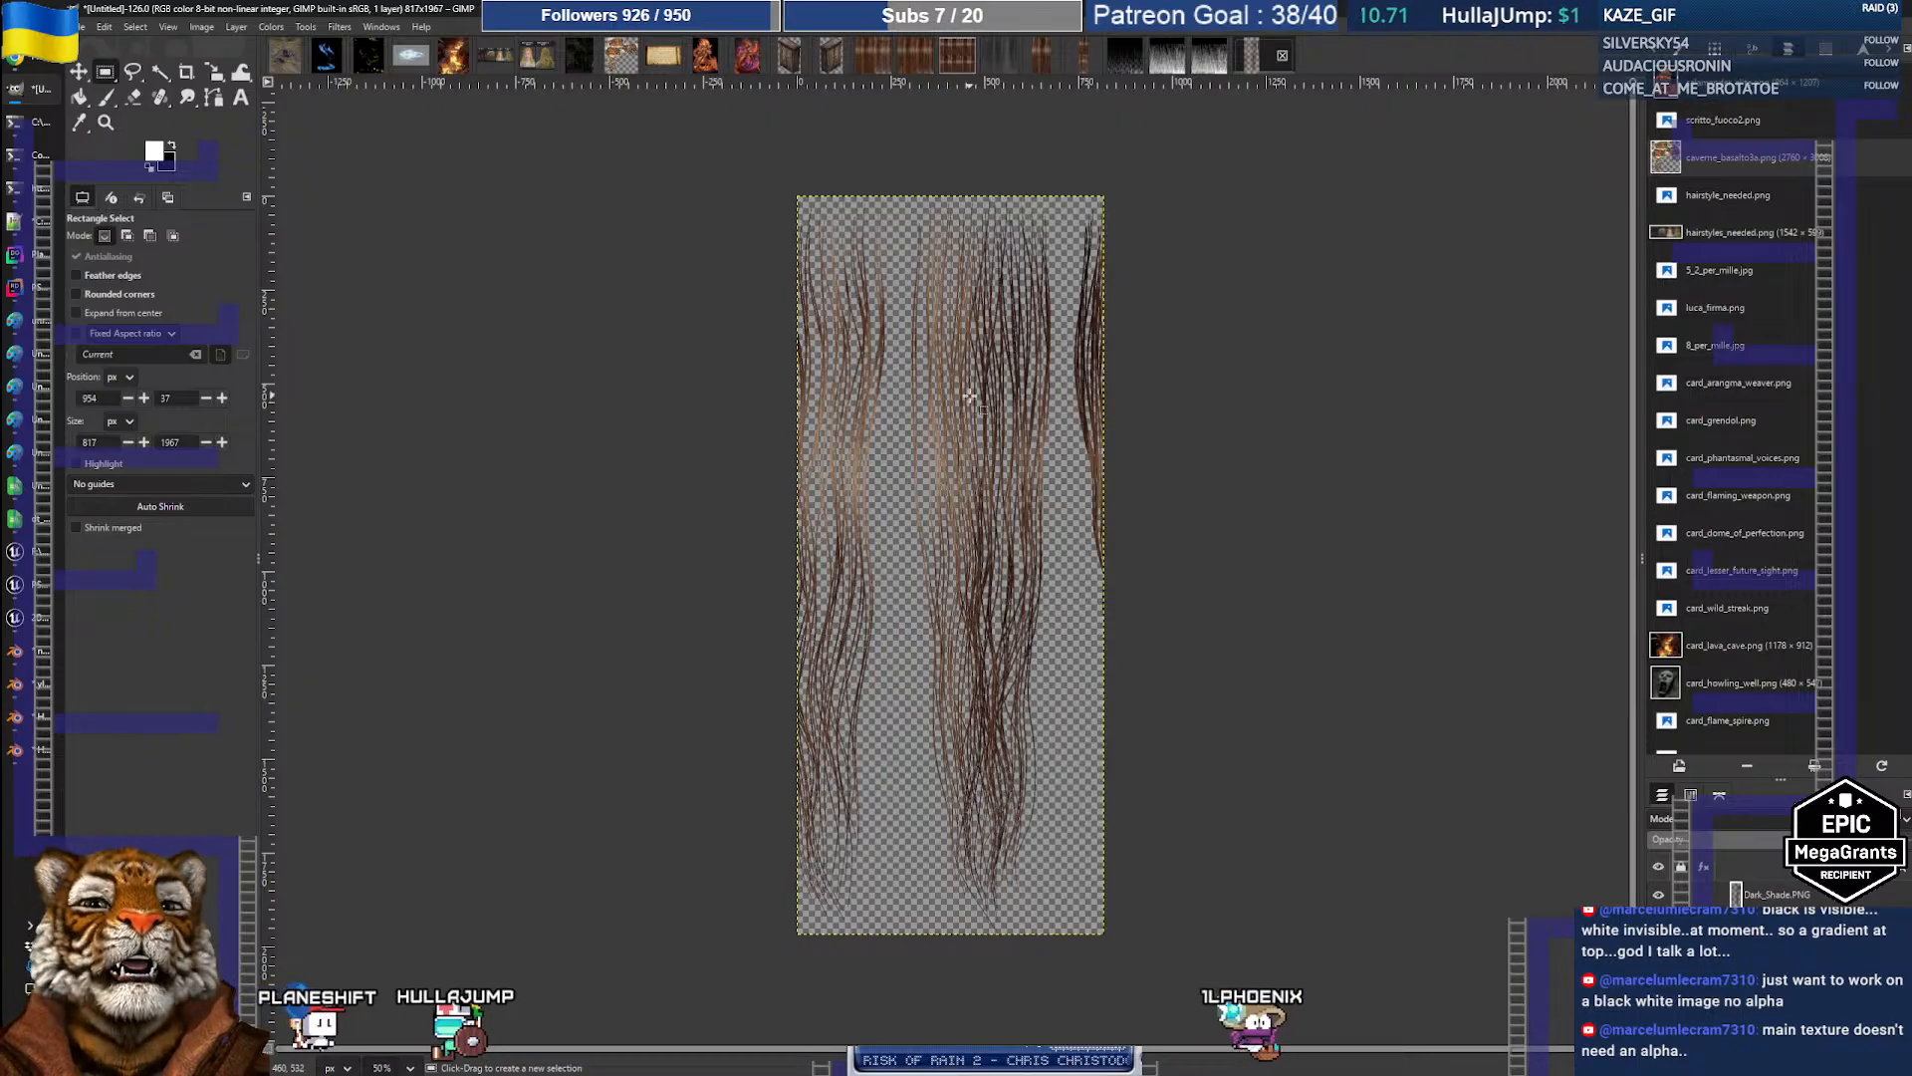
{"action": "left_click", "coordinate": [1282, 55]}
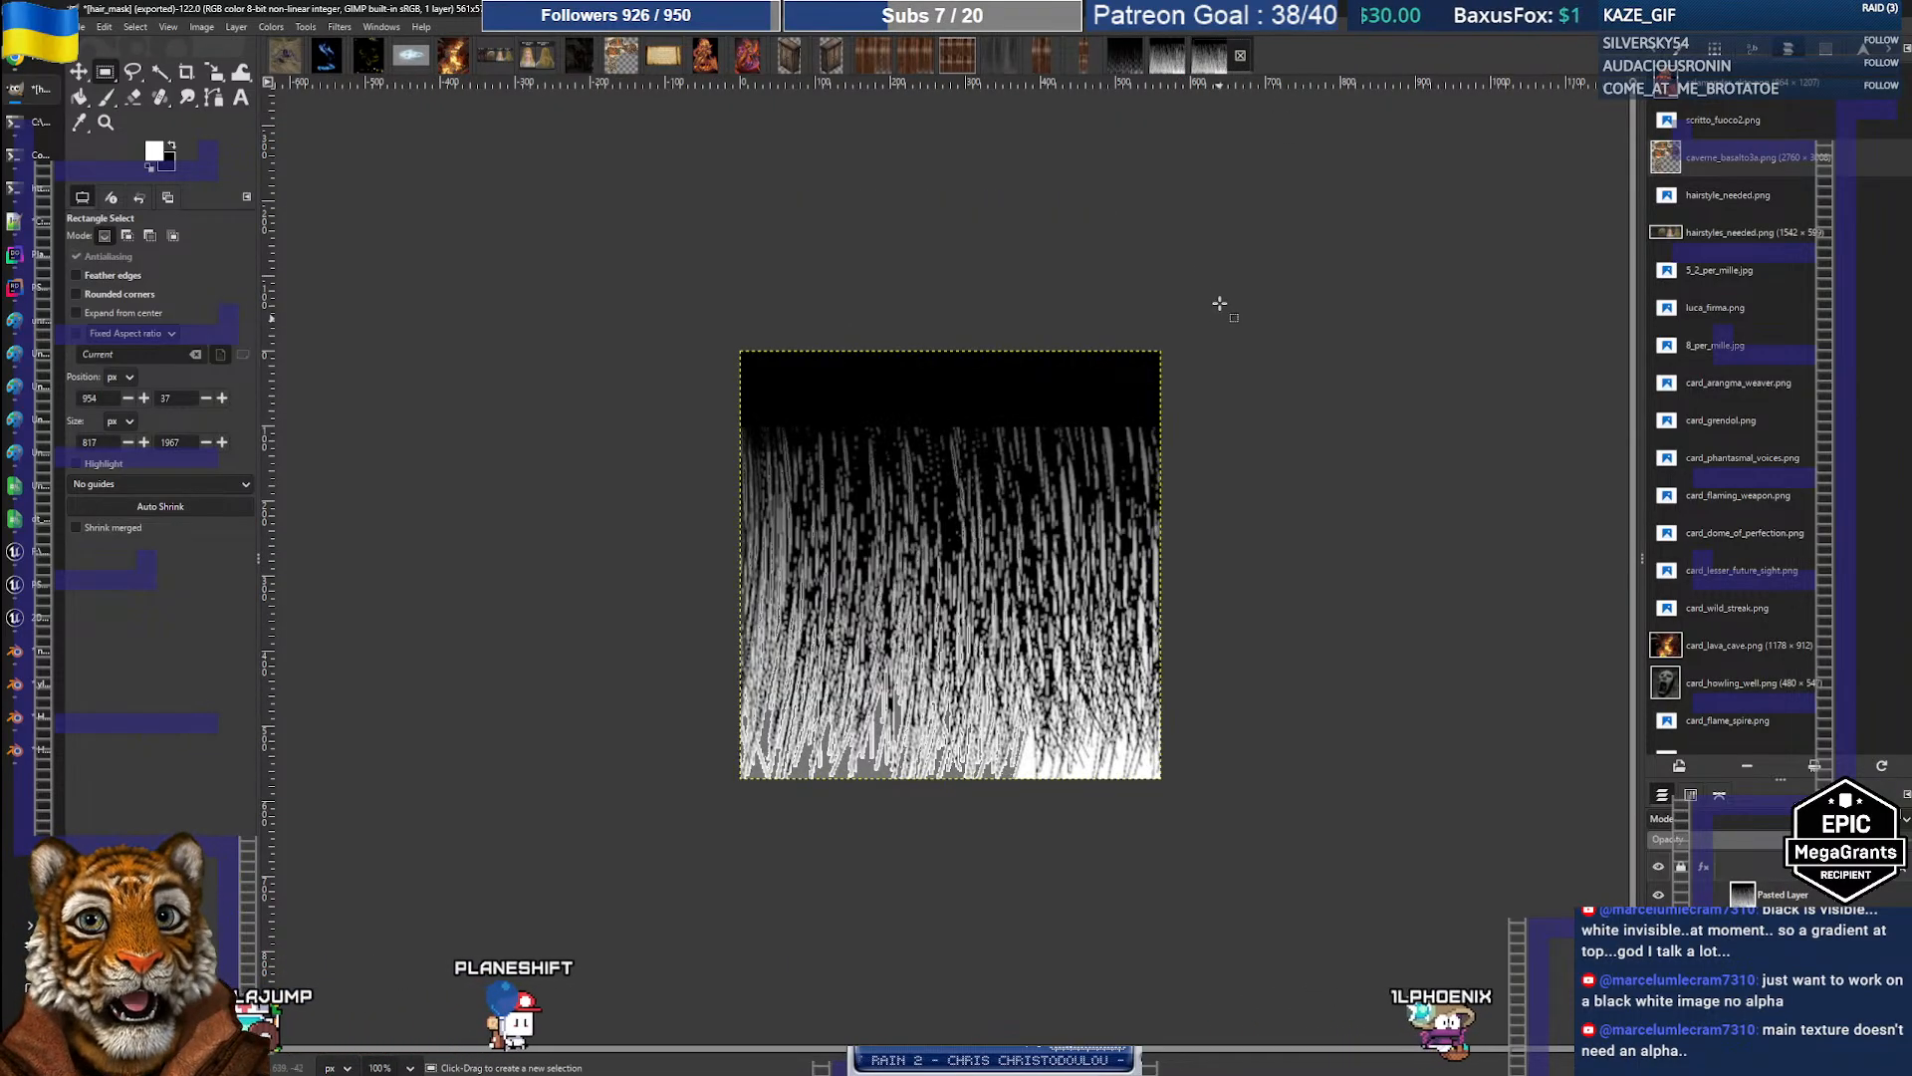
{"action": "left_click", "coordinate": [962, 67]}
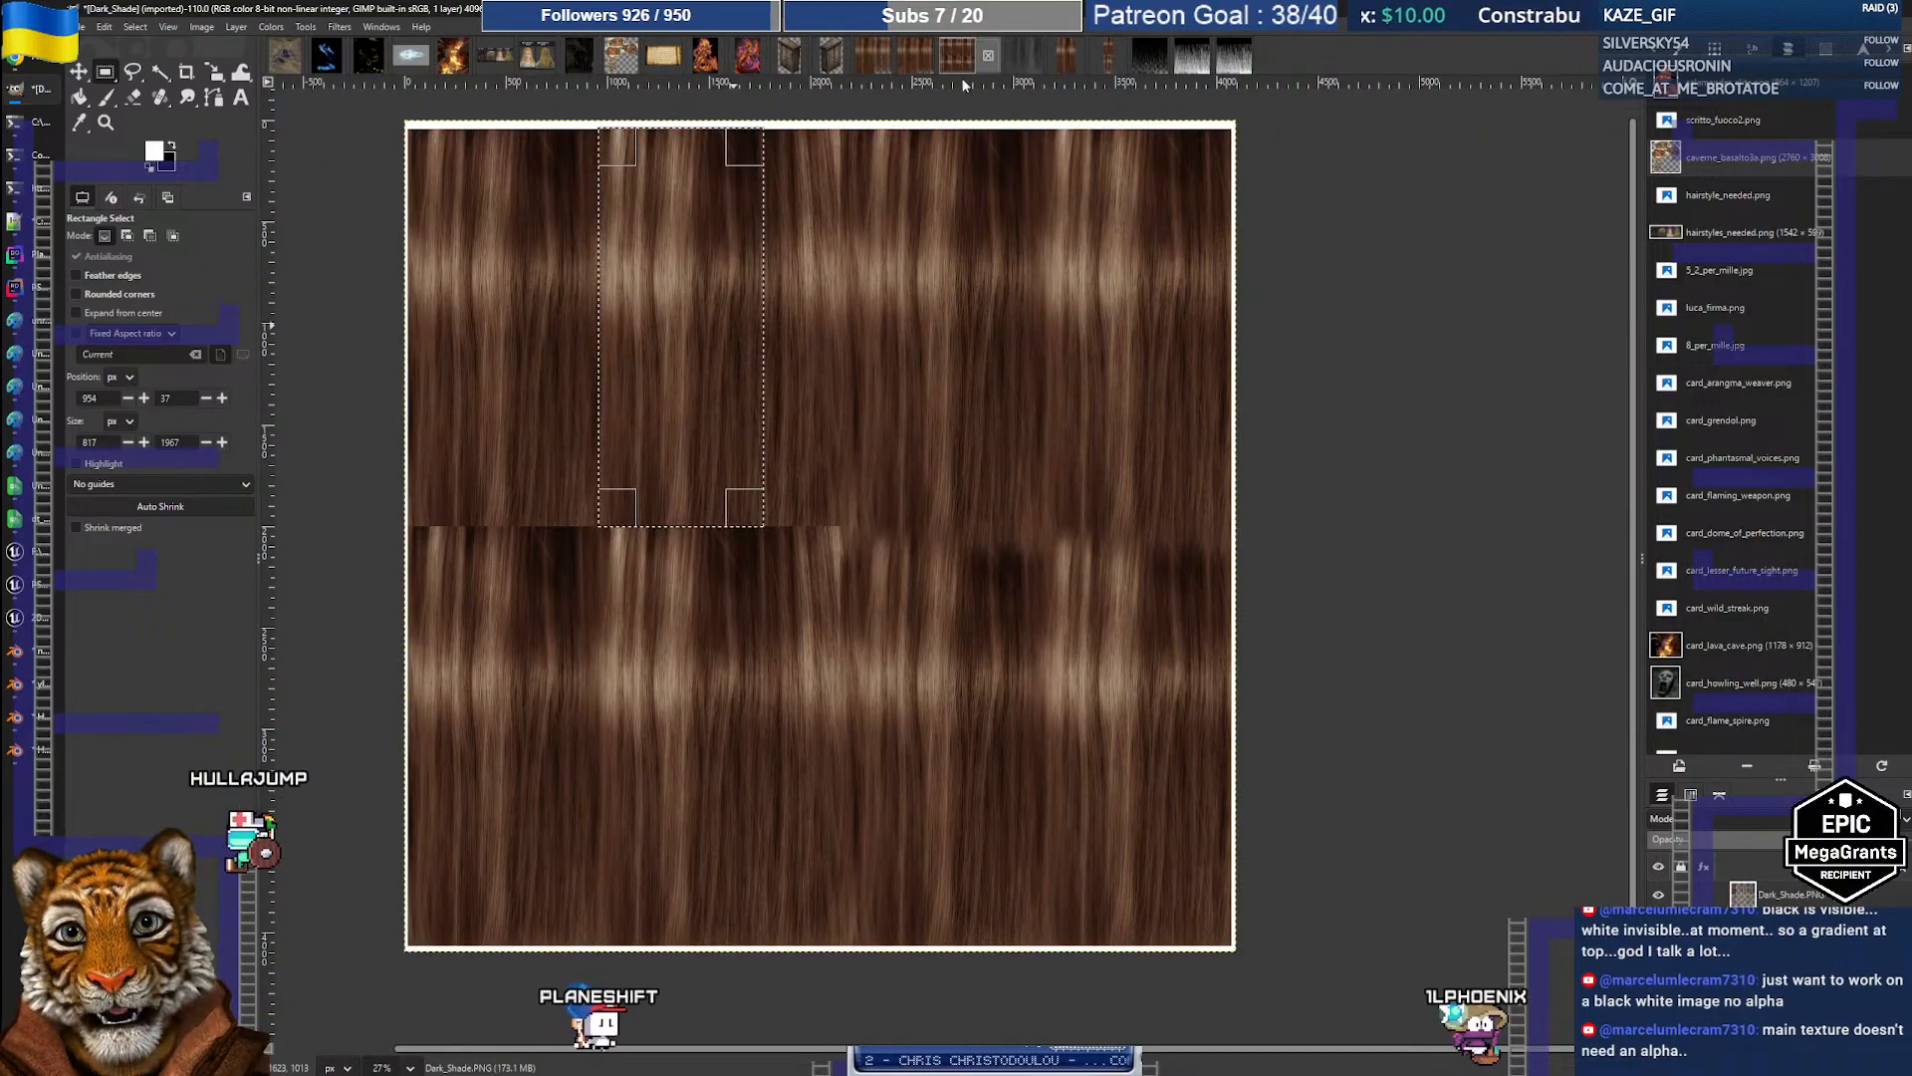
Step: Copy the strip's visible pixels, then try removing the alpha channel from the Dark_Shade layer and undo it
{"action": "left_click", "coordinate": [104, 27]}
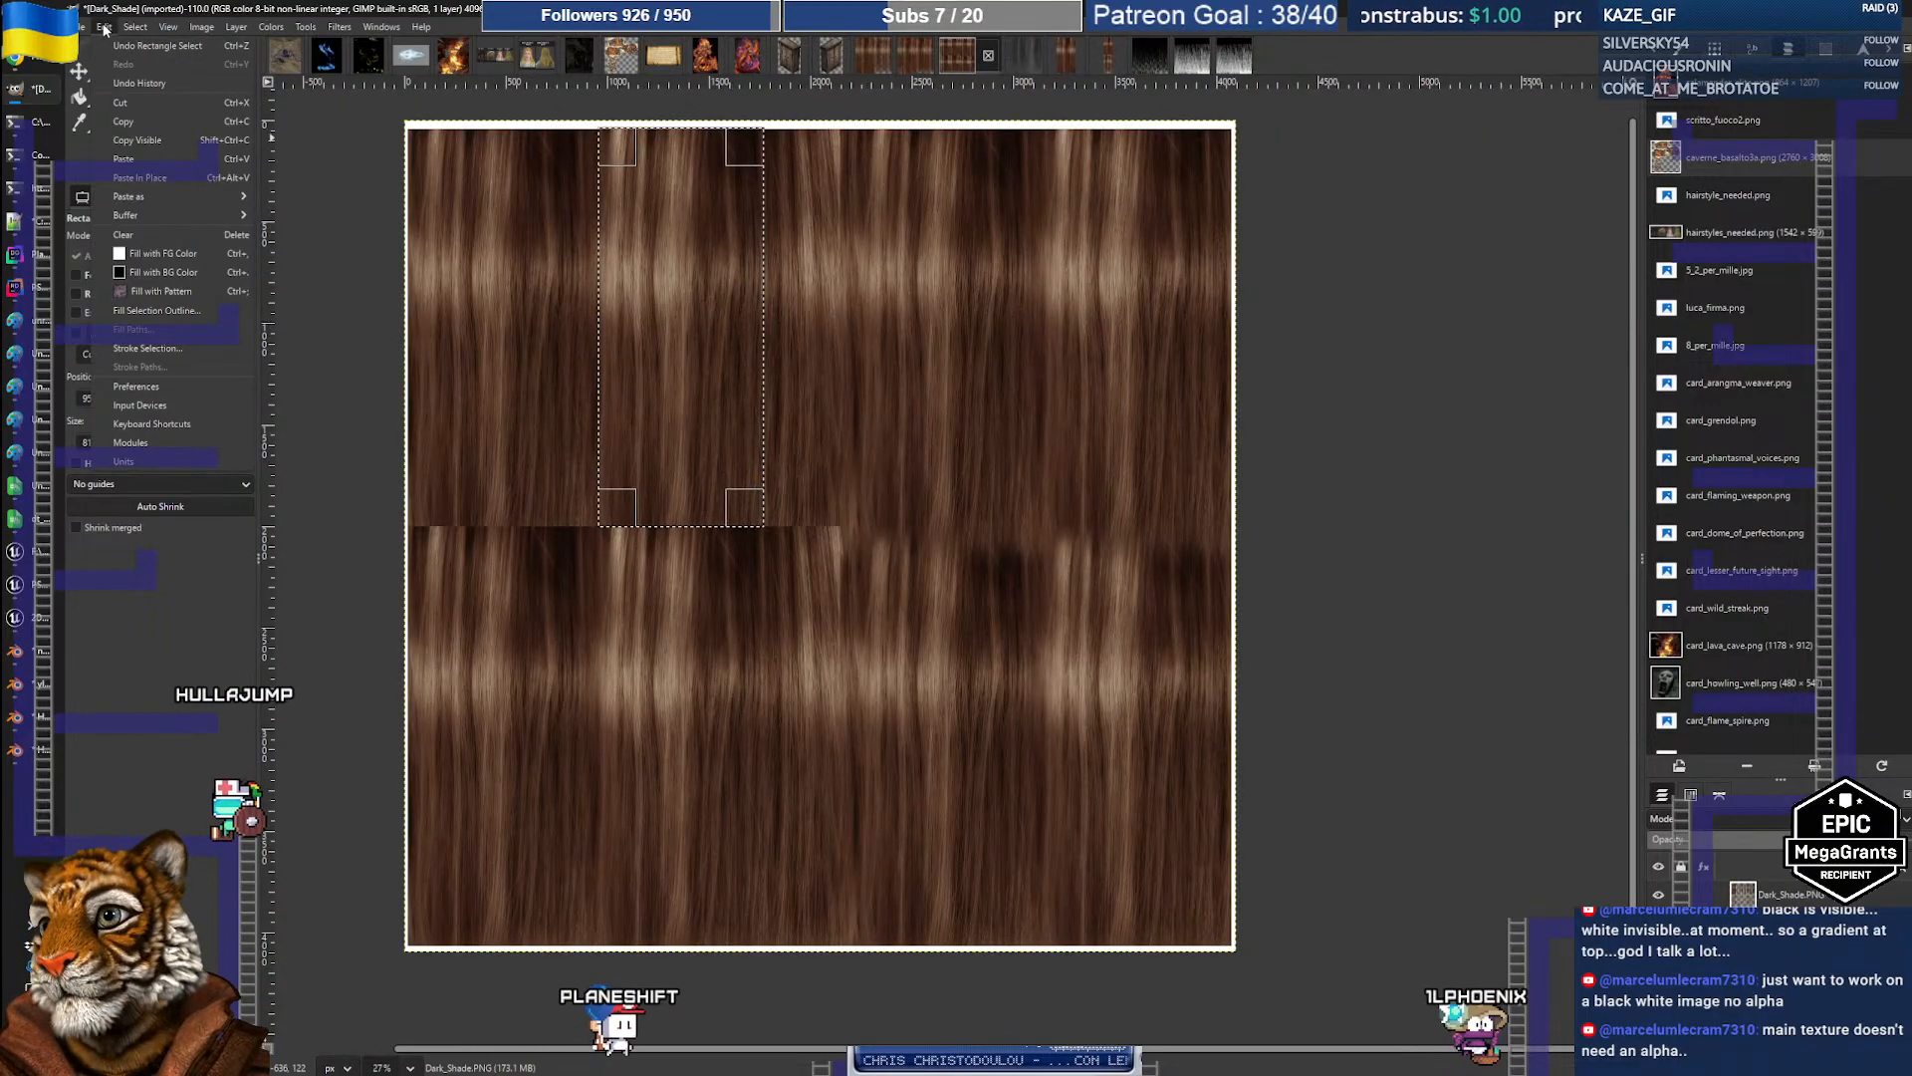
{"action": "left_click", "coordinate": [131, 144]}
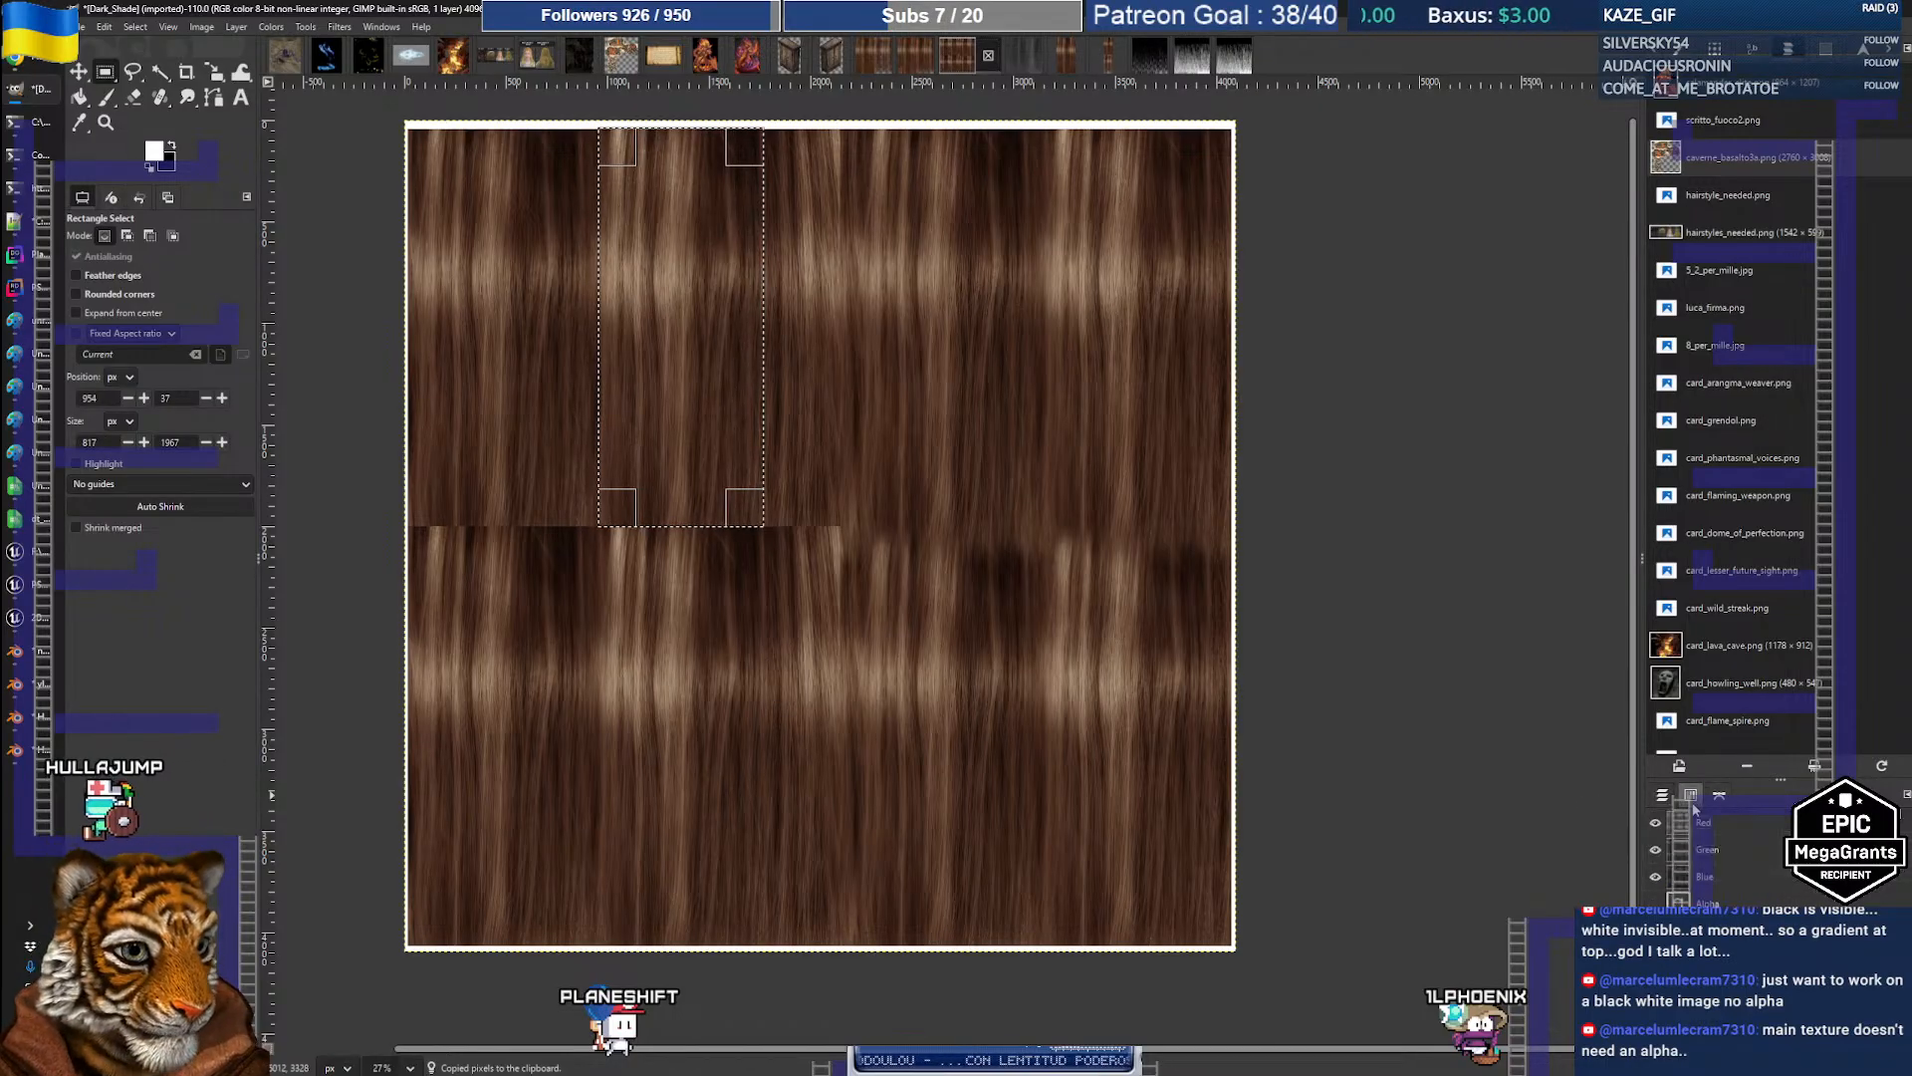
{"action": "left_click", "coordinate": [1656, 904]}
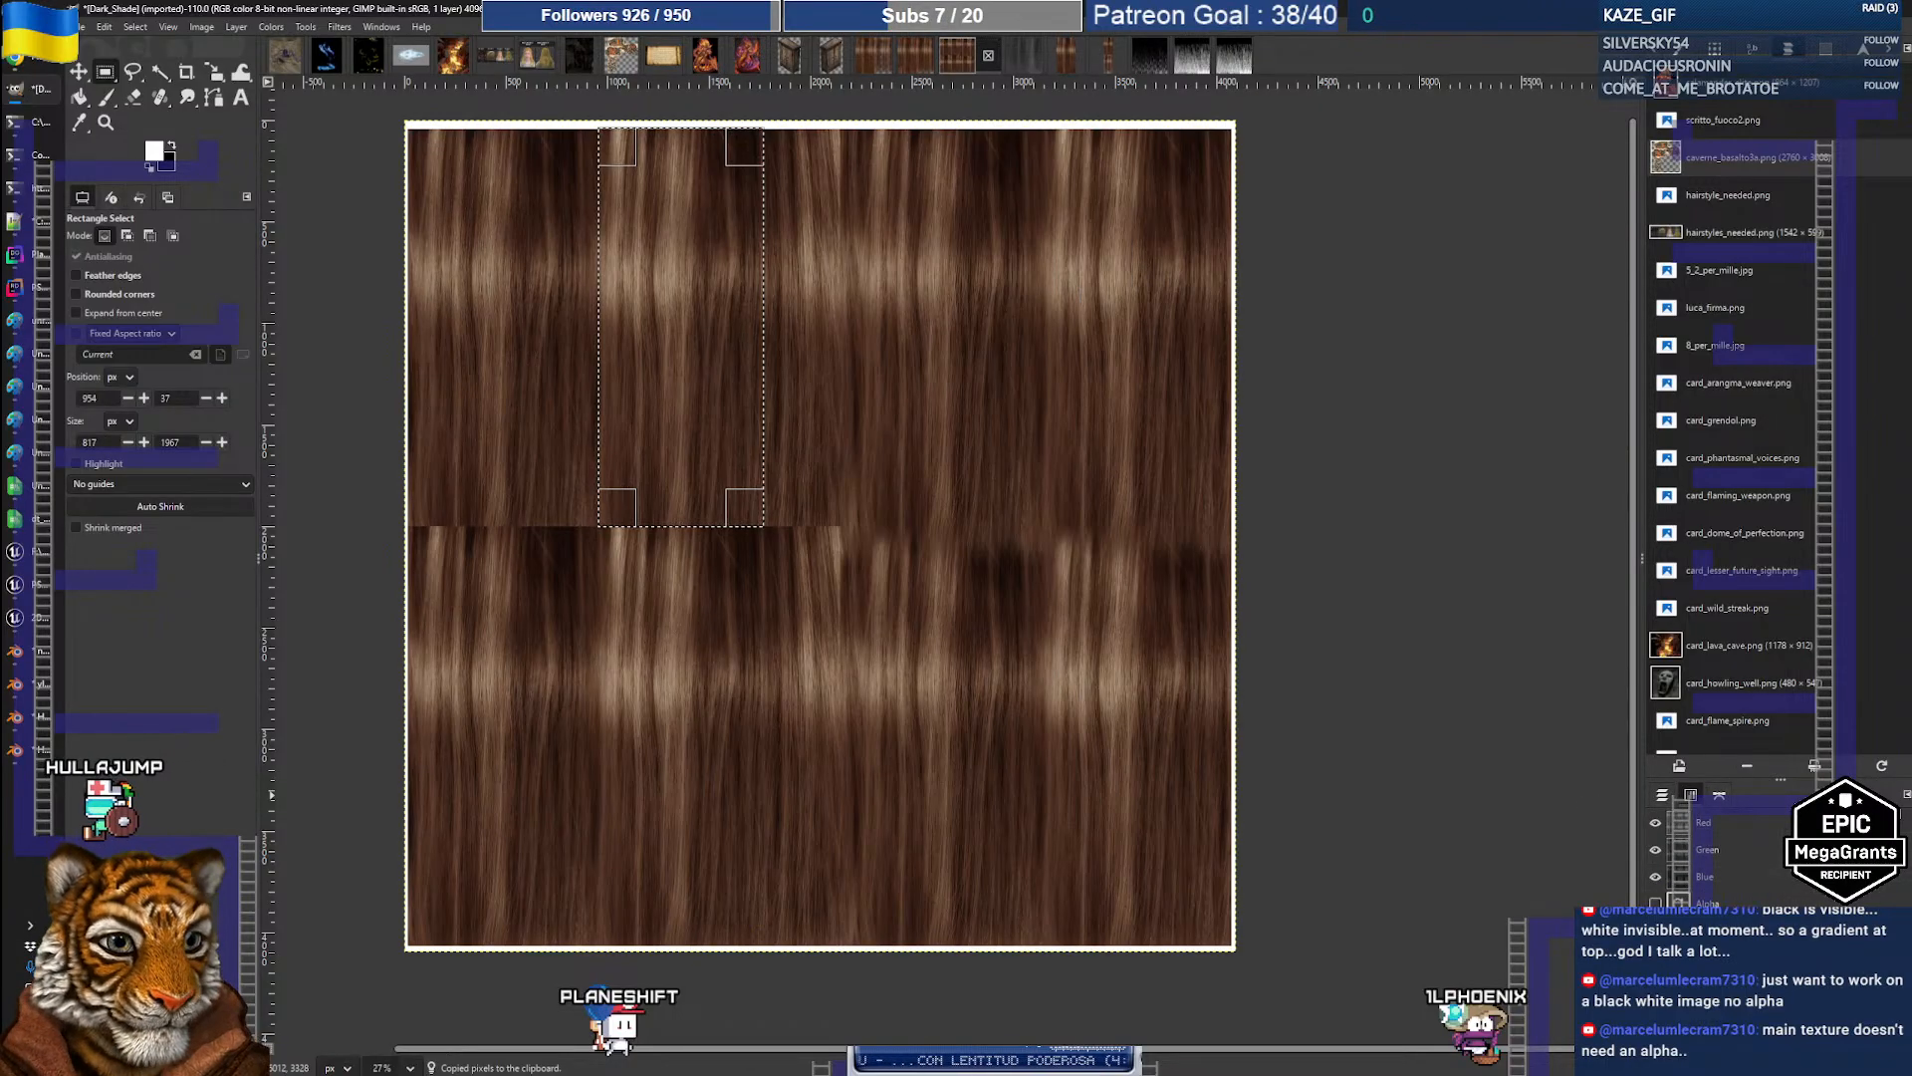
{"action": "left_click", "coordinate": [1670, 802]}
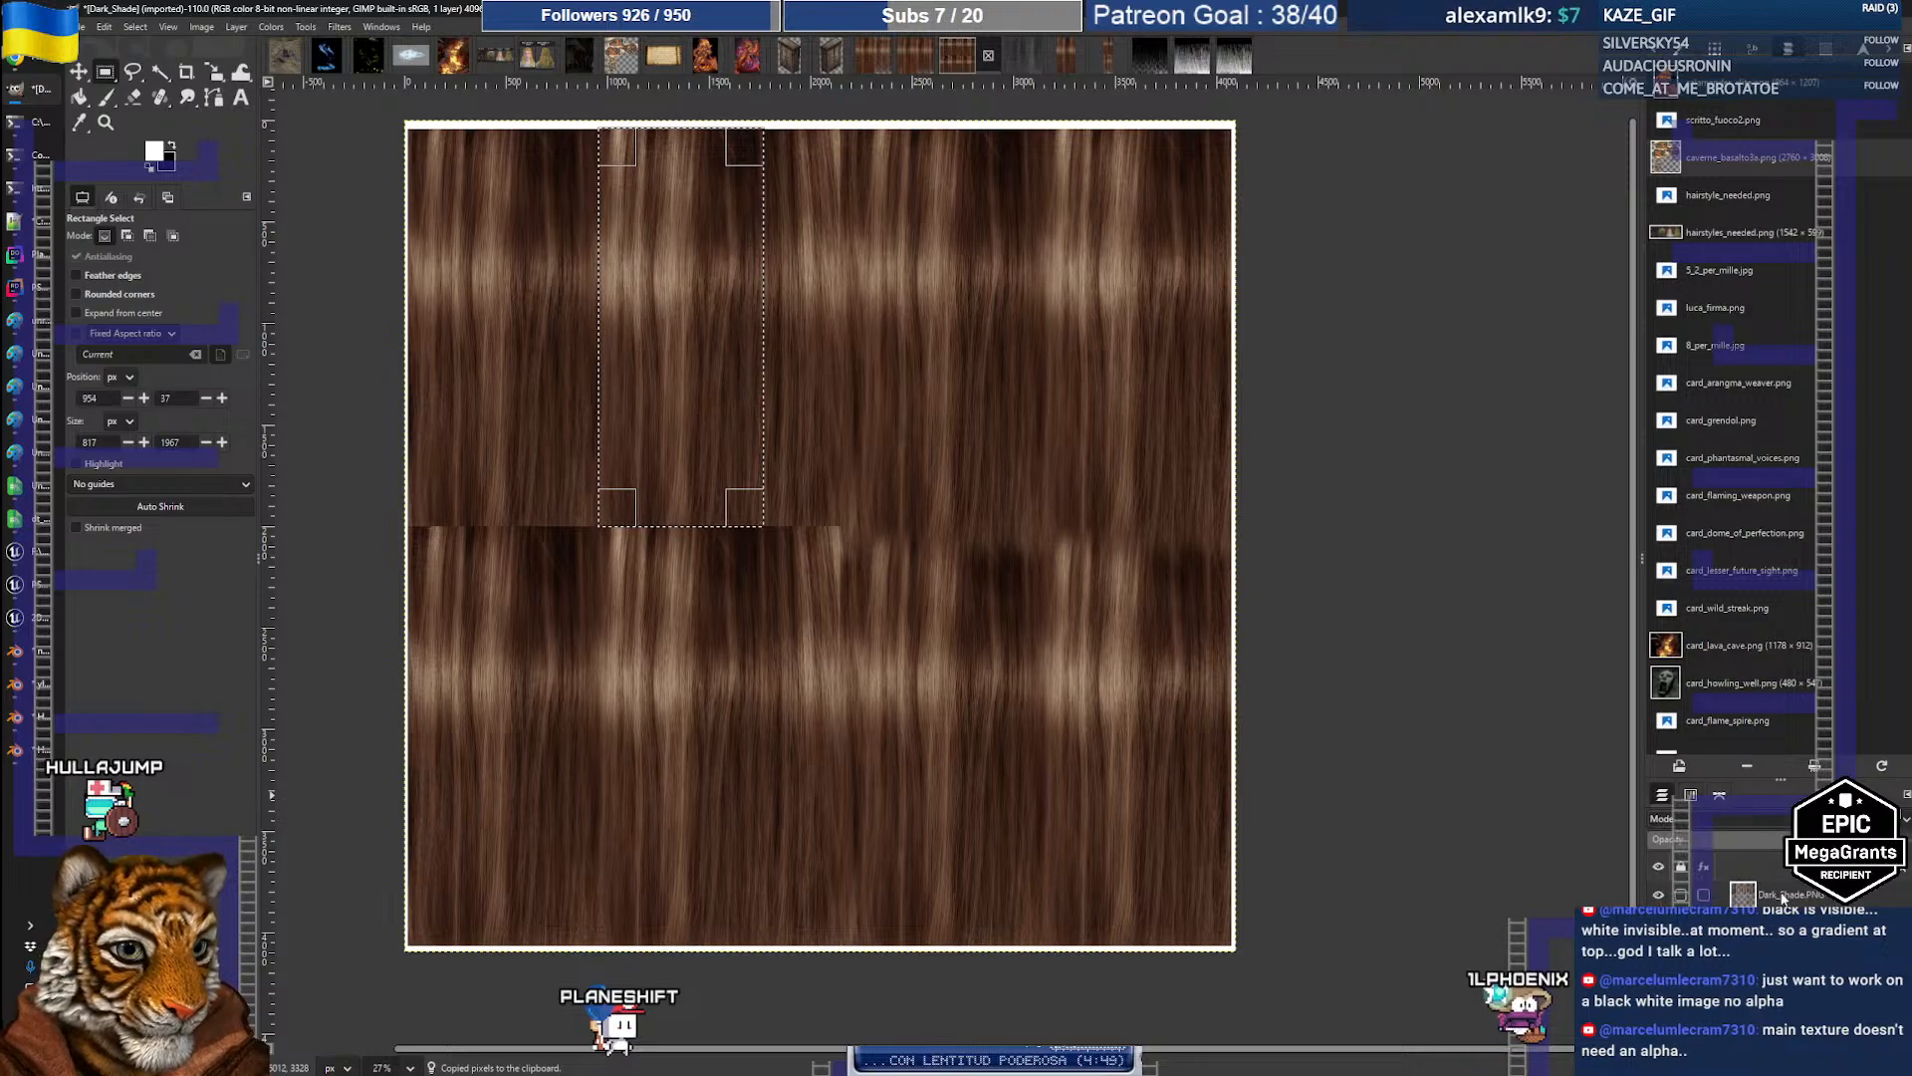
{"action": "right_click", "coordinate": [1784, 897]}
{"action": "left_click", "coordinate": [1715, 832]}
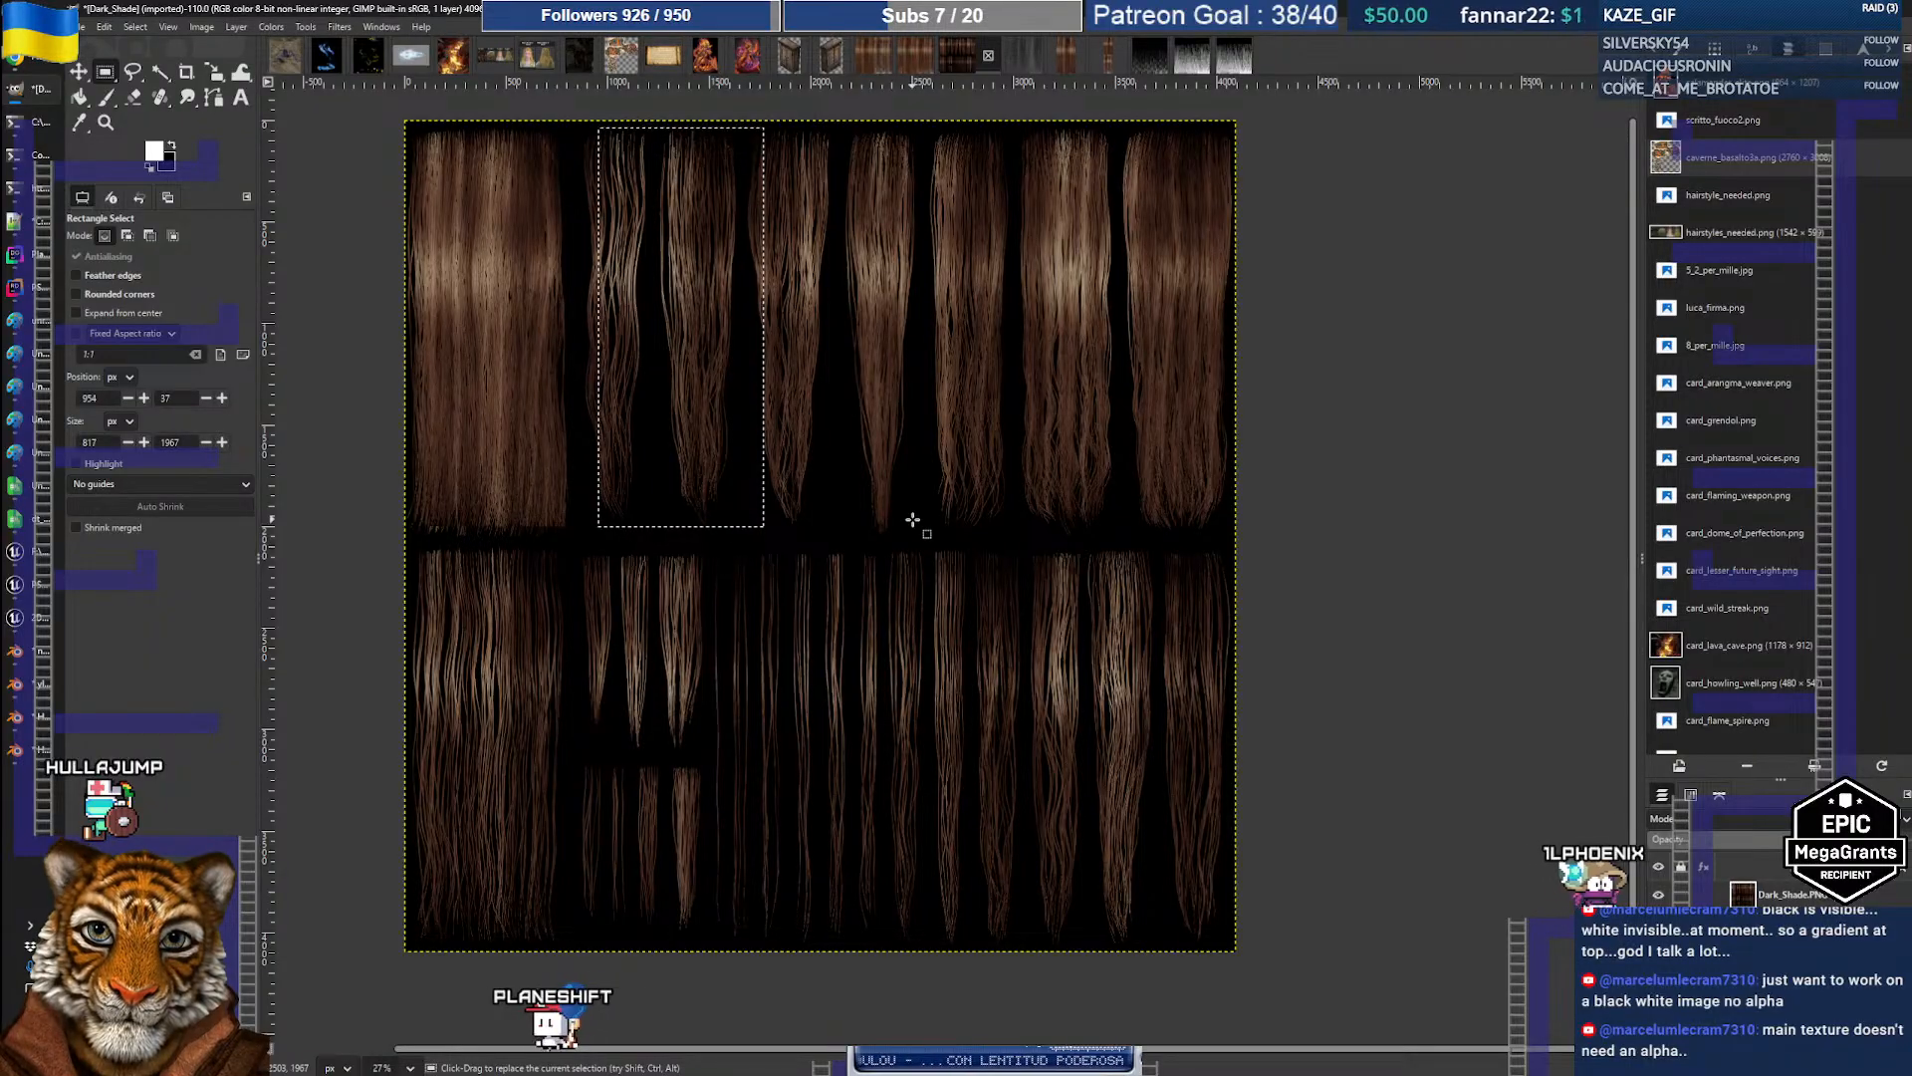
{"action": "key", "text": "ctrl+z"}
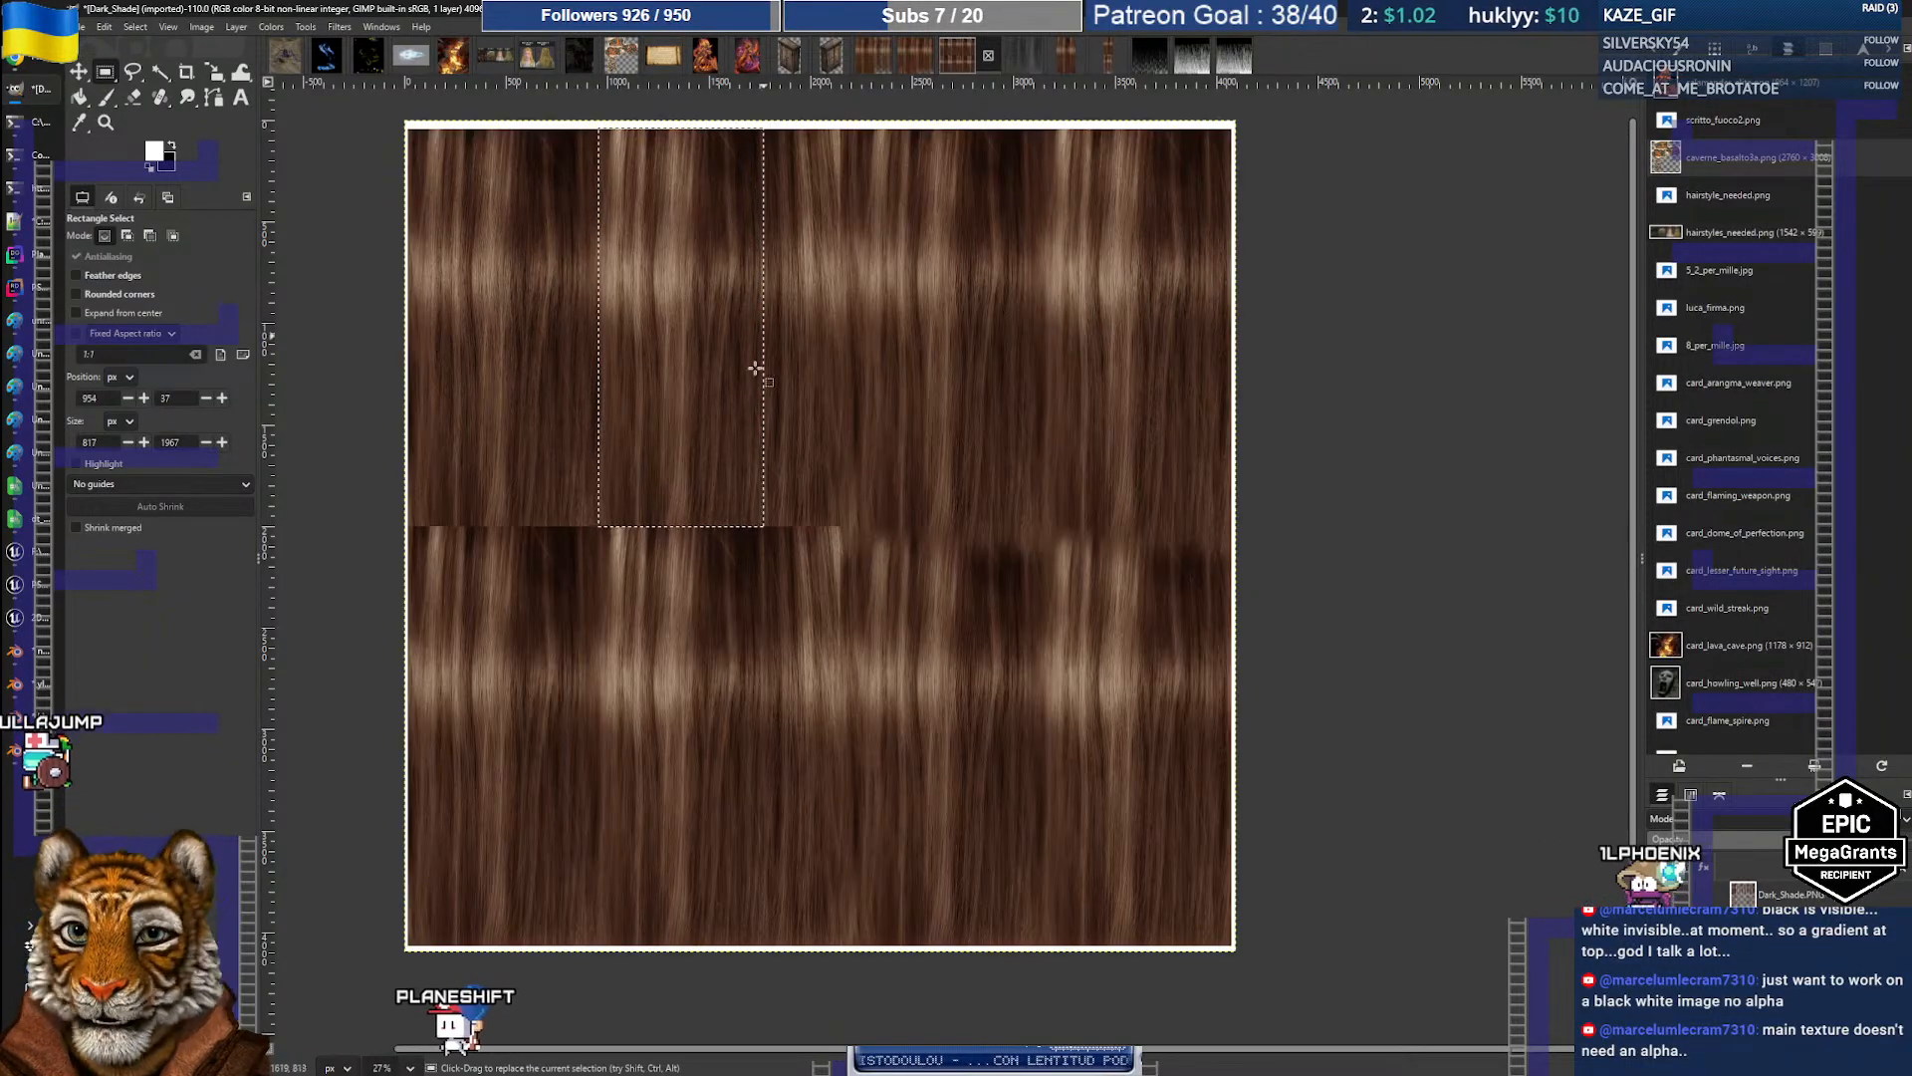
Step: Show the Alpha channel of Dark_Shade and hide its Red, Green and Blue channels
{"action": "left_click", "coordinate": [1691, 795]}
{"action": "left_click", "coordinate": [1655, 904]}
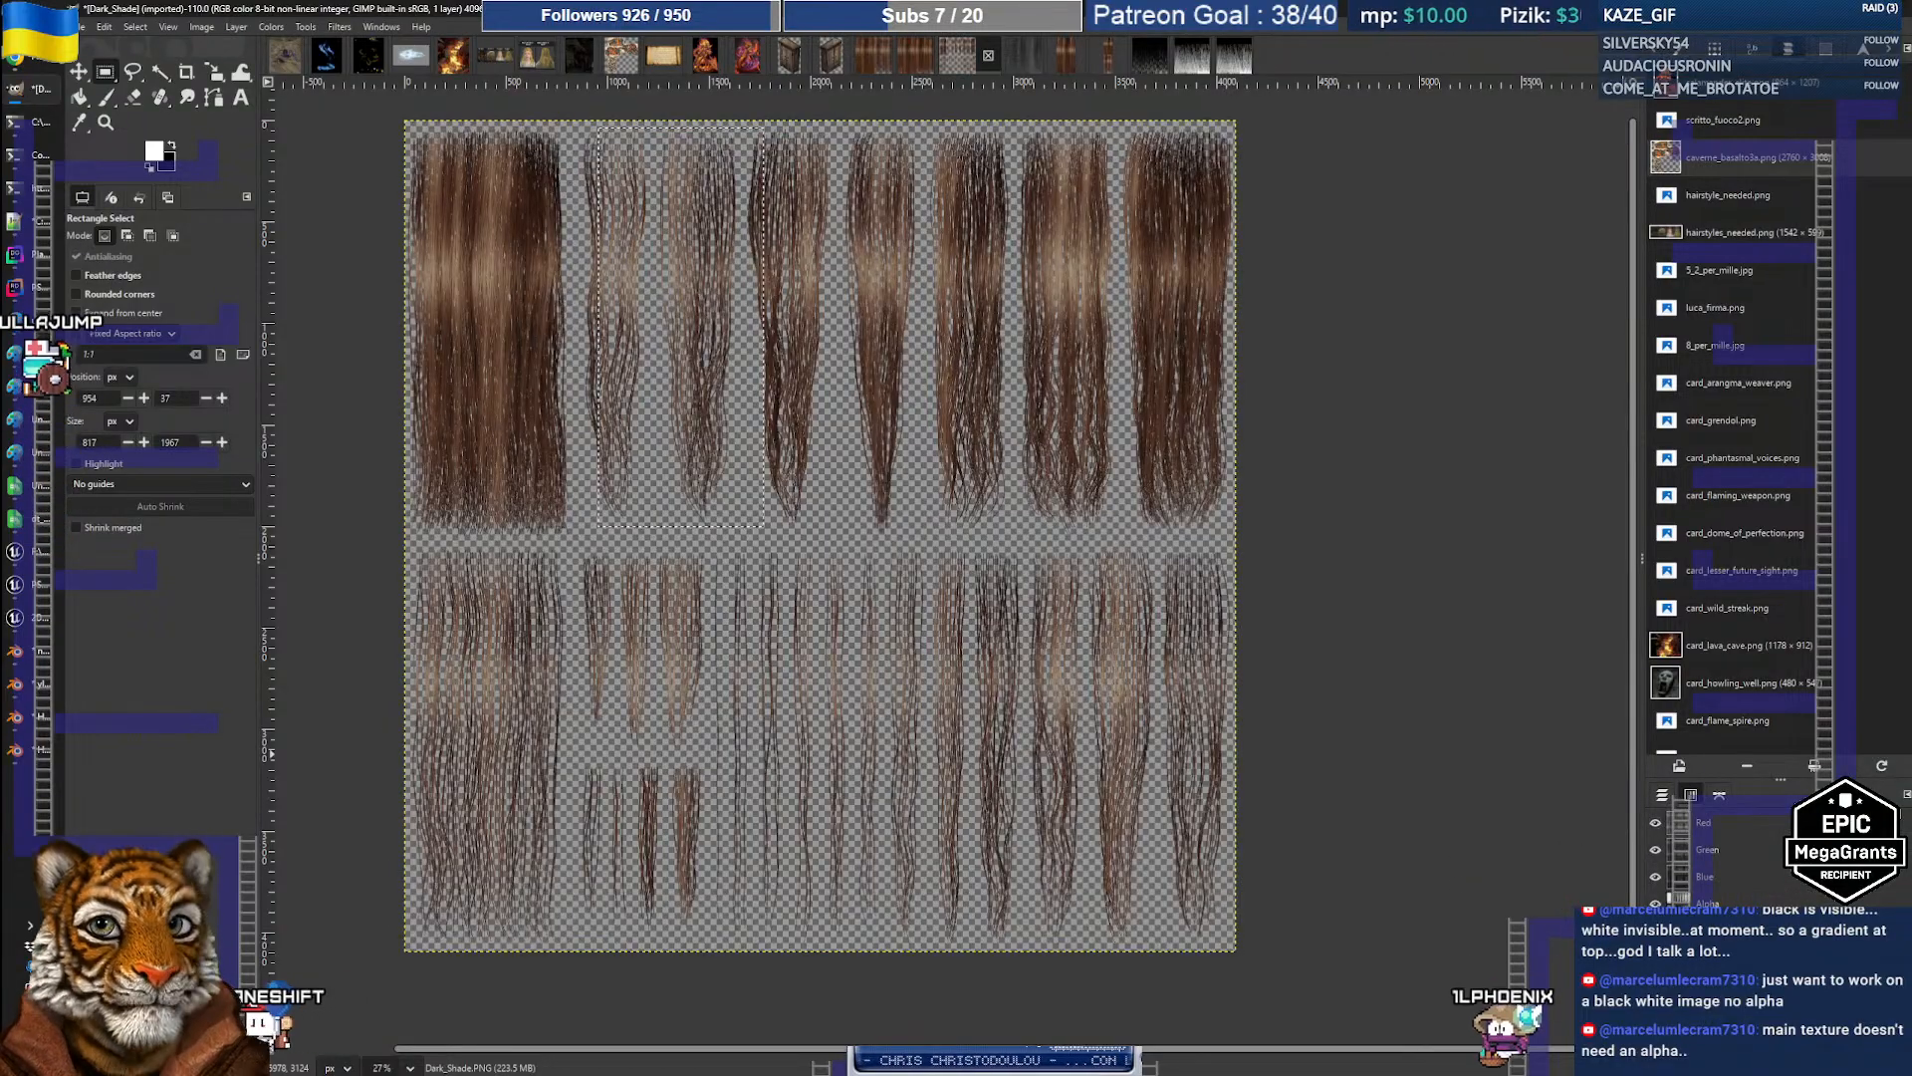
{"action": "left_click", "coordinate": [1655, 903]}
{"action": "left_click", "coordinate": [1655, 903]}
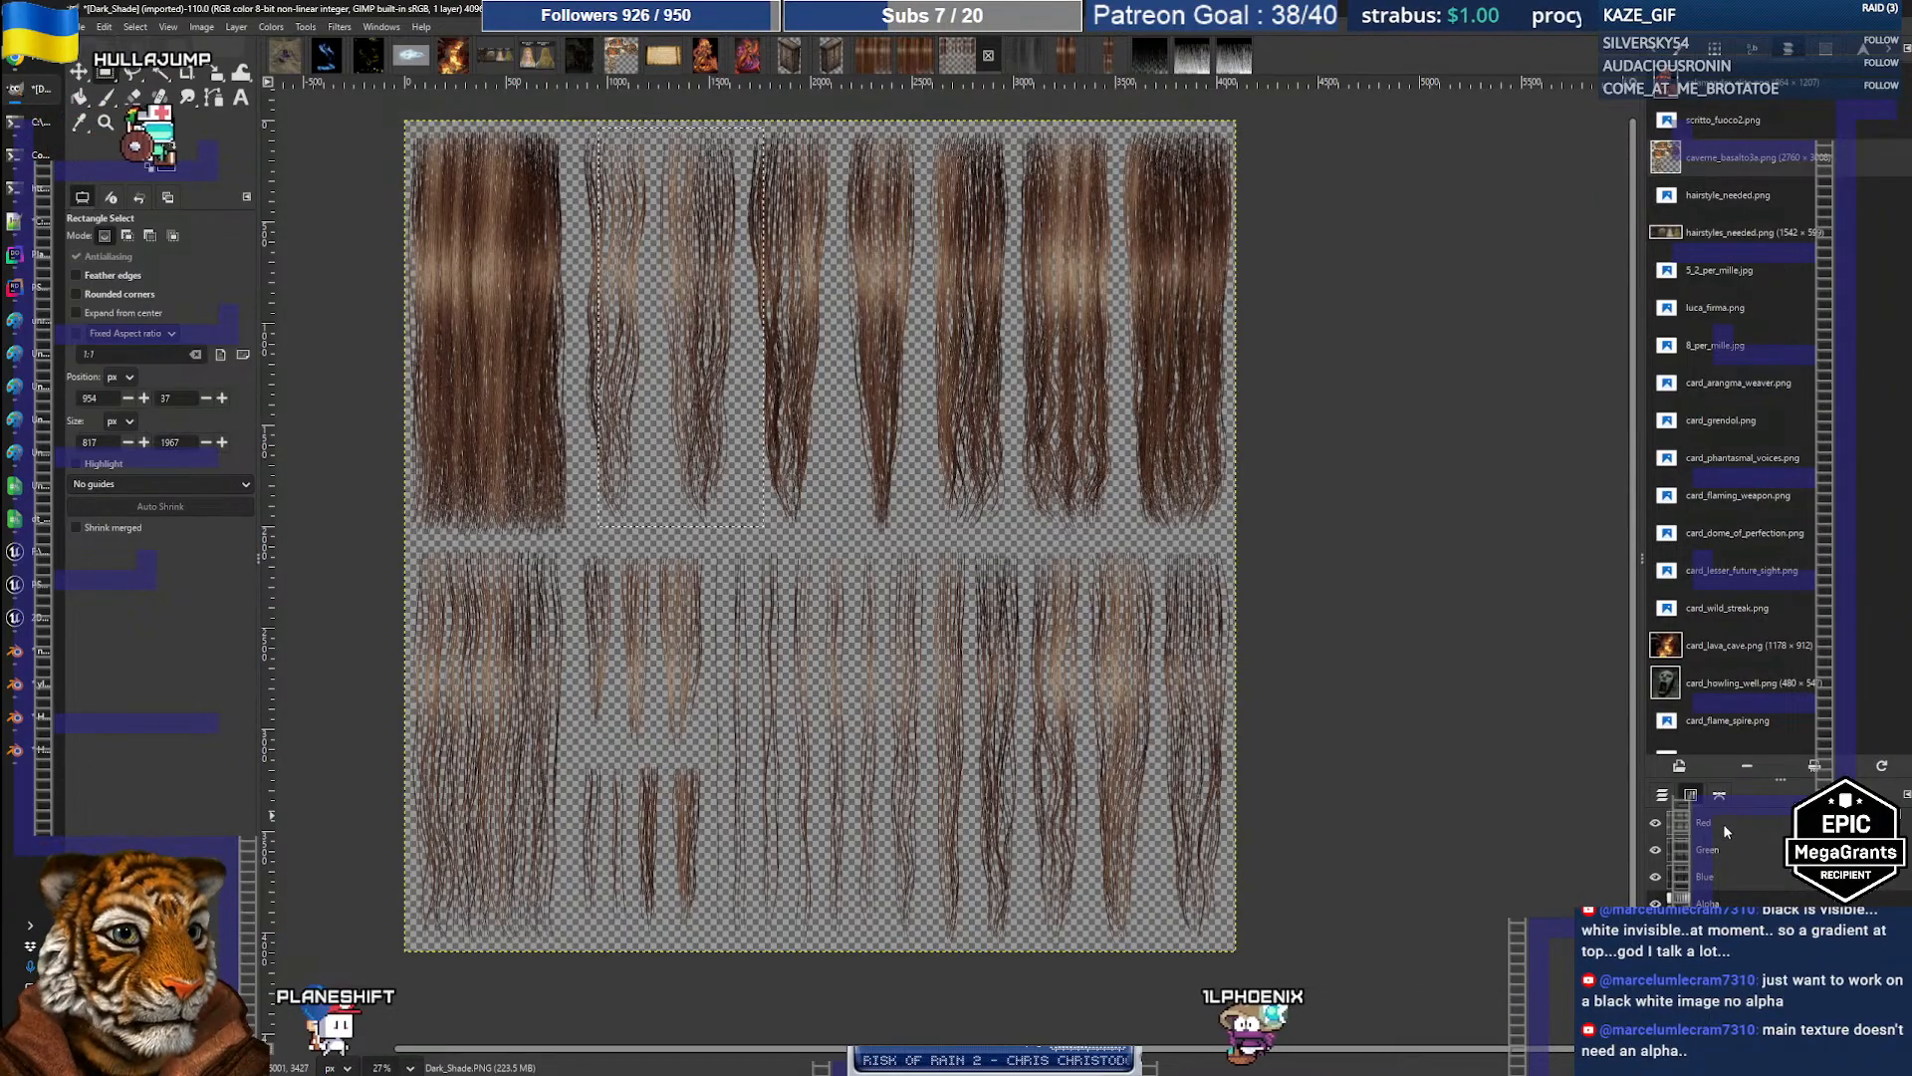
{"action": "left_click", "coordinate": [1656, 822]}
{"action": "left_click", "coordinate": [1655, 850]}
{"action": "left_click", "coordinate": [1656, 876]}
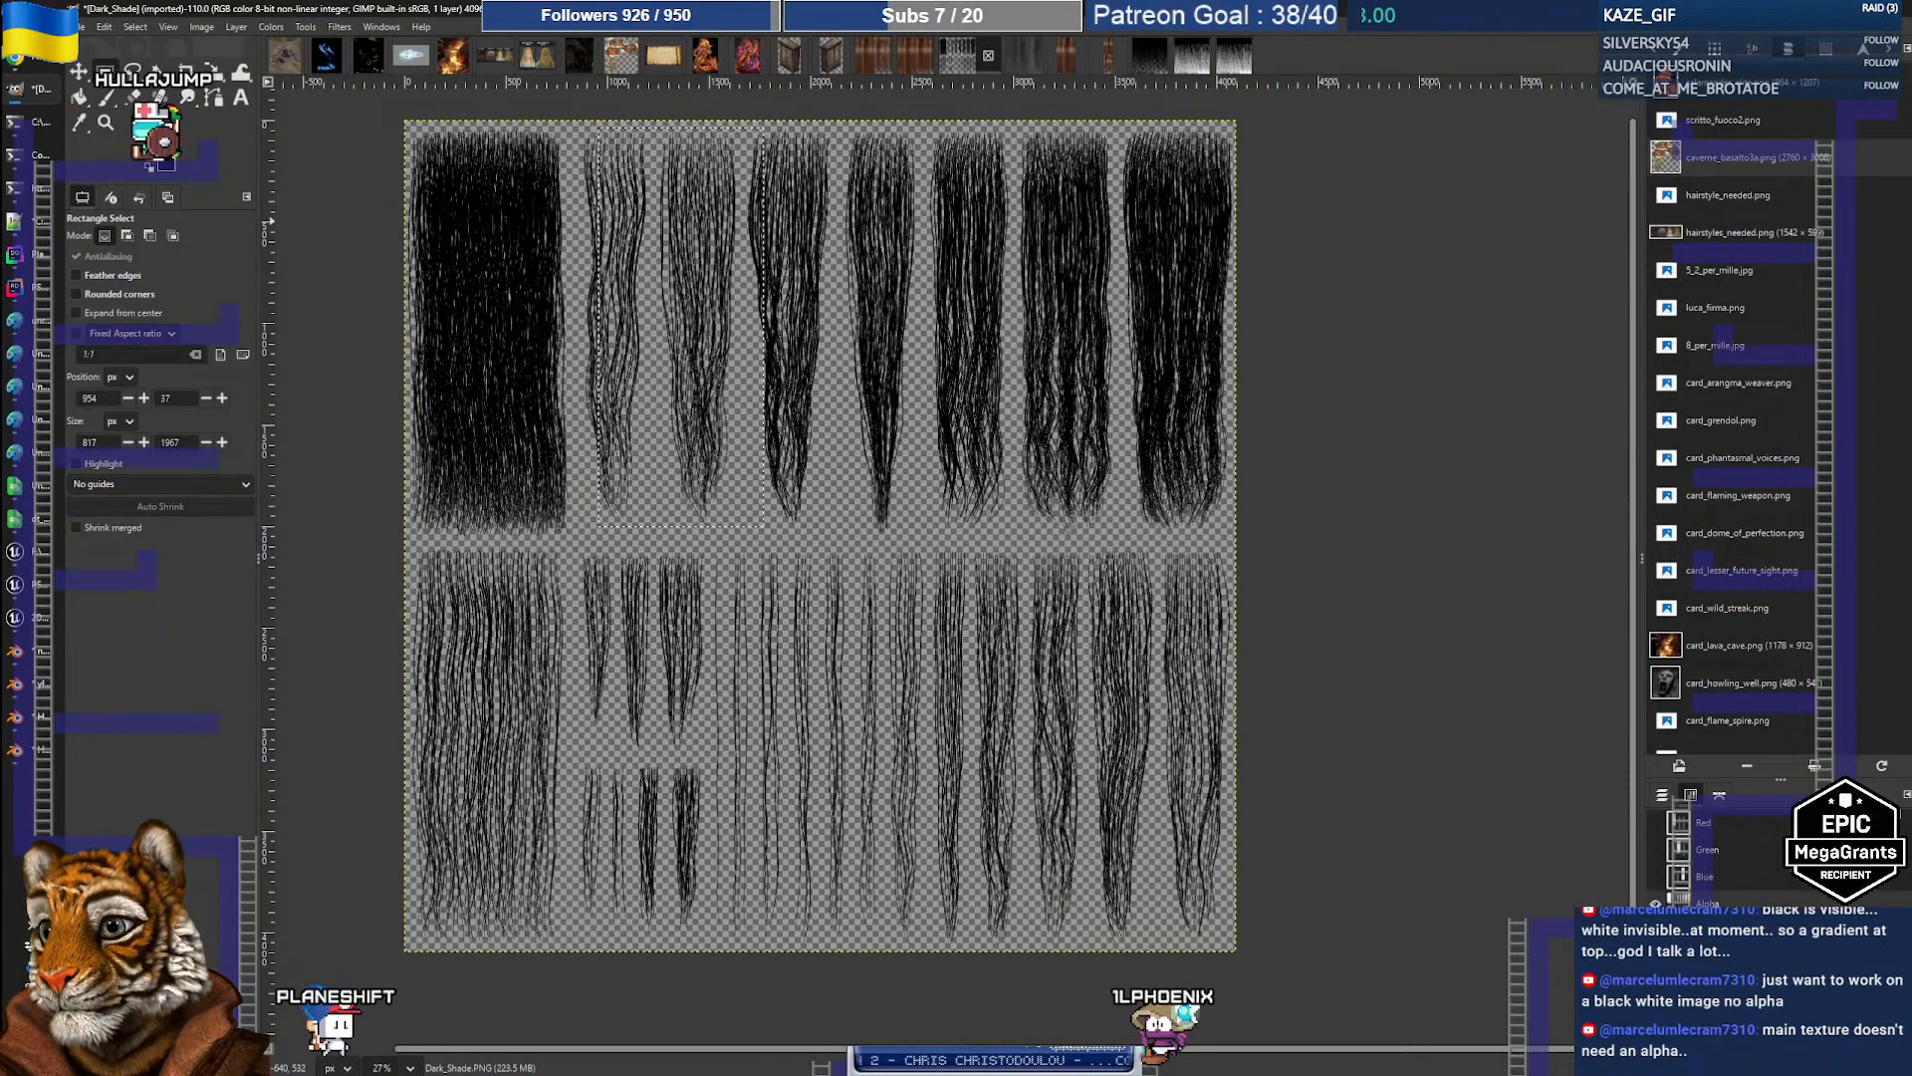
Step: Bucket-fill the selected strip and the whole Dark_Shade canvas with black to make it opaque, and redisplay the color texture
{"action": "left_click", "coordinate": [83, 96]}
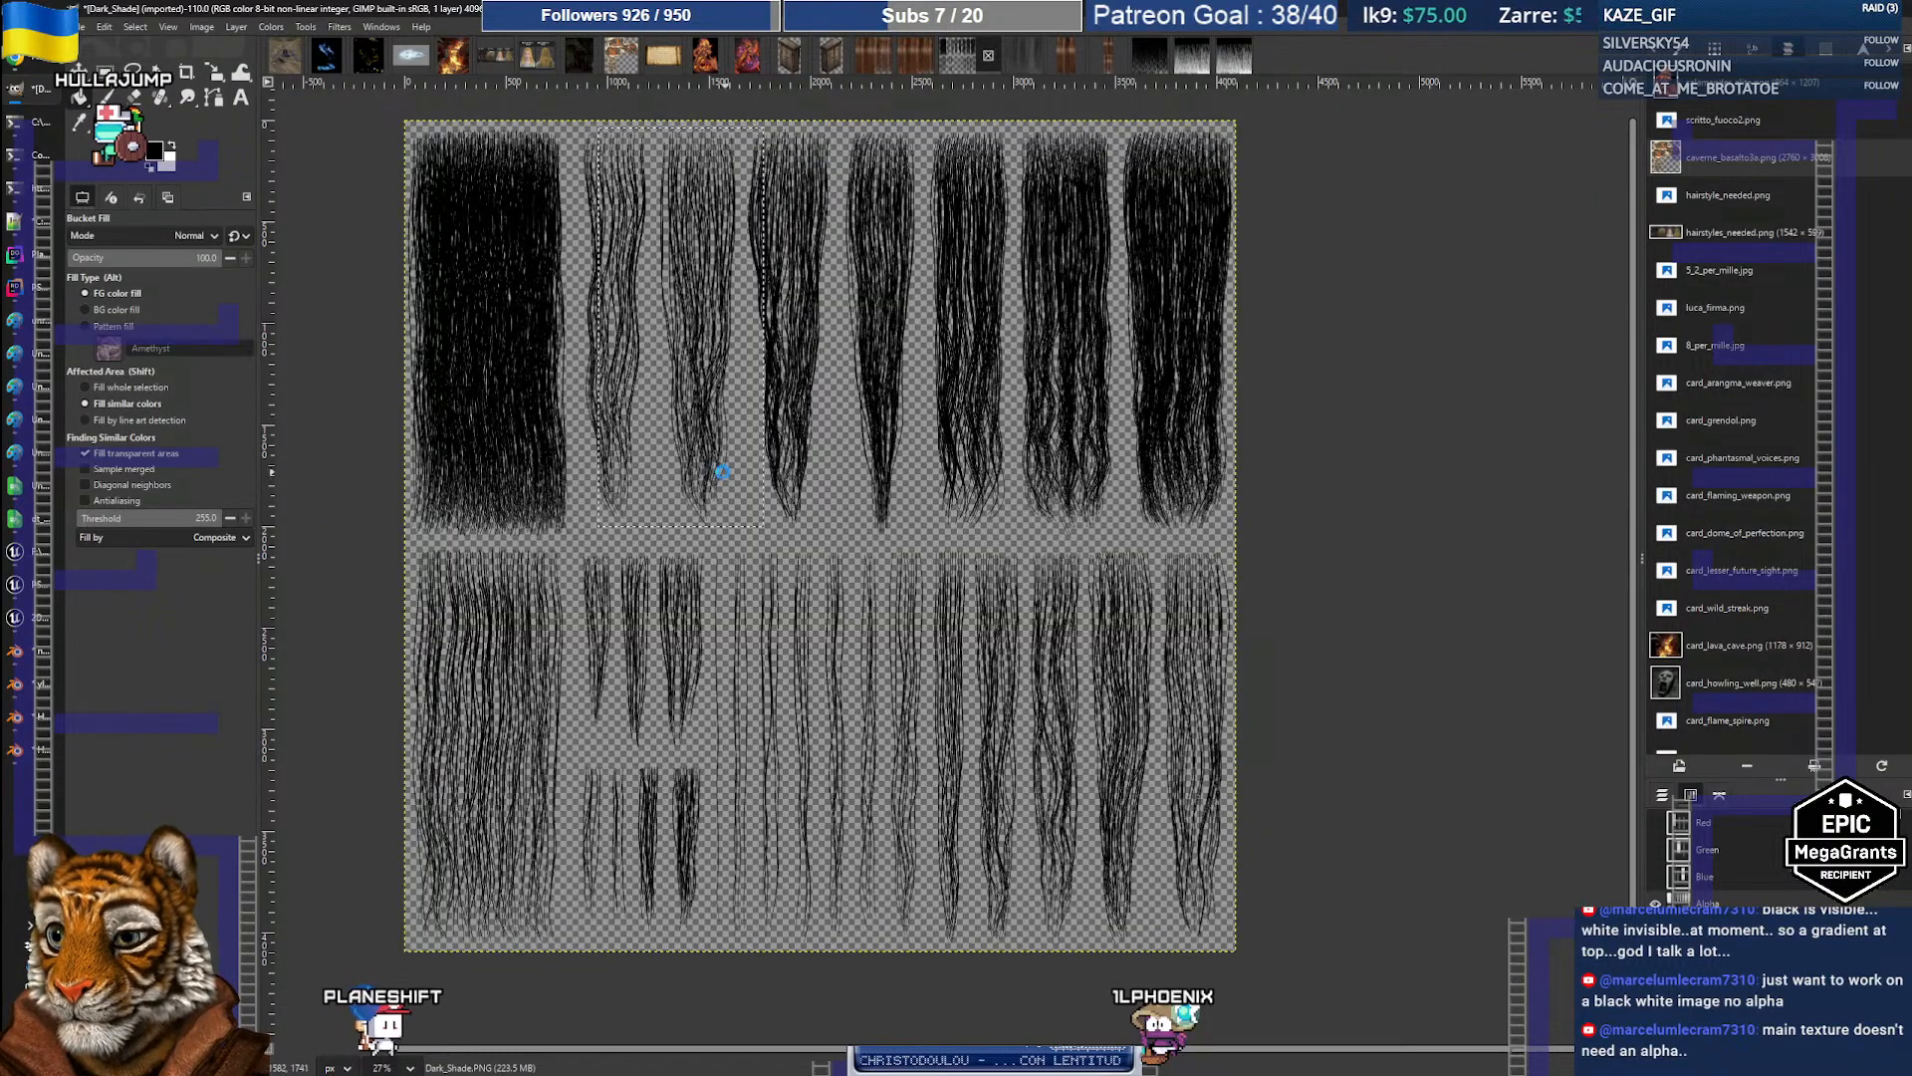
{"action": "left_click", "coordinate": [946, 570], "text": "shift"}
{"action": "key", "text": "r"}
{"action": "left_click", "coordinate": [886, 307]}
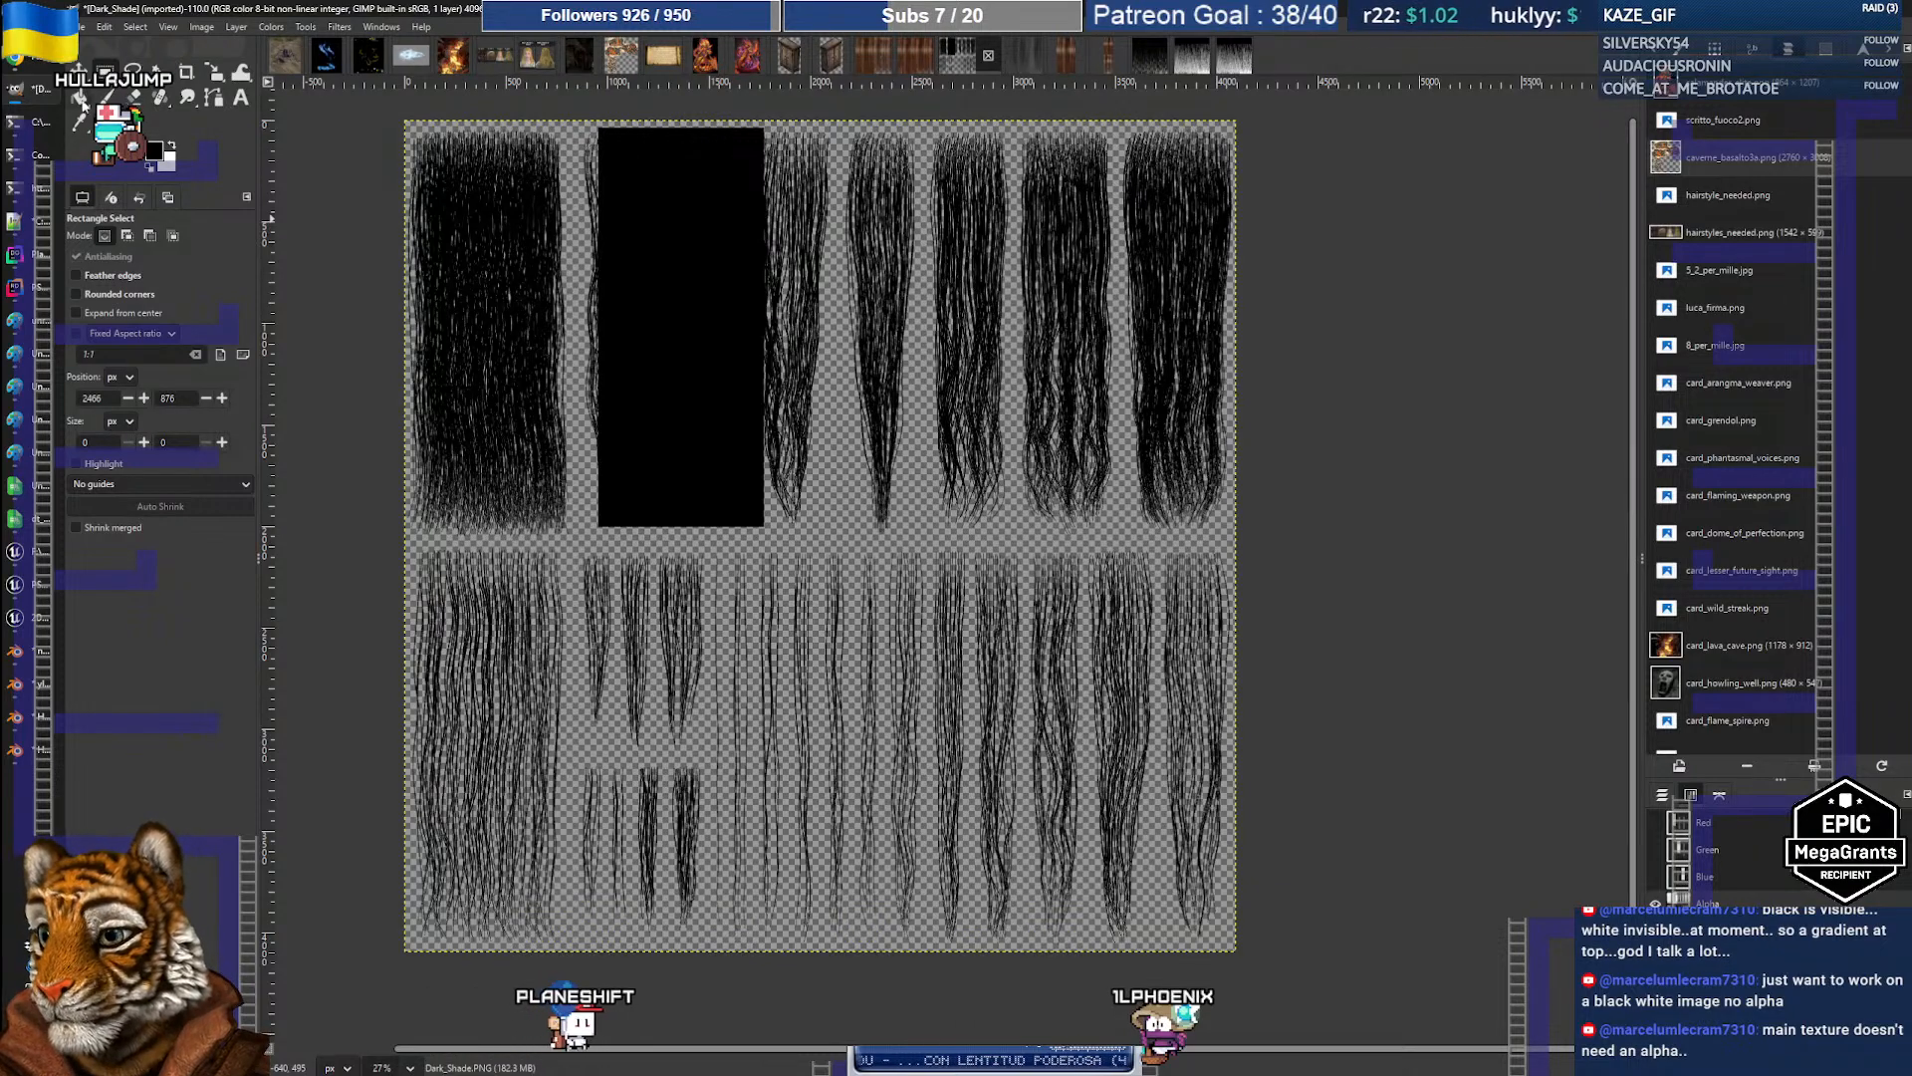
{"action": "key", "text": "shift+b"}
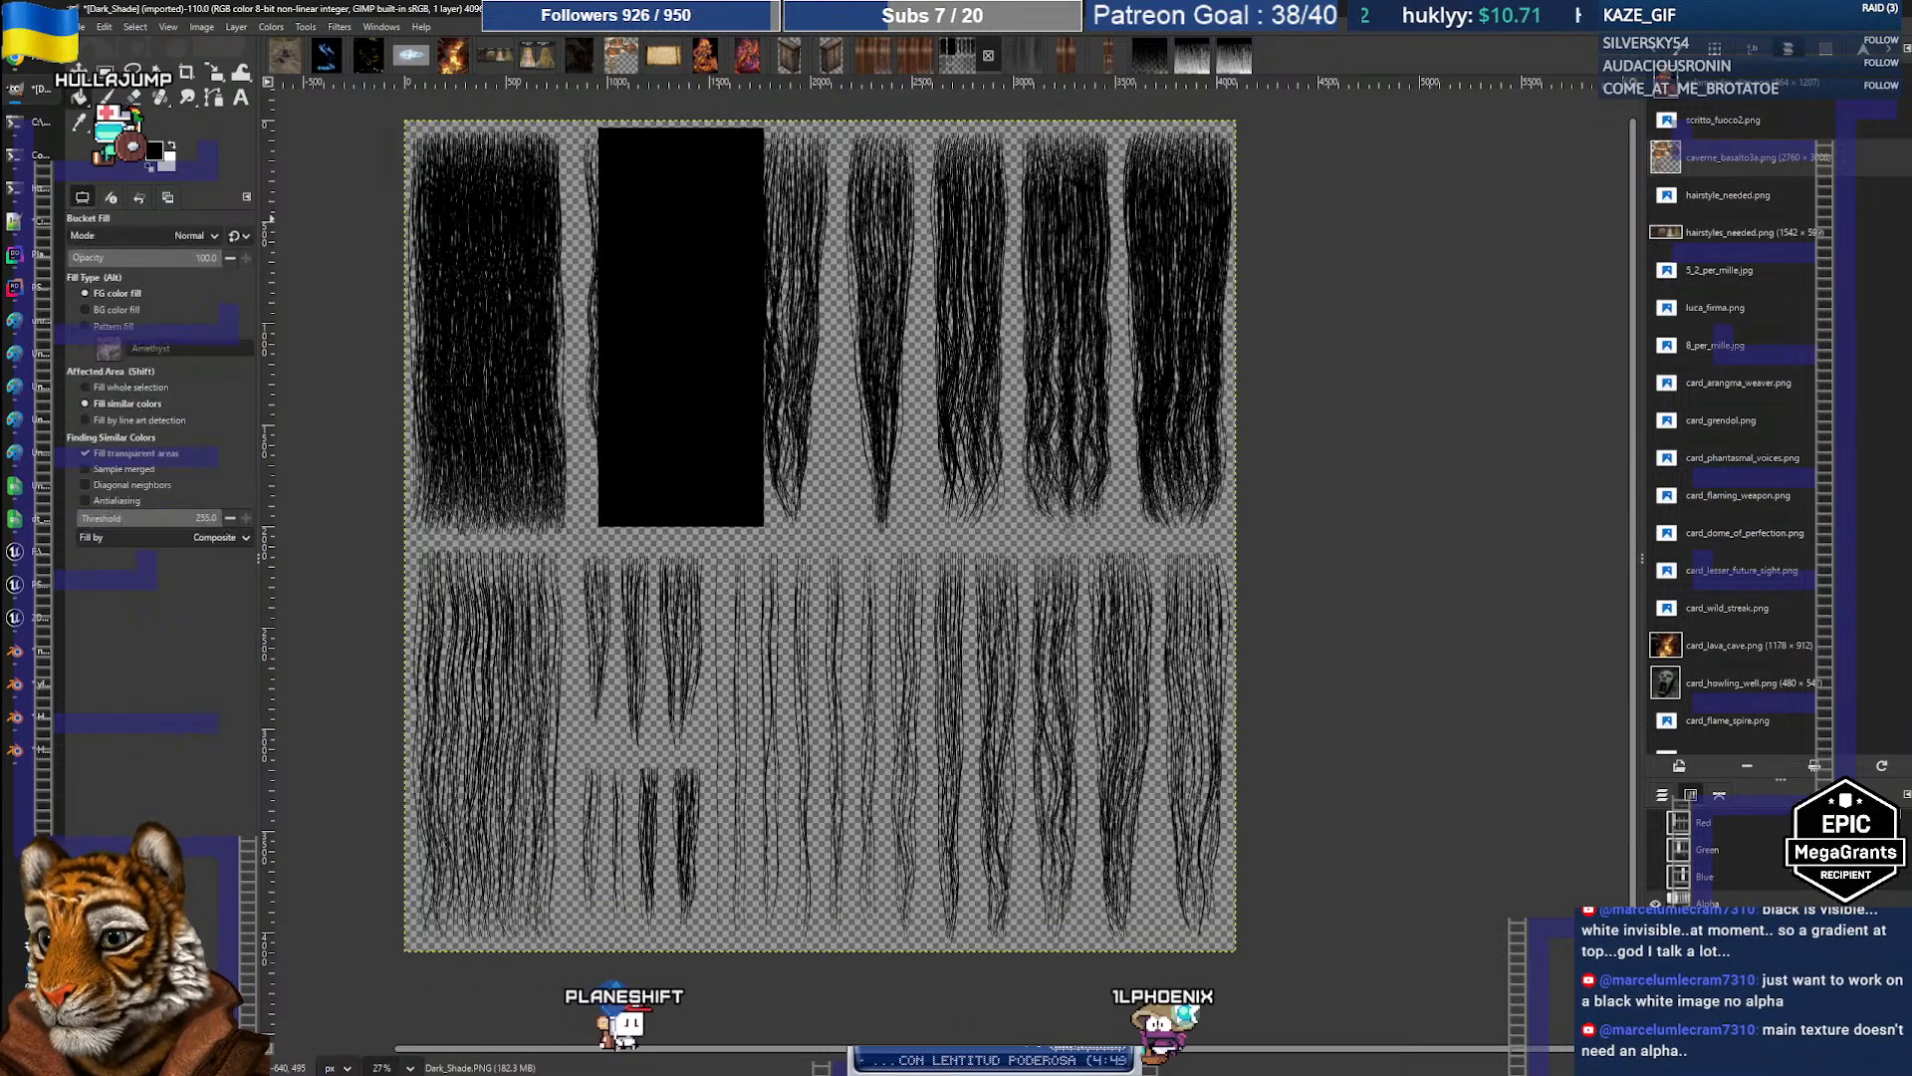
{"action": "left_click", "coordinate": [896, 321]}
{"action": "left_click", "coordinate": [1661, 796]}
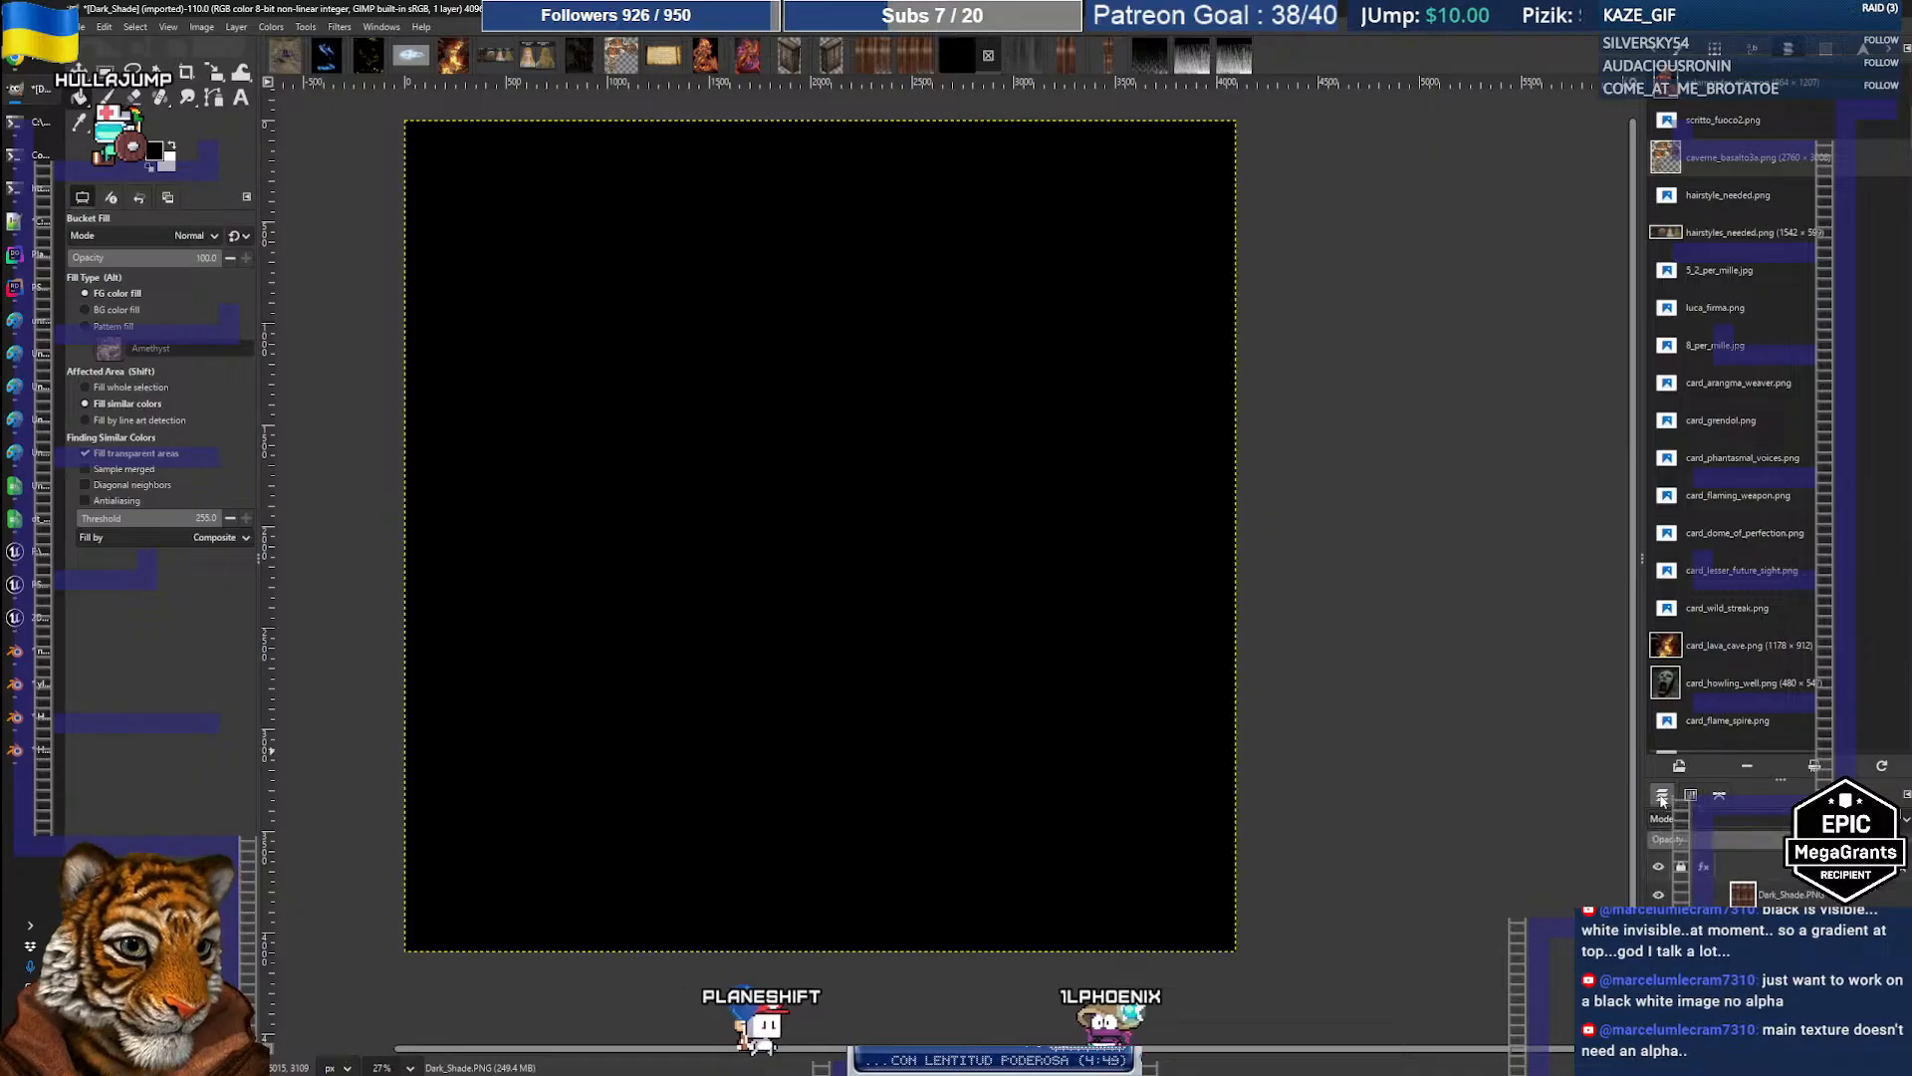
{"action": "key", "text": "ctrl+z"}
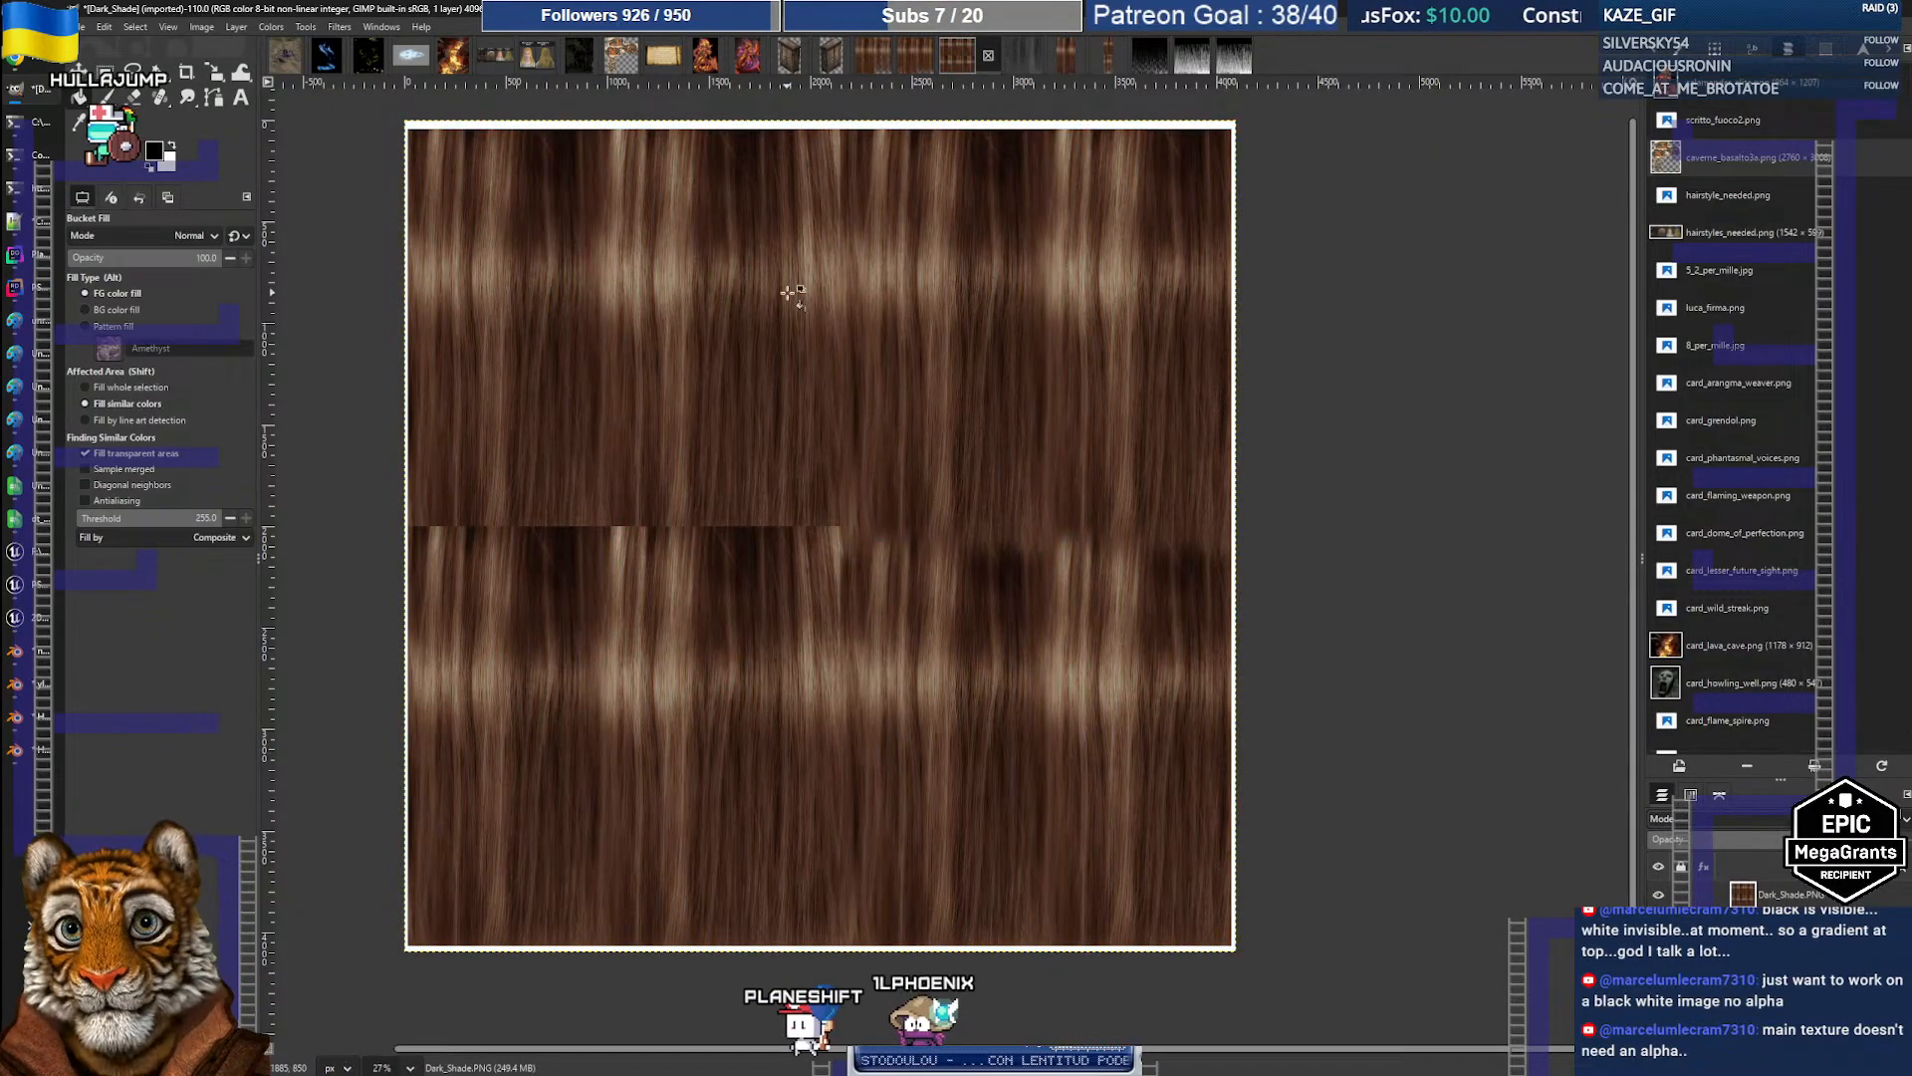
Step: Copy a strip of about 899 × 1948 px from the upper half of the opaque Dark_Shade texture into a new image
{"action": "key", "text": "r"}
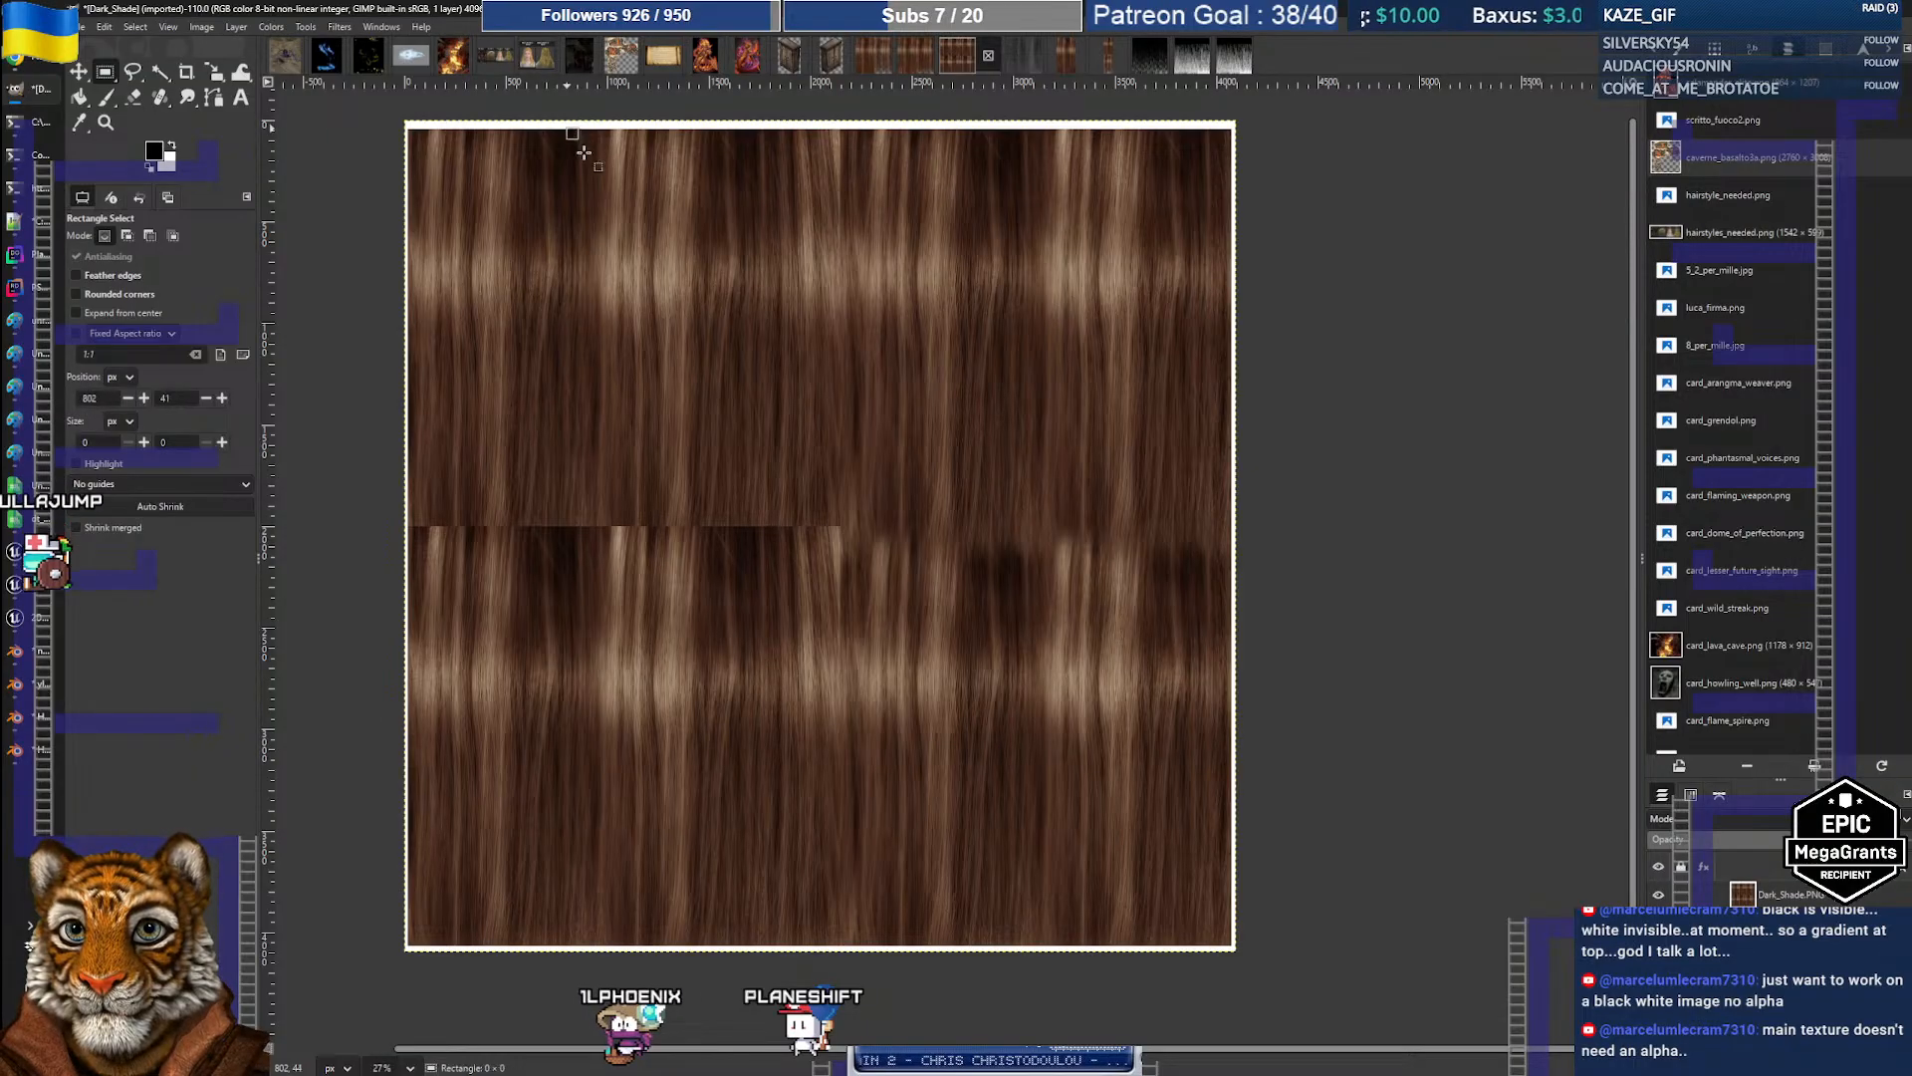
{"action": "left_click_drag", "start_coordinate": [568, 130], "coordinate": [750, 523]}
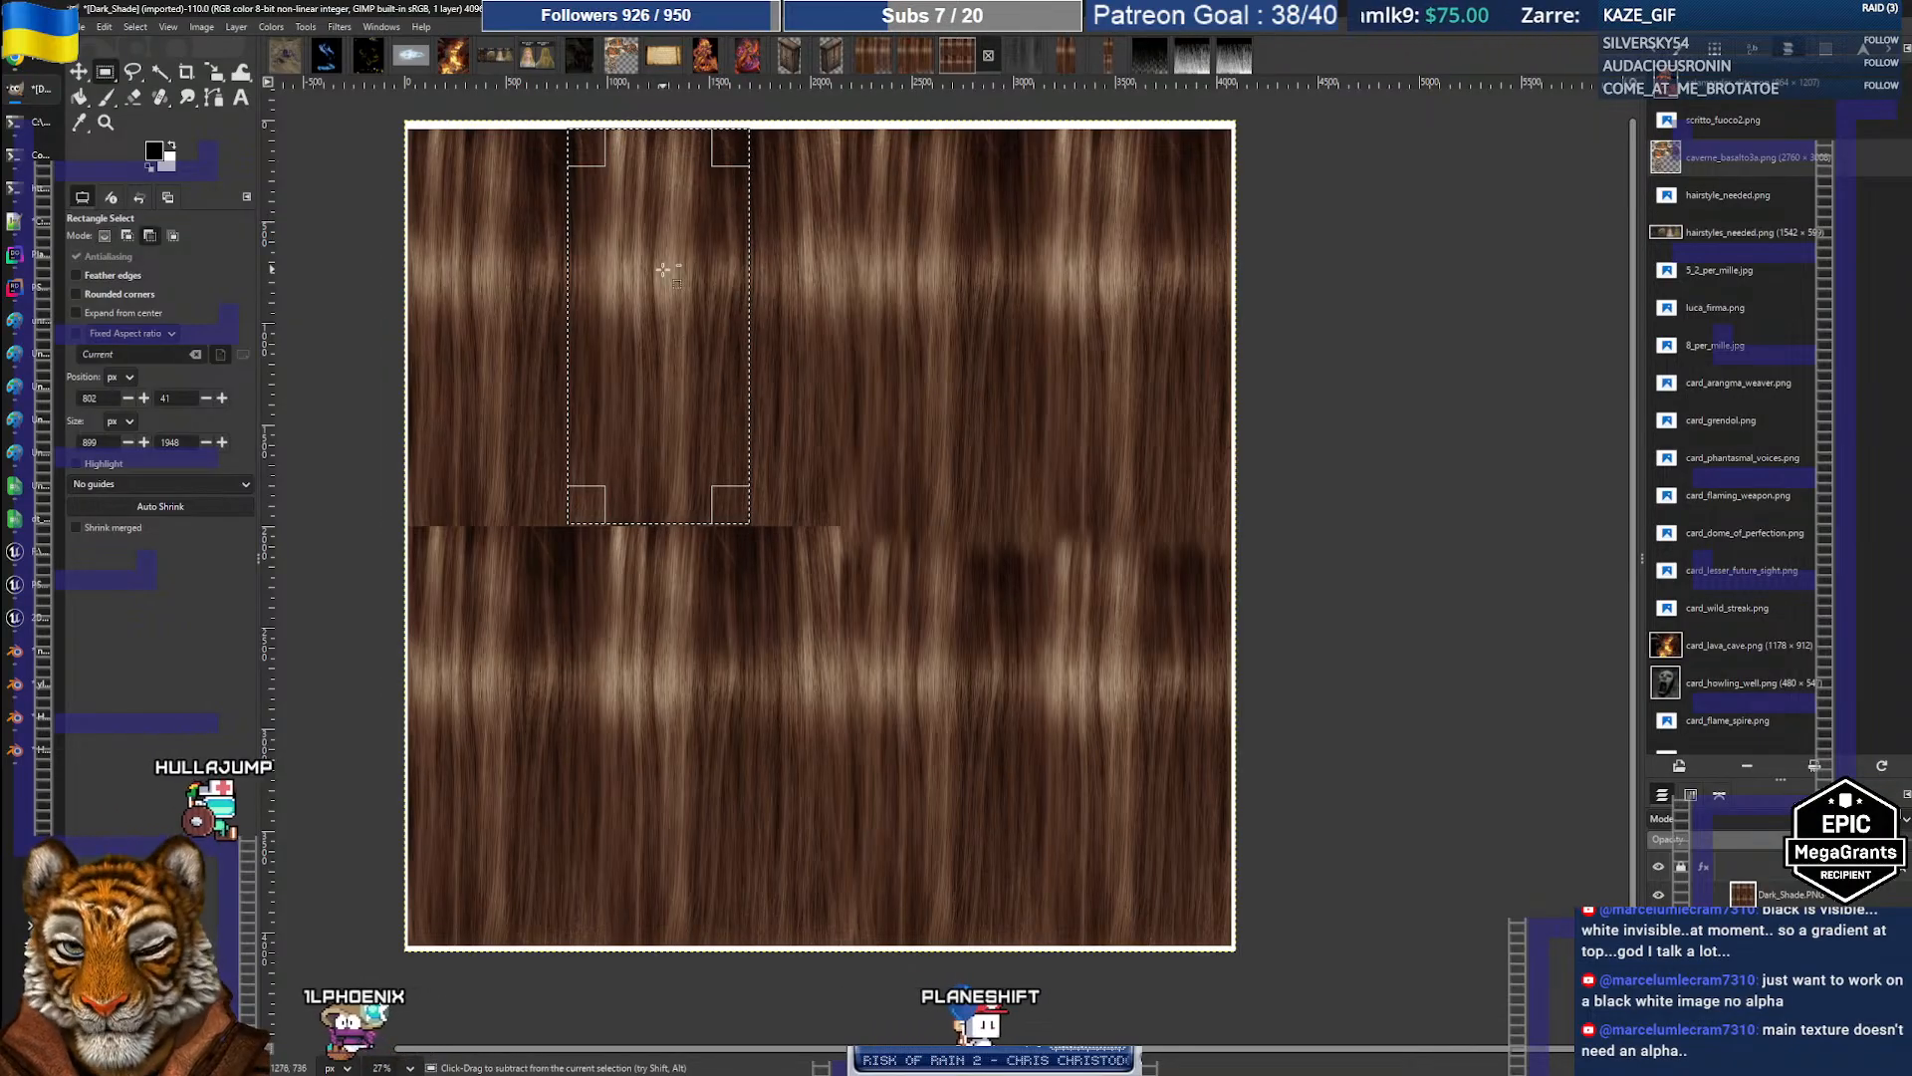
{"action": "left_click", "coordinate": [80, 26]}
{"action": "left_click", "coordinate": [293, 63]}
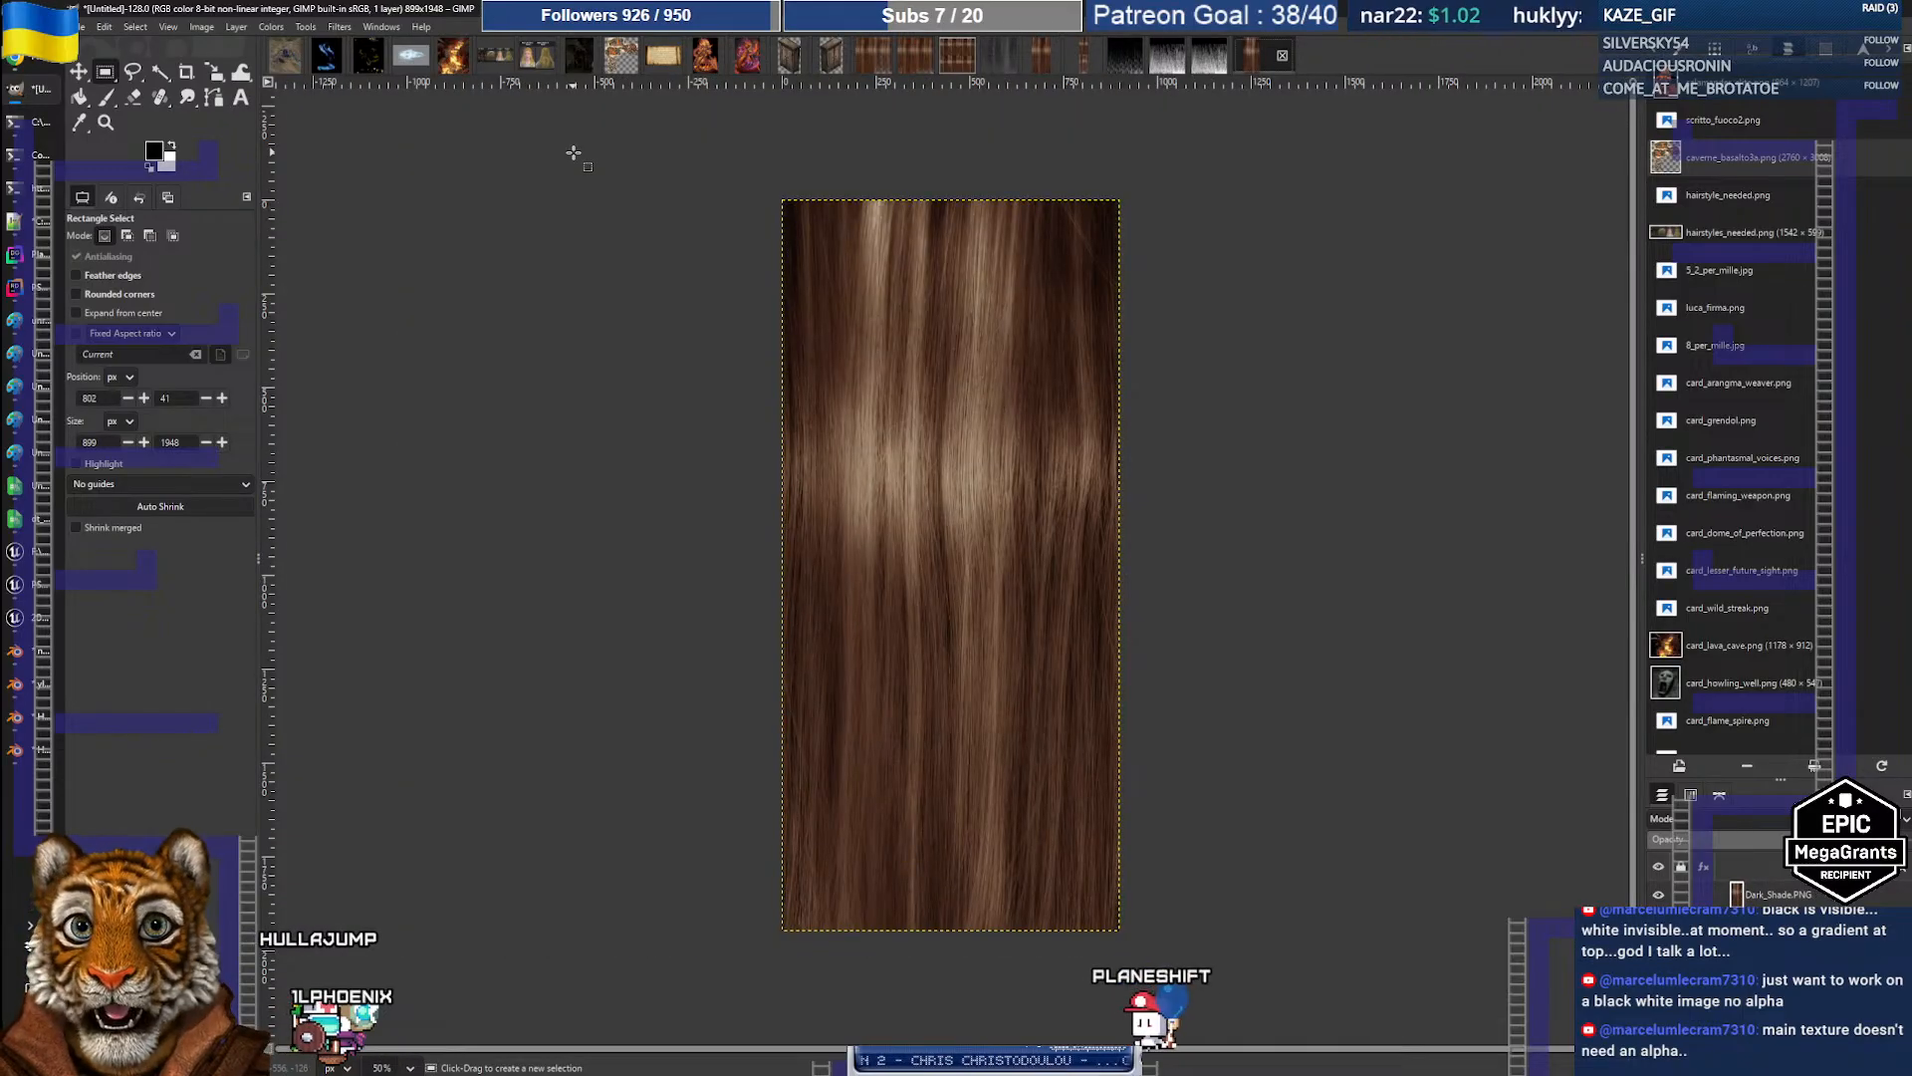
Step: Export the new image as Dark_Shade_no_transp.png in the textures folder, keeping the default PNG options
{"action": "left_click", "coordinate": [80, 27]}
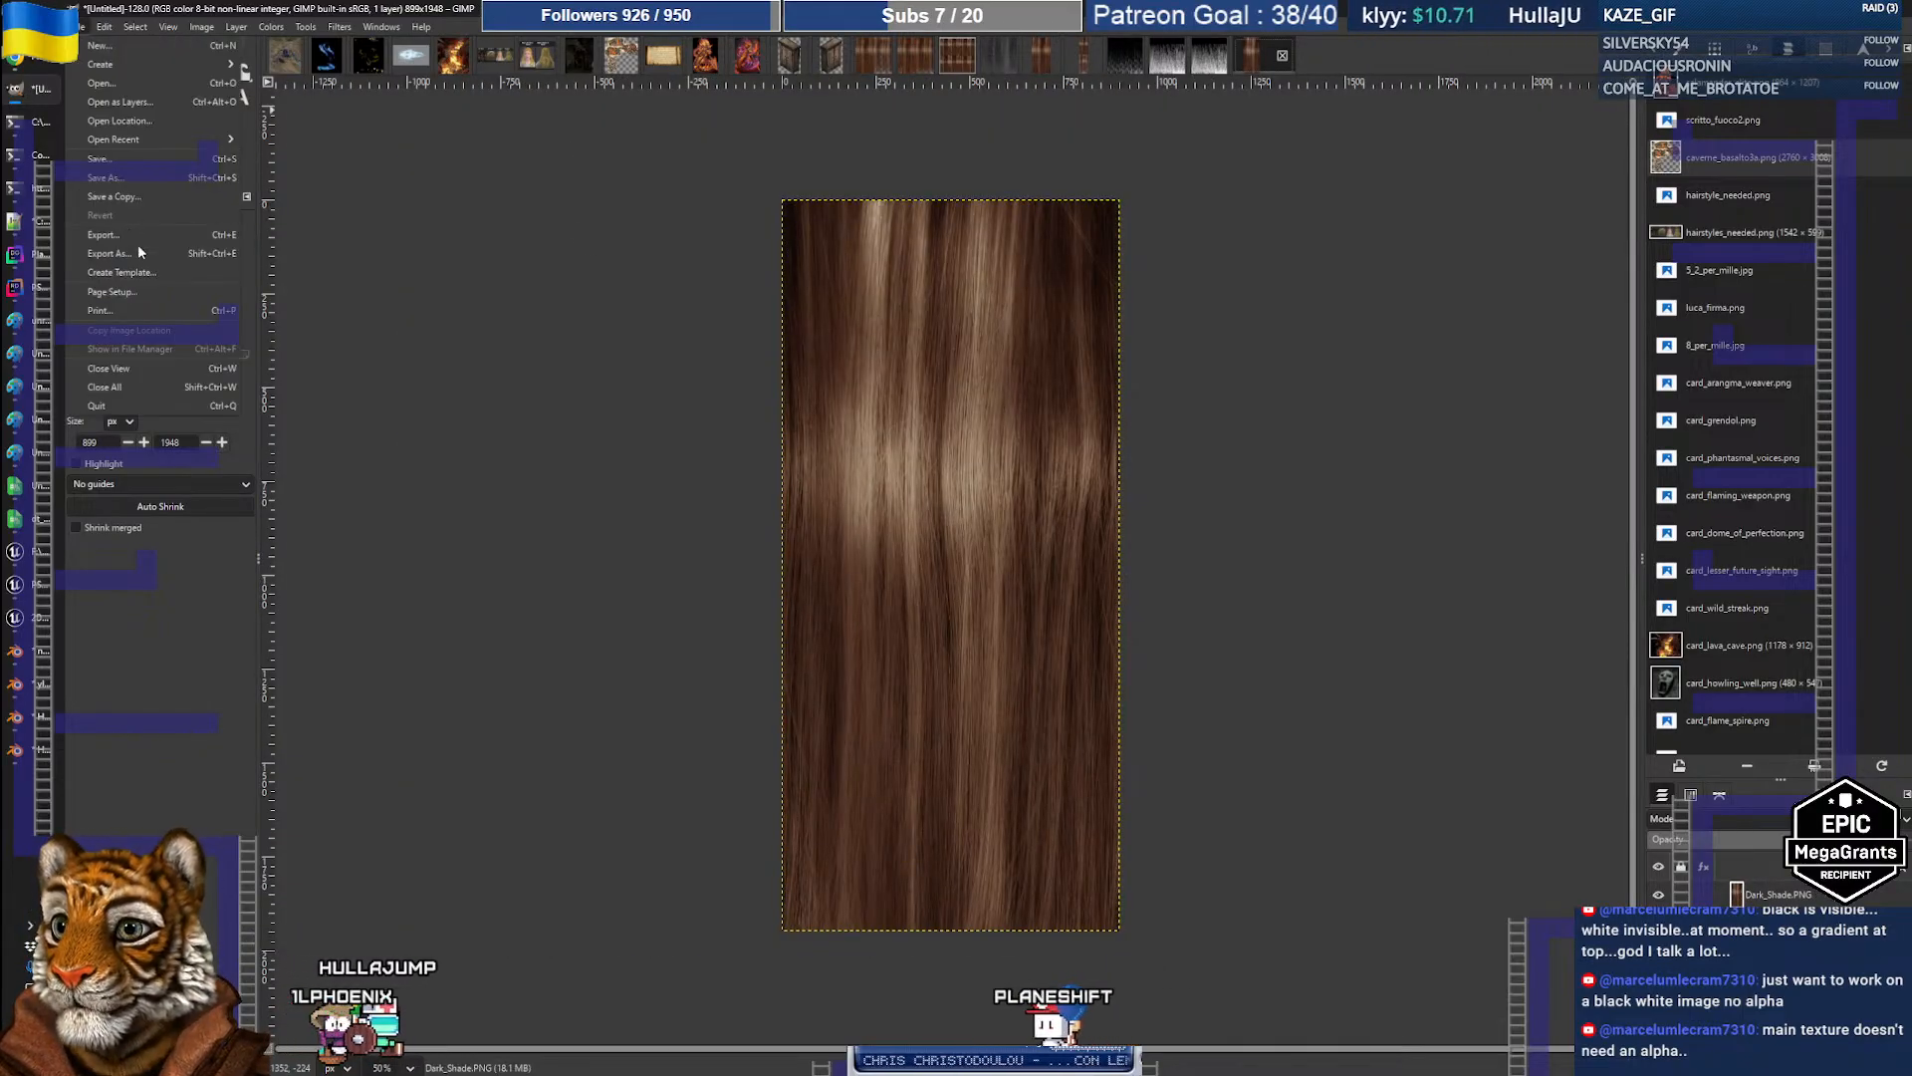
{"action": "left_click", "coordinate": [140, 256]}
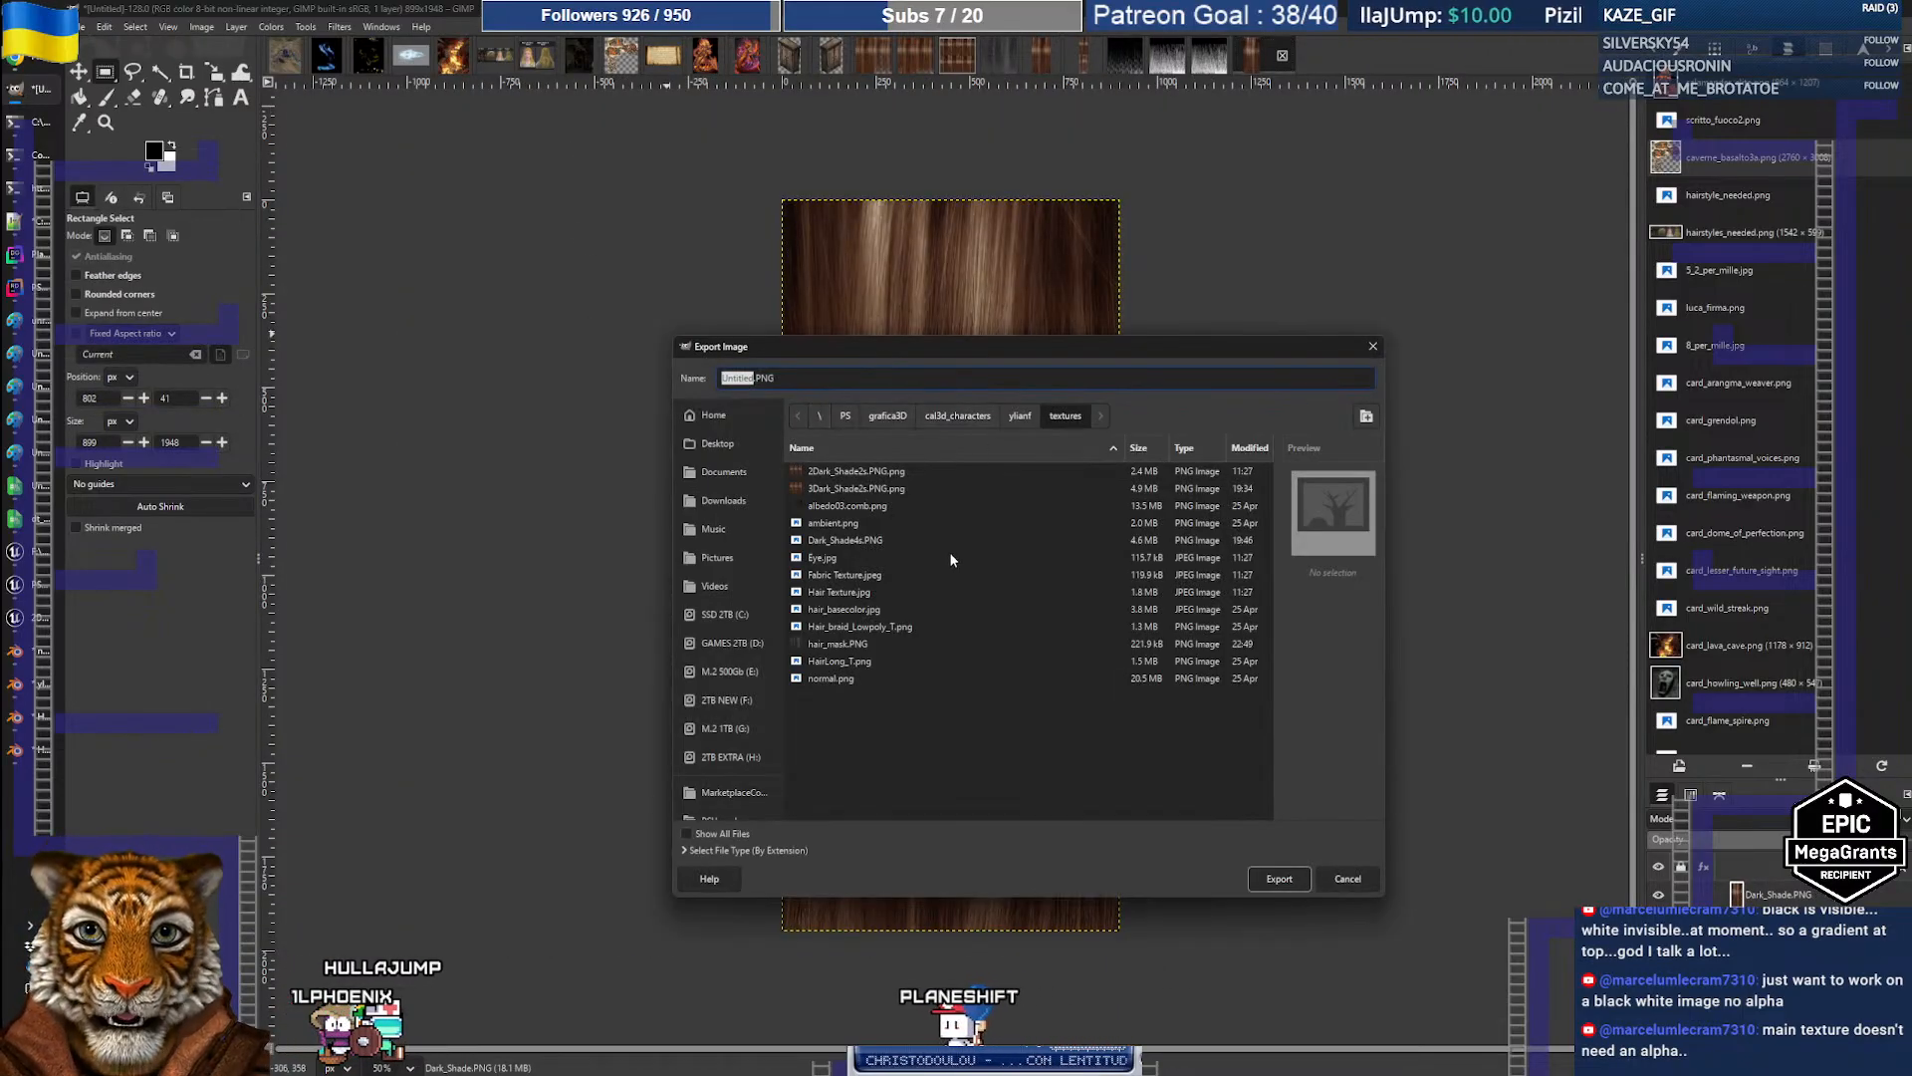
{"action": "left_click", "coordinate": [854, 489]}
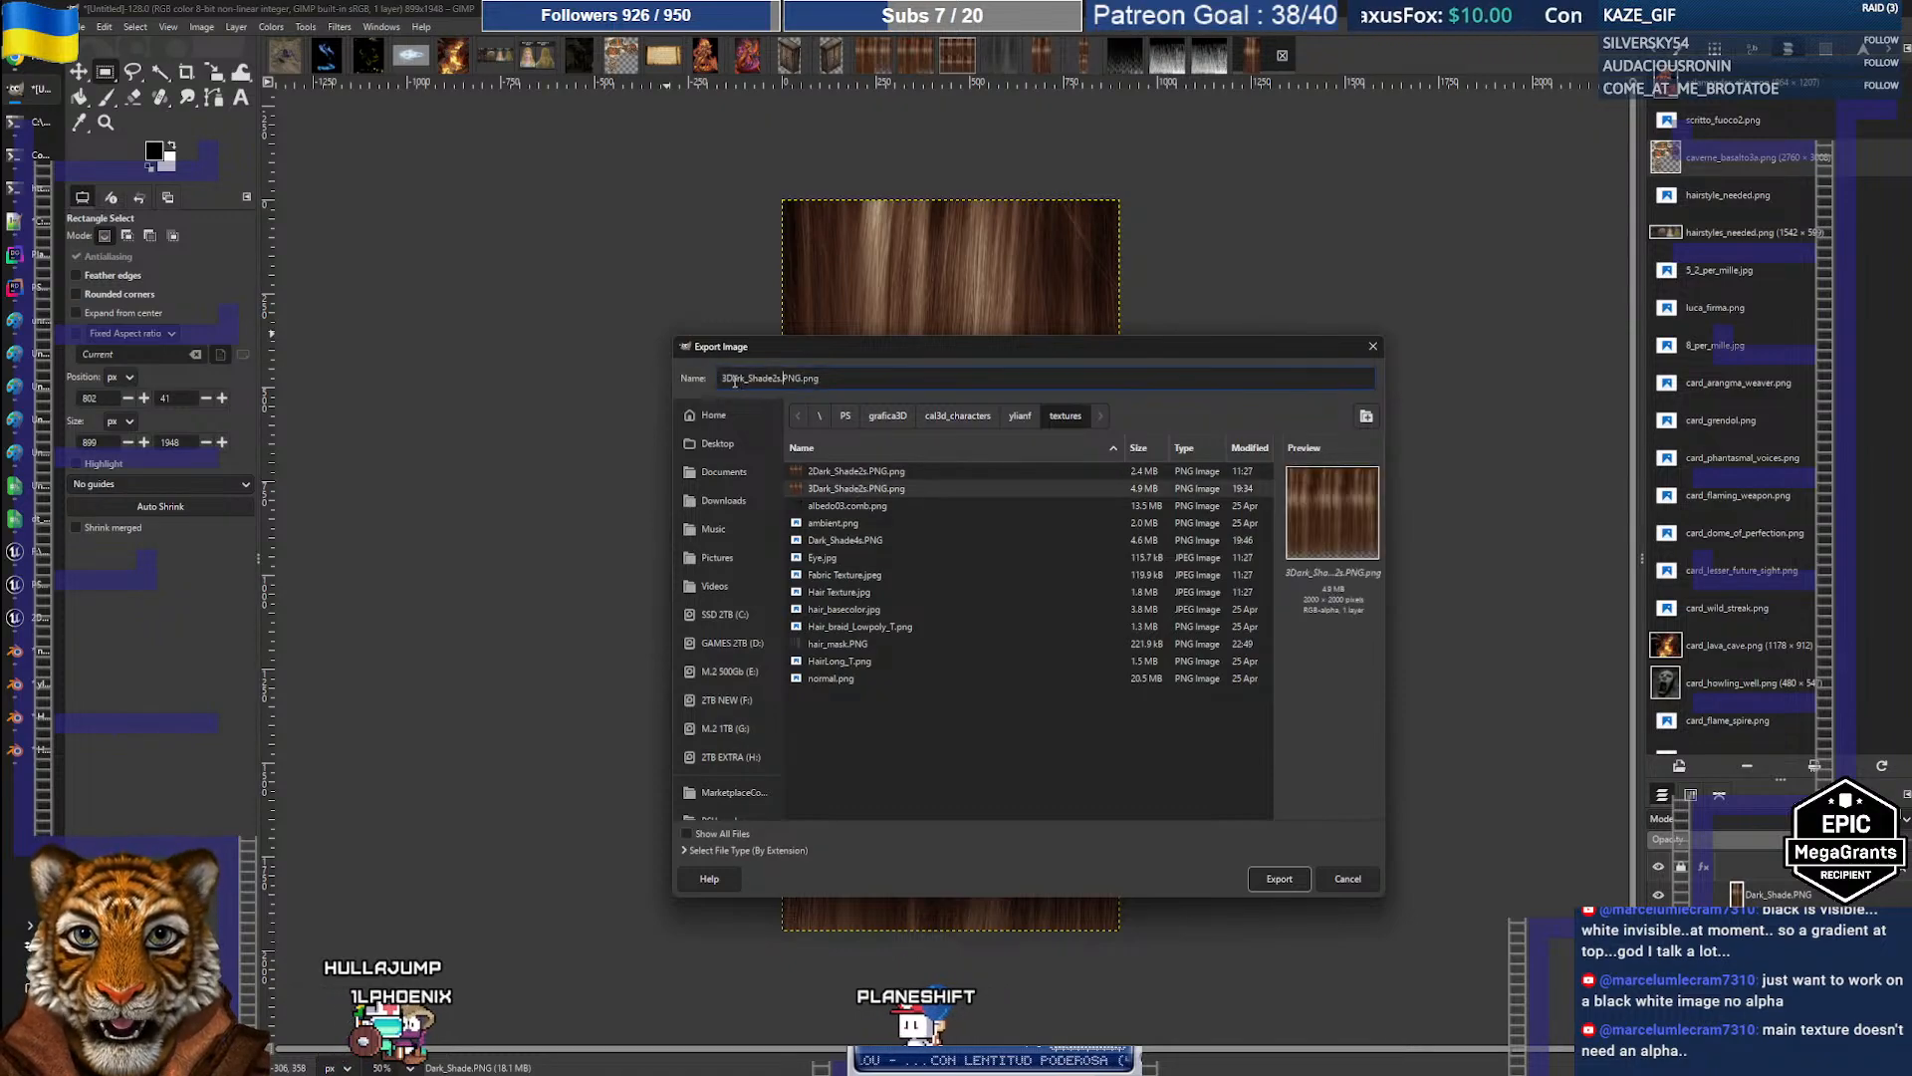
{"action": "key", "text": "Delete"}
{"action": "key", "text": "End"}
{"action": "key", "text": "Left"}
{"action": "key", "text": "Left"}
{"action": "key", "text": "Left"}
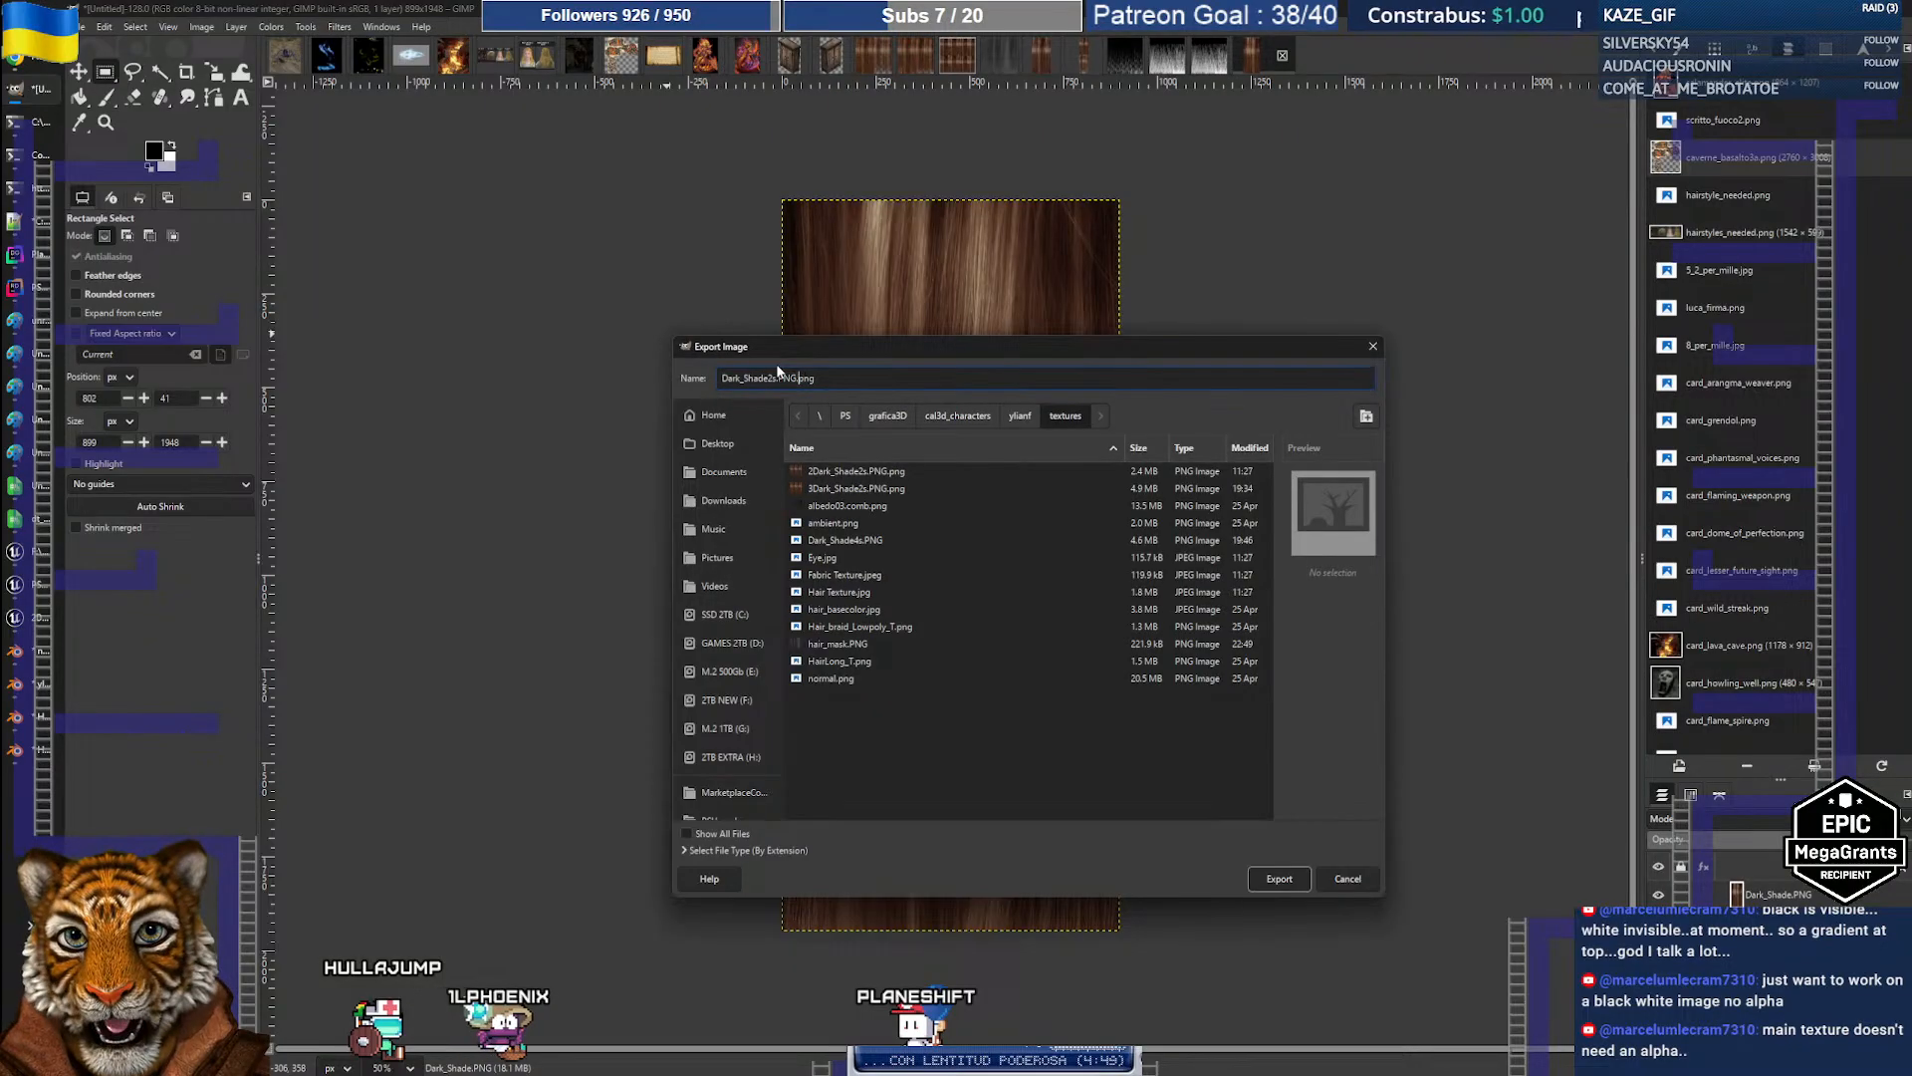
{"action": "key", "text": "BackSpace"}
{"action": "key", "text": "BackSpace"}
{"action": "key", "text": "BackSpace"}
{"action": "key", "text": "BackSpace"}
{"action": "key", "text": "BackSpace"}
{"action": "type", "text": "_transp"}
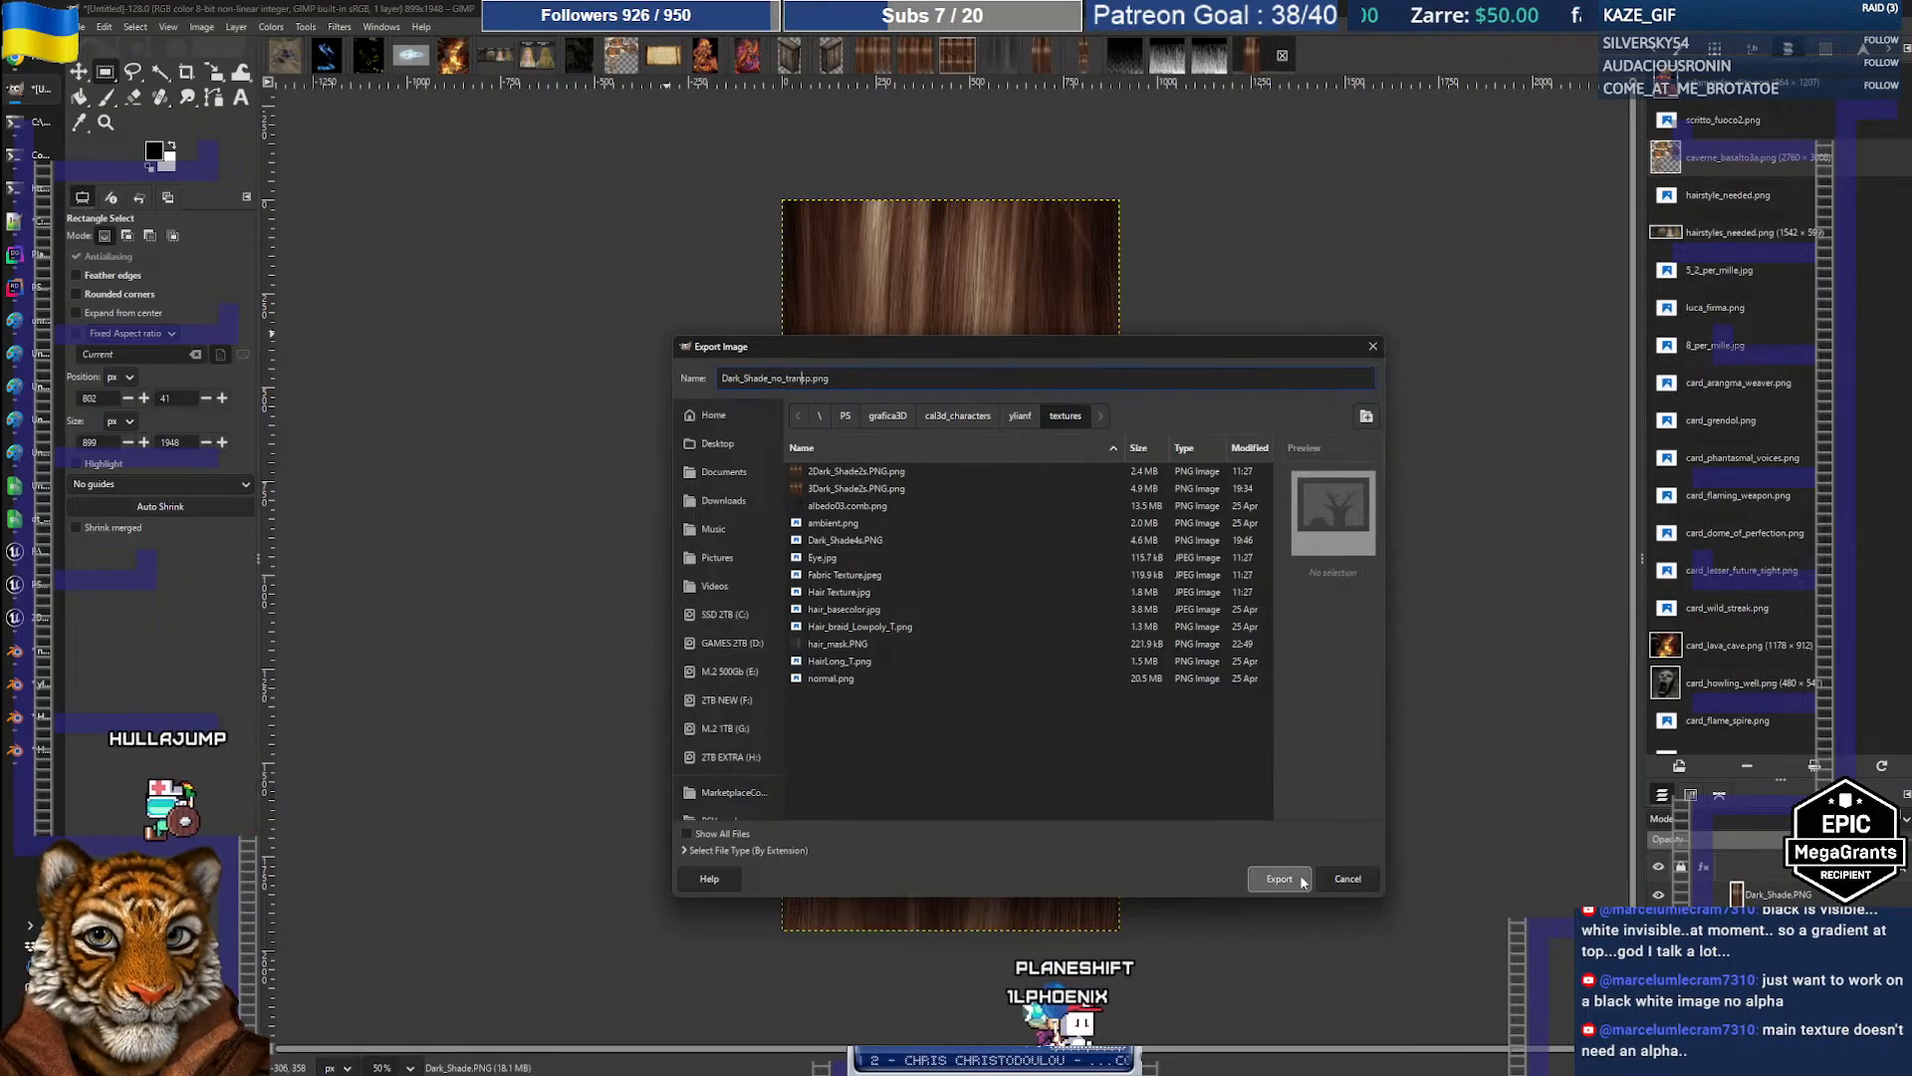
{"action": "left_click", "coordinate": [1279, 879]}
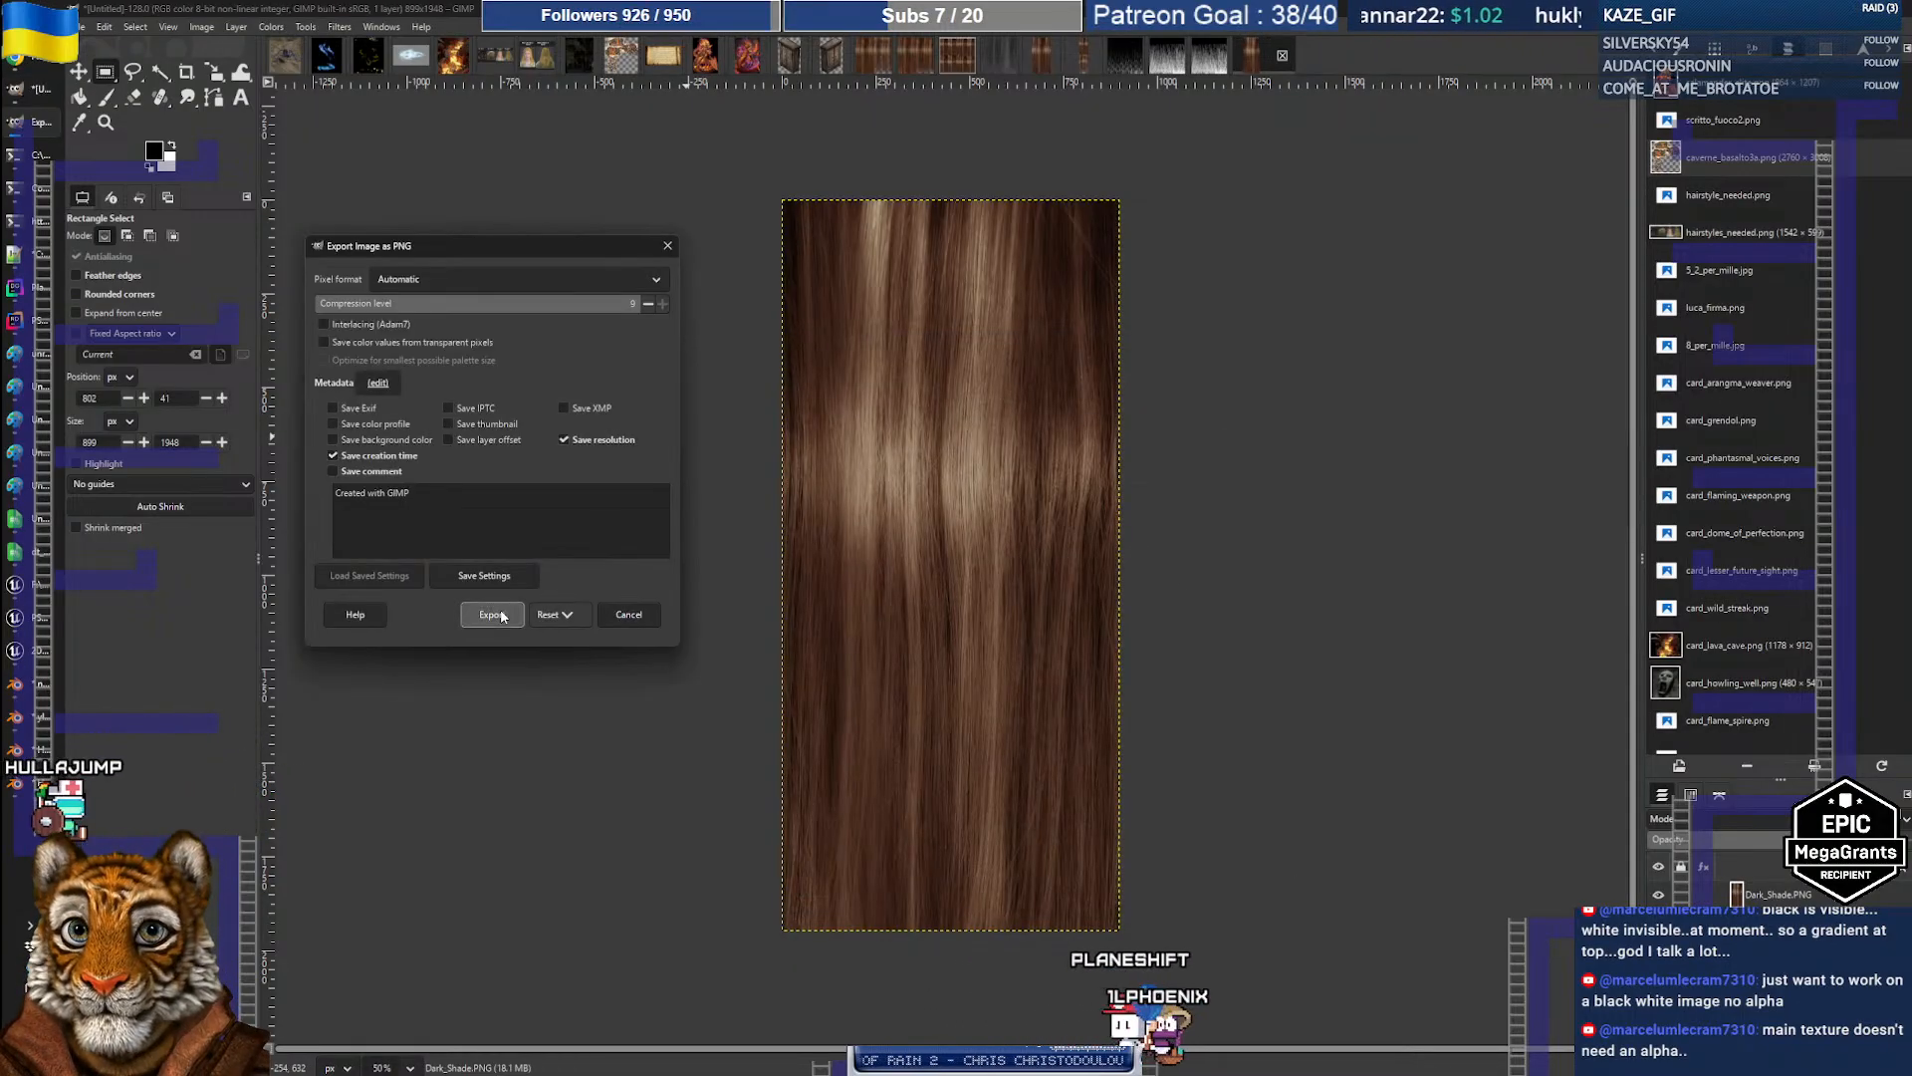
{"action": "left_click", "coordinate": [492, 614]}
Step: Switch to Unreal, import Dark_Shade_no_transp into the YlianF Mesh folder and save the new texture asset
{"action": "left_click", "coordinate": [15, 584]}
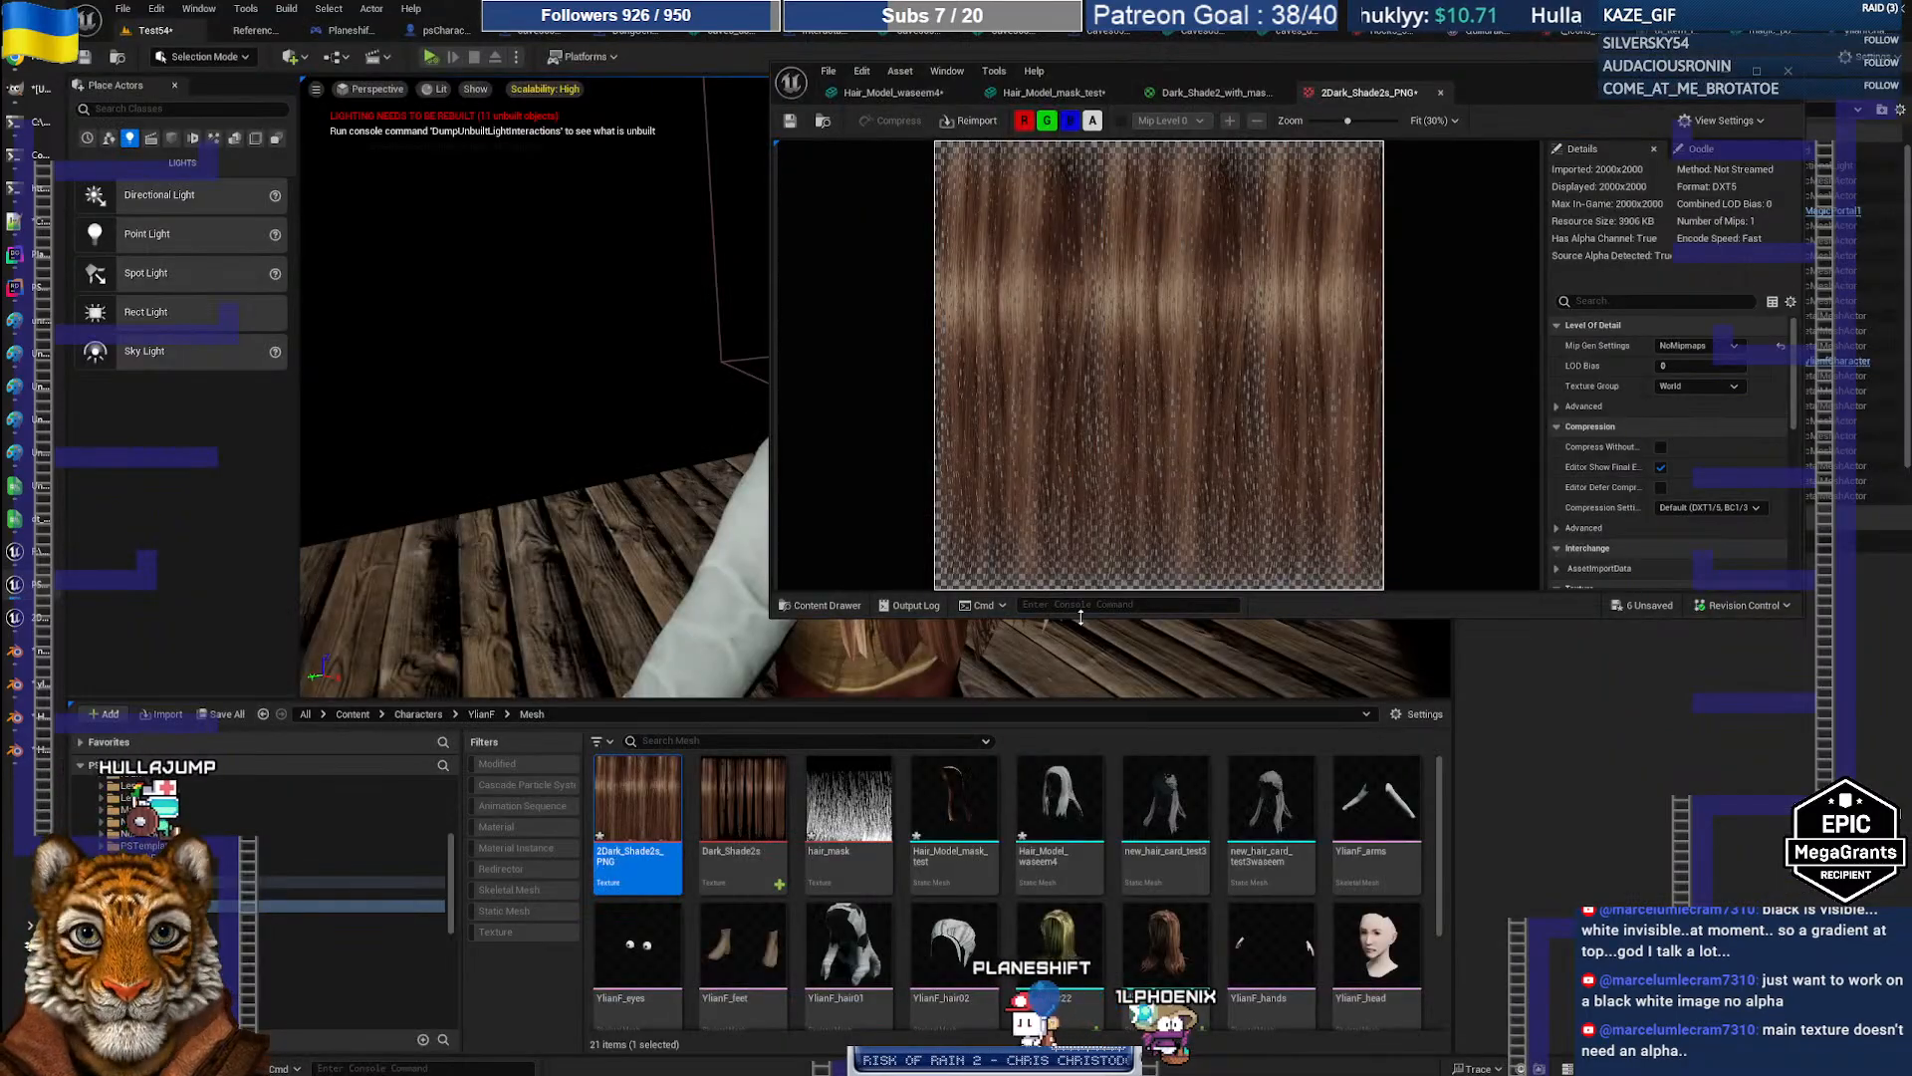
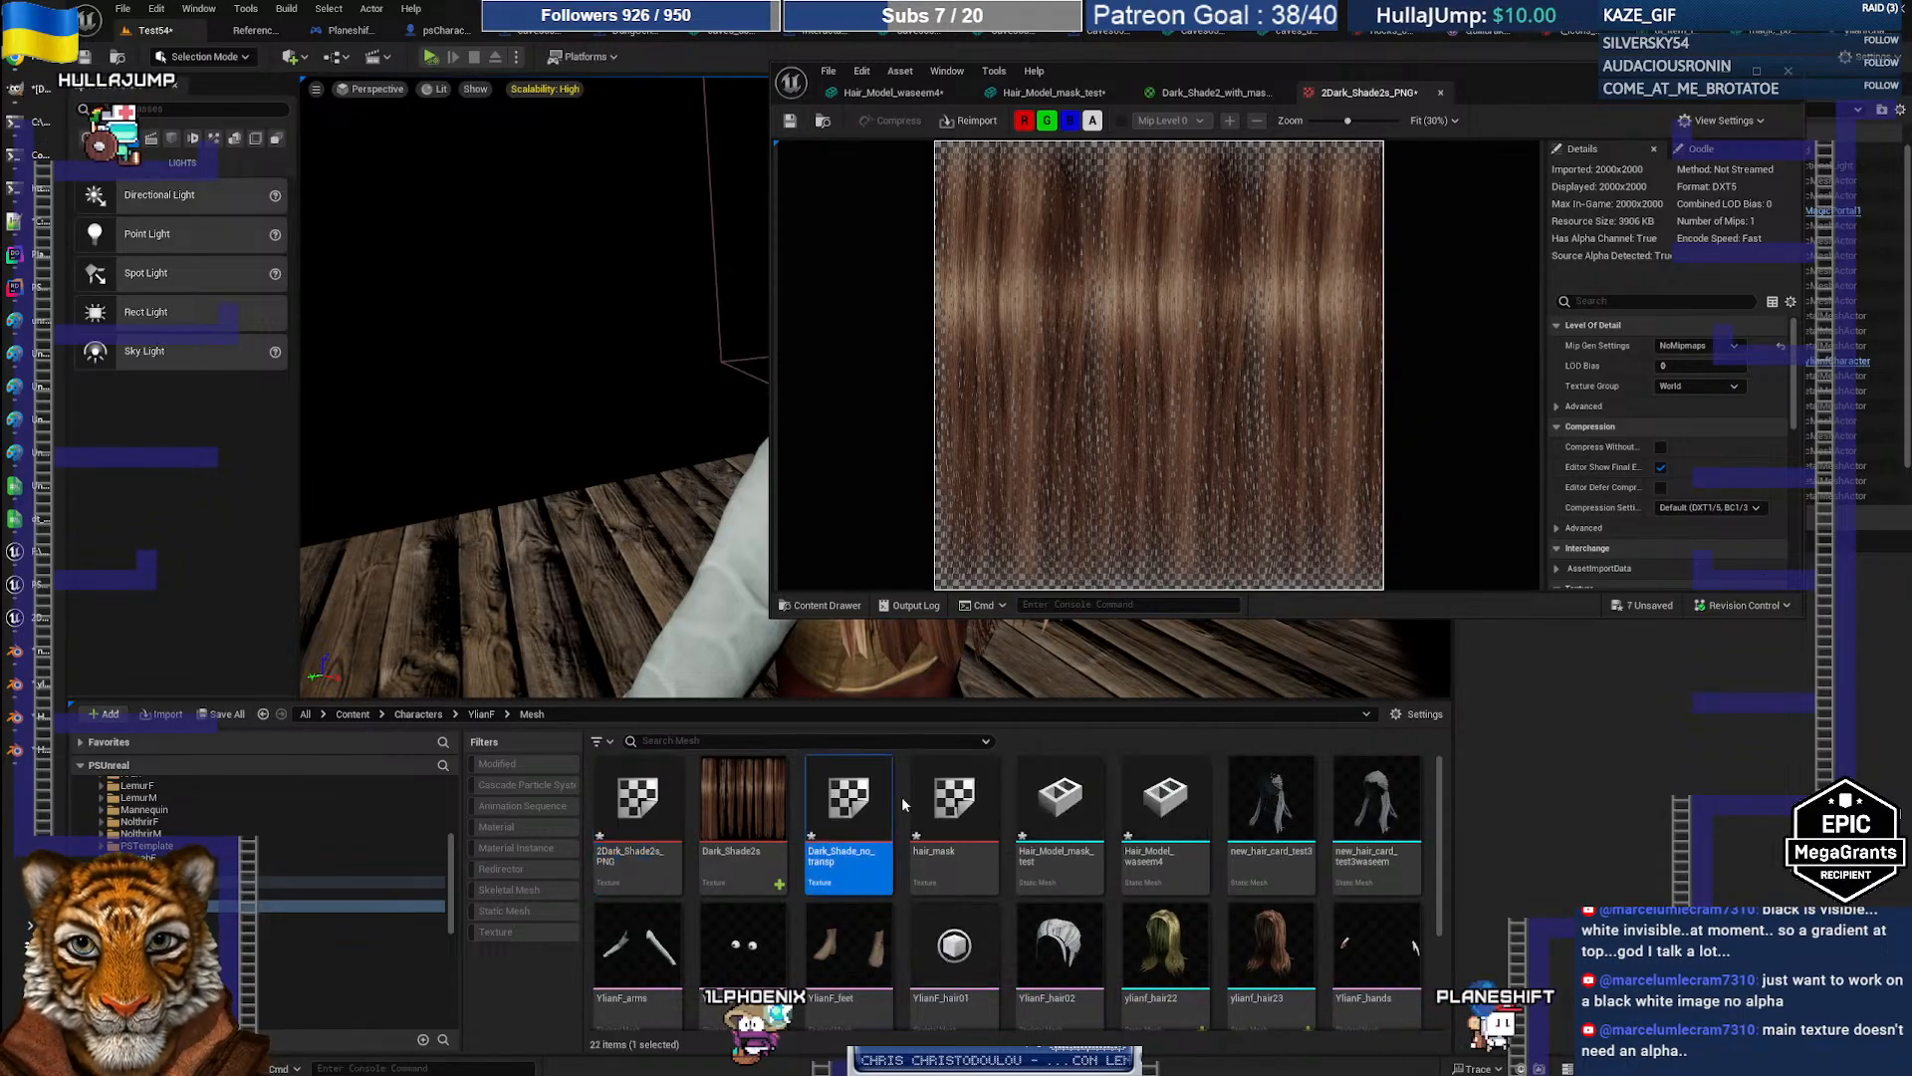
{"action": "right_click", "coordinate": [861, 802]}
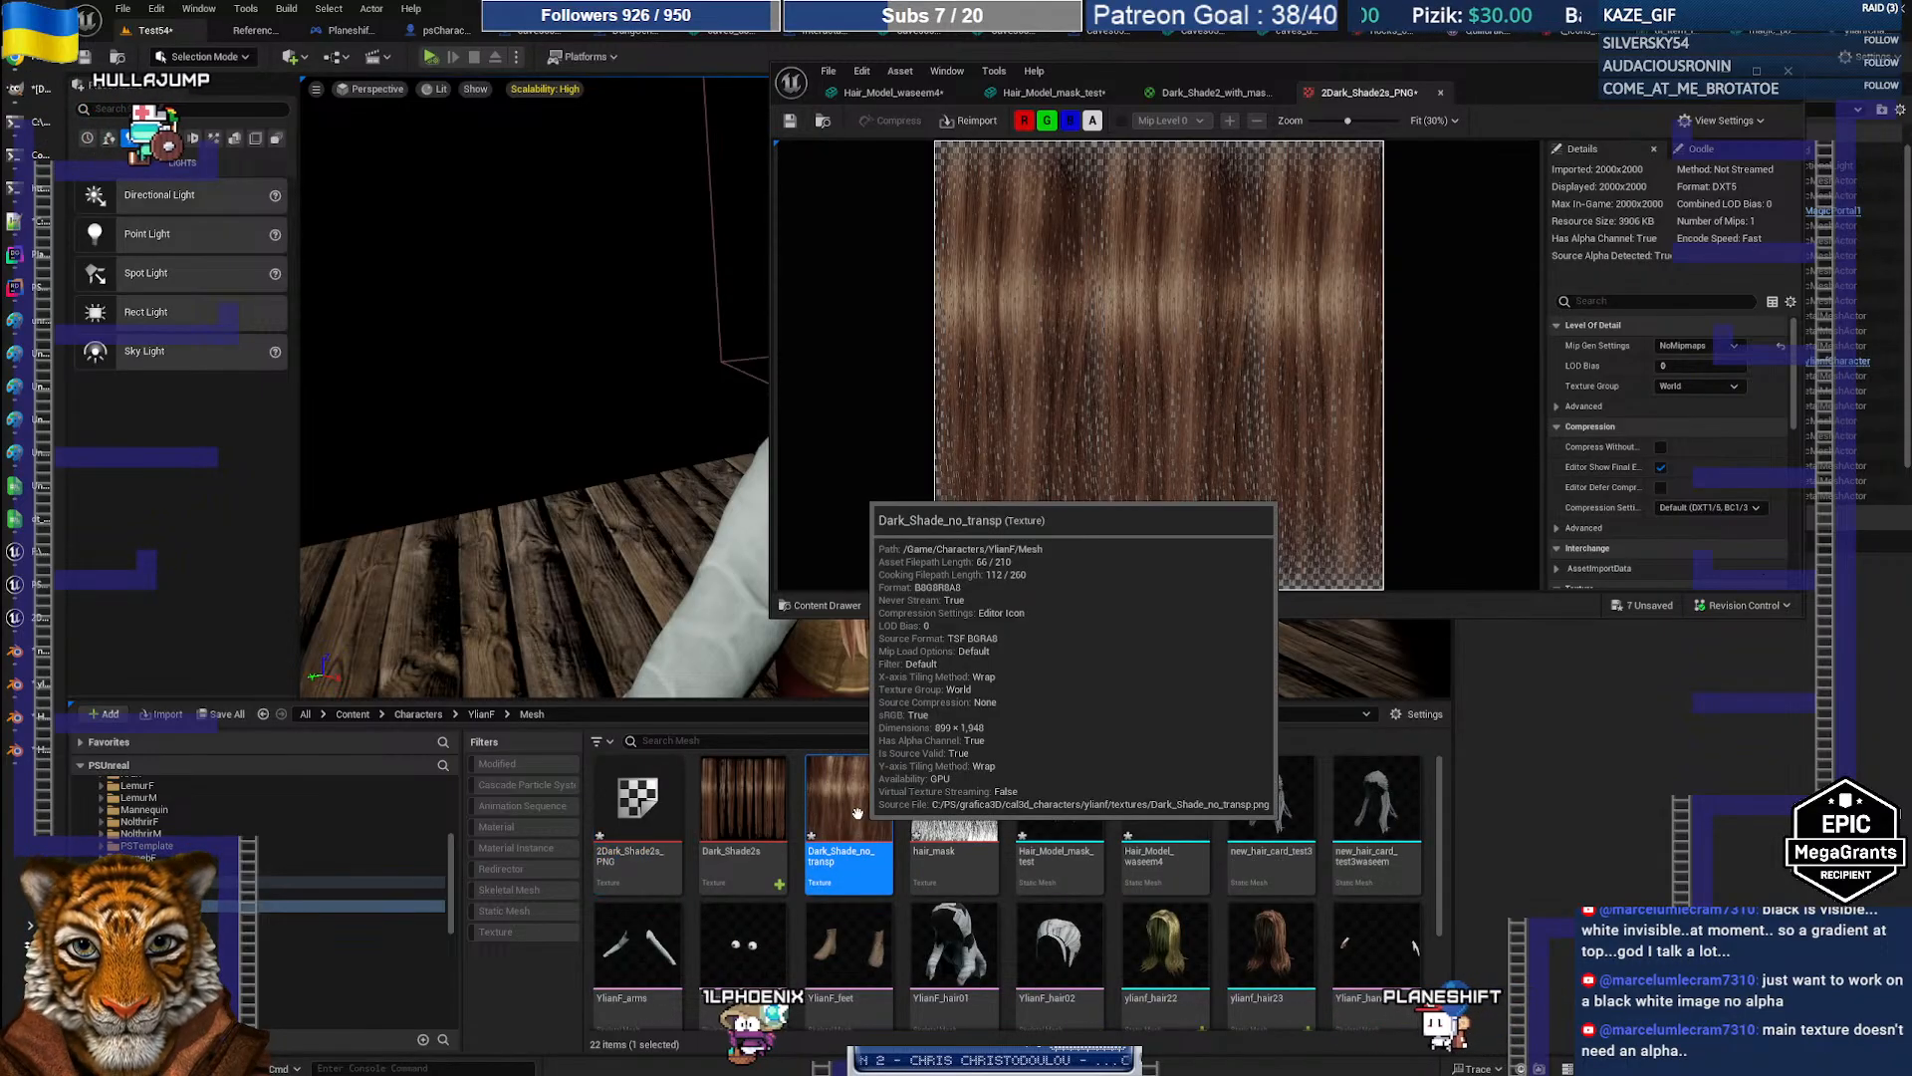
{"action": "left_click", "coordinate": [909, 541]}
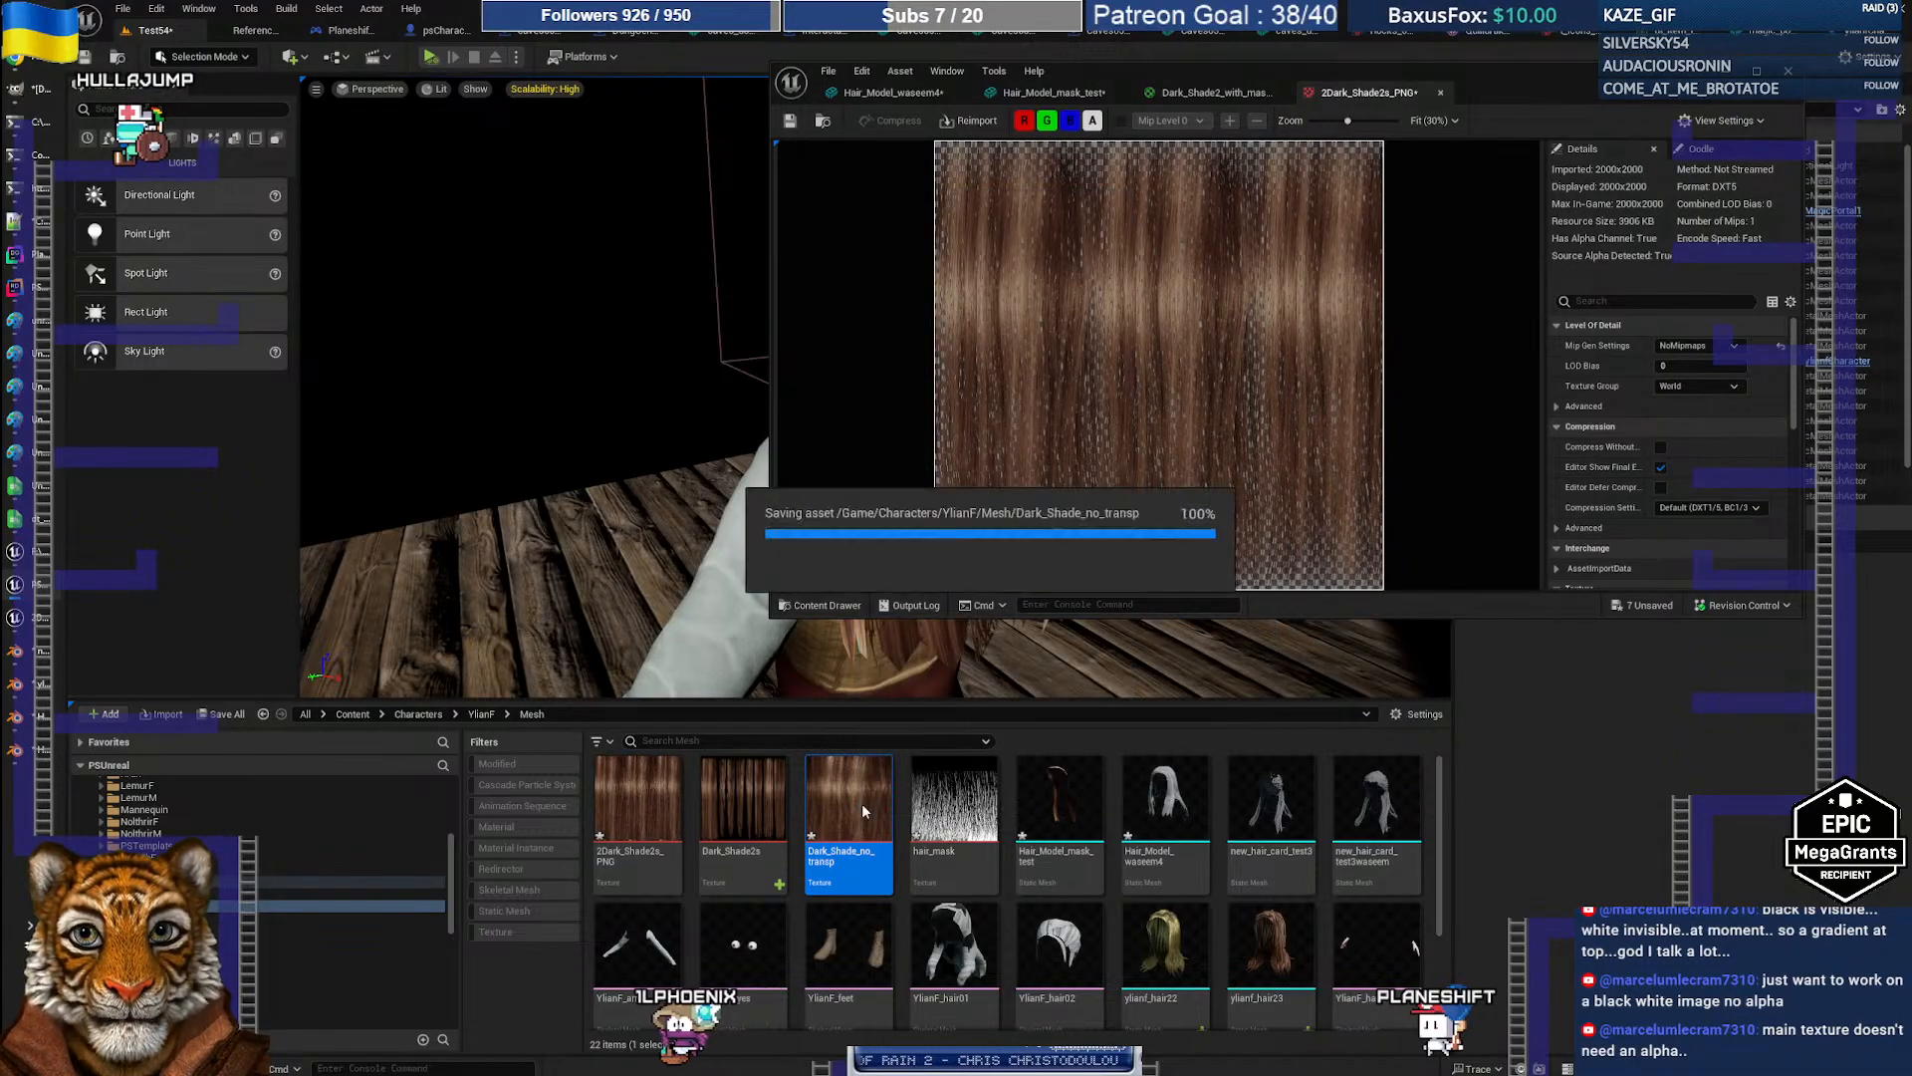
Step: In the Dark_Shade2_with_mask material, set the color Texture Sample's texture to Dark_Shade_no_transp and apply the material
{"action": "left_click", "coordinate": [1215, 97]}
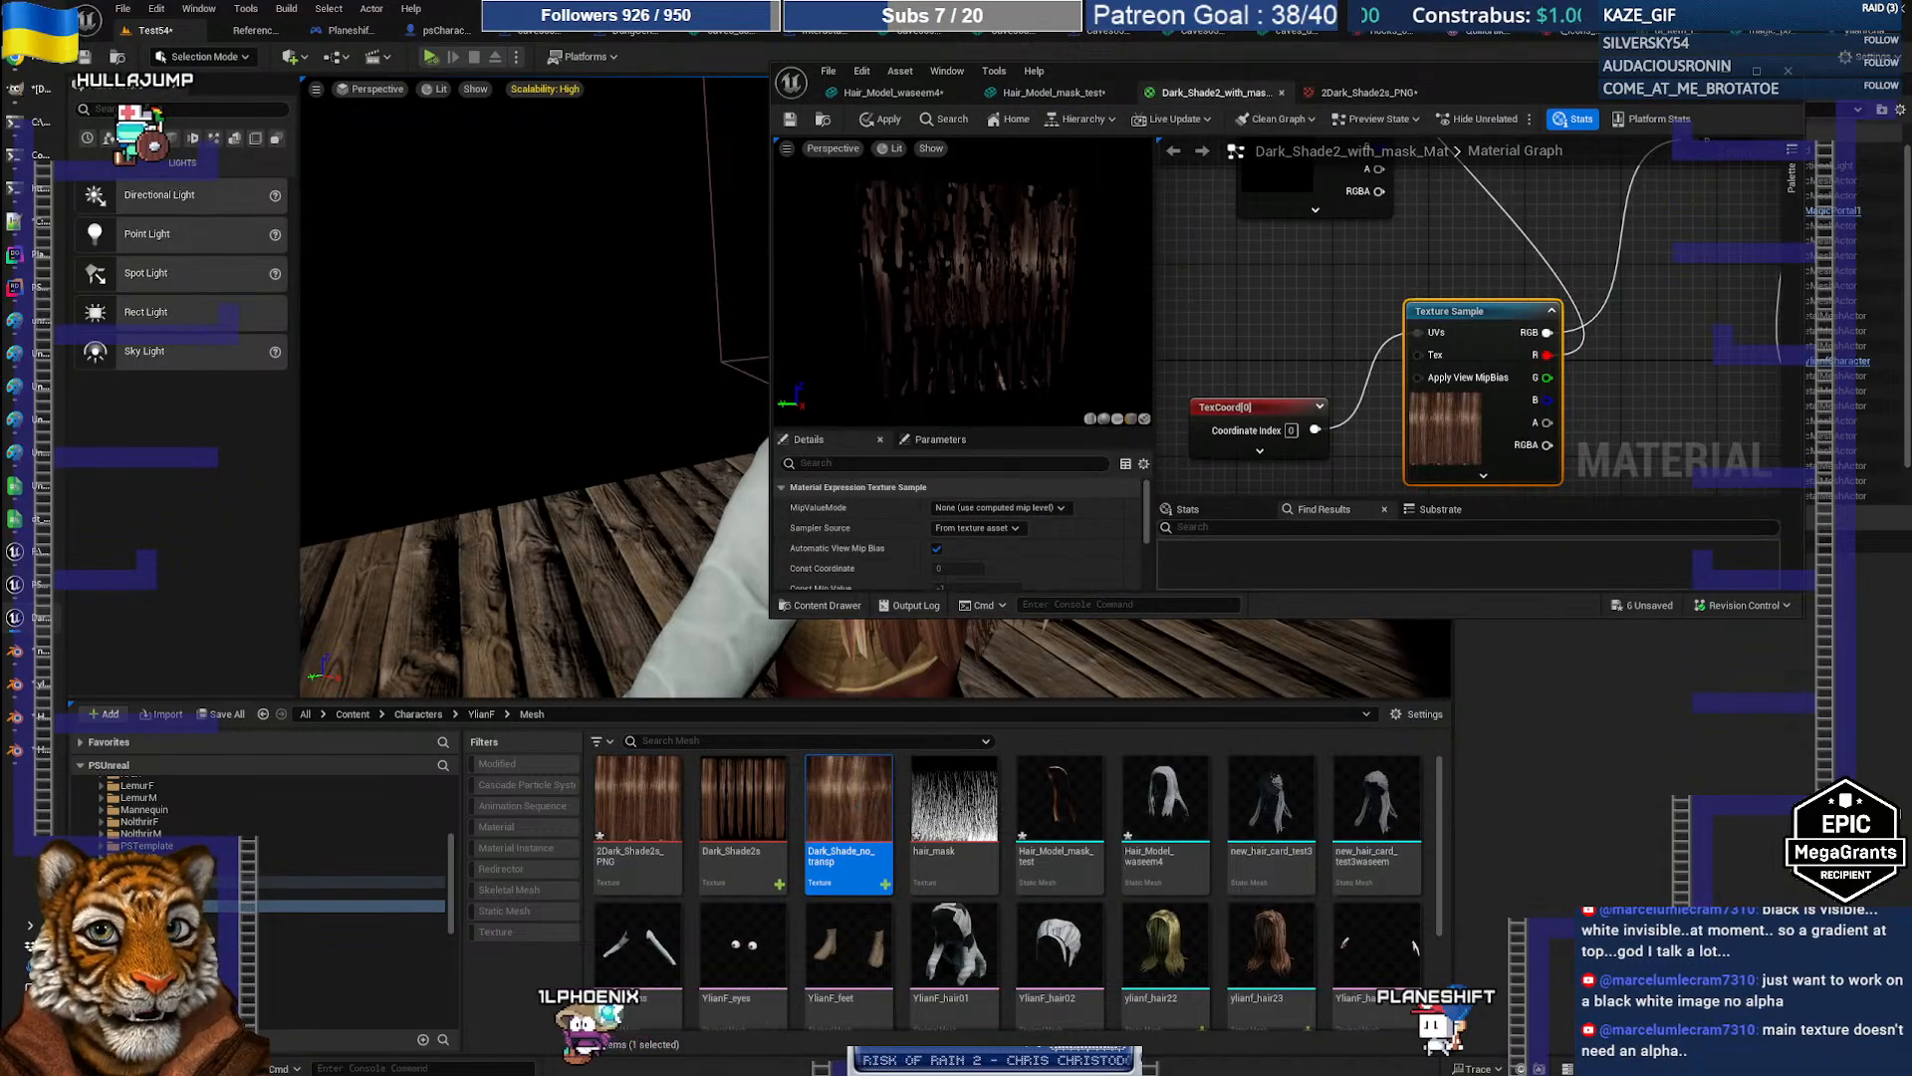
{"action": "right_click_drag", "start_coordinate": [1234, 181], "coordinate": [1279, 312]}
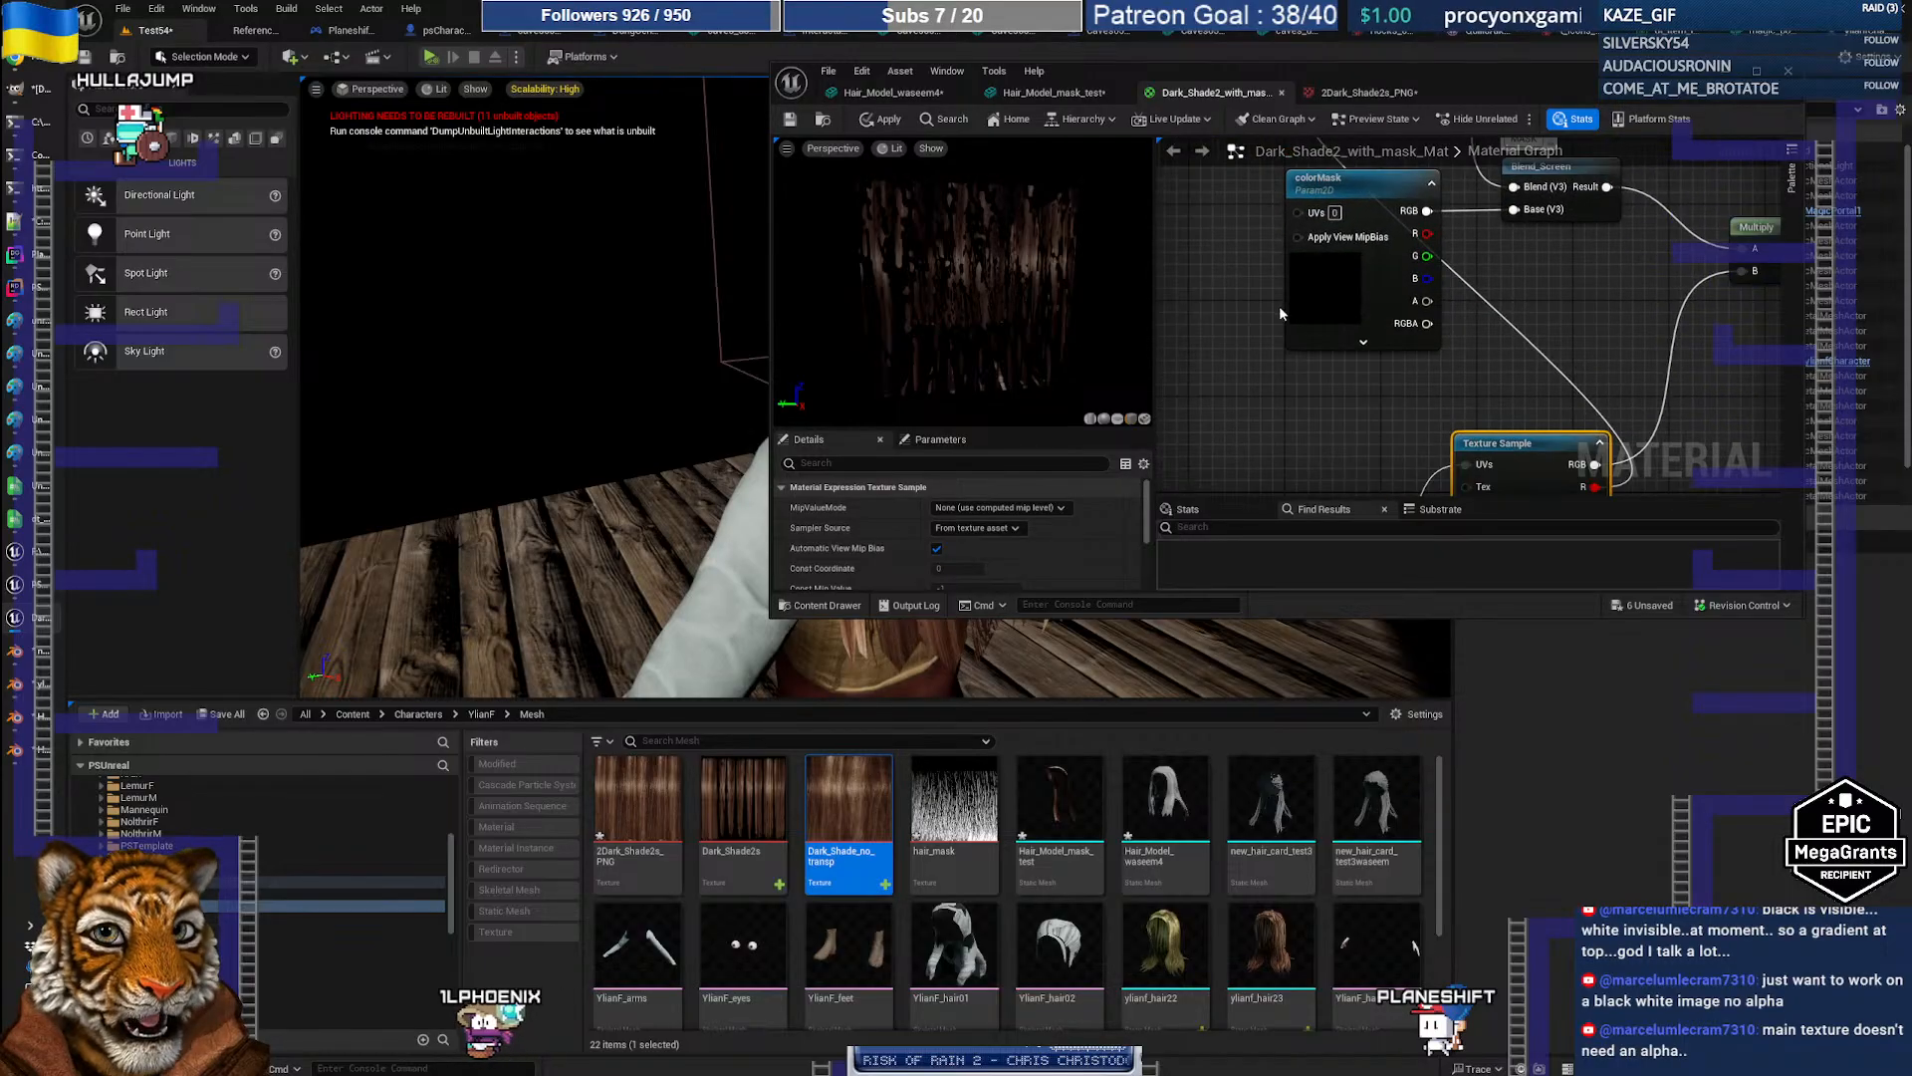
{"action": "right_click_drag", "start_coordinate": [1313, 406], "coordinate": [1038, 392]}
{"action": "right_click_drag", "start_coordinate": [1347, 278], "coordinate": [1603, 389]}
{"action": "left_click", "coordinate": [1374, 280]}
{"action": "right_click_drag", "start_coordinate": [1427, 250], "coordinate": [1256, 275]}
{"action": "right_click_drag", "start_coordinate": [1391, 457], "coordinate": [1627, 196]}
{"action": "right_click_drag", "start_coordinate": [1448, 291], "coordinate": [1276, 478]}
{"action": "right_click_drag", "start_coordinate": [1377, 372], "coordinate": [1421, 202]}
{"action": "left_click", "coordinate": [1435, 258]}
{"action": "scroll", "coordinate": [1019, 550], "scroll_direction": "down", "scroll_amount": 2}
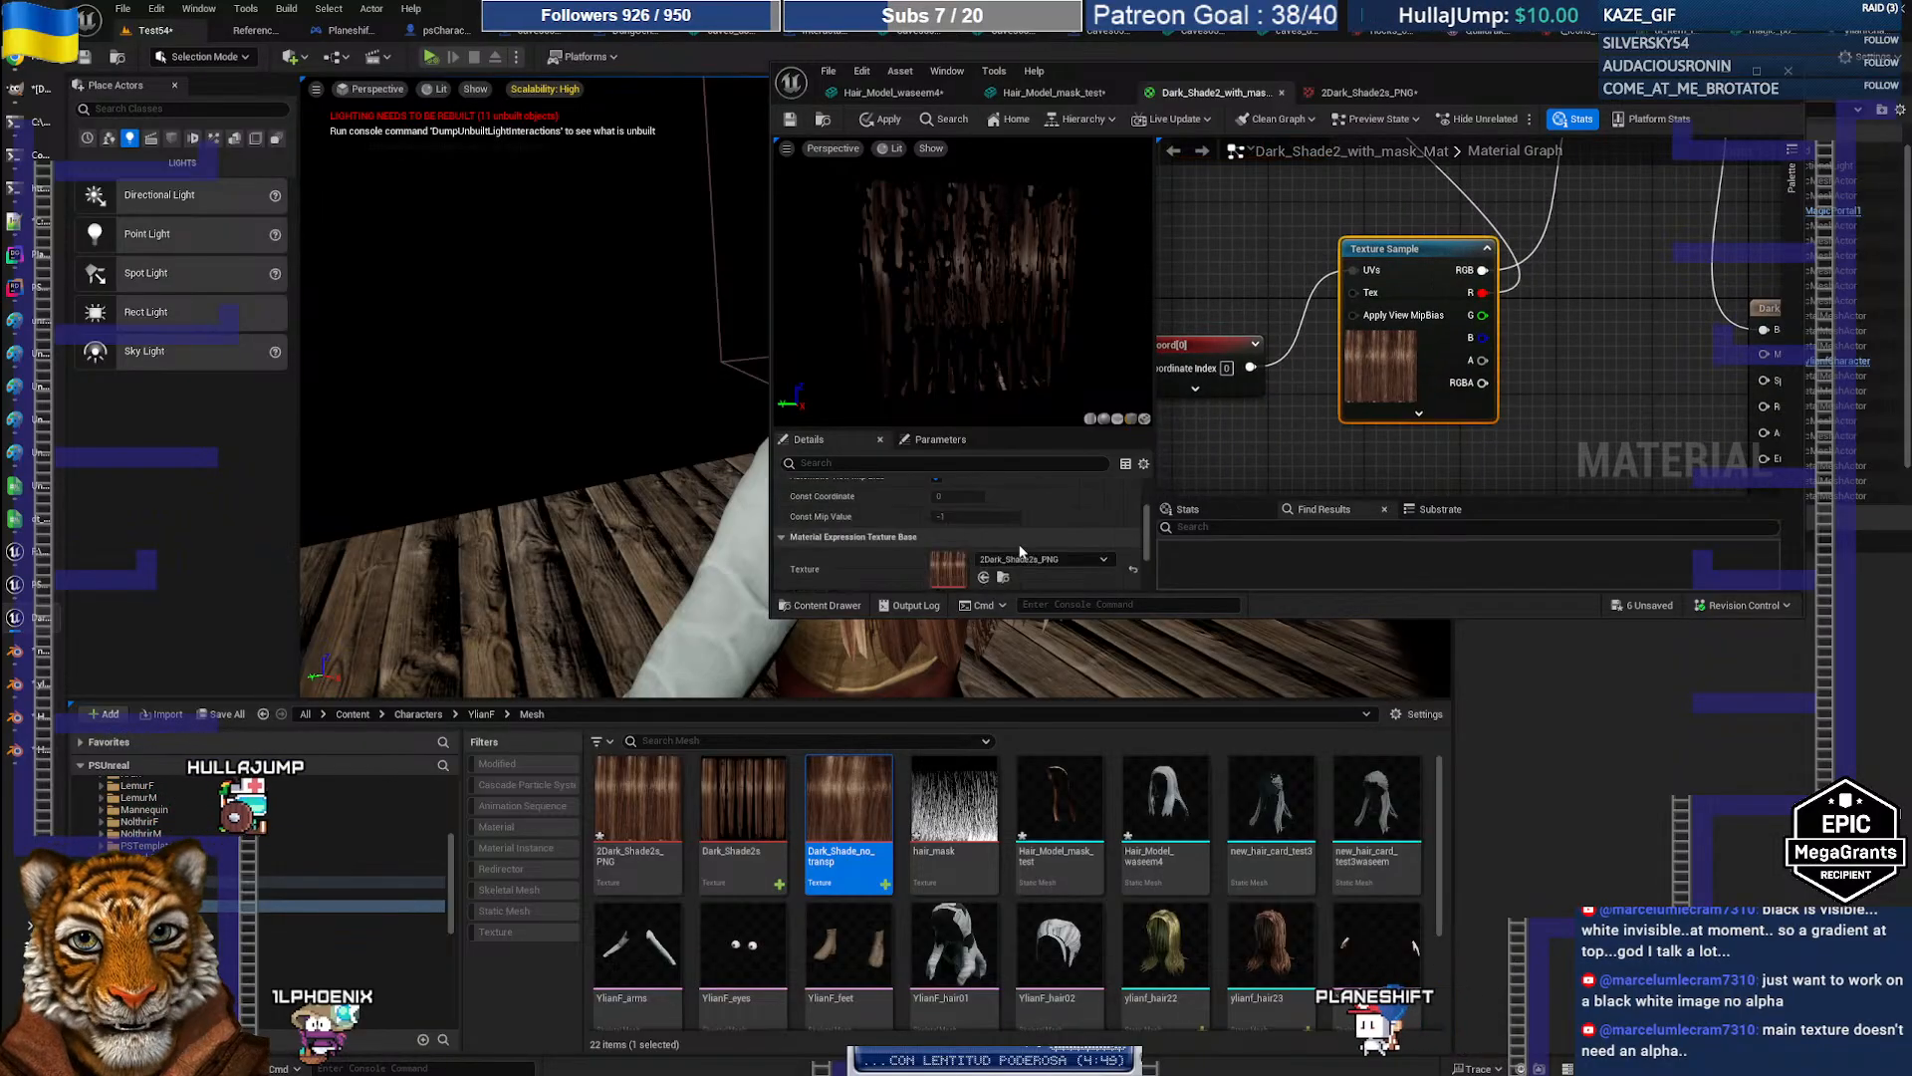
{"action": "scroll", "coordinate": [1019, 551], "scroll_direction": "down", "scroll_amount": 1}
{"action": "left_click", "coordinate": [1029, 487]}
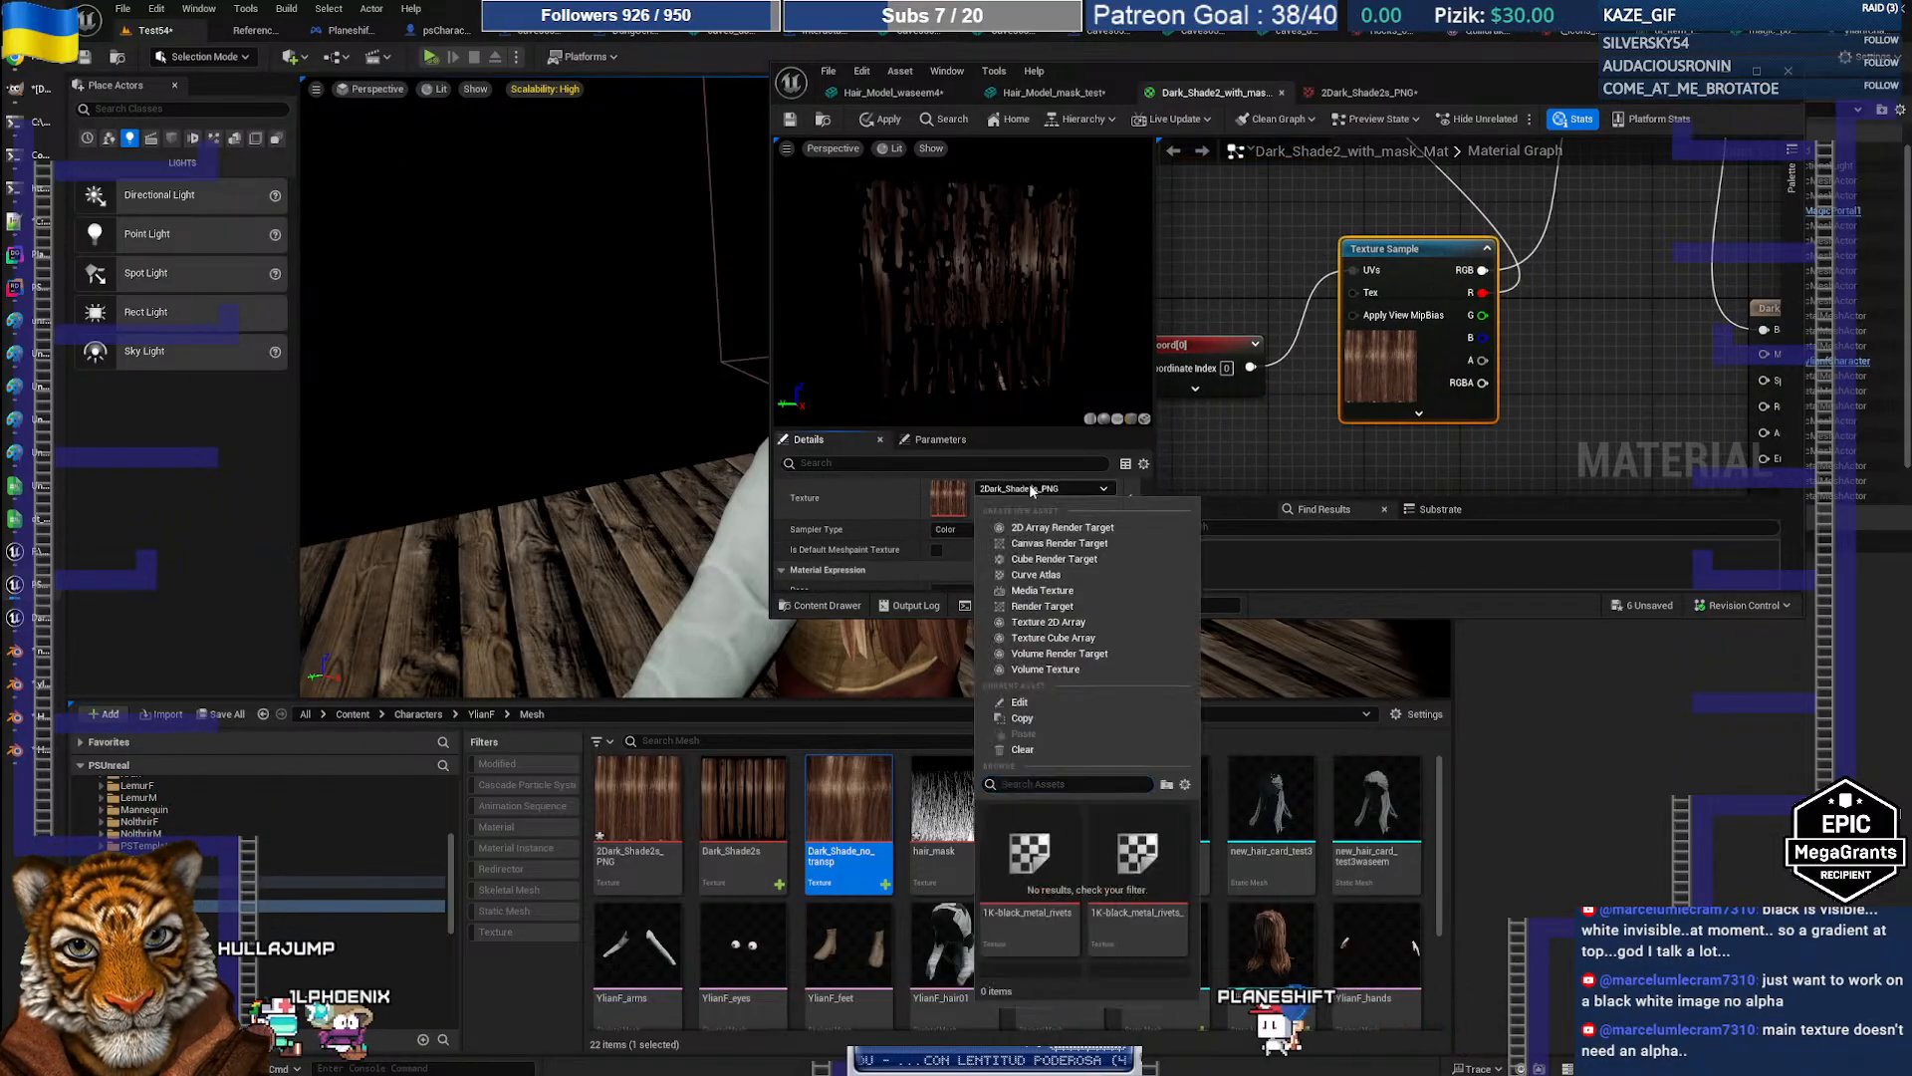
{"action": "type", "text": "no_tras"}
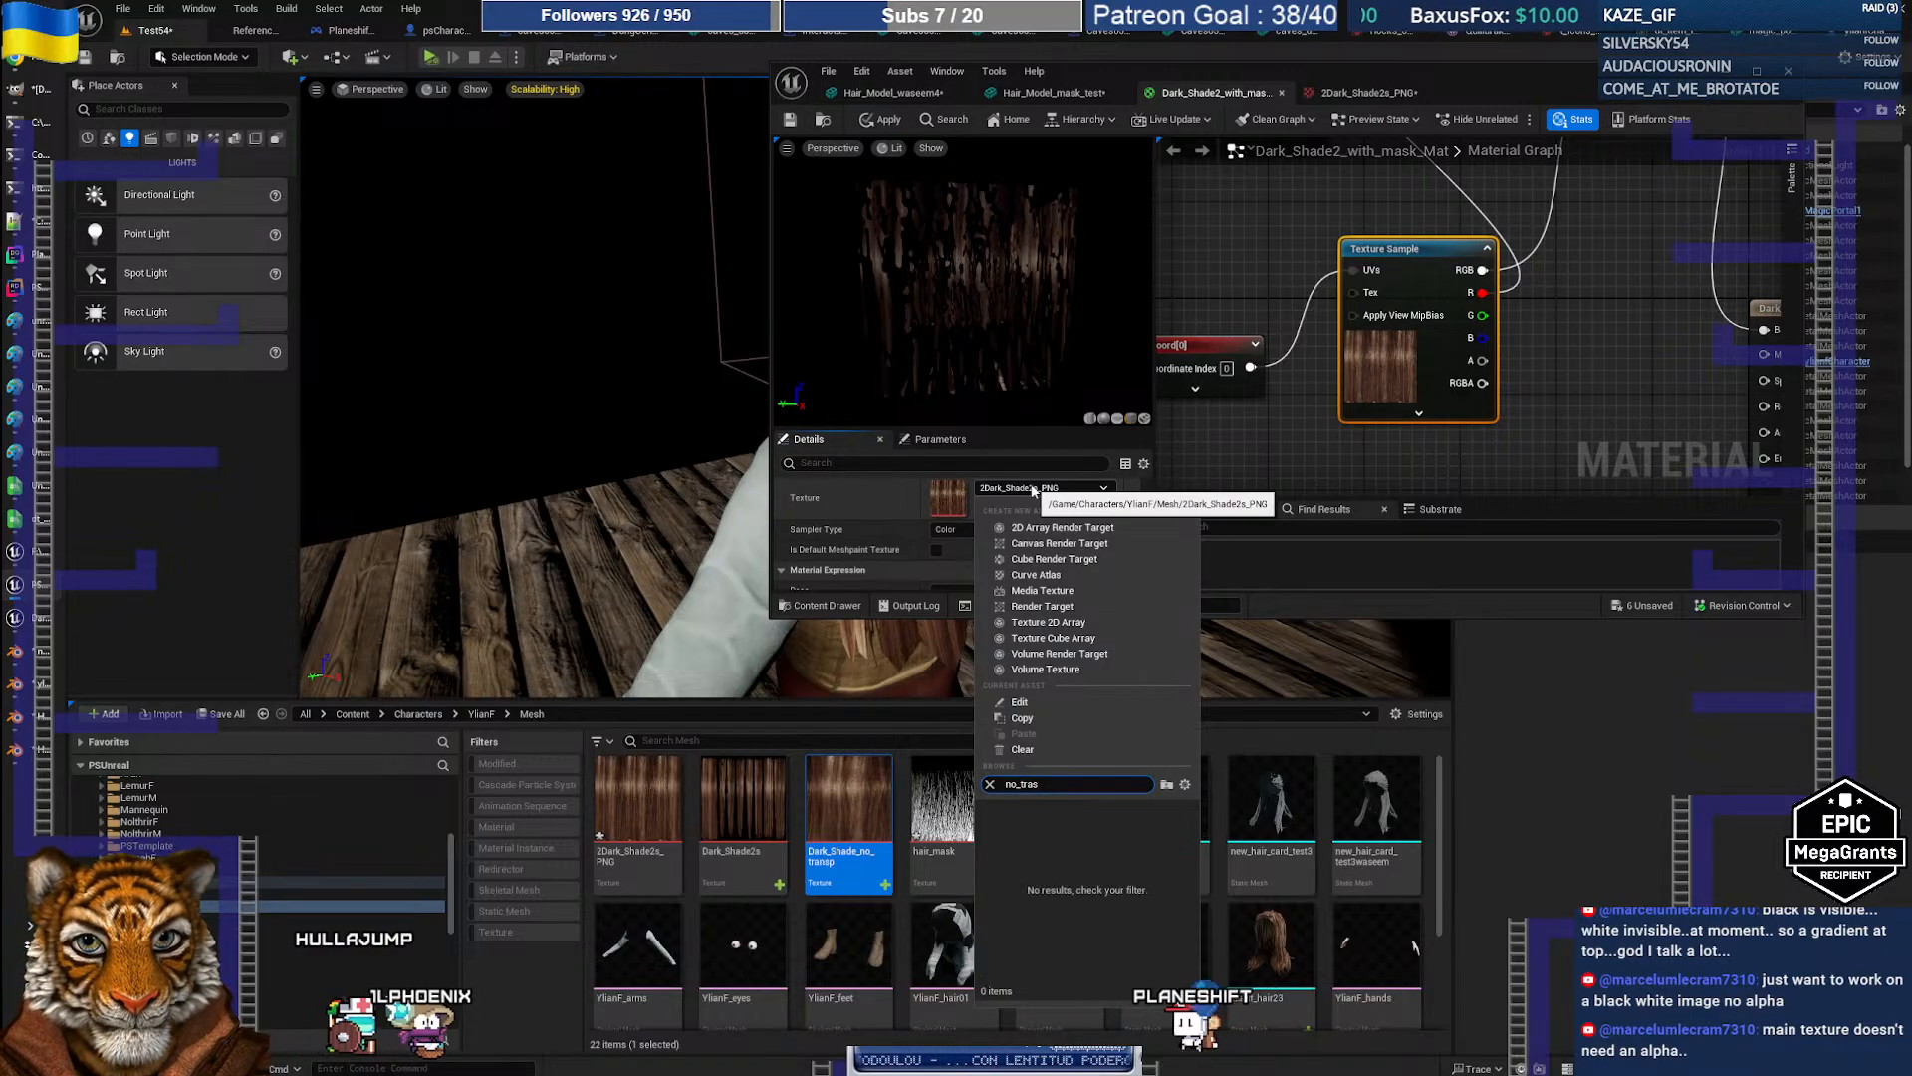
{"action": "key", "text": "BackSpace"}
{"action": "left_click", "coordinate": [1034, 840]}
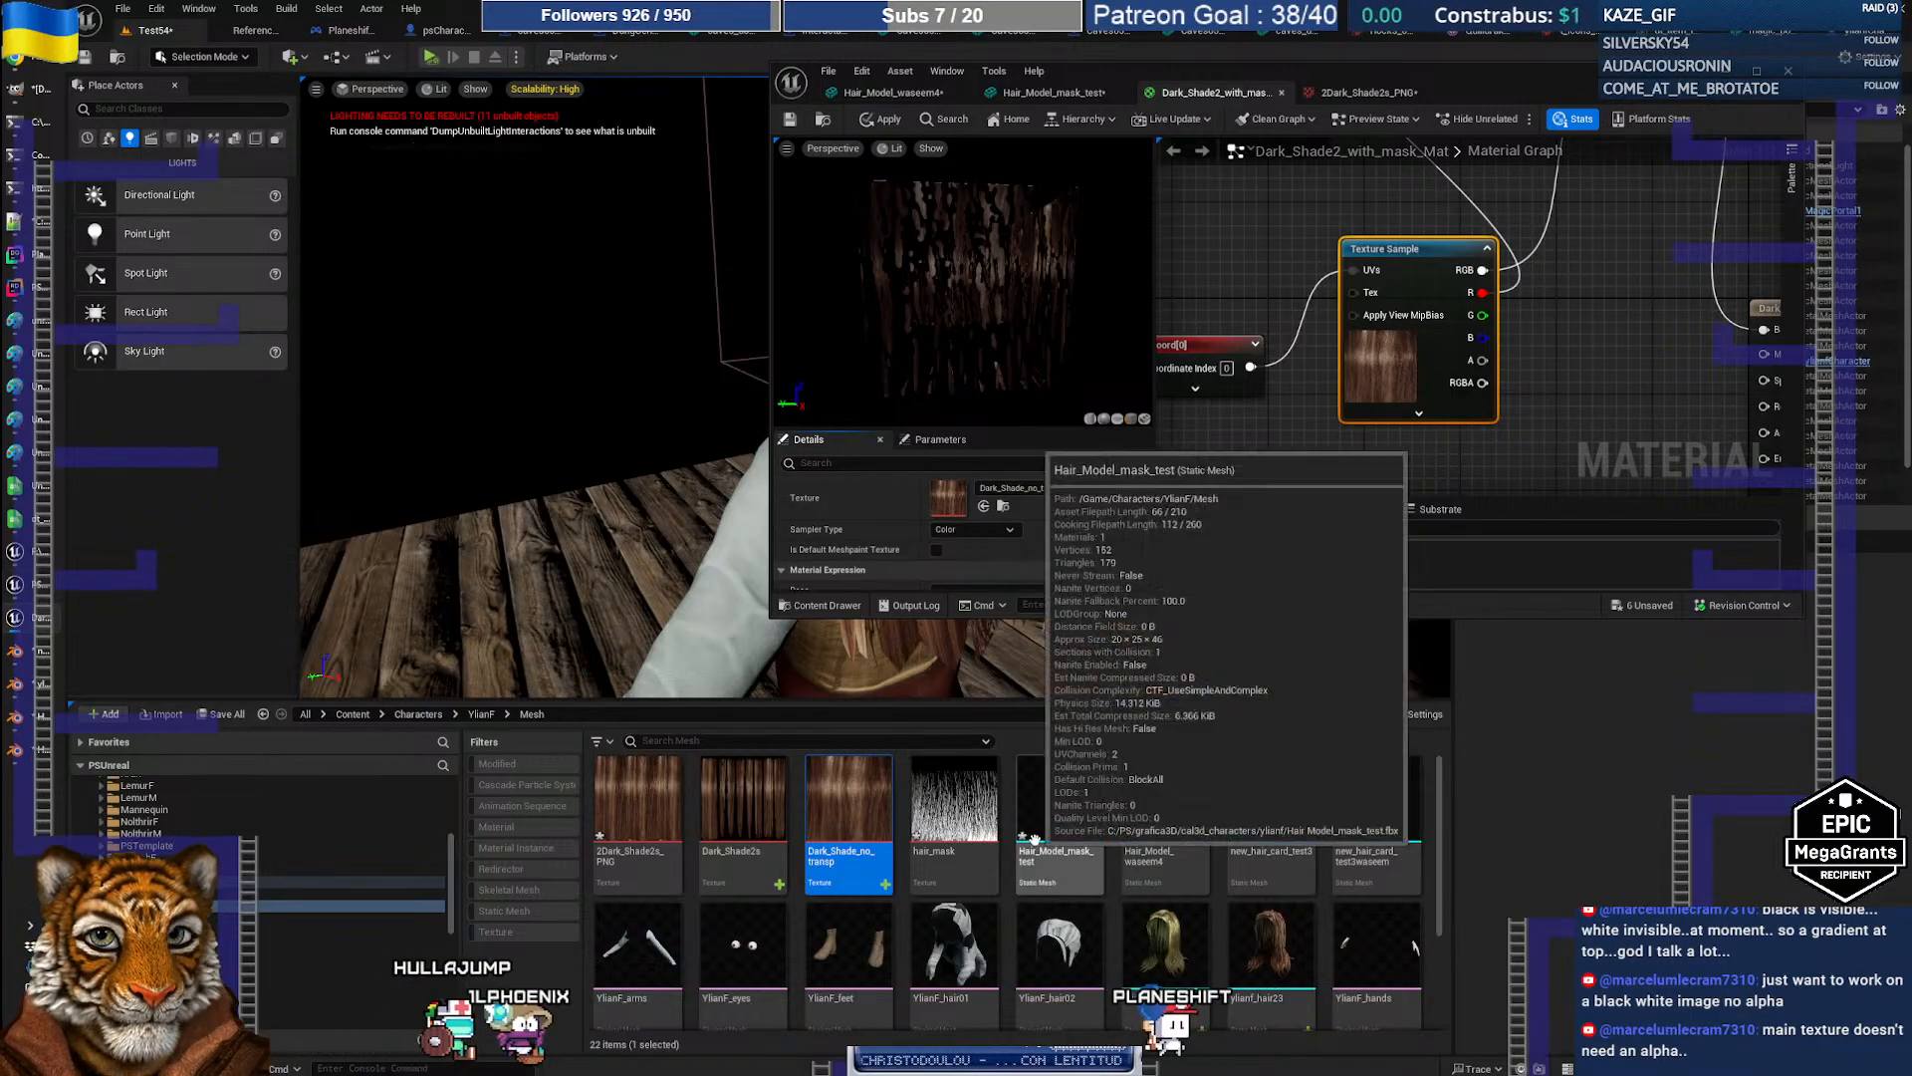
{"action": "left_click", "coordinate": [887, 120]}
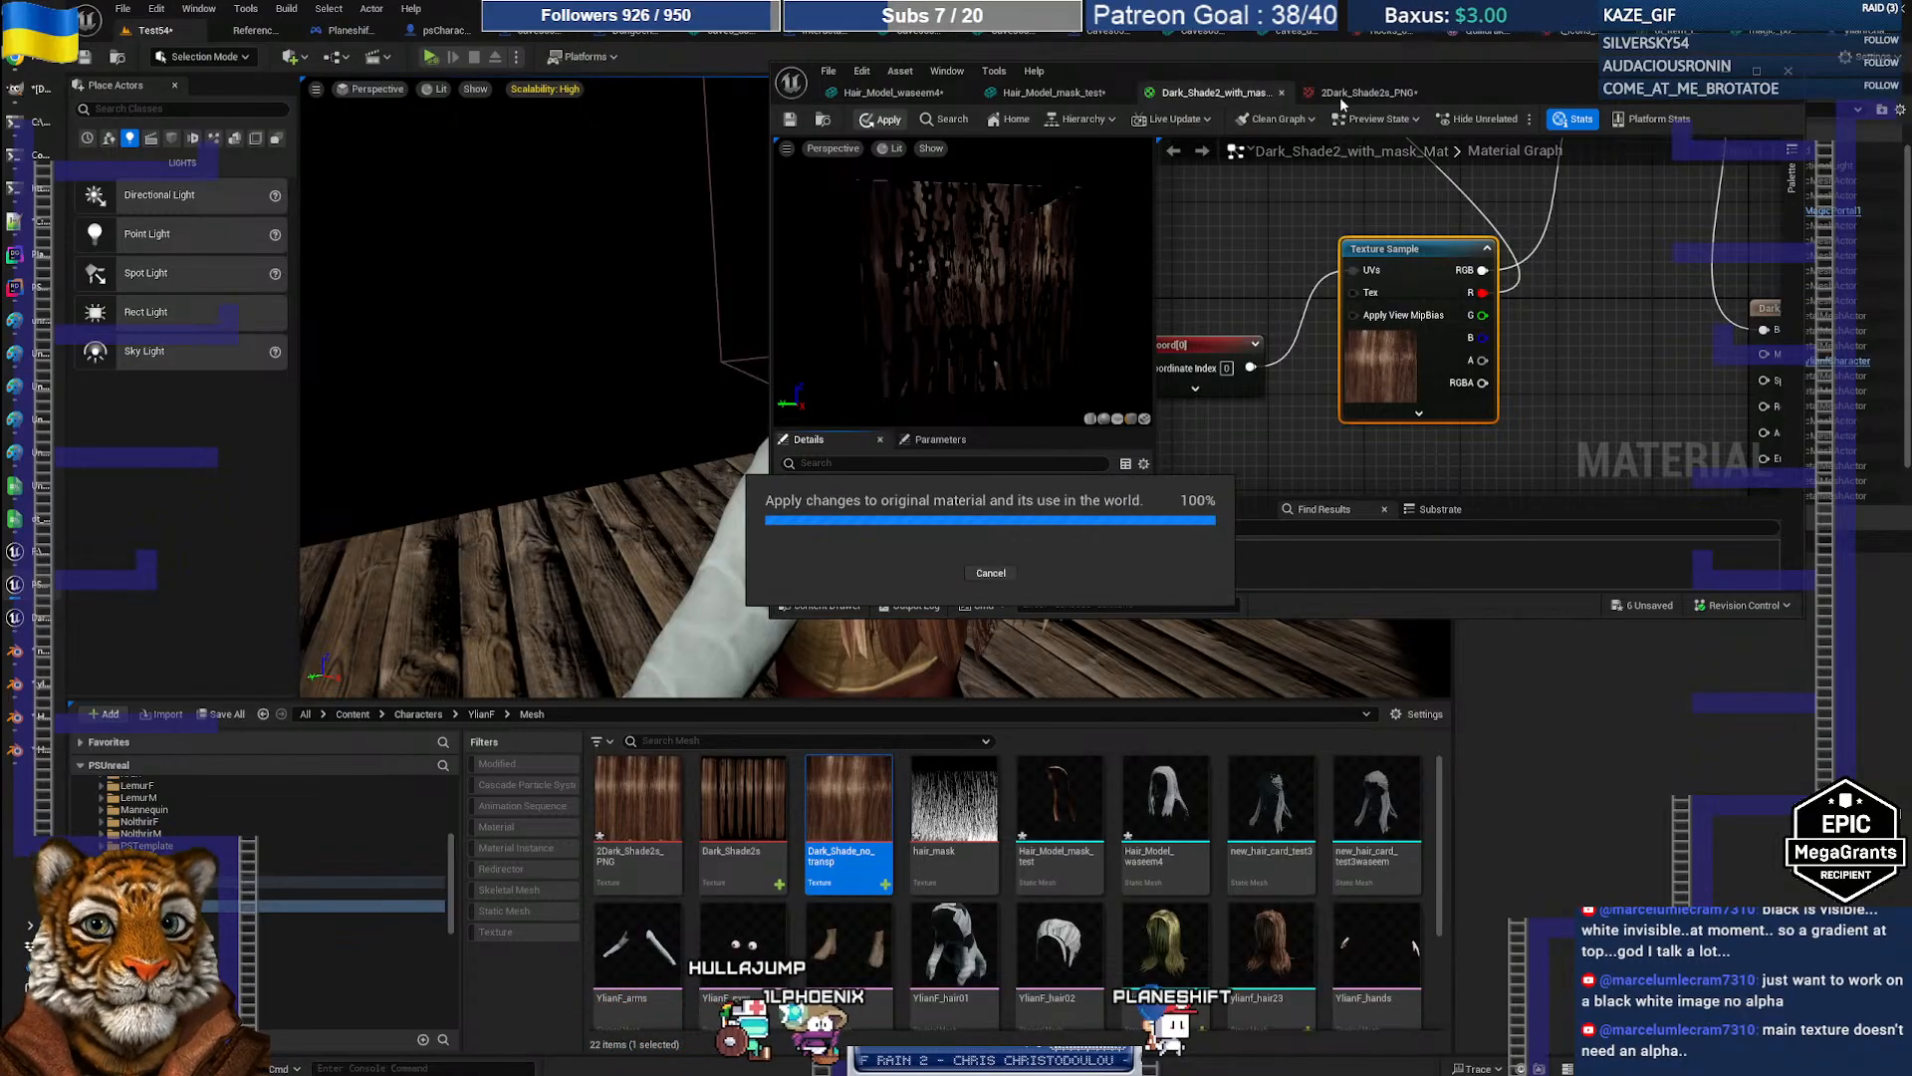
Step: Check the updated material on the Hair_Model_mask_test mesh
{"action": "left_click", "coordinate": [1056, 94]}
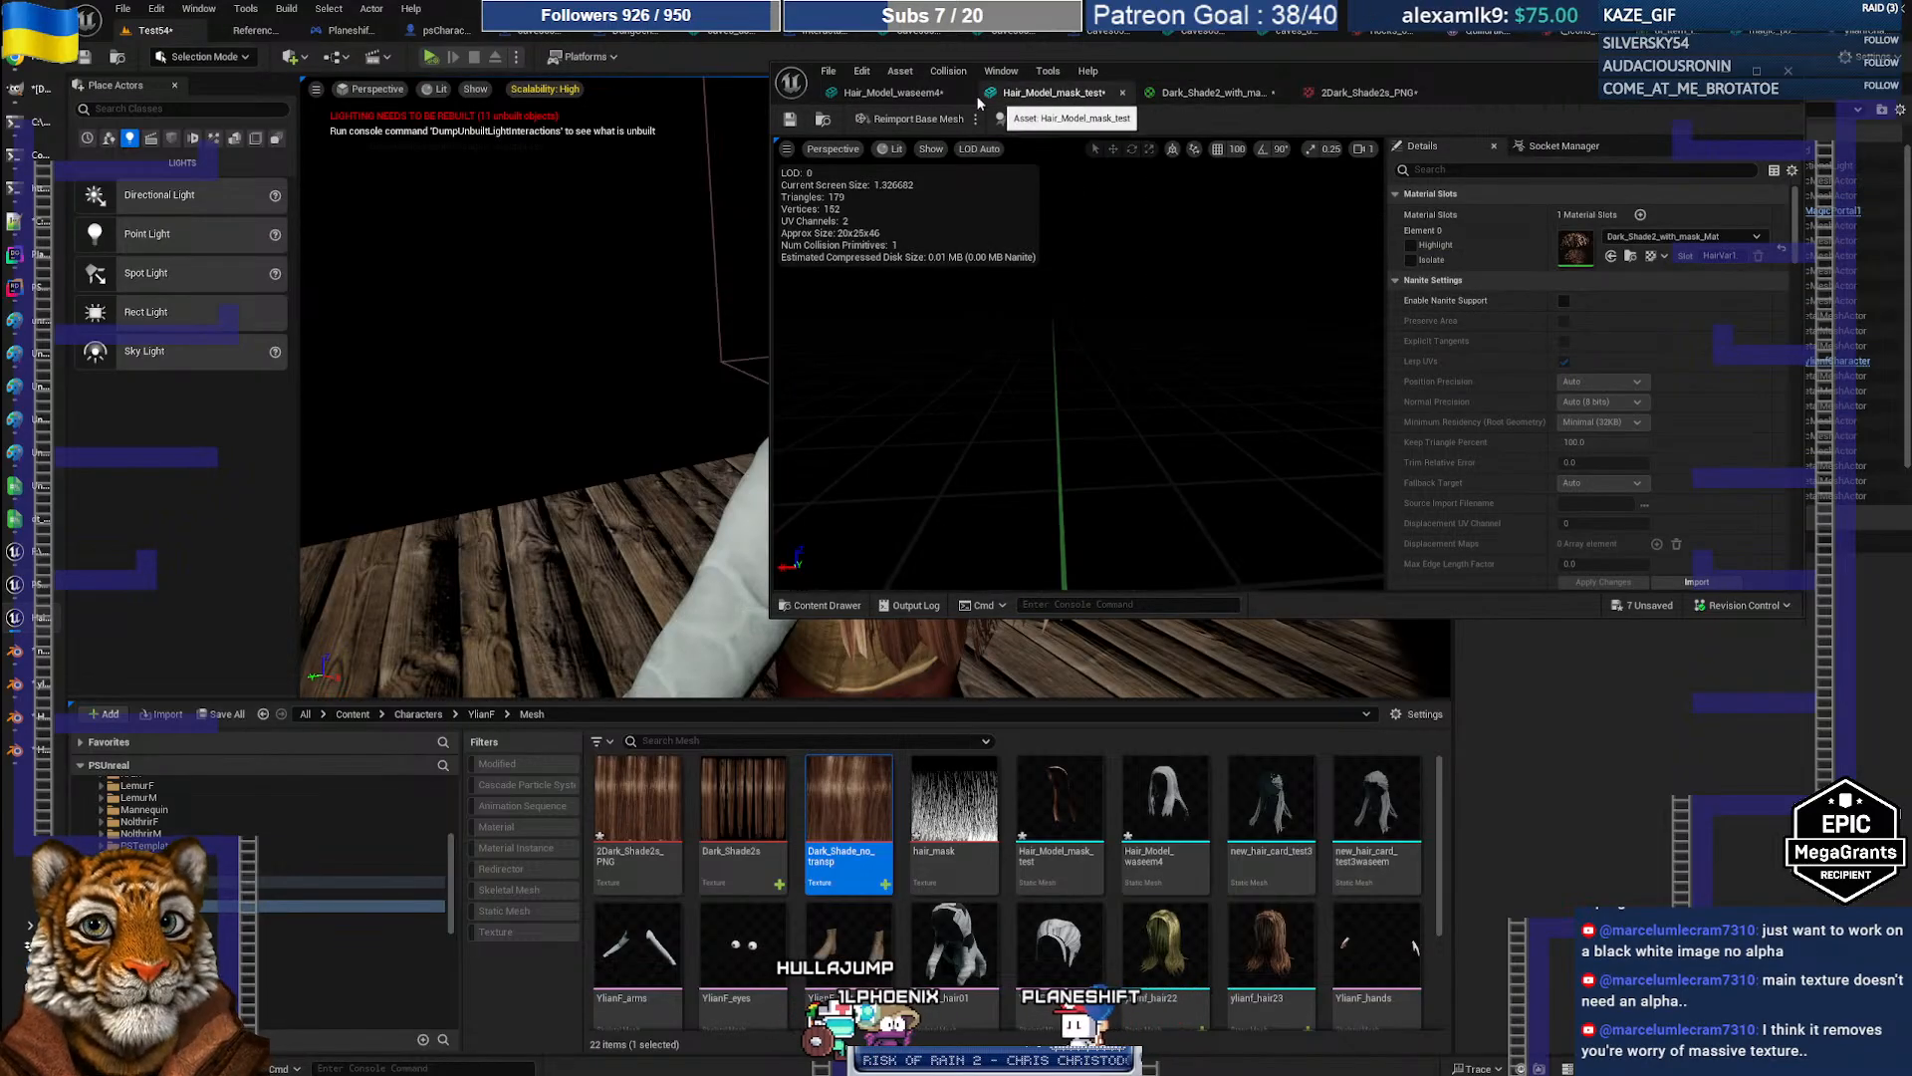
{"action": "left_click", "coordinate": [921, 94]}
{"action": "left_click", "coordinate": [1054, 93]}
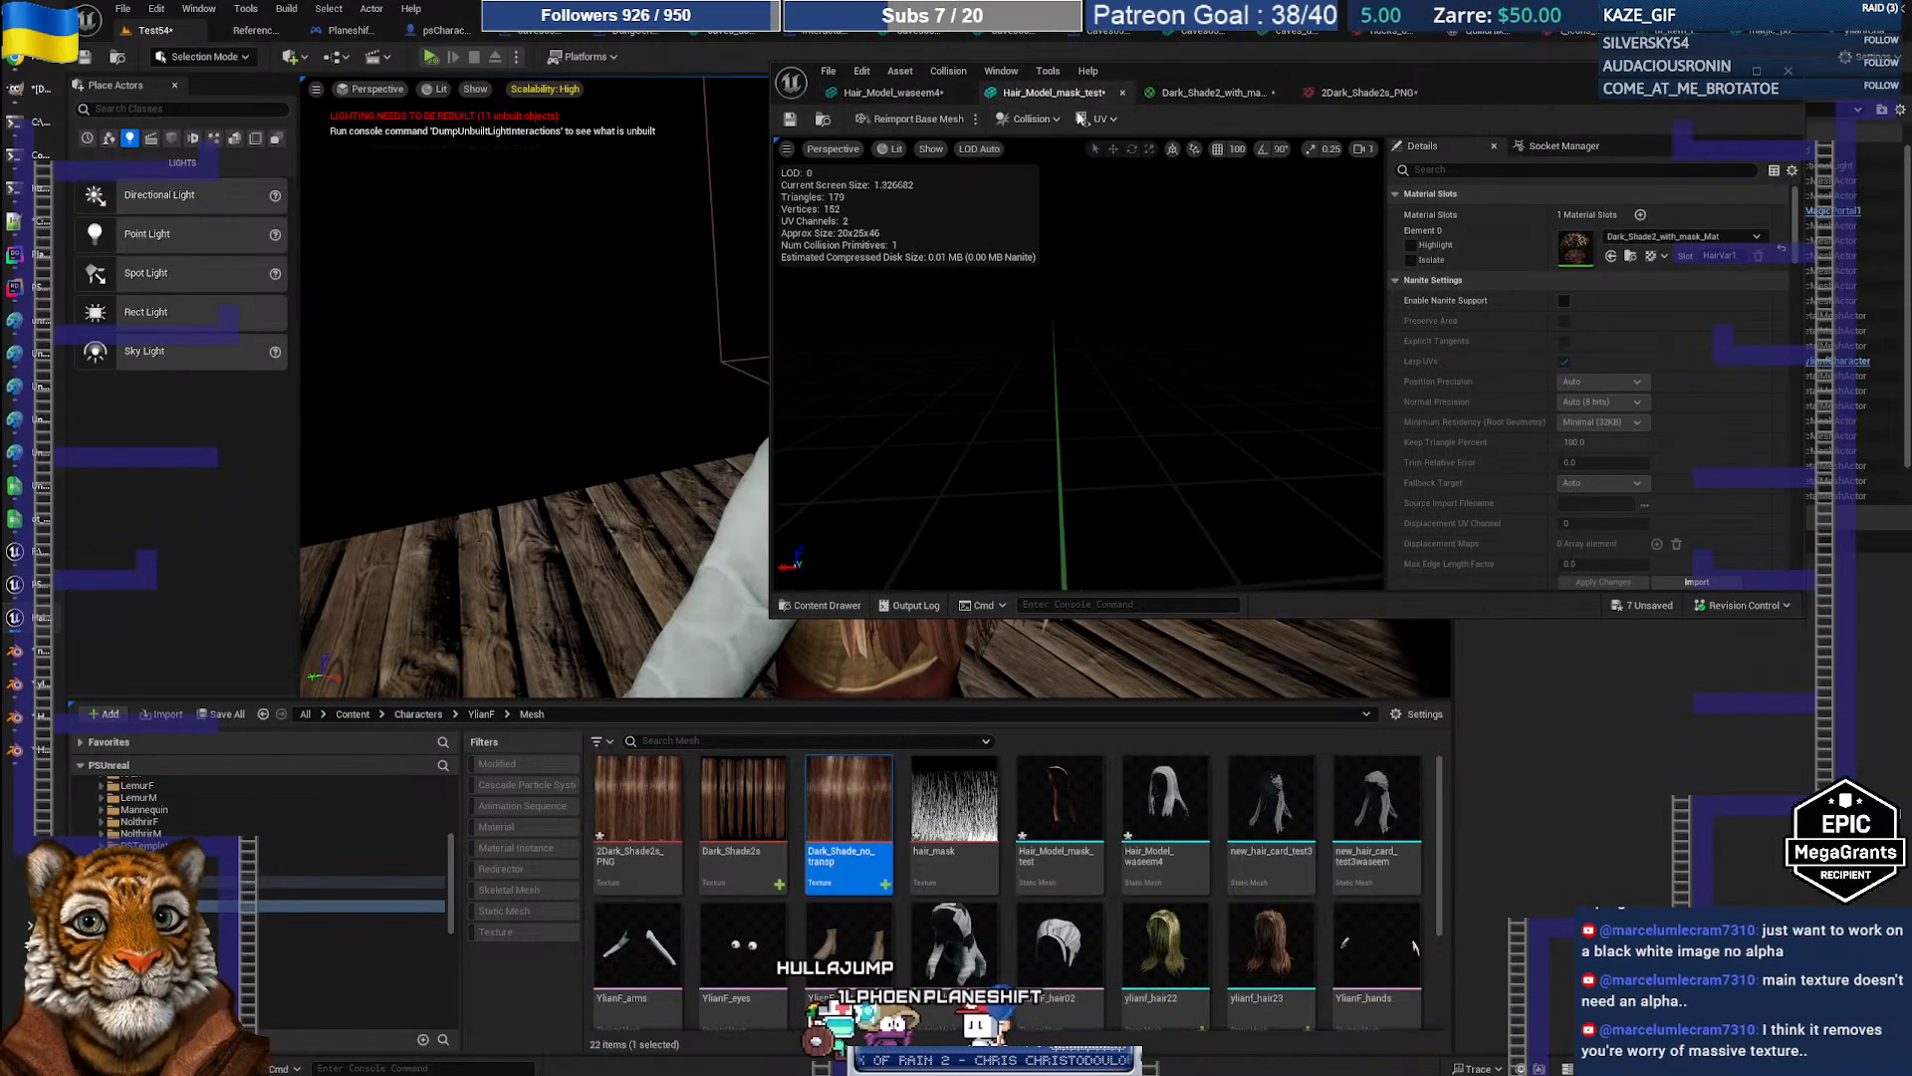
{"action": "left_click_drag", "start_coordinate": [1139, 325], "coordinate": [1183, 289]}
Step: In the Dark_Shade2_with_mask material, connect the output of the hair mask's 1-x node to Opacity Mask
{"action": "left_click", "coordinate": [1227, 93]}
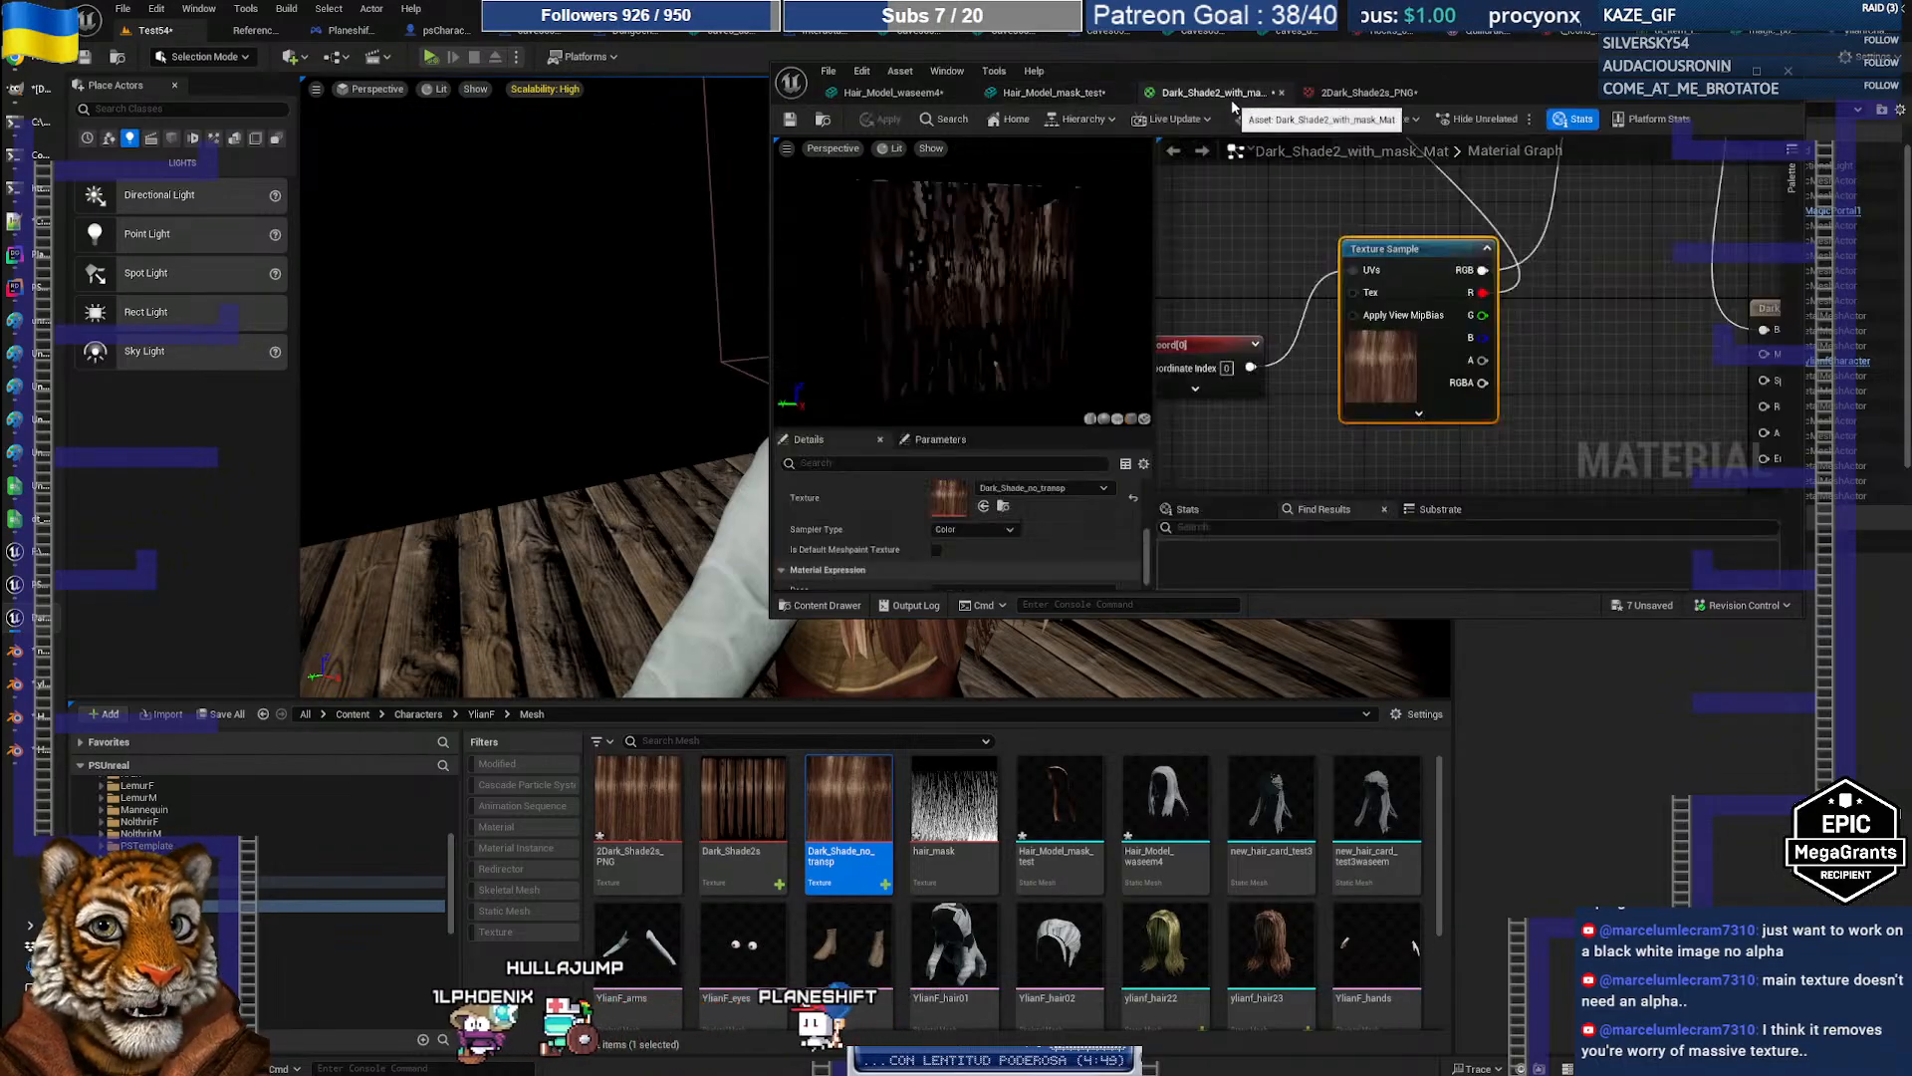
{"action": "right_click_drag", "start_coordinate": [1536, 325], "coordinate": [1465, 140]}
{"action": "right_click_drag", "start_coordinate": [1425, 278], "coordinate": [1378, 226]}
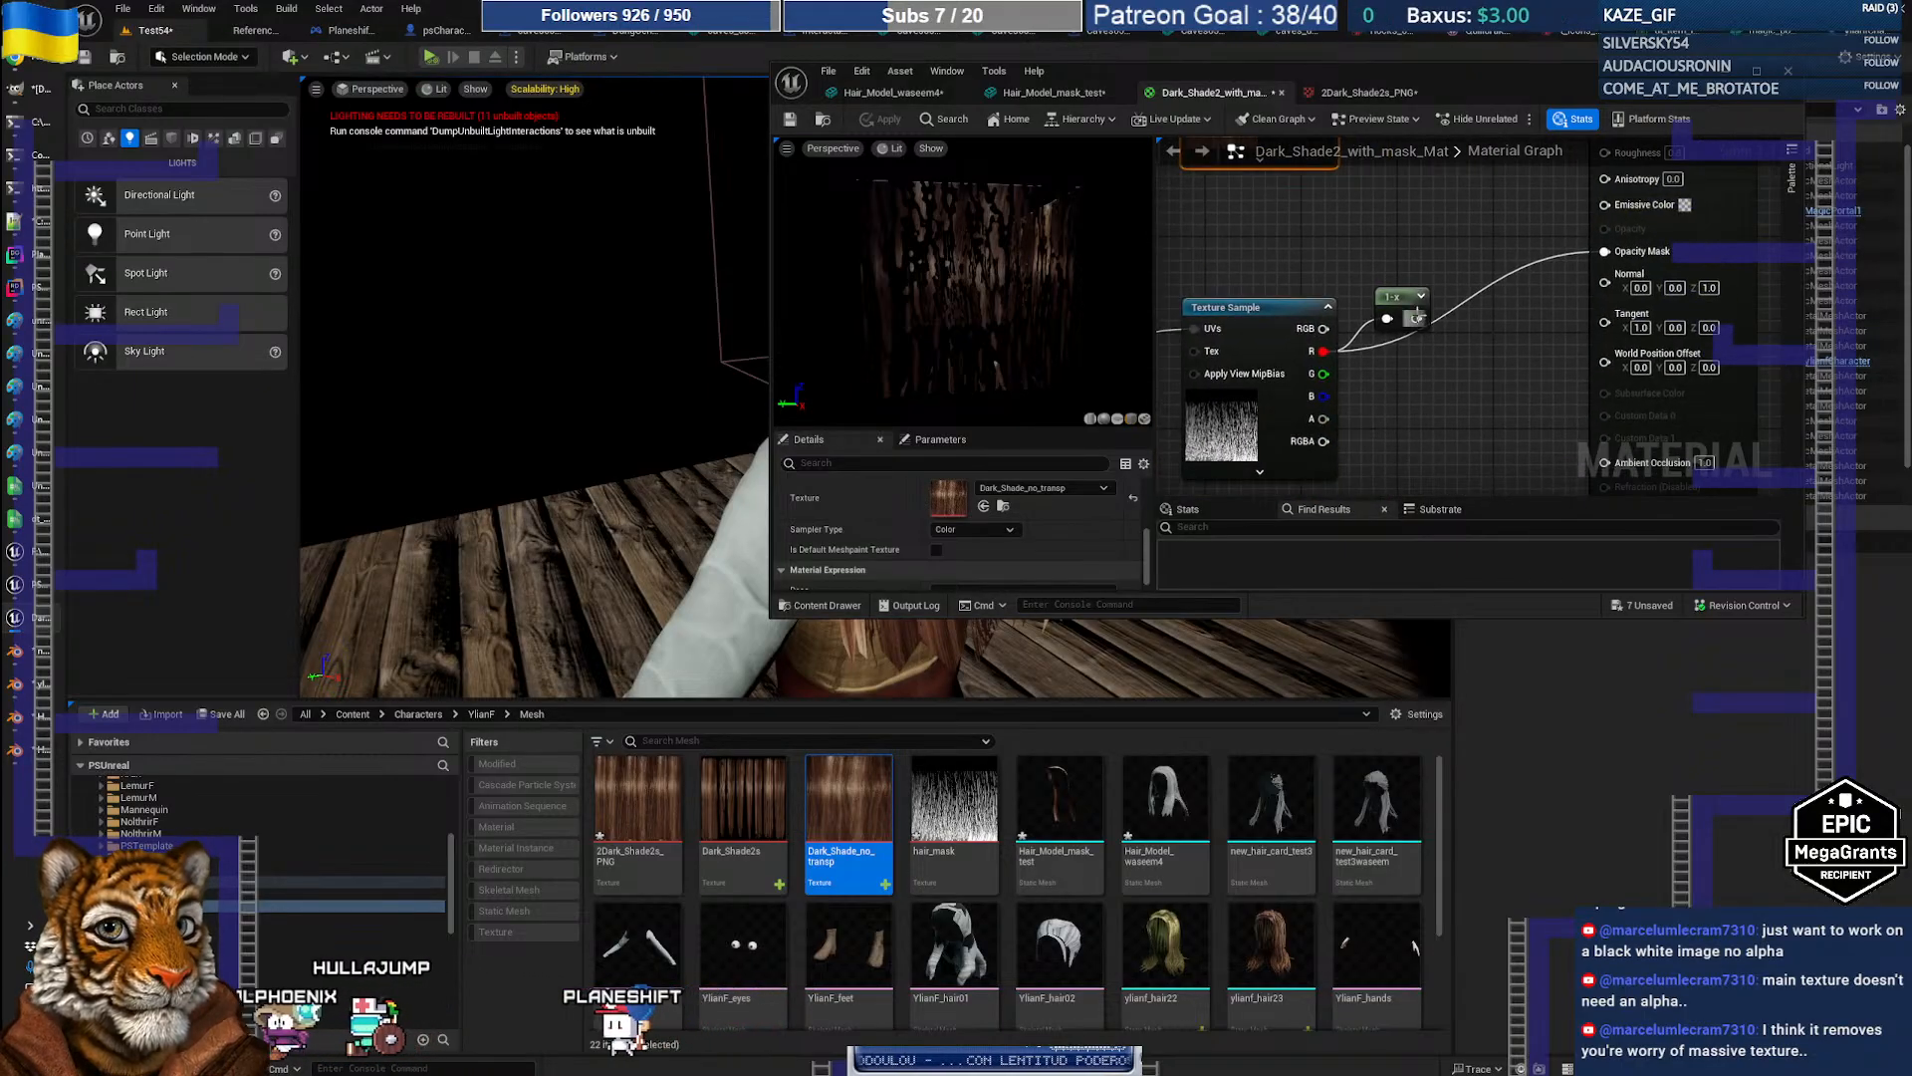
{"action": "left_click_drag", "start_coordinate": [1416, 319], "coordinate": [1604, 252]}
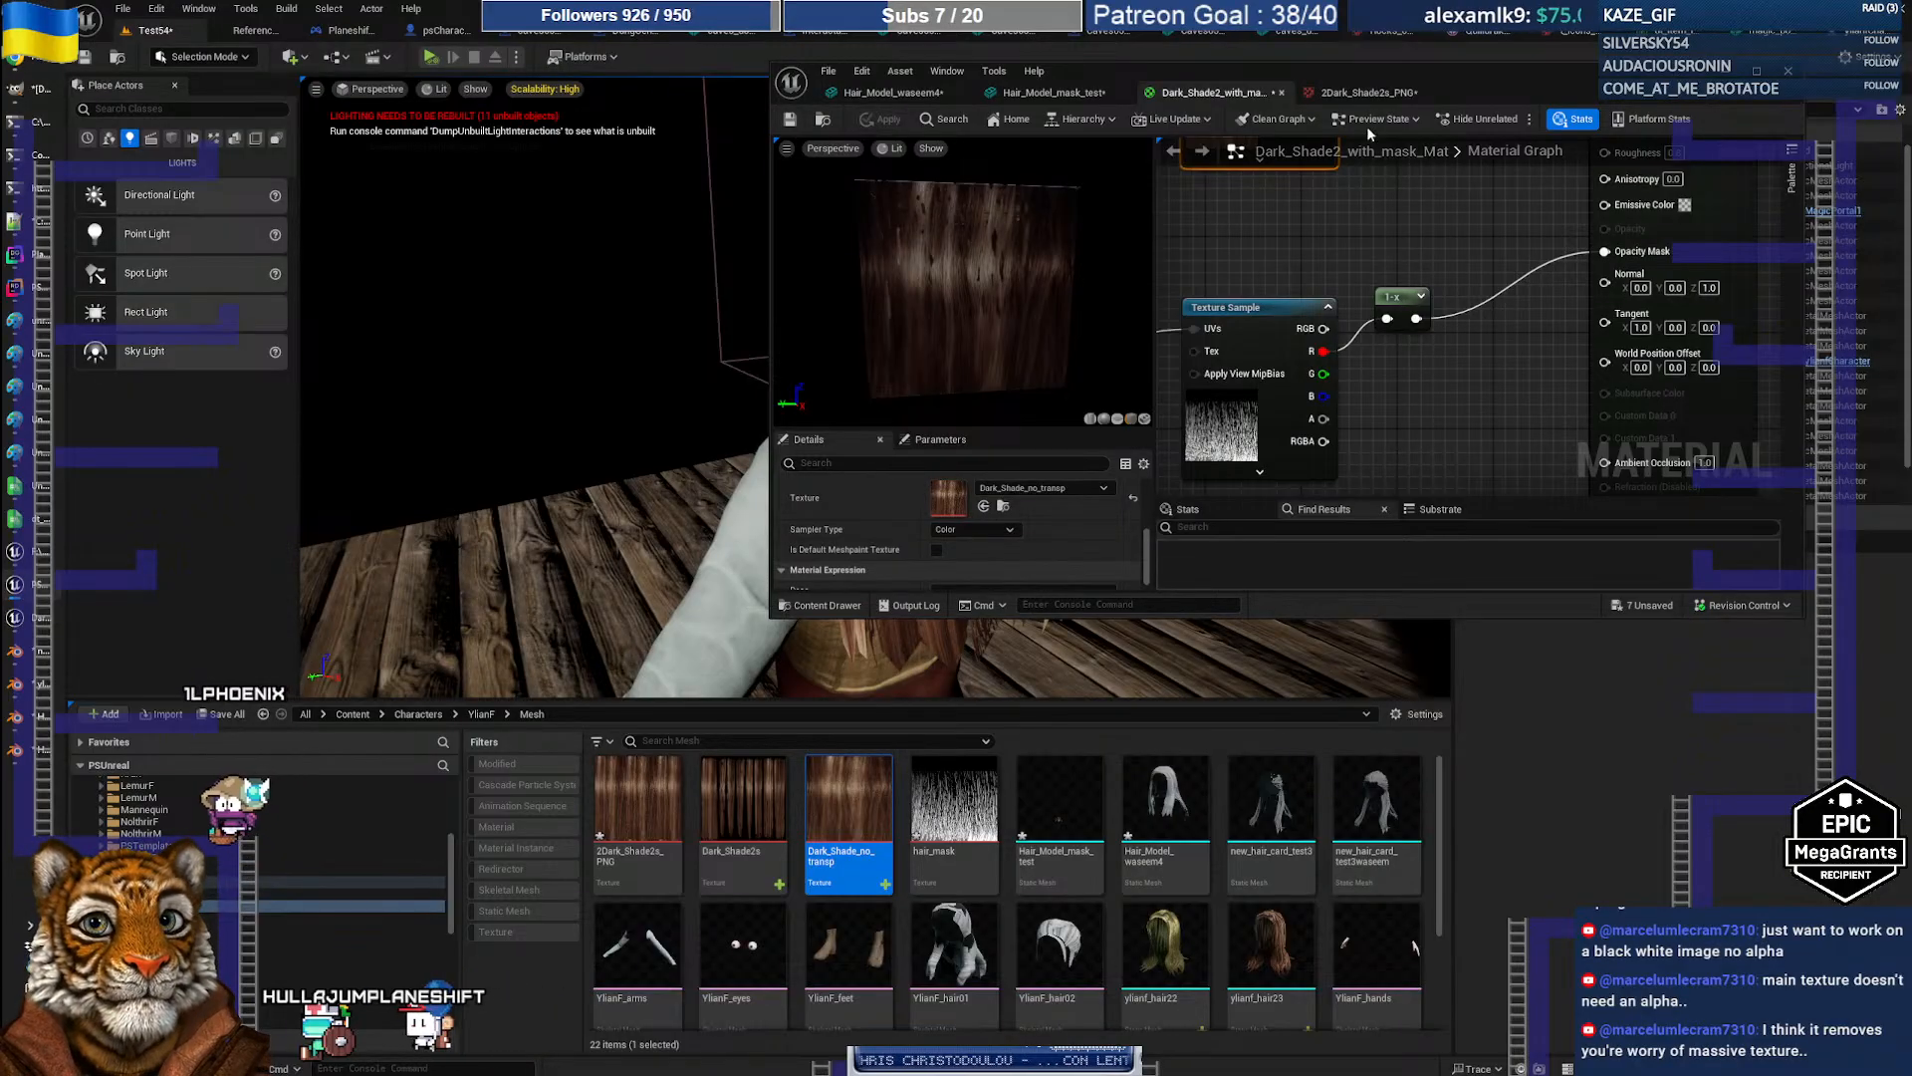
Step: Enlarge the Hair_Model_mask_test editor and examine the masked hair tips and strands up close
{"action": "left_click", "coordinate": [1056, 92]}
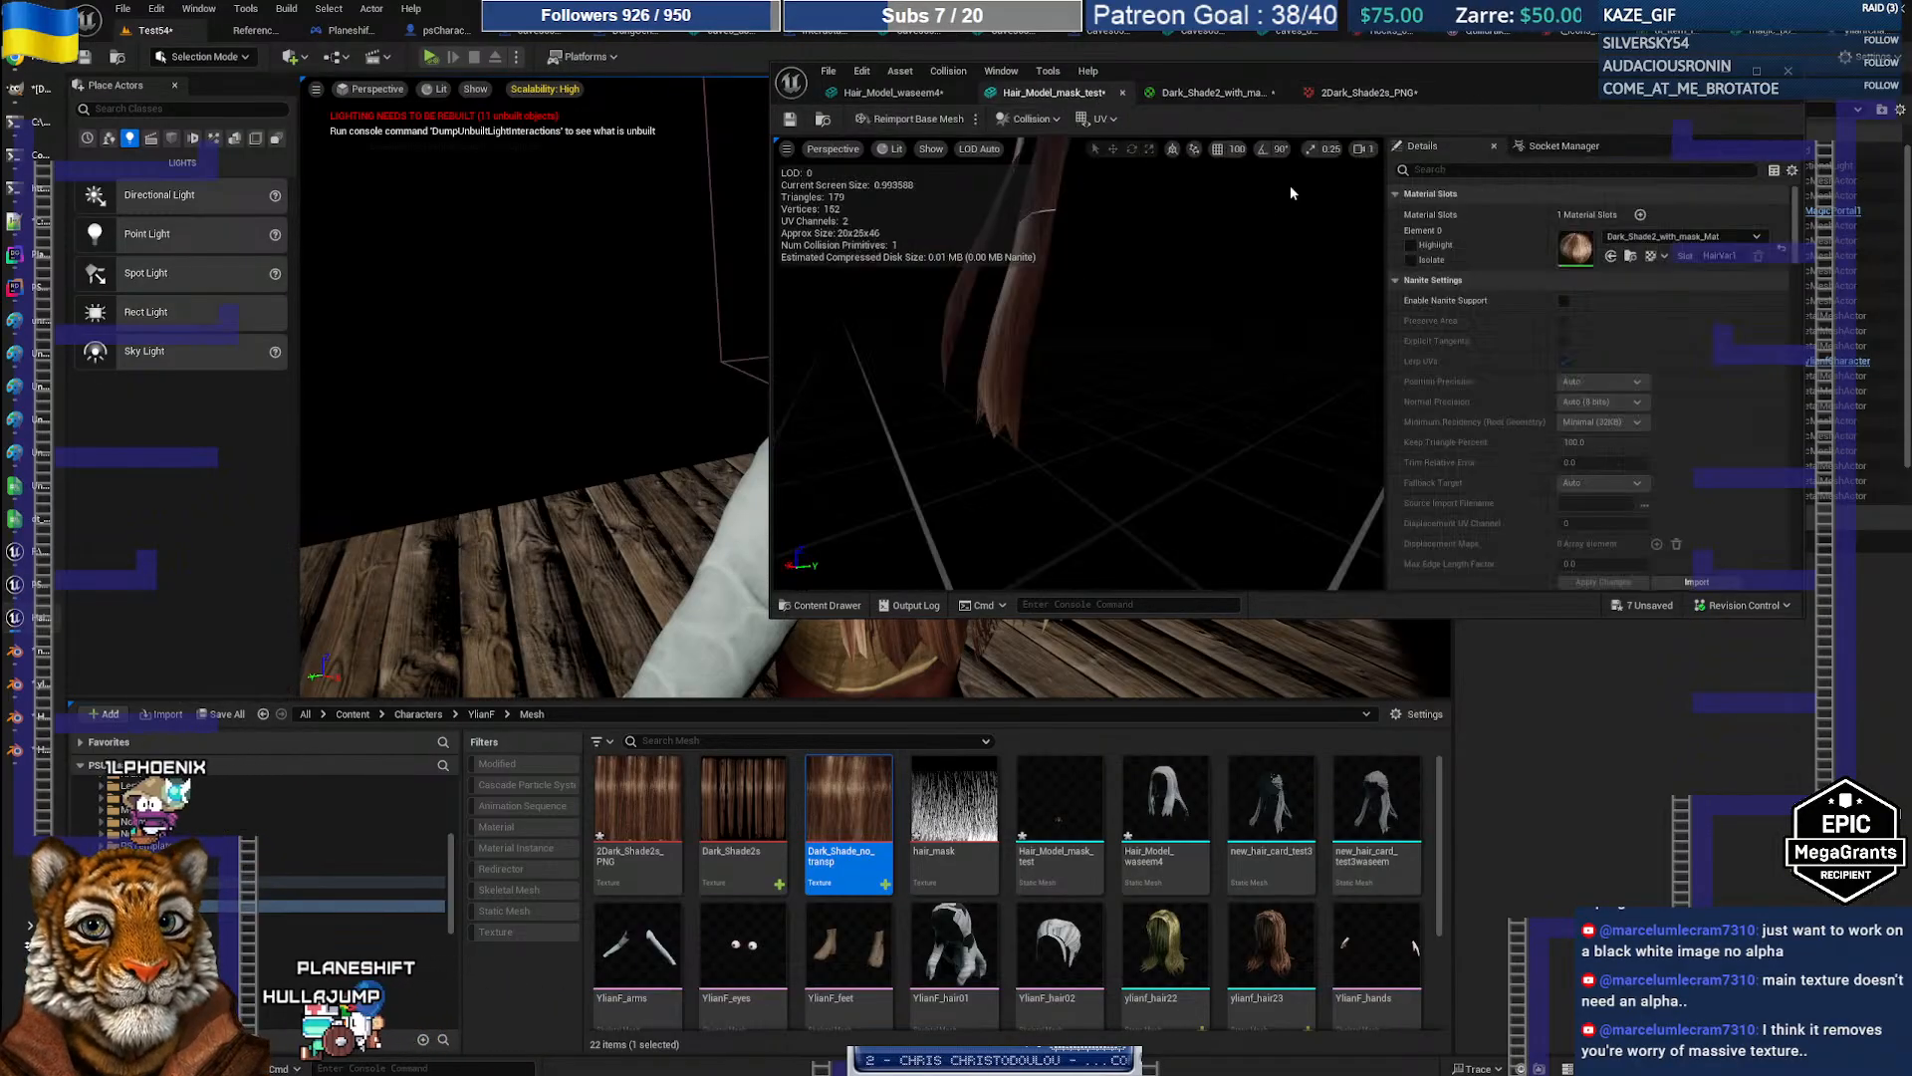
{"action": "double_click", "coordinate": [1379, 69]}
{"action": "left_click_drag", "start_coordinate": [846, 399], "coordinate": [971, 598]}
{"action": "right_click_drag", "start_coordinate": [618, 558], "coordinate": [752, 557]}
{"action": "left_click_drag", "start_coordinate": [617, 558], "coordinate": [648, 349]}
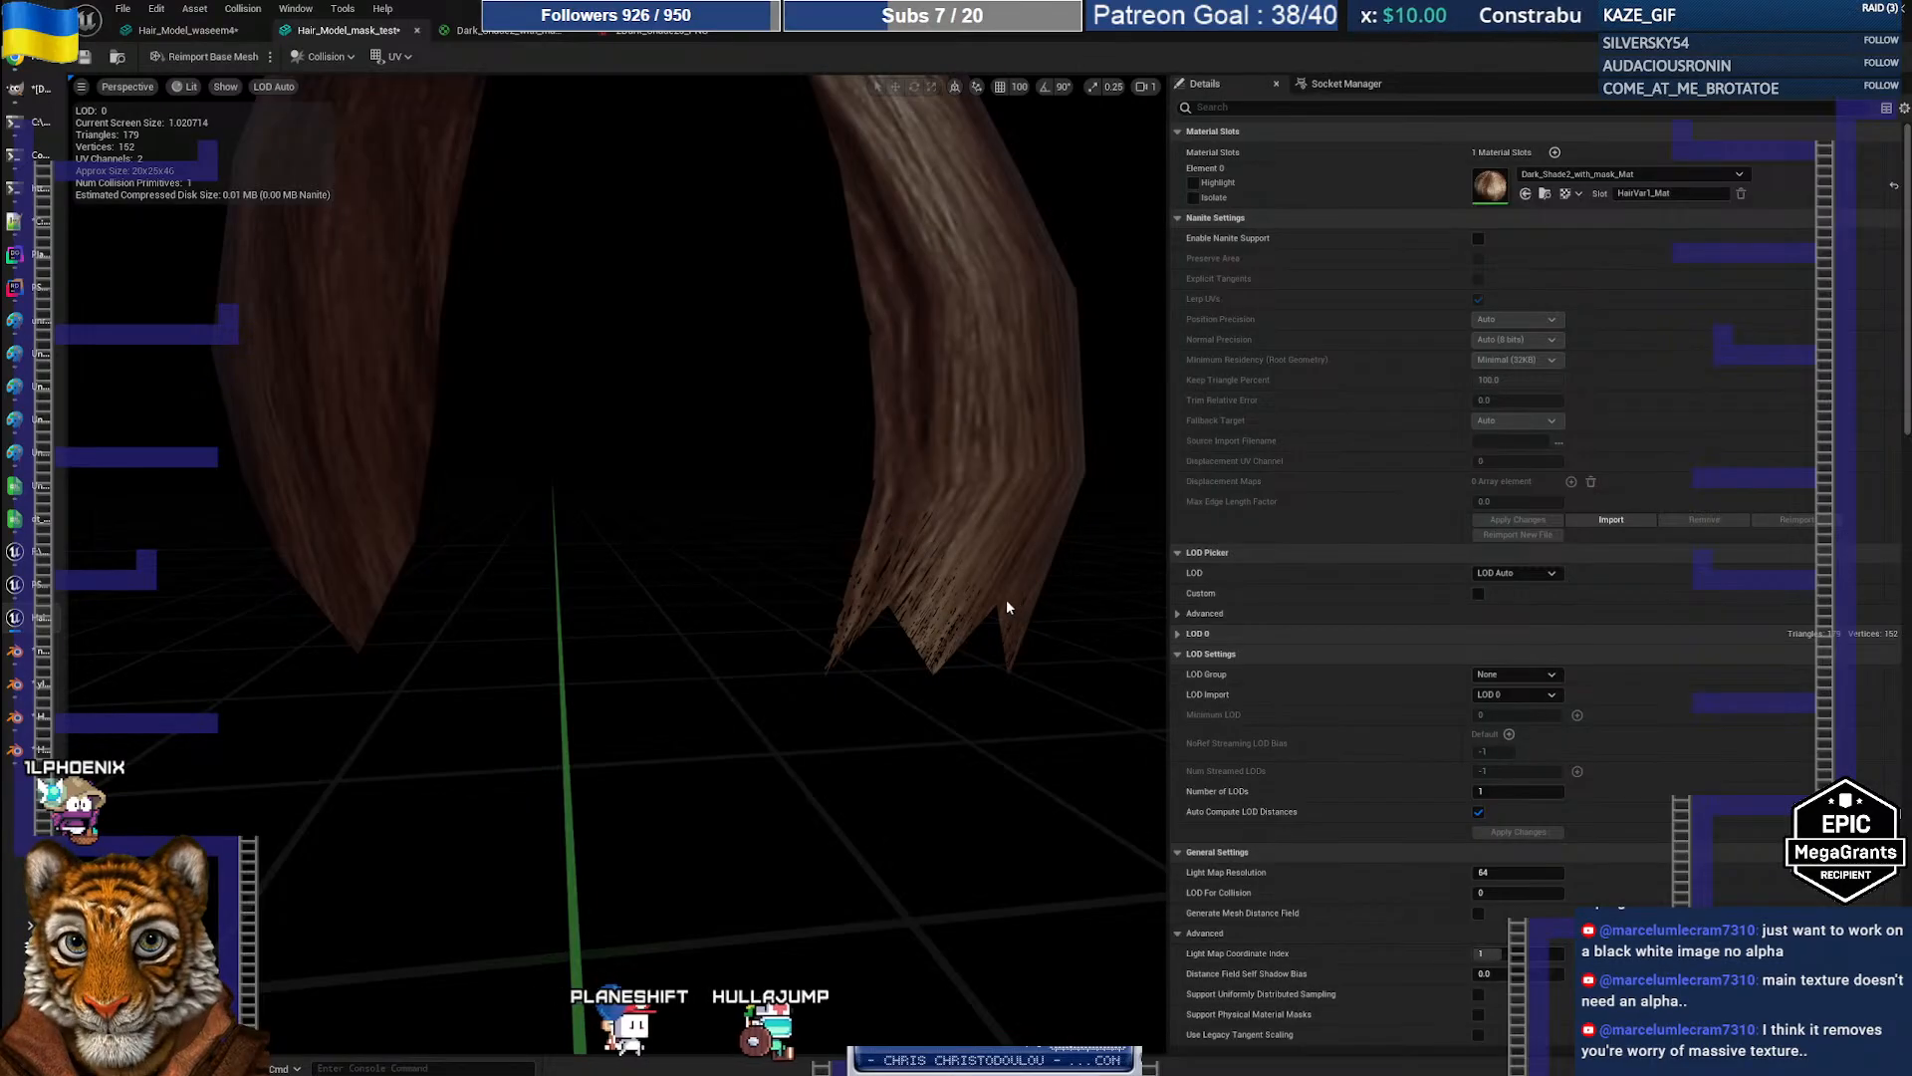
{"action": "left_click_drag", "start_coordinate": [1006, 601], "coordinate": [1008, 557]}
{"action": "left_click_drag", "start_coordinate": [947, 596], "coordinate": [947, 638]}
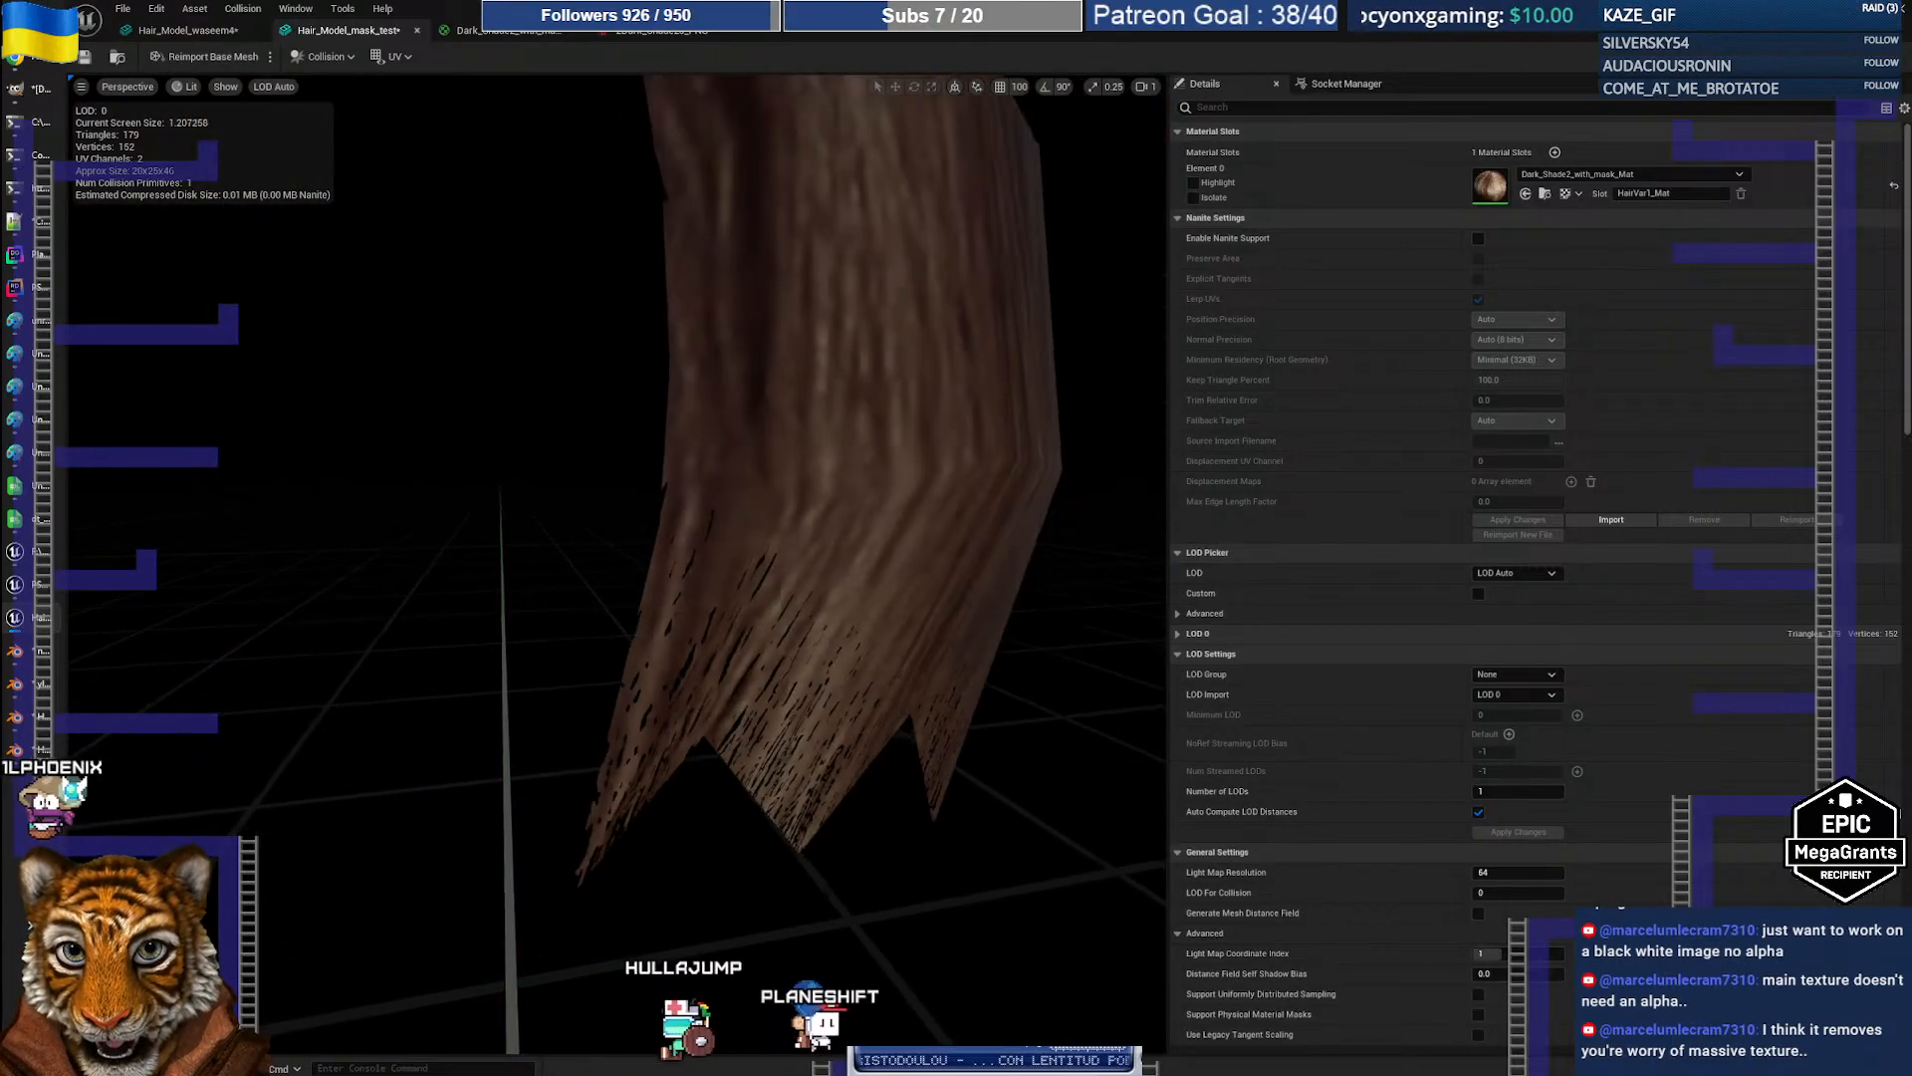
{"action": "left_click", "coordinate": [947, 595]}
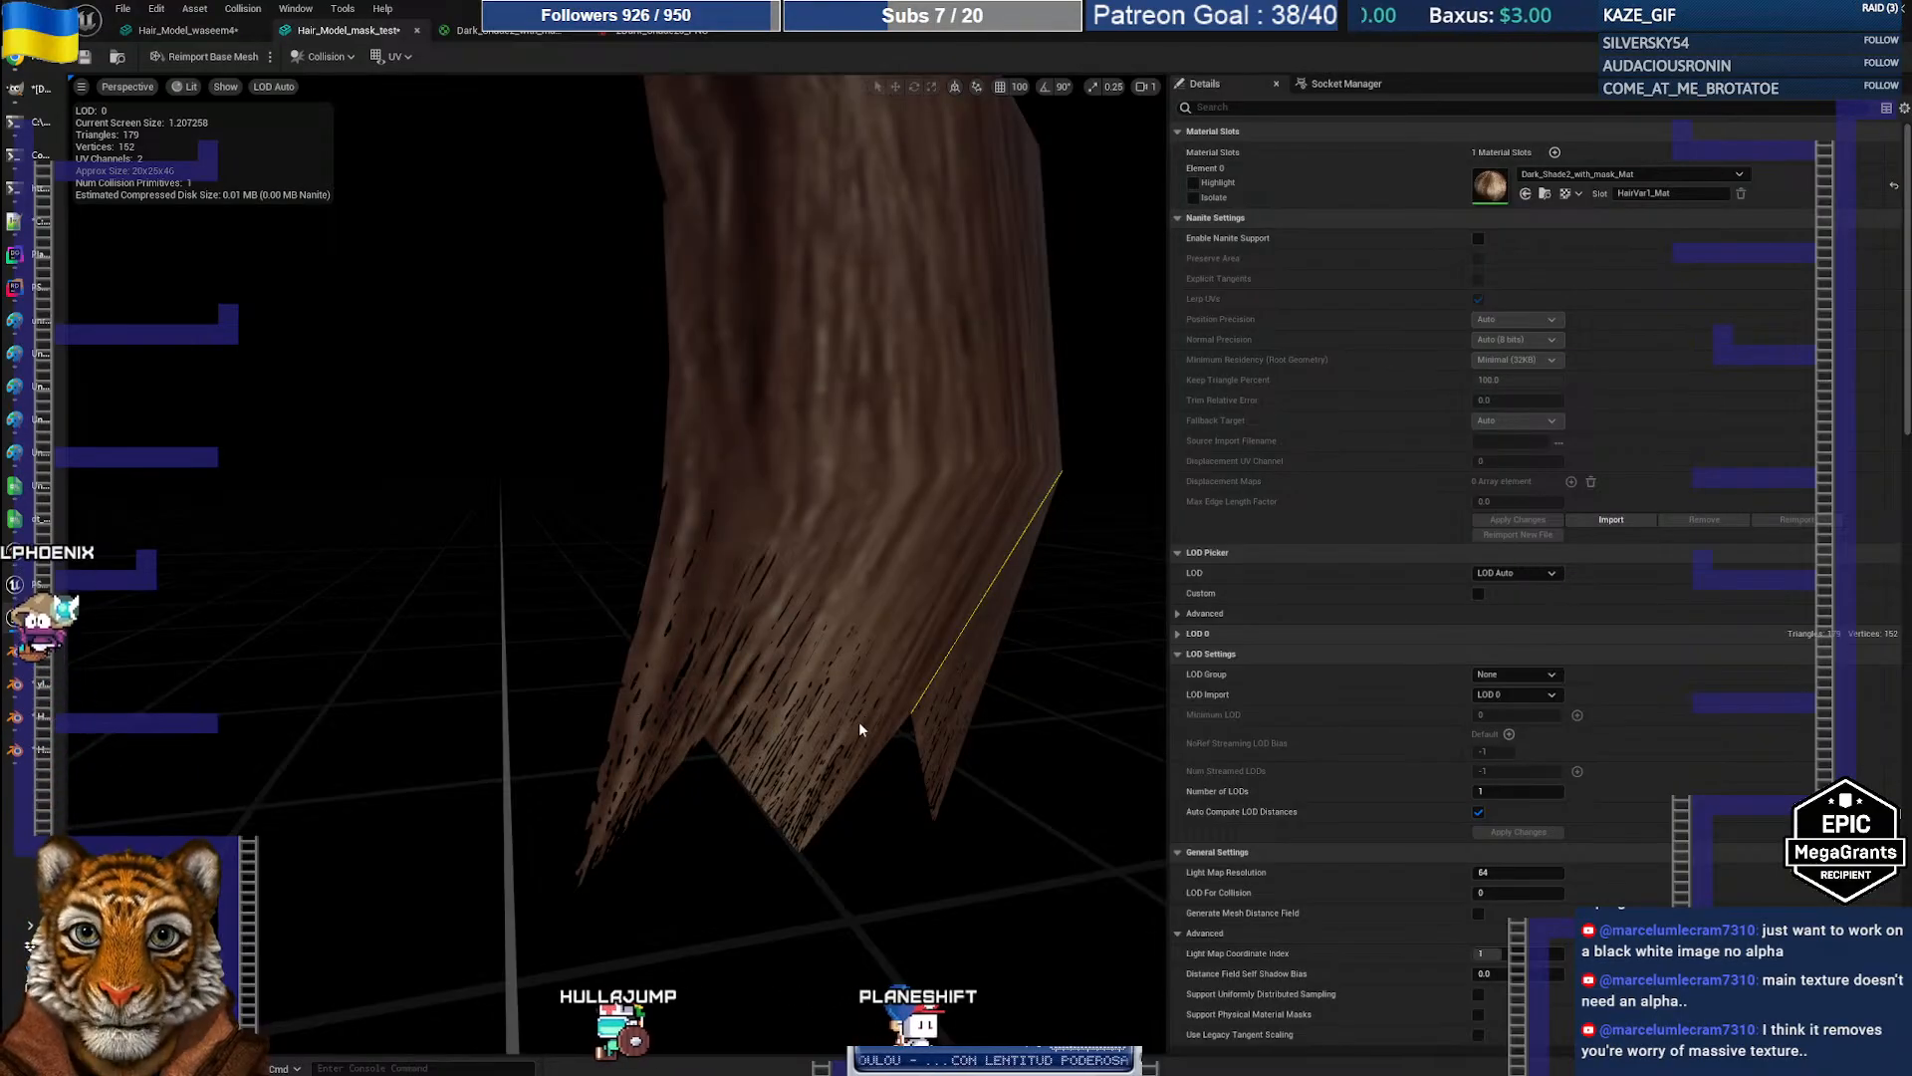
{"action": "mouse_move", "coordinate": [789, 631]}
{"action": "left_mouse_down"}
{"action": "mouse_move", "coordinate": [786, 697]}
{"action": "mouse_move", "coordinate": [779, 617]}
{"action": "mouse_move", "coordinate": [767, 677]}
{"action": "mouse_move", "coordinate": [767, 638]}
{"action": "left_mouse_up"}
{"action": "middle_click_drag", "start_coordinate": [767, 637], "coordinate": [721, 482]}
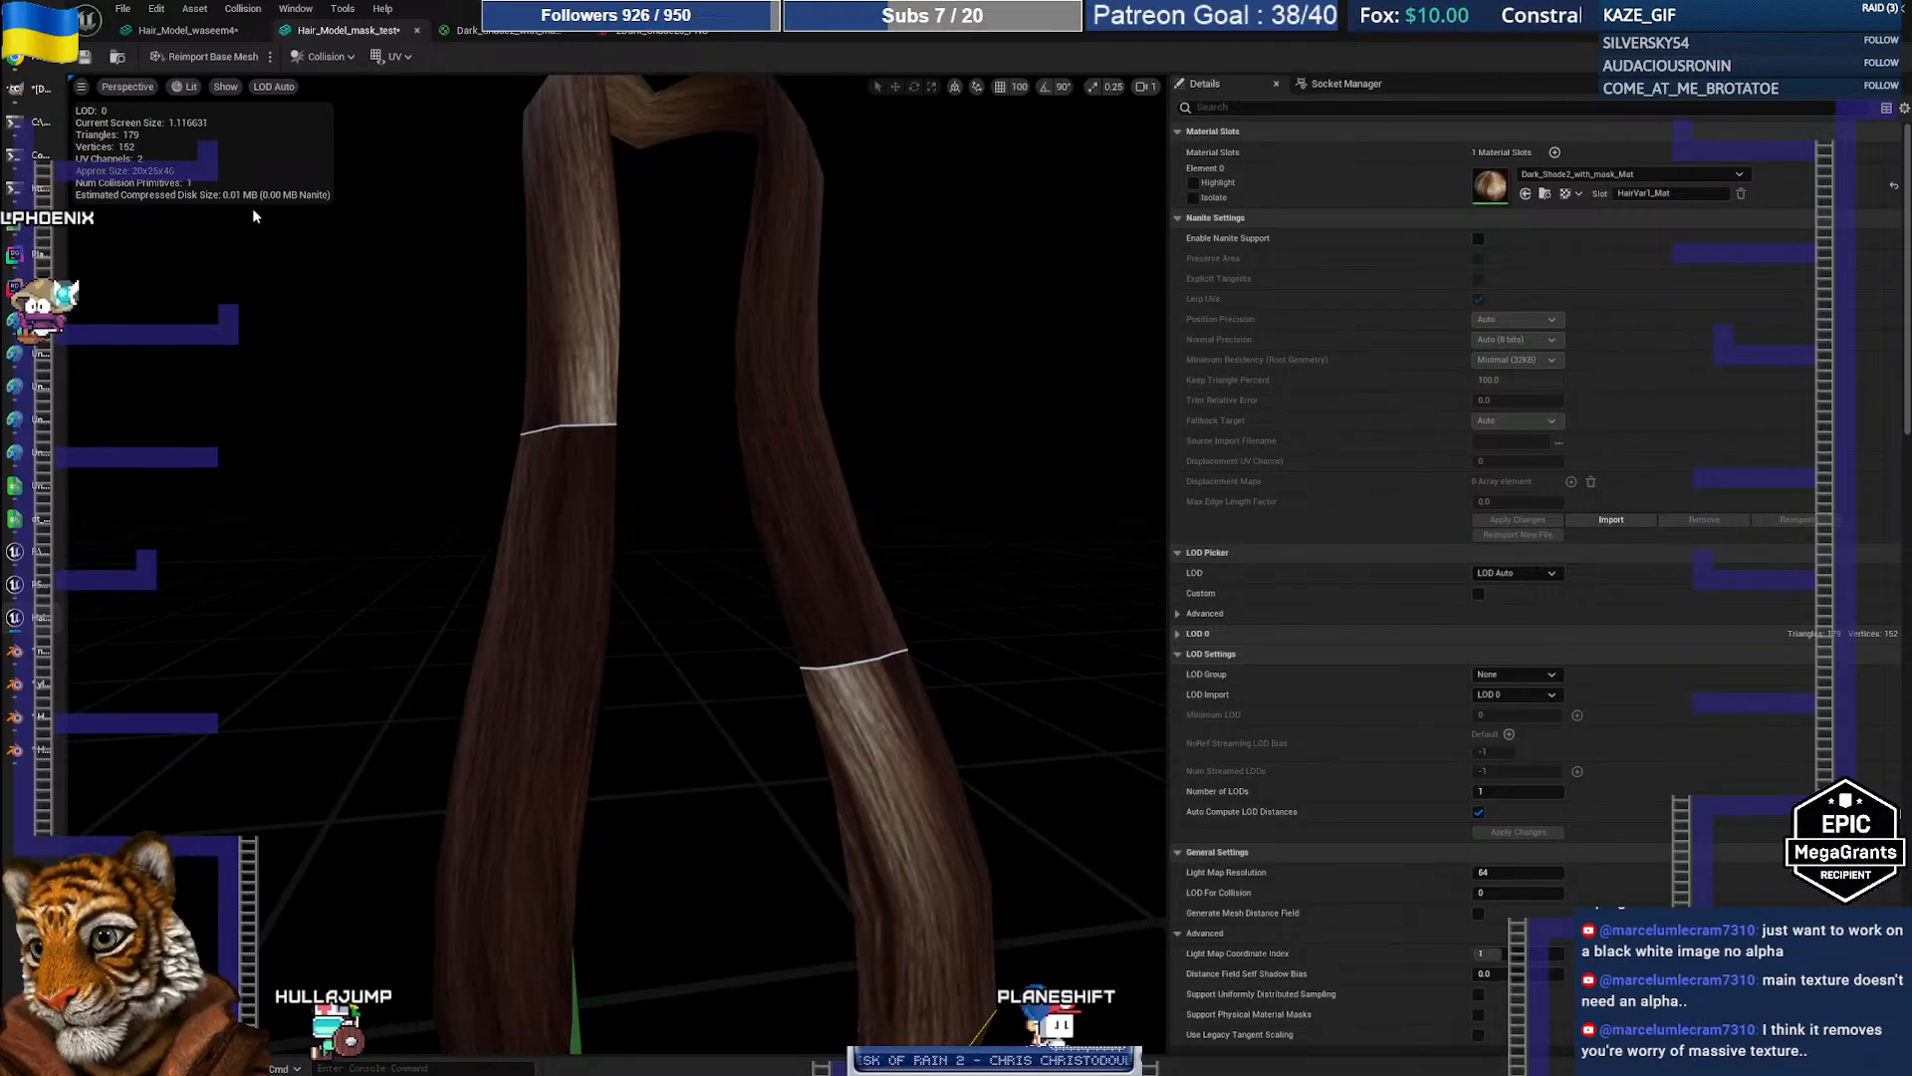
Step: Switch to GIMP and clear the rectangular selection on the Dark_Shade_no_transp image
{"action": "left_click", "coordinate": [27, 91]}
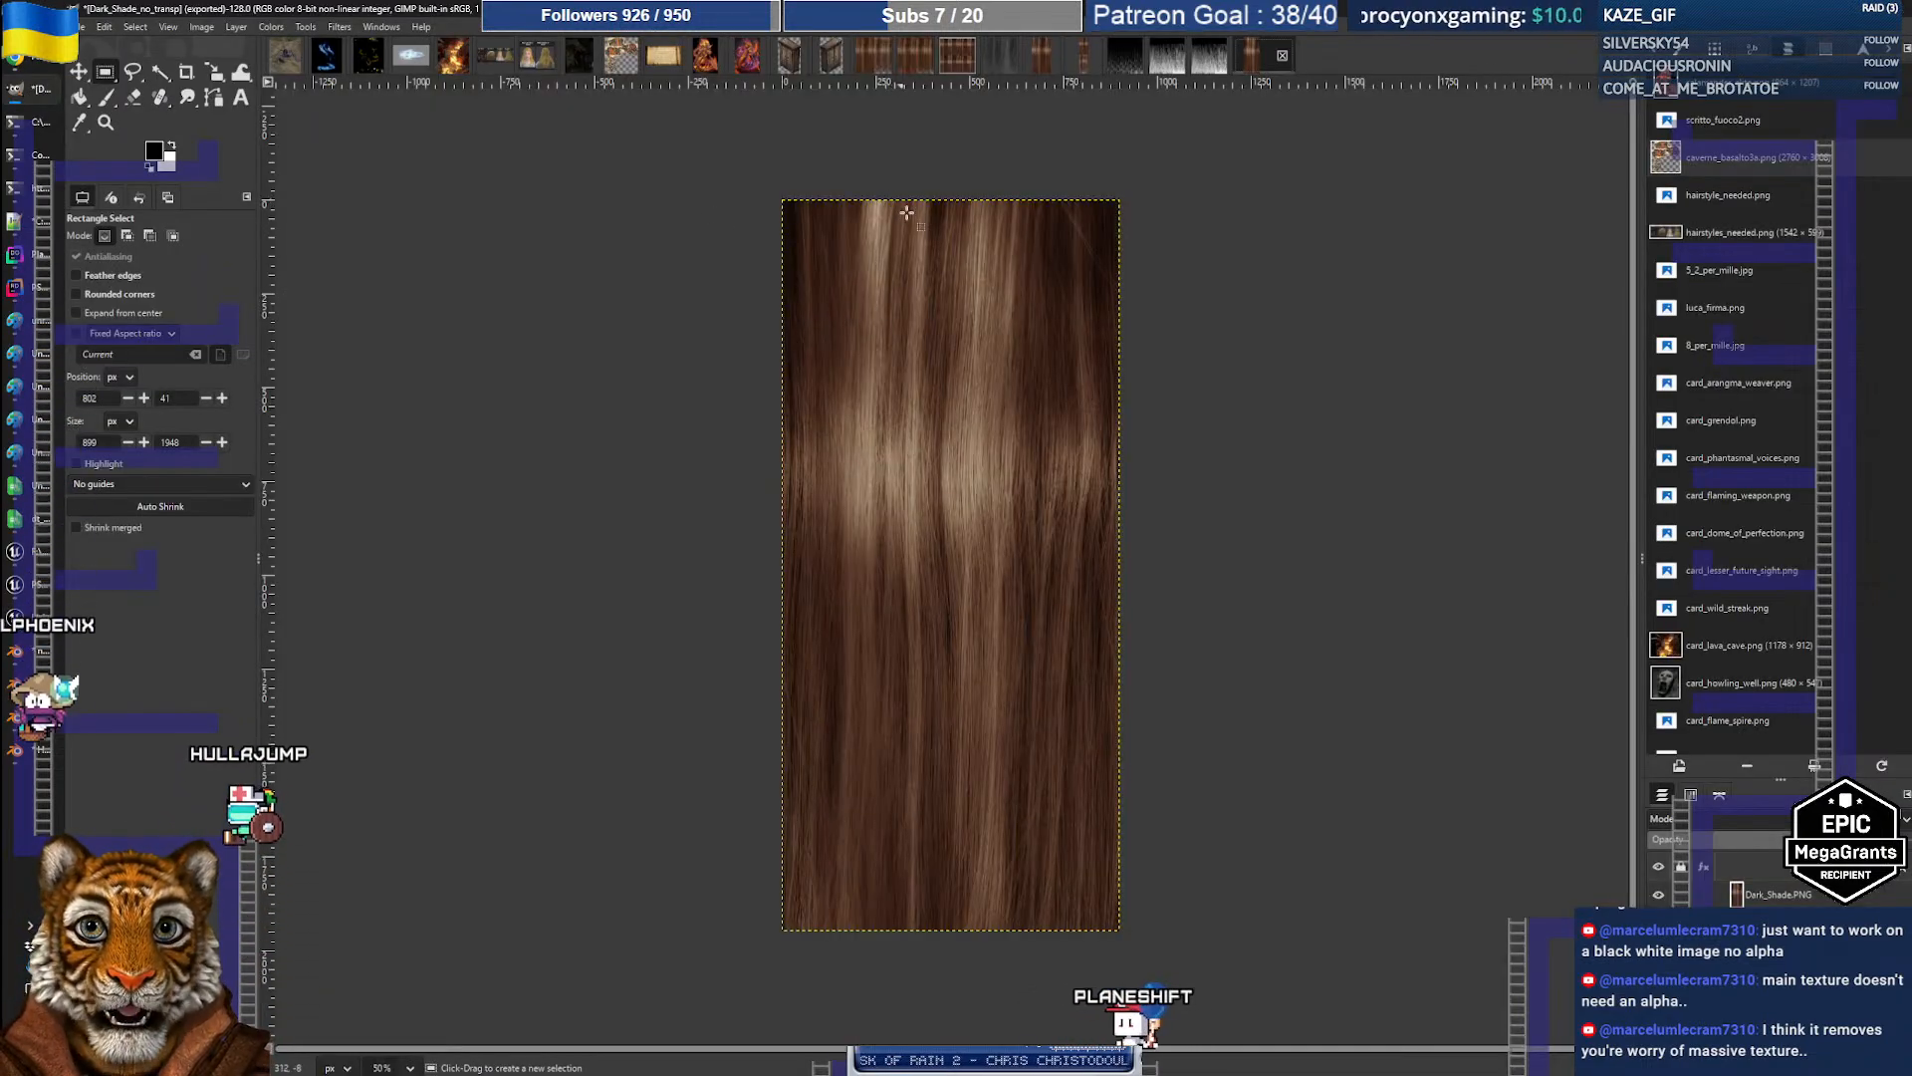
{"action": "left_click", "coordinate": [1291, 319]}
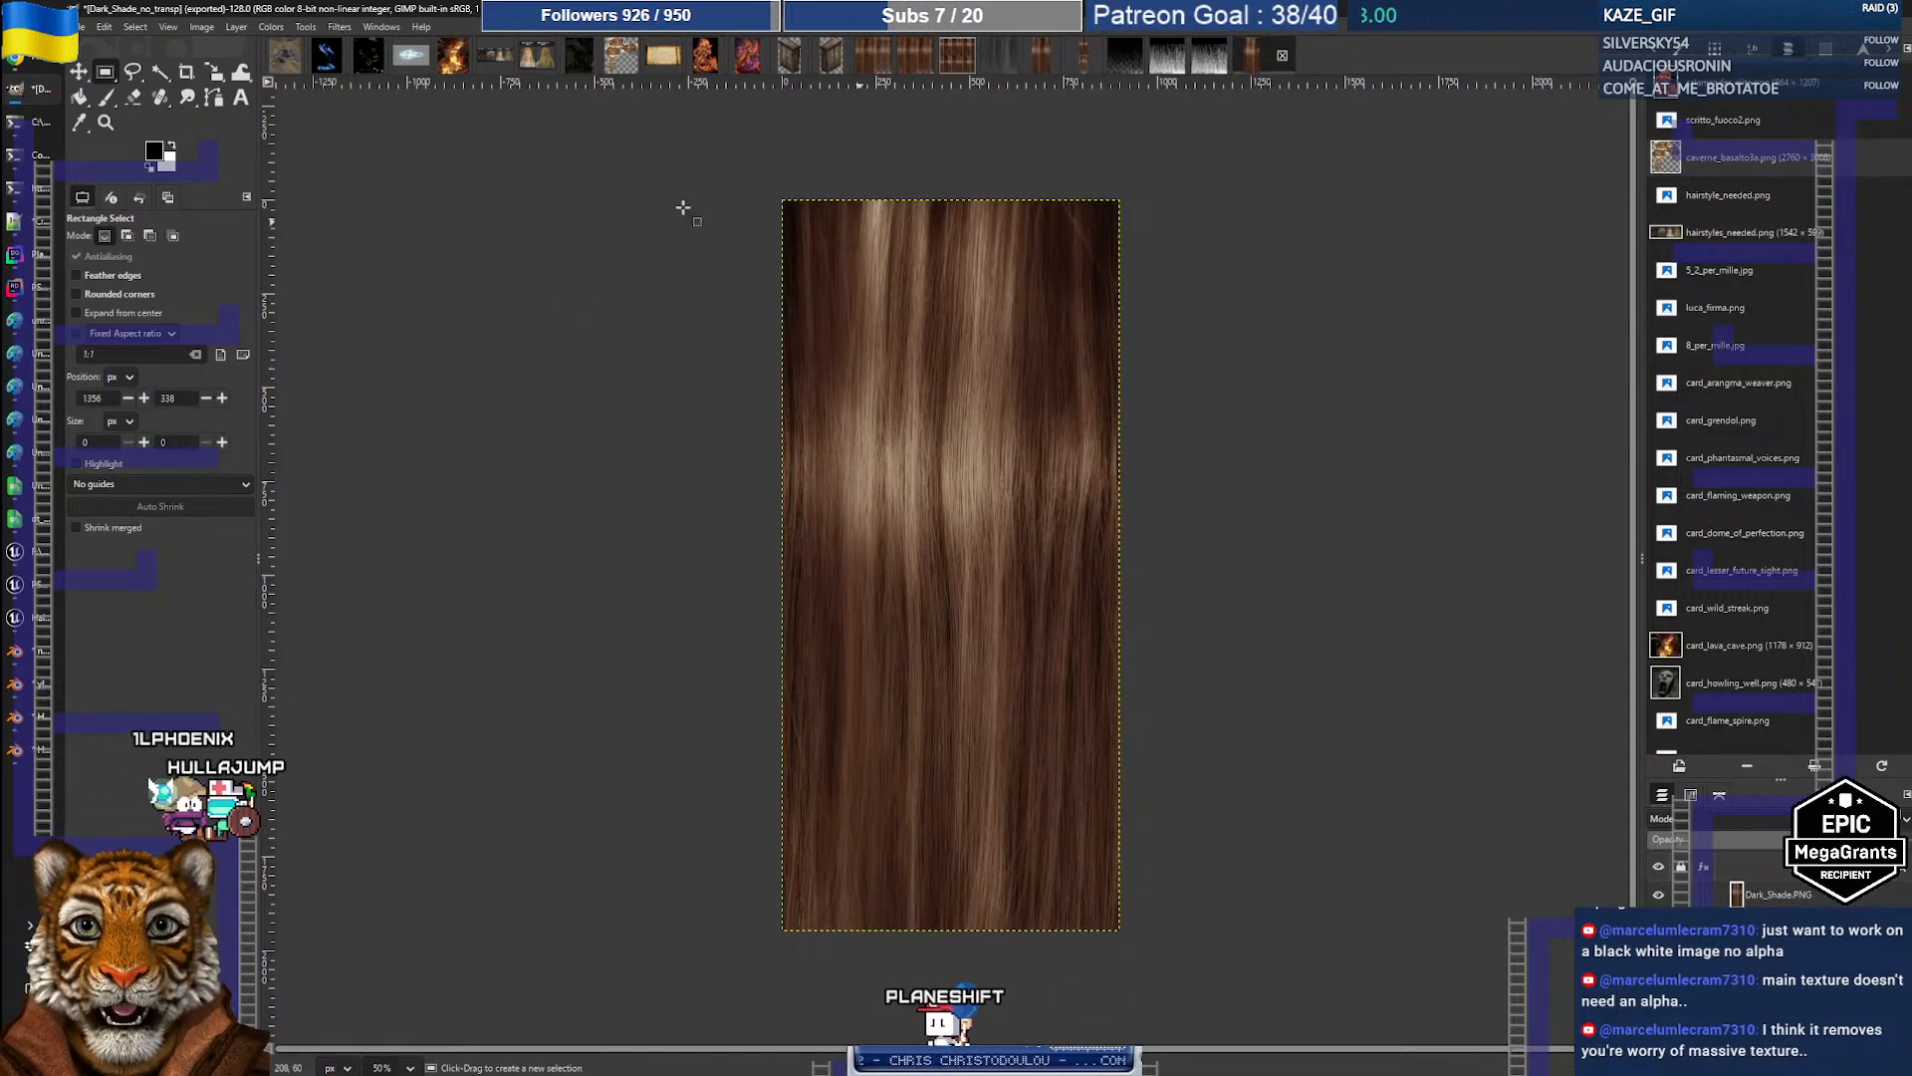
{"action": "left_click", "coordinate": [236, 27]}
Step: Switch back to Unreal and examine the places along the hair strands where the texture repeats
{"action": "key", "text": "alt+Tab"}
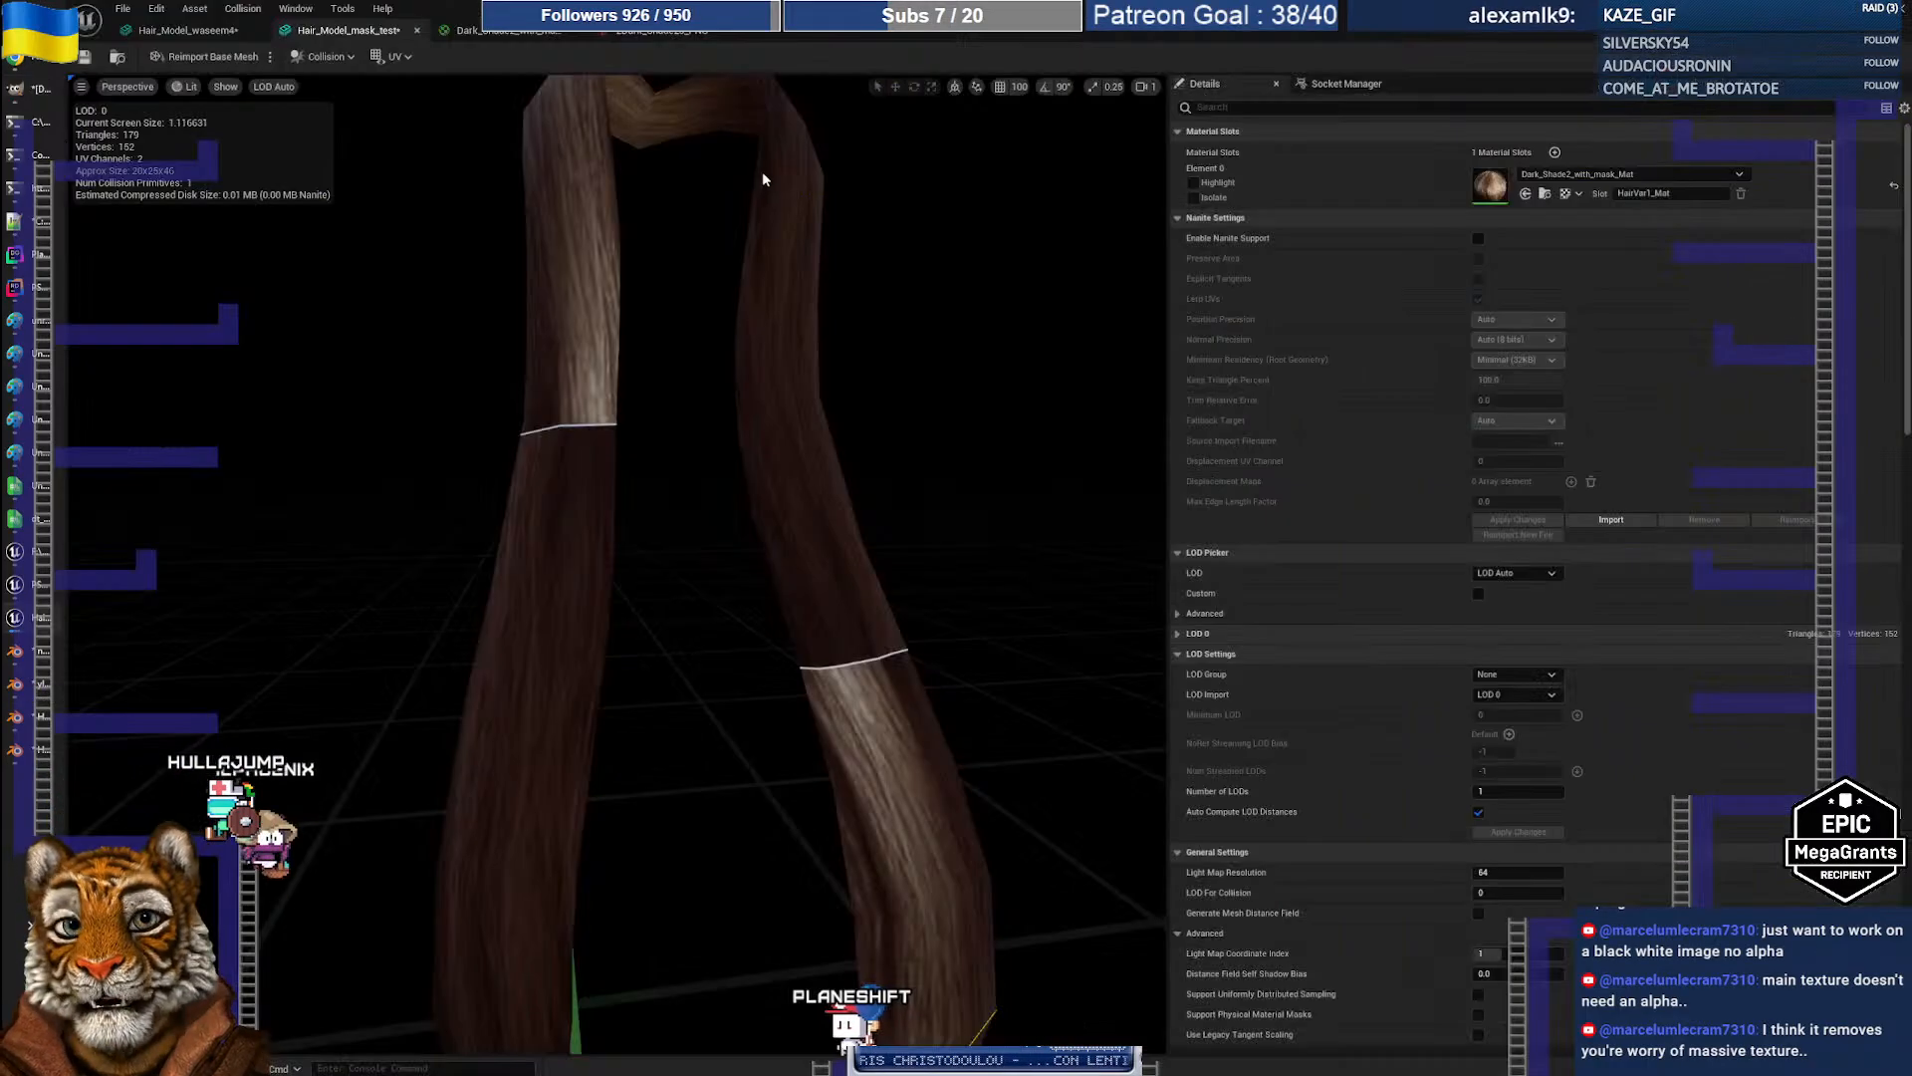
{"action": "middle_click_drag", "start_coordinate": [877, 341], "coordinate": [1006, 464]}
{"action": "middle_click_drag", "start_coordinate": [737, 449], "coordinate": [468, 607]}
{"action": "scroll", "coordinate": [761, 454], "scroll_direction": "up", "scroll_amount": 4}
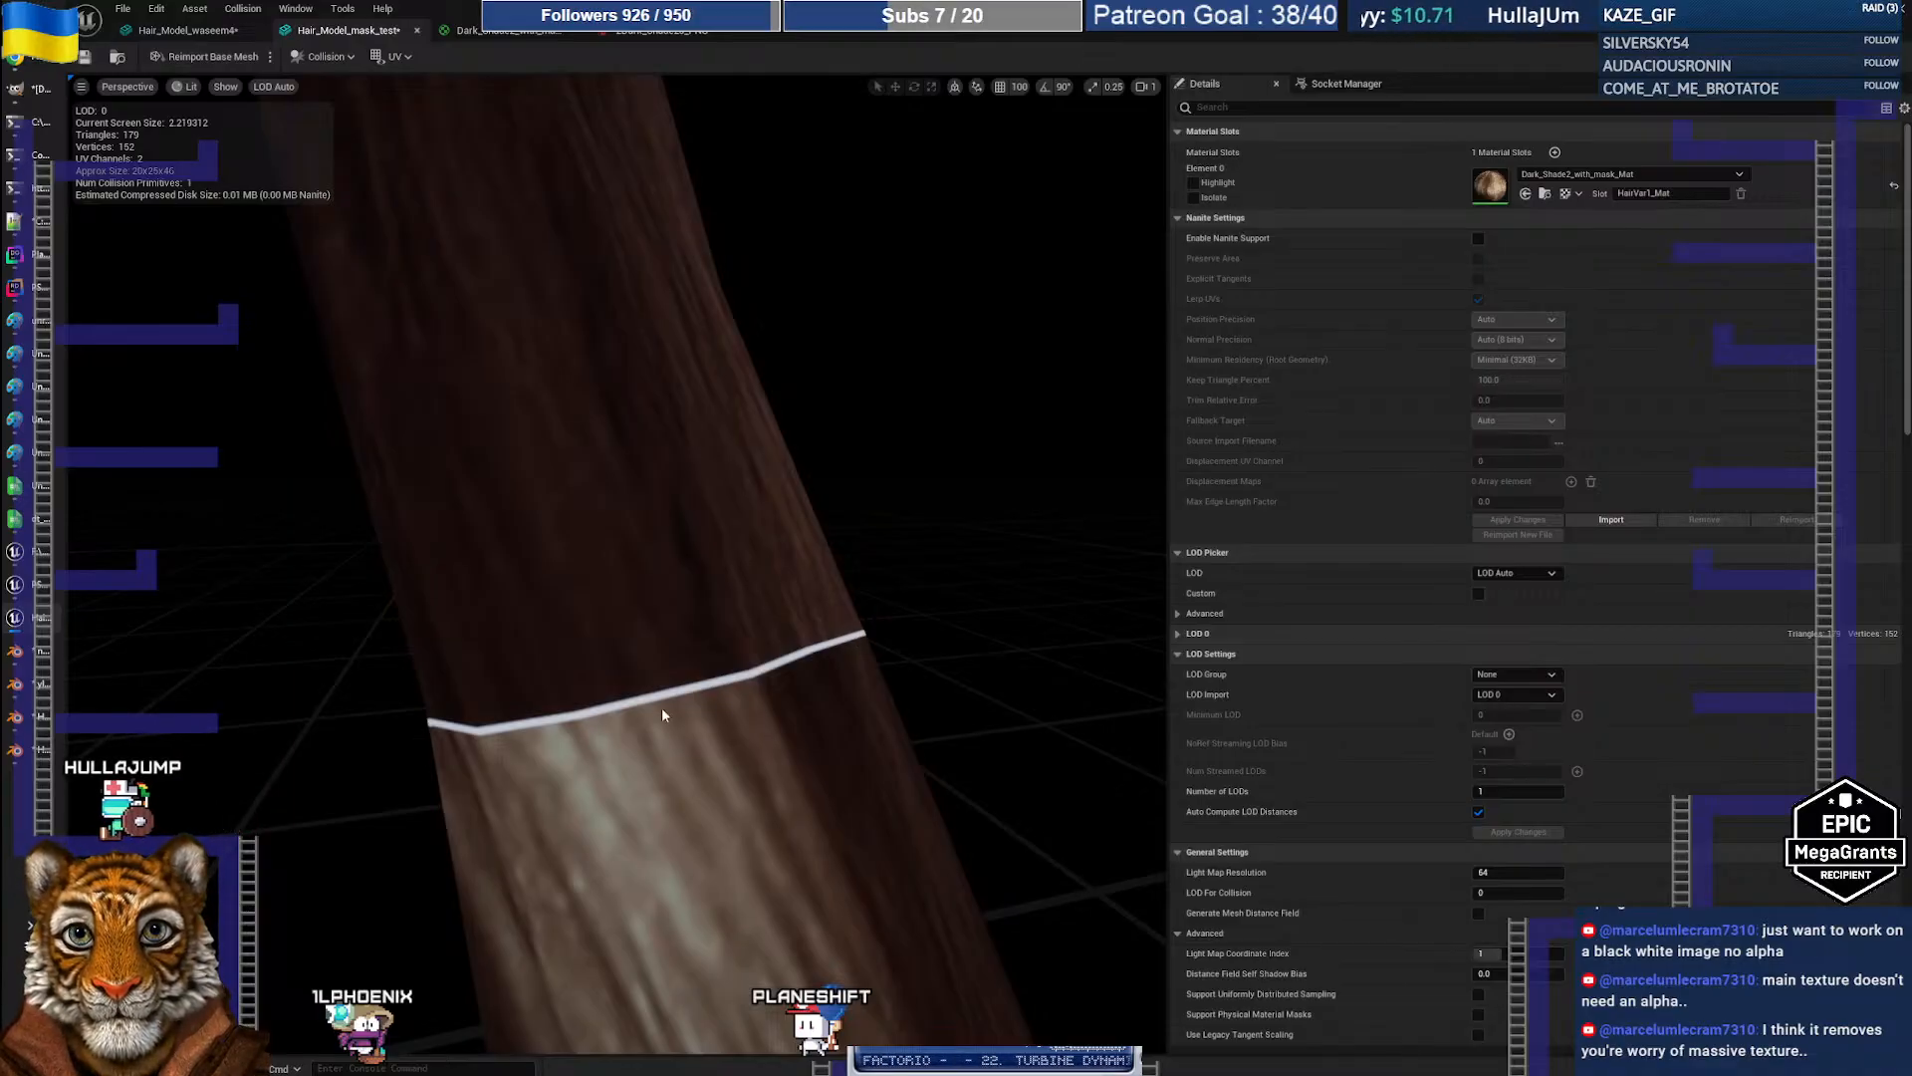
{"action": "left_click_drag", "start_coordinate": [908, 642], "coordinate": [907, 877]}
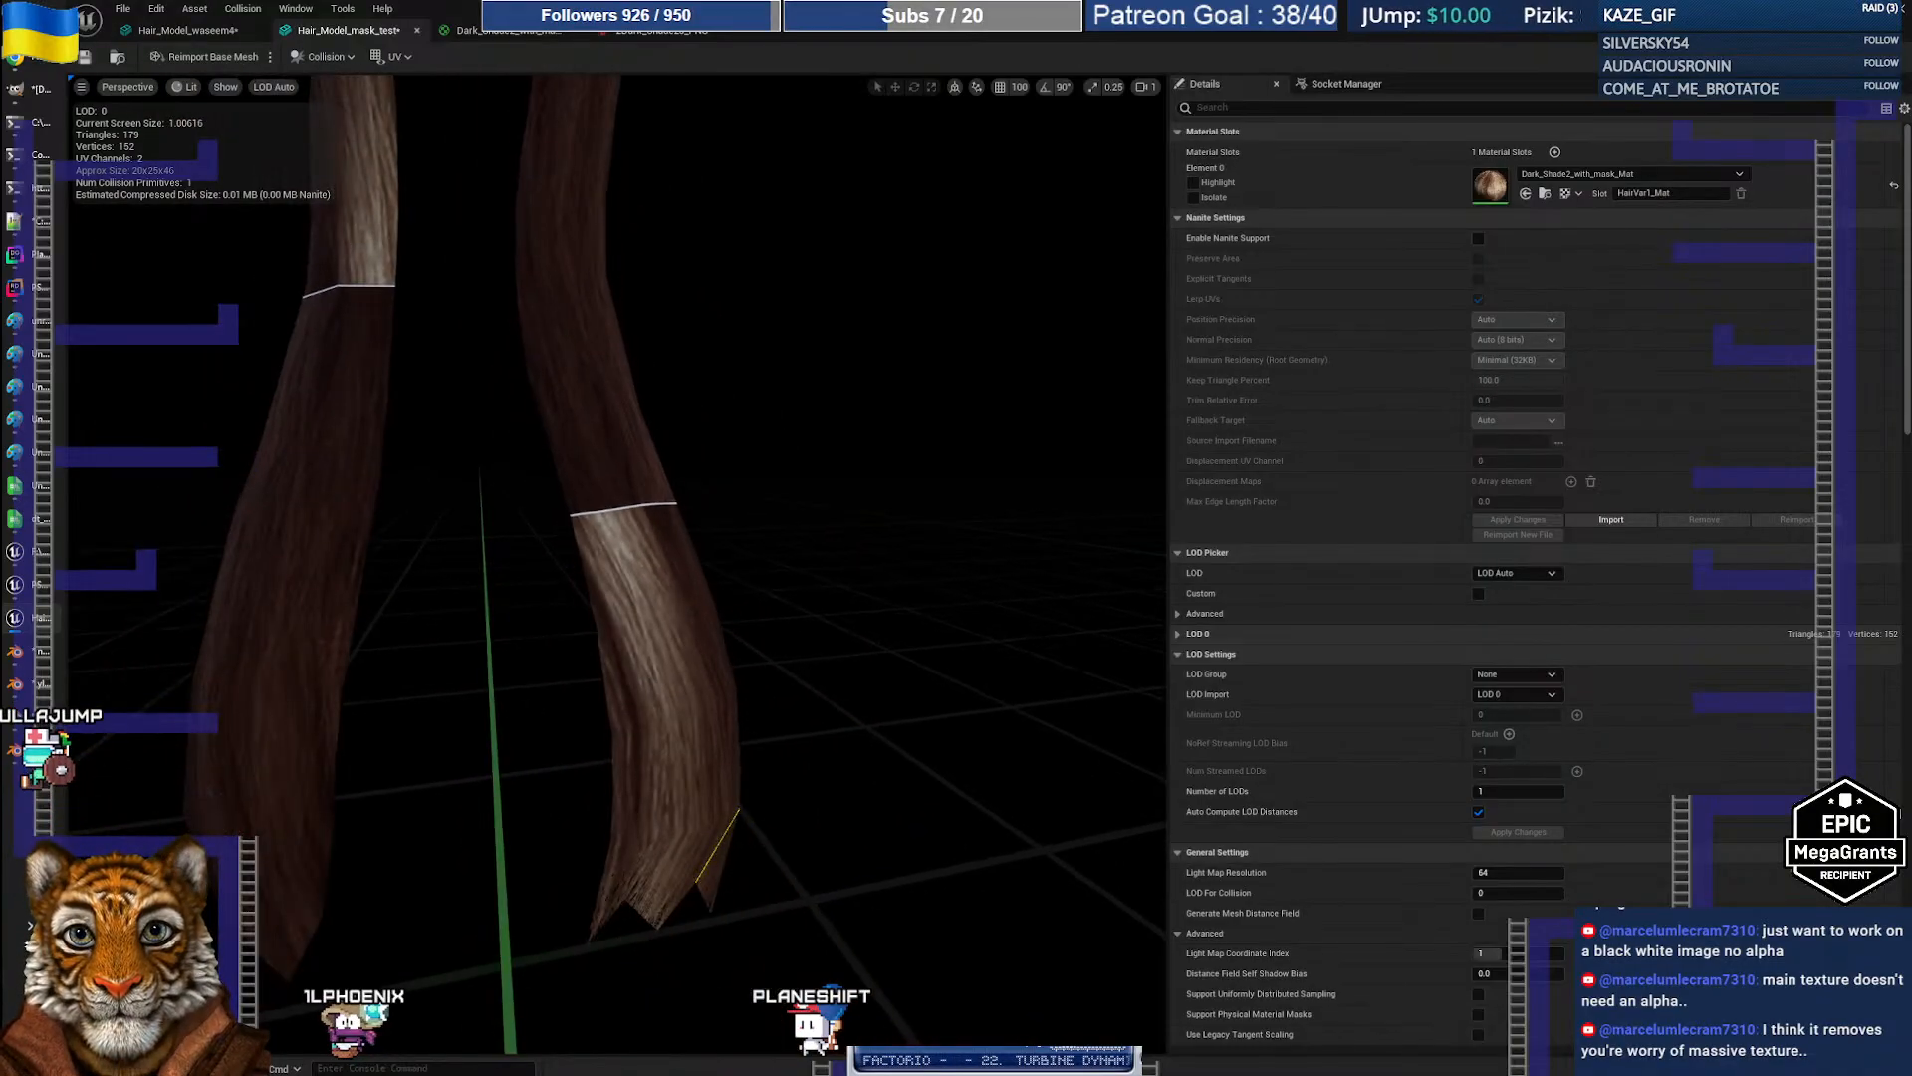
{"action": "left_click_drag", "start_coordinate": [663, 587], "coordinate": [663, 547]}
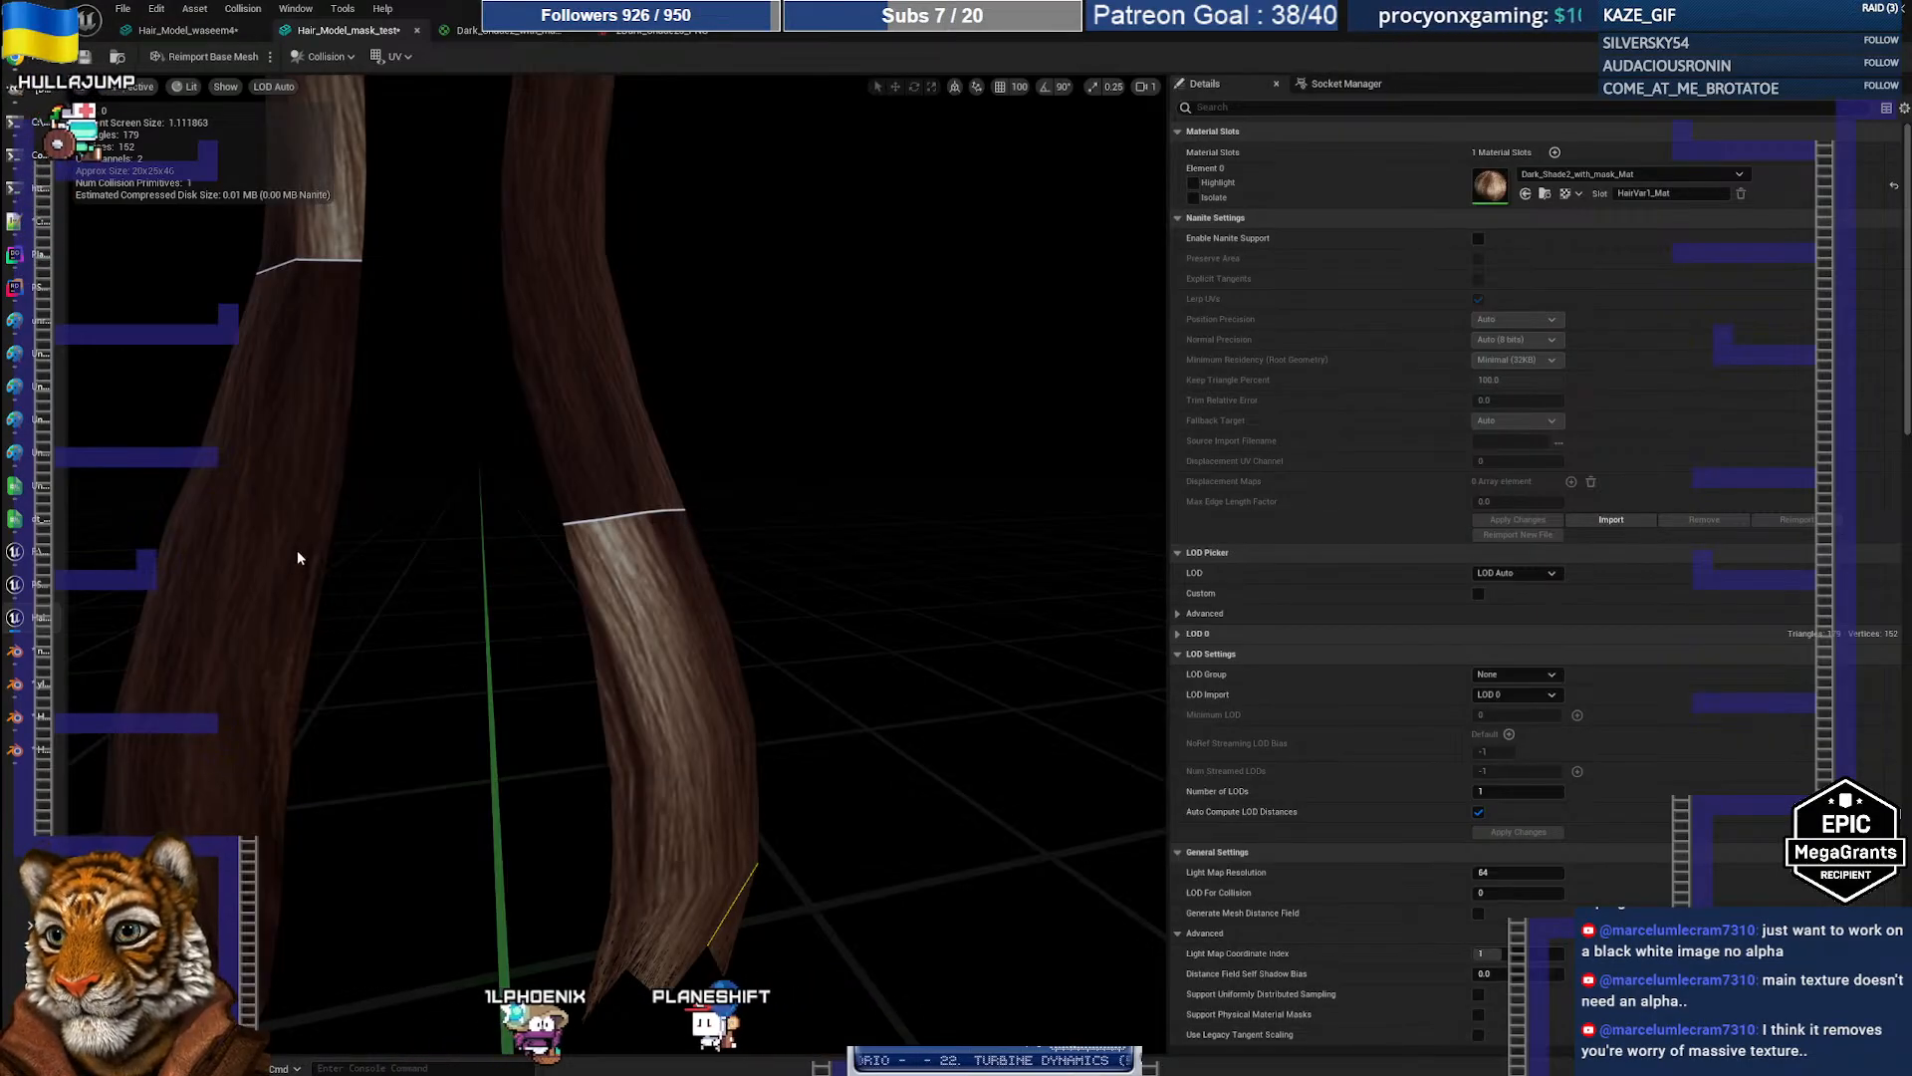
Step: Switch to GIMP and offset the Dark_Shade_no_transp layer by 300 px in Y with edges wrapped around
{"action": "key", "text": "alt+Tab"}
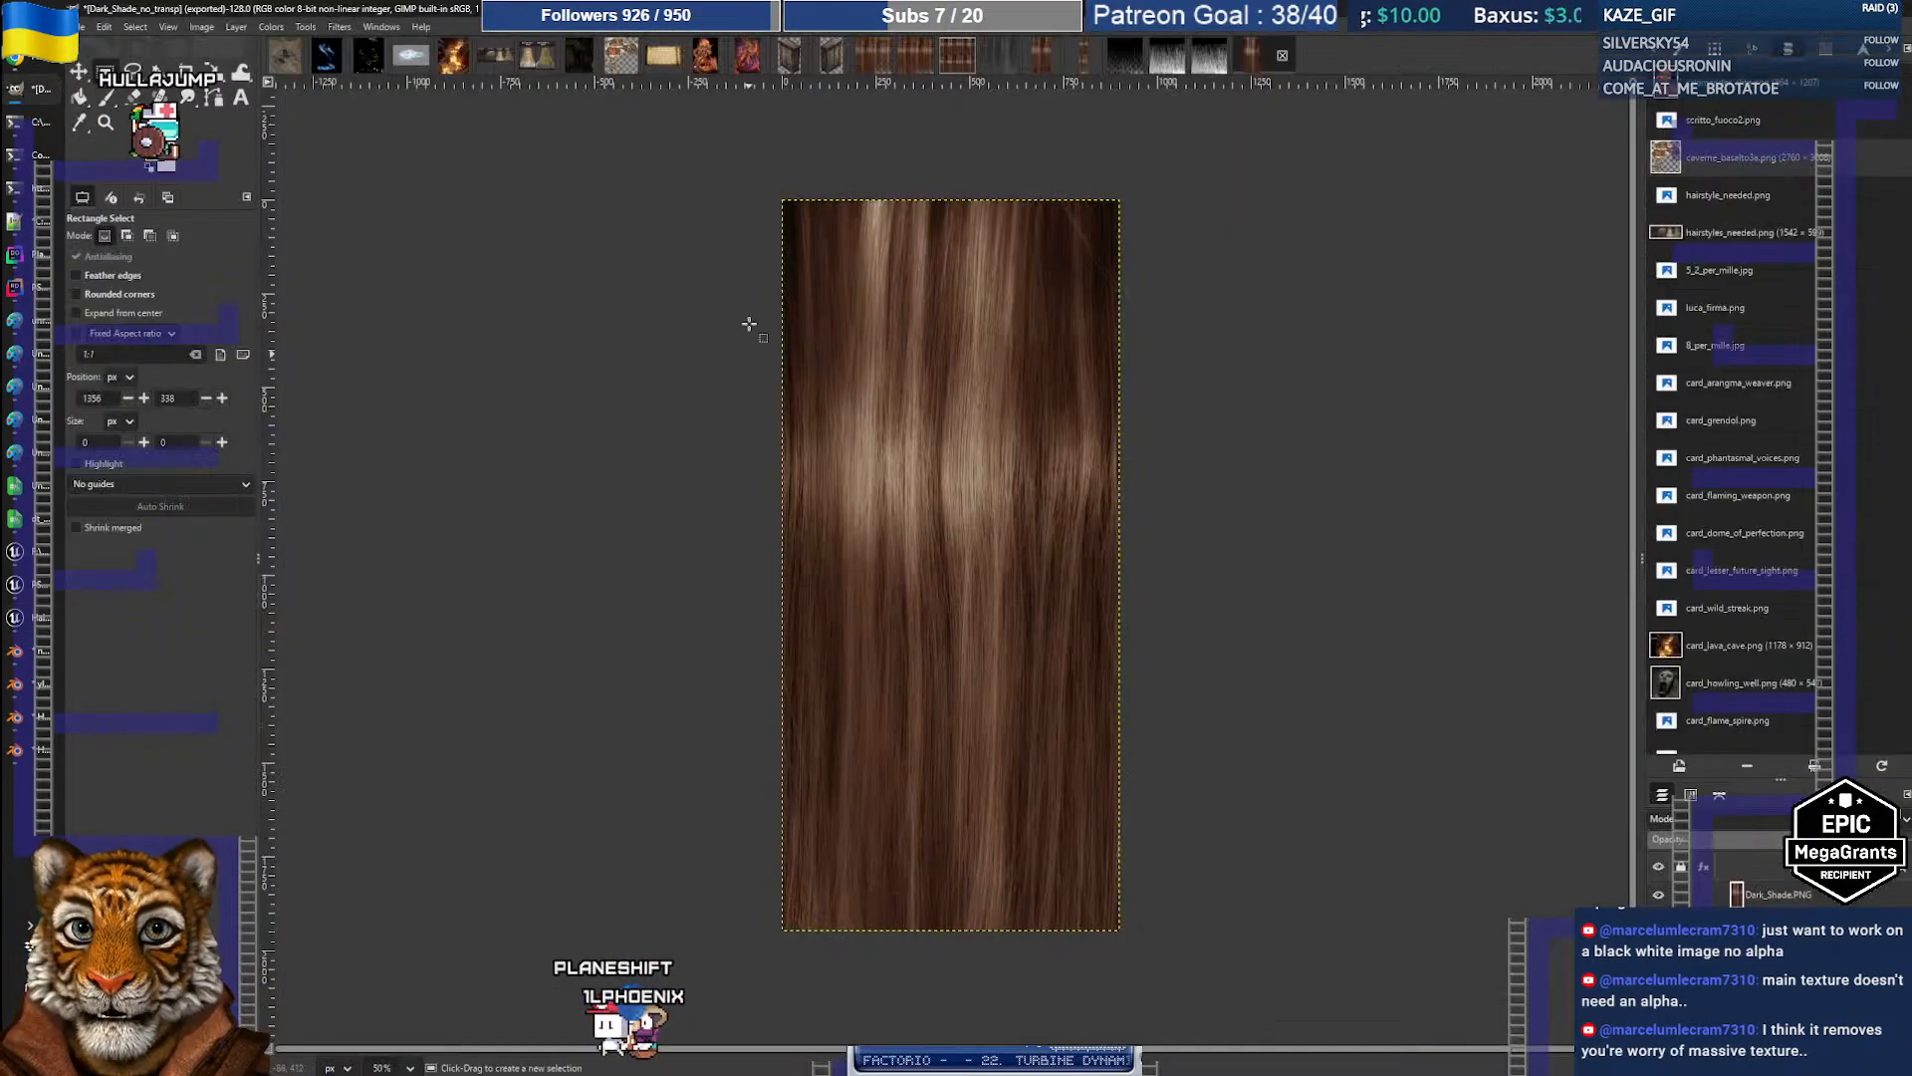
{"action": "left_click", "coordinate": [236, 27]}
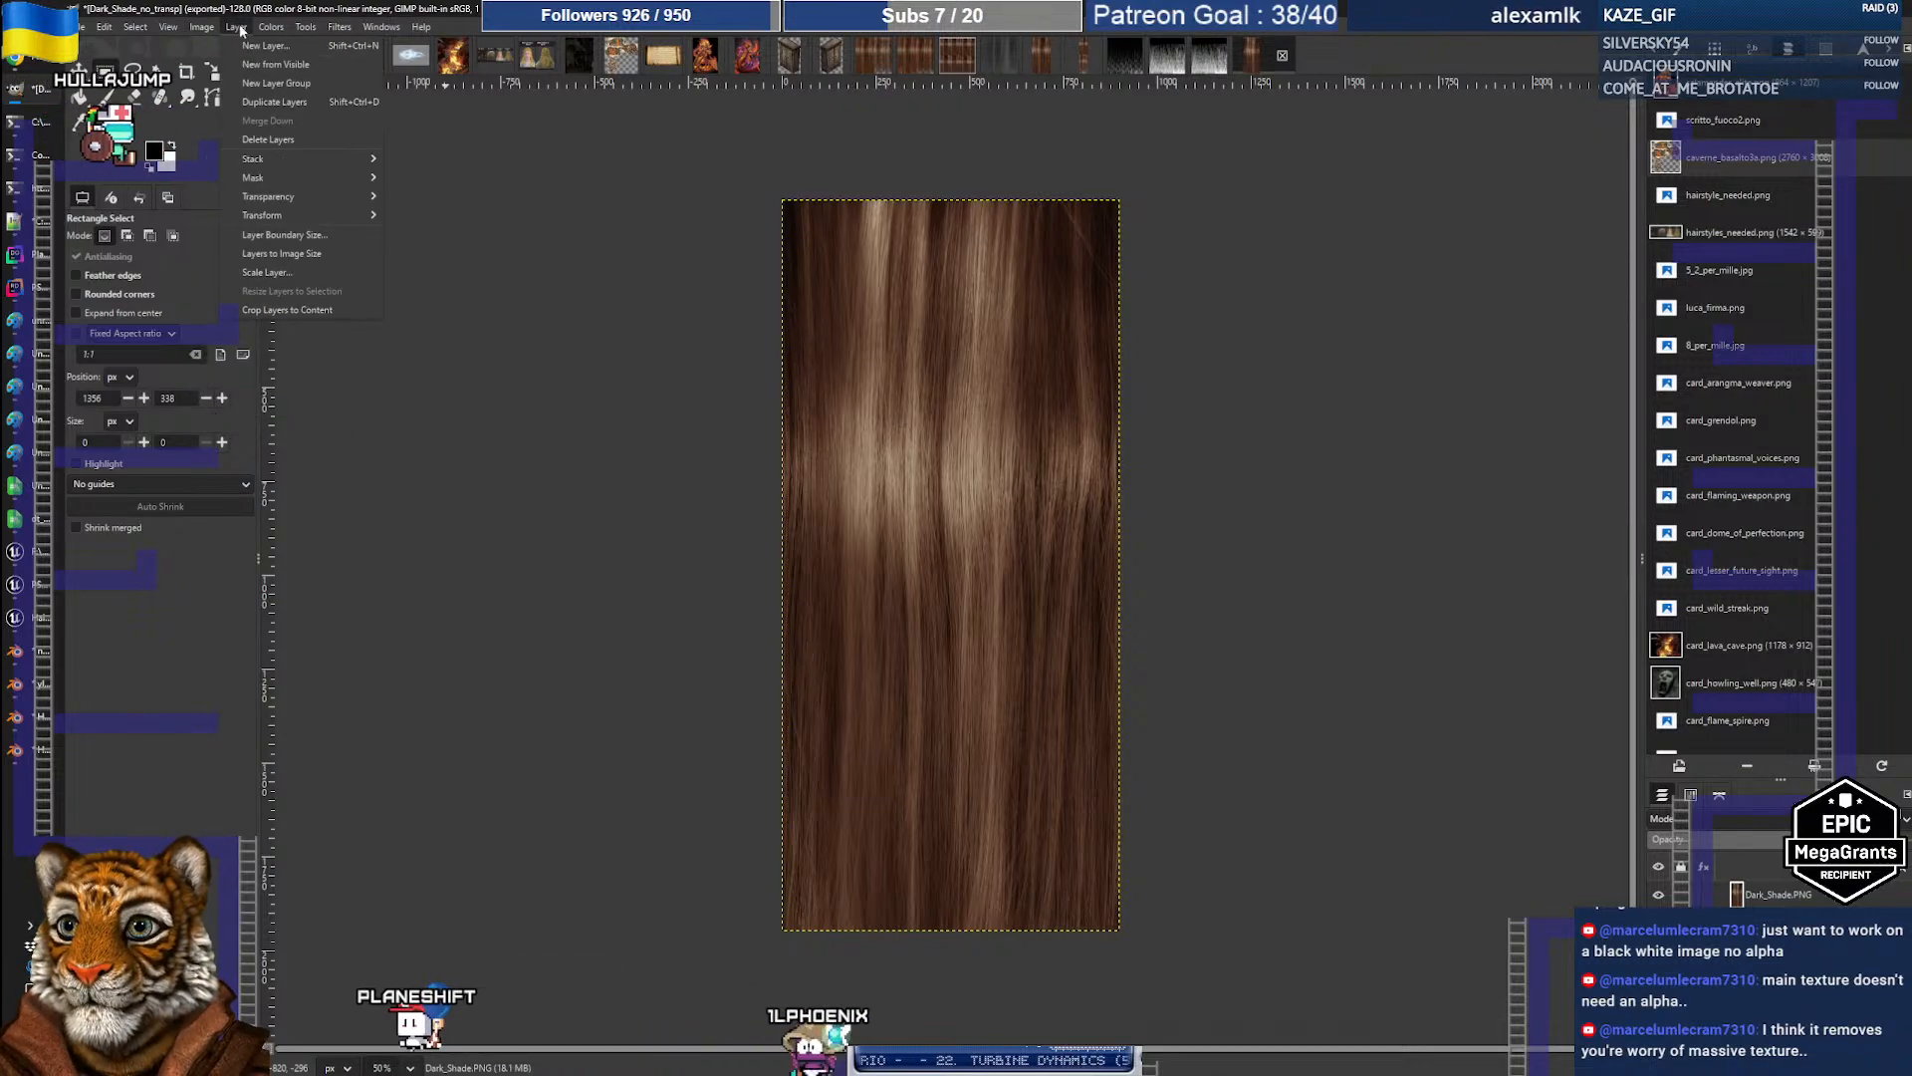
{"action": "mouse_move", "coordinate": [379, 213]}
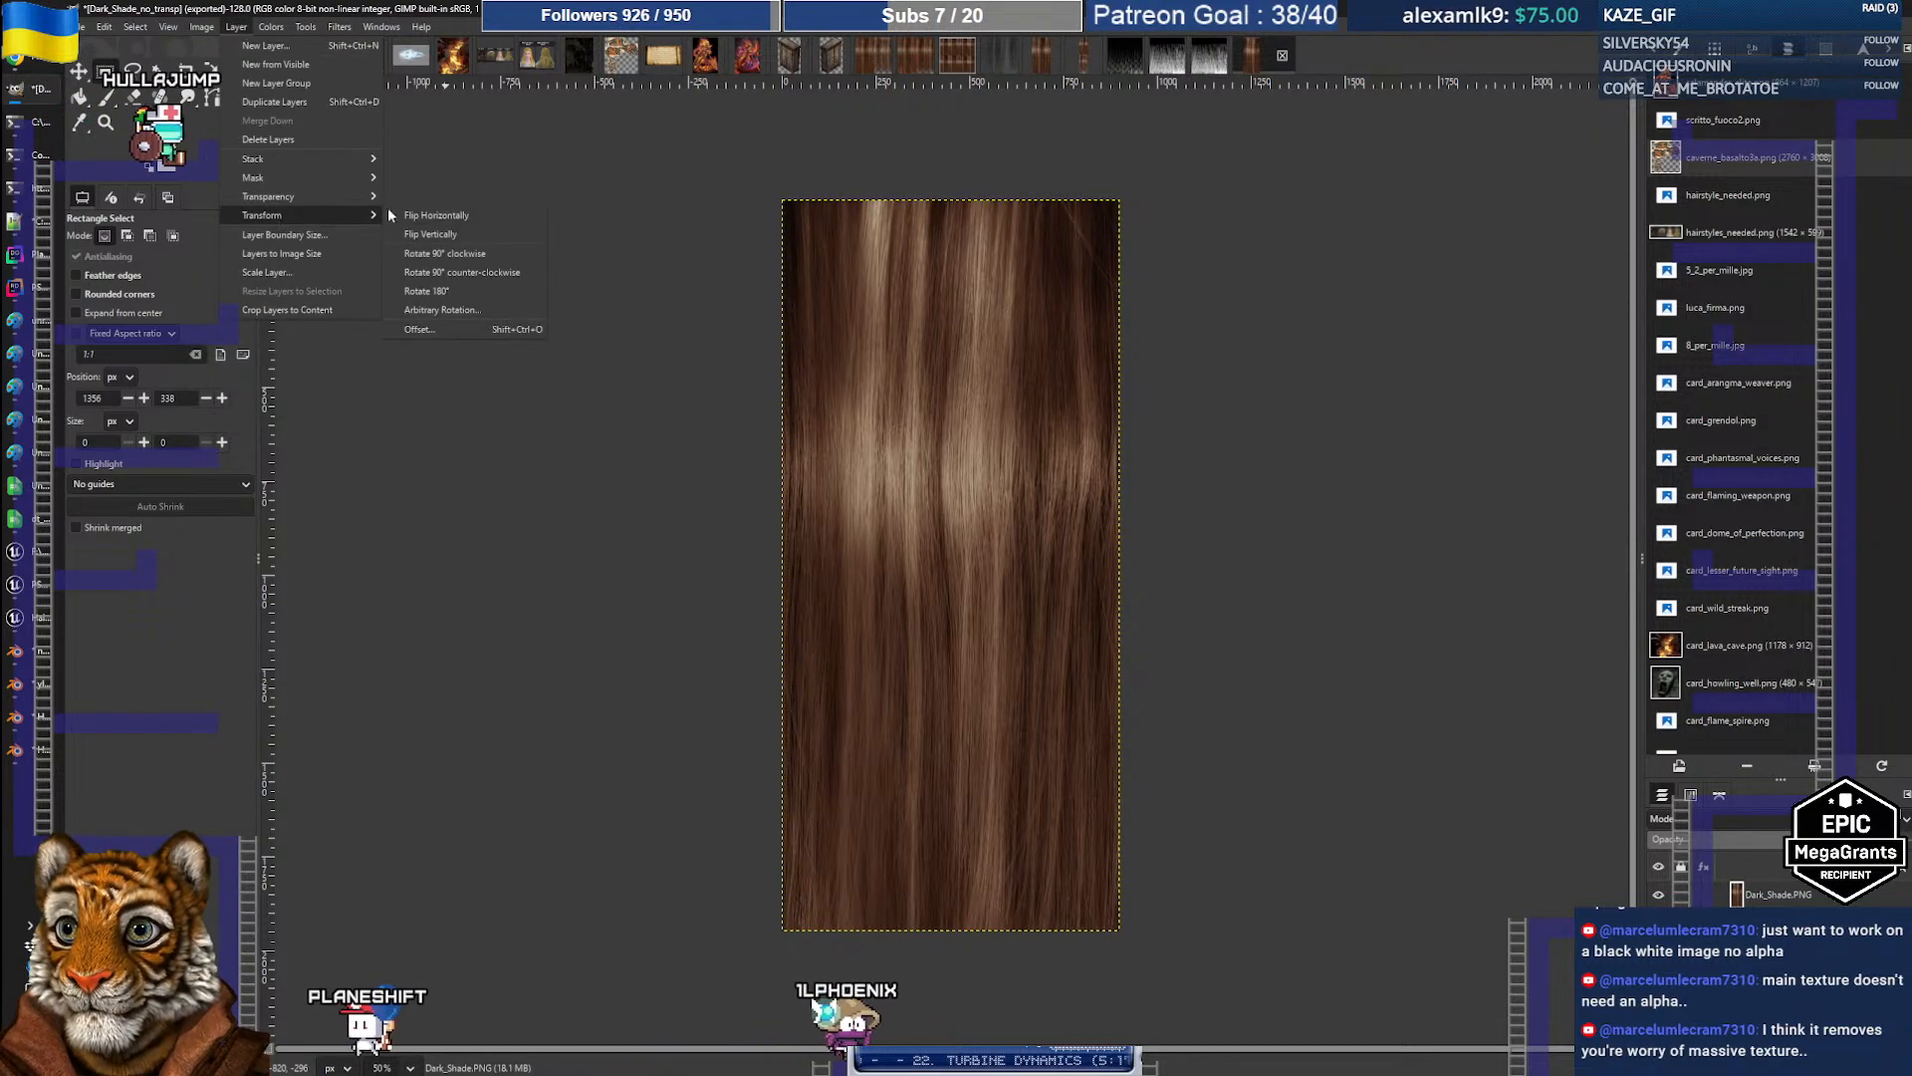
{"action": "left_click", "coordinate": [439, 329]}
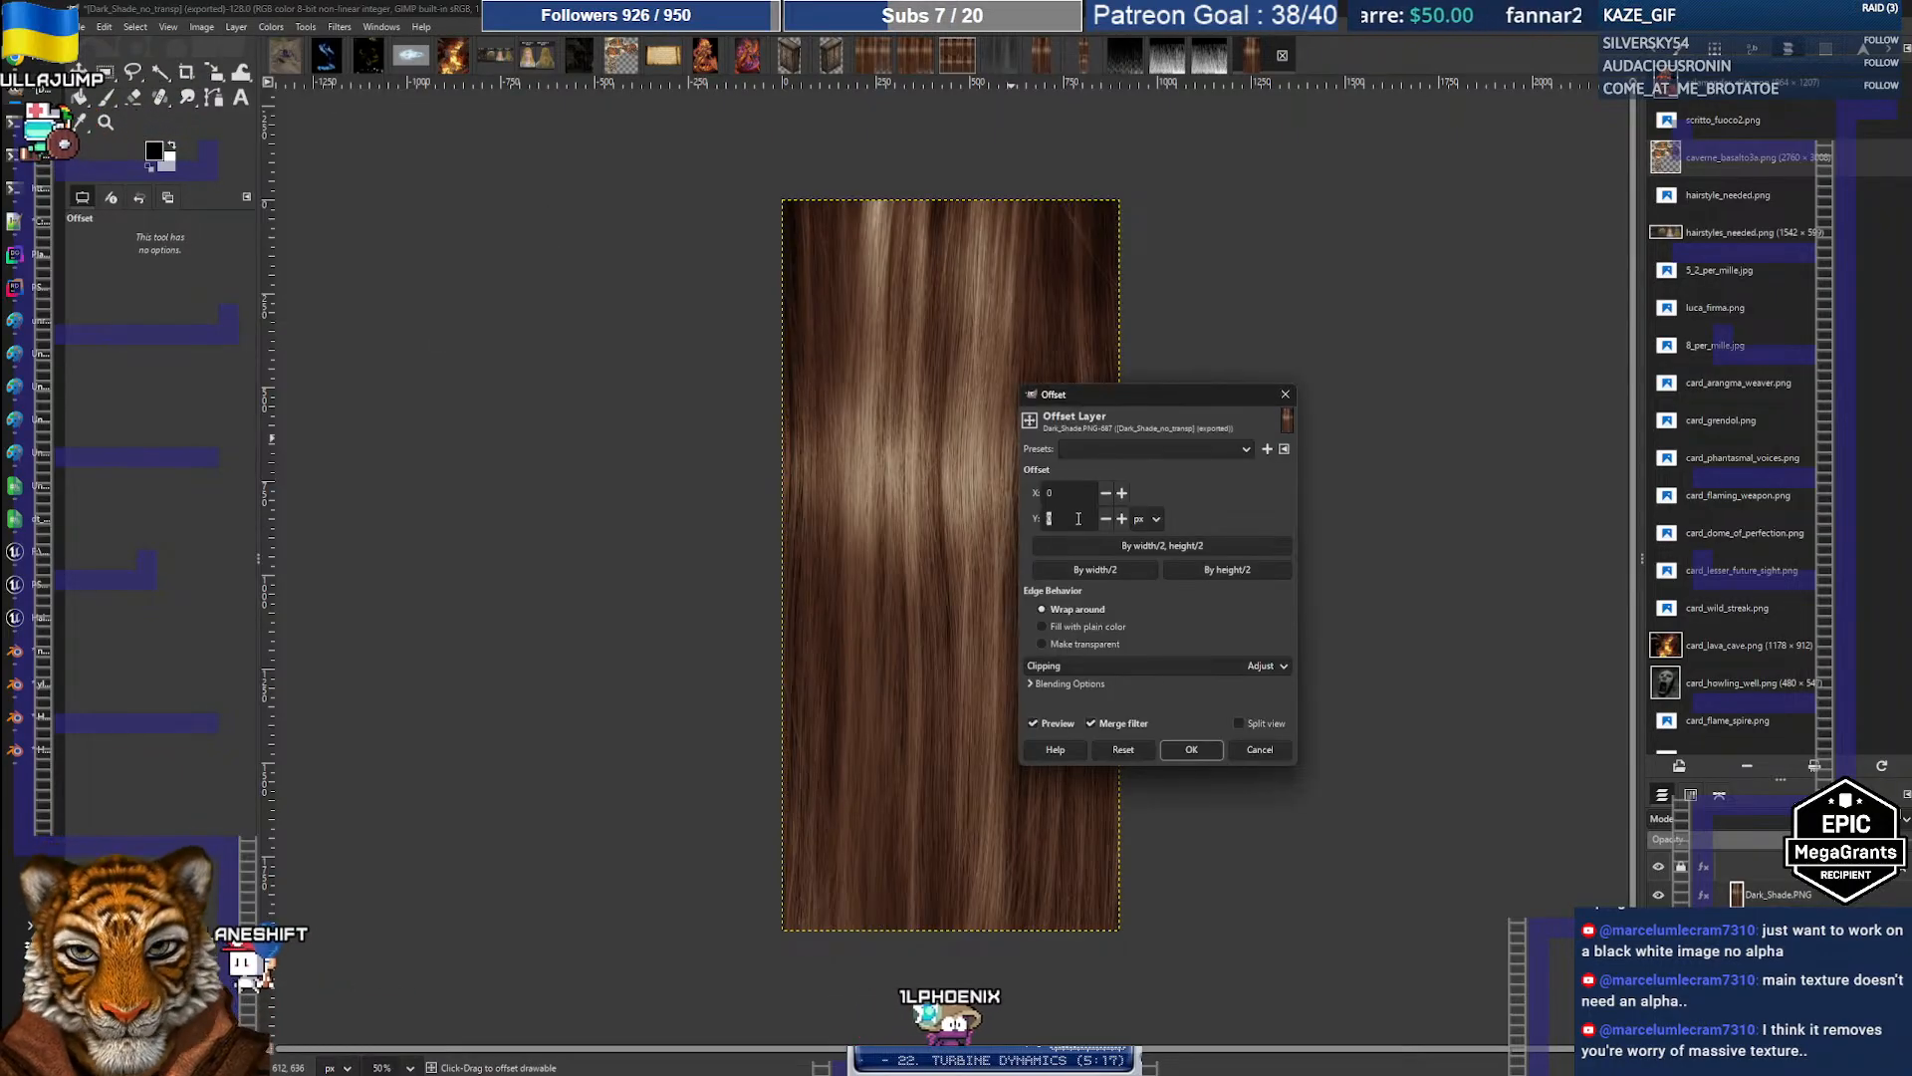
{"action": "type", "text": "300"}
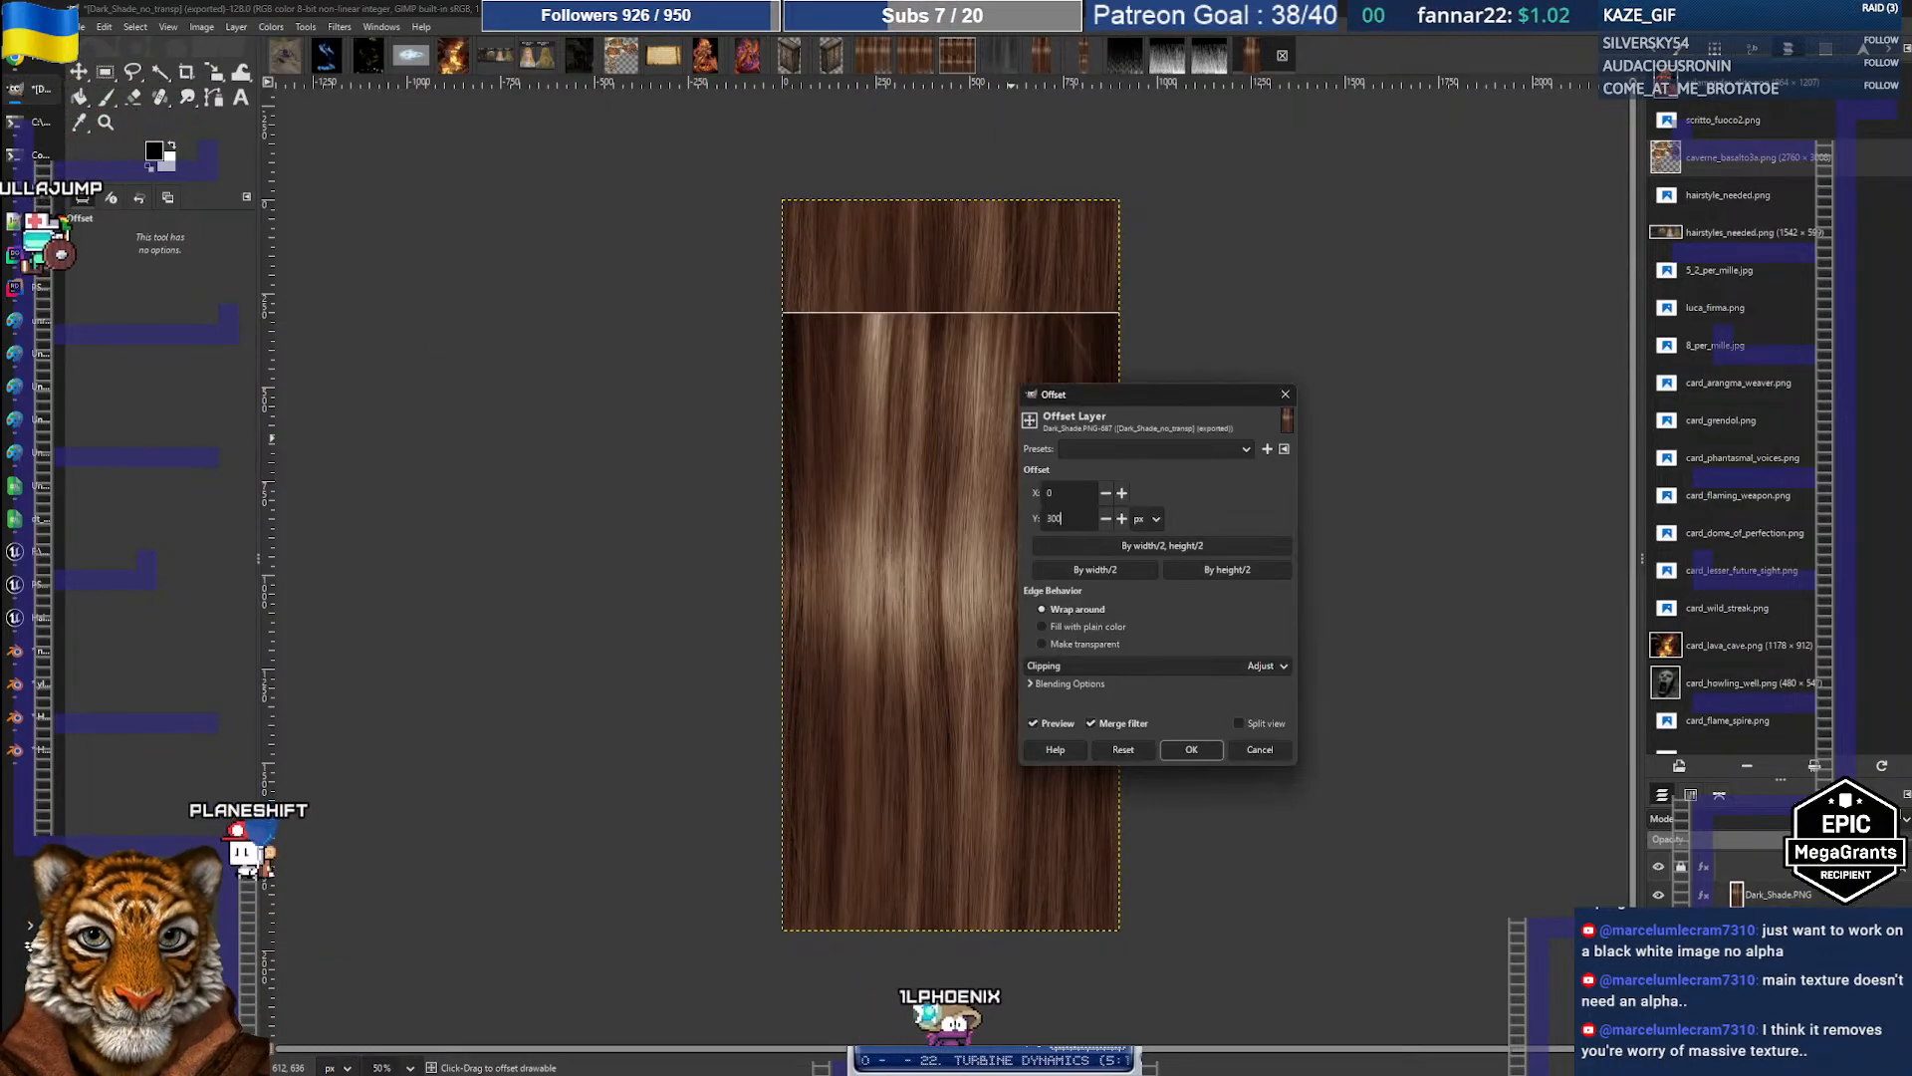
{"action": "left_click", "coordinate": [1208, 751]}
{"action": "scroll", "coordinate": [909, 287], "scroll_direction": "up", "scroll_amount": 5, "text": "ctrl"}
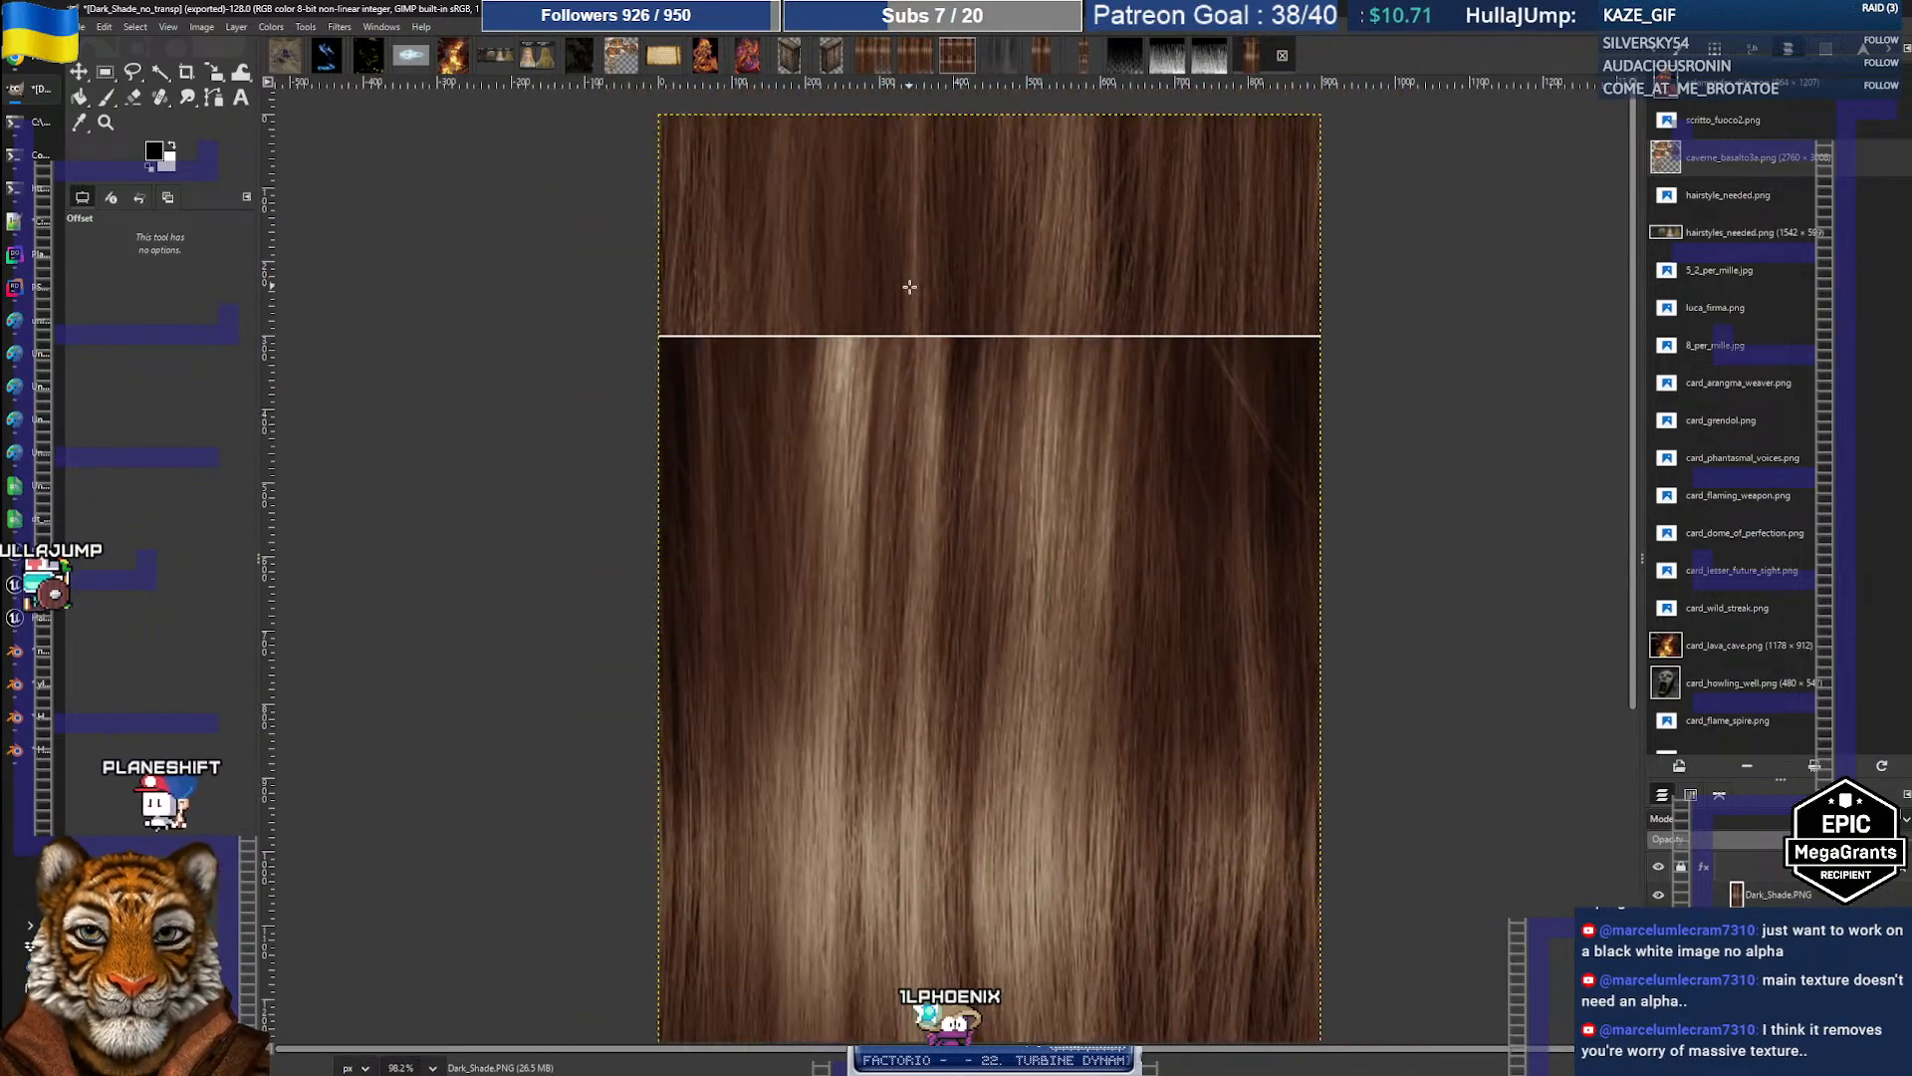
{"action": "middle_click_drag", "start_coordinate": [889, 321], "coordinate": [859, 344]}
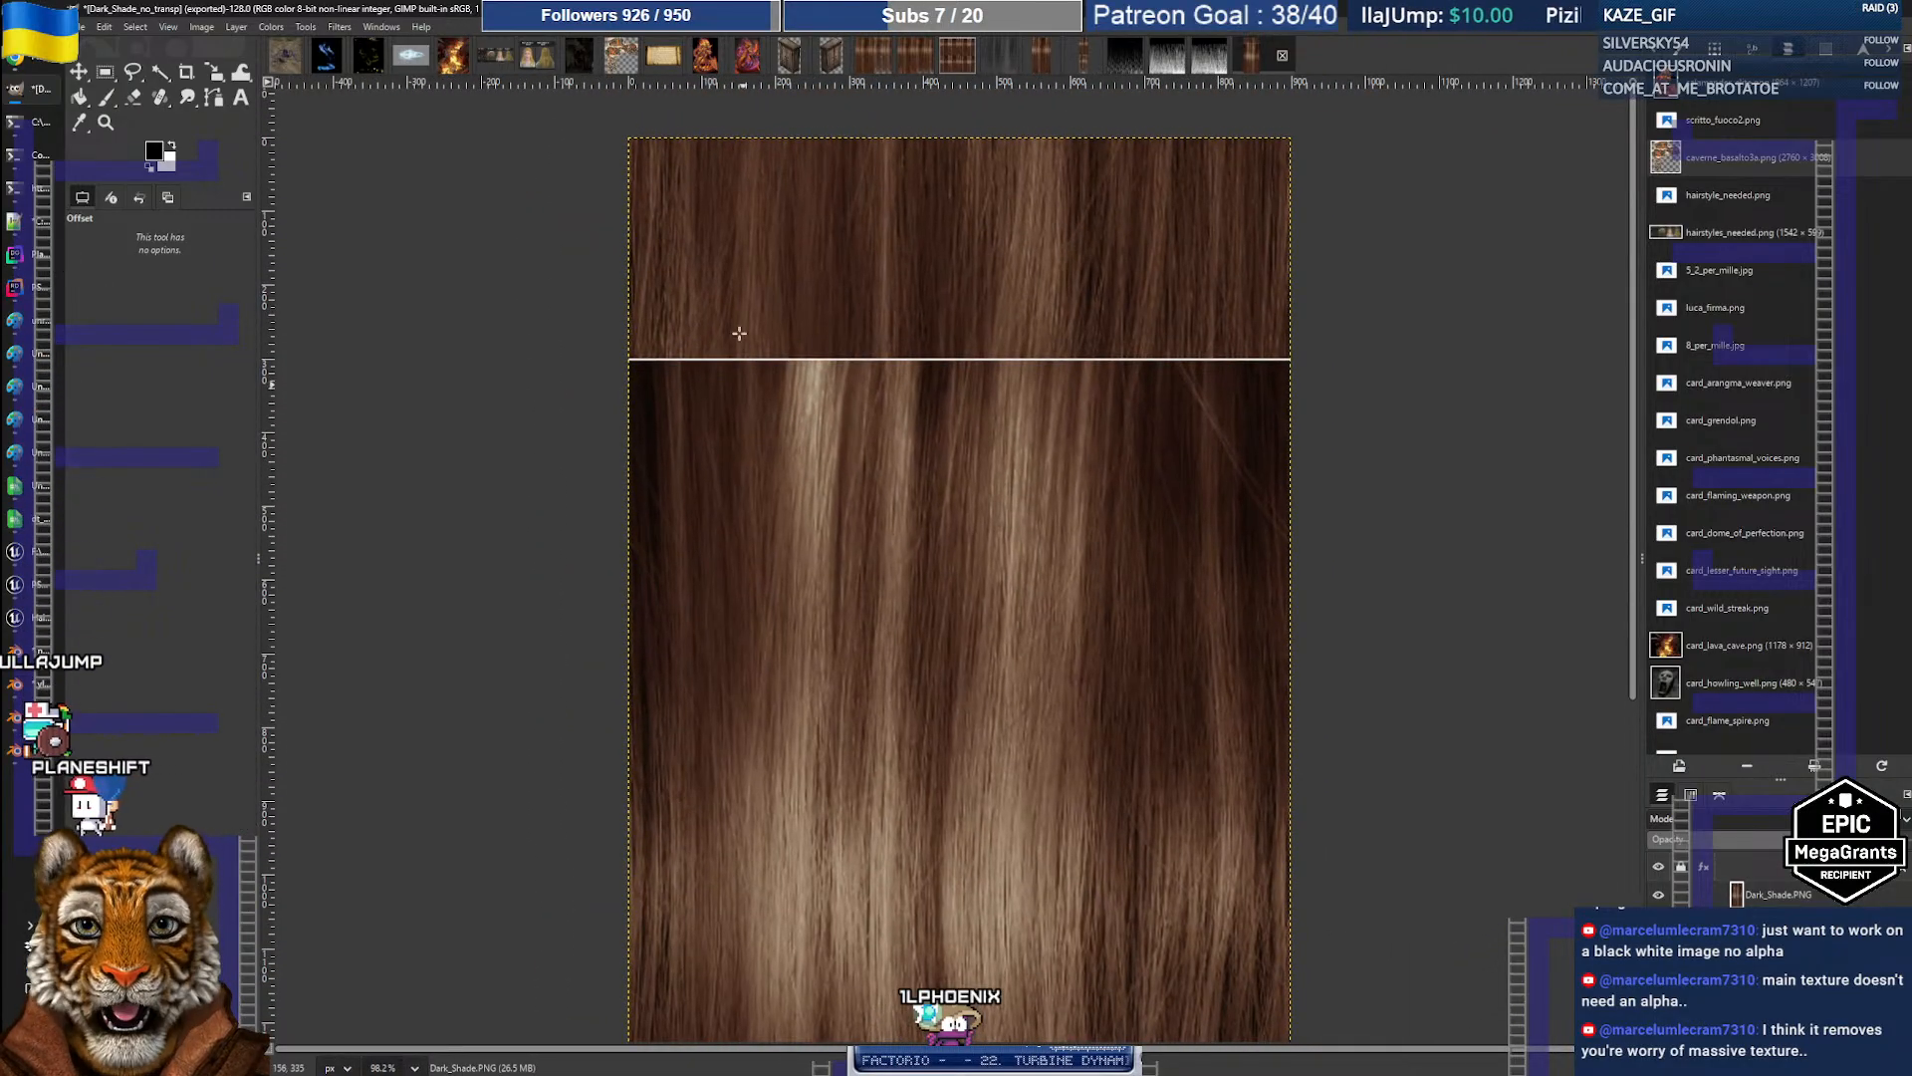
Step: Paint over the white horizontal seam across the full width of the hair texture with the Healing tool at brush size 94
{"action": "key", "text": "h"}
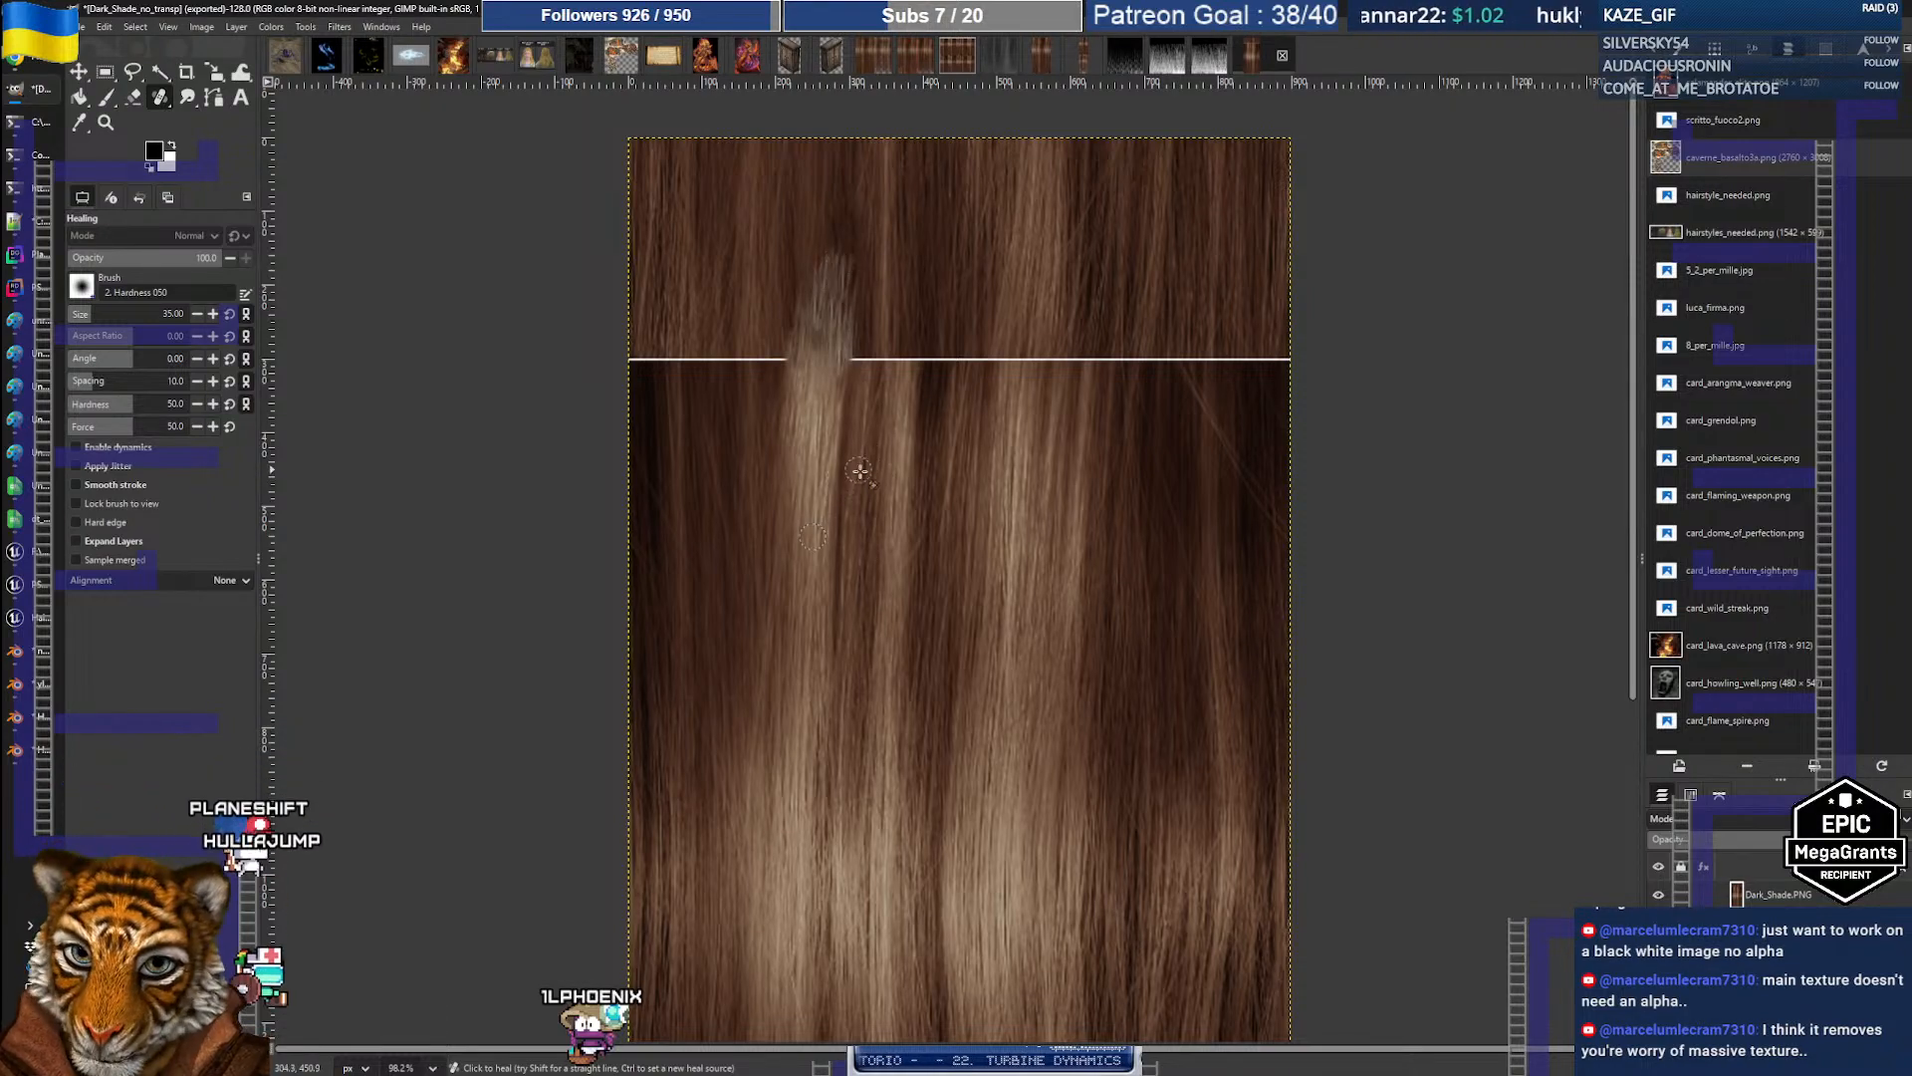
{"action": "key", "text": "bracketright"}
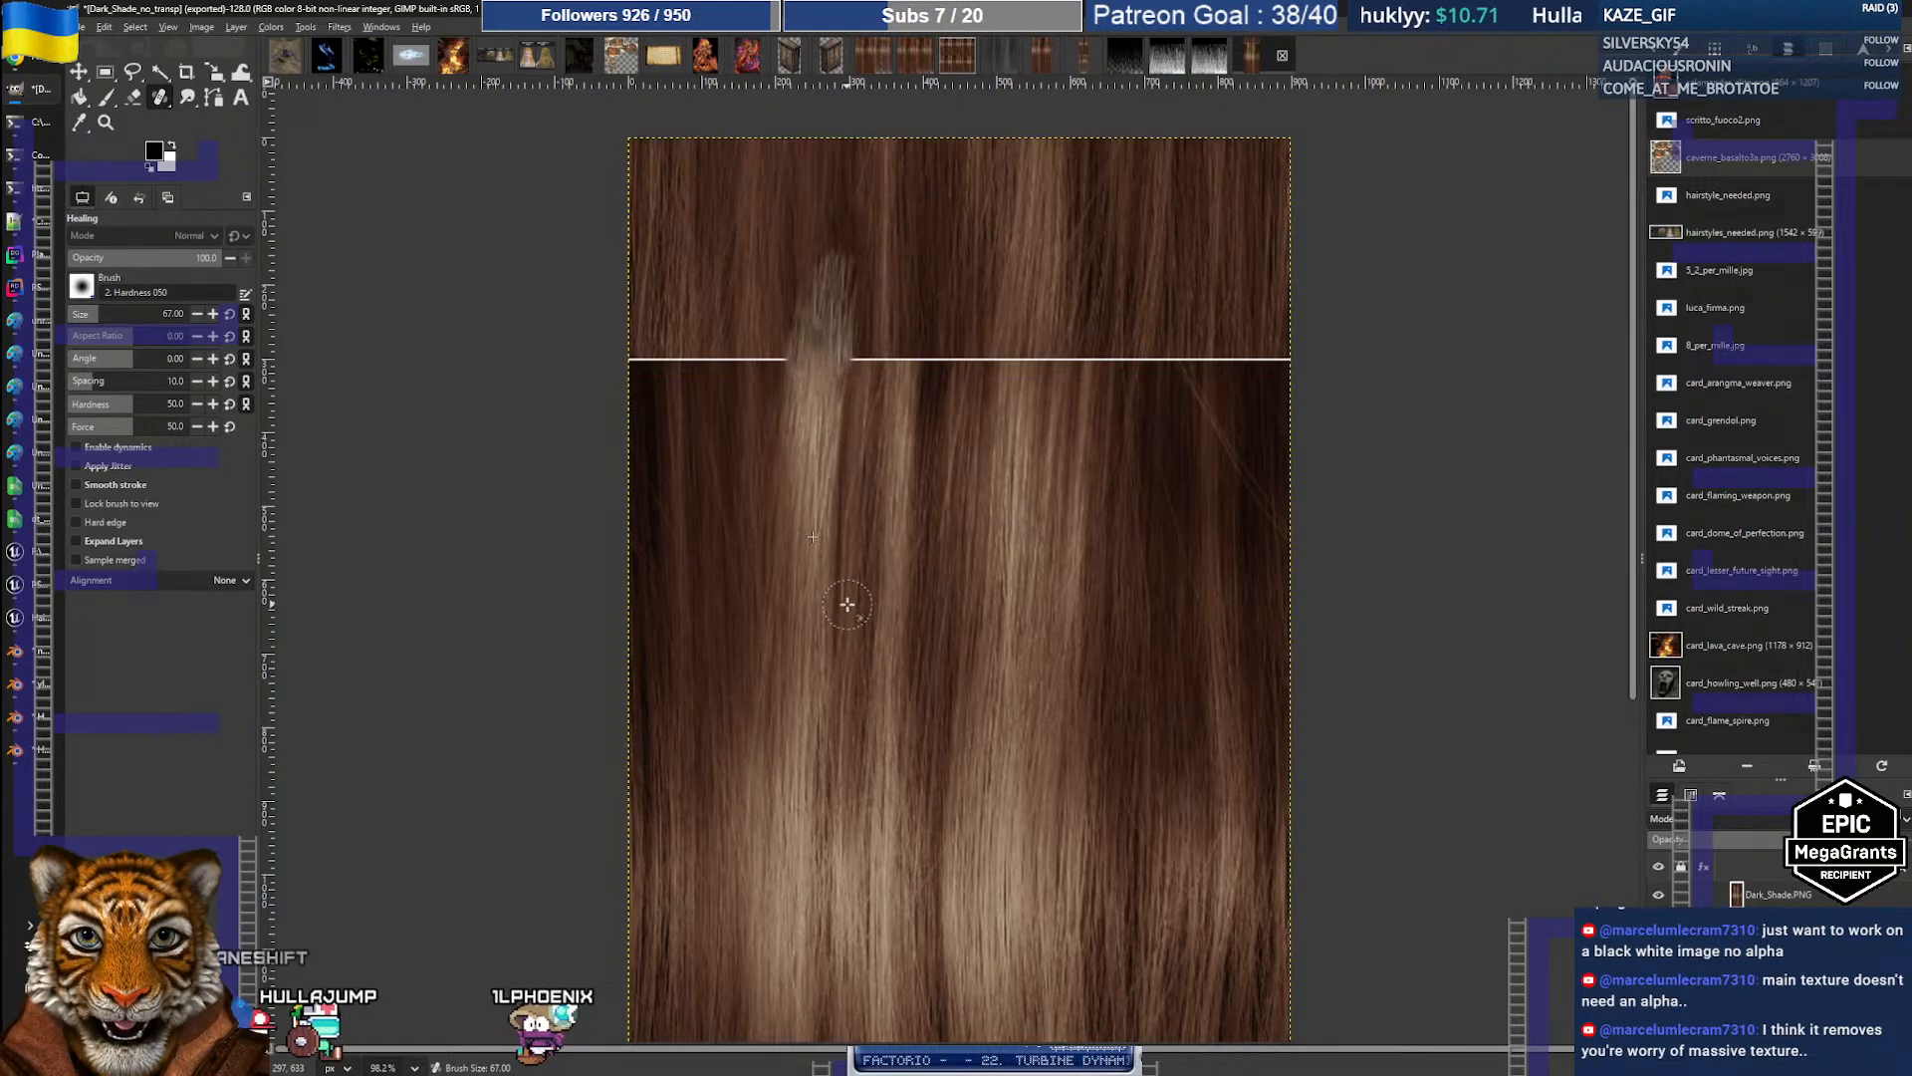
{"action": "key", "text": "bracketright"}
{"action": "key", "text": "bracketright"}
{"action": "key", "text": "bracketright"}
{"action": "key", "text": "bracketright"}
{"action": "key", "text": "bracketright"}
{"action": "key", "text": "bracketright"}
{"action": "key", "text": "bracketright"}
{"action": "key", "text": "bracketright"}
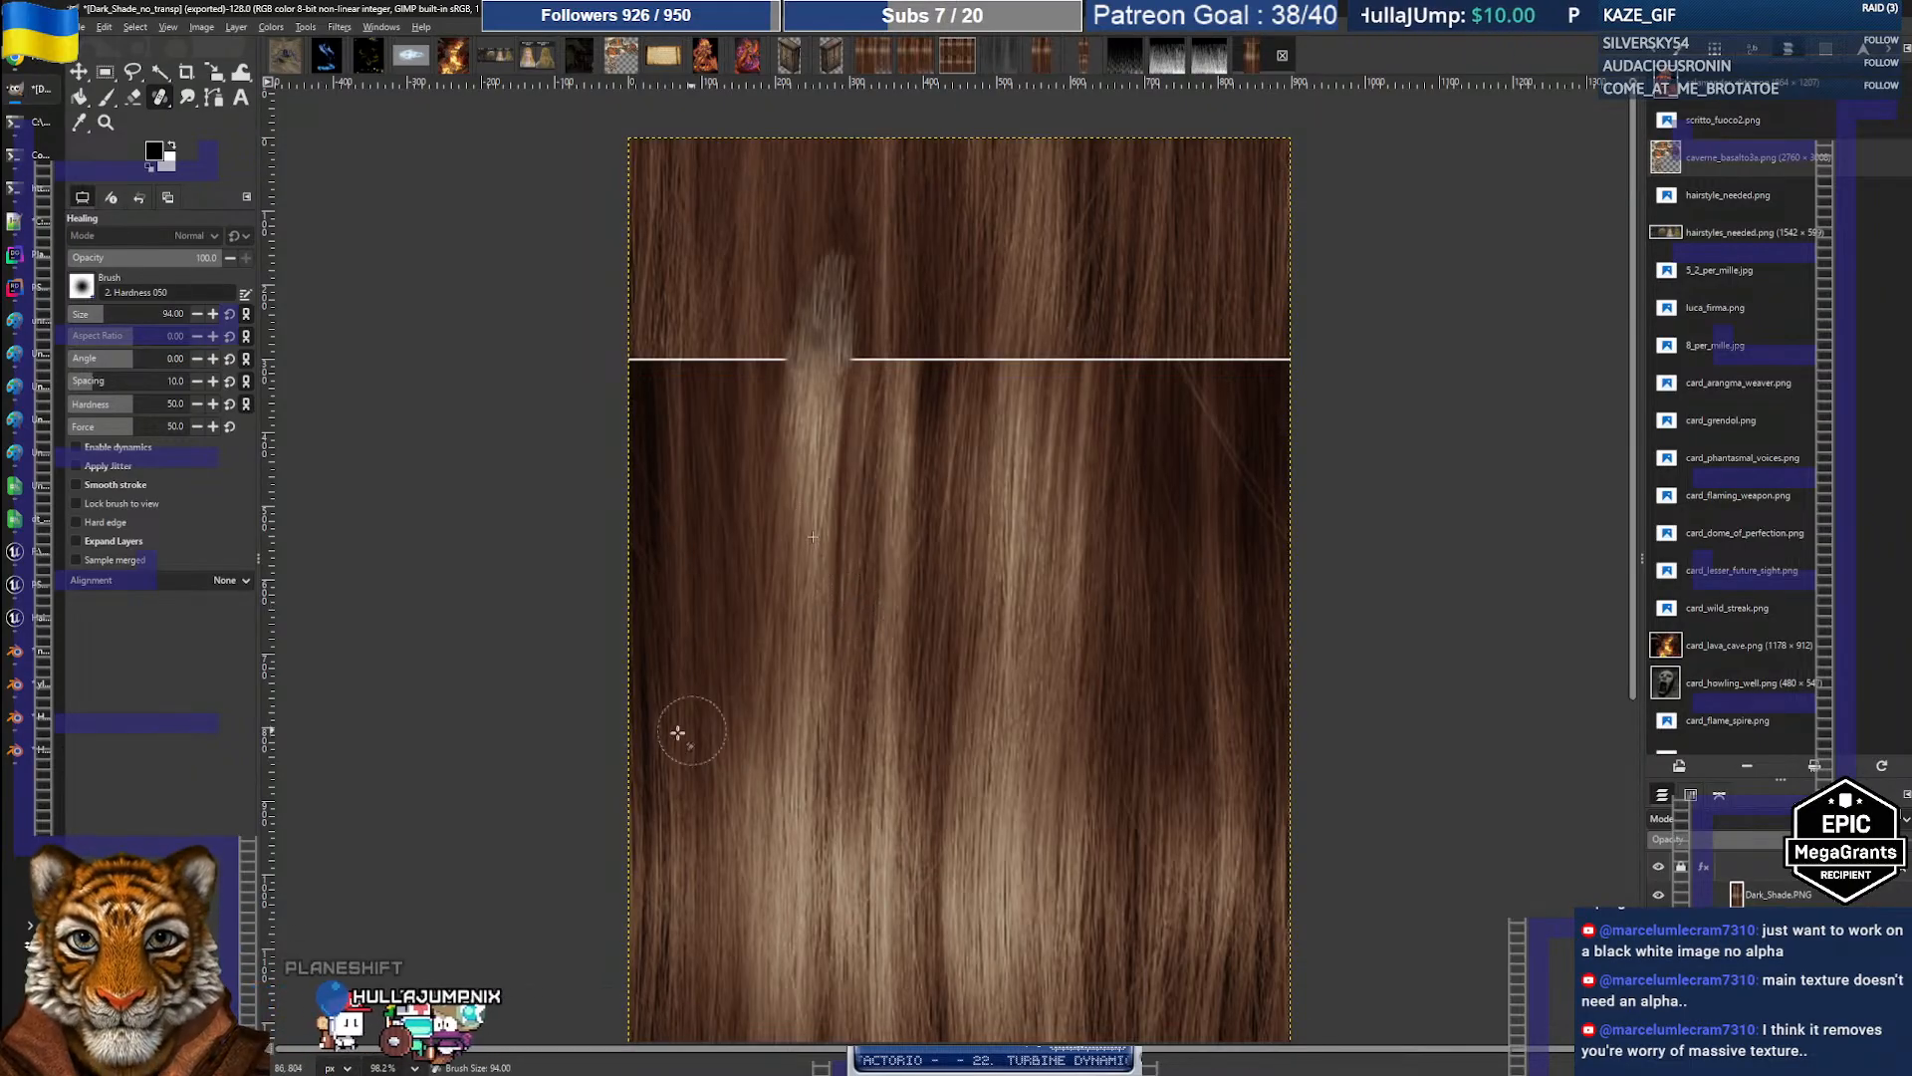
{"action": "left_click_drag", "start_coordinate": [641, 358], "coordinate": [1235, 357]}
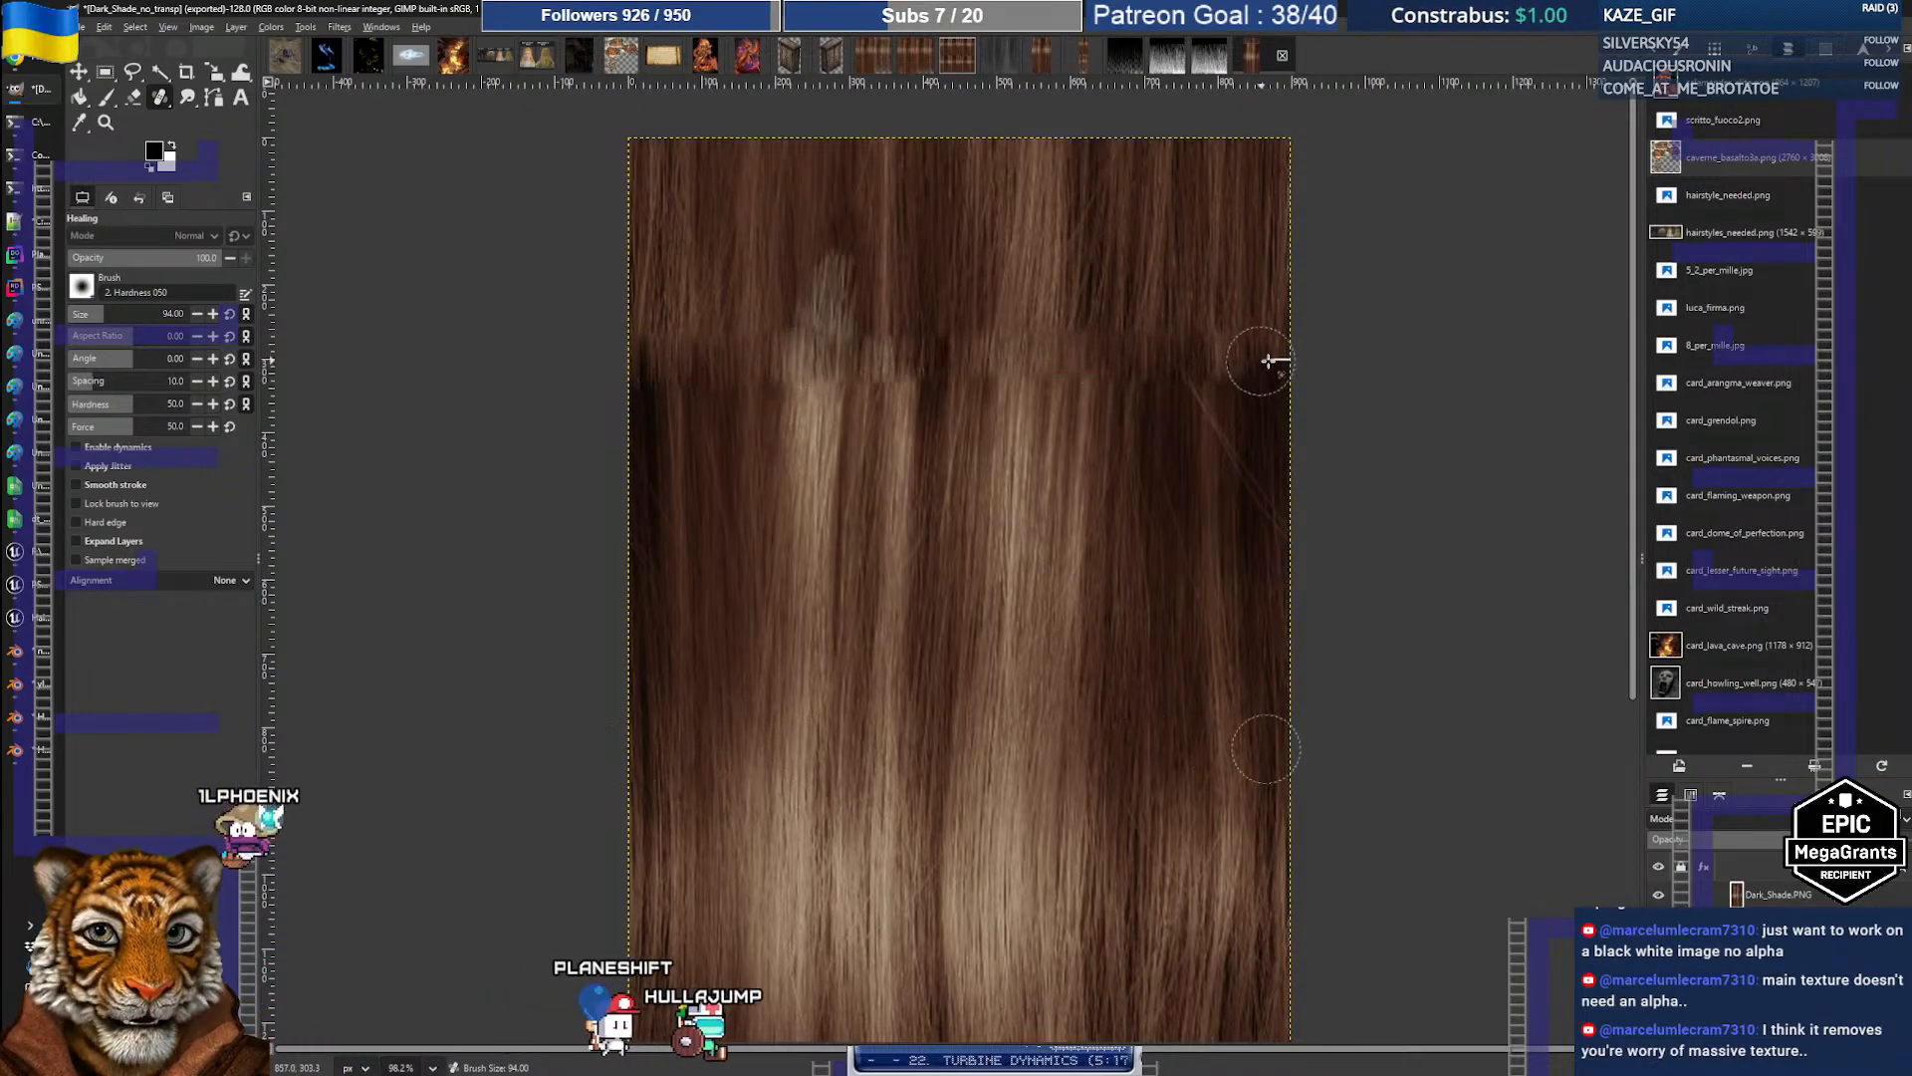
{"action": "left_click_drag", "start_coordinate": [1258, 359], "coordinate": [1268, 361]}
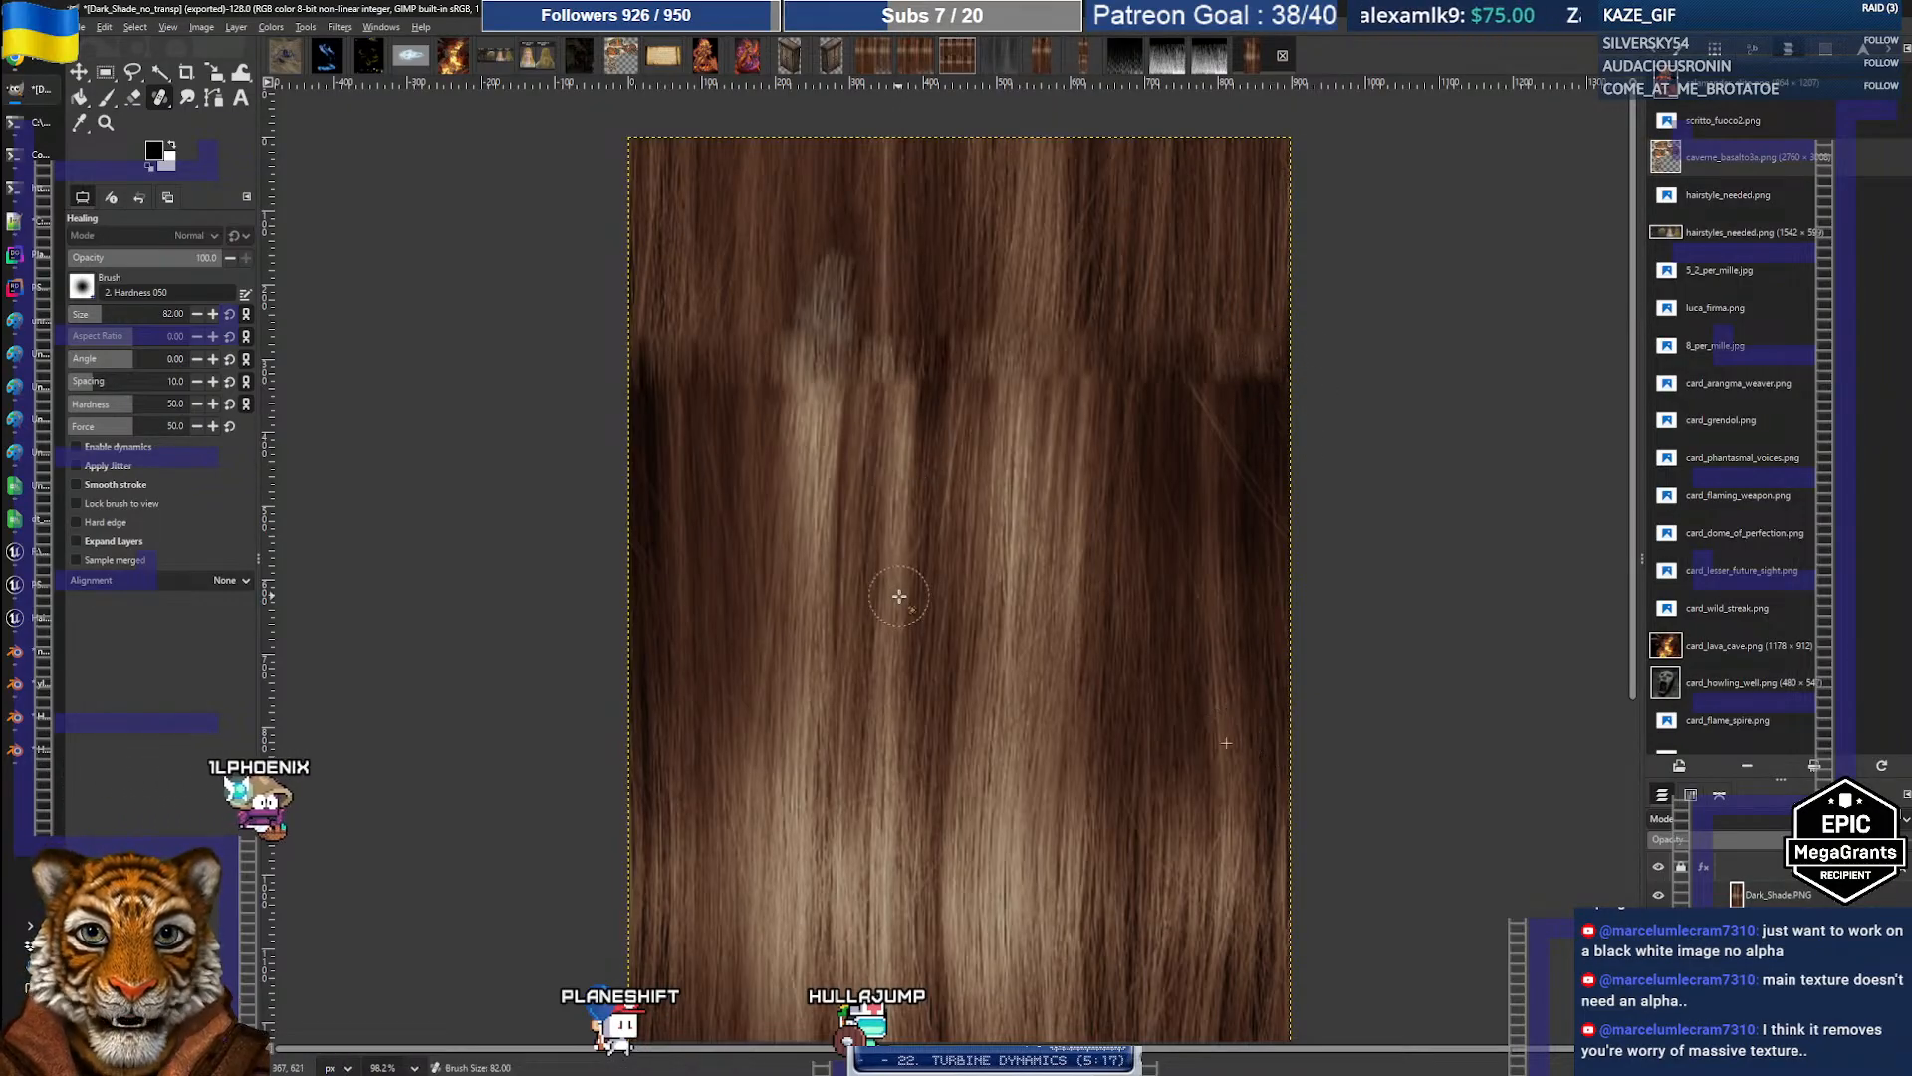
Step: Extend and blend the two light strands upward across the seam with the Healing tool at brush size 77
{"action": "left_click_drag", "start_coordinate": [906, 406], "coordinate": [906, 365]}
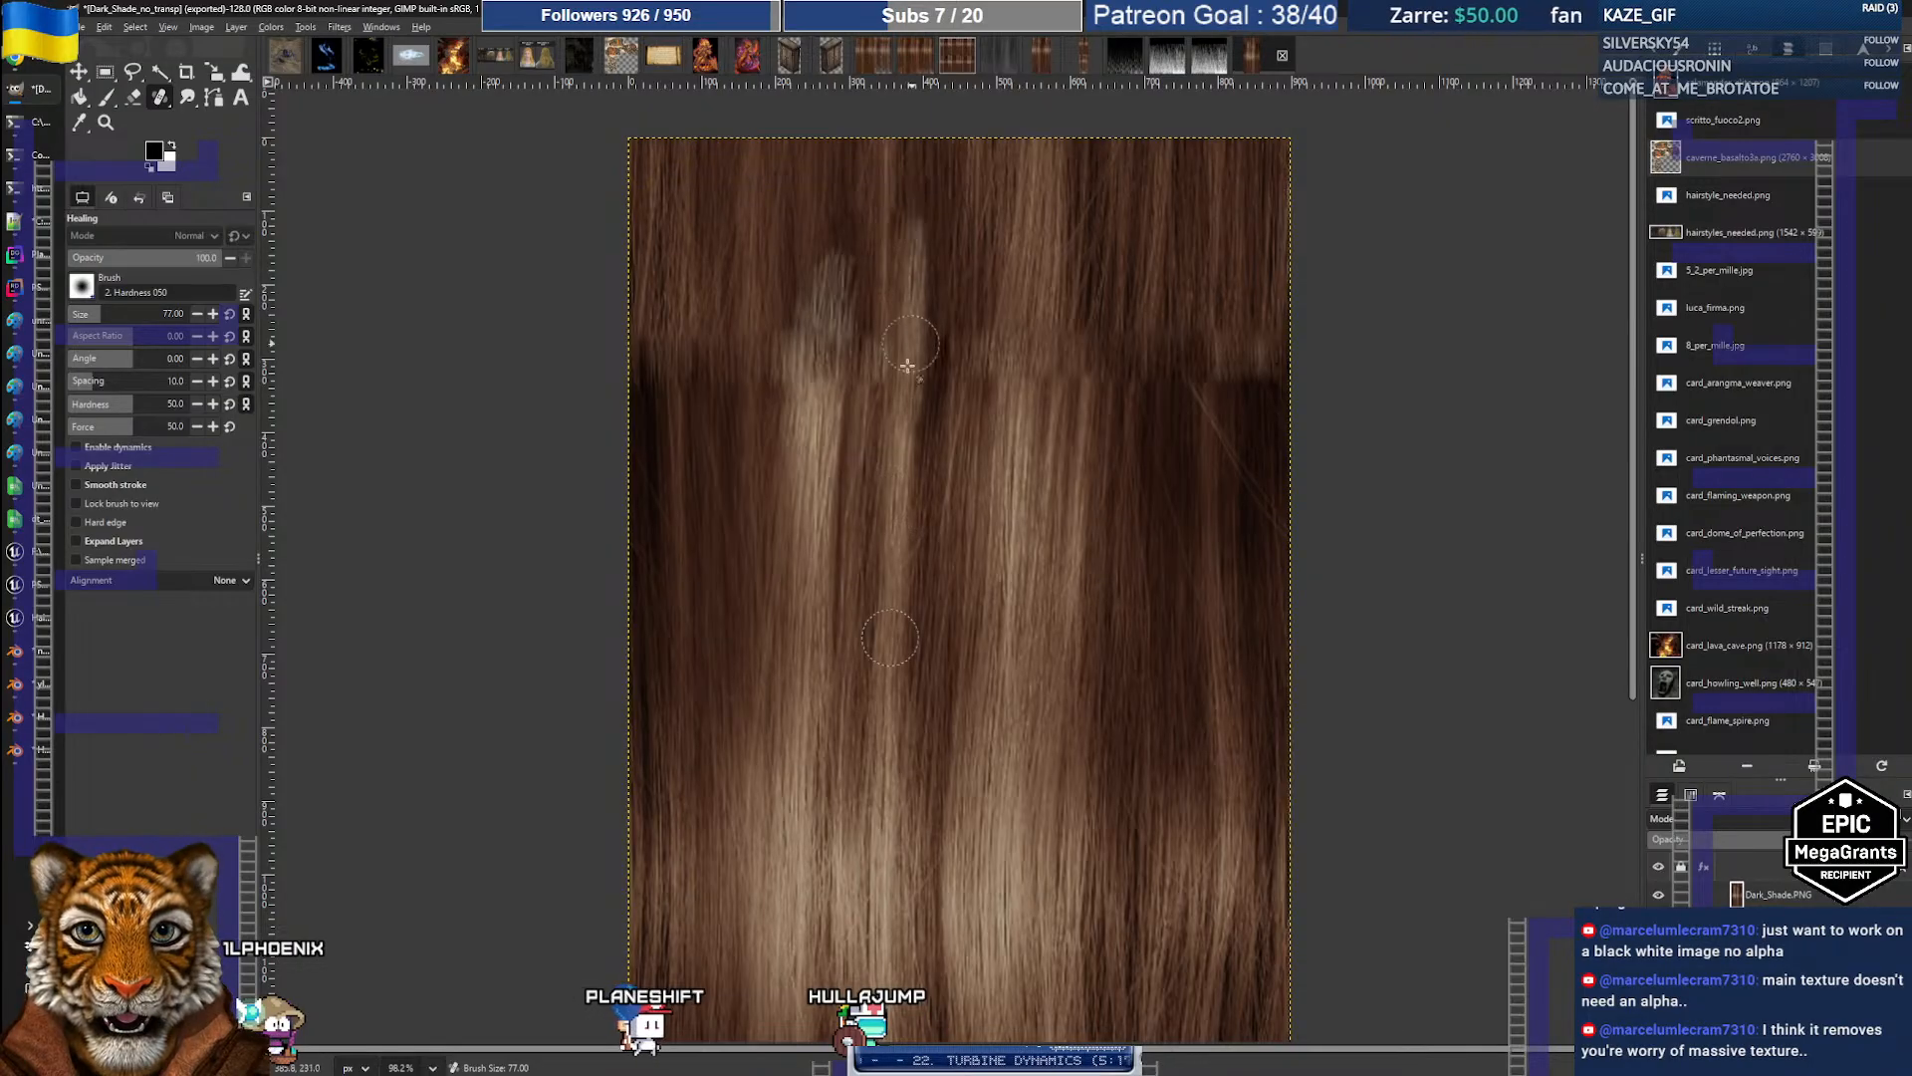
{"action": "mouse_move", "coordinate": [811, 507]}
{"action": "left_mouse_down"}
{"action": "mouse_move", "coordinate": [827, 299]}
{"action": "mouse_move", "coordinate": [819, 356]}
{"action": "left_mouse_up"}
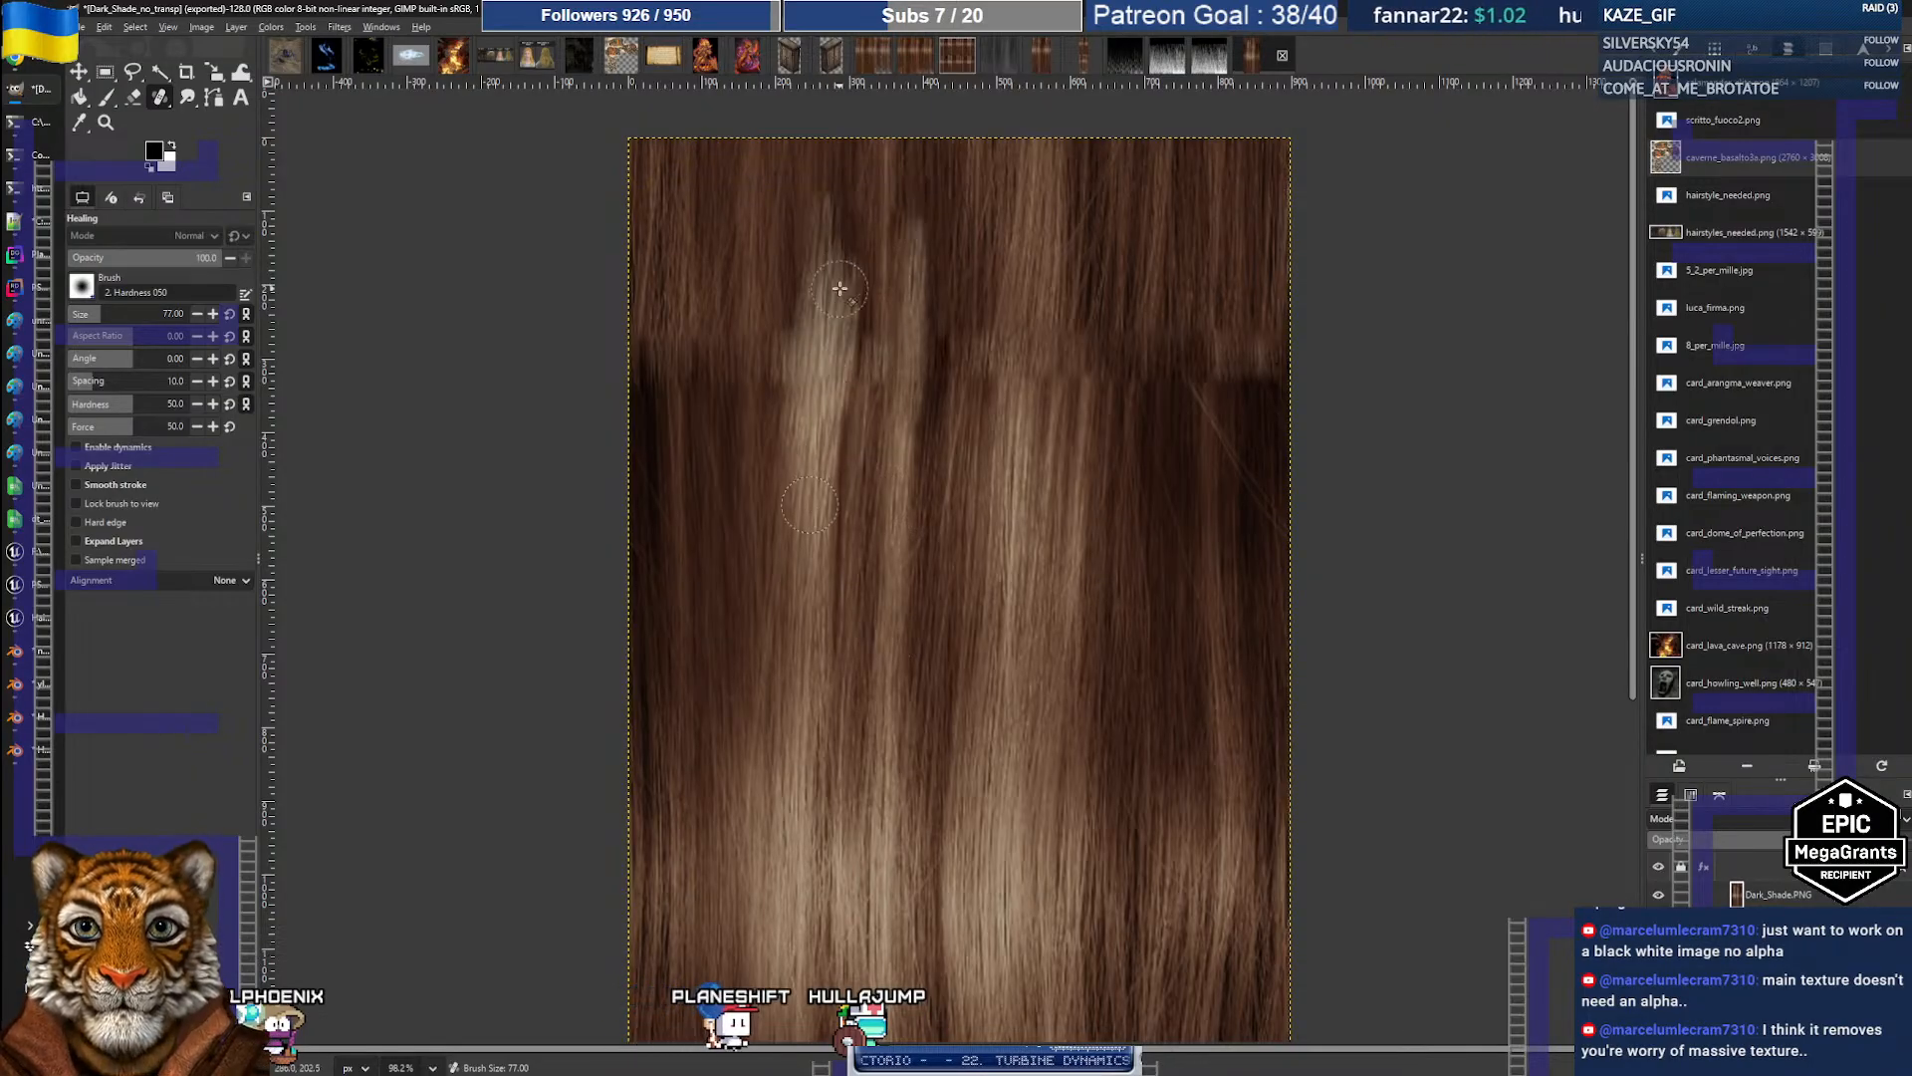
{"action": "left_click_drag", "start_coordinate": [839, 287], "coordinate": [825, 196]}
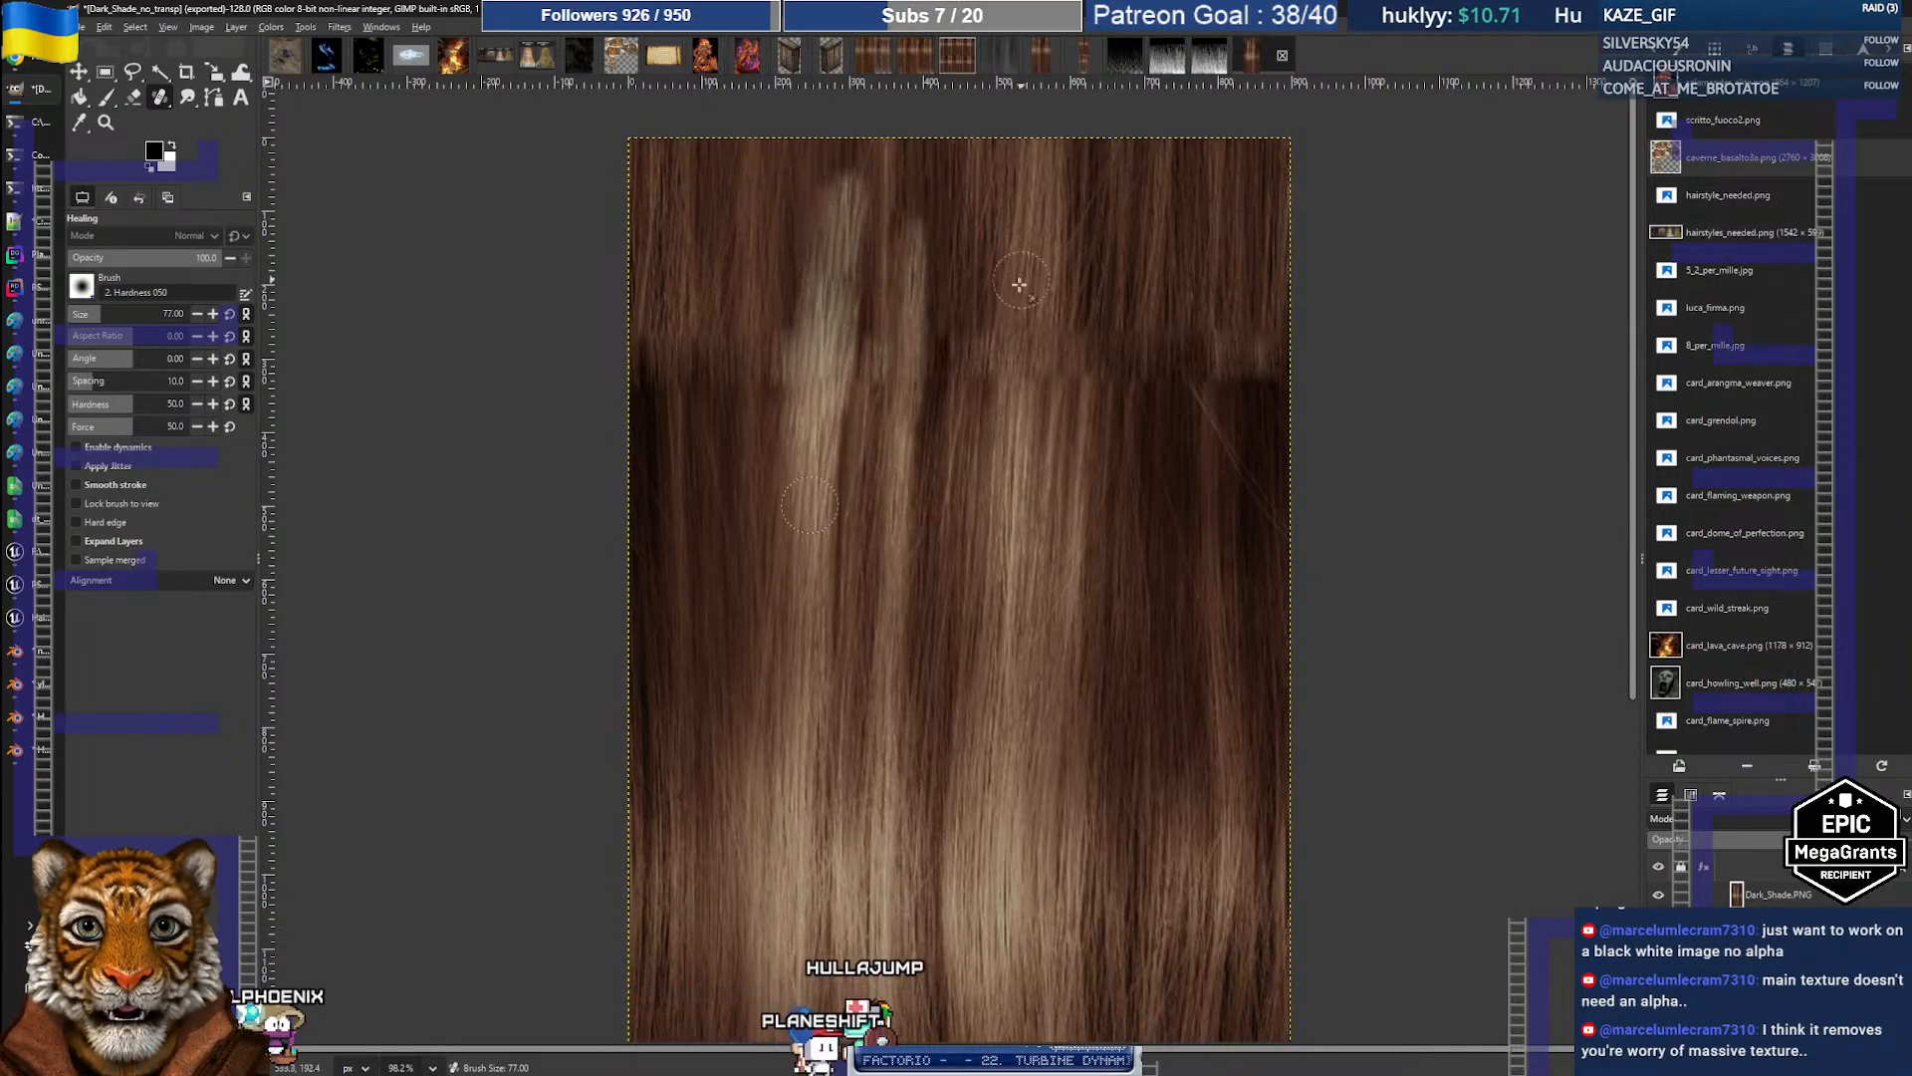
{"action": "left_click", "coordinate": [919, 205], "text": "ctrl"}
{"action": "mouse_move", "coordinate": [845, 173]}
{"action": "left_mouse_down"}
{"action": "mouse_move", "coordinate": [854, 230]}
{"action": "mouse_move", "coordinate": [820, 334]}
{"action": "left_mouse_up"}
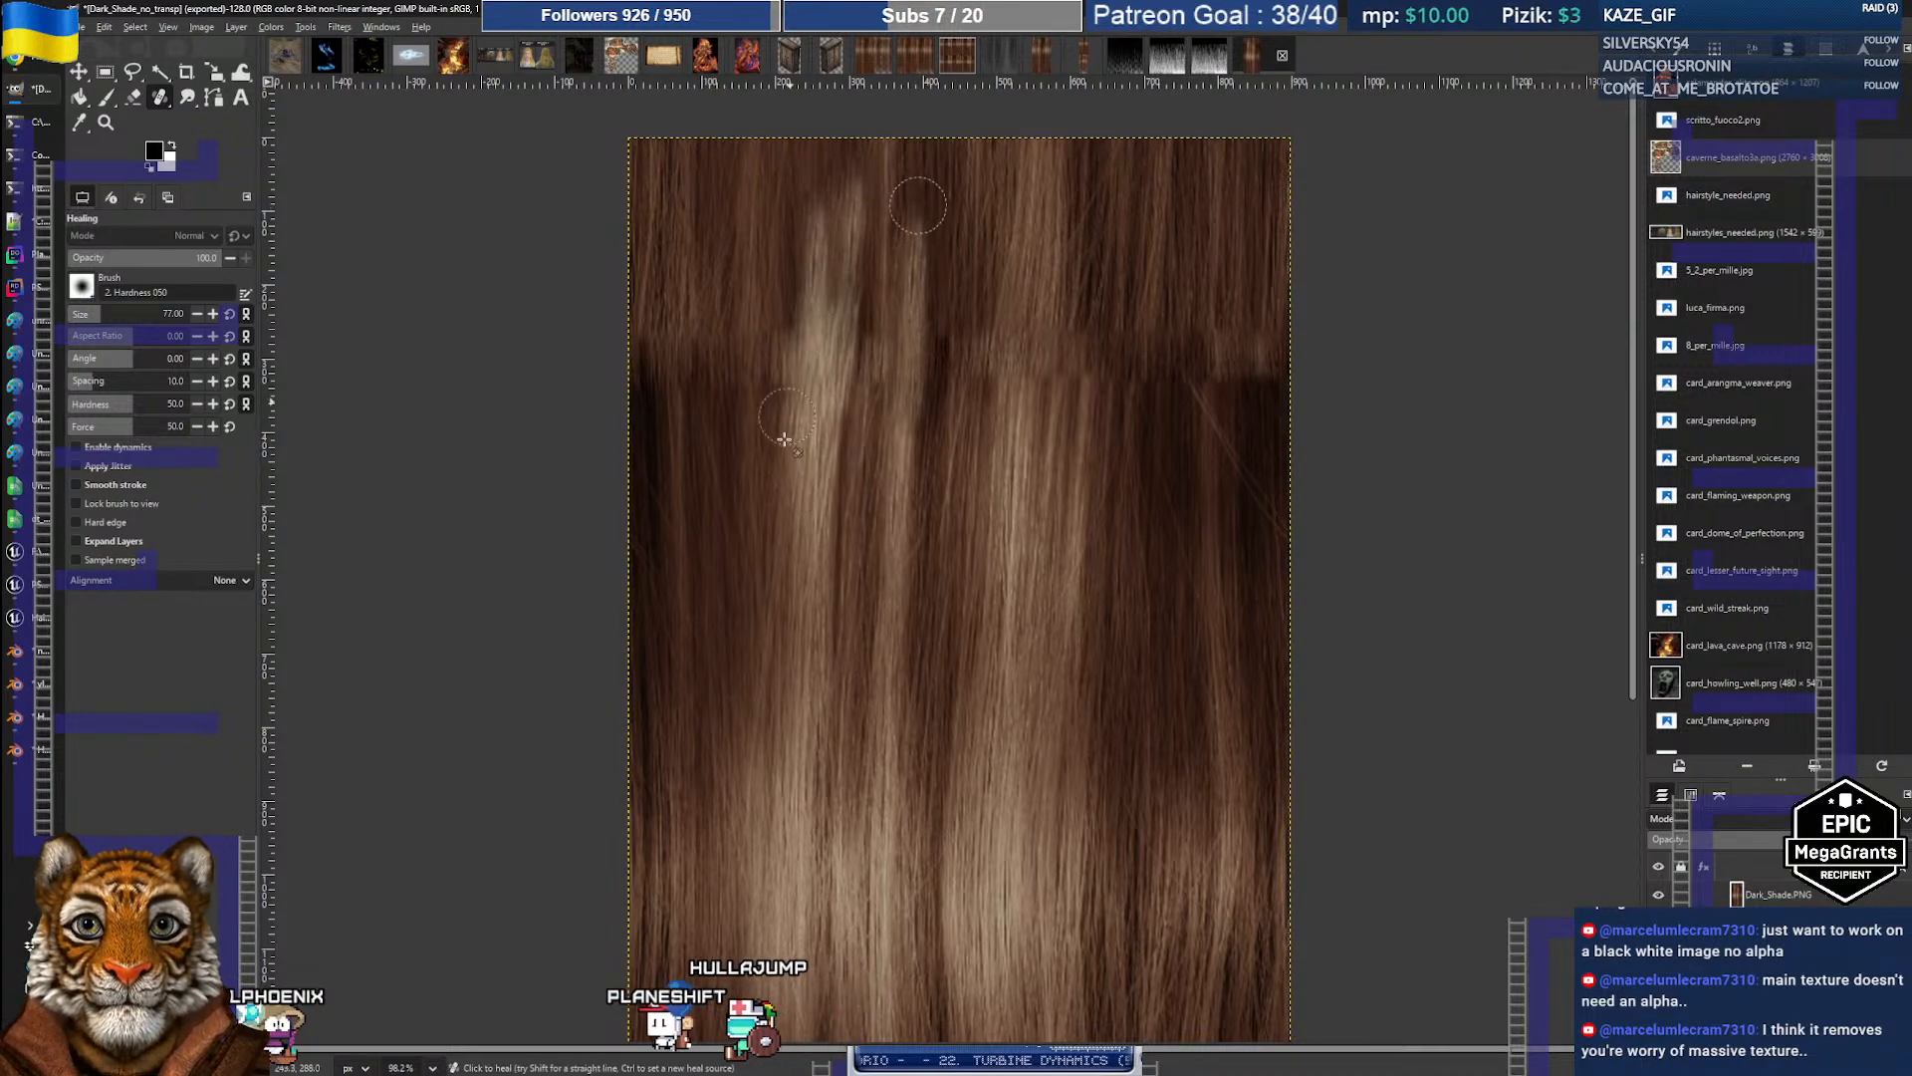
Step: Heal the seam through the central strands, resampling the source from the hair below for each strand
{"action": "left_click", "coordinate": [894, 479], "text": "ctrl"}
{"action": "mouse_move", "coordinate": [911, 222]}
{"action": "left_mouse_down"}
{"action": "mouse_move", "coordinate": [914, 294]}
{"action": "mouse_move", "coordinate": [990, 375]}
{"action": "left_mouse_up"}
{"action": "left_click", "coordinate": [983, 455], "text": "ctrl"}
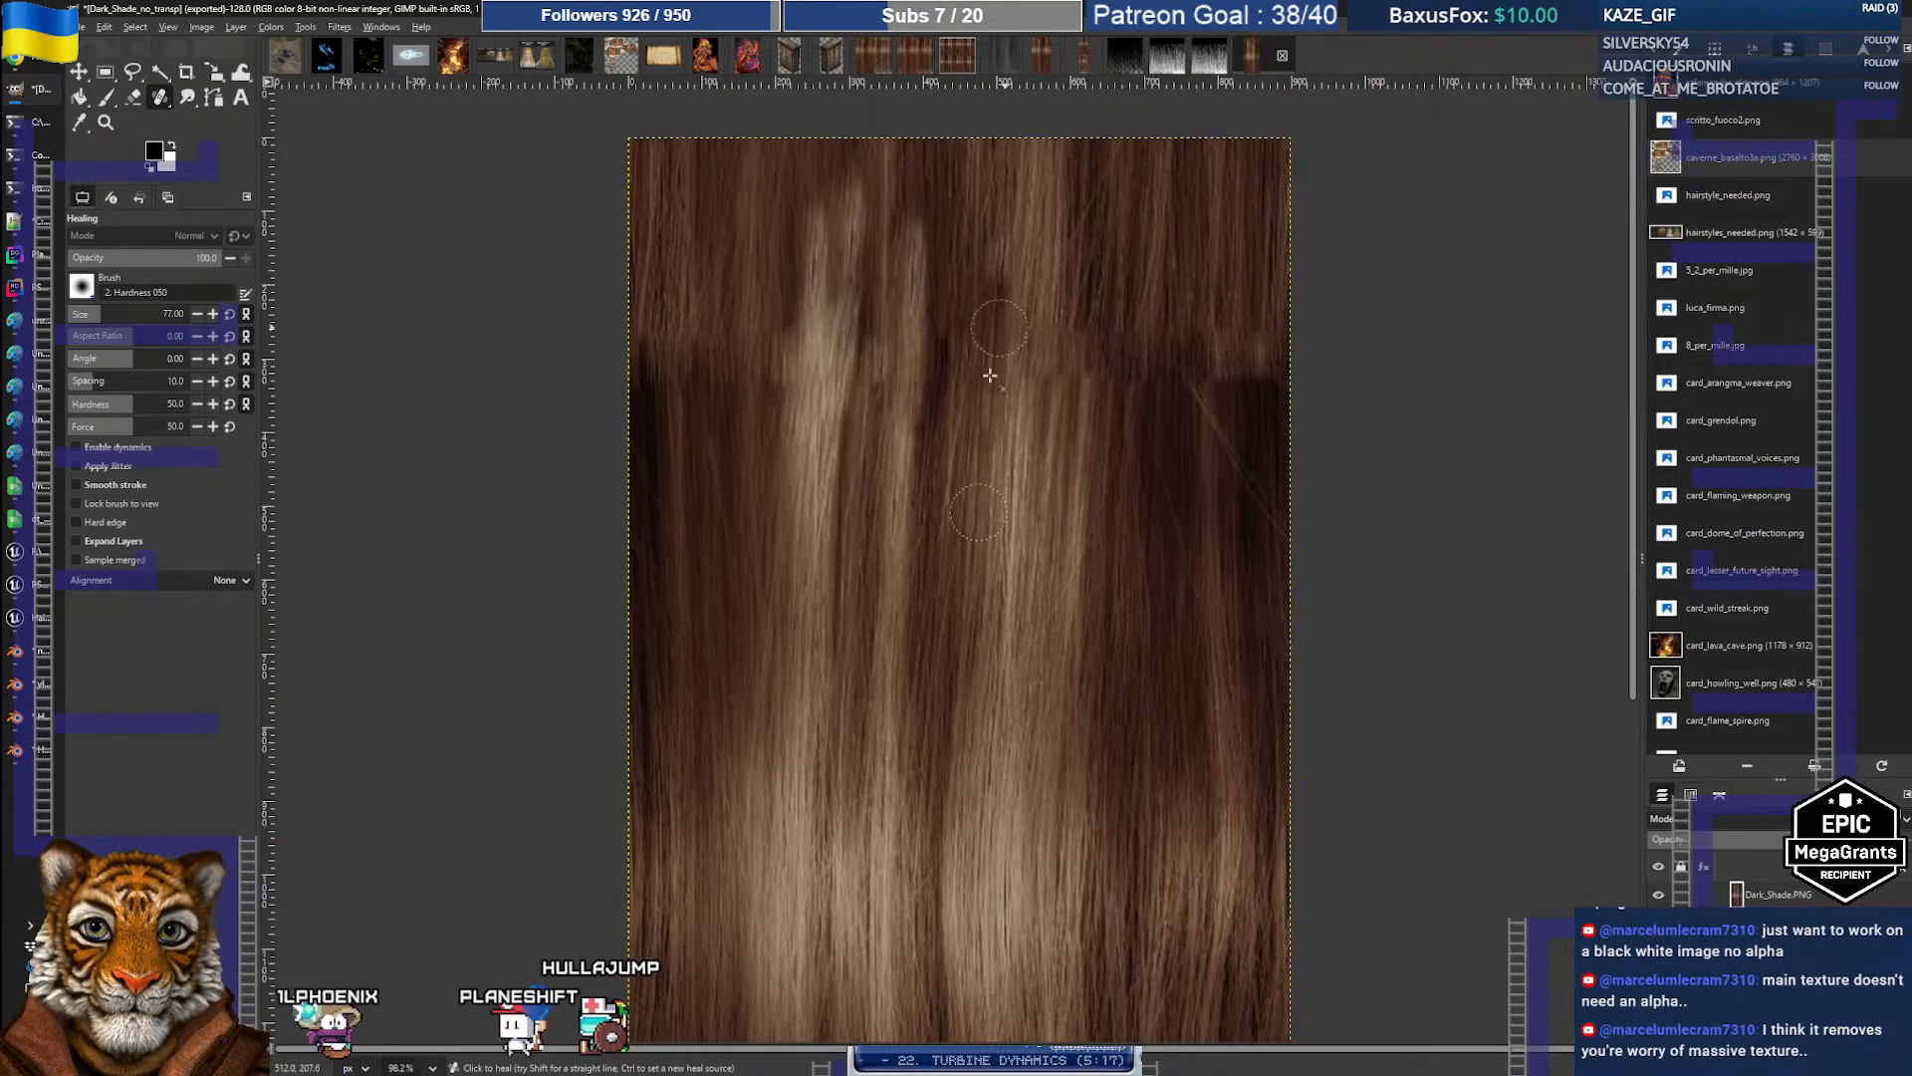
{"action": "left_click", "coordinate": [1106, 404], "text": "ctrl"}
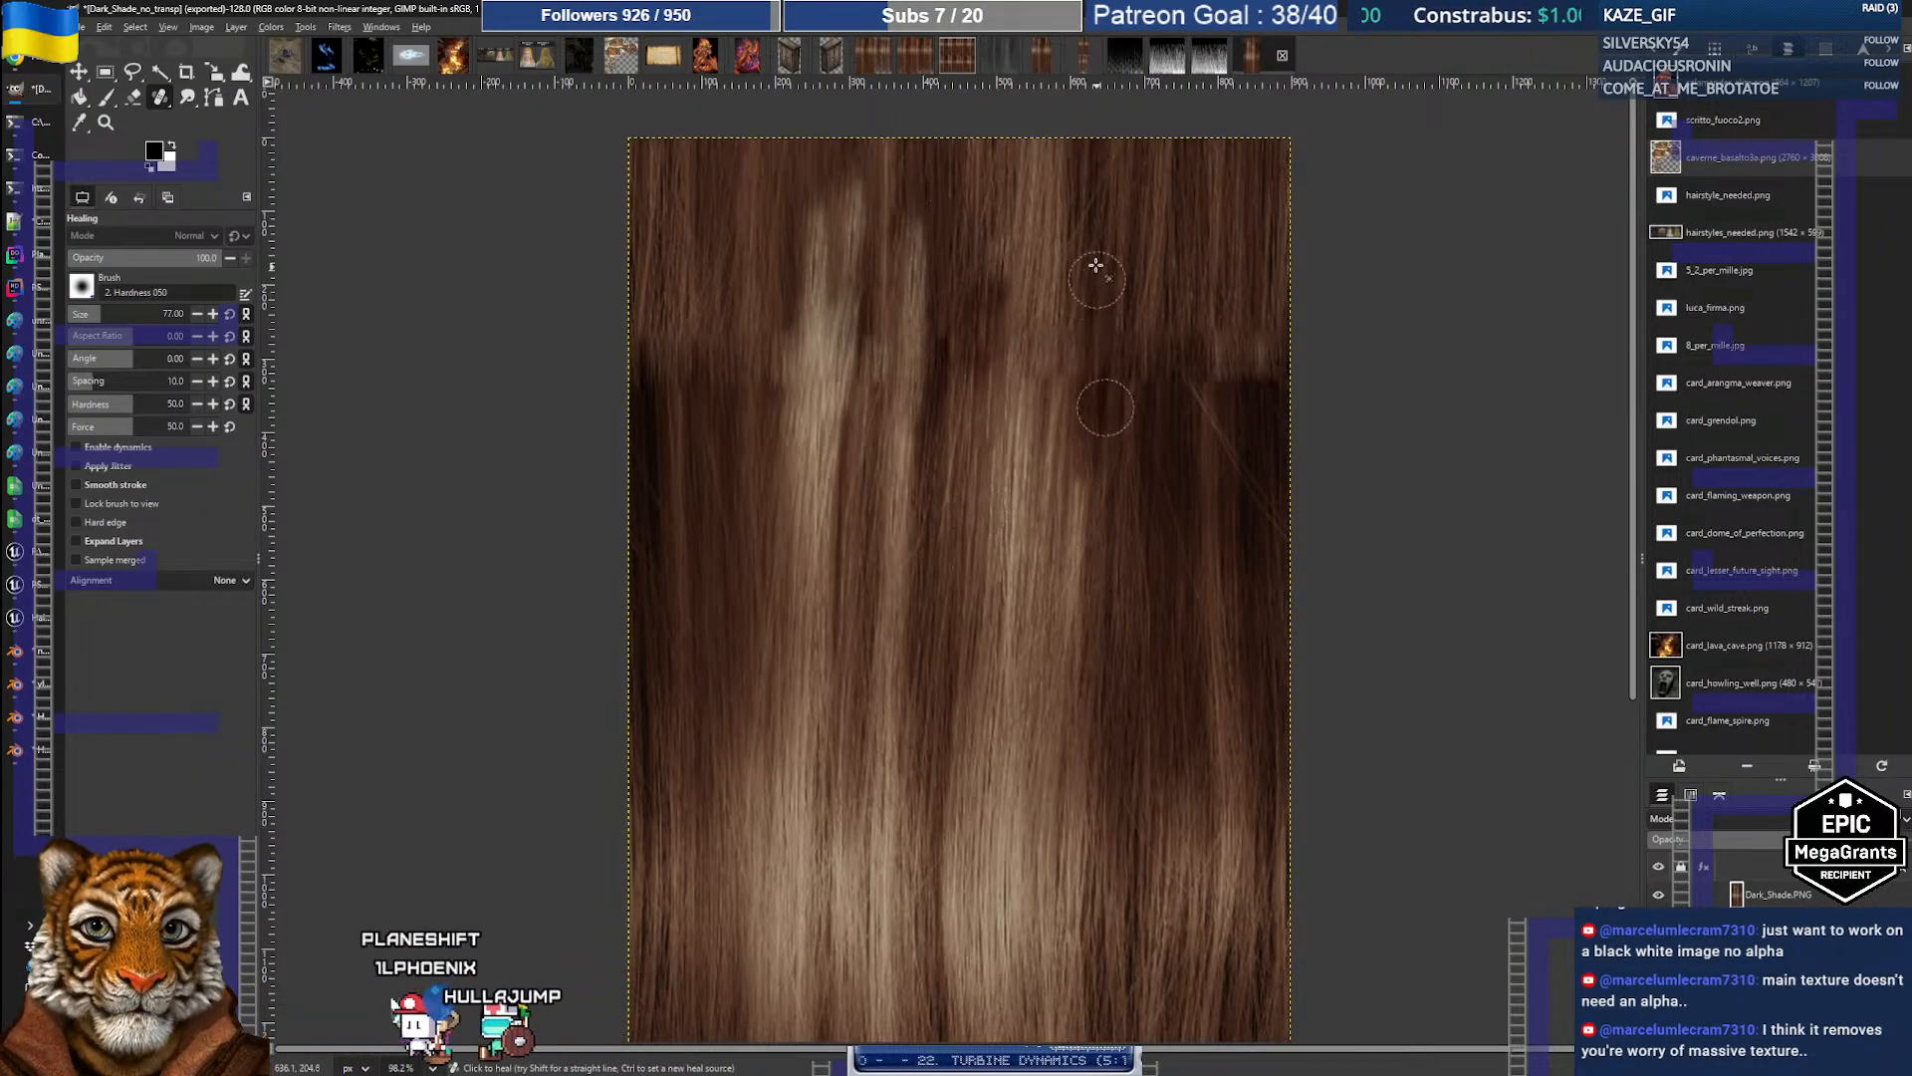
{"action": "left_click", "coordinate": [1118, 607], "text": "ctrl"}
{"action": "left_click_drag", "start_coordinate": [1109, 392], "coordinate": [1100, 397]}
{"action": "left_click", "coordinate": [1041, 533], "text": "ctrl"}
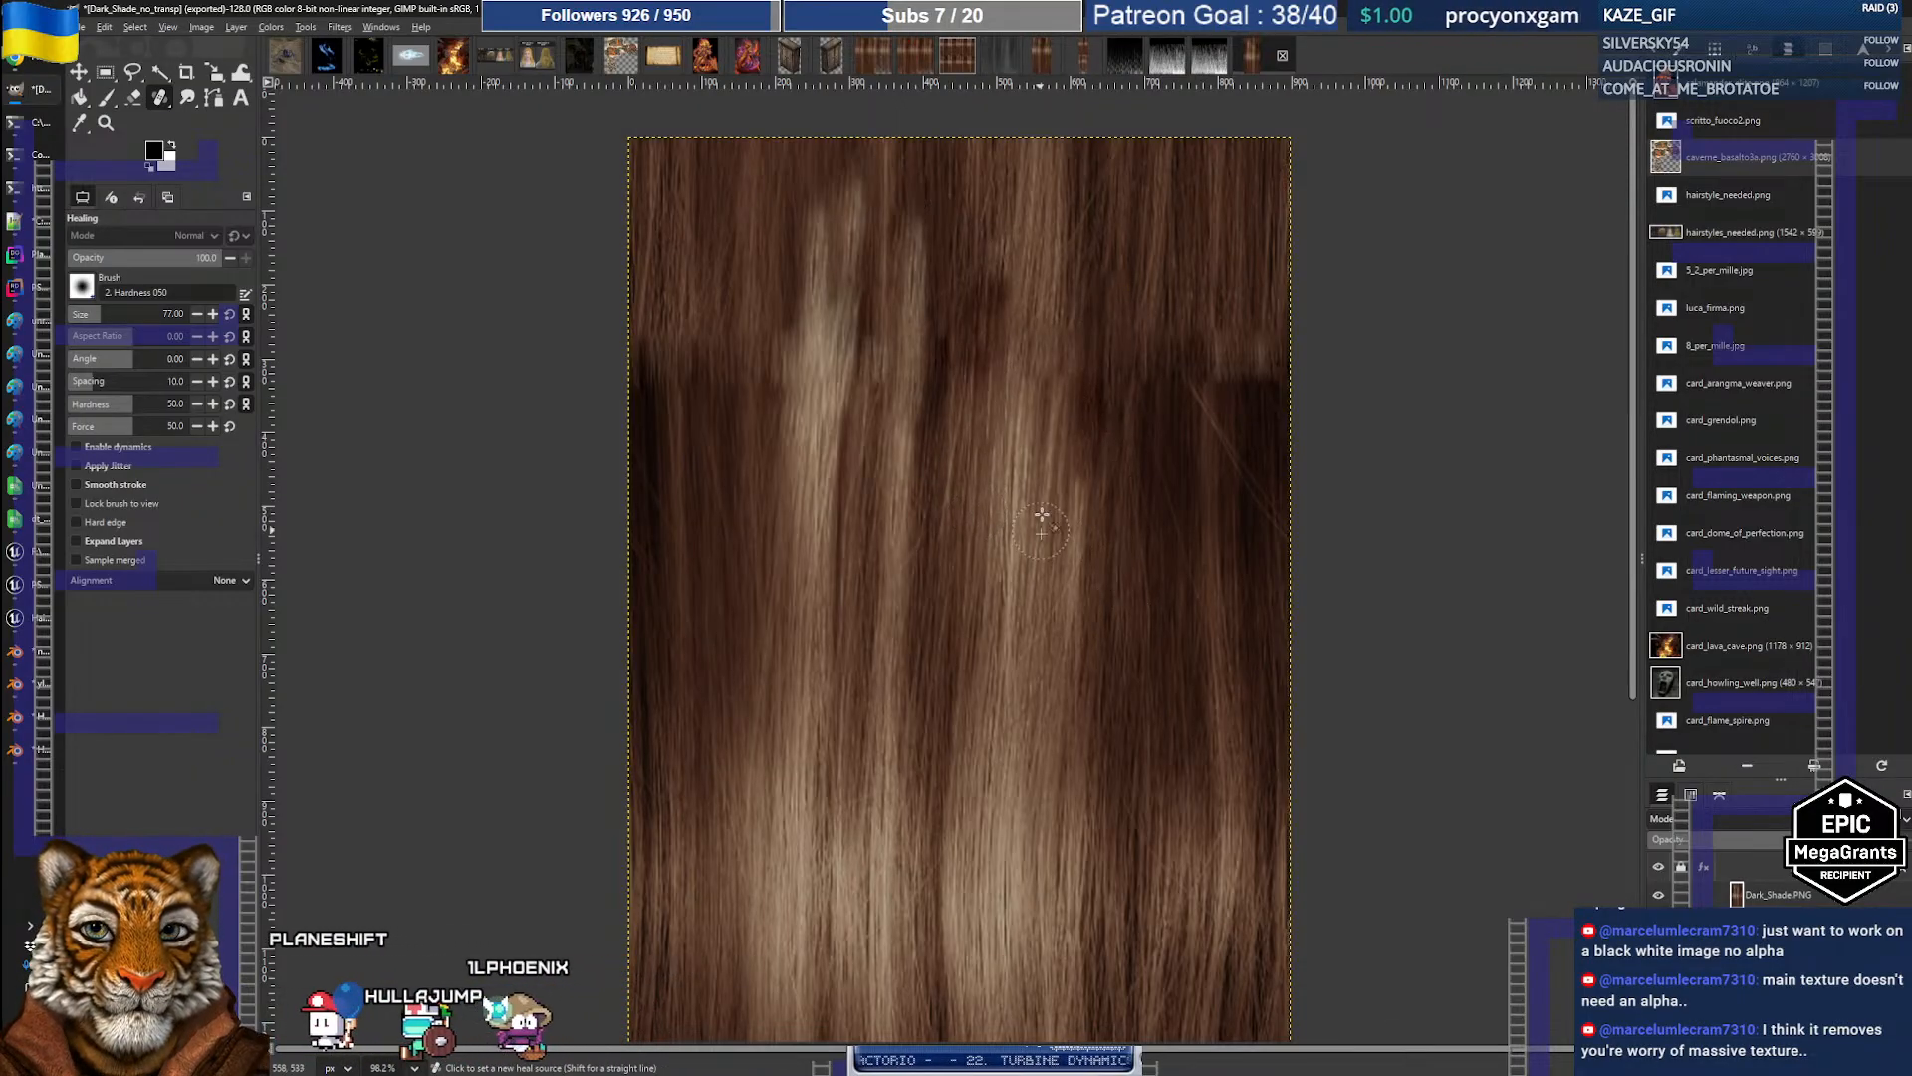
Step: Heal the seam and stray diagonal hairs near the texture's right edge using dark hair sampled from below
{"action": "left_click", "coordinate": [1209, 608], "text": "ctrl"}
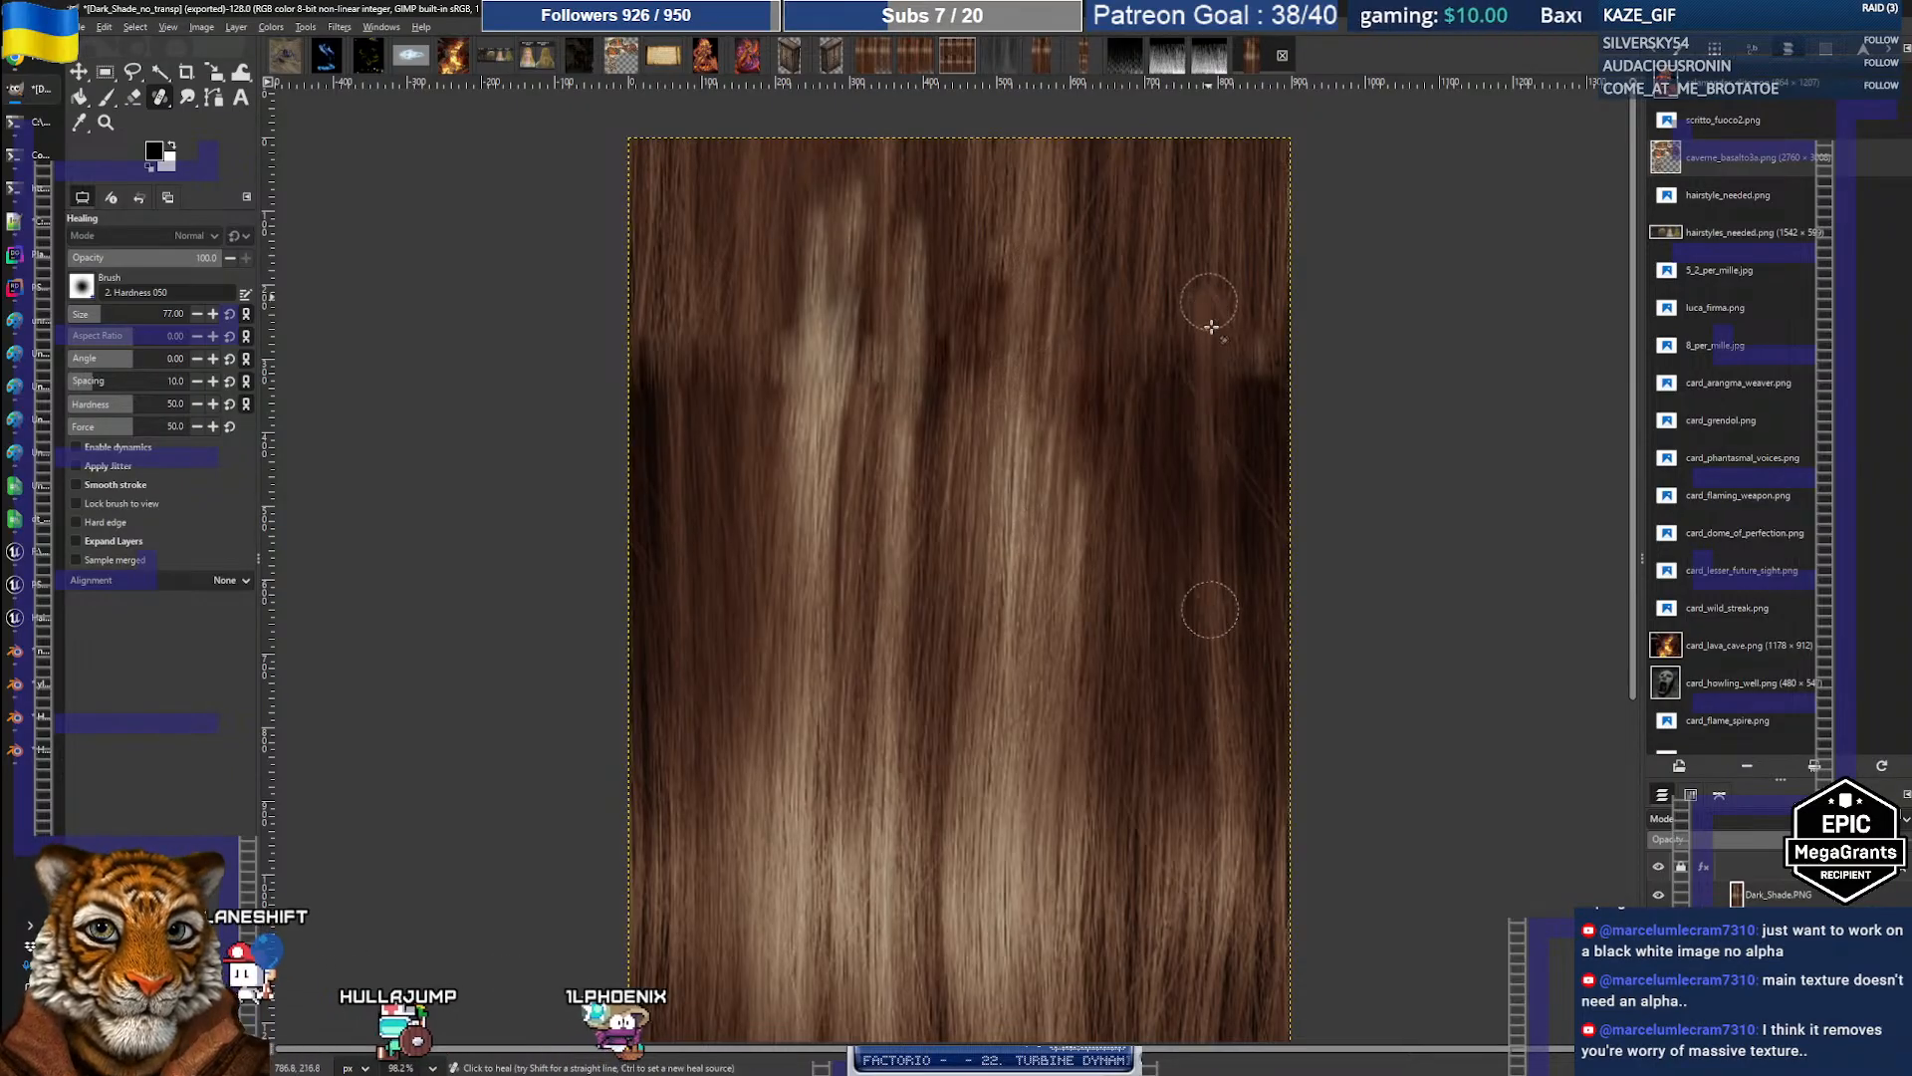
{"action": "left_click_drag", "start_coordinate": [1213, 475], "coordinate": [1214, 238]}
{"action": "left_click", "coordinate": [1259, 653], "text": "ctrl"}
{"action": "left_click_drag", "start_coordinate": [1250, 423], "coordinate": [1247, 280]}
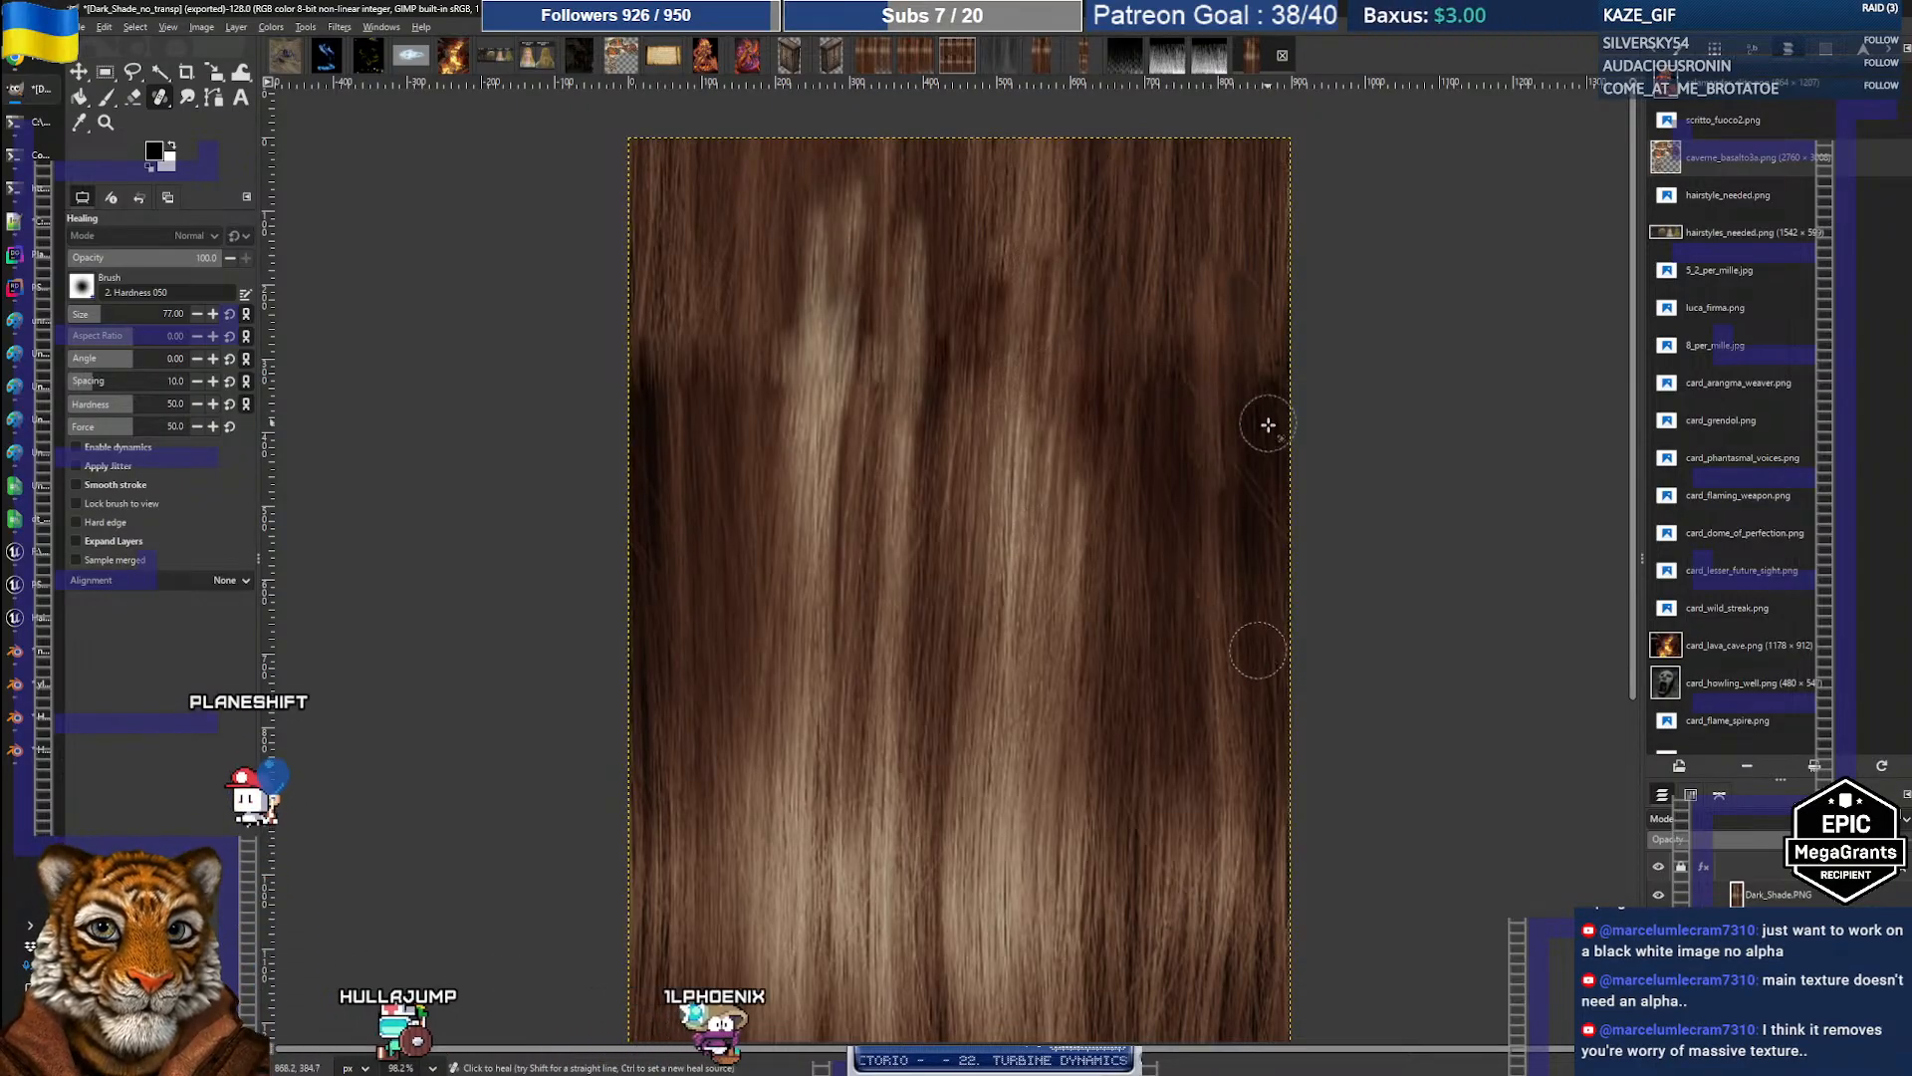
{"action": "left_click_drag", "start_coordinate": [1265, 466], "coordinate": [1264, 278]}
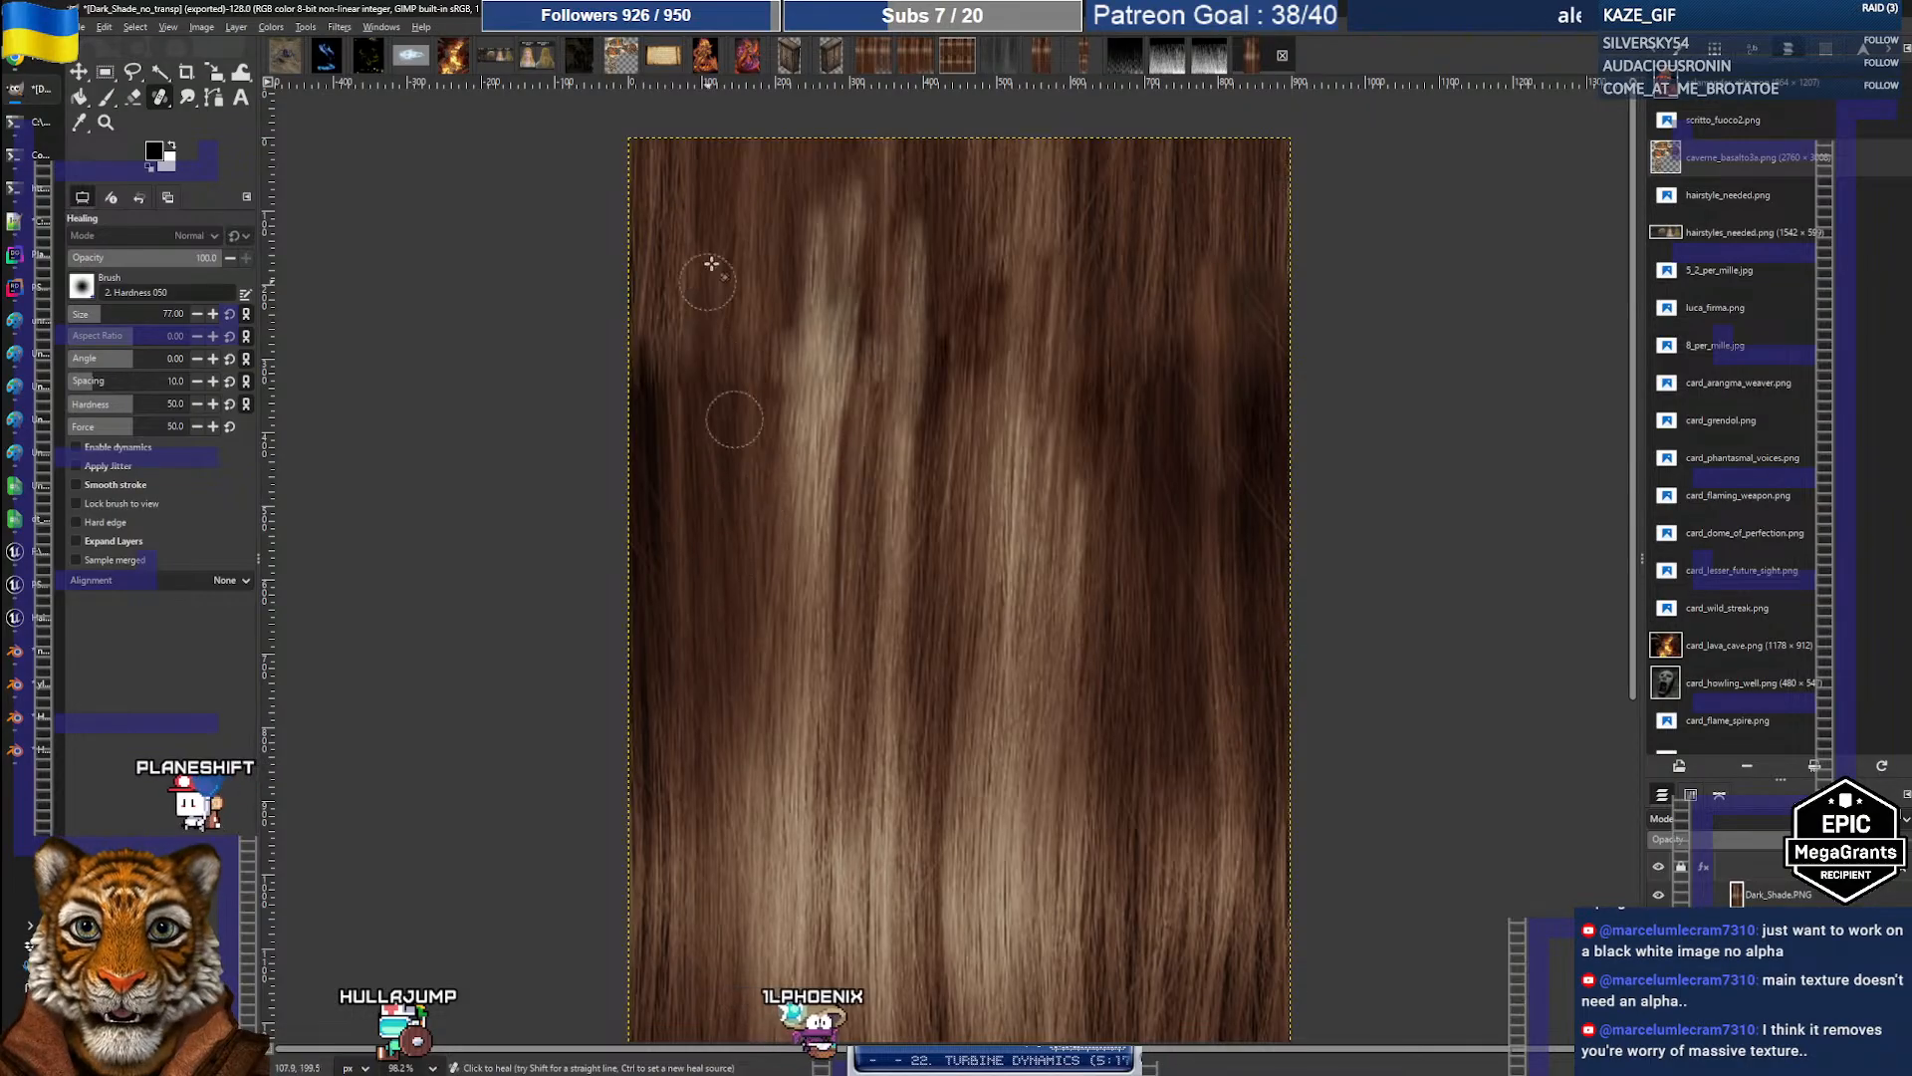
Step: Blend the remaining seam from the left edge across the middle to the right side, sampling nearby hair
{"action": "left_click", "coordinate": [663, 196], "text": "ctrl"}
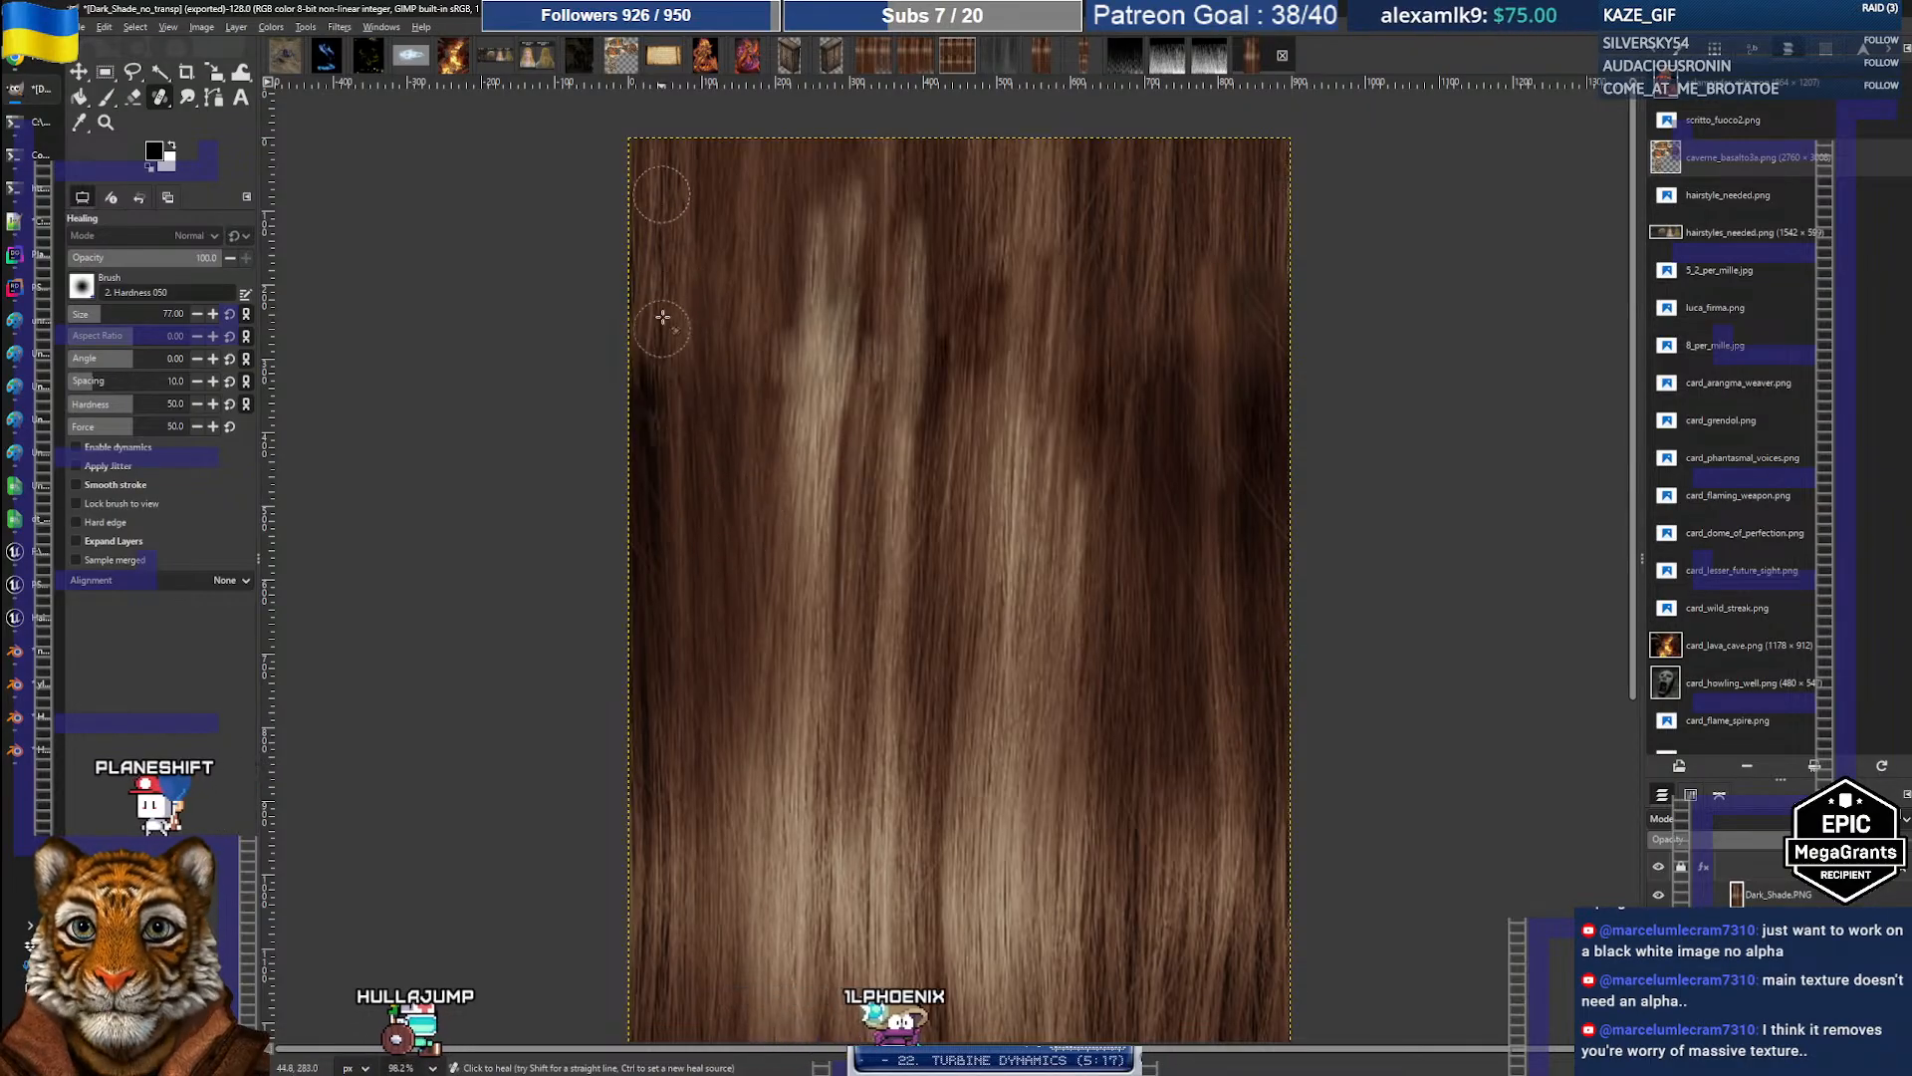
{"action": "left_click_drag", "start_coordinate": [771, 448], "coordinate": [780, 319]}
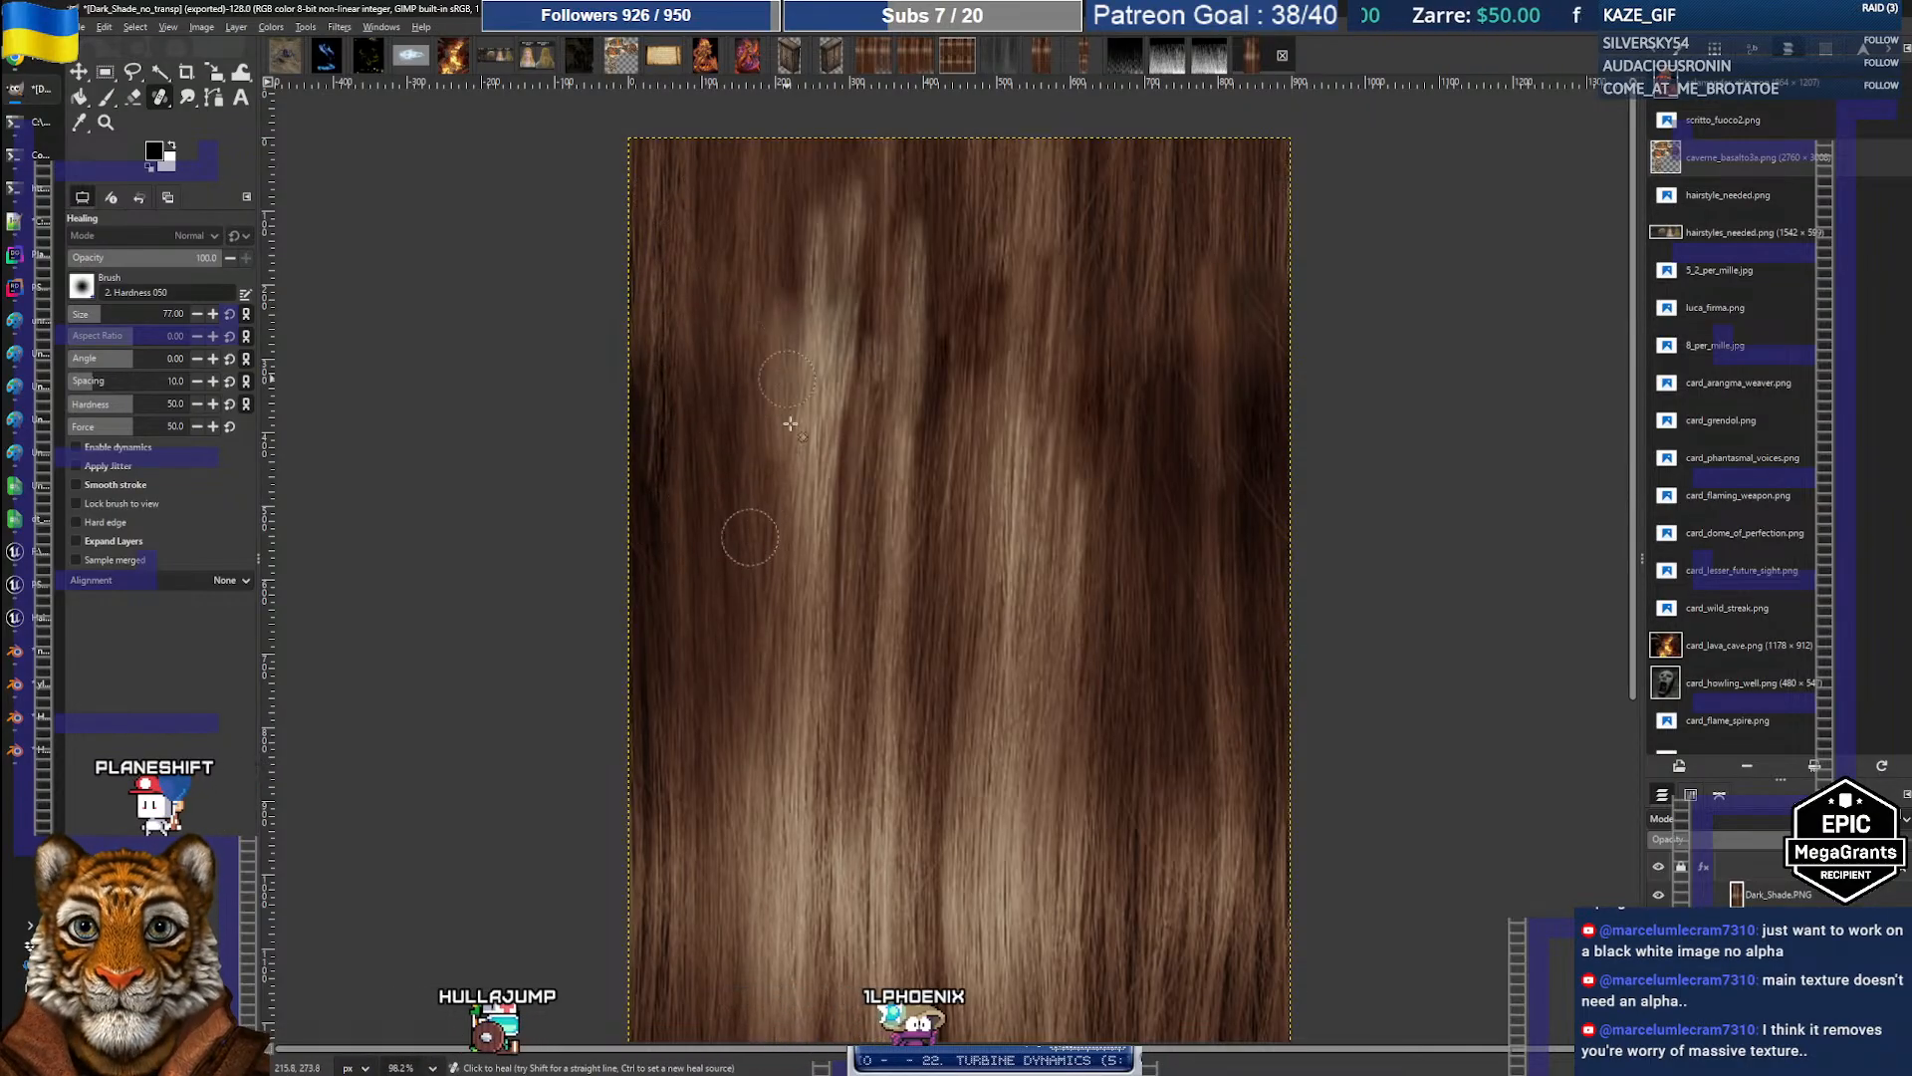
{"action": "left_click", "coordinate": [858, 591], "text": "ctrl"}
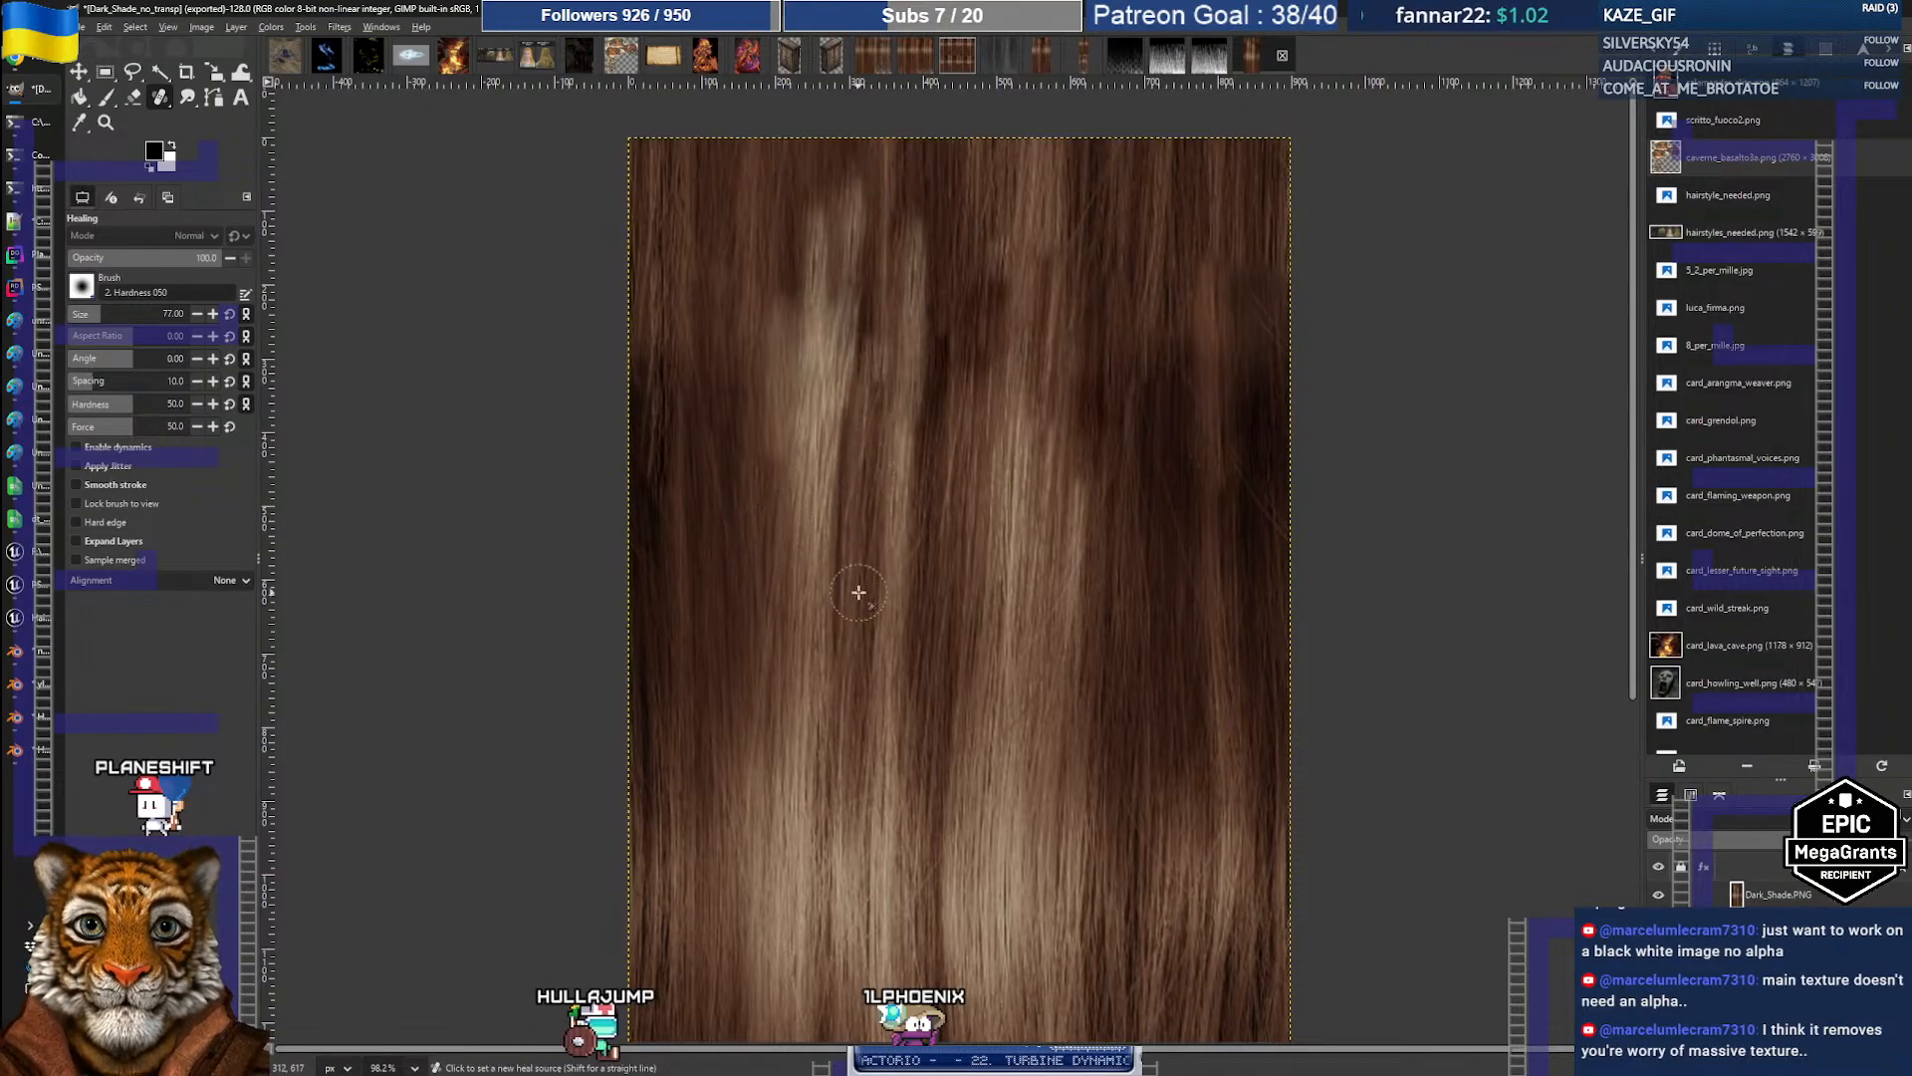
{"action": "left_click_drag", "start_coordinate": [873, 413], "coordinate": [884, 311]}
{"action": "left_click", "coordinate": [966, 516], "text": "ctrl"}
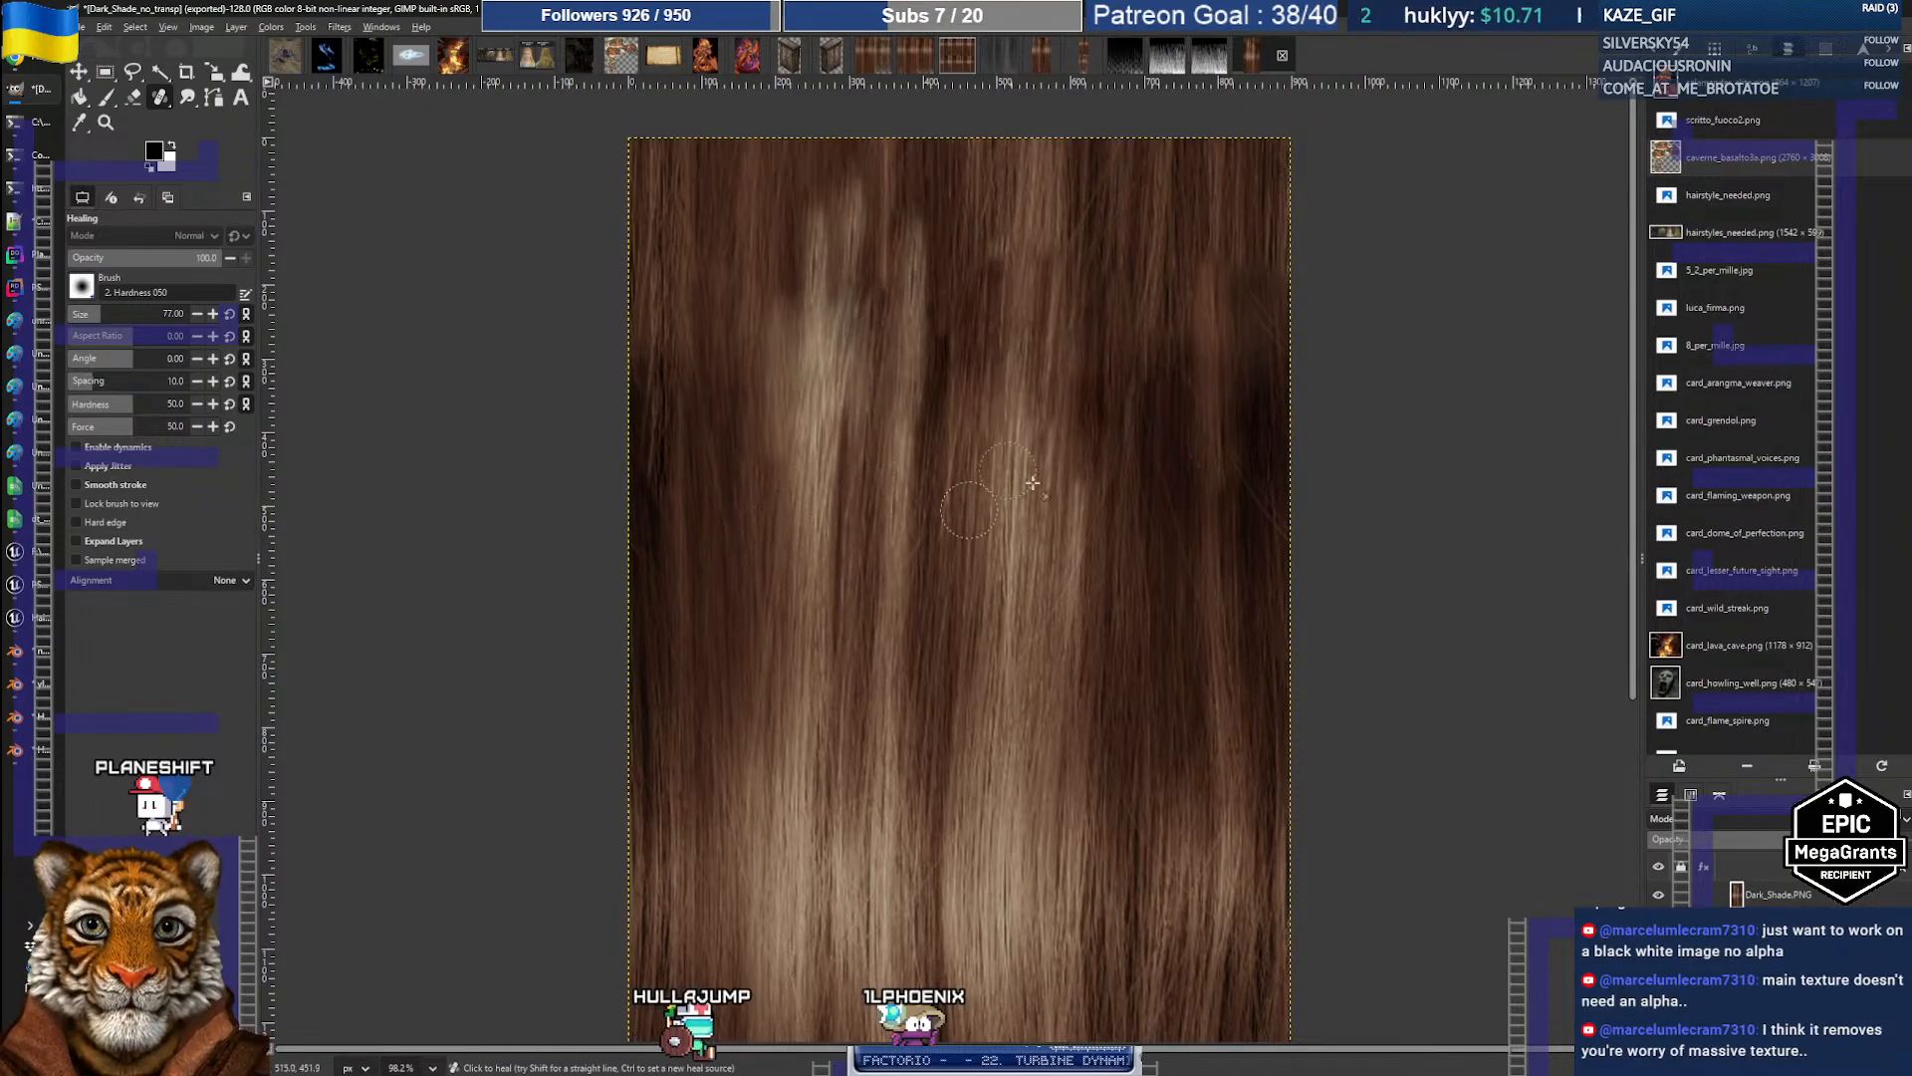
{"action": "left_click", "coordinate": [1131, 542], "text": "ctrl"}
{"action": "left_click", "coordinate": [1223, 674], "text": "ctrl"}
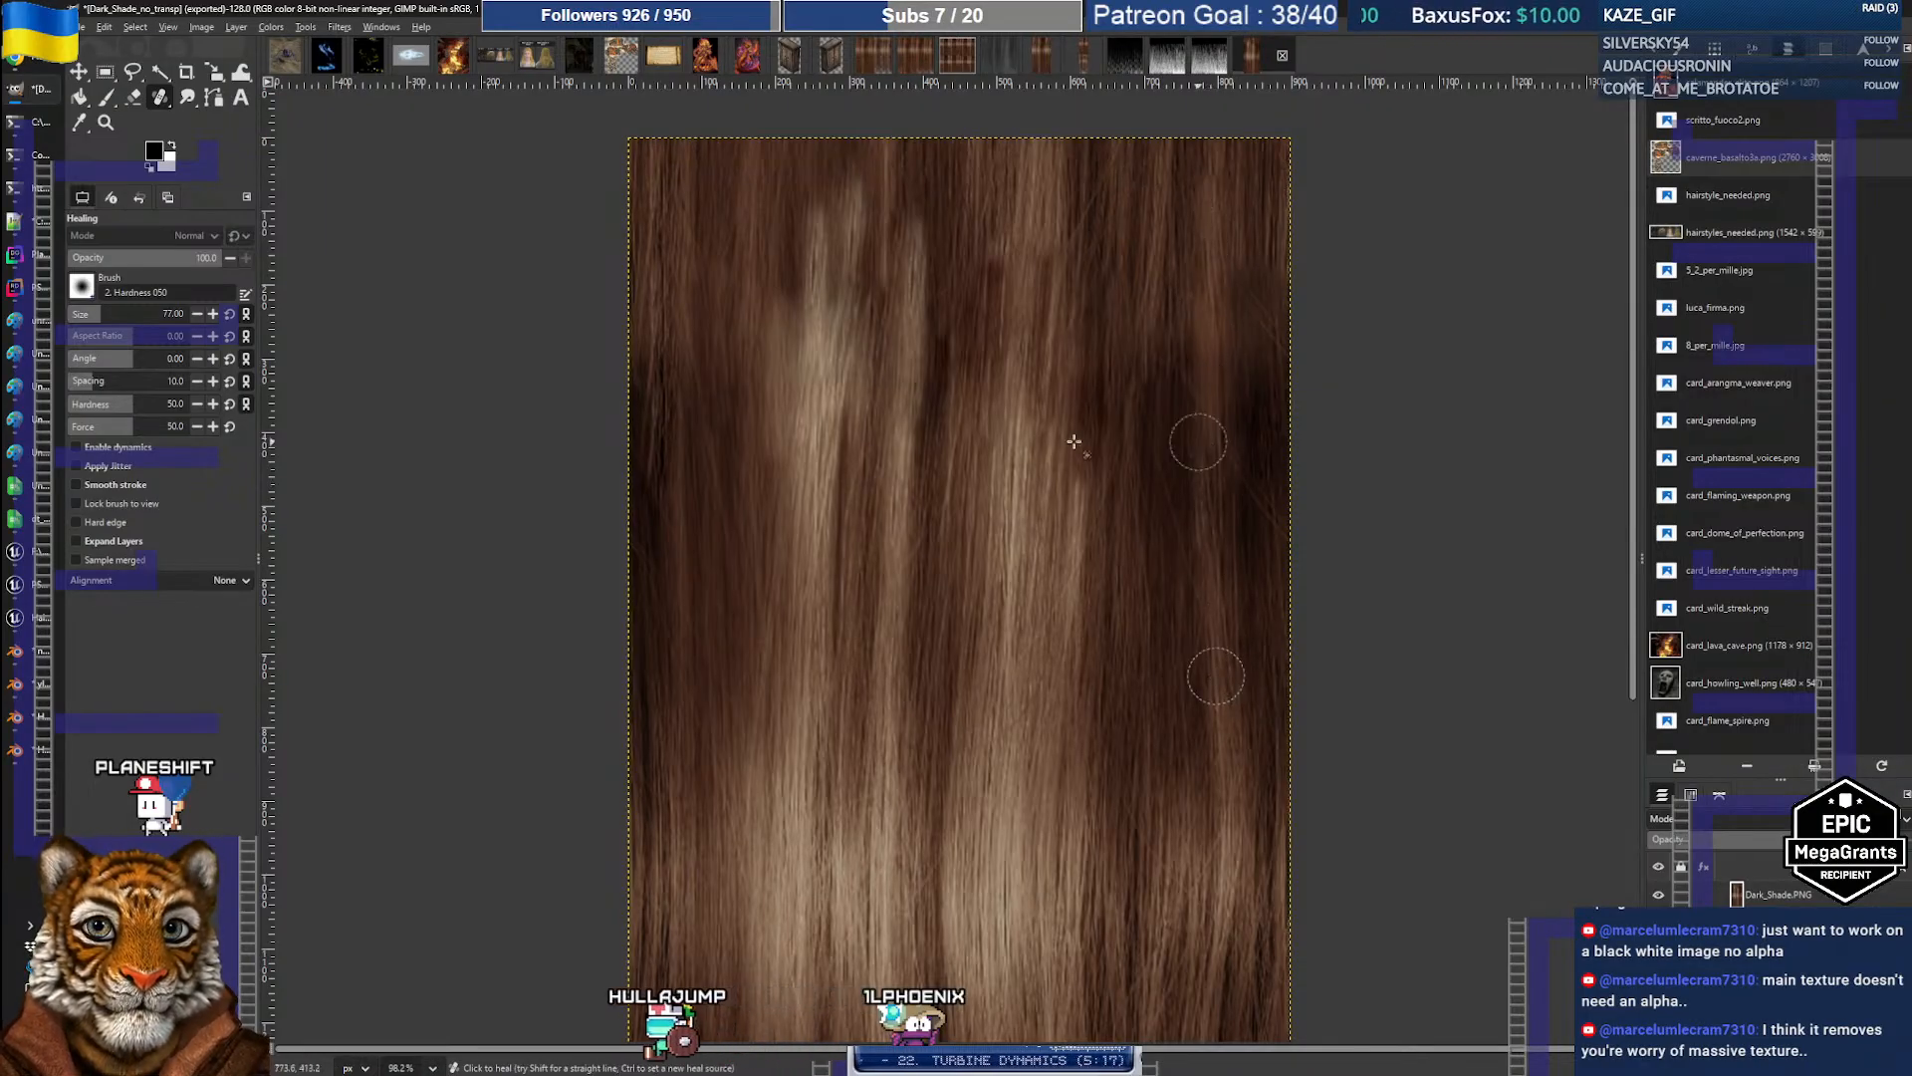
Step: Offset the hair layer vertically by -300 px with the edges wrapping around
{"action": "scroll", "coordinate": [1073, 441], "scroll_direction": "down", "scroll_amount": 3, "text": "ctrl"}
{"action": "scroll", "coordinate": [823, 439], "scroll_direction": "up", "scroll_amount": 2, "text": "ctrl"}
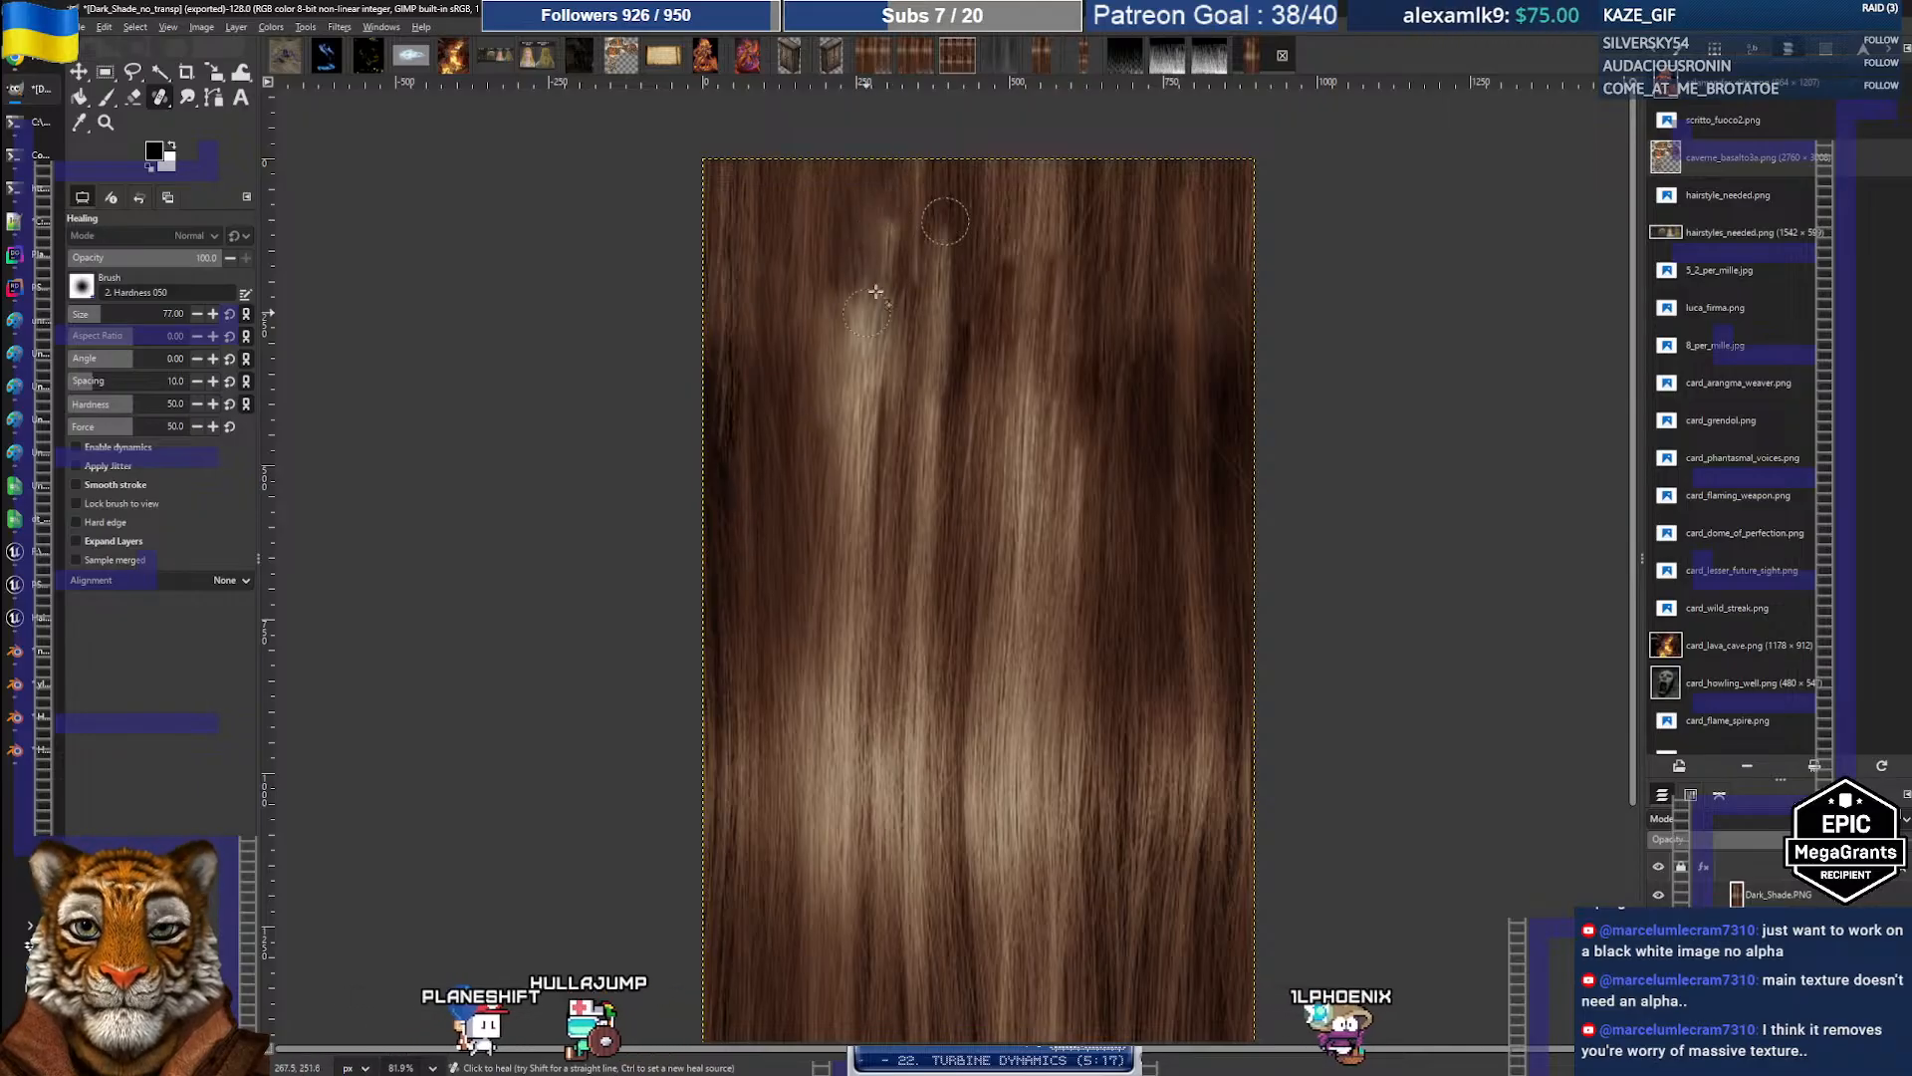
{"action": "scroll", "coordinate": [813, 447], "scroll_direction": "down", "scroll_amount": 3, "text": "ctrl"}
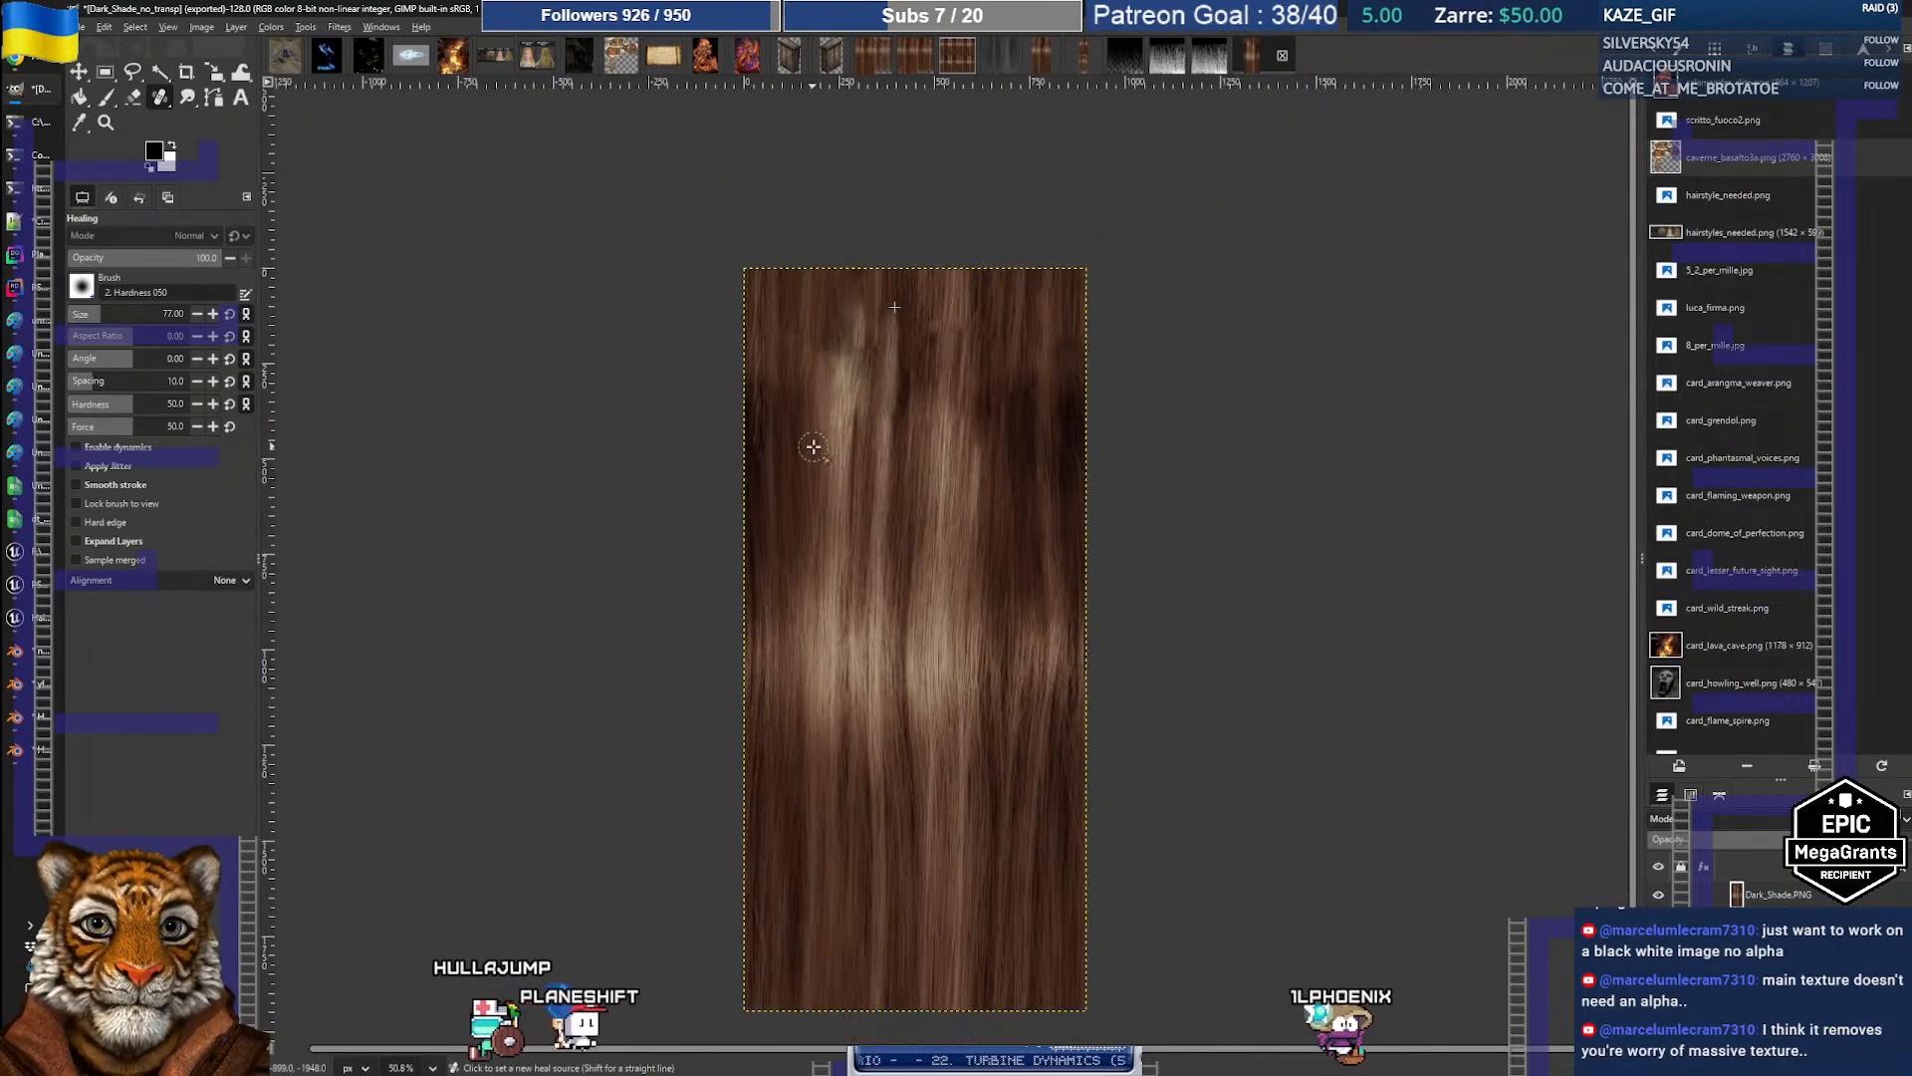
{"action": "scroll", "coordinate": [814, 447], "scroll_direction": "up", "scroll_amount": 1, "text": "ctrl"}
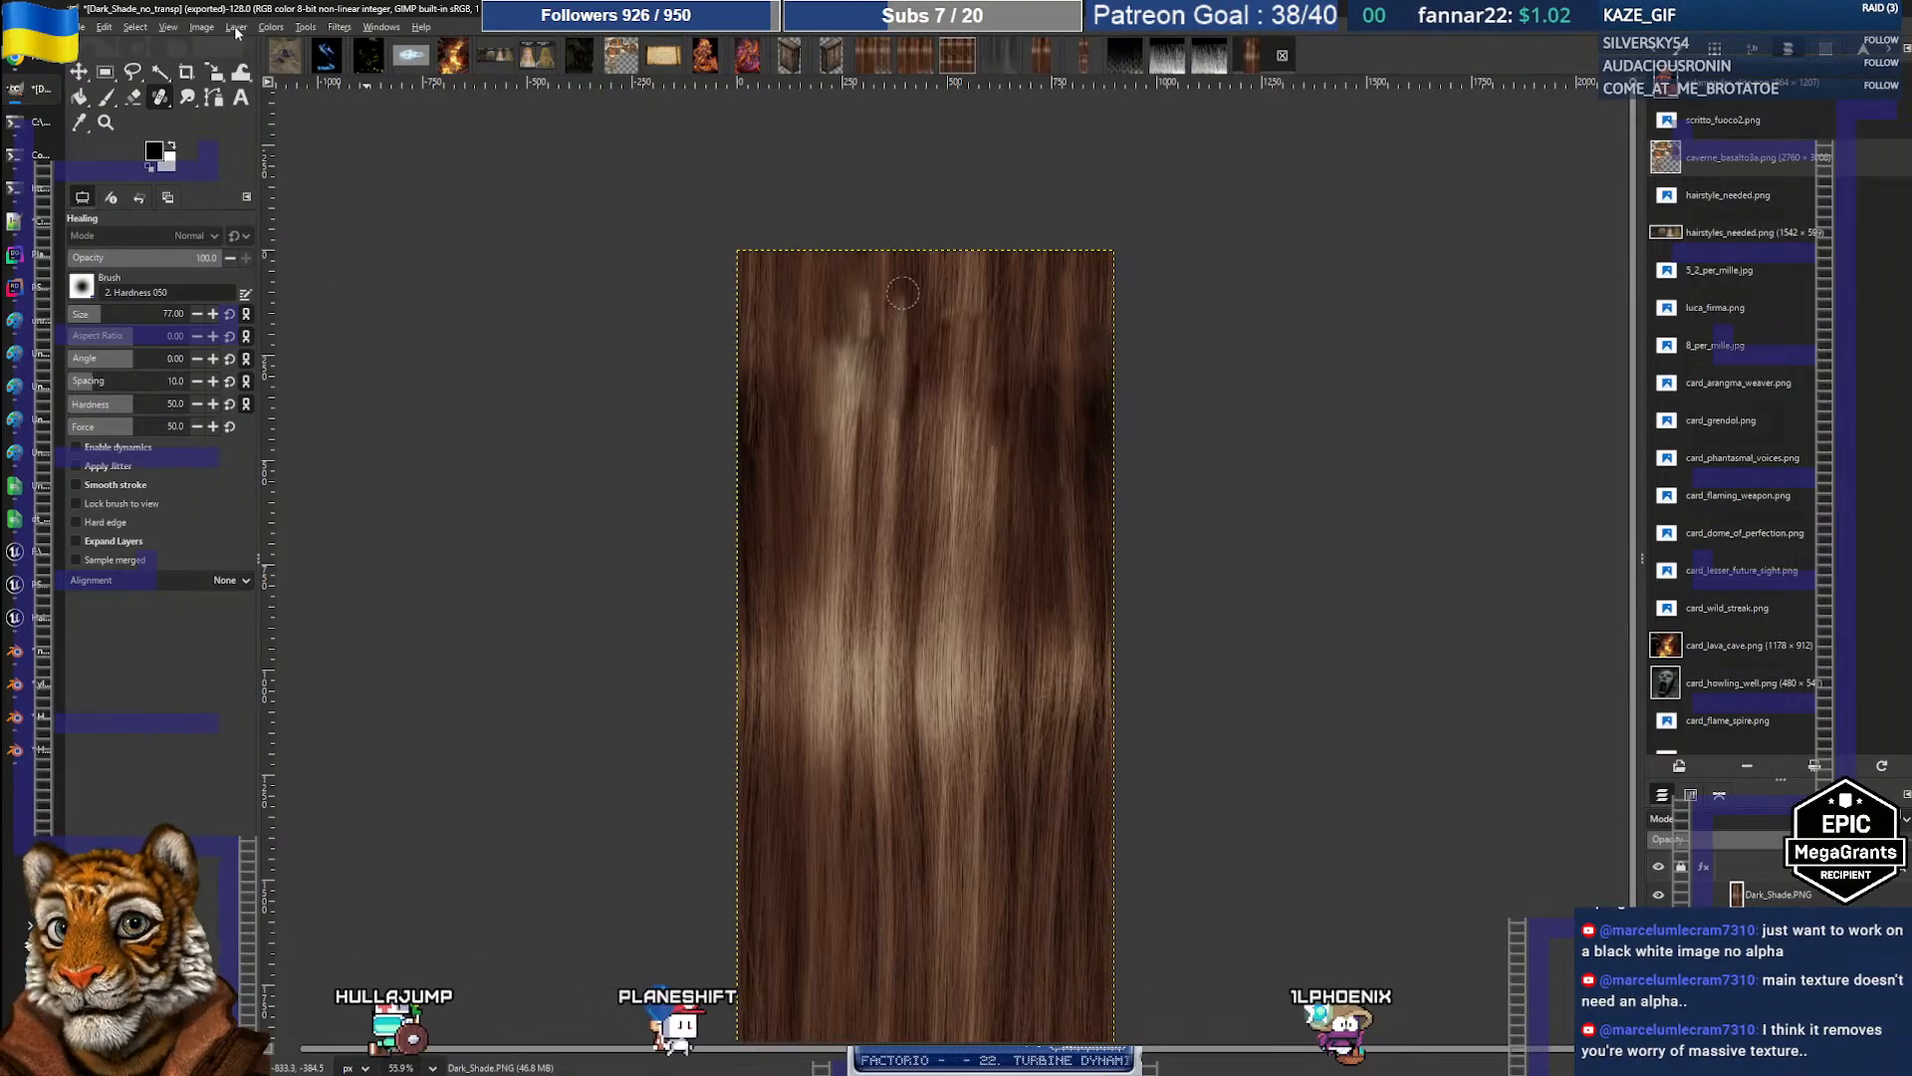
{"action": "left_click", "coordinate": [236, 28]}
{"action": "mouse_move", "coordinate": [207, 30]}
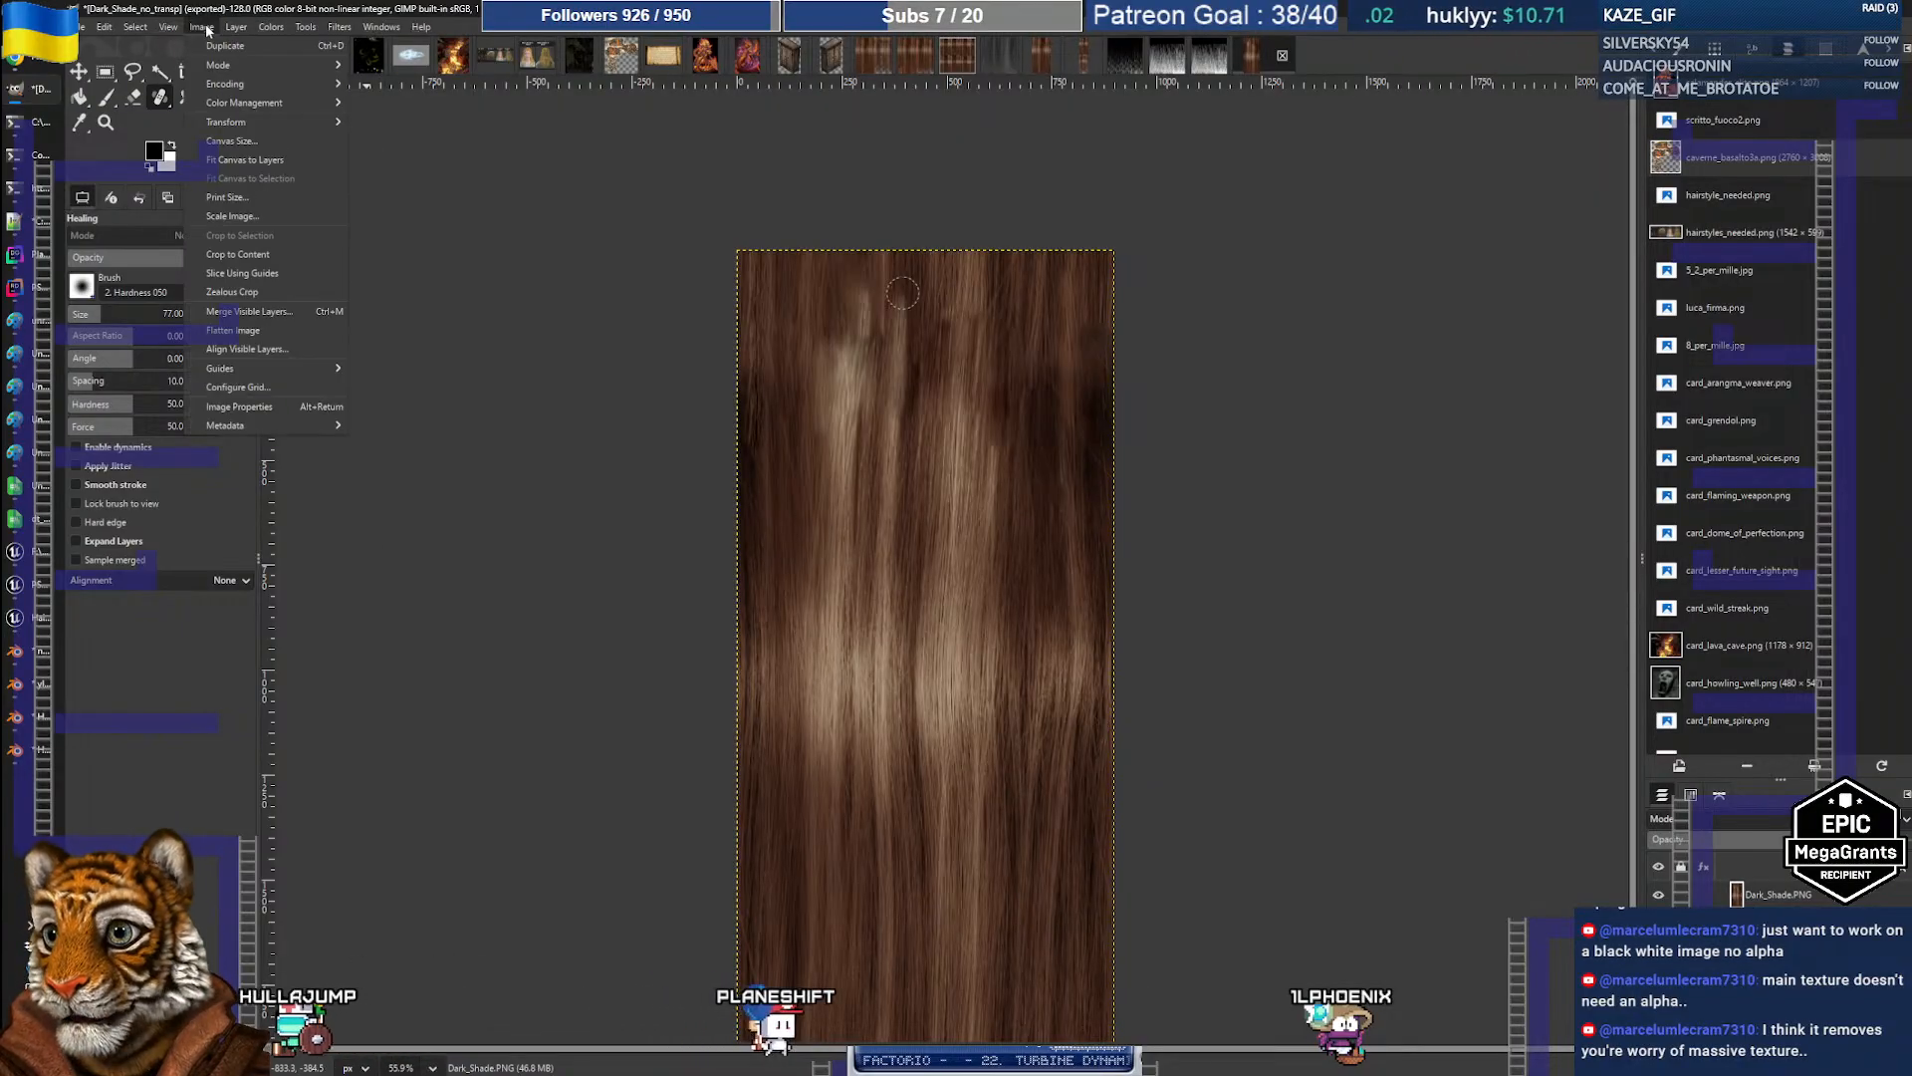
{"action": "mouse_move", "coordinate": [305, 215]}
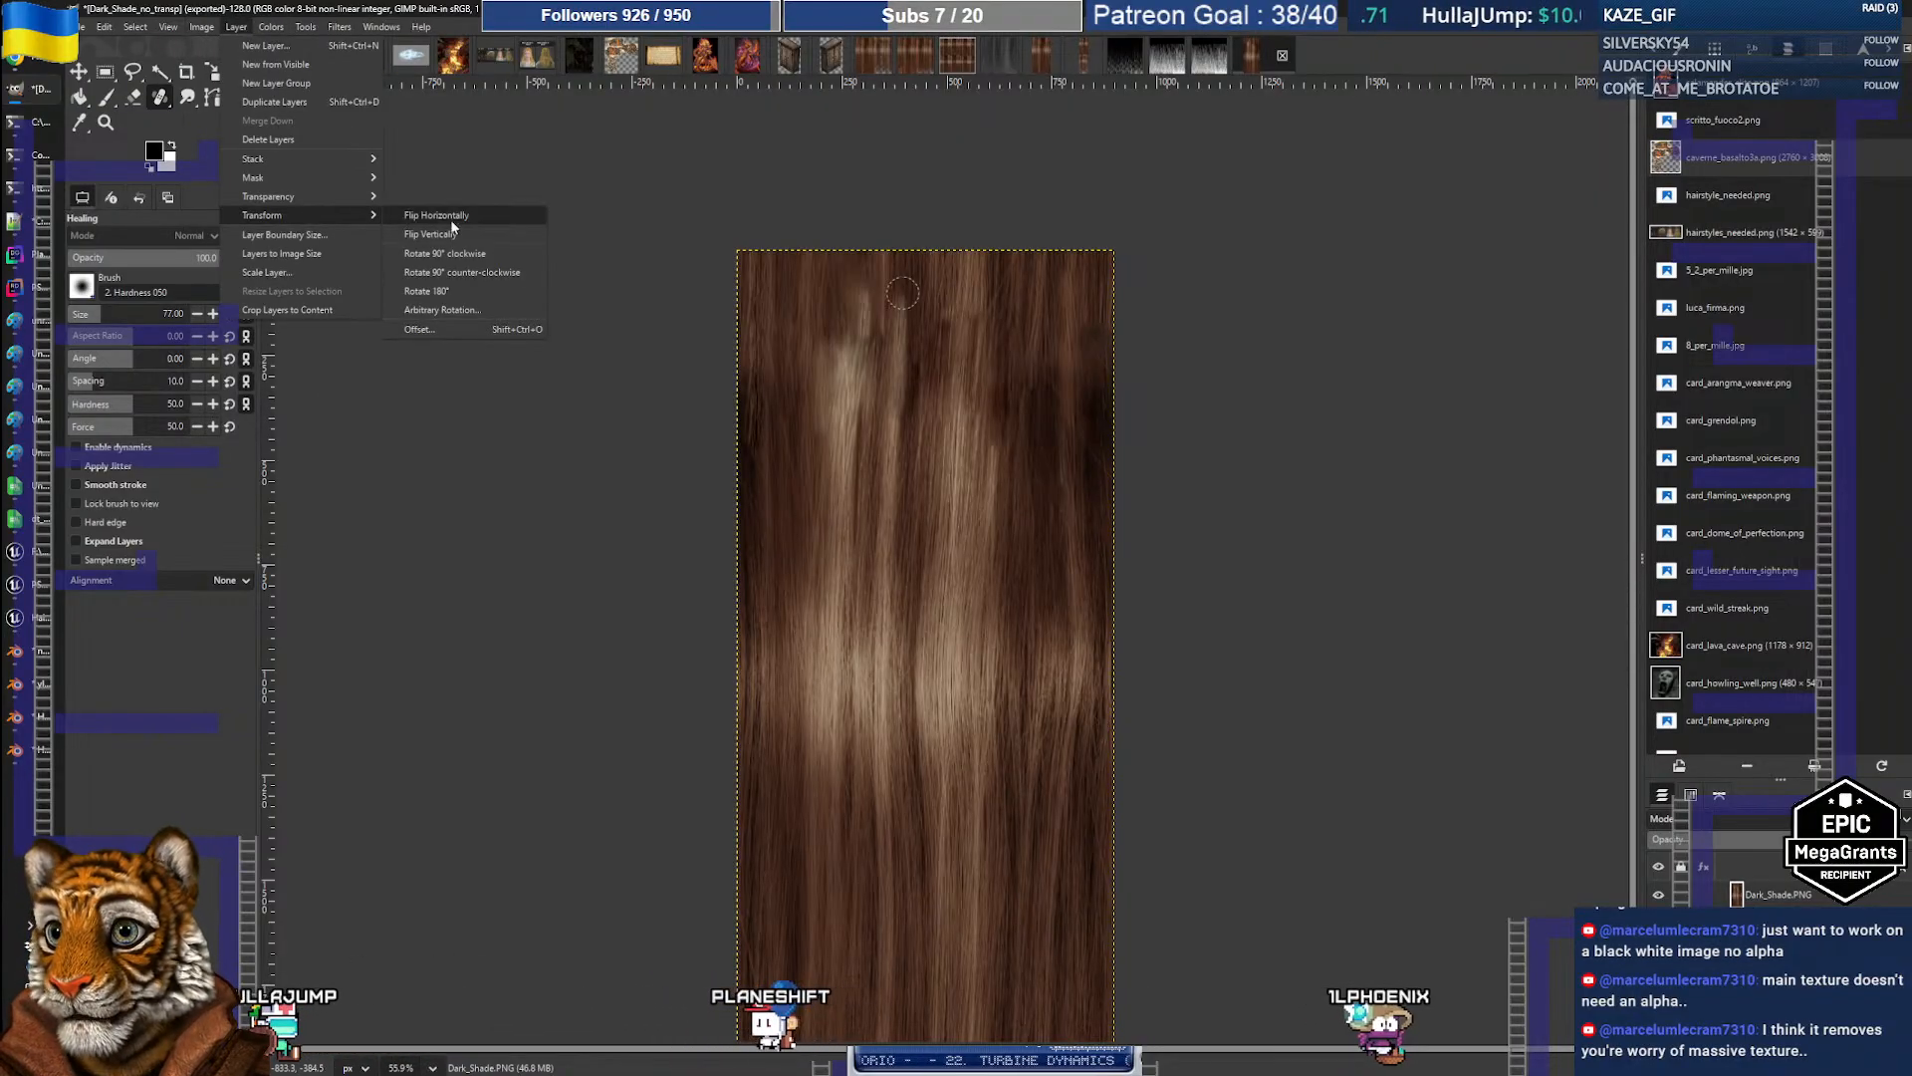
{"action": "left_click", "coordinate": [451, 331]}
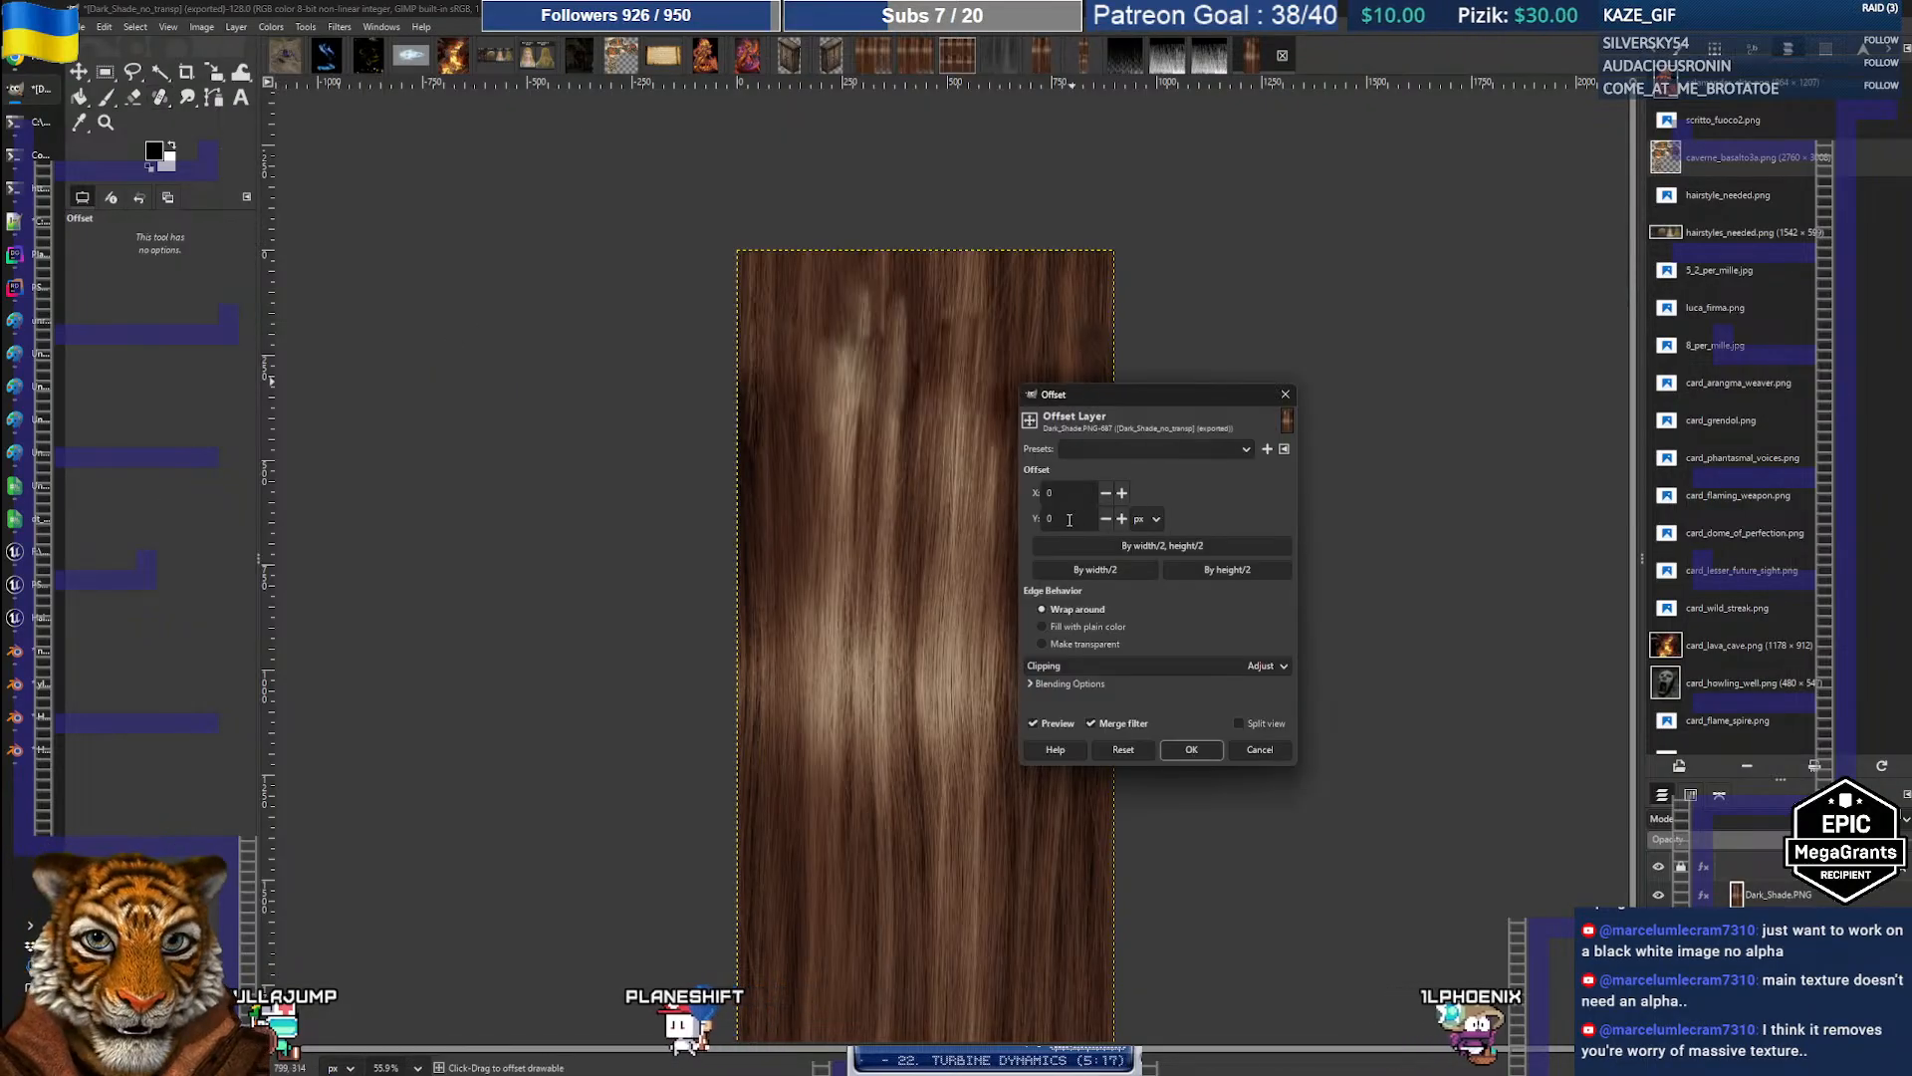
{"action": "left_click", "coordinate": [1079, 512]}
{"action": "type", "text": "-300"}
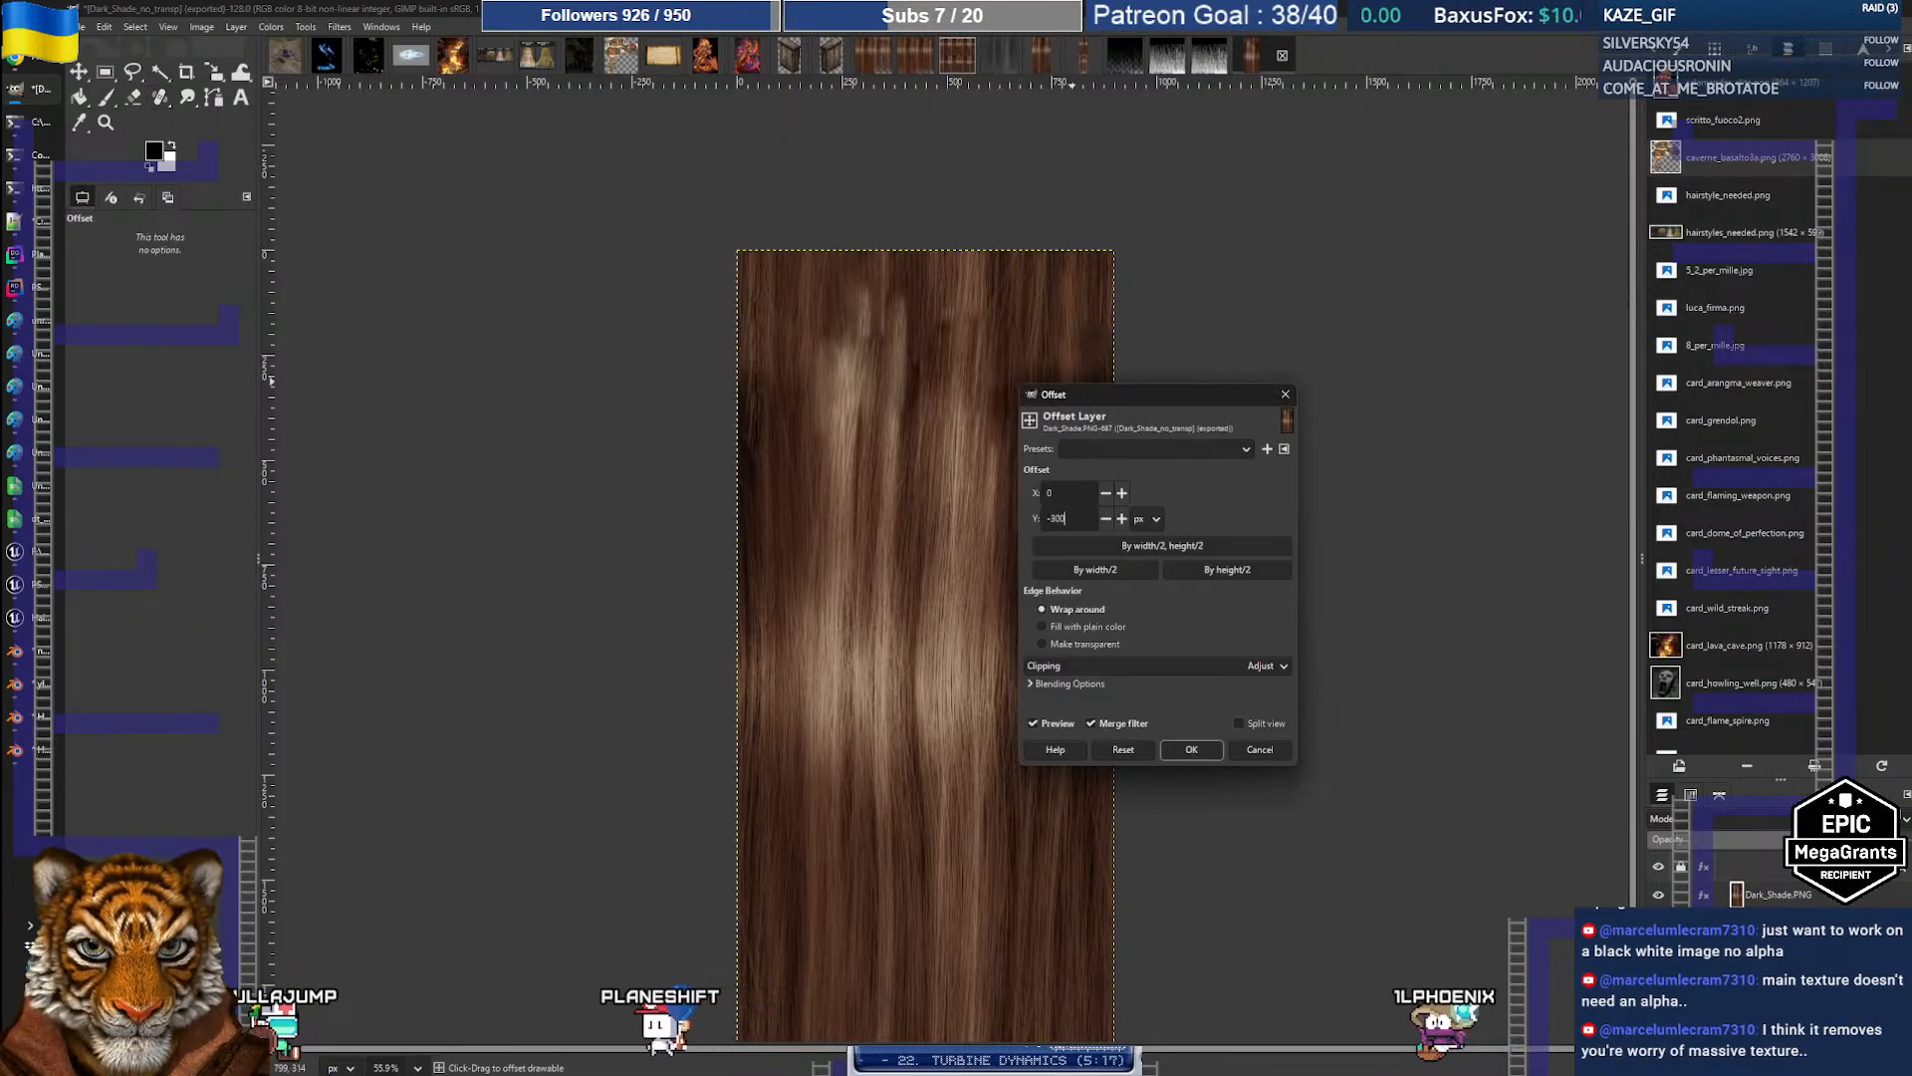
{"action": "left_click", "coordinate": [1190, 749]}
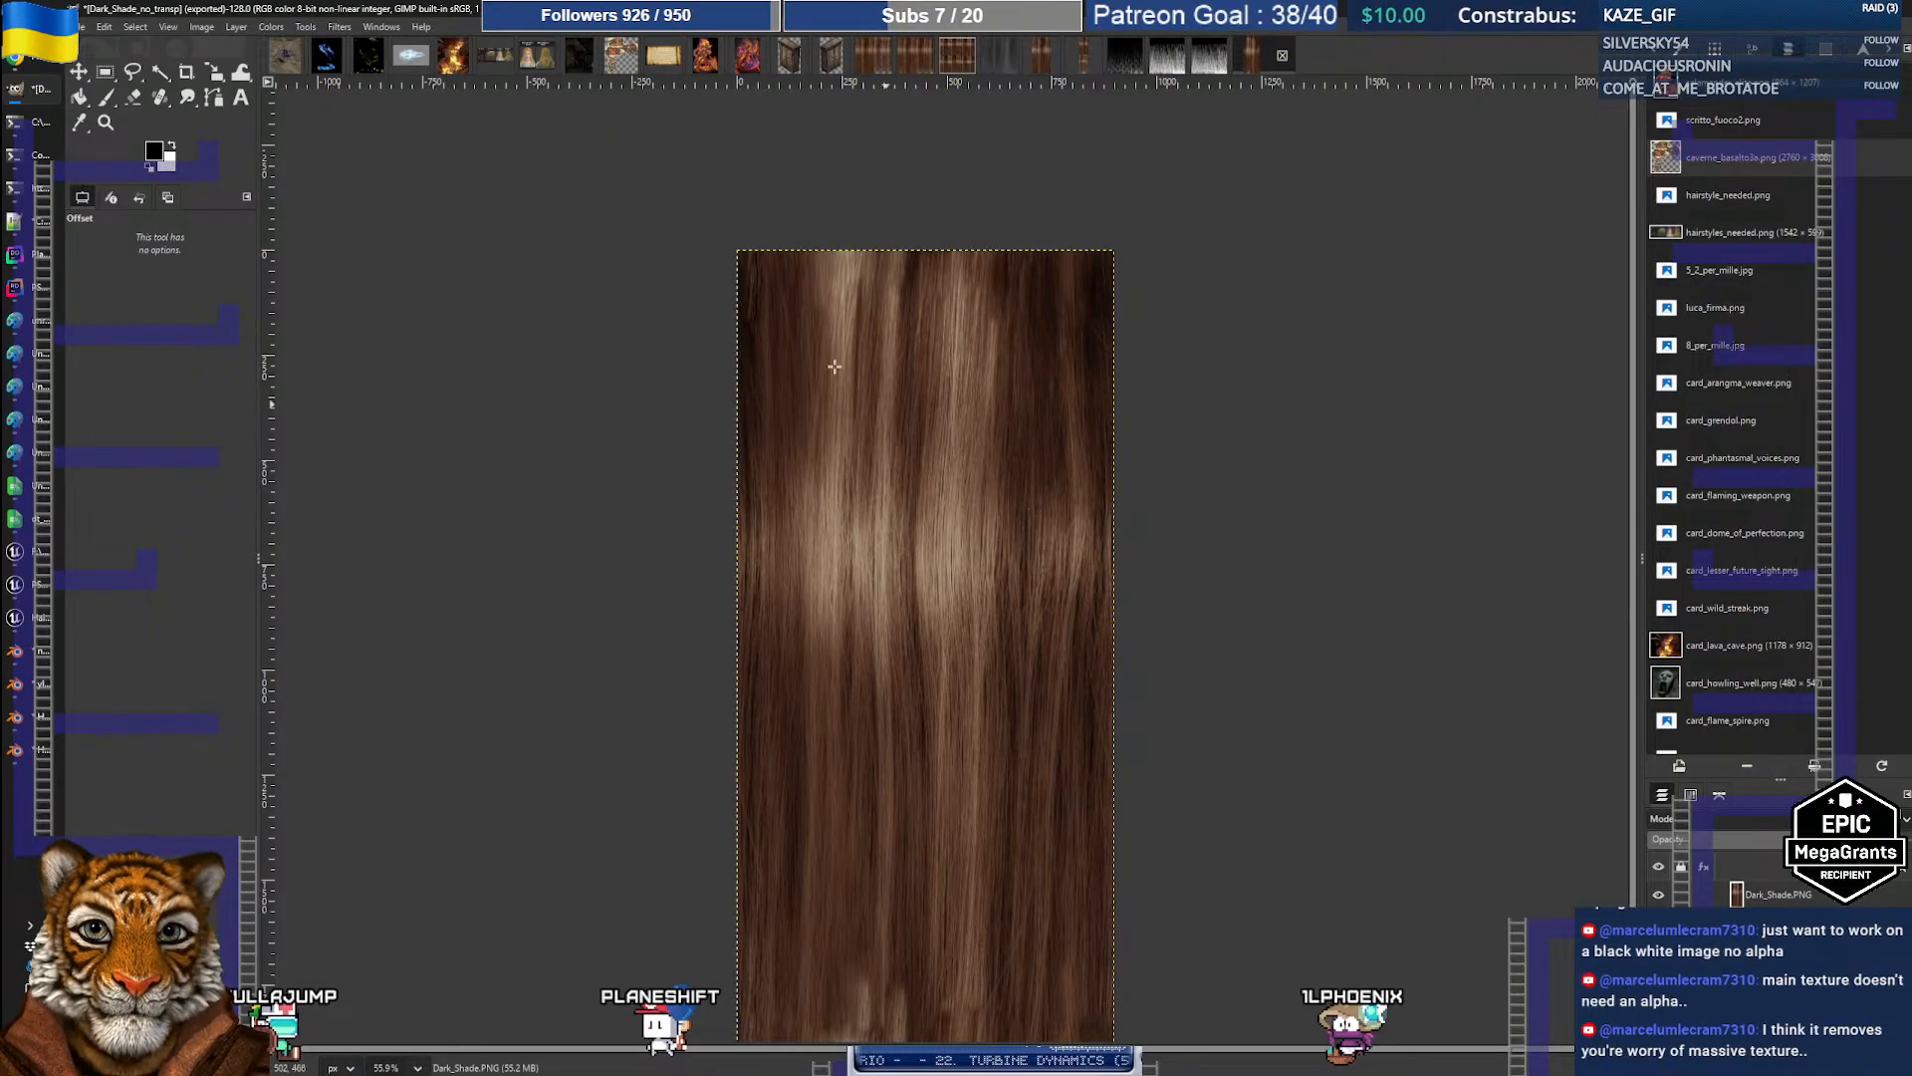
Step: Set up the Clone tool with brush size 67 and opacity 23, sampling the hair above the light patches at the lower edge
{"action": "middle_click_drag", "start_coordinate": [803, 561], "coordinate": [823, 393]}
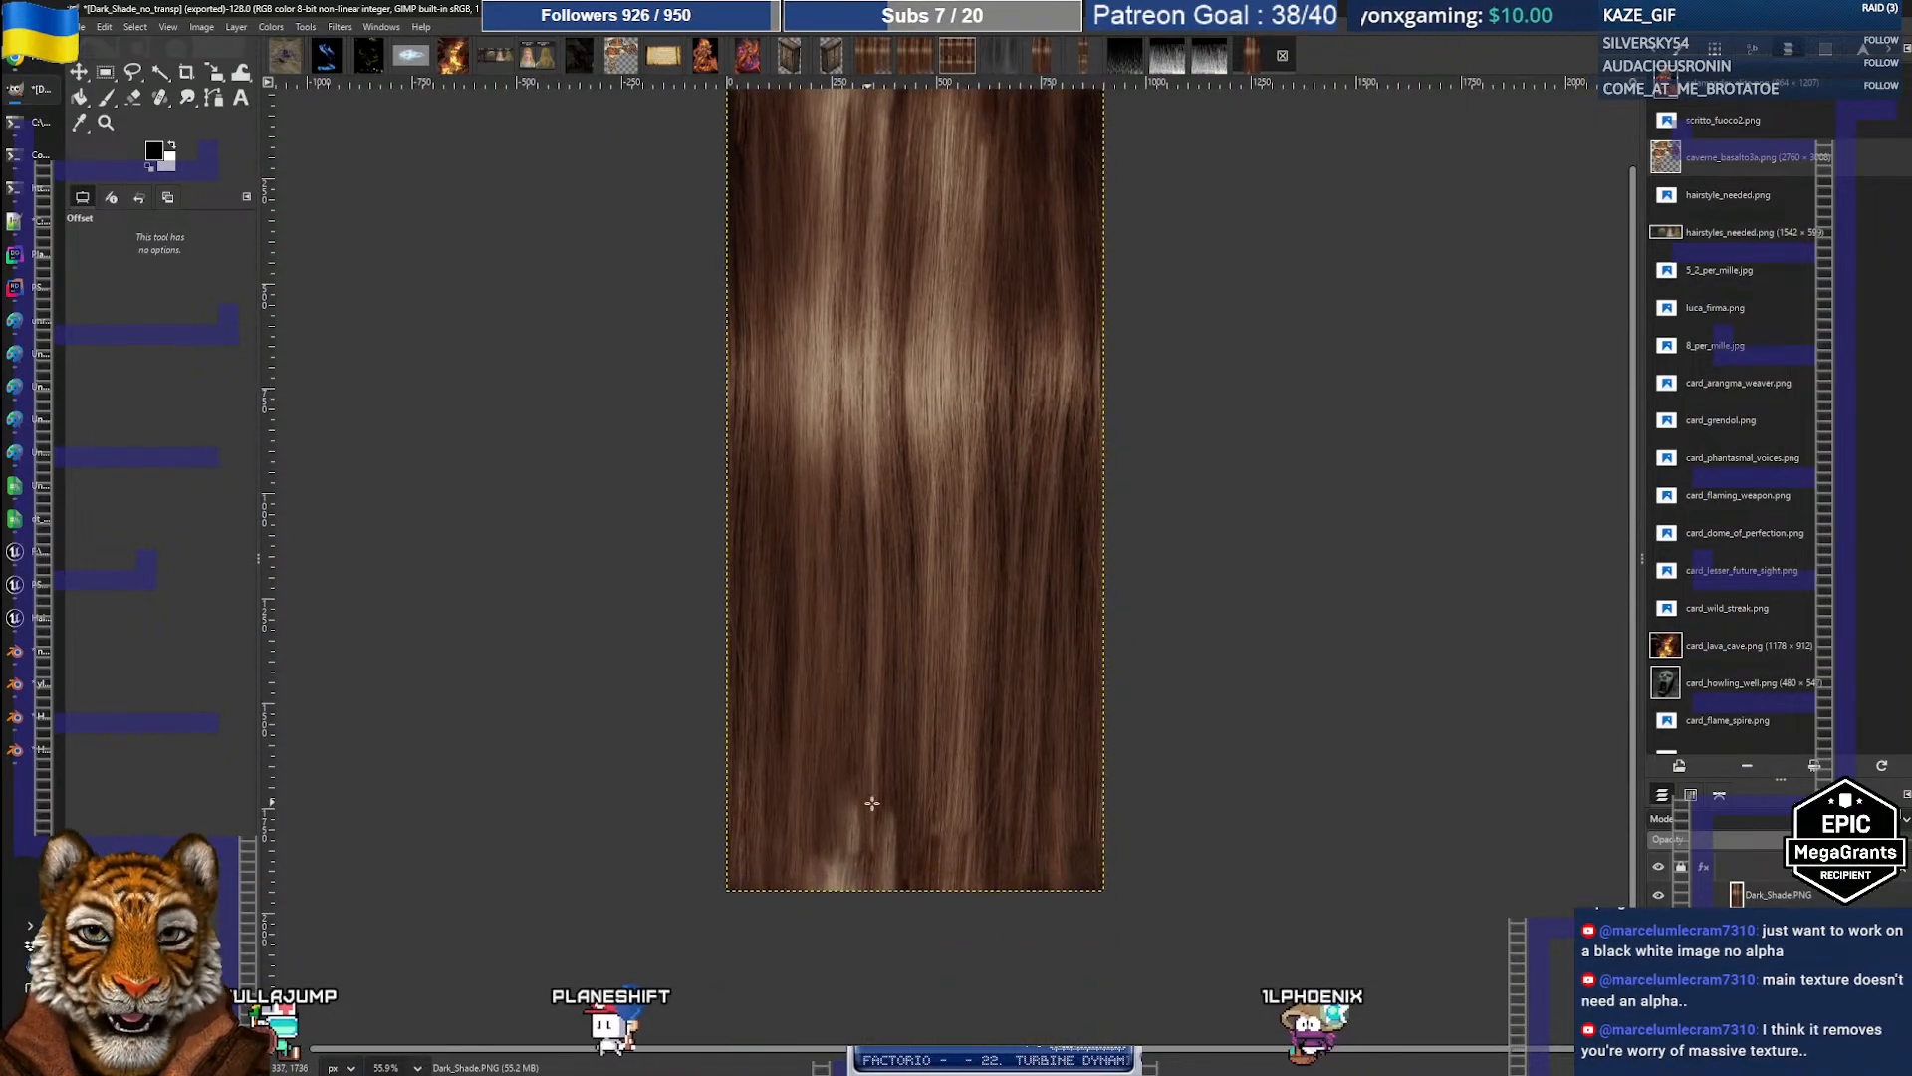
{"action": "scroll", "coordinate": [862, 846], "scroll_direction": "up", "scroll_amount": 5, "text": "ctrl"}
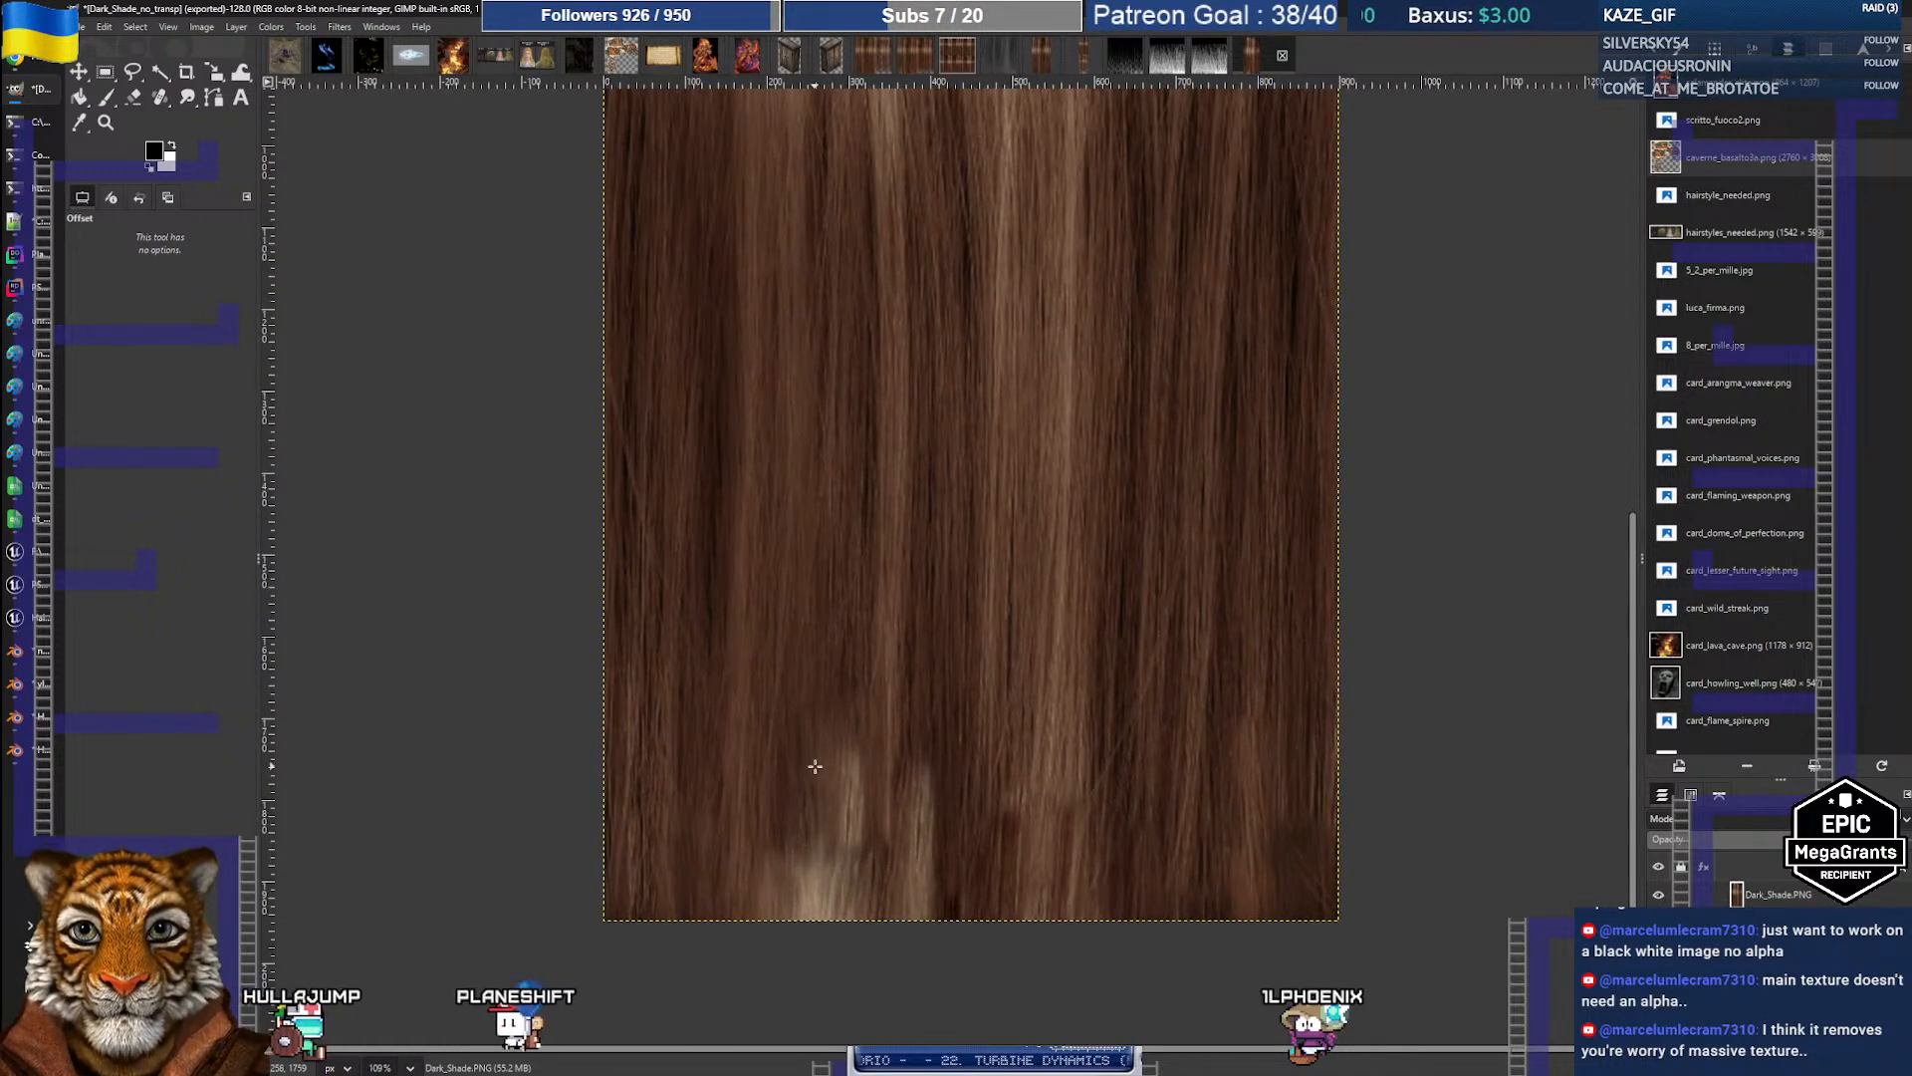
{"action": "key", "text": "c"}
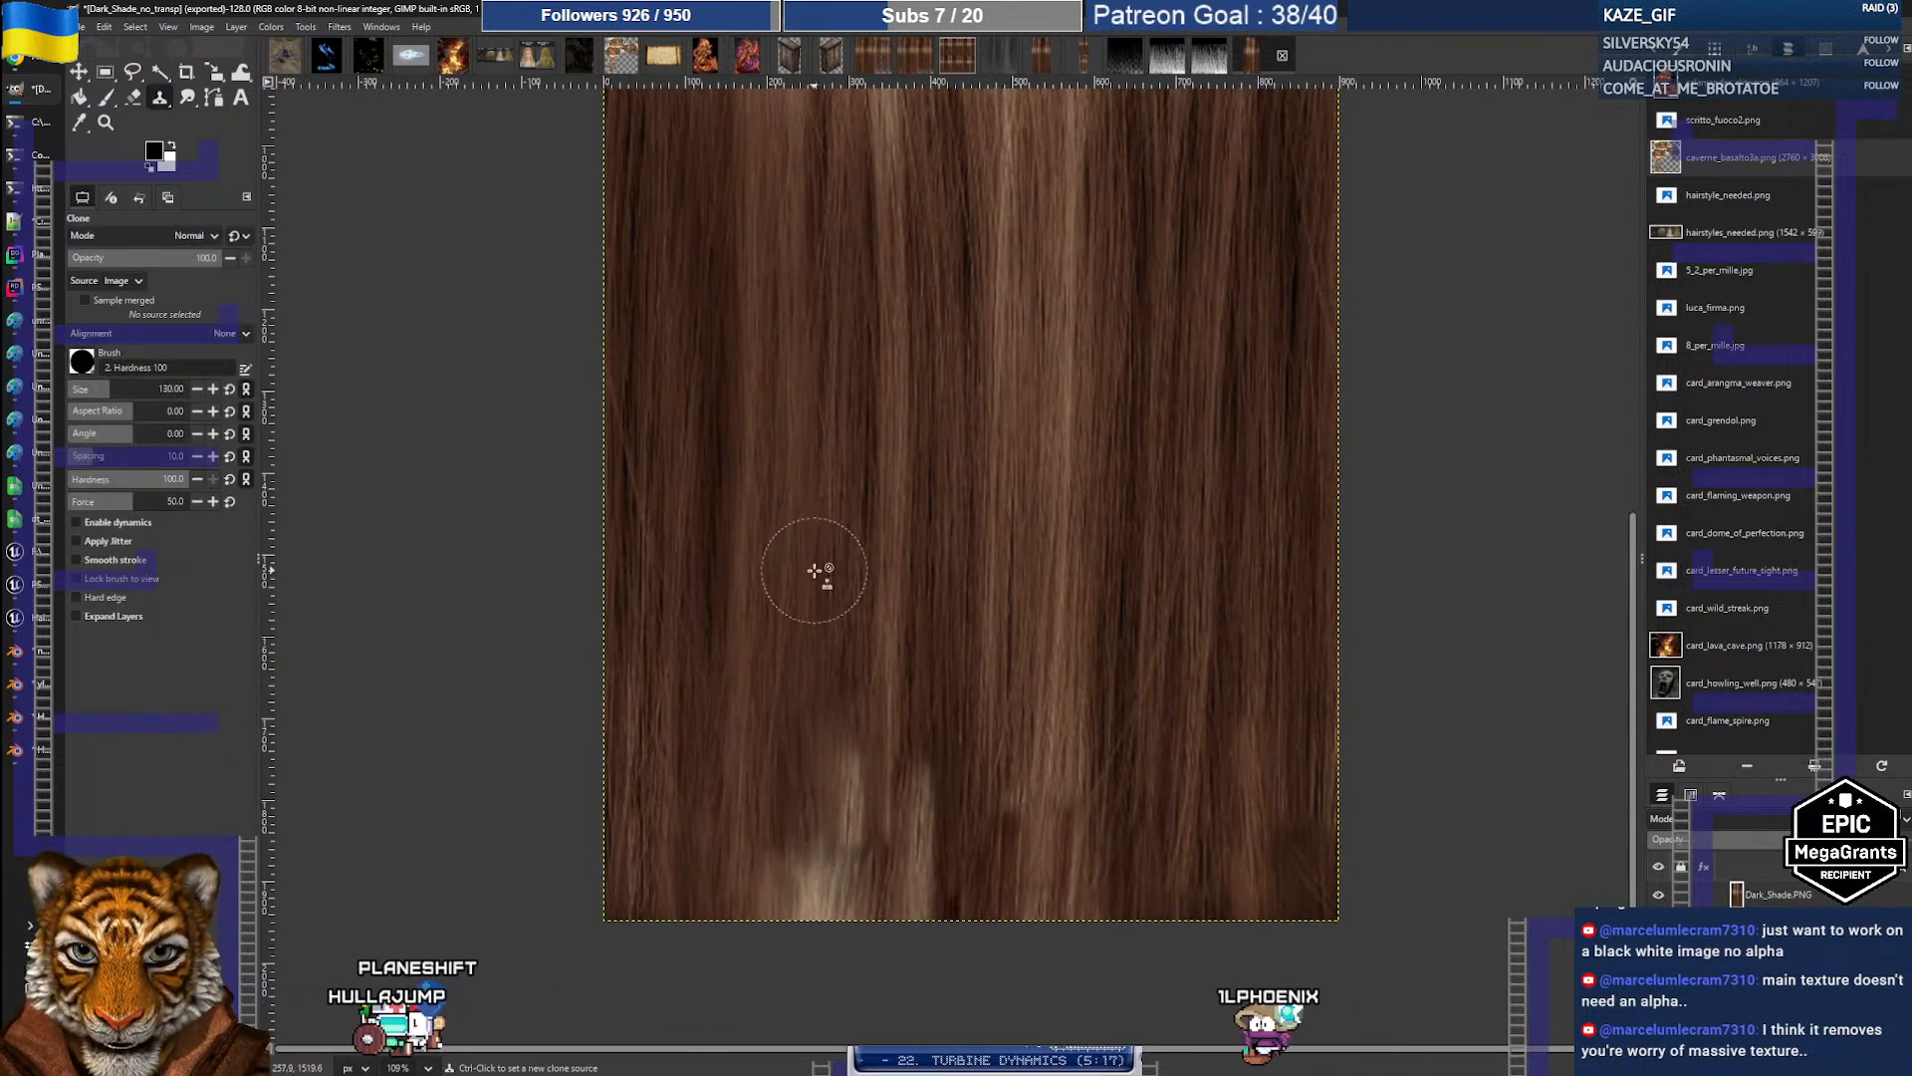
{"action": "key", "text": "bracketleft"}
{"action": "key", "text": "bracketleft"}
{"action": "key", "text": "bracketleft"}
{"action": "key", "text": "bracketleft"}
{"action": "key", "text": "bracketleft"}
{"action": "key", "text": "bracketleft"}
{"action": "key", "text": "bracketleft"}
{"action": "key", "text": "bracketleft"}
{"action": "key", "text": "bracketleft"}
{"action": "key", "text": "bracketleft"}
{"action": "key", "text": "bracketleft"}
{"action": "key", "text": "bracketleft"}
{"action": "key", "text": "bracketleft"}
{"action": "key", "text": "bracketleft"}
{"action": "key", "text": "bracketleft"}
{"action": "key", "text": "bracketleft"}
{"action": "key", "text": "bracketleft"}
{"action": "key", "text": "bracketleft"}
{"action": "key", "text": "bracketleft"}
{"action": "key", "text": "bracketleft"}
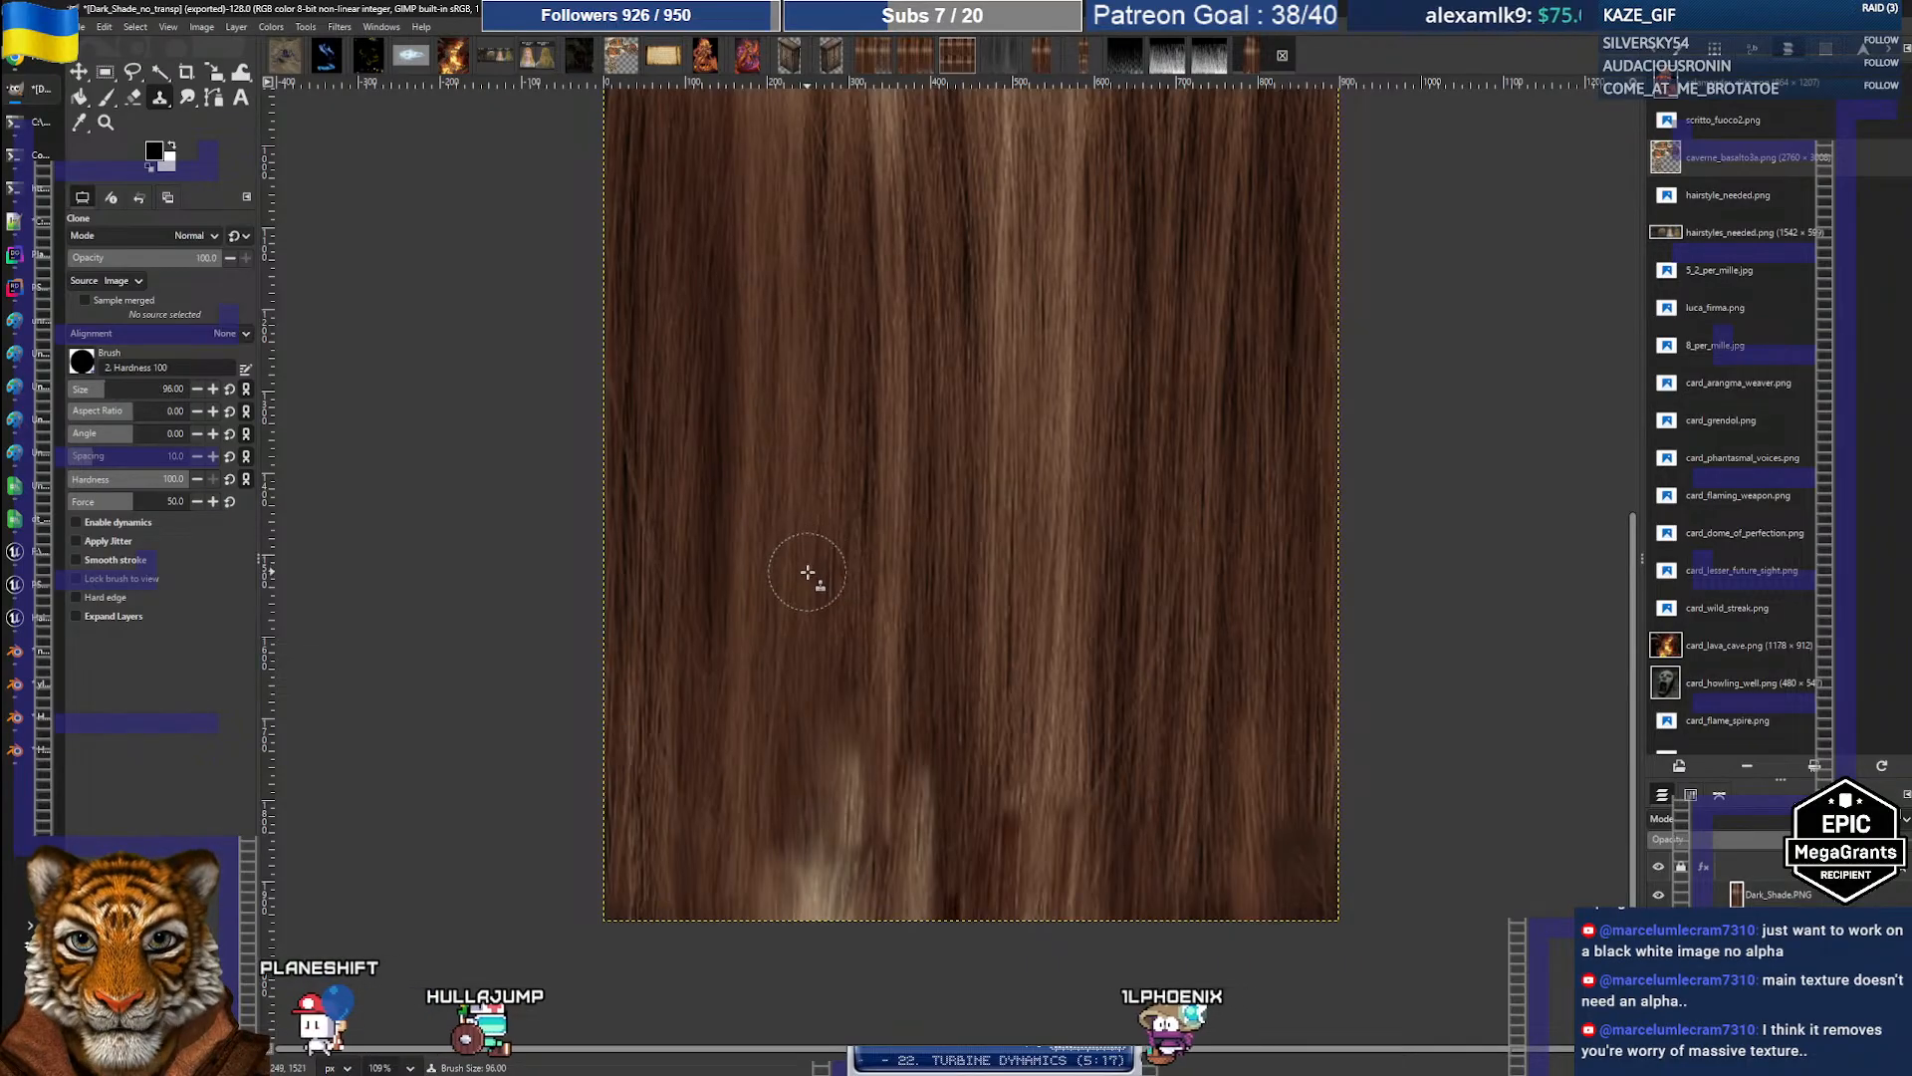
{"action": "key", "text": "bracketleft"}
{"action": "key", "text": "bracketleft"}
{"action": "key", "text": "bracketleft"}
{"action": "key", "text": "bracketleft"}
{"action": "key", "text": "bracketleft"}
{"action": "key", "text": "bracketleft"}
{"action": "key", "text": "bracketleft"}
{"action": "key", "text": "bracketleft"}
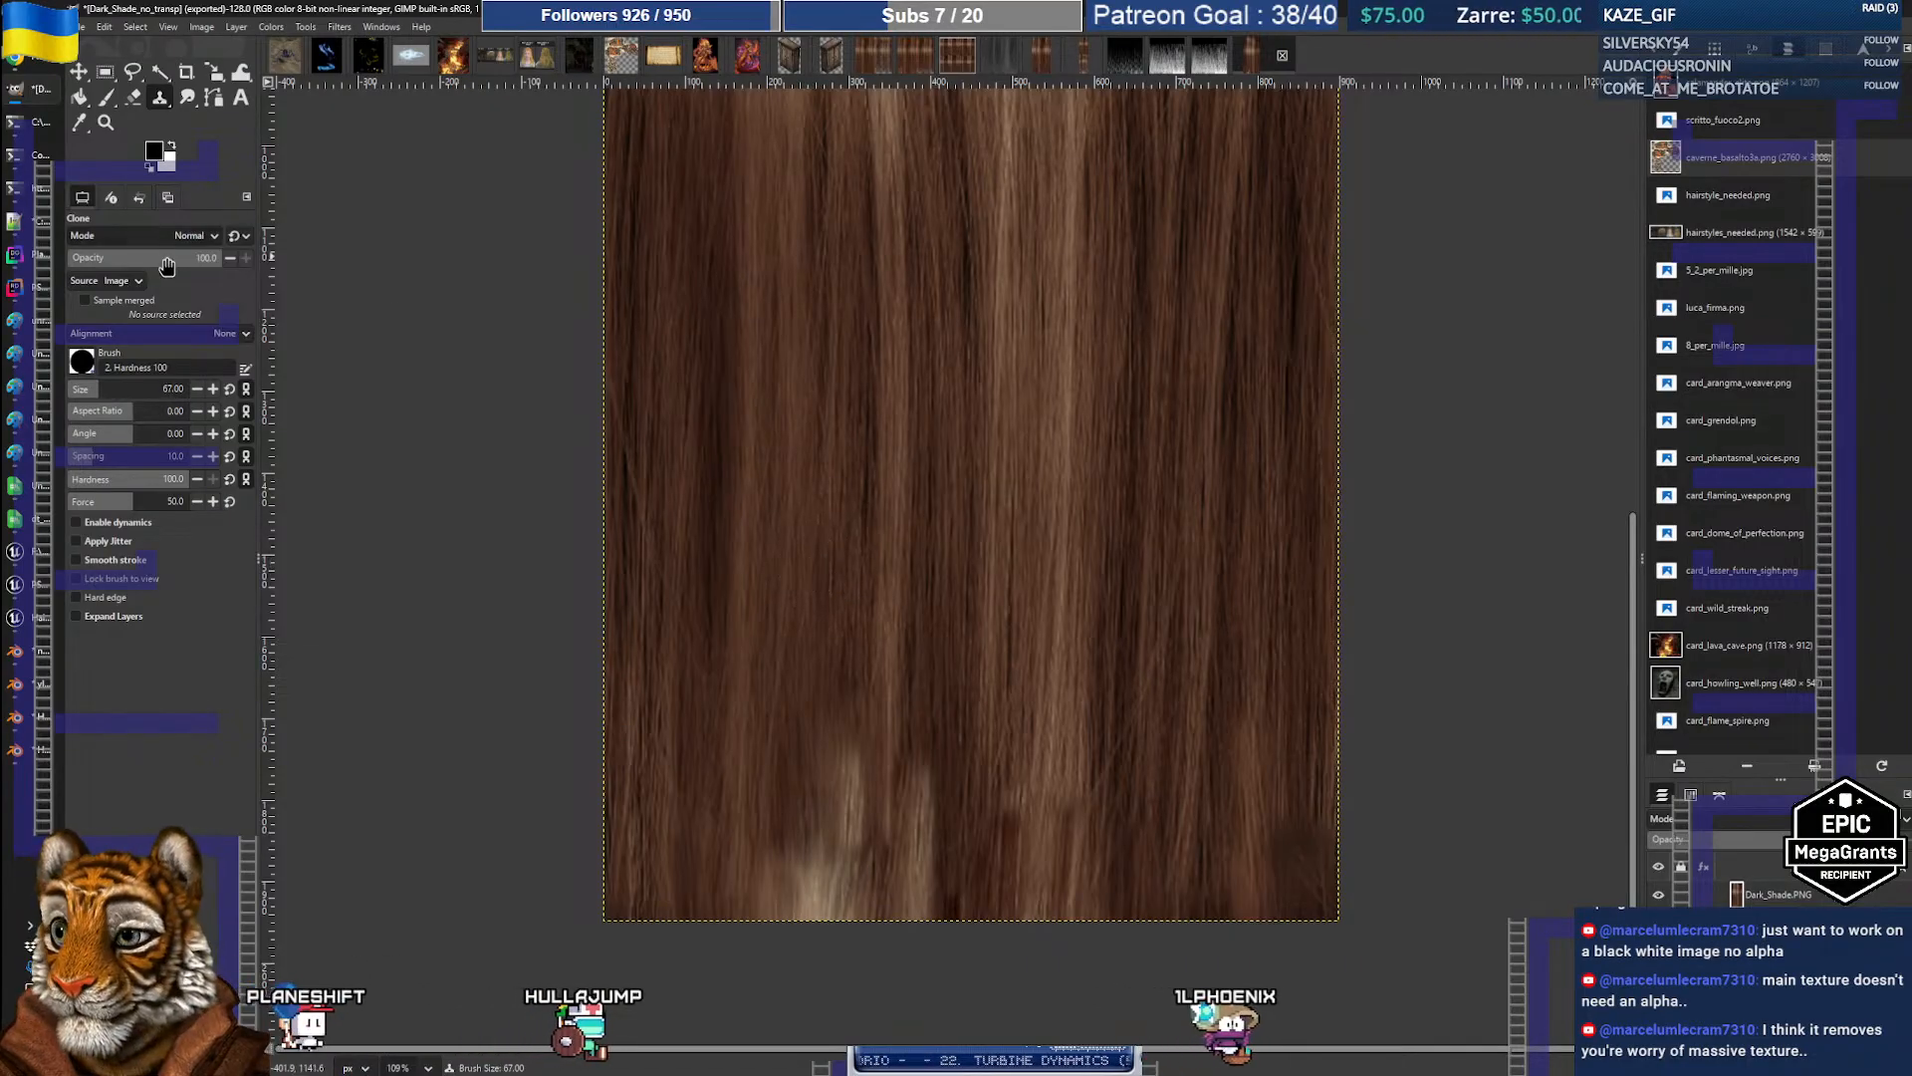
{"action": "left_click_drag", "start_coordinate": [169, 261], "coordinate": [110, 258]}
{"action": "left_click", "coordinate": [795, 578], "text": "ctrl"}
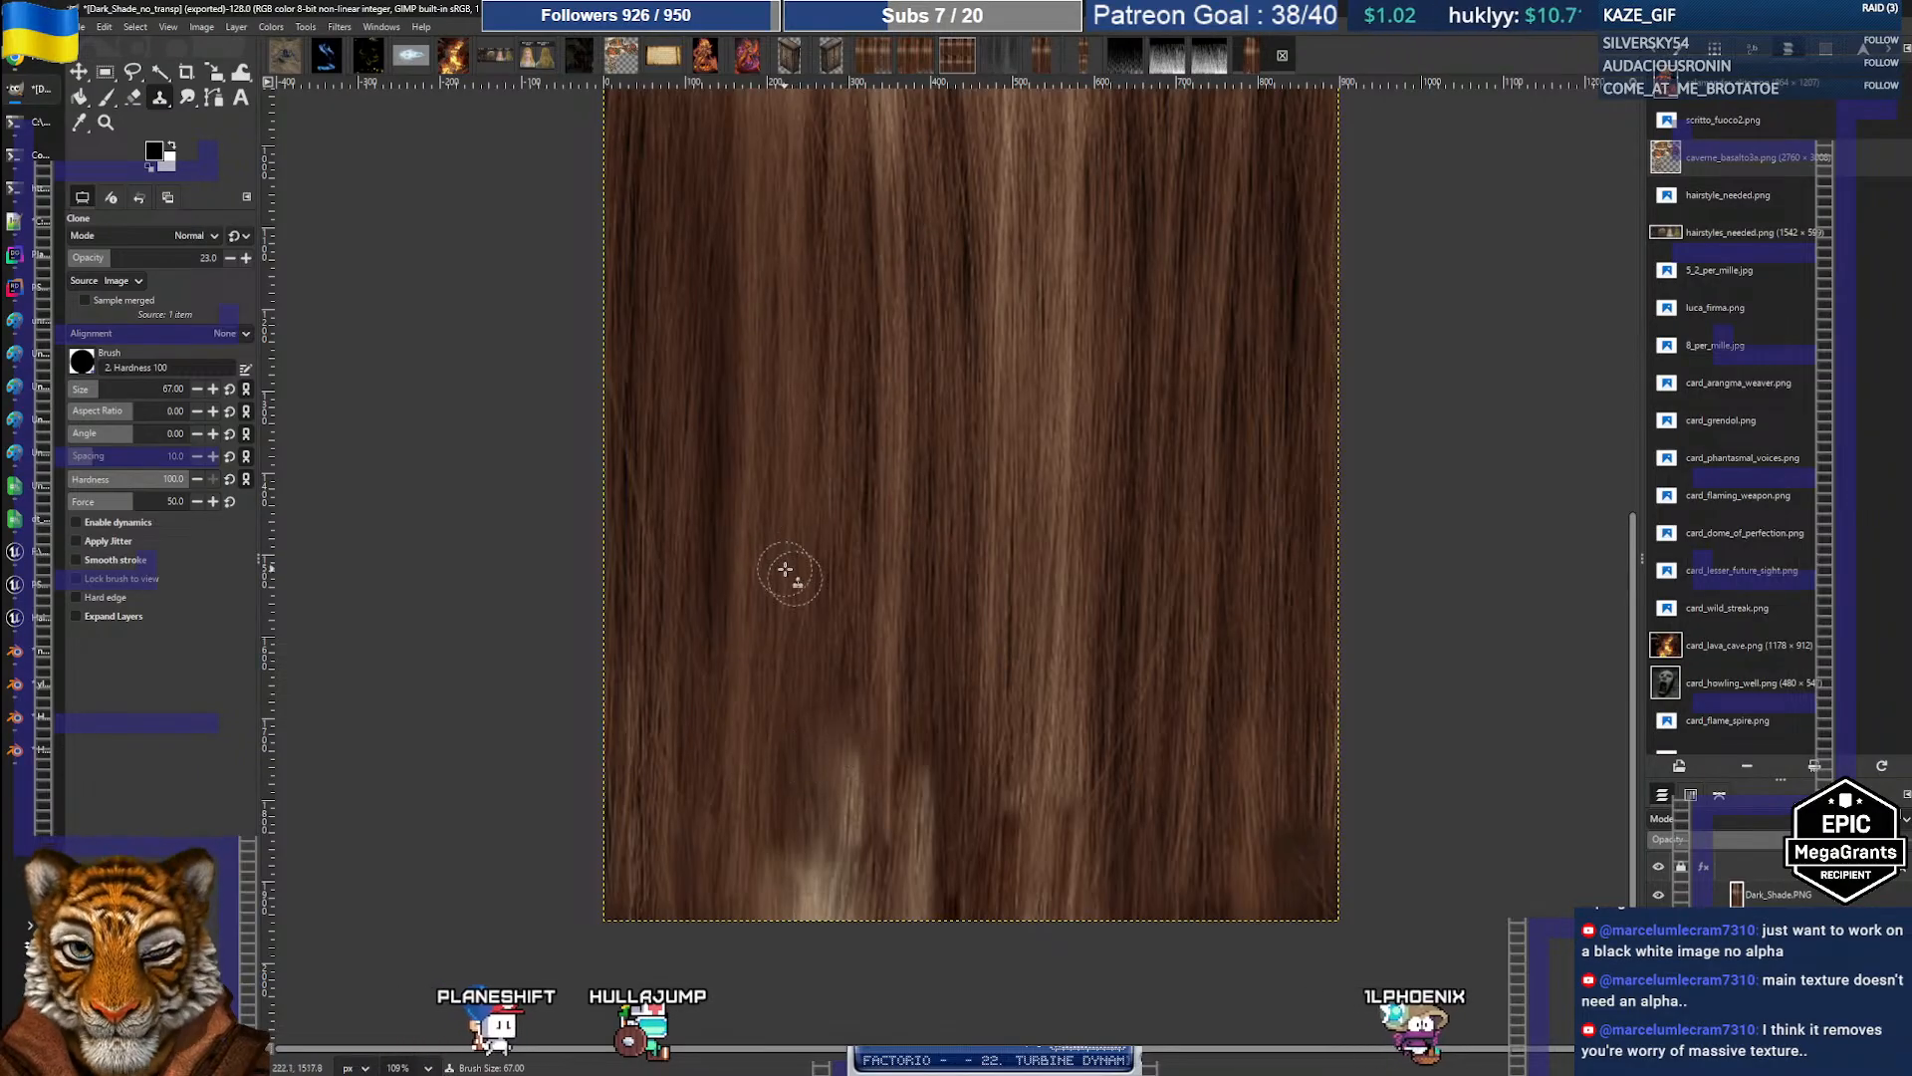
Step: Heal the light patches at the texture's lower edge with the Healing tool, sampling the brown hair above them
{"action": "key", "text": "h"}
{"action": "left_click", "coordinate": [813, 555], "text": "ctrl"}
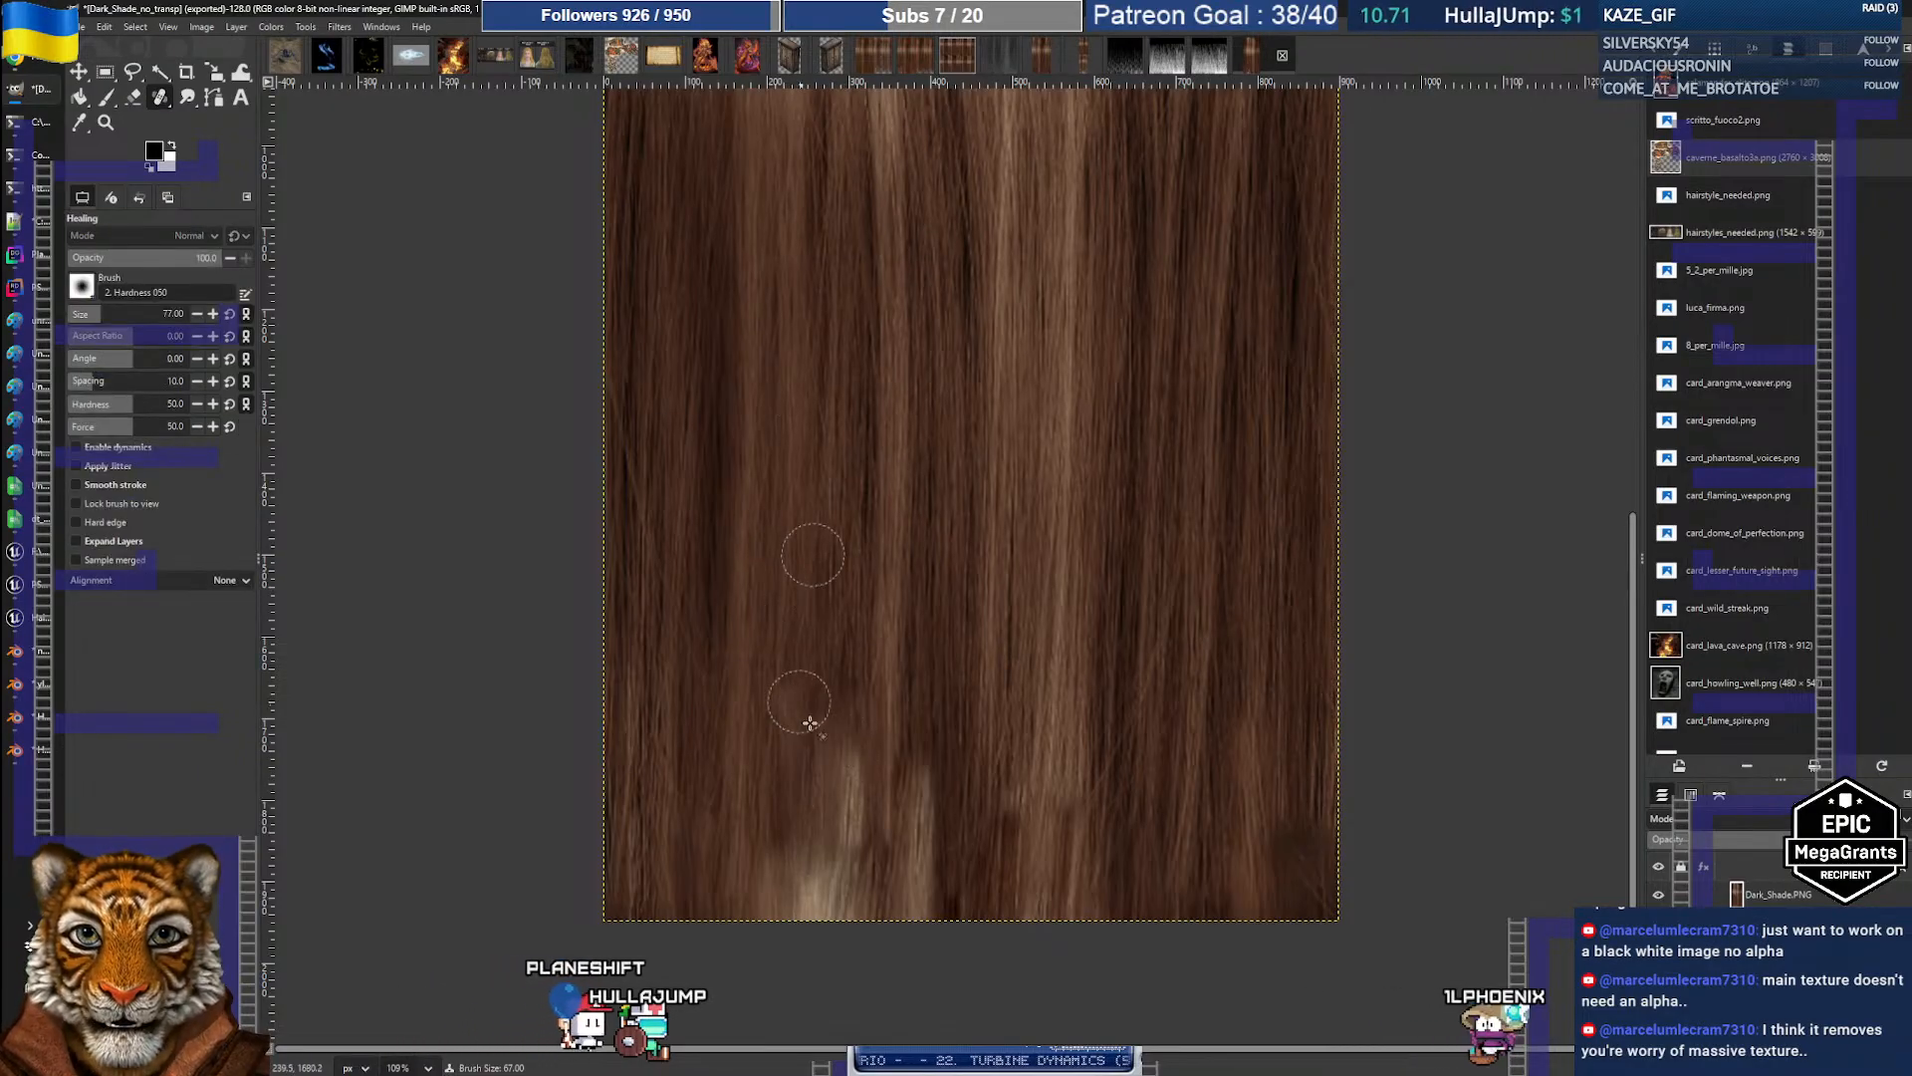
{"action": "left_click", "coordinate": [884, 498], "text": "ctrl"}
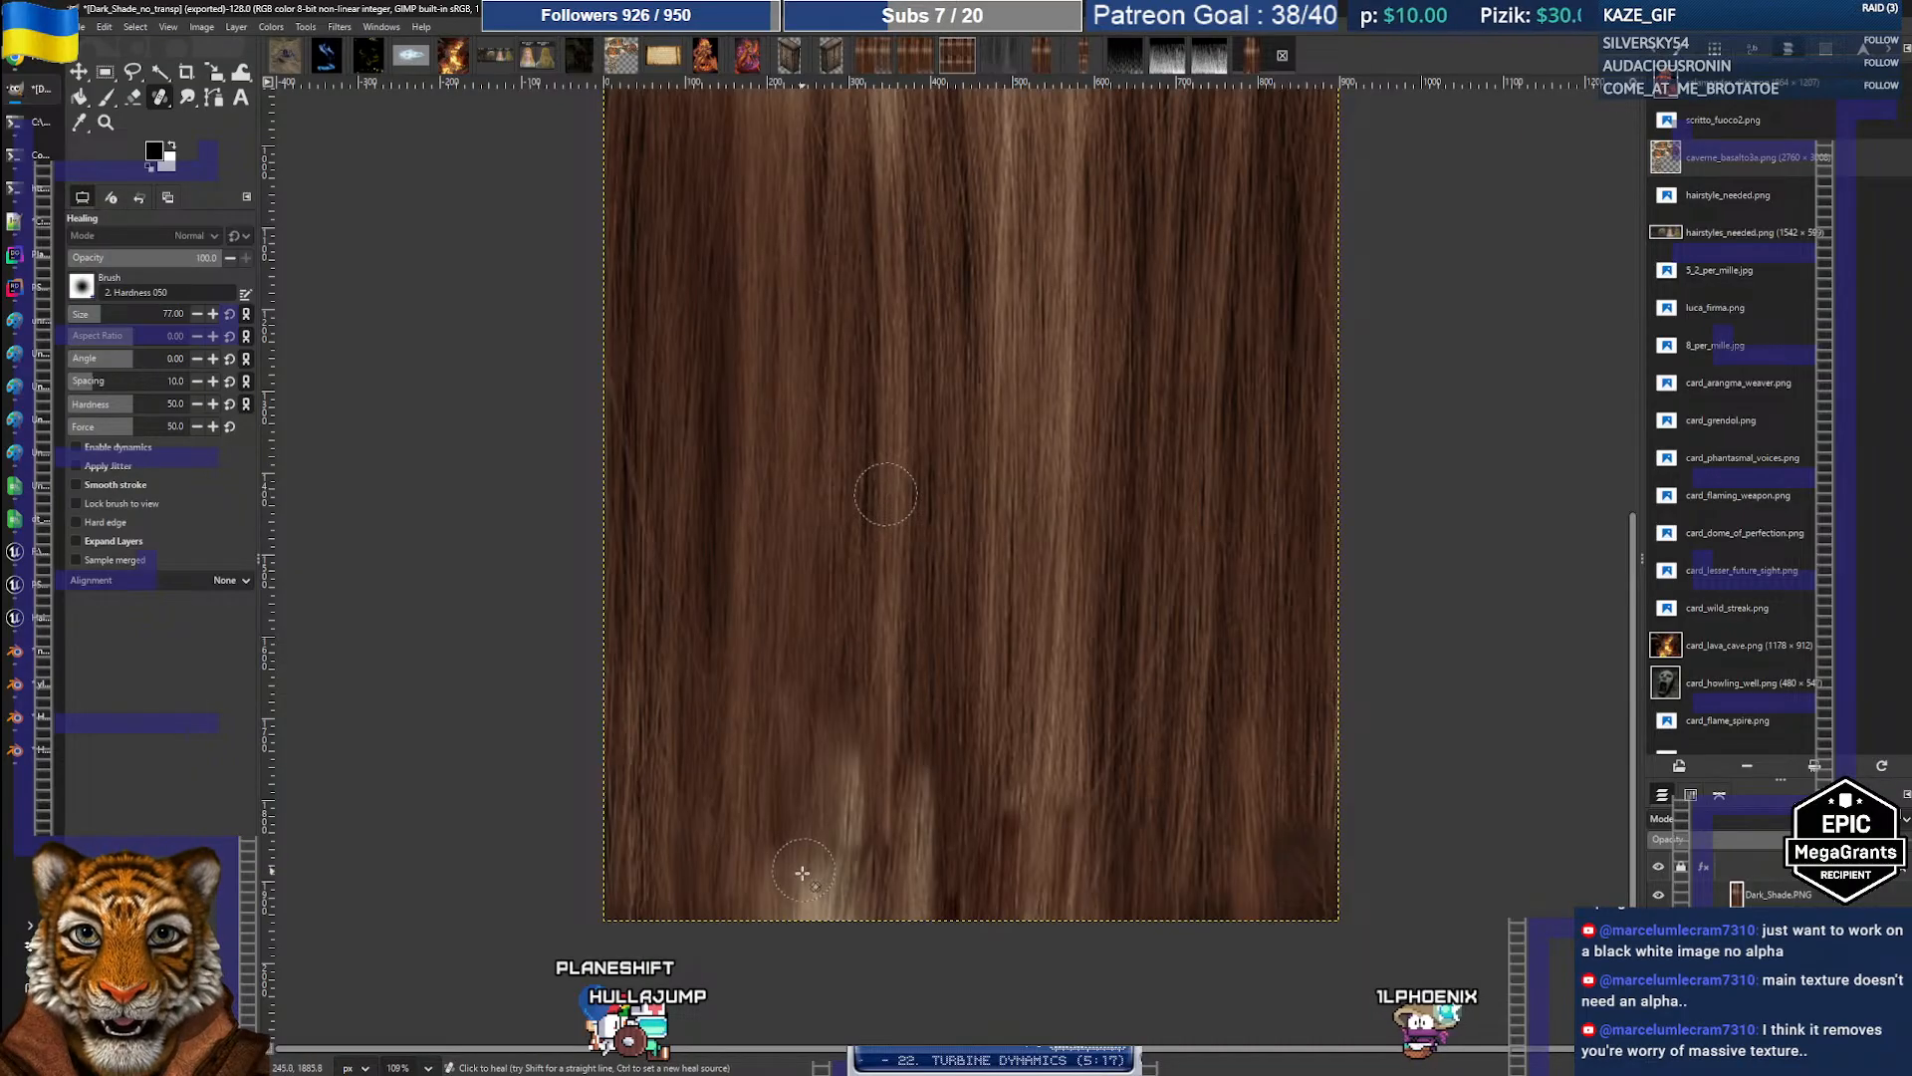
{"action": "left_click_drag", "start_coordinate": [803, 873], "coordinate": [817, 736]}
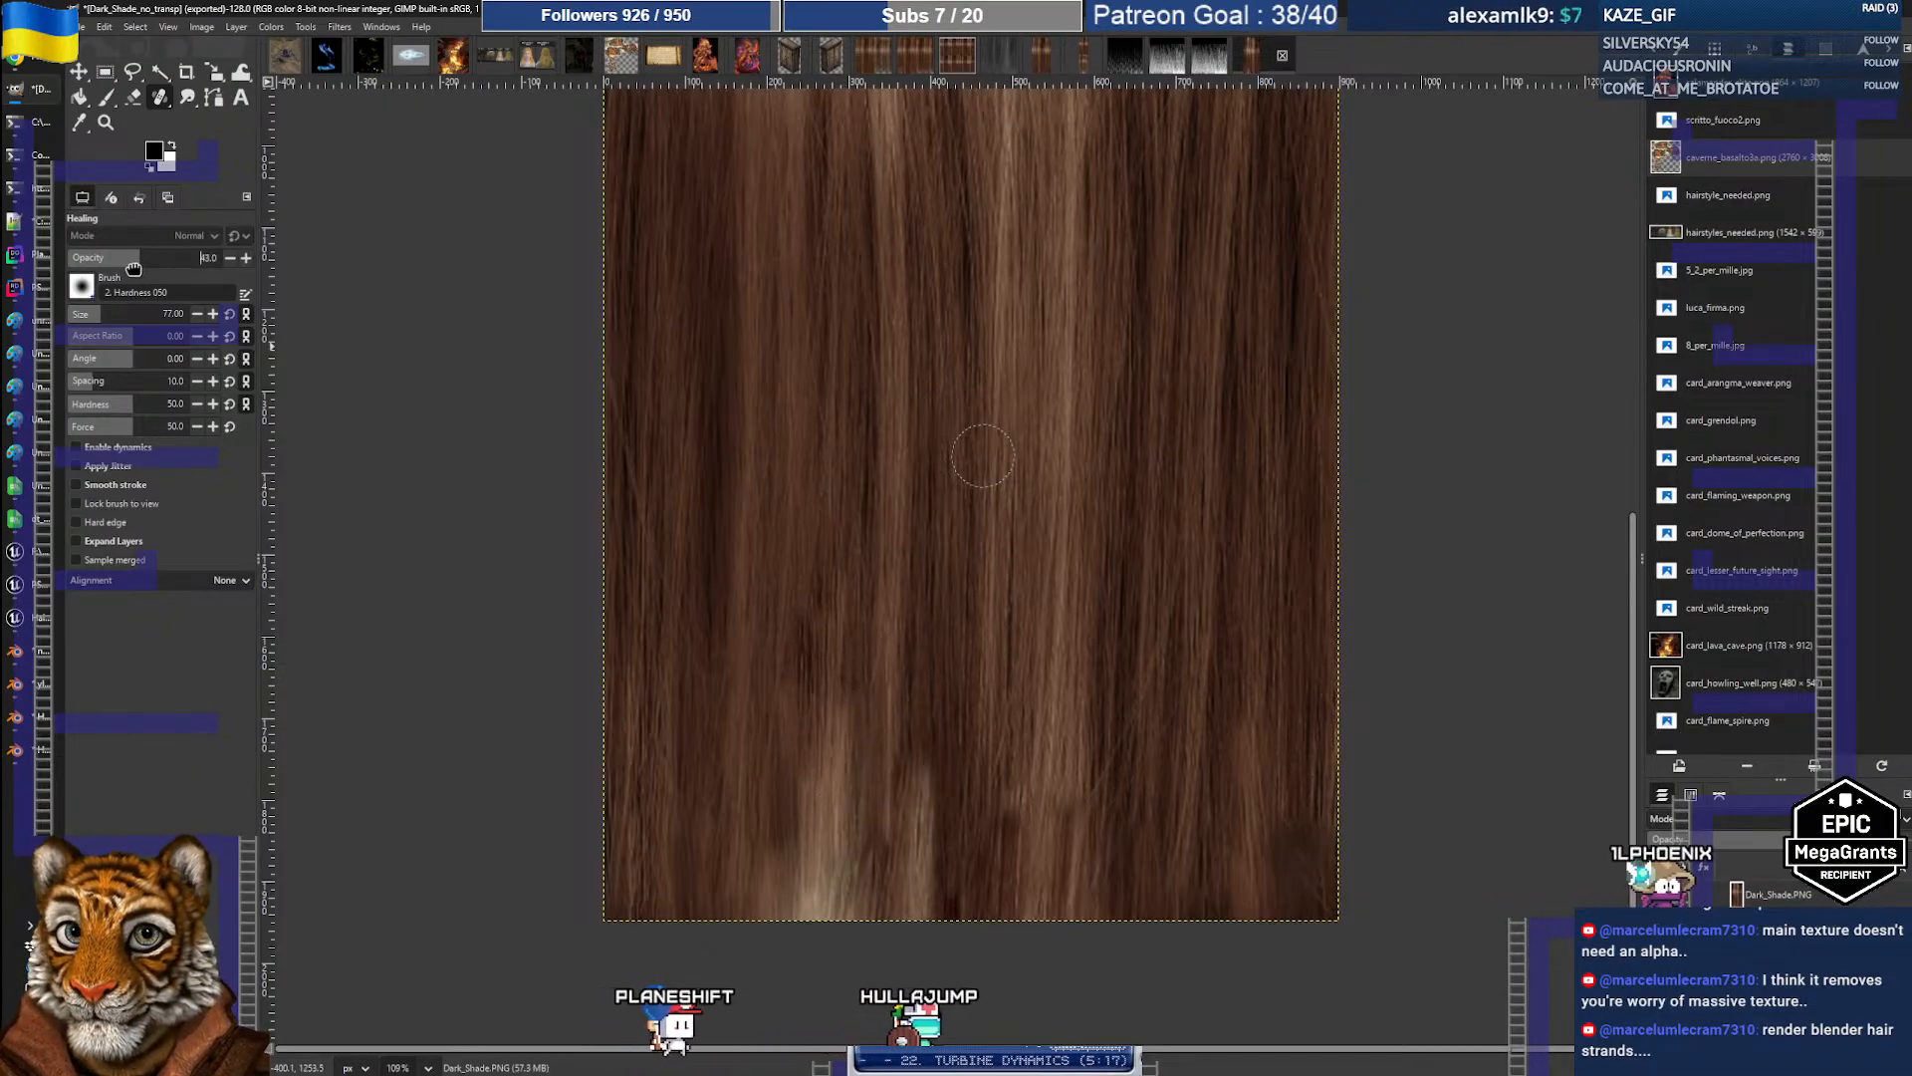
Step: Set the healing opacity to 41 and blend the dark spots above the light patches, using hair sampled from above
{"action": "left_click_drag", "start_coordinate": [134, 268], "coordinate": [129, 269]}
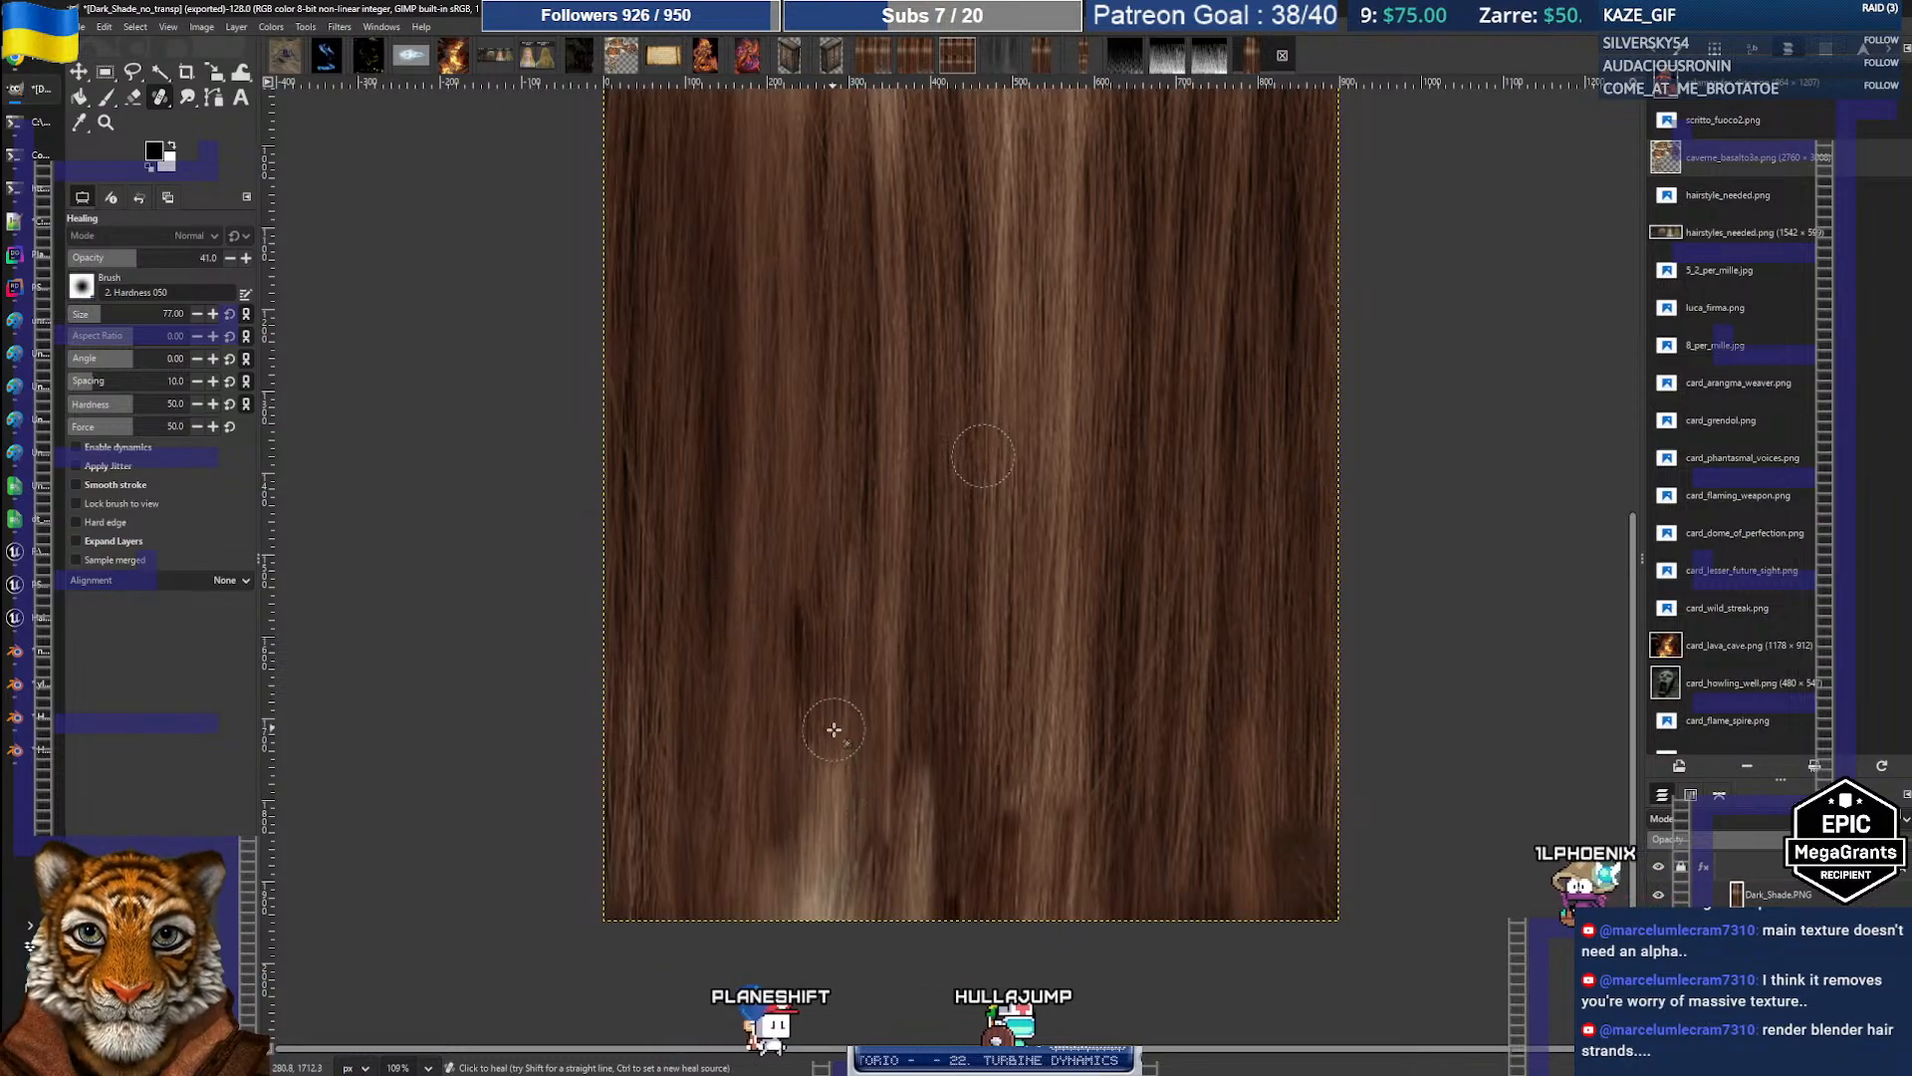
{"action": "left_click", "coordinate": [793, 449], "text": "ctrl"}
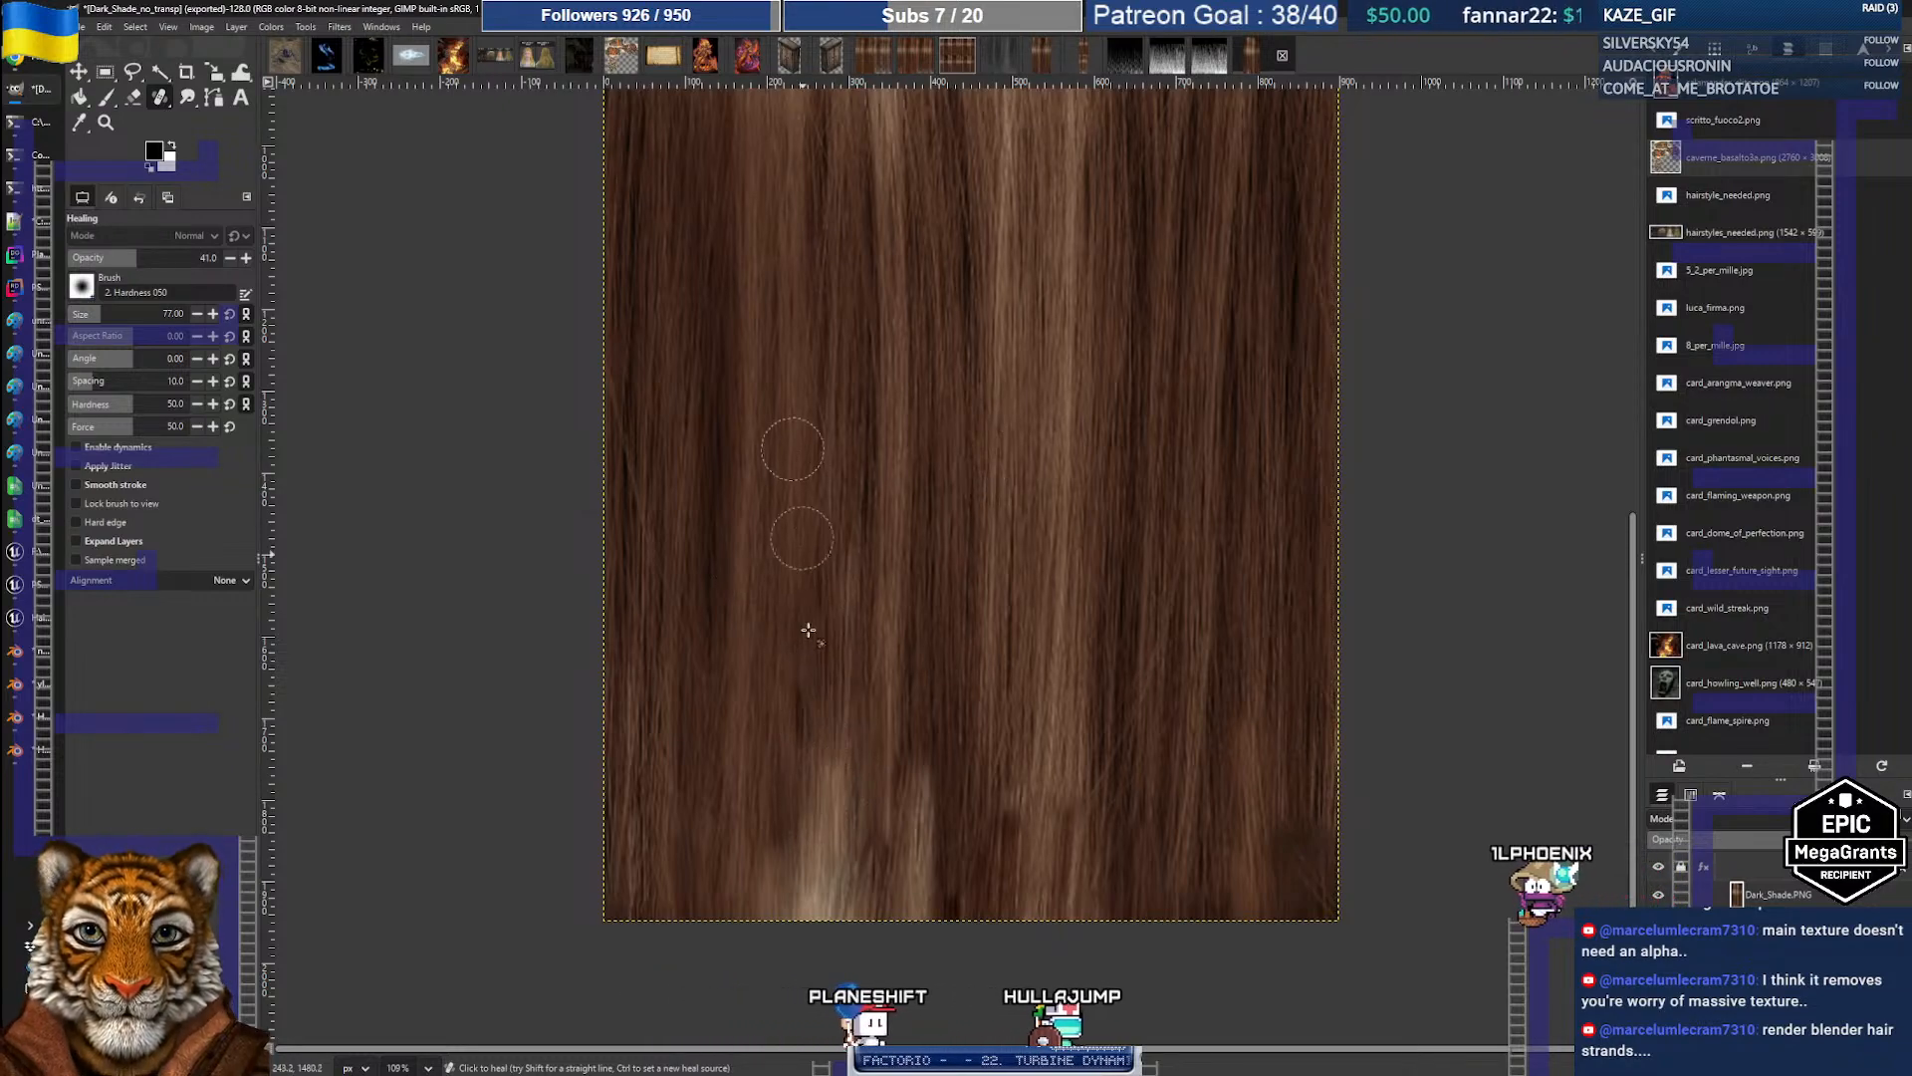
{"action": "scroll", "coordinate": [801, 478], "scroll_direction": "down", "scroll_amount": 3, "text": "ctrl"}
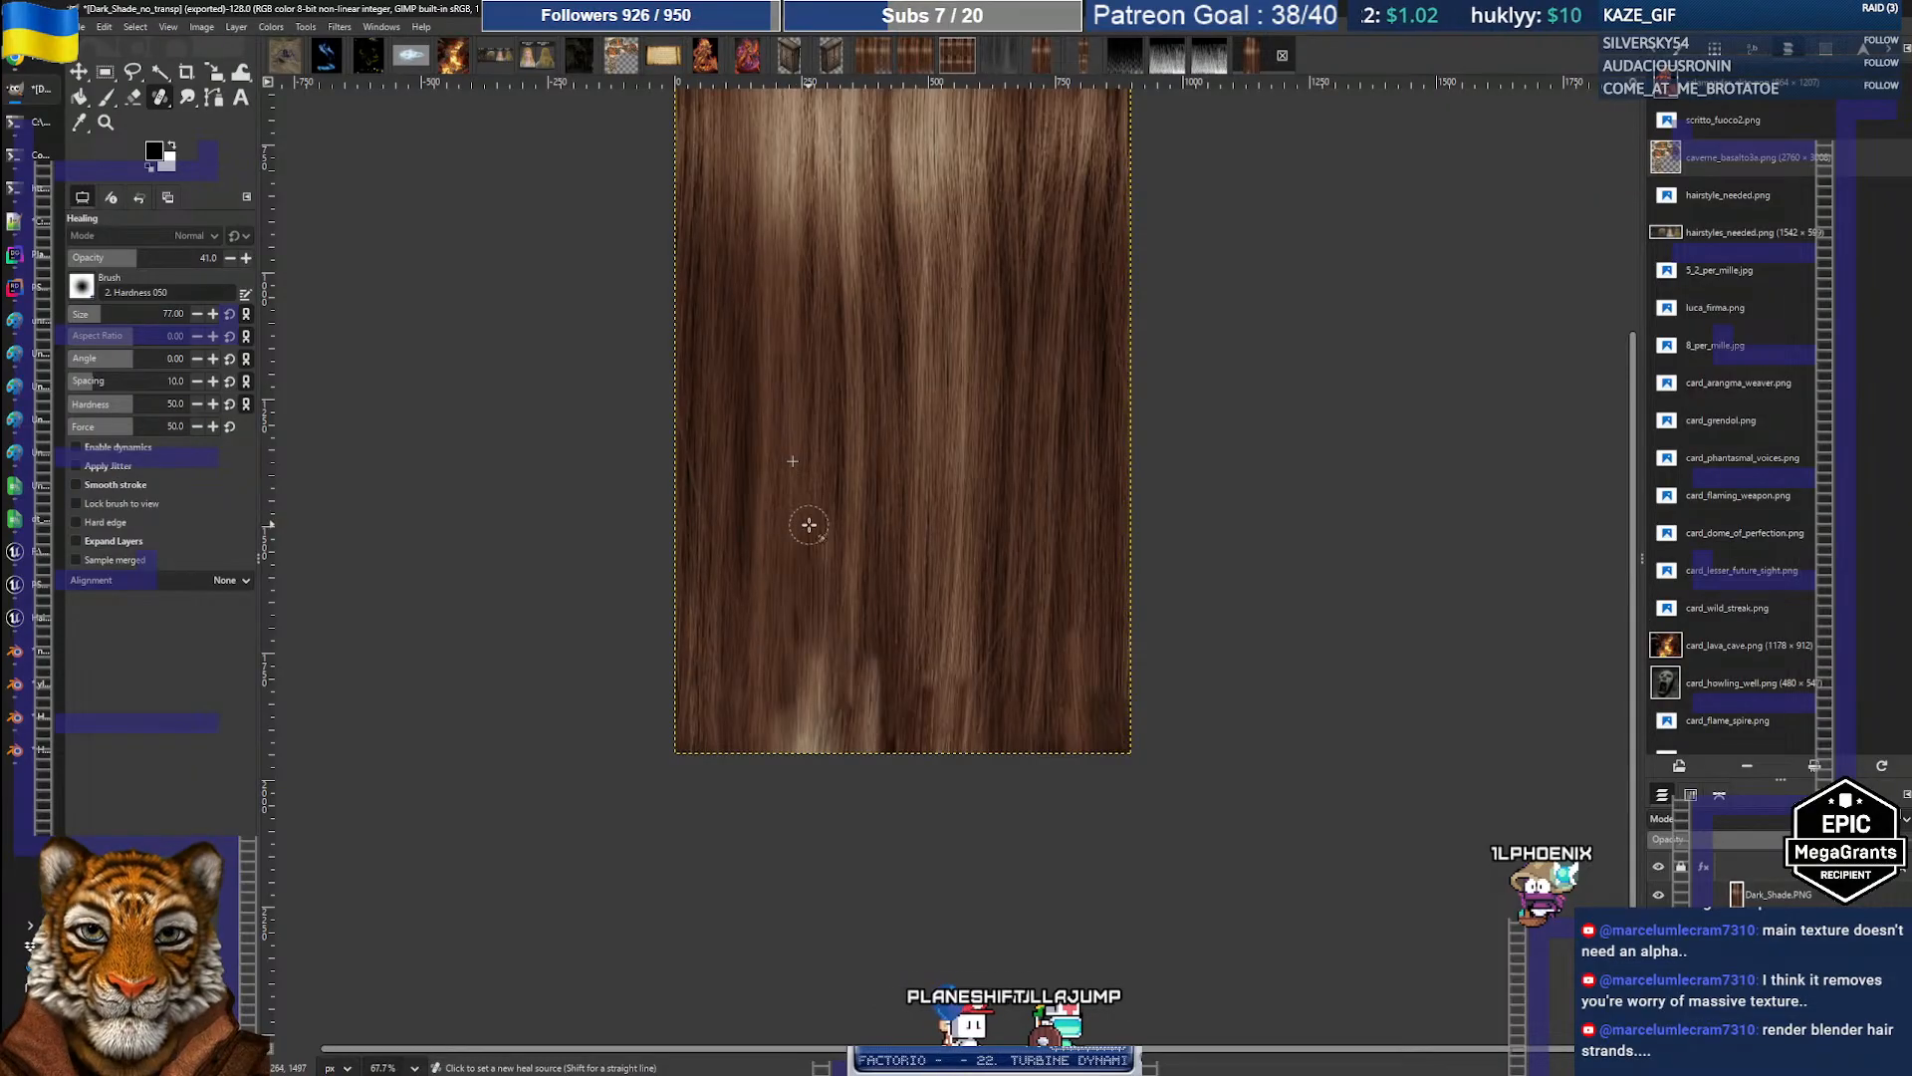
{"action": "scroll", "coordinate": [902, 558], "scroll_direction": "up", "scroll_amount": 3}
{"action": "scroll", "coordinate": [876, 508], "scroll_direction": "down", "scroll_amount": 1, "text": "ctrl"}
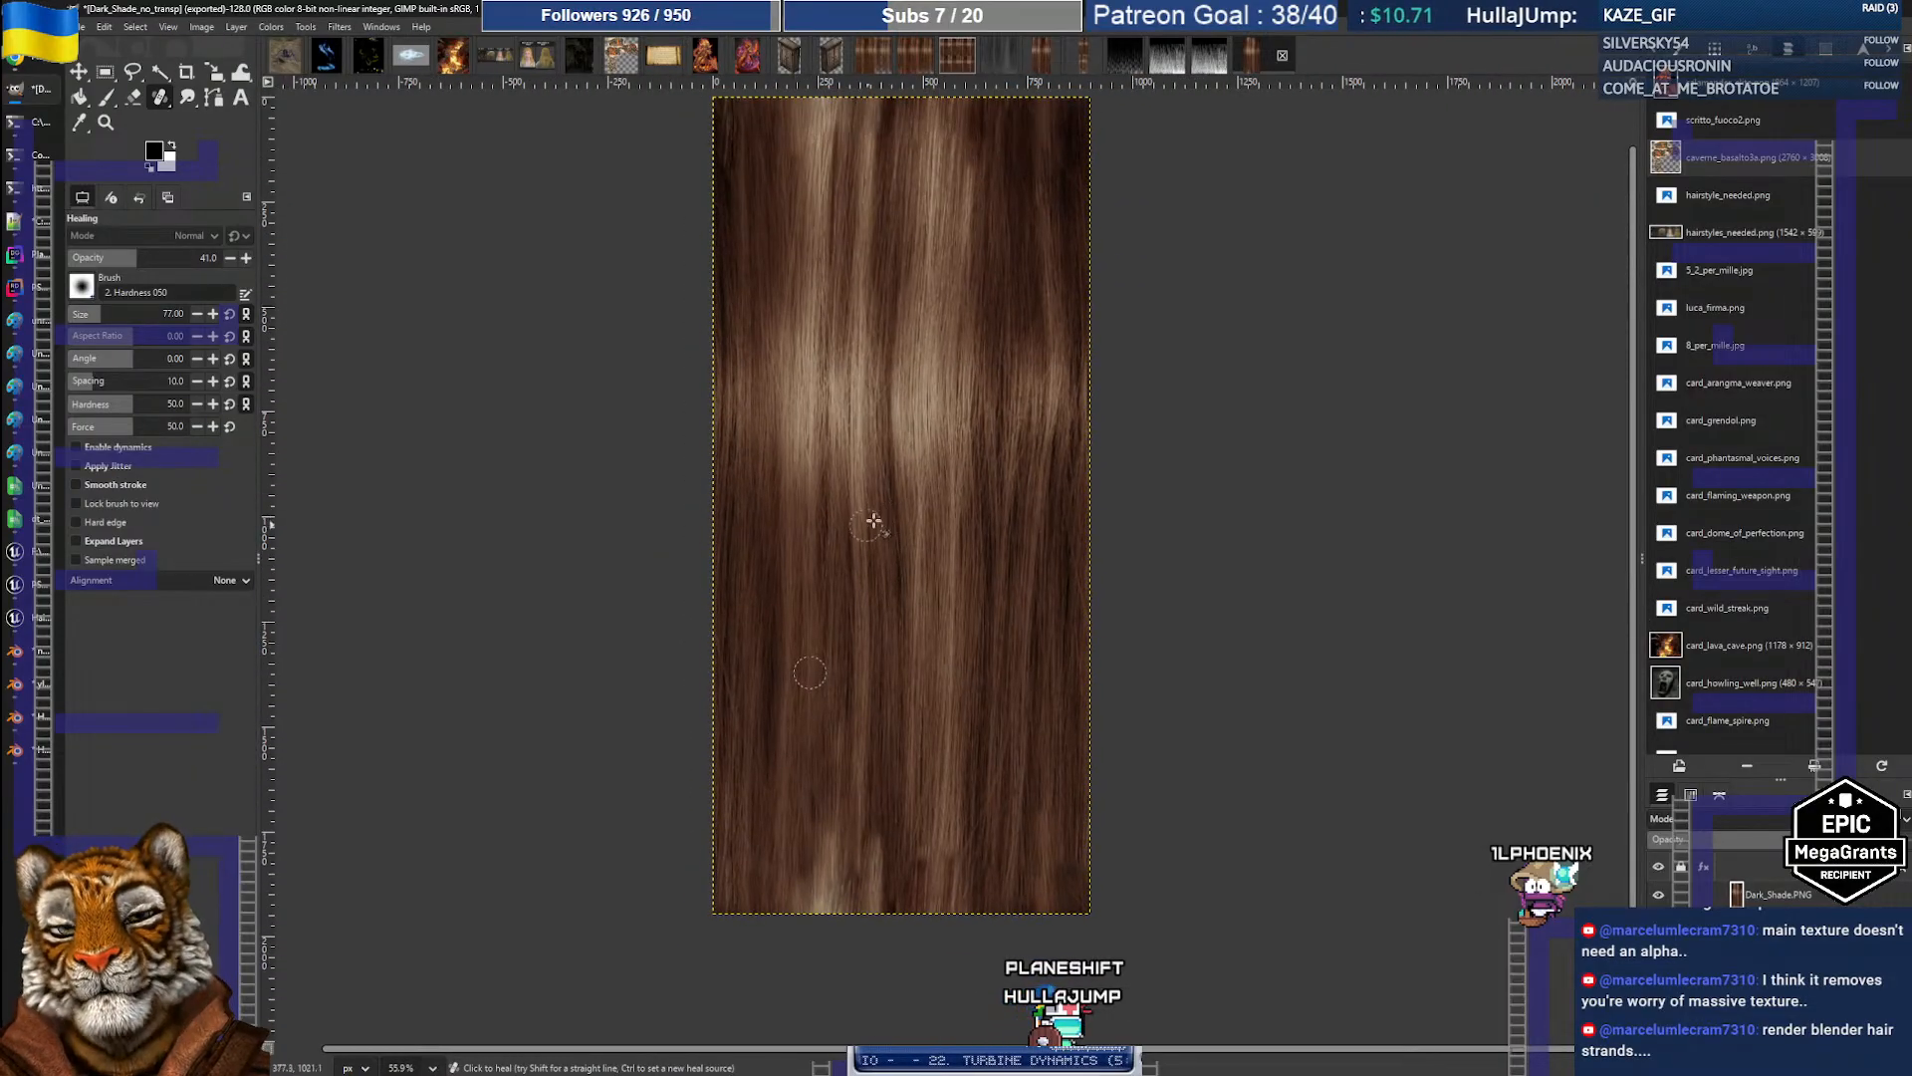
{"action": "middle_click_drag", "start_coordinate": [921, 717], "coordinate": [917, 642]}
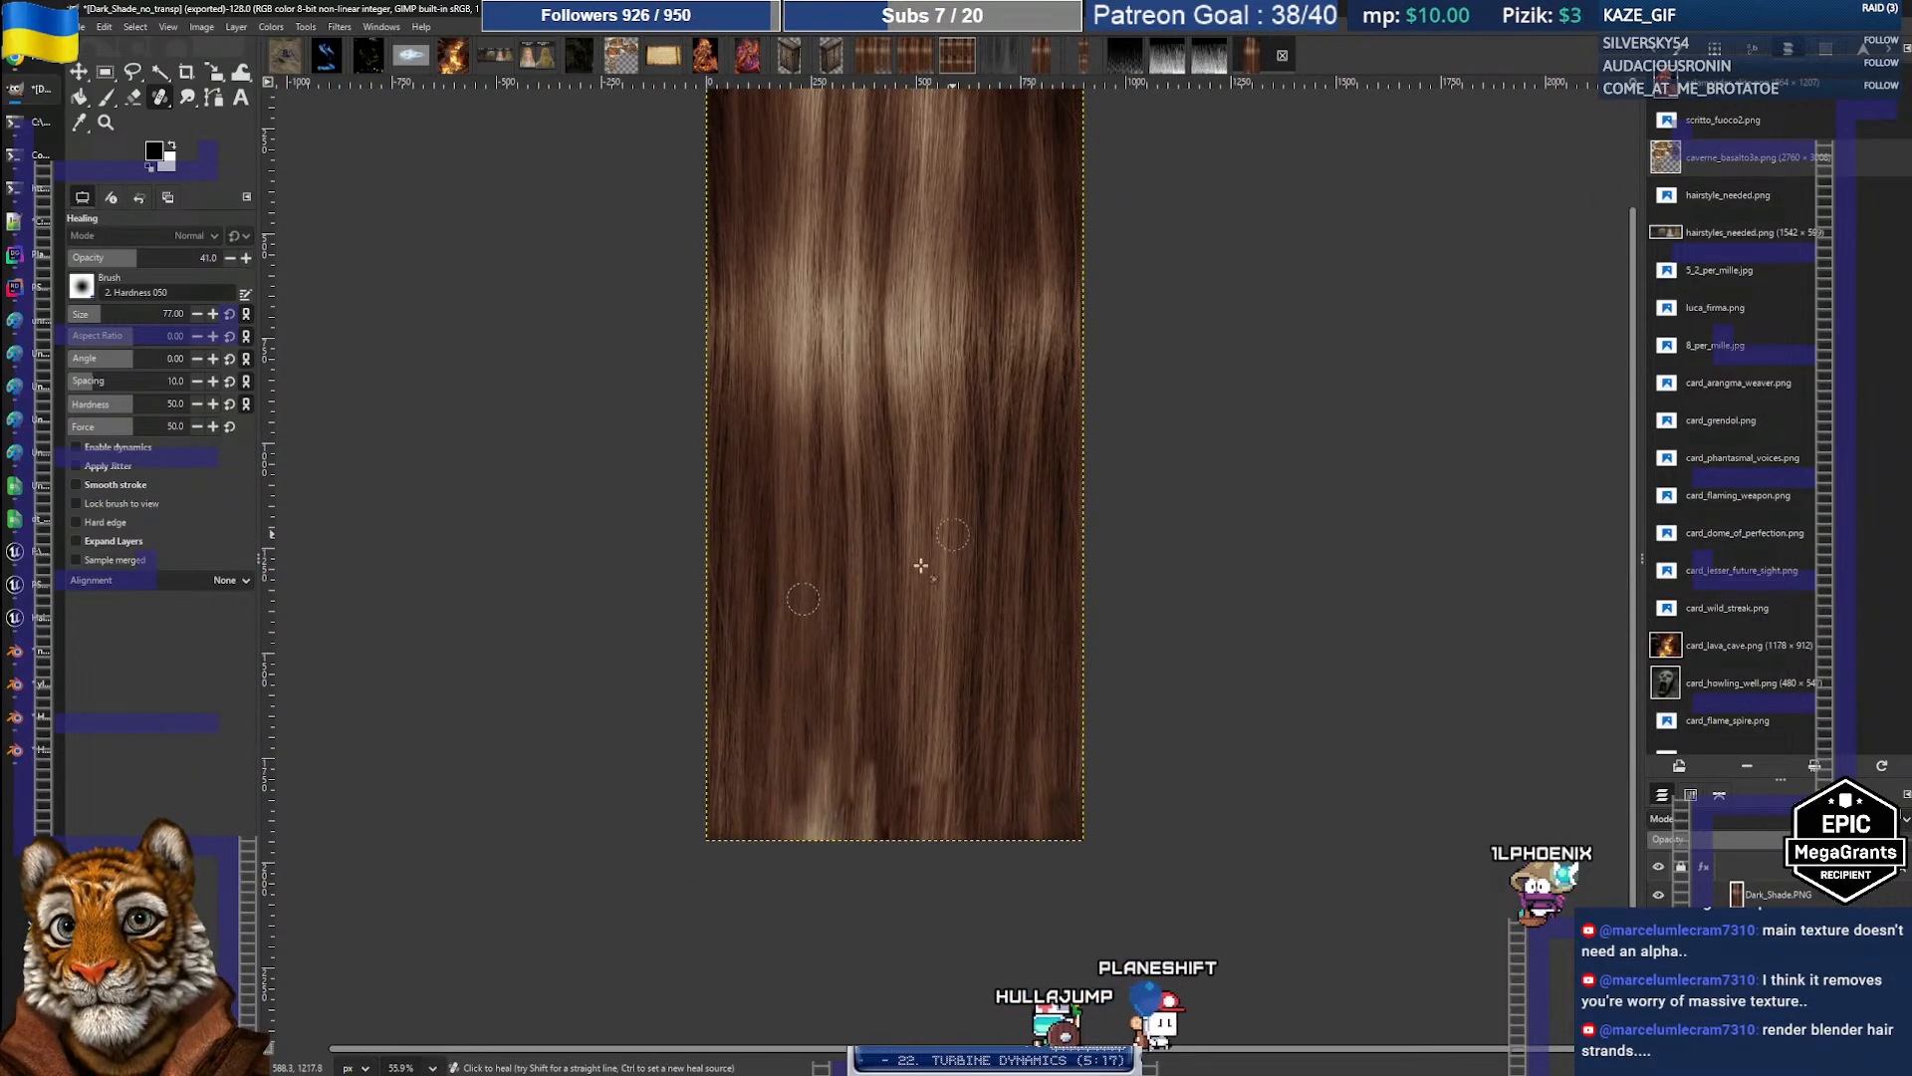
{"action": "middle_click_drag", "start_coordinate": [915, 446], "coordinate": [888, 572]}
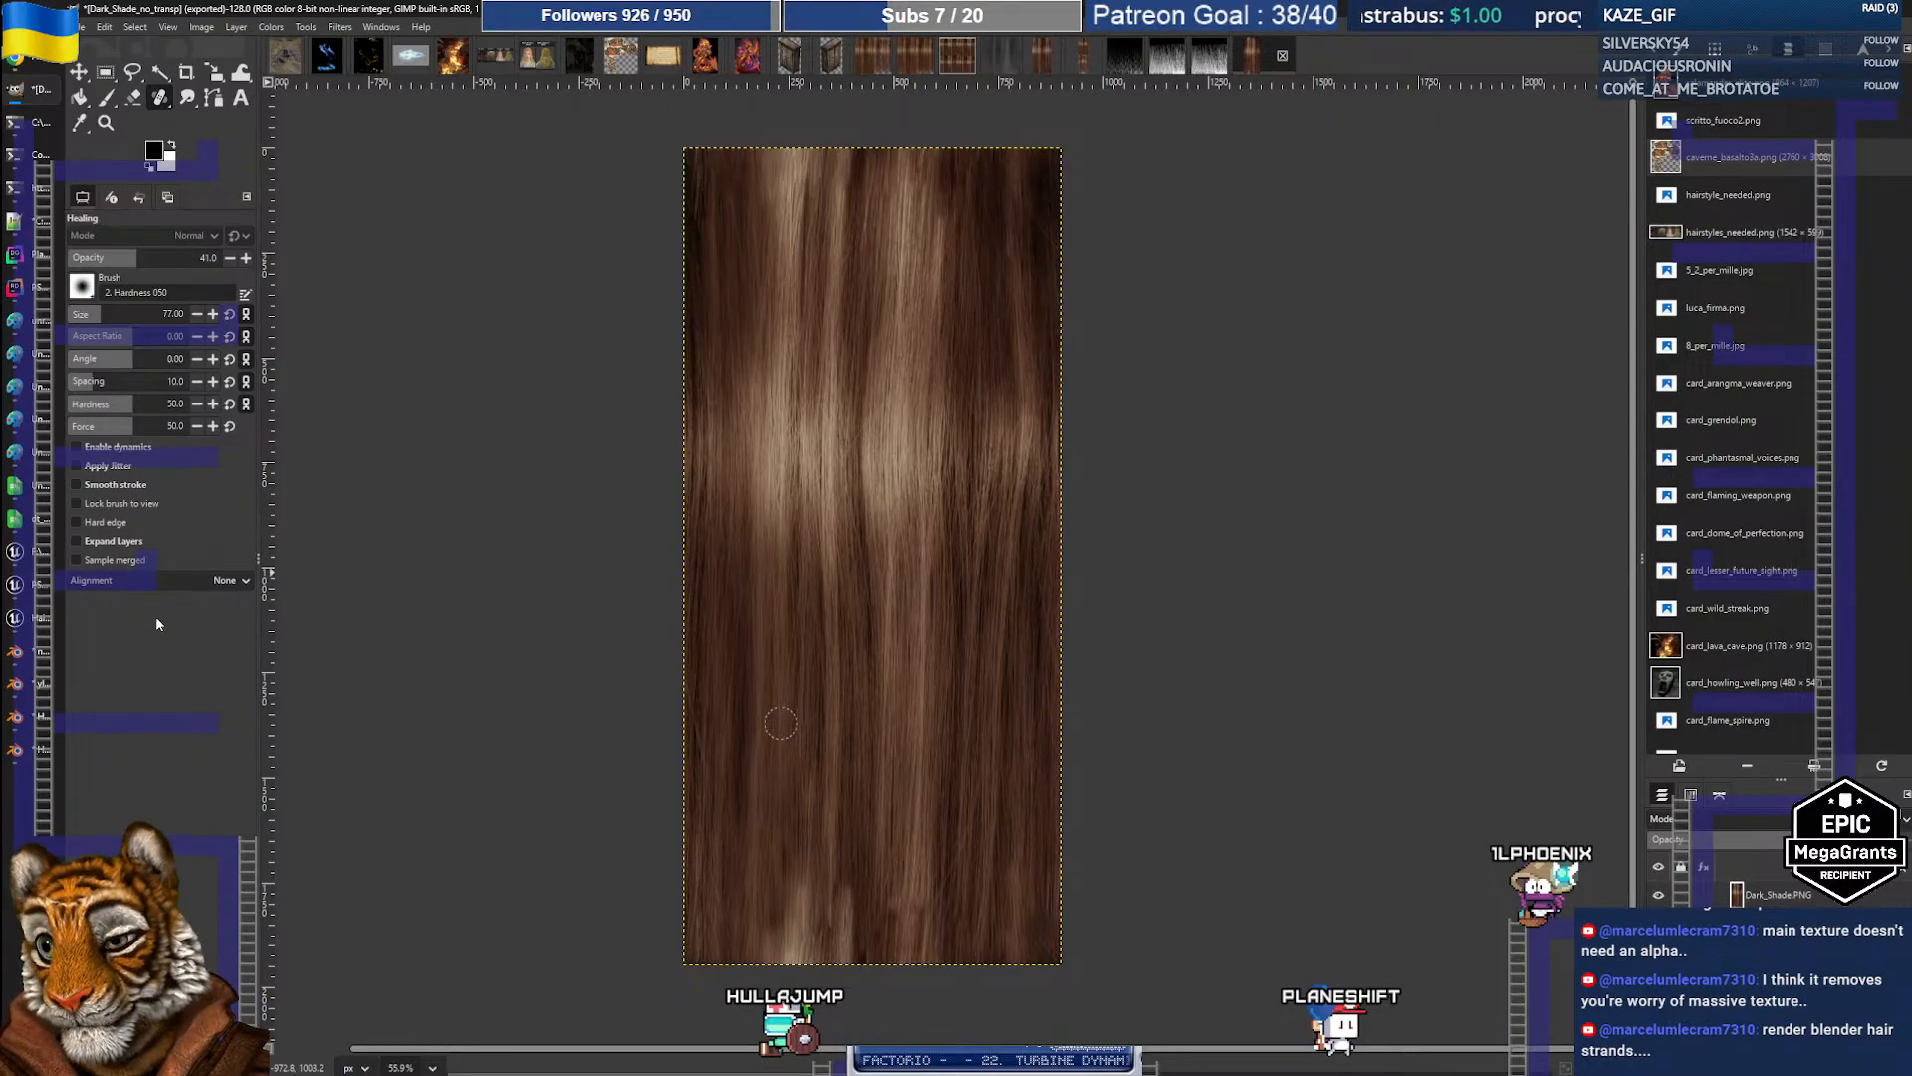
Step: Switch to Unreal Editor, uncover the content browser behind the mesh window and open the Dark_Shade_no_transp texture
{"action": "left_click", "coordinate": [22, 623]}
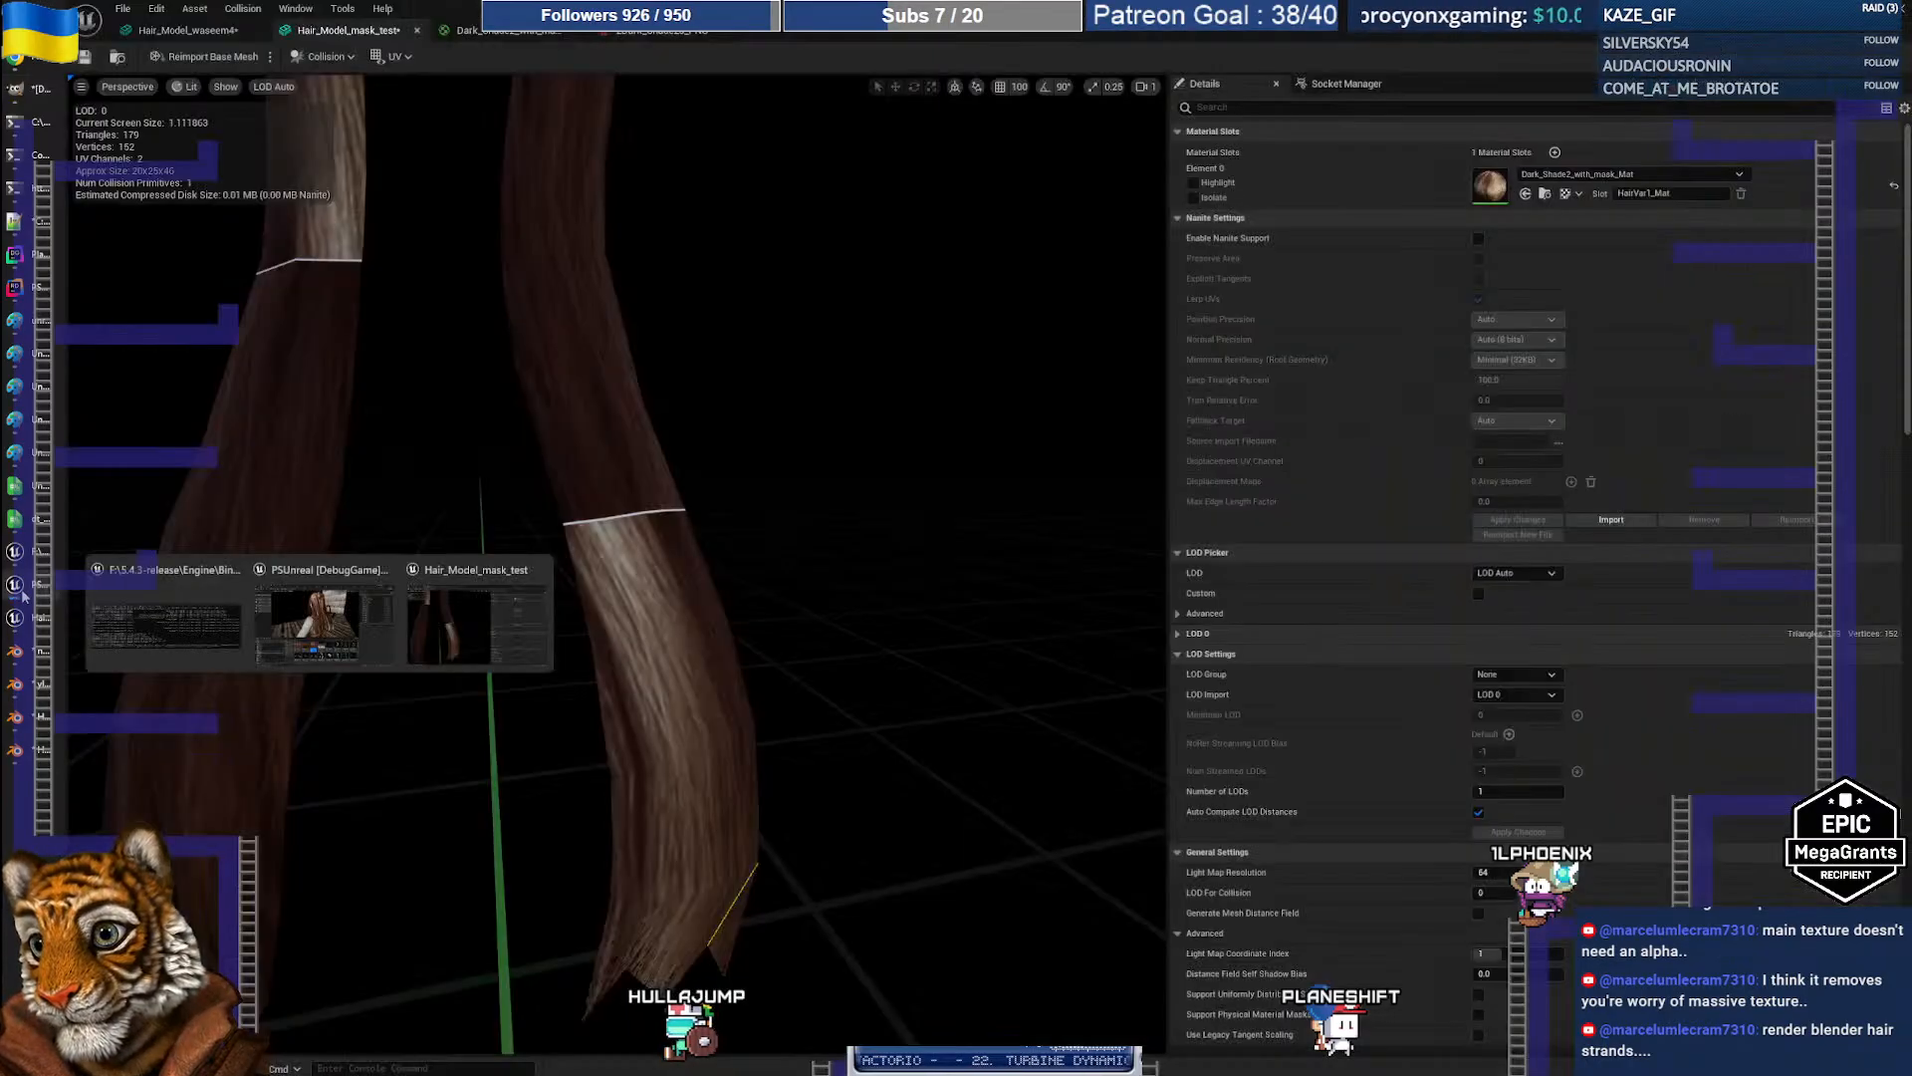
{"action": "left_click", "coordinate": [189, 31]}
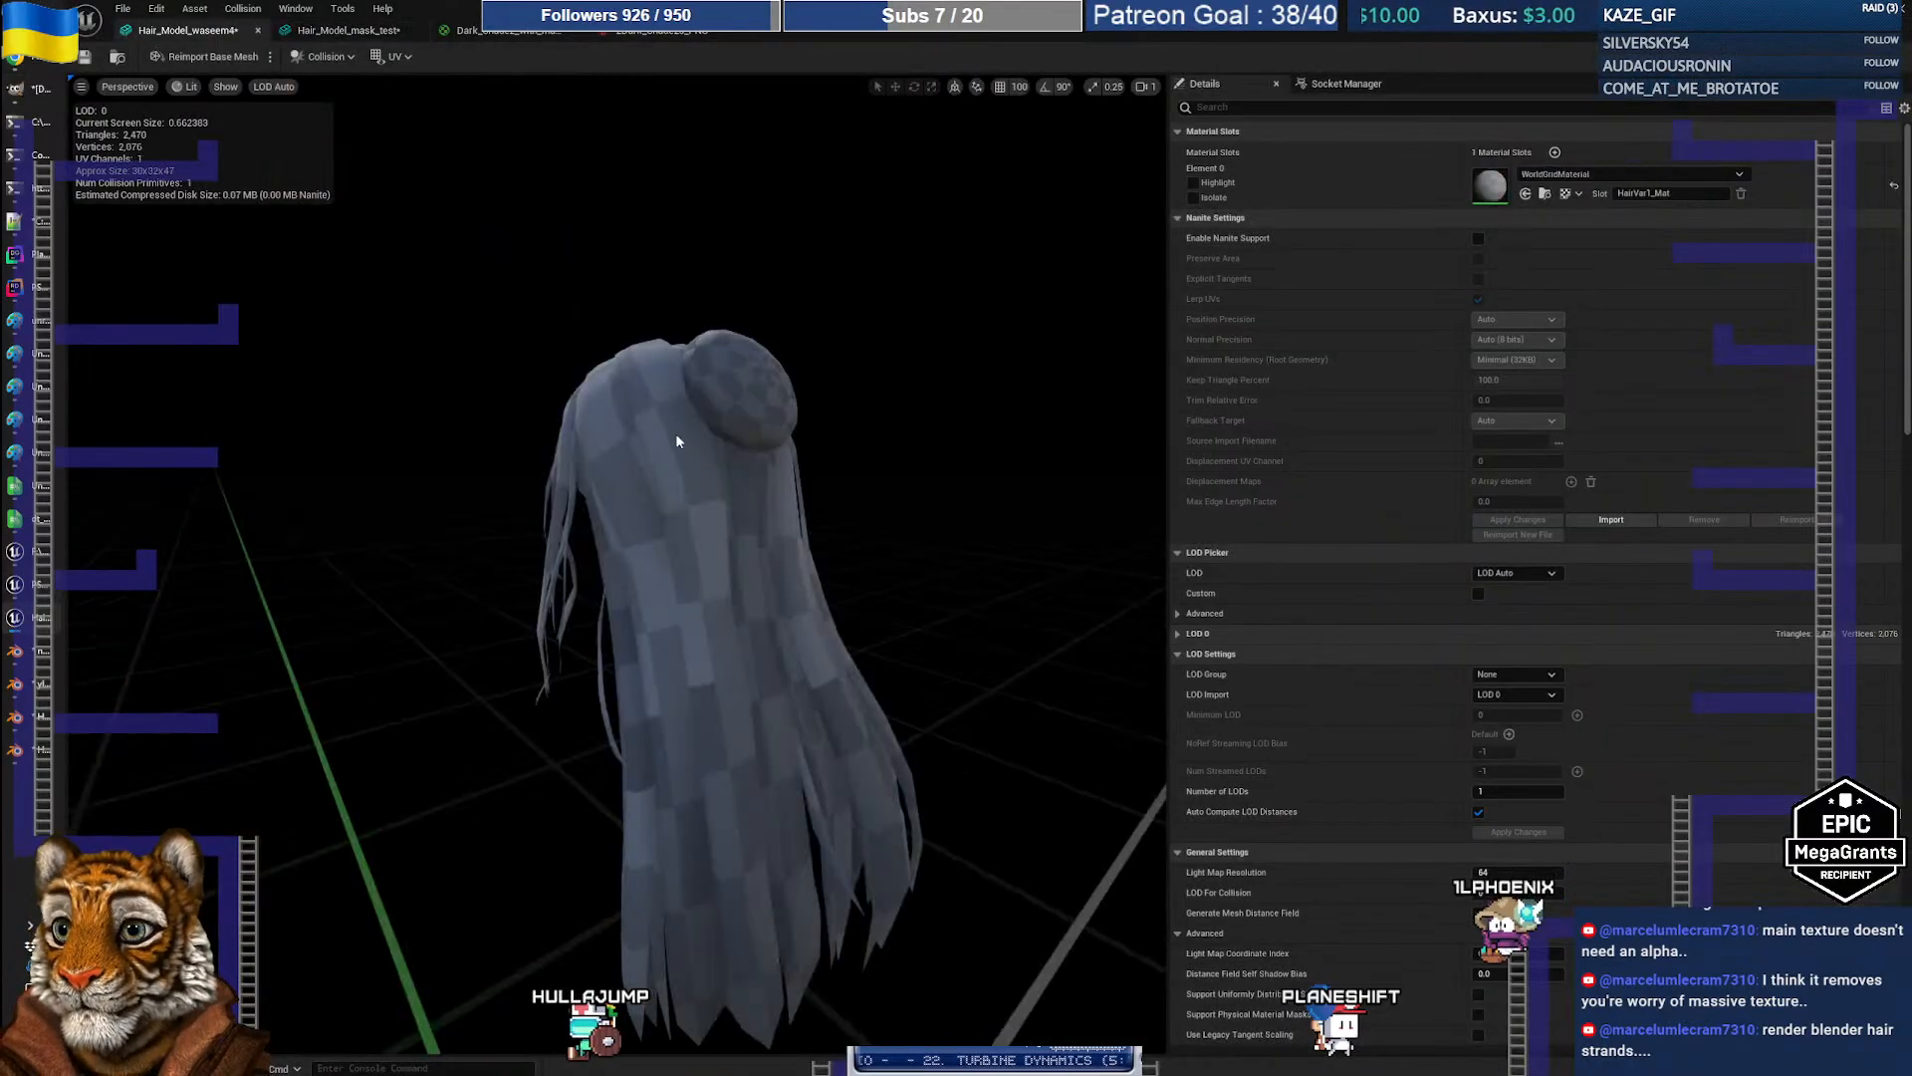
{"action": "left_click_drag", "start_coordinate": [877, 14], "coordinate": [1053, 86]}
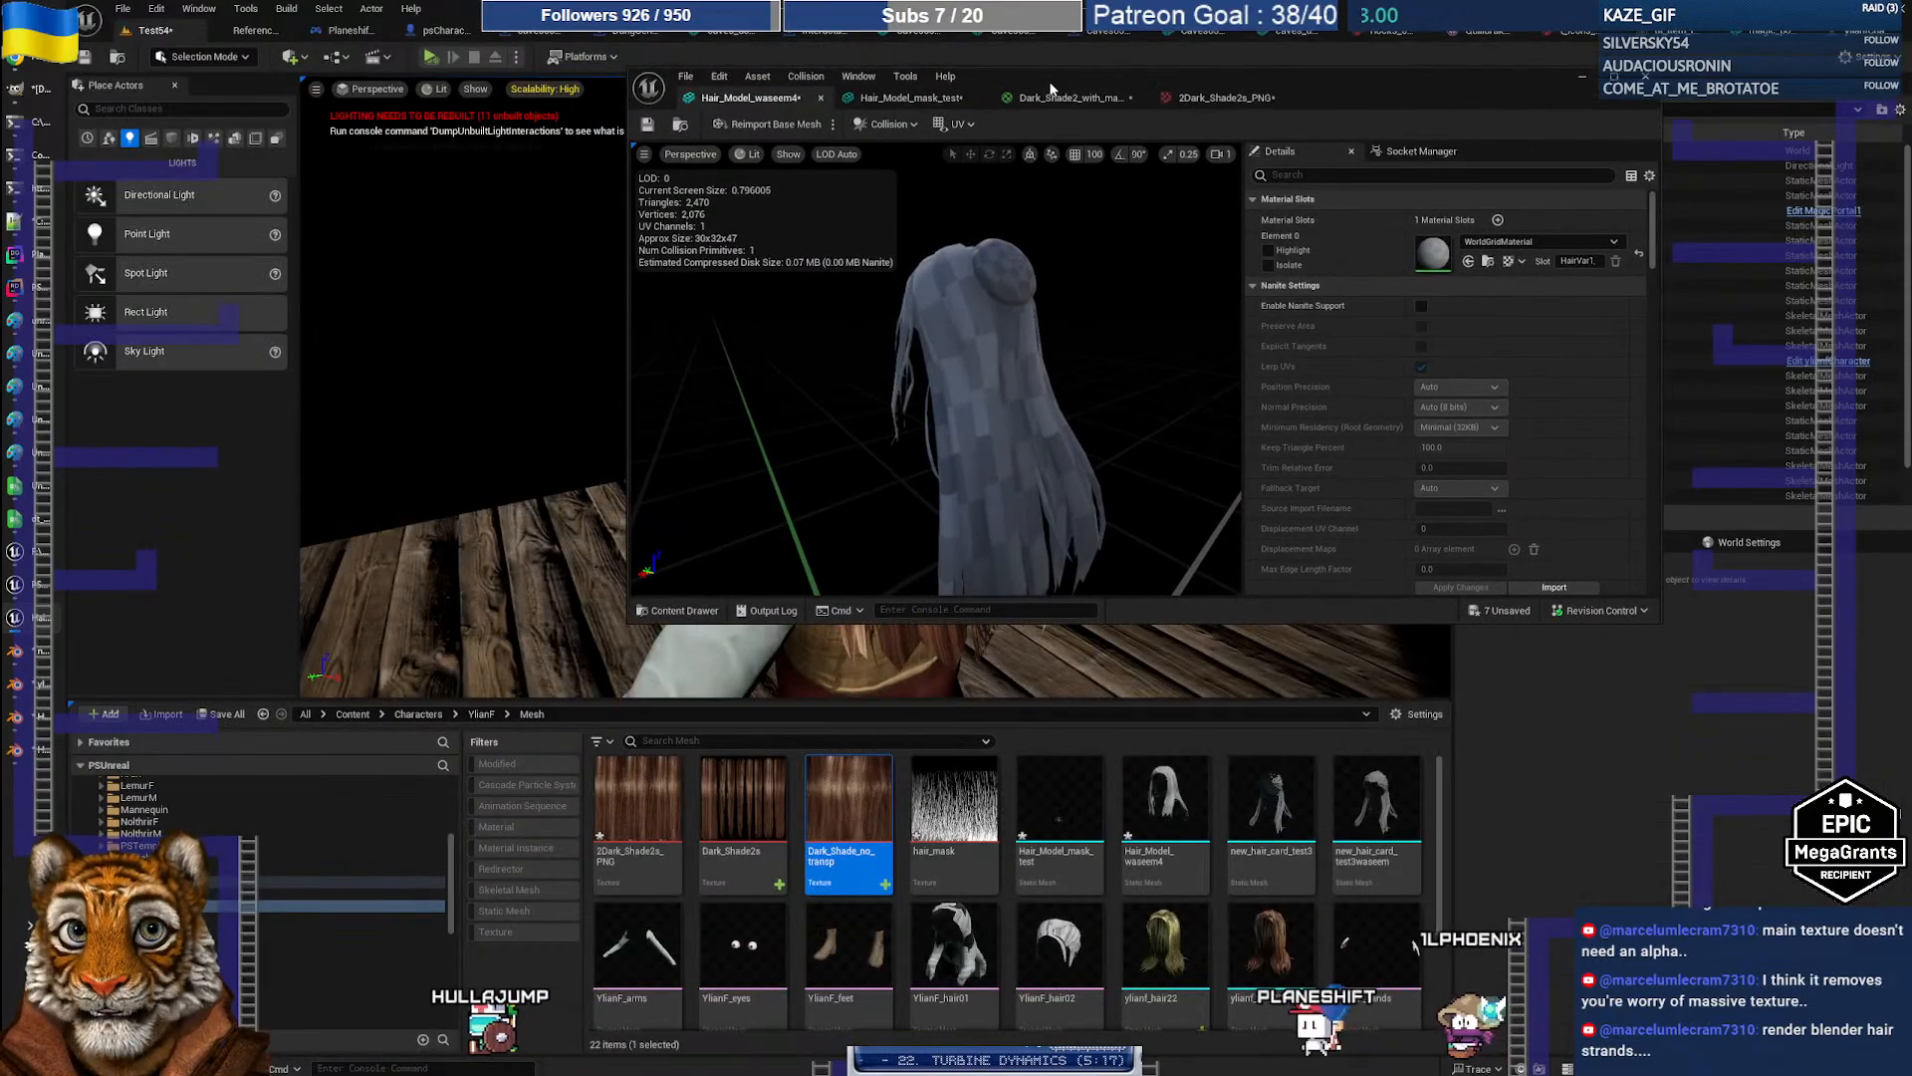
{"action": "double_click", "coordinate": [850, 828]}
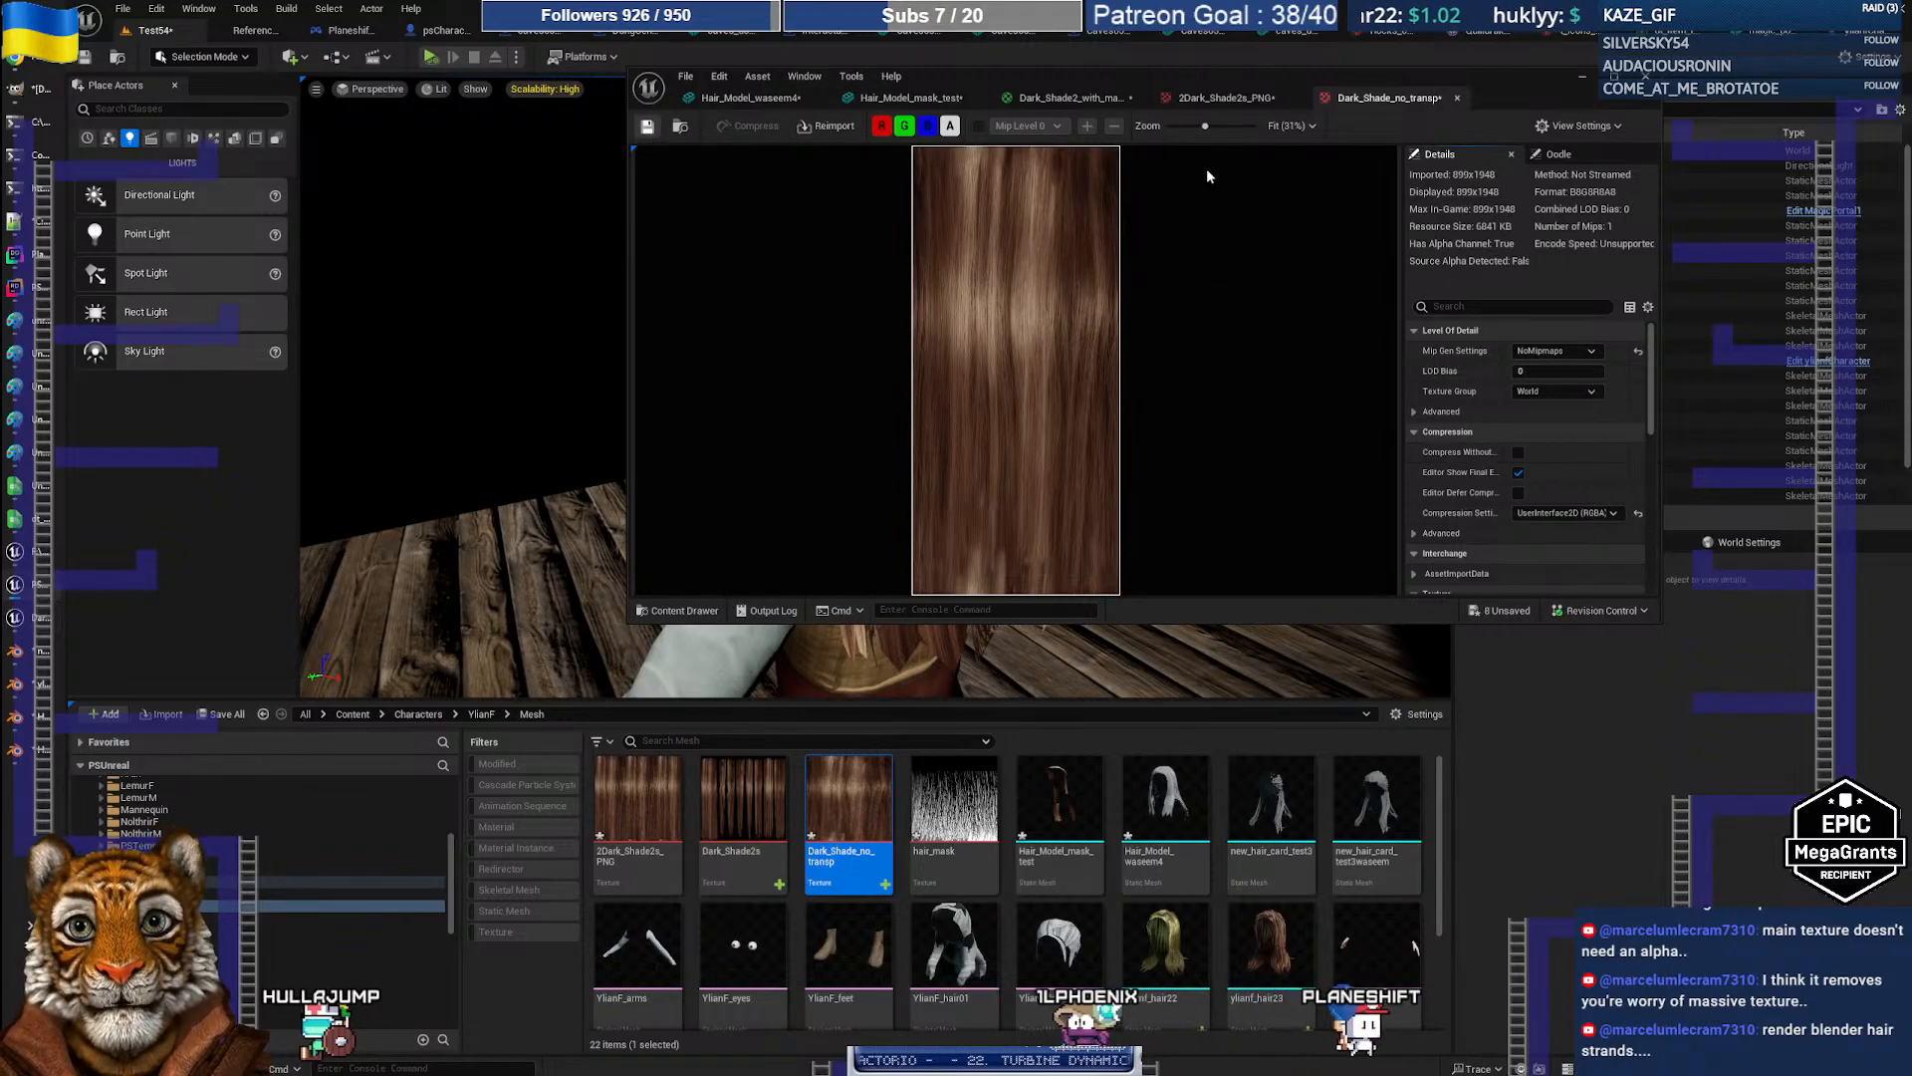
Step: Examine the texture on the two hair strands of Hair_Model_mask_test from near and far in the enlarged mesh editor
{"action": "left_click", "coordinate": [911, 98]}
{"action": "double_click", "coordinate": [980, 74]}
{"action": "left_click_drag", "start_coordinate": [993, 261], "coordinate": [797, 428]}
{"action": "right_click_drag", "start_coordinate": [797, 428], "coordinate": [902, 419]}
{"action": "key", "text": "w"}
{"action": "scroll", "coordinate": [896, 389], "scroll_direction": "down", "scroll_amount": 1}
{"action": "key", "text": "s"}
{"action": "key", "text": "w"}
{"action": "key", "text": "s"}
{"action": "key", "text": "w"}
{"action": "key", "text": "s"}
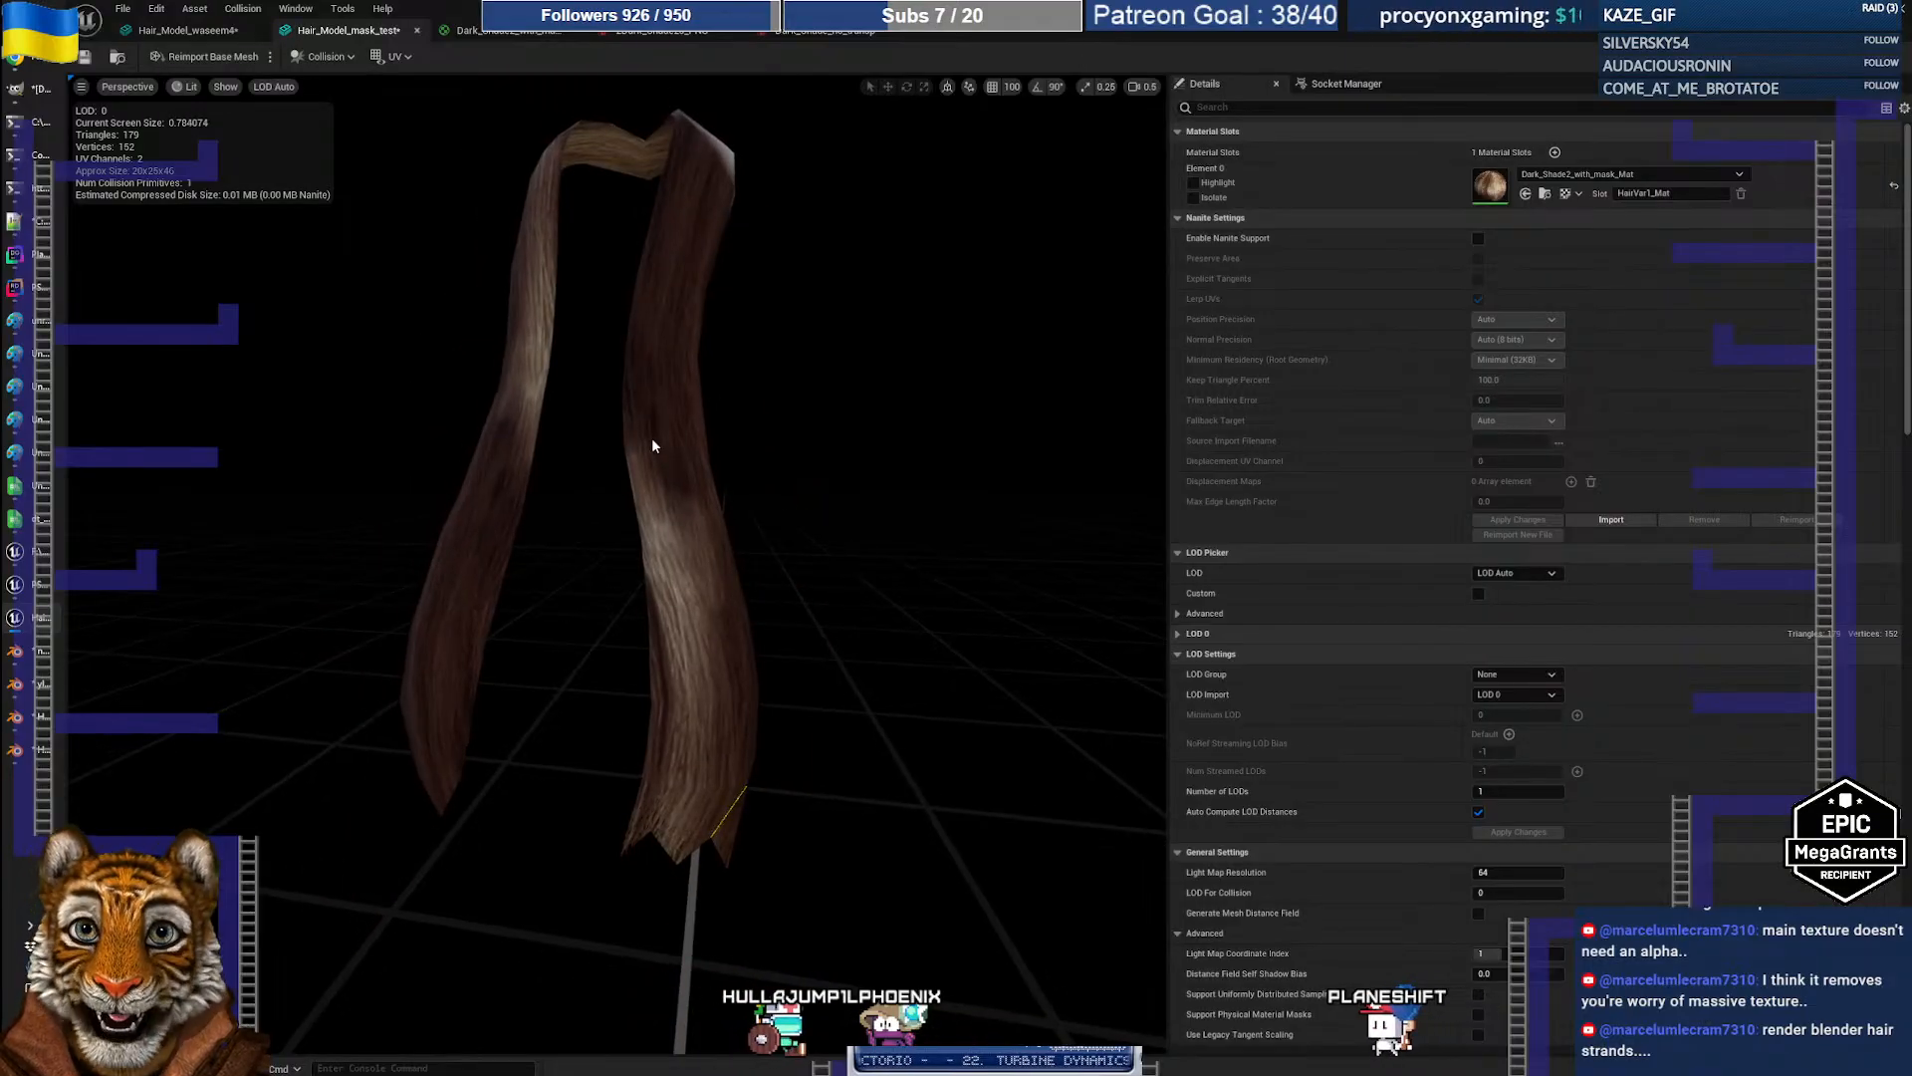
Step: Switch to the Blender file Hair Model_waseem4 and scale all UVs of the two selected hair strands by 4
{"action": "left_click", "coordinate": [32, 751]}
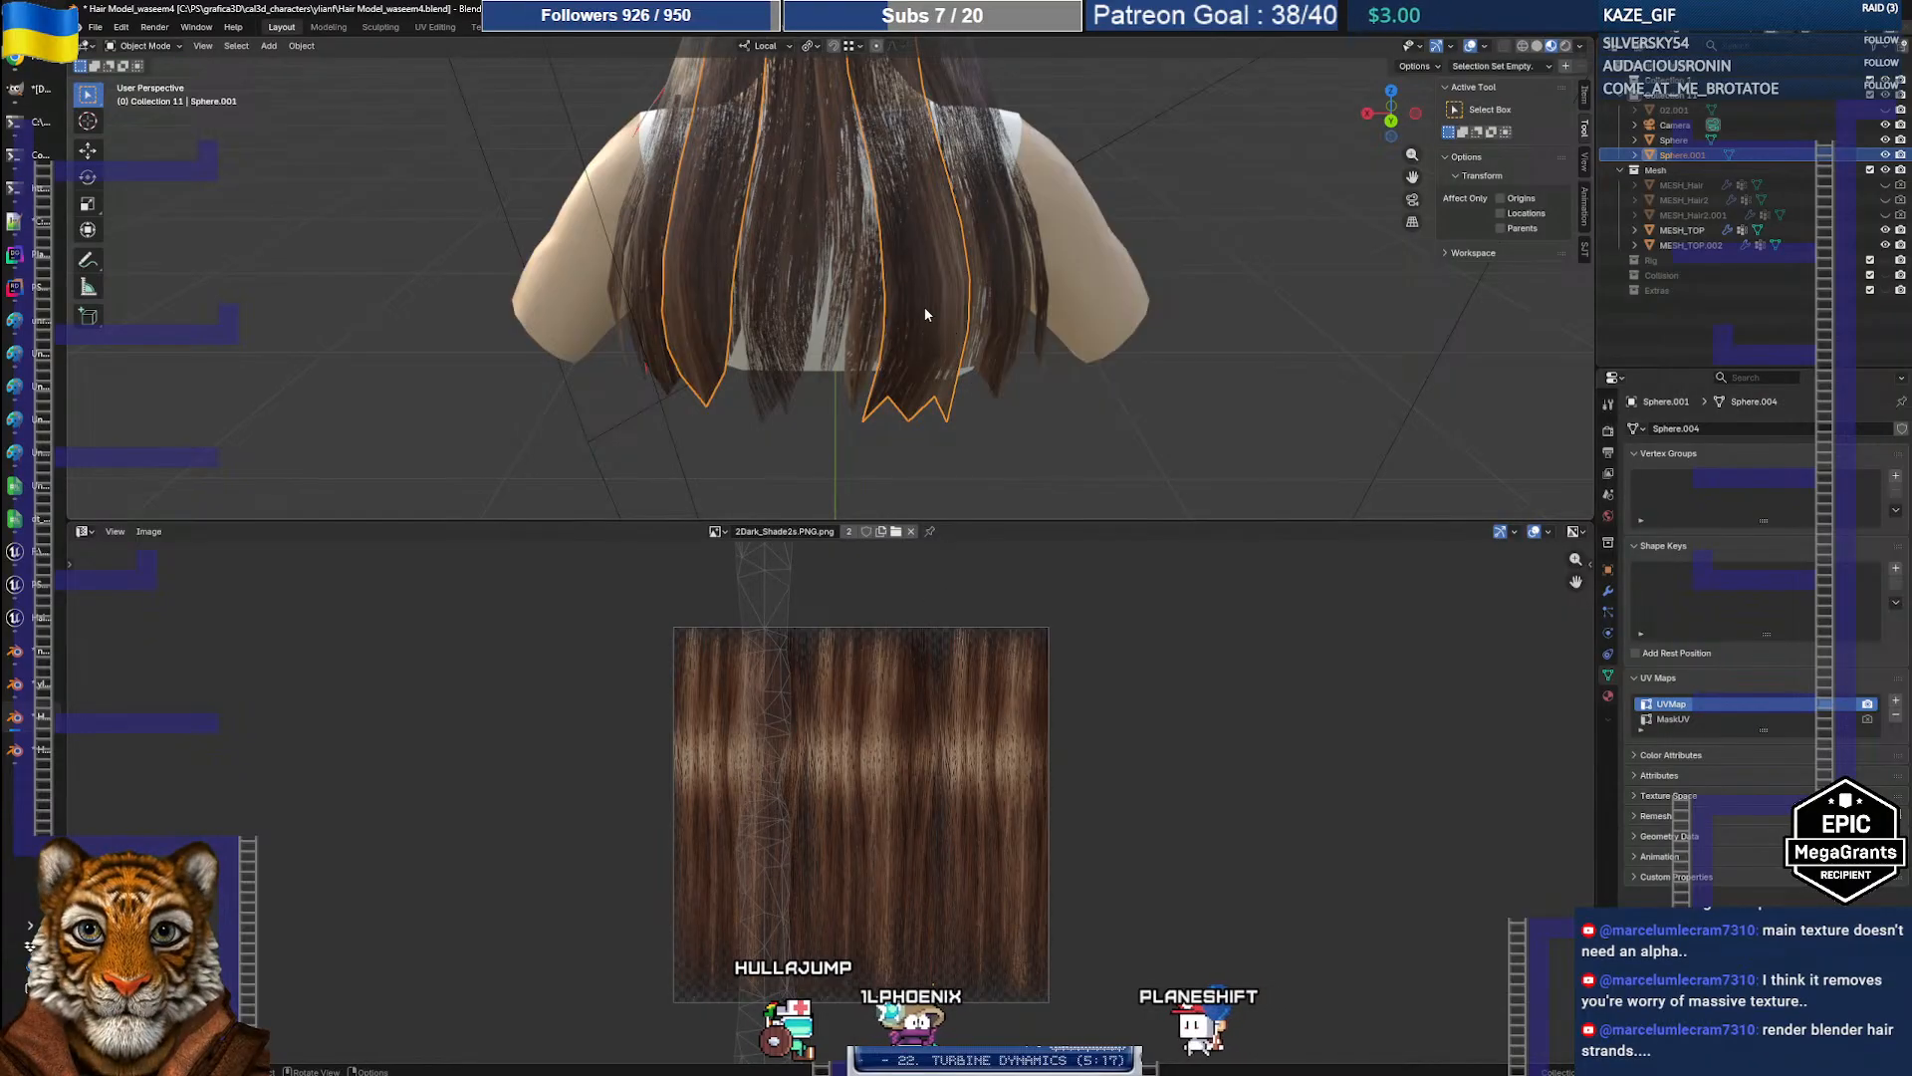
{"action": "key", "text": "Tab"}
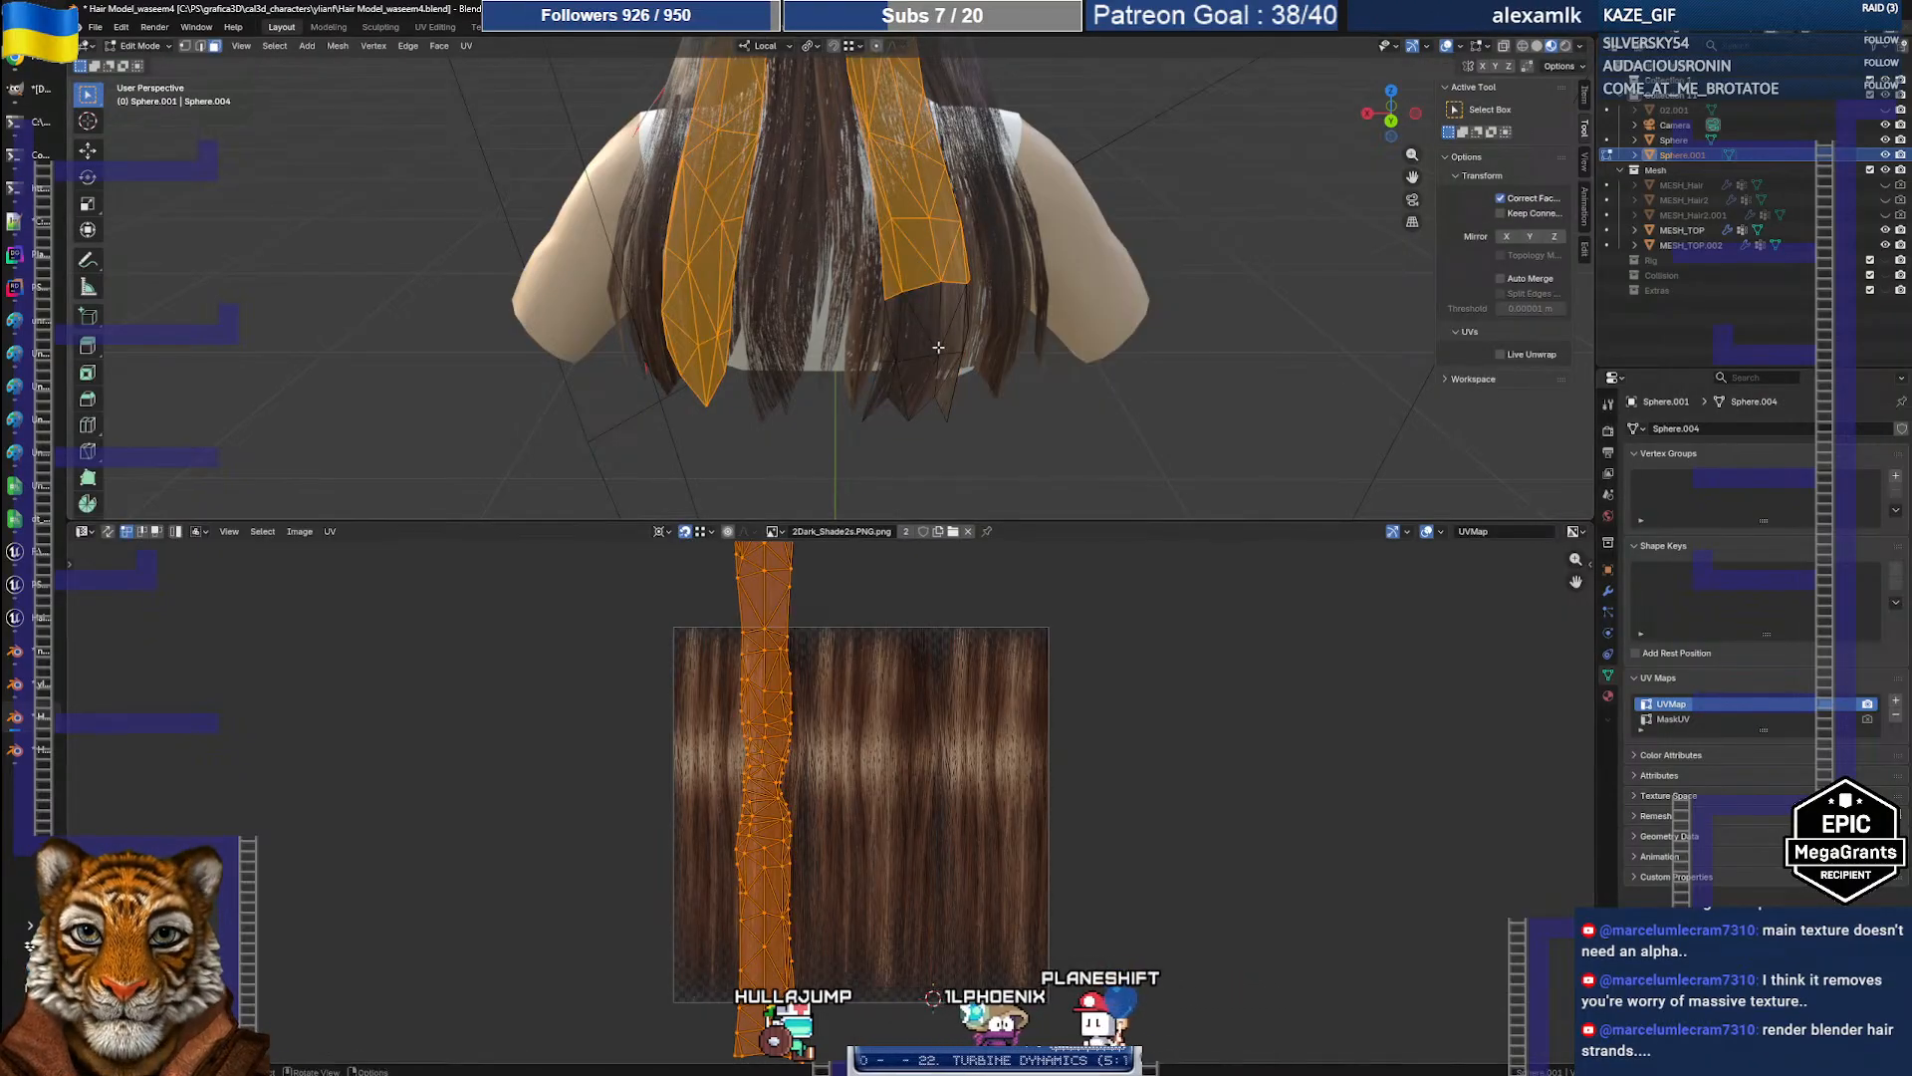
{"action": "scroll", "coordinate": [938, 360], "scroll_direction": "down", "scroll_amount": 2}
{"action": "middle_click_drag", "start_coordinate": [938, 383], "coordinate": [911, 426], "text": "shift"}
{"action": "scroll", "coordinate": [867, 735], "scroll_direction": "down", "scroll_amount": 3}
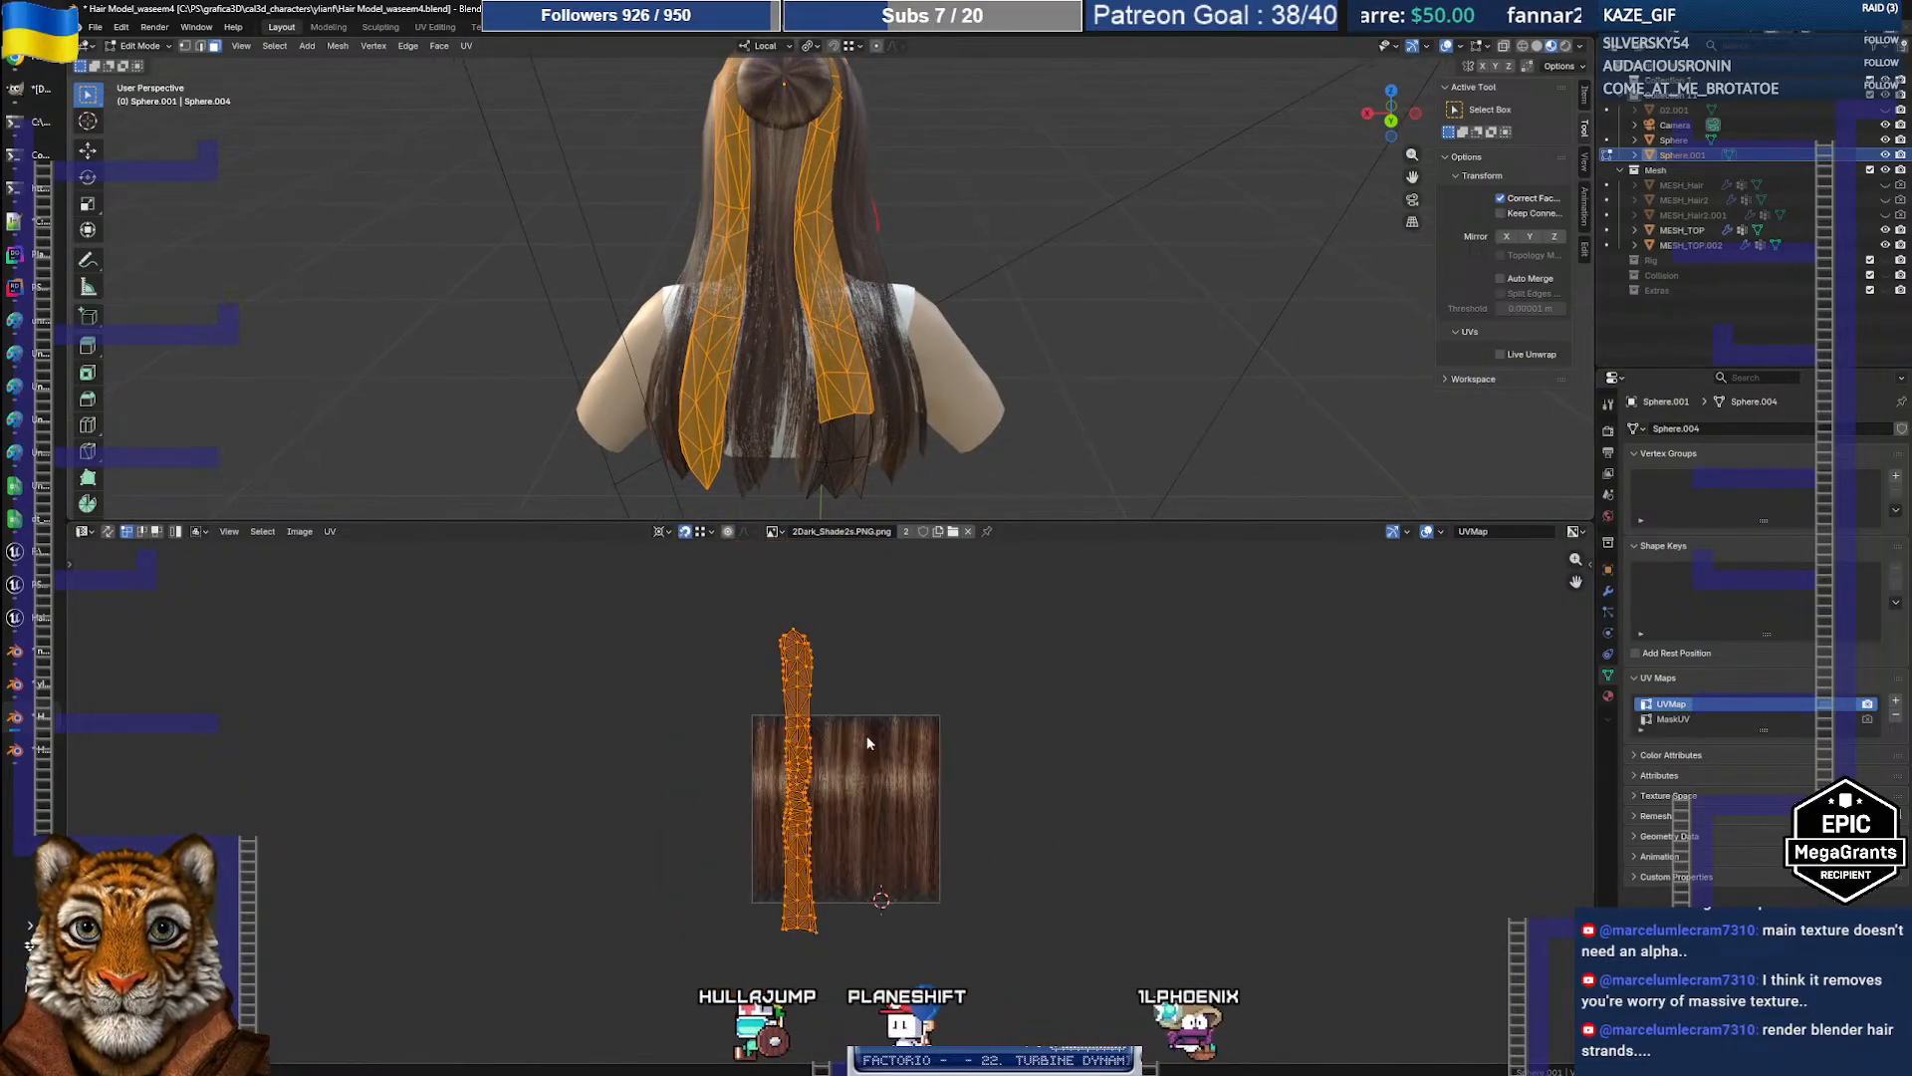
{"action": "left_click", "coordinate": [1082, 802]}
{"action": "key", "text": "a"}
{"action": "key", "text": "s"}
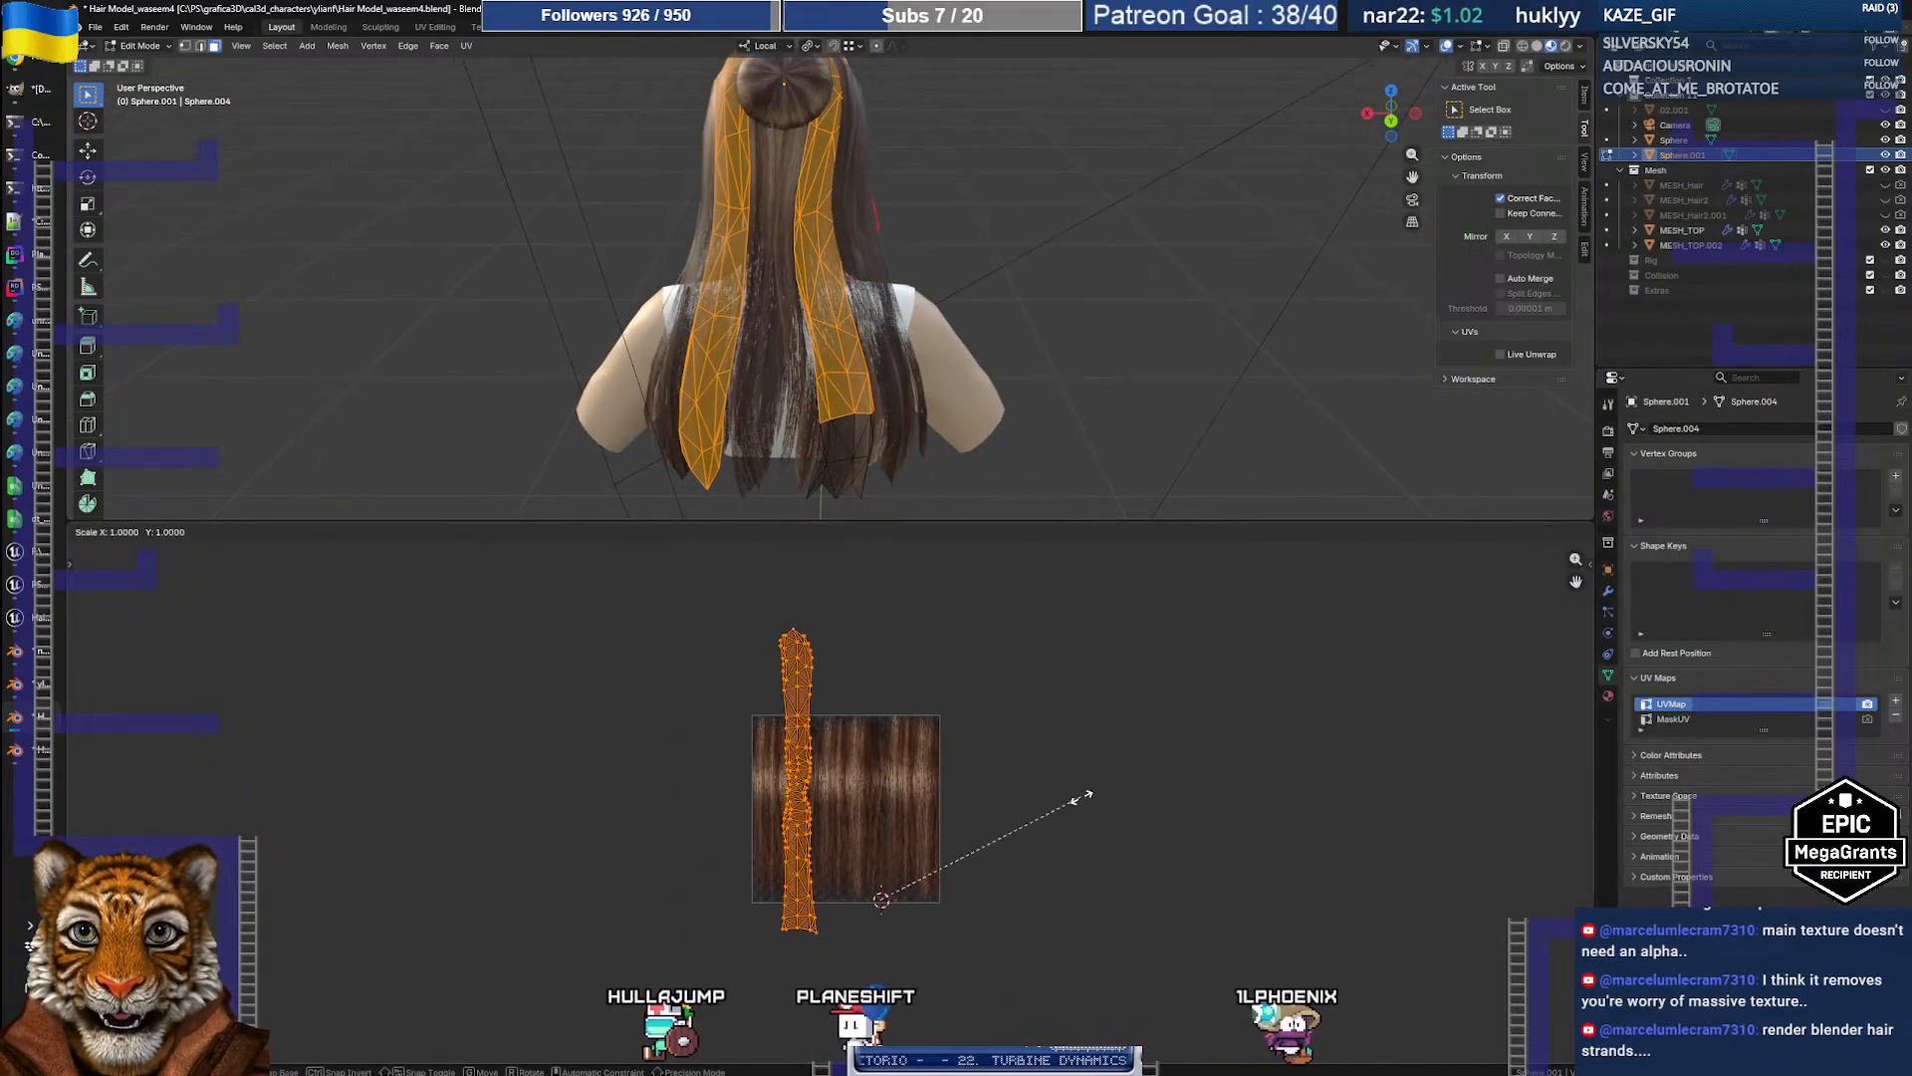
{"action": "key", "text": "4"}
{"action": "key", "text": "Return"}
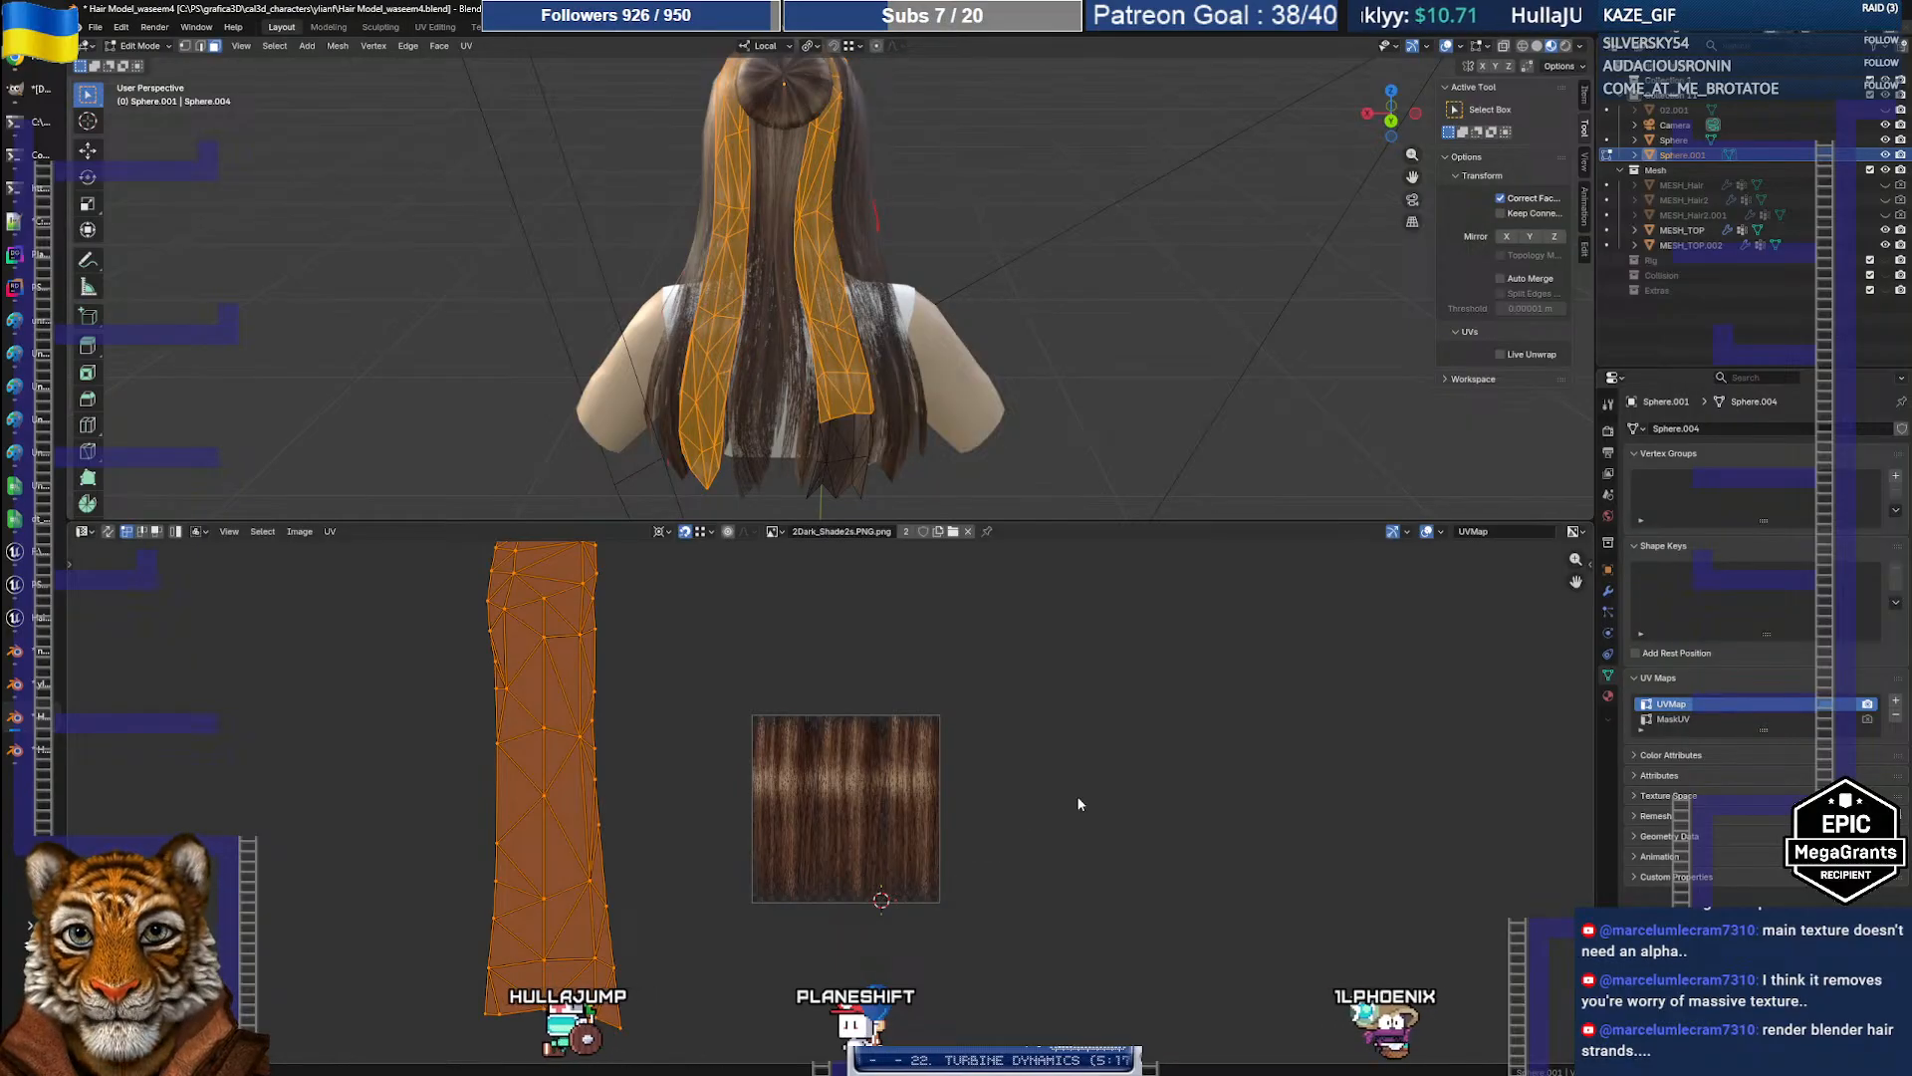
Step: Move the enlarged UV strip horizontally over the middle of the hair texture and finish editing the mesh
{"action": "key", "text": "g"}
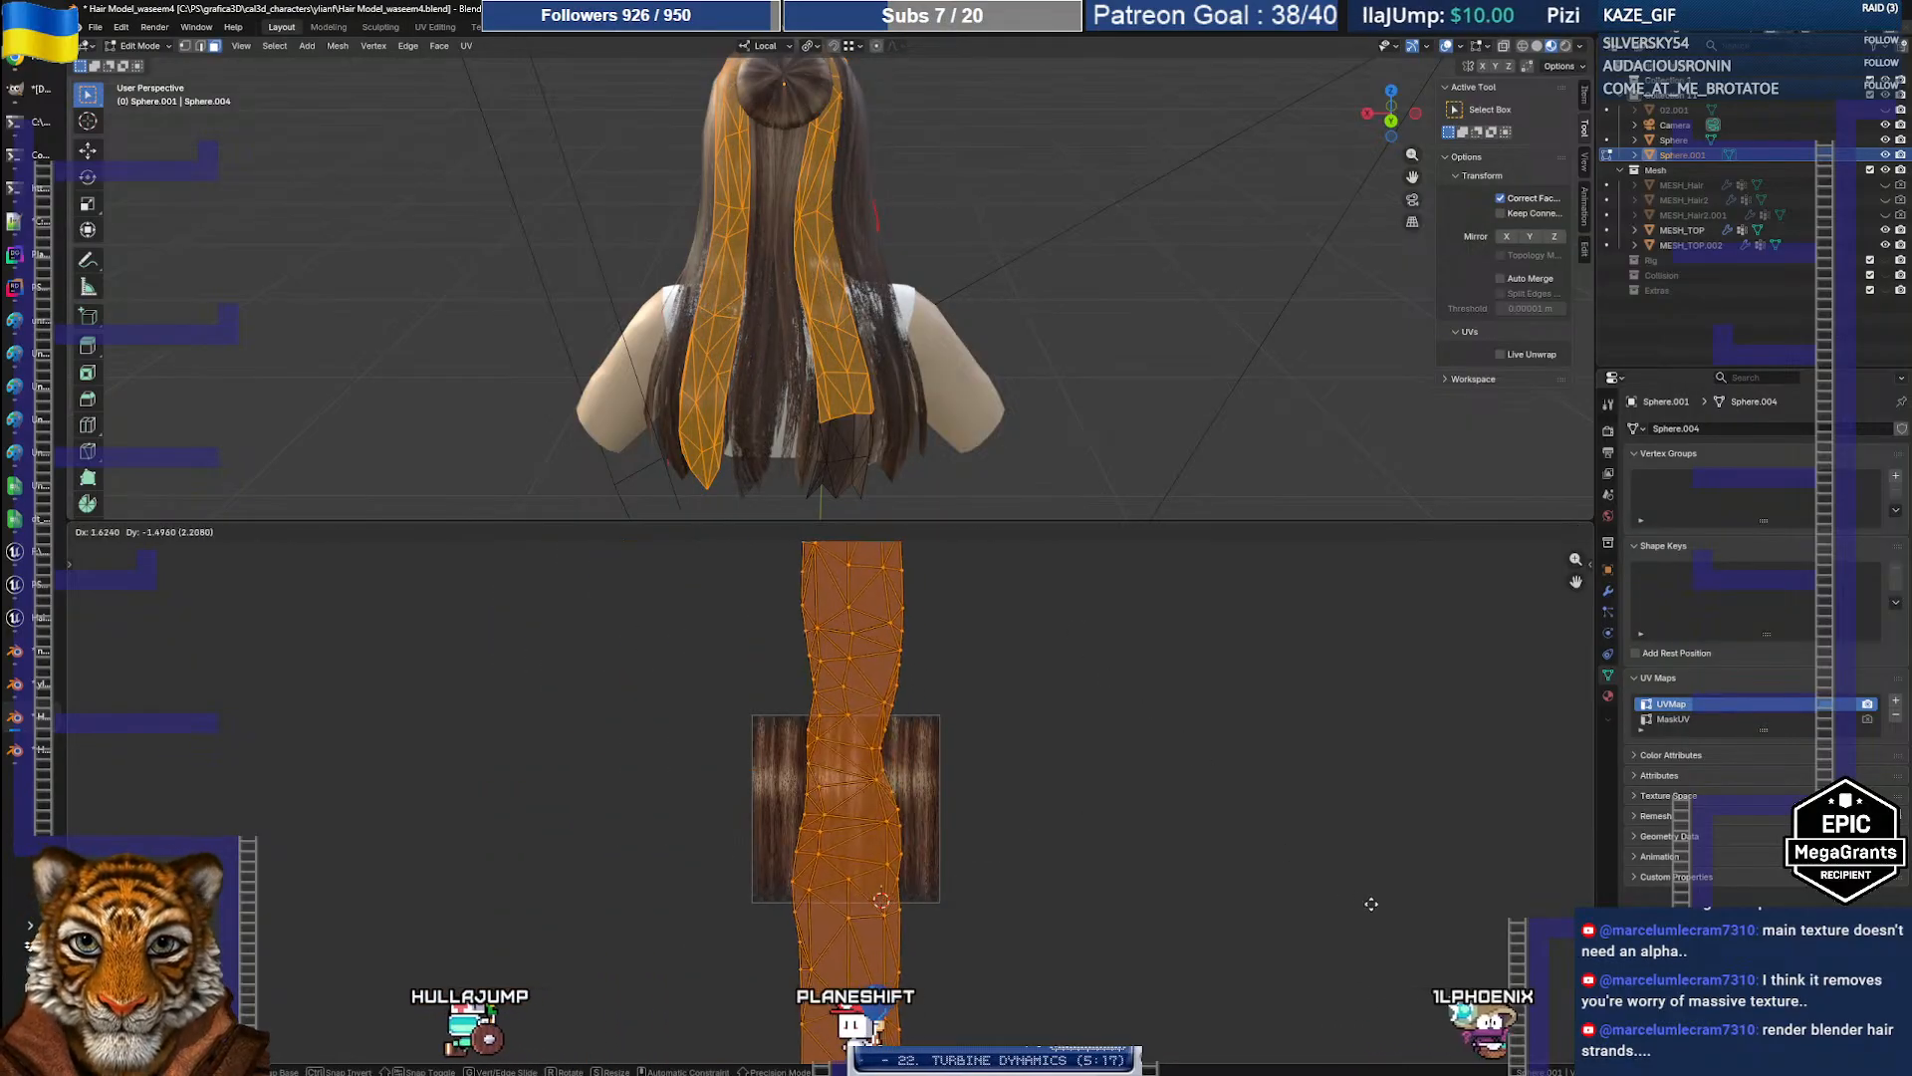
{"action": "left_click", "coordinate": [1353, 894]}
{"action": "scroll", "coordinate": [1247, 864], "scroll_direction": "down", "scroll_amount": 3}
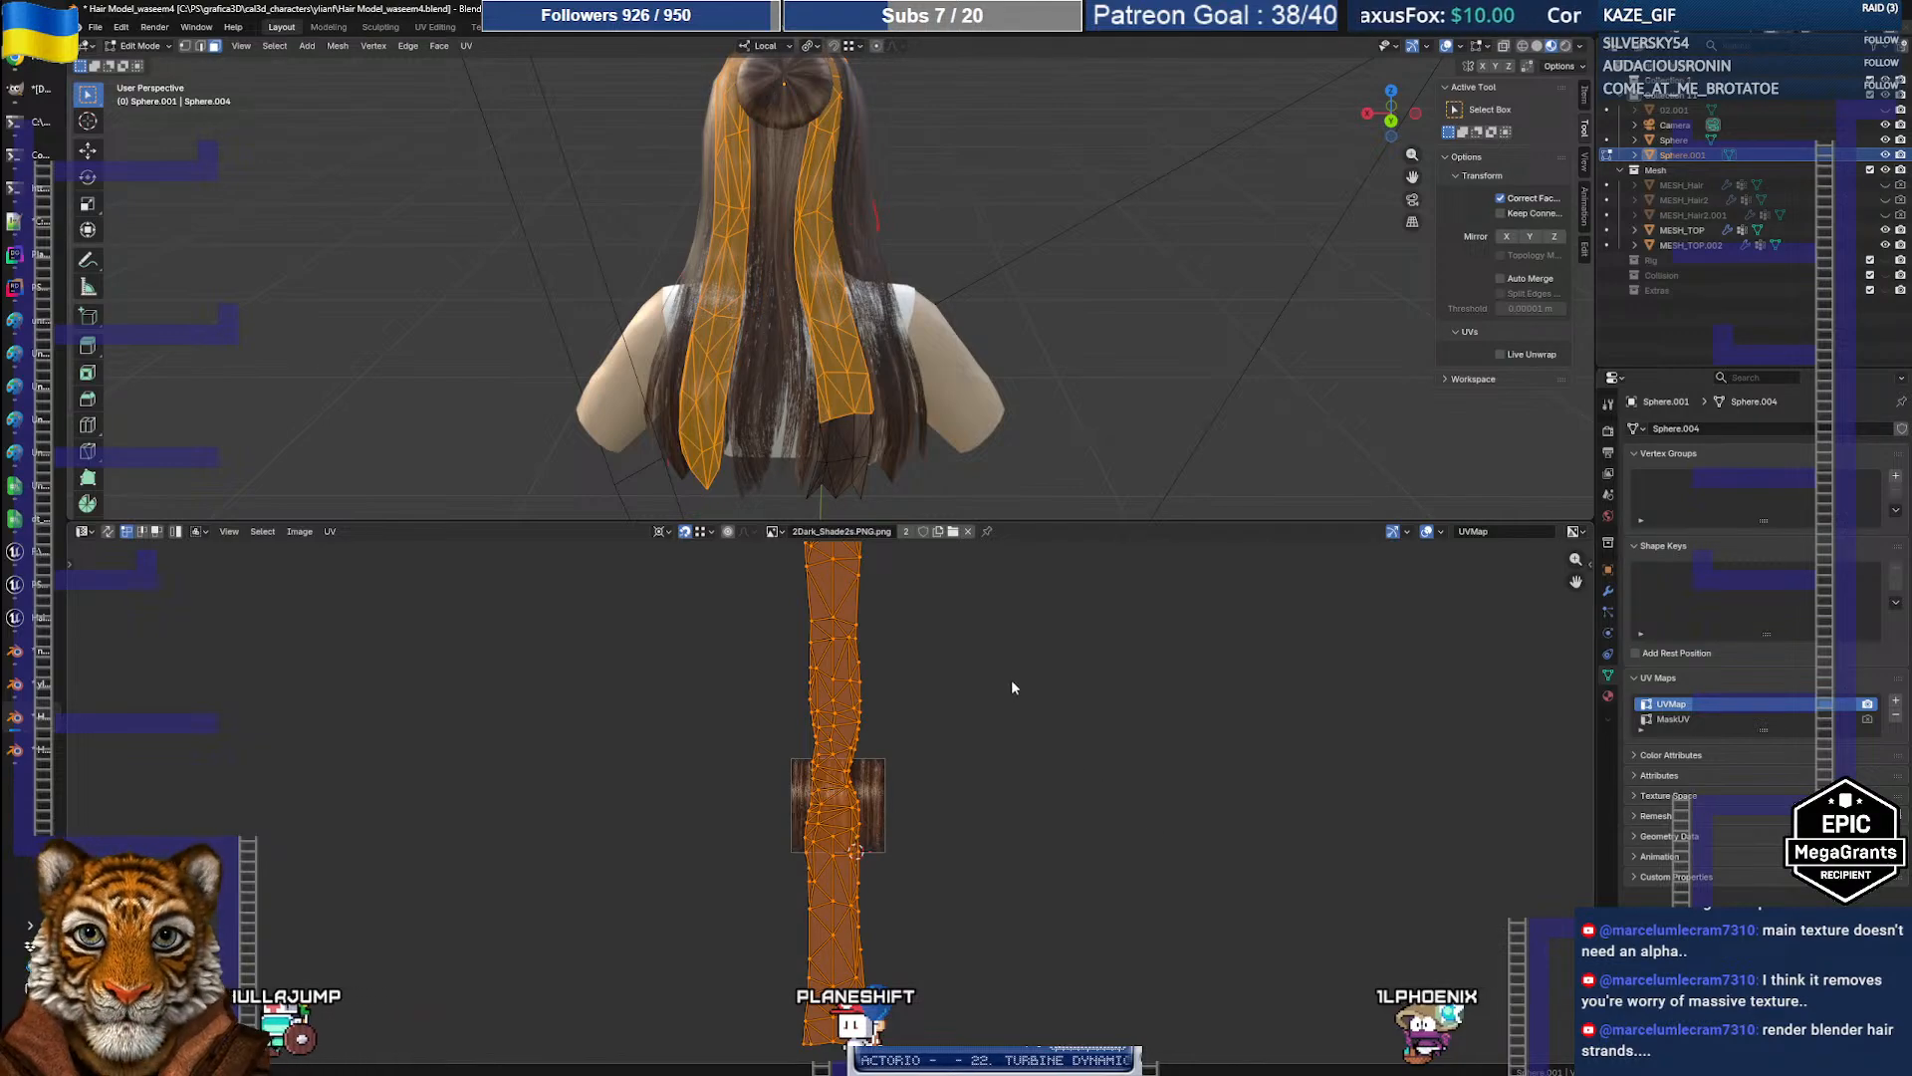
{"action": "left_click", "coordinate": [1040, 679]}
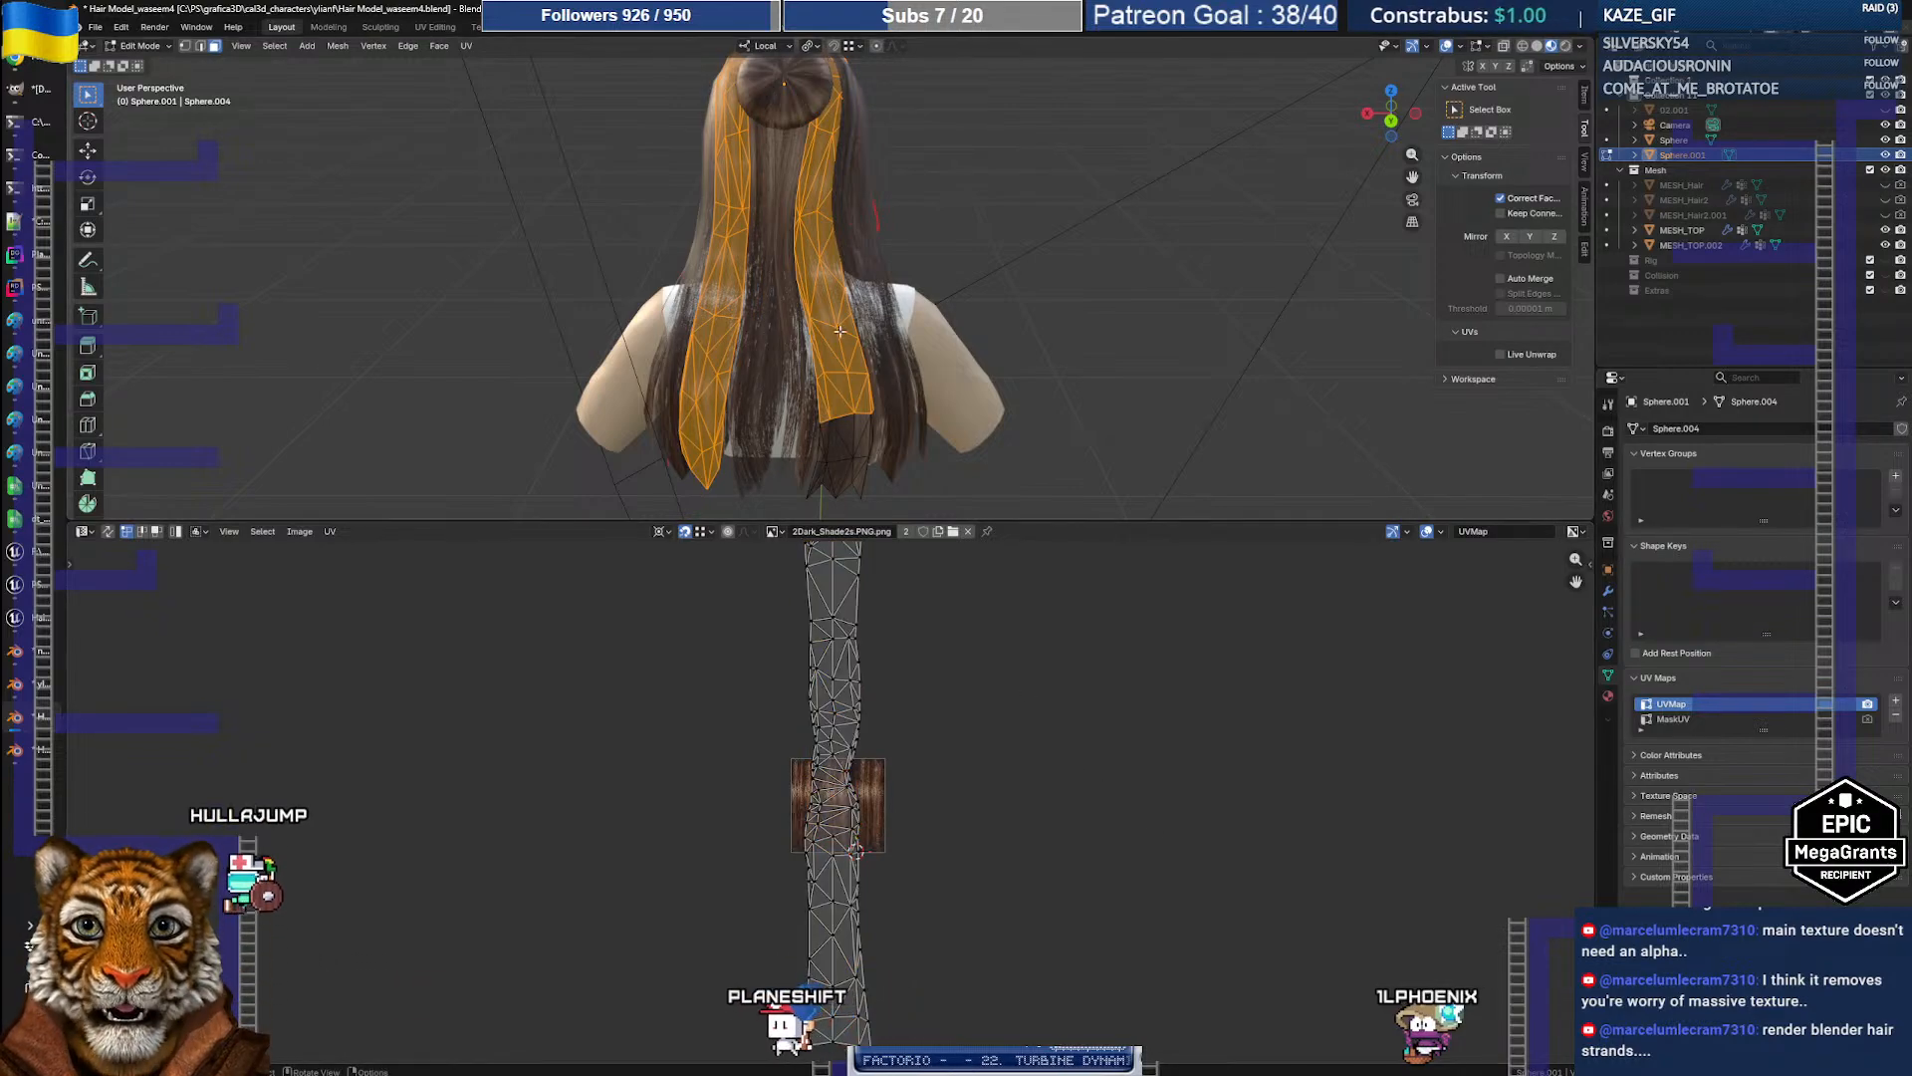
{"action": "key", "text": "Tab"}
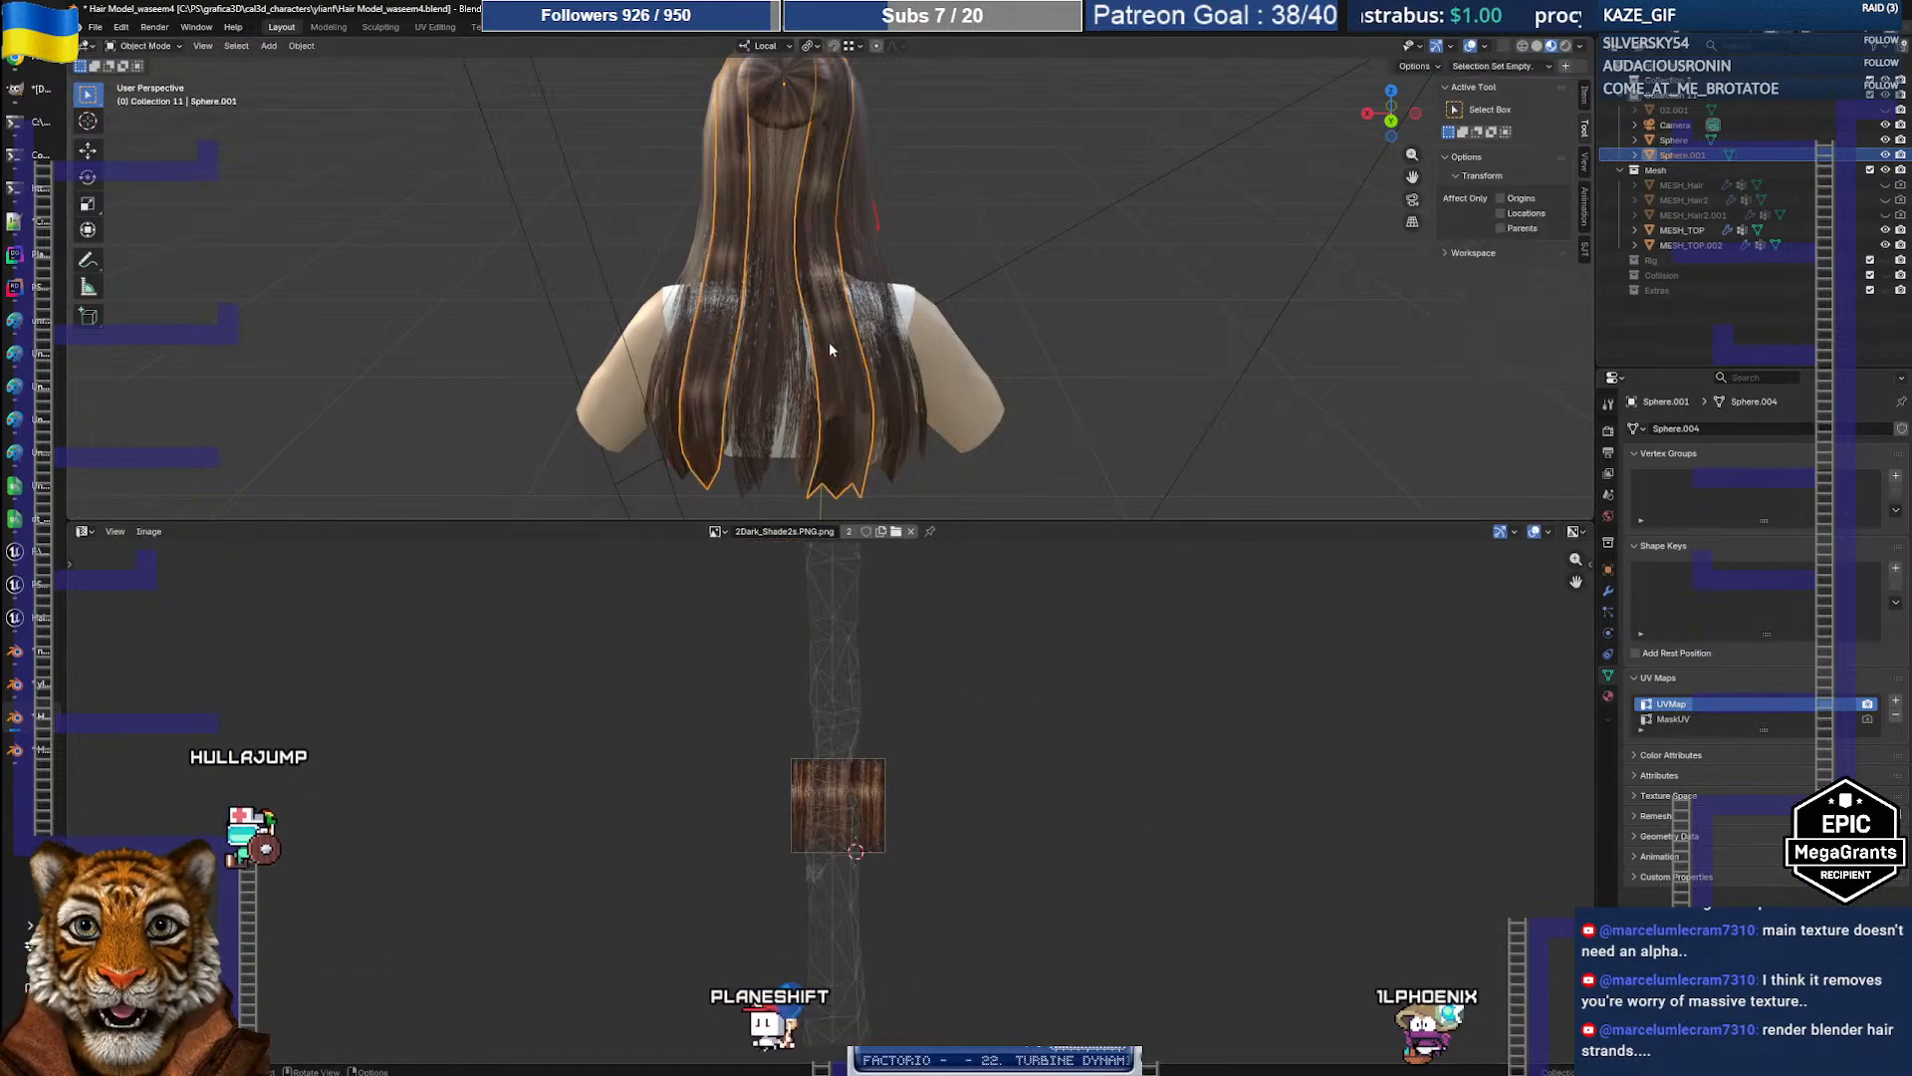
Step: Export the hair strands as FBX, and reimport the Hair_Model_mask_test base mesh in Unreal Editor
{"action": "left_click", "coordinate": [96, 27]}
{"action": "mouse_move", "coordinate": [144, 256]}
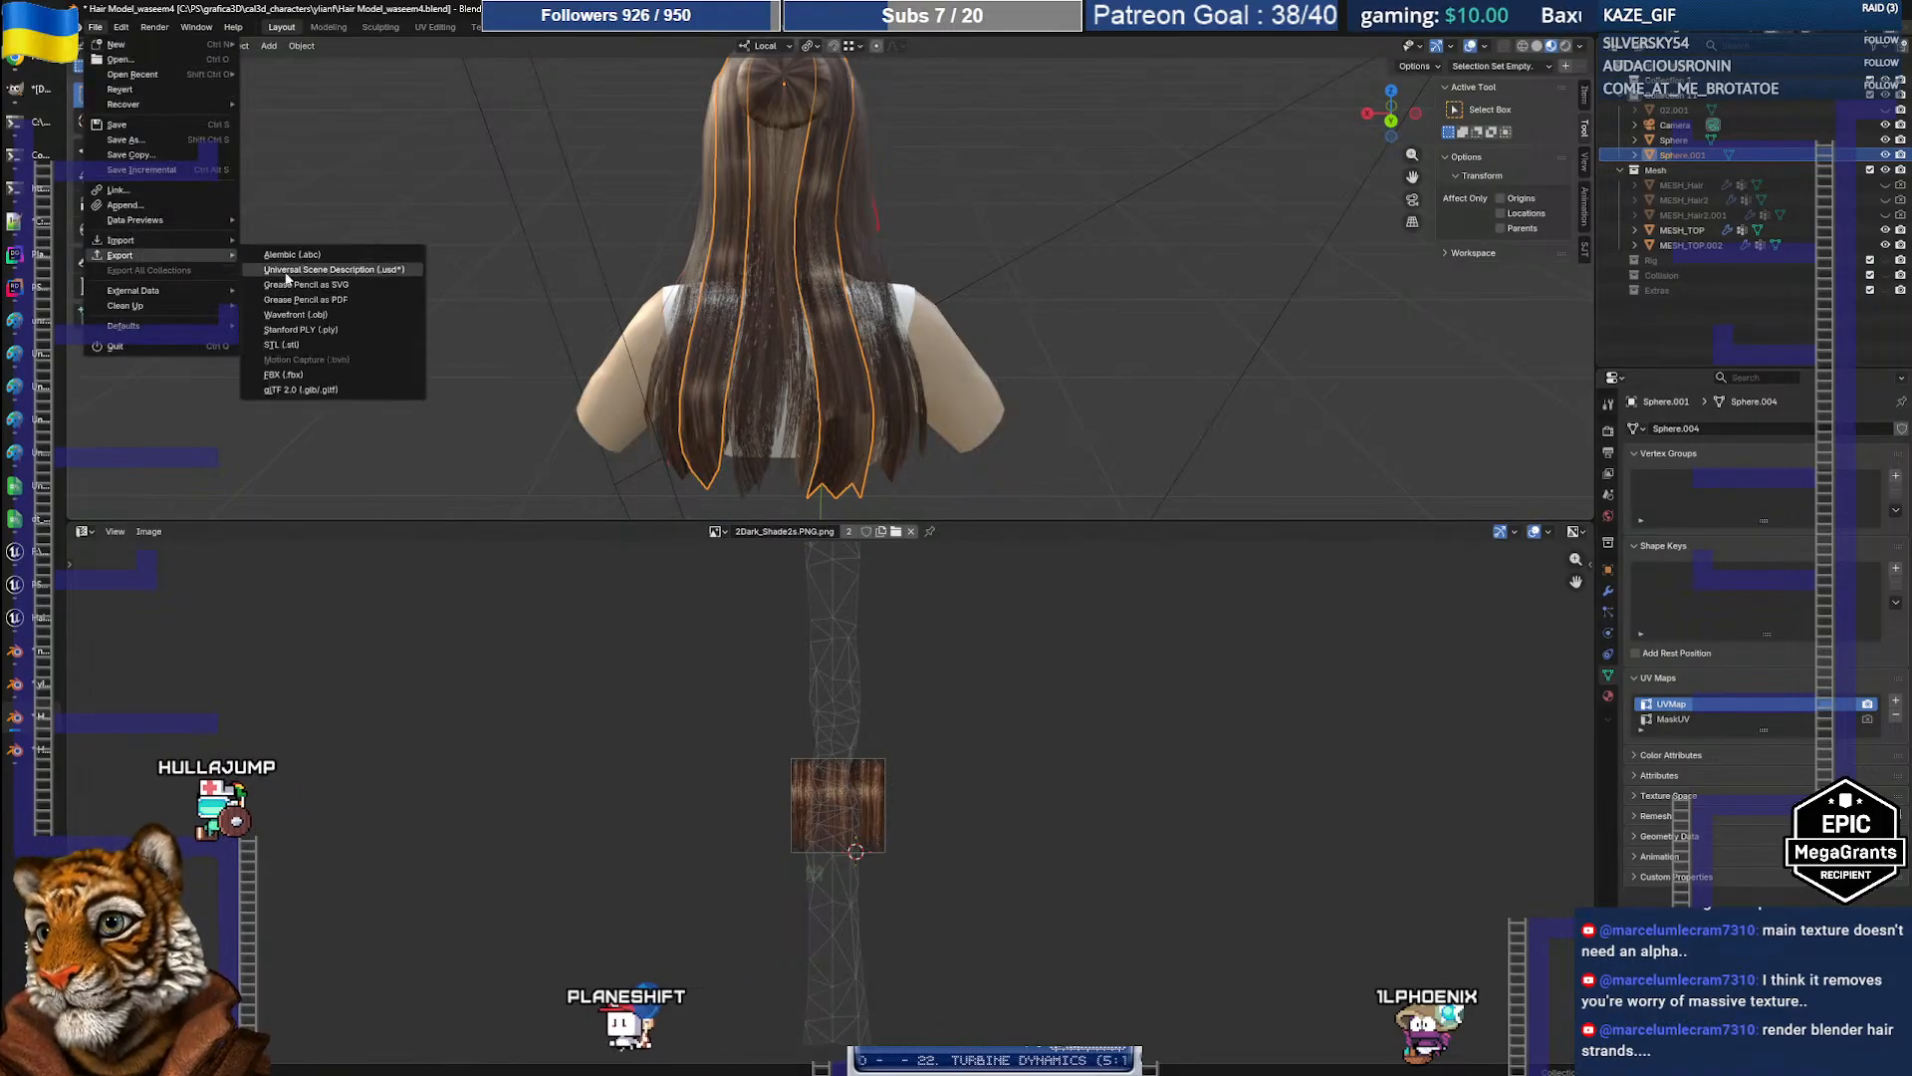
{"action": "left_click", "coordinate": [289, 375]}
{"action": "left_click", "coordinate": [1315, 688]}
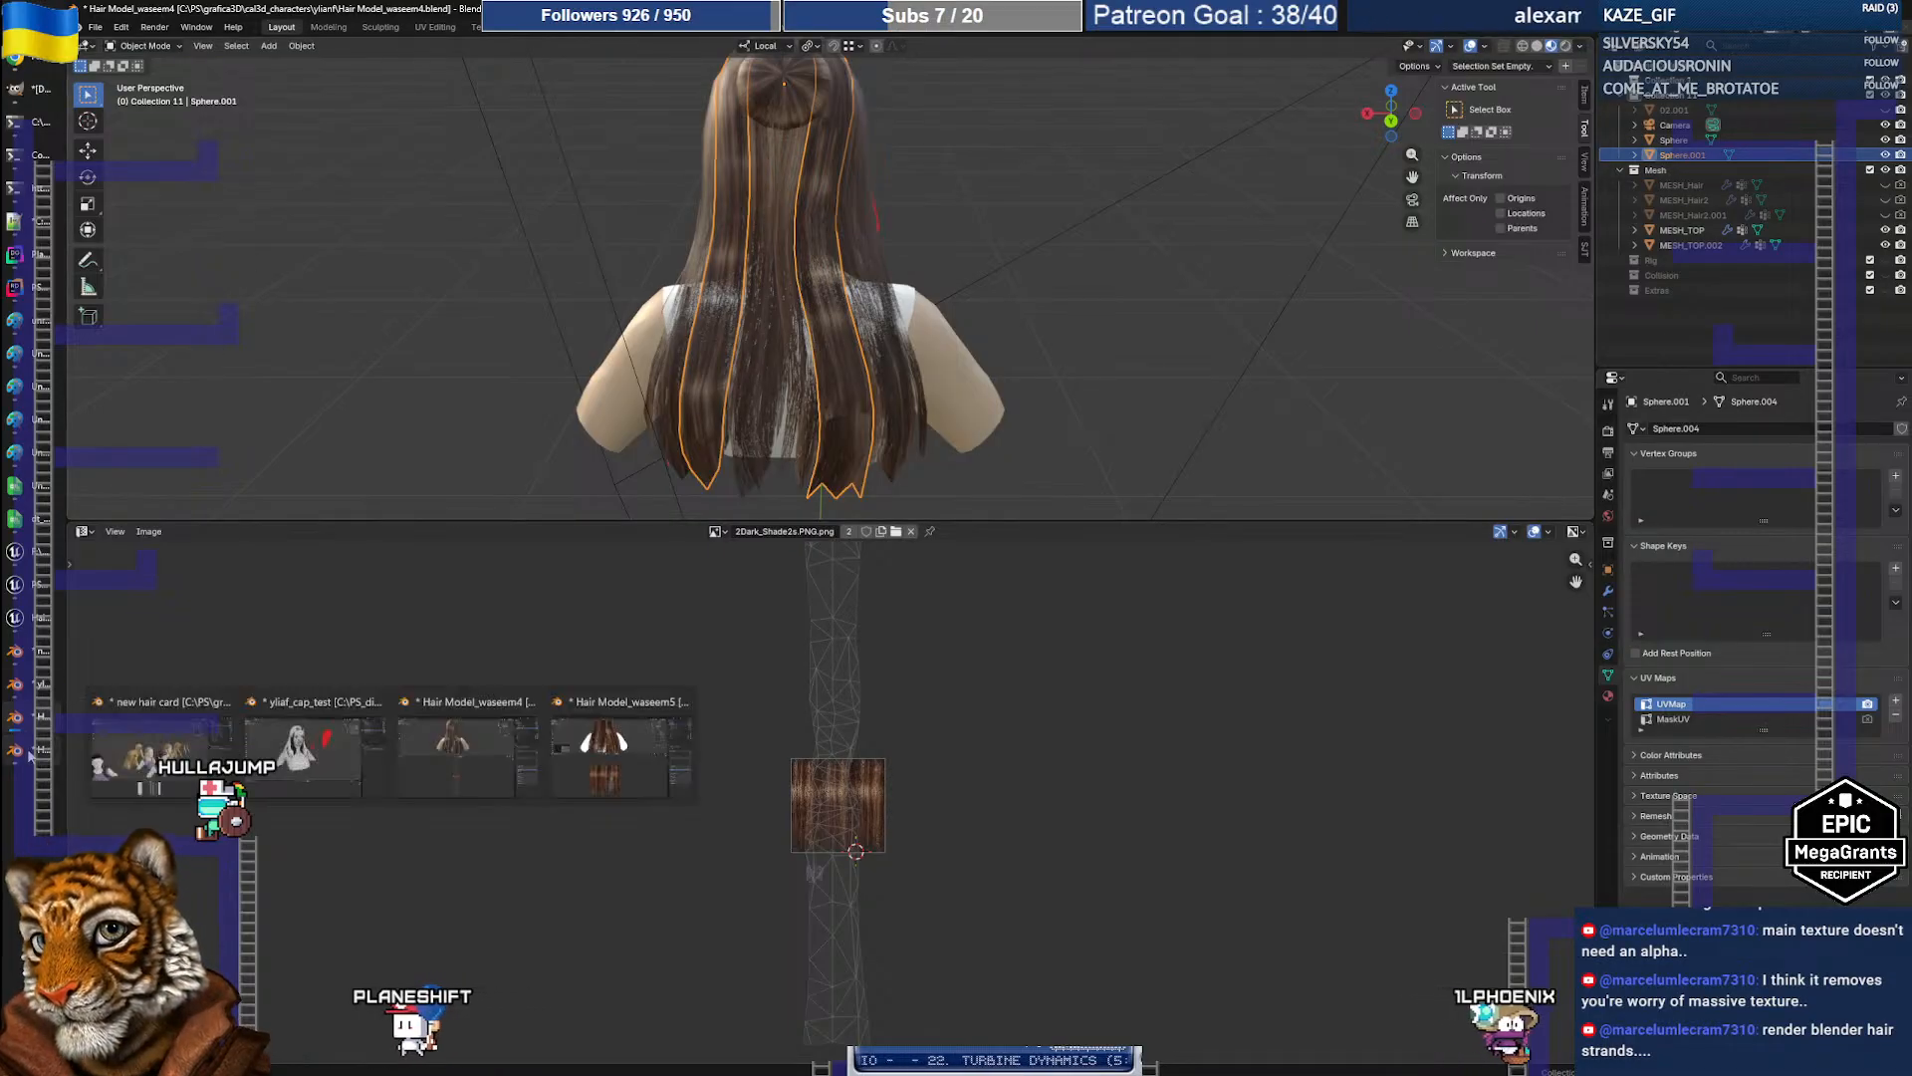
{"action": "left_click", "coordinate": [37, 619]}
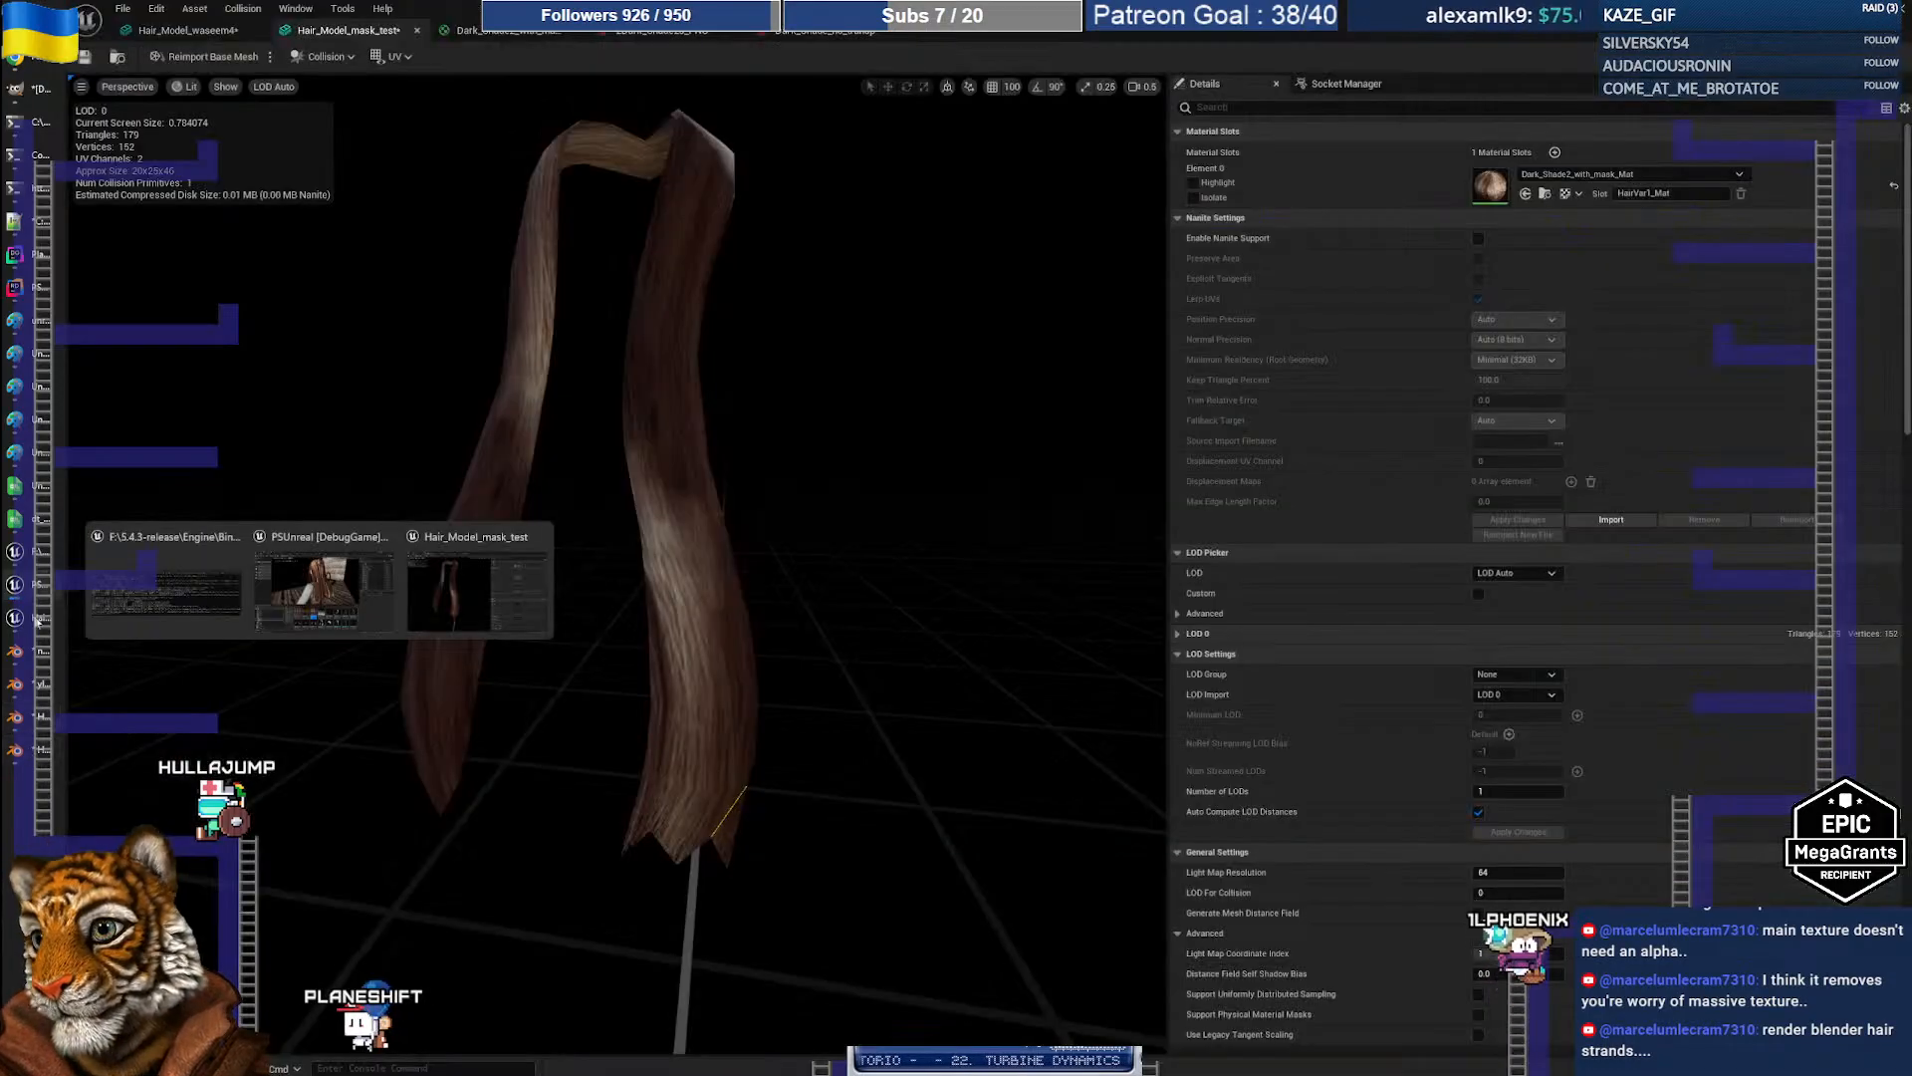
{"action": "left_click", "coordinate": [205, 56]}
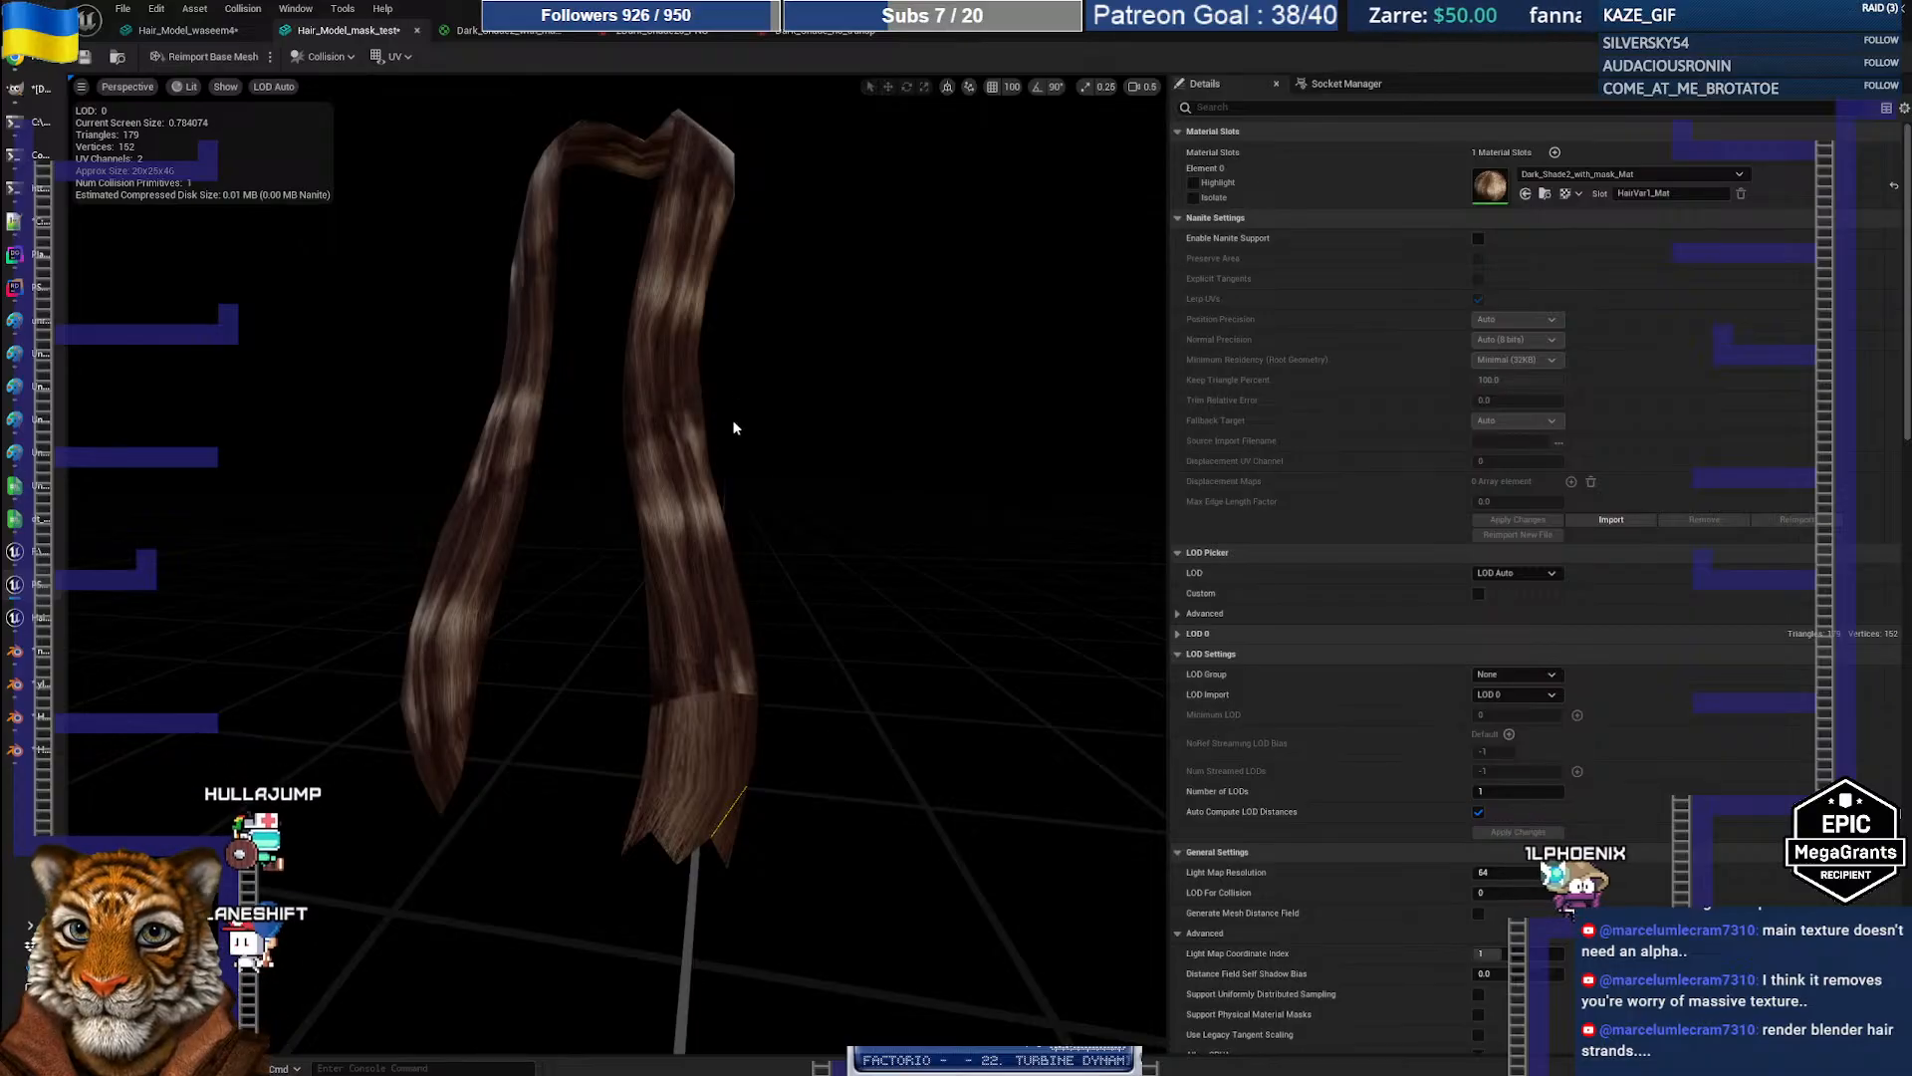
Step: Examine the highlight repetition along the reimported strands and the transition to the jagged tip piece, close up and from afar
{"action": "left_click_drag", "start_coordinate": [765, 401], "coordinate": [722, 403], "text": "alt"}
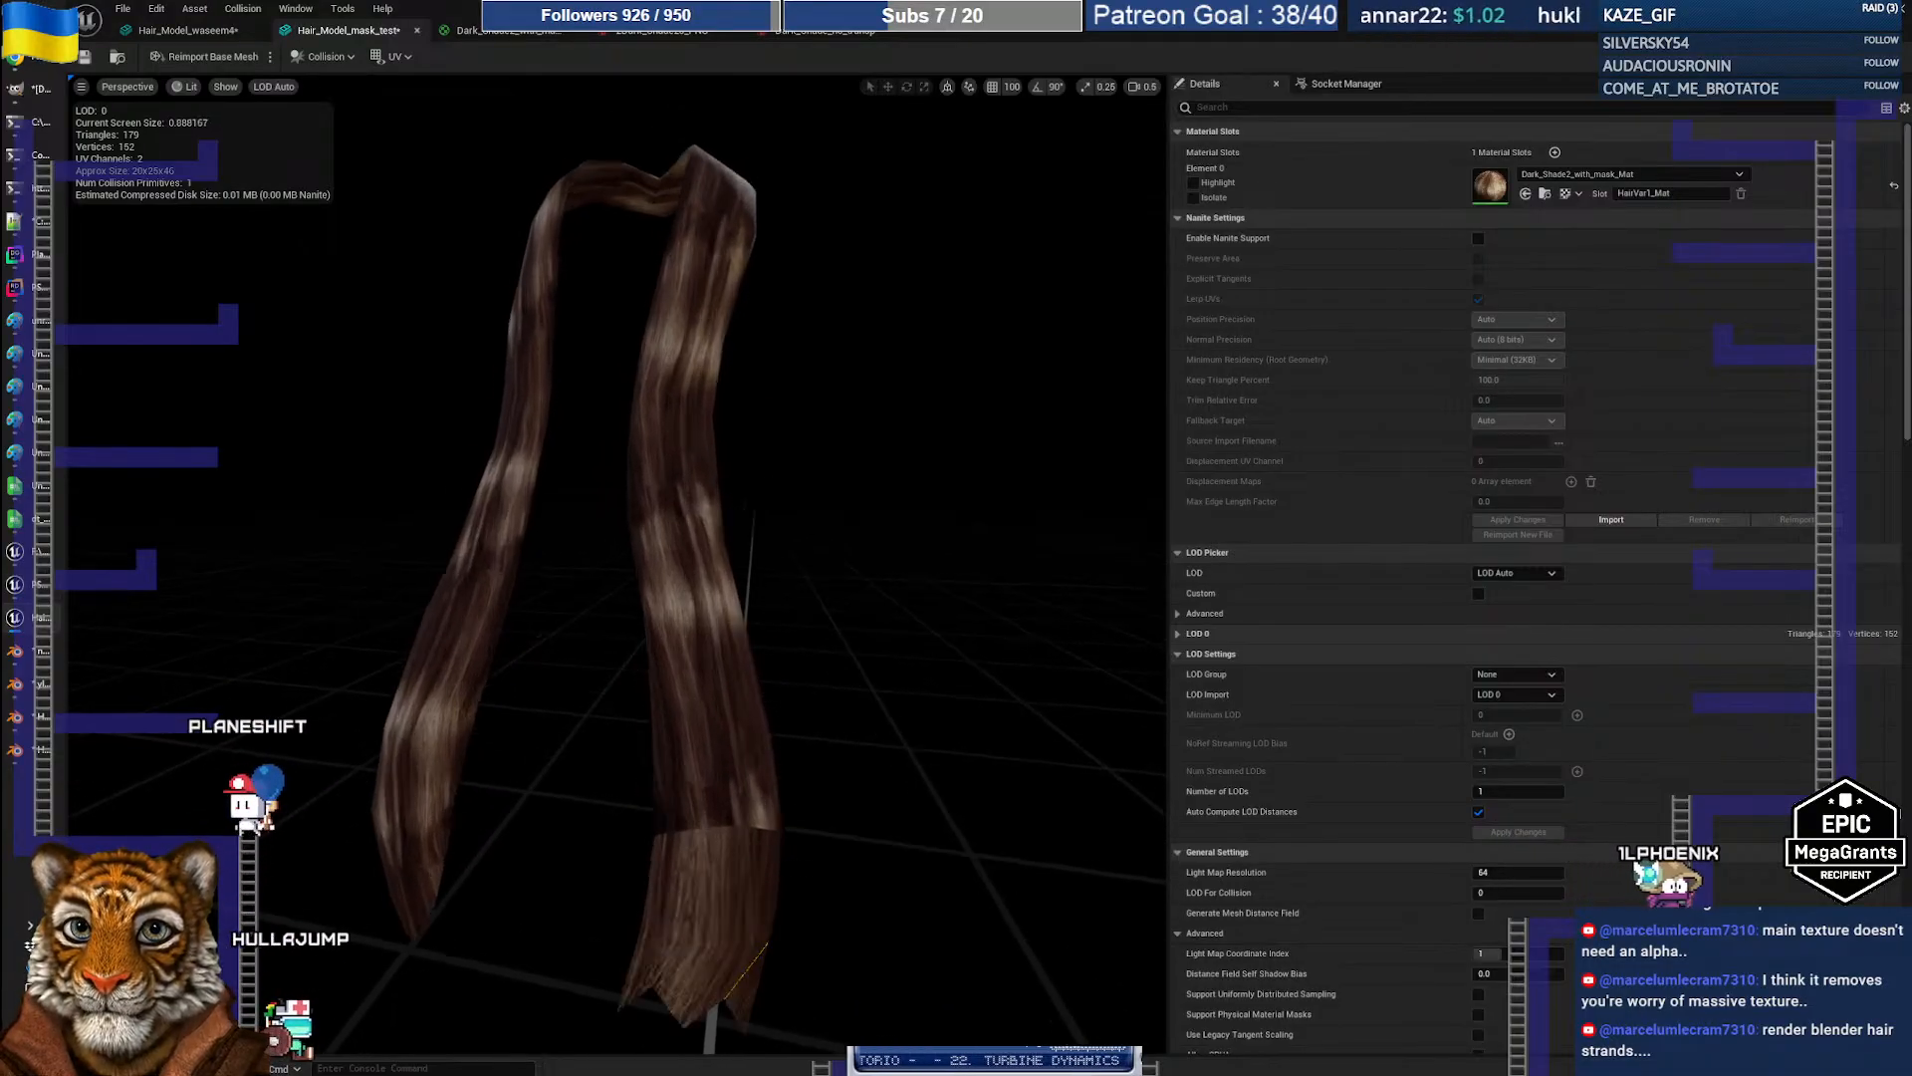
{"action": "right_click_drag", "start_coordinate": [765, 402], "coordinate": [689, 458], "text": "alt"}
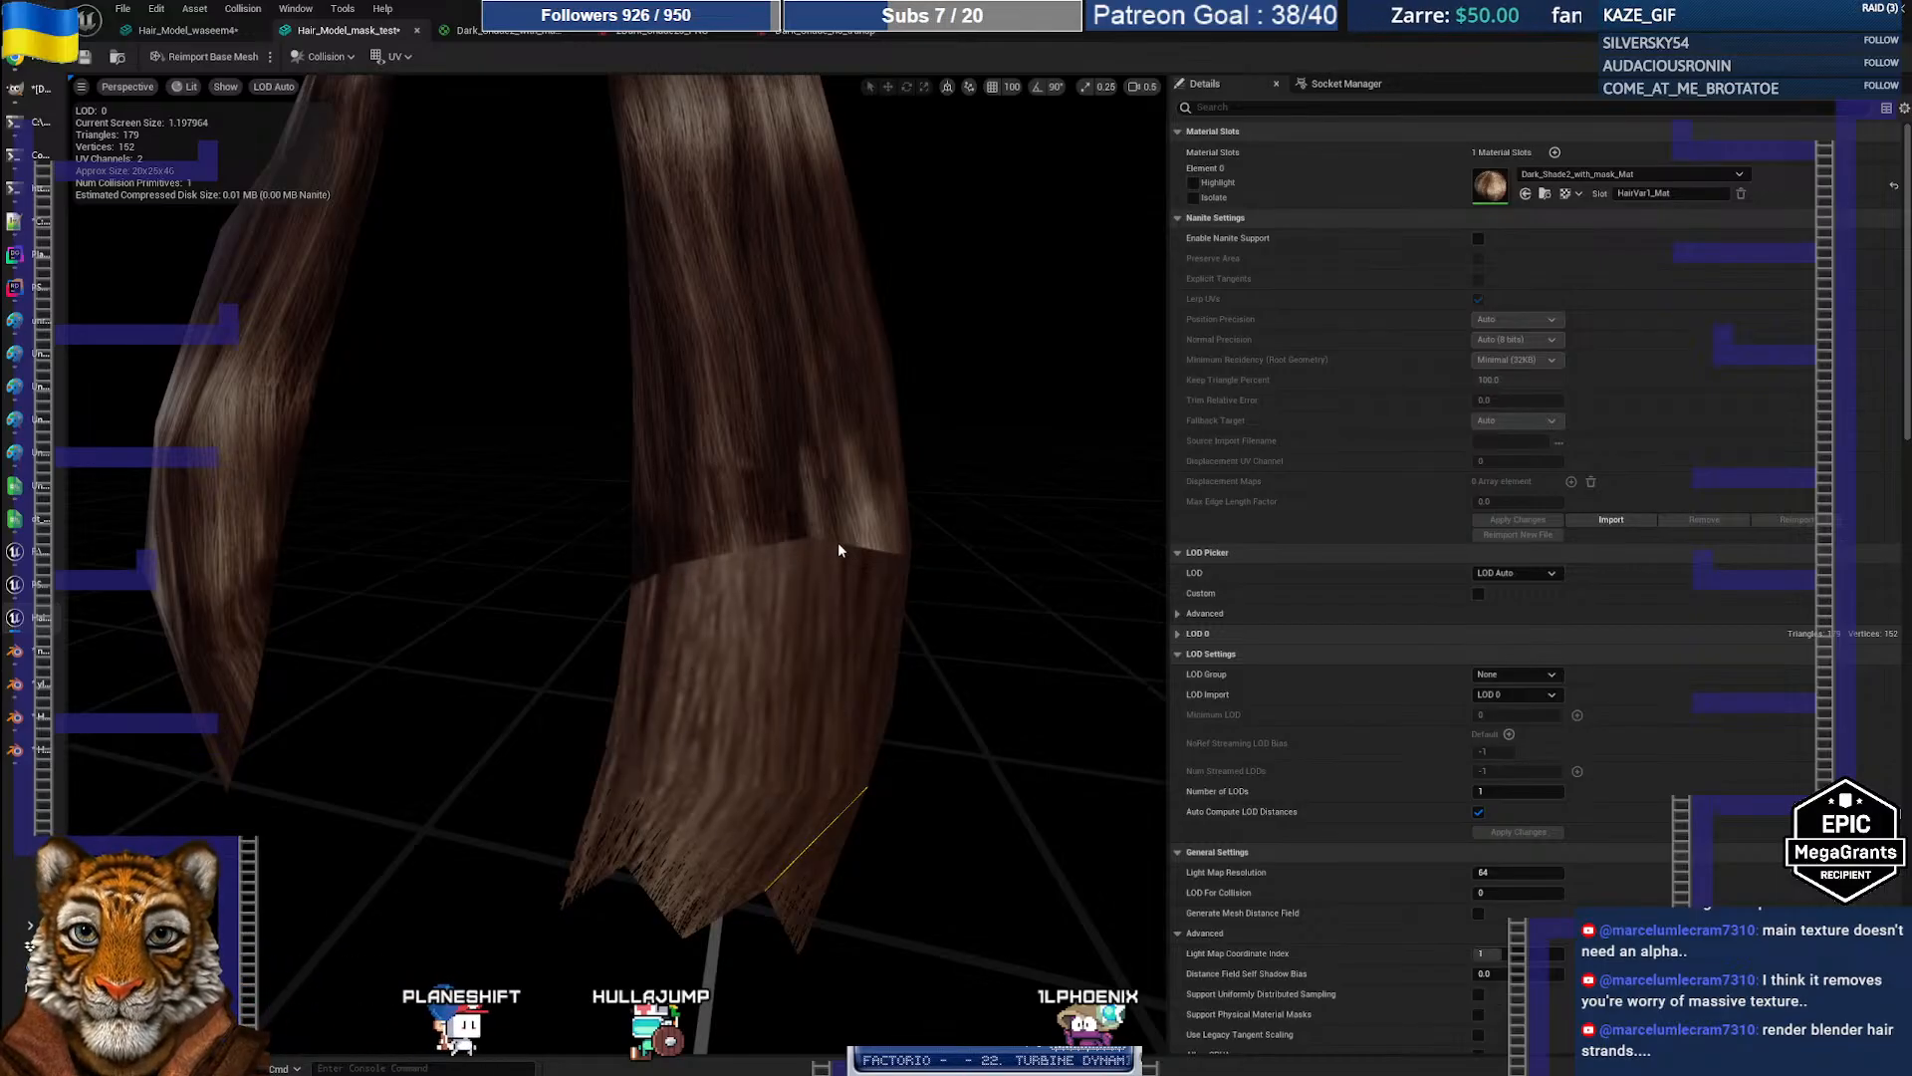
{"action": "right_click_drag", "start_coordinate": [752, 549], "coordinate": [797, 549]}
{"action": "key", "text": "s"}
{"action": "key", "text": "w"}
{"action": "key", "text": "w"}
{"action": "key", "text": "s"}
{"action": "key", "text": "w"}
{"action": "key", "text": "s"}
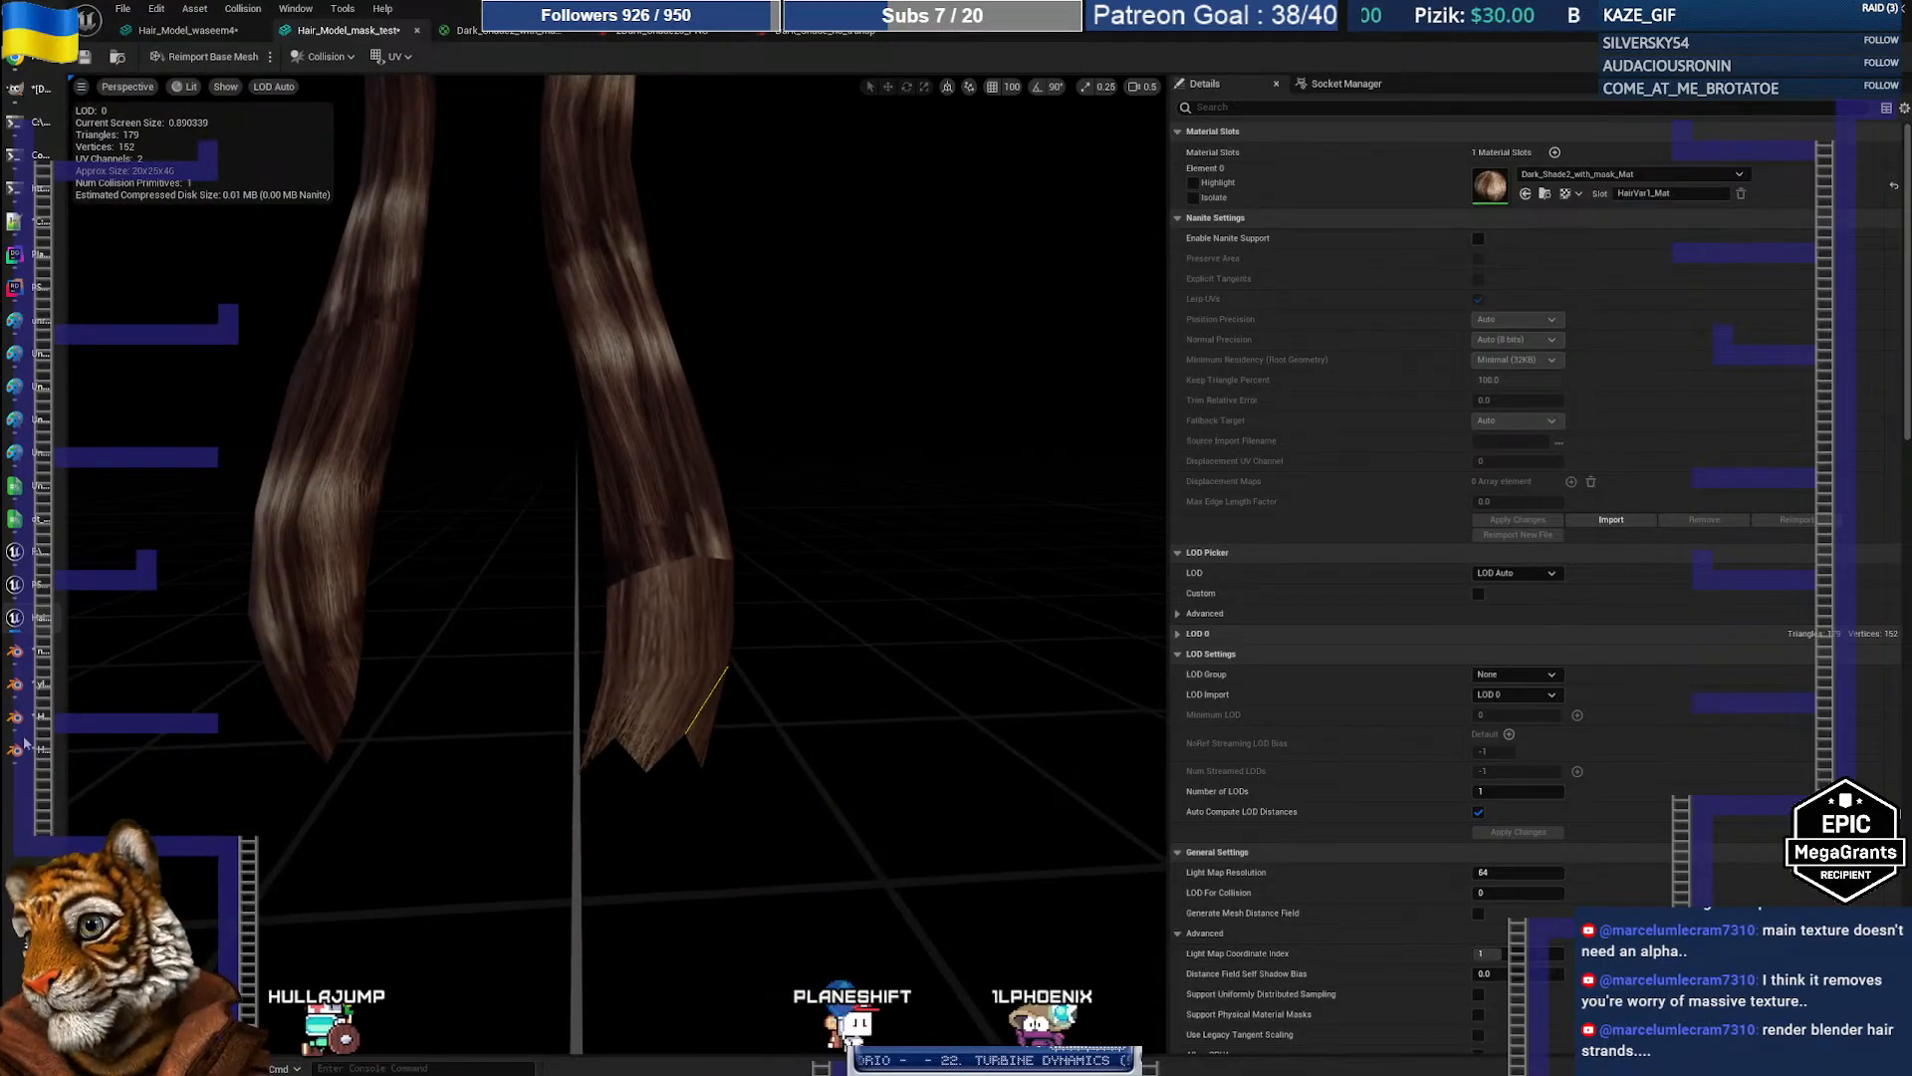
Step: Switch to the Blender file Hair Model_waseem5, enlarge the 3D viewport and select the triangular face above the strand's tip piece
{"action": "left_click", "coordinate": [27, 742]}
{"action": "mouse_move", "coordinate": [44, 720]}
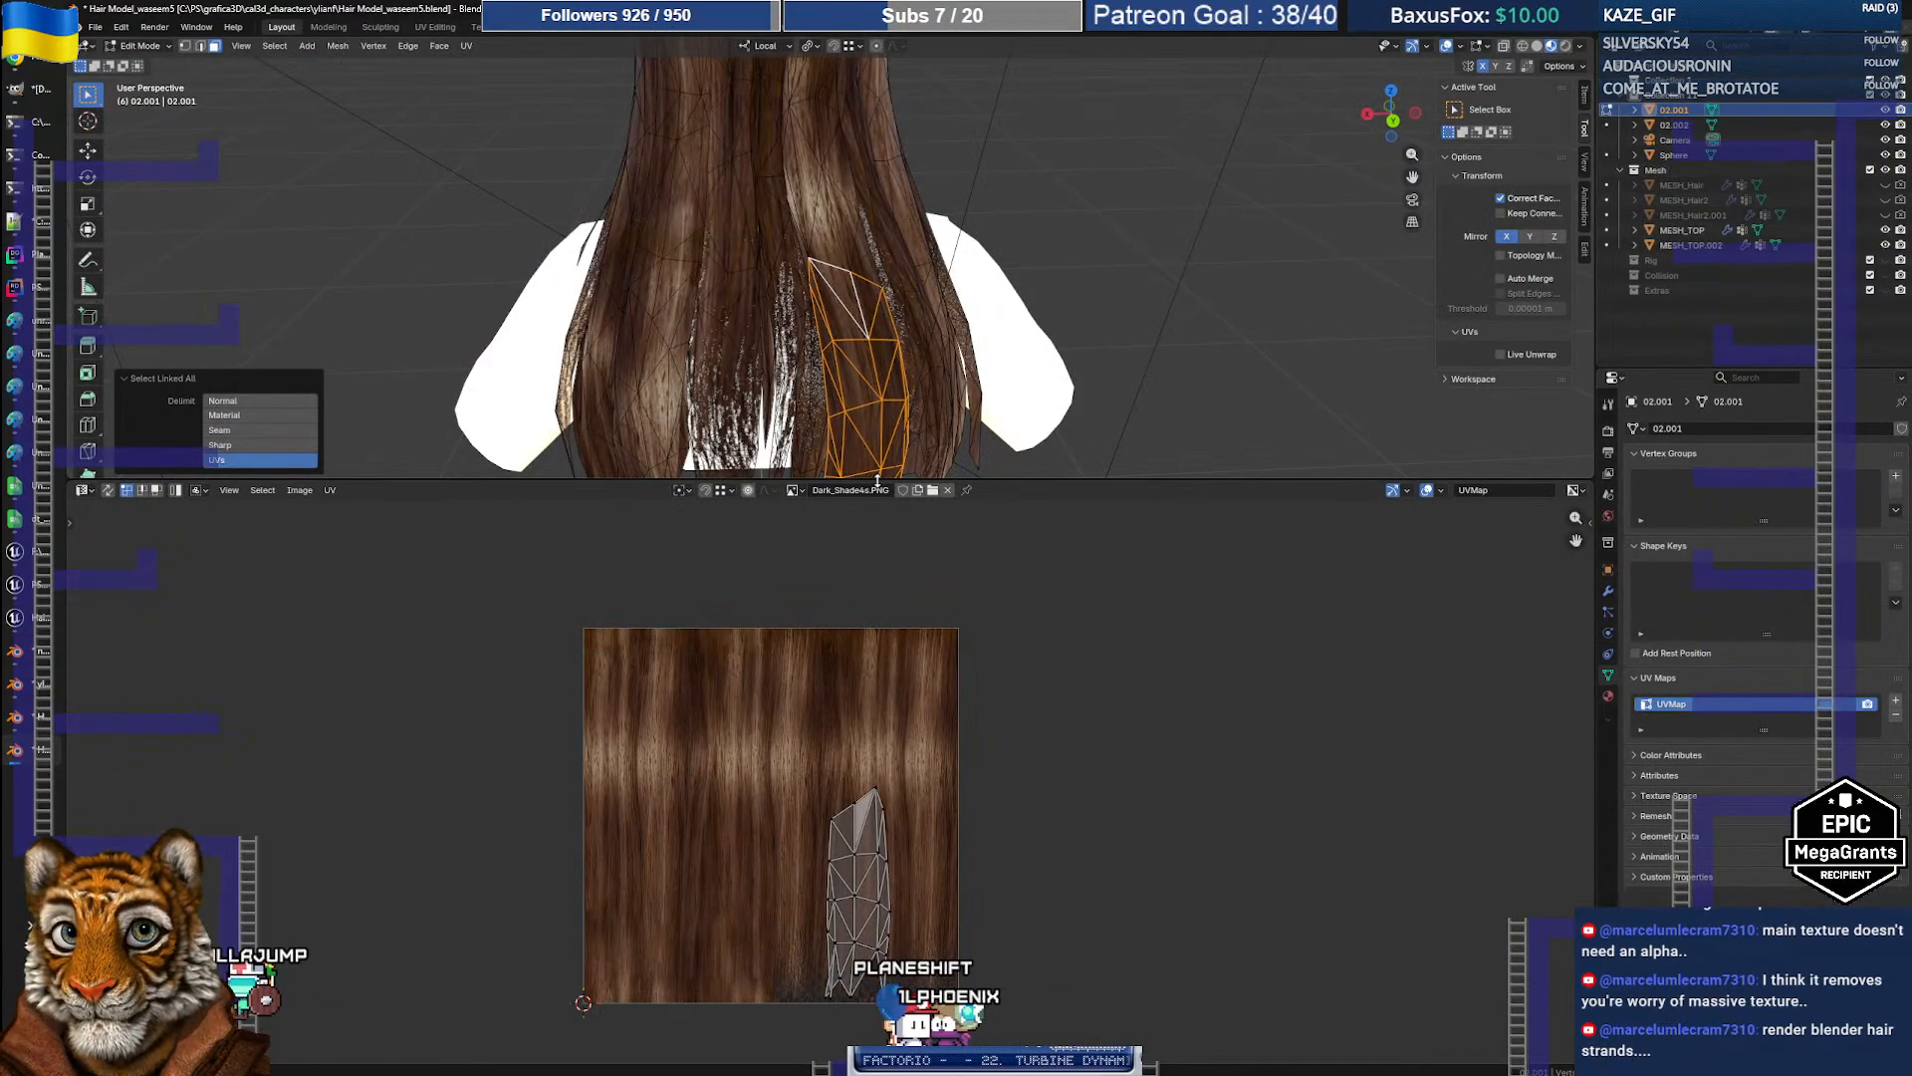
{"action": "left_click_drag", "start_coordinate": [954, 481], "coordinate": [897, 662]}
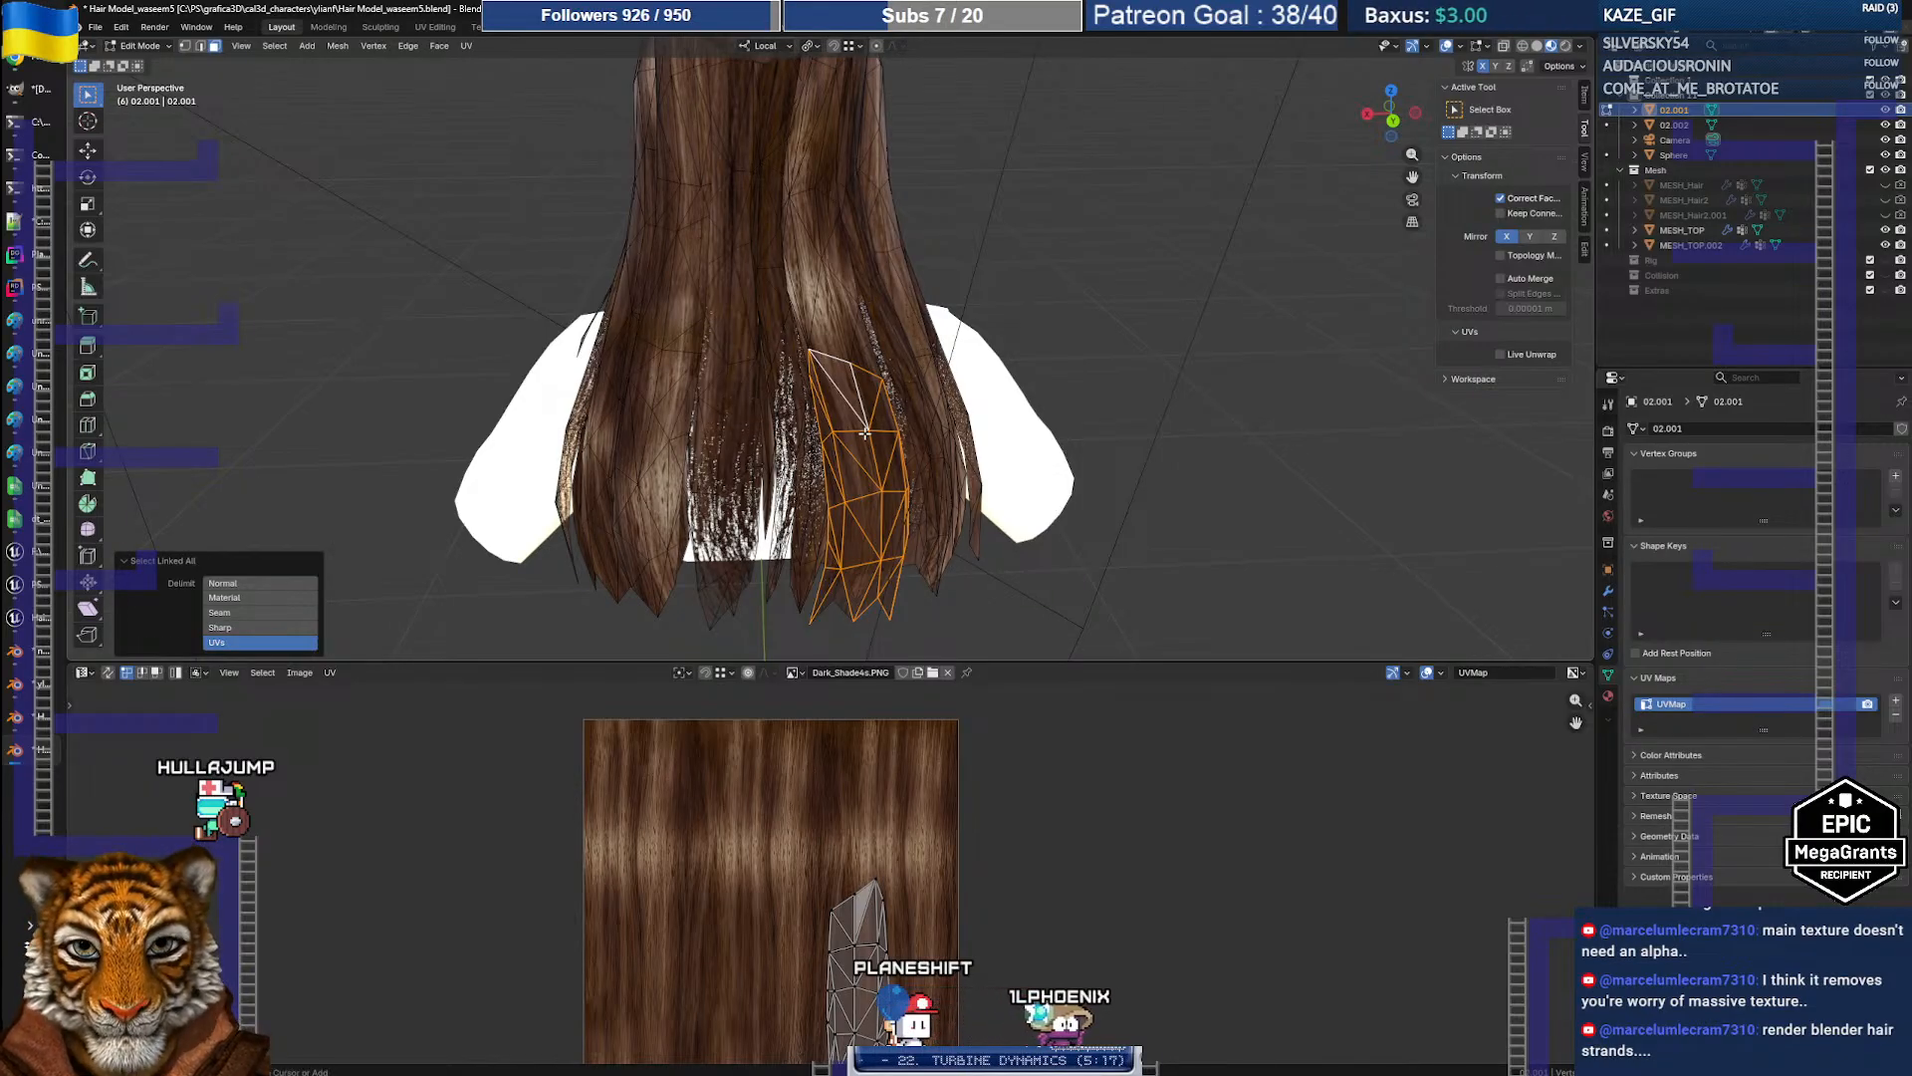
{"action": "left_click", "coordinate": [844, 348]}
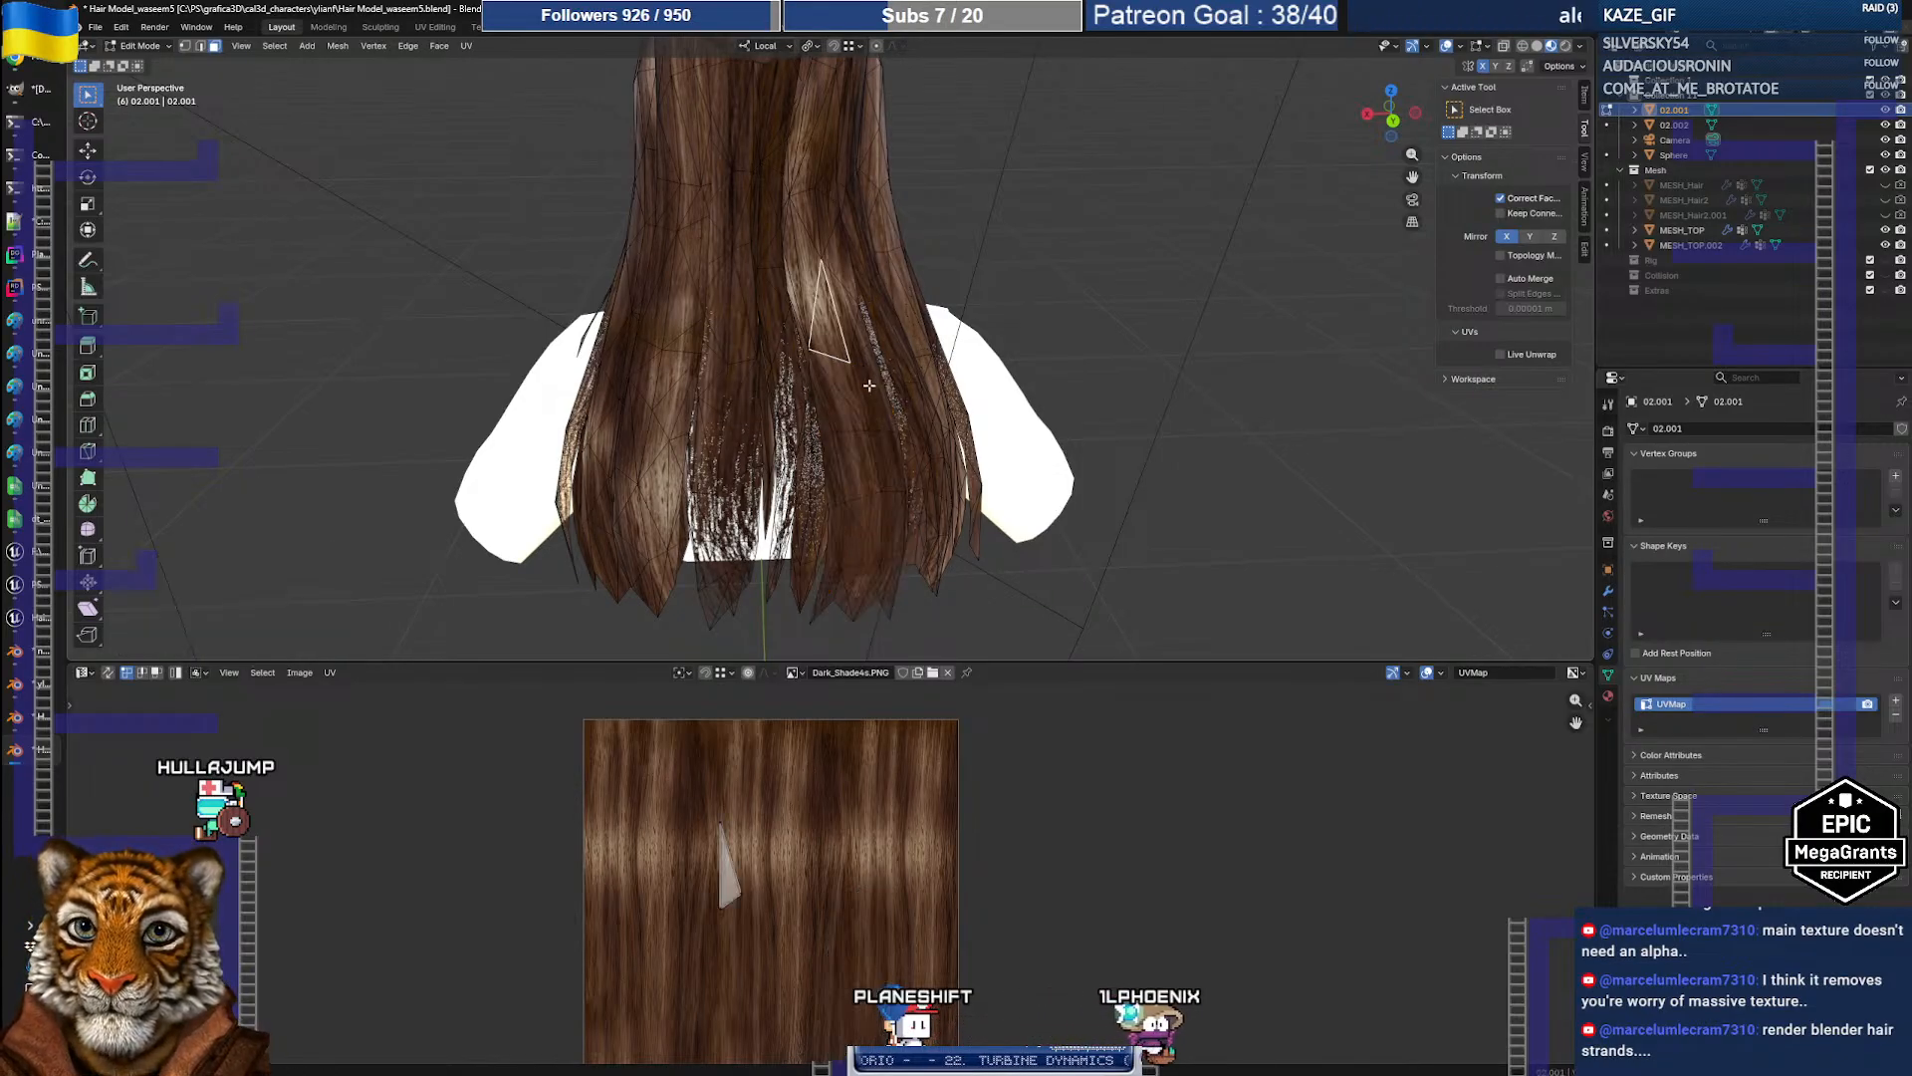
Step: Switch to the Blender file Hair Model_waseem4, edit the hair strands' mesh, and select the jagged tip piece with all geometry linked to it
{"action": "left_click", "coordinate": [38, 716]}
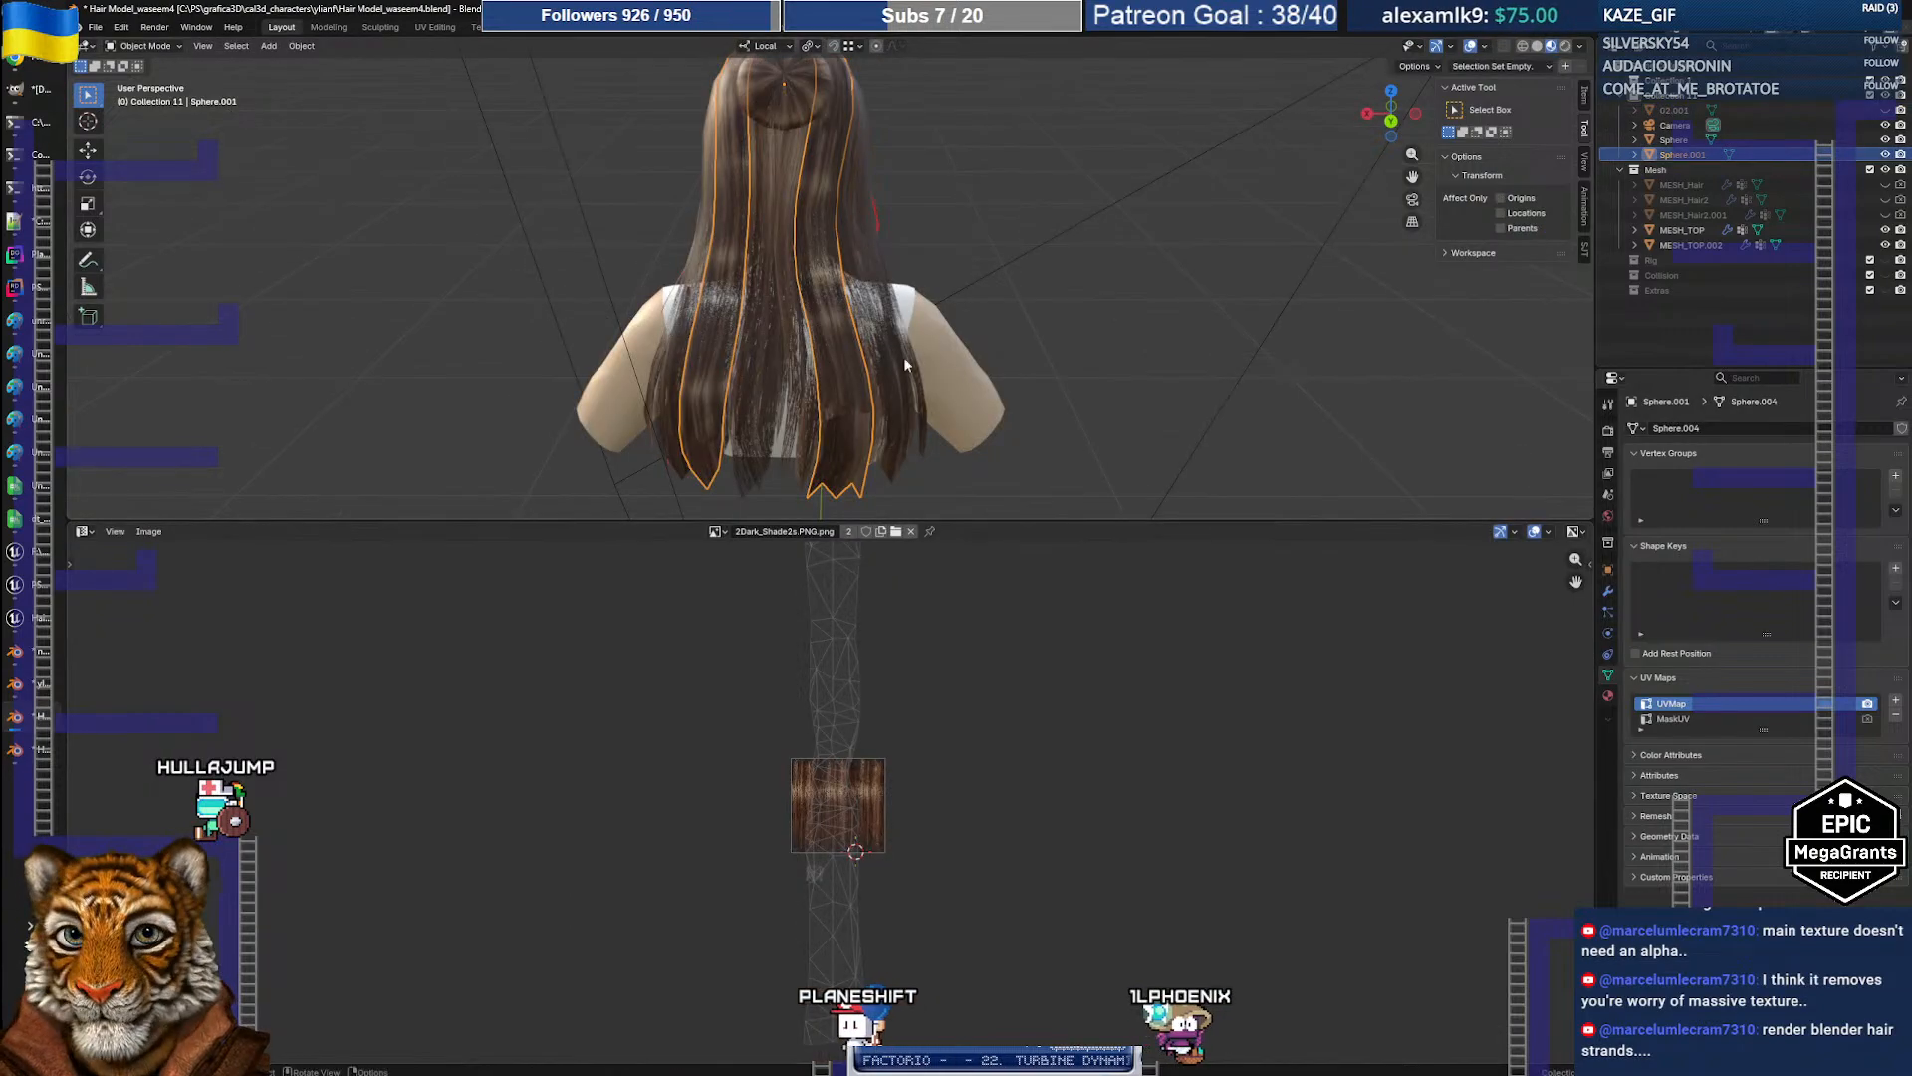
{"action": "scroll", "coordinate": [855, 436], "scroll_direction": "up", "scroll_amount": 5}
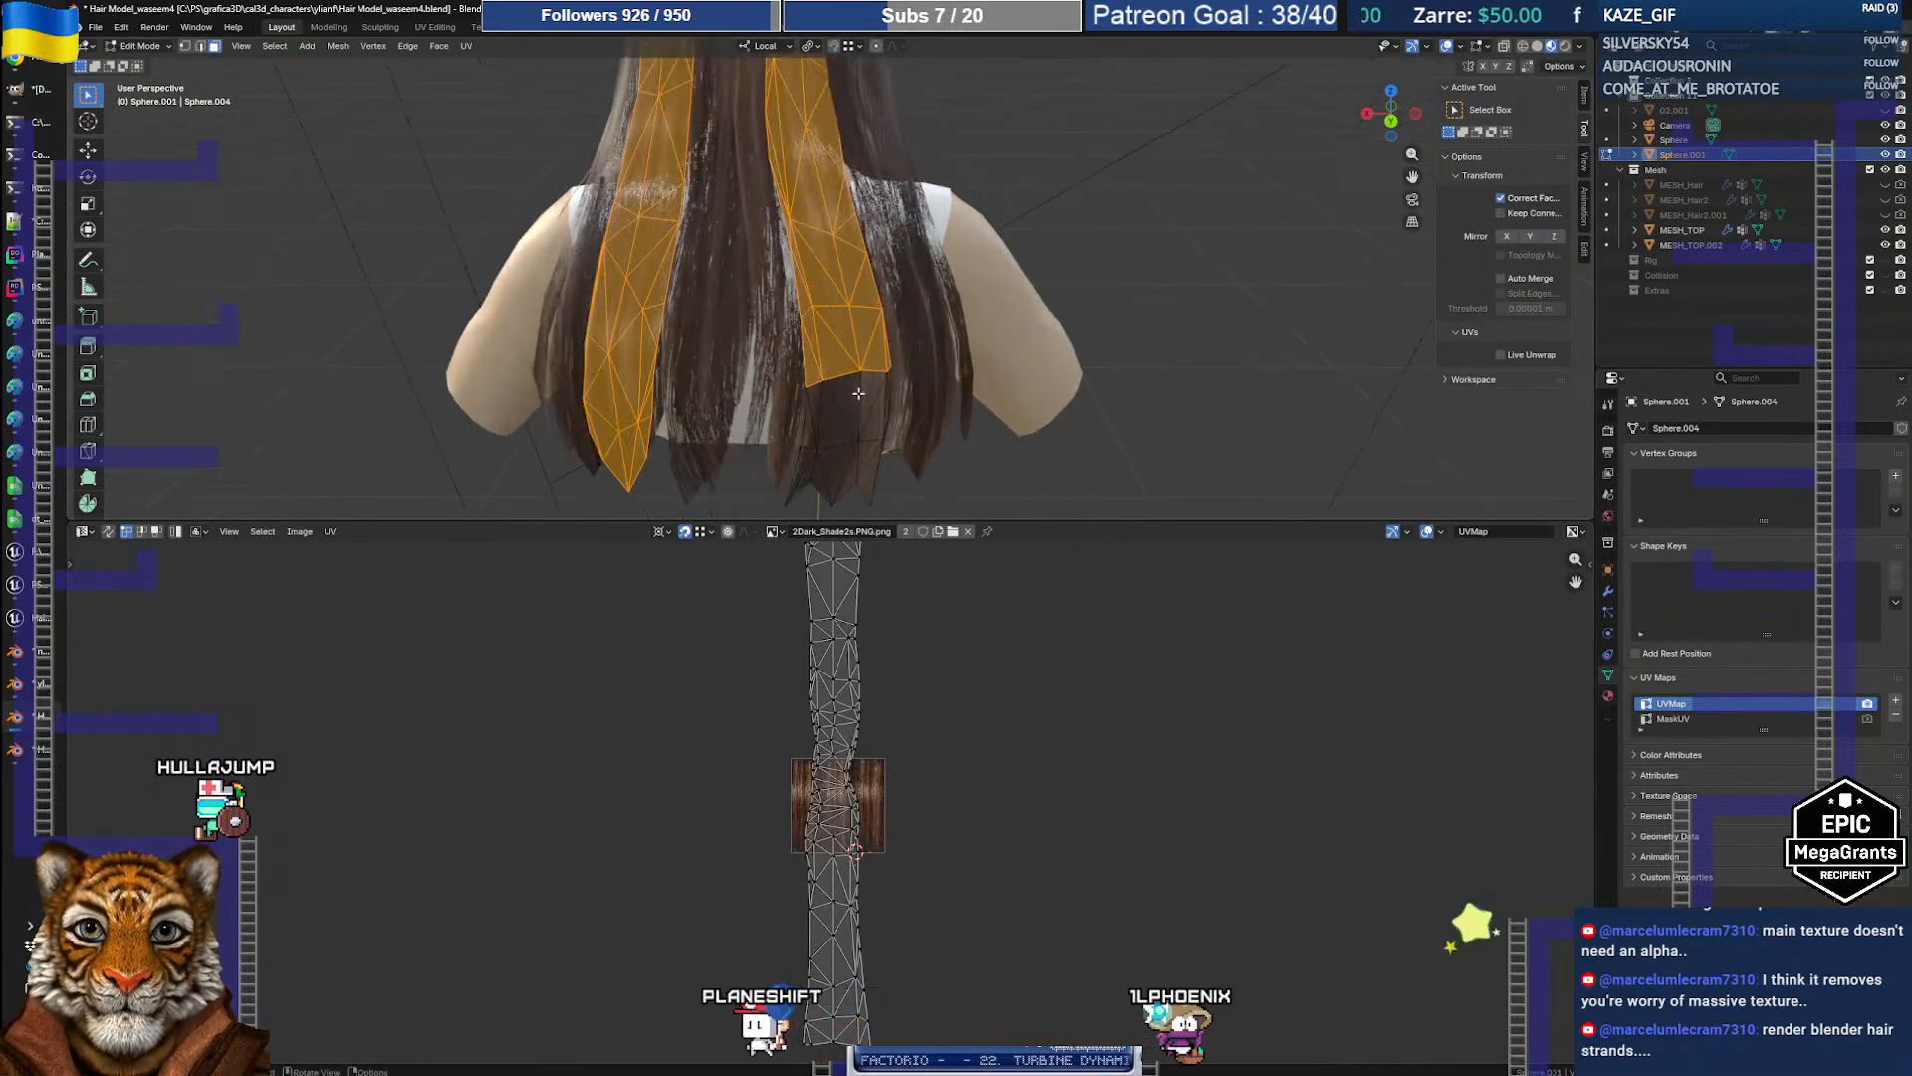
{"action": "scroll", "coordinate": [851, 377], "scroll_direction": "down", "scroll_amount": 2}
{"action": "middle_click_drag", "start_coordinate": [851, 377], "coordinate": [852, 345]}
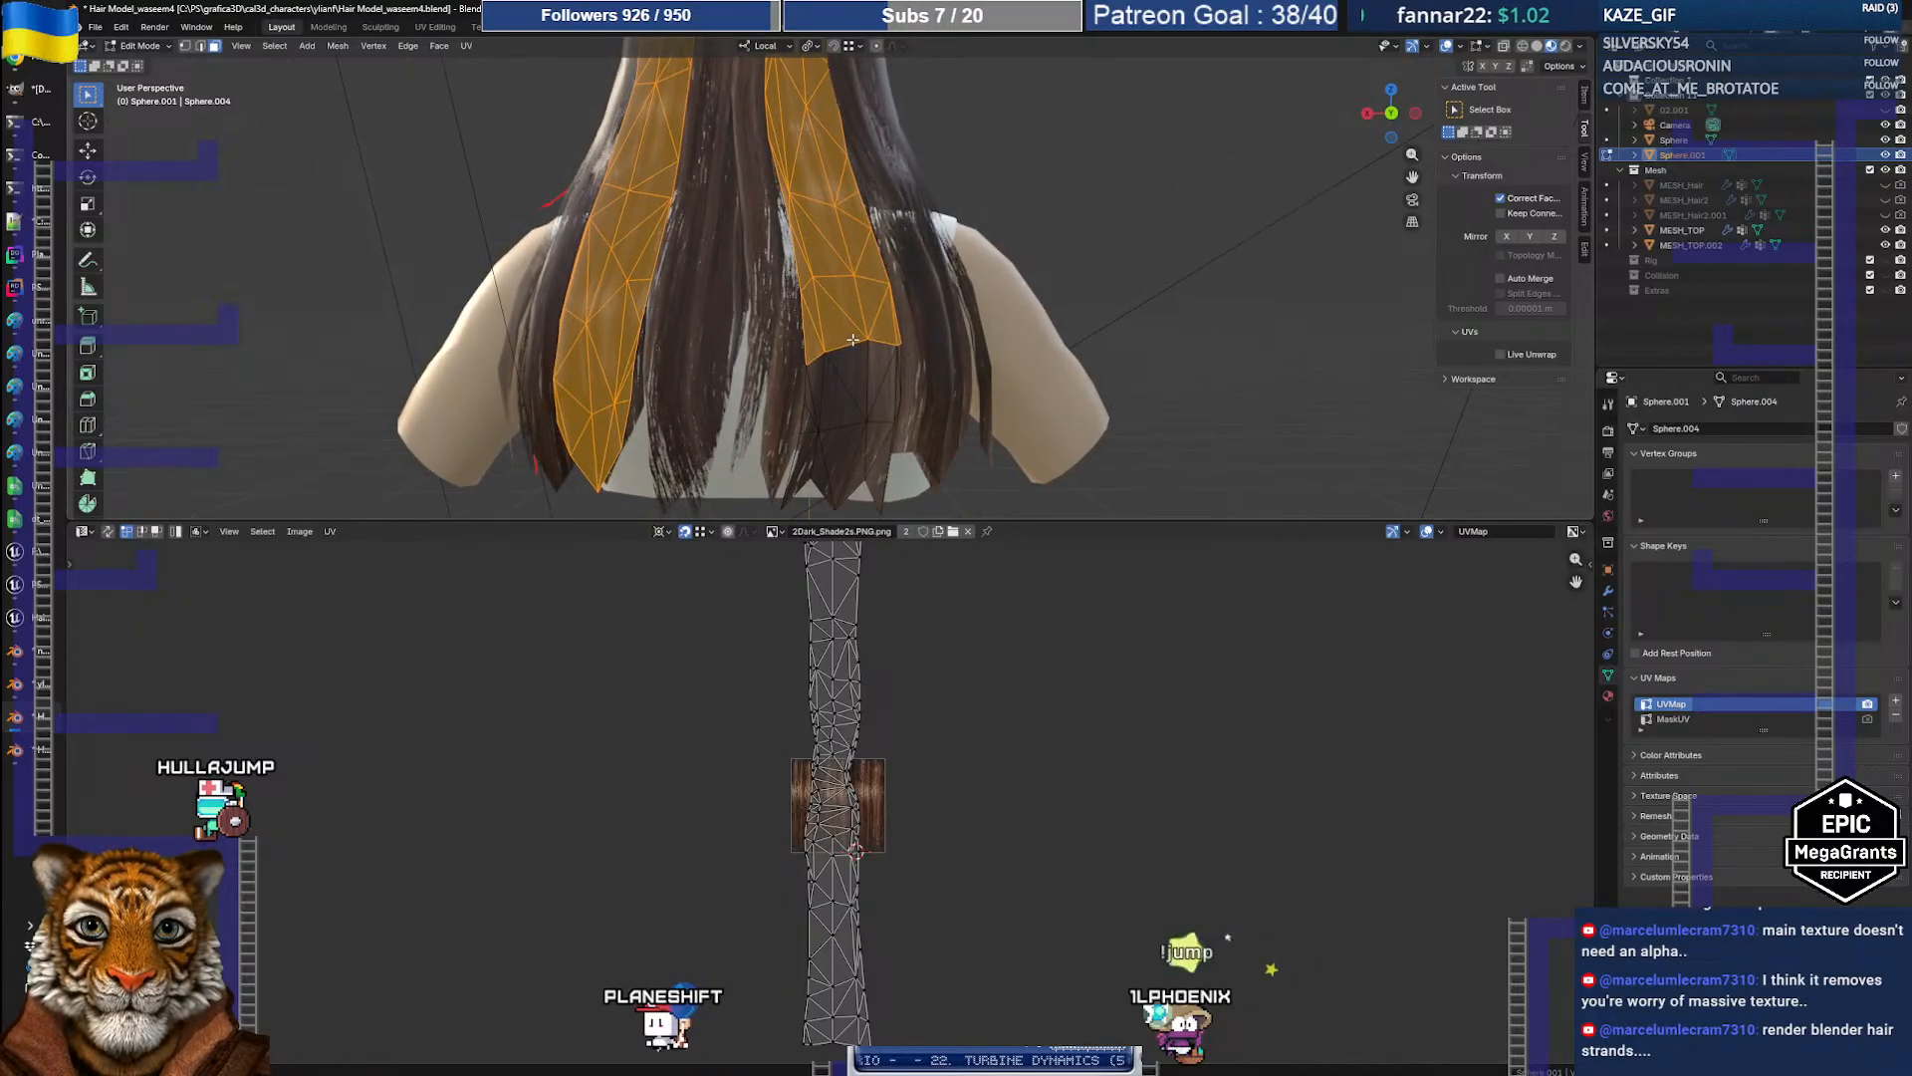
{"action": "left_click", "coordinate": [846, 373]}
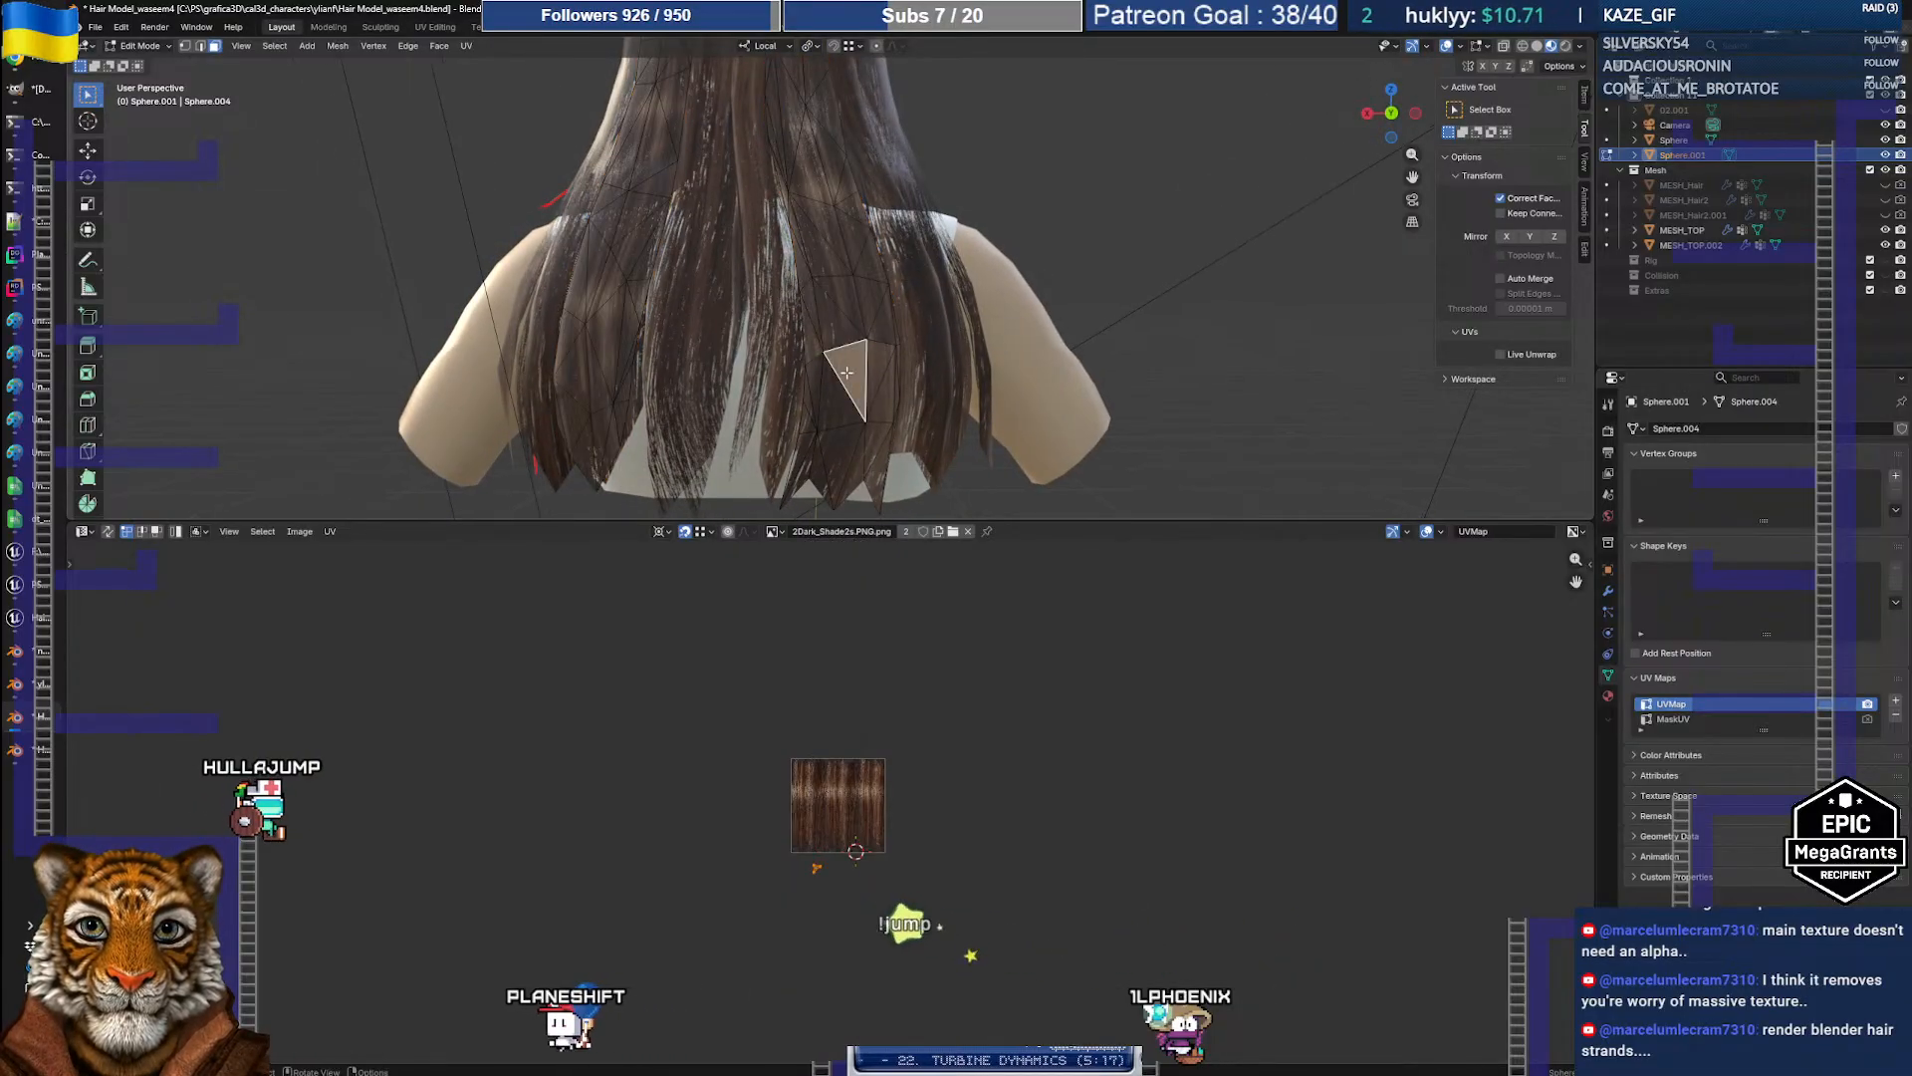
{"action": "key", "text": "ctrl+l"}
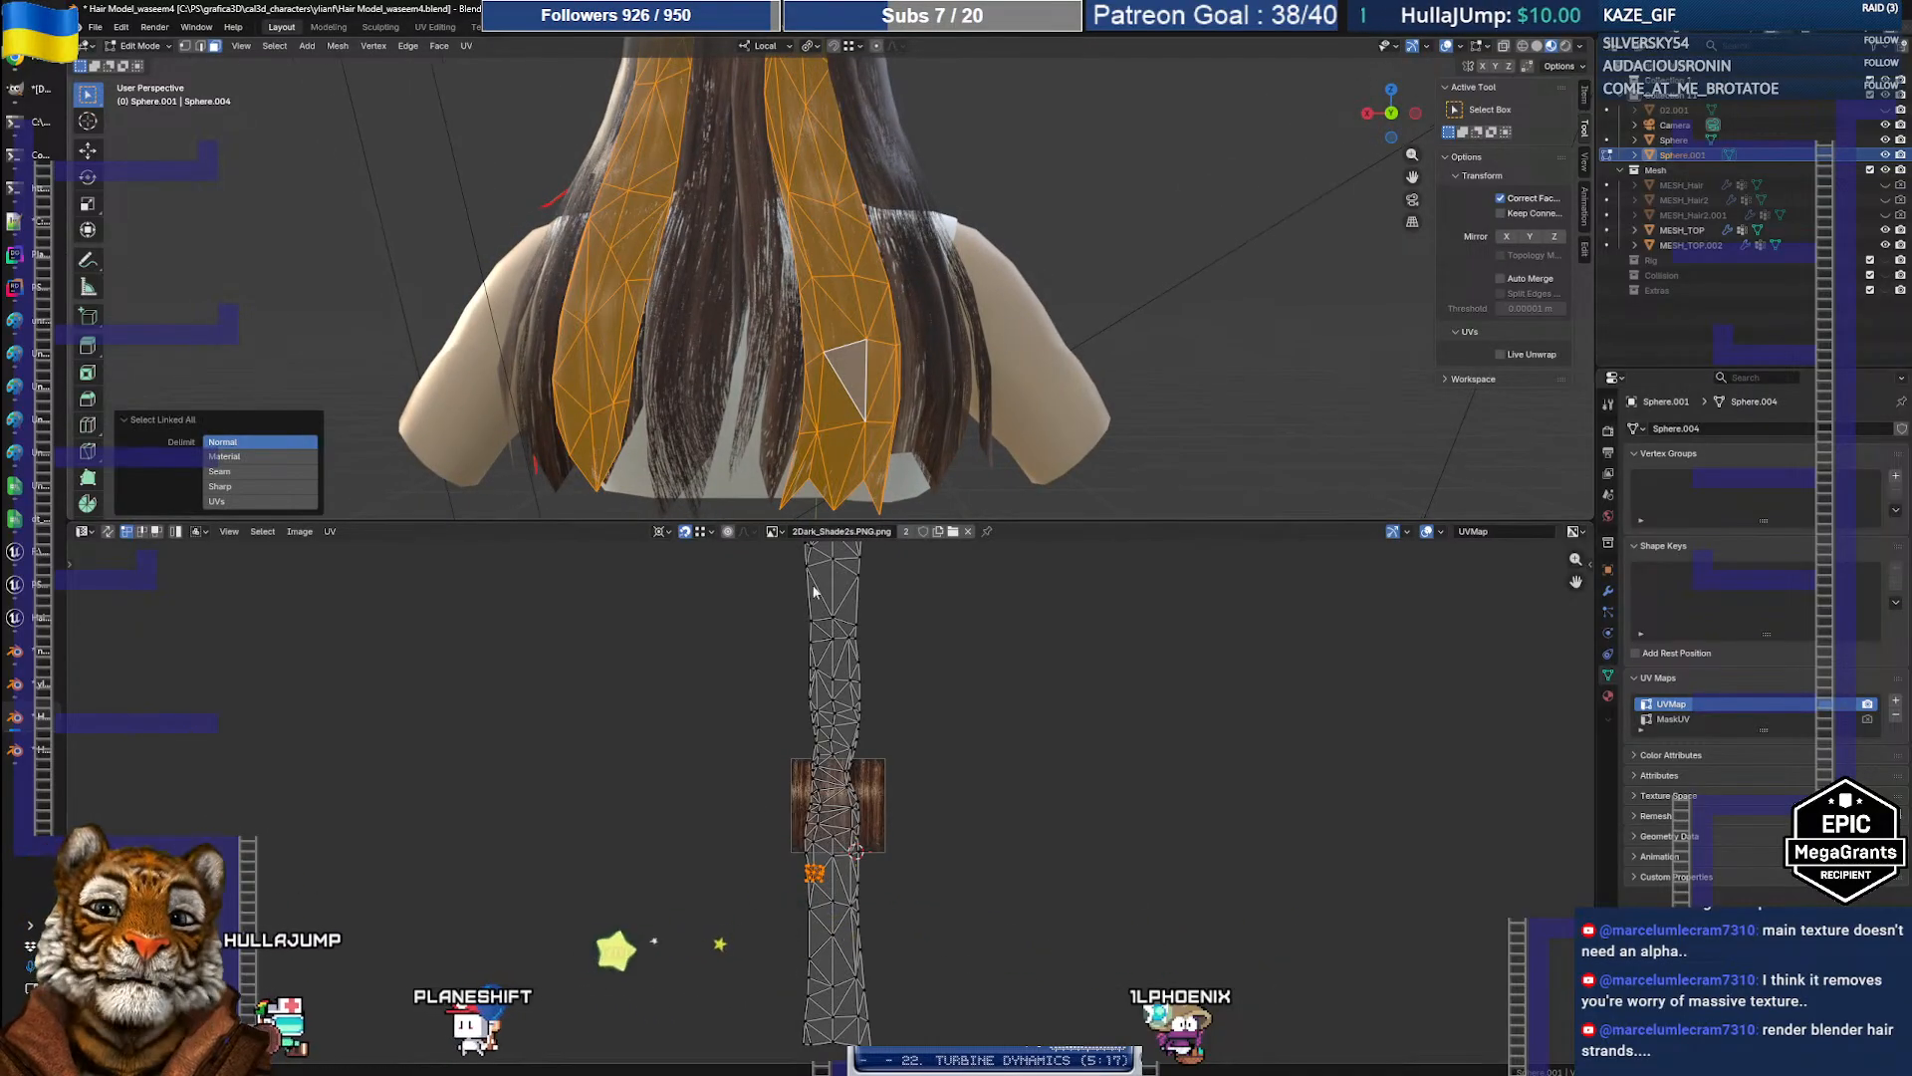
Step: Try unwrapping the selected strands with the Conformal and Minimum Stretch methods, and undo both unwraps
{"action": "key", "text": "u"}
{"action": "left_click", "coordinate": [887, 385]}
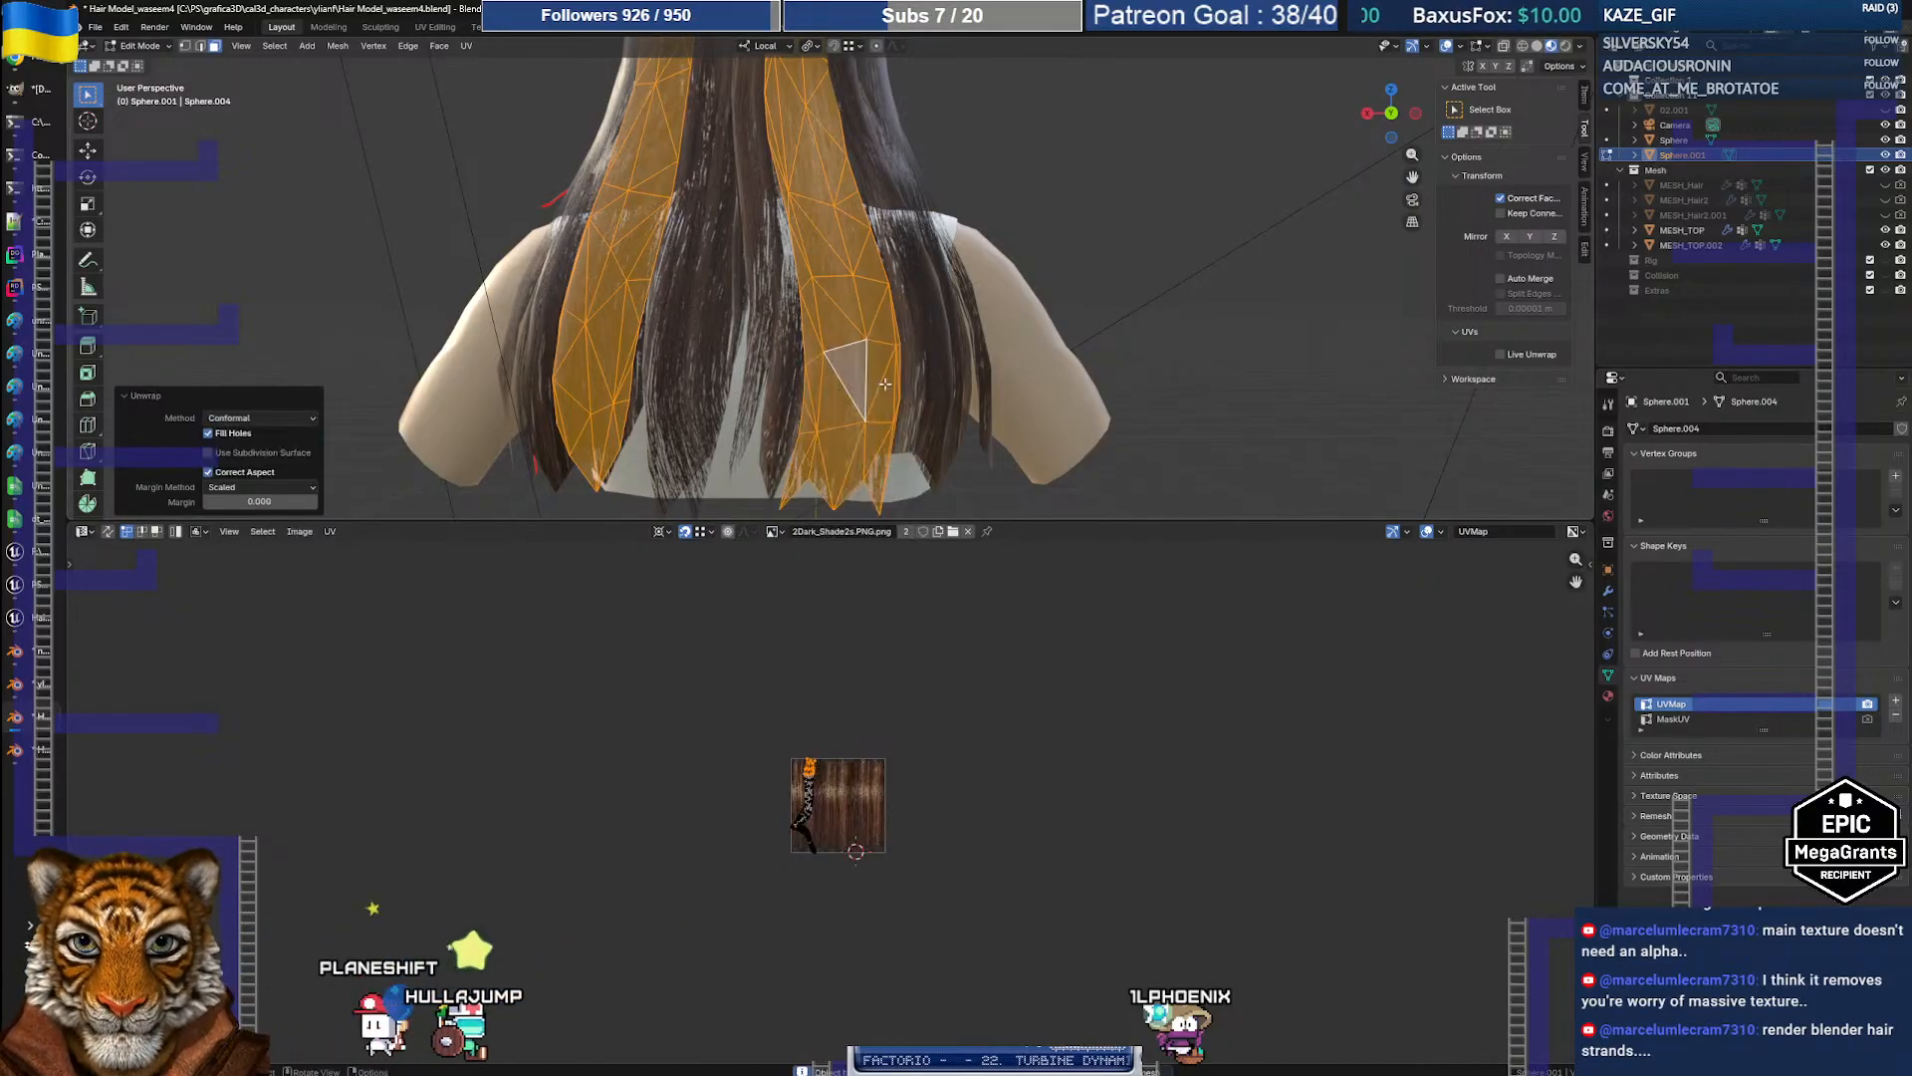
{"action": "key", "text": "u"}
{"action": "left_click", "coordinate": [872, 376]}
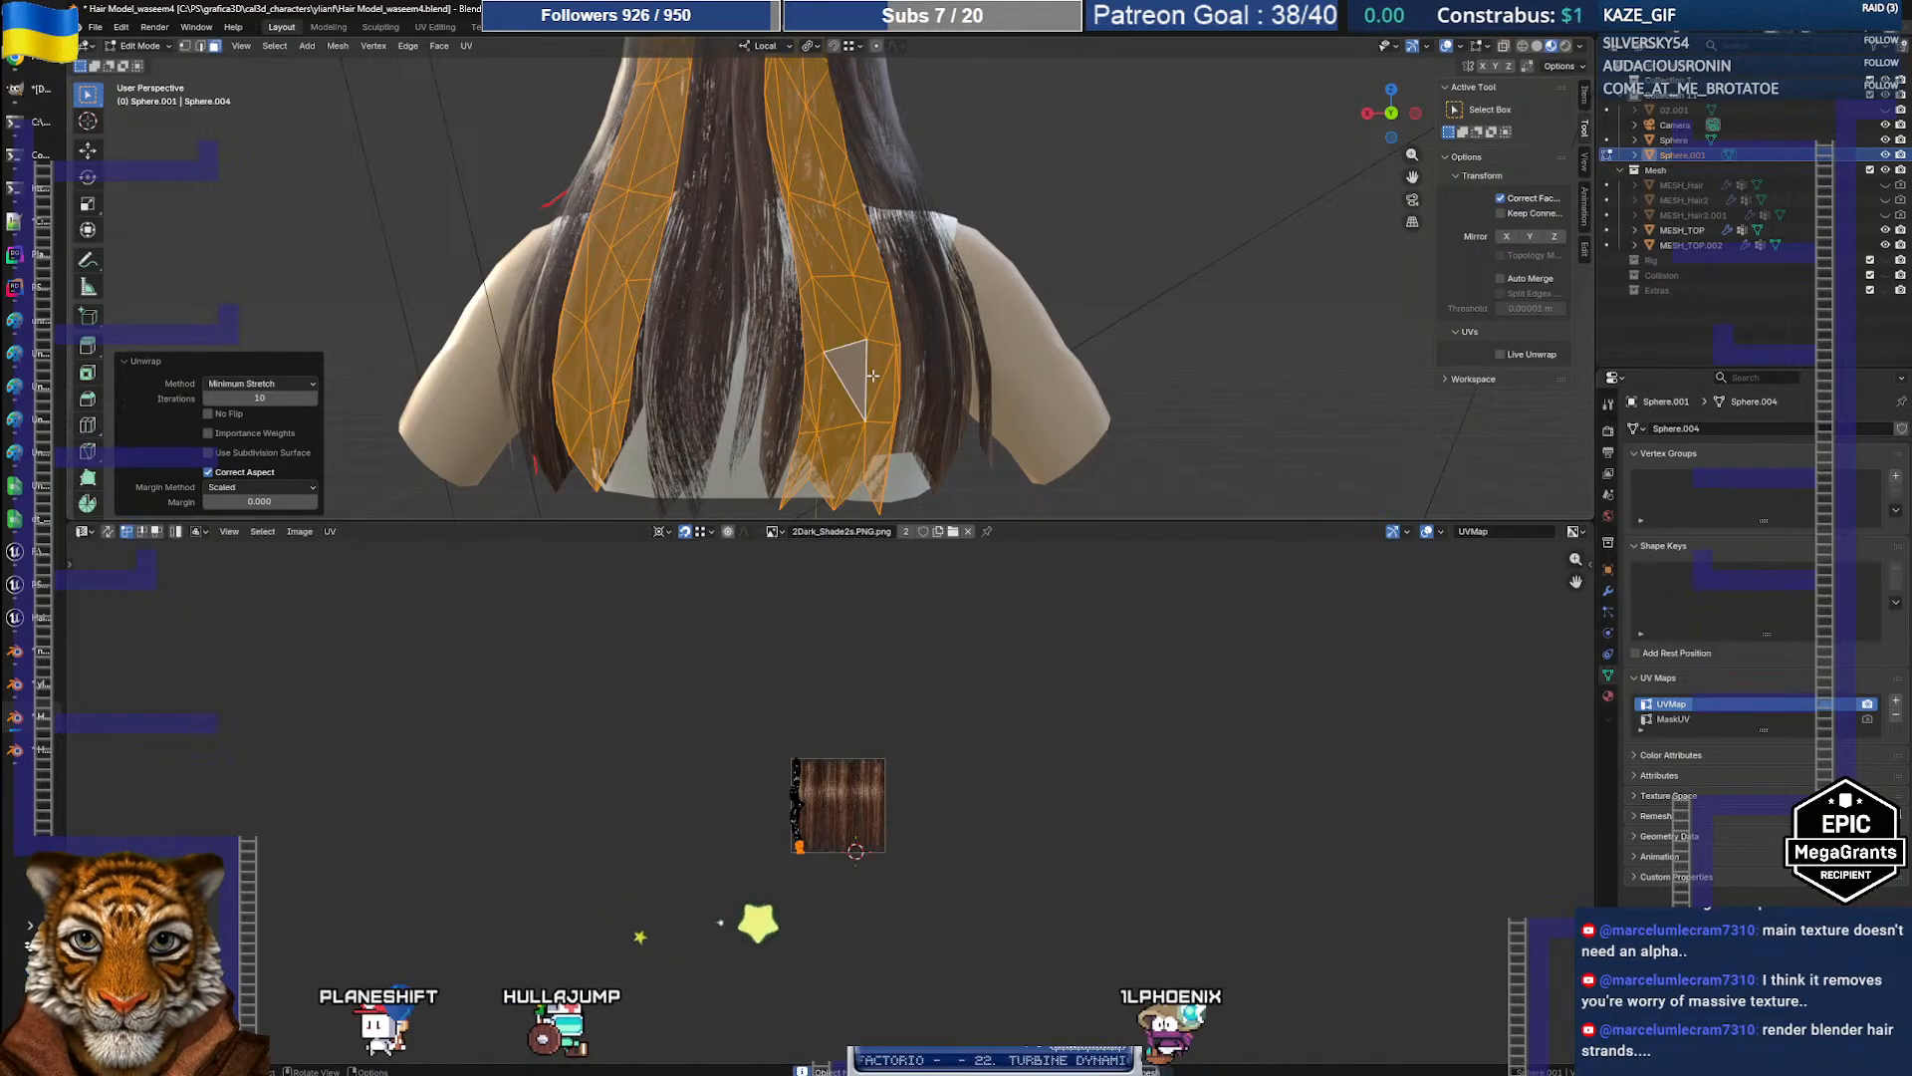
{"action": "key", "text": "Home"}
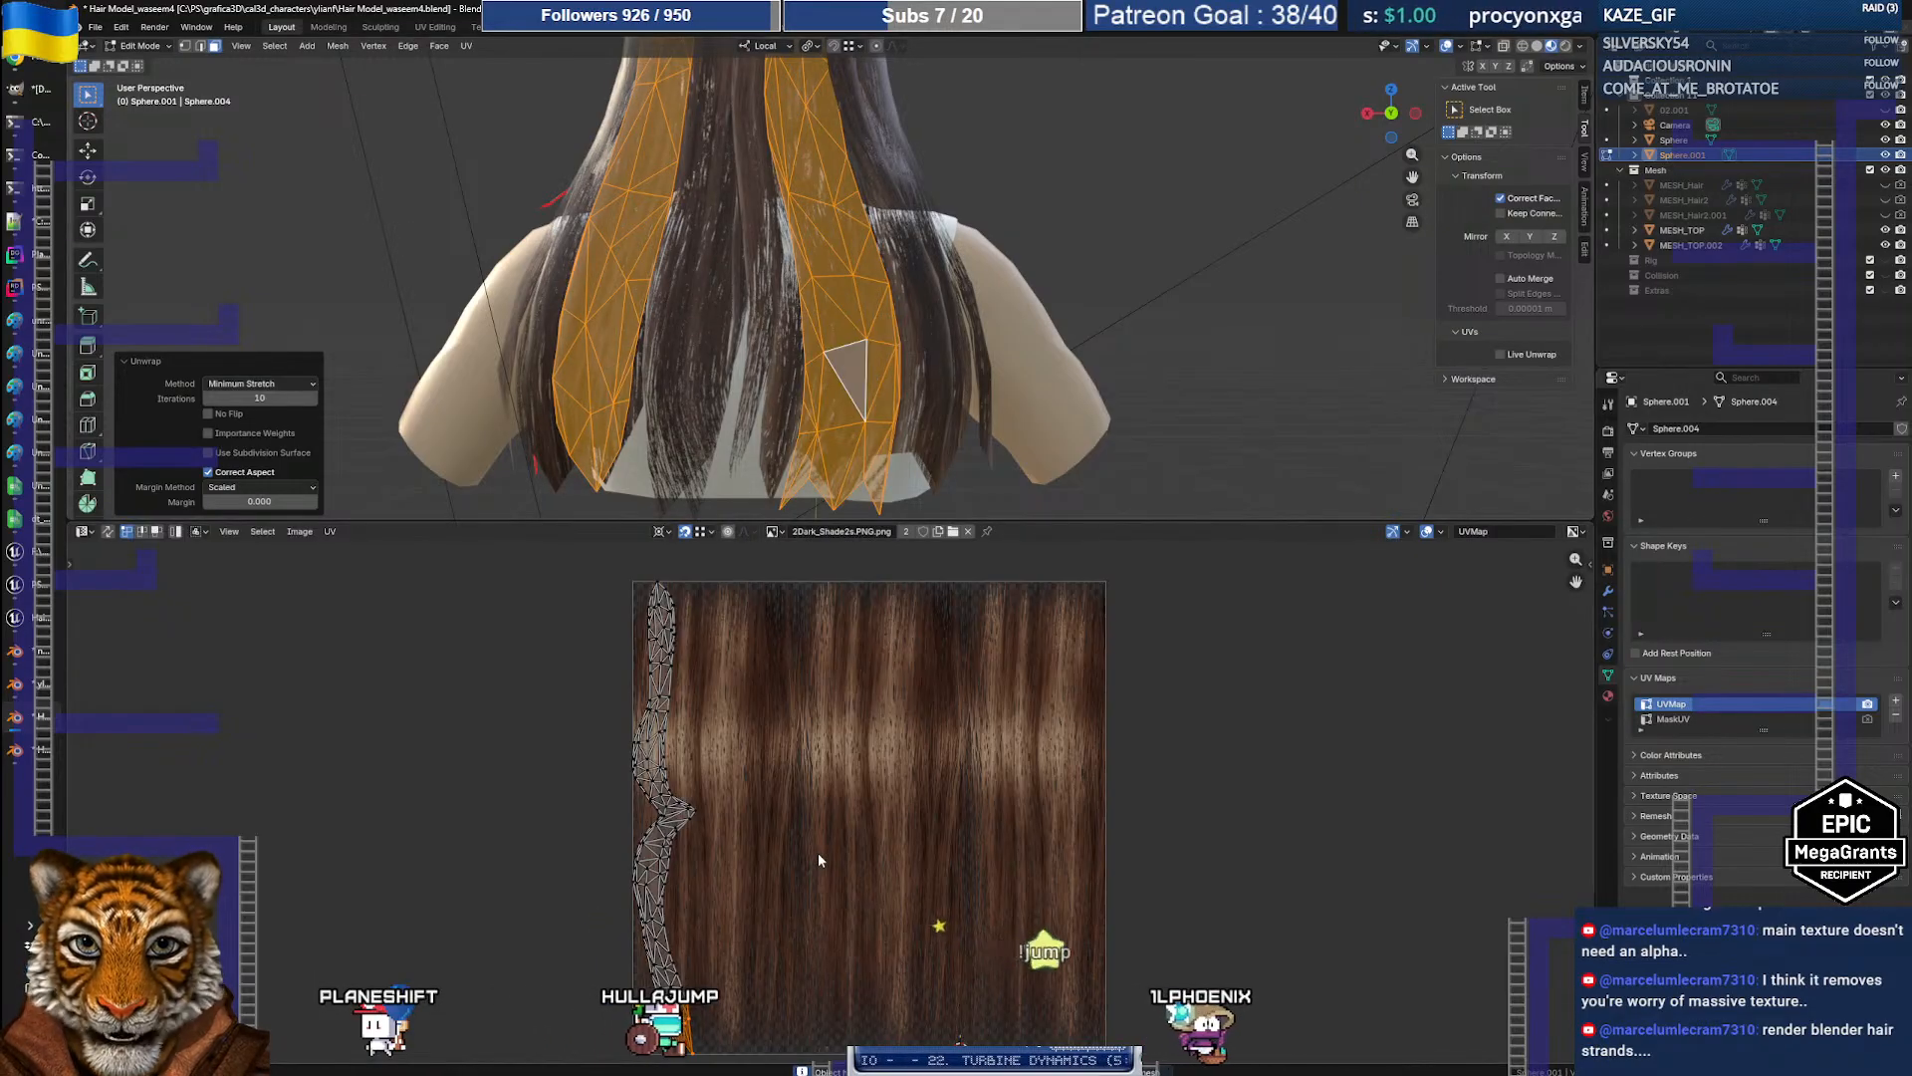
{"action": "scroll", "coordinate": [816, 852], "scroll_direction": "down", "scroll_amount": 3}
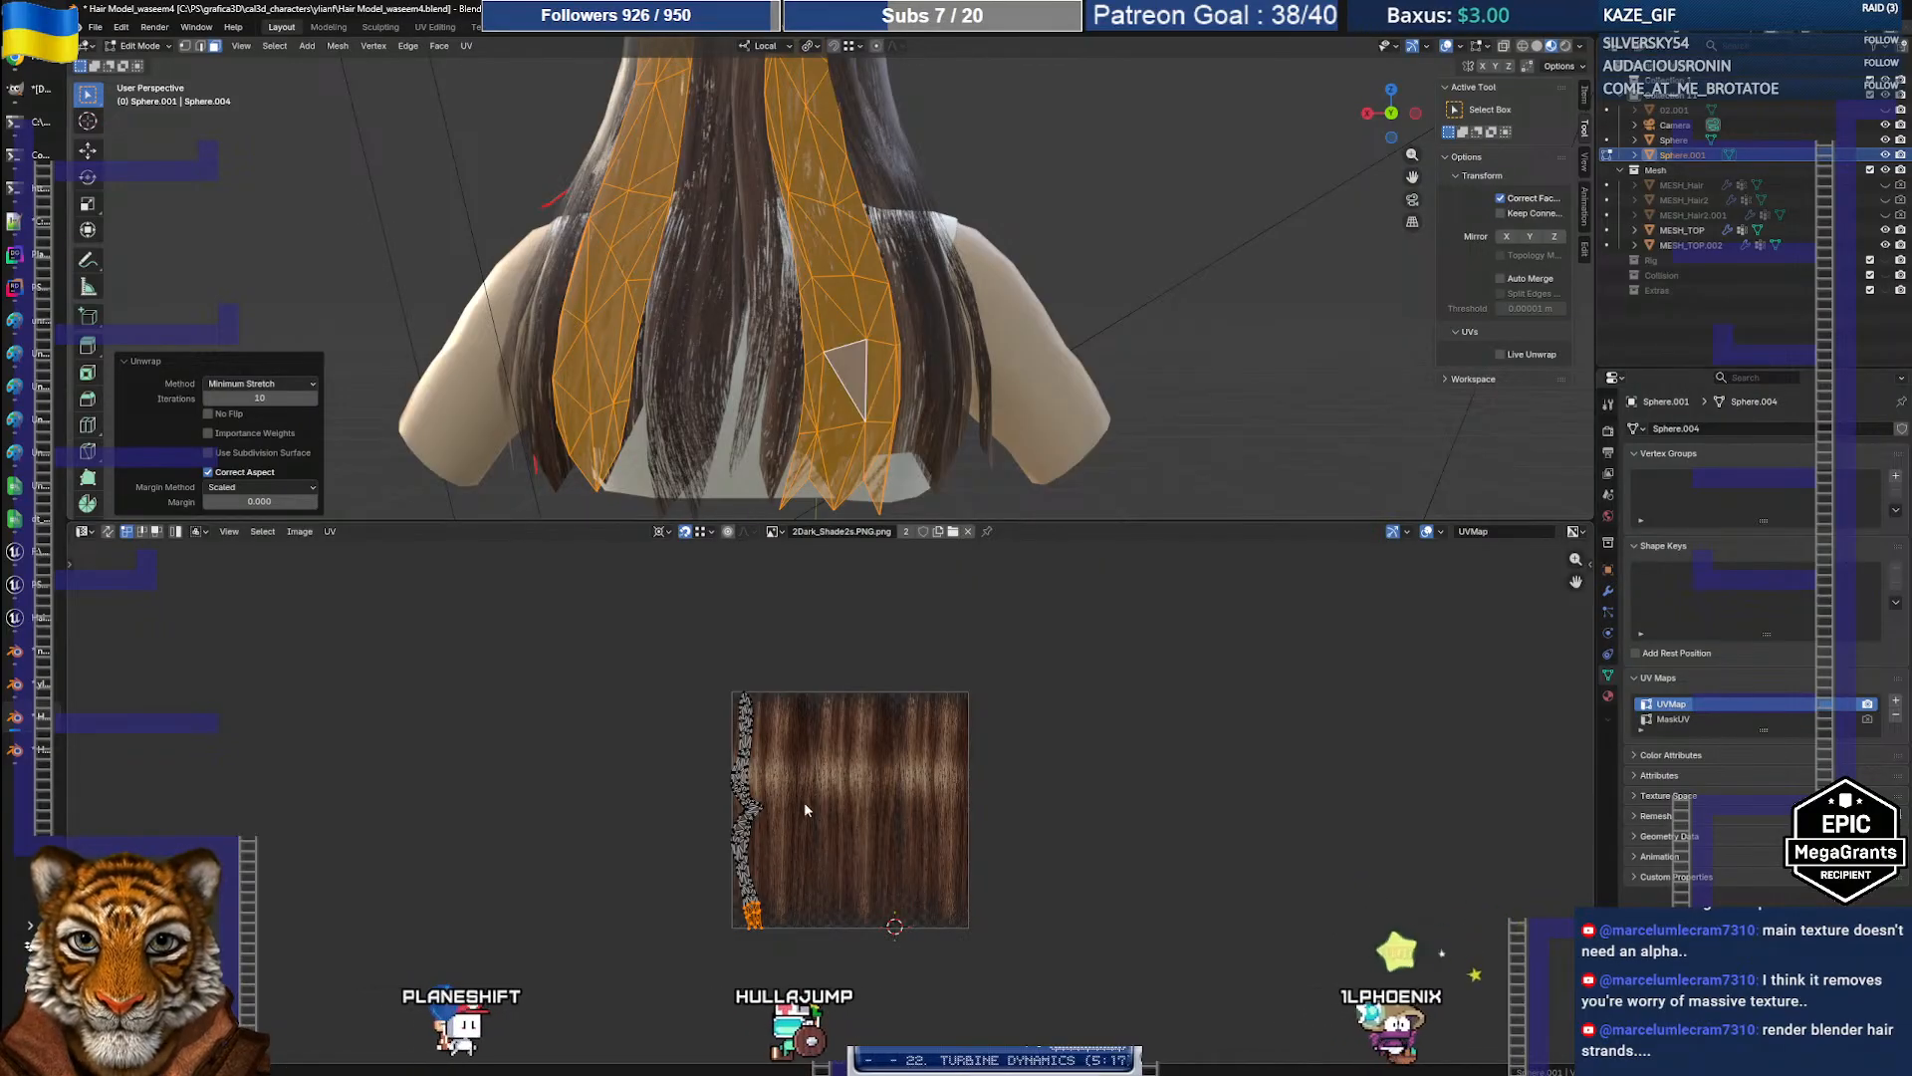
{"action": "key", "text": "ctrl+z"}
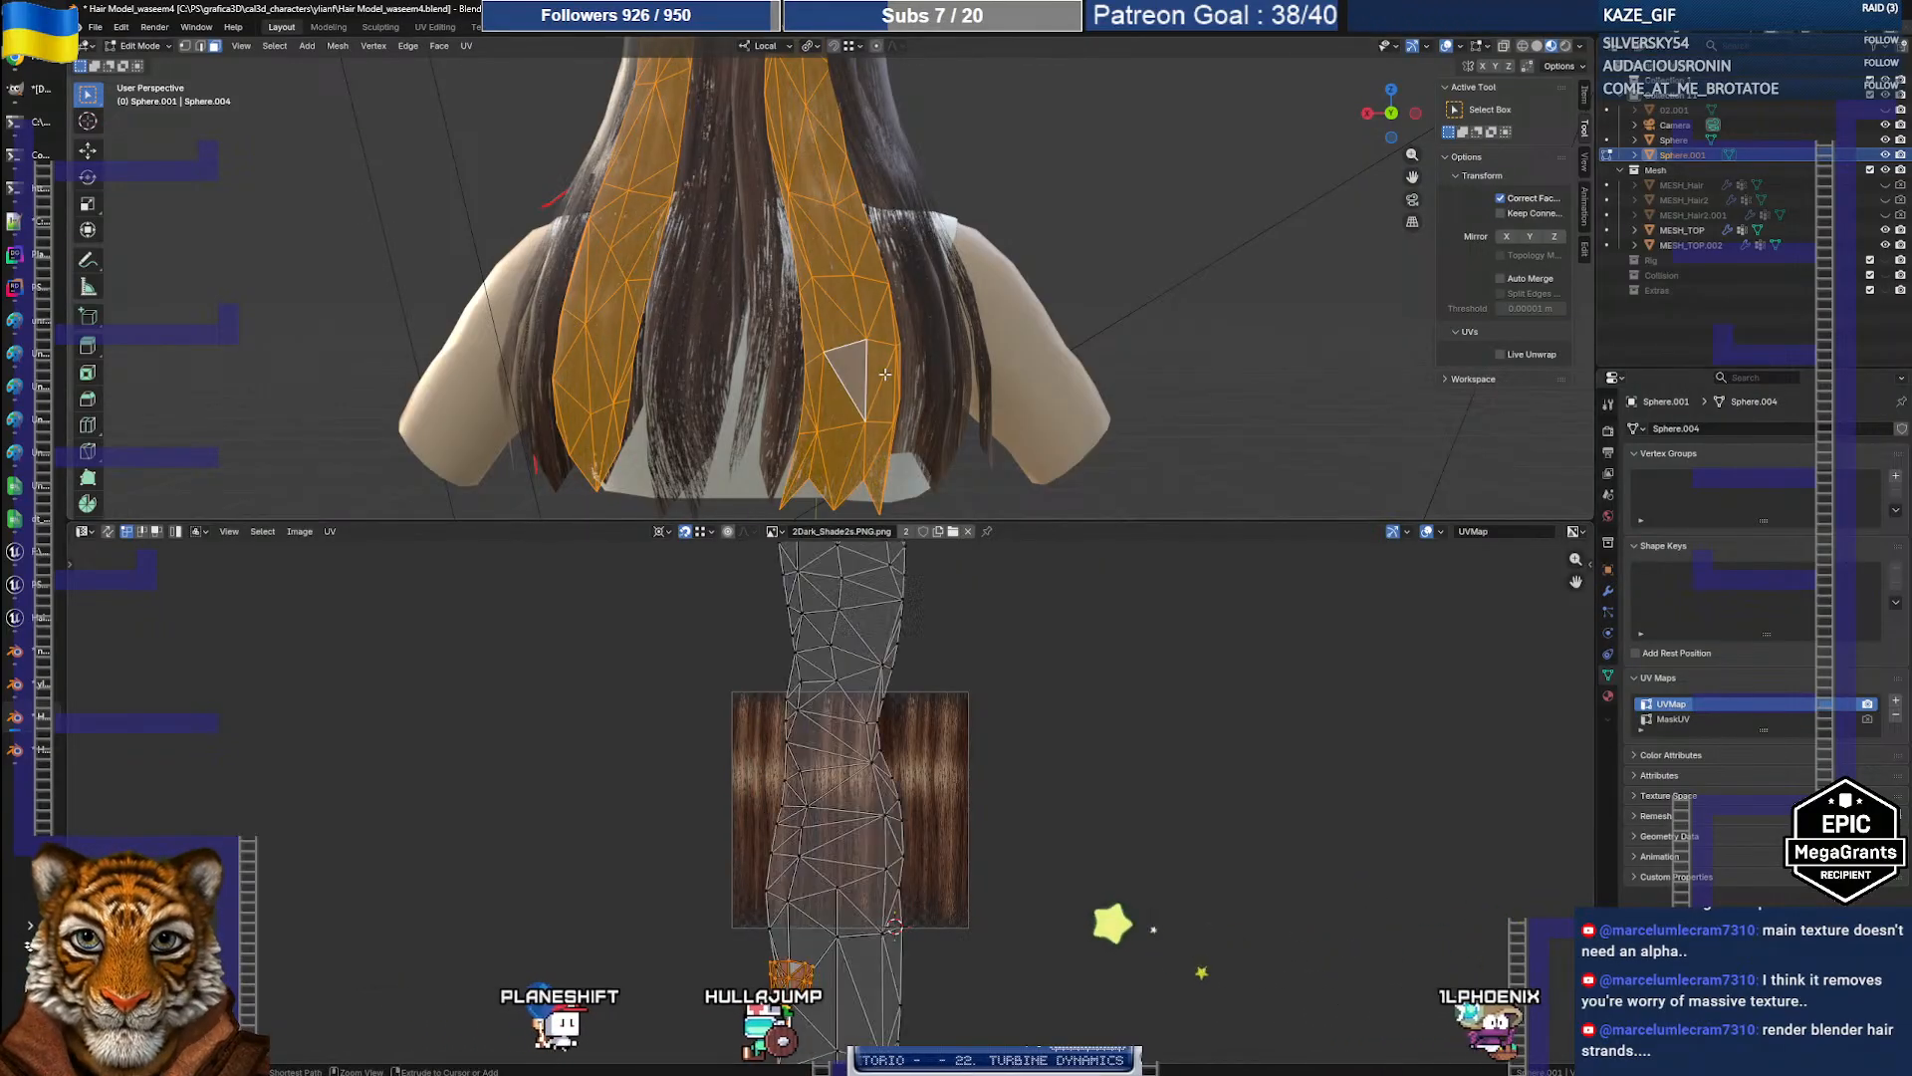
Step: Move the small tip-piece UV island to just below the lower end of the long strand's UV strip
{"action": "scroll", "coordinate": [850, 694], "scroll_direction": "down", "scroll_amount": 3}
{"action": "middle_click_drag", "start_coordinate": [891, 889], "coordinate": [915, 650]}
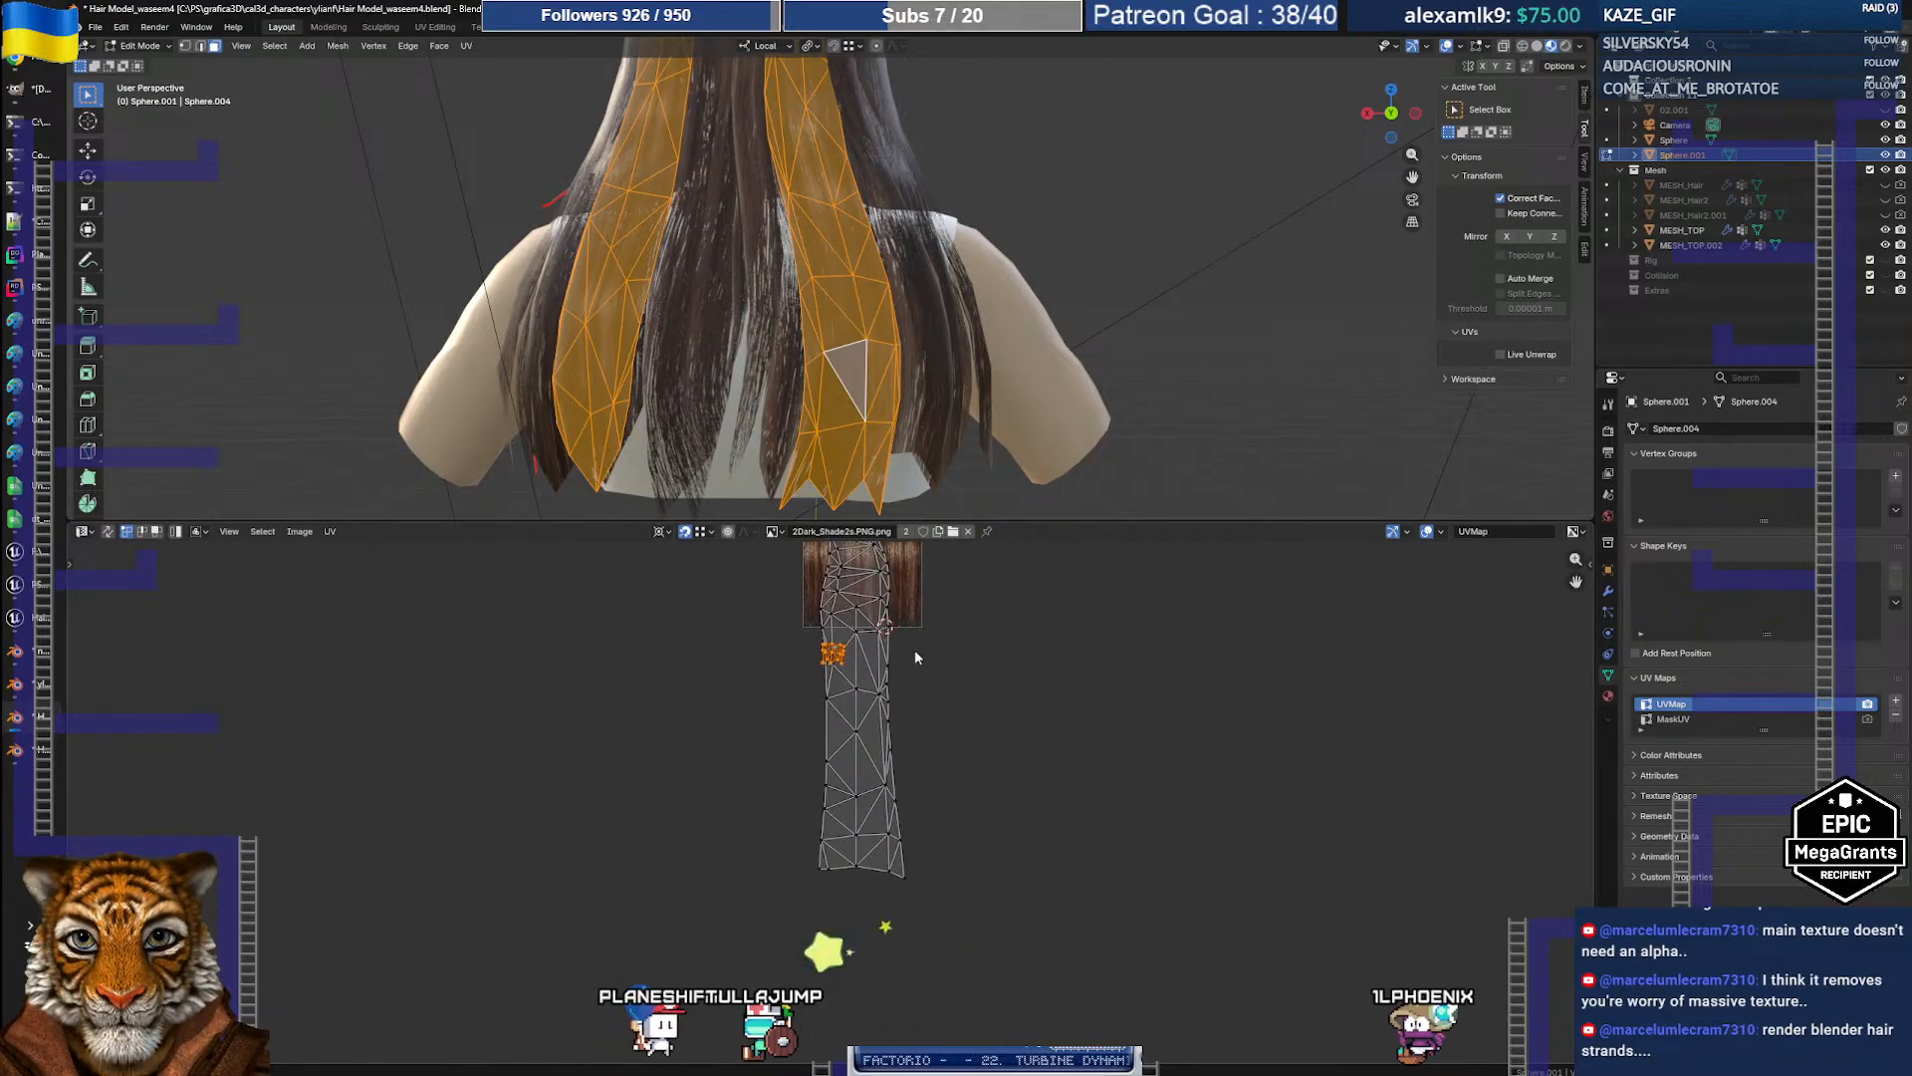
{"action": "scroll", "coordinate": [922, 701], "scroll_direction": "down", "scroll_amount": 1}
{"action": "scroll", "coordinate": [921, 704], "scroll_direction": "up", "scroll_amount": 2}
{"action": "key", "text": "g"}
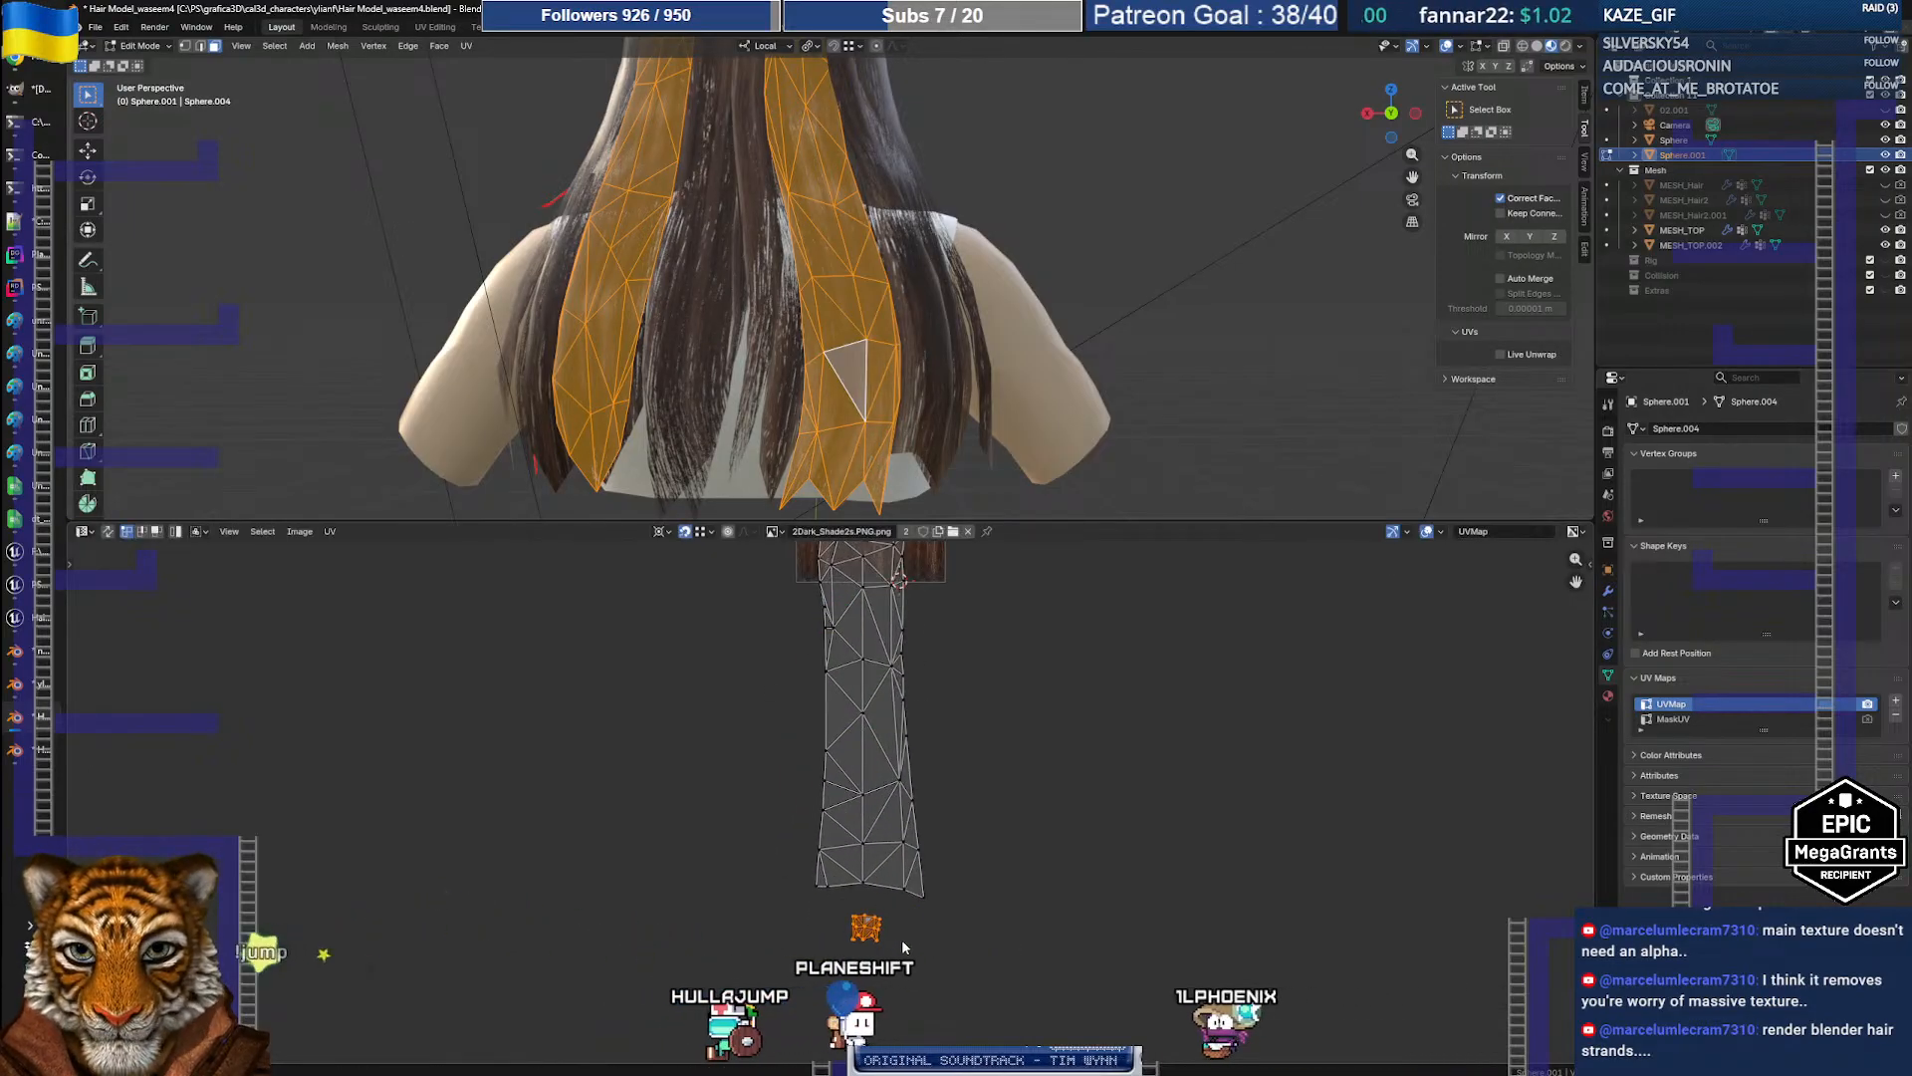
{"action": "left_click", "coordinate": [996, 980]}
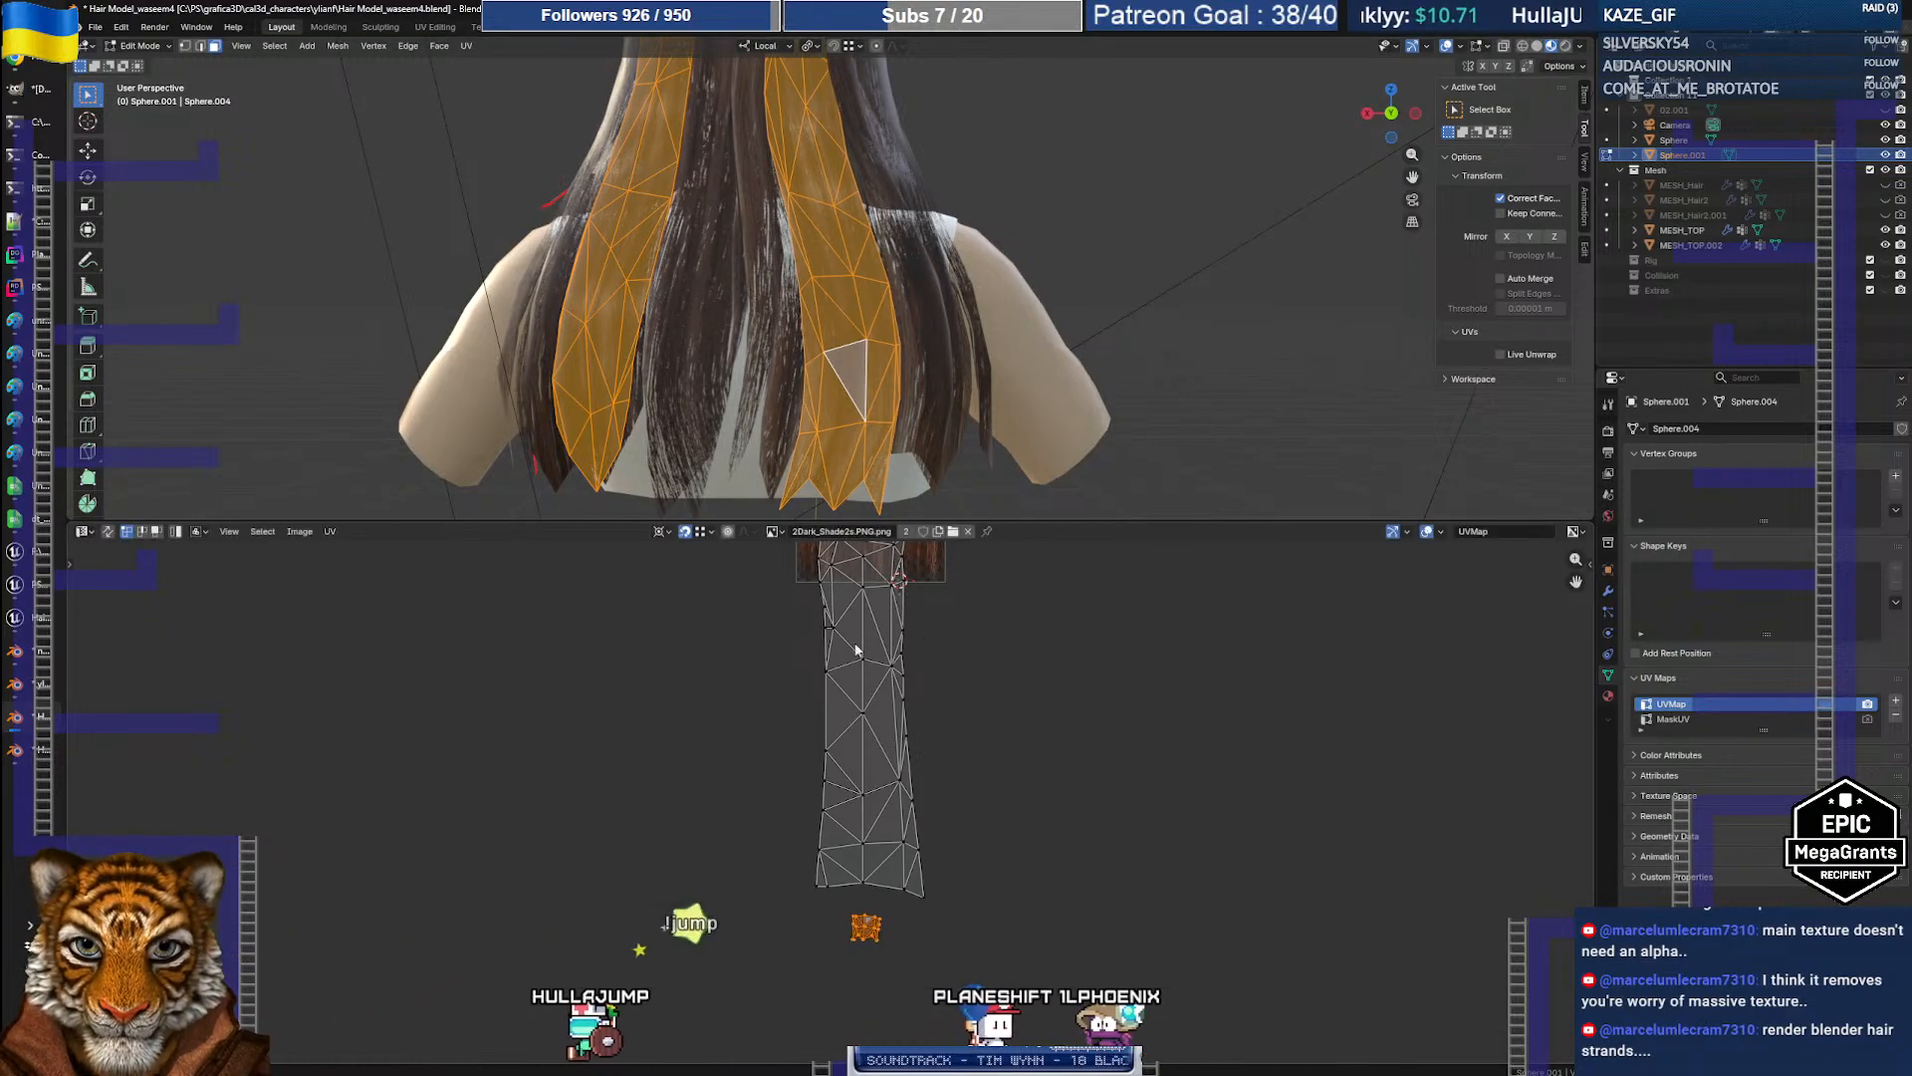
Step: Change the UV pivot point, scale the tip-piece island up to the strip's width, and position it against the strip's lower end
{"action": "left_click", "coordinate": [662, 532]}
{"action": "left_click", "coordinate": [680, 569]}
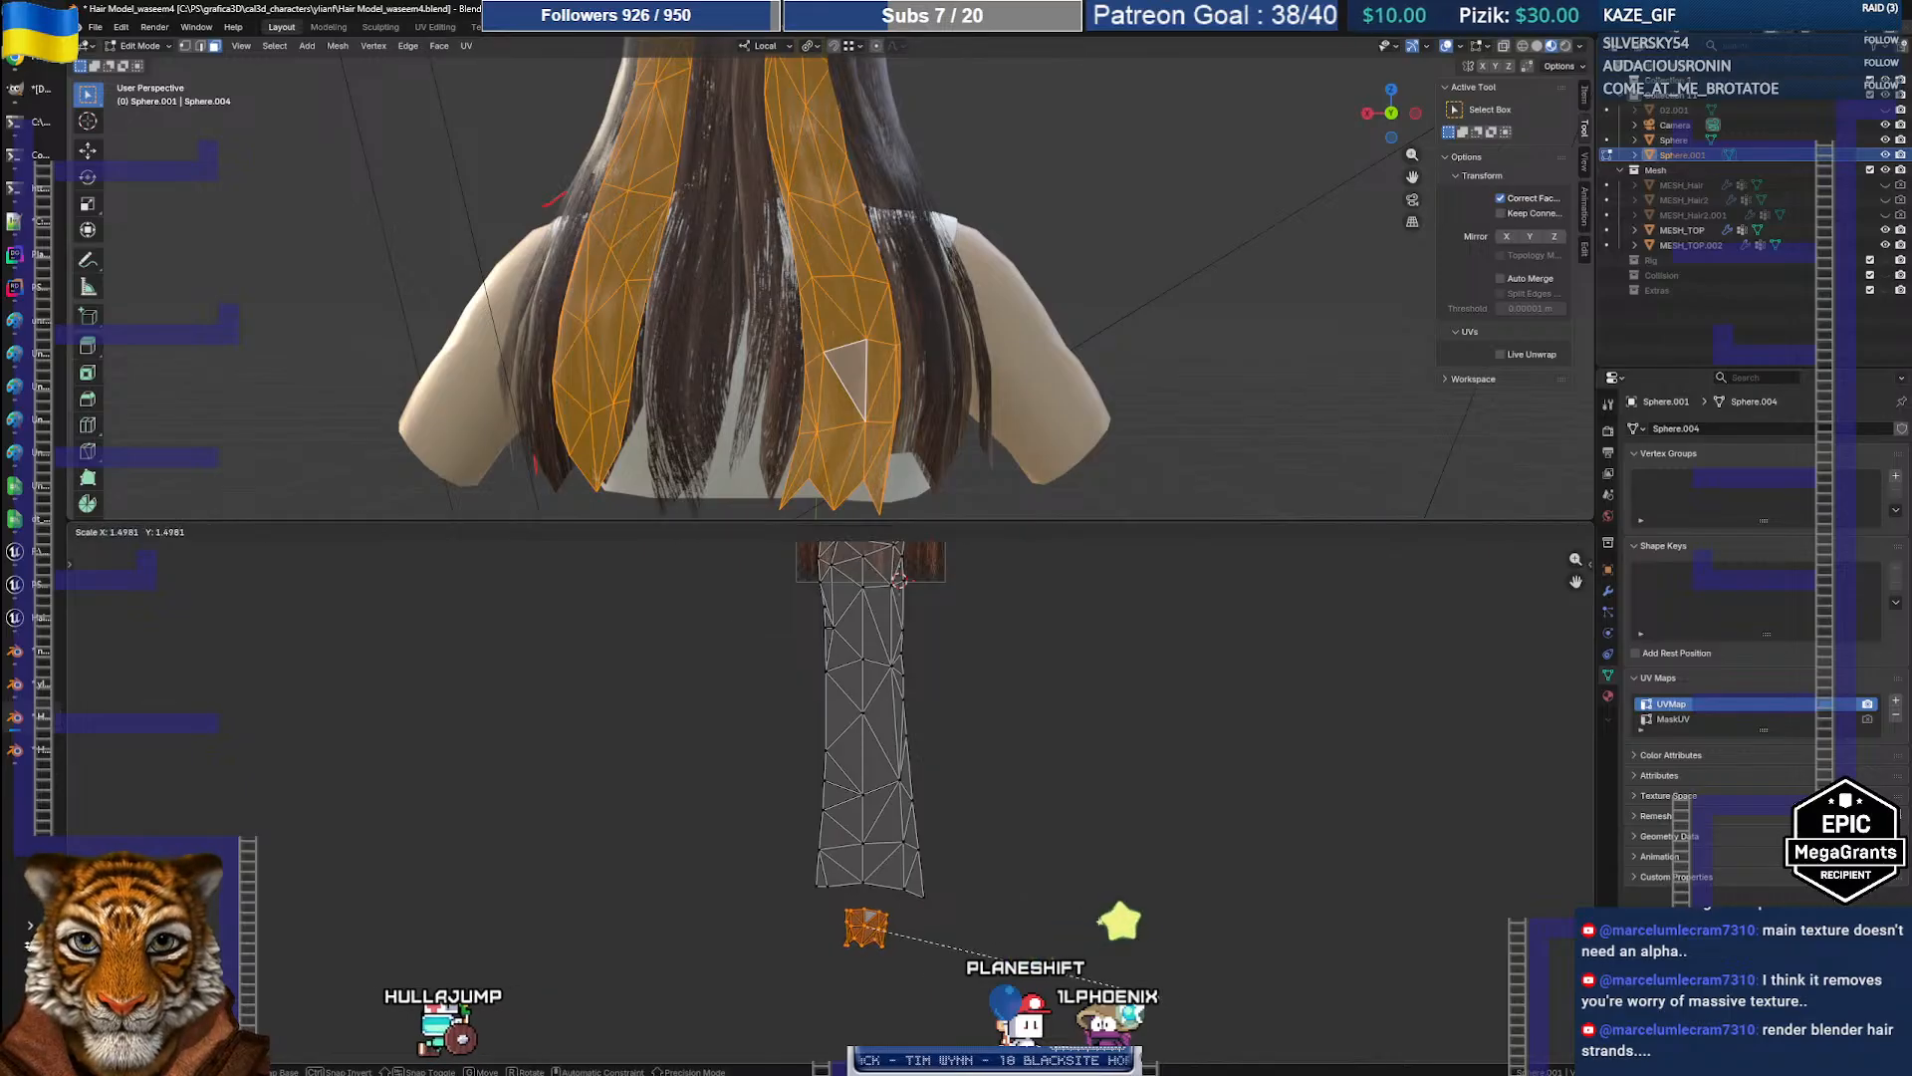
{"action": "key", "text": "s"}
{"action": "left_click", "coordinate": [1554, 1061]}
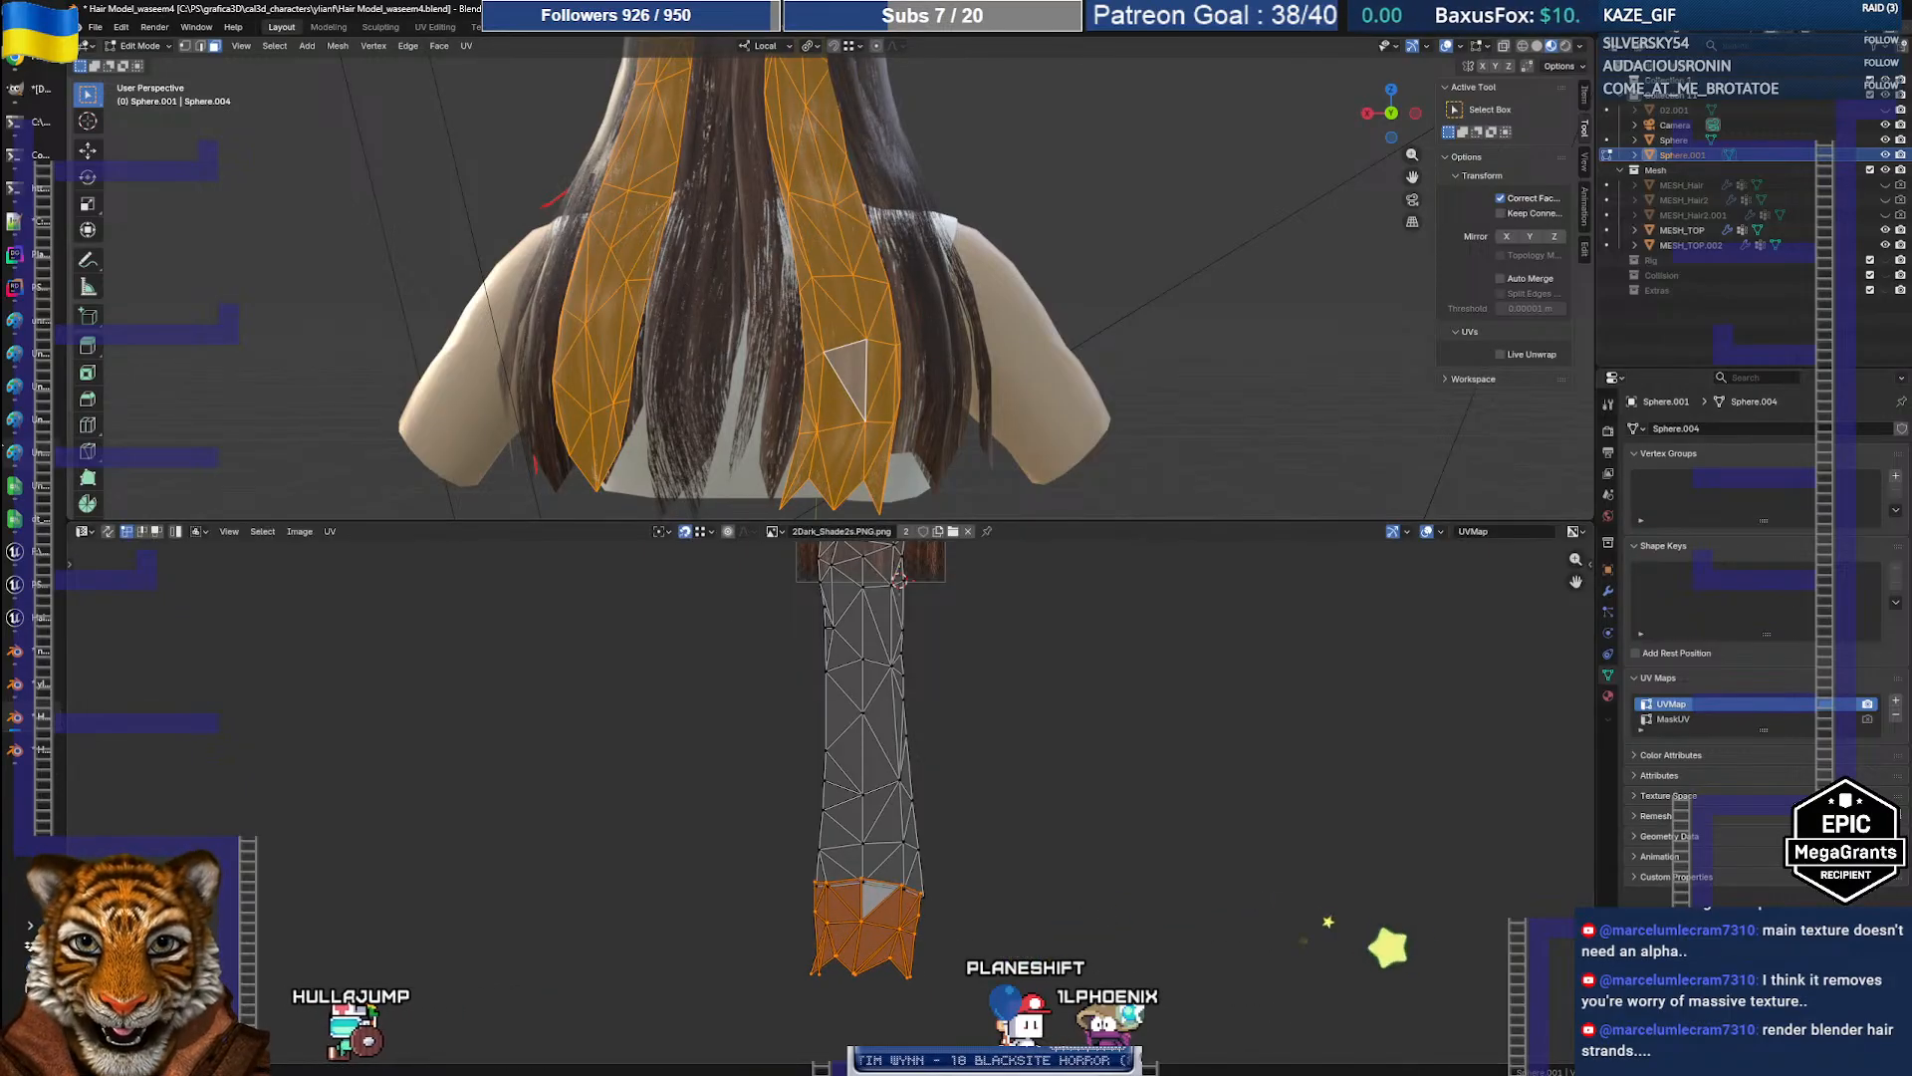
{"action": "key", "text": "g"}
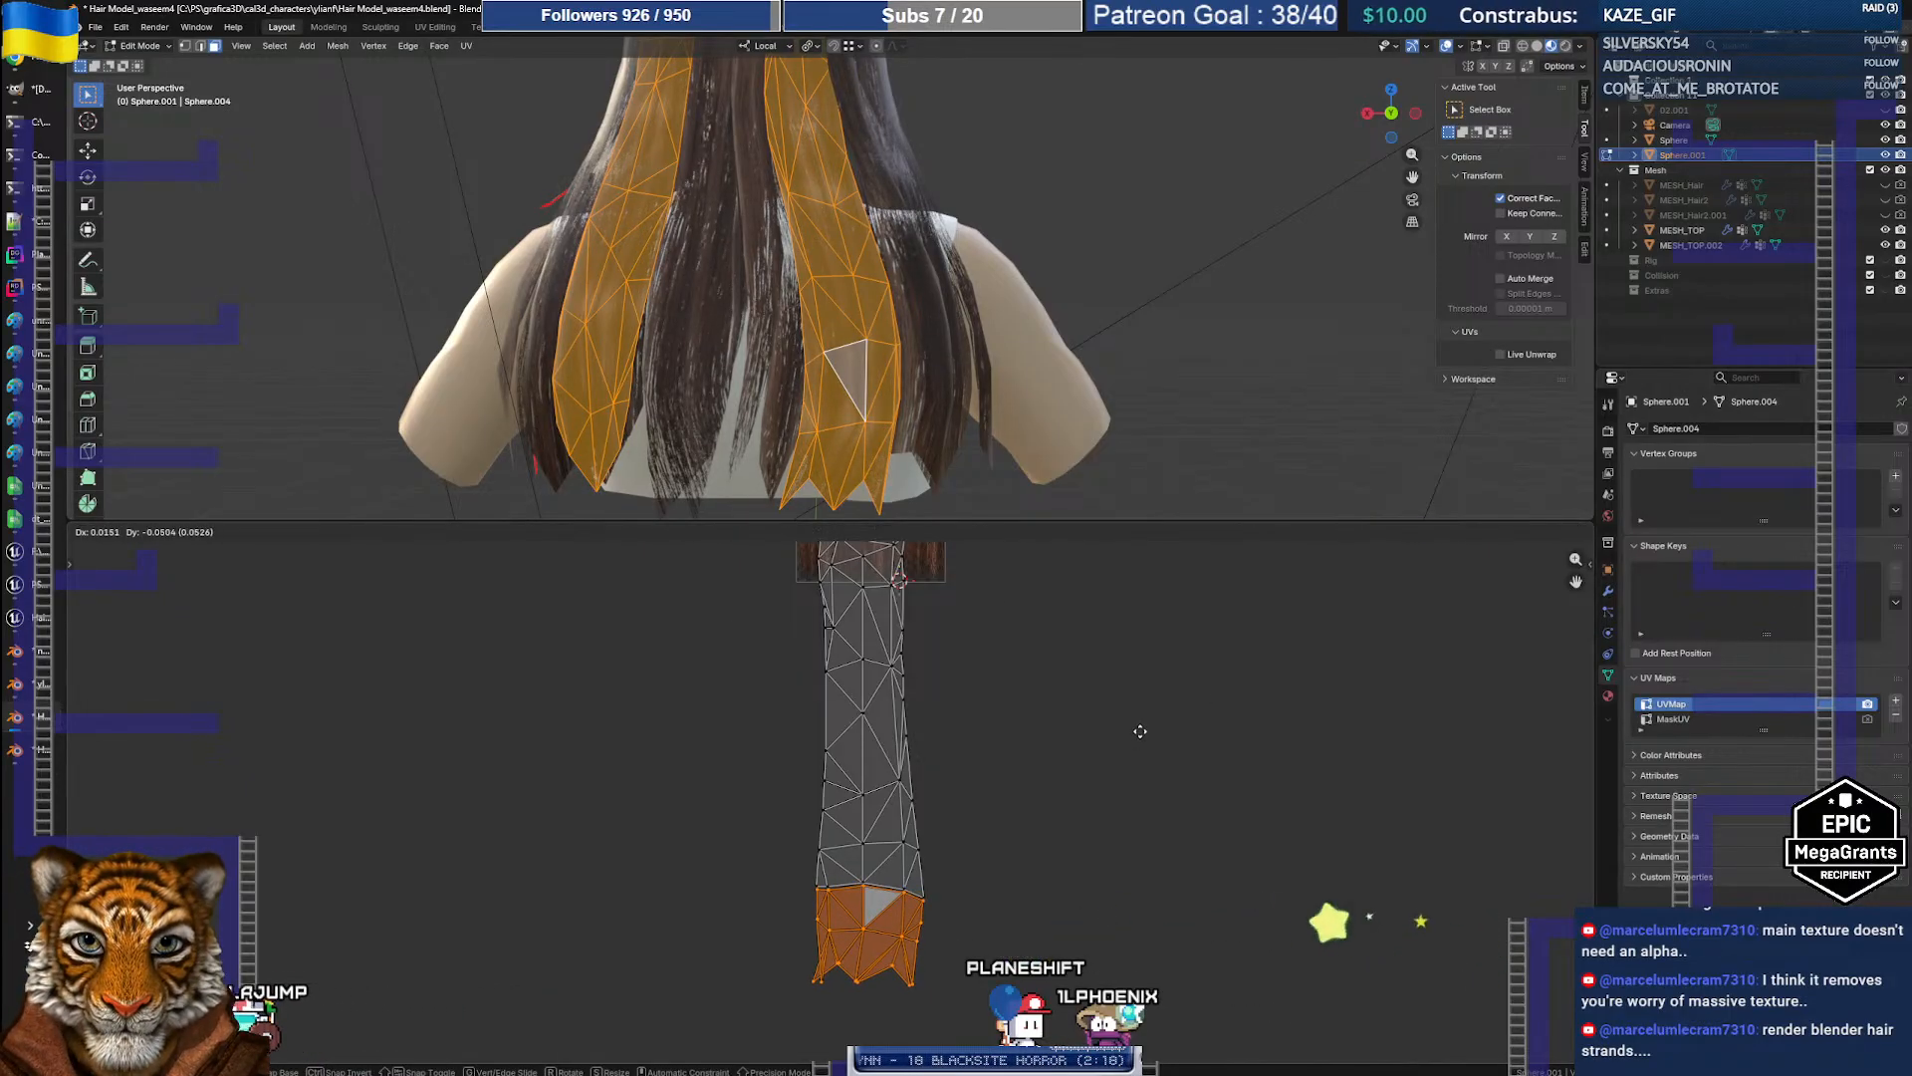
{"action": "left_click", "coordinate": [1036, 777]}
Step: Align the tip island's upper edge exactly with the strip's lower edge and merge the overlapping border UV vertices at center
{"action": "scroll", "coordinate": [1024, 772], "scroll_direction": "up", "scroll_amount": 7}
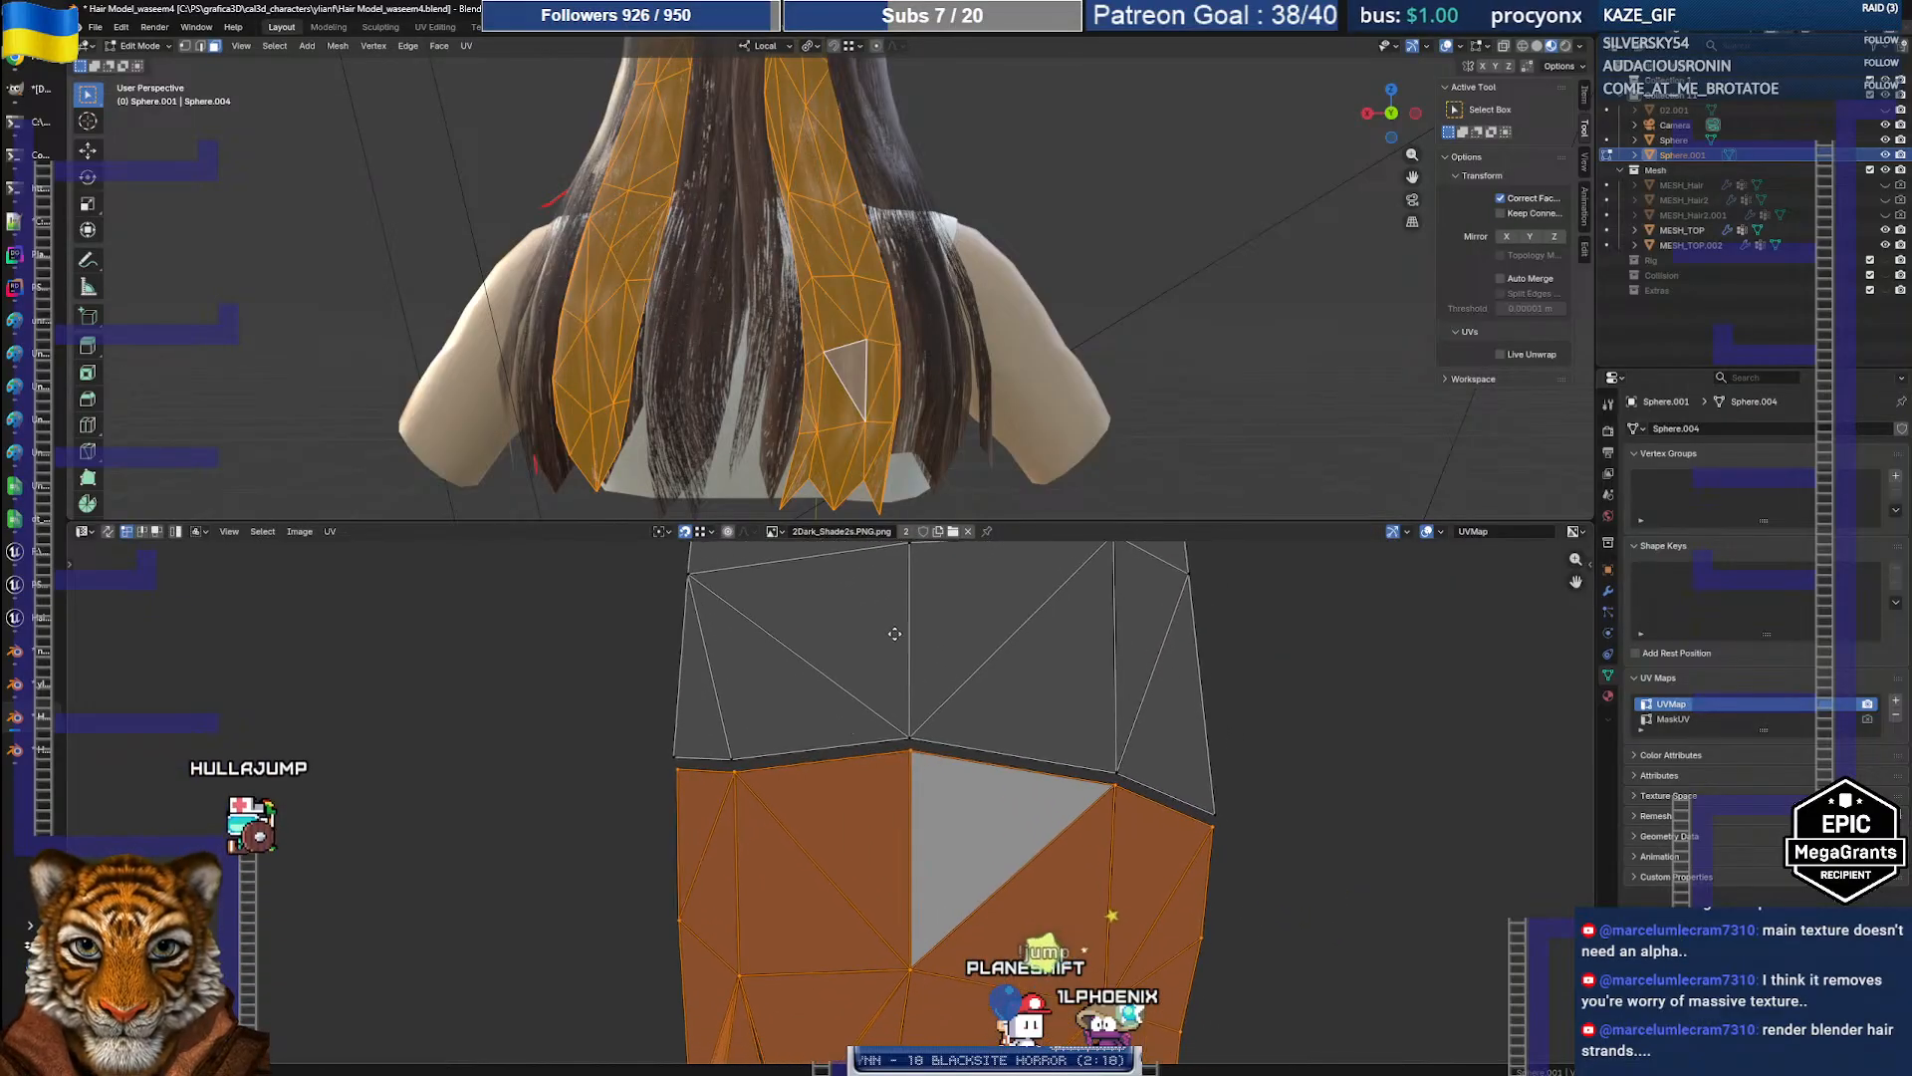
{"action": "key", "text": "g"}
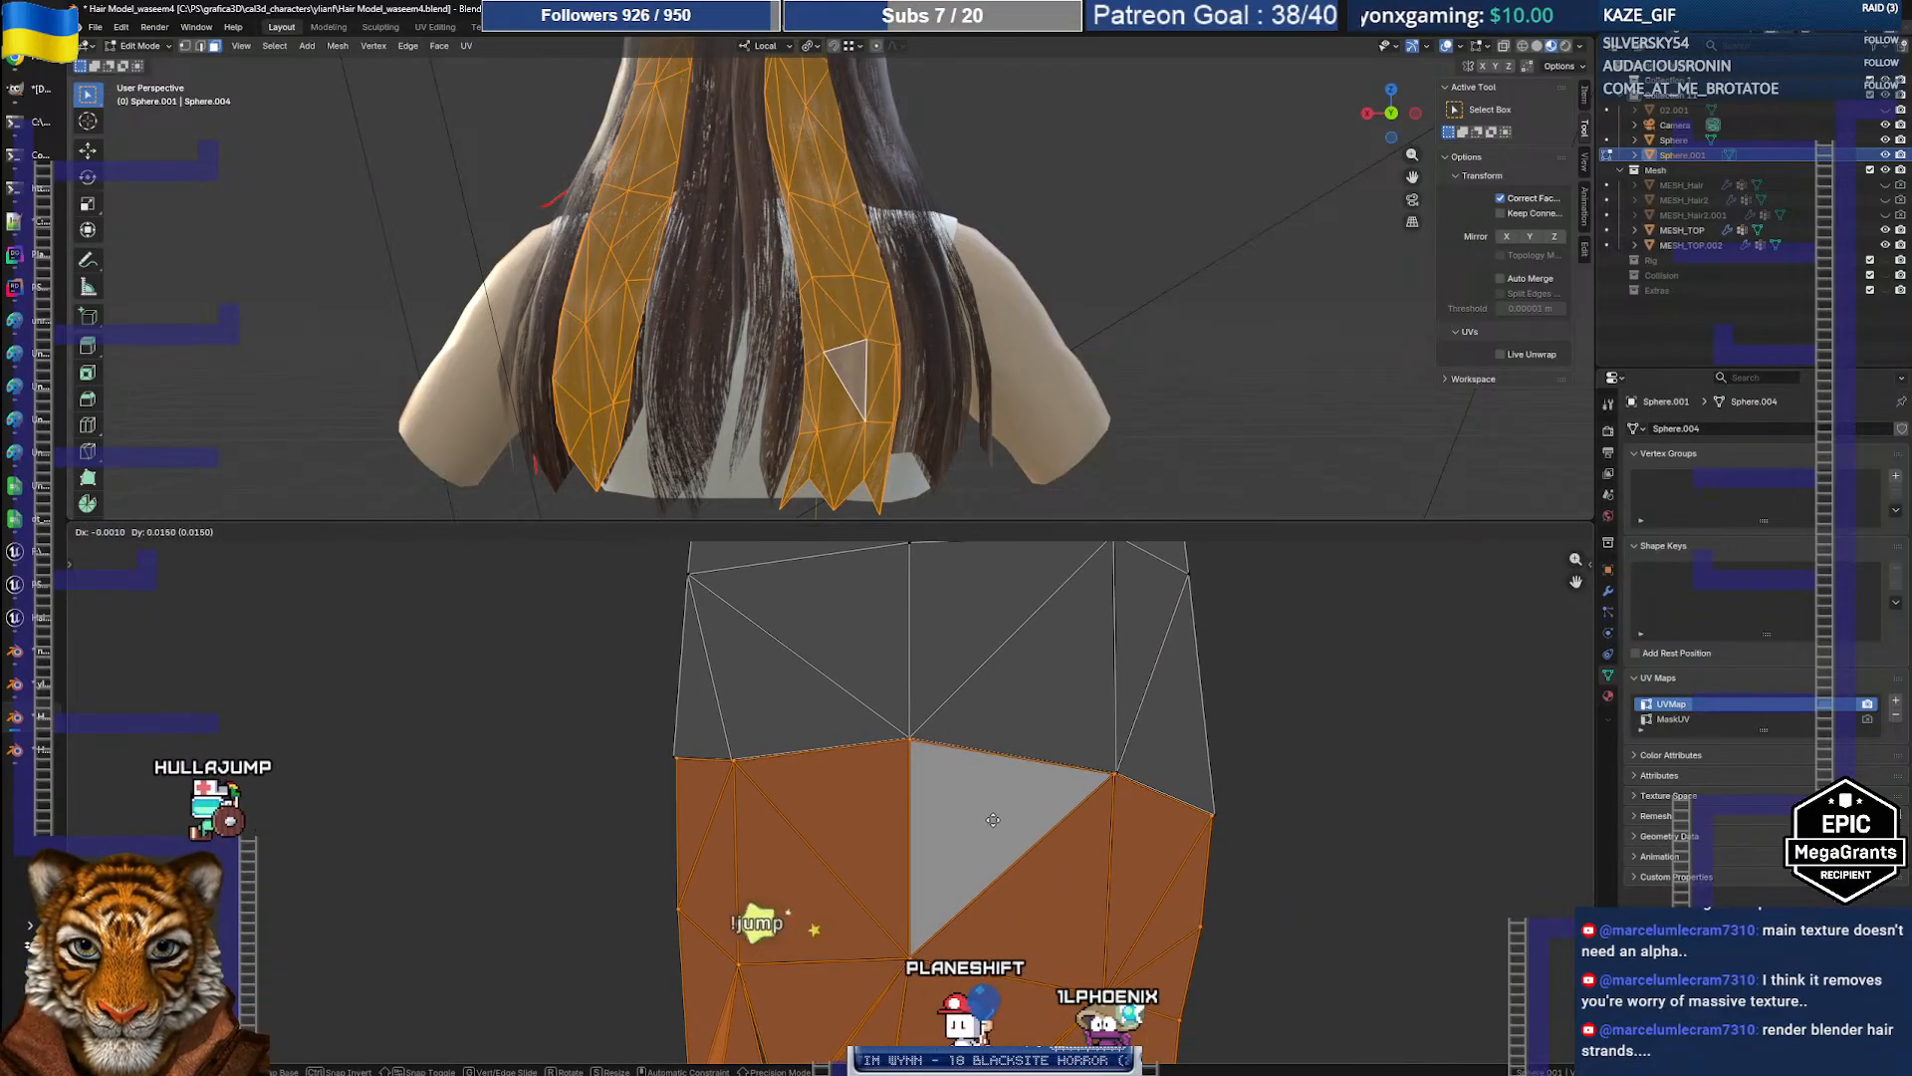
{"action": "left_click", "coordinate": [992, 820]}
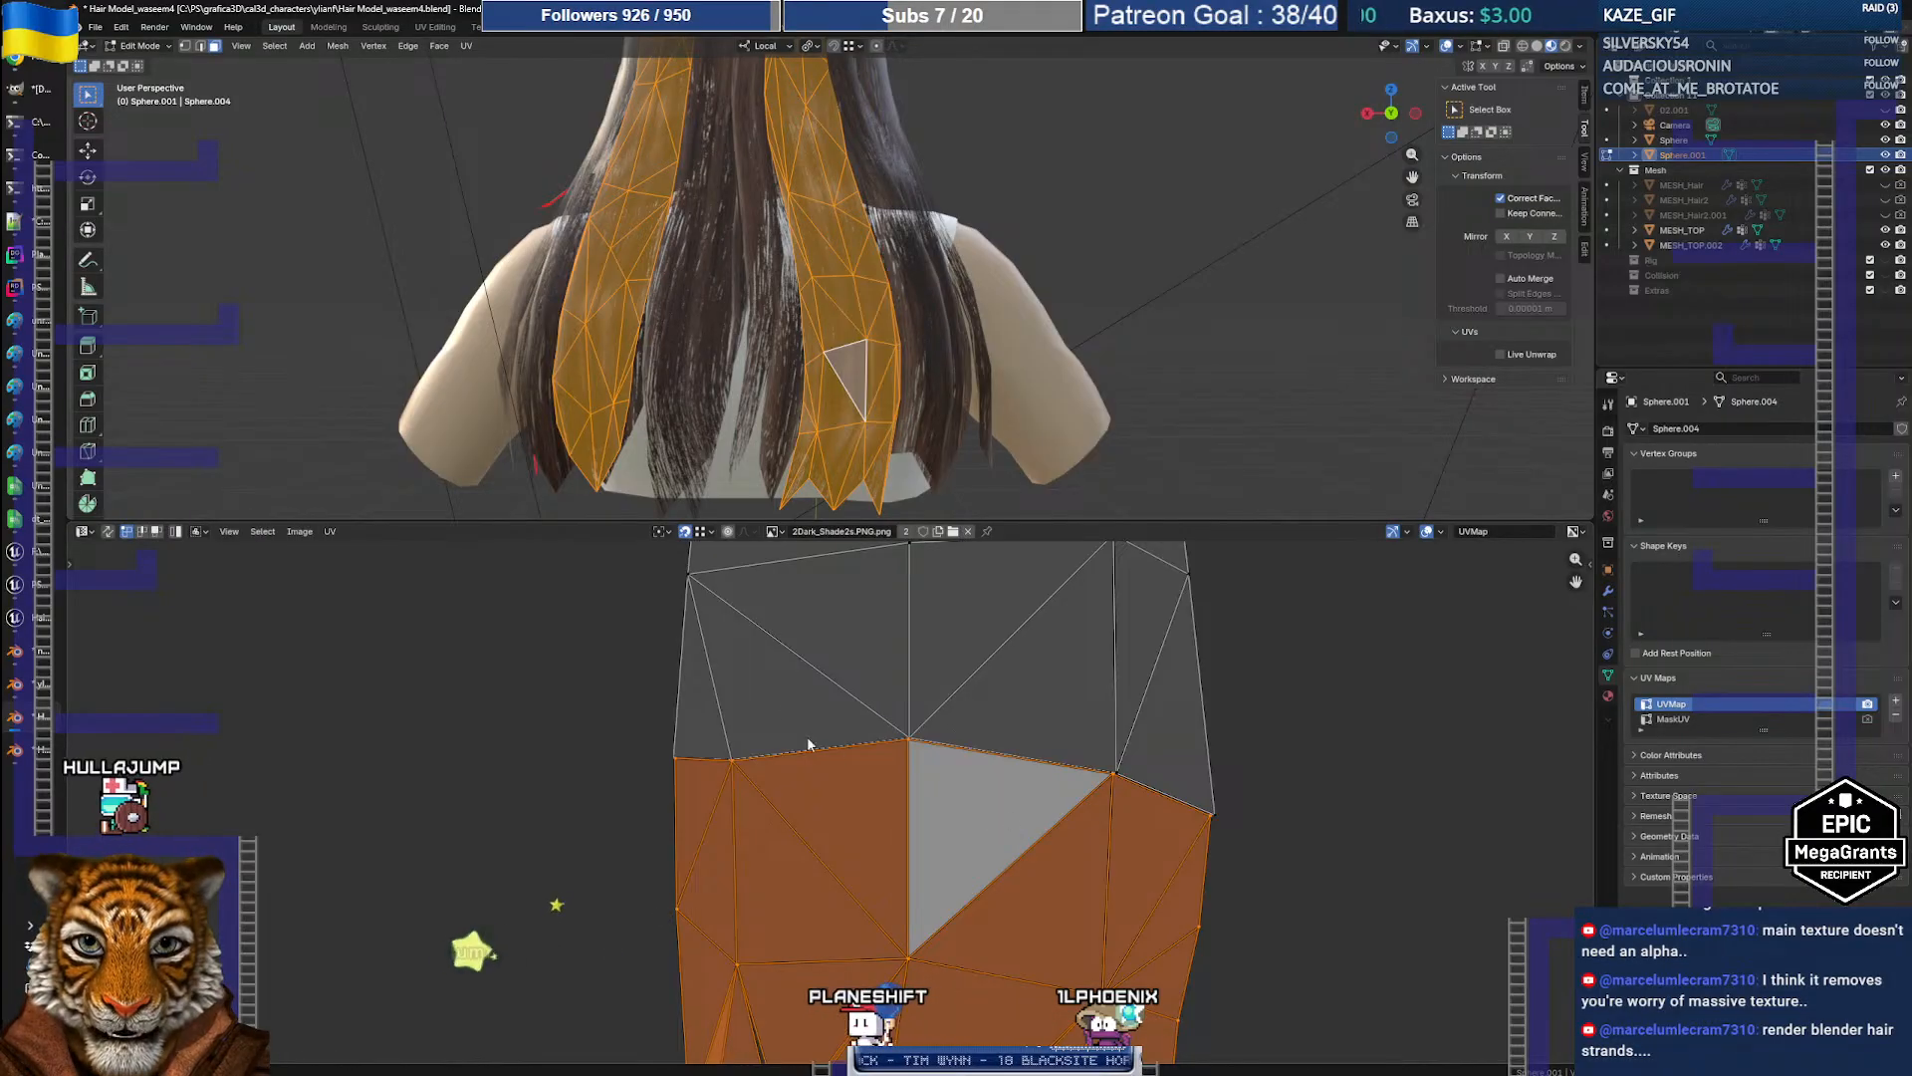
{"action": "left_click", "coordinate": [678, 762]}
{"action": "key", "text": "m"}
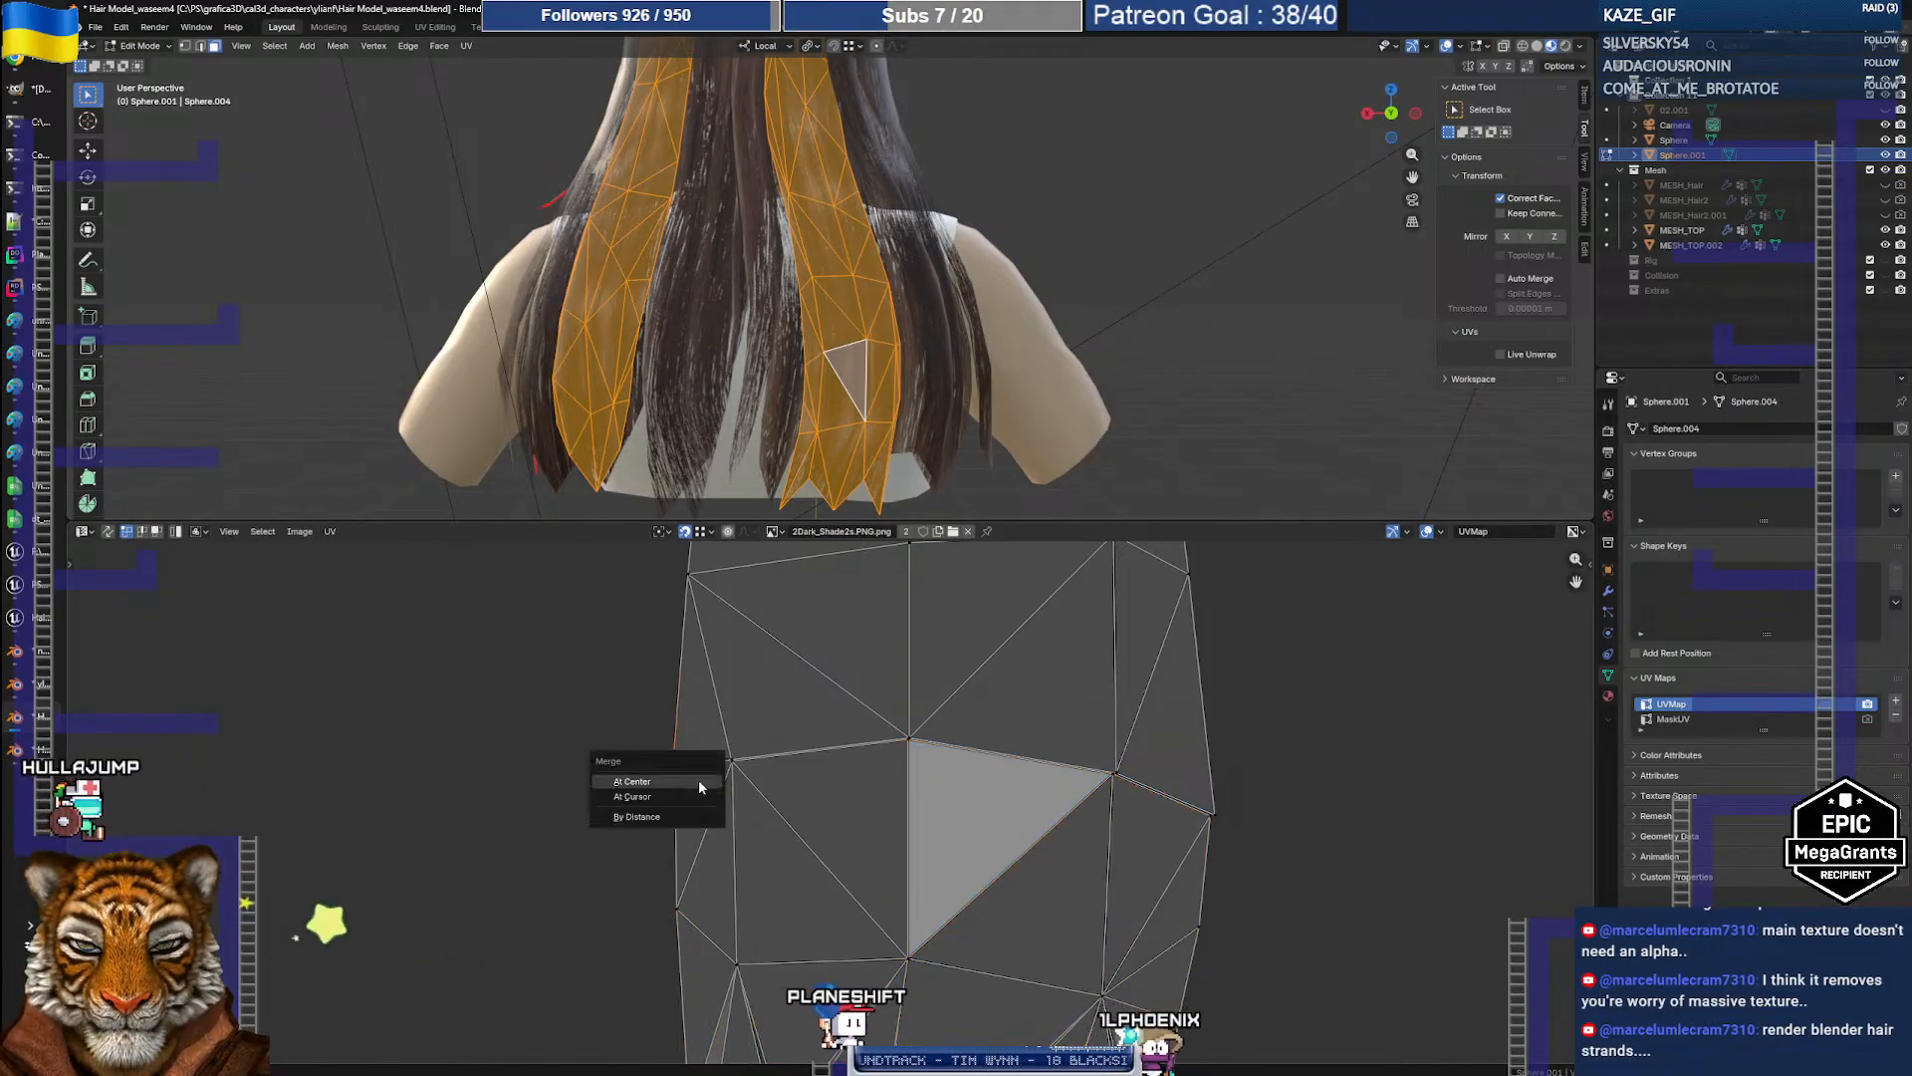
{"action": "left_click", "coordinate": [699, 782]}
{"action": "left_click", "coordinate": [735, 764]}
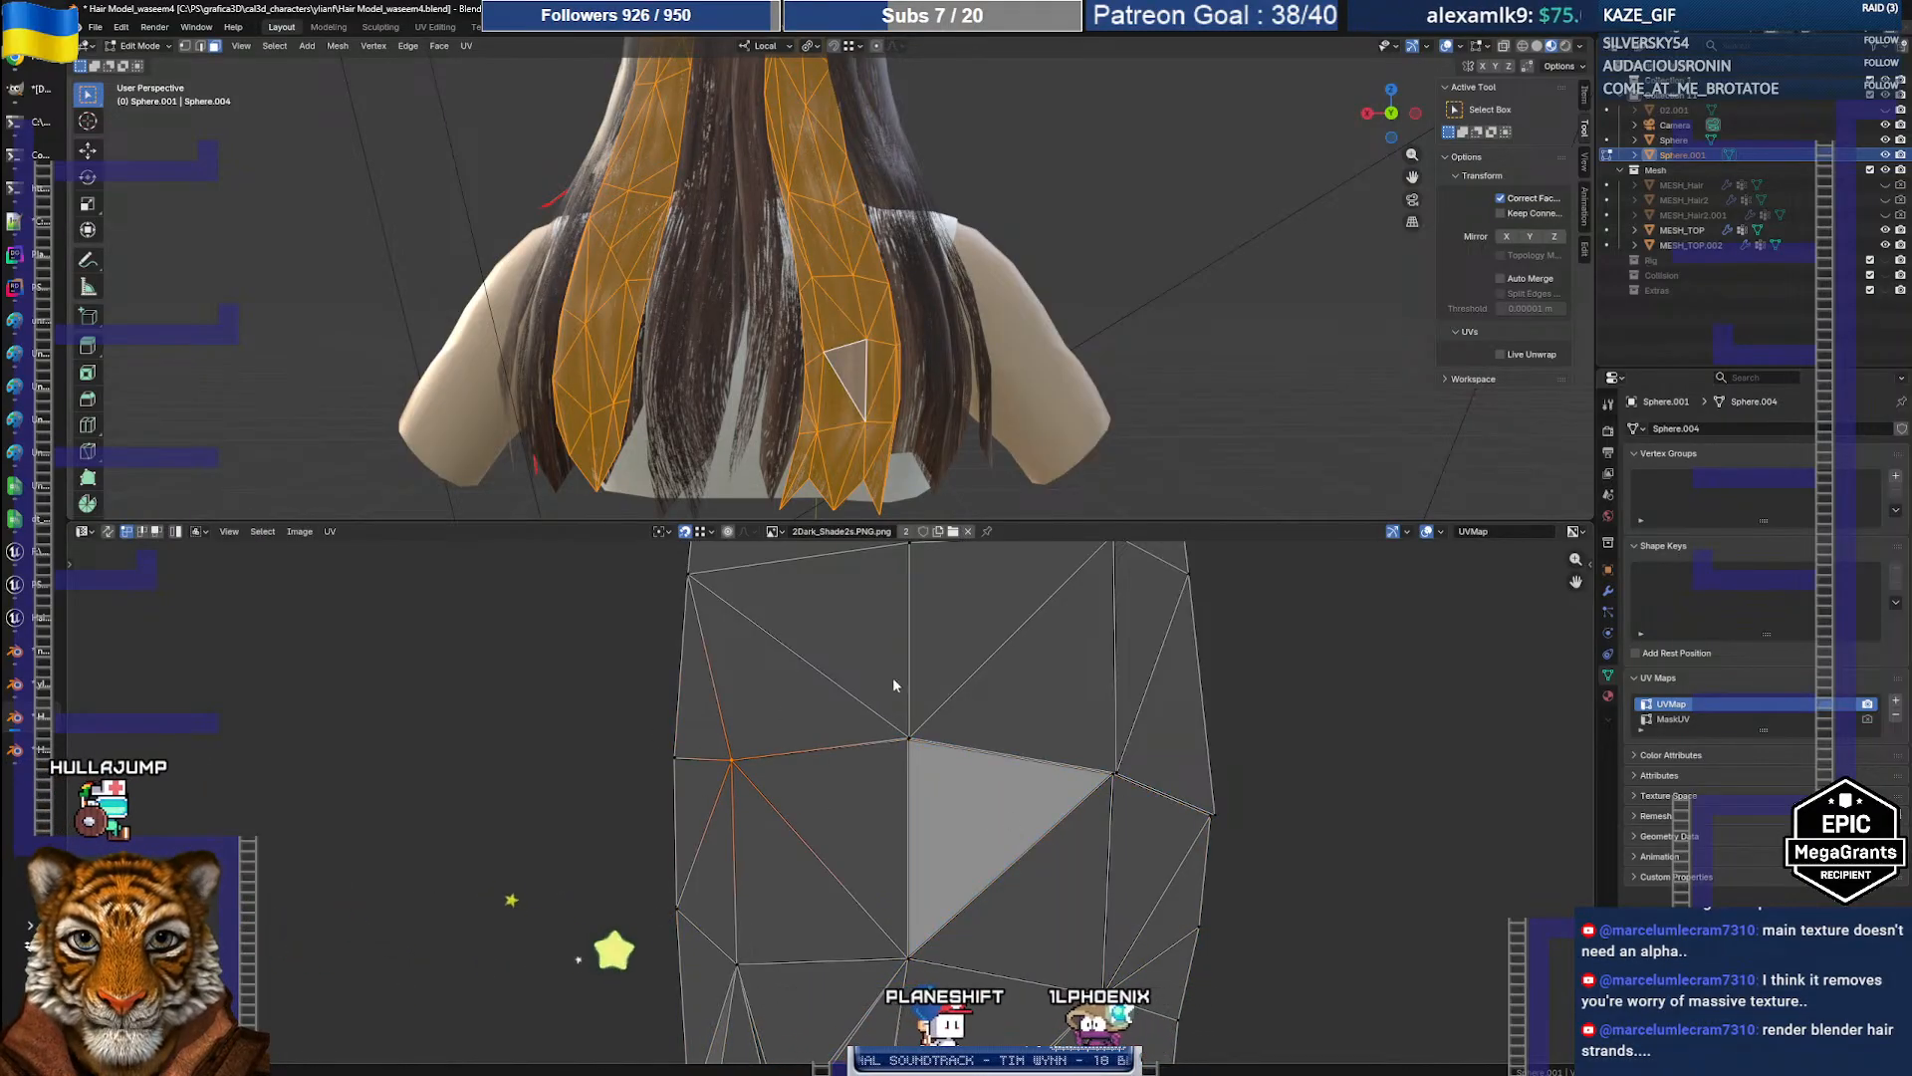
{"action": "left_click", "coordinate": [1210, 815]}
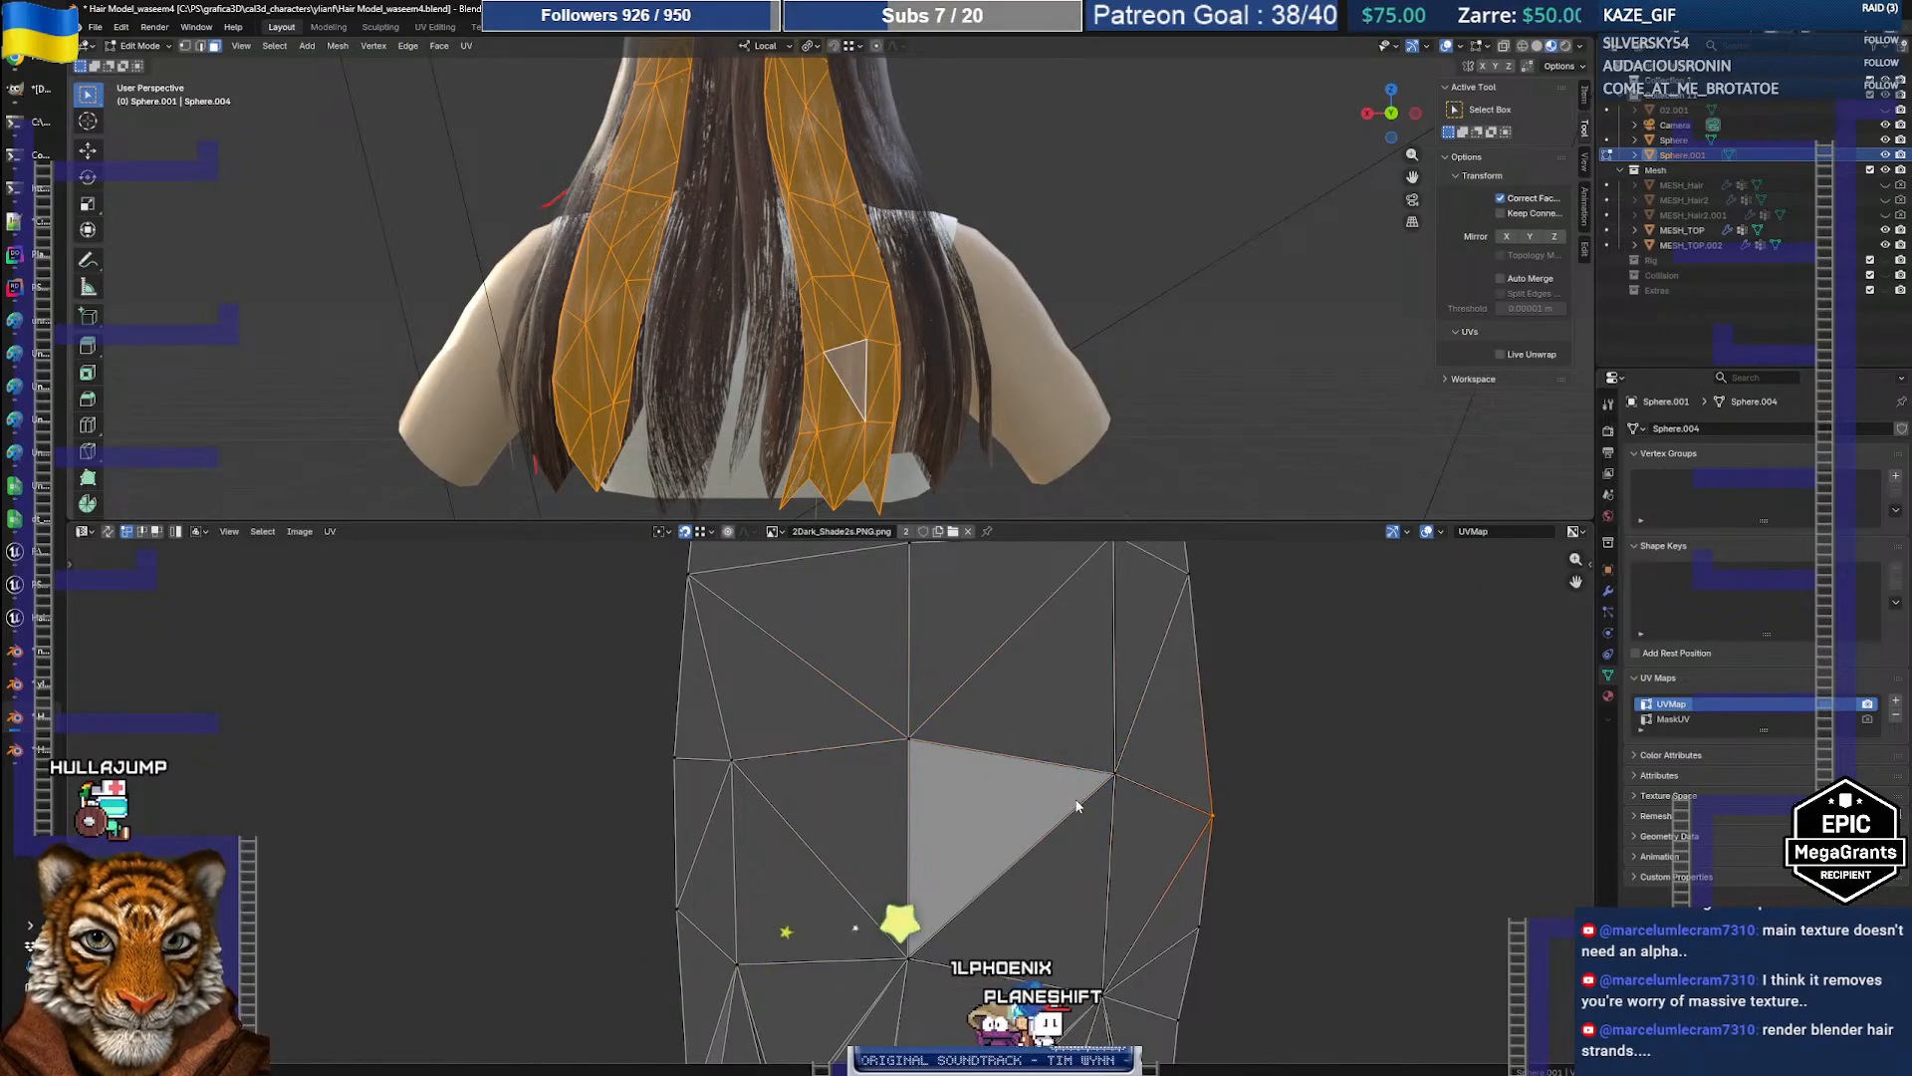
{"action": "scroll", "coordinate": [1075, 798], "scroll_direction": "down", "scroll_amount": 6}
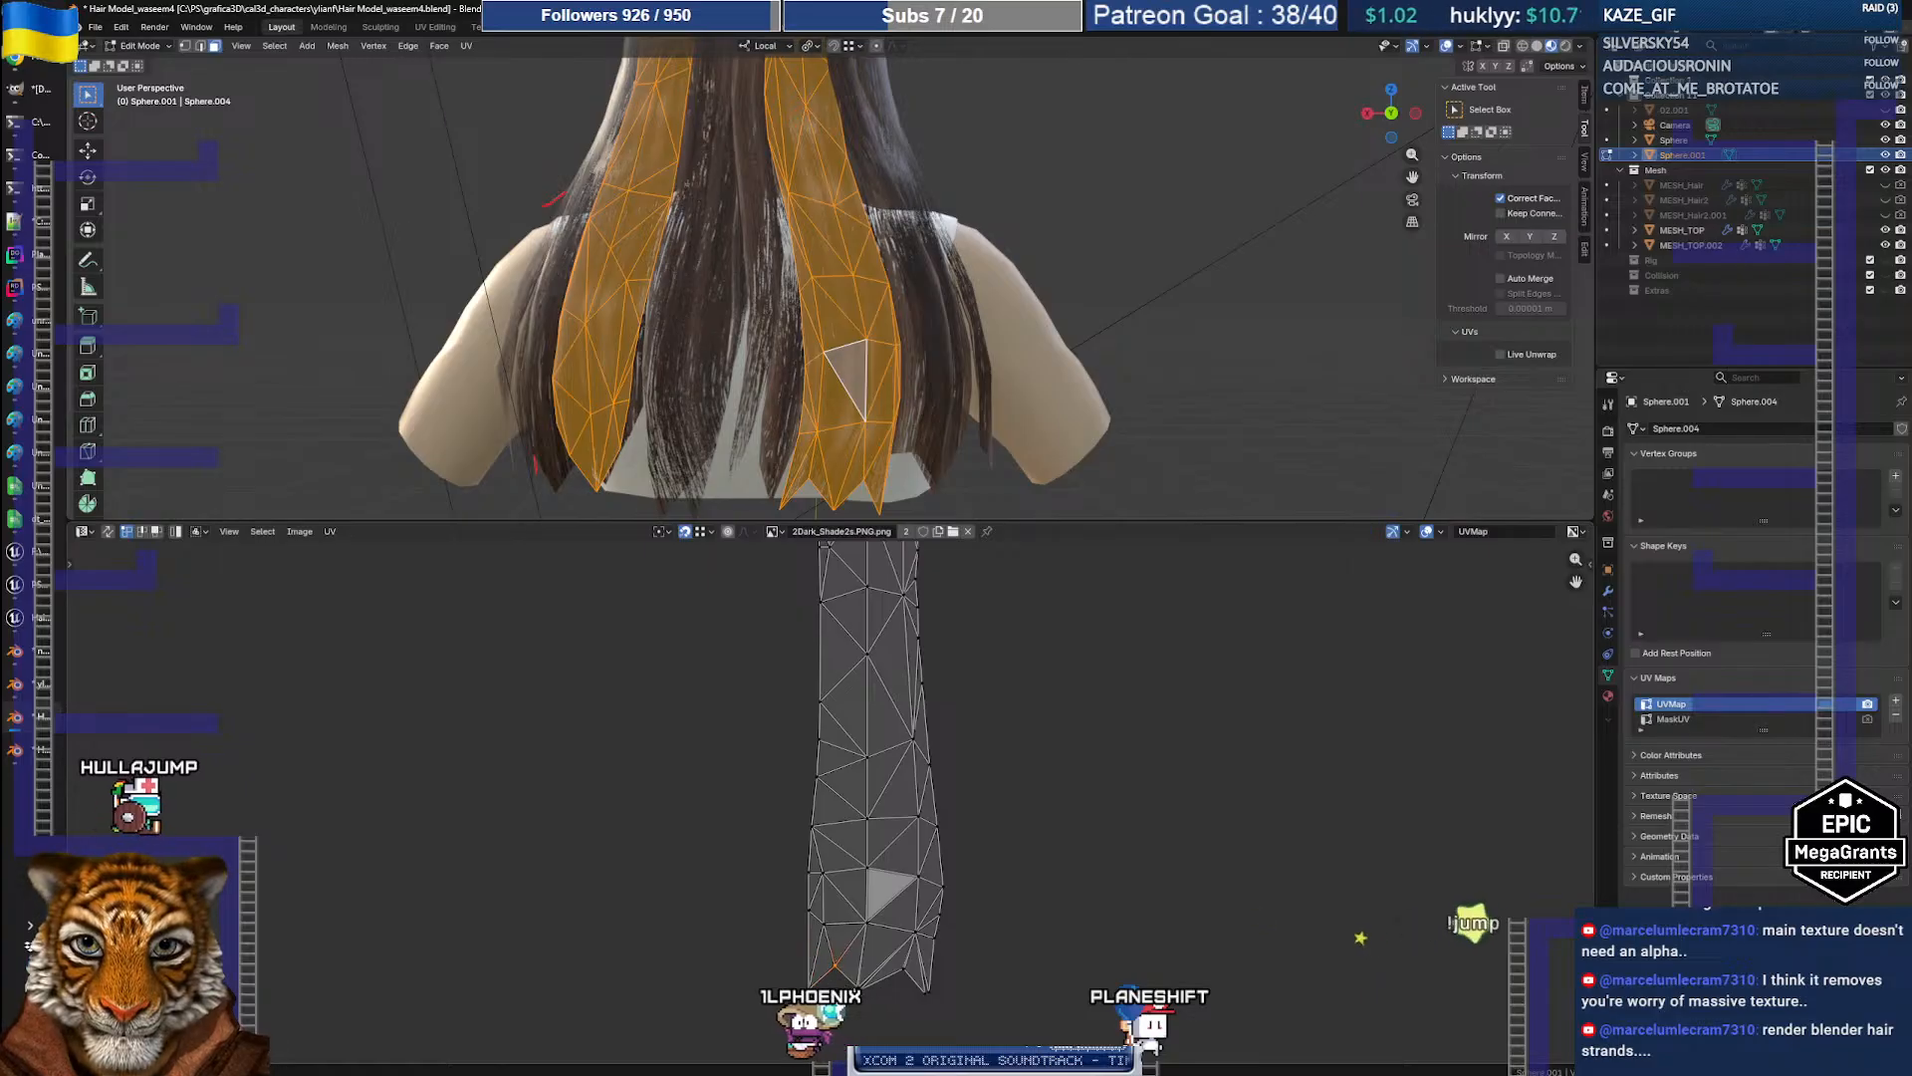
{"action": "left_click", "coordinate": [896, 963]}
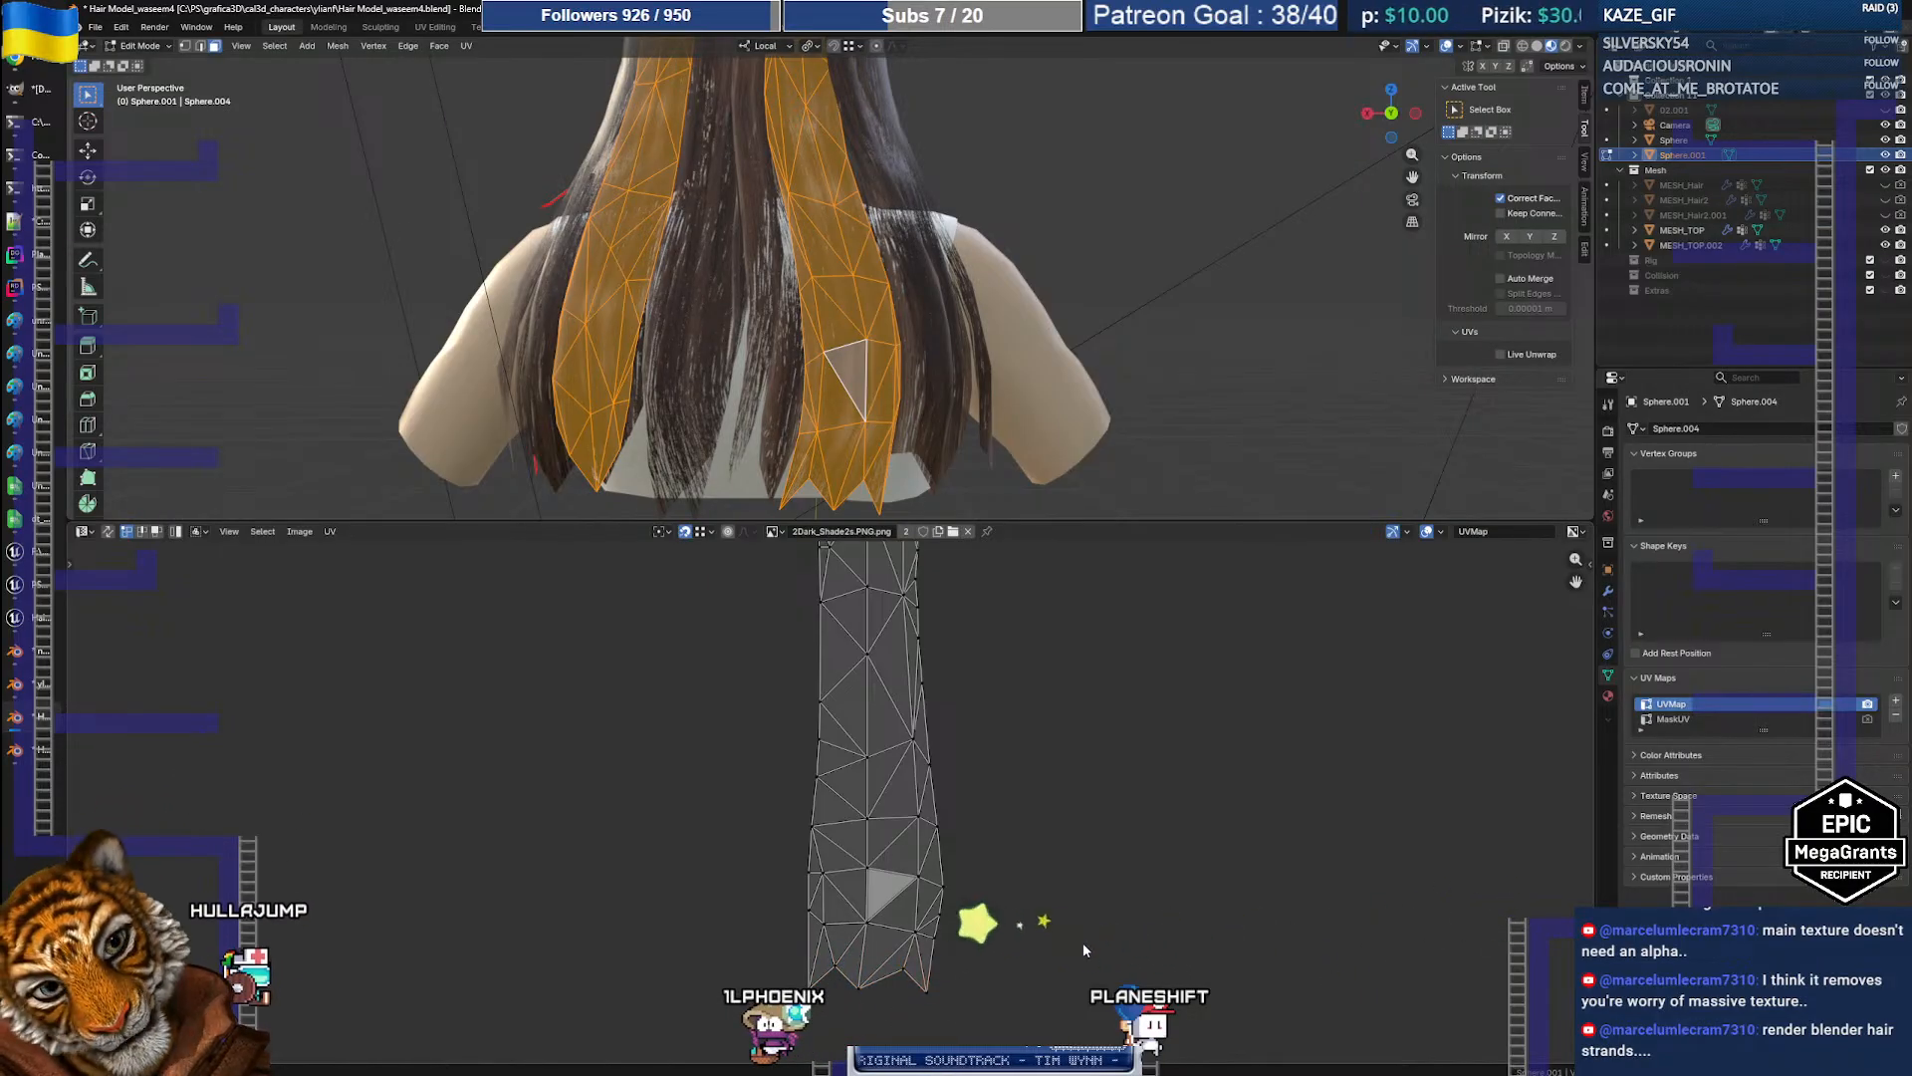
Step: Enlarge the 3D viewport and finish editing the strand mesh
{"action": "scroll", "coordinate": [775, 286], "scroll_direction": "down", "scroll_amount": 4}
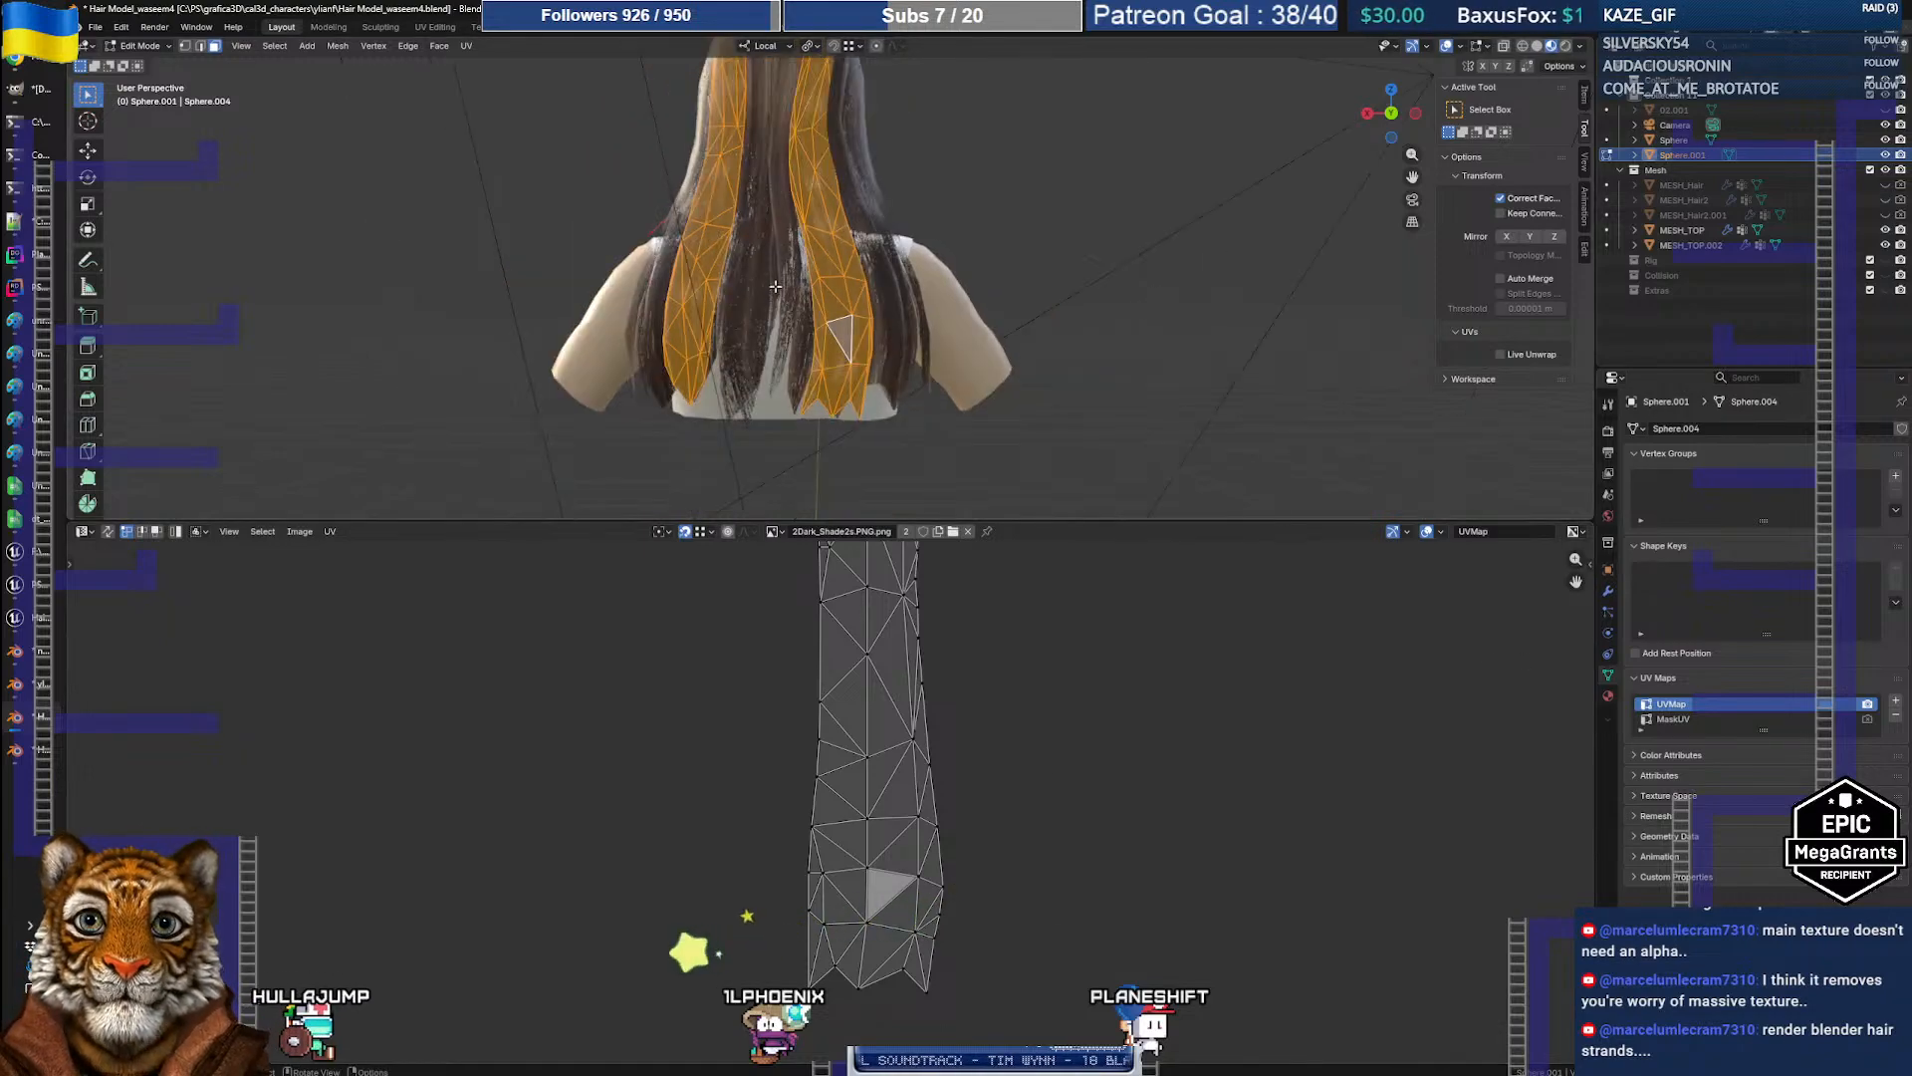
{"action": "scroll", "coordinate": [775, 286], "scroll_direction": "up", "scroll_amount": 4}
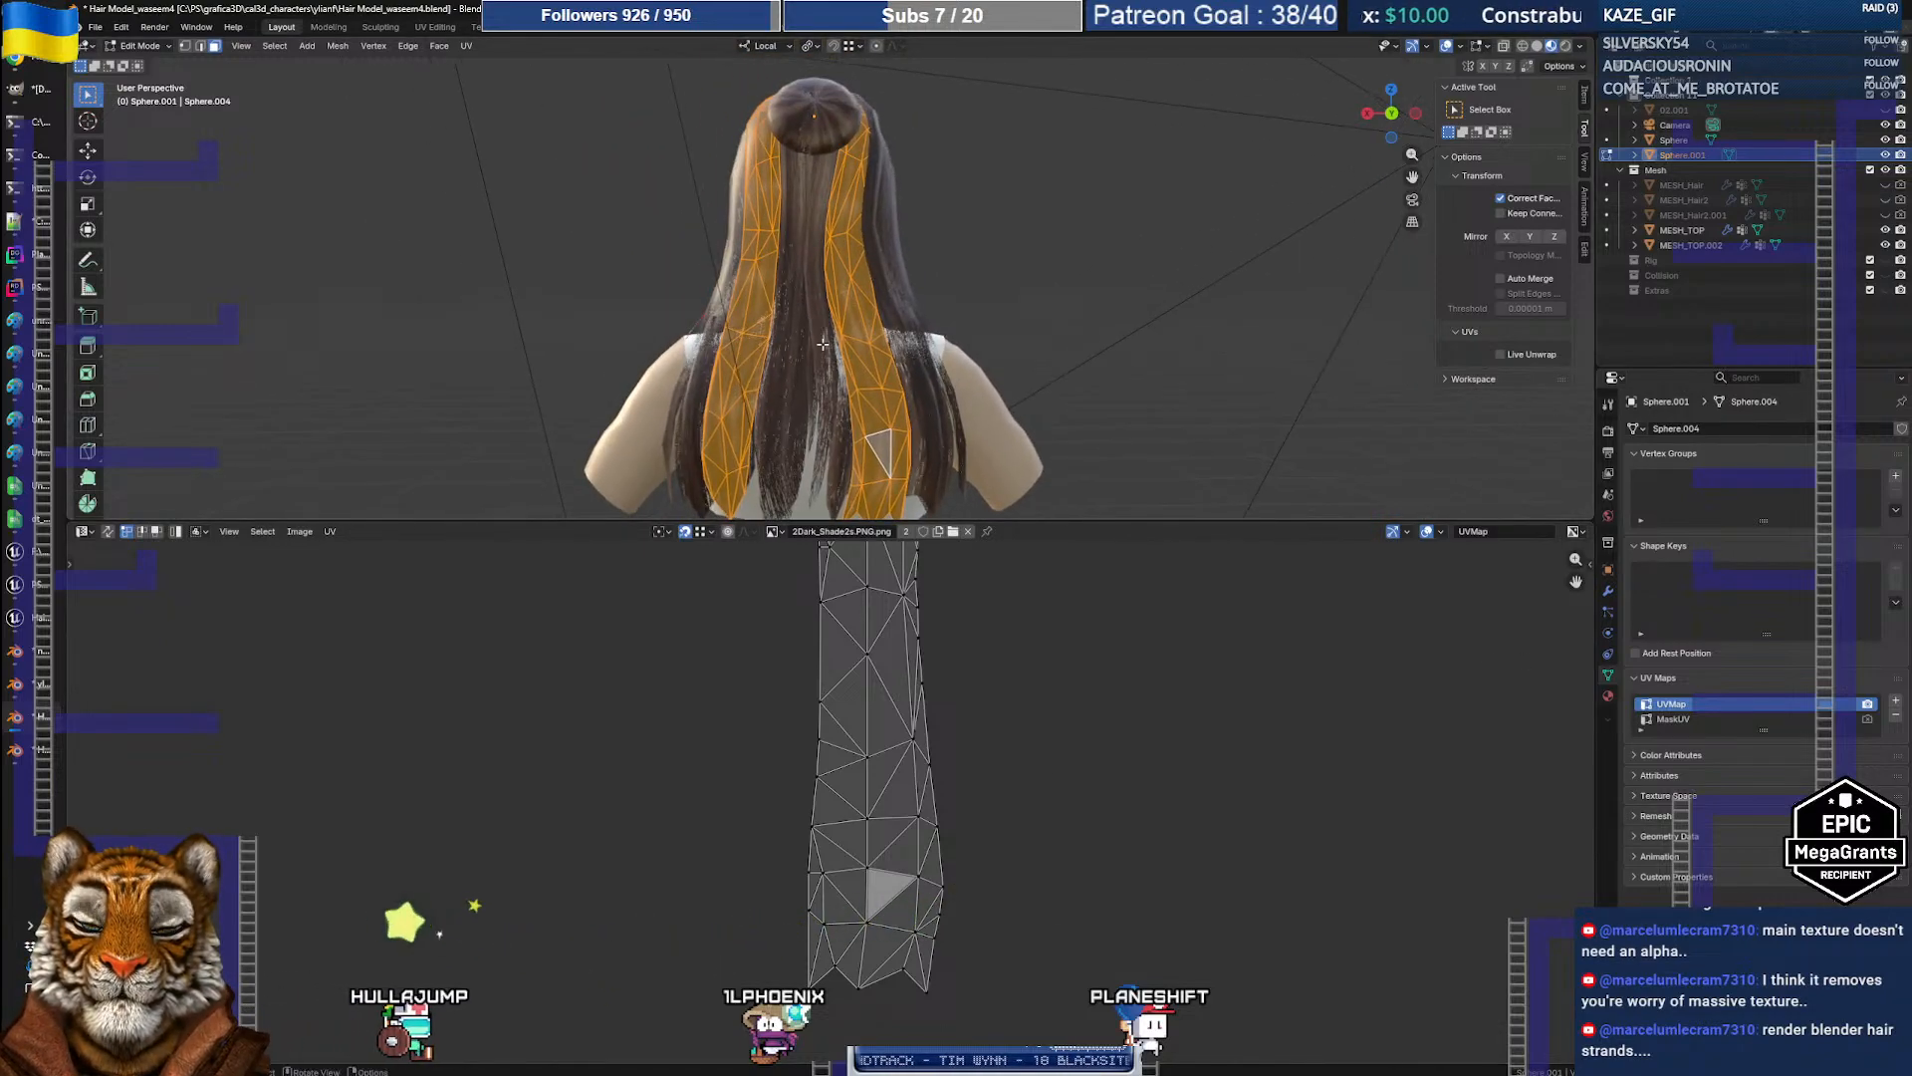
{"action": "left_click_drag", "start_coordinate": [881, 516], "coordinate": [880, 640]}
{"action": "key", "text": "Tab"}
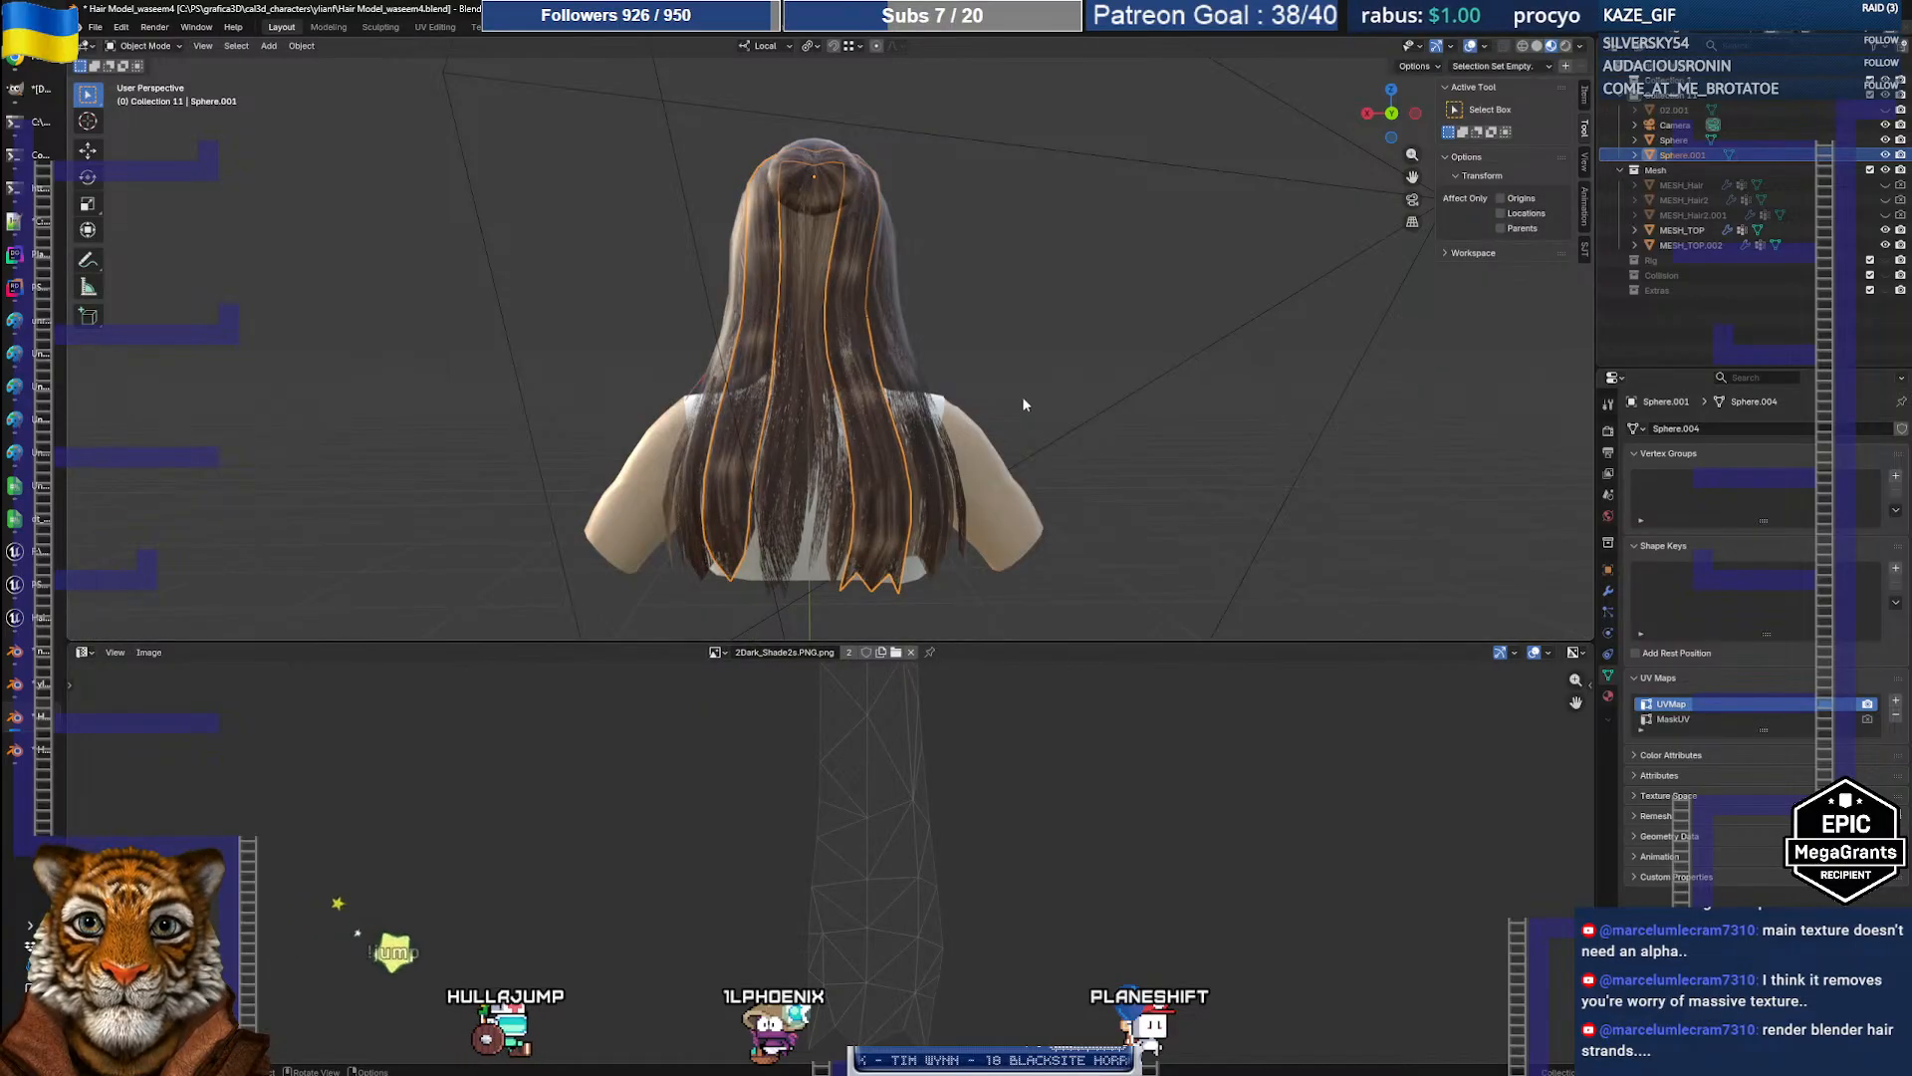
Step: Export the selected strands over Hair Model_mask_test.fbx, and reimport the Hair_Model_mask_test base mesh in Unreal Editor
{"action": "left_click", "coordinate": [95, 26]}
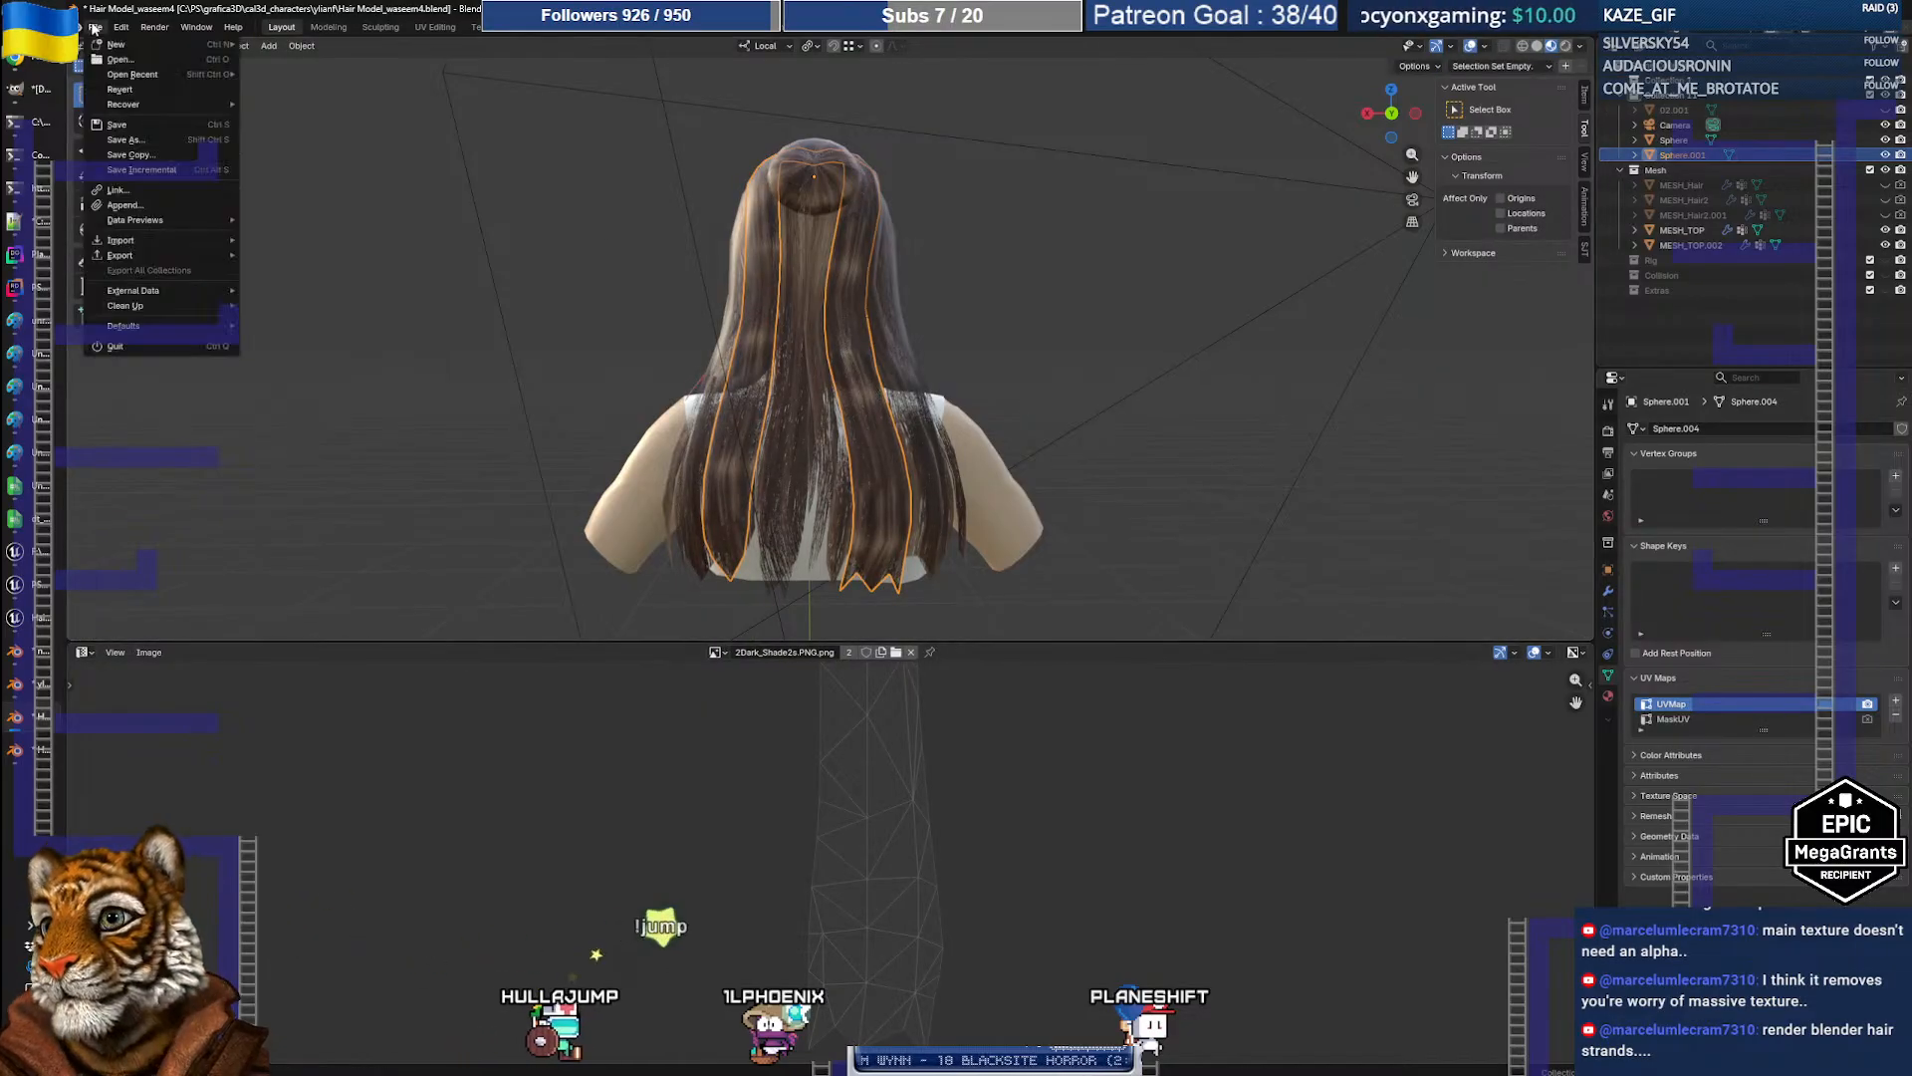
{"action": "mouse_move", "coordinate": [154, 258]}
{"action": "left_click", "coordinate": [289, 374]}
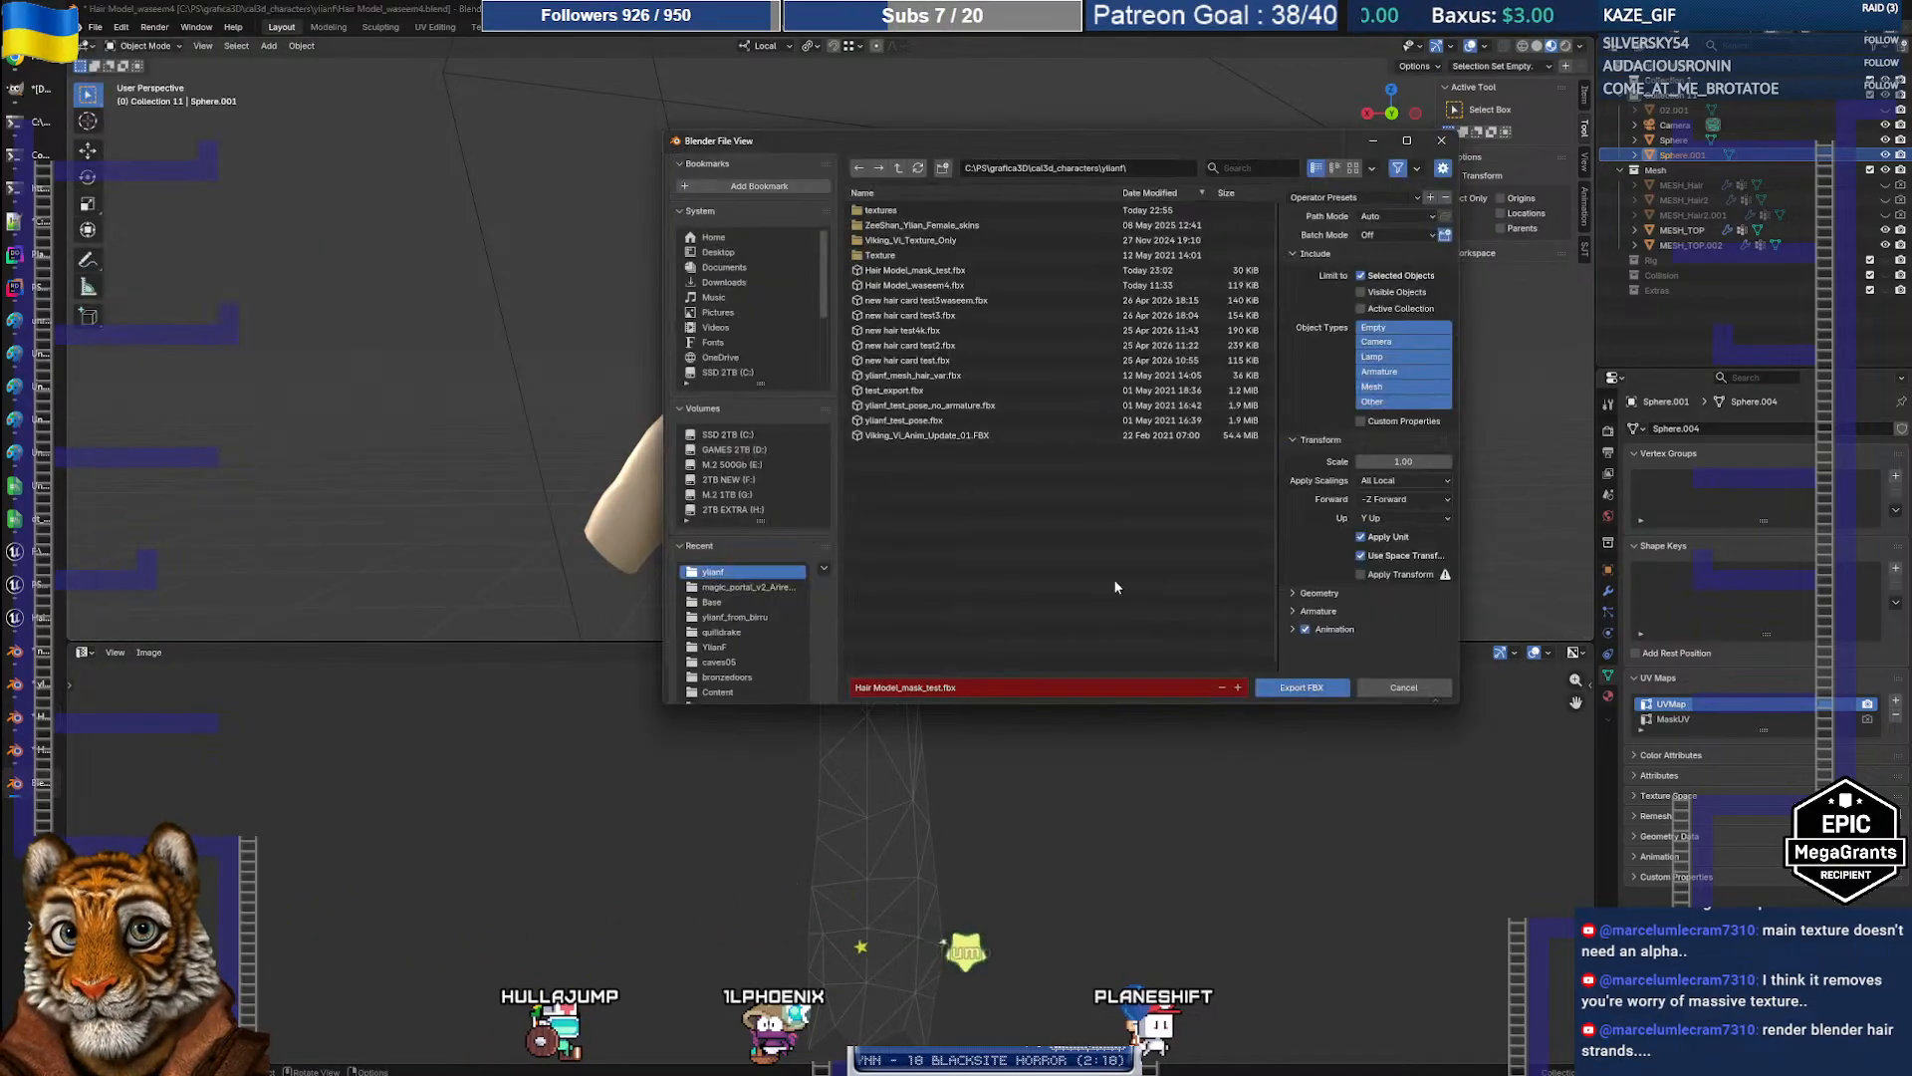
{"action": "left_click", "coordinate": [1295, 686]}
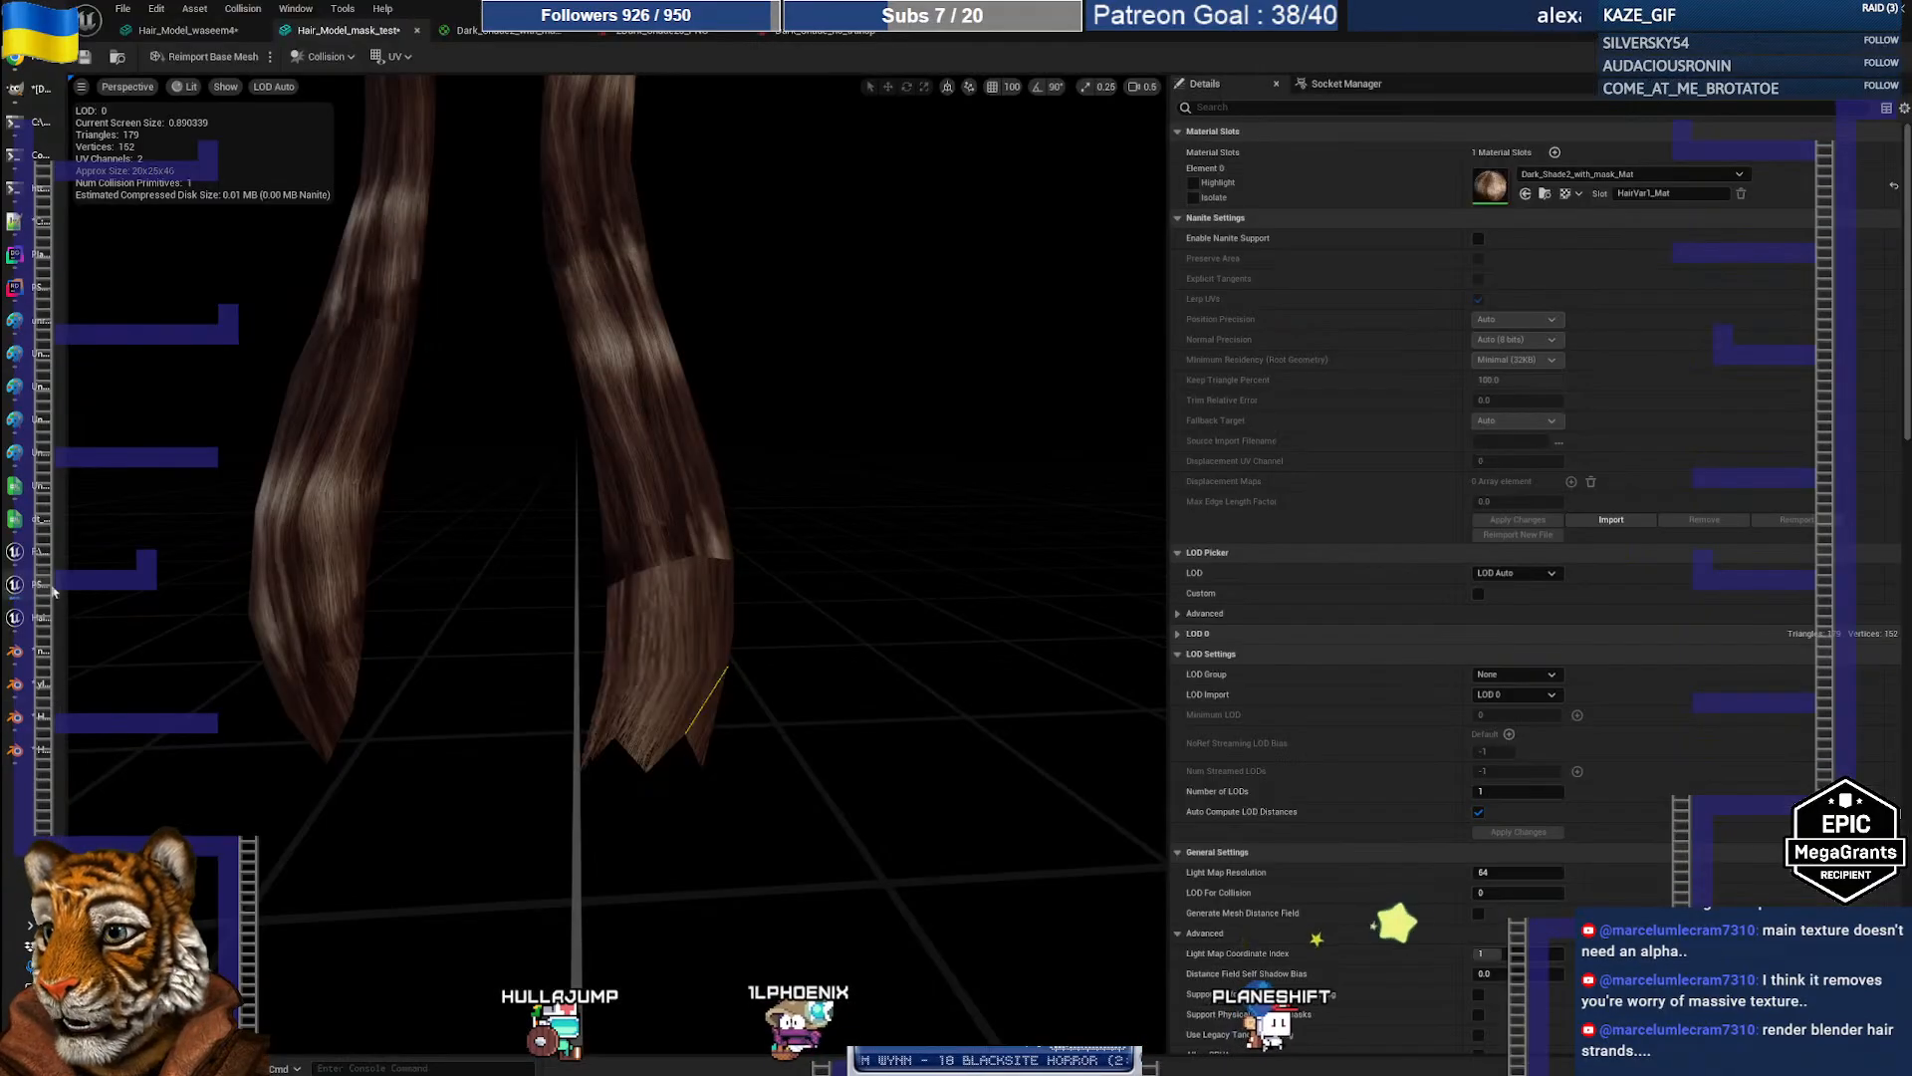
{"action": "left_click", "coordinate": [42, 590]}
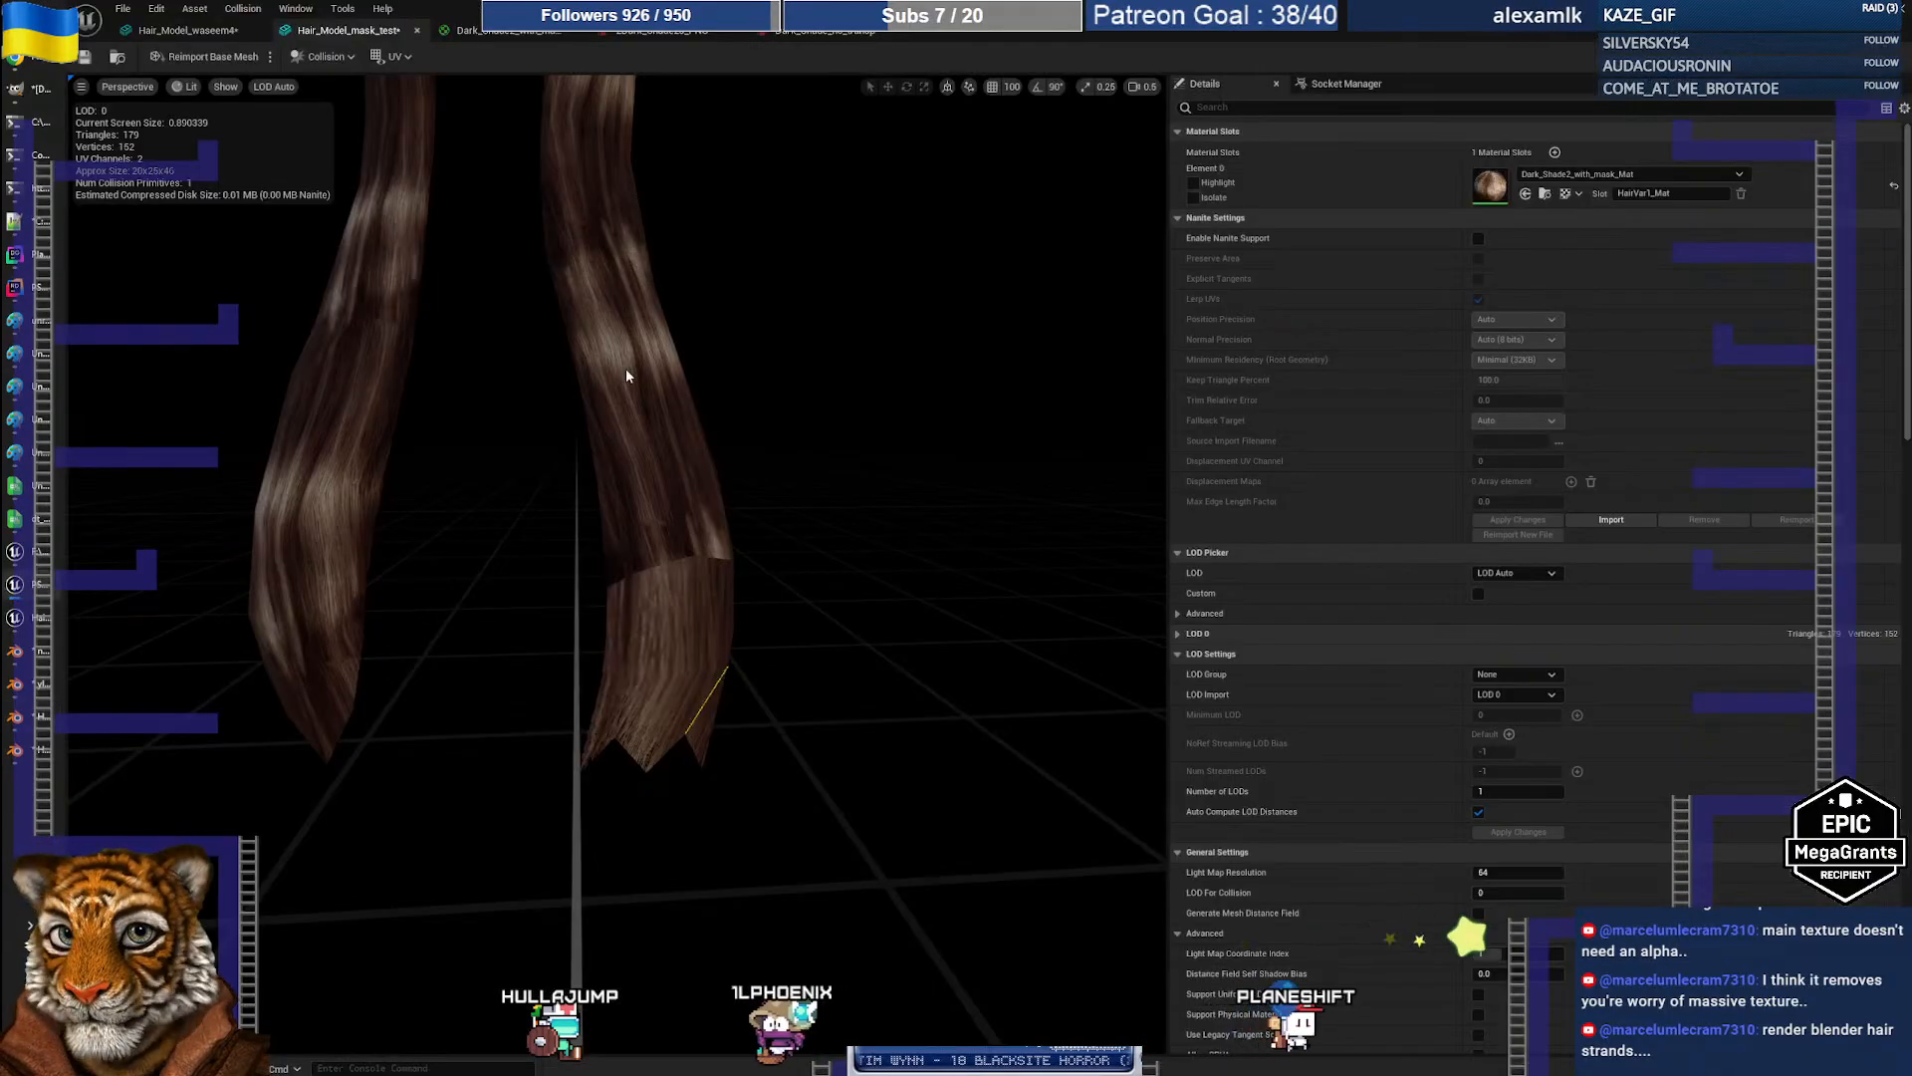
{"action": "left_click", "coordinate": [227, 57]}
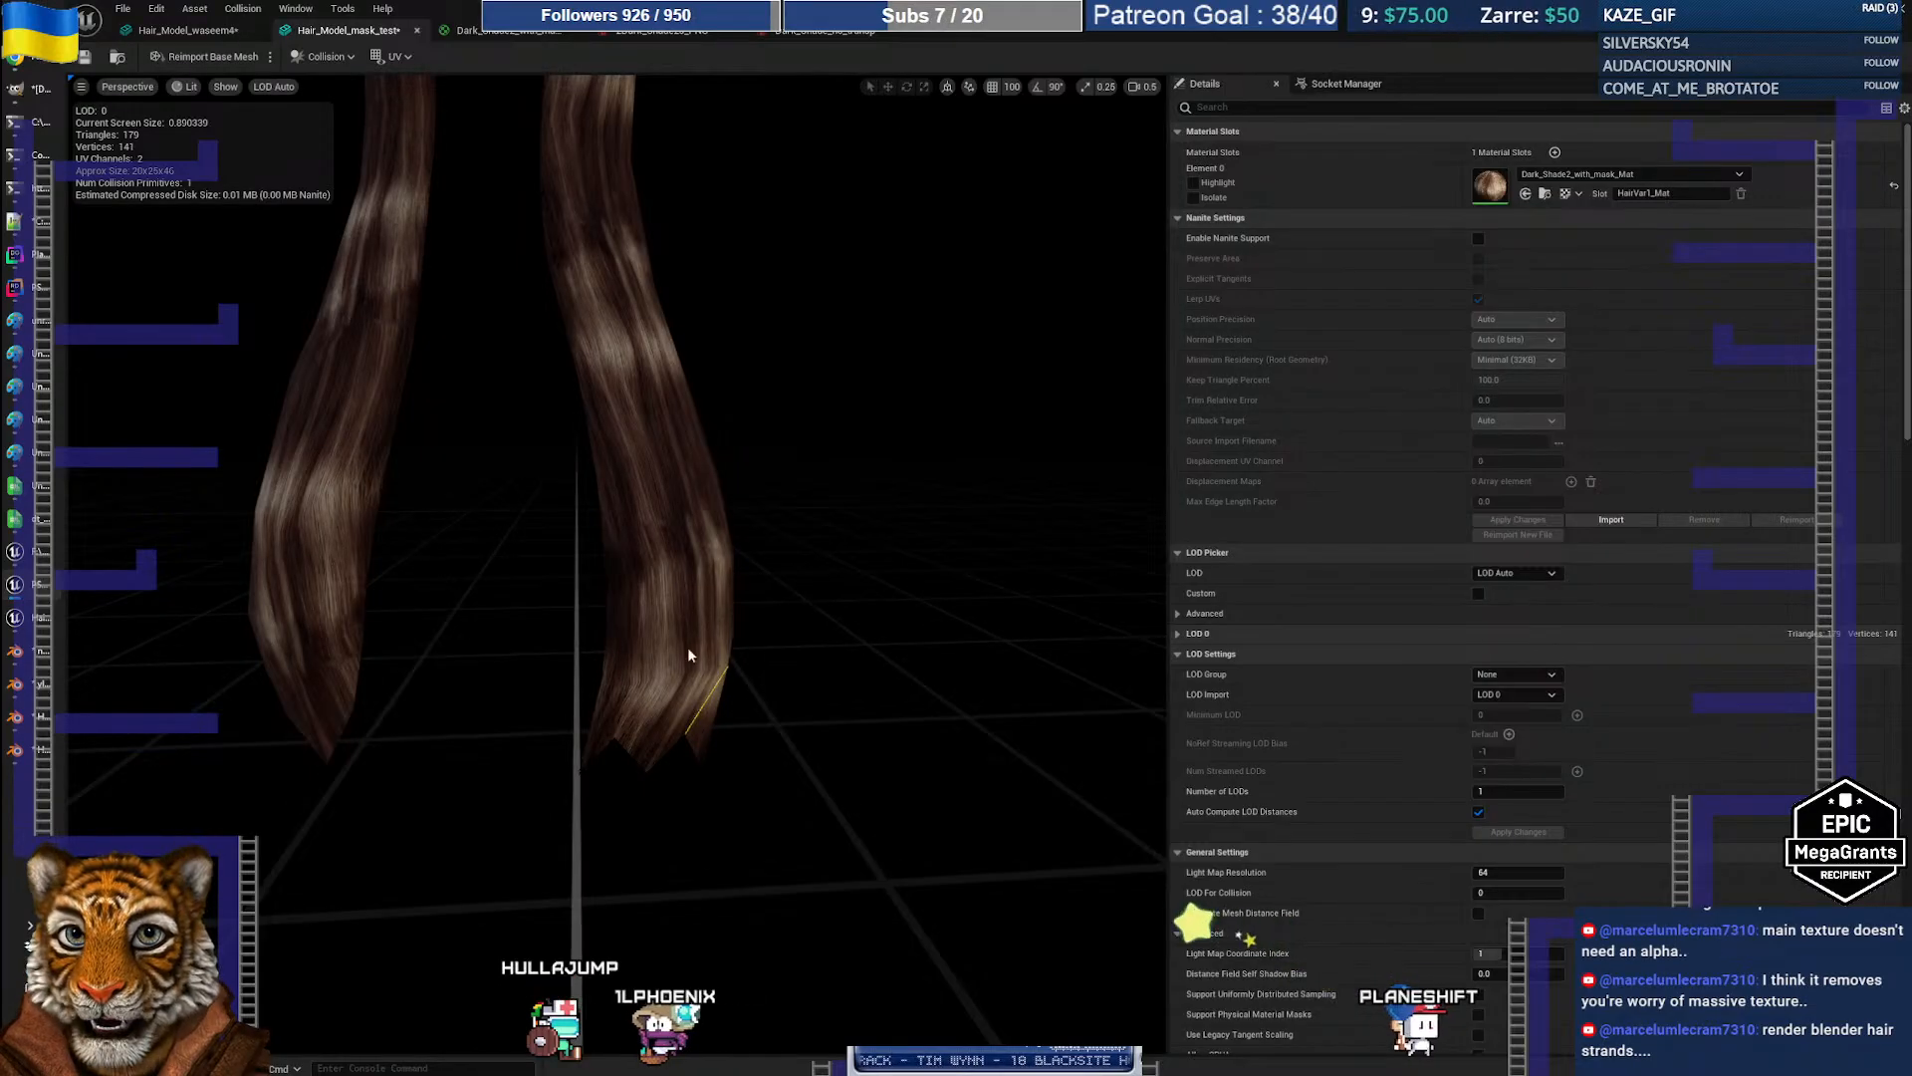
Step: Examine the texture transition between the reimported strand and its jagged tip piece up close from several angles
{"action": "mouse_move", "coordinate": [690, 671]}
{"action": "right_mouse_down"}
{"action": "mouse_move", "coordinate": [707, 672]}
{"action": "mouse_move", "coordinate": [660, 672]}
{"action": "right_mouse_up"}
{"action": "left_click_drag", "start_coordinate": [661, 672], "coordinate": [667, 637]}
{"action": "key", "text": "w"}
{"action": "right_click_drag", "start_coordinate": [618, 562], "coordinate": [638, 563]}
{"action": "key", "text": "d"}
{"action": "key", "text": "w"}
{"action": "key", "text": "w"}
{"action": "right_click_drag", "start_coordinate": [714, 466], "coordinate": [715, 465]}
{"action": "key", "text": "s"}
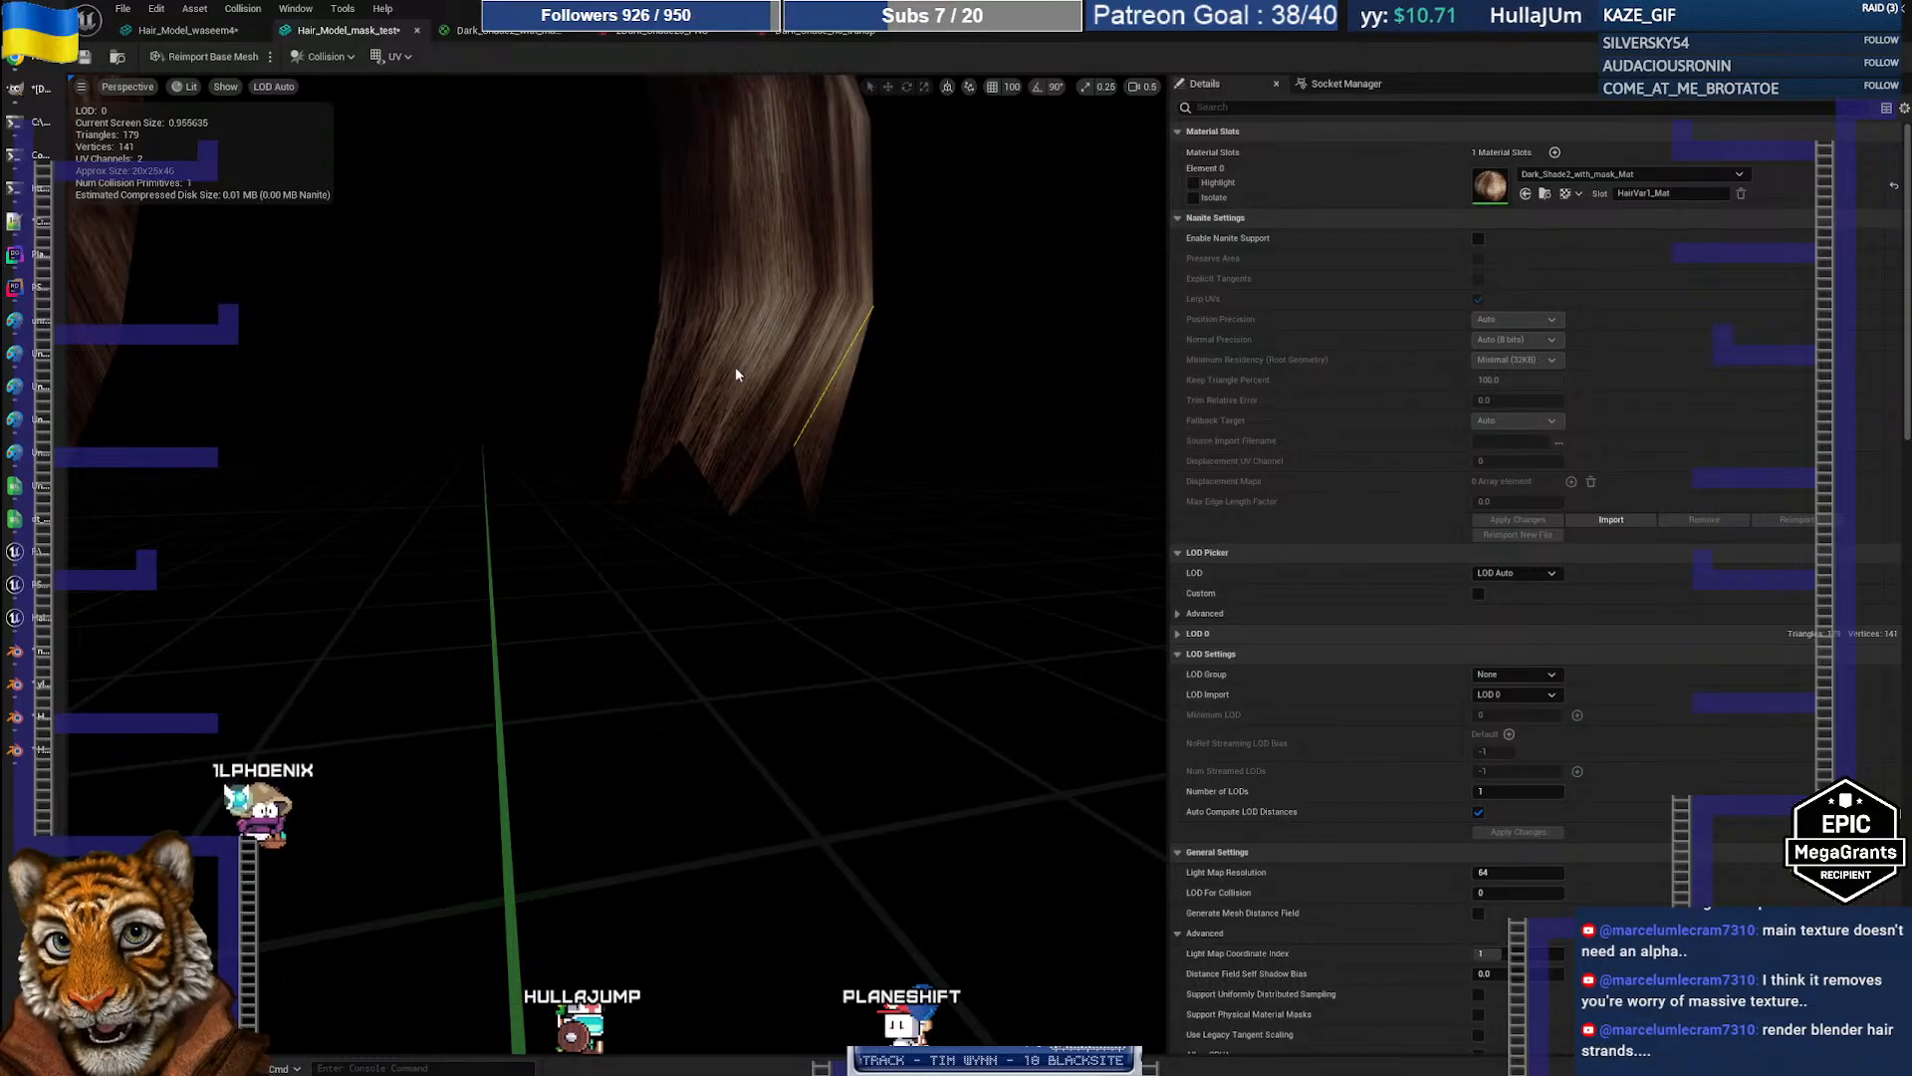
Step: Switch to Blender and examine the hair strands from behind and how their UVMap layout extends over the dark hair texture
{"action": "left_click", "coordinate": [22, 731]}
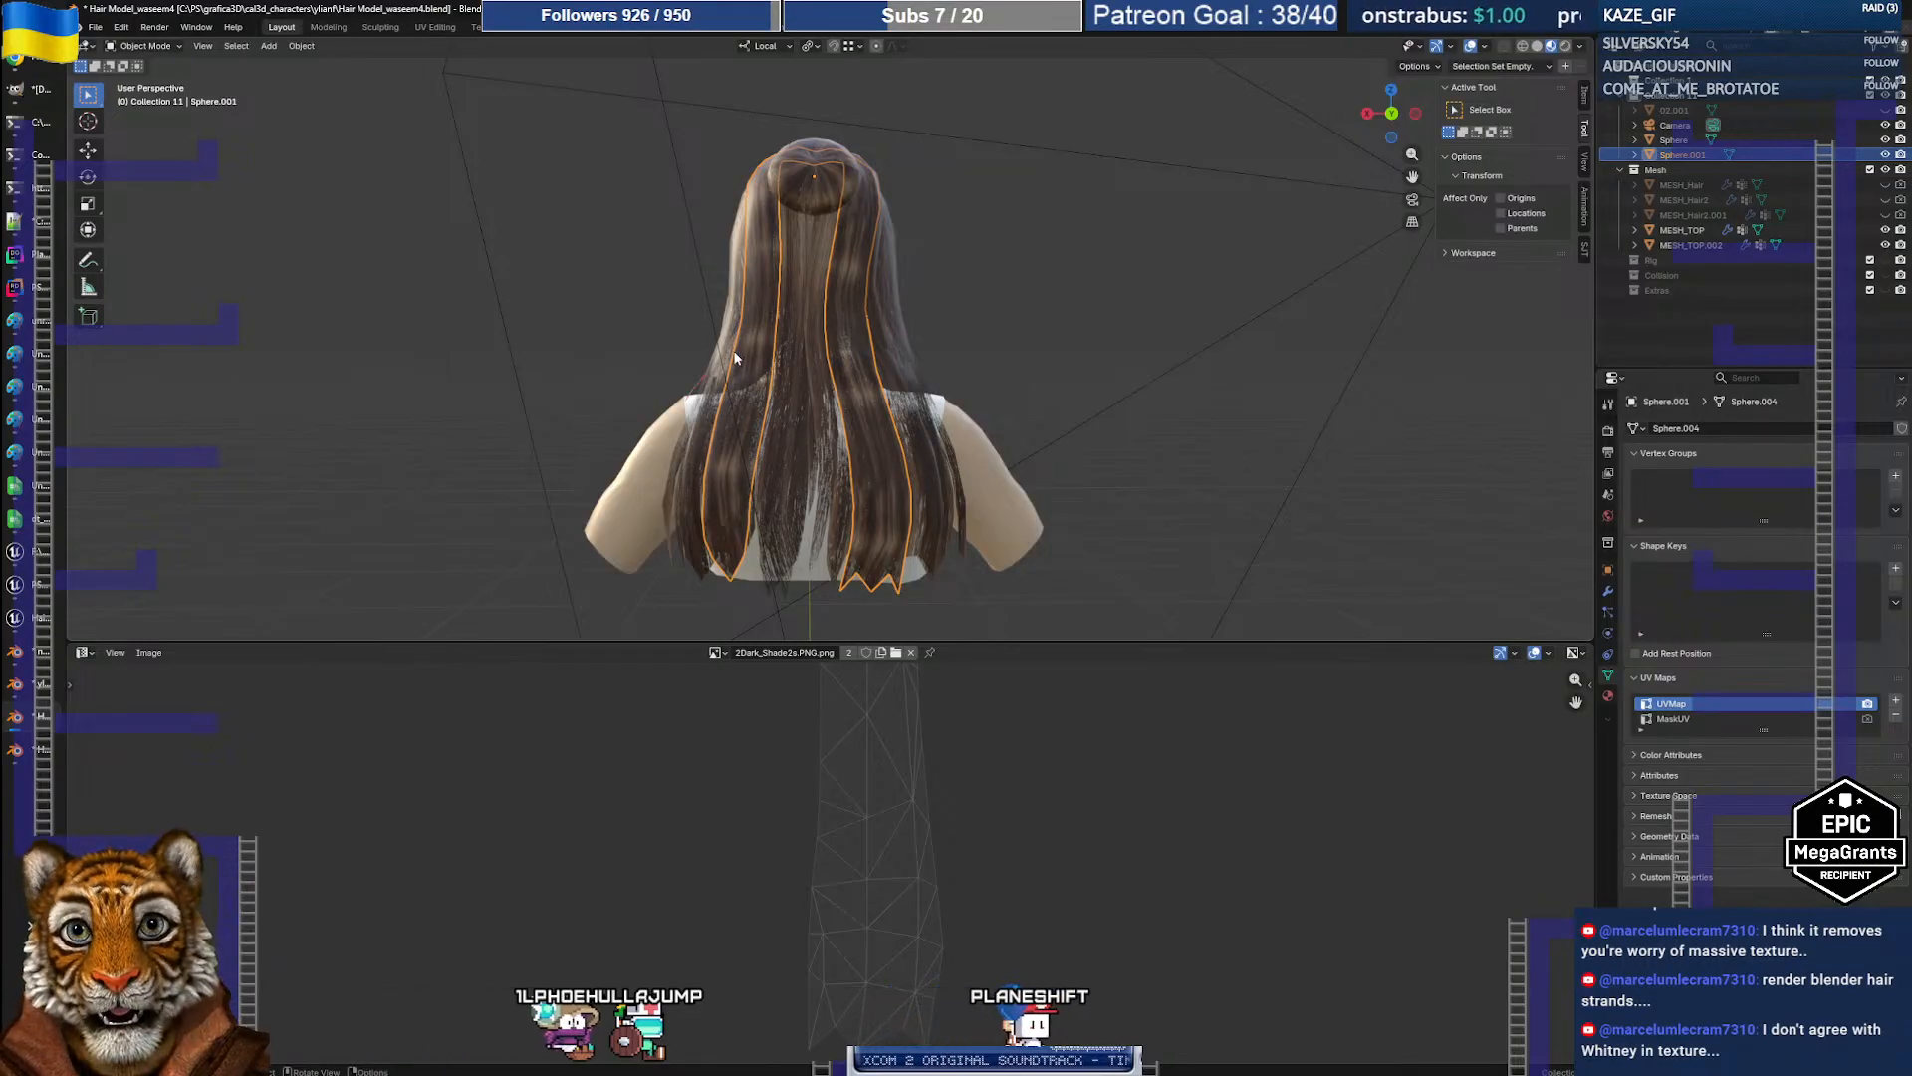
{"action": "middle_click_drag", "start_coordinate": [975, 495], "coordinate": [813, 493]}
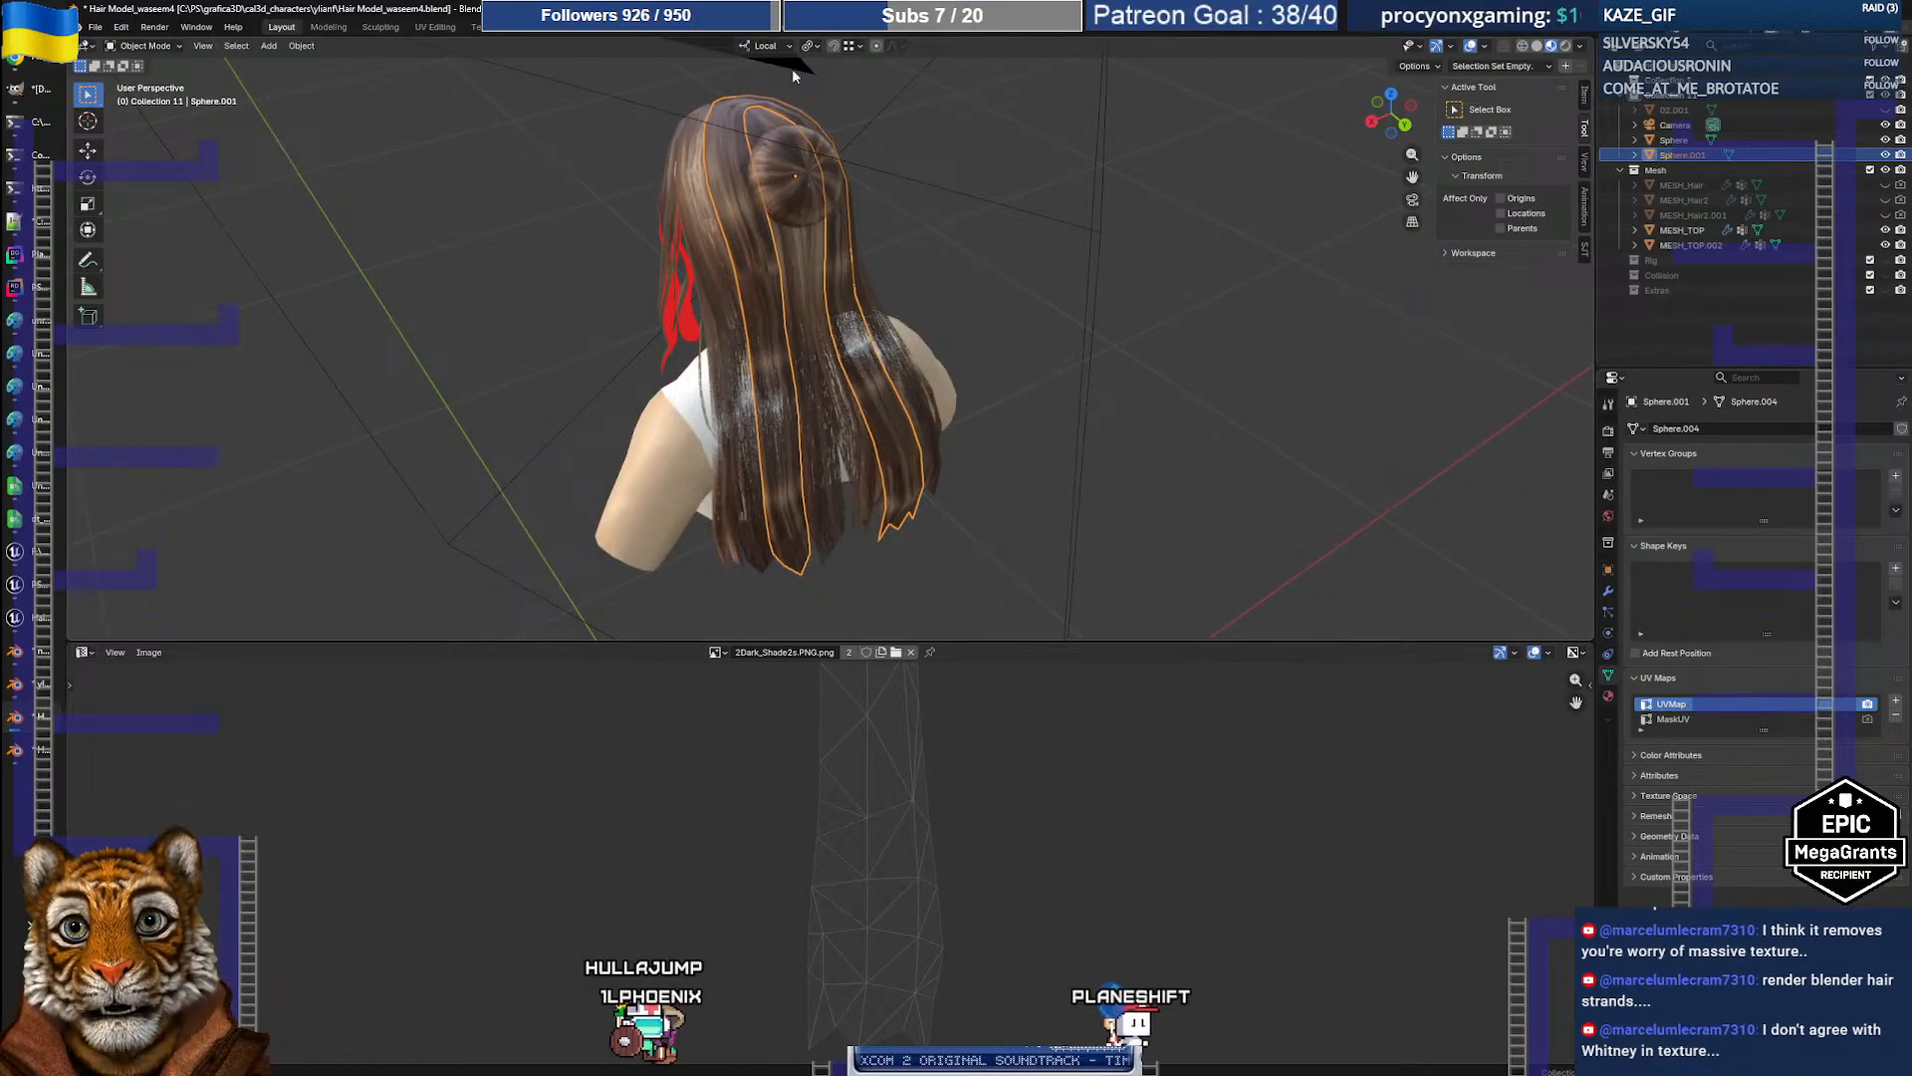
{"action": "middle_click_drag", "start_coordinate": [794, 74], "coordinate": [864, 350]}
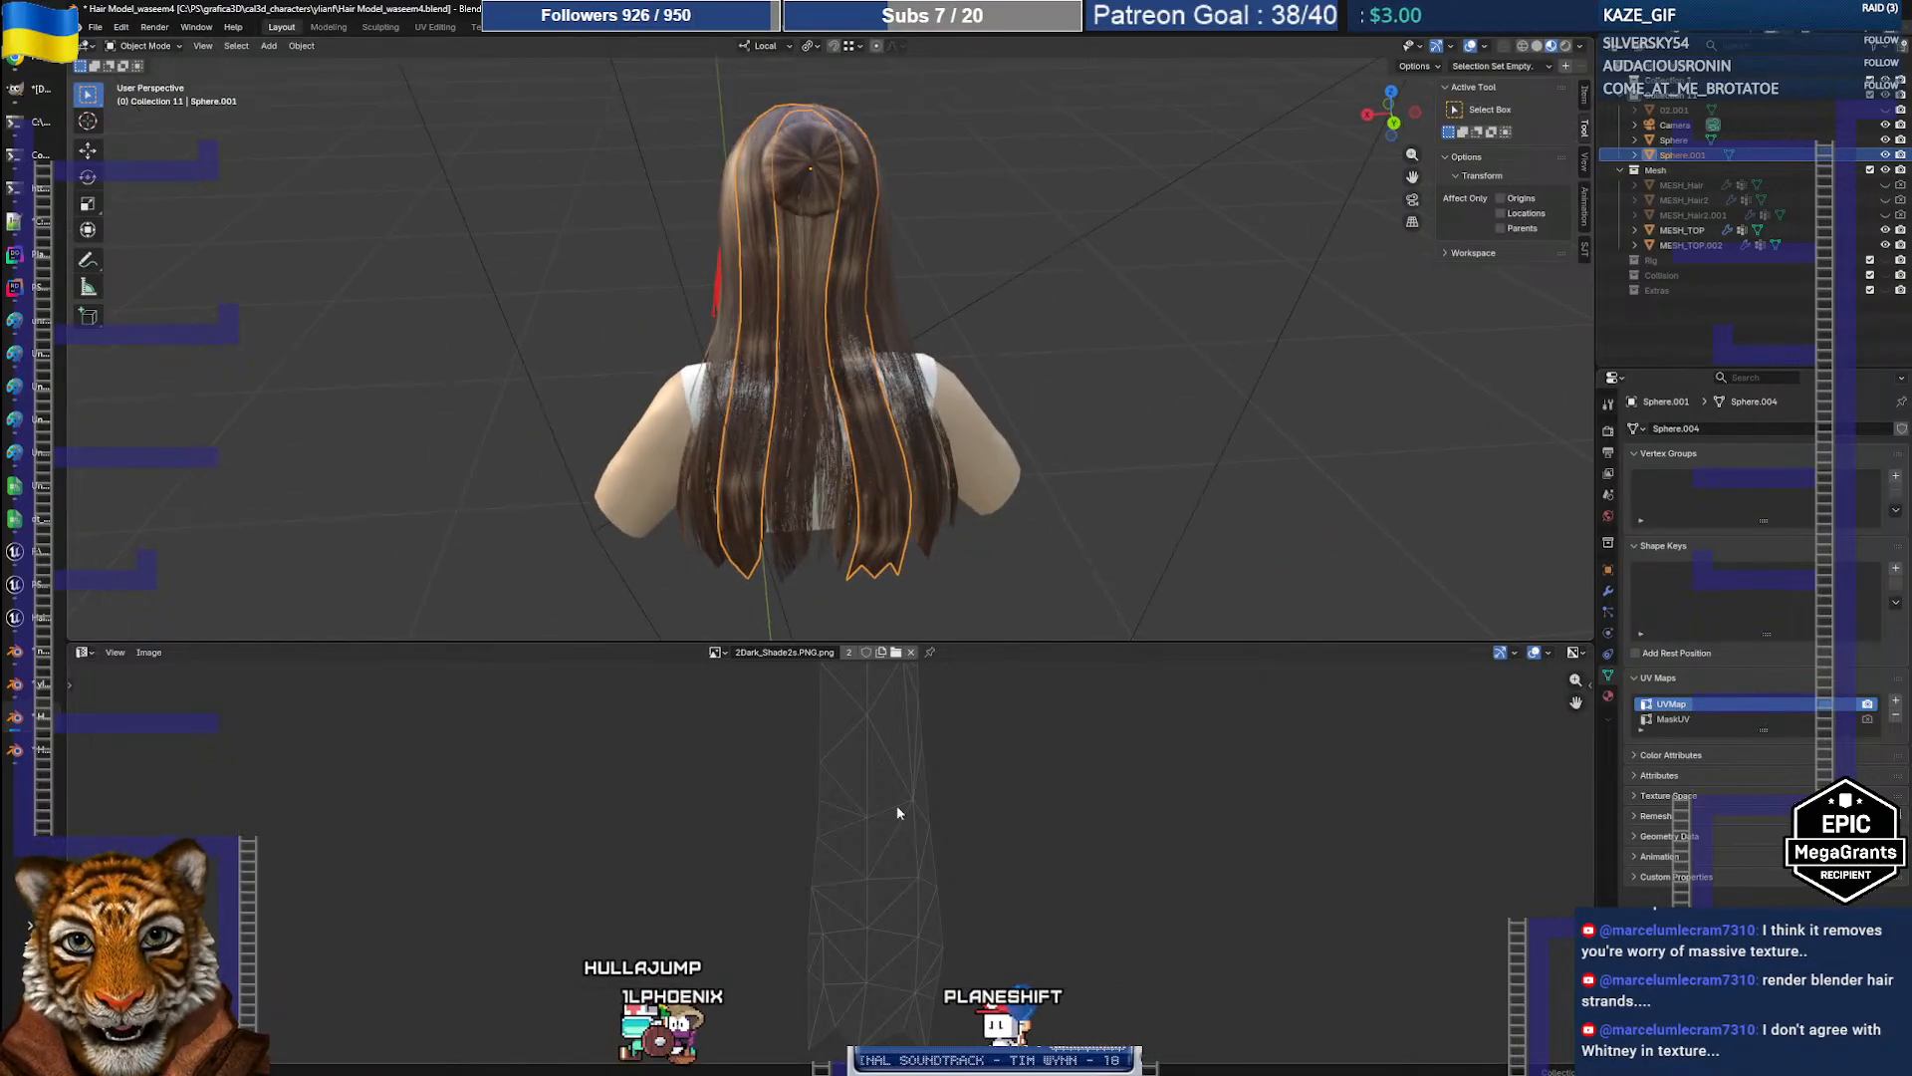
{"action": "scroll", "coordinate": [859, 773], "scroll_direction": "down", "scroll_amount": 4}
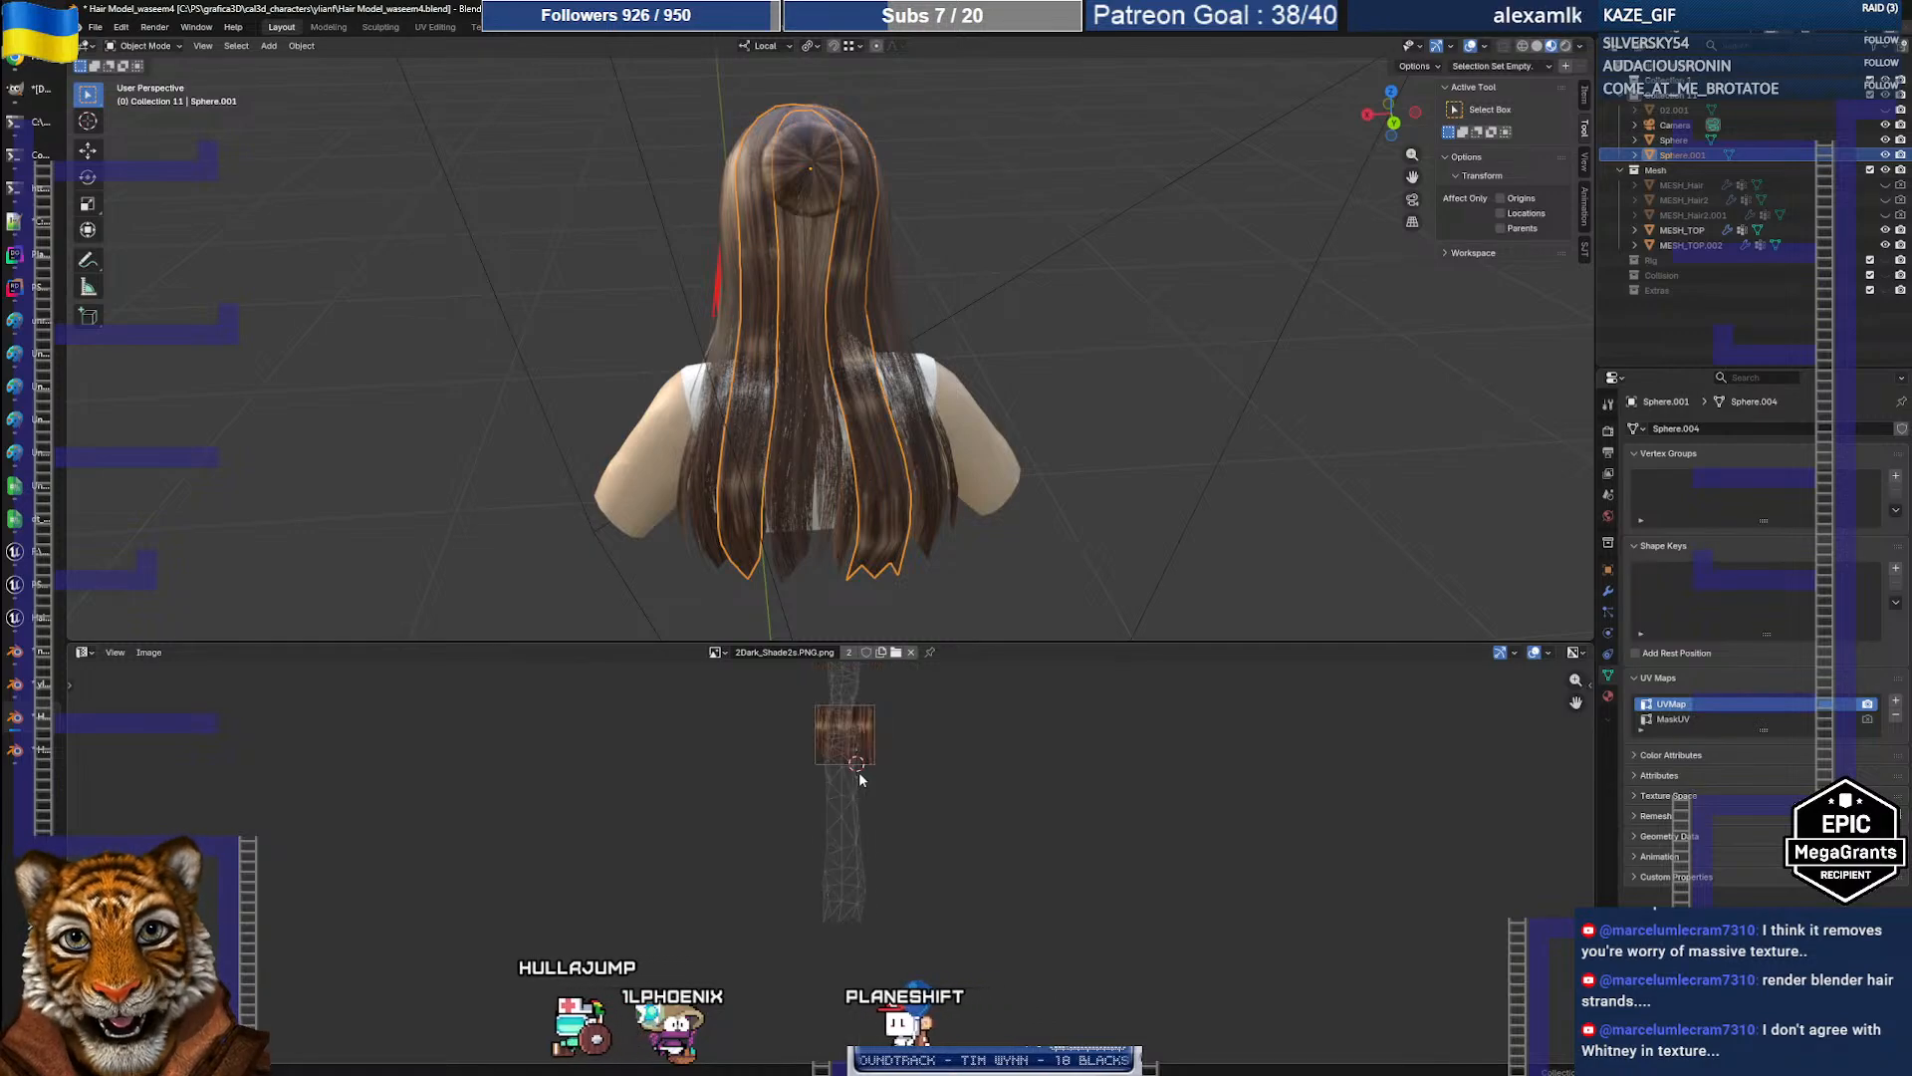
{"action": "scroll", "coordinate": [882, 797], "scroll_direction": "up", "scroll_amount": 5}
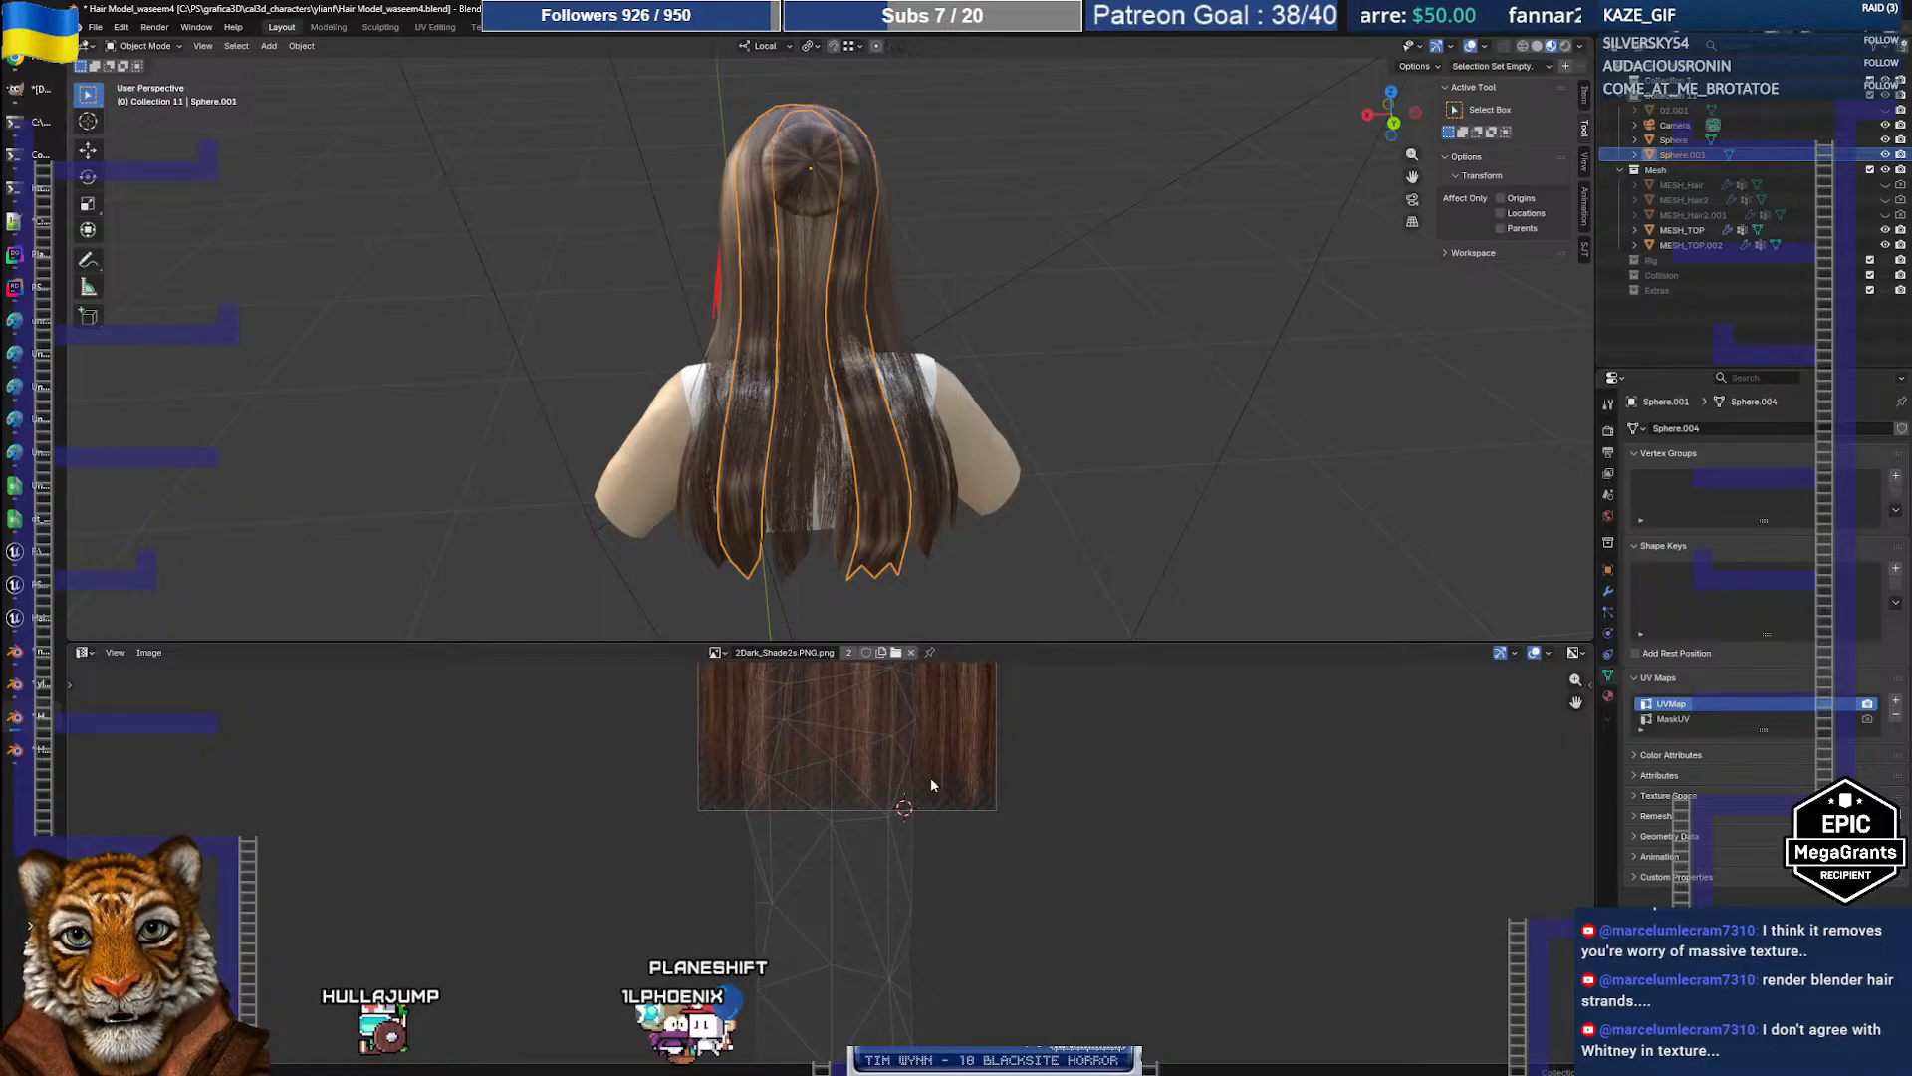
{"action": "scroll", "coordinate": [932, 776], "scroll_direction": "down", "scroll_amount": 7}
{"action": "scroll", "coordinate": [928, 797], "scroll_direction": "up", "scroll_amount": 1}
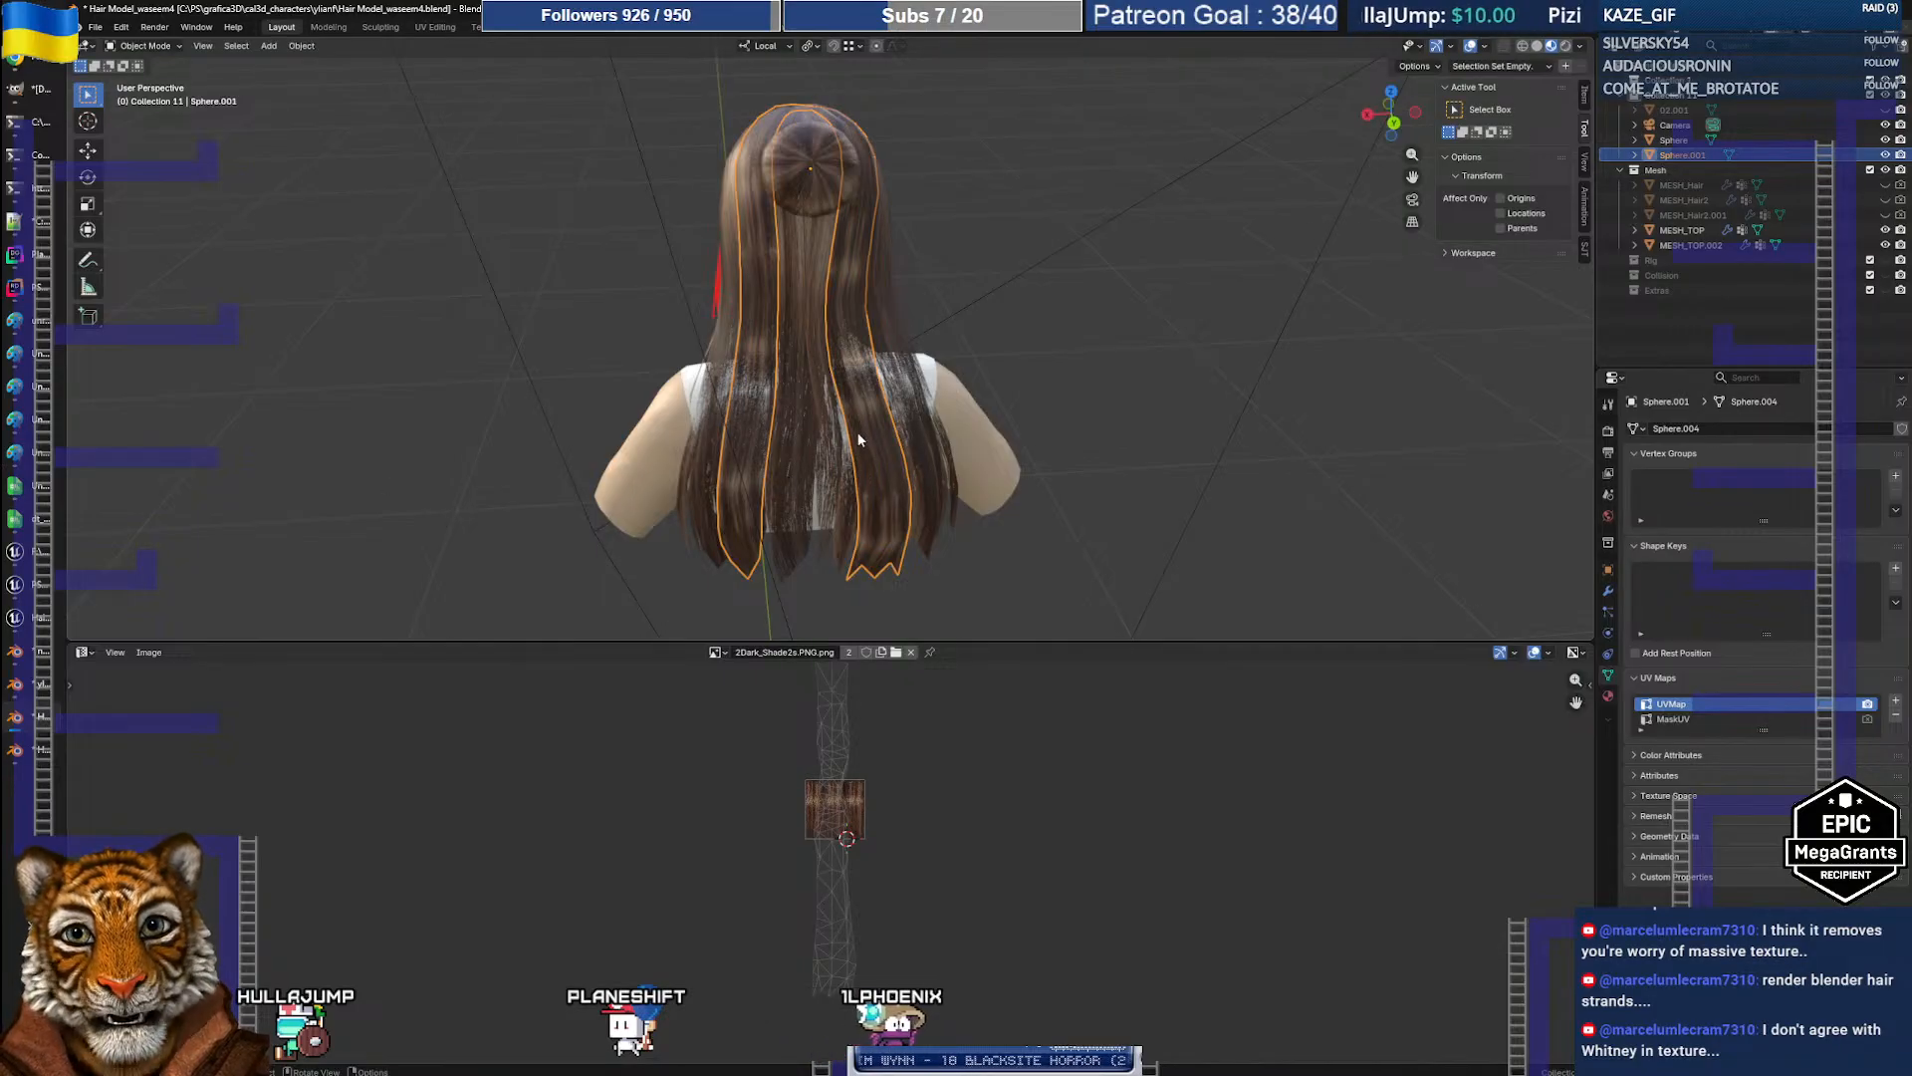
{"action": "left_click", "coordinate": [911, 451]}
{"action": "middle_click_drag", "start_coordinate": [912, 451], "coordinate": [1043, 440]}
{"action": "middle_click_drag", "start_coordinate": [683, 369], "coordinate": [746, 469]}
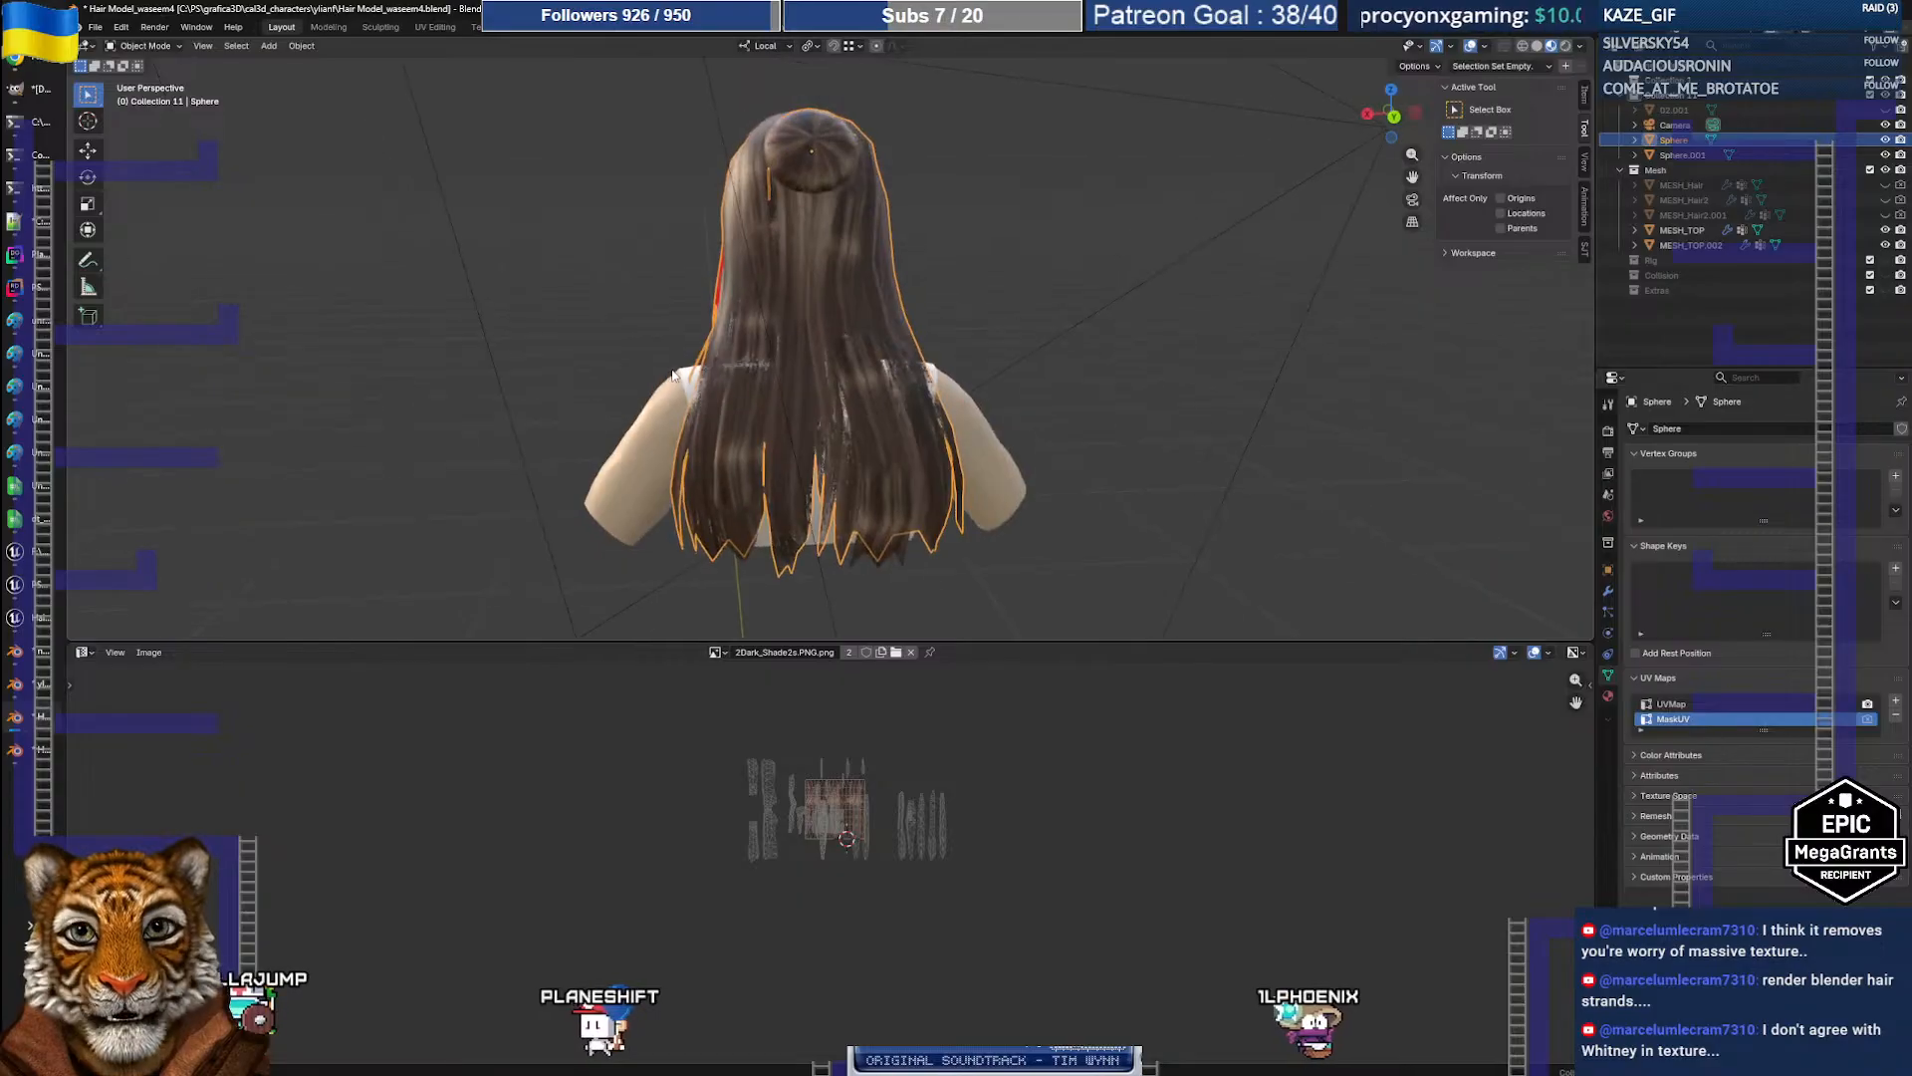
Step: Select the jagged tip faces of the back strand and examine their placement in the MaskUV map
{"action": "left_click", "coordinate": [741, 504]}
{"action": "key", "text": "Tab"}
{"action": "left_click_drag", "start_coordinate": [720, 470], "coordinate": [765, 554]}
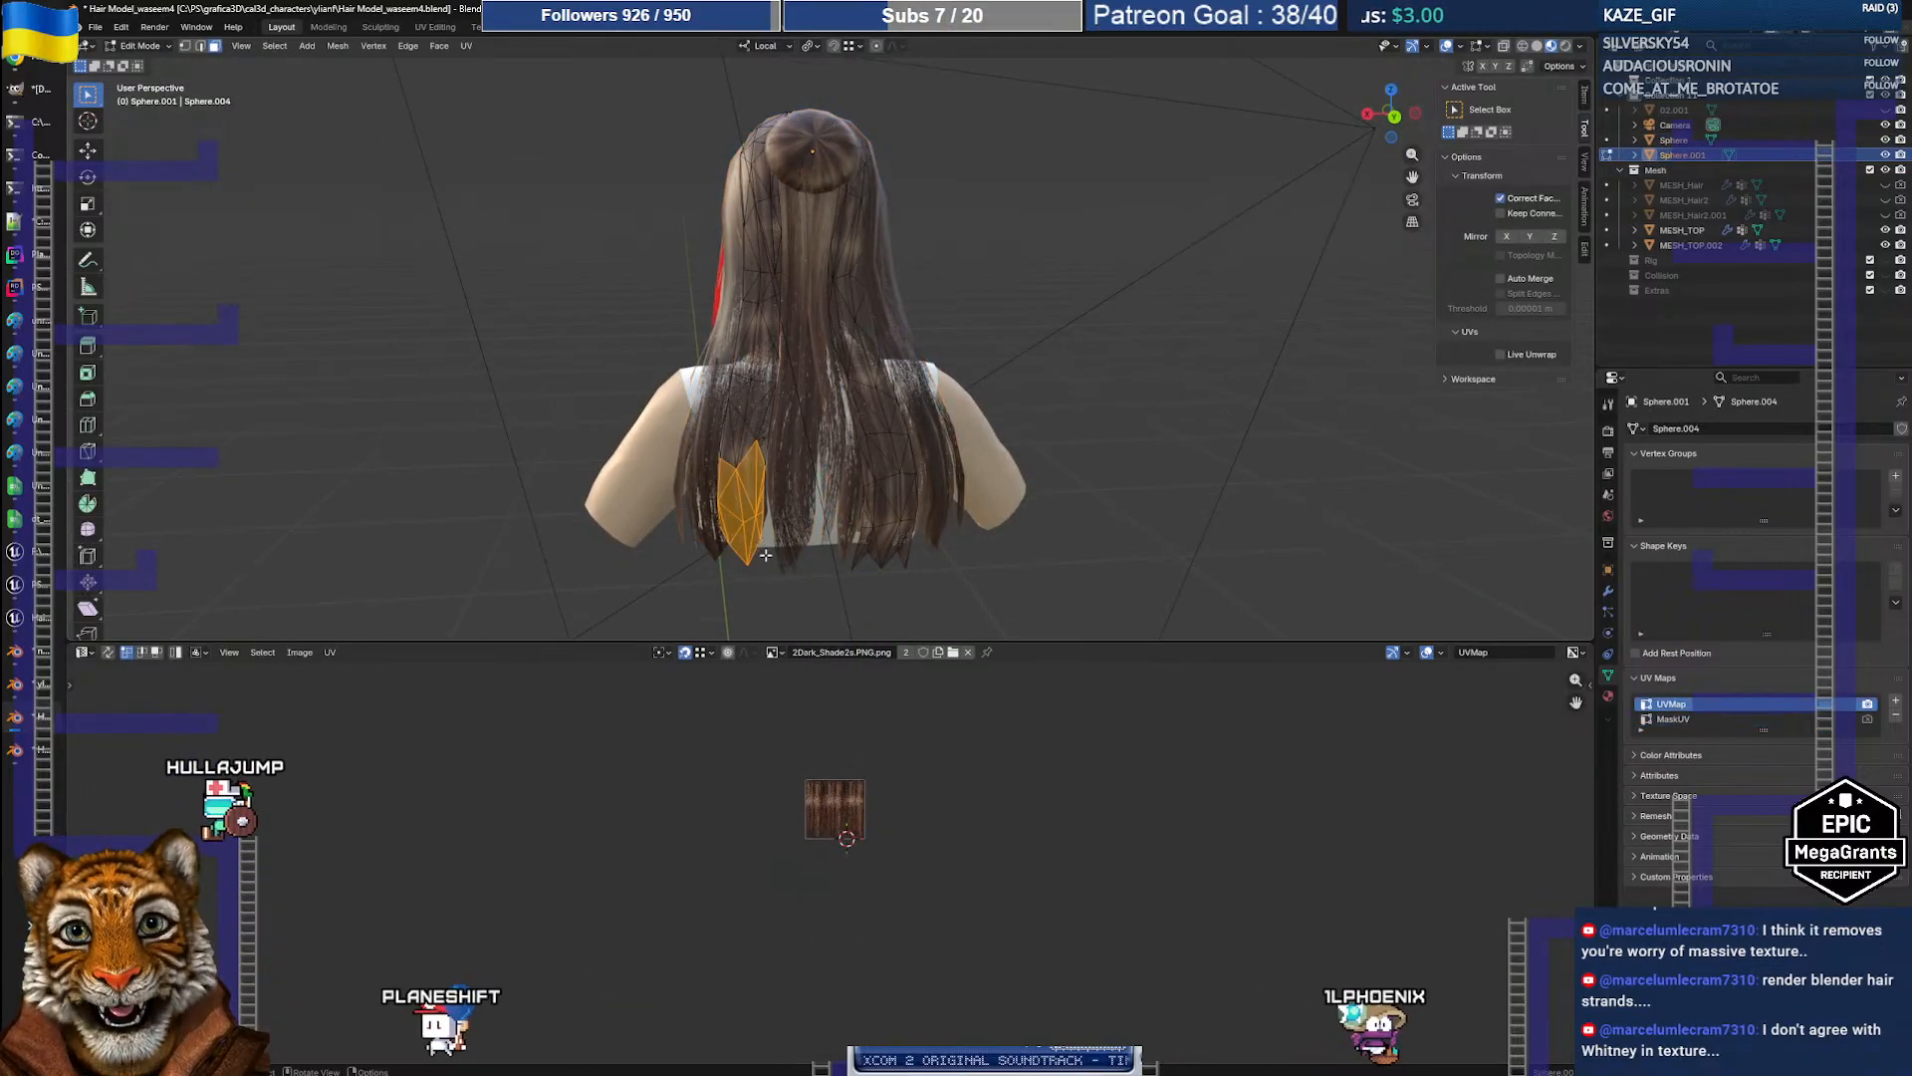
{"action": "left_click", "coordinate": [1674, 719]}
{"action": "scroll", "coordinate": [880, 826], "scroll_direction": "up", "scroll_amount": 8}
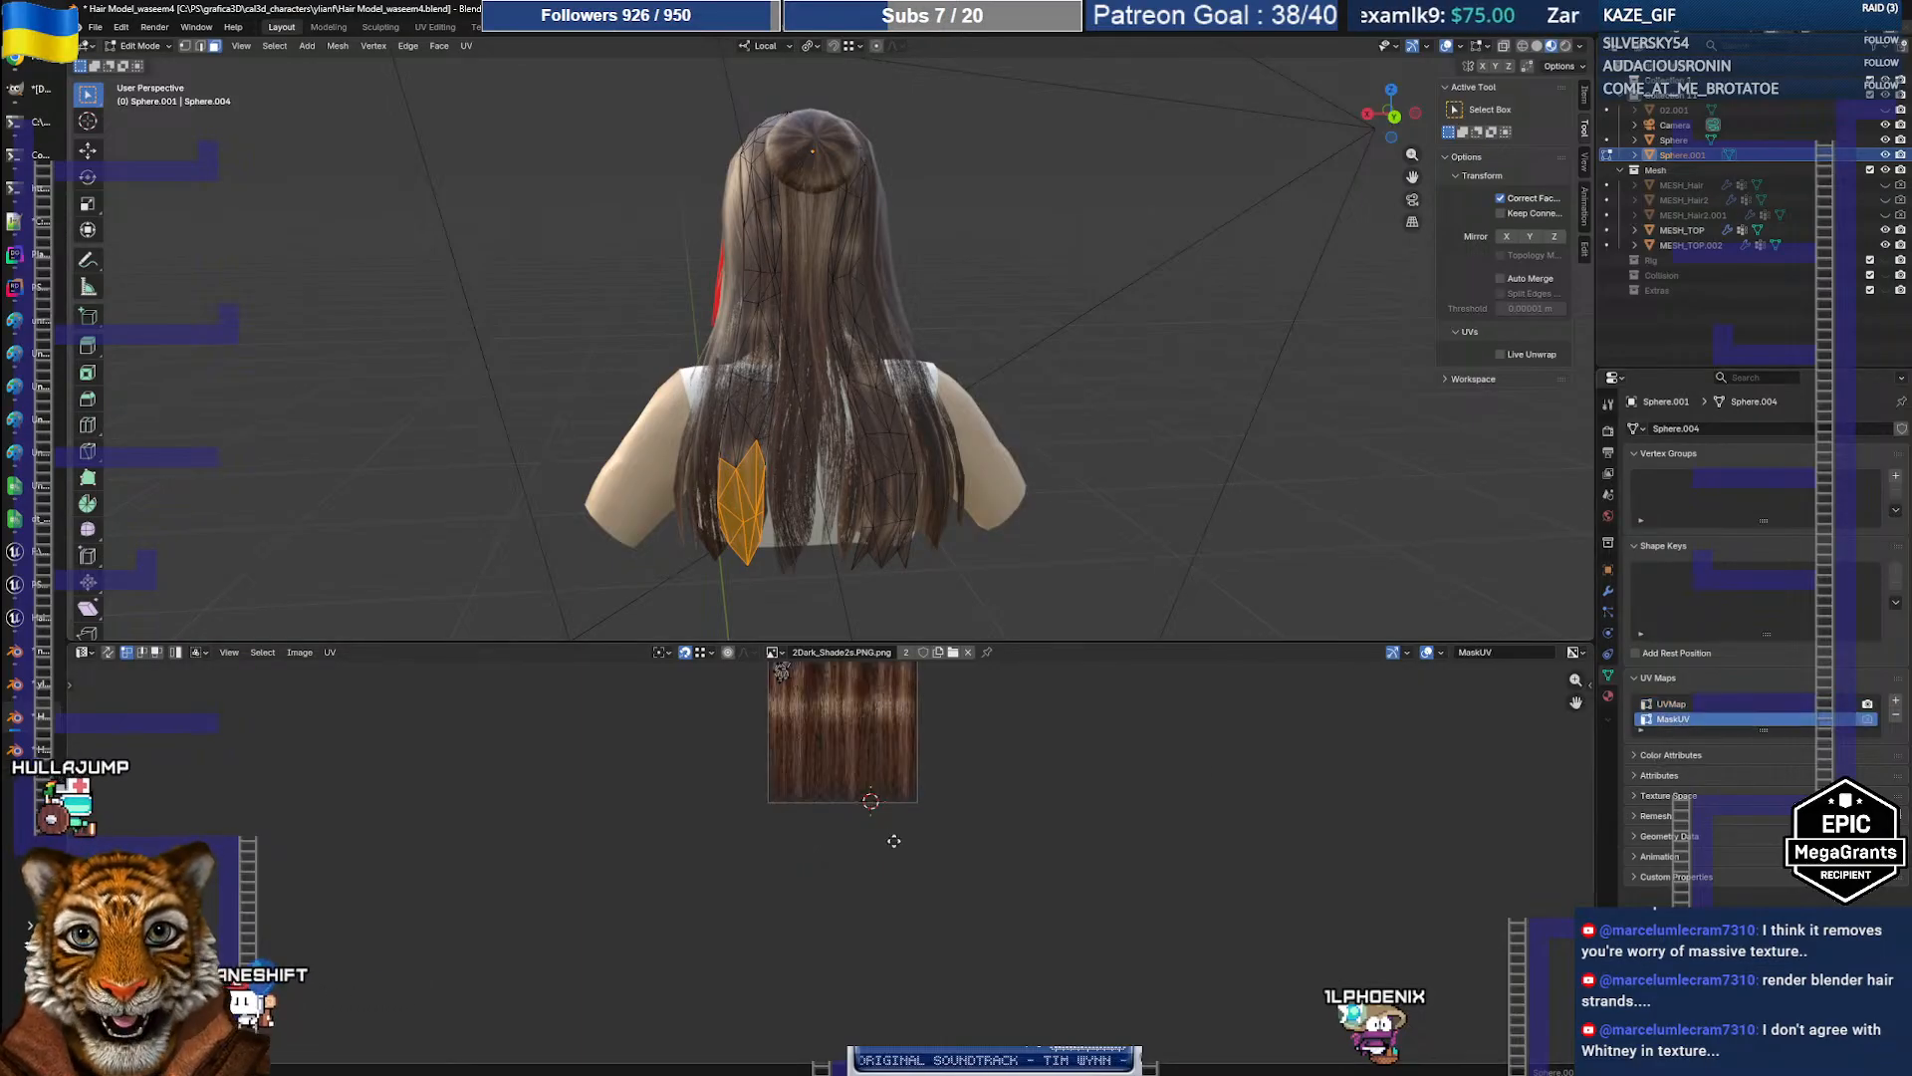
{"action": "scroll", "coordinate": [747, 852], "scroll_direction": "down", "scroll_amount": 2}
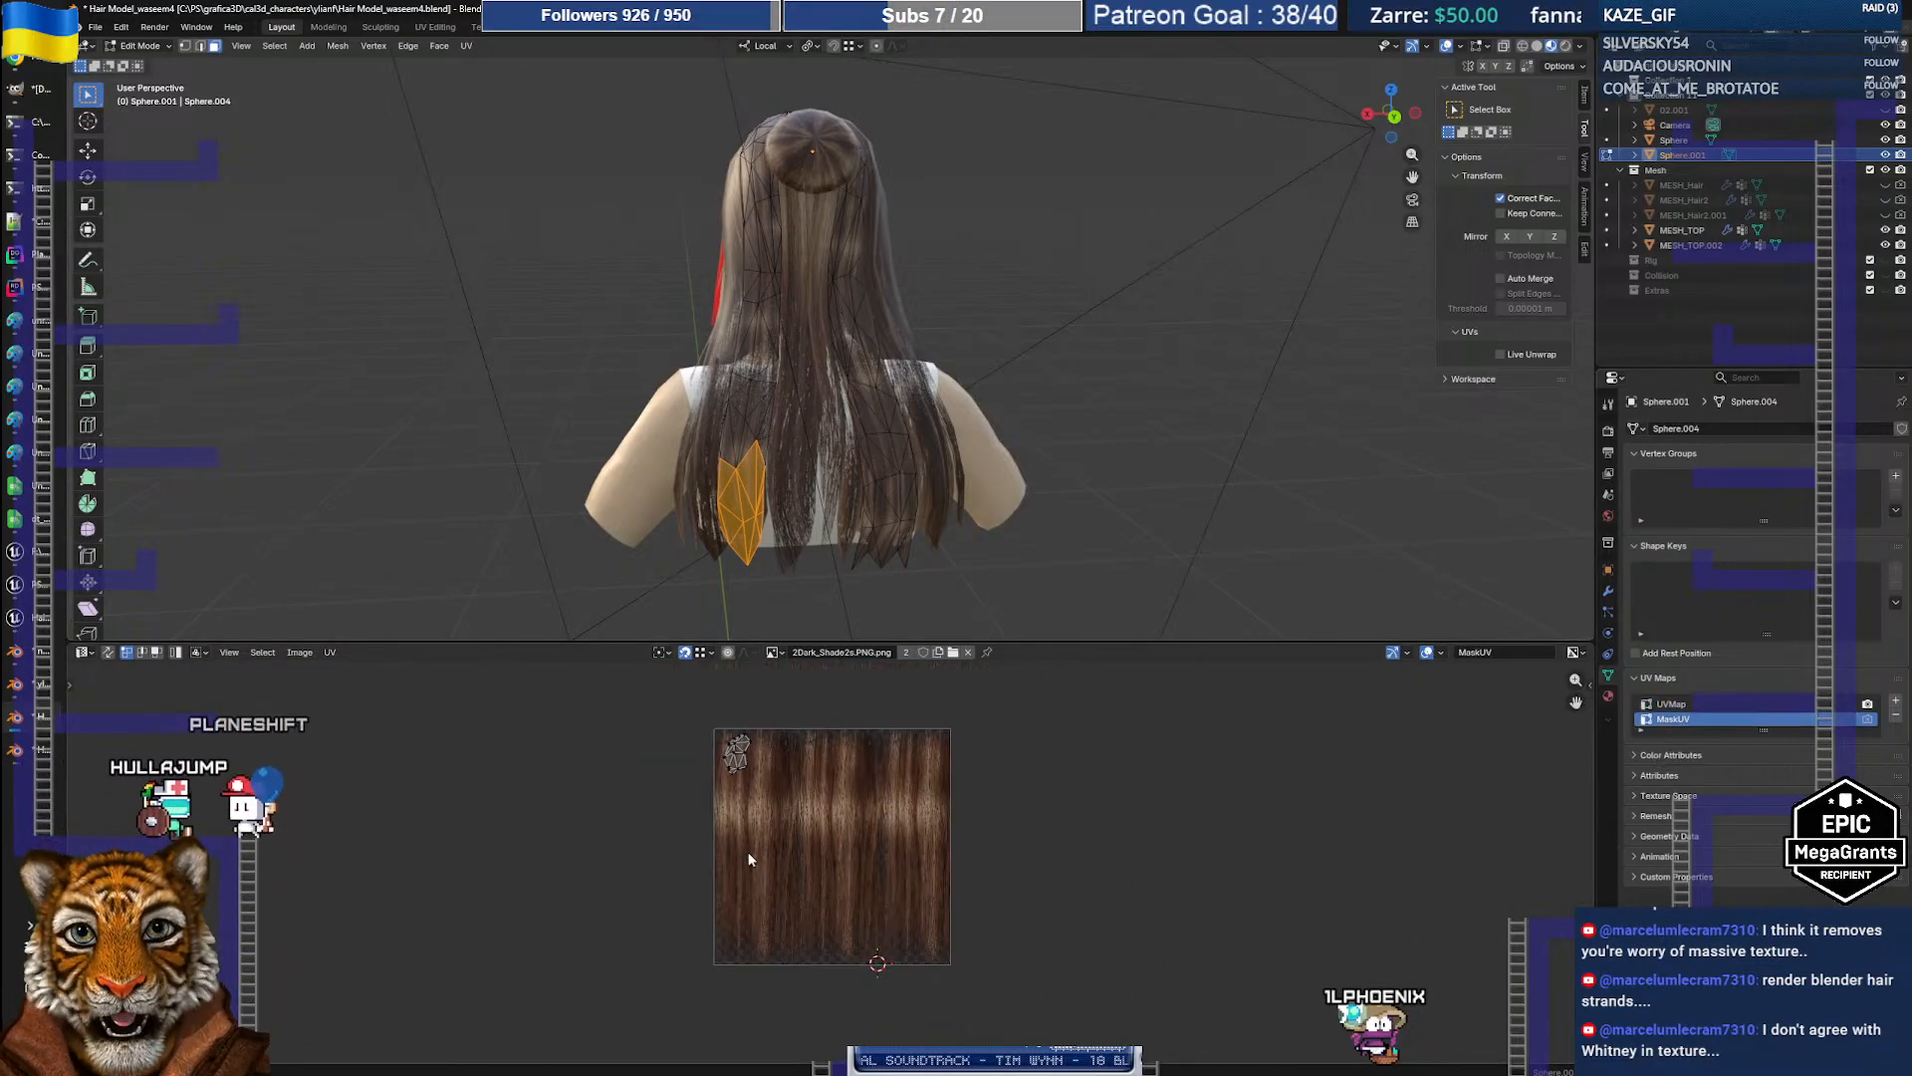
{"action": "scroll", "coordinate": [737, 789], "scroll_direction": "down", "scroll_amount": 1}
{"action": "scroll", "coordinate": [814, 854], "scroll_direction": "up", "scroll_amount": 2}
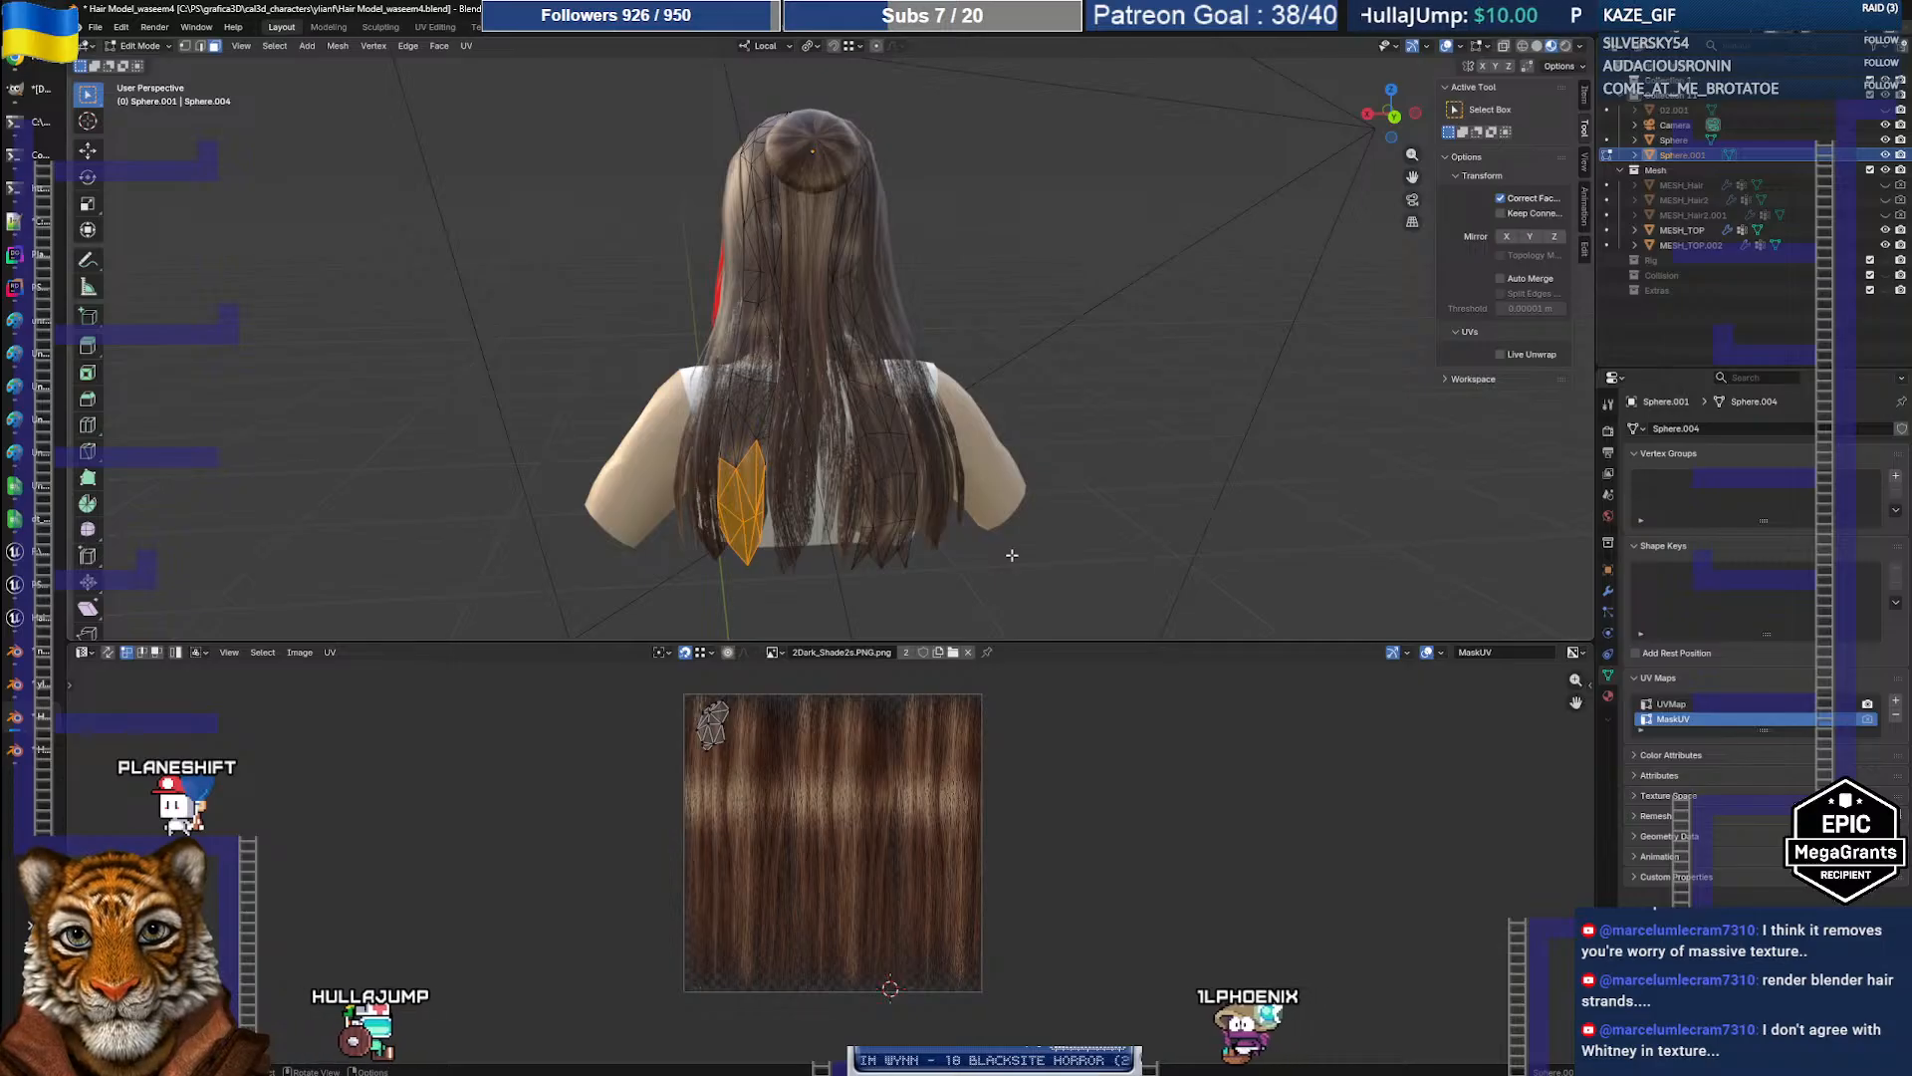
Step: Select all faces of the strand mesh to examine its complete MaskUV layout over the texture
{"action": "key", "text": "alt+a"}
{"action": "key", "text": "Tab"}
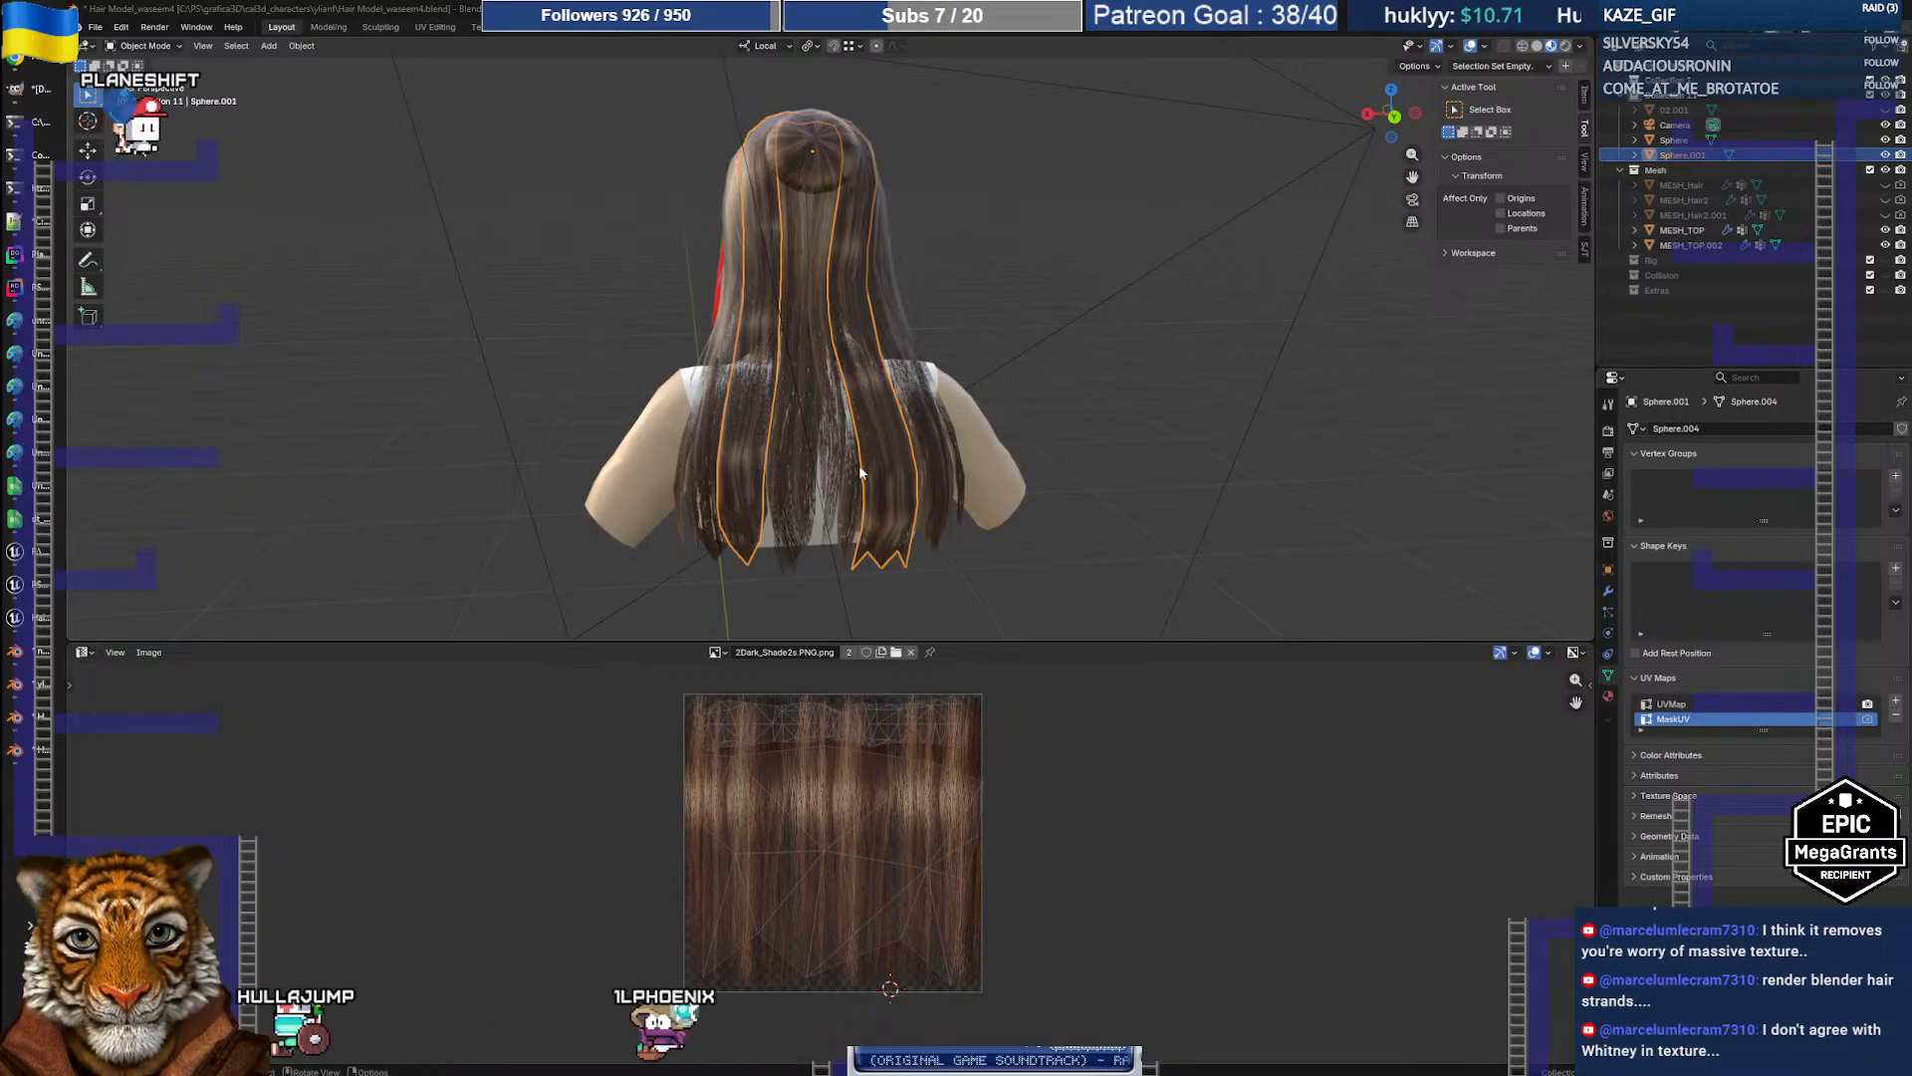
{"action": "middle_click_drag", "start_coordinate": [858, 464], "coordinate": [801, 505]}
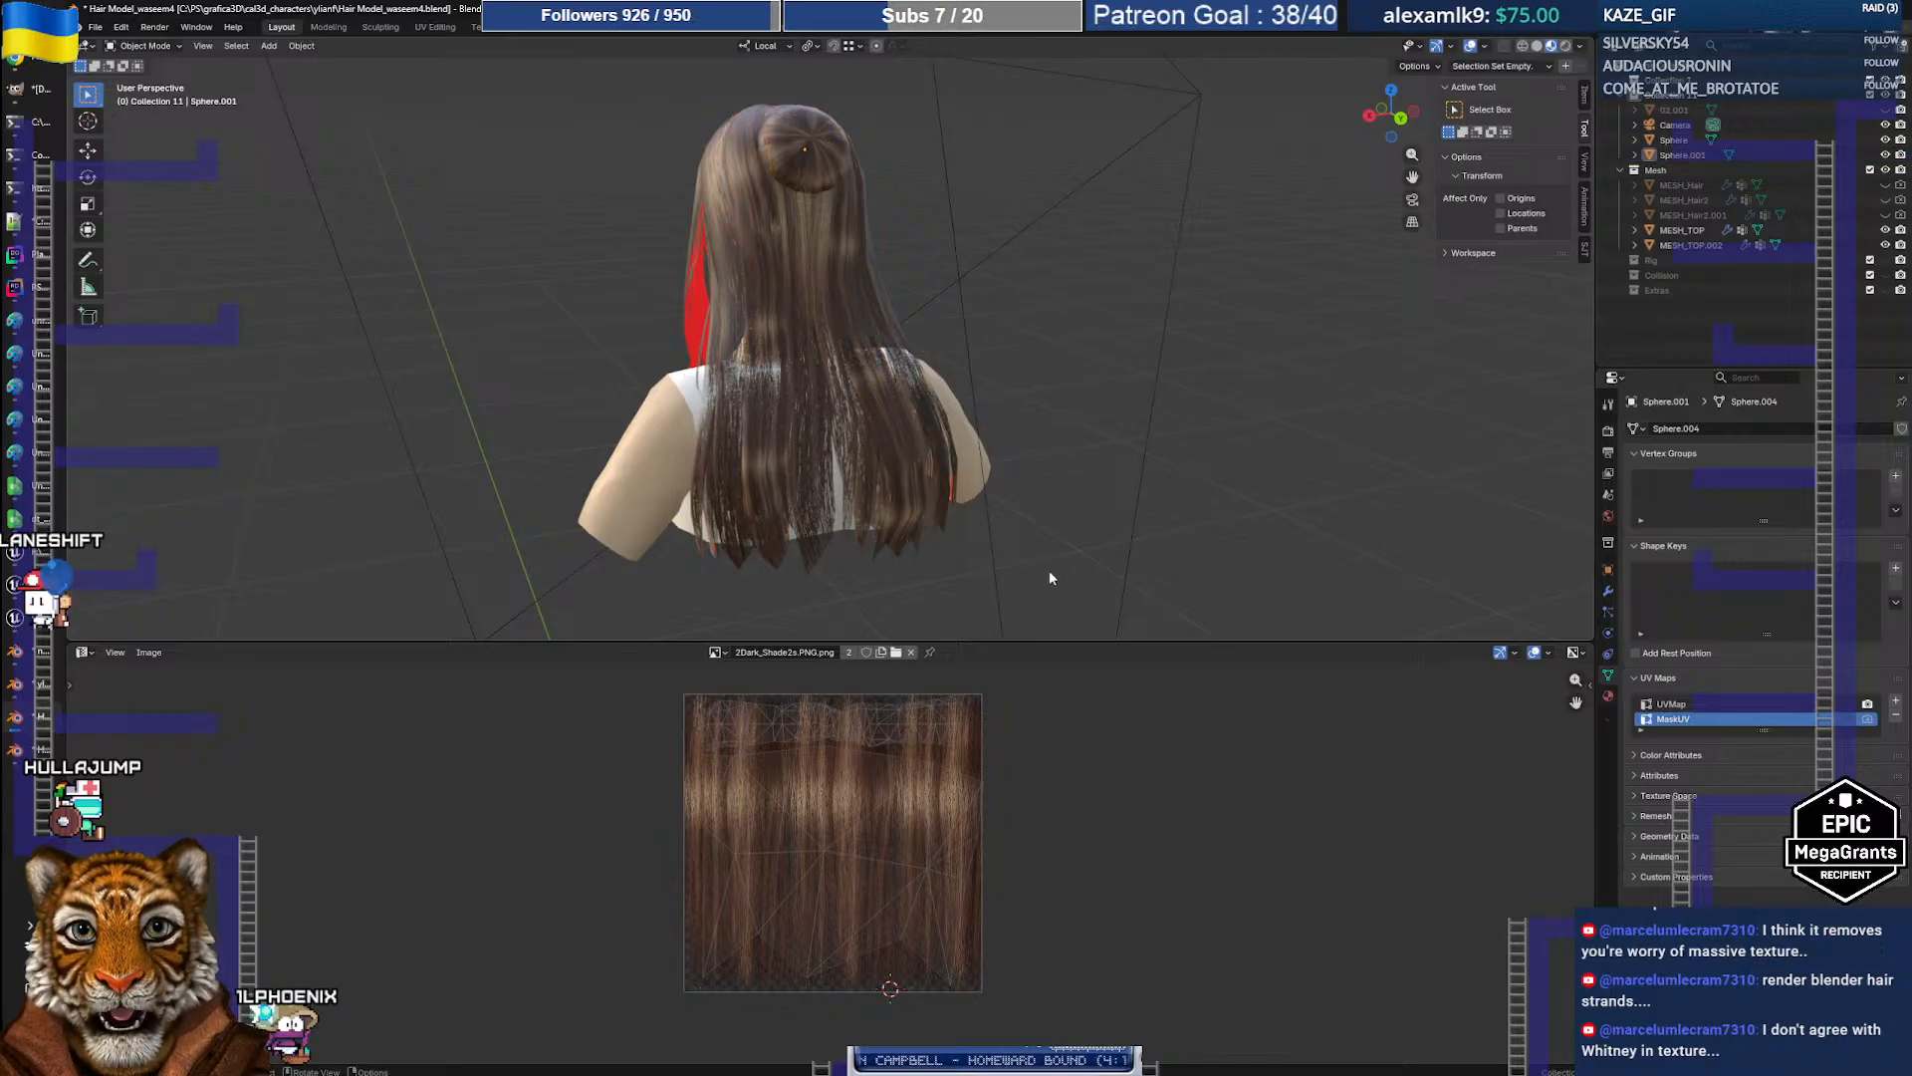
{"action": "key", "text": "Tab"}
{"action": "key", "text": "a"}
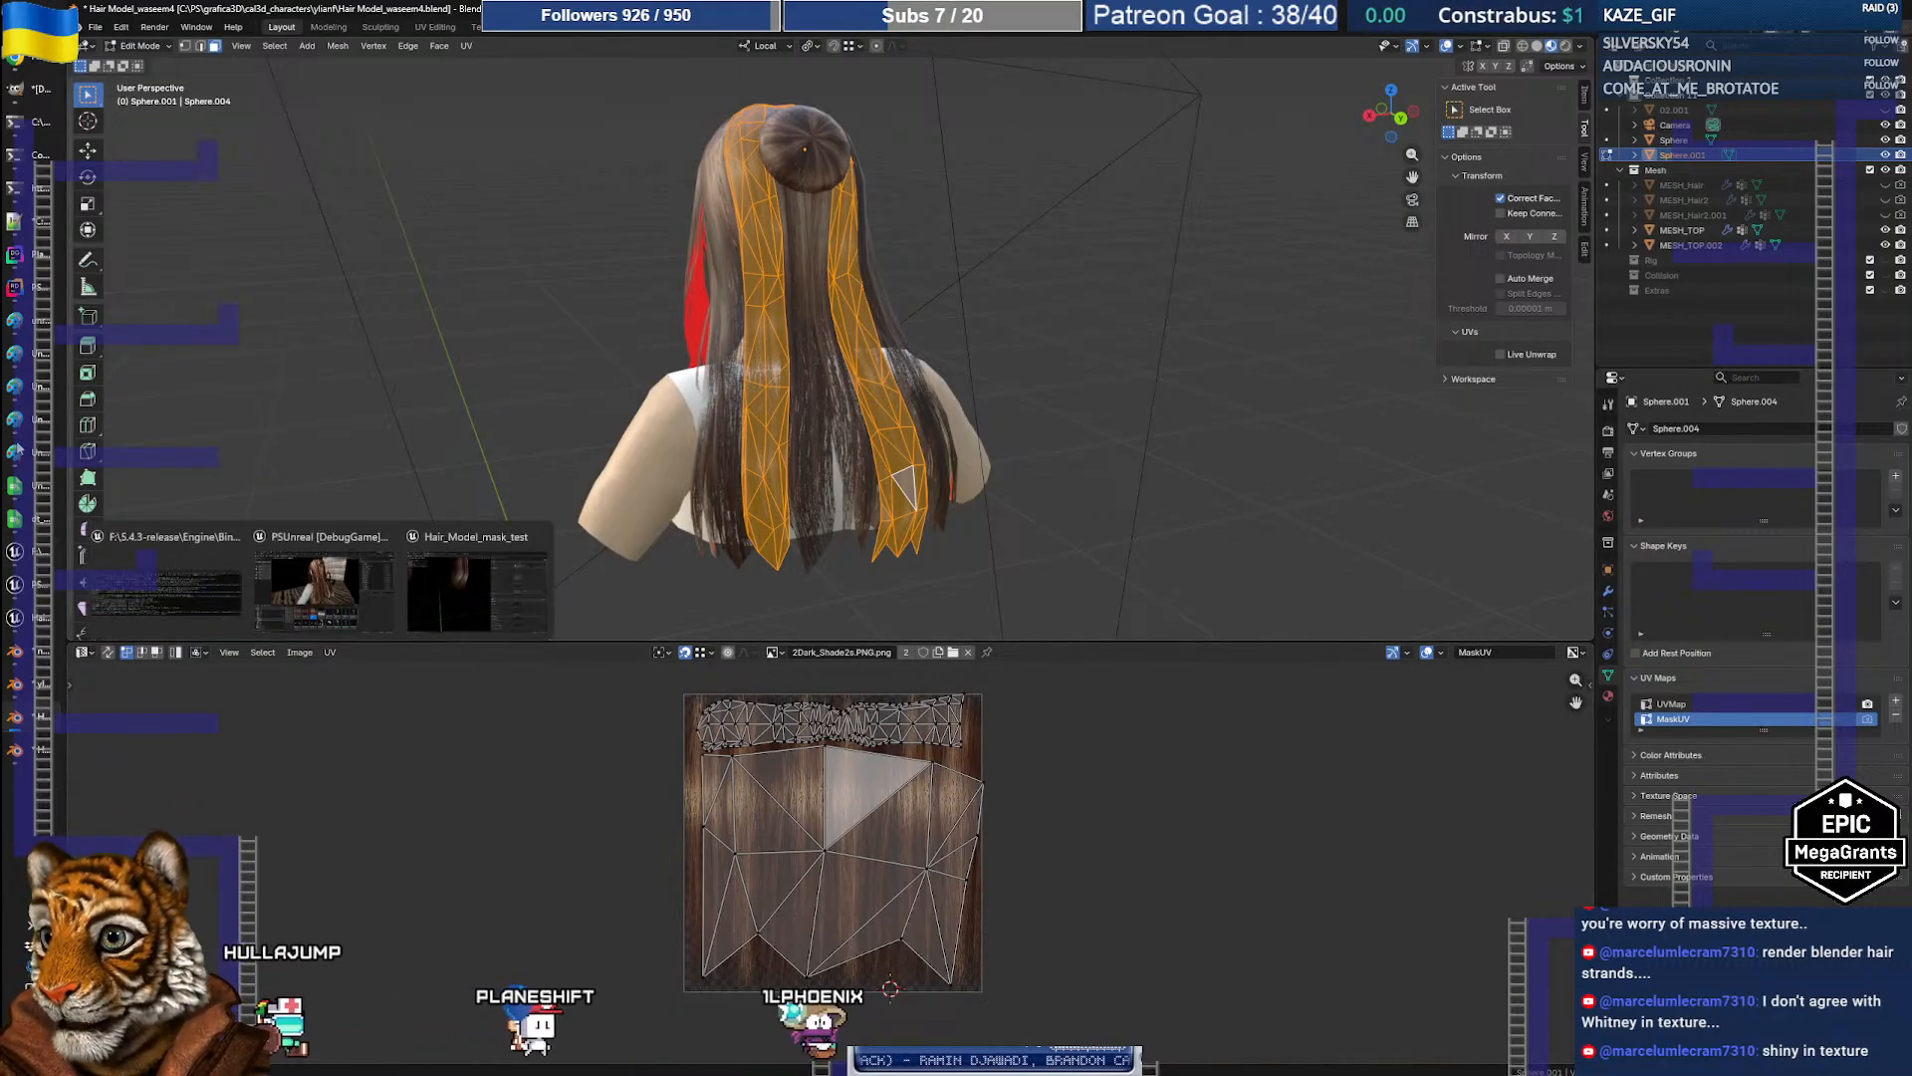
Step: Switch to the hair_mask image in GIMP and reduce the Healing brush size to 12
{"action": "left_click", "coordinate": [33, 87]}
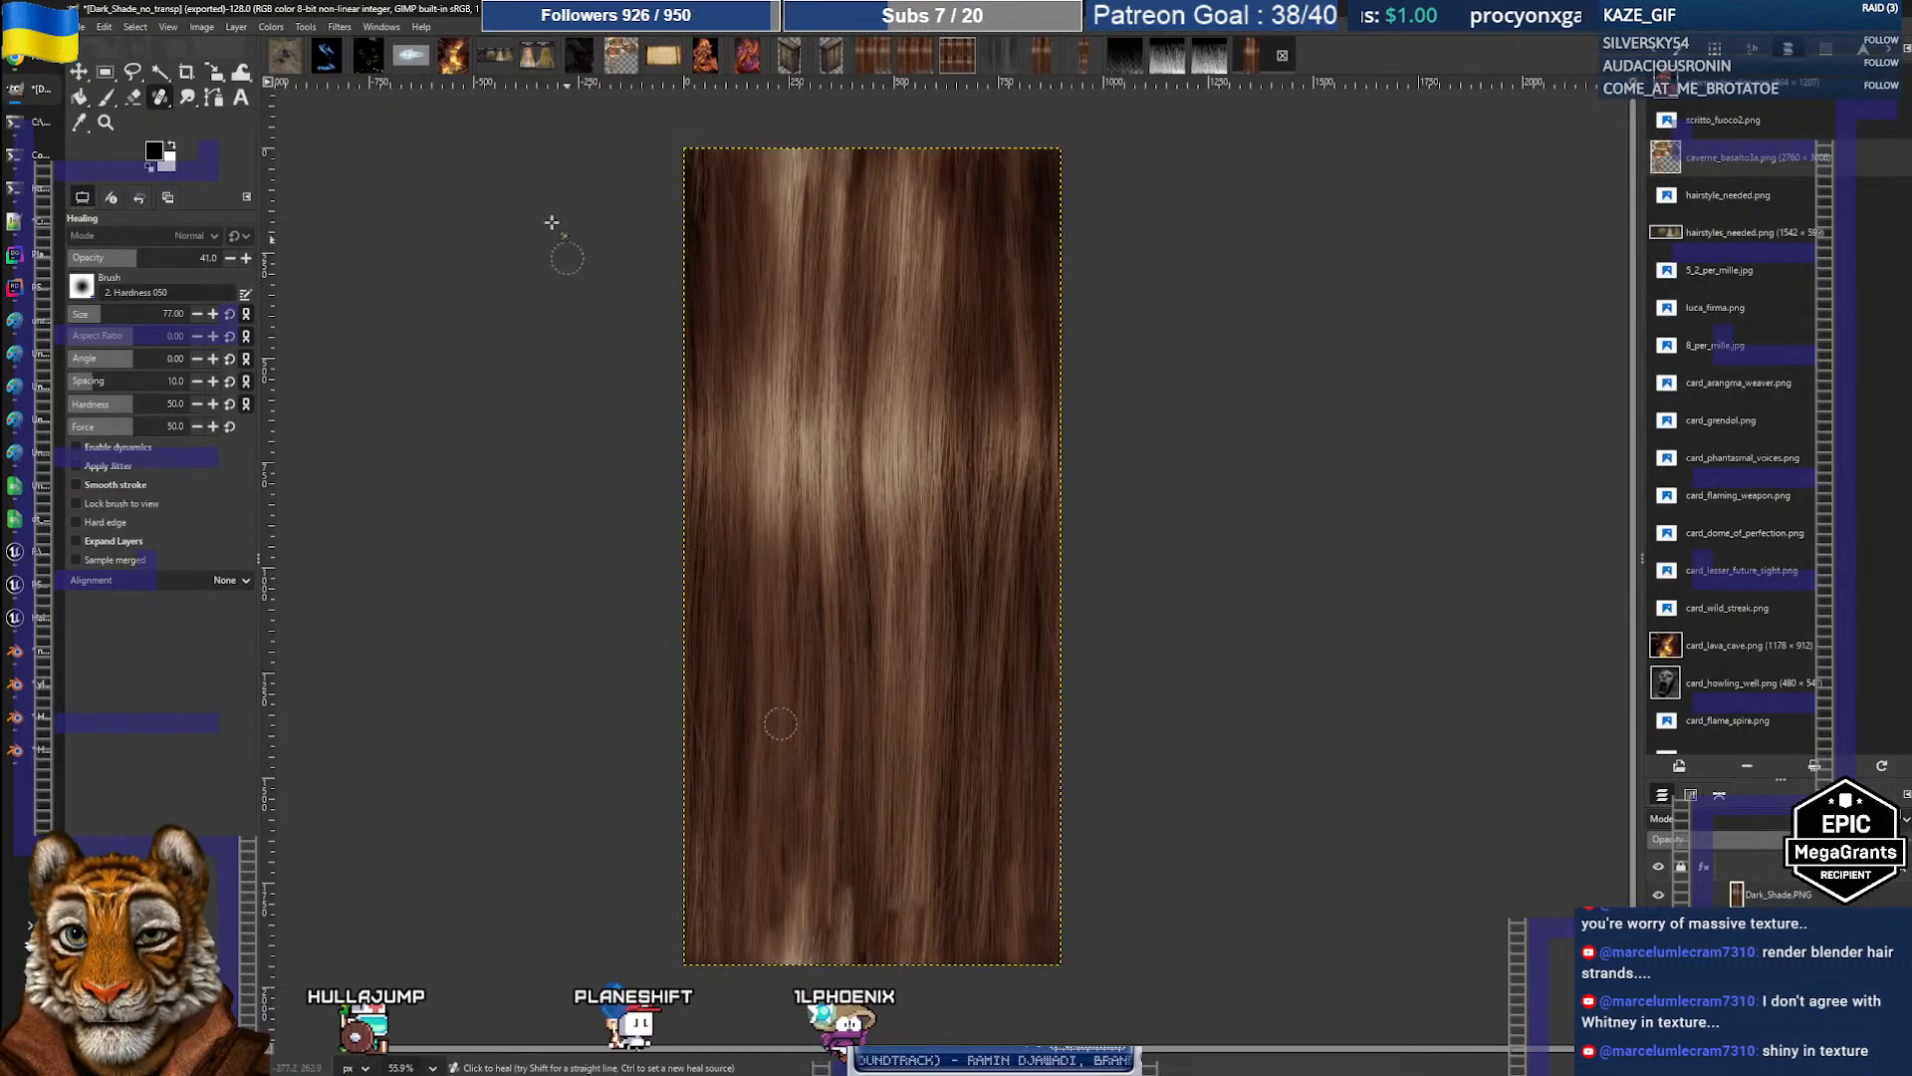
{"action": "left_click", "coordinate": [1211, 58]}
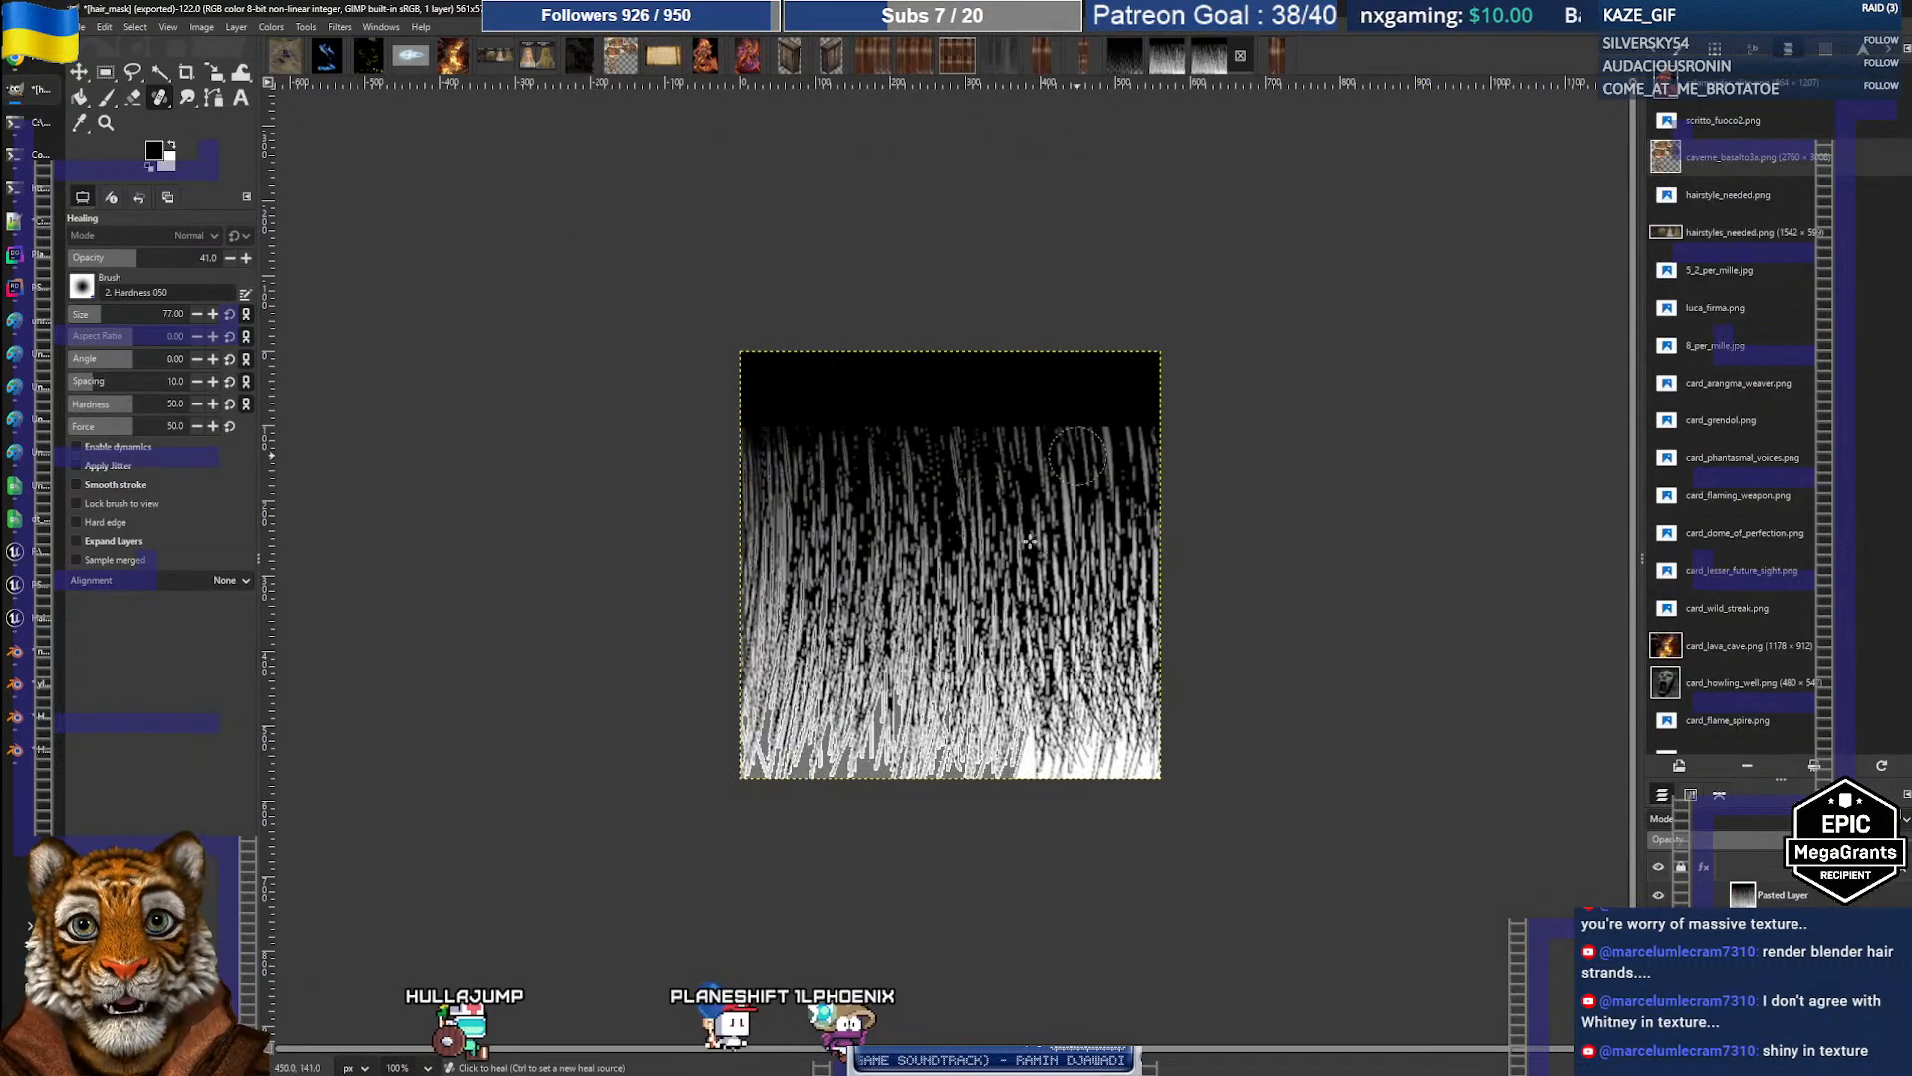
{"action": "key", "text": "bracketleft"}
{"action": "key", "text": "bracketleft"}
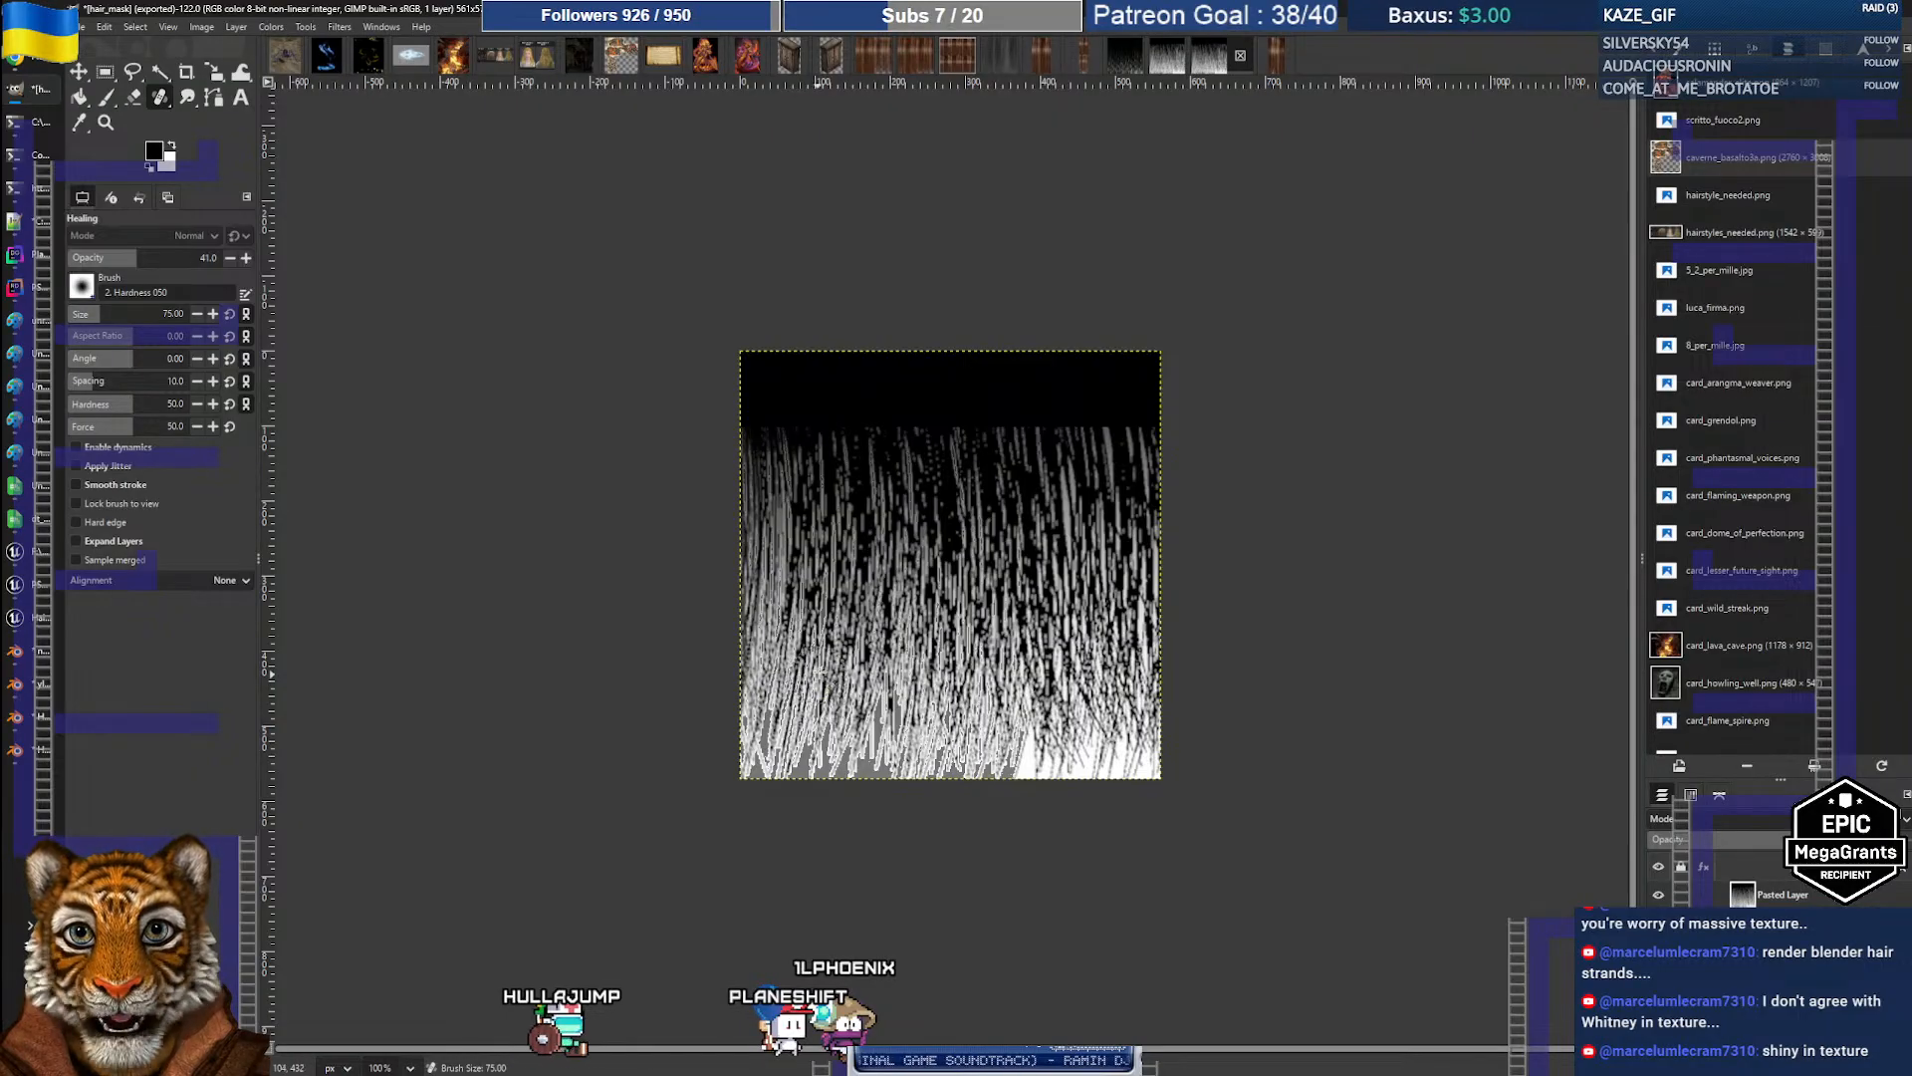
{"action": "key", "text": "bracketleft"}
{"action": "key", "text": "bracketleft"}
{"action": "key", "text": "bracketleft"}
{"action": "key", "text": "bracketleft"}
{"action": "key", "text": "bracketleft"}
{"action": "key", "text": "bracketleft"}
{"action": "key", "text": "bracketleft"}
{"action": "key", "text": "bracketleft"}
{"action": "key", "text": "bracketleft"}
{"action": "key", "text": "bracketleft"}
{"action": "key", "text": "bracketleft"}
{"action": "key", "text": "bracketleft"}
{"action": "key", "text": "bracketleft"}
{"action": "key", "text": "bracketleft"}
{"action": "key", "text": "bracketleft"}
{"action": "key", "text": "bracketleft"}
{"action": "key", "text": "bracketleft"}
{"action": "key", "text": "bracketleft"}
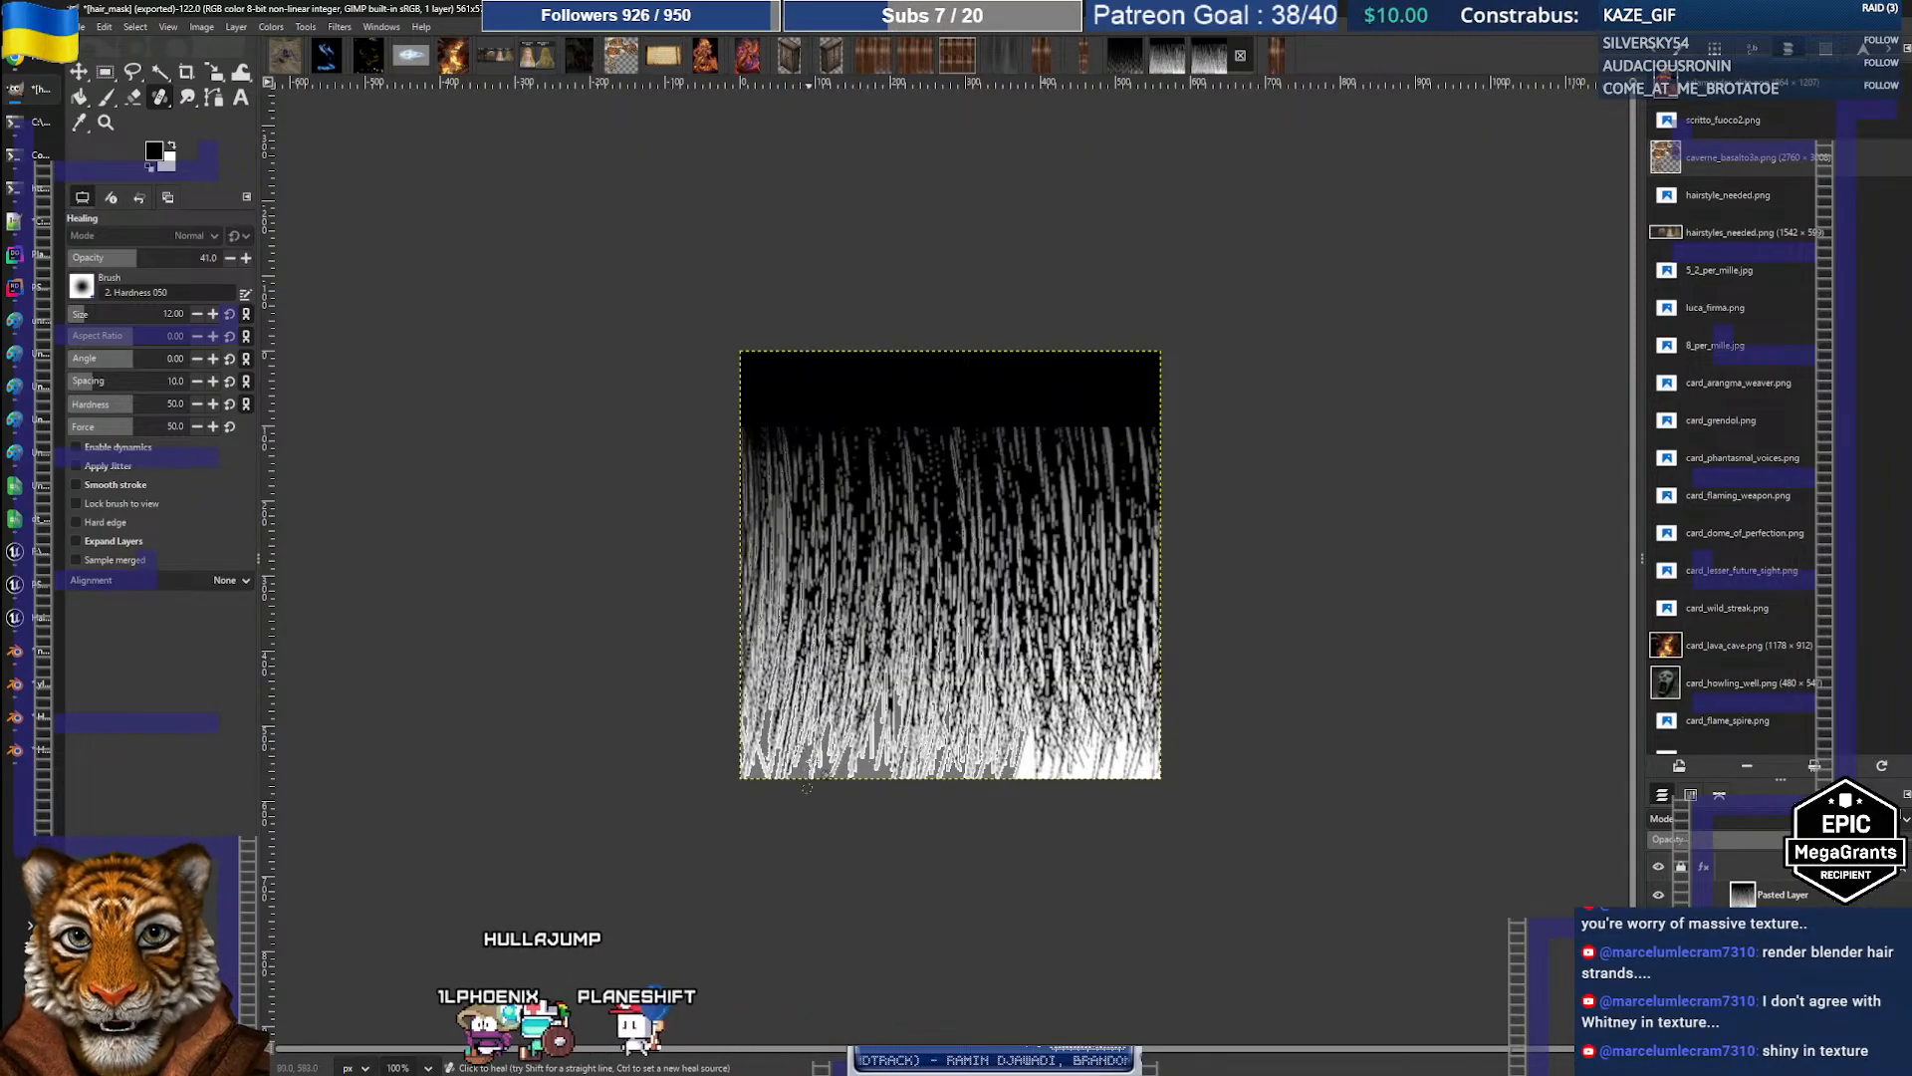
Step: Paint the lower edge of the hair mask white with the Acrylic 03 Paintbrush at size 21 and opacity 82
{"action": "left_click", "coordinate": [171, 147]}
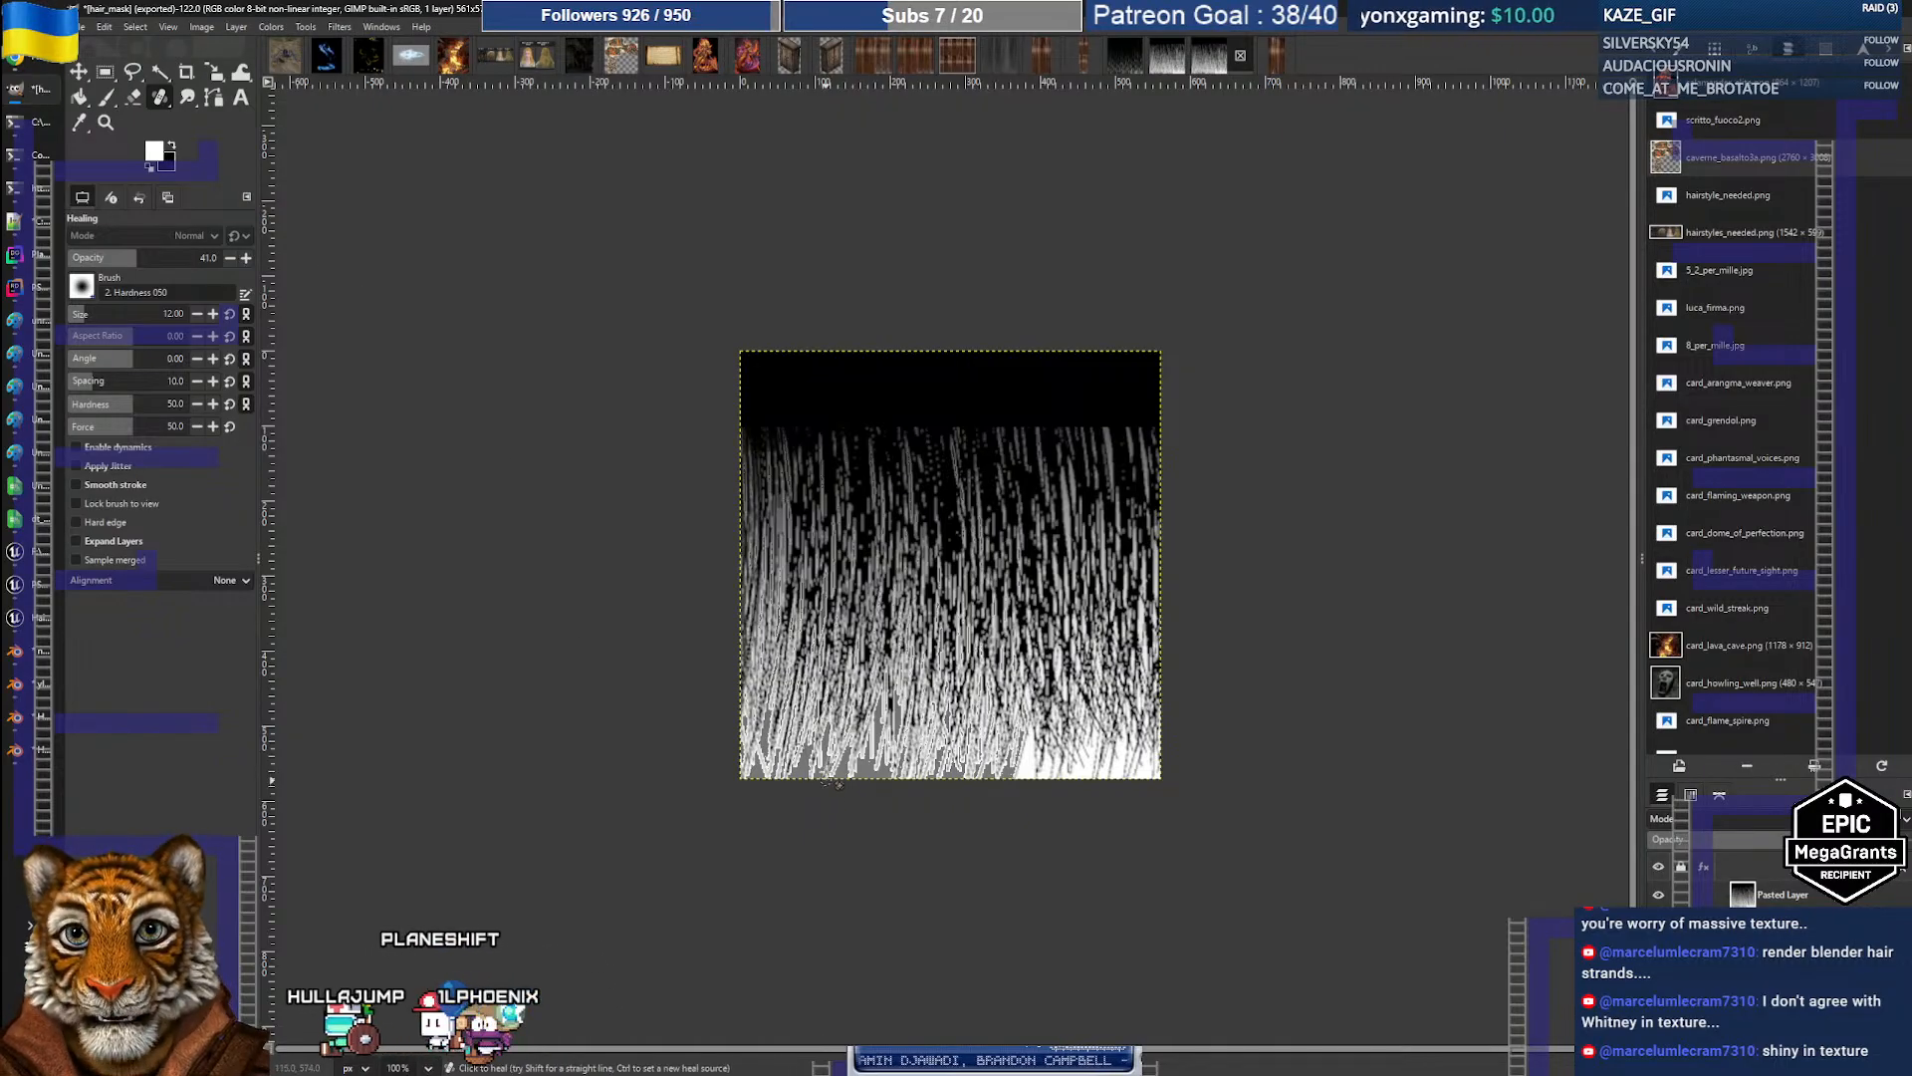
{"action": "left_click", "coordinate": [108, 97]}
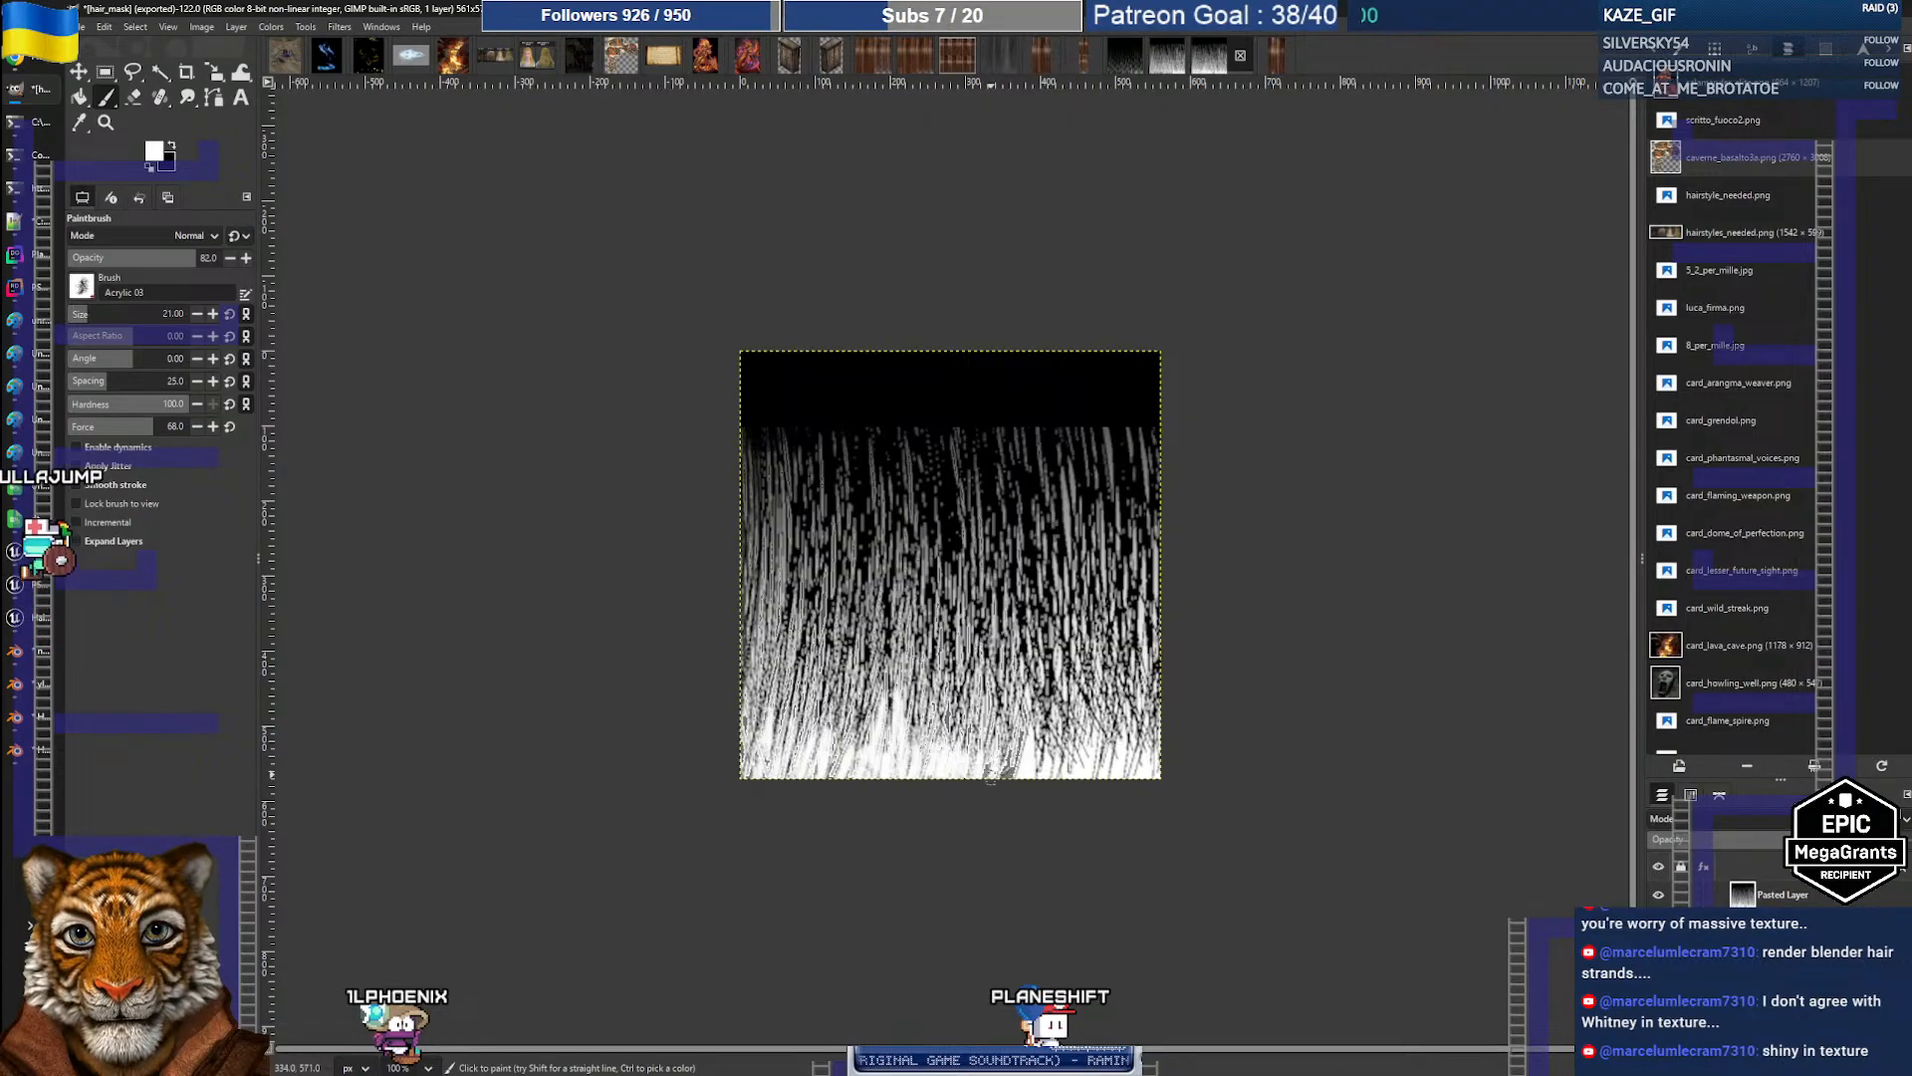
{"action": "left_click_drag", "start_coordinate": [1001, 775], "coordinate": [1019, 735]}
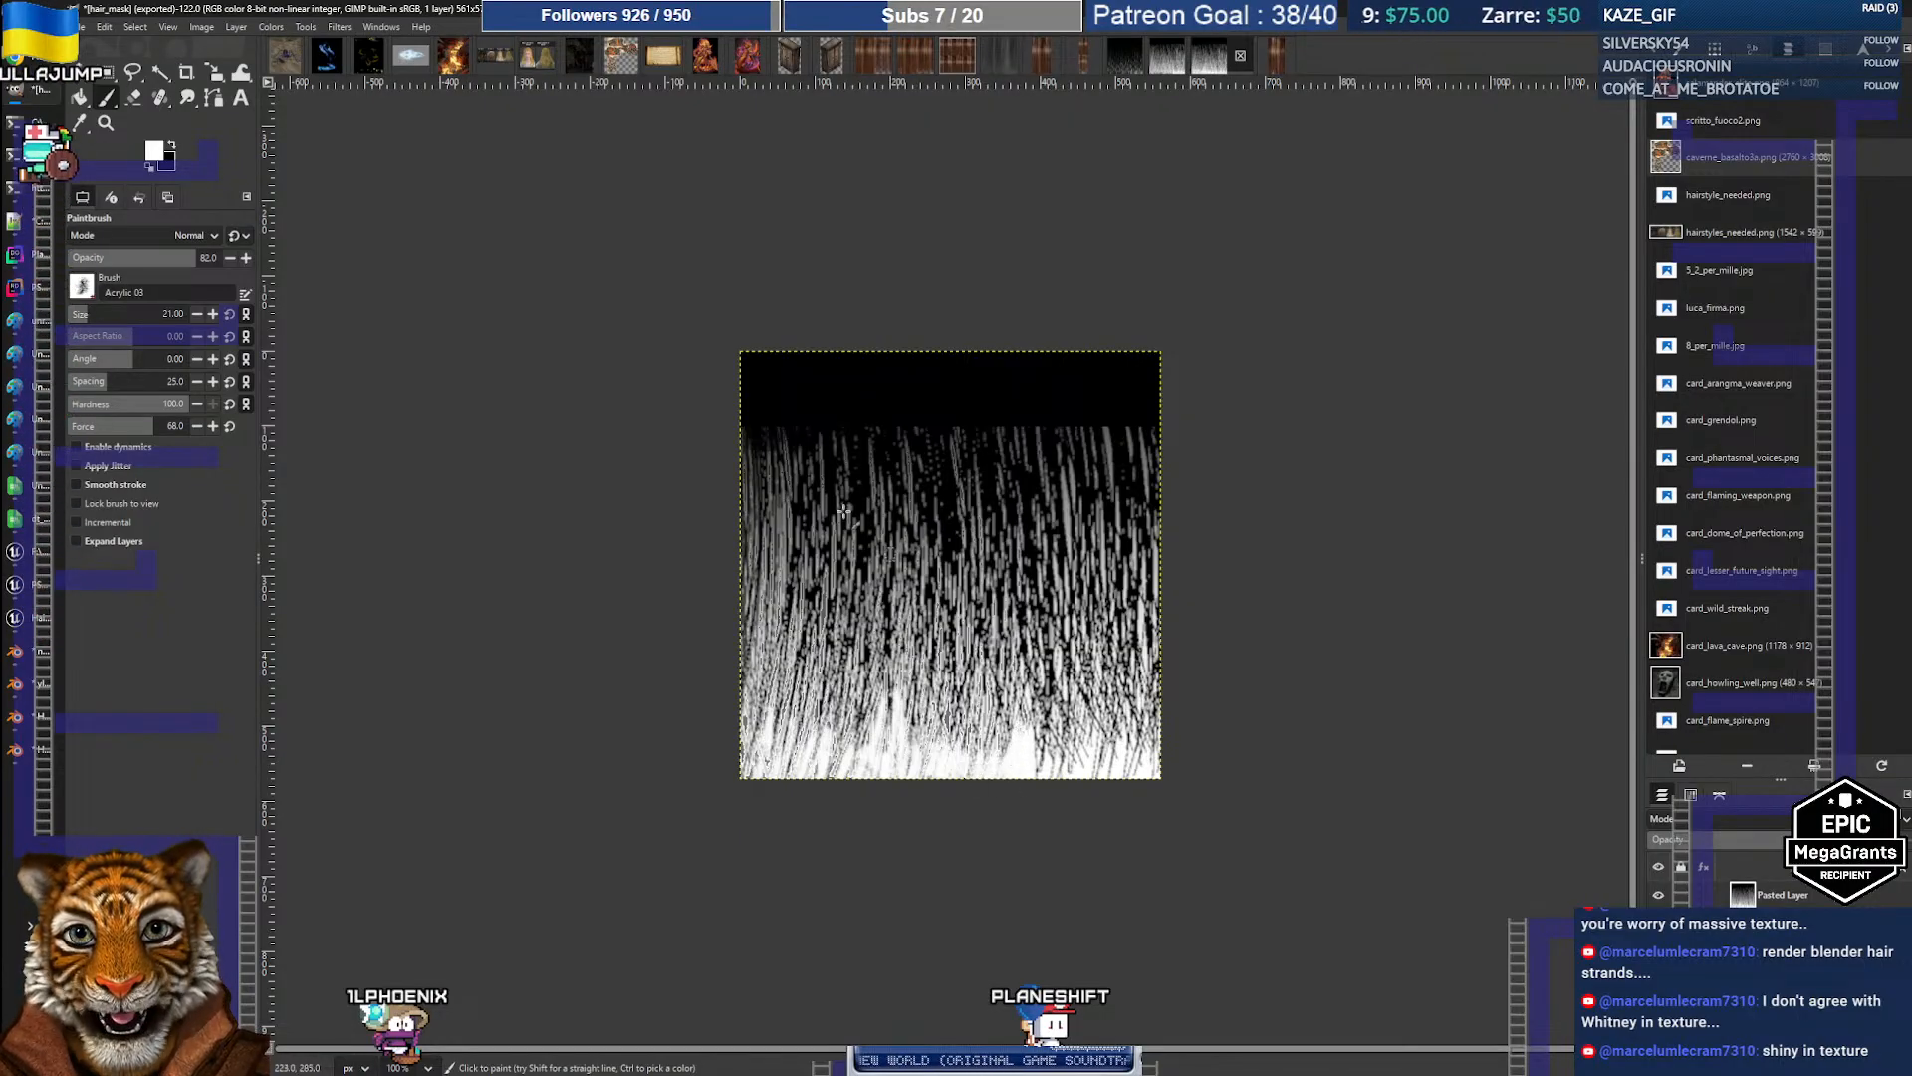
Step: Paint dark gaps between the mask's lower strands with black sampled from its upper band, using Paintbrush size 17 and opacity 100
{"action": "left_click", "coordinate": [872, 390], "text": "ctrl"}
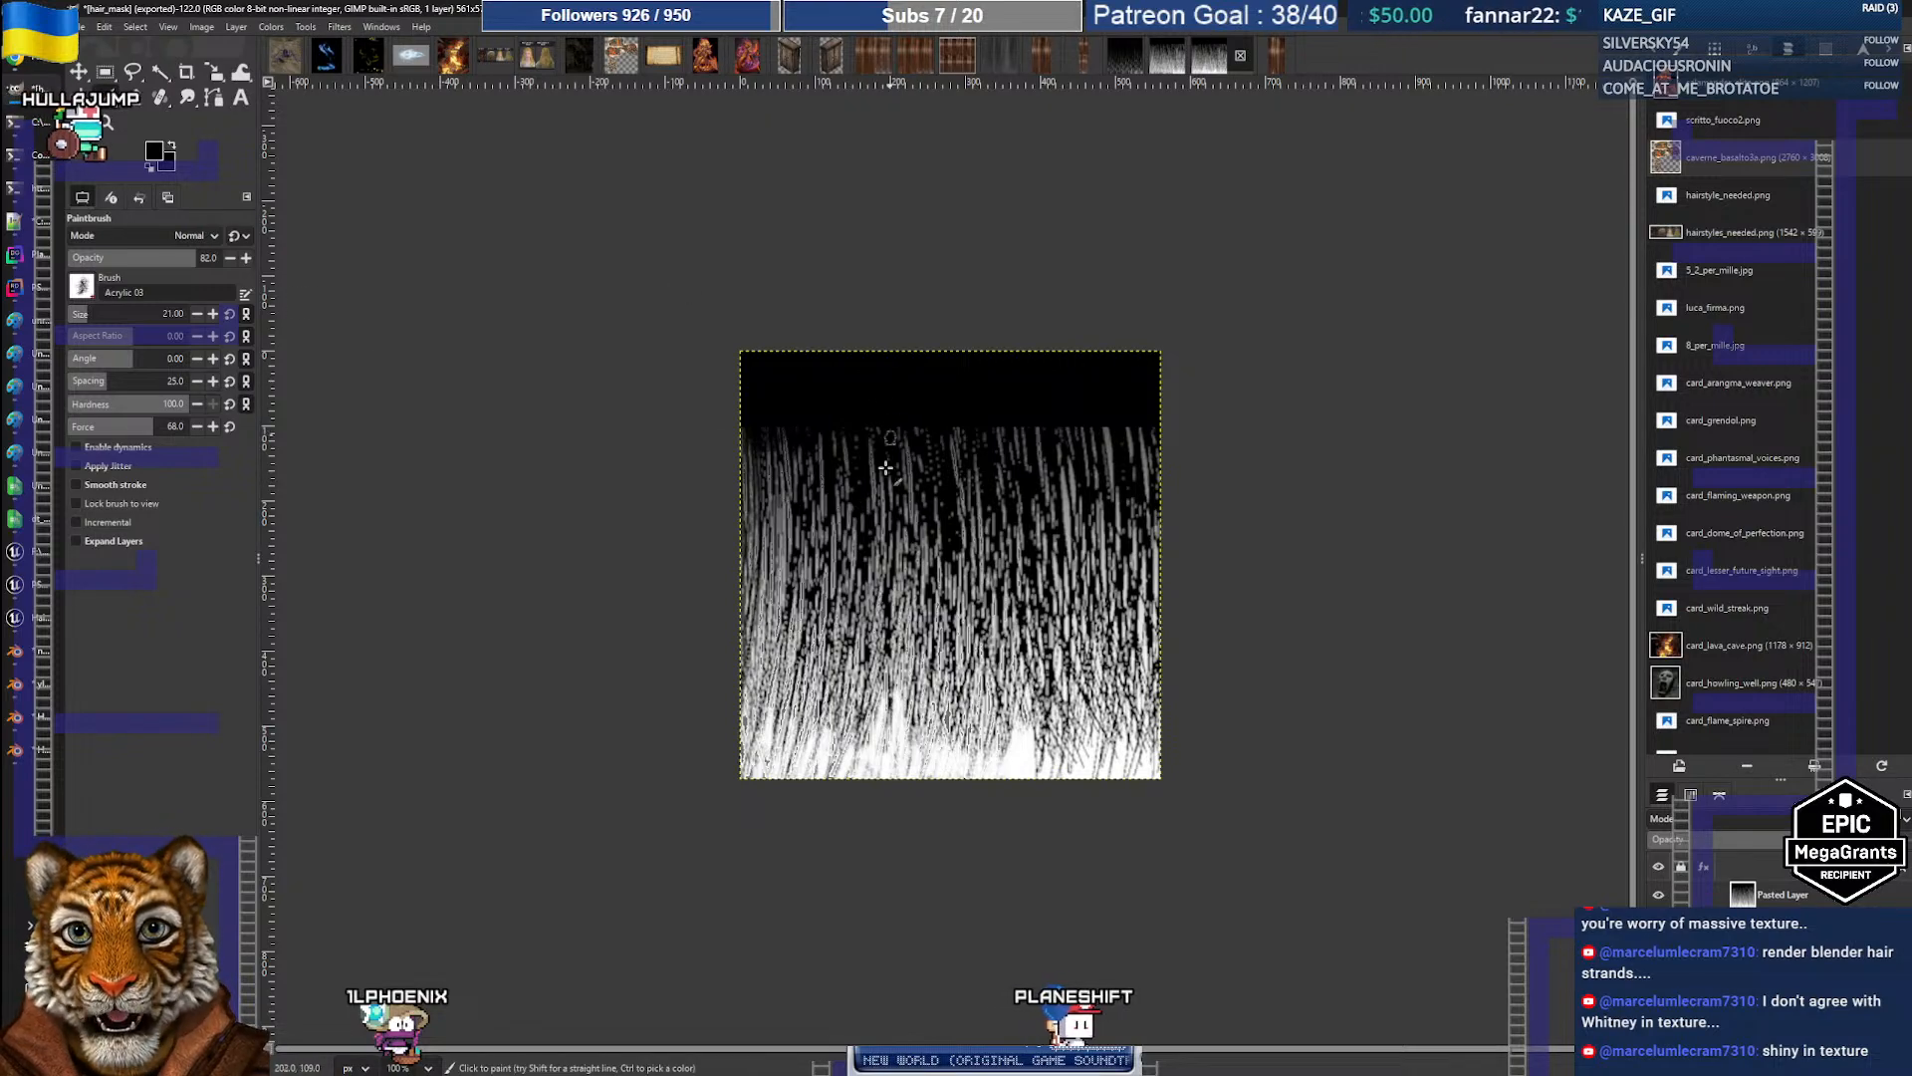
{"action": "key", "text": "bracketright"}
{"action": "key", "text": "bracketleft"}
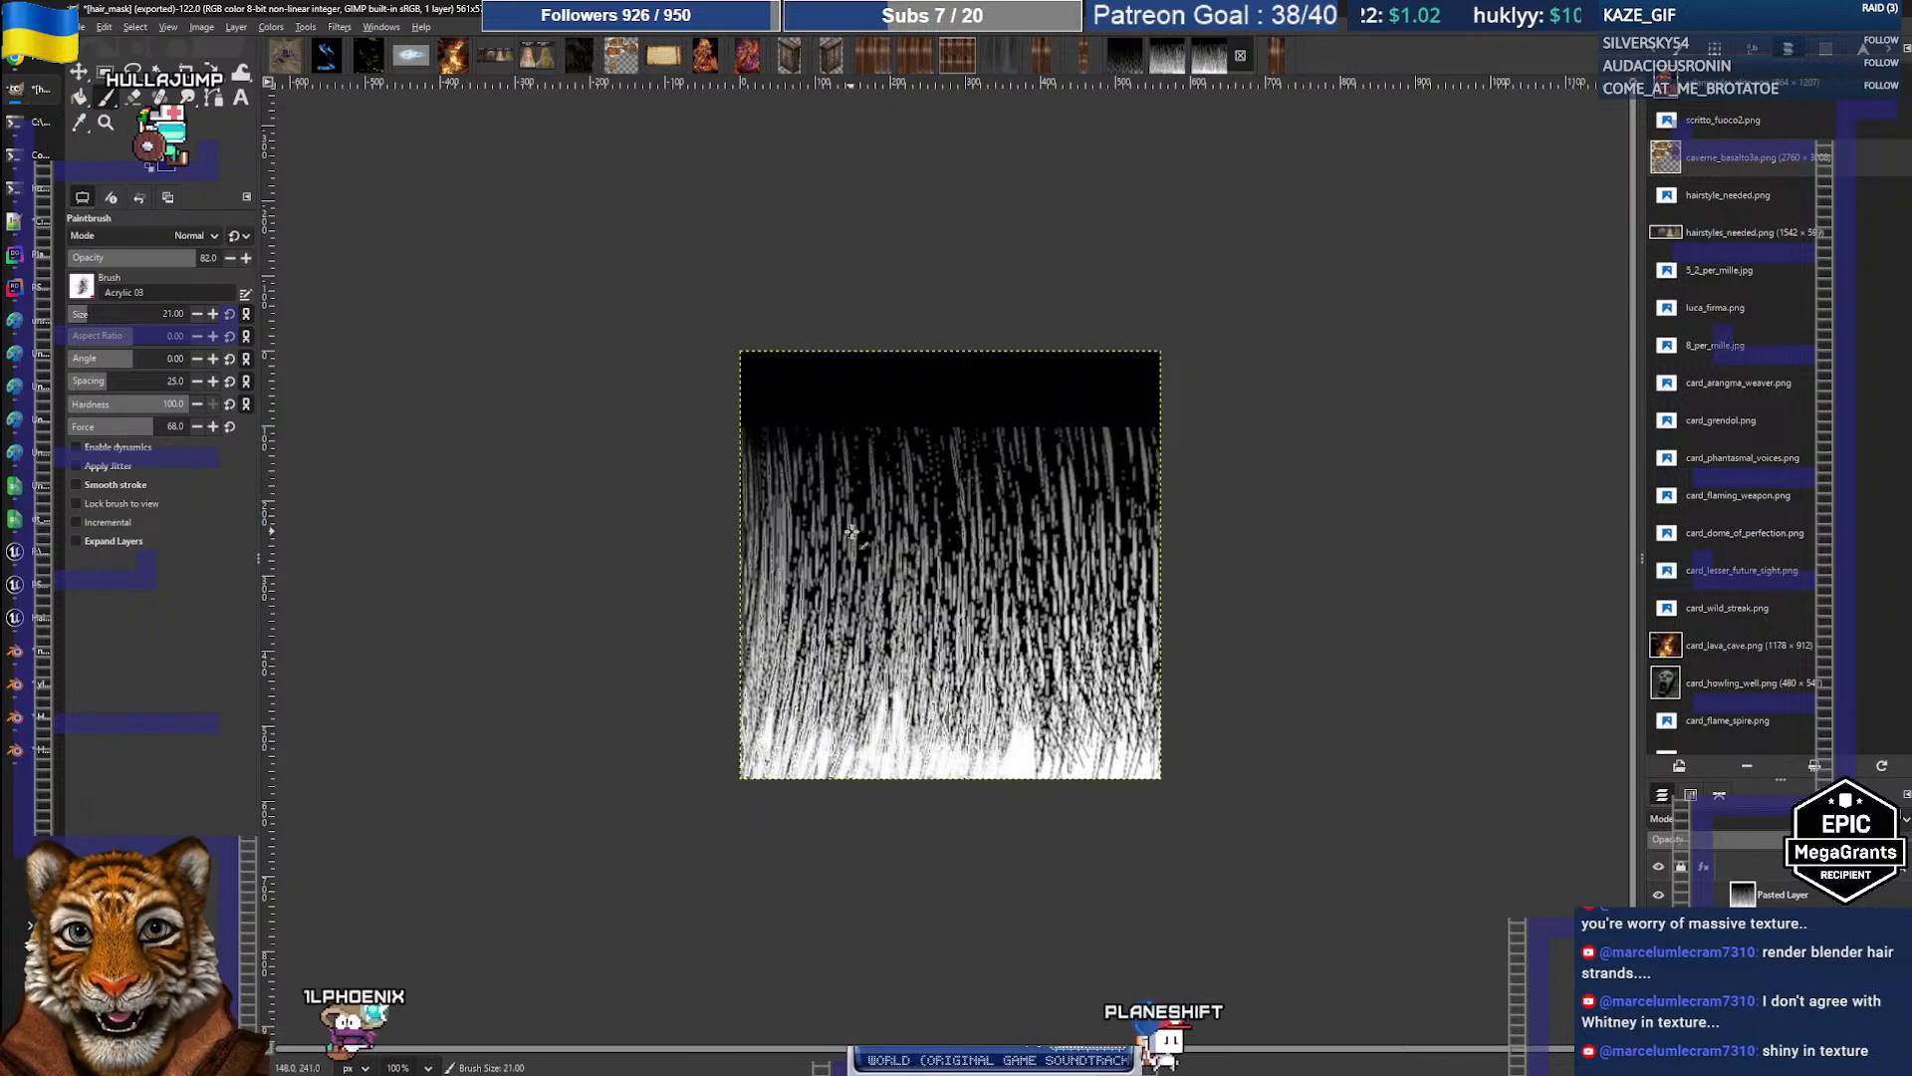
{"action": "key", "text": "bracketleft"}
{"action": "key", "text": "bracketleft"}
{"action": "key", "text": "bracketleft"}
{"action": "key", "text": "bracketleft"}
{"action": "key", "text": "bracketleft"}
{"action": "key", "text": "bracketleft"}
{"action": "key", "text": "bracketleft"}
{"action": "key", "text": "bracketleft"}
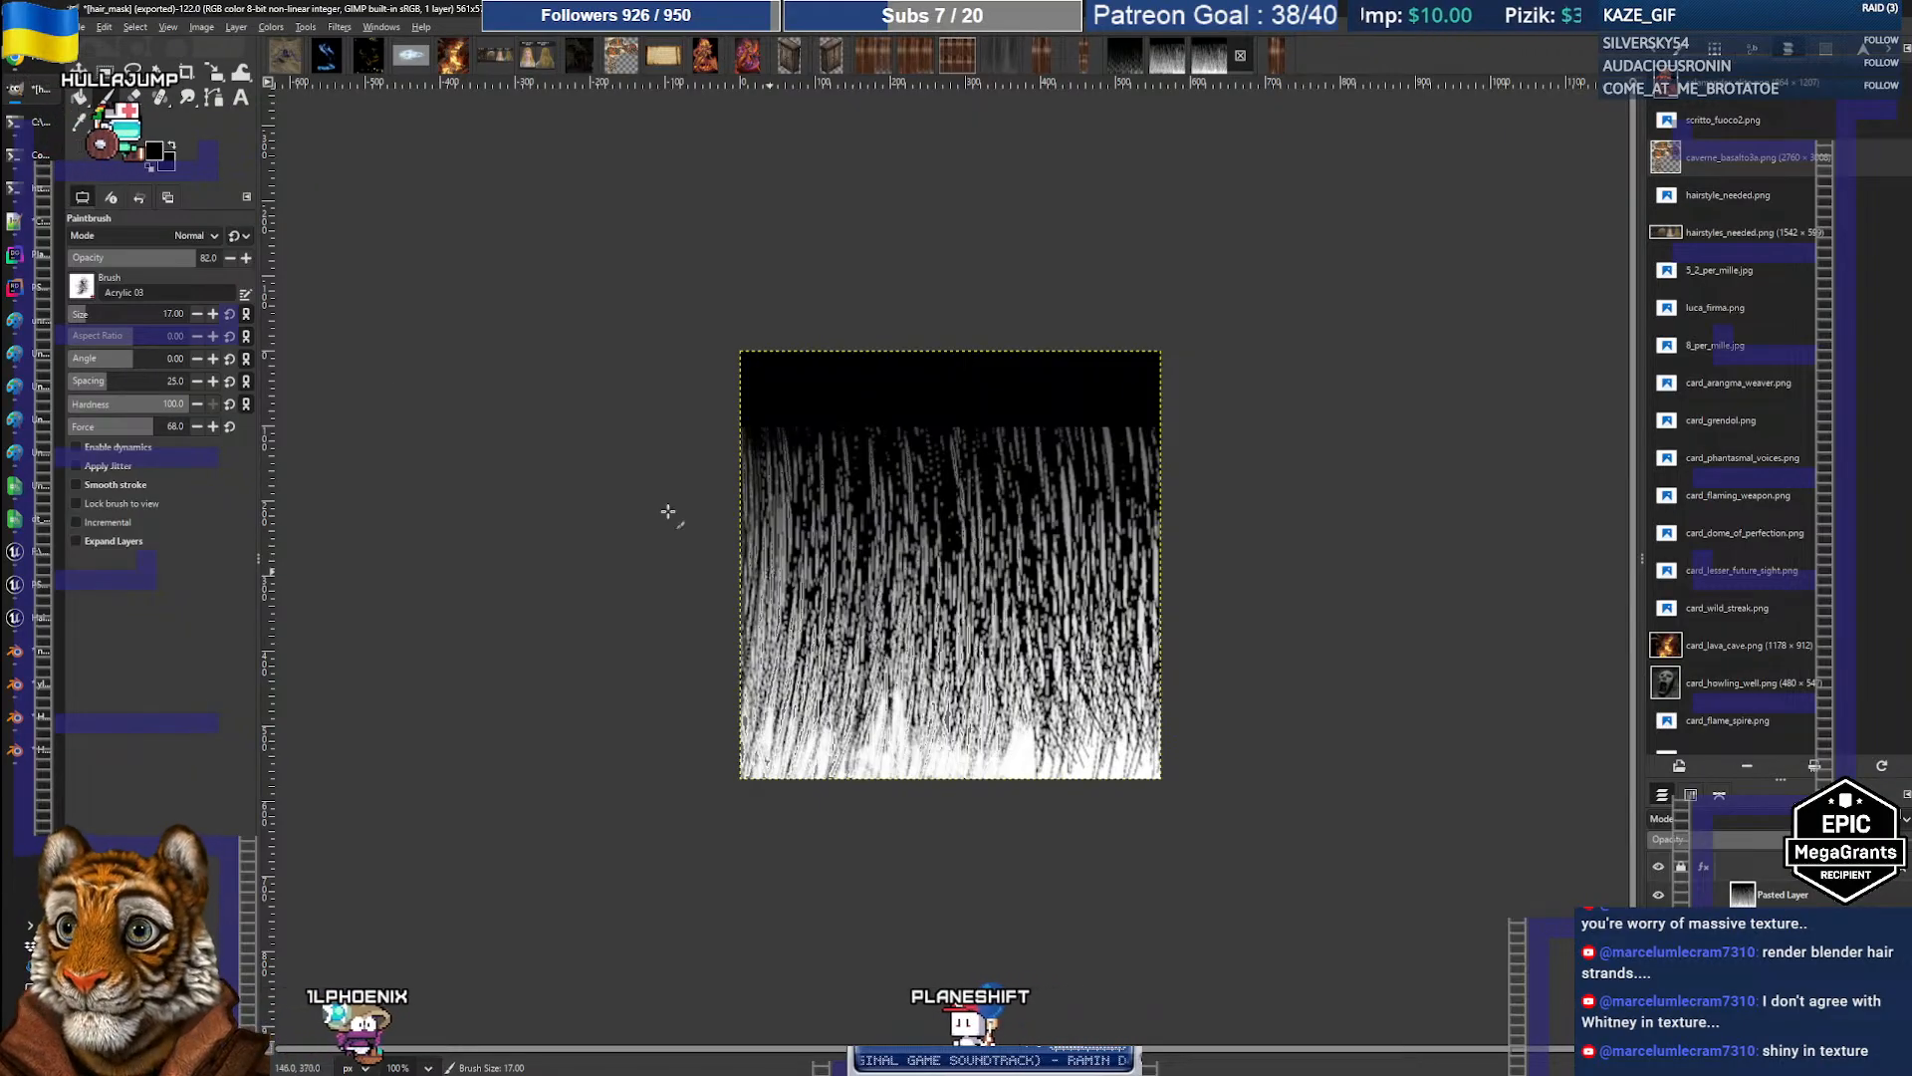
{"action": "left_click_drag", "start_coordinate": [192, 261], "coordinate": [221, 261]}
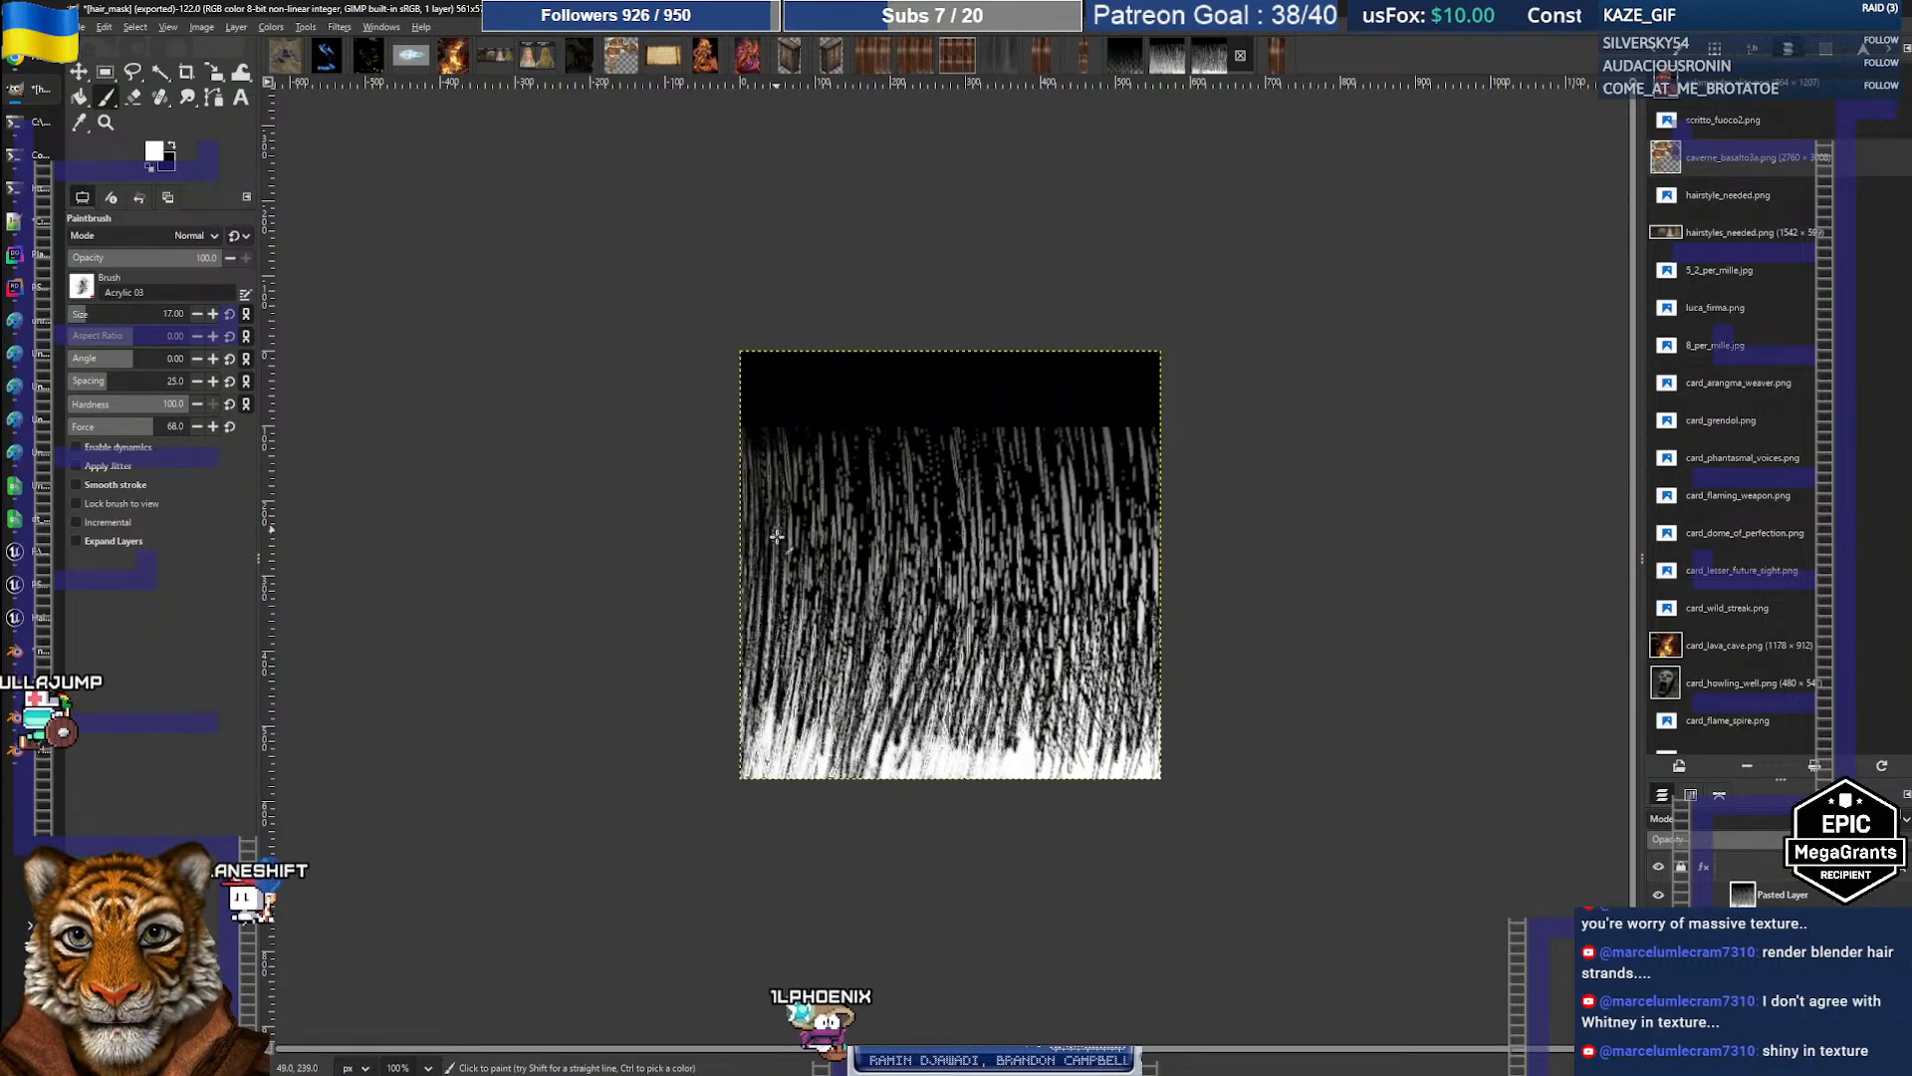
Step: Paint long white strands down the lower half of the mask, from its left side across to the right
{"action": "left_click_drag", "start_coordinate": [777, 529], "coordinate": [767, 754]}
{"action": "mouse_move", "coordinate": [809, 575]}
{"action": "left_mouse_down"}
{"action": "mouse_move", "coordinate": [802, 758]}
{"action": "mouse_move", "coordinate": [830, 759]}
{"action": "left_mouse_up"}
{"action": "left_click_drag", "start_coordinate": [858, 575], "coordinate": [848, 770]}
{"action": "left_click_drag", "start_coordinate": [881, 589], "coordinate": [878, 767]}
{"action": "left_click_drag", "start_coordinate": [908, 594], "coordinate": [905, 767]}
{"action": "mouse_move", "coordinate": [942, 604]}
{"action": "left_mouse_down"}
{"action": "mouse_move", "coordinate": [918, 767]}
{"action": "mouse_move", "coordinate": [934, 766]}
{"action": "left_mouse_up"}
{"action": "left_click_drag", "start_coordinate": [998, 579], "coordinate": [976, 755]}
{"action": "left_click_drag", "start_coordinate": [1020, 577], "coordinate": [984, 765]}
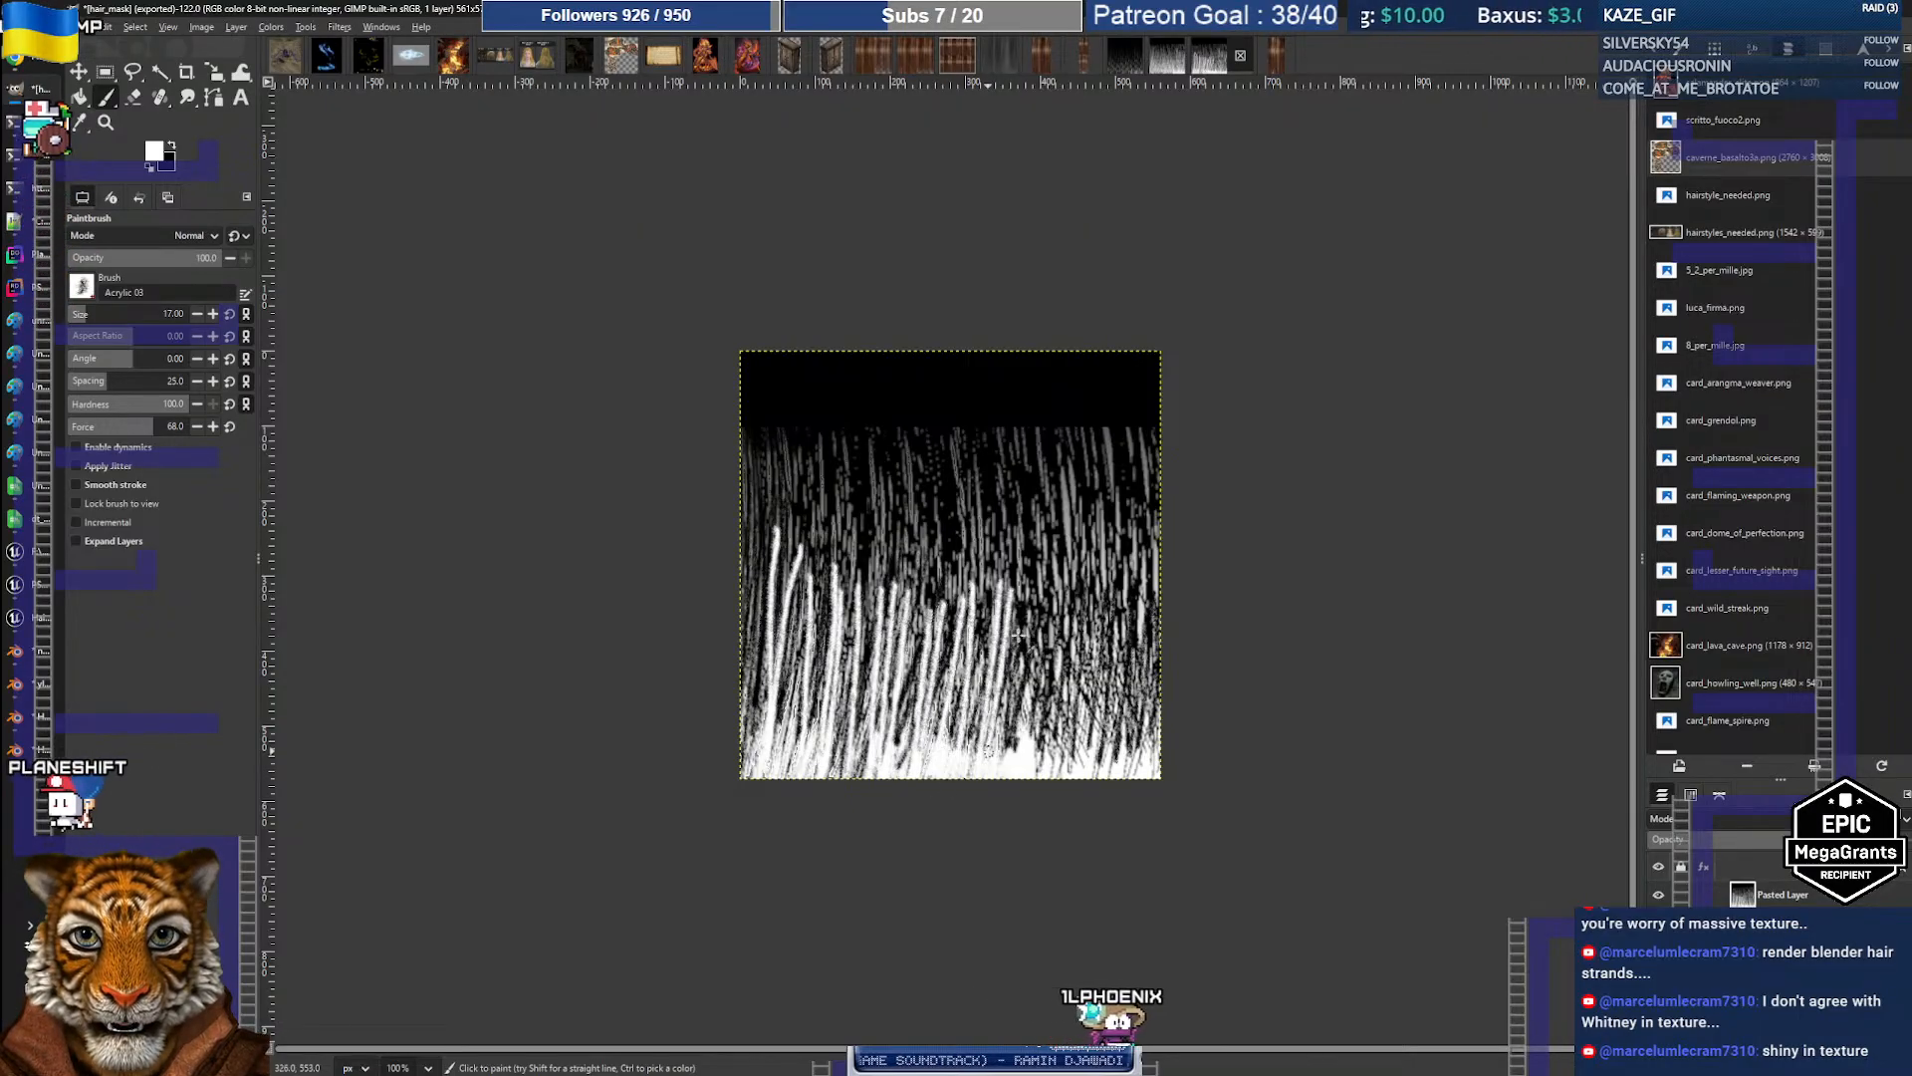
{"action": "left_click_drag", "start_coordinate": [1054, 590], "coordinate": [1040, 769]}
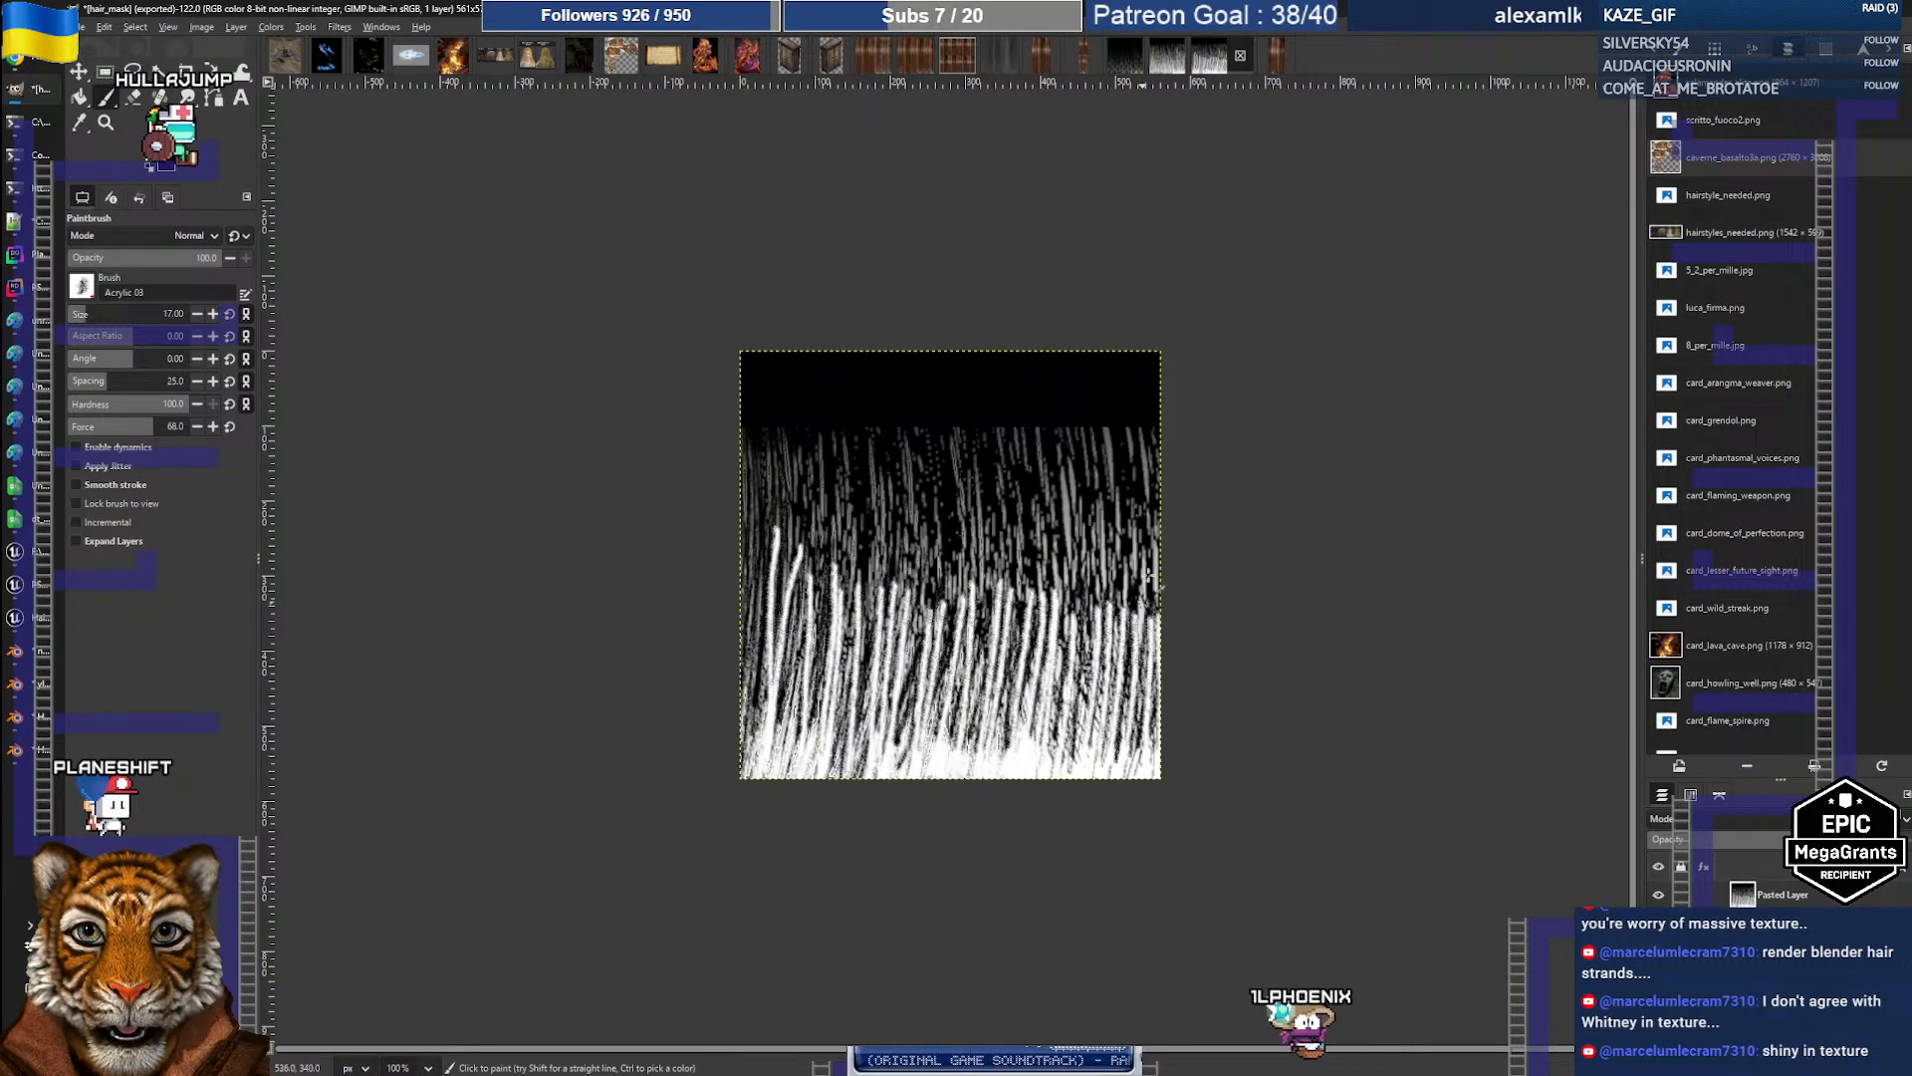
Step: Paint a second row of white strands higher up across the mask, overlapping the tops of the lower strands
{"action": "mouse_move", "coordinate": [1157, 530]}
{"action": "left_mouse_down"}
{"action": "mouse_move", "coordinate": [1152, 749]}
{"action": "mouse_move", "coordinate": [1104, 681]}
{"action": "left_mouse_up"}
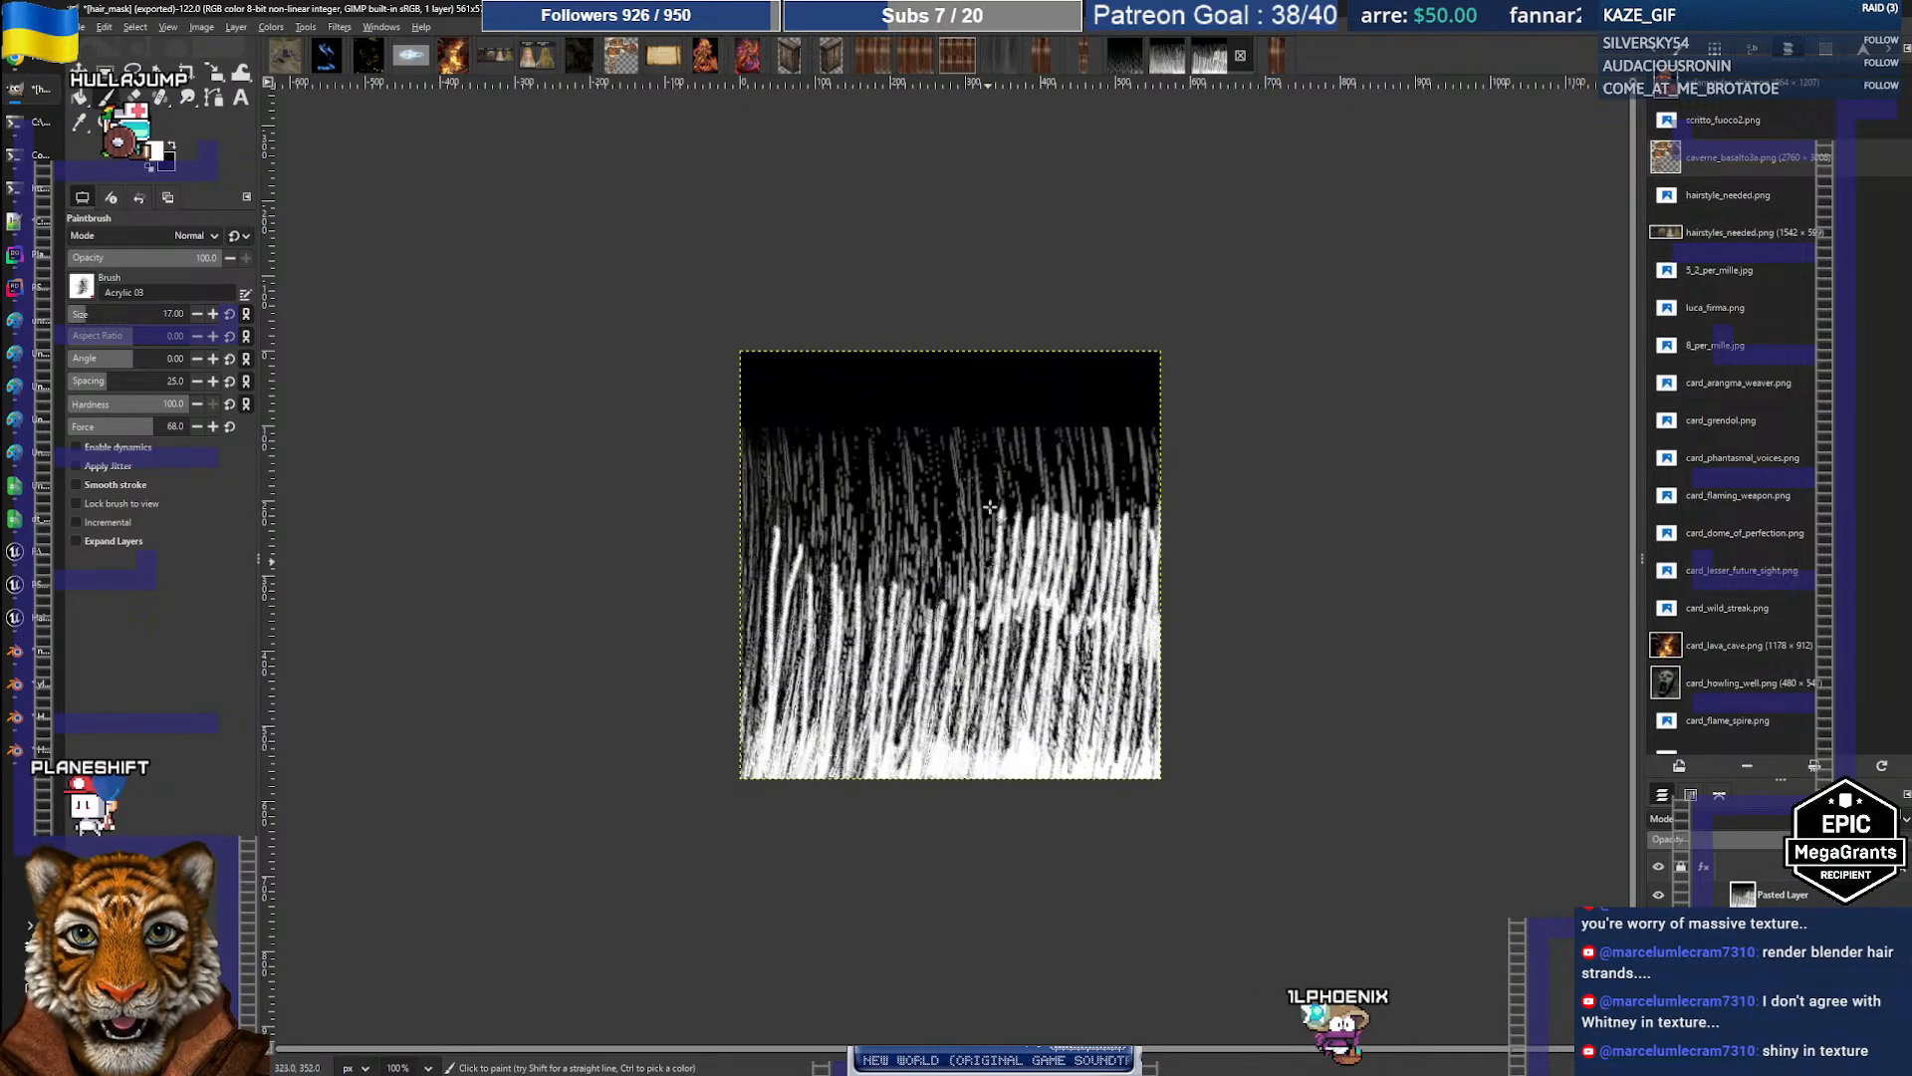
{"action": "left_click_drag", "start_coordinate": [938, 492], "coordinate": [927, 609]}
{"action": "left_click_drag", "start_coordinate": [900, 509], "coordinate": [878, 595]}
{"action": "mouse_move", "coordinate": [874, 488]}
{"action": "left_mouse_down"}
{"action": "mouse_move", "coordinate": [862, 585]}
{"action": "mouse_move", "coordinate": [841, 583]}
{"action": "left_mouse_up"}
{"action": "mouse_move", "coordinate": [834, 487]}
{"action": "left_mouse_down"}
{"action": "mouse_move", "coordinate": [821, 580]}
{"action": "mouse_move", "coordinate": [798, 575]}
{"action": "left_mouse_up"}
{"action": "left_click_drag", "start_coordinate": [797, 489], "coordinate": [766, 632]}
{"action": "left_click_drag", "start_coordinate": [765, 460], "coordinate": [753, 625]}
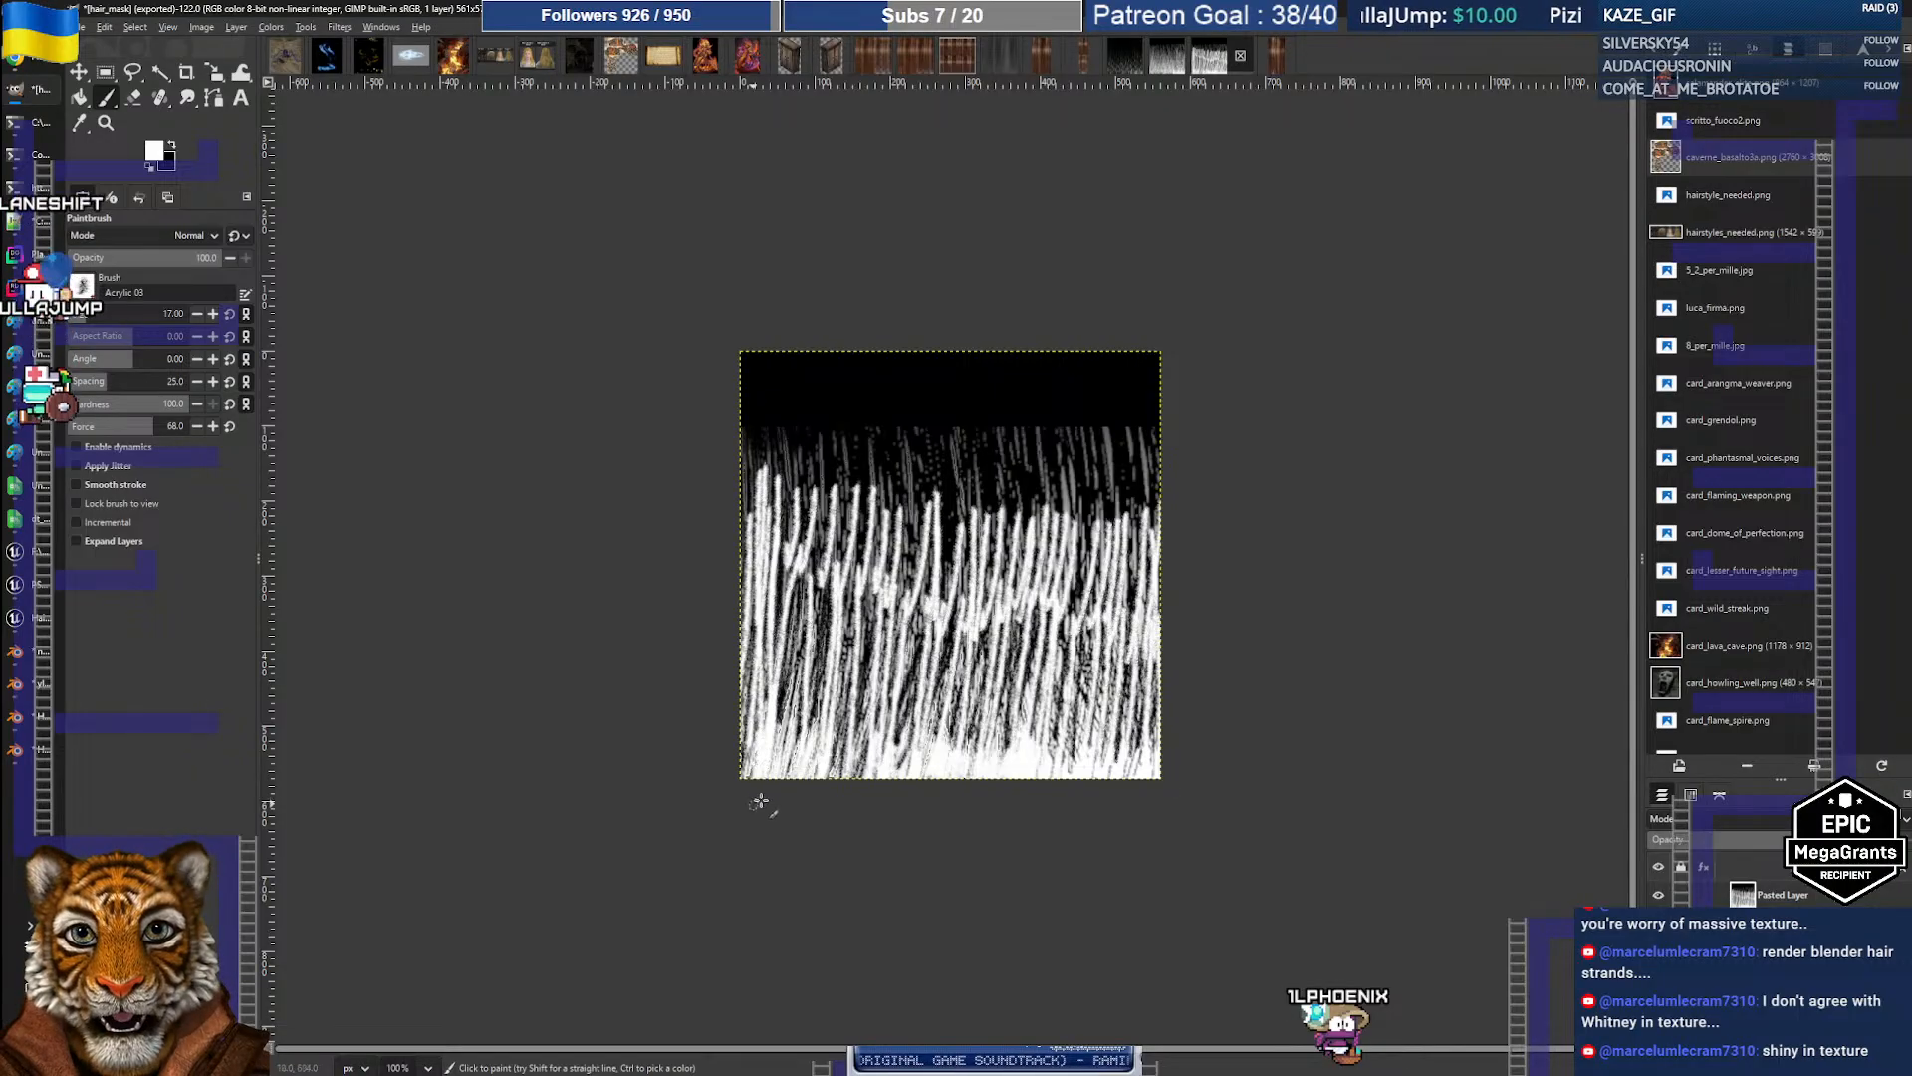
Step: Export the mask over hair_mask.PNG, and reimport the hair_mask texture in Unreal Editor
{"action": "left_click", "coordinate": [80, 29]}
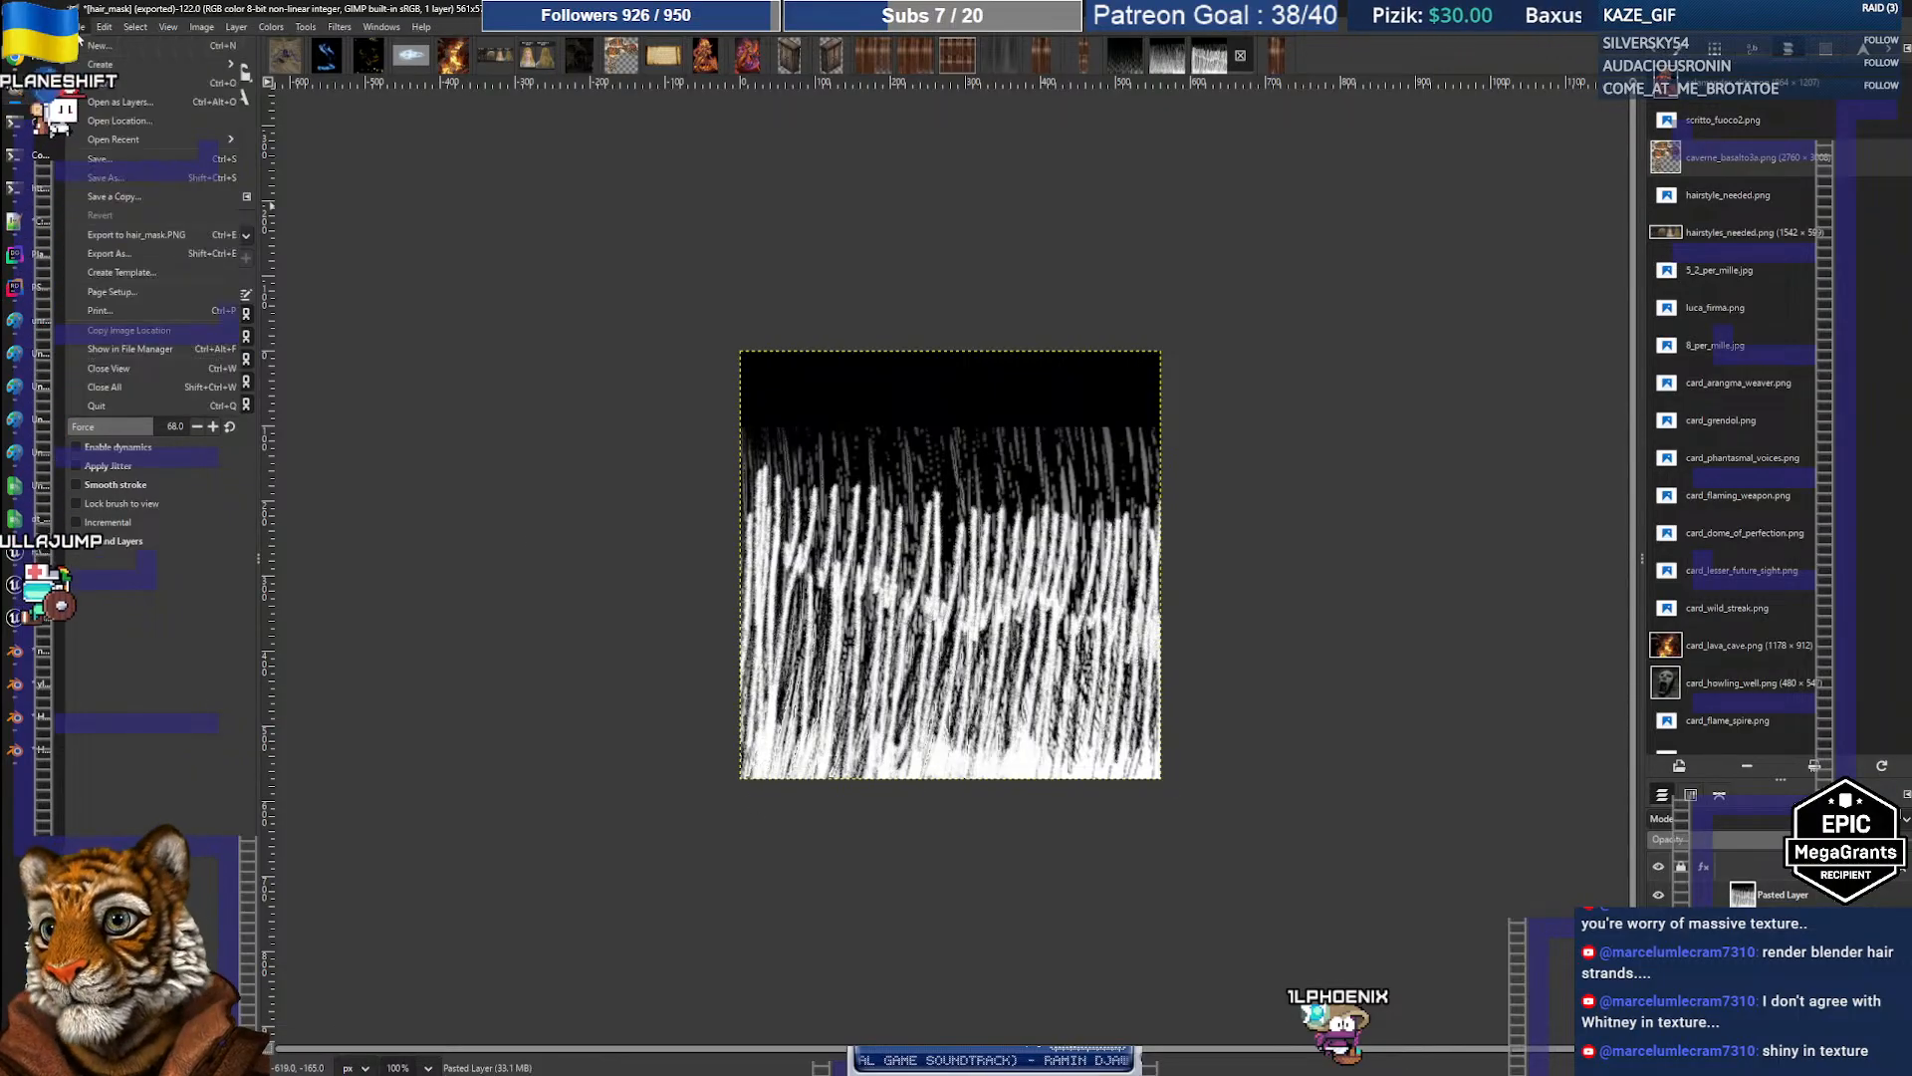
{"action": "left_click", "coordinate": [158, 237]}
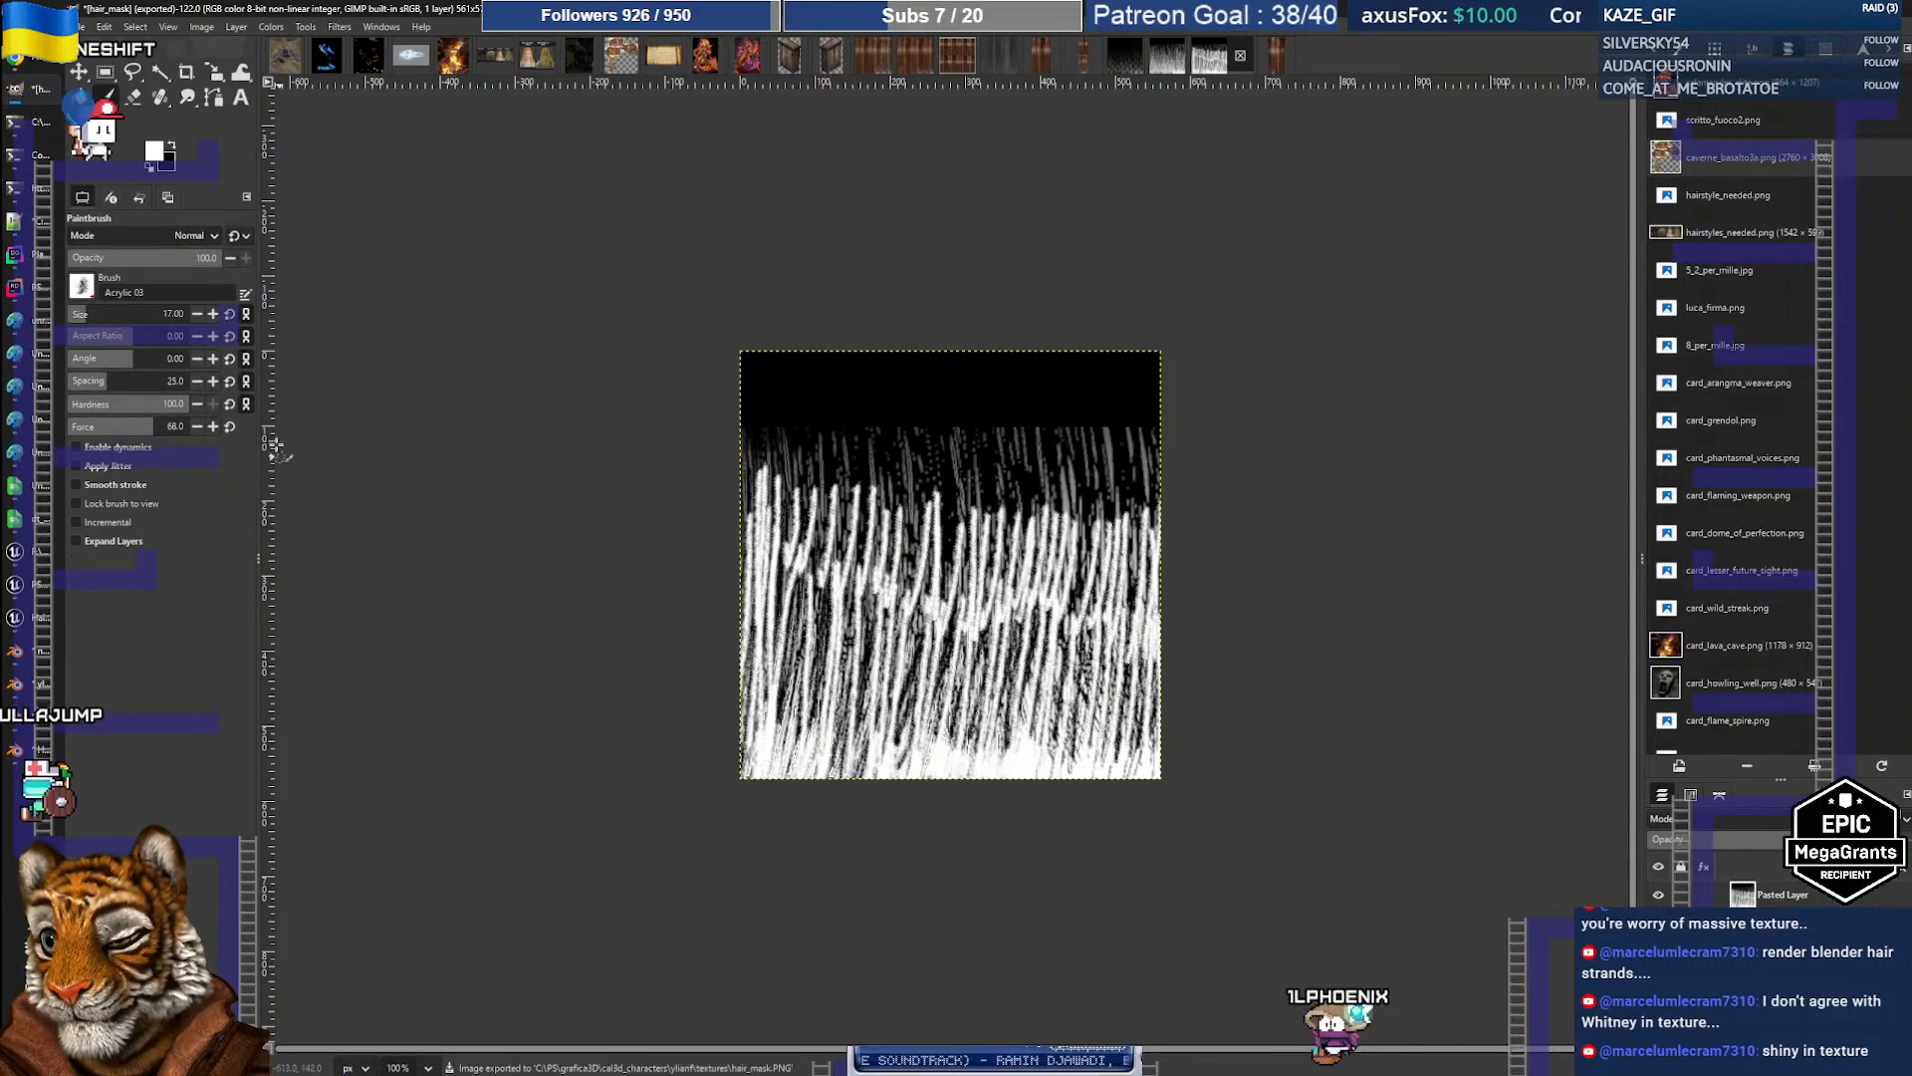
{"action": "left_click", "coordinate": [33, 619]}
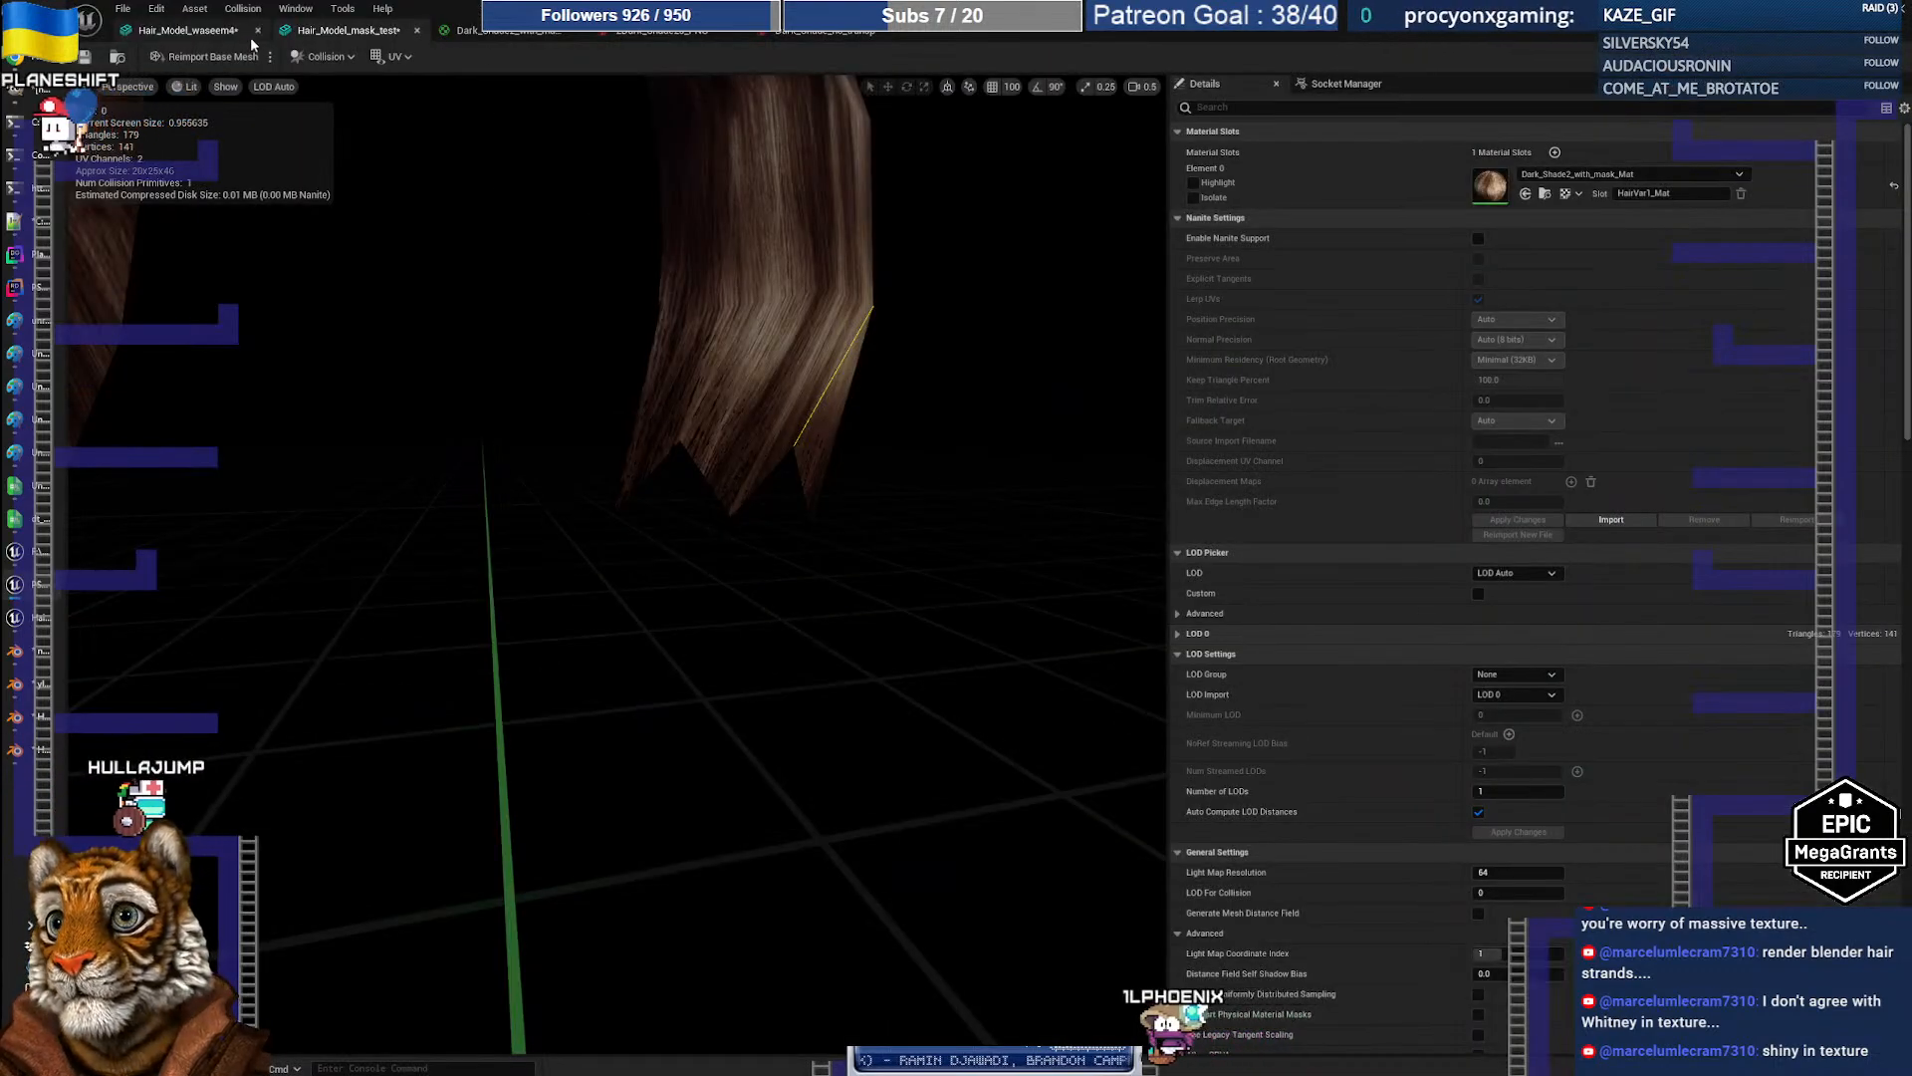
{"action": "left_click", "coordinate": [1865, 8]}
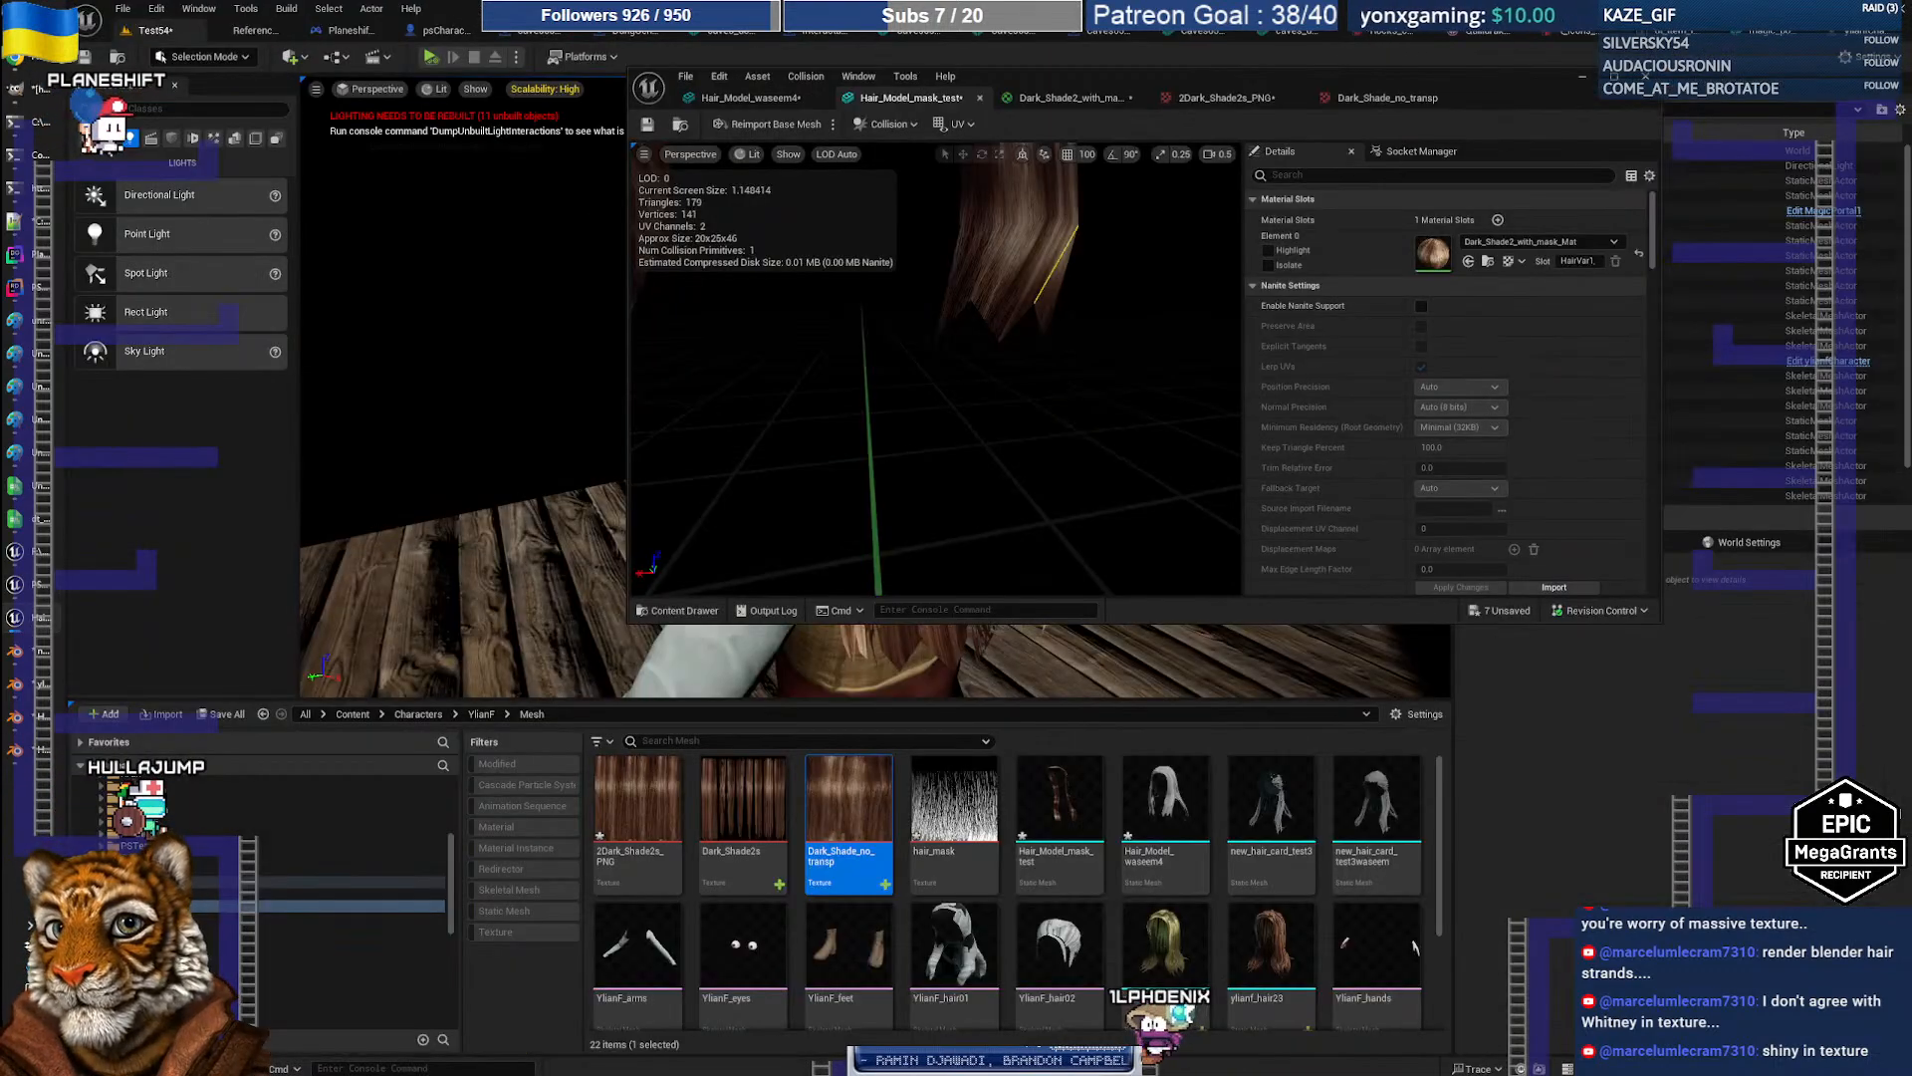
{"action": "double_click", "coordinate": [954, 802]}
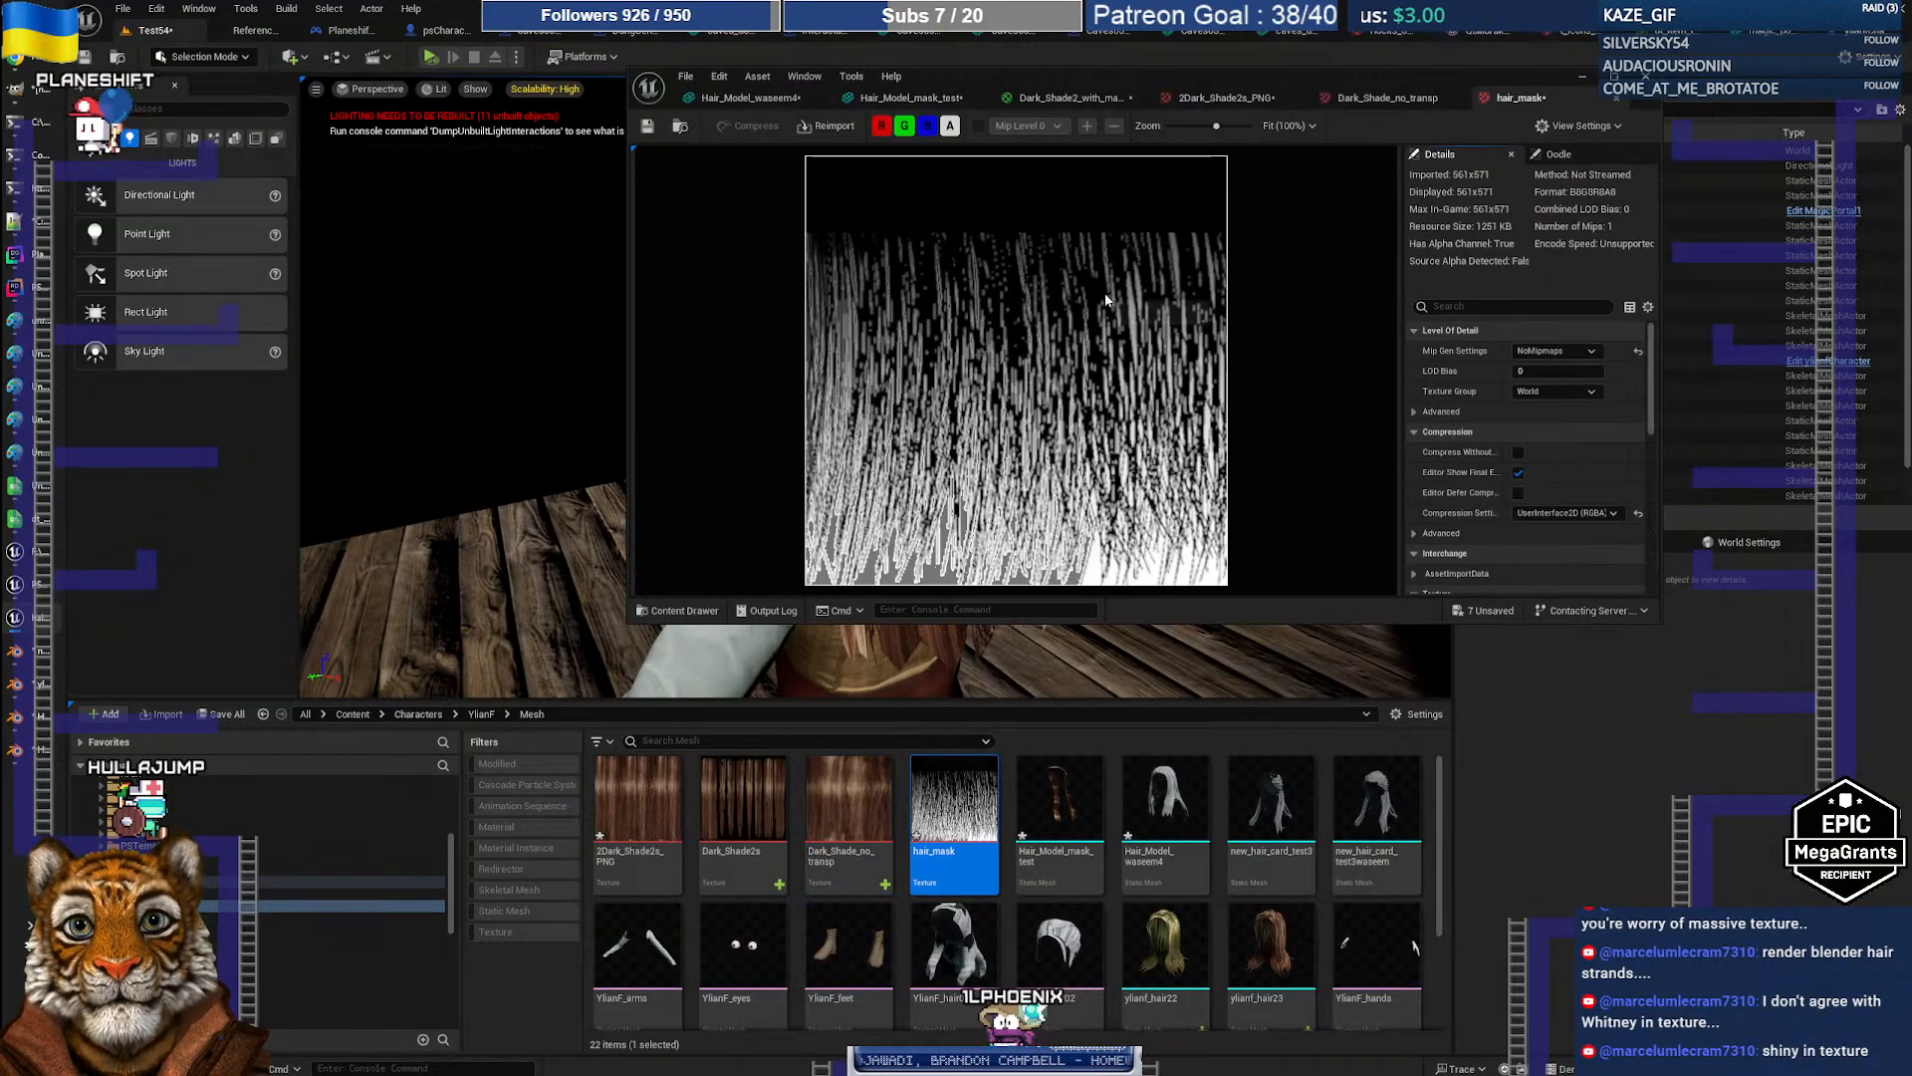
{"action": "left_click", "coordinate": [827, 126]}
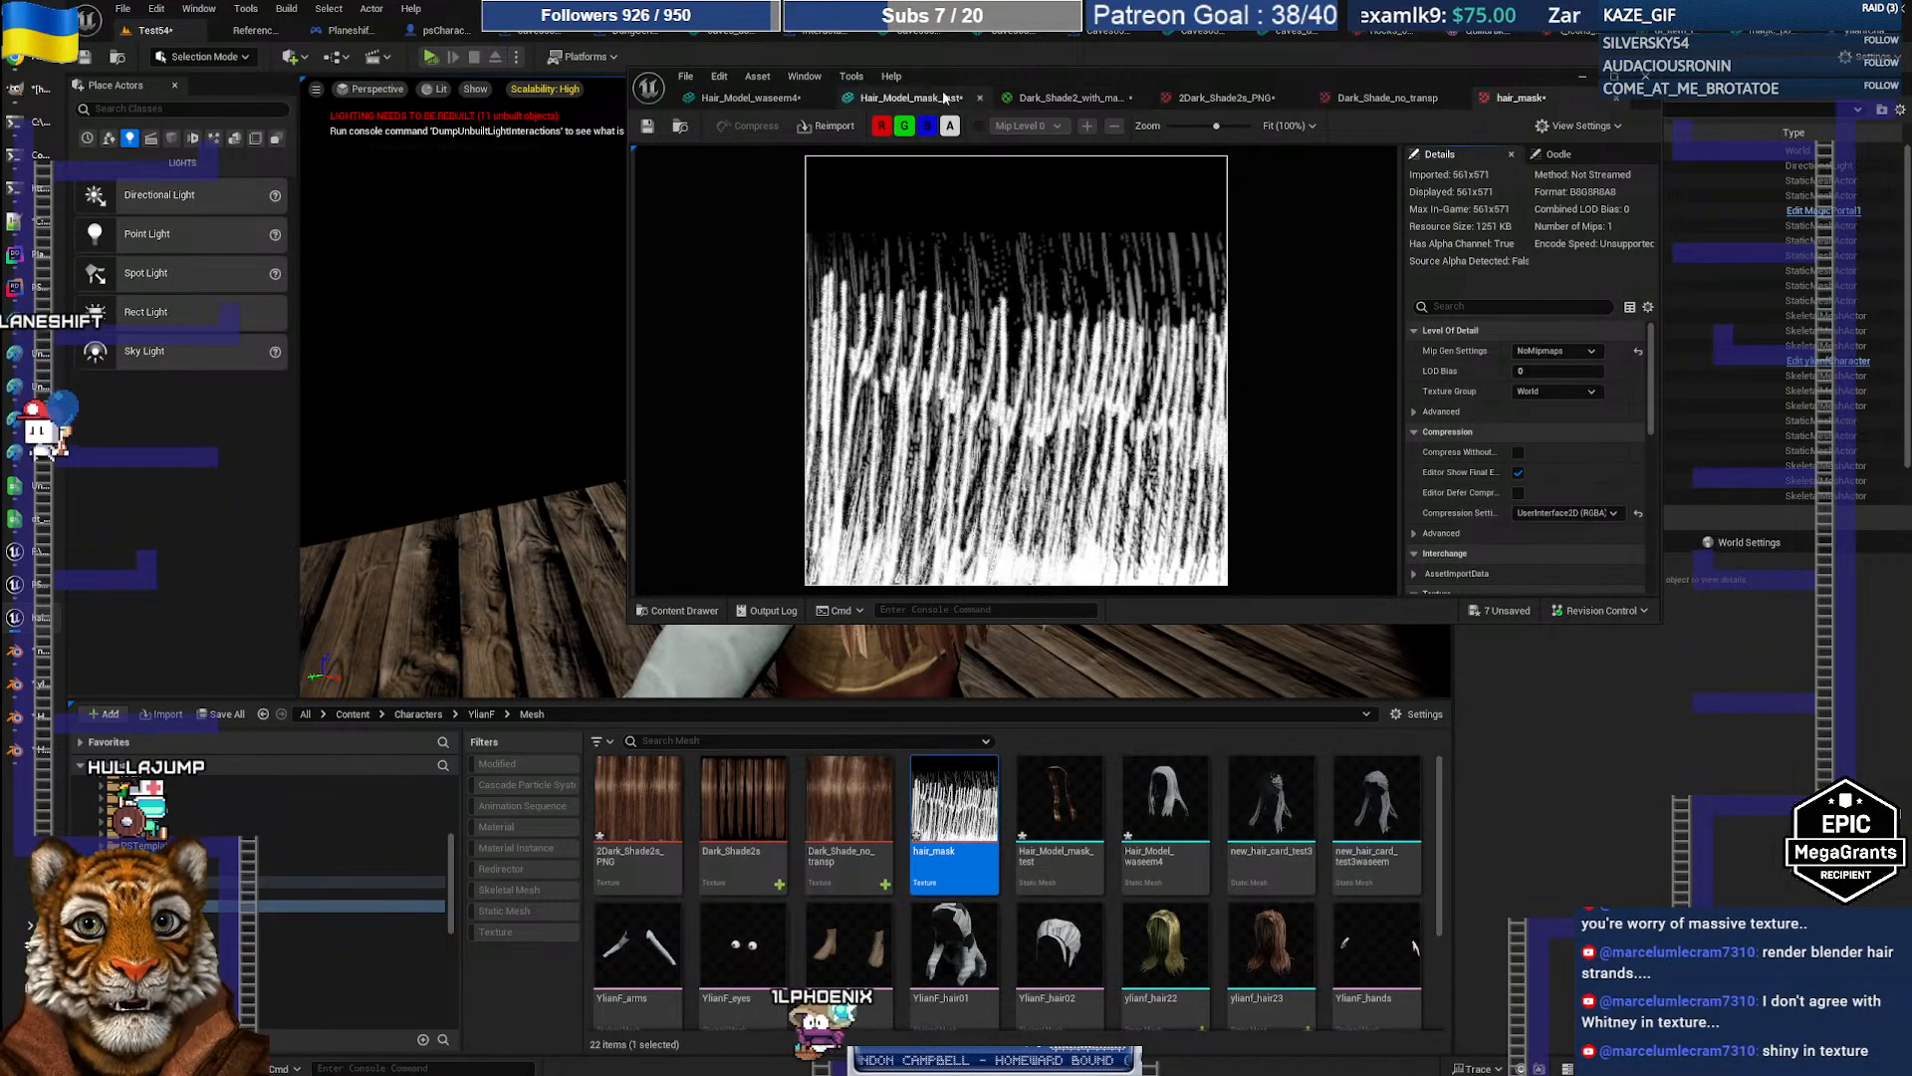
Step: Examine the lower strands and tips of the Hair_Model_mask_test mesh with the reimported mask from several angles and distances
{"action": "left_click", "coordinate": [911, 98]}
{"action": "mouse_move", "coordinate": [936, 368]}
{"action": "right_mouse_down"}
{"action": "mouse_move", "coordinate": [956, 369]}
{"action": "mouse_move", "coordinate": [937, 378]}
{"action": "mouse_move", "coordinate": [956, 369]}
{"action": "mouse_move", "coordinate": [921, 348]}
{"action": "right_mouse_up"}
{"action": "left_click_drag", "start_coordinate": [937, 398], "coordinate": [936, 348]}
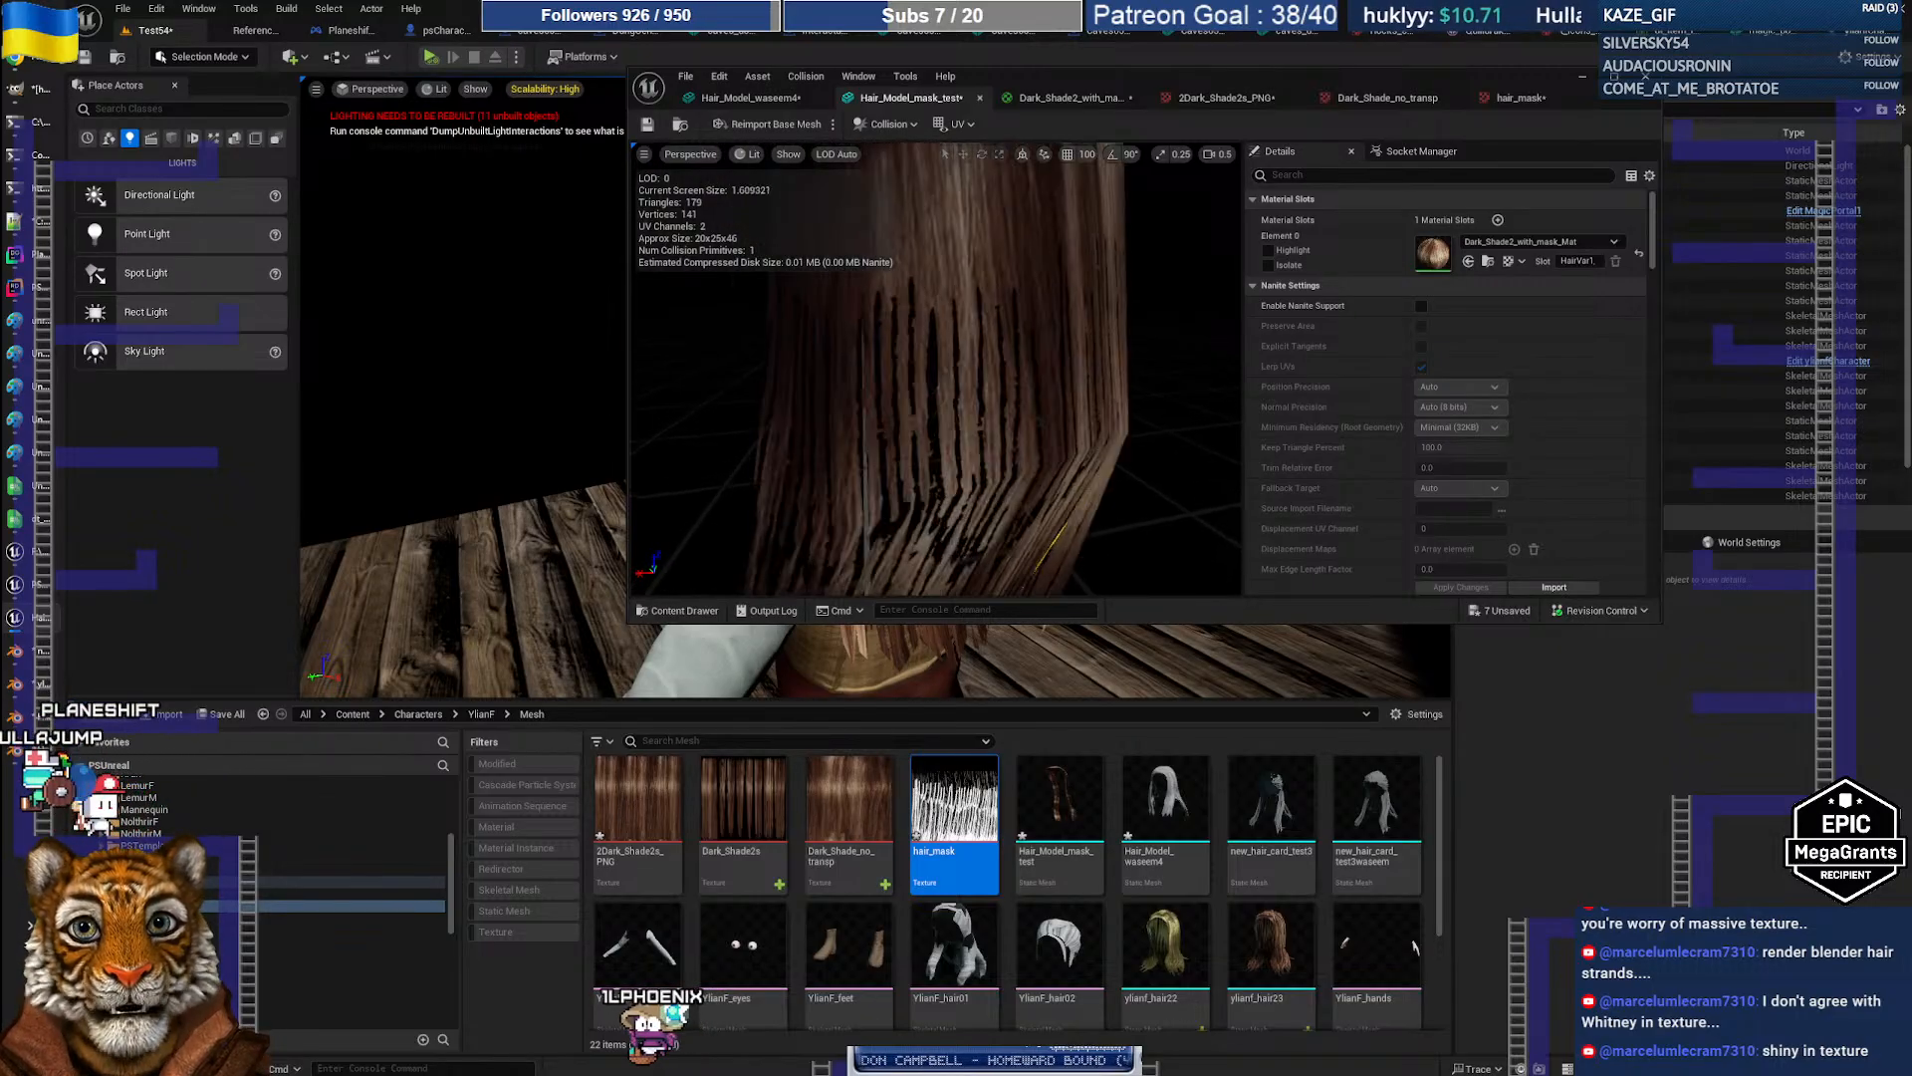
{"action": "right_click_drag", "start_coordinate": [1095, 326], "coordinate": [1076, 379]}
{"action": "mouse_move", "coordinate": [1179, 303]}
{"action": "right_mouse_down"}
{"action": "mouse_move", "coordinate": [1145, 303]}
{"action": "mouse_move", "coordinate": [1179, 304]}
{"action": "right_mouse_up"}
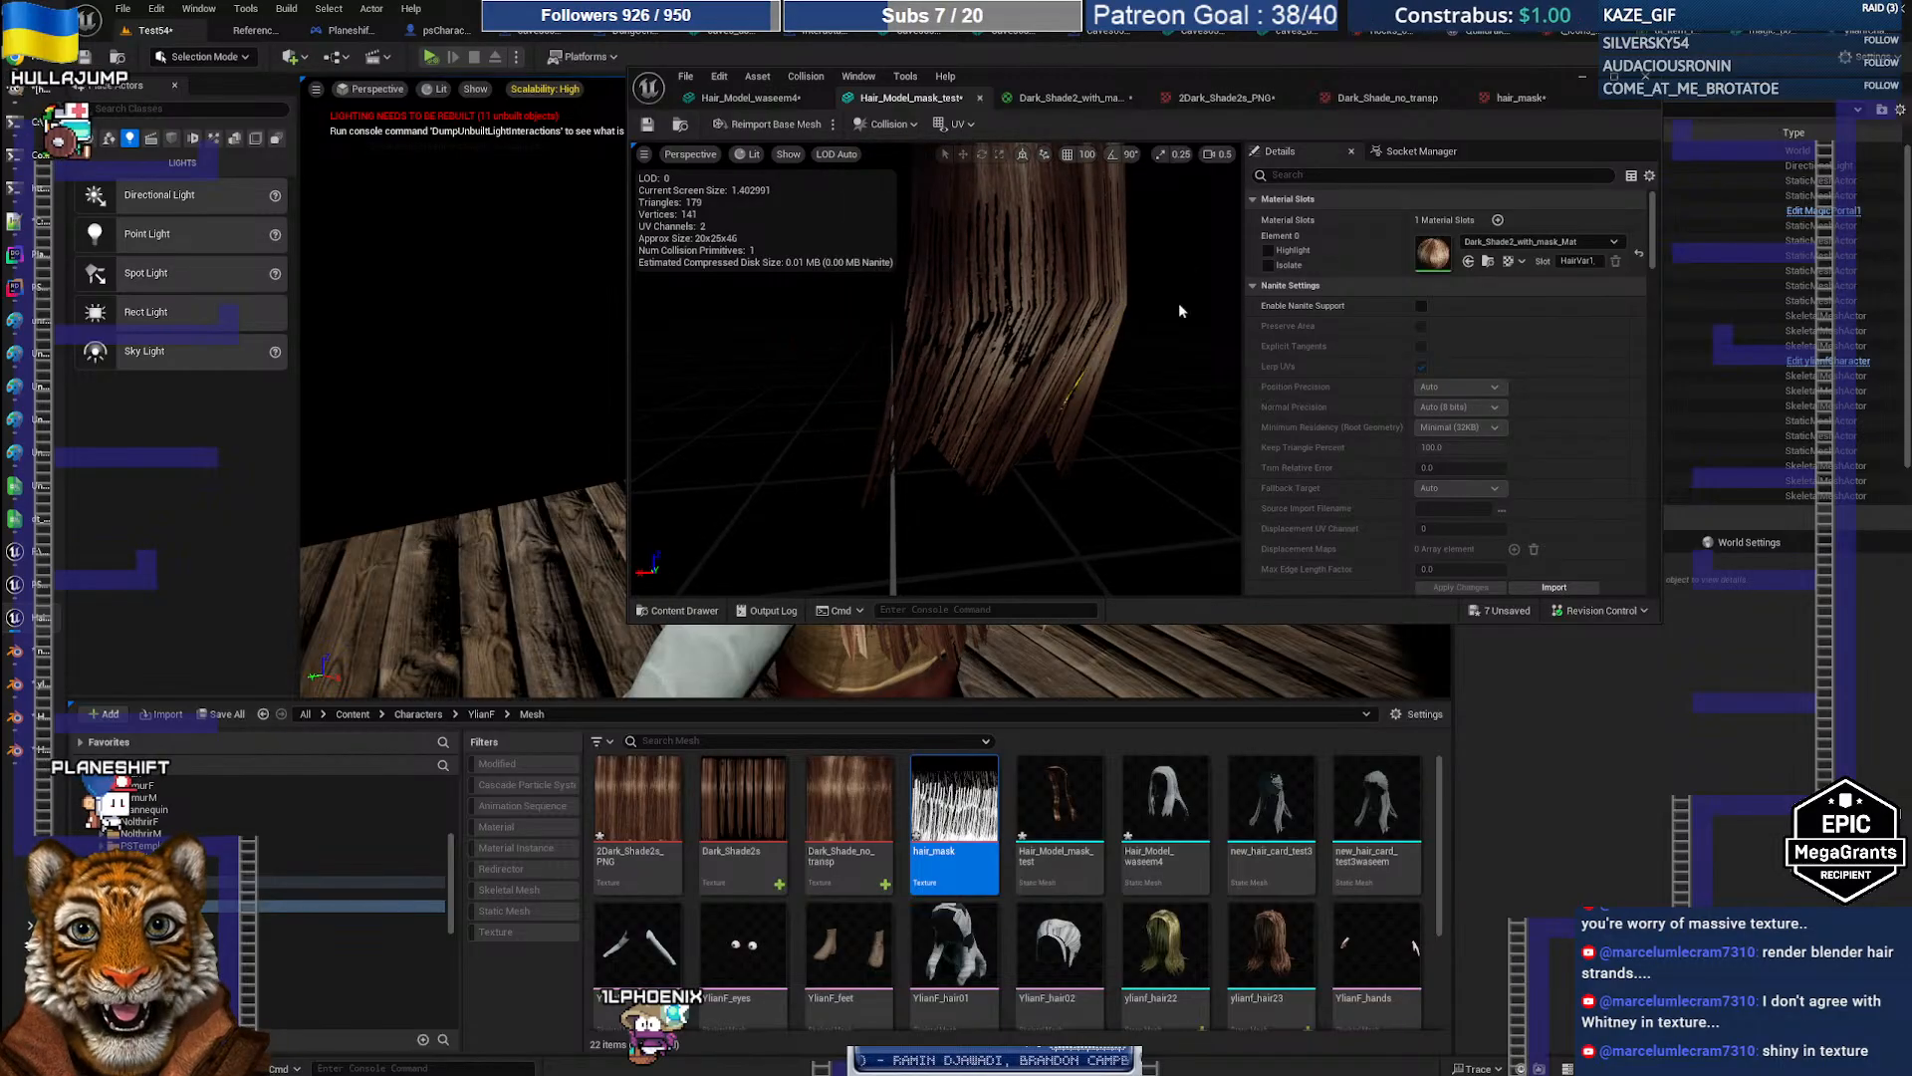
{"action": "double_click", "coordinate": [1186, 74]}
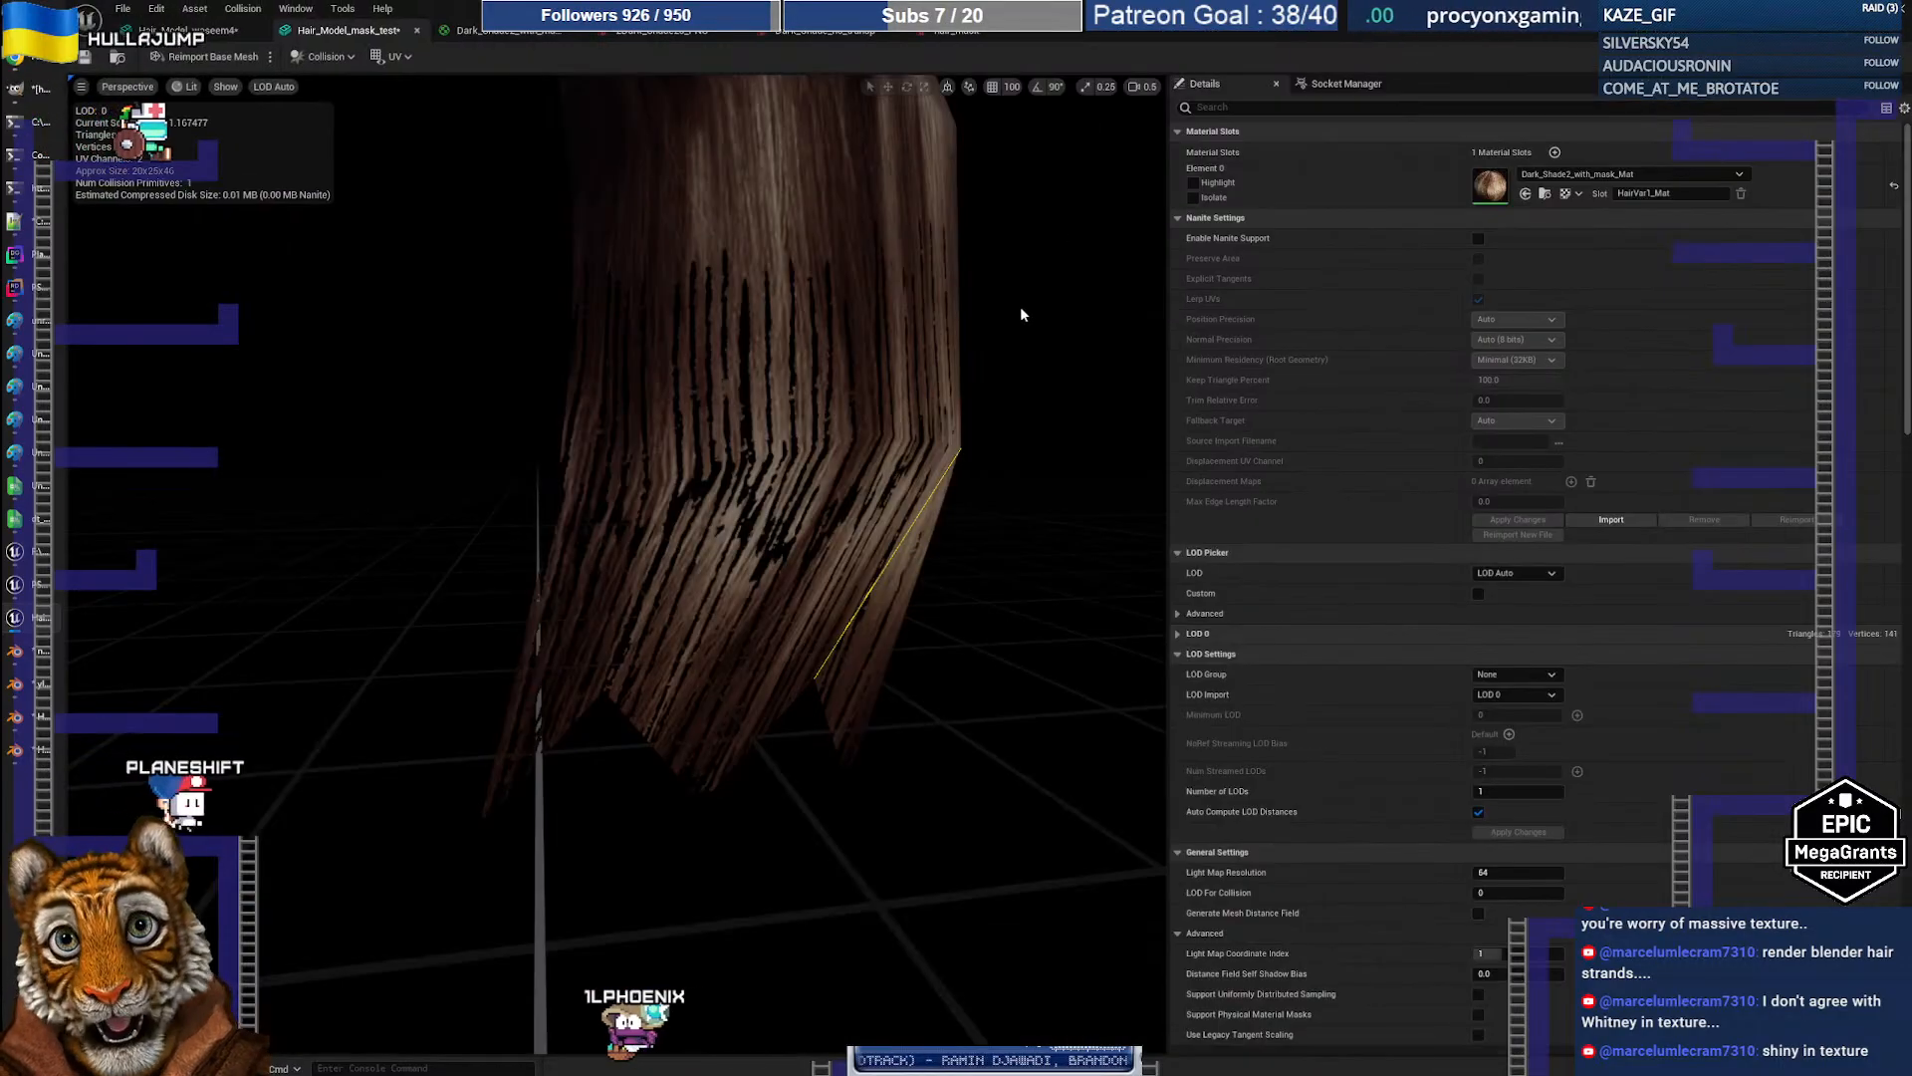
{"action": "mouse_move", "coordinate": [1020, 307]}
{"action": "right_mouse_down"}
{"action": "mouse_move", "coordinate": [1001, 305]}
{"action": "mouse_move", "coordinate": [1045, 303]}
{"action": "right_mouse_up"}
{"action": "right_click_drag", "start_coordinate": [825, 314], "coordinate": [825, 314]}
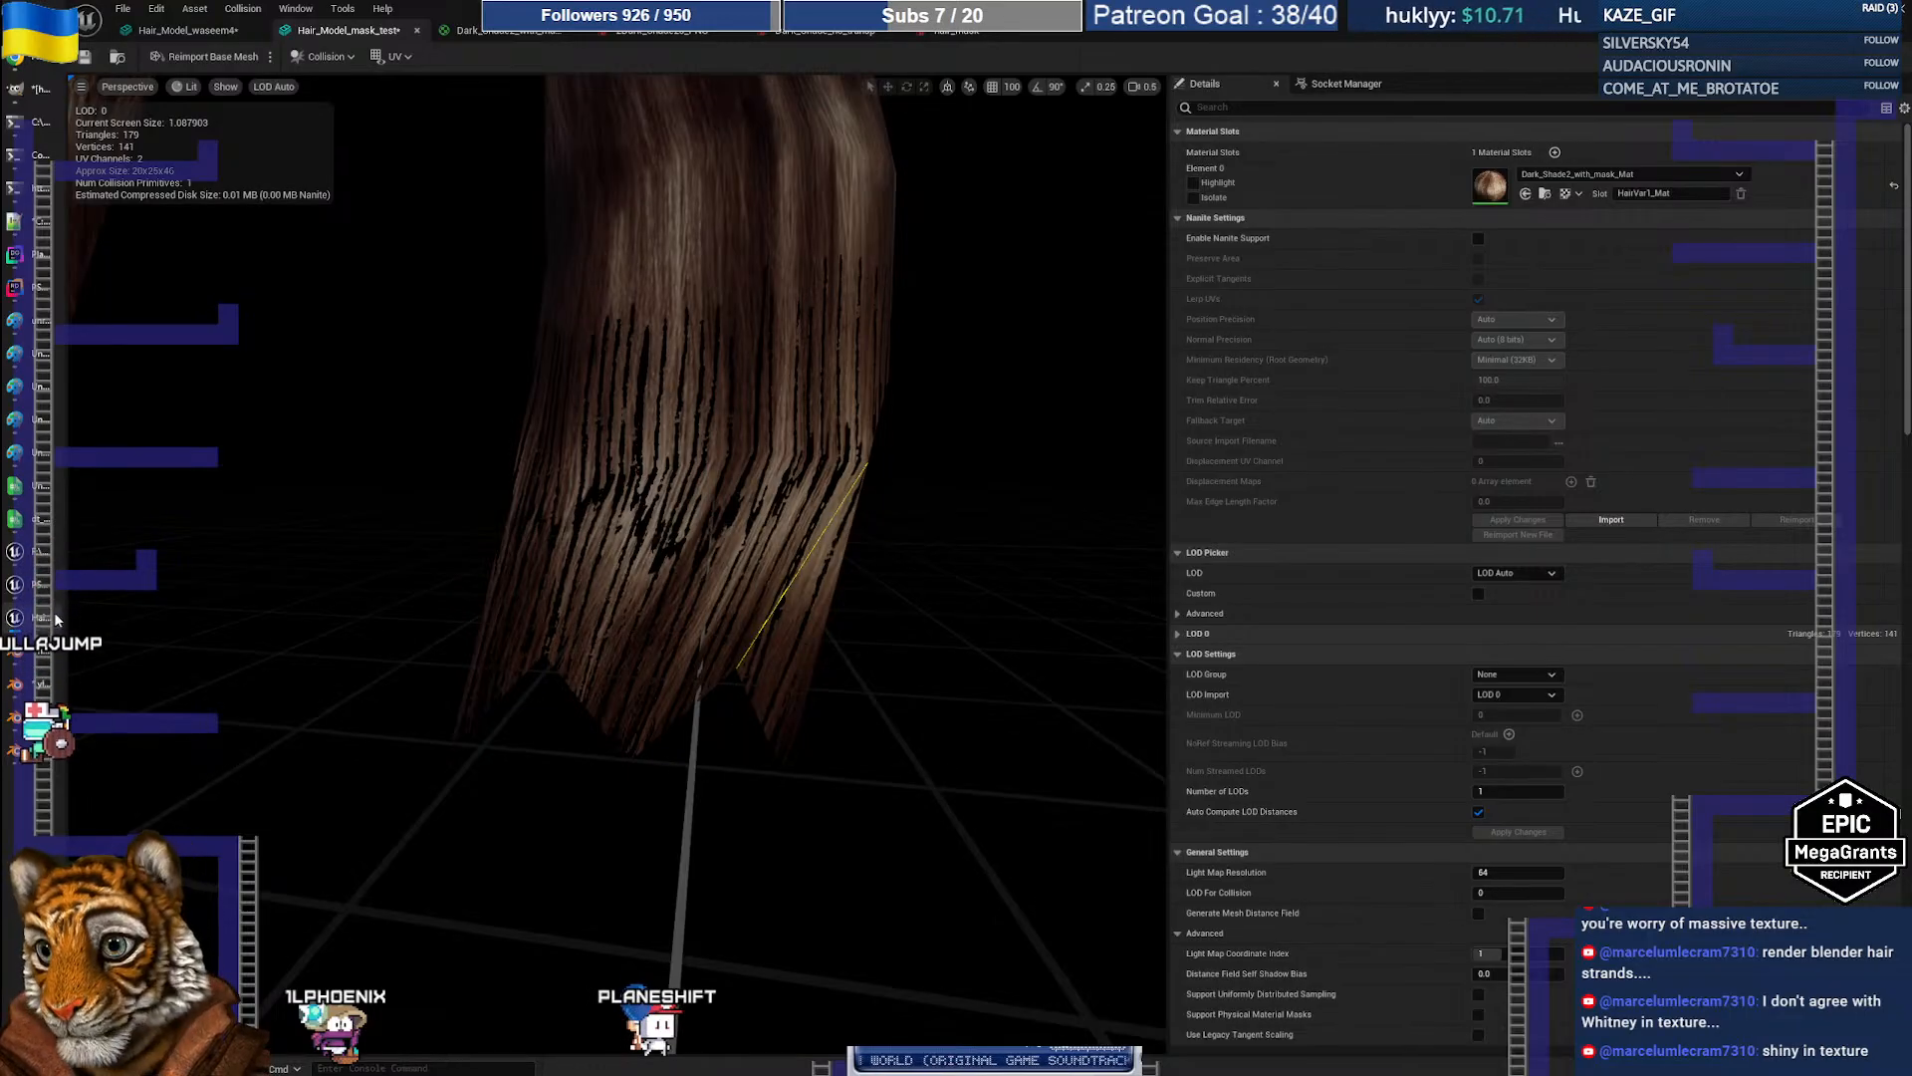
Step: Switch to GIMP and paint slanted white strands, with some black gaps among them, across the mask's lower half using Acrylic 03 at size 24
{"action": "left_click", "coordinate": [38, 90]}
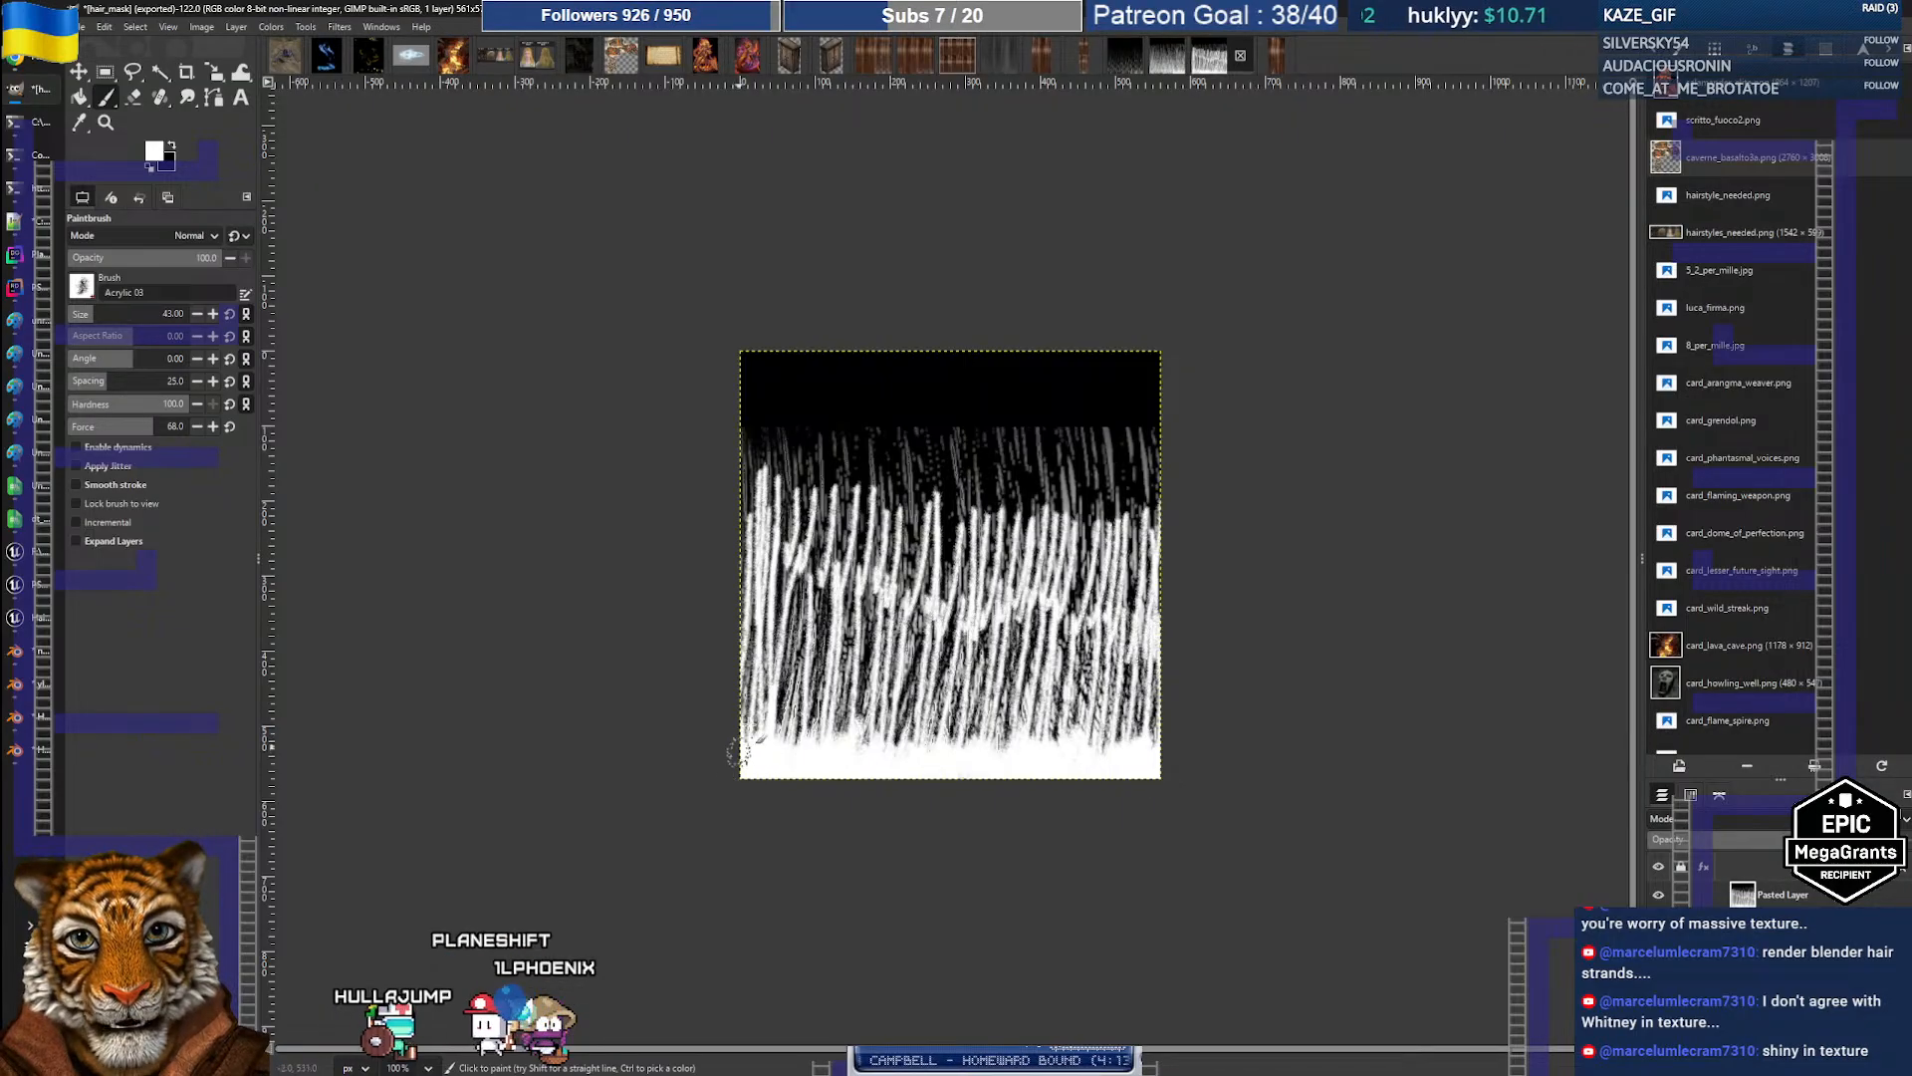
{"action": "key", "text": "bracketleft"}
{"action": "key", "text": "bracketleft"}
{"action": "key", "text": "bracketleft"}
{"action": "key", "text": "bracketleft"}
{"action": "key", "text": "bracketleft"}
{"action": "key", "text": "bracketleft"}
{"action": "key", "text": "bracketleft"}
{"action": "key", "text": "bracketleft"}
{"action": "key", "text": "bracketleft"}
{"action": "key", "text": "bracketleft"}
{"action": "key", "text": "bracketleft"}
{"action": "key", "text": "bracketleft"}
{"action": "key", "text": "bracketleft"}
{"action": "key", "text": "bracketleft"}
{"action": "key", "text": "bracketleft"}
{"action": "key", "text": "bracketleft"}
{"action": "key", "text": "bracketleft"}
{"action": "key", "text": "bracketleft"}
{"action": "key", "text": "bracketleft"}
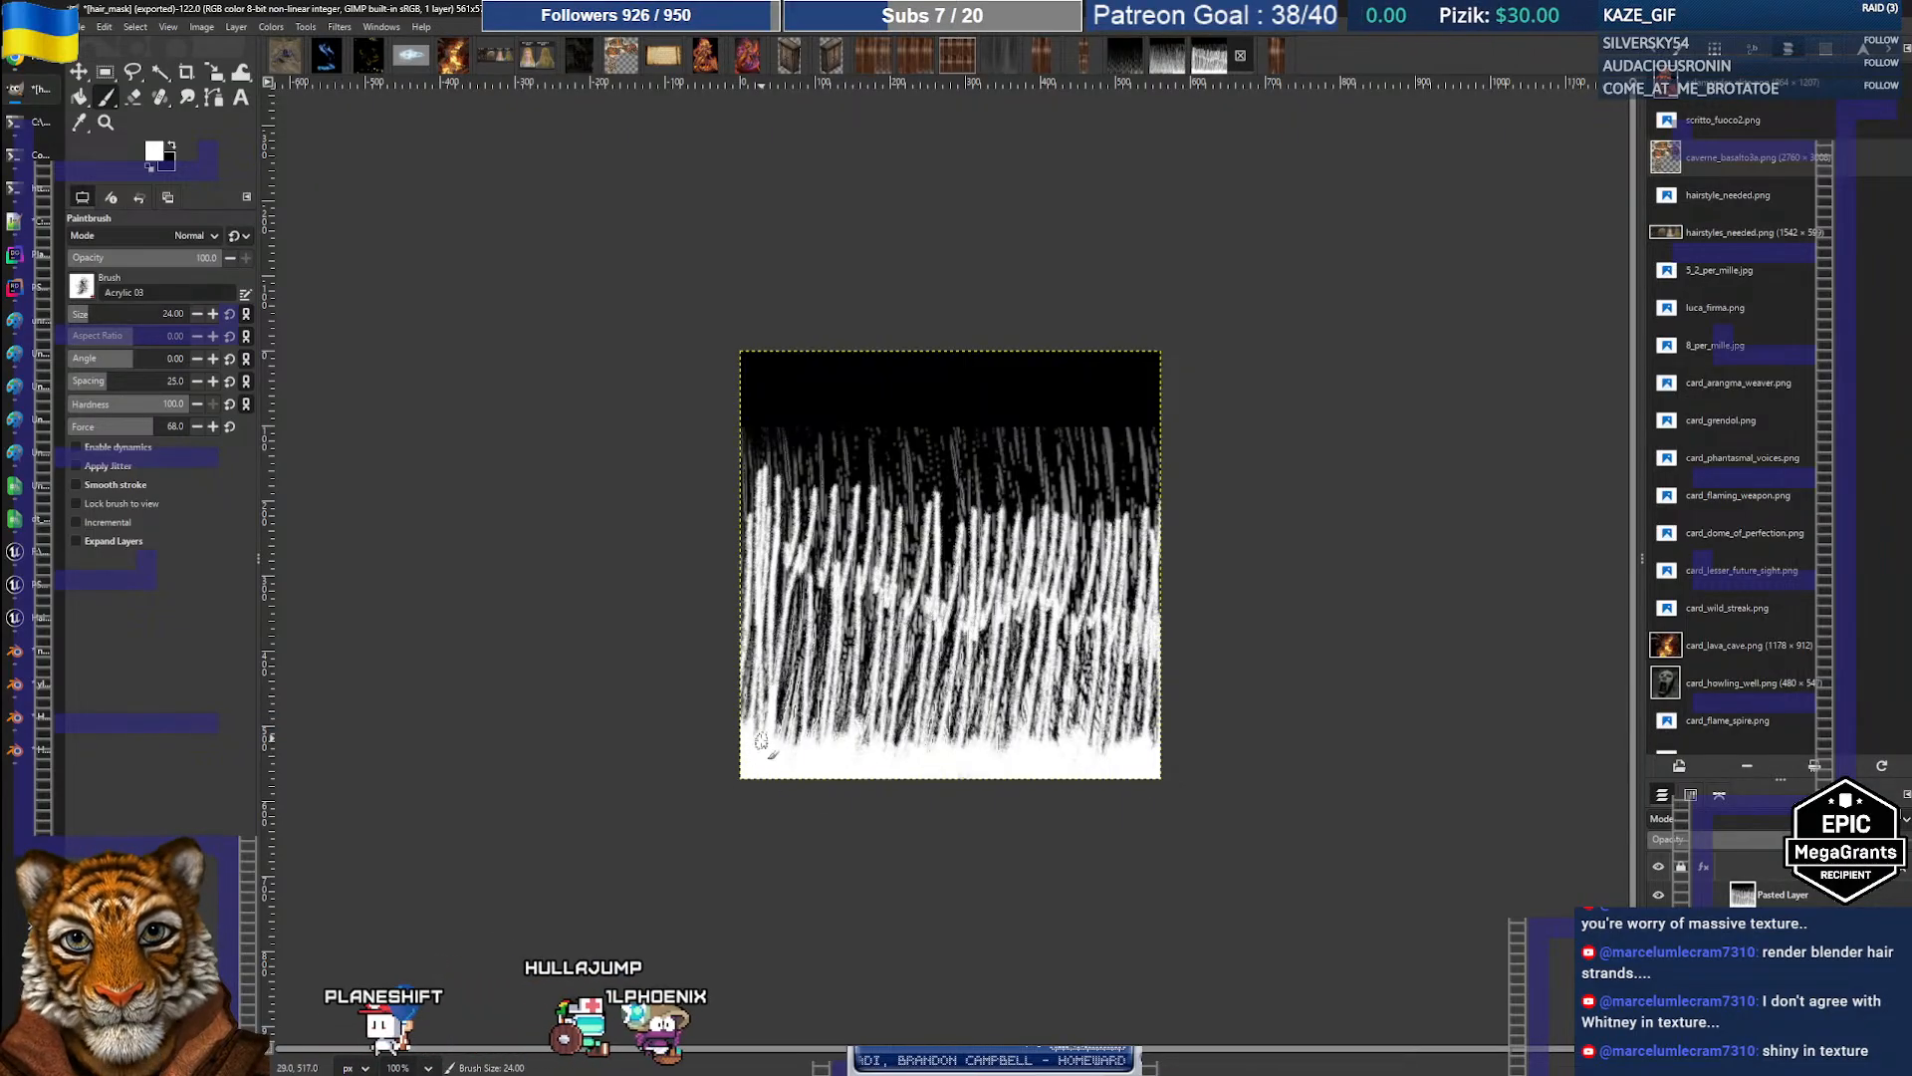
{"action": "mouse_move", "coordinate": [781, 745]}
{"action": "left_mouse_down"}
{"action": "mouse_move", "coordinate": [820, 602]}
{"action": "mouse_move", "coordinate": [857, 606]}
{"action": "left_mouse_up"}
{"action": "left_click_drag", "start_coordinate": [861, 724], "coordinate": [882, 611]}
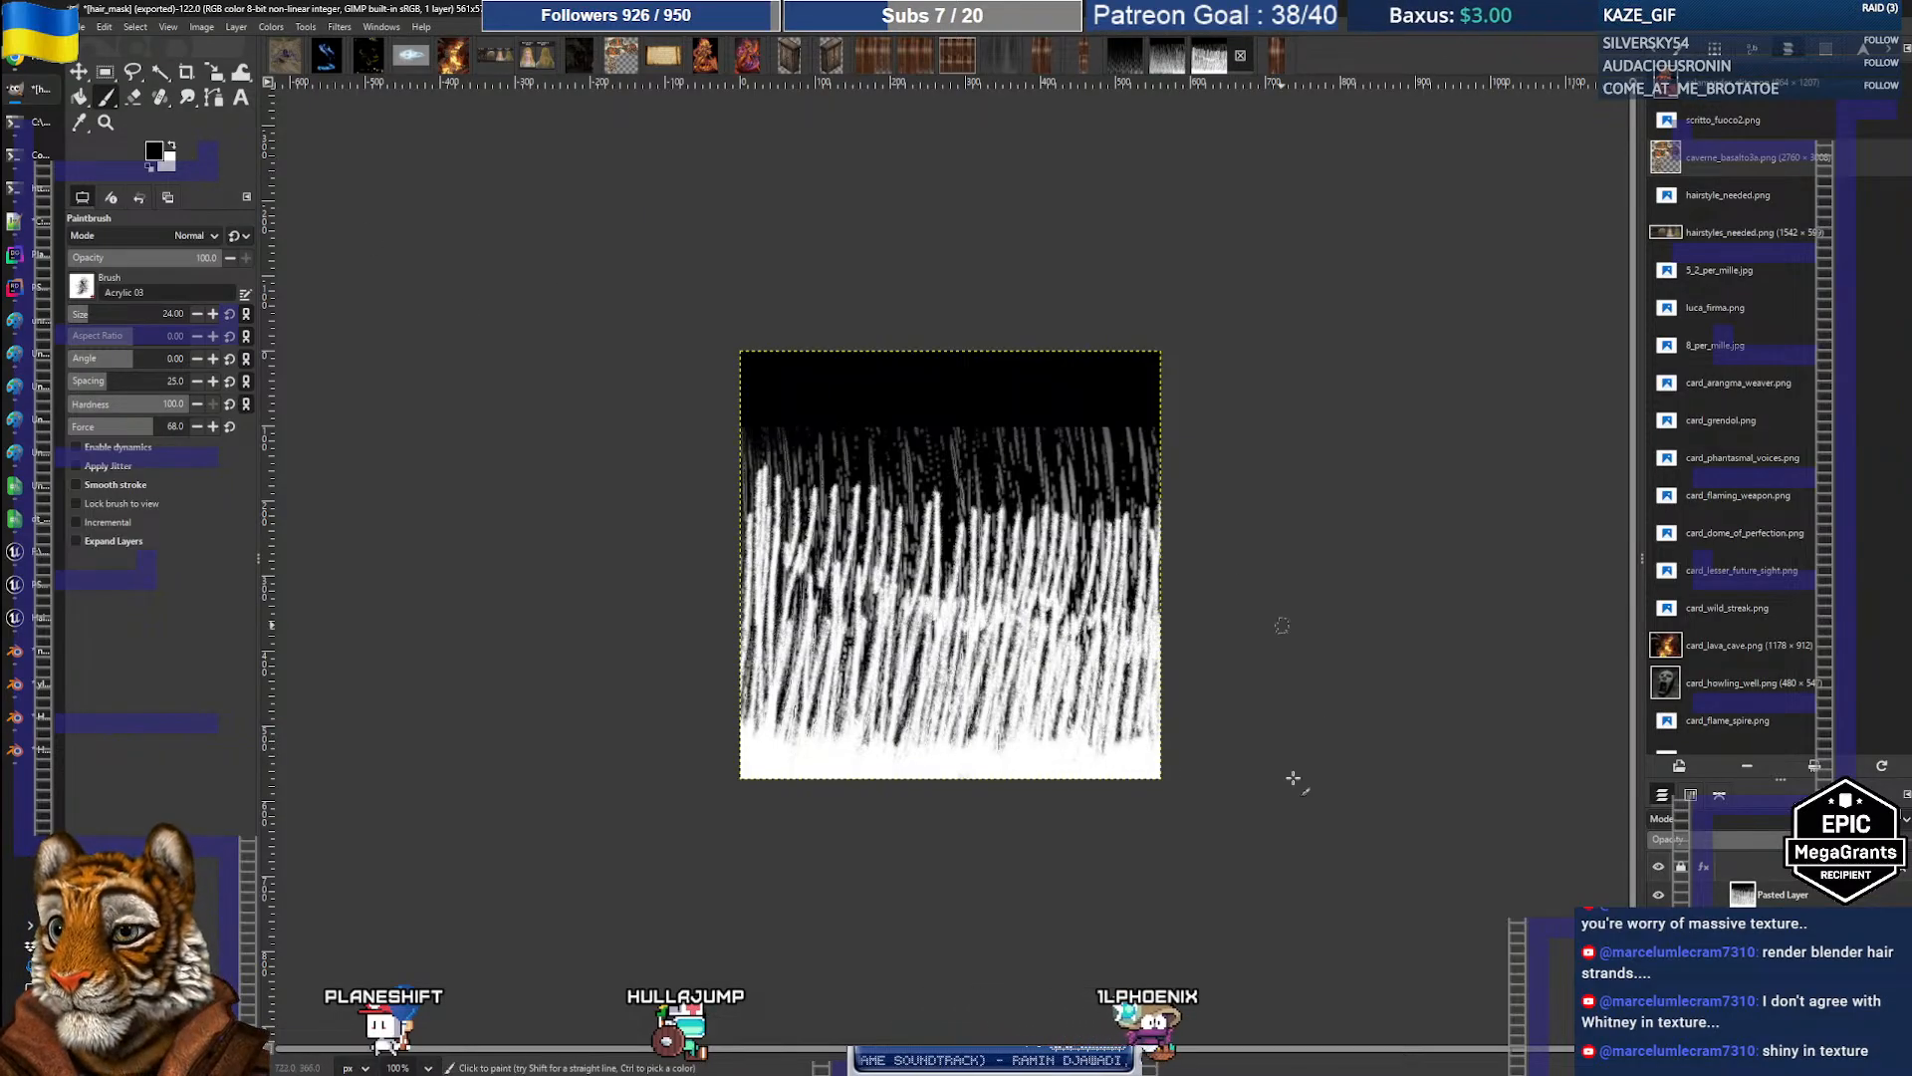
{"action": "mouse_move", "coordinate": [1127, 606]}
{"action": "left_mouse_down"}
{"action": "mouse_move", "coordinate": [1111, 719]}
{"action": "mouse_move", "coordinate": [1063, 705]}
{"action": "left_mouse_up"}
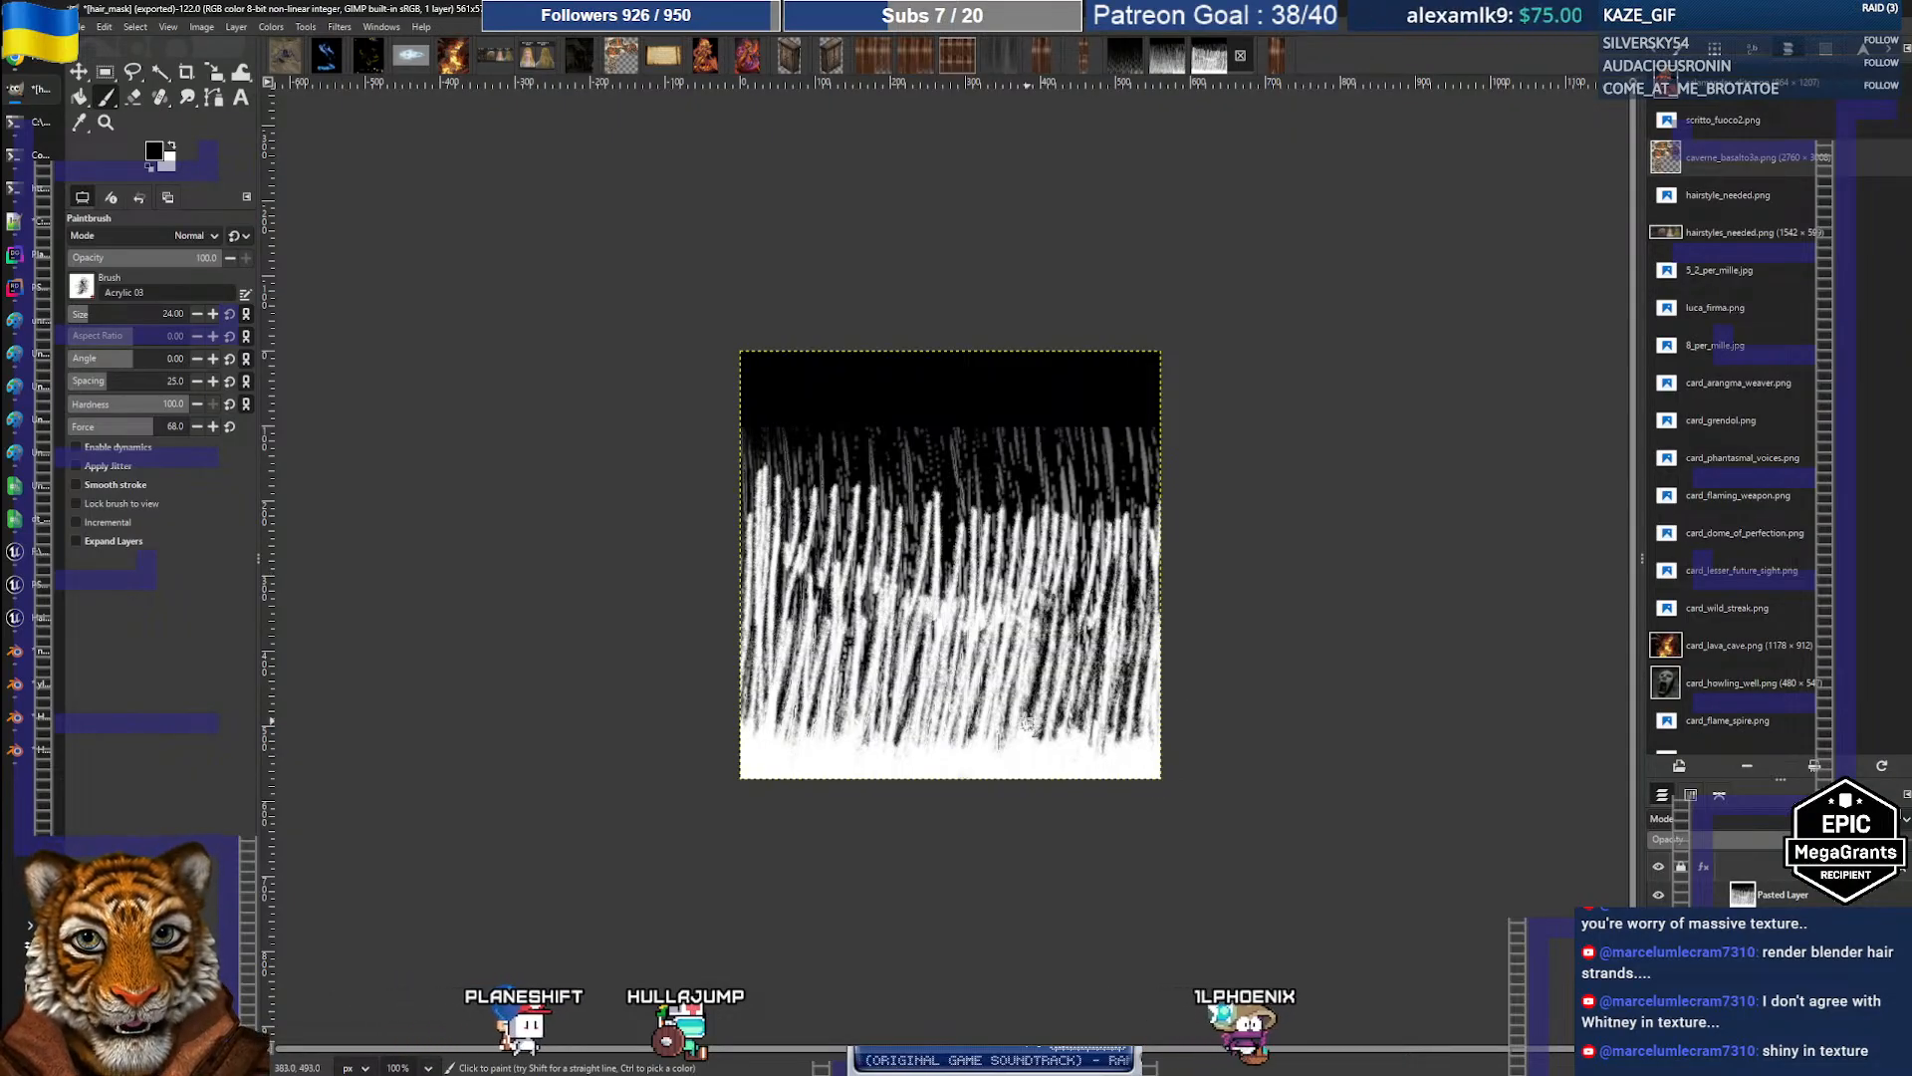
{"action": "left_click", "coordinate": [82, 286]}
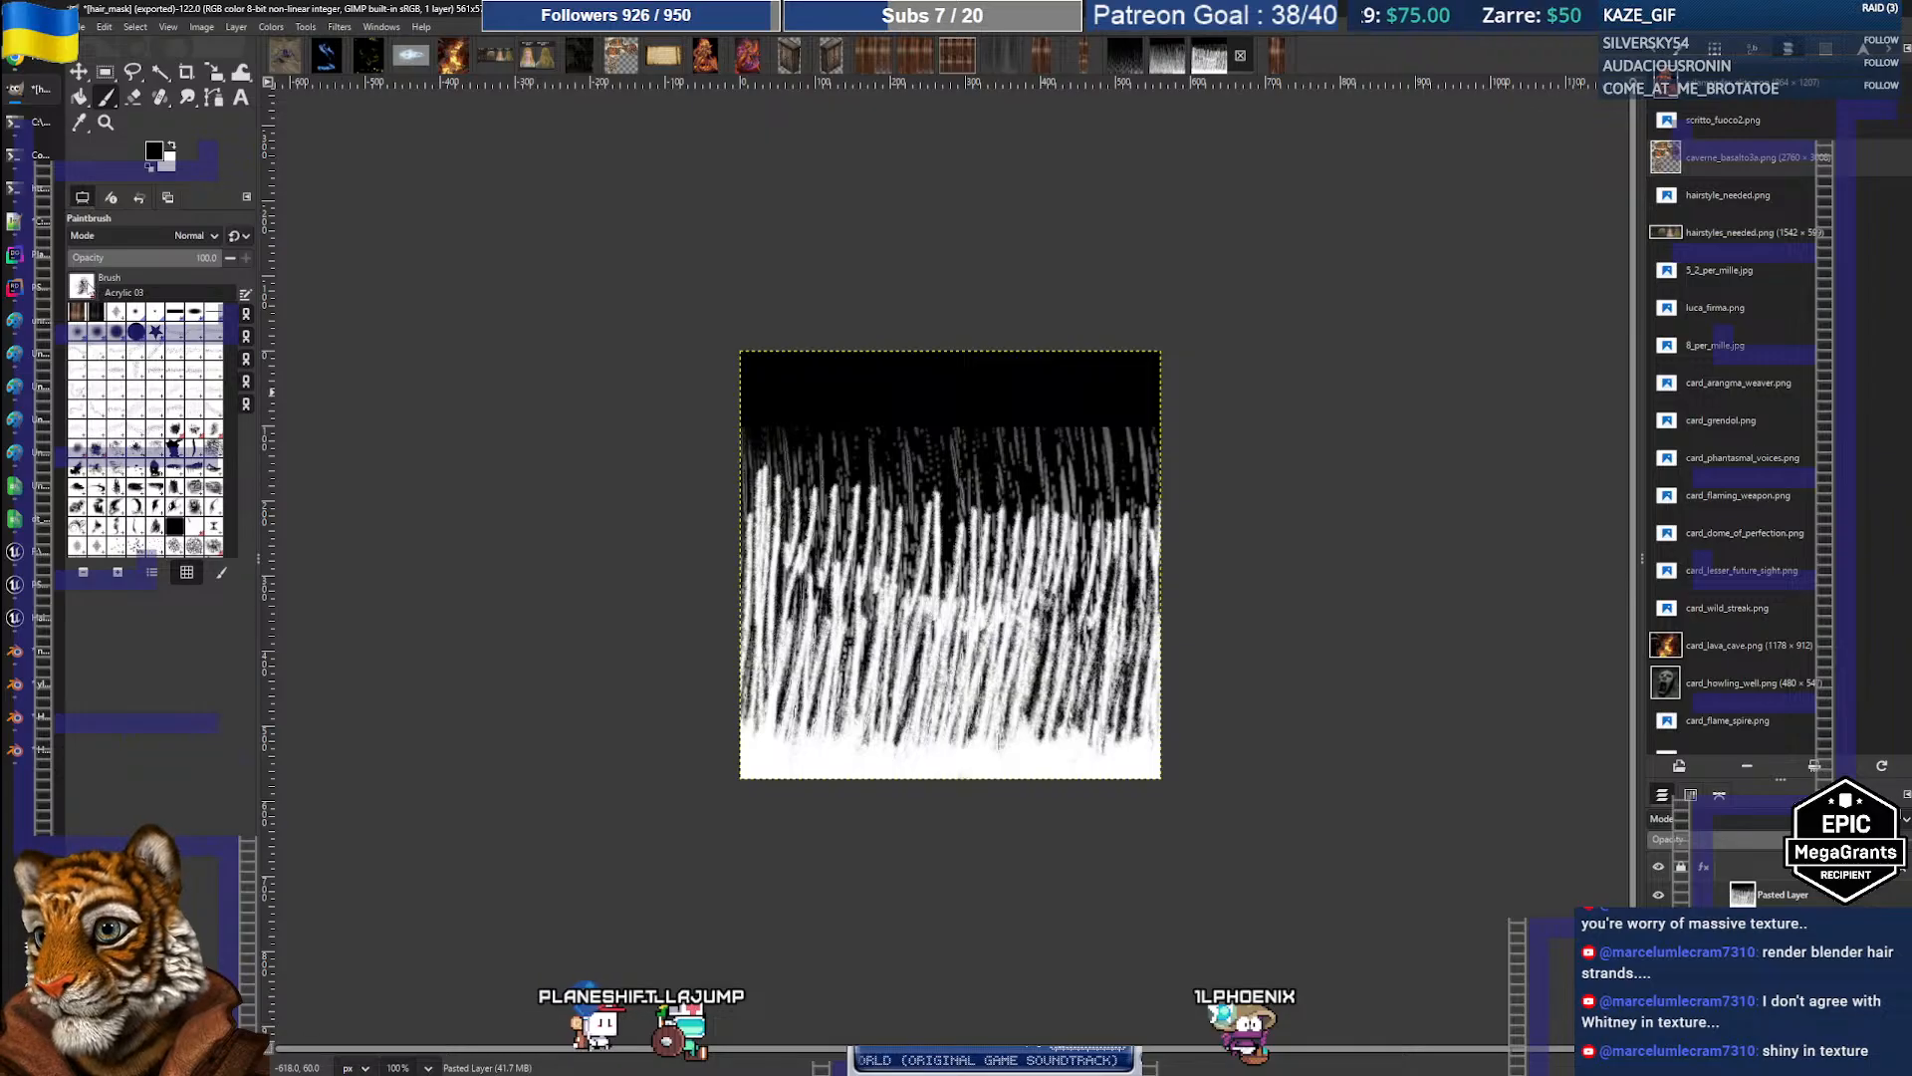
{"action": "left_click", "coordinate": [139, 328]}
{"action": "key", "text": "bracketleft"}
{"action": "key", "text": "bracketleft"}
{"action": "key", "text": "bracketleft"}
{"action": "key", "text": "bracketleft"}
{"action": "key", "text": "bracketleft"}
{"action": "key", "text": "bracketleft"}
{"action": "key", "text": "bracketleft"}
{"action": "key", "text": "bracketleft"}
{"action": "key", "text": "bracketleft"}
{"action": "key", "text": "bracketleft"}
{"action": "key", "text": "bracketleft"}
{"action": "key", "text": "bracketleft"}
{"action": "key", "text": "bracketleft"}
{"action": "key", "text": "bracketleft"}
{"action": "key", "text": "bracketleft"}
{"action": "key", "text": "bracketleft"}
{"action": "key", "text": "bracketleft"}
{"action": "key", "text": "bracketleft"}
{"action": "key", "text": "bracketleft"}
{"action": "key", "text": "bracketleft"}
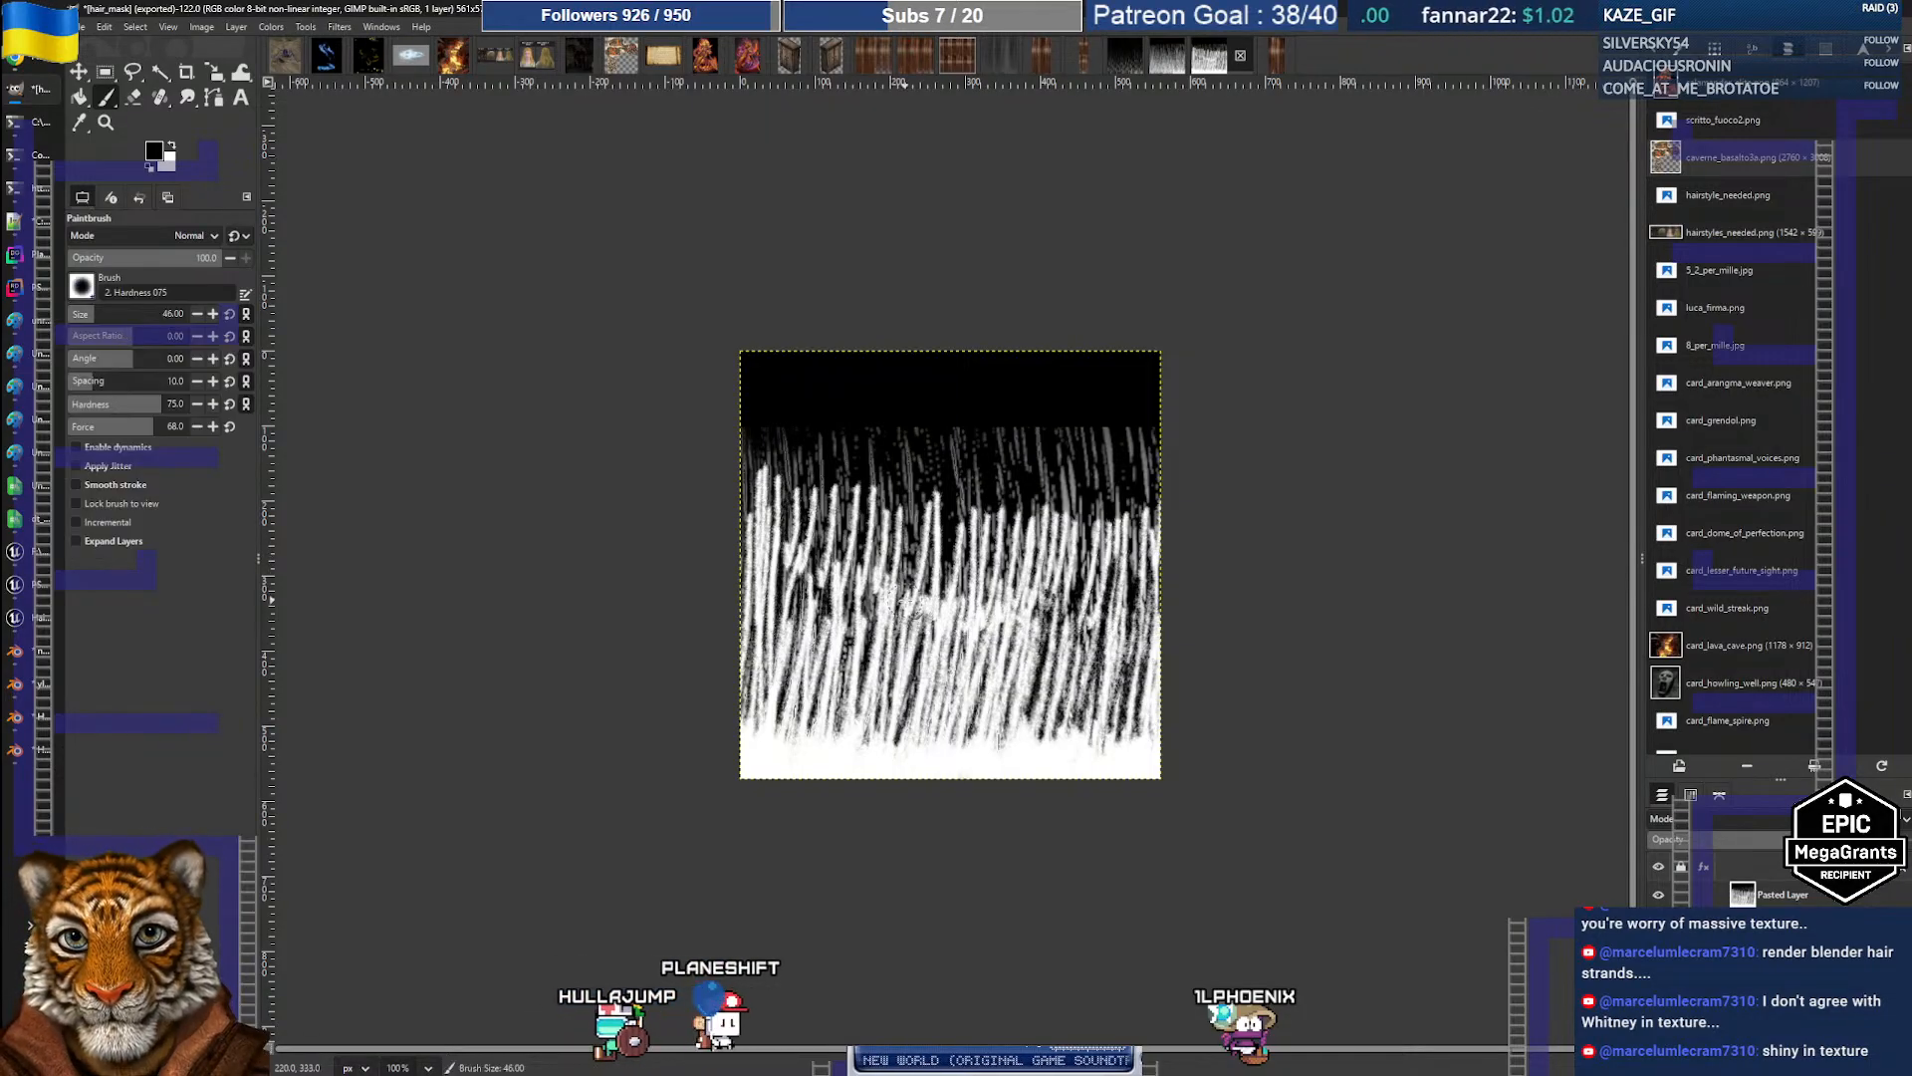
{"action": "key", "text": "bracketleft"}
{"action": "key", "text": "bracketleft"}
{"action": "key", "text": "bracketleft"}
{"action": "key", "text": "bracketleft"}
{"action": "key", "text": "bracketleft"}
{"action": "key", "text": "bracketleft"}
{"action": "key", "text": "bracketleft"}
{"action": "key", "text": "bracketleft"}
{"action": "key", "text": "bracketleft"}
{"action": "key", "text": "bracketleft"}
{"action": "key", "text": "bracketleft"}
{"action": "key", "text": "bracketleft"}
{"action": "key", "text": "bracketleft"}
{"action": "key", "text": "bracketleft"}
{"action": "key", "text": "bracketleft"}
{"action": "key", "text": "bracketleft"}
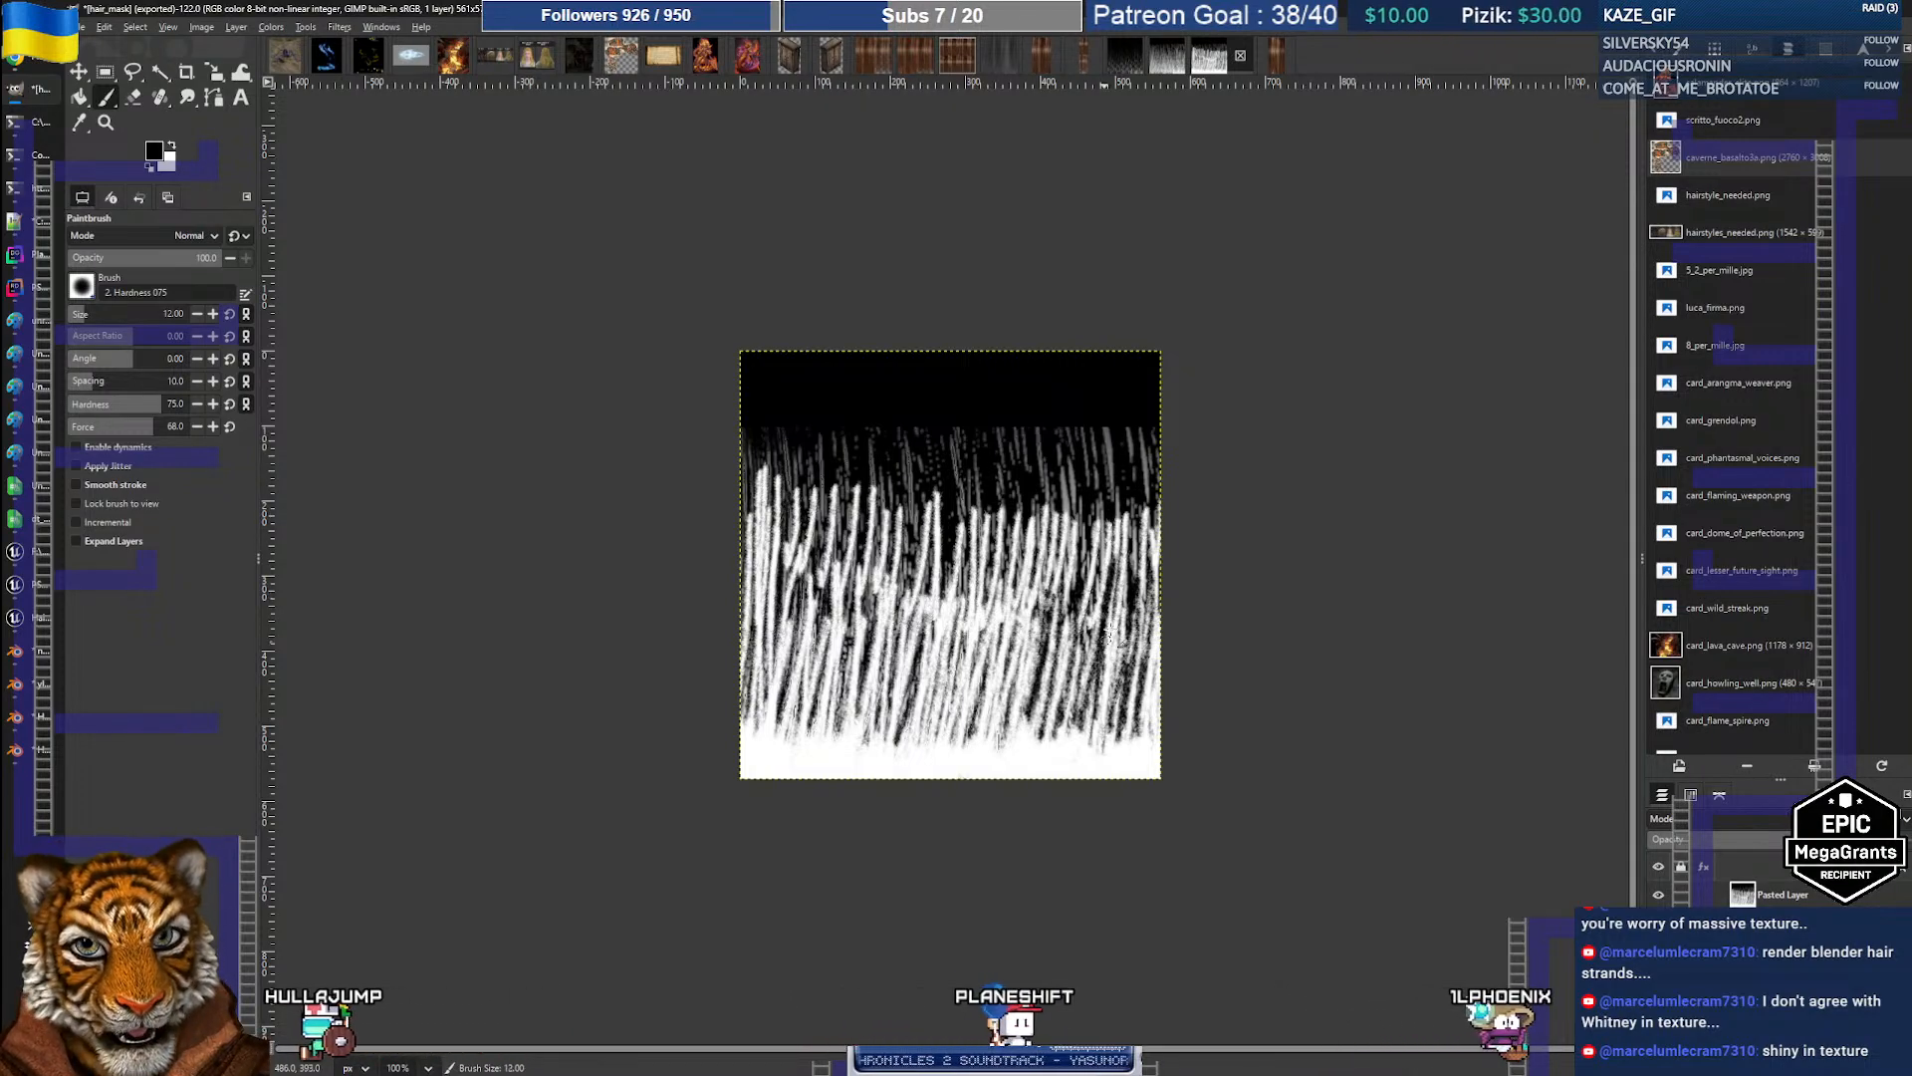
{"action": "key", "text": "bracketleft"}
{"action": "key", "text": "bracketleft"}
{"action": "key", "text": "bracketleft"}
{"action": "key", "text": "bracketleft"}
{"action": "key", "text": "bracketleft"}
{"action": "key", "text": "bracketleft"}
{"action": "key", "text": "bracketleft"}
{"action": "key", "text": "bracketleft"}
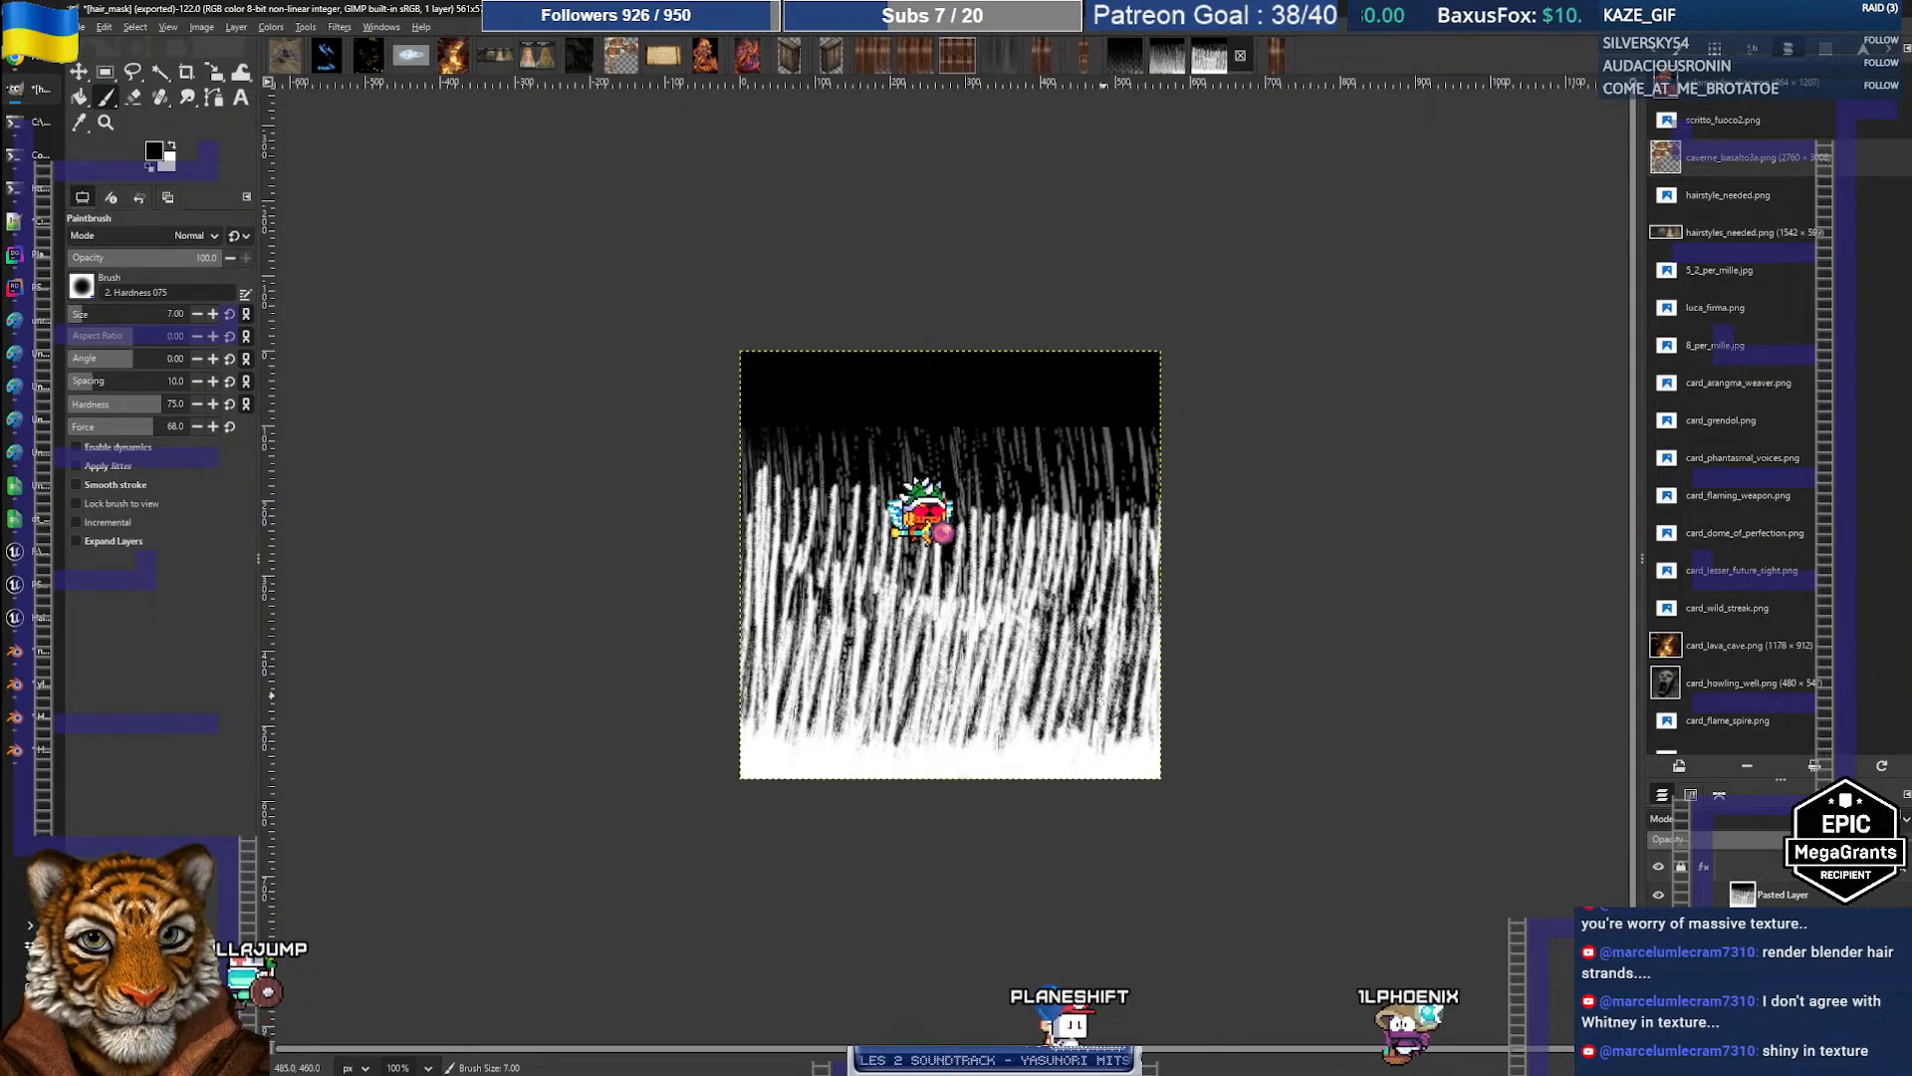
Step: Paint thin black gaps between the white strands across the mask's lower half with the Acrylic 04 brush at size 10
{"action": "left_click", "coordinate": [79, 289]}
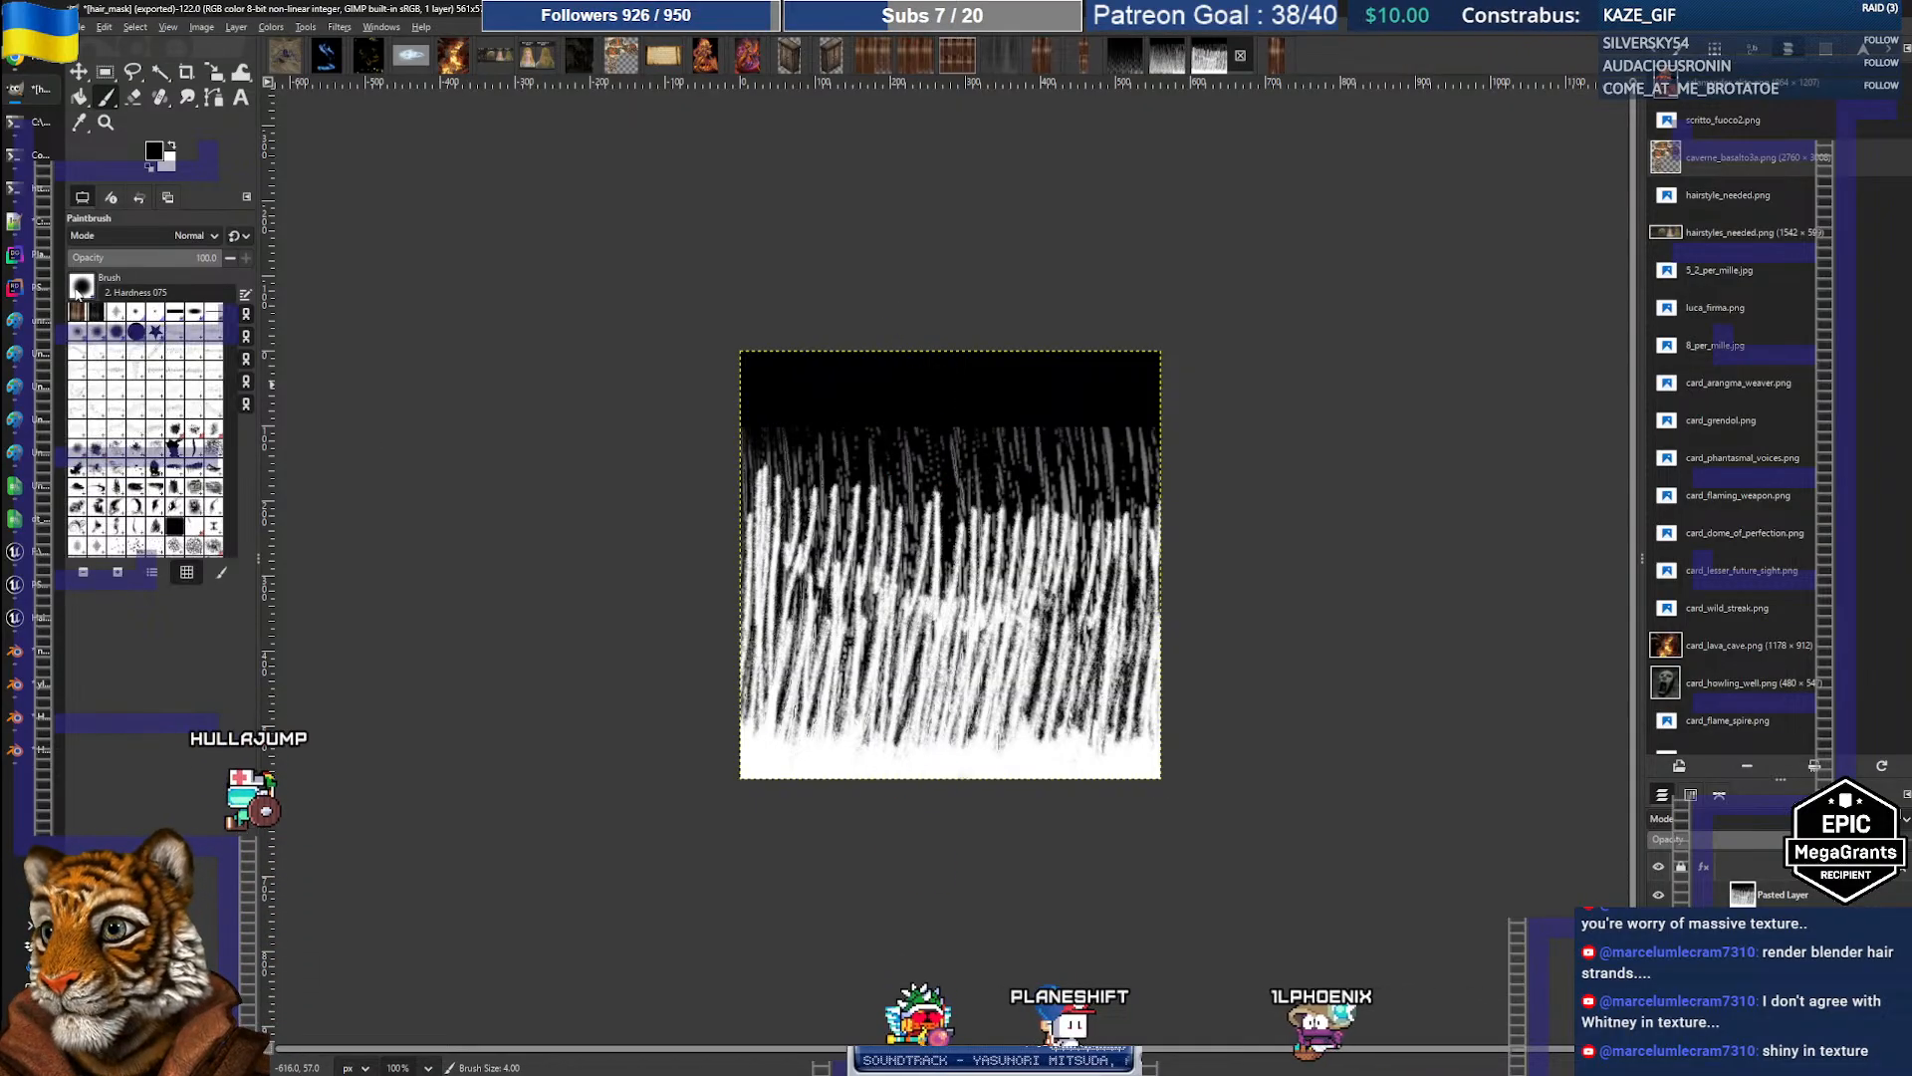
{"action": "left_click", "coordinate": [174, 426]}
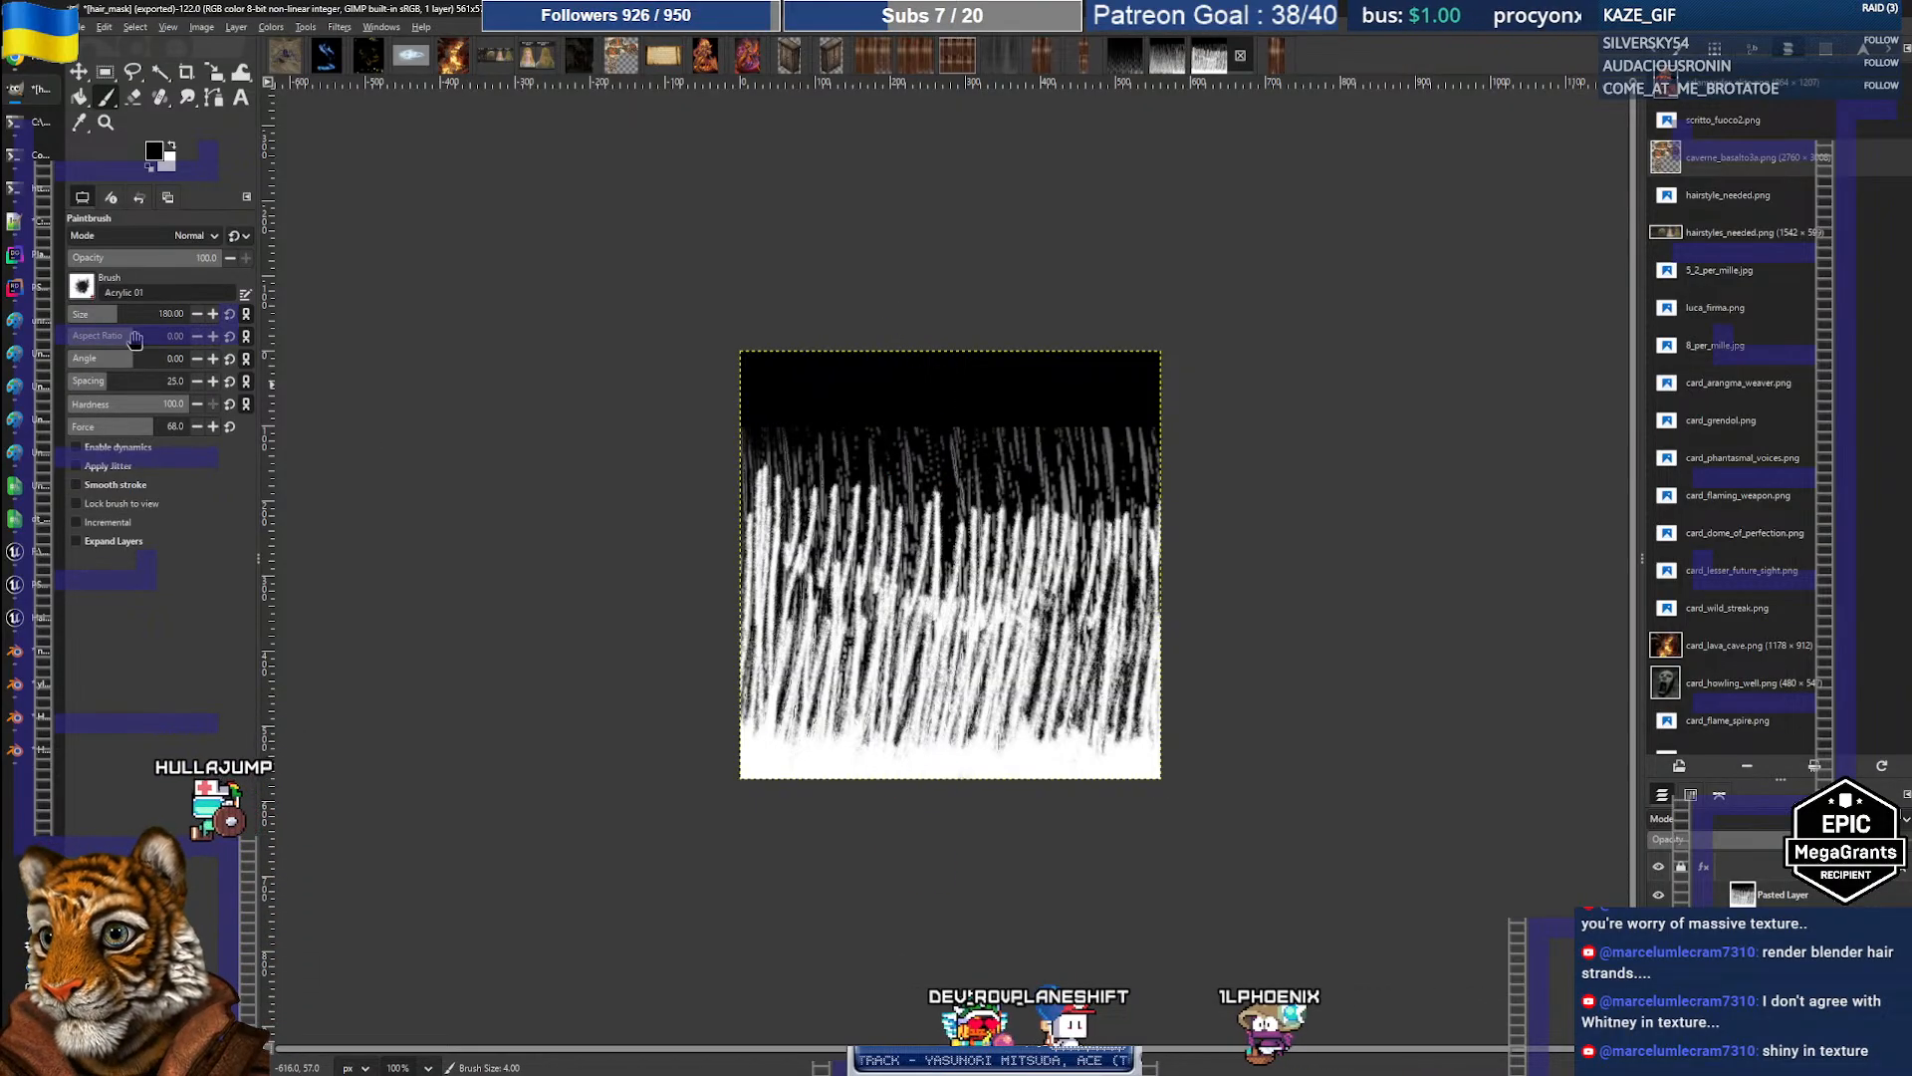
{"action": "left_click", "coordinate": [83, 289]}
{"action": "left_click", "coordinate": [78, 456]}
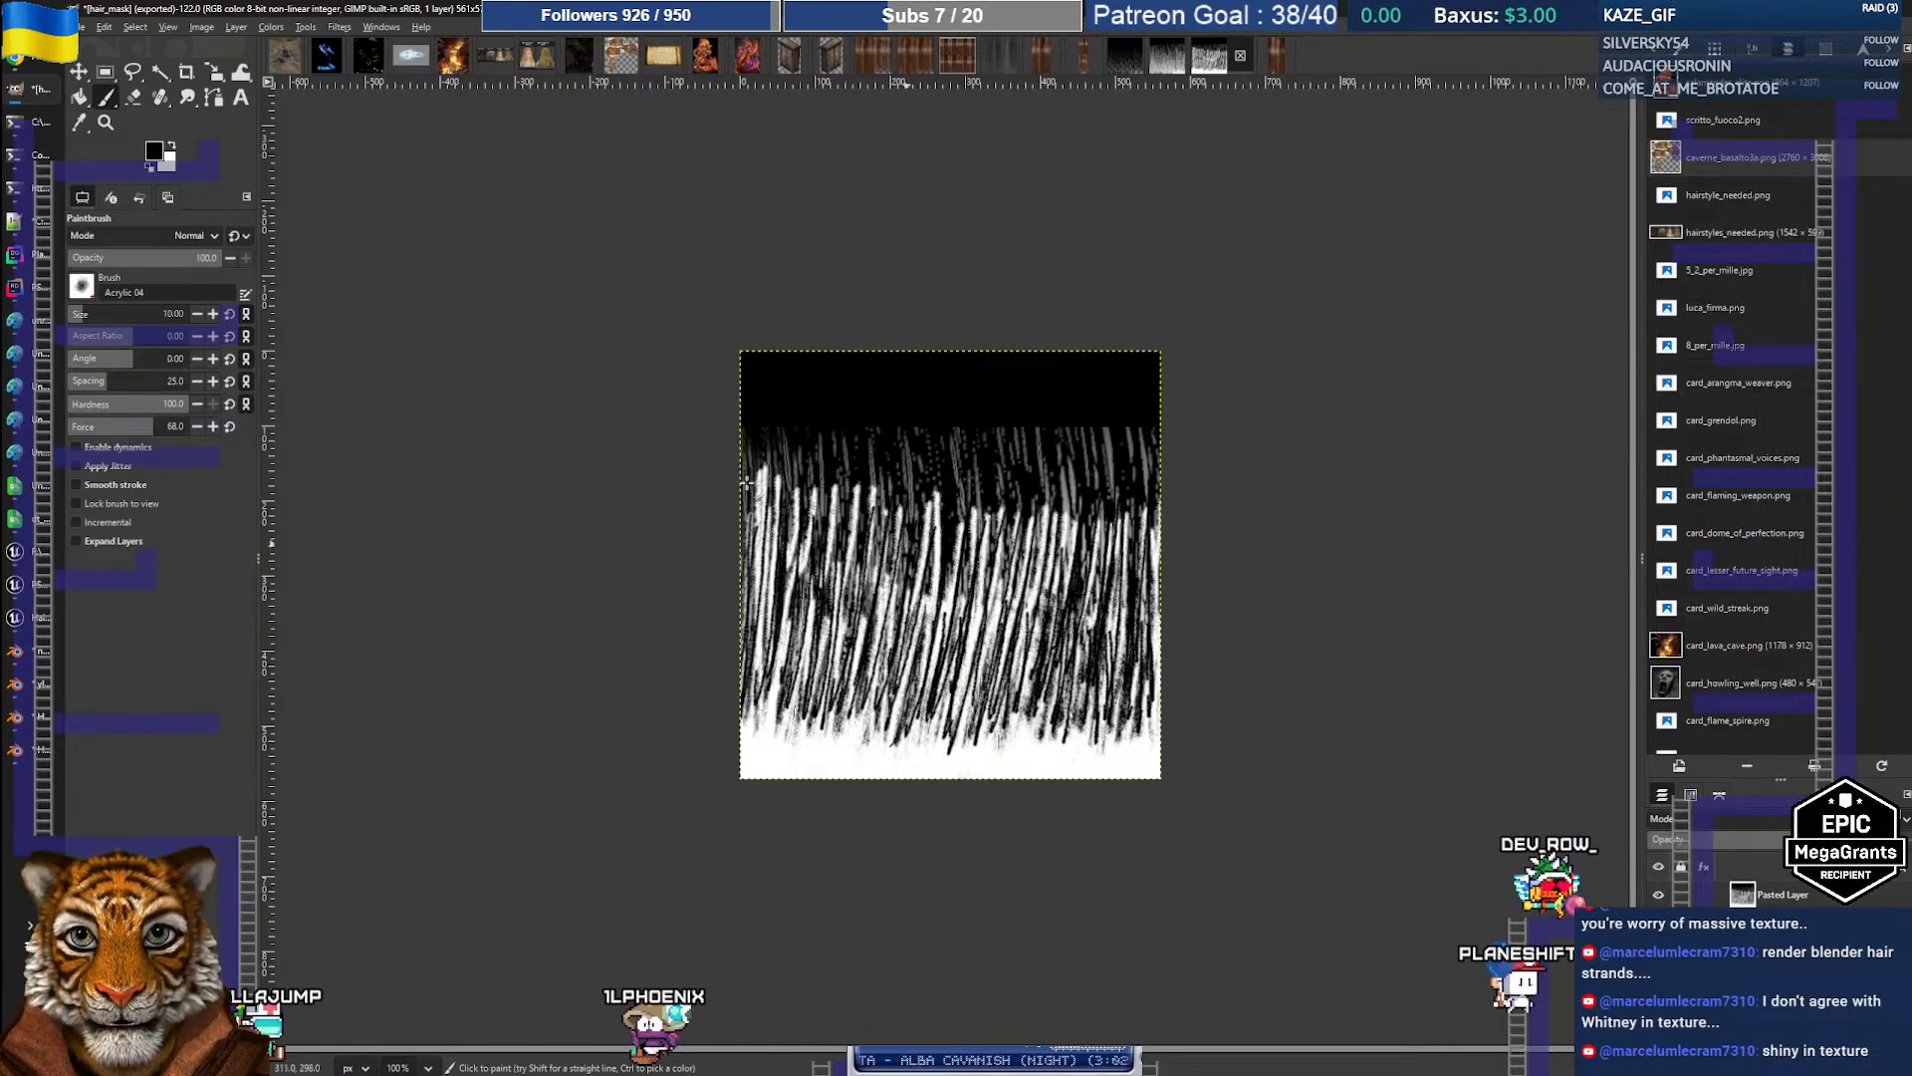
Step: Paint long, thin, slightly slanted white strands over the black gaps across the full width of the mask with Acrylic 04 at size 10
{"action": "key", "text": "x"}
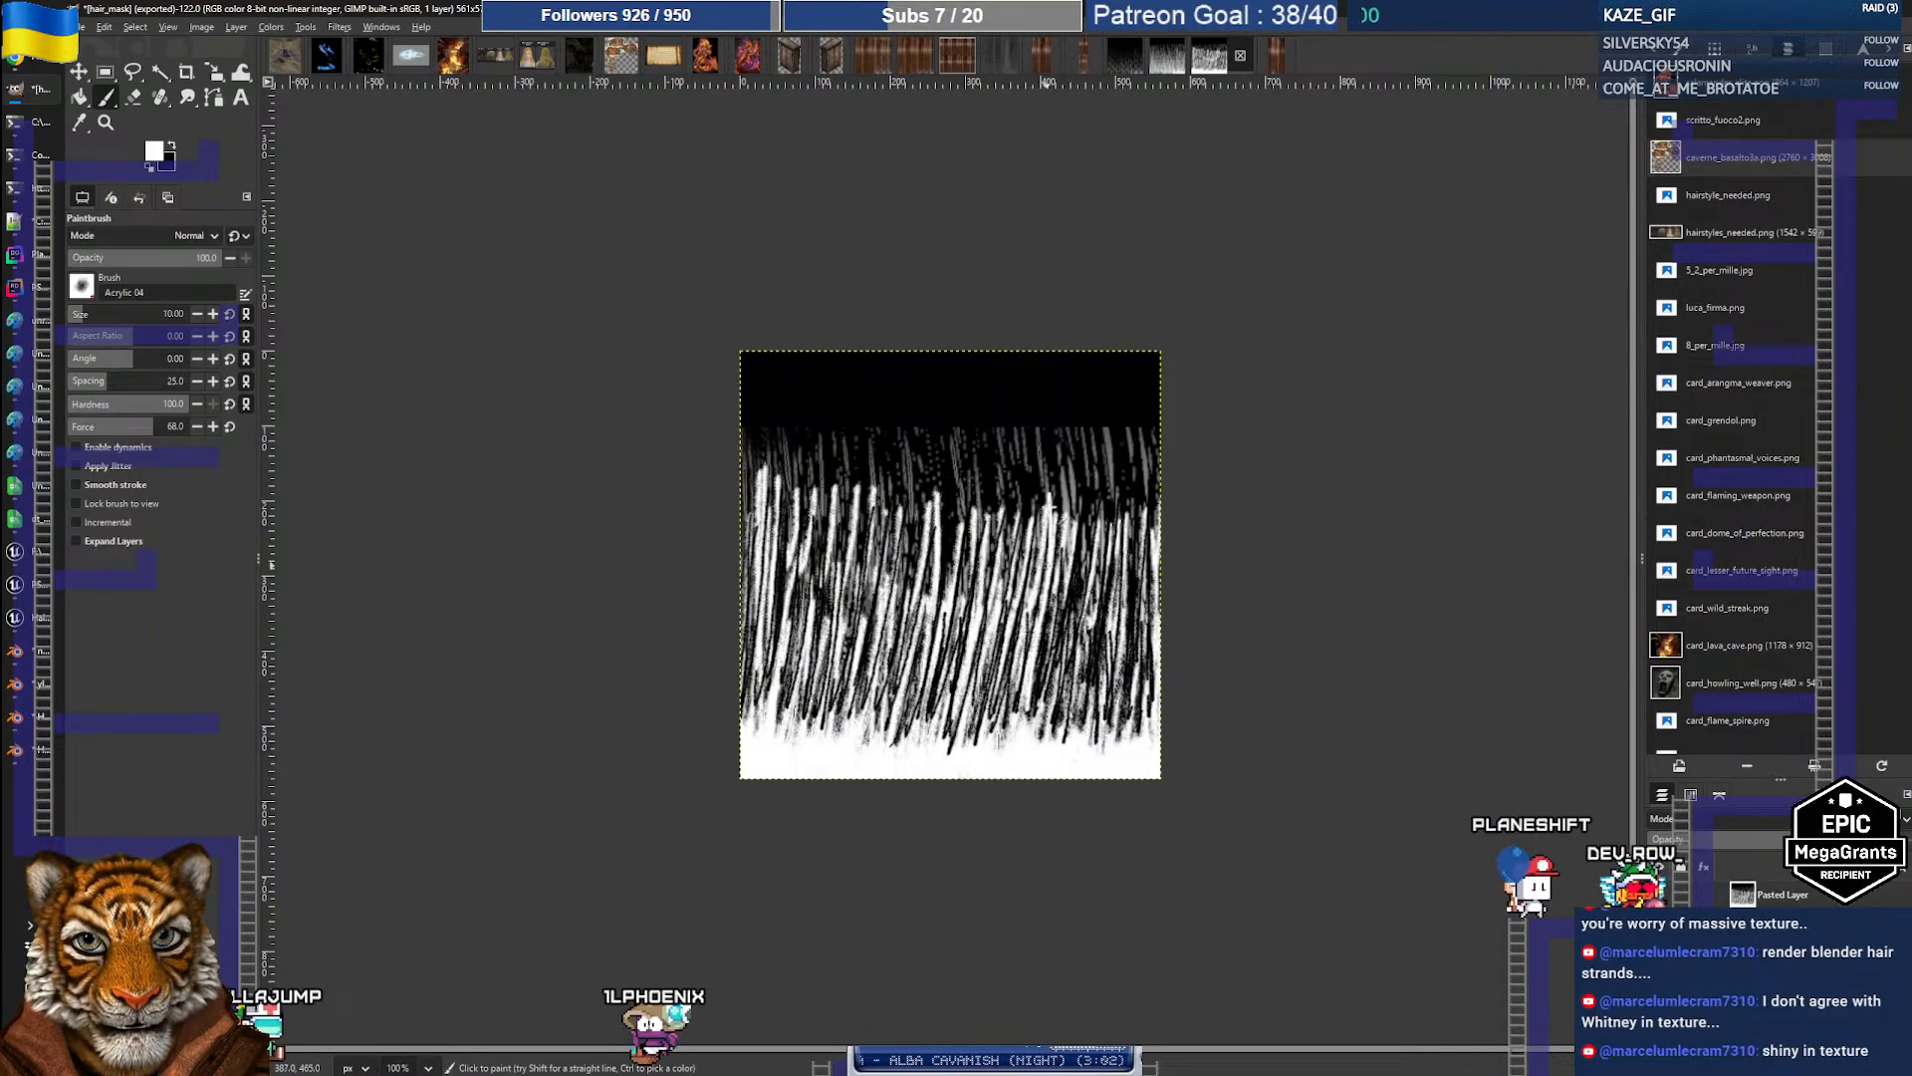
{"action": "mouse_move", "coordinate": [1002, 687]}
{"action": "left_mouse_down"}
{"action": "mouse_move", "coordinate": [1029, 495]}
{"action": "mouse_move", "coordinate": [996, 514]}
{"action": "left_mouse_up"}
{"action": "left_click_drag", "start_coordinate": [929, 688], "coordinate": [974, 507]}
{"action": "mouse_move", "coordinate": [864, 712]}
{"action": "left_mouse_down"}
{"action": "mouse_move", "coordinate": [919, 516]}
{"action": "mouse_move", "coordinate": [848, 689]}
{"action": "left_mouse_up"}
{"action": "mouse_move", "coordinate": [873, 503]}
{"action": "left_mouse_down"}
{"action": "mouse_move", "coordinate": [826, 720]}
{"action": "mouse_move", "coordinate": [799, 725]}
{"action": "left_mouse_up"}
{"action": "mouse_move", "coordinate": [833, 498]}
{"action": "left_mouse_down"}
{"action": "mouse_move", "coordinate": [779, 712]}
{"action": "mouse_move", "coordinate": [765, 707]}
{"action": "left_mouse_up"}
{"action": "left_click_drag", "start_coordinate": [798, 491], "coordinate": [752, 702]}
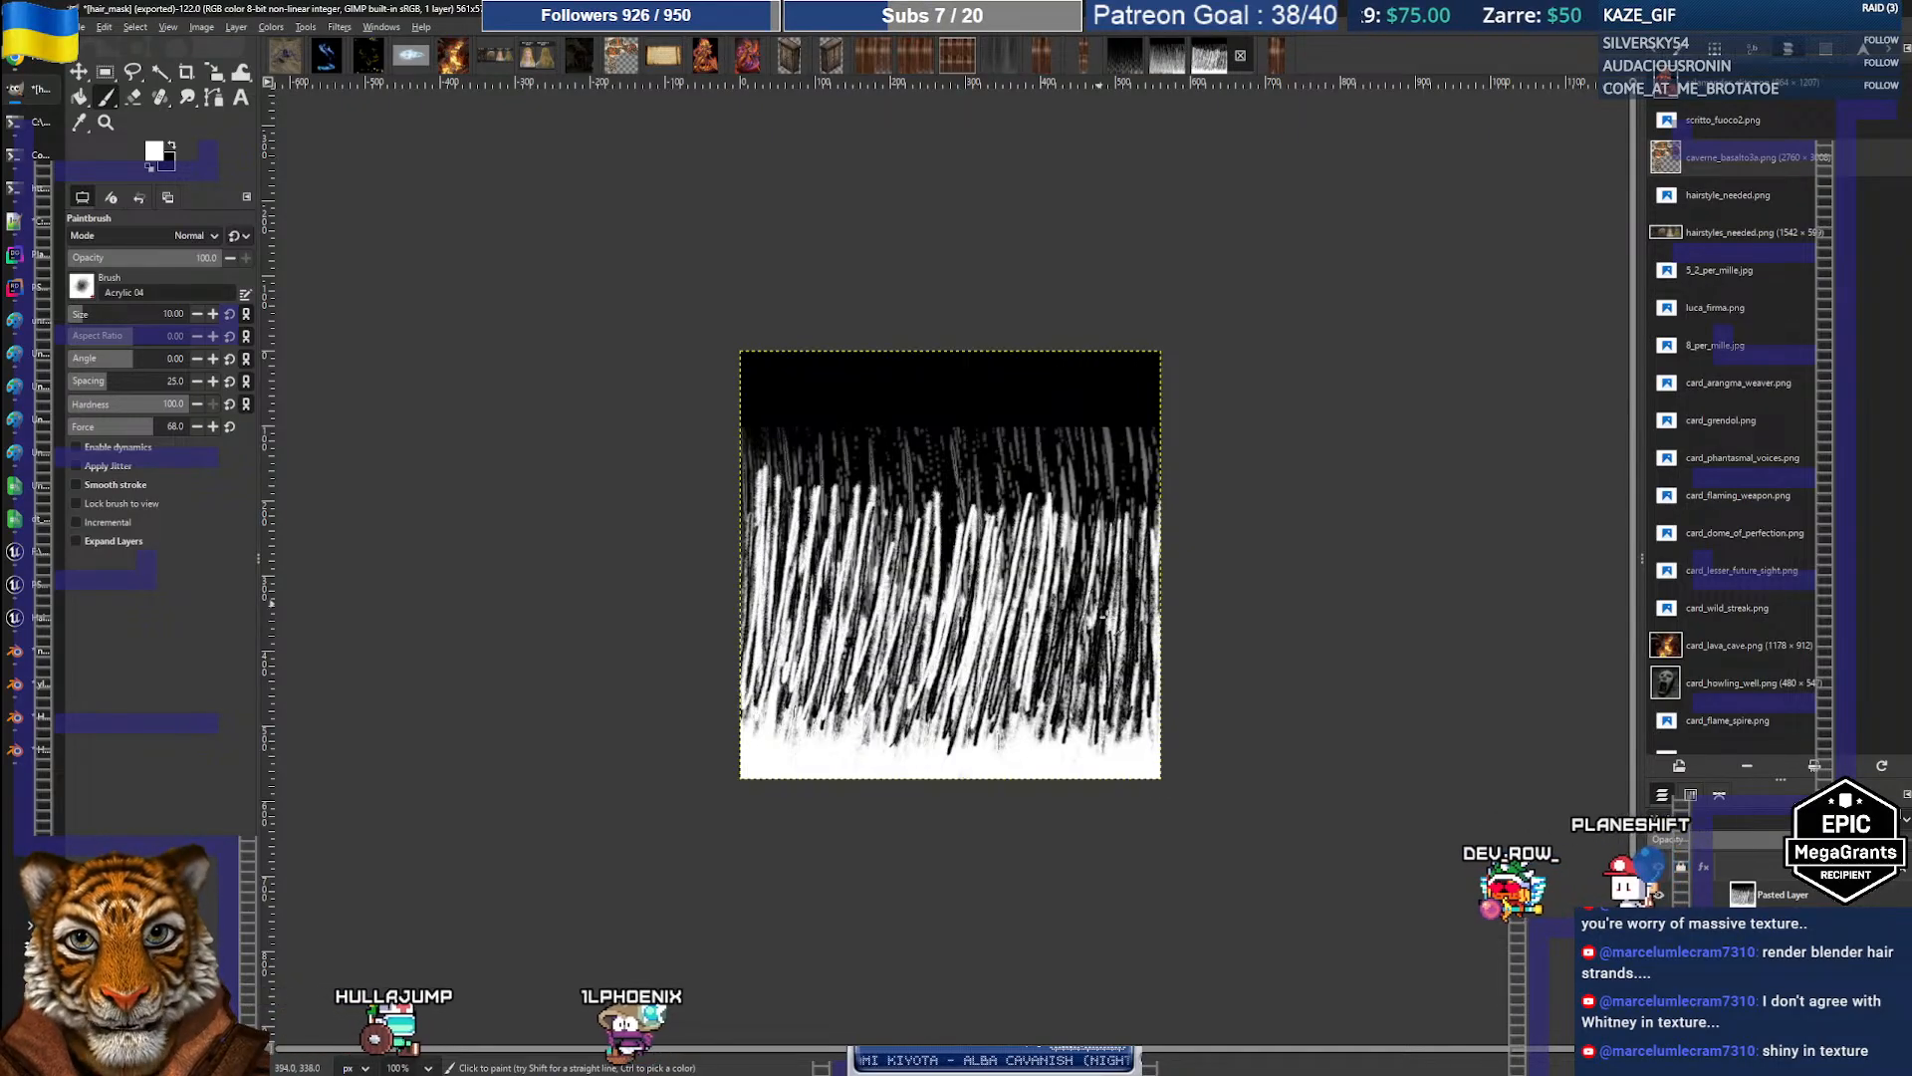
{"action": "mouse_move", "coordinate": [1084, 509]}
{"action": "left_mouse_down"}
{"action": "mouse_move", "coordinate": [1043, 704]}
{"action": "mouse_move", "coordinate": [1096, 711]}
{"action": "left_mouse_up"}
{"action": "left_click_drag", "start_coordinate": [1145, 514], "coordinate": [1130, 709]}
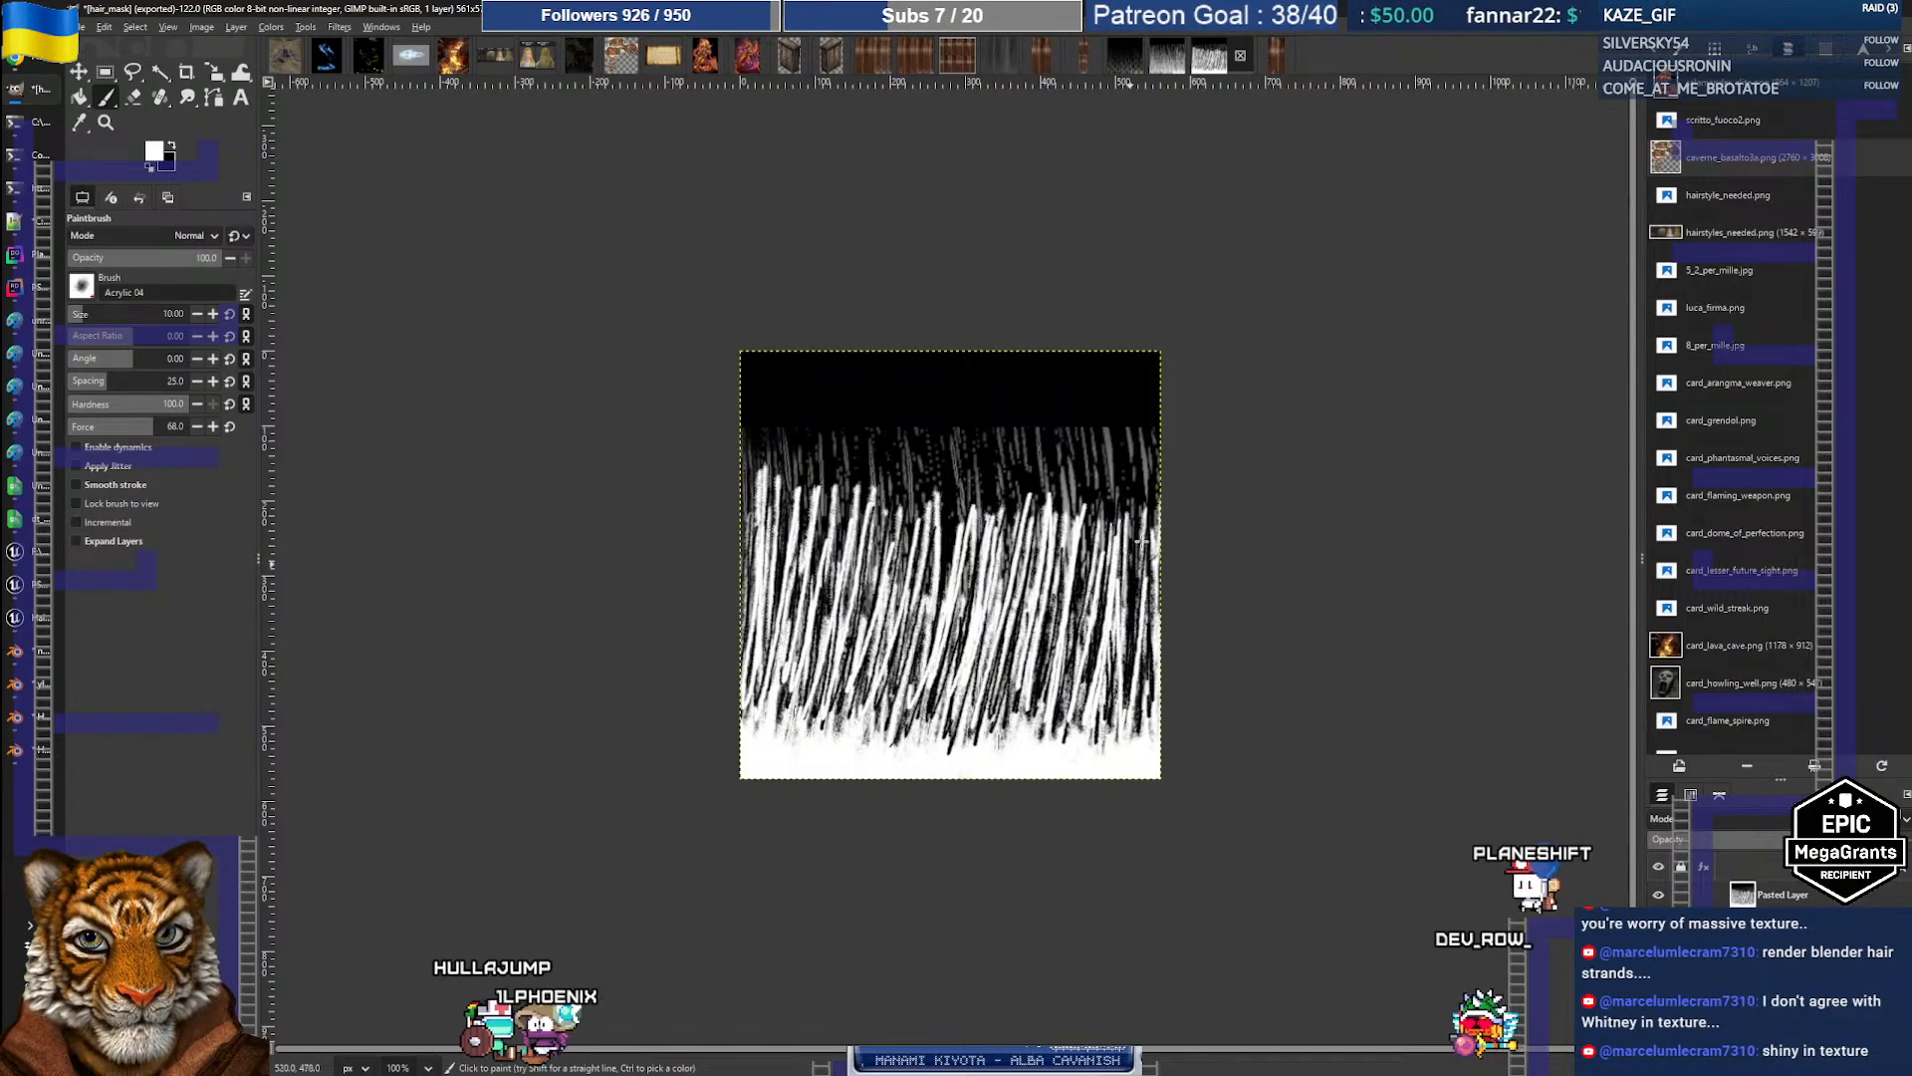
Step: Export the mask over hair_mask.PNG and reimport the hair_mask texture in Unreal Editor
{"action": "left_click", "coordinate": [74, 27]}
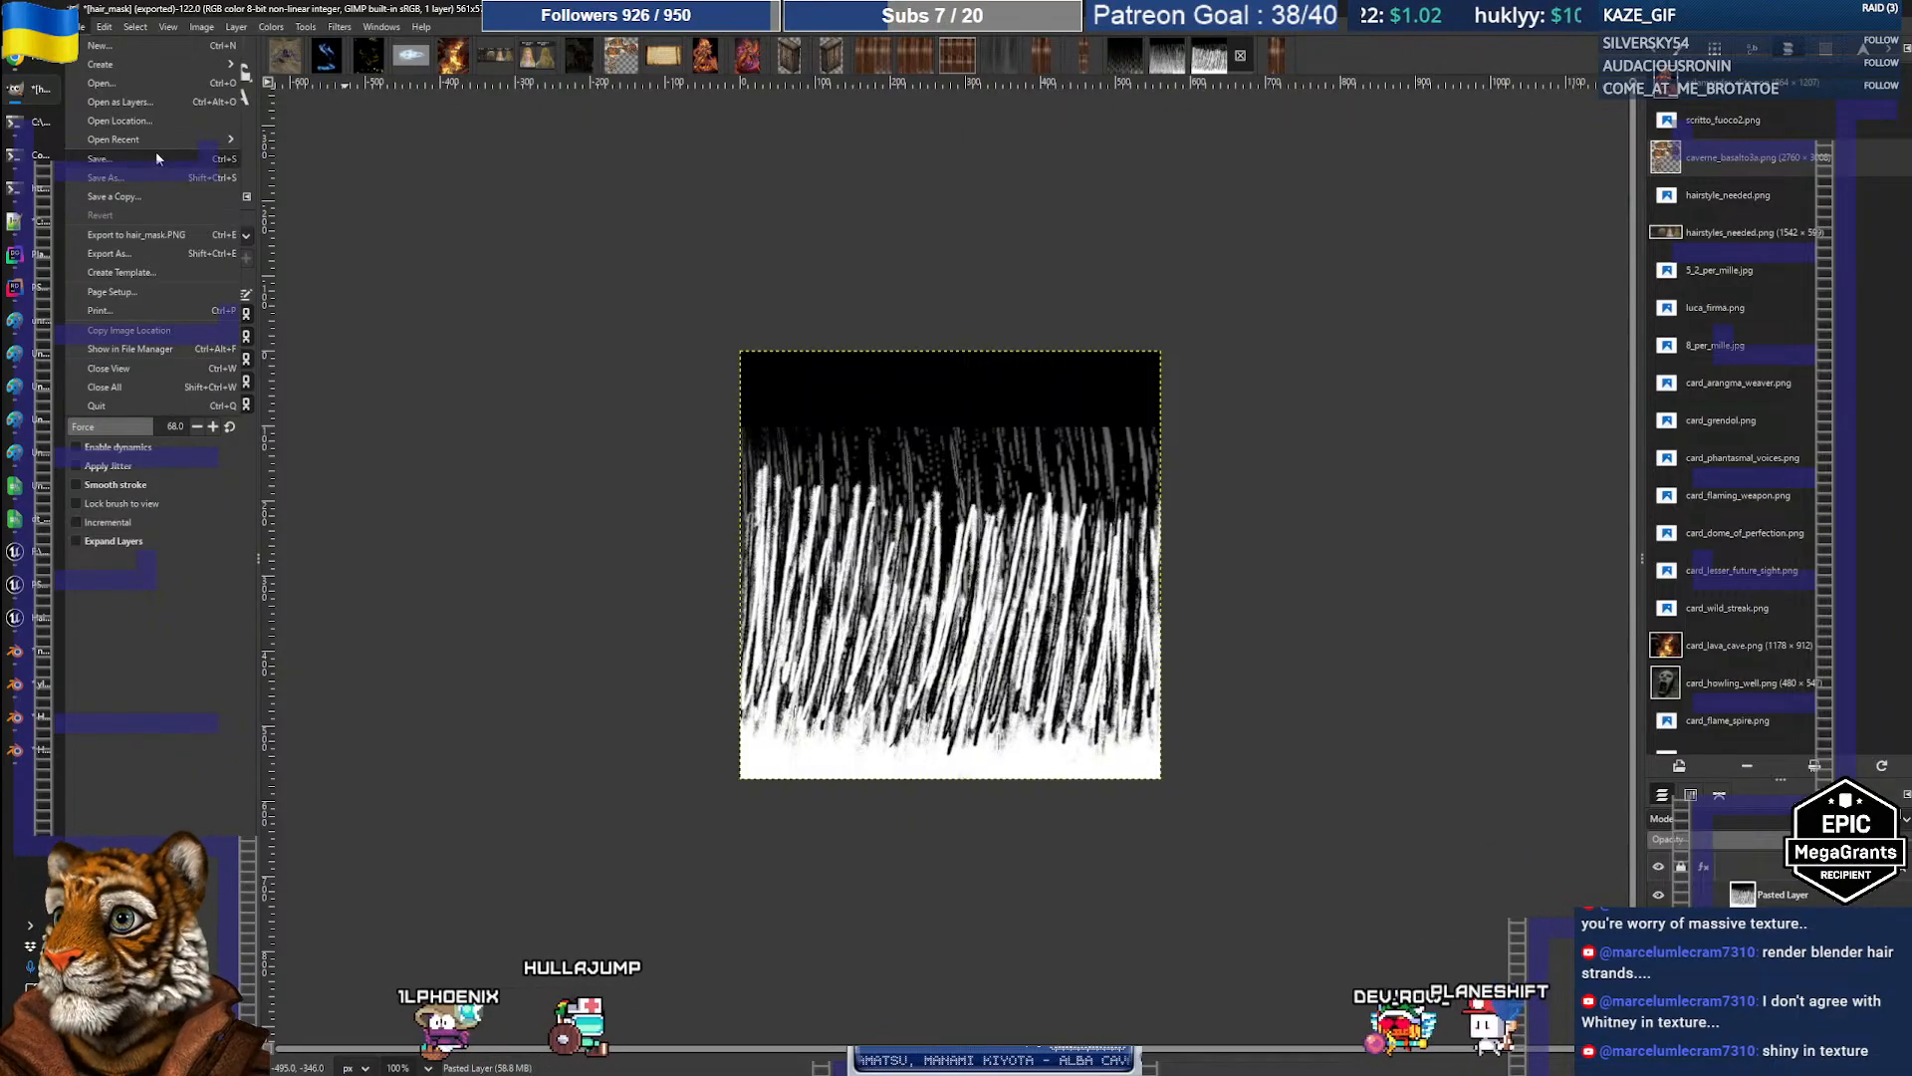
{"action": "left_click", "coordinate": [152, 234]}
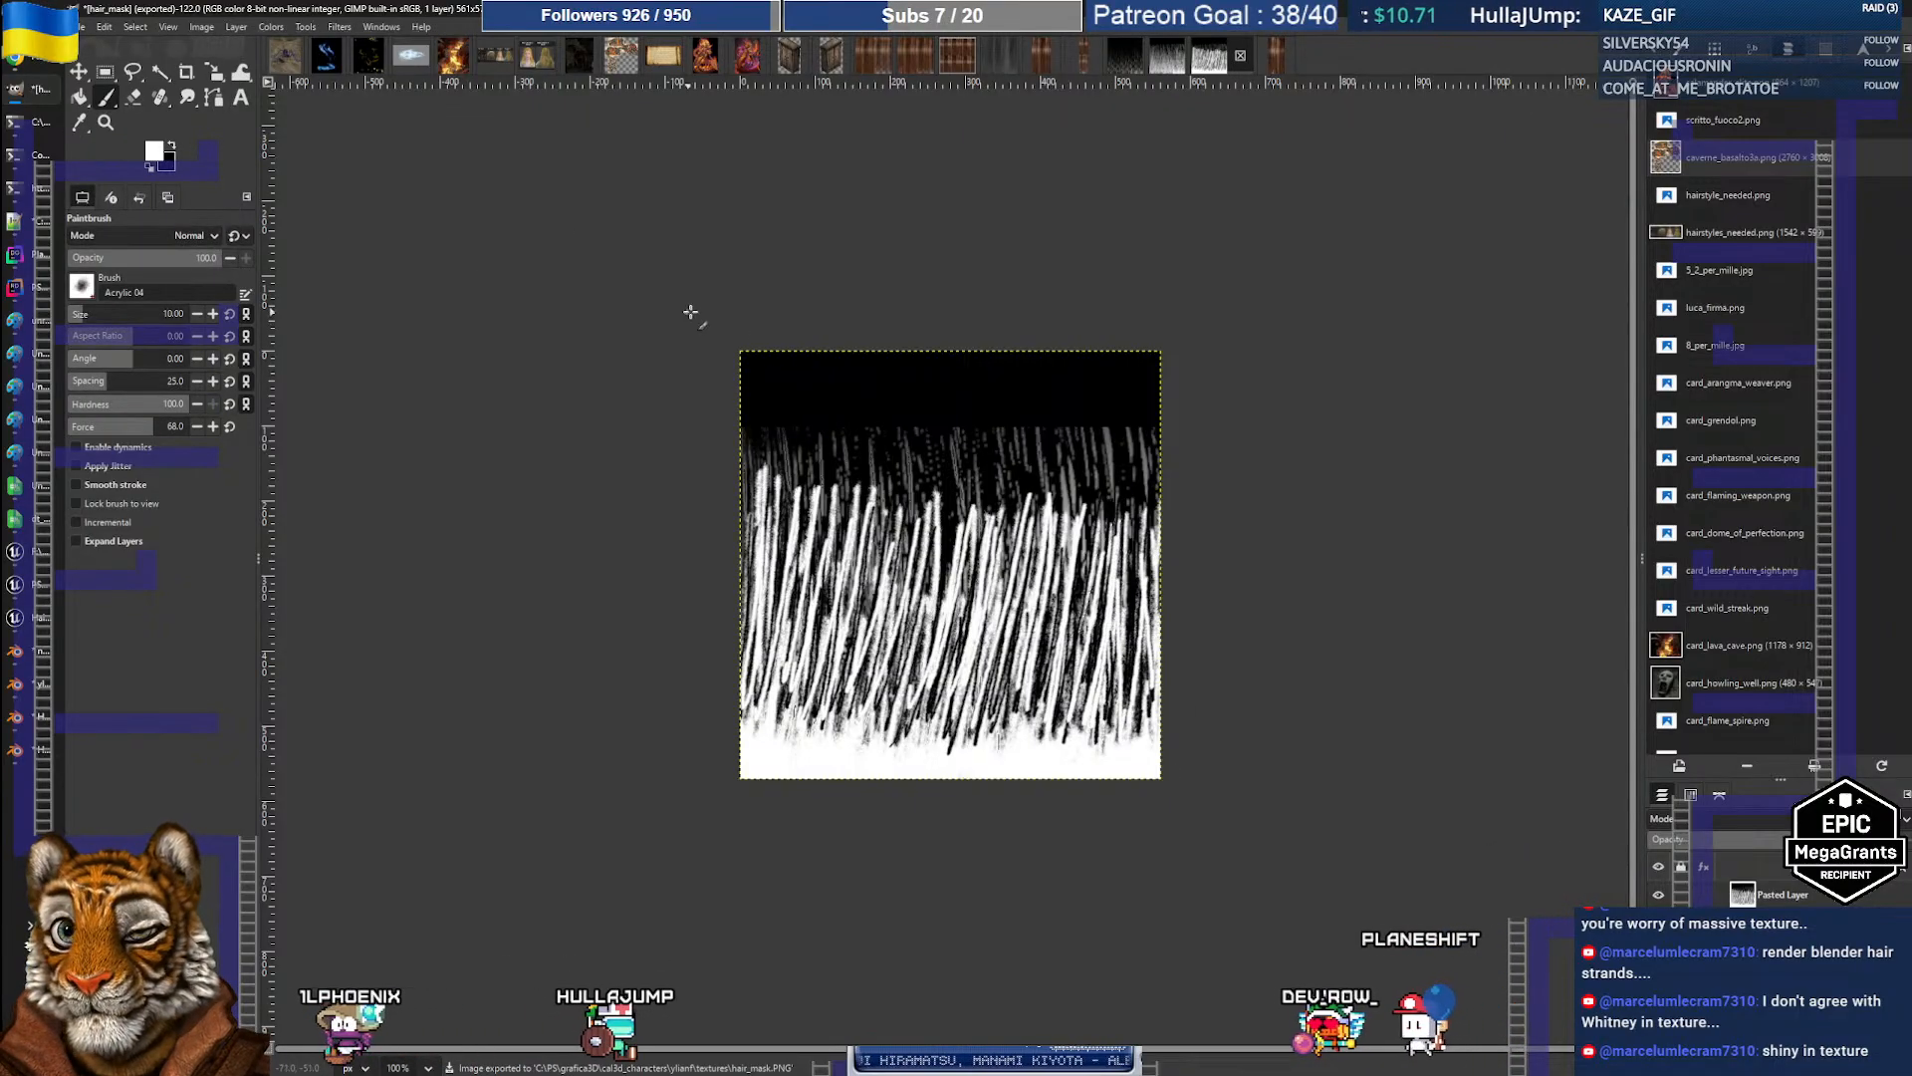
{"action": "key", "text": "alt+Tab"}
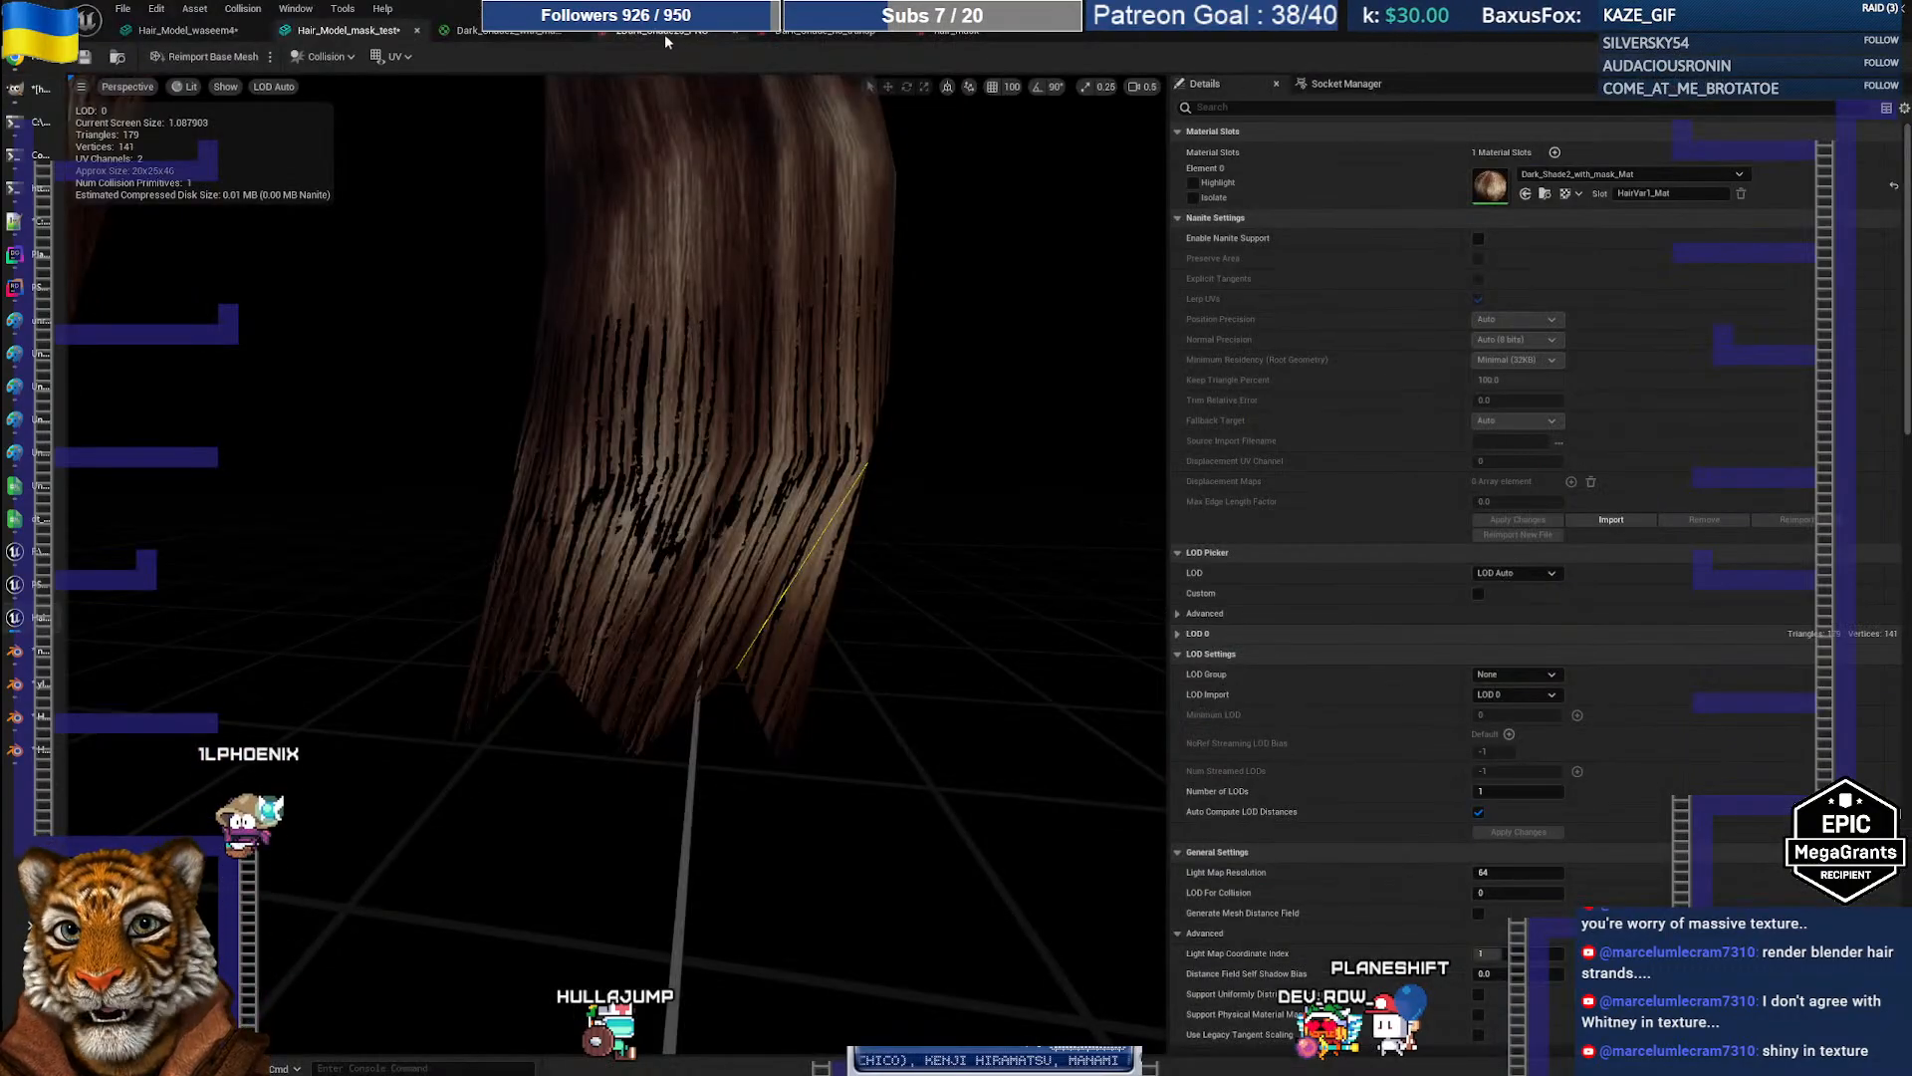
{"action": "left_click", "coordinate": [968, 31]}
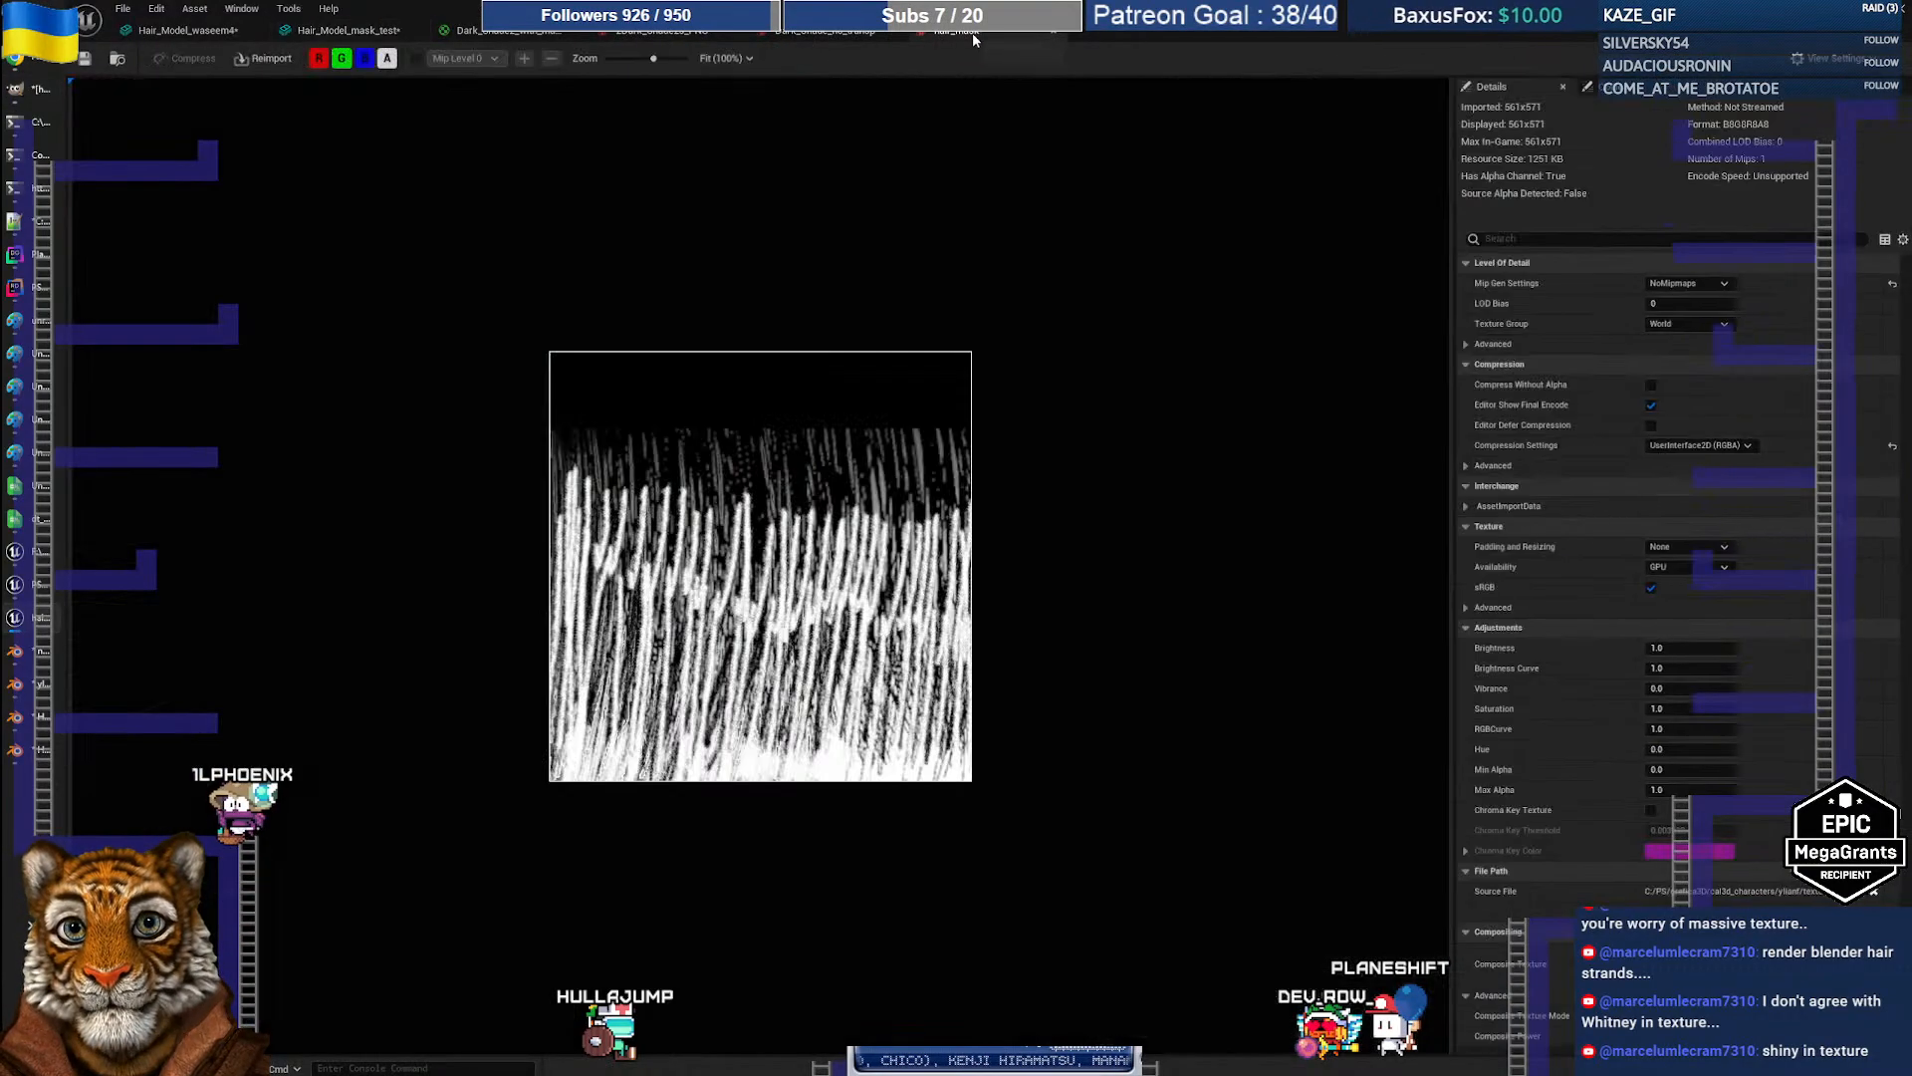
{"action": "left_click", "coordinate": [265, 60]}
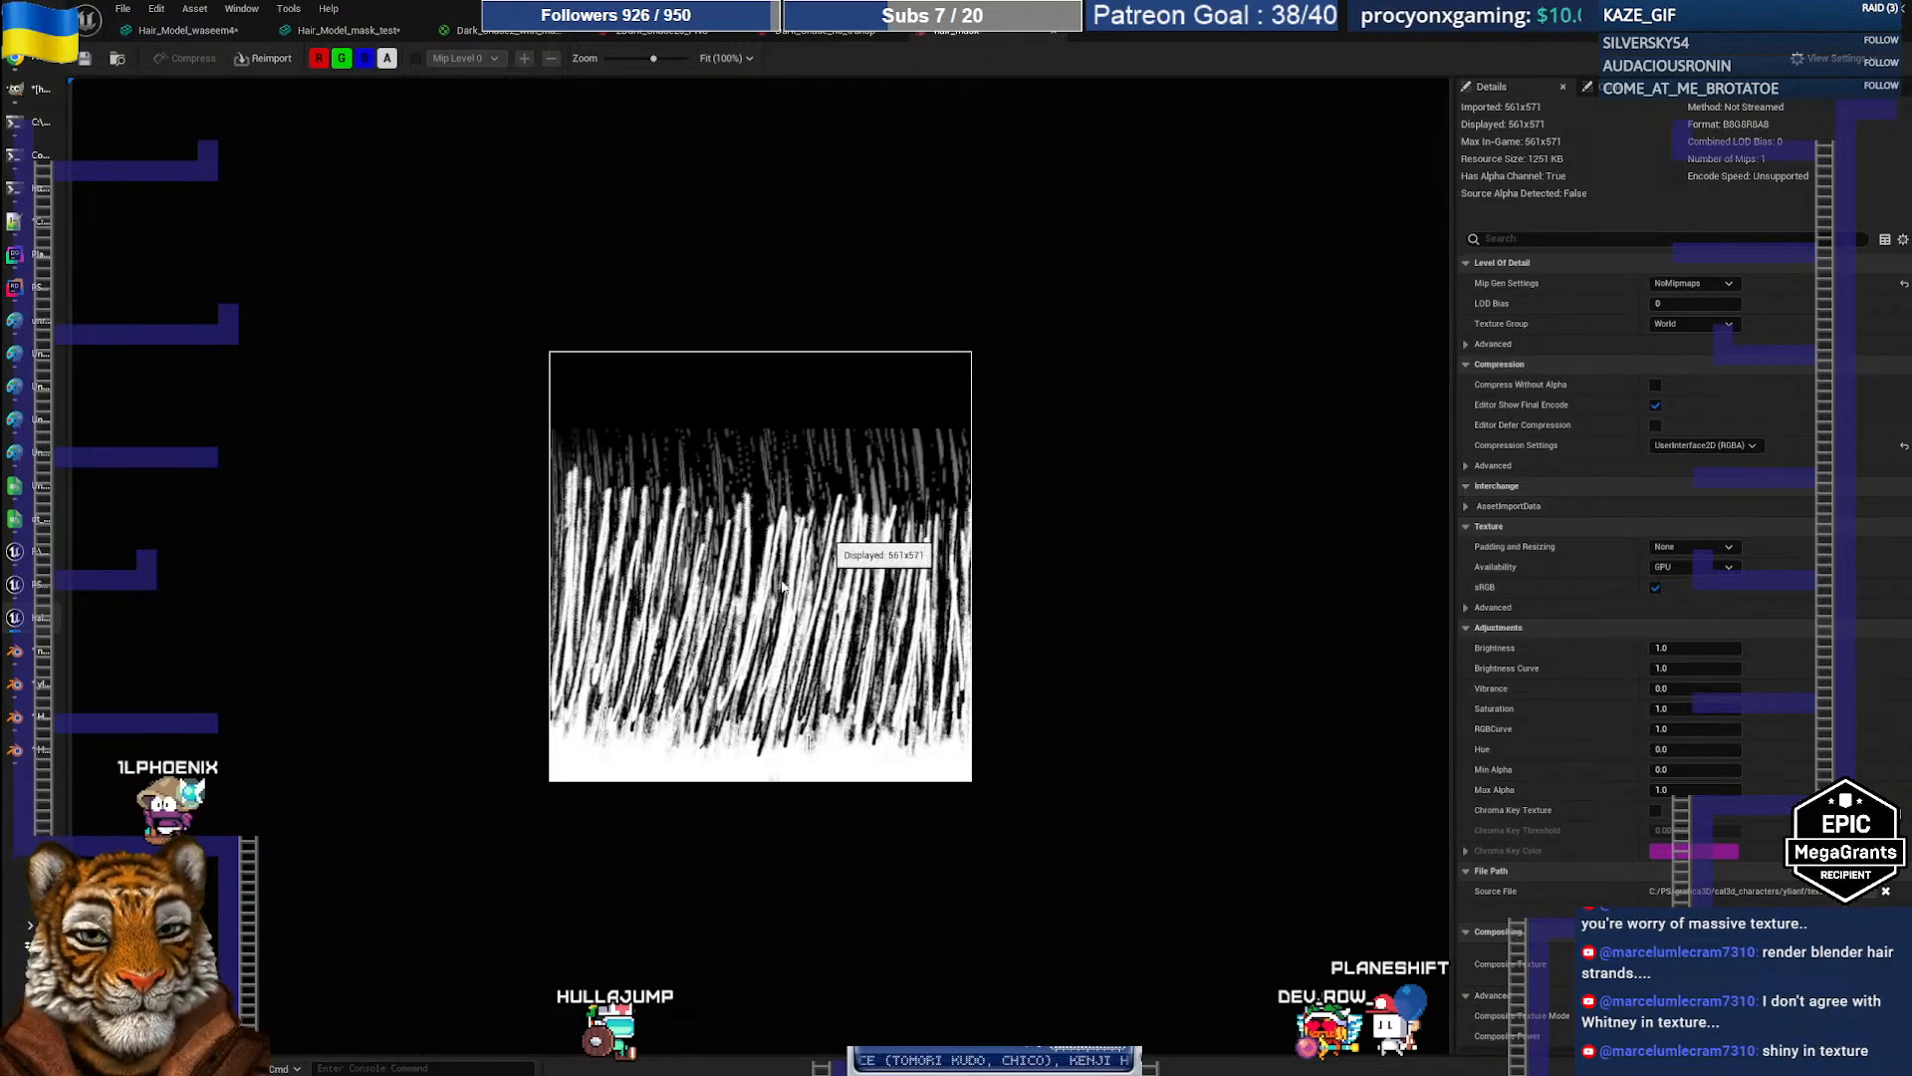
Step: Compare the reimported mask with the painted original, and examine the tips and full strands of the Hair_Model_mask_test mesh
{"action": "key", "text": "alt+Tab"}
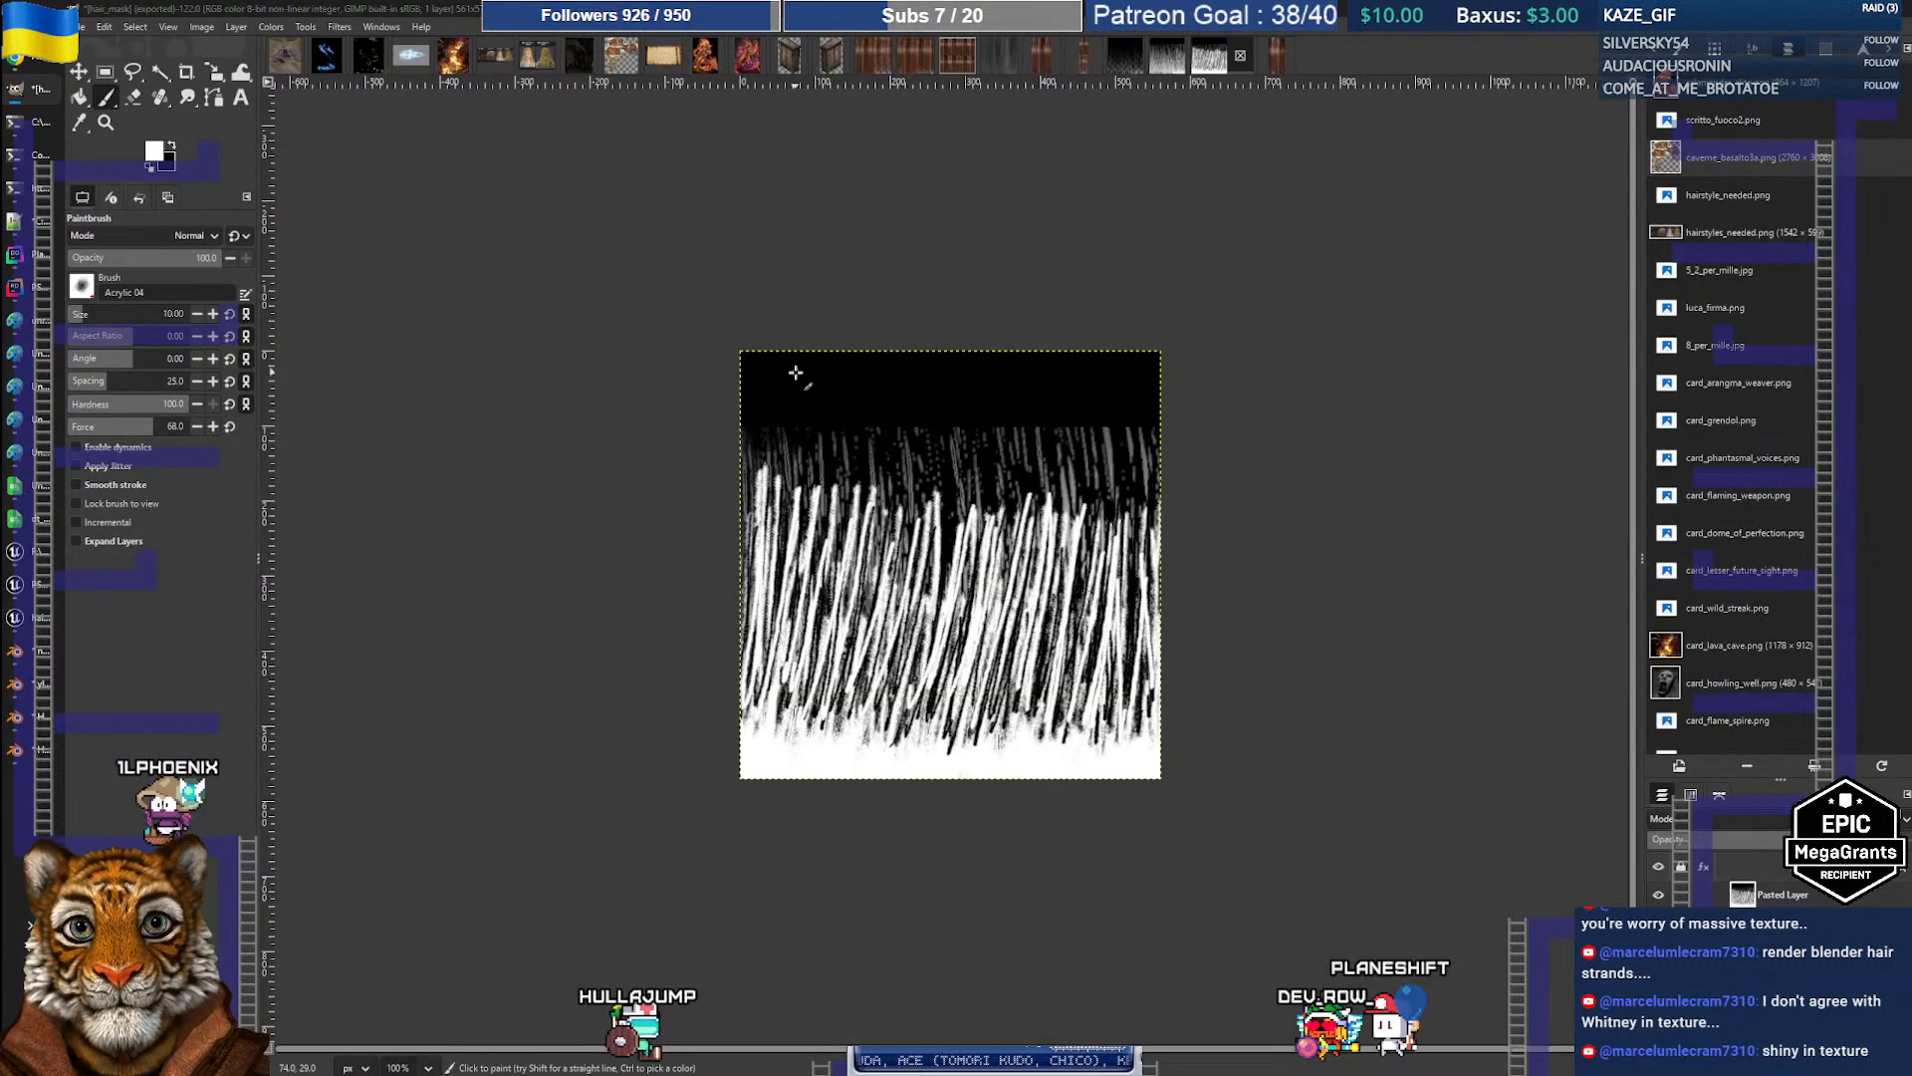
{"action": "key", "text": "alt+Tab"}
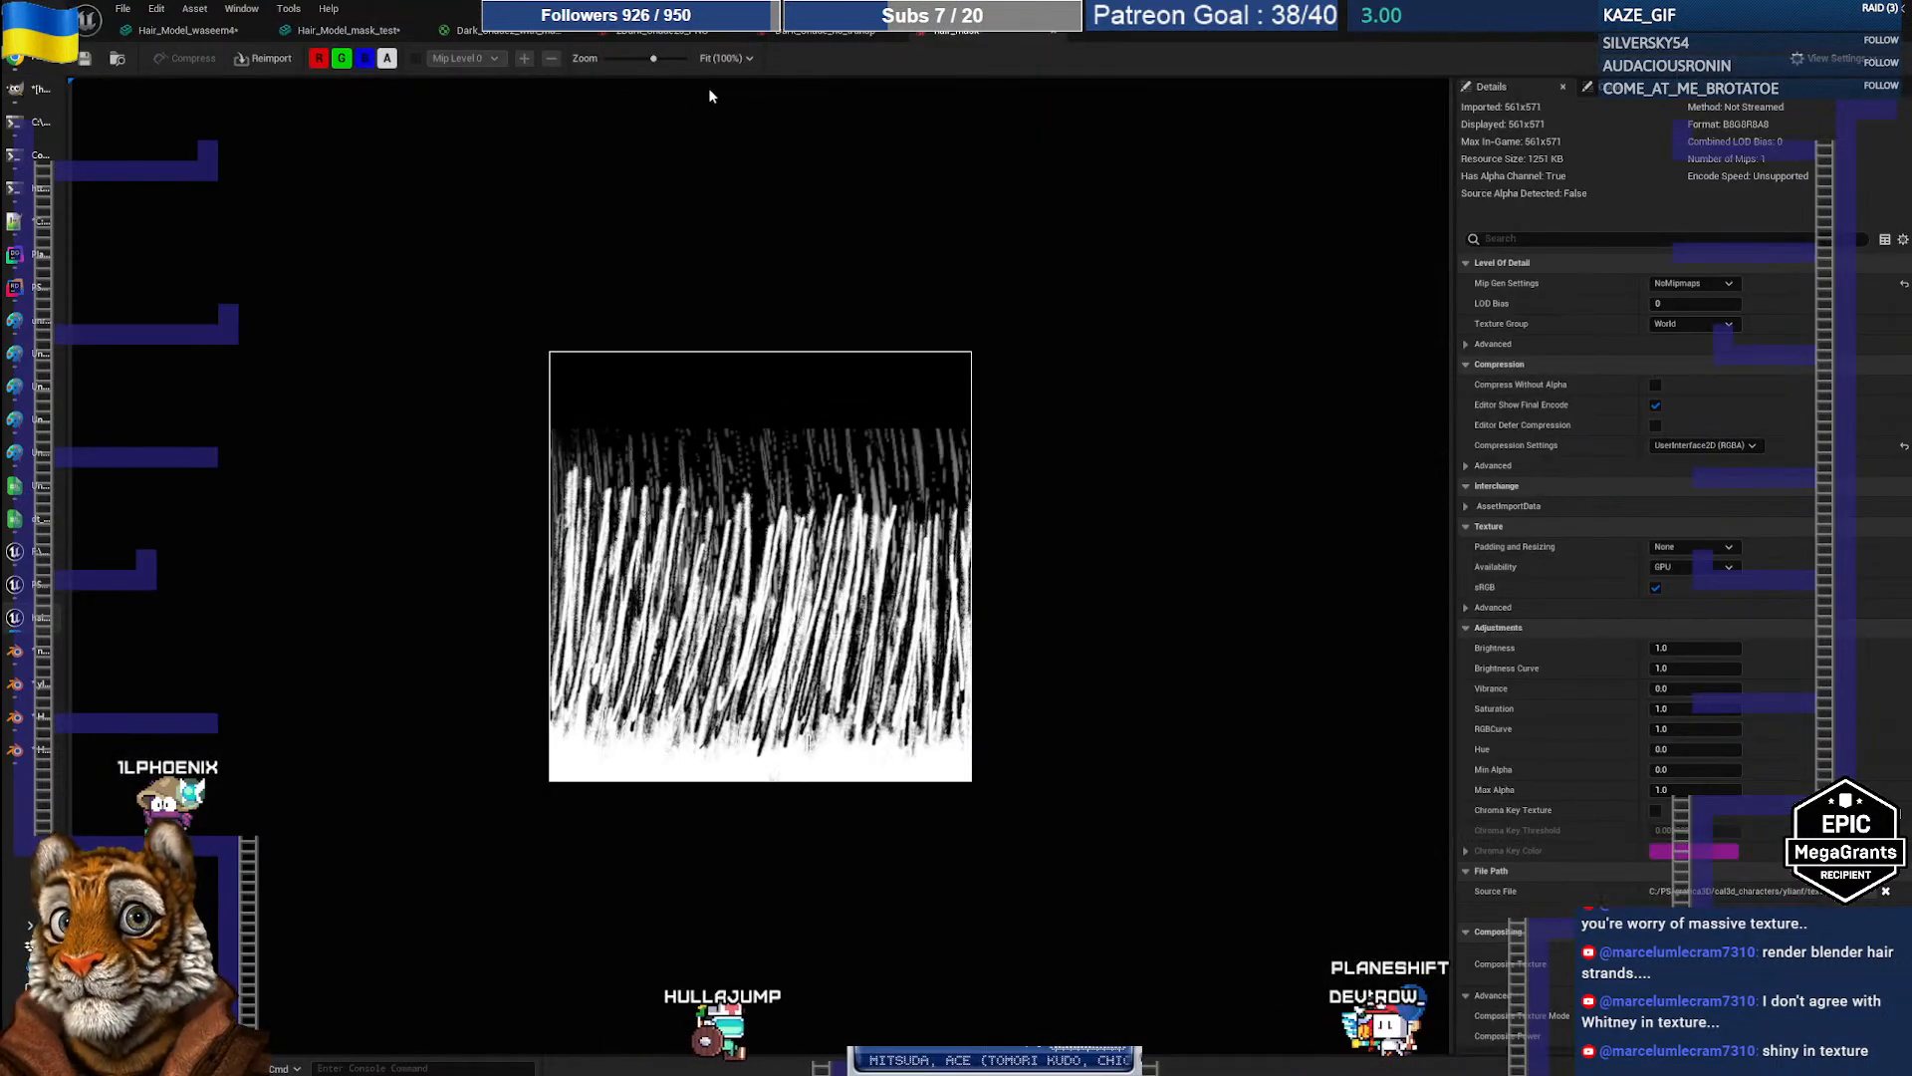
{"action": "left_click", "coordinate": [328, 32]}
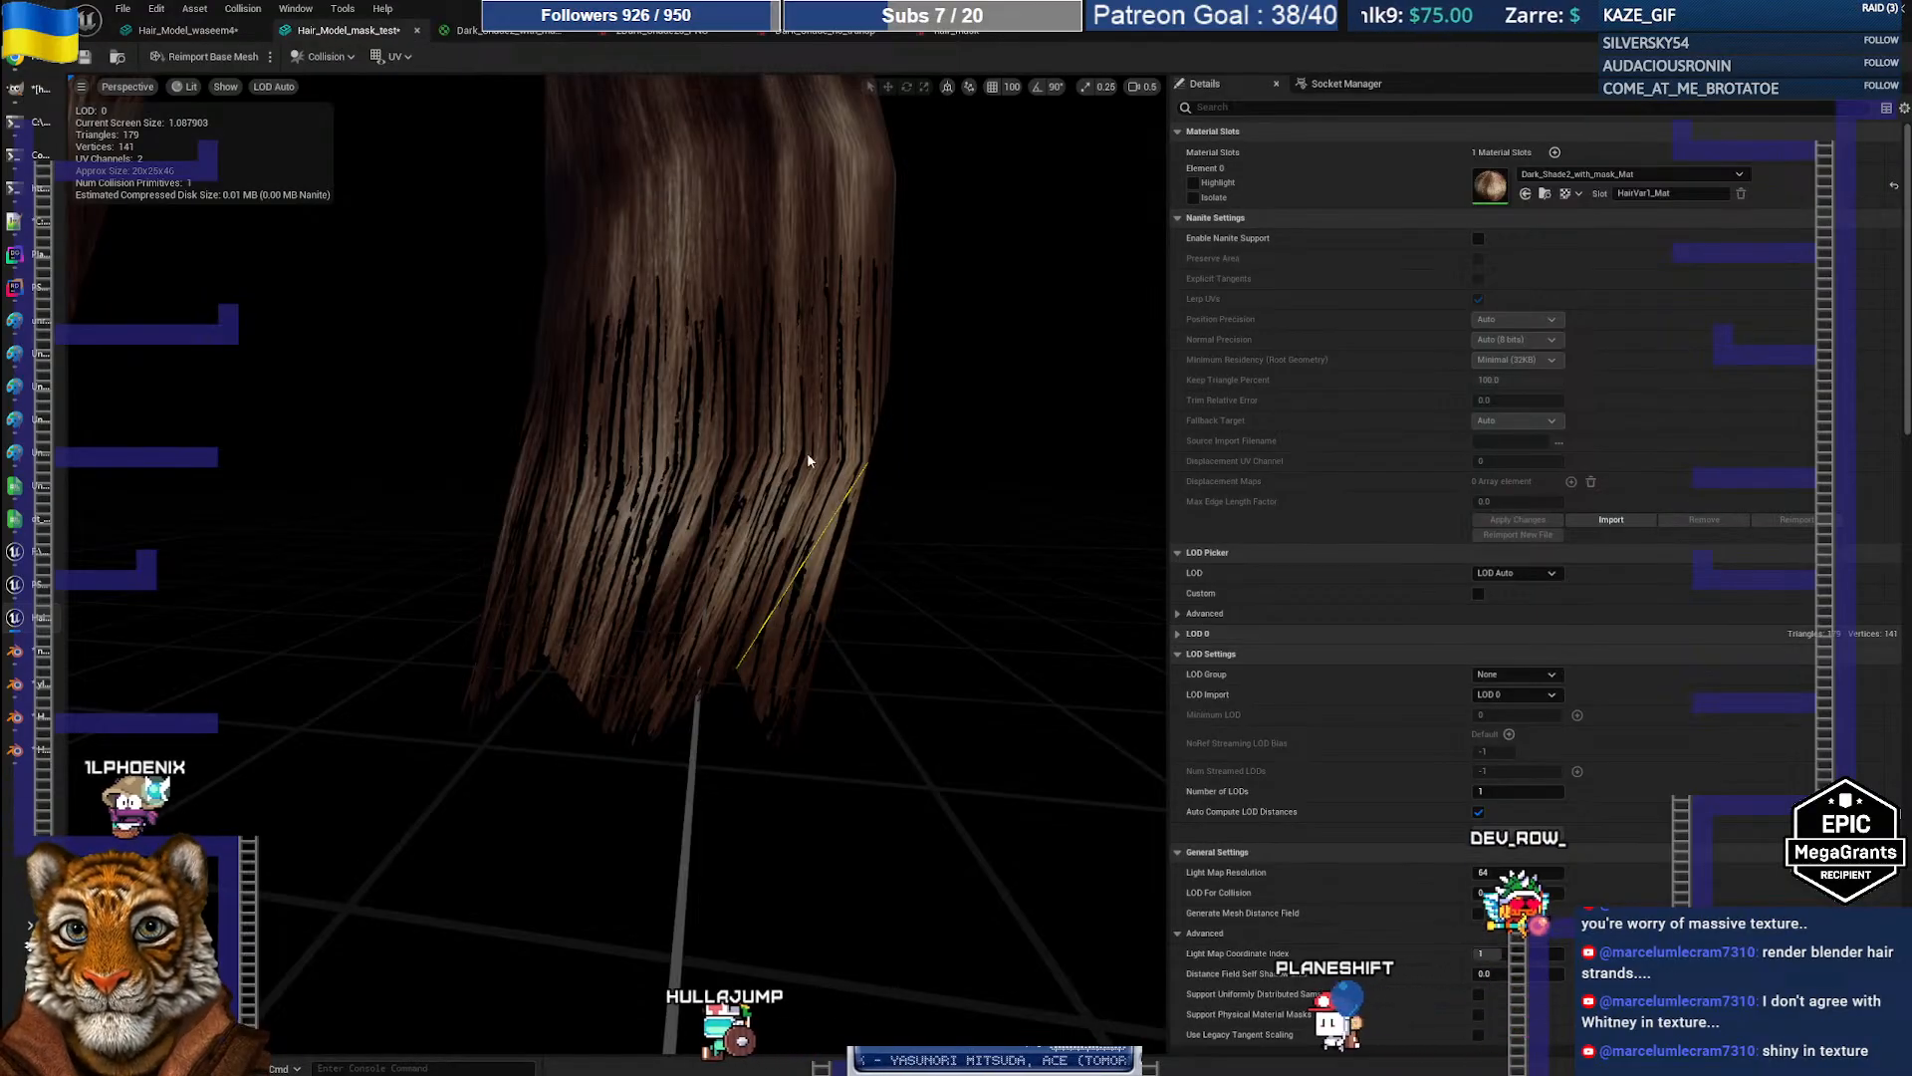
{"action": "mouse_move", "coordinate": [809, 461]}
{"action": "right_mouse_down"}
{"action": "mouse_move", "coordinate": [767, 461]}
{"action": "mouse_move", "coordinate": [782, 468]}
{"action": "right_mouse_up"}
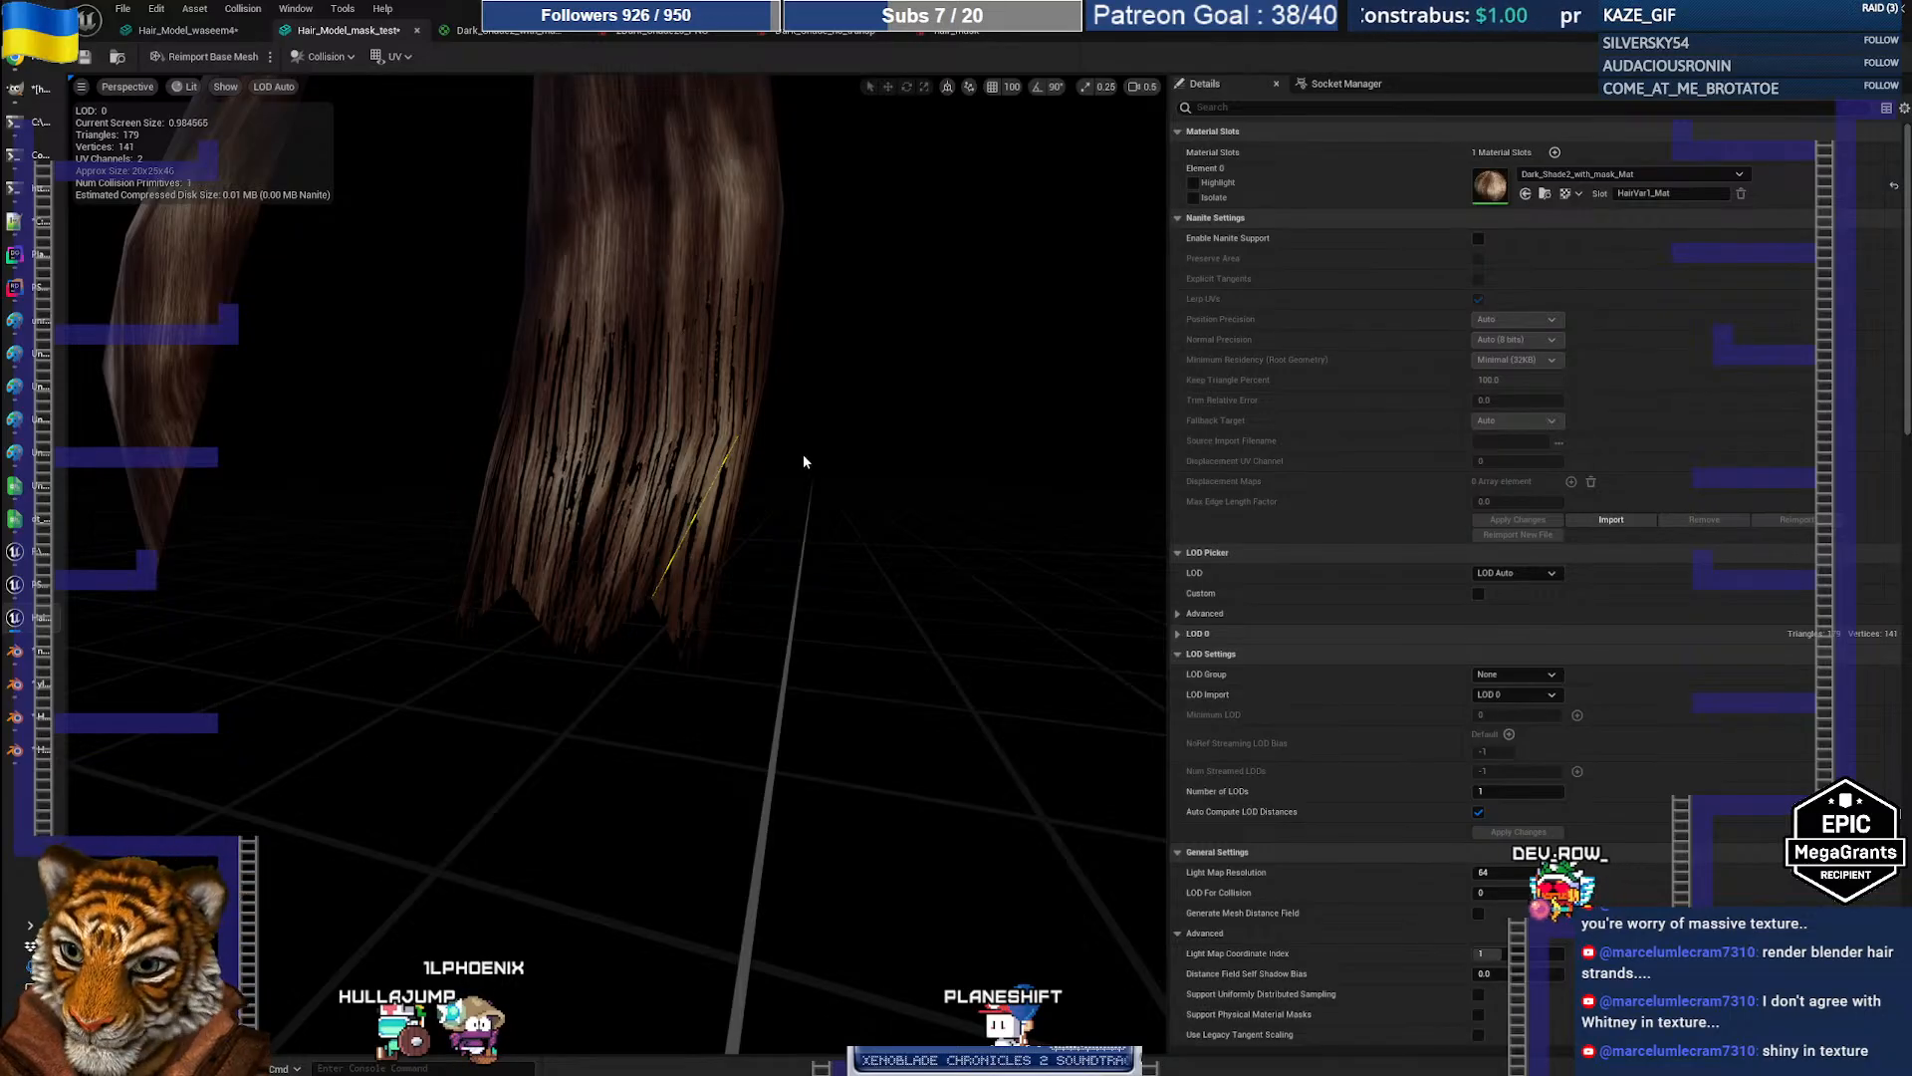
{"action": "mouse_move", "coordinate": [706, 452]}
{"action": "right_mouse_down"}
{"action": "mouse_move", "coordinate": [687, 482]}
{"action": "mouse_move", "coordinate": [717, 448]}
{"action": "mouse_move", "coordinate": [697, 428]}
{"action": "right_mouse_up"}
{"action": "left_click_drag", "start_coordinate": [706, 453], "coordinate": [708, 89]}
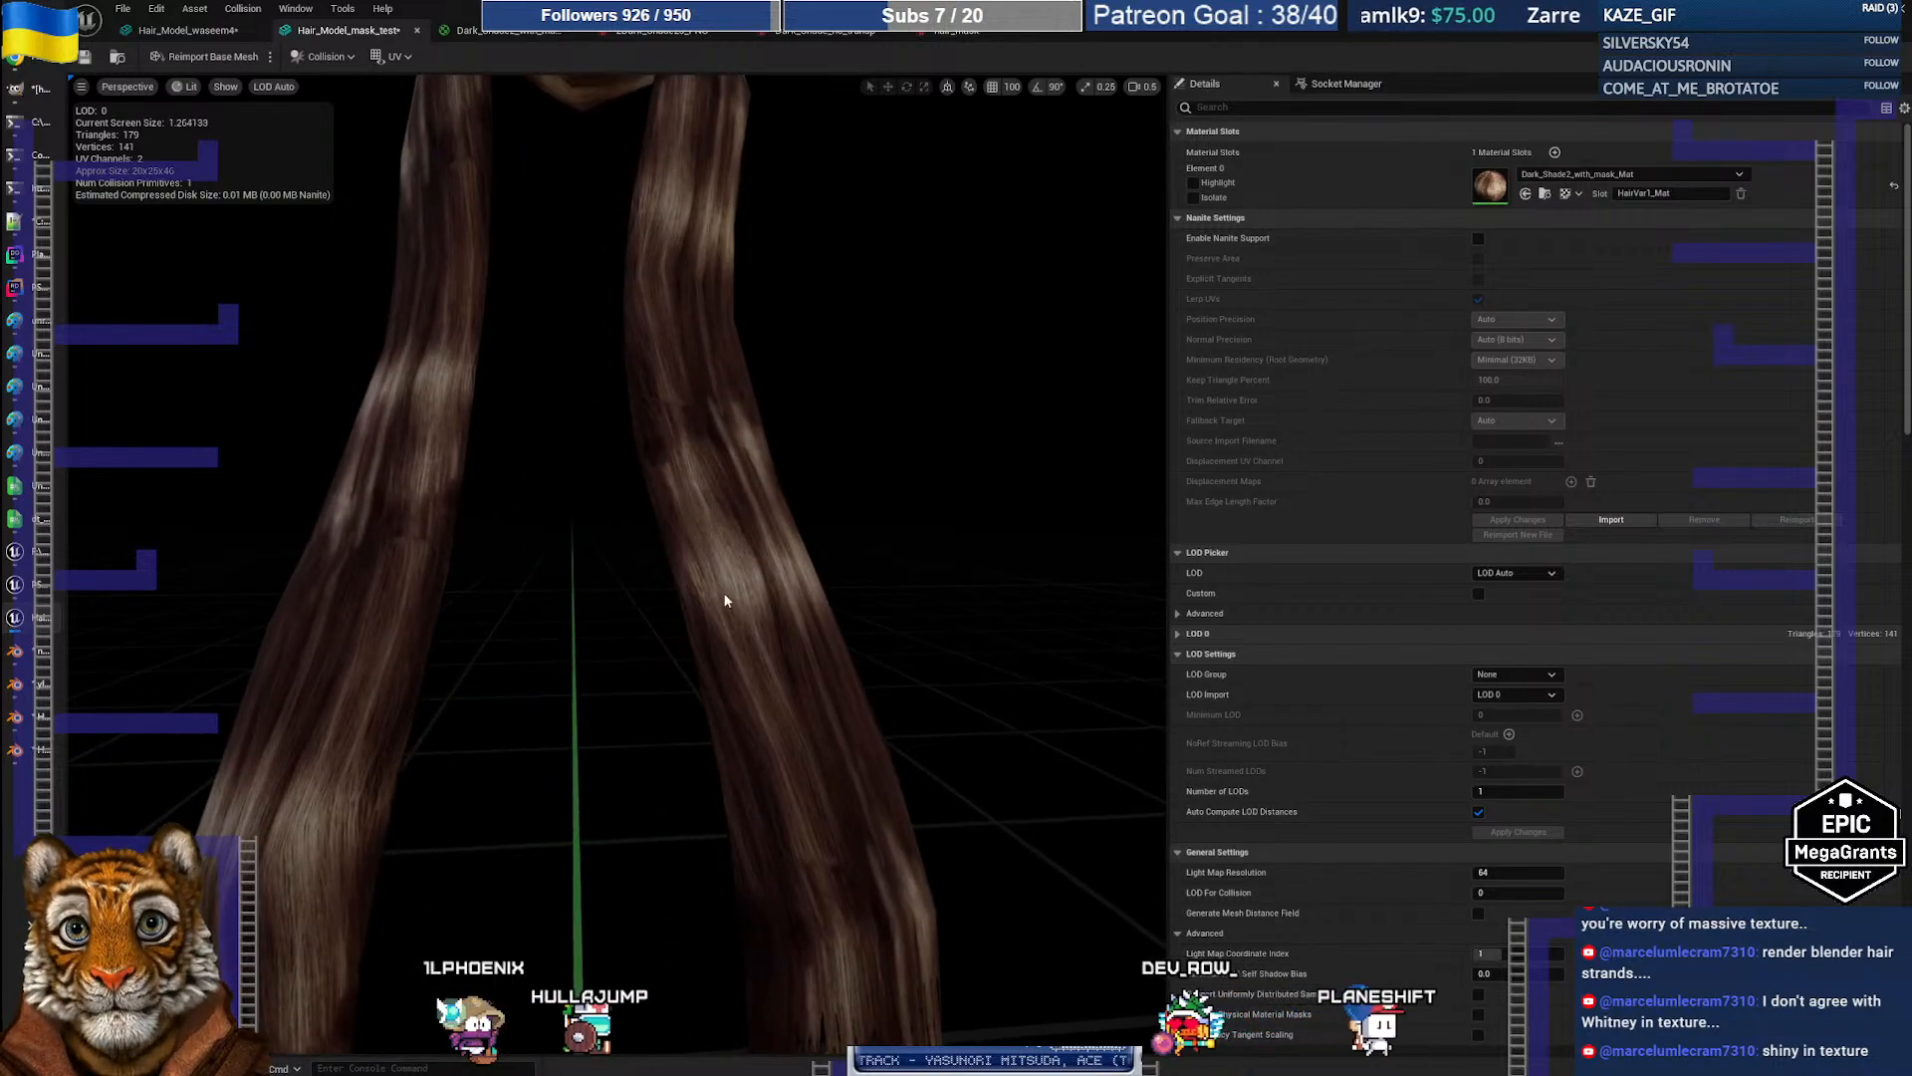
{"action": "right_click_drag", "start_coordinate": [742, 543], "coordinate": [727, 582]}
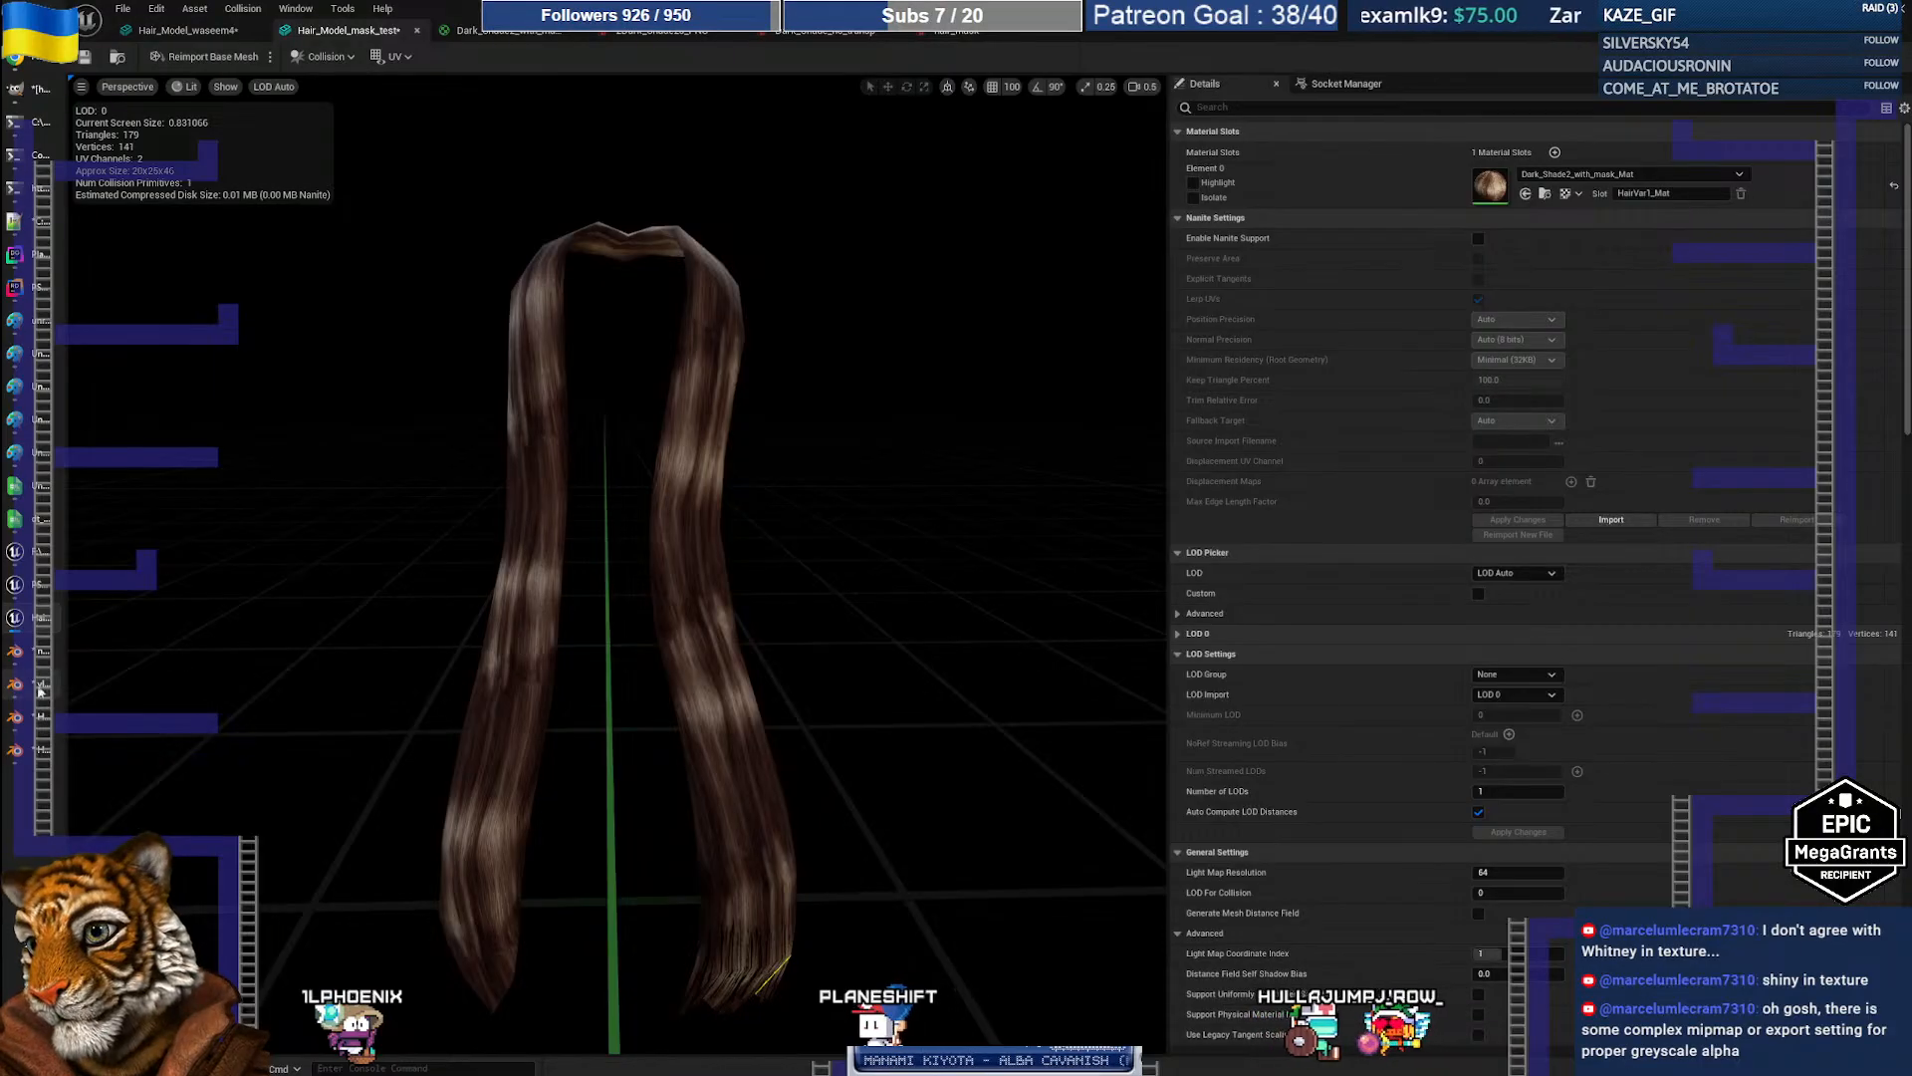
Step: Switch to Blender and lower the notch vertices between the strand tips in the MaskUV map to level the island's bottom edge
{"action": "left_click", "coordinate": [30, 719]}
{"action": "left_click", "coordinate": [32, 723]}
{"action": "middle_click_drag", "start_coordinate": [1060, 466], "coordinate": [980, 436]}
{"action": "scroll", "coordinate": [980, 436], "scroll_direction": "up", "scroll_amount": 5}
{"action": "scroll", "coordinate": [887, 424], "scroll_direction": "down", "scroll_amount": 3}
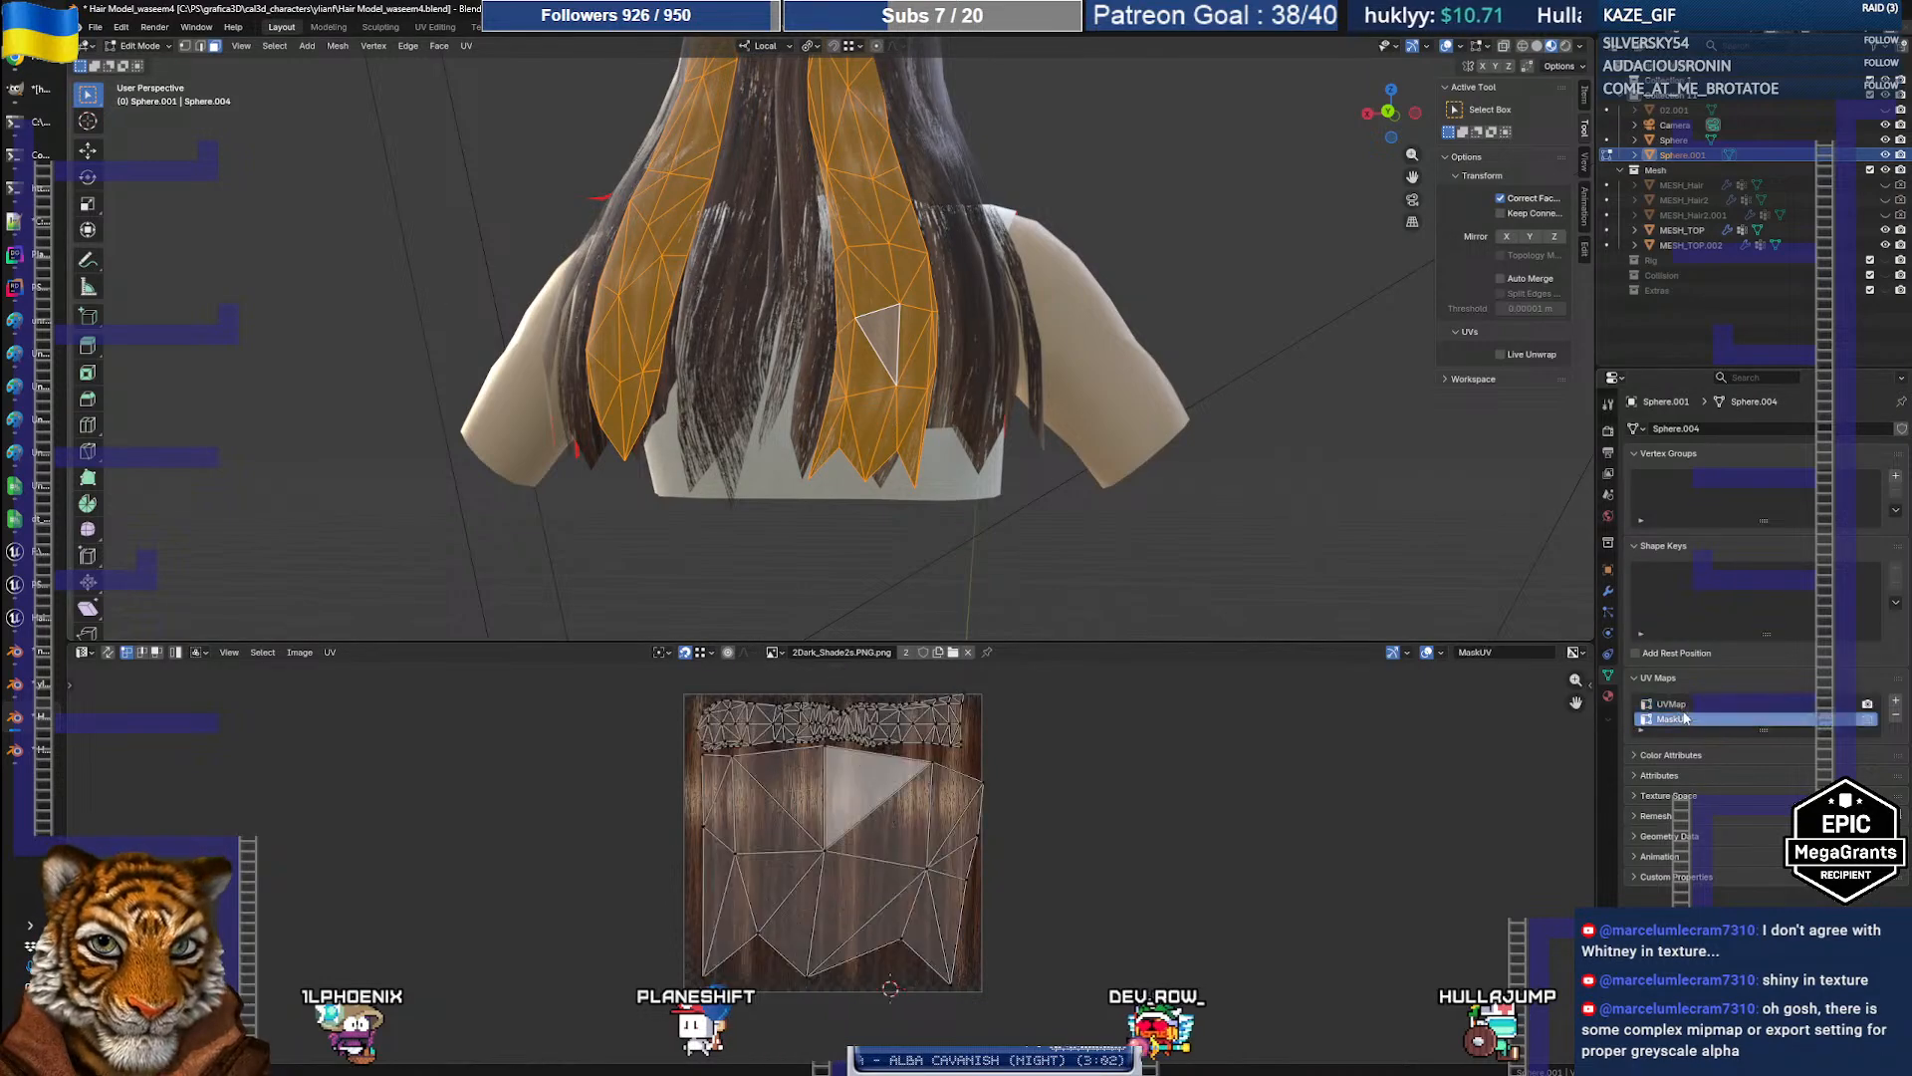
{"action": "key", "text": "g"}
{"action": "left_click", "coordinate": [900, 968]}
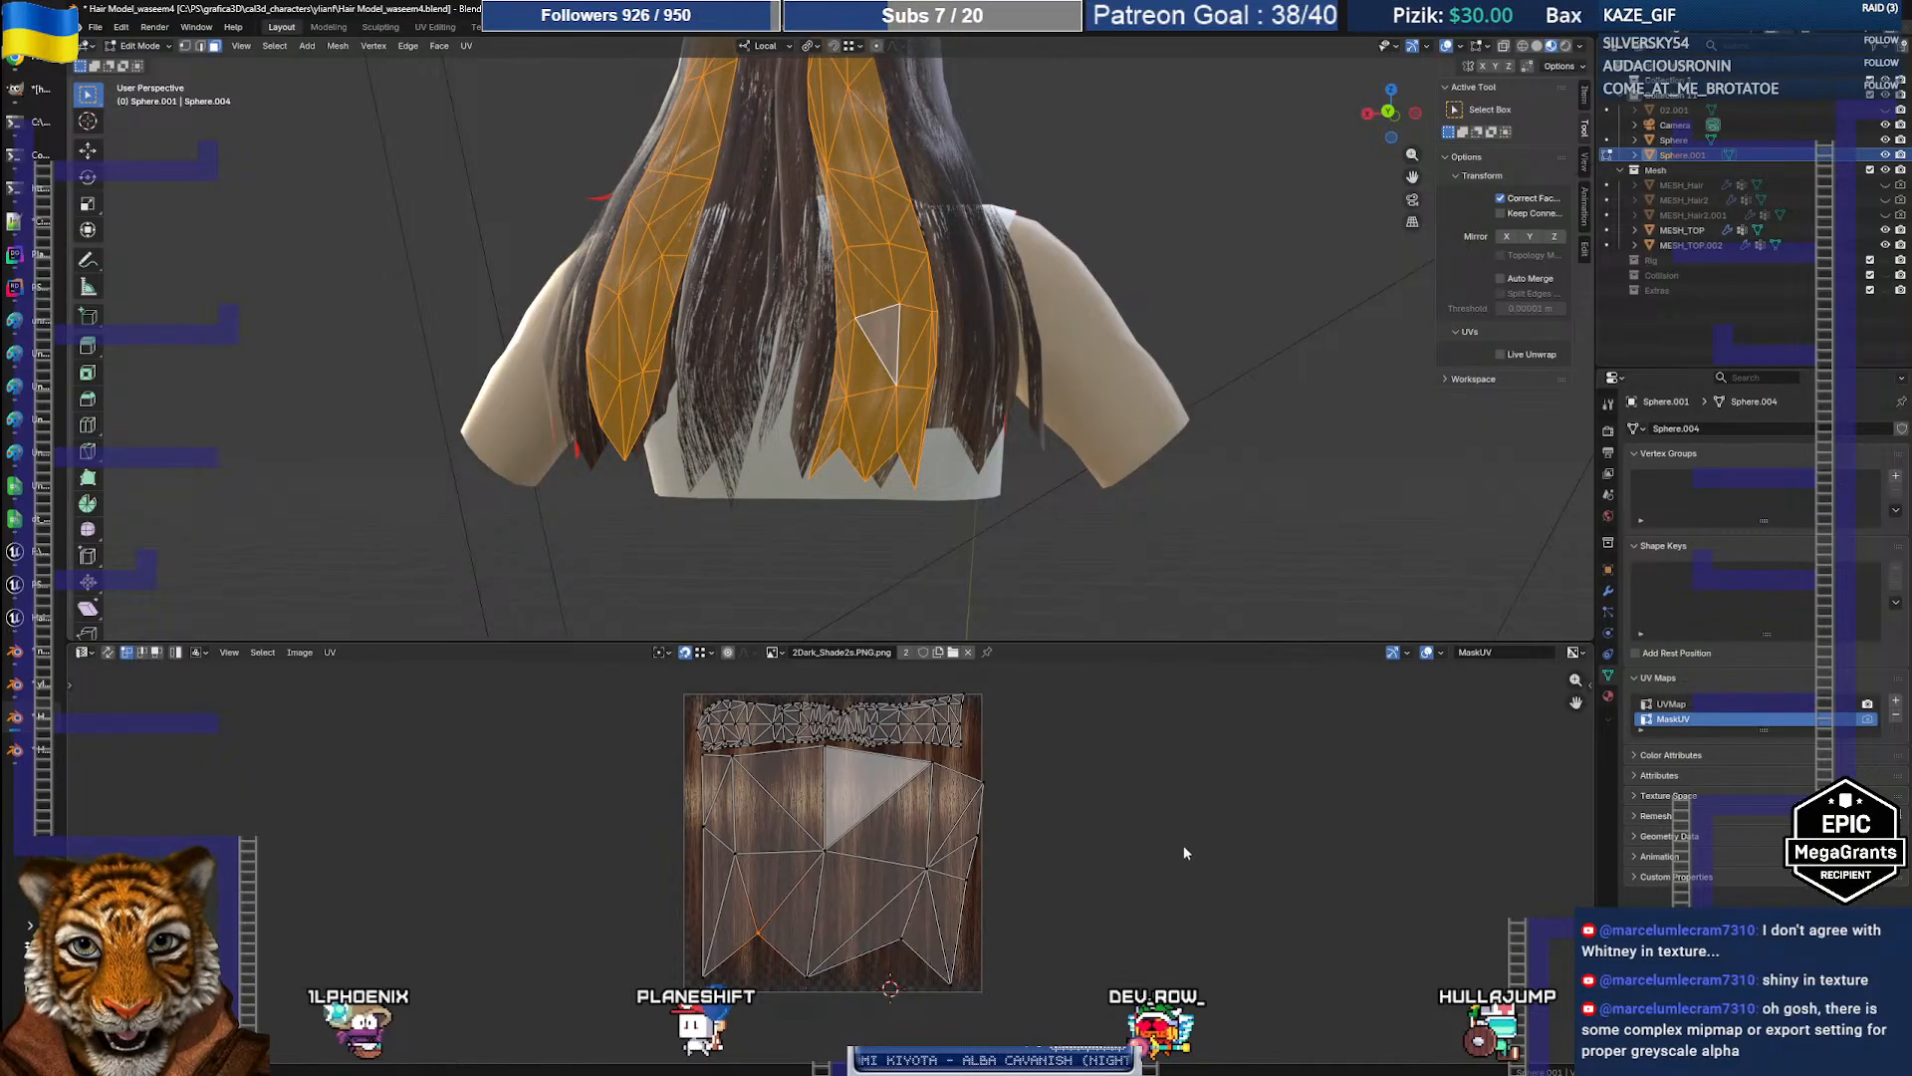
{"action": "key", "text": "g"}
{"action": "left_click", "coordinate": [1168, 887]}
{"action": "key", "text": "g"}
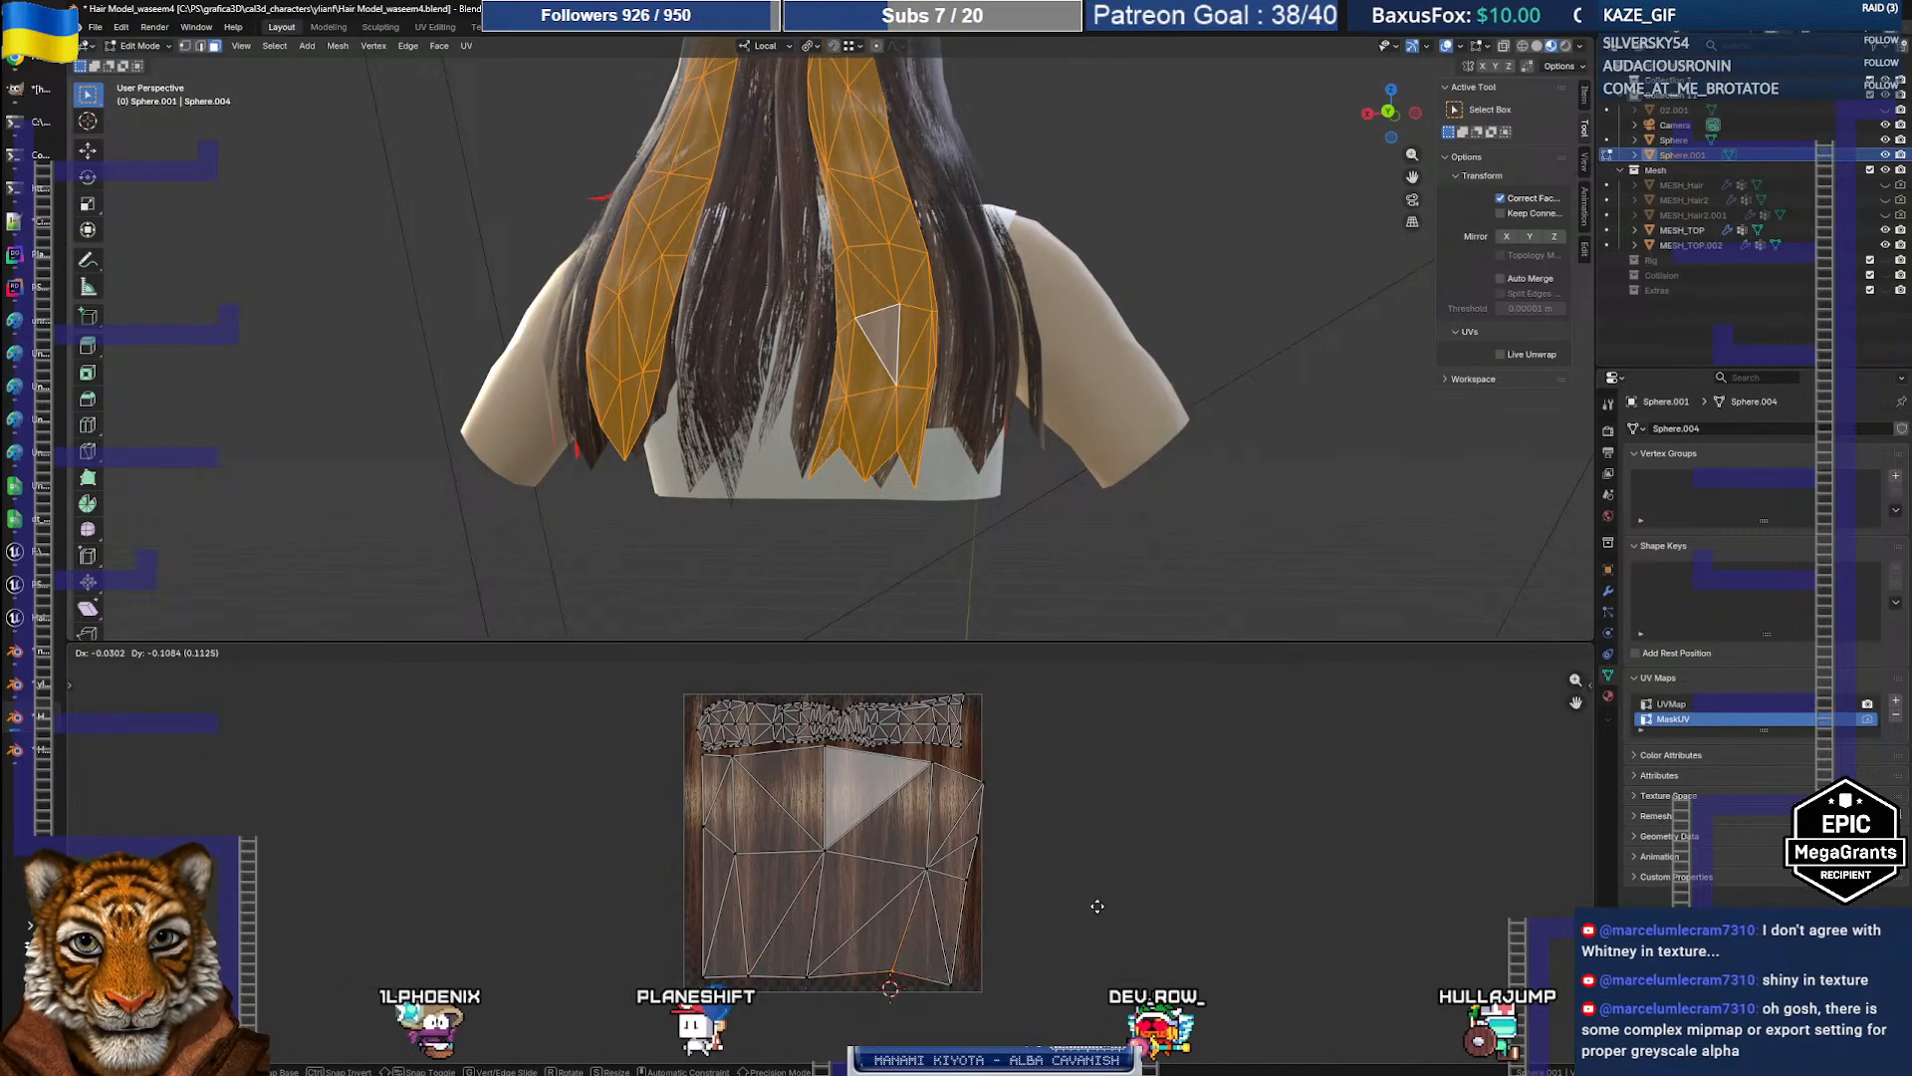
{"action": "left_click", "coordinate": [1099, 916]}
{"action": "left_click", "coordinate": [950, 982]}
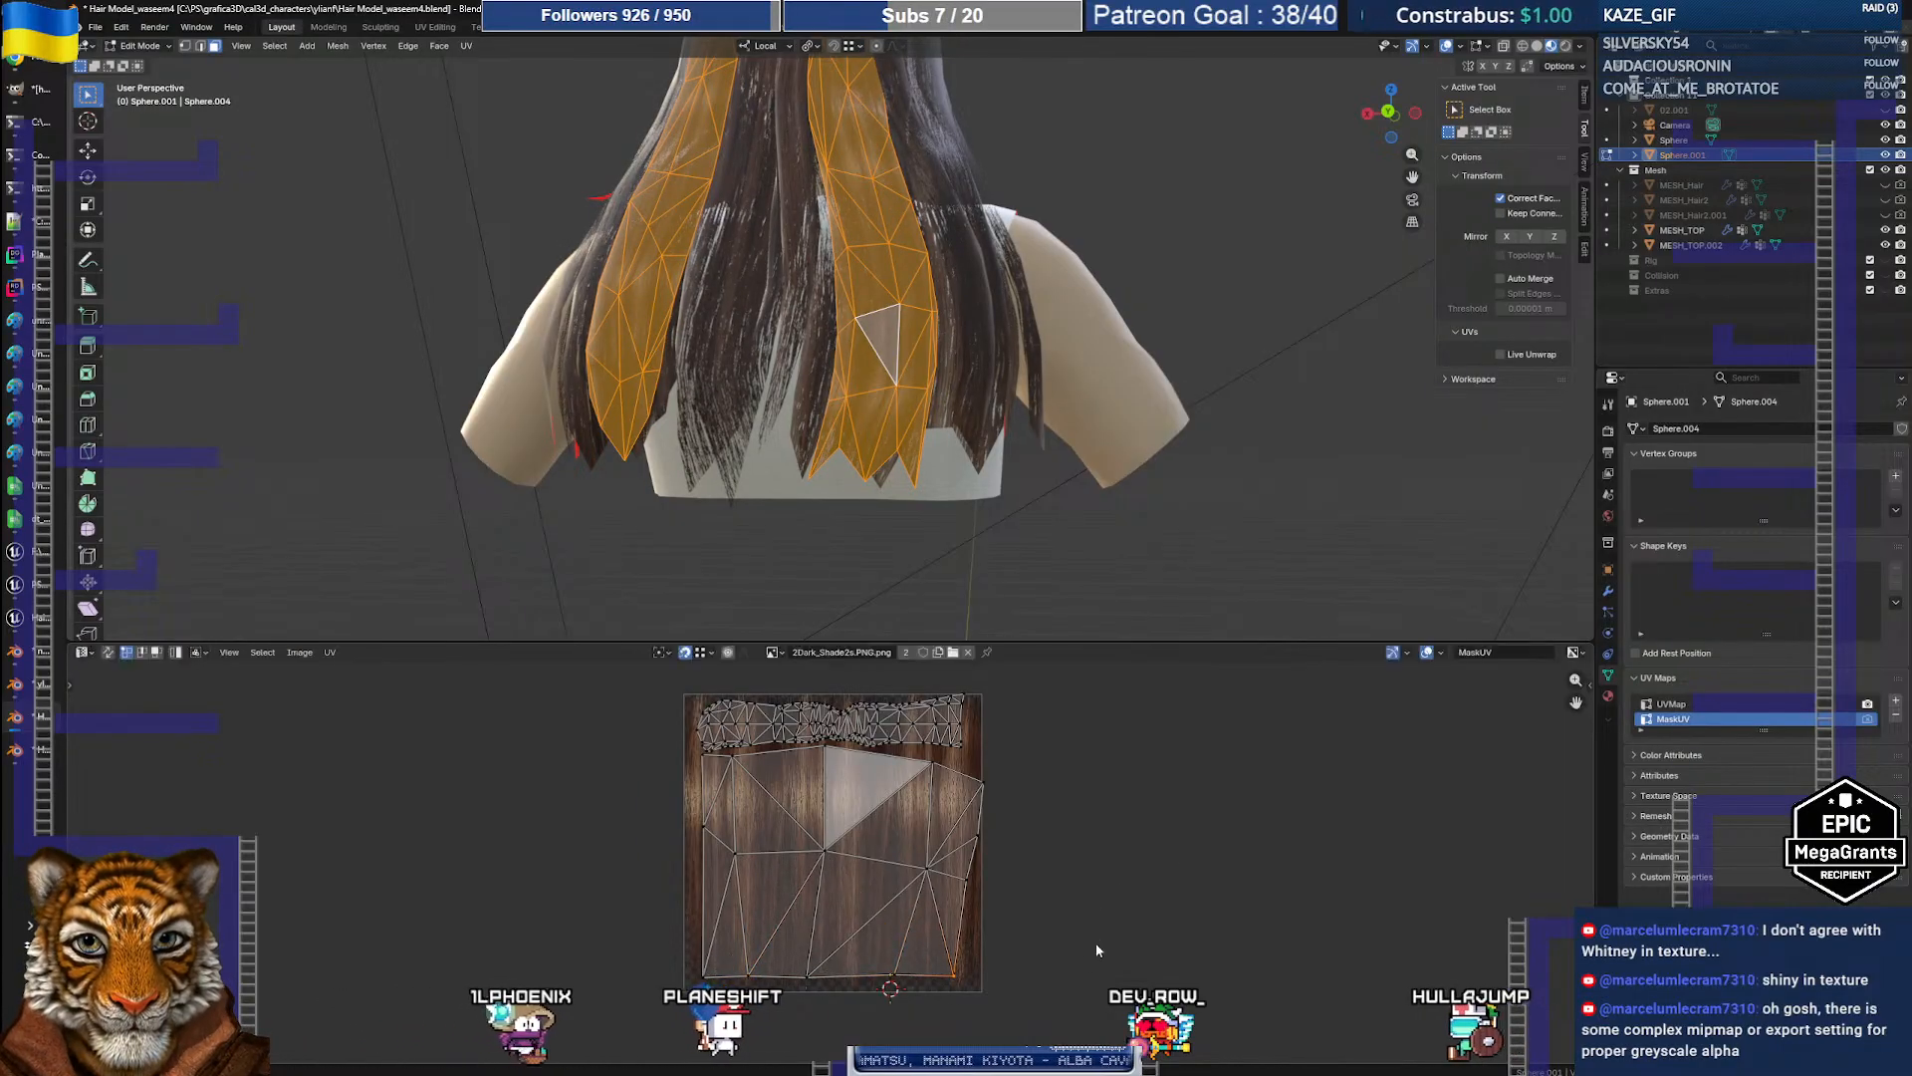
{"action": "key", "text": "Tab"}
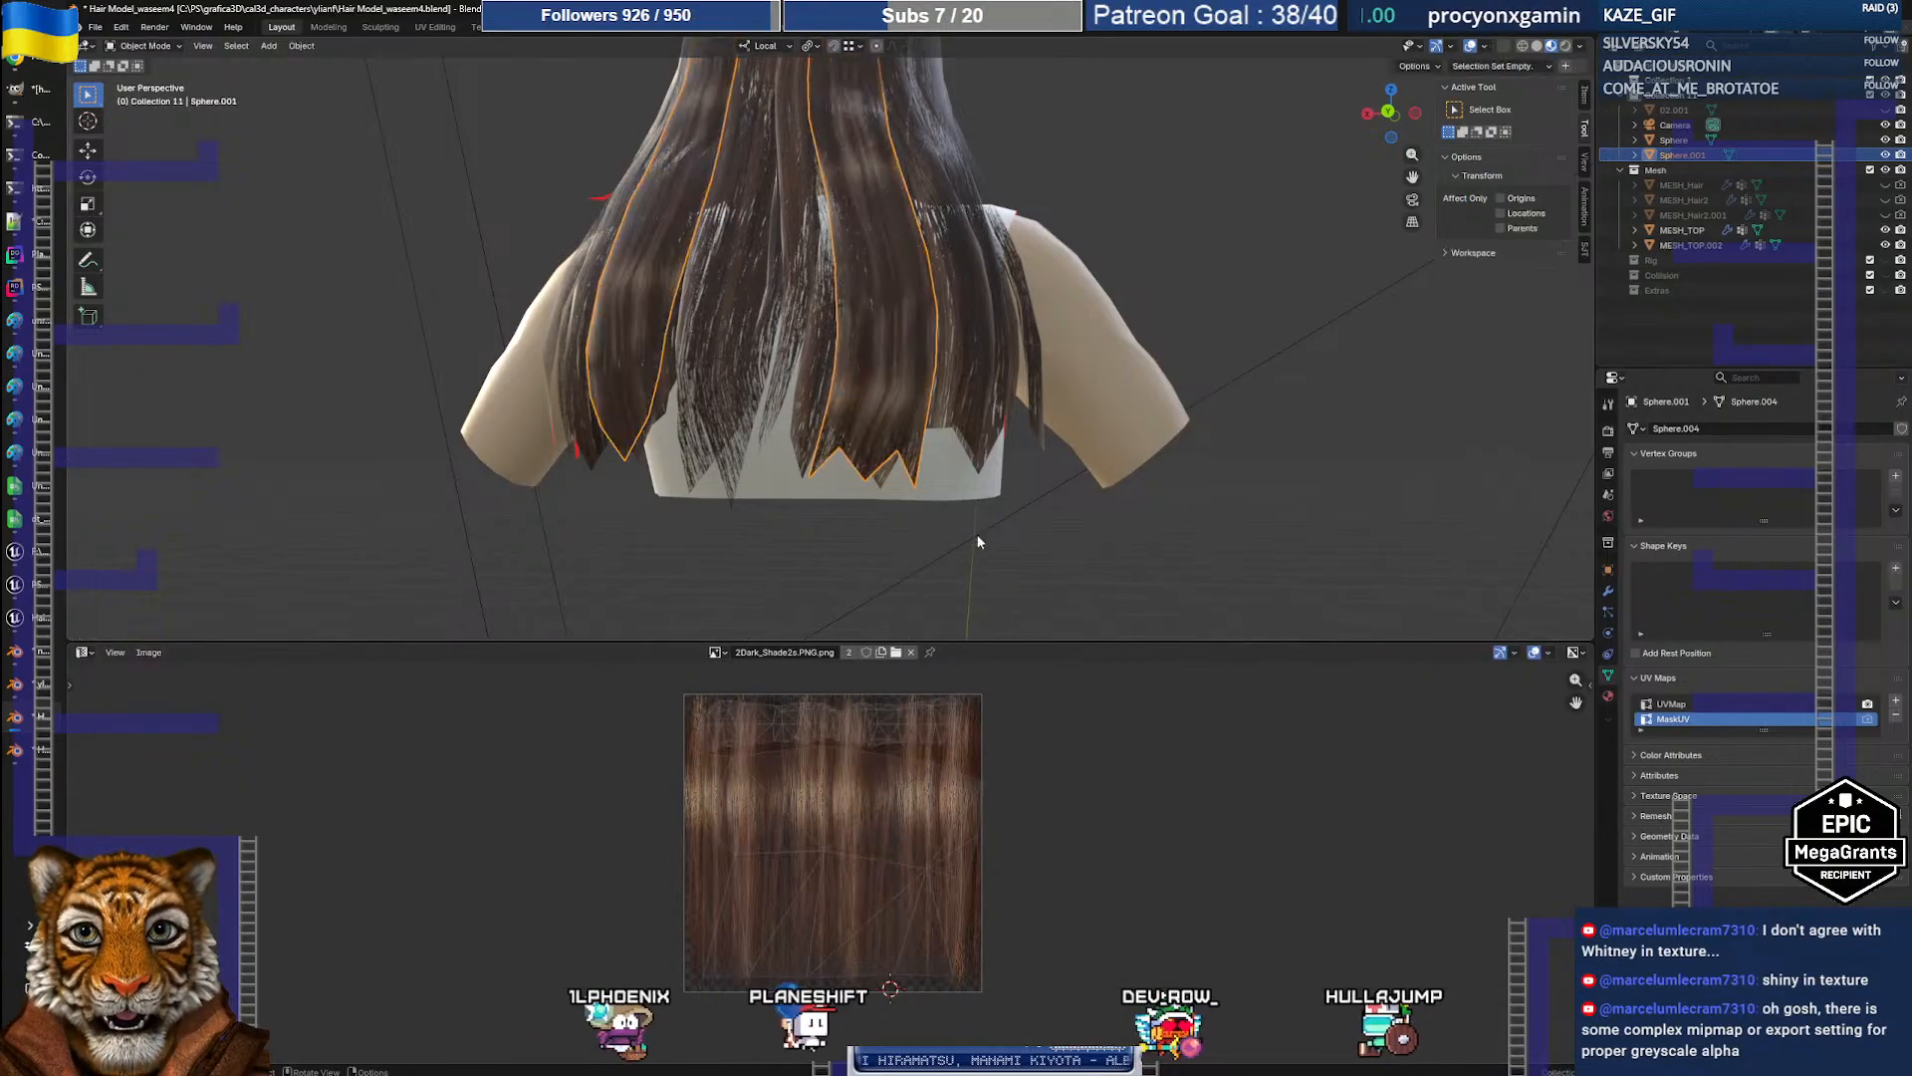
Step: Export the Sphere.001 hair strands with the edited MaskUV map as an FBX file
{"action": "left_click", "coordinate": [94, 27]}
{"action": "mouse_move", "coordinate": [215, 259]}
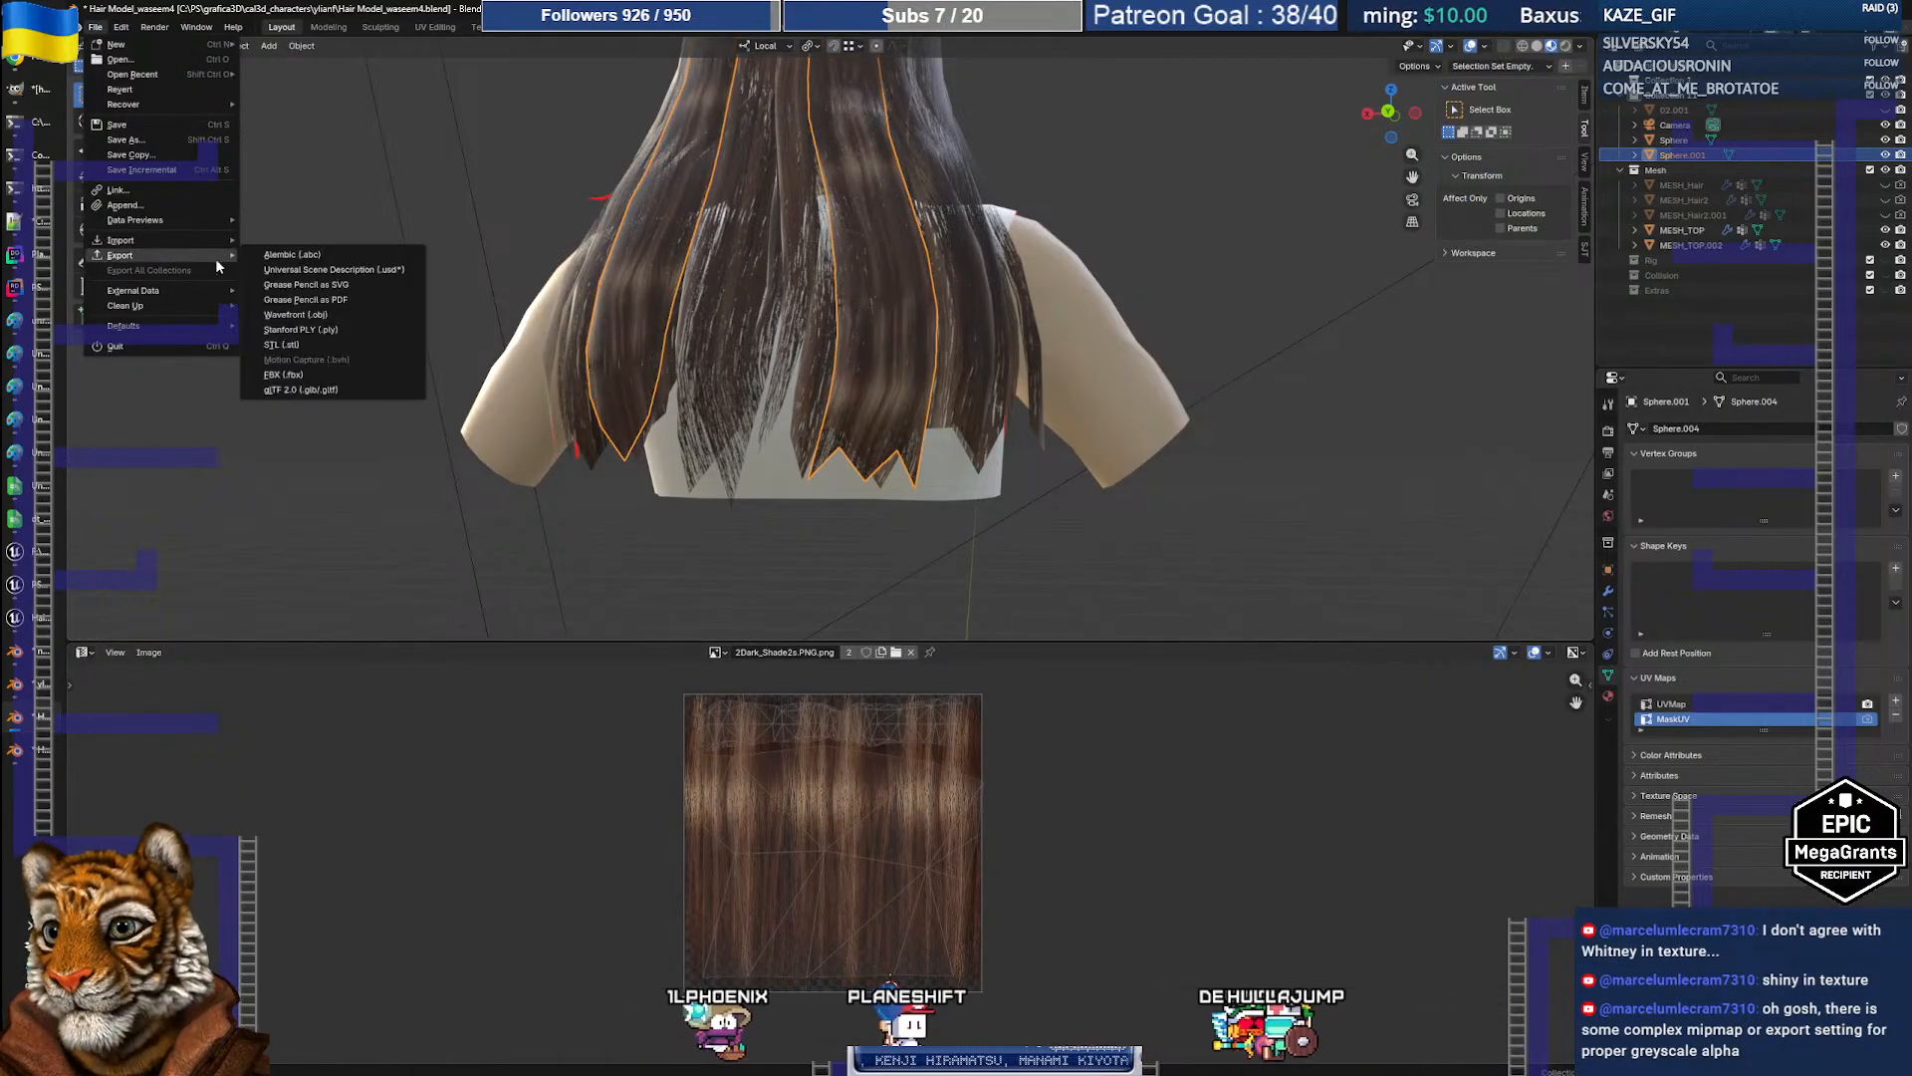
{"action": "left_click", "coordinate": [299, 372]}
{"action": "left_click", "coordinate": [1302, 687]}
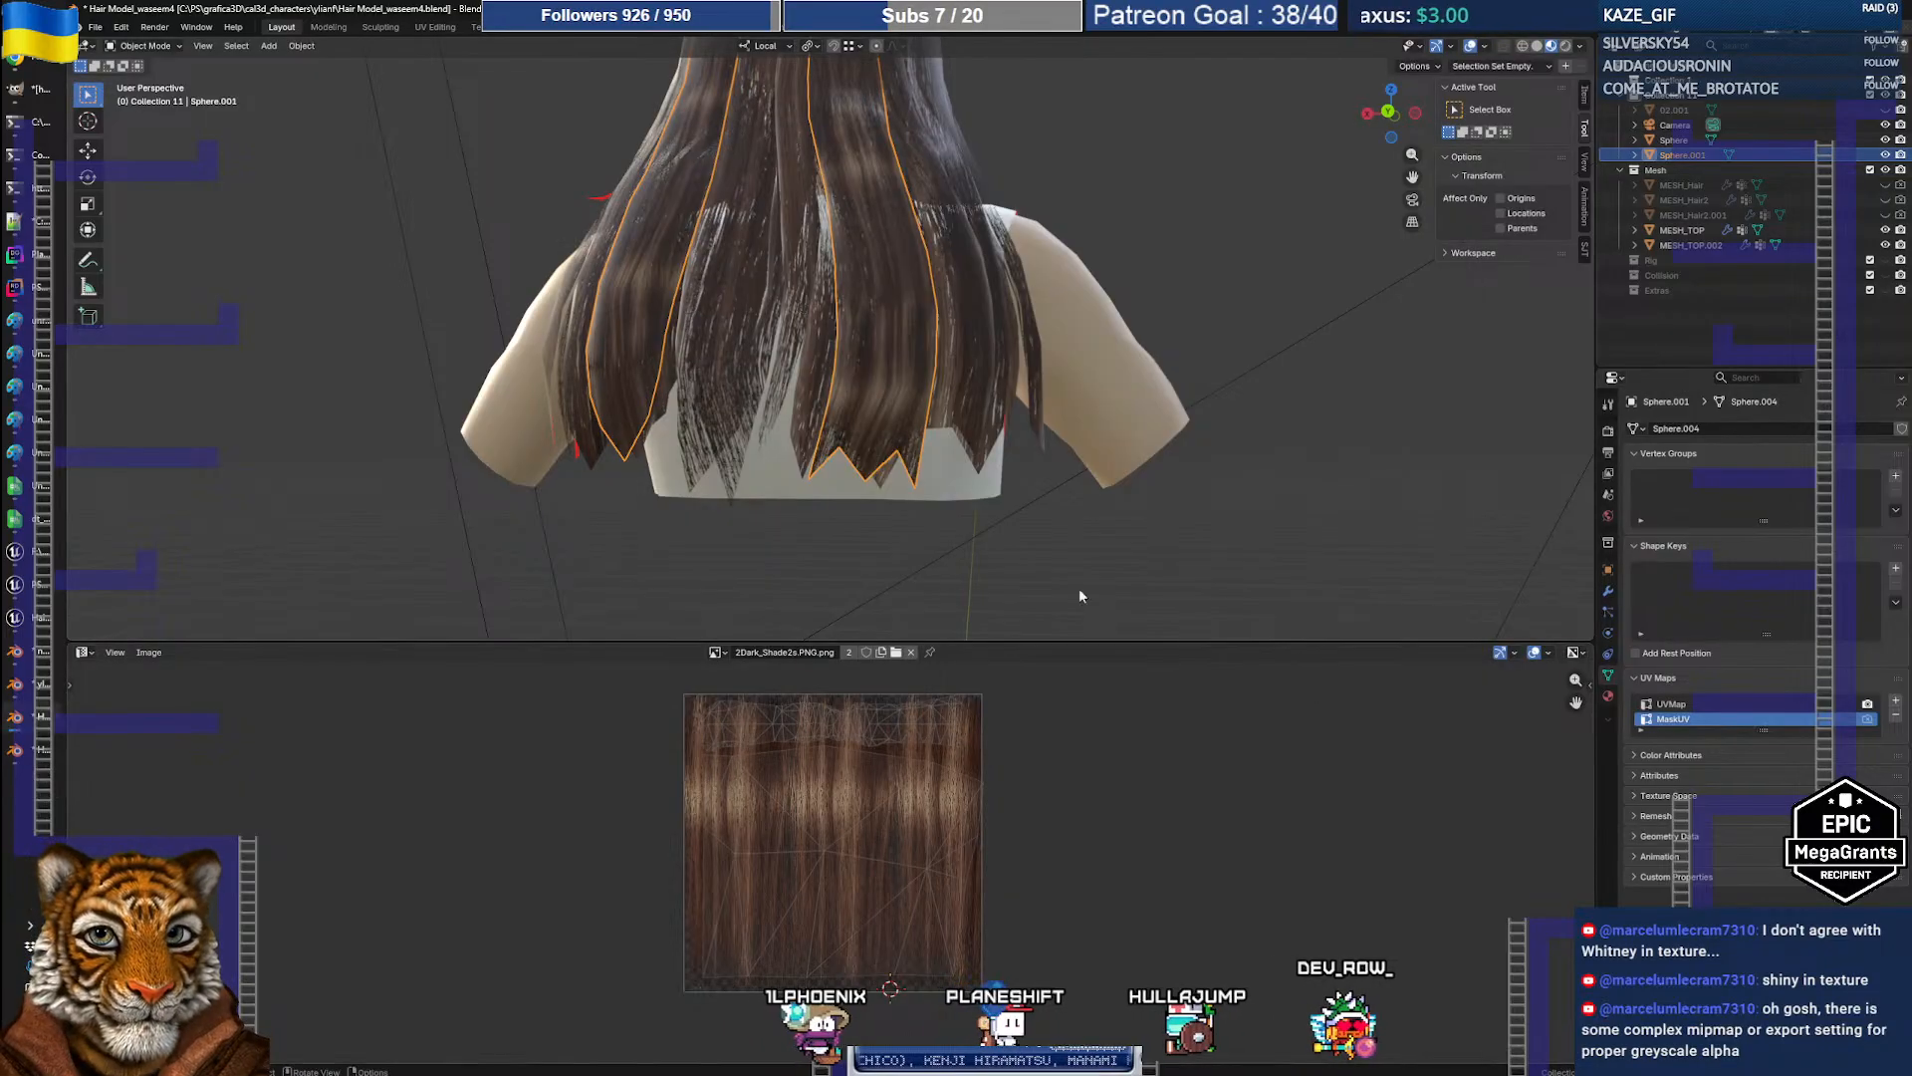
Step: Switch to Unreal Editor and examine the strand tips and full length of the Hair_Model_mask_test mesh from near and far
{"action": "left_click", "coordinate": [24, 589]}
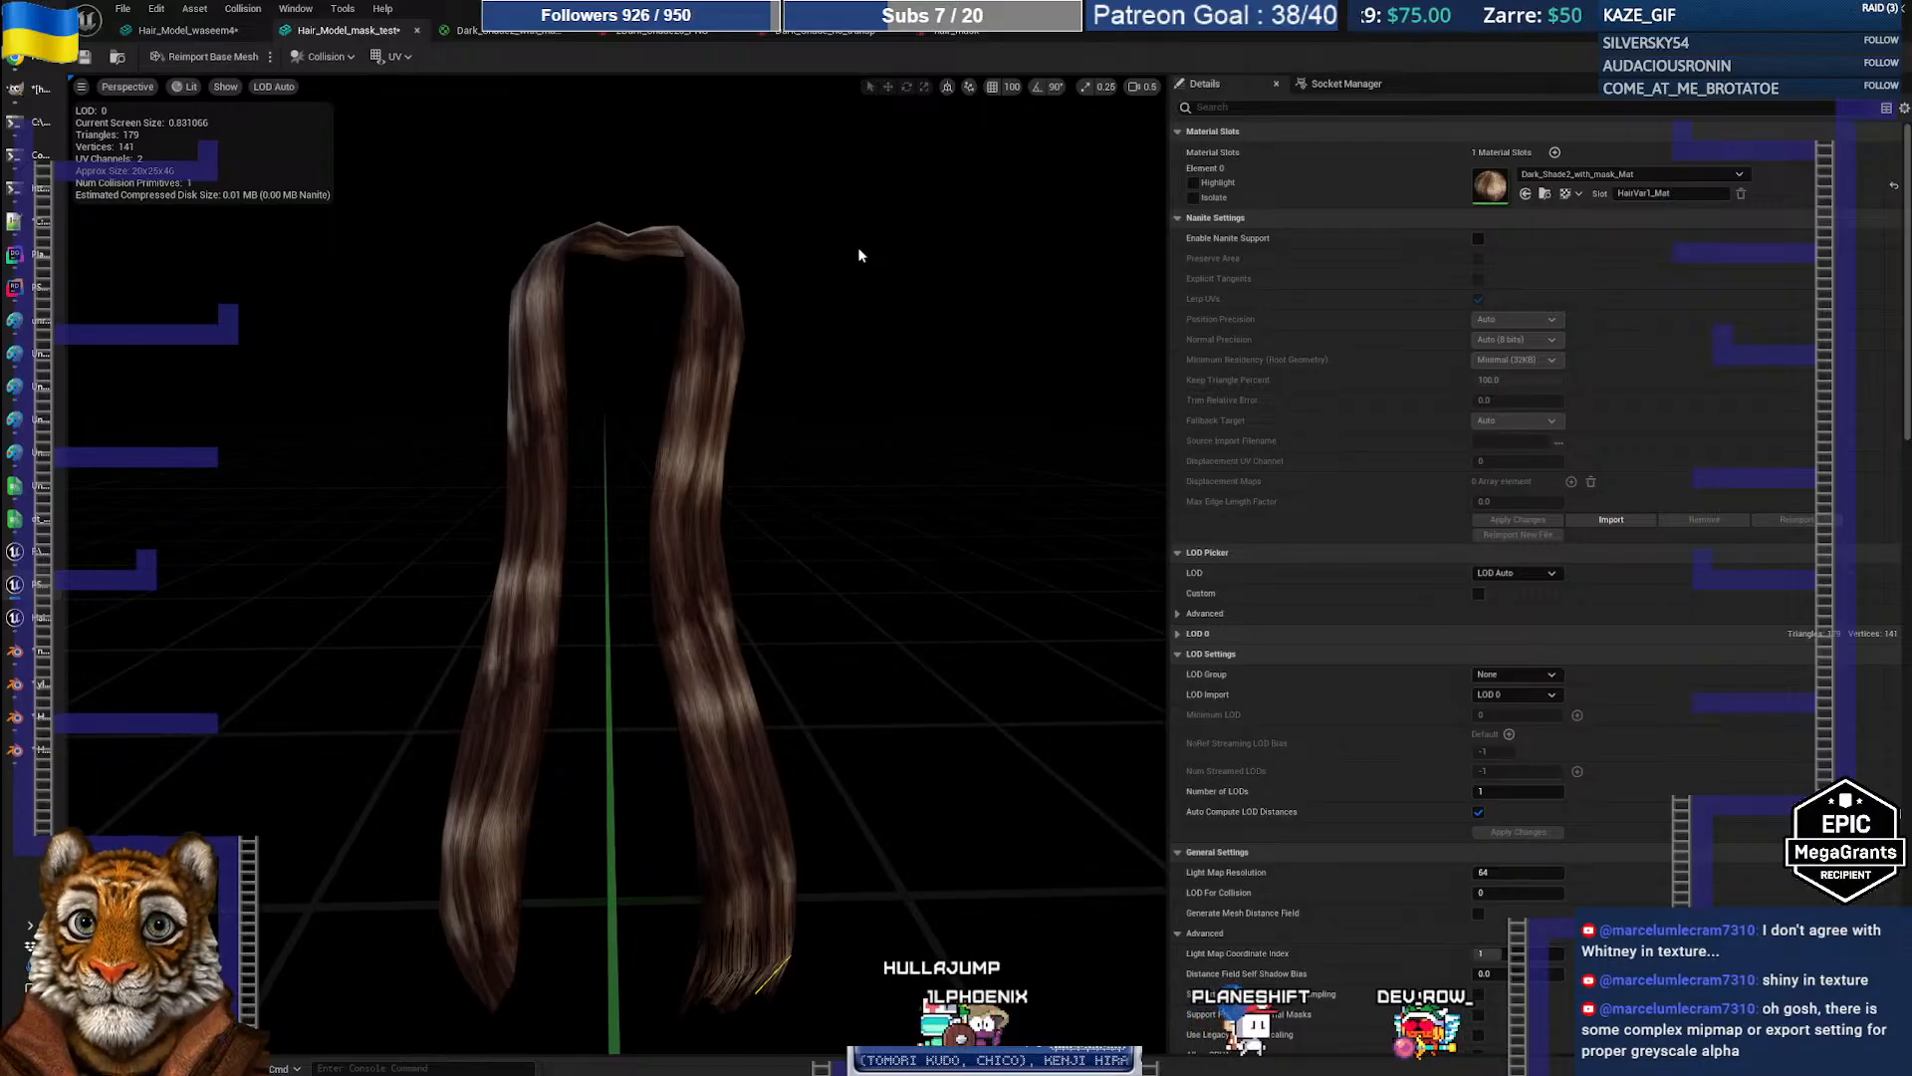
{"action": "middle_click_drag", "start_coordinate": [849, 283], "coordinate": [850, 438]}
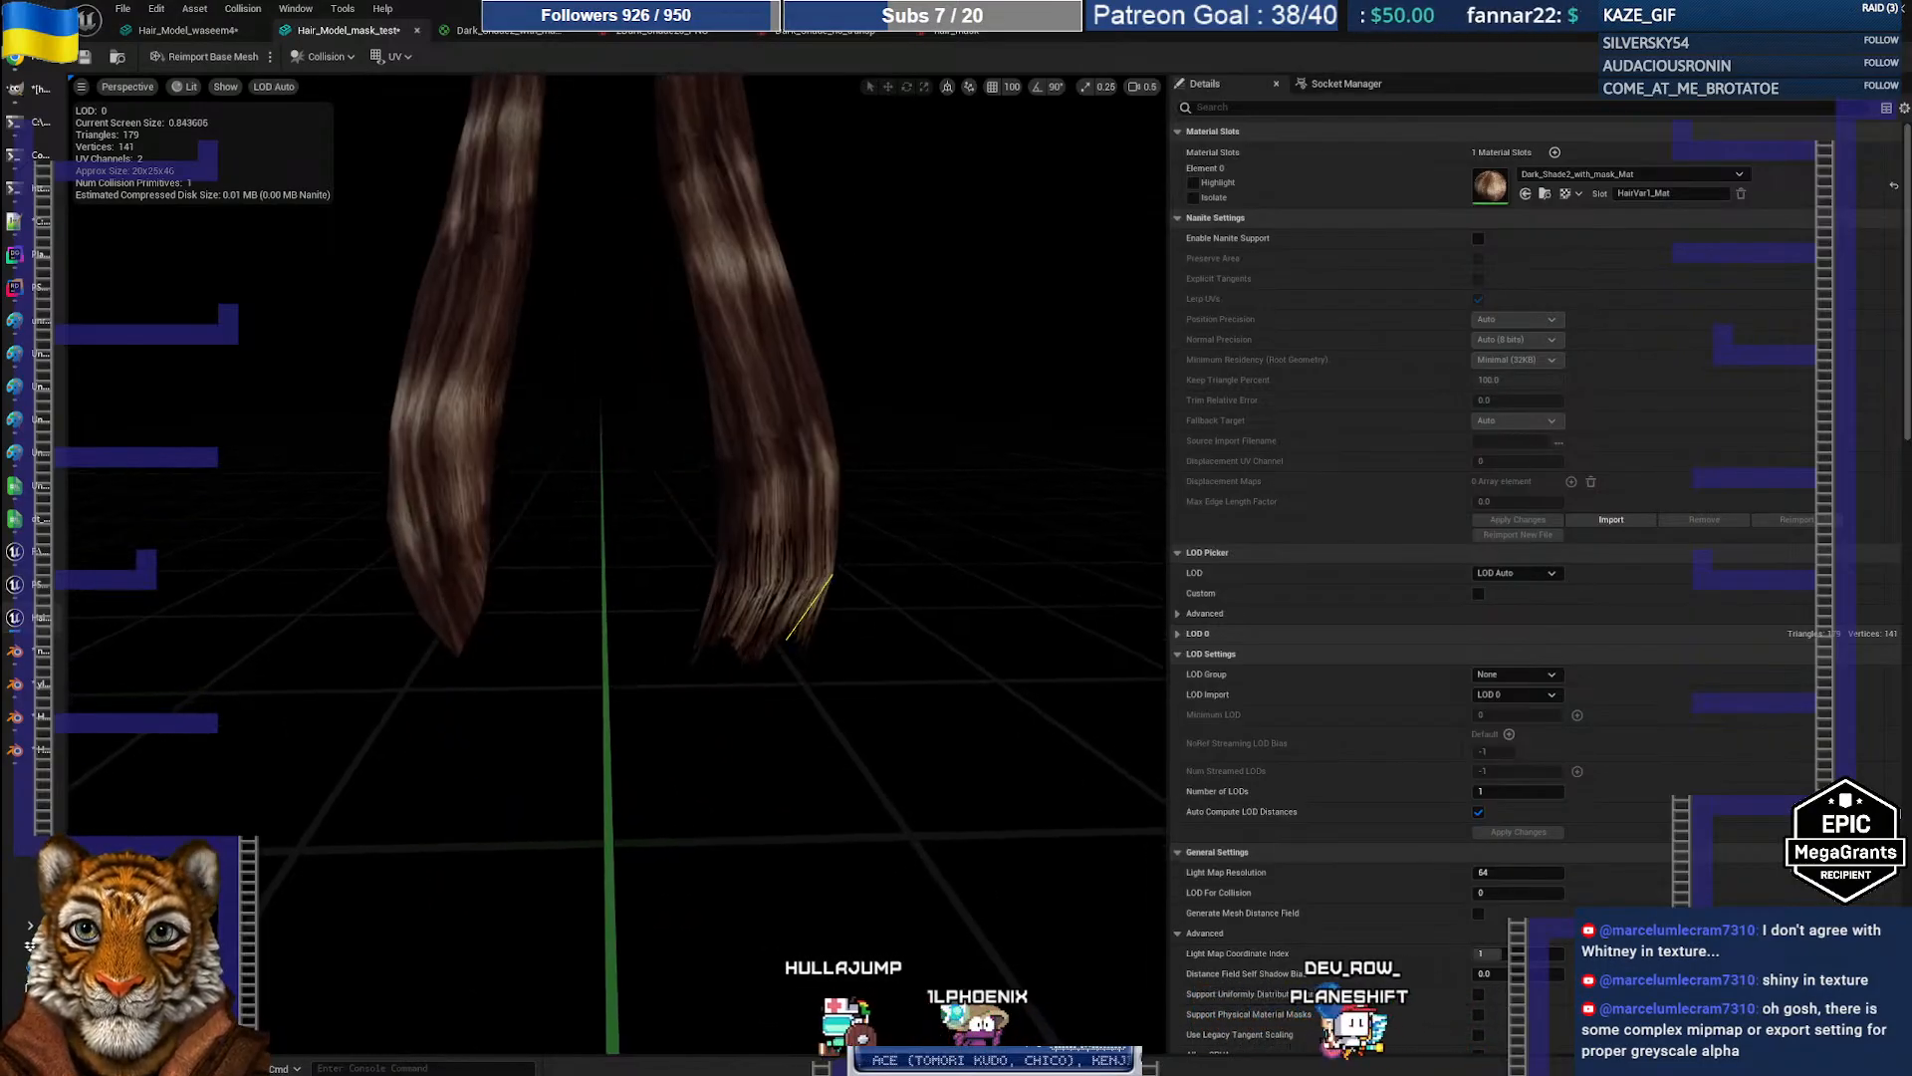
{"action": "right_click_drag", "start_coordinate": [849, 438], "coordinate": [911, 434]}
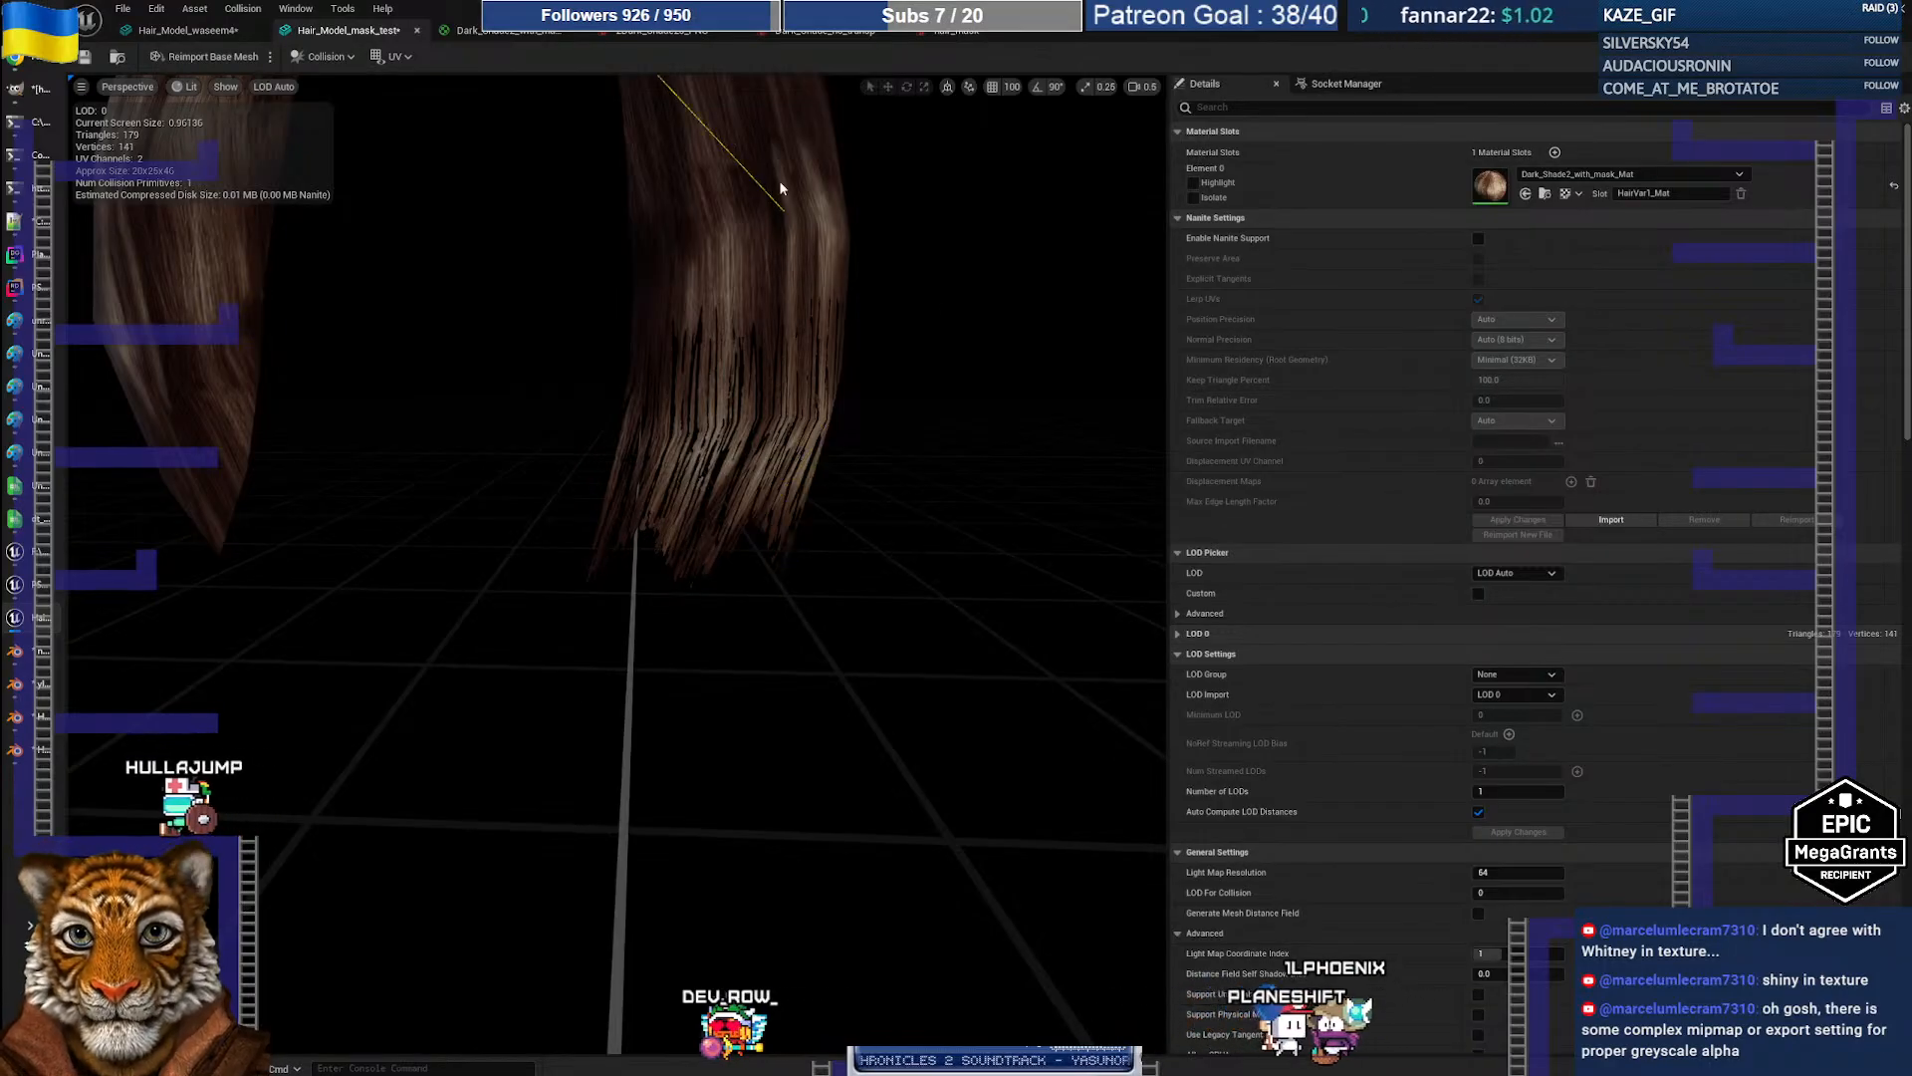
{"action": "left_click_drag", "start_coordinate": [962, 509], "coordinate": [885, 593]}
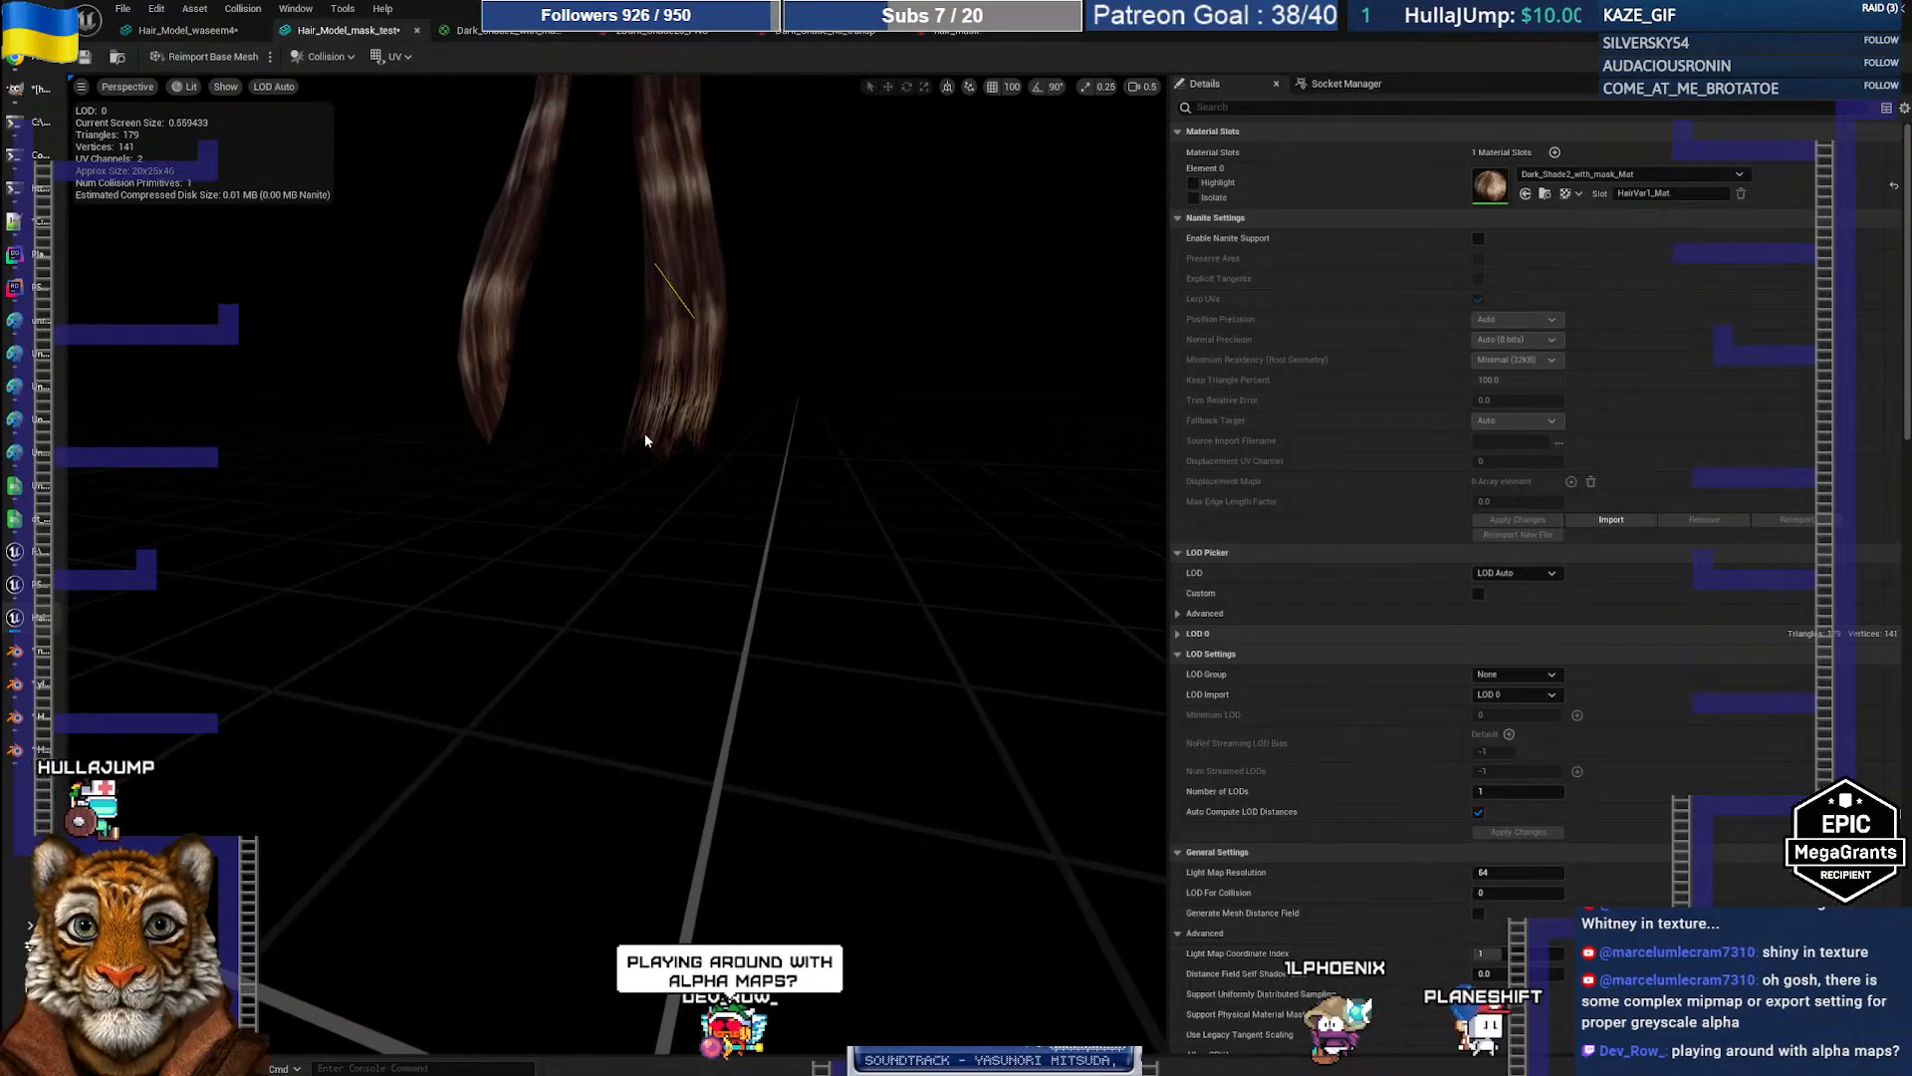
{"action": "right_click_drag", "start_coordinate": [741, 456], "coordinate": [918, 432]}
{"action": "key", "text": "a"}
{"action": "key", "text": "d"}
{"action": "key", "text": "a"}
{"action": "key", "text": "d"}
{"action": "key", "text": "a"}
{"action": "key", "text": "w"}
{"action": "key", "text": "s"}
{"action": "right_click_drag", "start_coordinate": [1010, 500], "coordinate": [888, 500]}
{"action": "key", "text": "d"}
{"action": "key", "text": "s"}
{"action": "key", "text": "d"}
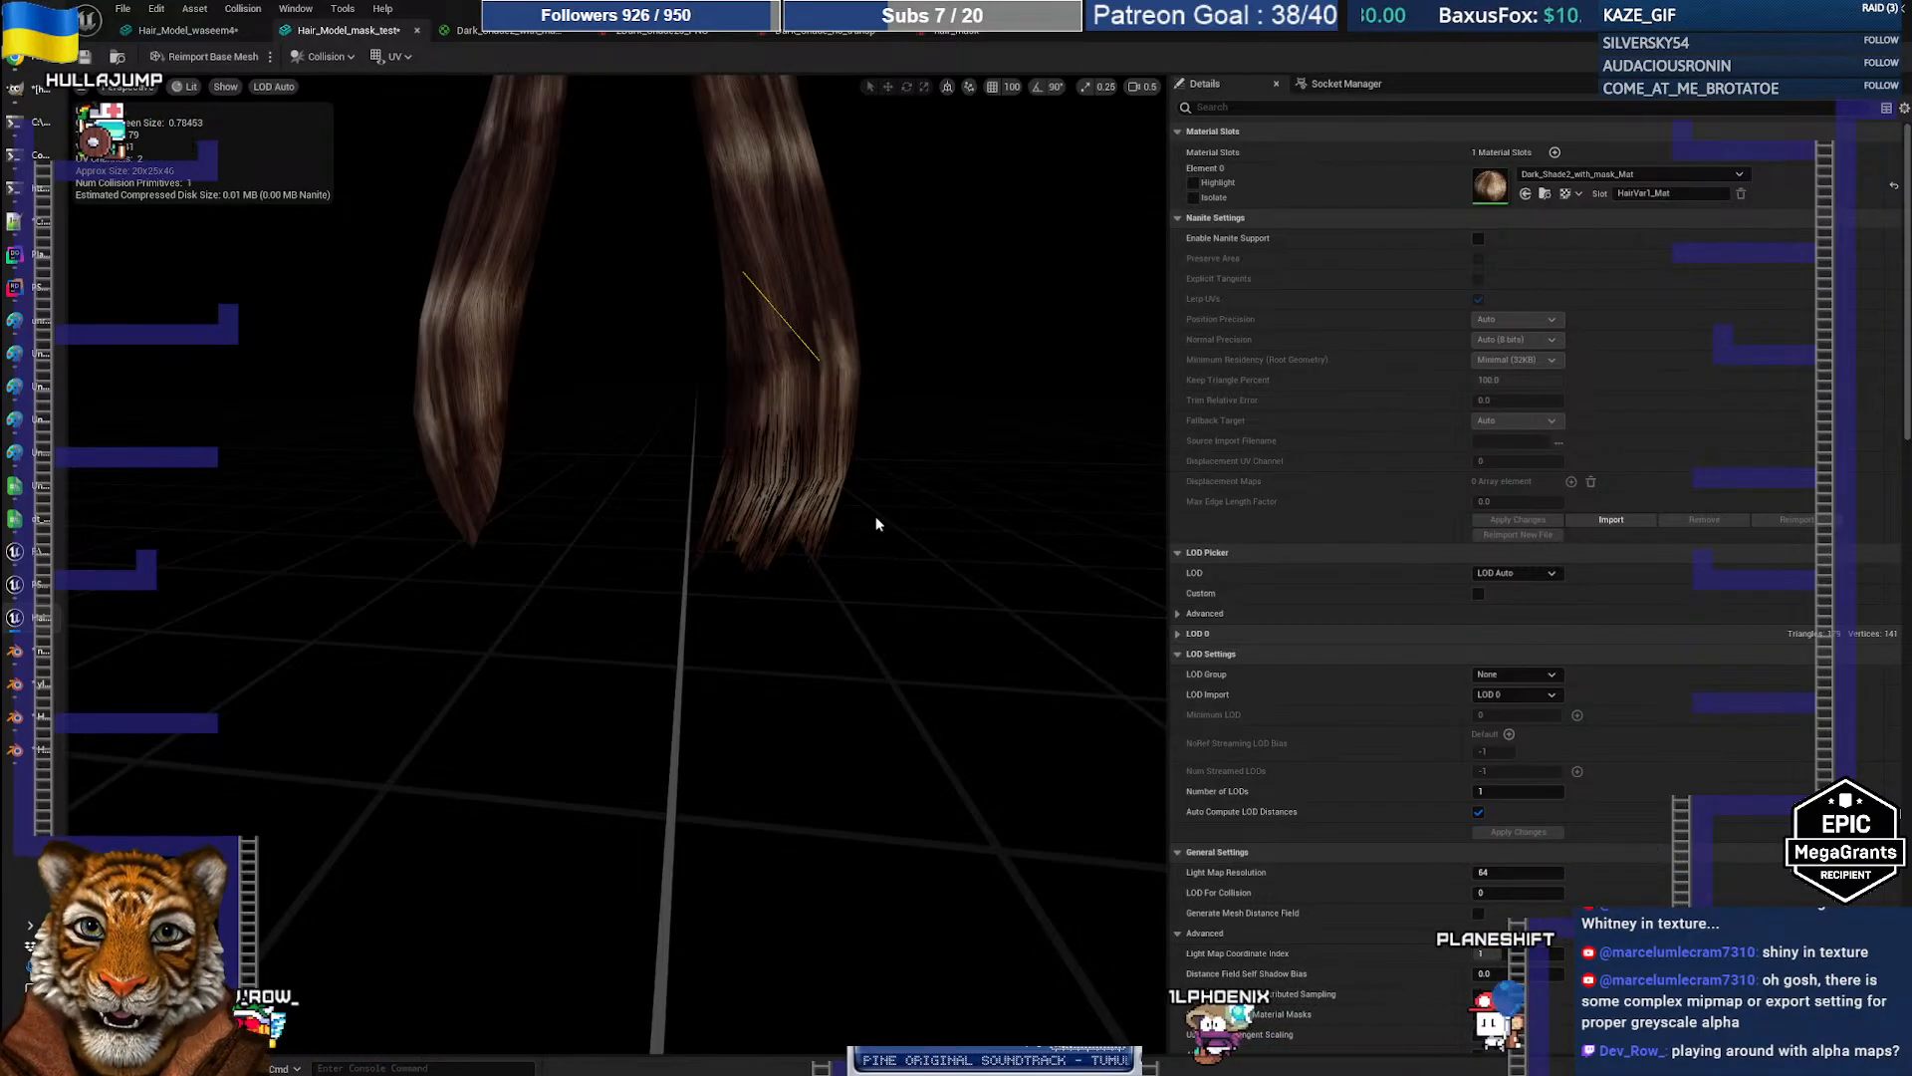
{"action": "middle_click_drag", "start_coordinate": [712, 470], "coordinate": [700, 249]}
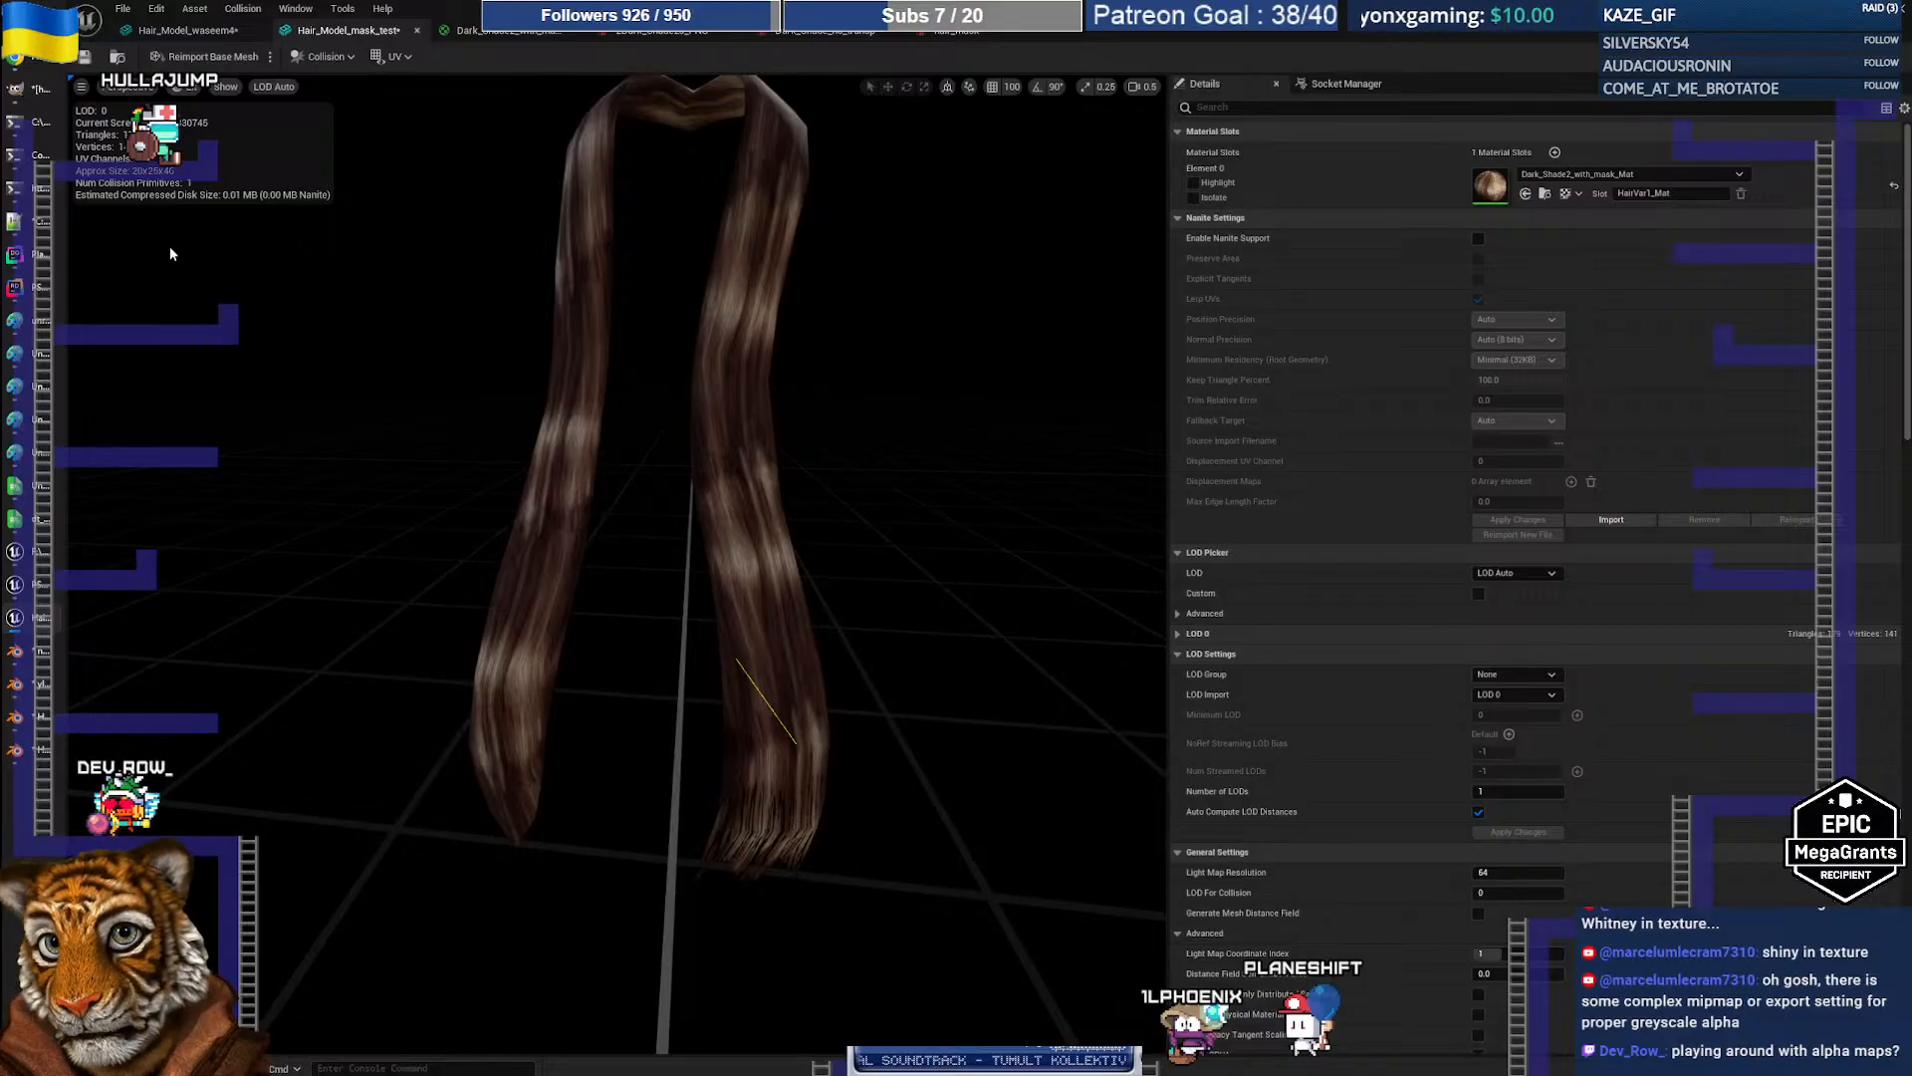
Step: Switch to Blender and compare the hairstyles in the new hair card file with the strand tips in Hair Model_waseem5 and Hair Model_waseem4
{"action": "left_click", "coordinate": [28, 681]}
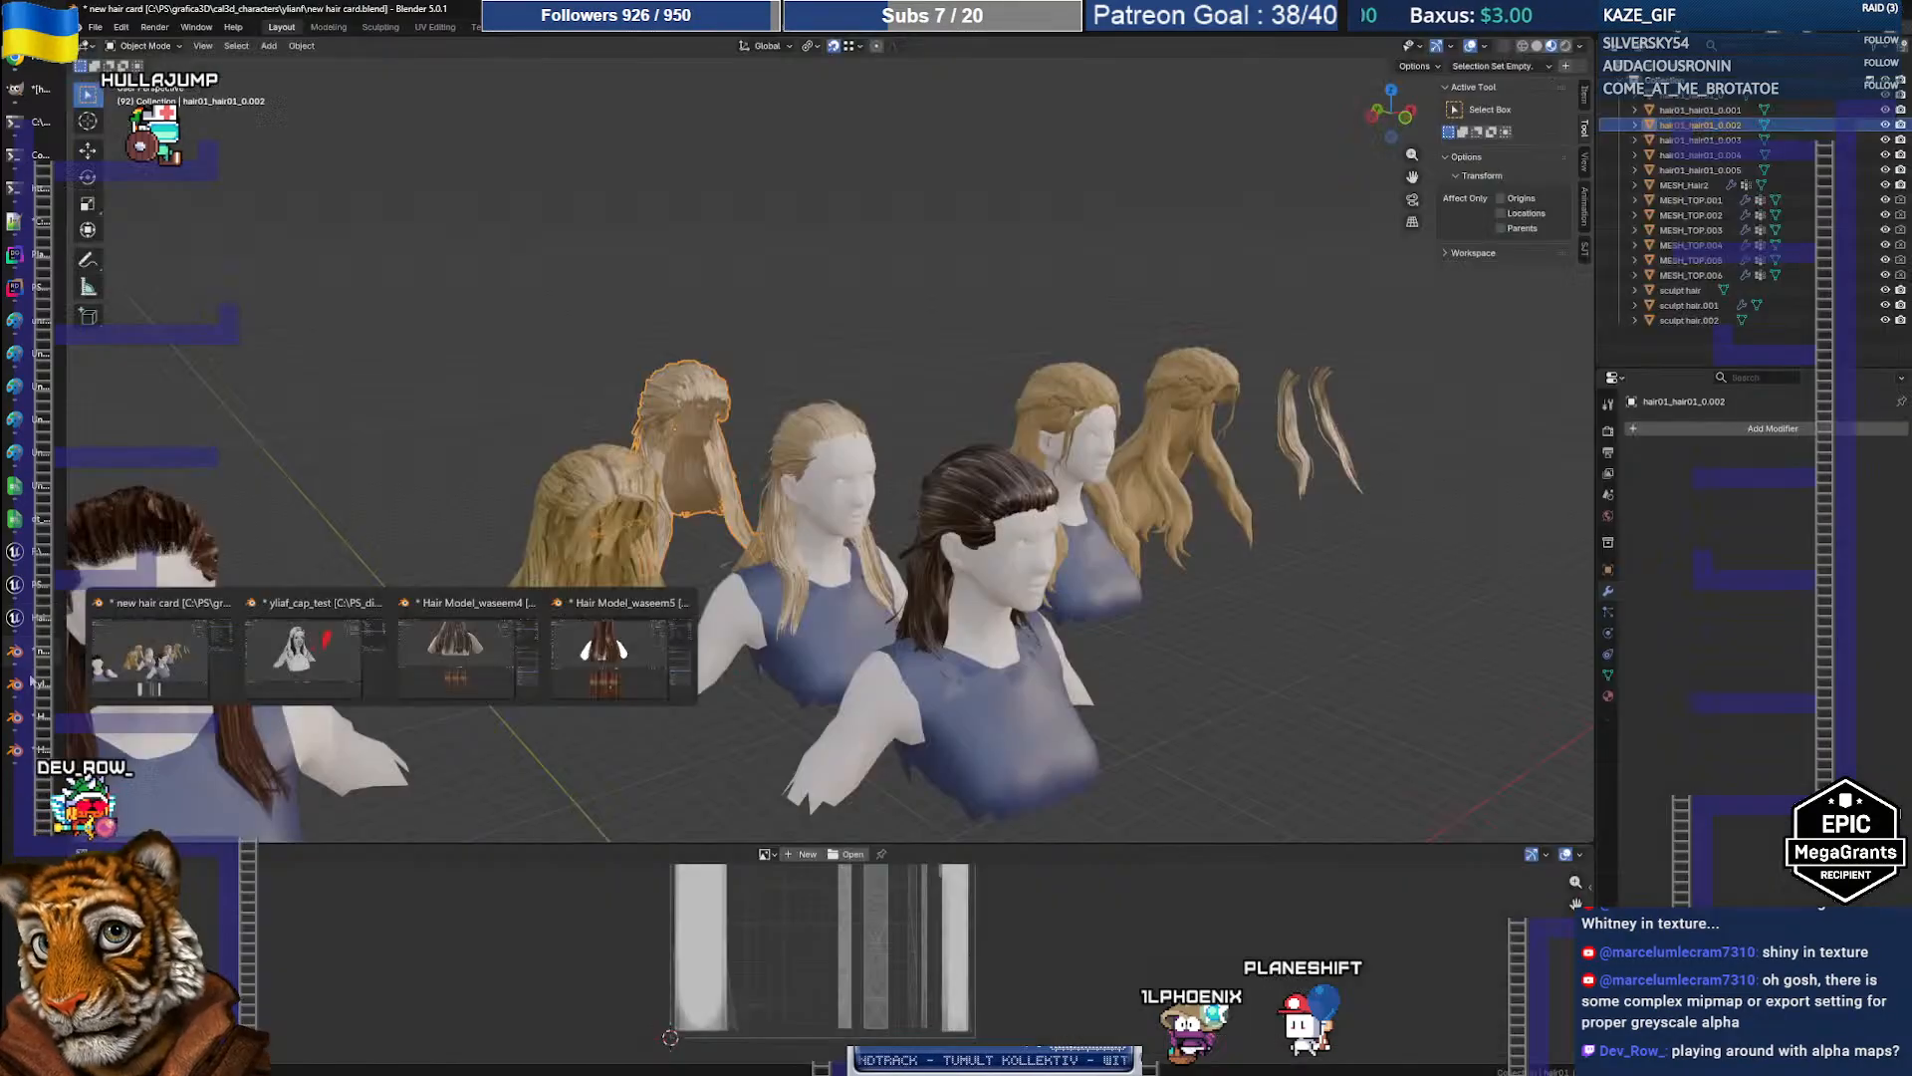
{"action": "left_click", "coordinate": [249, 596]}
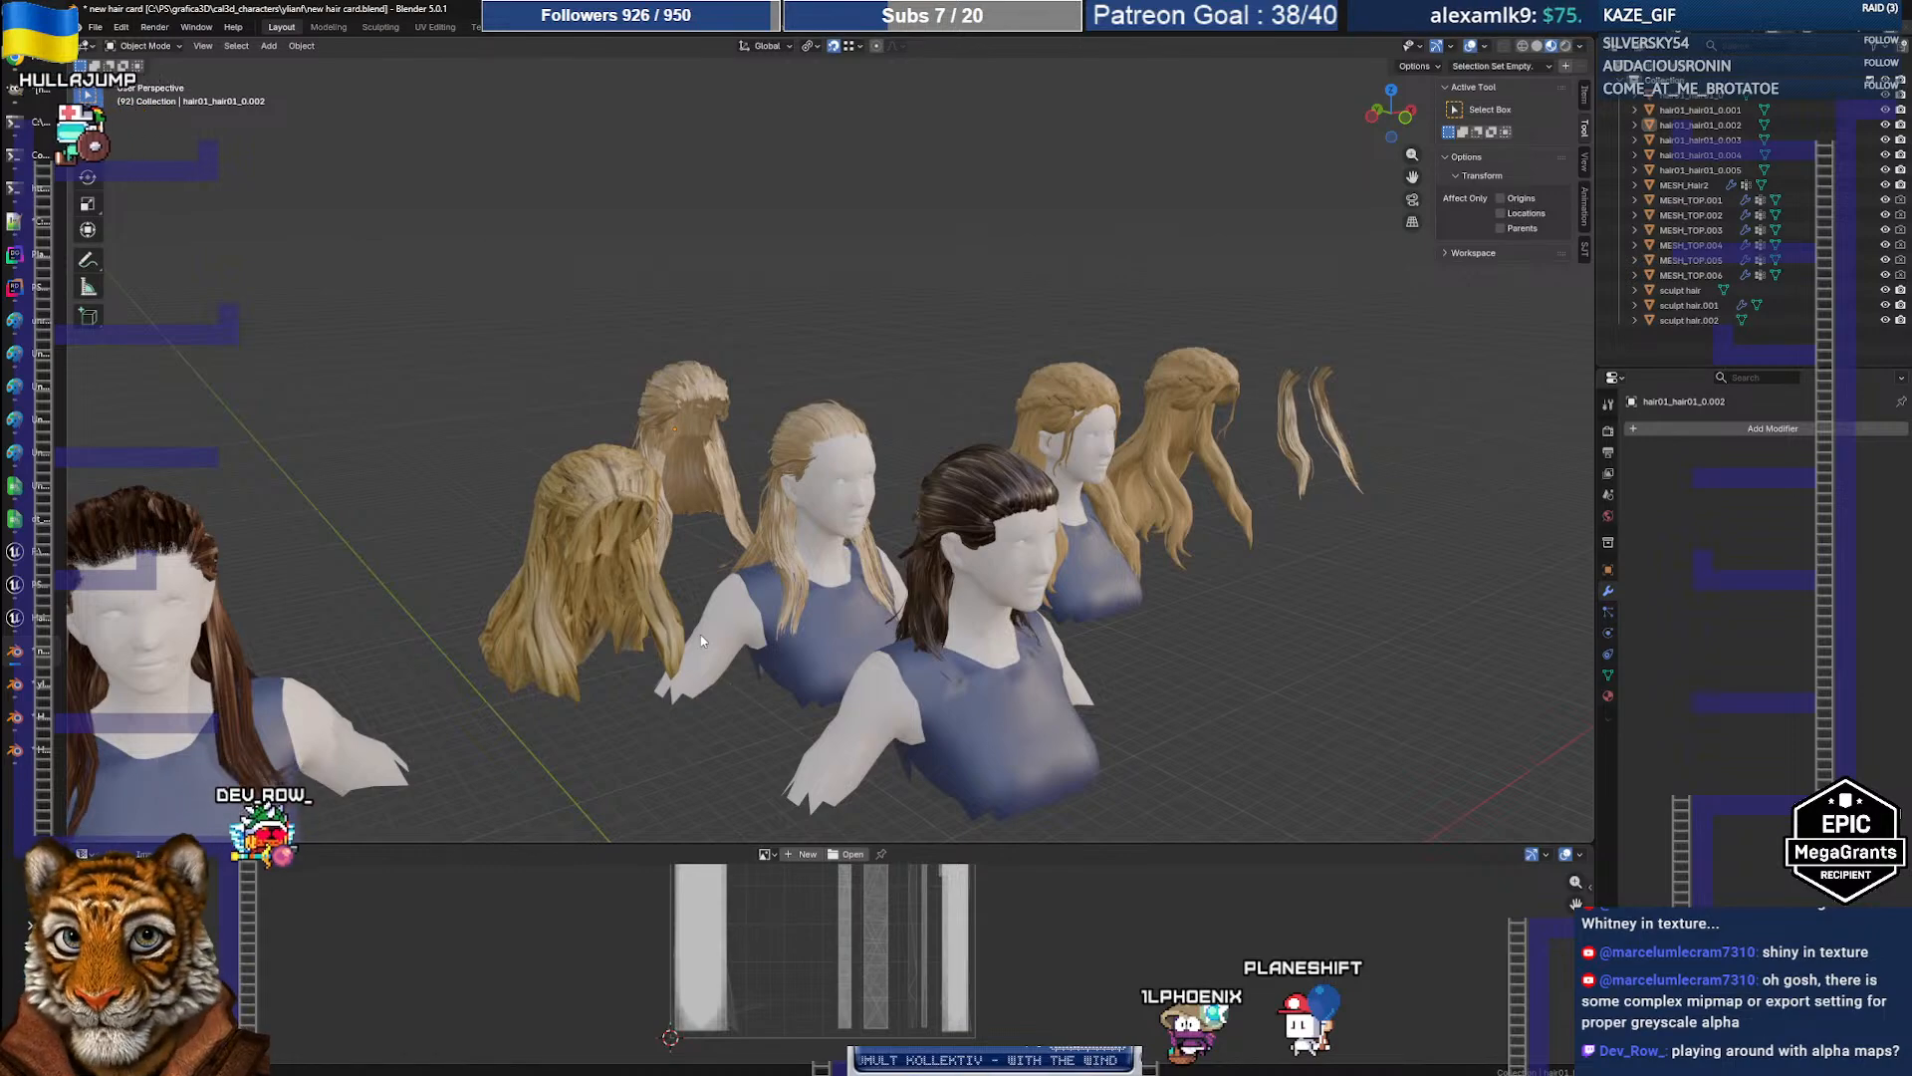
{"action": "left_click", "coordinate": [678, 398]}
{"action": "middle_click_drag", "start_coordinate": [679, 399], "coordinate": [852, 469]}
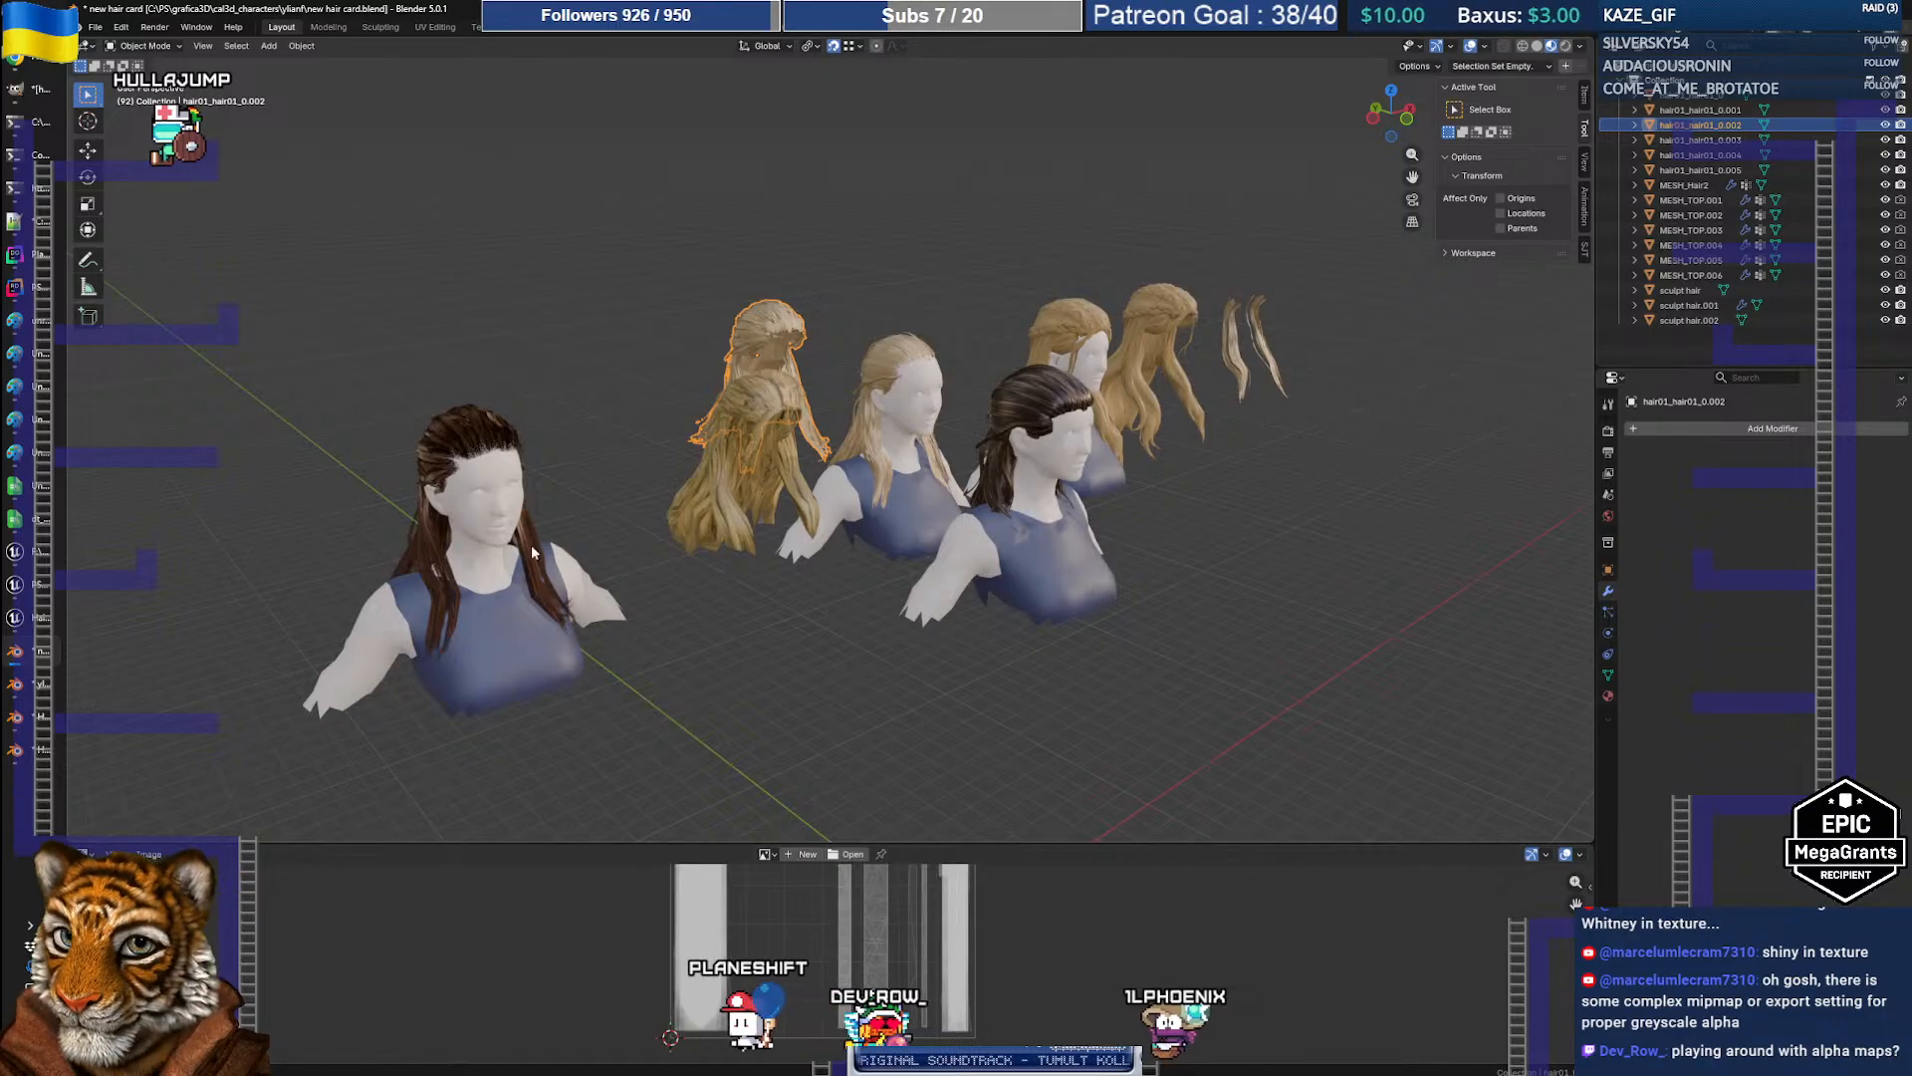
{"action": "left_click", "coordinate": [30, 764]}
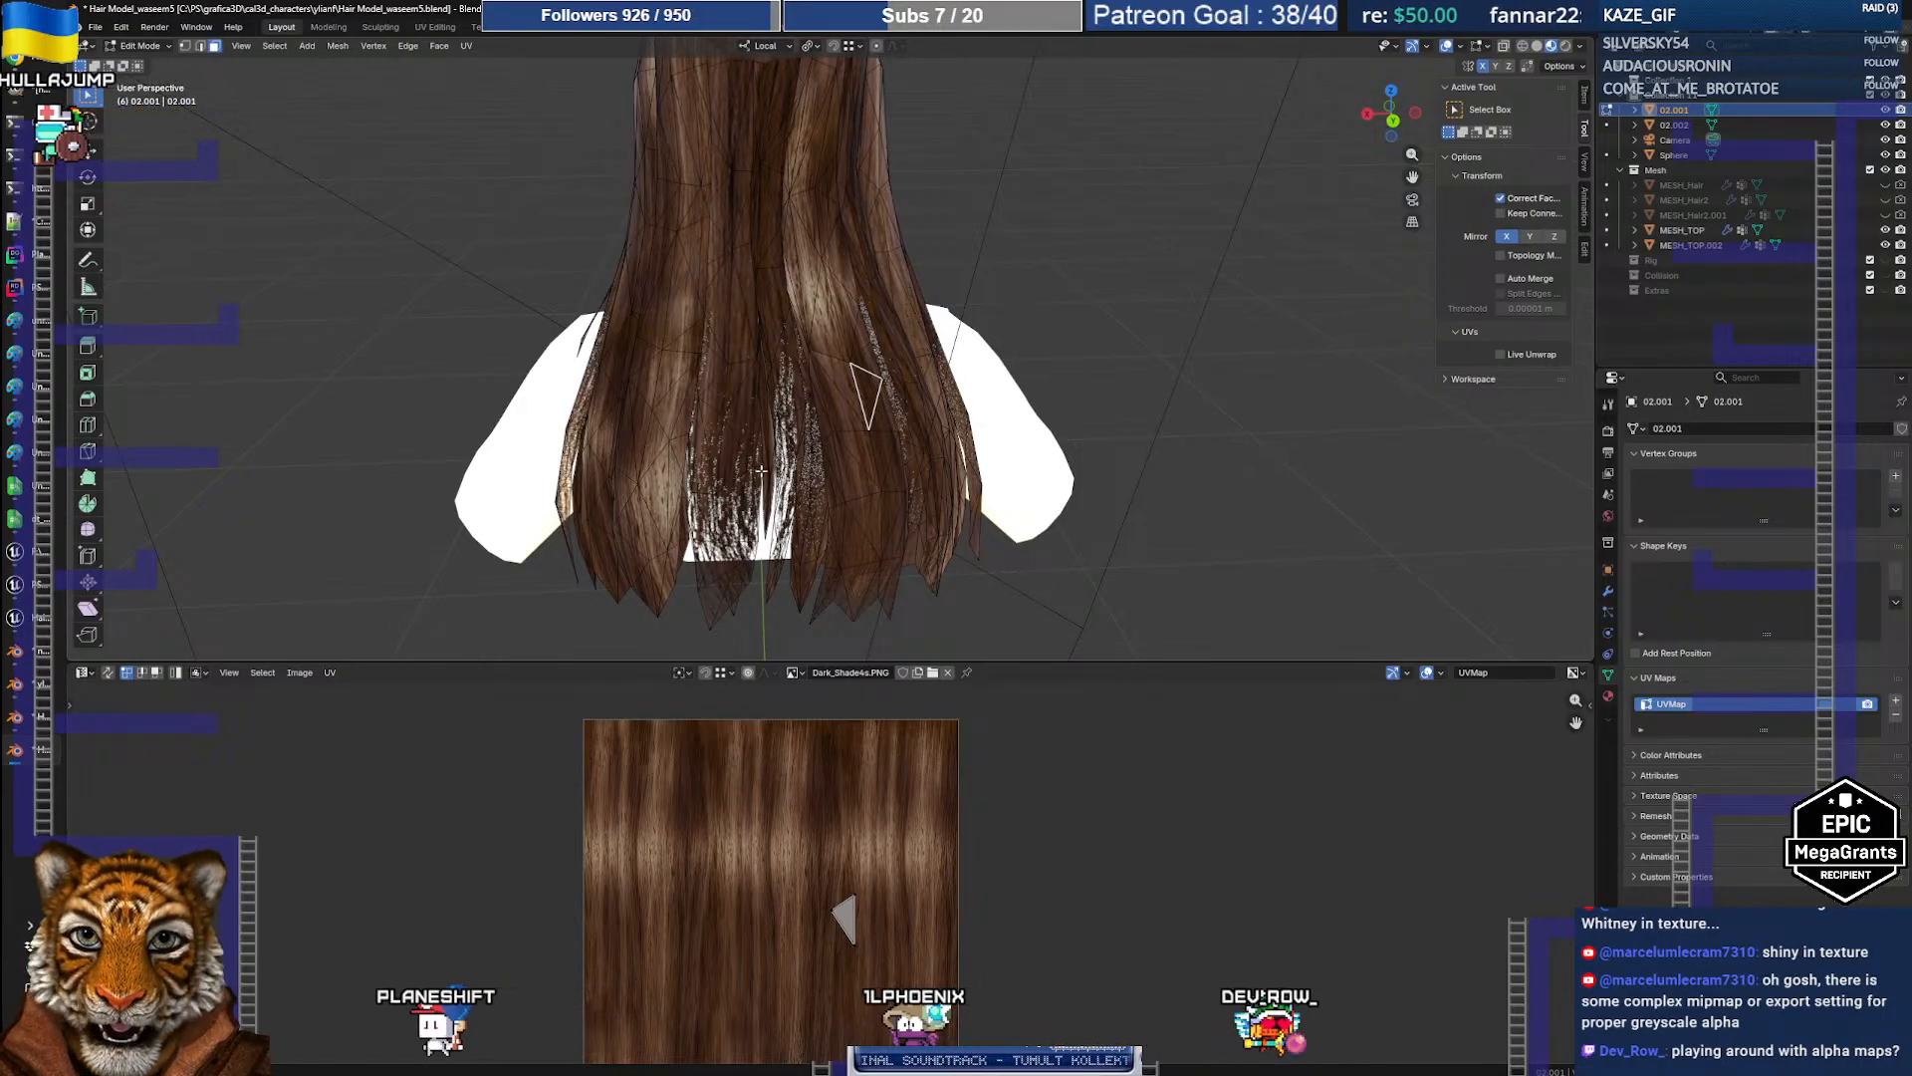
{"action": "mouse_move", "coordinate": [761, 470]}
{"action": "middle_mouse_down"}
{"action": "mouse_move", "coordinate": [829, 488]}
{"action": "mouse_move", "coordinate": [844, 472]}
{"action": "mouse_move", "coordinate": [778, 457]}
{"action": "middle_mouse_up"}
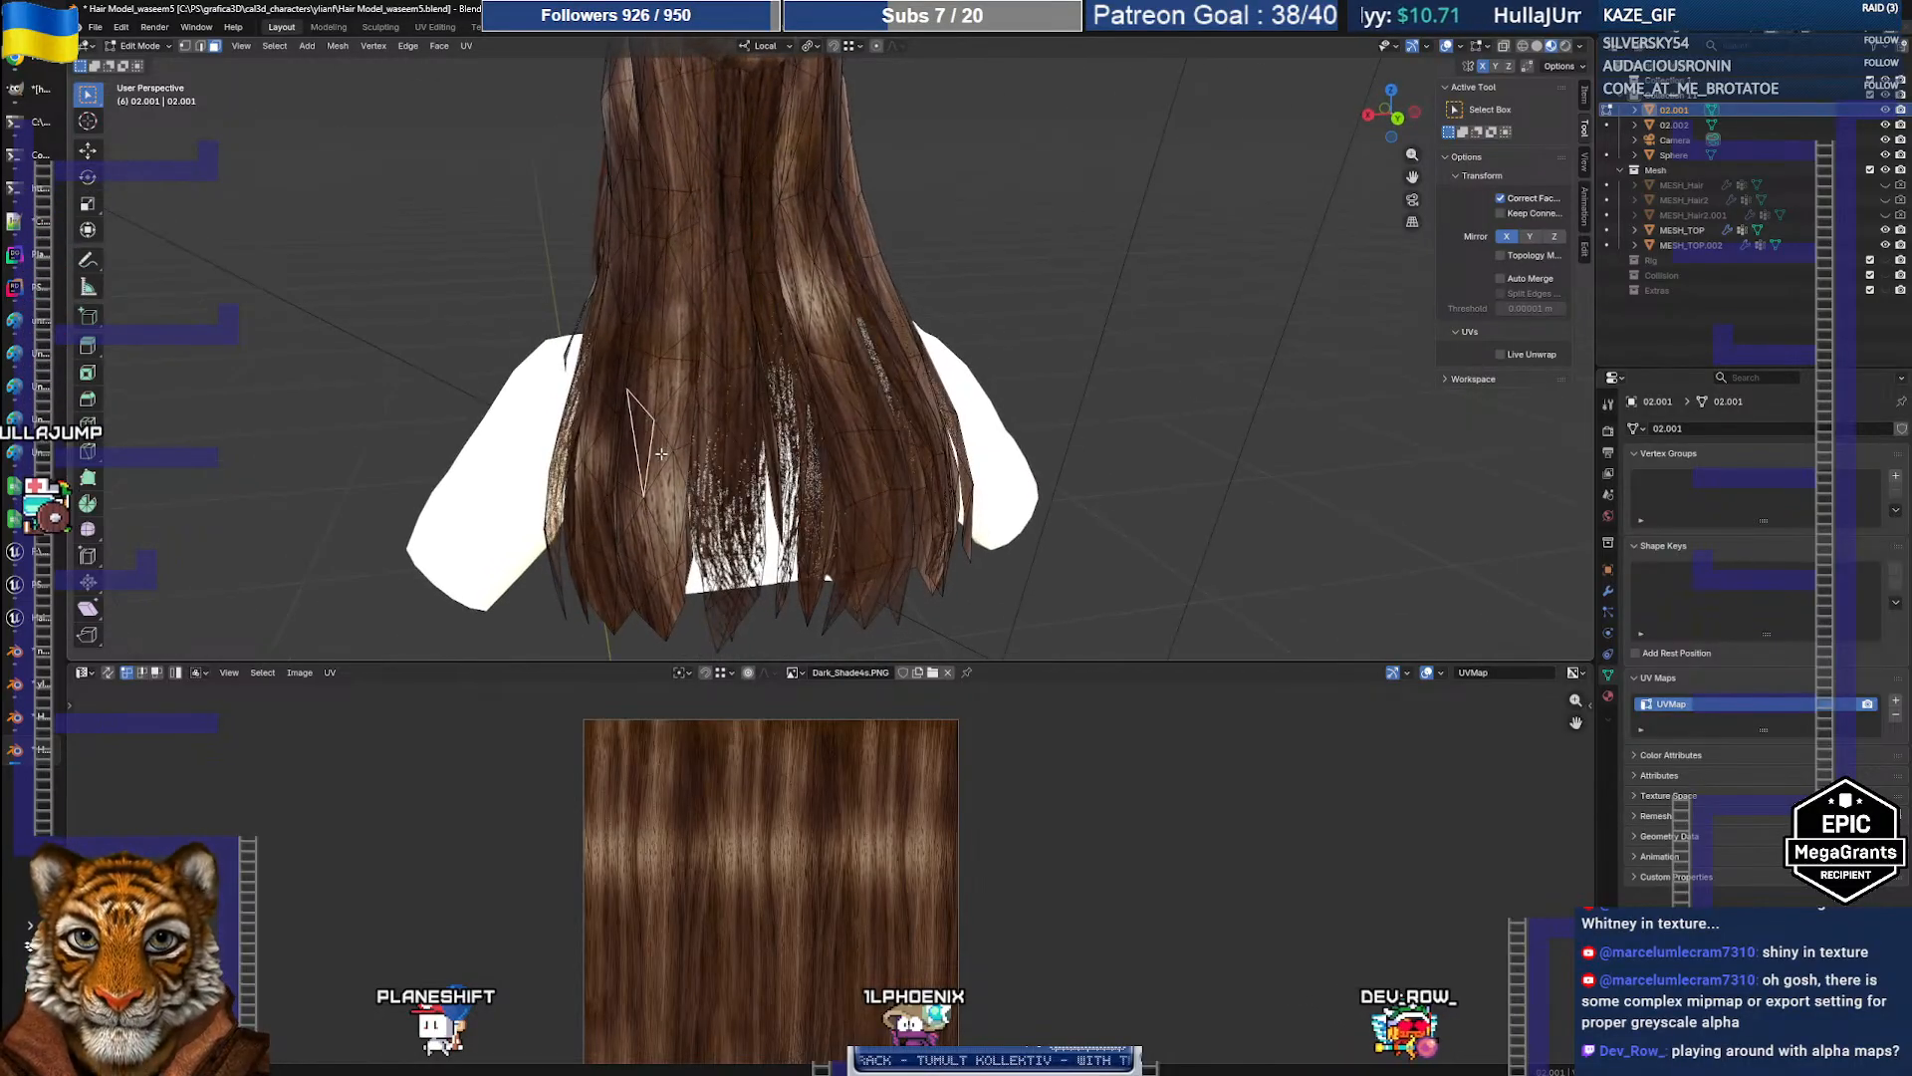
{"action": "key", "text": "Tab"}
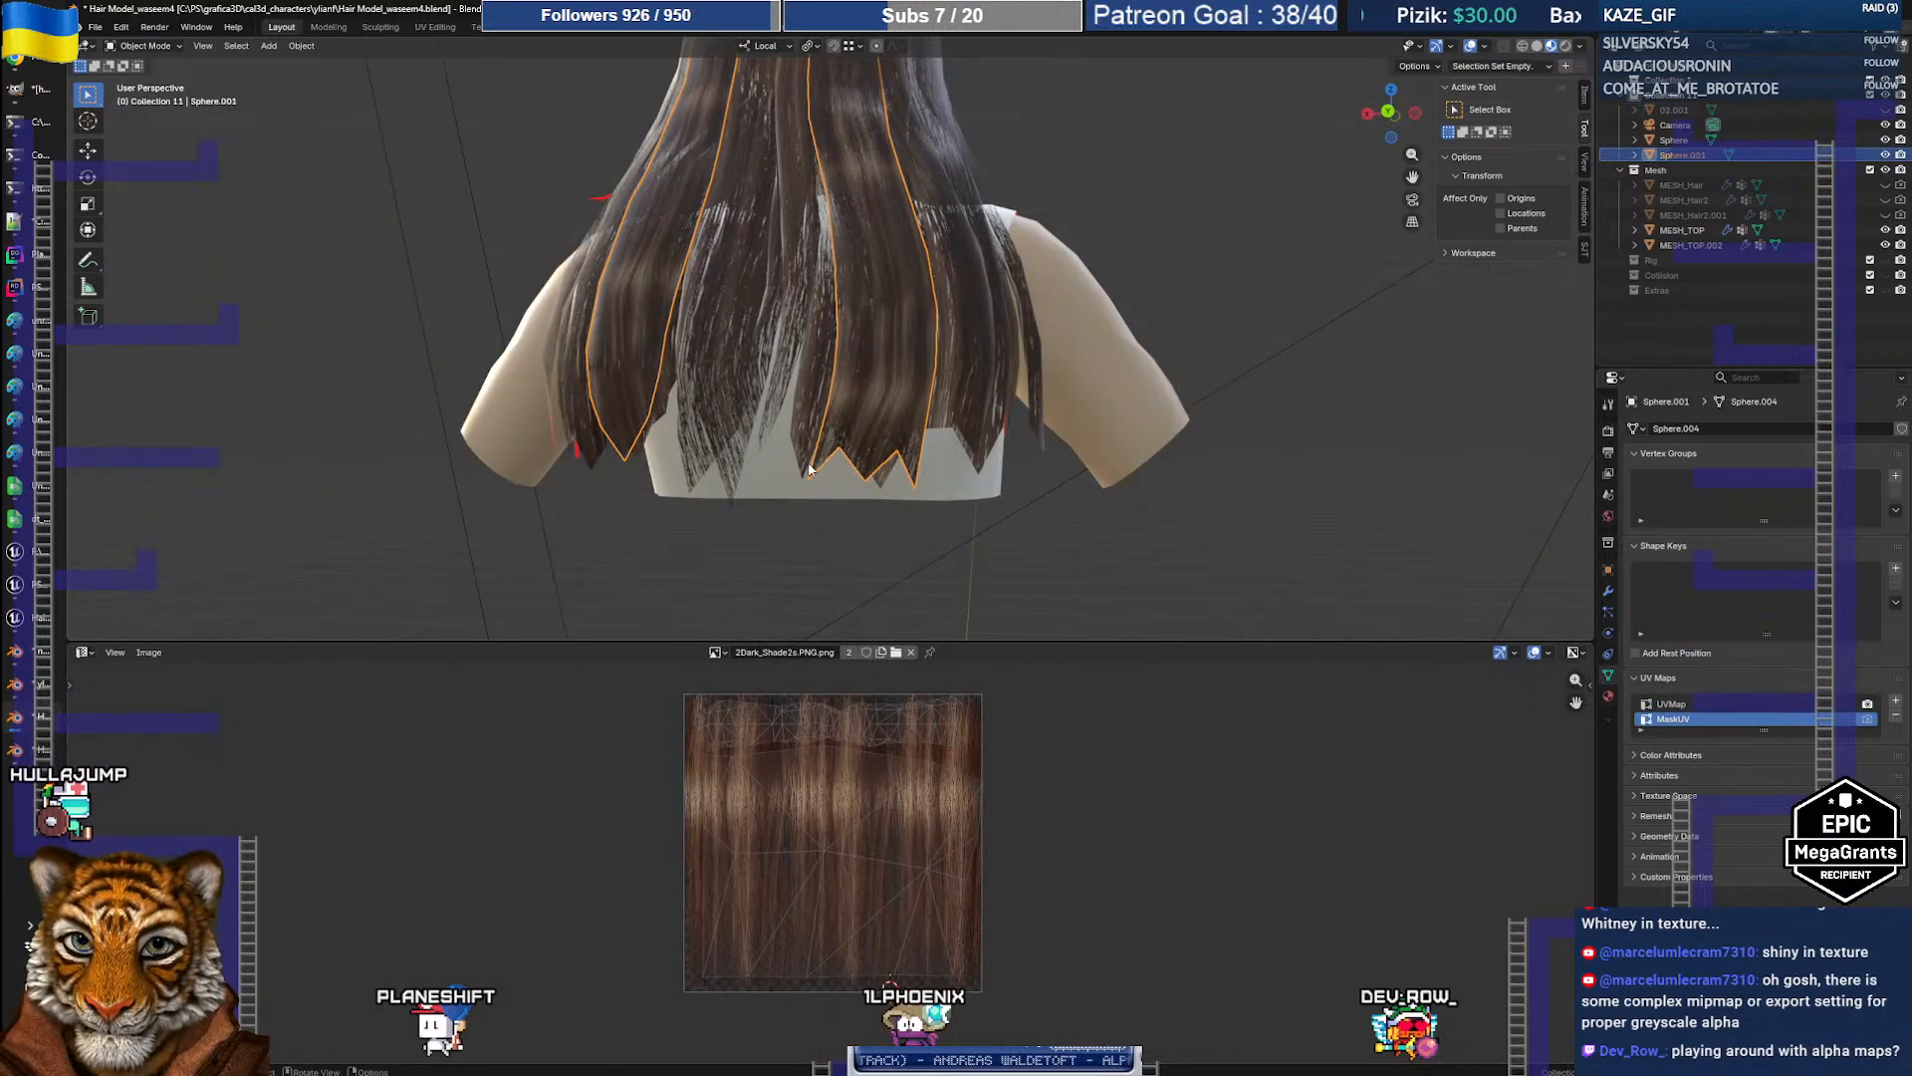
{"action": "mouse_move", "coordinate": [810, 469]}
{"action": "middle_mouse_down"}
{"action": "mouse_move", "coordinate": [816, 440]}
{"action": "mouse_move", "coordinate": [815, 486]}
{"action": "mouse_move", "coordinate": [837, 432]}
{"action": "middle_mouse_up"}
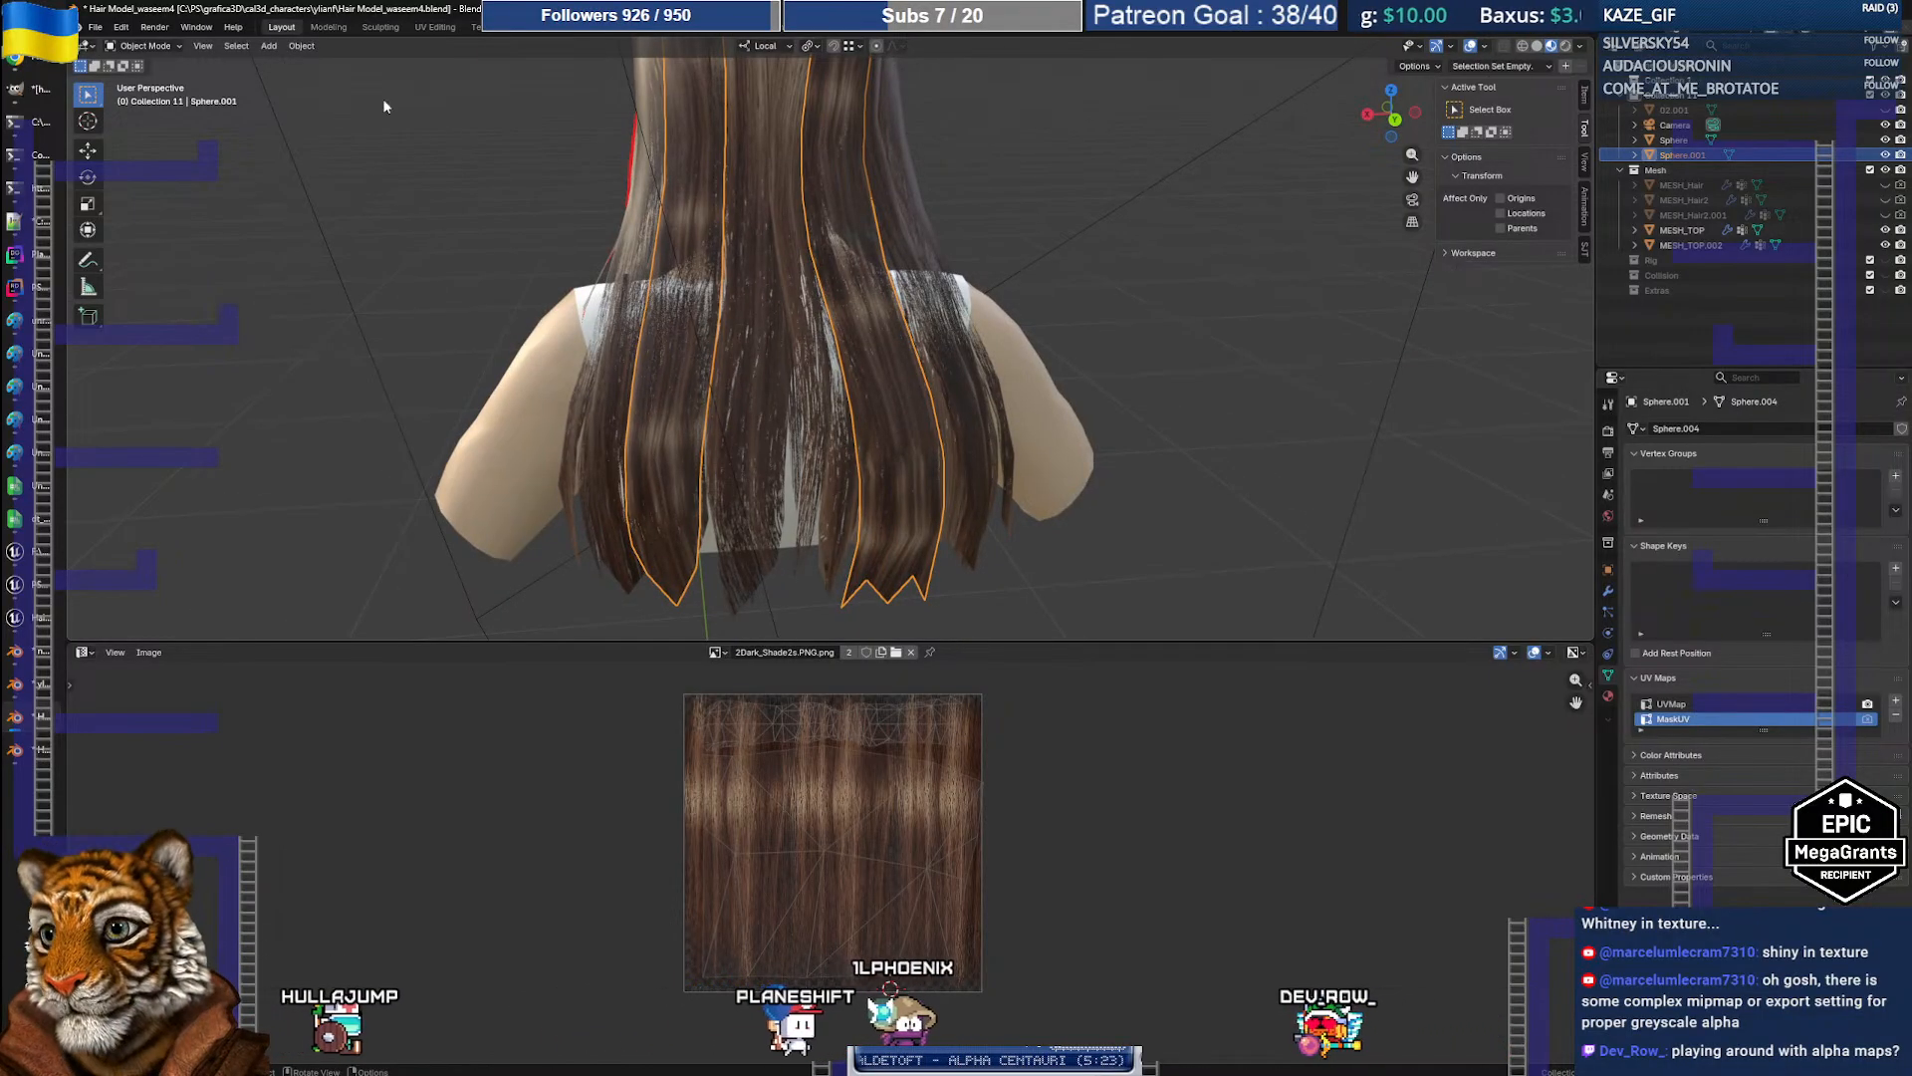
Step: Switch to GIMP and review the hair_mask, Dark_Shade_no_transp, untitled strand and Dark_Shade images
{"action": "left_click", "coordinate": [45, 96]}
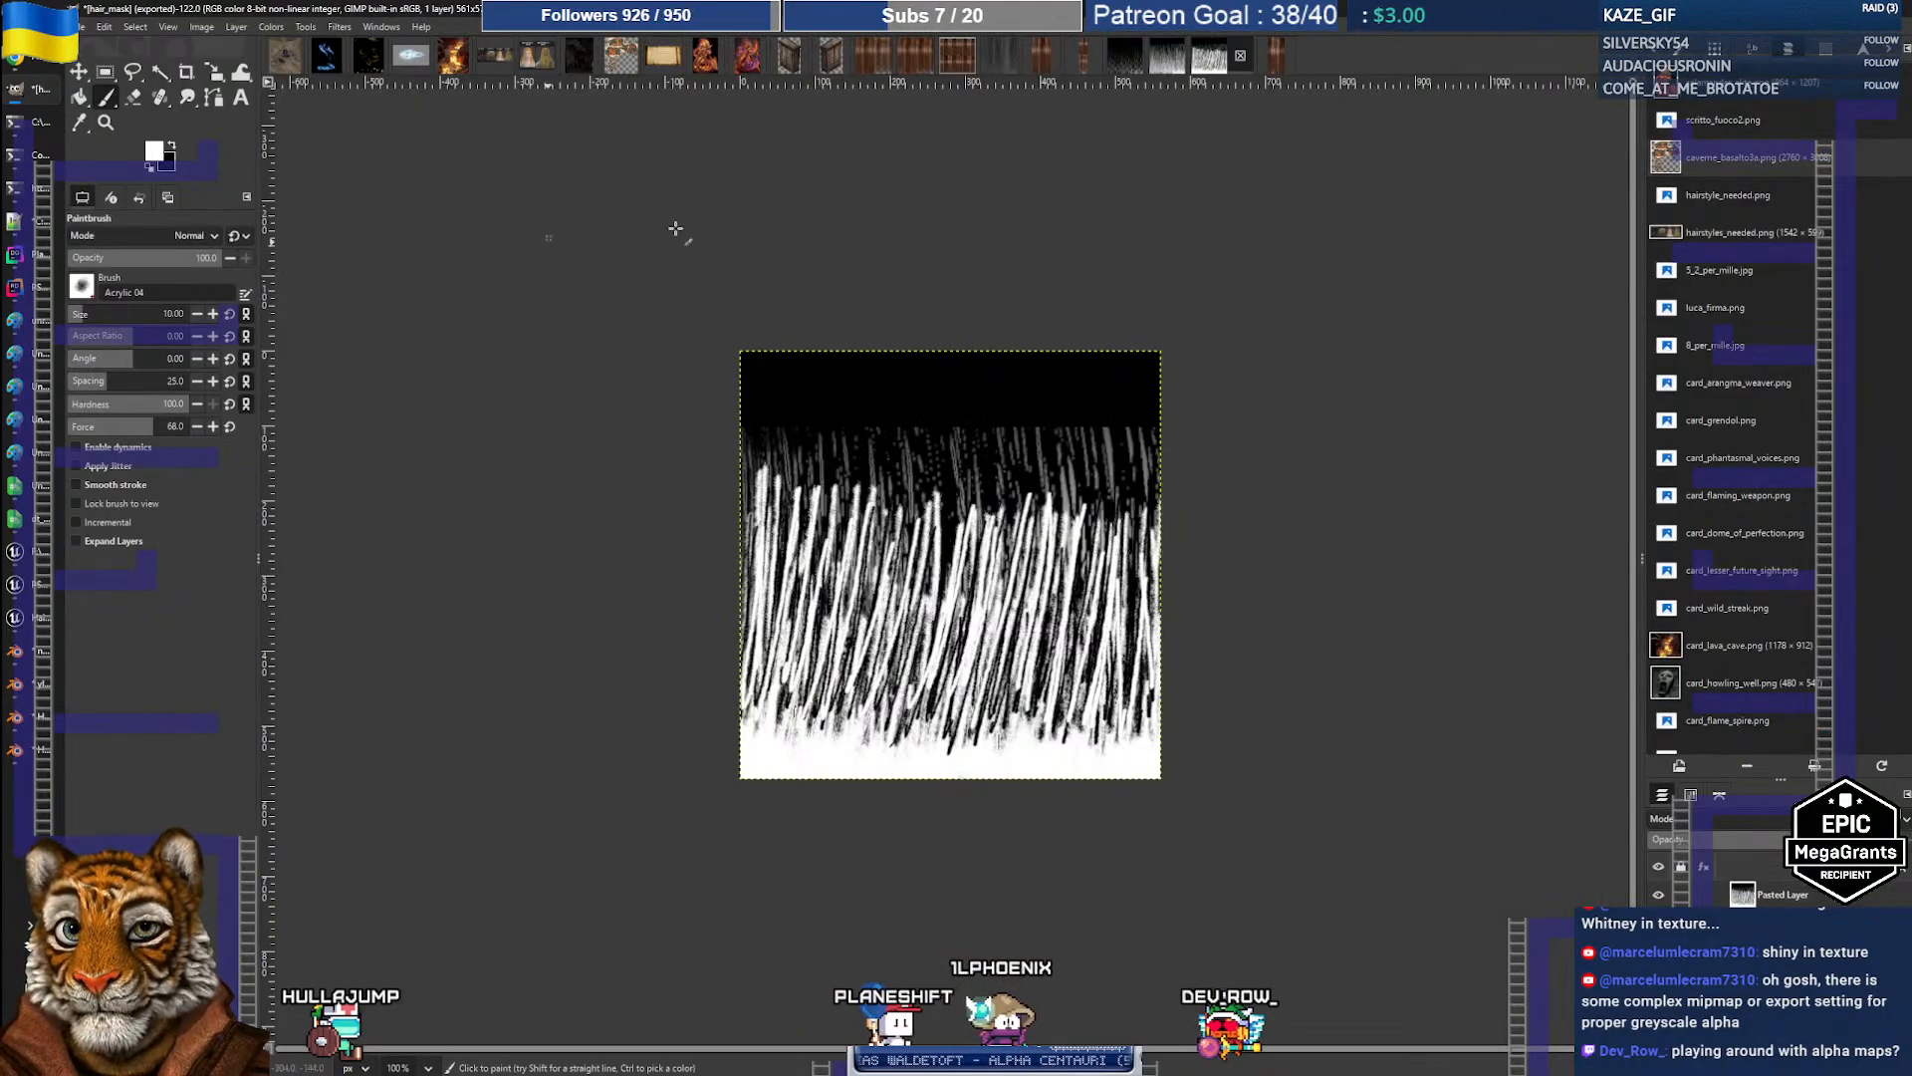
{"action": "left_click", "coordinate": [1277, 60]}
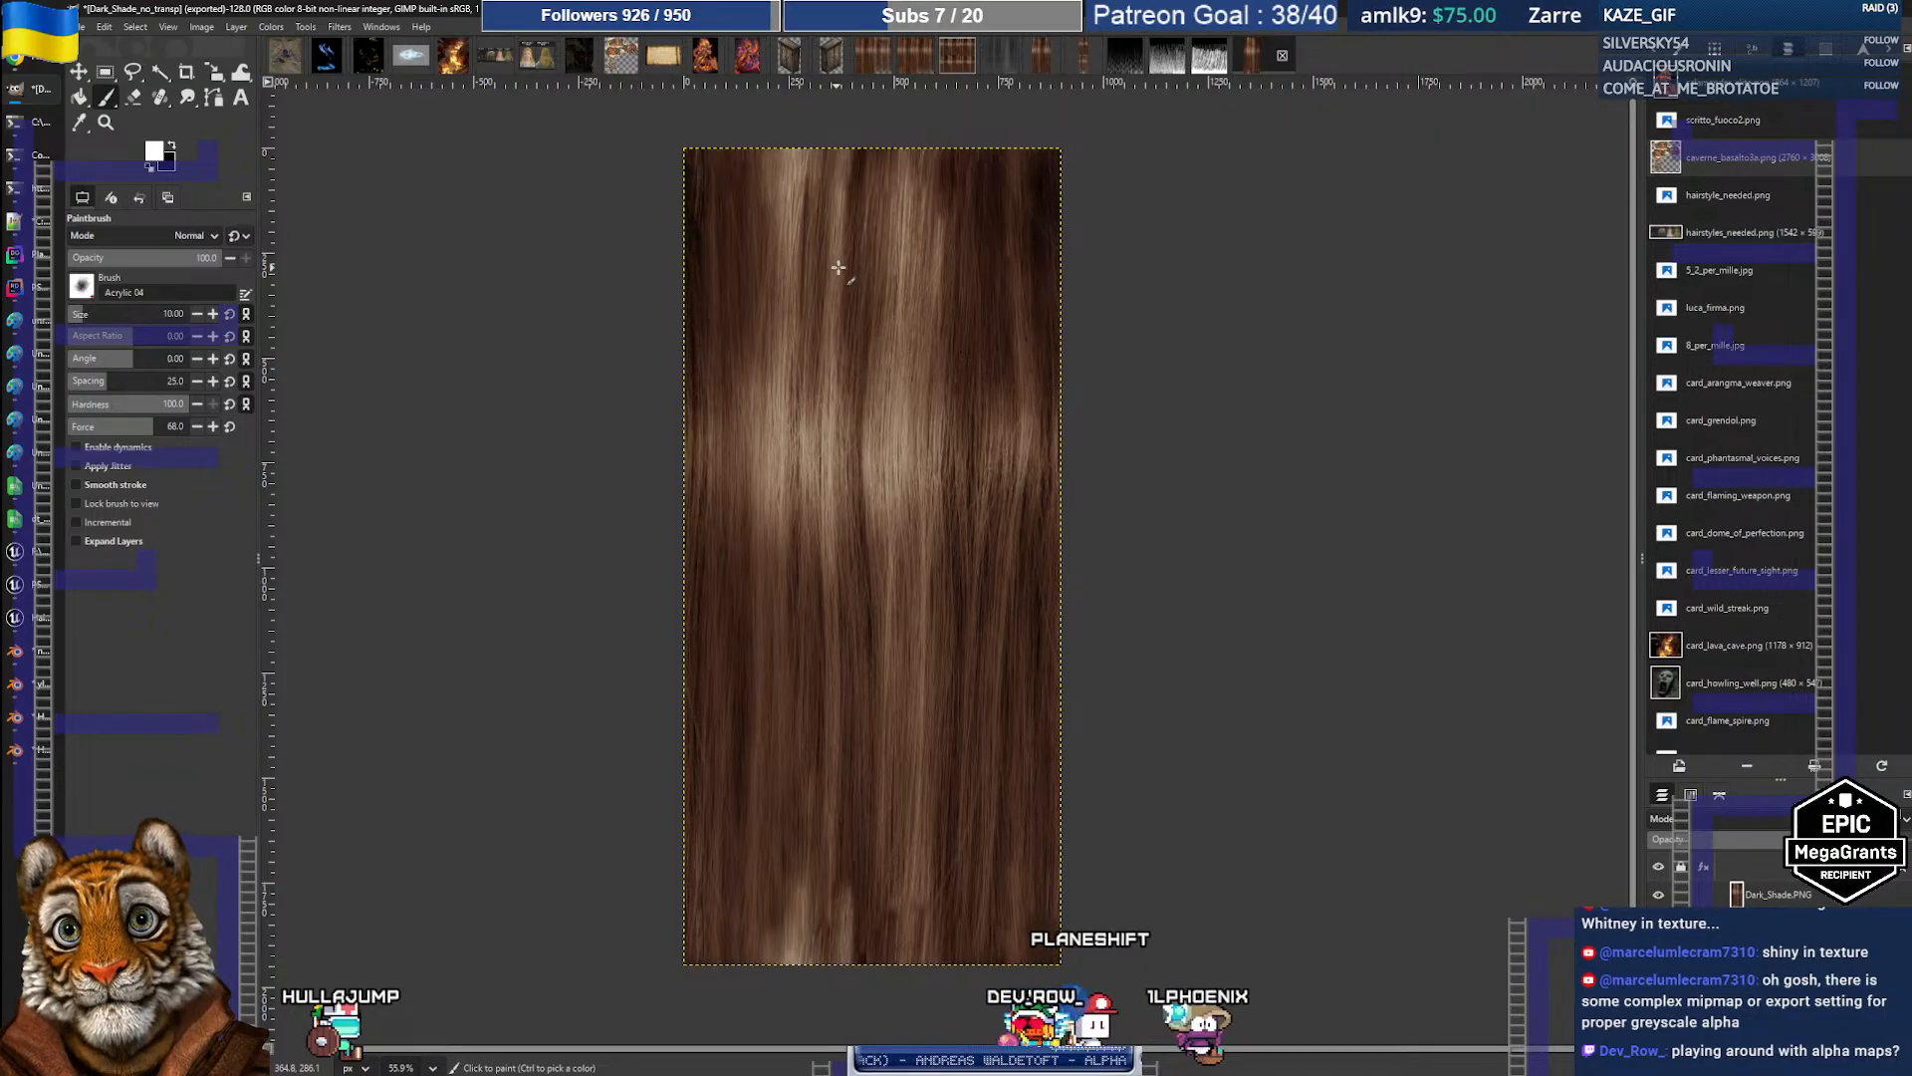
{"action": "left_click", "coordinate": [1043, 62]}
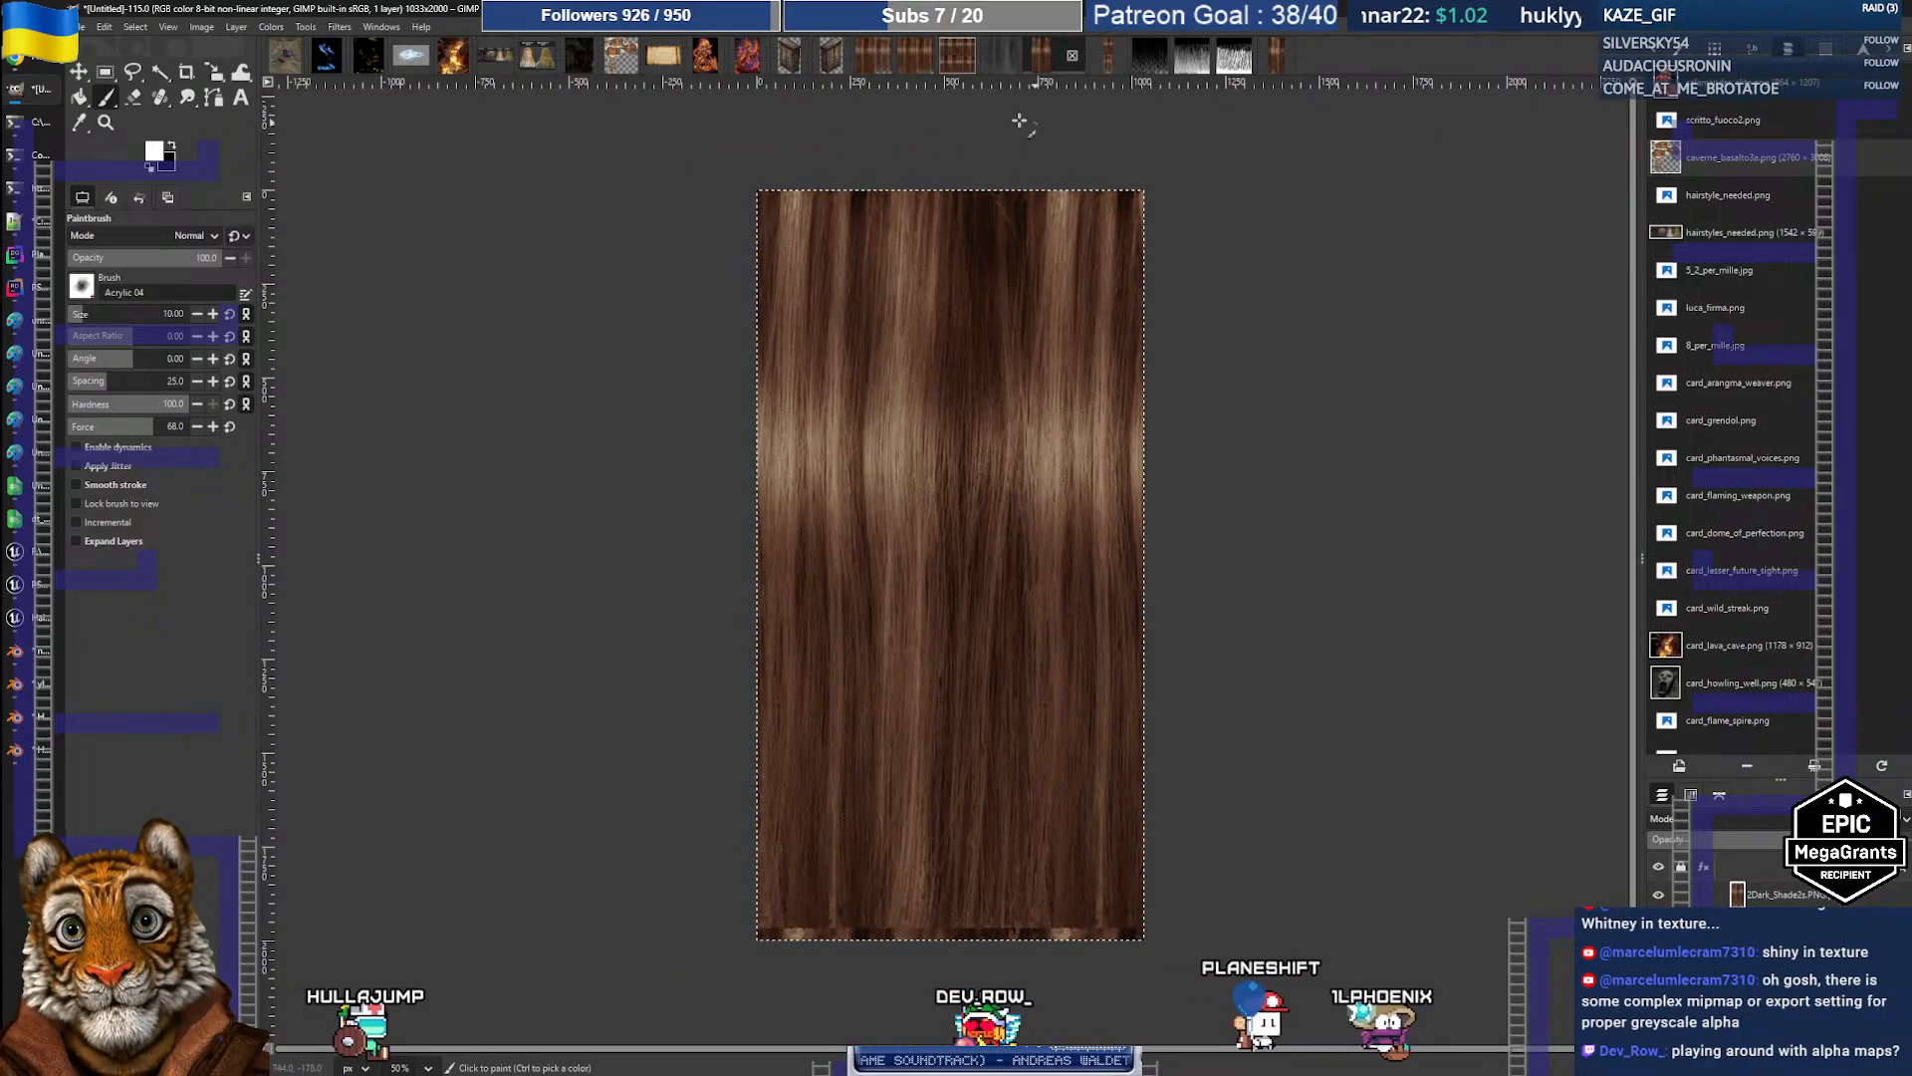
{"action": "left_click", "coordinate": [955, 58]}
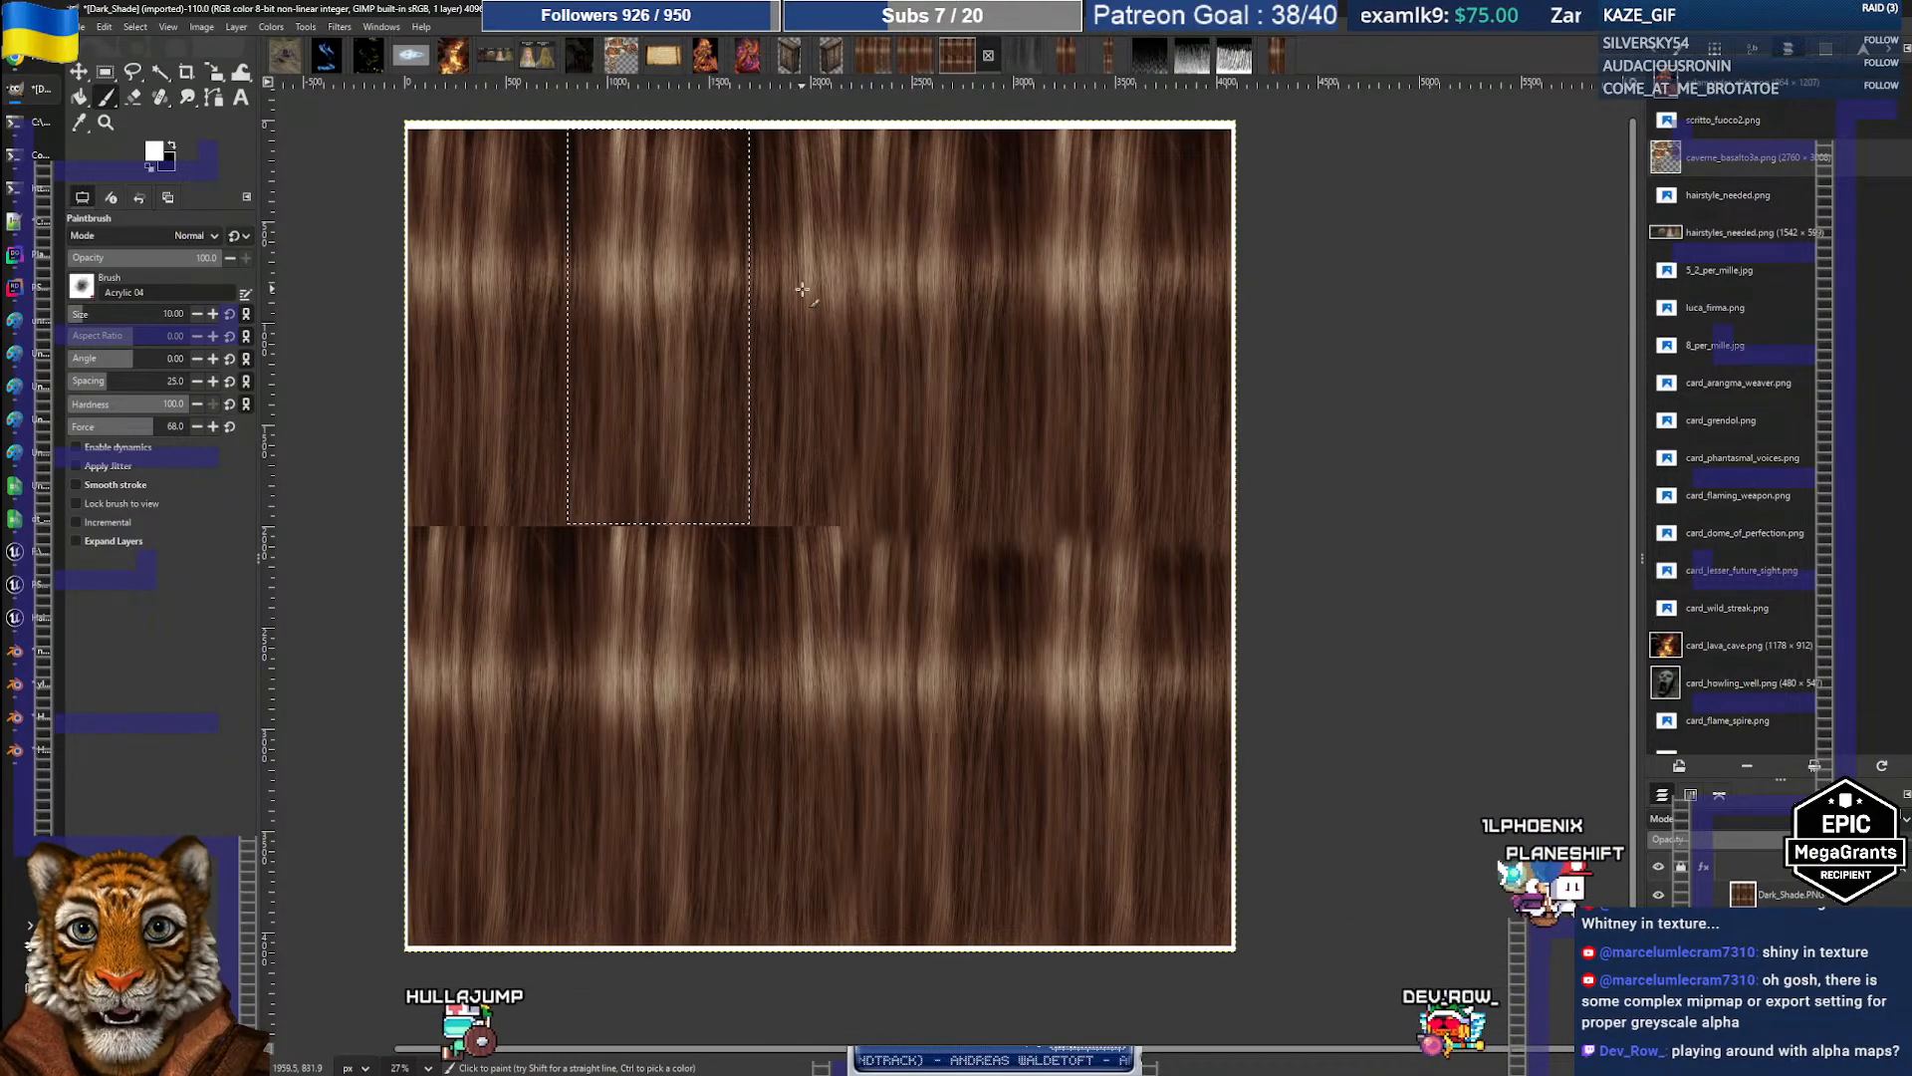
Step: Clear the rectangular selection on the Dark_Shade texture, return to the Paintbrush, and check the image's channels
{"action": "left_click", "coordinate": [105, 71]}
{"action": "left_click", "coordinate": [852, 290]}
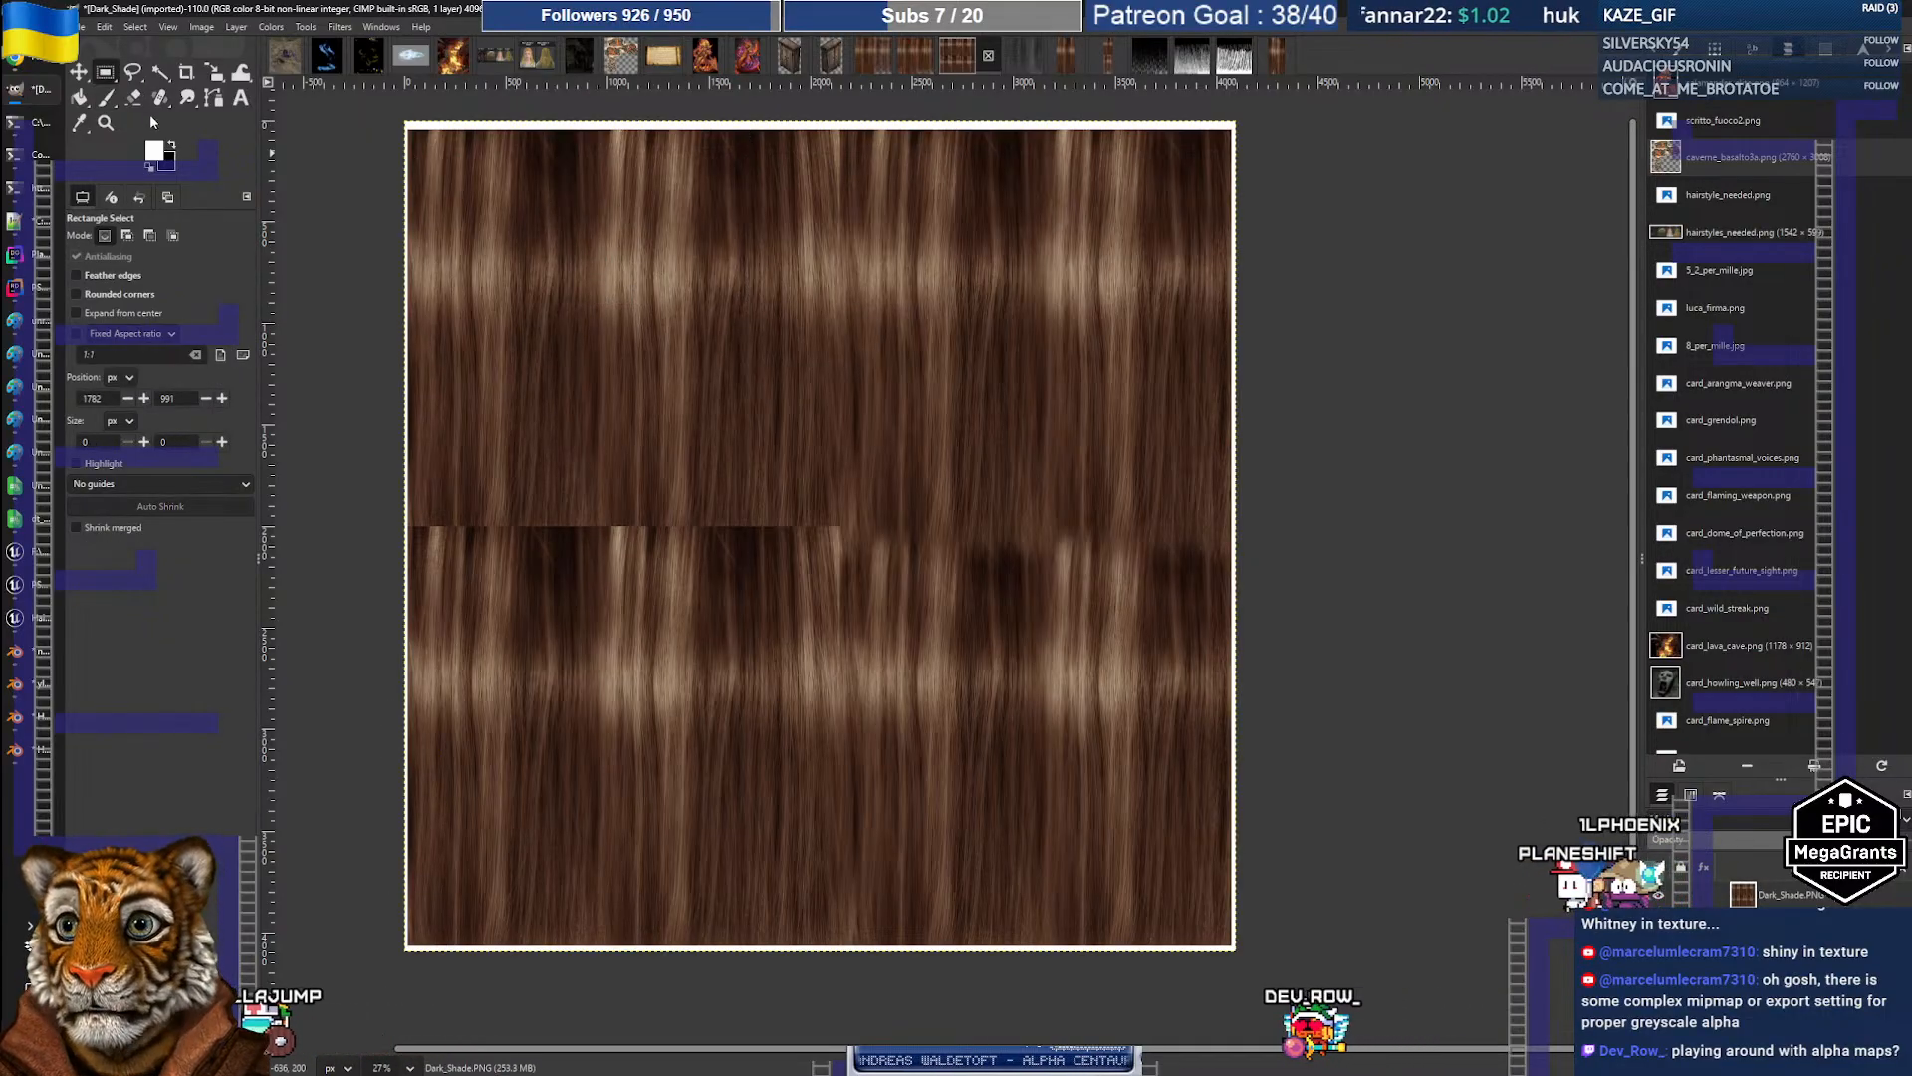
{"action": "left_click", "coordinate": [108, 98]}
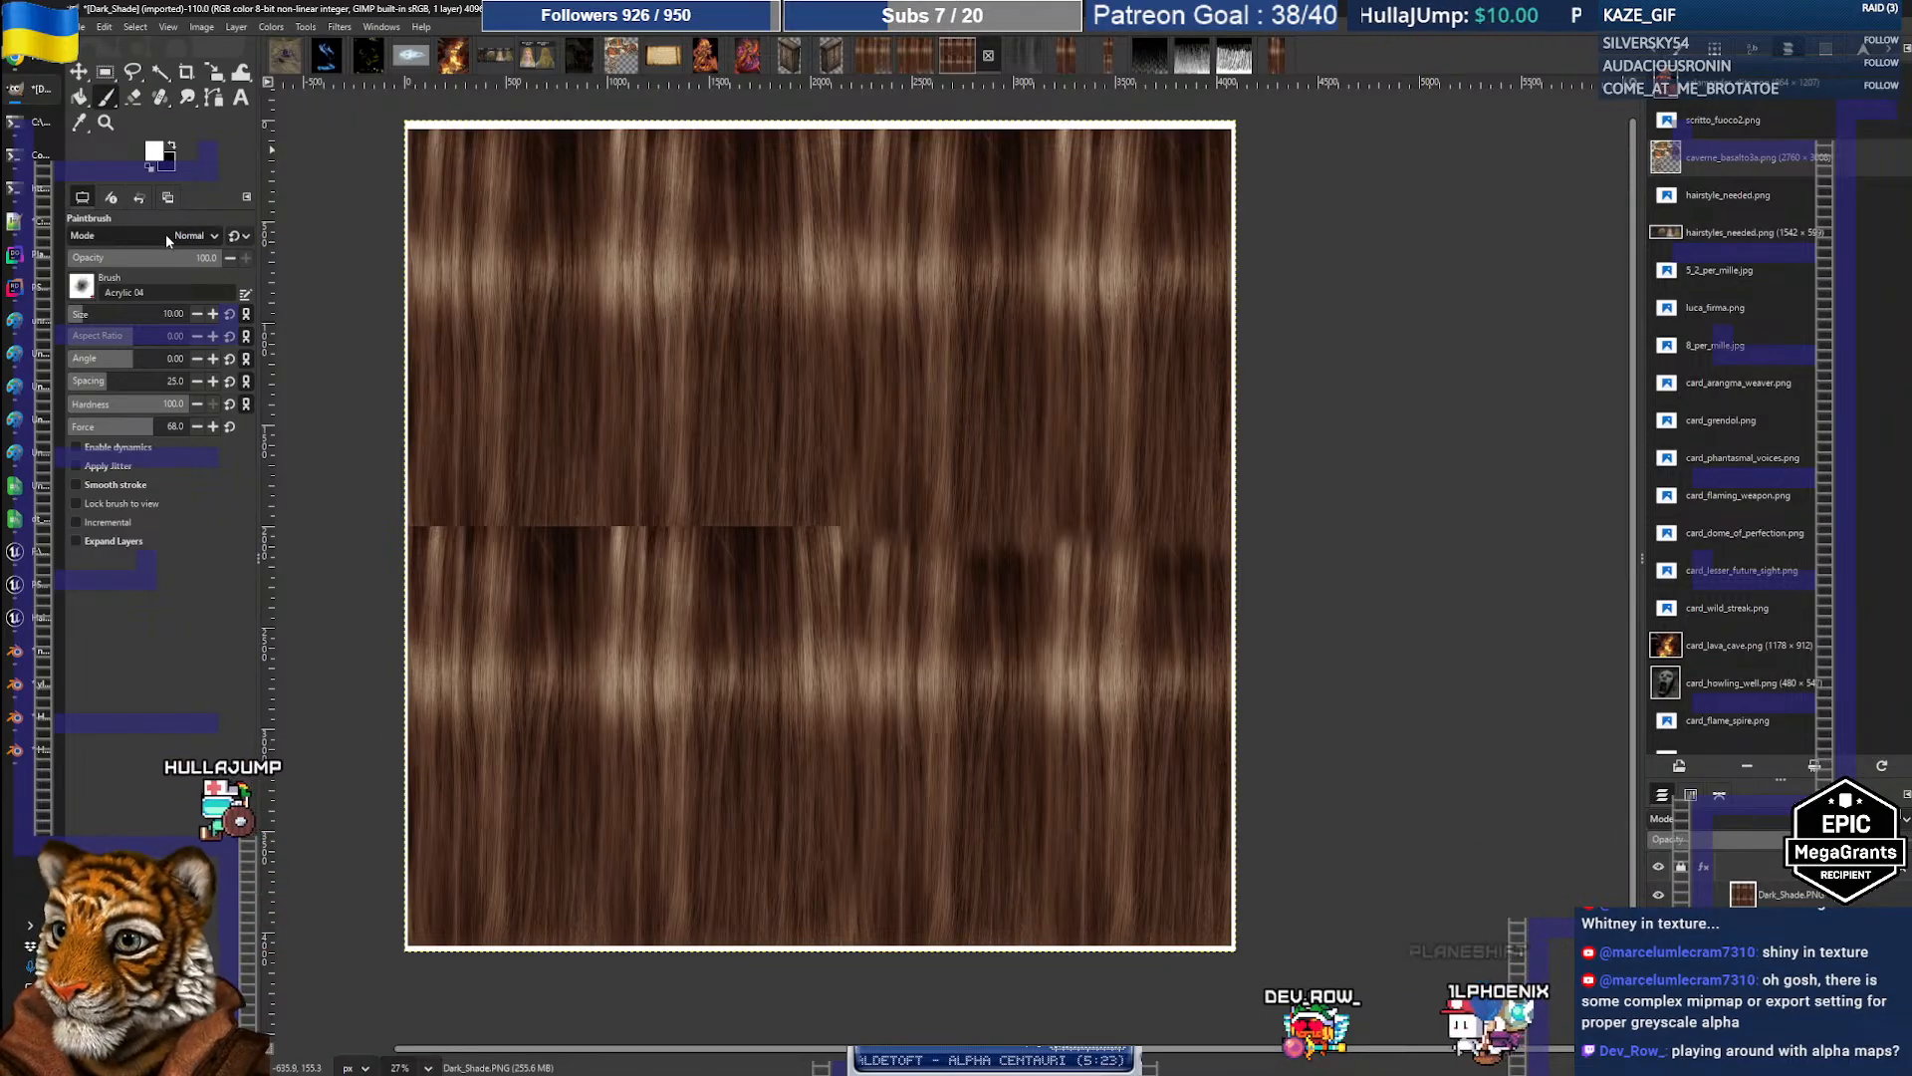
{"action": "left_click", "coordinate": [104, 72]}
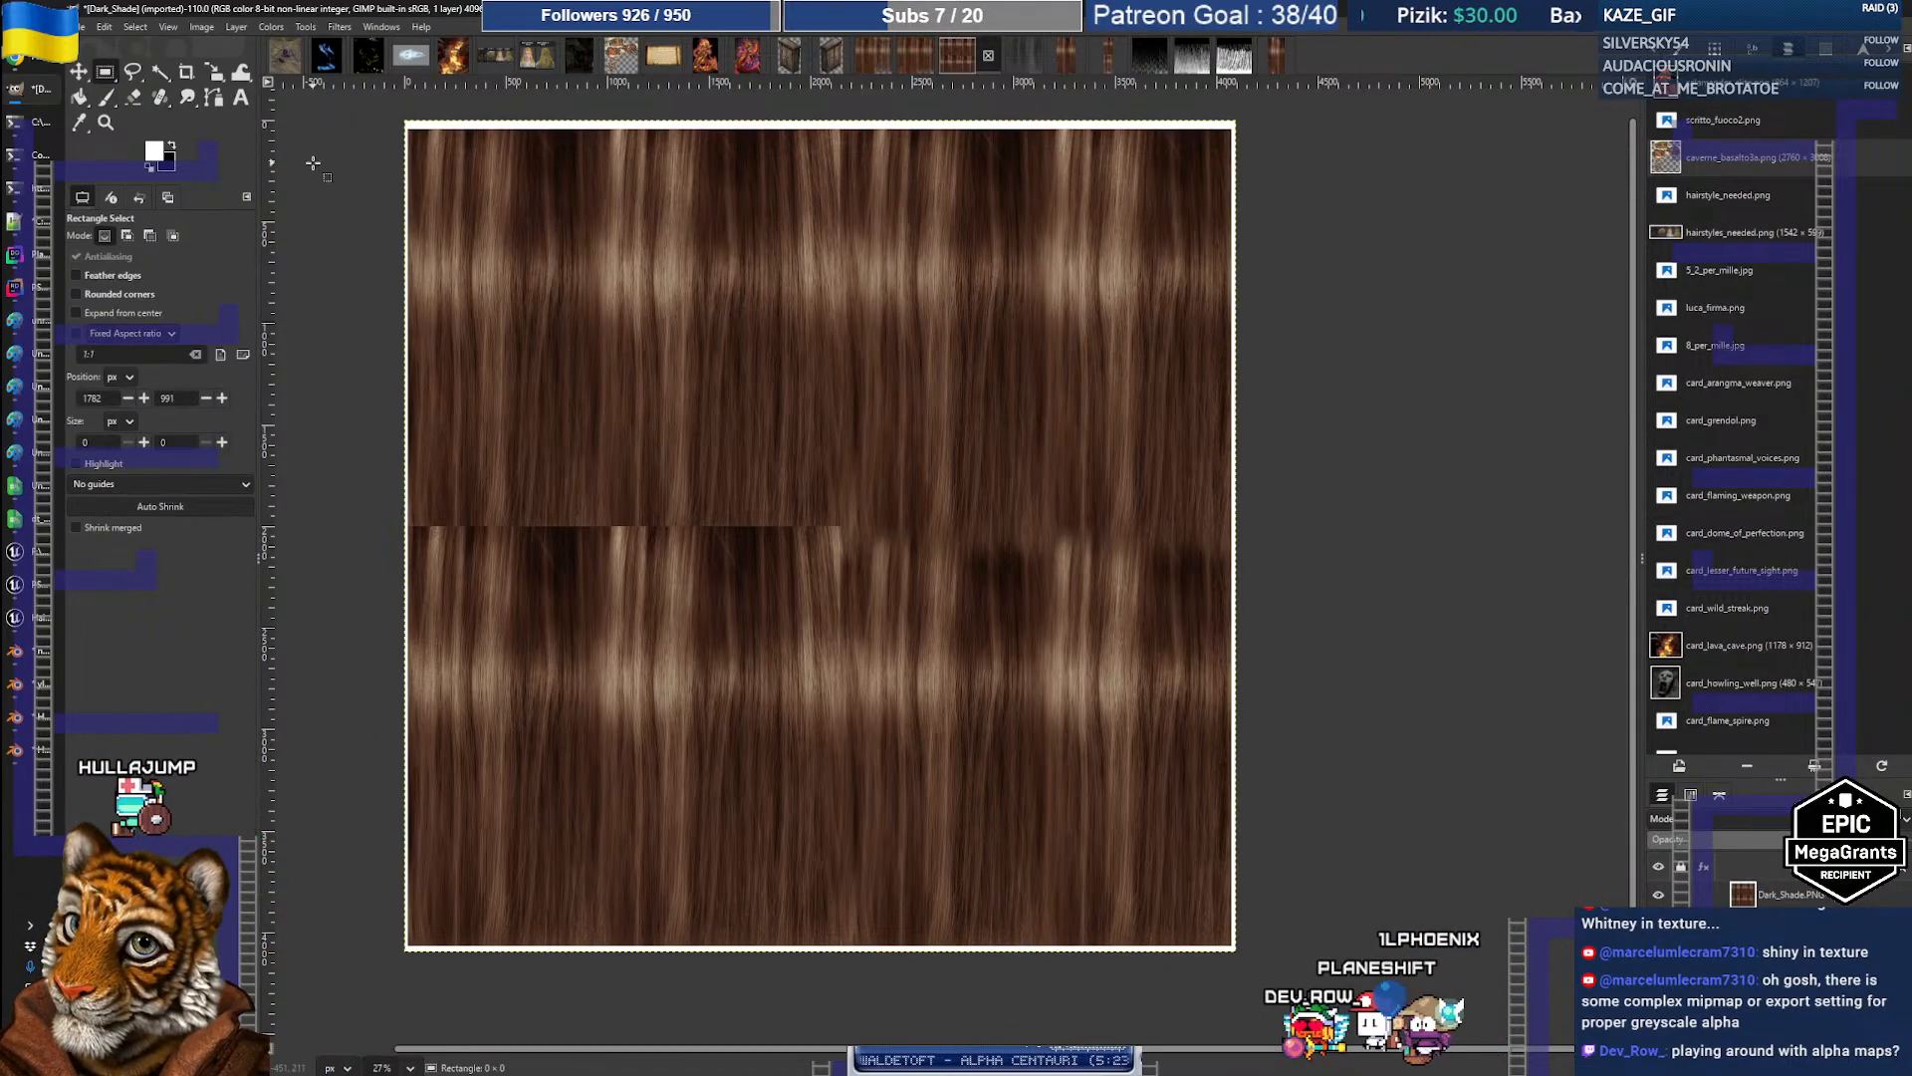
{"action": "key", "text": "p"}
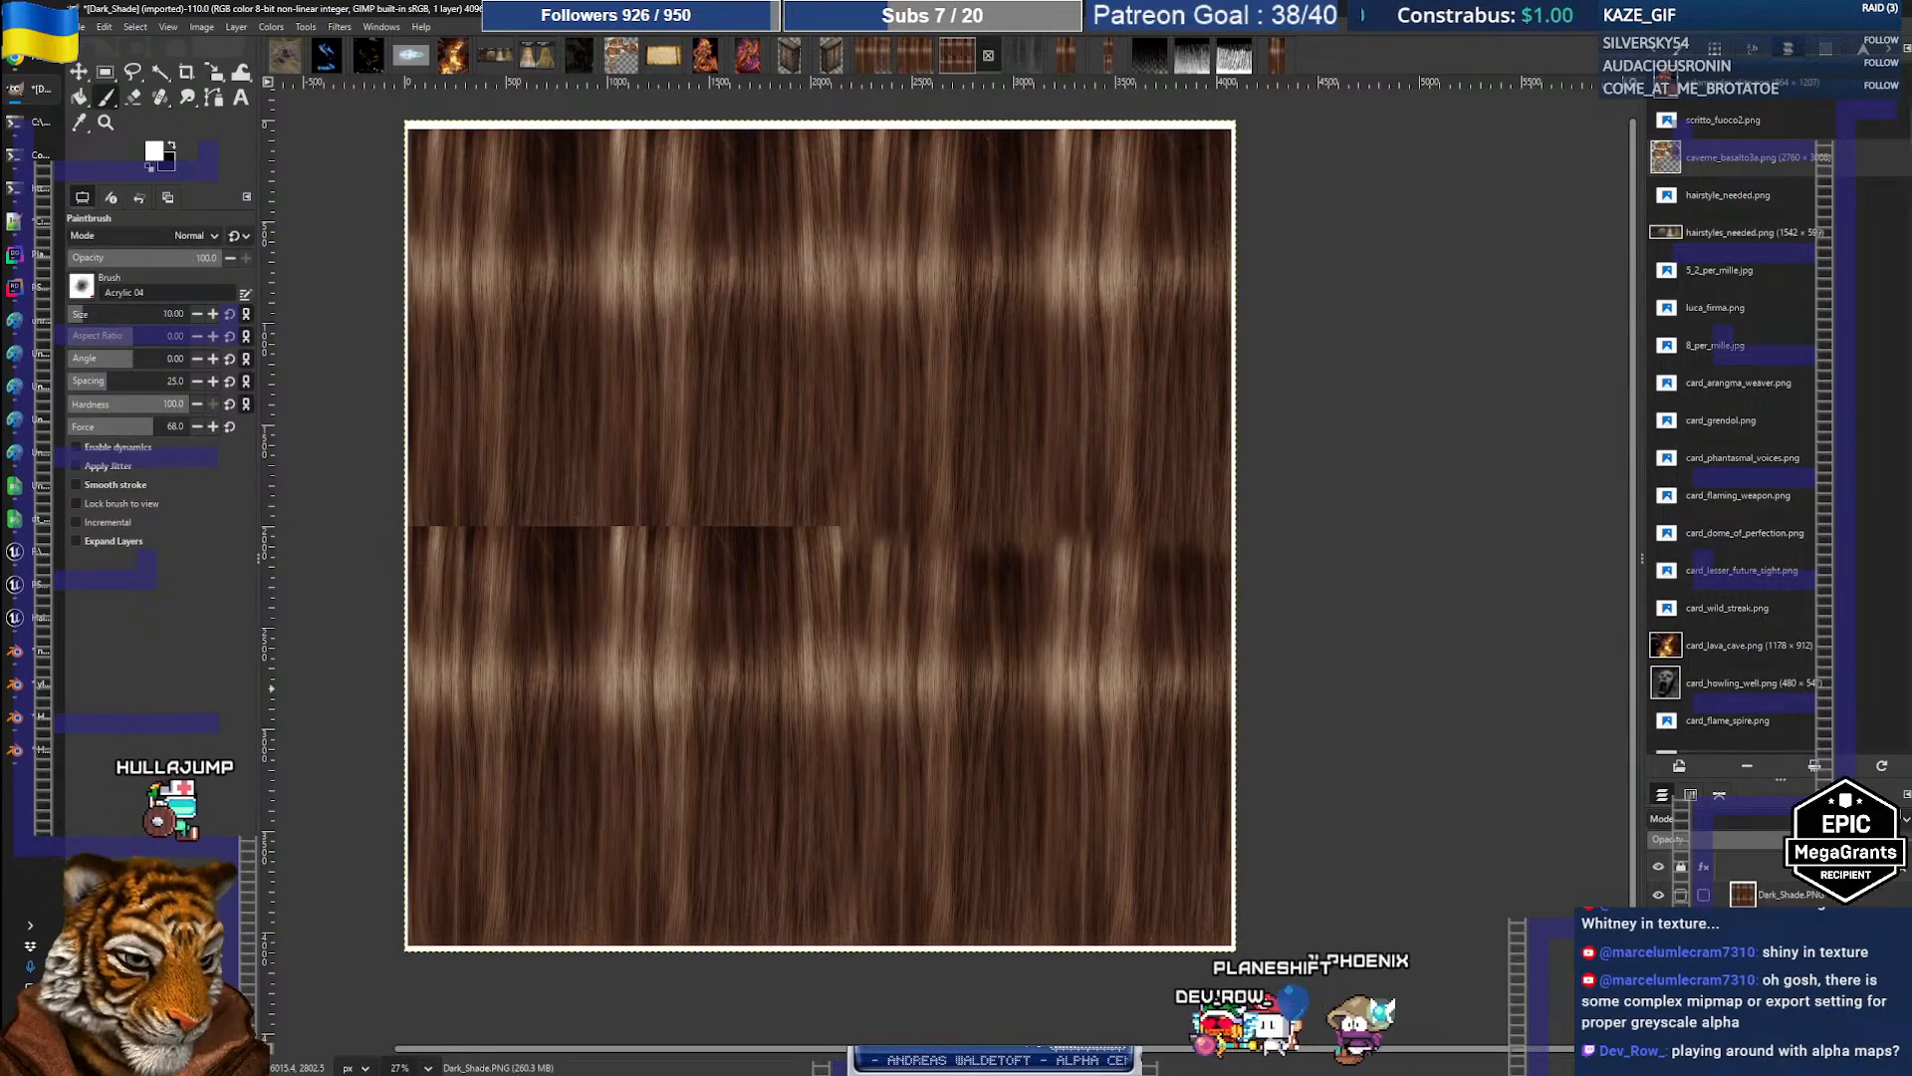
{"action": "left_click", "coordinate": [1688, 796]}
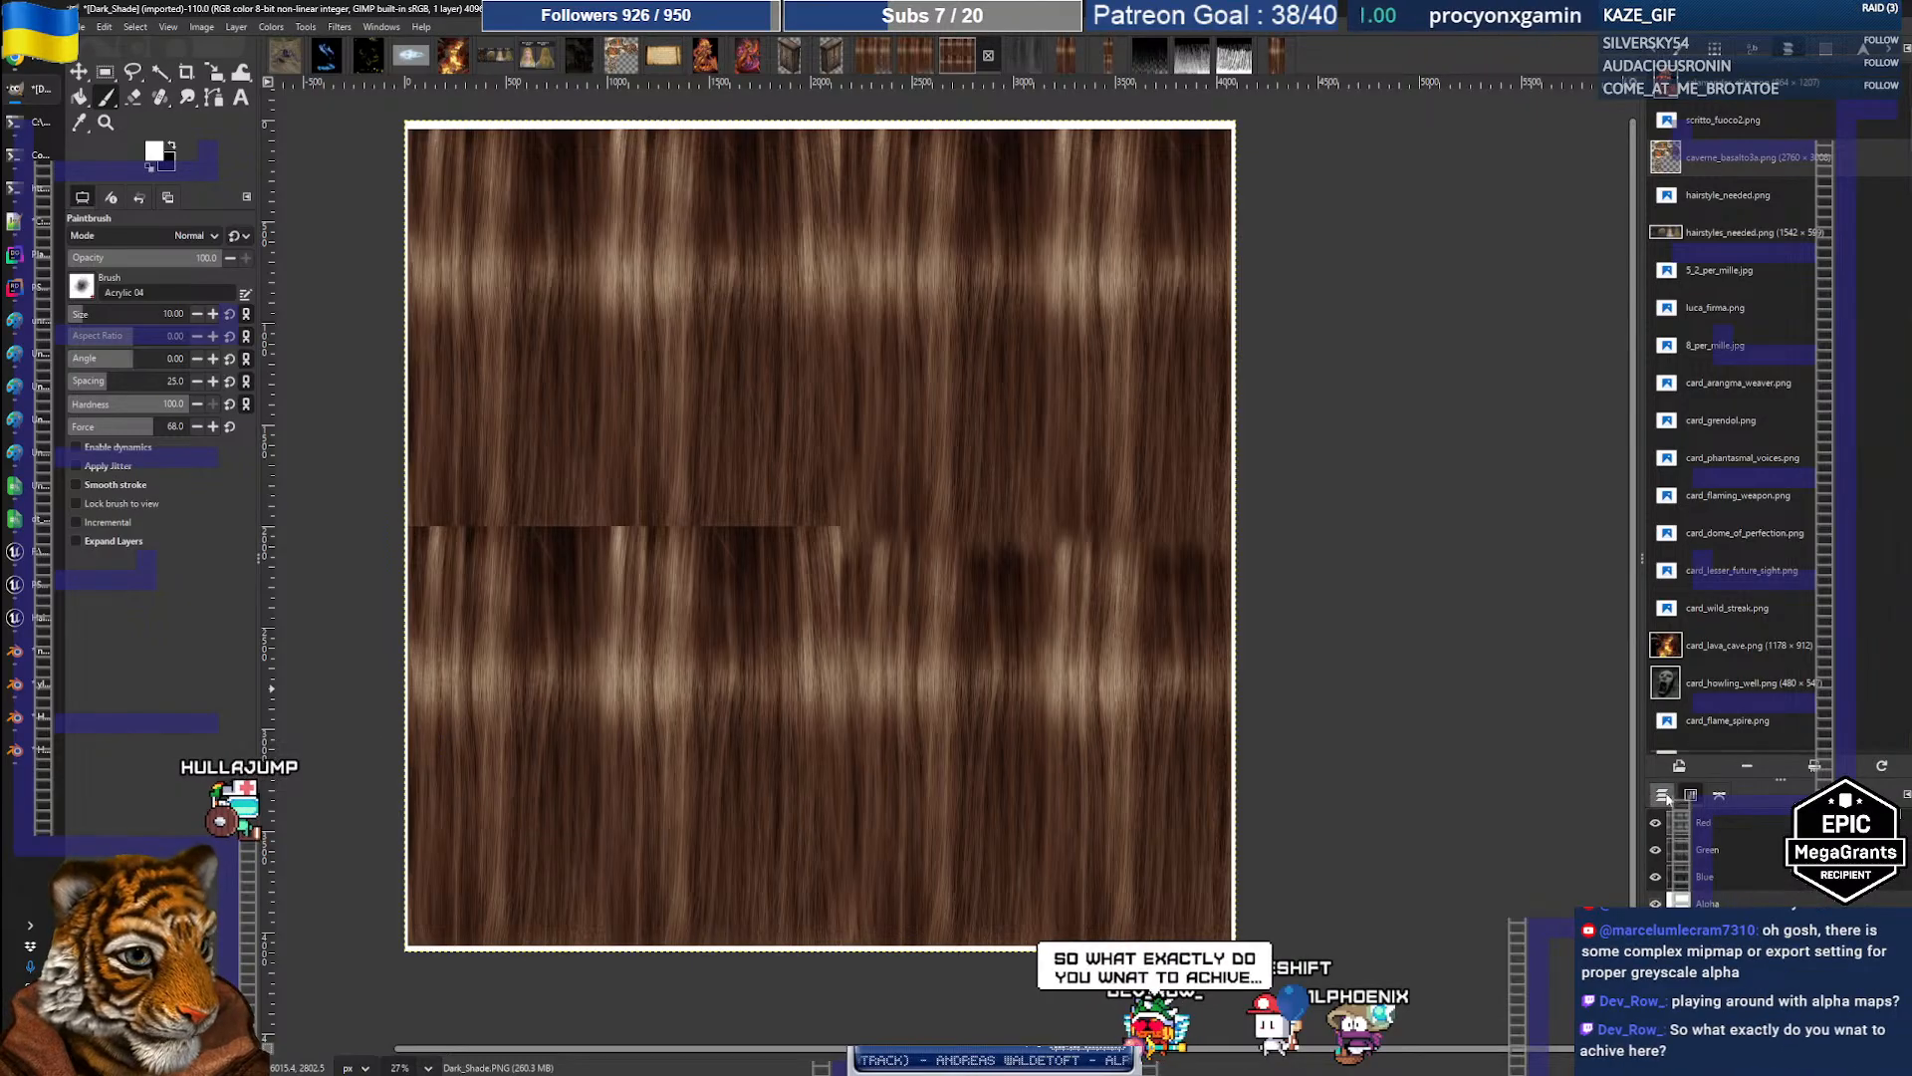
{"action": "left_click", "coordinate": [1672, 802]}
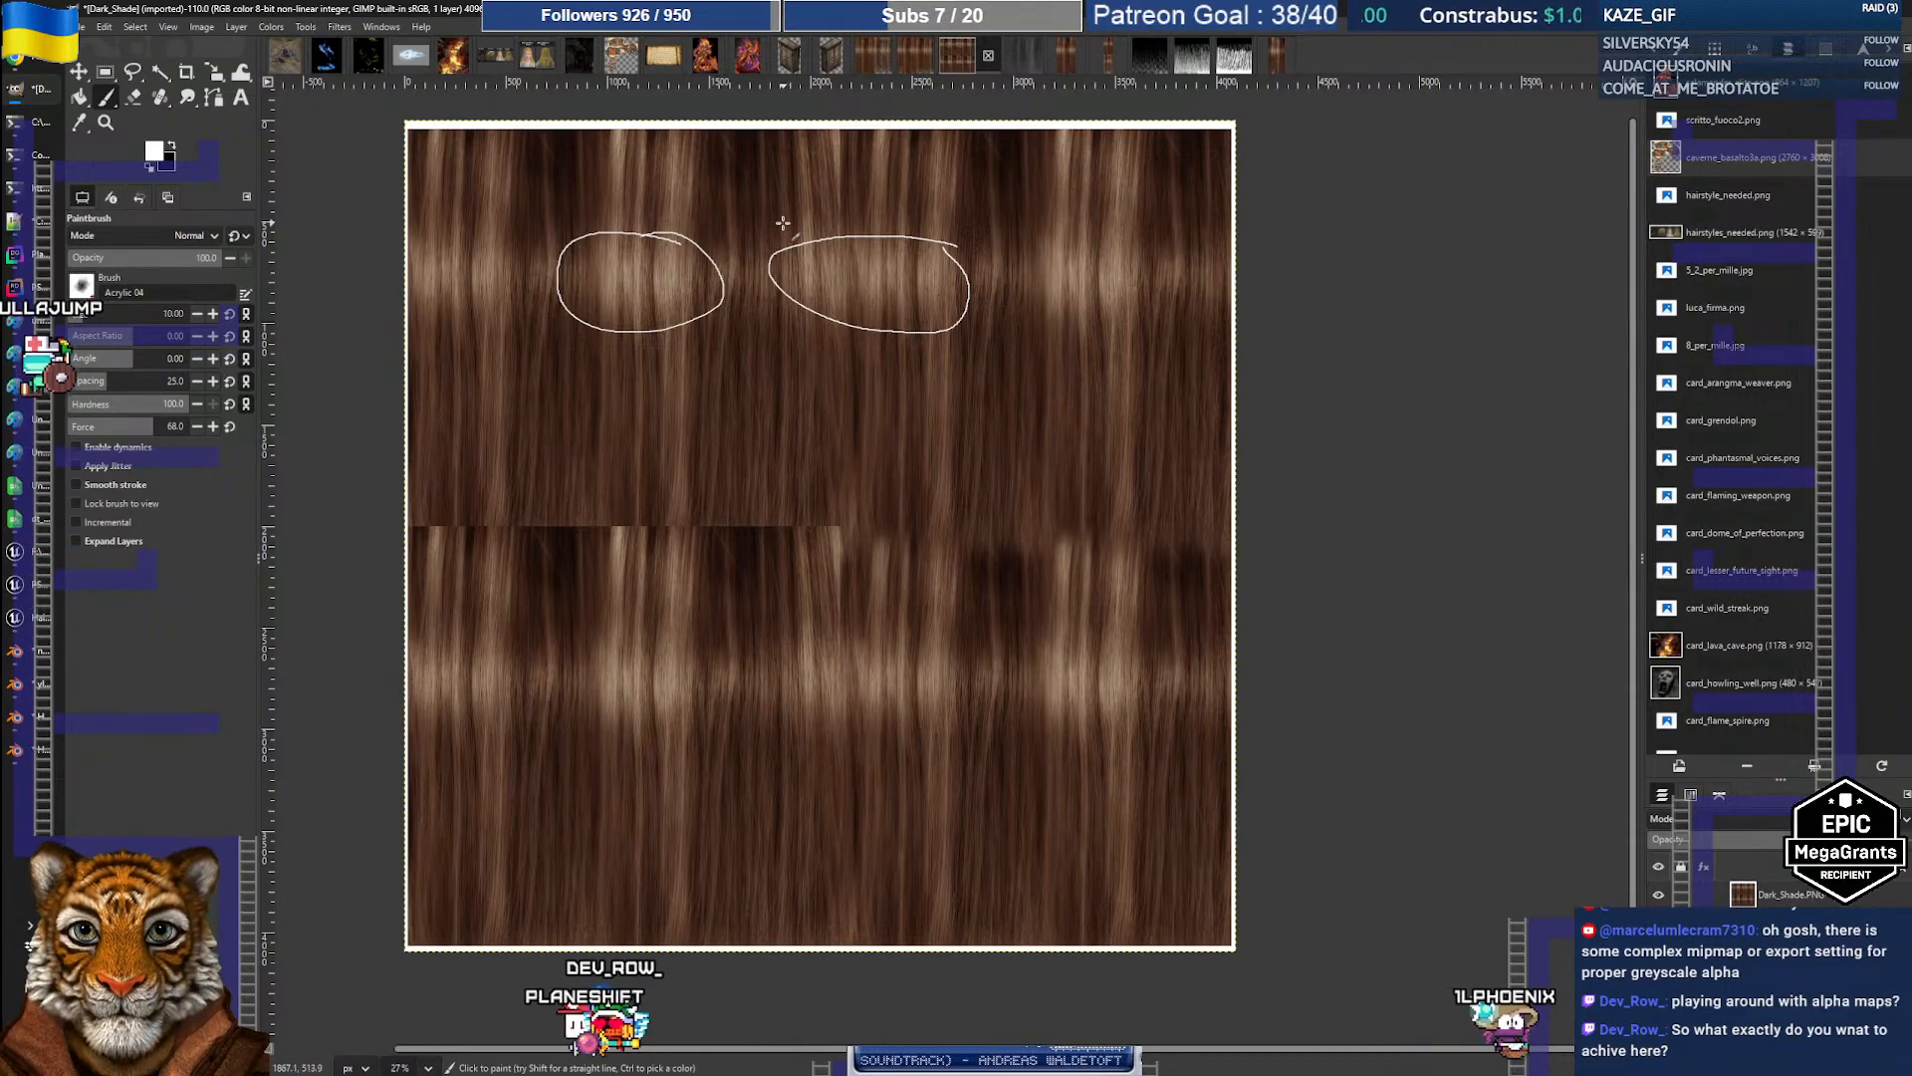
Step: Sketch small white boxes beside the two circled highlights on the Dark_Shade texture and undo the marks
{"action": "mouse_move", "coordinate": [767, 222]}
{"action": "left_mouse_down"}
{"action": "mouse_move", "coordinate": [830, 225]}
{"action": "mouse_move", "coordinate": [784, 227]}
{"action": "left_mouse_up"}
{"action": "mouse_move", "coordinate": [548, 221]}
{"action": "left_mouse_down"}
{"action": "mouse_move", "coordinate": [546, 305]}
{"action": "mouse_move", "coordinate": [561, 227]}
{"action": "left_mouse_up"}
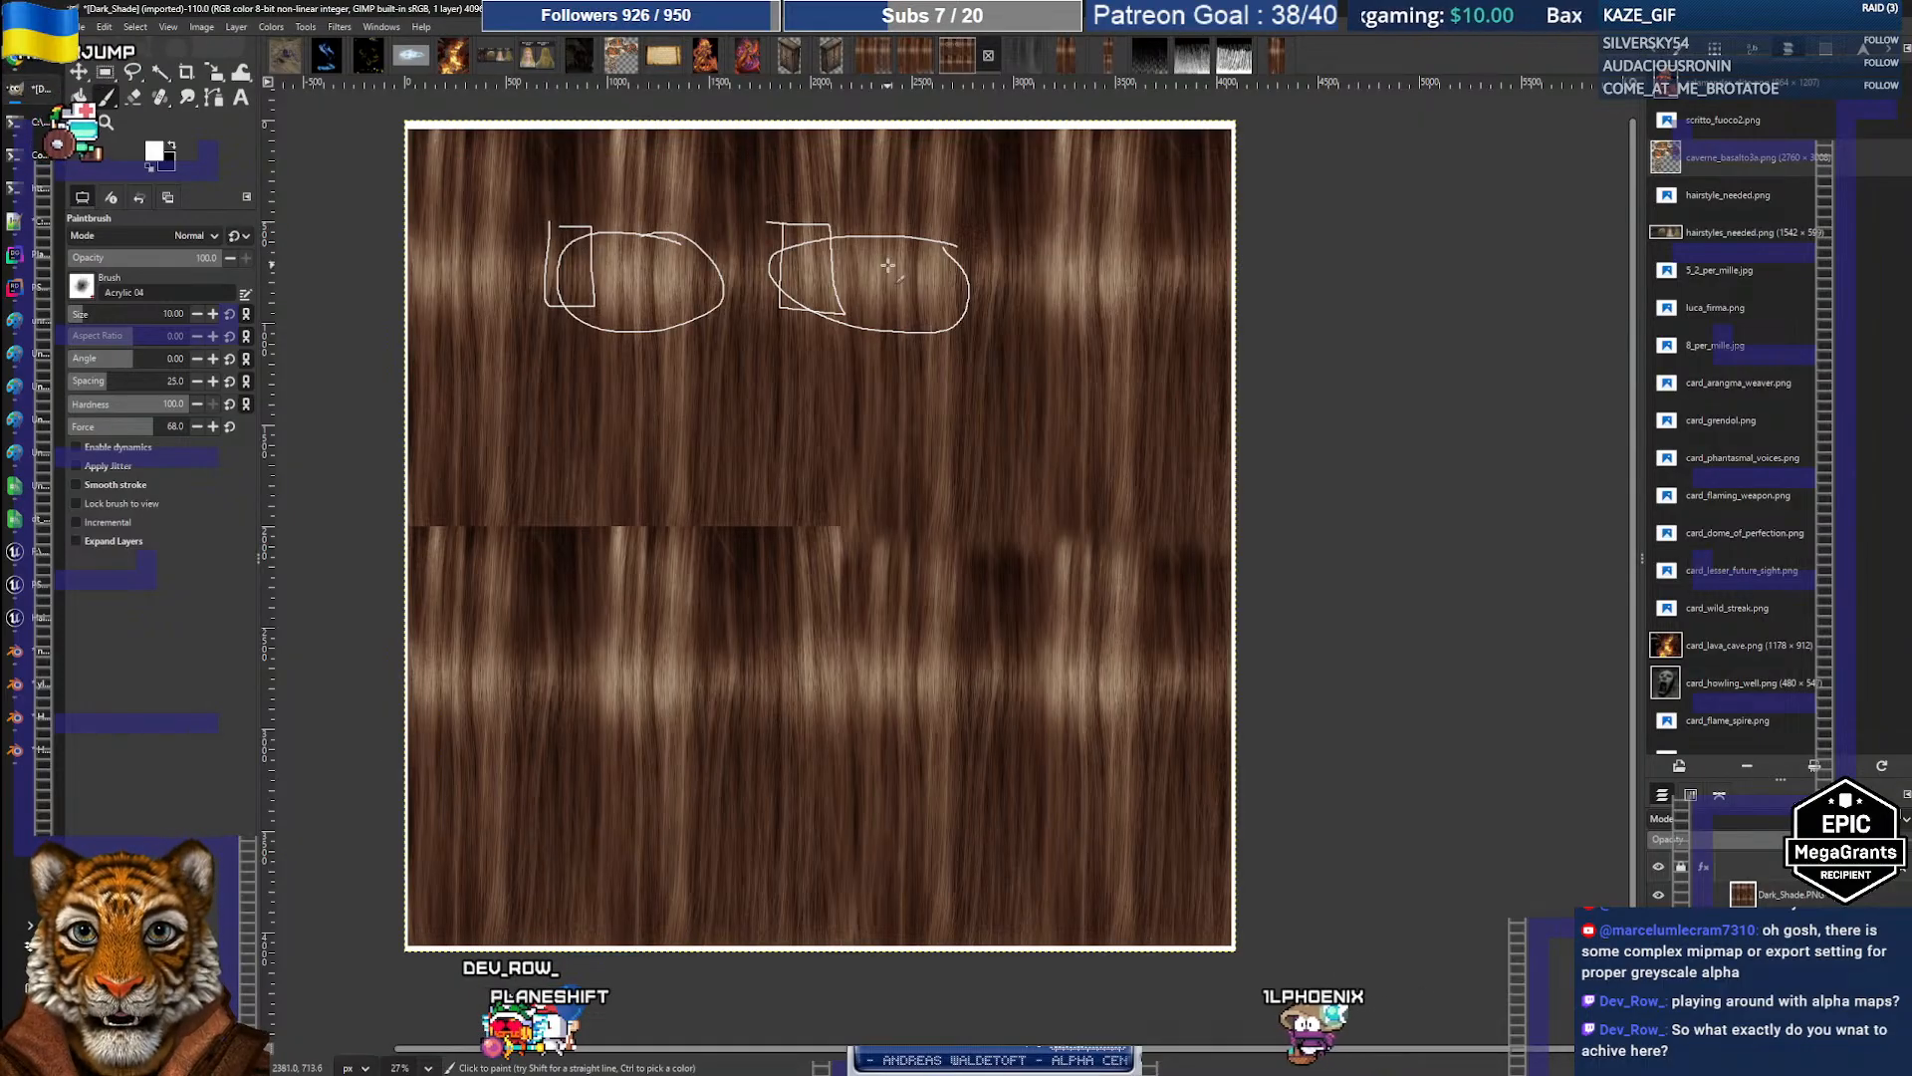
{"action": "key", "text": "ctrl+z"}
{"action": "key", "text": "ctrl+z"}
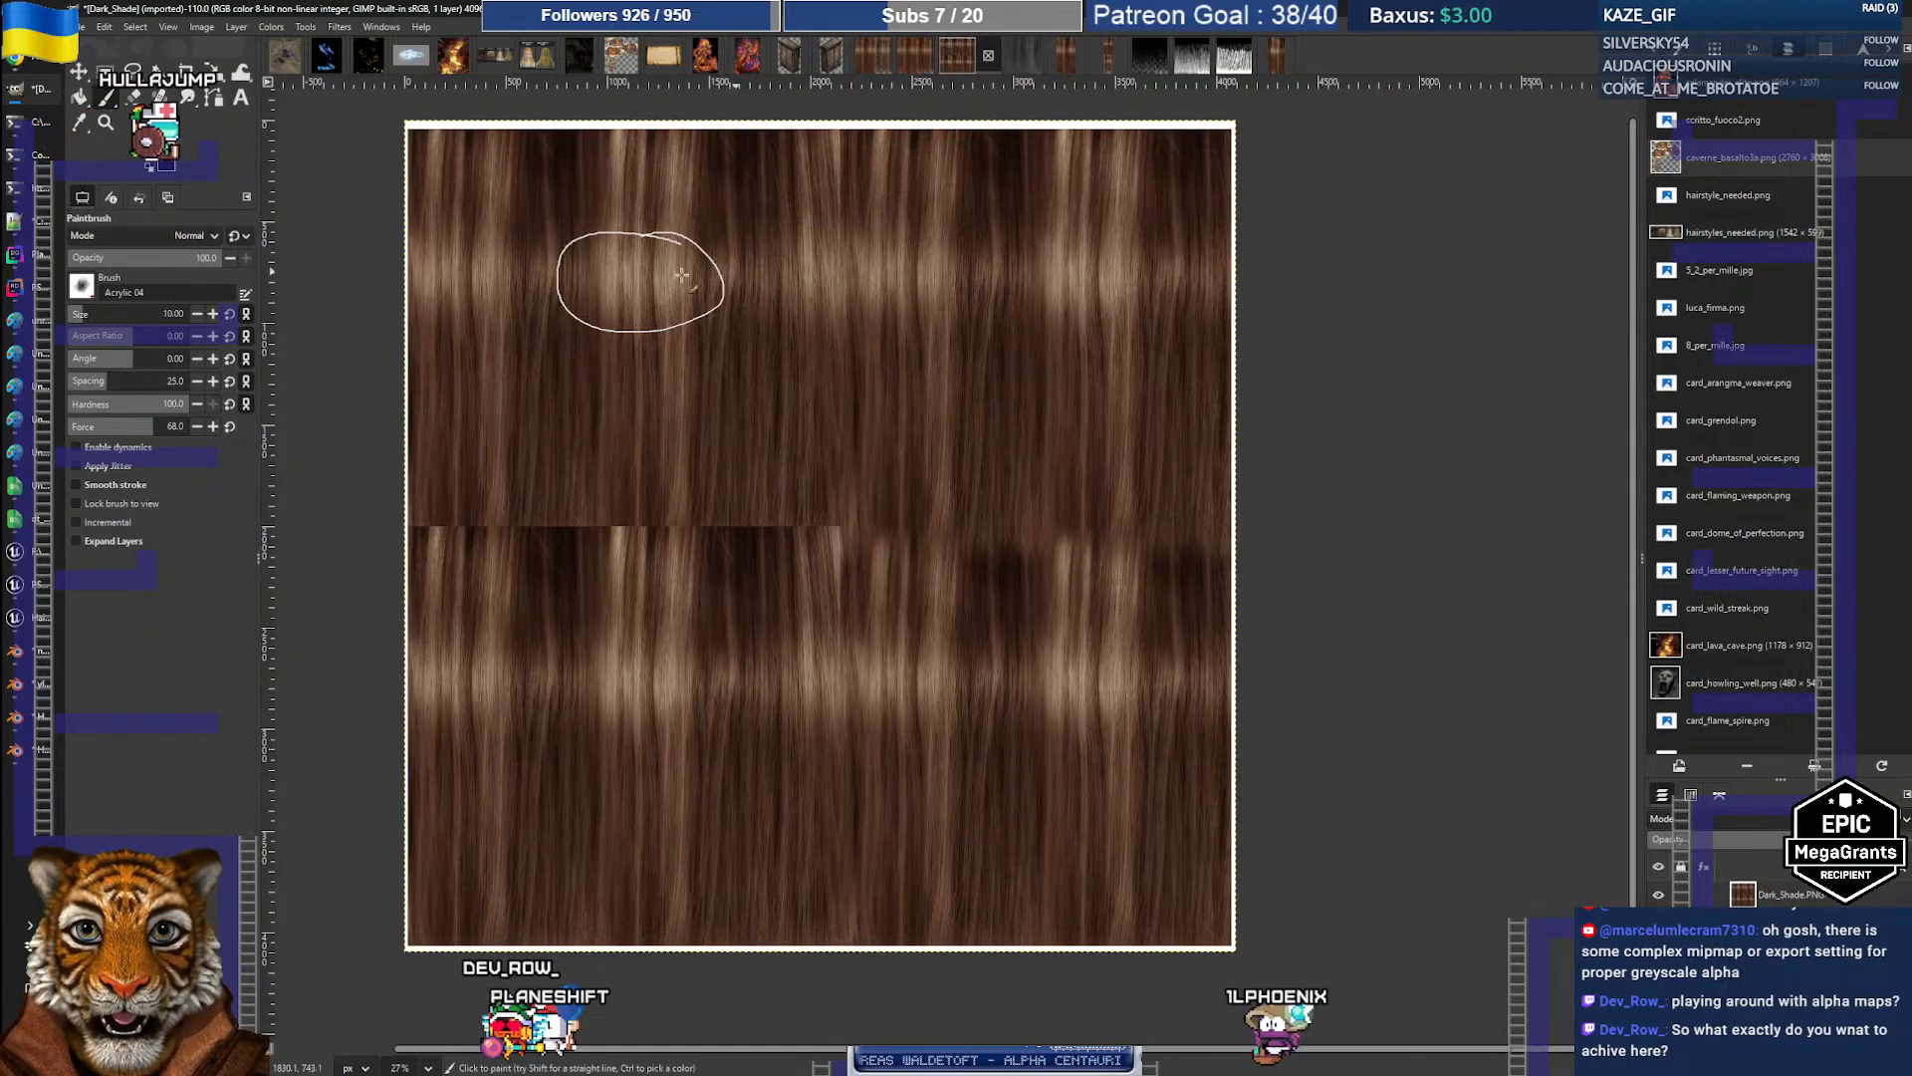
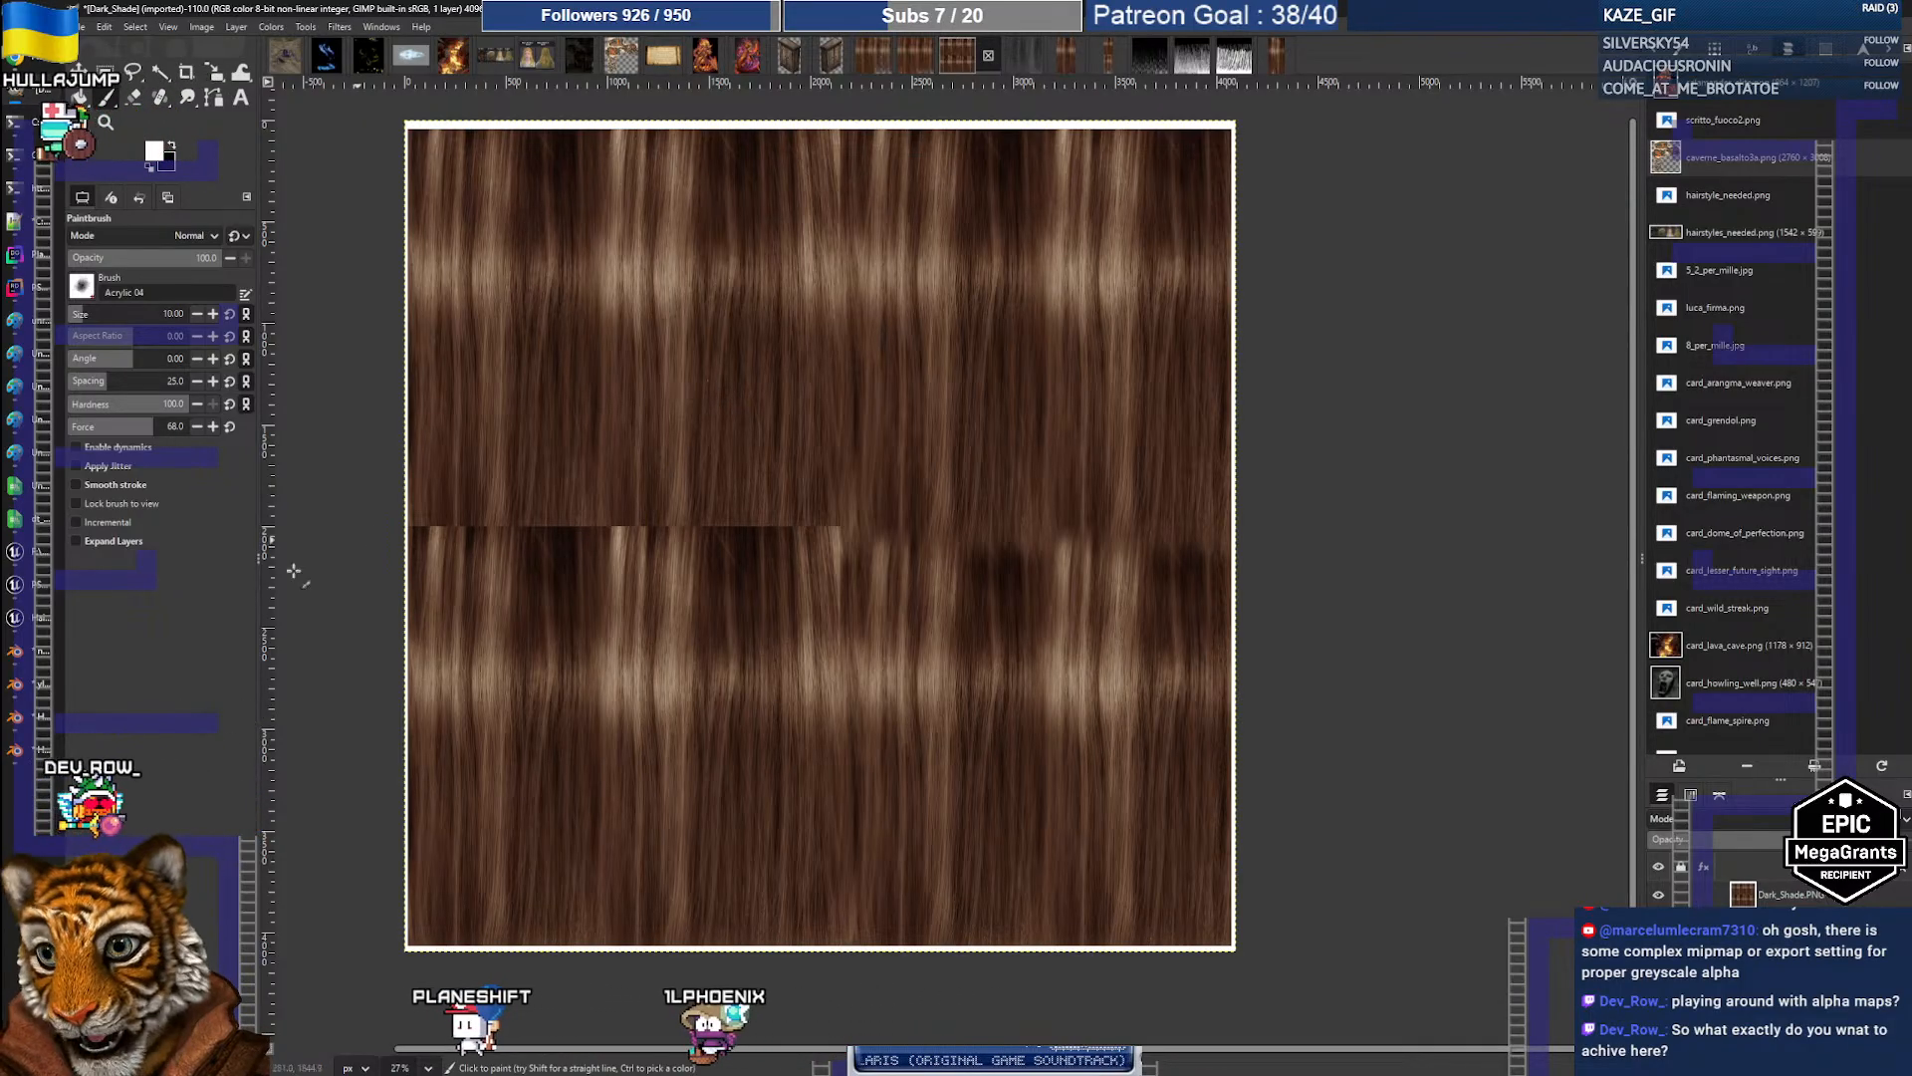
Step: Switch to Unreal Editor and view the whole Hair_Model_mask_test mesh from the front and the side
{"action": "left_click", "coordinate": [40, 612]}
{"action": "right_click_drag", "start_coordinate": [867, 341], "coordinate": [1006, 343]}
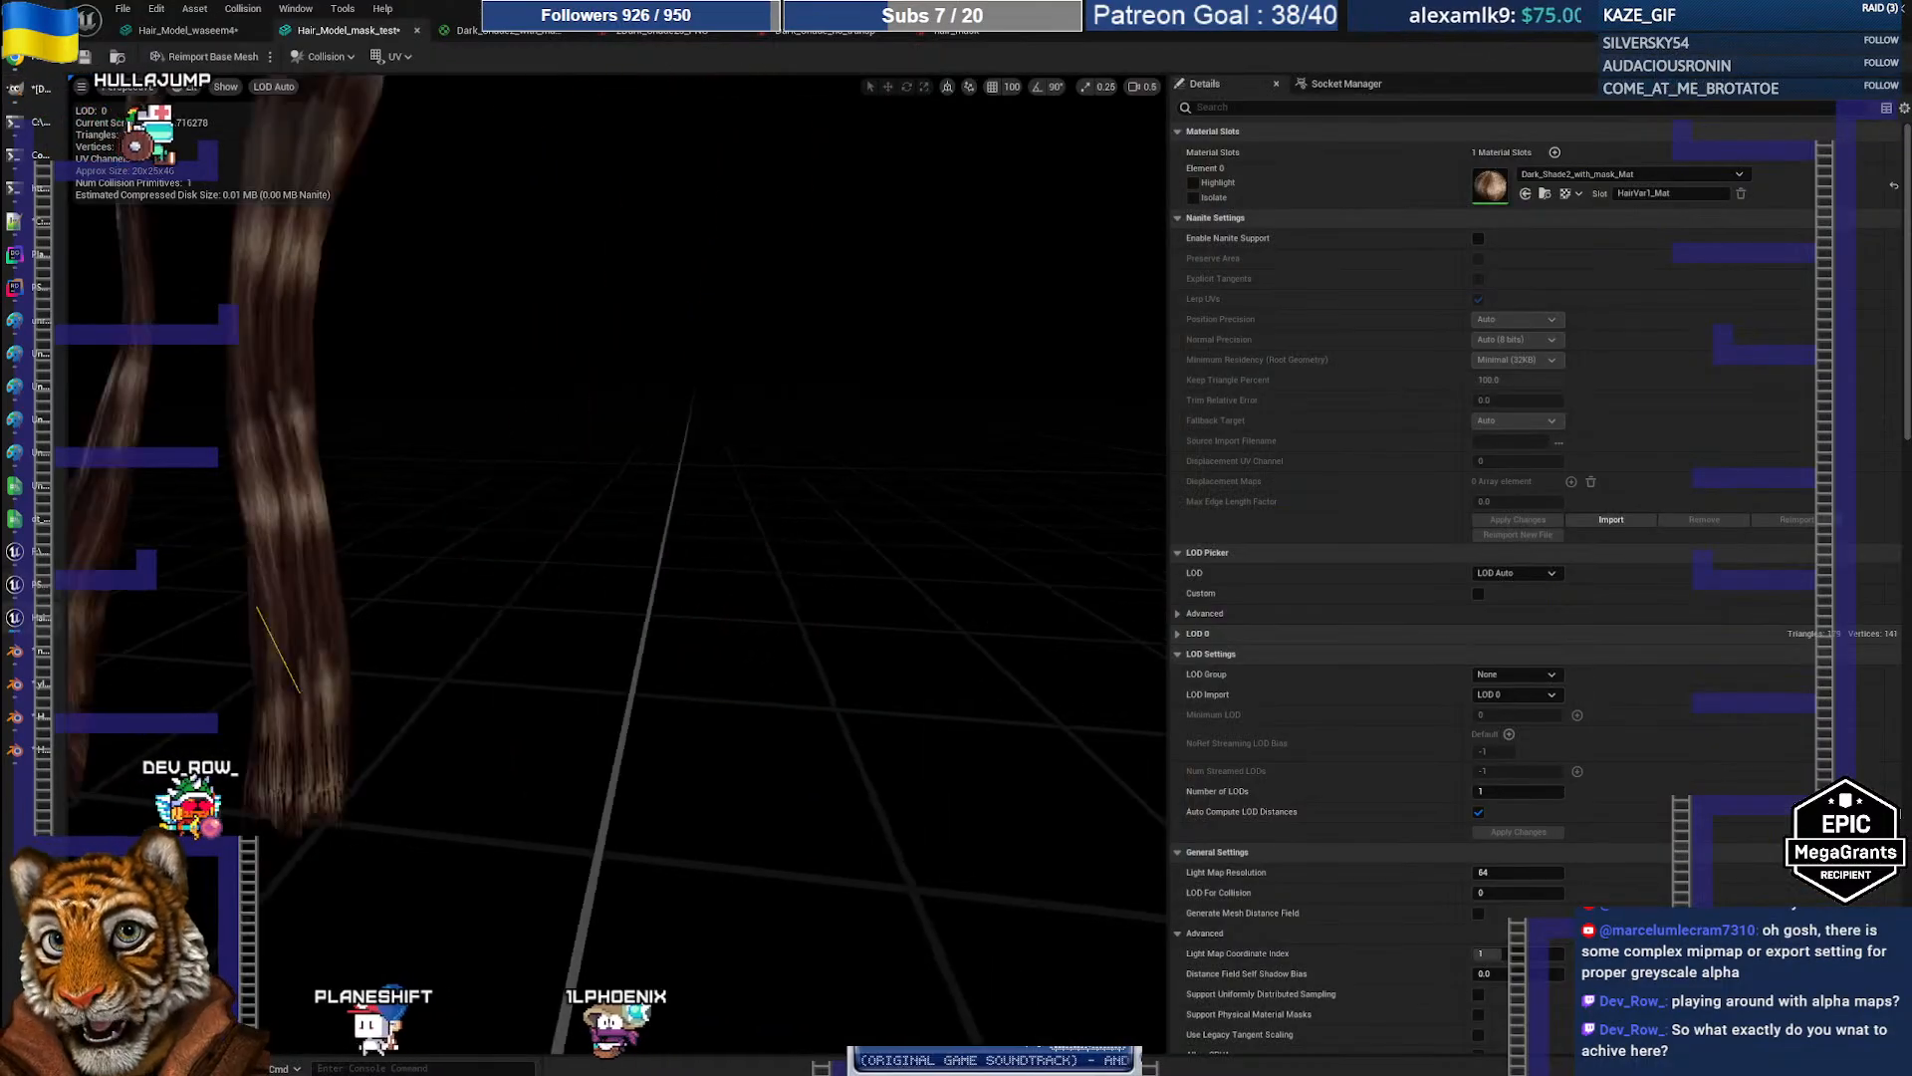
{"action": "middle_click_drag", "start_coordinate": [1006, 343], "coordinate": [896, 359]}
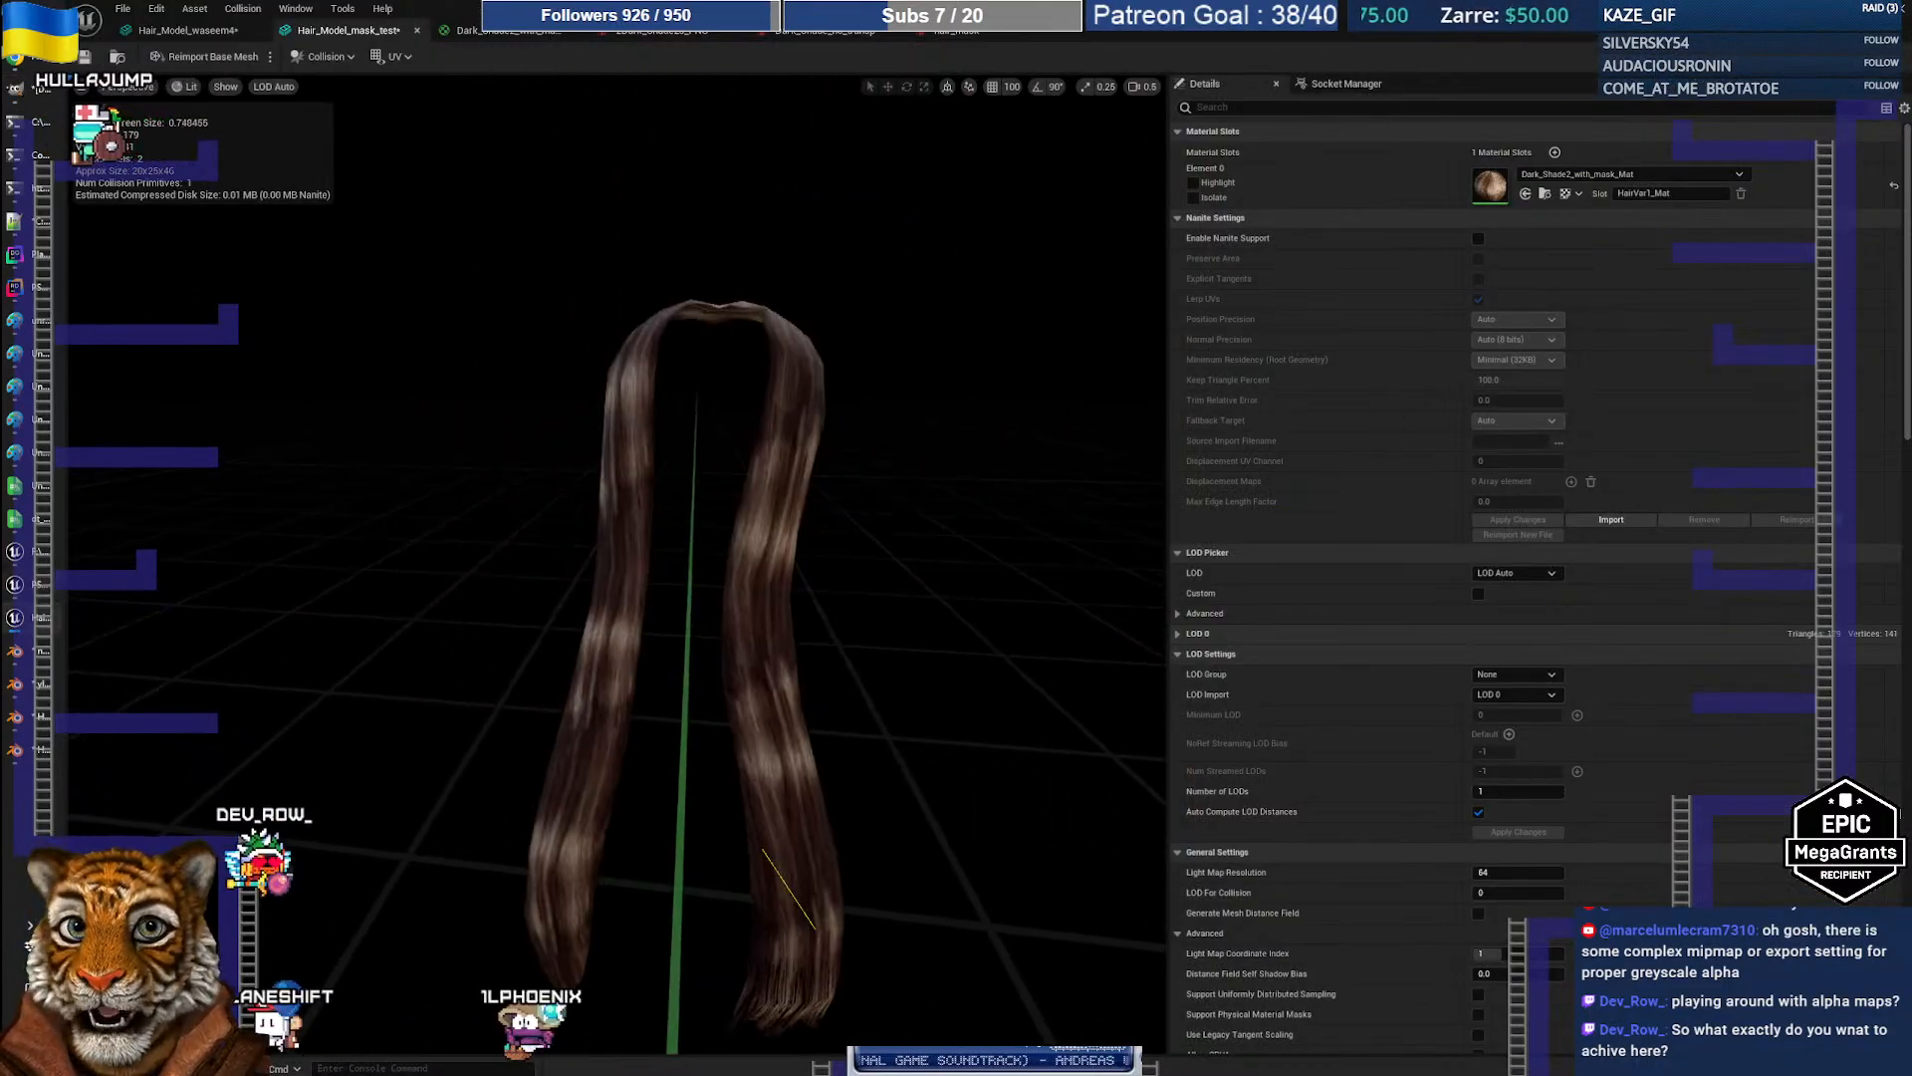
{"action": "left_click_drag", "start_coordinate": [896, 498], "coordinate": [1045, 508], "text": "alt"}
{"action": "scroll", "coordinate": [896, 498], "scroll_direction": "up", "scroll_amount": 3}
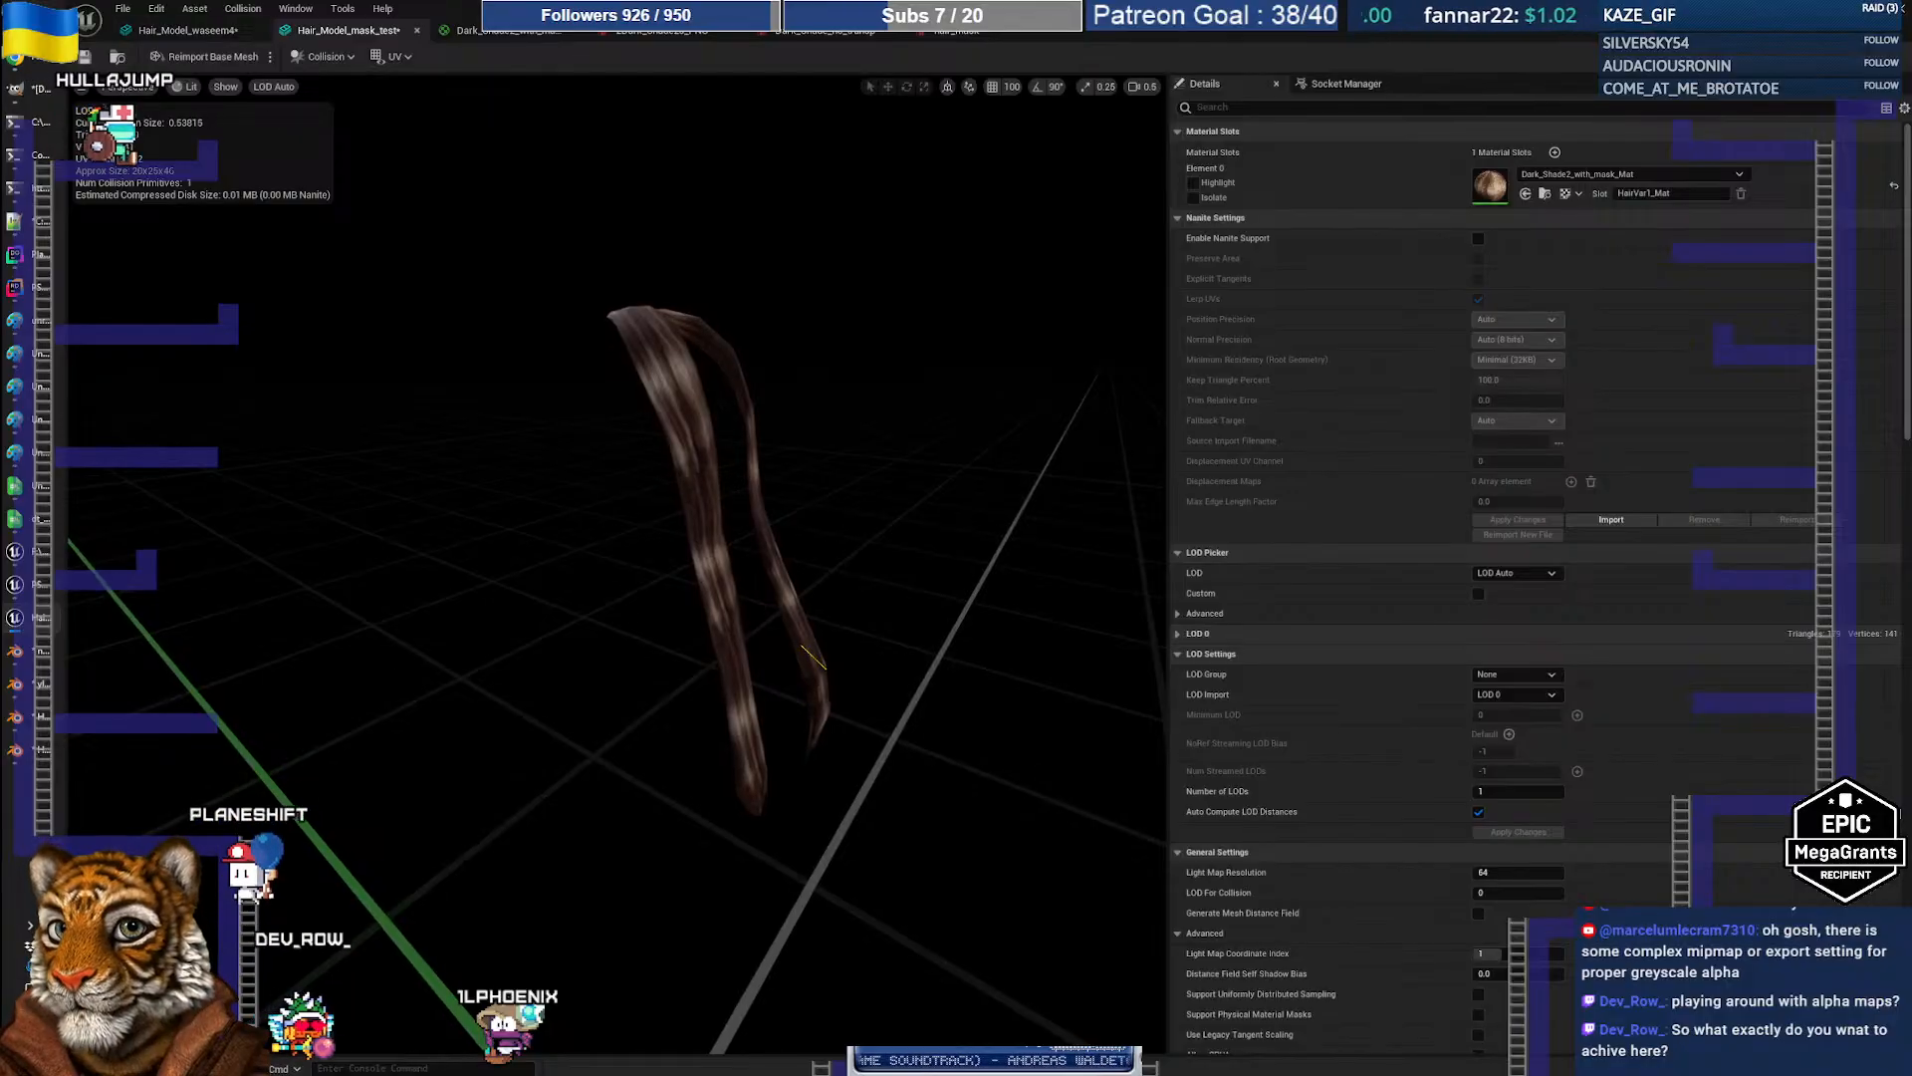
Step: Bring up the Ylianf character blueprint in place of the mesh editor and examine the character's grey hair from the side and back
{"action": "double_click", "coordinate": [1056, 10]}
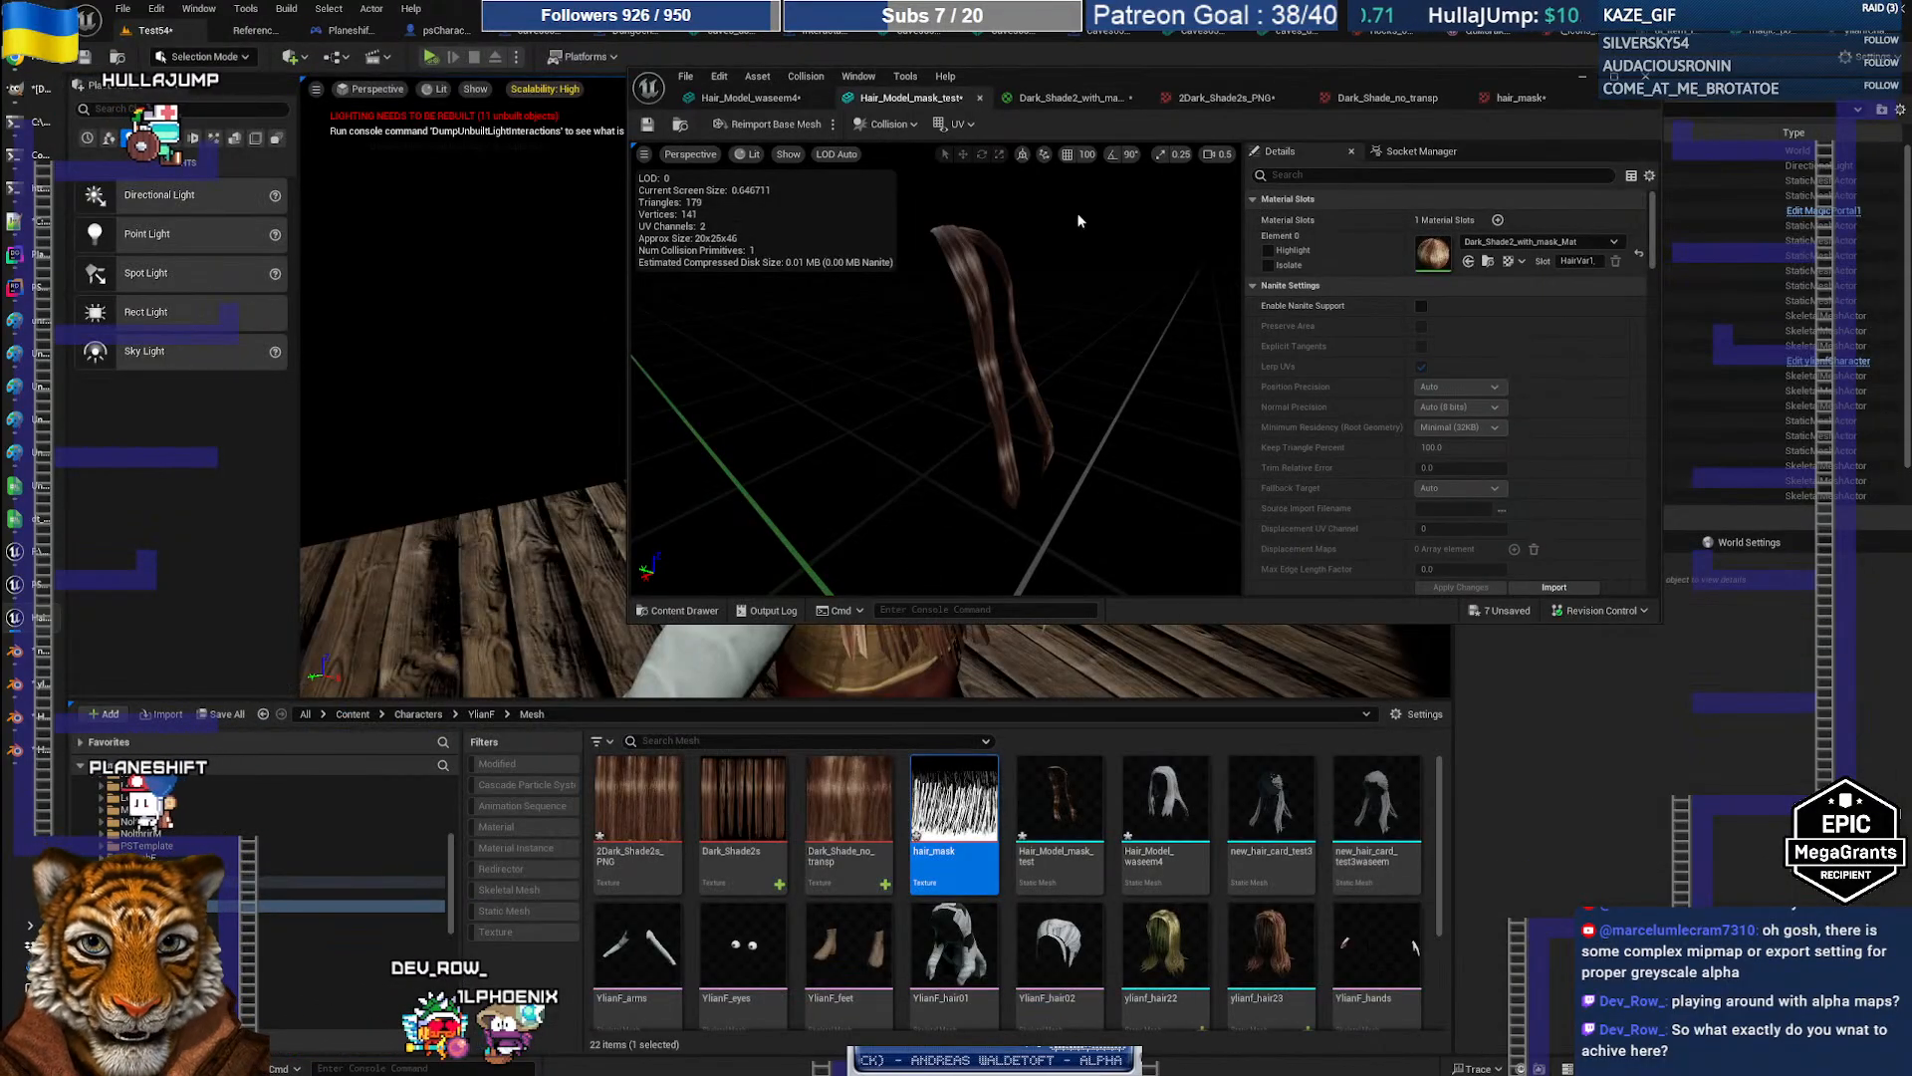
{"action": "left_click_drag", "start_coordinate": [1256, 78], "coordinate": [1200, 201]}
{"action": "left_click", "coordinate": [1864, 33]}
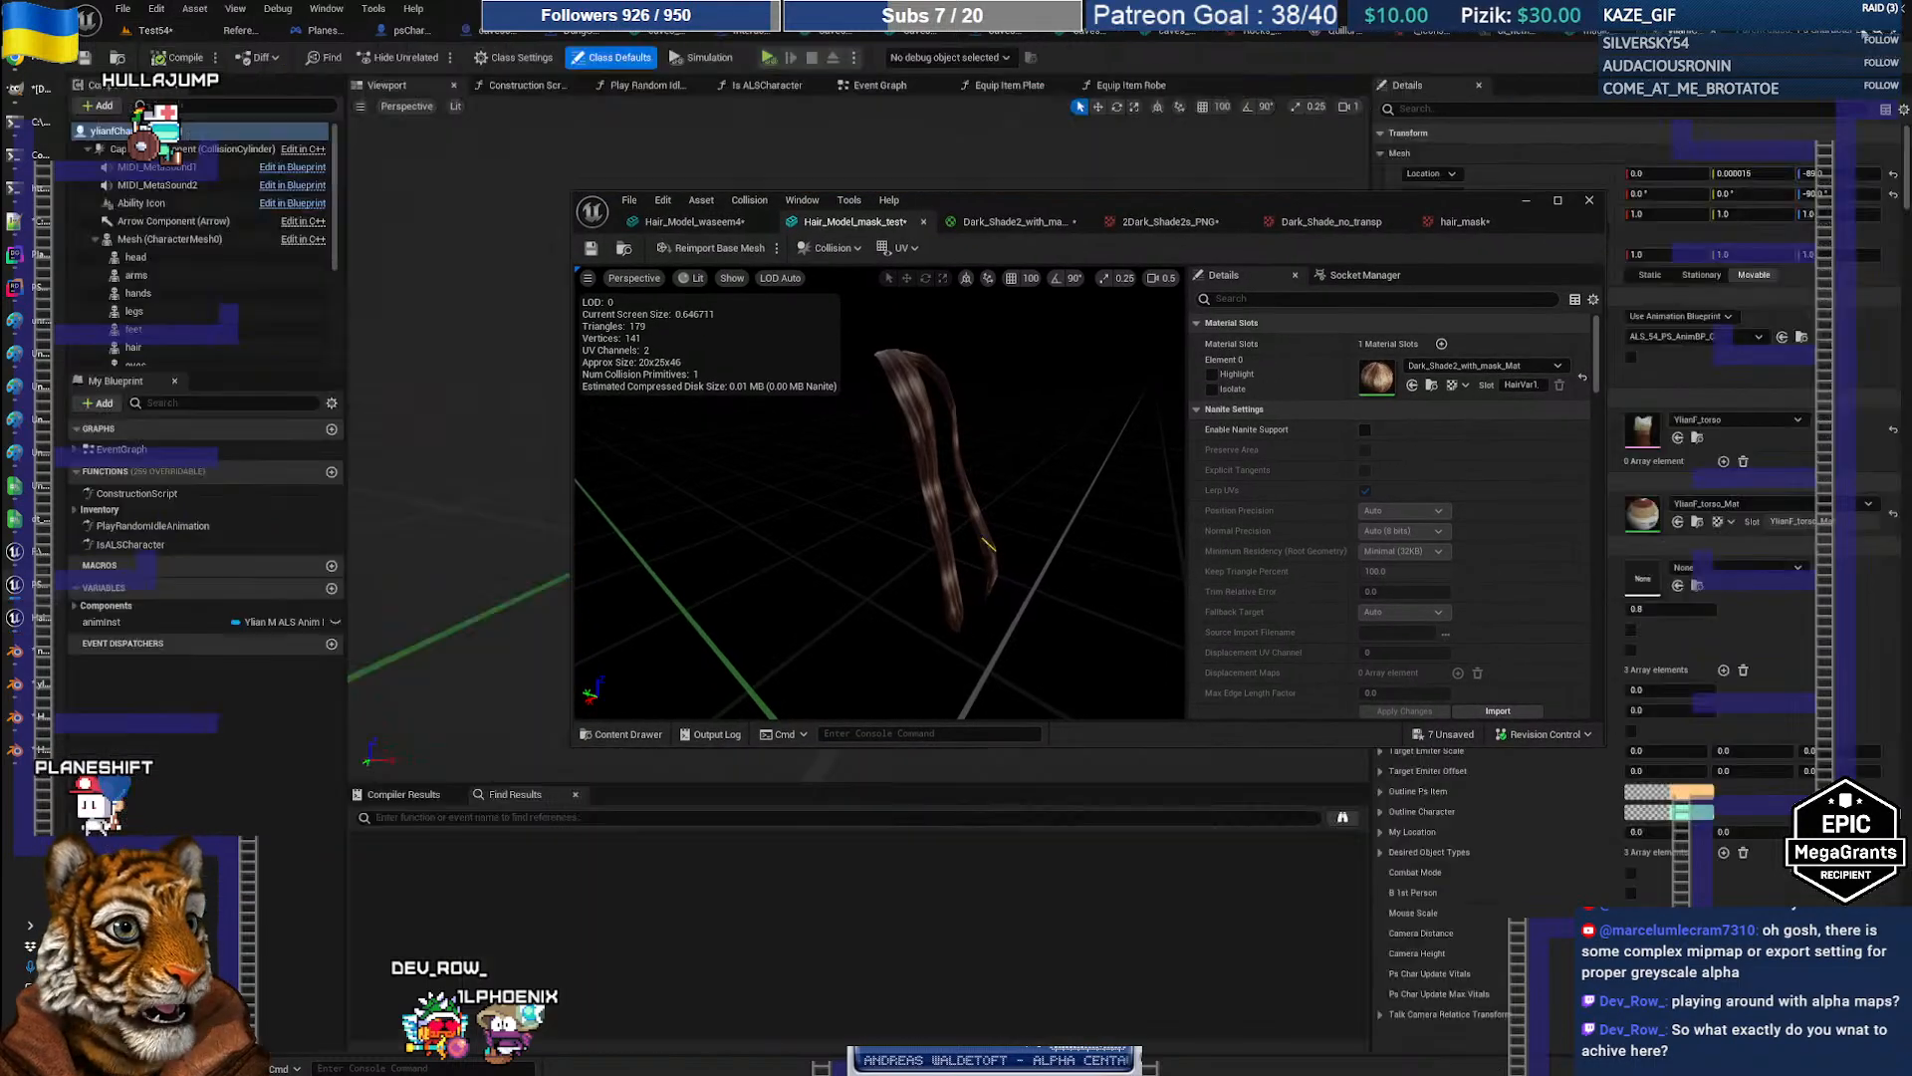
{"action": "left_click", "coordinate": [1524, 201]}
{"action": "left_click_drag", "start_coordinate": [1036, 478], "coordinate": [1024, 404]}
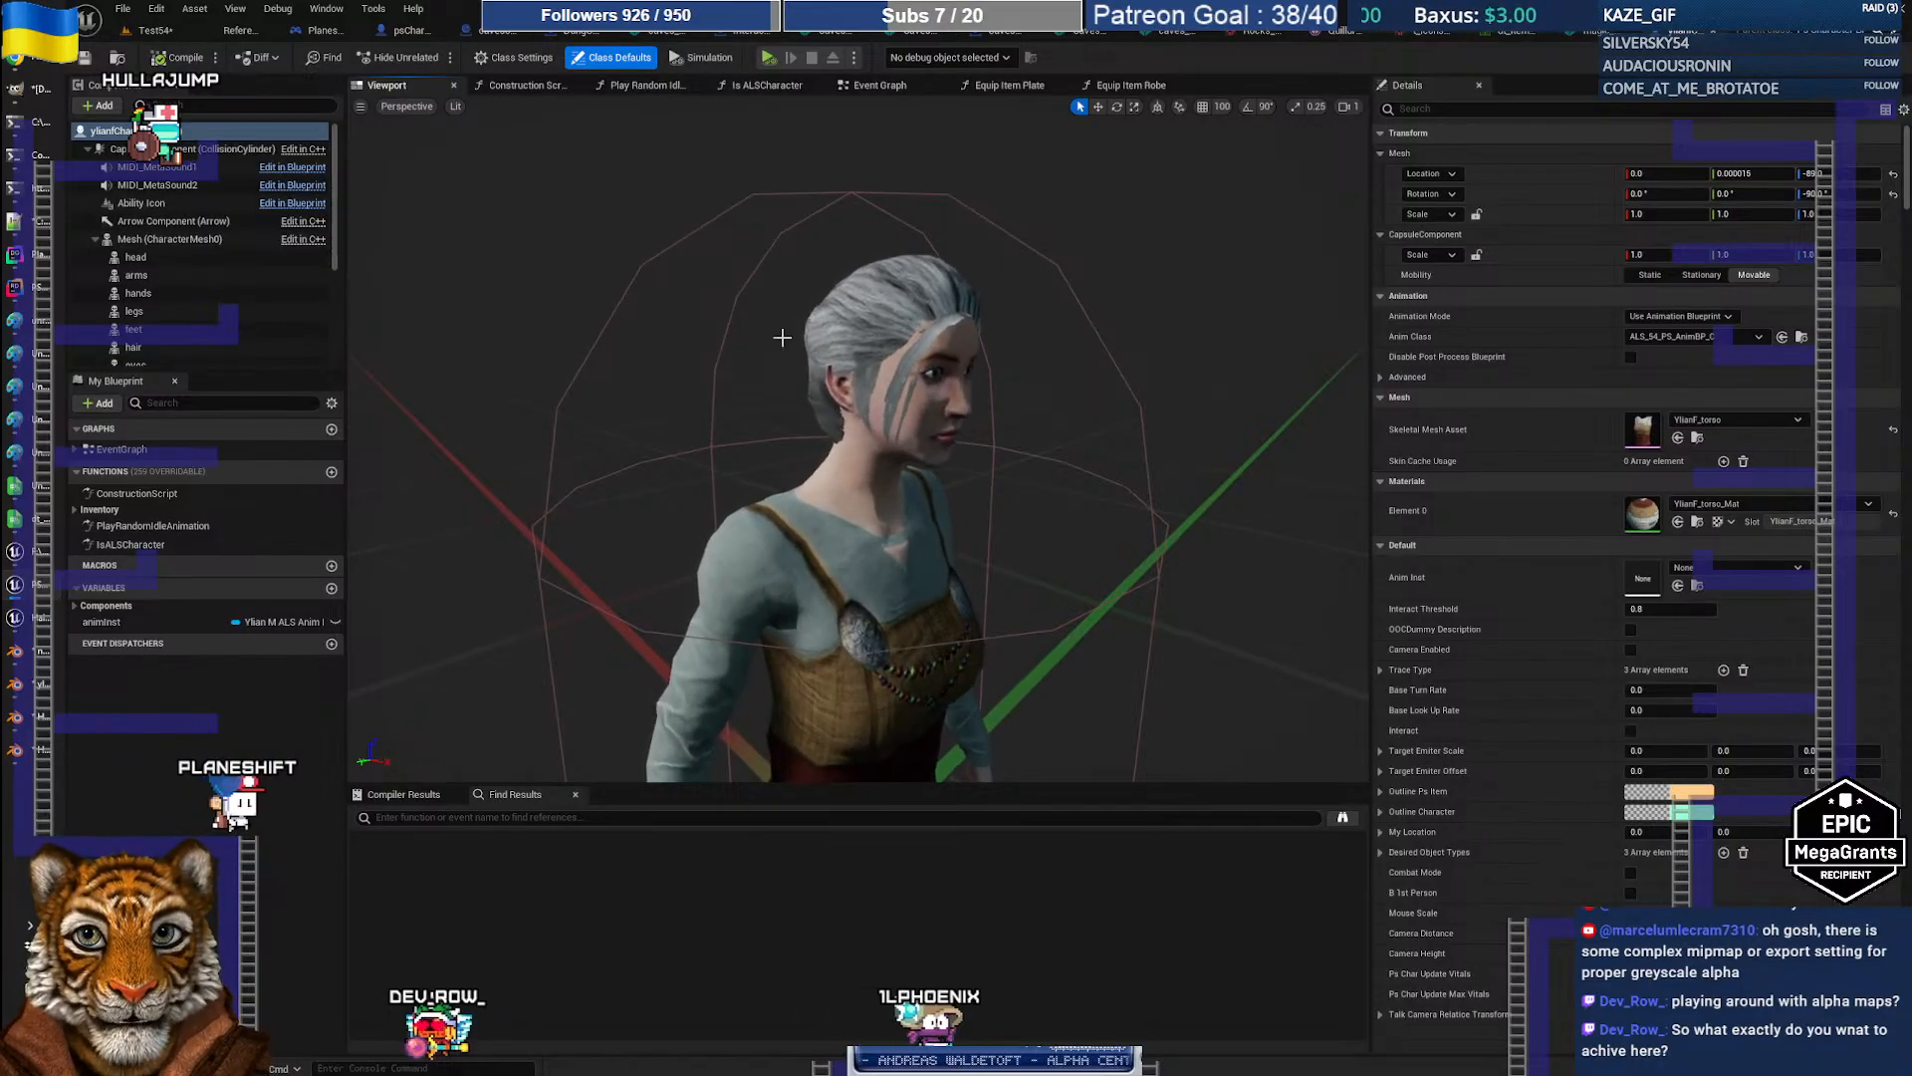
{"action": "left_click_drag", "start_coordinate": [781, 336], "coordinate": [806, 321]}
{"action": "right_click_drag", "start_coordinate": [857, 448], "coordinate": [1035, 443]}
{"action": "right_click_drag", "start_coordinate": [900, 340], "coordinate": [946, 384]}
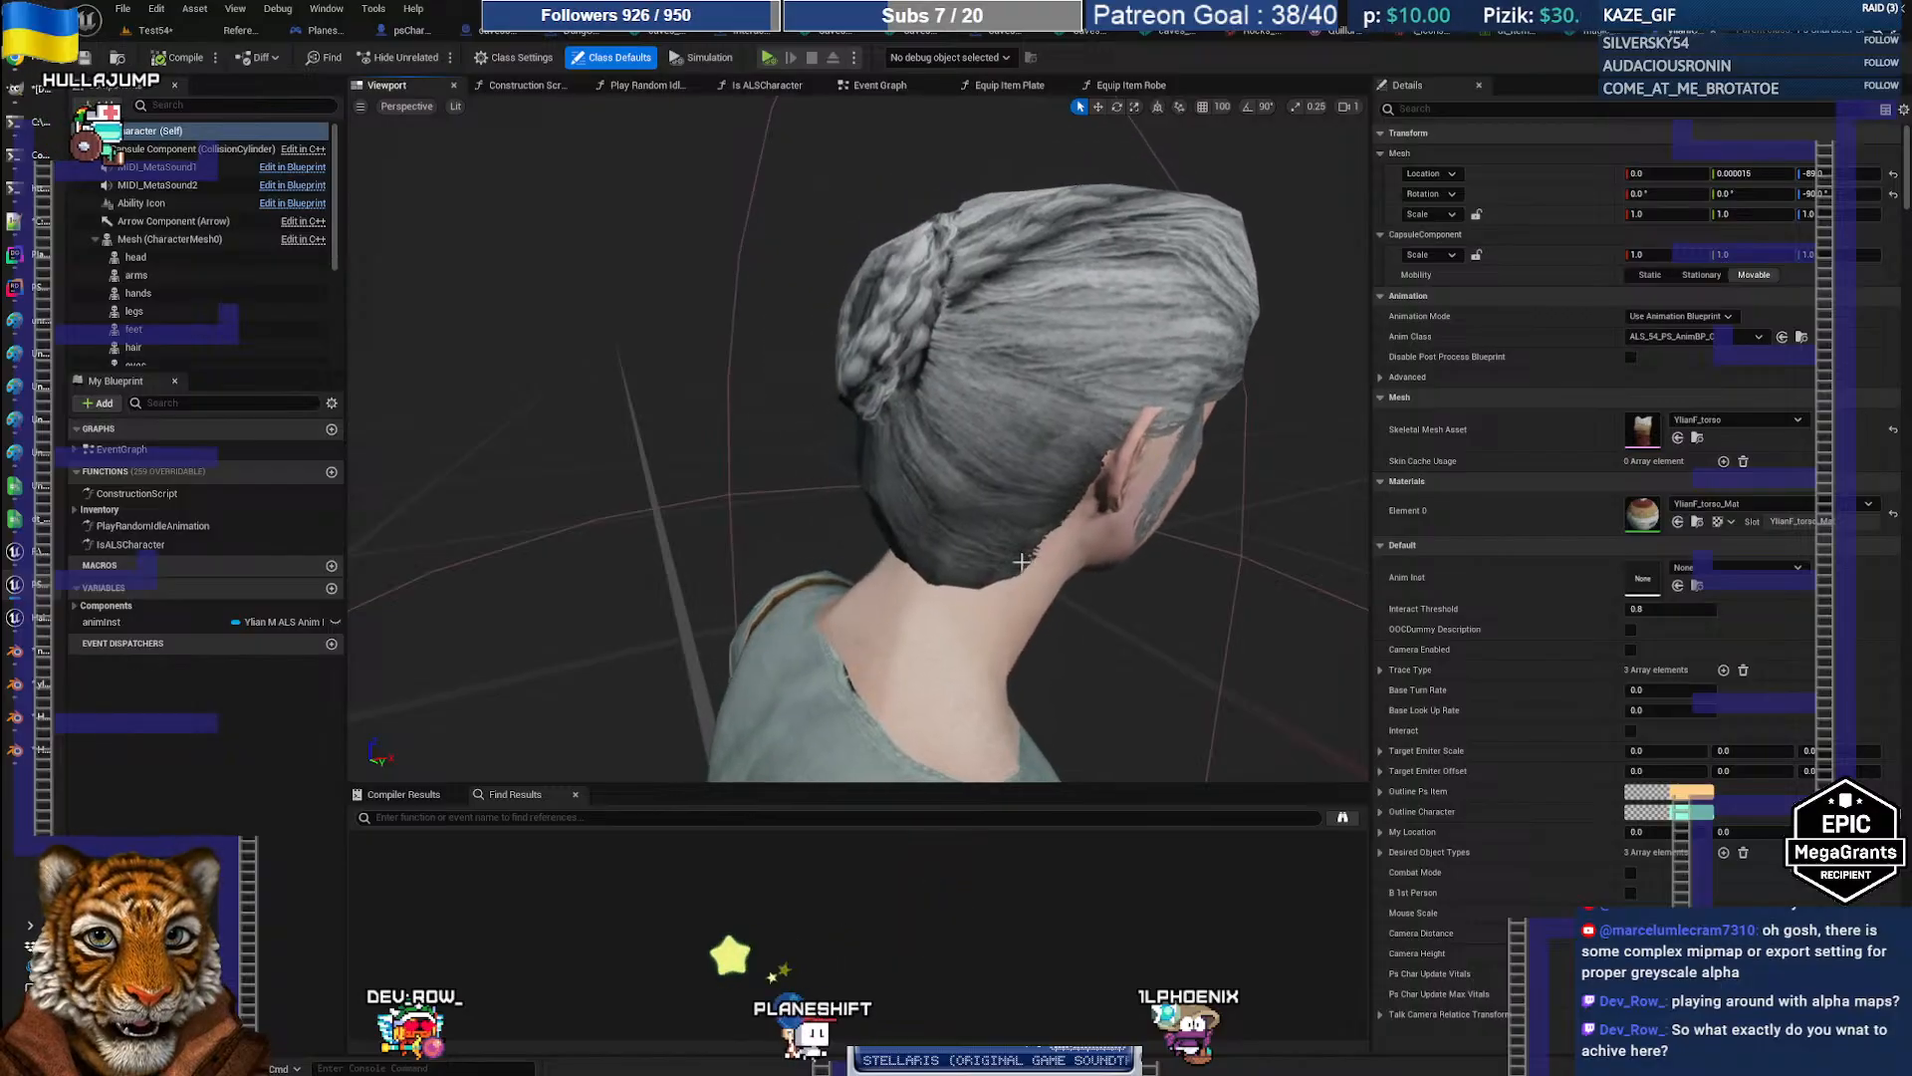
Step: Replace the hair component's skeletal mesh on the Ylianf character with the long hair mesh found by searching for ylianf_hair
{"action": "scroll", "coordinate": [976, 381], "scroll_direction": "down", "scroll_amount": 5}
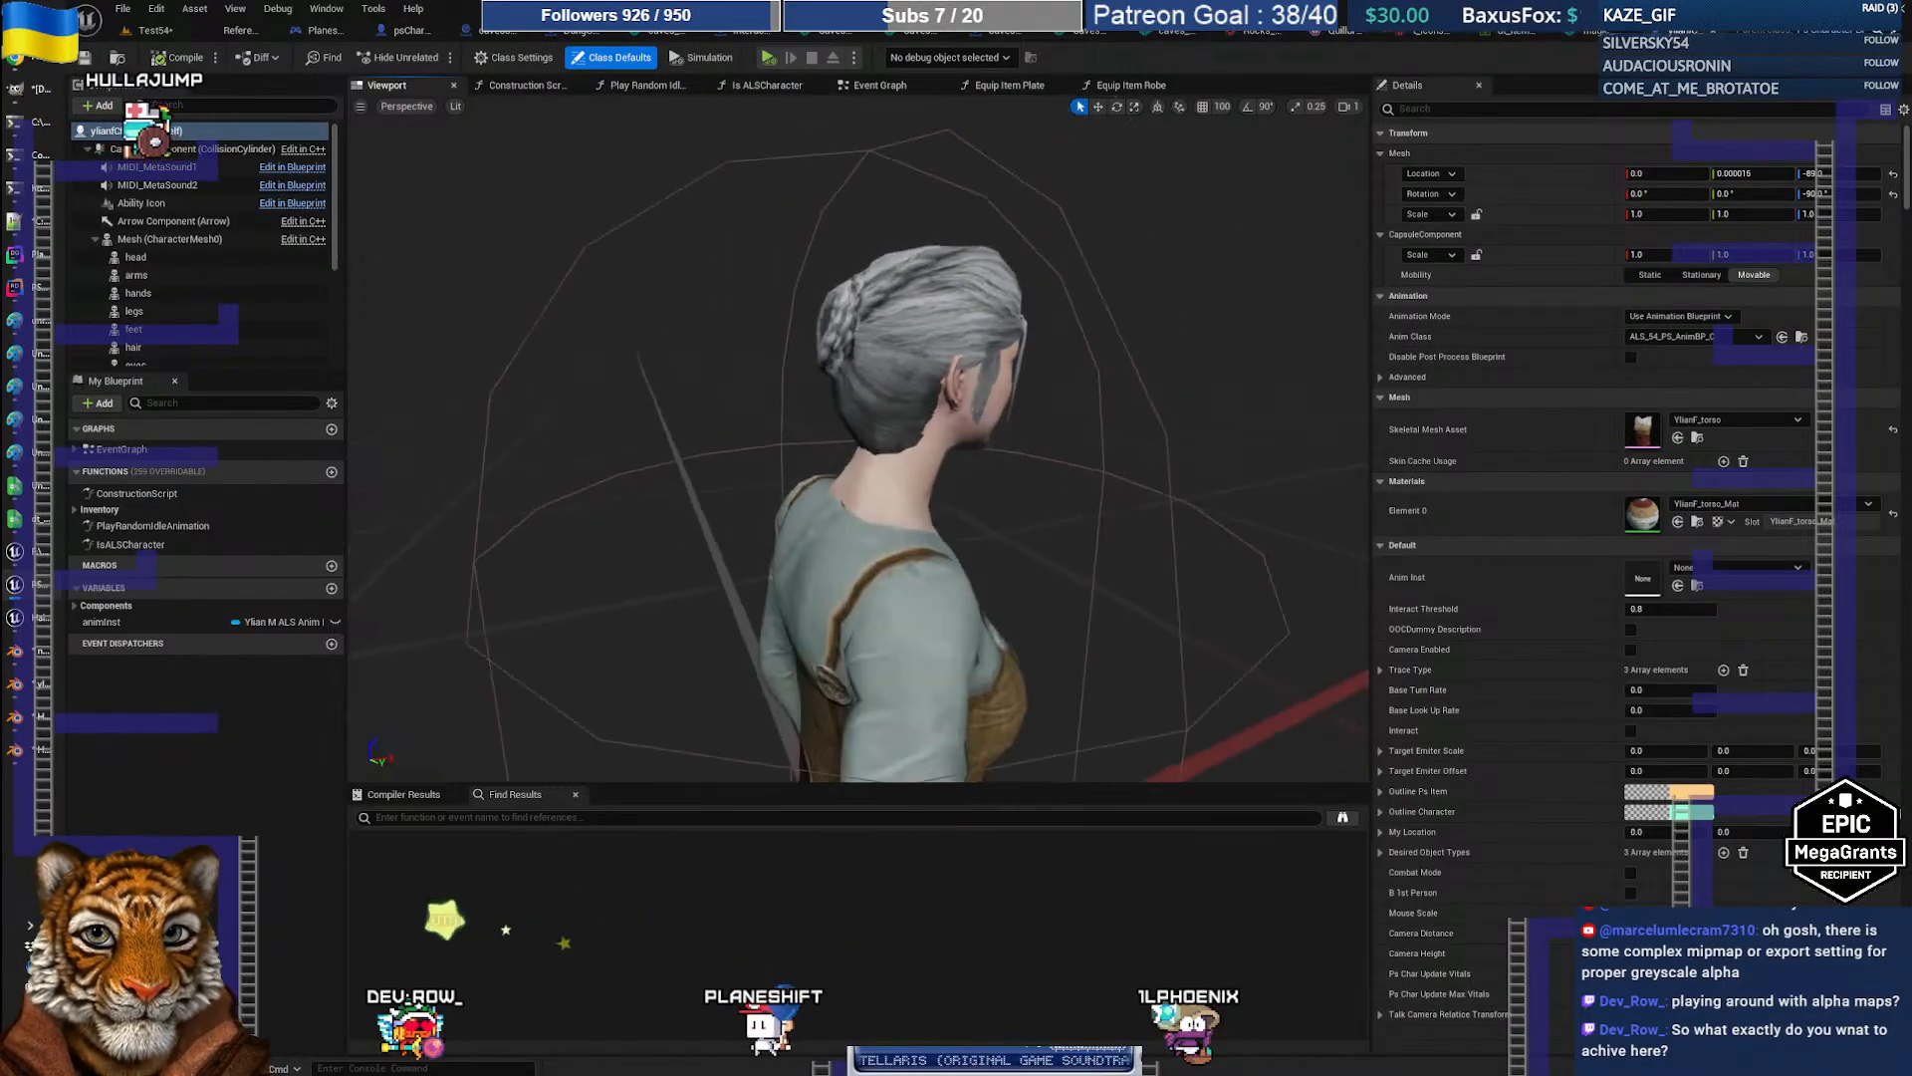
{"action": "left_click", "coordinate": [931, 329]}
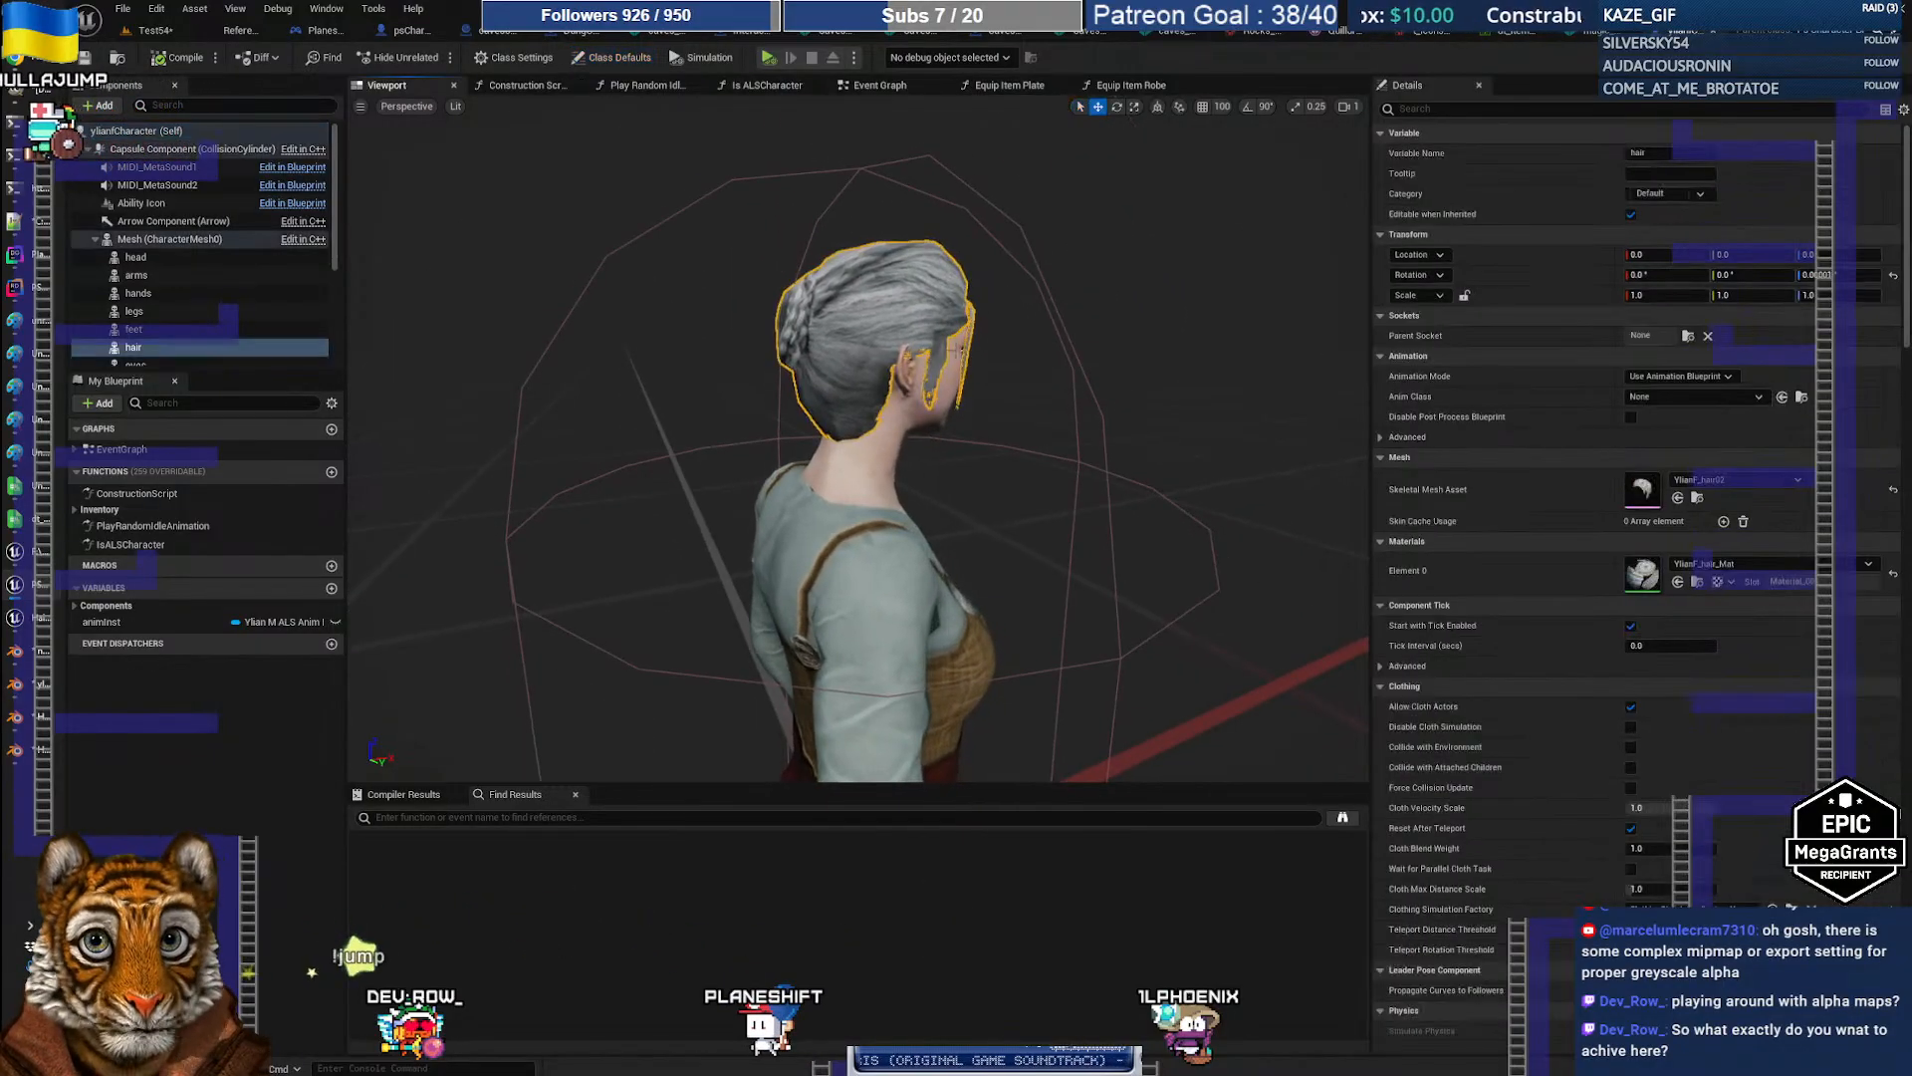
{"action": "left_click", "coordinate": [1717, 482]}
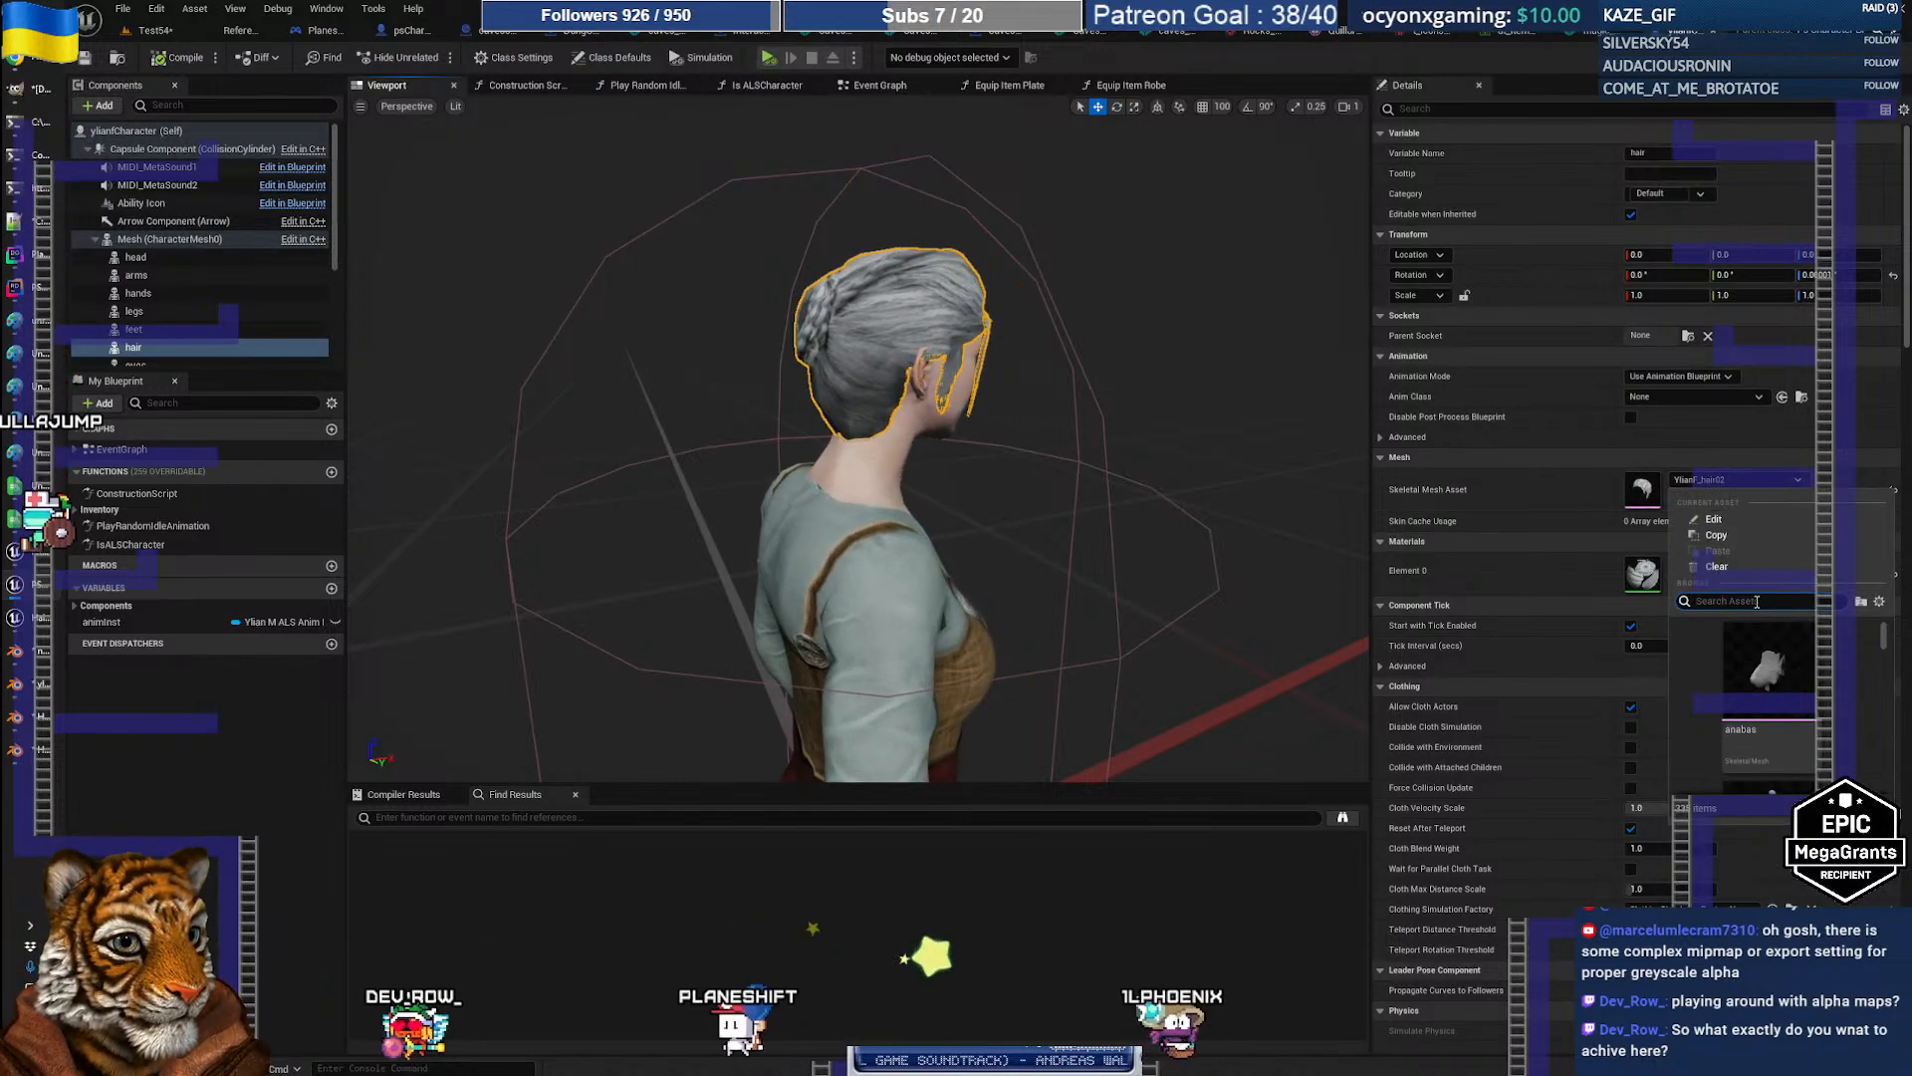
{"action": "type", "text": "y"}
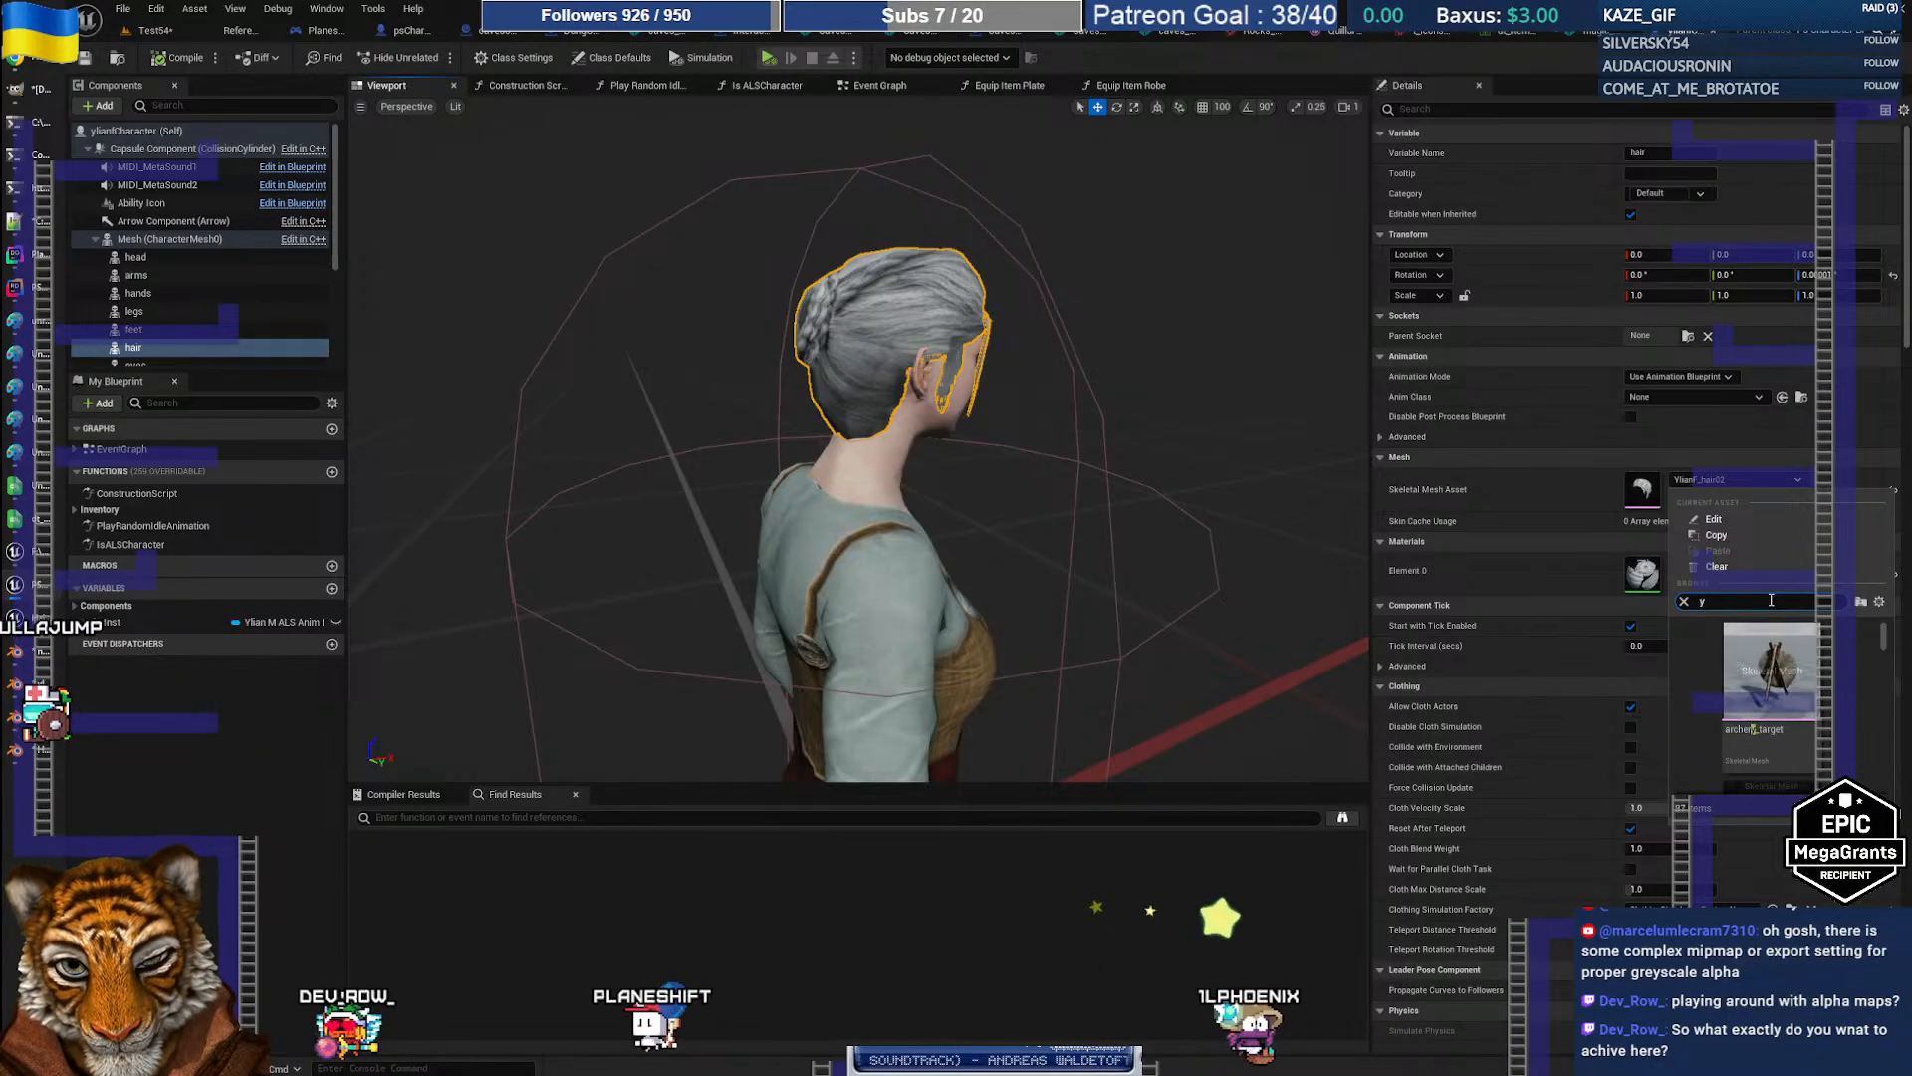
{"action": "type", "text": "lianf"}
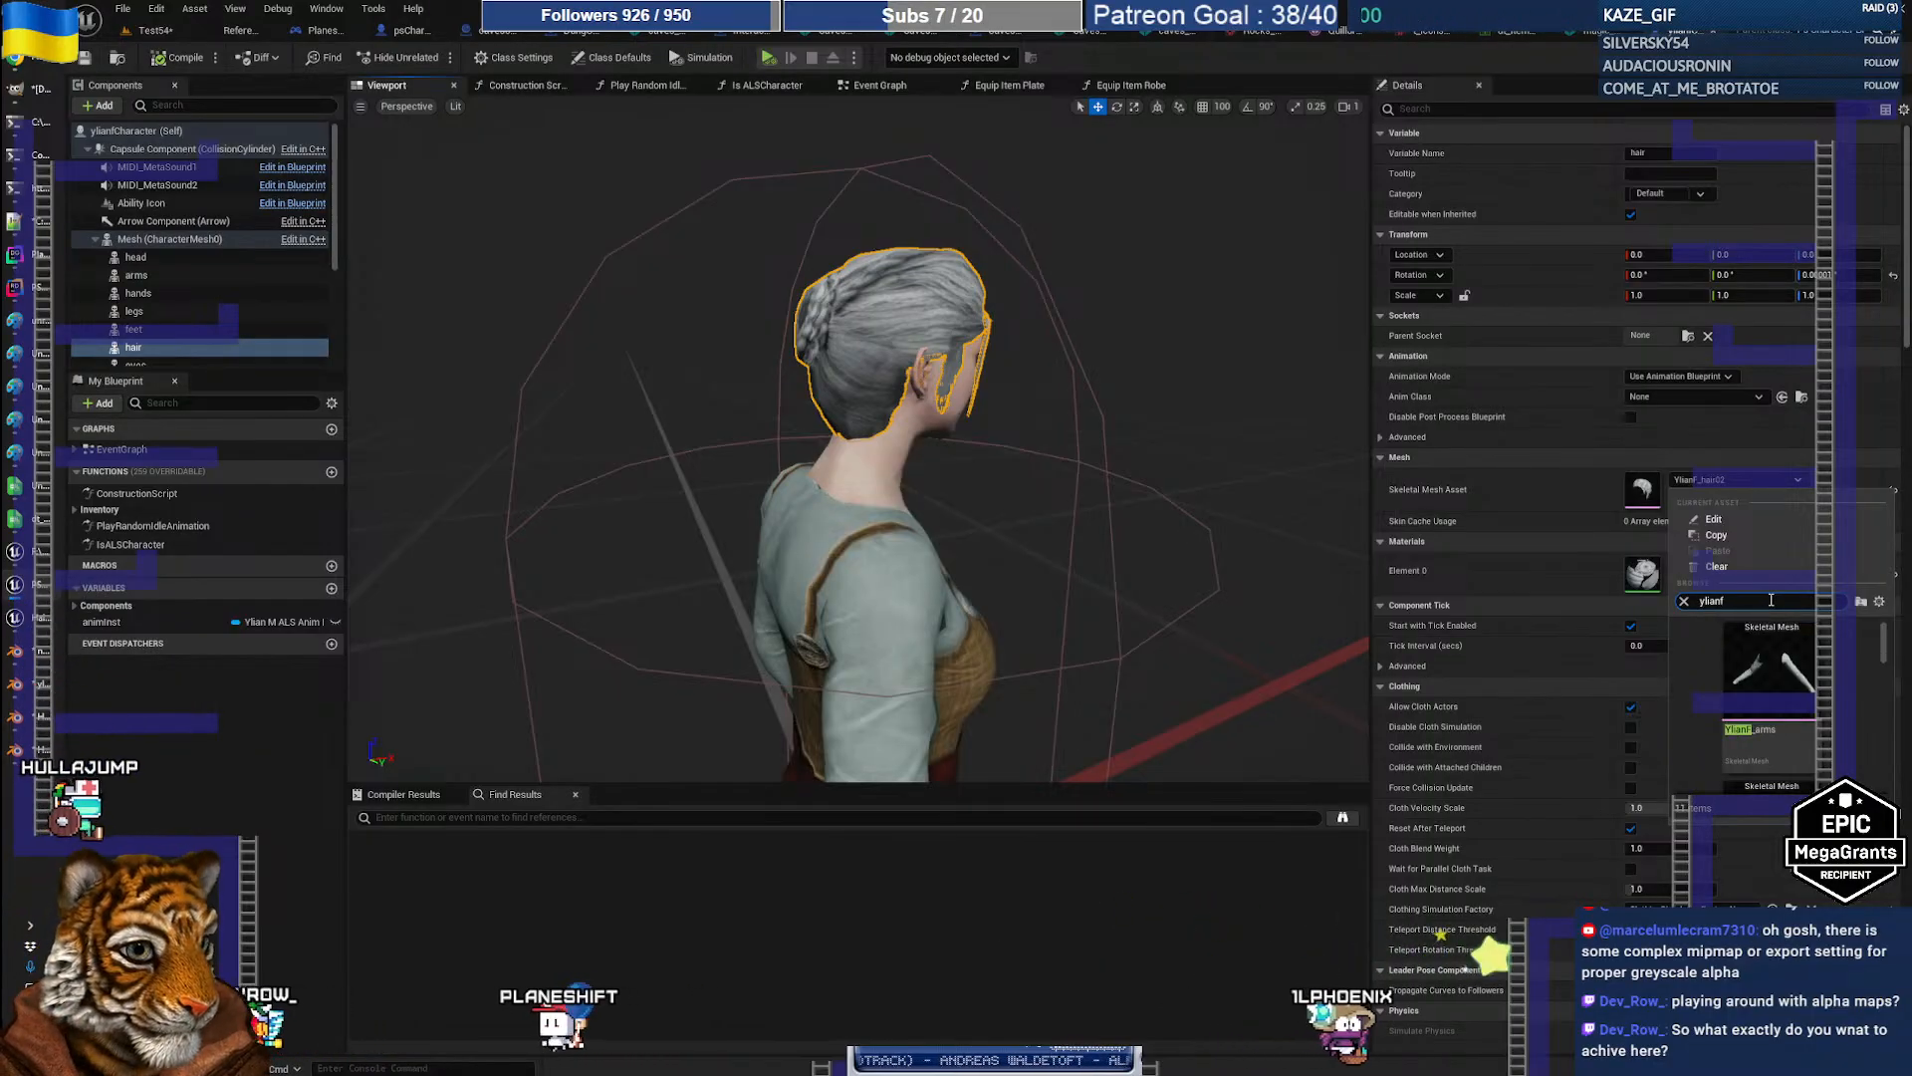
{"action": "type", "text": "_hair"}
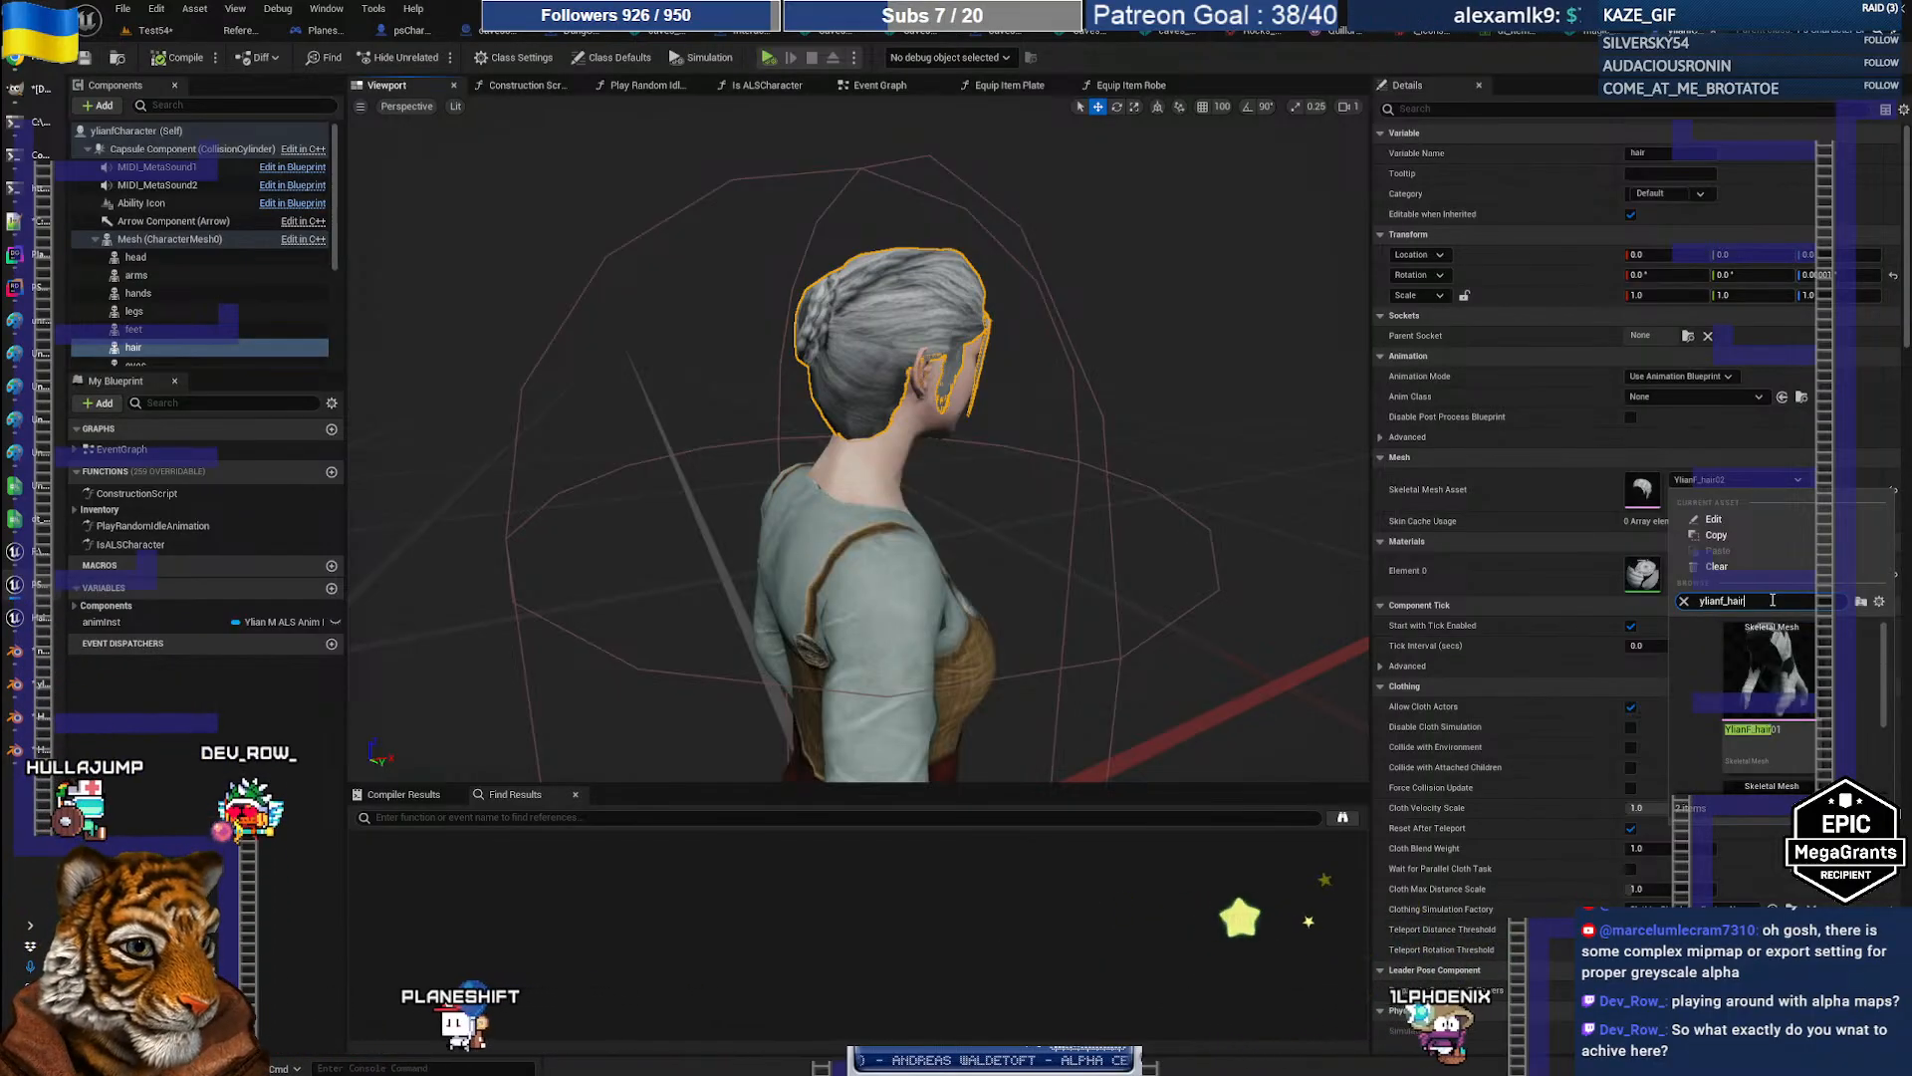
{"action": "left_click", "coordinate": [1771, 665]}
Step: Examine the character's long grey hair from the front and the side
{"action": "right_click_drag", "start_coordinate": [865, 447], "coordinate": [738, 468]}
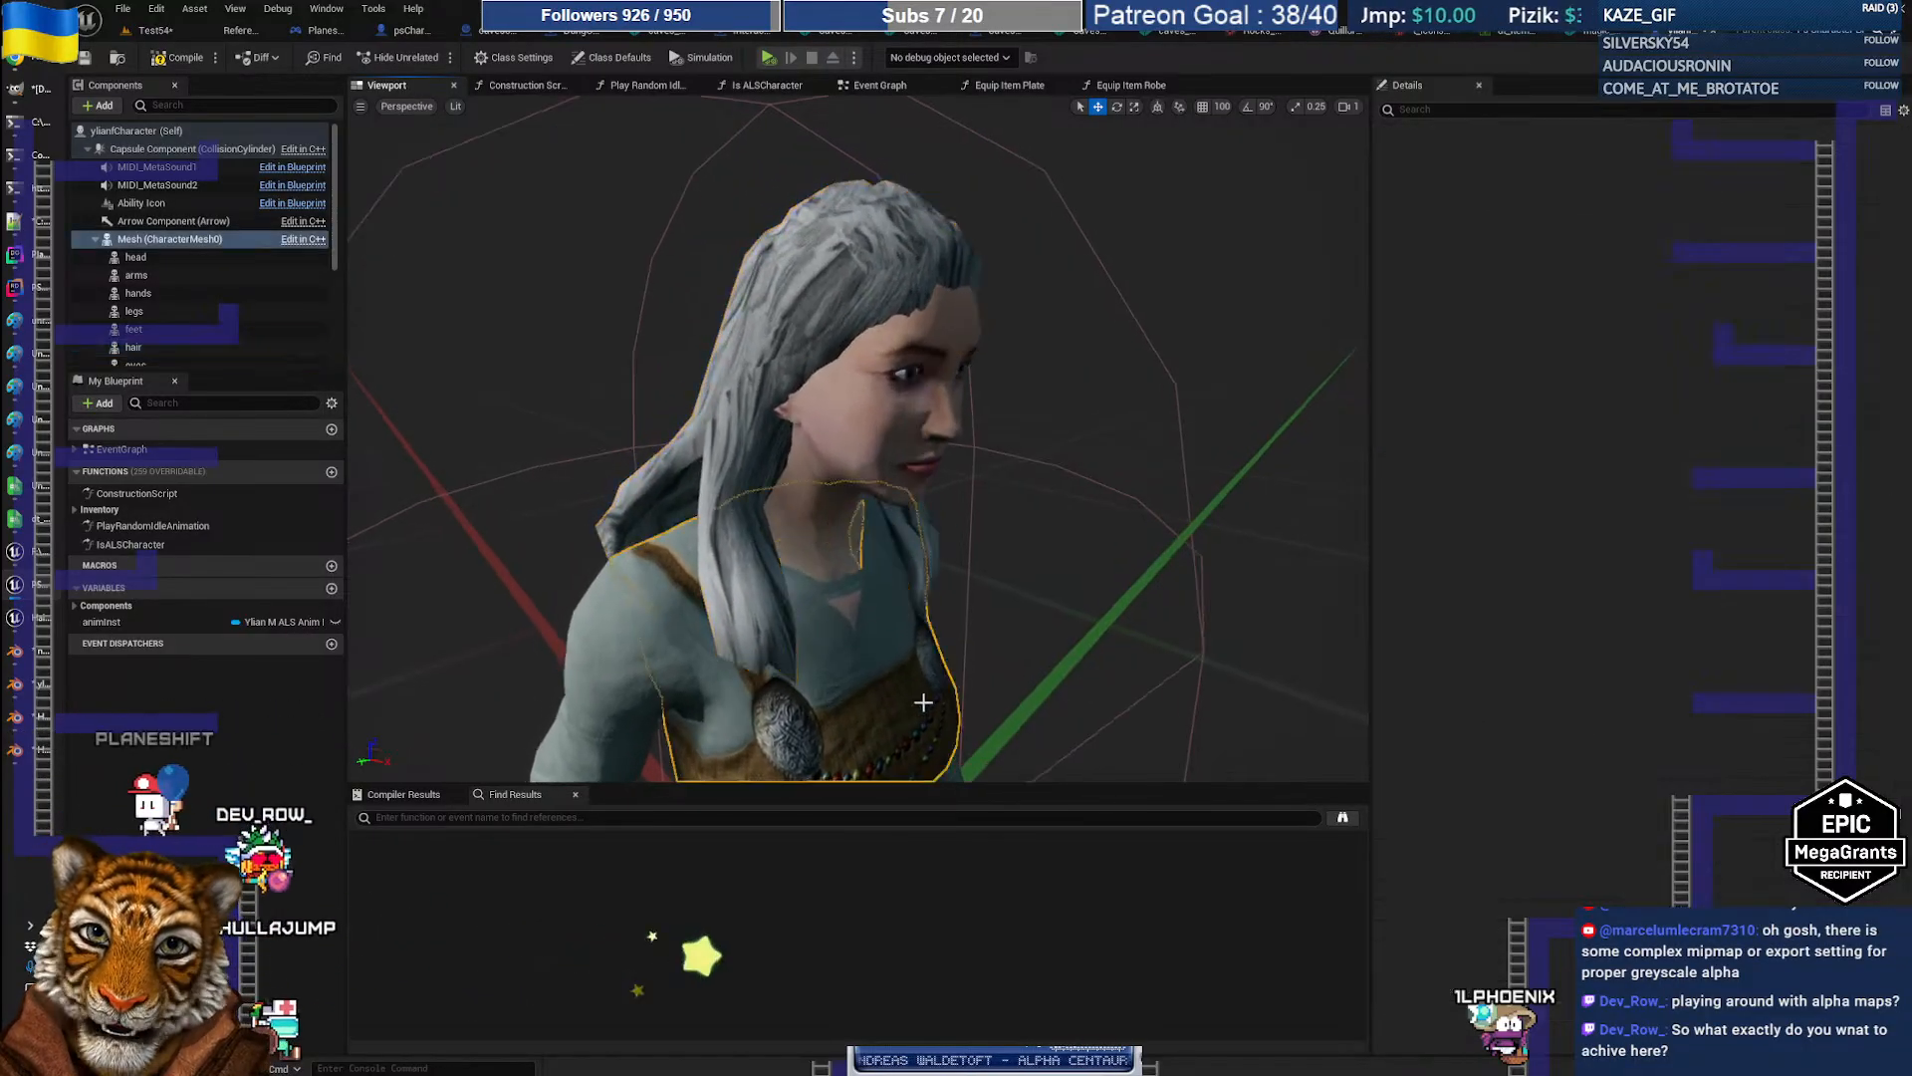
{"action": "left_click", "coordinate": [753, 620]}
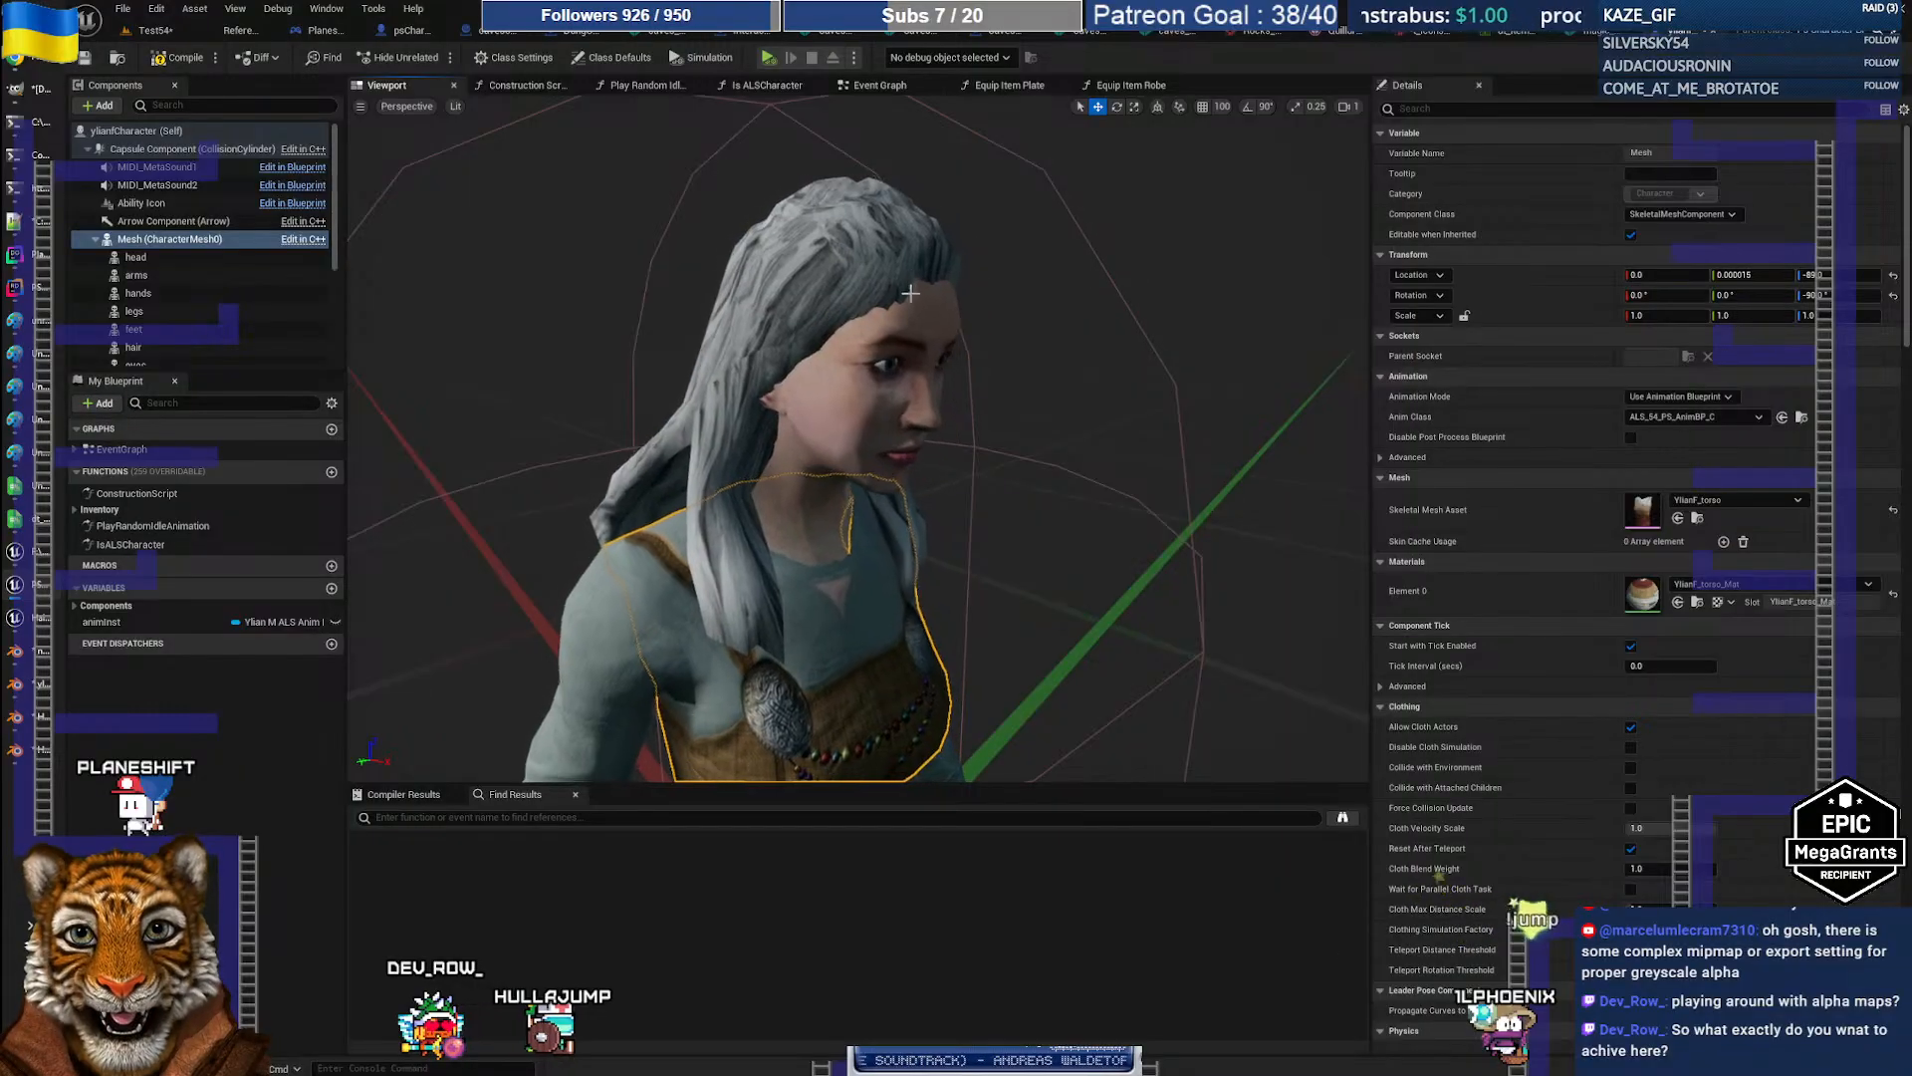
{"action": "left_click_drag", "start_coordinate": [935, 263], "coordinate": [787, 274], "text": "alt"}
{"action": "right_click_drag", "start_coordinate": [846, 284], "coordinate": [1045, 371]}
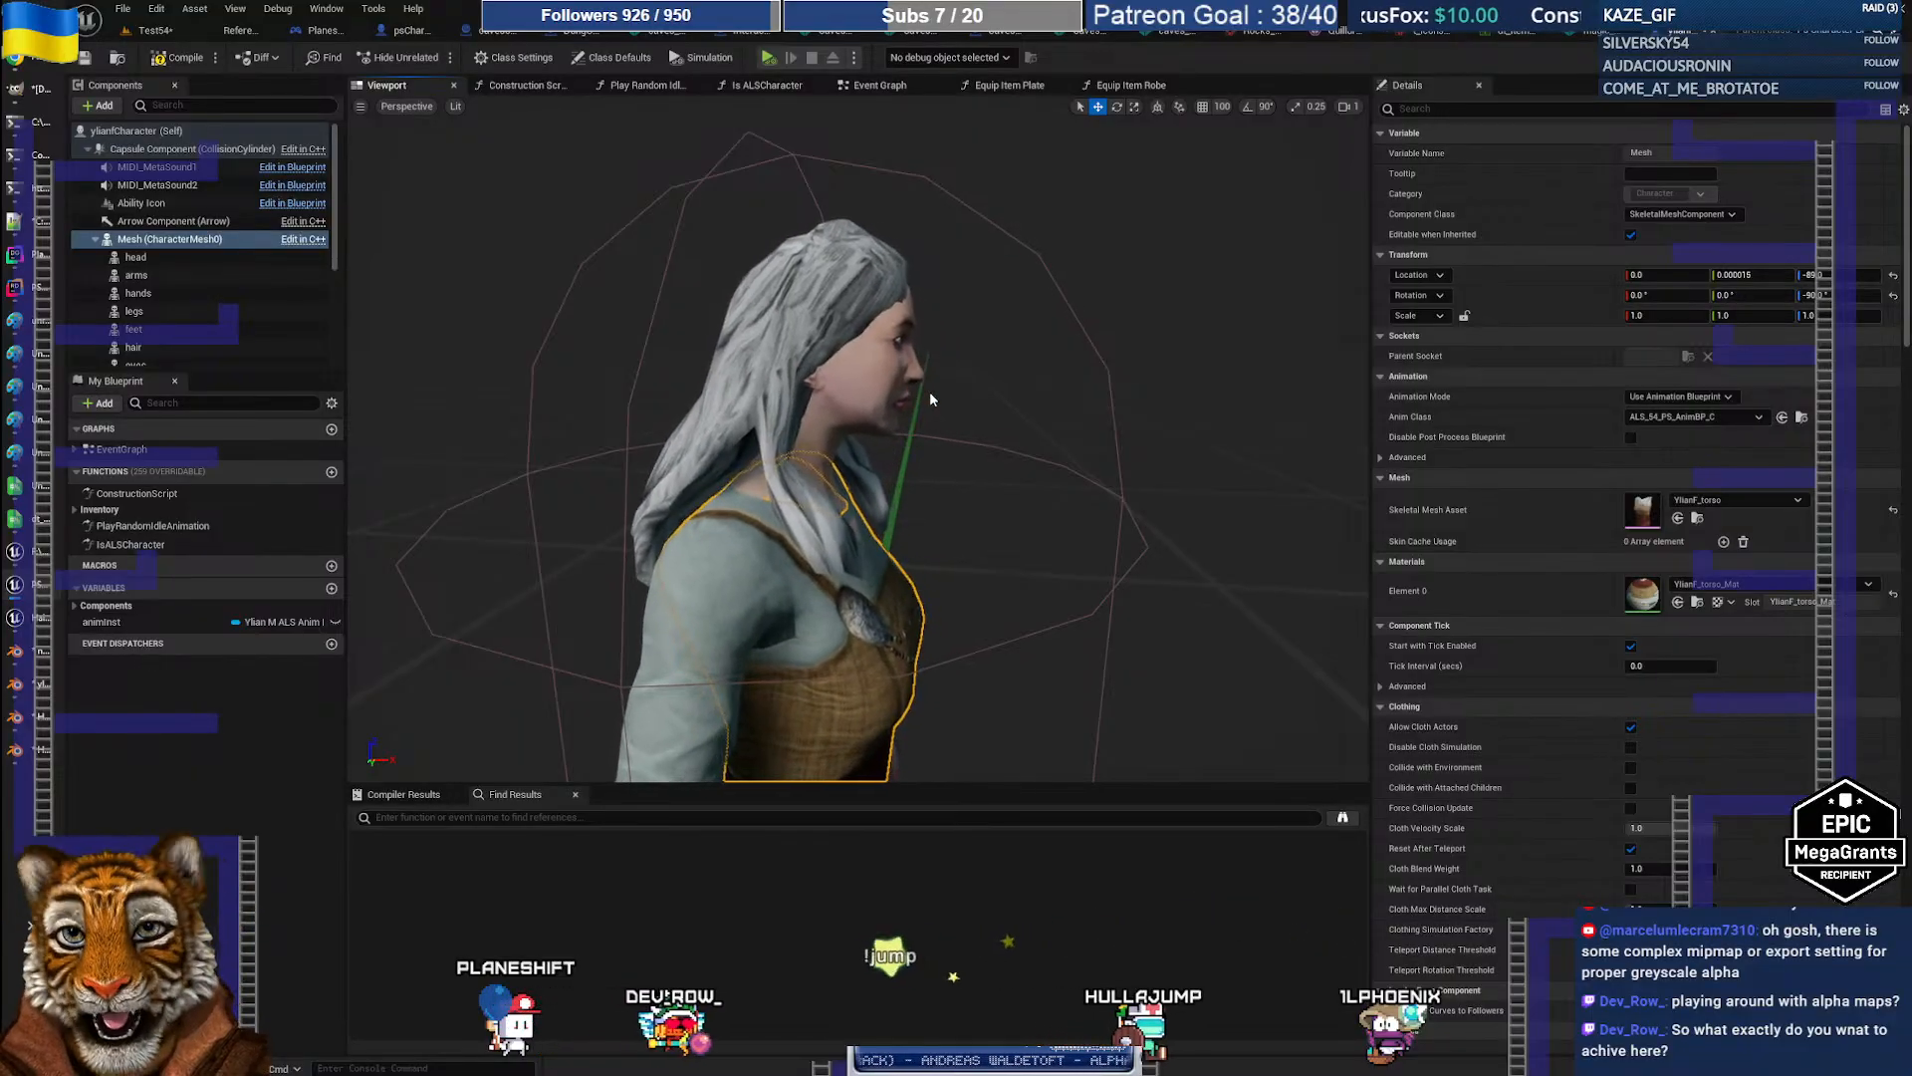
Step: Switch to the Blender file yliaf_cap_test, leave Edit Mode and hide MESH_HairOLD to expose the brown hair beneath
{"action": "mouse_move", "coordinate": [43, 690]}
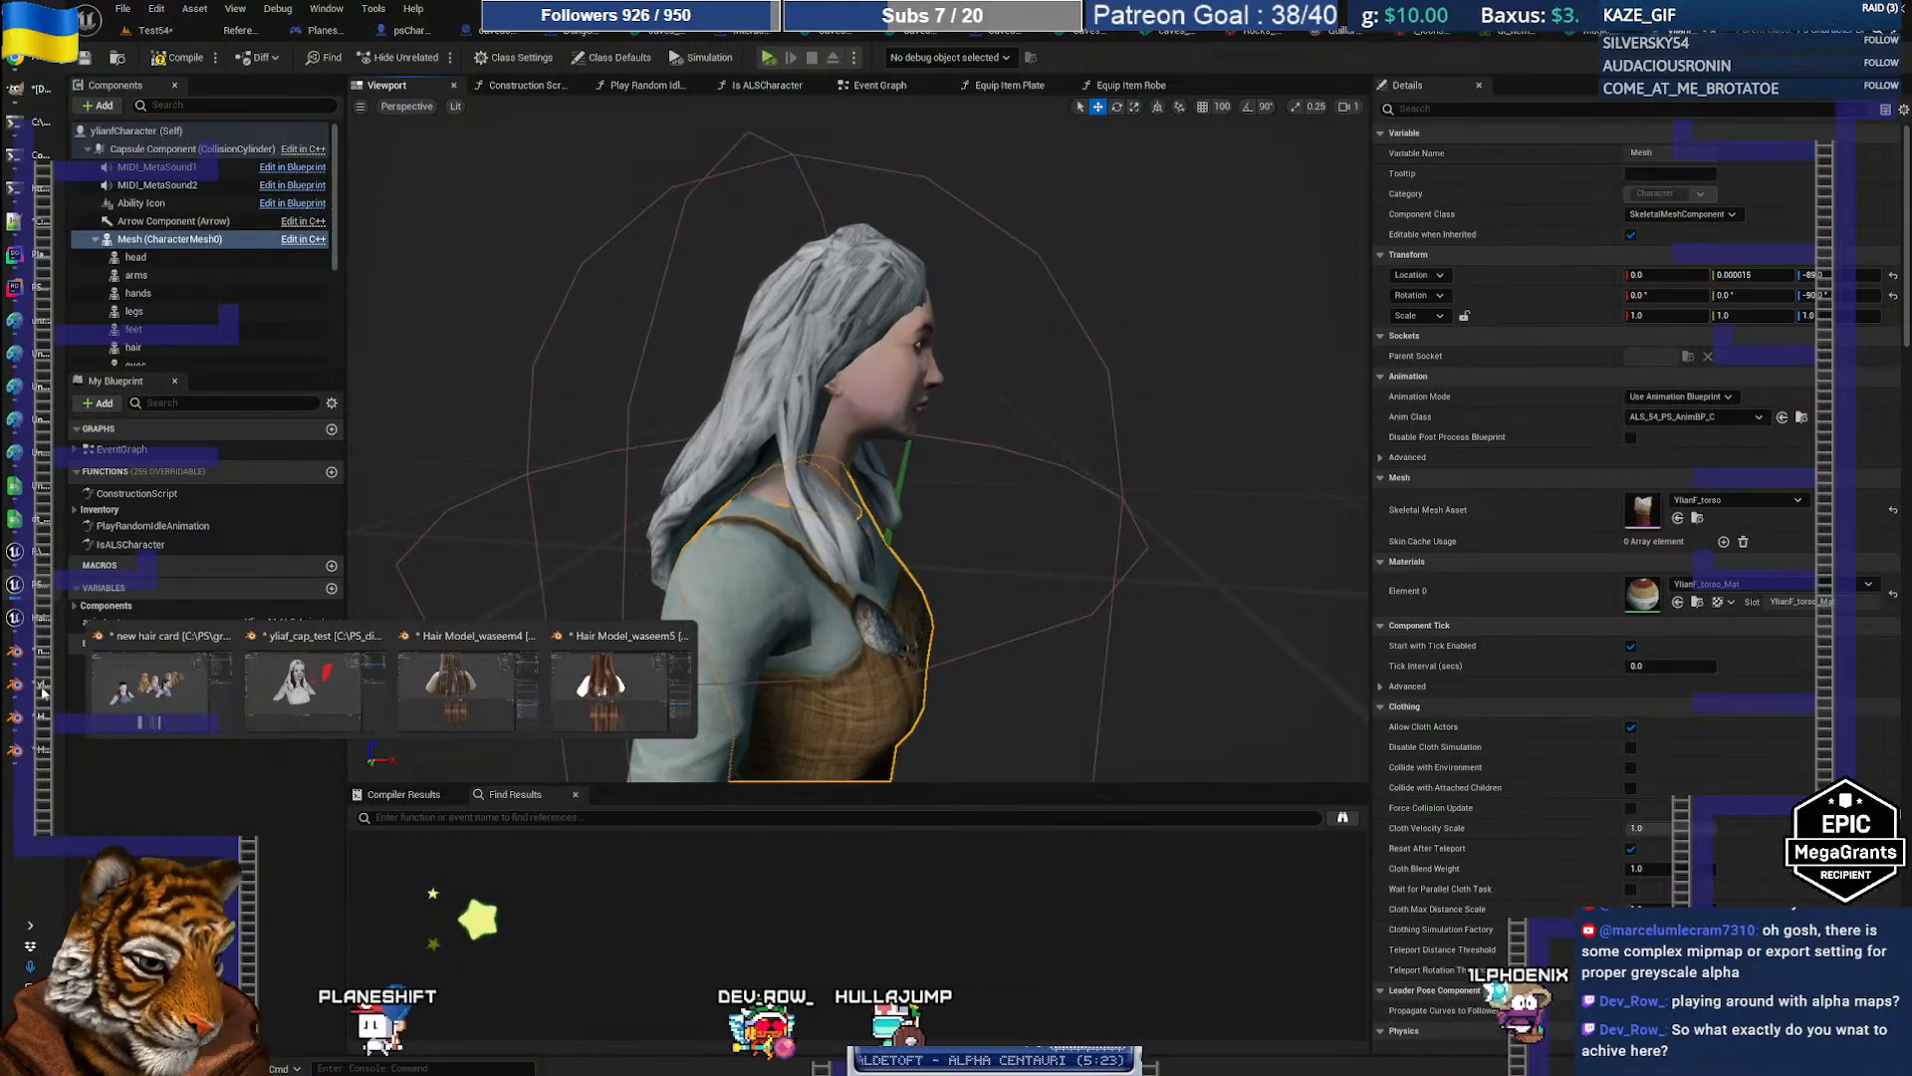
{"action": "left_click", "coordinate": [44, 690]}
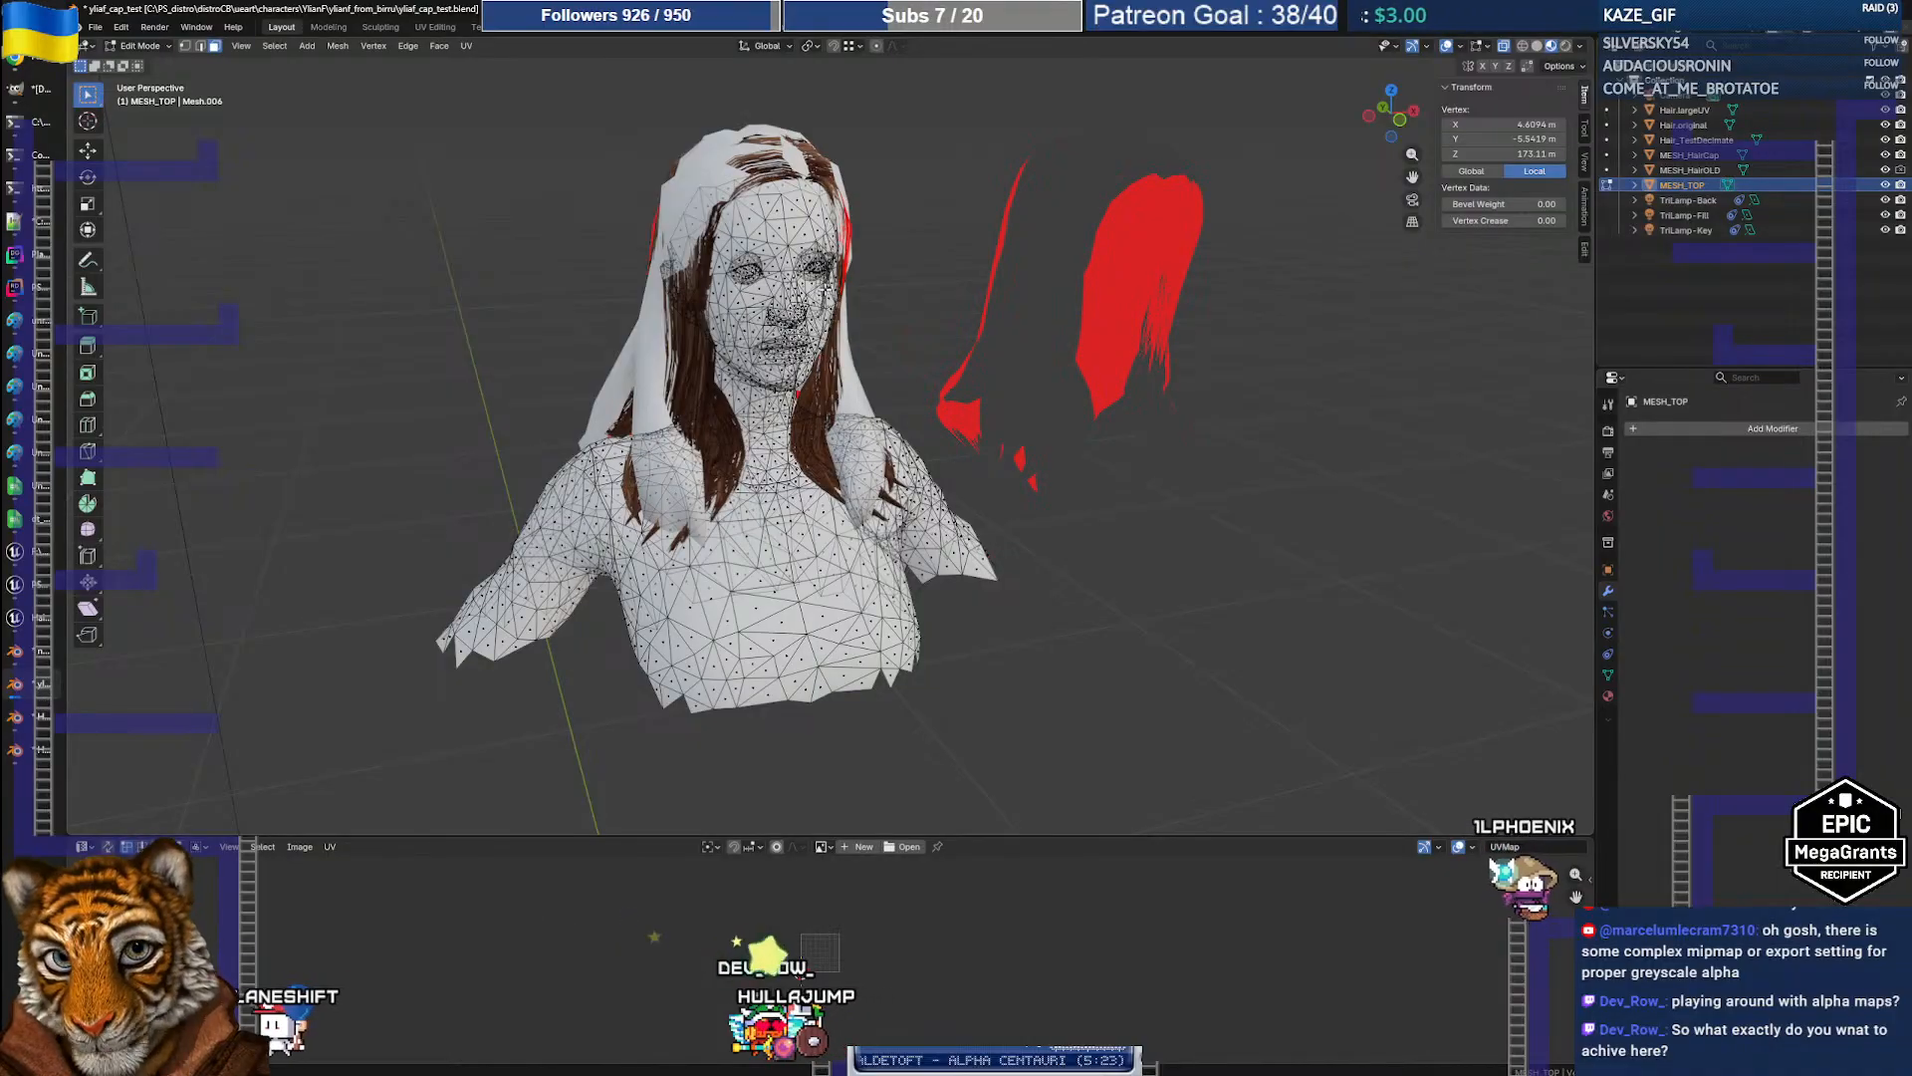
{"action": "middle_click_drag", "start_coordinate": [805, 315], "coordinate": [869, 333]}
{"action": "key", "text": "Tab"}
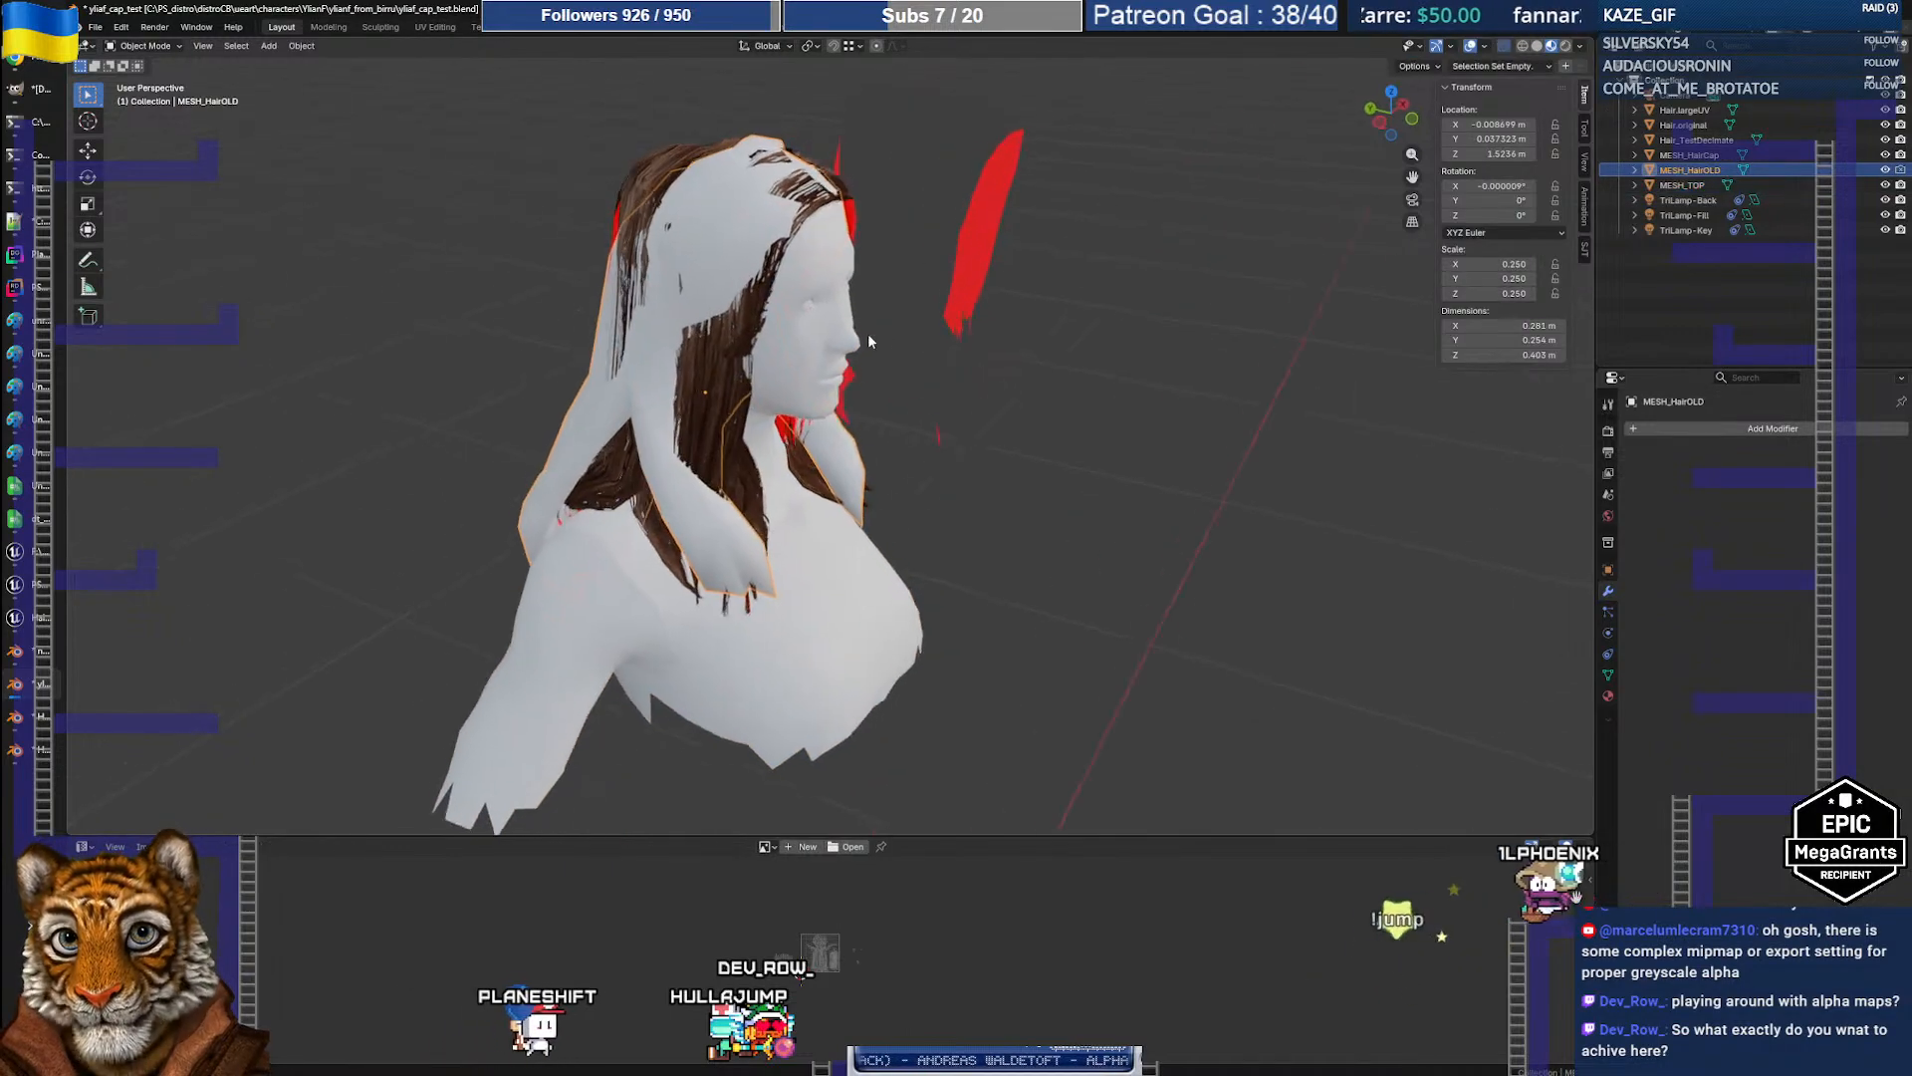
{"action": "key", "text": "h"}
{"action": "mouse_move", "coordinate": [727, 327]}
{"action": "middle_mouse_down"}
{"action": "mouse_move", "coordinate": [1012, 309]}
{"action": "mouse_move", "coordinate": [533, 322]}
{"action": "mouse_move", "coordinate": [1012, 314]}
{"action": "mouse_move", "coordinate": [717, 318]}
{"action": "middle_mouse_up"}
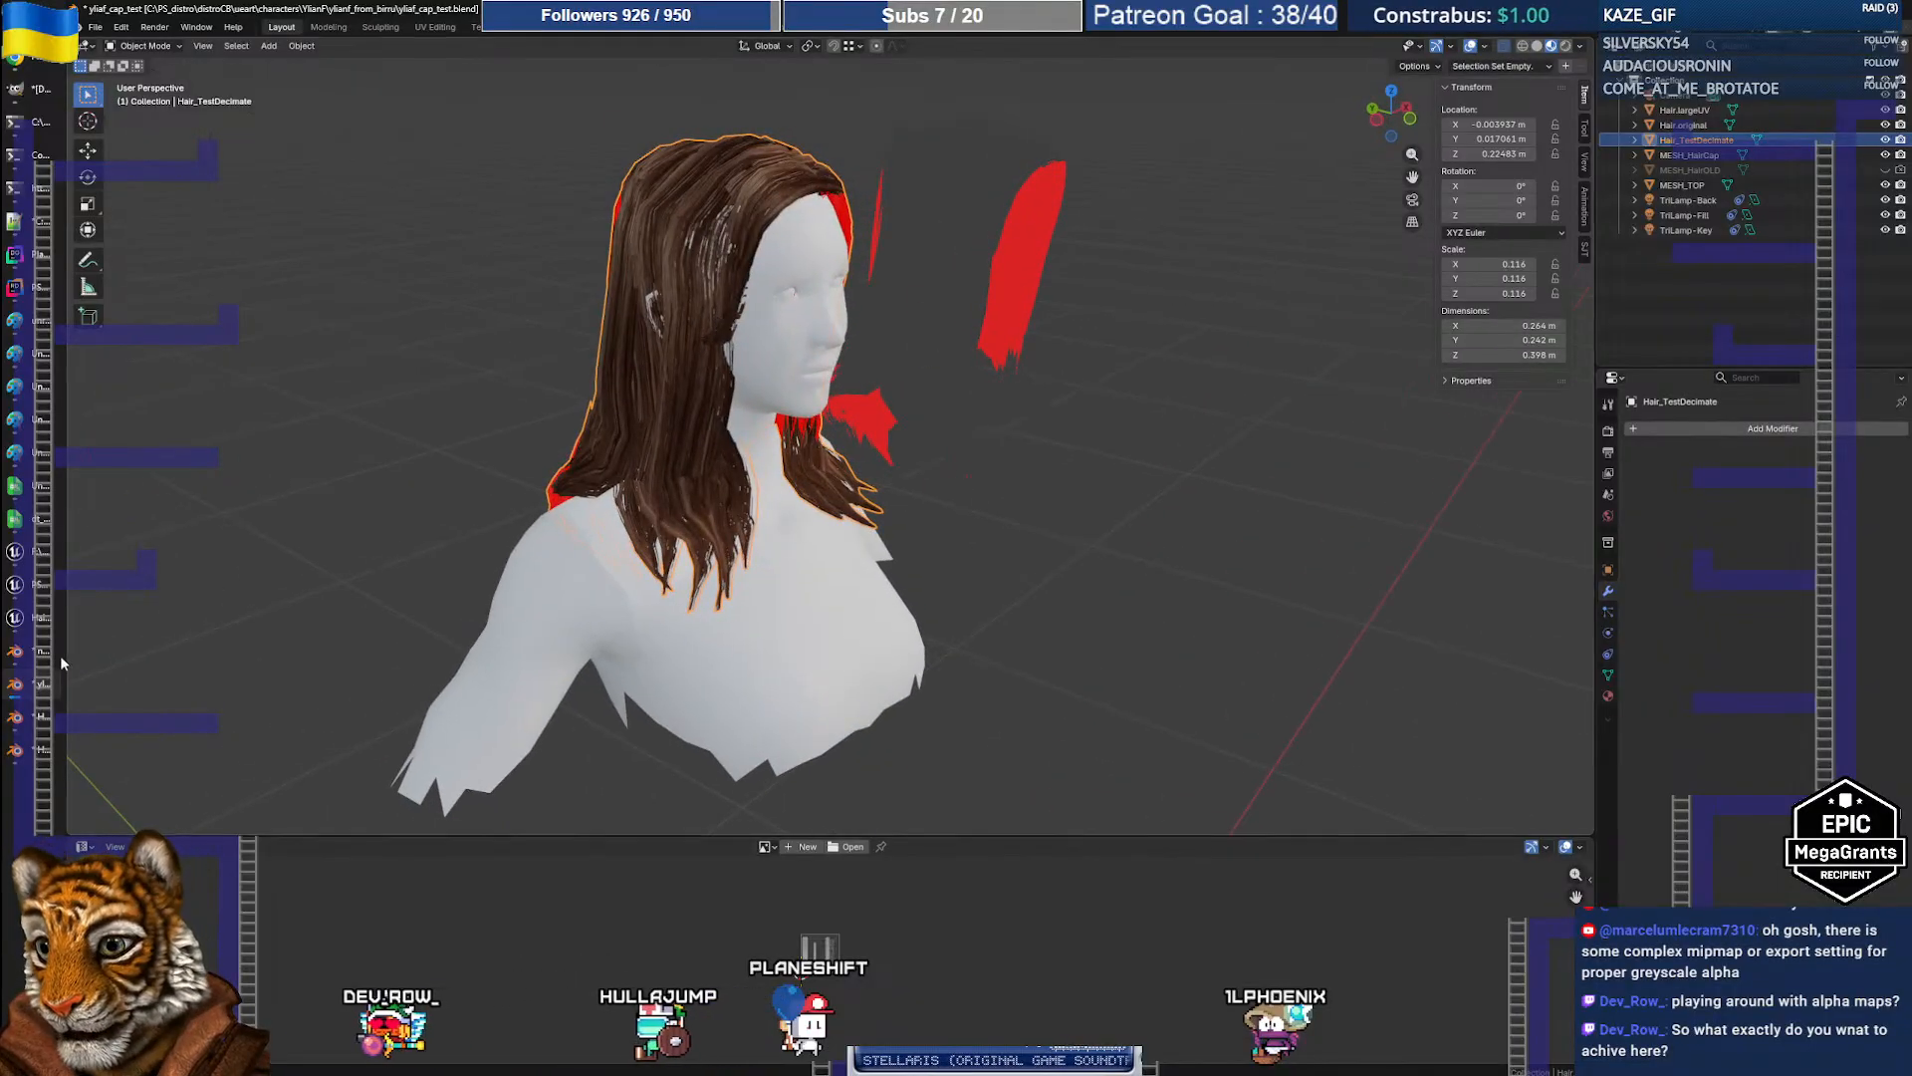
Step: Bring up the Hair Model_waseem5 file and view the brown hair from behind
{"action": "left_click", "coordinate": [38, 717]}
{"action": "left_click", "coordinate": [38, 749]}
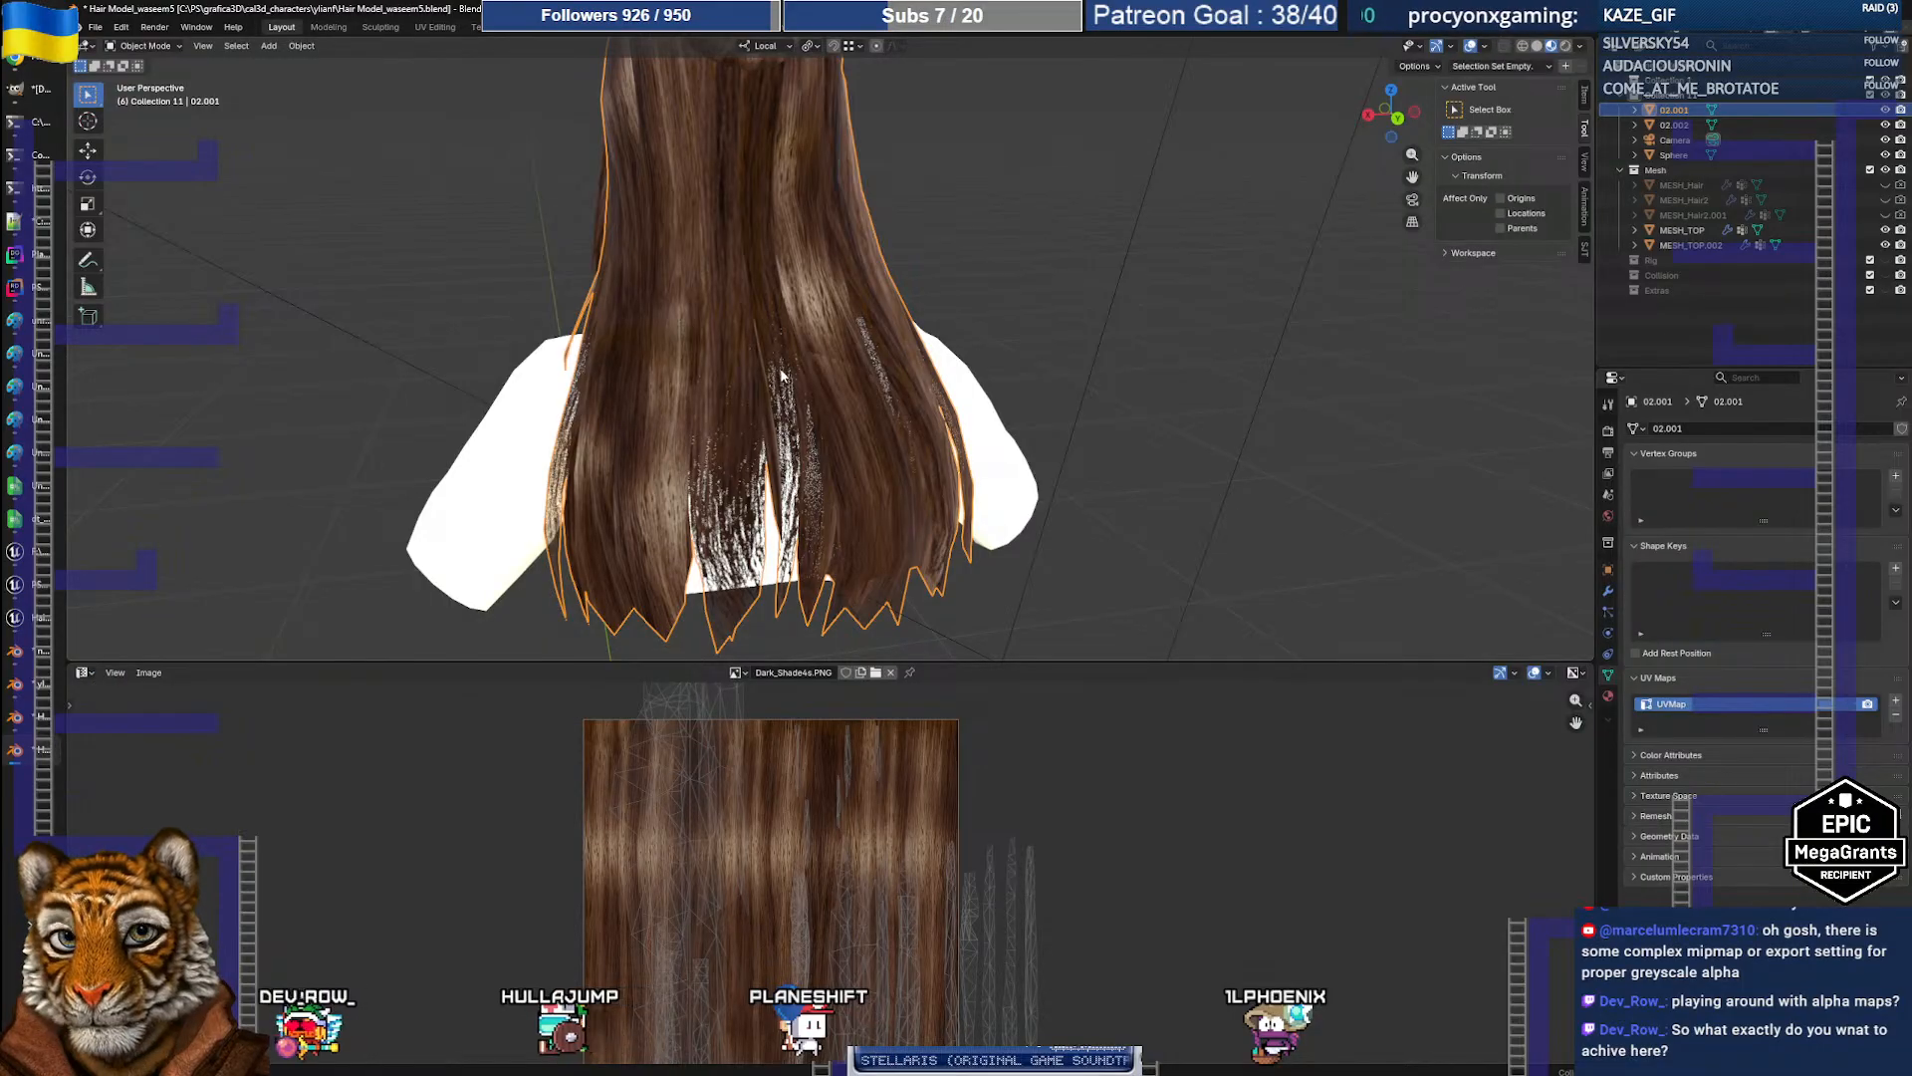
{"action": "middle_click_drag", "start_coordinate": [797, 413], "coordinate": [600, 405]}
Step: Bring up the new hair card file, select the dark hair hair01_hair01_0.003 and examine its hairline up close
{"action": "left_click", "coordinate": [28, 652]}
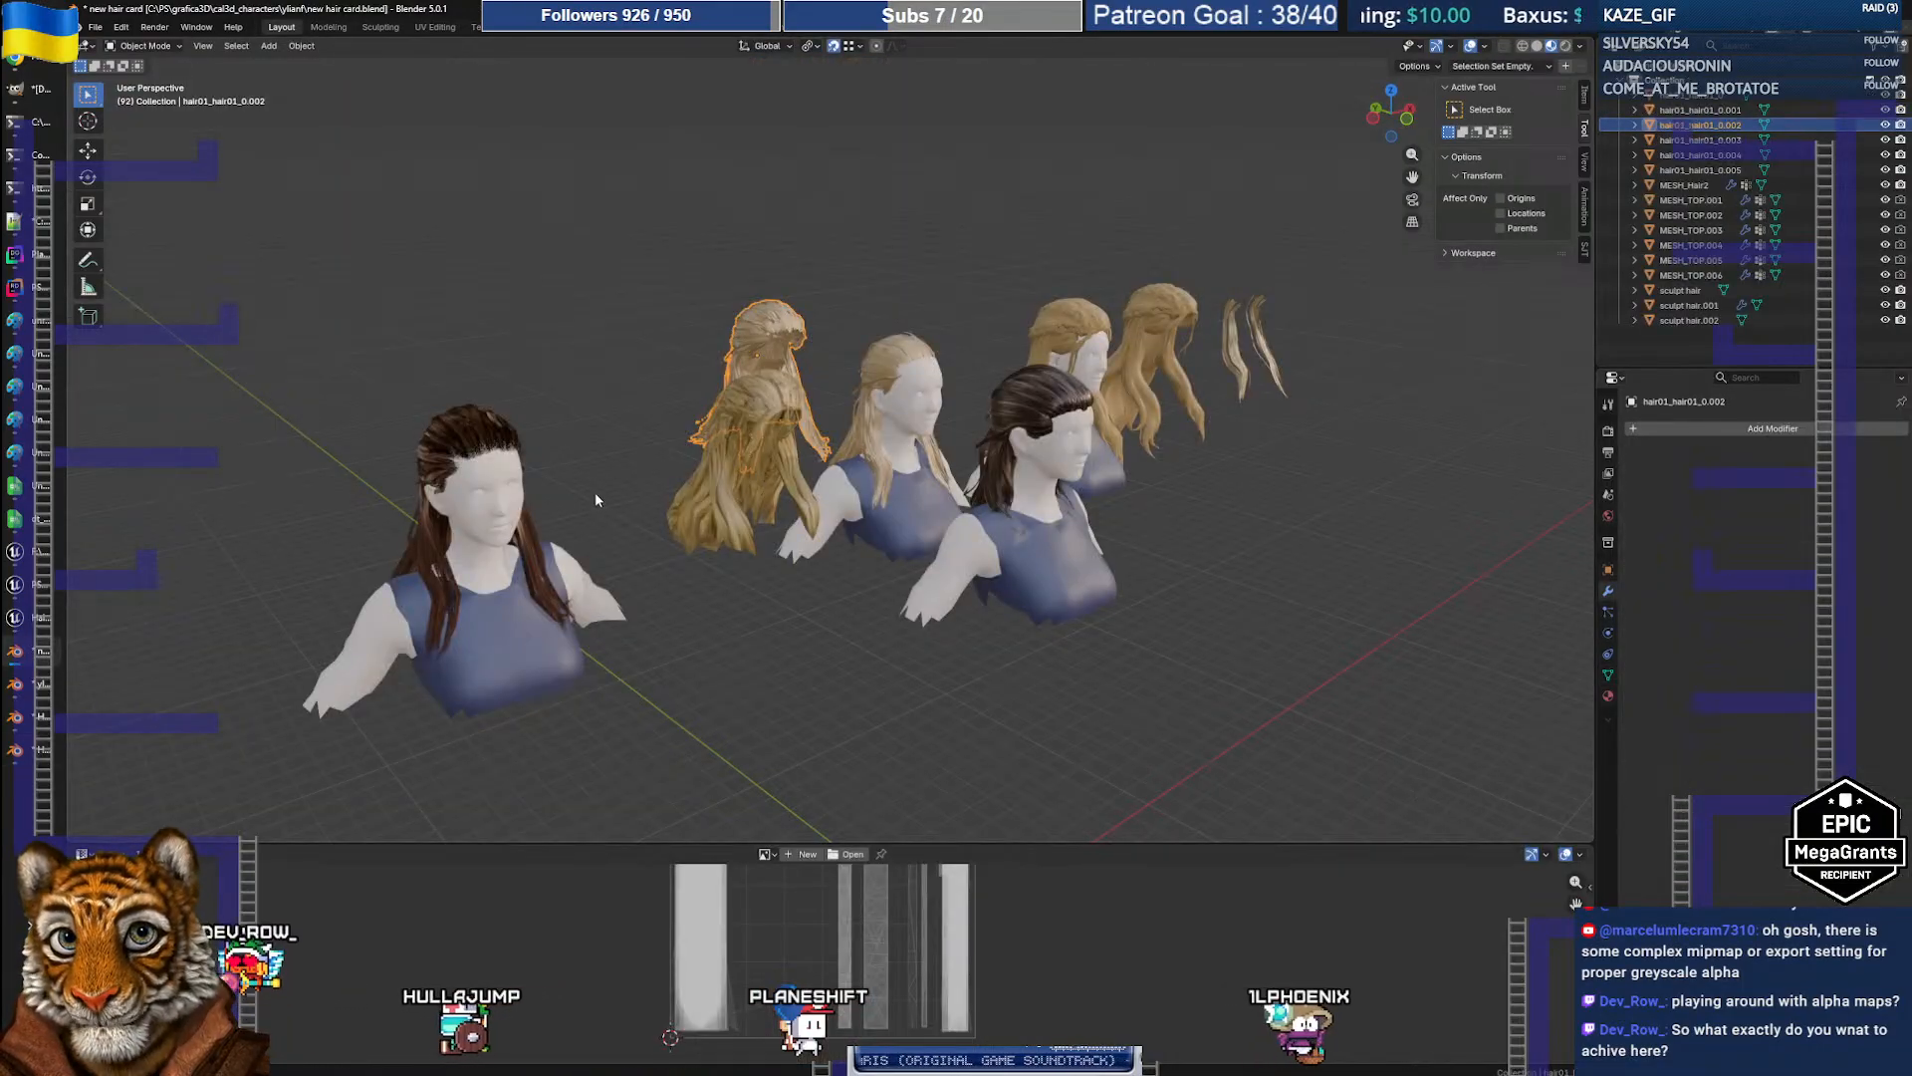
{"action": "scroll", "coordinate": [555, 507], "scroll_direction": "up", "scroll_amount": 2}
{"action": "left_click", "coordinate": [296, 451]}
{"action": "middle_click_drag", "start_coordinate": [451, 488], "coordinate": [757, 476]}
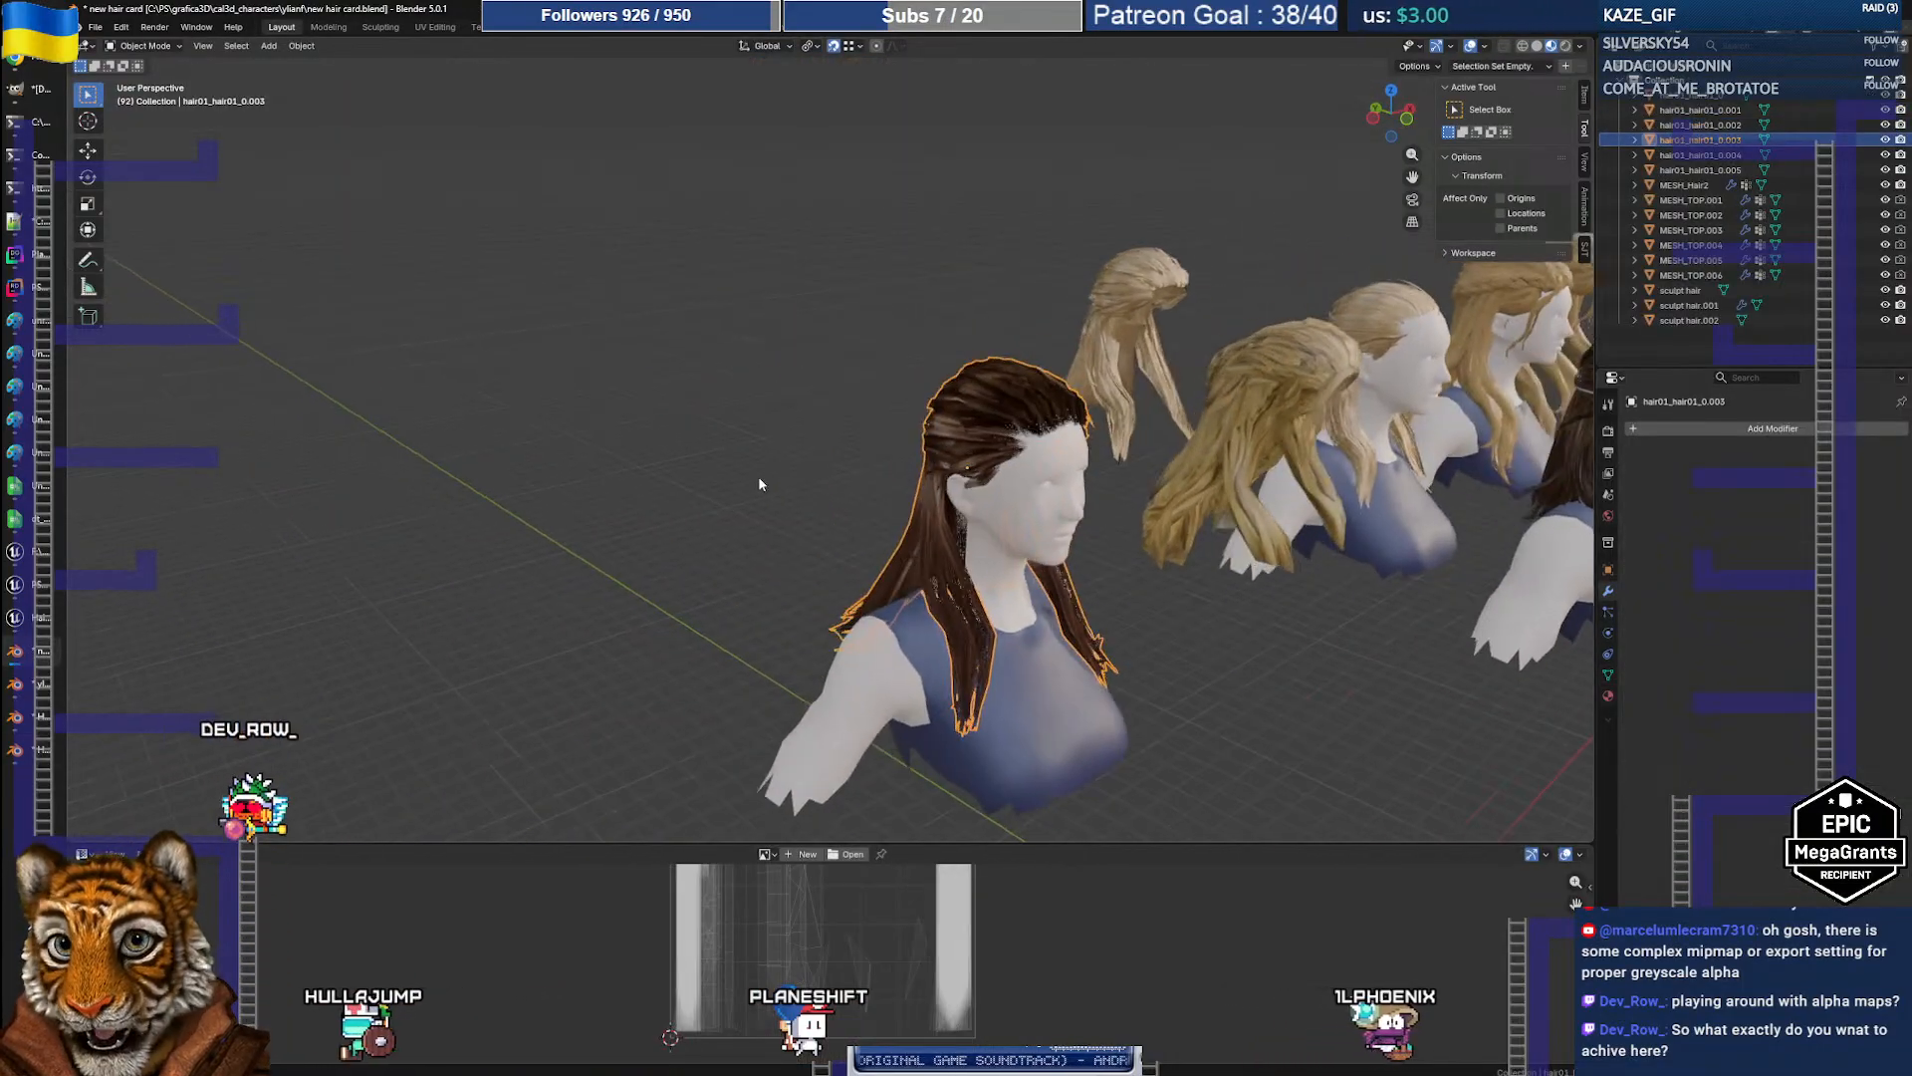
{"action": "scroll", "coordinate": [757, 475], "scroll_direction": "up", "scroll_amount": 5}
{"action": "middle_click_drag", "start_coordinate": [641, 476], "coordinate": [697, 472]}
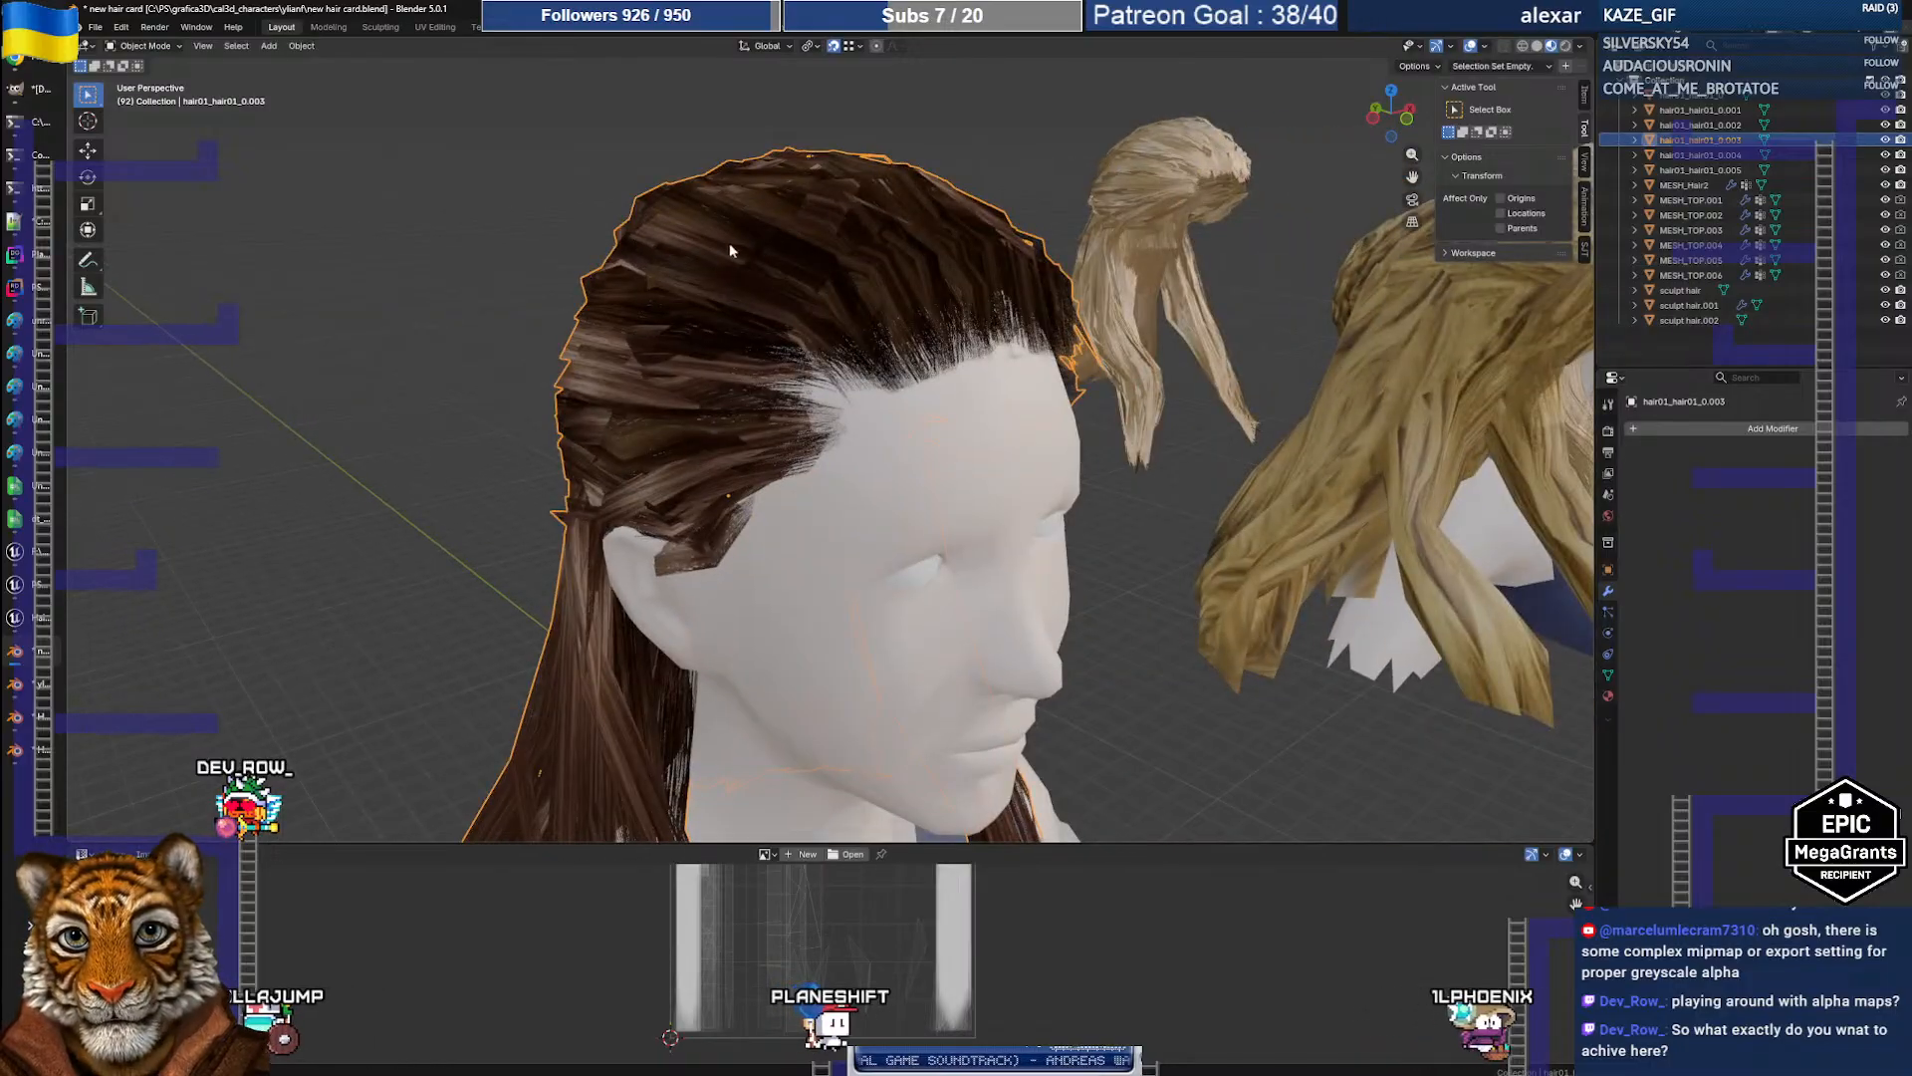
{"action": "mouse_move", "coordinate": [723, 316]}
{"action": "middle_mouse_down"}
{"action": "mouse_move", "coordinate": [815, 287]}
{"action": "mouse_move", "coordinate": [1013, 291]}
{"action": "mouse_move", "coordinate": [946, 314]}
{"action": "mouse_move", "coordinate": [695, 302]}
{"action": "middle_mouse_up"}
{"action": "scroll", "coordinate": [697, 301], "scroll_direction": "down", "scroll_amount": 4}
{"action": "scroll", "coordinate": [697, 301], "scroll_direction": "up", "scroll_amount": 4}
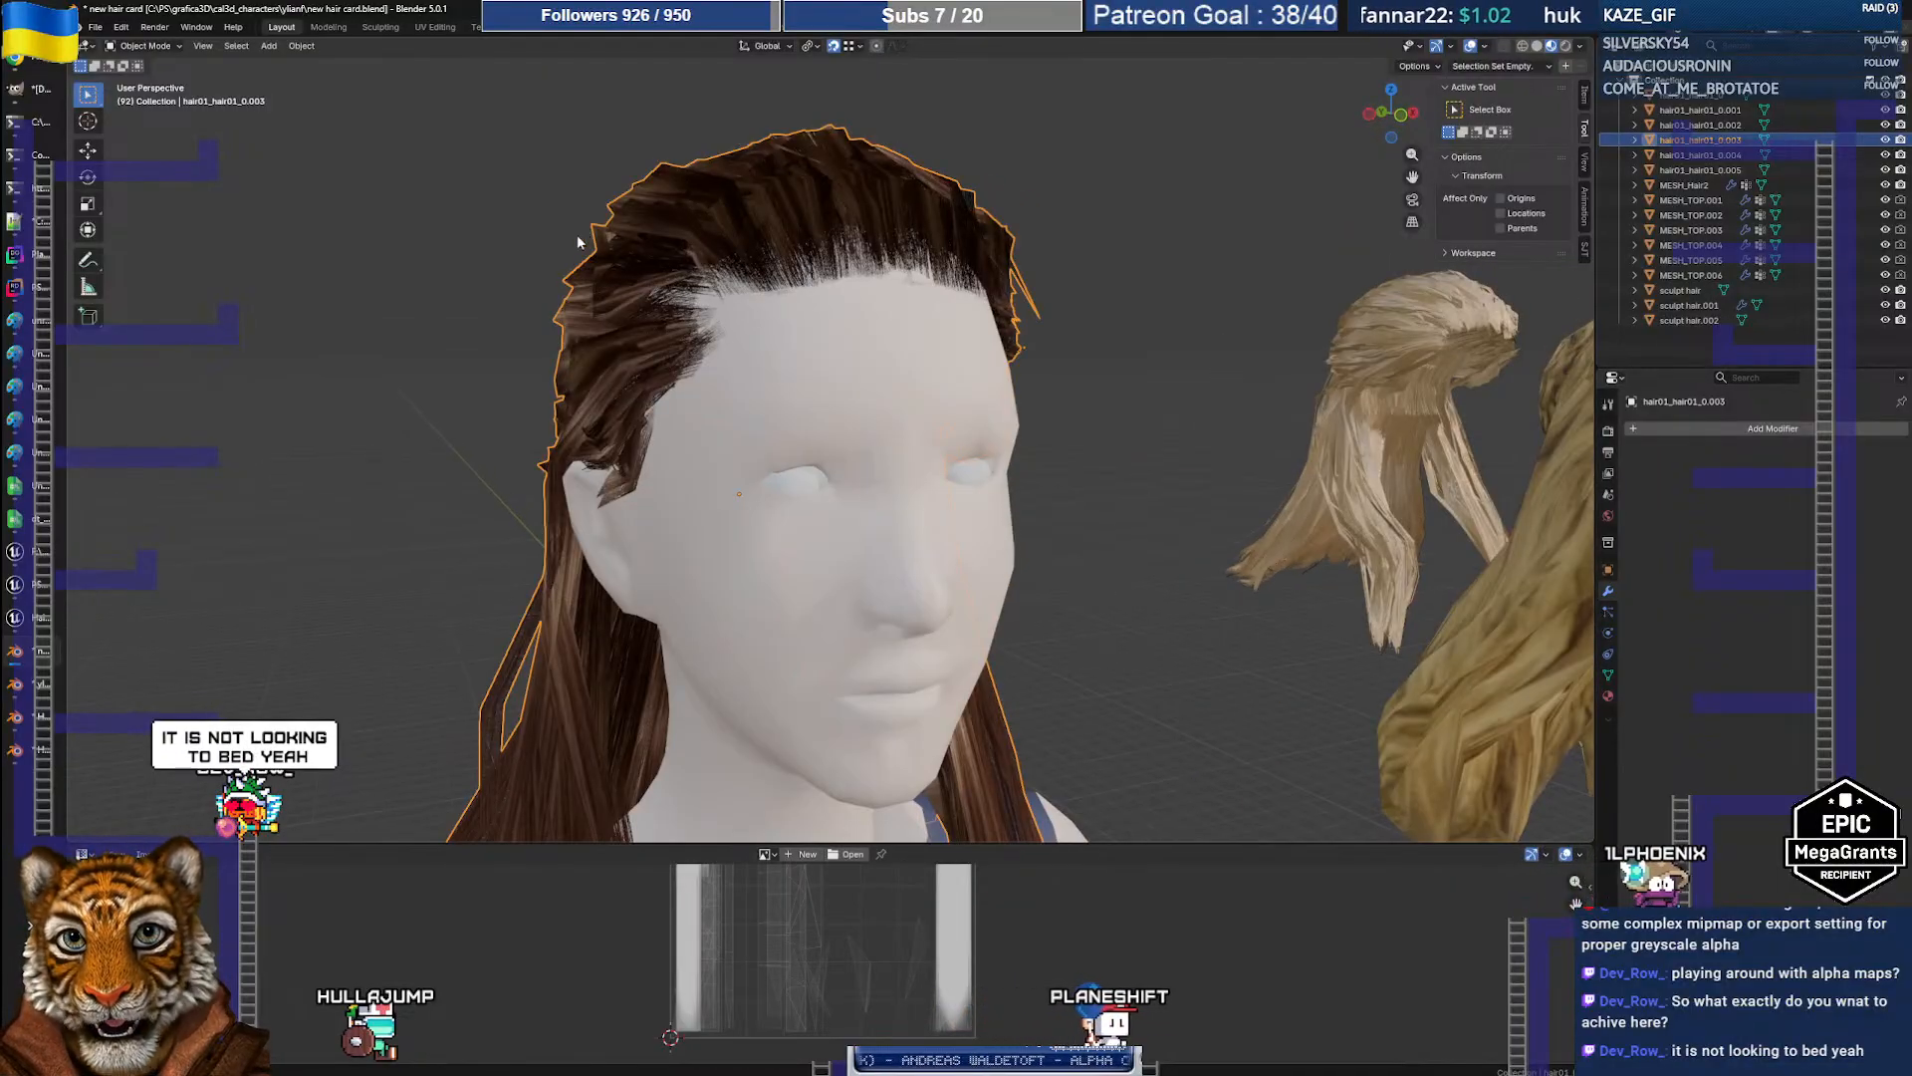
{"action": "scroll", "coordinate": [777, 288], "scroll_direction": "down", "scroll_amount": 4}
{"action": "scroll", "coordinate": [942, 426], "scroll_direction": "up", "scroll_amount": 7}
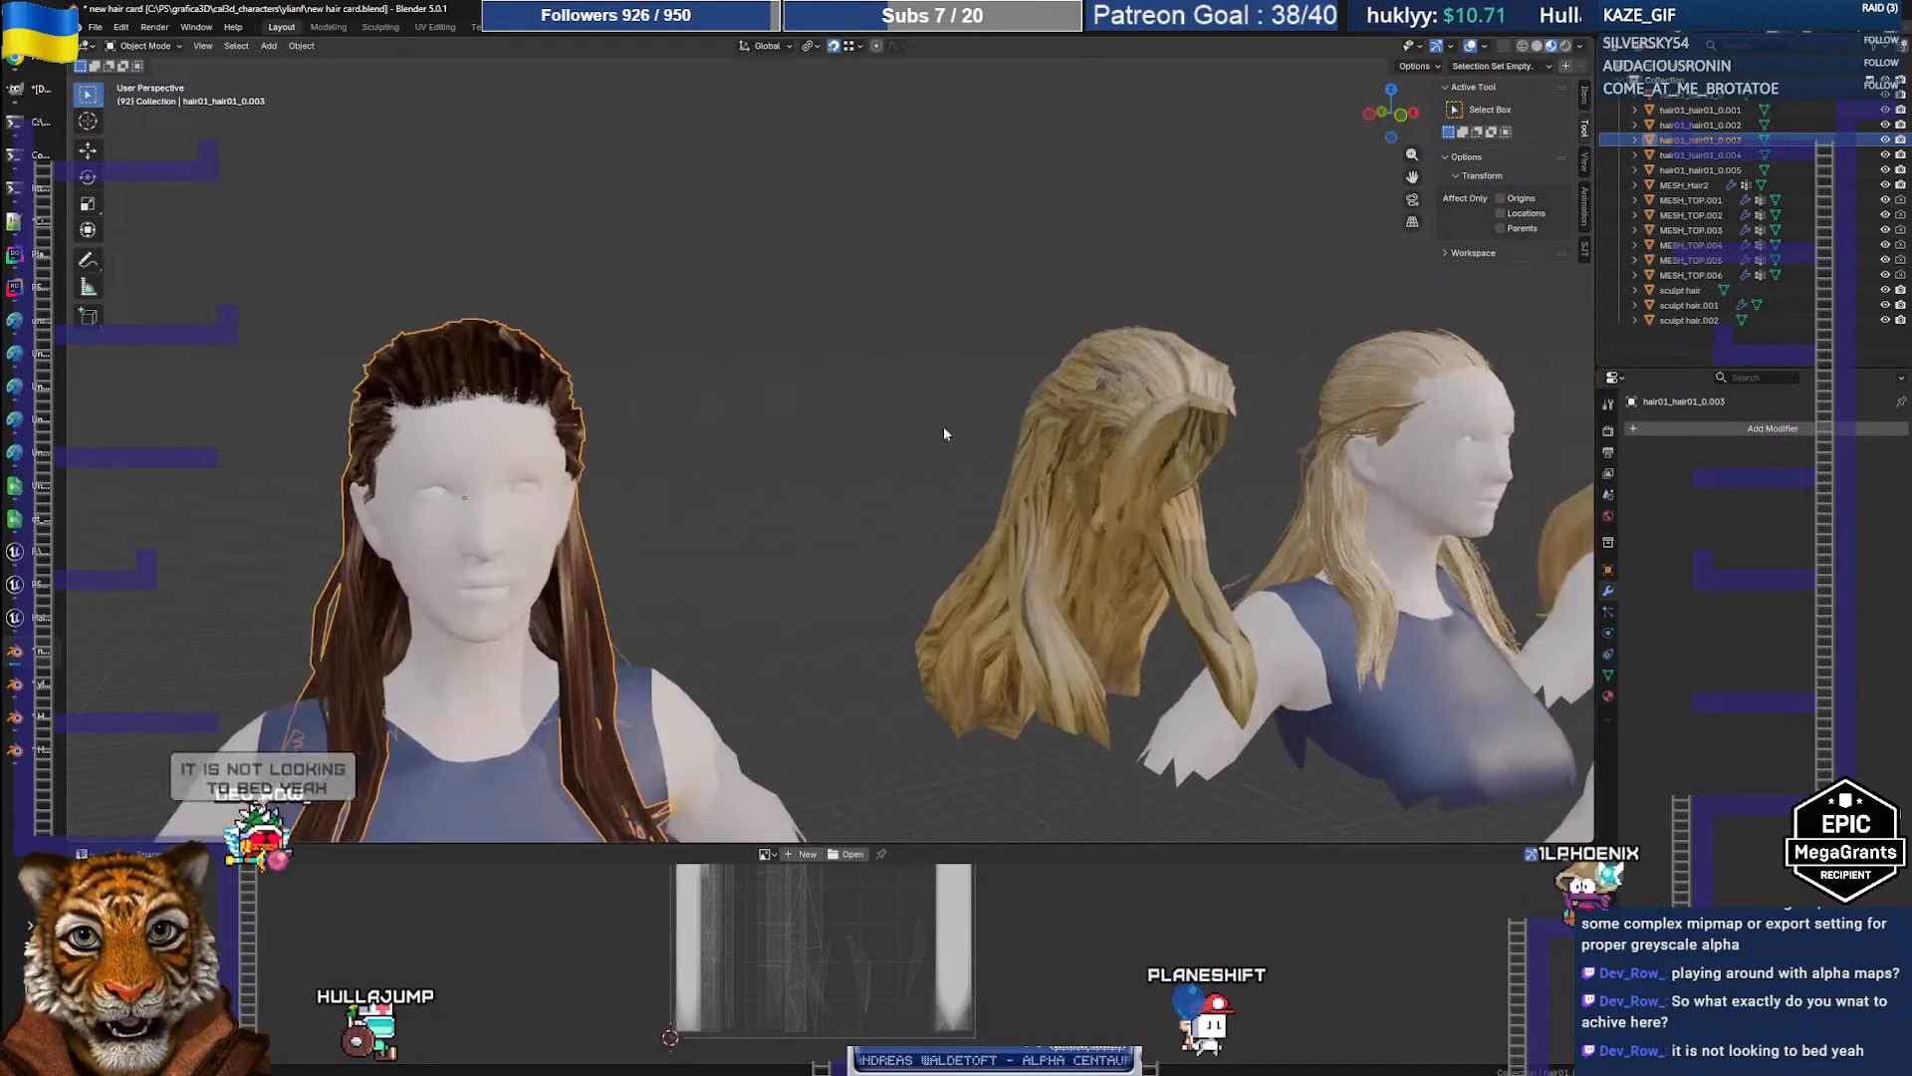
Step: Select the hair object hair01_hair01_0.005 on the foreground bust and reveal its hidden geometry in Edit Mode
{"action": "scroll", "coordinate": [942, 438], "scroll_direction": "down", "scroll_amount": 3}
{"action": "middle_click_drag", "start_coordinate": [952, 434], "coordinate": [785, 449], "text": "shift"}
{"action": "scroll", "coordinate": [785, 448], "scroll_direction": "up", "scroll_amount": 3}
{"action": "scroll", "coordinate": [698, 398], "scroll_direction": "down", "scroll_amount": 3}
{"action": "middle_click_drag", "start_coordinate": [557, 348], "coordinate": [601, 340]}
{"action": "left_click", "coordinate": [601, 339]}
{"action": "key", "text": "Tab"}
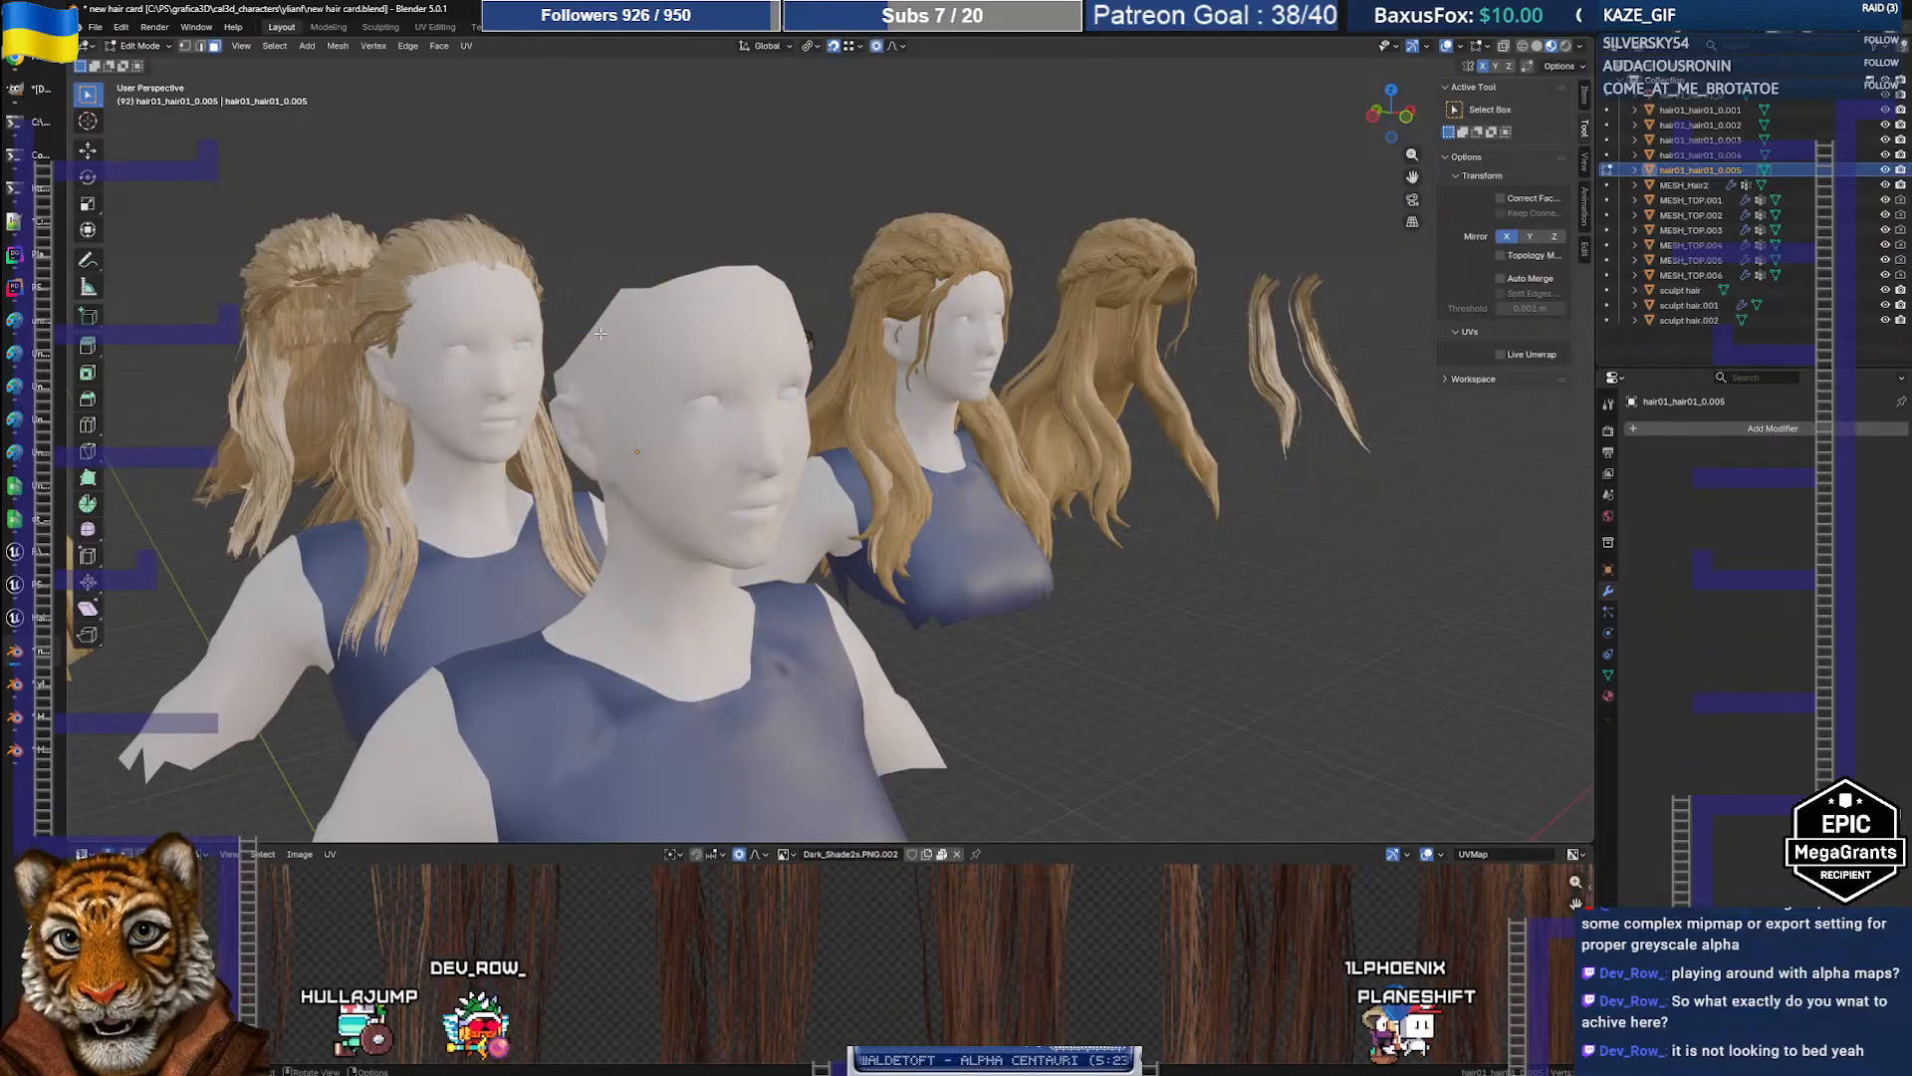
{"action": "key", "text": "alt+h"}
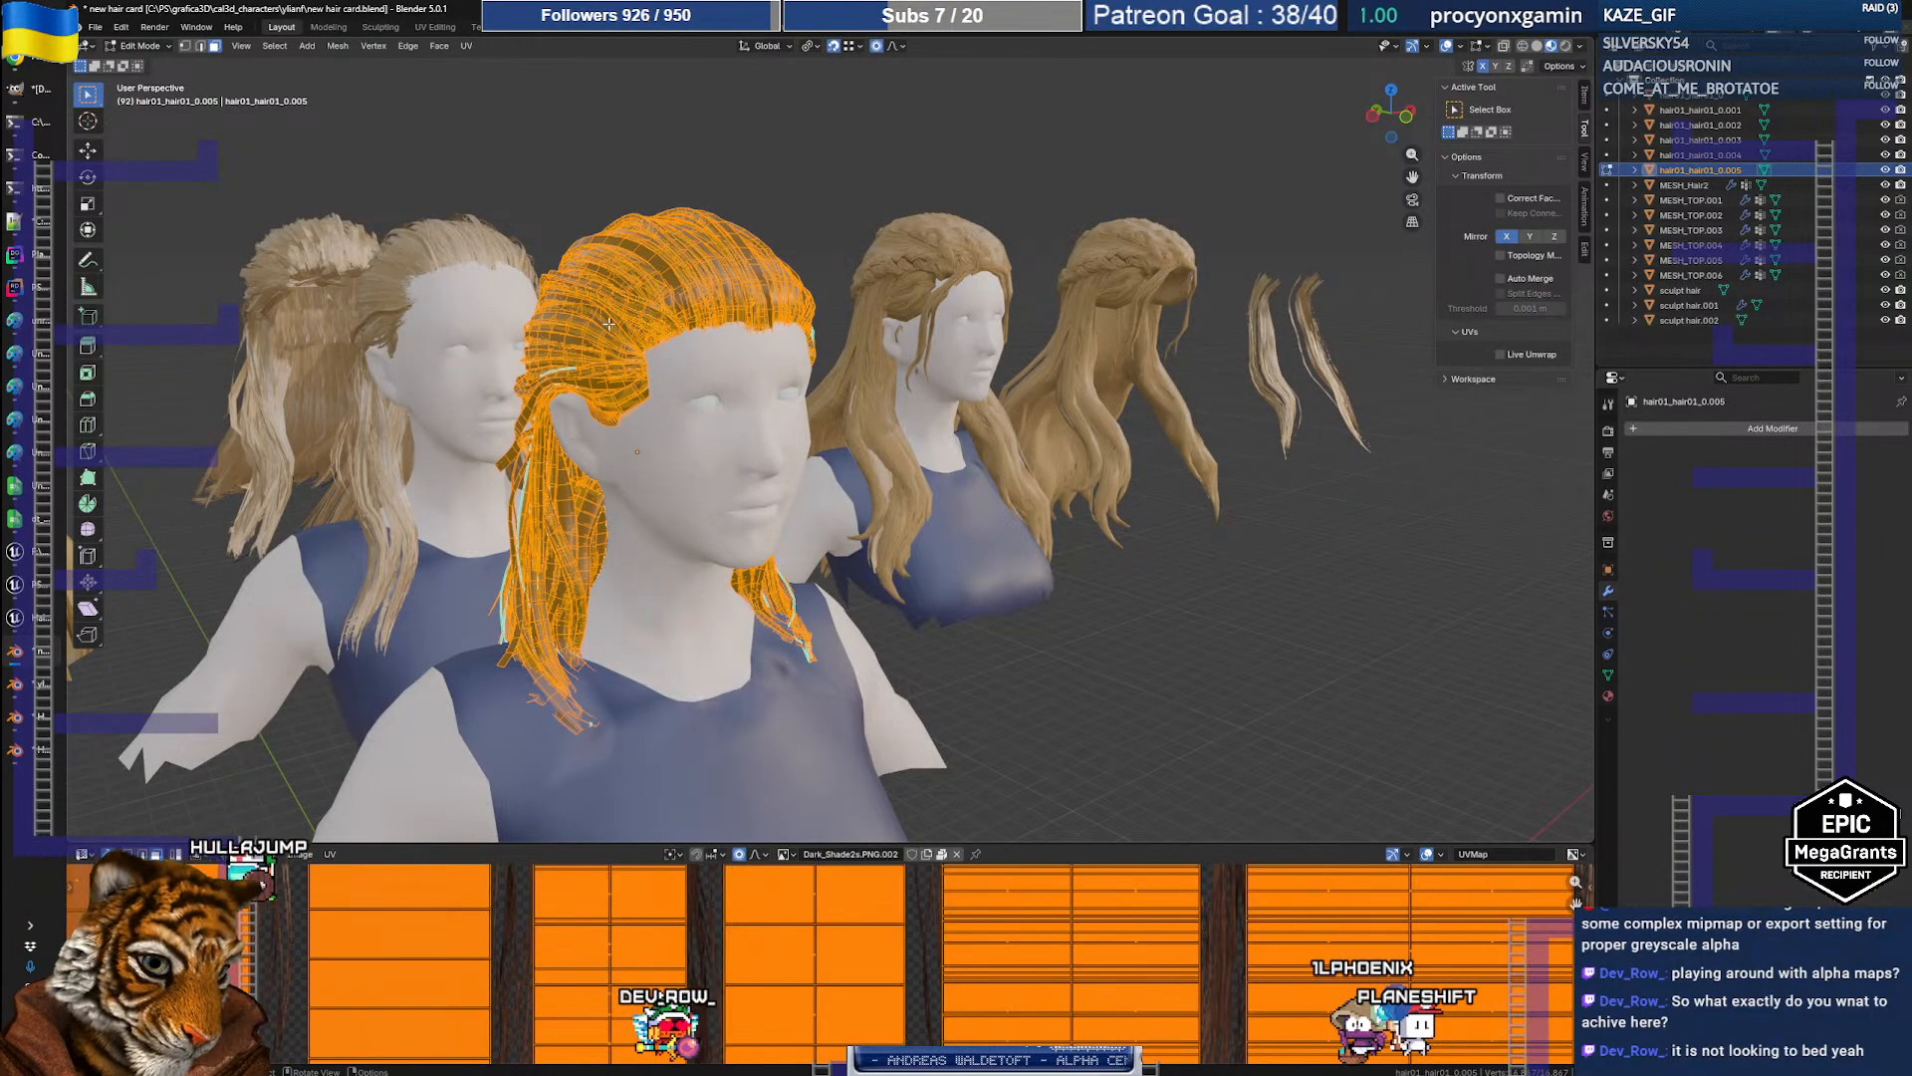
Step: Examine the hair cards of hair01_hair01_0.005 from the side in Edit Mode, then return to Object Mode
{"action": "middle_click_drag", "start_coordinate": [639, 405], "coordinate": [734, 391]}
{"action": "scroll", "coordinate": [733, 392], "scroll_direction": "up", "scroll_amount": 3}
{"action": "scroll", "coordinate": [797, 408], "scroll_direction": "down", "scroll_amount": 3}
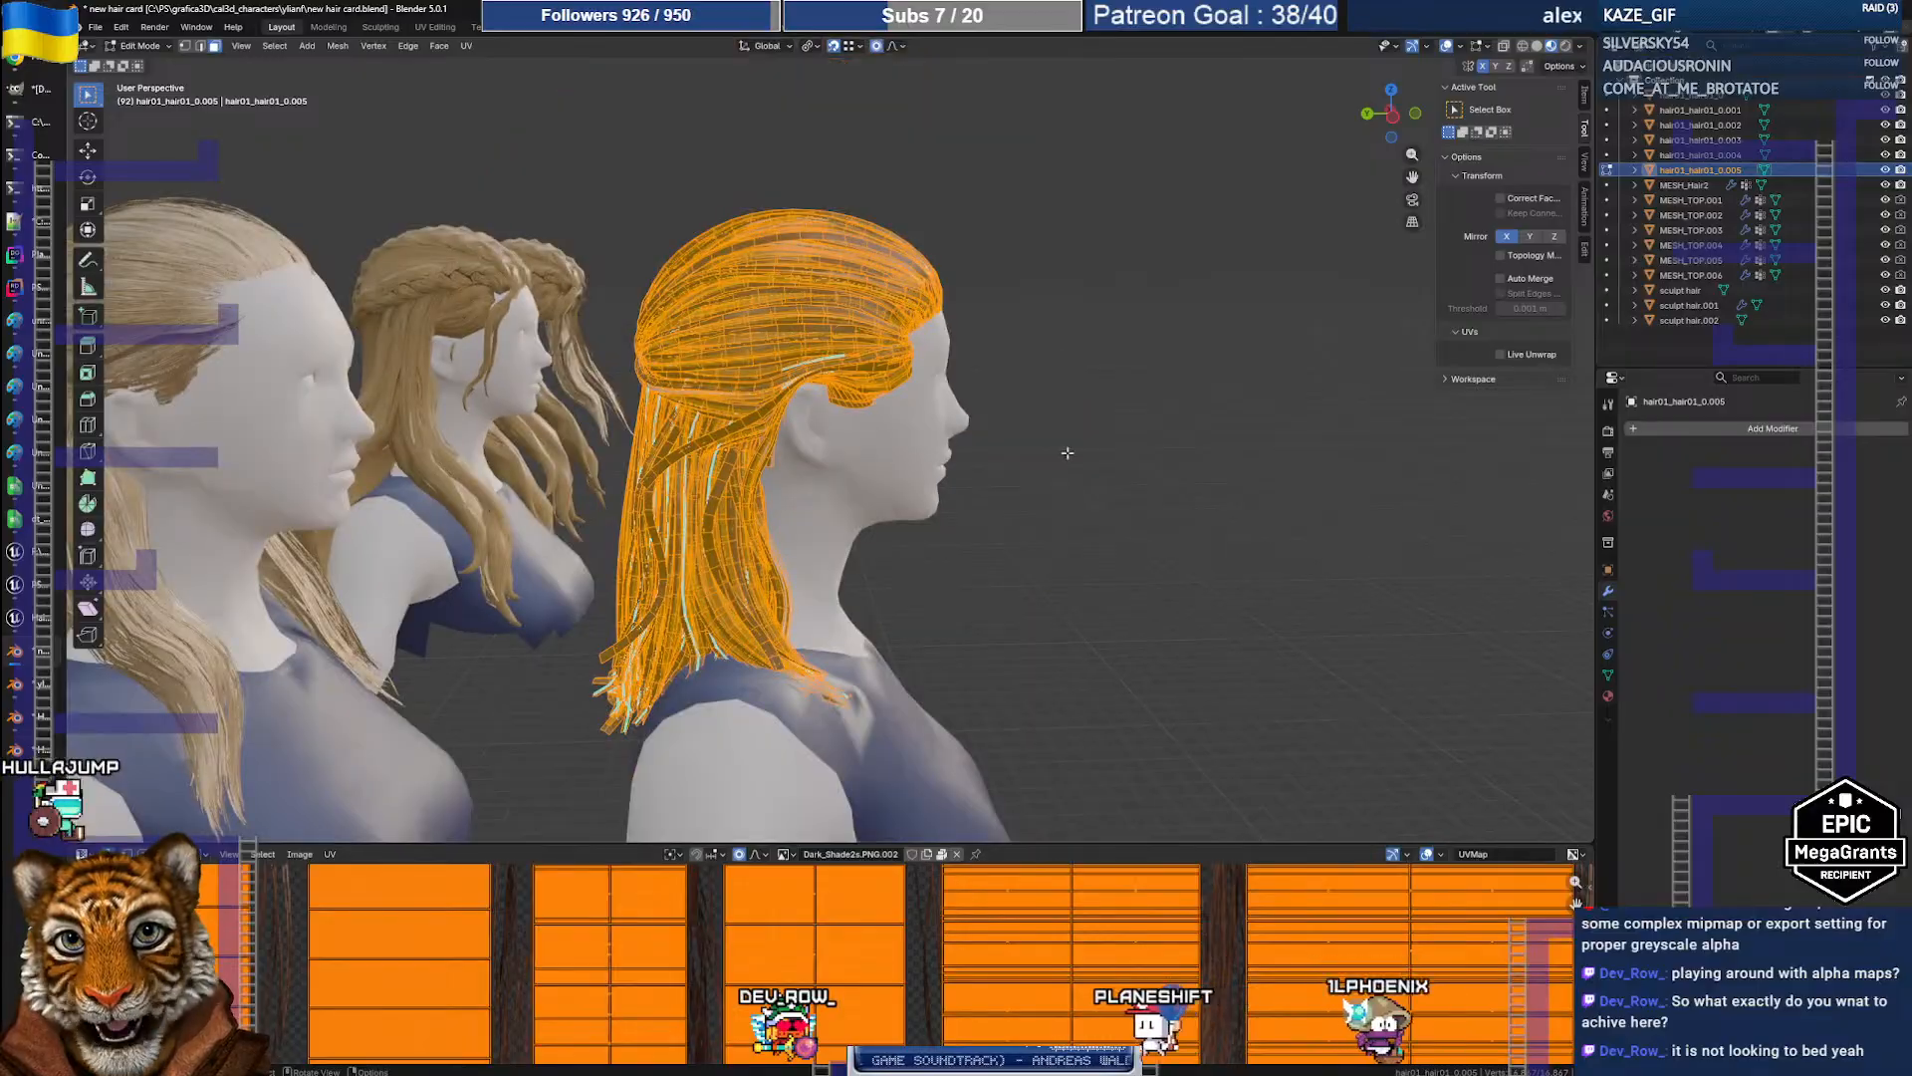
{"action": "key", "text": "Tab"}
{"action": "key", "text": "Tab"}
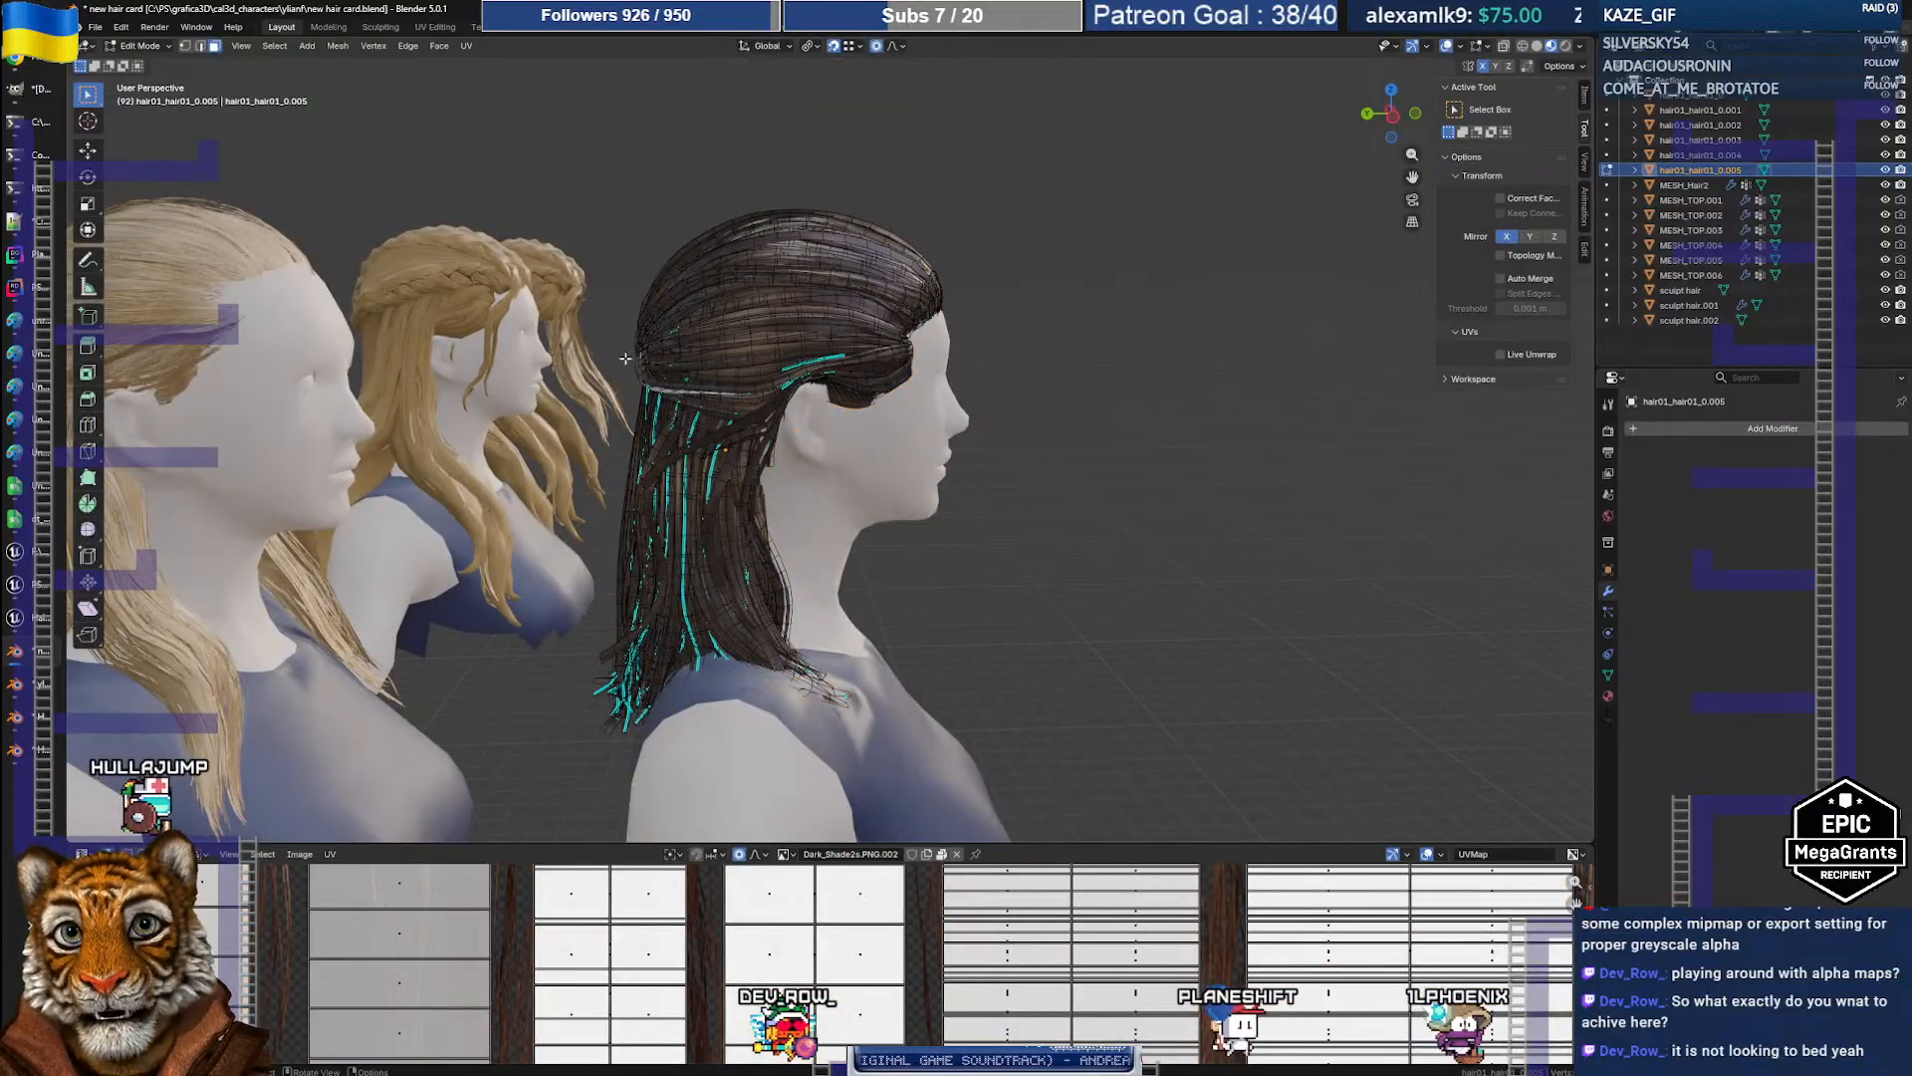
{"action": "middle_click_drag", "start_coordinate": [626, 358], "coordinate": [1095, 342]}
{"action": "middle_click_drag", "start_coordinate": [760, 379], "coordinate": [1078, 382]}
{"action": "key", "text": "Tab"}
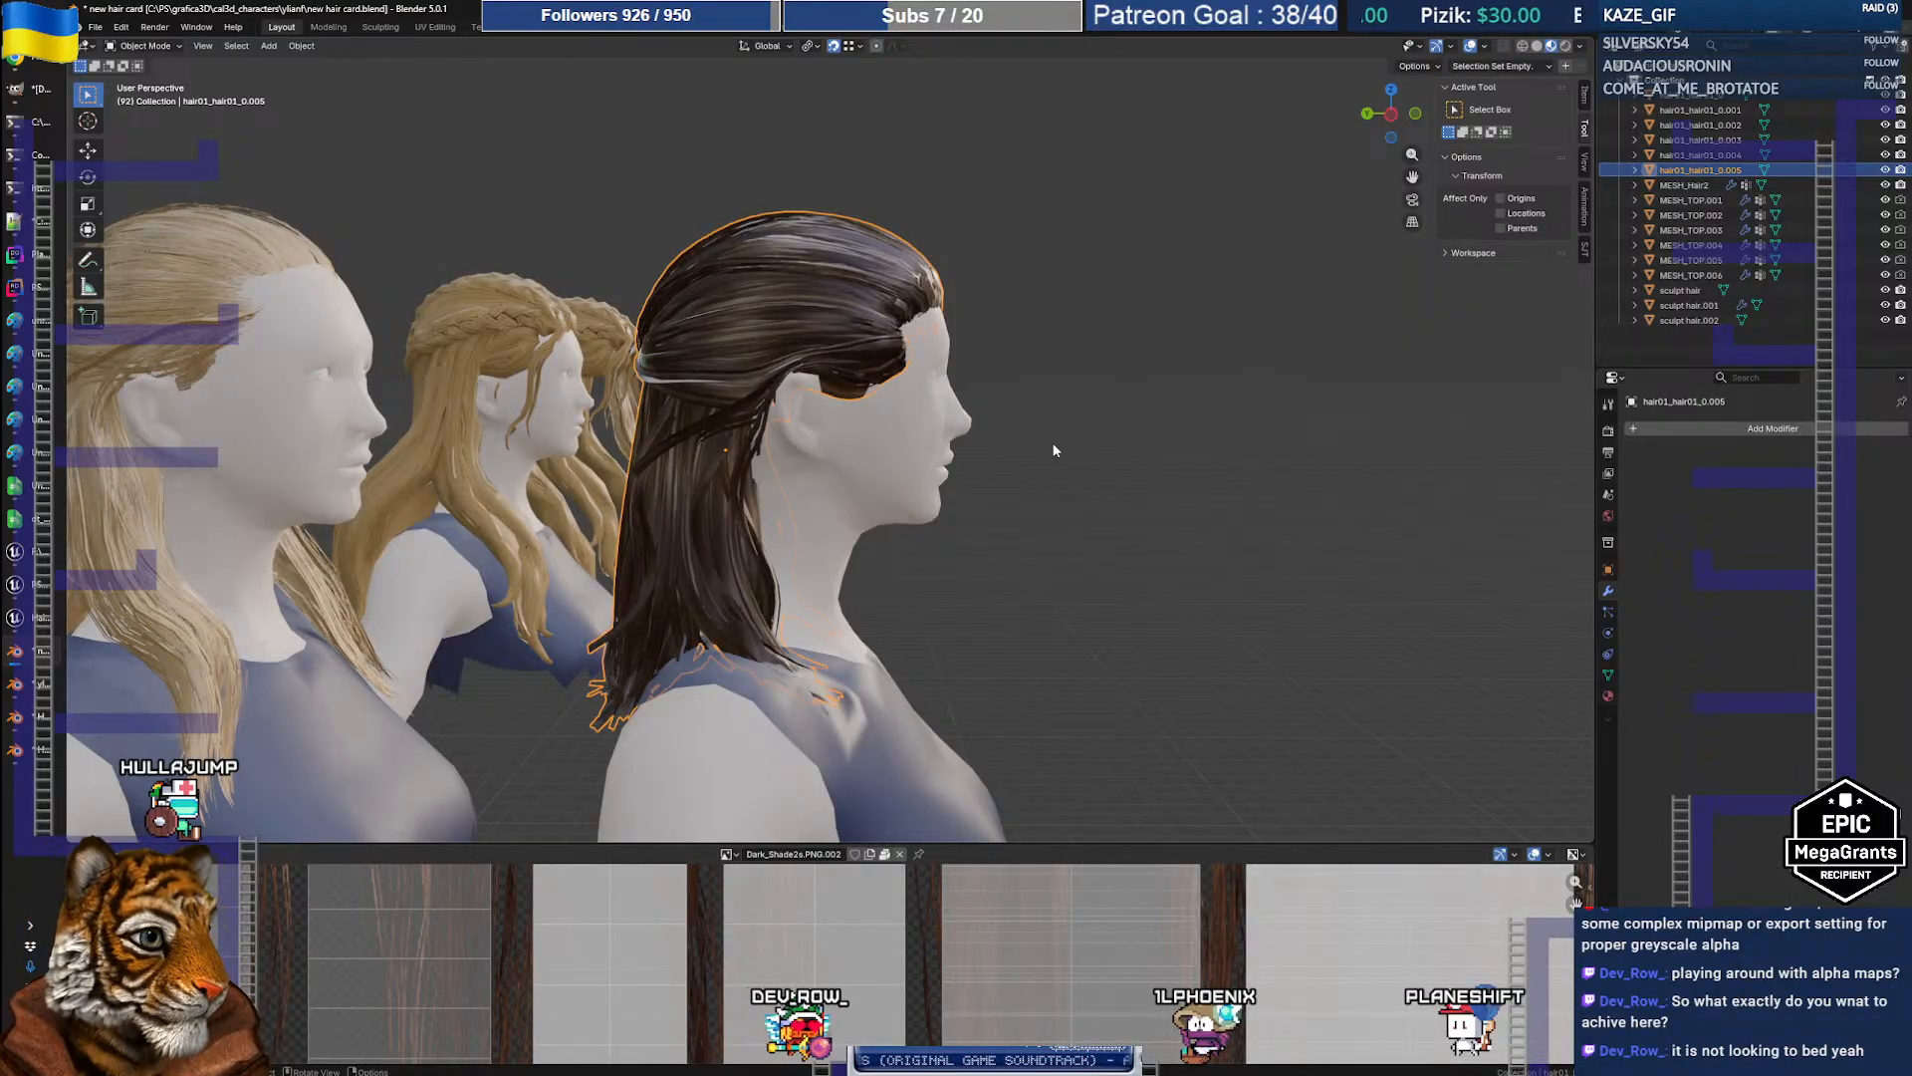
Step: Inspect the blonde hair01_hair01_0 from the side with all its hair cards selected in Edit Mode
{"action": "mouse_move", "coordinate": [861, 468]}
{"action": "middle_mouse_down"}
{"action": "mouse_move", "coordinate": [1053, 494]}
{"action": "mouse_move", "coordinate": [868, 433]}
{"action": "middle_mouse_up"}
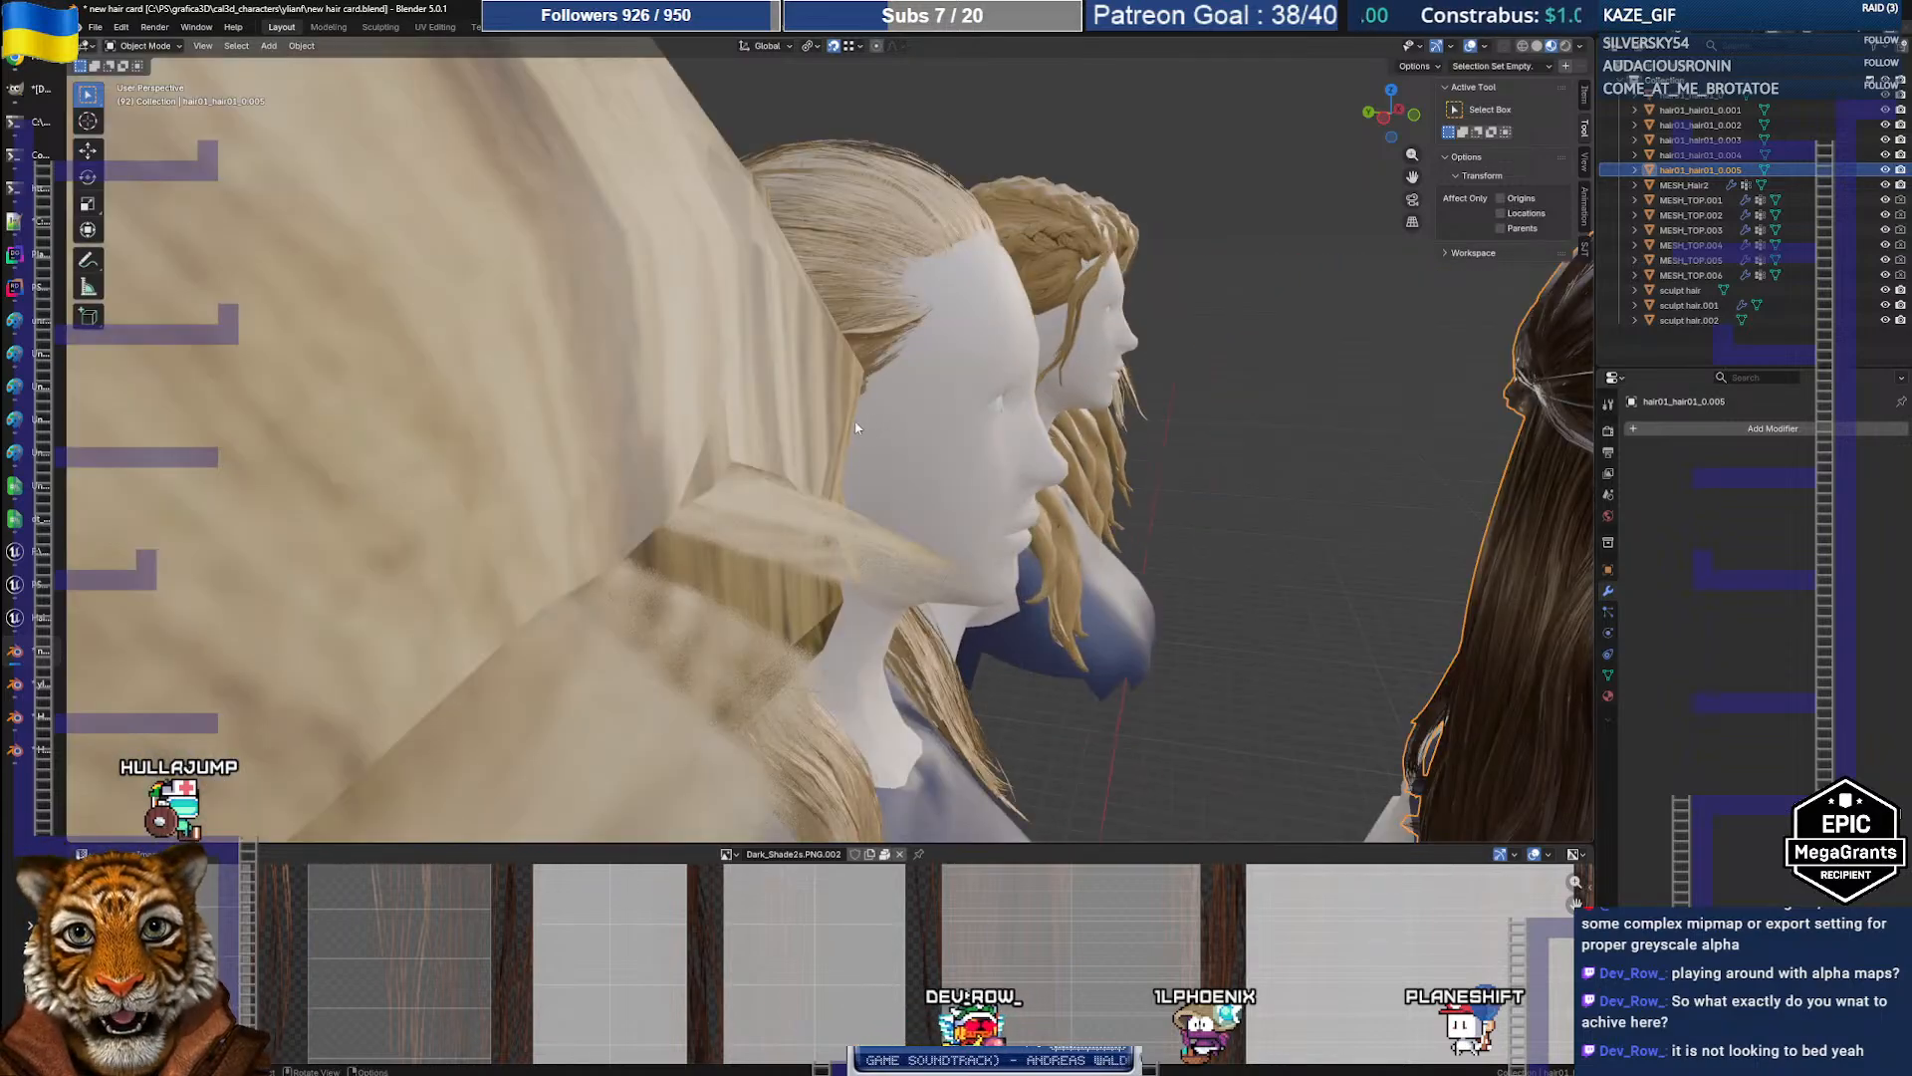
{"action": "middle_click_drag", "start_coordinate": [872, 358], "coordinate": [988, 374]}
{"action": "left_click", "coordinate": [825, 242]}
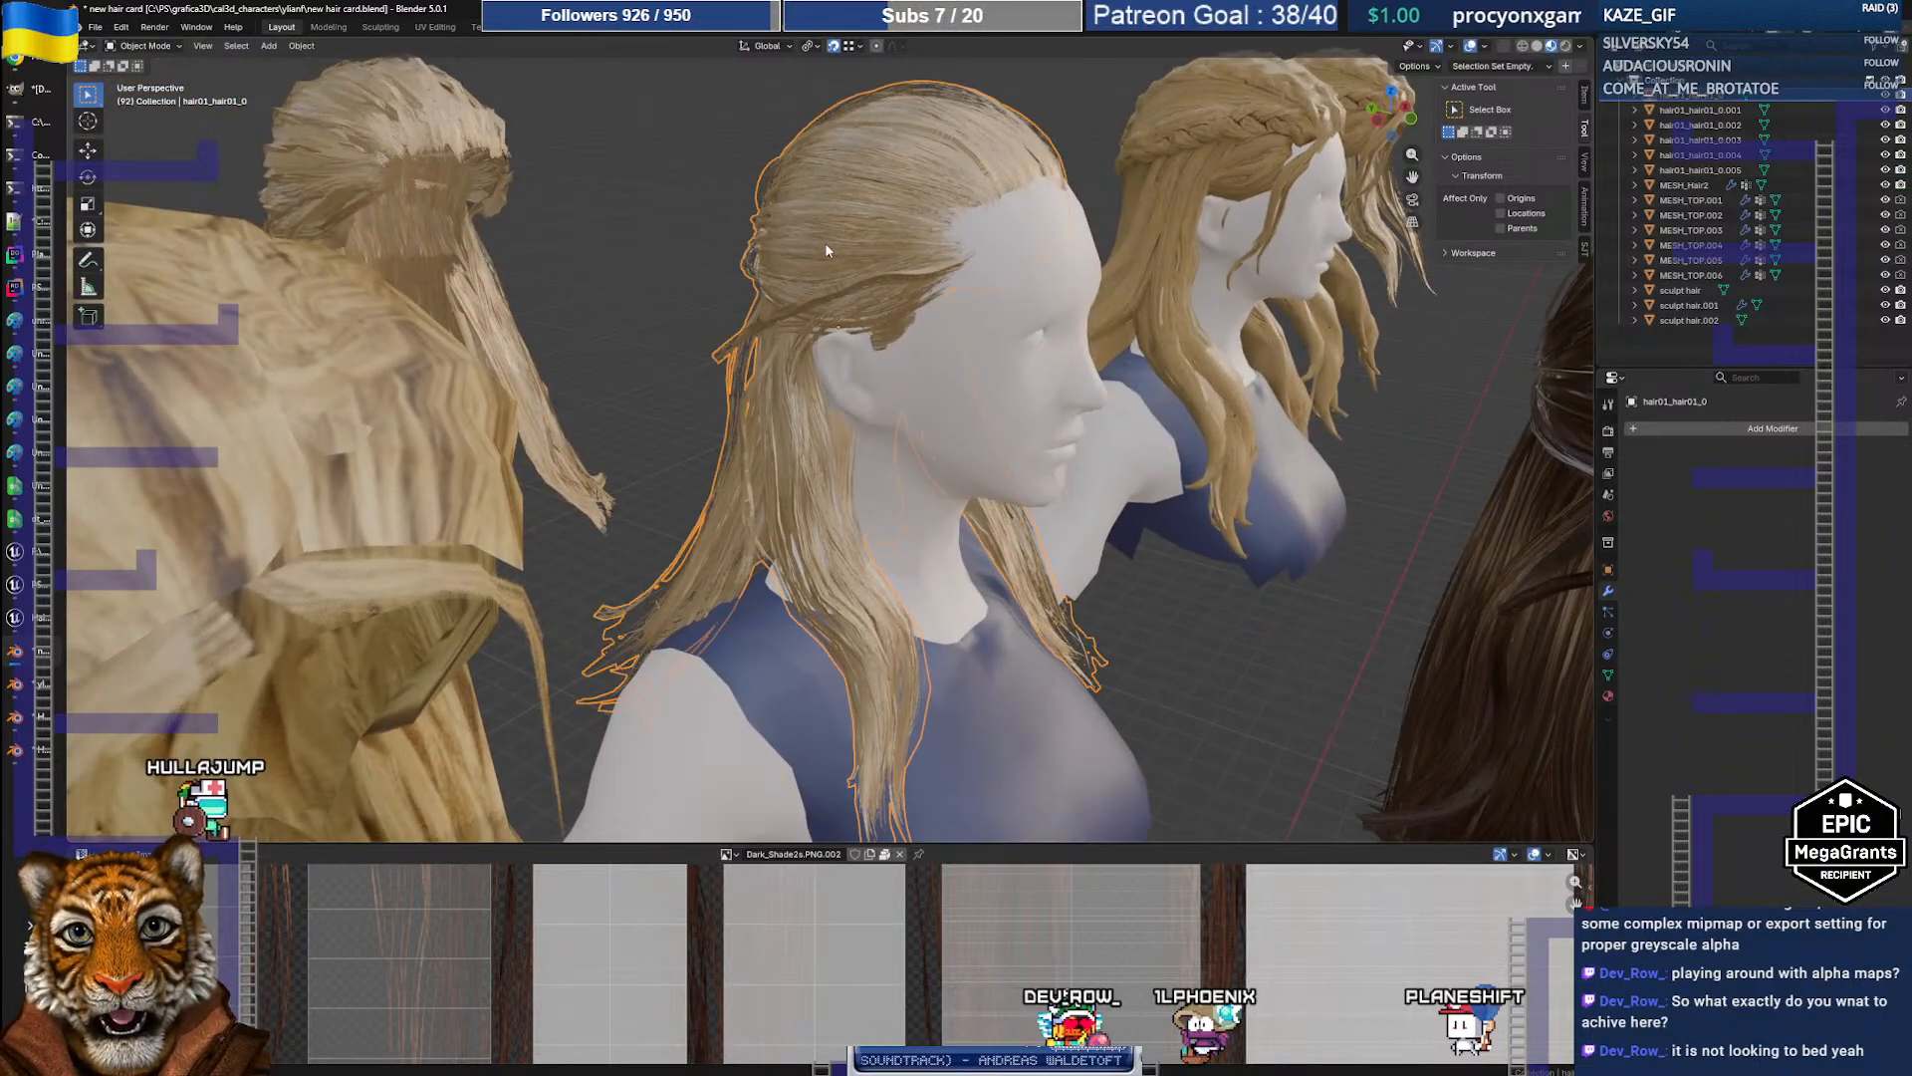
{"action": "key", "text": "Tab"}
{"action": "key", "text": "a"}
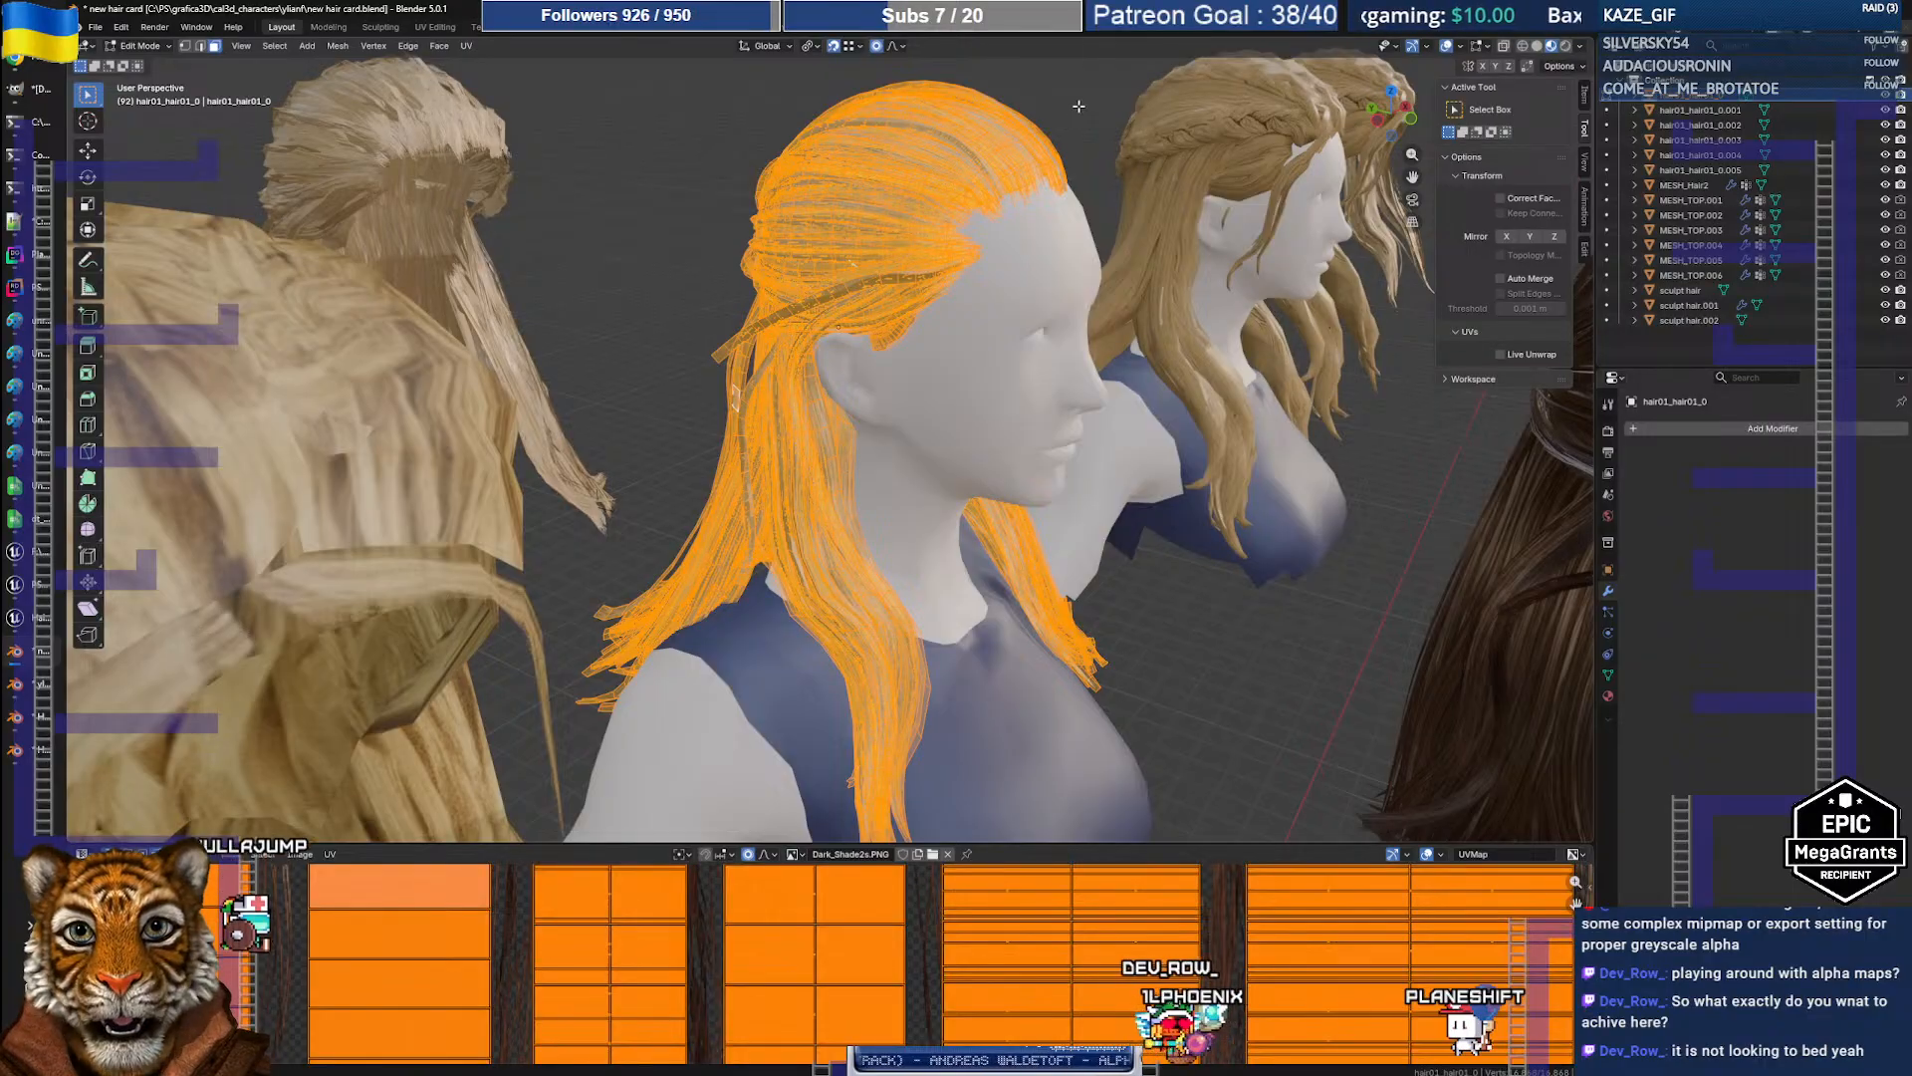
{"action": "key", "text": "Tab"}
Step: View the blonde hair01_hair01_0 from behind and check its card wireframe with everything deselected
{"action": "middle_click_drag", "start_coordinate": [1097, 124], "coordinate": [799, 287]}
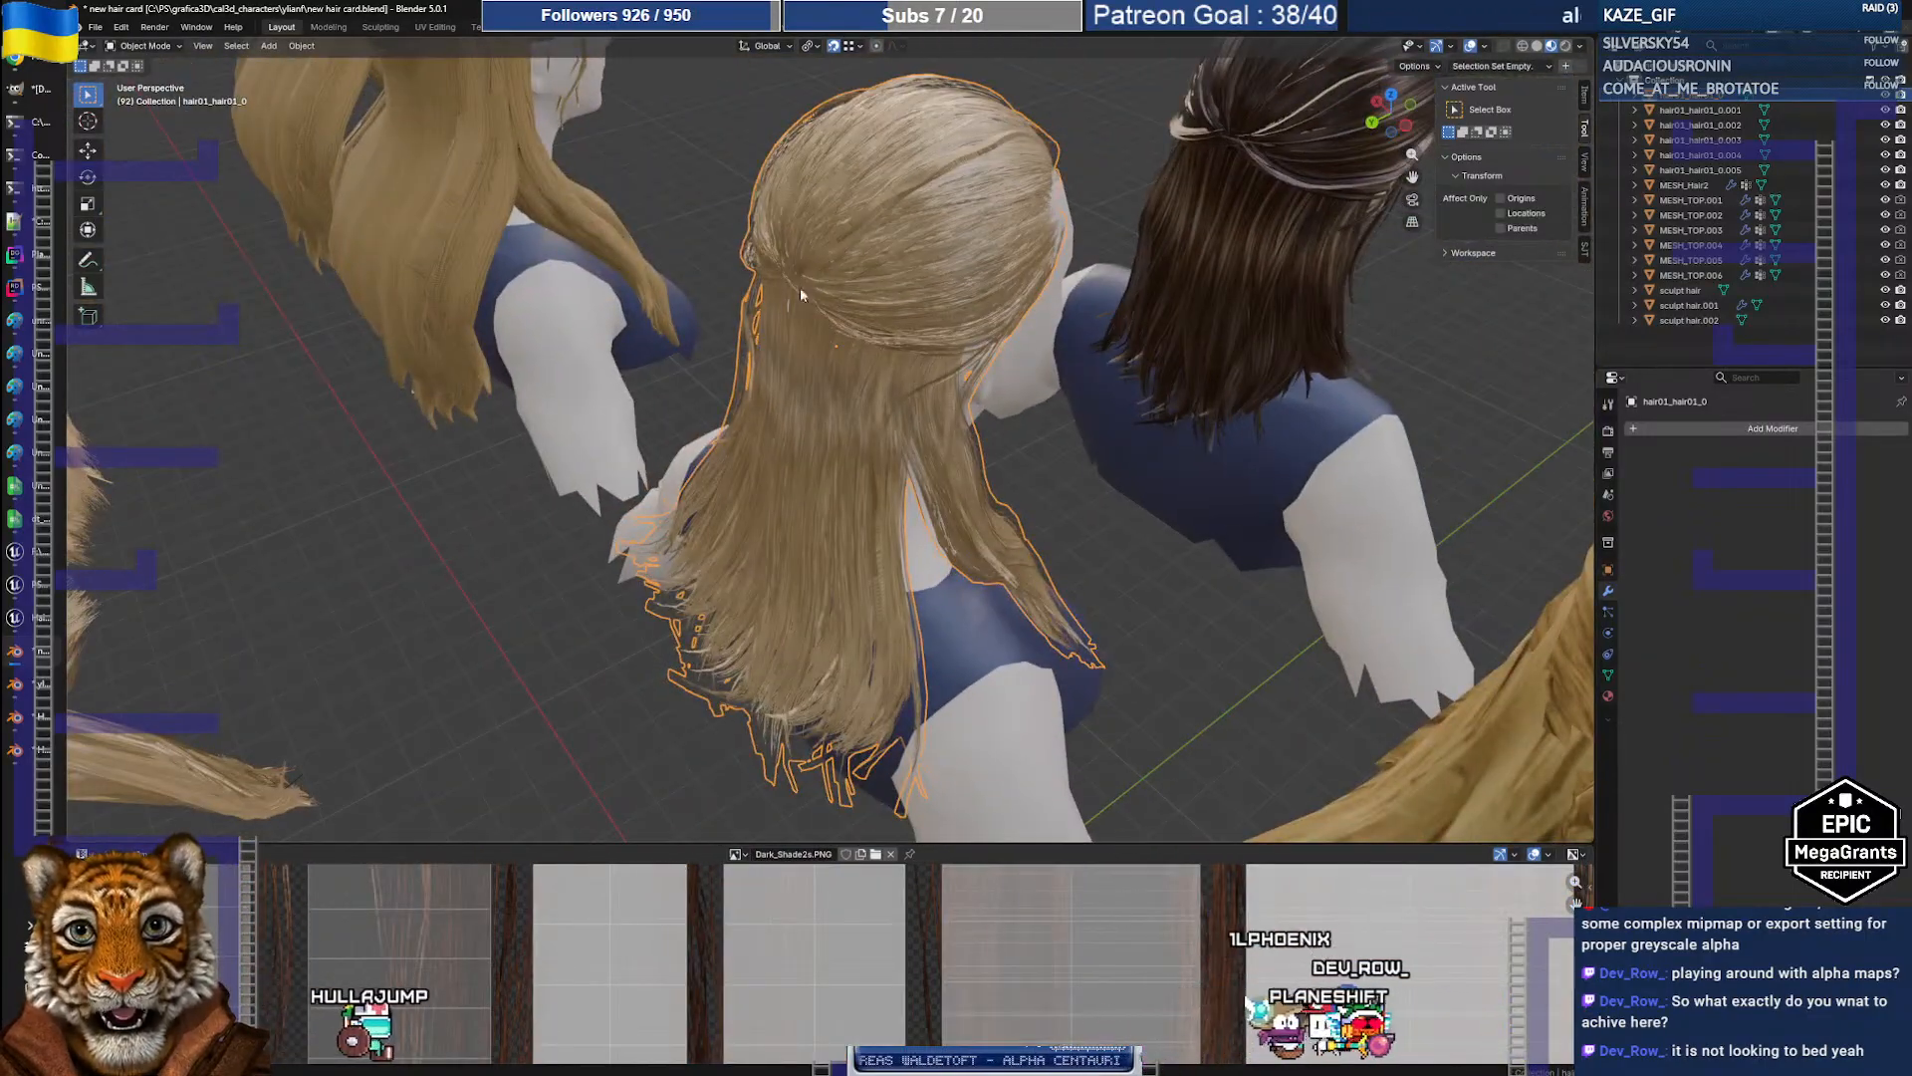
{"action": "middle_click_drag", "start_coordinate": [821, 468], "coordinate": [845, 363]}
{"action": "key", "text": "Tab"}
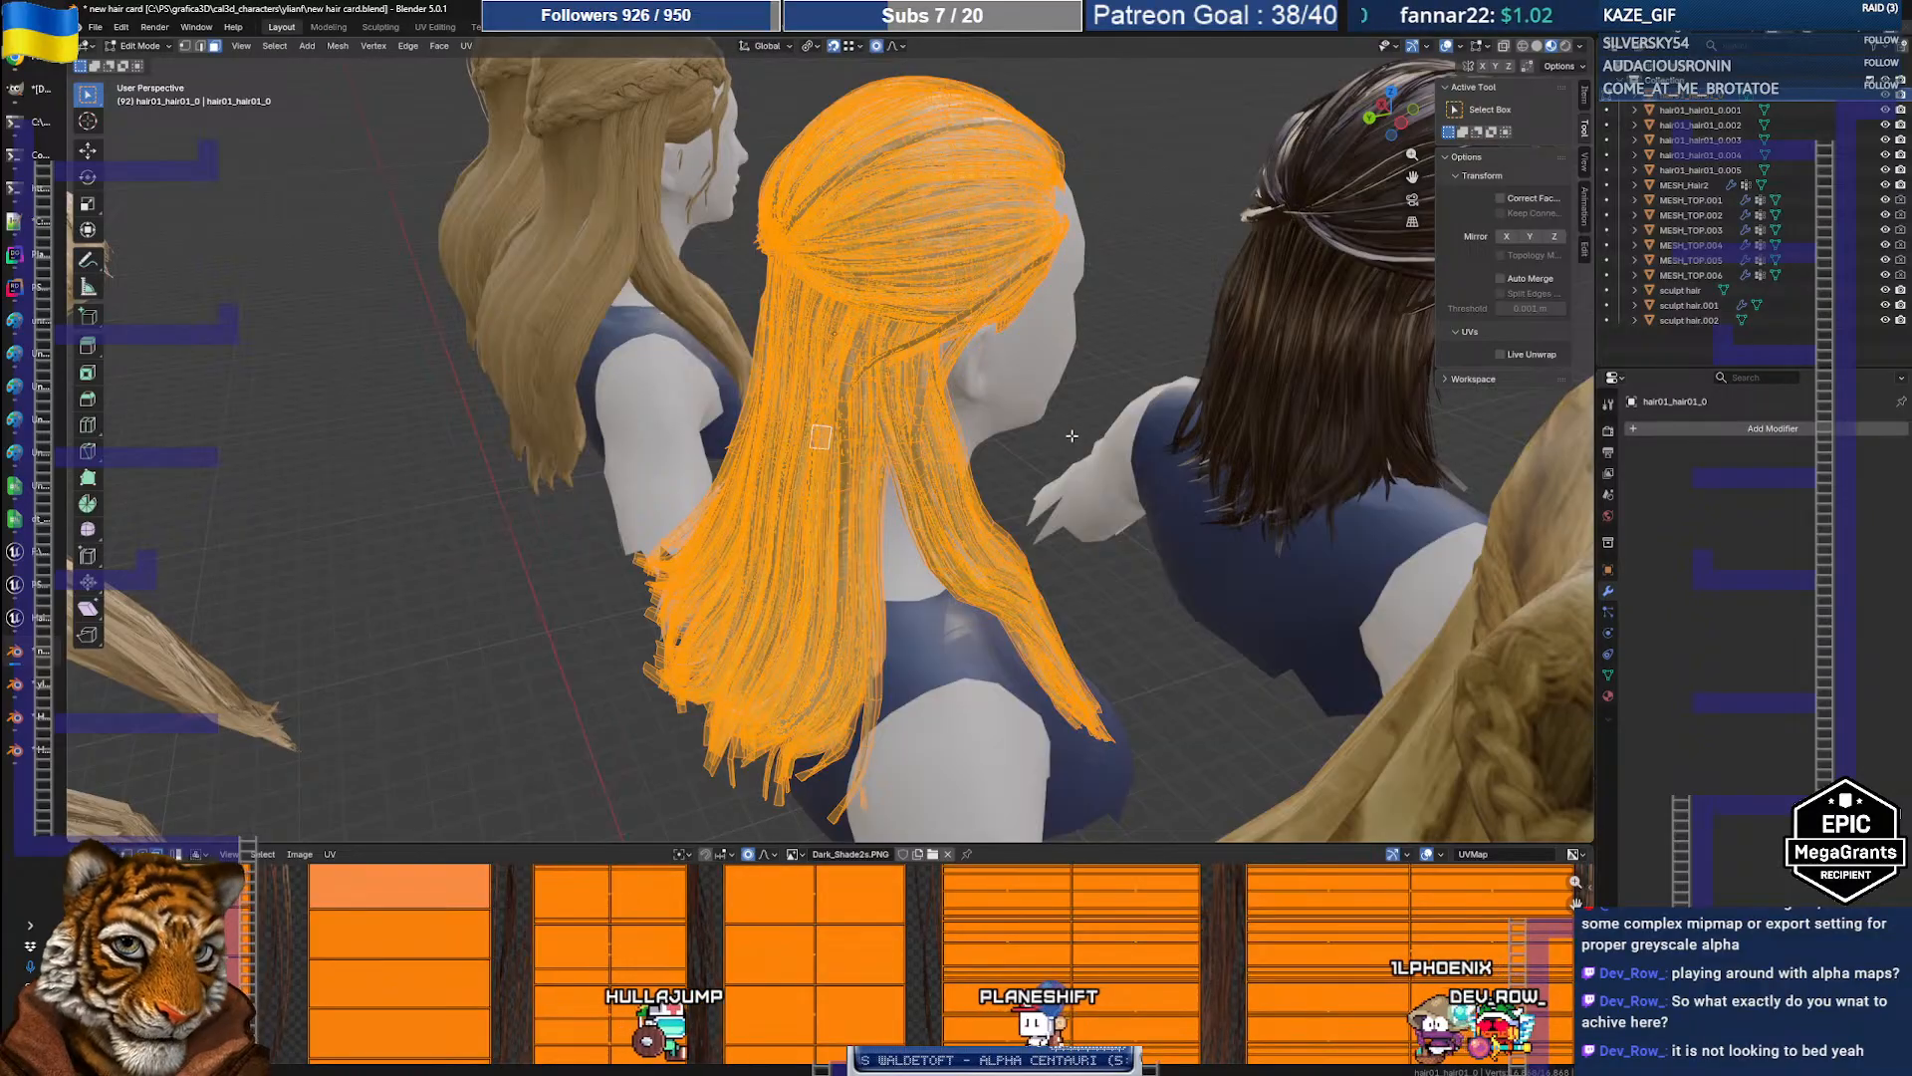
{"action": "key", "text": "alt+a"}
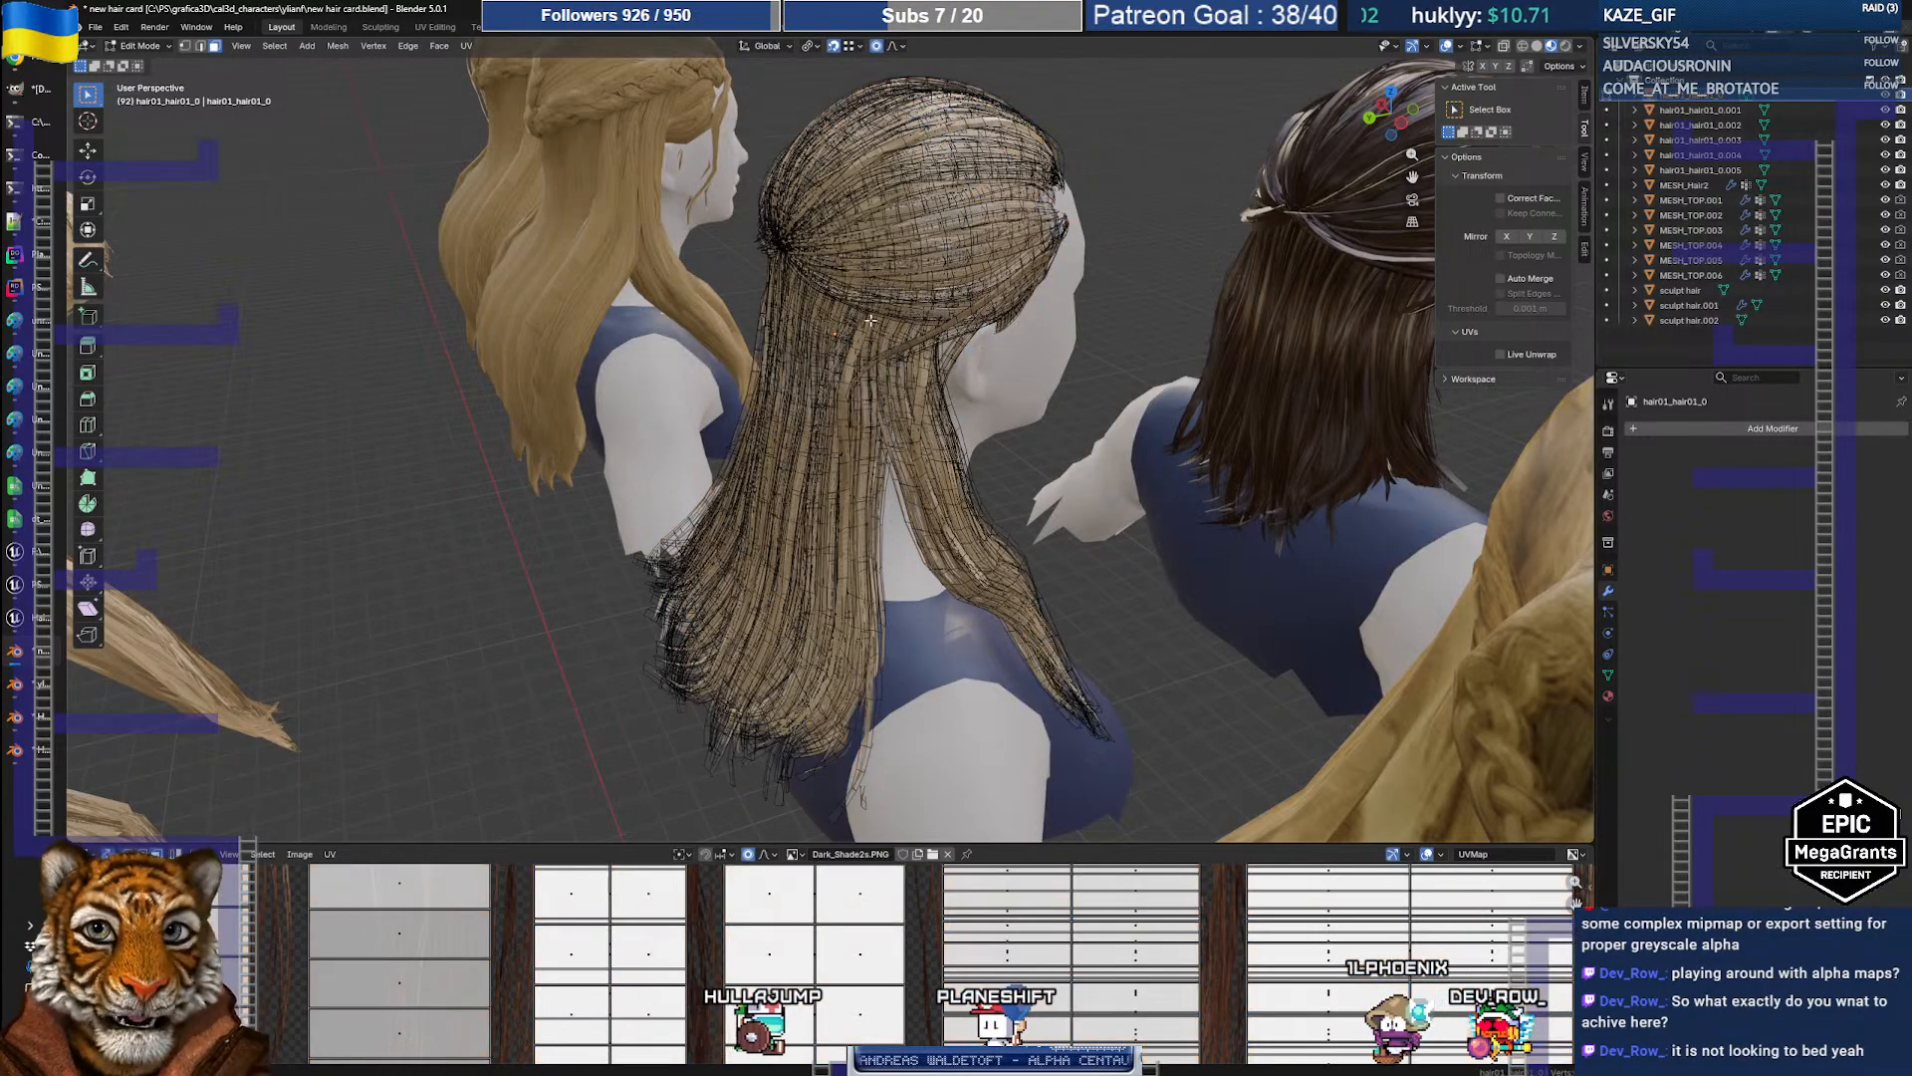
{"action": "key", "text": "Tab"}
Step: Examine the braided blonde sculpt hair mesh up close and inspect its wireframe in Edit Mode
{"action": "middle_click_drag", "start_coordinate": [1132, 332], "coordinate": [600, 459]}
{"action": "scroll", "coordinate": [847, 374], "scroll_direction": "up", "scroll_amount": 2}
{"action": "scroll", "coordinate": [847, 374], "scroll_direction": "up", "scroll_amount": 1}
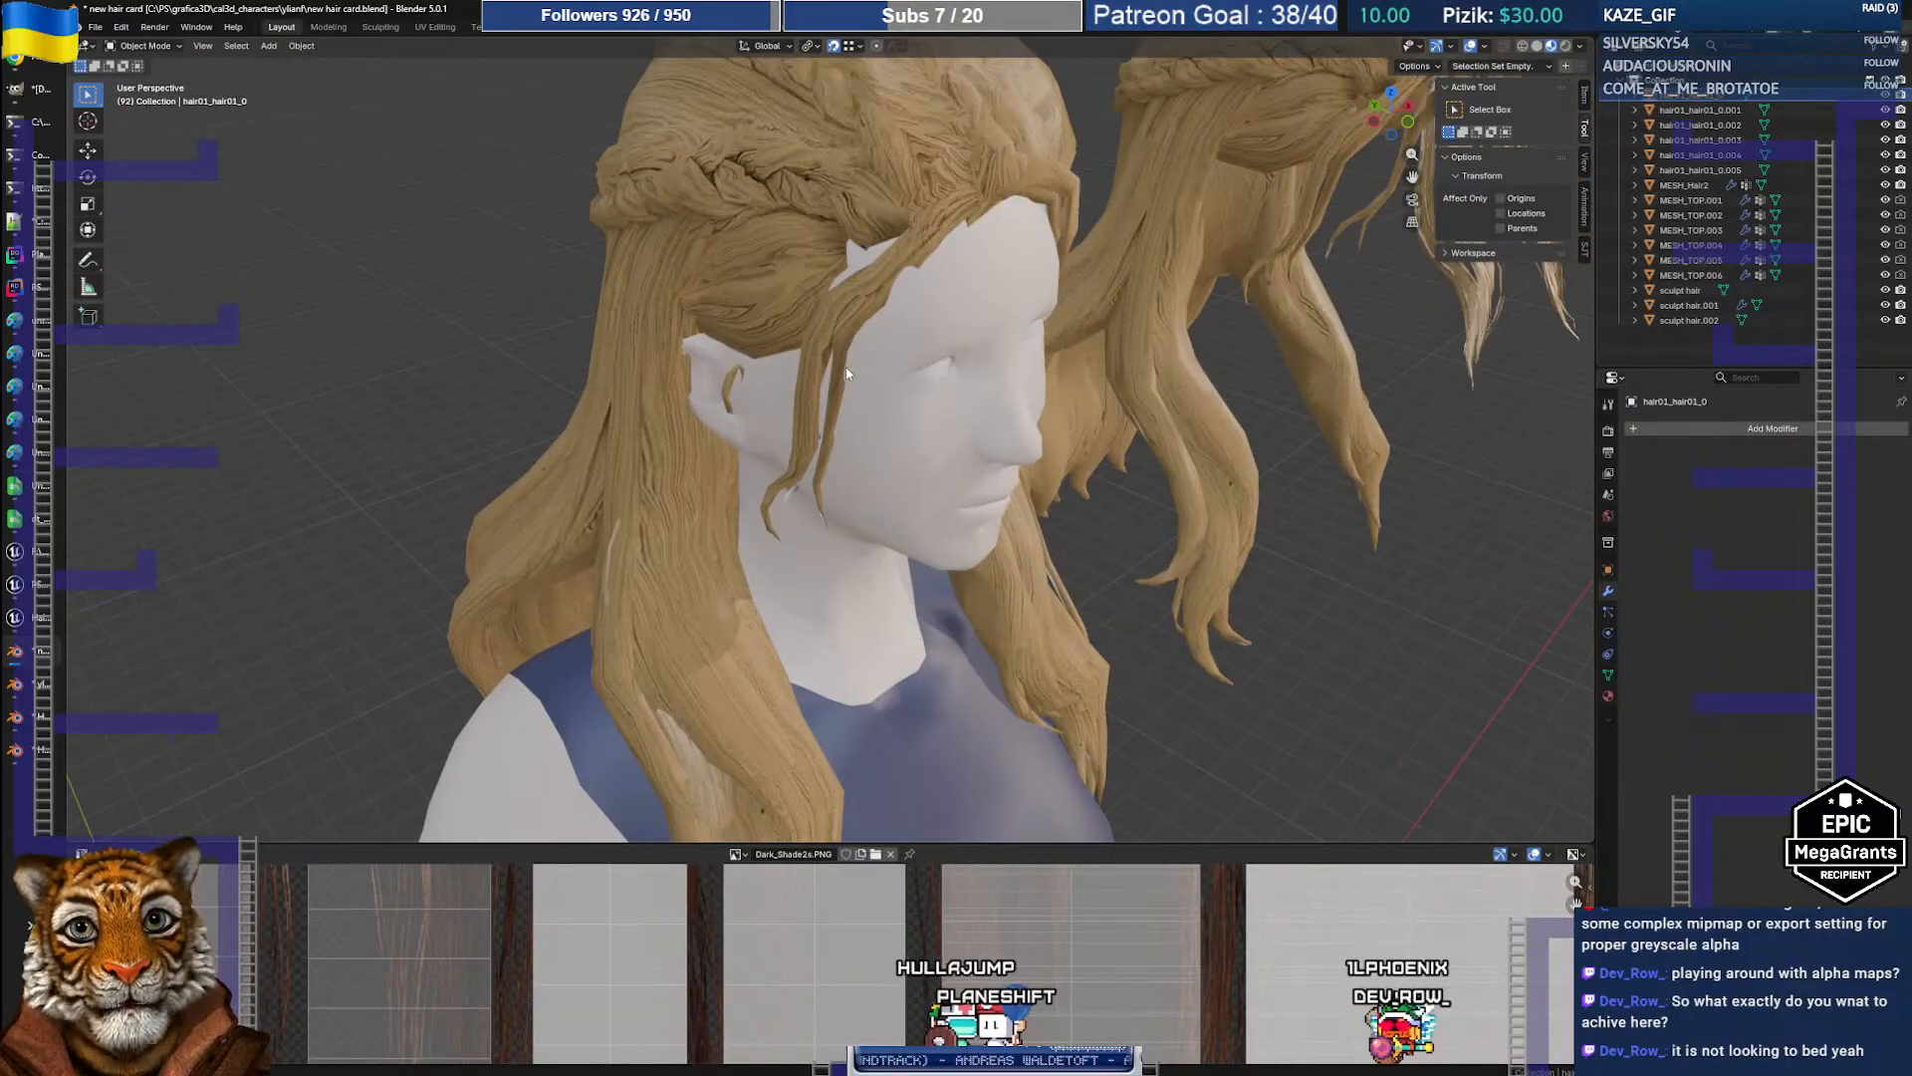
{"action": "scroll", "coordinate": [862, 368], "scroll_direction": "down", "scroll_amount": 1}
{"action": "scroll", "coordinate": [864, 366], "scroll_direction": "down", "scroll_amount": 2}
{"action": "middle_click_drag", "start_coordinate": [865, 367], "coordinate": [882, 345]}
{"action": "left_click", "coordinate": [721, 317]}
{"action": "key", "text": "Tab"}
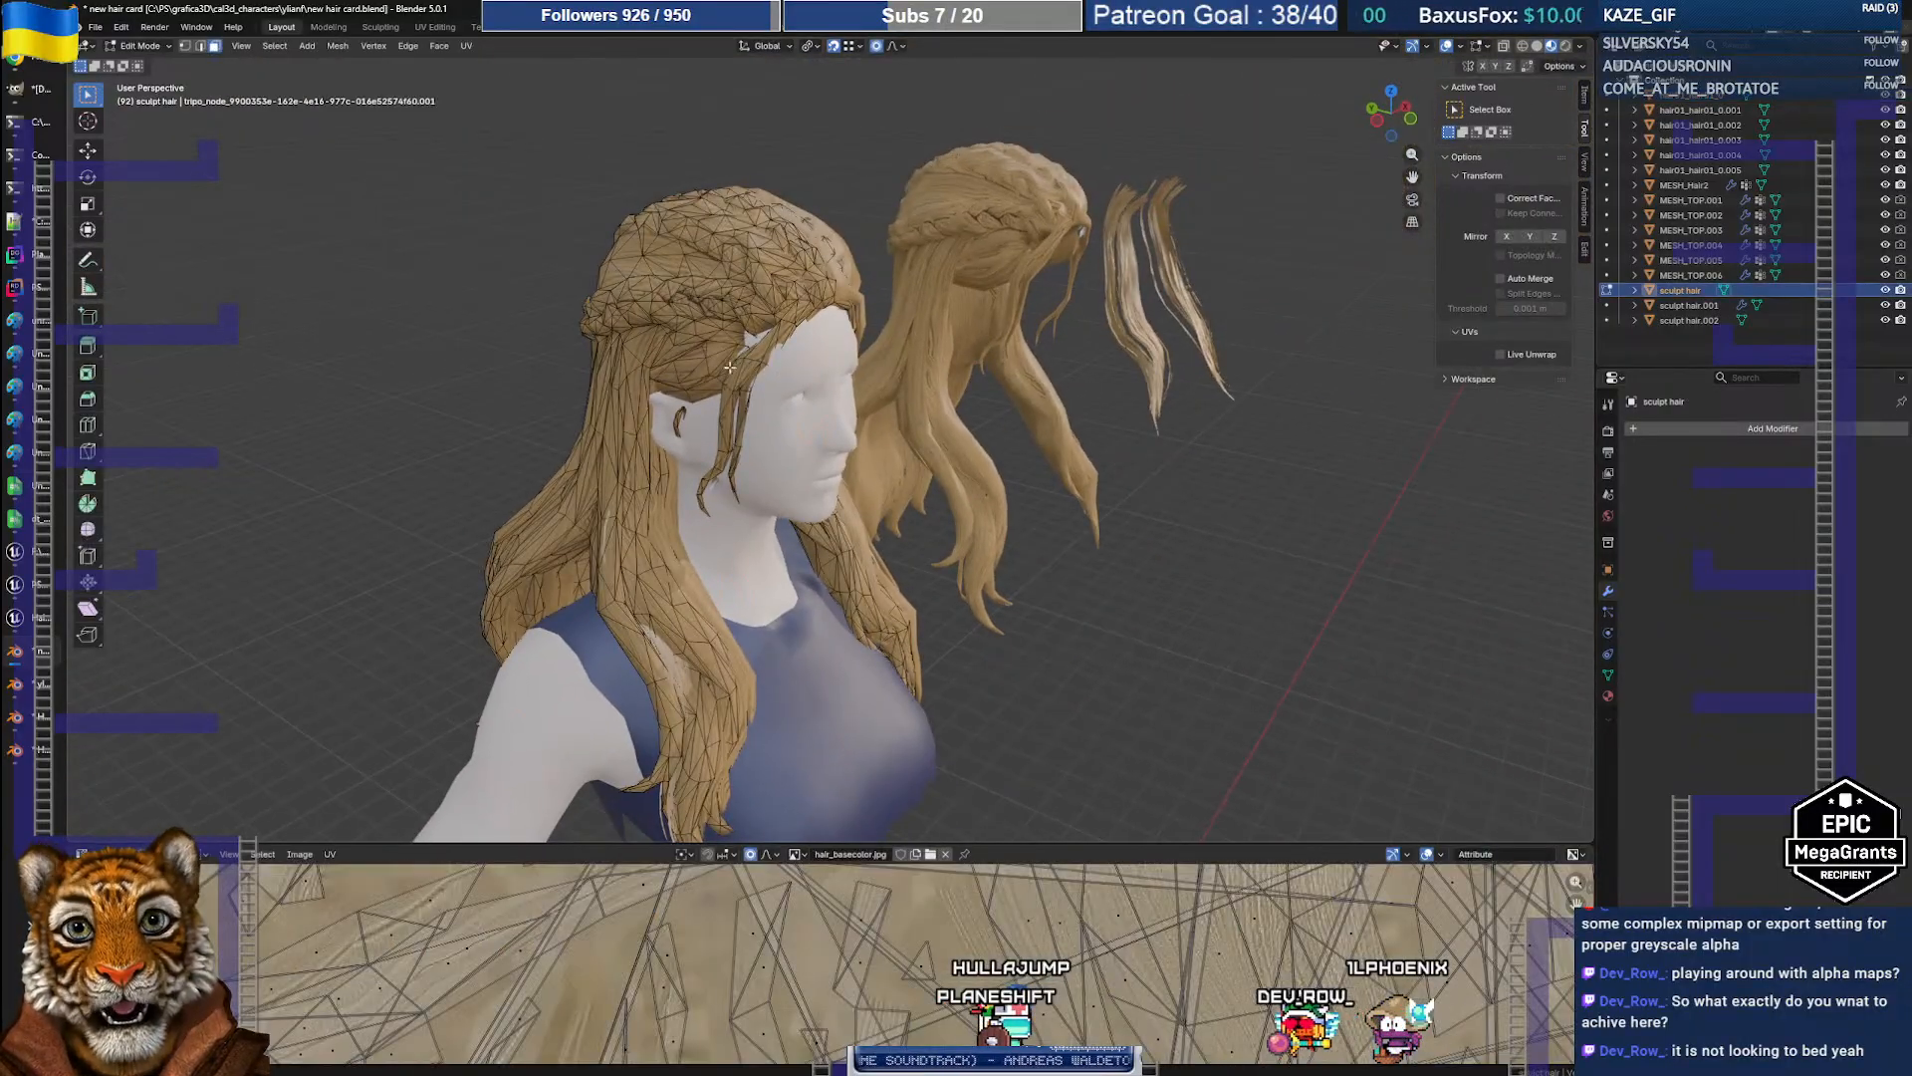
{"action": "mouse_move", "coordinate": [719, 328]}
{"action": "middle_mouse_down"}
{"action": "mouse_move", "coordinate": [822, 360]}
{"action": "mouse_move", "coordinate": [617, 307]}
{"action": "mouse_move", "coordinate": [773, 351]}
{"action": "mouse_move", "coordinate": [897, 321]}
{"action": "mouse_move", "coordinate": [1307, 337]}
{"action": "middle_mouse_up"}
{"action": "key", "text": "Tab"}
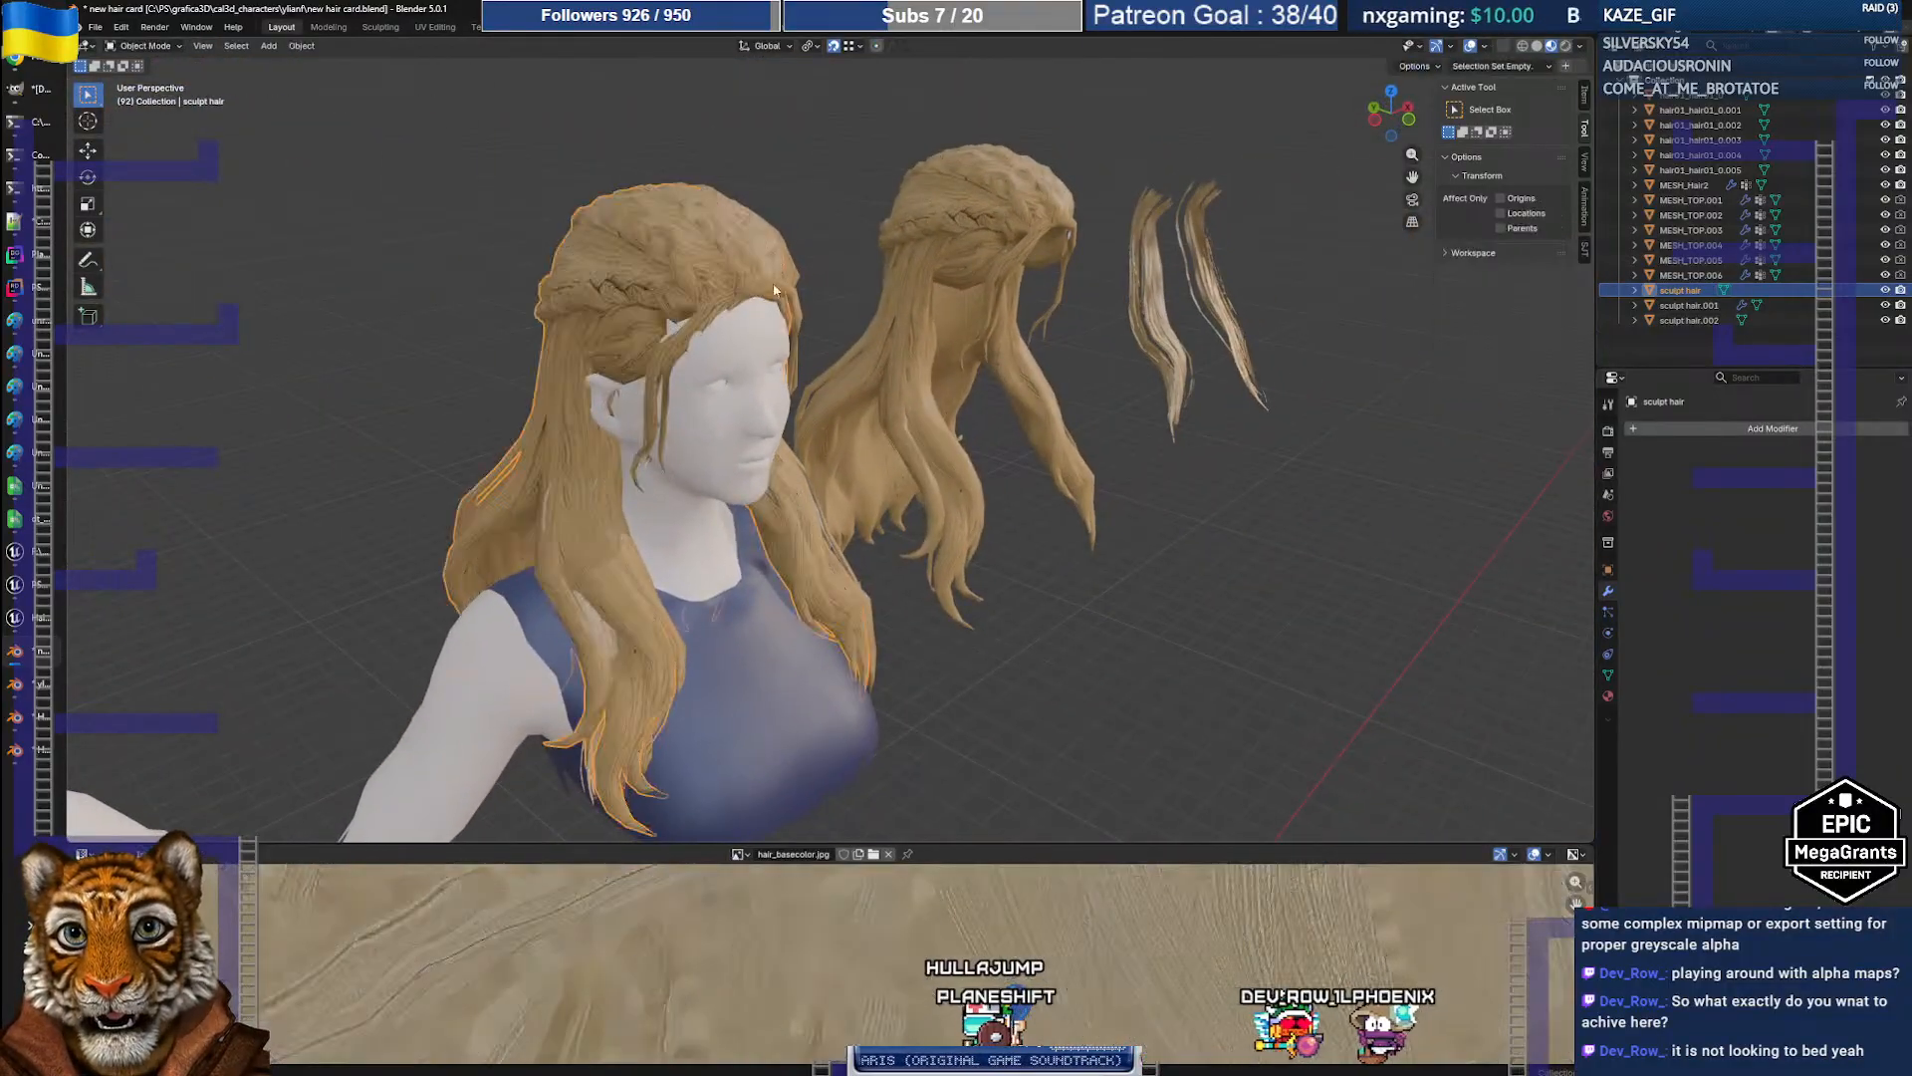
Step: Hide the sculpt hair mesh and inspect the wireframes of sculpt hair.002 and sculpt hair.001 in Edit Mode
{"action": "left_click", "coordinate": [691, 249]}
{"action": "key", "text": "Tab"}
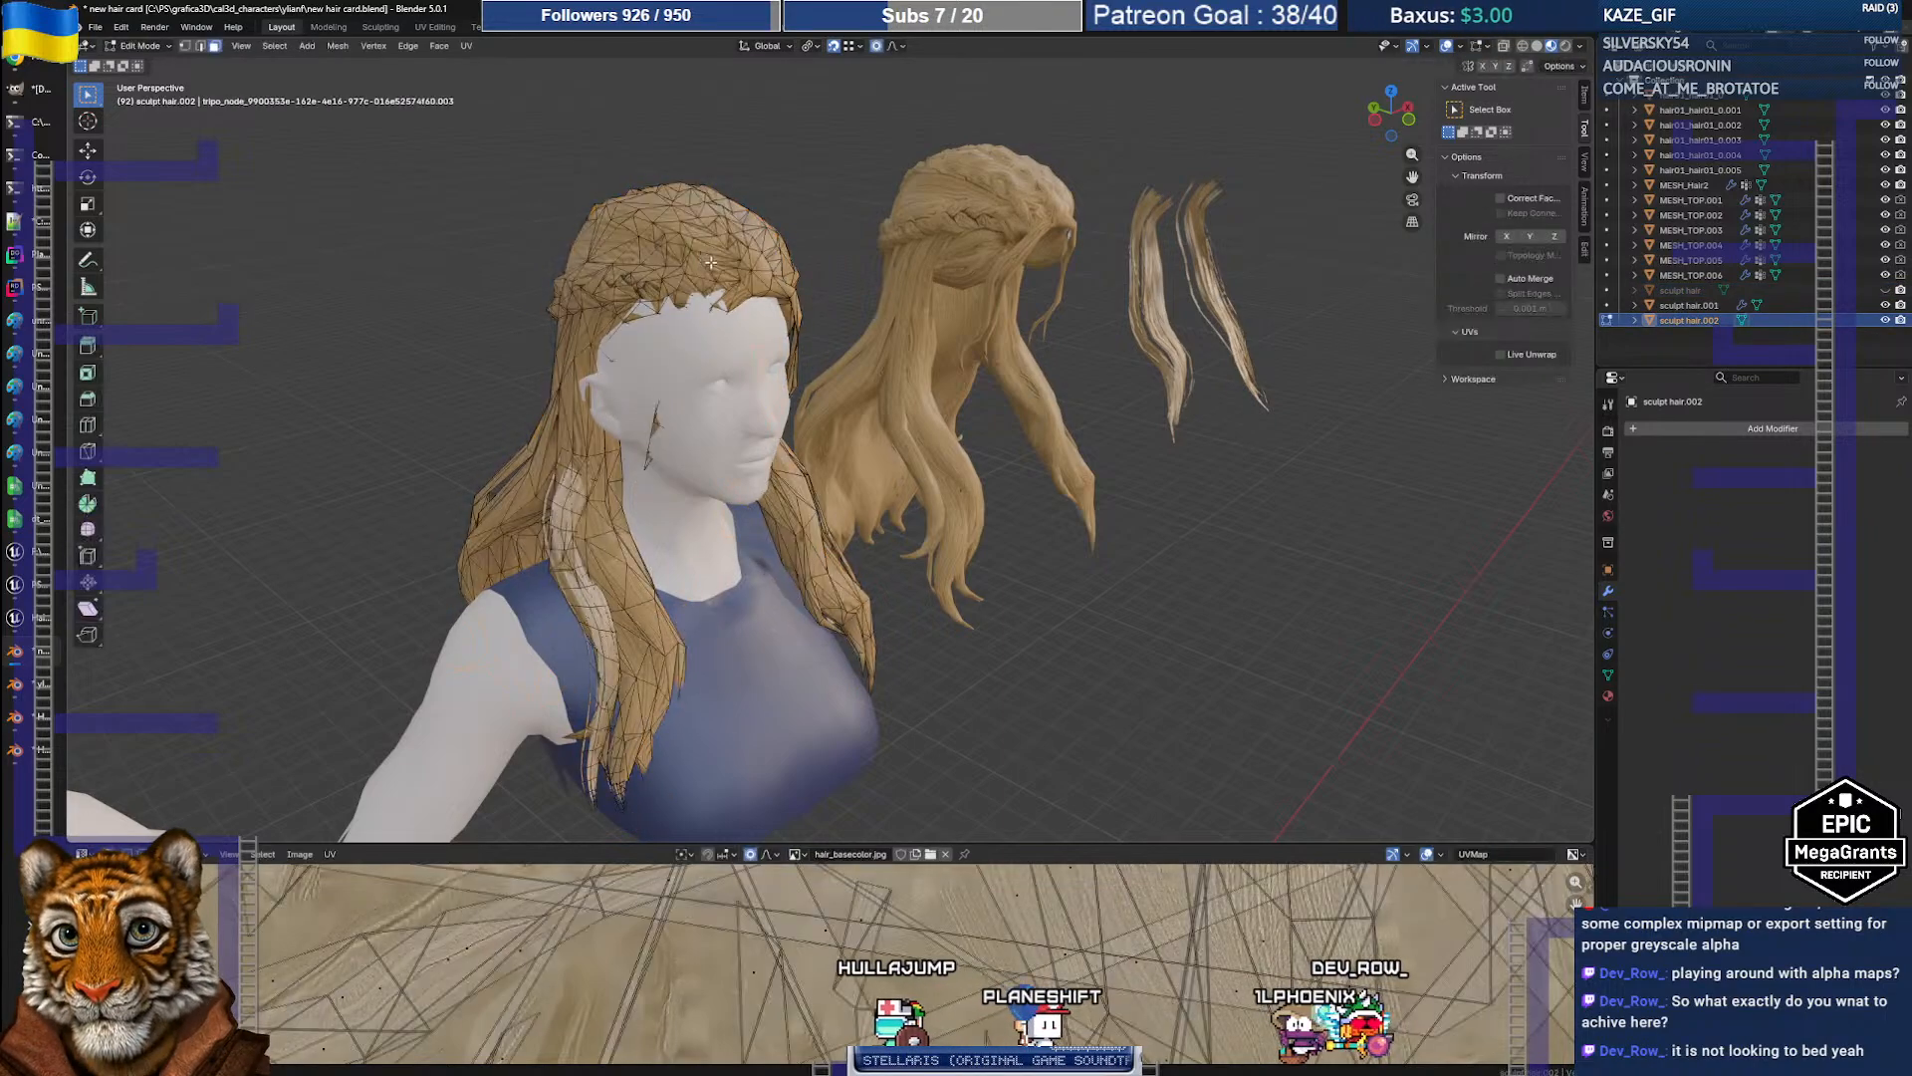
{"action": "key", "text": "Tab"}
{"action": "left_click", "coordinate": [954, 260]}
{"action": "key", "text": "Tab"}
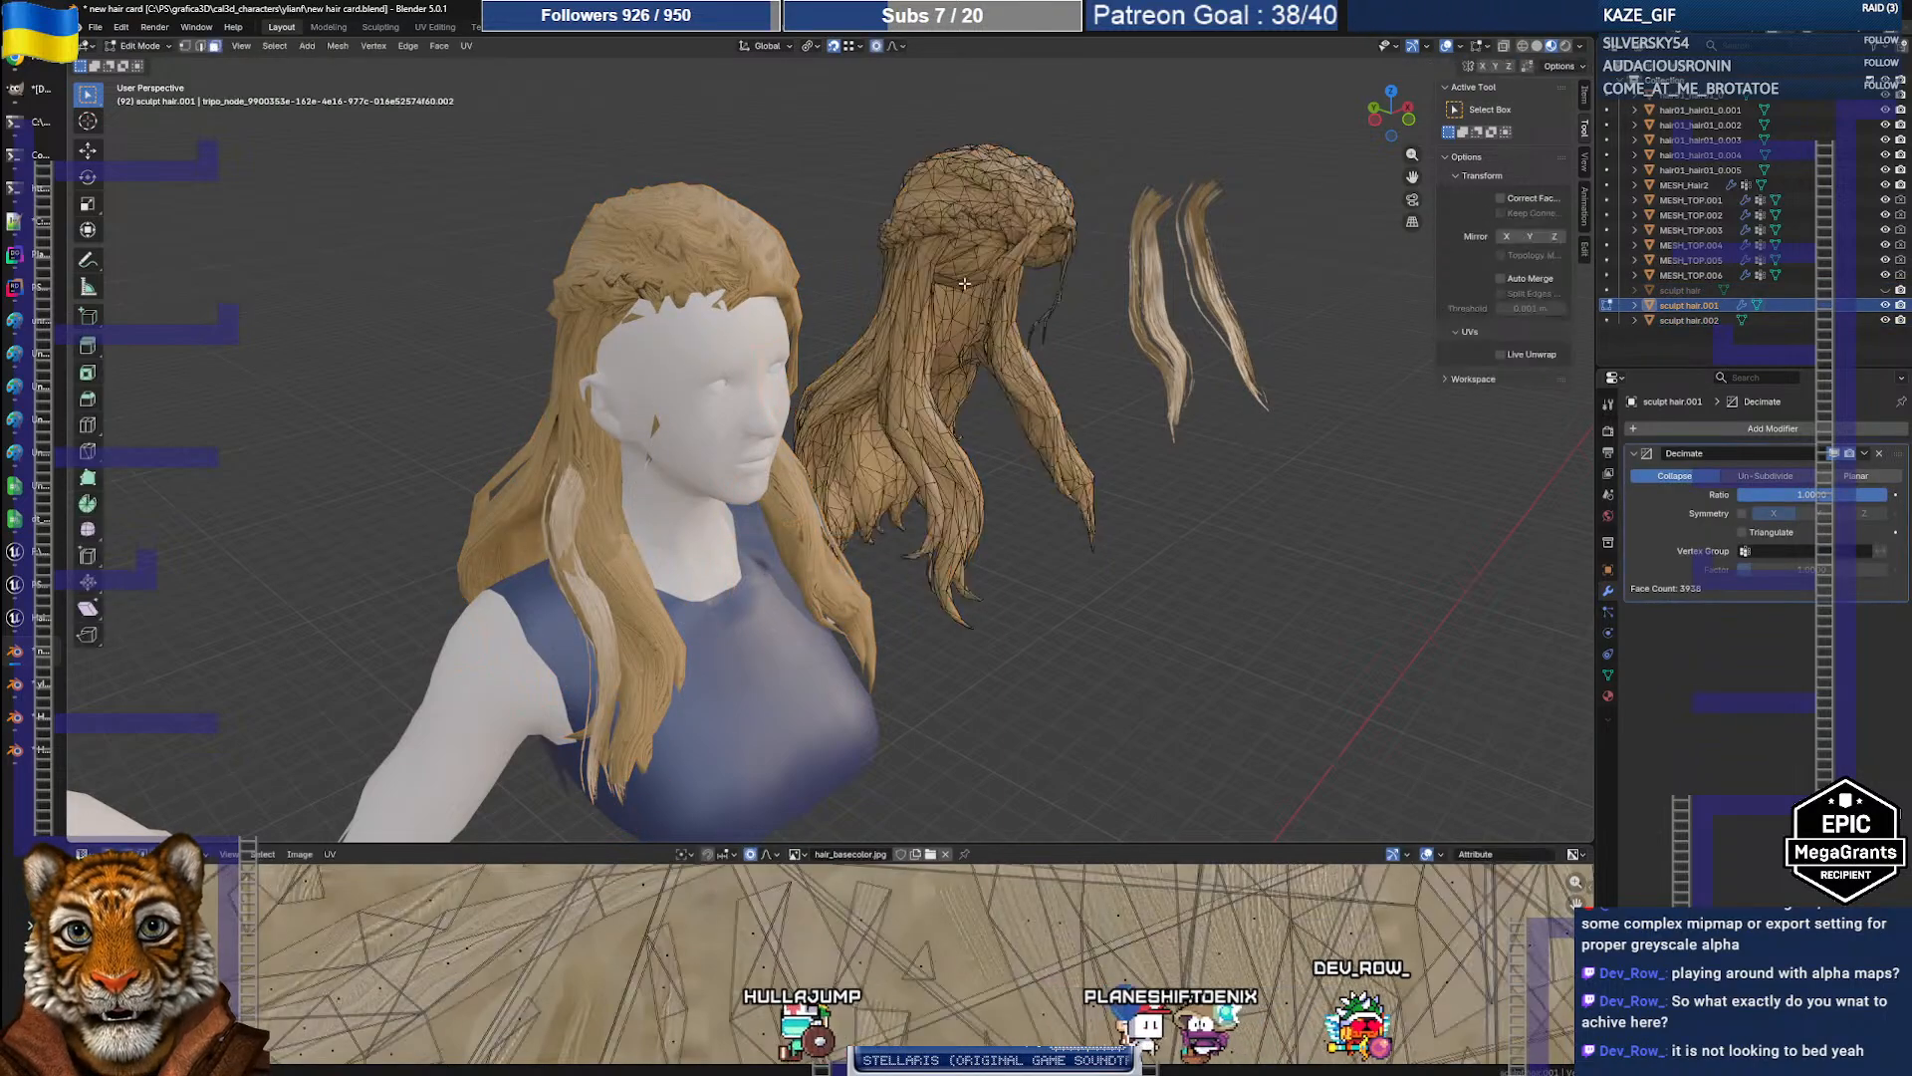
Step: Undo the recent visibility changes so the sculpt hair mesh is shown again, and hide sculpt hair.002
{"action": "key", "text": "Tab"}
{"action": "key", "text": "ctrl+z"}
{"action": "key", "text": "ctrl+z"}
{"action": "key", "text": "ctrl+z"}
{"action": "key", "text": "ctrl+z"}
{"action": "key", "text": "ctrl+z"}
{"action": "key", "text": "ctrl+z"}
{"action": "key", "text": "ctrl+z"}
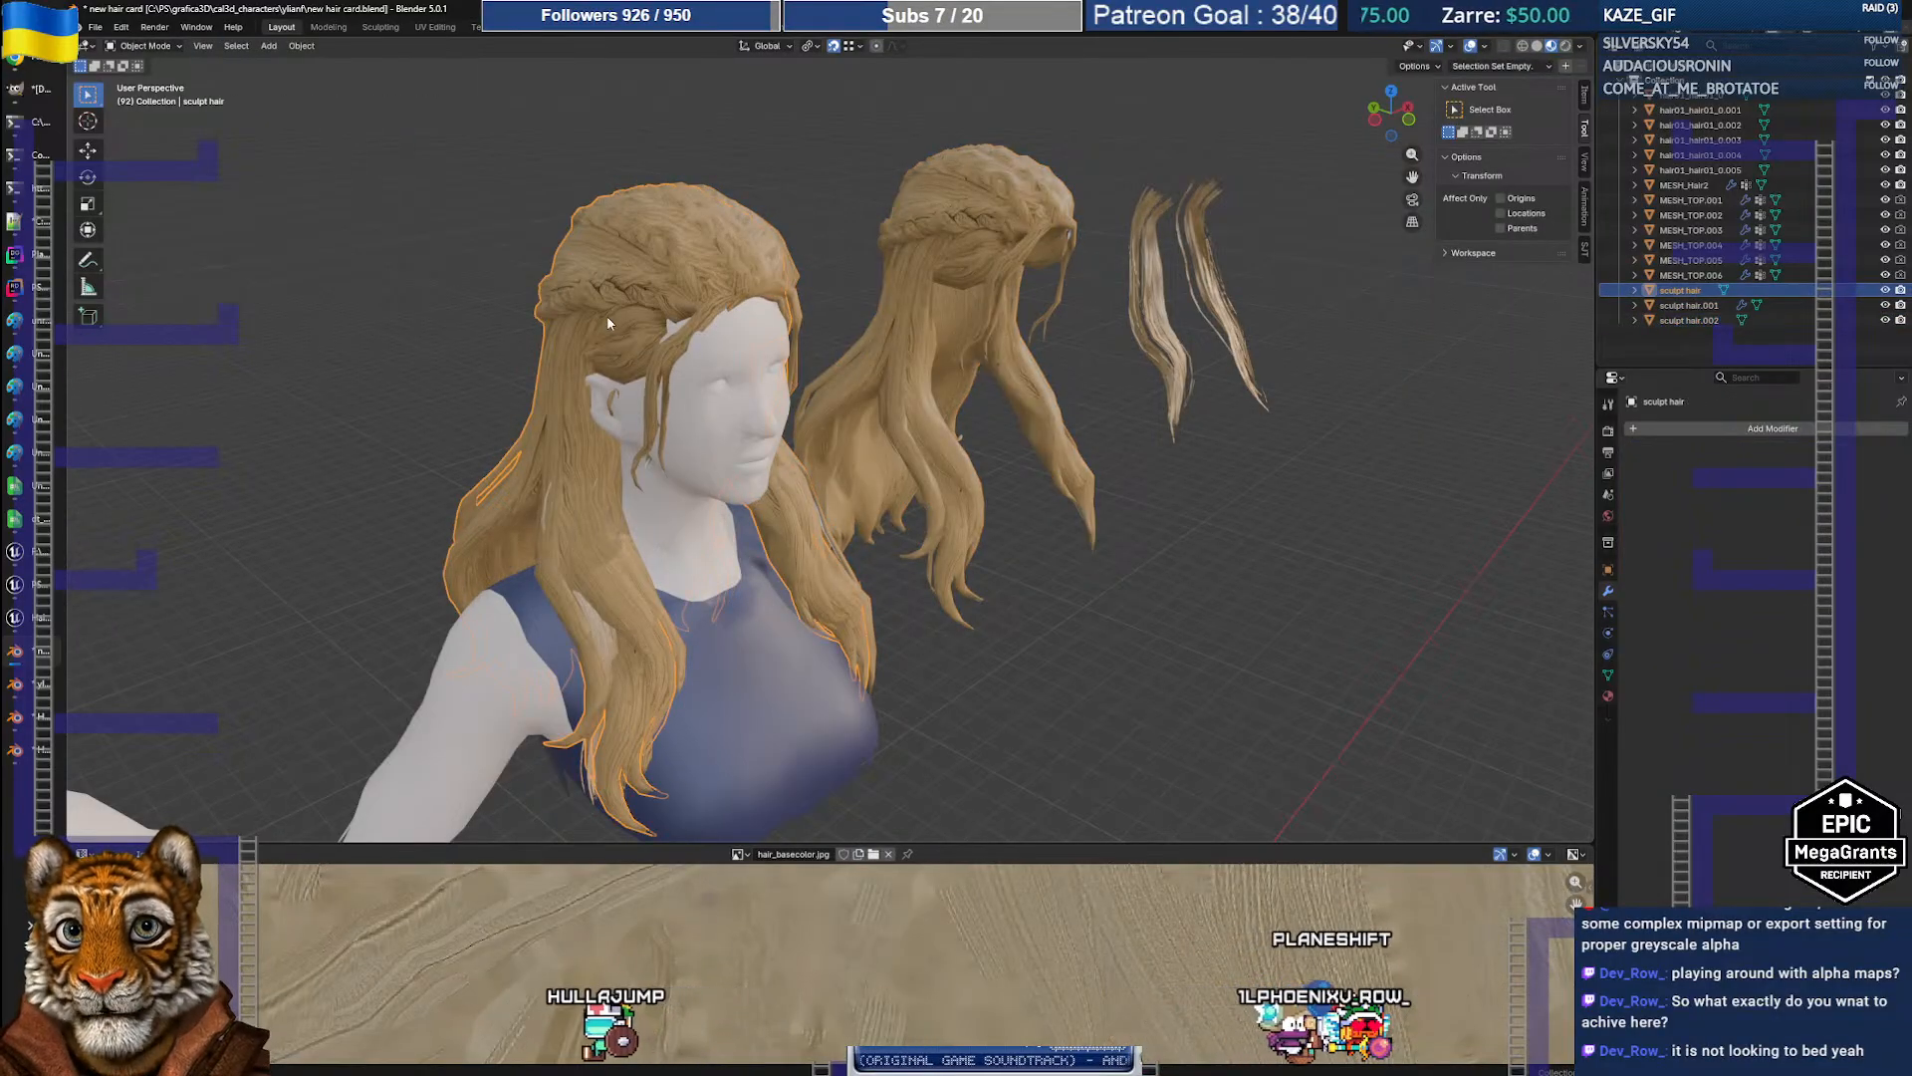
{"action": "key", "text": "h"}
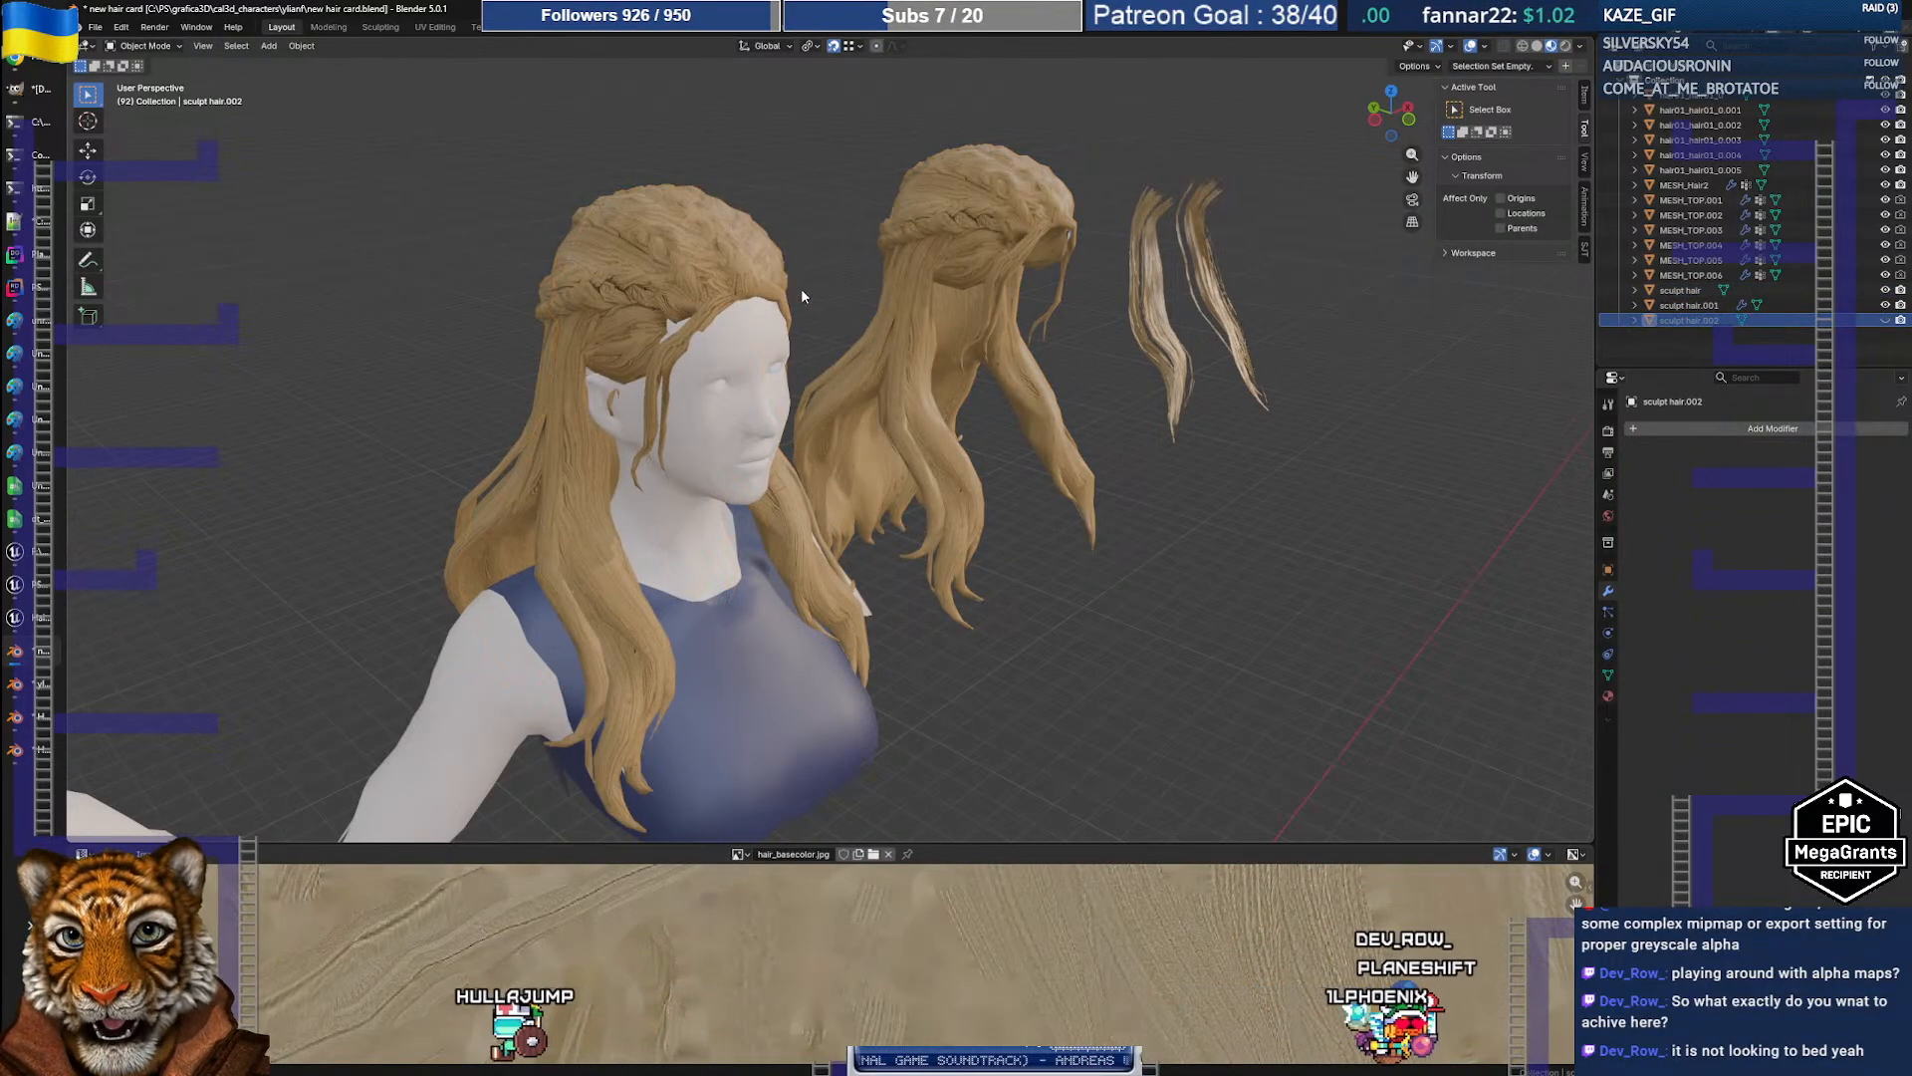
Step: Select the braided sculpt hair mesh and examine its back, side locks and strand tips from behind, the side and below
{"action": "left_click", "coordinate": [661, 313]}
{"action": "middle_click_drag", "start_coordinate": [647, 317], "coordinate": [1225, 322]}
{"action": "middle_click_drag", "start_coordinate": [764, 385], "coordinate": [1109, 375]}
{"action": "left_click", "coordinate": [859, 408]}
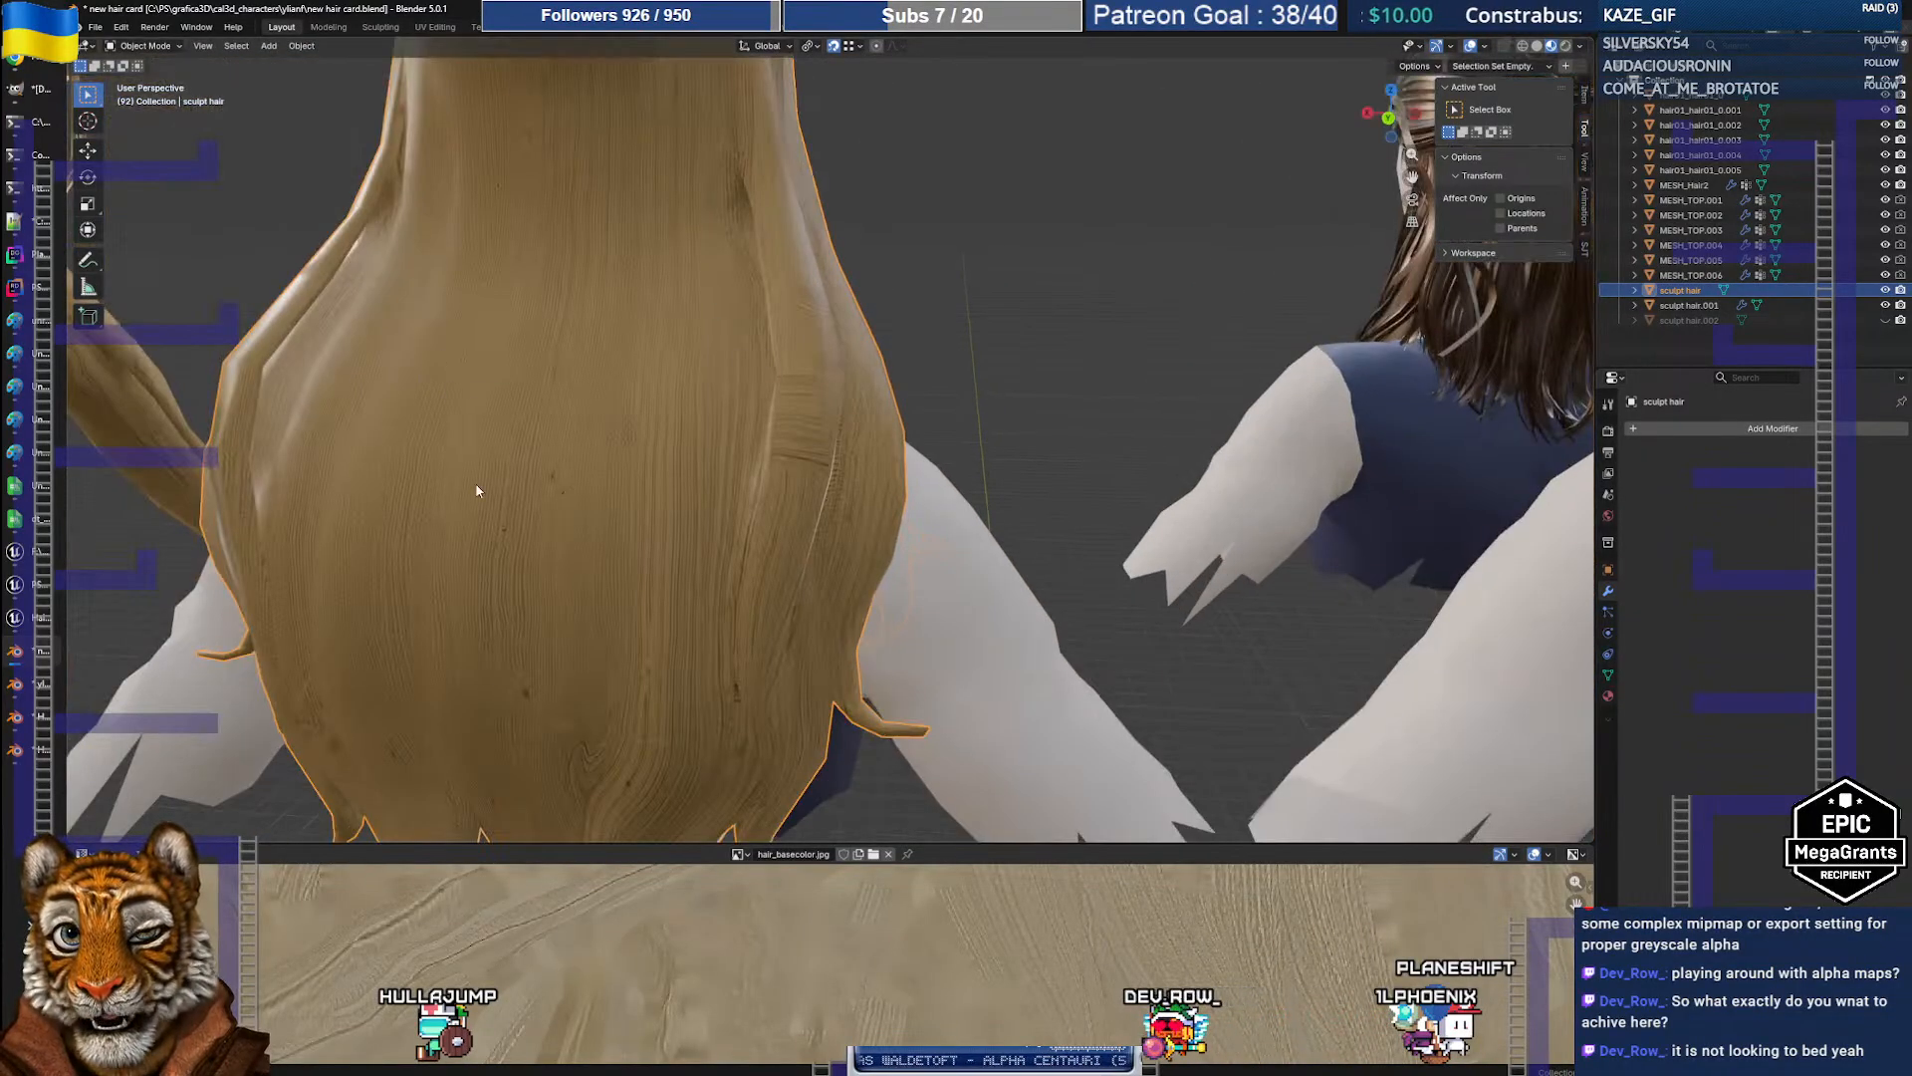
{"action": "middle_click_drag", "start_coordinate": [695, 479], "coordinate": [612, 384]}
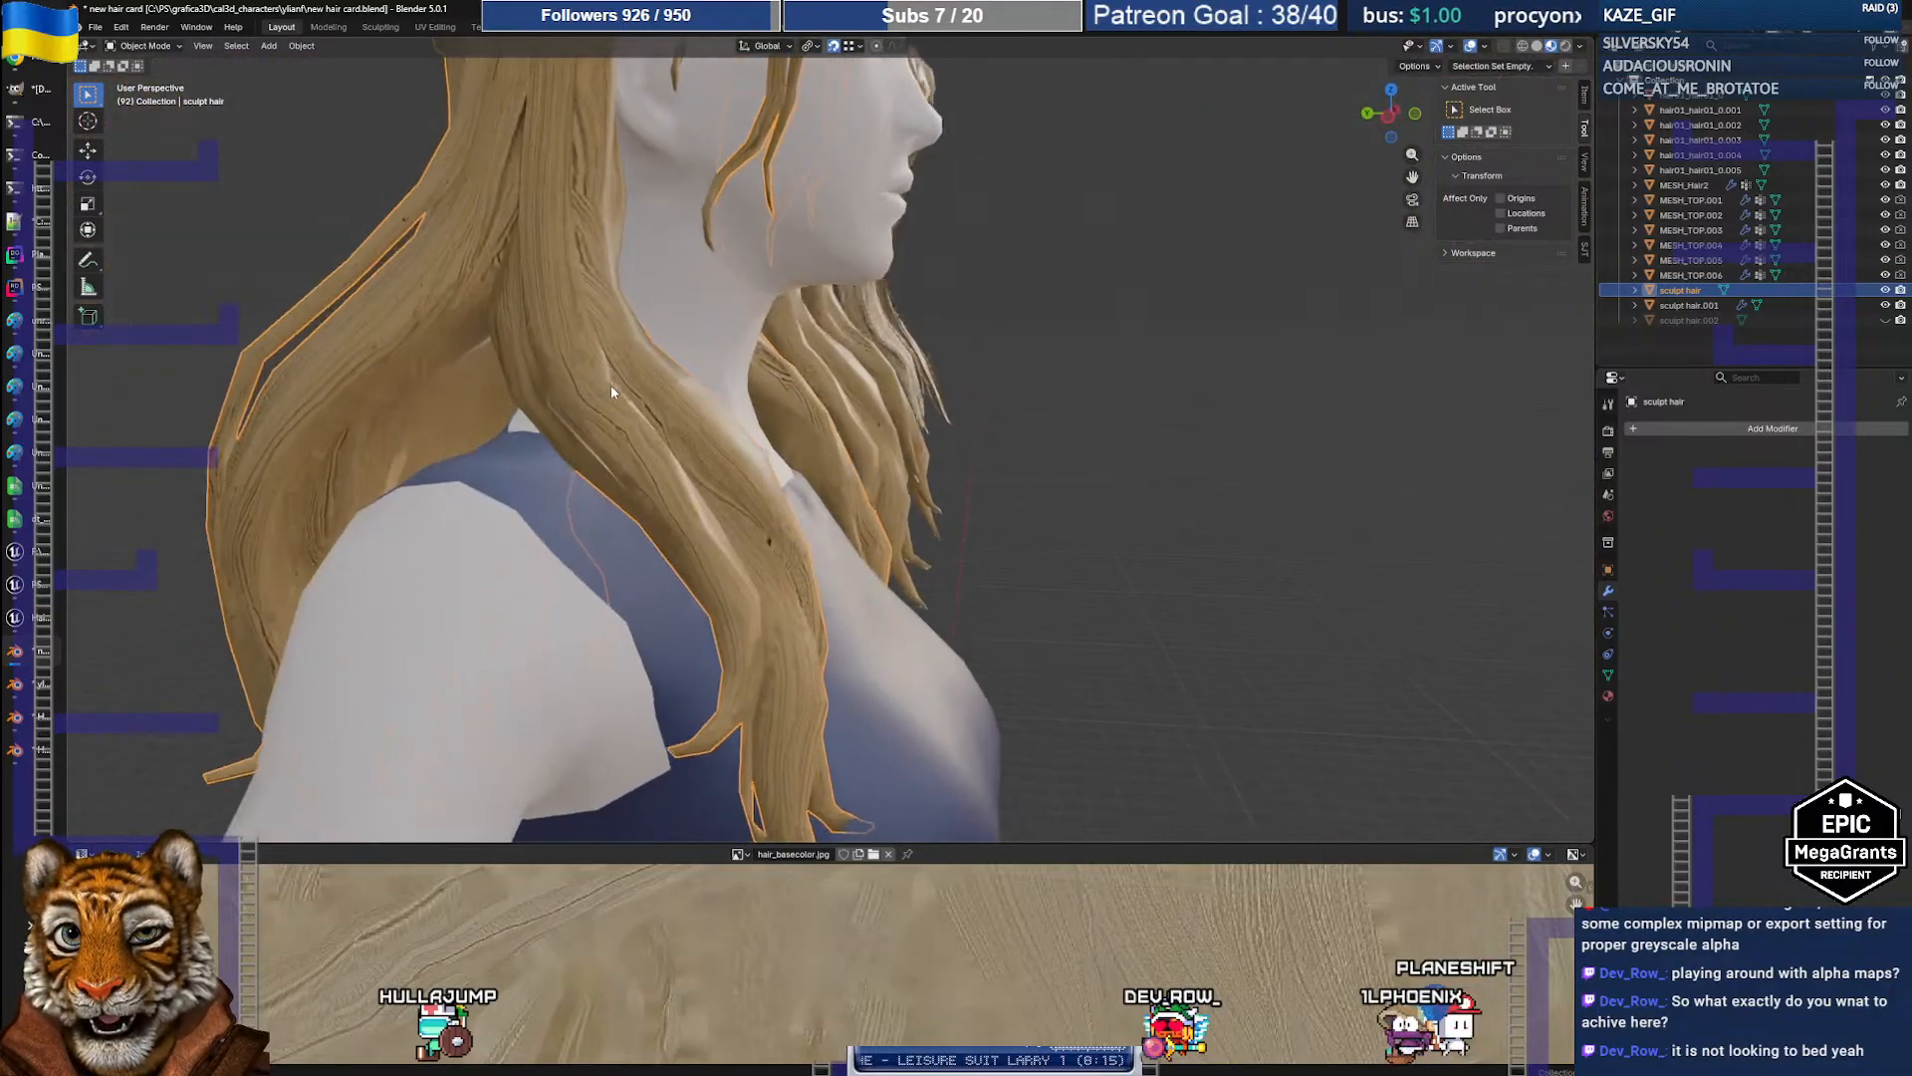
{"action": "mouse_move", "coordinate": [604, 452]}
{"action": "middle_mouse_down"}
{"action": "mouse_move", "coordinate": [434, 363]}
{"action": "mouse_move", "coordinate": [700, 242]}
{"action": "mouse_move", "coordinate": [709, 281]}
{"action": "middle_mouse_up"}
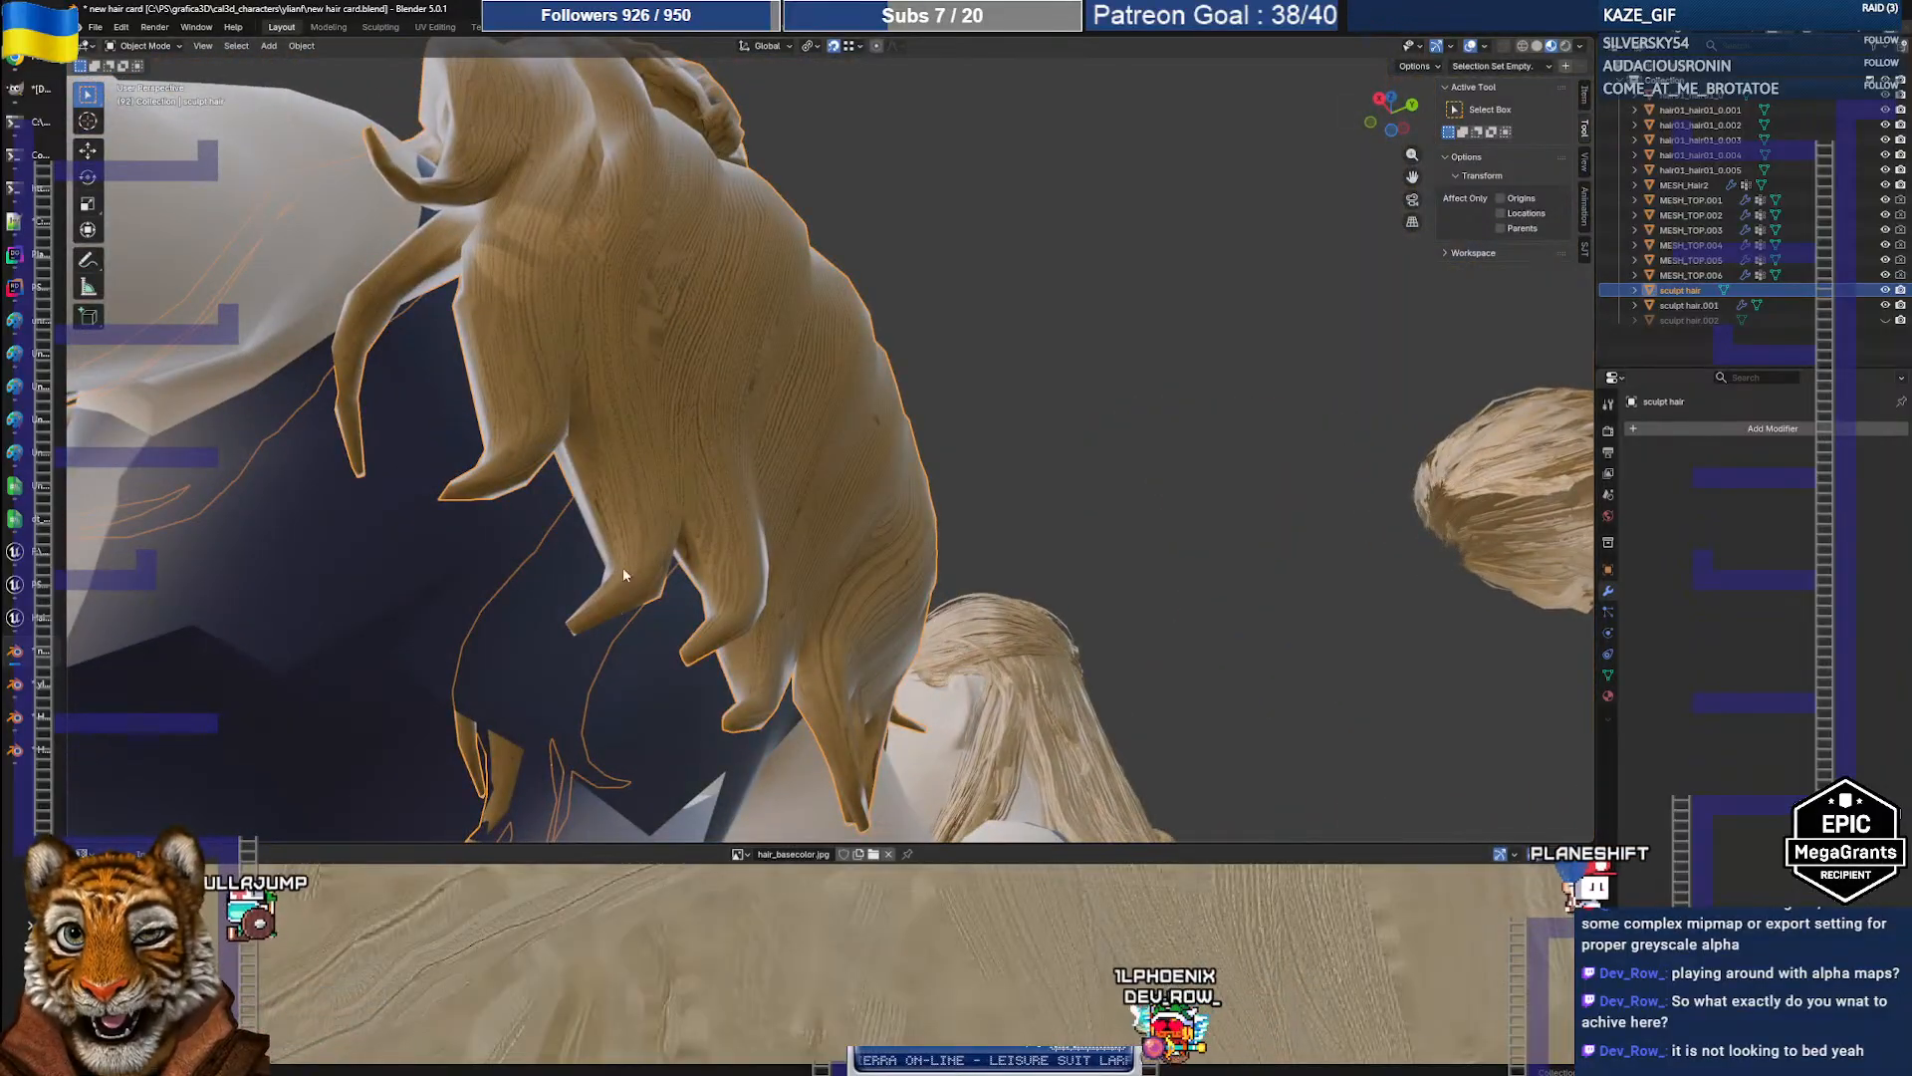
{"action": "mouse_move", "coordinate": [765, 697]}
{"action": "middle_mouse_down"}
{"action": "mouse_move", "coordinate": [710, 326]}
{"action": "mouse_move", "coordinate": [695, 432]}
{"action": "mouse_move", "coordinate": [747, 462]}
{"action": "mouse_move", "coordinate": [887, 458]}
{"action": "mouse_move", "coordinate": [860, 403]}
{"action": "mouse_move", "coordinate": [871, 436]}
{"action": "mouse_move", "coordinate": [653, 422]}
{"action": "mouse_move", "coordinate": [767, 428]}
{"action": "mouse_move", "coordinate": [812, 363]}
{"action": "middle_mouse_up"}
{"action": "scroll", "coordinate": [886, 457], "scroll_direction": "down", "scroll_amount": 3}
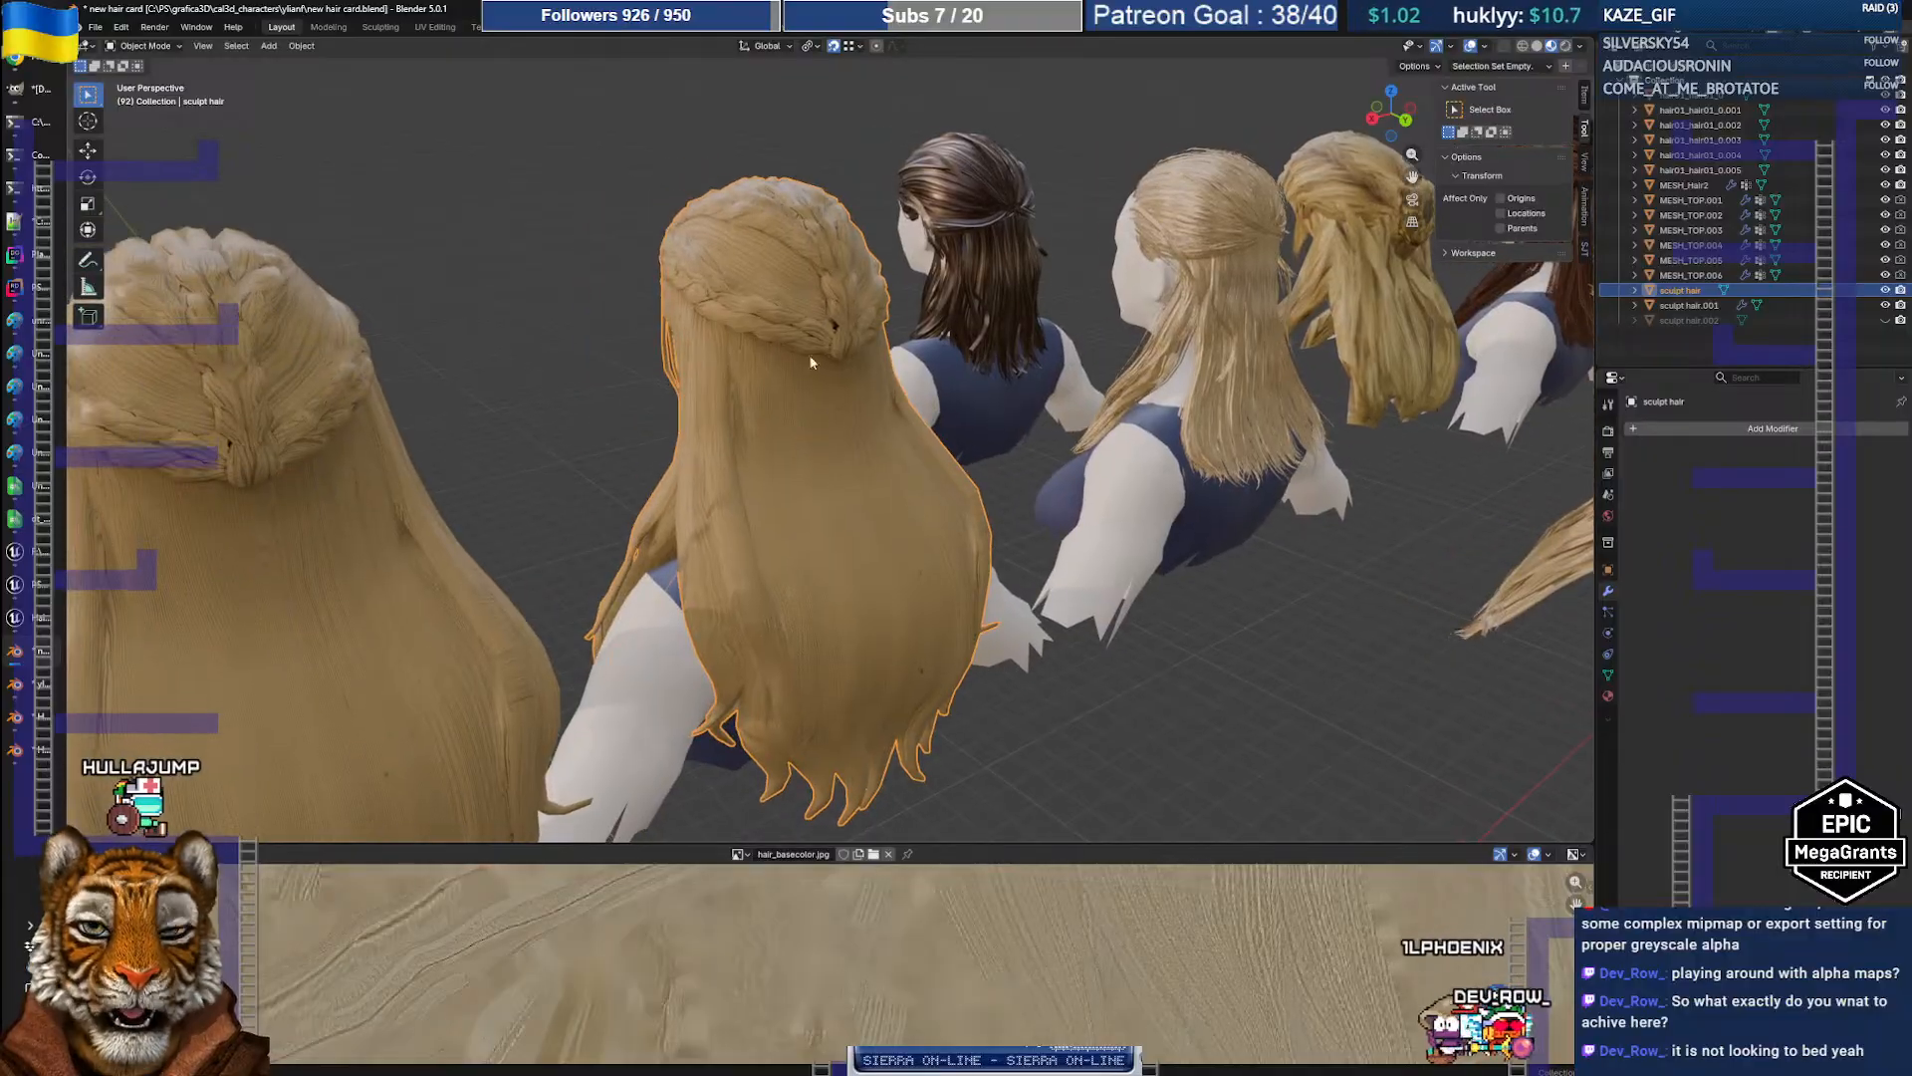
Step: Compare the wireframe of sculpt hair with hair01_hair01_0 in Edit Mode, selecting linked hair cards on the latter
{"action": "key", "text": "Tab"}
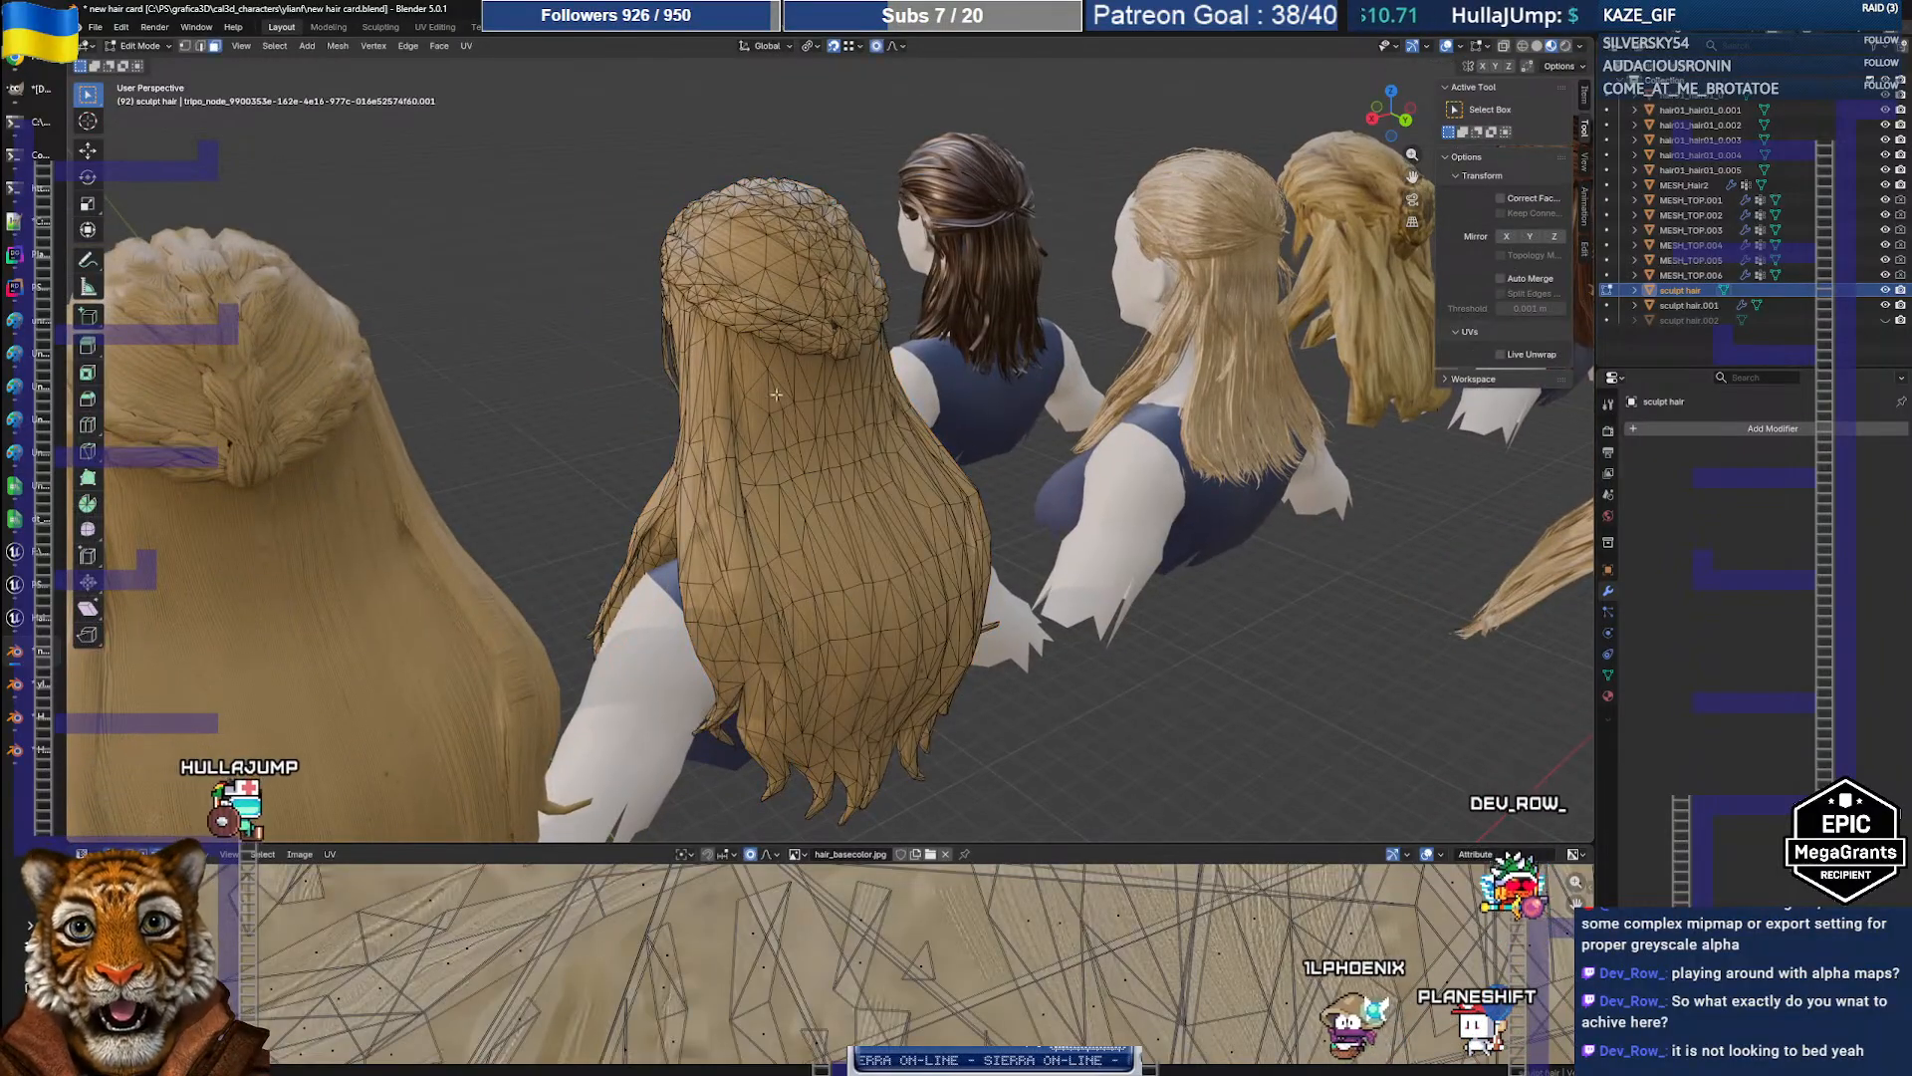
{"action": "key", "text": "Tab"}
{"action": "left_click", "coordinate": [1221, 281]}
{"action": "key", "text": "Tab"}
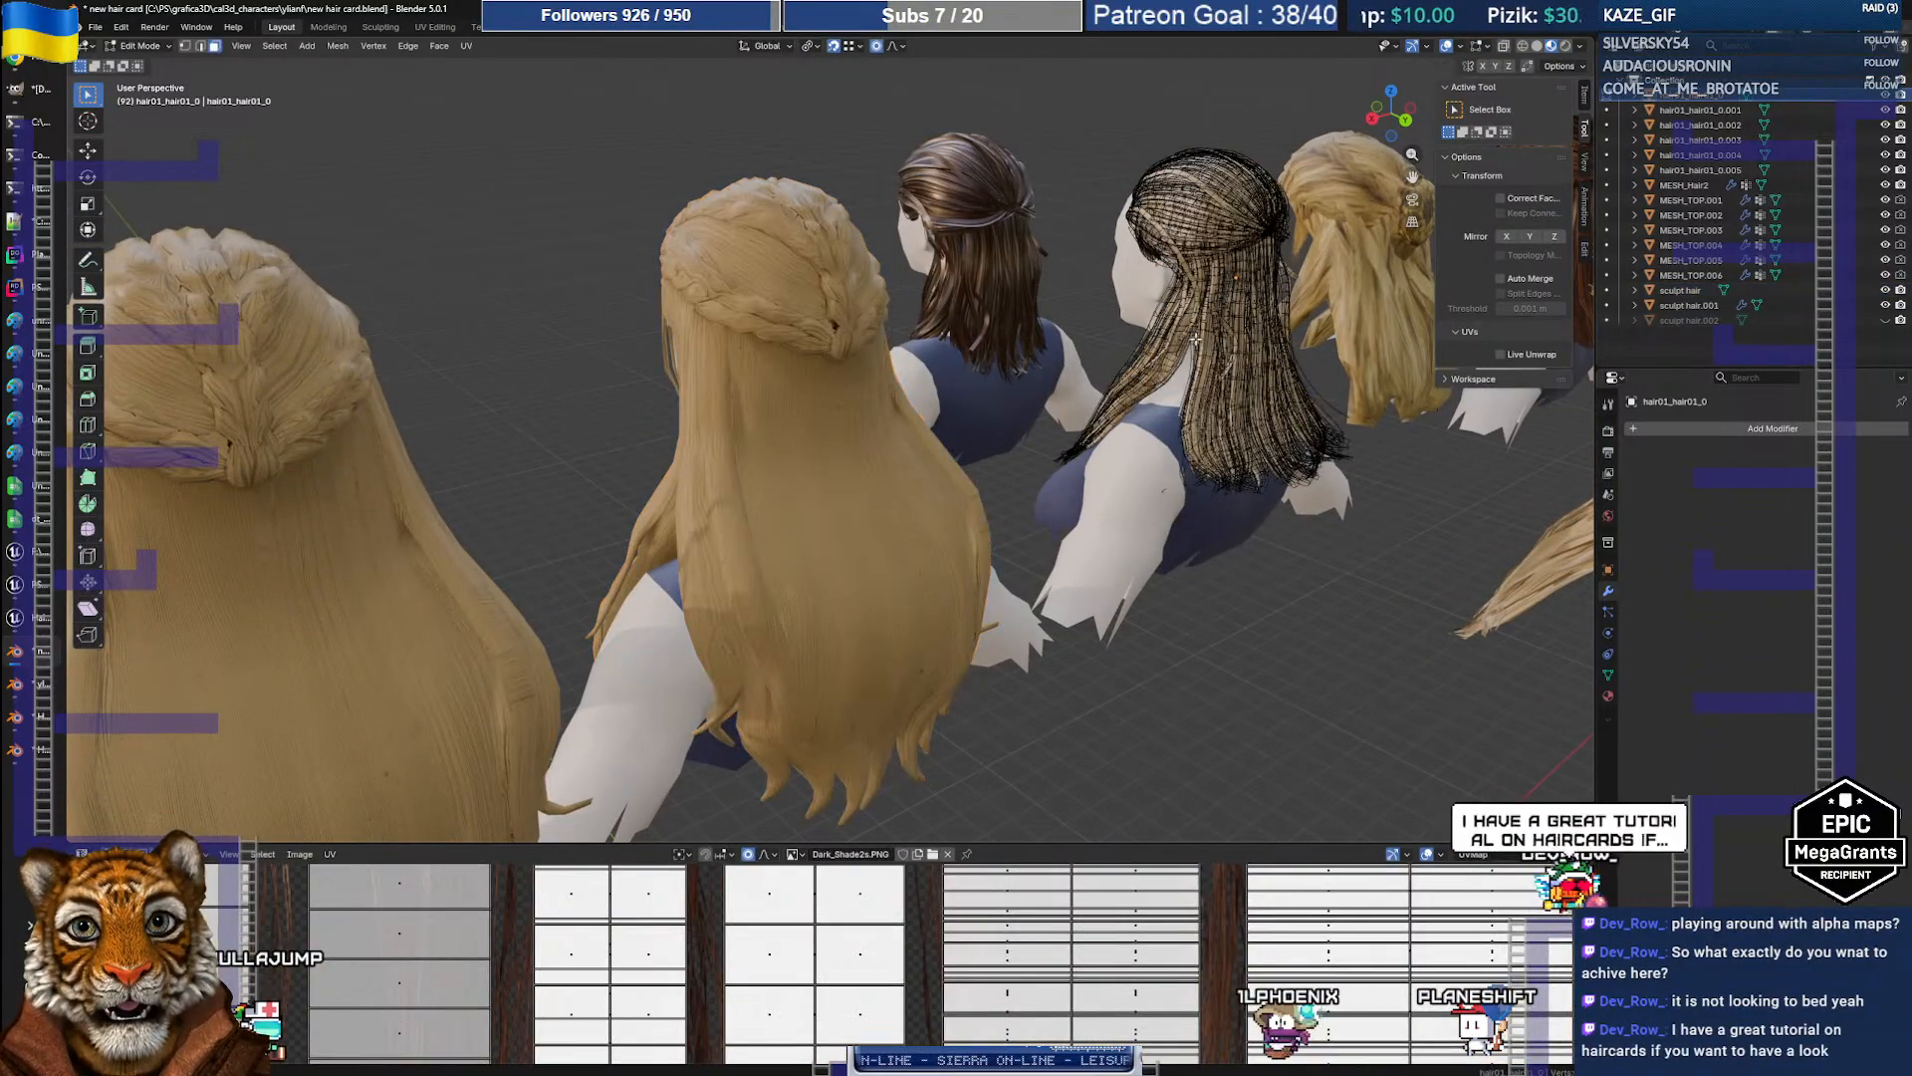
{"action": "key", "text": "a"}
{"action": "left_click", "coordinate": [1291, 563]}
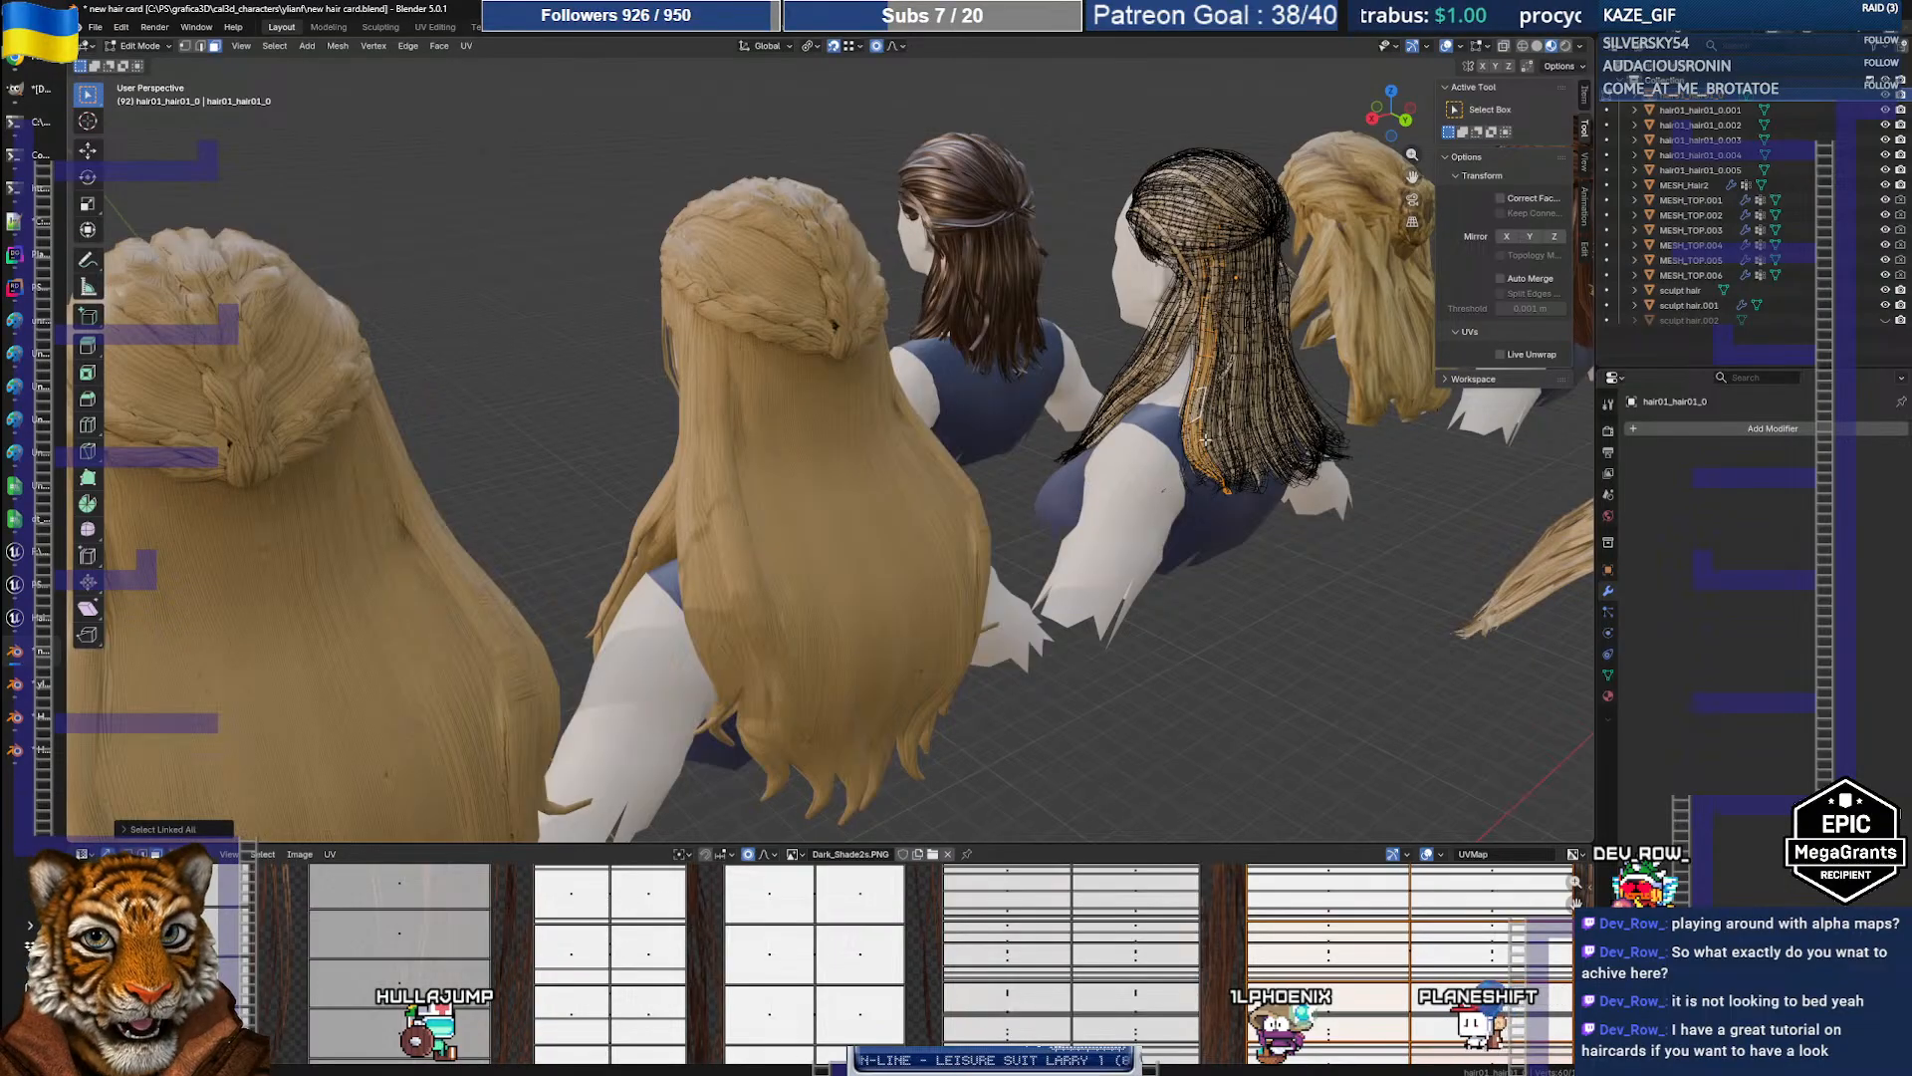
{"action": "key", "text": "Tab"}
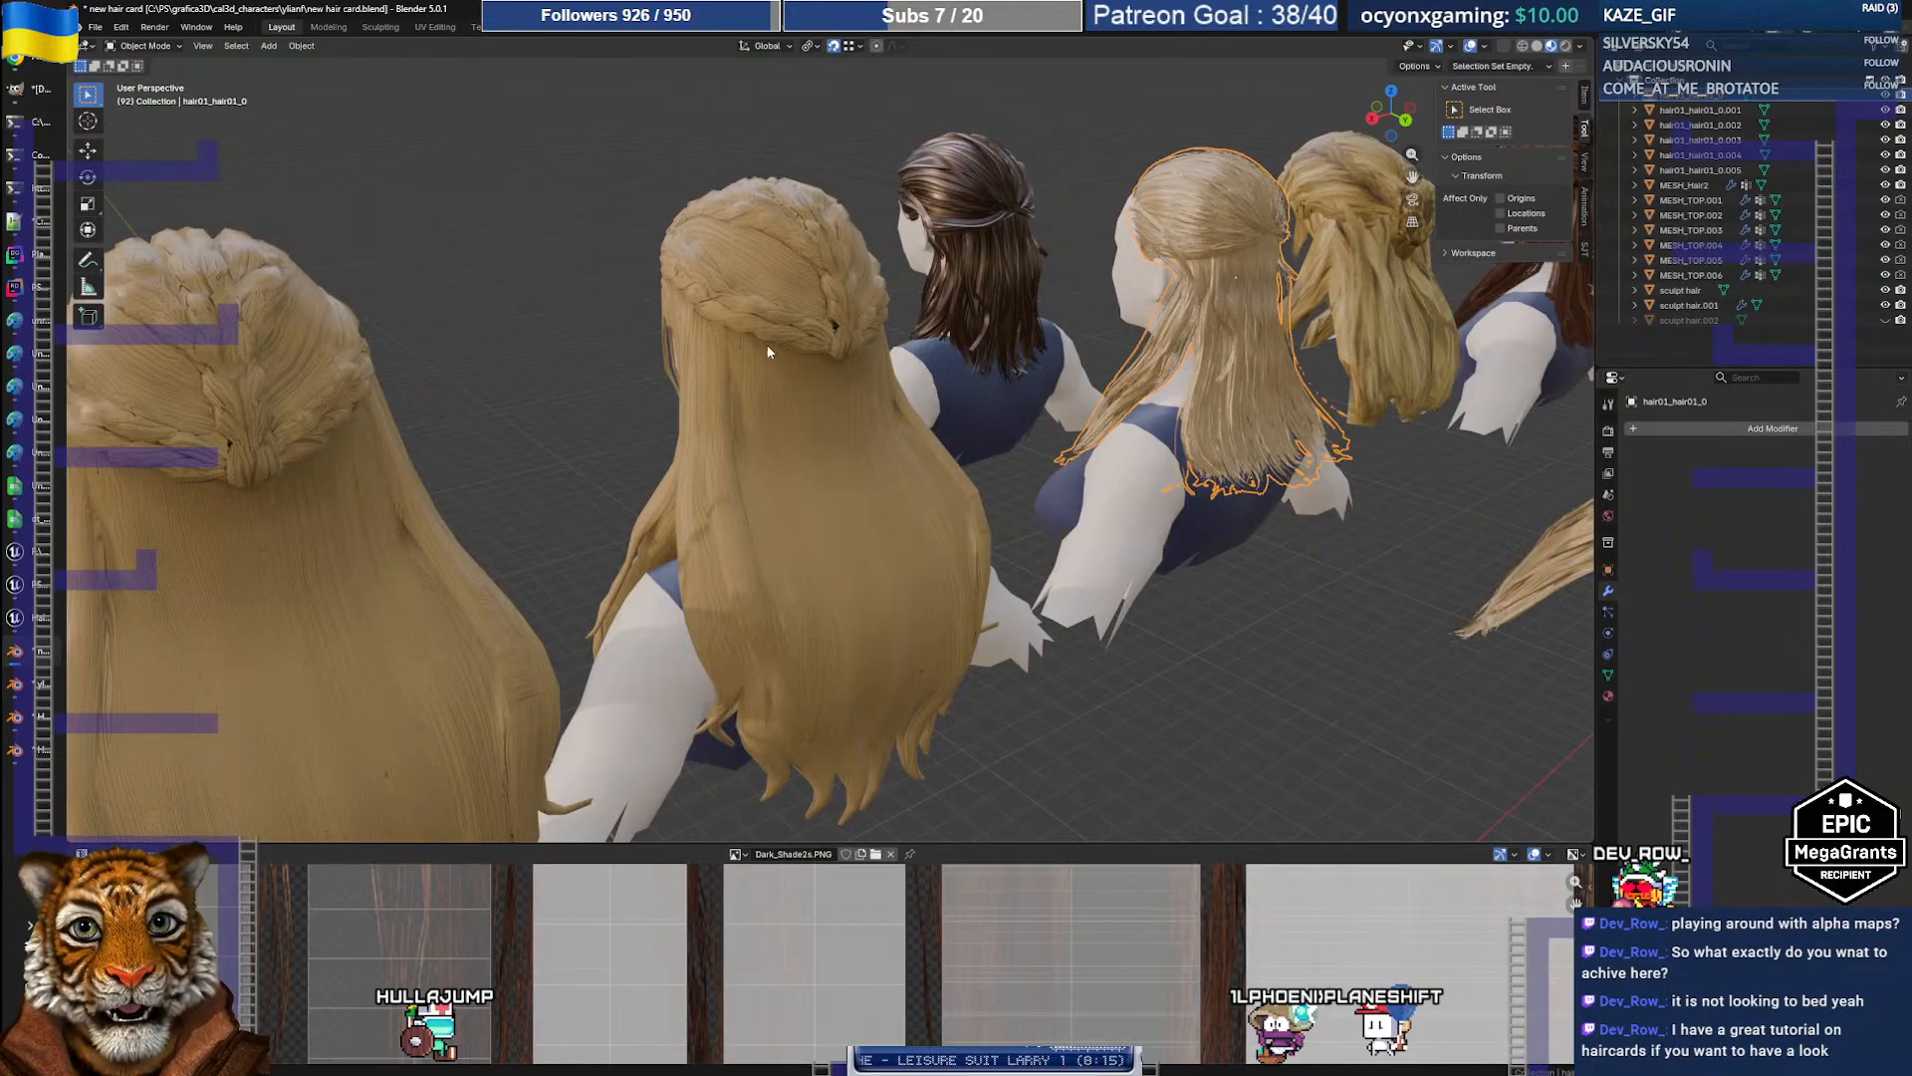
{"action": "left_click", "coordinate": [812, 363]}
{"action": "left_click", "coordinate": [1199, 265]}
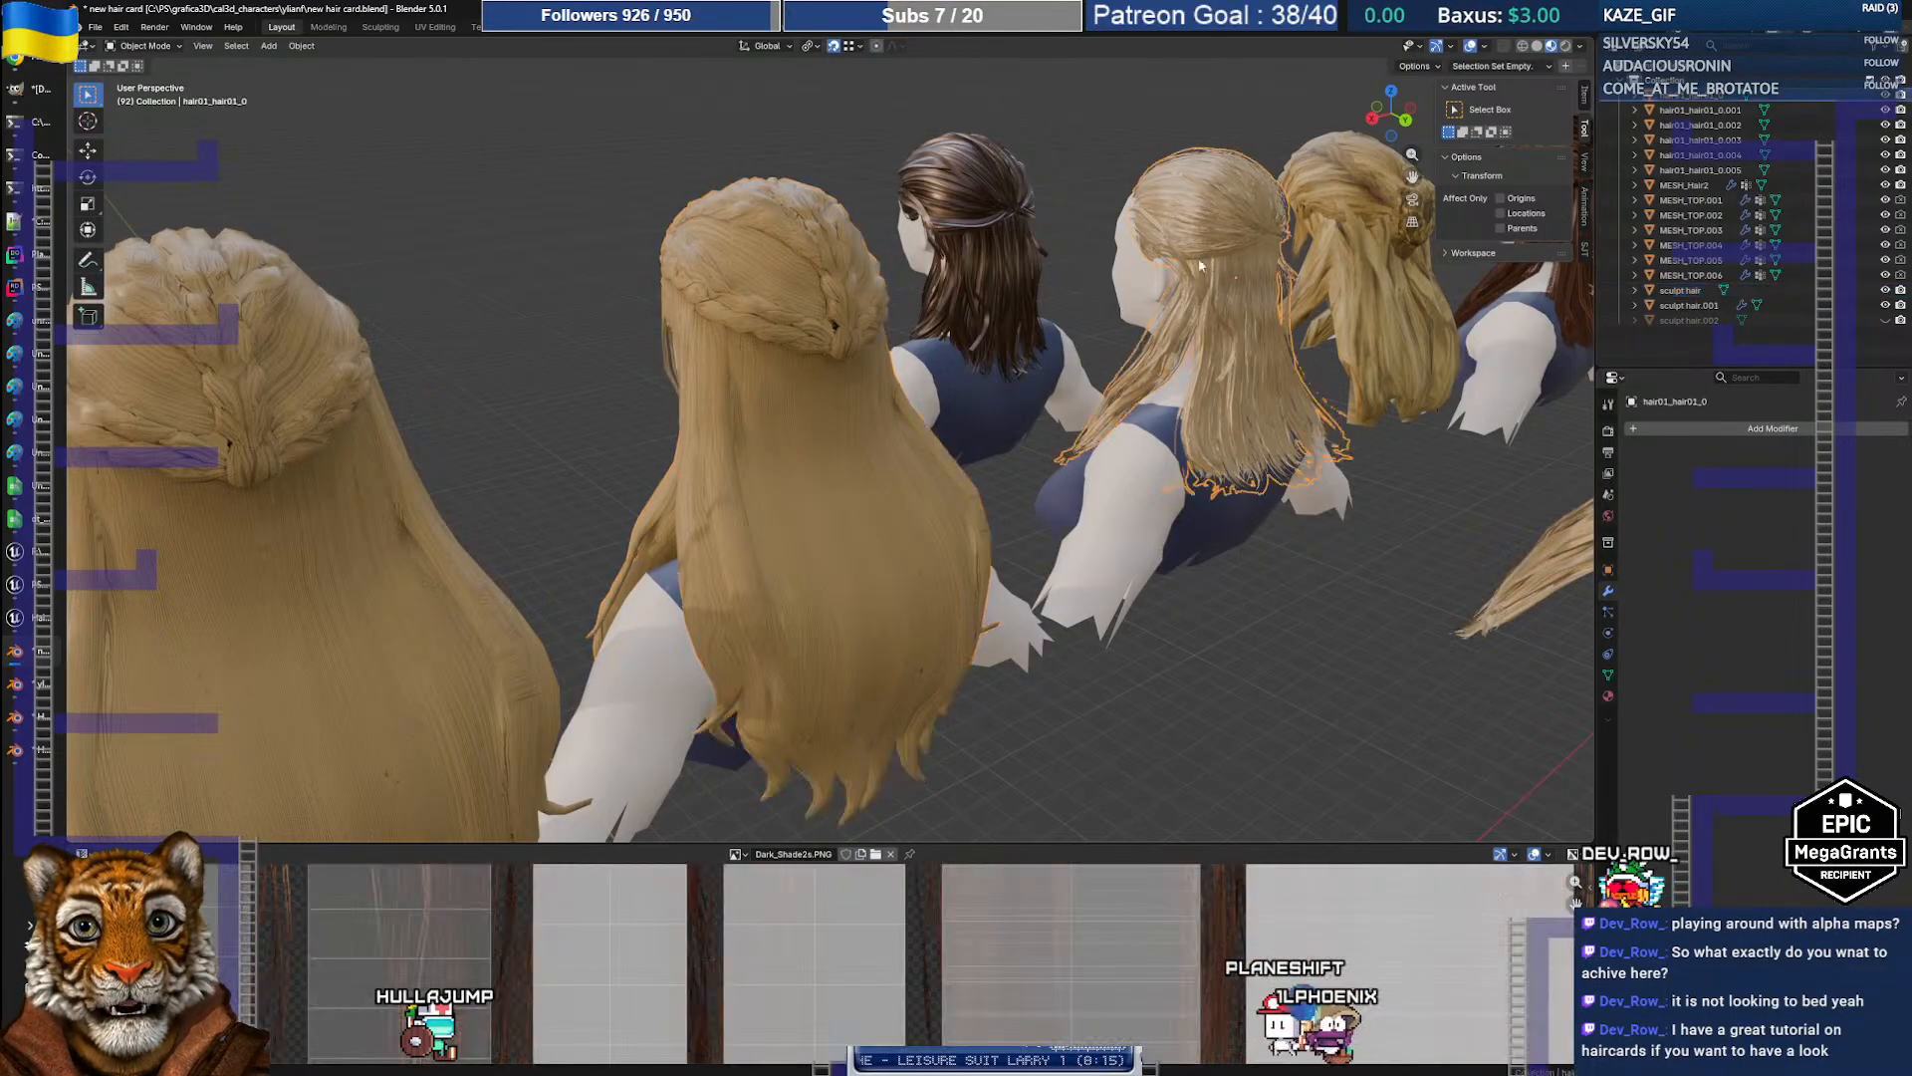
Step: Switch to the Hair Model_waseem4 file and reveal all hidden faces of the Sphere hair mesh in Edit Mode
{"action": "left_click", "coordinate": [18, 717]}
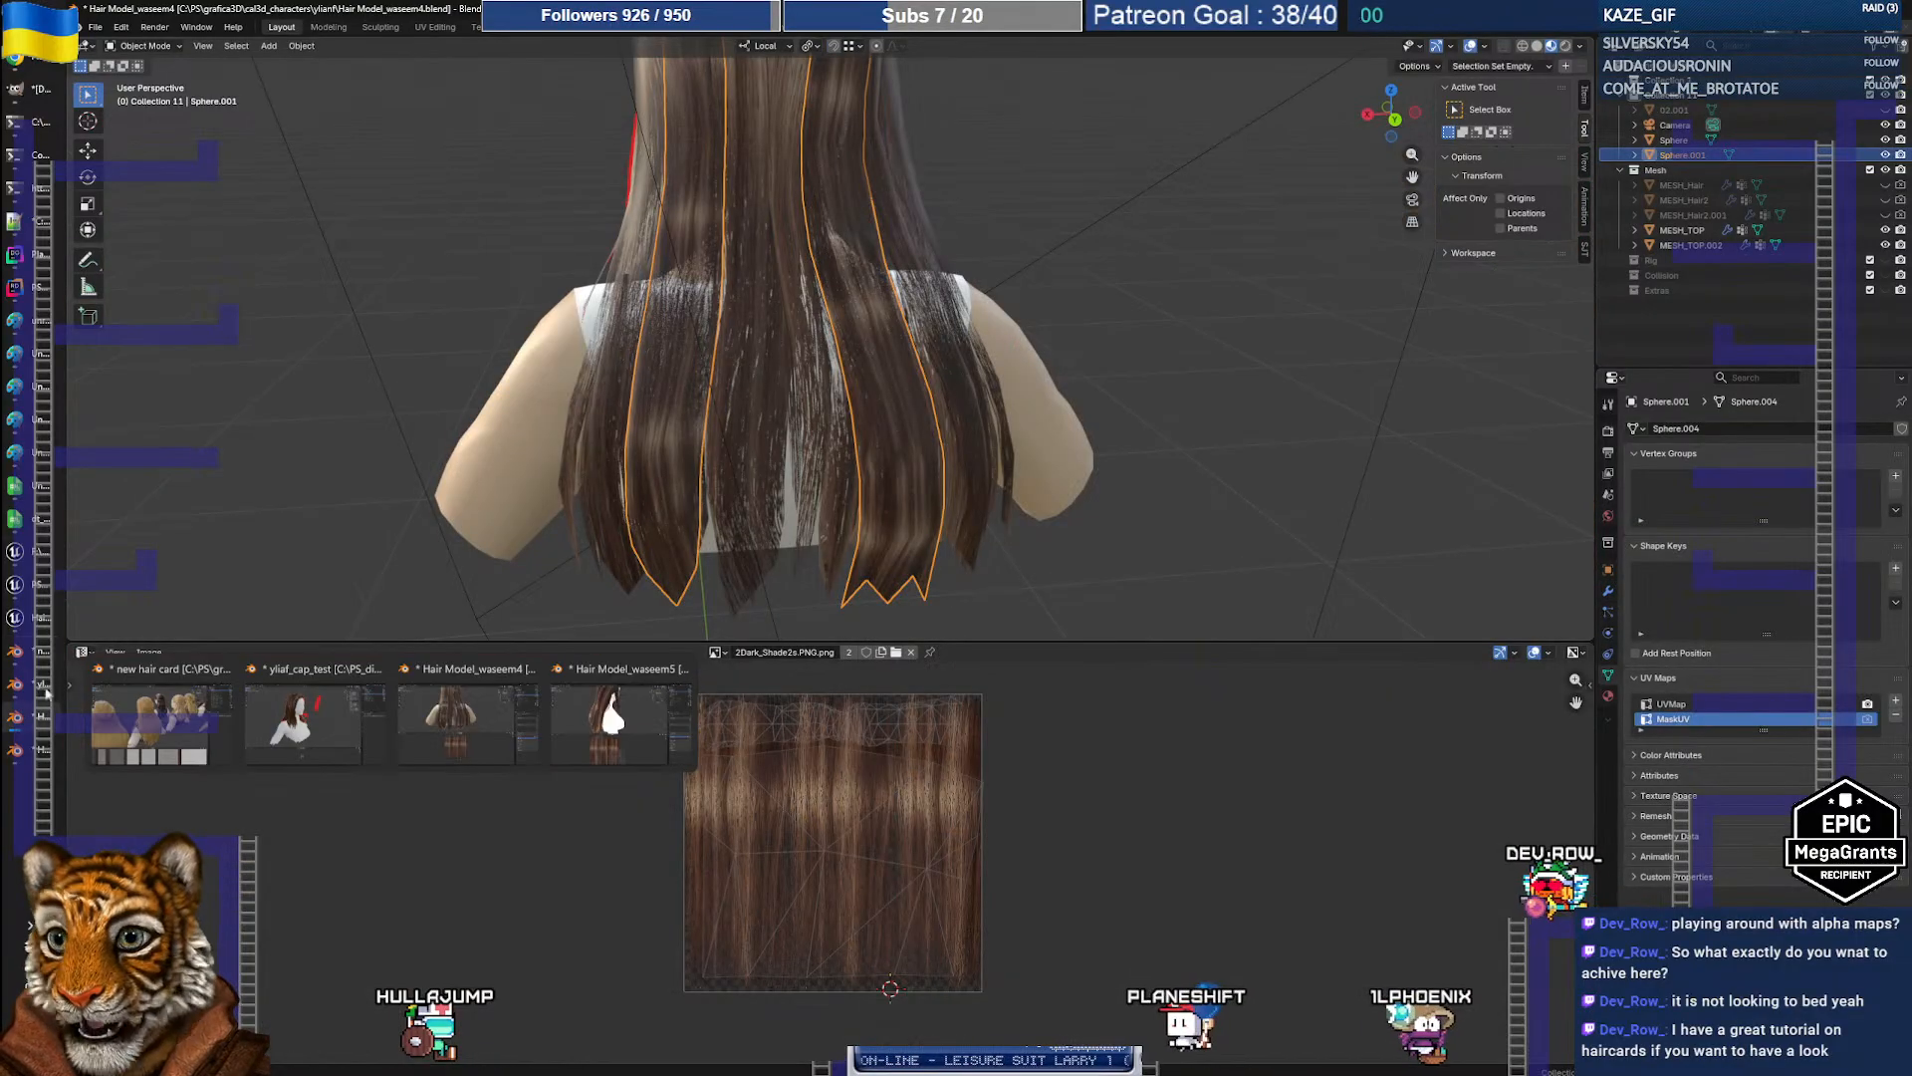
{"action": "middle_click_drag", "start_coordinate": [543, 311], "coordinate": [706, 374]}
{"action": "scroll", "coordinate": [688, 329], "scroll_direction": "down", "scroll_amount": 5}
{"action": "scroll", "coordinate": [755, 361], "scroll_direction": "up", "scroll_amount": 2}
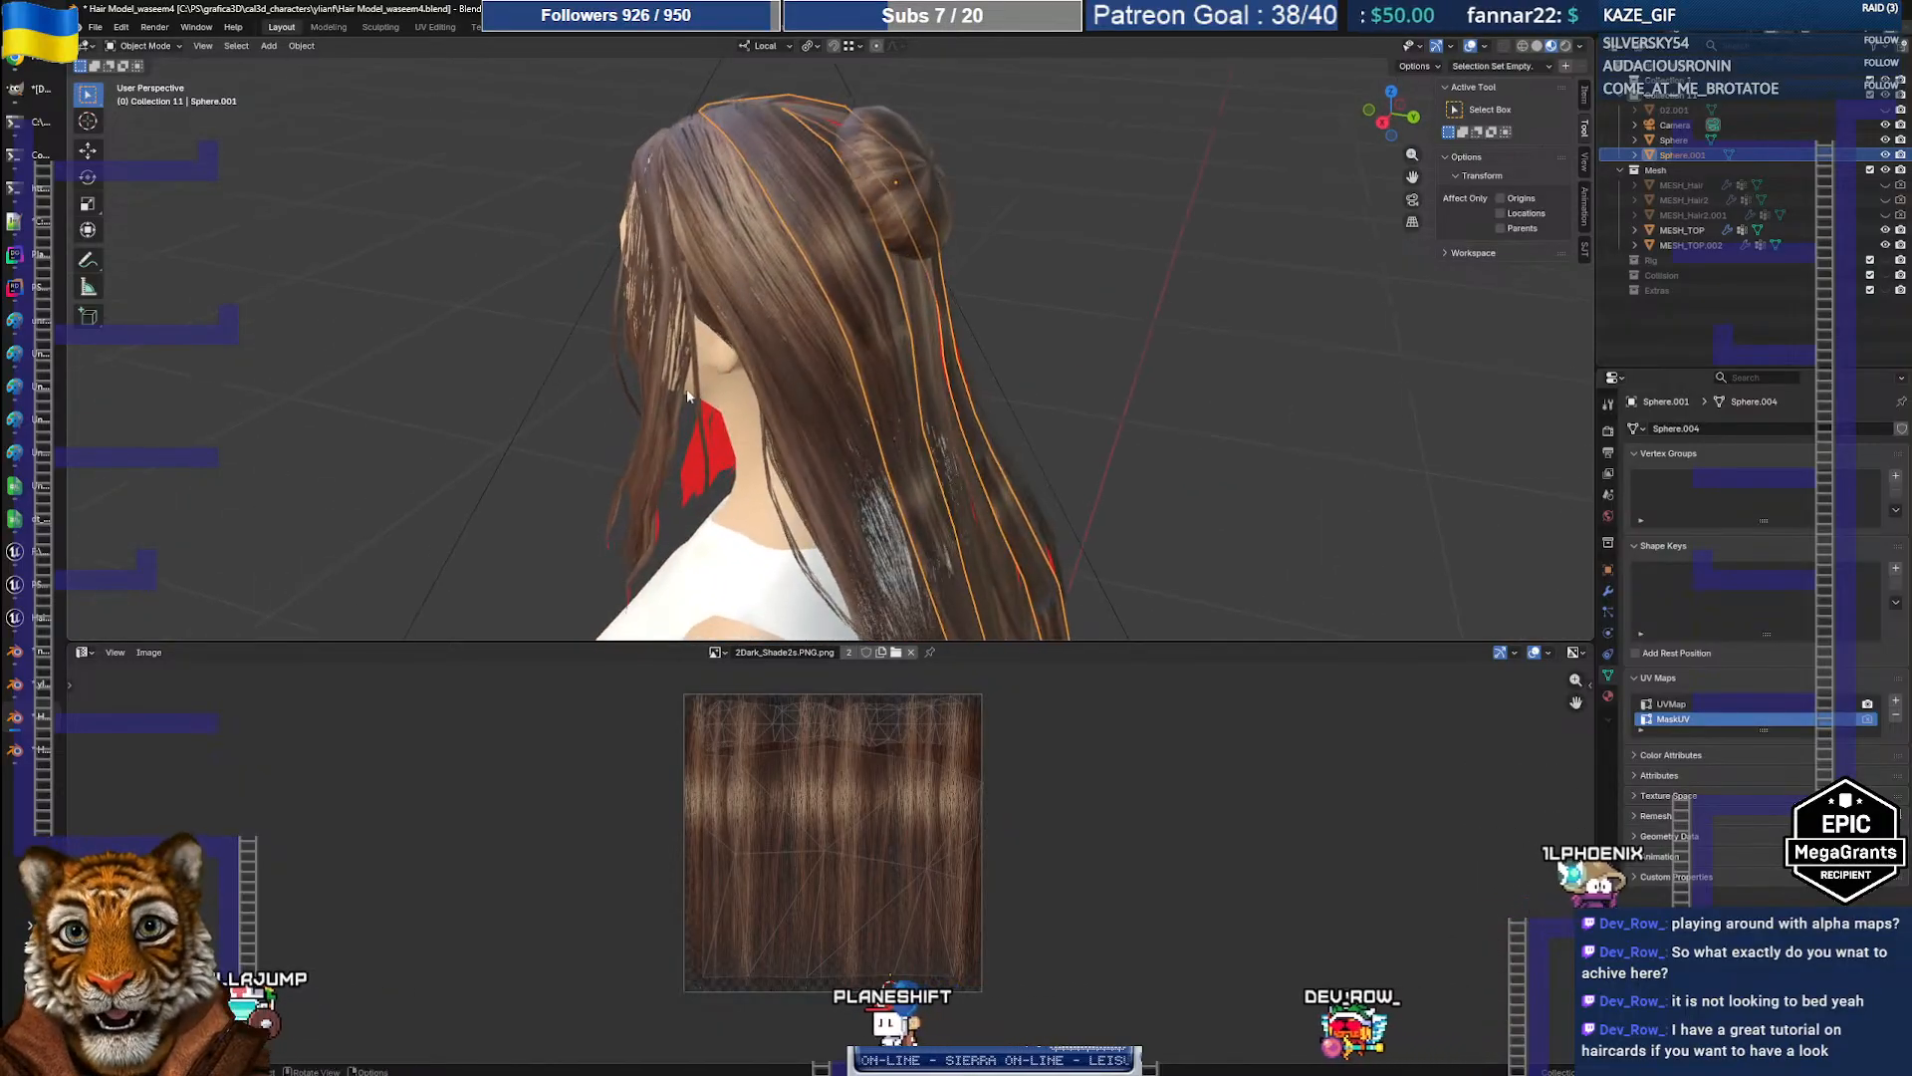
{"action": "left_click", "coordinate": [932, 150]}
{"action": "key", "text": "Tab"}
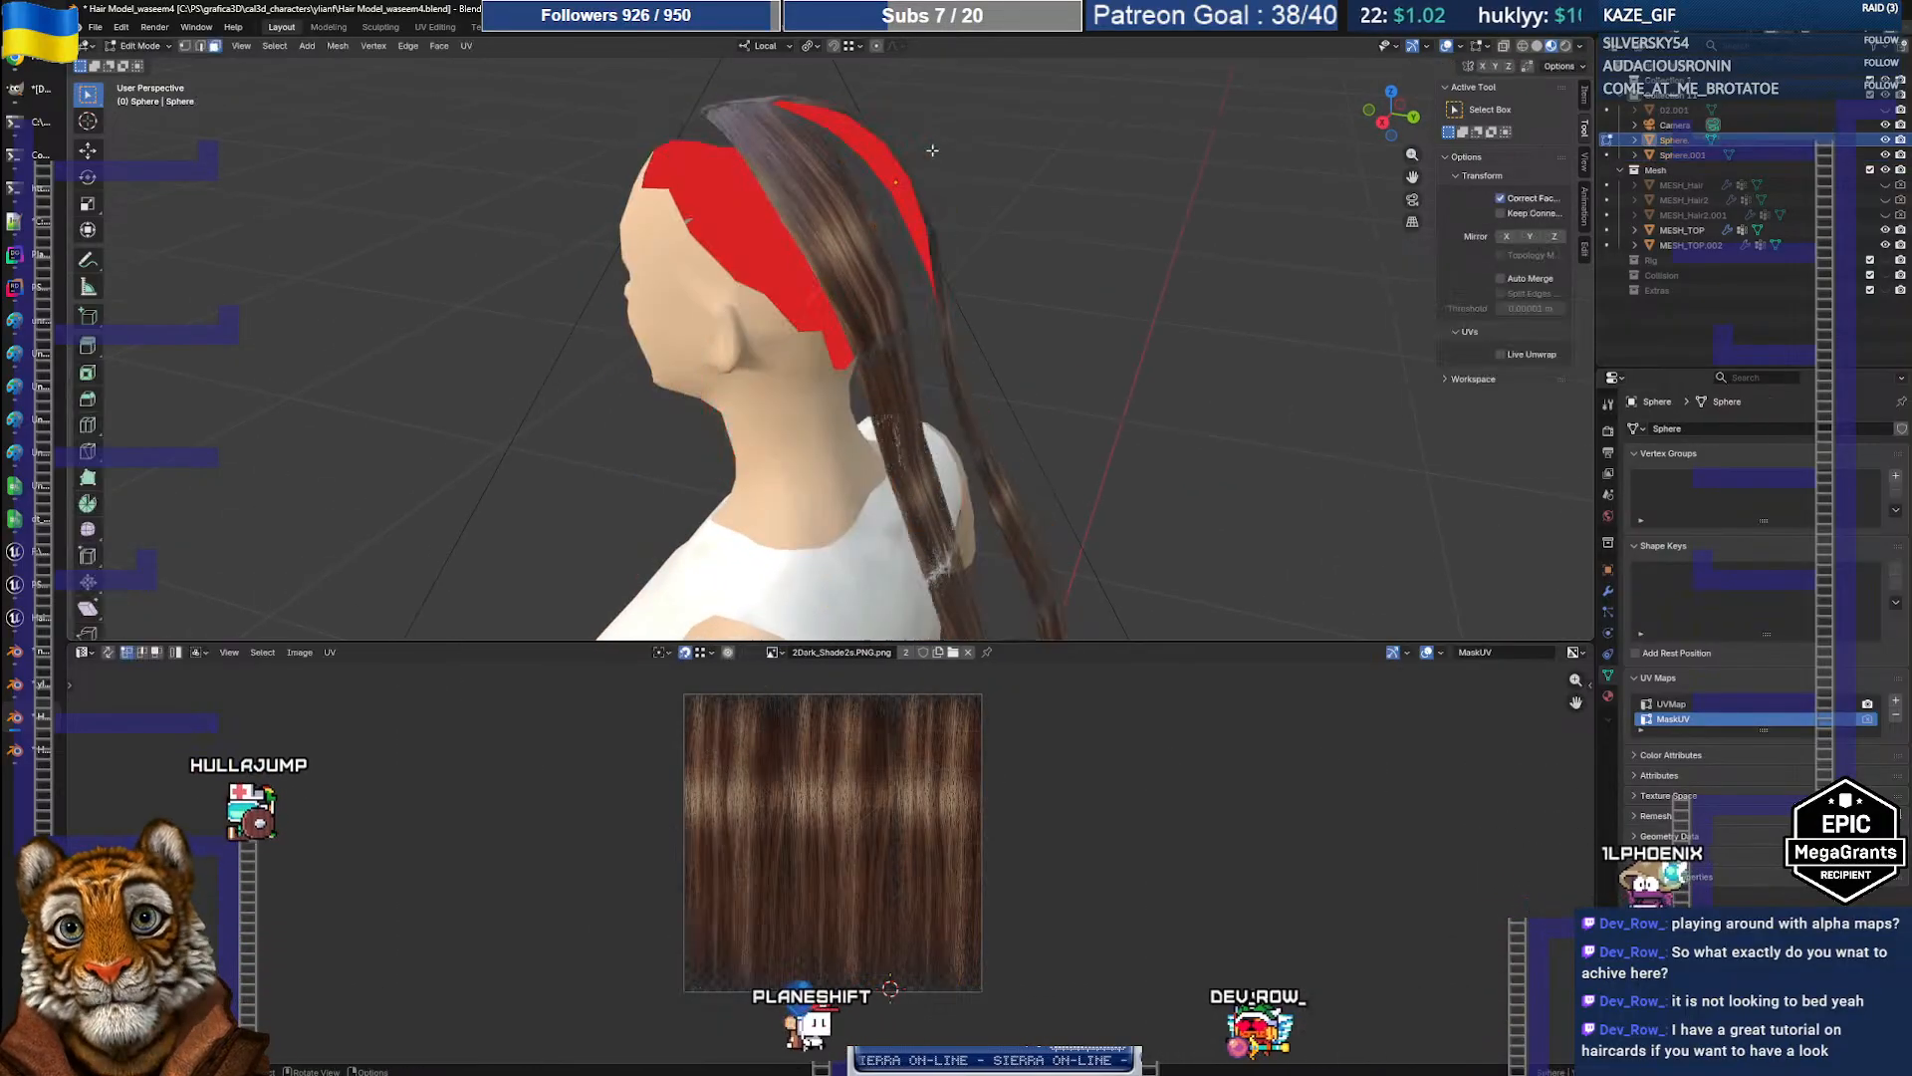
{"action": "key", "text": "alt+h"}
{"action": "key", "text": "ctrl+z"}
{"action": "key", "text": "alt+h"}
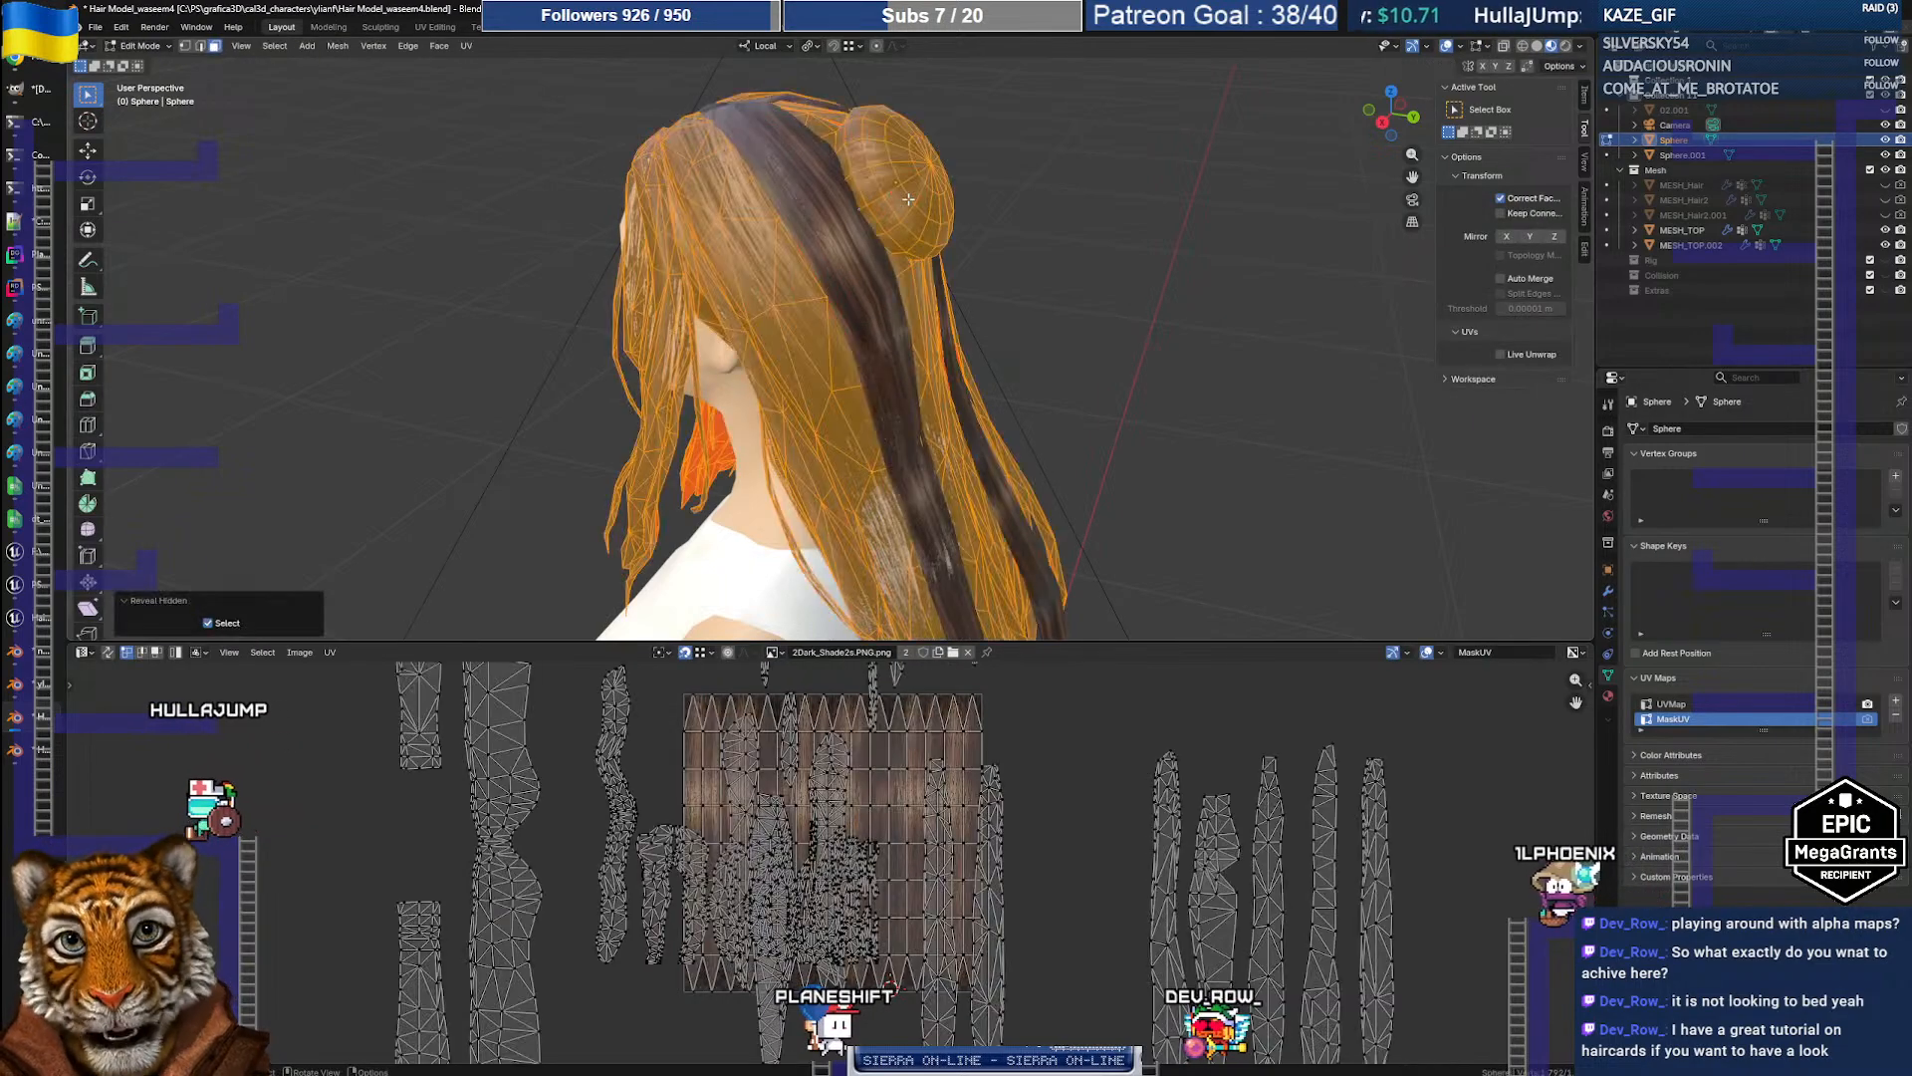
Step: Select the entire linked bun of the Sphere hair and view its shape from the side
{"action": "left_click", "coordinate": [914, 205]}
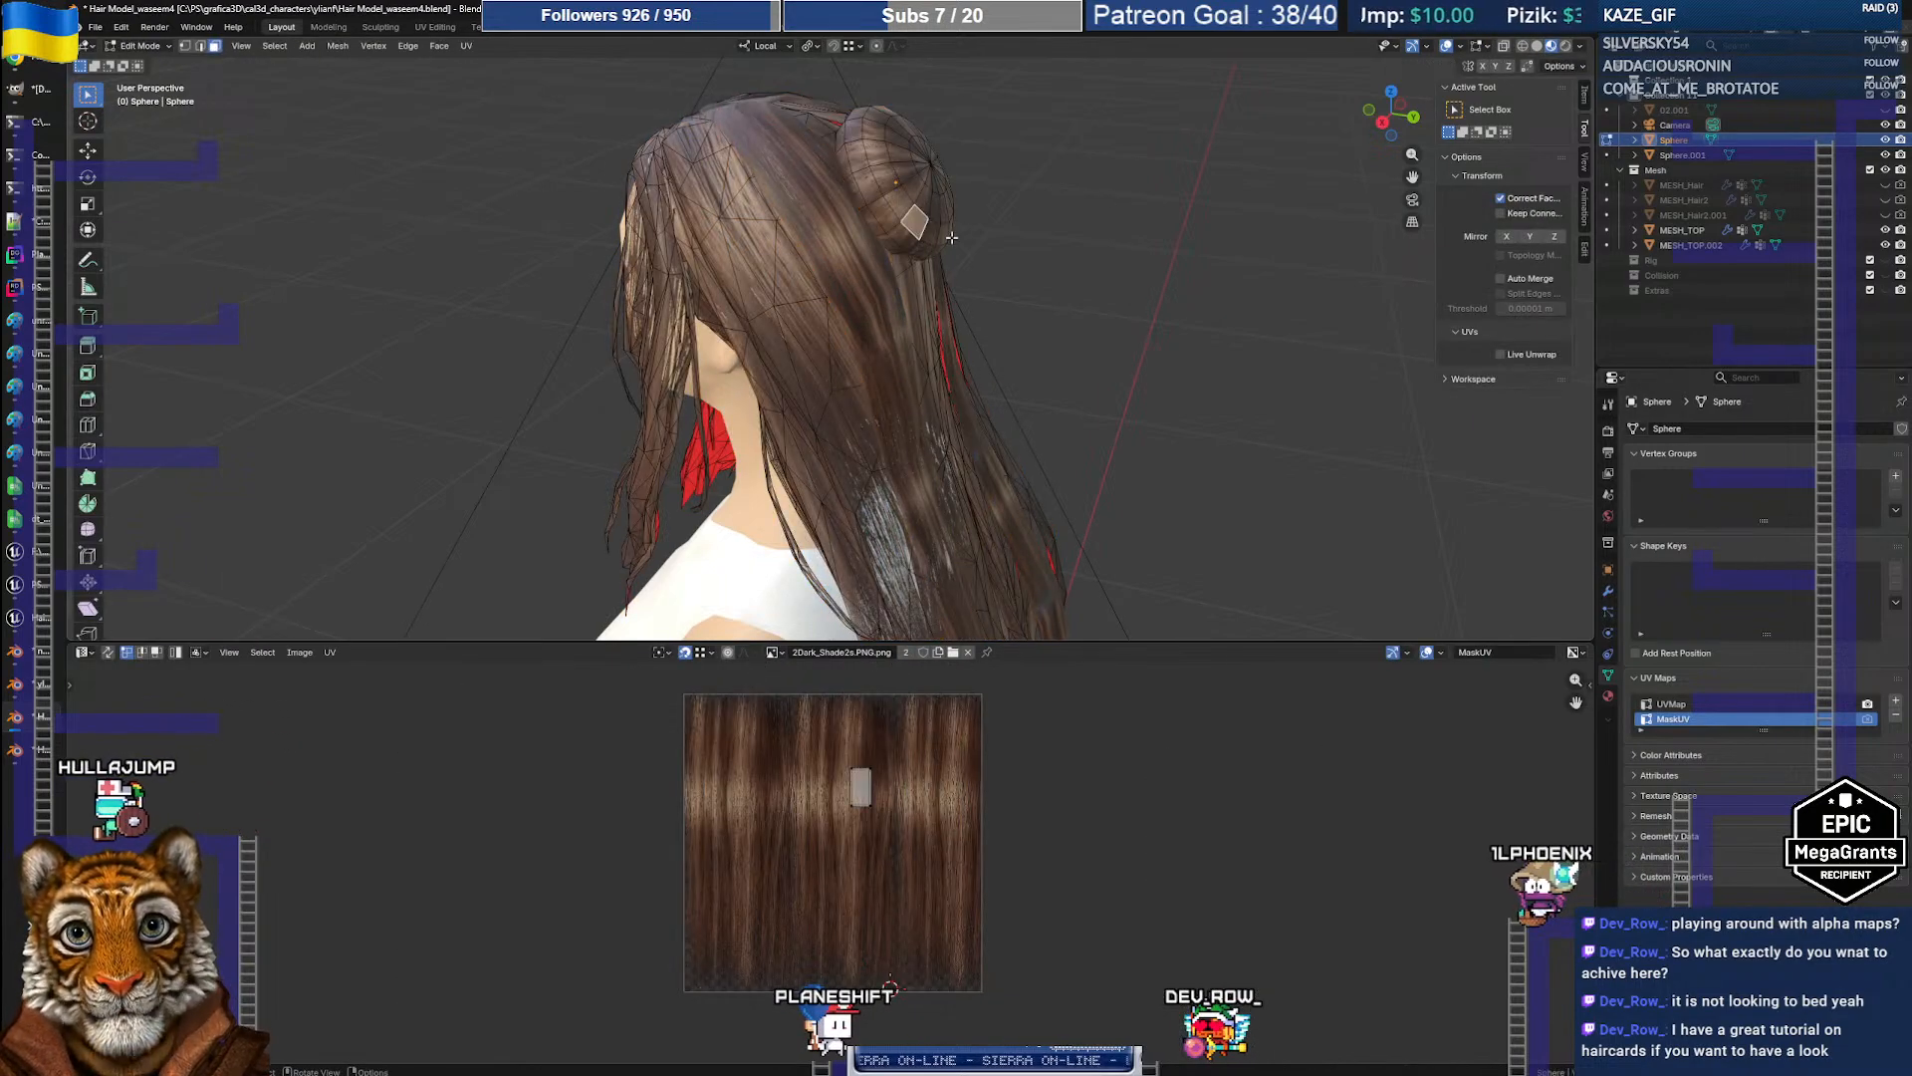
{"action": "key", "text": "ctrl+l"}
{"action": "middle_click_drag", "start_coordinate": [951, 237], "coordinate": [1039, 228]}
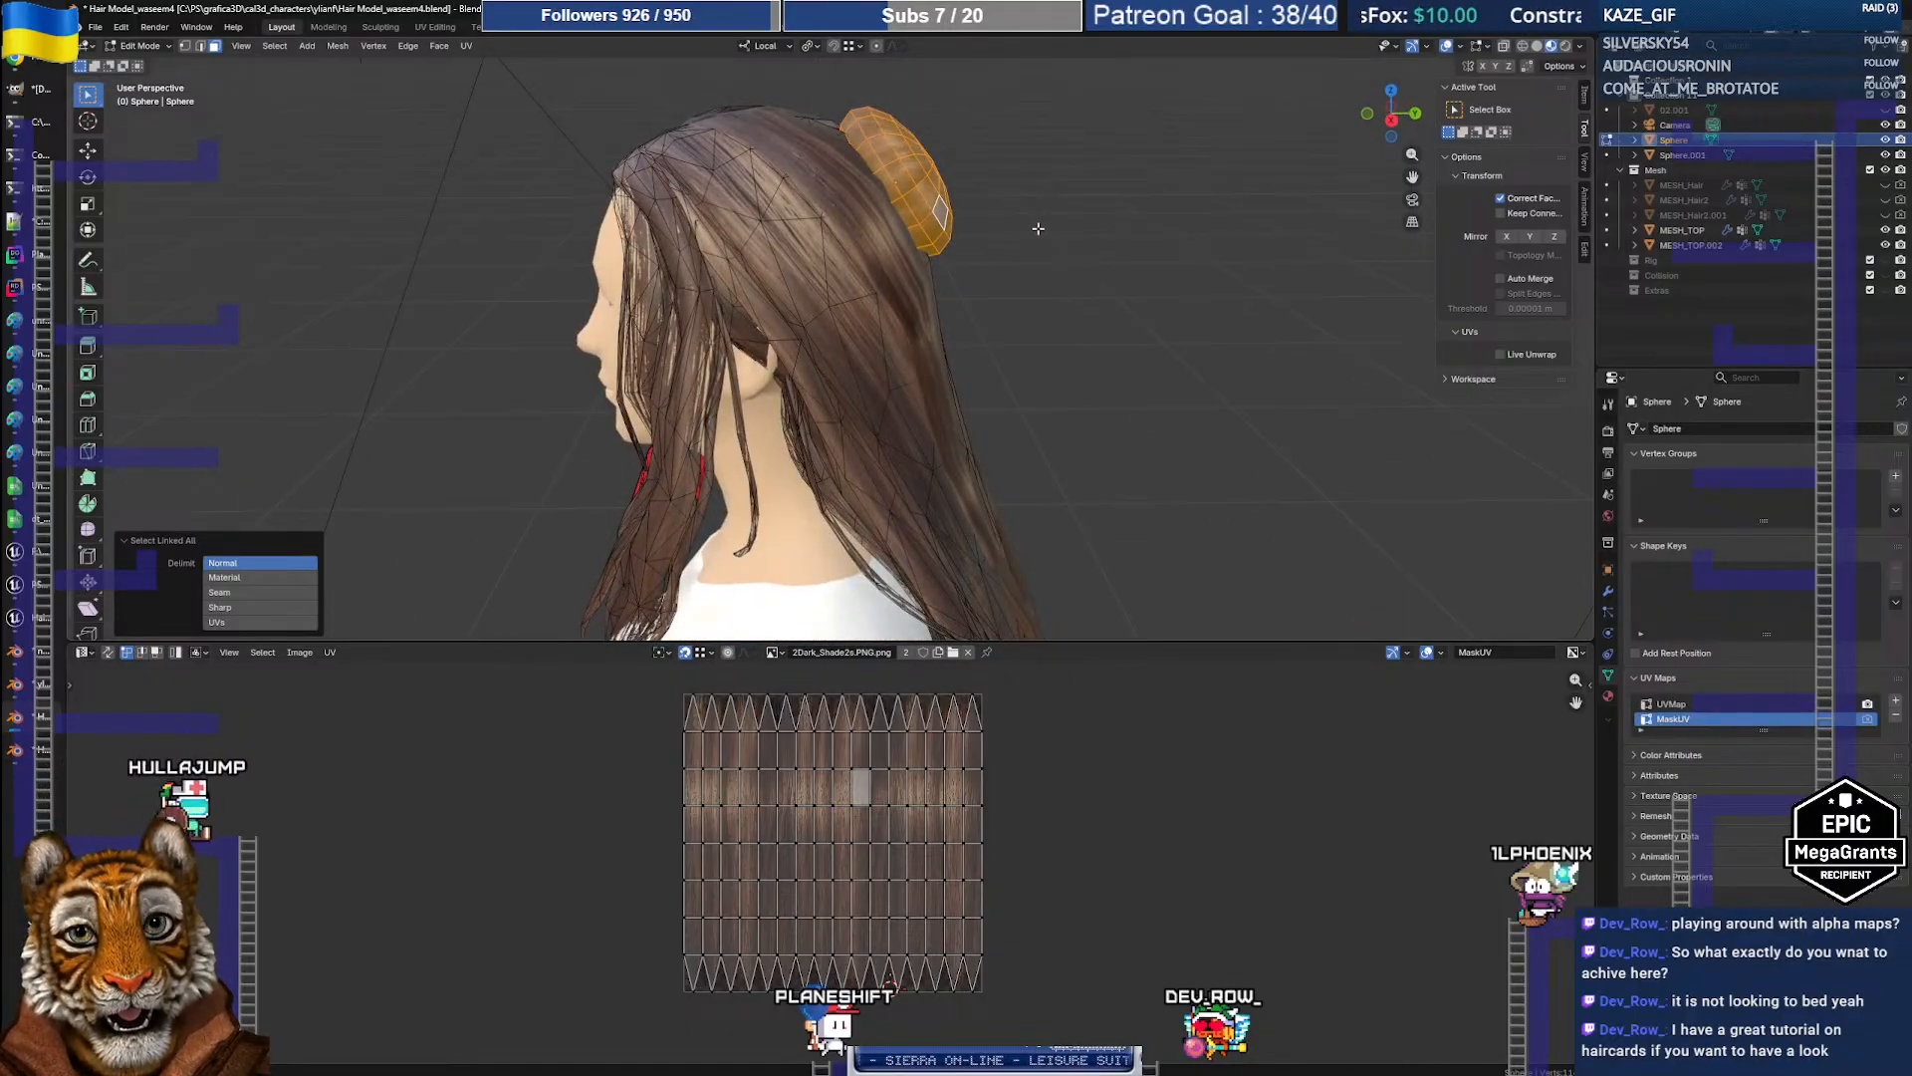
{"action": "key", "text": "Tab"}
Step: Examine the Sphere hair's face-framing strands and wireframe from the side, enlarging the 3D viewport for a fuller view
{"action": "left_click", "coordinate": [838, 280]}
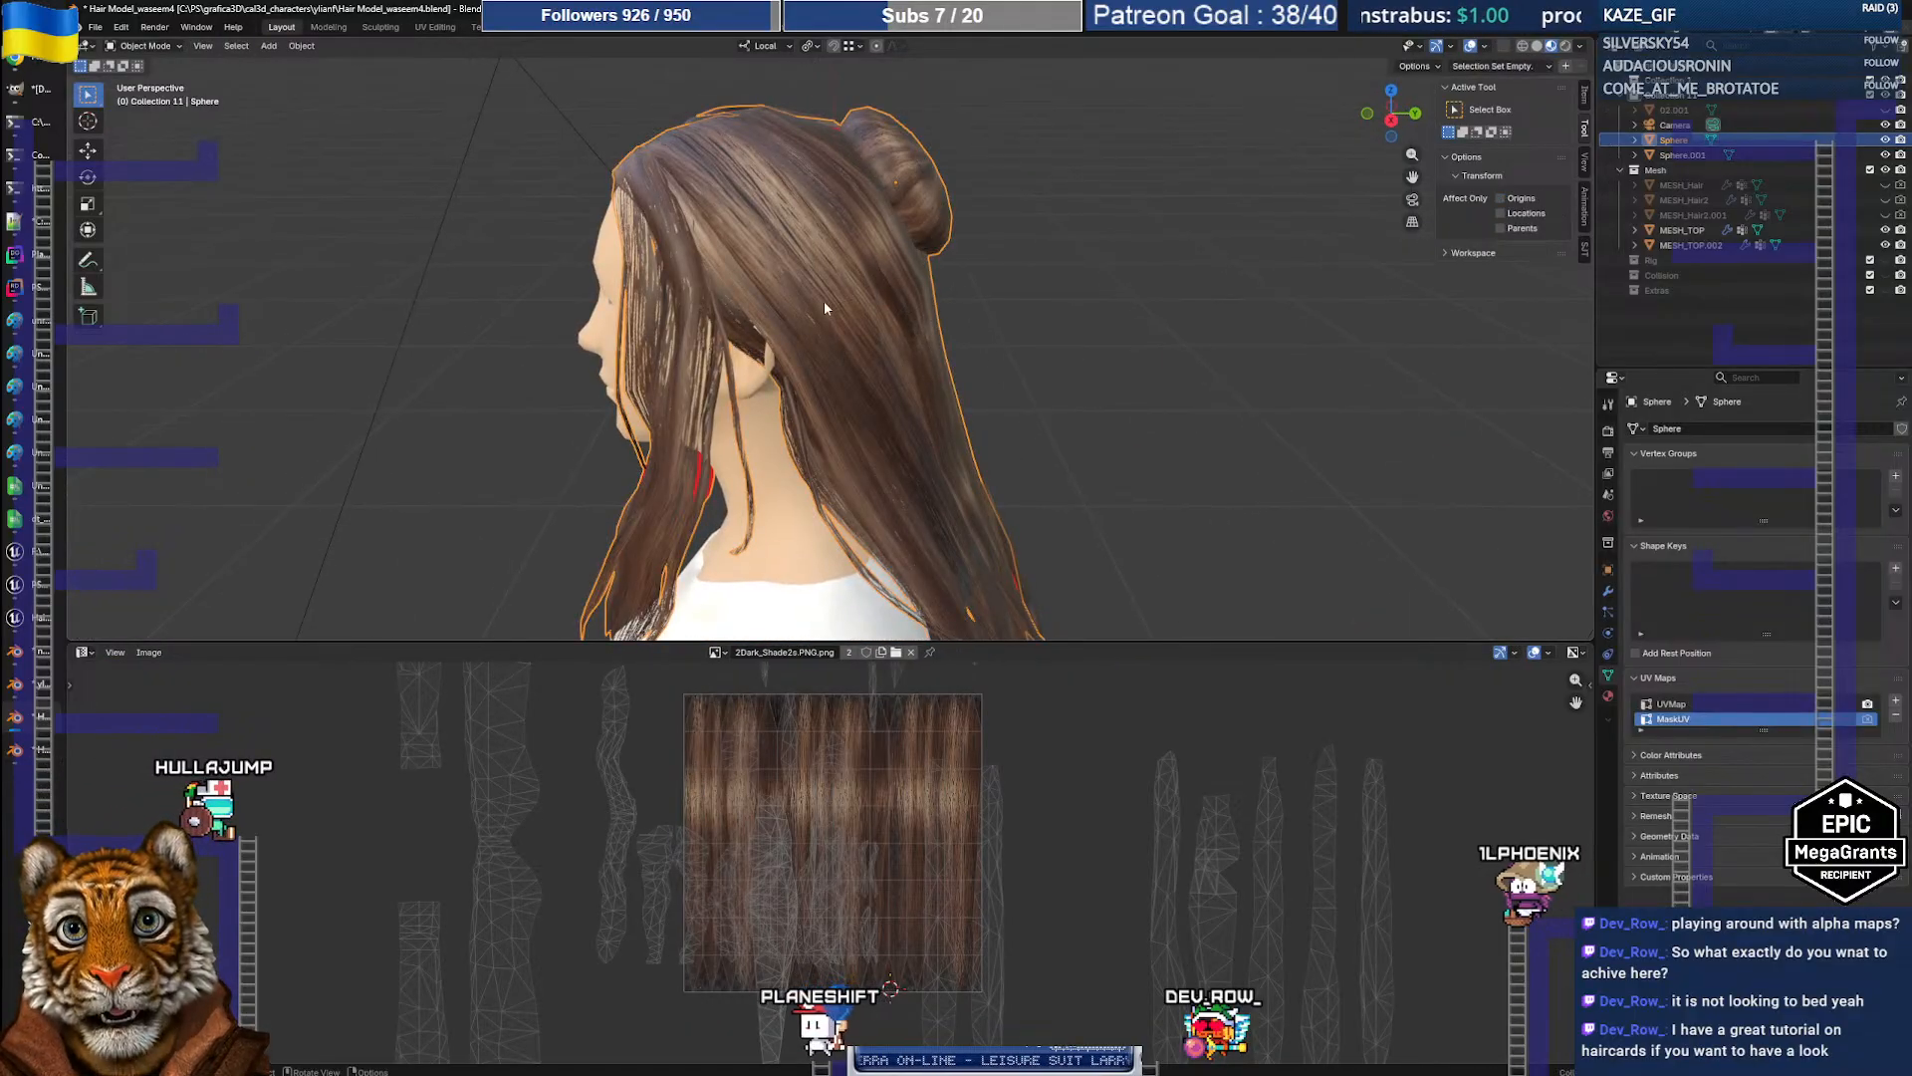
{"action": "middle_click_drag", "start_coordinate": [825, 309], "coordinate": [881, 162], "text": "shift"}
{"action": "key", "text": "Tab"}
{"action": "middle_click_drag", "start_coordinate": [809, 303], "coordinate": [838, 568]}
{"action": "scroll", "coordinate": [859, 299], "scroll_direction": "up", "scroll_amount": 4}
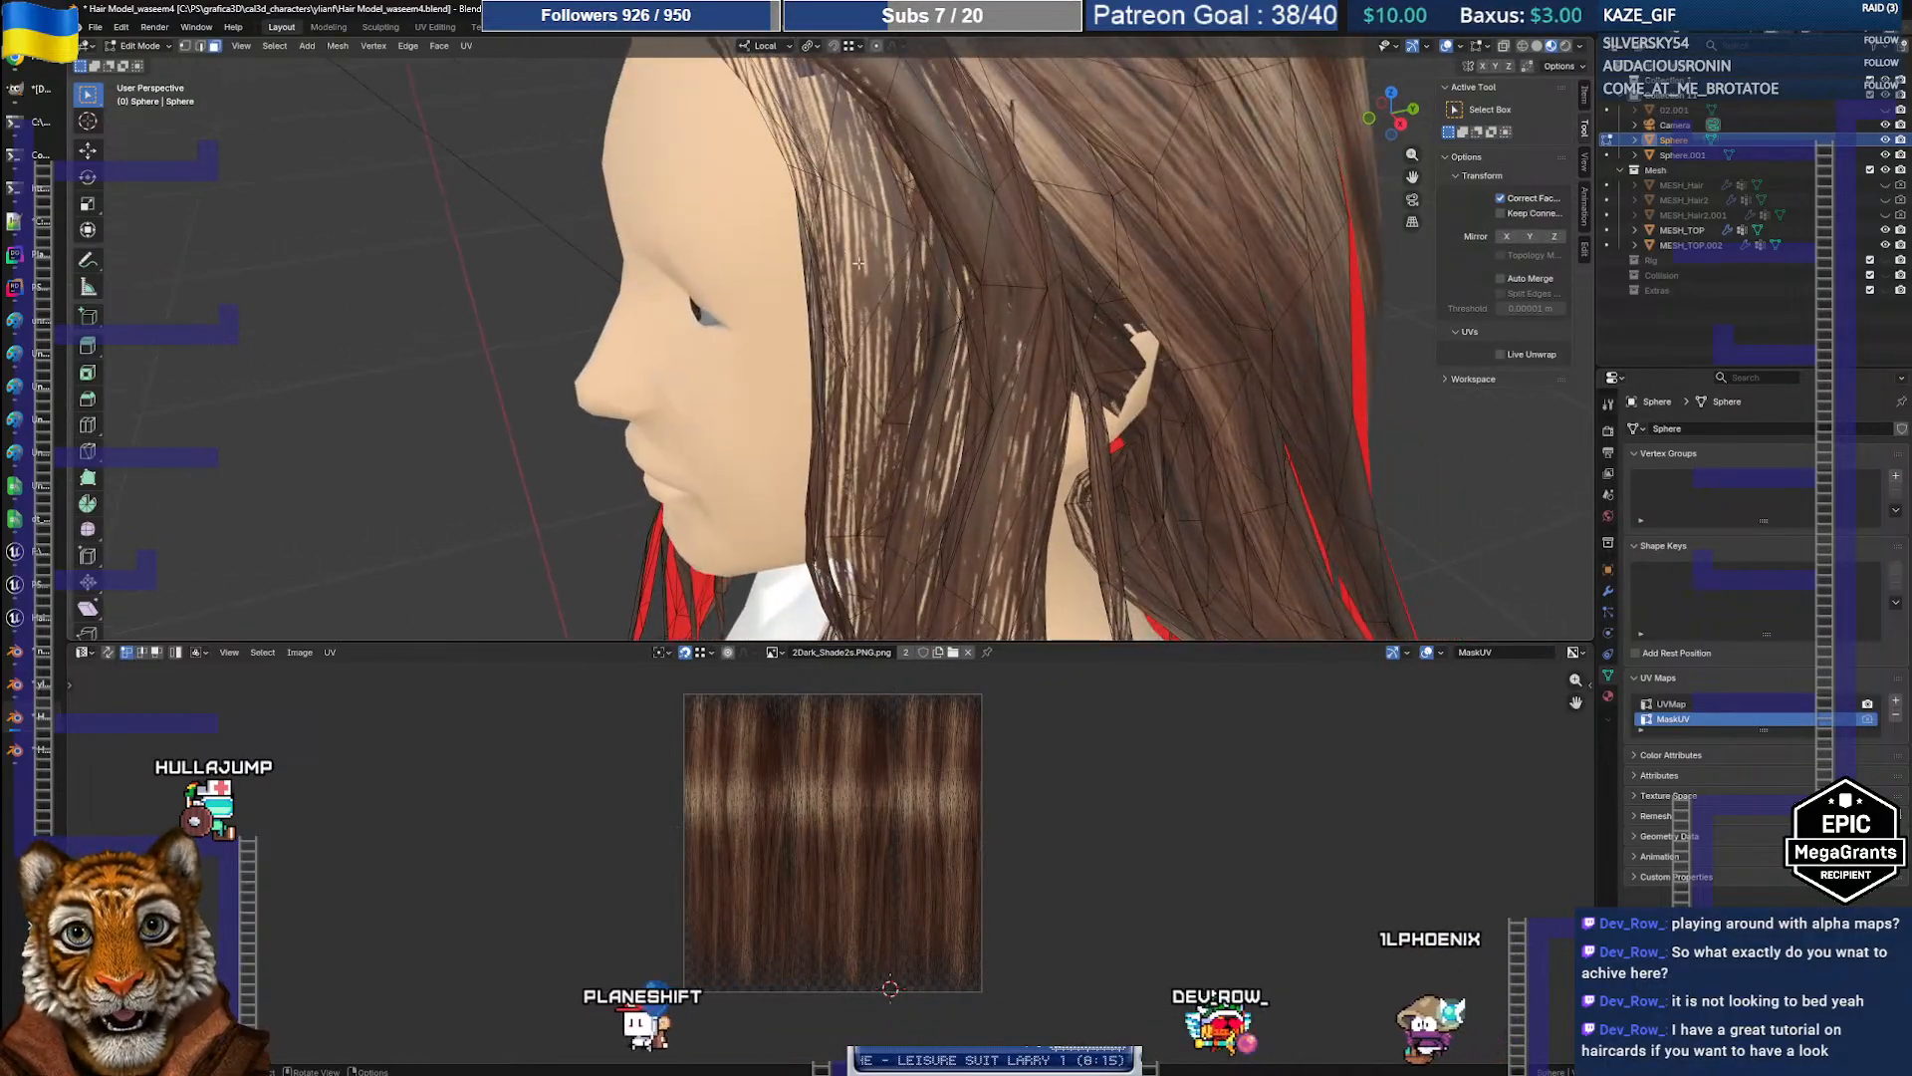
{"action": "scroll", "coordinate": [877, 273], "scroll_direction": "down", "scroll_amount": 4}
{"action": "middle_click_drag", "start_coordinate": [881, 281], "coordinate": [857, 231]}
{"action": "left_click_drag", "start_coordinate": [989, 642], "coordinate": [986, 819]}
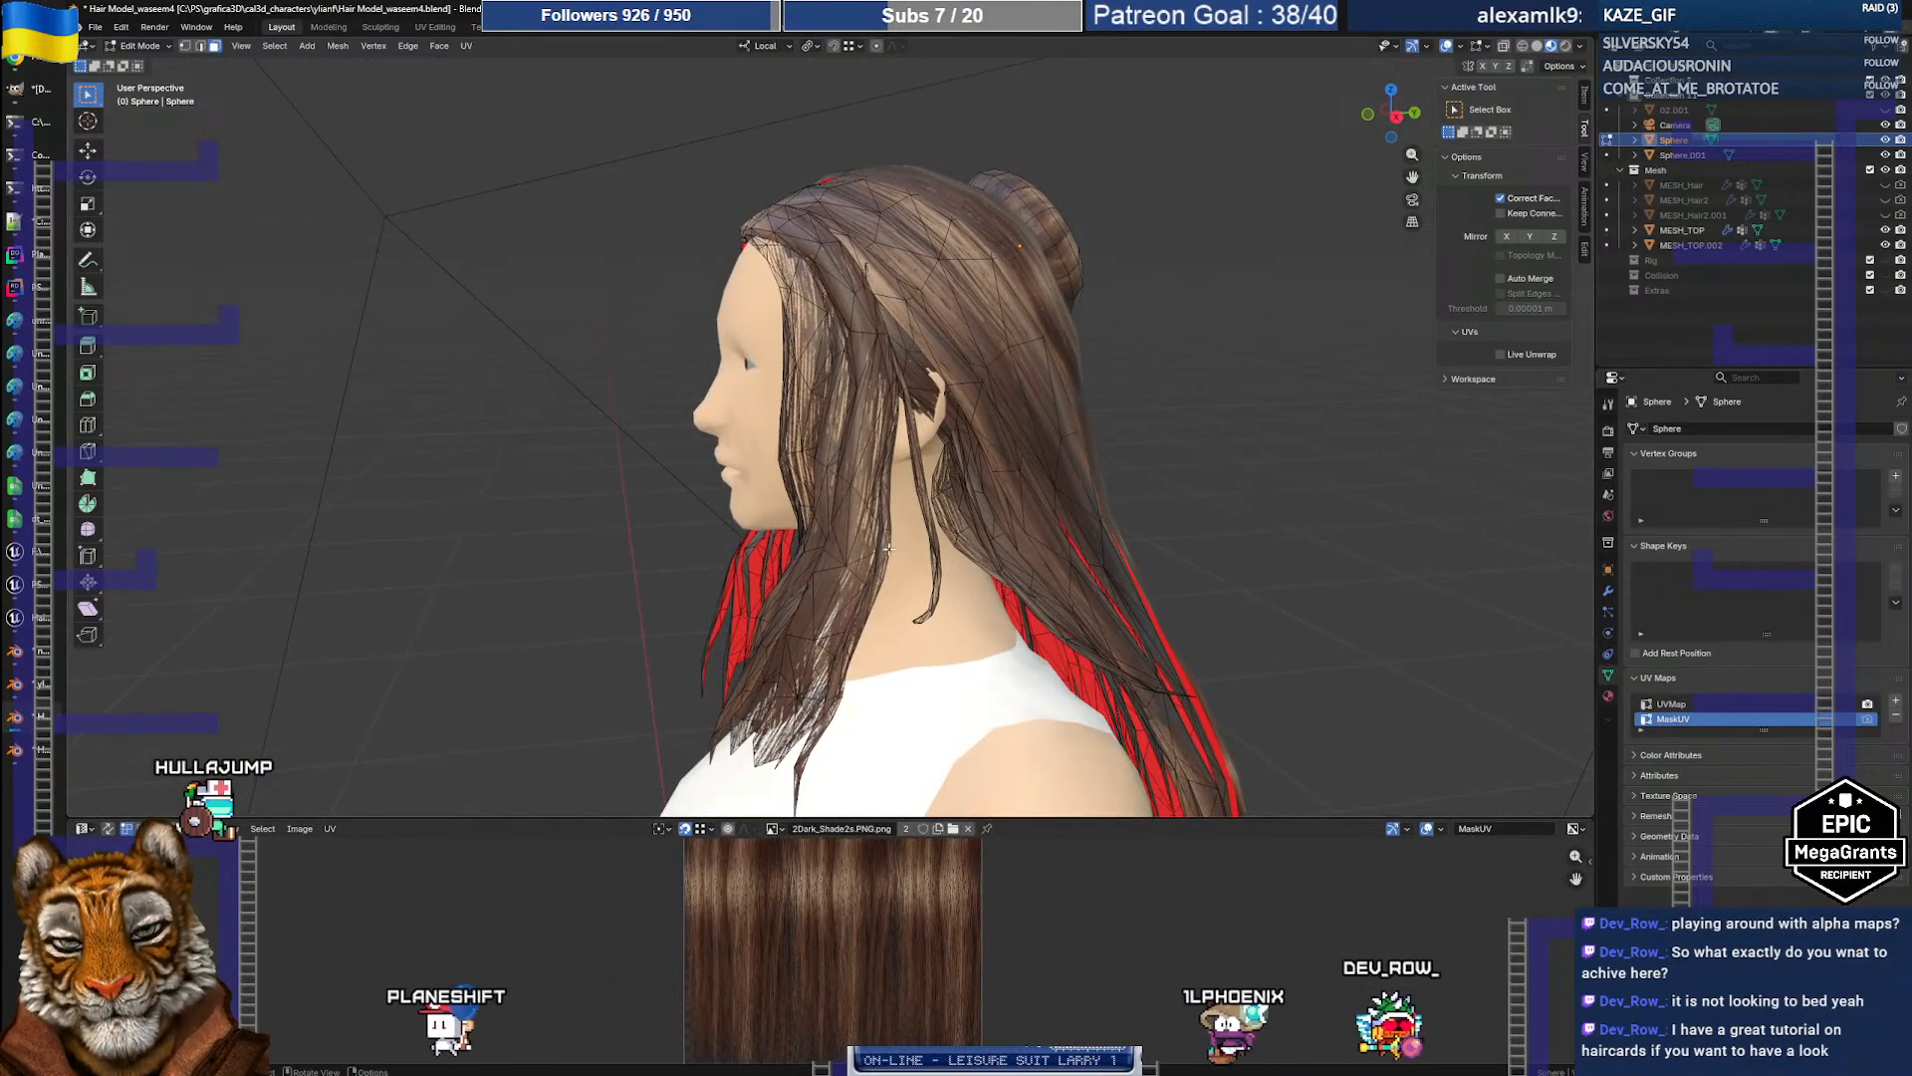
{"action": "key", "text": "Tab"}
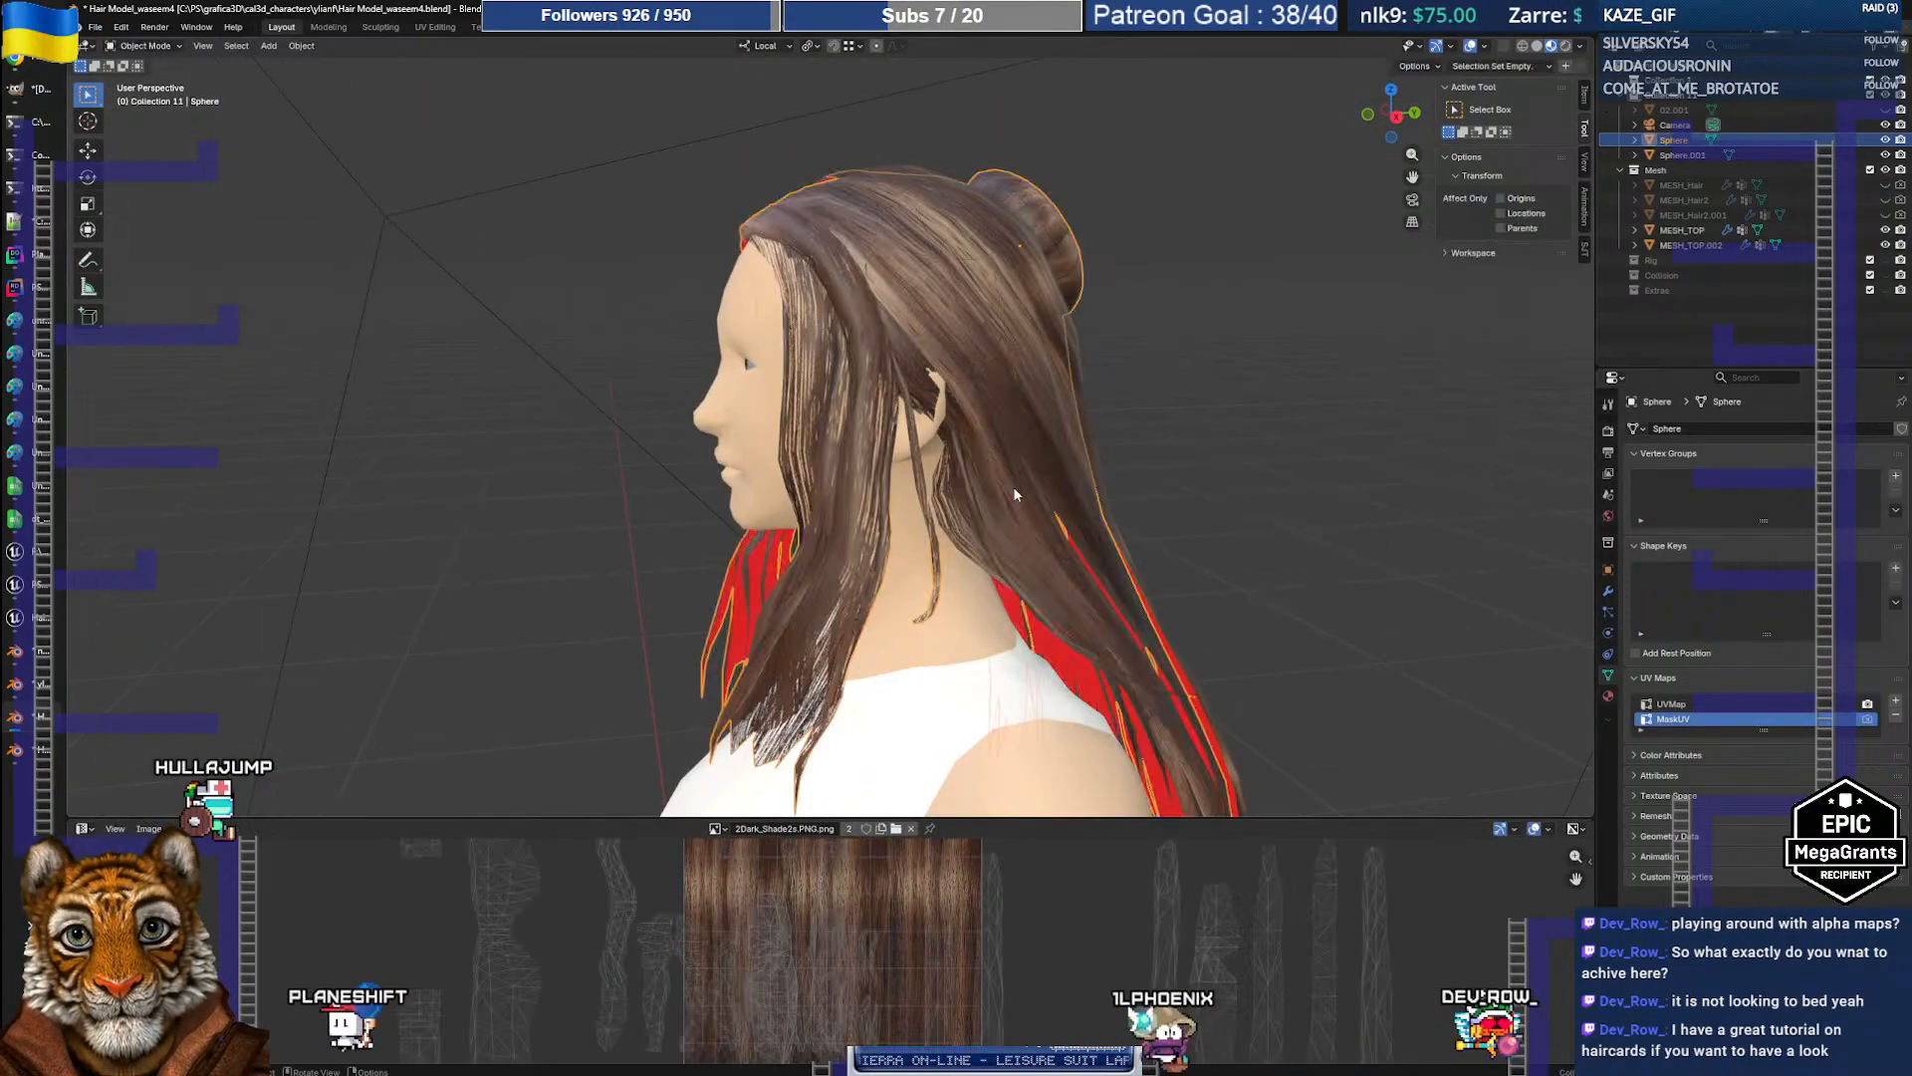
Step: Examine the layering of the Sphere hair's cards from underneath and from behind in Object and Edit Mode
{"action": "middle_click_drag", "start_coordinate": [984, 452], "coordinate": [1113, 310]}
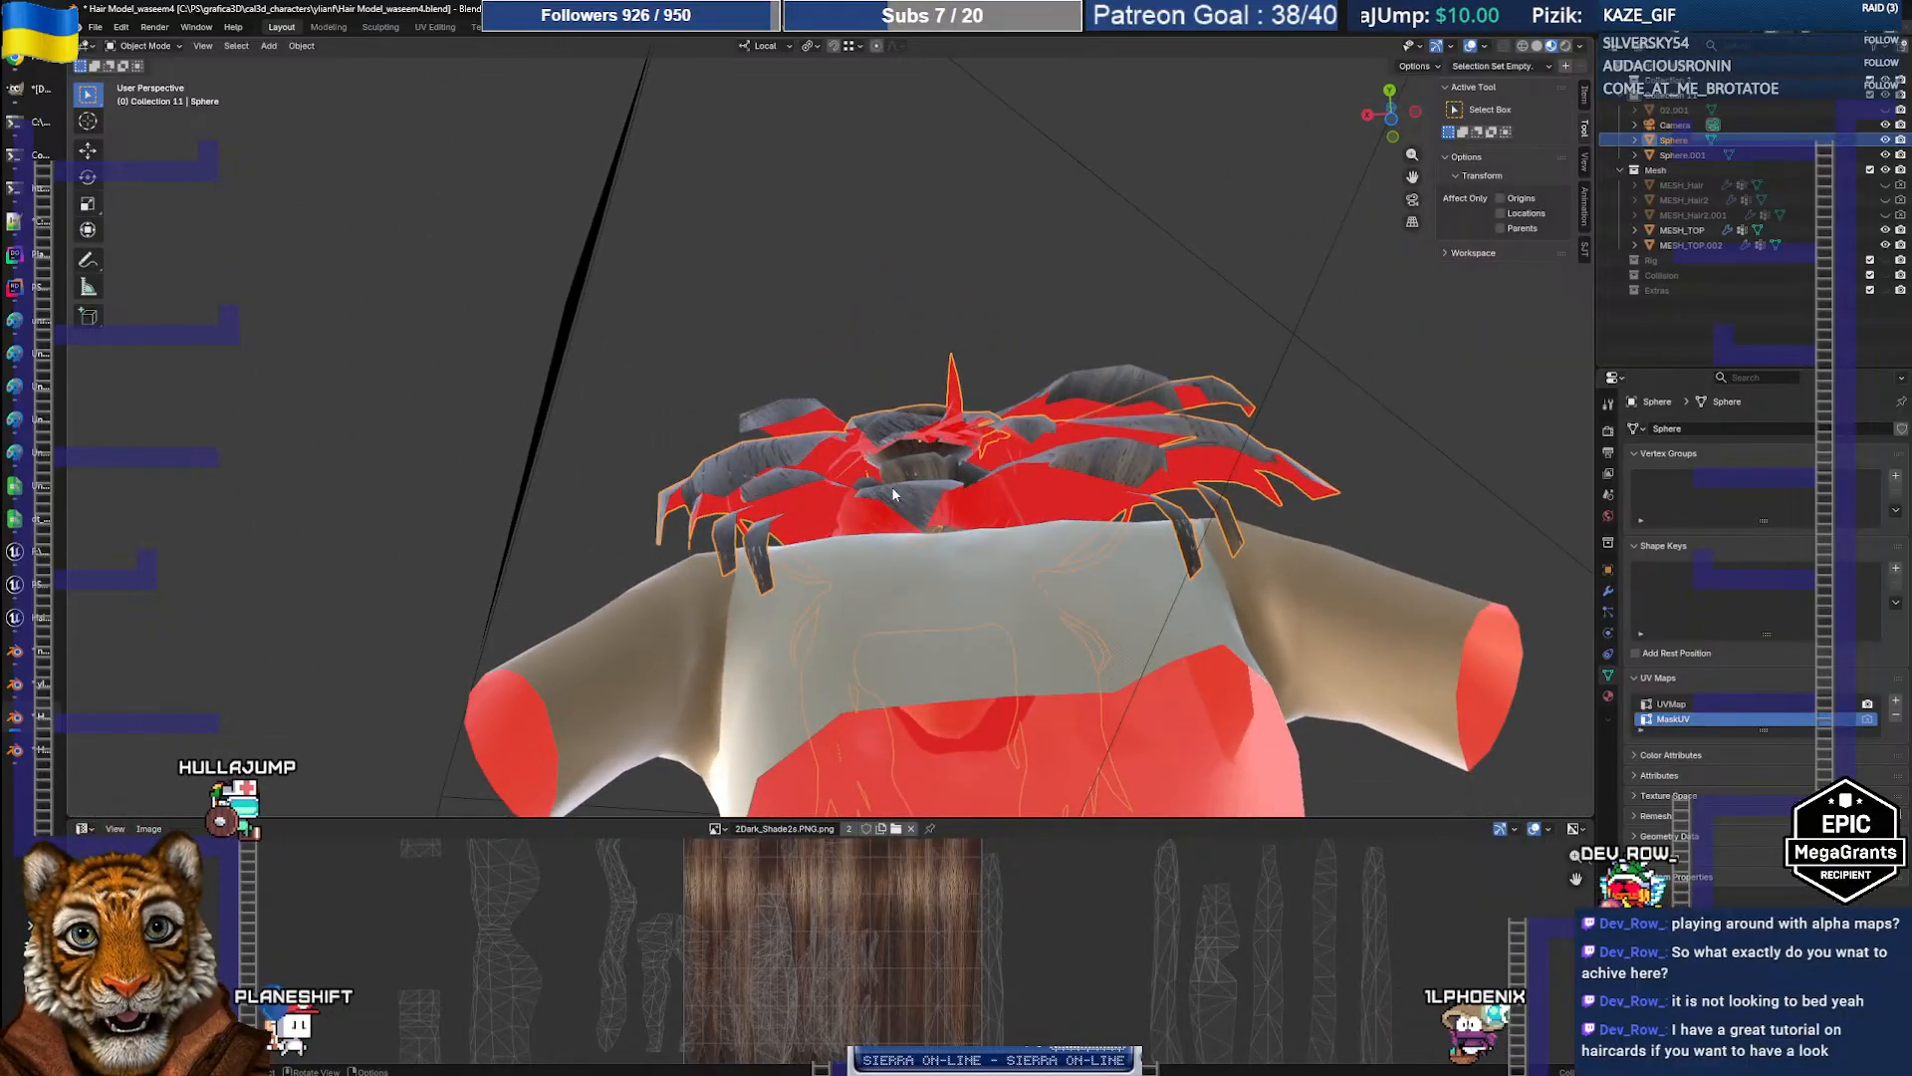
{"action": "key", "text": "Tab"}
{"action": "left_click", "coordinate": [1103, 476]}
{"action": "middle_click_drag", "start_coordinate": [1104, 477], "coordinate": [928, 328]}
{"action": "scroll", "coordinate": [986, 516], "scroll_direction": "up", "scroll_amount": 4}
{"action": "scroll", "coordinate": [986, 516], "scroll_direction": "down", "scroll_amount": 3}
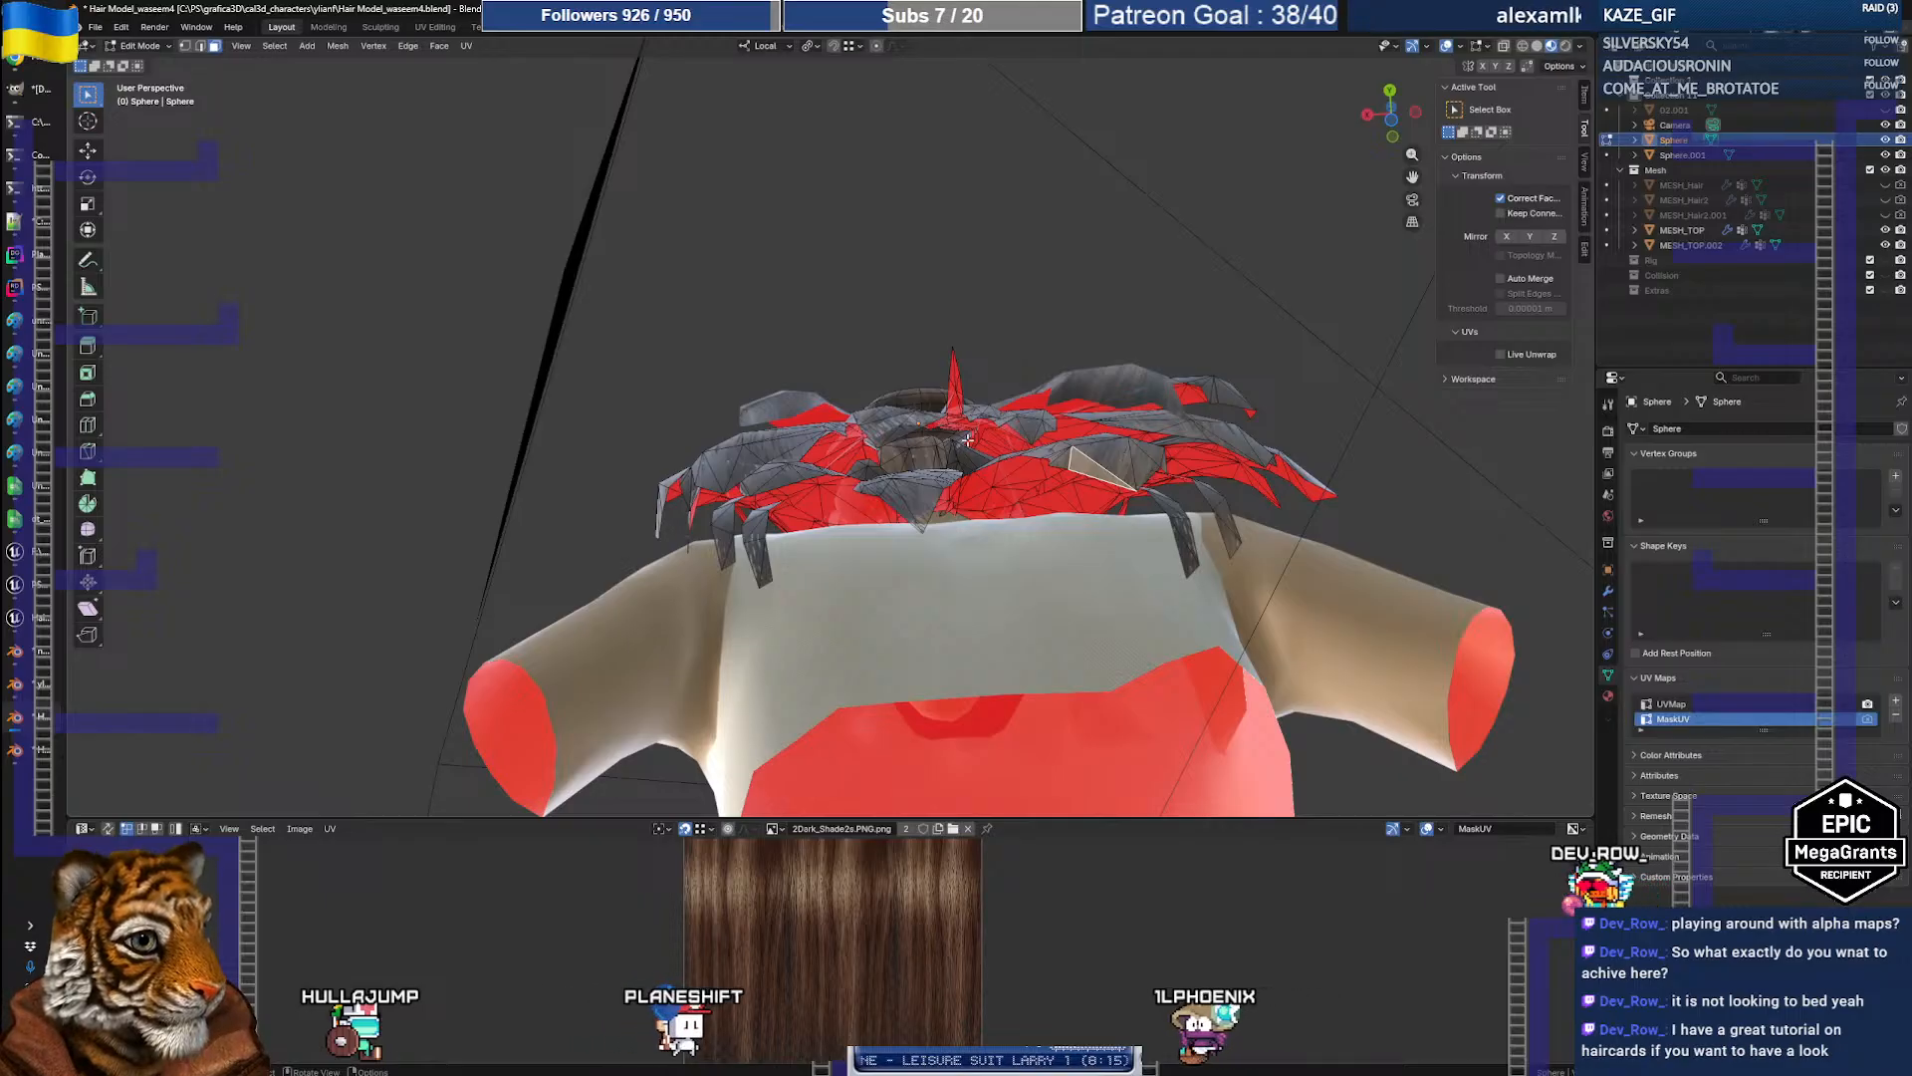
{"action": "middle_click_drag", "start_coordinate": [914, 356], "coordinate": [1035, 445]}
{"action": "scroll", "coordinate": [1014, 456], "scroll_direction": "down", "scroll_amount": 3}
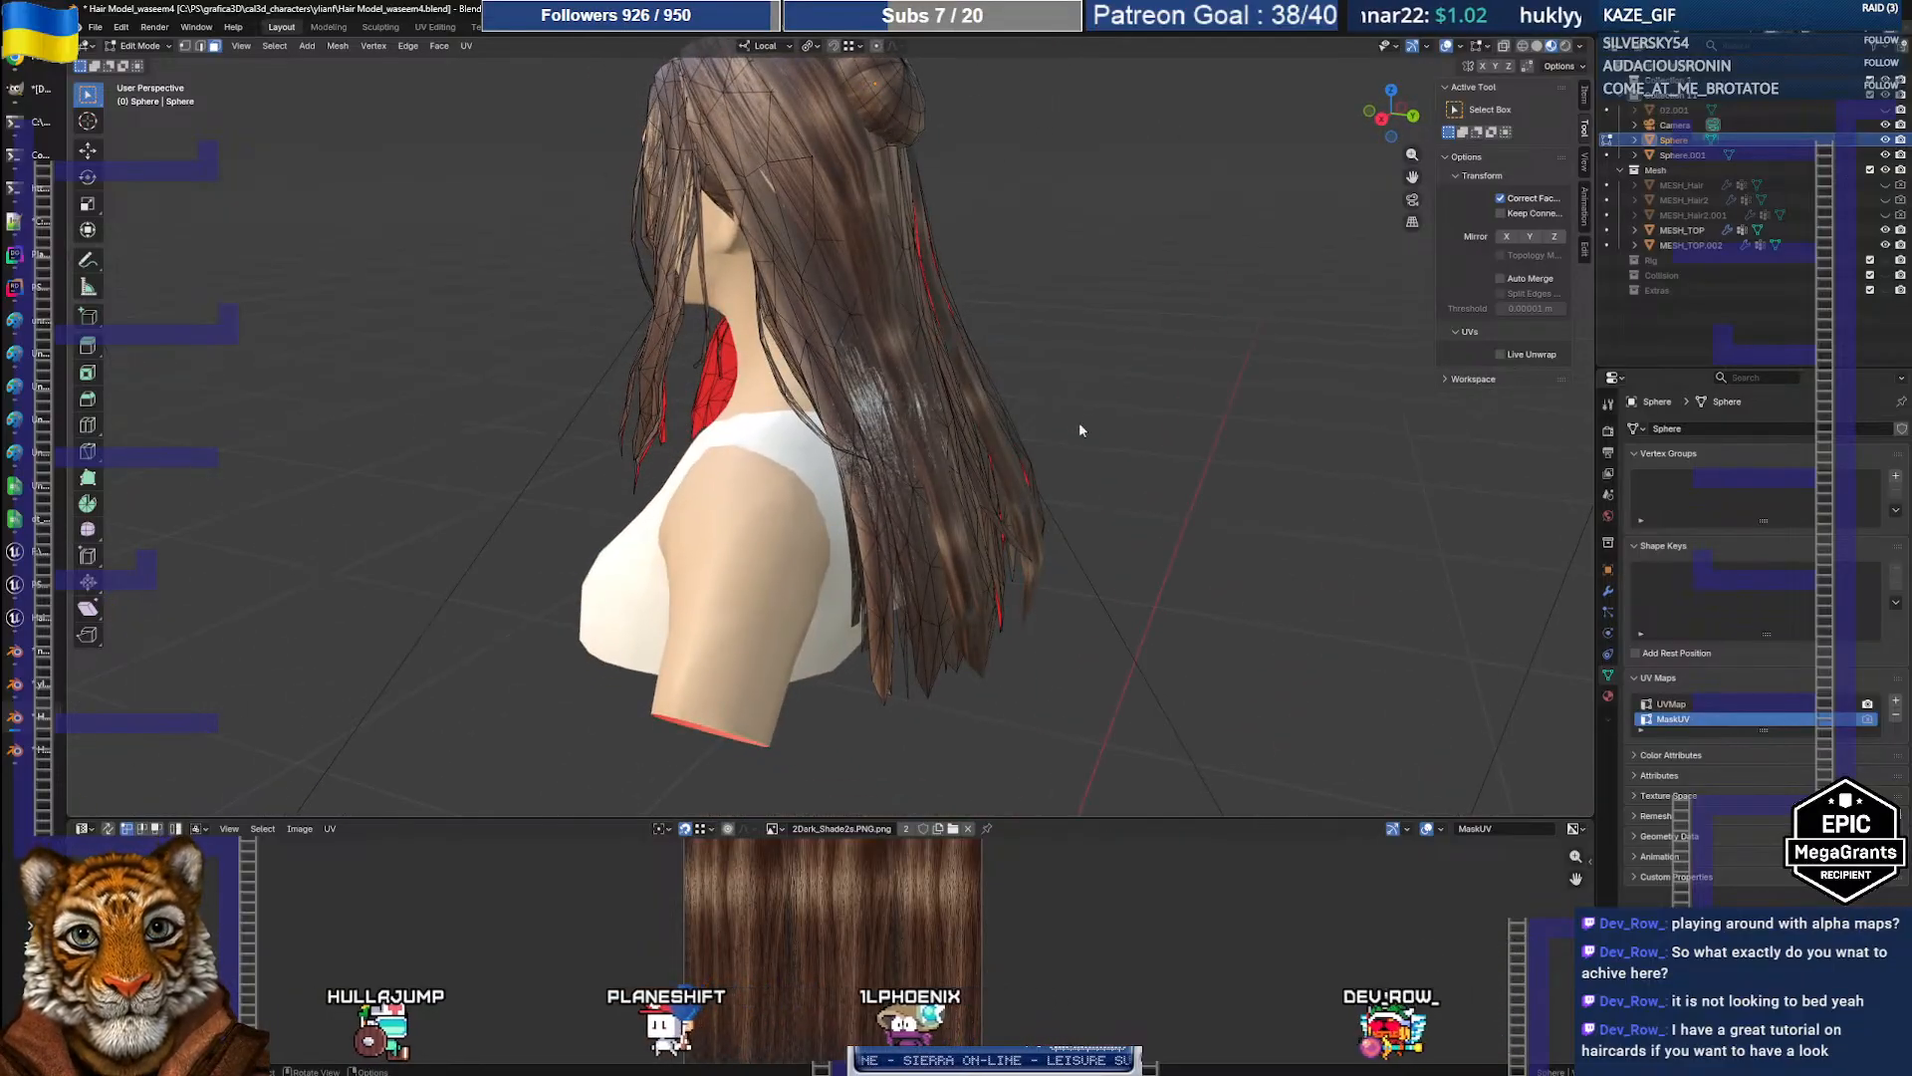
{"action": "key", "text": "Tab"}
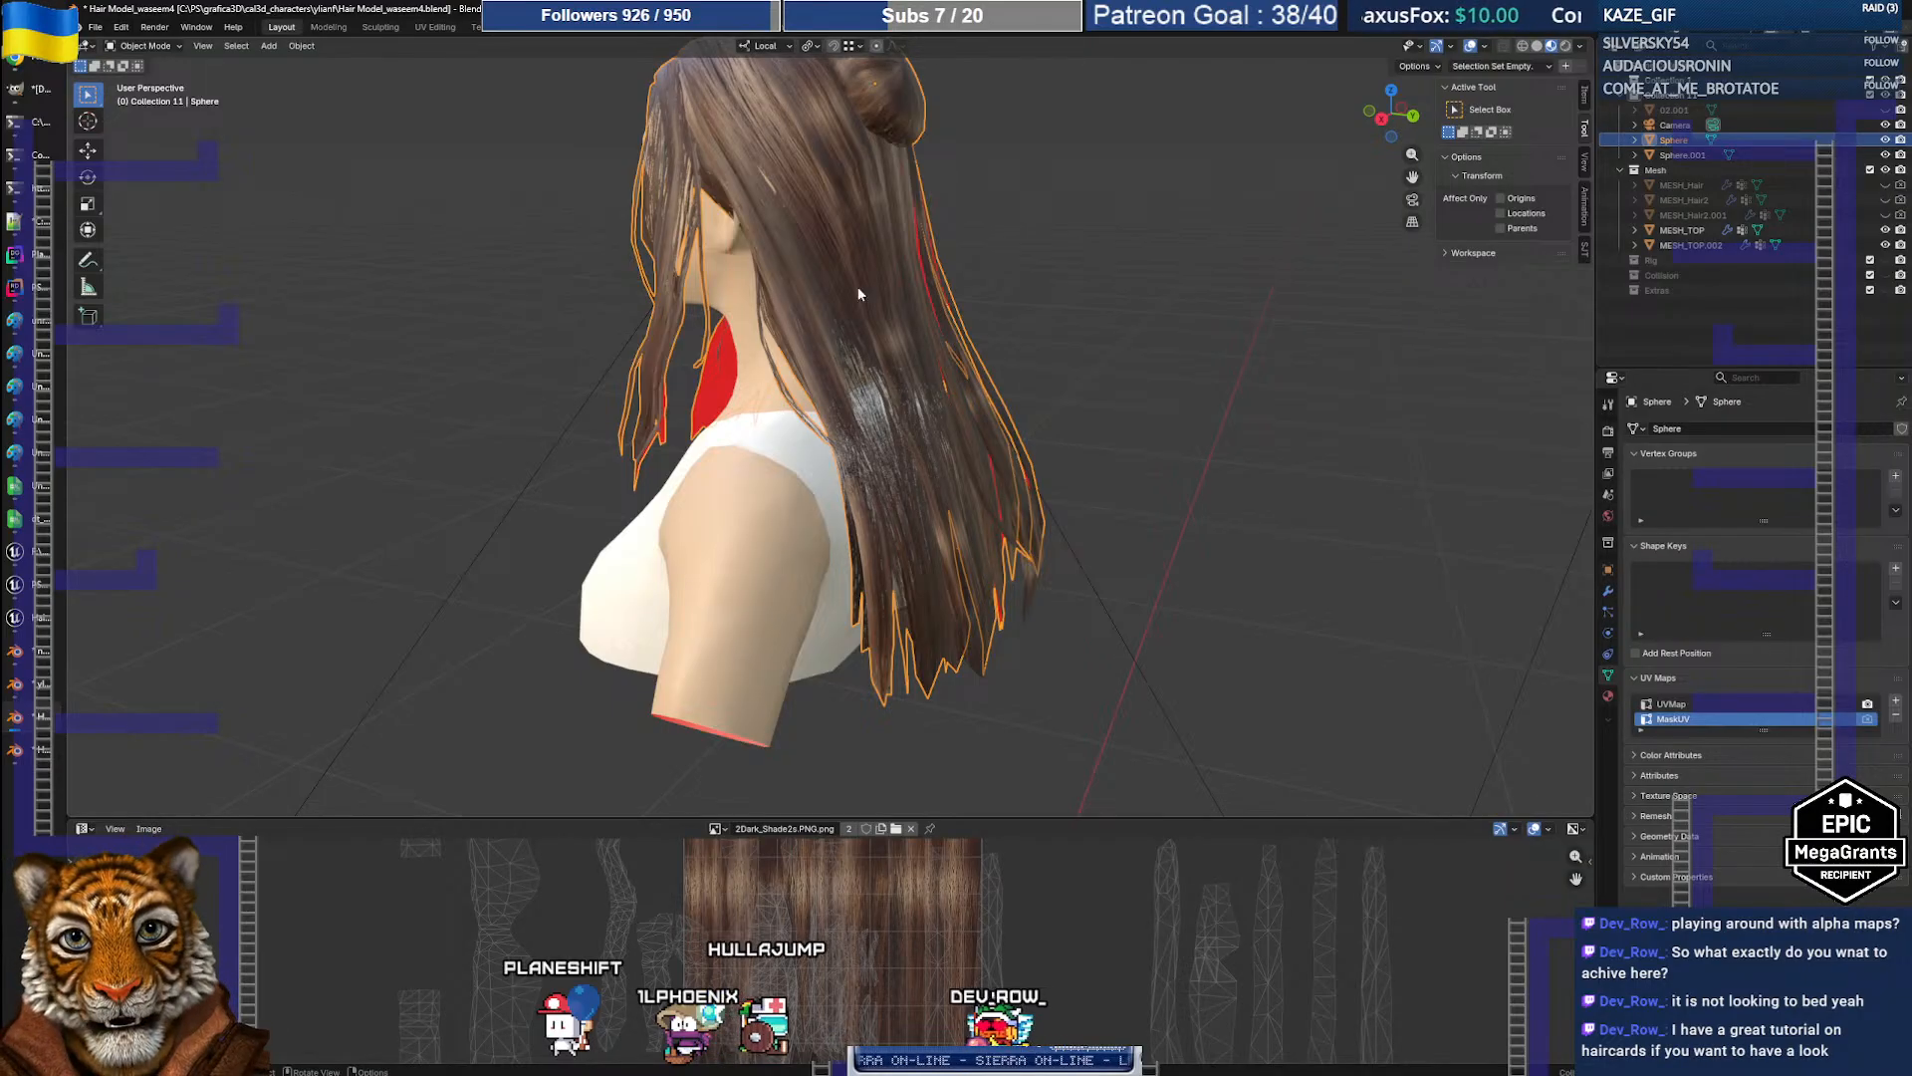
{"action": "middle_click_drag", "start_coordinate": [859, 294], "coordinate": [900, 269]}
Step: Switch to the new hair card file and inspect the blonde hair01_hair01_0 card wireframe from behind
{"action": "key", "text": "alt+Tab"}
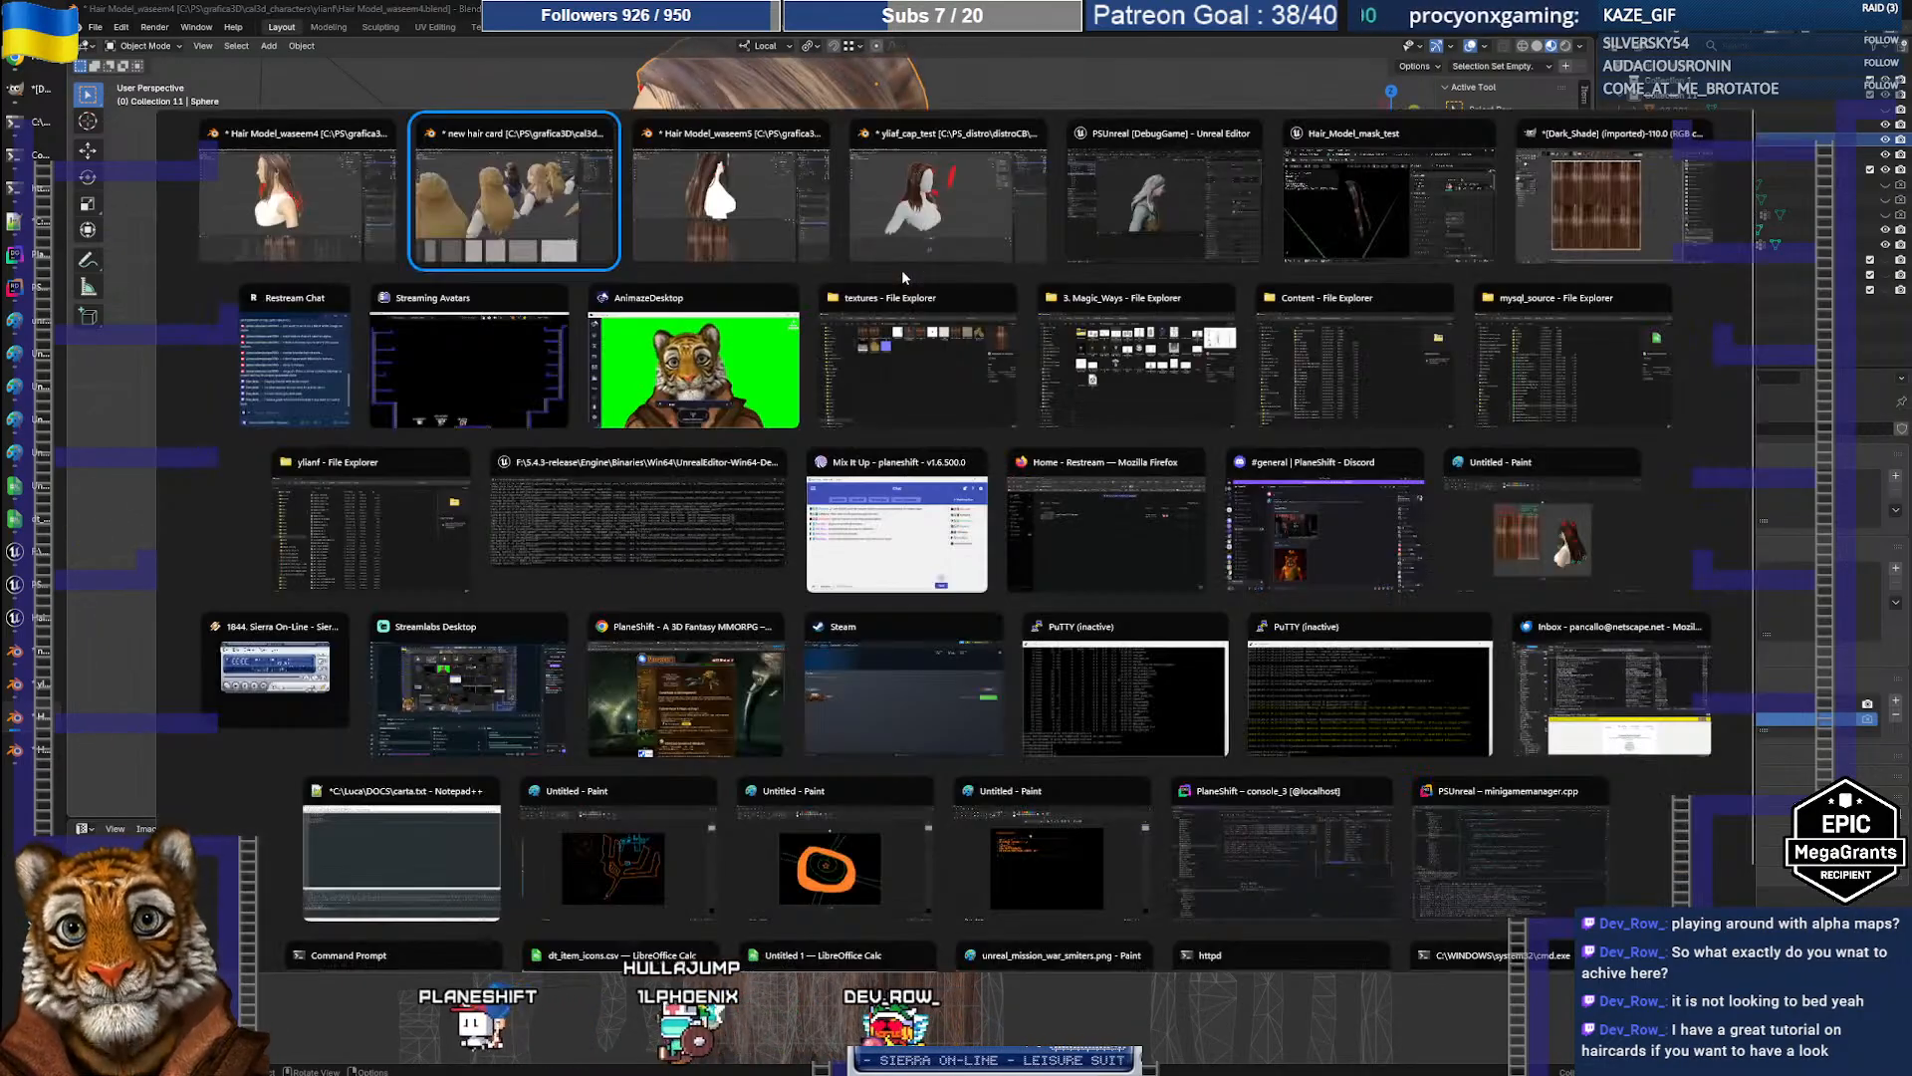
{"action": "key", "text": "Tab"}
{"action": "middle_click_drag", "start_coordinate": [1173, 311], "coordinate": [767, 468], "text": "shift"}
{"action": "scroll", "coordinate": [931, 451], "scroll_direction": "up", "scroll_amount": 5}
{"action": "scroll", "coordinate": [797, 287], "scroll_direction": "down", "scroll_amount": 3}
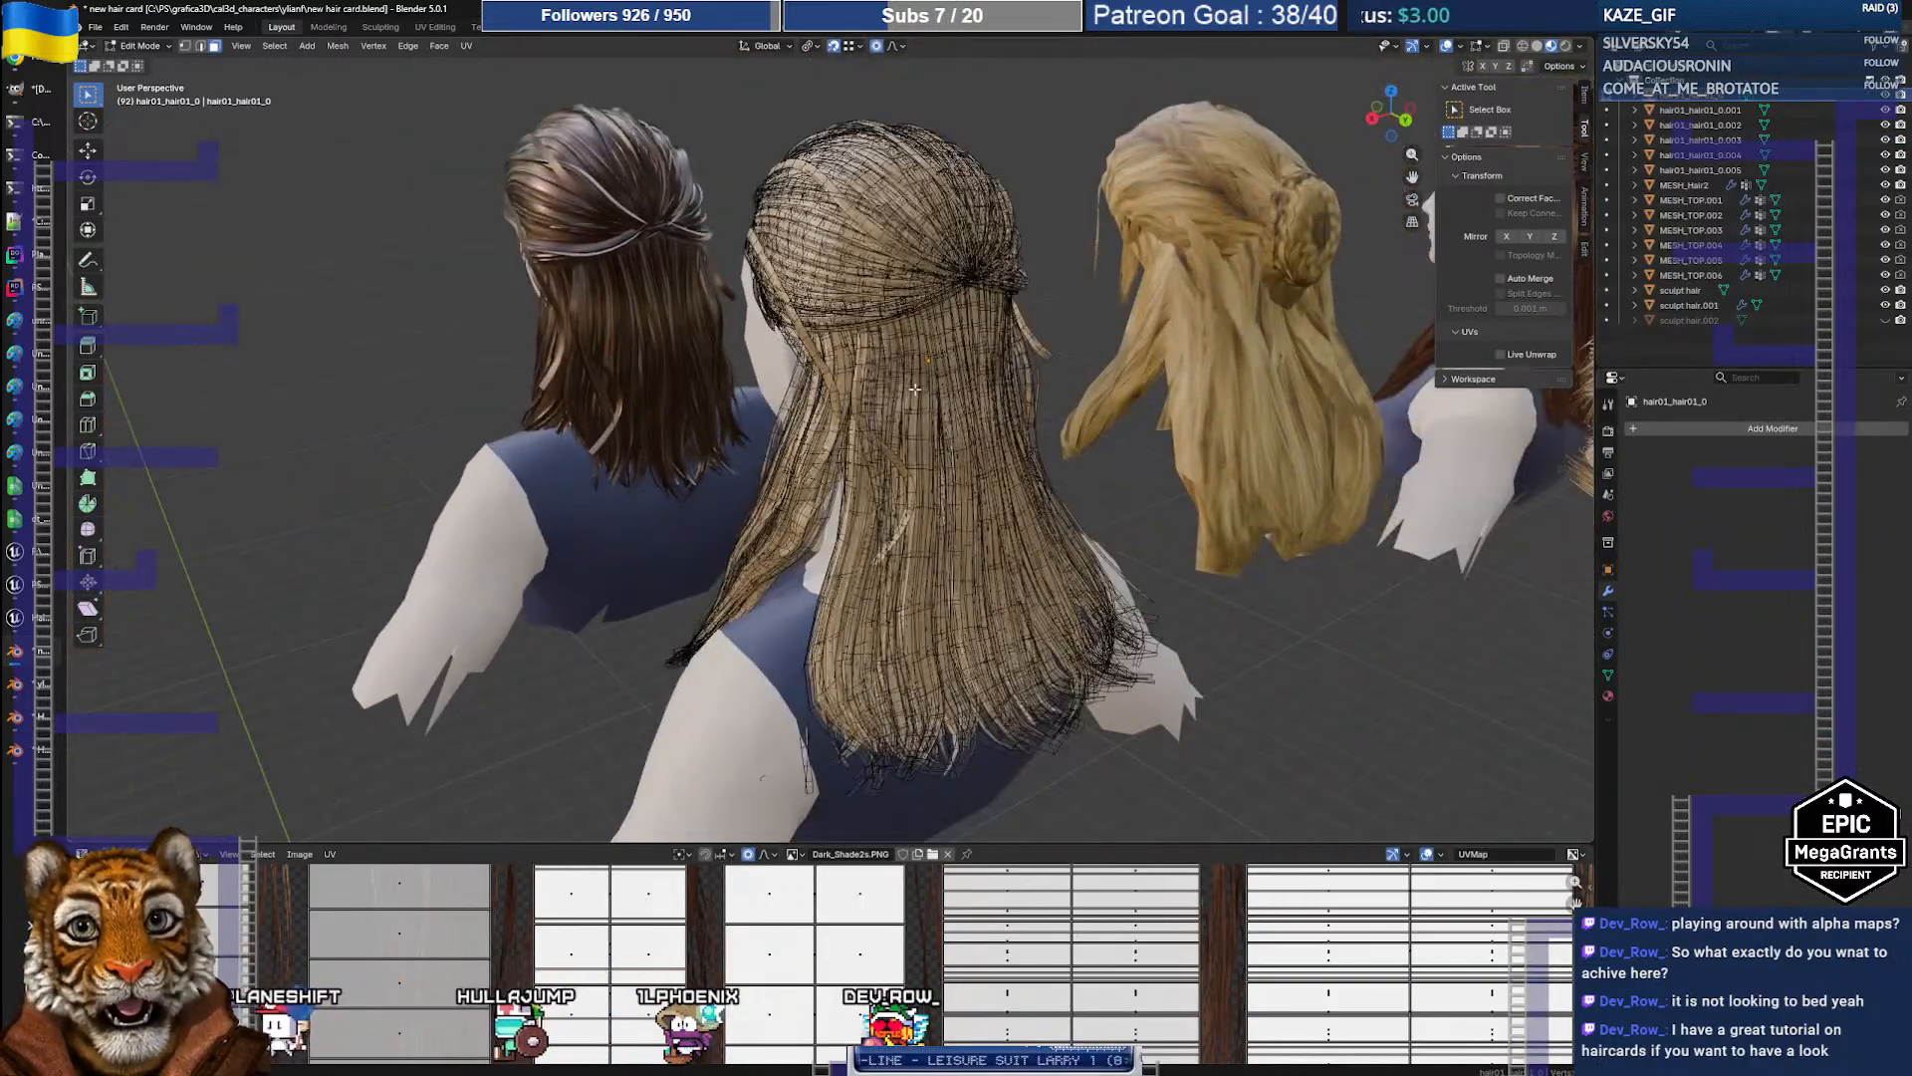
{"action": "middle_click_drag", "start_coordinate": [809, 291], "coordinate": [816, 345]}
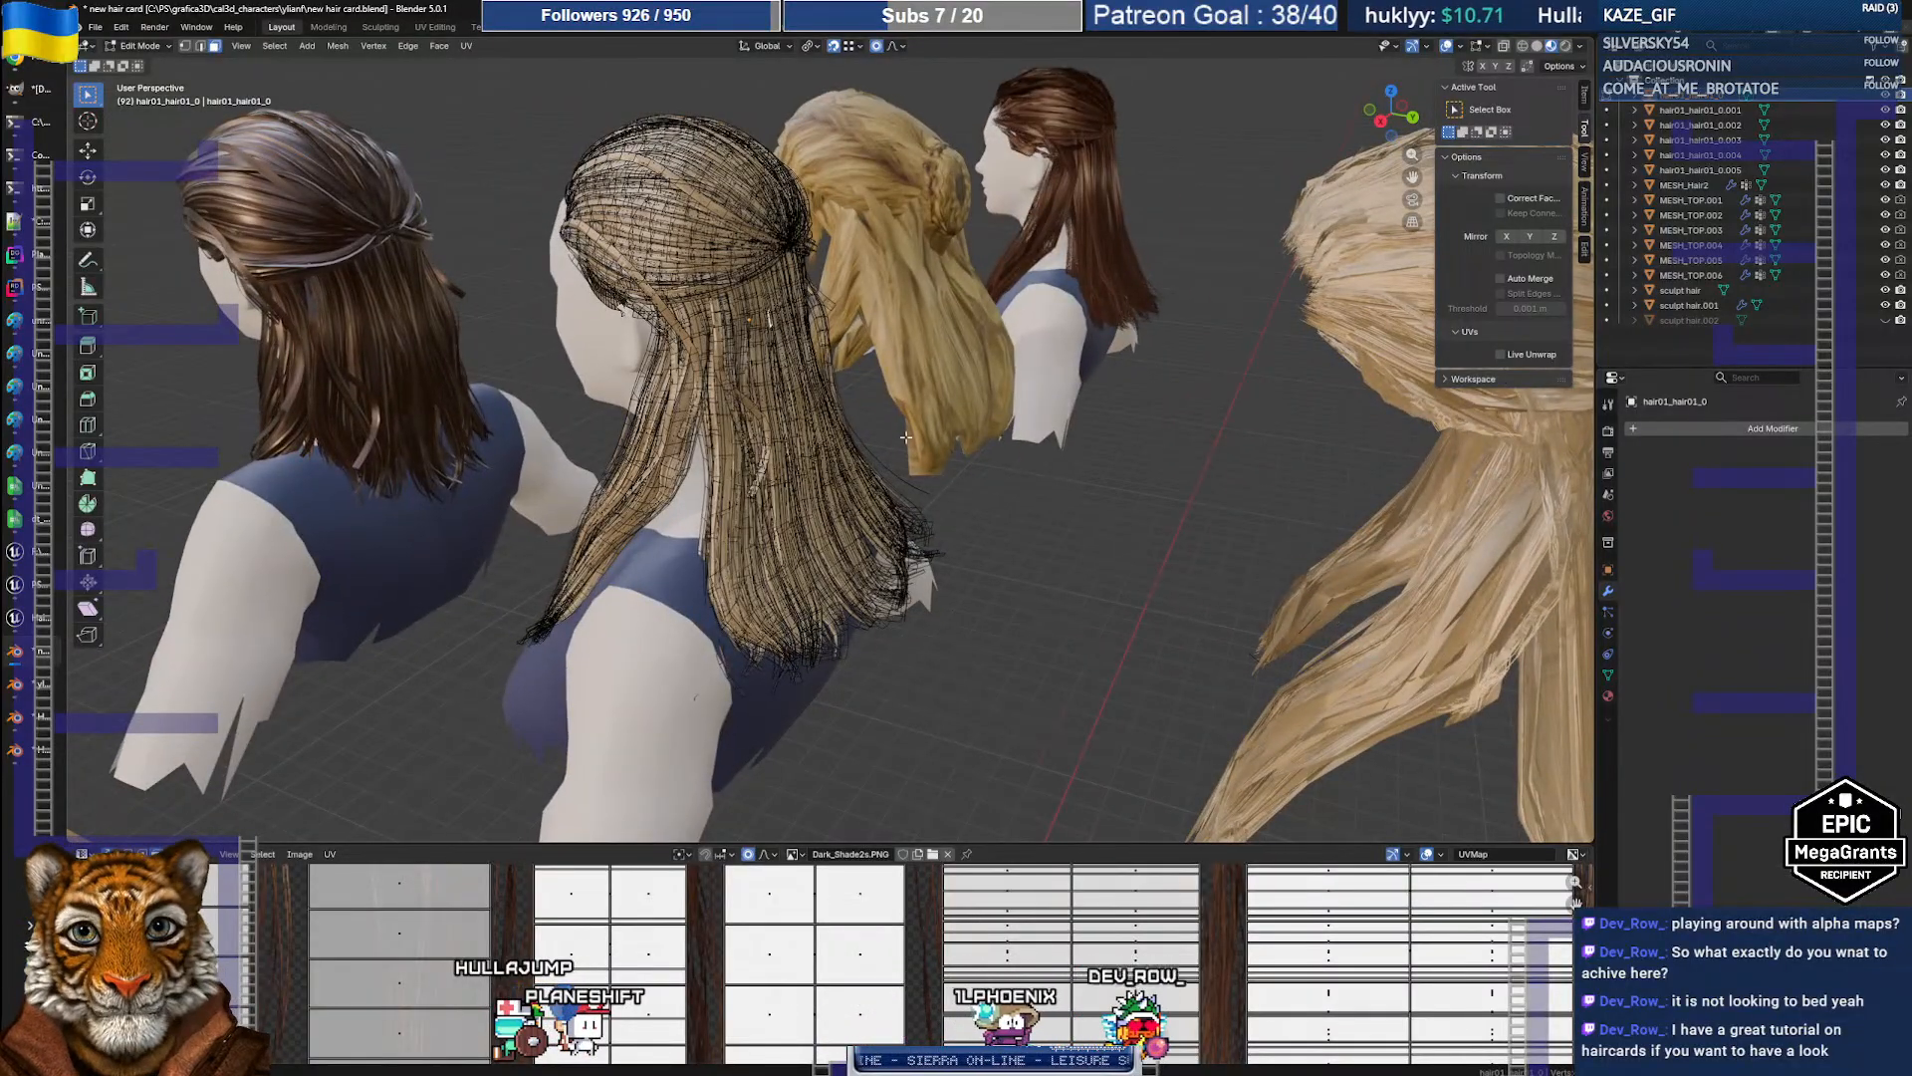
{"action": "key", "text": "Tab"}
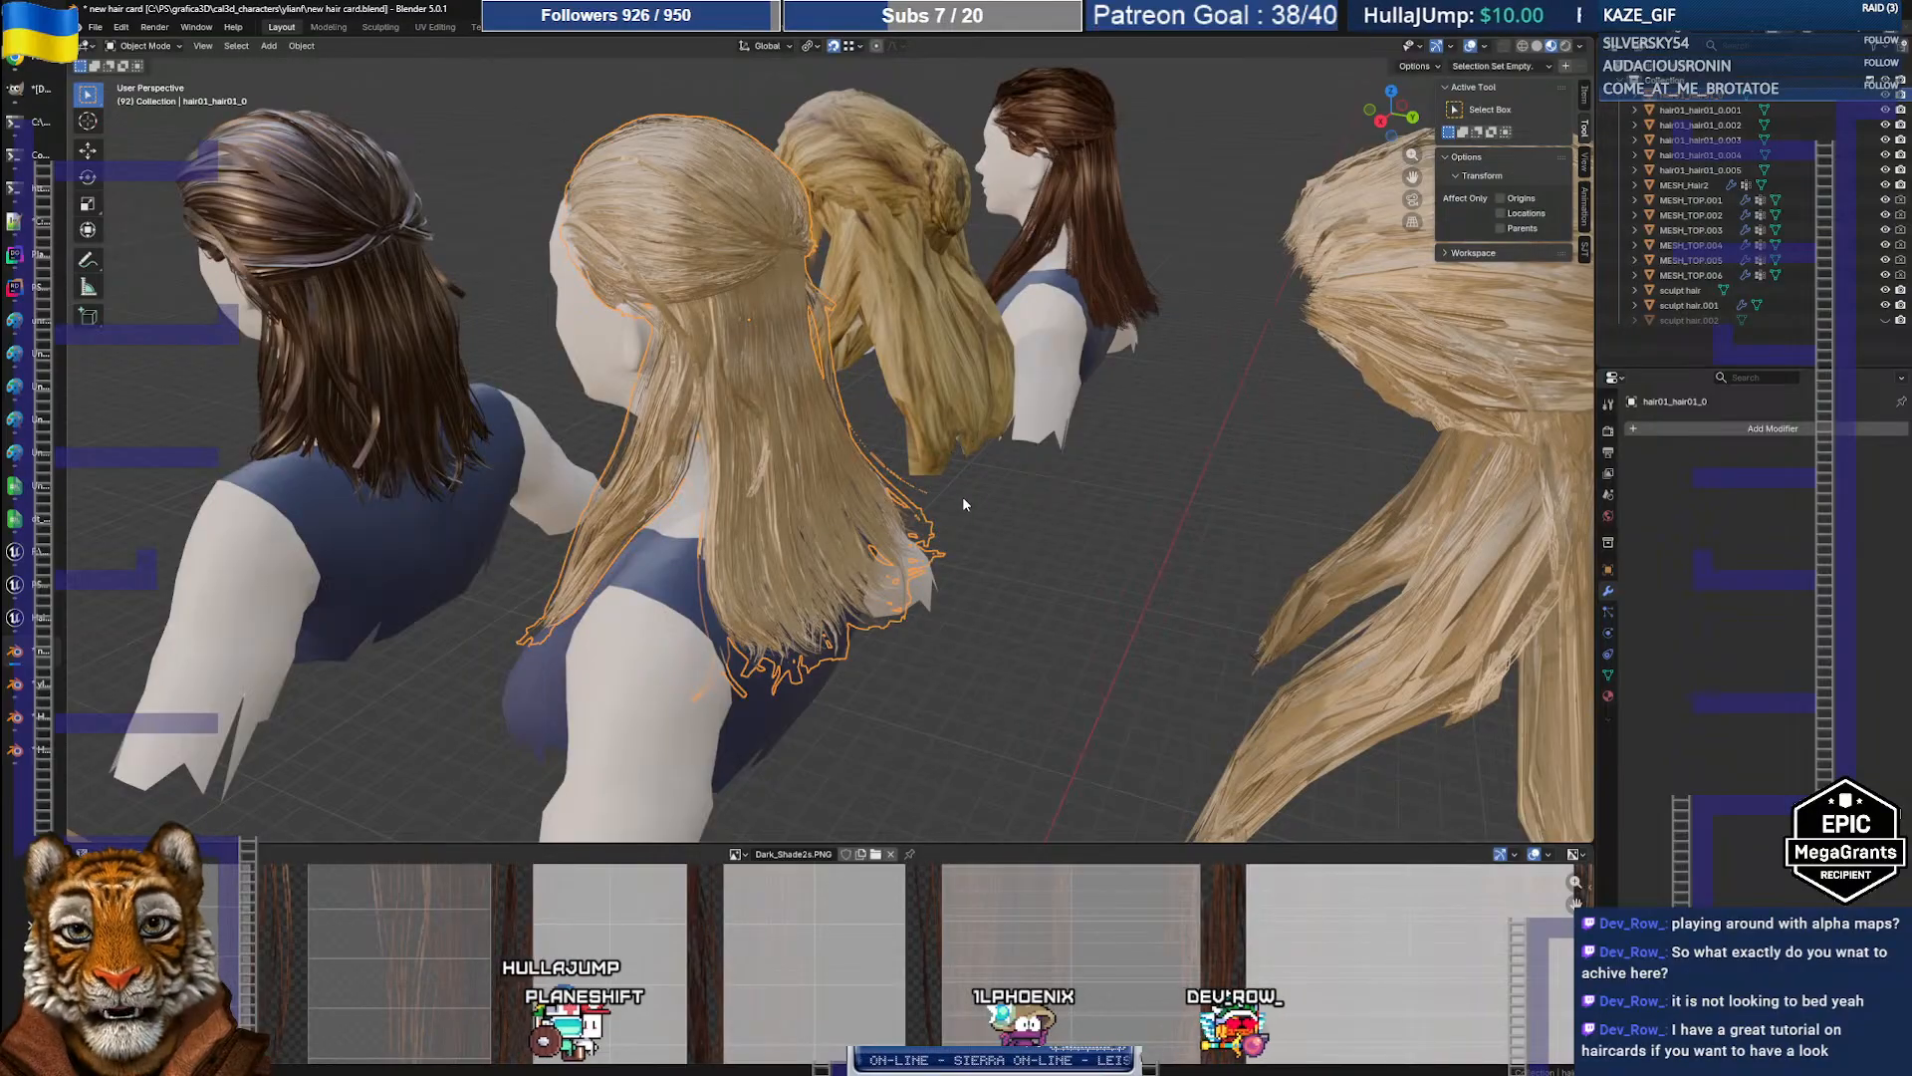
Step: Select the dark brown hair01_hair01_0.003 hairstyle and view it alongside the other models
{"action": "left_click", "coordinate": [1102, 231]}
{"action": "middle_click_drag", "start_coordinate": [1155, 242], "coordinate": [962, 452], "text": "shift"}
{"action": "scroll", "coordinate": [996, 389], "scroll_direction": "up", "scroll_amount": 4}
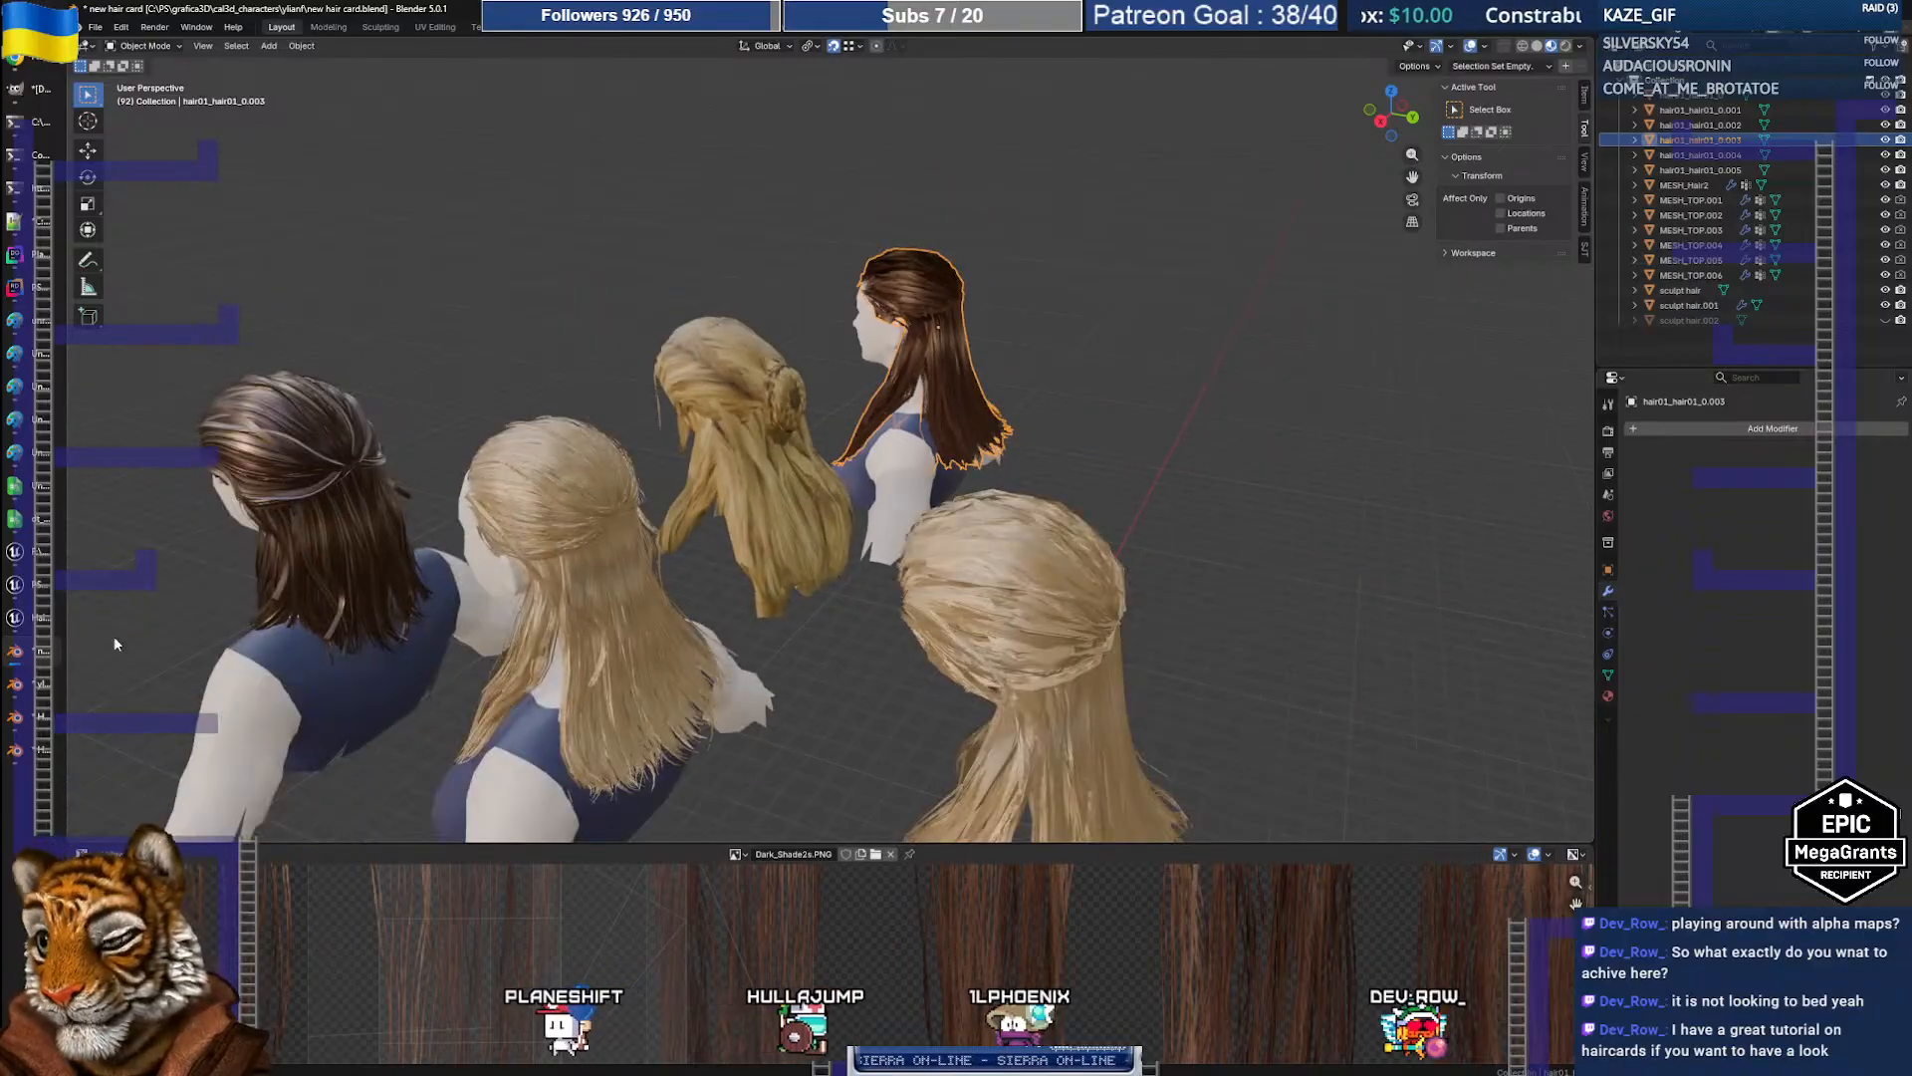
Step: Switch to the yliaf_cap_test file and inspect Hair_TestDecimate with its whole mesh and UVs selected in Edit Mode
{"action": "left_click", "coordinate": [16, 686]}
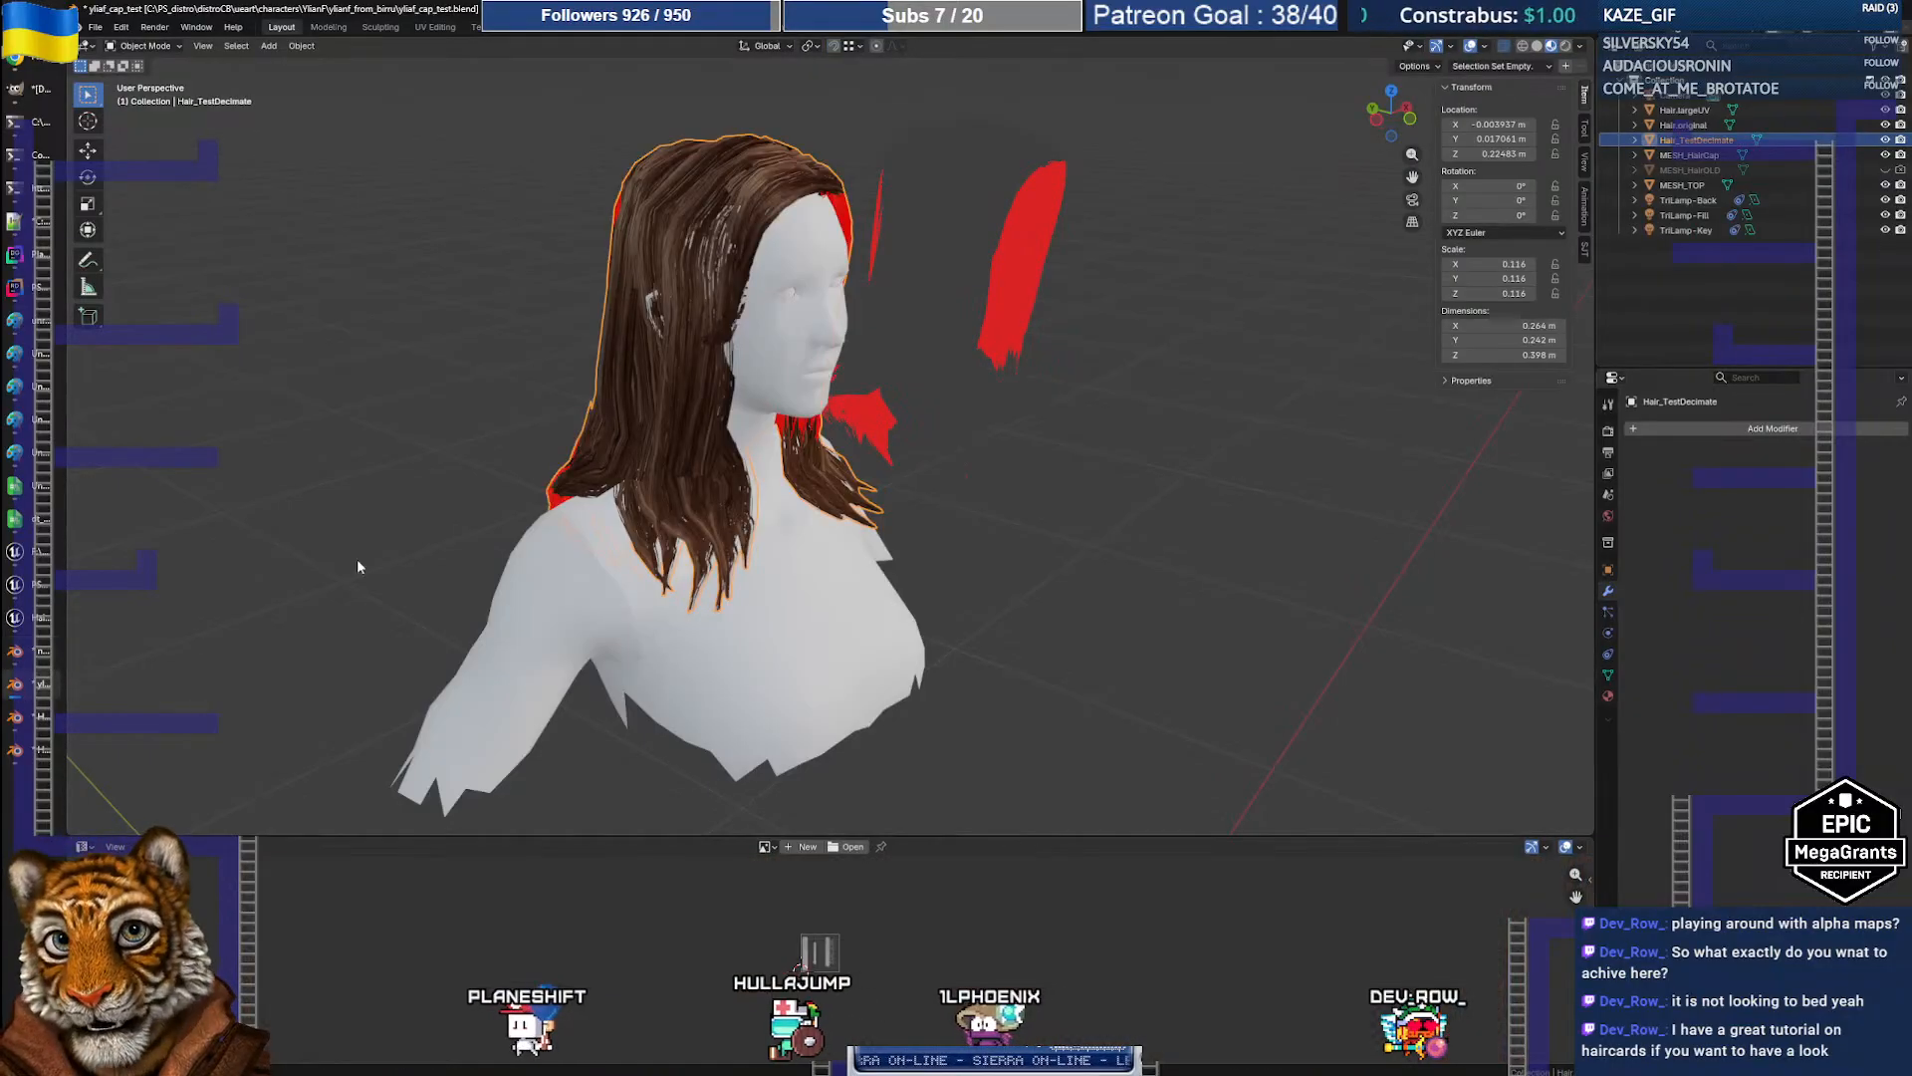
{"action": "middle_click_drag", "start_coordinate": [356, 567], "coordinate": [708, 418]}
{"action": "key", "text": "Tab"}
{"action": "key", "text": "a"}
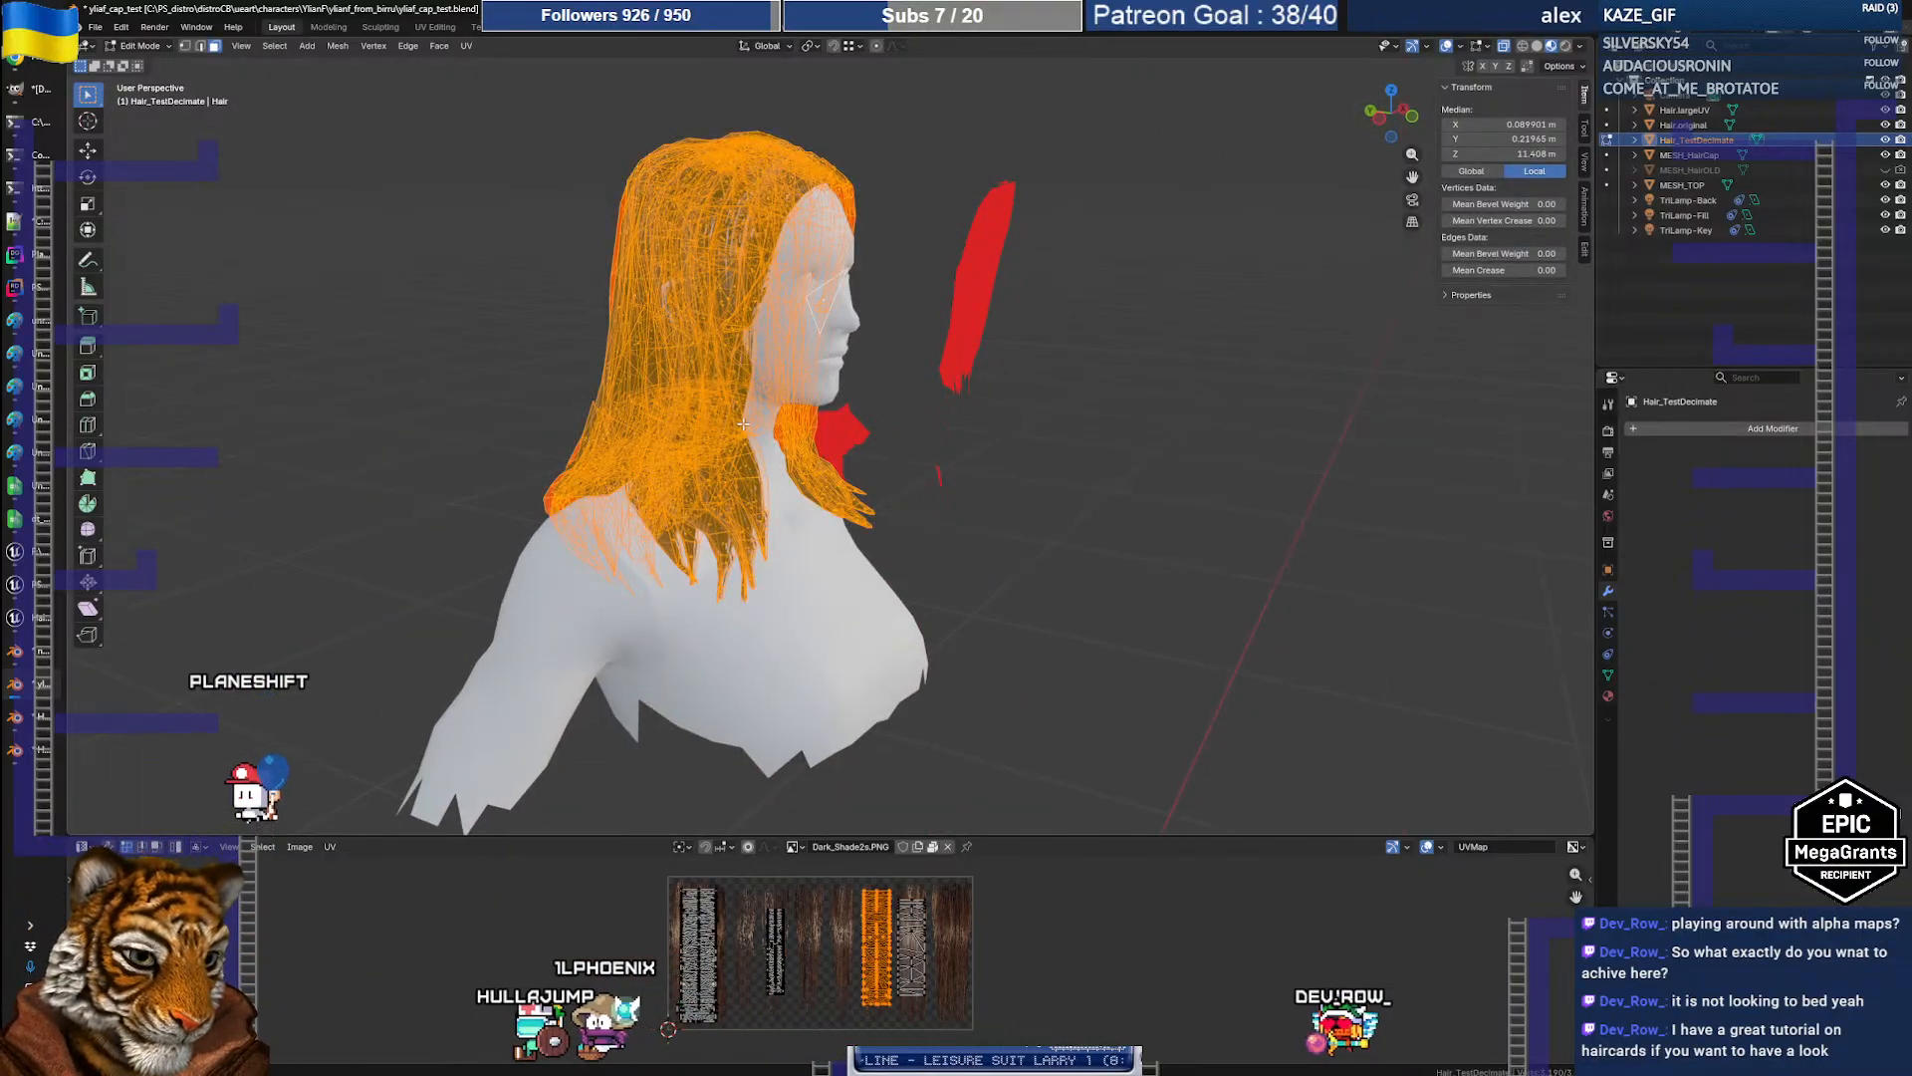
{"action": "key", "text": "Tab"}
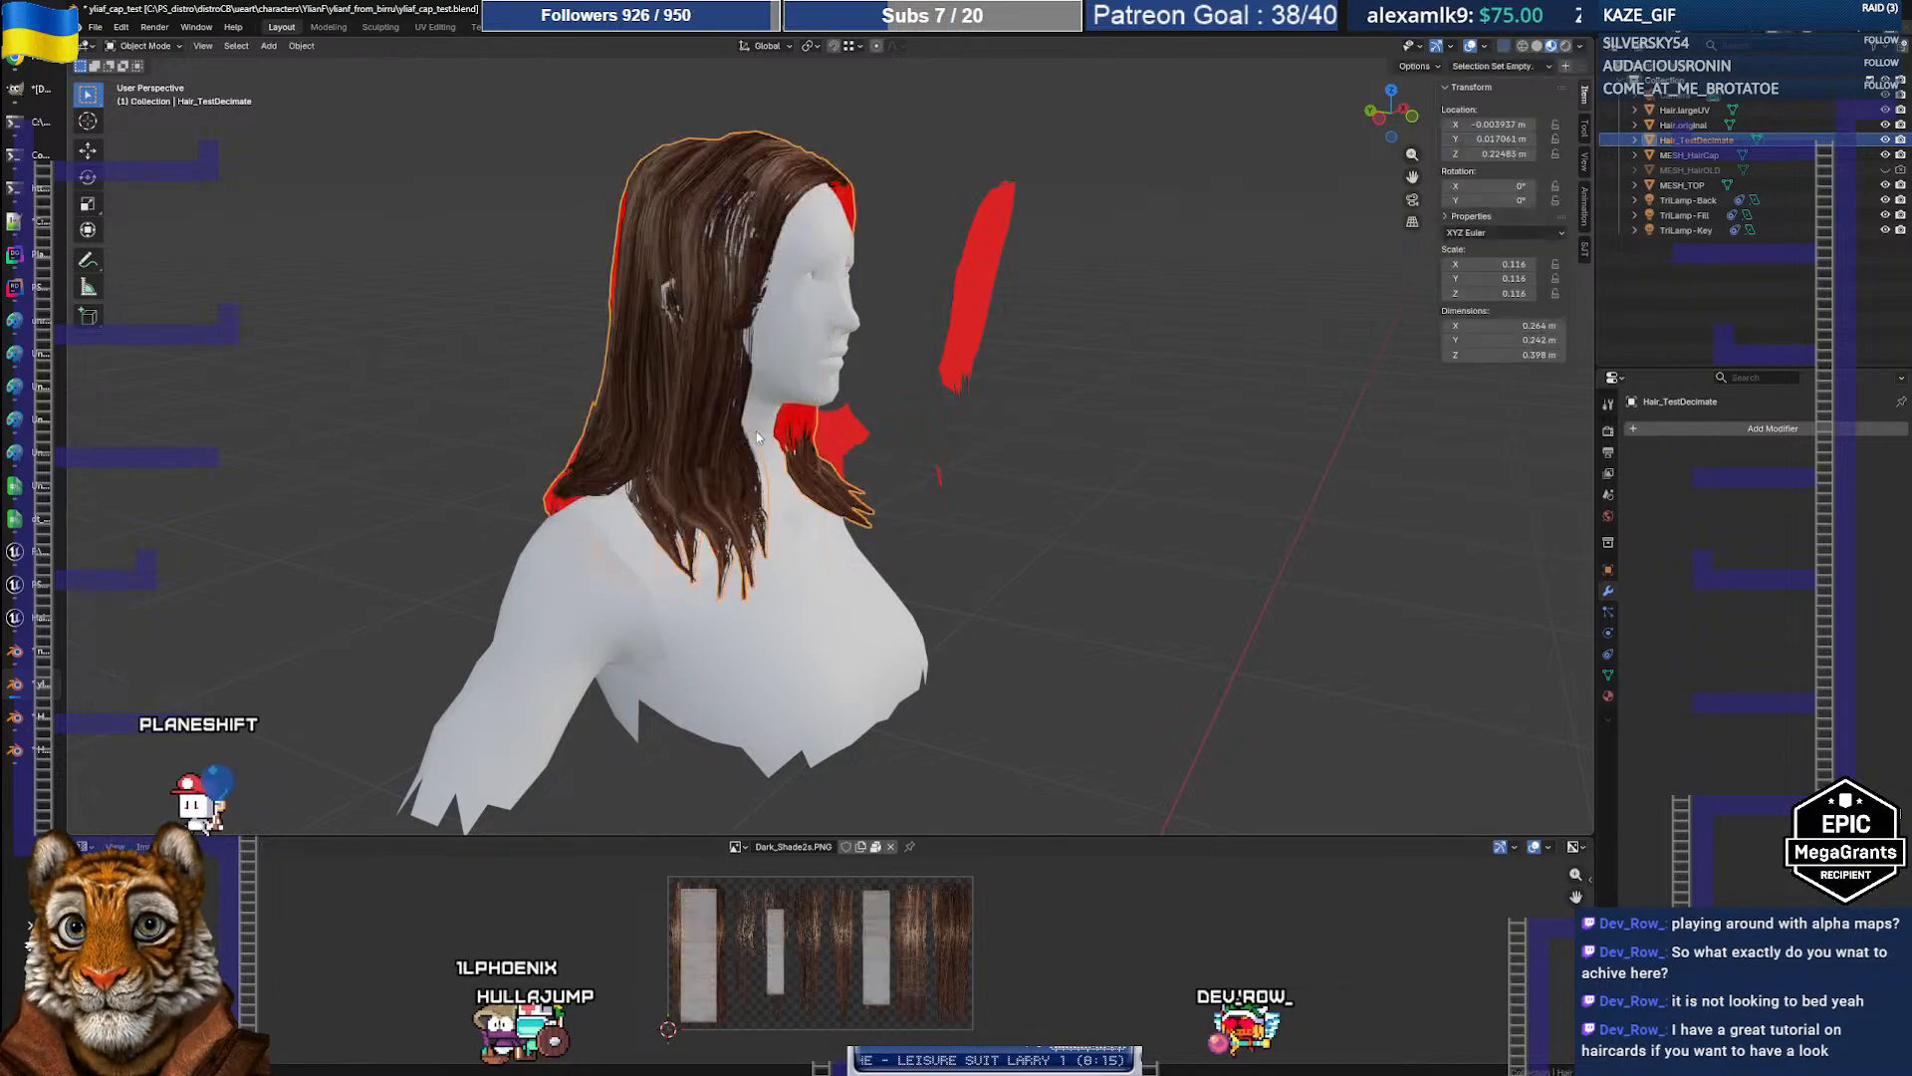
Step: Examine the back of the Hair_TestDecimate hair up close from behind and above in Object Mode
{"action": "middle_click_drag", "start_coordinate": [964, 500], "coordinate": [911, 450]}
{"action": "scroll", "coordinate": [648, 350], "scroll_direction": "up", "scroll_amount": 3}
{"action": "middle_click_drag", "start_coordinate": [648, 351], "coordinate": [793, 394]}
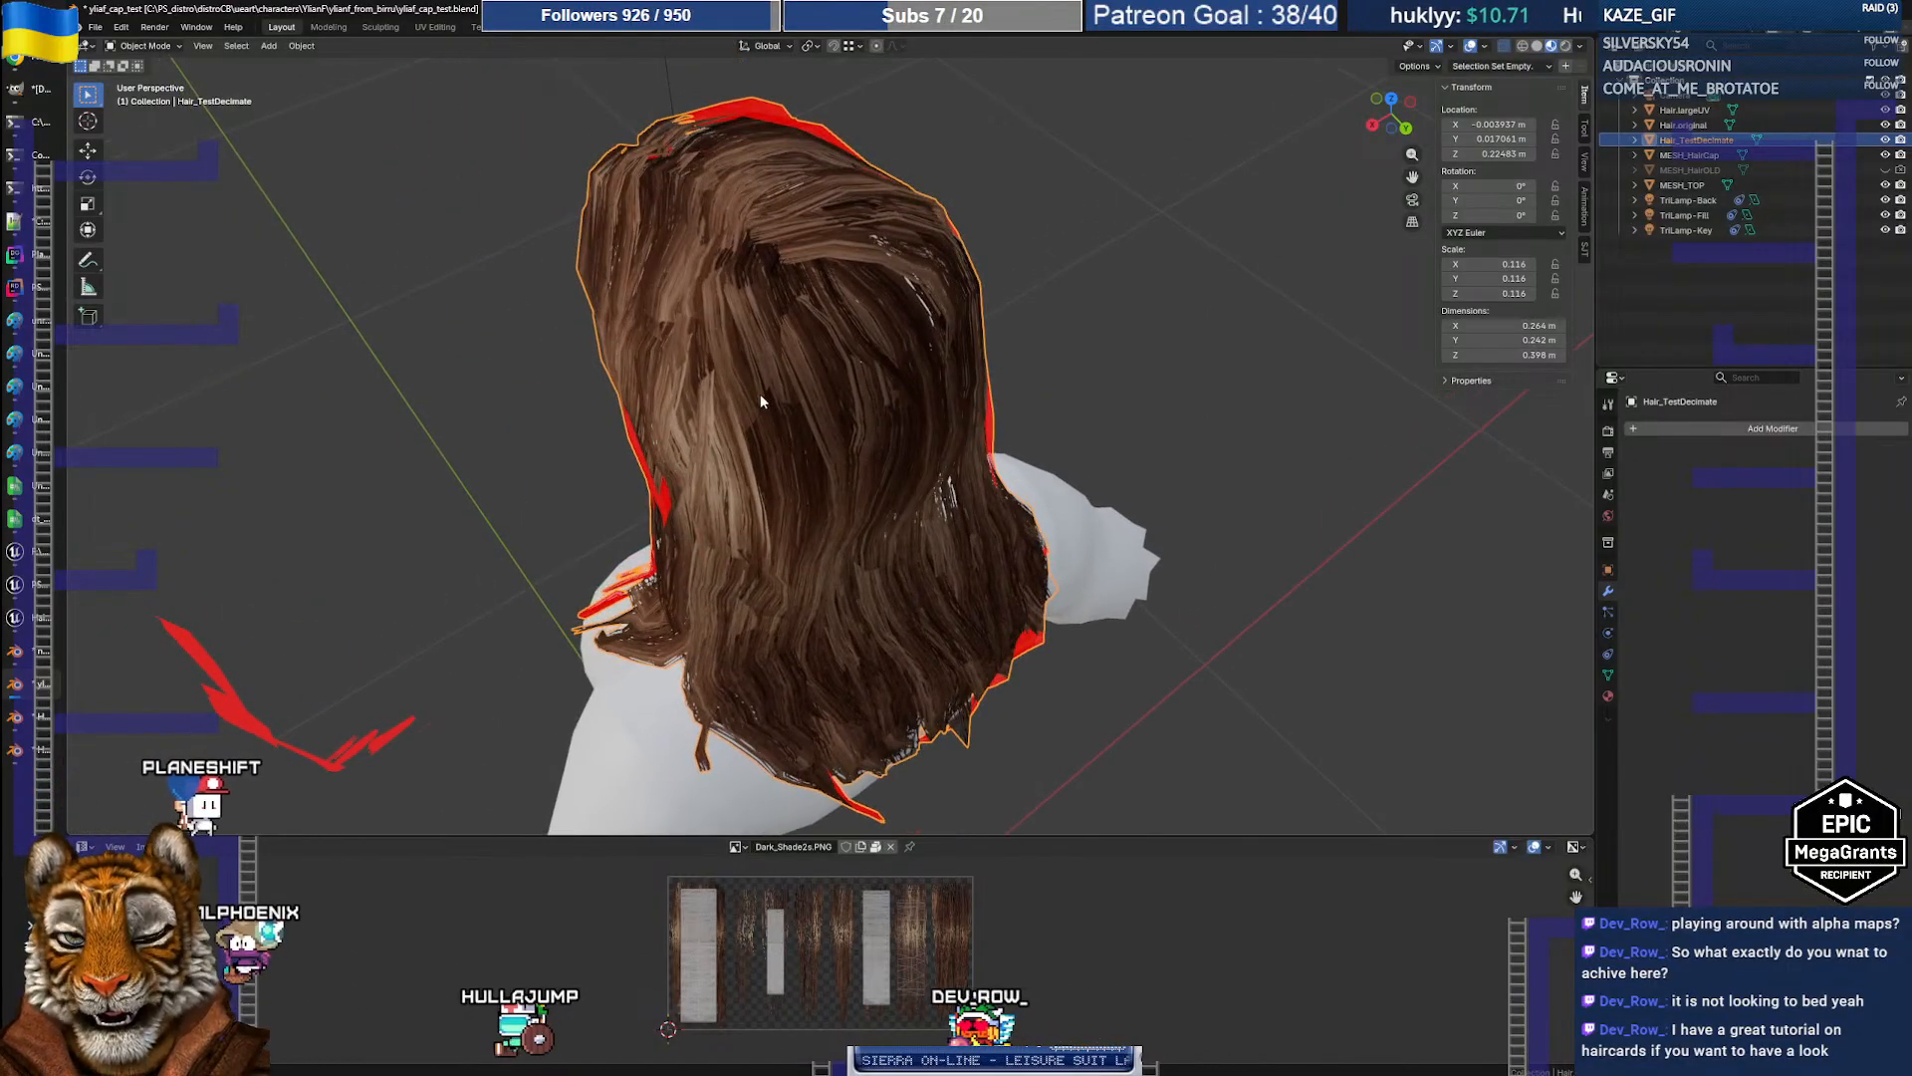
{"action": "middle_click_drag", "start_coordinate": [784, 386], "coordinate": [780, 403]}
{"action": "scroll", "coordinate": [779, 405], "scroll_direction": "up", "scroll_amount": 2}
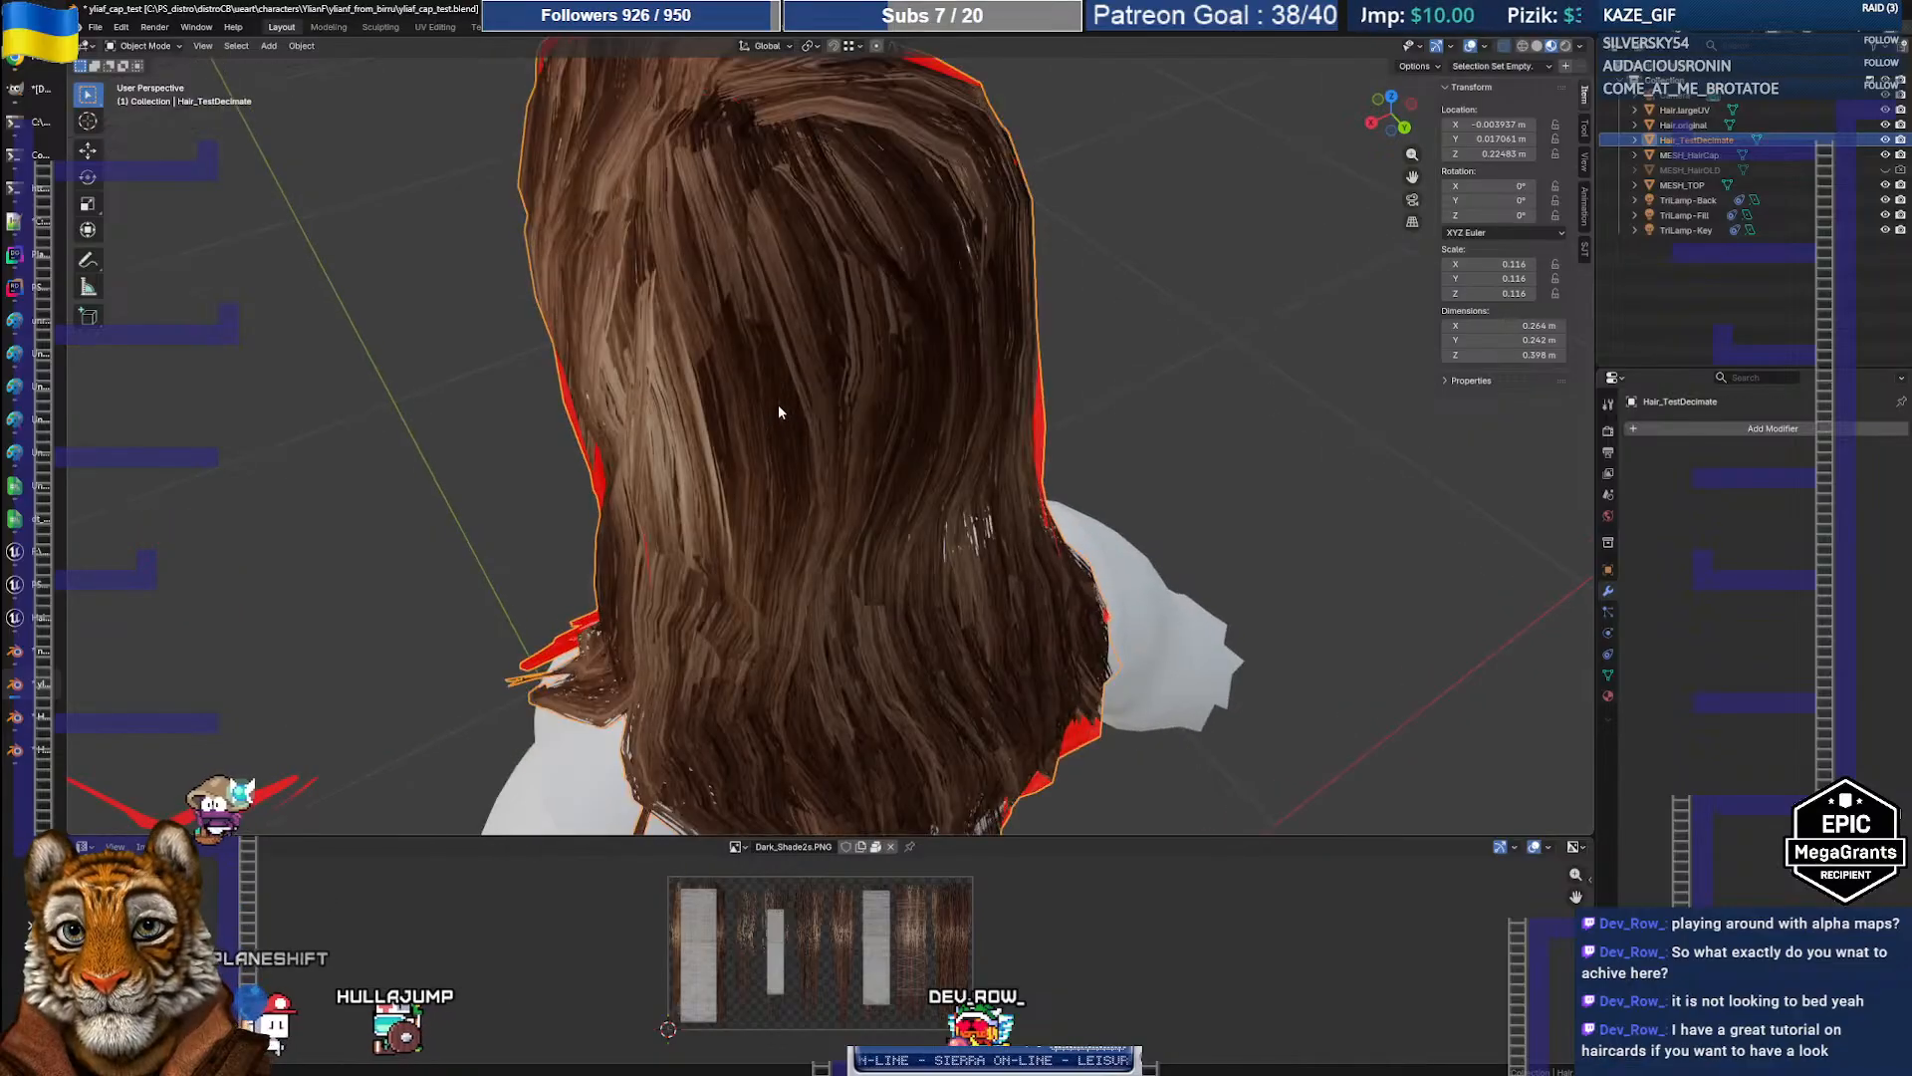
Step: Inspect one face of Hair_TestDecimate in Edit Mode, and view the whole hairstyle around the face in Object Mode
{"action": "key", "text": "Tab"}
{"action": "left_click", "coordinate": [708, 345]}
{"action": "middle_click_drag", "start_coordinate": [708, 345], "coordinate": [795, 356]}
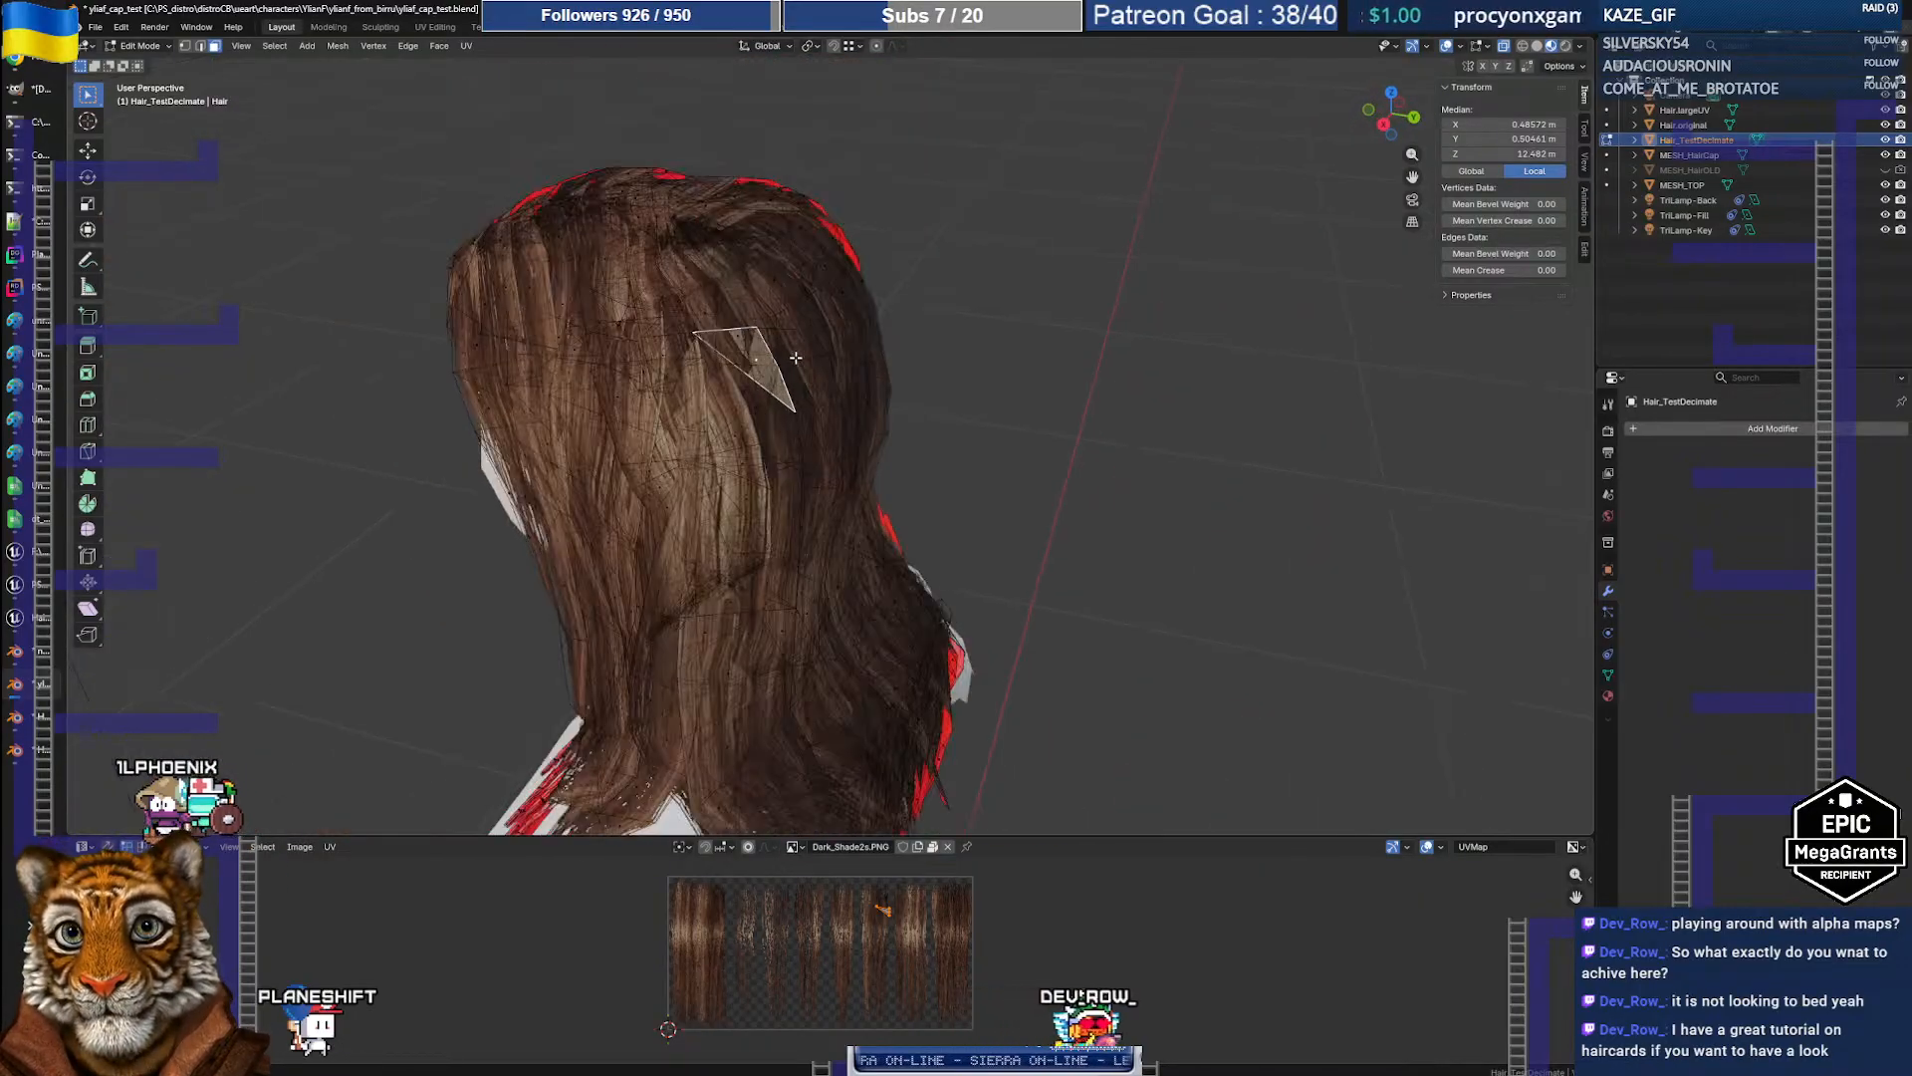
{"action": "key", "text": "Tab"}
{"action": "middle_click_drag", "start_coordinate": [828, 426], "coordinate": [1058, 387]}
{"action": "scroll", "coordinate": [845, 264], "scroll_direction": "up", "scroll_amount": 2}
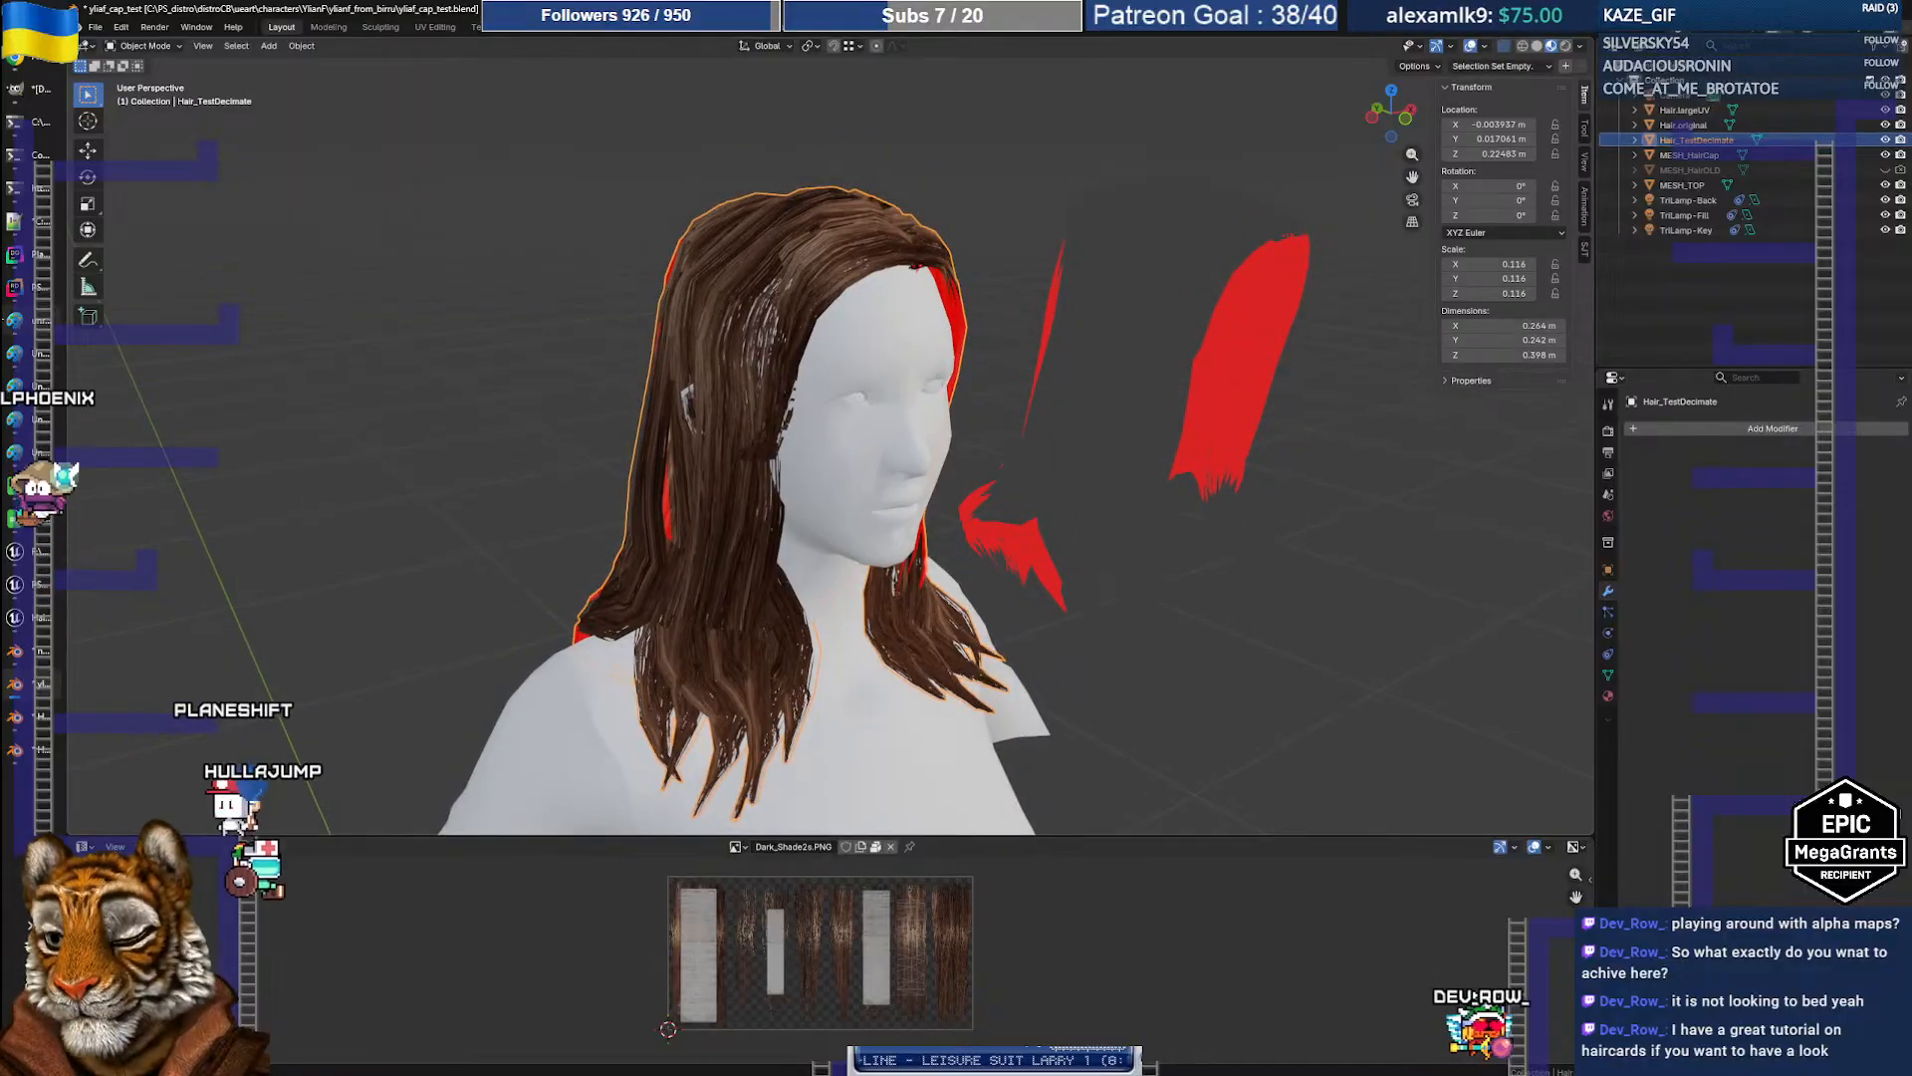
Step: Switch to the Test54 level in Unreal Editor and examine the Hair_Model_waseem4 hair from behind and from the side
{"action": "left_click", "coordinate": [10, 288]}
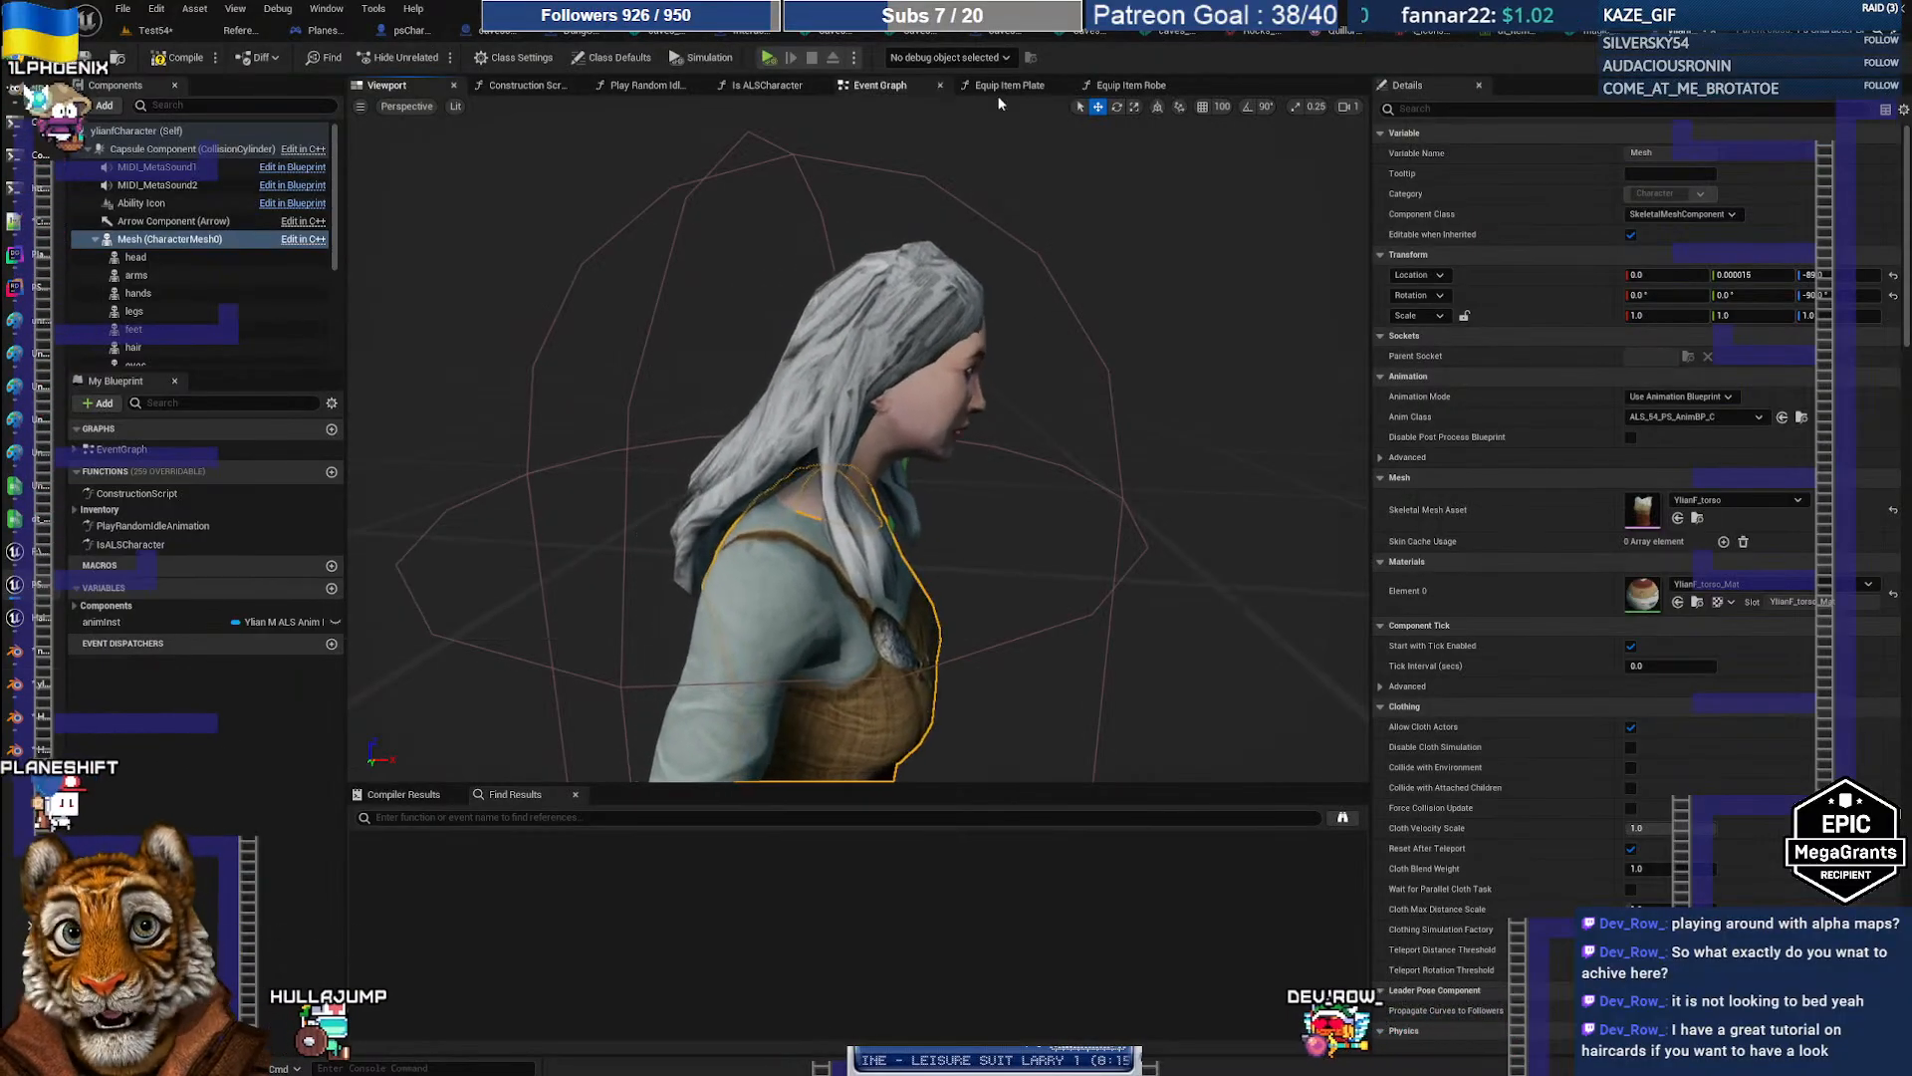
{"action": "left_click", "coordinate": [185, 28]}
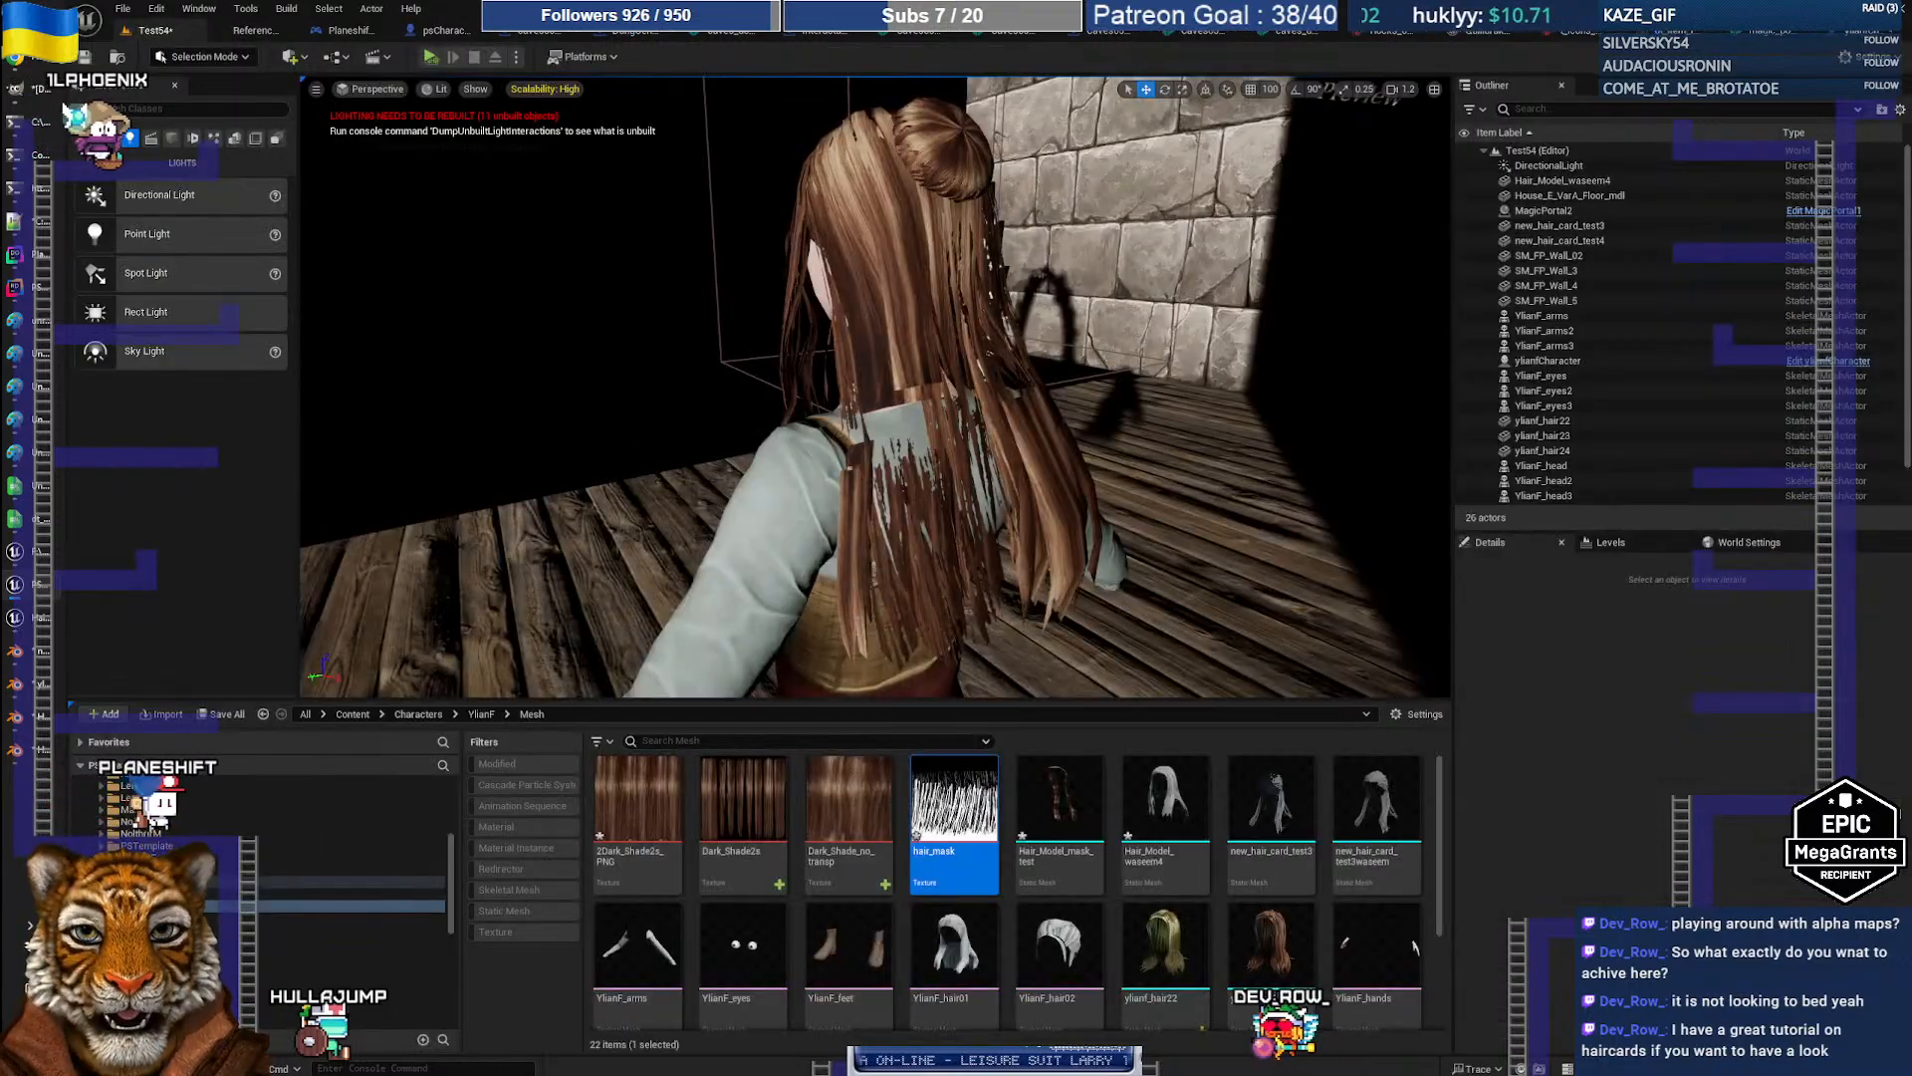
{"action": "right_click_drag", "start_coordinate": [877, 389], "coordinate": [921, 423]}
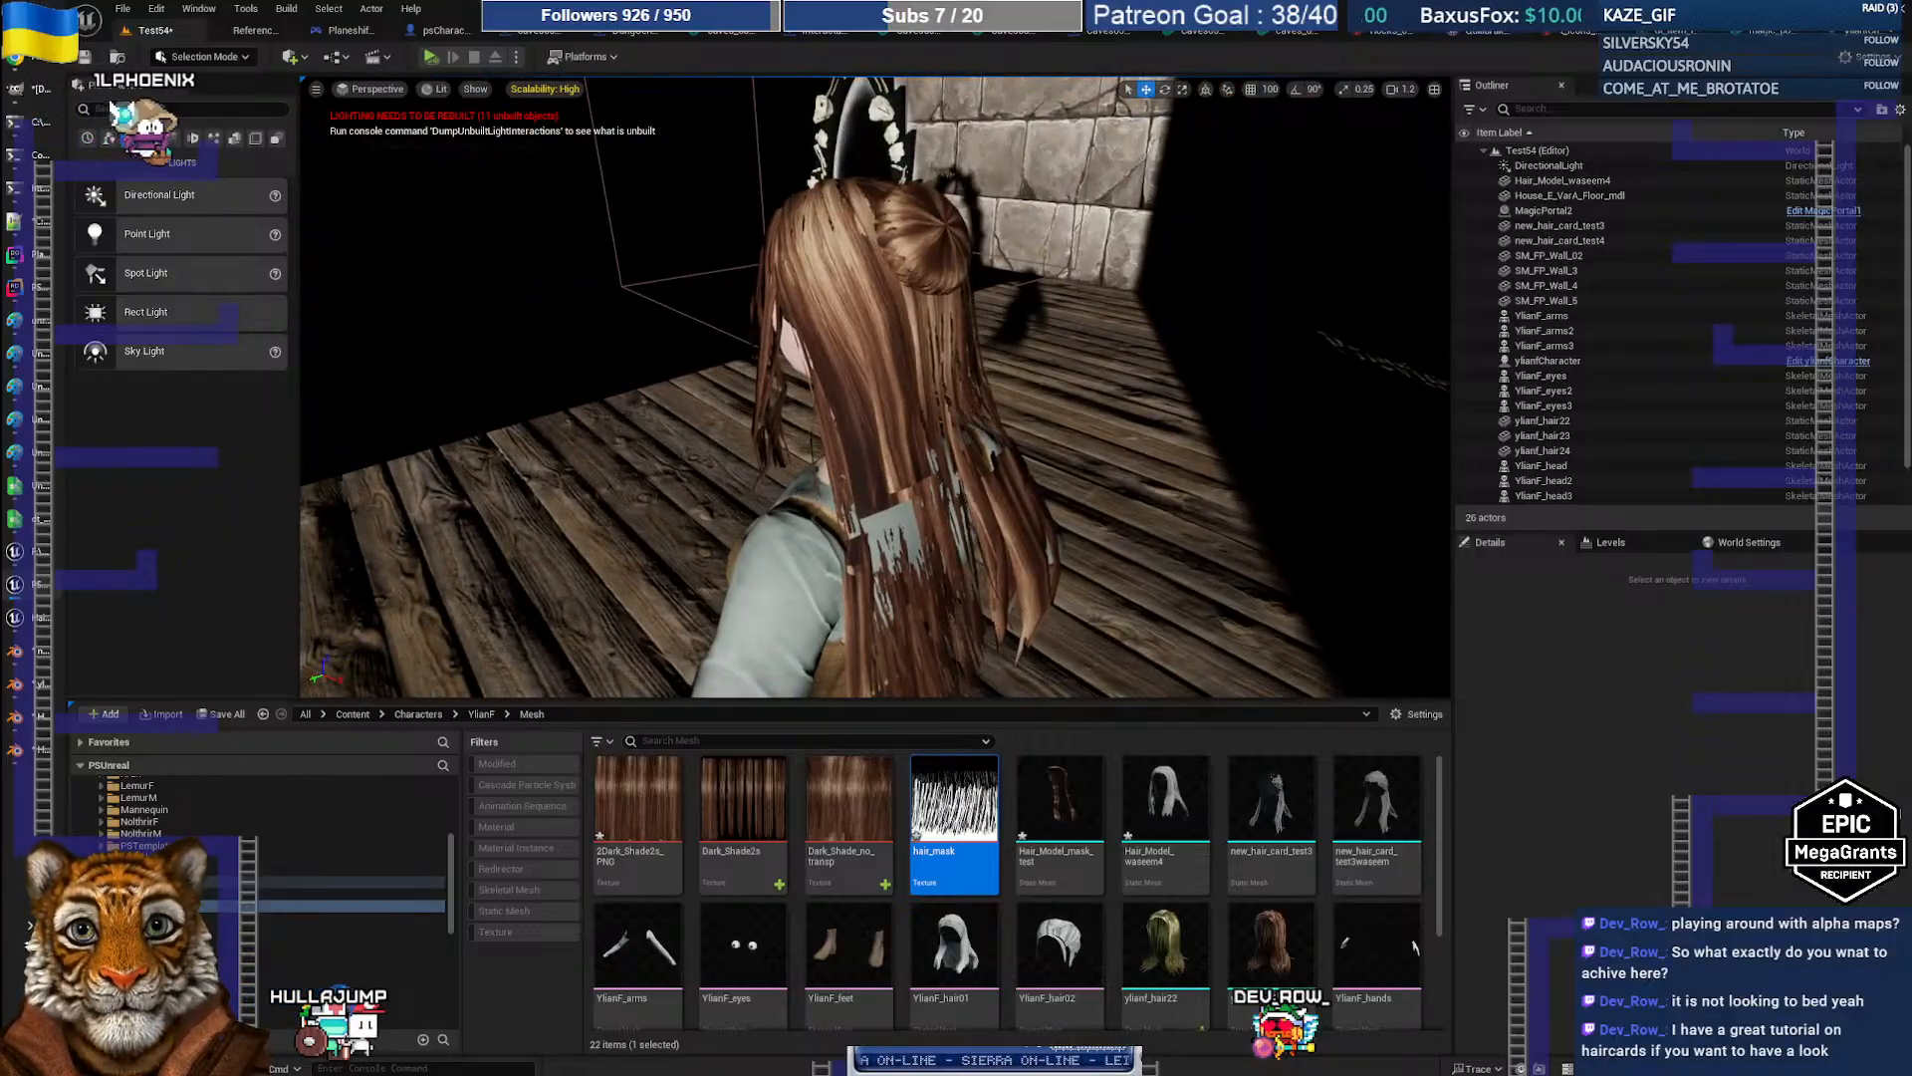
{"action": "left_click", "coordinate": [867, 353]}
{"action": "right_click_drag", "start_coordinate": [867, 353], "coordinate": [947, 328]}
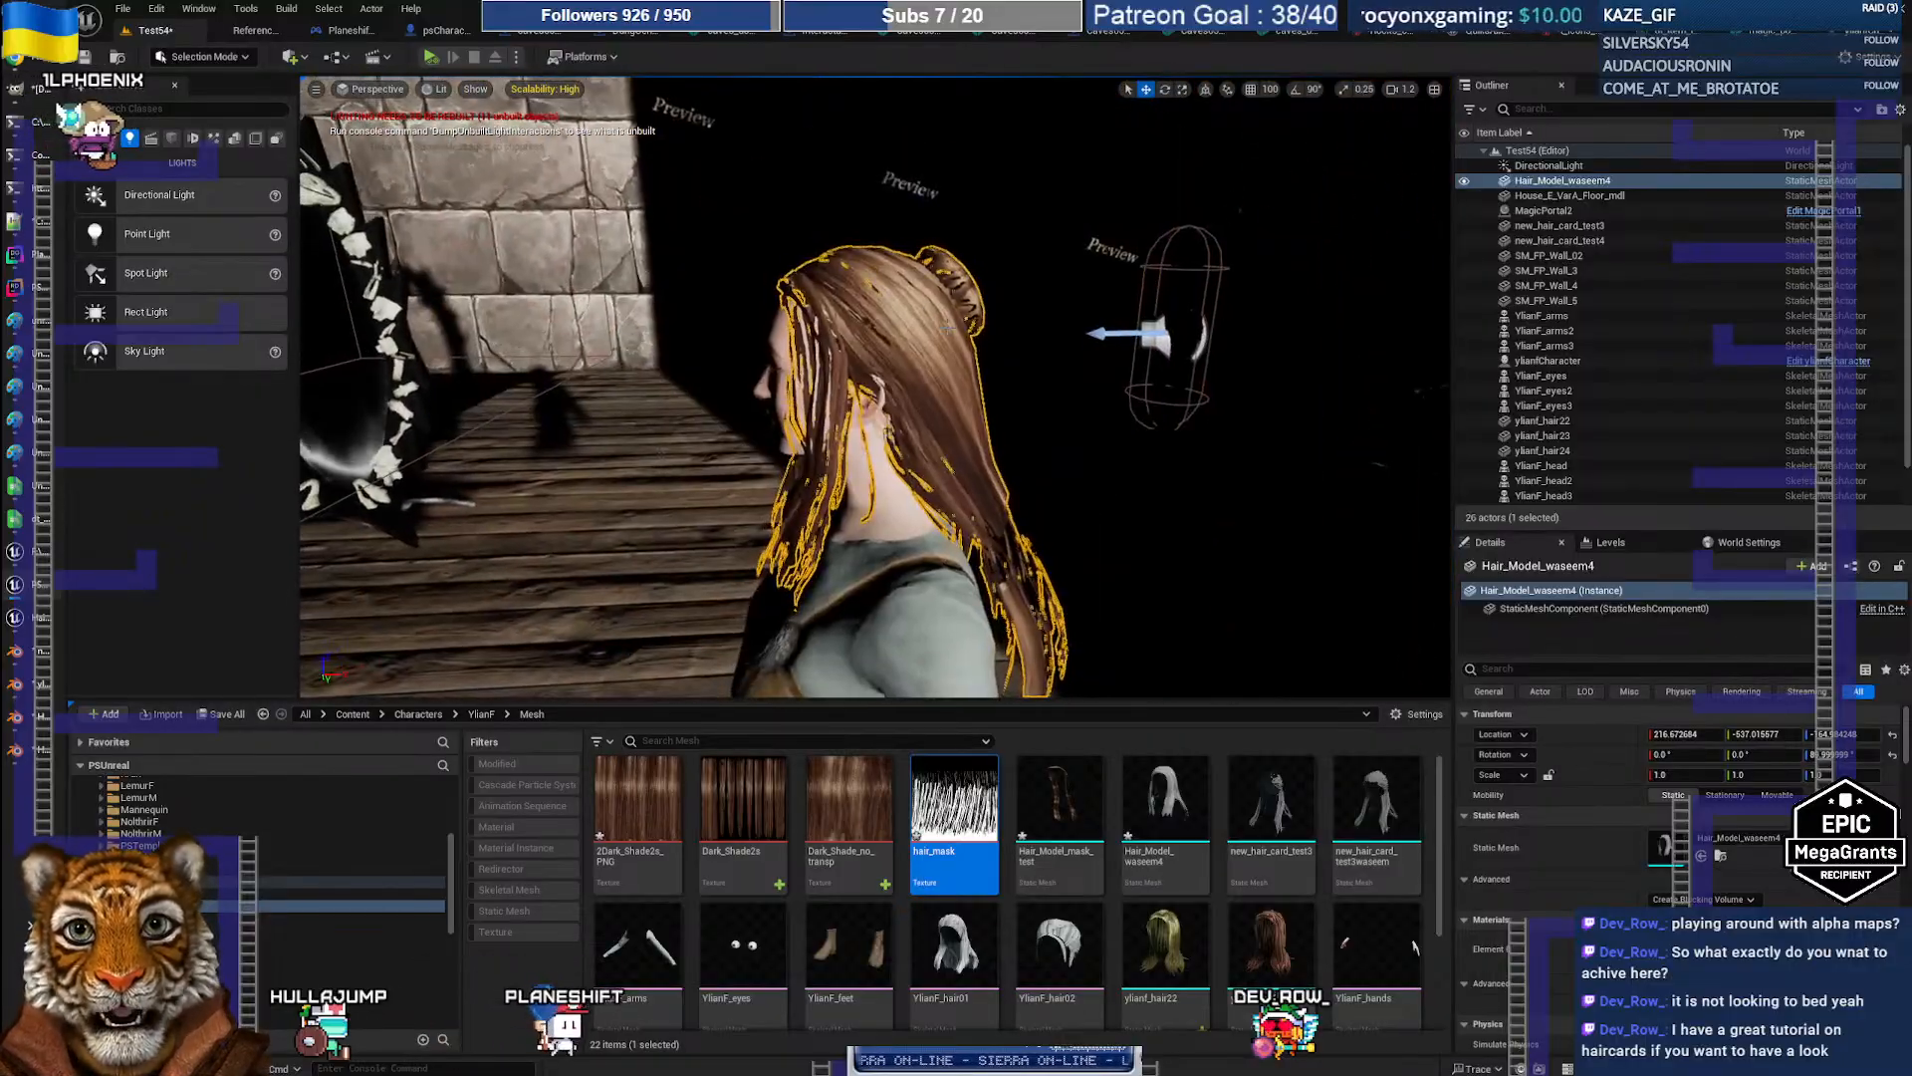
{"action": "left_click", "coordinate": [1008, 370]}
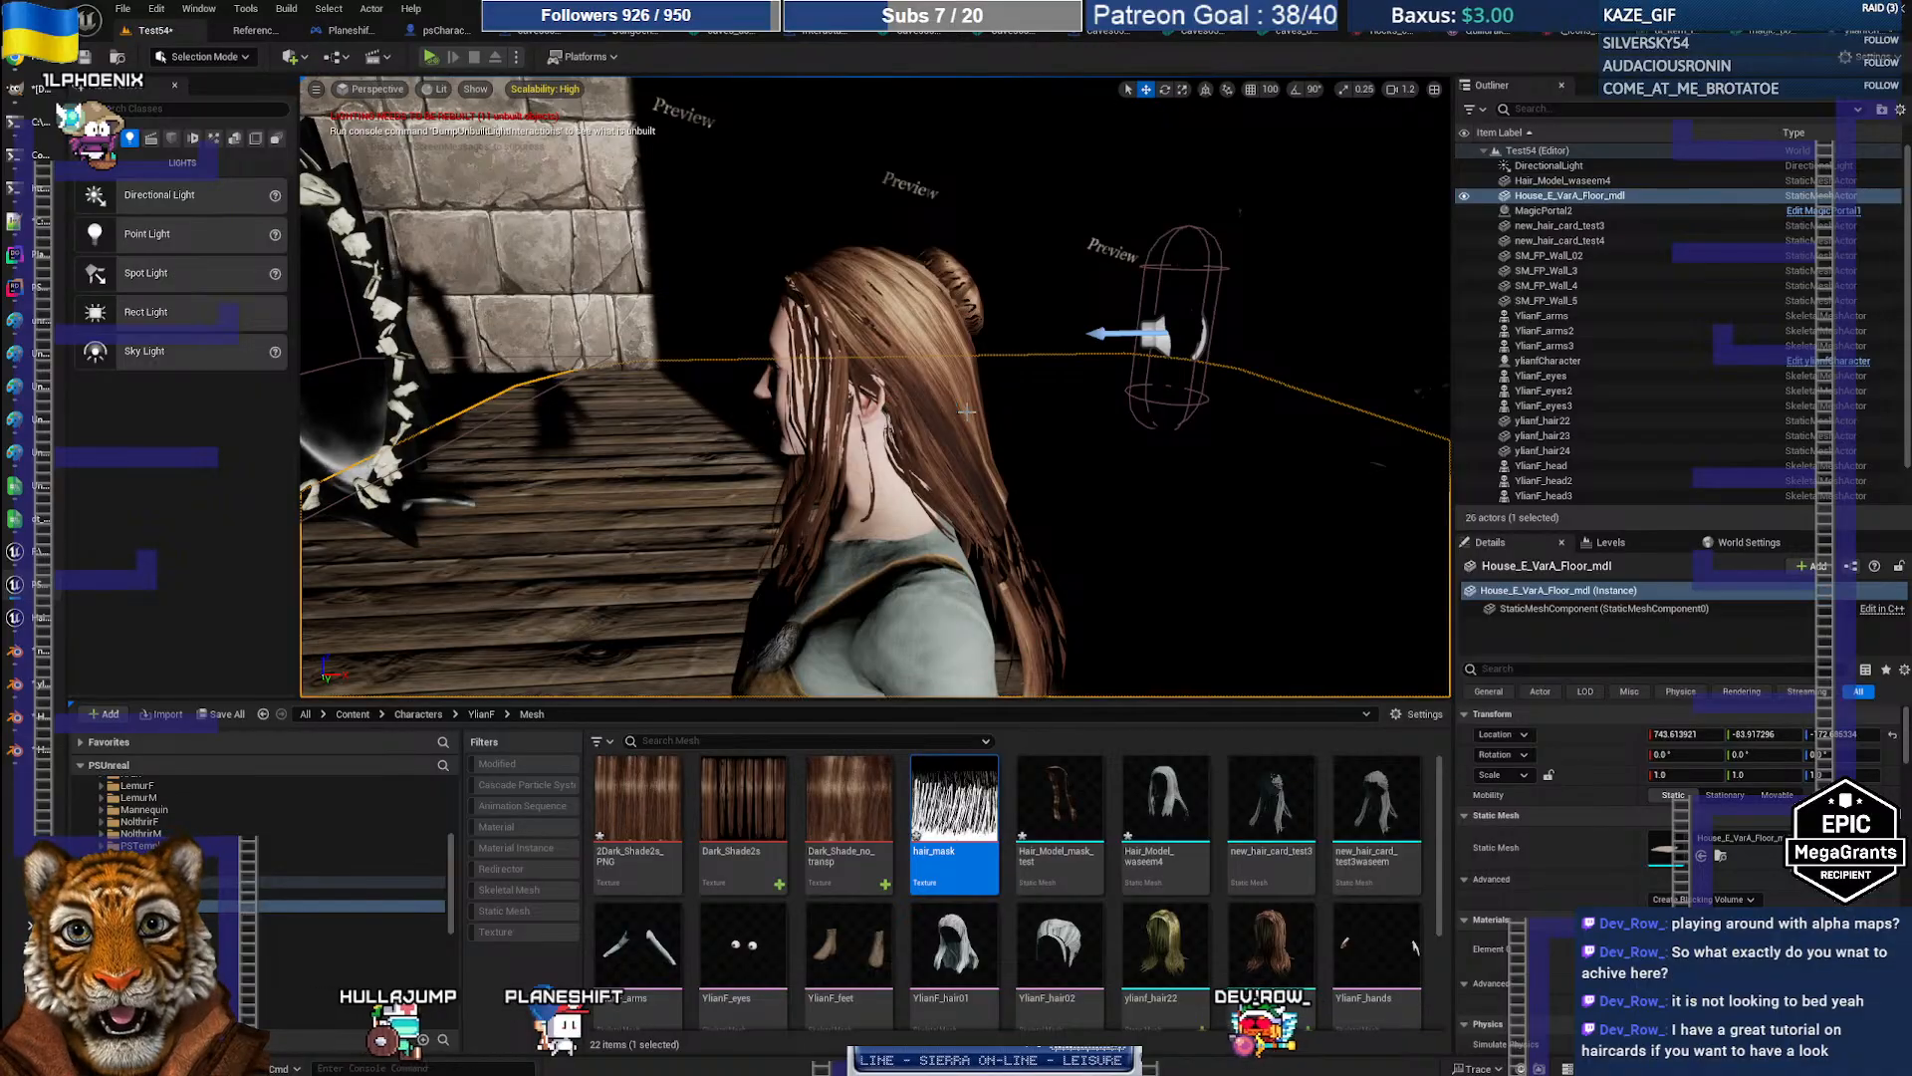
{"action": "right_click_drag", "start_coordinate": [968, 411], "coordinate": [708, 404]}
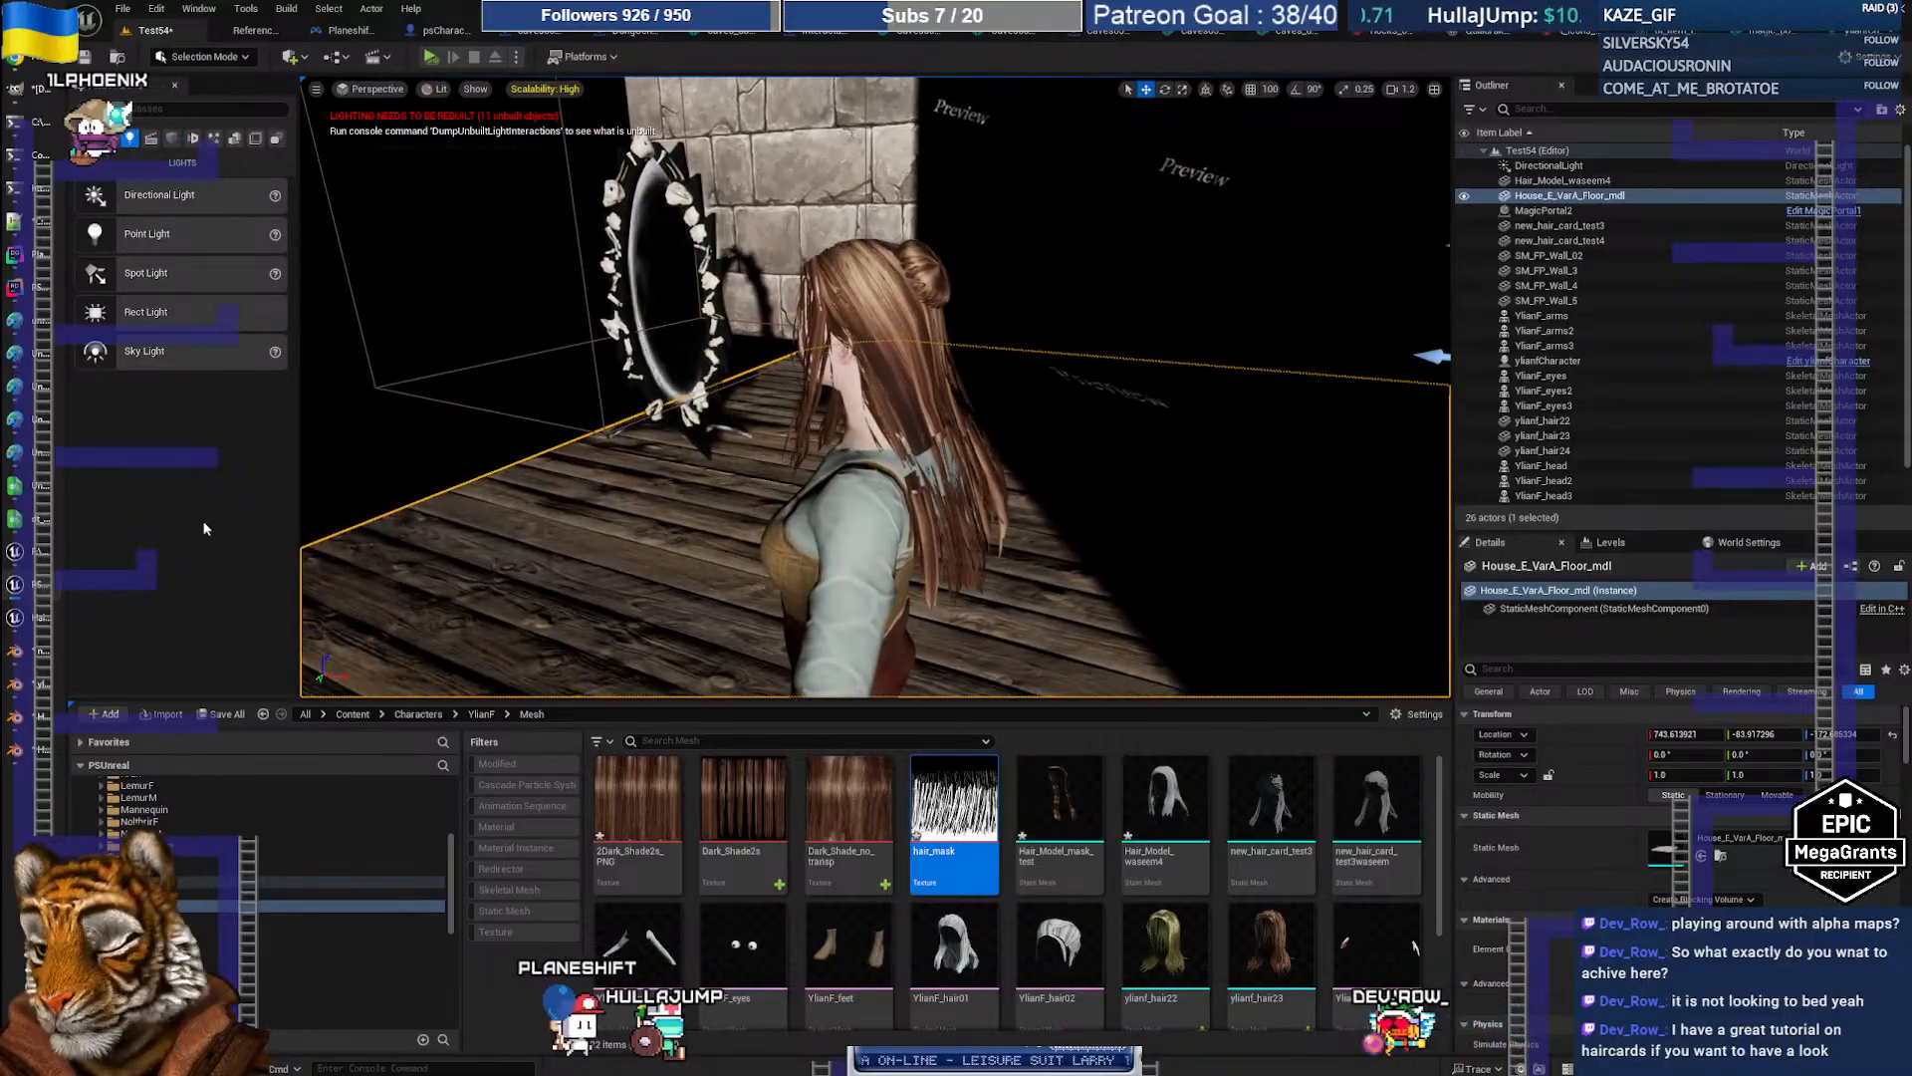
Step: Switch to GIMP and compare the Dark_Shade_no_transp, 2Dark_Shade2s and Dark_Shade textures, ending on the full-size Dark_Shade image
{"action": "mouse_move", "coordinate": [30, 412]}
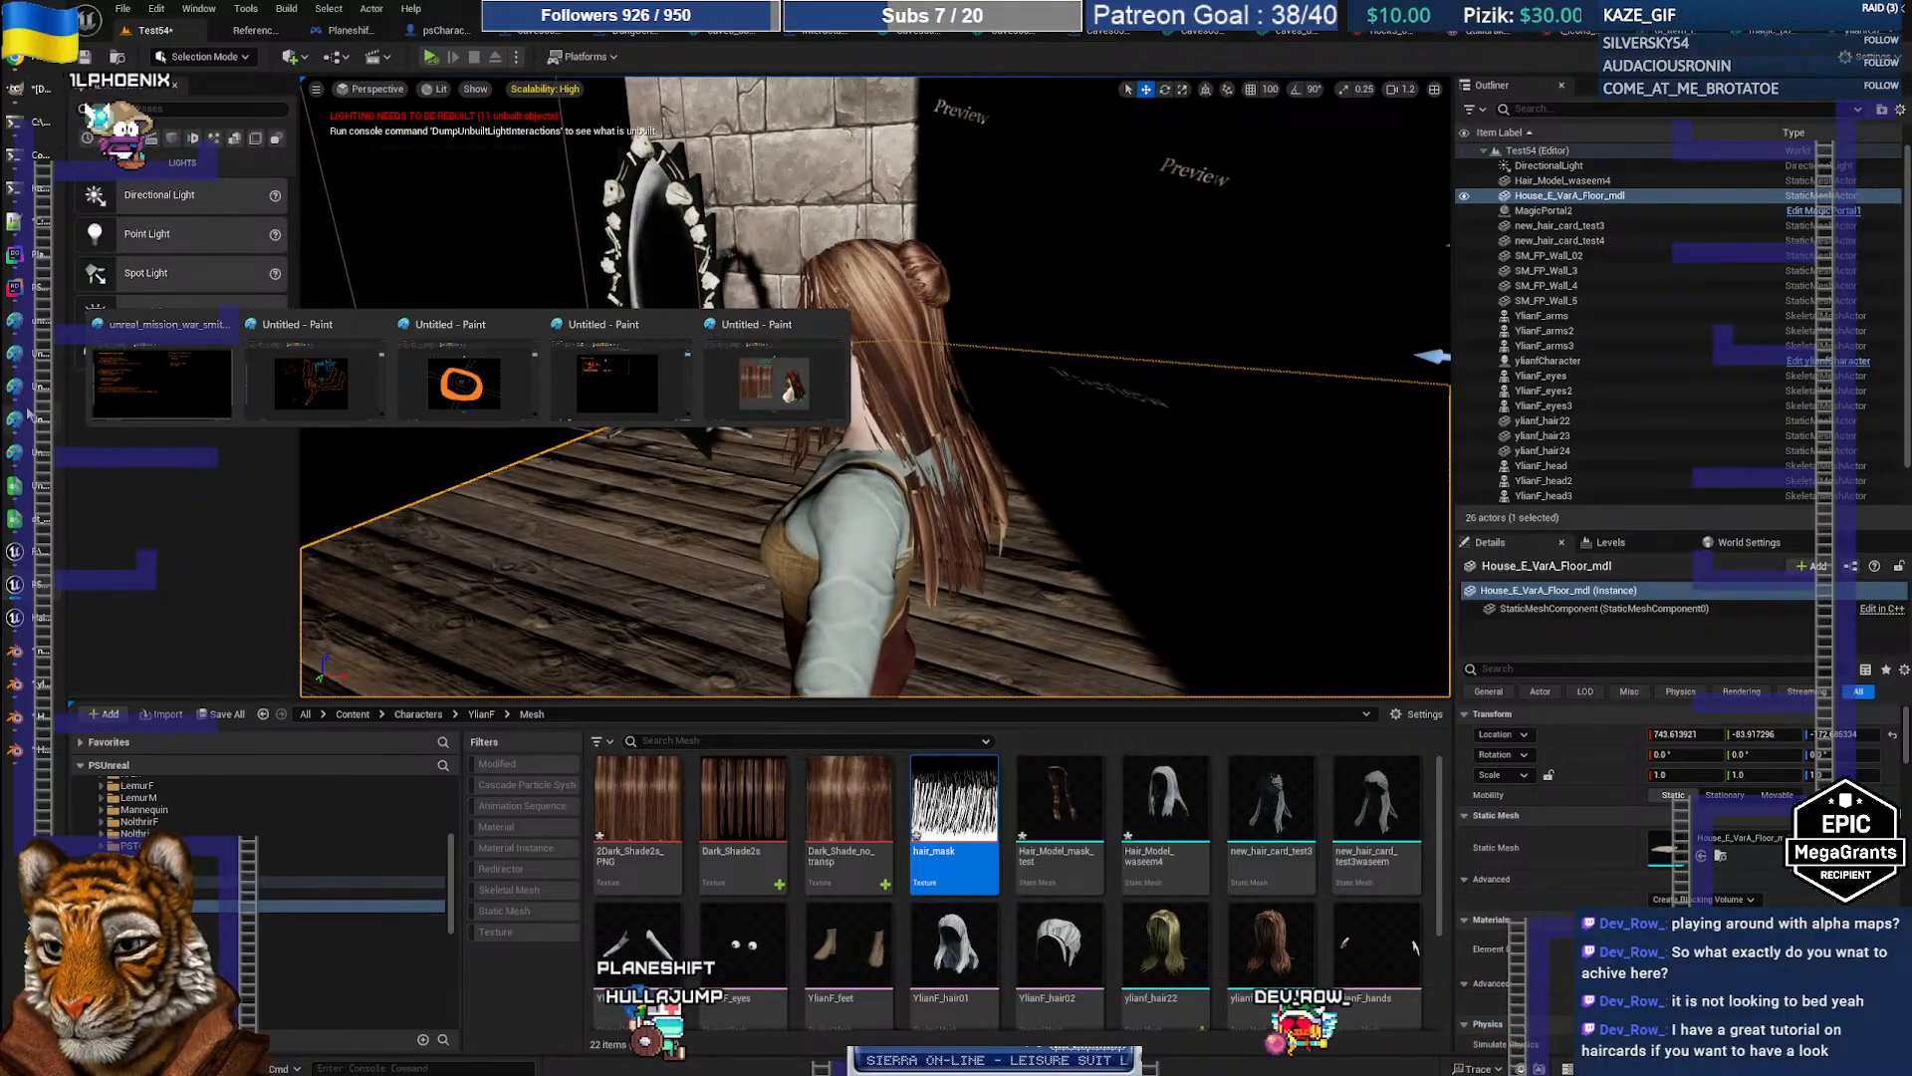
{"action": "left_click", "coordinate": [30, 91]}
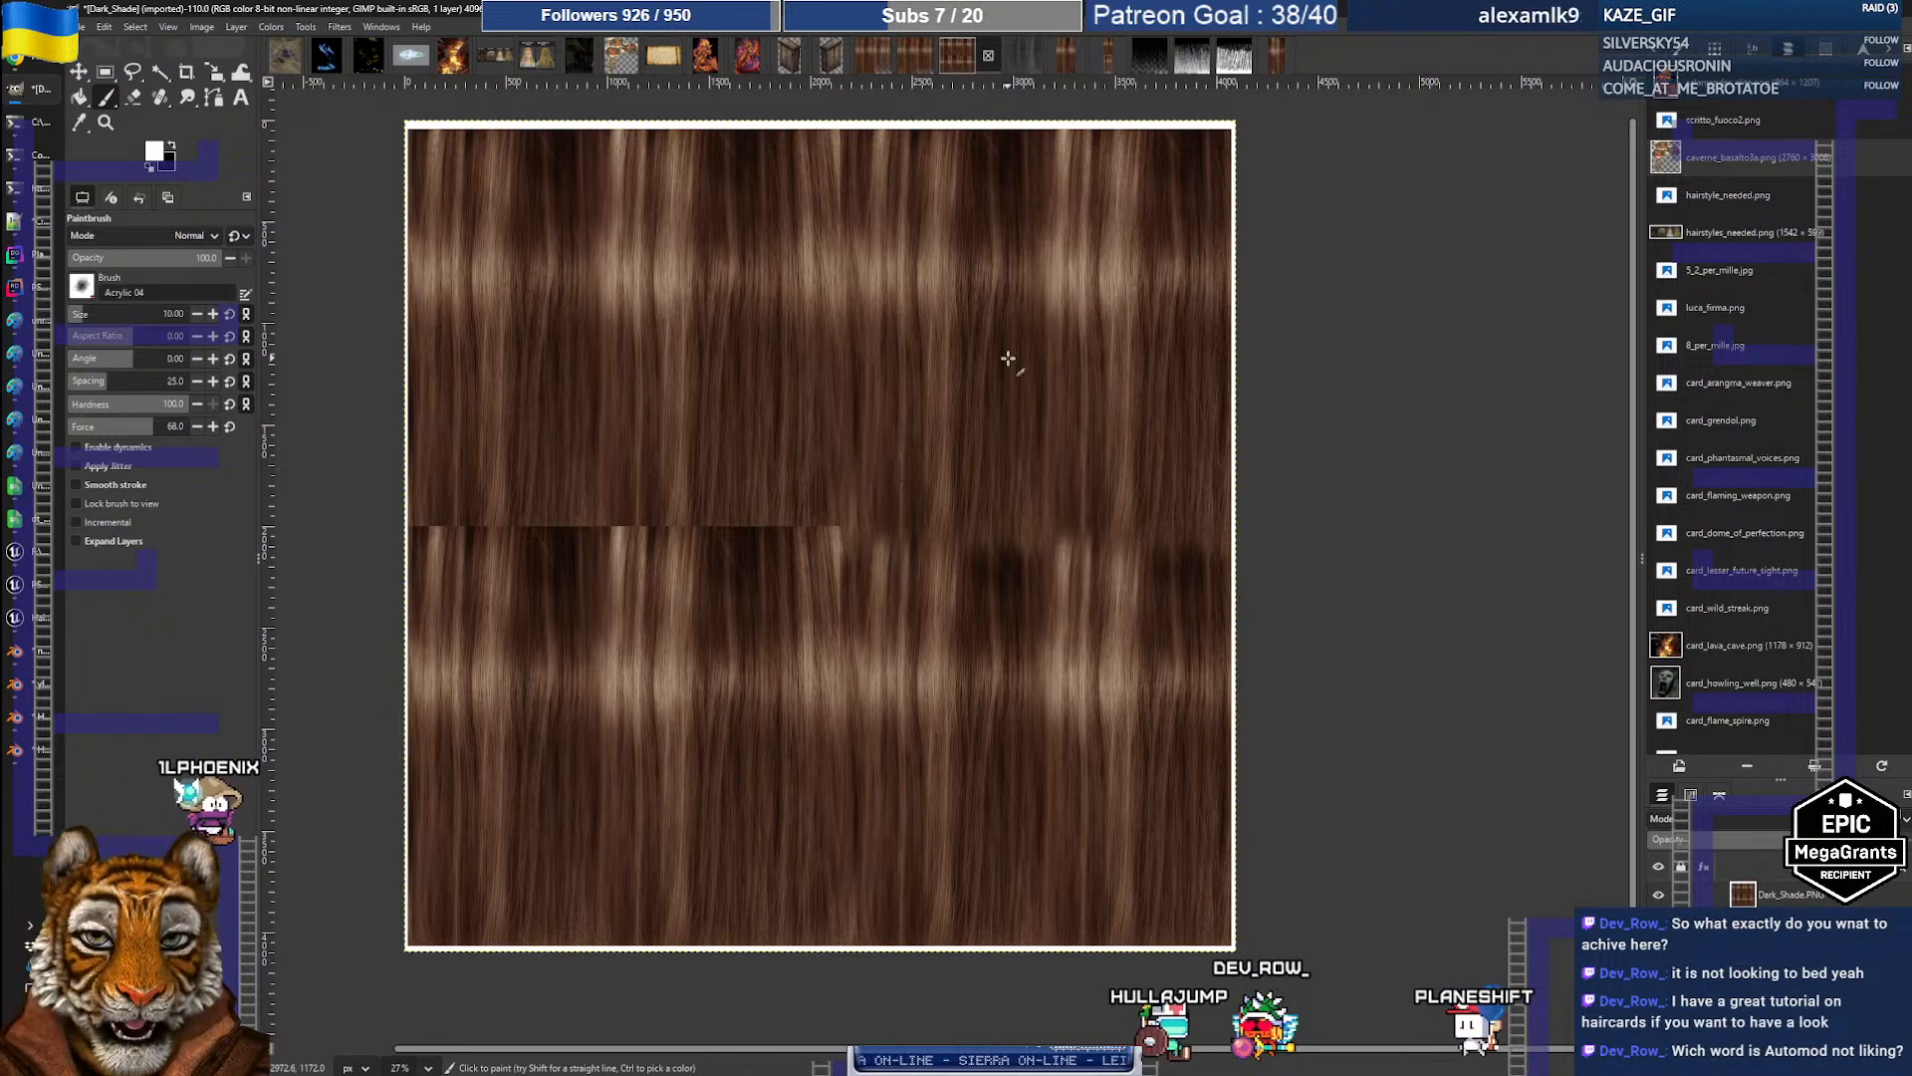
{"action": "left_click", "coordinate": [1279, 59]}
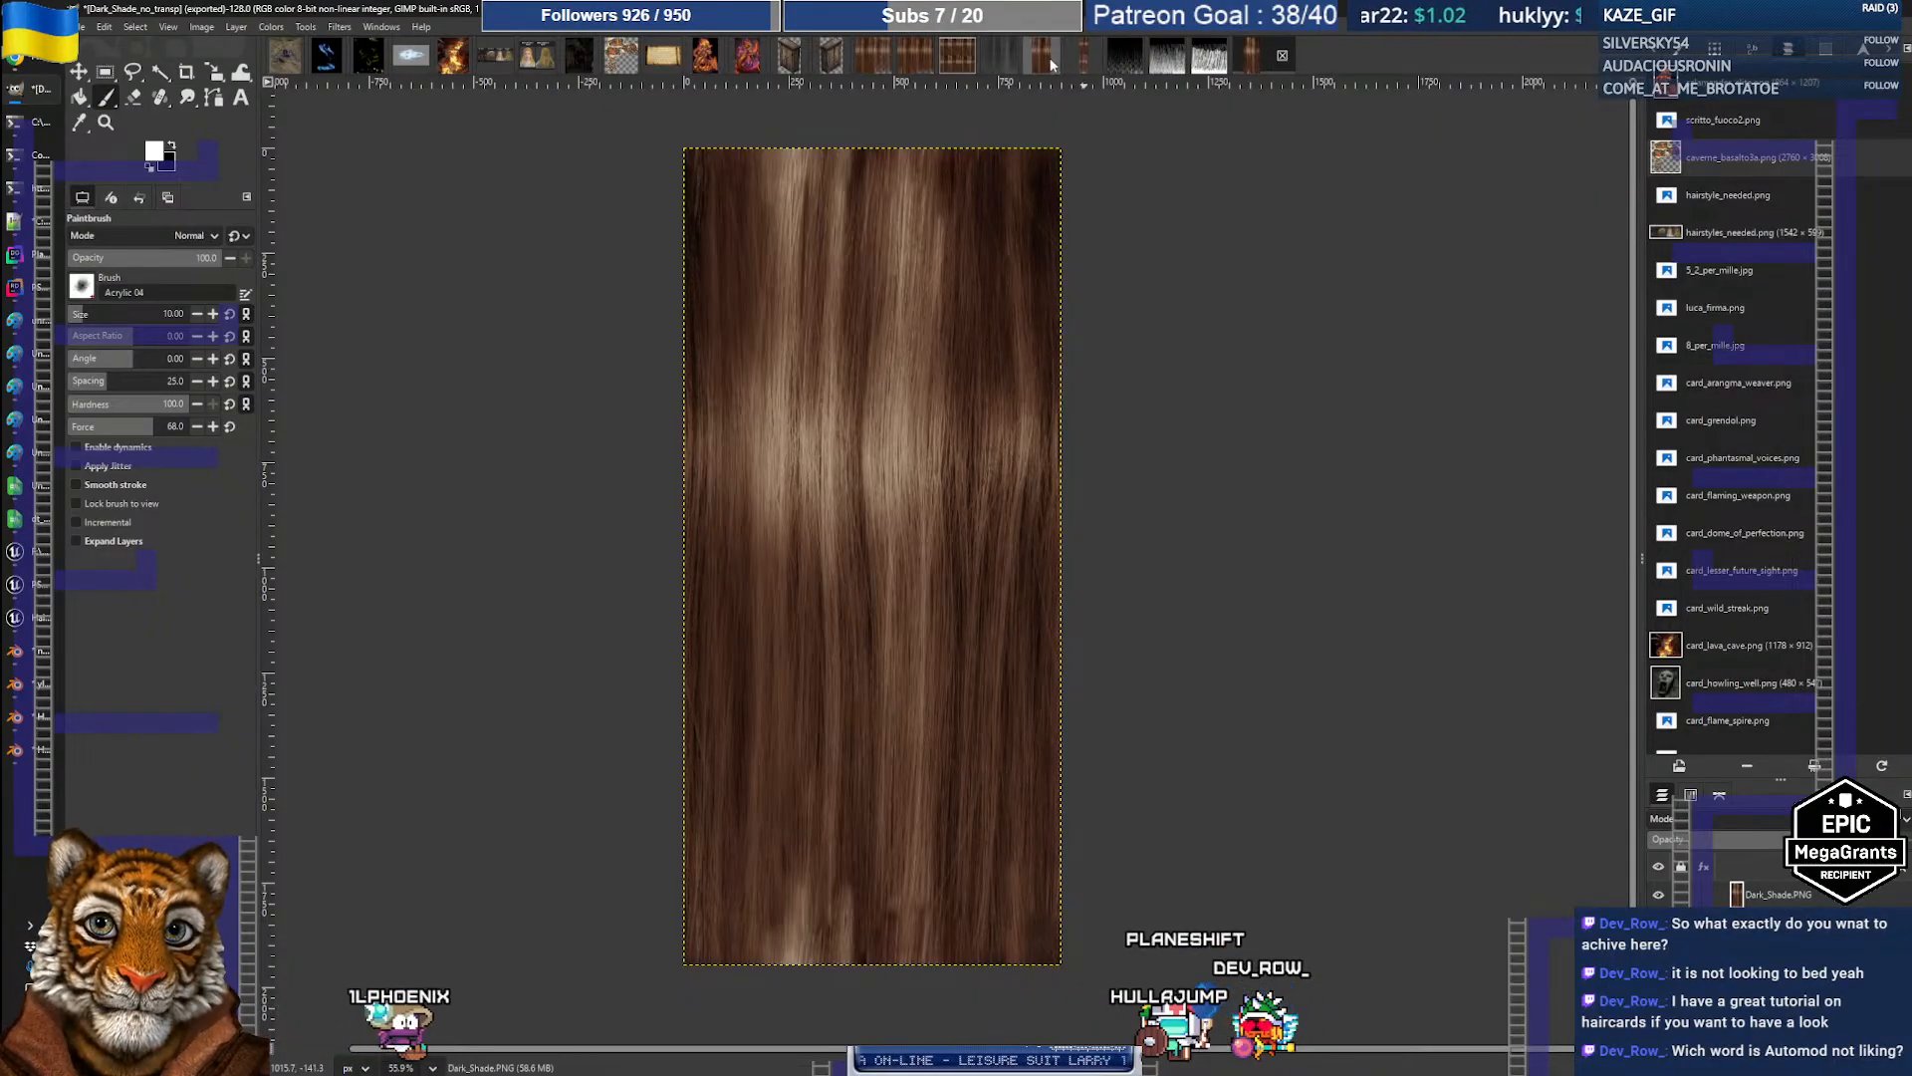
{"action": "left_click", "coordinate": [960, 68]}
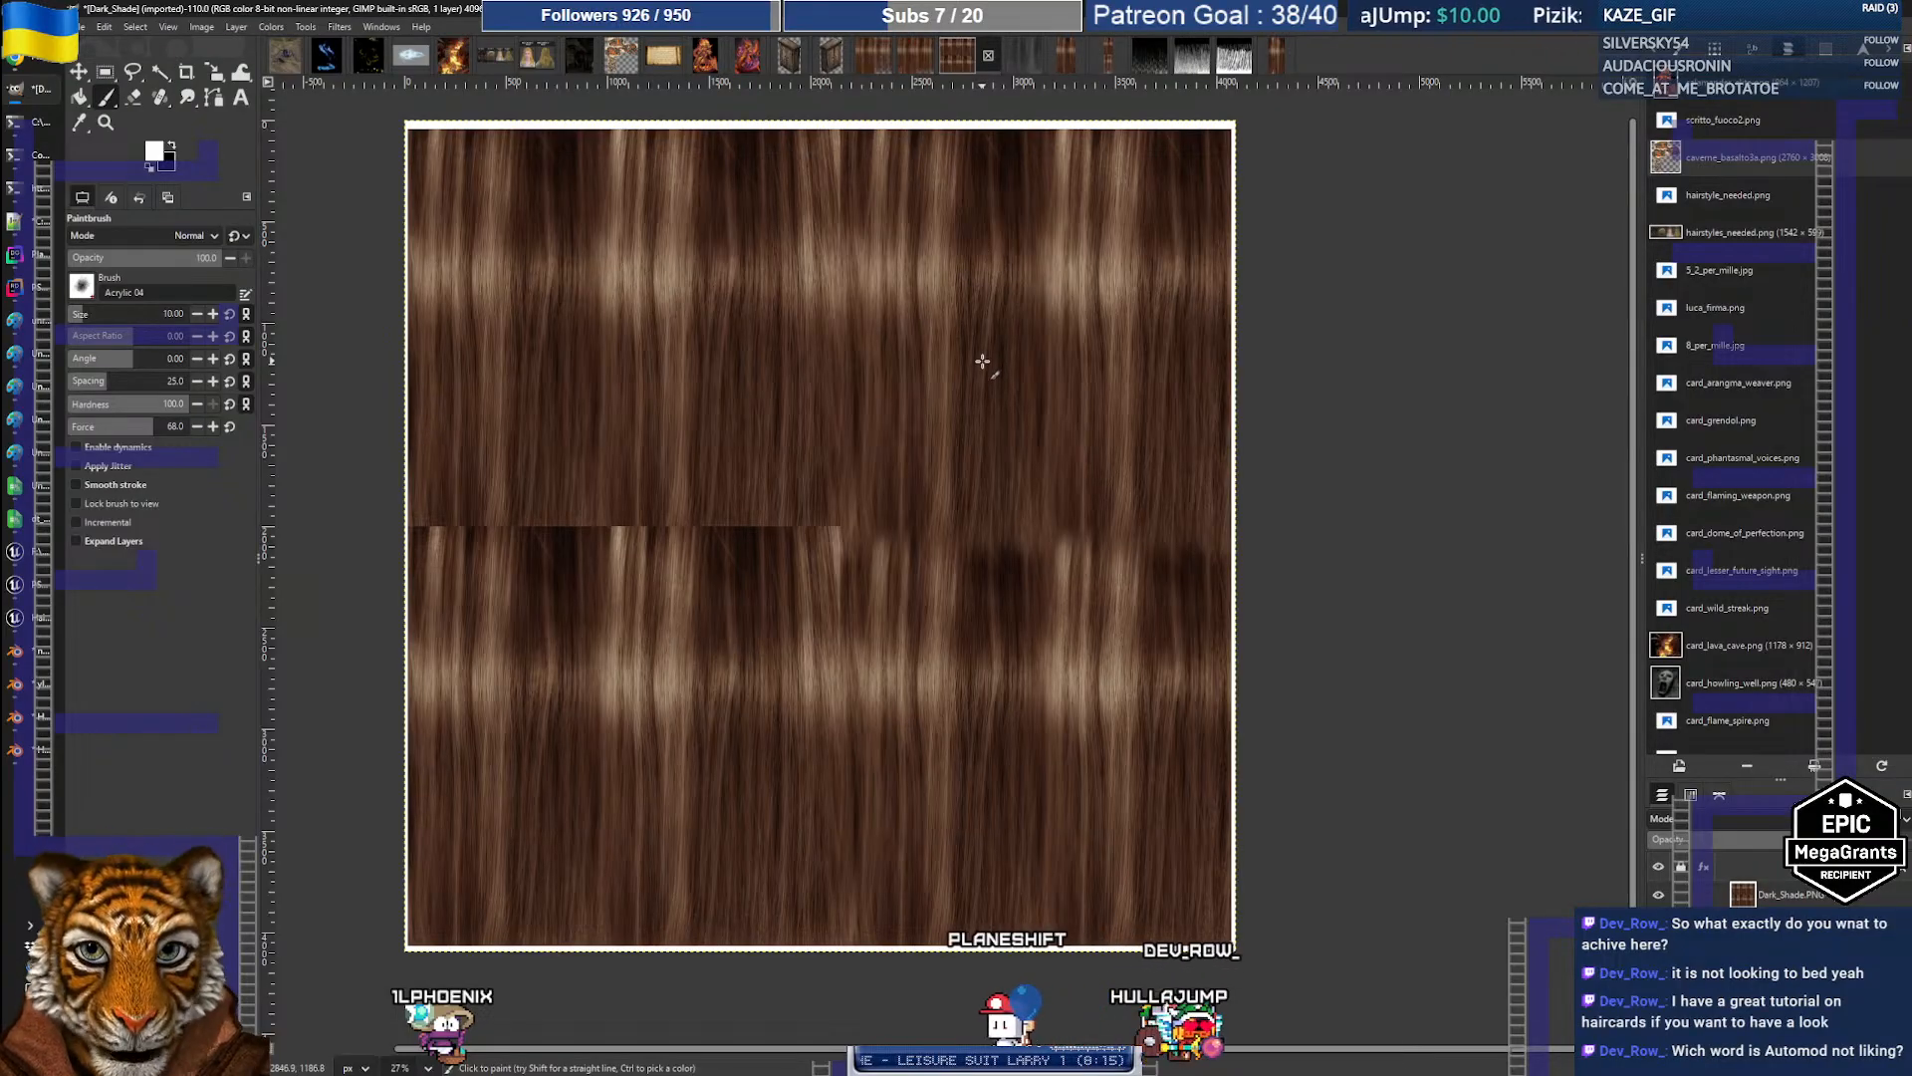
{"action": "left_click", "coordinate": [917, 62]}
{"action": "left_click", "coordinate": [863, 68]}
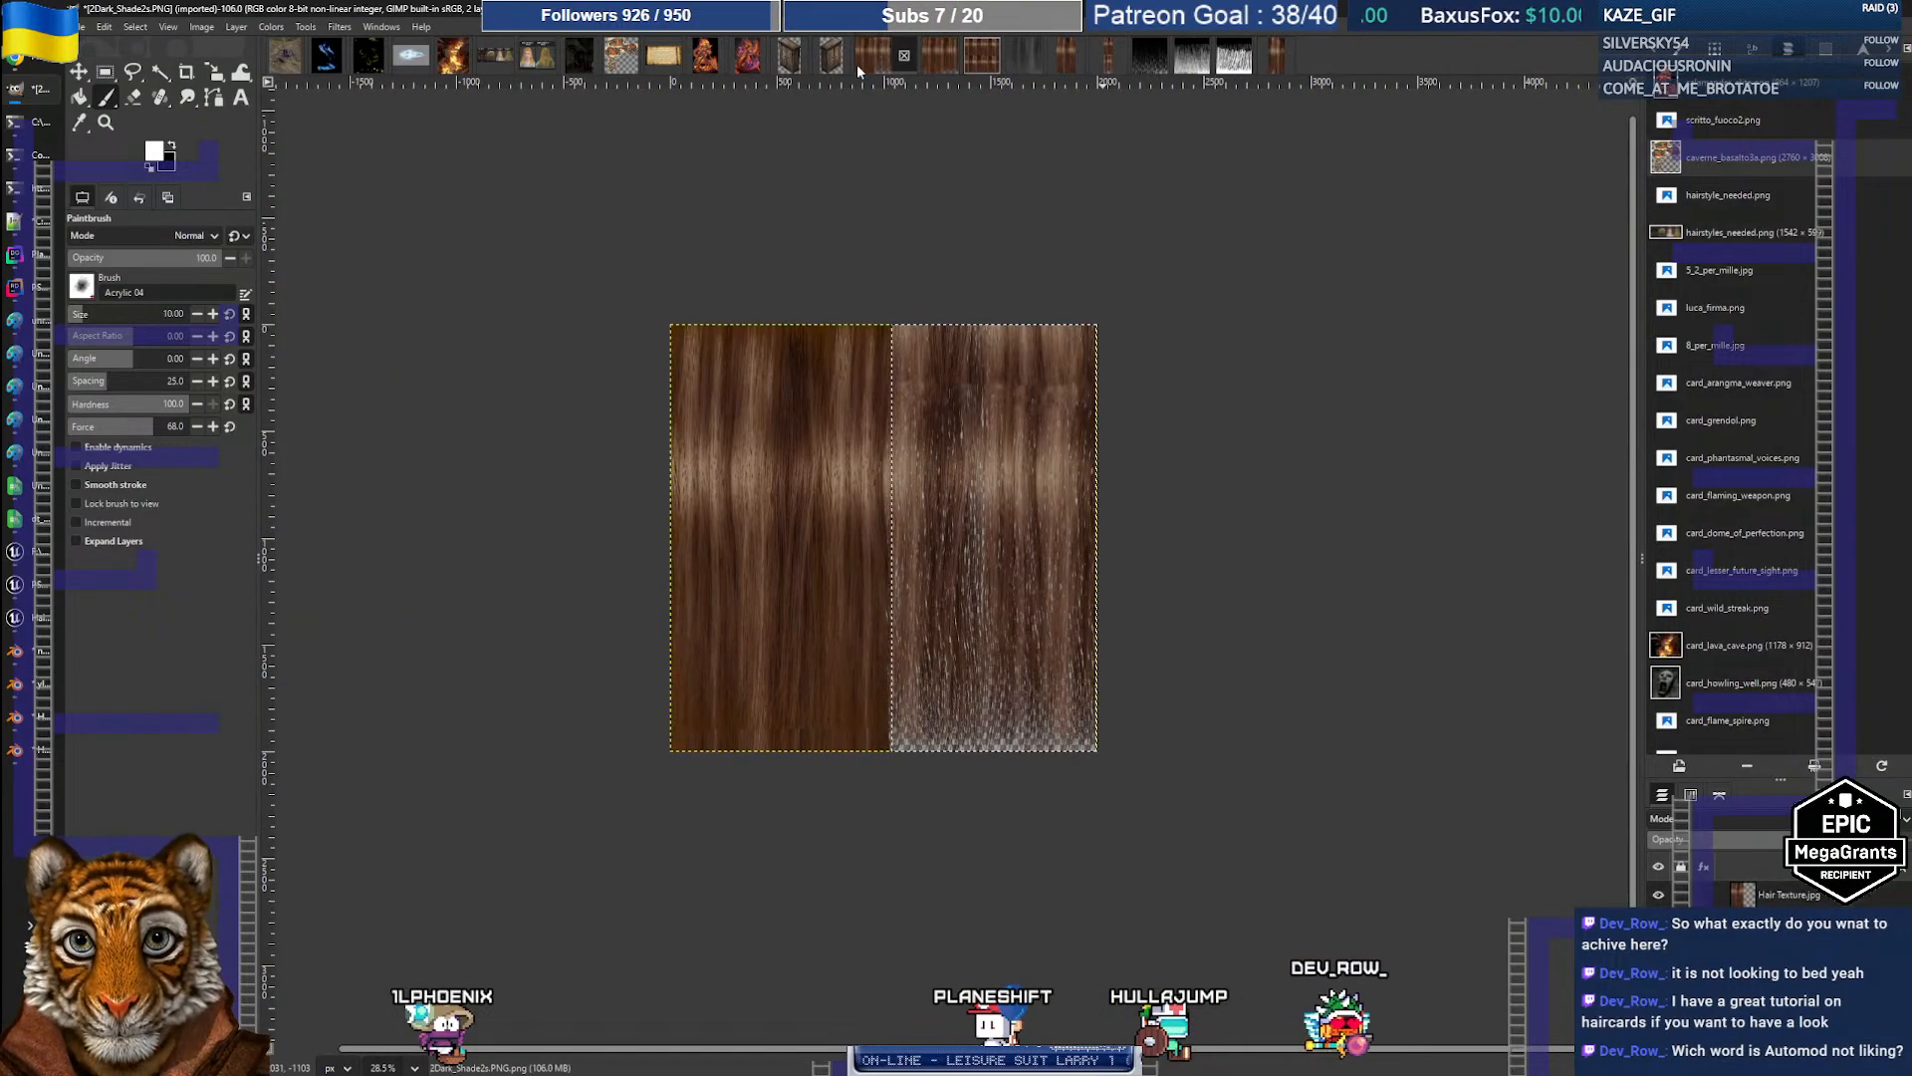
{"action": "left_click", "coordinate": [984, 68]}
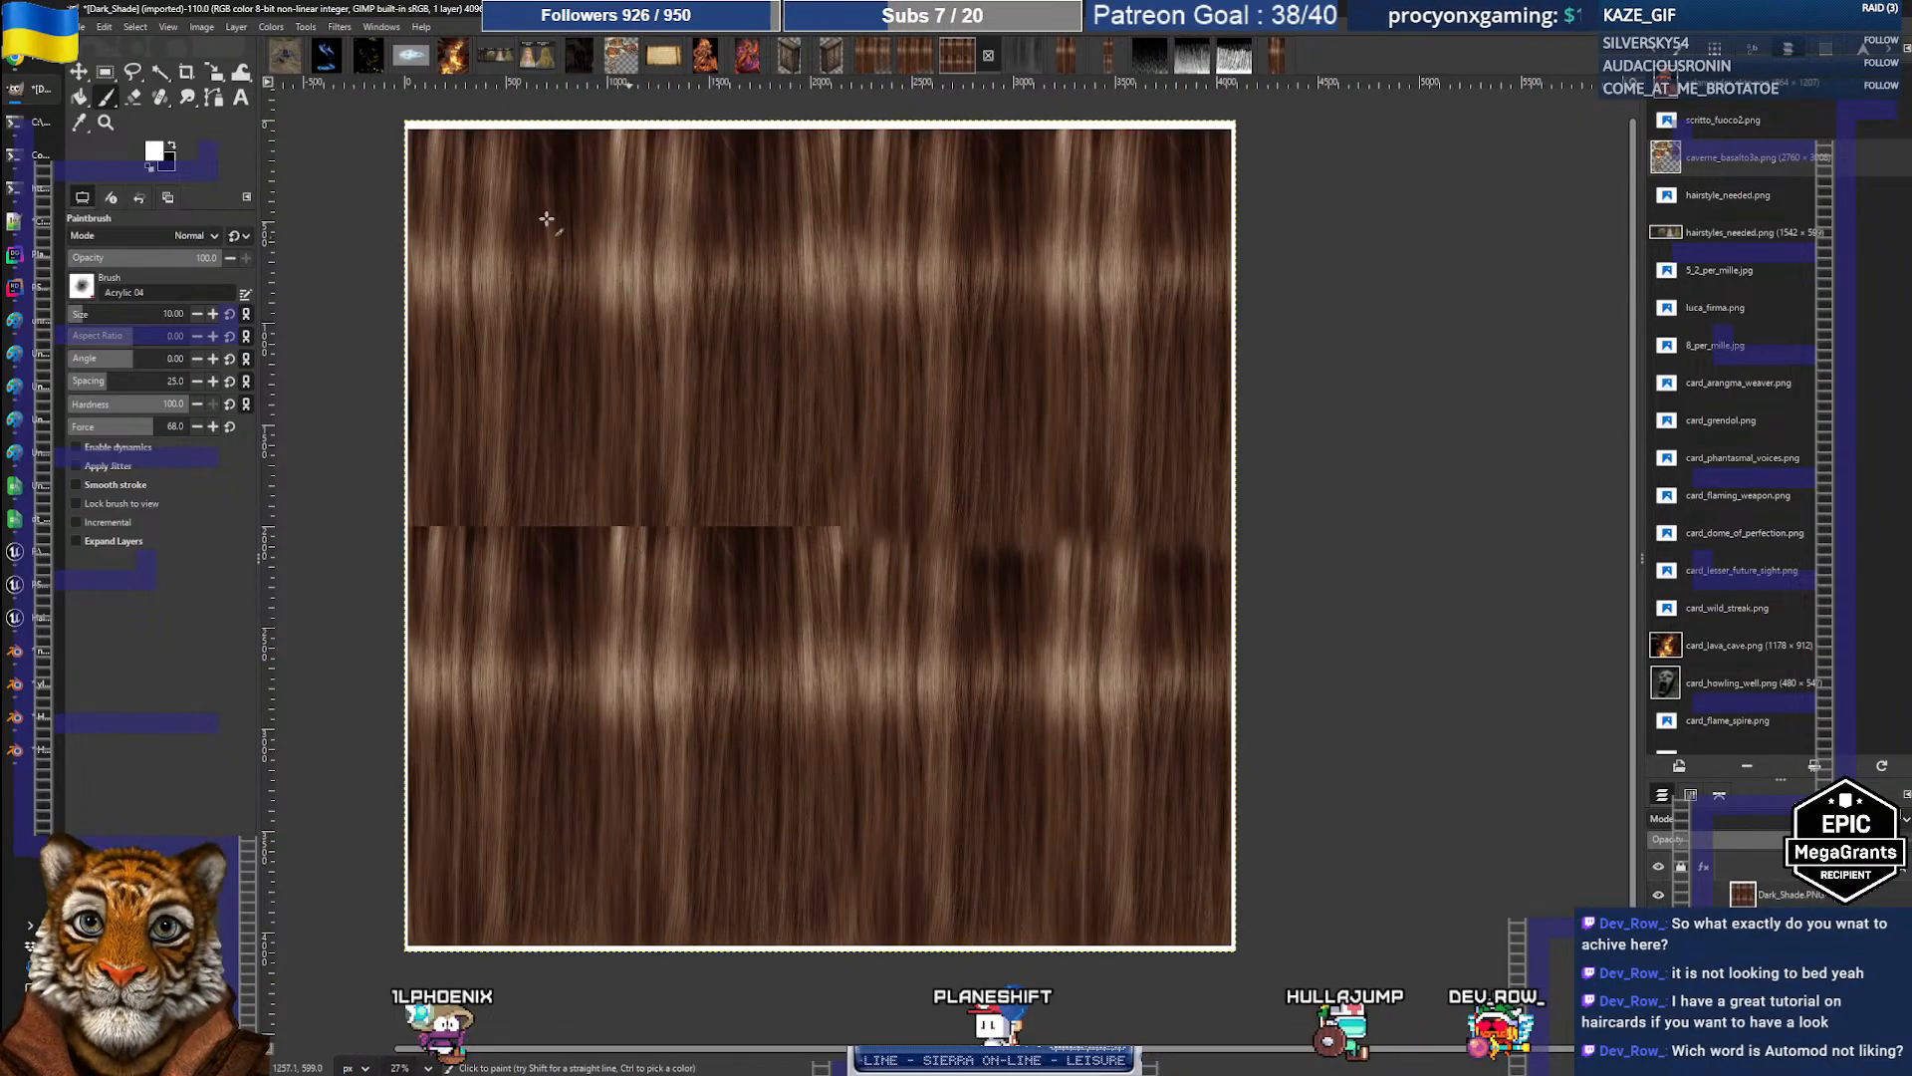
Step: Outline the vertical seam at the top middle of the Dark_Shade texture with Rectangle Select, clear the outline and examine the seam up close
{"action": "key", "text": "r"}
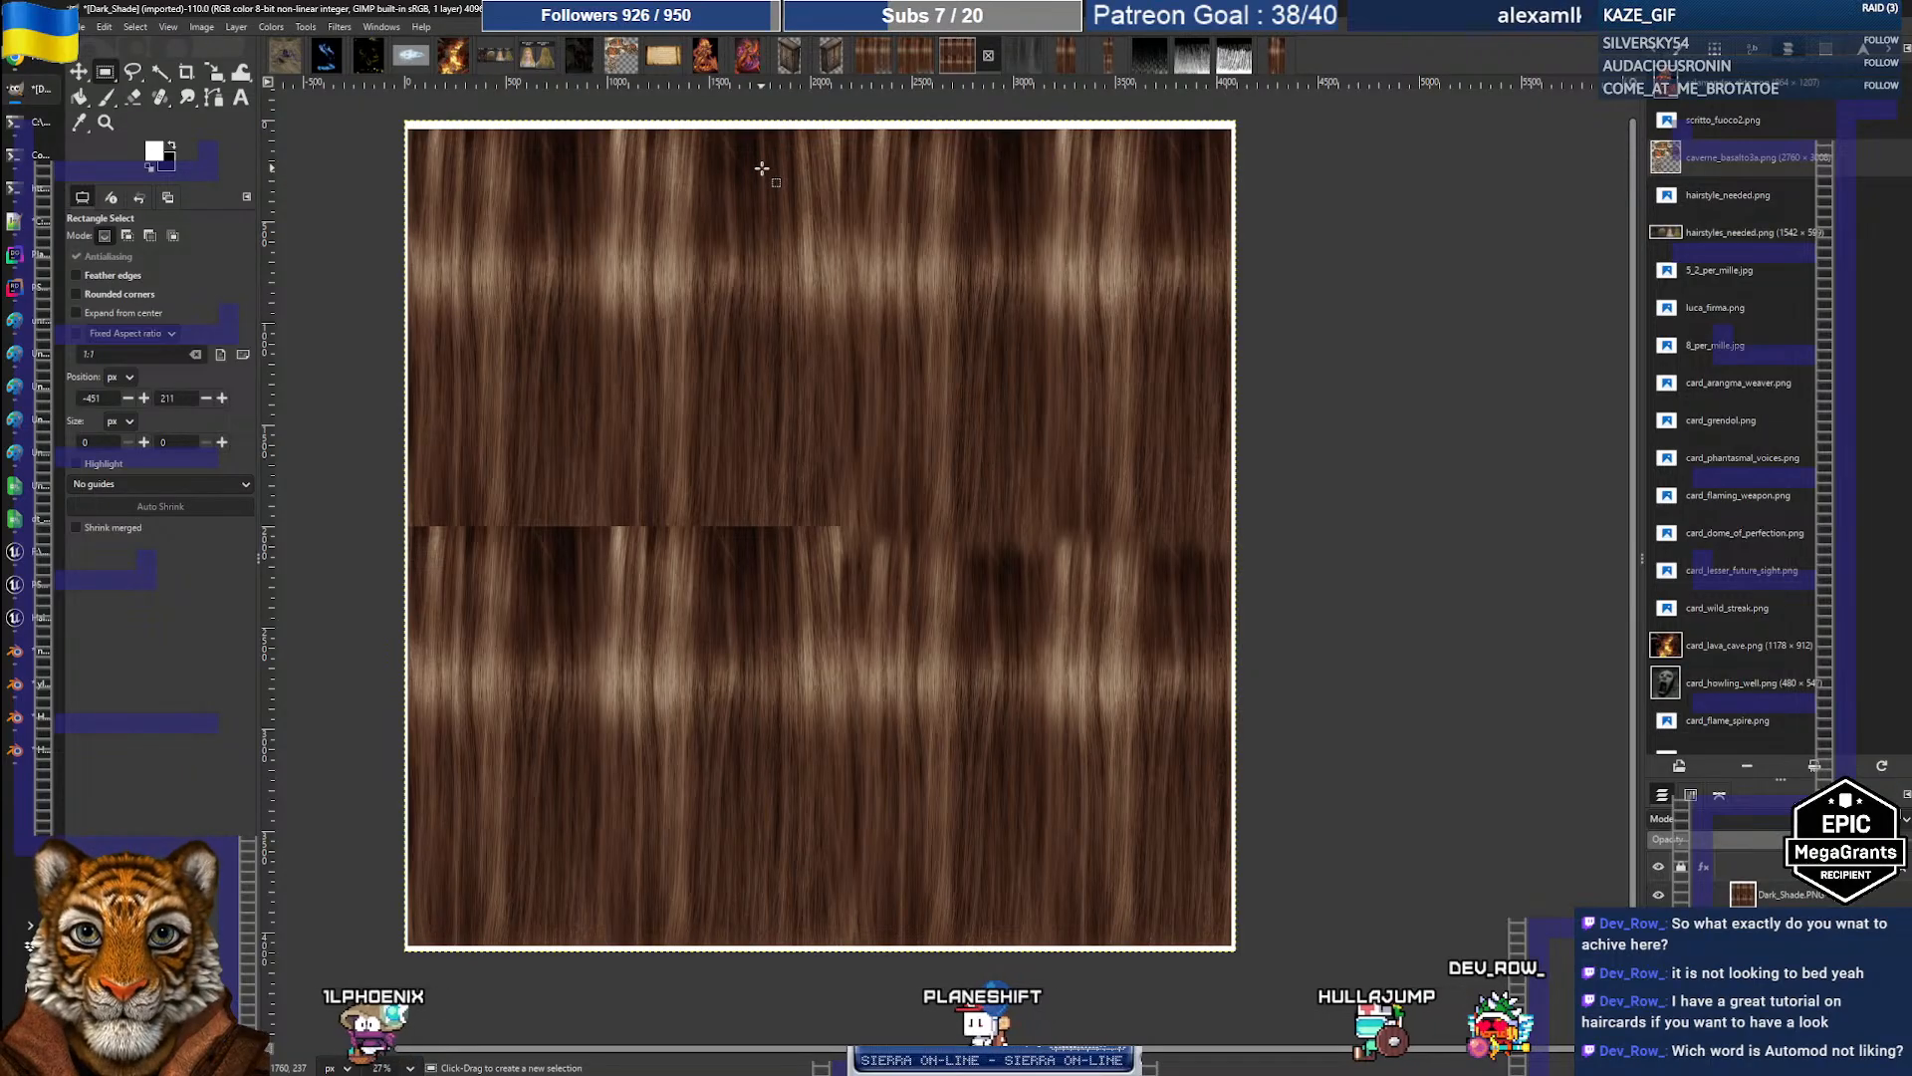
{"action": "scroll", "coordinate": [762, 169], "scroll_direction": "up", "scroll_amount": 4, "text": "ctrl"}
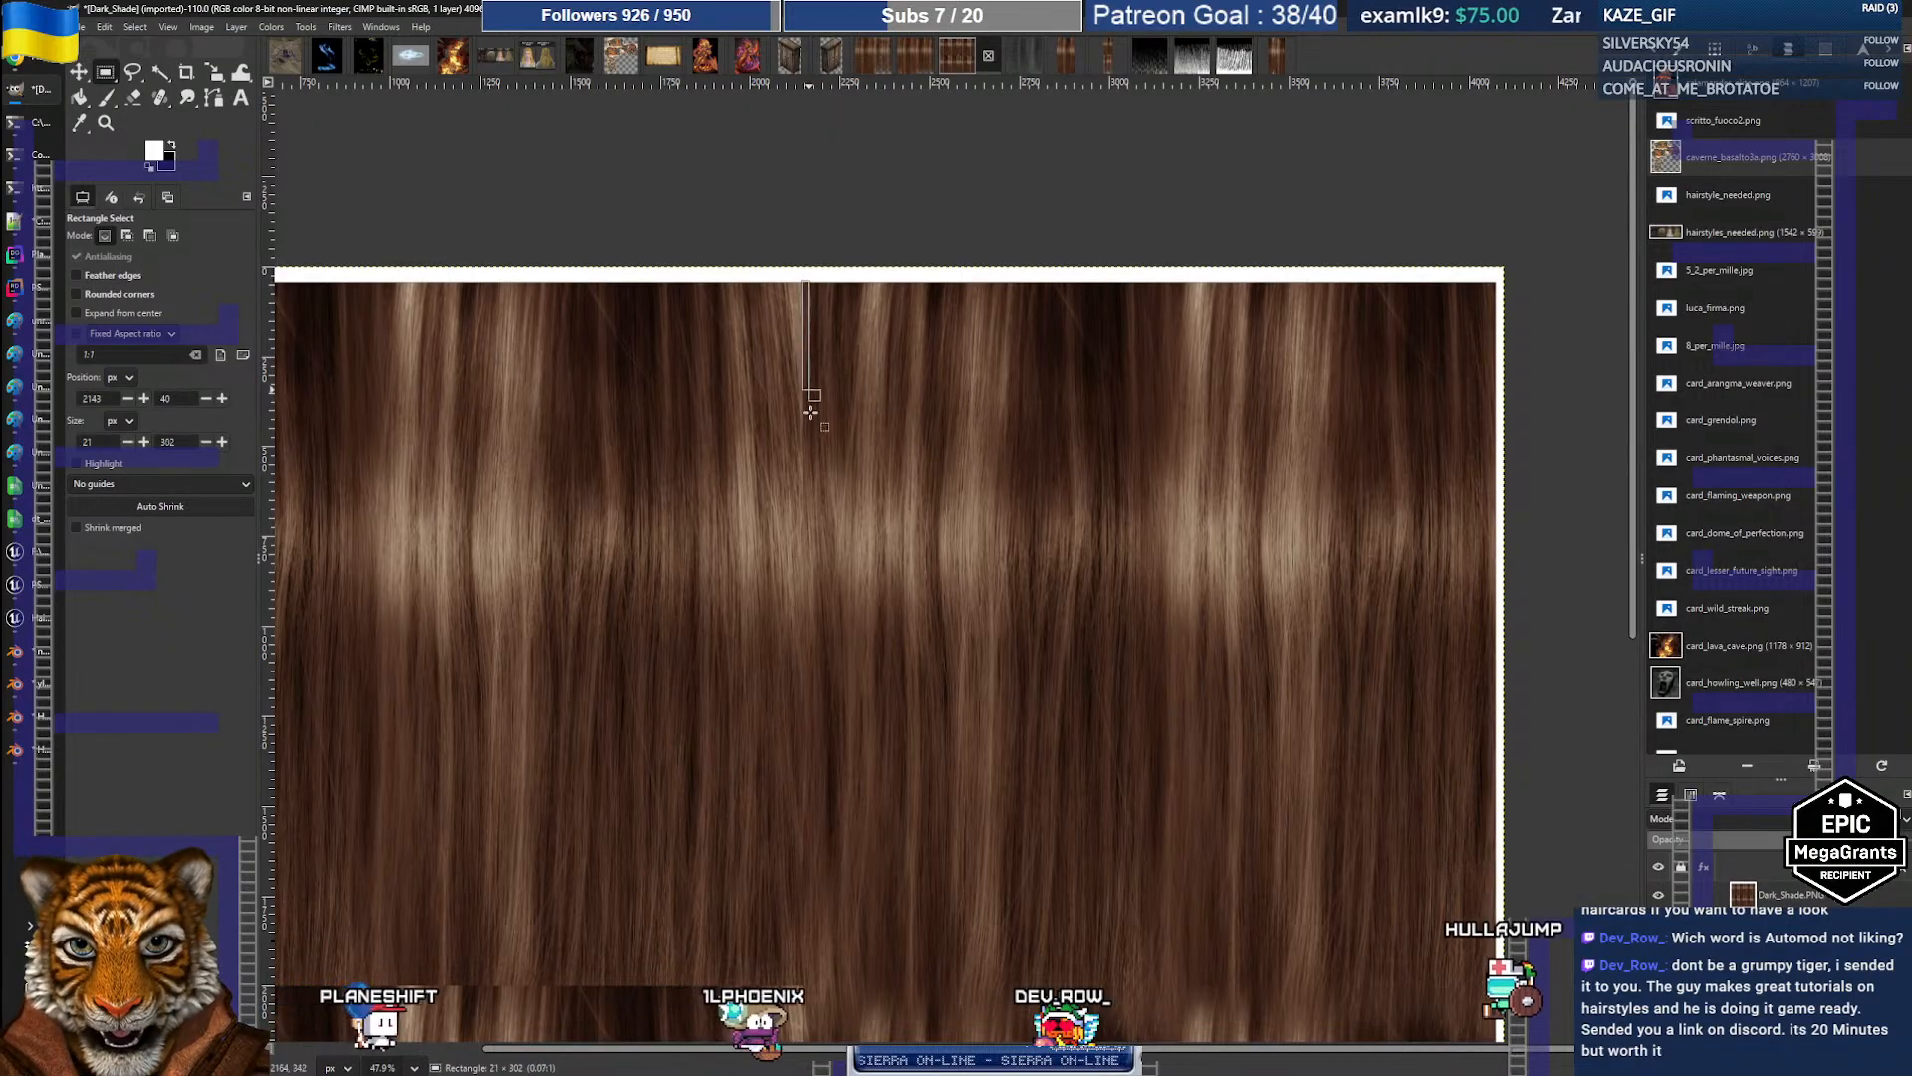
{"action": "mouse_move", "coordinate": [801, 283]}
{"action": "left_mouse_down"}
{"action": "mouse_move", "coordinate": [852, 532]}
{"action": "mouse_move", "coordinate": [878, 565]}
{"action": "left_mouse_up"}
{"action": "left_click", "coordinate": [969, 411]}
{"action": "scroll", "coordinate": [852, 313], "scroll_direction": "up", "scroll_amount": 4, "text": "ctrl"}
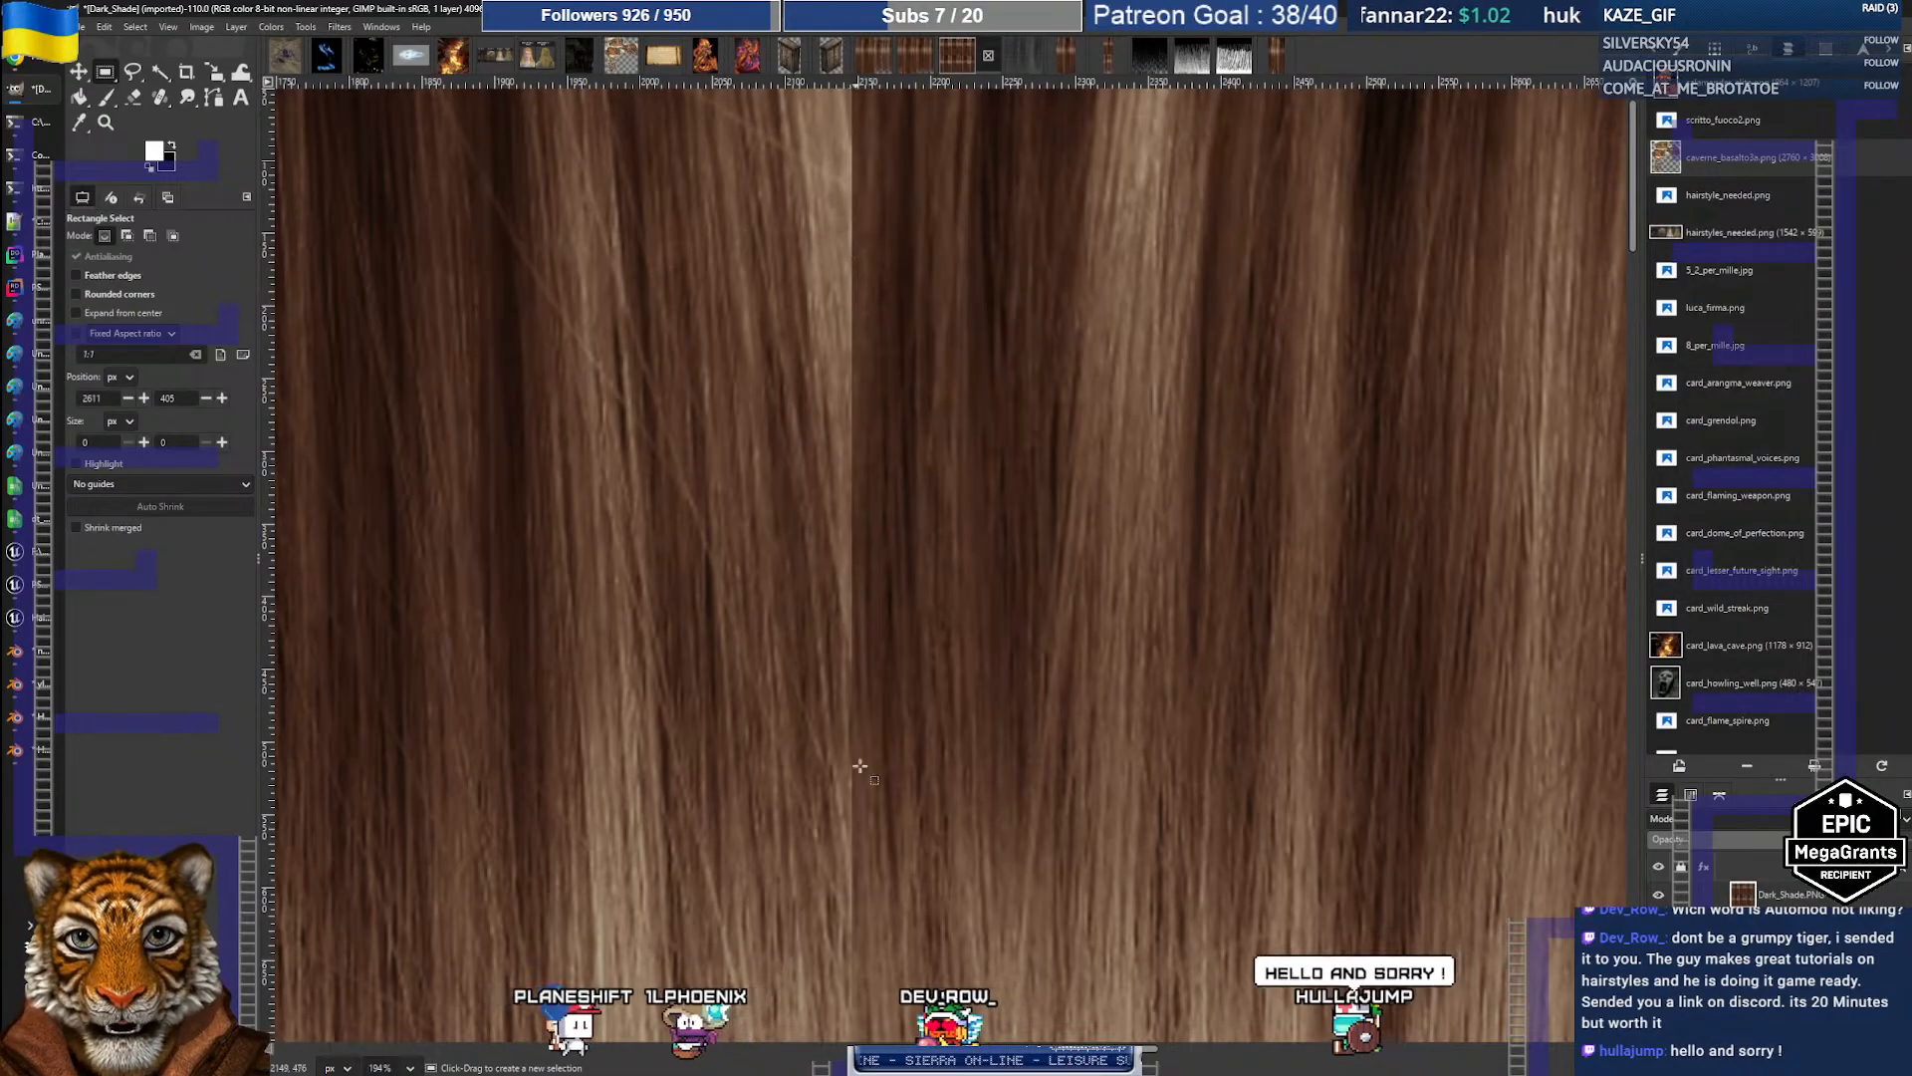
{"action": "scroll", "coordinate": [829, 270], "scroll_direction": "down", "scroll_amount": 2, "text": "ctrl"}
{"action": "scroll", "coordinate": [829, 270], "scroll_direction": "down", "scroll_amount": 3, "text": "ctrl"}
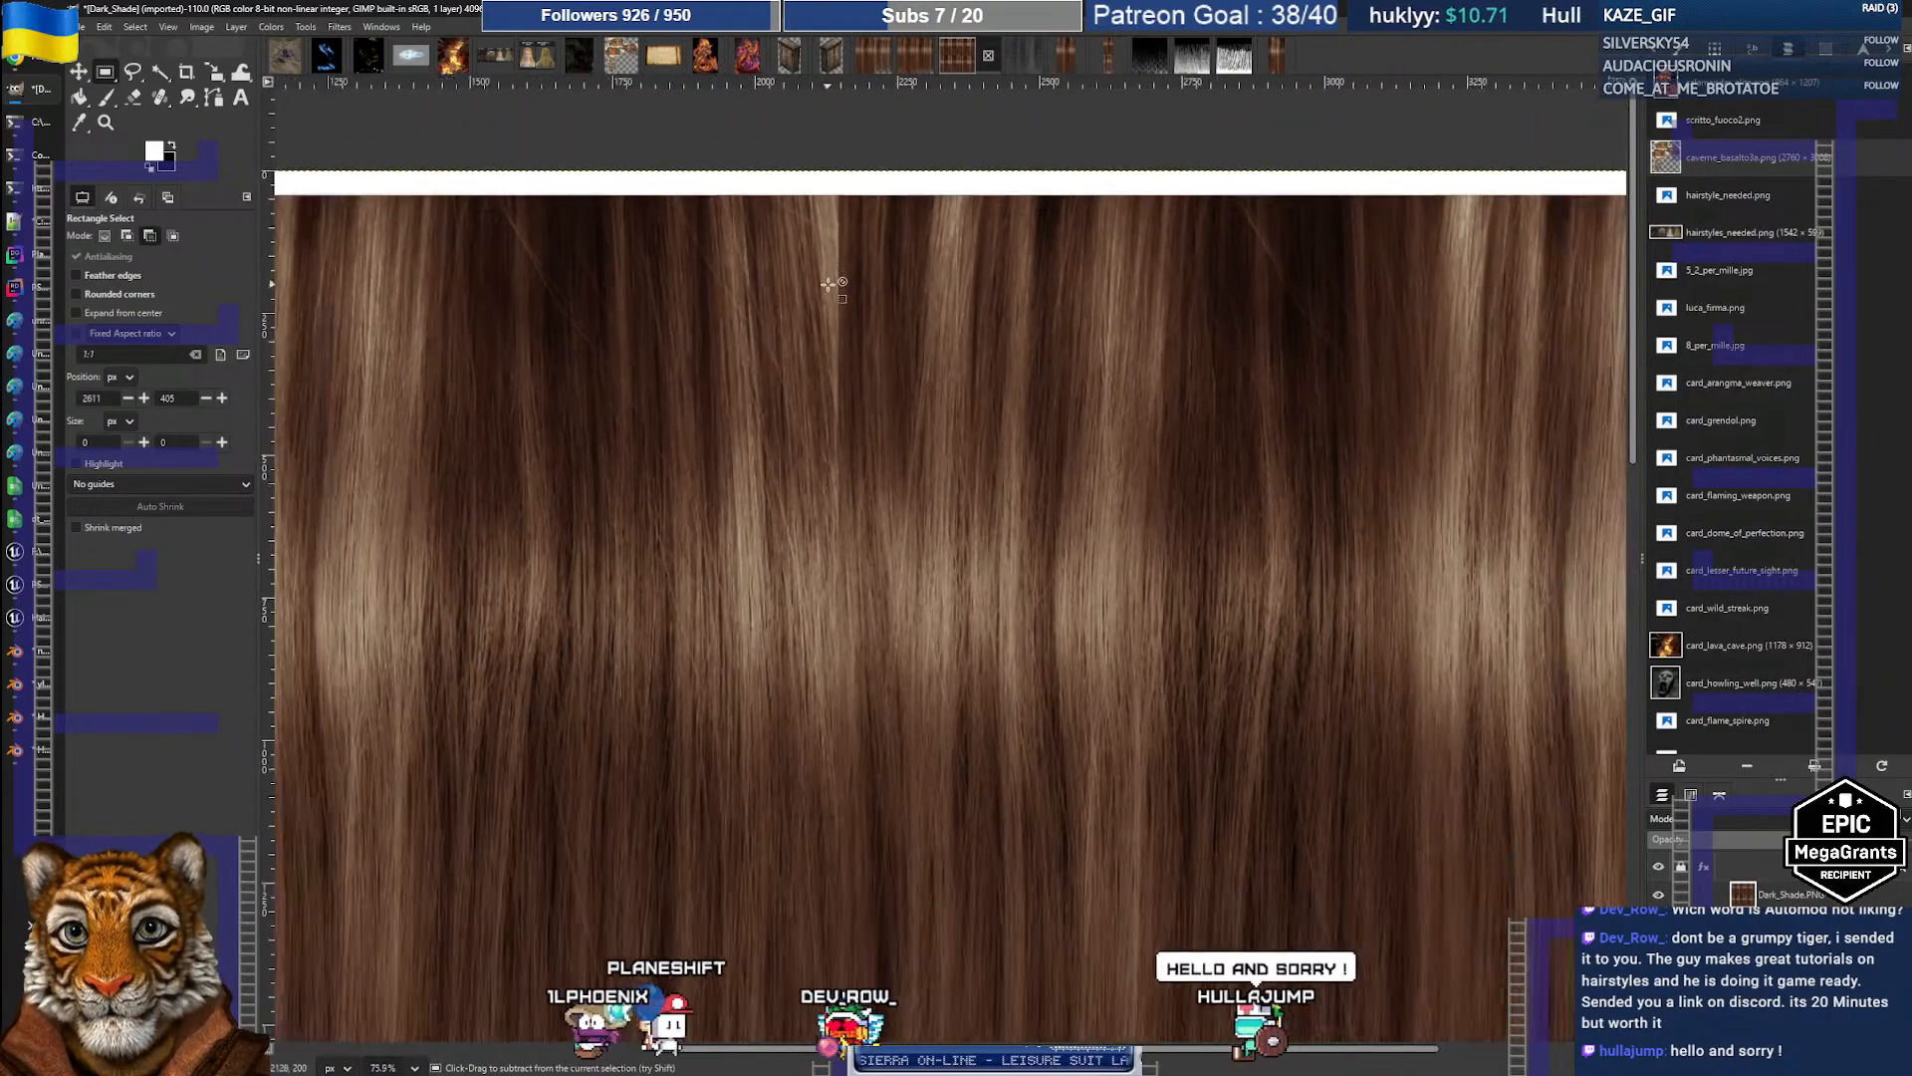
{"action": "scroll", "coordinate": [826, 291], "scroll_direction": "down", "scroll_amount": 1, "text": "ctrl"}
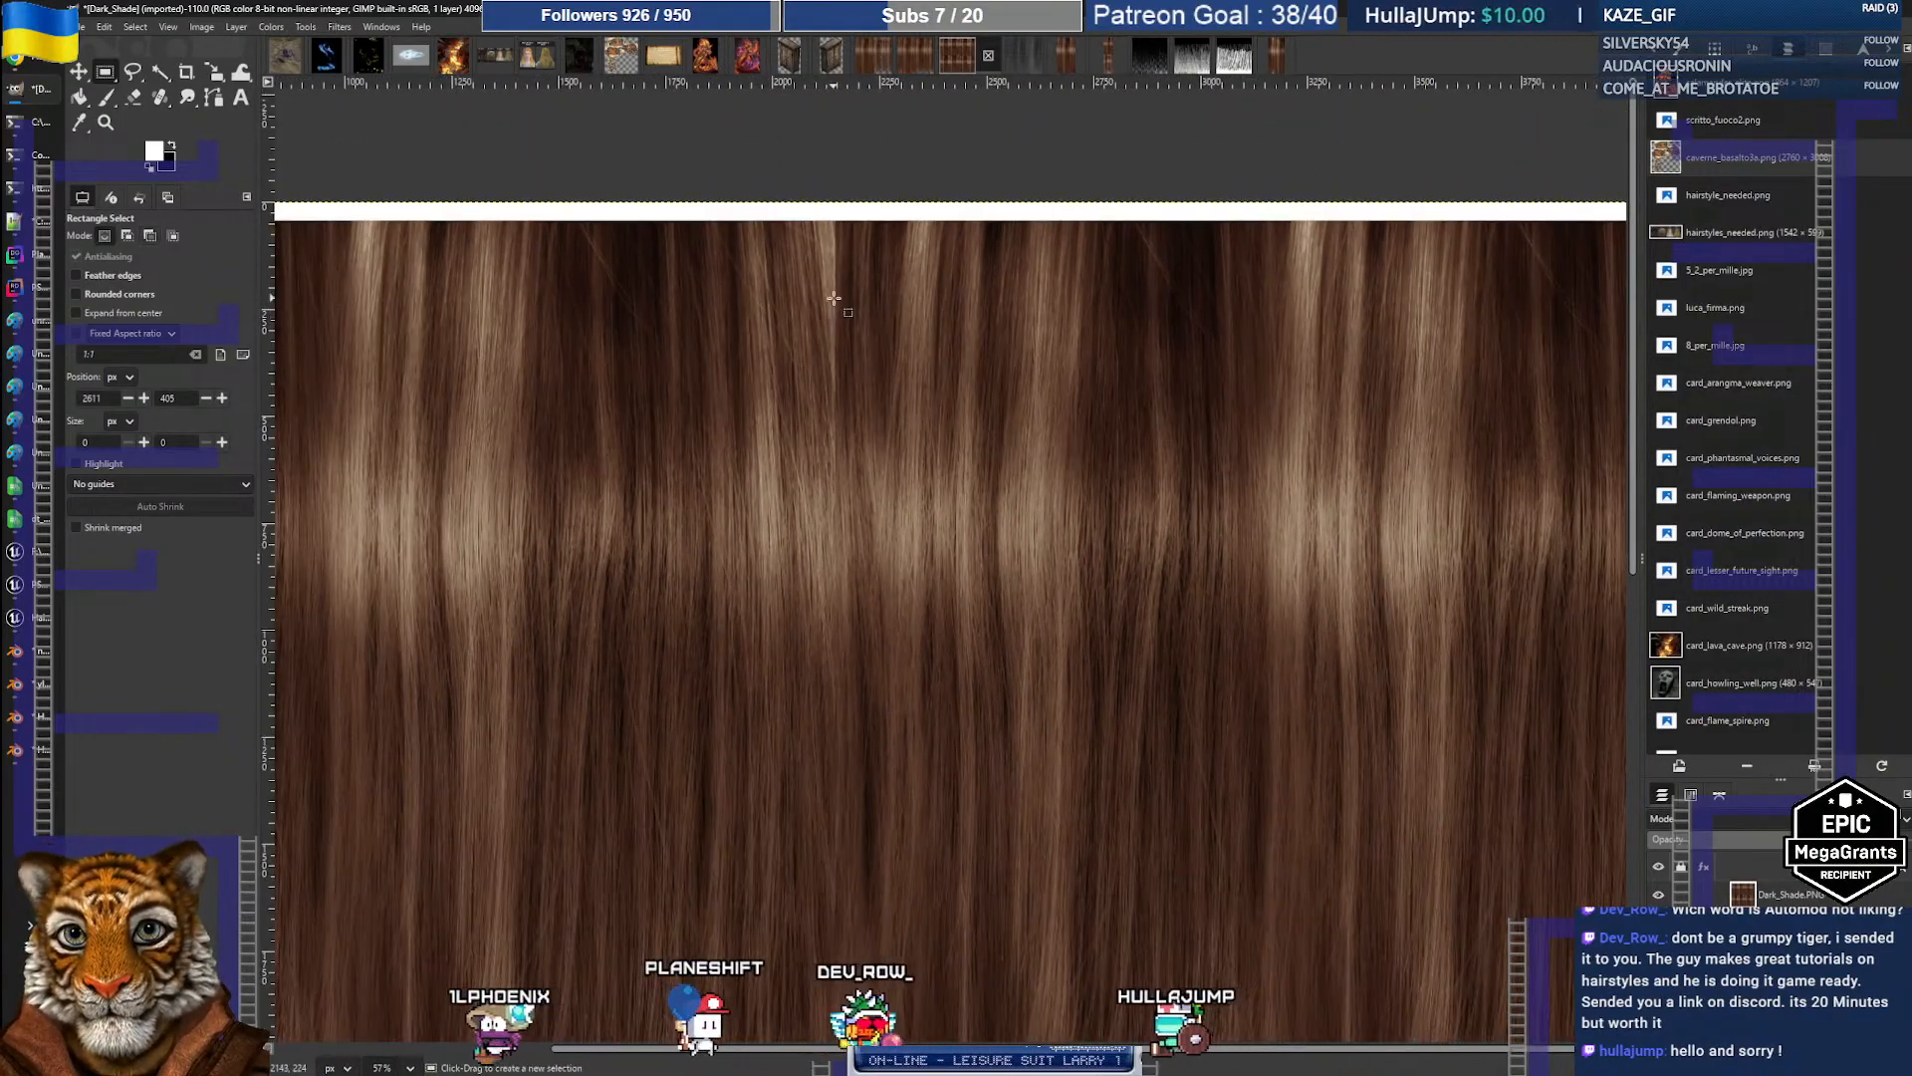
Step: Examine the upper row of hair strands across the full width of the Dark_Shade texture for visible seams and repeated patterns
{"action": "middle_click_drag", "start_coordinate": [677, 340], "coordinate": [979, 366]}
{"action": "scroll", "coordinate": [731, 352], "scroll_direction": "up", "scroll_amount": 3, "text": "ctrl"}
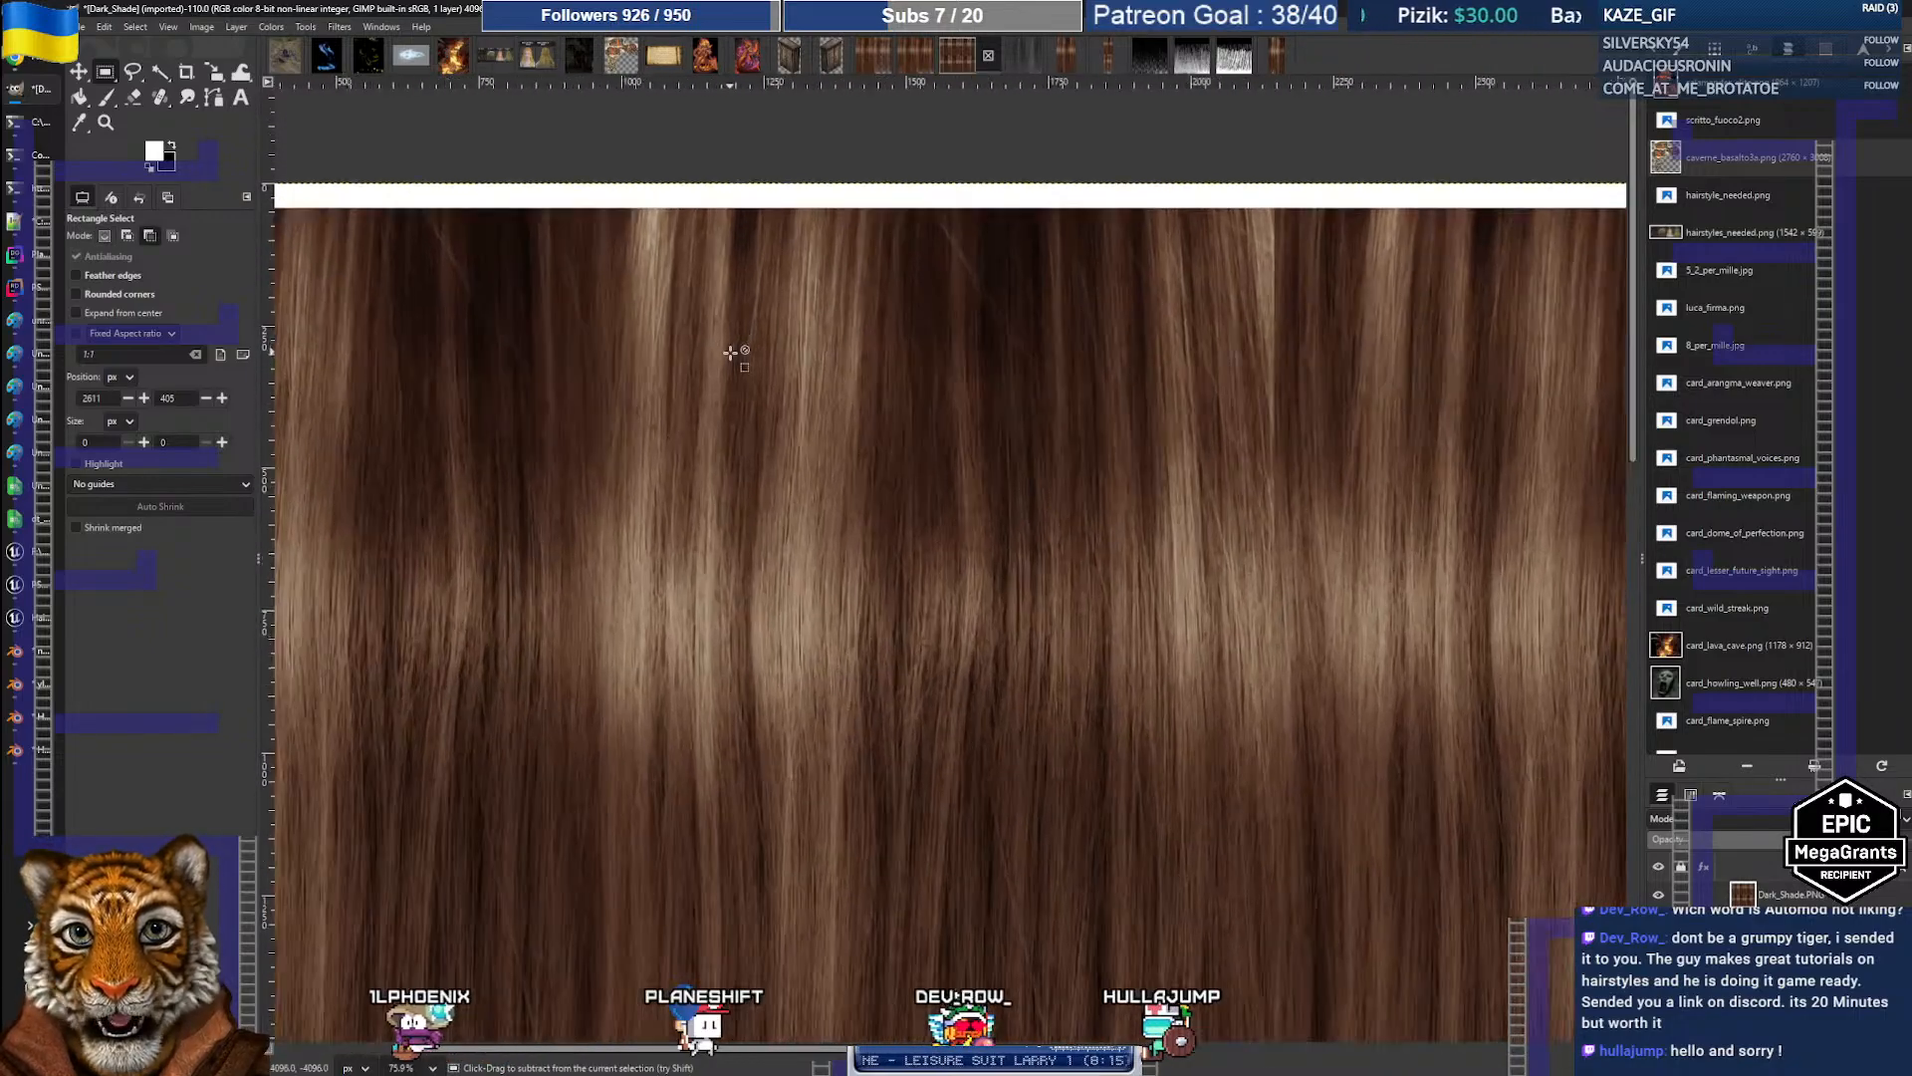
{"action": "scroll", "coordinate": [737, 366], "scroll_direction": "down", "scroll_amount": 2, "text": "ctrl"}
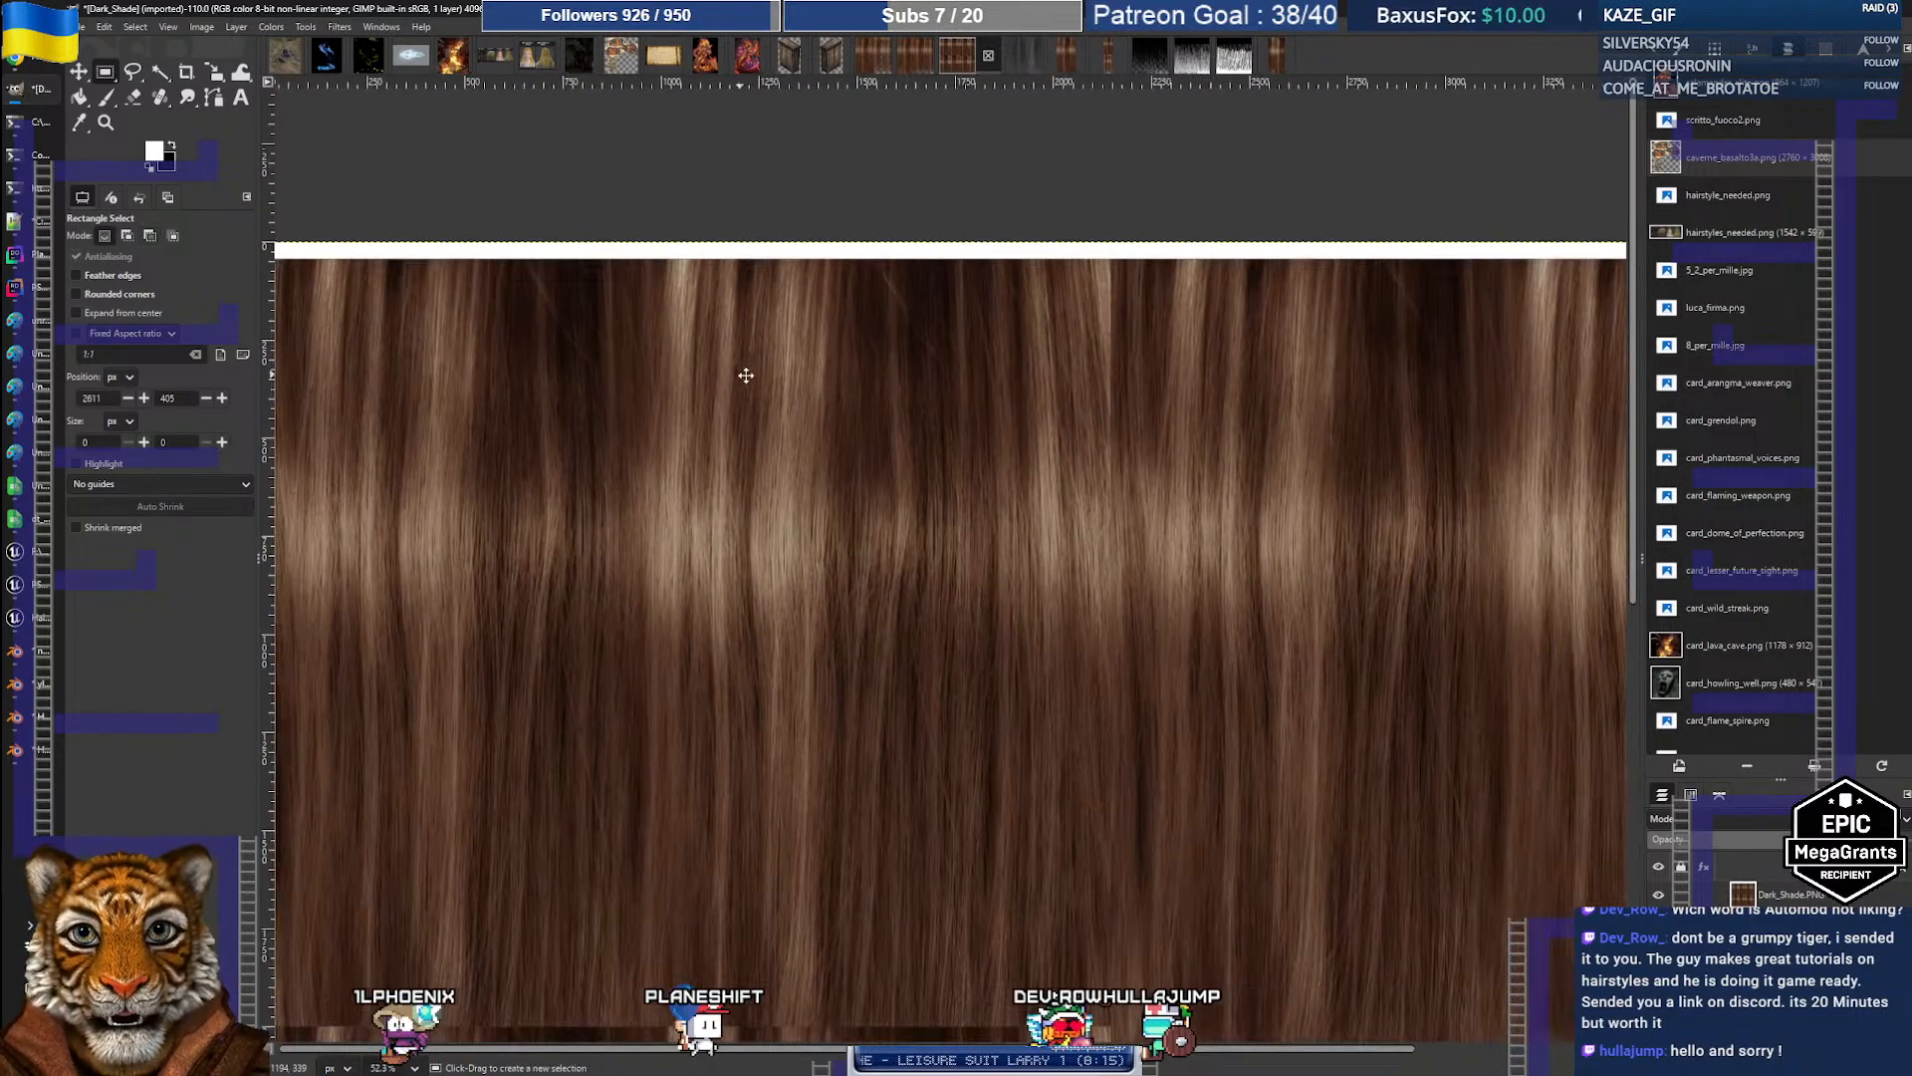
{"action": "middle_click_drag", "start_coordinate": [748, 376], "coordinate": [787, 350]}
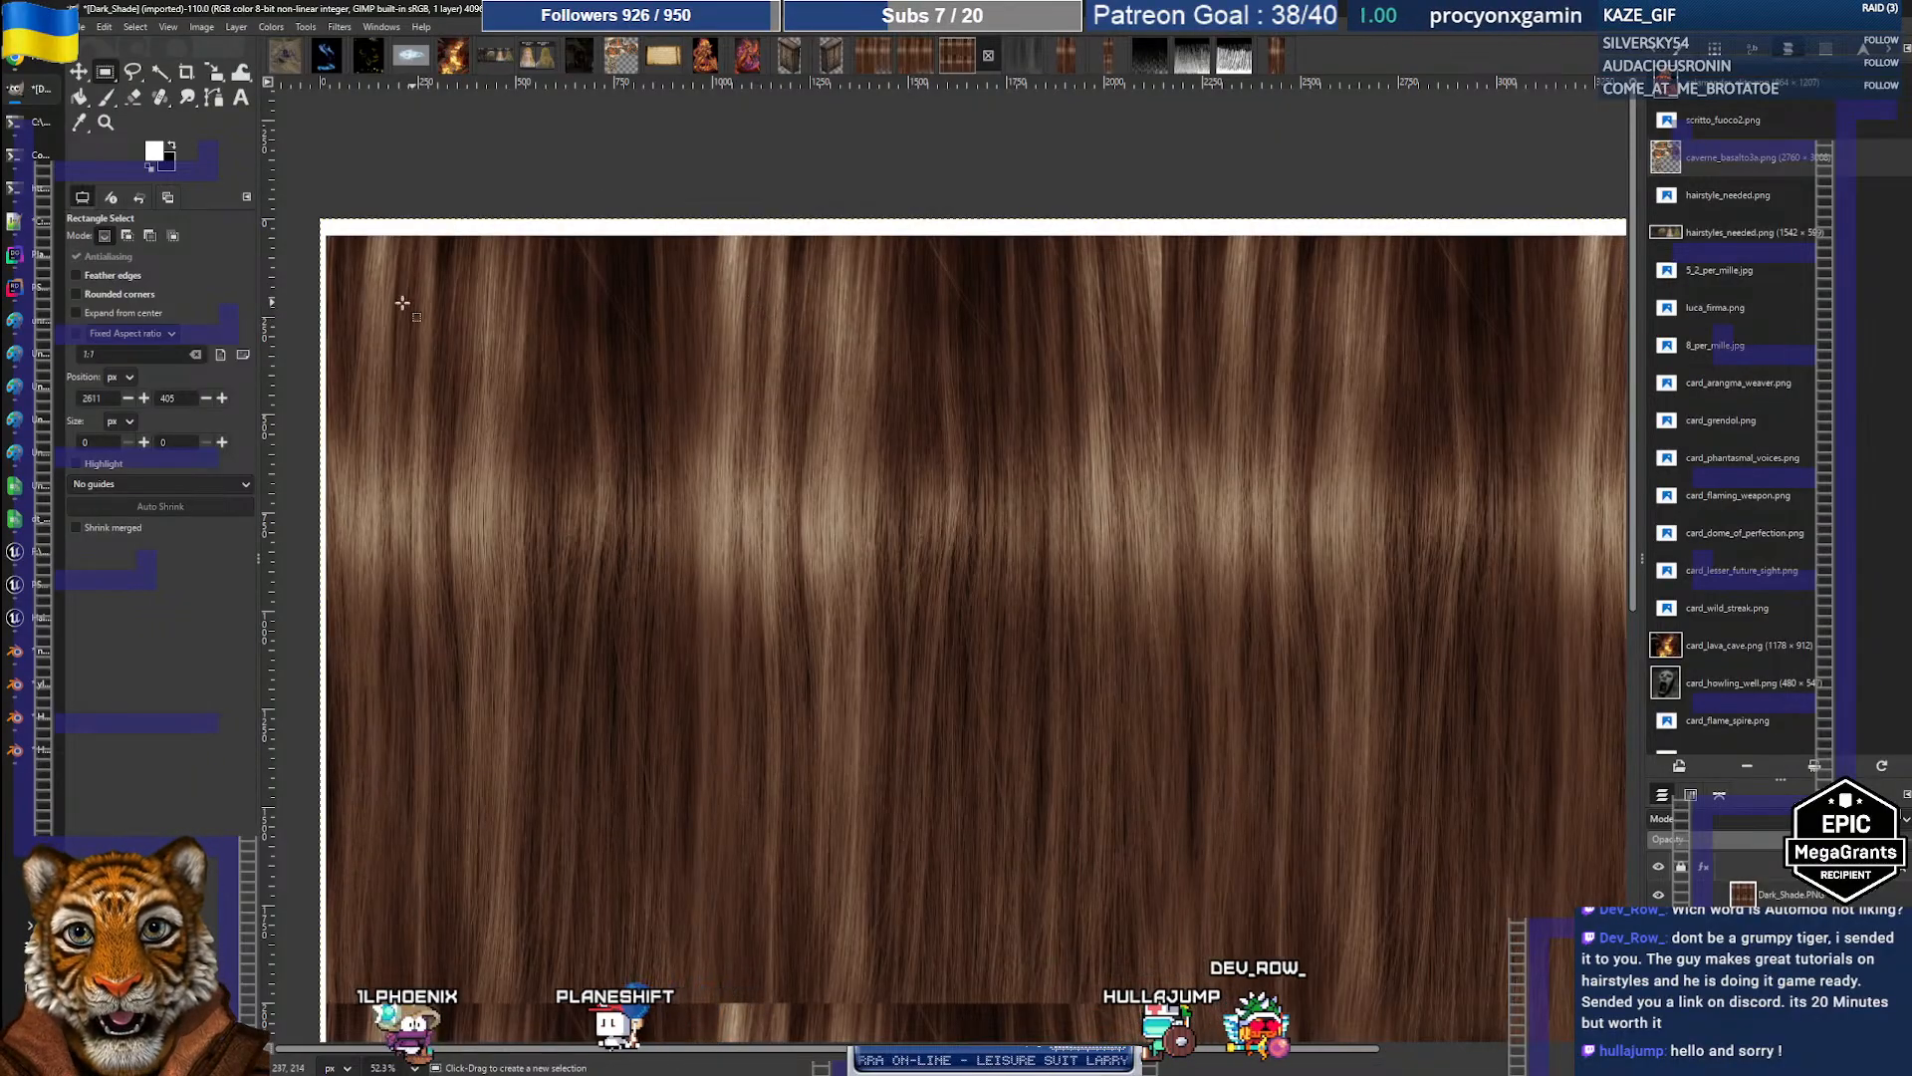
{"action": "middle_click_drag", "start_coordinate": [922, 389], "coordinate": [751, 388]}
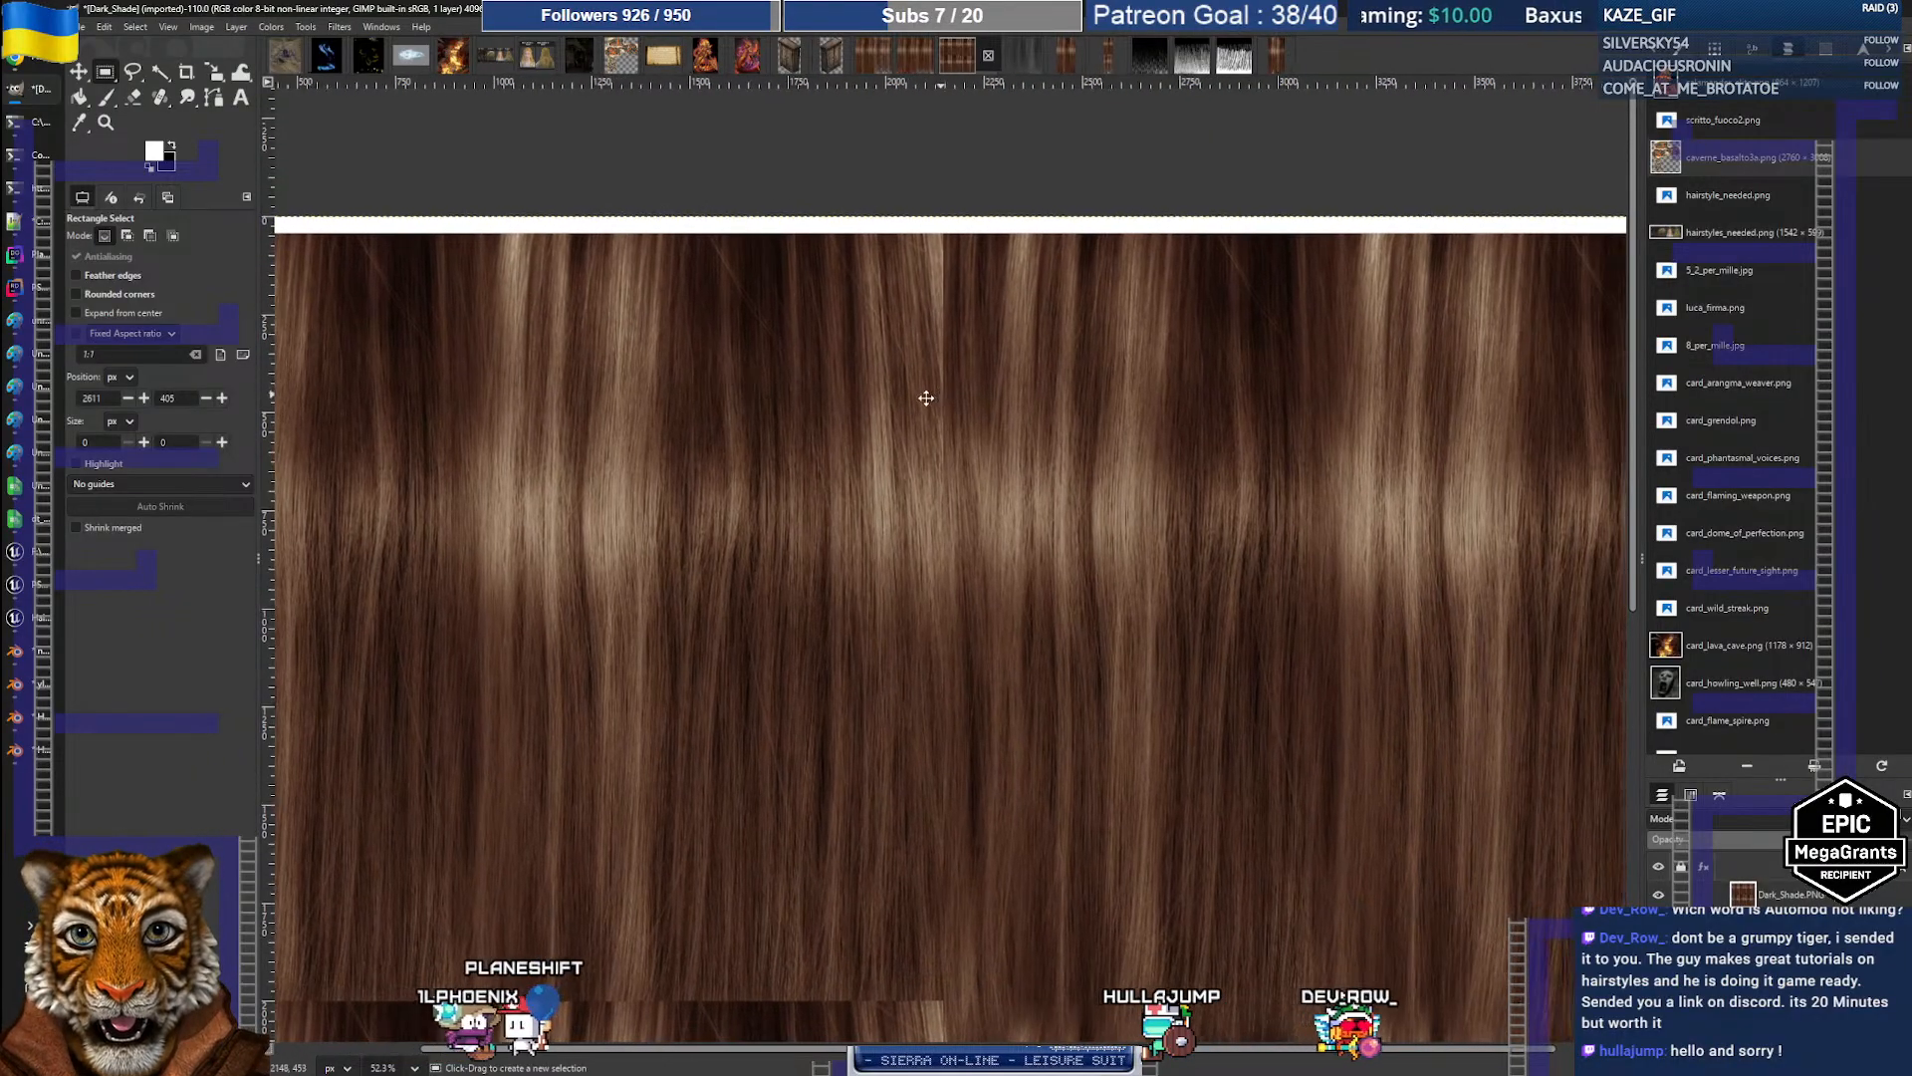
{"action": "mouse_move", "coordinate": [922, 401]}
{"action": "middle_mouse_down"}
{"action": "mouse_move", "coordinate": [780, 398]}
{"action": "mouse_move", "coordinate": [624, 353]}
{"action": "mouse_move", "coordinate": [673, 367]}
{"action": "middle_mouse_up"}
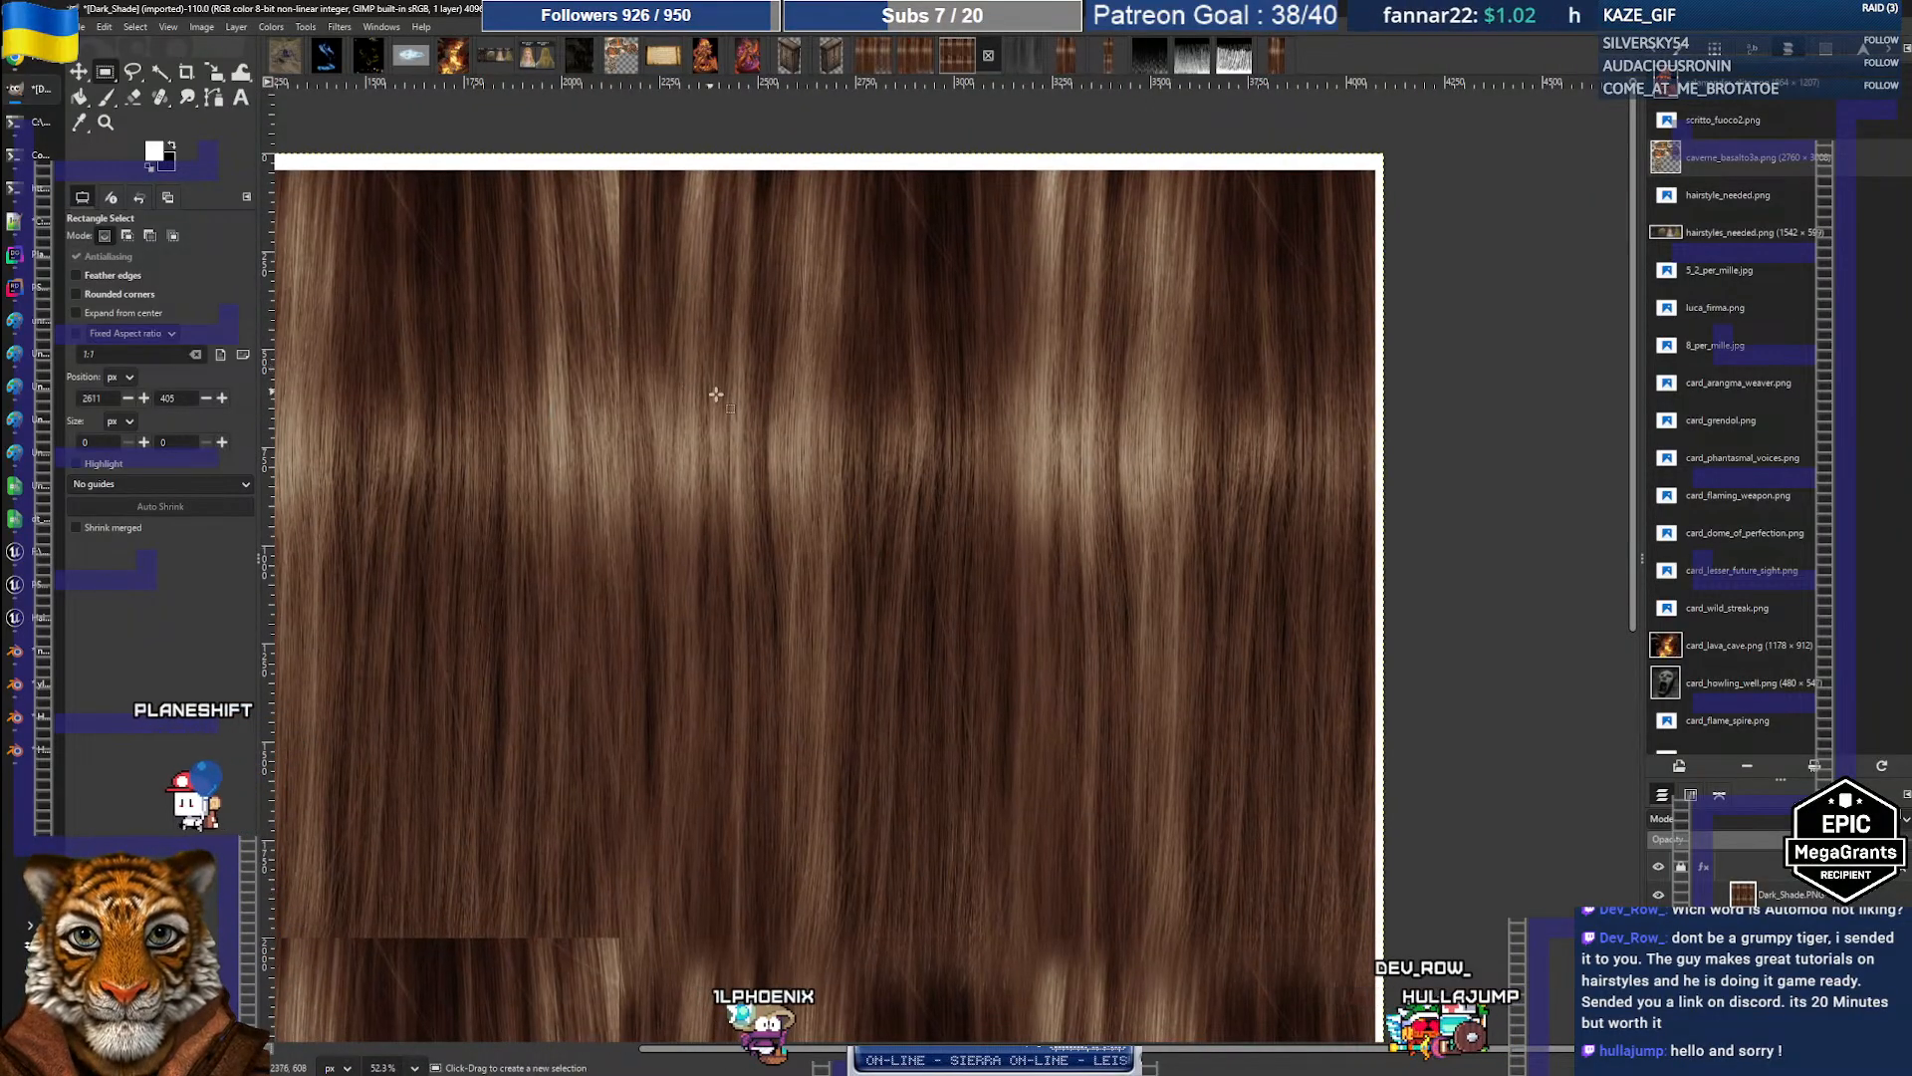
{"action": "middle_click_drag", "start_coordinate": [806, 428], "coordinate": [991, 439]}
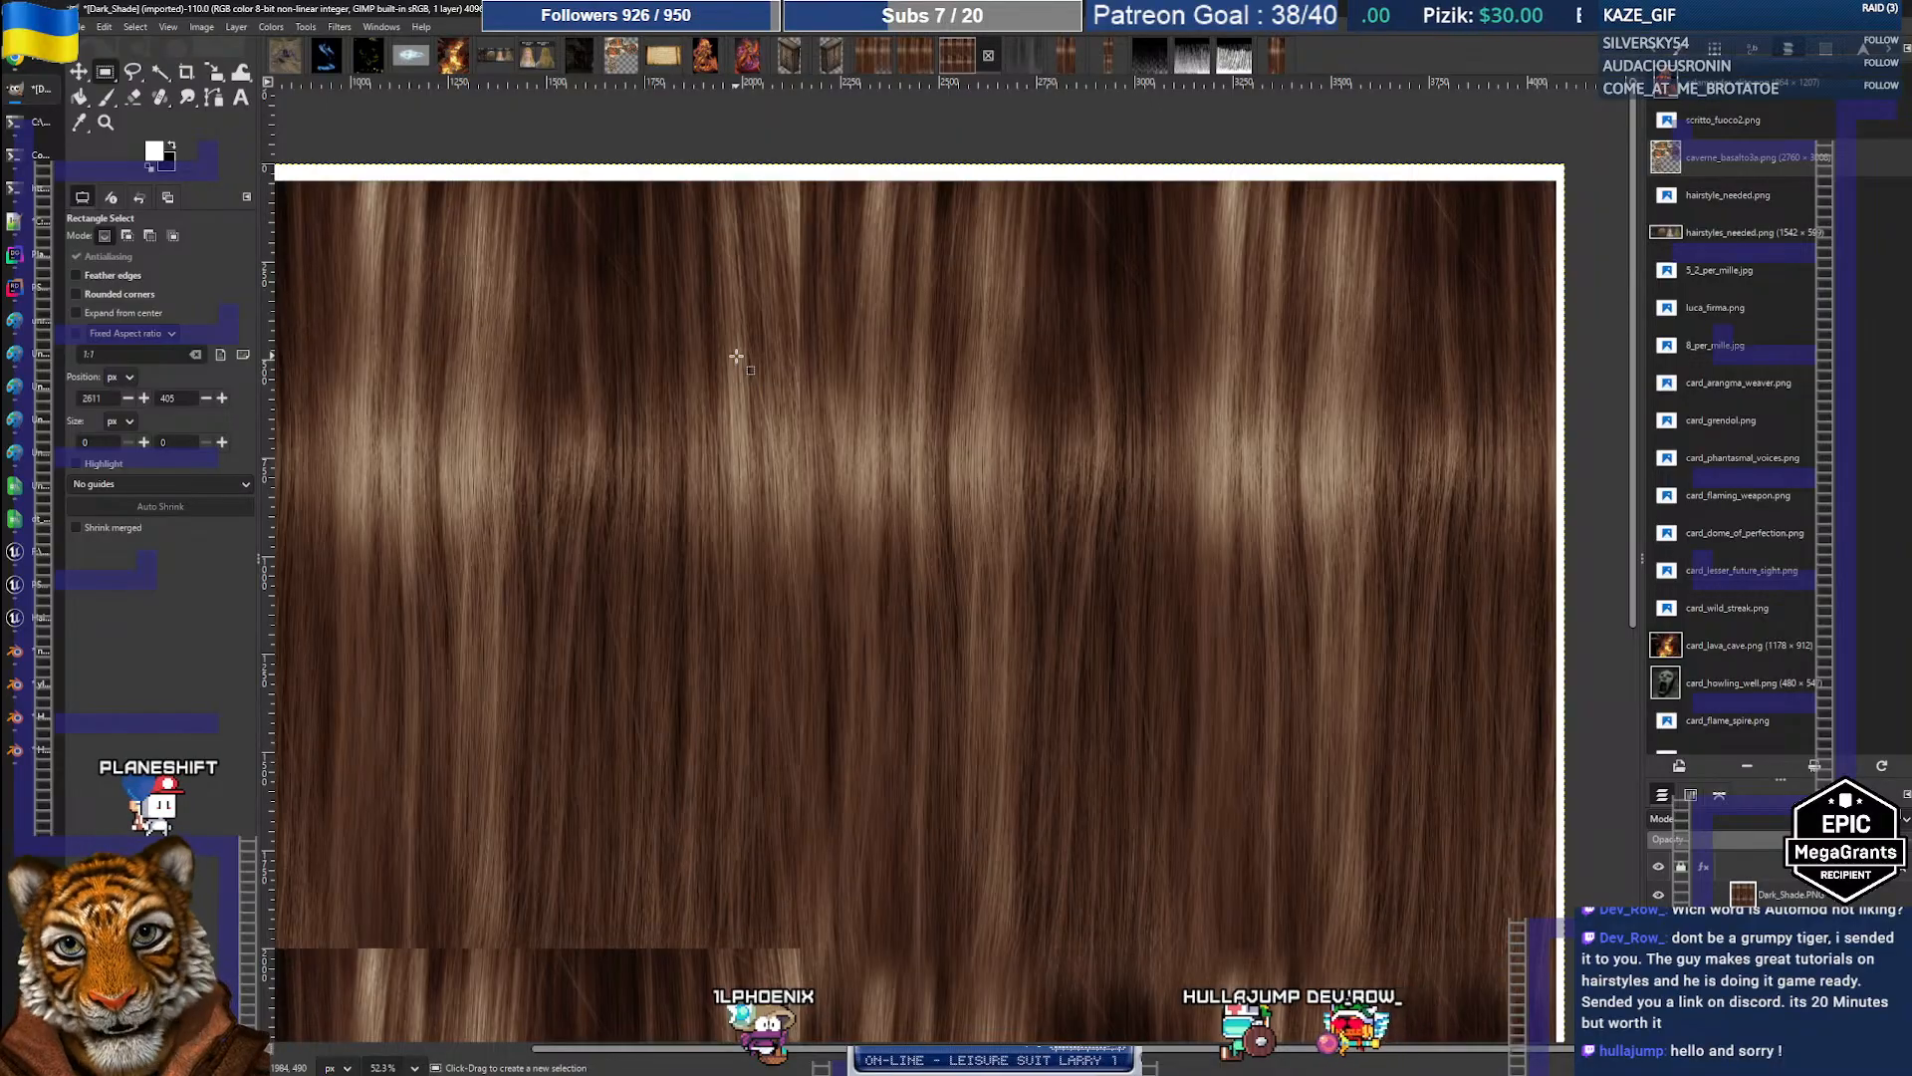
{"action": "scroll", "coordinate": [772, 387], "scroll_direction": "down", "scroll_amount": 3, "text": "ctrl"}
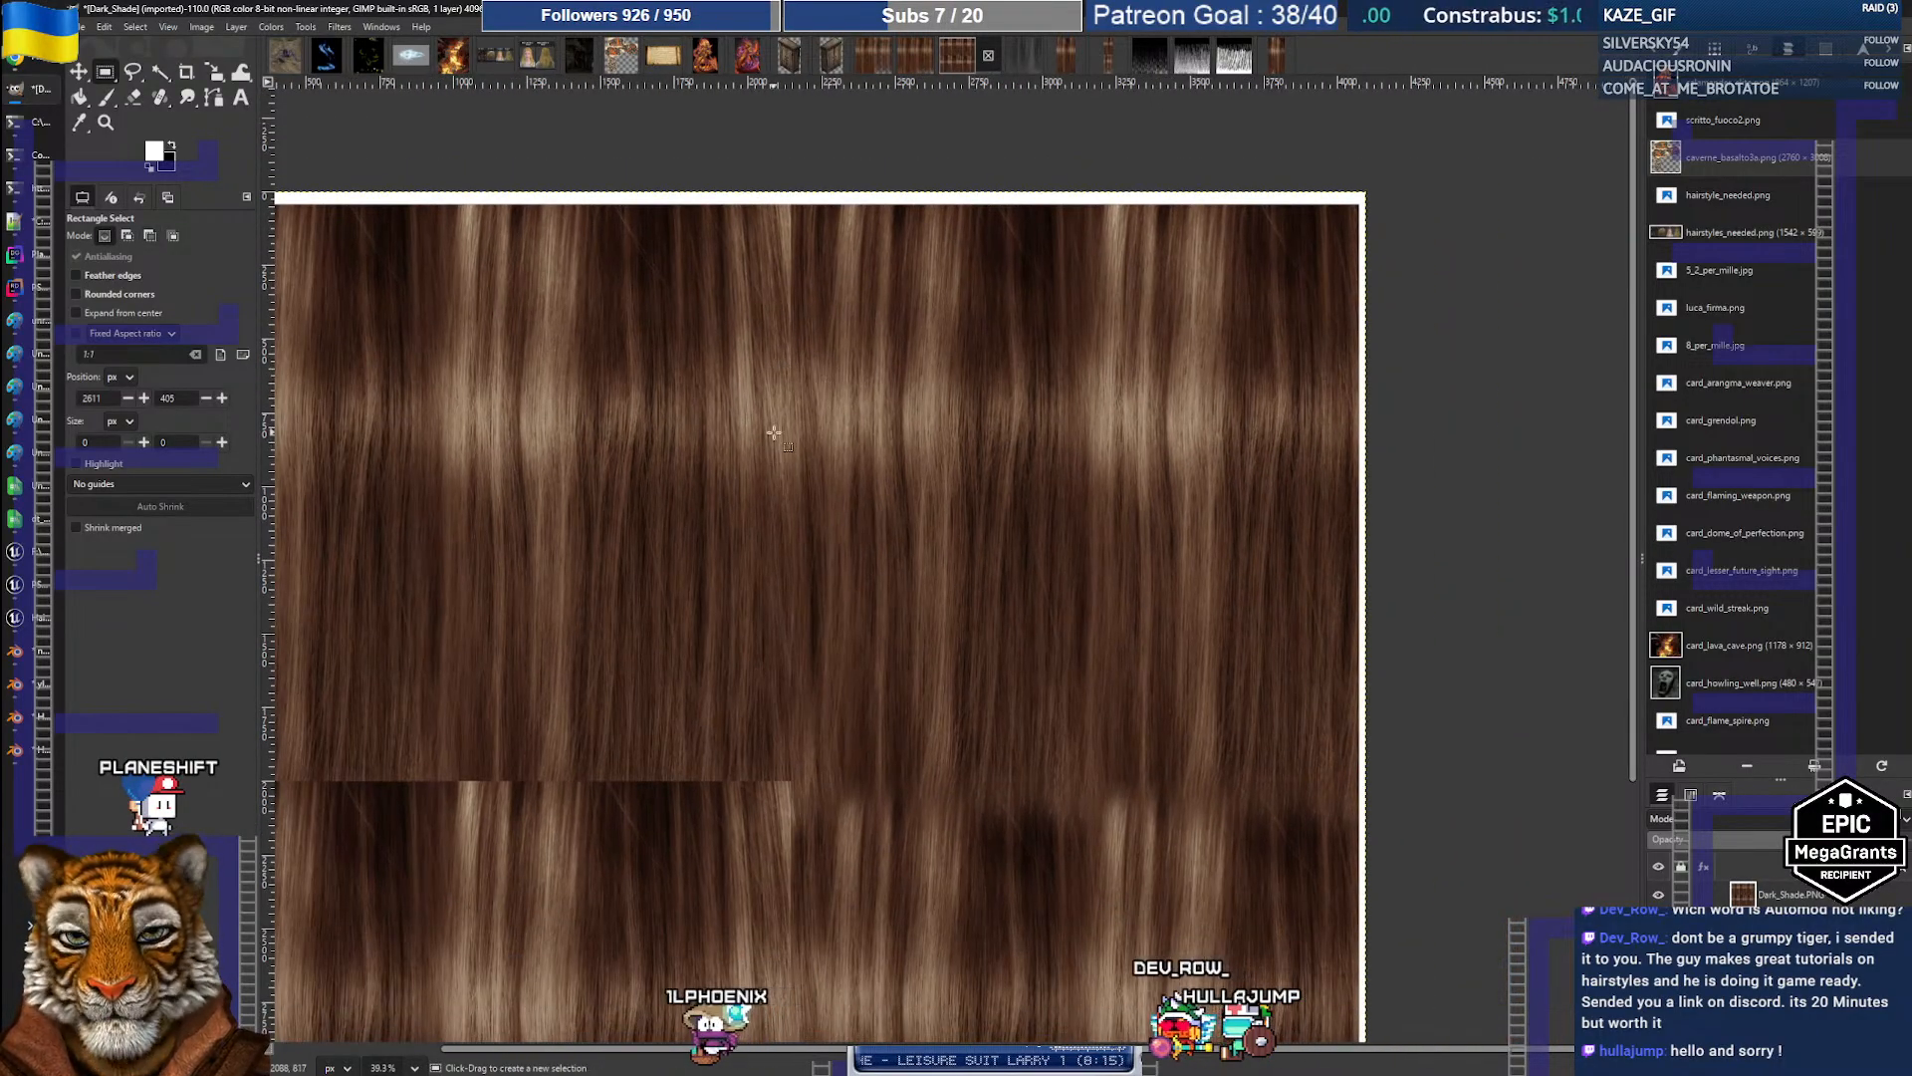
{"action": "middle_click_drag", "start_coordinate": [774, 433], "coordinate": [893, 420]}
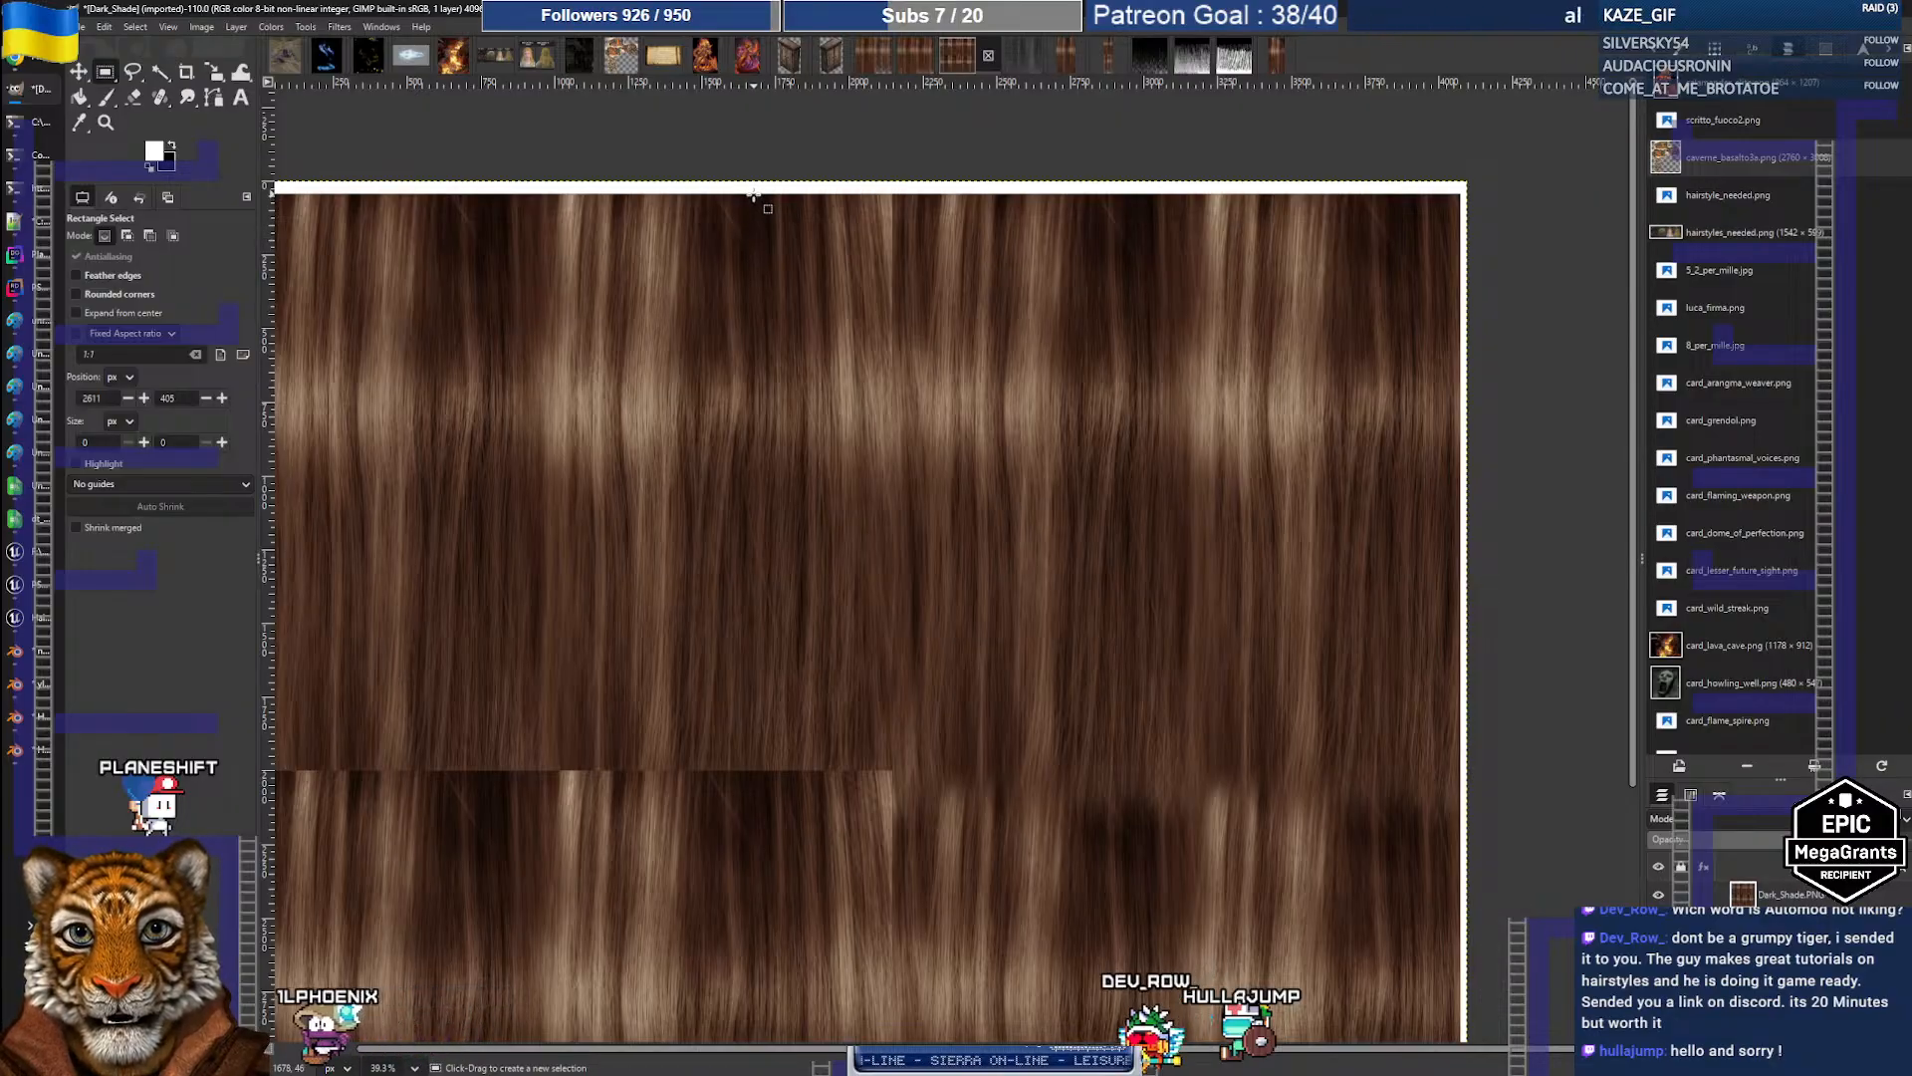
Step: Select a 1363 × 1963 px area of the upper strand row at 1675, 43 and shift the selection outline right to start at the seam
{"action": "left_click_drag", "start_coordinate": [959, 529], "coordinate": [1056, 687]}
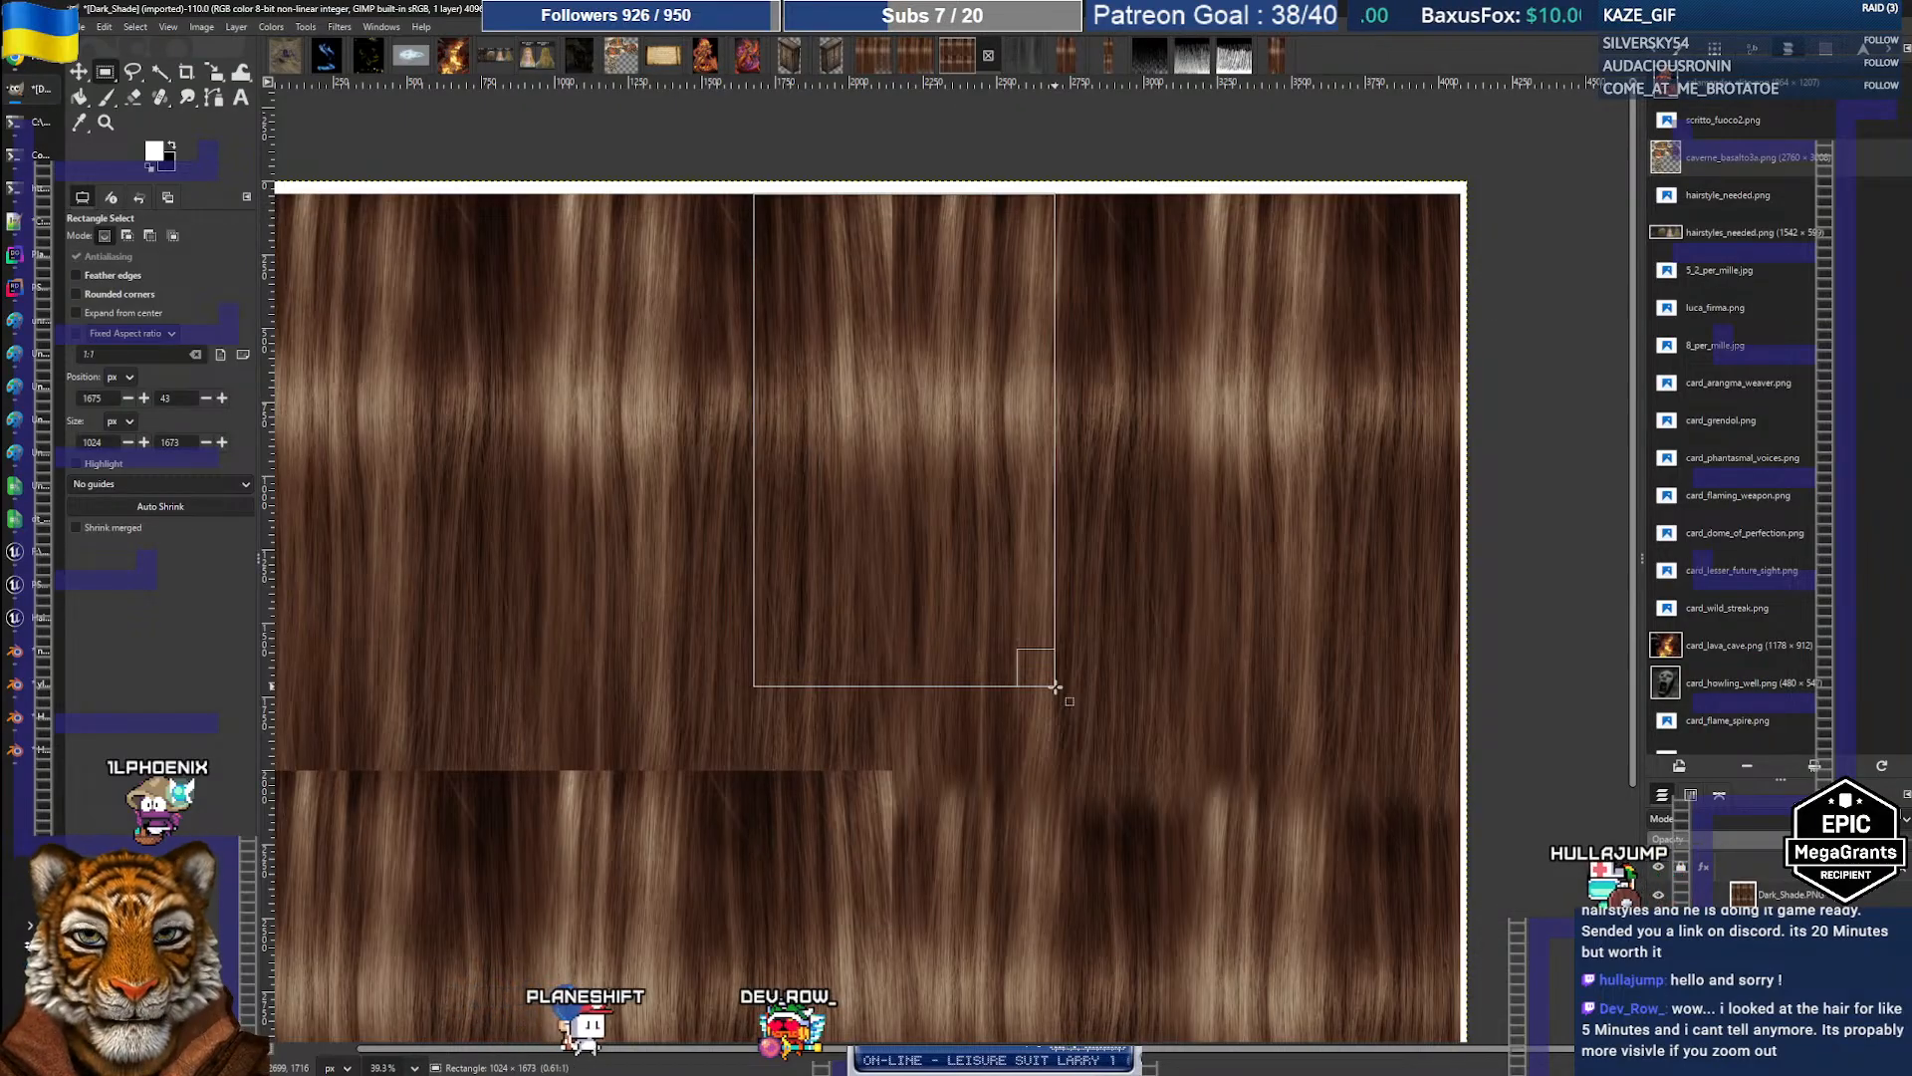
{"action": "left_click_drag", "start_coordinate": [1055, 687], "coordinate": [1154, 772]}
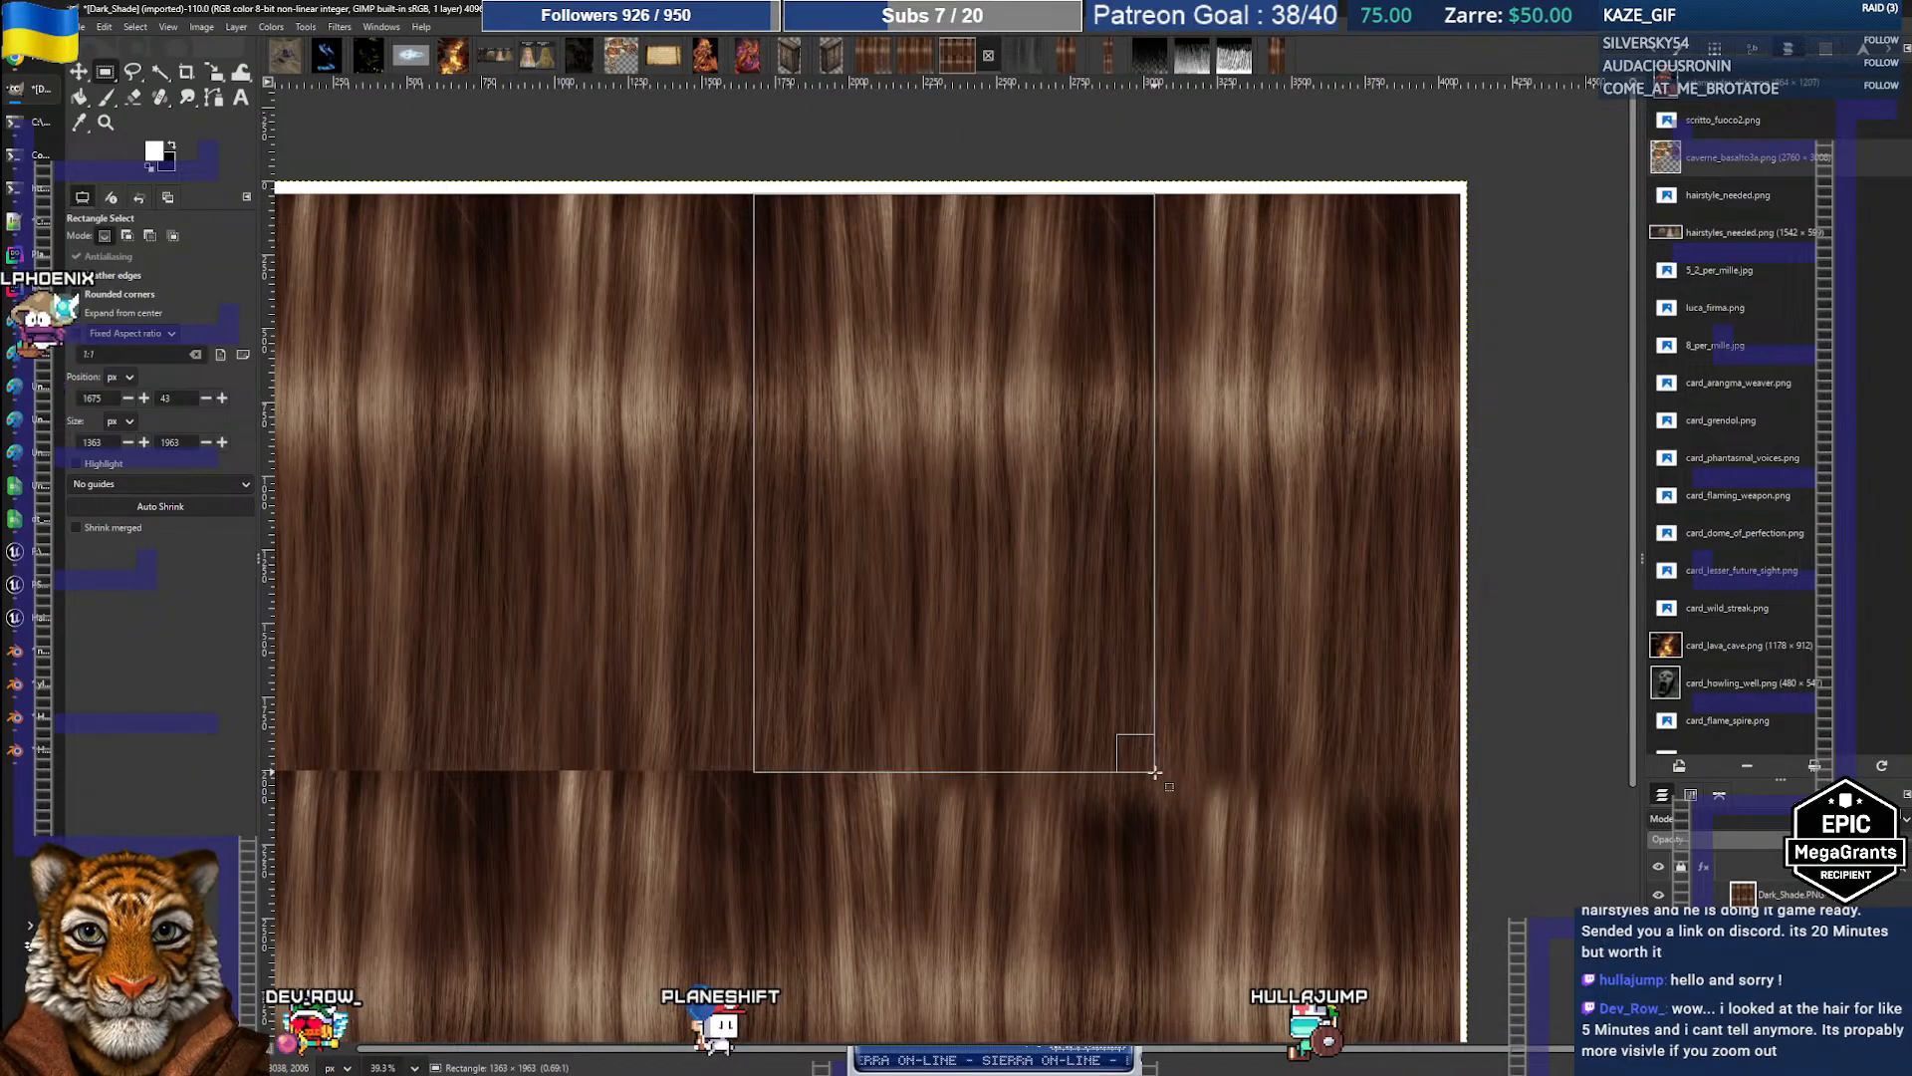
{"action": "left_click_drag", "start_coordinate": [1155, 771], "coordinate": [1154, 771]}
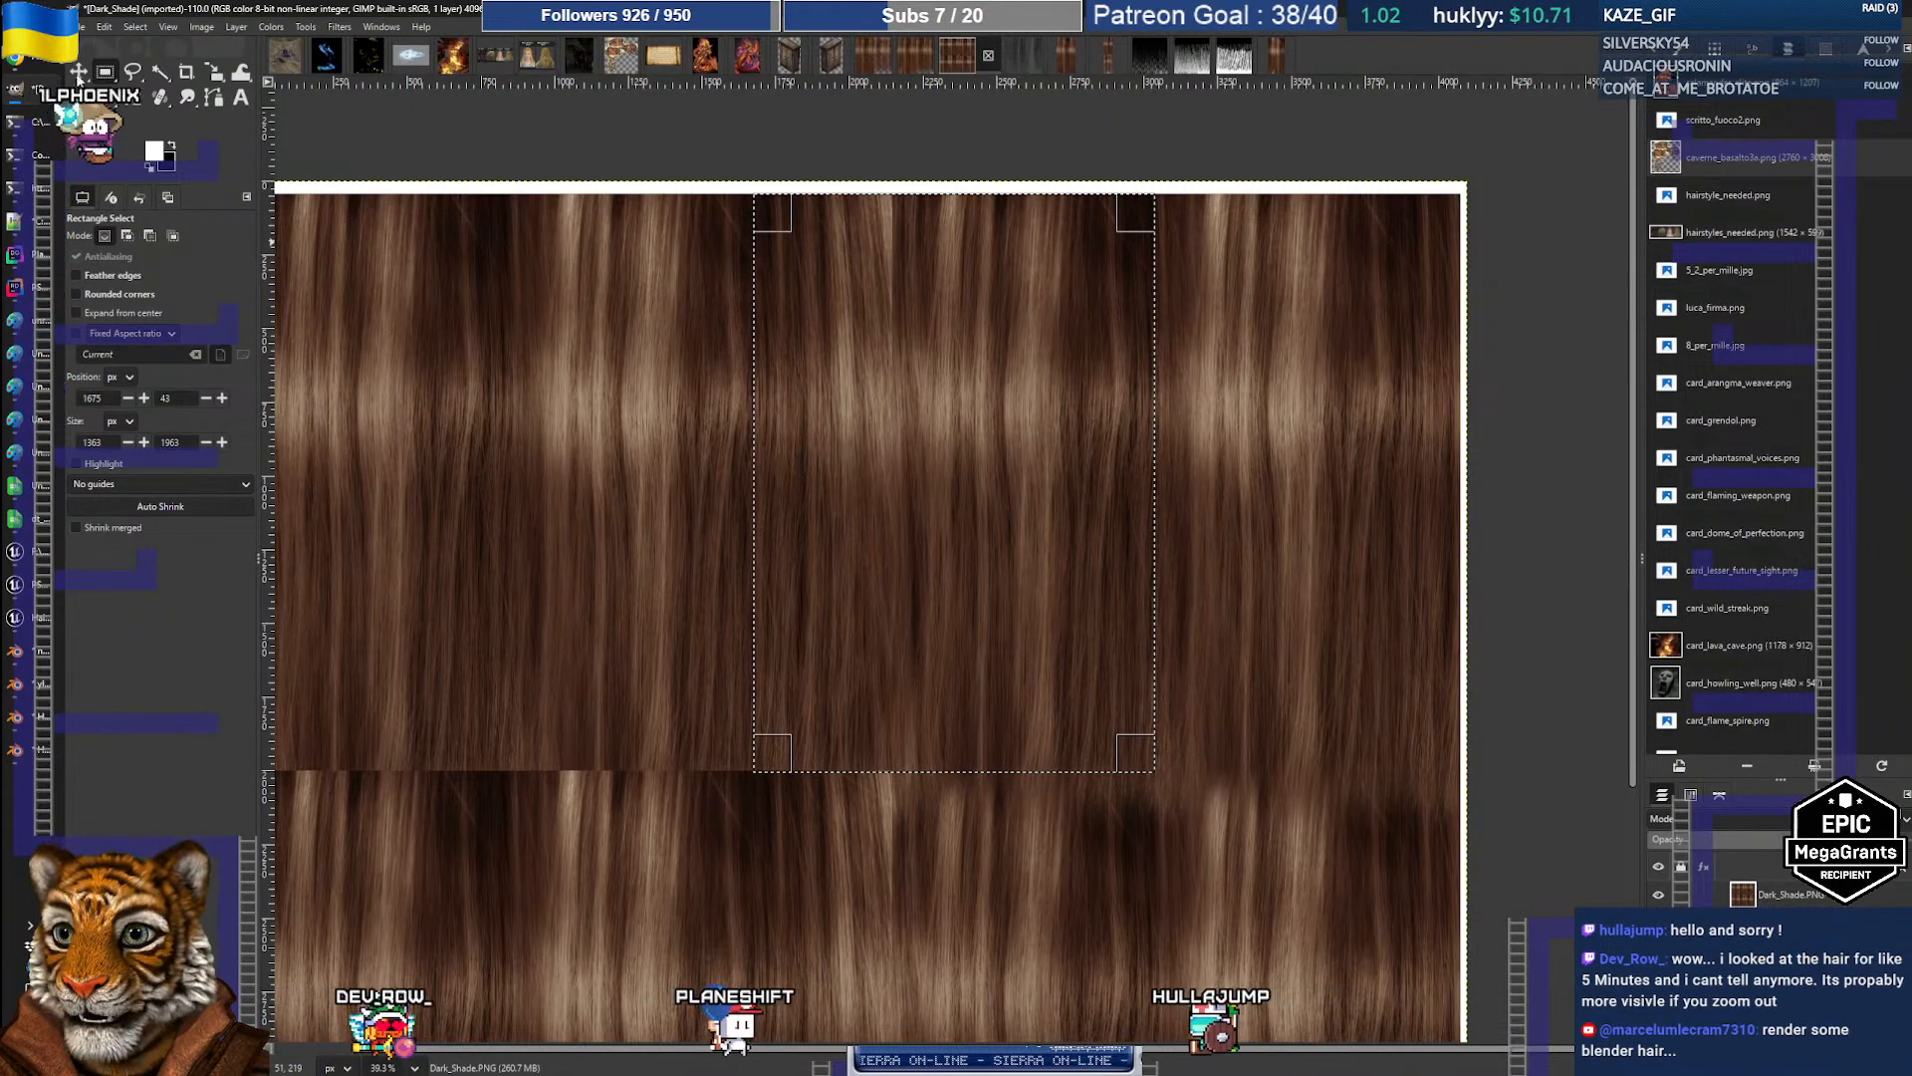
{"action": "key", "text": "m"}
{"action": "left_click", "coordinate": [127, 235]}
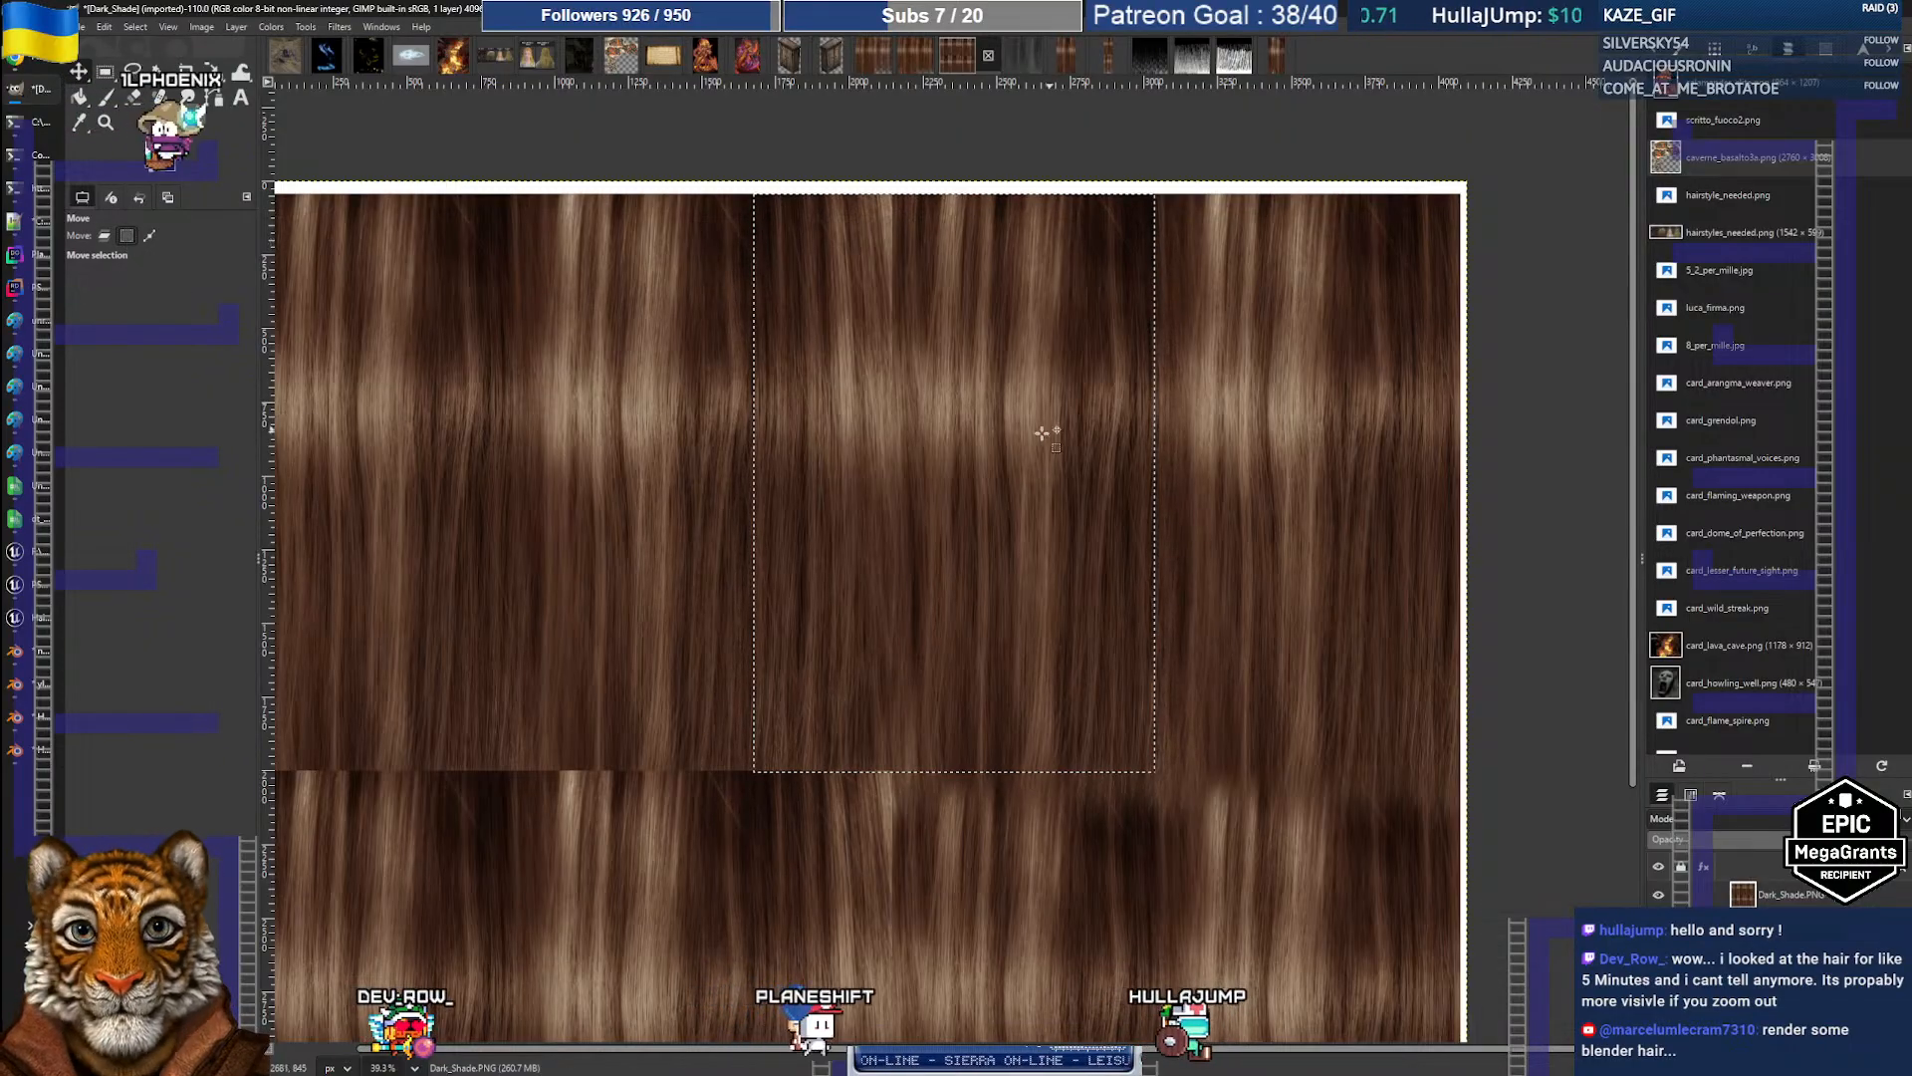
{"action": "left_click_drag", "start_coordinate": [1029, 433], "coordinate": [1163, 439]}
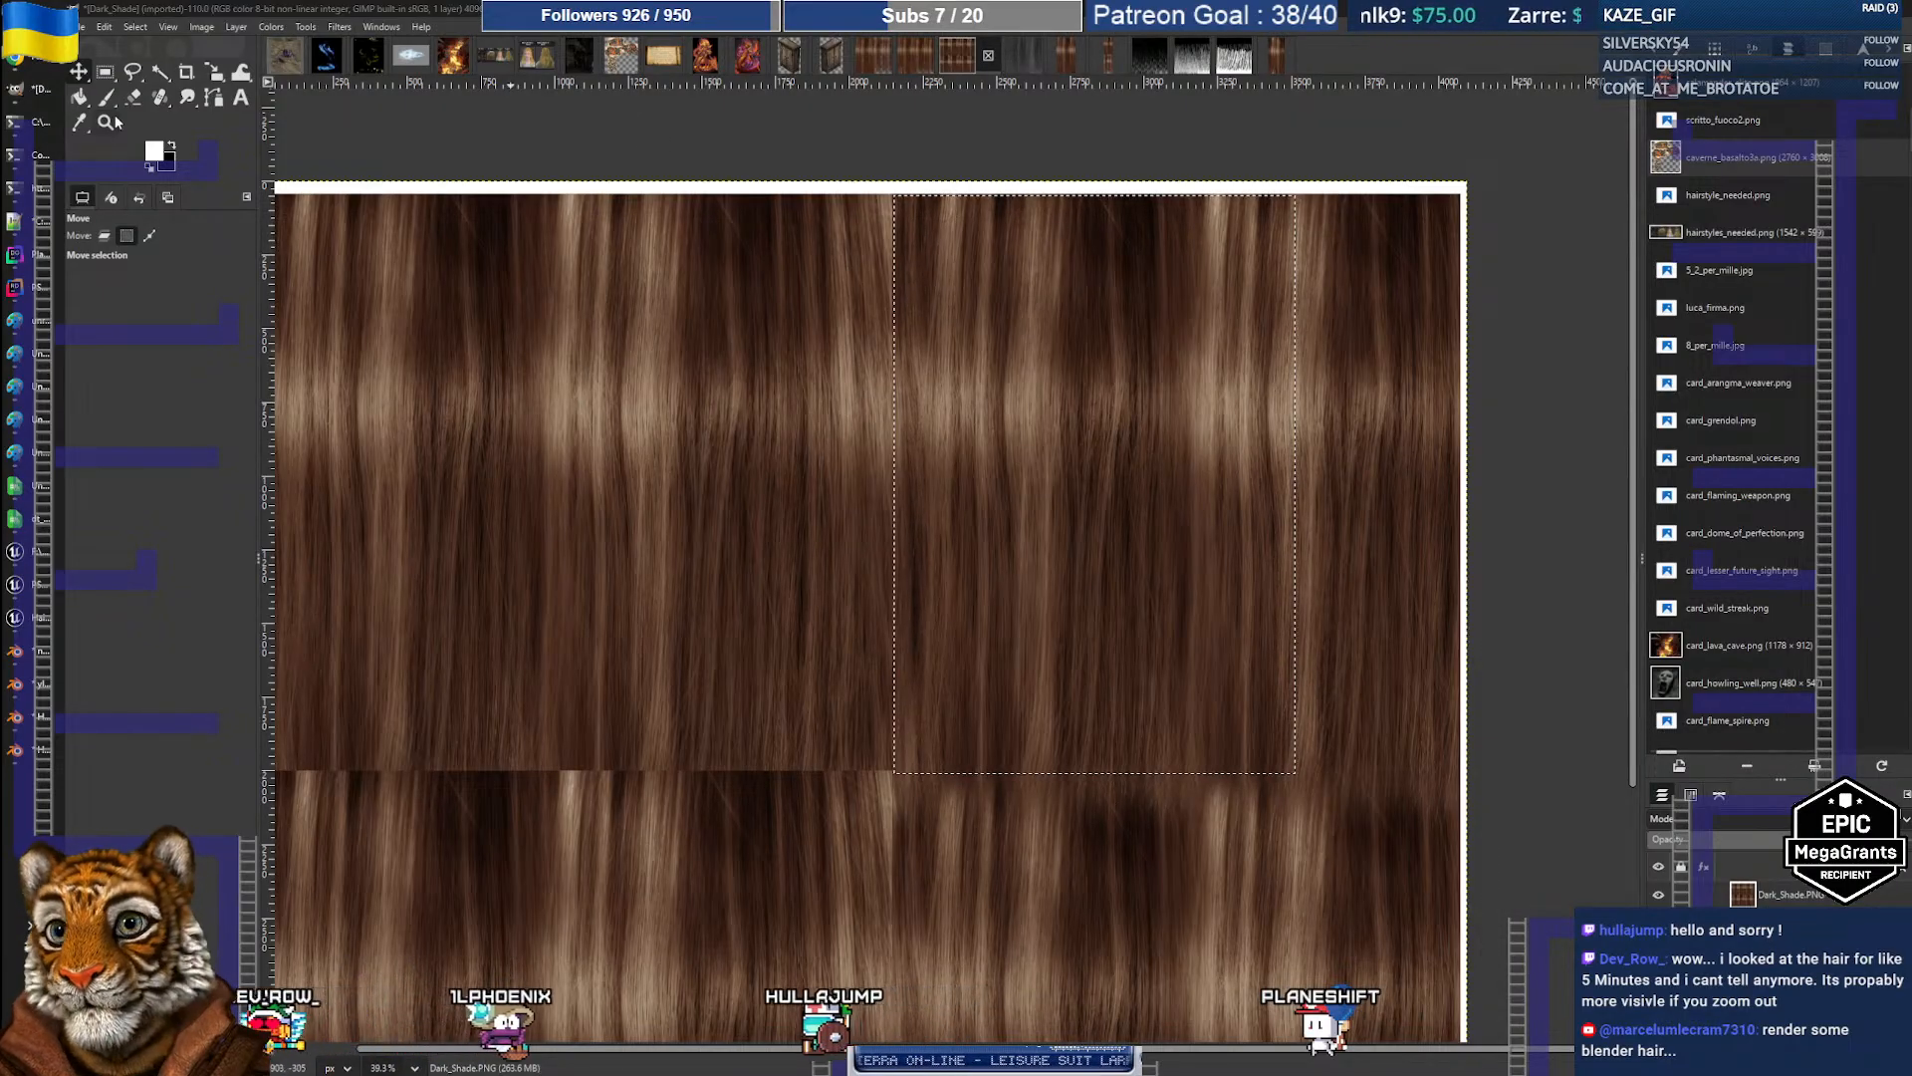
{"action": "left_click", "coordinate": [15, 57]}
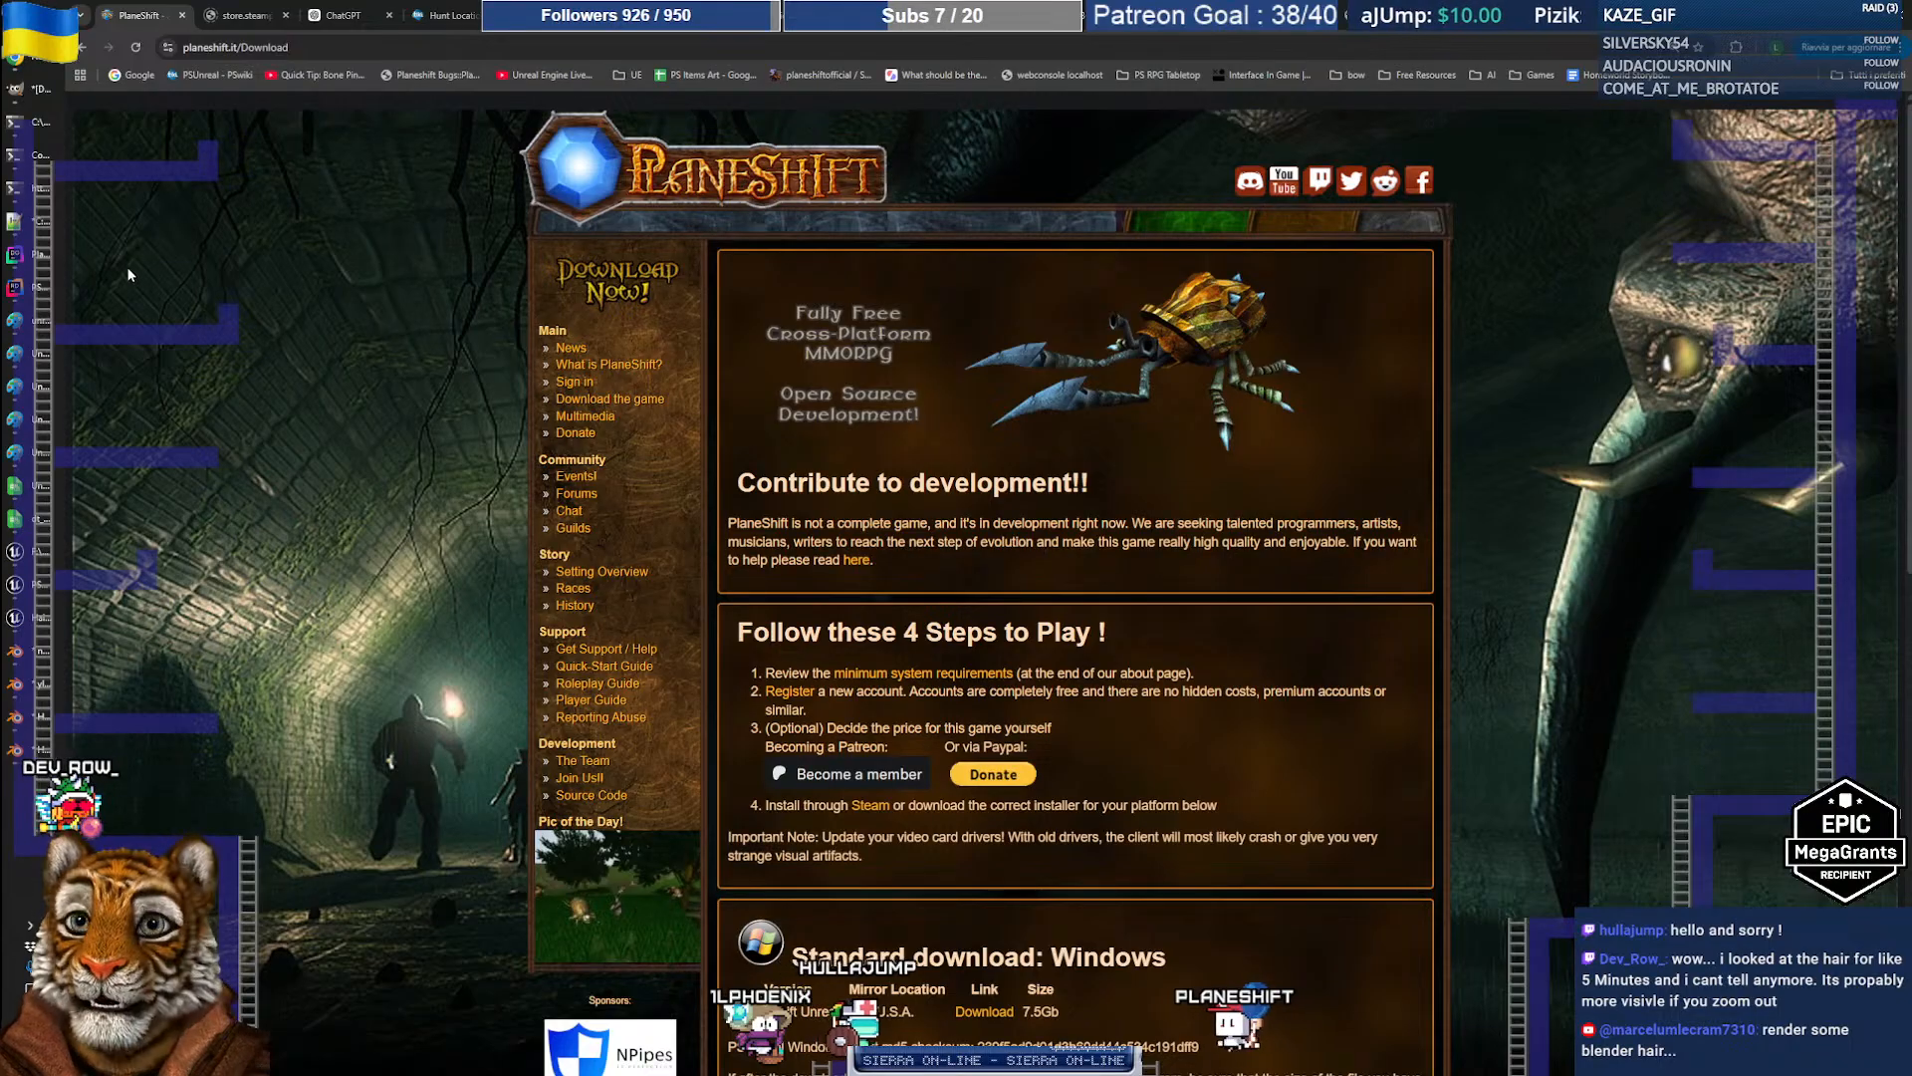
{"action": "key", "text": "ctrl+t"}
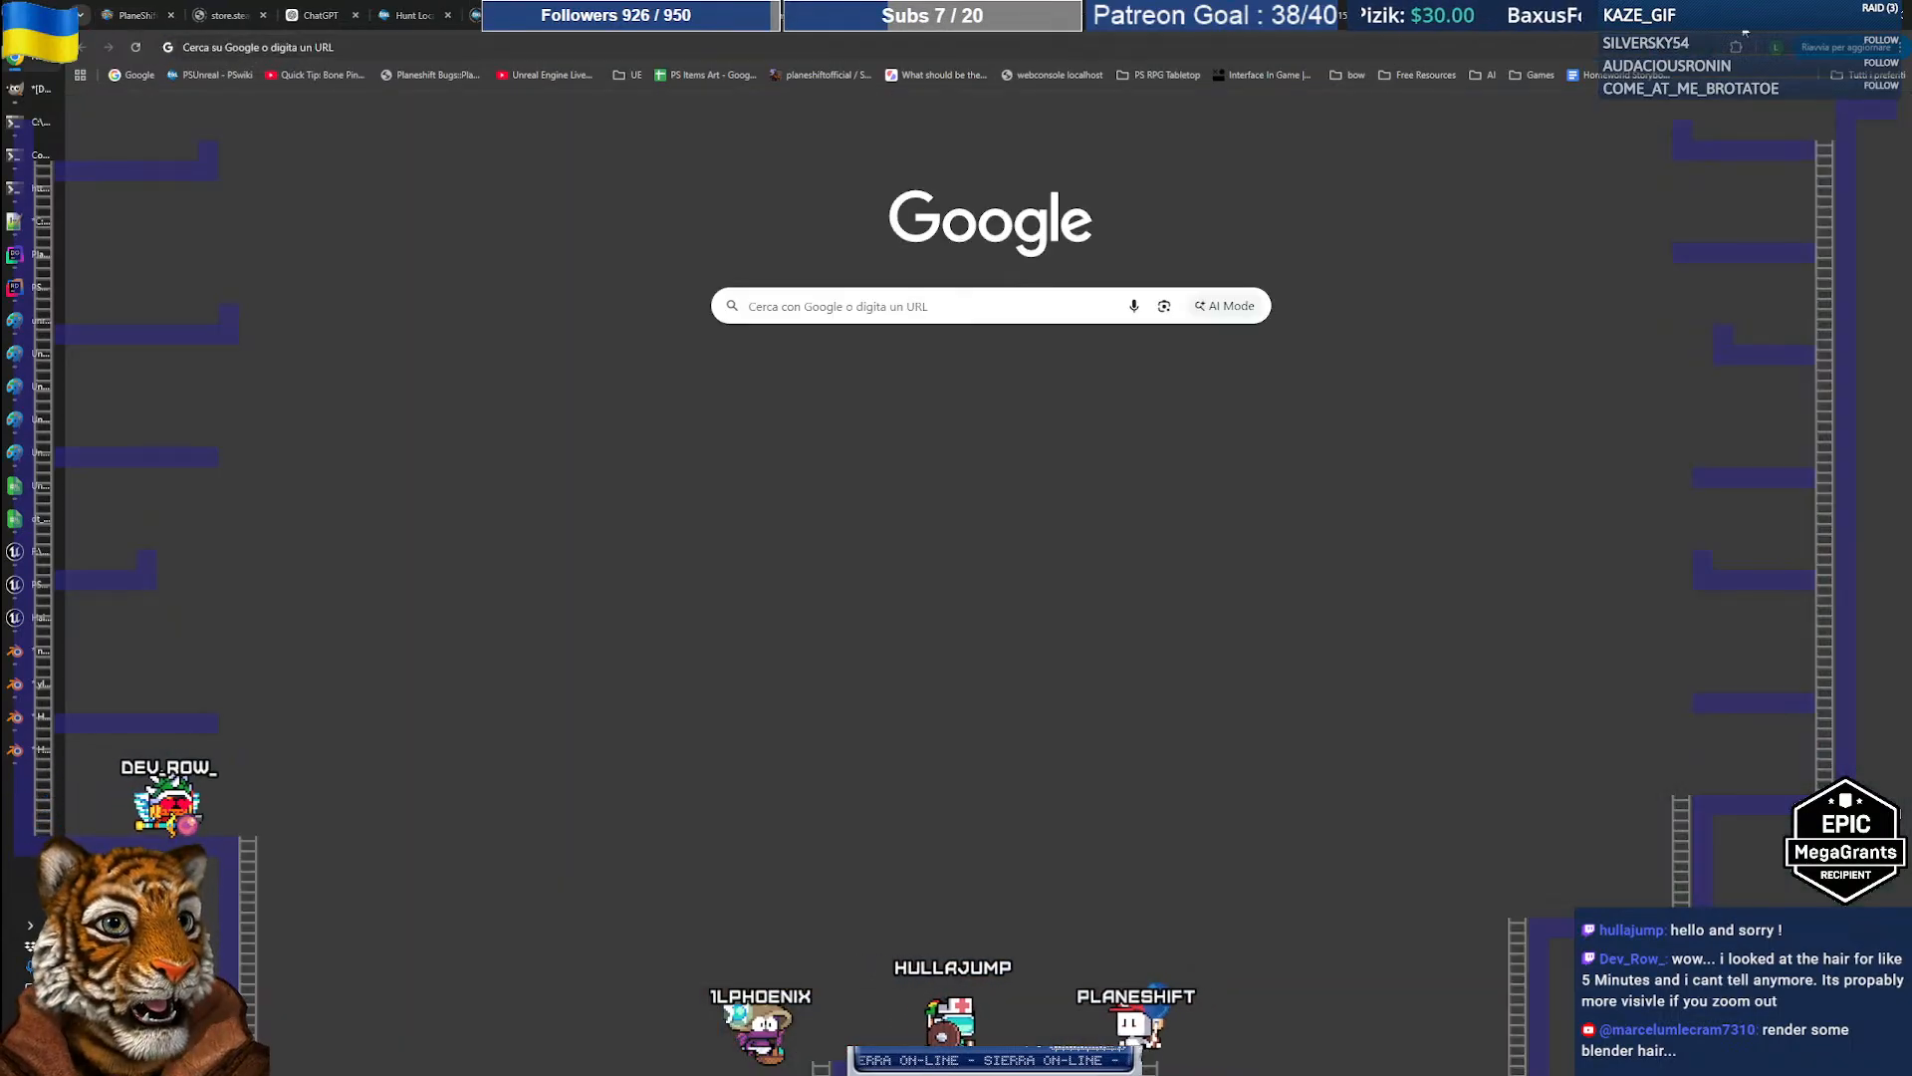
{"action": "type", "text": "https://www.youtube.com/watch?v=3bw2SnKQhwA"}
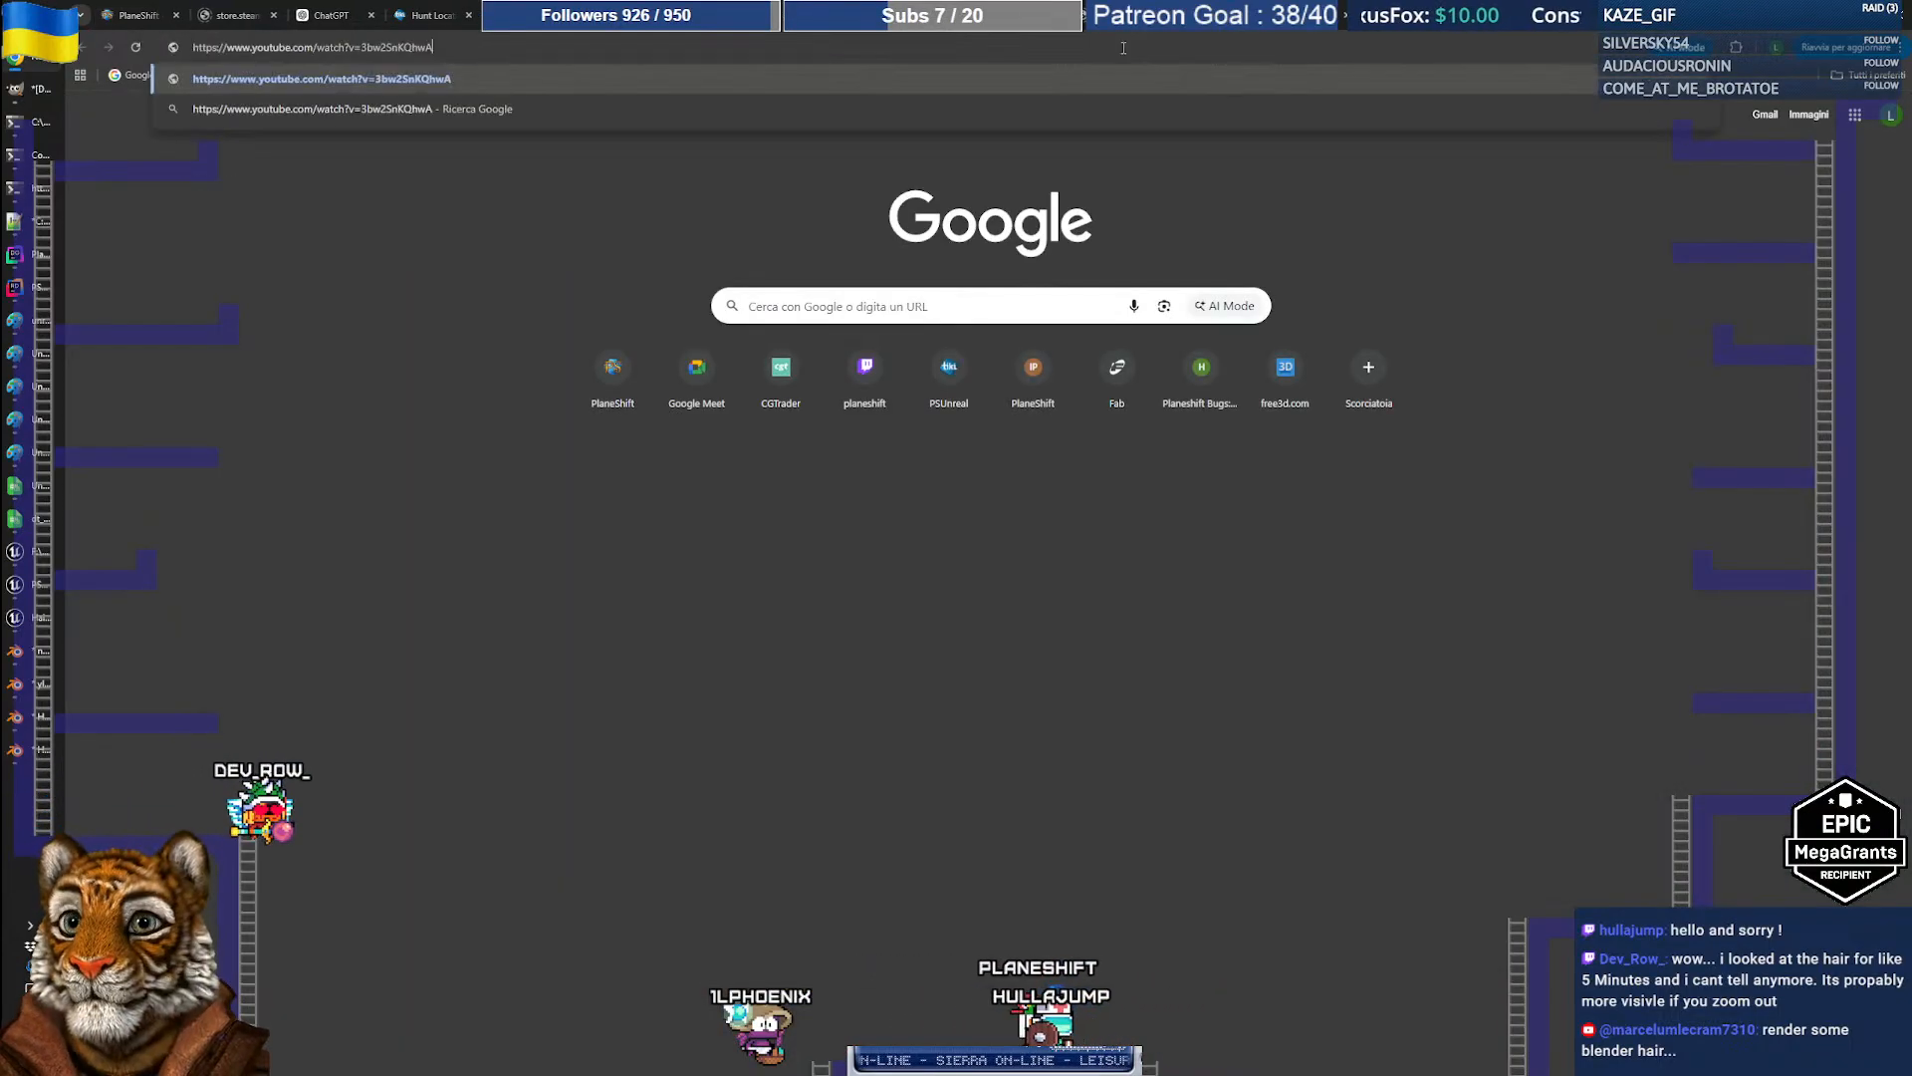
{"action": "key", "text": "Return"}
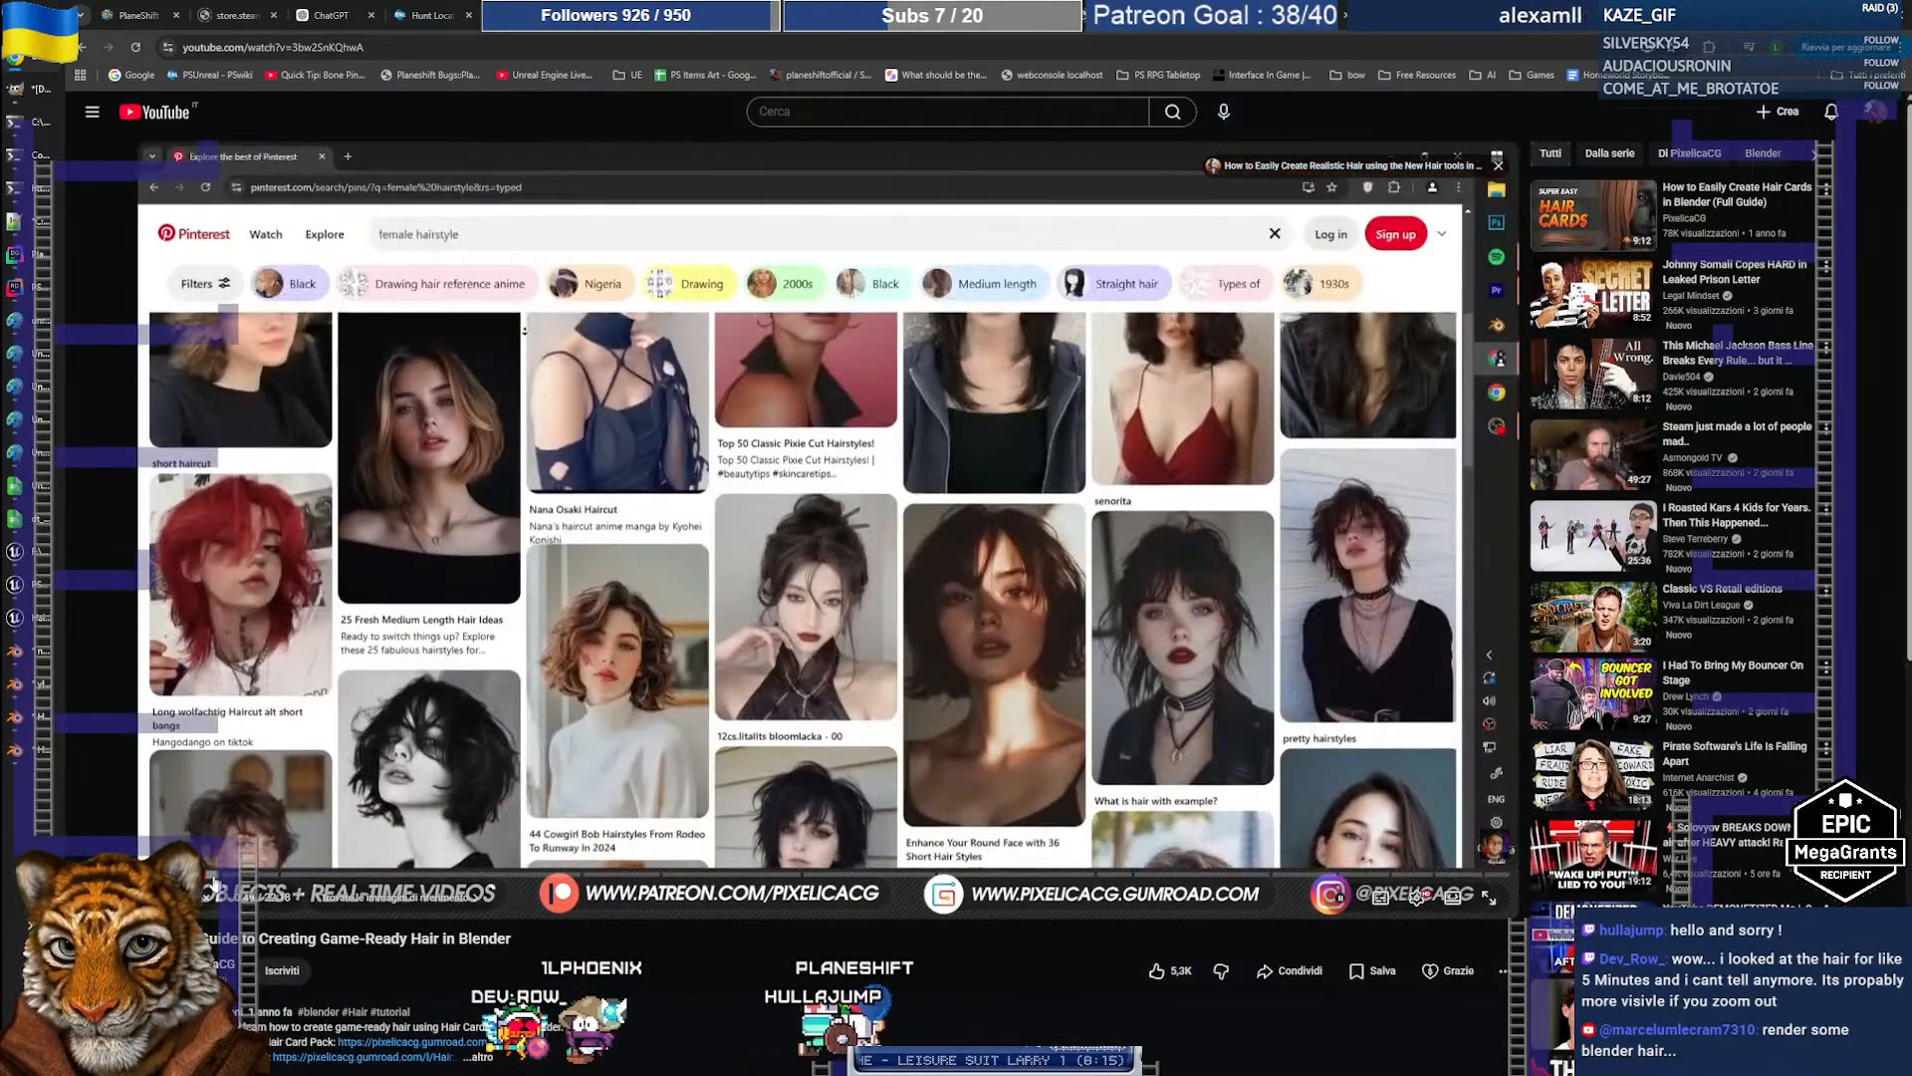
Step: Skim the hair tutorial forward from the first hairstyle through the bun and strand-card chapters to the curve-to-mesh conversion
{"action": "left_click", "coordinate": [339, 876]}
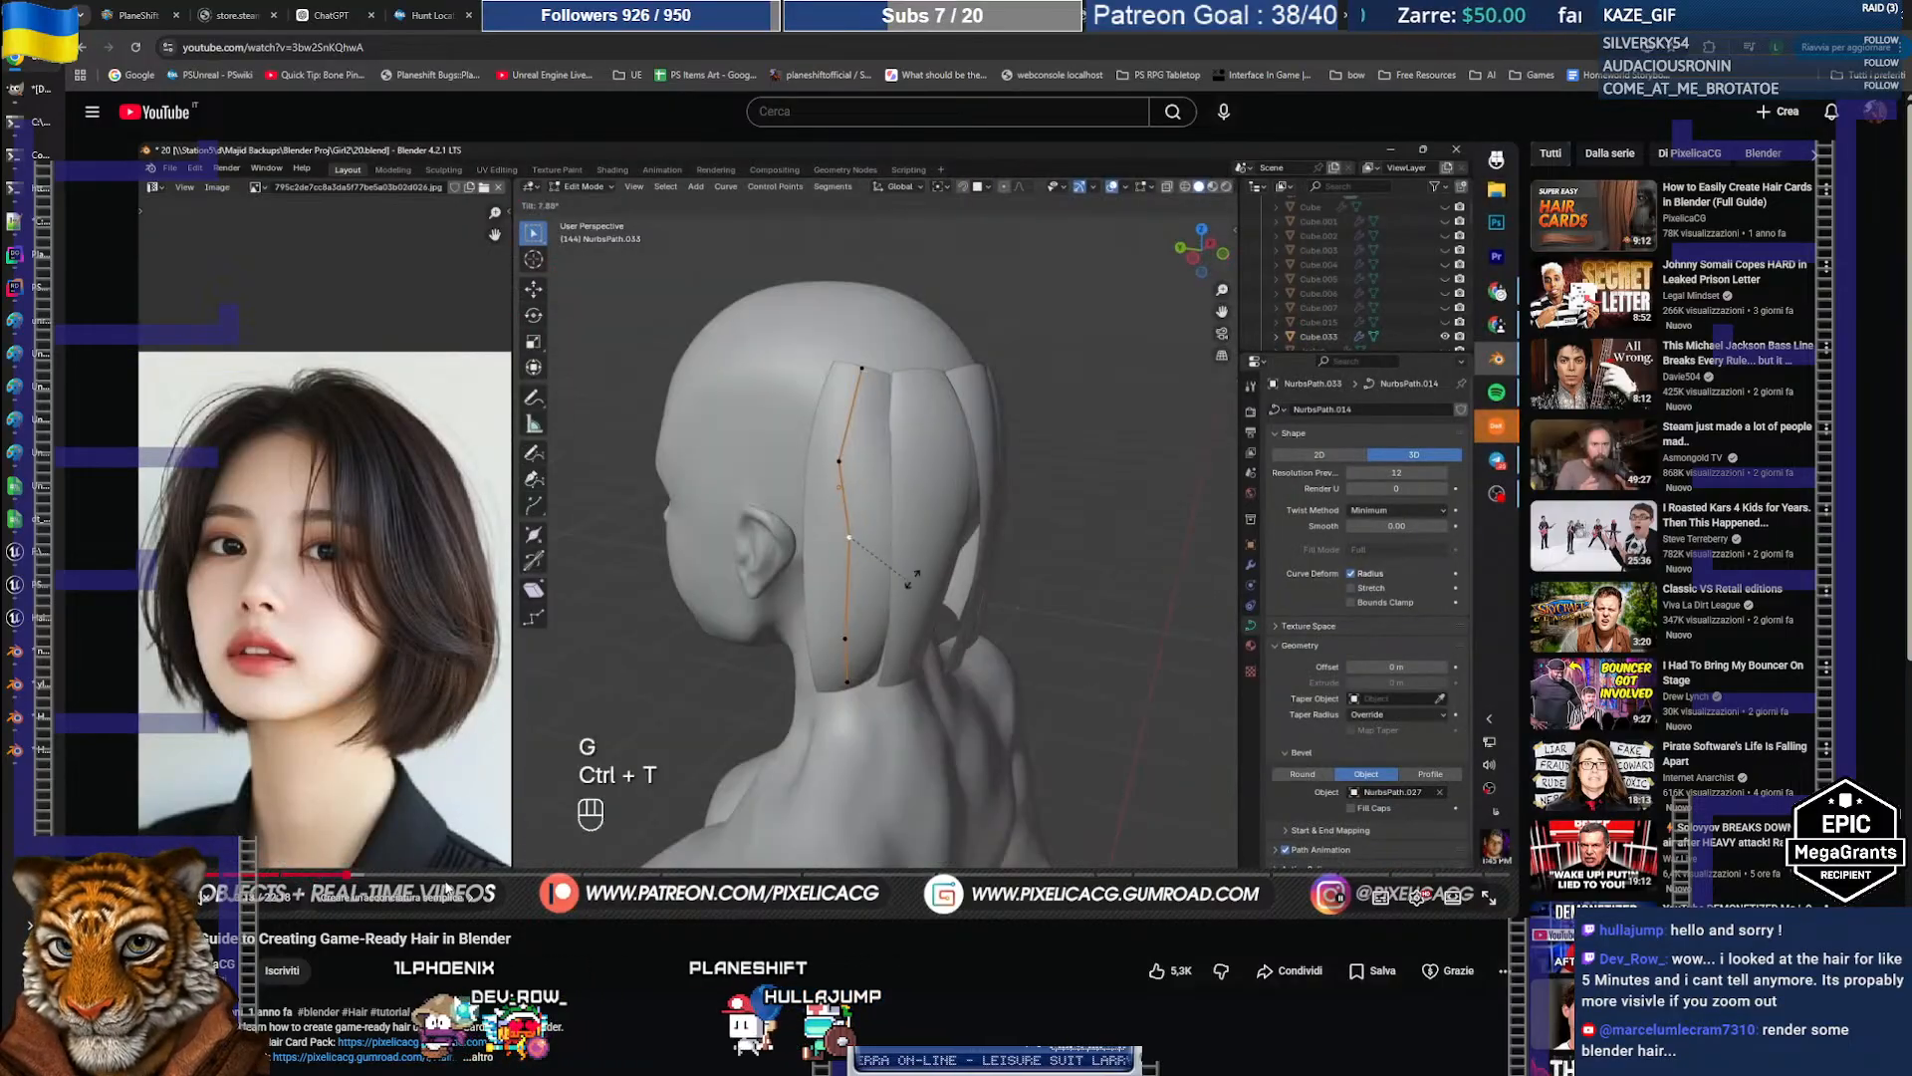
{"action": "left_click", "coordinate": [446, 894]}
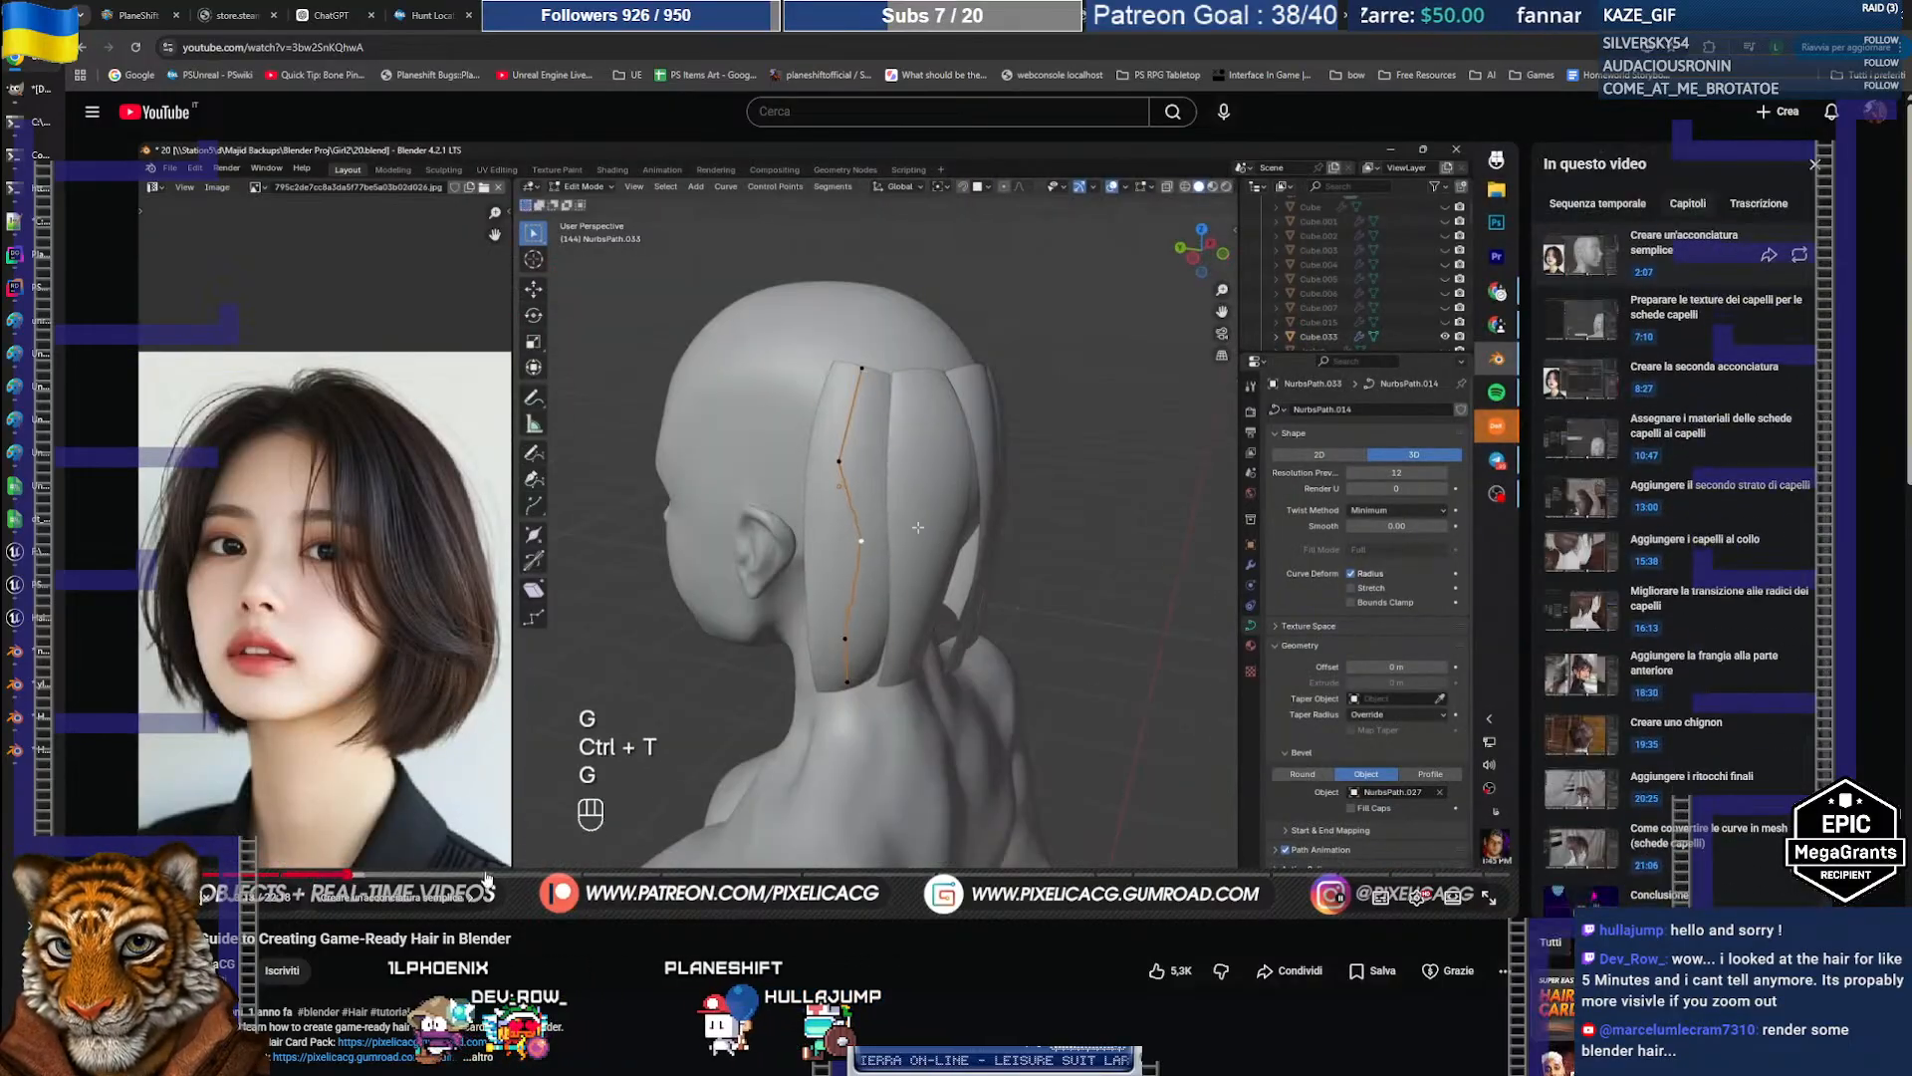
{"action": "left_click", "coordinate": [1263, 874]}
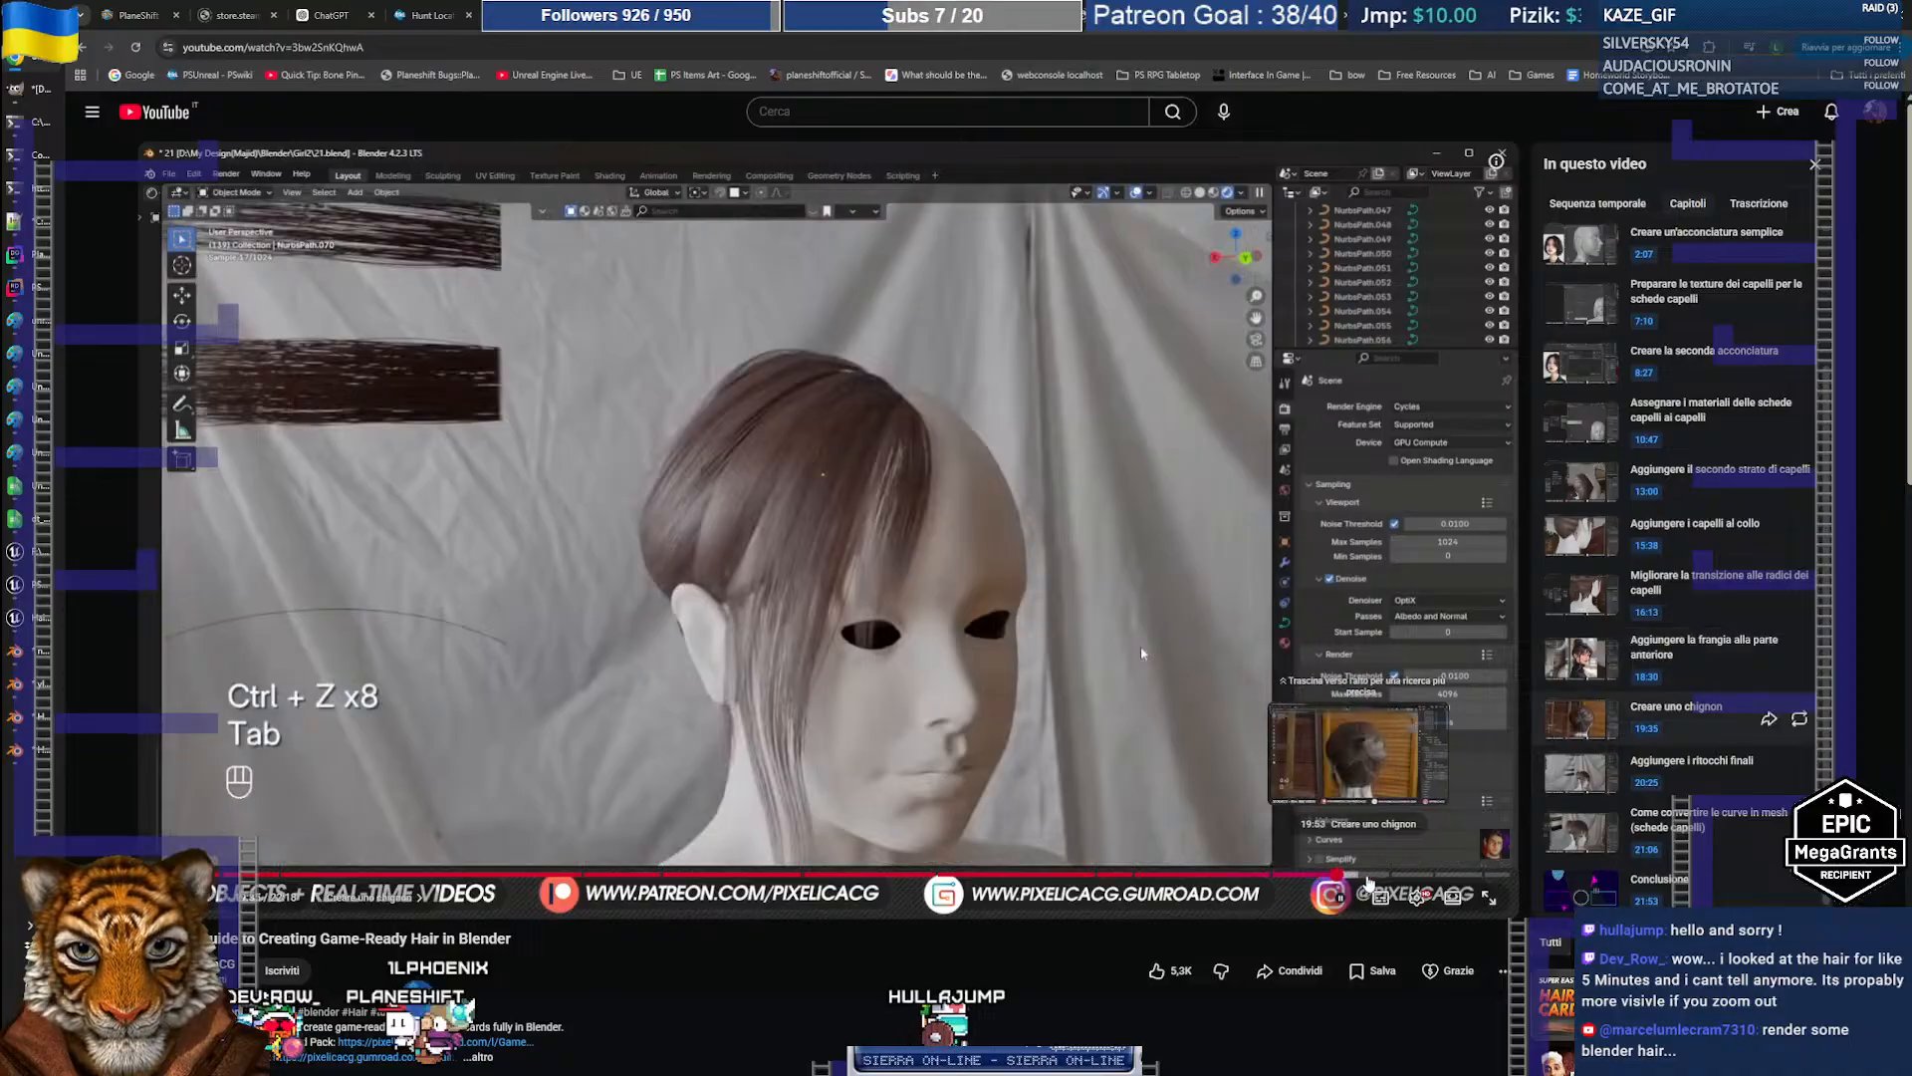
{"action": "left_click", "coordinate": [1387, 875]}
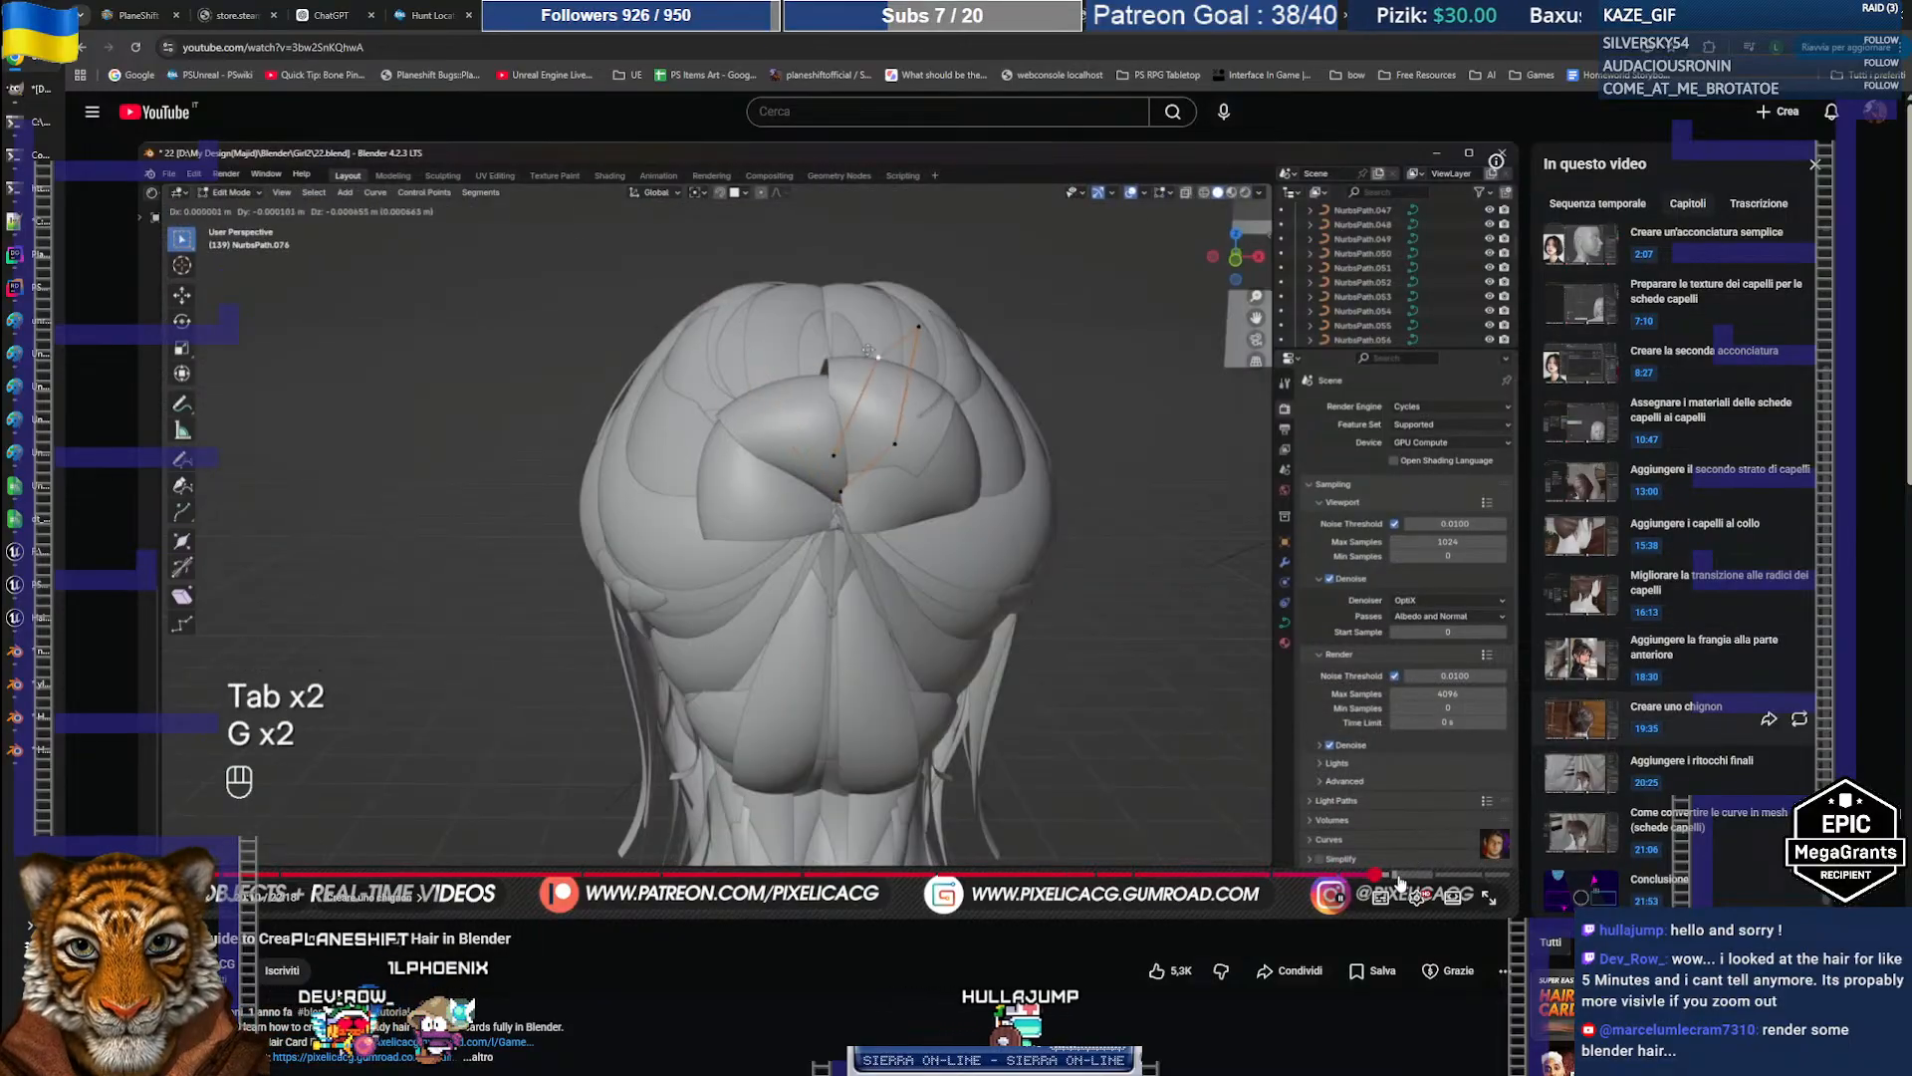
{"action": "left_click", "coordinate": [1424, 875]}
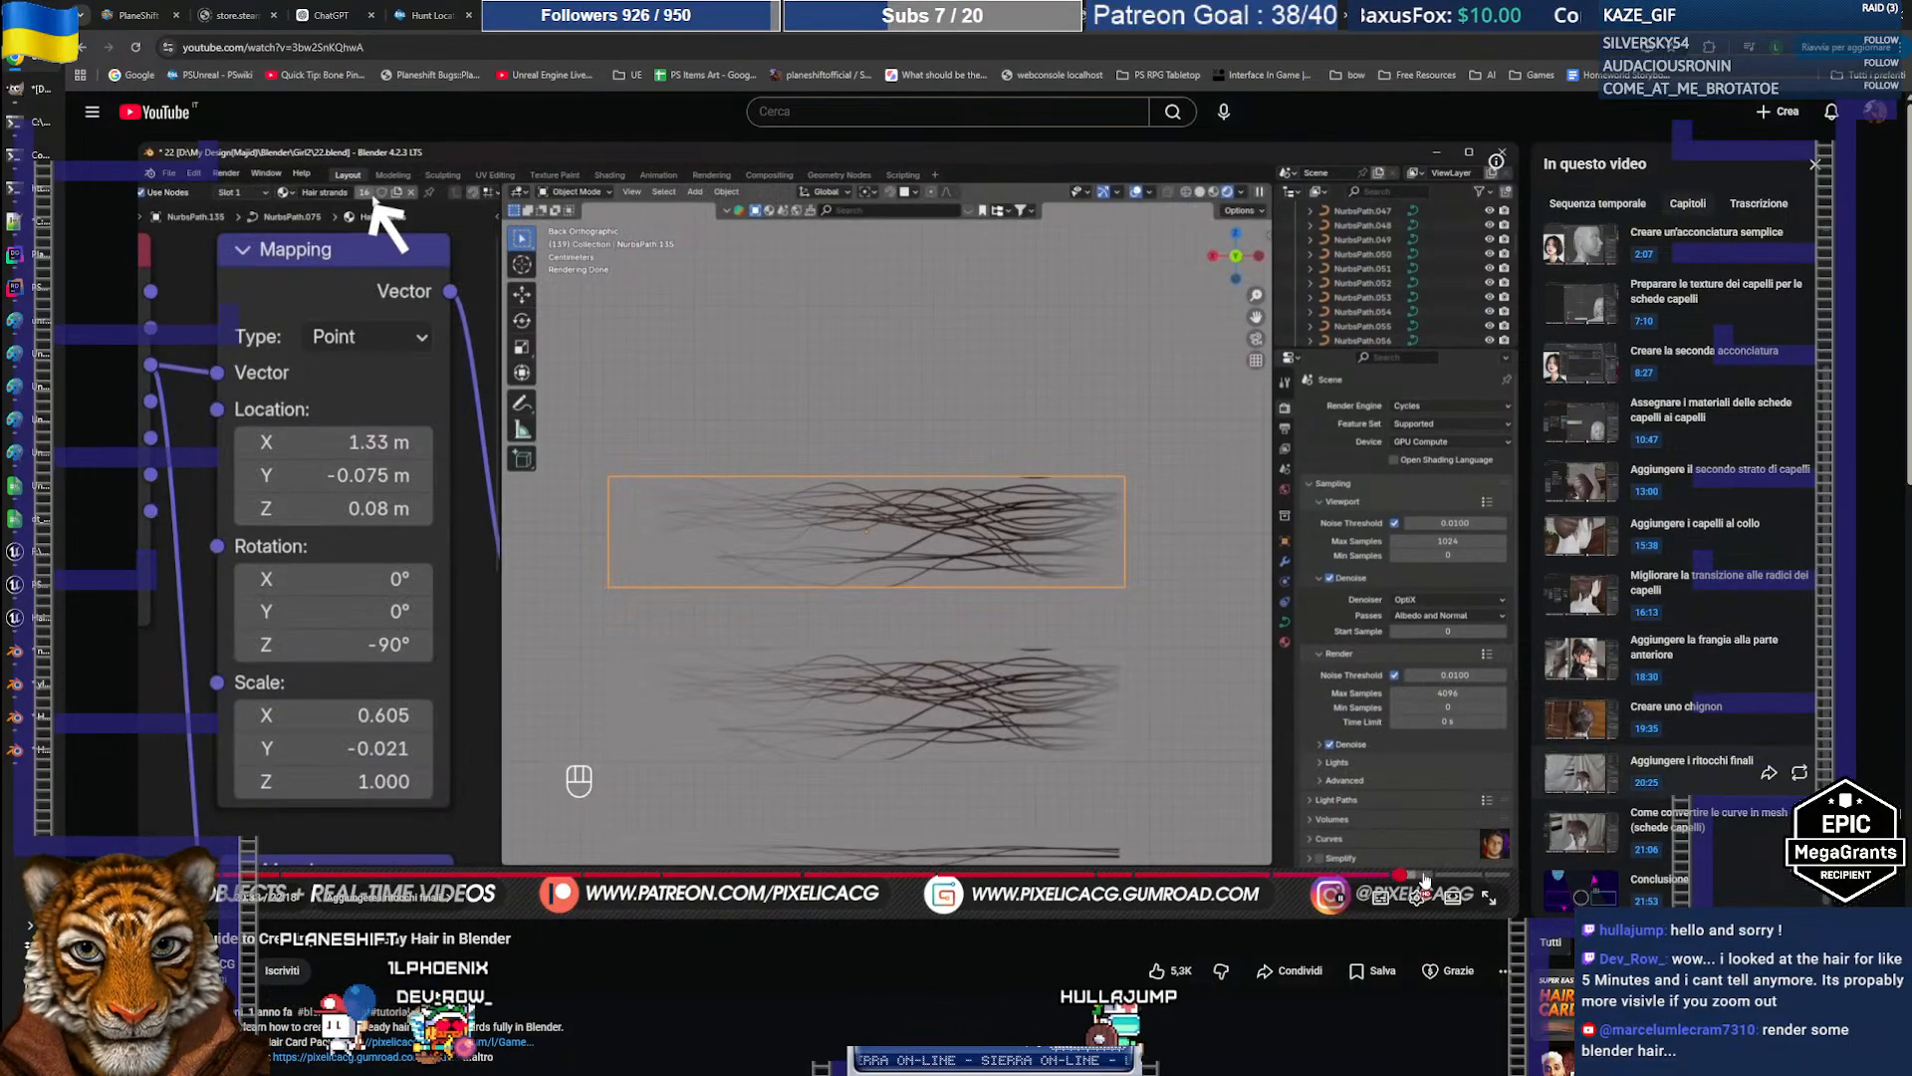
{"action": "left_click", "coordinate": [1435, 876]}
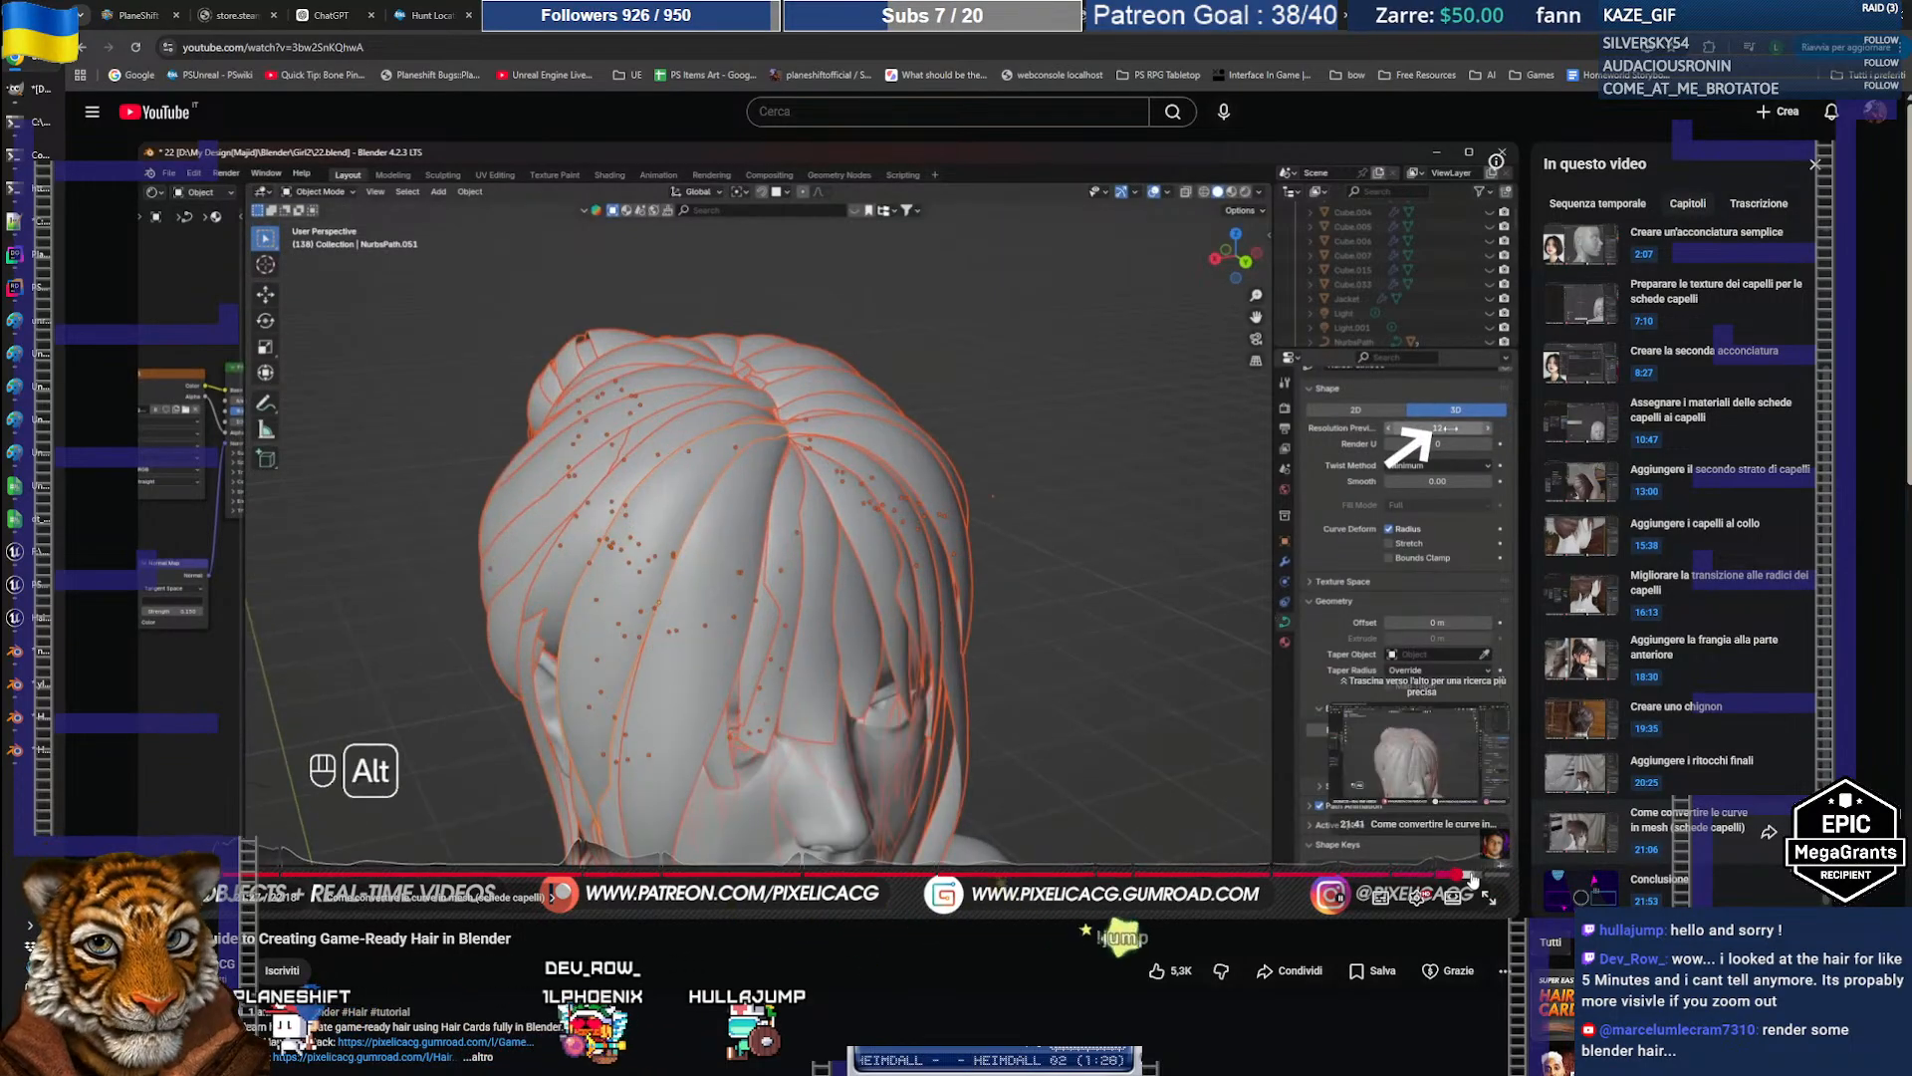
Step: Watch the finished bun hairstyle near the tutorial's end and jump back to the hair strand texture mapping part
{"action": "left_click_drag", "start_coordinate": [1491, 879], "coordinate": [1489, 879]}
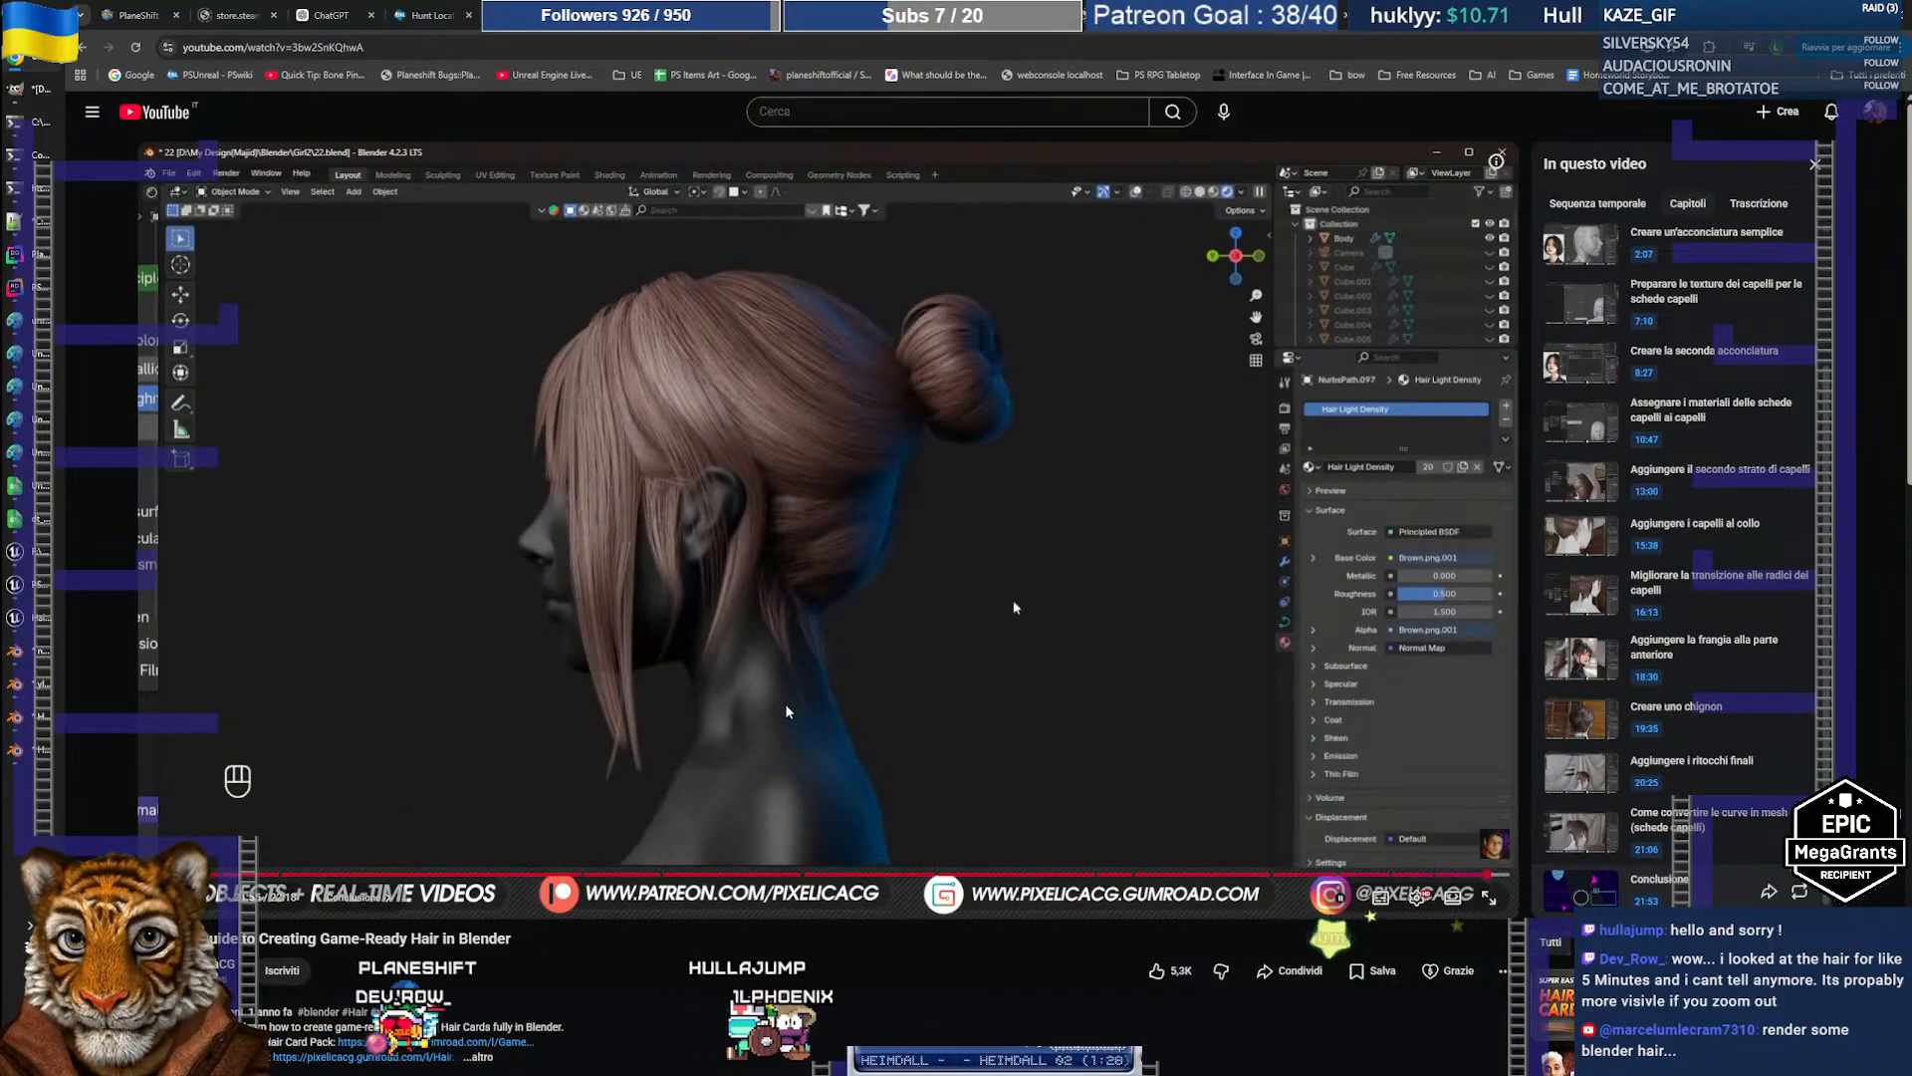
{"action": "left_click", "coordinate": [785, 703]}
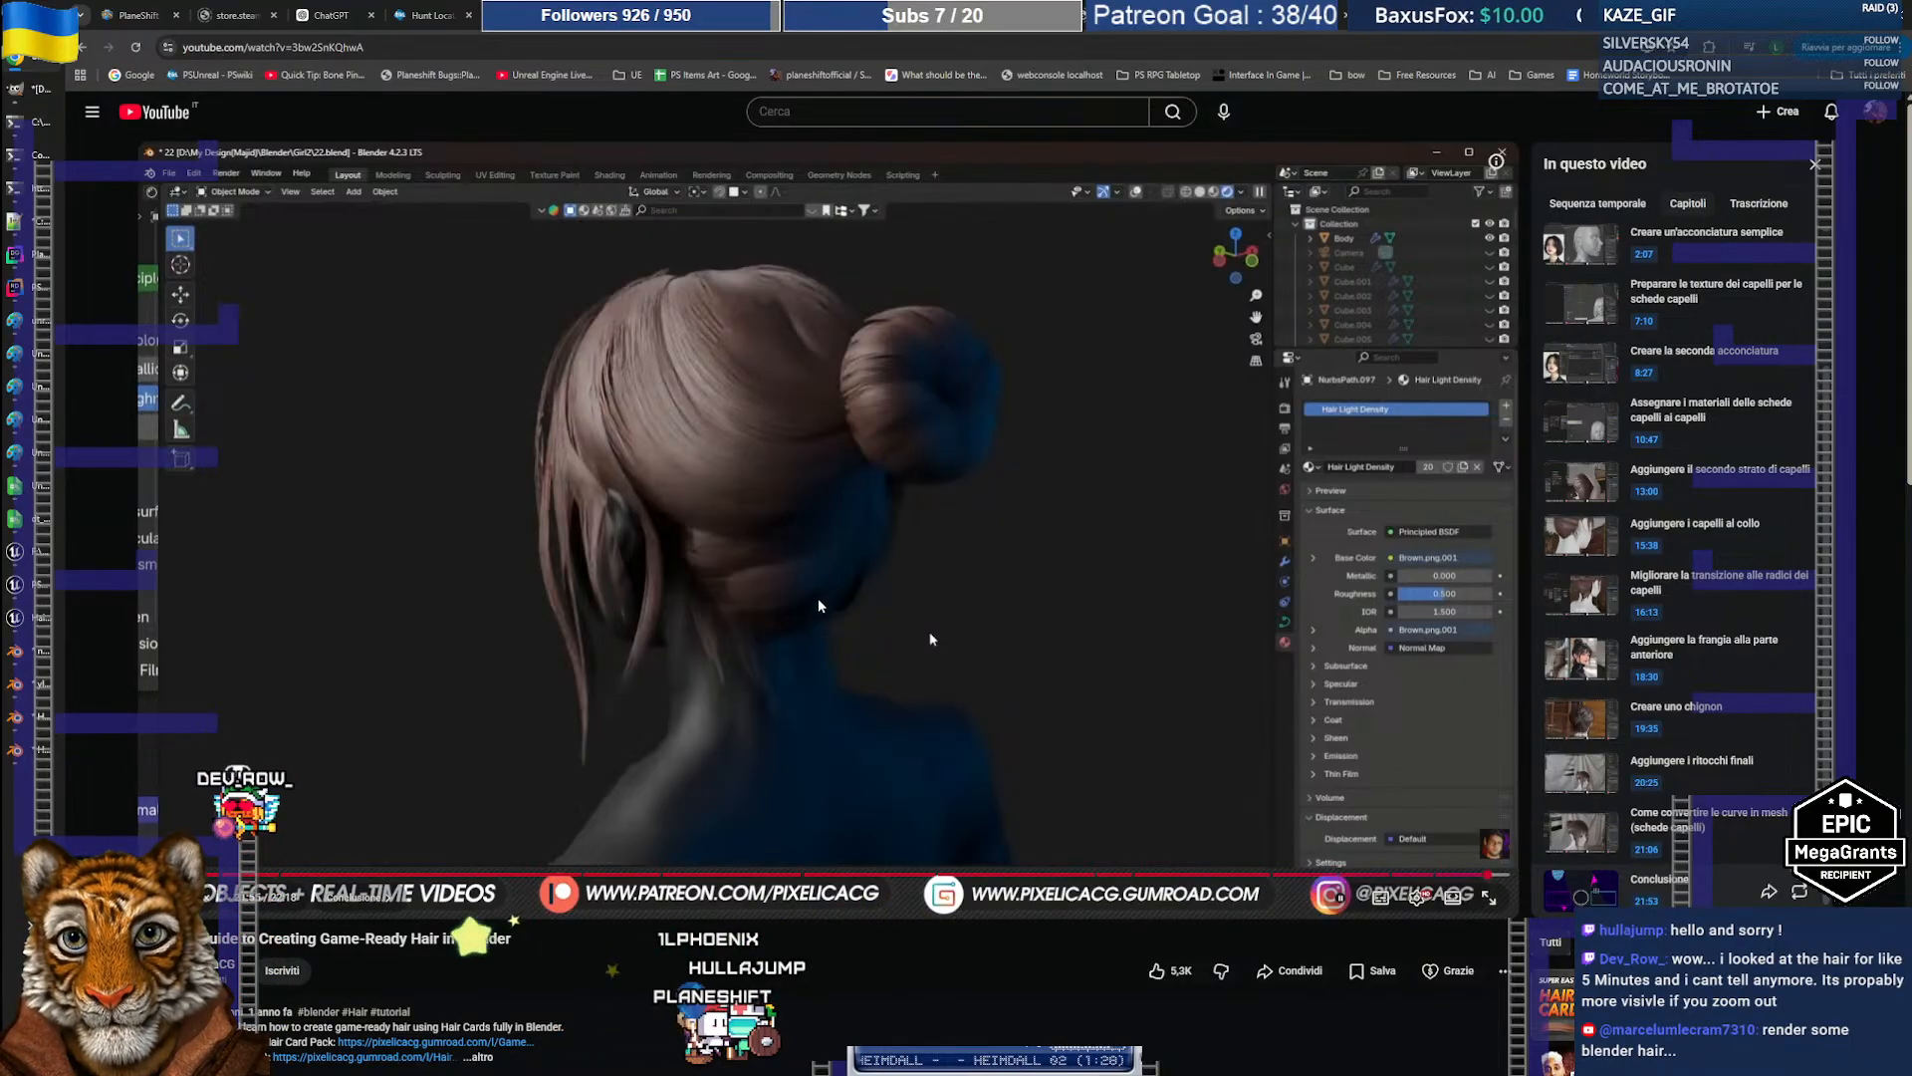
{"action": "left_click", "coordinate": [1457, 878]}
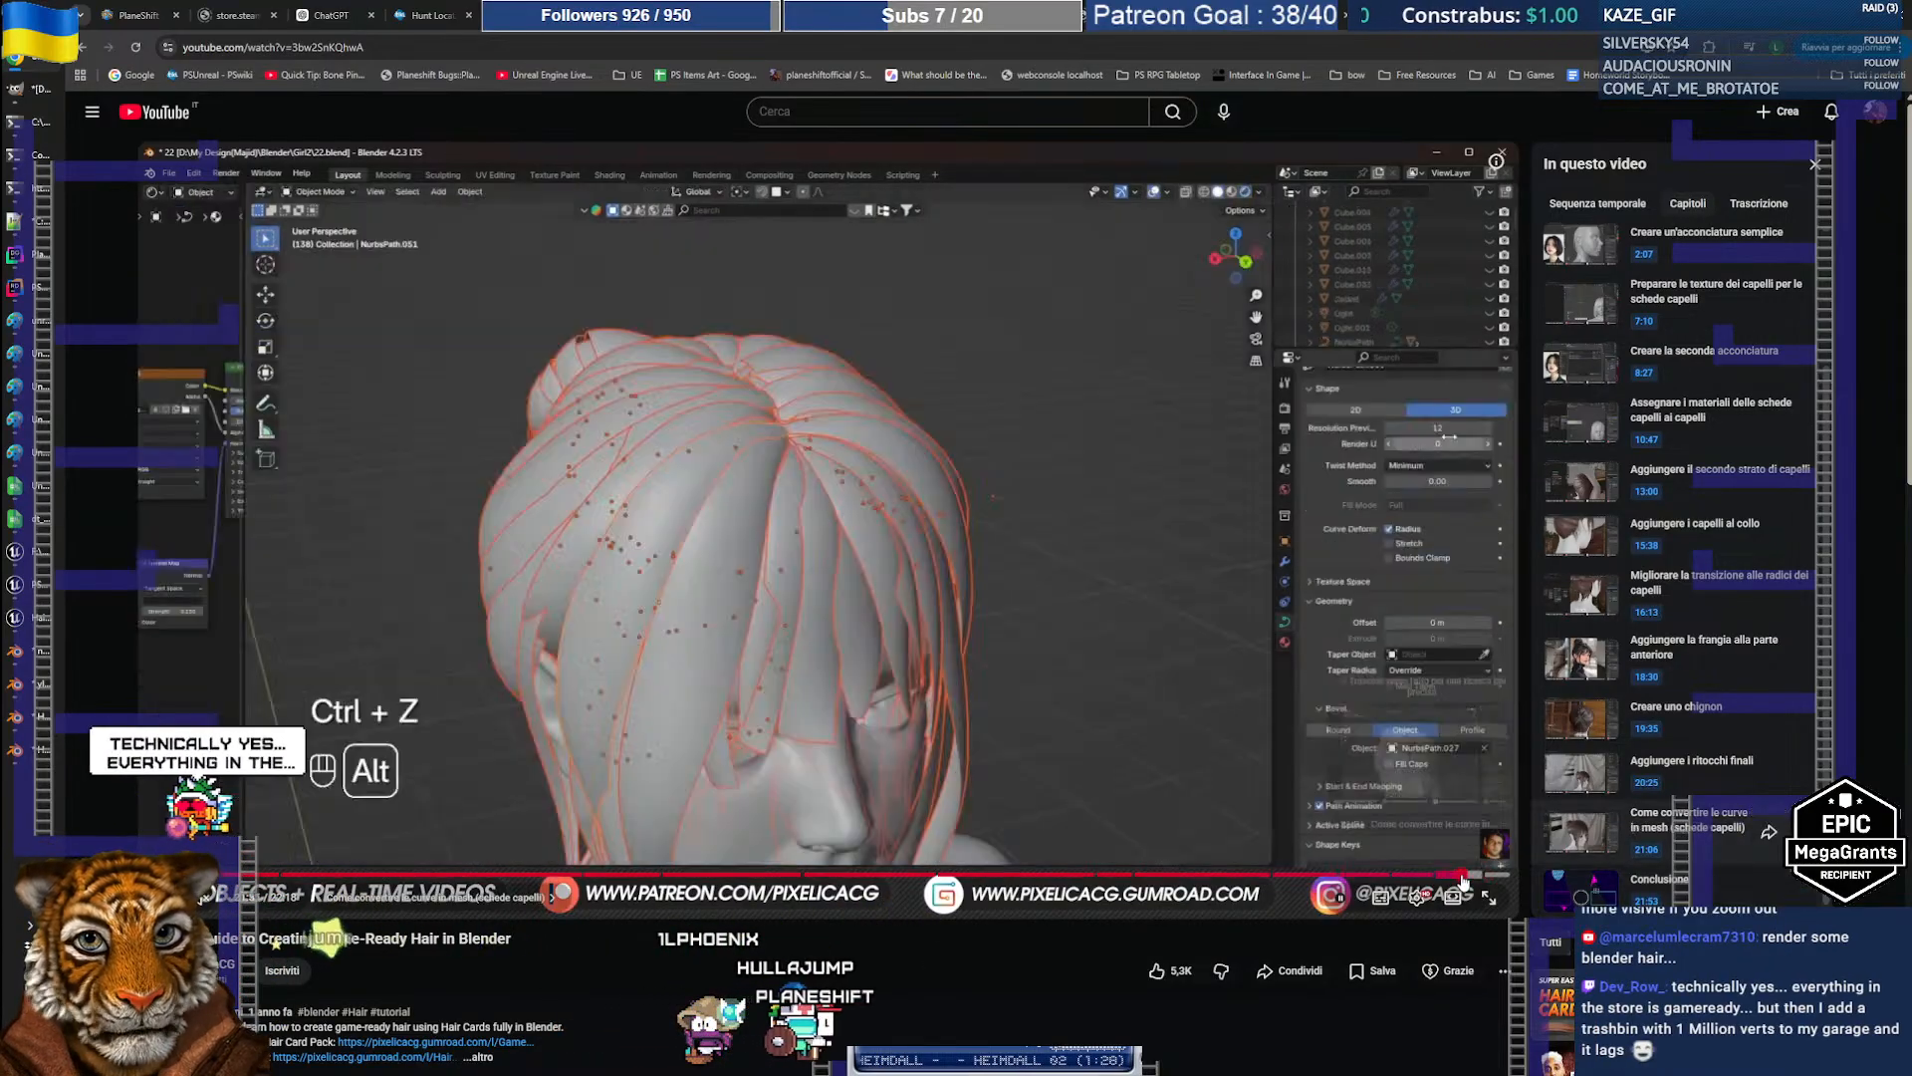
{"action": "left_click", "coordinate": [1403, 879]}
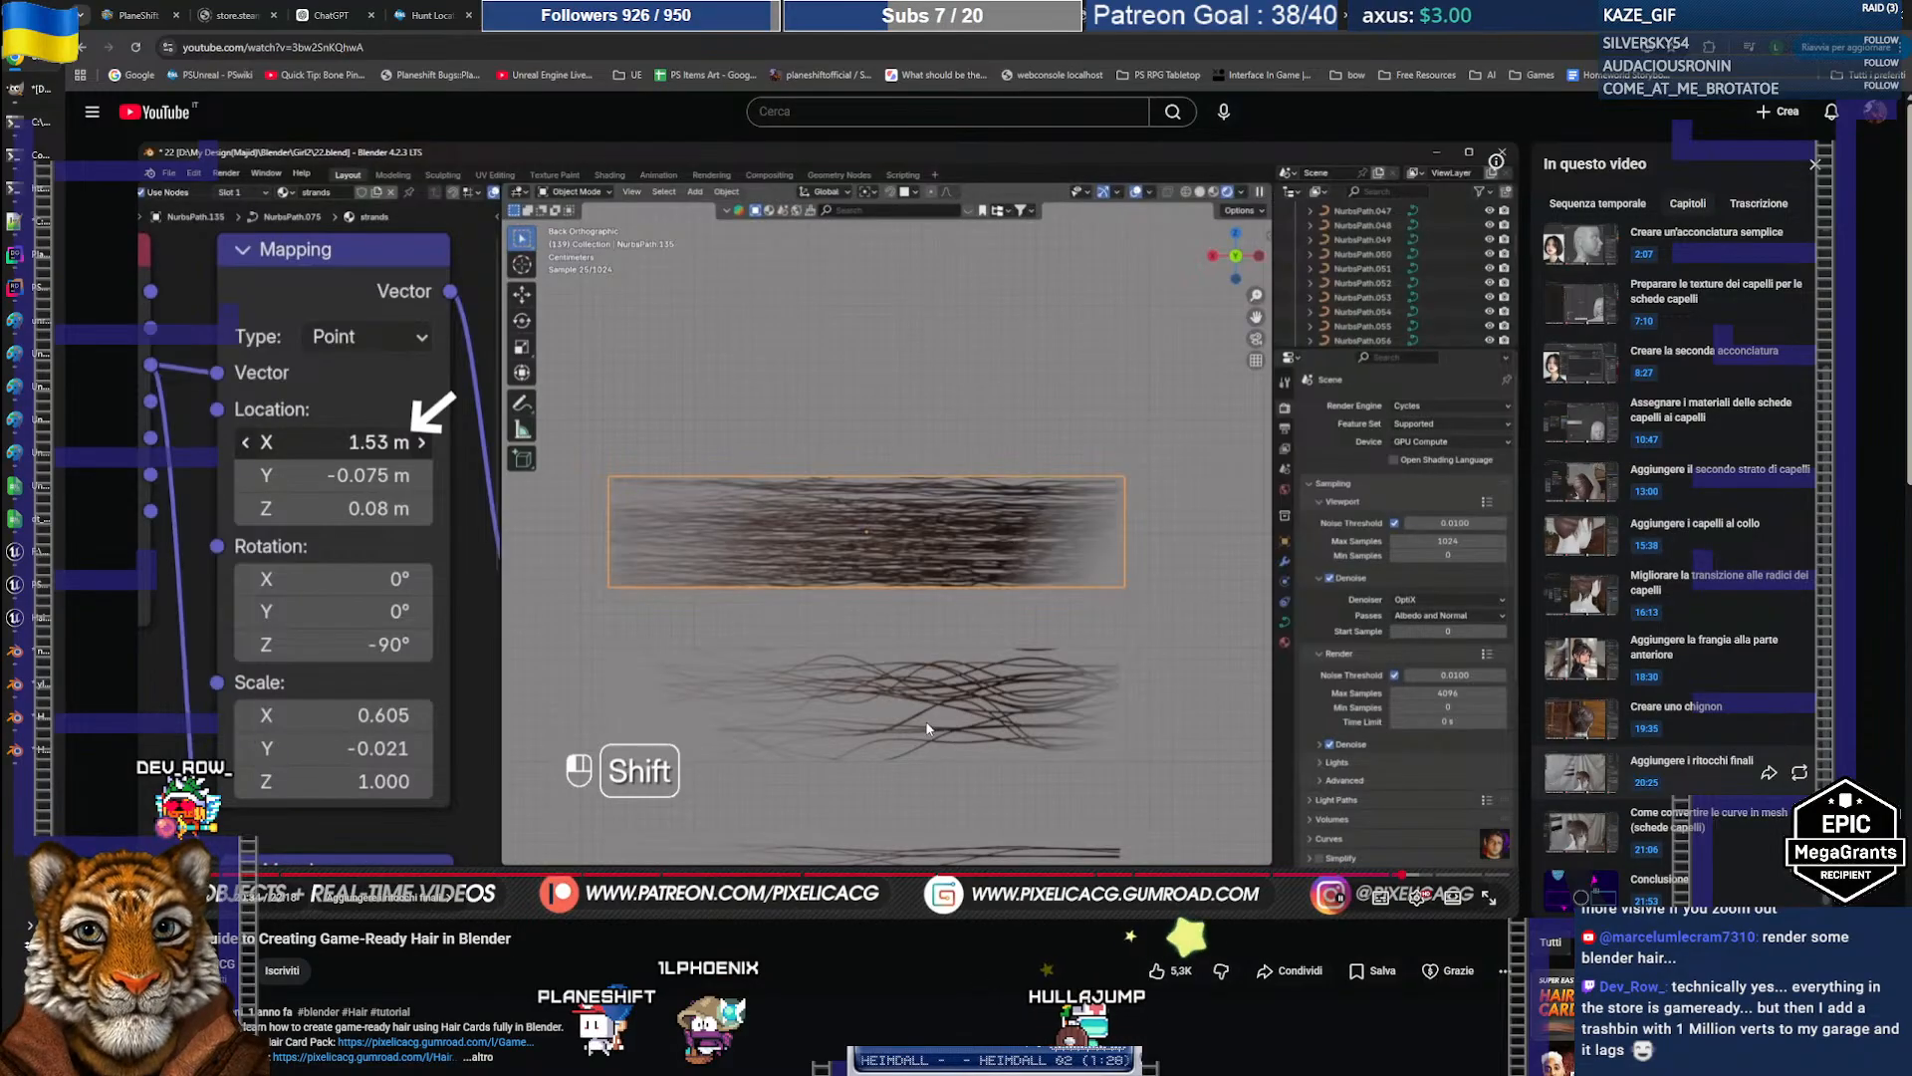
Step: Switch to GIMP to examine the 2Dark_Shade2s texture and return to the hair tutorial in the browser
{"action": "left_click", "coordinate": [36, 100]}
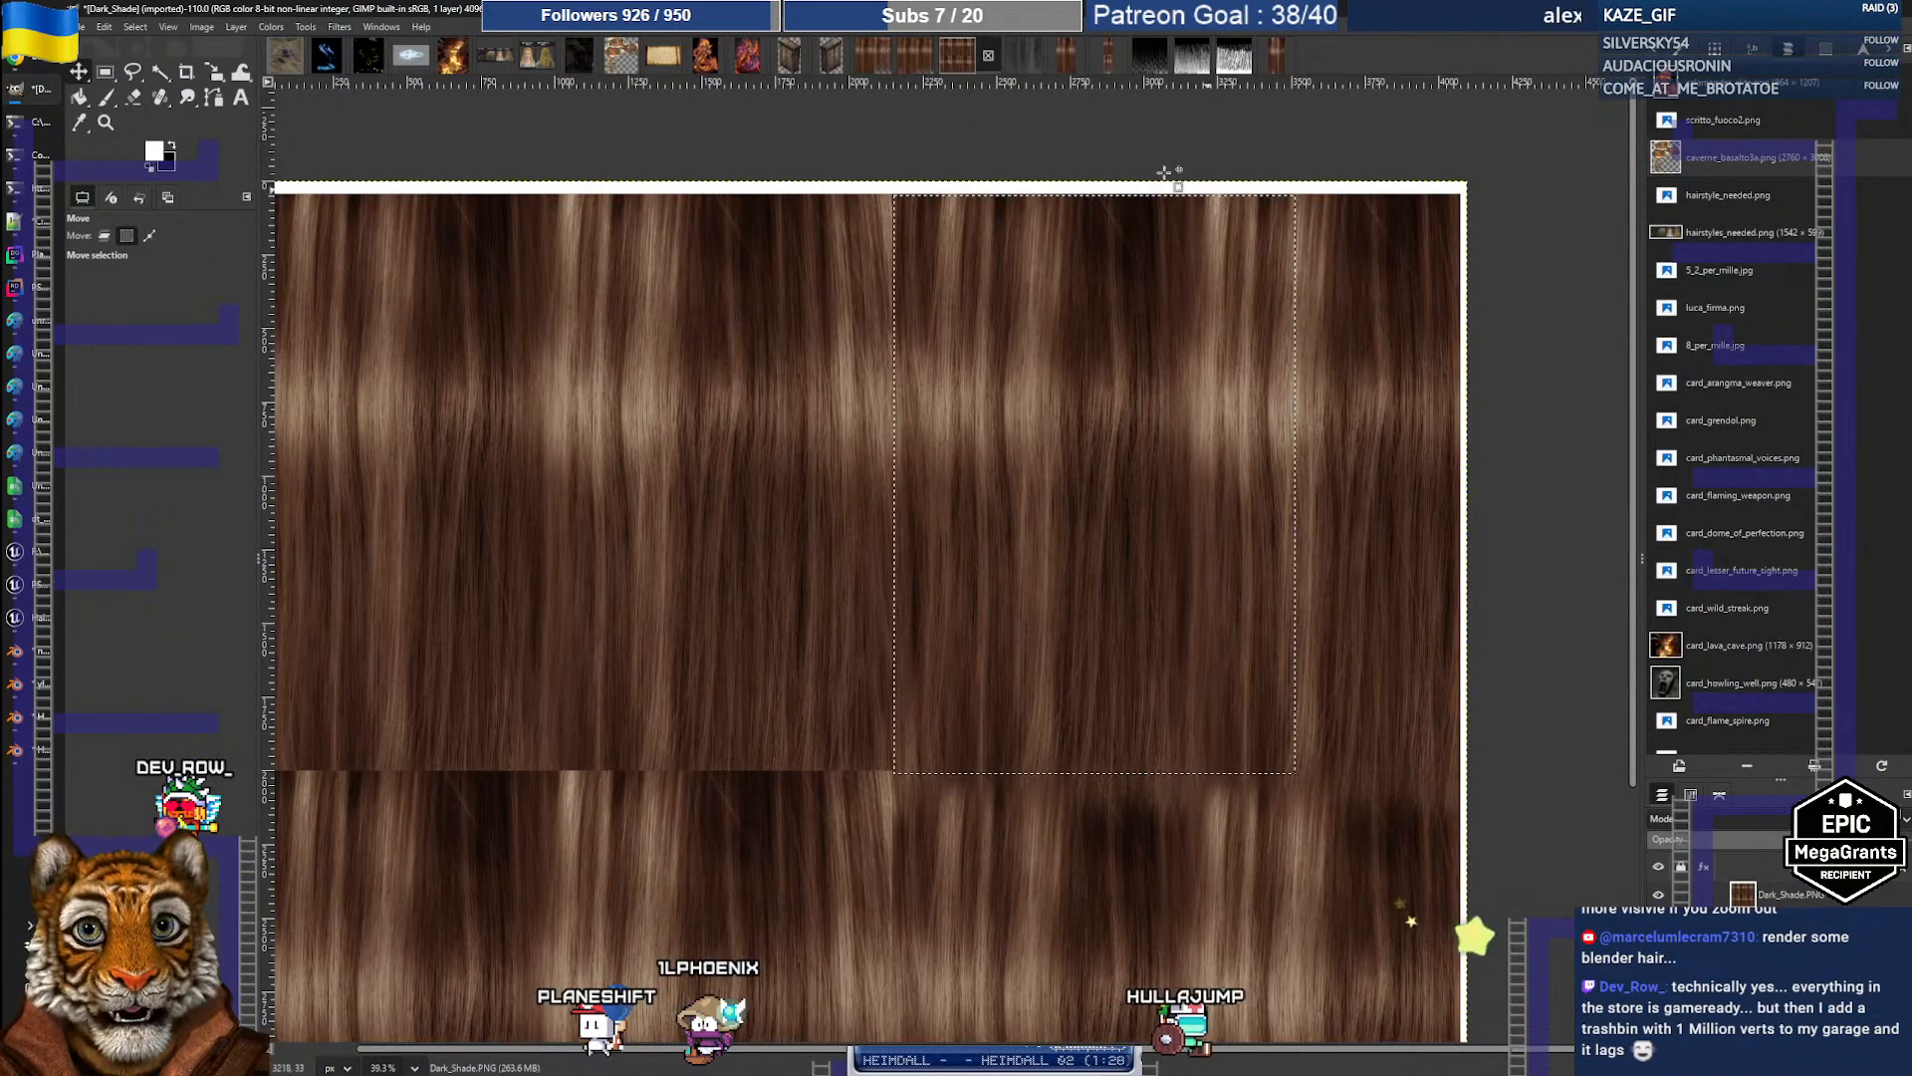
{"action": "left_click", "coordinate": [876, 58]}
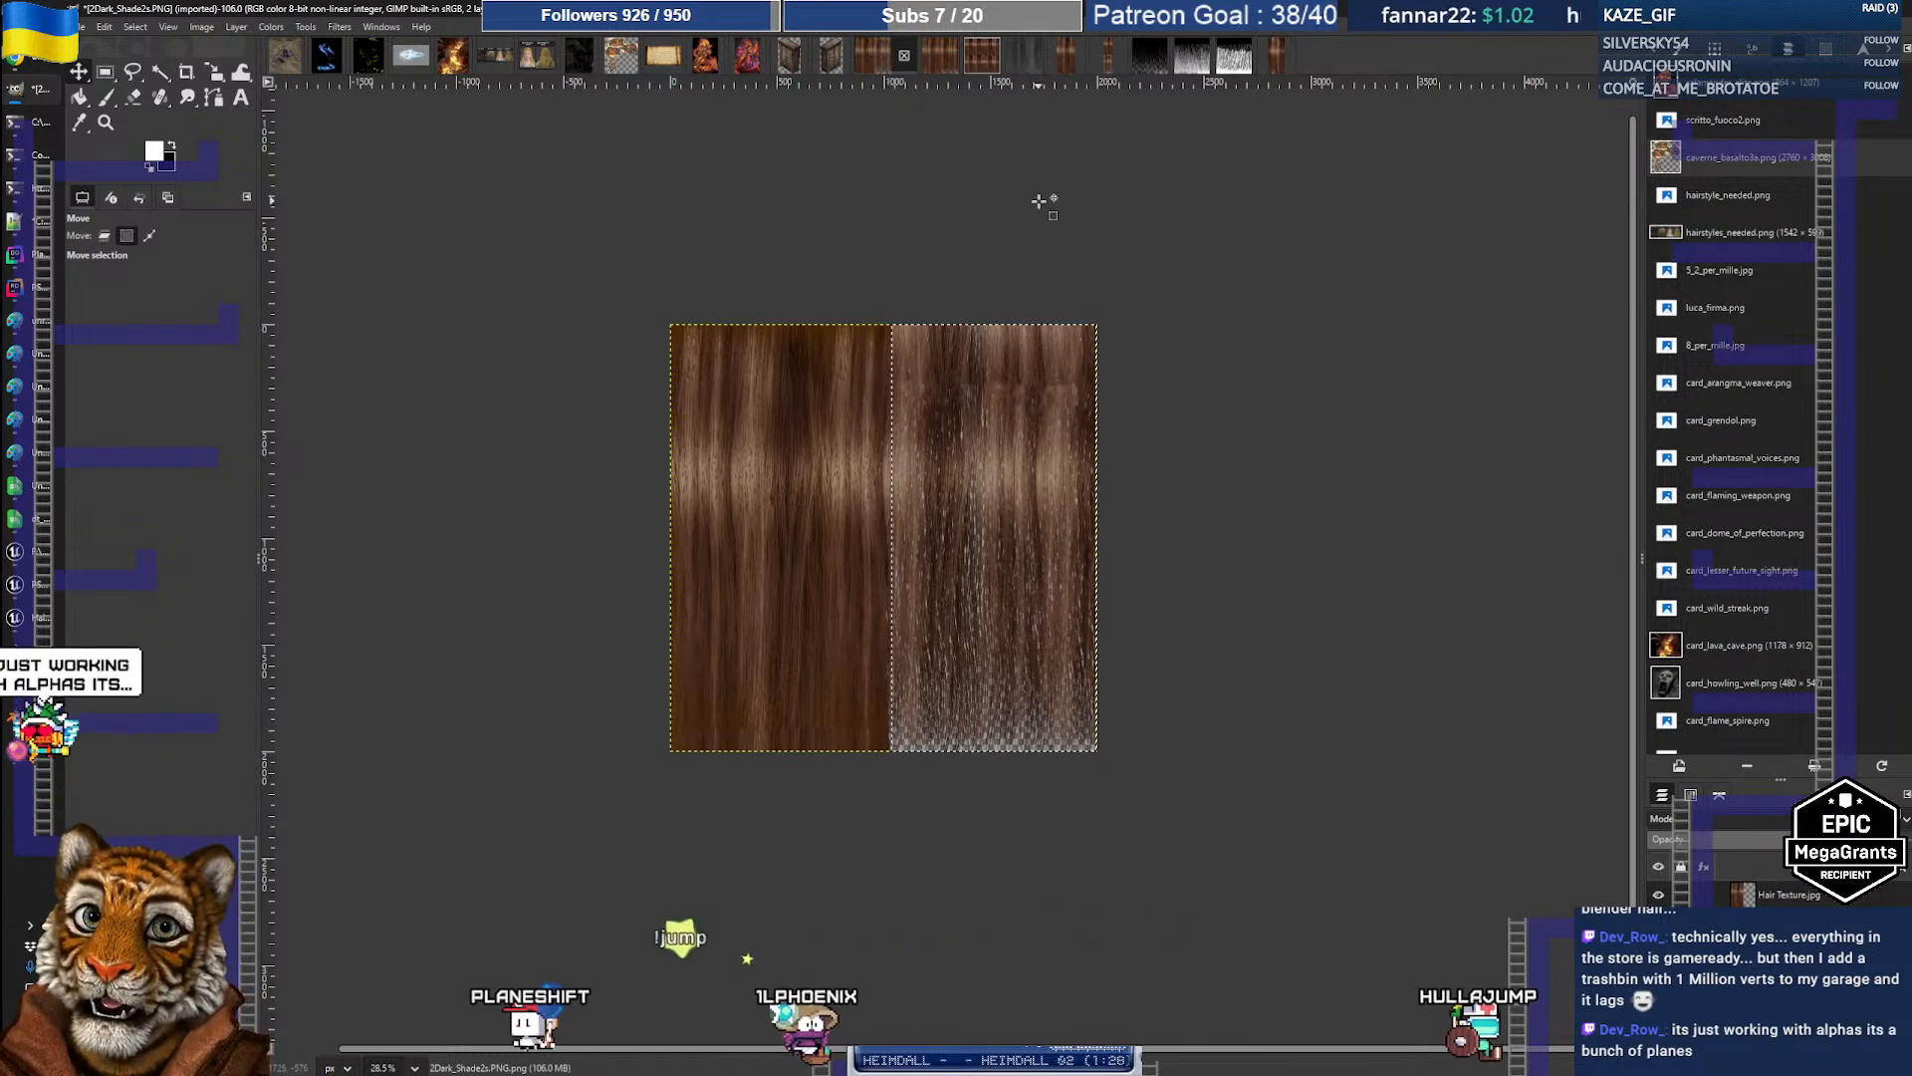
{"action": "key", "text": "alt+Tab"}
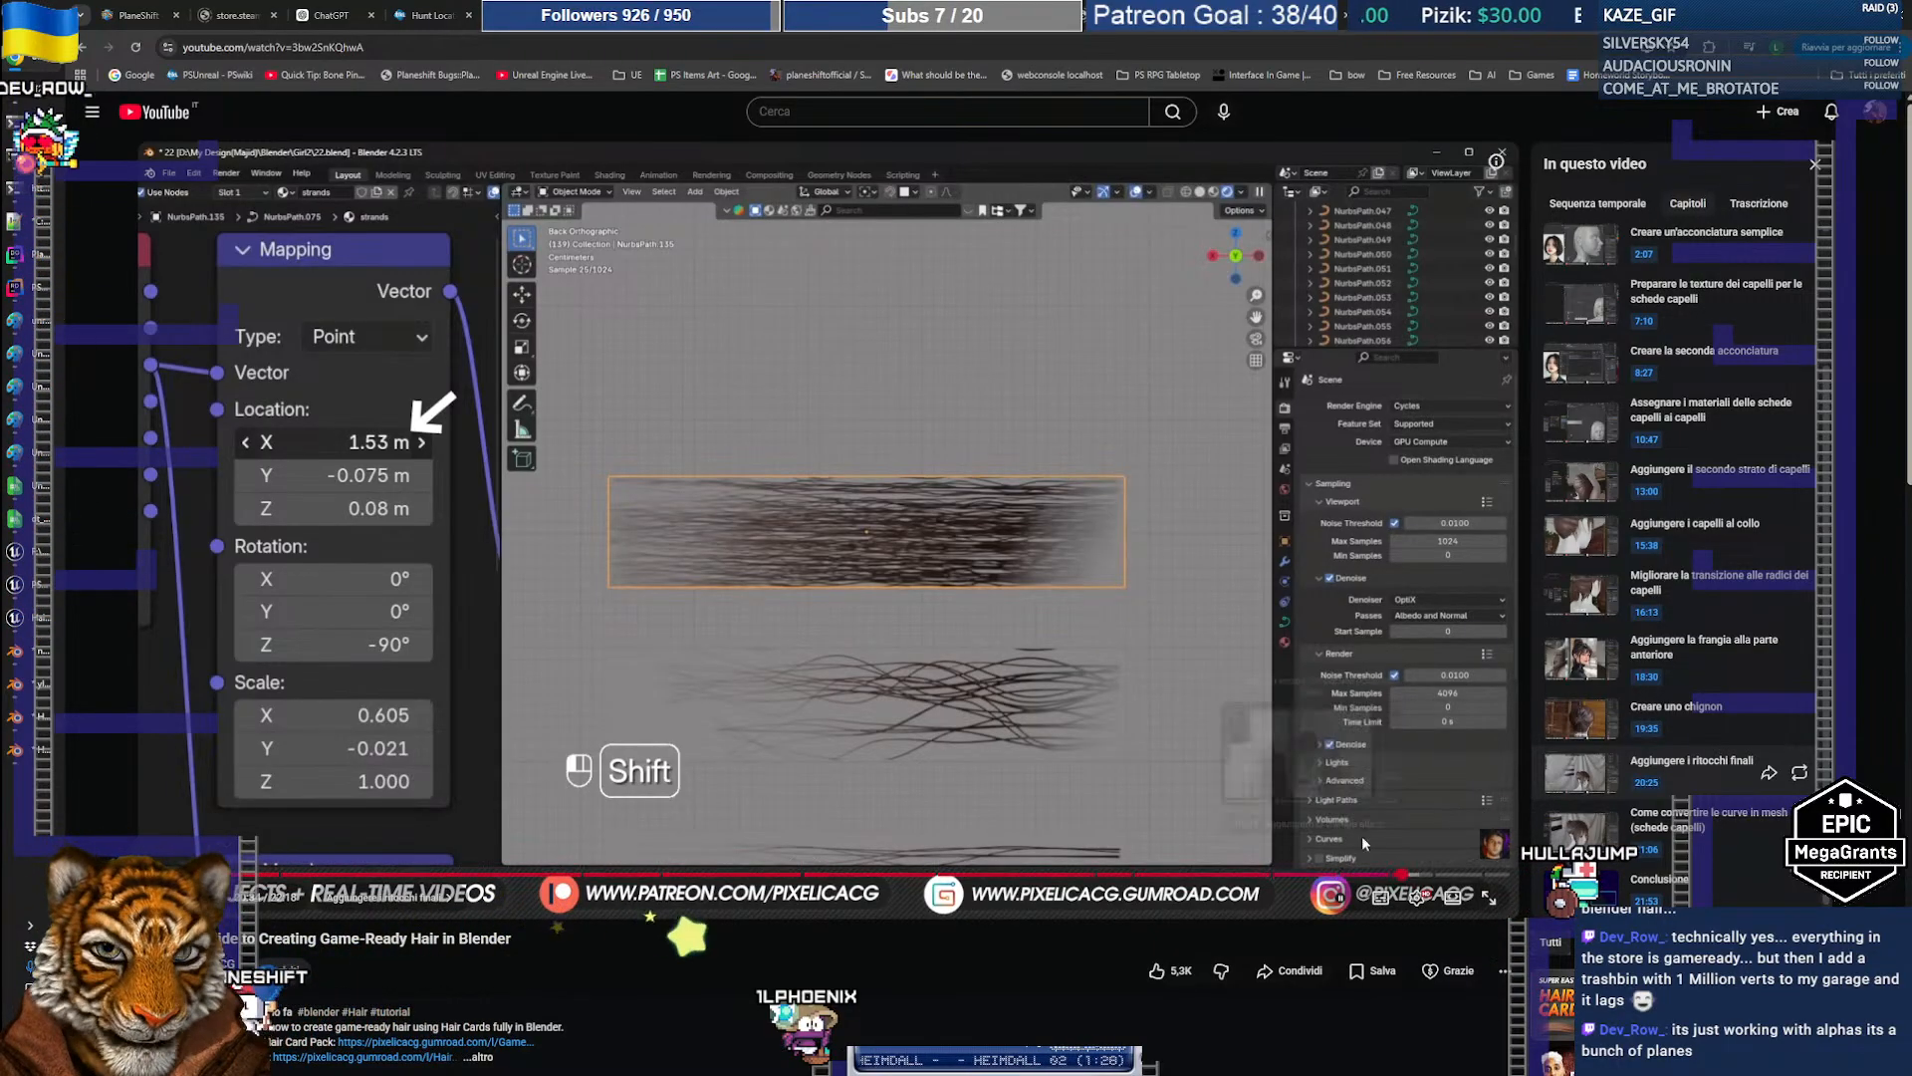
Step: Skim the tutorial backwards through the fringe, root-transition and second-layer parts to the assignment of hair card materials
{"action": "left_click_drag", "start_coordinate": [1420, 875], "coordinate": [1317, 882]}
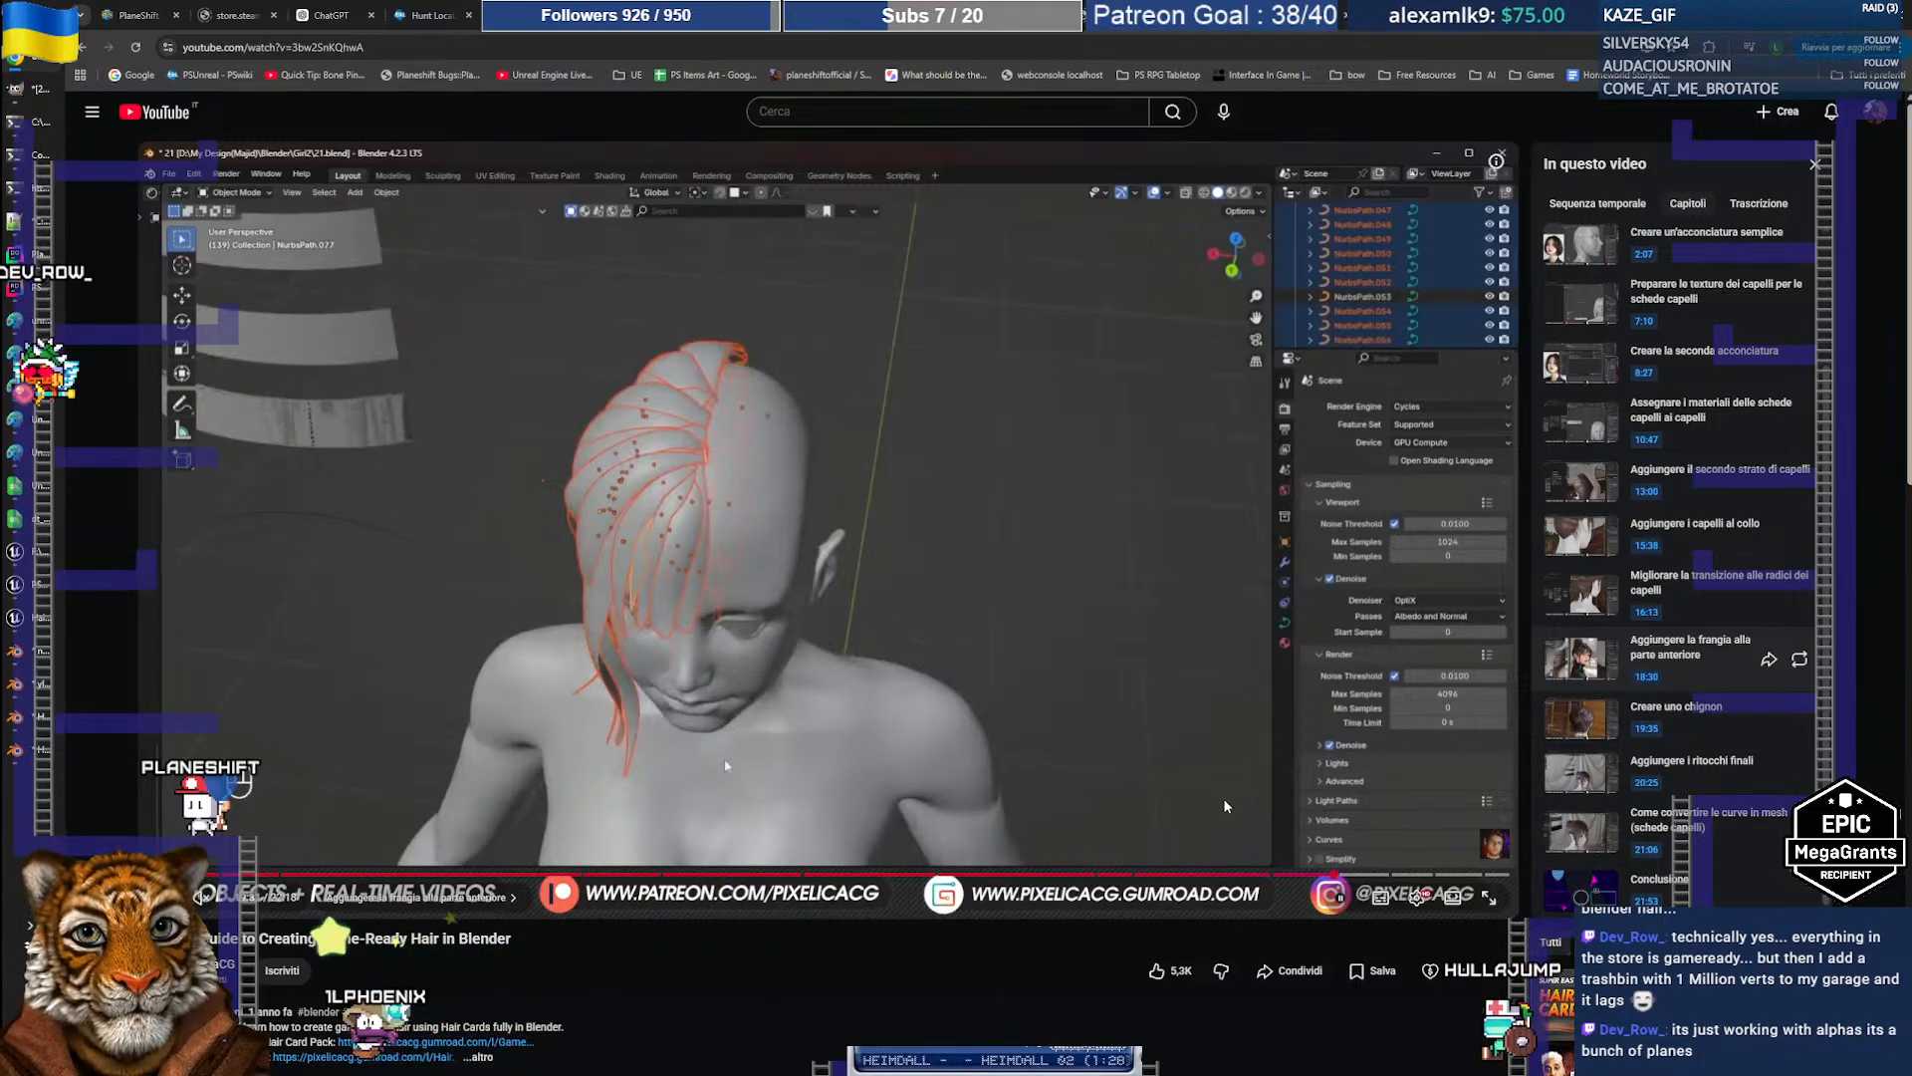
{"action": "left_click_drag", "start_coordinate": [1277, 879], "coordinate": [1192, 882]}
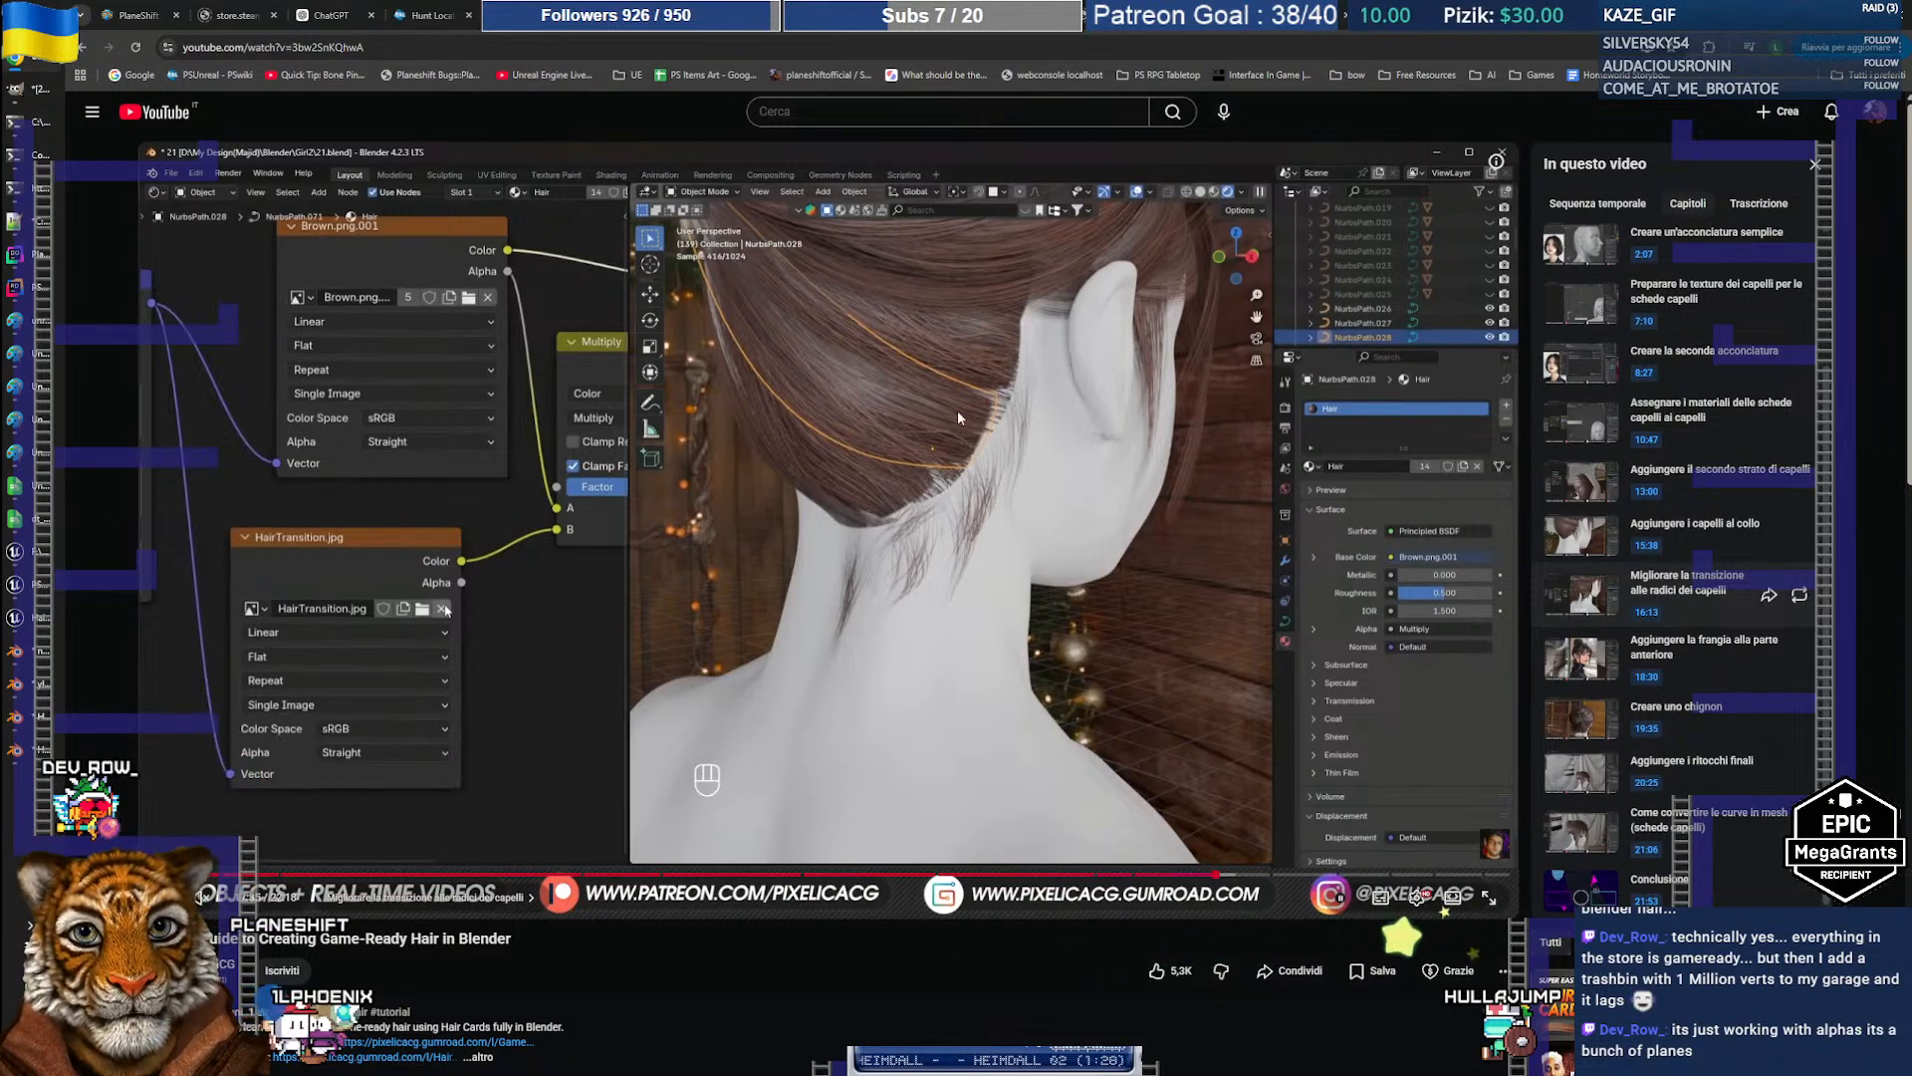
{"action": "left_click", "coordinate": [1164, 879]}
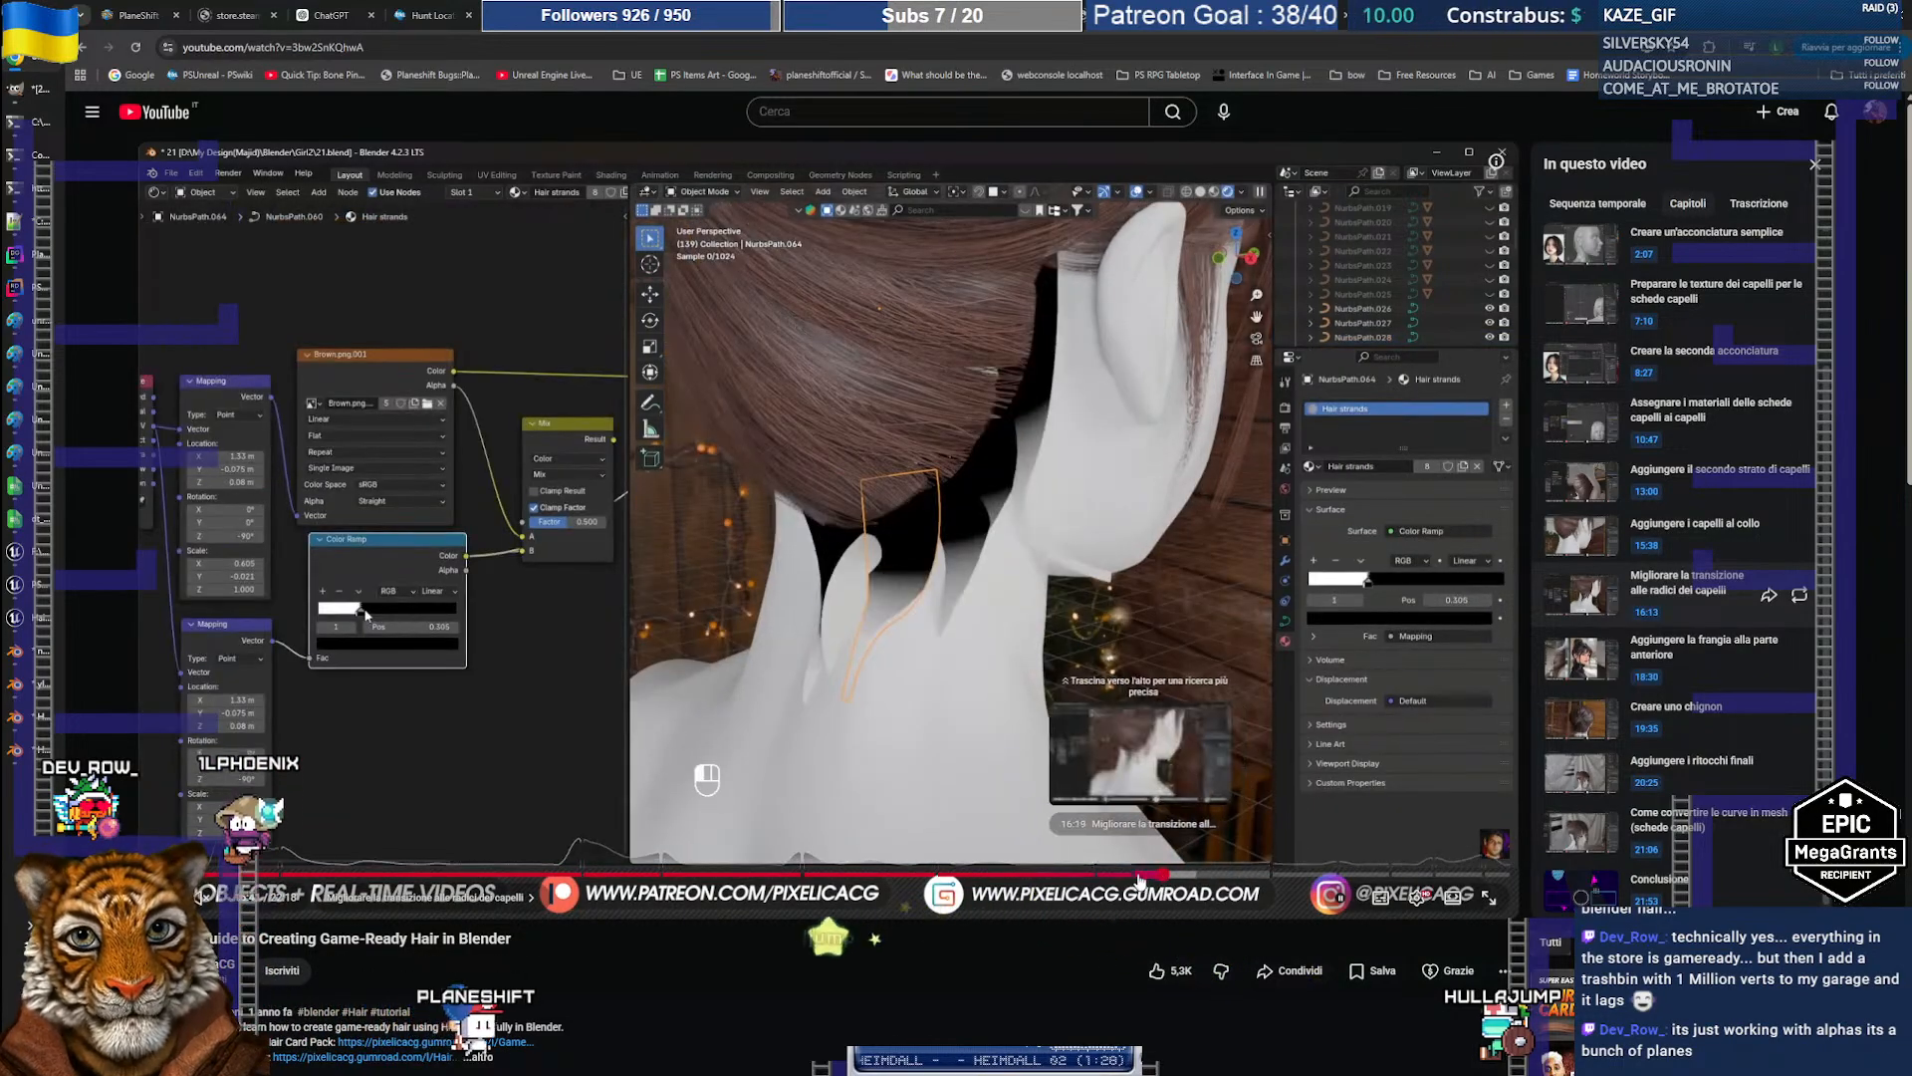
{"action": "left_click", "coordinate": [1086, 878]}
{"action": "left_click", "coordinate": [1026, 877]}
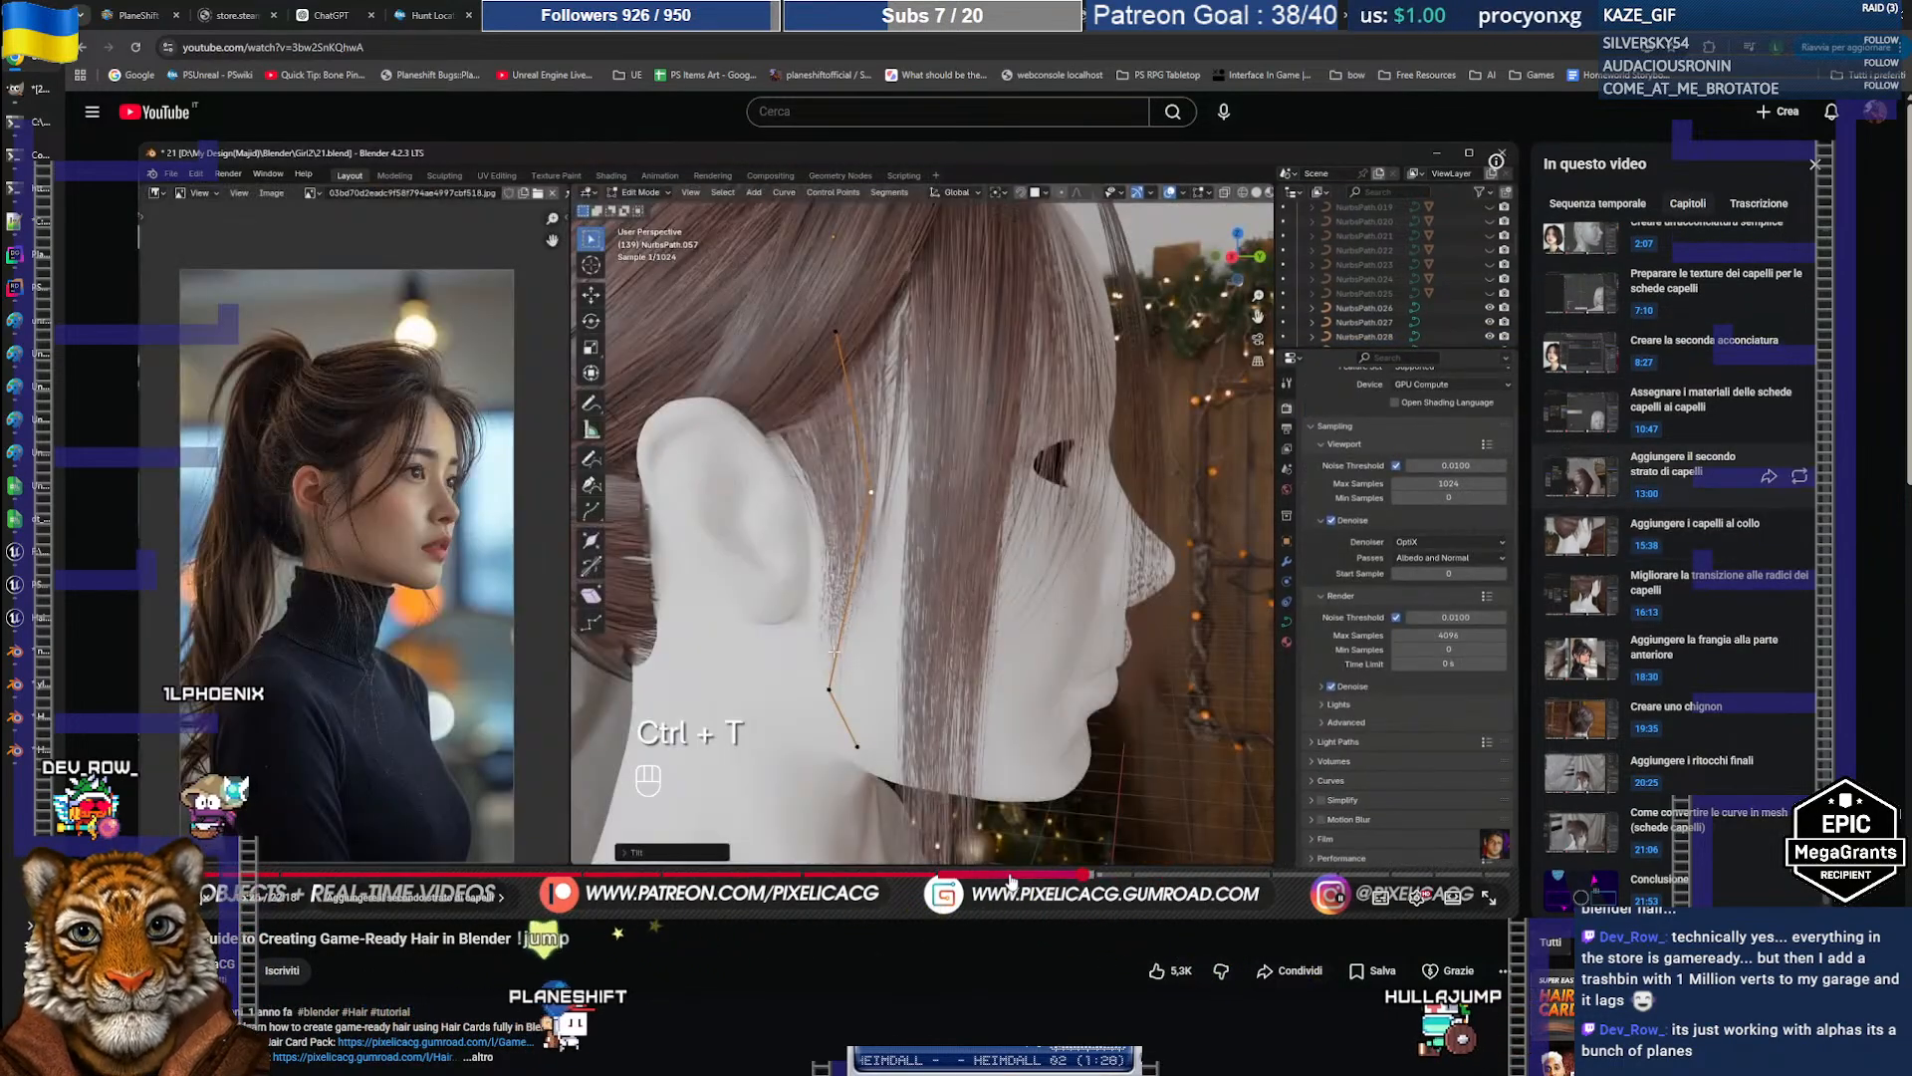
{"action": "left_click", "coordinate": [1009, 877]}
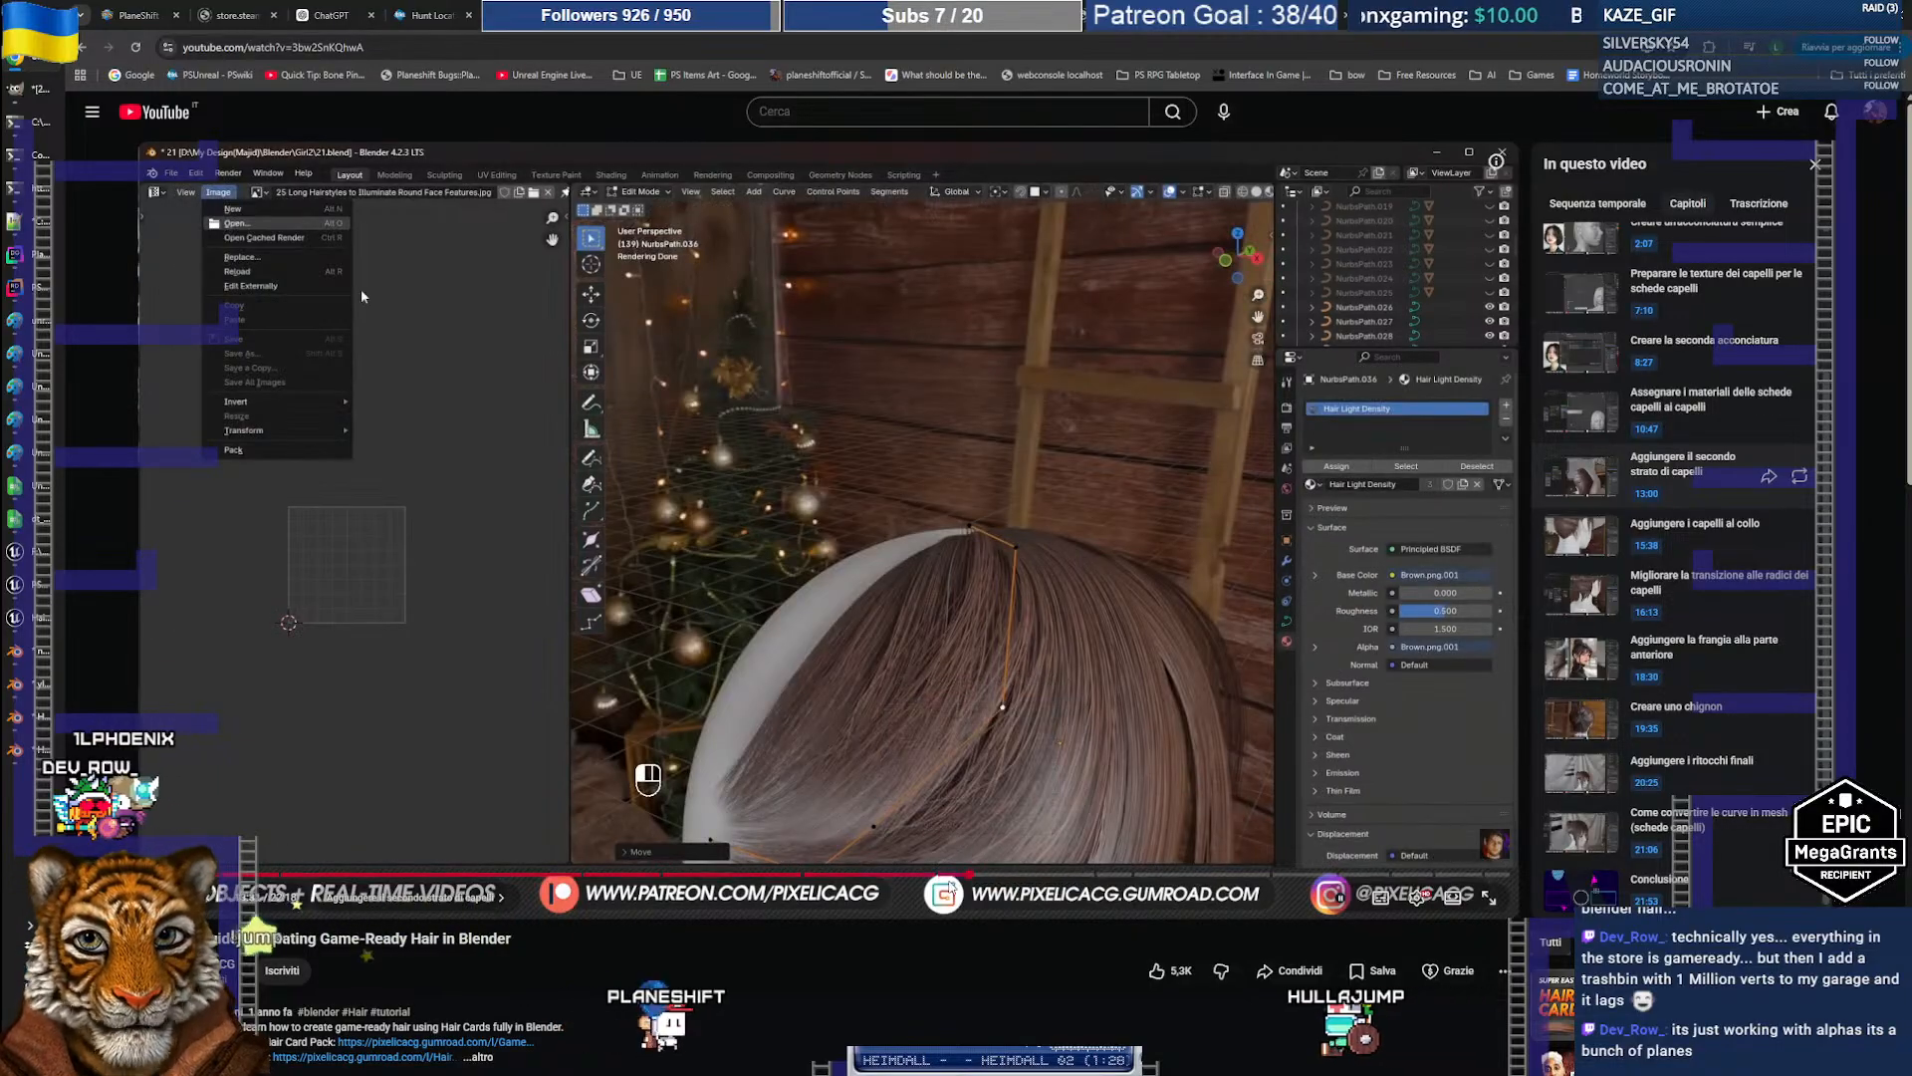
{"action": "left_click", "coordinate": [904, 877]}
{"action": "left_click", "coordinate": [857, 876]}
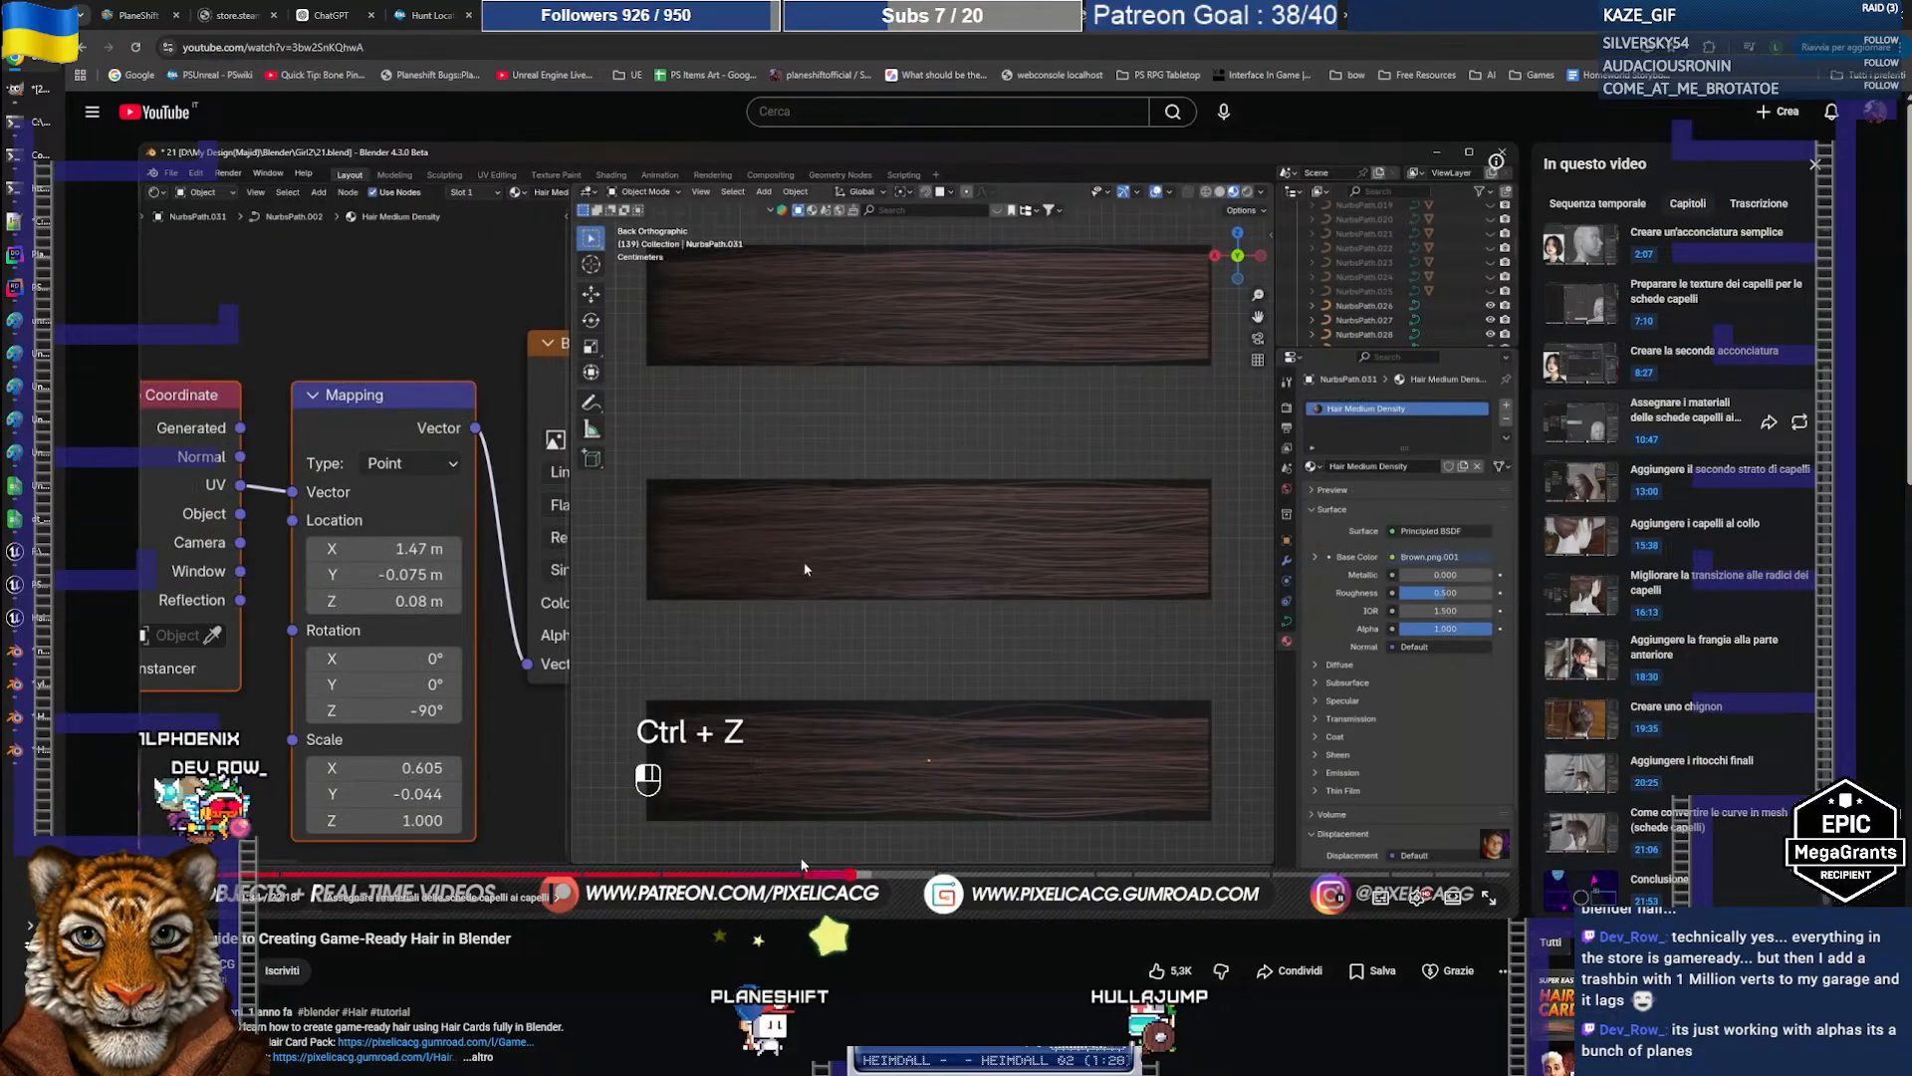
{"action": "left_click", "coordinate": [814, 874]}
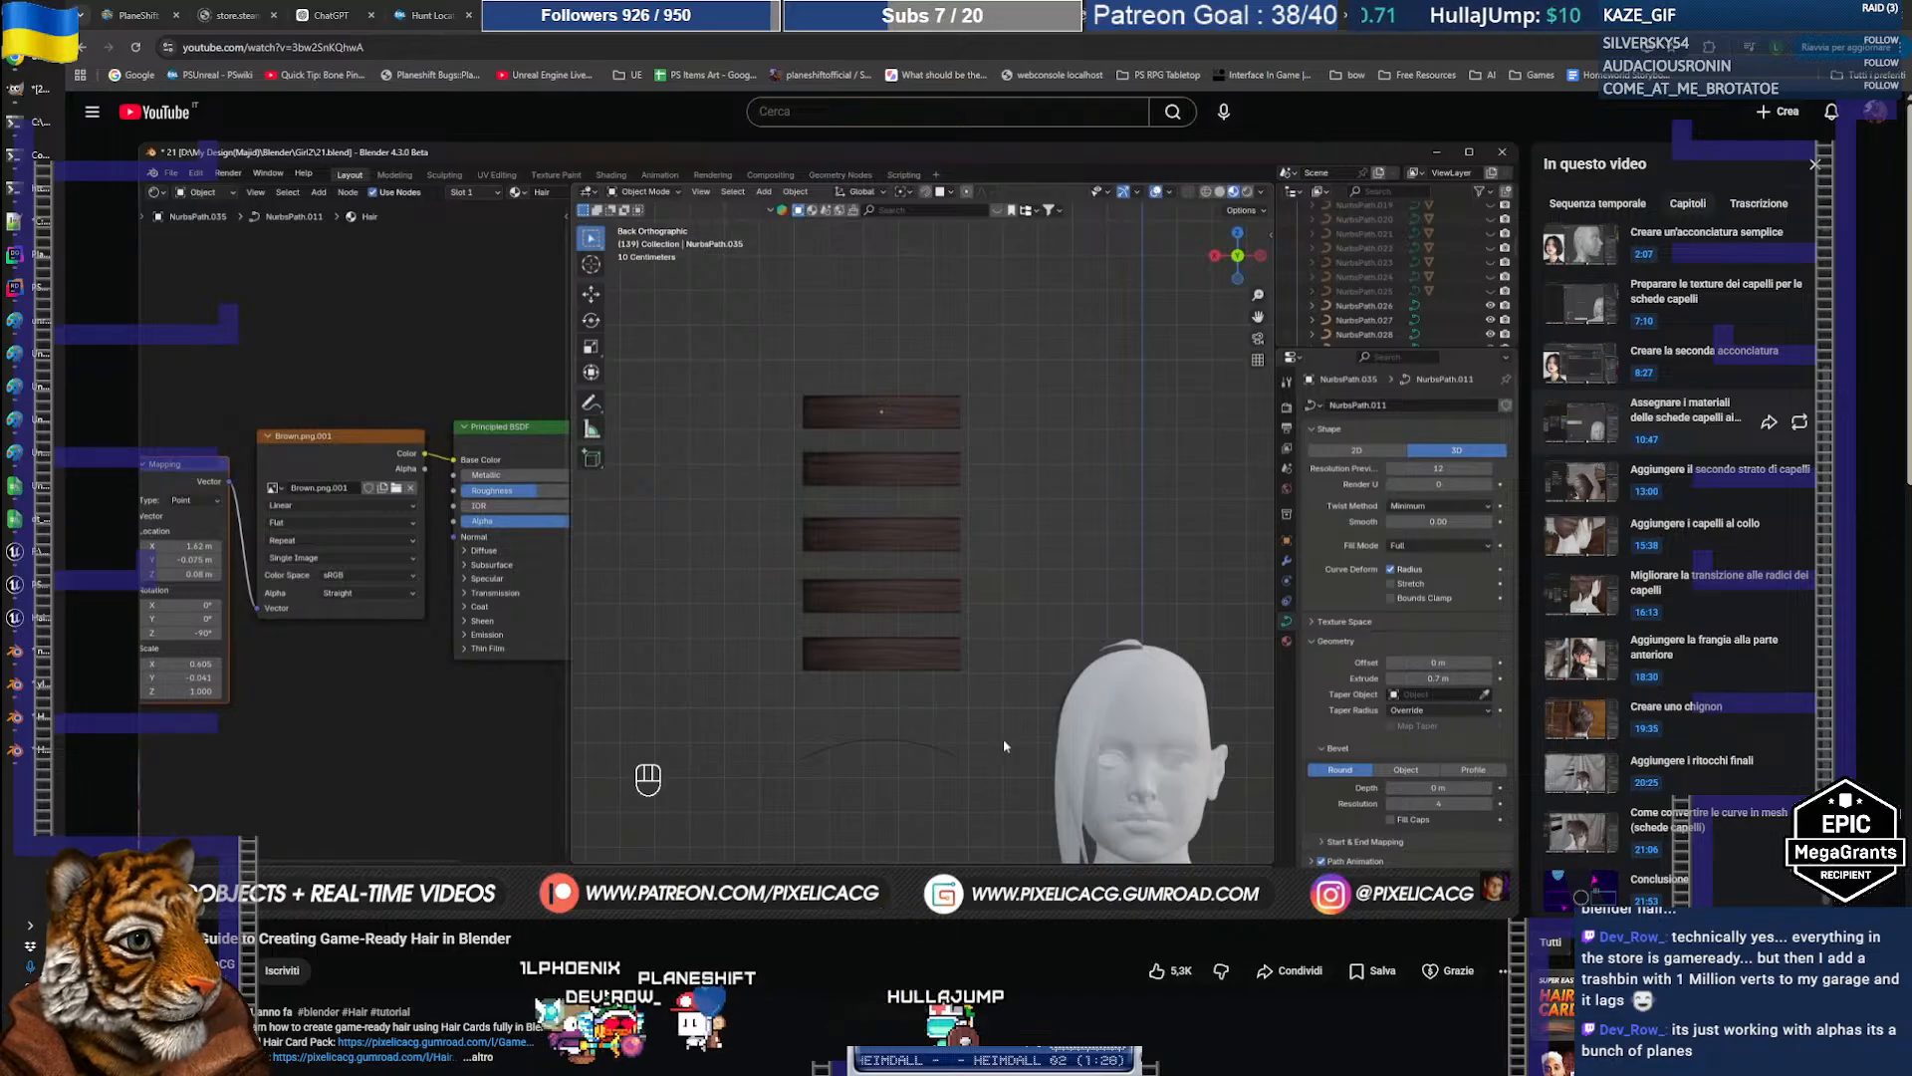
Step: Examine the greyscale hair strand card image in the image viewer and close it
{"action": "key", "text": "alt+Tab"}
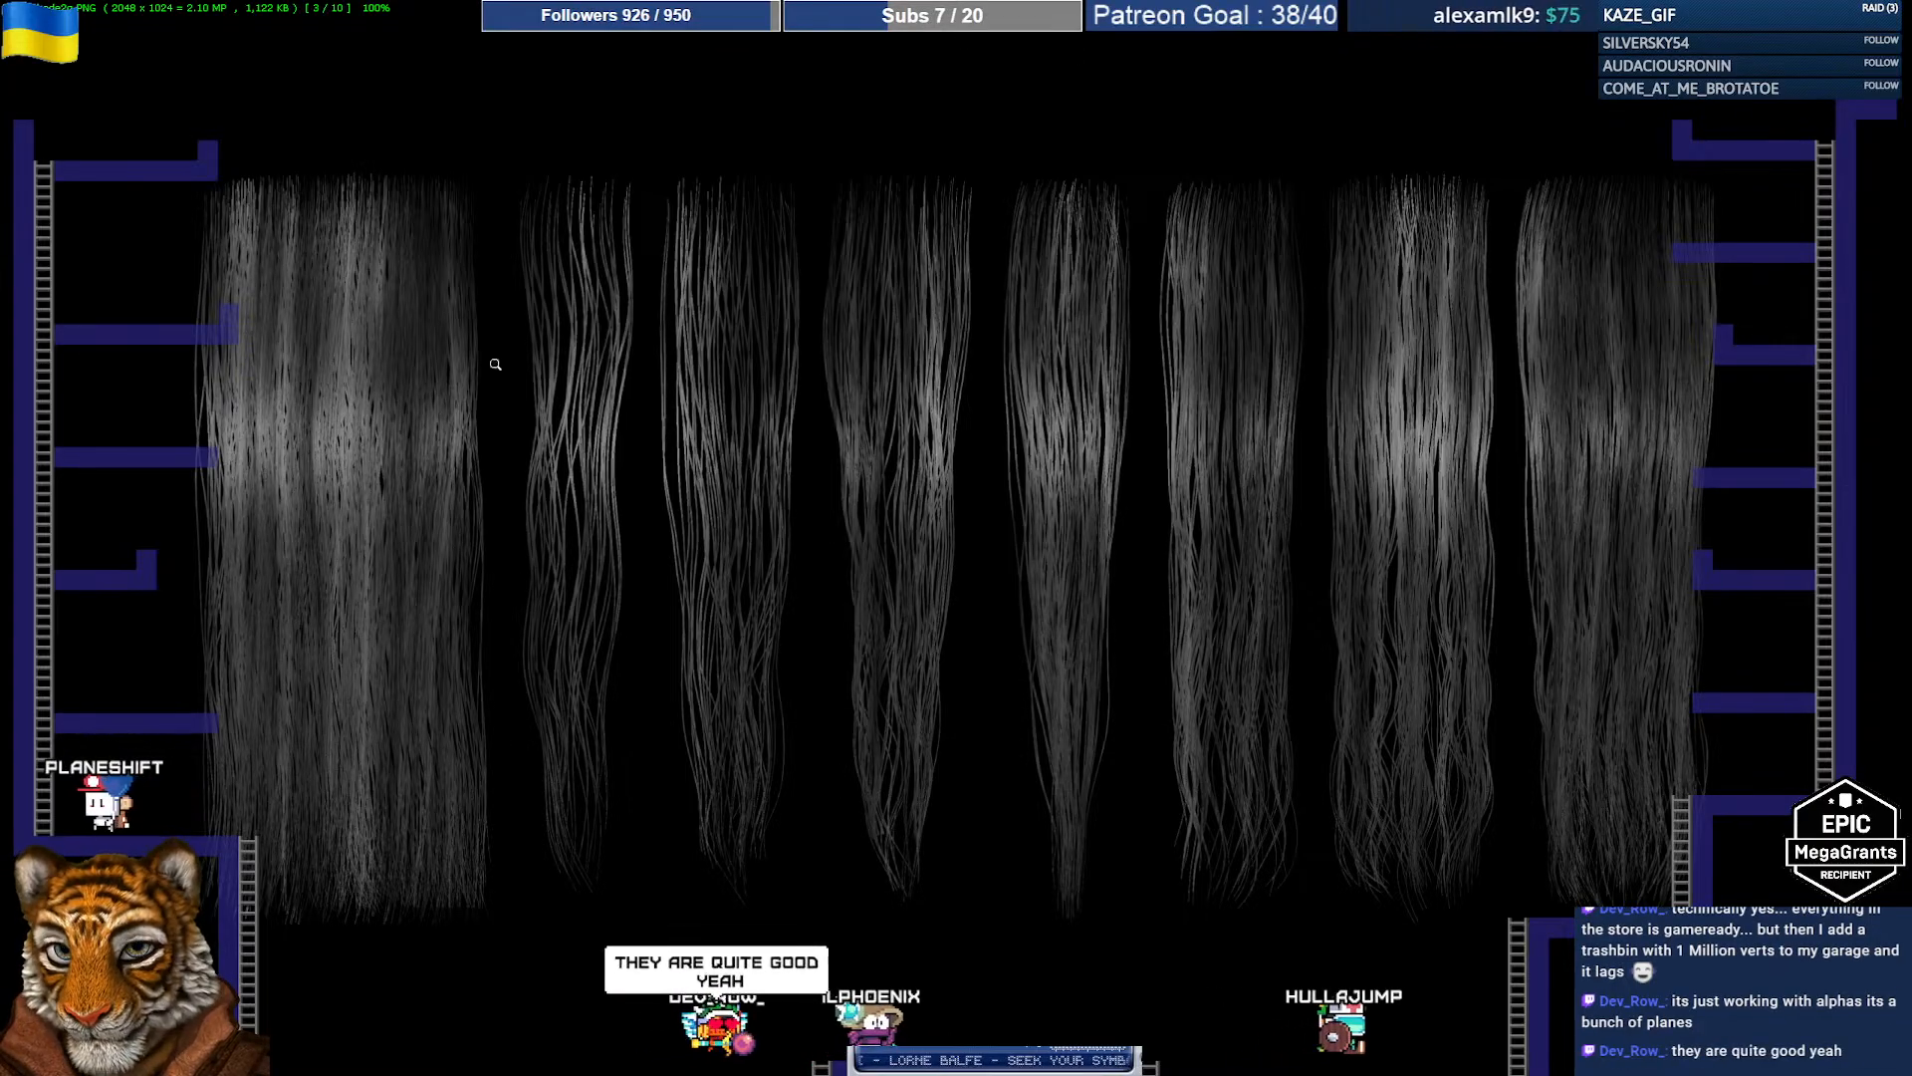
{"action": "key", "text": "Escape"}
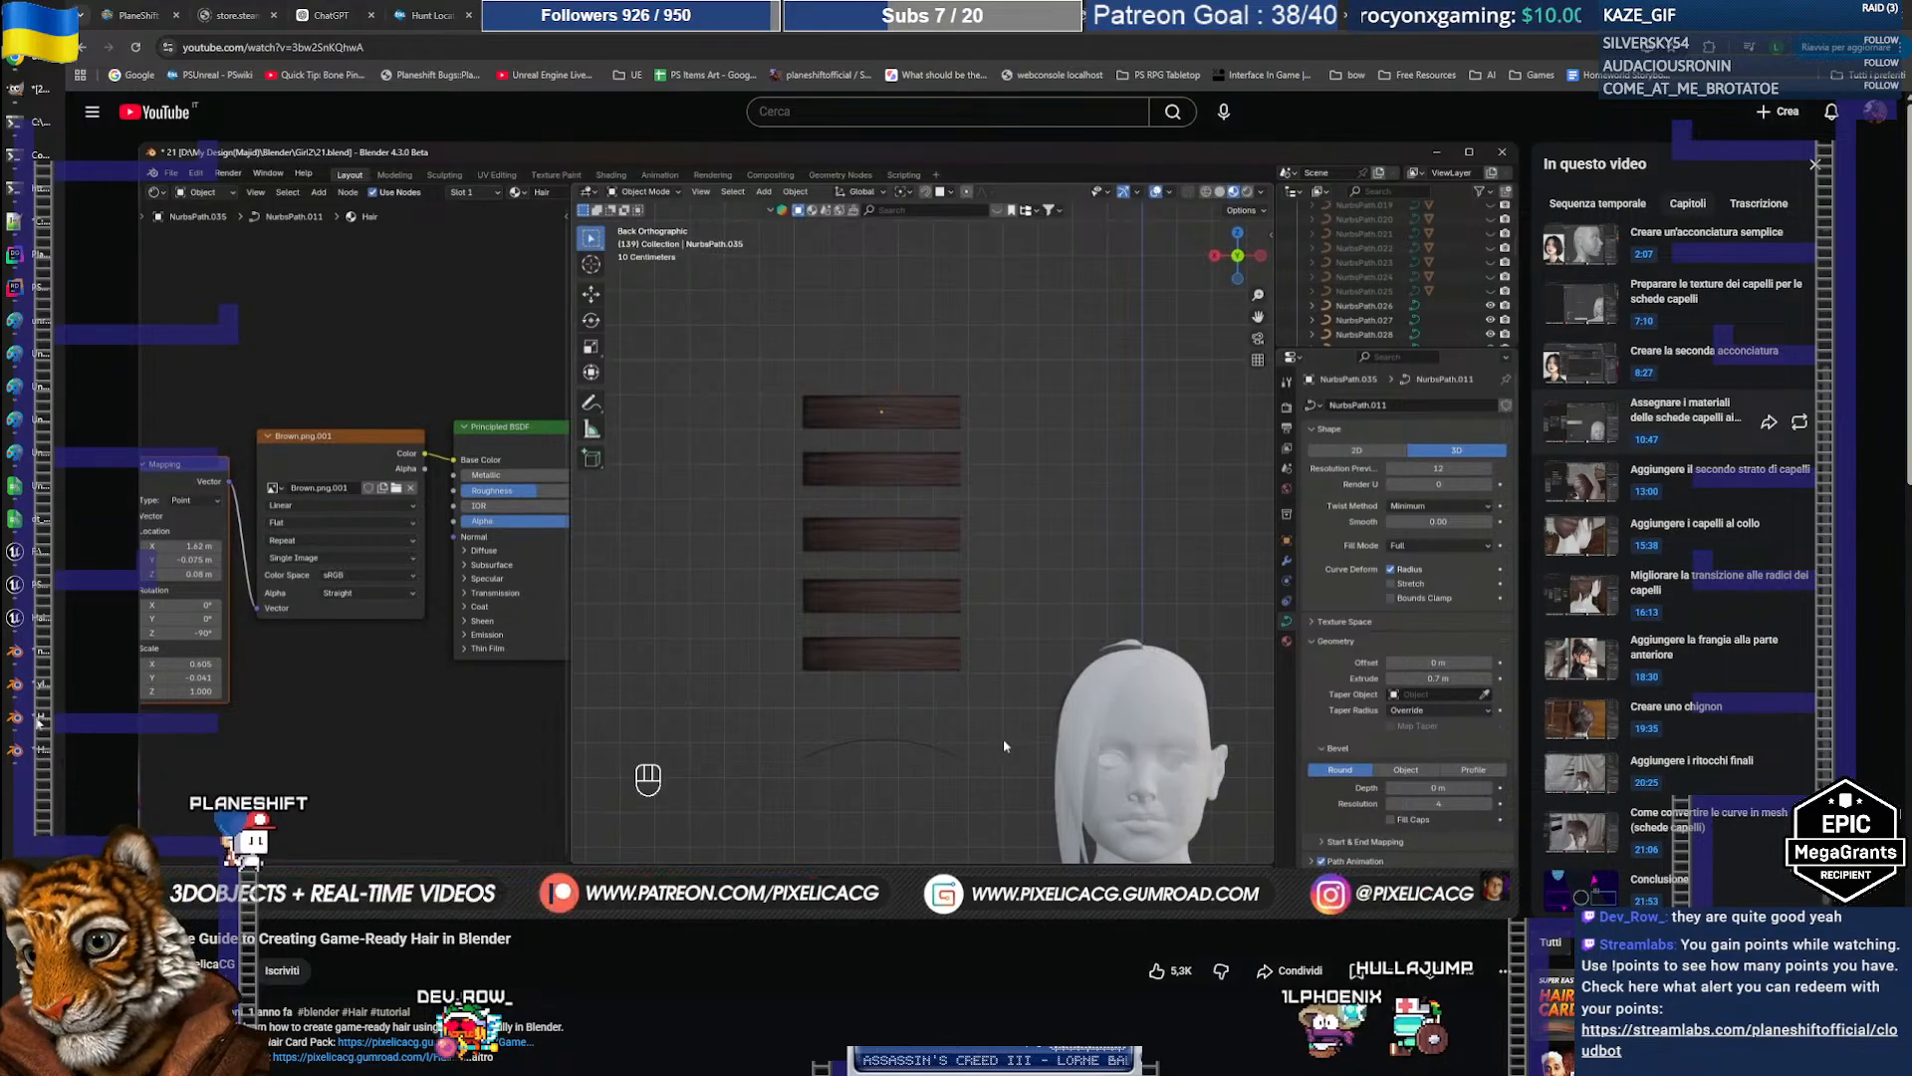
Step: Switch to the long dark hair model in Blender and turn off the Face Orientation overlay
{"action": "left_click", "coordinate": [38, 721]}
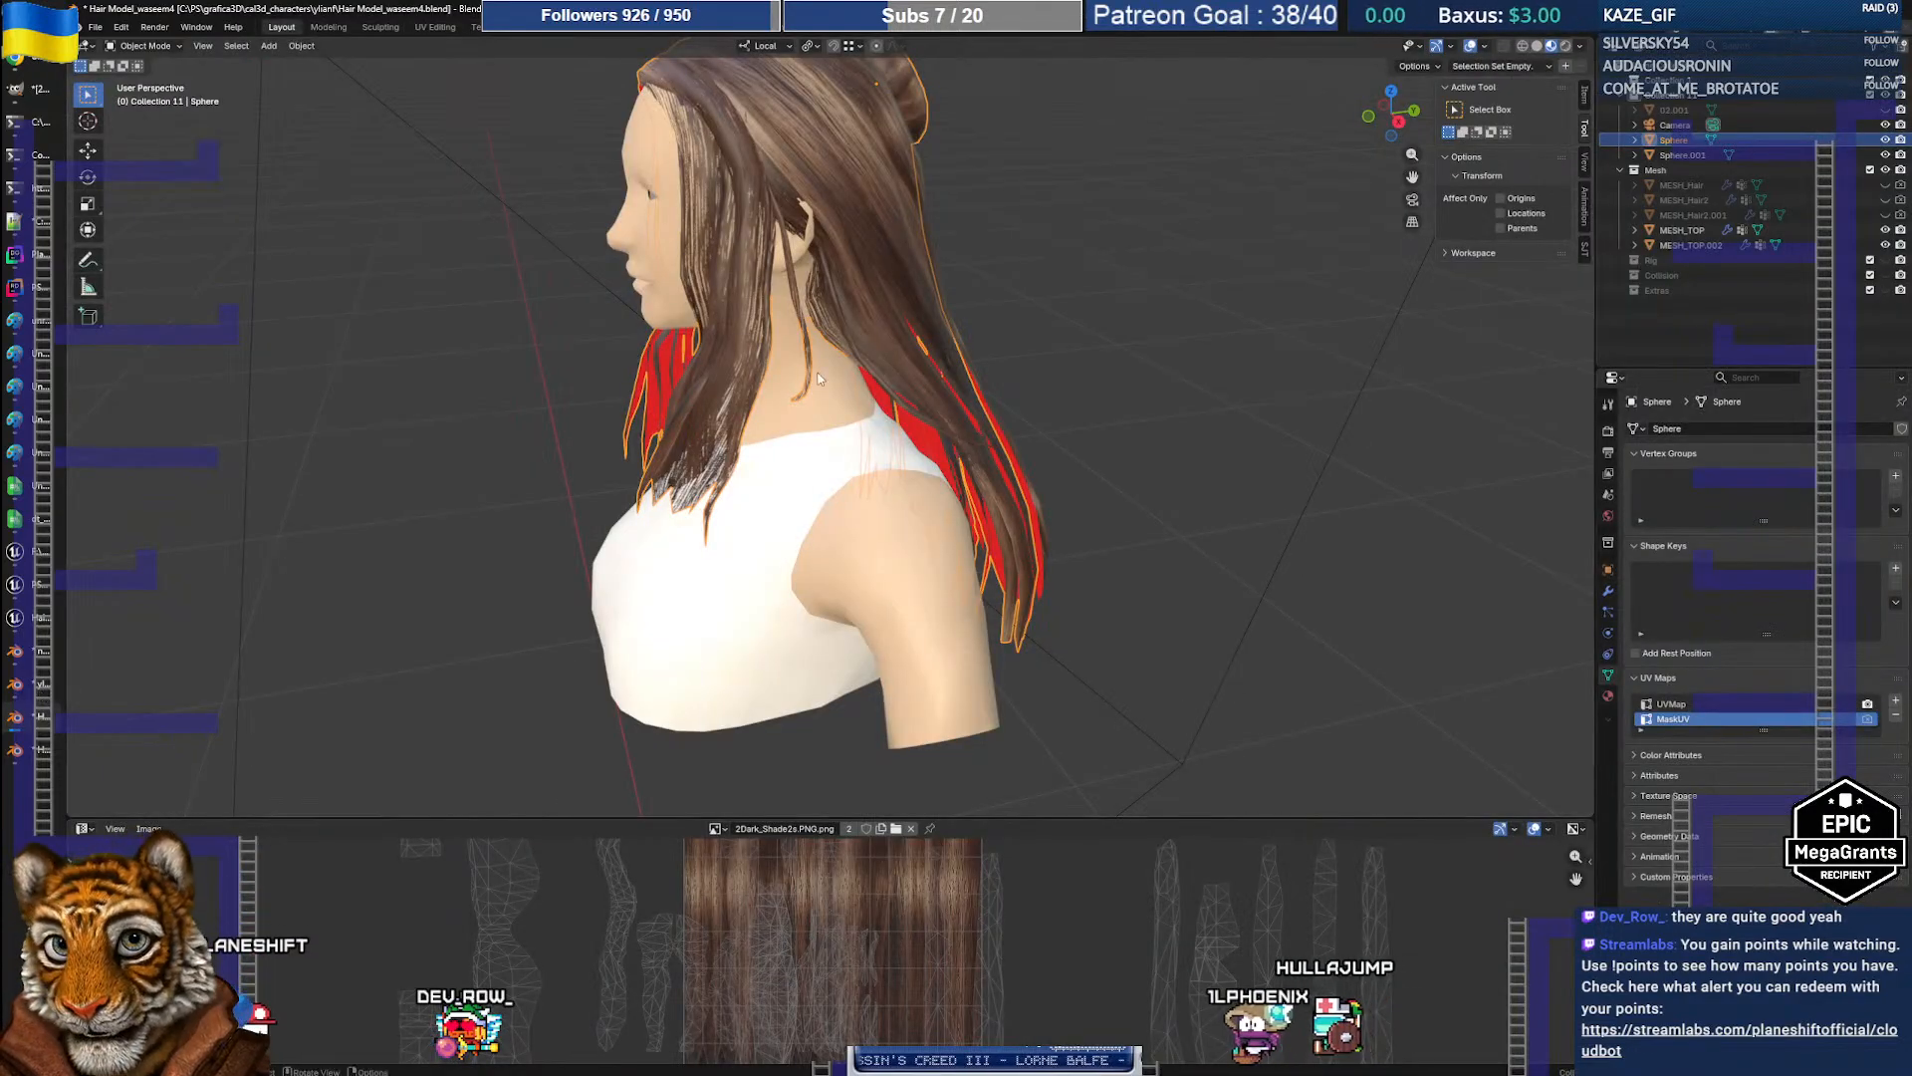
{"action": "middle_click_drag", "start_coordinate": [819, 378], "coordinate": [891, 284]}
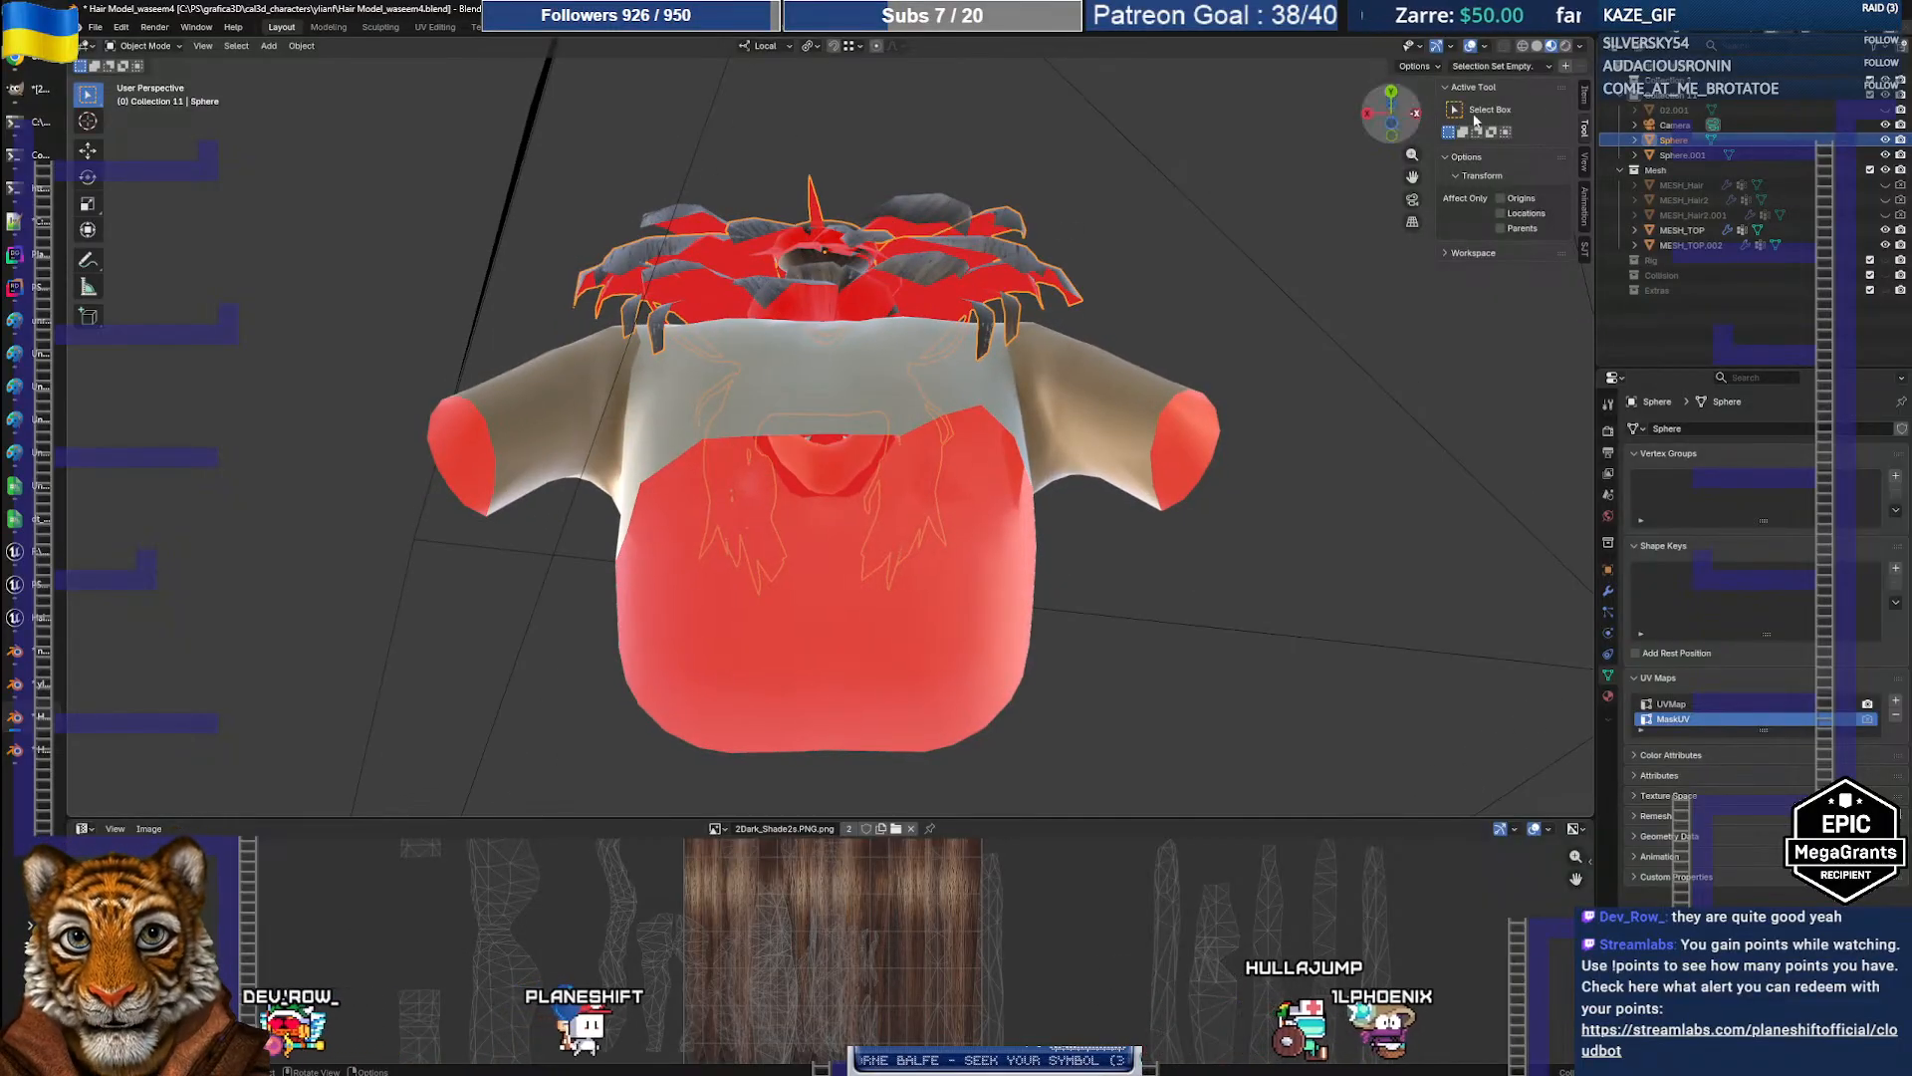
{"action": "left_click", "coordinate": [1484, 46]}
{"action": "left_click", "coordinate": [1408, 336]}
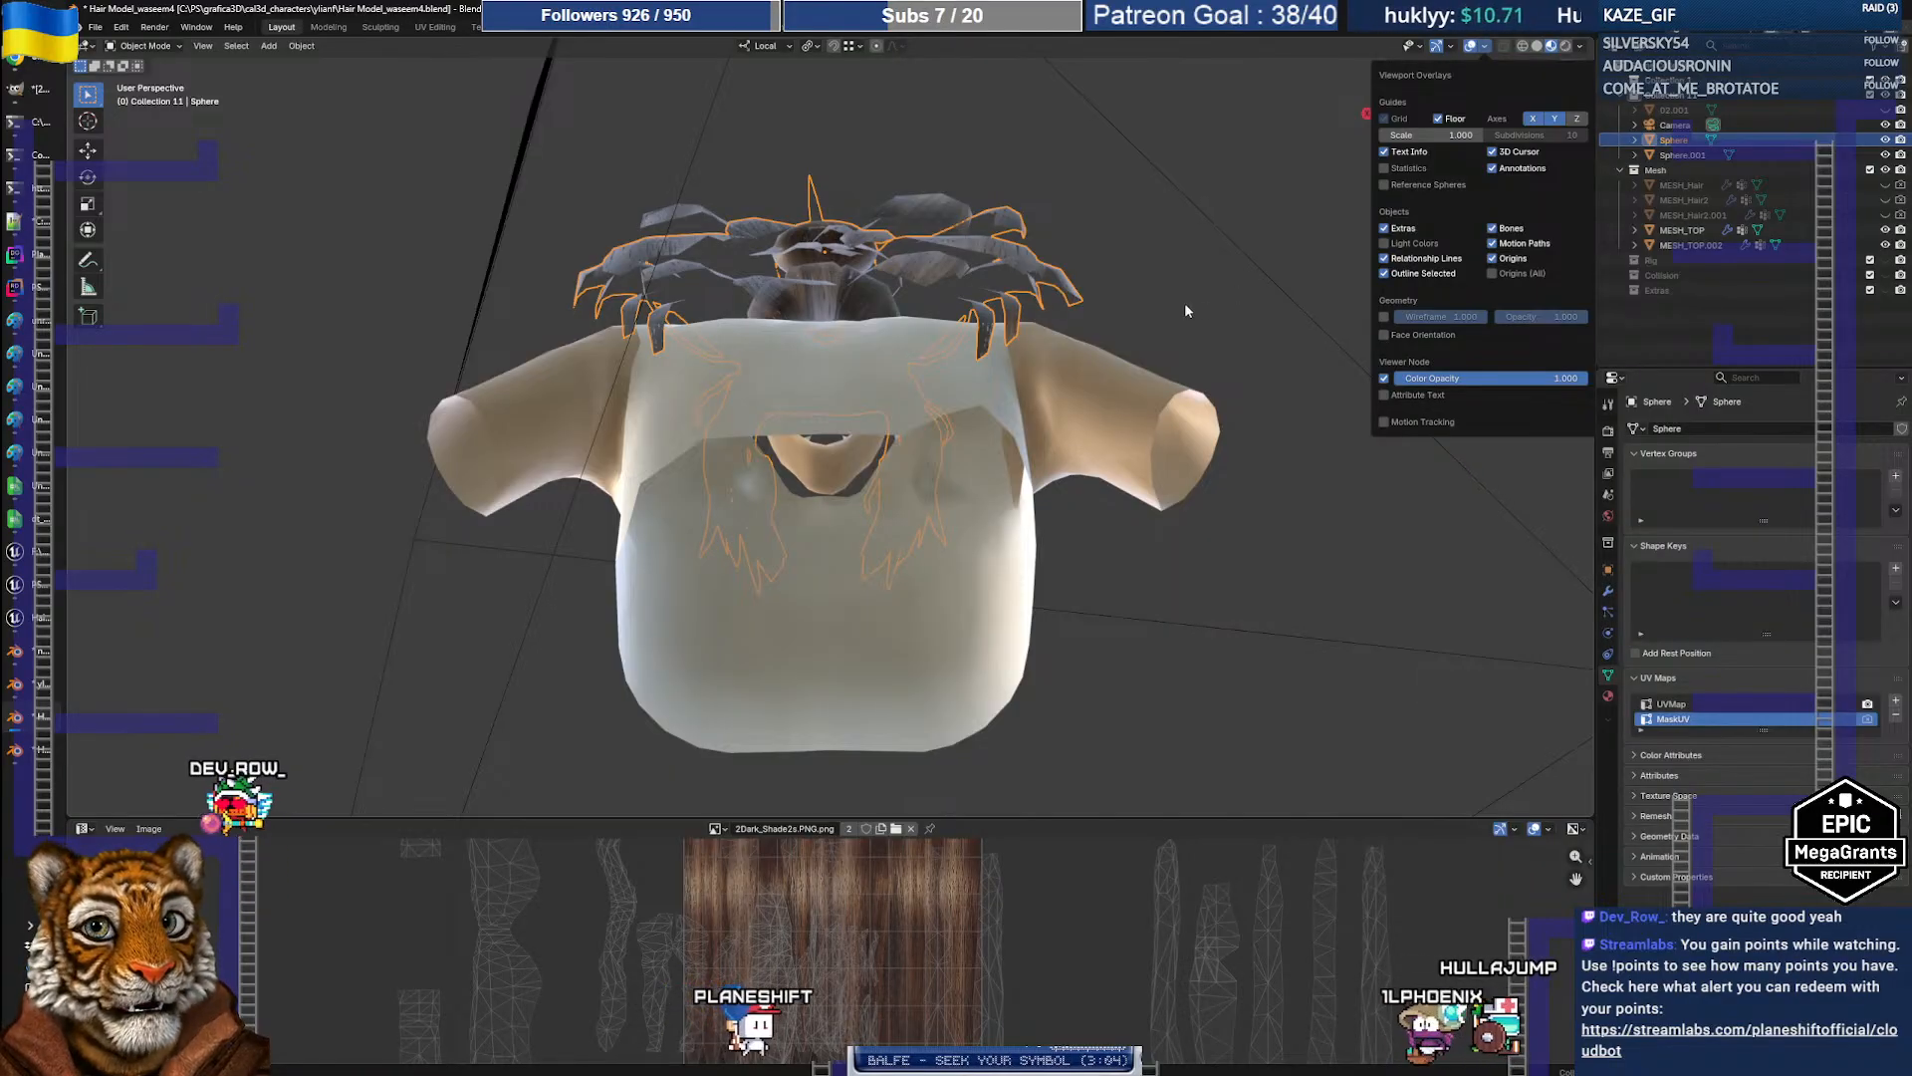
Step: Enter Edit Mode on the hair mesh and select all geometry linked to the bun's selected face
{"action": "middle_click_drag", "start_coordinate": [804, 289], "coordinate": [928, 343]}
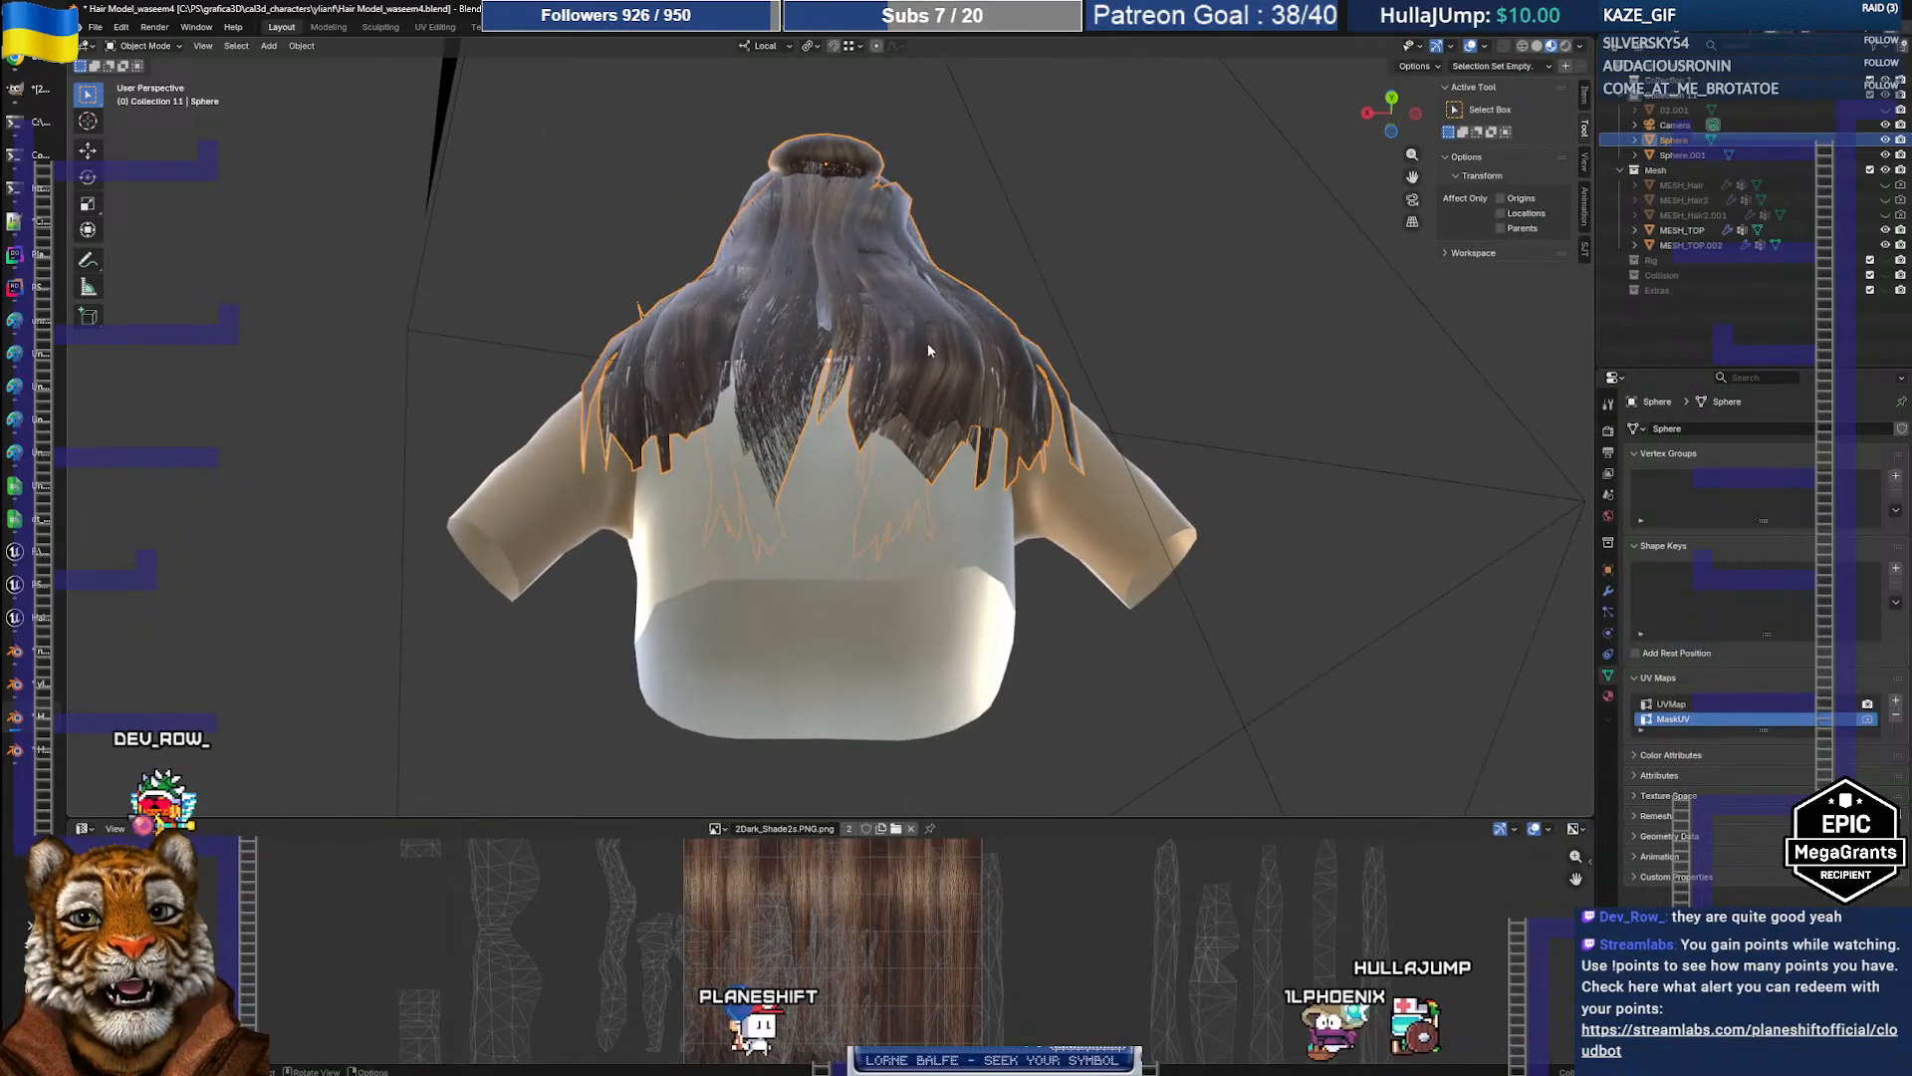
{"action": "middle_click_drag", "start_coordinate": [806, 296], "coordinate": [830, 428]}
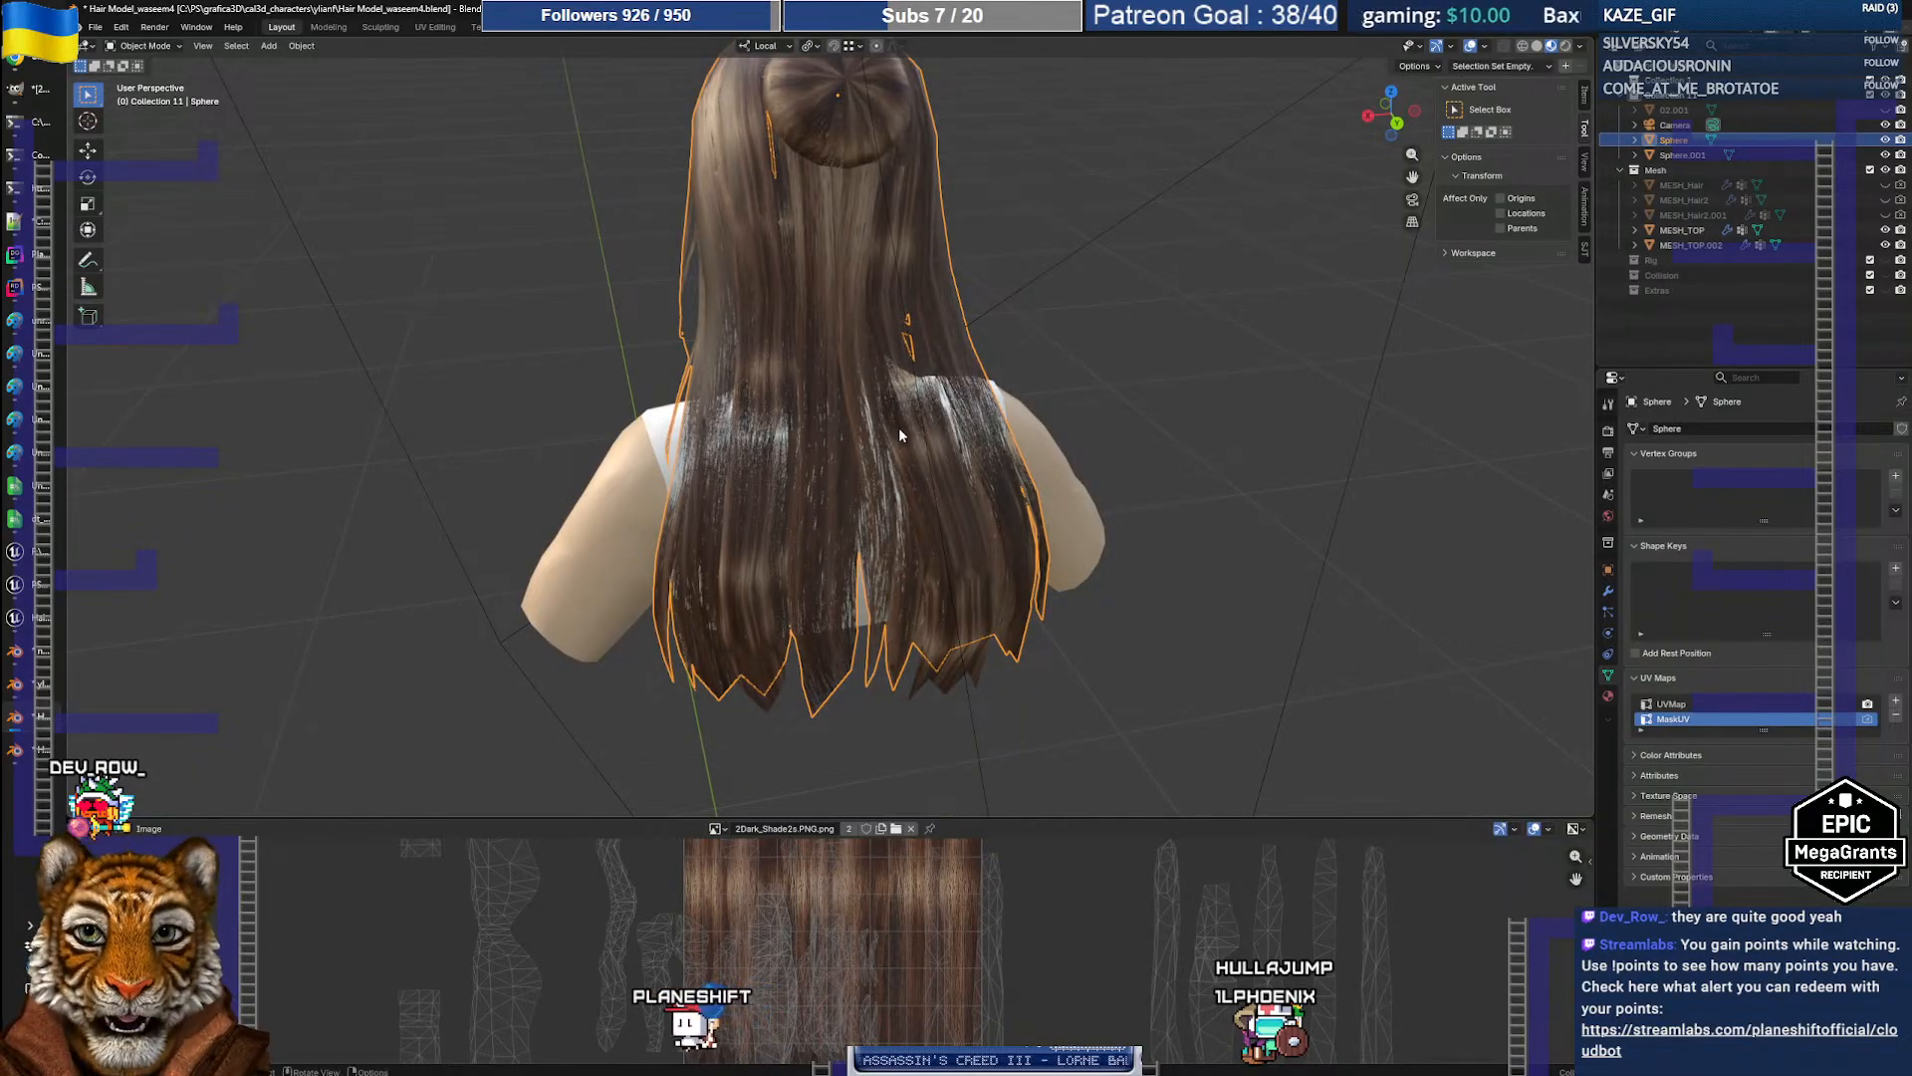
{"action": "middle_click_drag", "start_coordinate": [900, 429], "coordinate": [906, 449]}
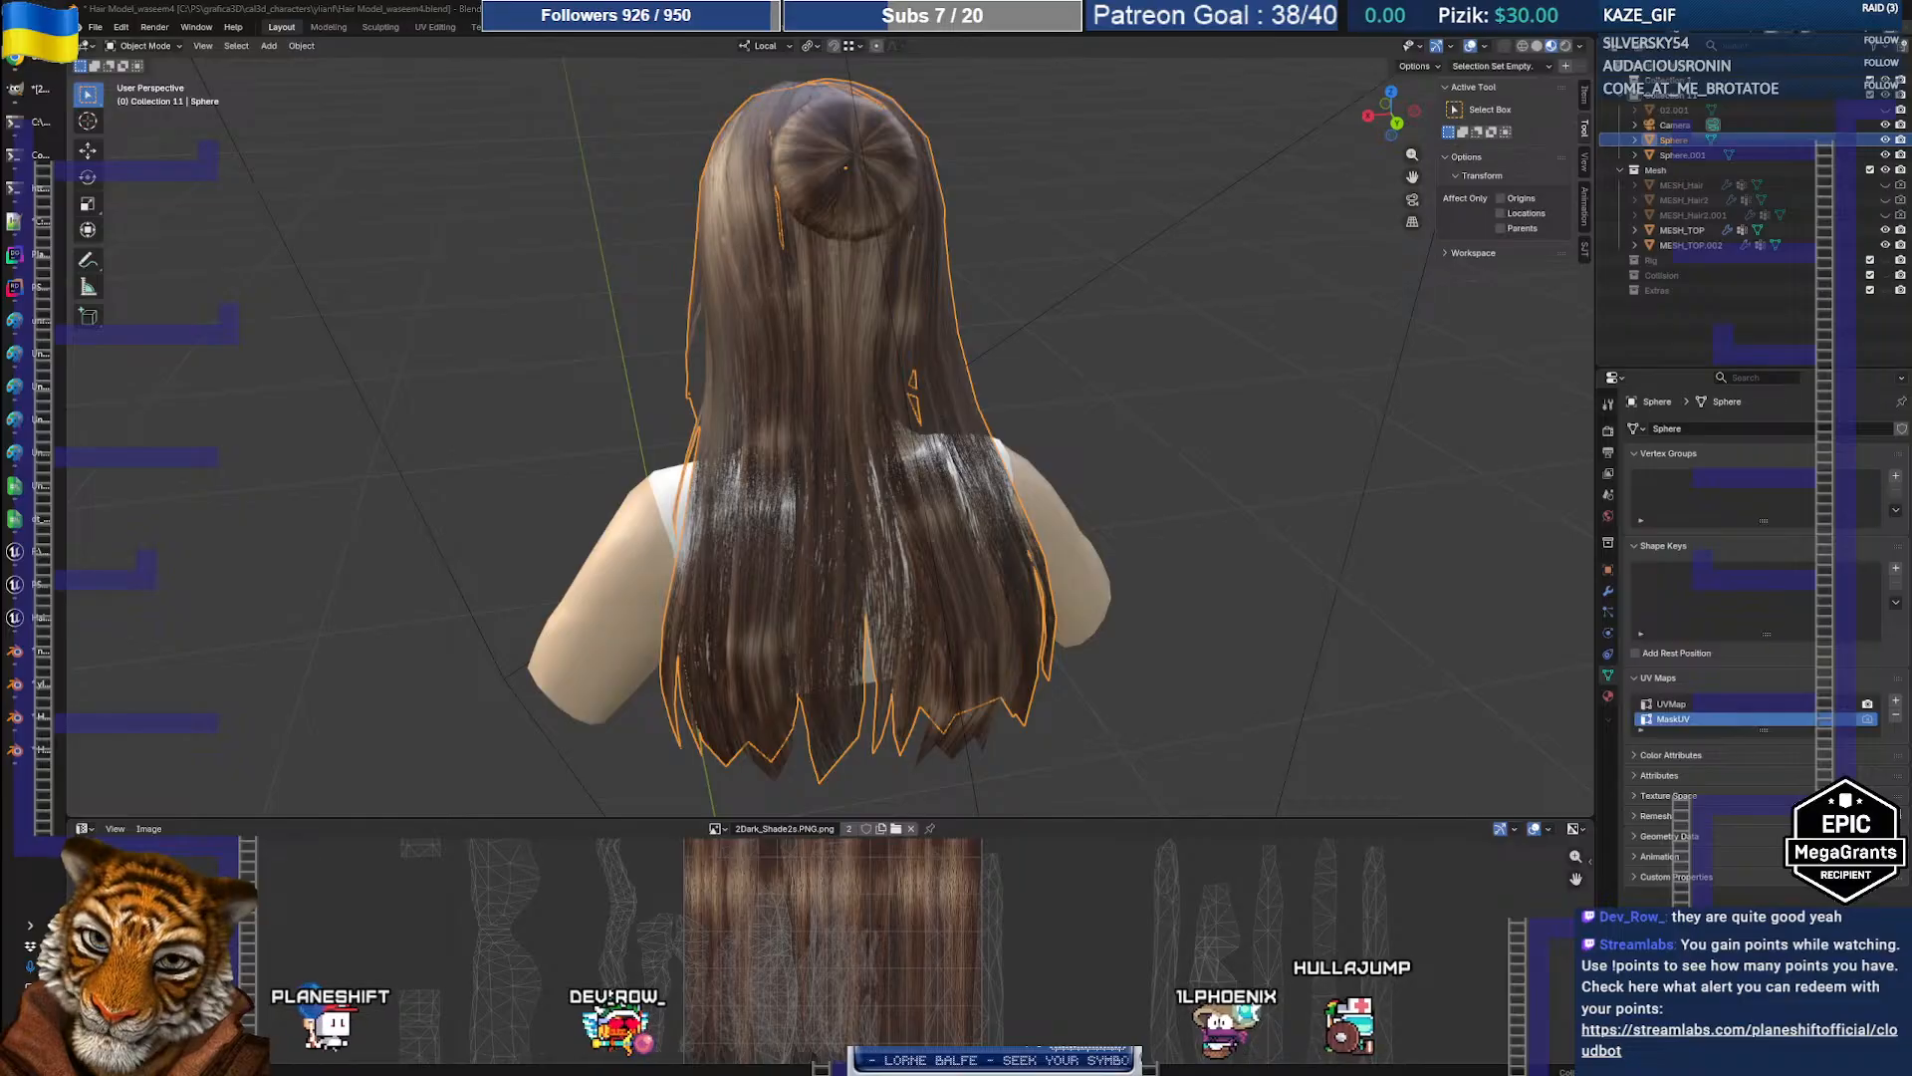
{"action": "middle_click_drag", "start_coordinate": [780, 355], "coordinate": [936, 353]}
{"action": "key", "text": "Tab"}
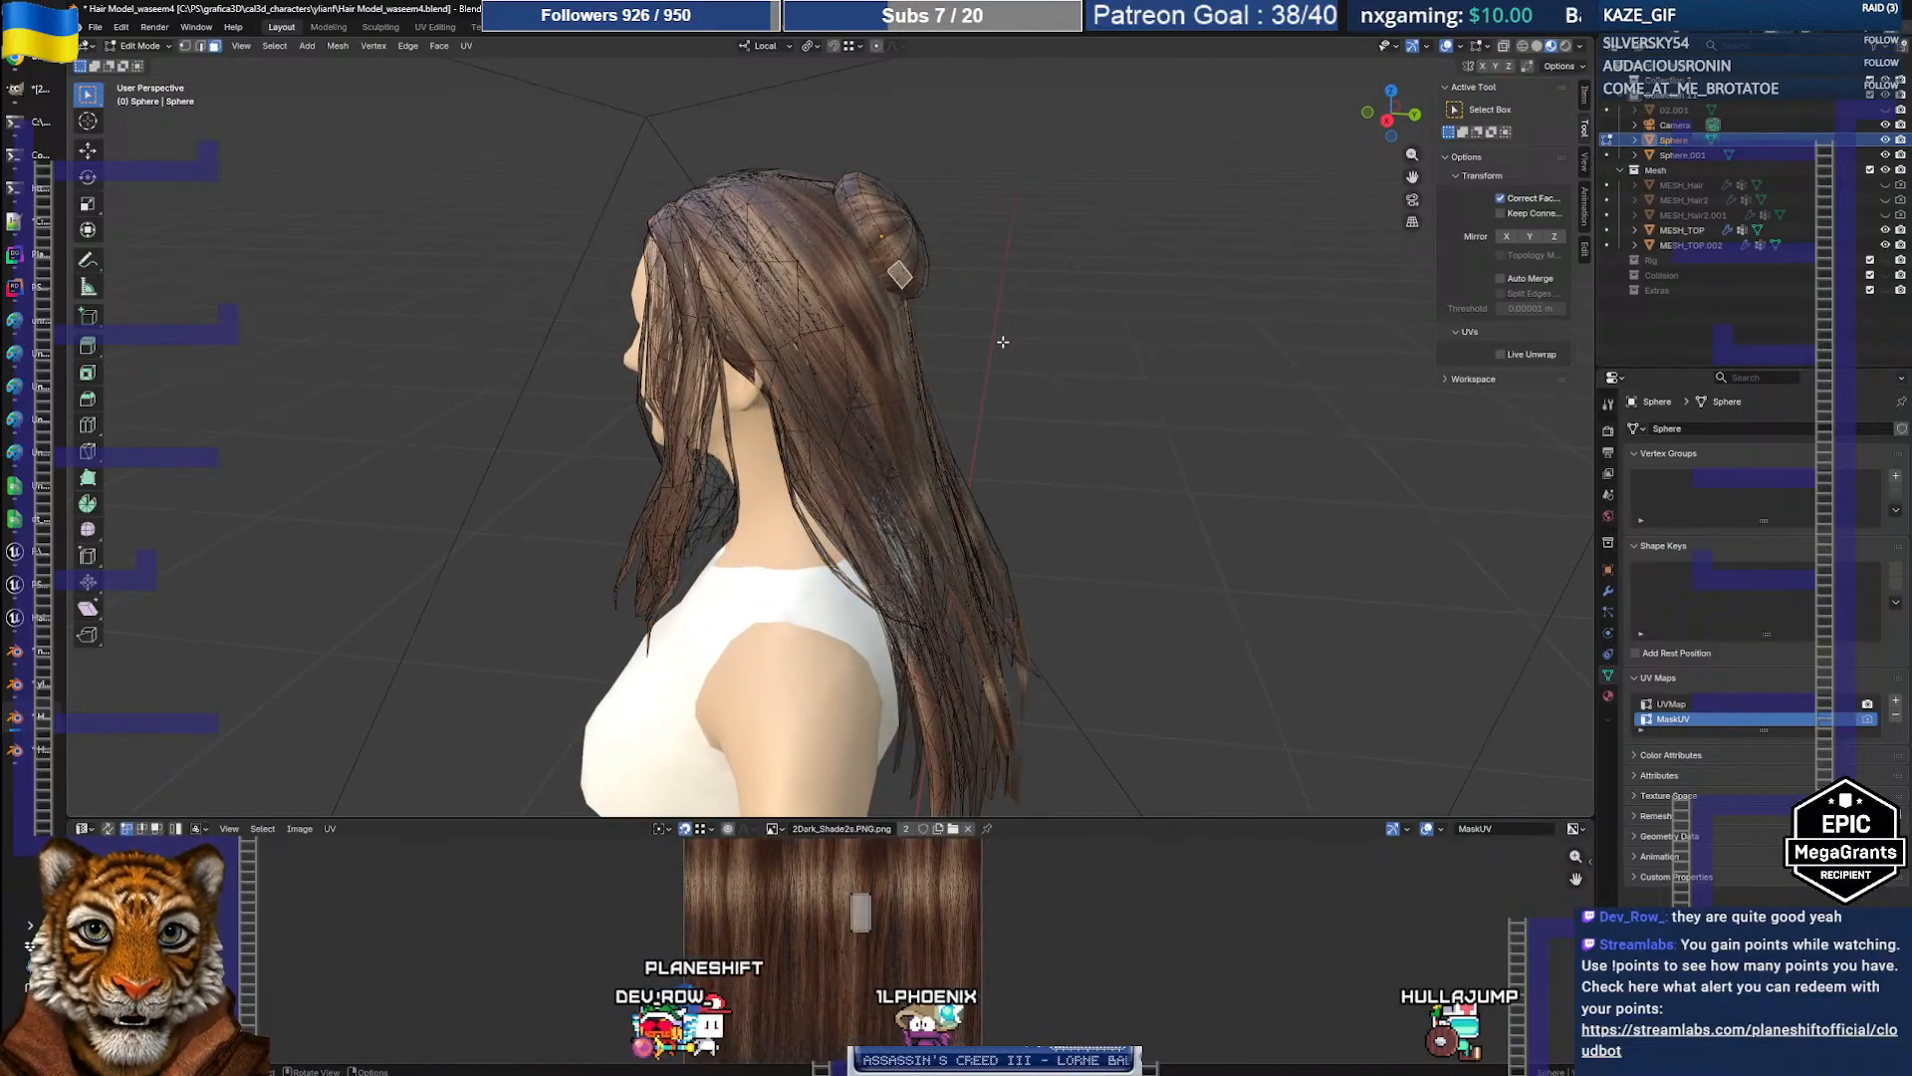
{"action": "key", "text": "ctrl+l"}
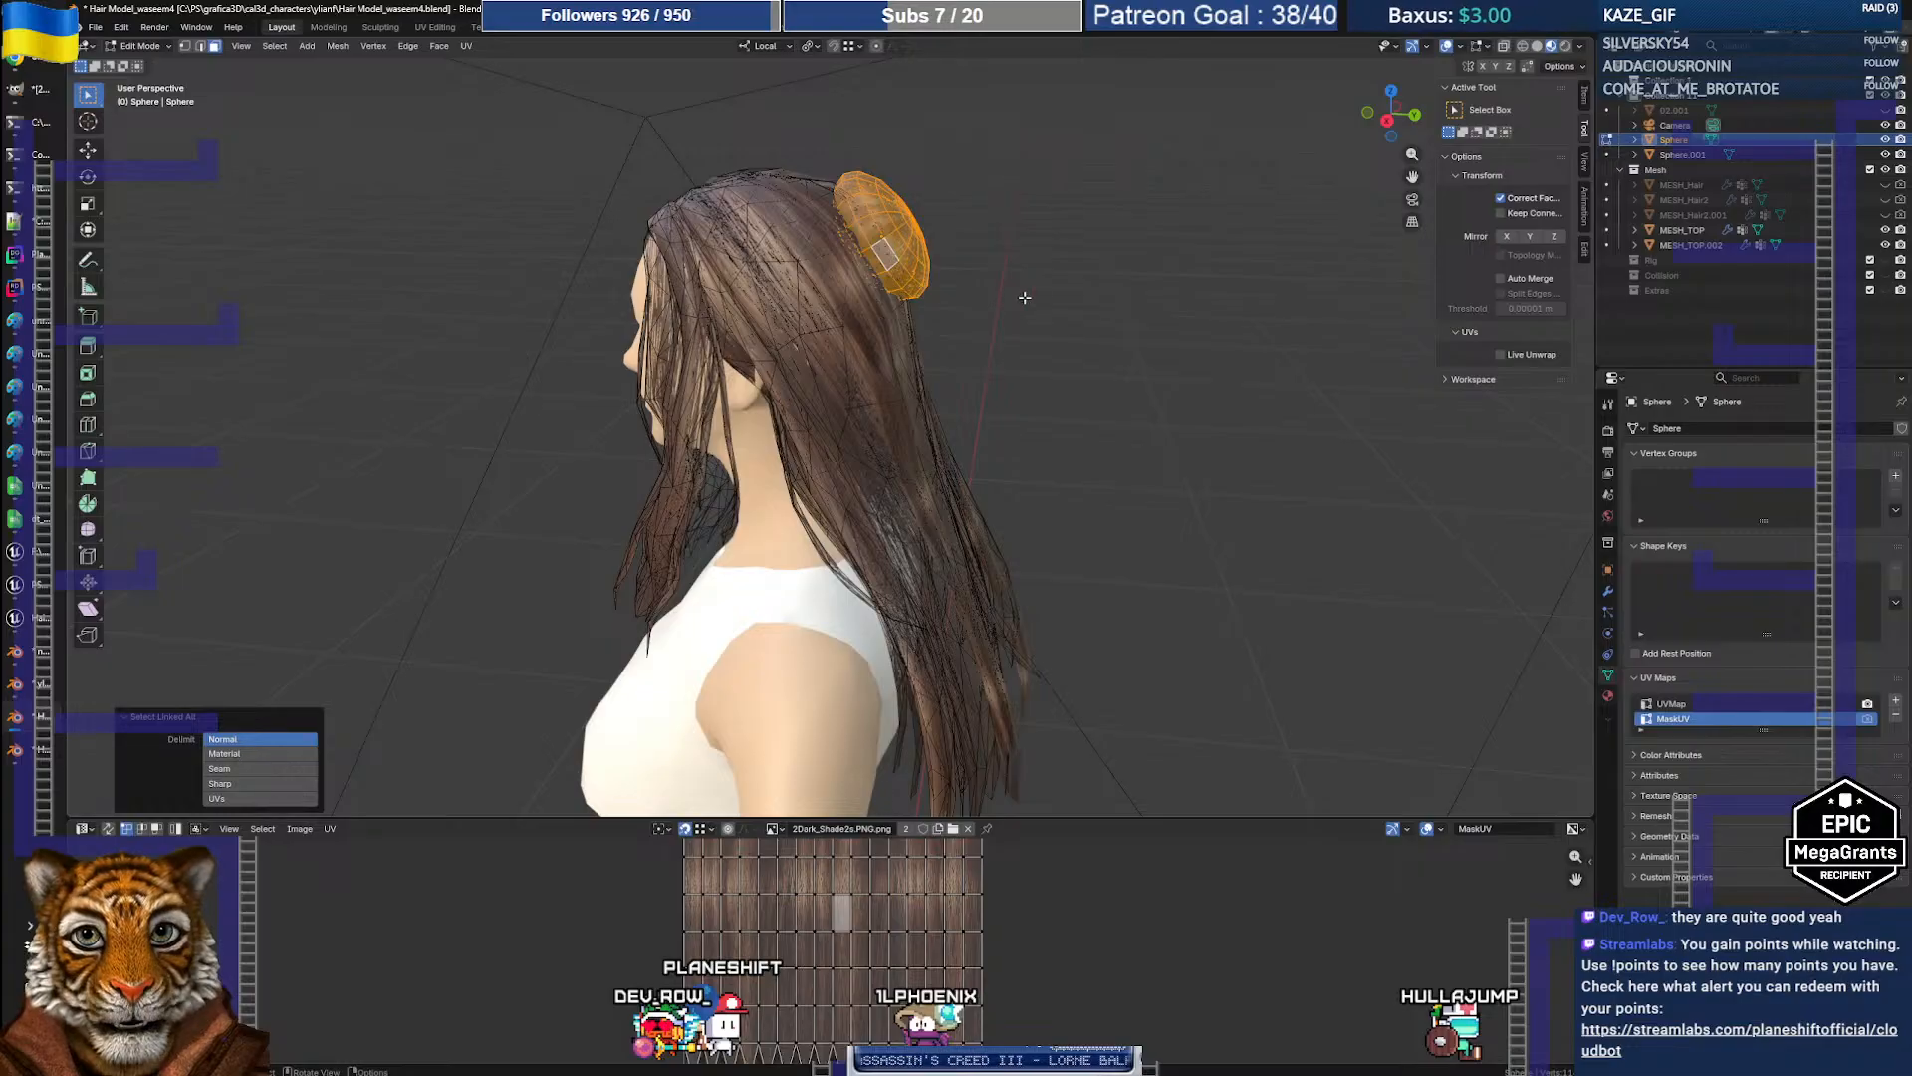
Step: Leave edit mode on the hair bun mesh and examine the textured hair from the side and back
{"action": "left_click", "coordinate": [1018, 378]}
{"action": "key", "text": "Tab"}
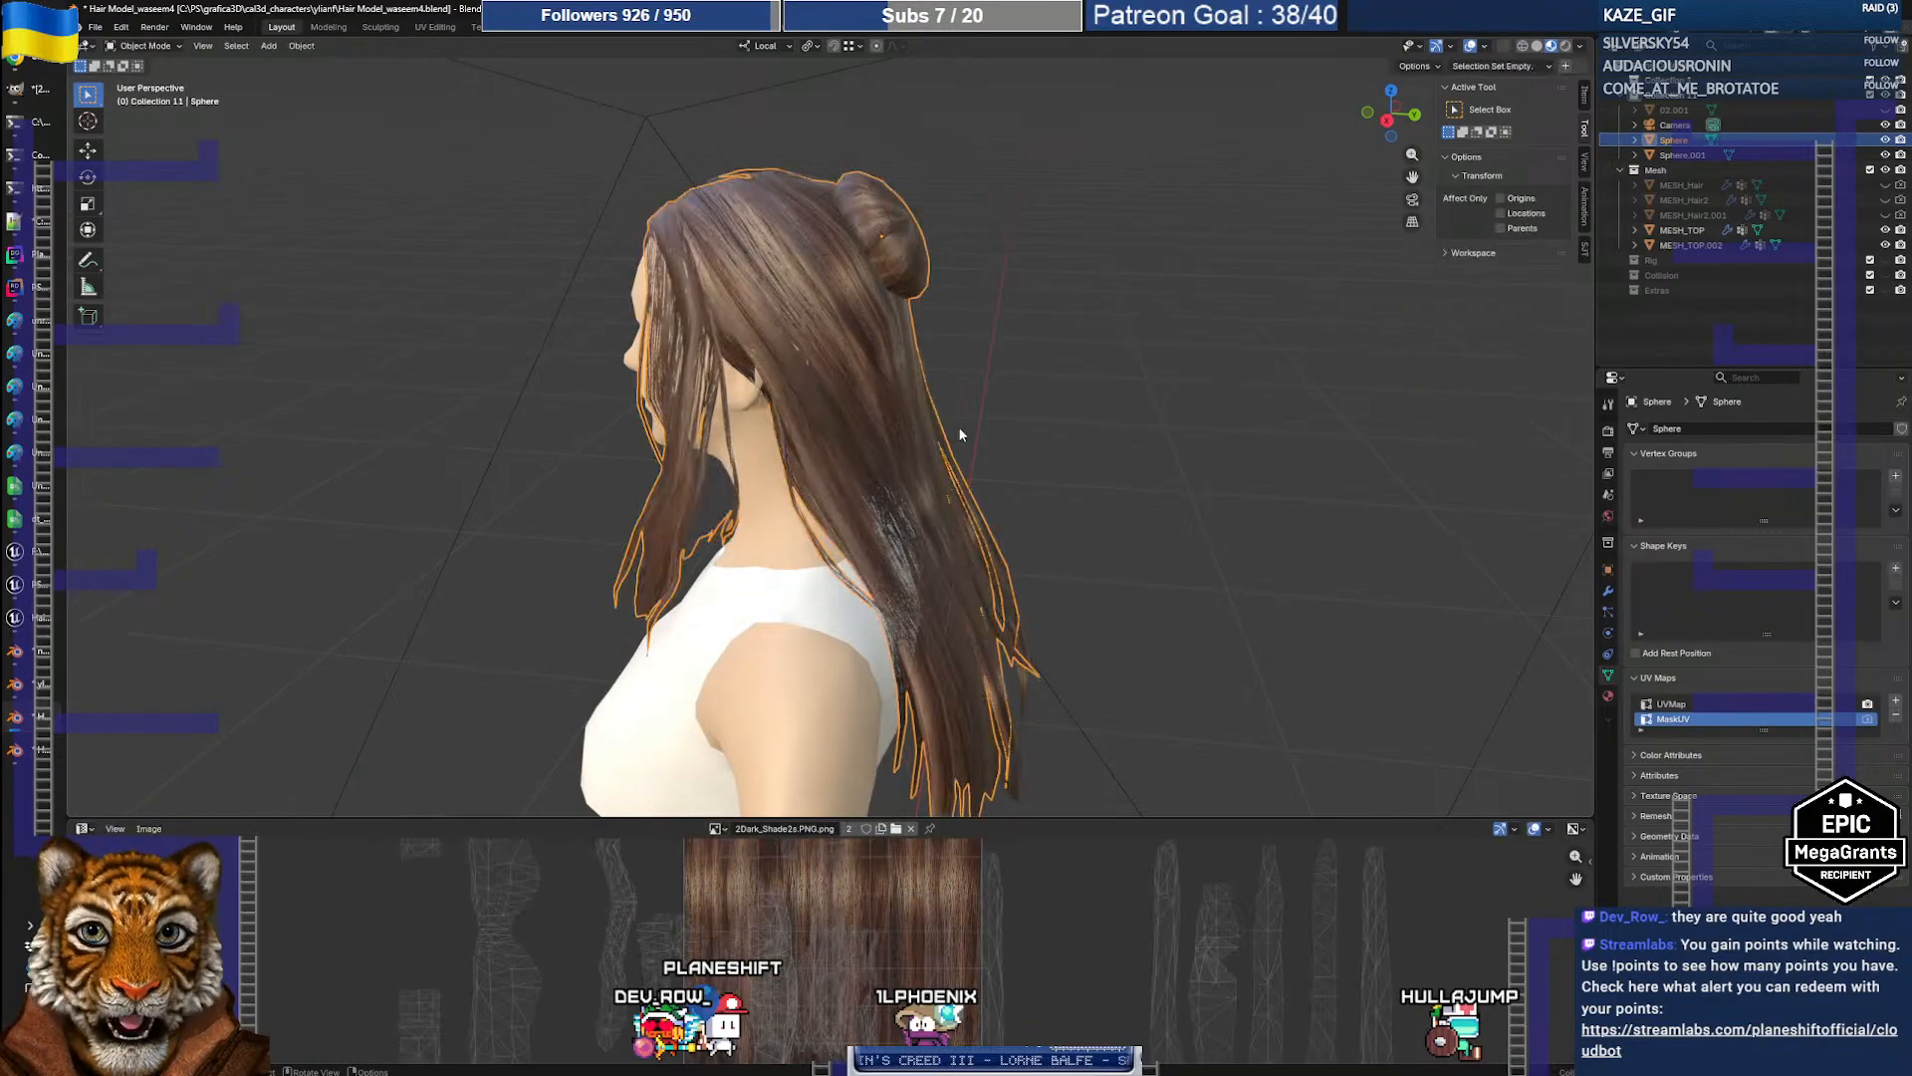
{"action": "mouse_move", "coordinate": [959, 426]}
{"action": "middle_mouse_down"}
{"action": "mouse_move", "coordinate": [881, 428]}
{"action": "mouse_move", "coordinate": [951, 436]}
{"action": "mouse_move", "coordinate": [936, 441]}
{"action": "middle_mouse_up"}
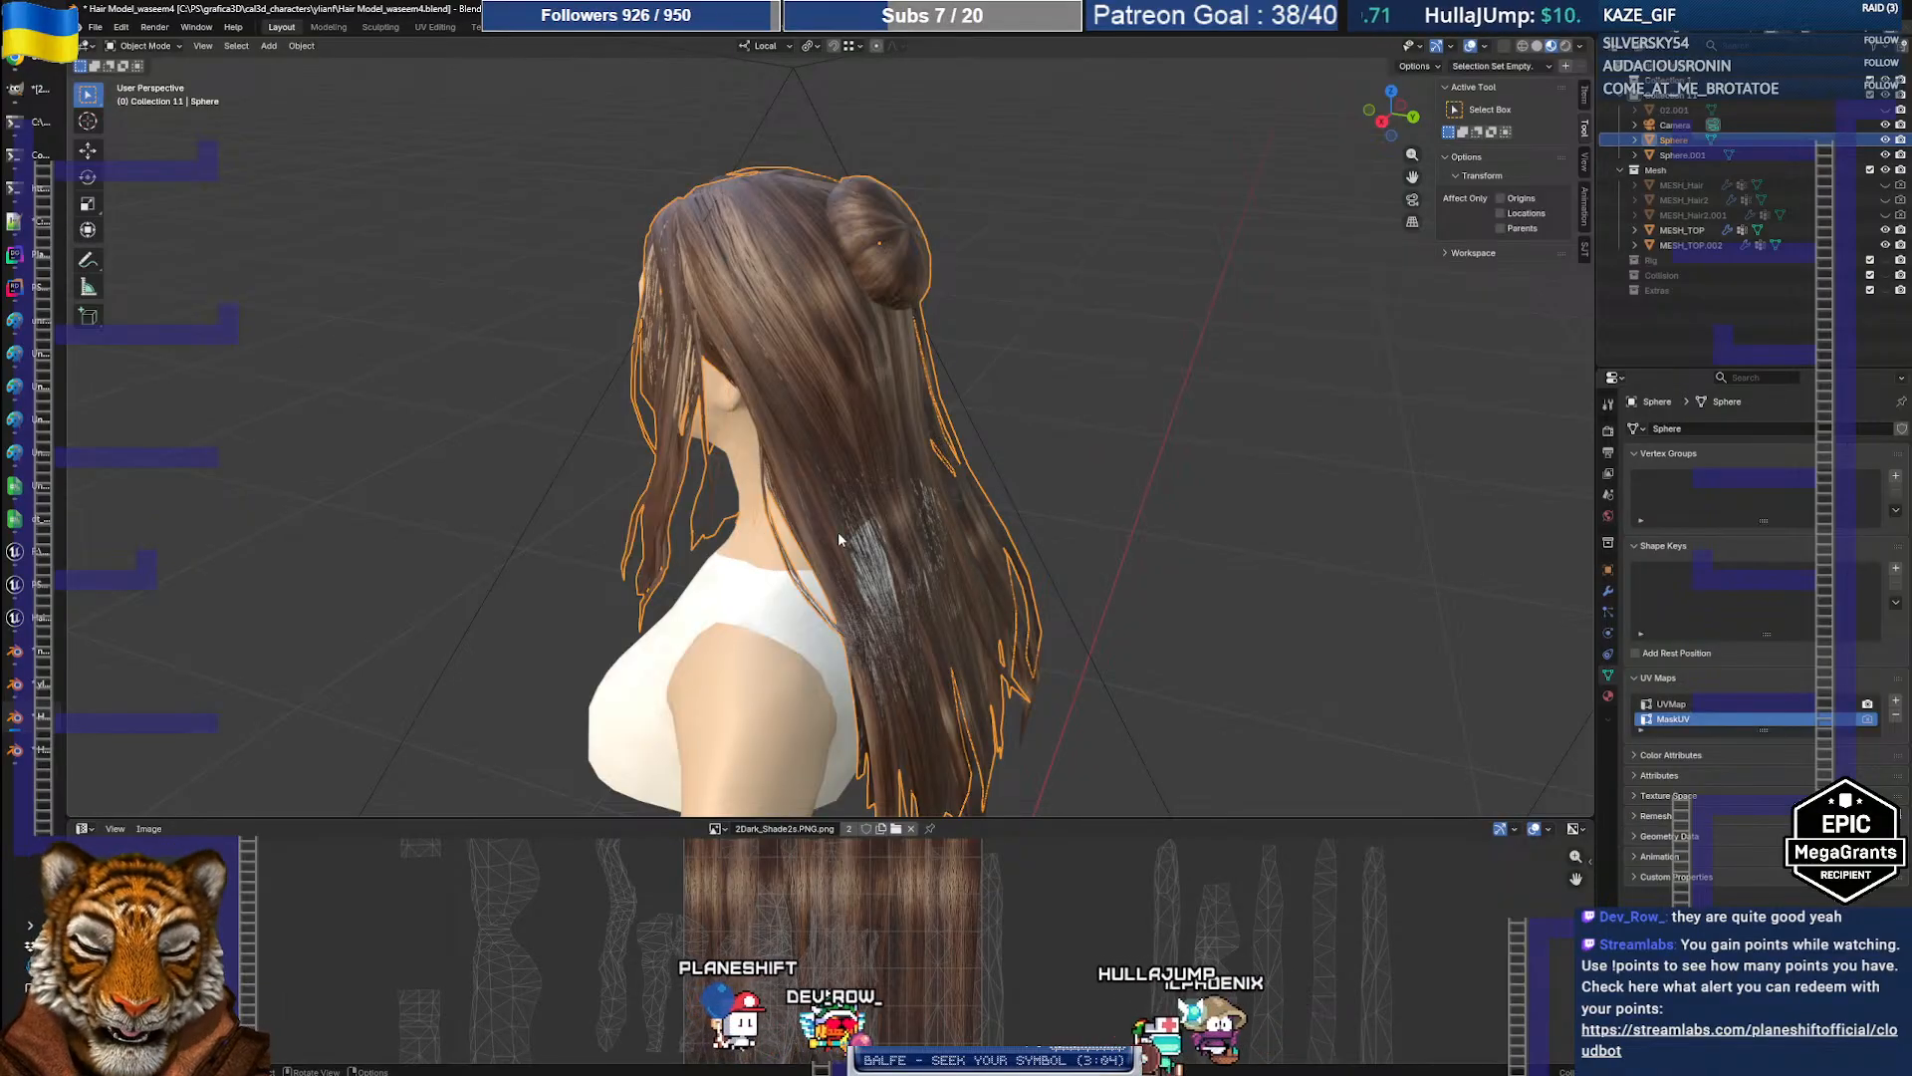
{"action": "middle_click_drag", "start_coordinate": [813, 538], "coordinate": [698, 530]}
{"action": "left_click", "coordinate": [8, 626]}
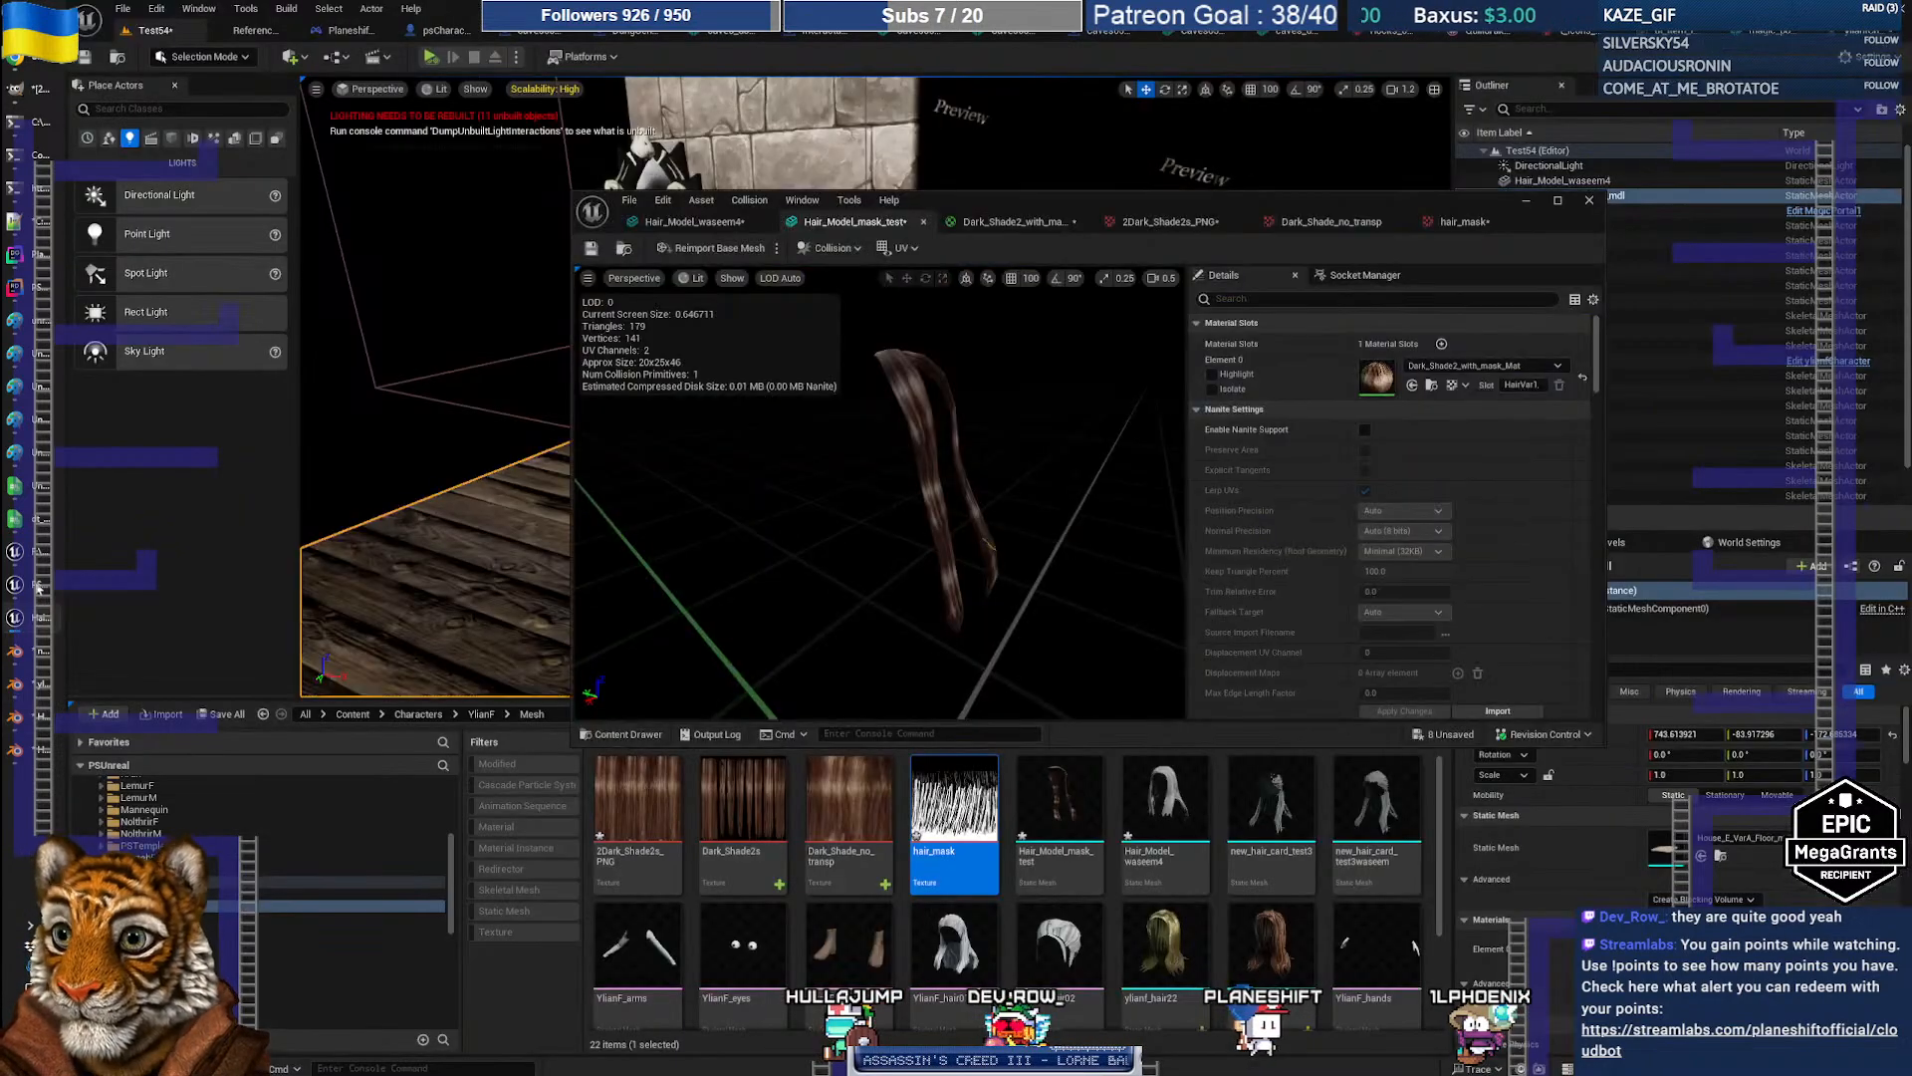
{"action": "left_click", "coordinate": [21, 636]}
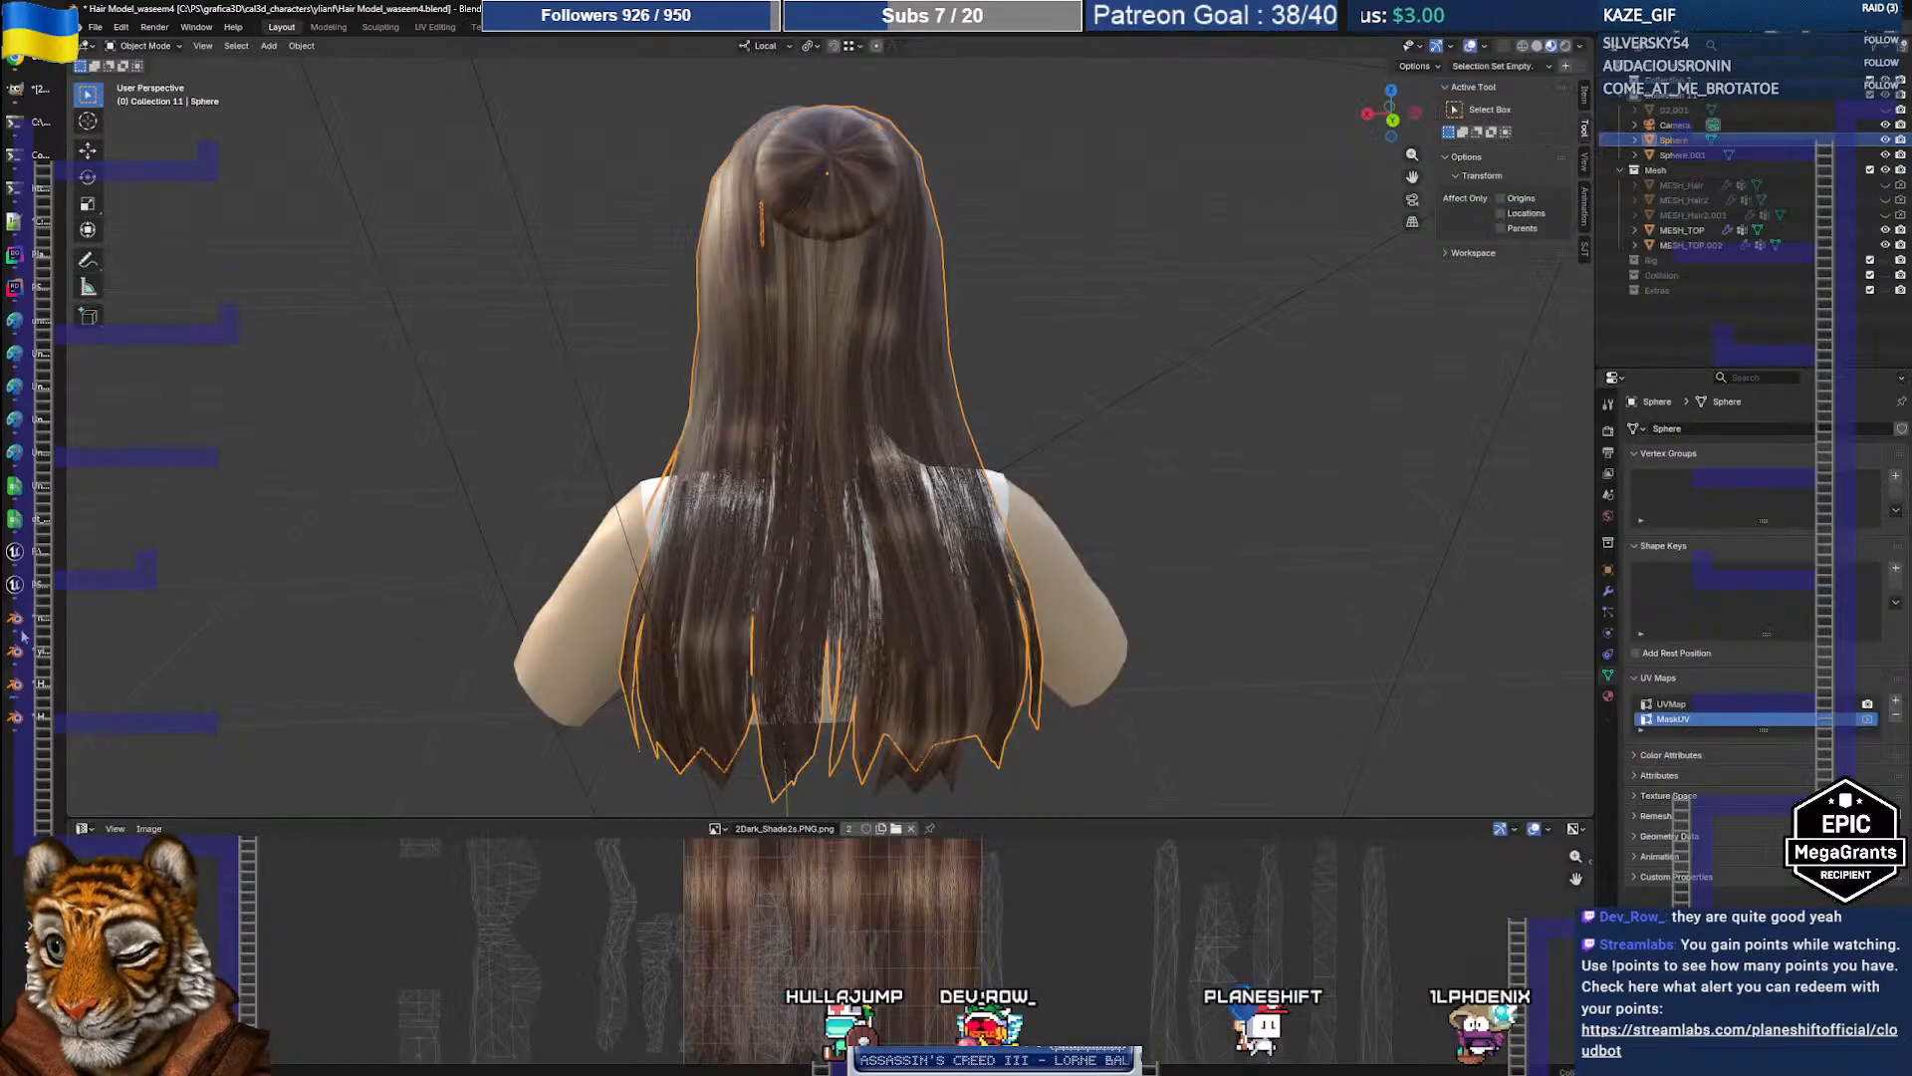
Step: Switch to GIMP and close the Dark_Shade_no_transp image, discarding its unsaved changes
{"action": "left_click", "coordinate": [35, 123]}
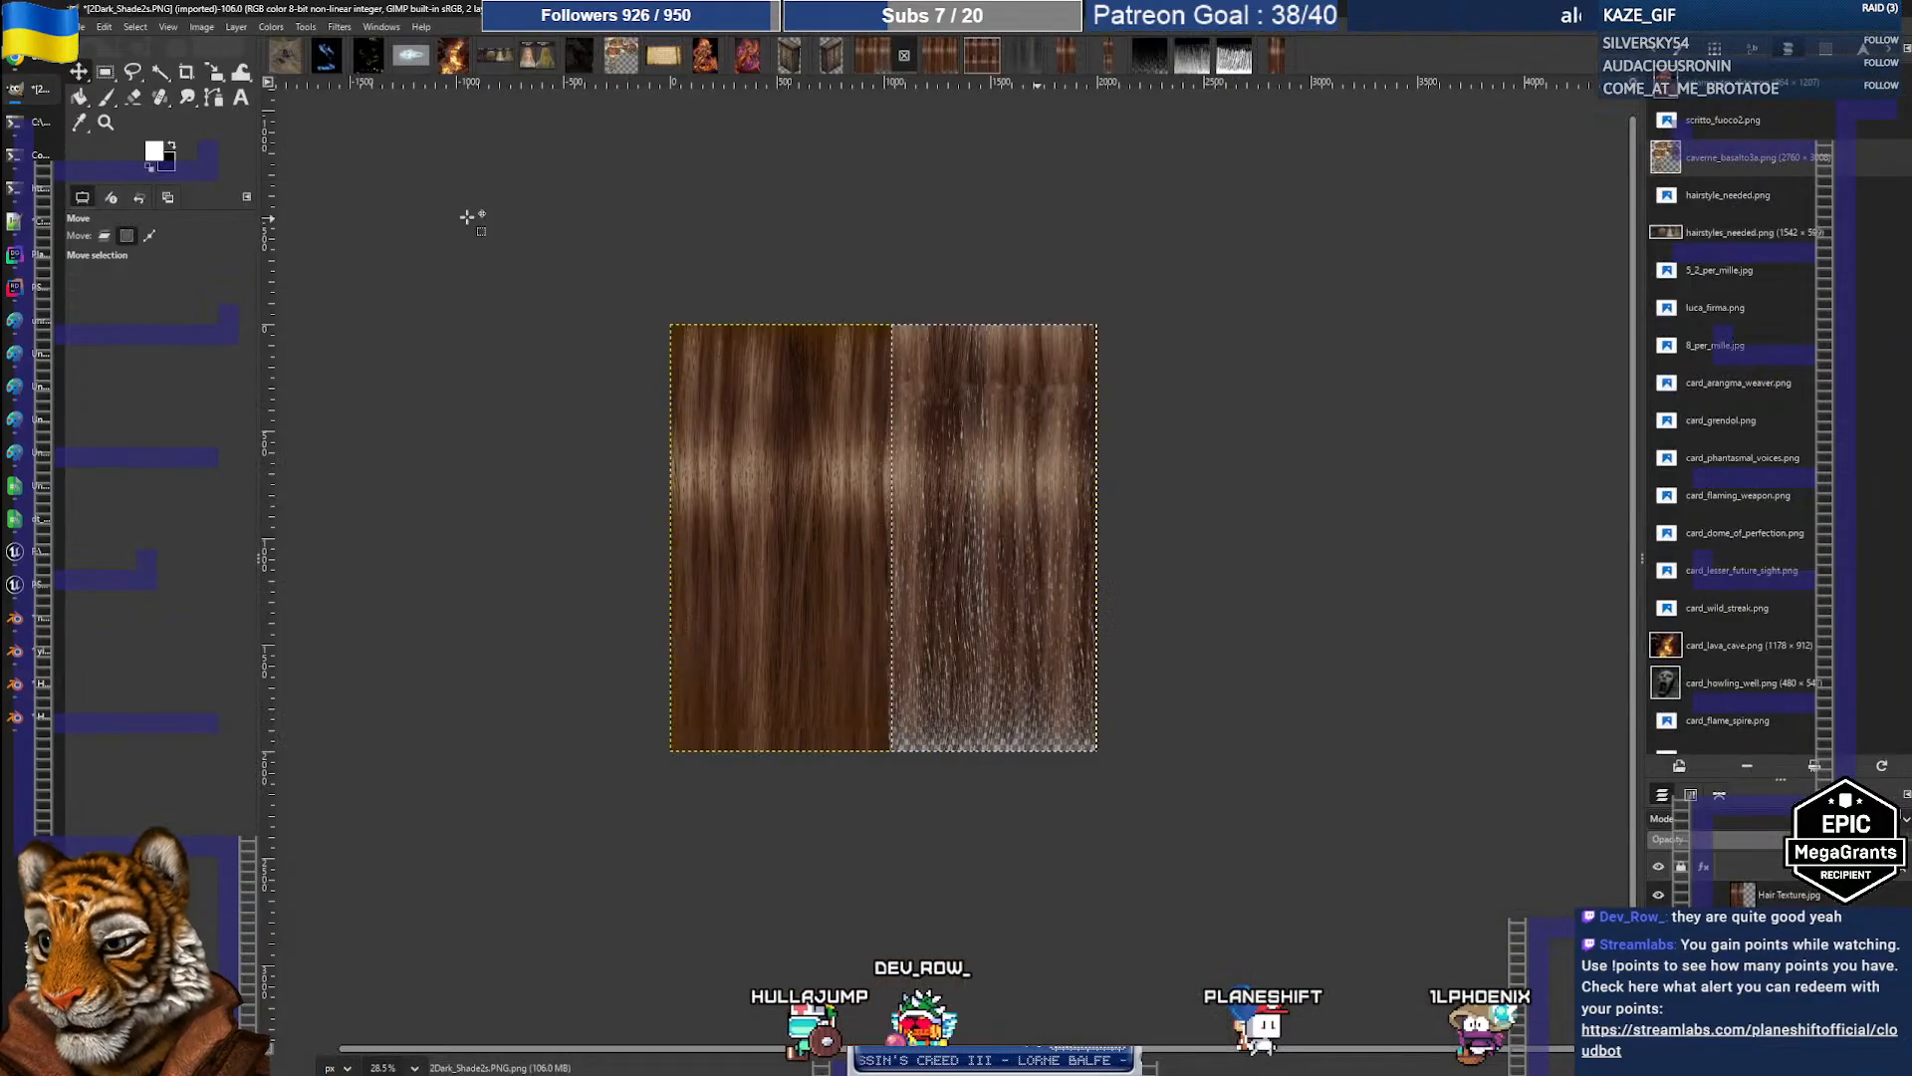
{"action": "left_click", "coordinate": [1277, 60]}
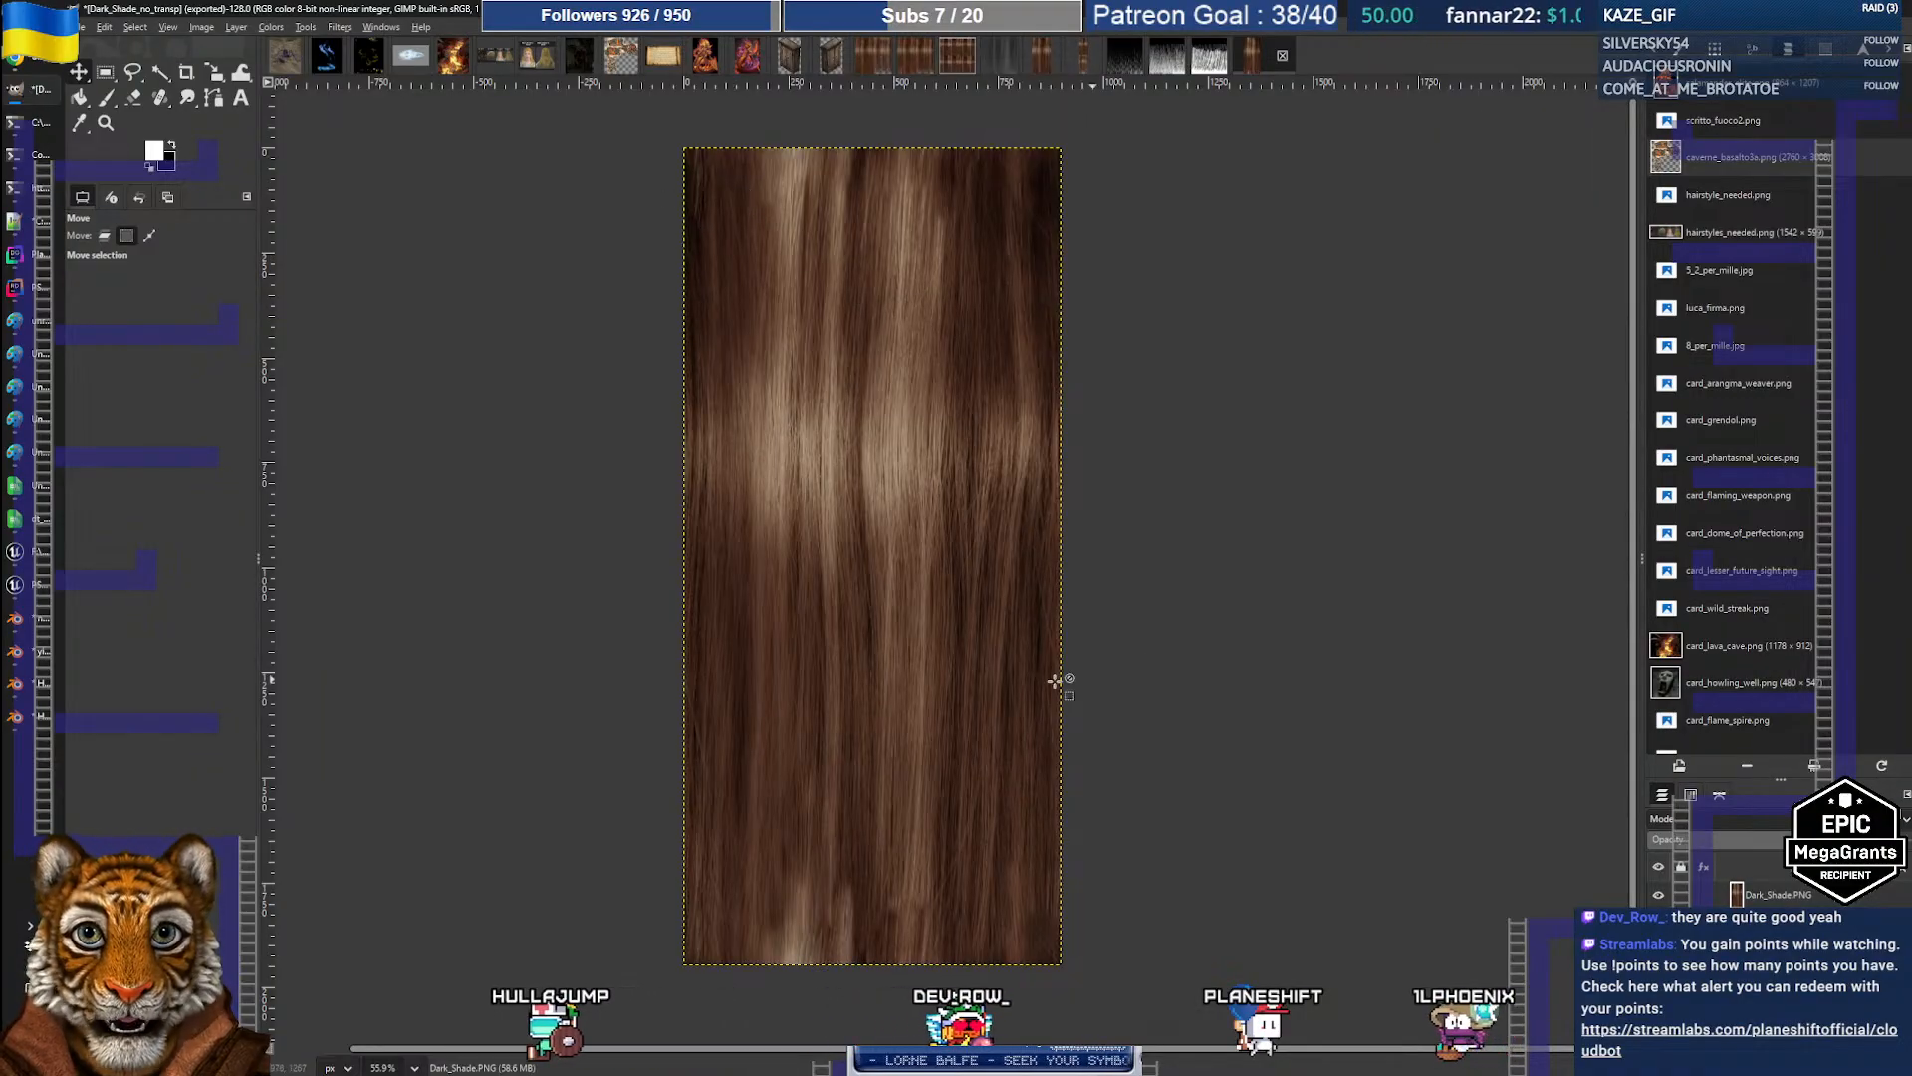
{"action": "left_click", "coordinate": [1283, 58]}
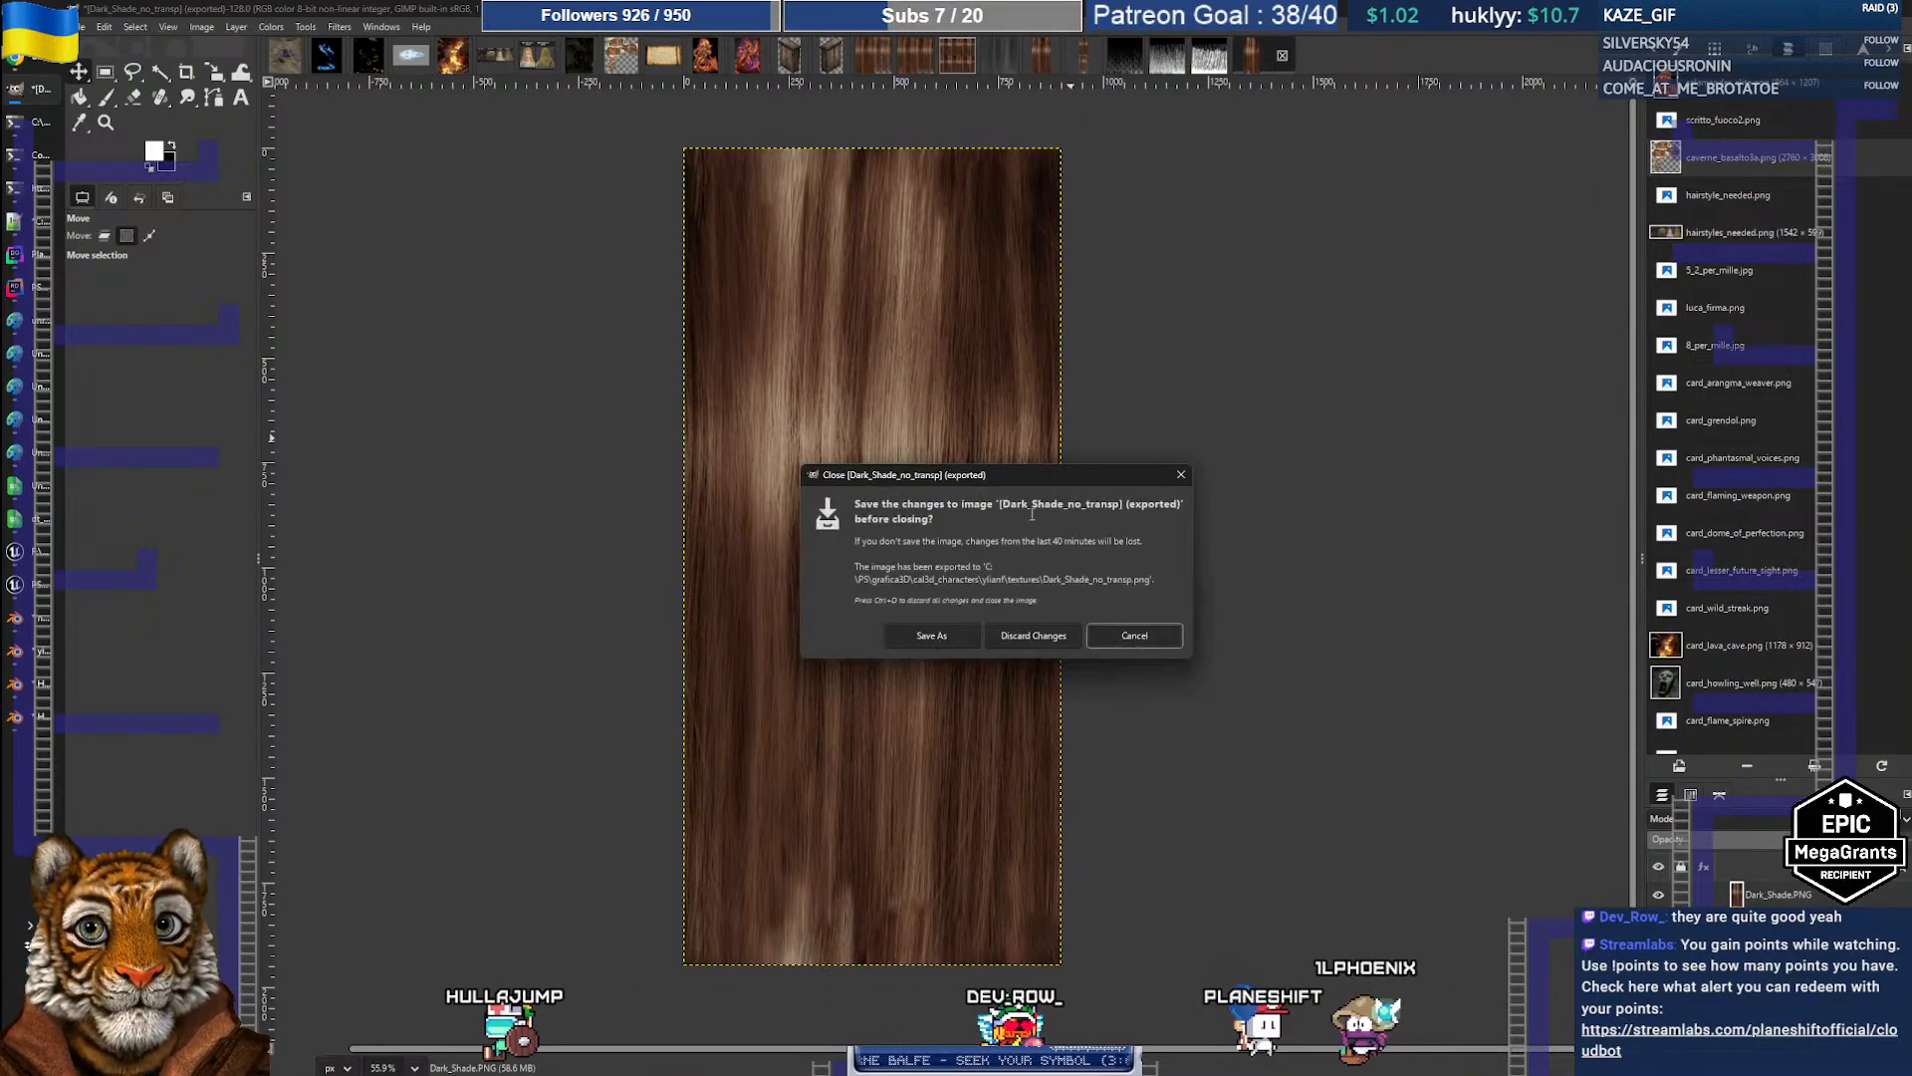
{"action": "left_click", "coordinate": [1053, 638]}
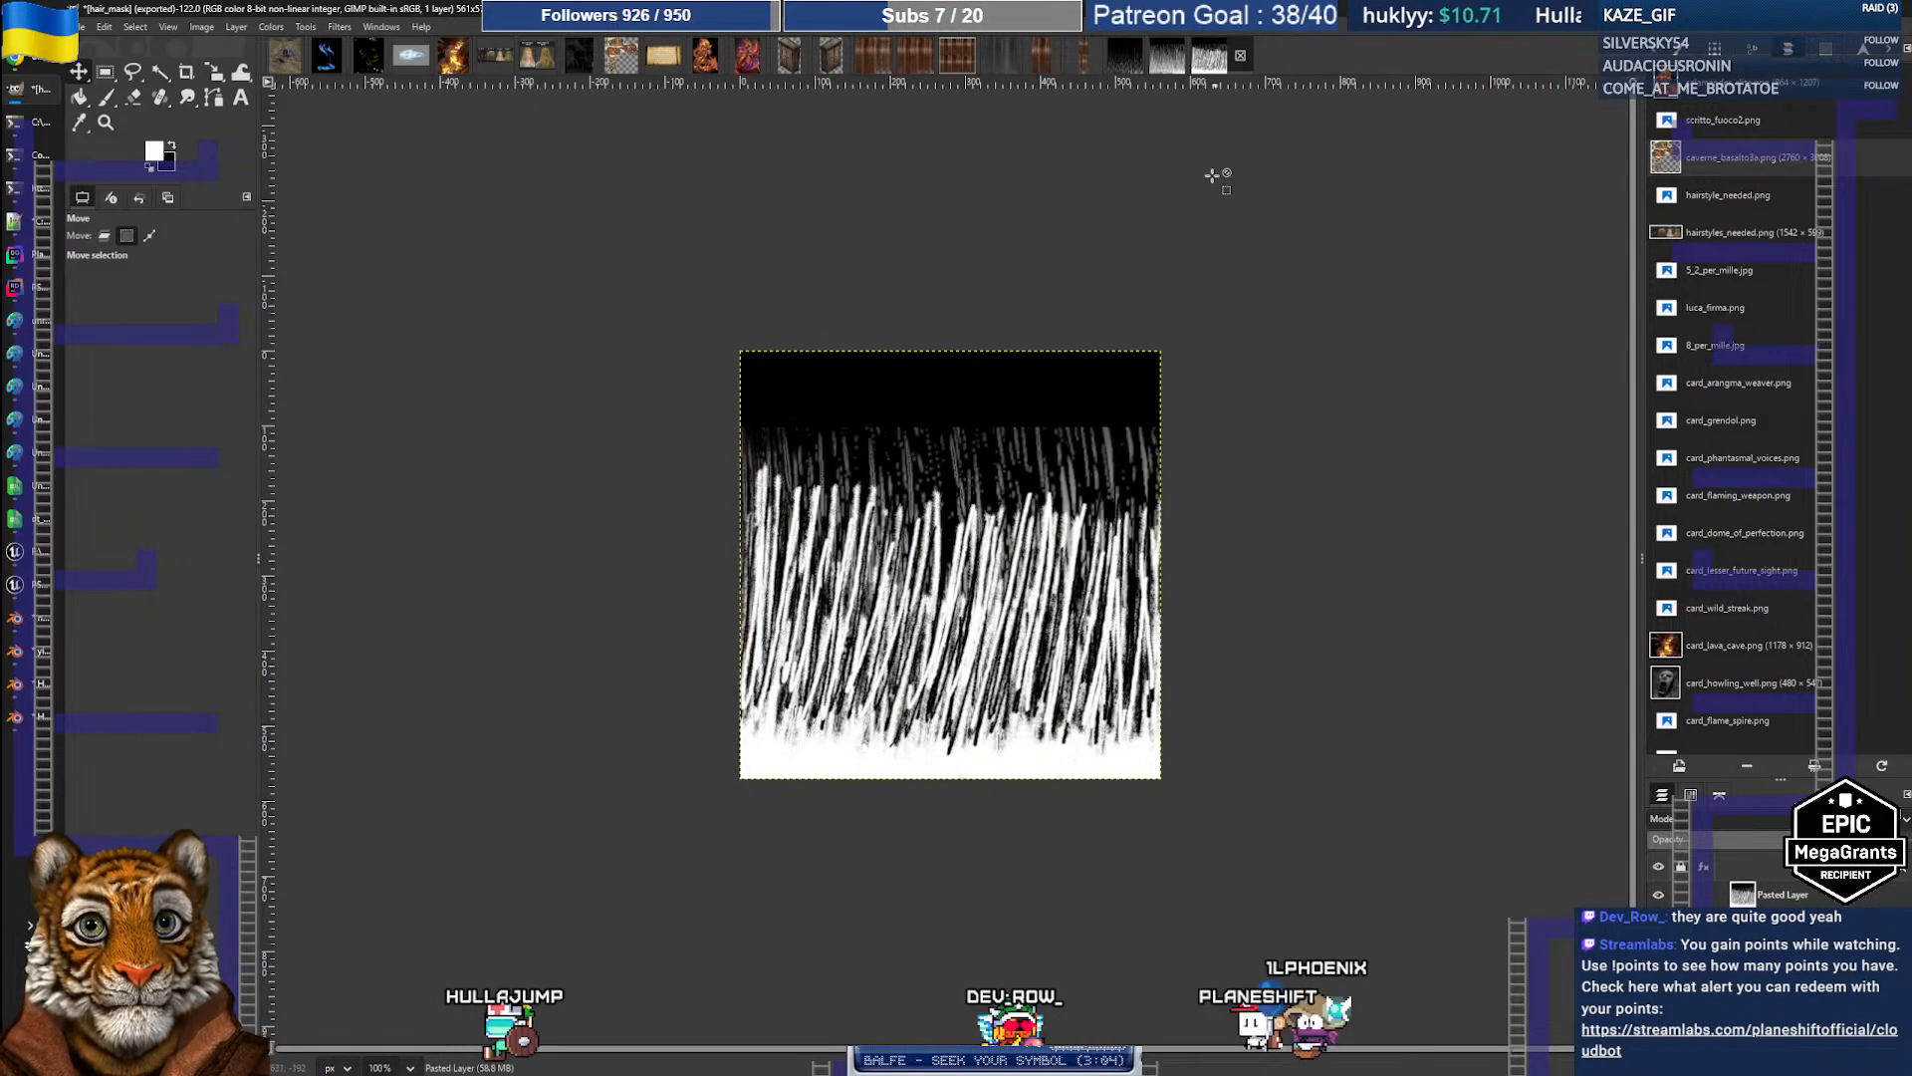
Step: Bring up the large Dark_Shade image, inspect the selection's lower seam, and copy the selected hair section
{"action": "left_click", "coordinate": [1042, 62]}
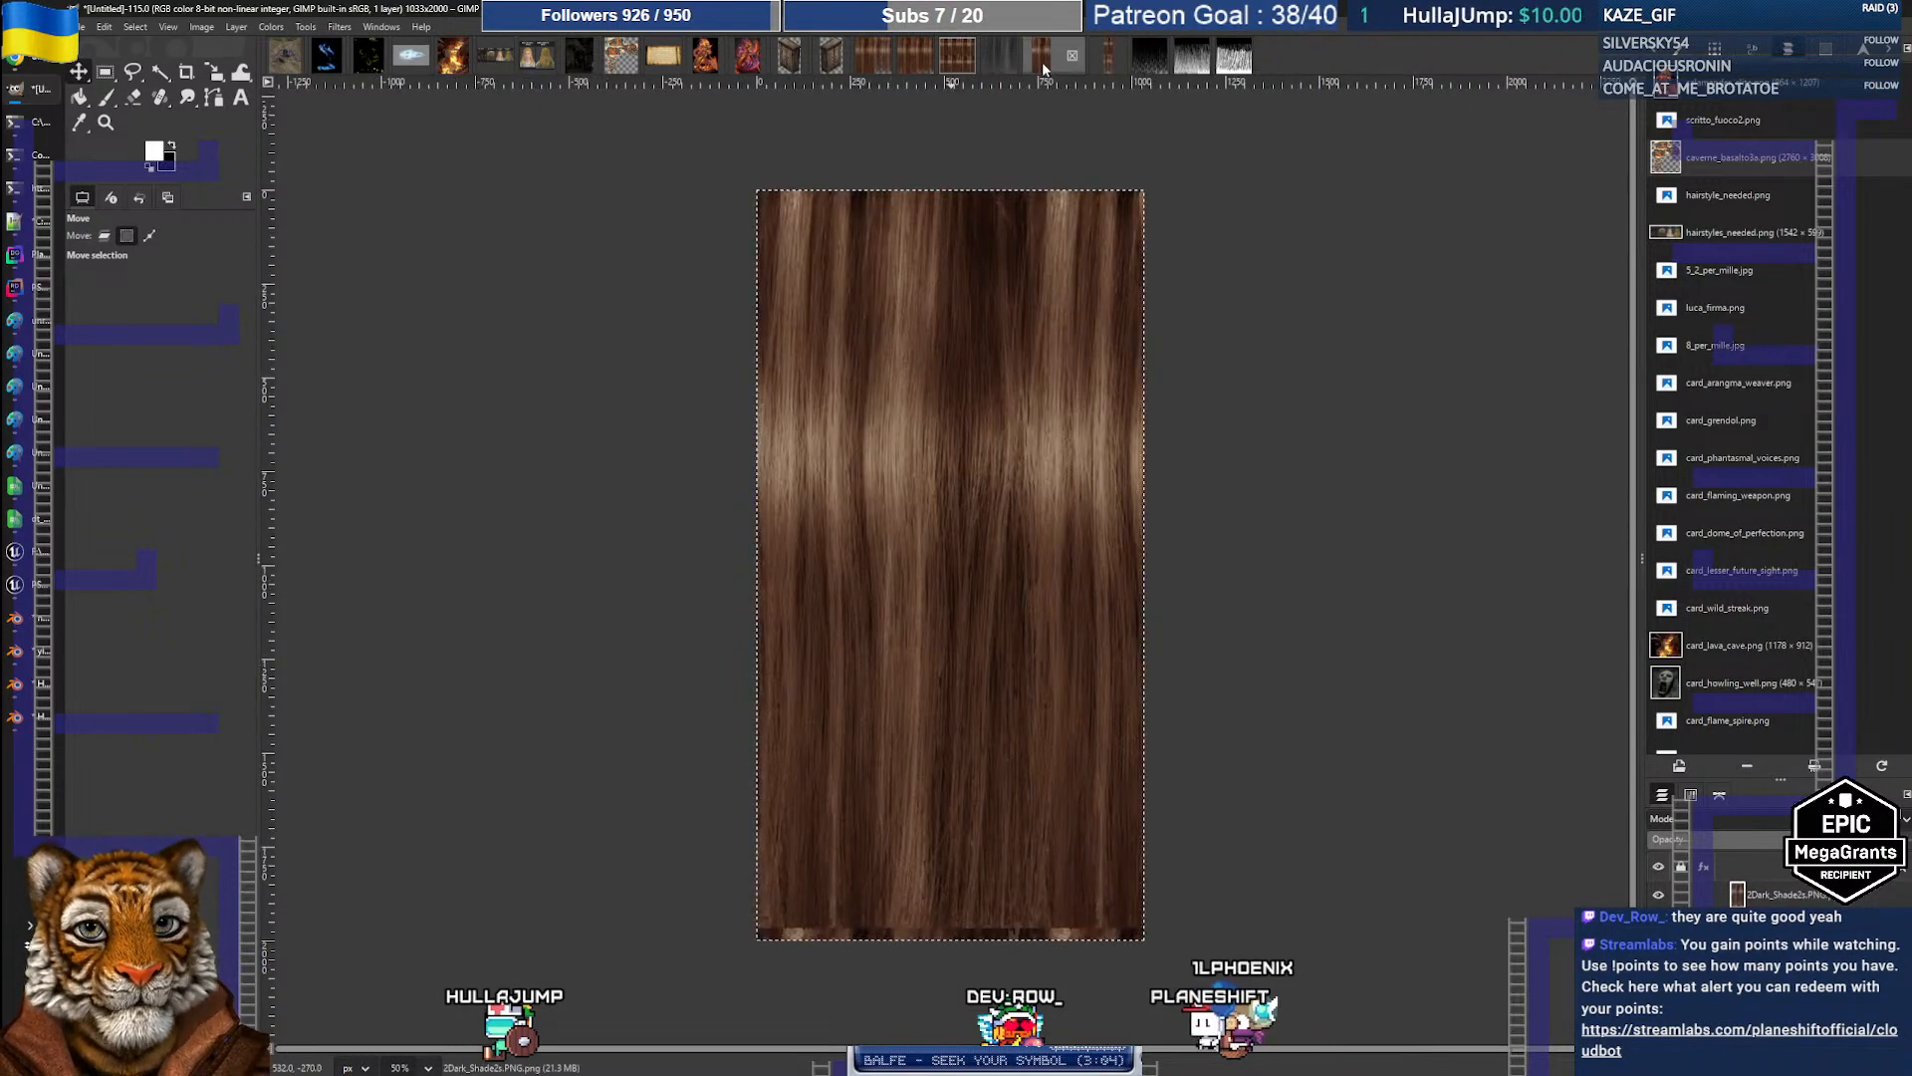
{"action": "left_click", "coordinate": [965, 58]}
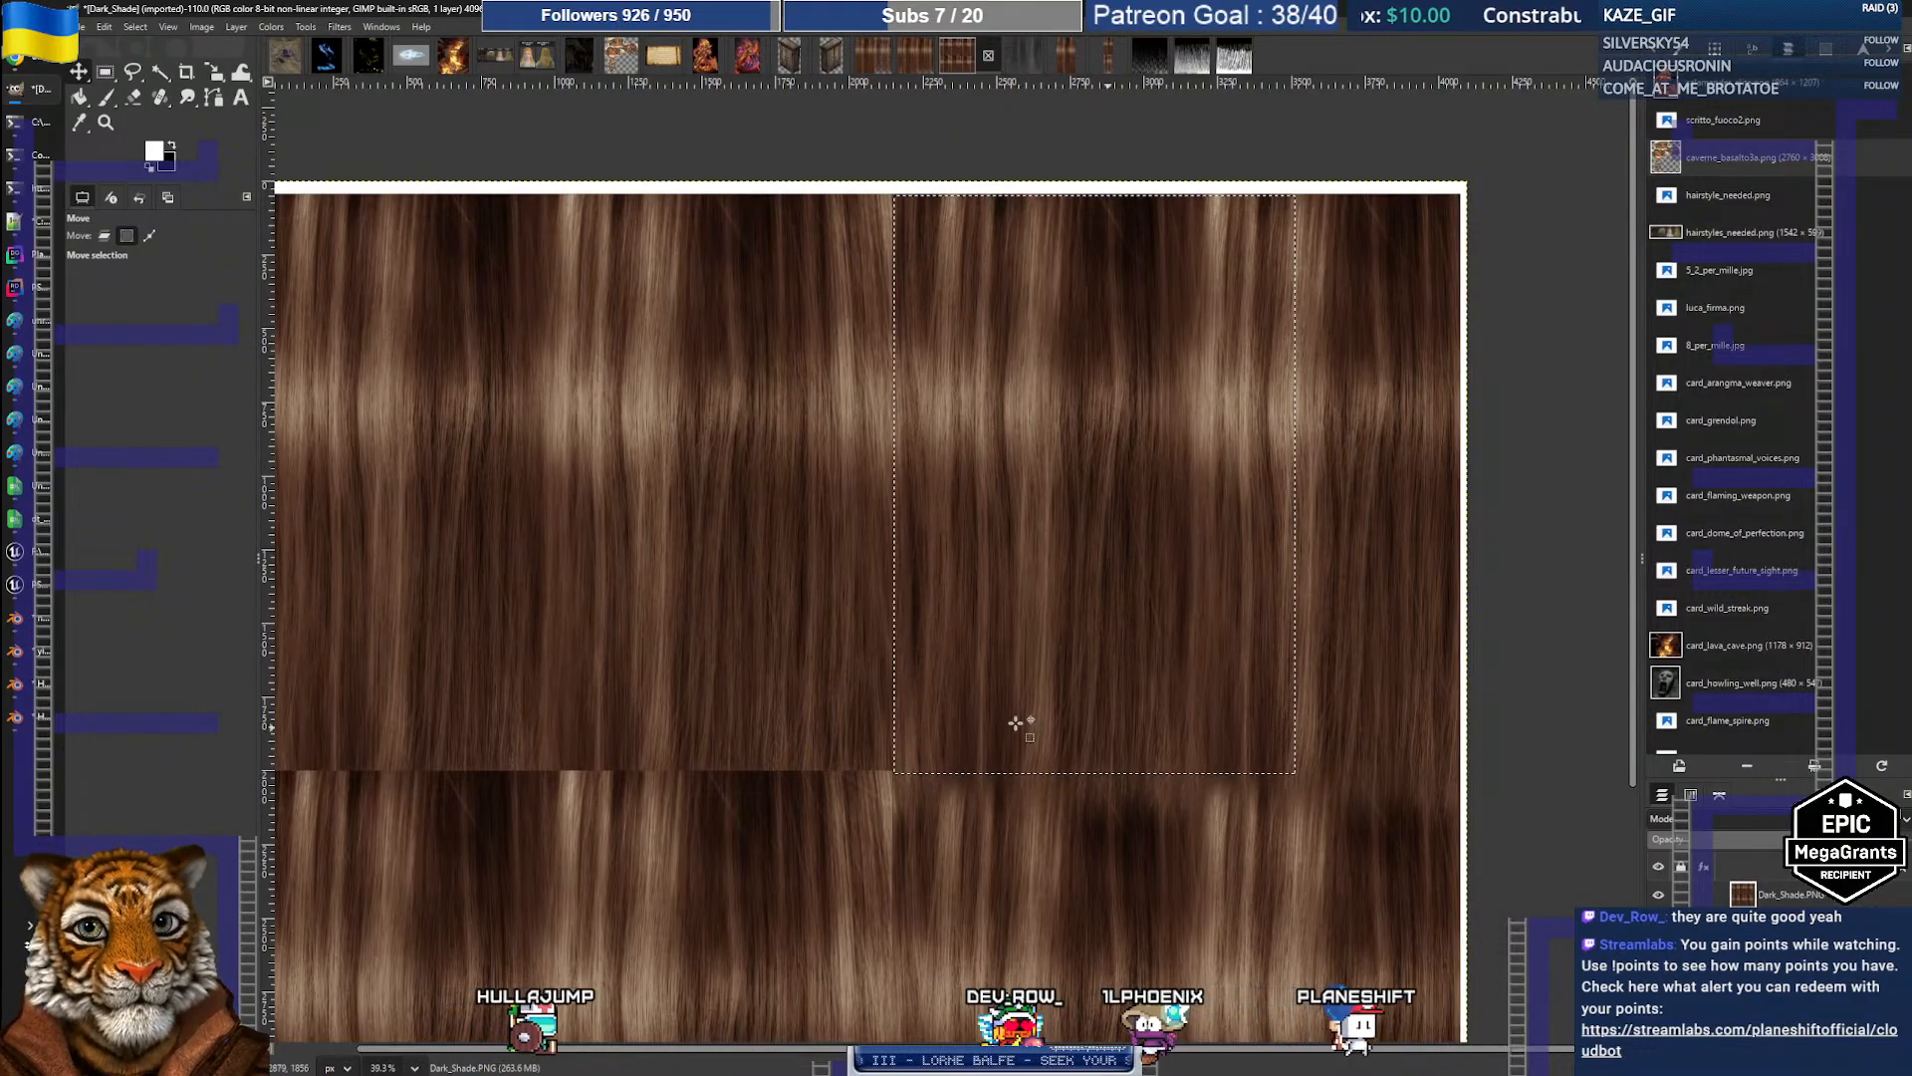
{"action": "scroll", "coordinate": [1084, 598], "scroll_direction": "down", "scroll_amount": 3}
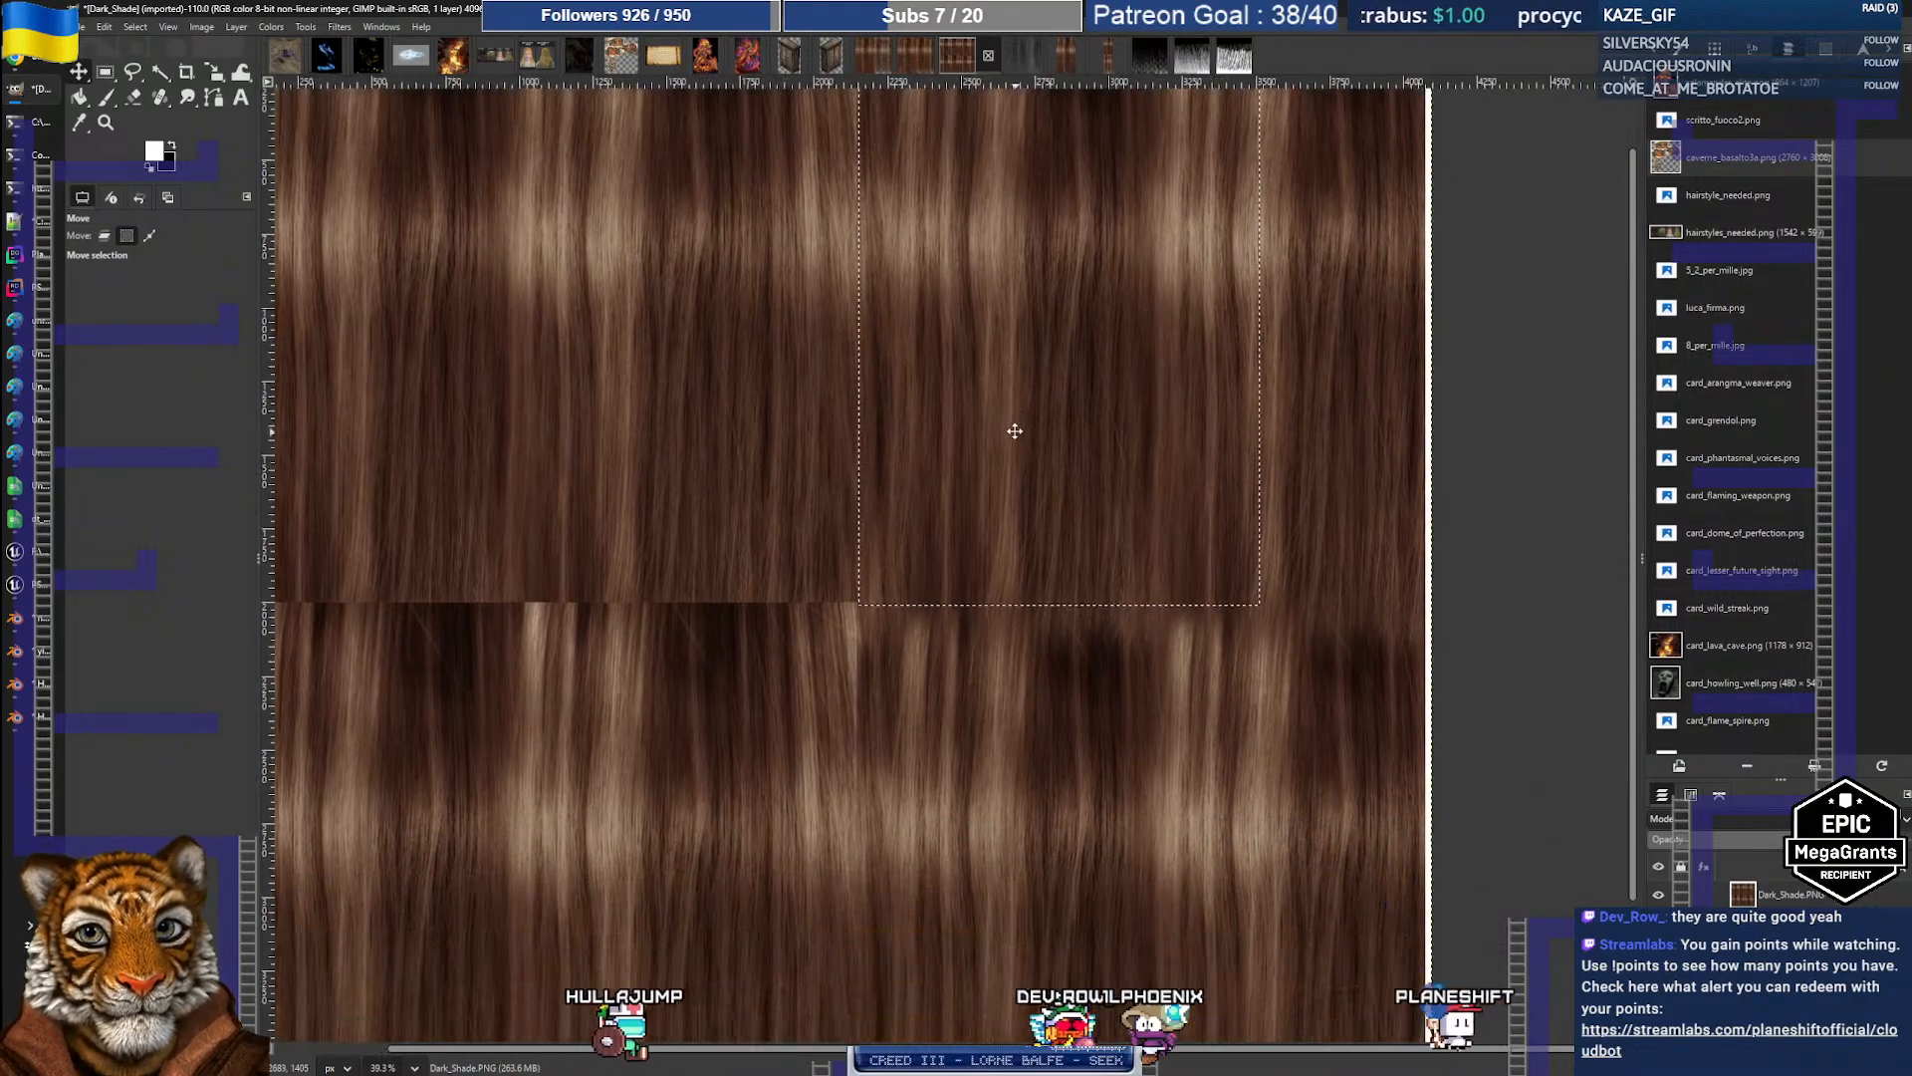
{"action": "scroll", "coordinate": [1074, 615], "scroll_direction": "up", "scroll_amount": 3, "text": "ctrl"}
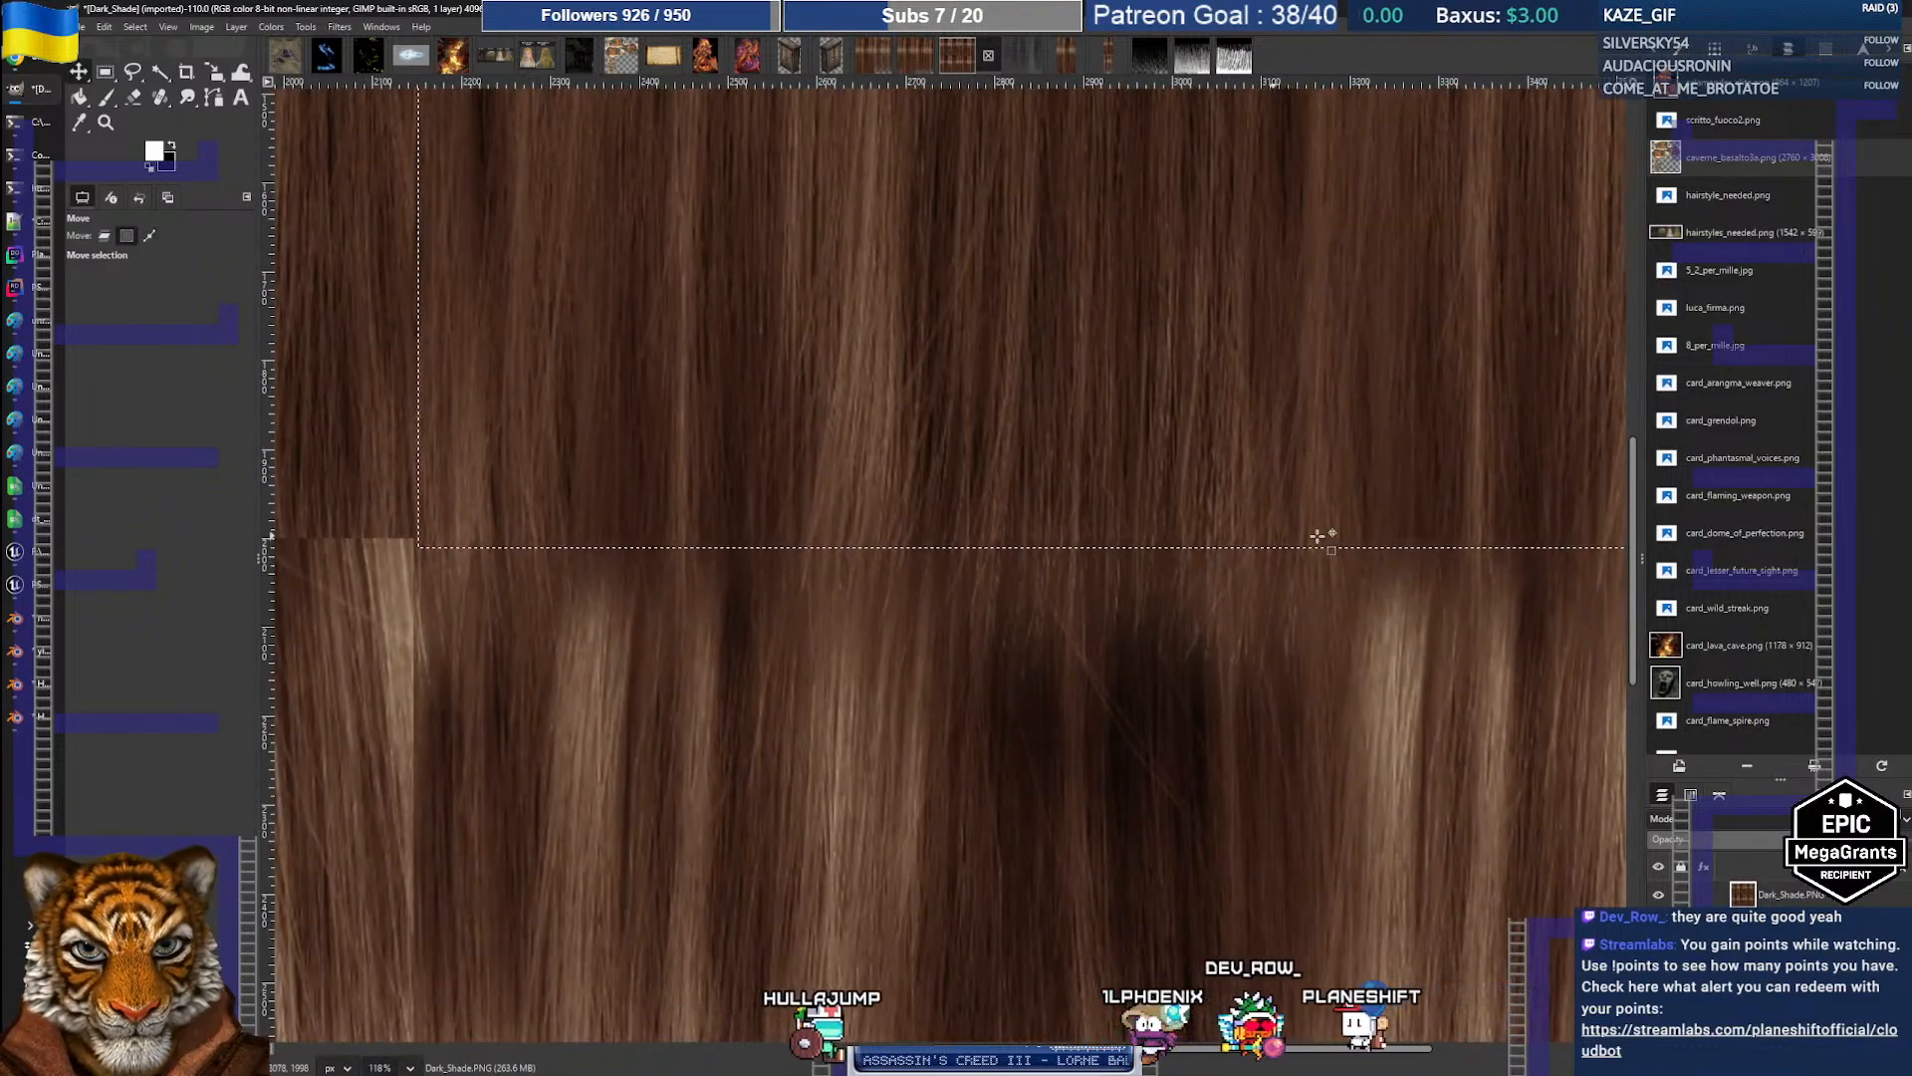
{"action": "scroll", "coordinate": [952, 529], "scroll_direction": "down", "scroll_amount": 3, "text": "ctrl"}
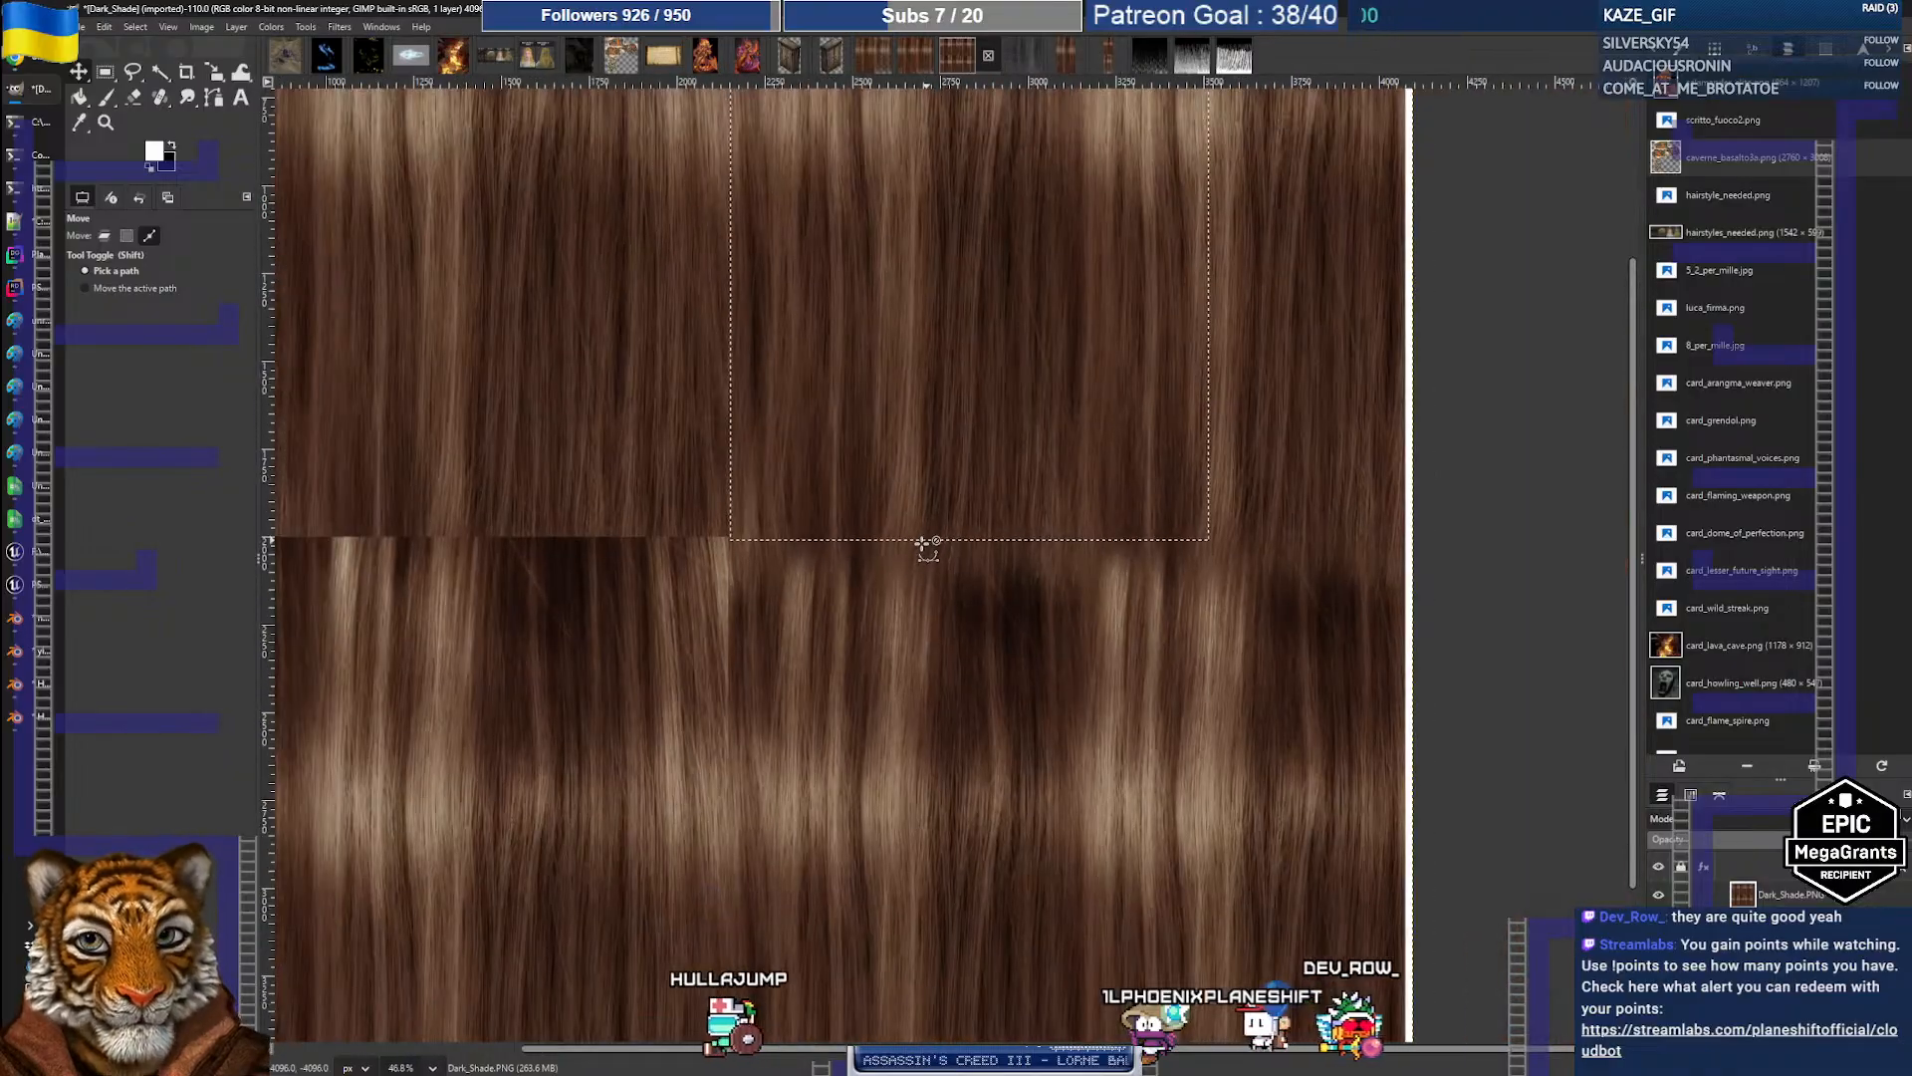
{"action": "scroll", "coordinate": [926, 544], "scroll_direction": "down", "scroll_amount": 2, "text": "ctrl"}
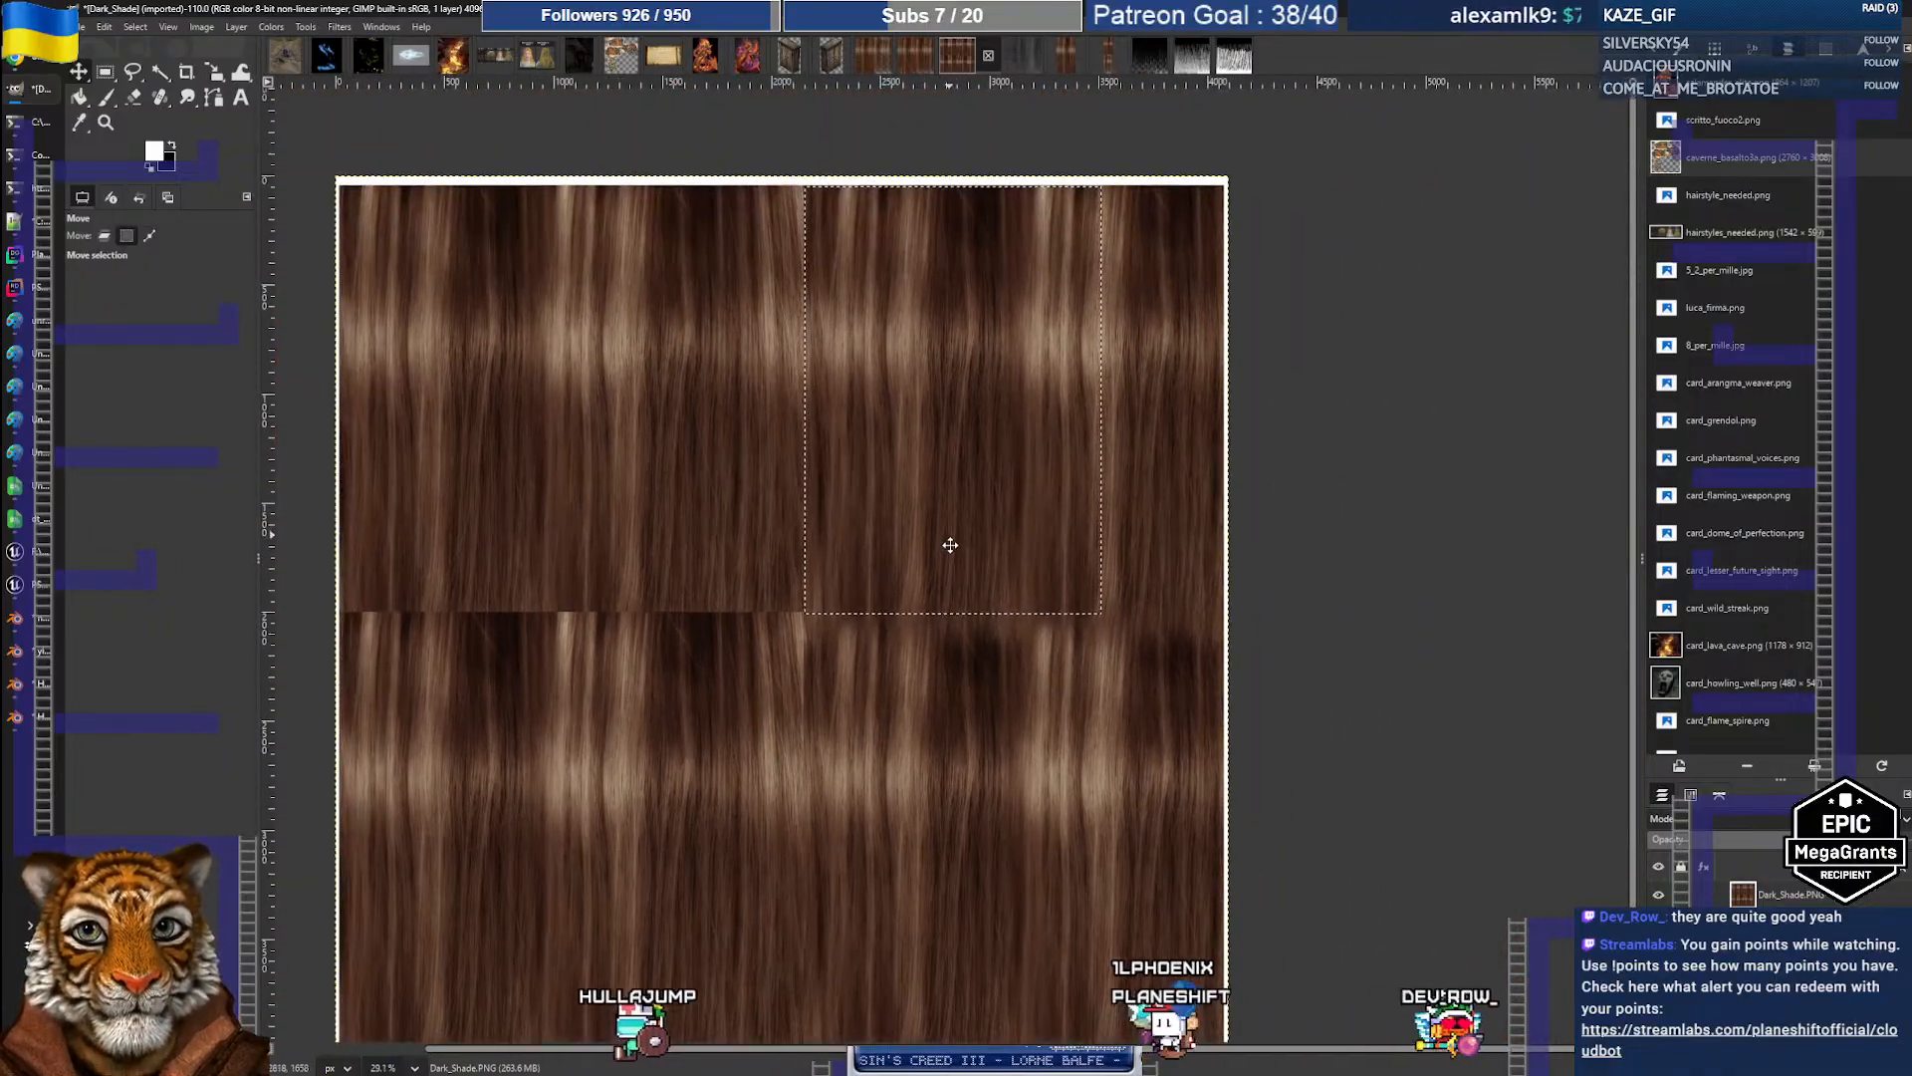
{"action": "key", "text": "ctrl"}
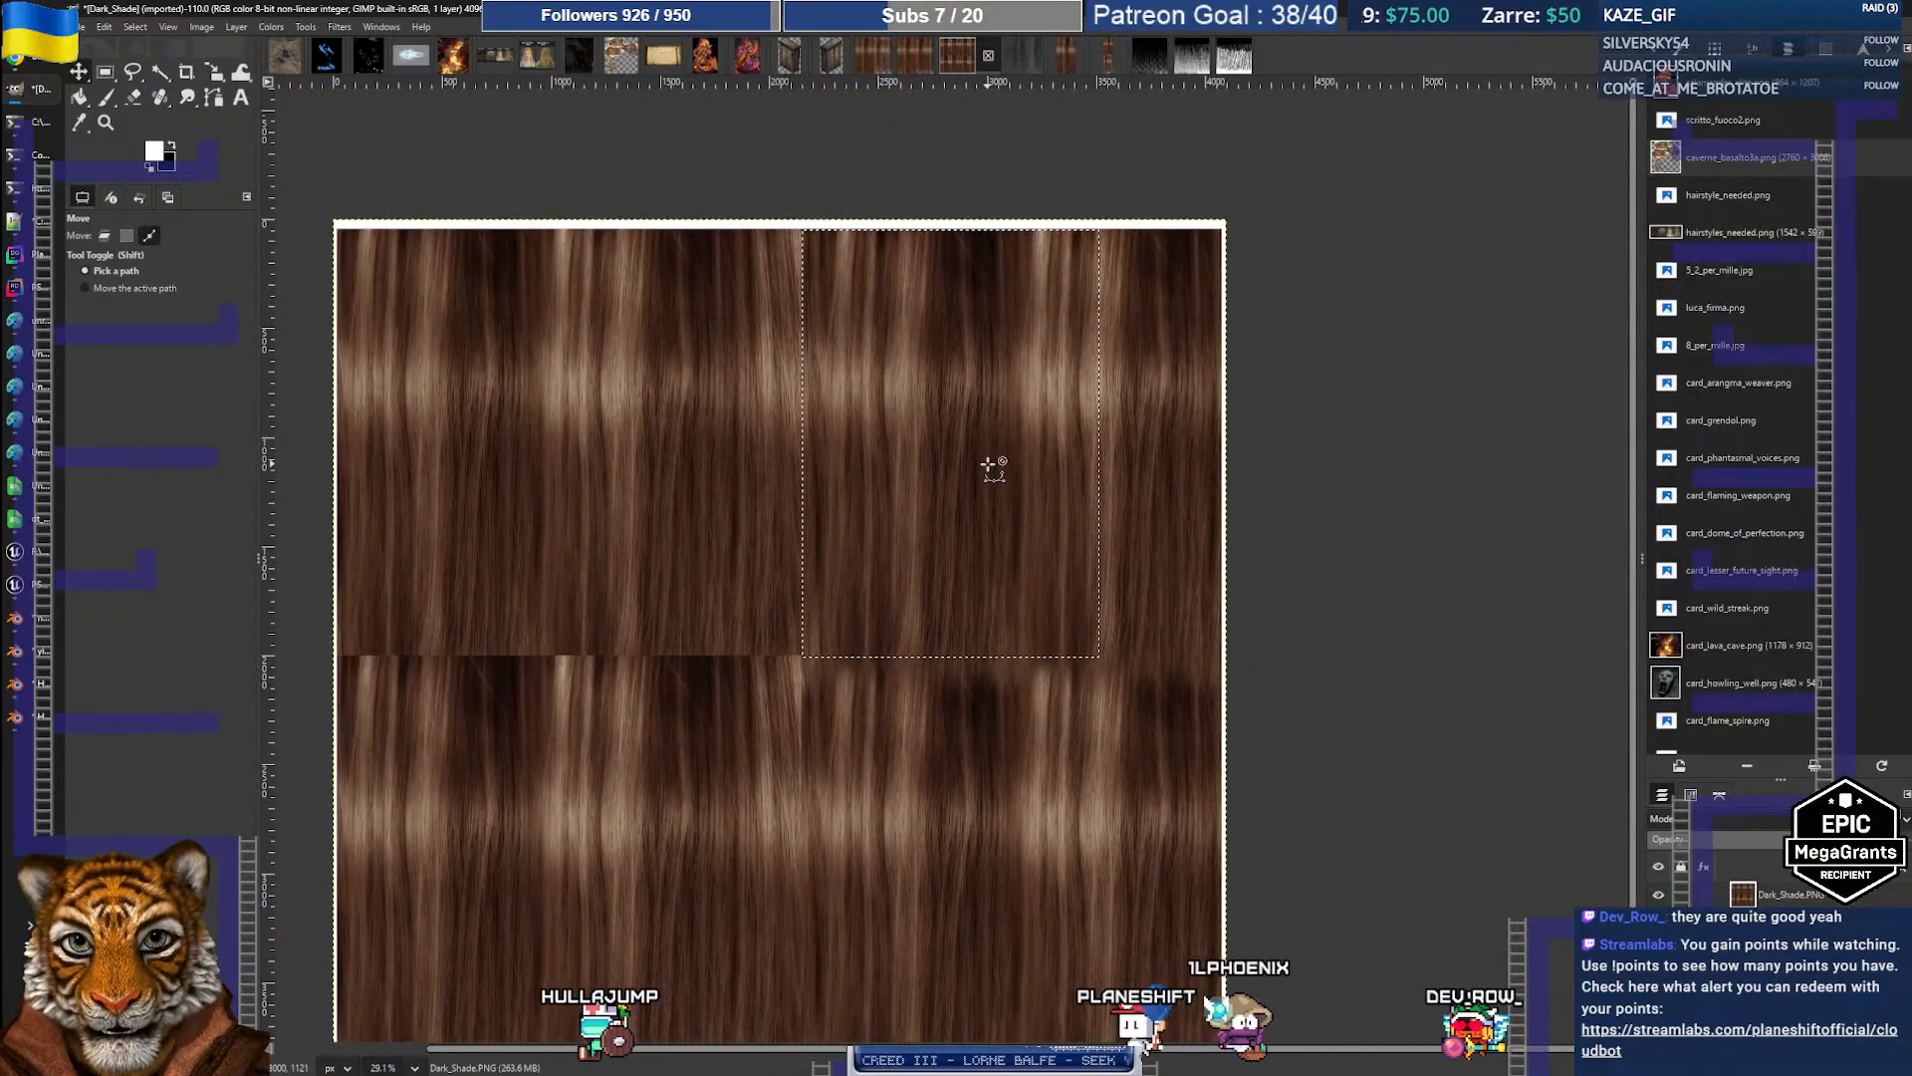
{"action": "key", "text": "ctrl+c"}
Step: Create a new image from the copied hair section
{"action": "left_click", "coordinate": [103, 27]}
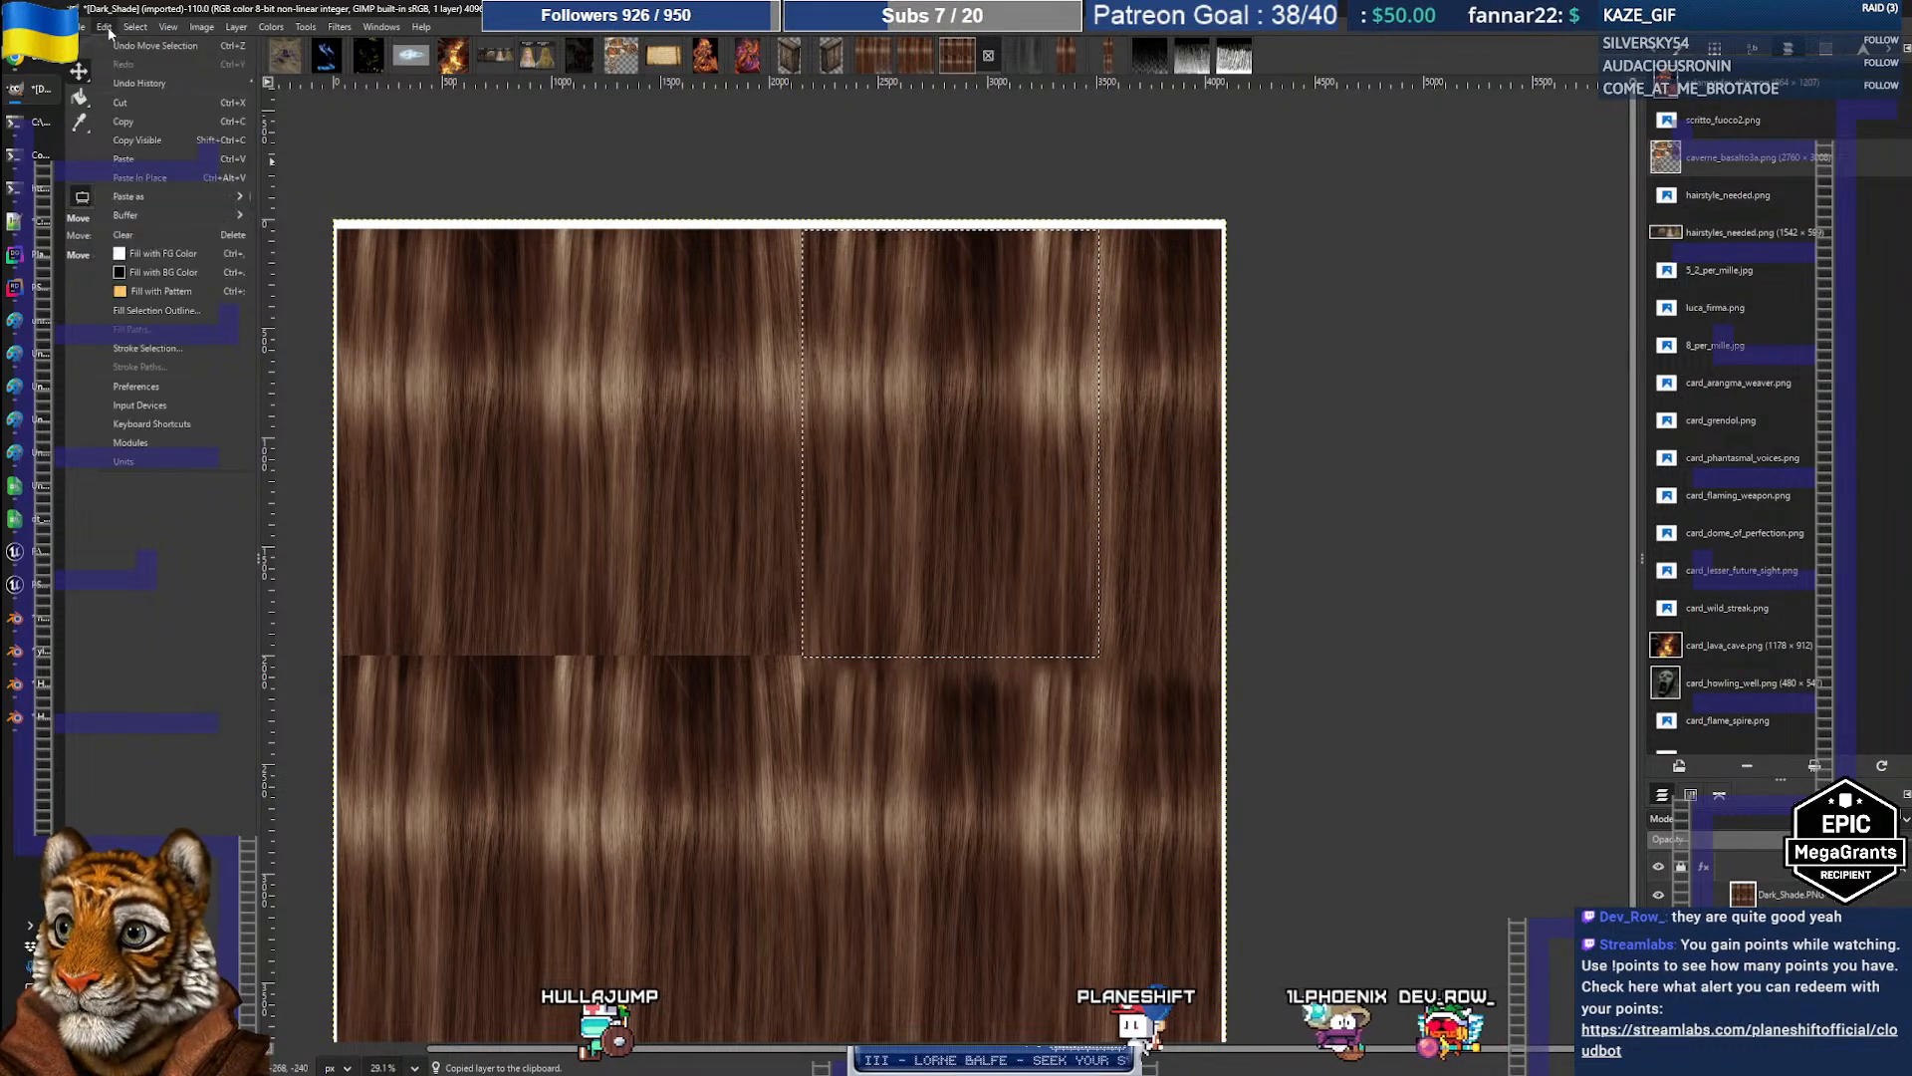
{"action": "mouse_move", "coordinate": [79, 28]}
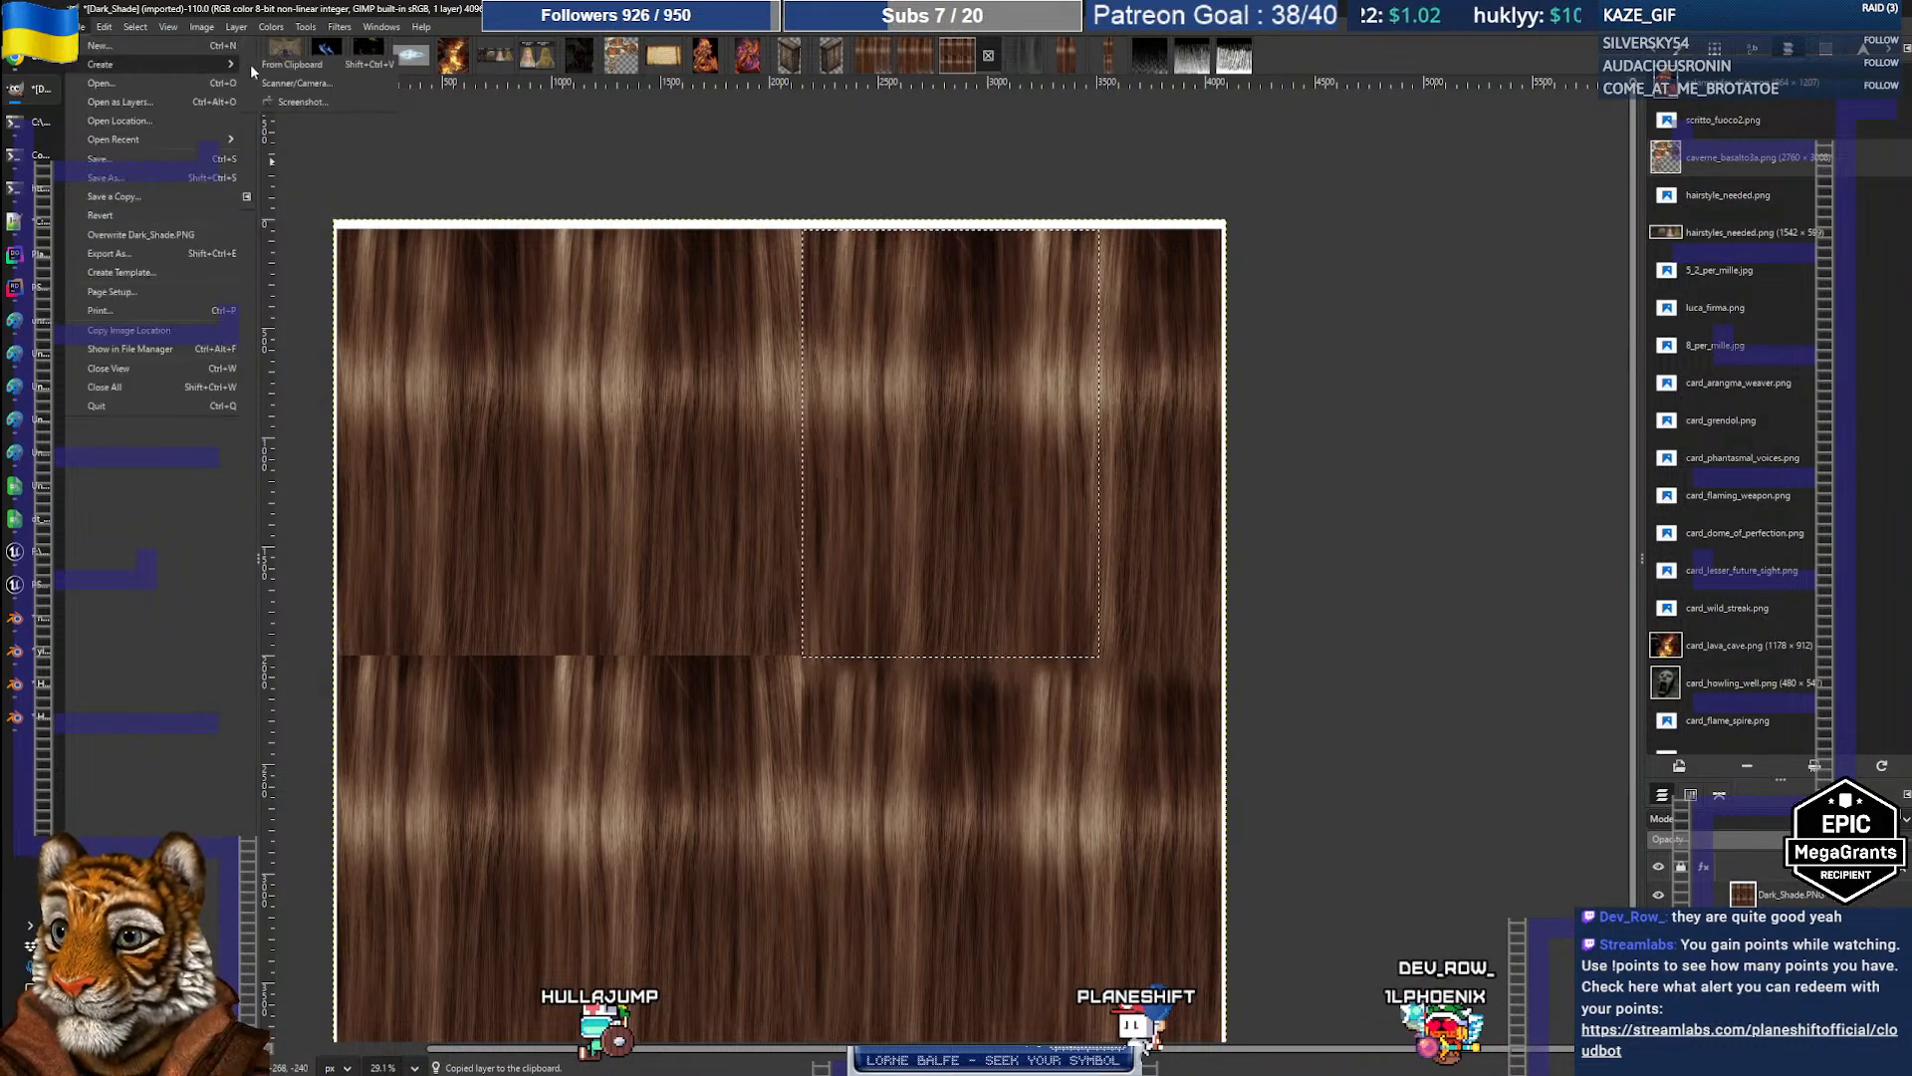
{"action": "left_click", "coordinate": [261, 64]}
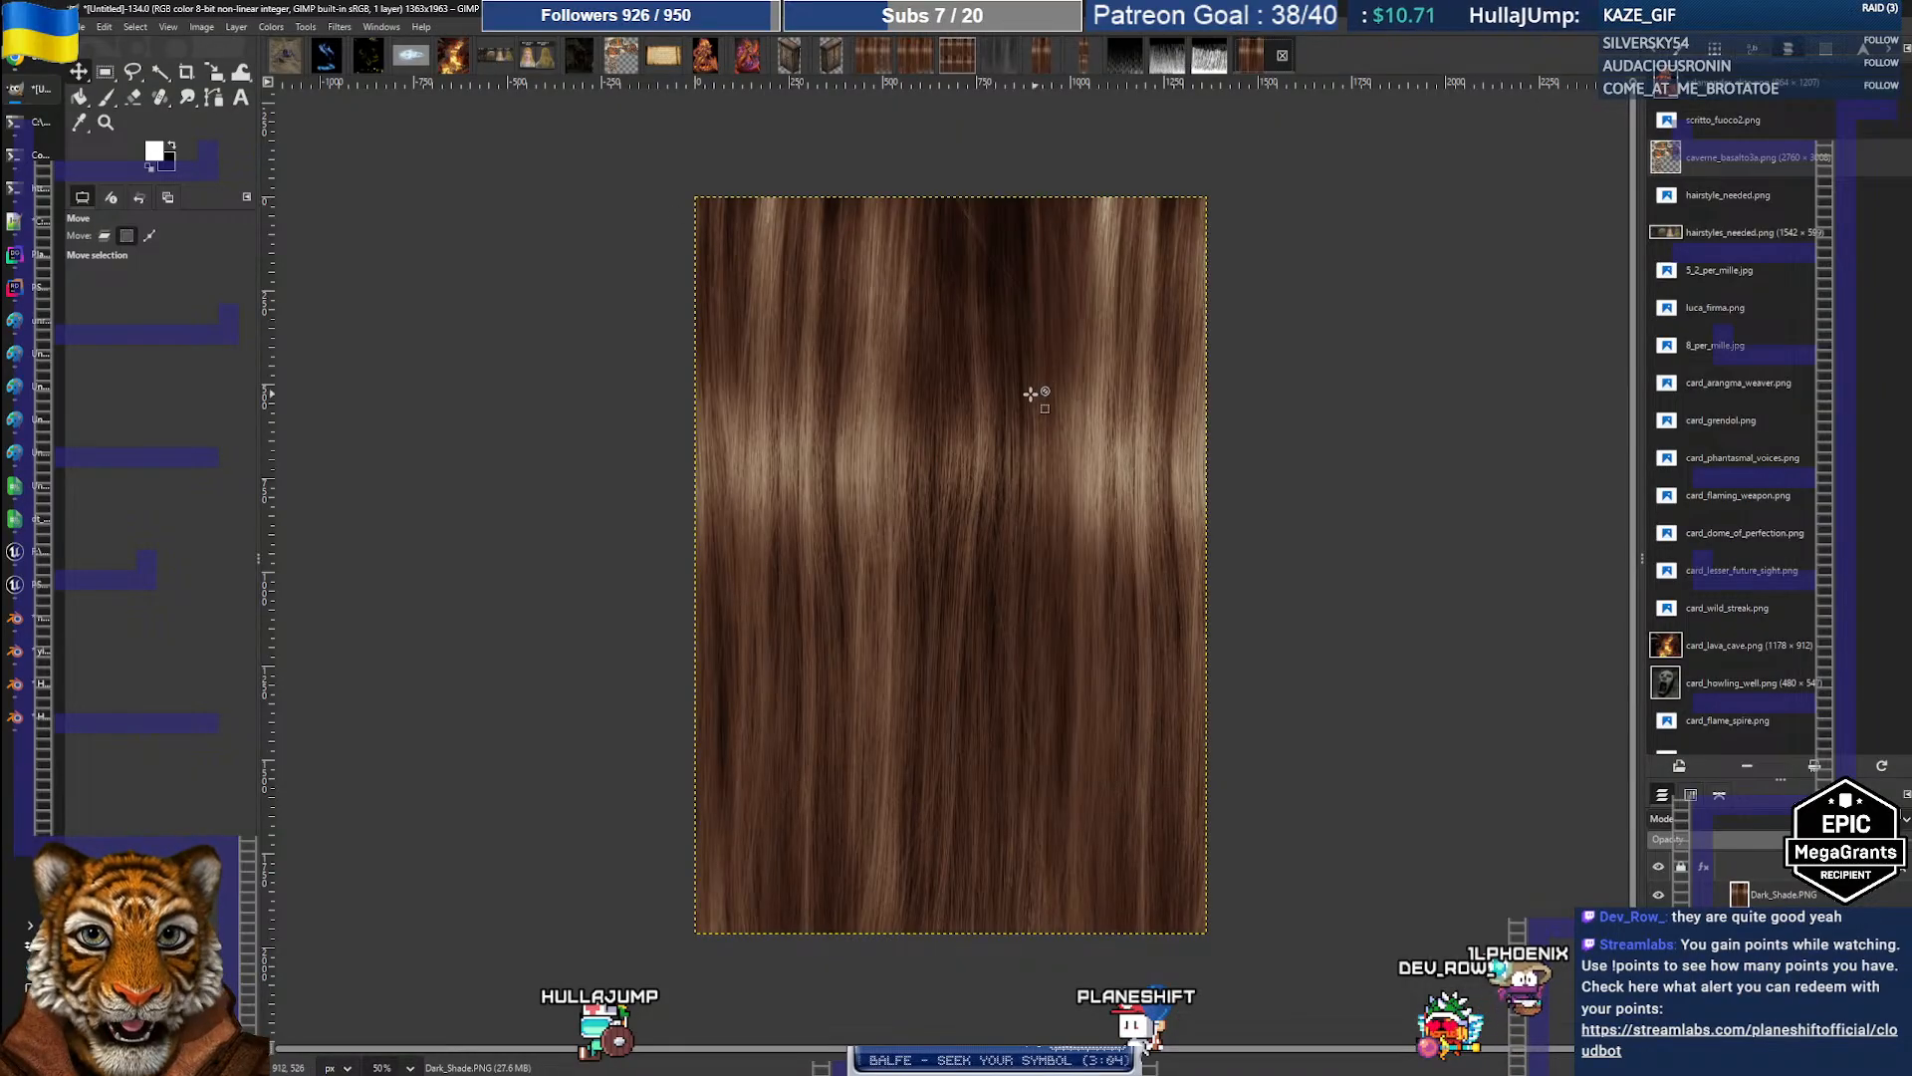
{"action": "scroll", "coordinate": [932, 418], "scroll_direction": "down", "scroll_amount": 5, "text": "ctrl"}
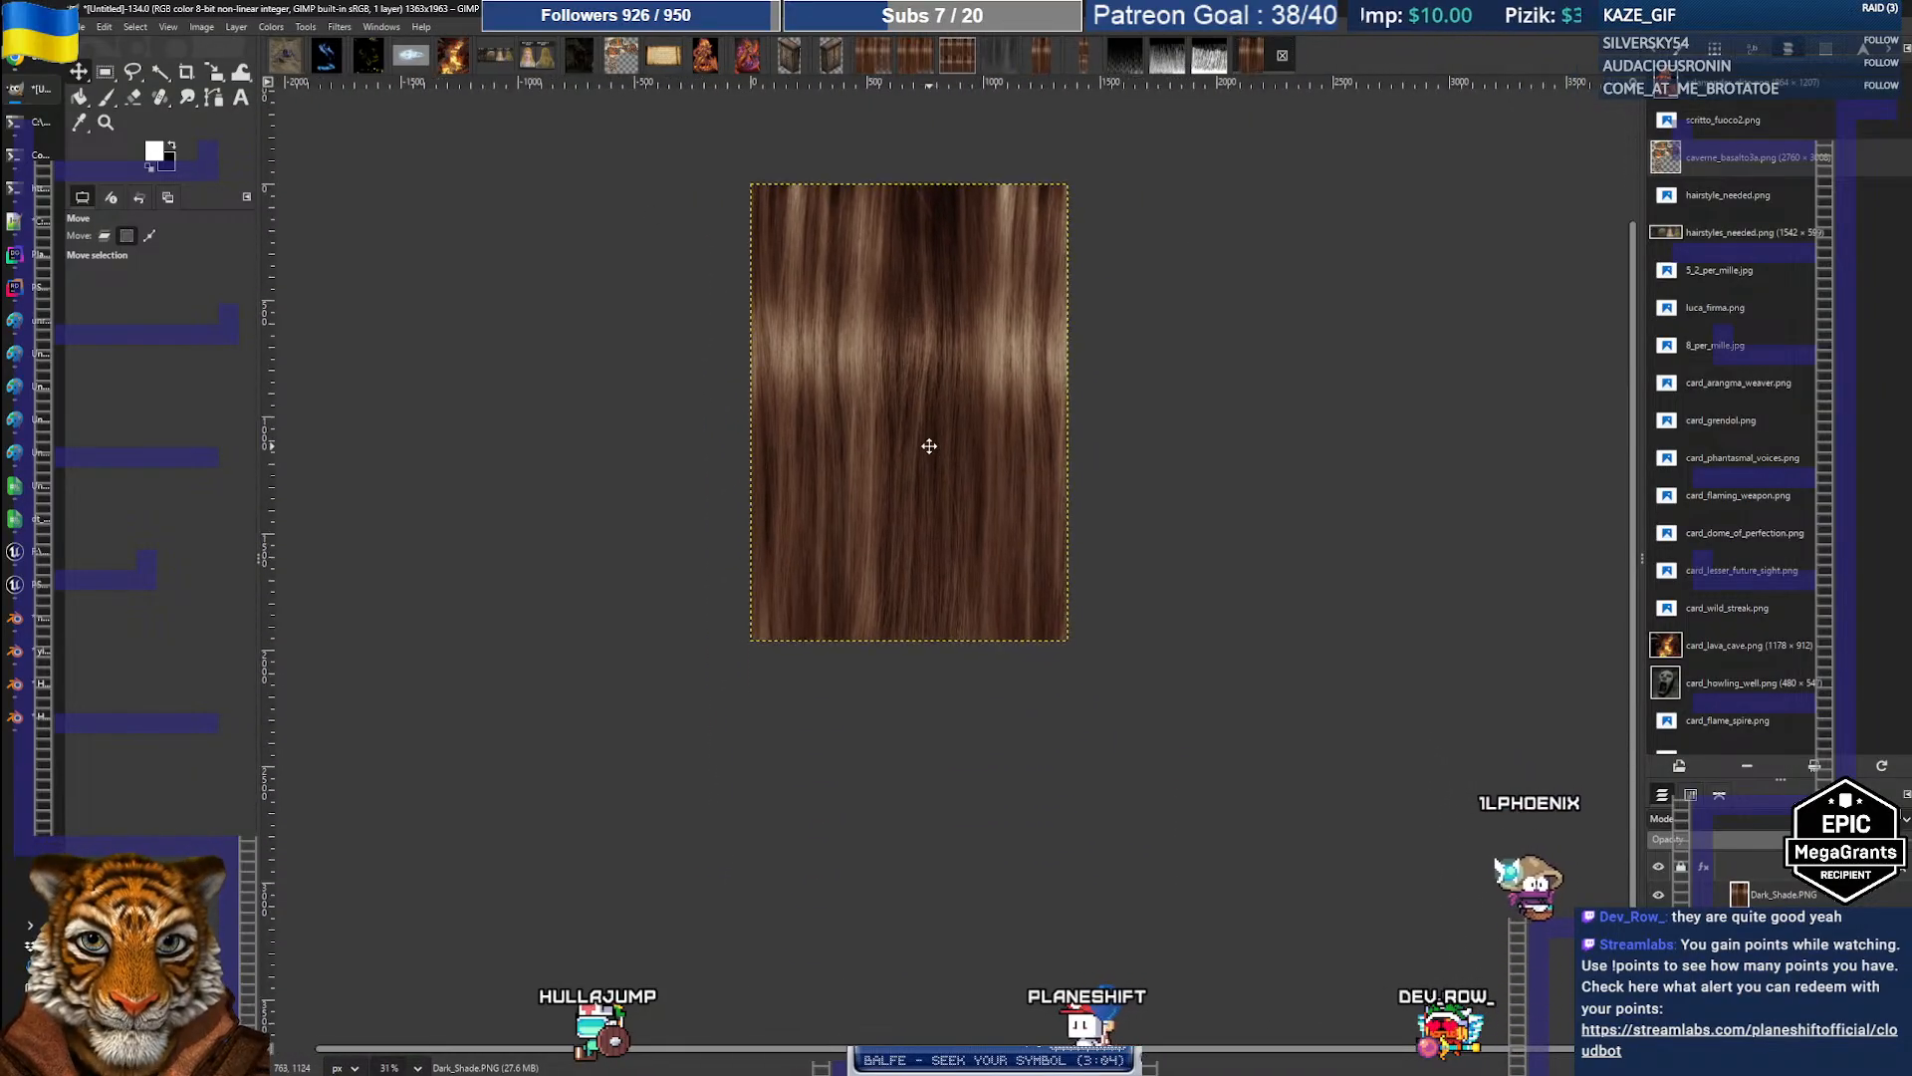
{"action": "scroll", "coordinate": [928, 454], "scroll_direction": "up", "scroll_amount": 2, "text": "ctrl"}
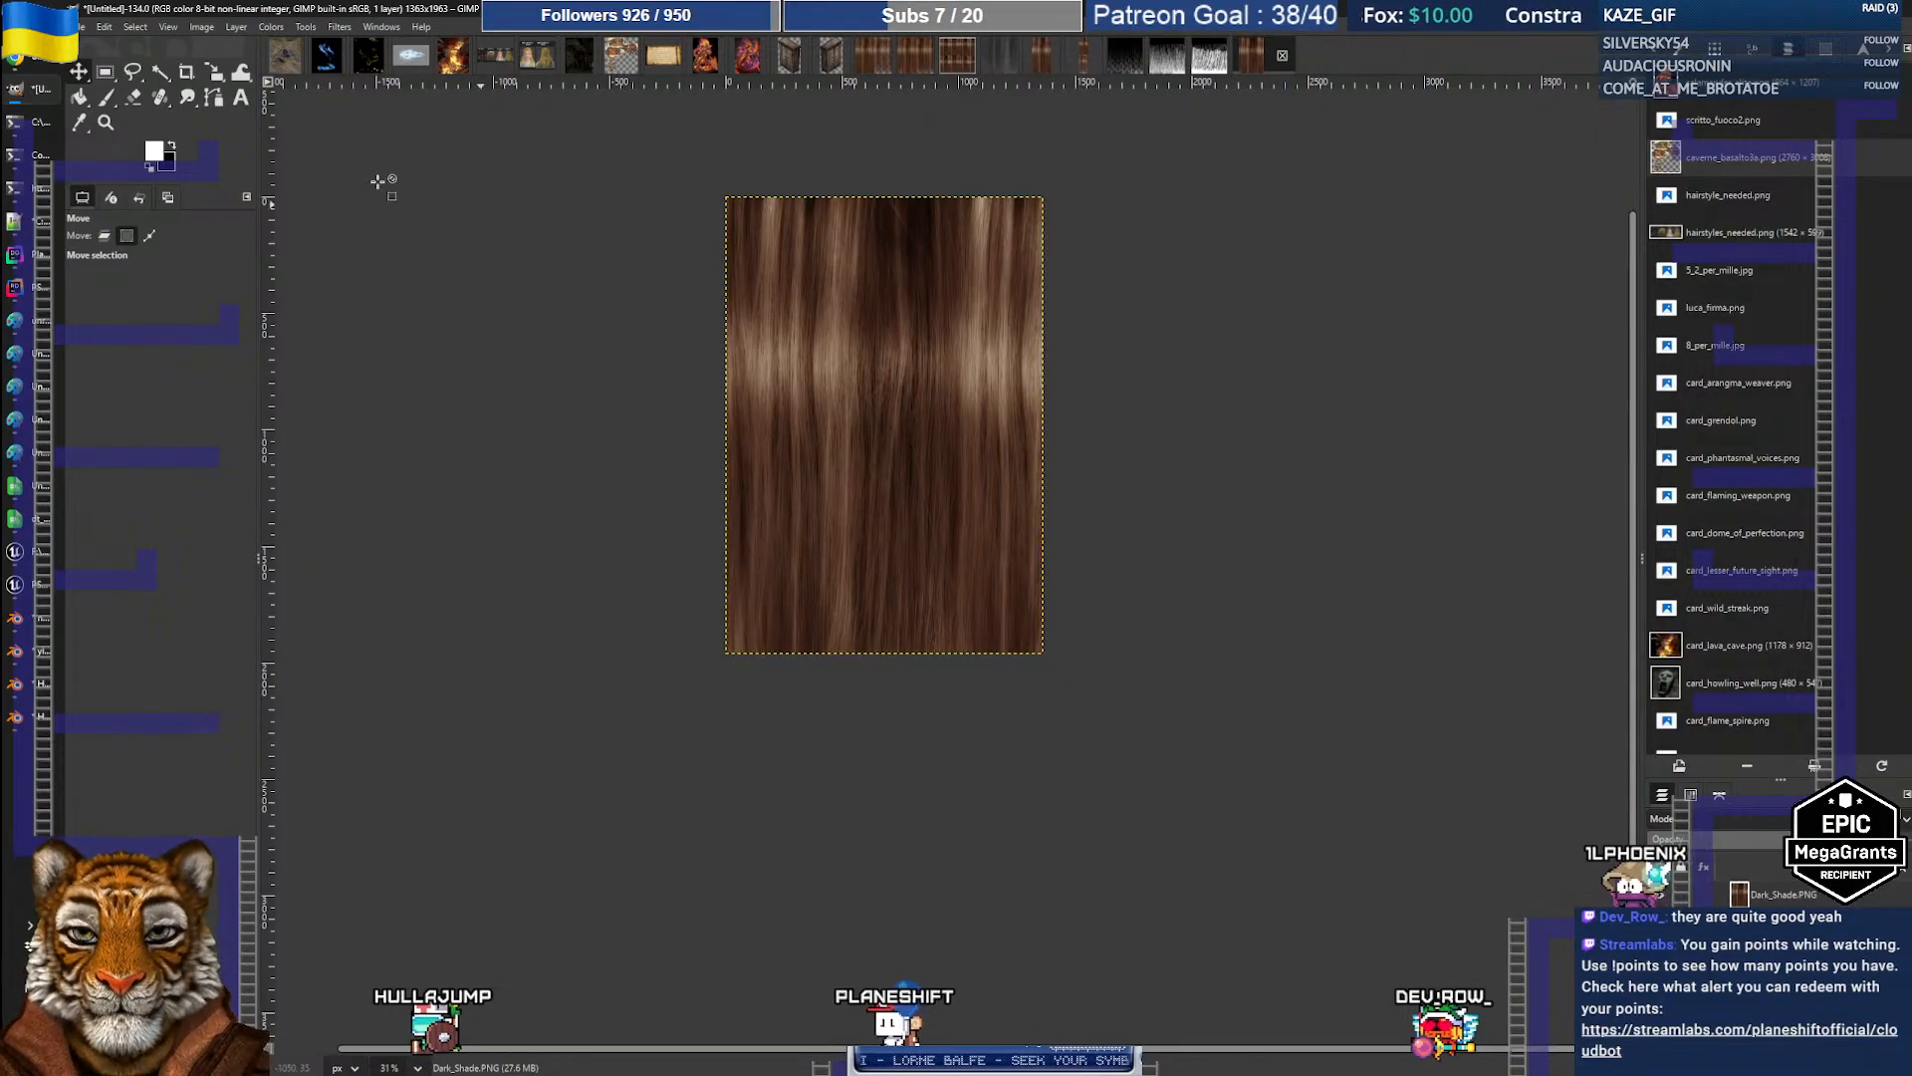
Step: Try extending the new image's canvas height to 3000 px, and undo the resize
{"action": "left_click", "coordinate": [199, 28]}
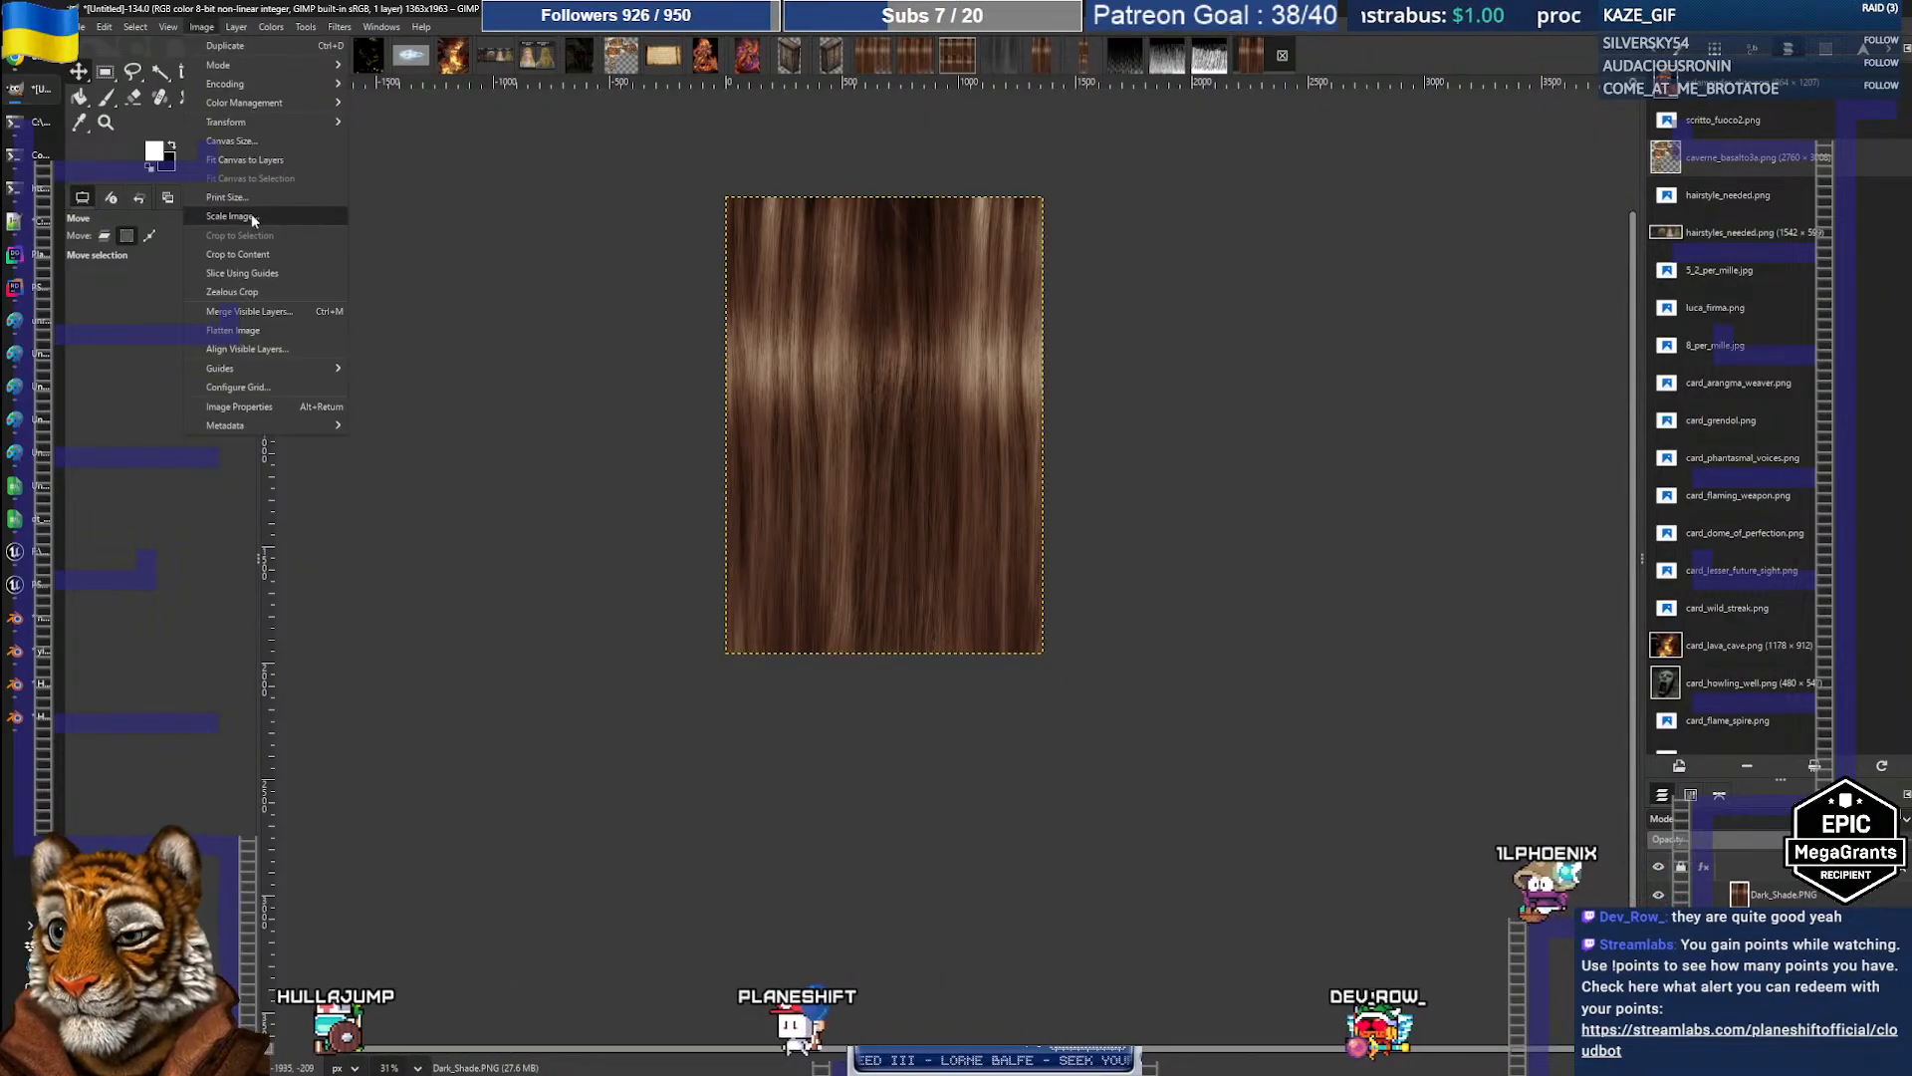
{"action": "left_click", "coordinate": [231, 141]}
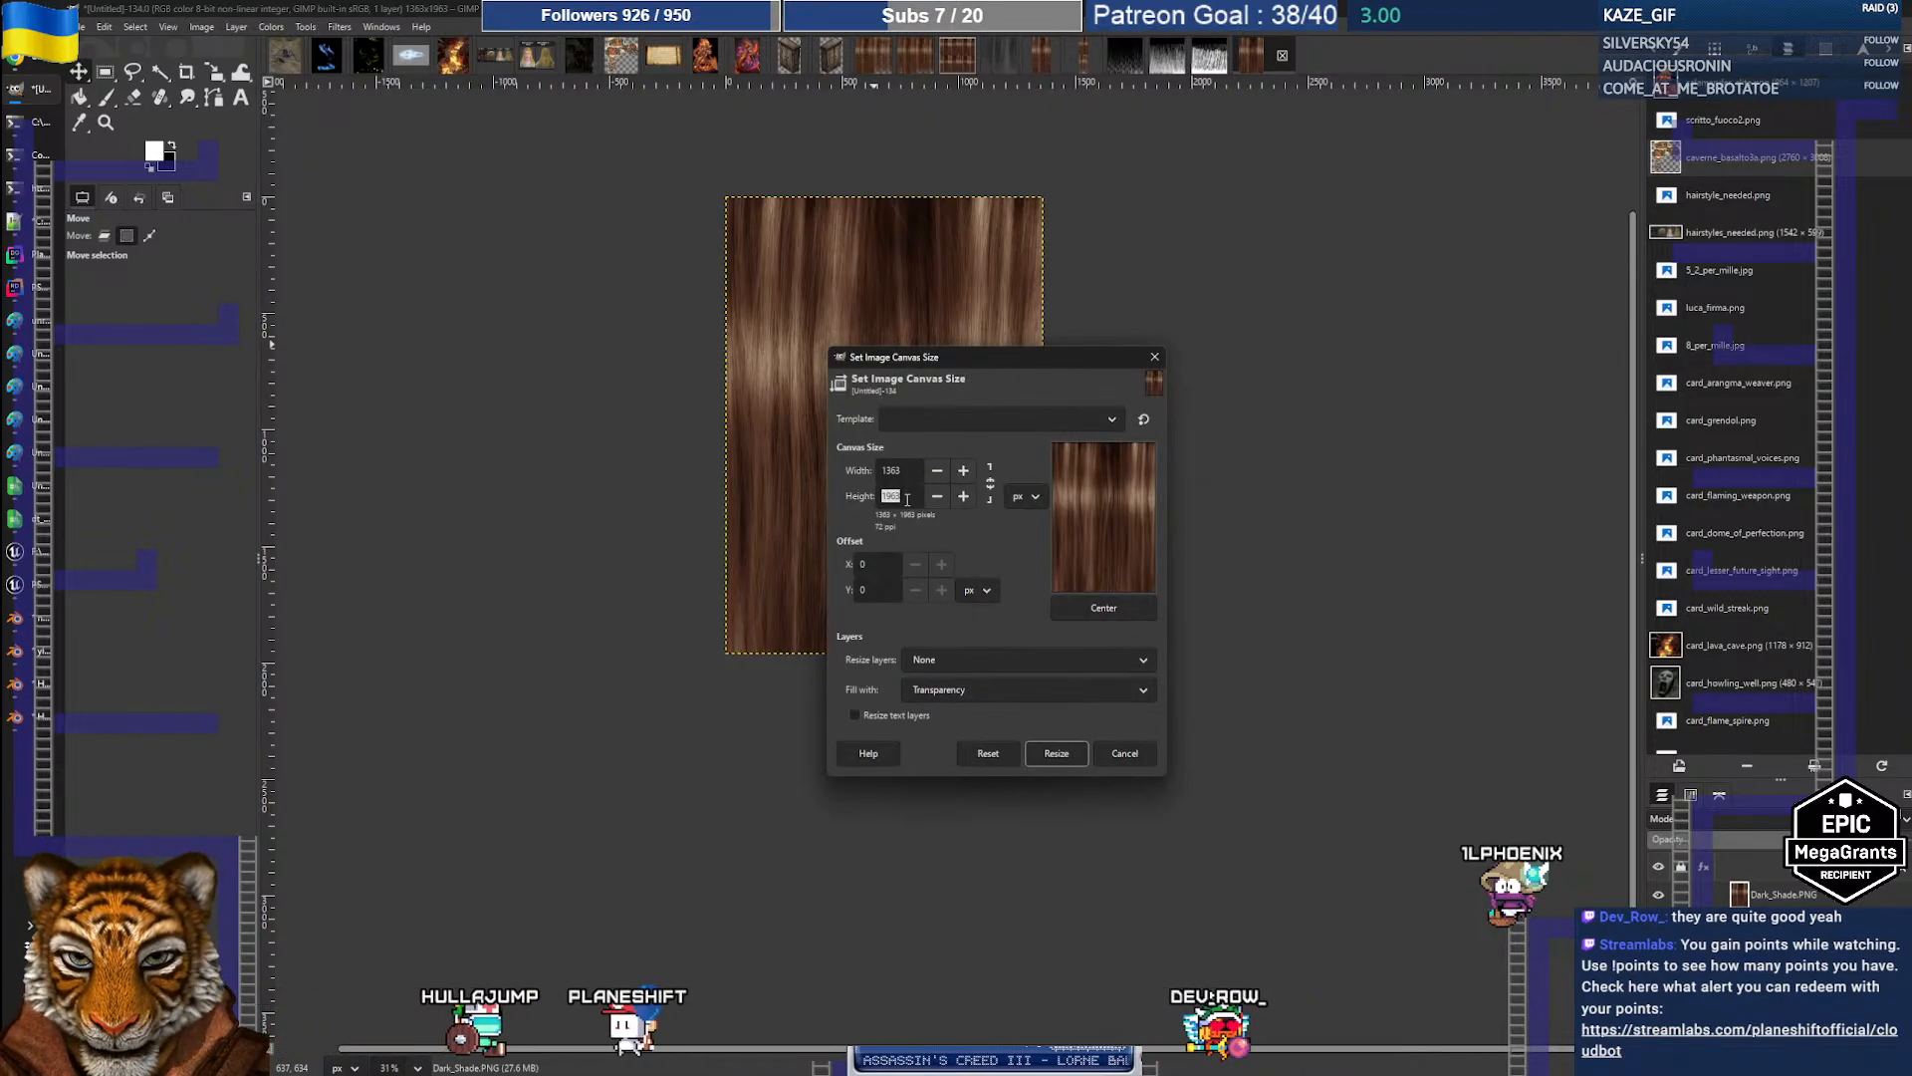
{"action": "type", "text": "3000"}
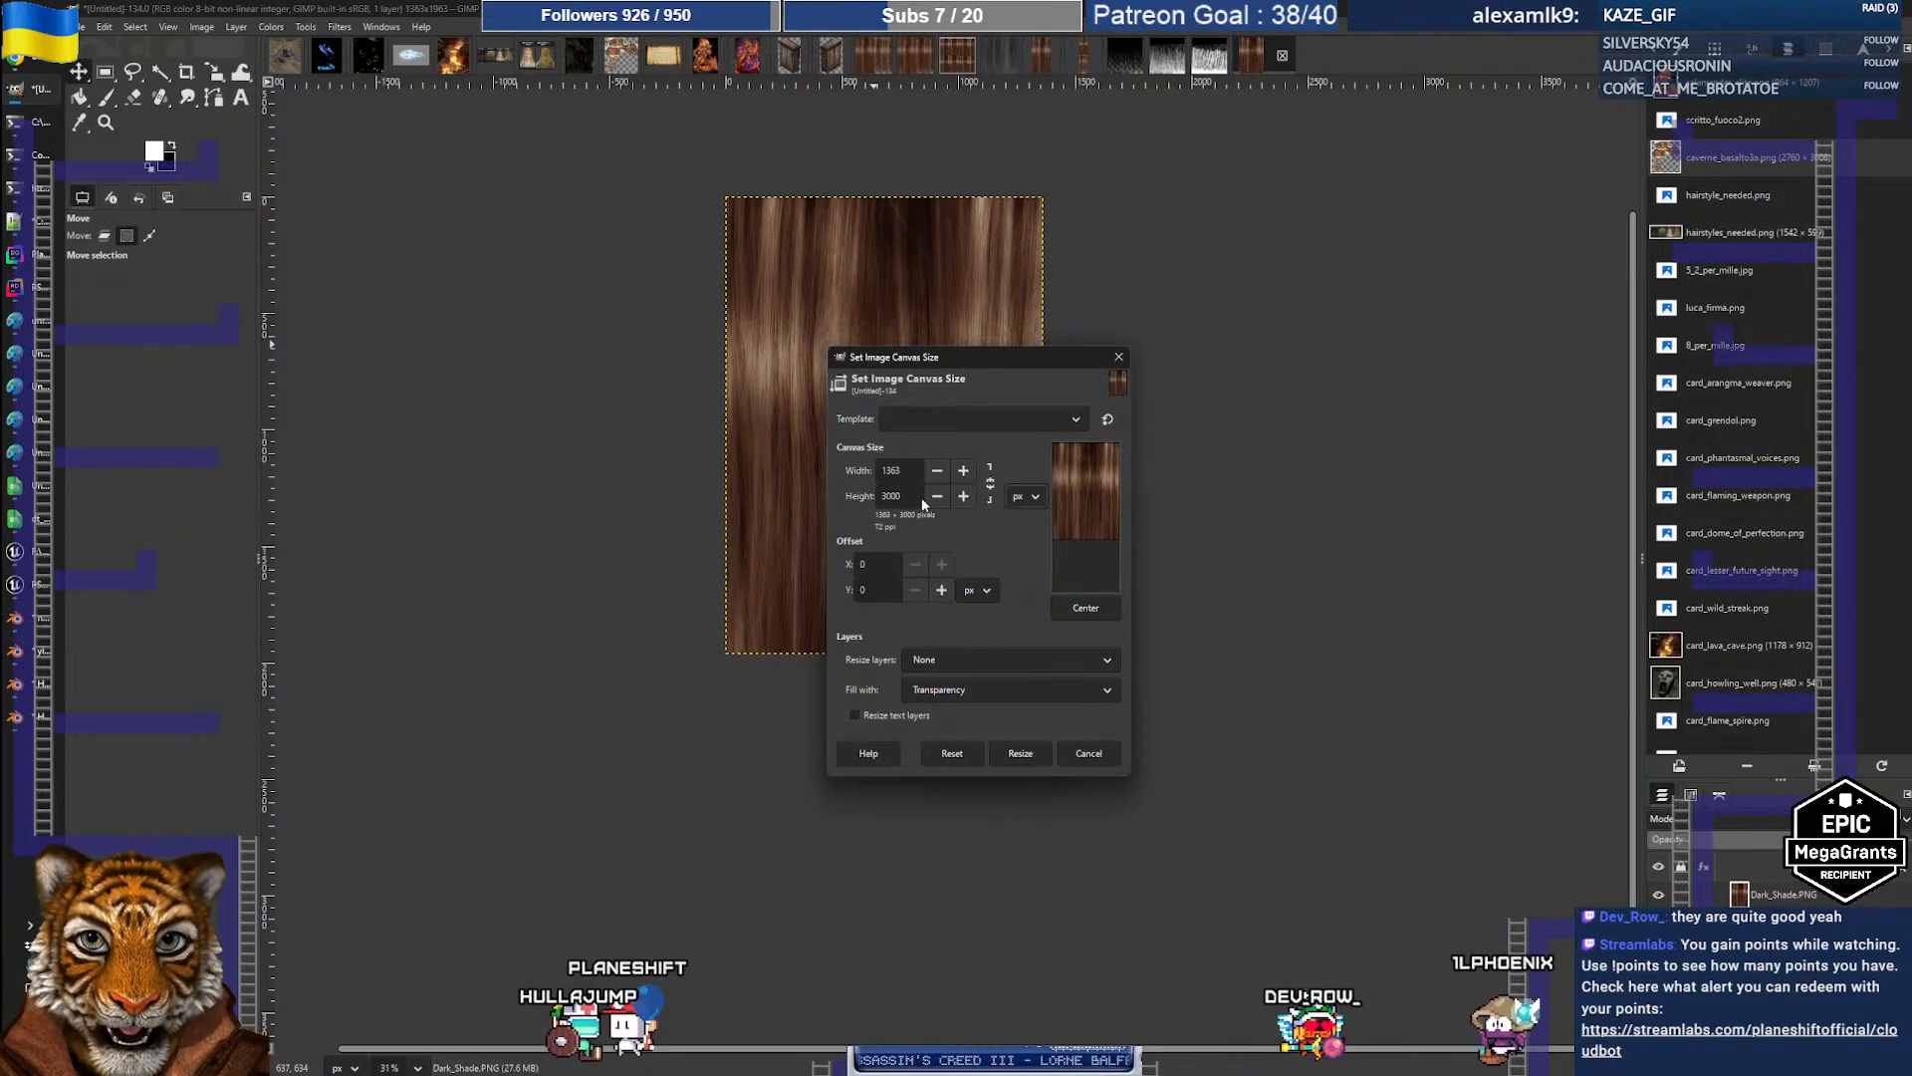
{"action": "left_click", "coordinate": [1023, 752]}
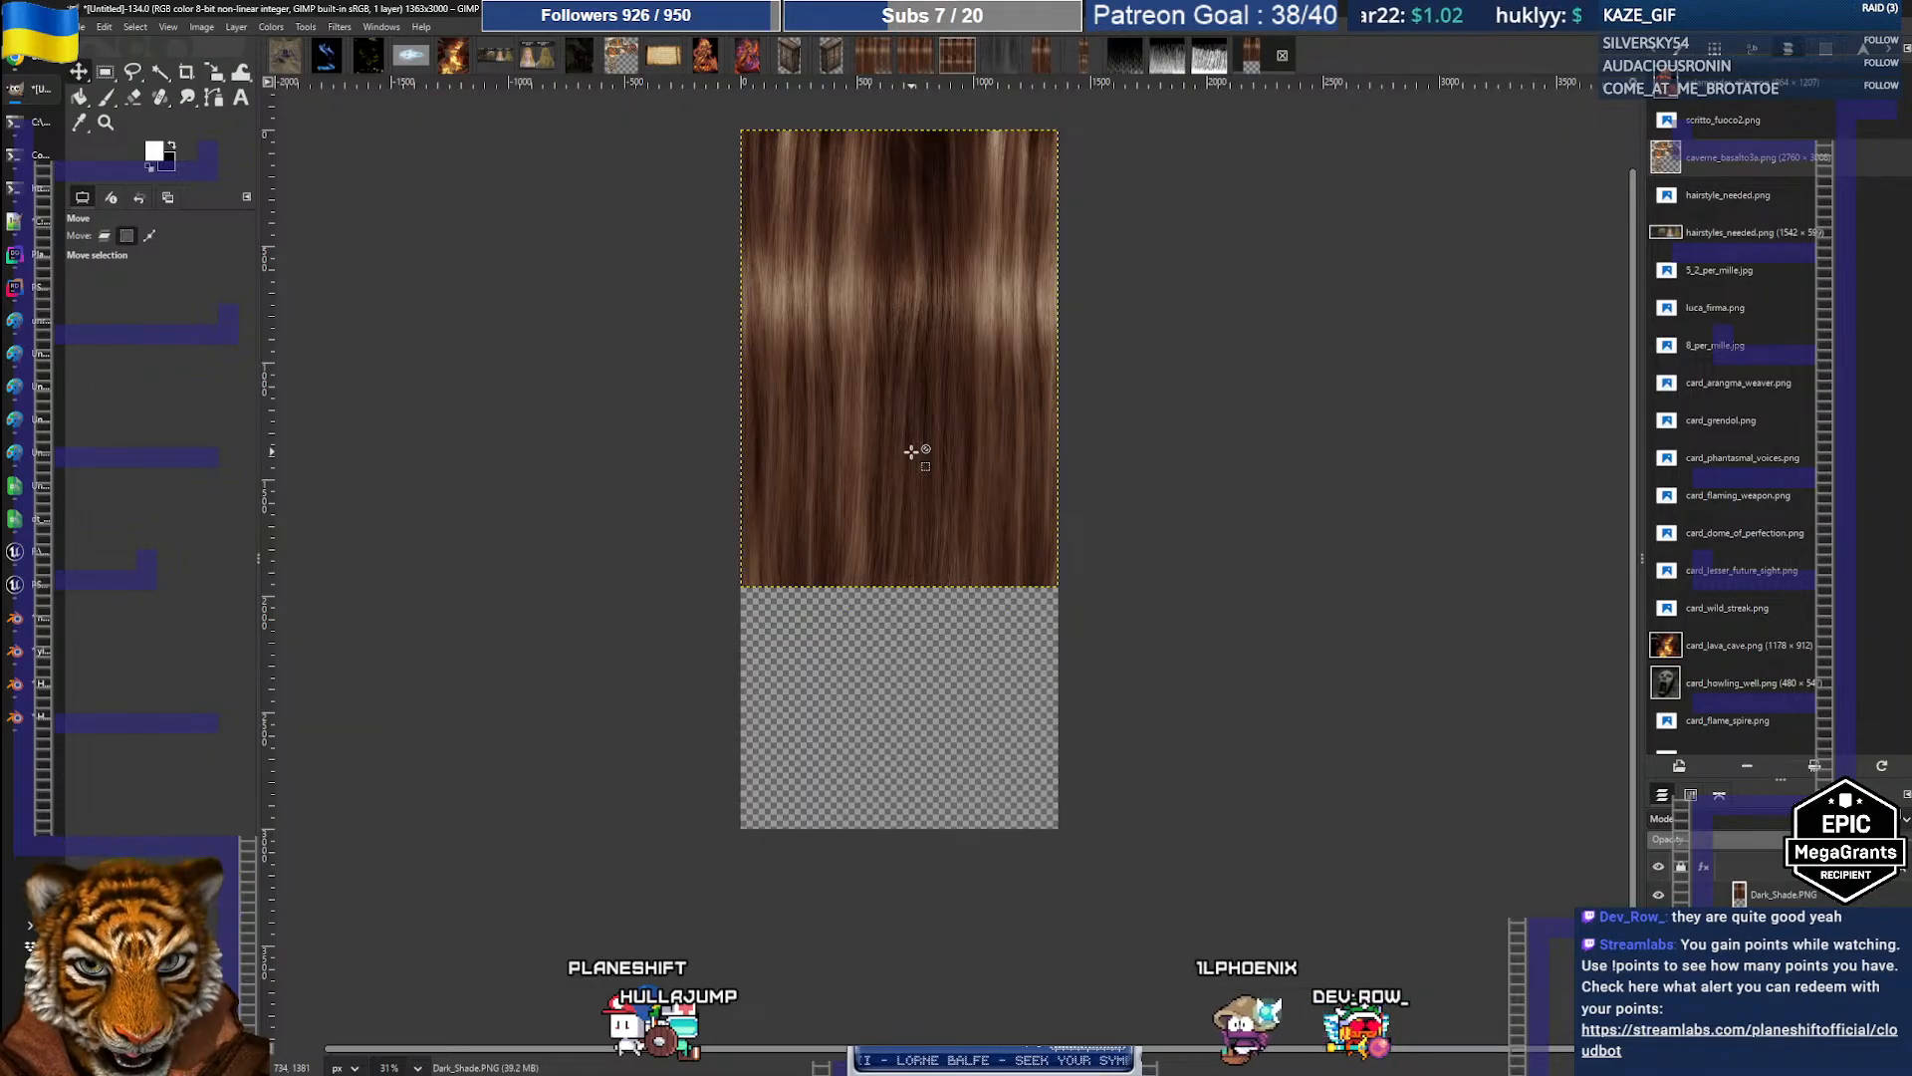
{"action": "key", "text": "ctrl+z"}
Step: Extend the new image's canvas height to 4000 px, leaving the added area below the hair transparent
{"action": "left_click", "coordinate": [259, 26]}
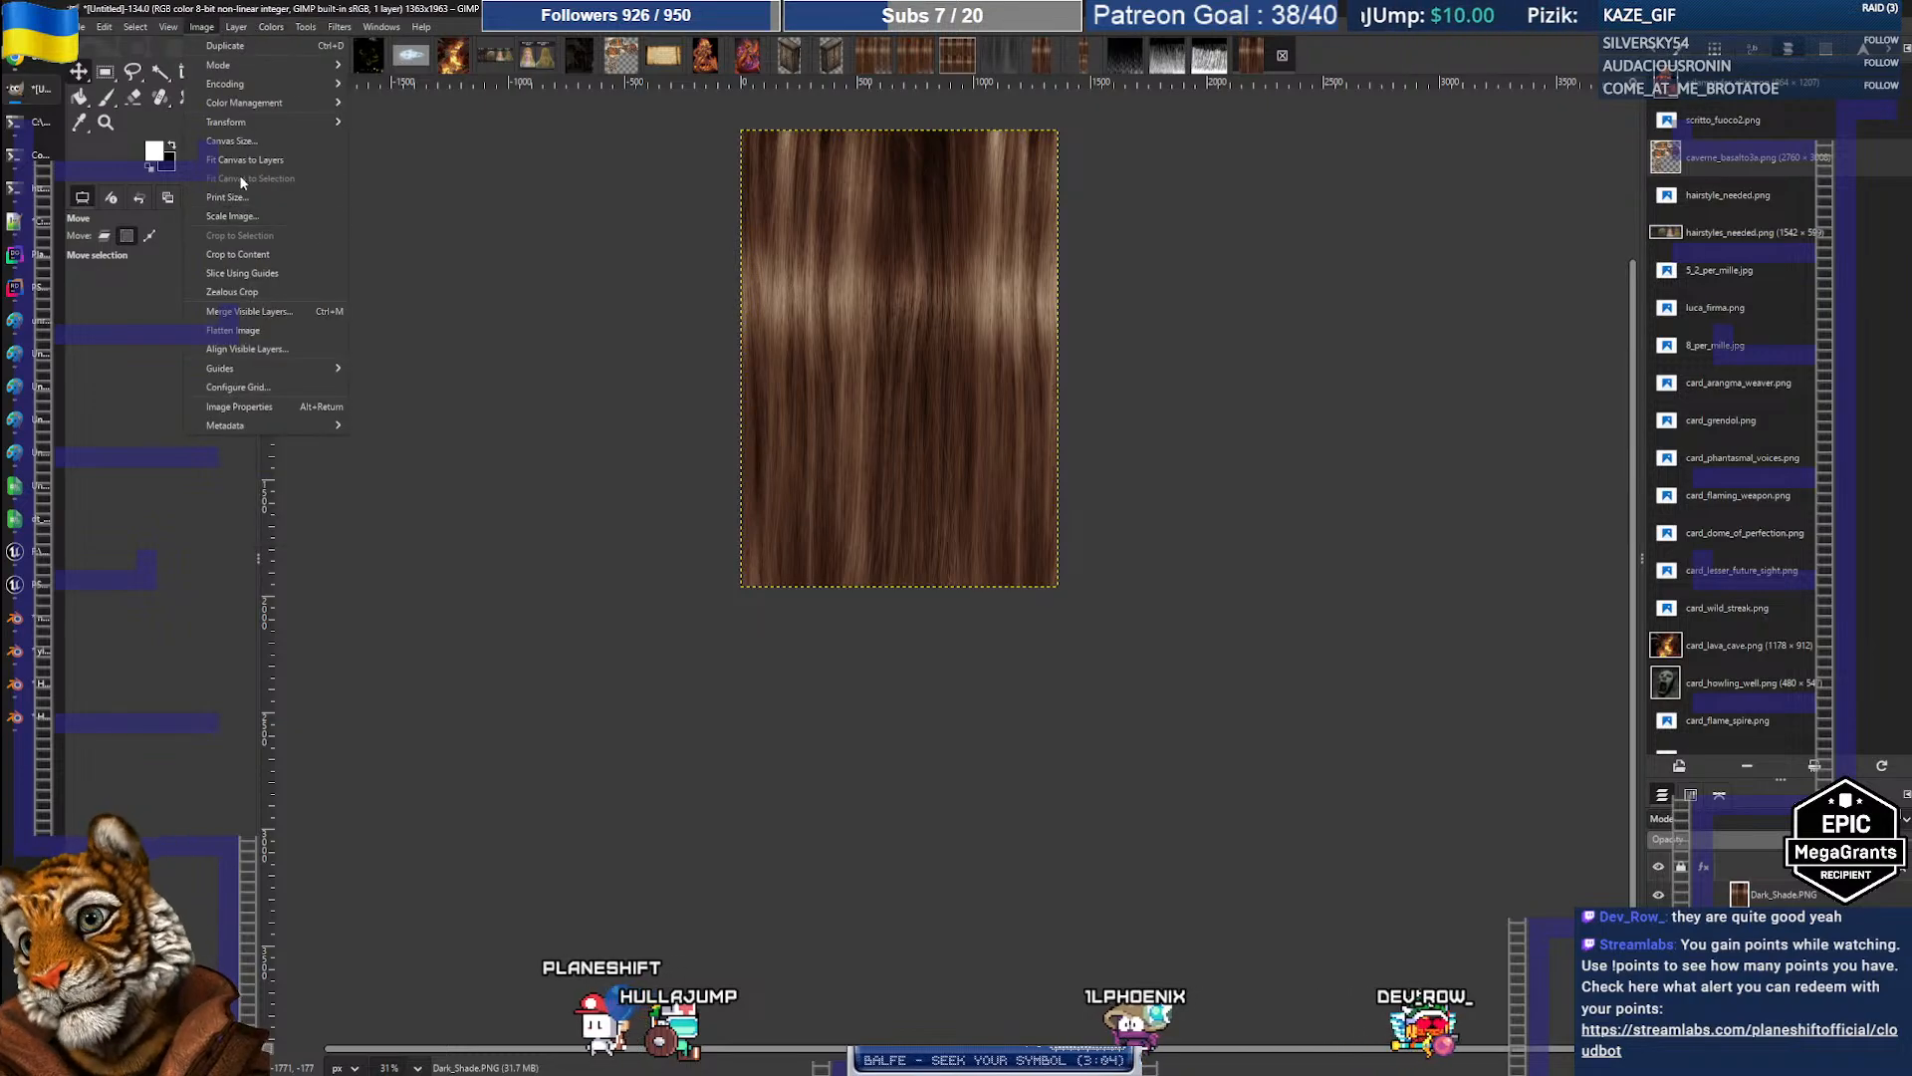
{"action": "left_click", "coordinate": [255, 142]}
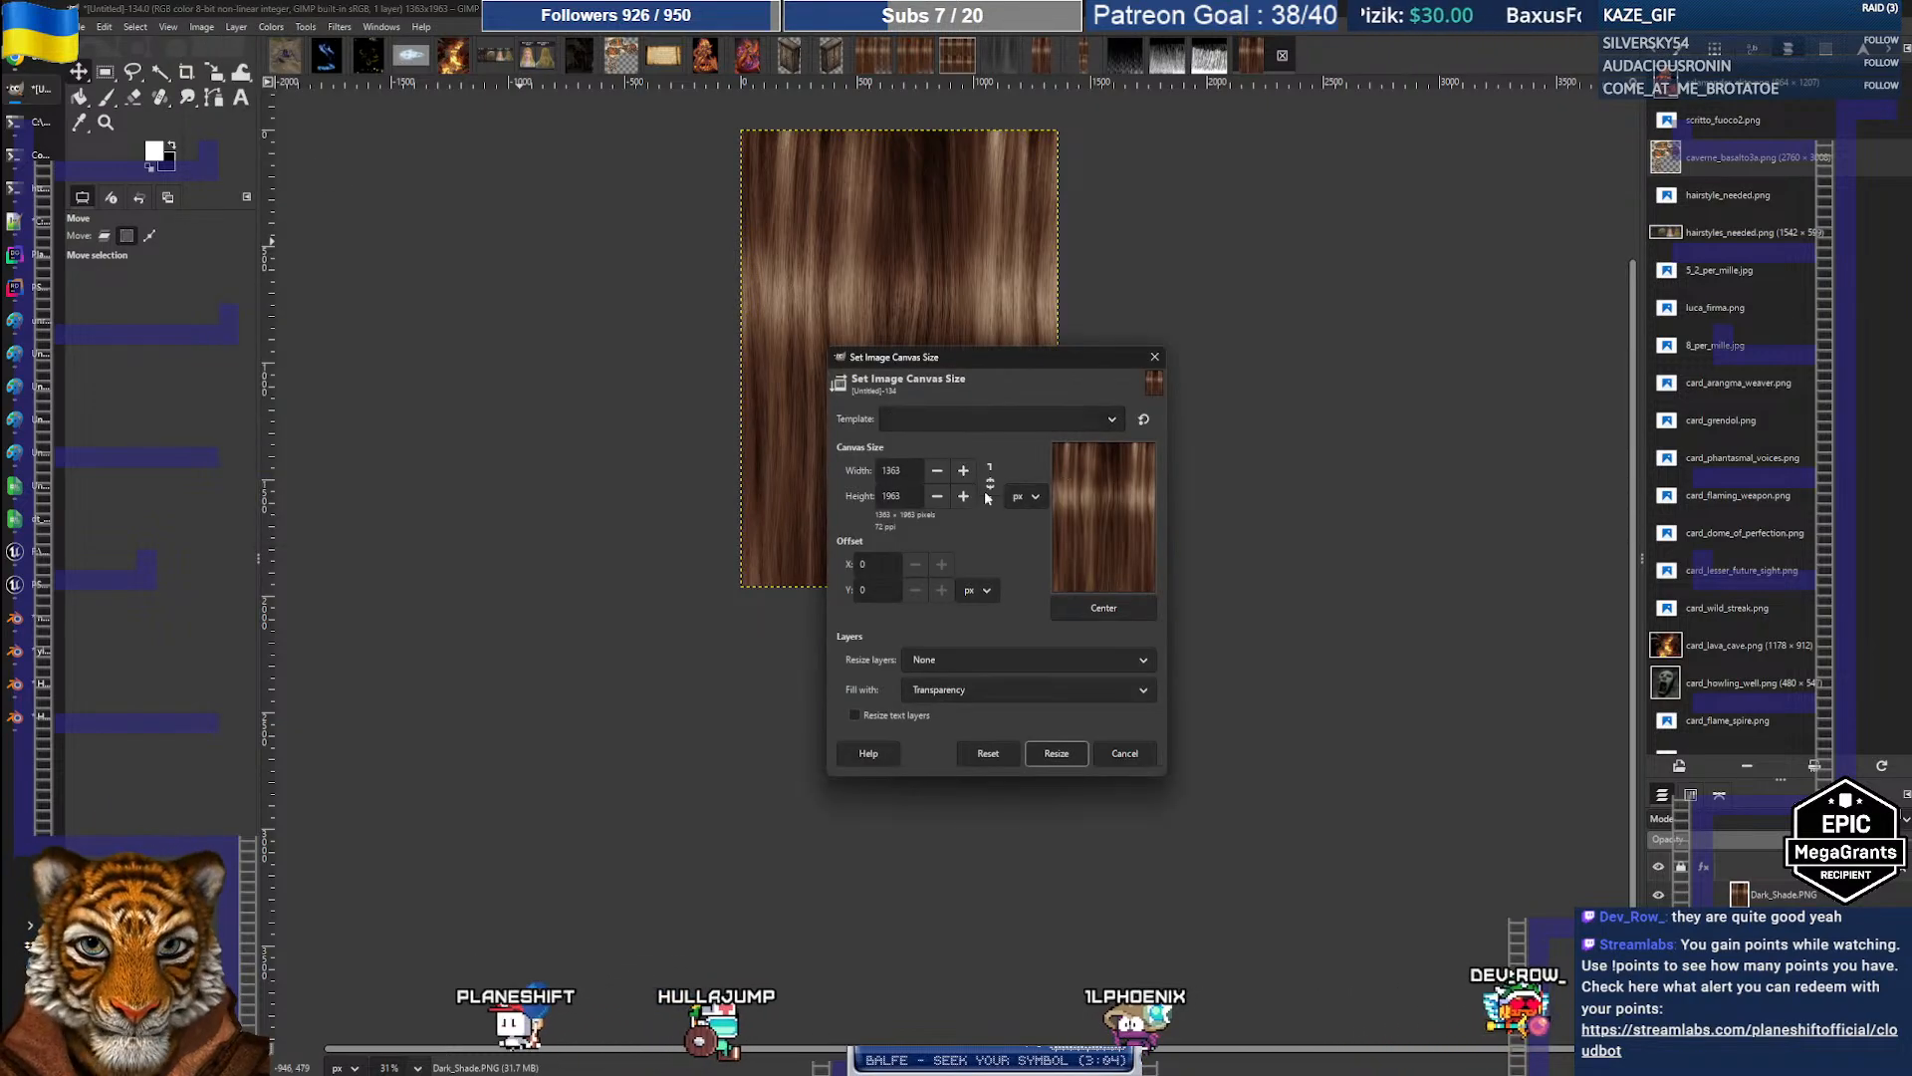
{"action": "double_click", "coordinate": [918, 496]}
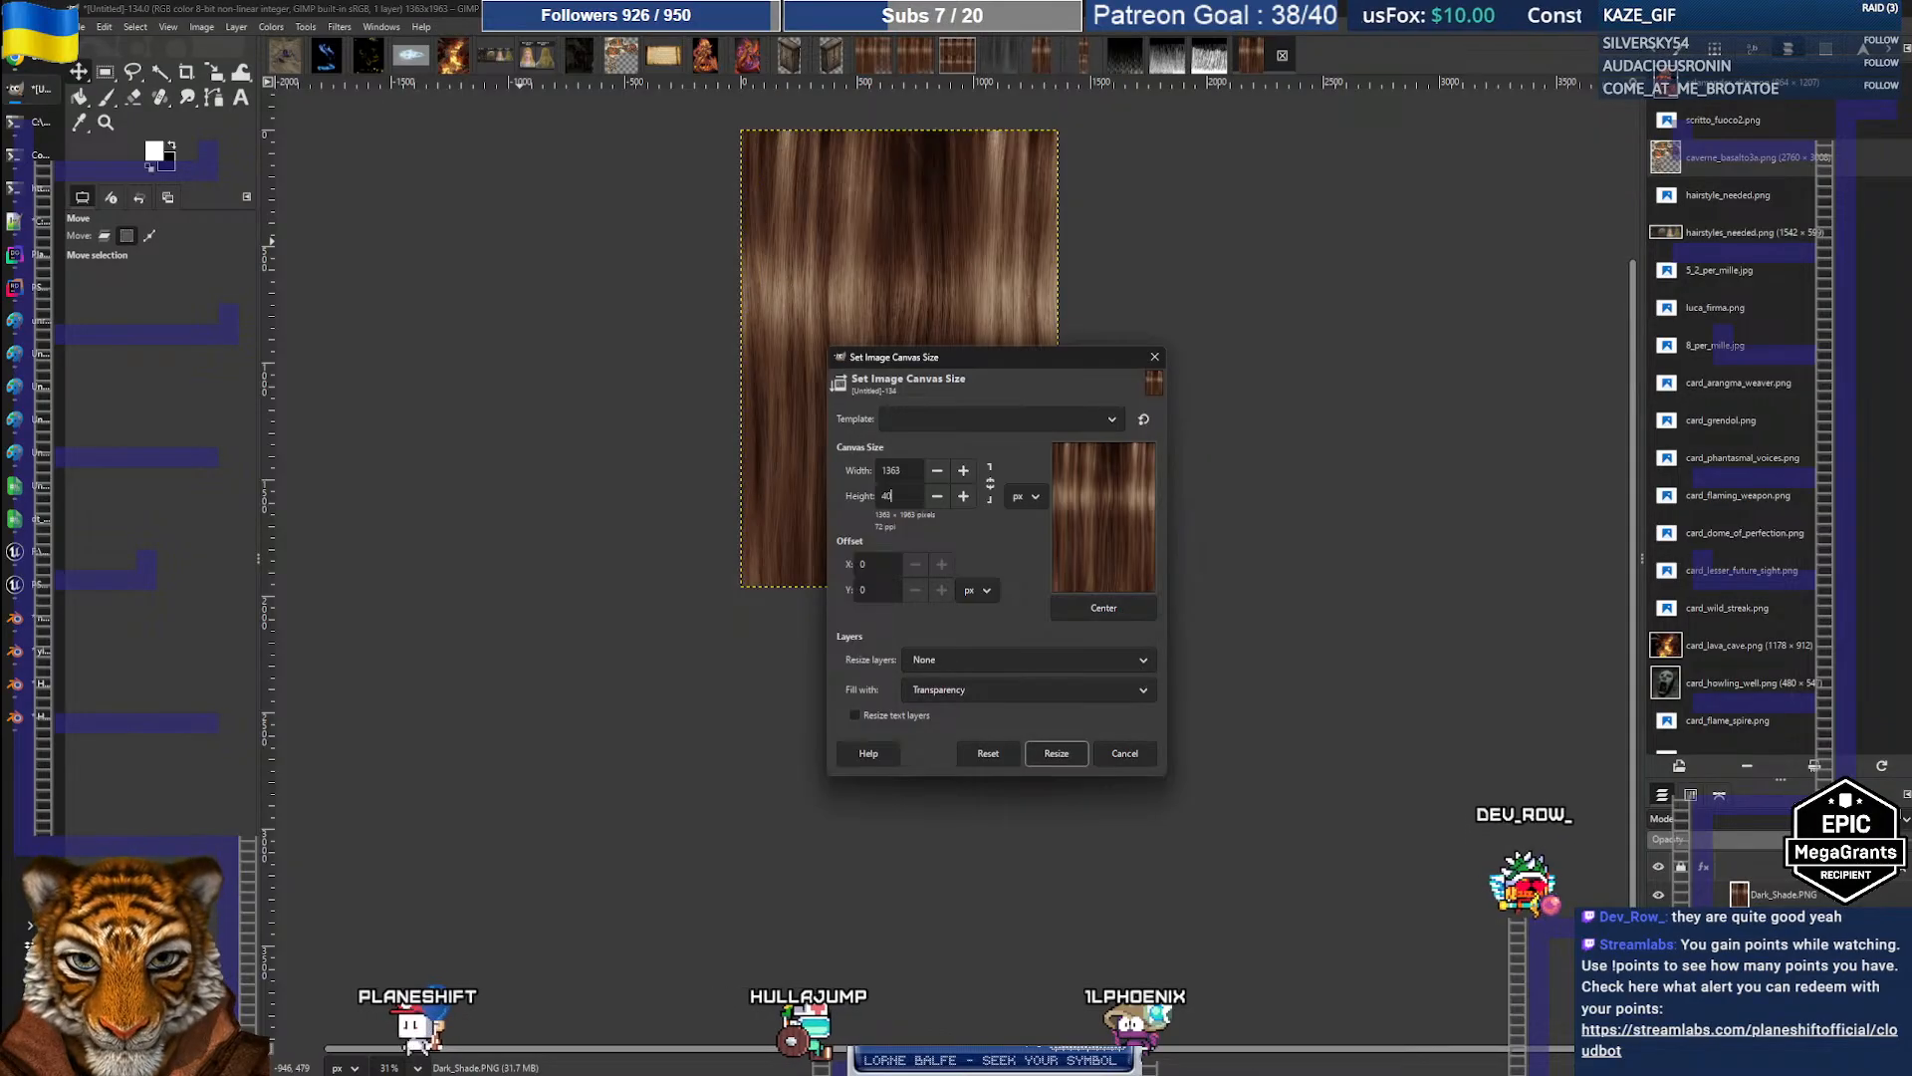
{"action": "type", "text": "4000"}
{"action": "left_click", "coordinate": [1017, 753]}
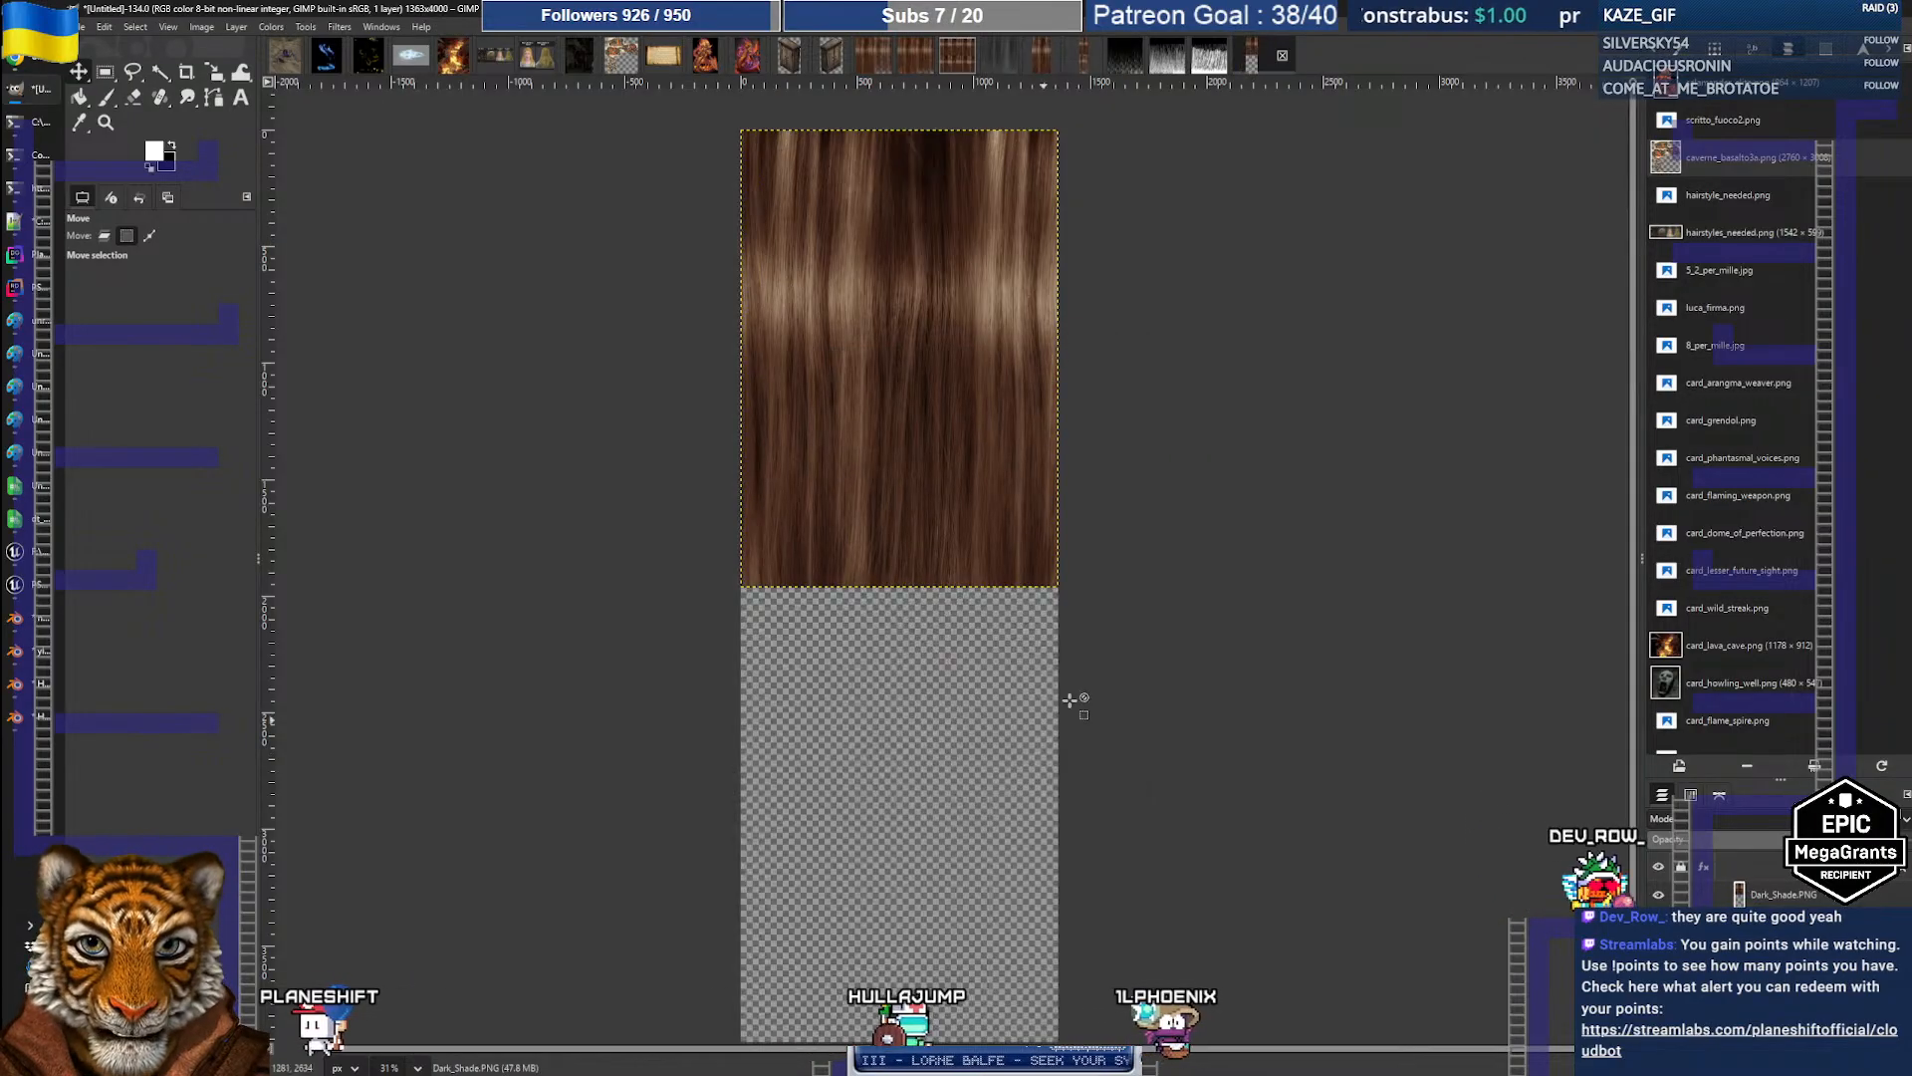
{"action": "scroll", "coordinate": [971, 539], "scroll_direction": "up", "scroll_amount": 1, "text": "ctrl"}
{"action": "scroll", "coordinate": [981, 498], "scroll_direction": "down", "scroll_amount": 2, "text": "ctrl"}
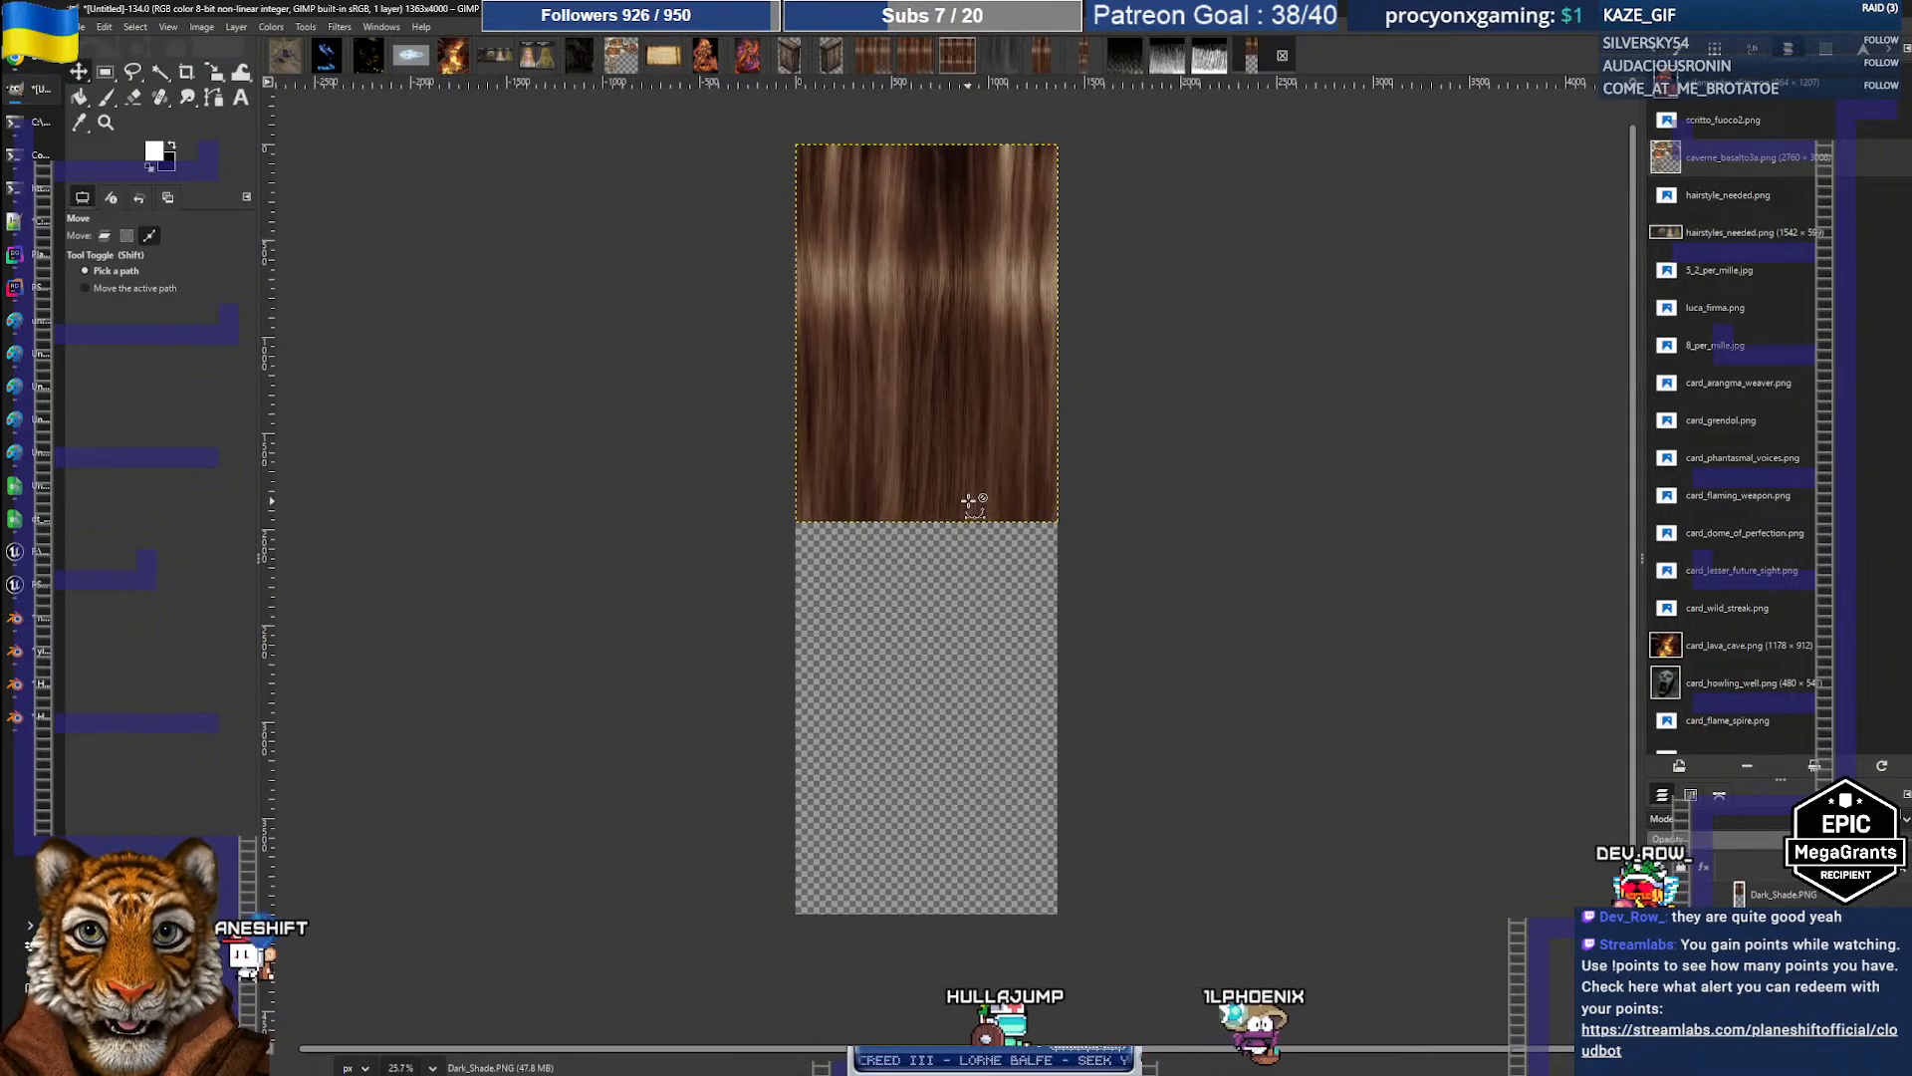
{"action": "middle_click_drag", "start_coordinate": [978, 488], "coordinate": [979, 515]}
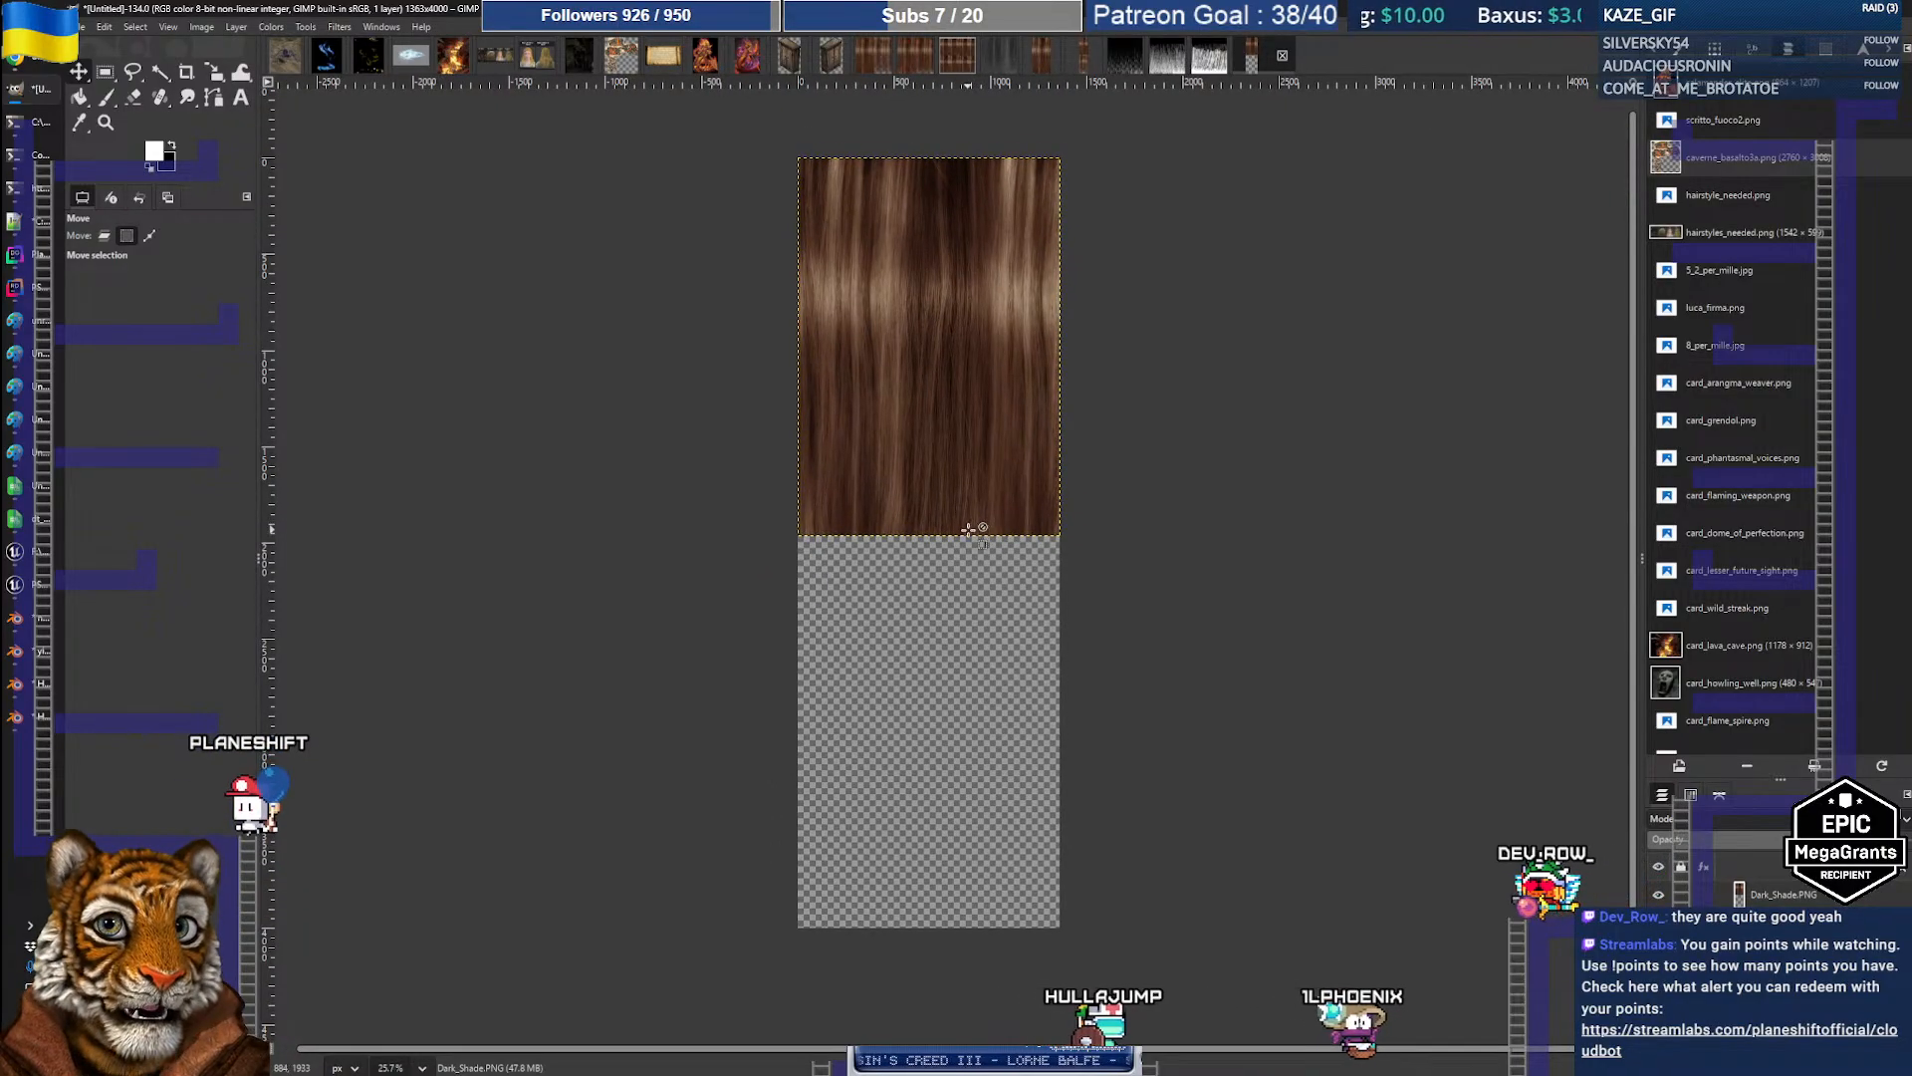
Step: Clear the selection in the Dark_Shade image with Rectangle Select active, and return to the extended new image
{"action": "left_click", "coordinate": [958, 57]}
{"action": "scroll", "coordinate": [816, 521], "scroll_direction": "down", "scroll_amount": 5}
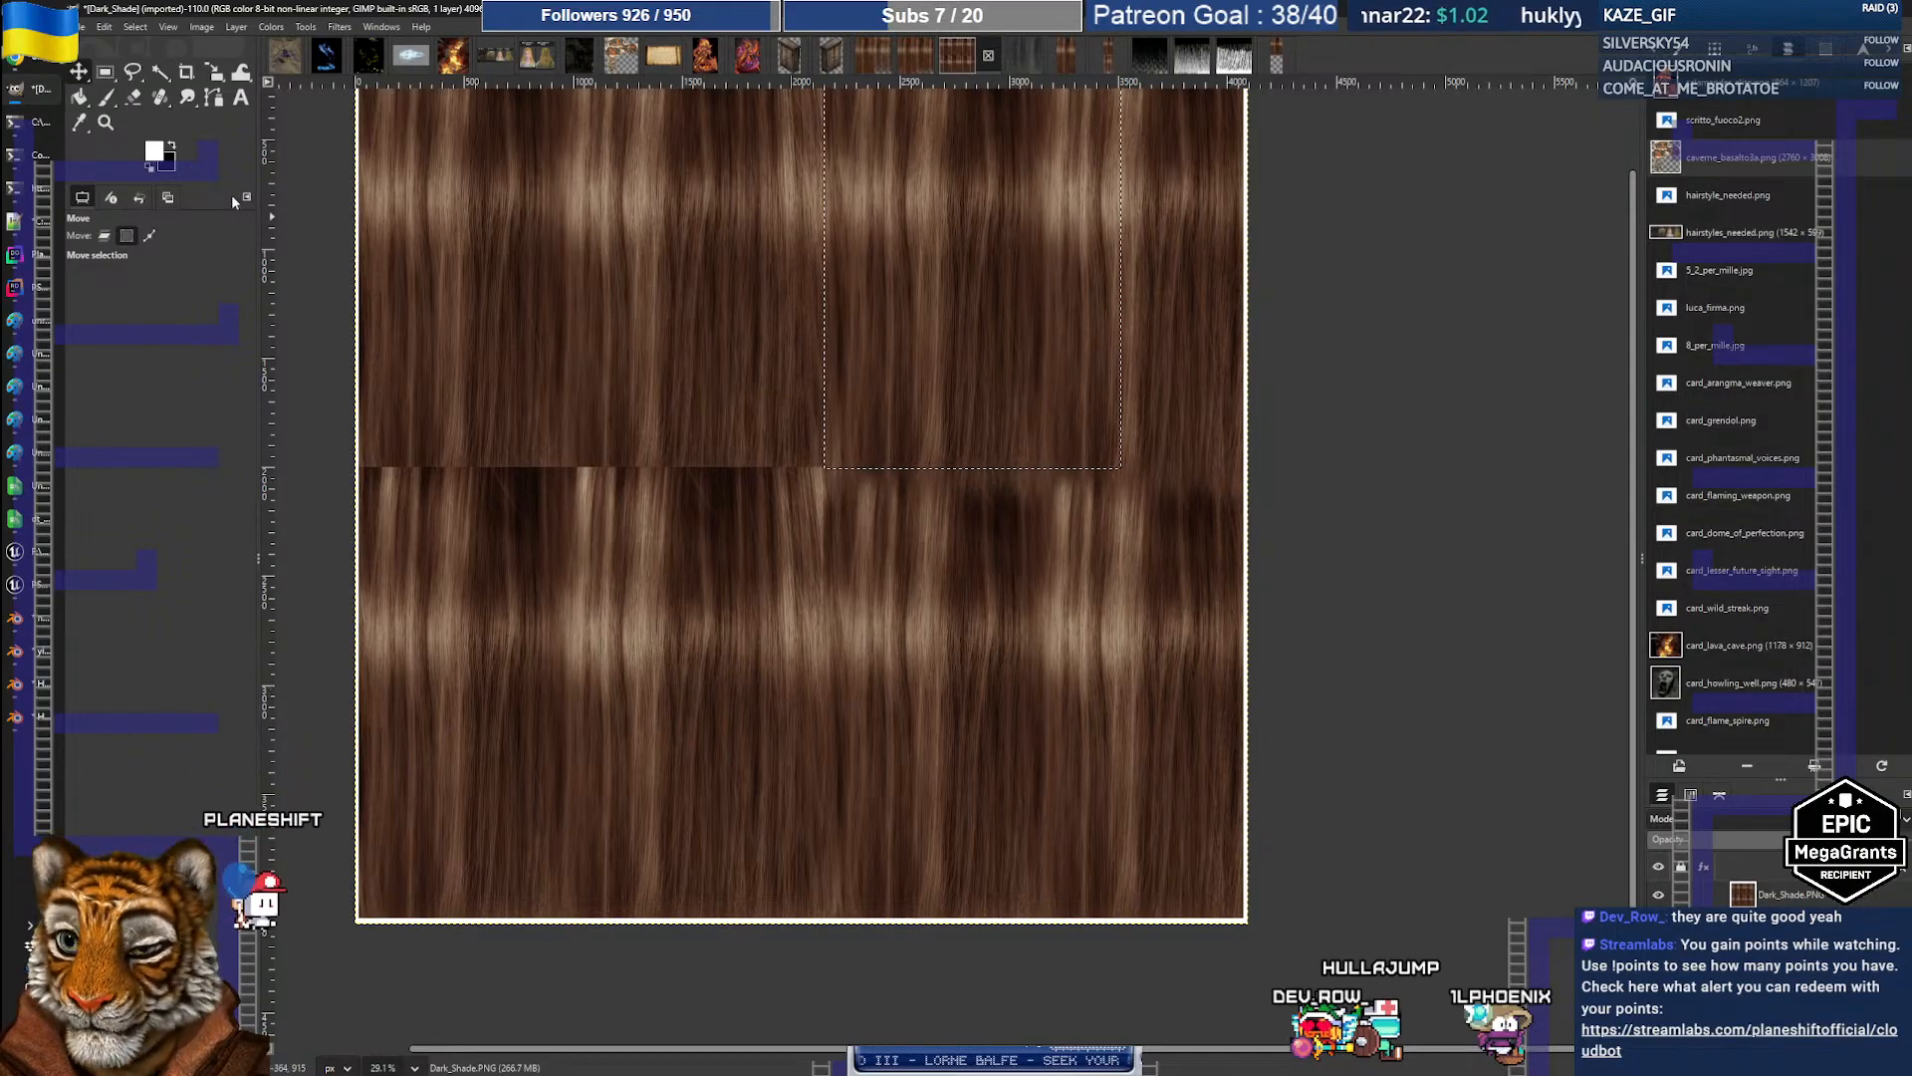
{"action": "left_click", "coordinate": [106, 73]}
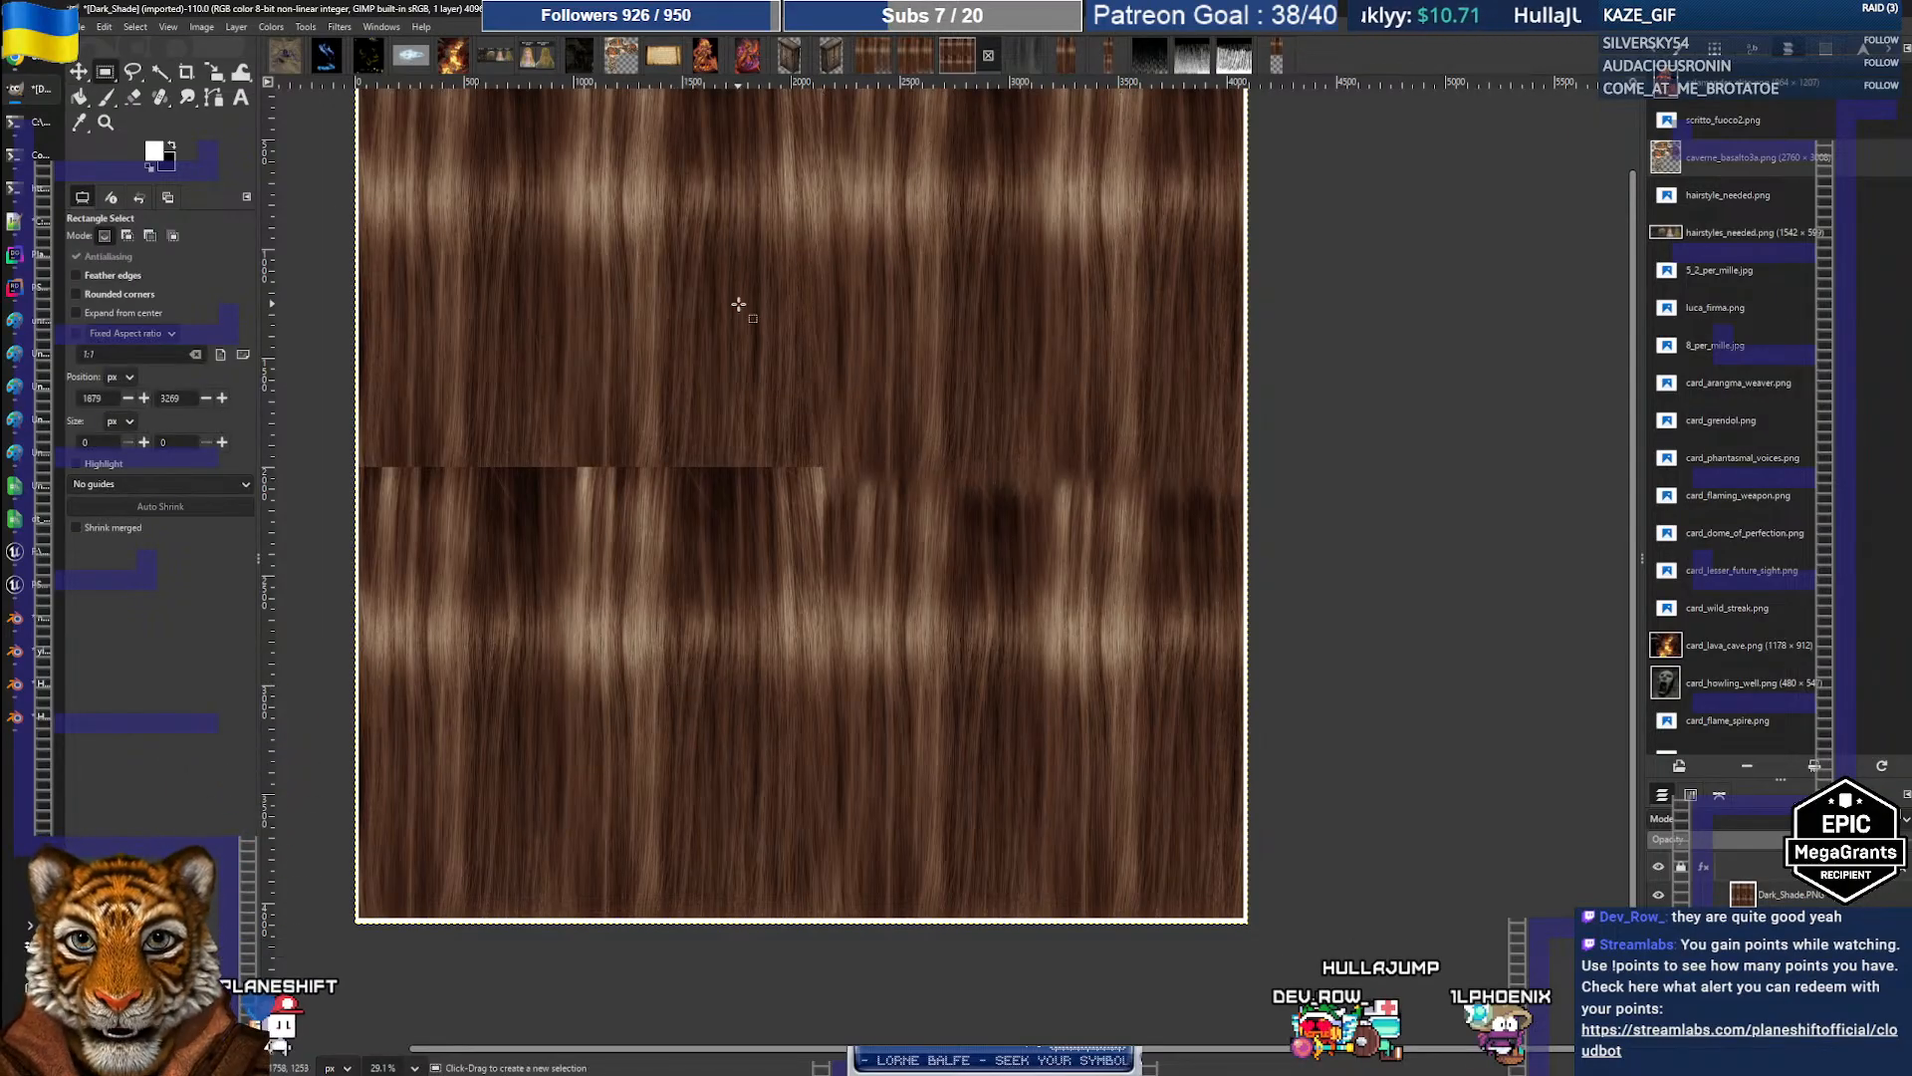
{"action": "scroll", "coordinate": [697, 448], "scroll_direction": "up", "scroll_amount": 3}
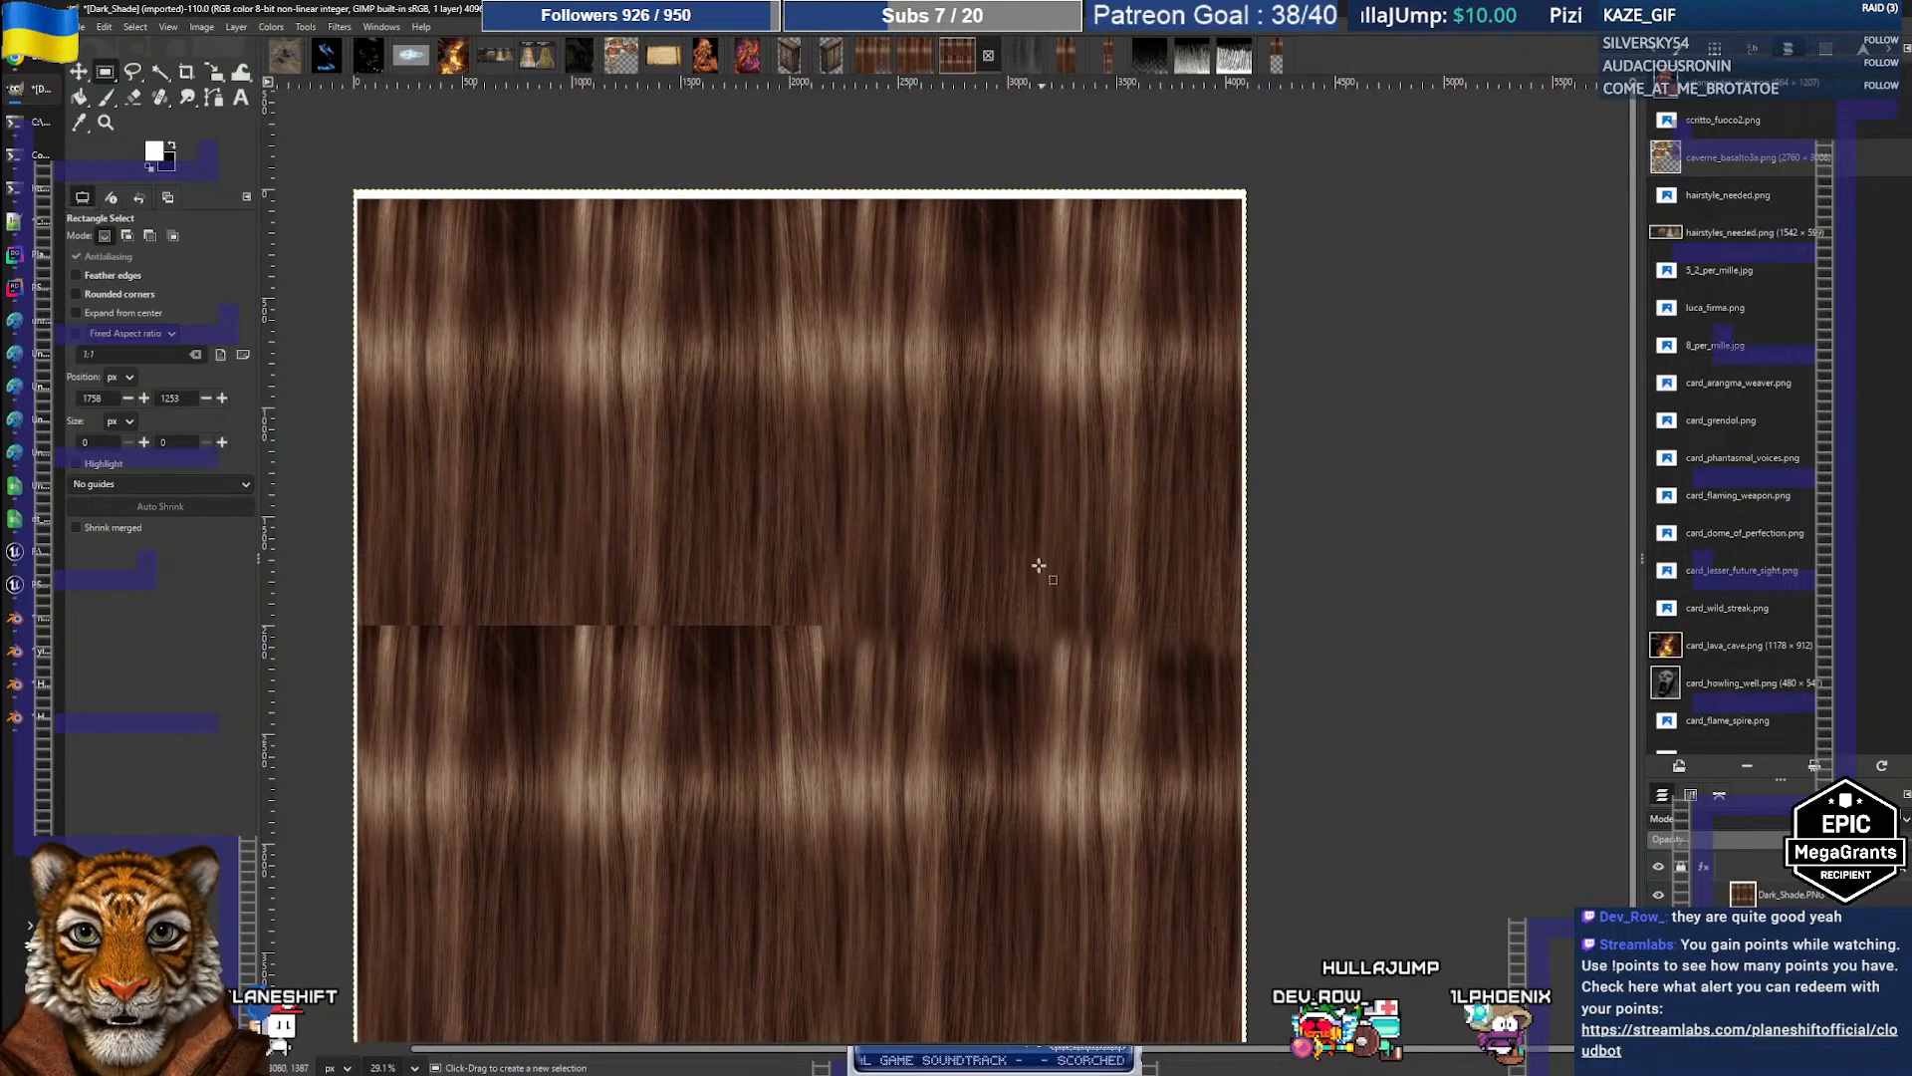
{"action": "scroll", "coordinate": [996, 566], "scroll_direction": "down", "scroll_amount": 1}
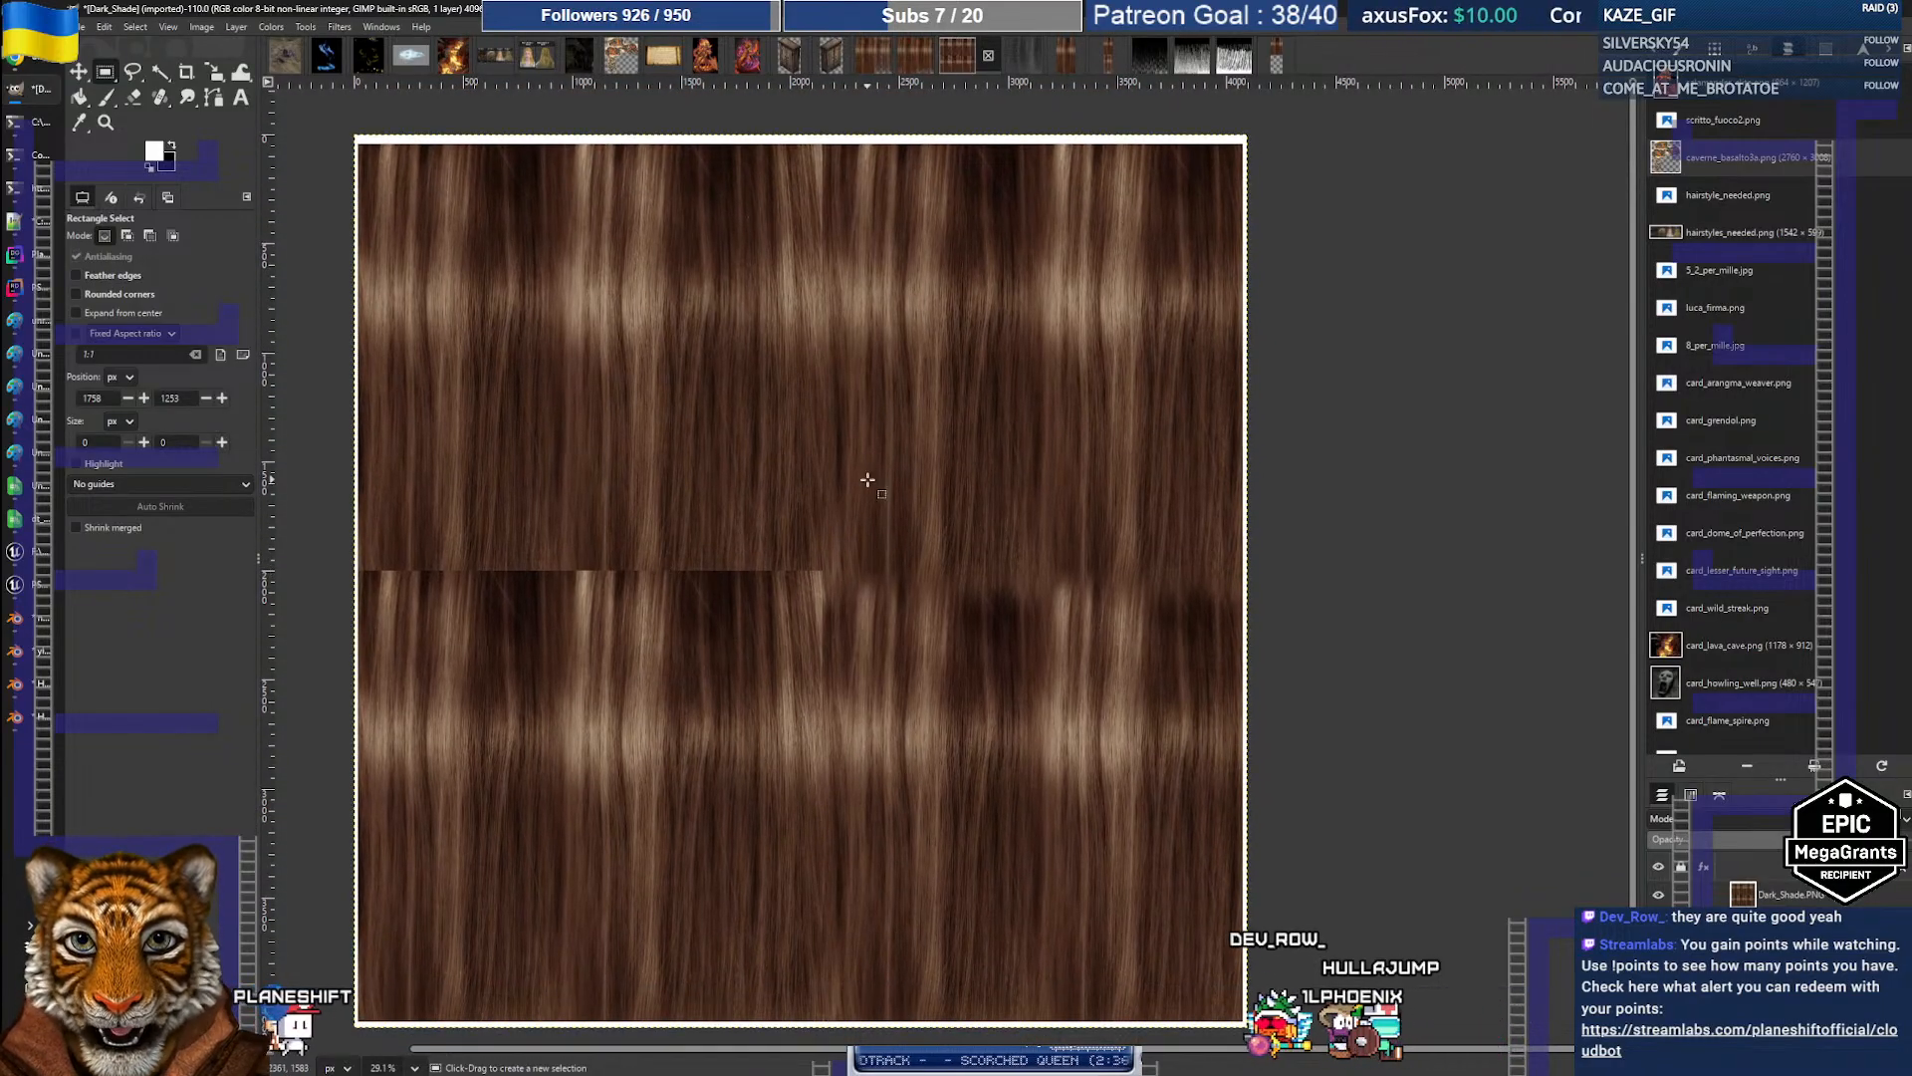
{"action": "left_click", "coordinate": [1275, 56]}
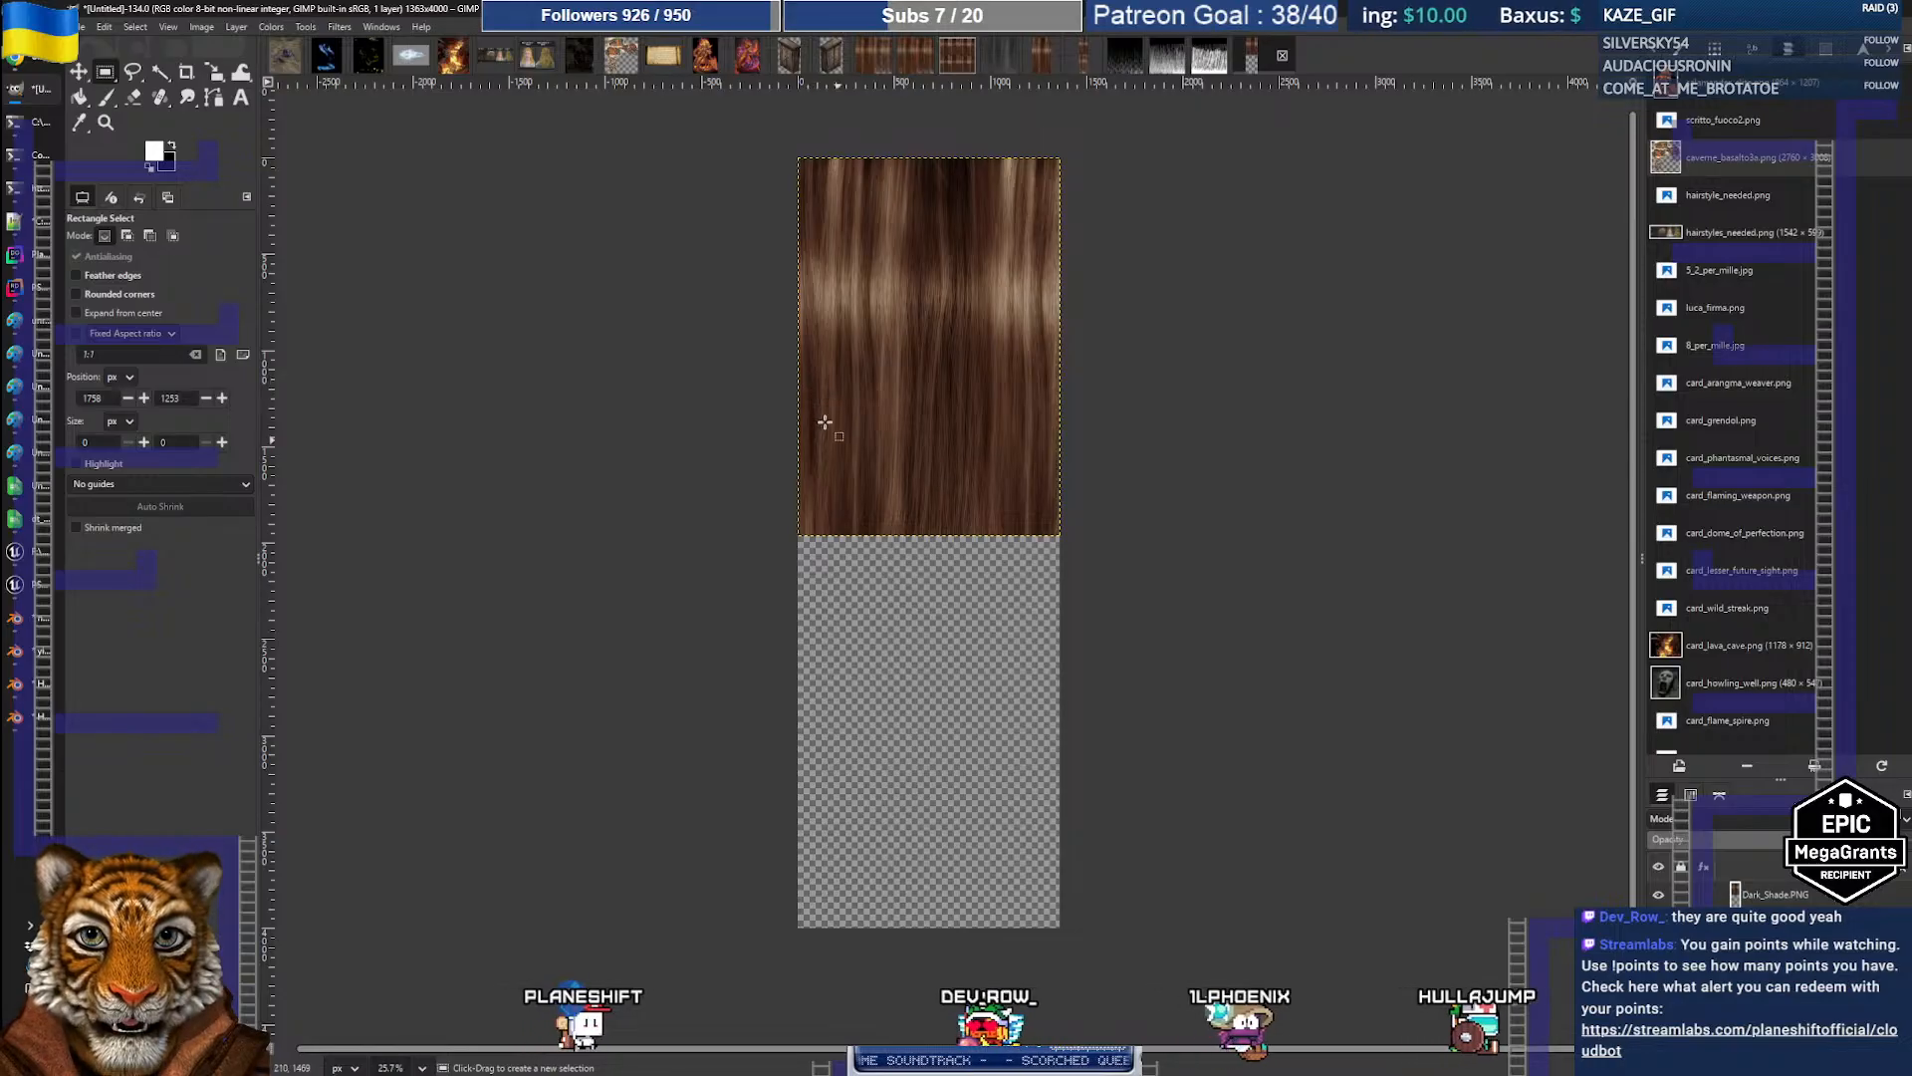
Step: Copy the lowest roughly 865 px of the hair across its full width, paste it as a layer, and place it directly below the original hair
{"action": "left_click_drag", "start_coordinate": [799, 371], "coordinate": [1108, 536]}
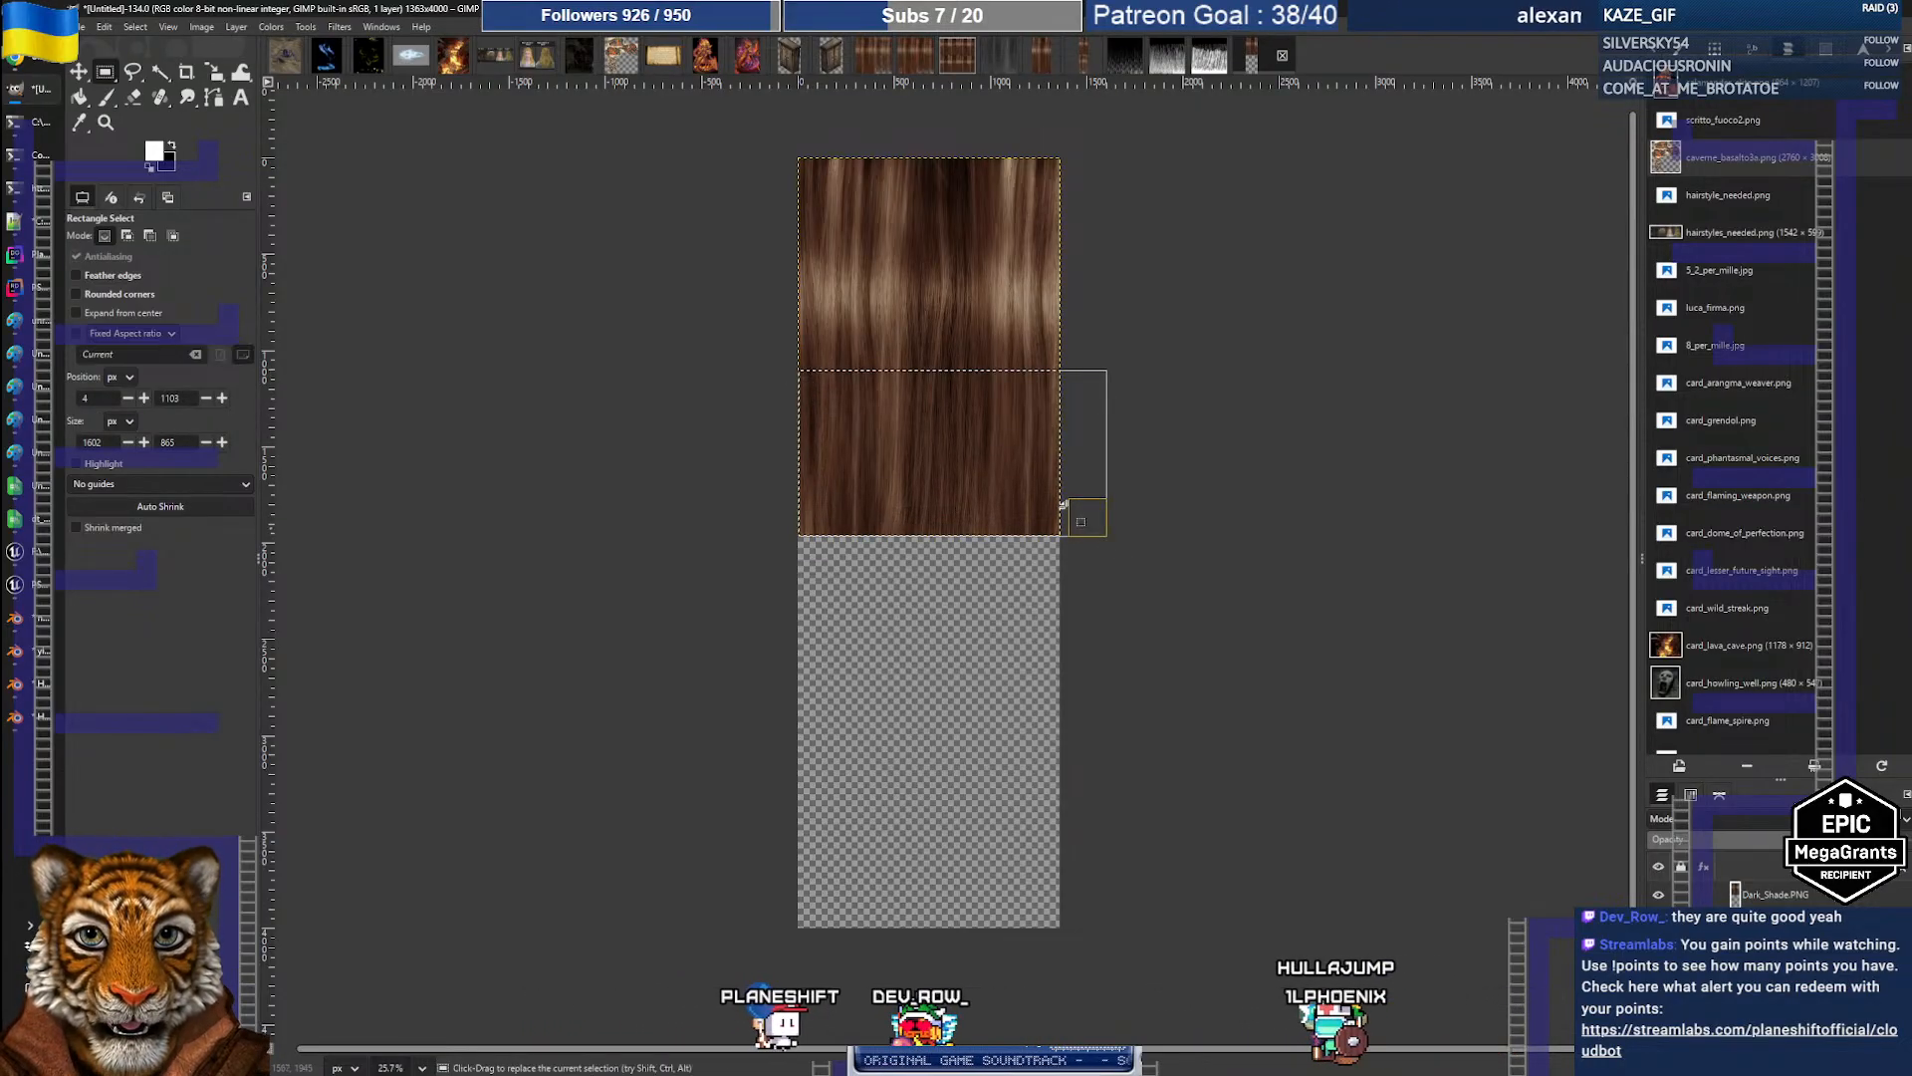
{"action": "key", "text": "ctrl+c"}
{"action": "left_click", "coordinate": [1224, 534]}
{"action": "key", "text": "ctrl+v"}
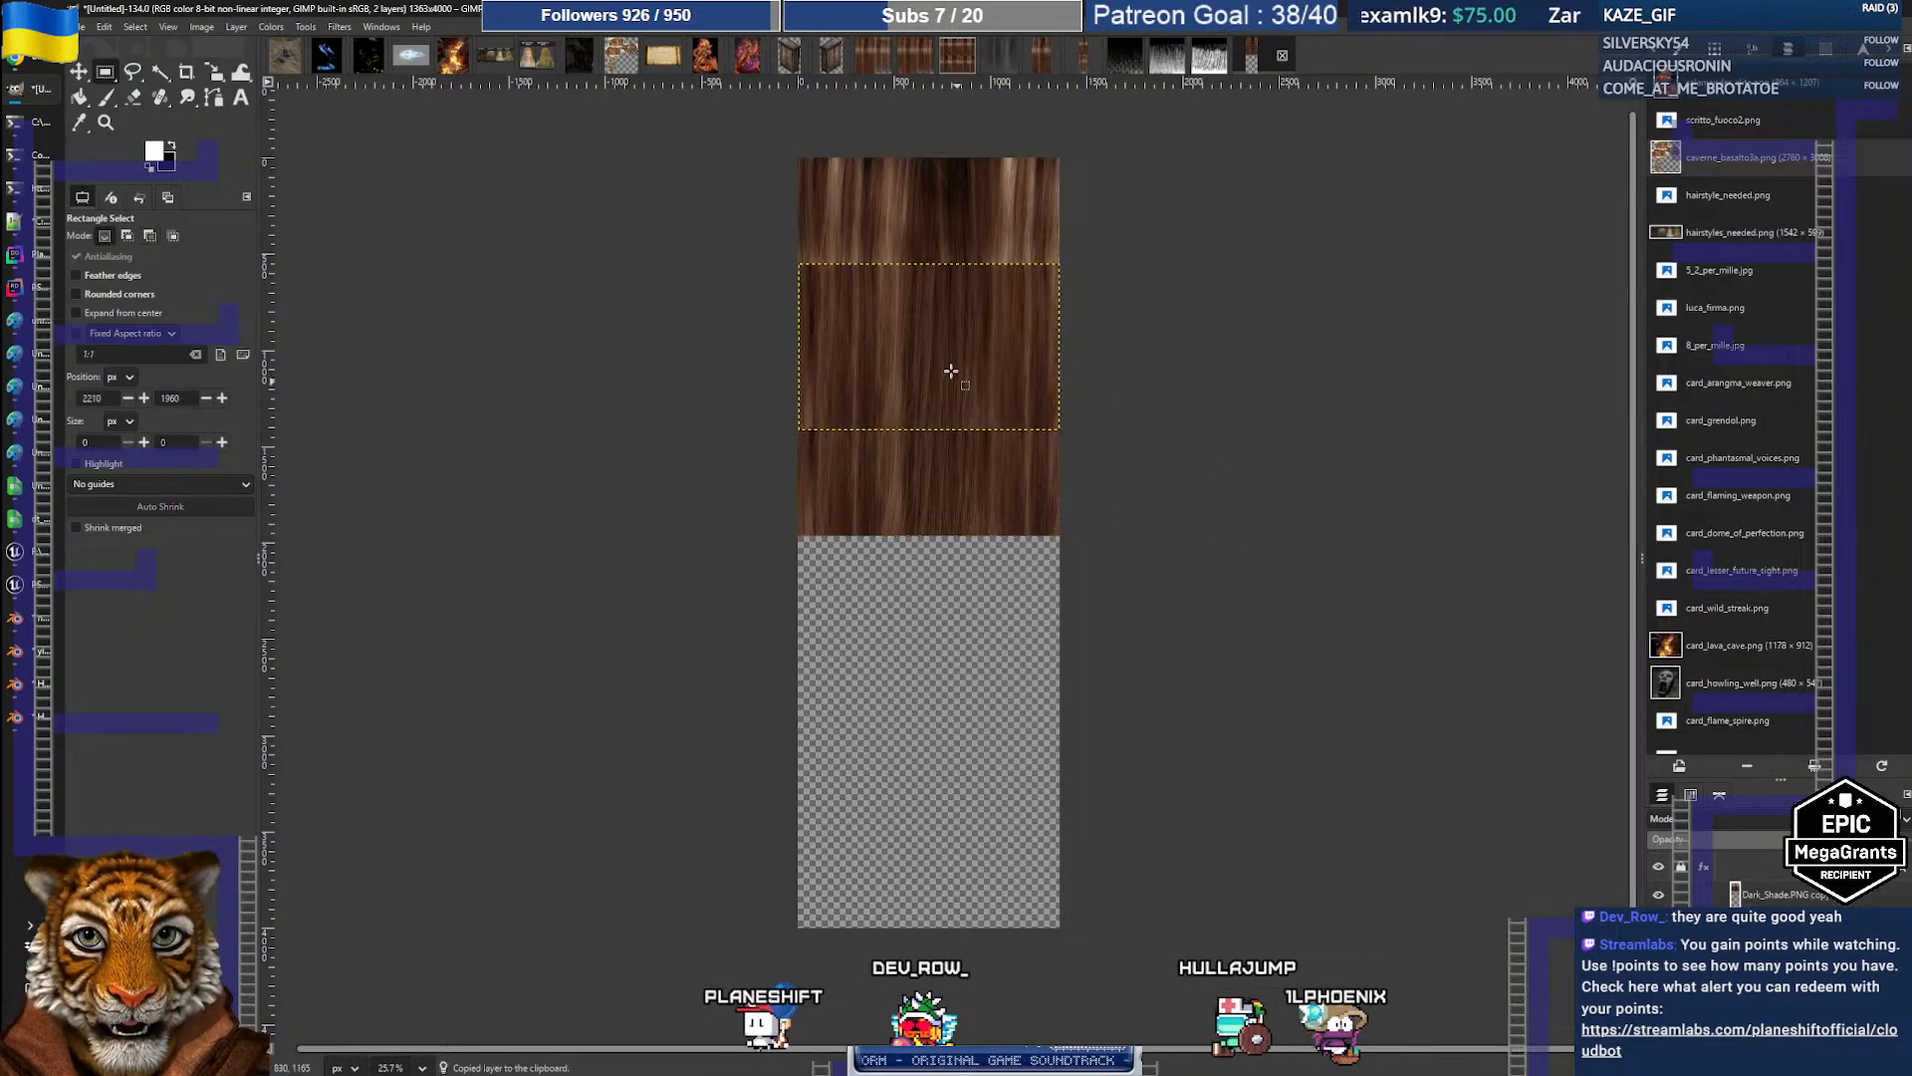
{"action": "key", "text": "m"}
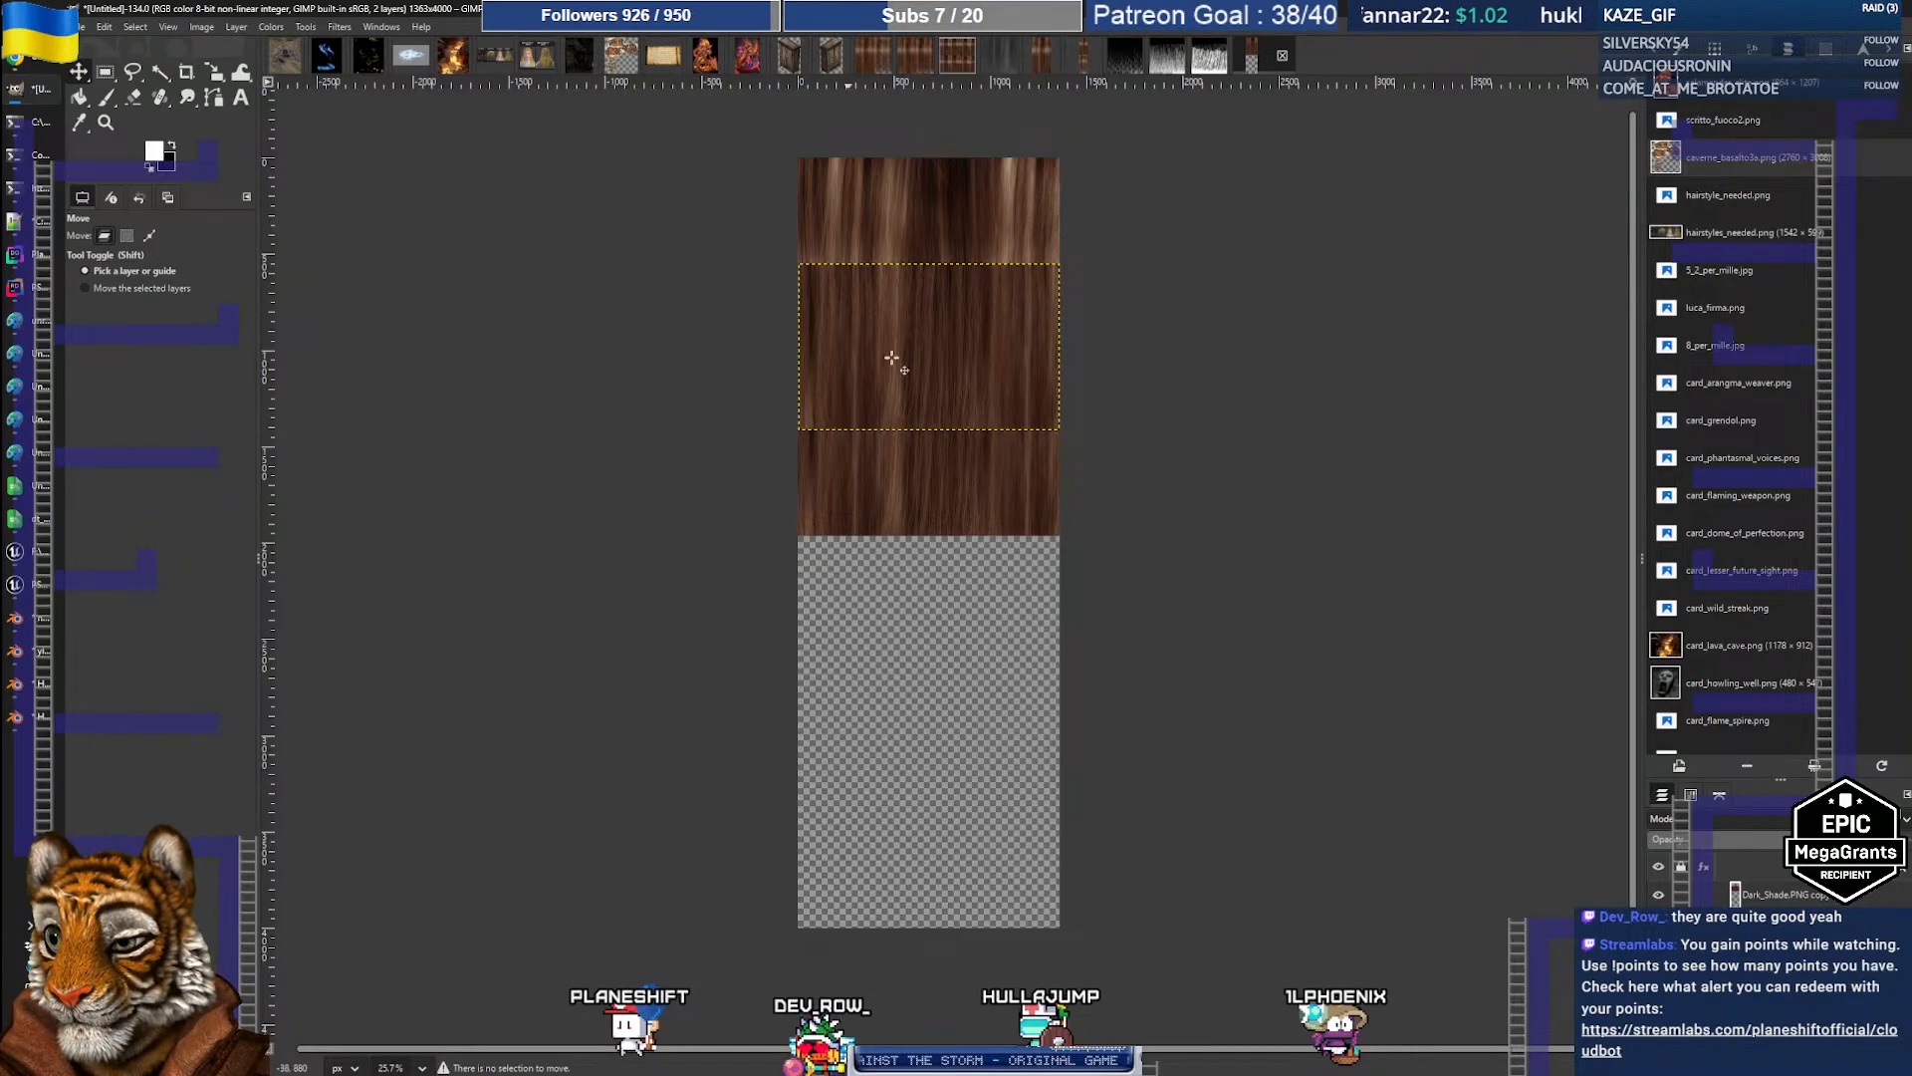
{"action": "left_click_drag", "start_coordinate": [918, 344], "coordinate": [917, 618]}
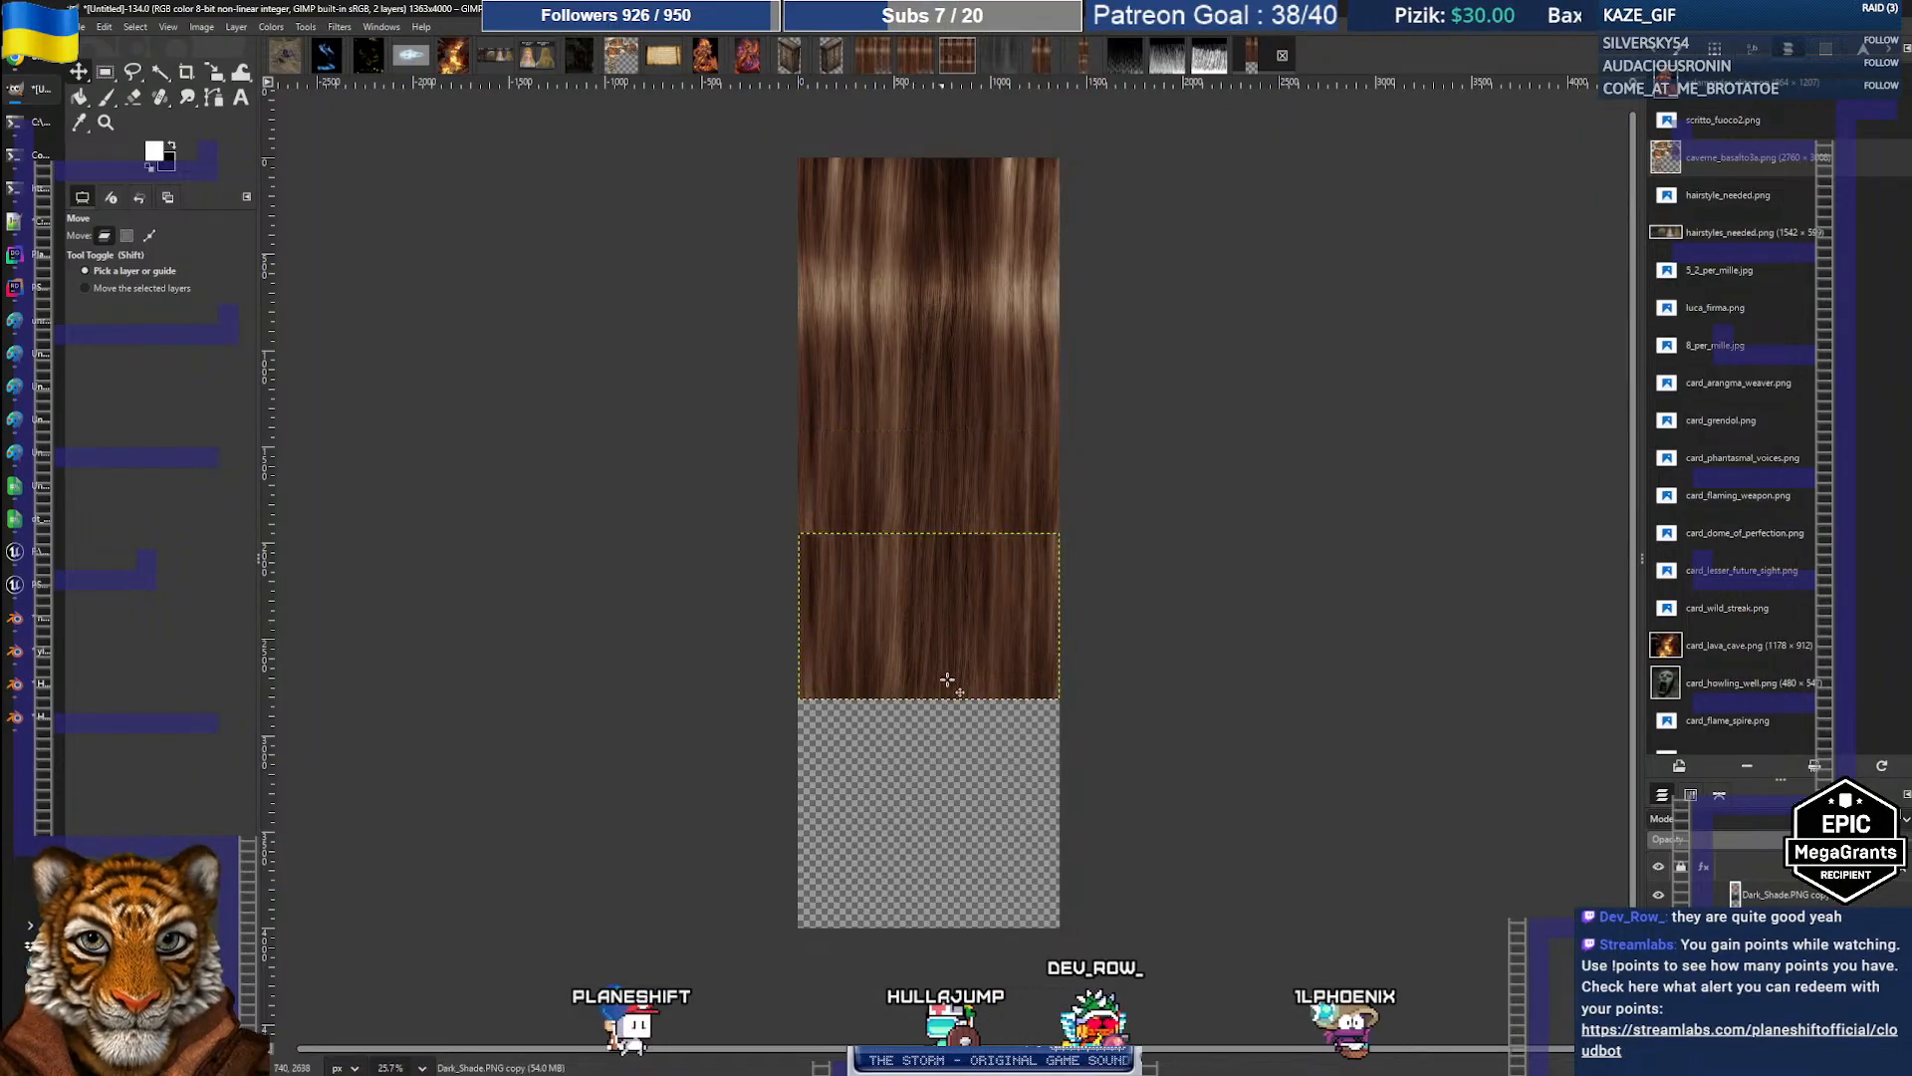
Step: Duplicate the pasted hair strip twice and stack the copies below it to fill the canvas down to its lower edge
{"action": "scroll", "coordinate": [946, 558], "scroll_direction": "up", "scroll_amount": 3, "text": "ctrl"}
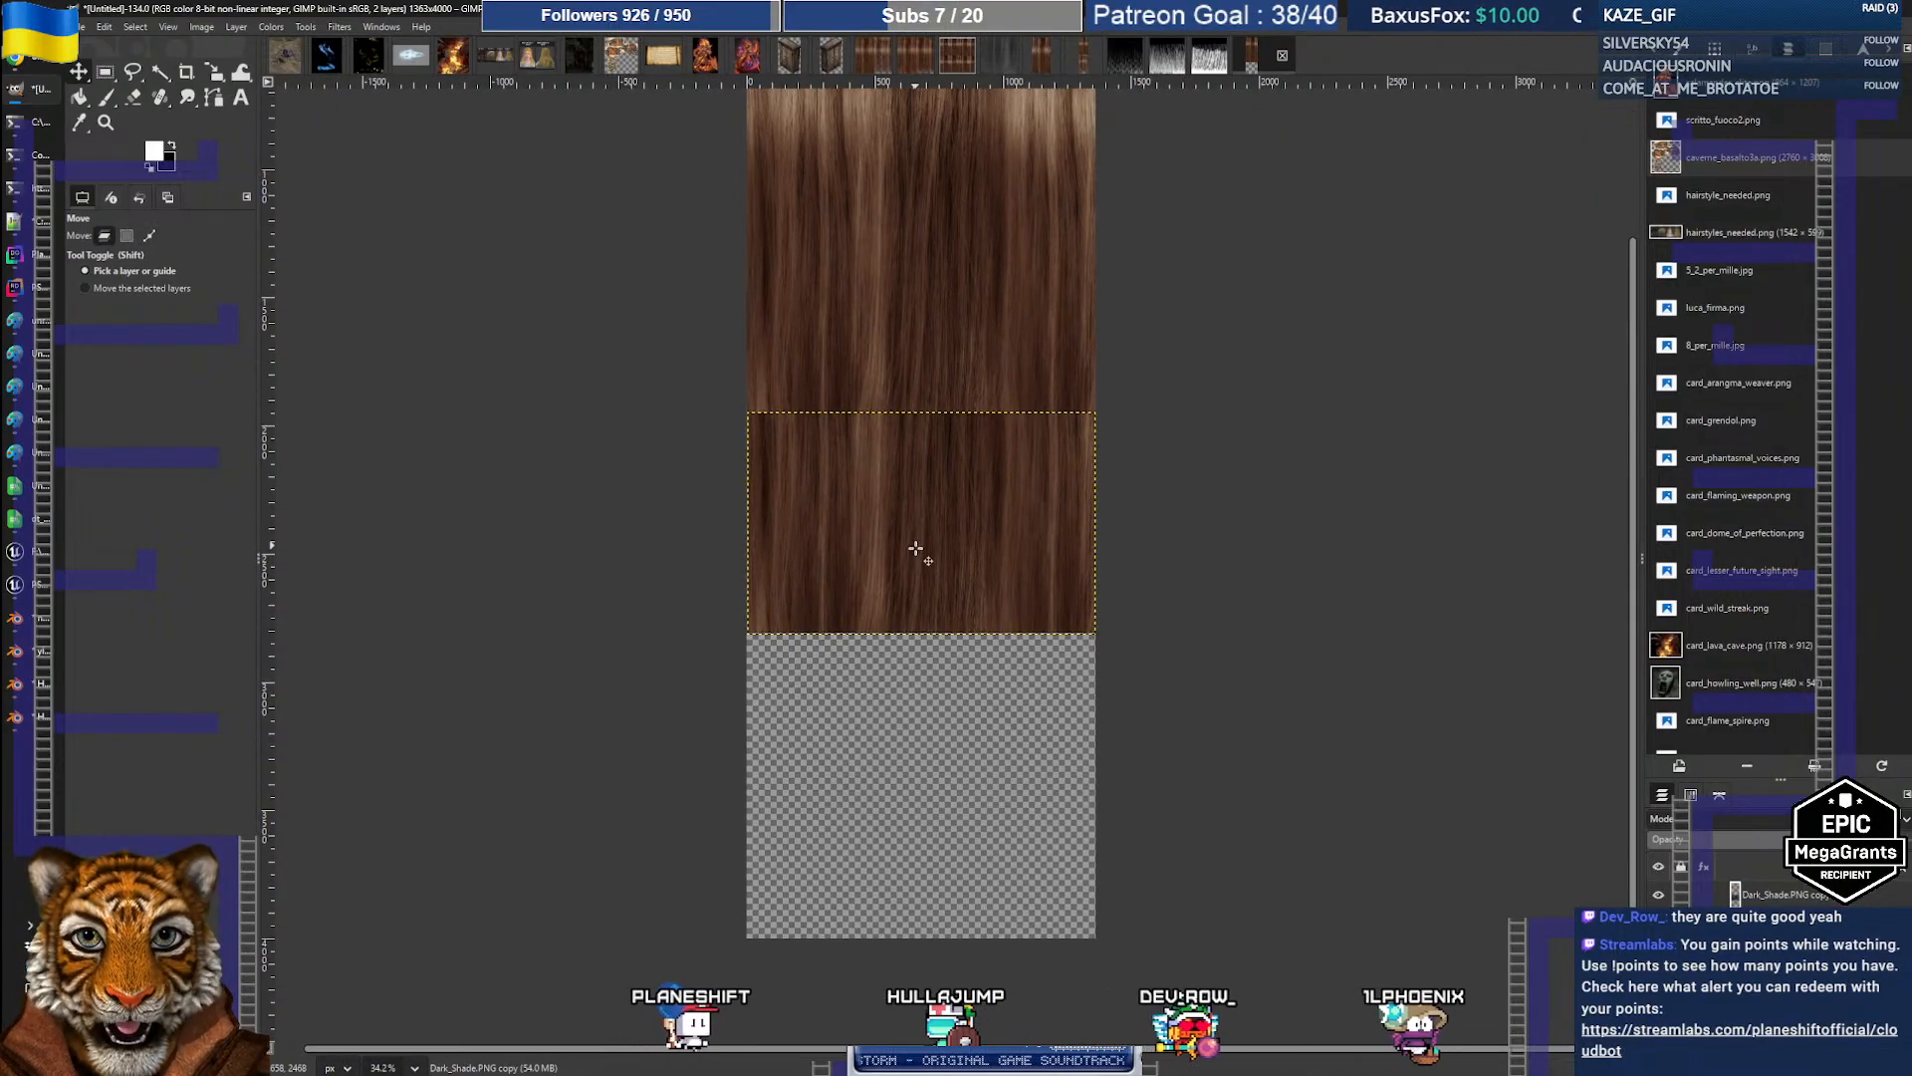
{"action": "key", "text": "shift+ctrl+d"}
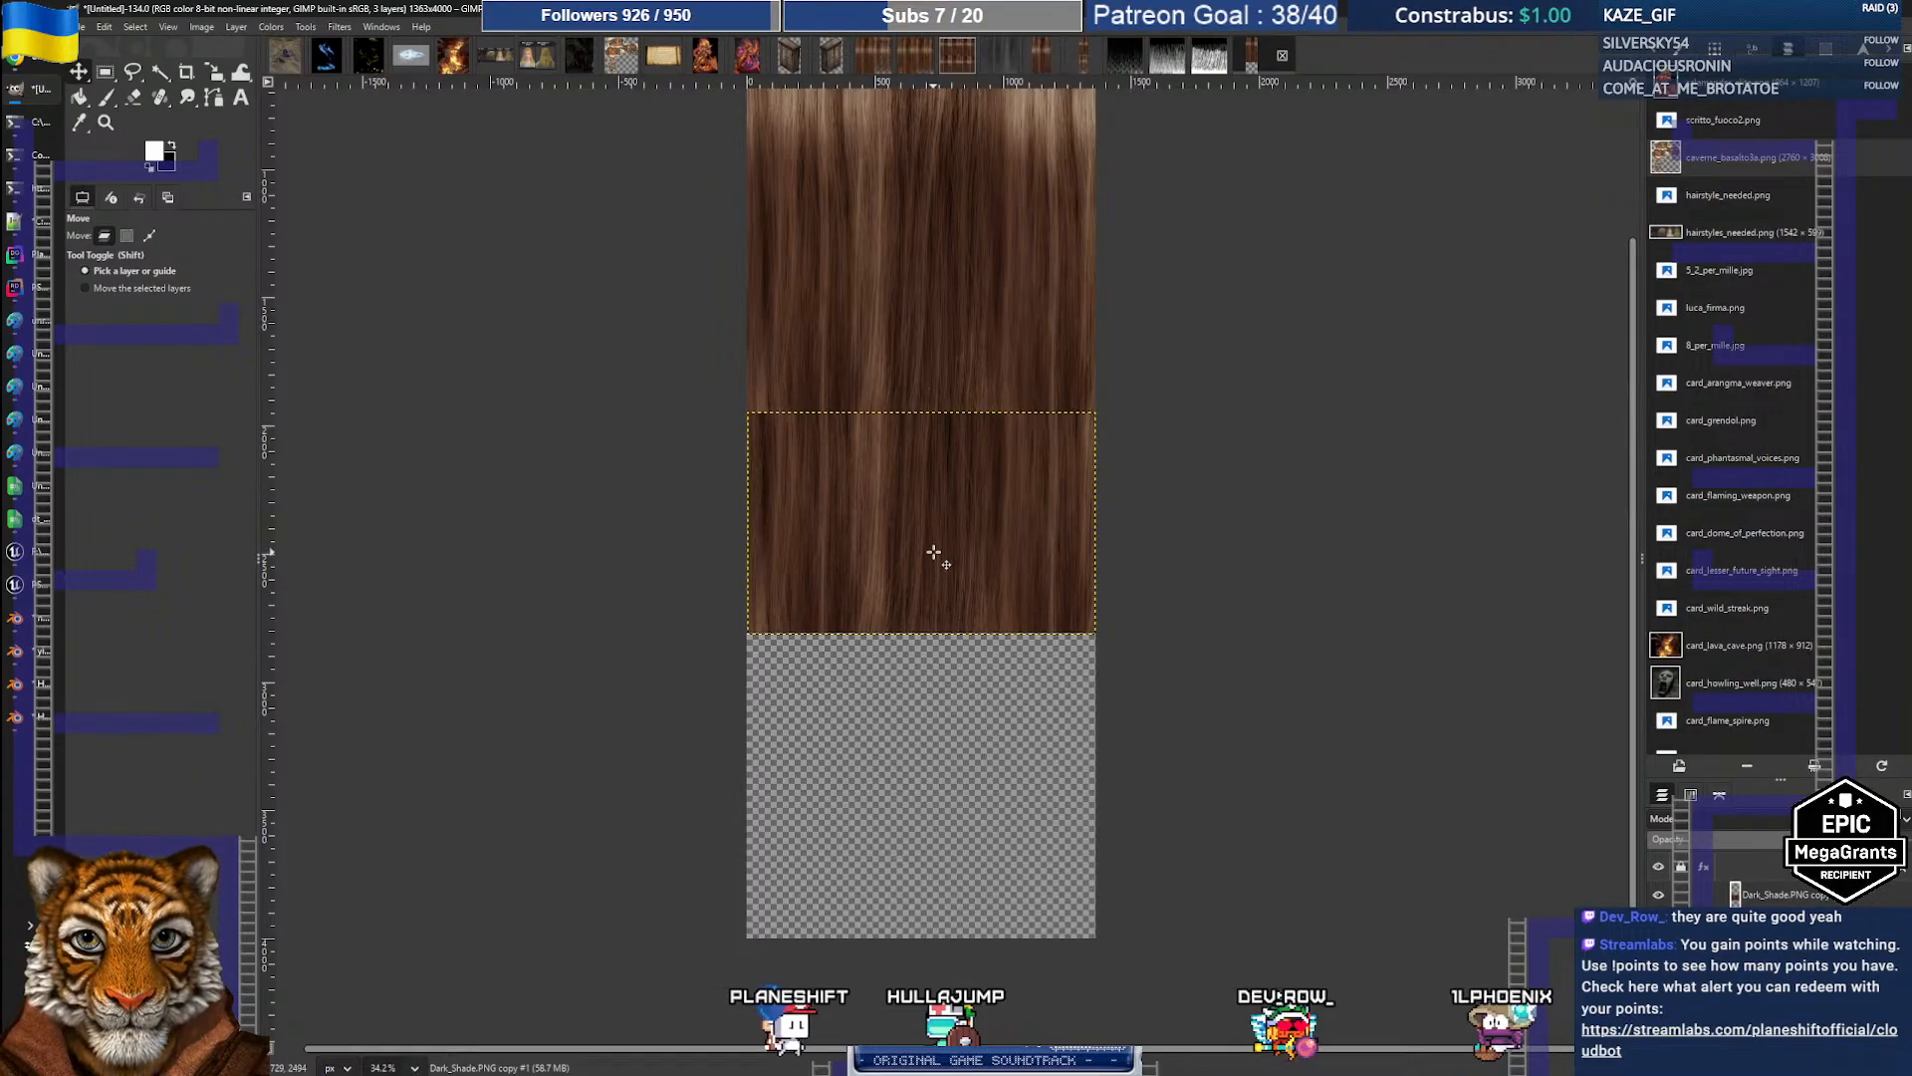
{"action": "left_click_drag", "start_coordinate": [933, 552], "coordinate": [933, 773]}
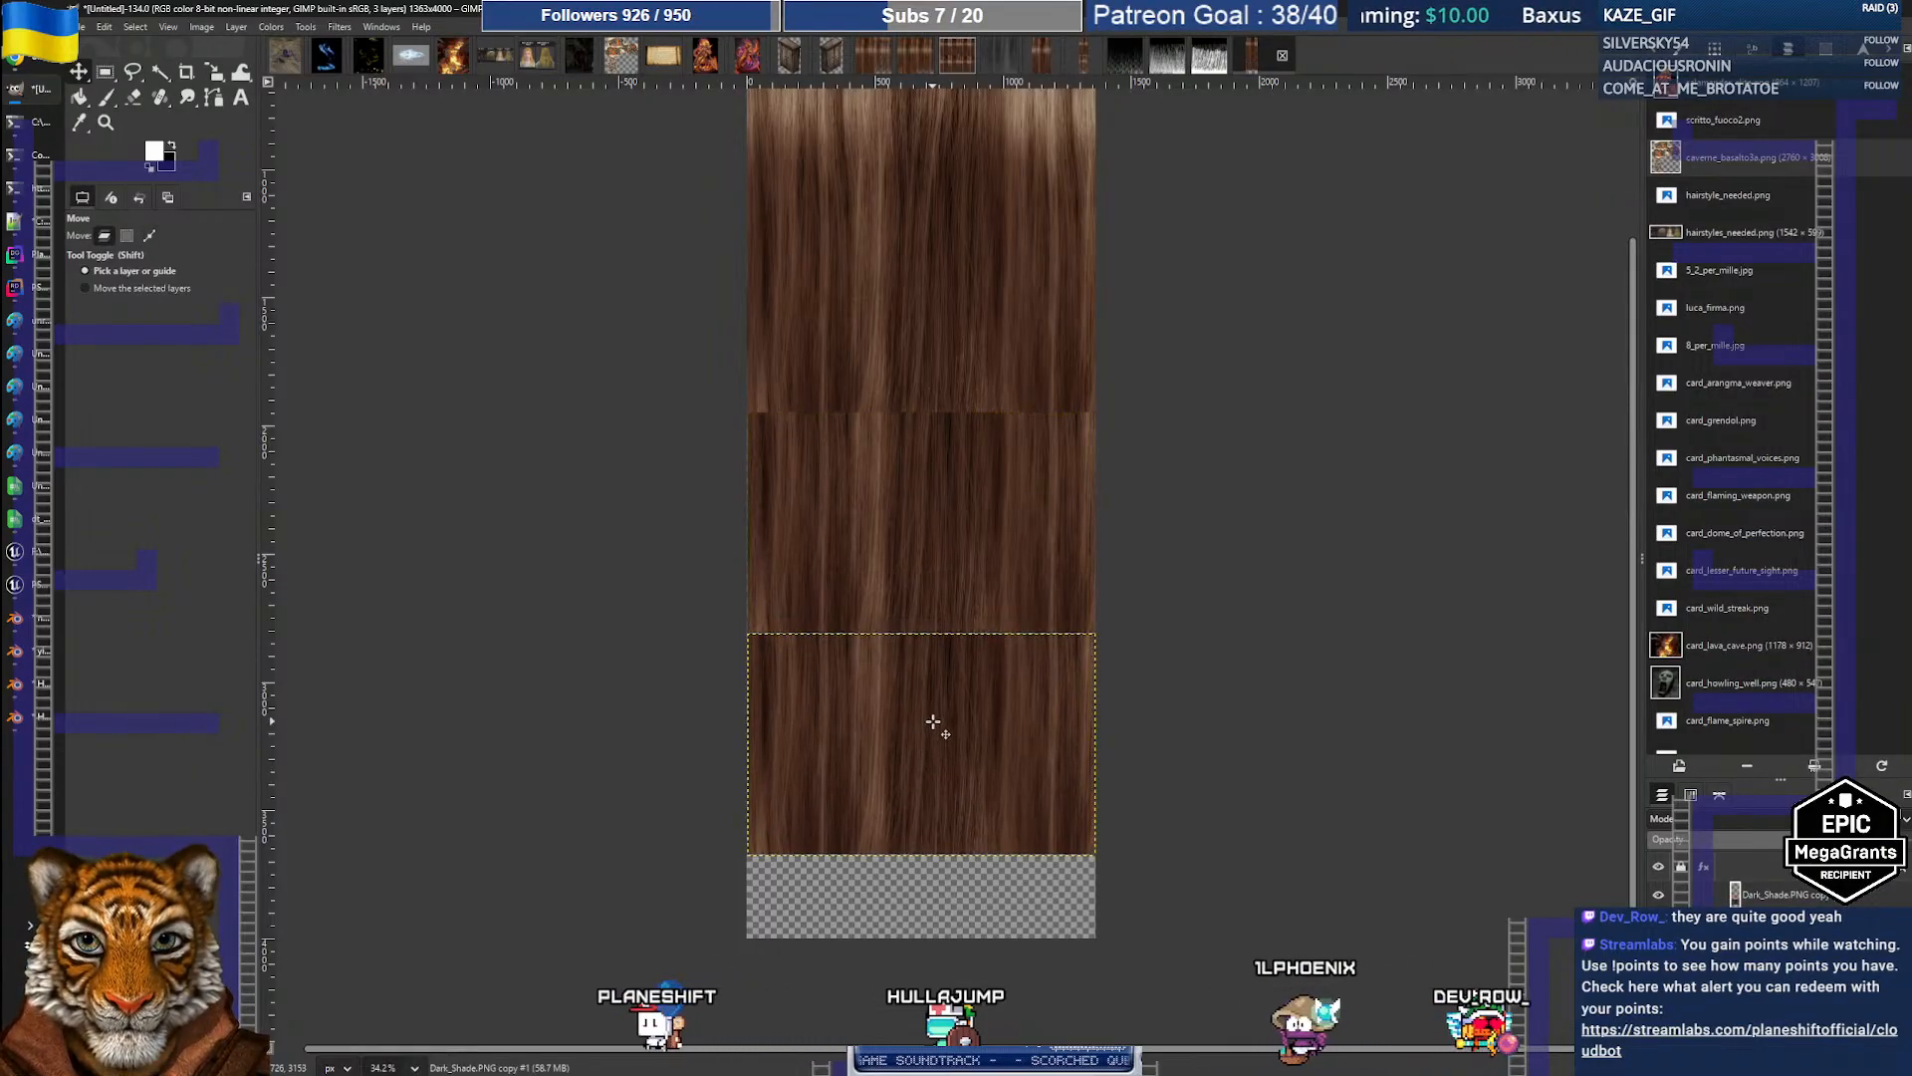
{"action": "scroll", "coordinate": [933, 722], "scroll_direction": "up", "scroll_amount": 3, "text": "ctrl"}
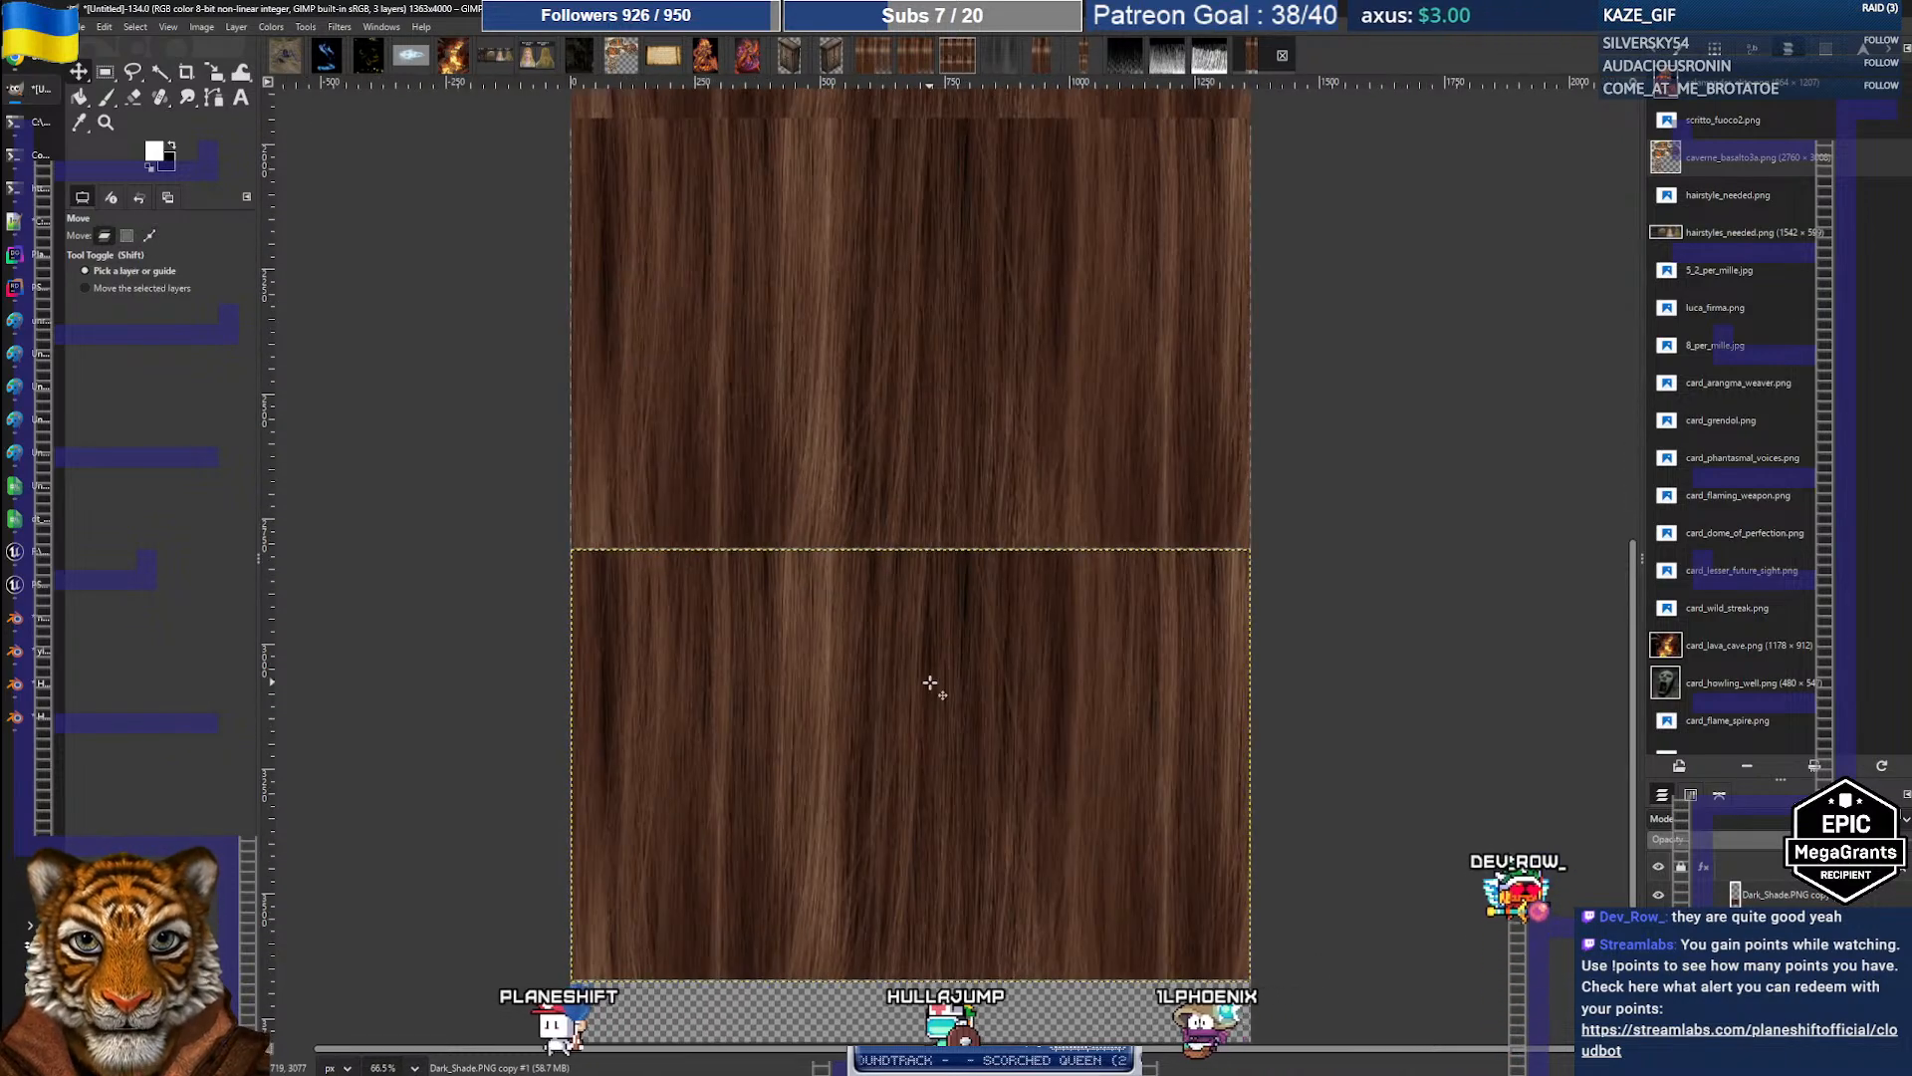
{"action": "left_click_drag", "start_coordinate": [930, 683], "coordinate": [930, 685]}
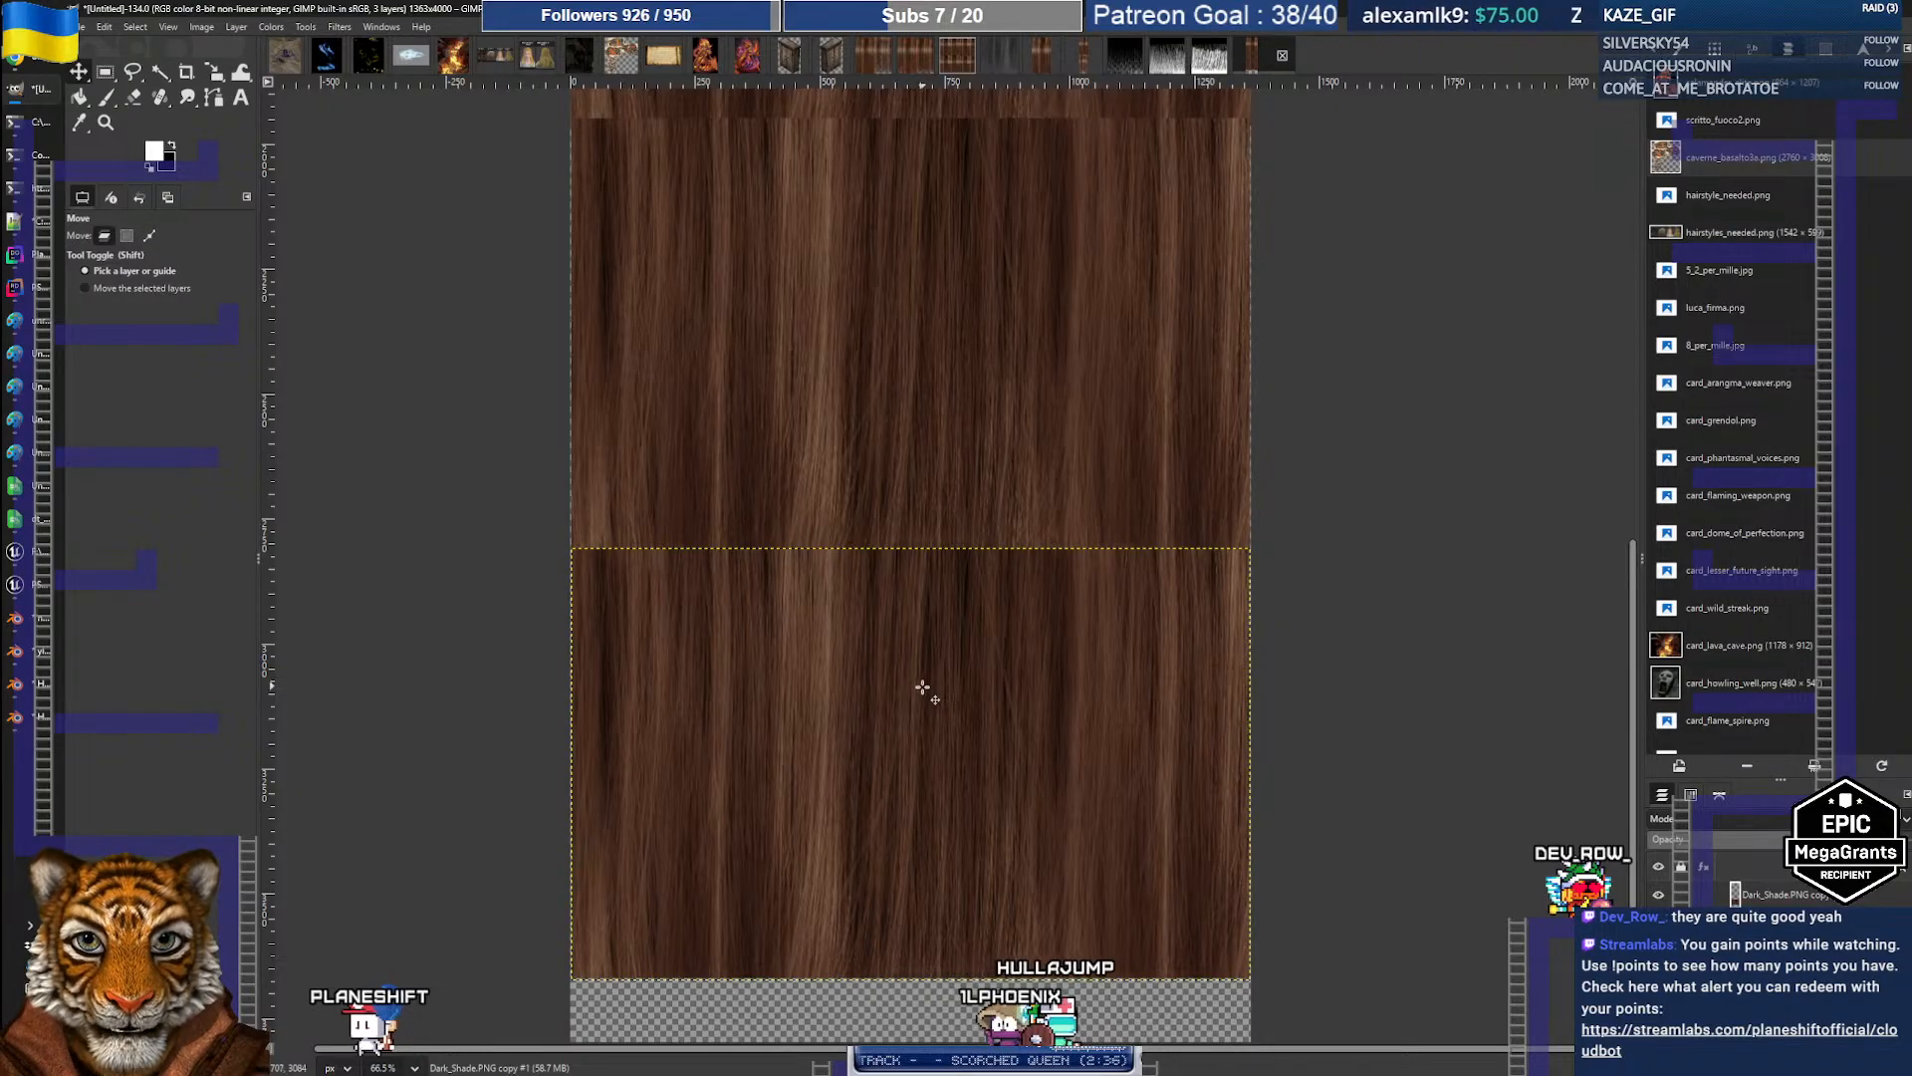
{"action": "scroll", "coordinate": [912, 683], "scroll_direction": "down", "scroll_amount": 3, "text": "ctrl"}
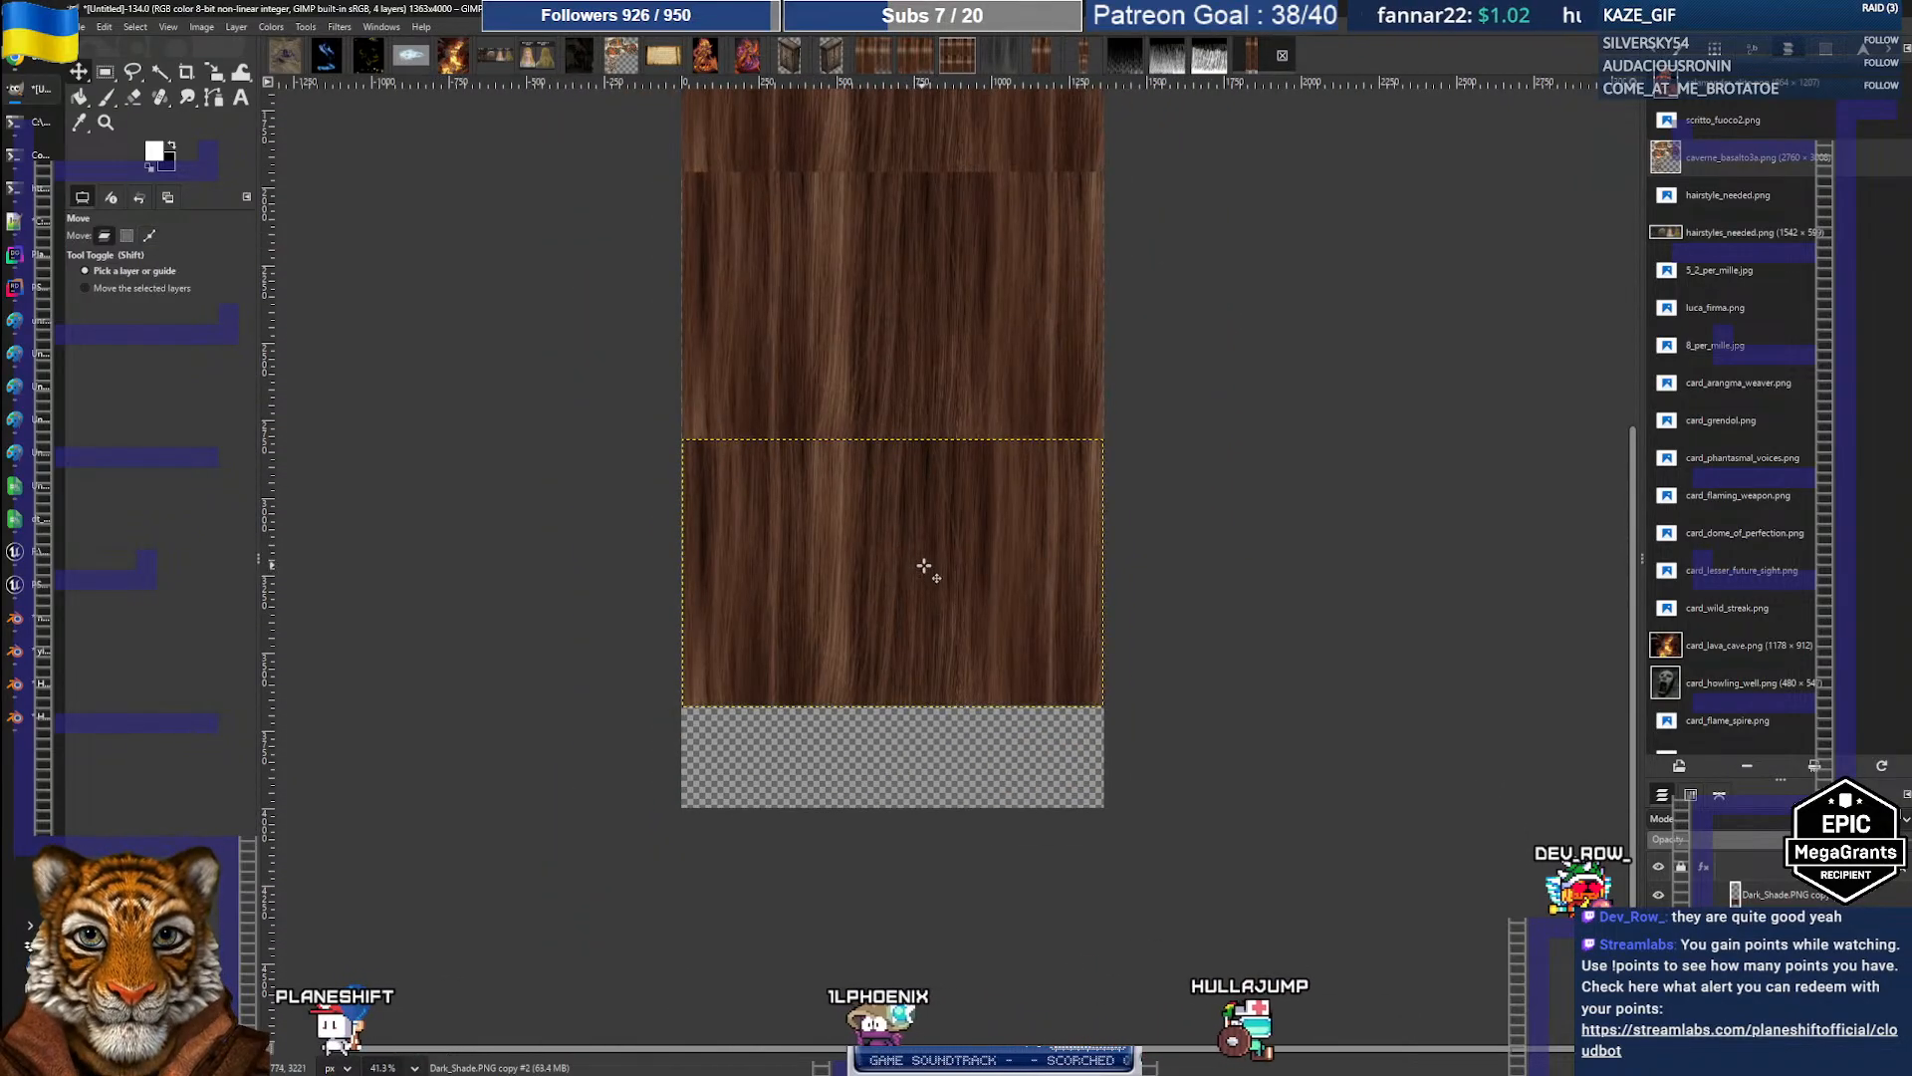
{"action": "left_click_drag", "start_coordinate": [924, 574], "coordinate": [934, 817]}
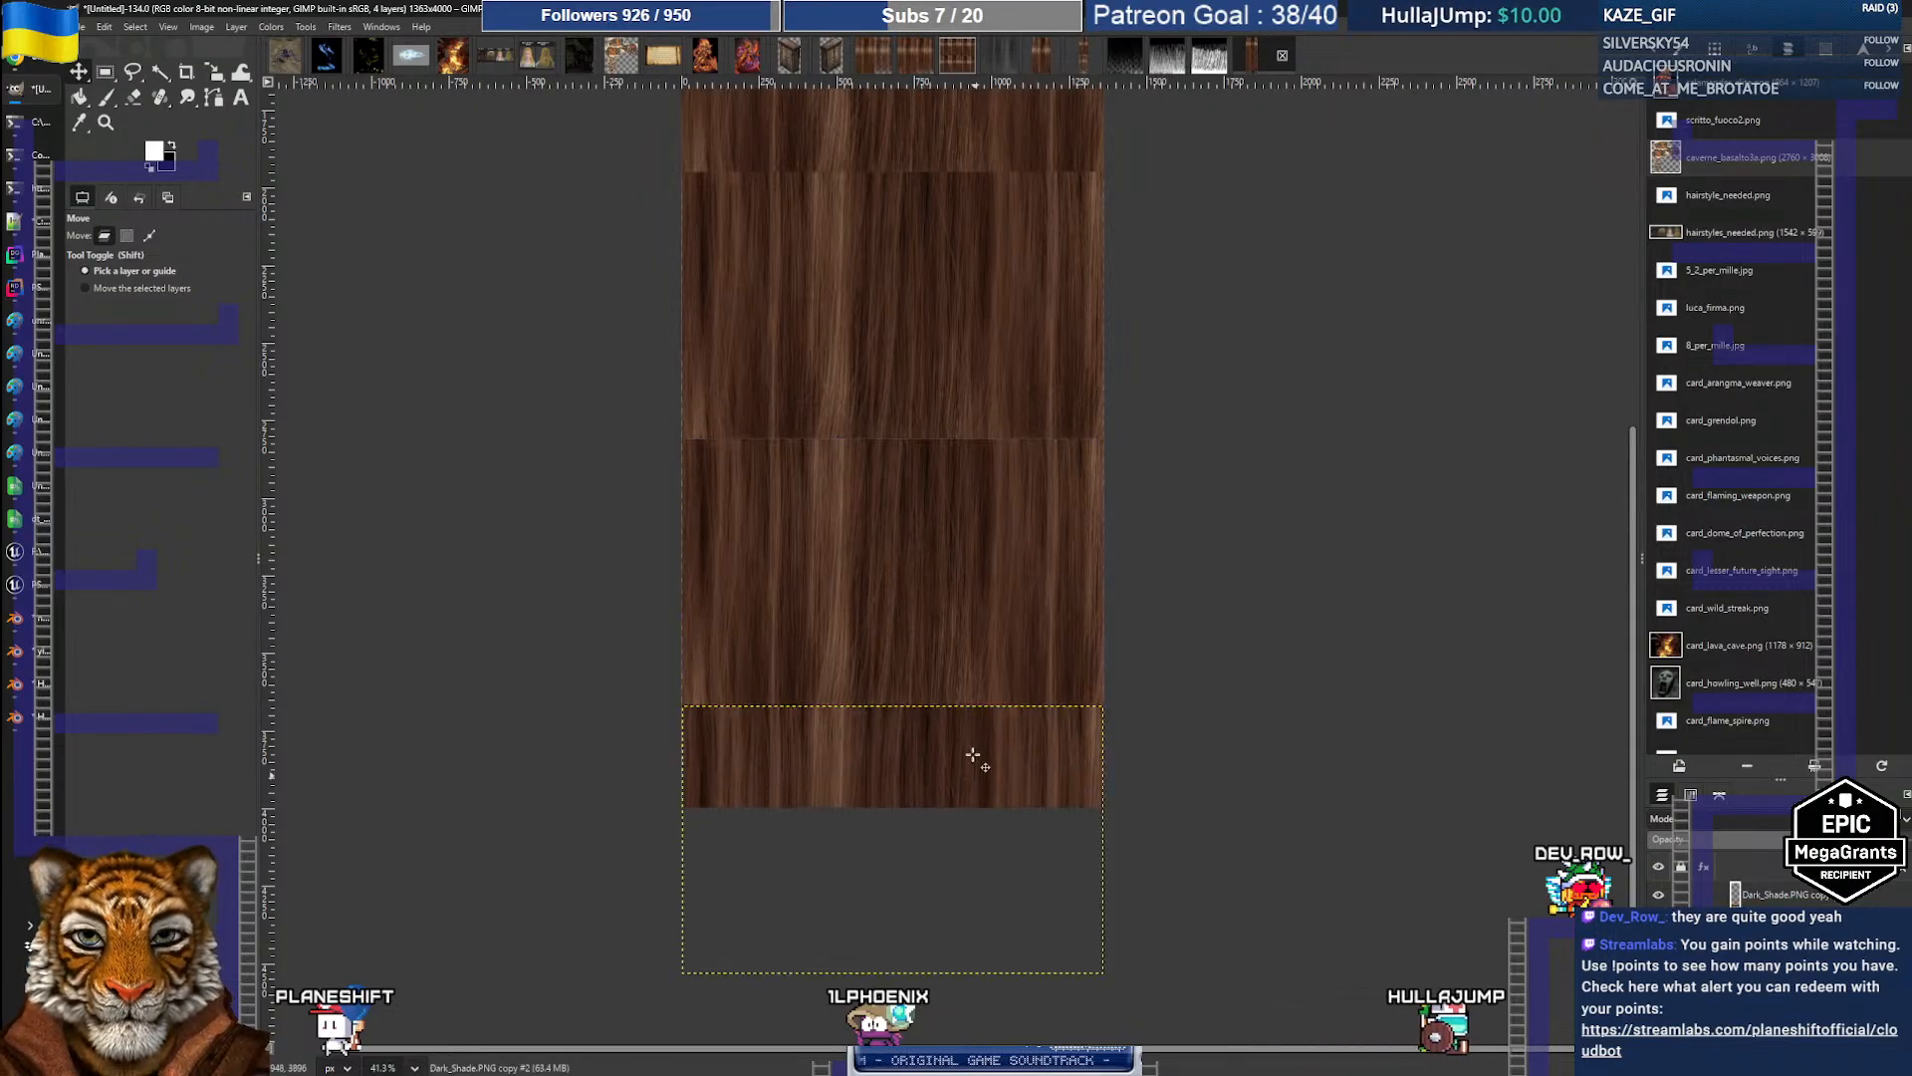
Step: Fine-tune the position of the first pasted strip so it lines up with the hair's side edges and the neighbouring strips
{"action": "scroll", "coordinate": [887, 492], "scroll_direction": "up", "scroll_amount": 5, "text": "ctrl"}
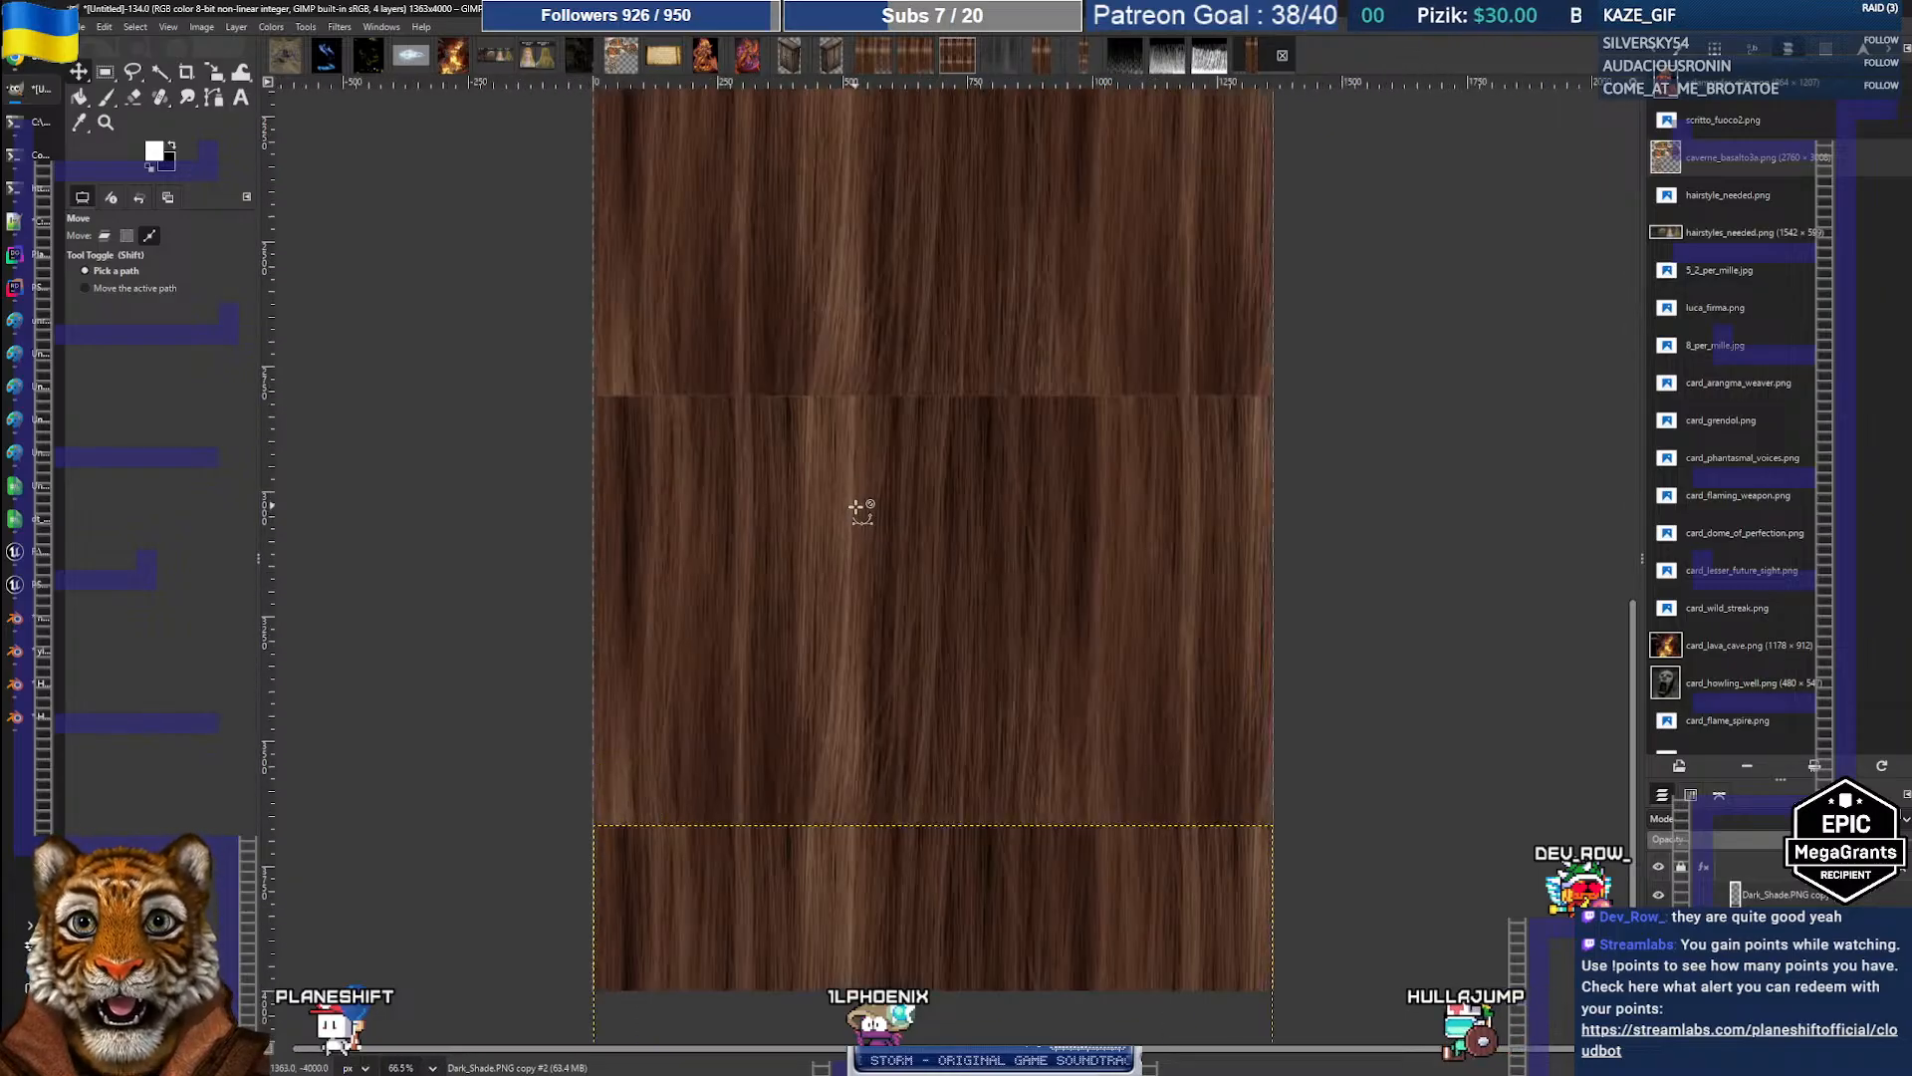
{"action": "middle_click_drag", "start_coordinate": [908, 459], "coordinate": [893, 522]}
{"action": "left_click", "coordinate": [889, 521]}
{"action": "left_click_drag", "start_coordinate": [884, 523], "coordinate": [882, 519]}
{"action": "key", "text": "ctrl"}
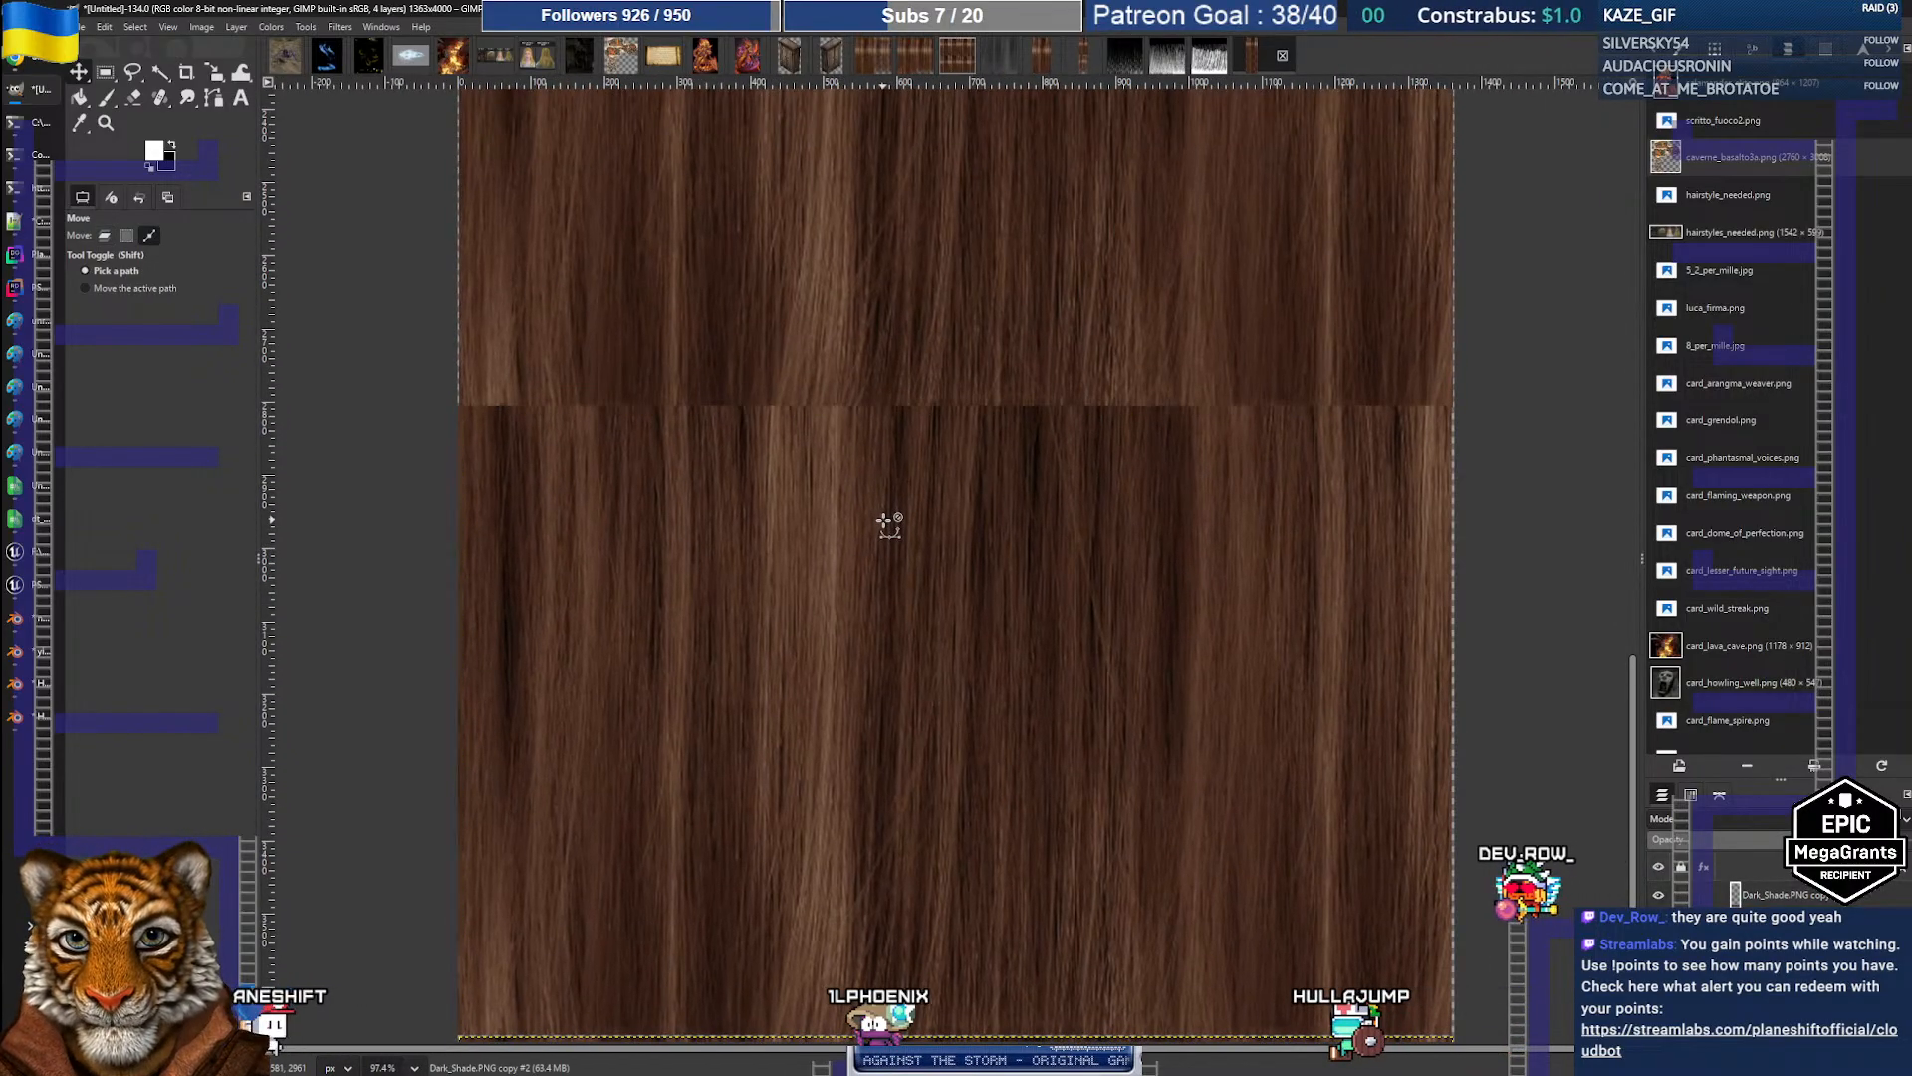
{"action": "scroll", "coordinate": [886, 493], "scroll_direction": "down", "scroll_amount": 3, "text": "ctrl"}
{"action": "scroll", "coordinate": [862, 503], "scroll_direction": "up", "scroll_amount": 3, "text": "ctrl"}
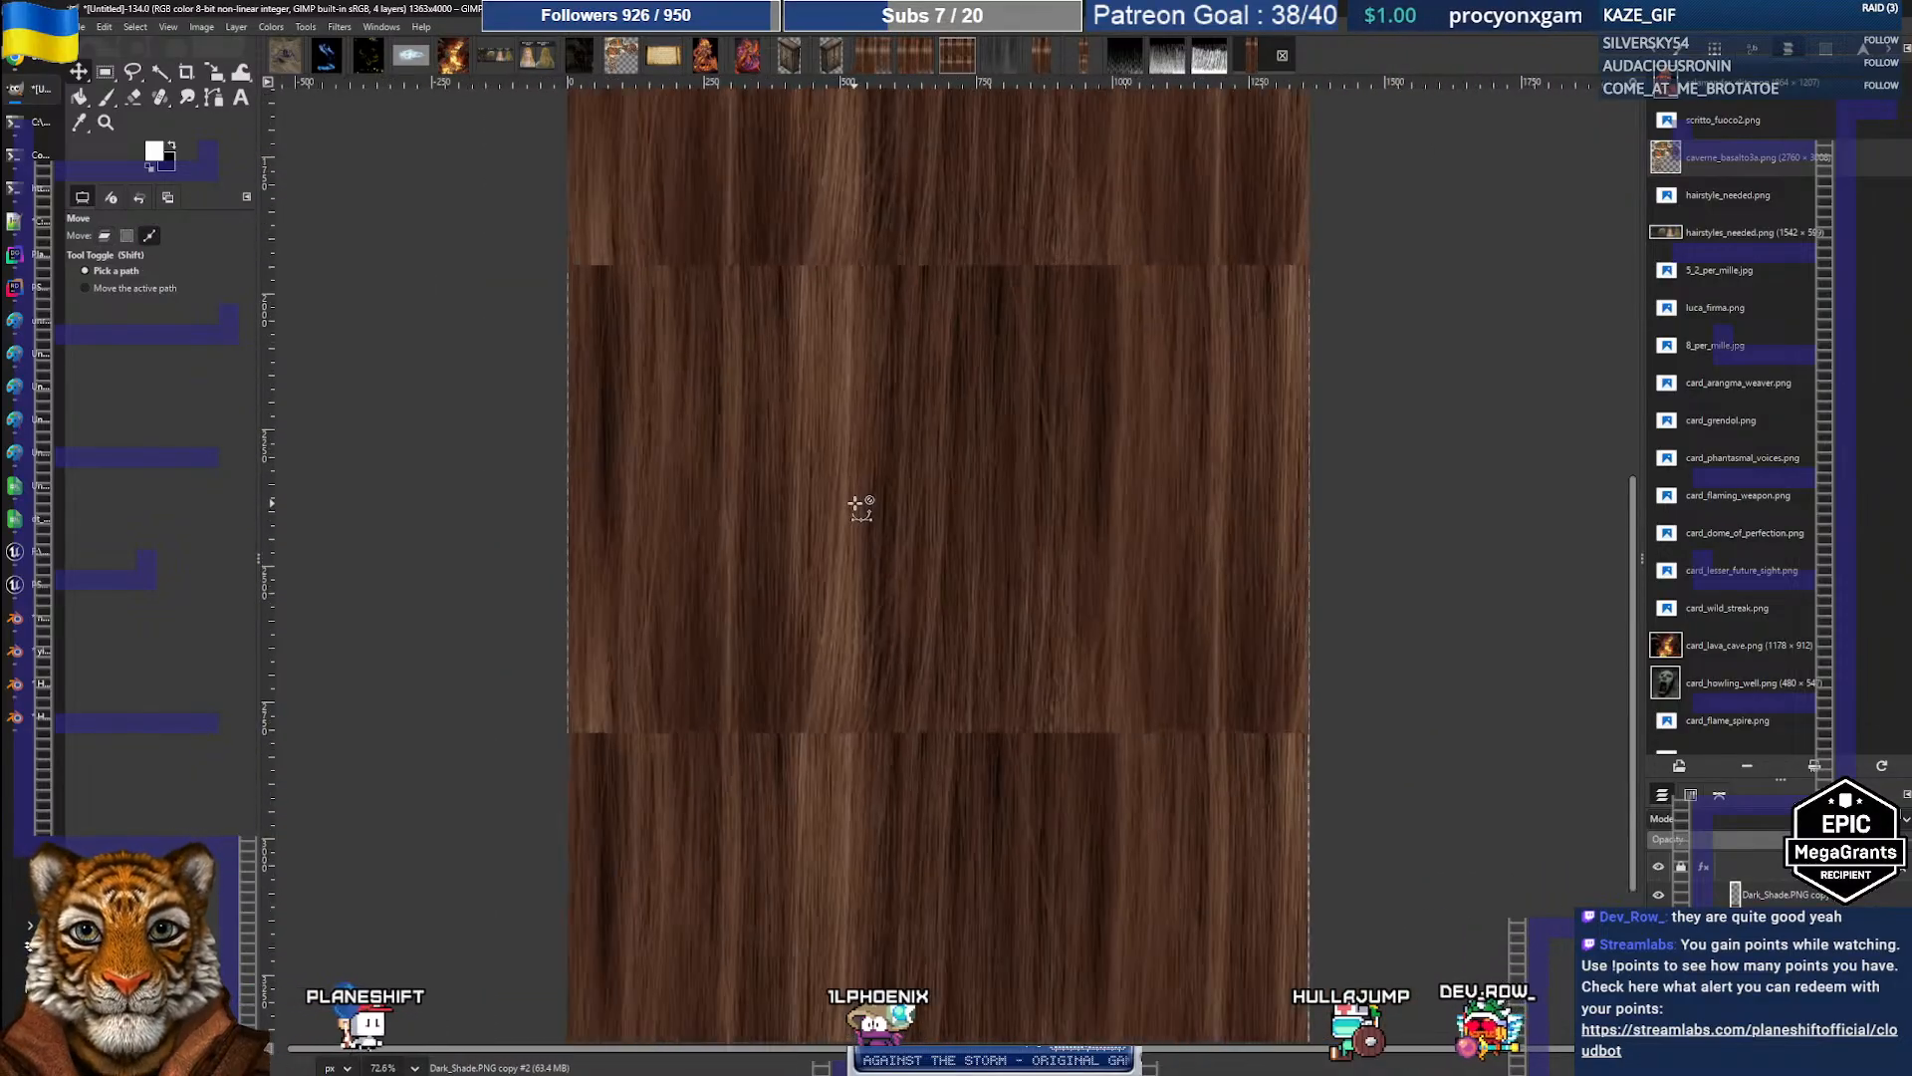
{"action": "left_click_drag", "start_coordinate": [762, 434], "coordinate": [763, 435]}
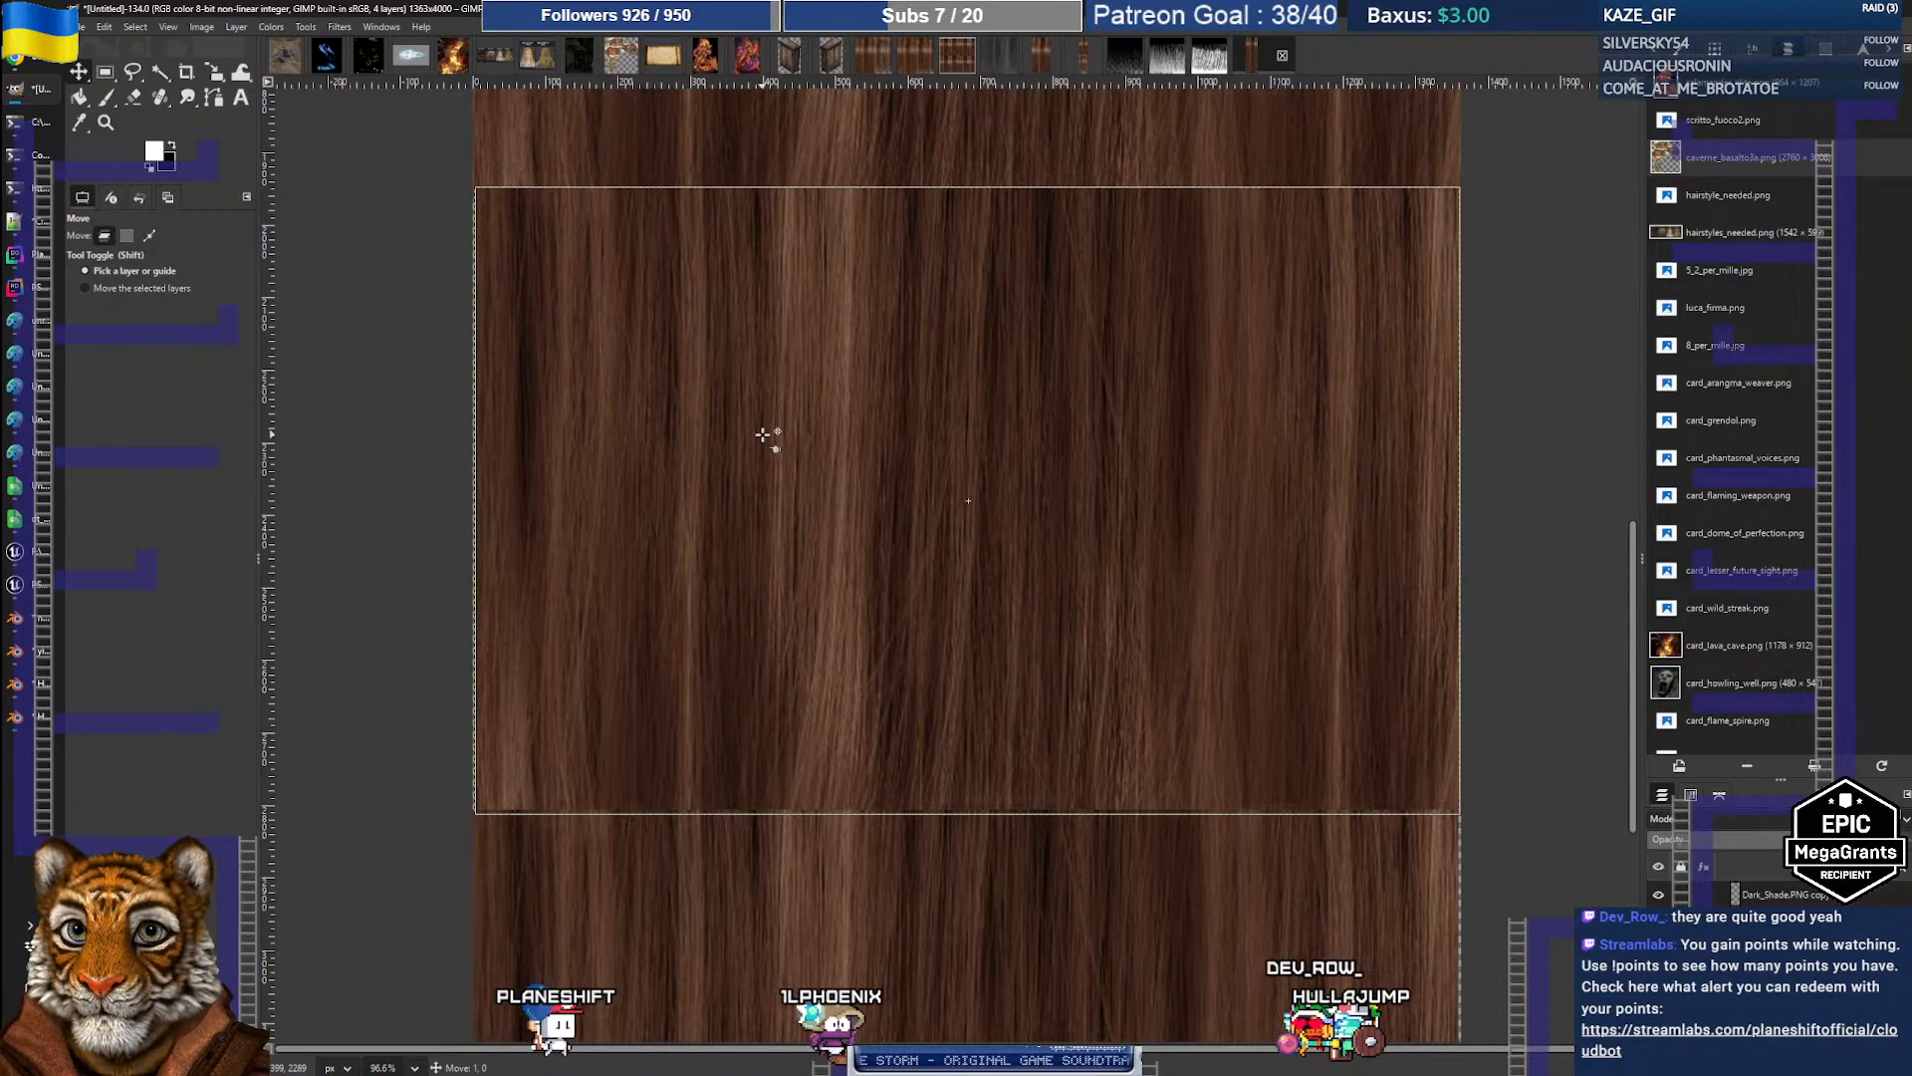
{"action": "left_click_drag", "start_coordinate": [762, 435], "coordinate": [761, 434]}
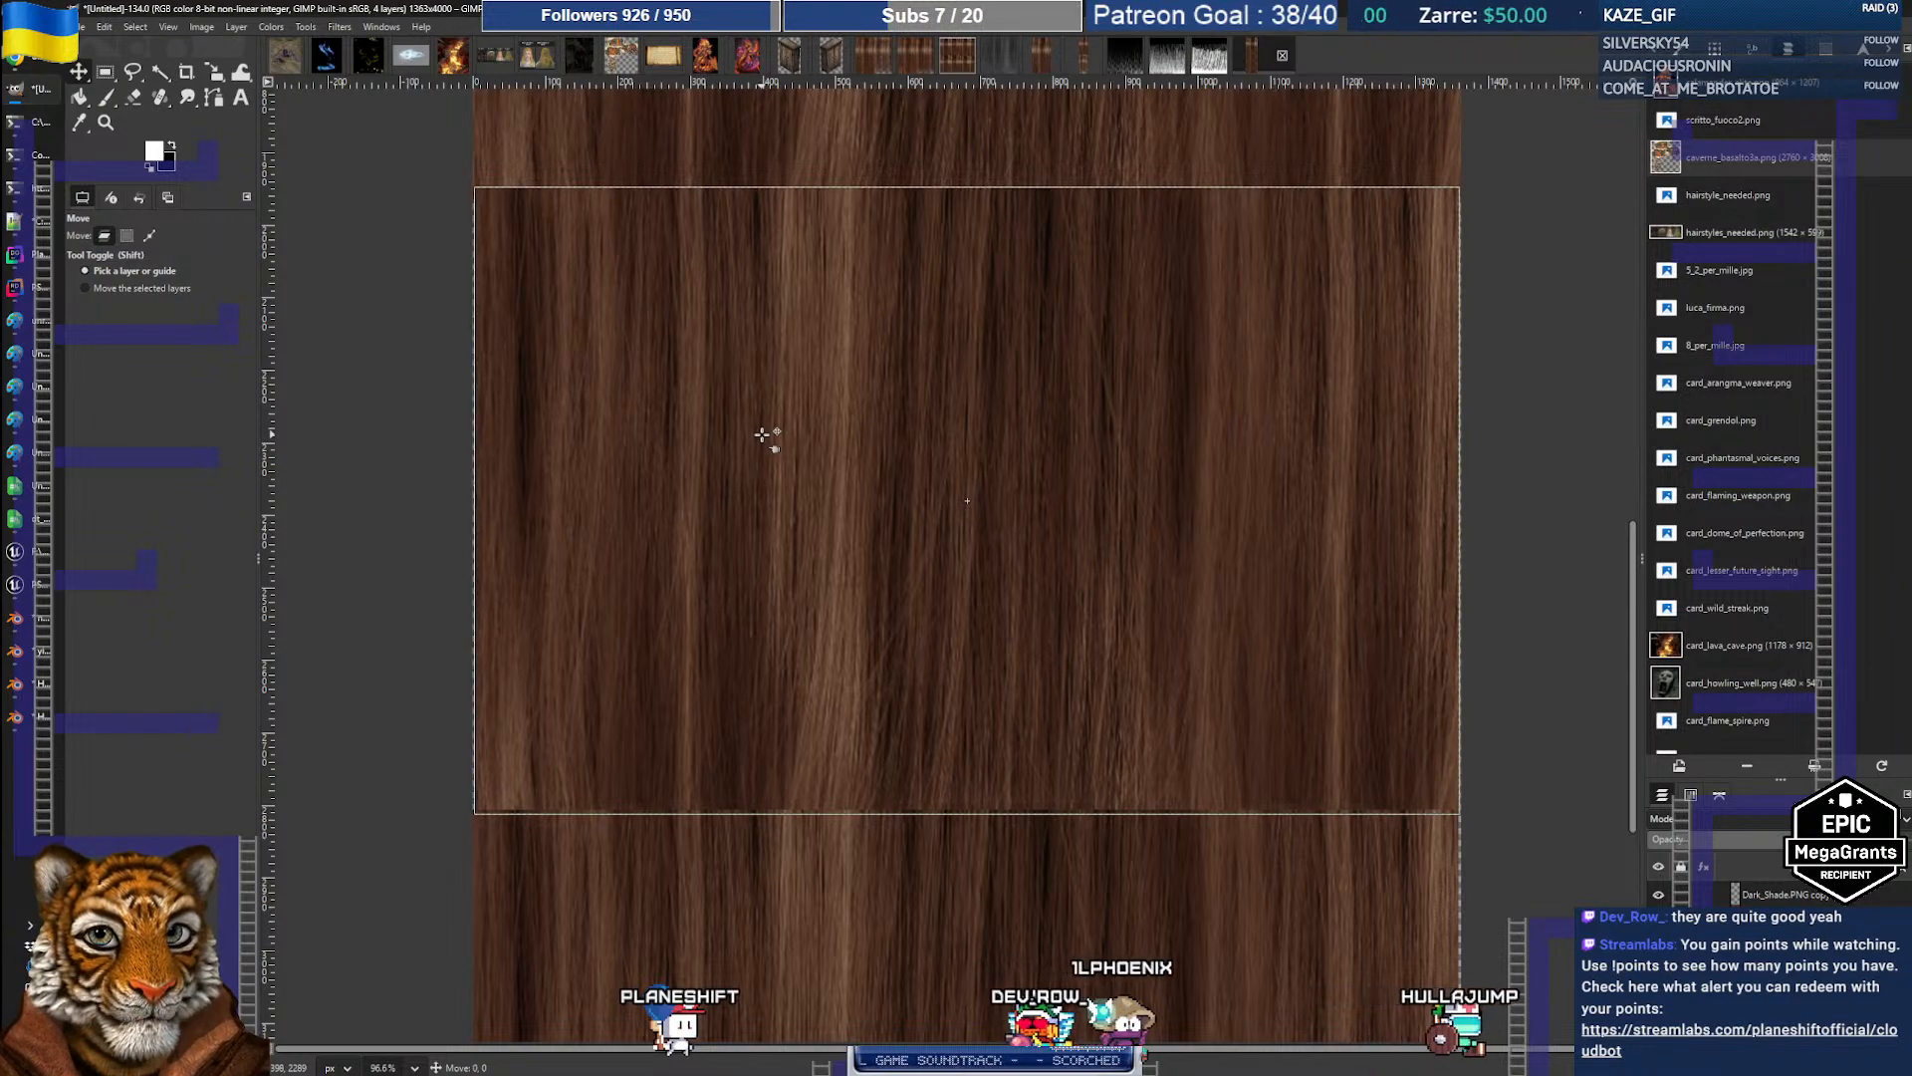
{"action": "left_click_drag", "start_coordinate": [763, 436], "coordinate": [761, 435]}
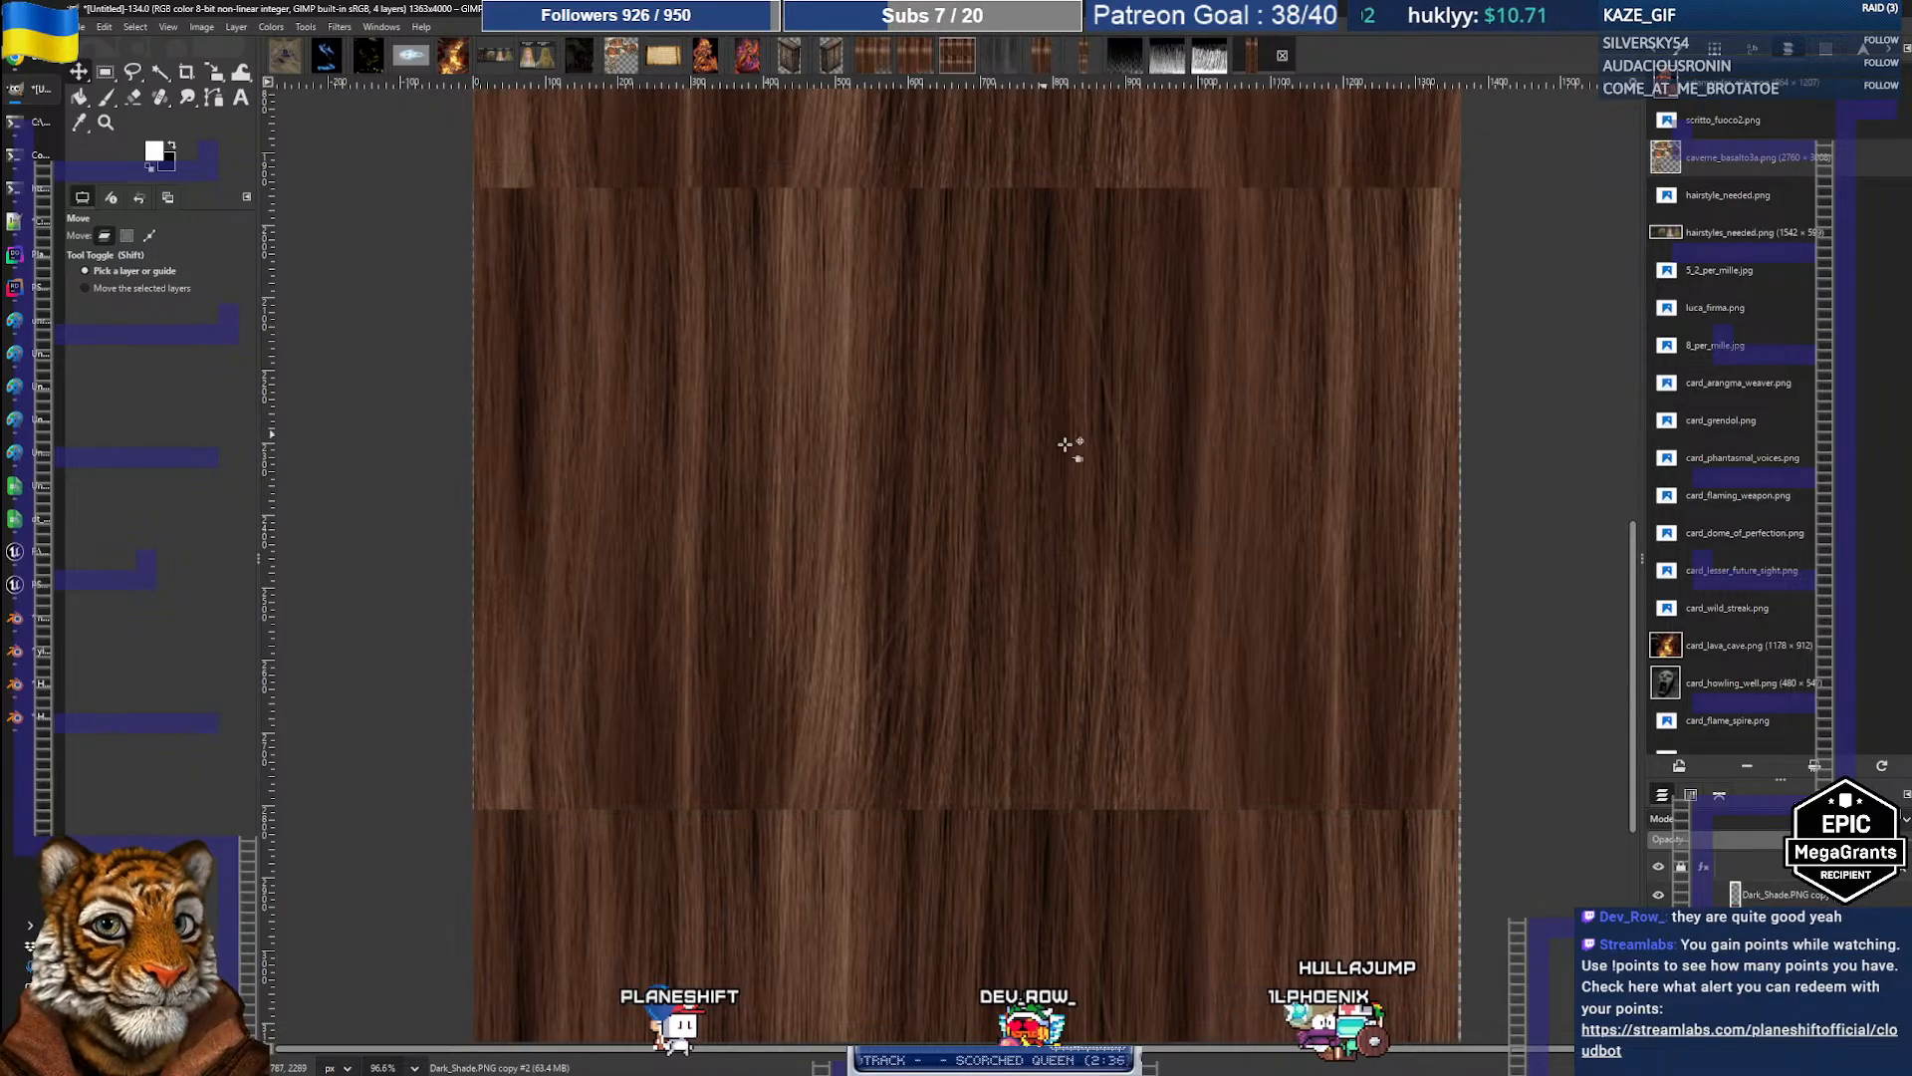
Step: Examine the side edges and horizontal seams of the stacked hair strips for gaps and mismatched strands
{"action": "middle_click_drag", "start_coordinate": [1202, 406], "coordinate": [807, 548]}
{"action": "scroll", "coordinate": [971, 393], "scroll_direction": "up", "scroll_amount": 5, "text": "ctrl"}
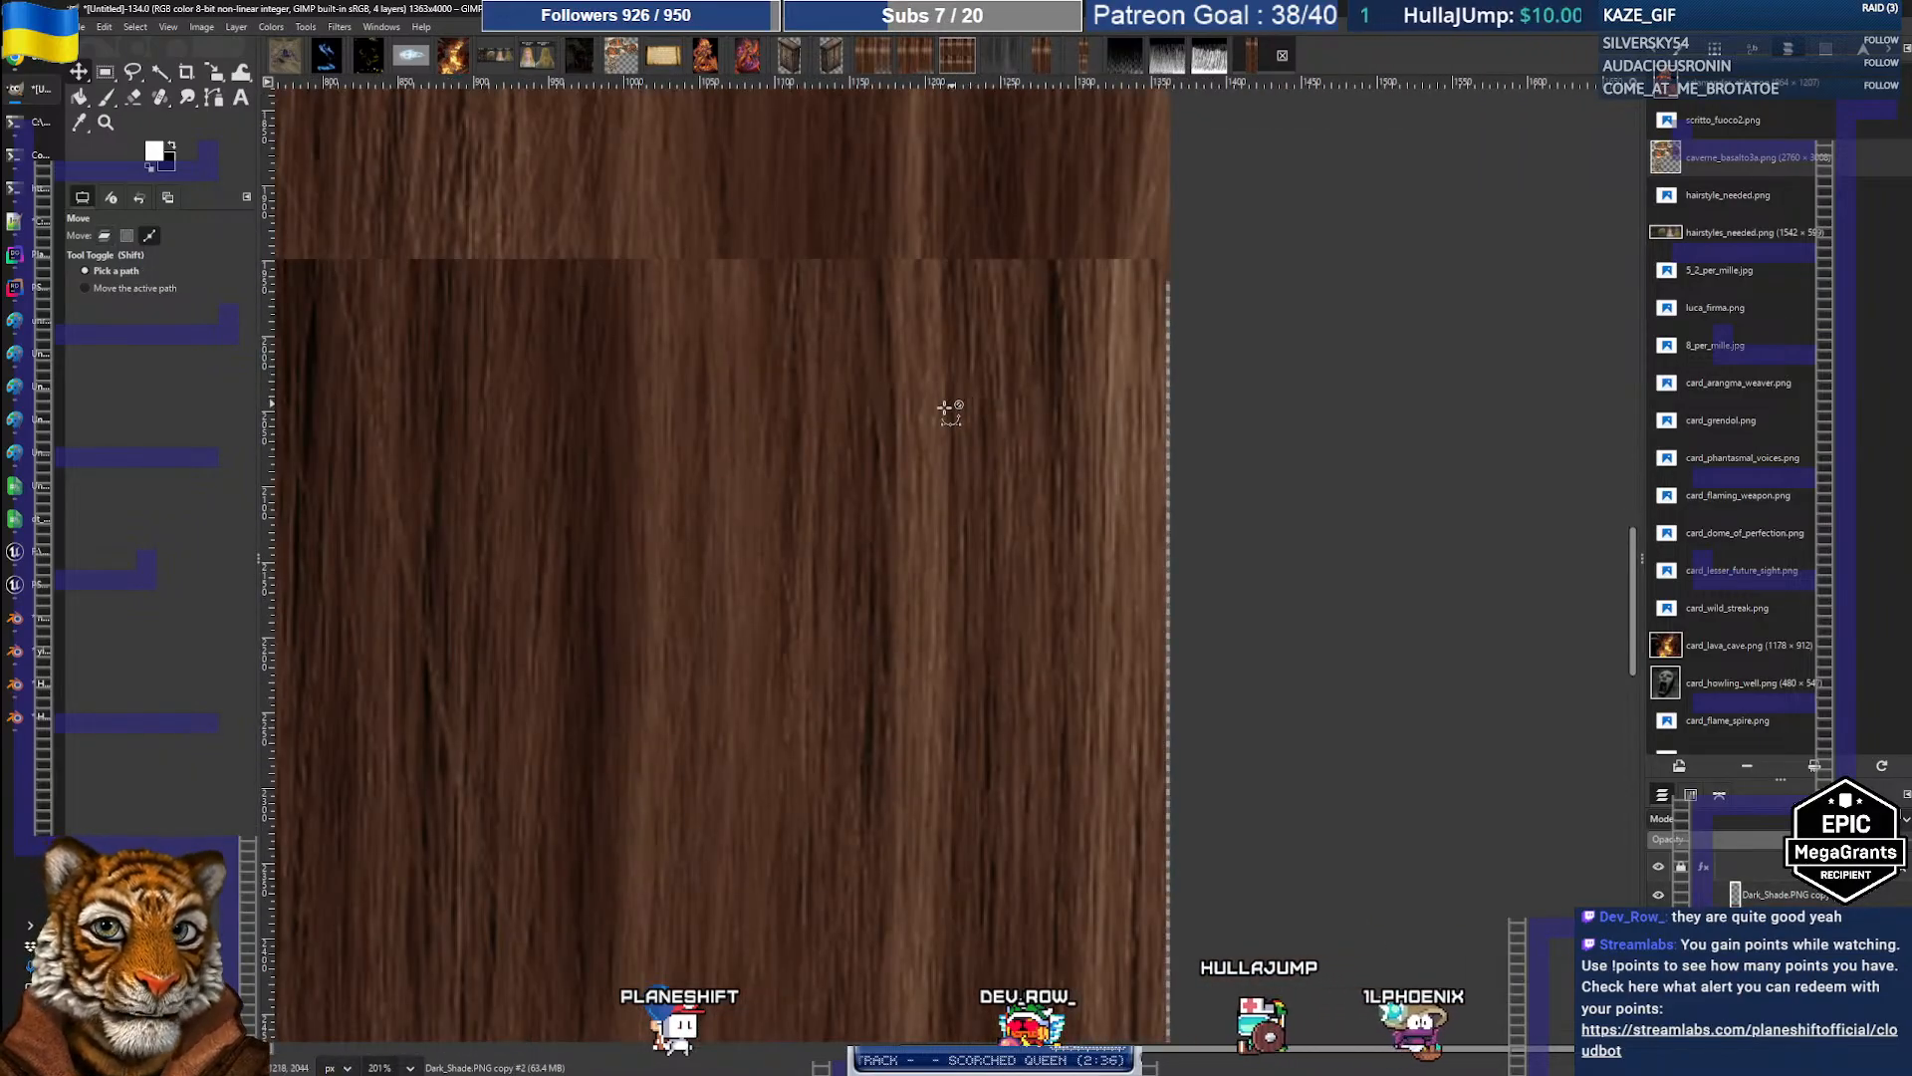
{"action": "scroll", "coordinate": [898, 436], "scroll_direction": "down", "scroll_amount": 6, "text": "ctrl"}
{"action": "middle_click_drag", "start_coordinate": [477, 465], "coordinate": [1144, 504]}
{"action": "scroll", "coordinate": [811, 495], "scroll_direction": "up", "scroll_amount": 6, "text": "ctrl"}
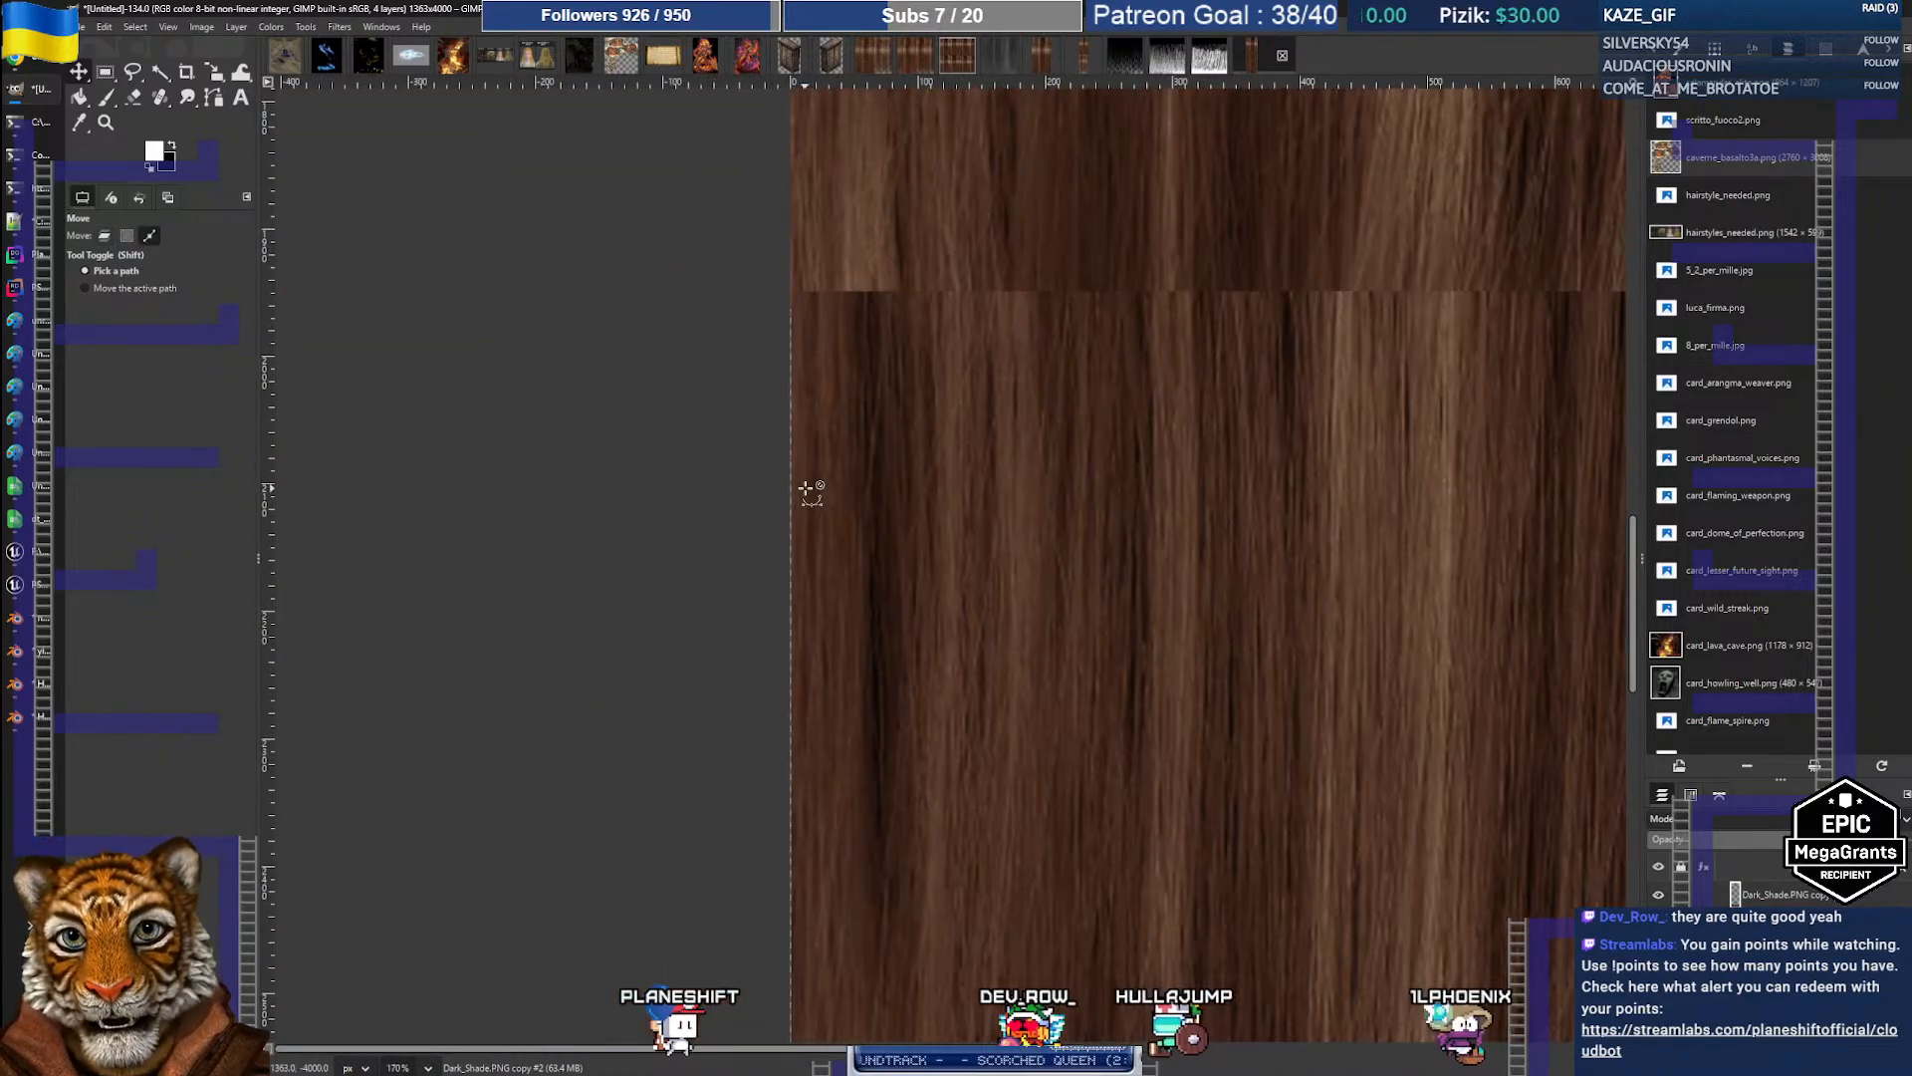
{"action": "scroll", "coordinate": [807, 490], "scroll_direction": "up", "scroll_amount": 2, "text": "ctrl"}
{"action": "scroll", "coordinate": [807, 402], "scroll_direction": "down", "scroll_amount": 5, "text": "ctrl"}
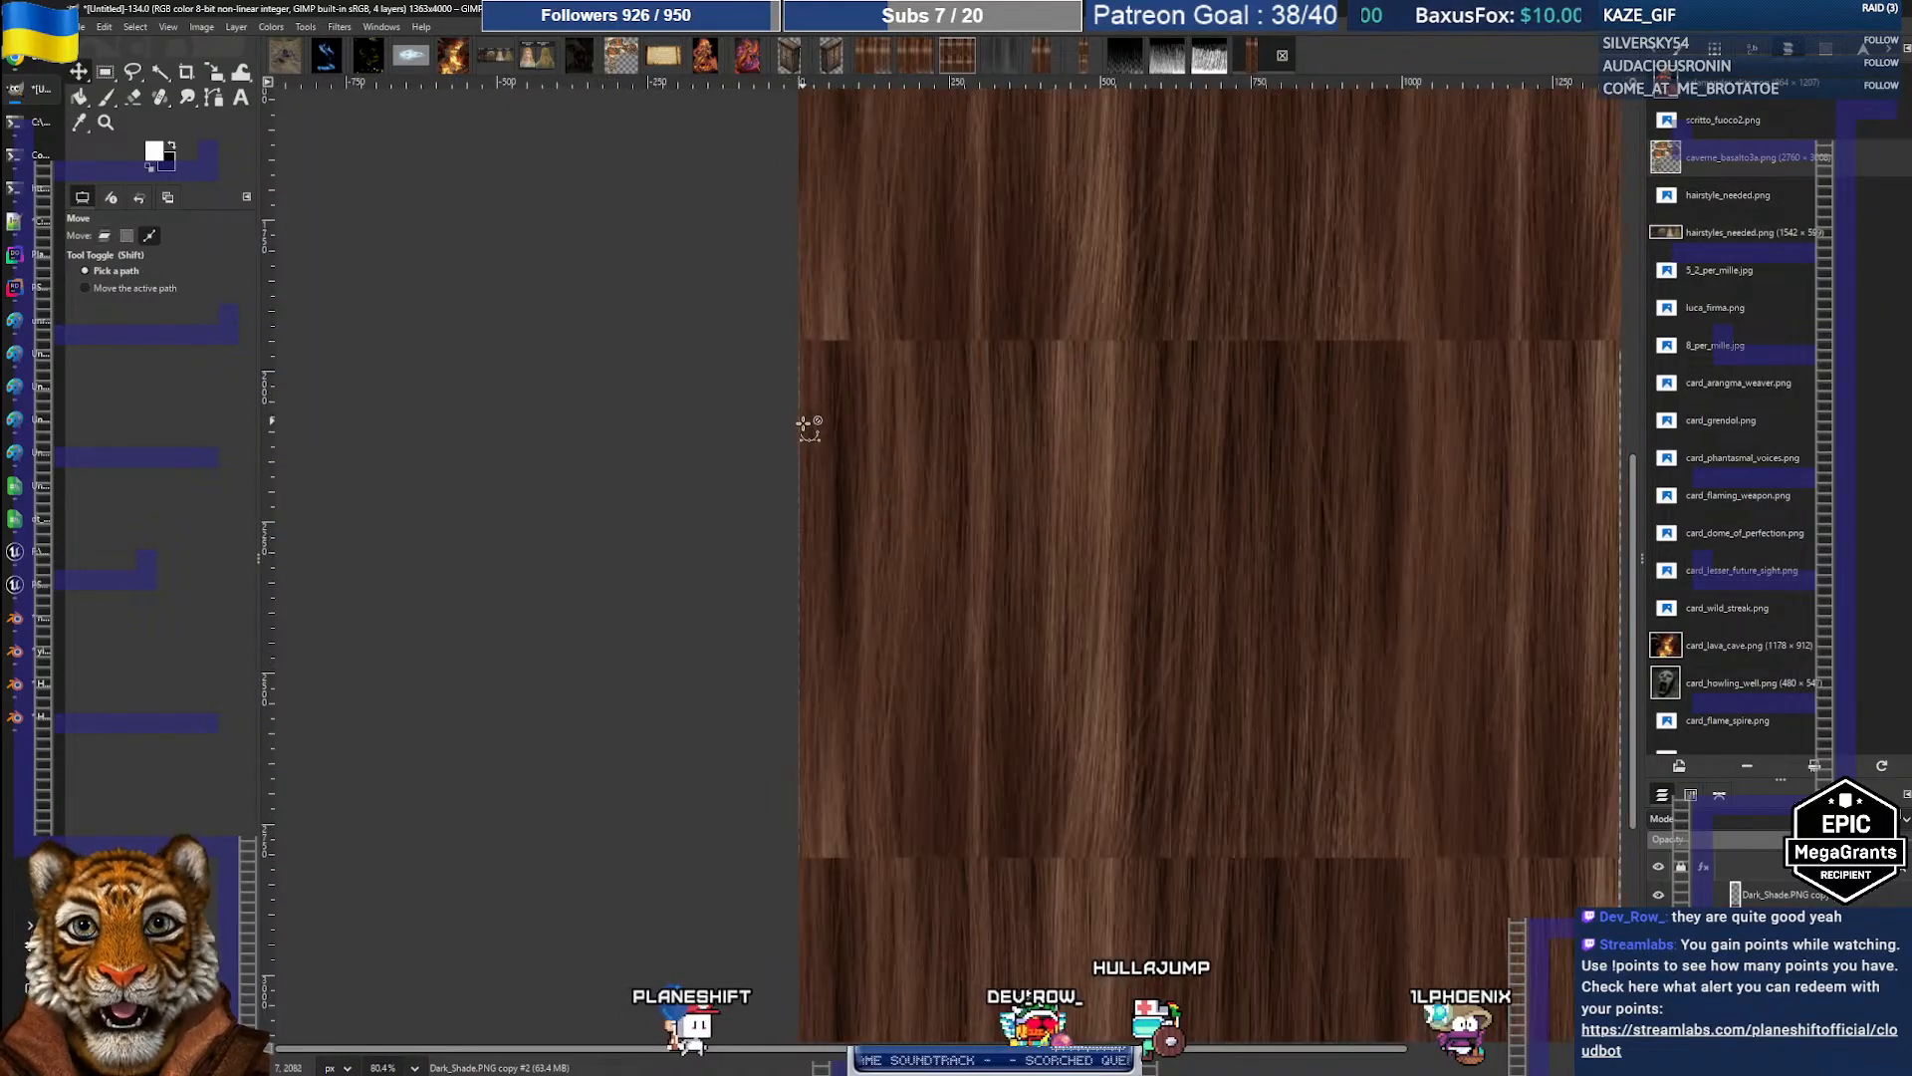
{"action": "middle_click_drag", "start_coordinate": [1227, 606], "coordinate": [1044, 651]}
{"action": "scroll", "coordinate": [906, 613], "scroll_direction": "down", "scroll_amount": 2, "text": "ctrl"}
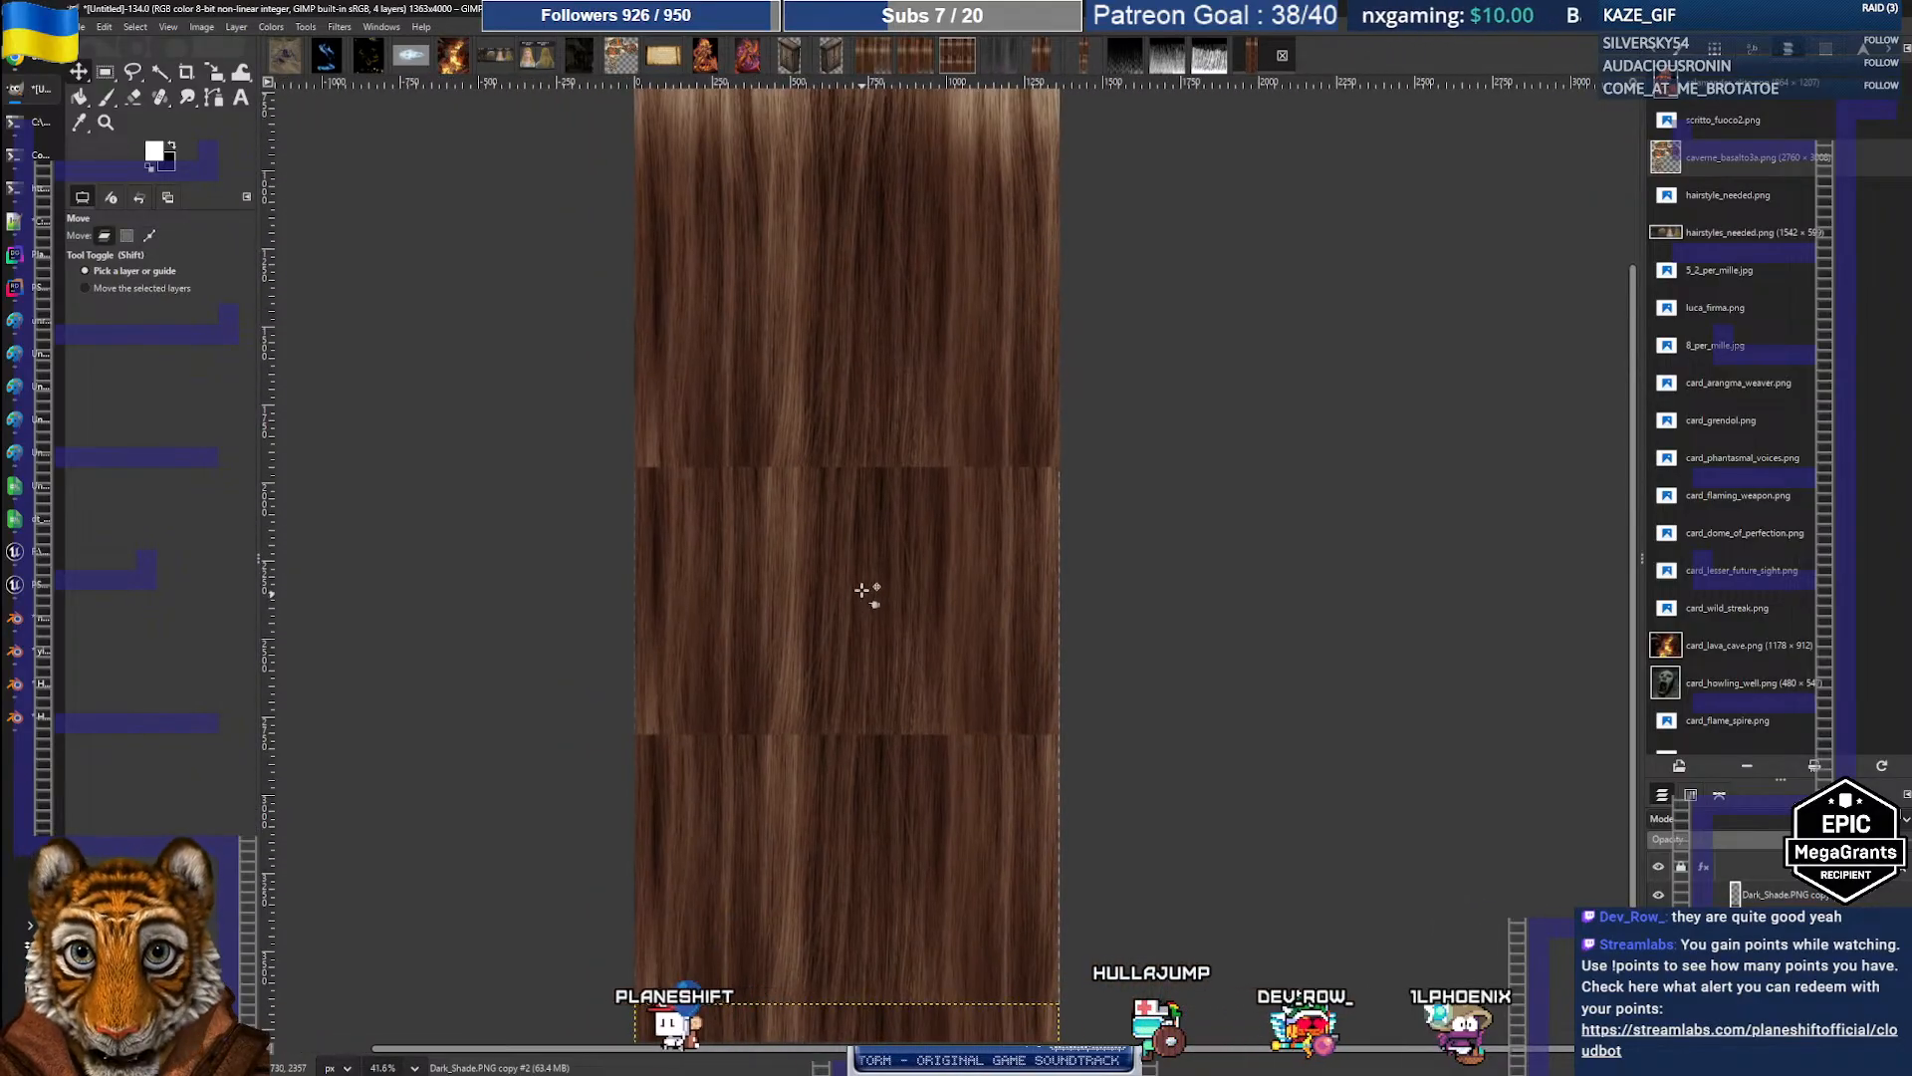
{"action": "scroll", "coordinate": [863, 584], "scroll_direction": "up", "scroll_amount": 3, "text": "ctrl"}
{"action": "scroll", "coordinate": [867, 558], "scroll_direction": "down", "scroll_amount": 2, "text": "ctrl"}
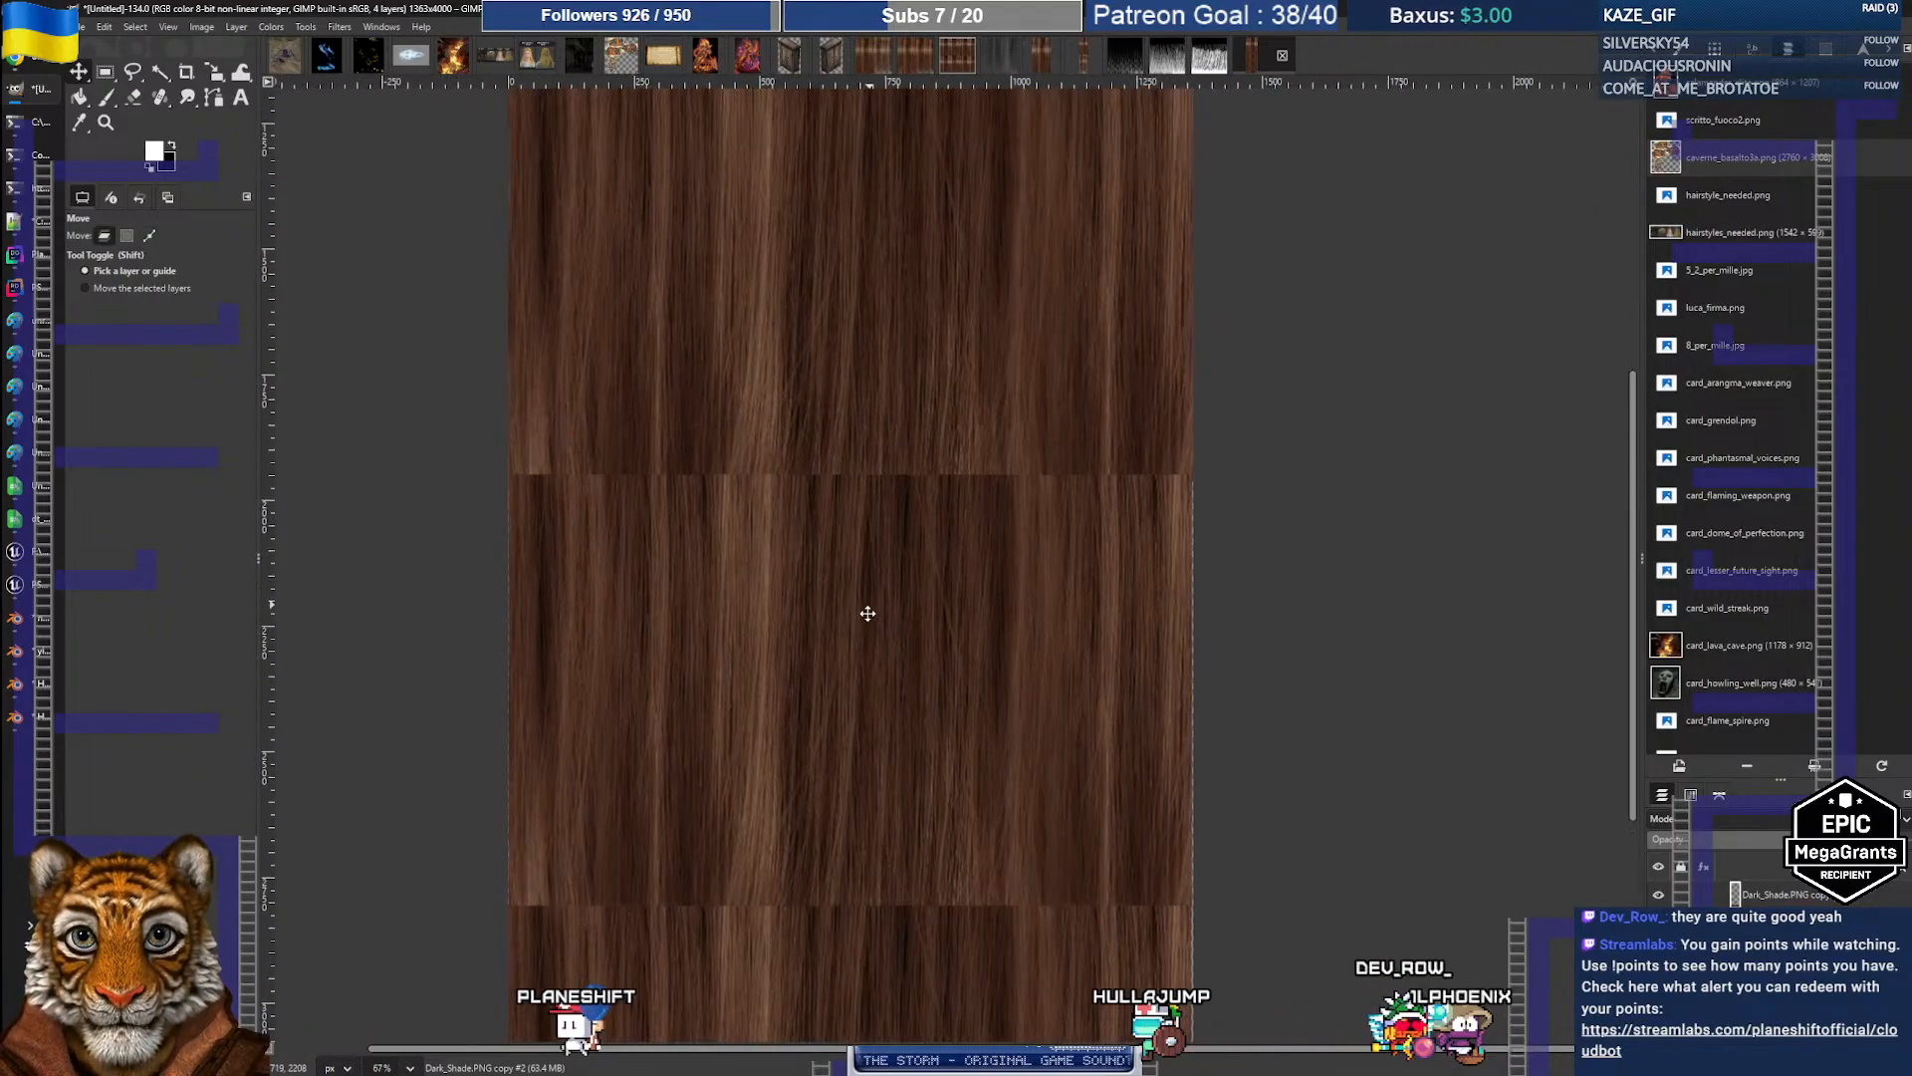
{"action": "scroll", "coordinate": [866, 633], "scroll_direction": "up", "scroll_amount": 1}
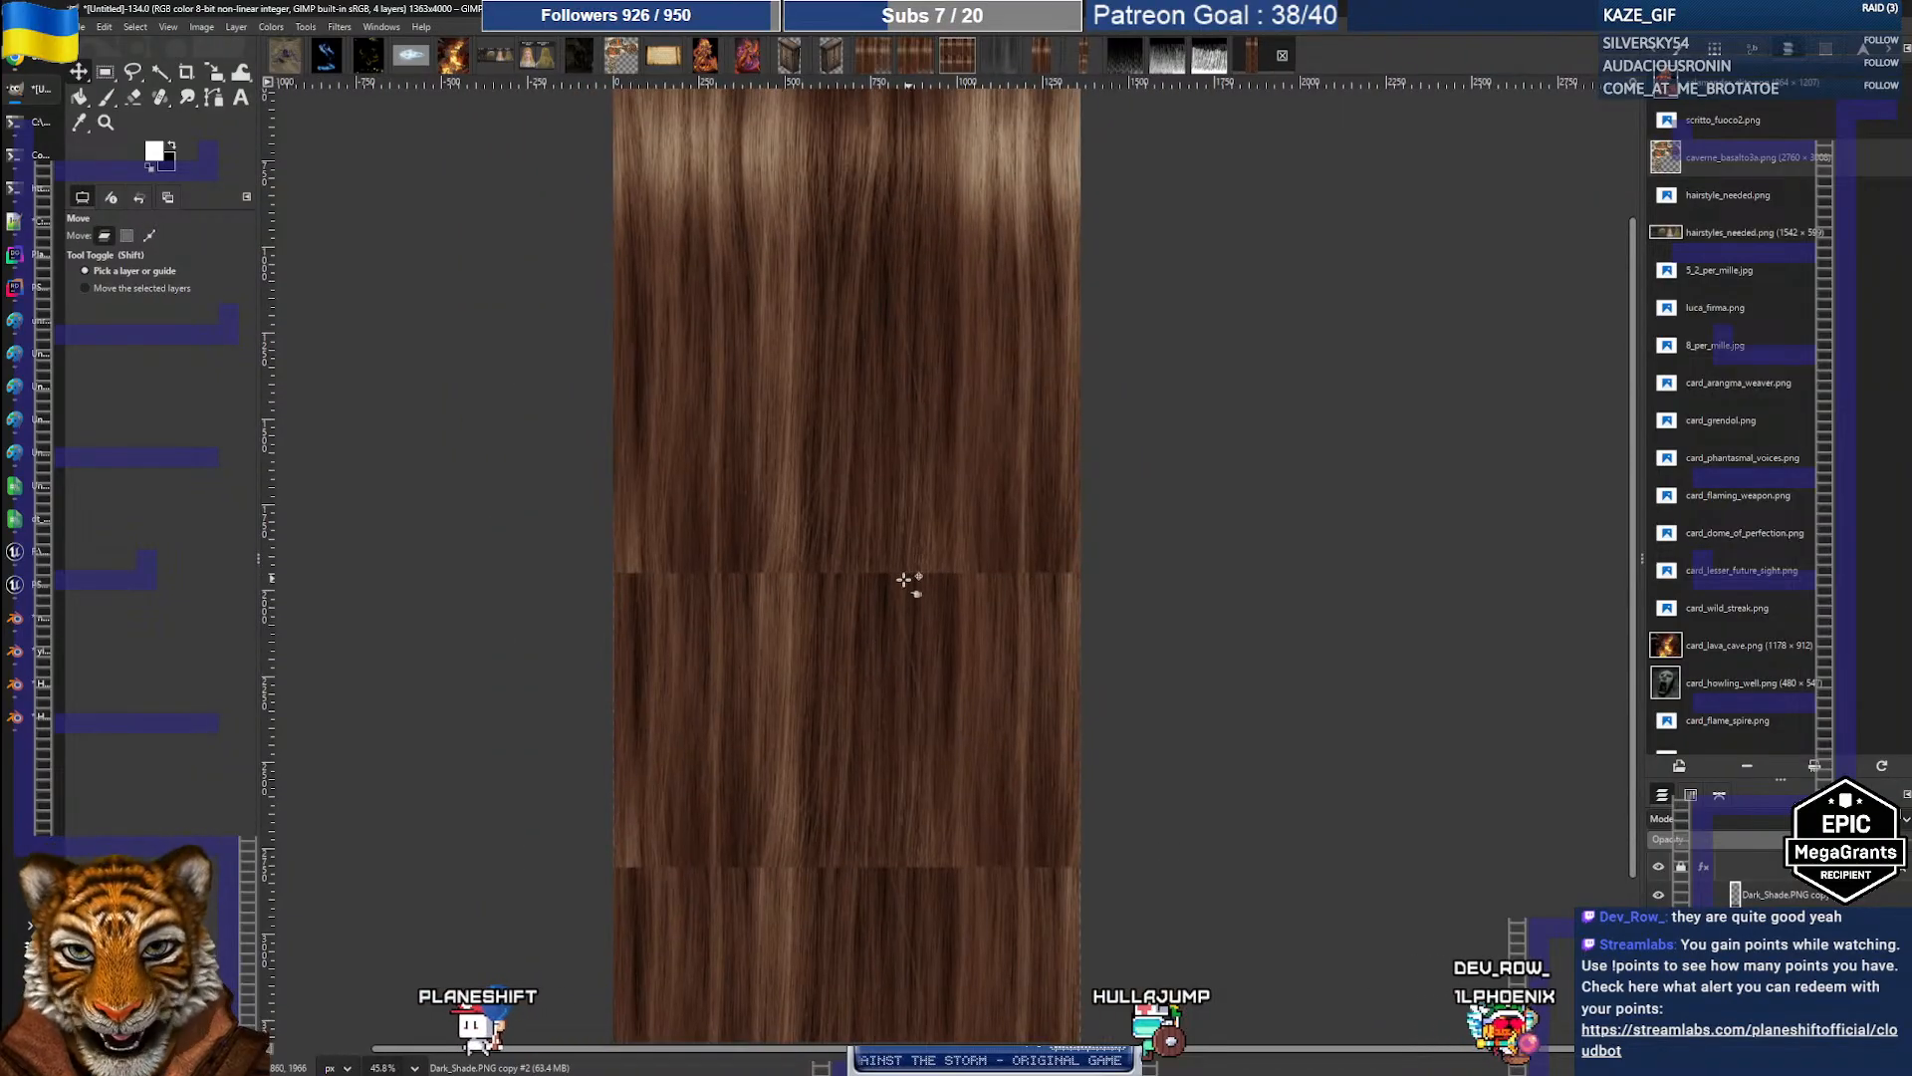
Step: Merge the stacked strips into a single layer and set up the Healing tool with a brush size of 75
{"action": "key", "text": "h"}
{"action": "key", "text": "bracketright"}
{"action": "key", "text": "bracketright"}
{"action": "key", "text": "bracketright"}
{"action": "key", "text": "bracketright"}
{"action": "key", "text": "bracketright"}
{"action": "key", "text": "bracketright"}
{"action": "key", "text": "bracketright"}
{"action": "key", "text": "bracketright"}
{"action": "key", "text": "bracketright"}
{"action": "key", "text": "bracketright"}
{"action": "key", "text": "bracketright"}
{"action": "key", "text": "bracketright"}
{"action": "key", "text": "bracketright"}
{"action": "key", "text": "bracketright"}
{"action": "key", "text": "bracketright"}
{"action": "key", "text": "bracketright"}
{"action": "key", "text": "bracketright"}
{"action": "key", "text": "bracketright"}
{"action": "key", "text": "bracketright"}
{"action": "key", "text": "bracketright"}
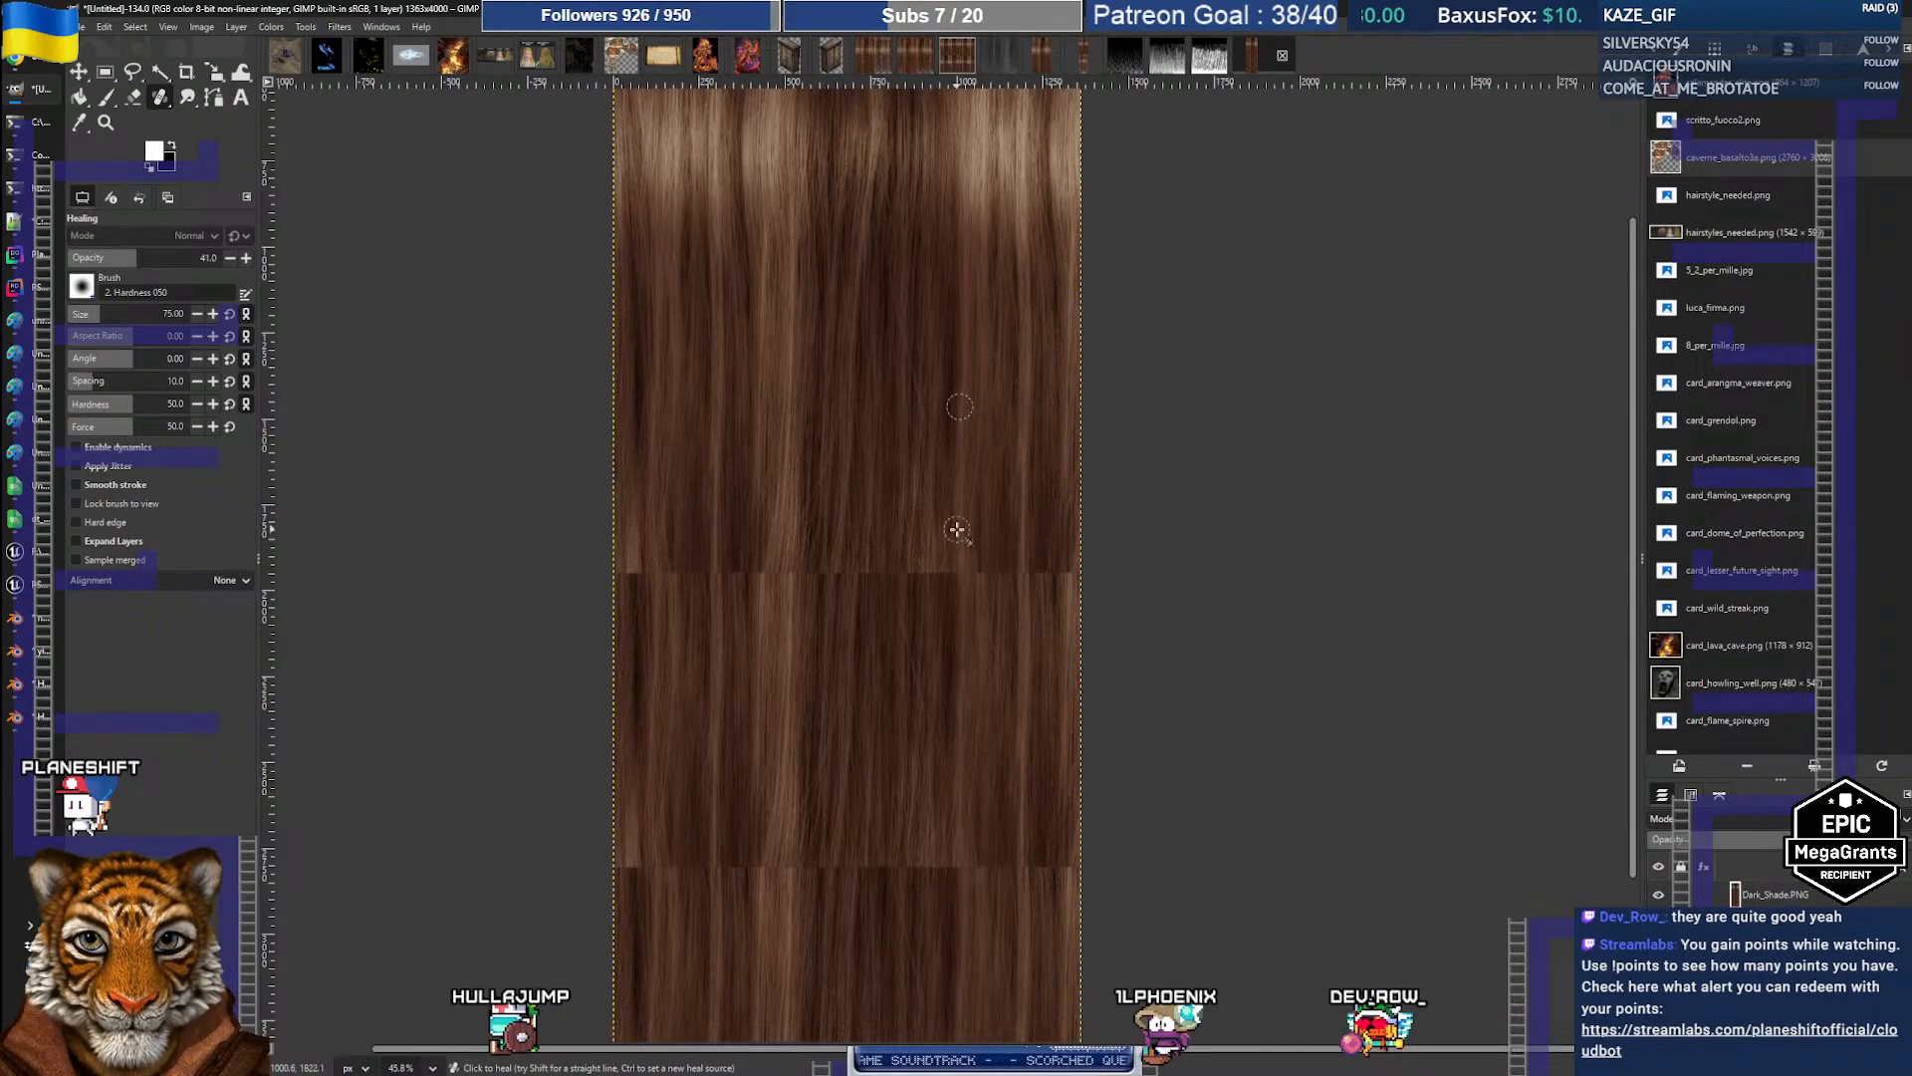
Step: Heal the upper seam near the hair's right edge, sampling clean strands from the hair above it
{"action": "left_click", "coordinate": [1025, 412], "text": "ctrl"}
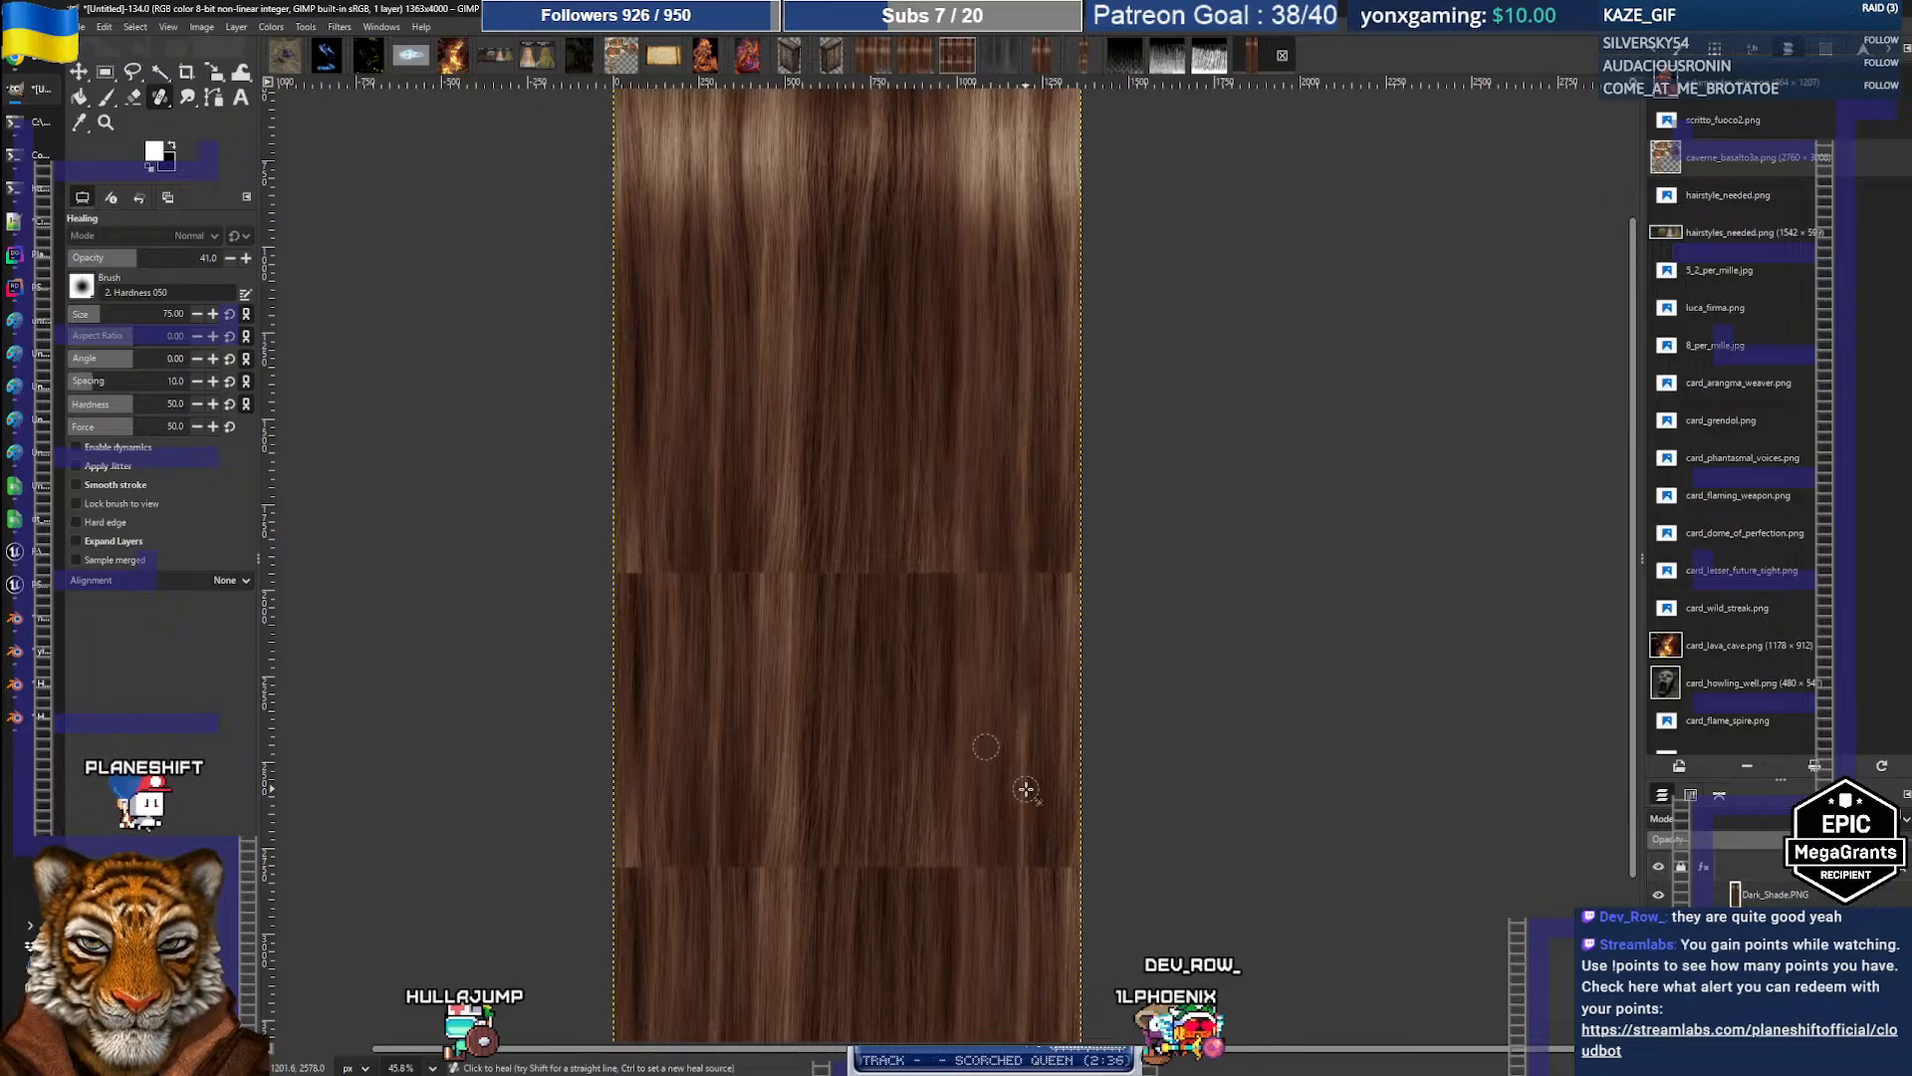
{"action": "scroll", "coordinate": [1006, 722], "scroll_direction": "up", "scroll_amount": 4, "text": "ctrl"}
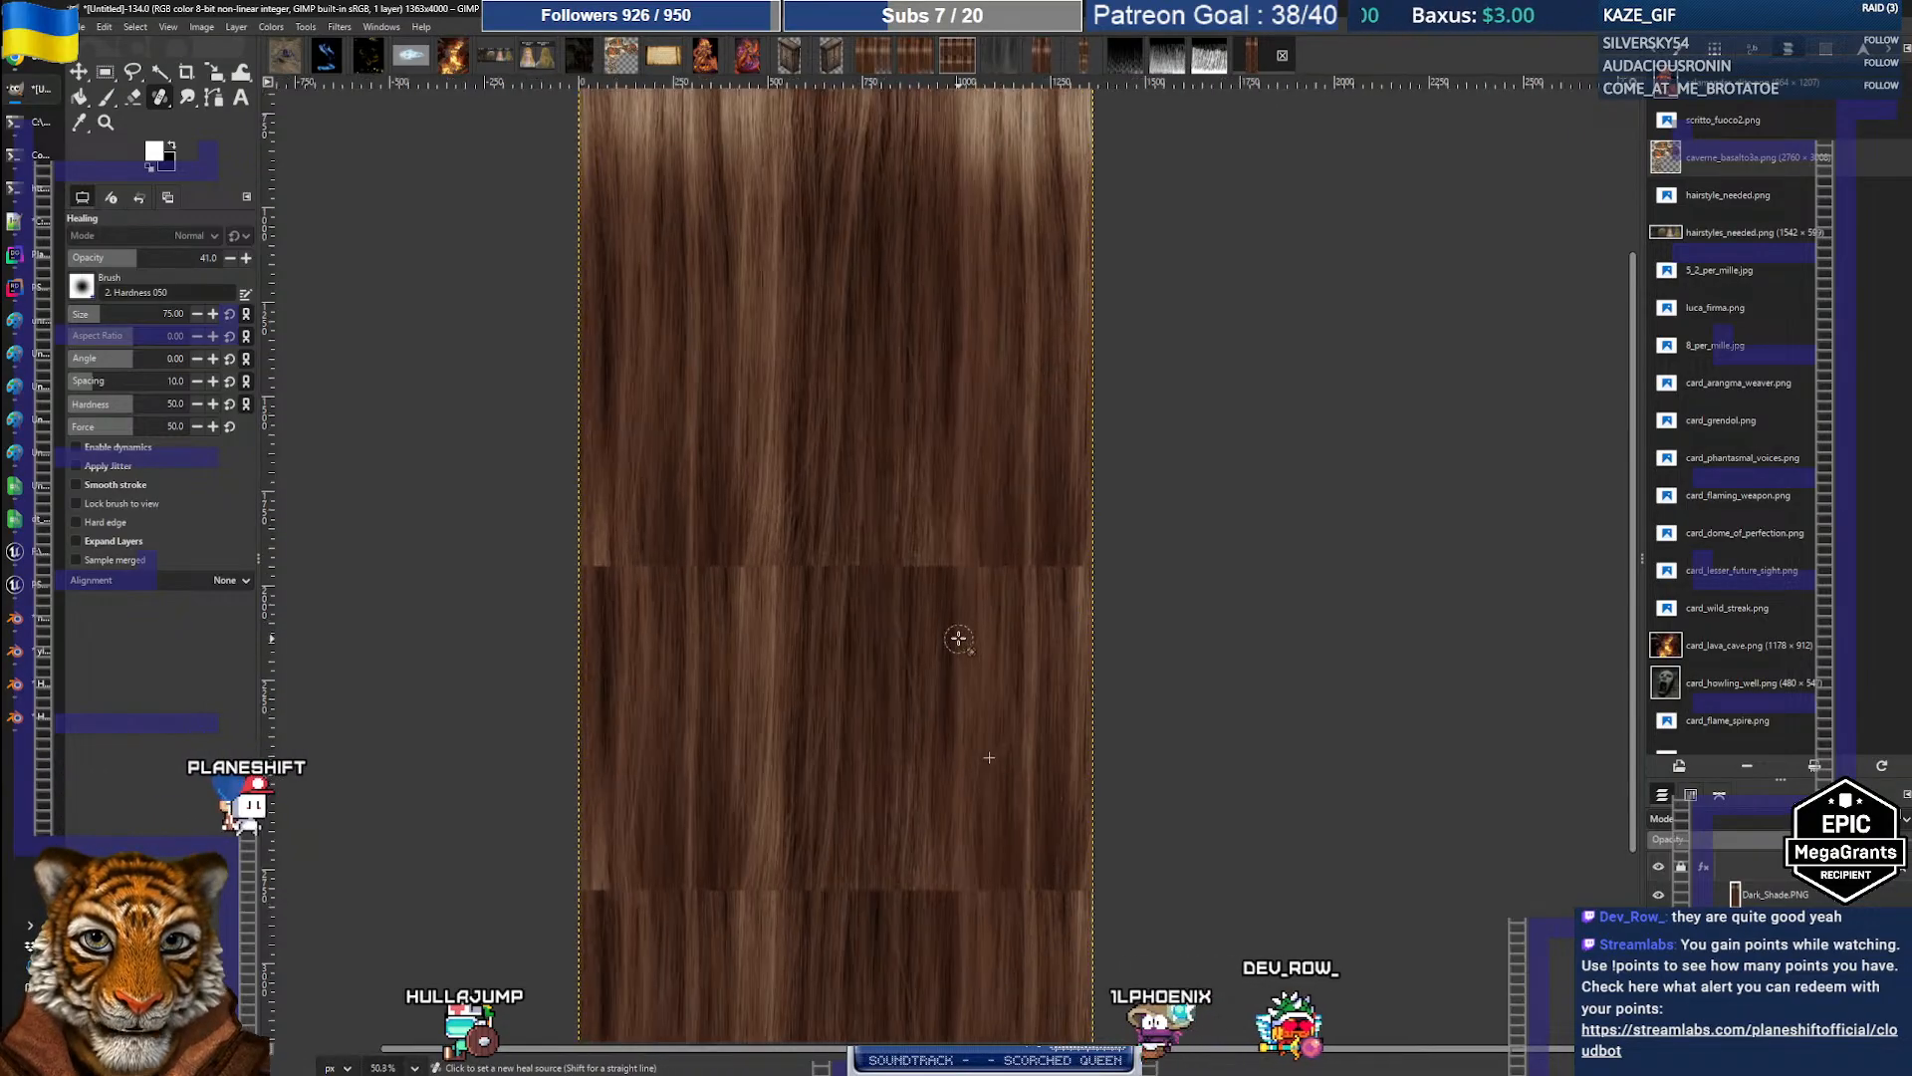
{"action": "left_click", "coordinate": [892, 322], "text": "ctrl"}
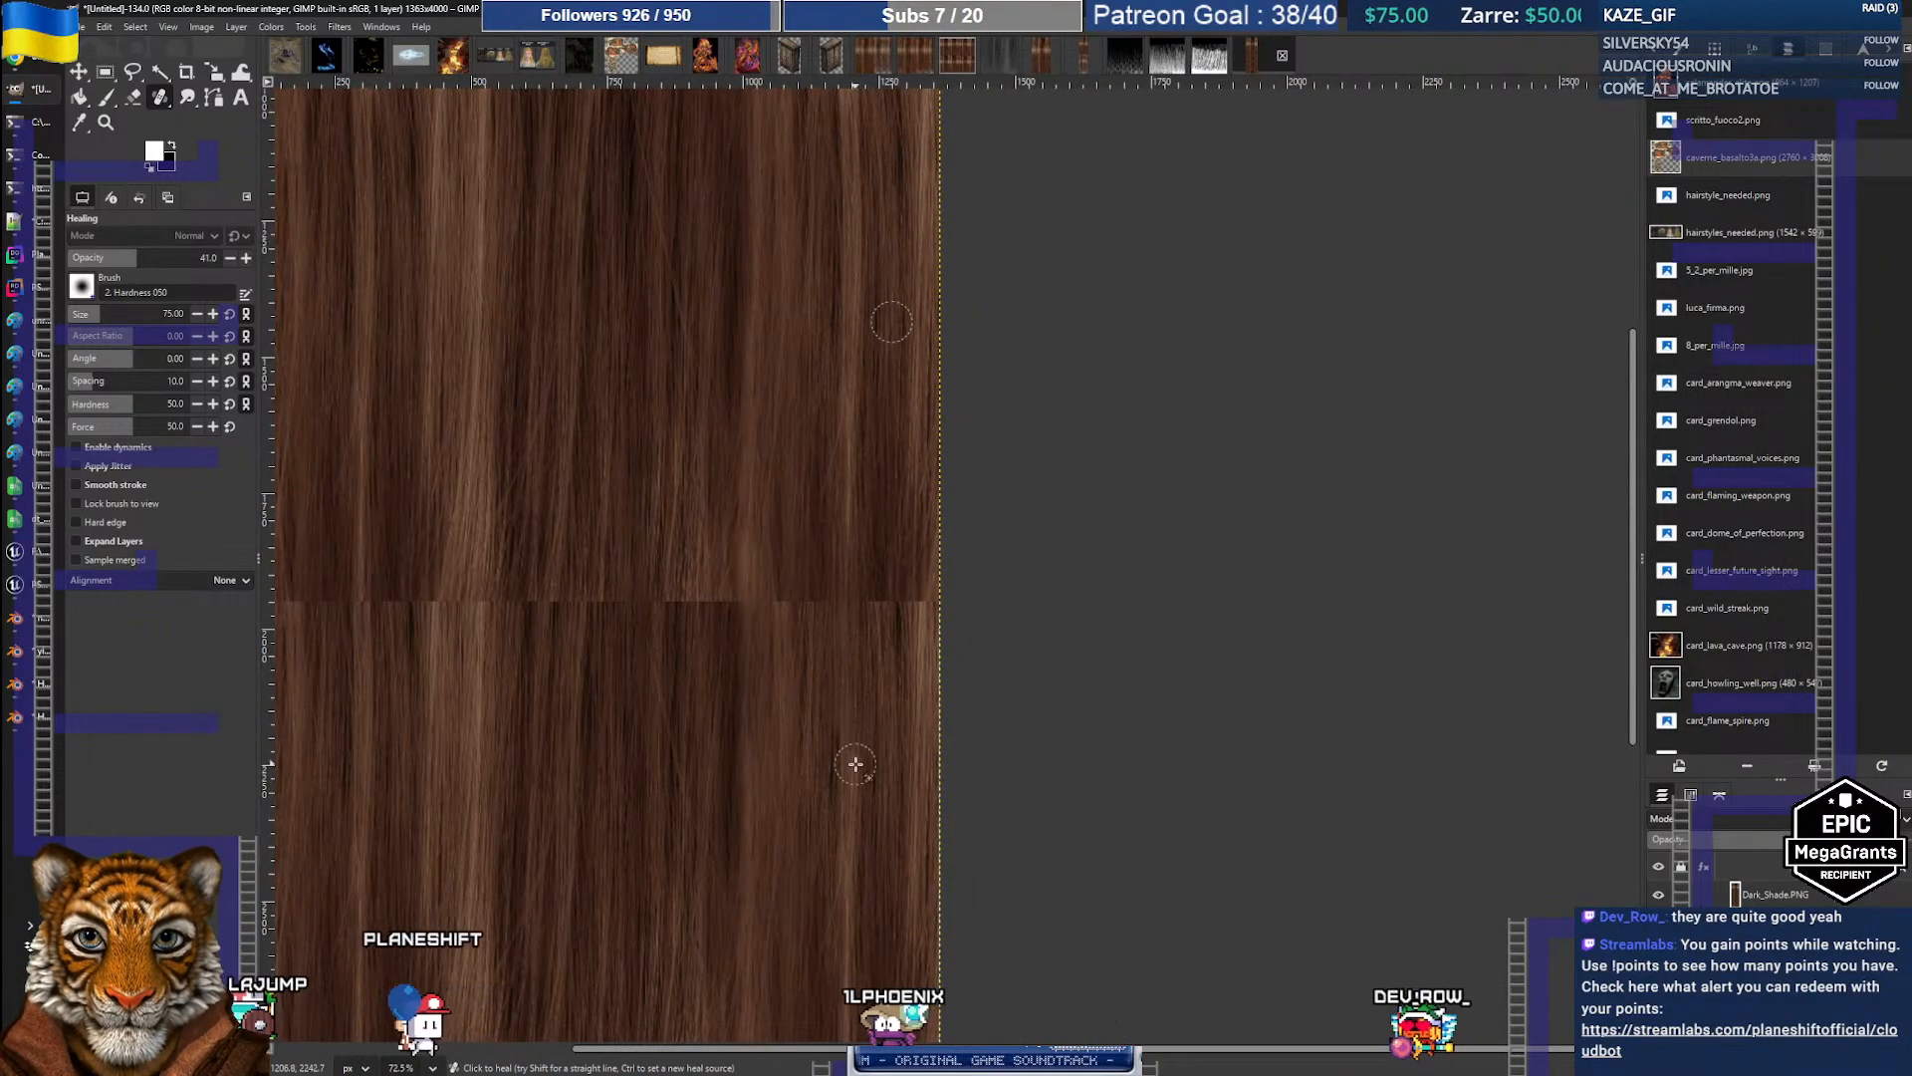
{"action": "left_click", "coordinate": [915, 305], "text": "ctrl"}
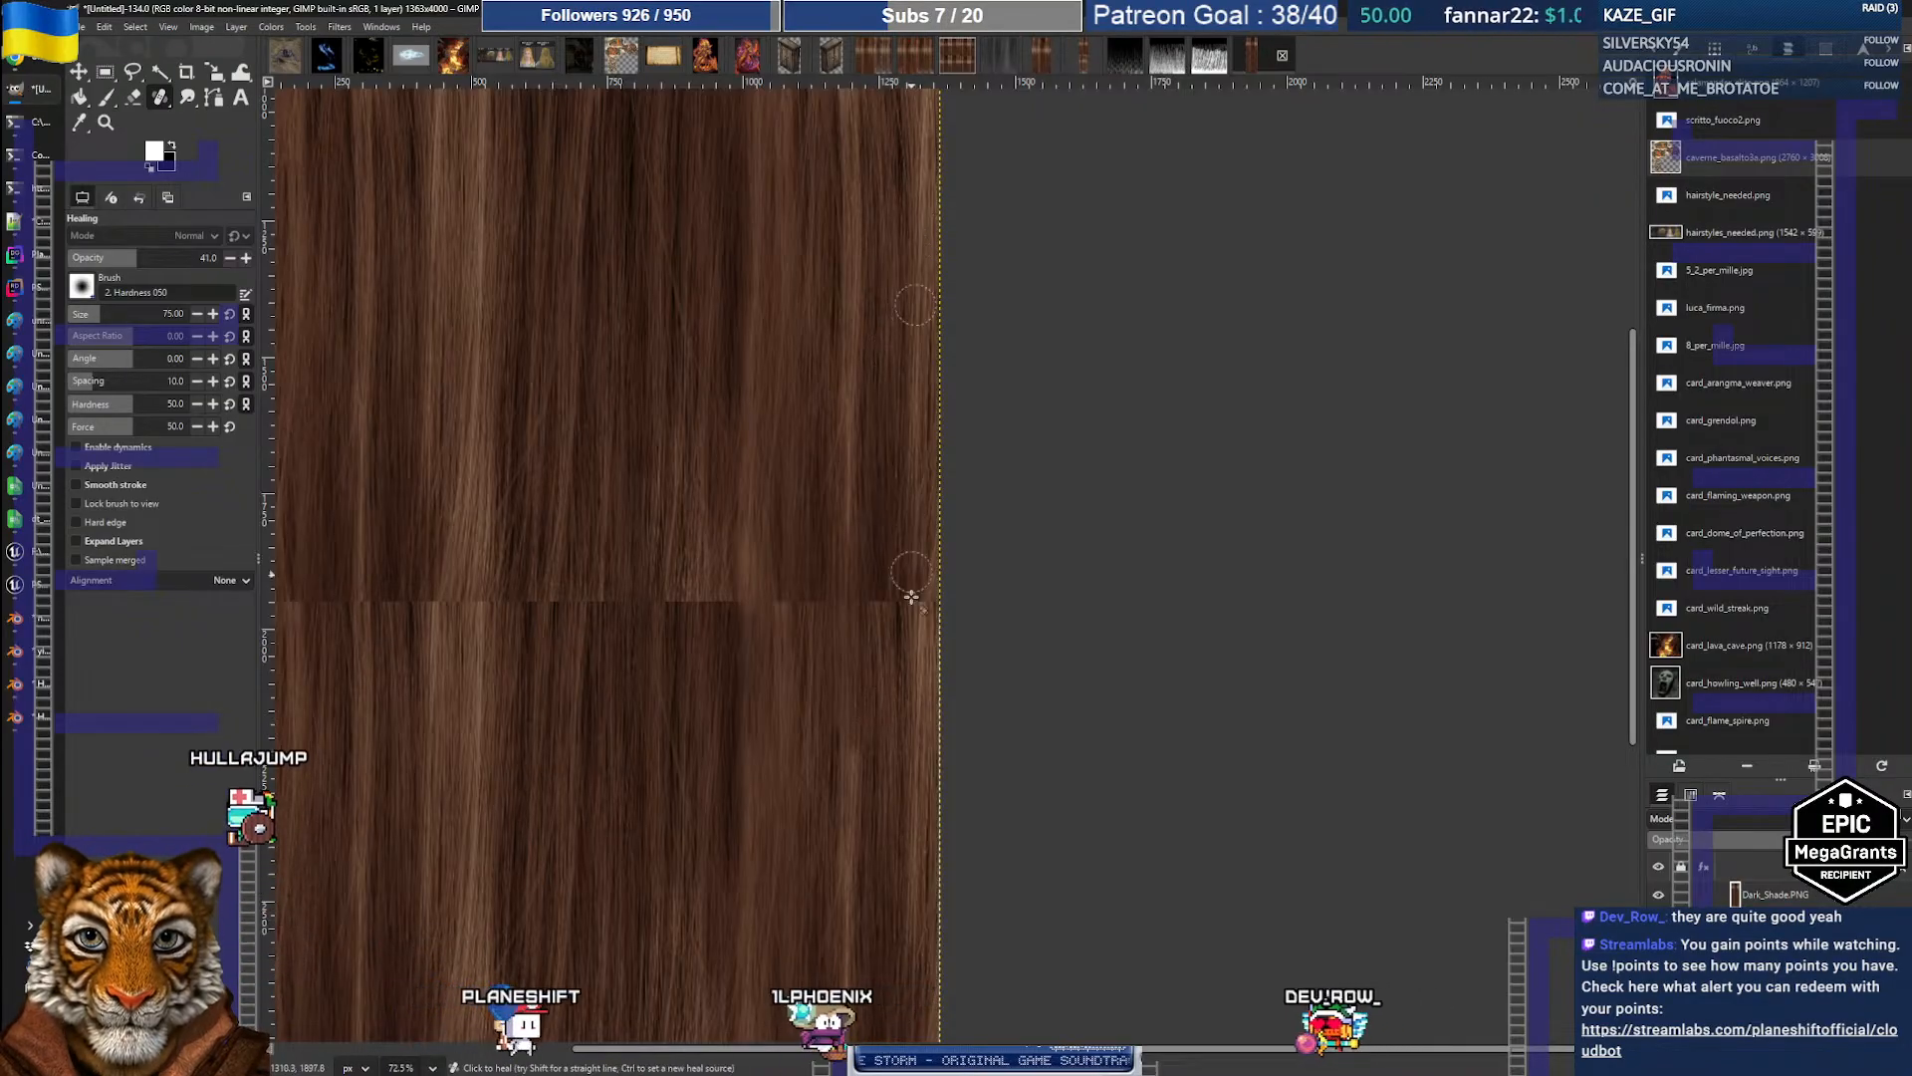
{"action": "left_click_drag", "start_coordinate": [912, 596], "coordinate": [912, 495]}
Step: Heal the upper seam just right of the hair's centre, sampling clean strands from above and below it
{"action": "middle_click_drag", "start_coordinate": [777, 574], "coordinate": [922, 503]}
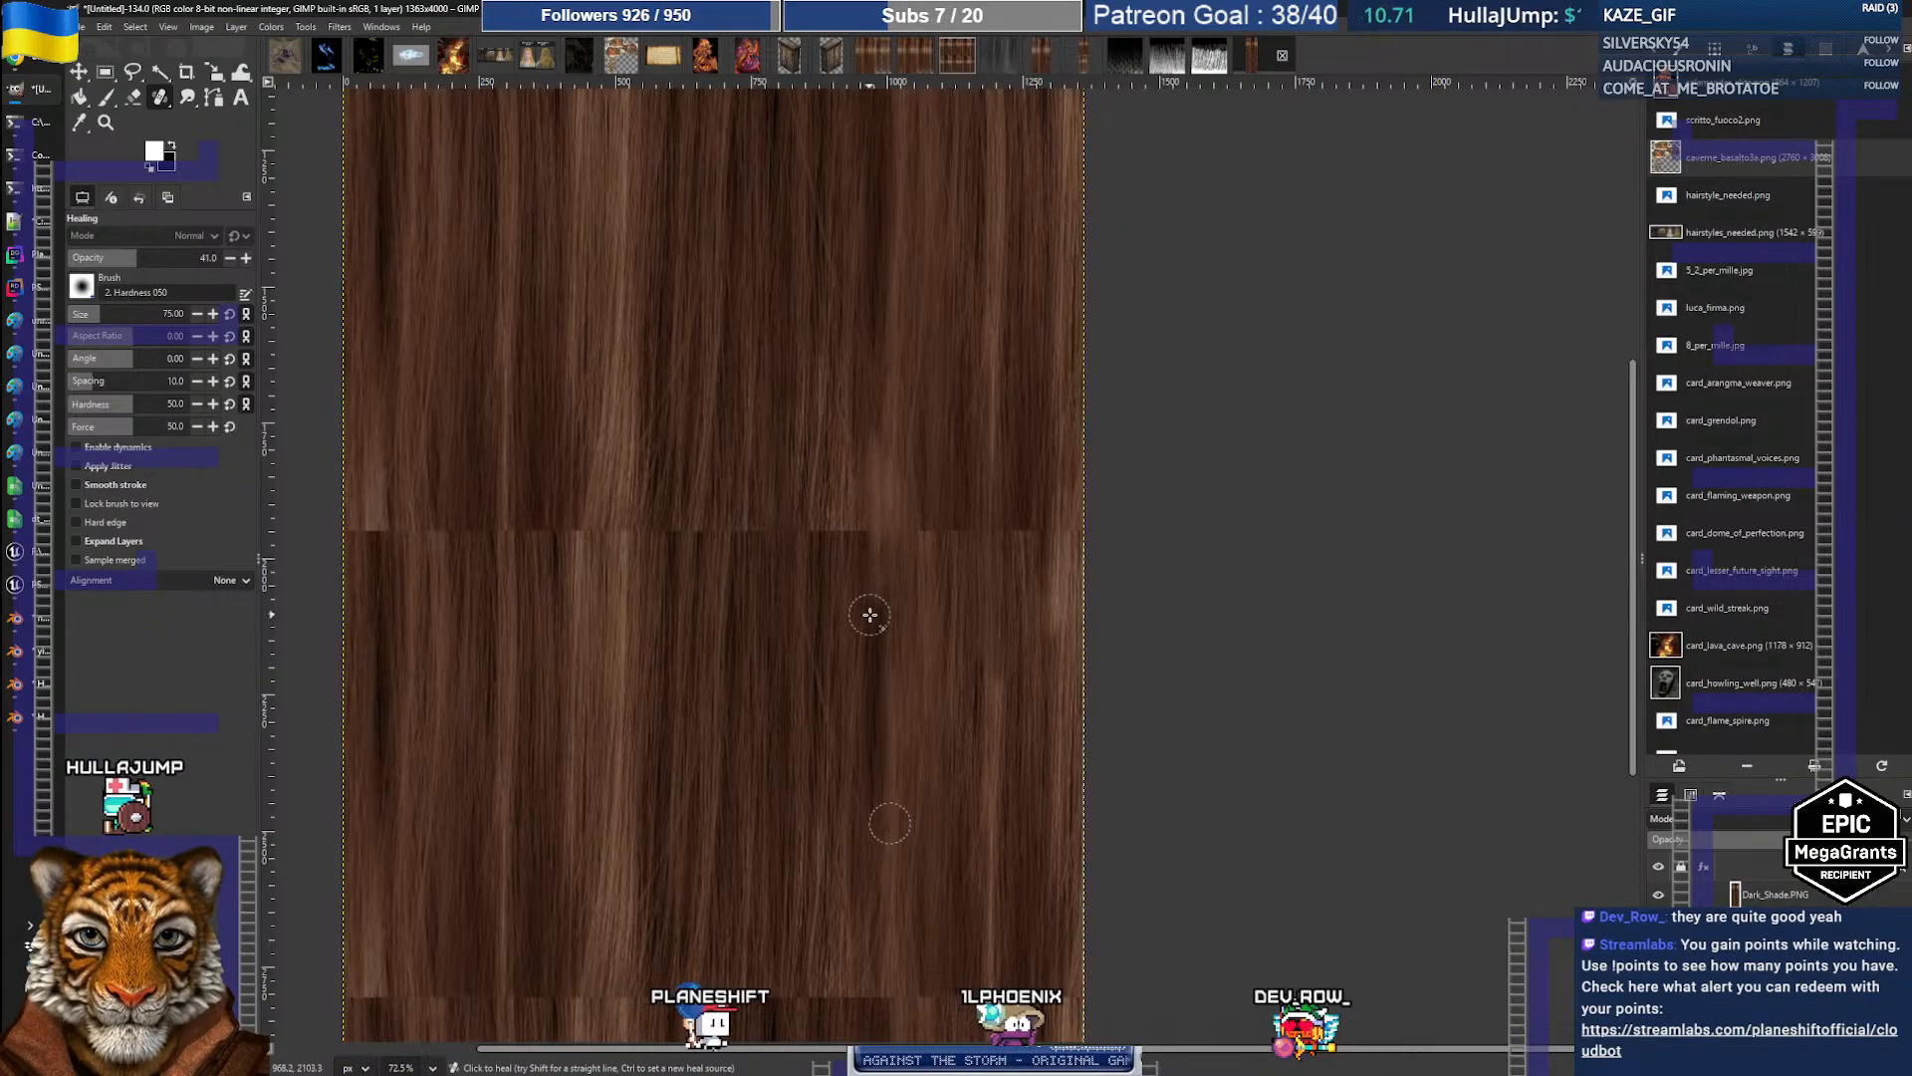
{"action": "left_click", "coordinate": [864, 807], "text": "ctrl"}
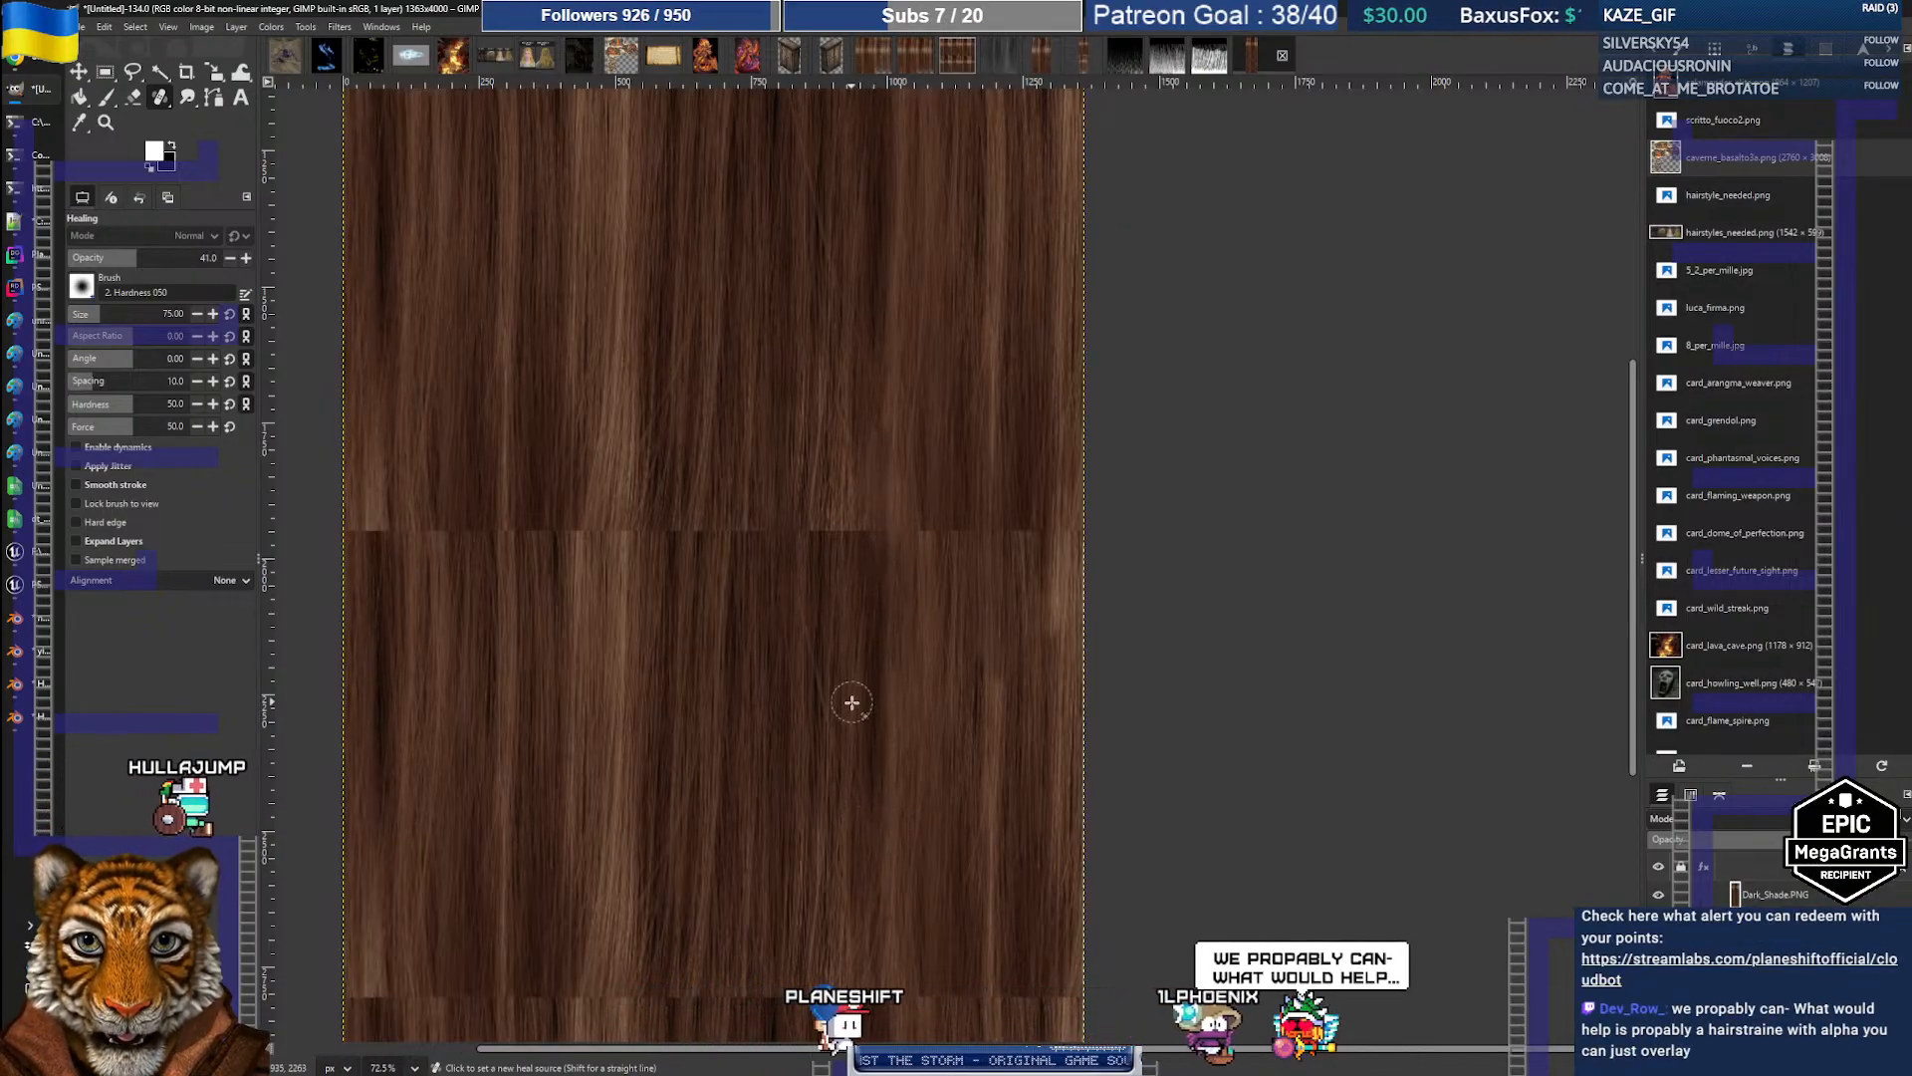
{"action": "left_click_drag", "start_coordinate": [841, 674], "coordinate": [835, 533]}
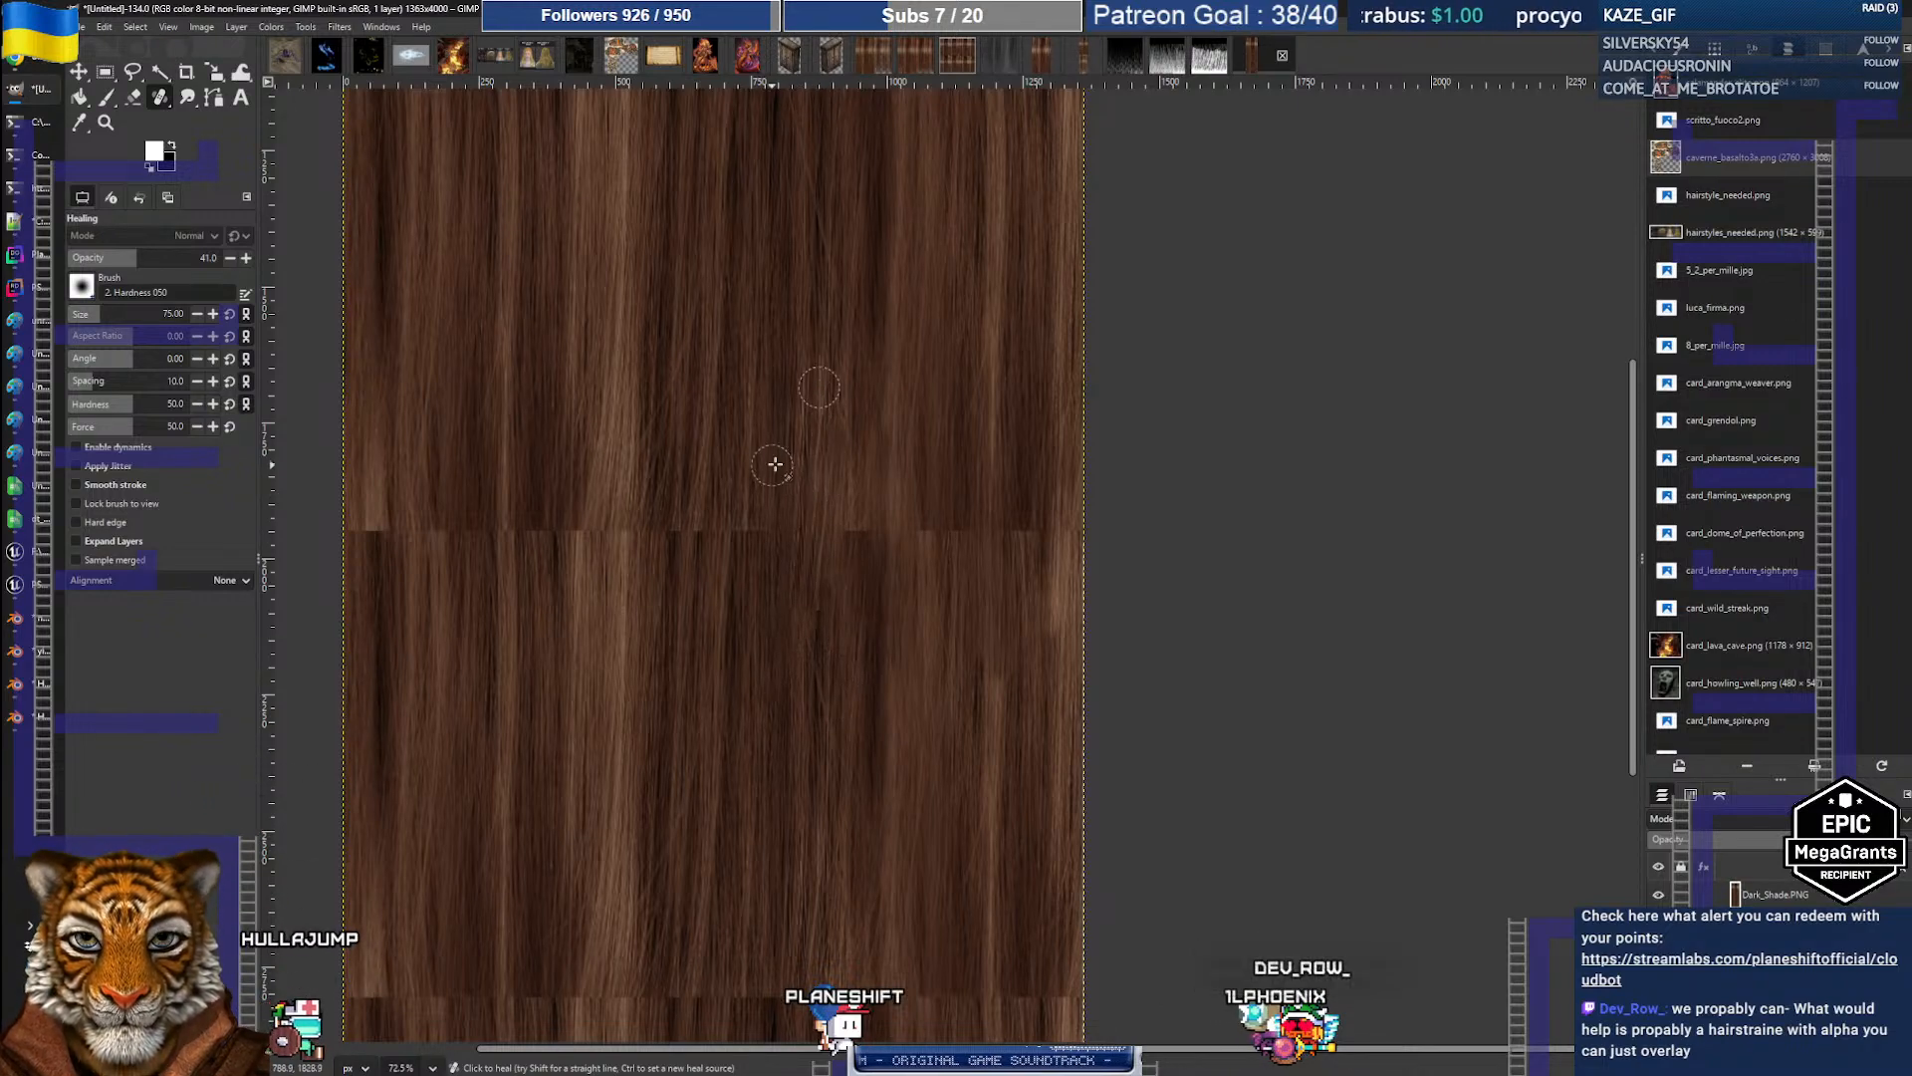
{"action": "middle_click_drag", "start_coordinate": [775, 464], "coordinate": [845, 429]}
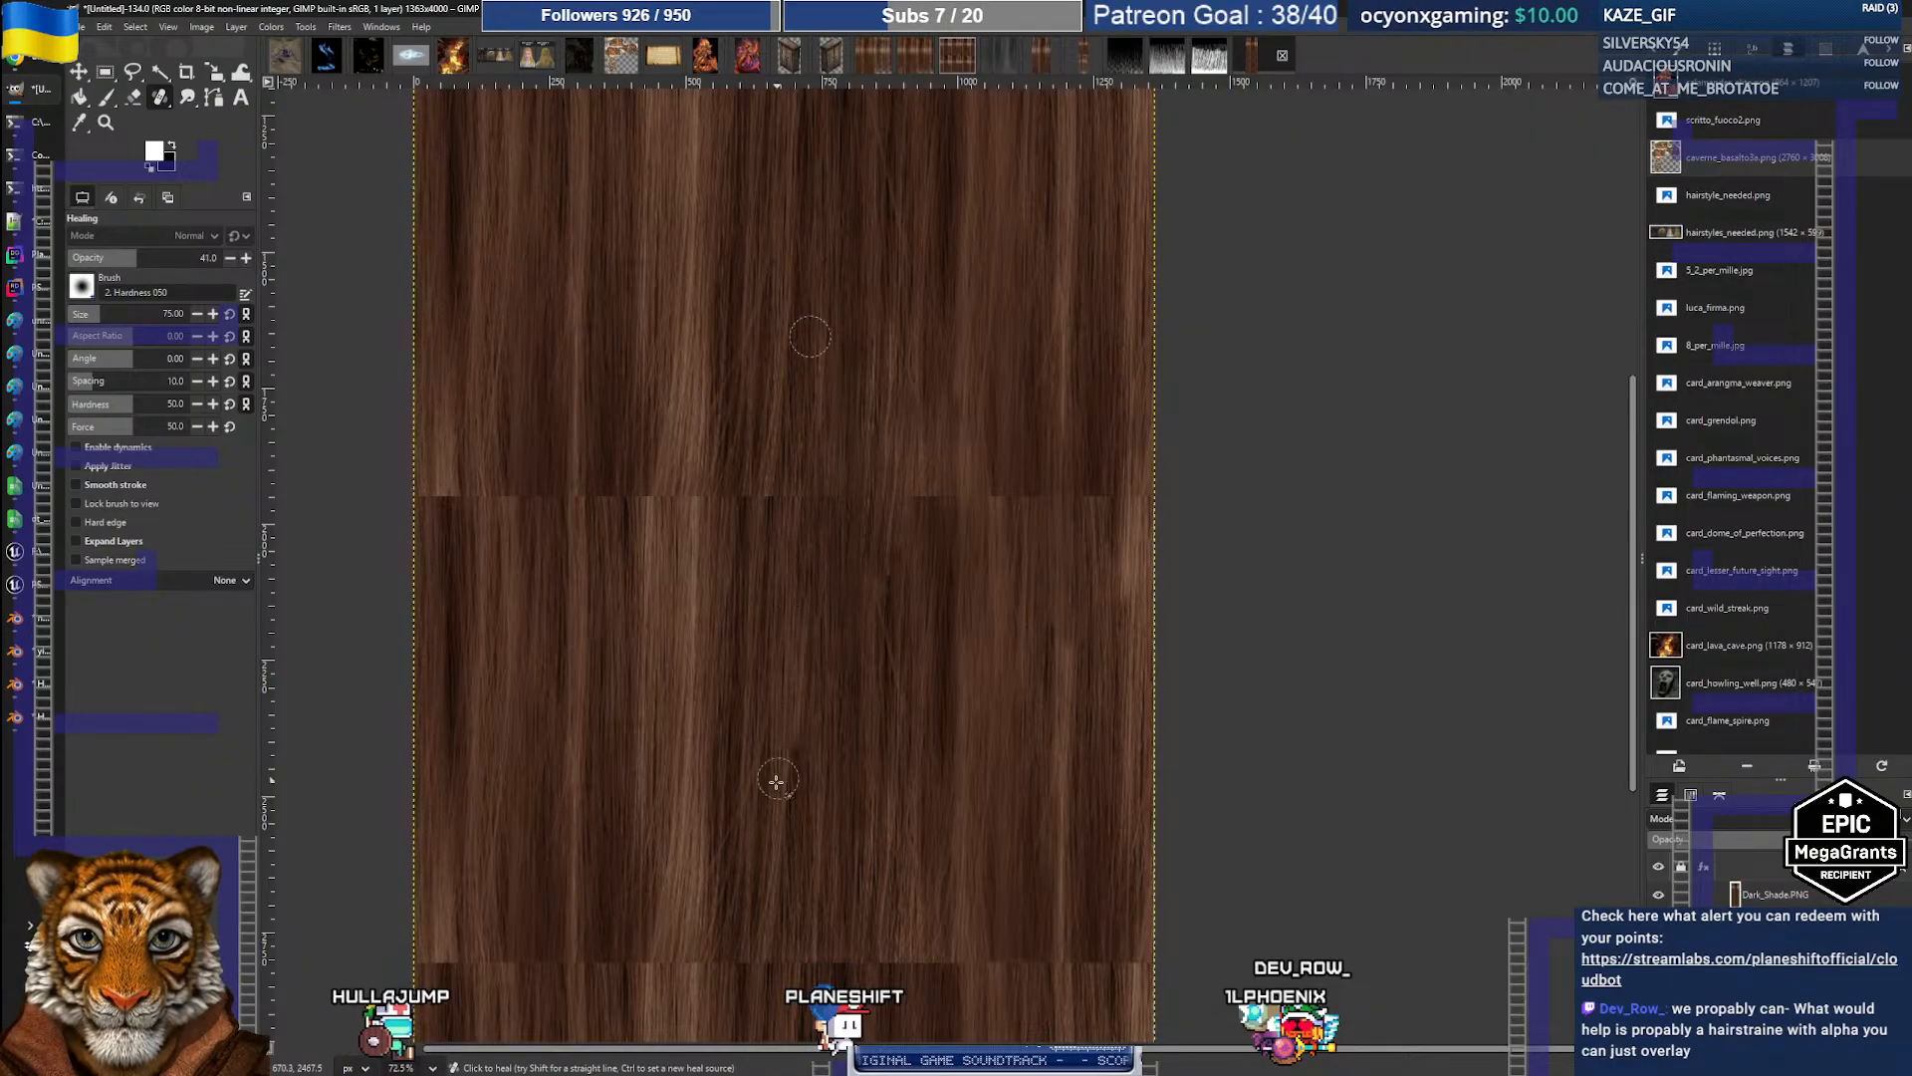
{"action": "left_click", "coordinate": [820, 355], "text": "ctrl"}
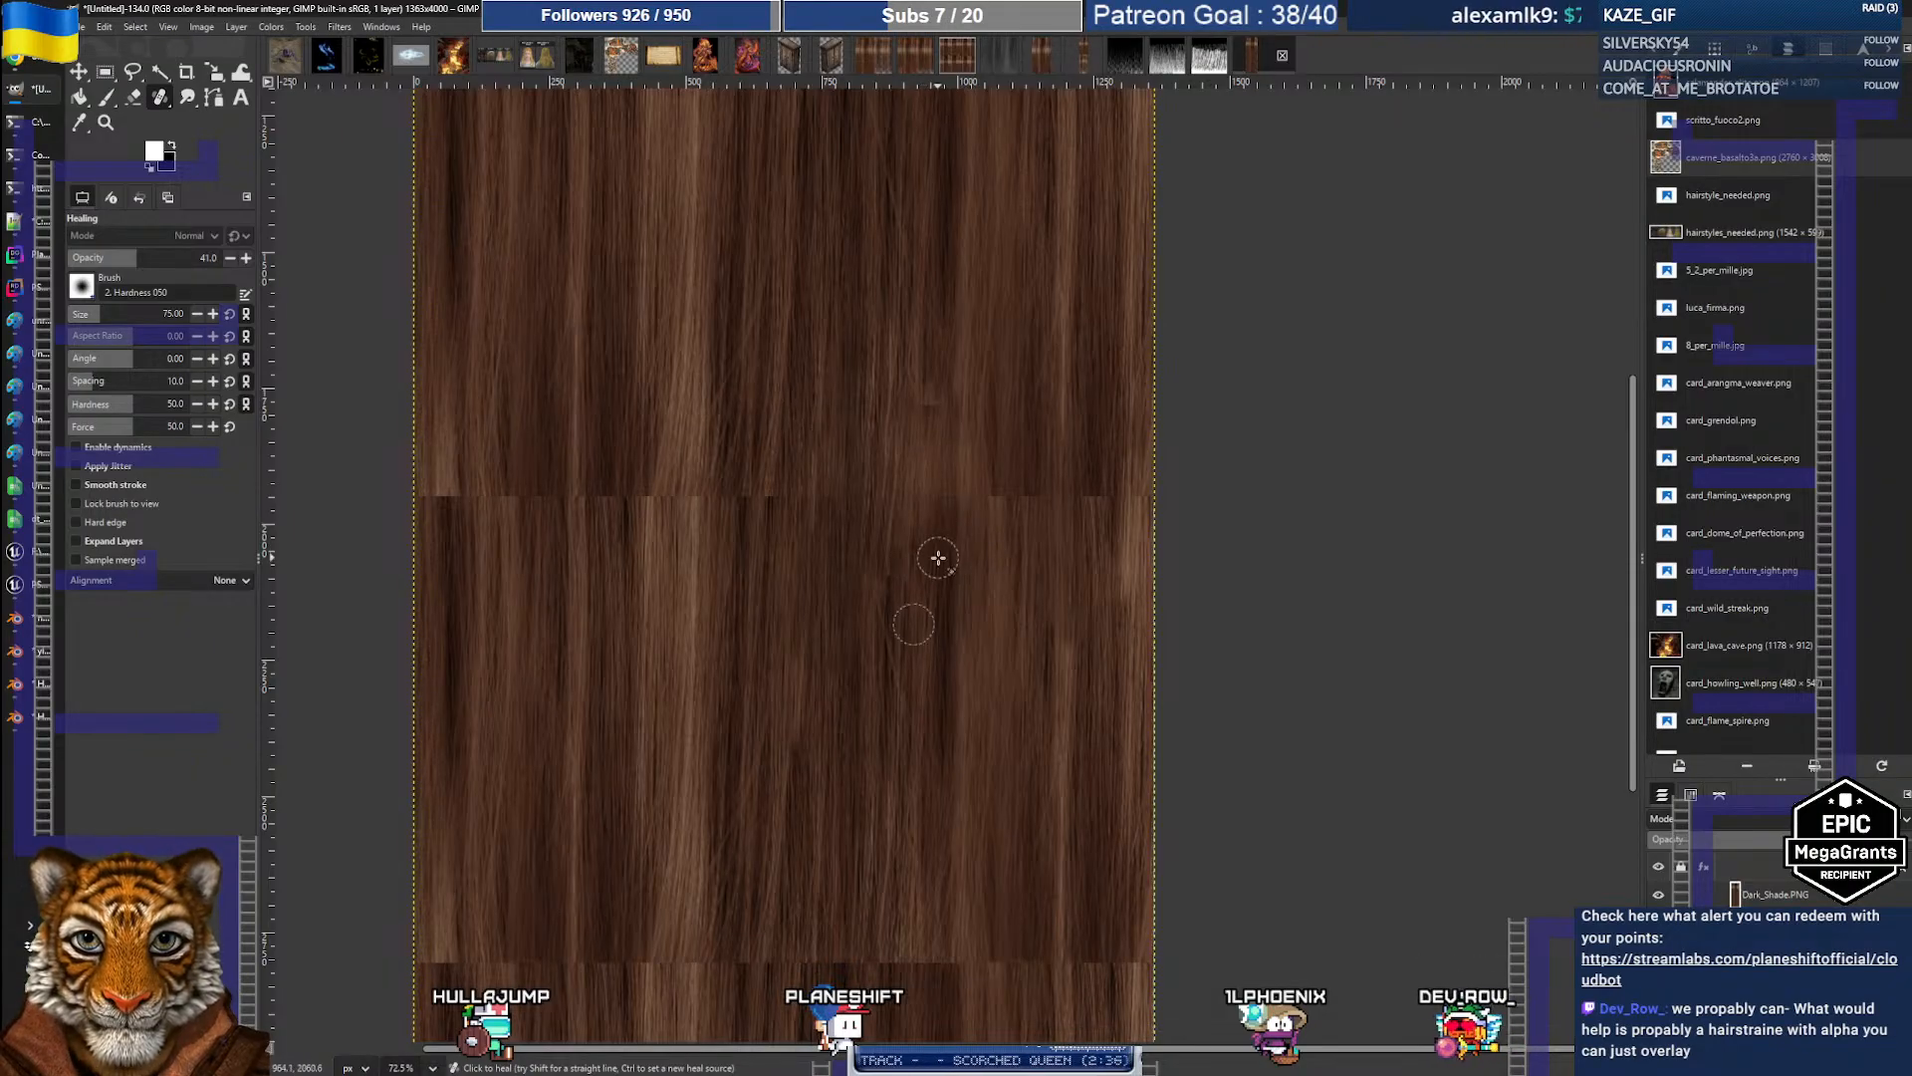
{"action": "left_click", "coordinate": [927, 410], "text": "ctrl"}
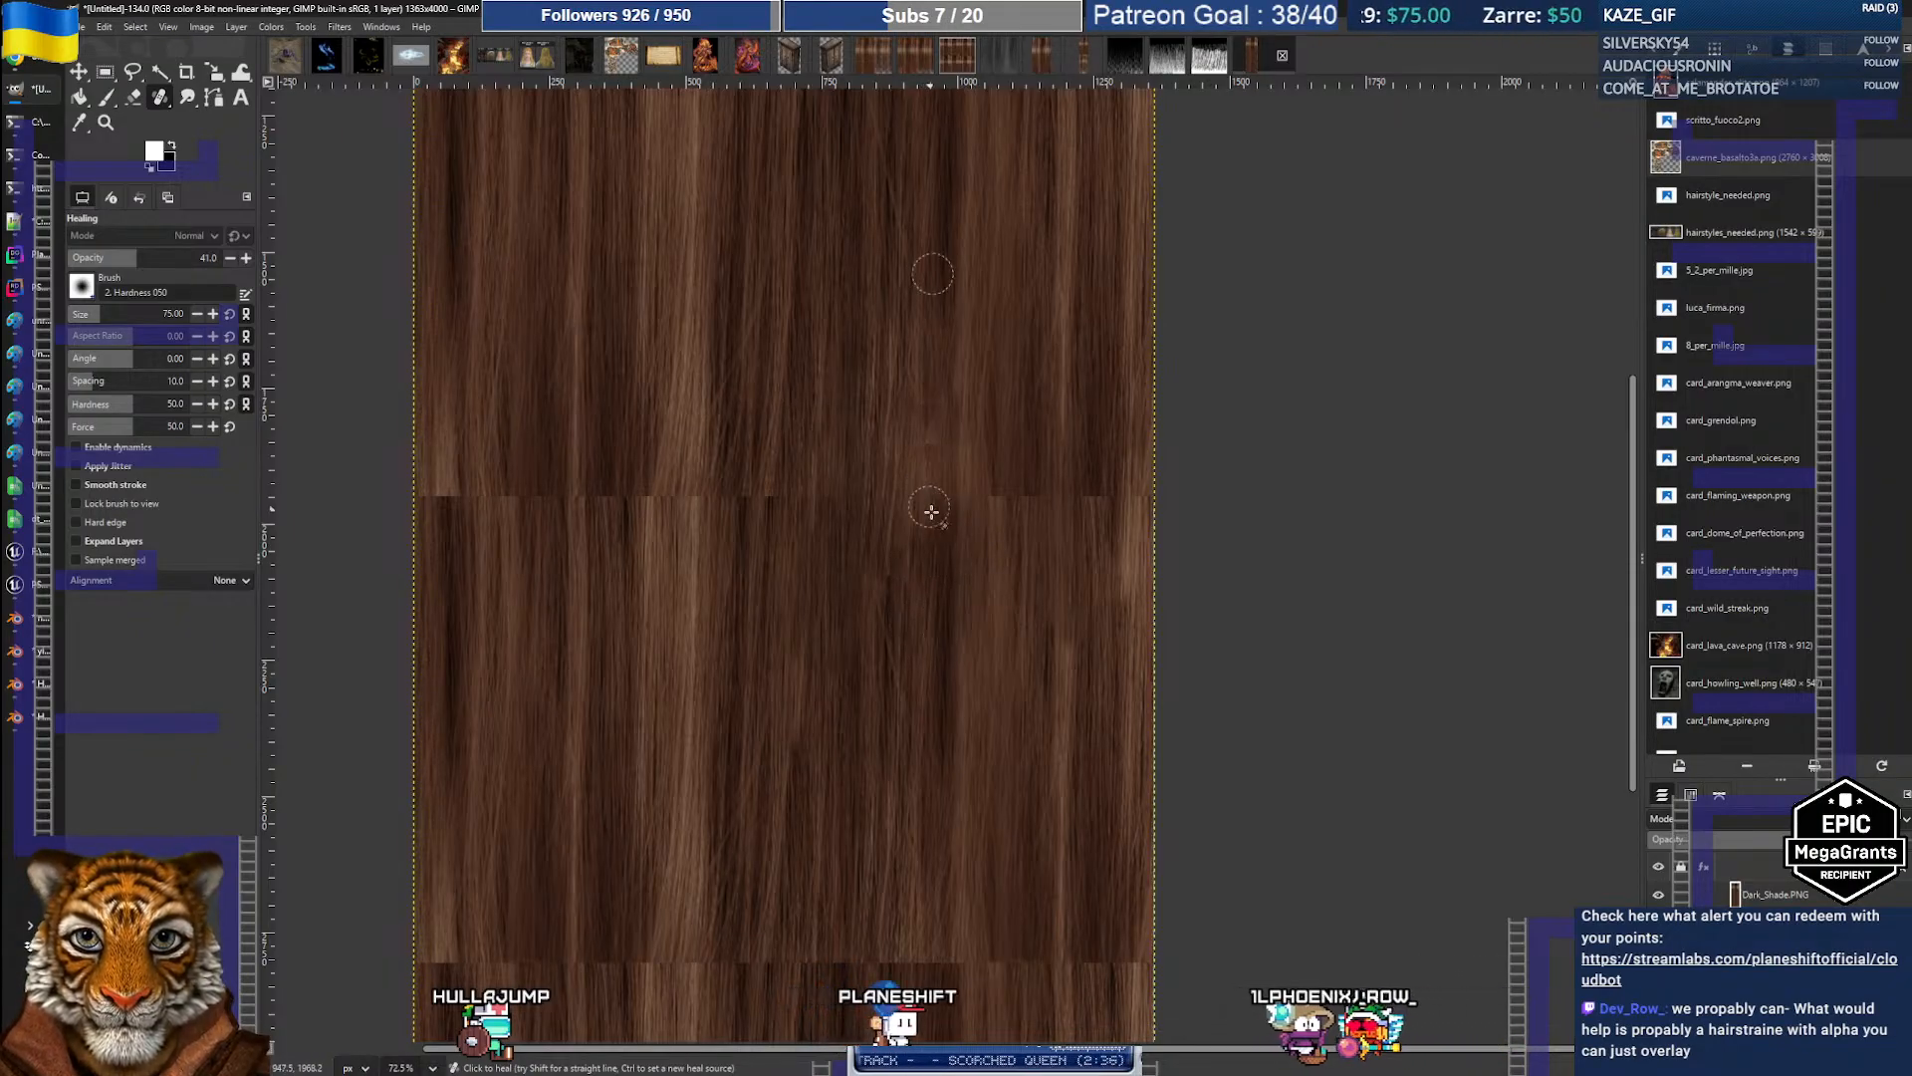
{"action": "left_click", "coordinate": [929, 698], "text": "ctrl"}
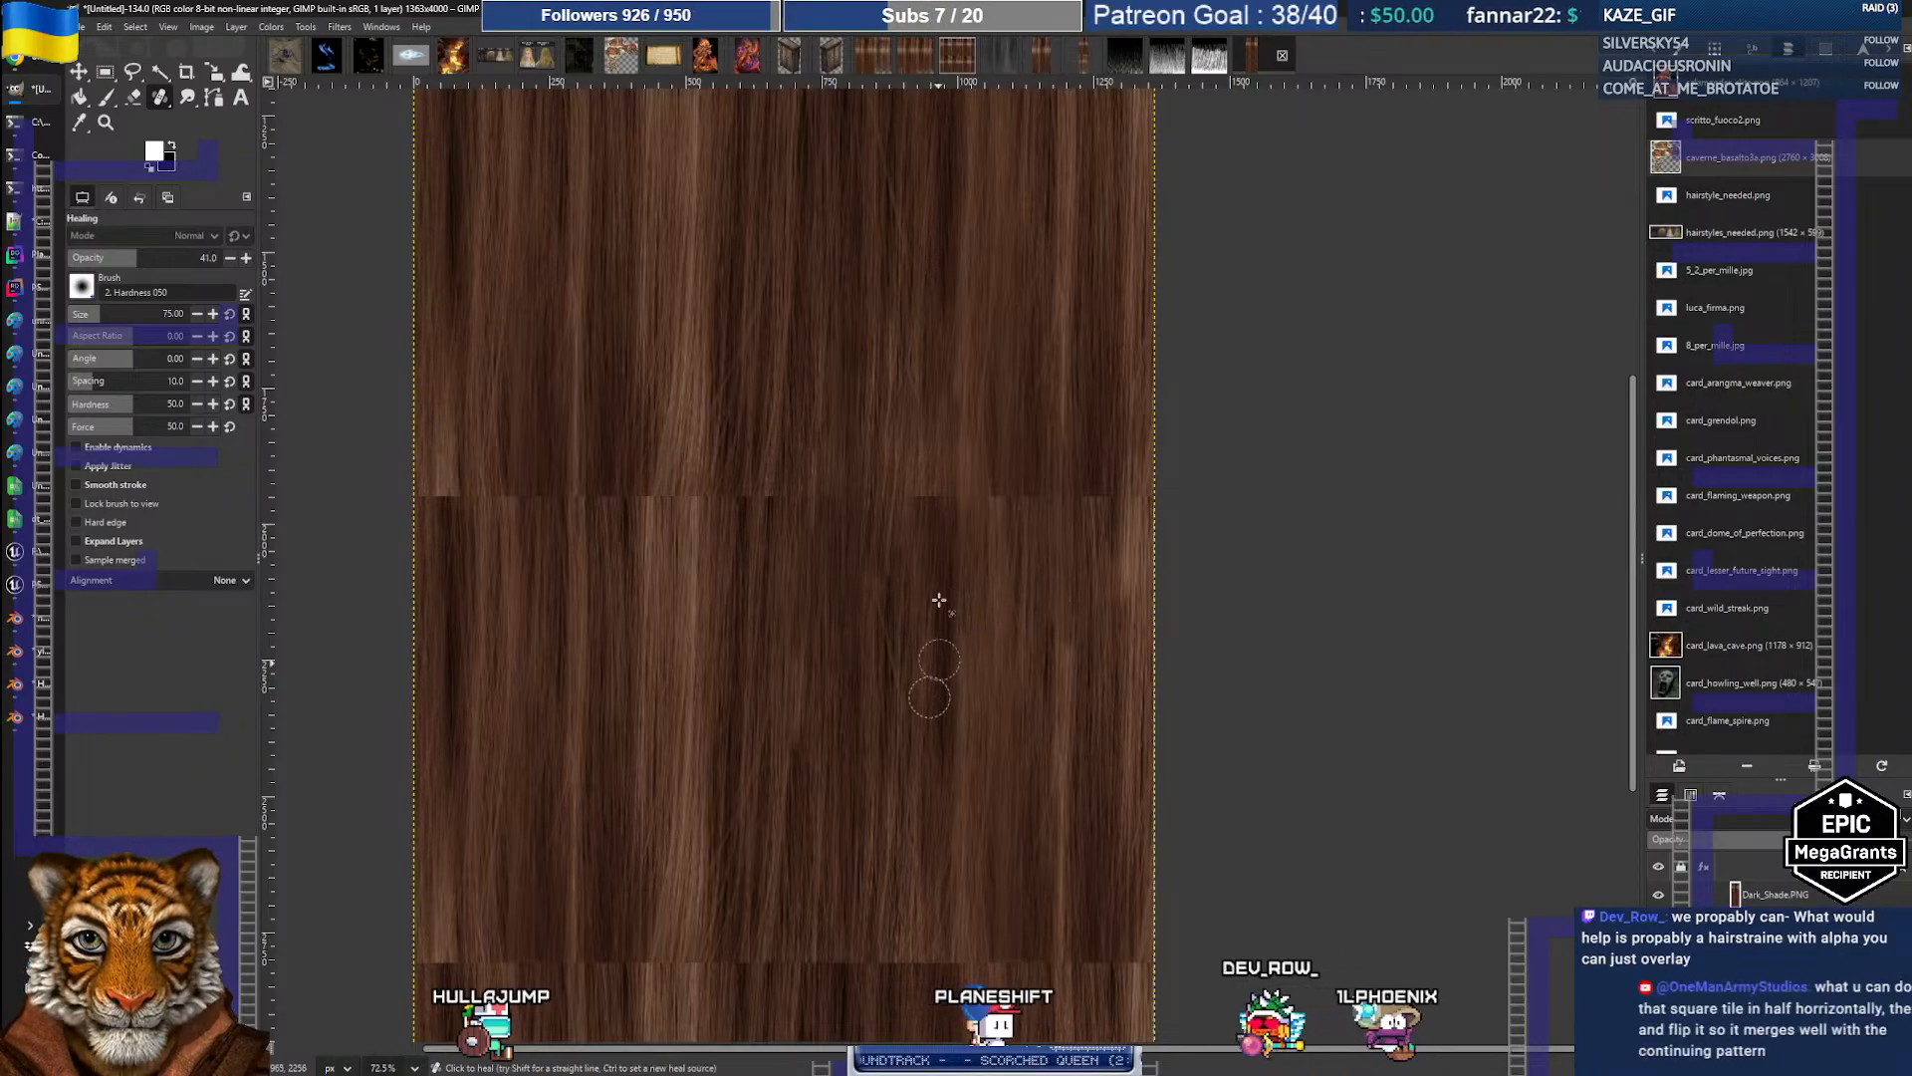
{"action": "mouse_move", "coordinate": [929, 543]}
{"action": "left_mouse_down"}
{"action": "mouse_move", "coordinate": [934, 484]}
{"action": "mouse_move", "coordinate": [934, 513]}
{"action": "left_mouse_up"}
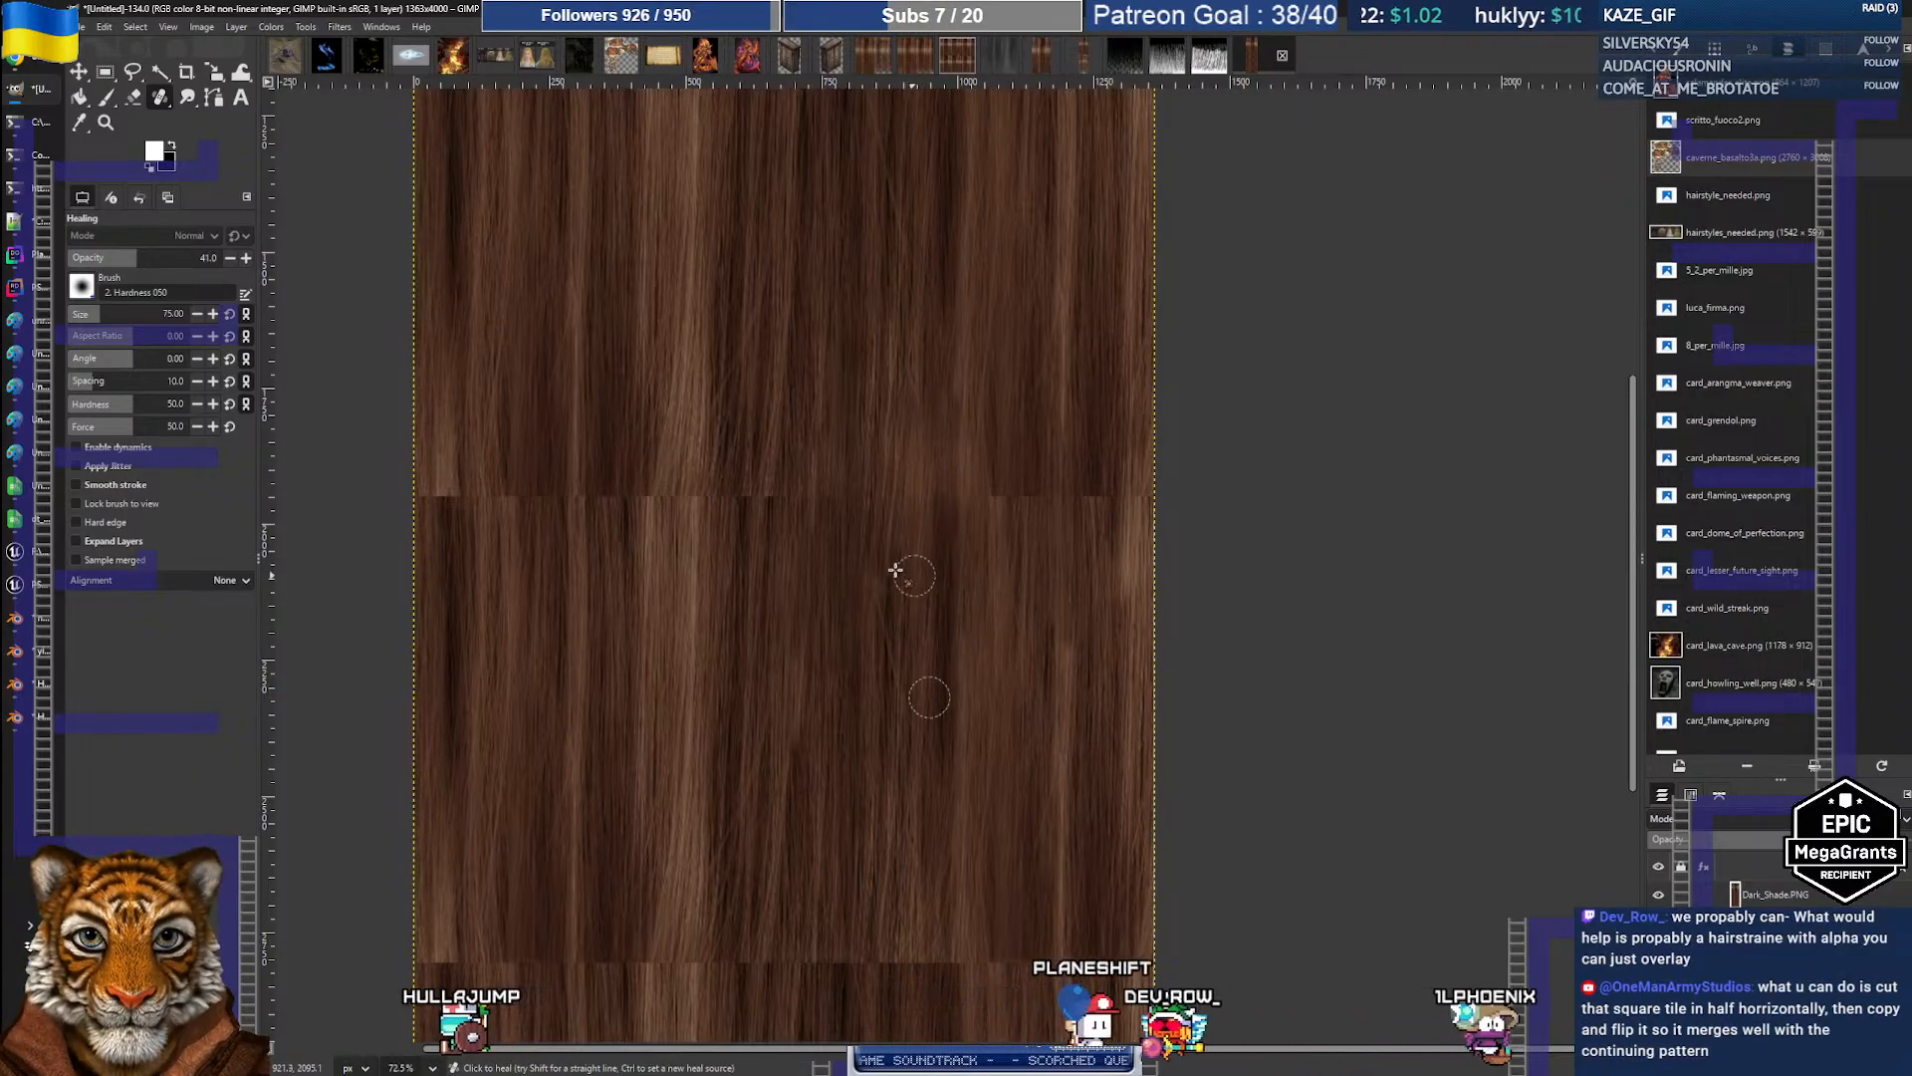
Step: Heal the upper seam in the dark strands beside the light central streak, sampling hair from below the seam
{"action": "middle_click_drag", "start_coordinate": [707, 481], "coordinate": [991, 457]}
{"action": "left_click", "coordinate": [1013, 764], "text": "ctrl"}
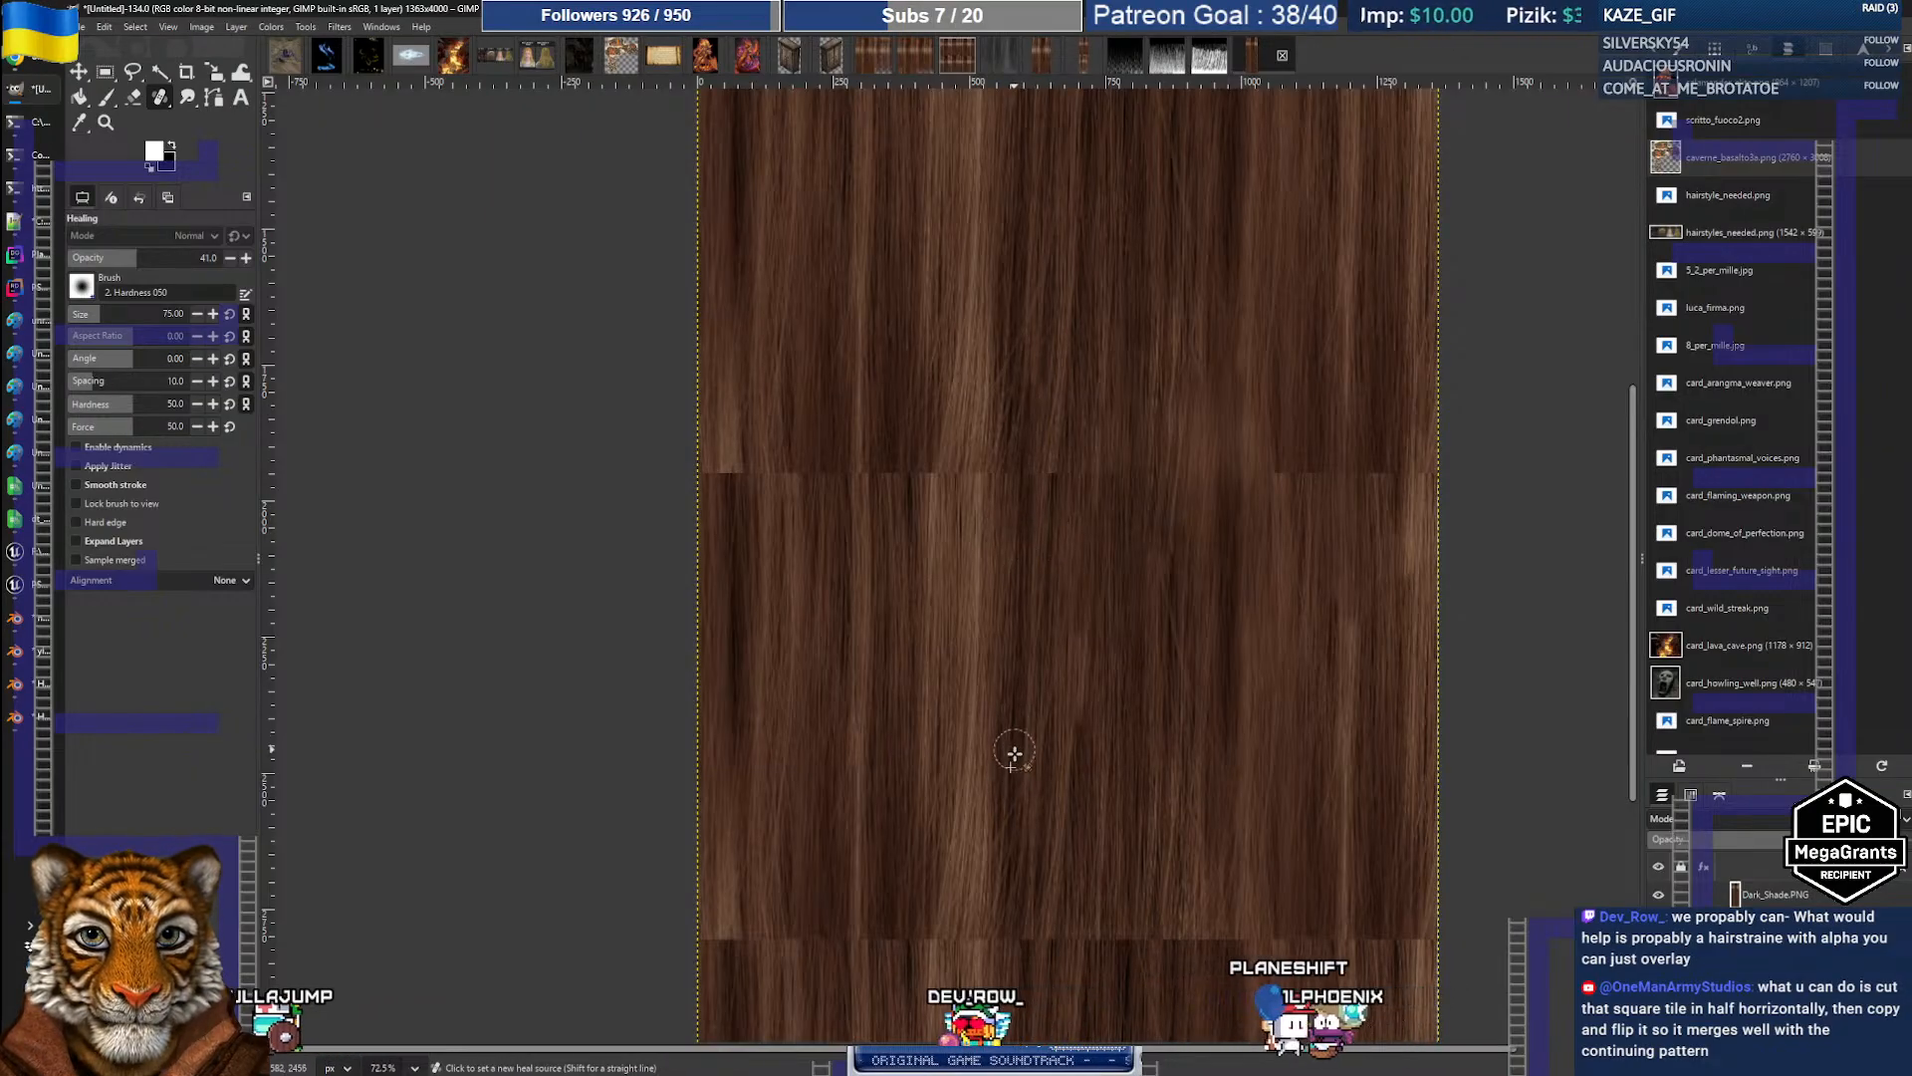
{"action": "left_click", "coordinate": [1011, 749], "text": "ctrl"}
{"action": "left_click_drag", "start_coordinate": [1052, 501], "coordinate": [1060, 366]}
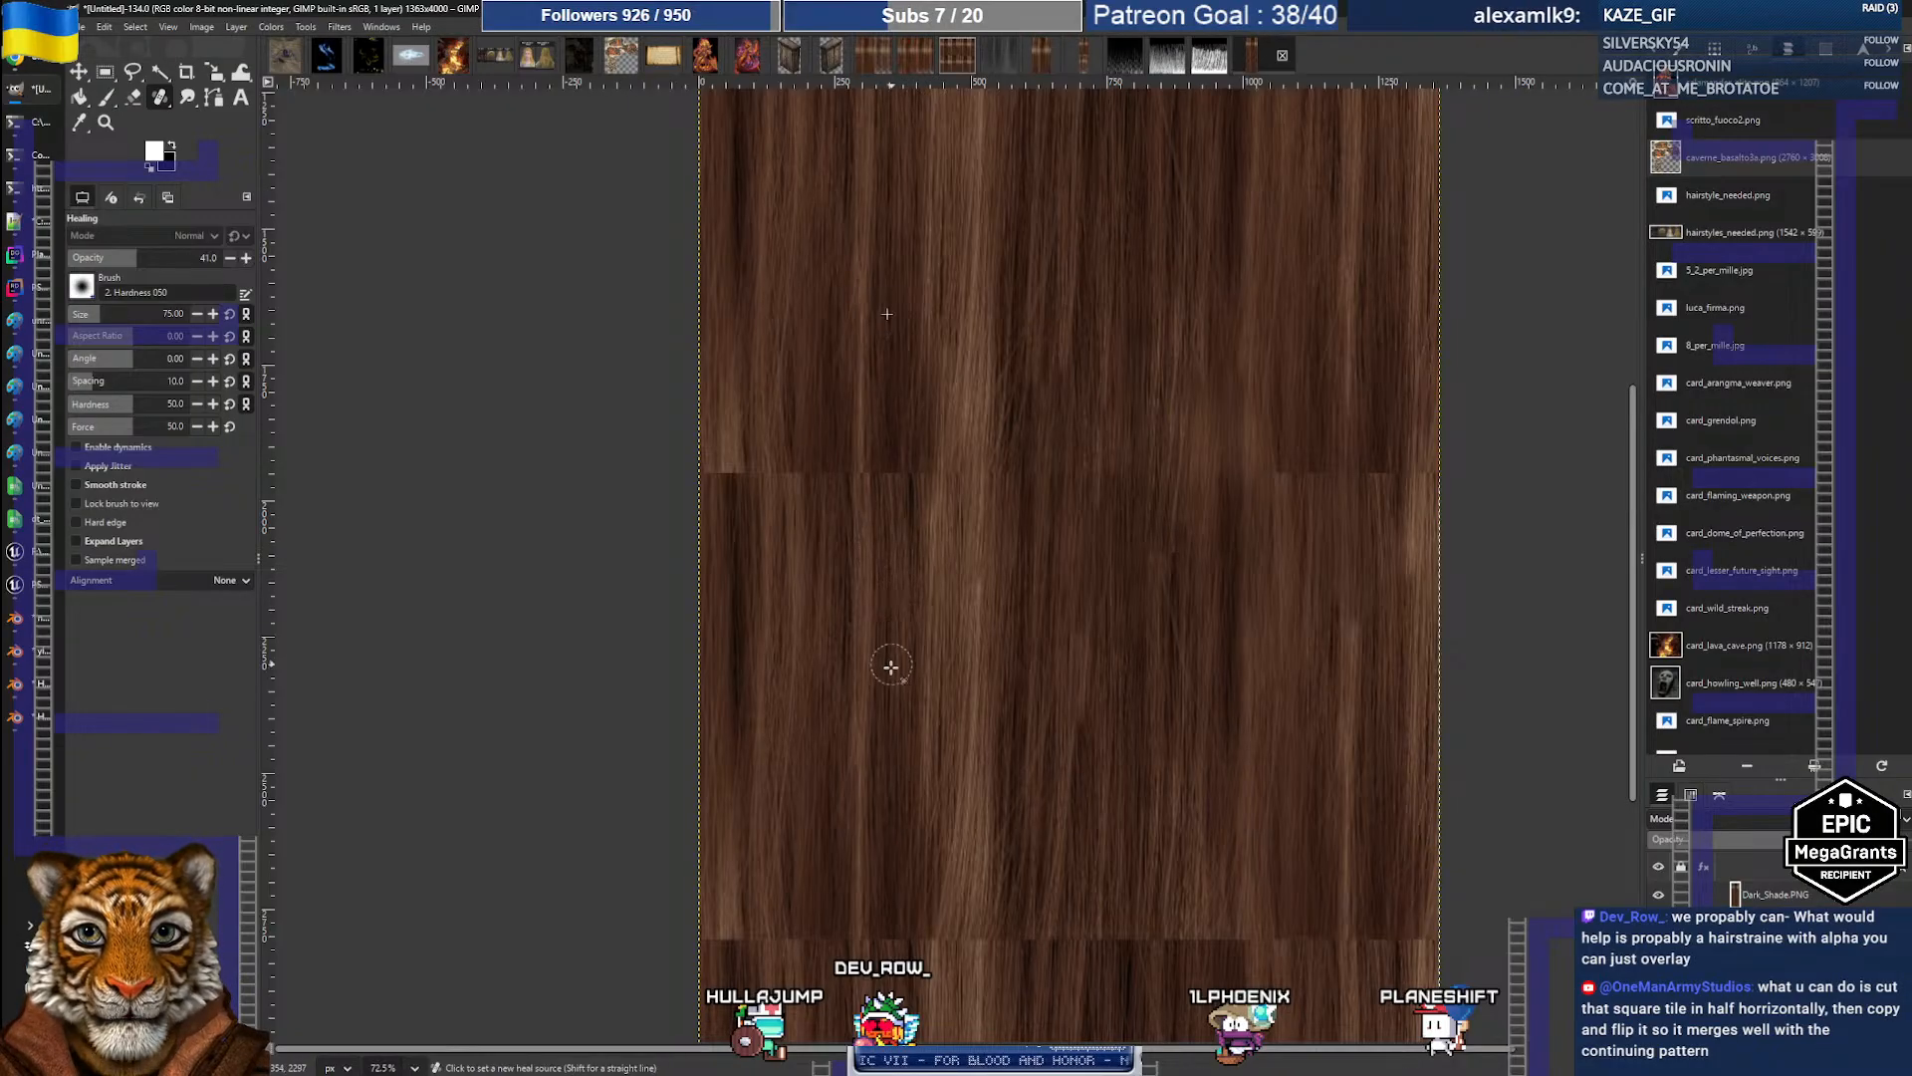
Step: Heal the upper seam between the light streak and the hair's left side, sampling strands above and below it
{"action": "left_click", "coordinate": [888, 730], "text": "ctrl"}
{"action": "left_click", "coordinate": [862, 480]}
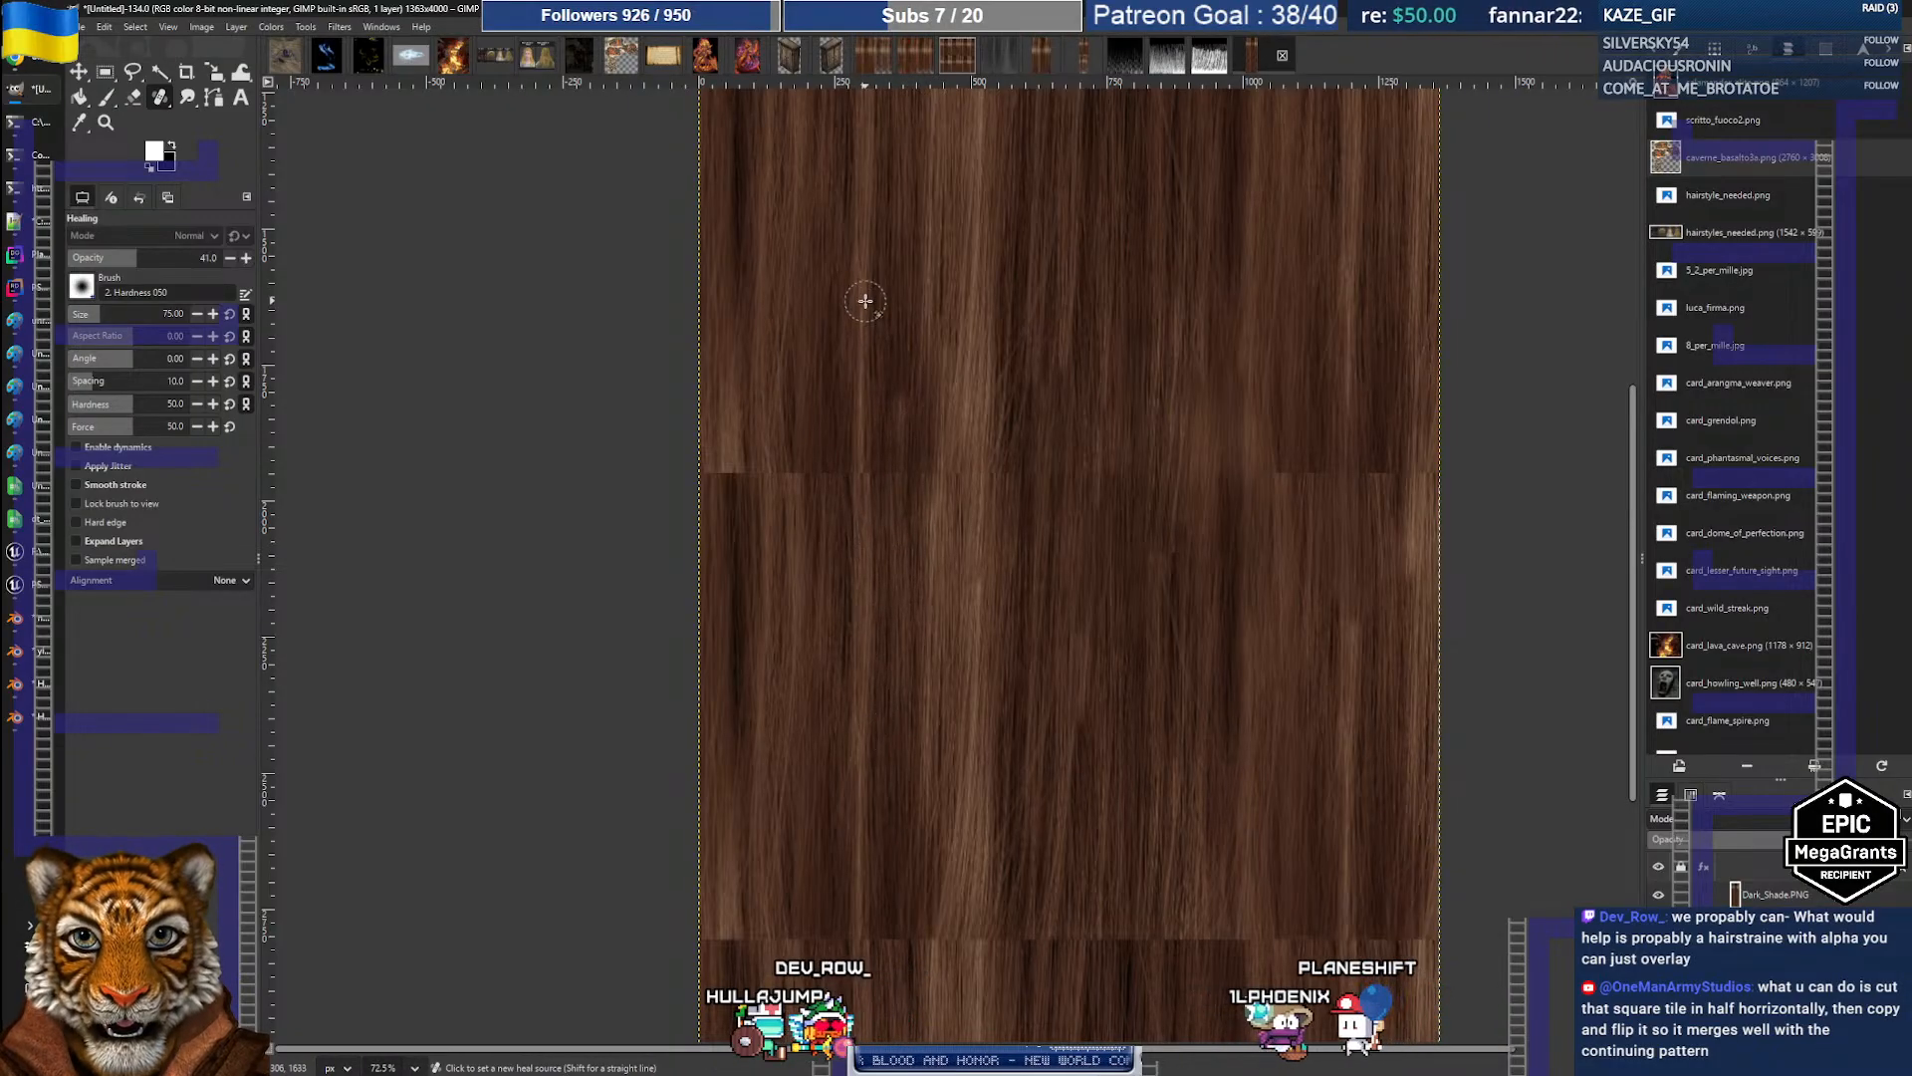
{"action": "left_click", "coordinate": [864, 330], "text": "ctrl"}
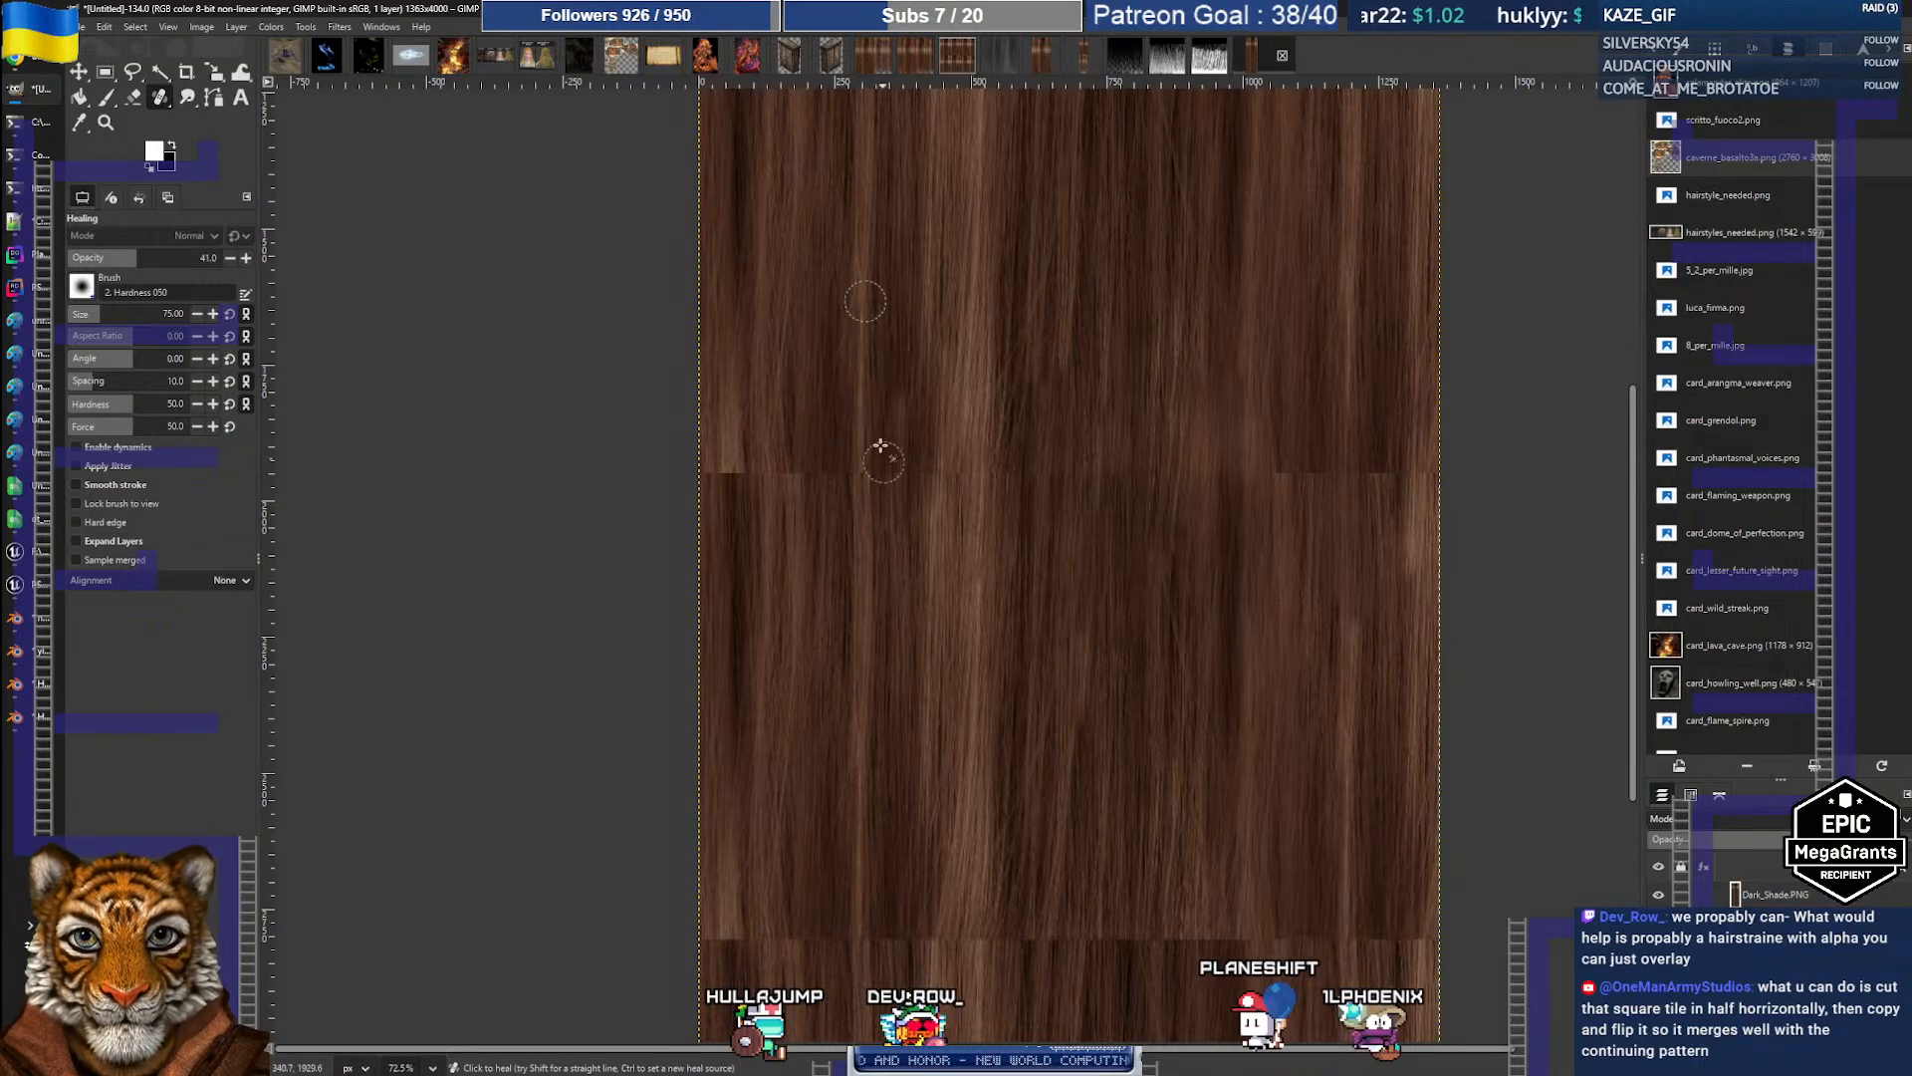
{"action": "left_click", "coordinate": [867, 344], "text": "ctrl"}
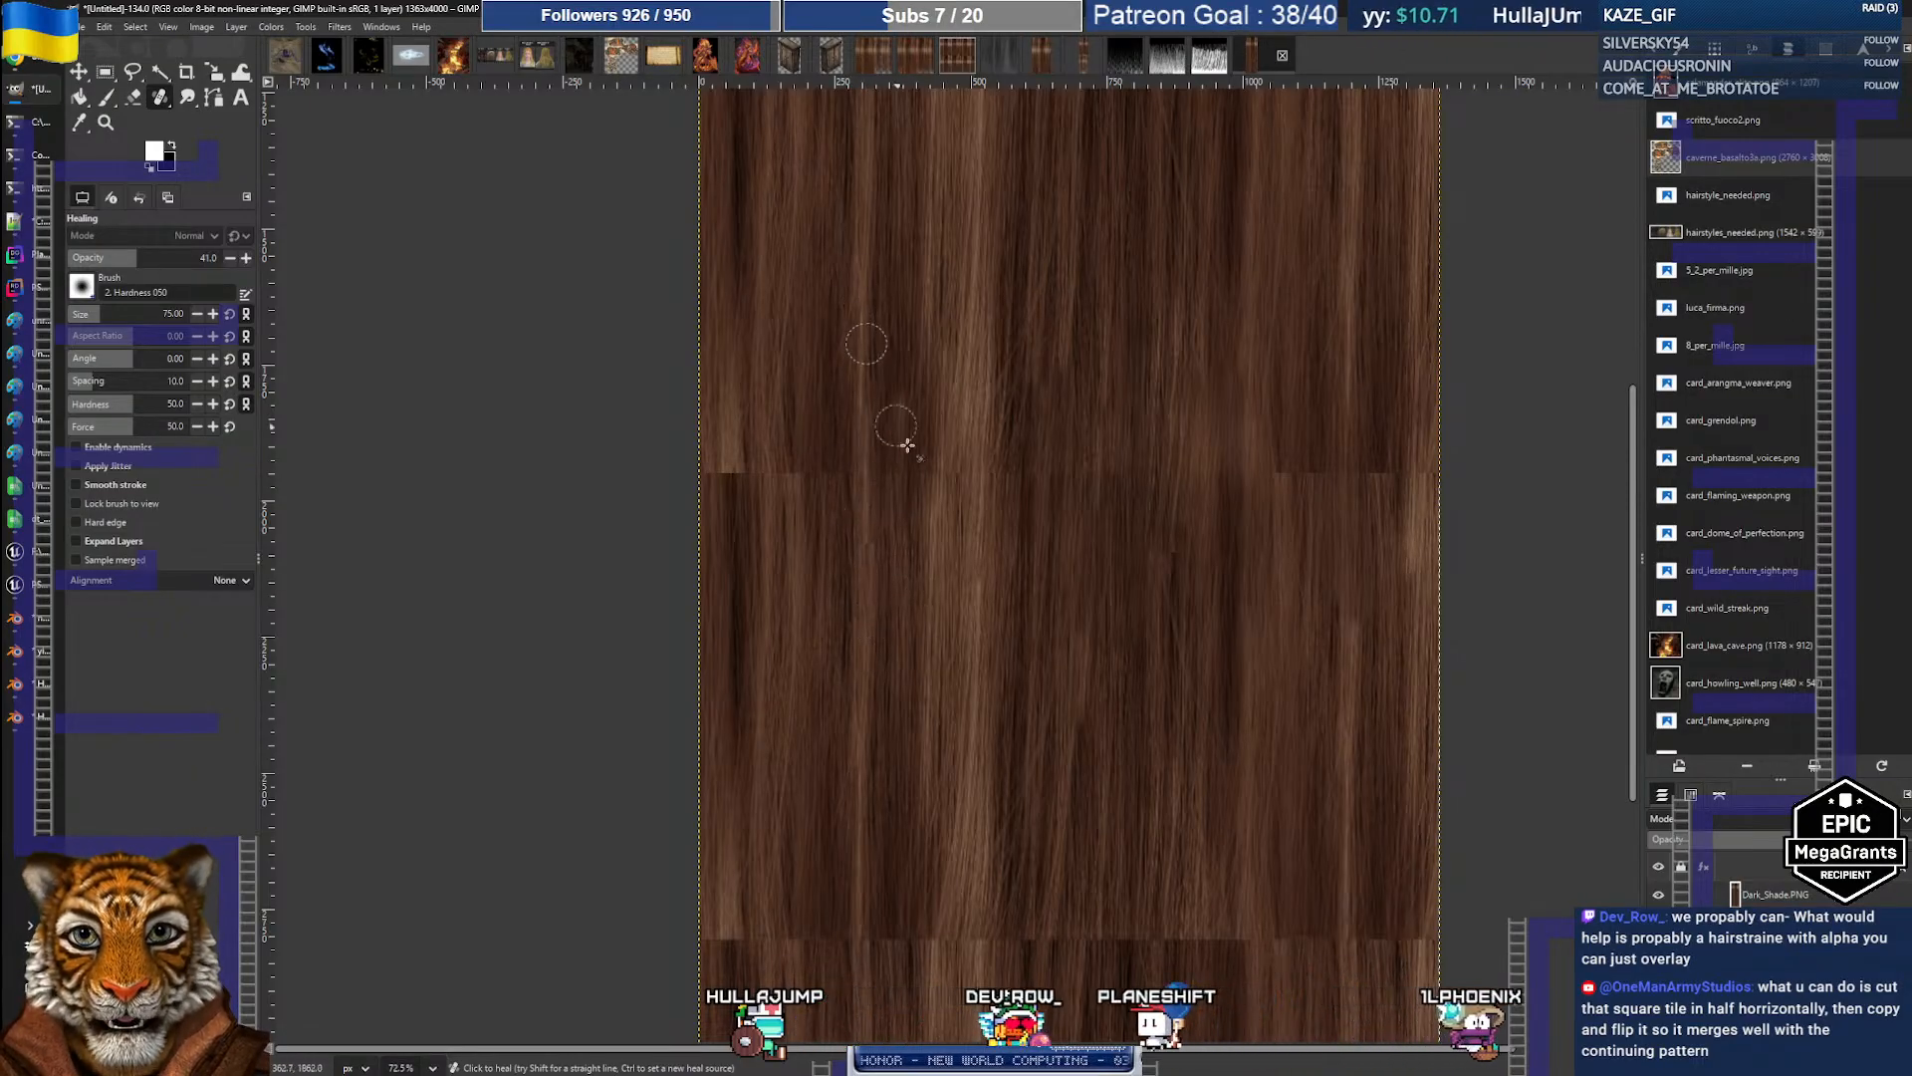
{"action": "left_click", "coordinate": [854, 792], "text": "ctrl"}
{"action": "mouse_move", "coordinate": [861, 579]}
{"action": "left_mouse_down"}
{"action": "mouse_move", "coordinate": [858, 450]}
{"action": "mouse_move", "coordinate": [865, 498]}
{"action": "left_mouse_up"}
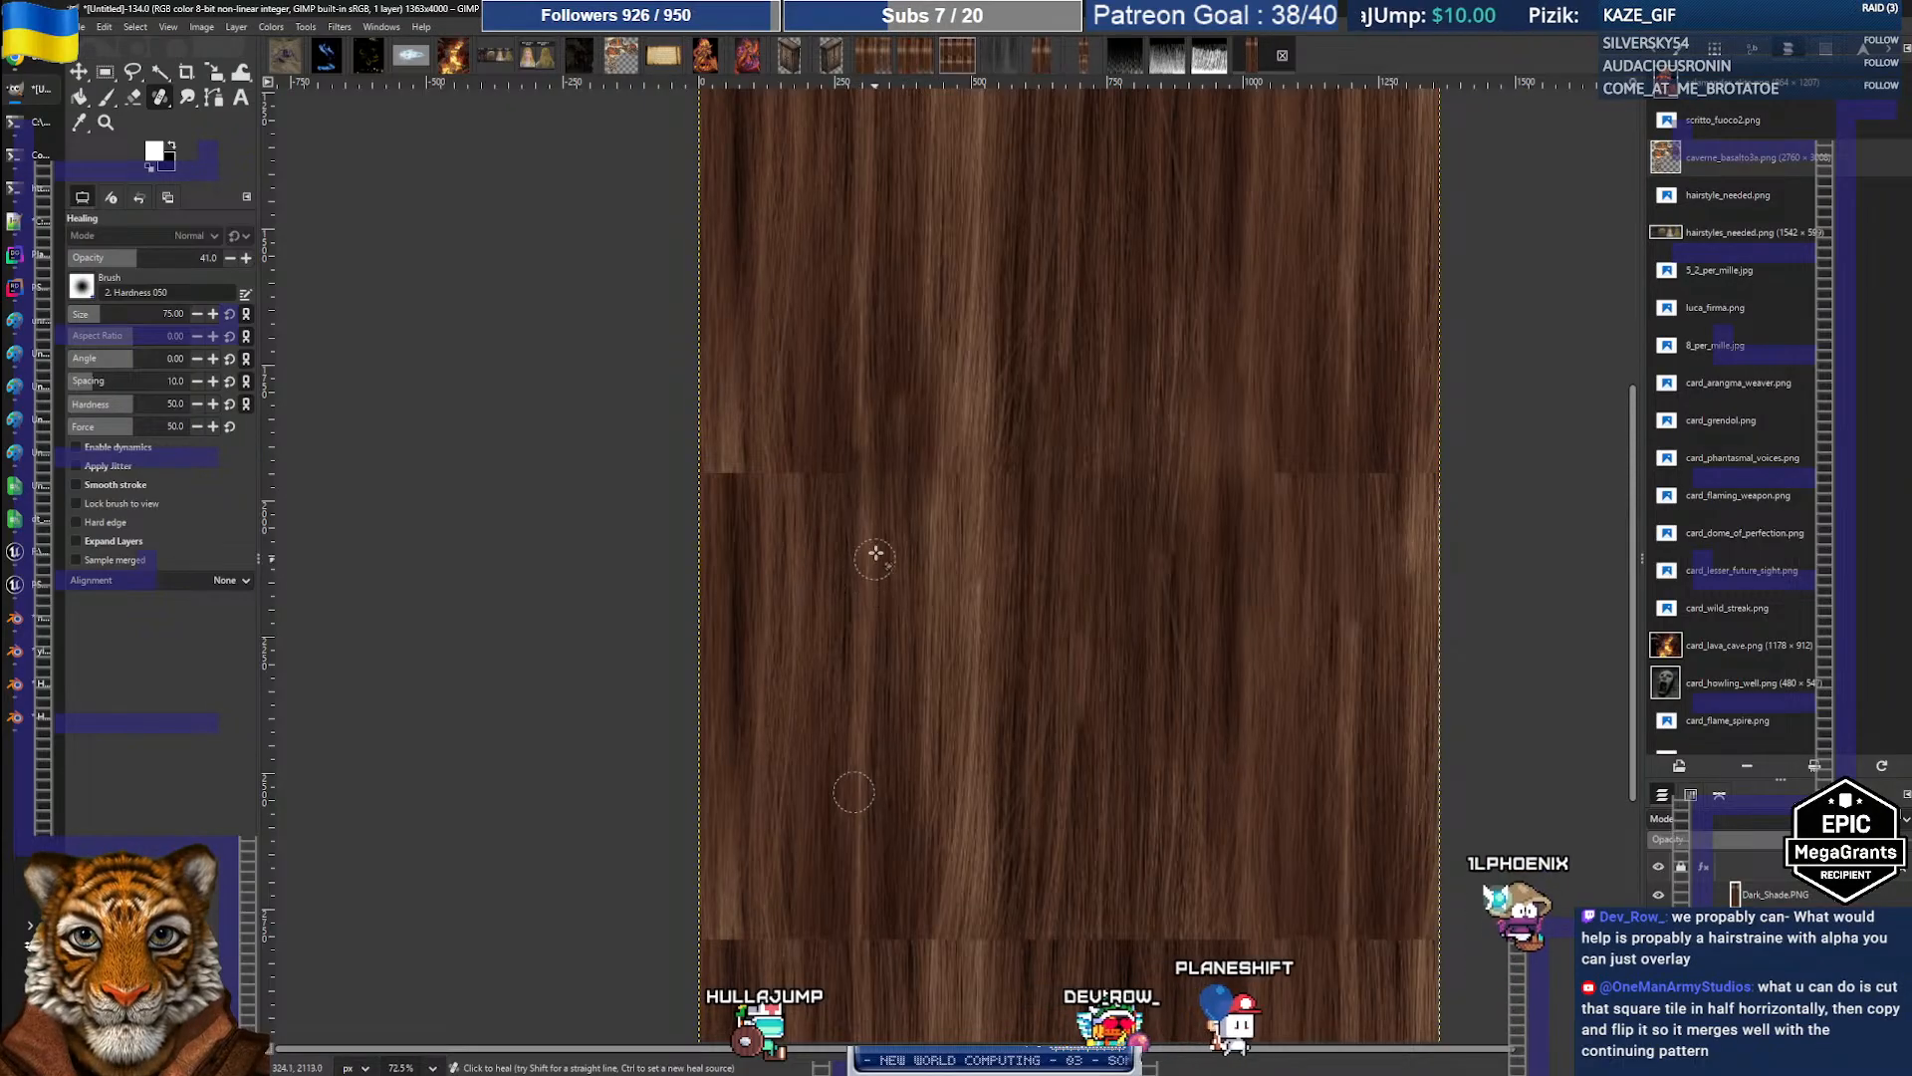
Step: Heal the upper seam along the hair's left edge with clean strands sampled above it, and sample a new source below the seam
{"action": "left_click", "coordinate": [725, 294], "text": "ctrl"}
{"action": "left_click_drag", "start_coordinate": [729, 456], "coordinate": [735, 538]}
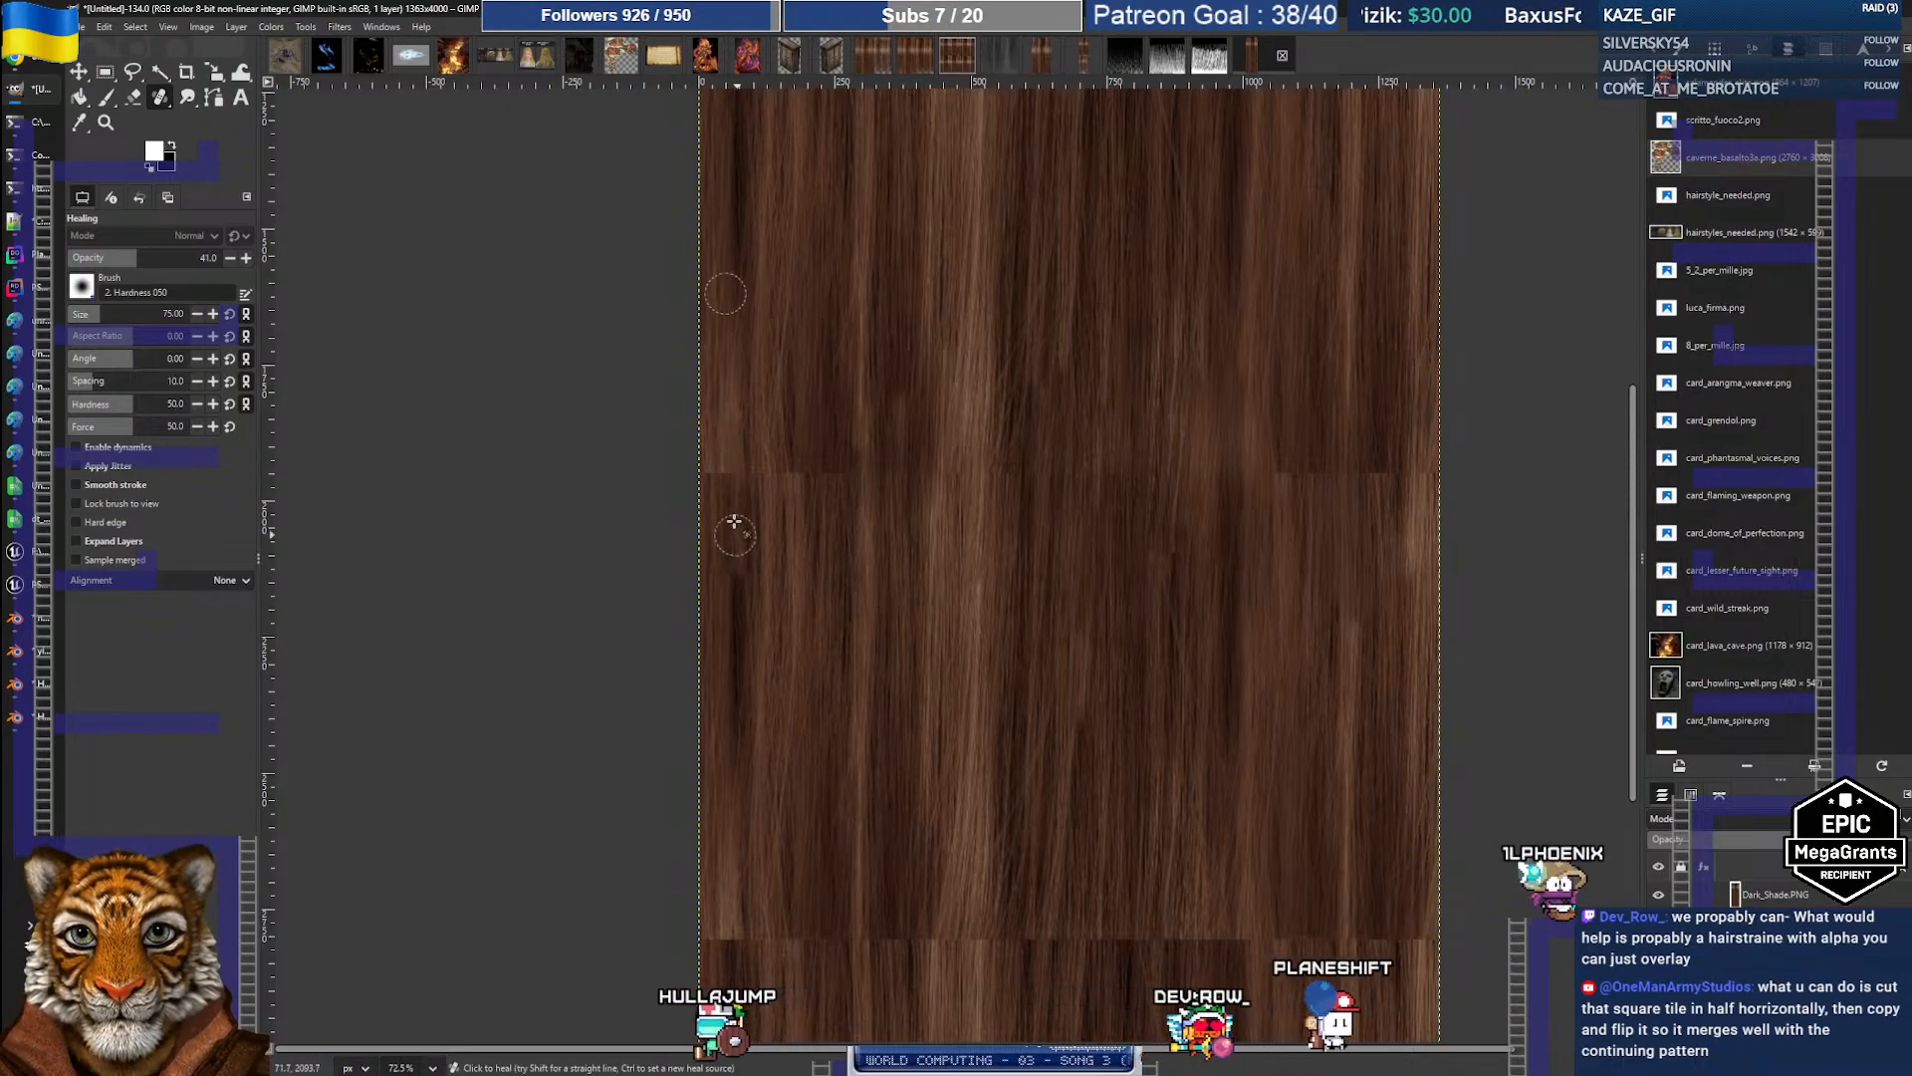
{"action": "left_click", "coordinate": [725, 369], "text": "ctrl"}
{"action": "mouse_move", "coordinate": [720, 462]}
{"action": "left_mouse_down"}
{"action": "mouse_move", "coordinate": [719, 513]}
{"action": "mouse_move", "coordinate": [776, 448]}
{"action": "left_mouse_up"}
{"action": "left_click", "coordinate": [799, 665], "text": "ctrl"}
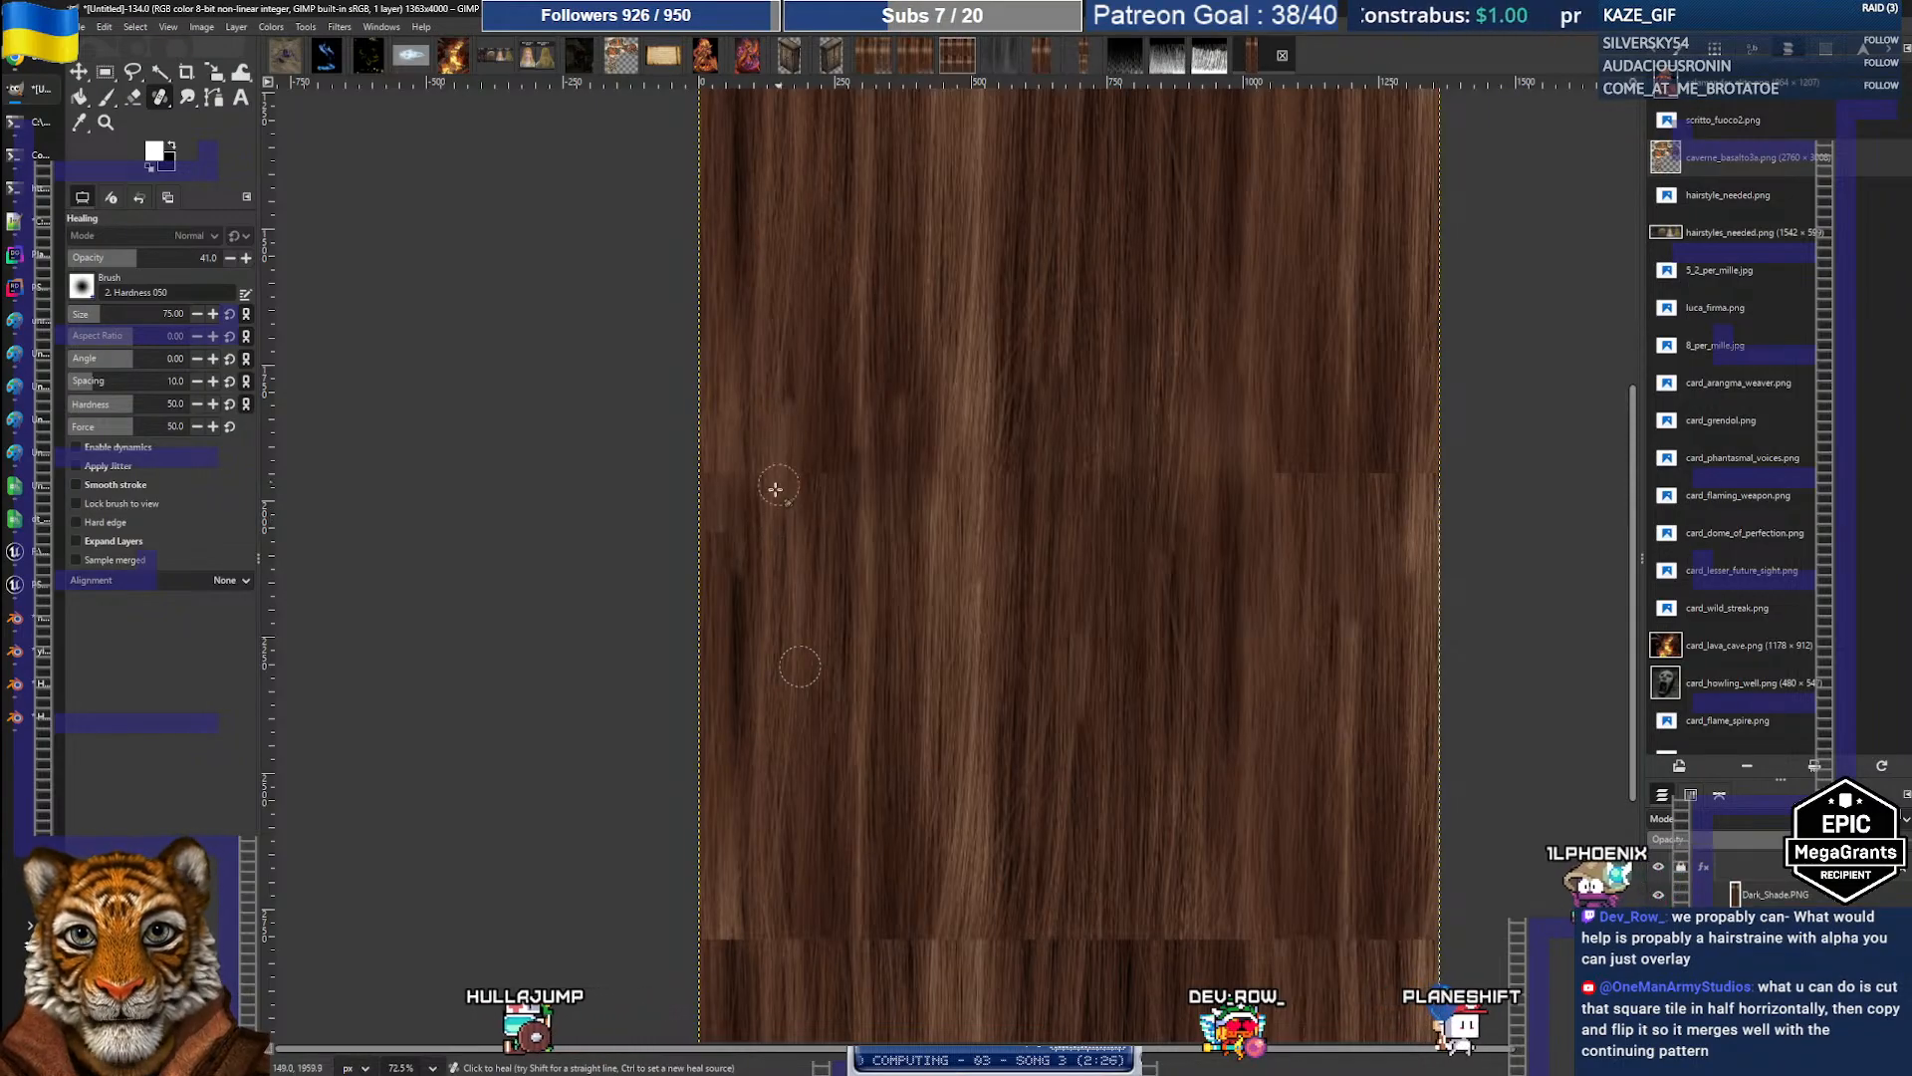
Step: Check the whole hair texture for remaining seams, and switch to Gemini in the browser to start a new chat
{"action": "scroll", "coordinate": [905, 610], "scroll_direction": "down", "scroll_amount": 4, "text": "ctrl"}
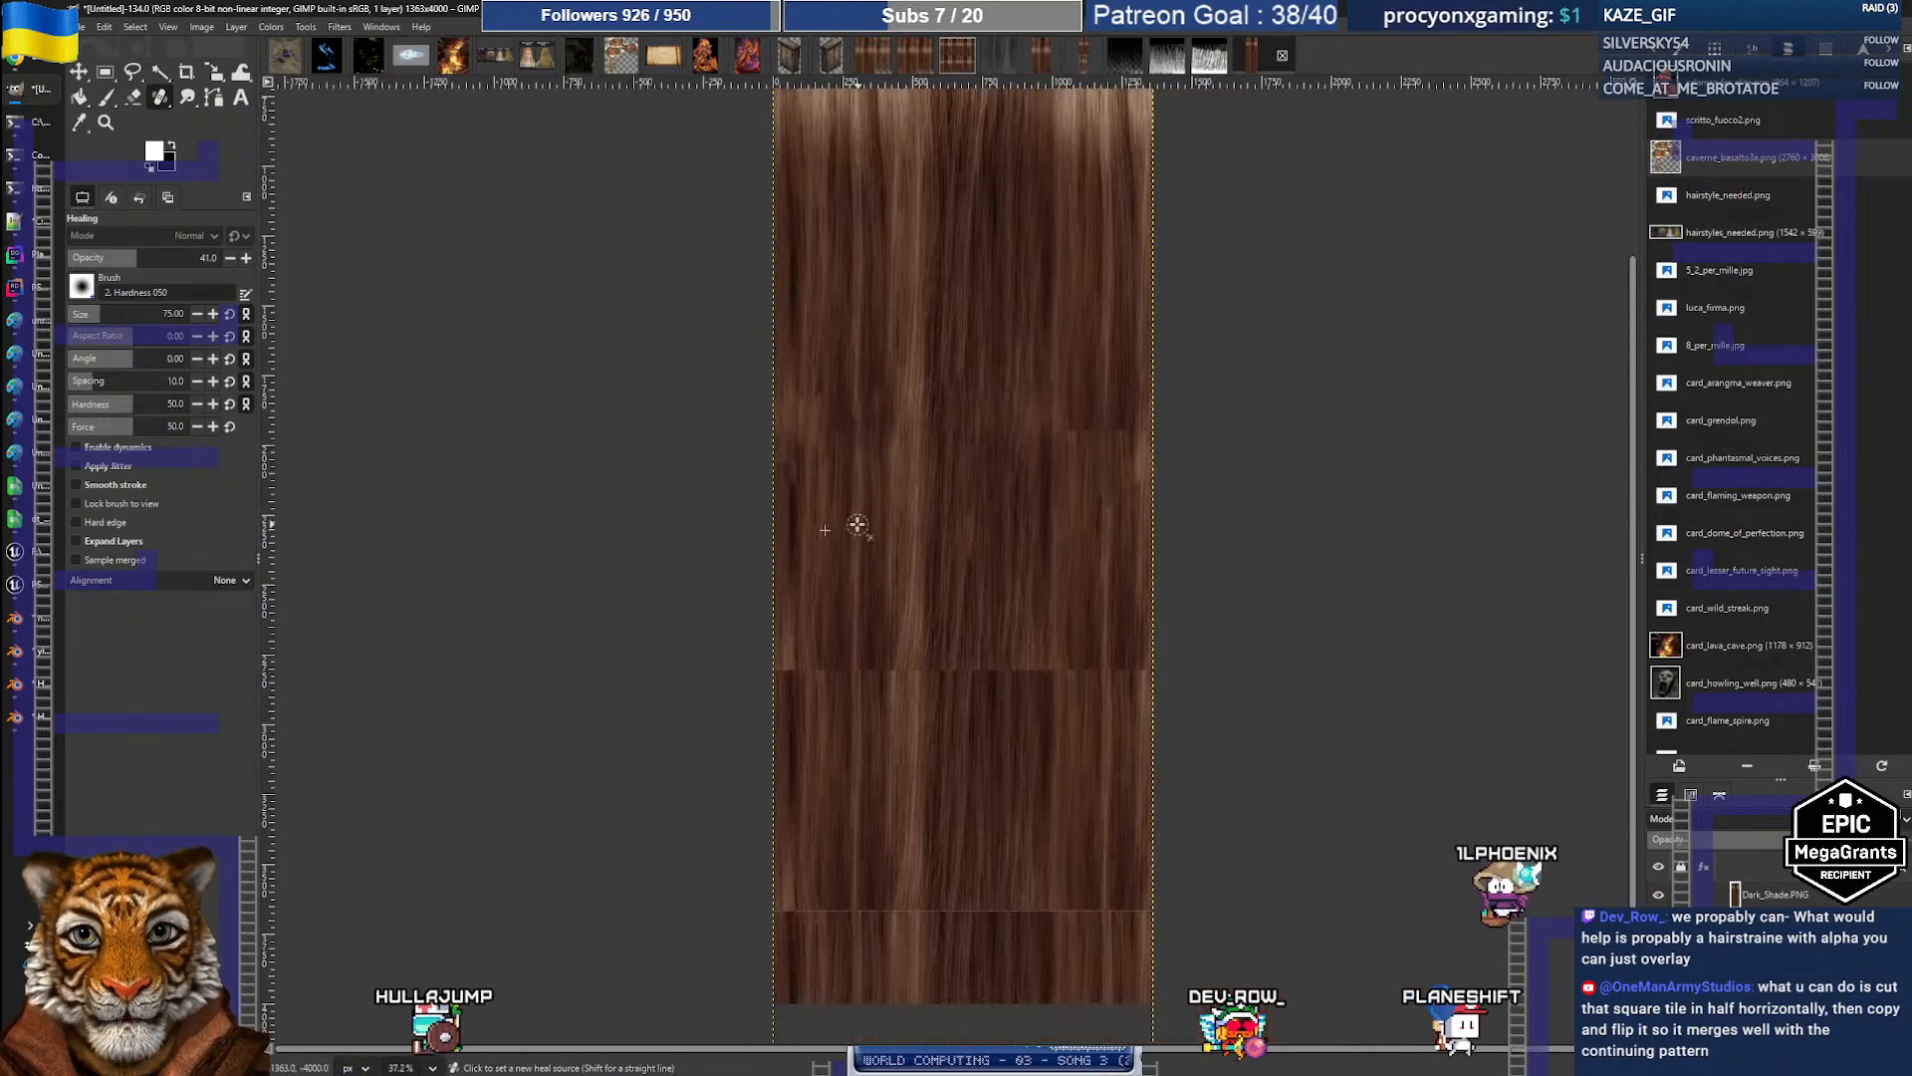
{"action": "middle_click_drag", "start_coordinate": [936, 484], "coordinate": [819, 500]}
{"action": "scroll", "coordinate": [815, 509], "scroll_direction": "down", "scroll_amount": 1, "text": "ctrl"}
{"action": "scroll", "coordinate": [815, 509], "scroll_direction": "up", "scroll_amount": 1, "text": "ctrl"}
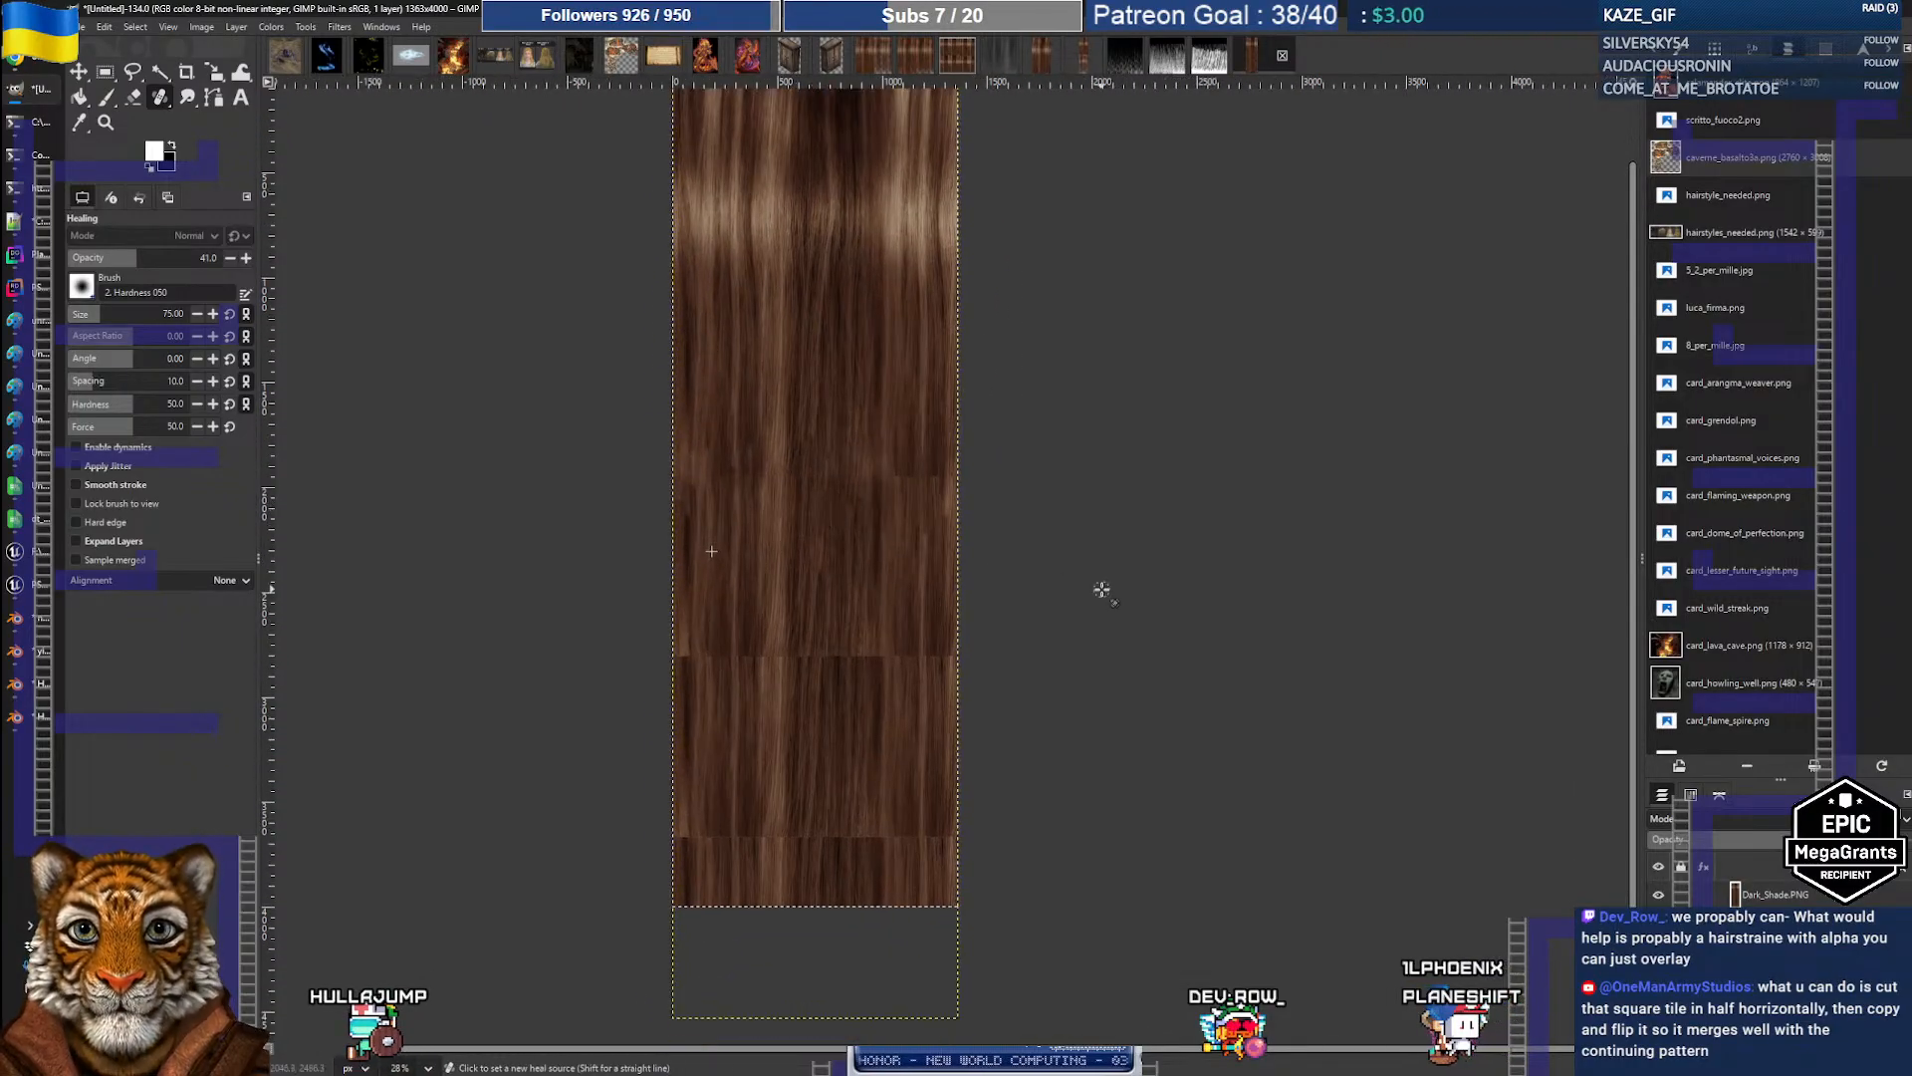
{"action": "left_click", "coordinate": [37, 67]}
{"action": "left_click", "coordinate": [847, 15]}
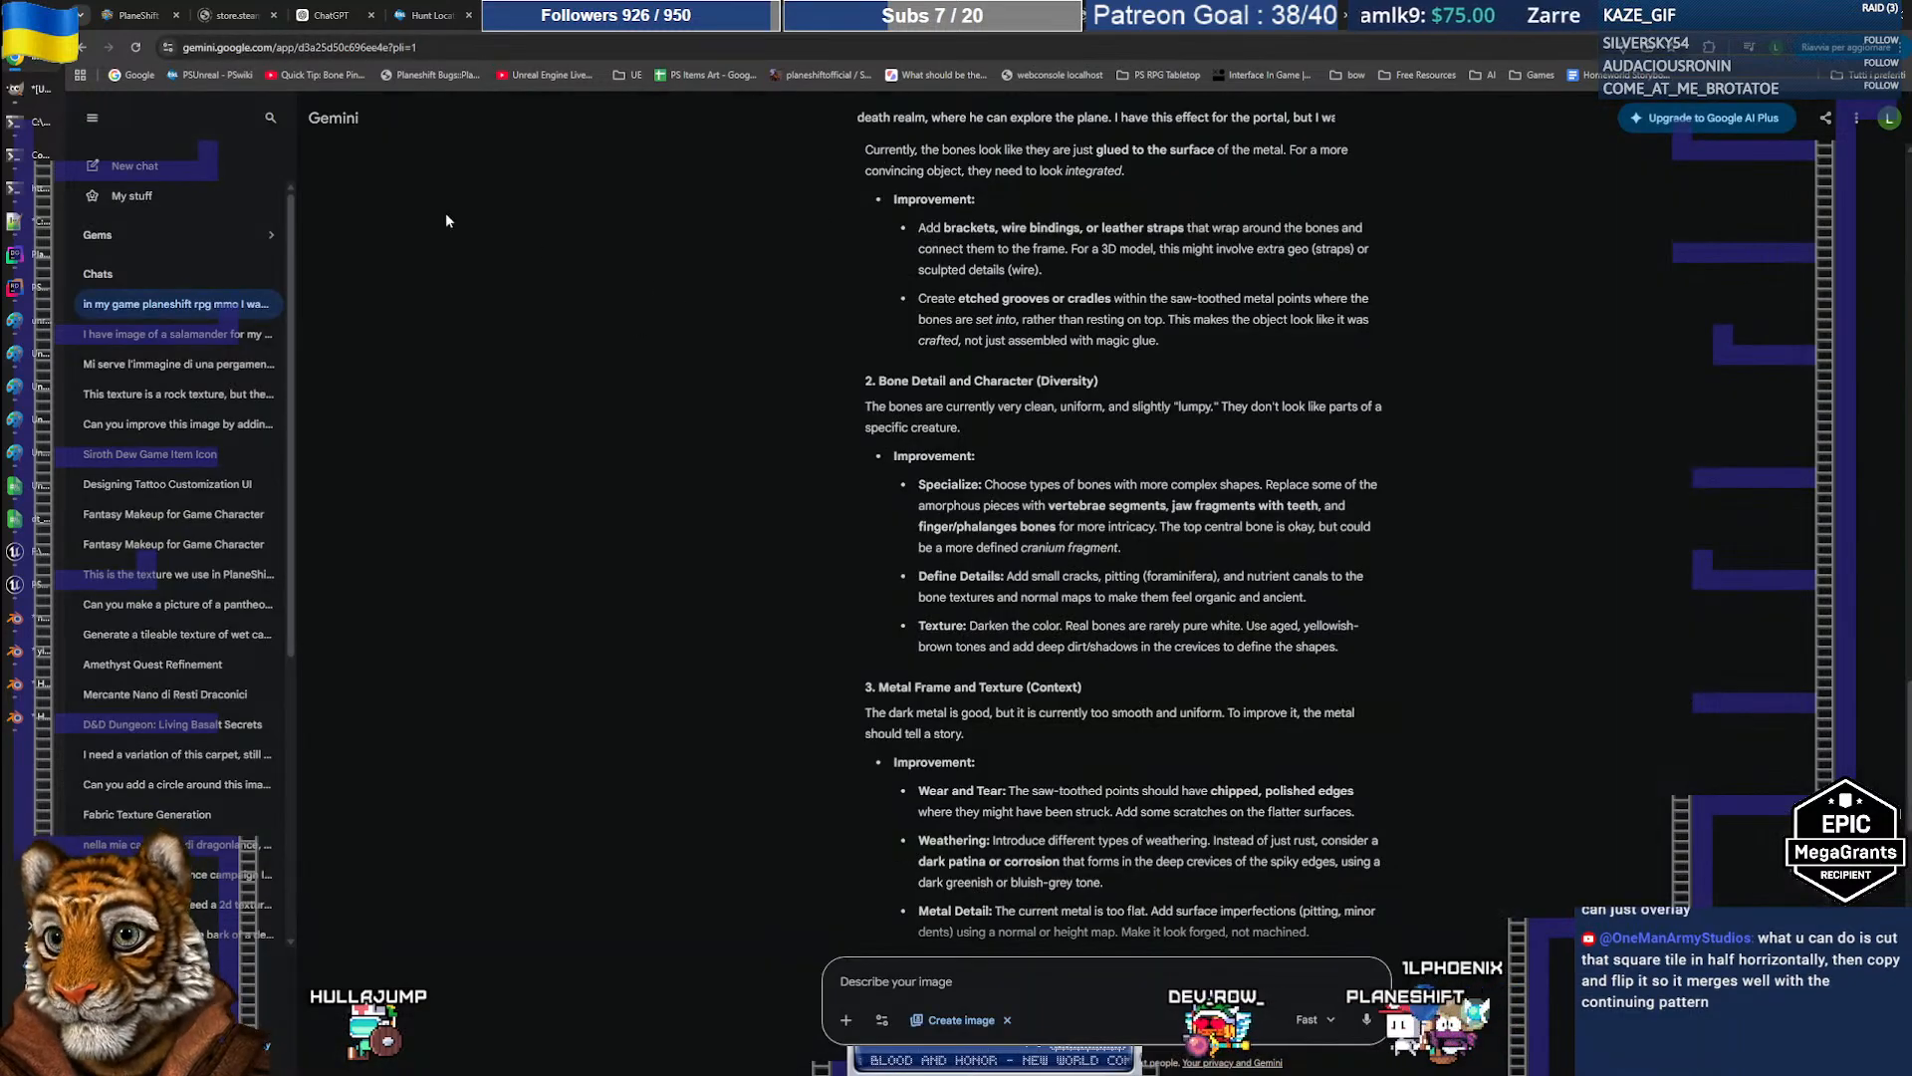
{"action": "left_click", "coordinate": [135, 166]}
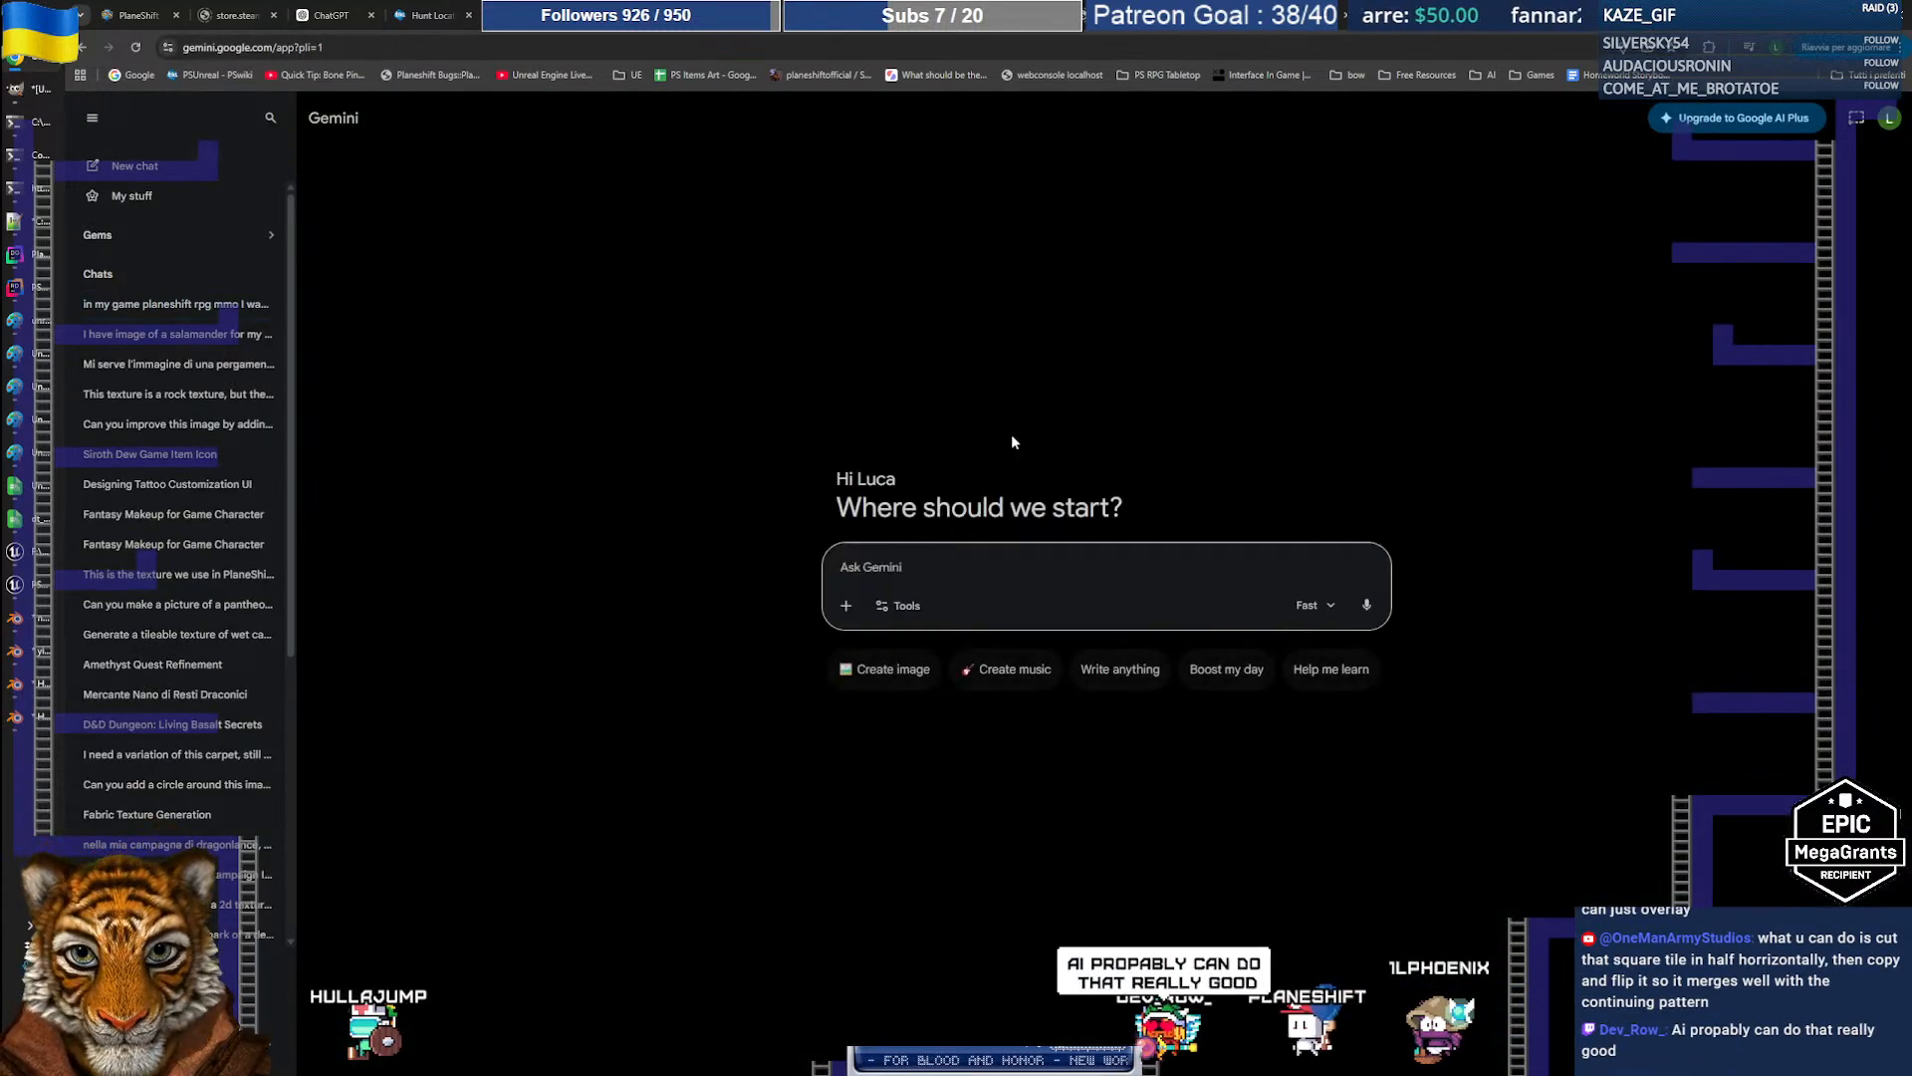
Step: Enter "I have this hair texture, that I like a lot, but it has been copied over vertically and there are bad horizontal lines, can you fix it?"
{"action": "type", "text": "I have this hair te"}
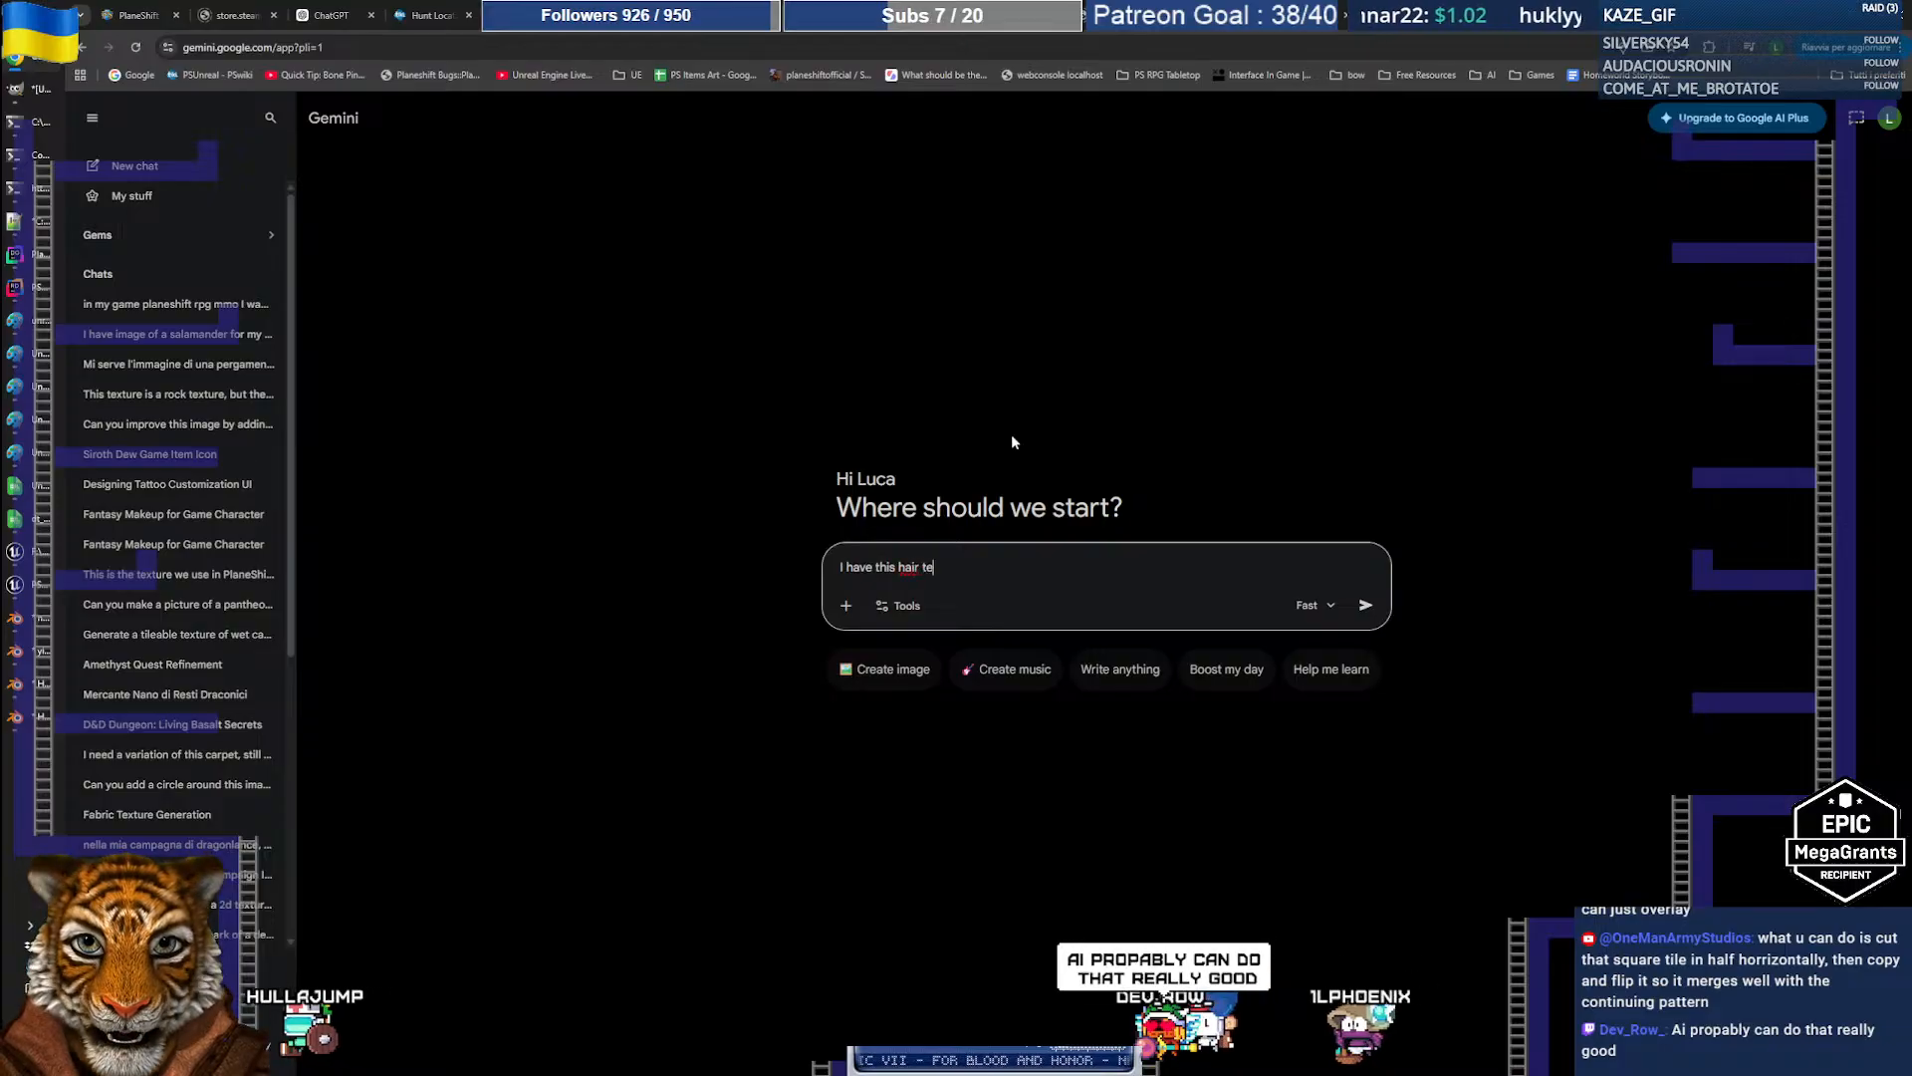
{"action": "type", "text": "xture, that I "}
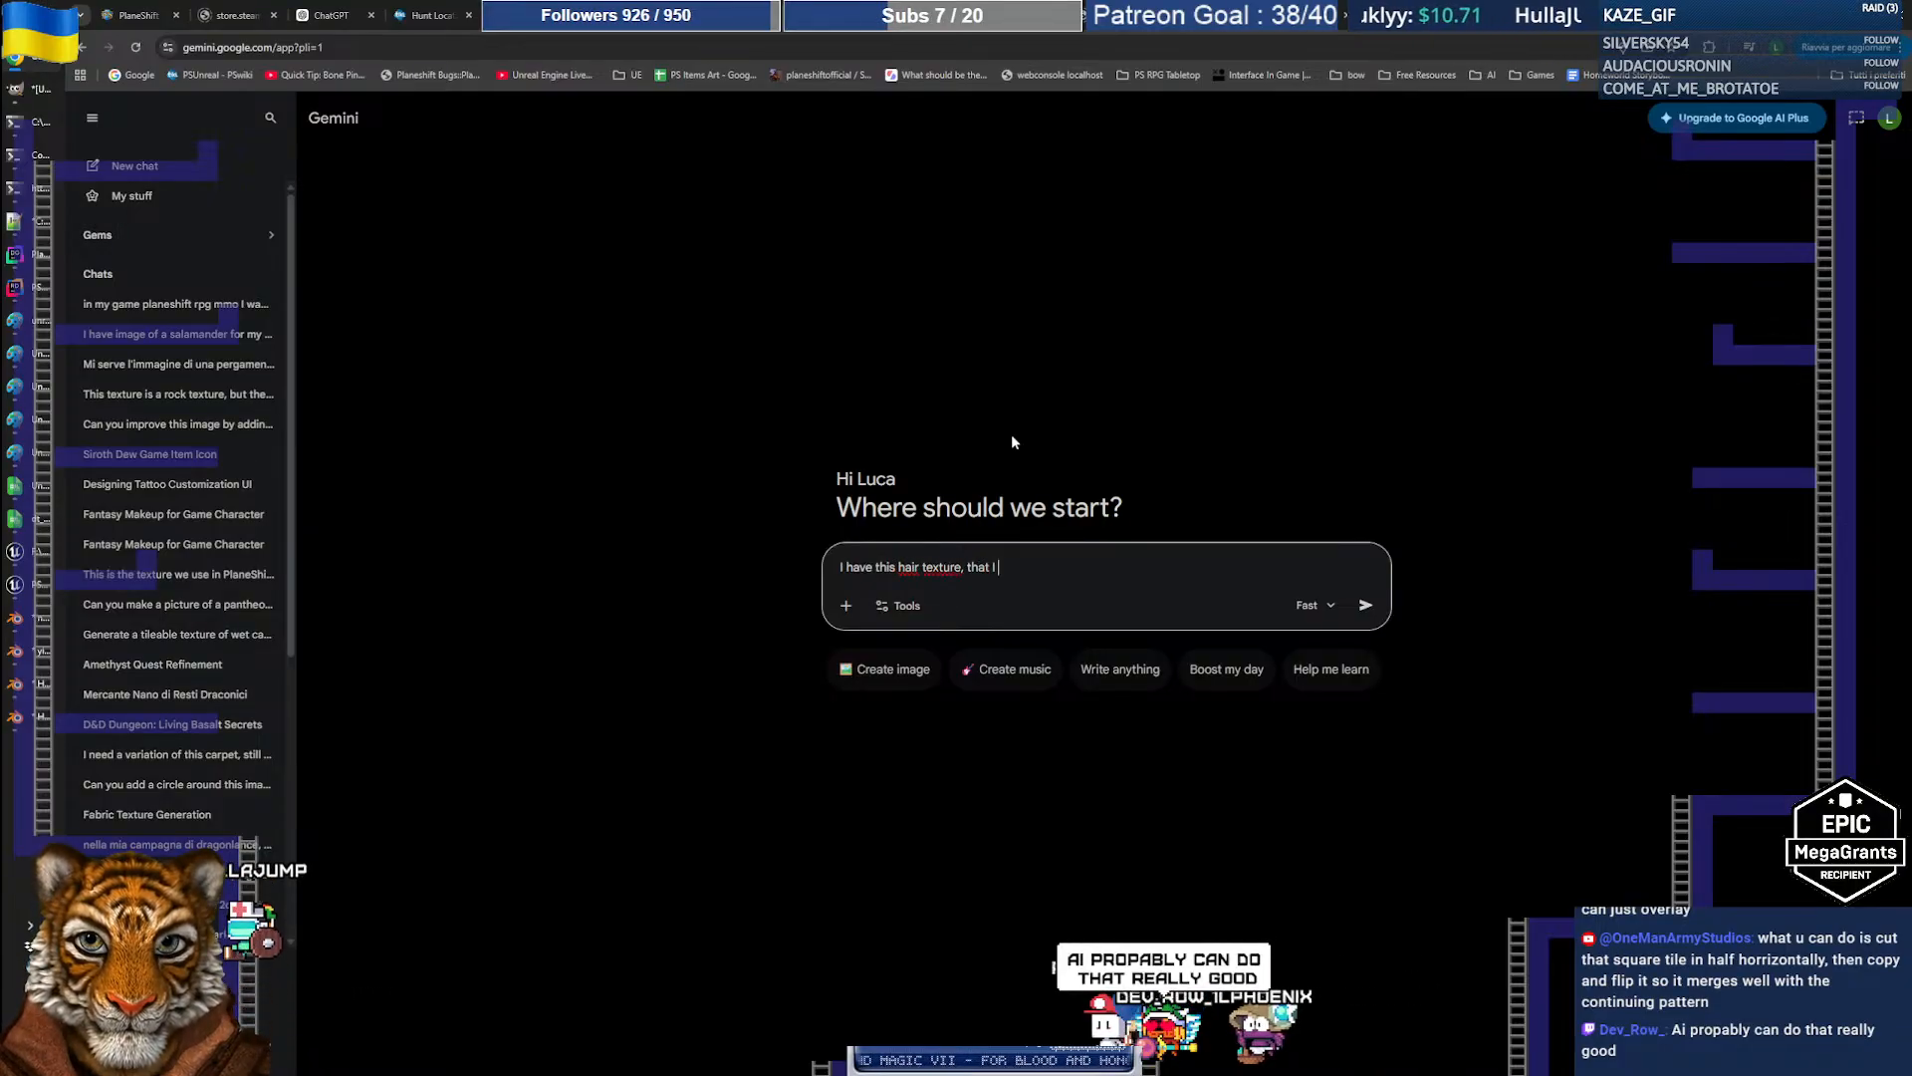
{"action": "type", "text": "like a lot, but "}
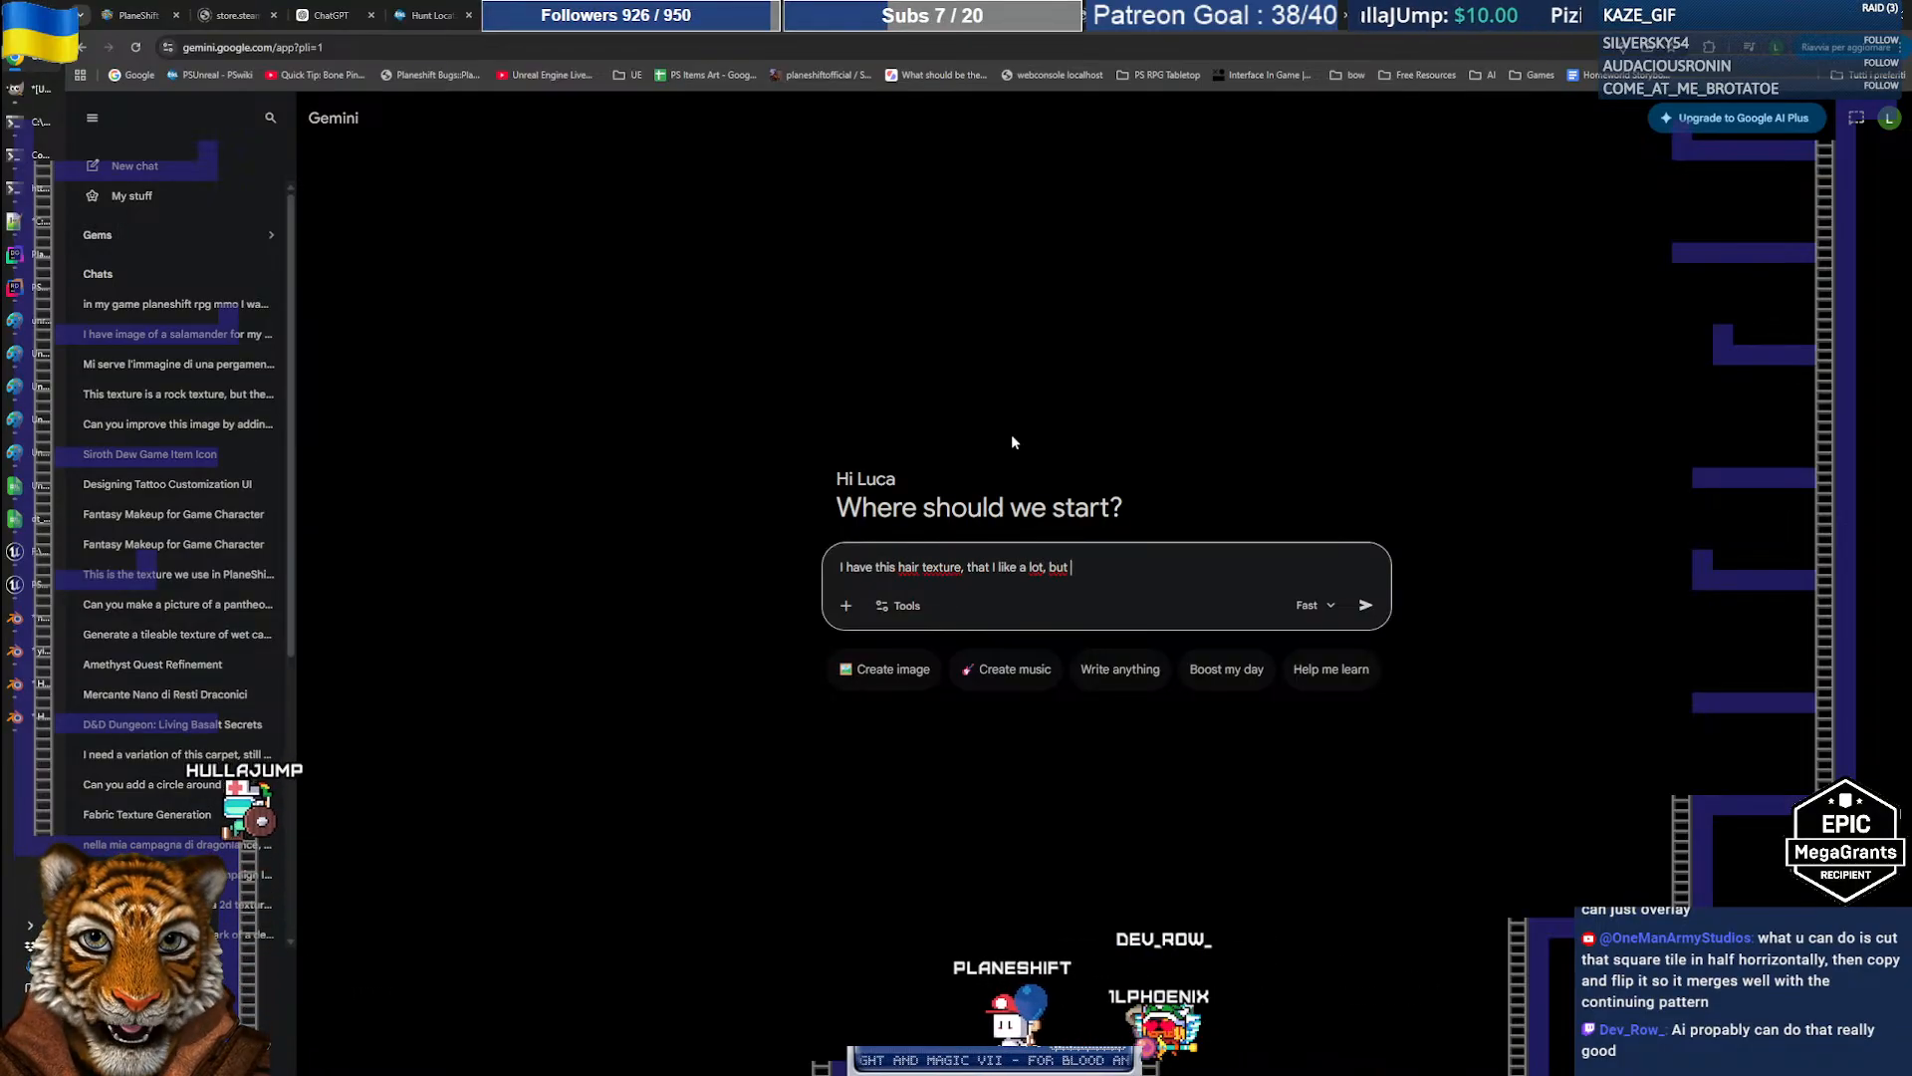
{"action": "type", "text": "it has been "}
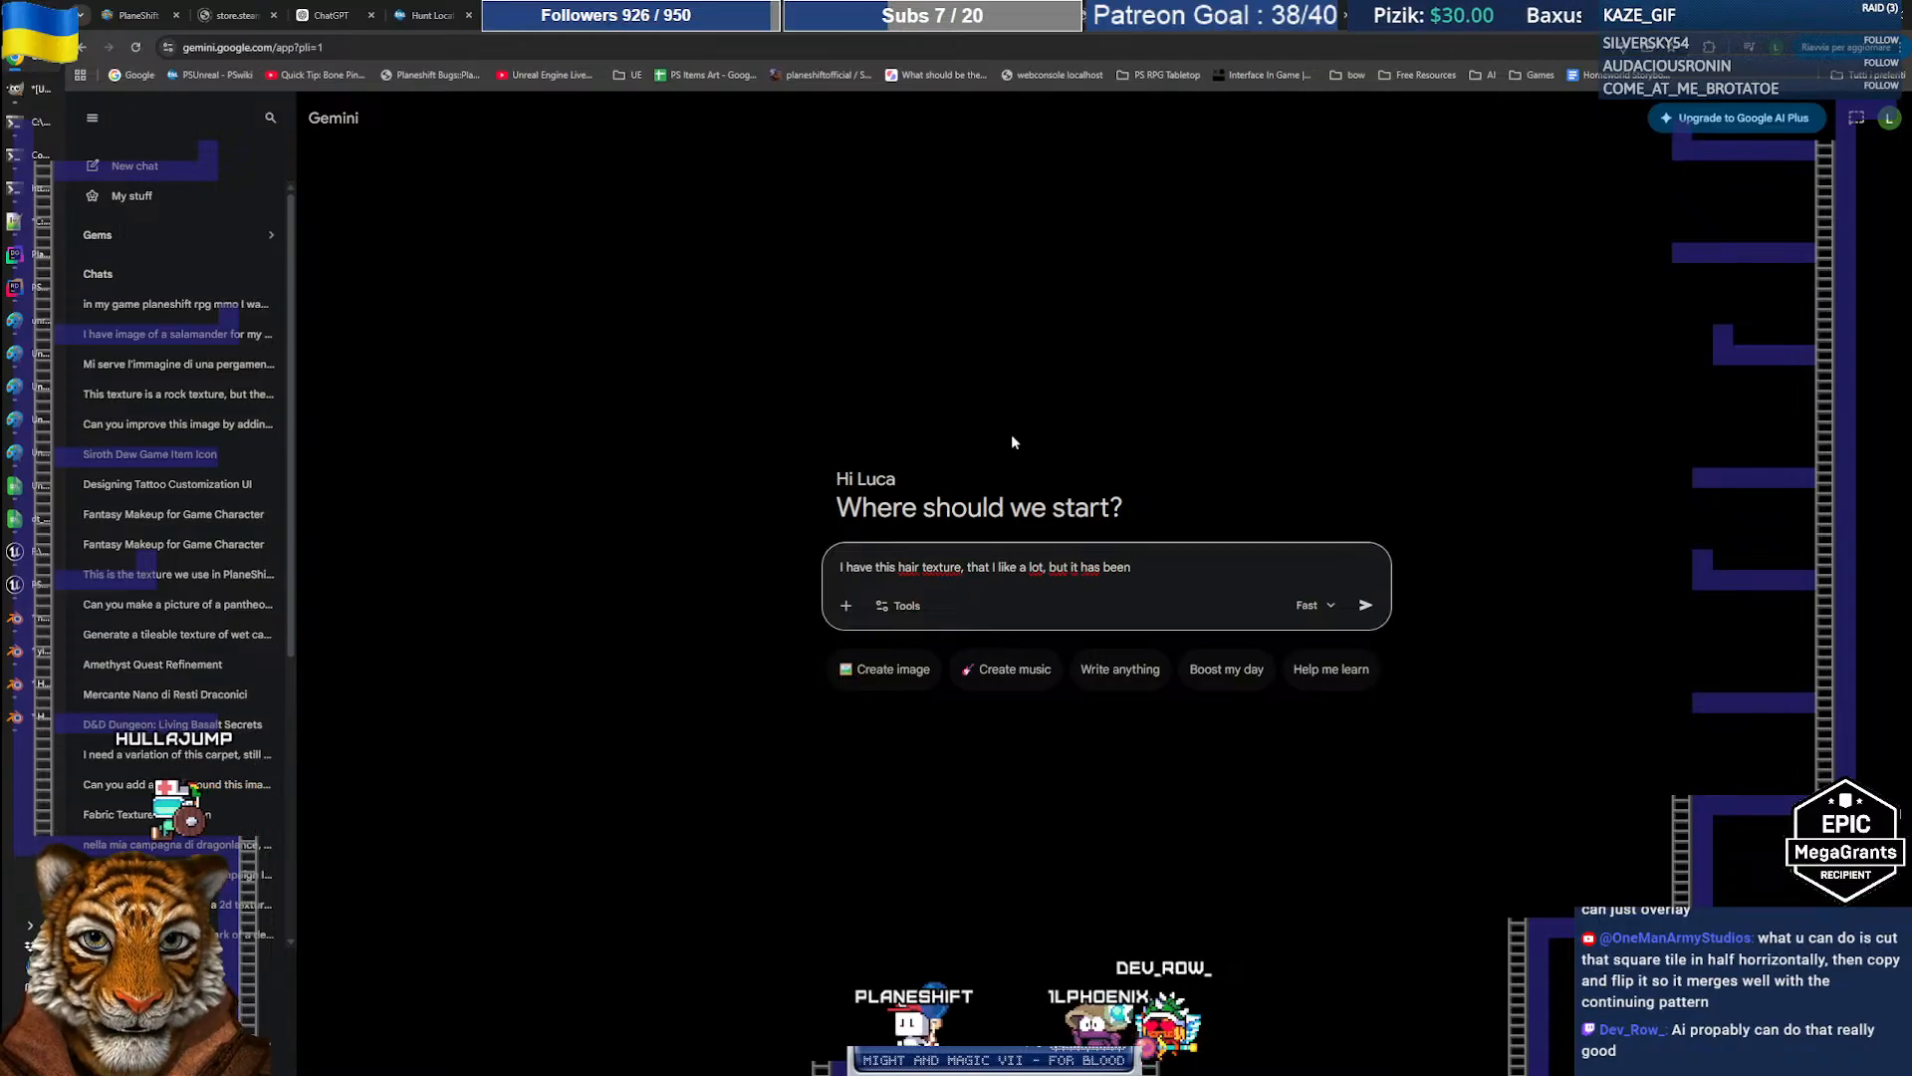
{"action": "type", "text": "copied over"}
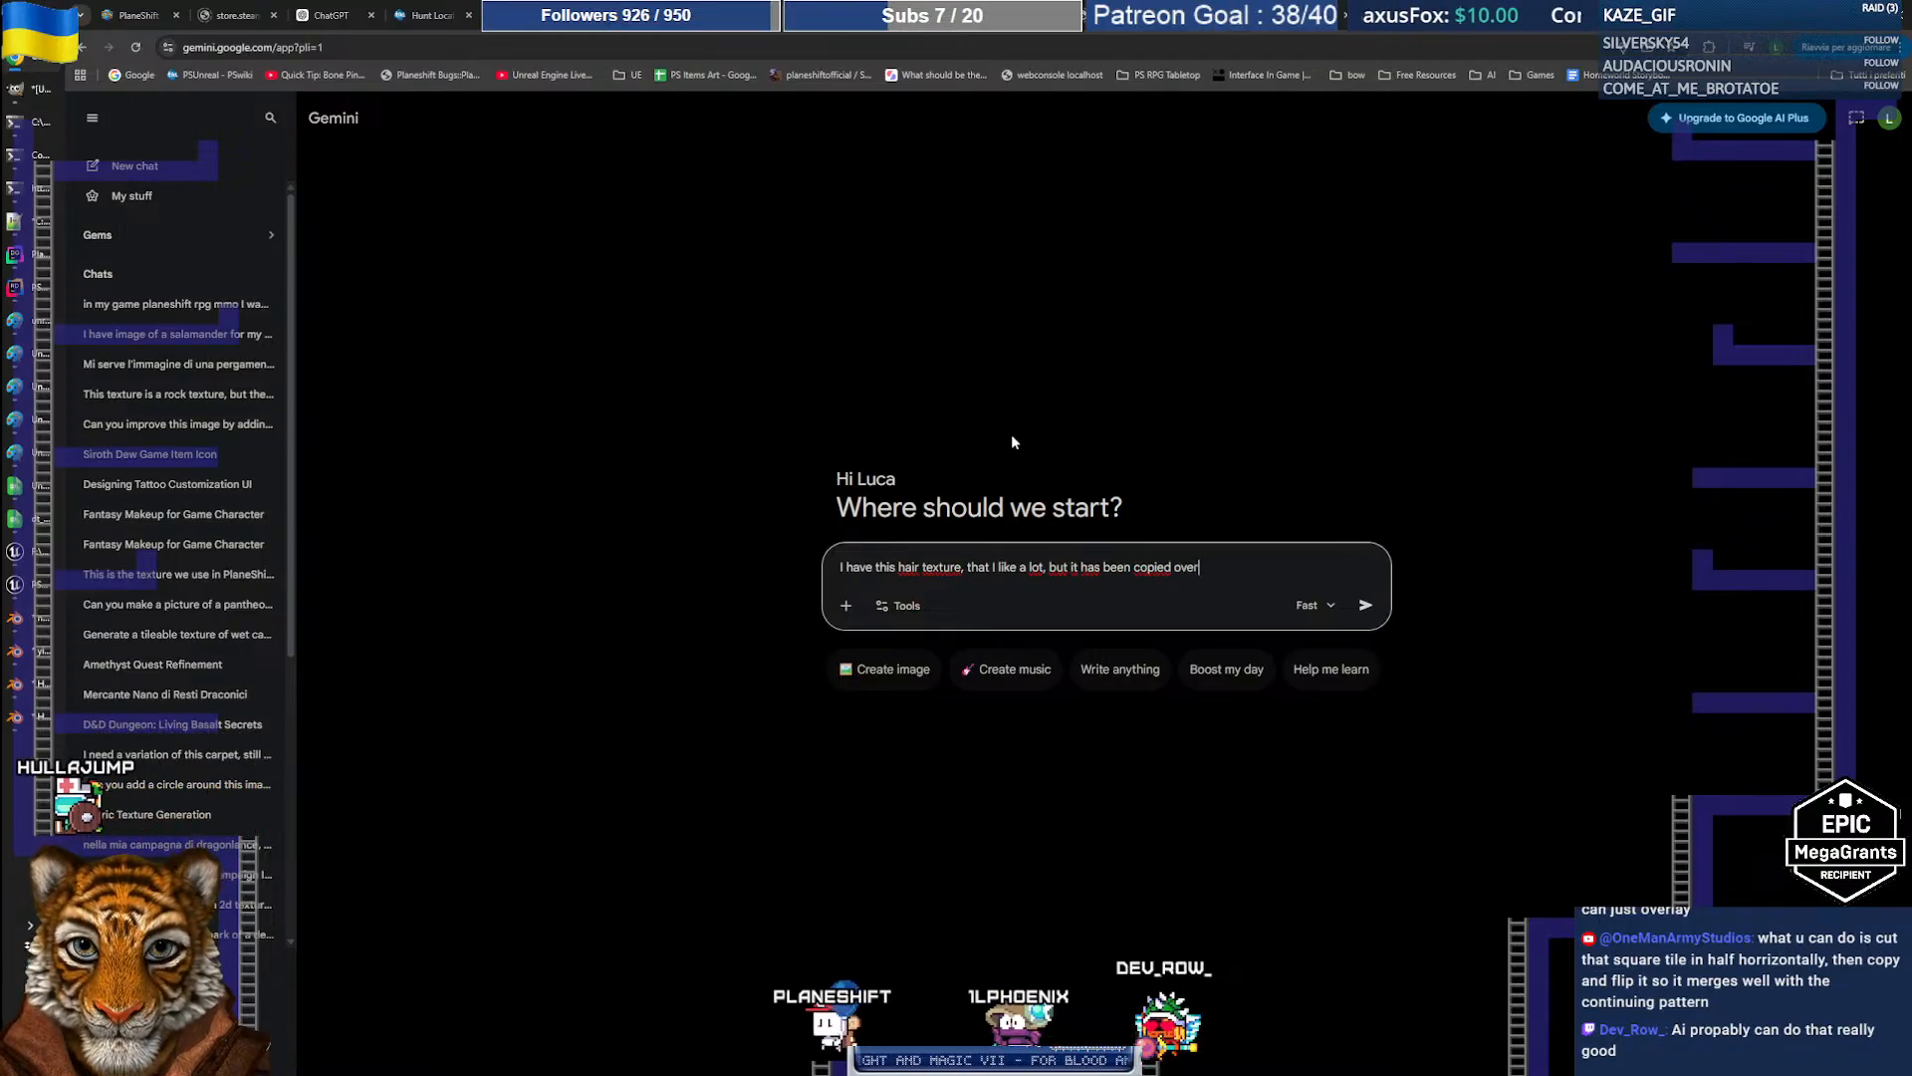
{"action": "type", "text": " vertically na"}
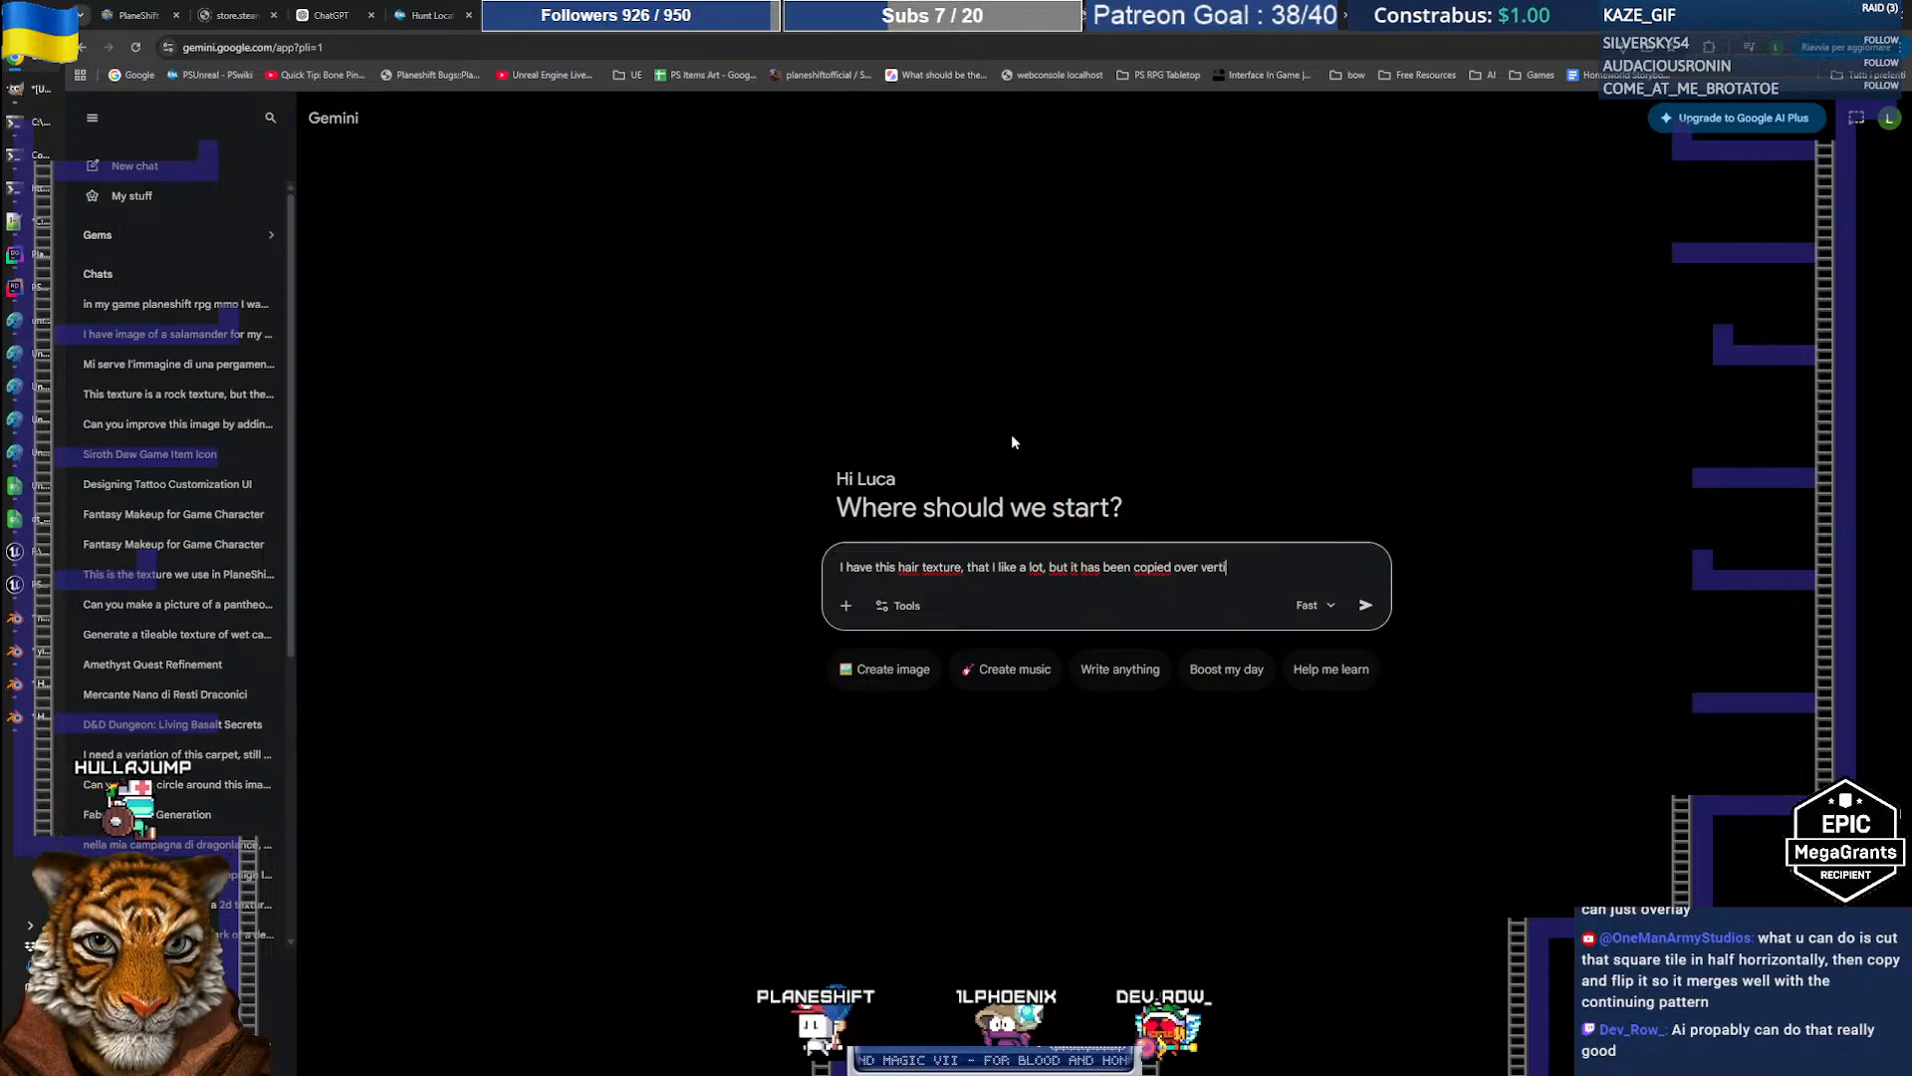
{"action": "key", "text": "BackSpace"}
{"action": "key", "text": "BackSpace"}
{"action": "type", "text": "and there are"}
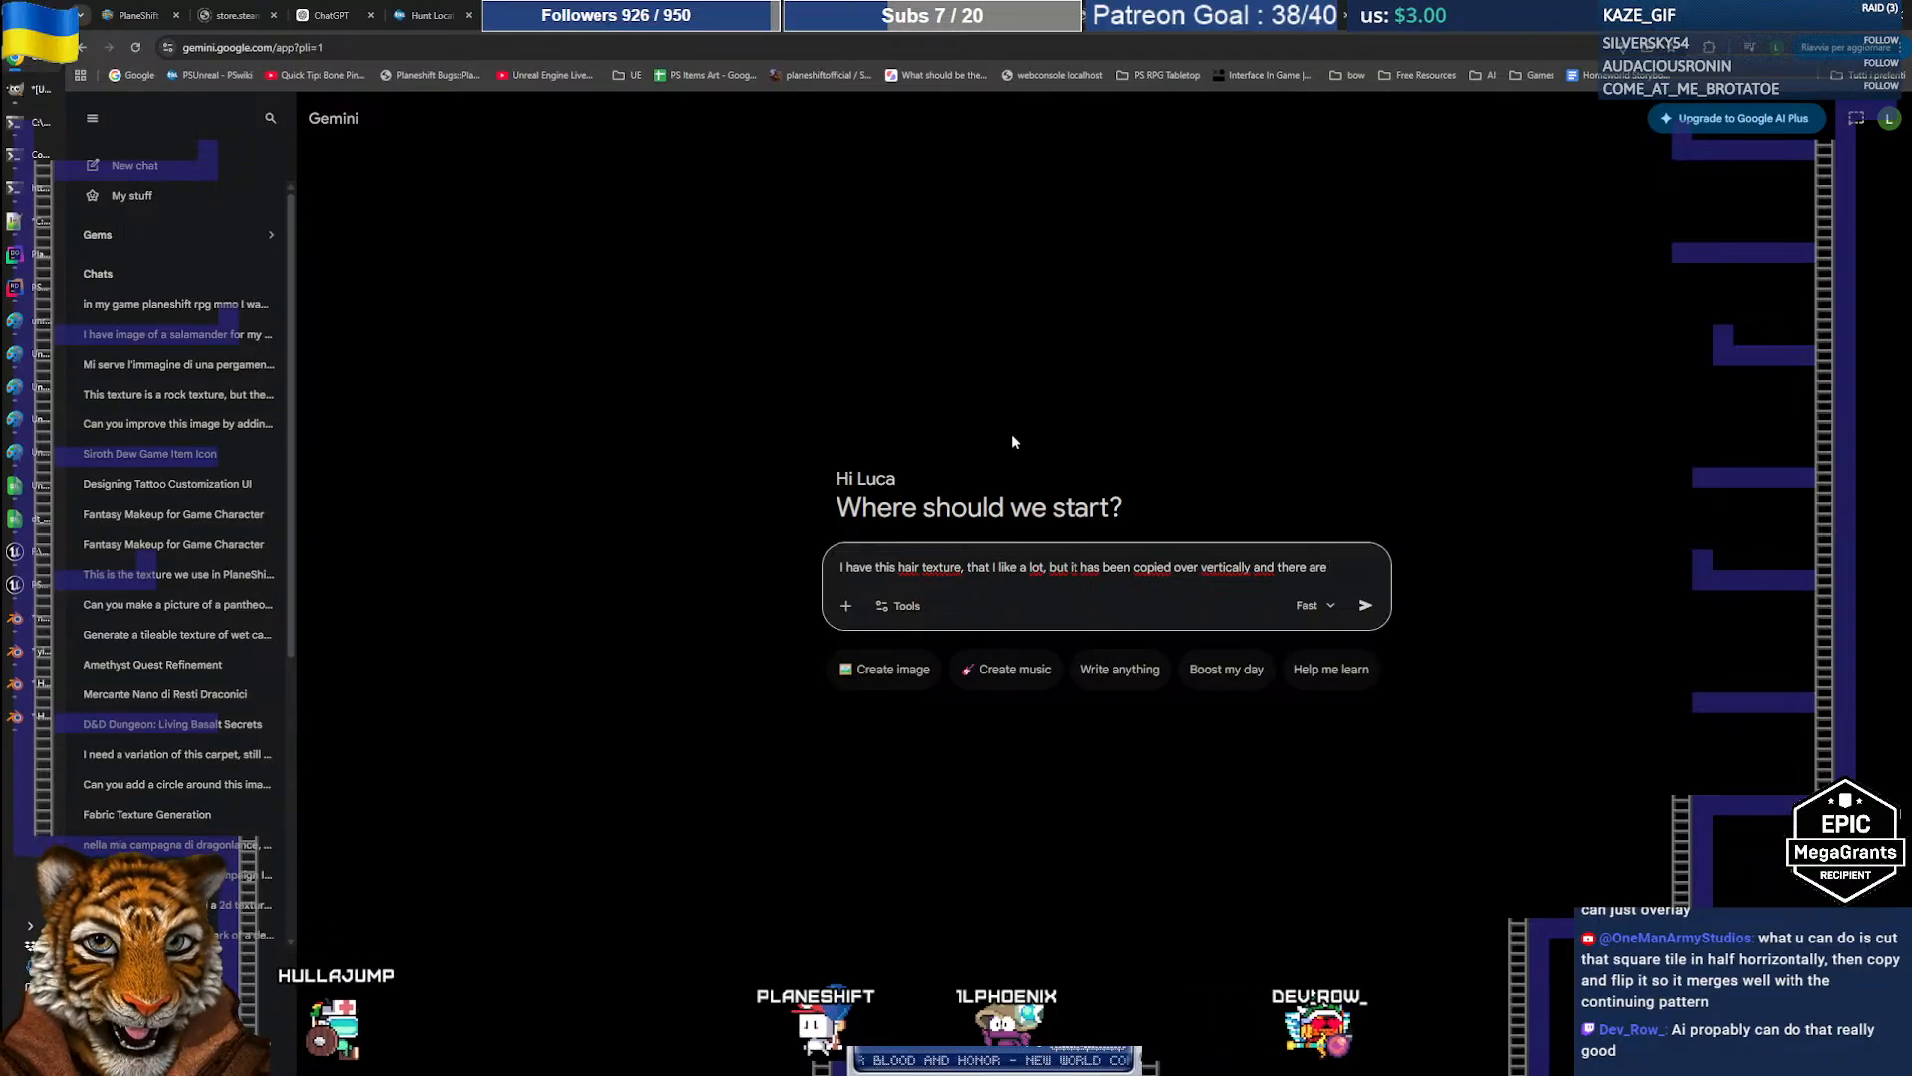
{"action": "type", "text": "bad "}
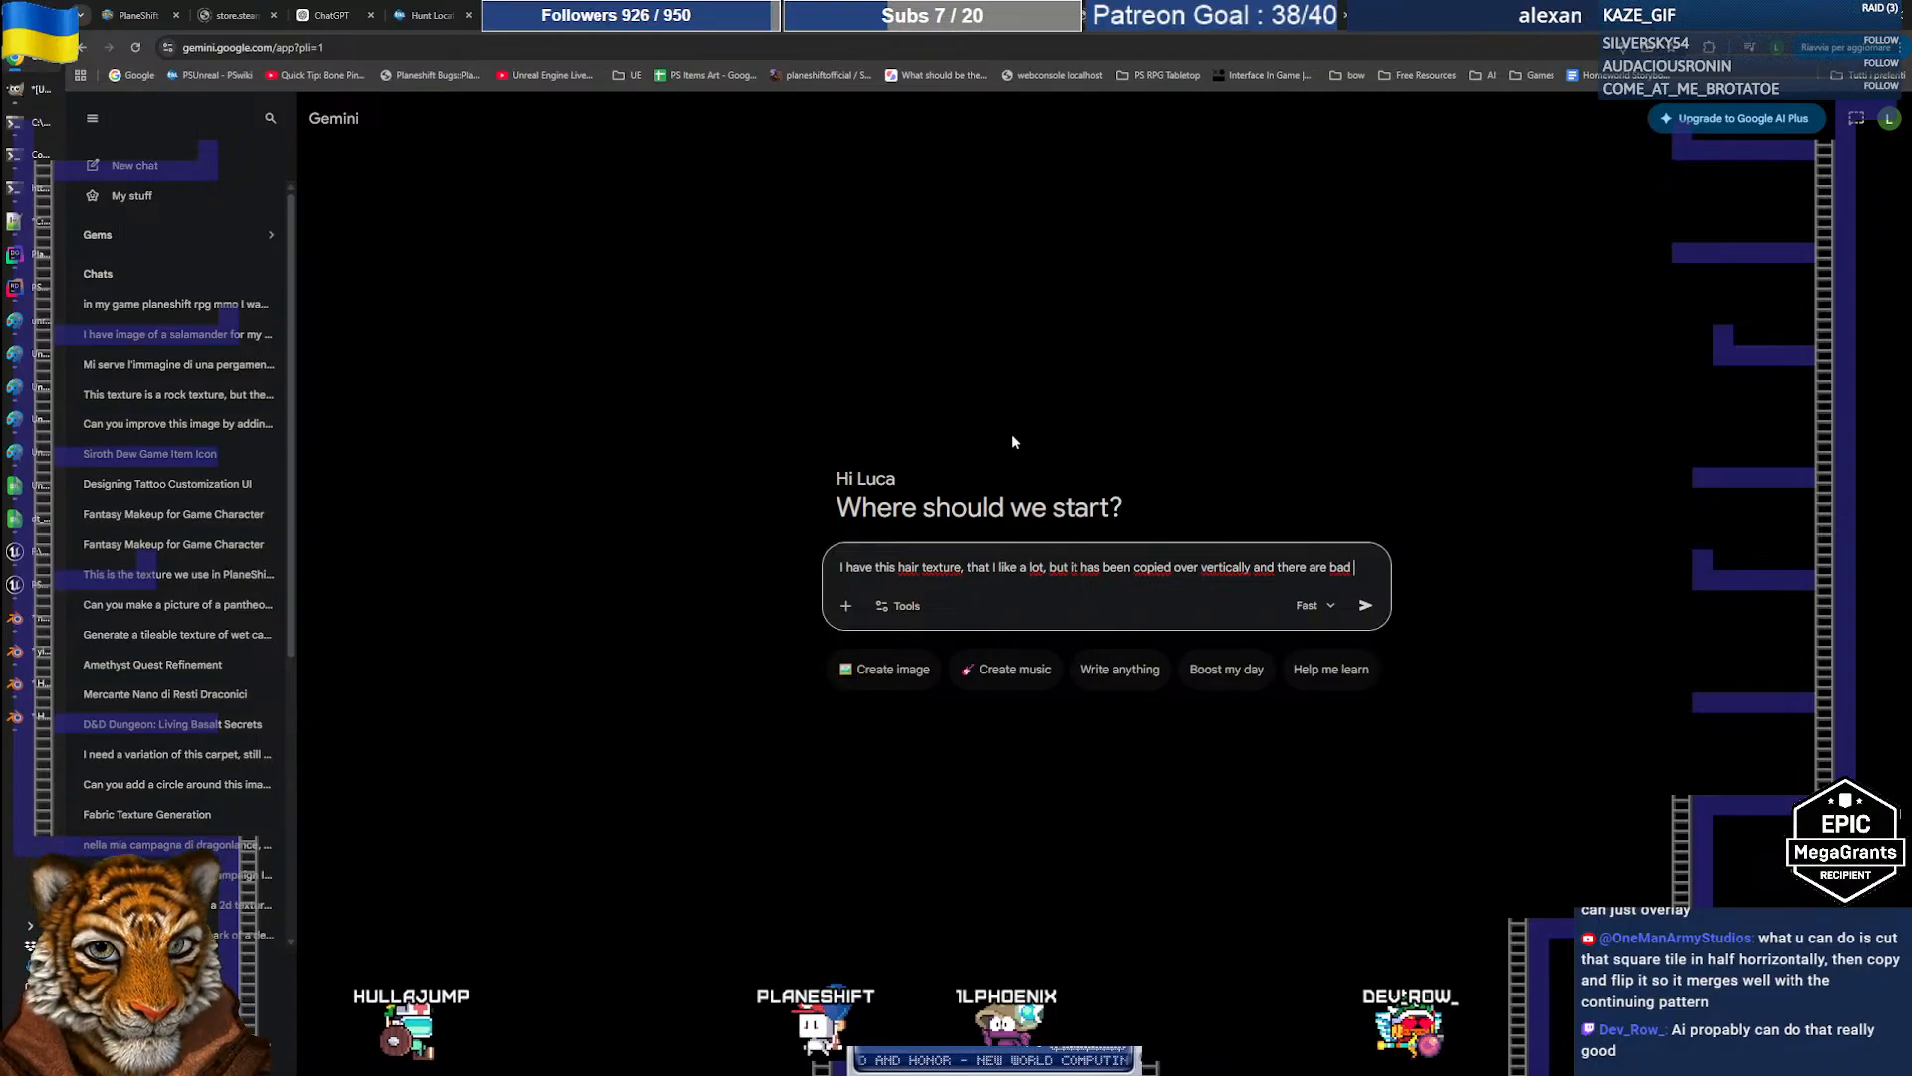
{"action": "type", "text": "horizont"}
{"action": "key", "text": "BackSpace"}
{"action": "type", "text": "z"}
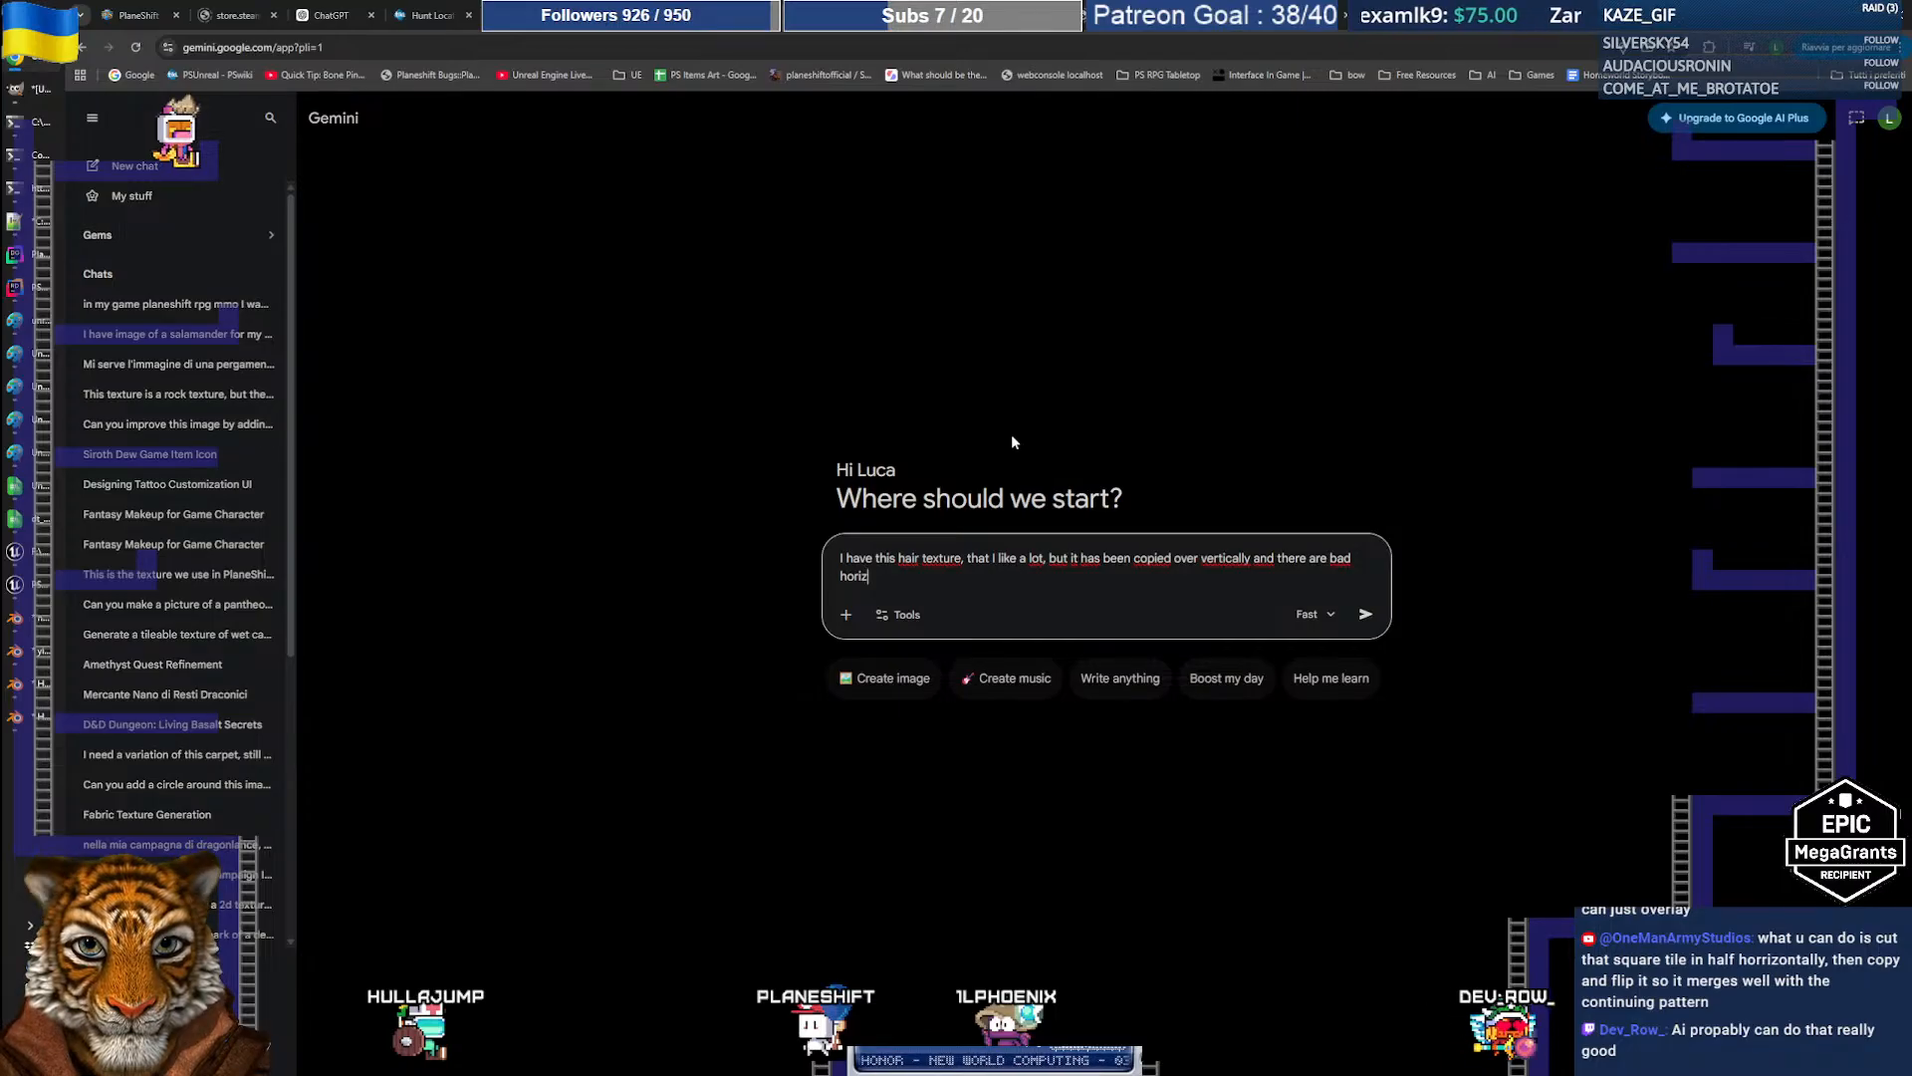
{"action": "type", "text": "ontal lines, can you gi"}
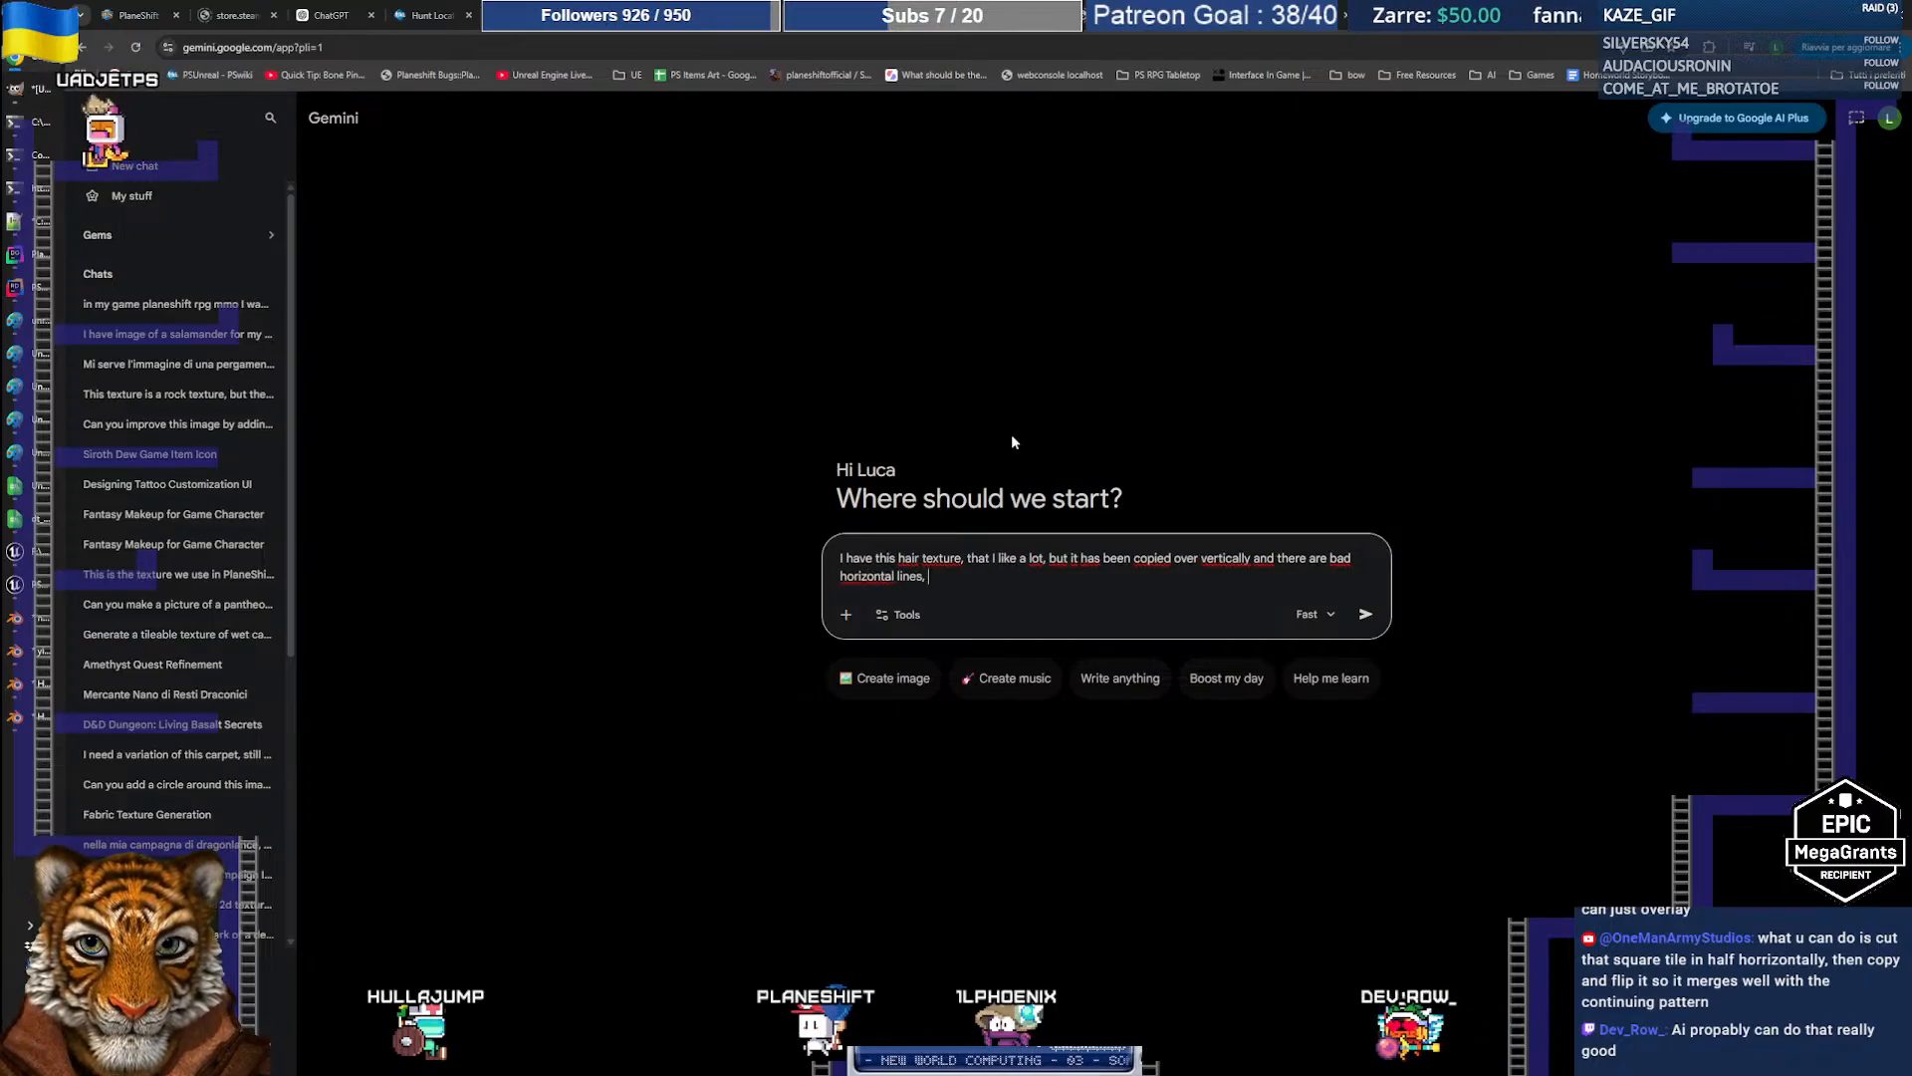
{"action": "key", "text": "BackSpace"}
{"action": "key", "text": "BackSpace"}
{"action": "type", "text": "fix it?"}
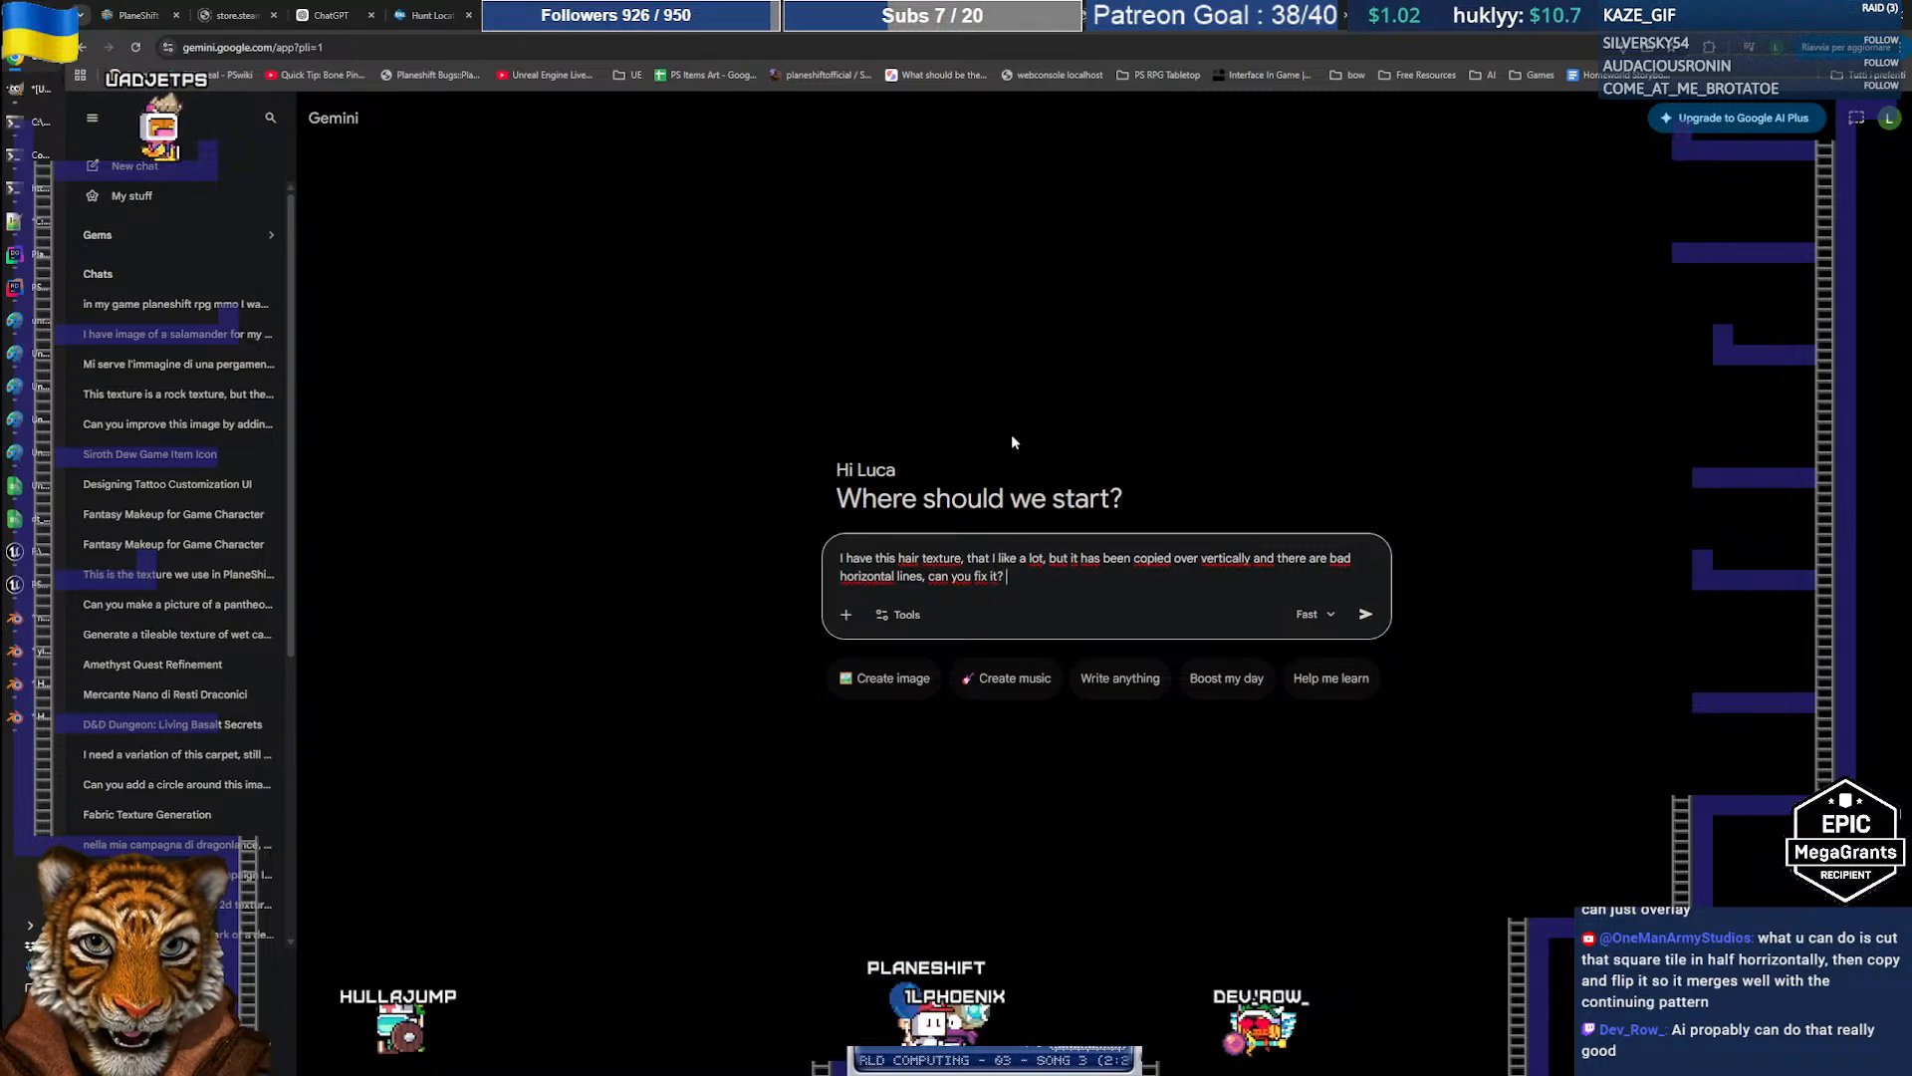
Step: Attach the copied hair texture to the prompt, choose image creation, submit it and inspect the generated texture
{"action": "key", "text": "ctrl+v"}
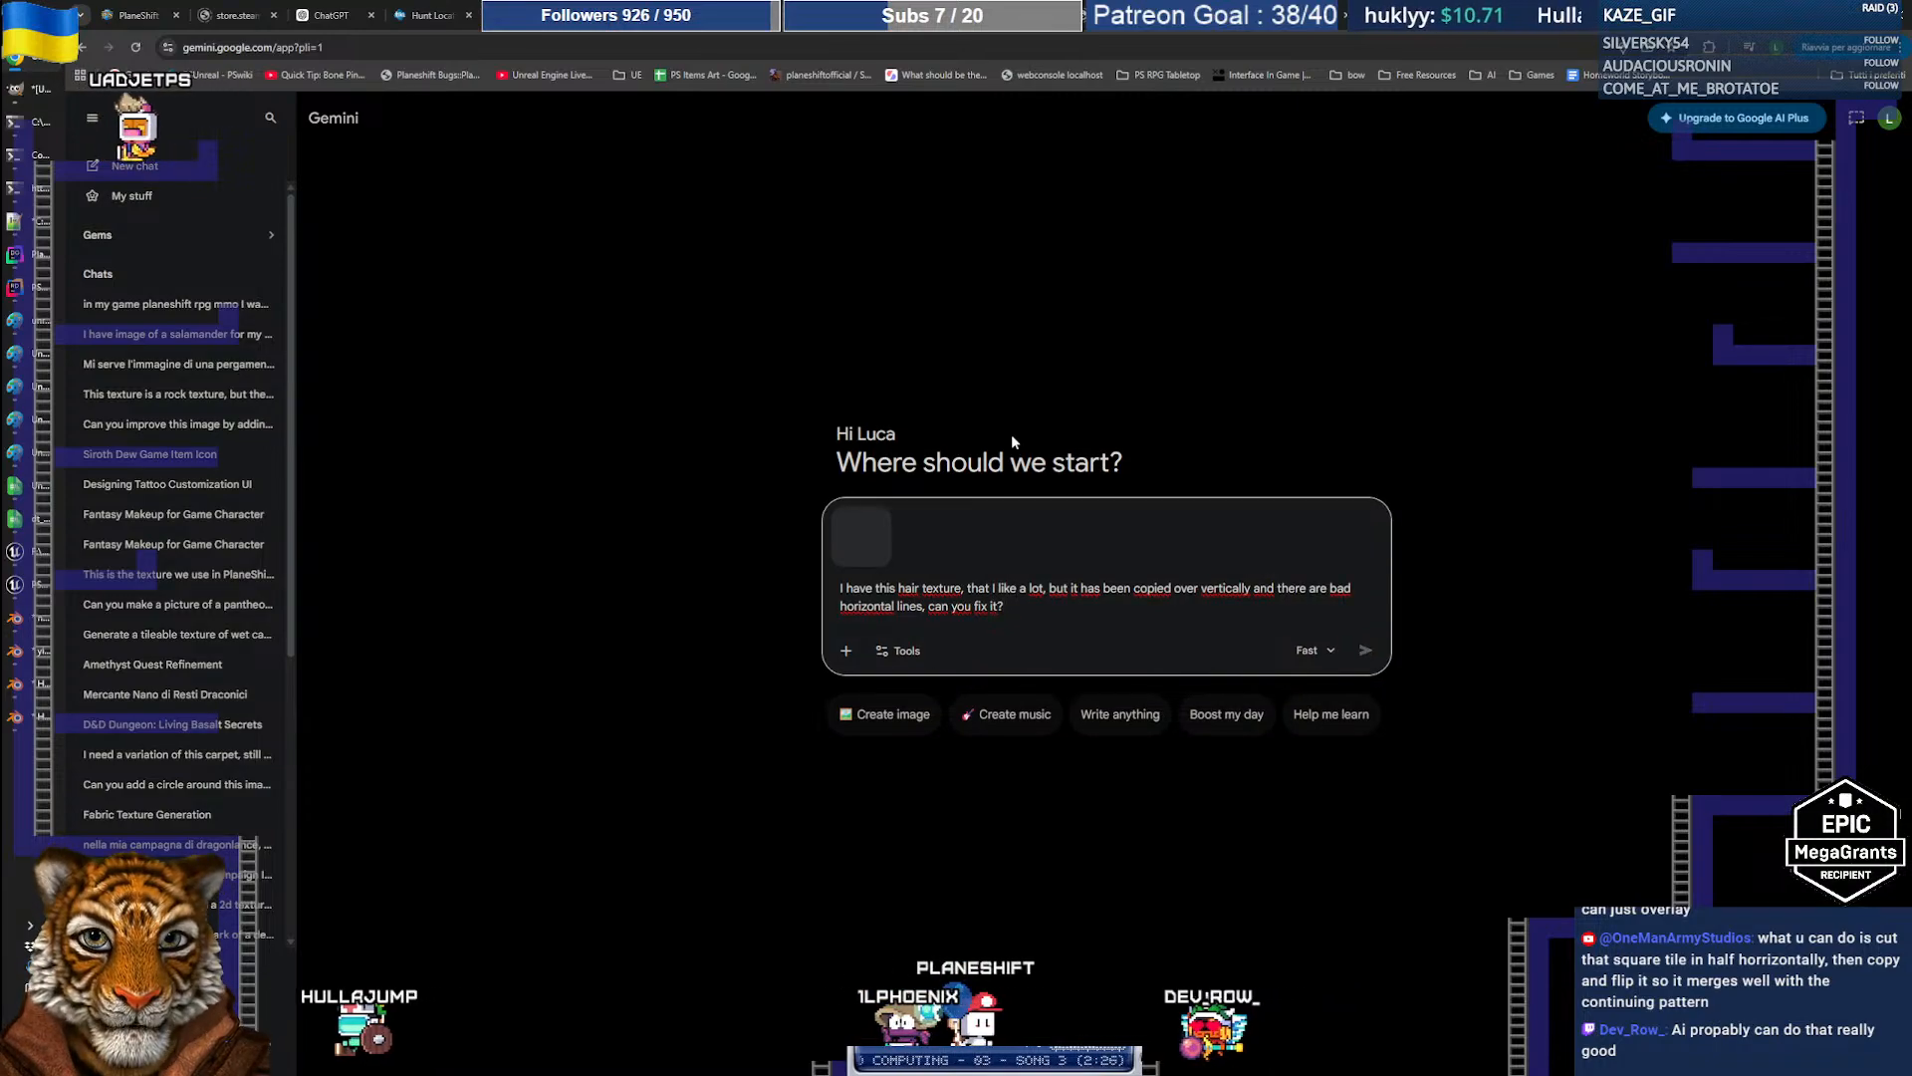
{"action": "left_click", "coordinate": [893, 715]}
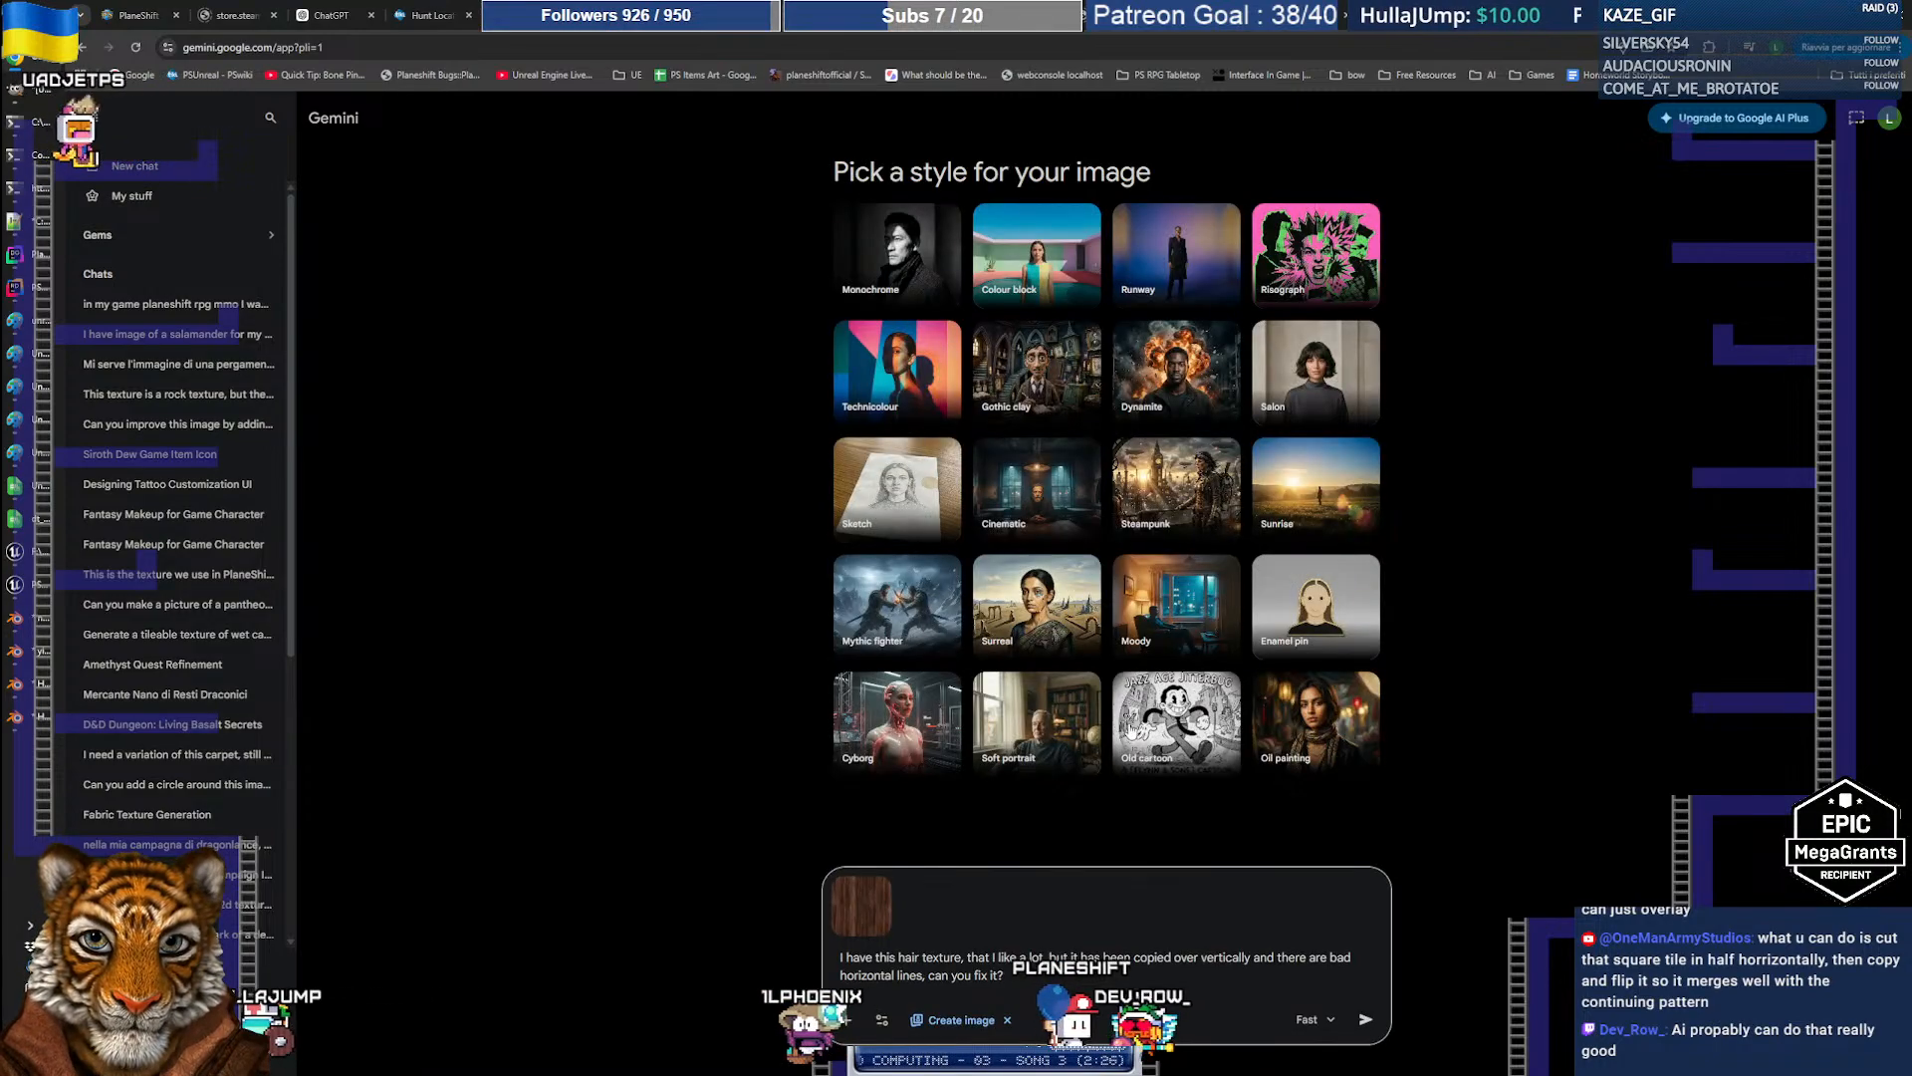
{"action": "key", "text": "Return"}
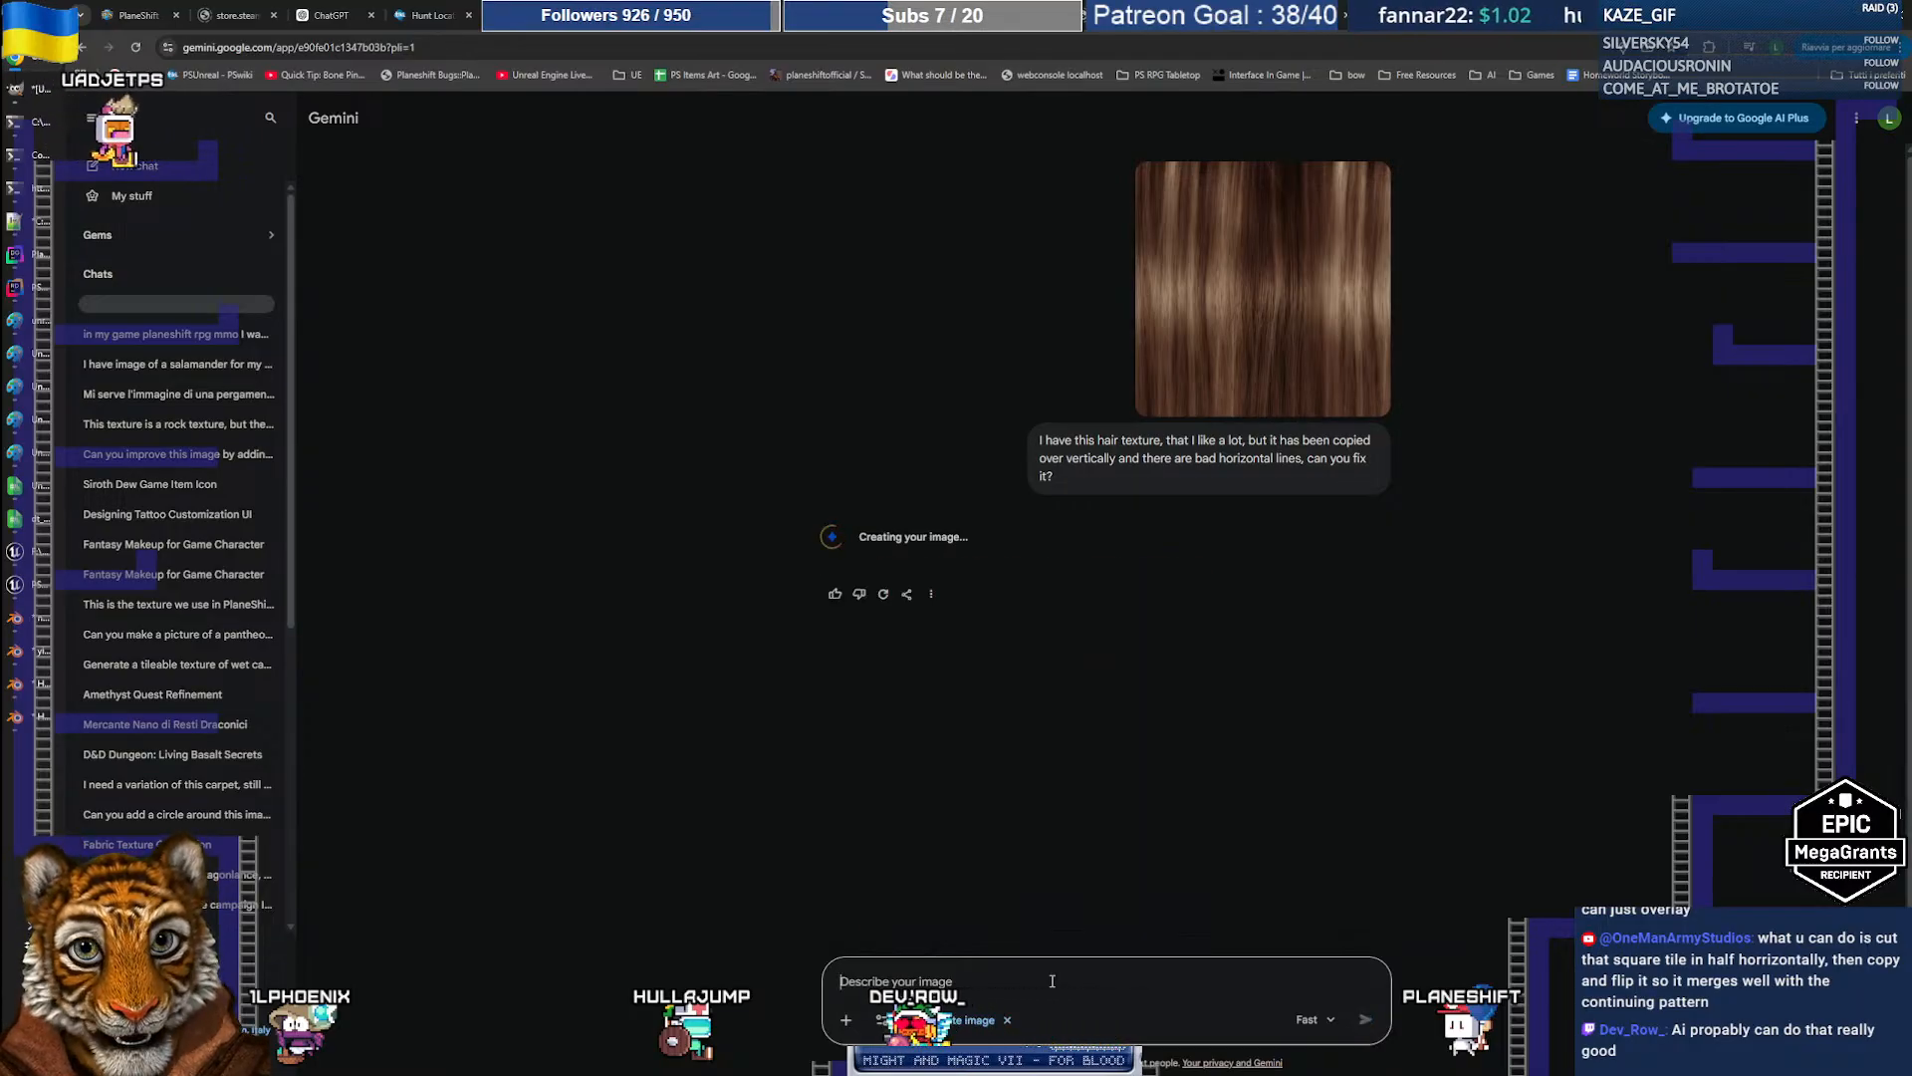
{"action": "scroll", "coordinate": [910, 398], "scroll_direction": "down", "scroll_amount": 4}
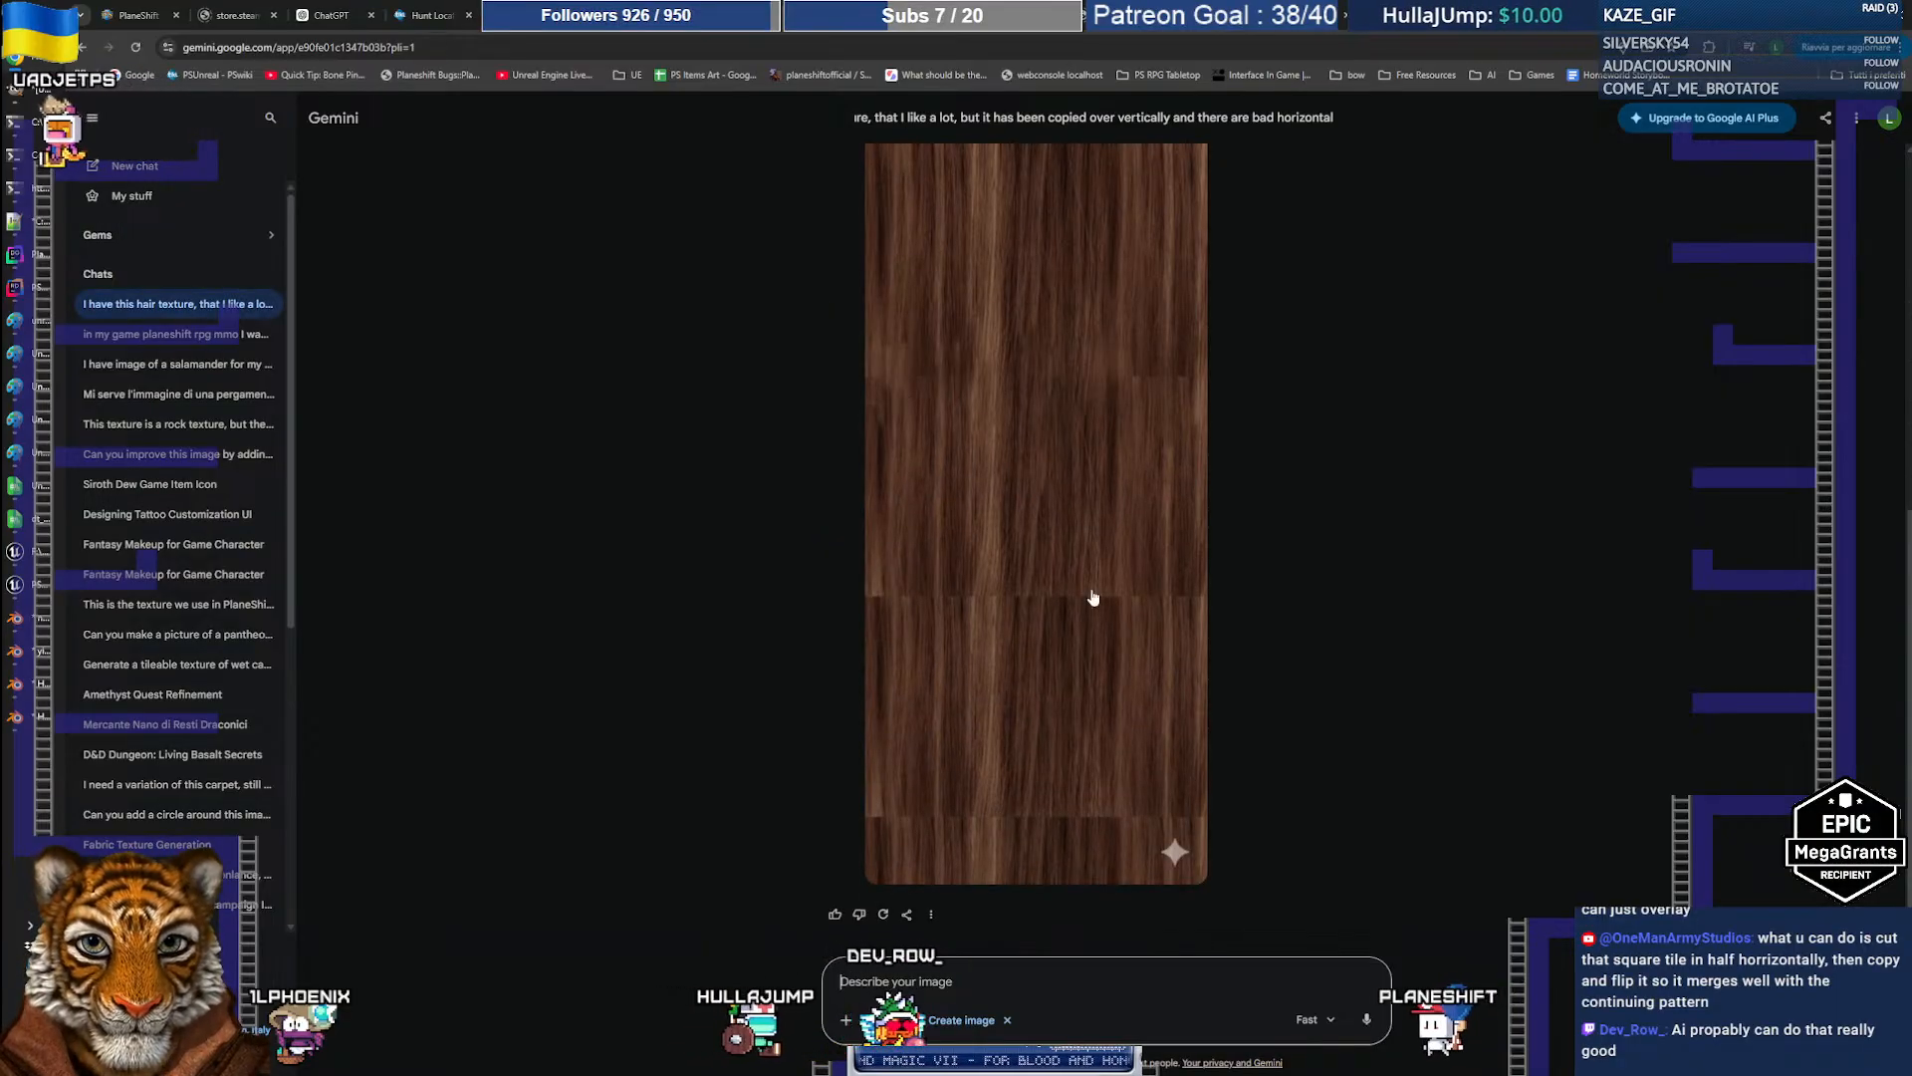
Step: Compare the generated texture with the upload, and submit "you failed, I can still see the hotizontal lines, it has to flow vertically like hair"
{"action": "scroll", "coordinate": [1038, 633], "scroll_direction": "up", "scroll_amount": 6}
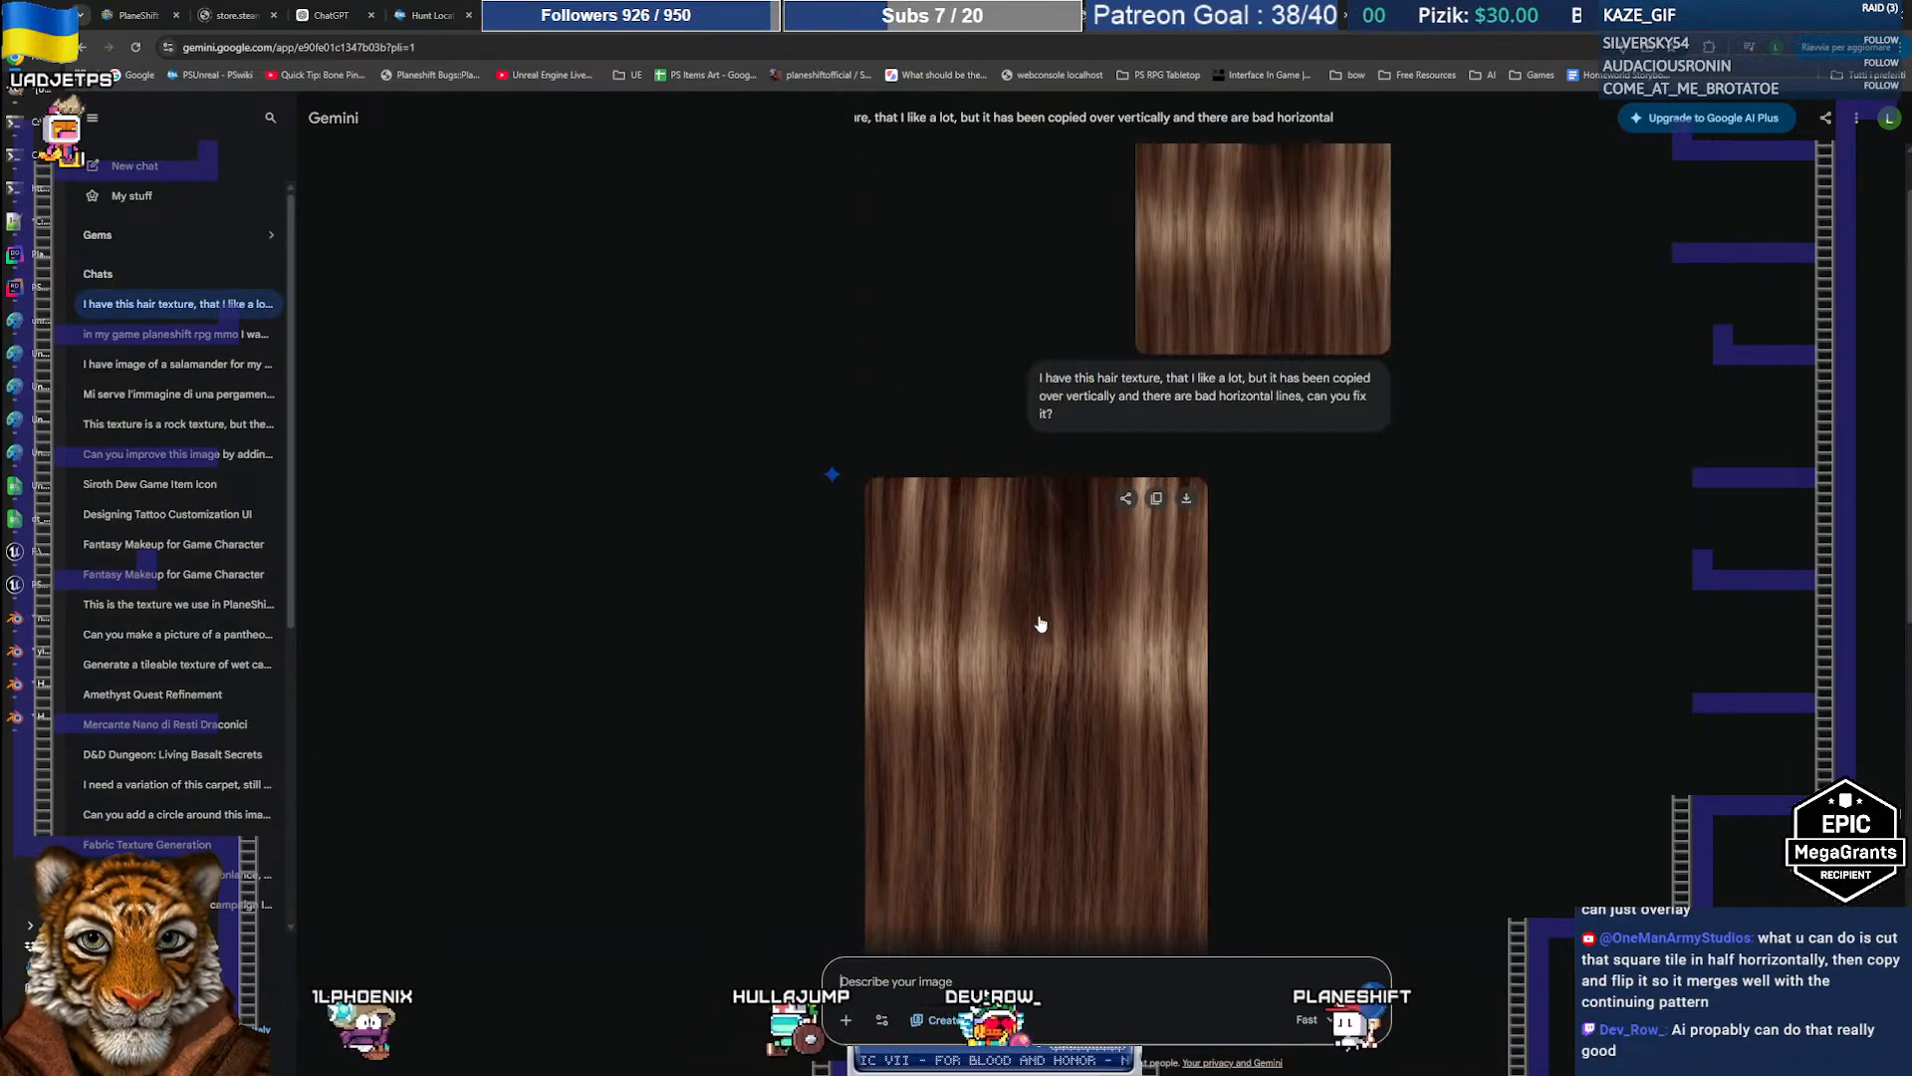
{"action": "scroll", "coordinate": [1038, 632], "scroll_direction": "down", "scroll_amount": 3}
{"action": "scroll", "coordinate": [1038, 637], "scroll_direction": "down", "scroll_amount": 1}
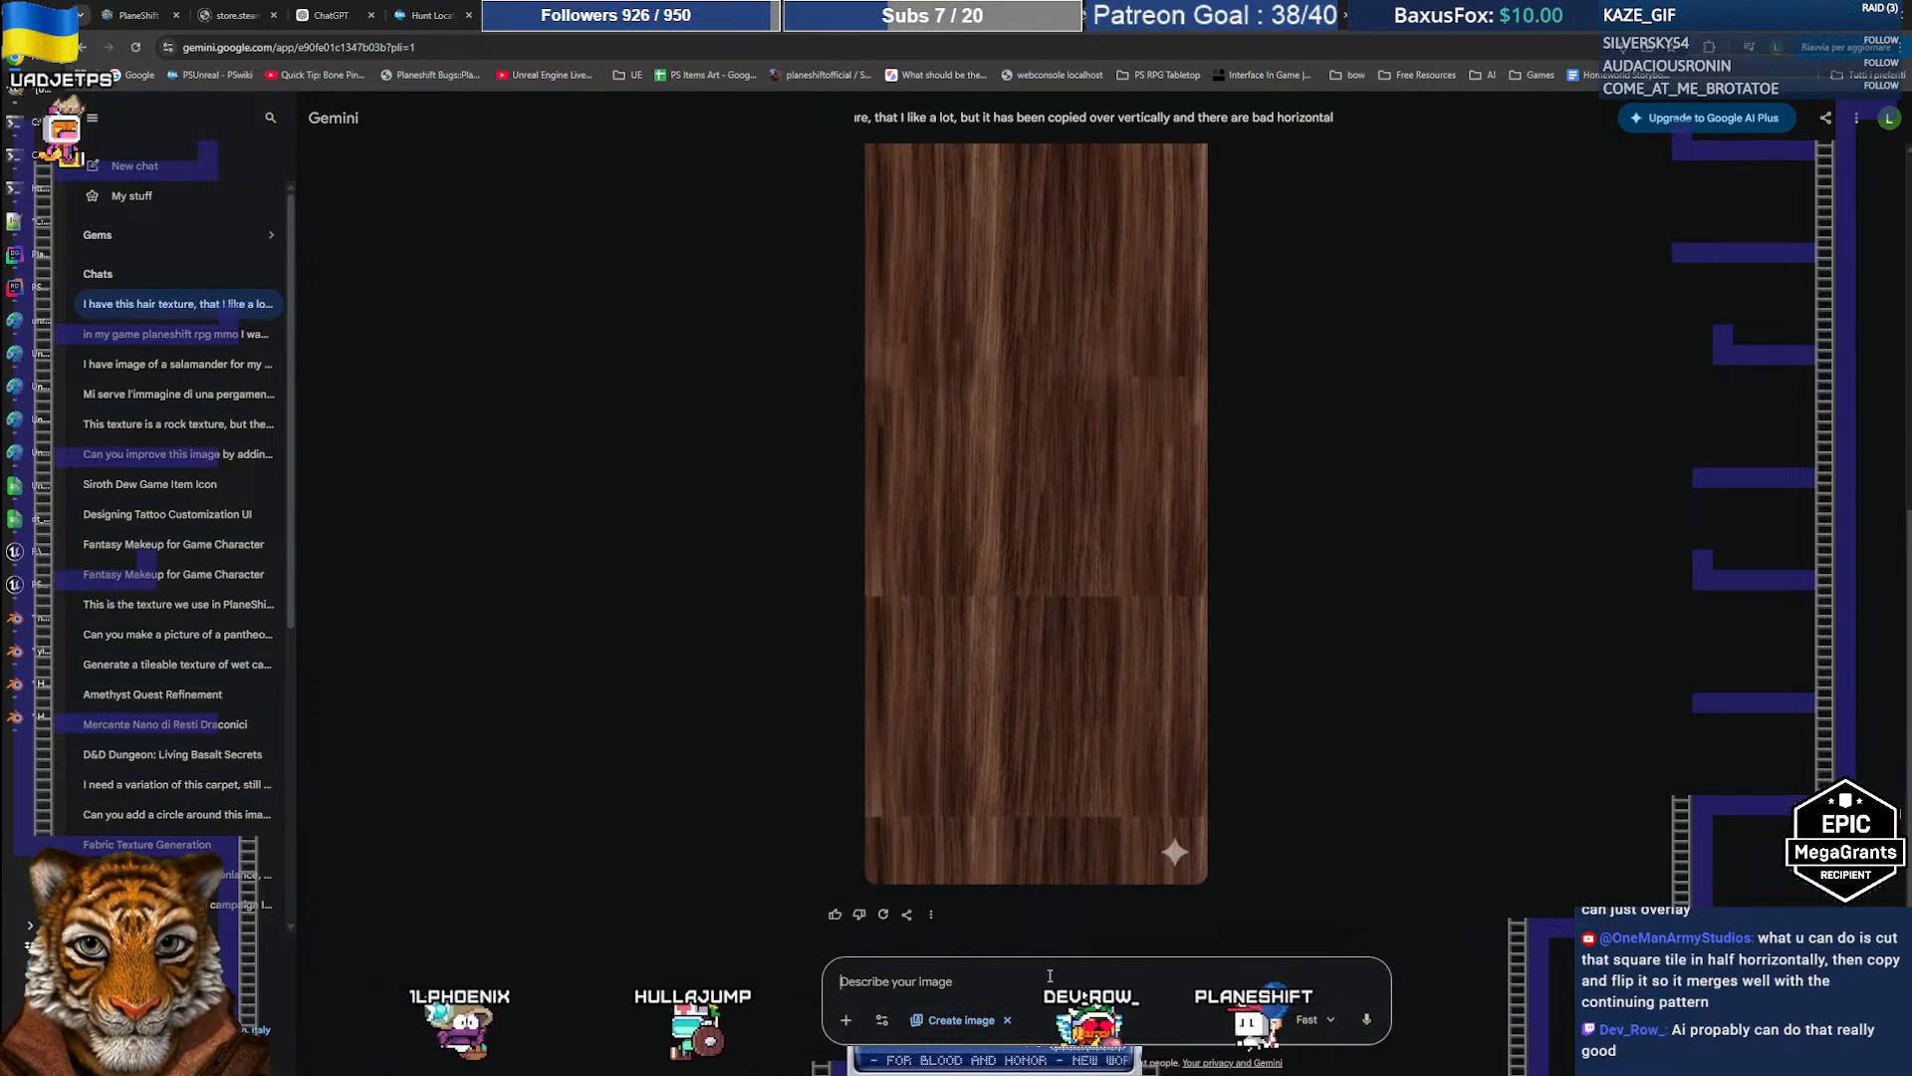
{"action": "scroll", "coordinate": [1096, 737], "scroll_direction": "up", "scroll_amount": 10}
{"action": "scroll", "coordinate": [1088, 707], "scroll_direction": "down", "scroll_amount": 4}
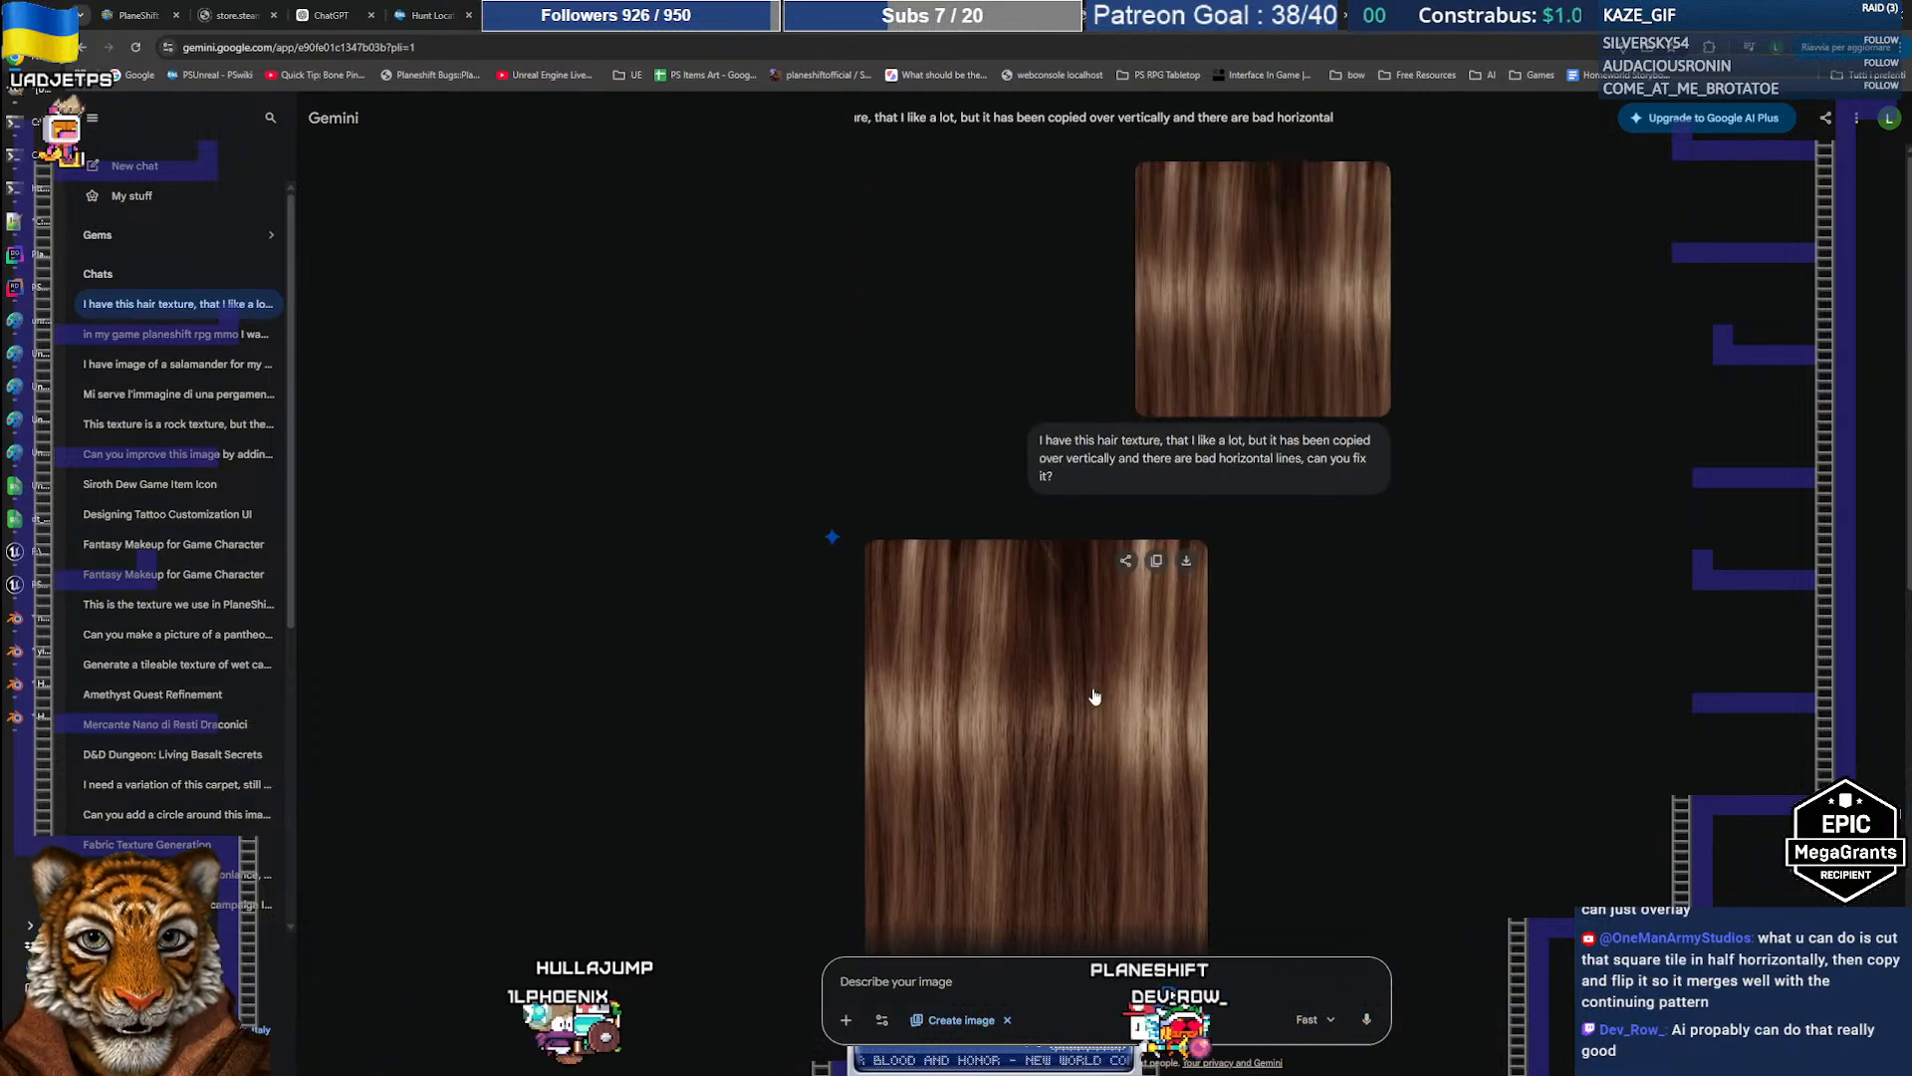
{"action": "scroll", "coordinate": [1088, 706], "scroll_direction": "down", "scroll_amount": 6}
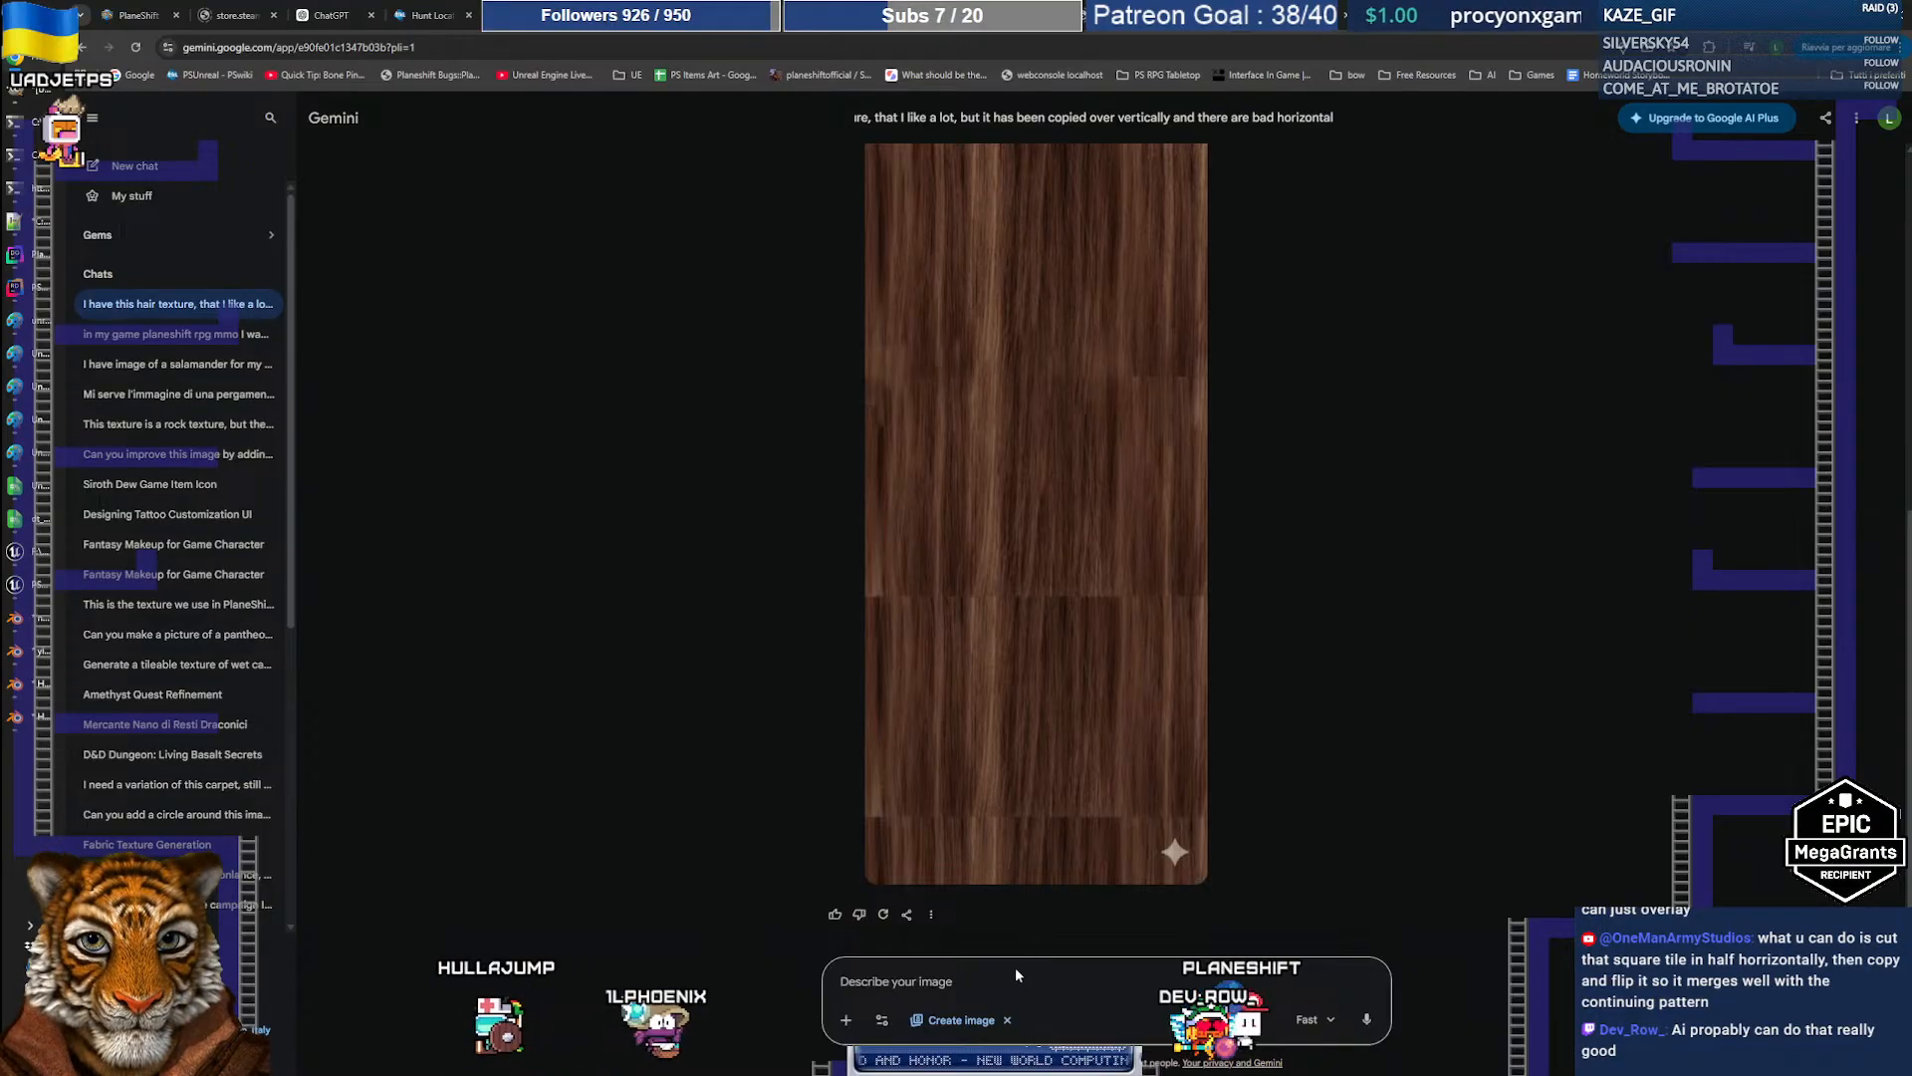
{"action": "type", "text": "you failed"}
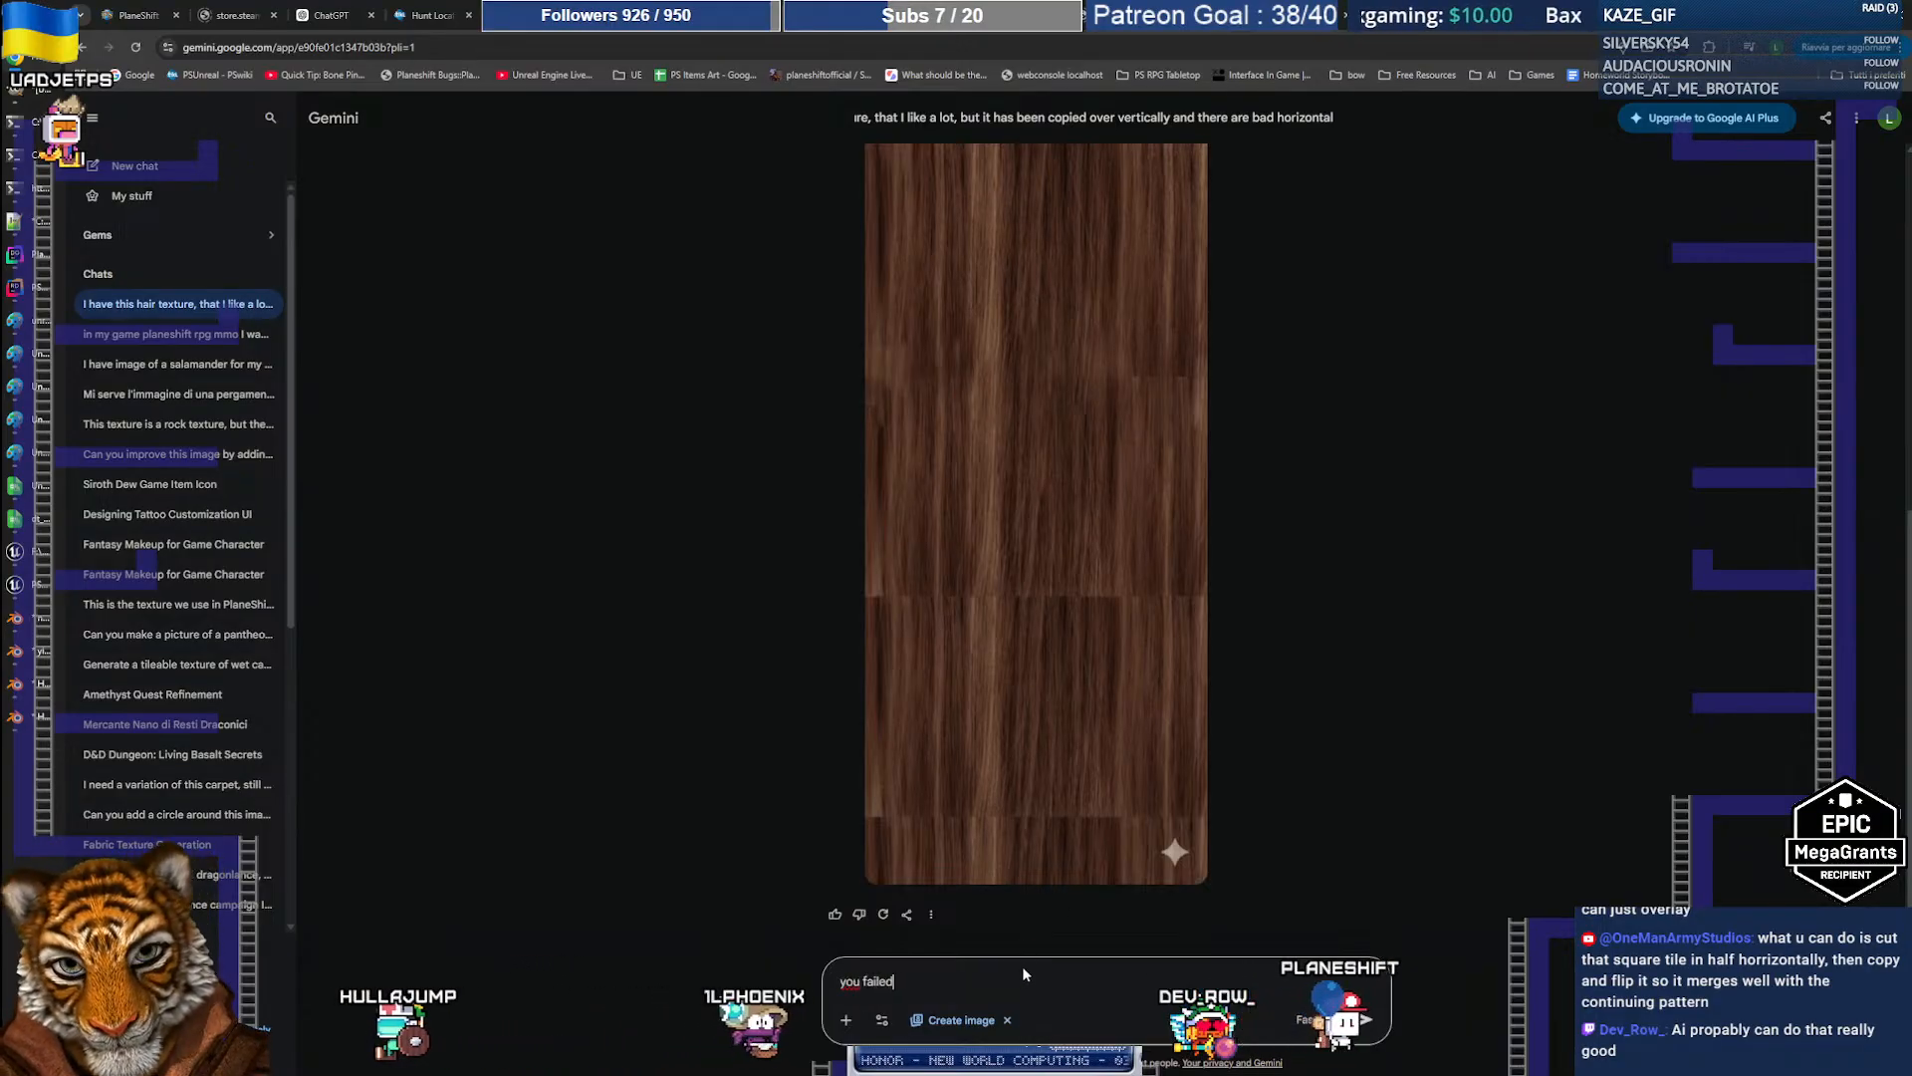
{"action": "type", "text": ", I can still see the"}
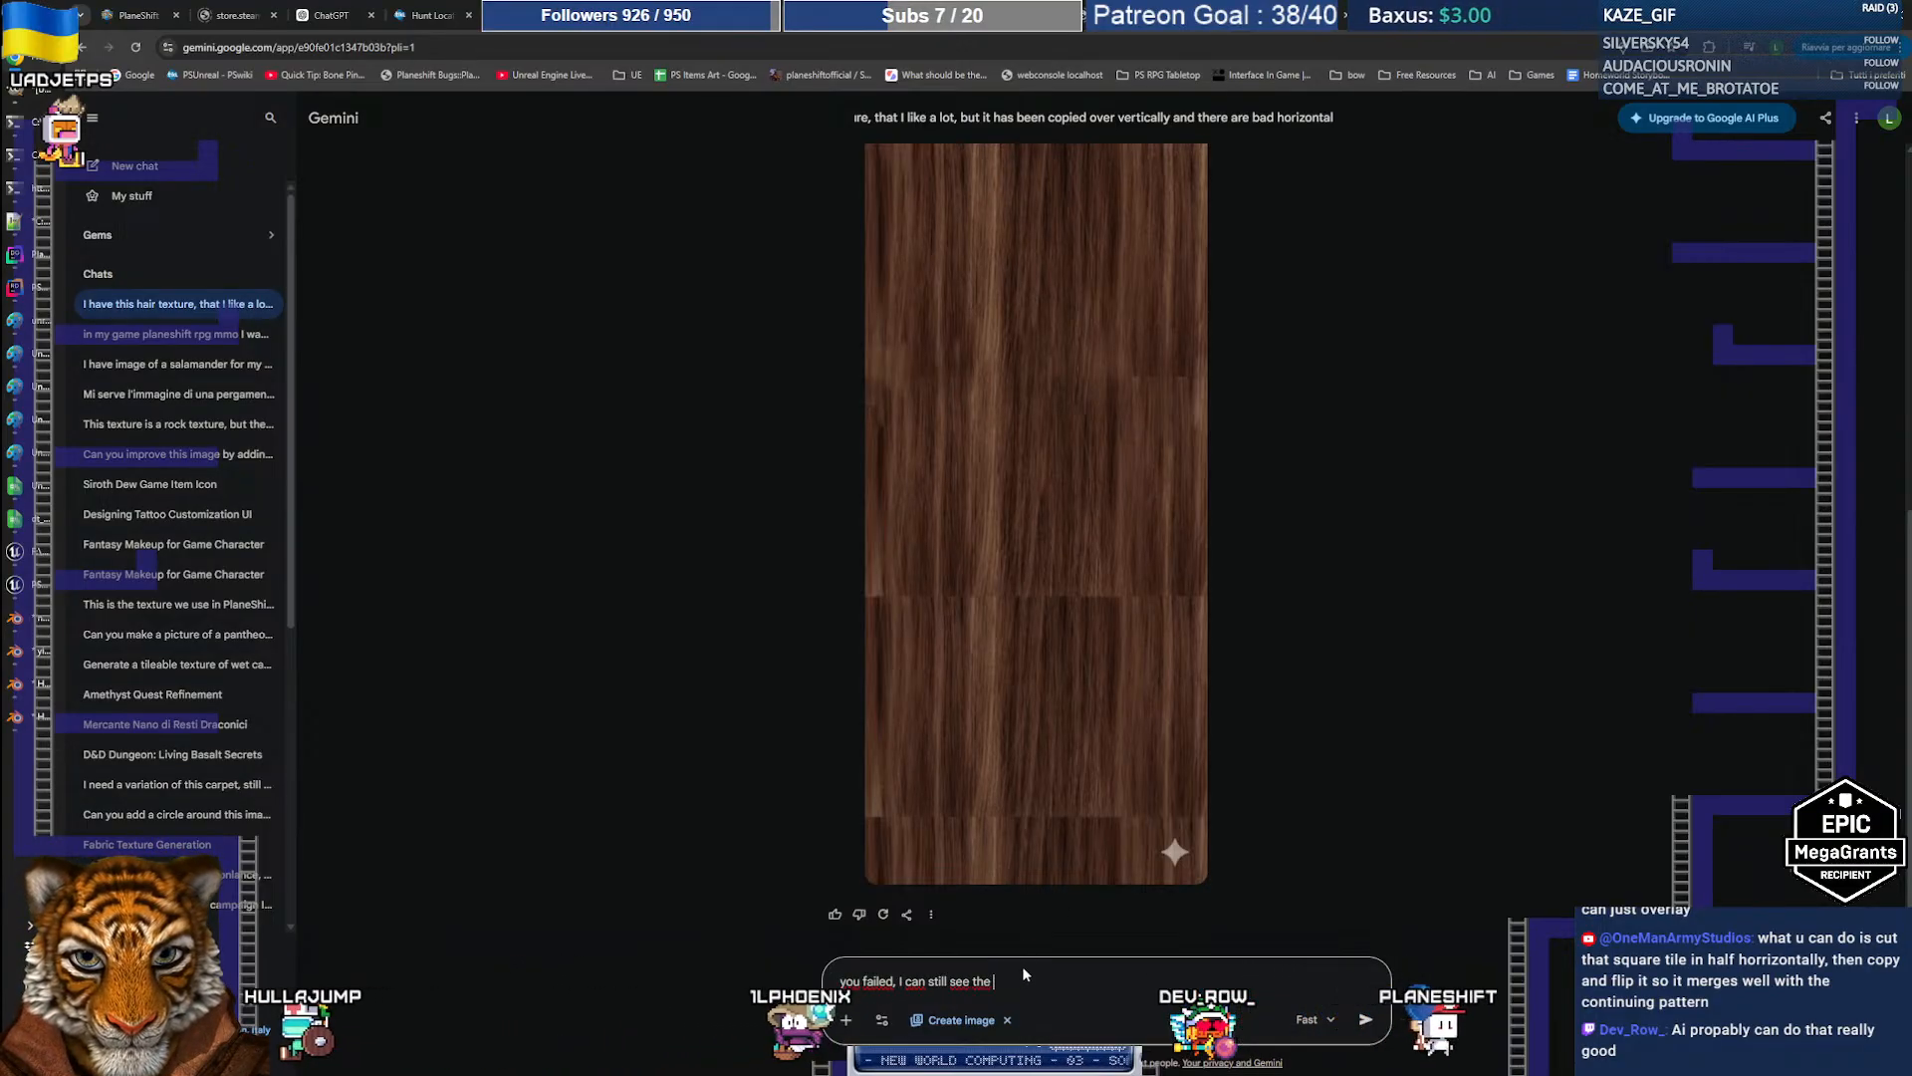
{"action": "type", "text": " hotizon"}
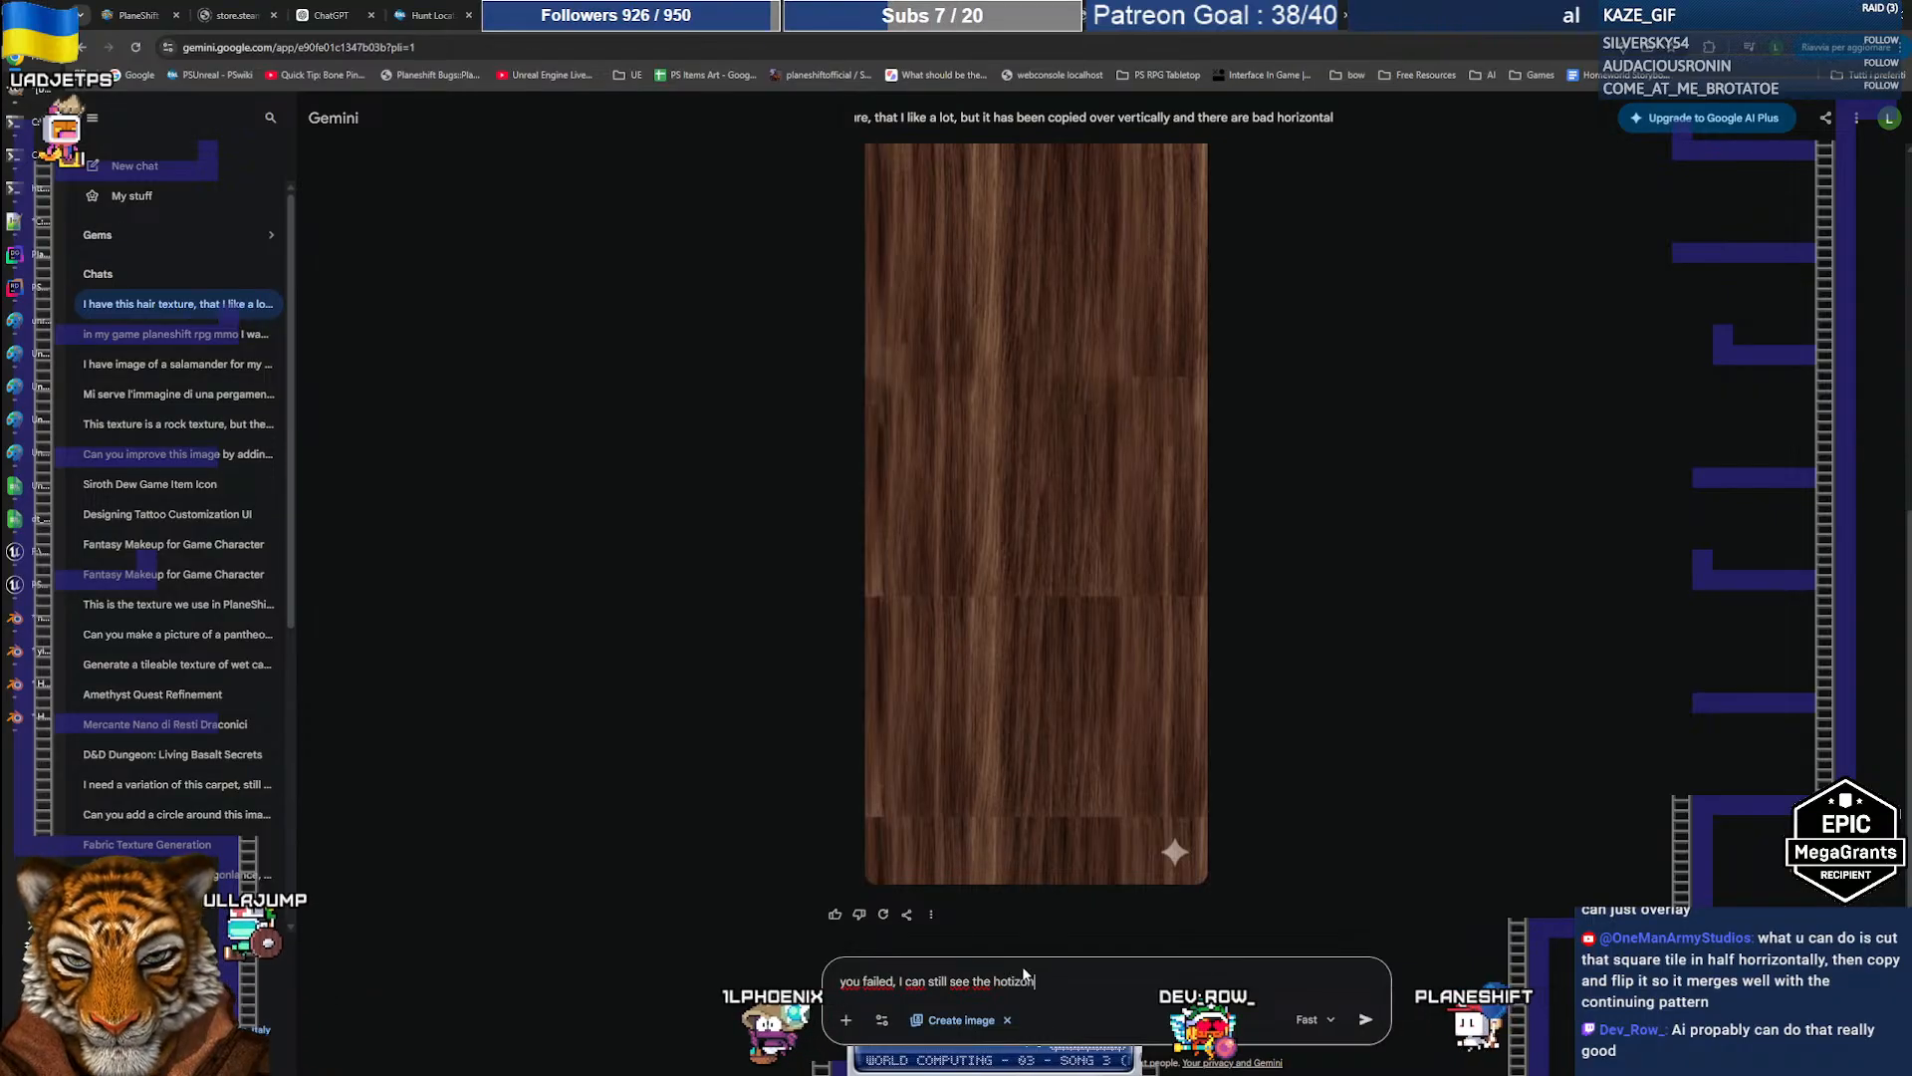
{"action": "type", "text": "tal lines,"}
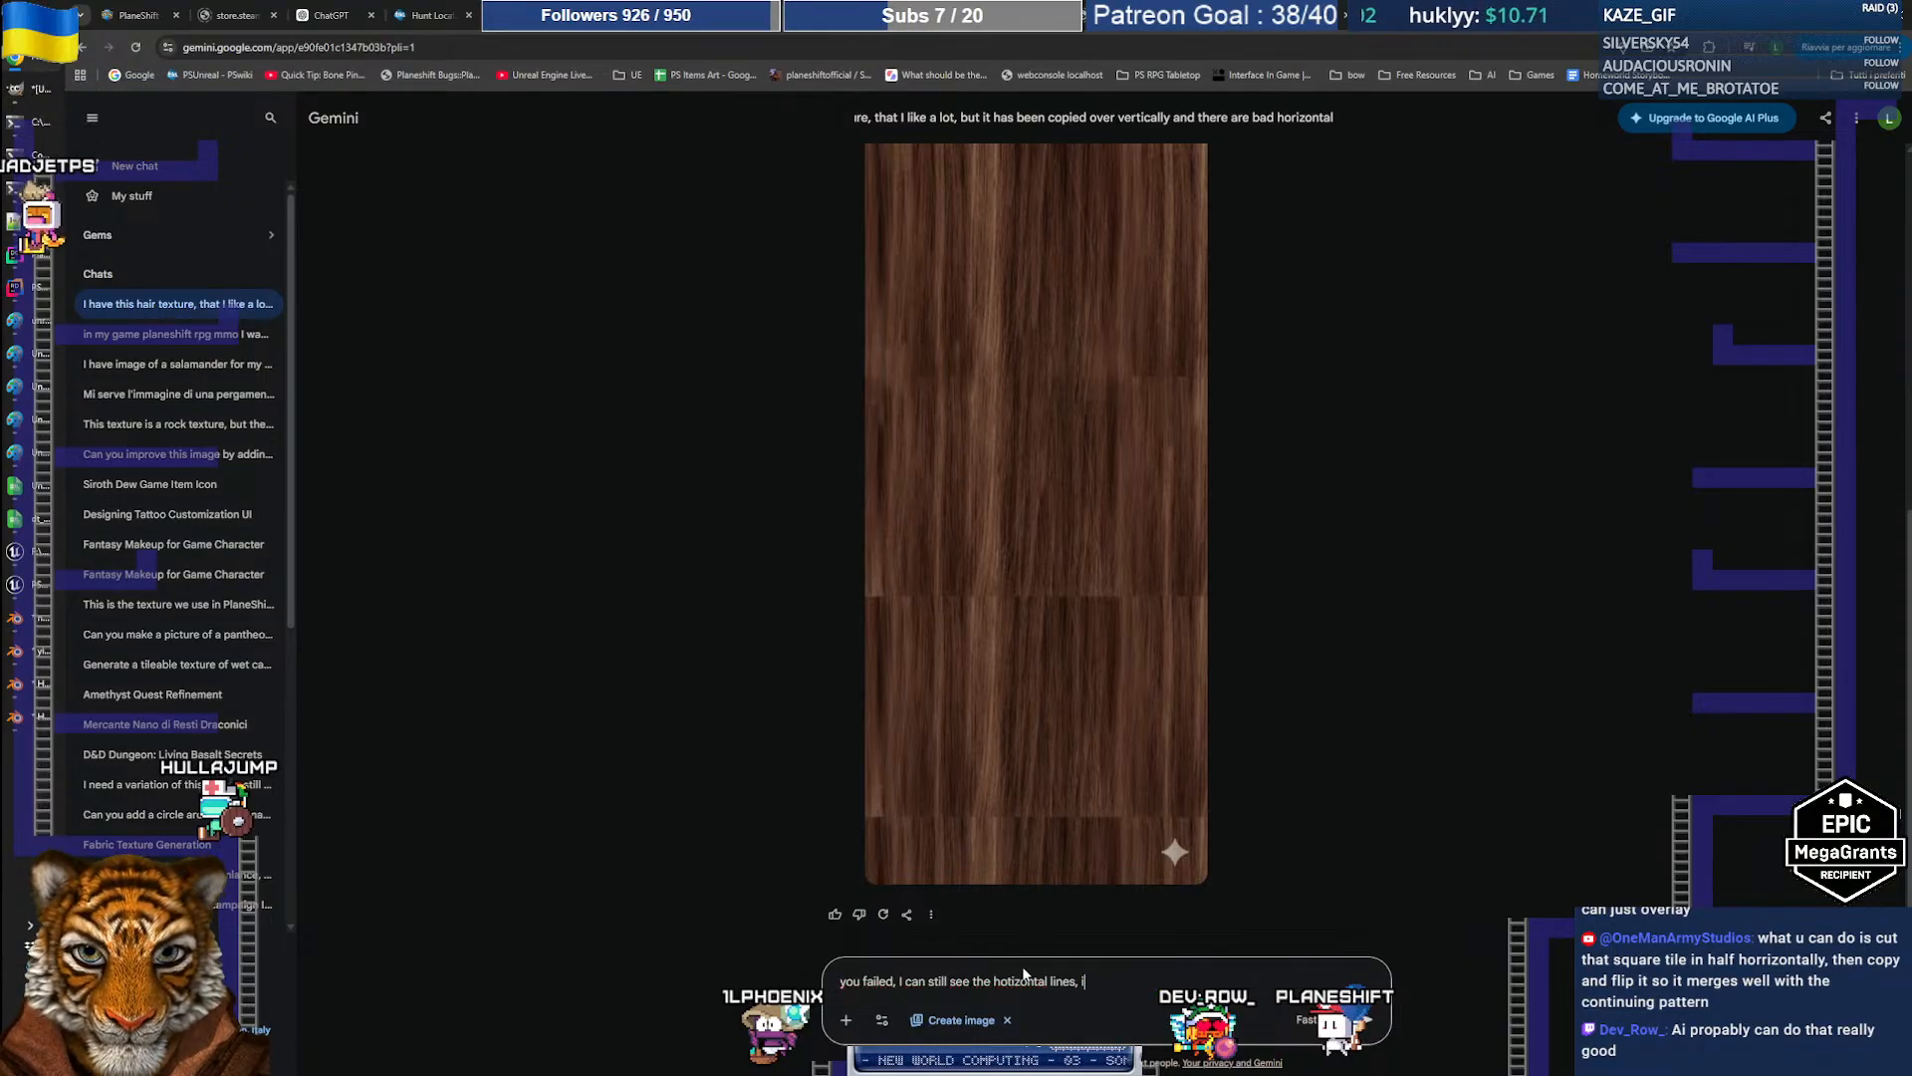
{"action": "type", "text": "it has to flow"}
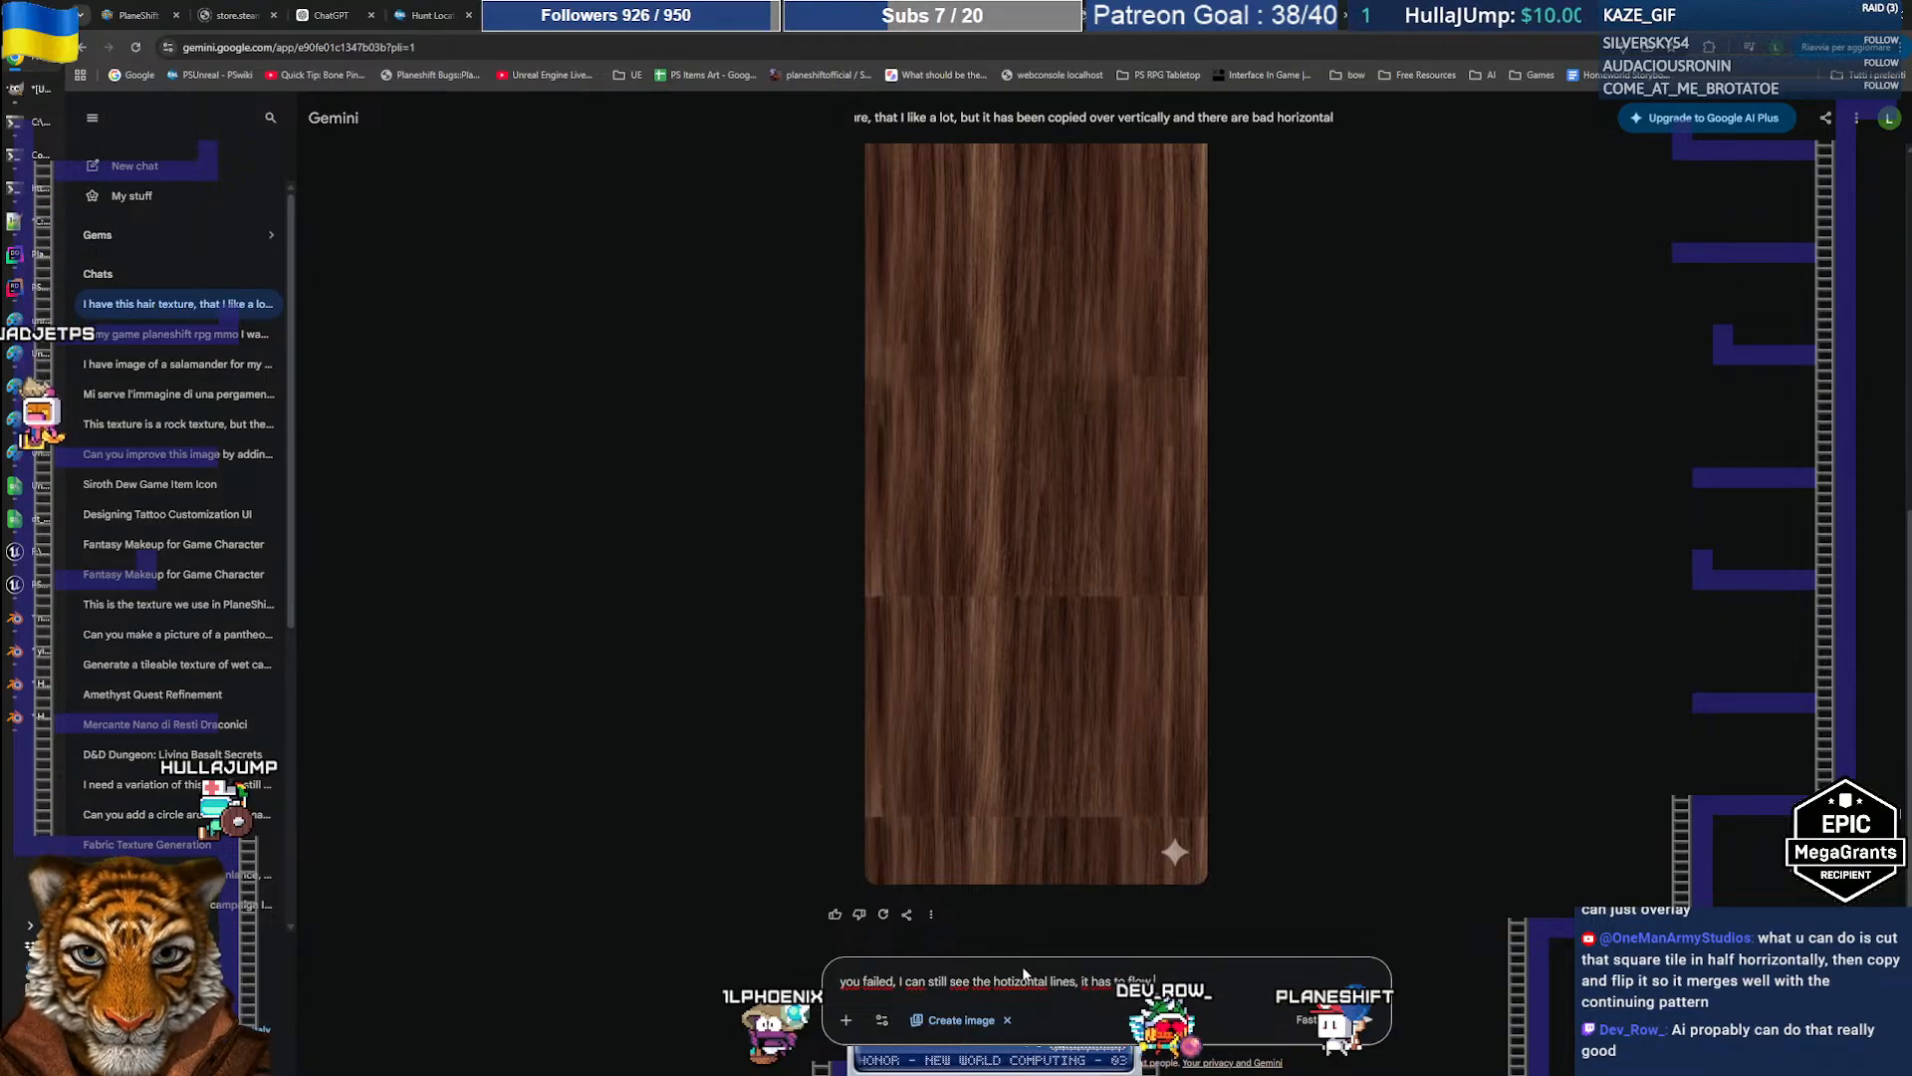
{"action": "type", "text": " vertically like hair"}
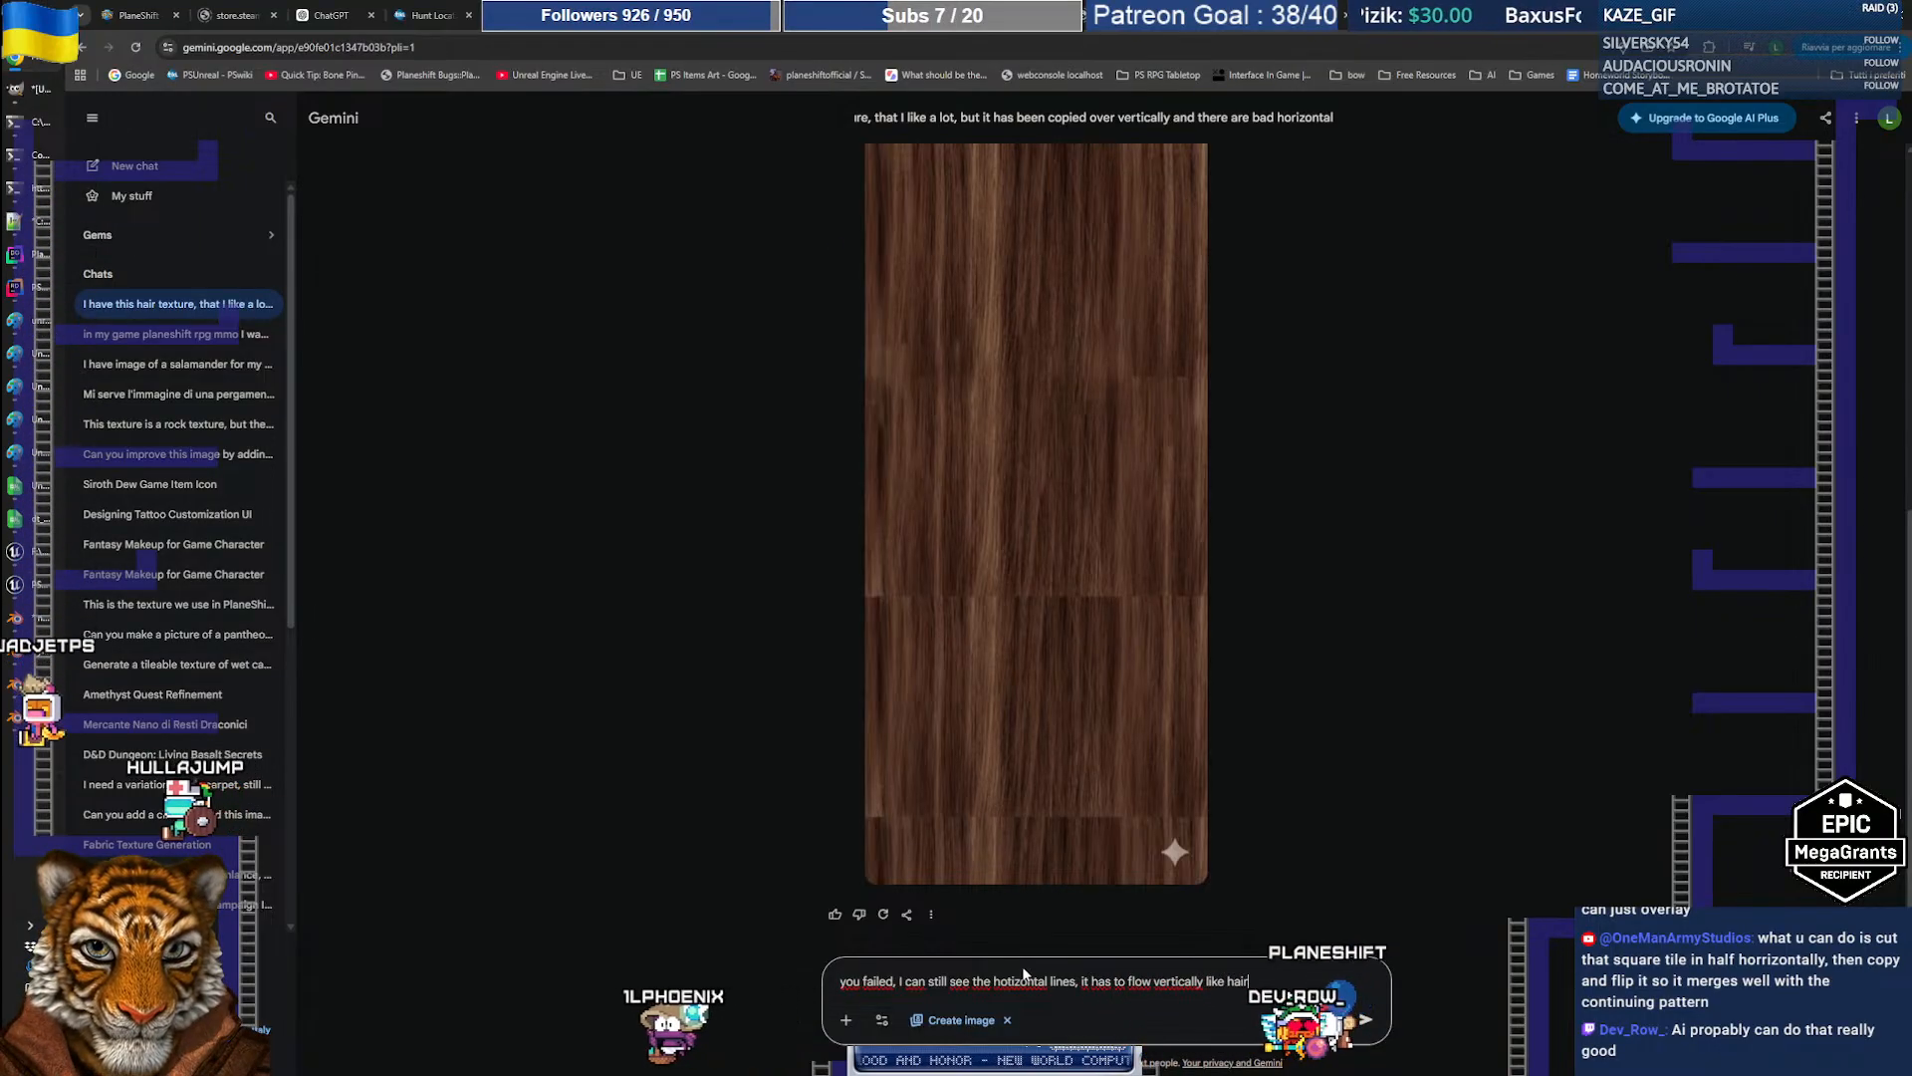
{"action": "key", "text": "Return"}
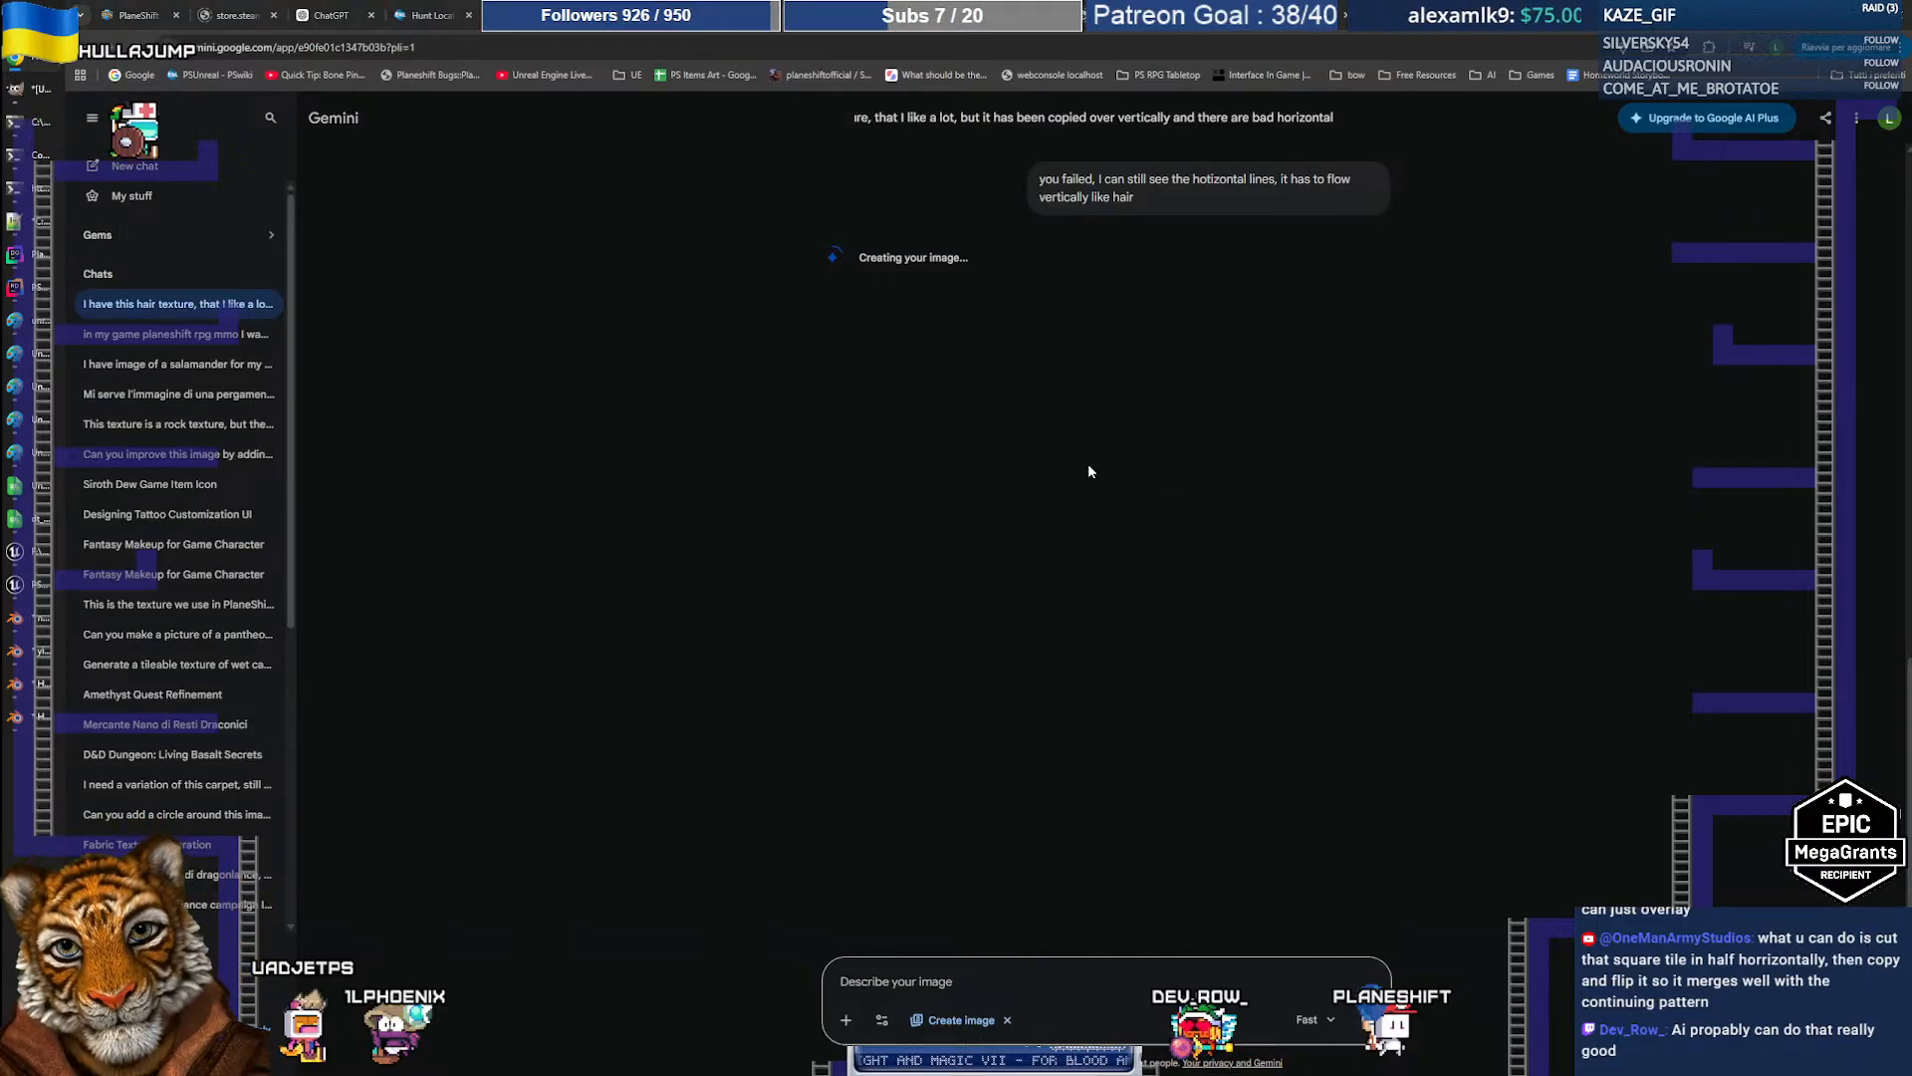
Step: Switch to GIMP and undo the seam healing and stacked strips, then redo the enlargement of the canvas to 1363×4000
{"action": "key", "text": "alt+Tab"}
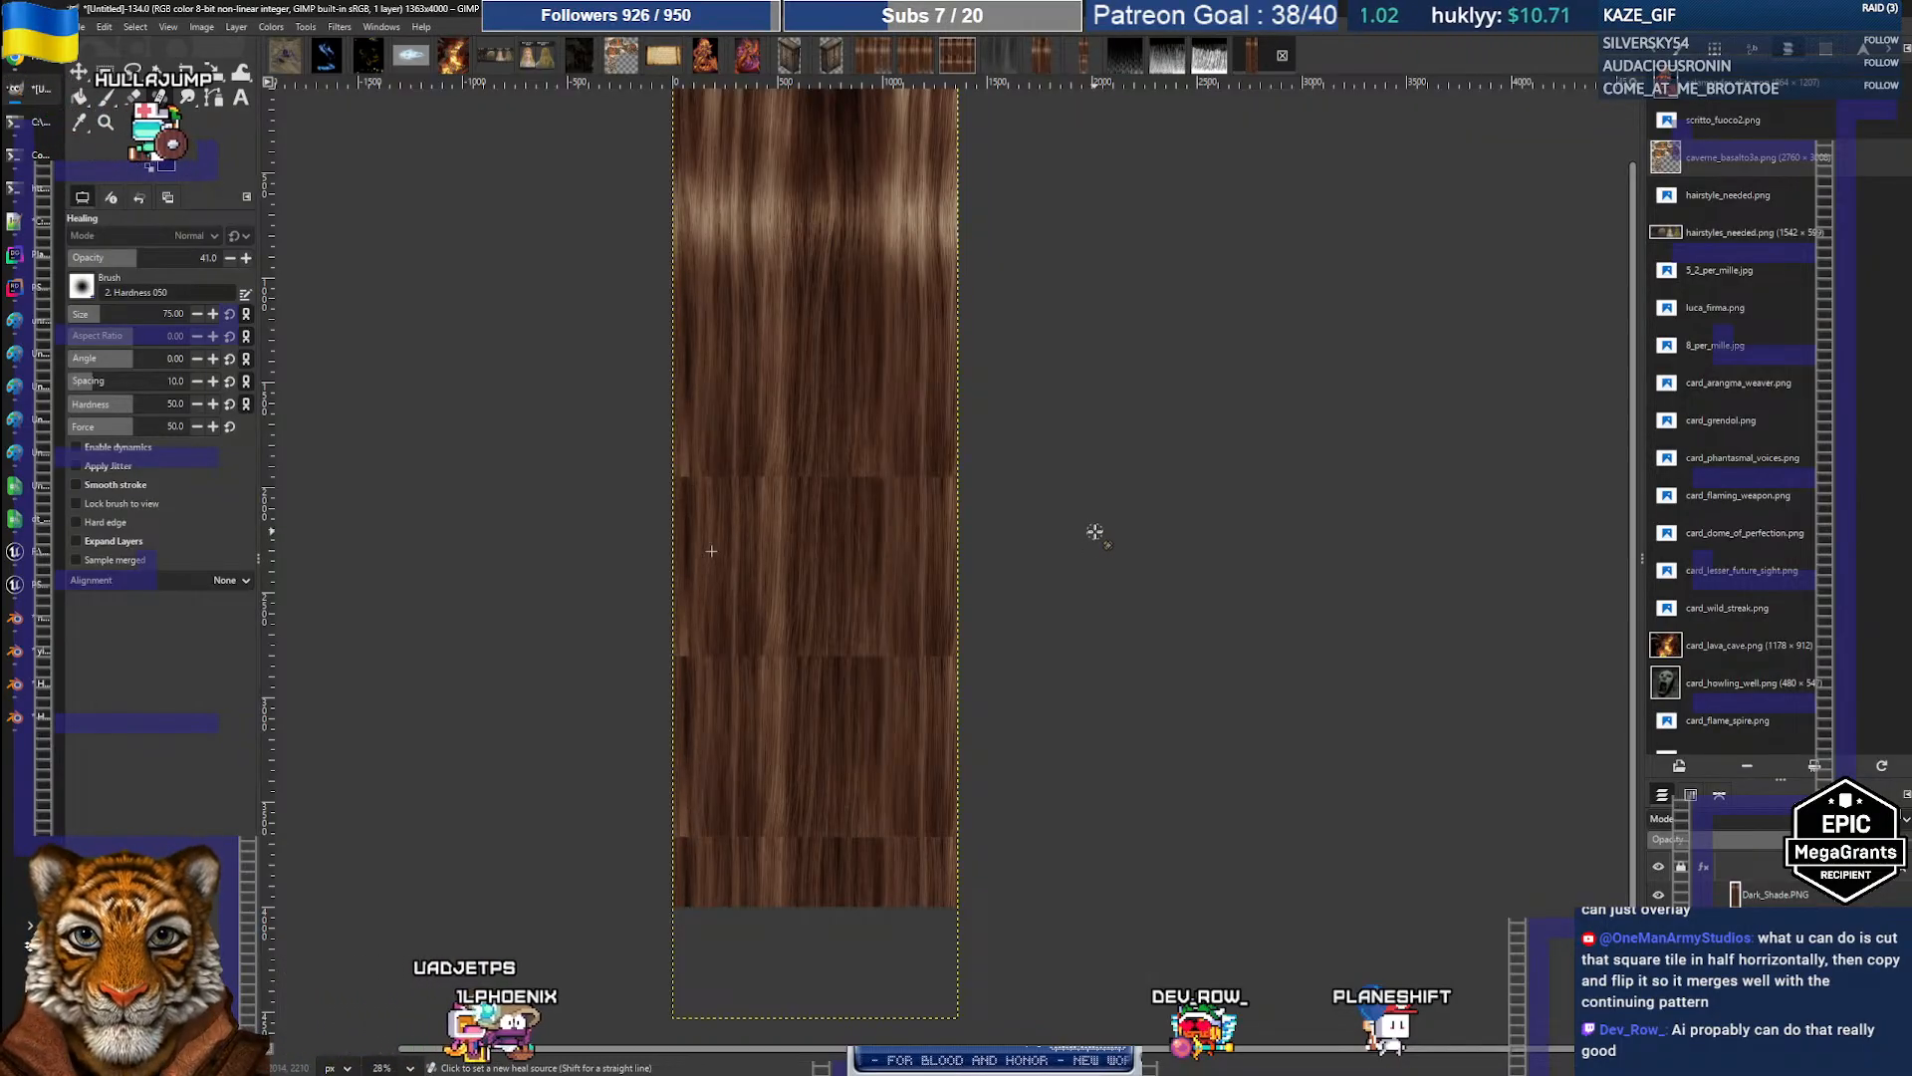
{"action": "key", "text": "ctrl+z"}
{"action": "key", "text": "ctrl+z"}
{"action": "key", "text": "ctrl+z"}
{"action": "key", "text": "ctrl+z"}
{"action": "key", "text": "ctrl+z"}
{"action": "key", "text": "ctrl+z"}
{"action": "key", "text": "ctrl+z"}
{"action": "key", "text": "ctrl+z"}
{"action": "key", "text": "ctrl+z"}
{"action": "key", "text": "ctrl+z"}
{"action": "scroll", "coordinate": [1092, 528], "scroll_direction": "up", "scroll_amount": 4}
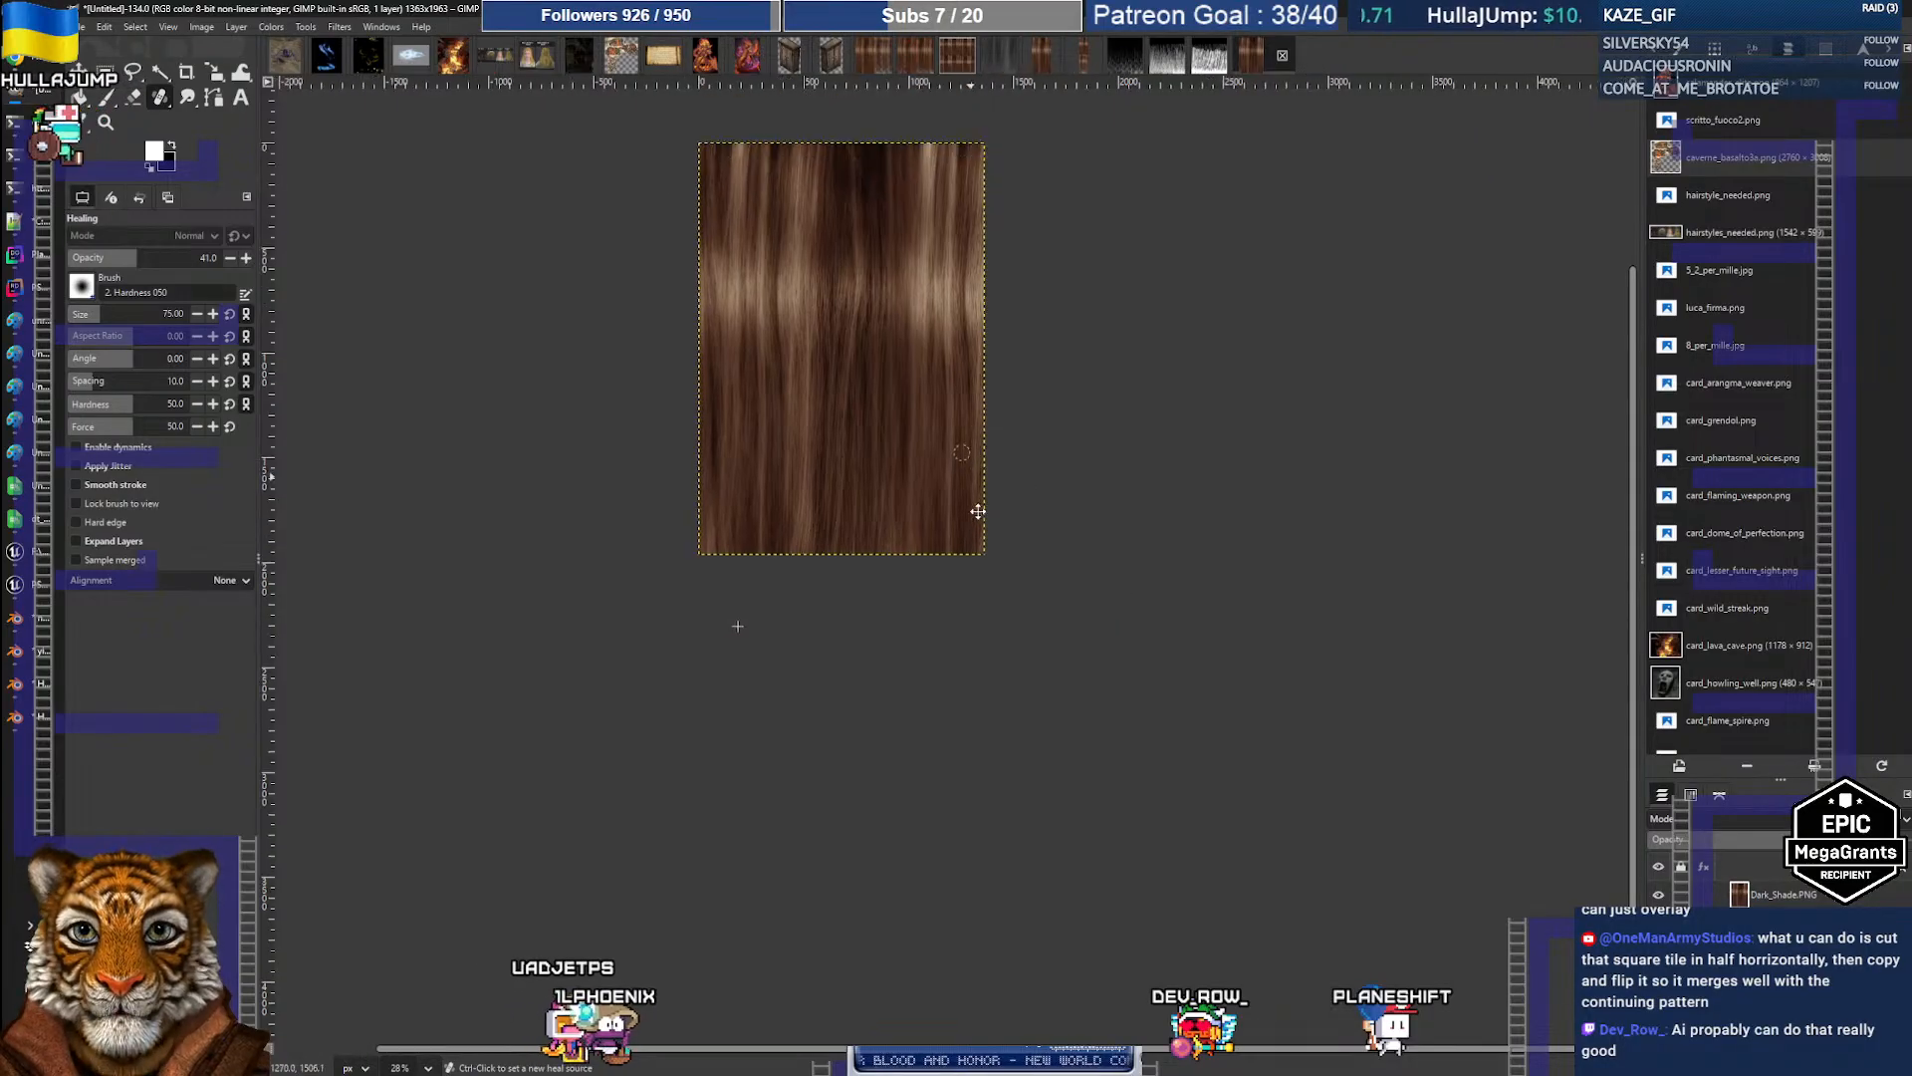
{"action": "scroll", "coordinate": [978, 597], "scroll_direction": "down", "scroll_amount": 2, "text": "ctrl"}
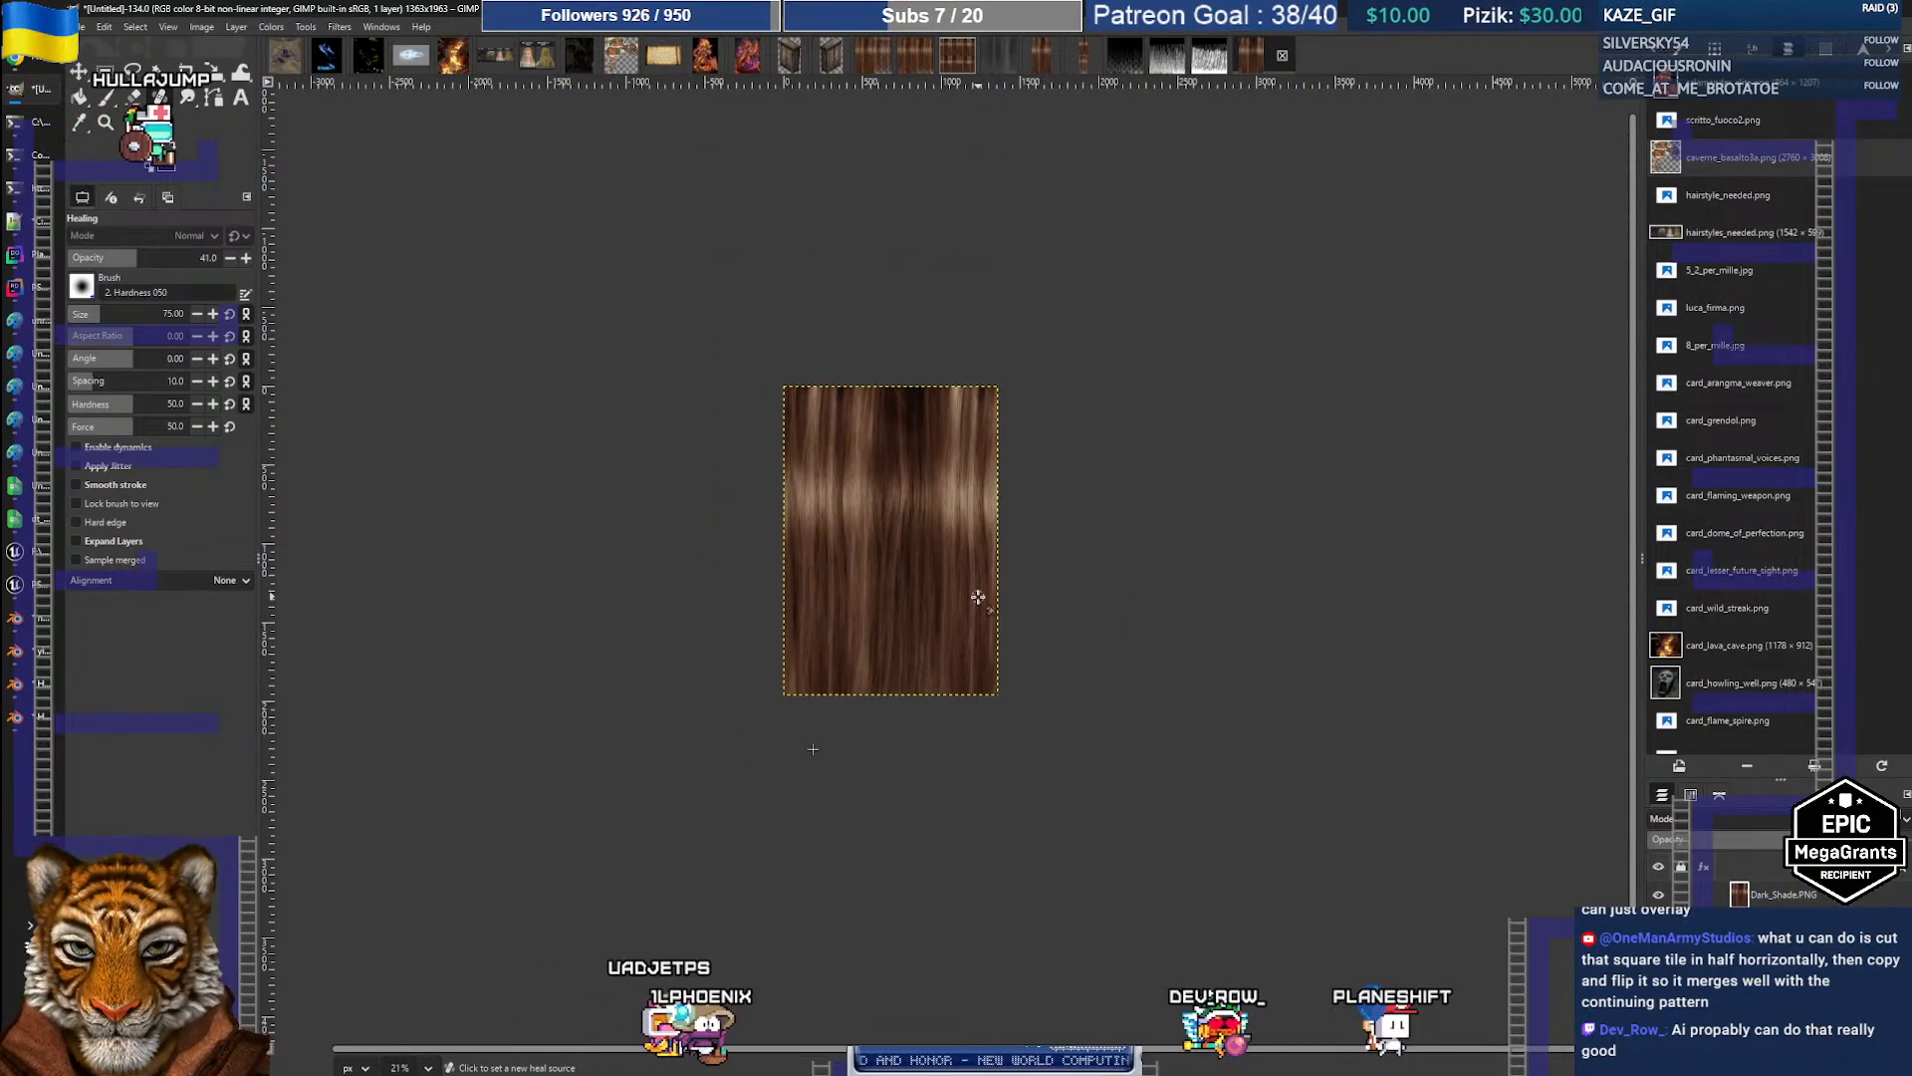
{"action": "key", "text": "ctrl+y"}
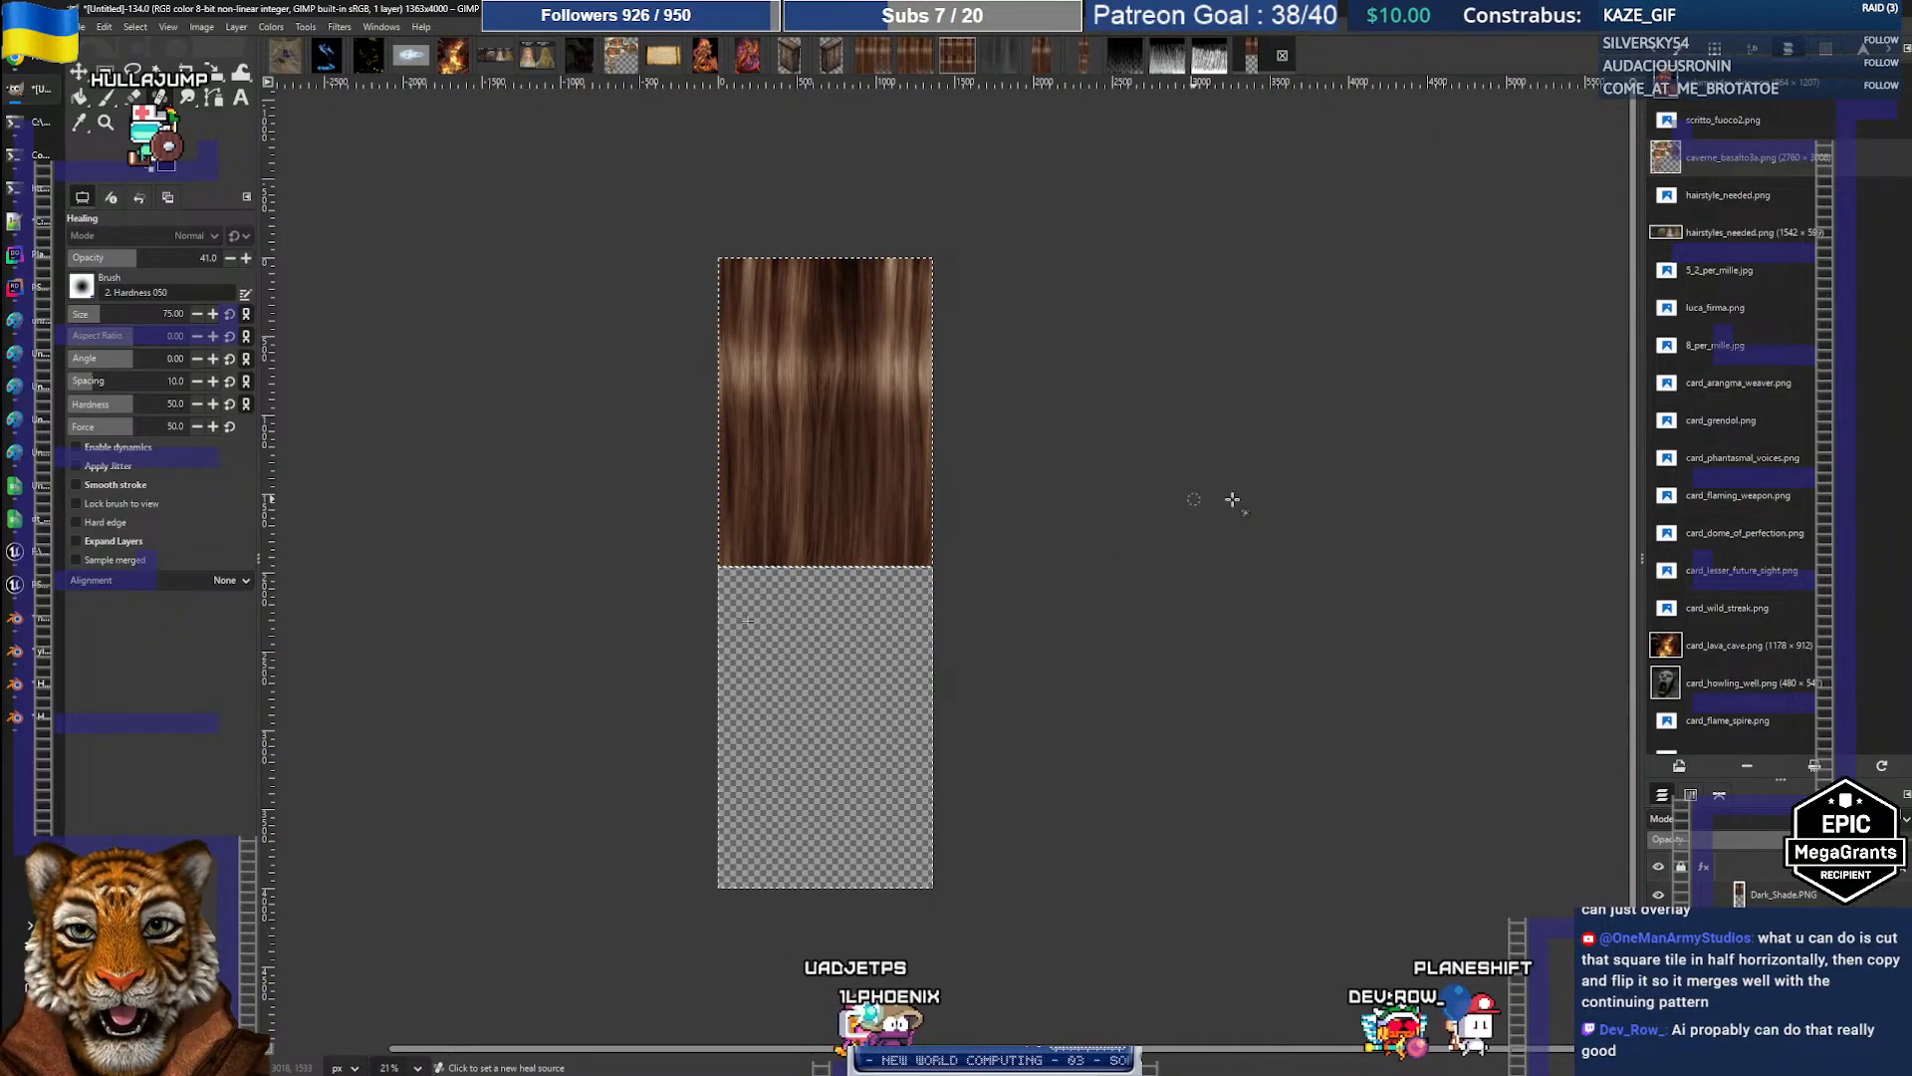
Step: Switch to Gemini in the browser and delete the current hair texture chat
{"action": "key", "text": "alt+Tab"}
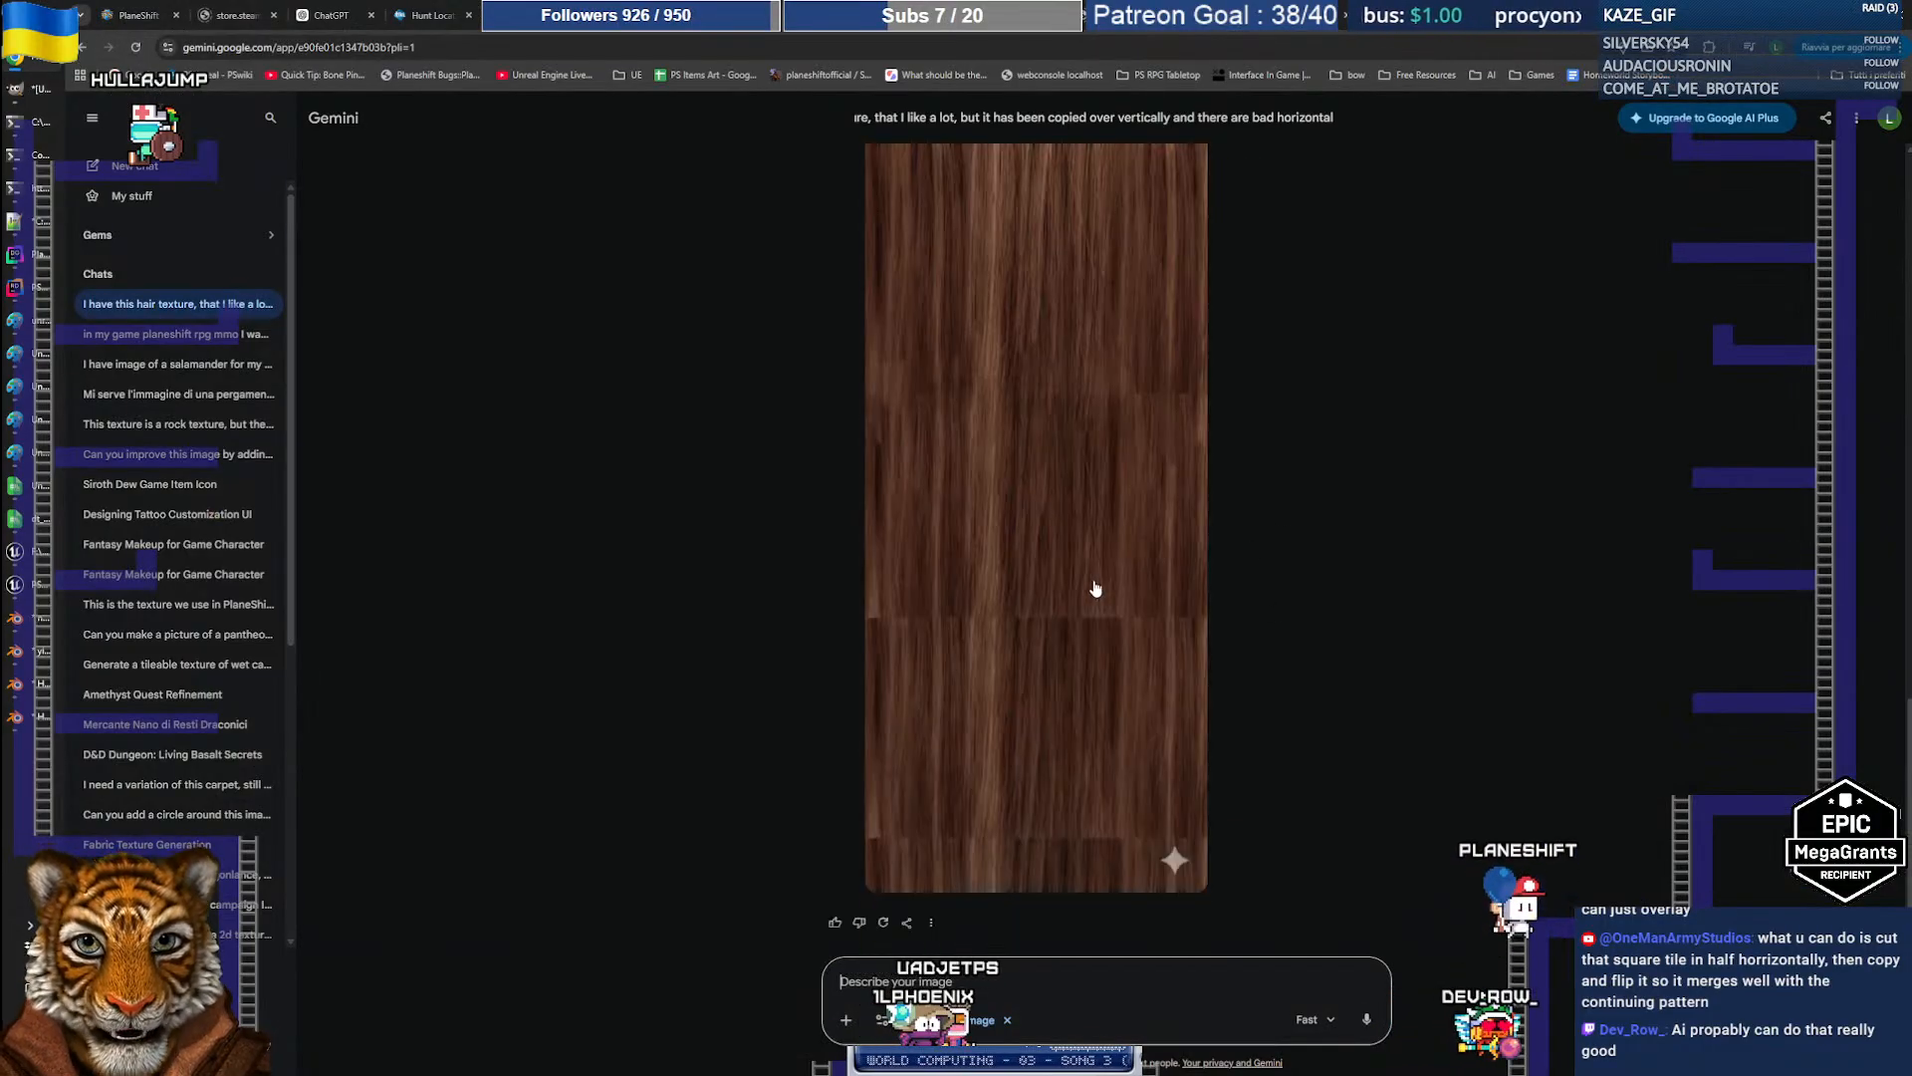
{"action": "left_click", "coordinate": [270, 303]}
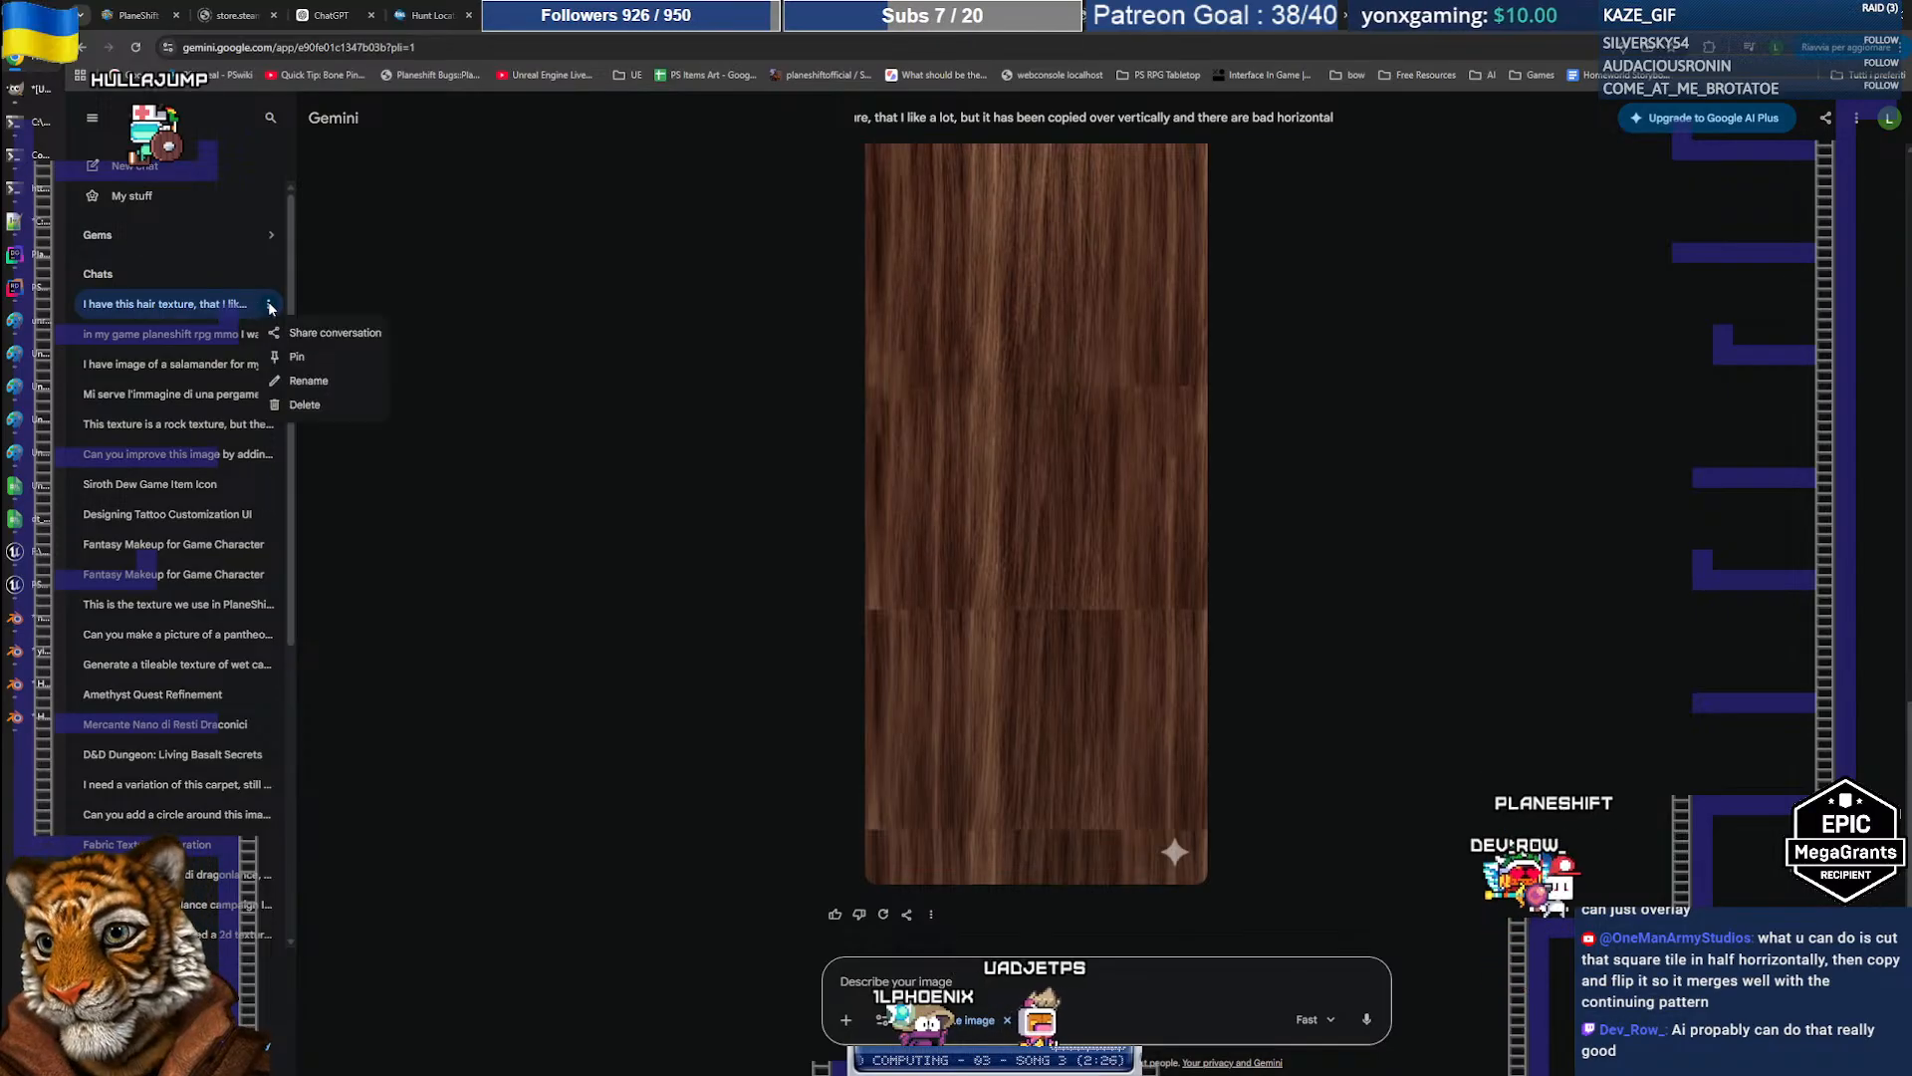
{"action": "left_click", "coordinate": [343, 403]}
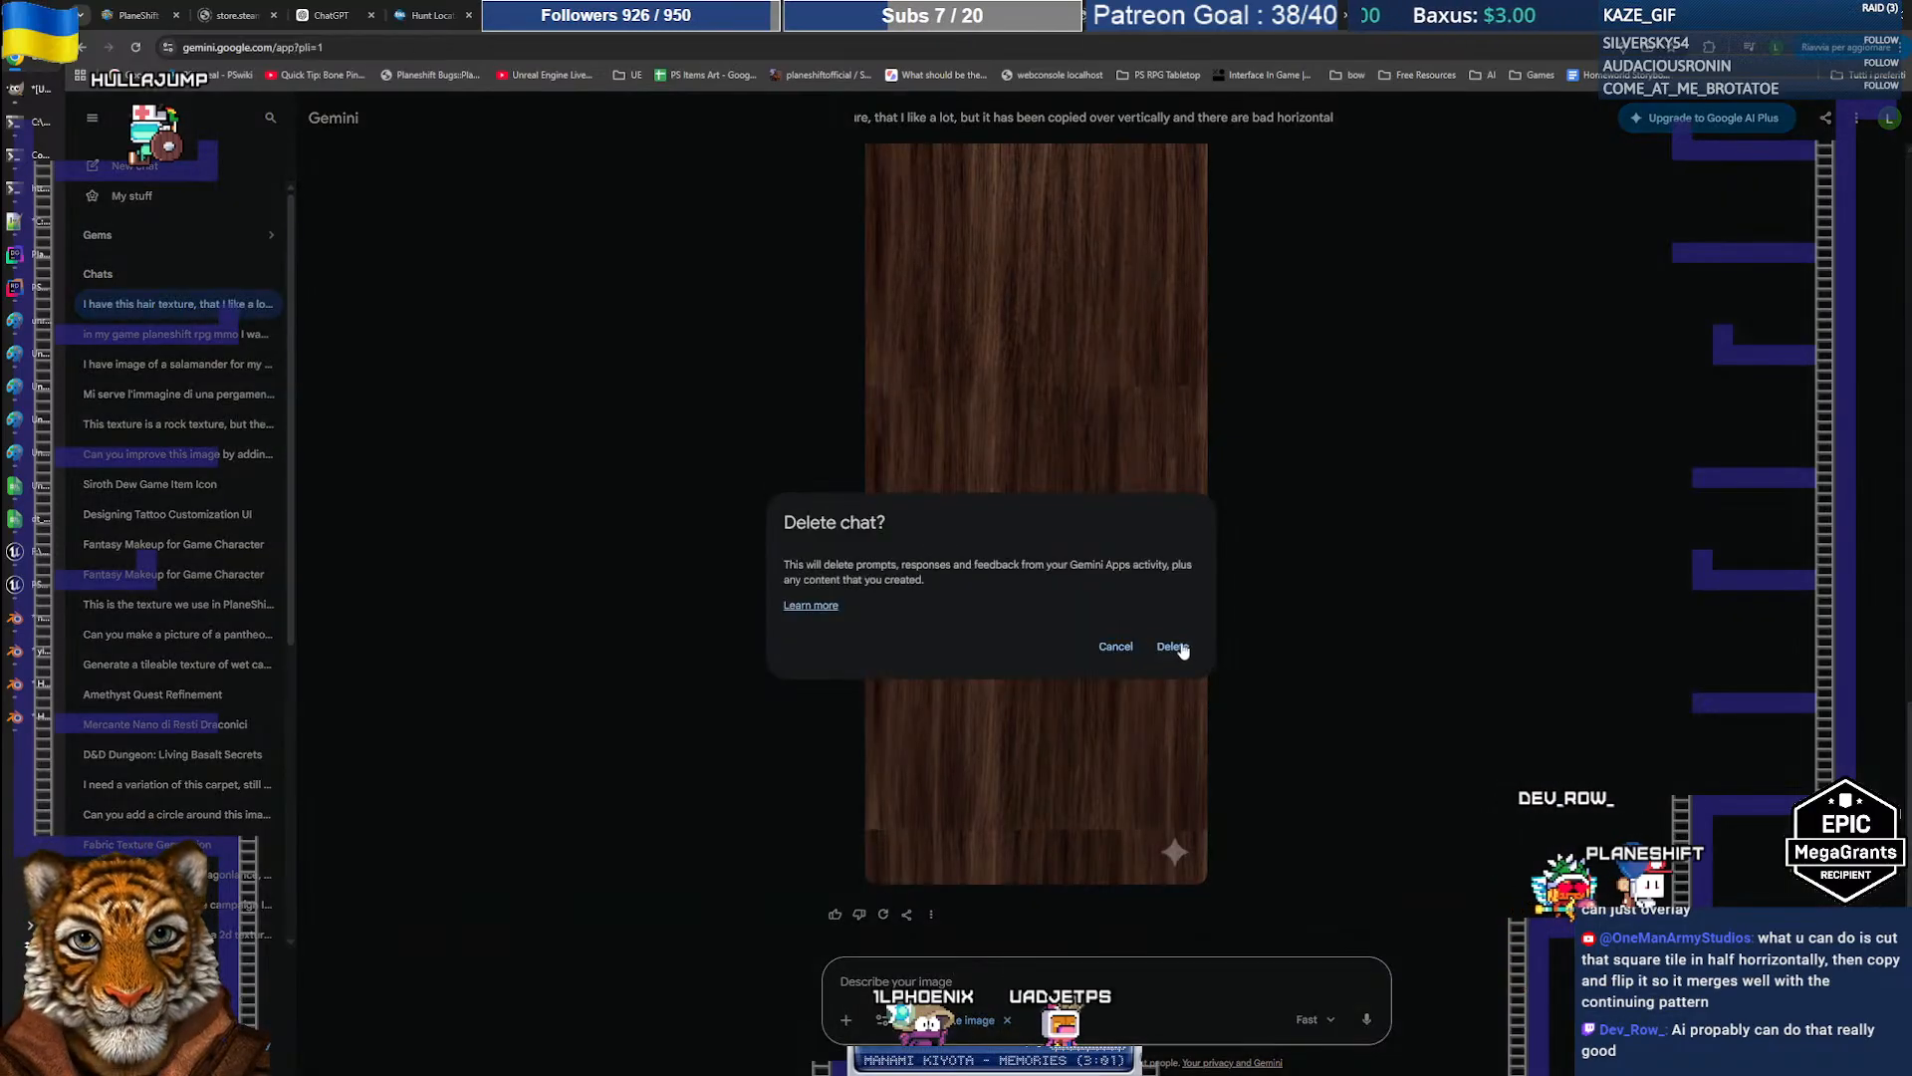
{"action": "left_click", "coordinate": [1169, 646]}
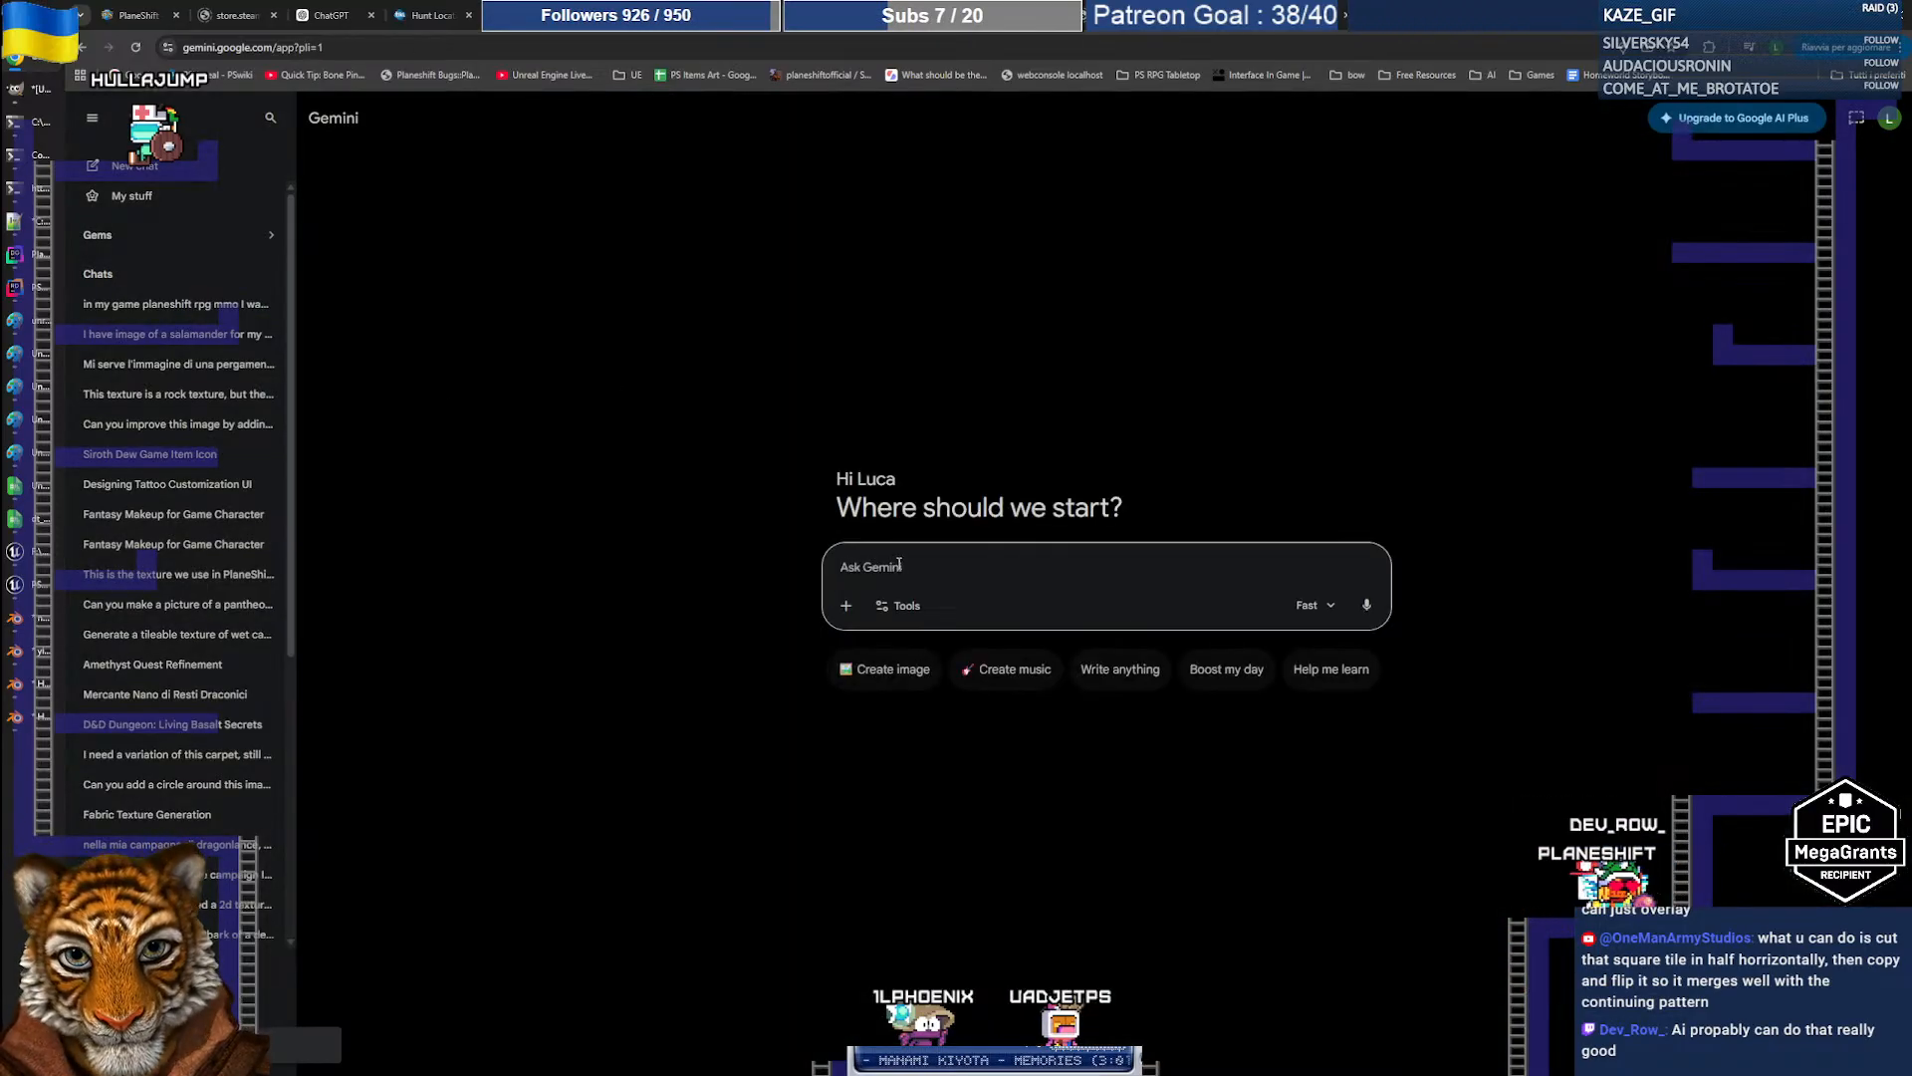
Step: Enter "I have this hair texture, can you extend it where it is" as the new prompt without submitting it
{"action": "type", "text": "I have this hair "}
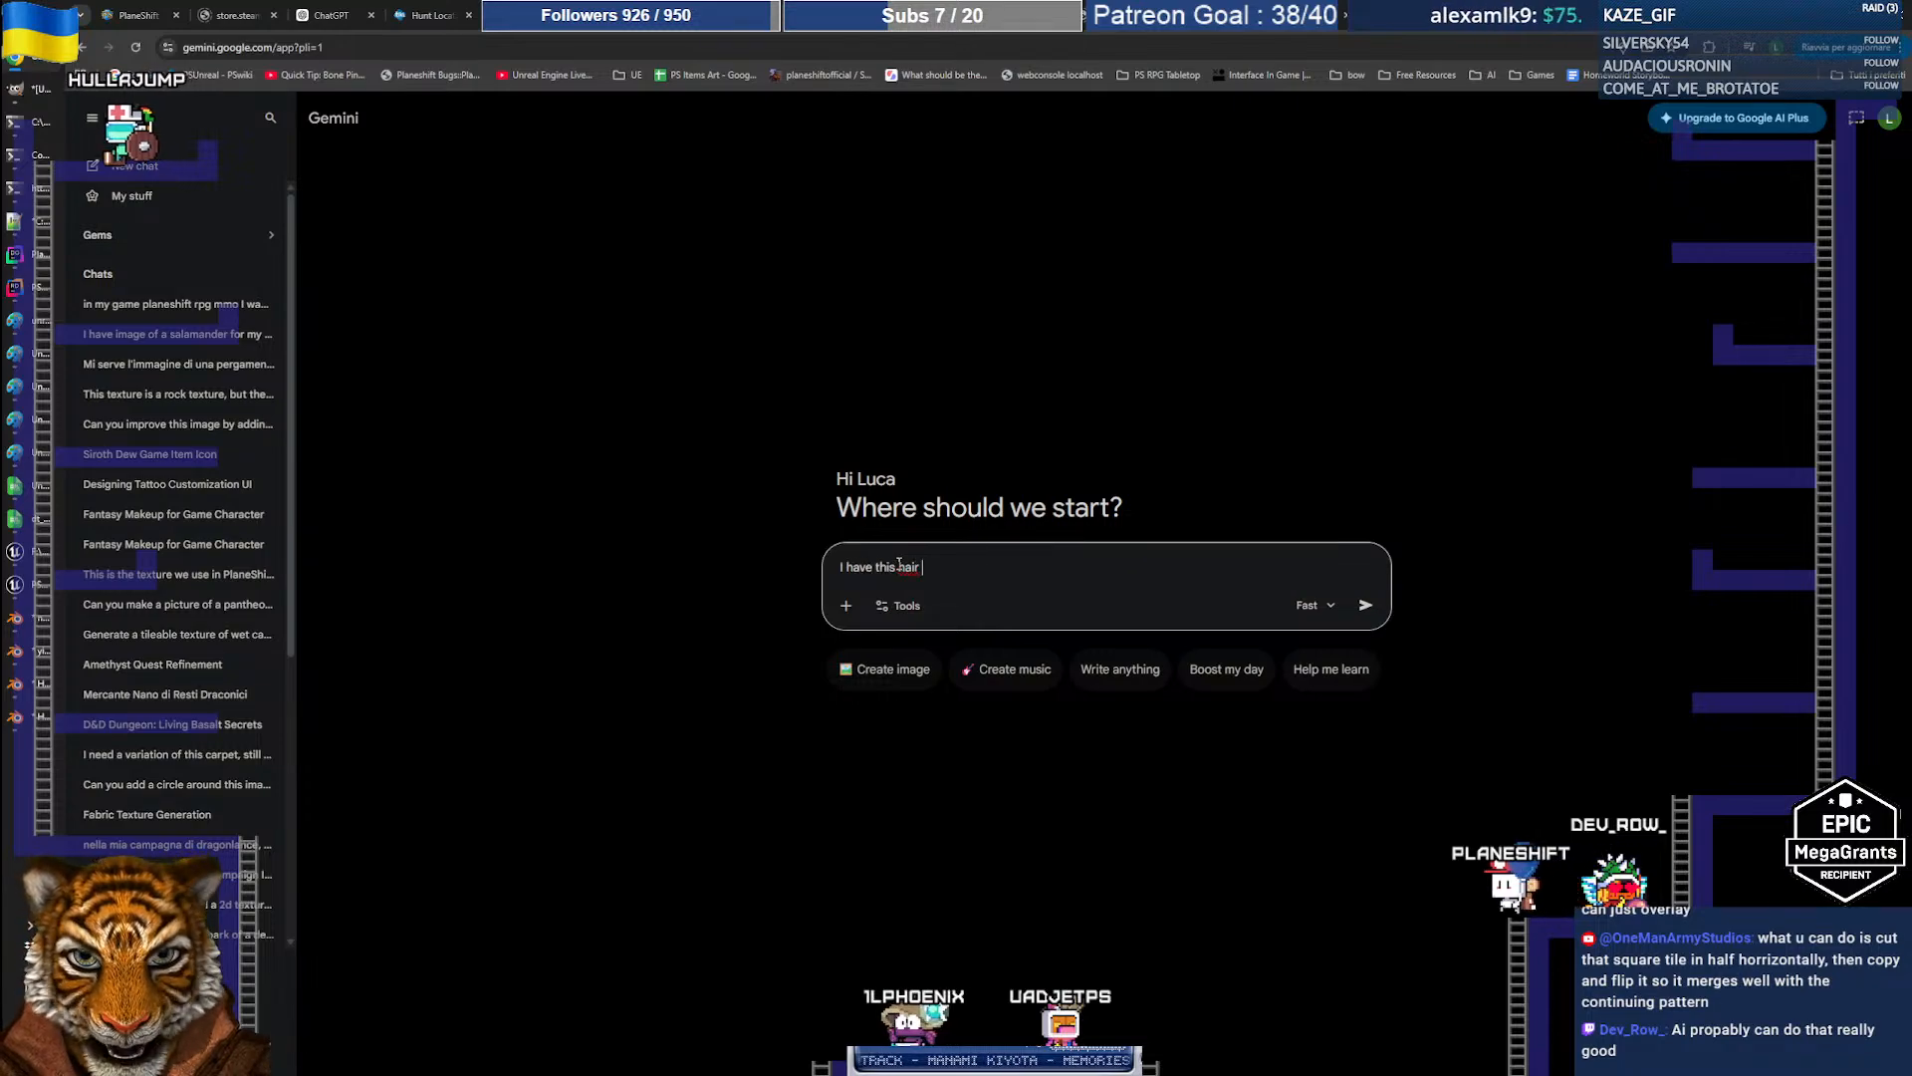
{"action": "type", "text": "texture, ca"}
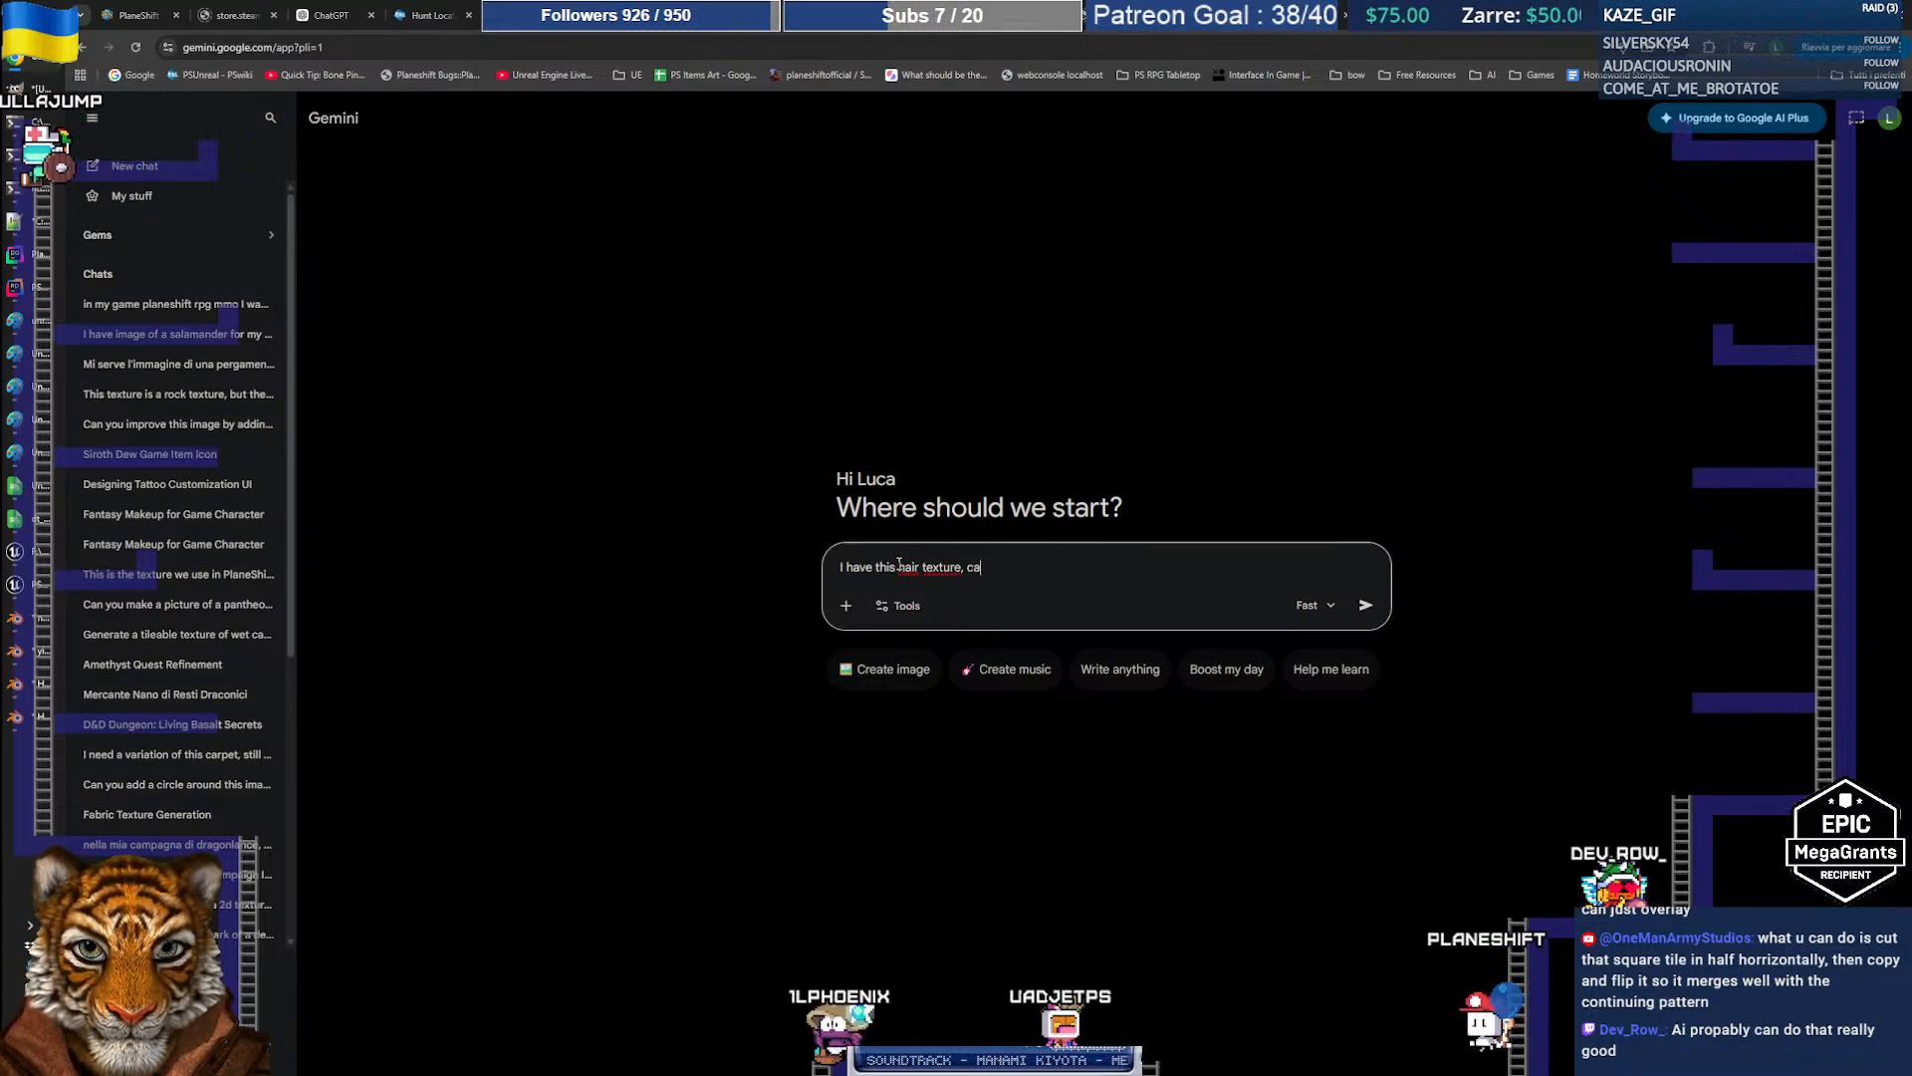
{"action": "type", "text": "n you extend "}
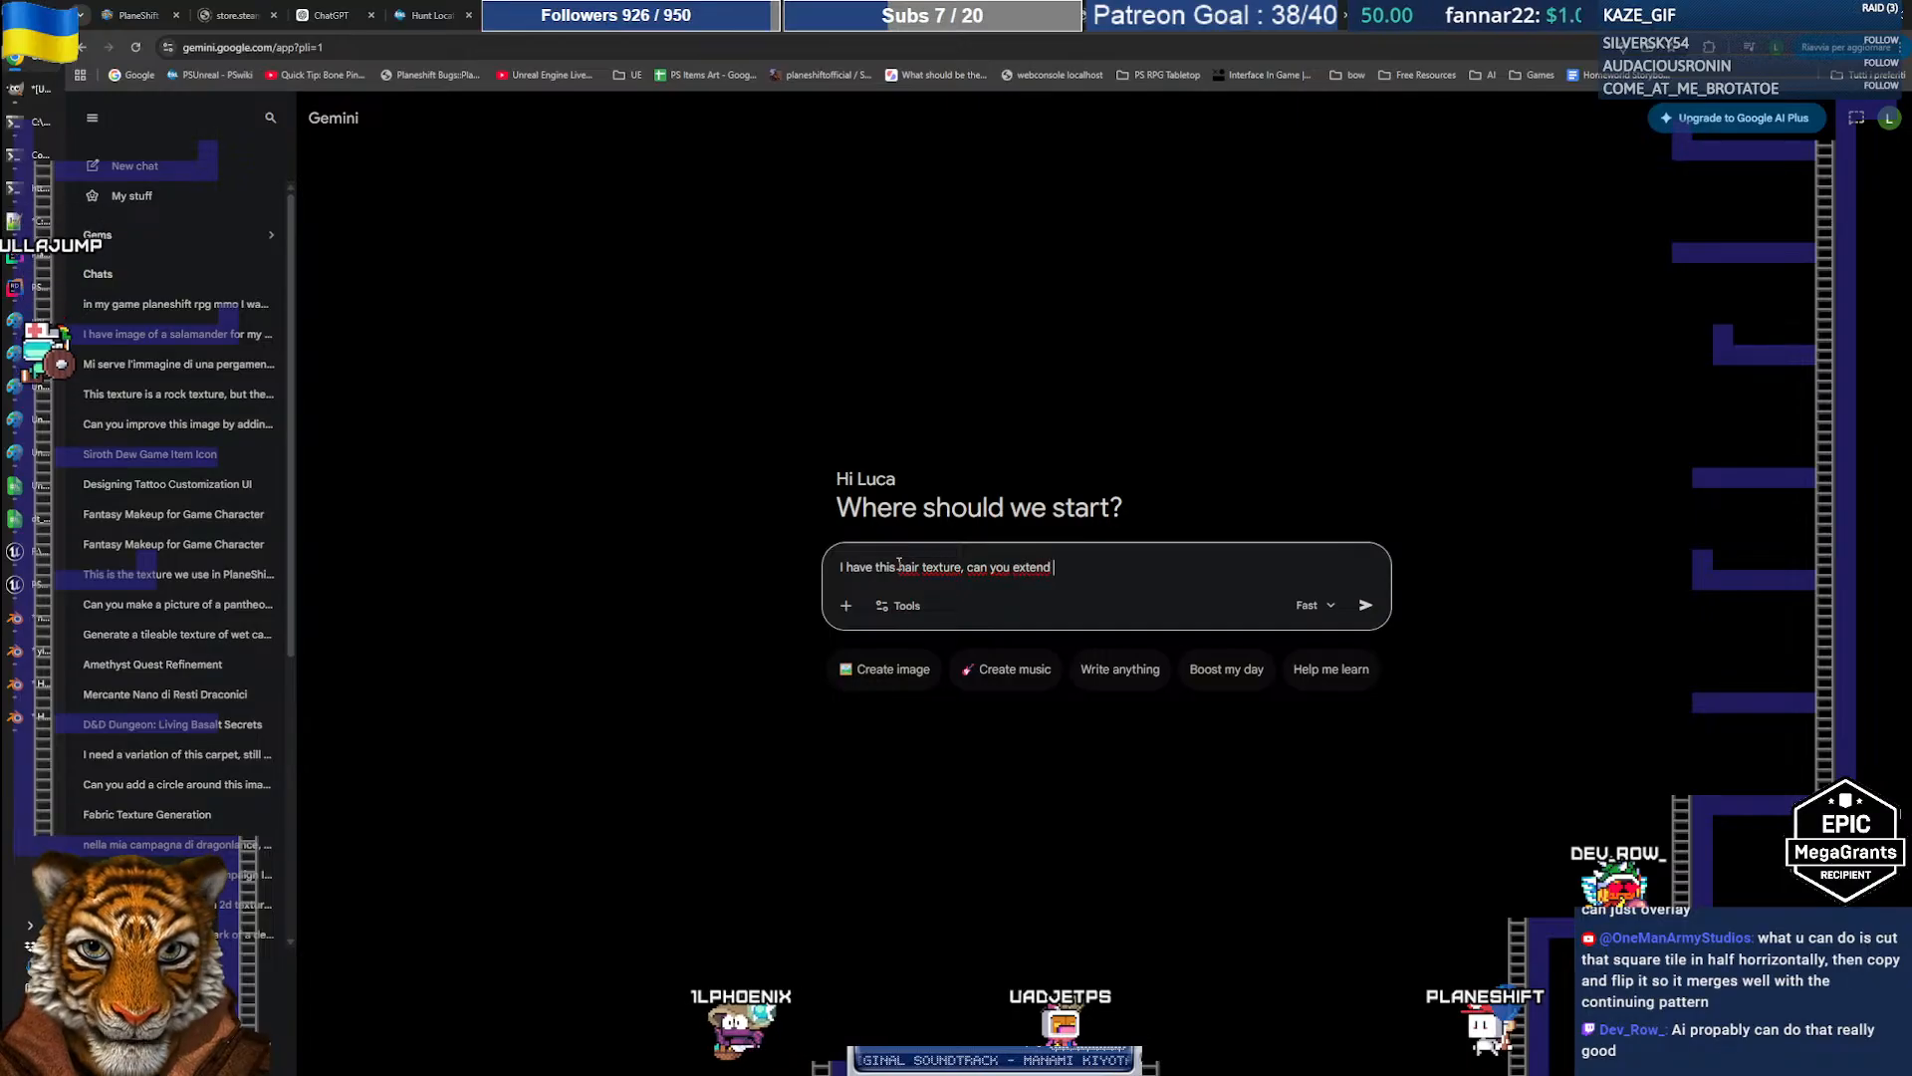
{"action": "type", "text": "it where it"}
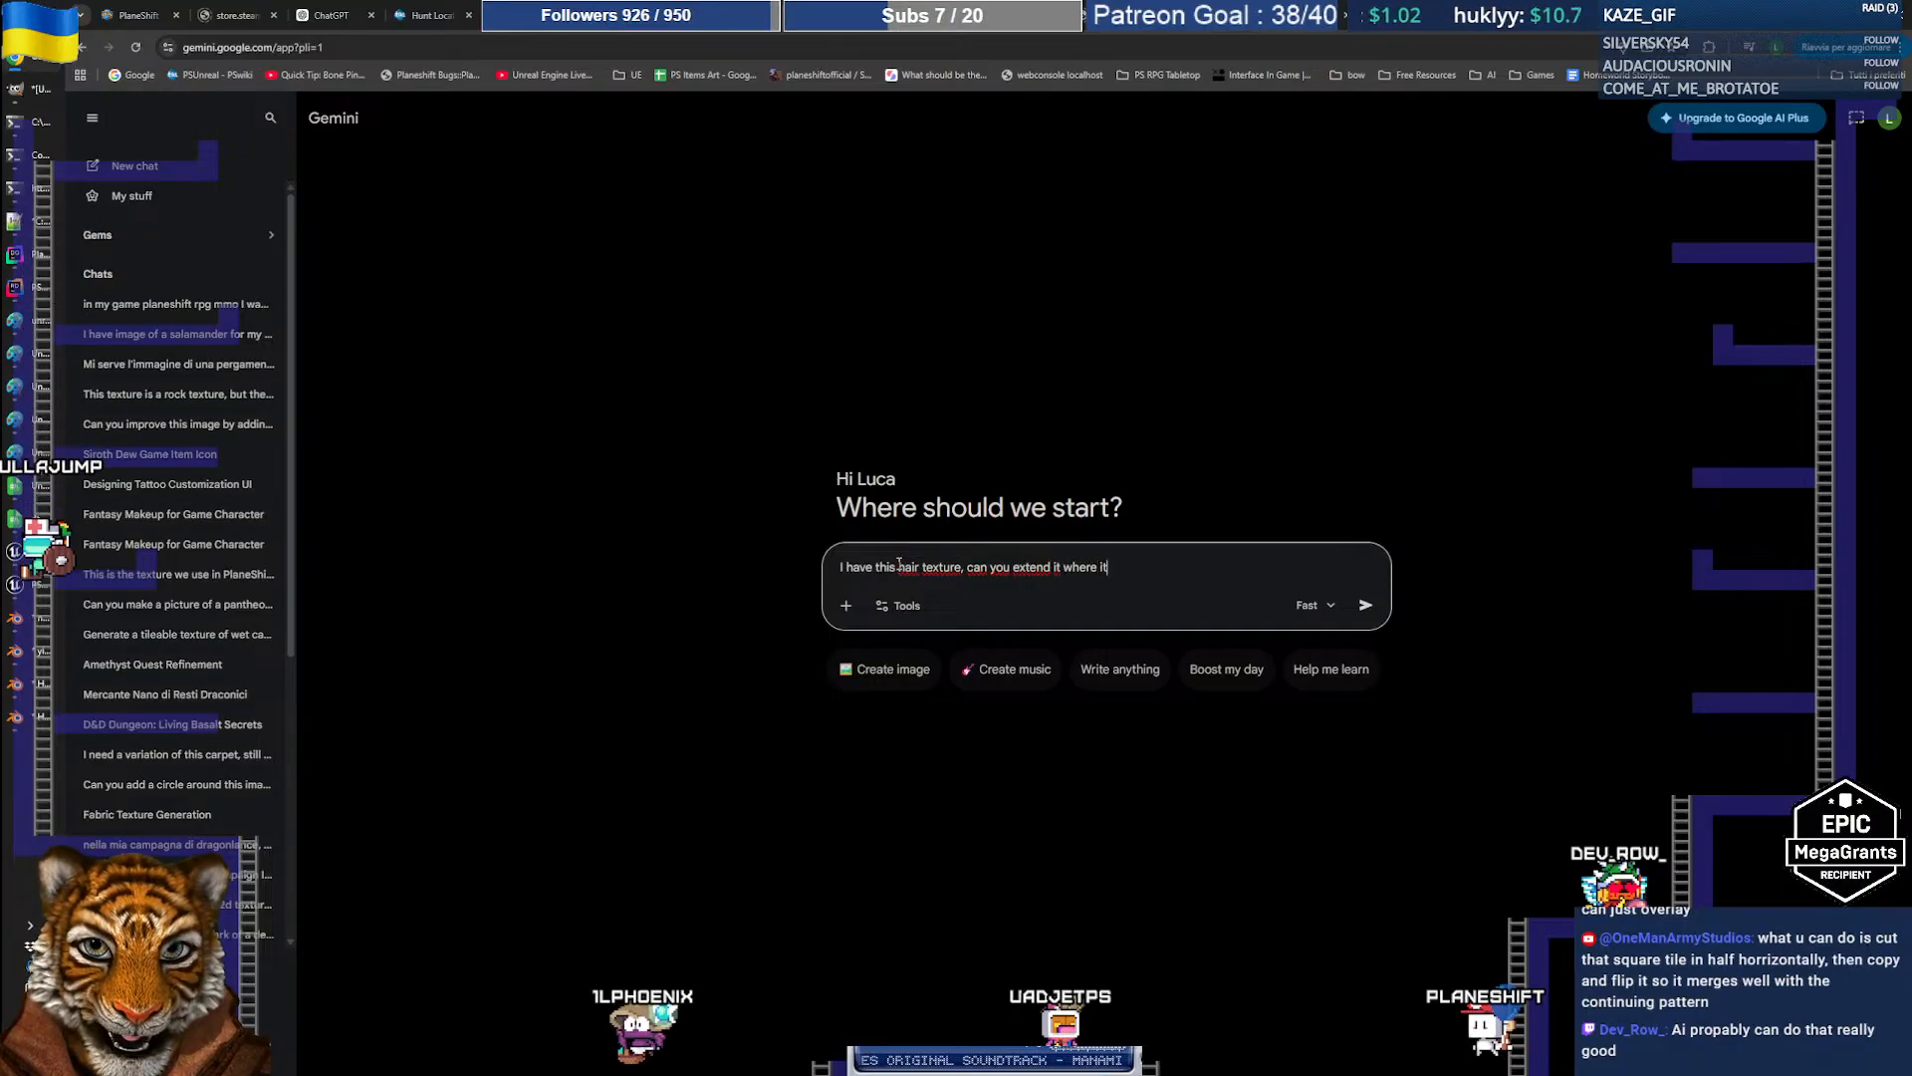
{"action": "type", "text": " is"}
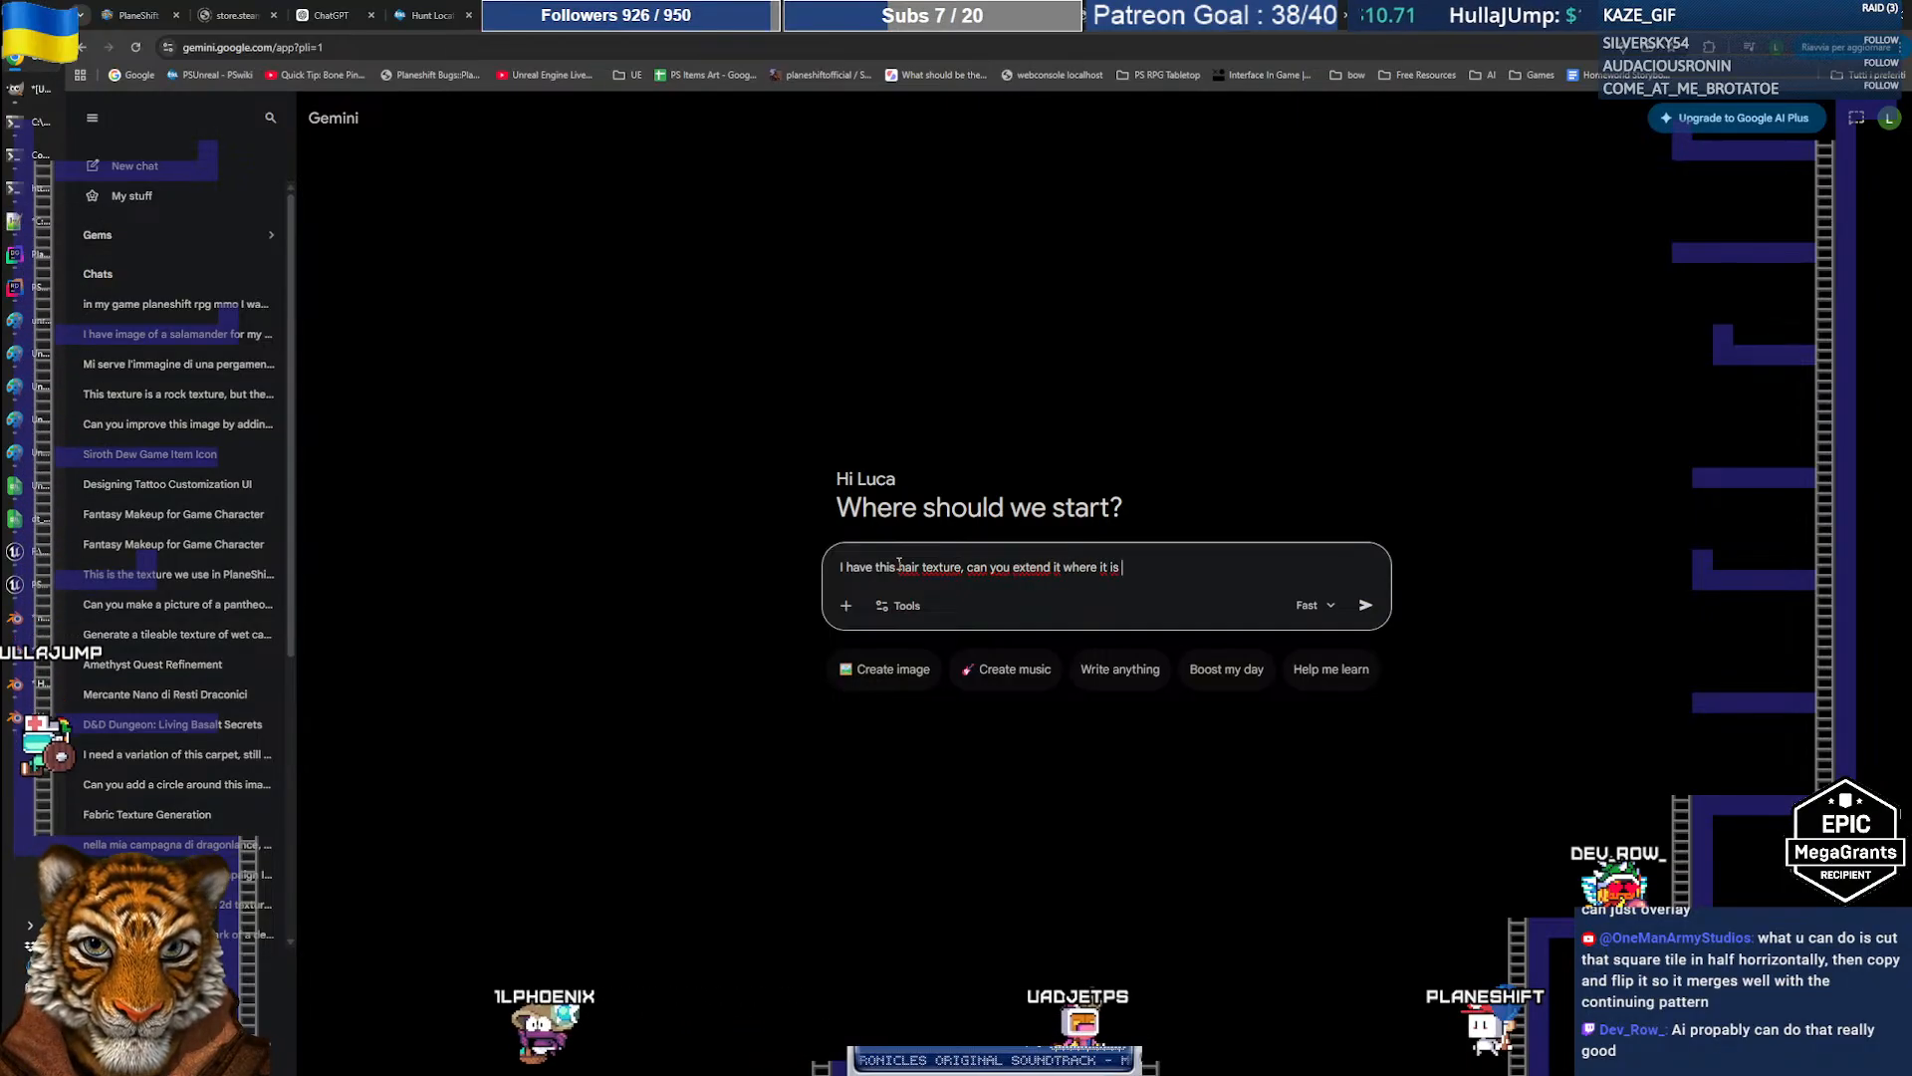
Step: Switch to GIMP, activate Bucket Fill with the white foreground kept, and expand the hair layer to the full image size
{"action": "key", "text": "alt+Tab"}
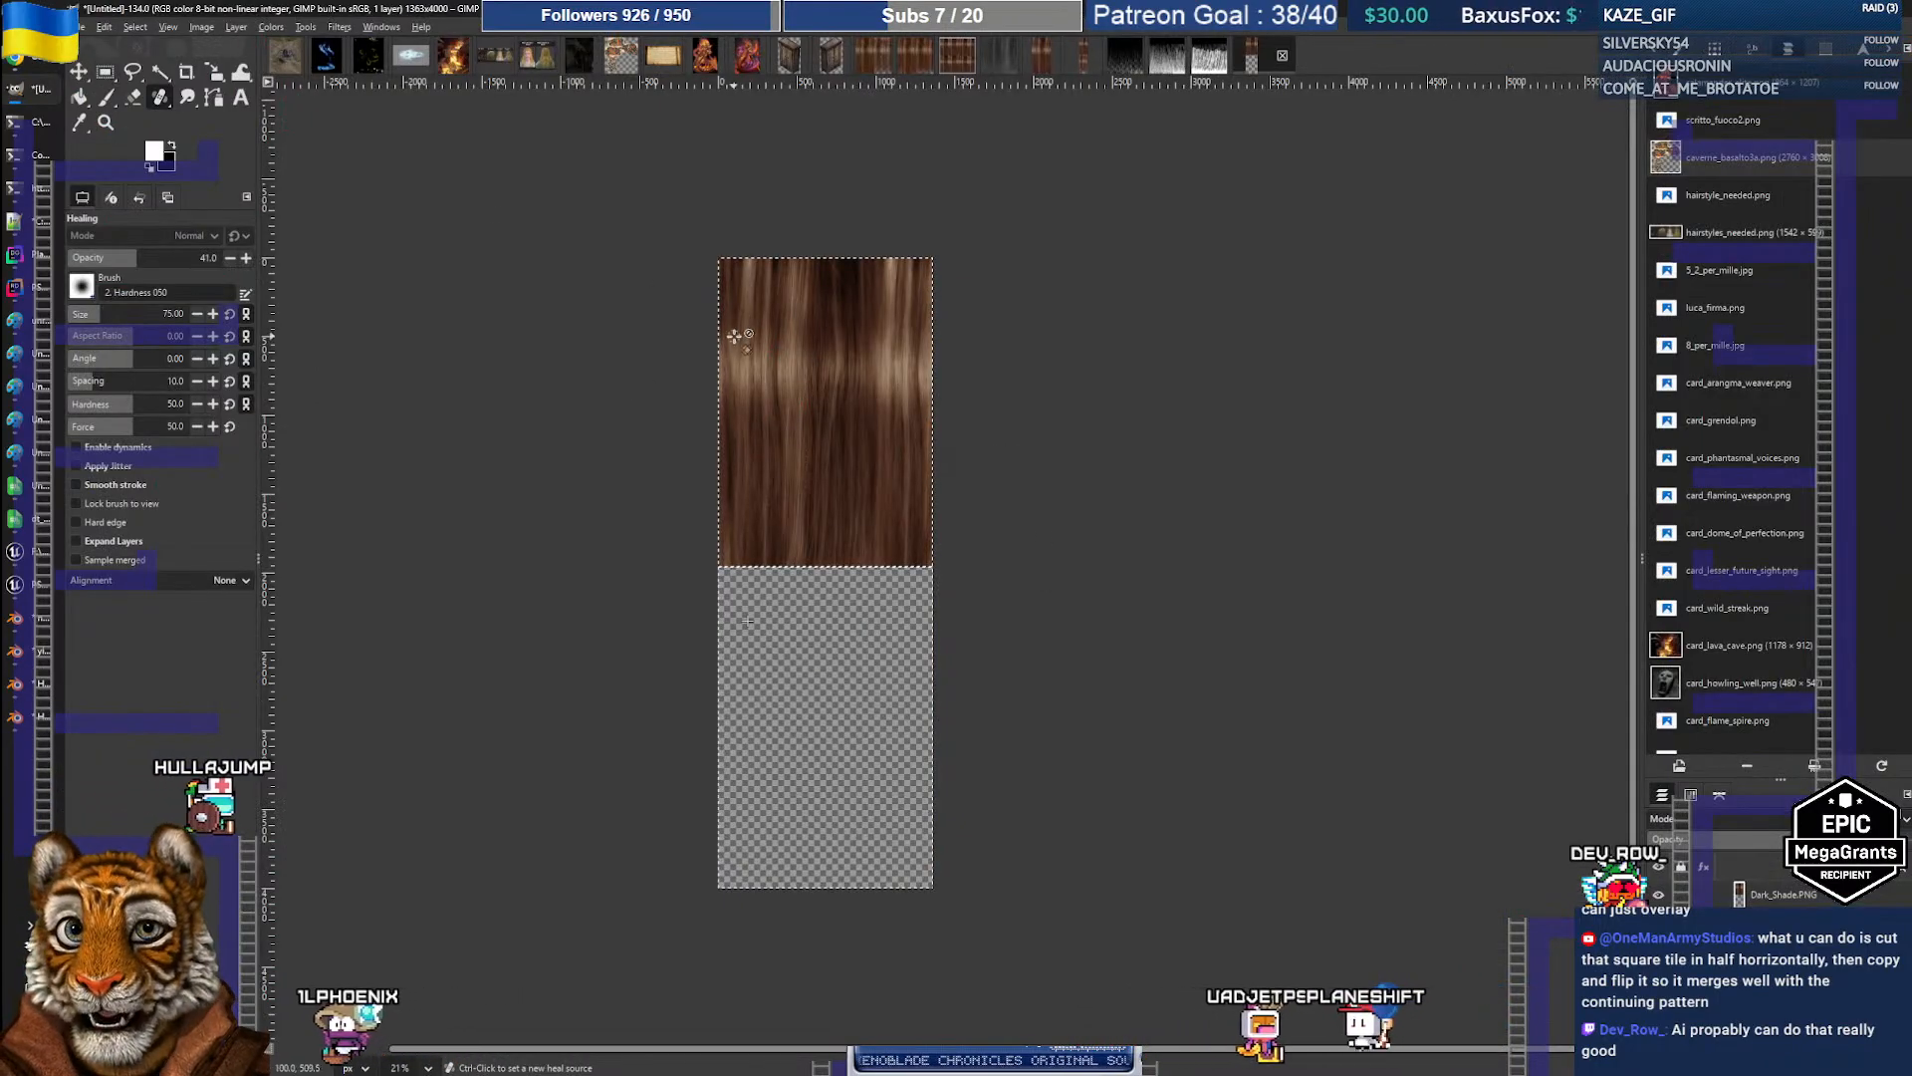
{"action": "left_click", "coordinate": [155, 152]}
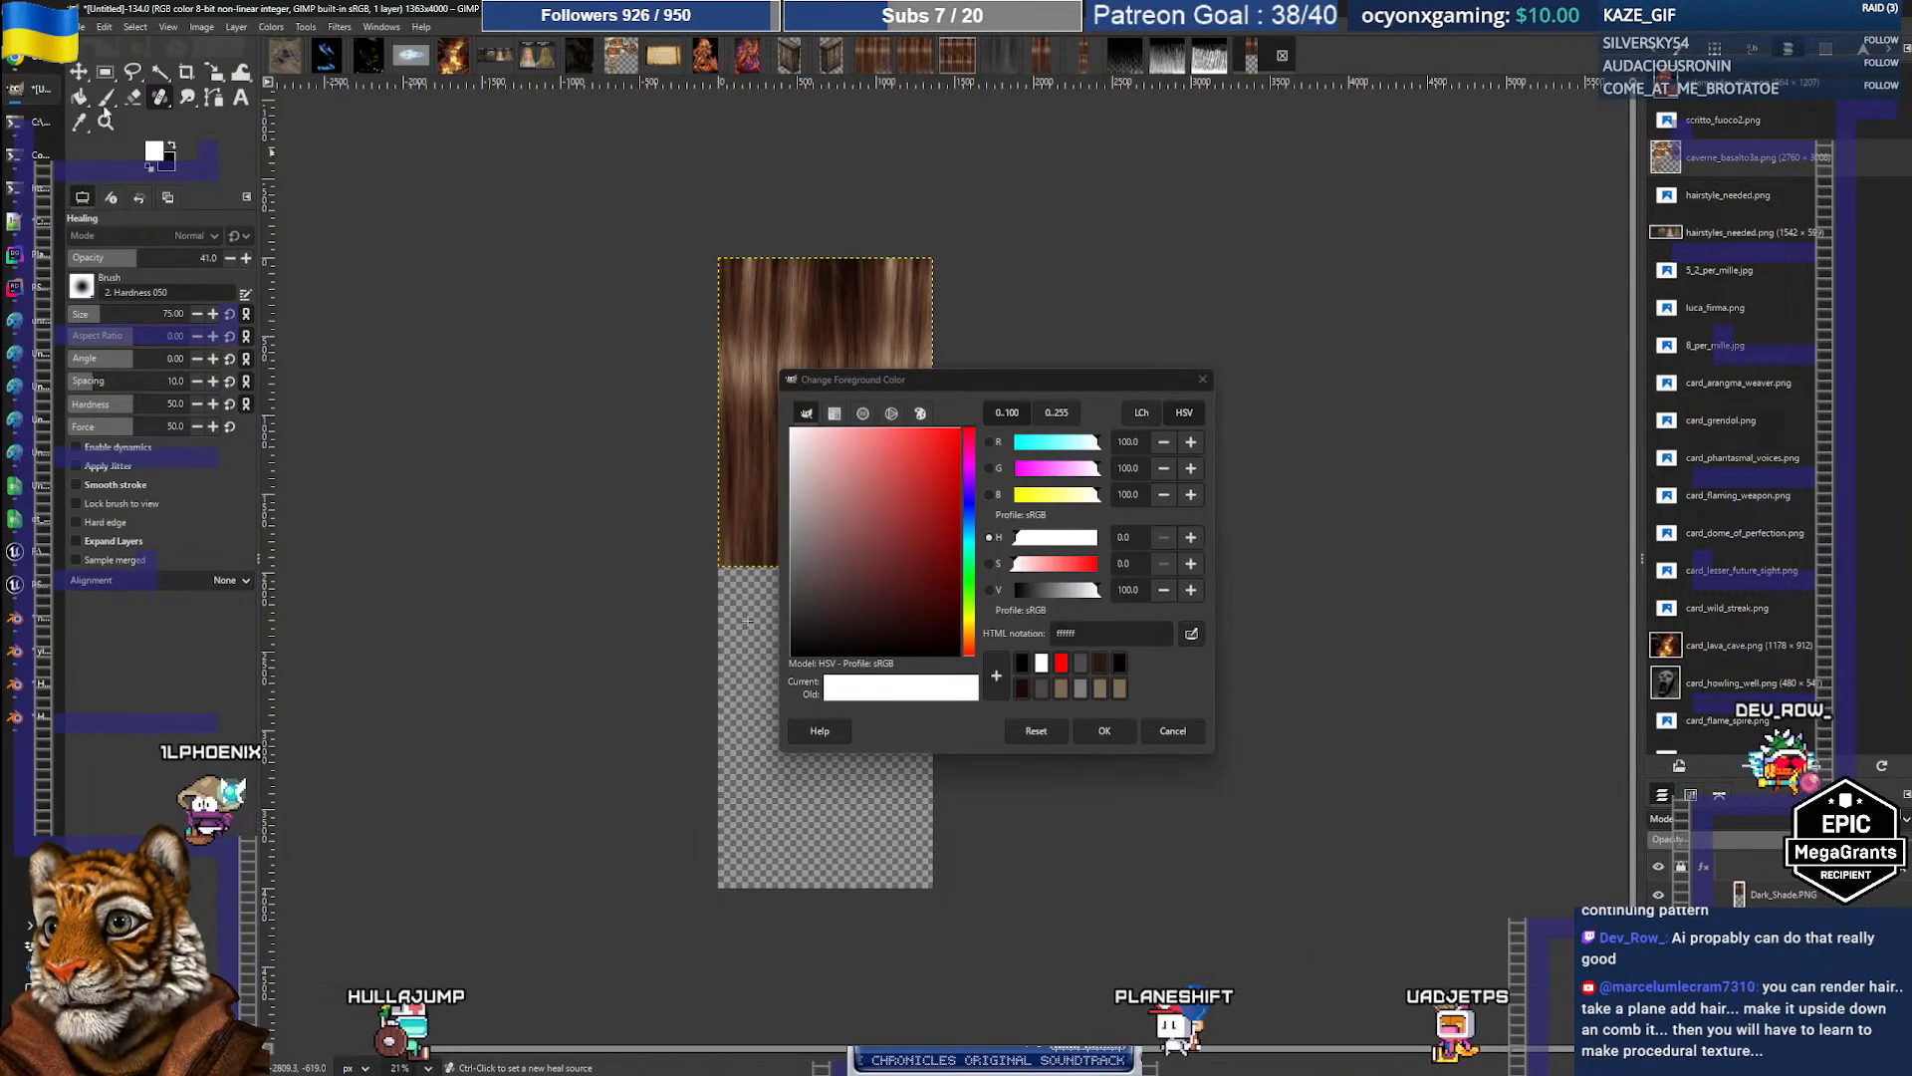
{"action": "key", "text": "shift+b"}
{"action": "left_click", "coordinate": [1165, 732]}
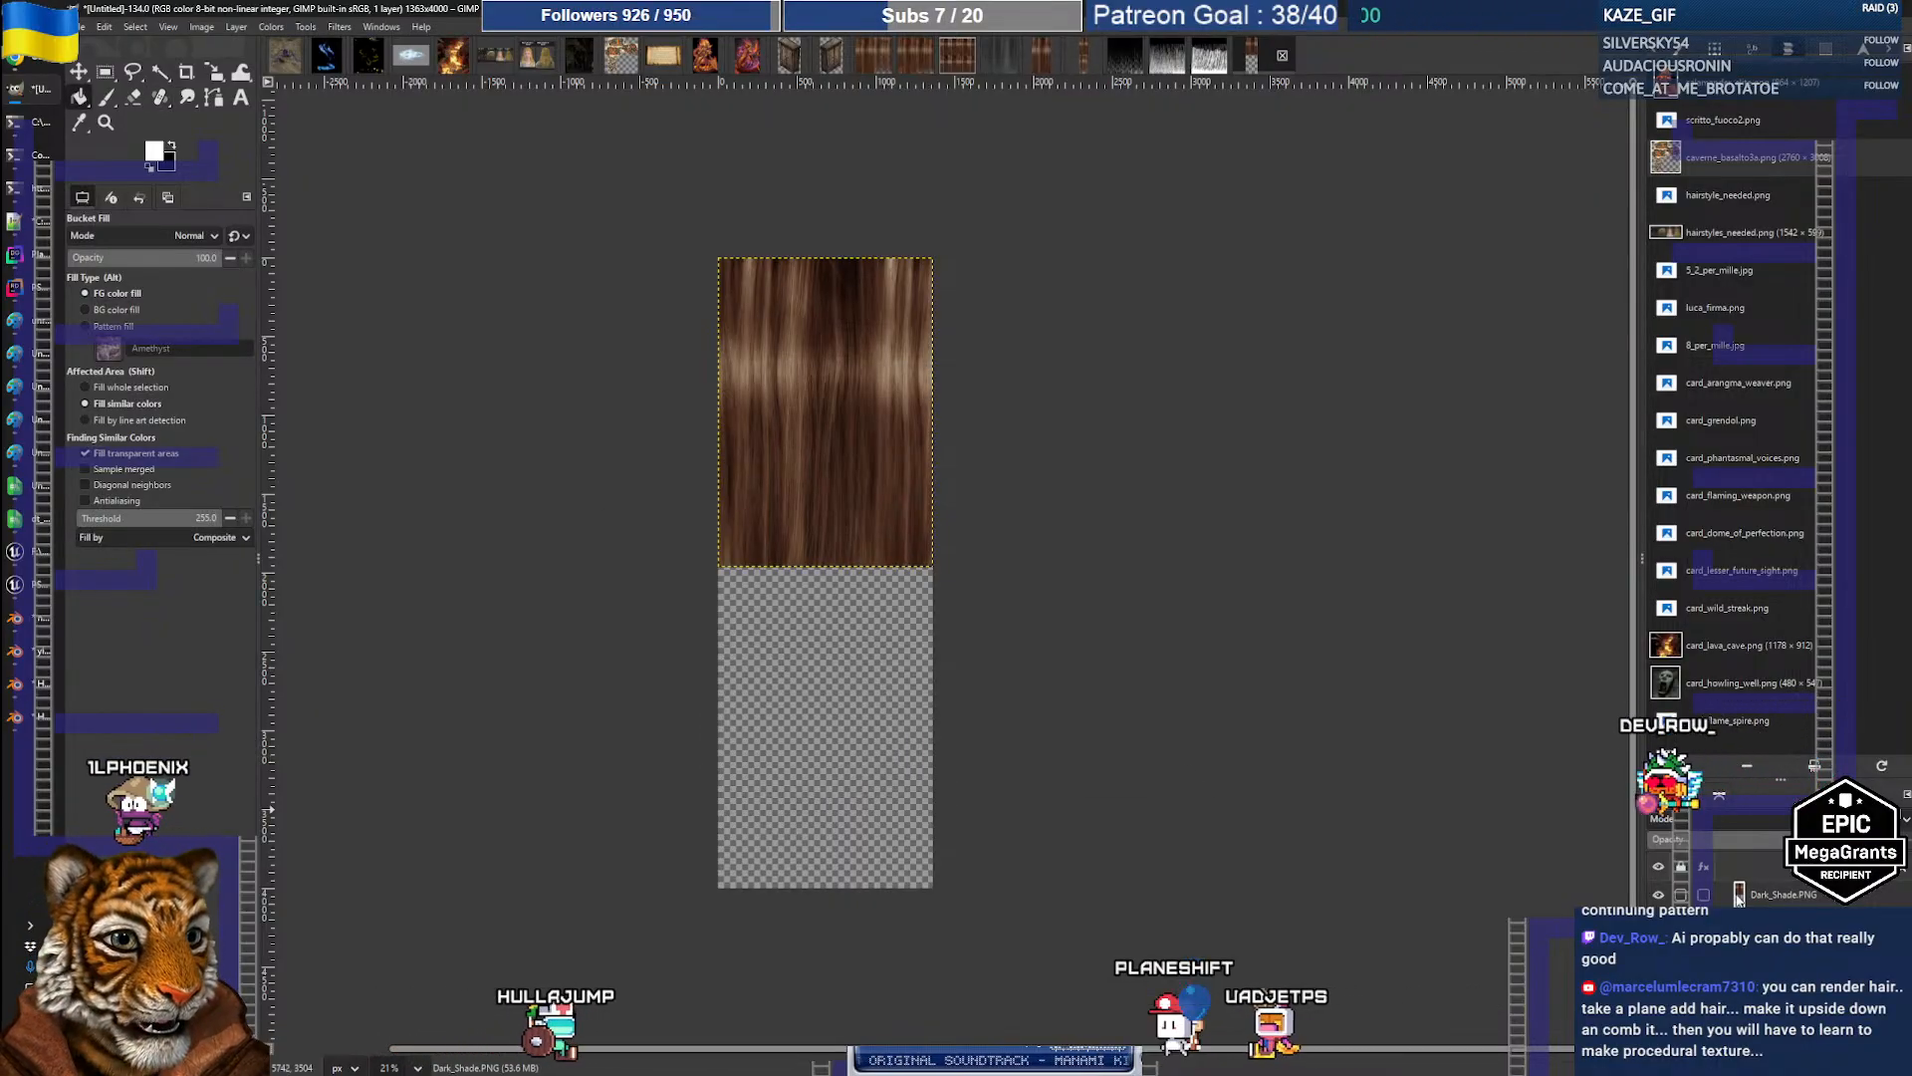
{"action": "left_click", "coordinate": [236, 27]}
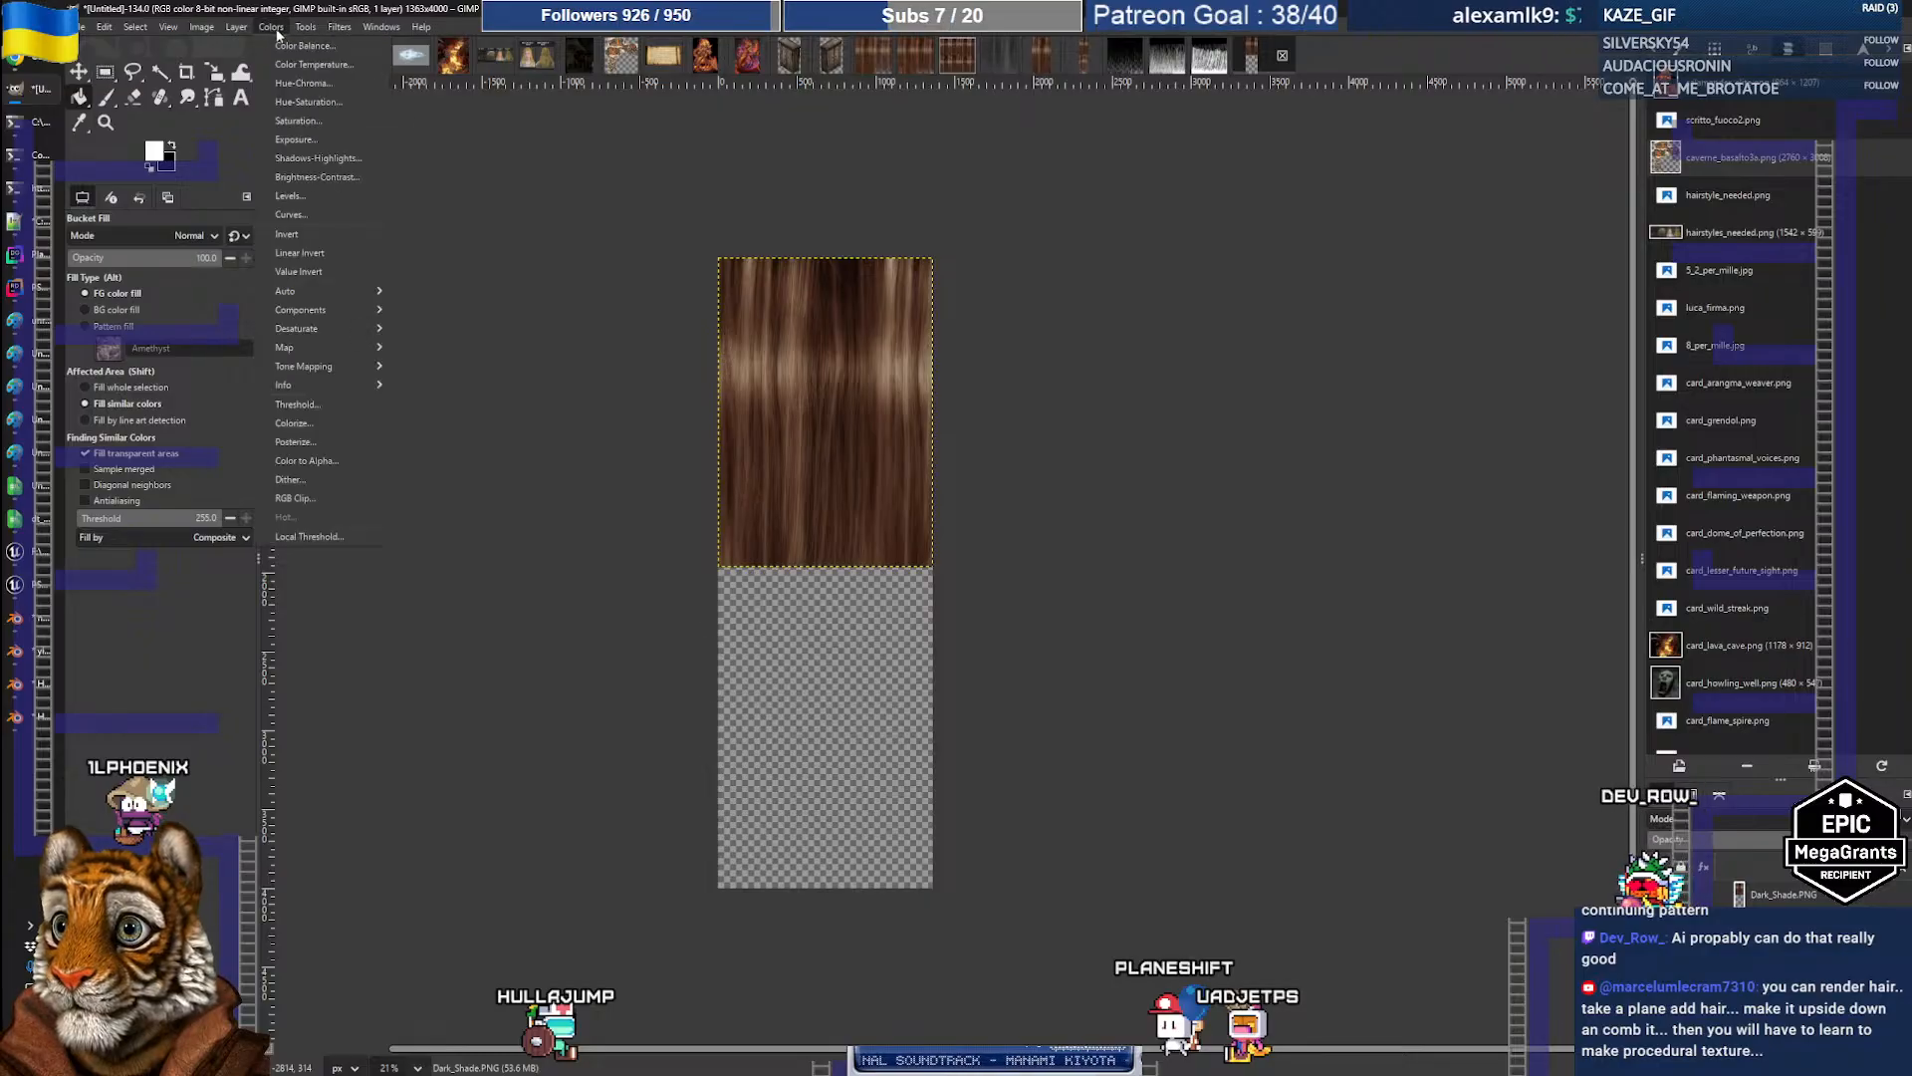
{"action": "left_click", "coordinate": [284, 253]}
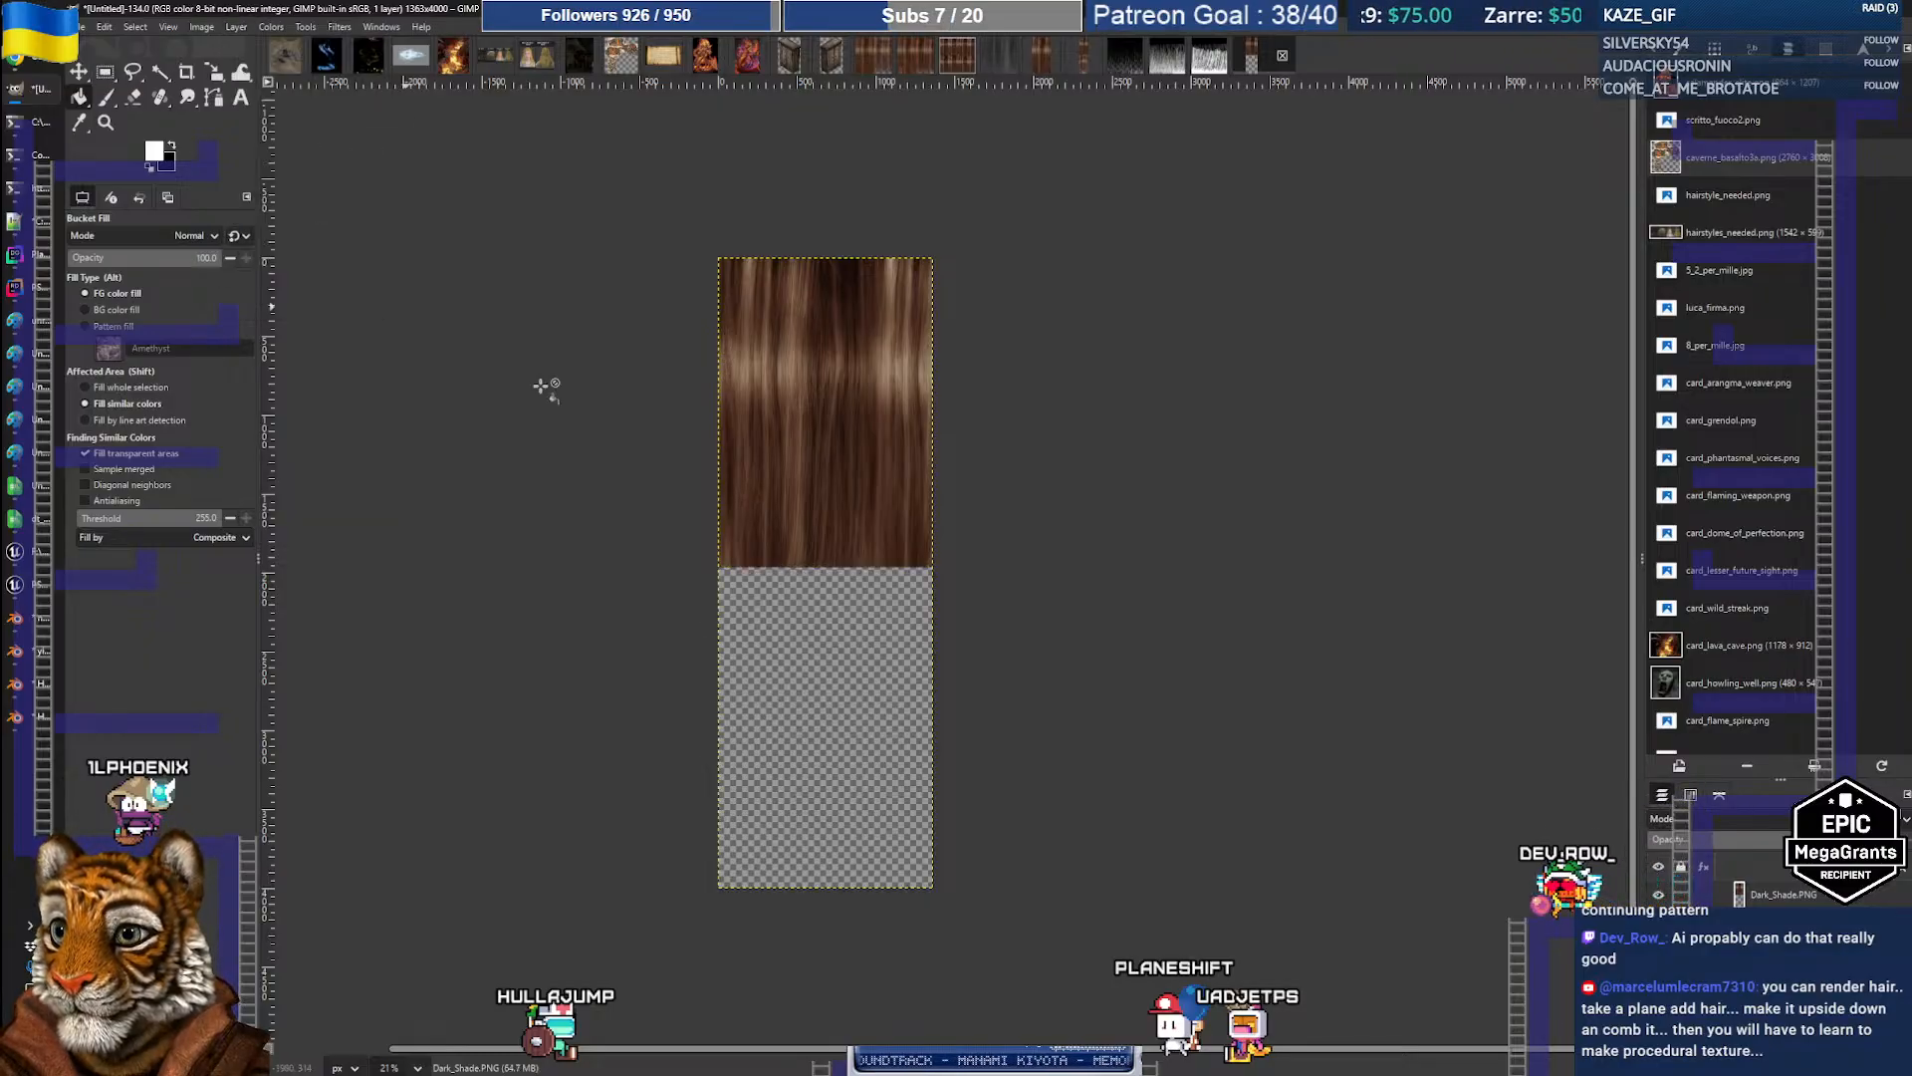
Step: Fill the transparent area below the hair with white using a fill threshold of 0, and select the whole image
{"action": "left_click", "coordinate": [813, 653]}
{"action": "key", "text": "ctrl+z"}
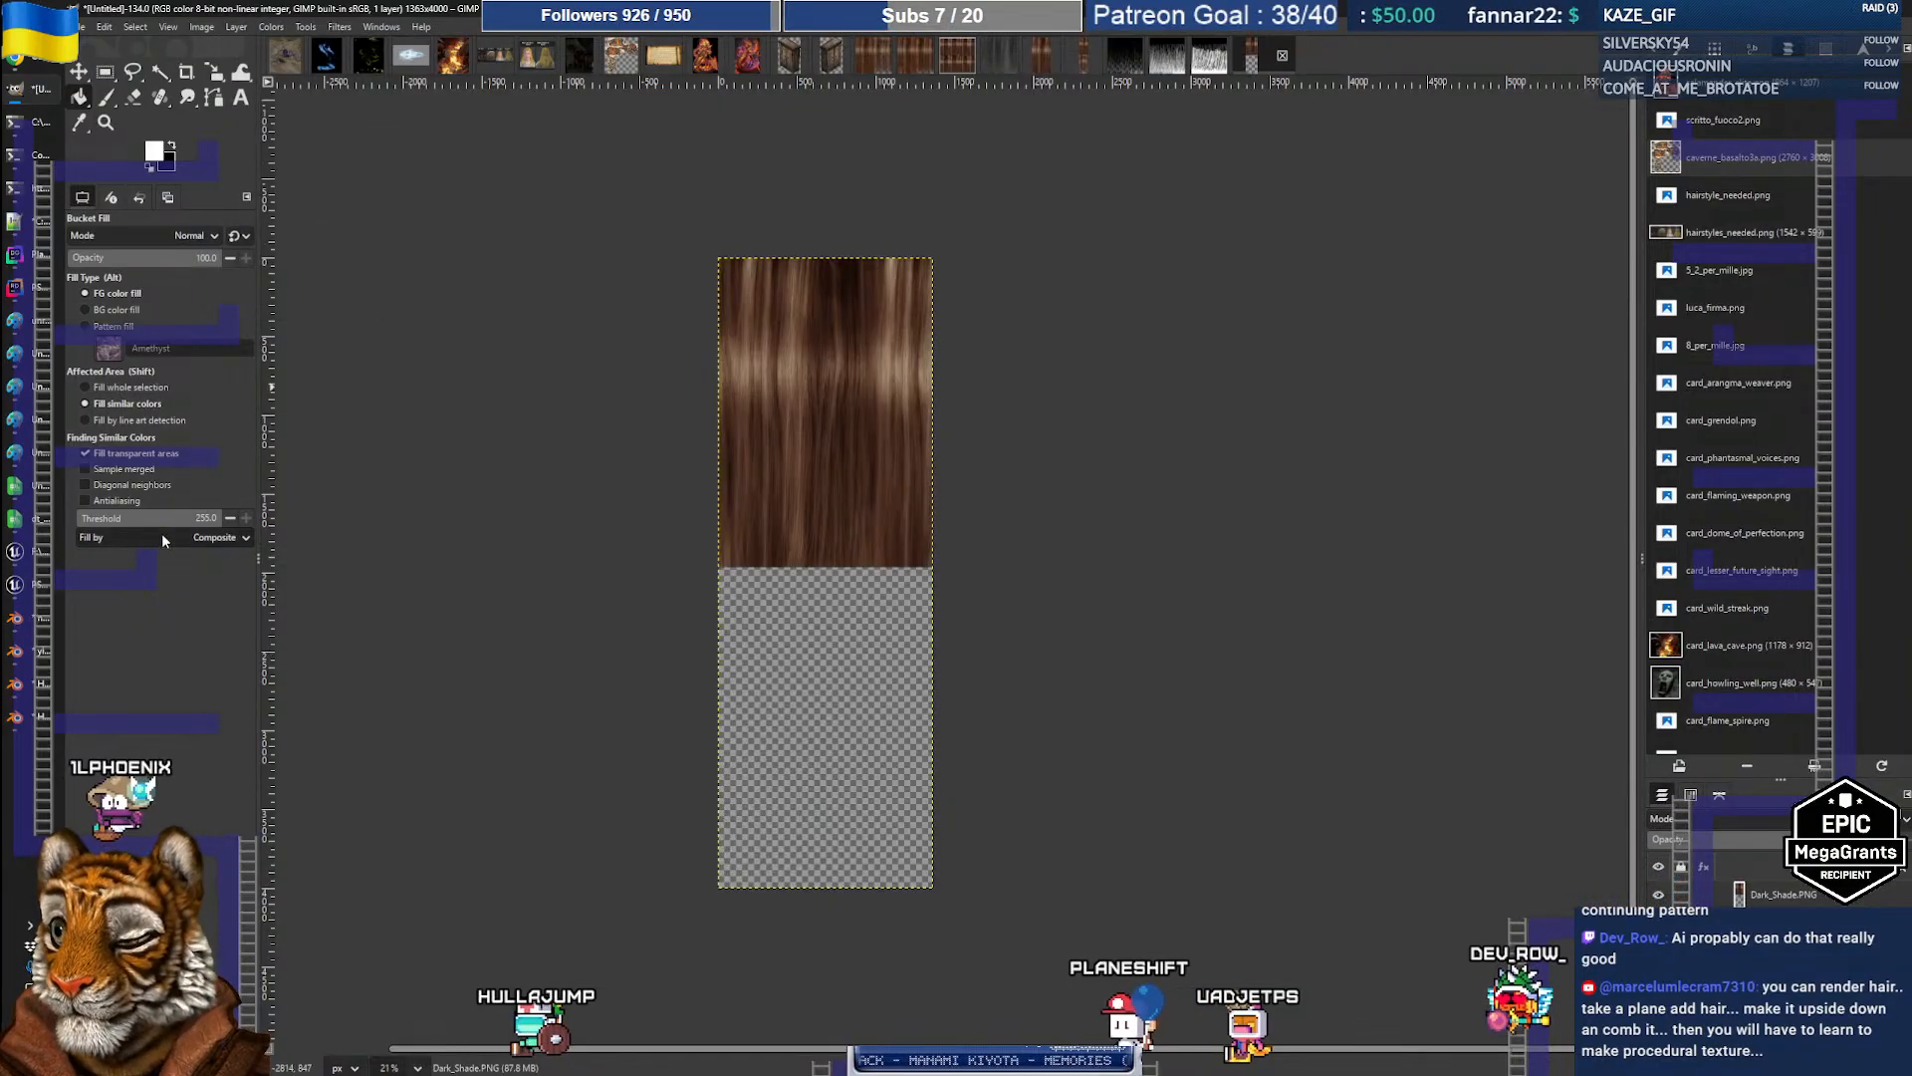
{"action": "left_click", "coordinate": [91, 518]}
{"action": "left_click_drag", "start_coordinate": [92, 518], "coordinate": [68, 521]}
{"action": "left_click", "coordinate": [866, 691]}
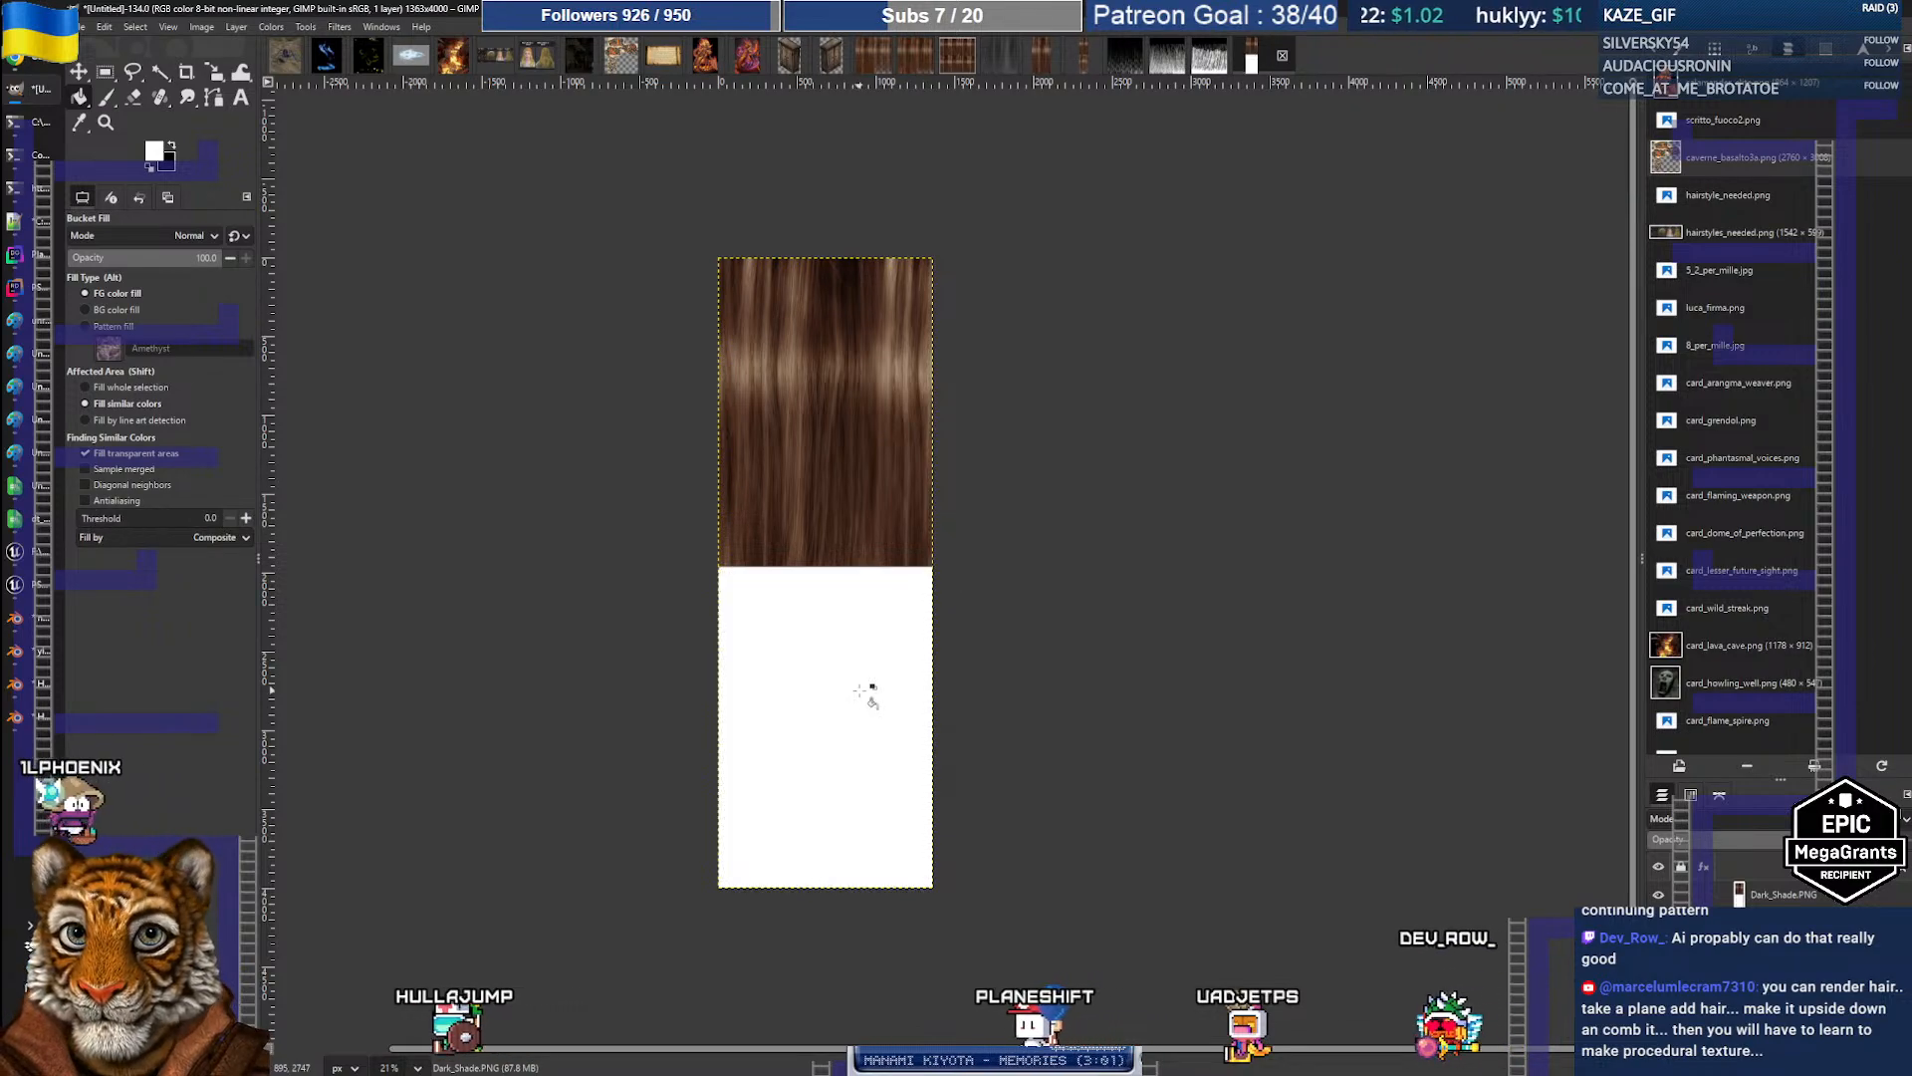
{"action": "middle_click_drag", "start_coordinate": [700, 403], "coordinate": [721, 402]}
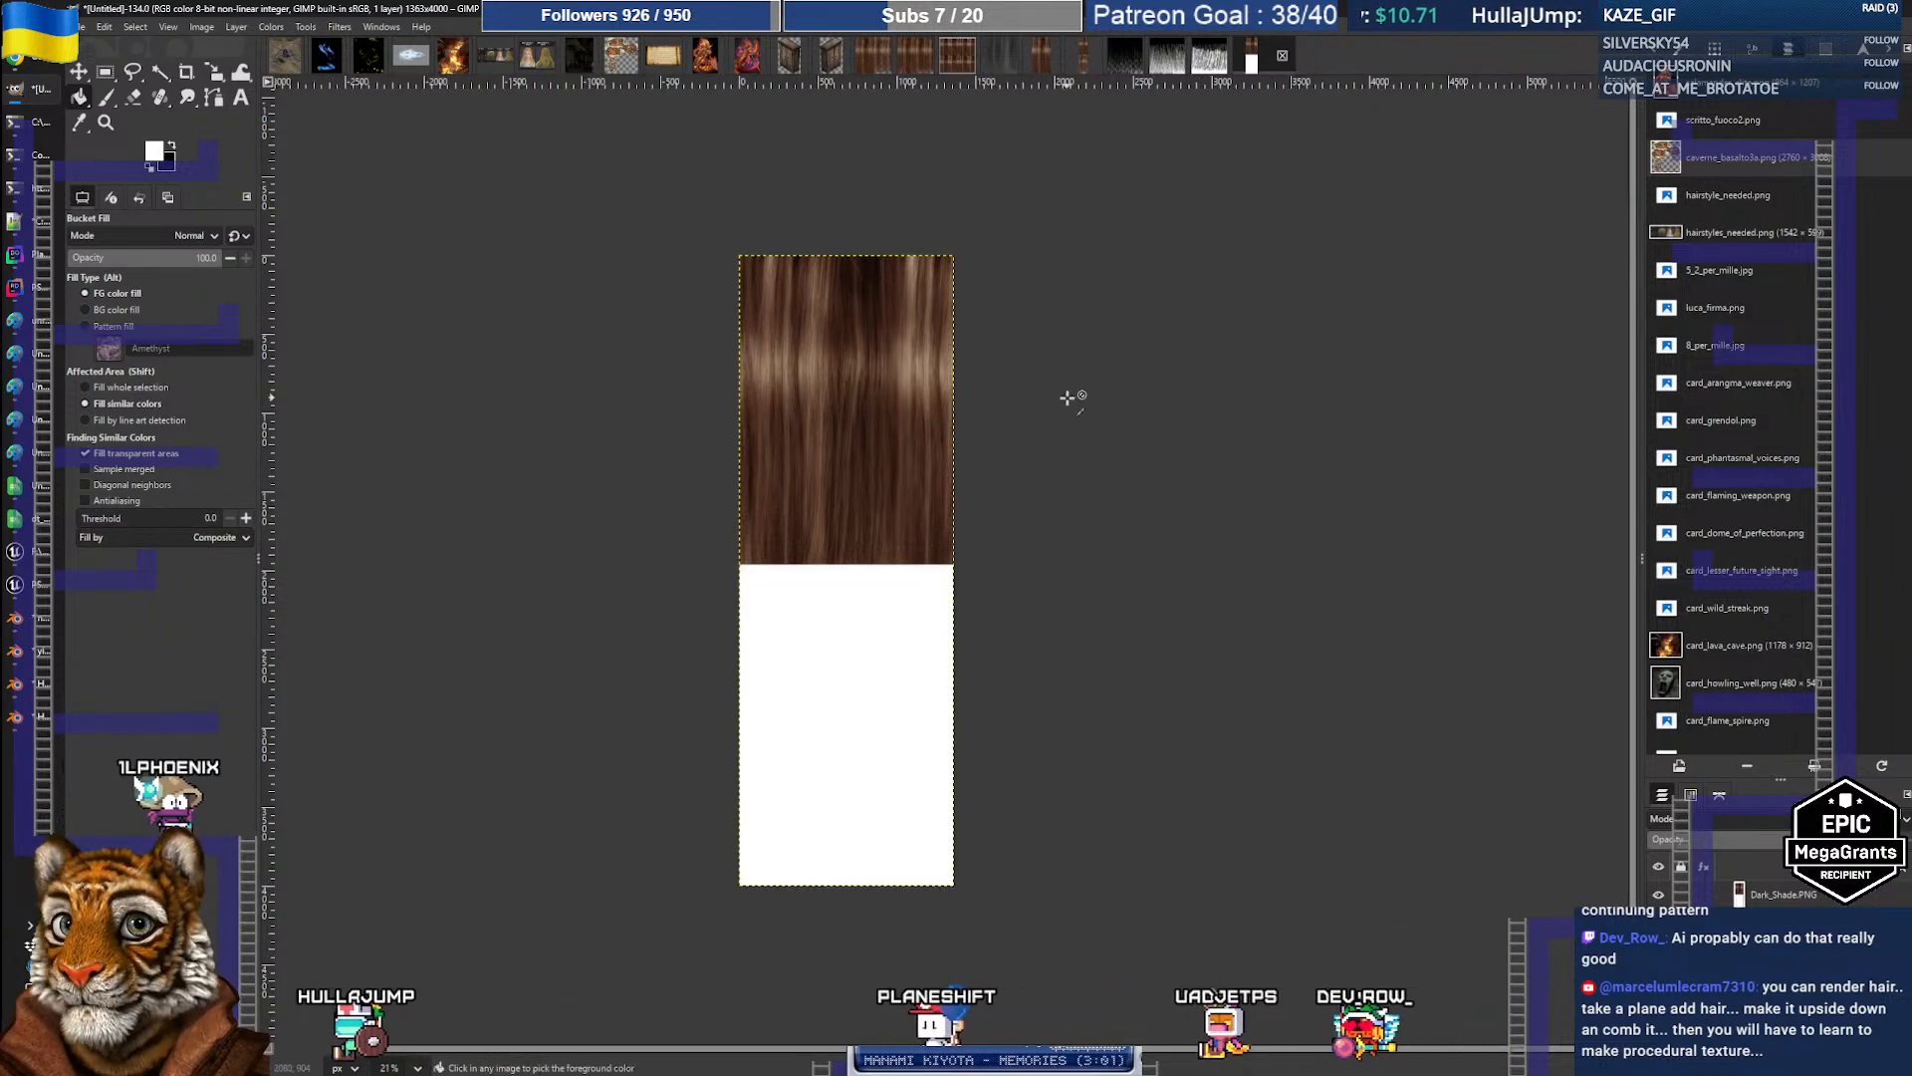
{"action": "key", "text": "ctrl+a"}
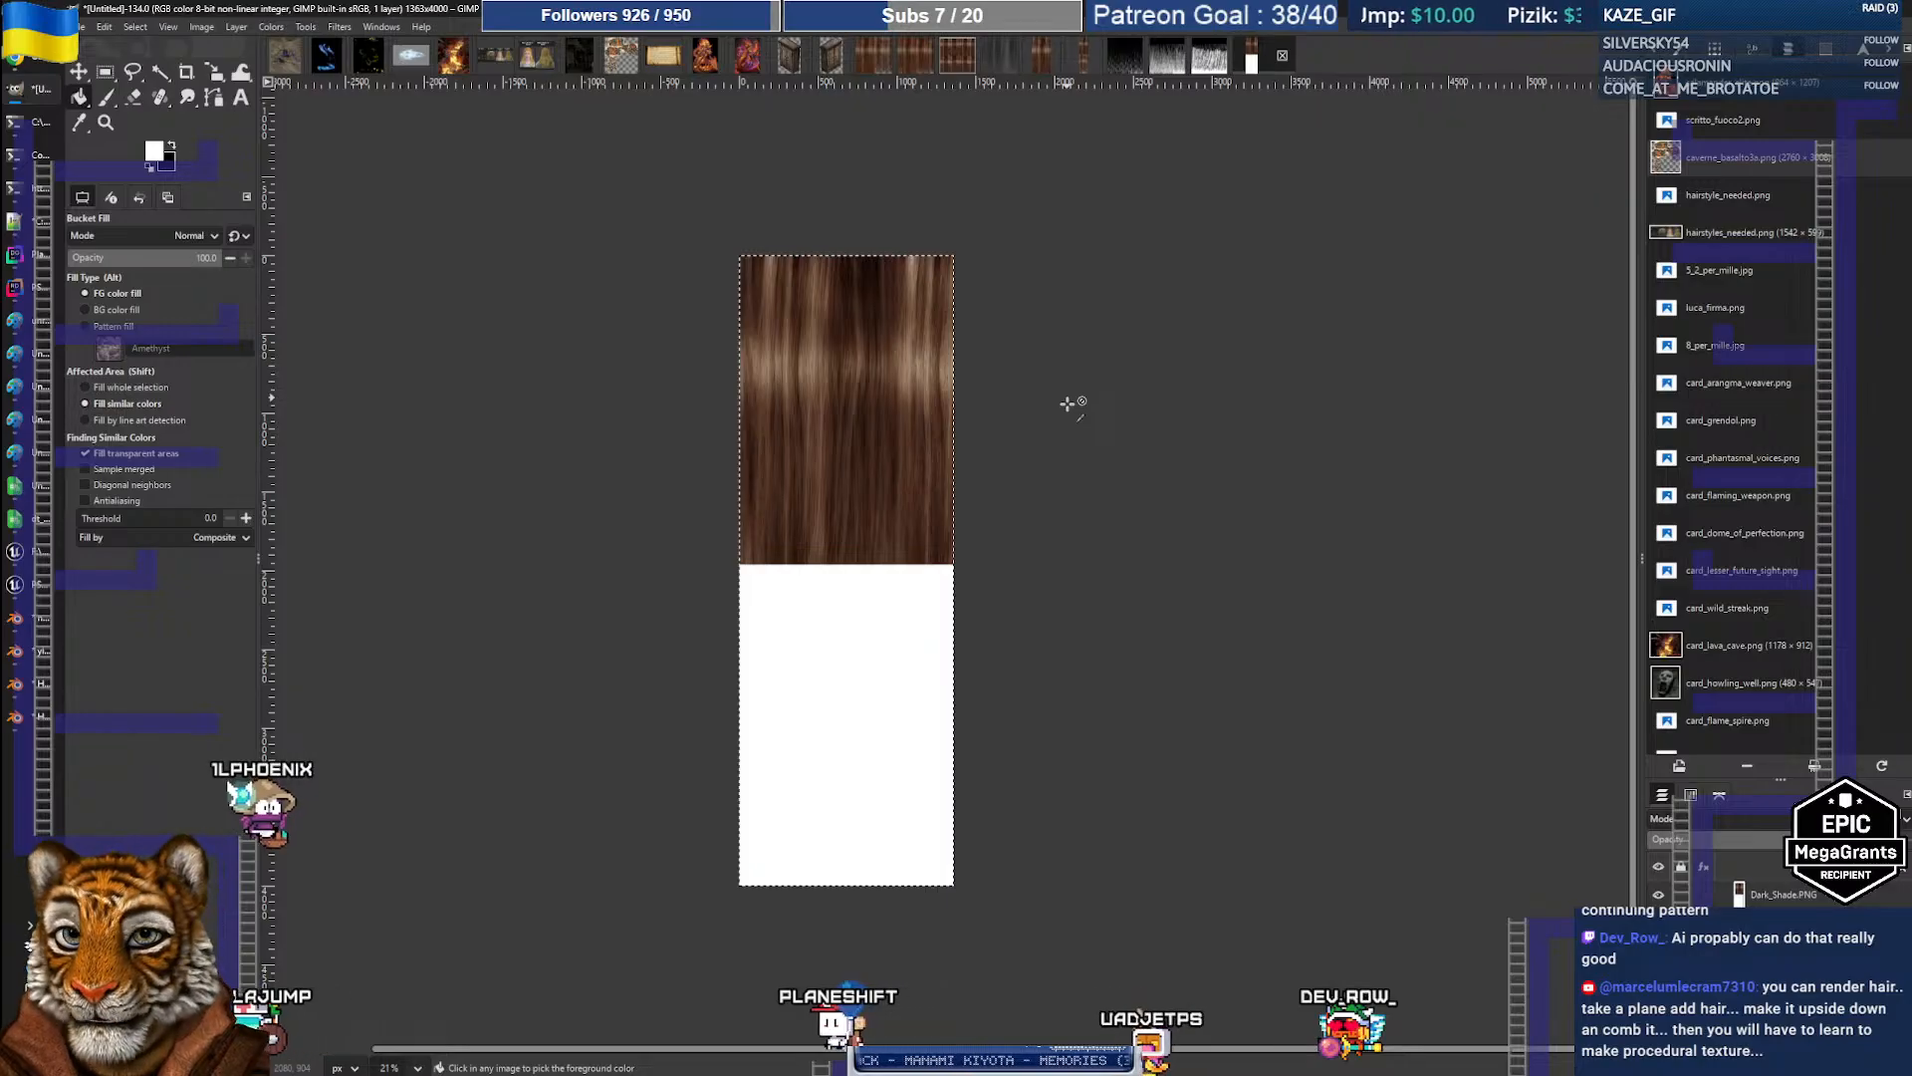
Step: Switch to Gemini in the browser and replace "extend" with "paint" in the unsent prompt
{"action": "key", "text": "alt+Tab"}
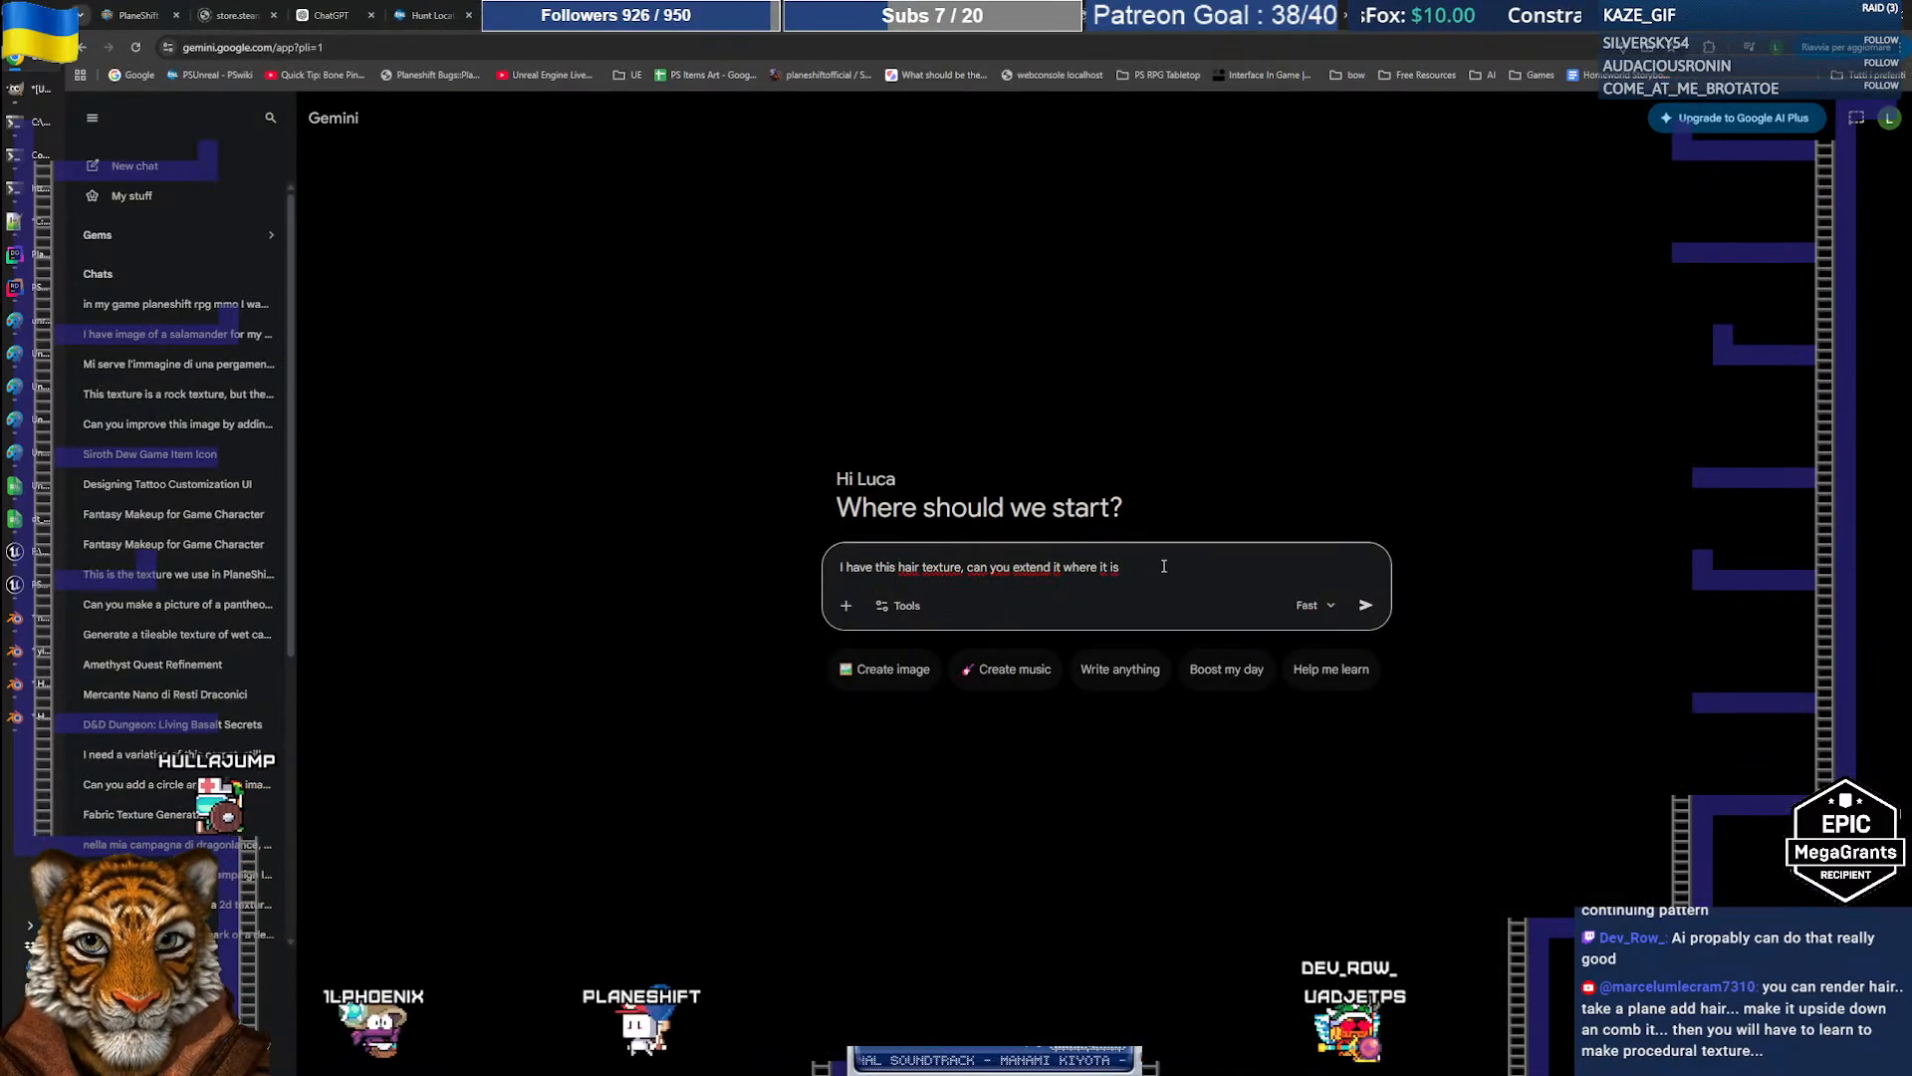
{"action": "key", "text": "ctrl+Left"}
{"action": "key", "text": "ctrl+Left"}
{"action": "key", "text": "ctrl+Left"}
{"action": "key", "text": "ctrl+Left"}
{"action": "key", "text": "ctrl+Left"}
{"action": "key", "text": "ctrl+shift+Right"}
{"action": "type", "text": "paint"}
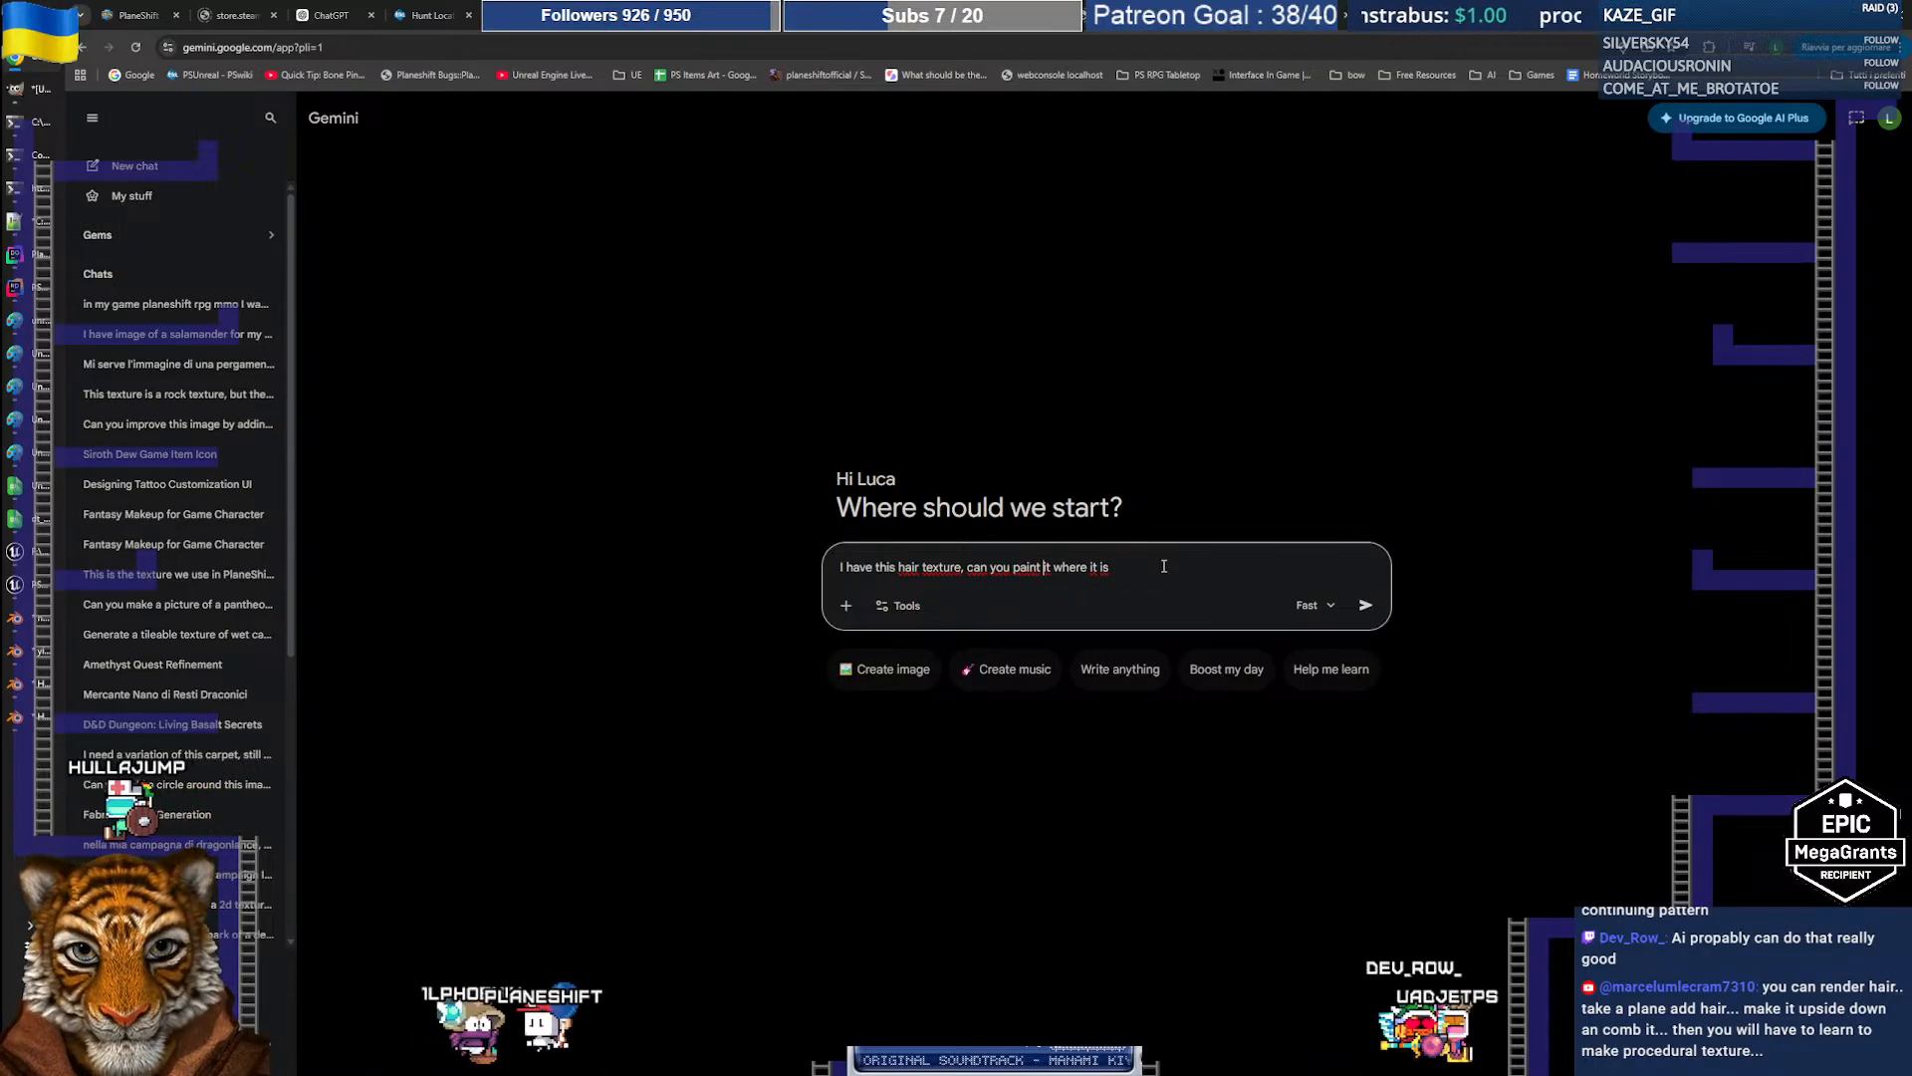
Step: Rewrite the prompt's ending to read "can you paint the white part keeping a similar but not identical hair pattern like the one above?"
{"action": "key", "text": "shift+End"}
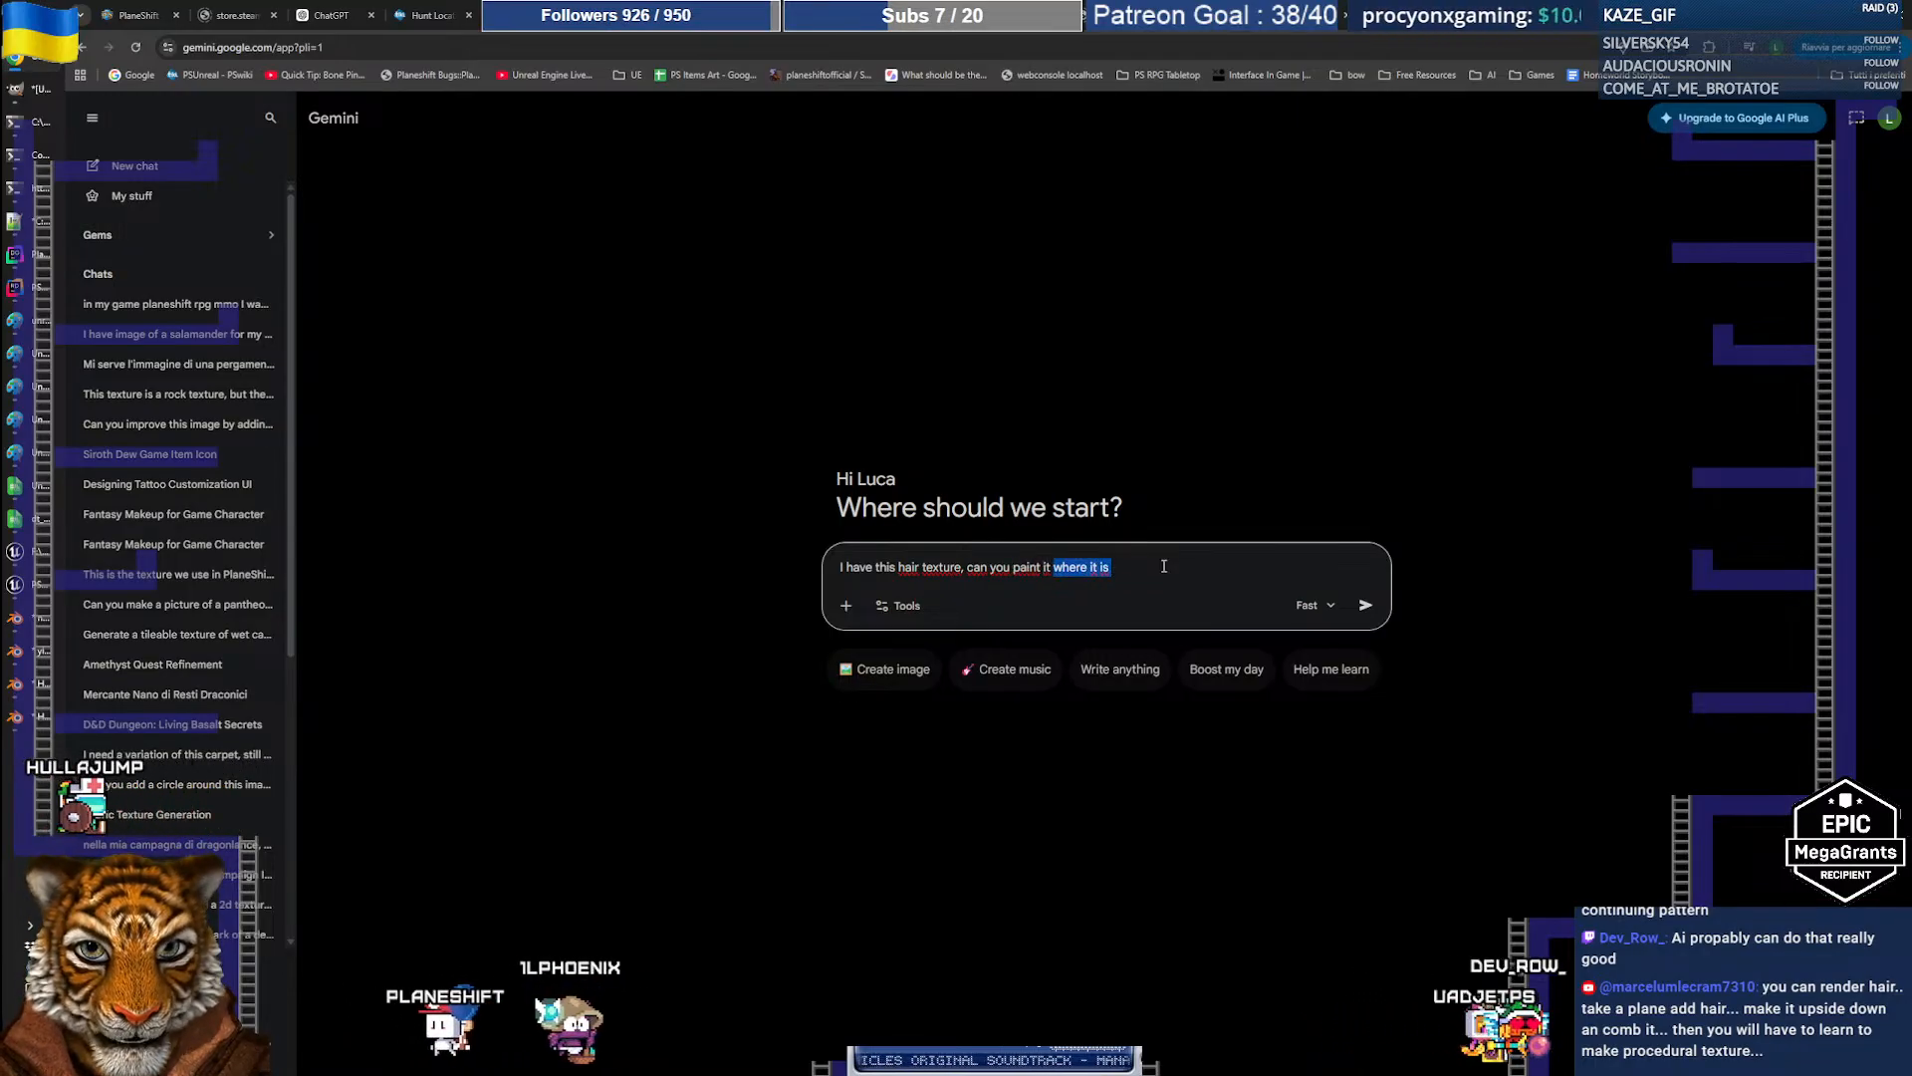
{"action": "type", "text": "the whil"}
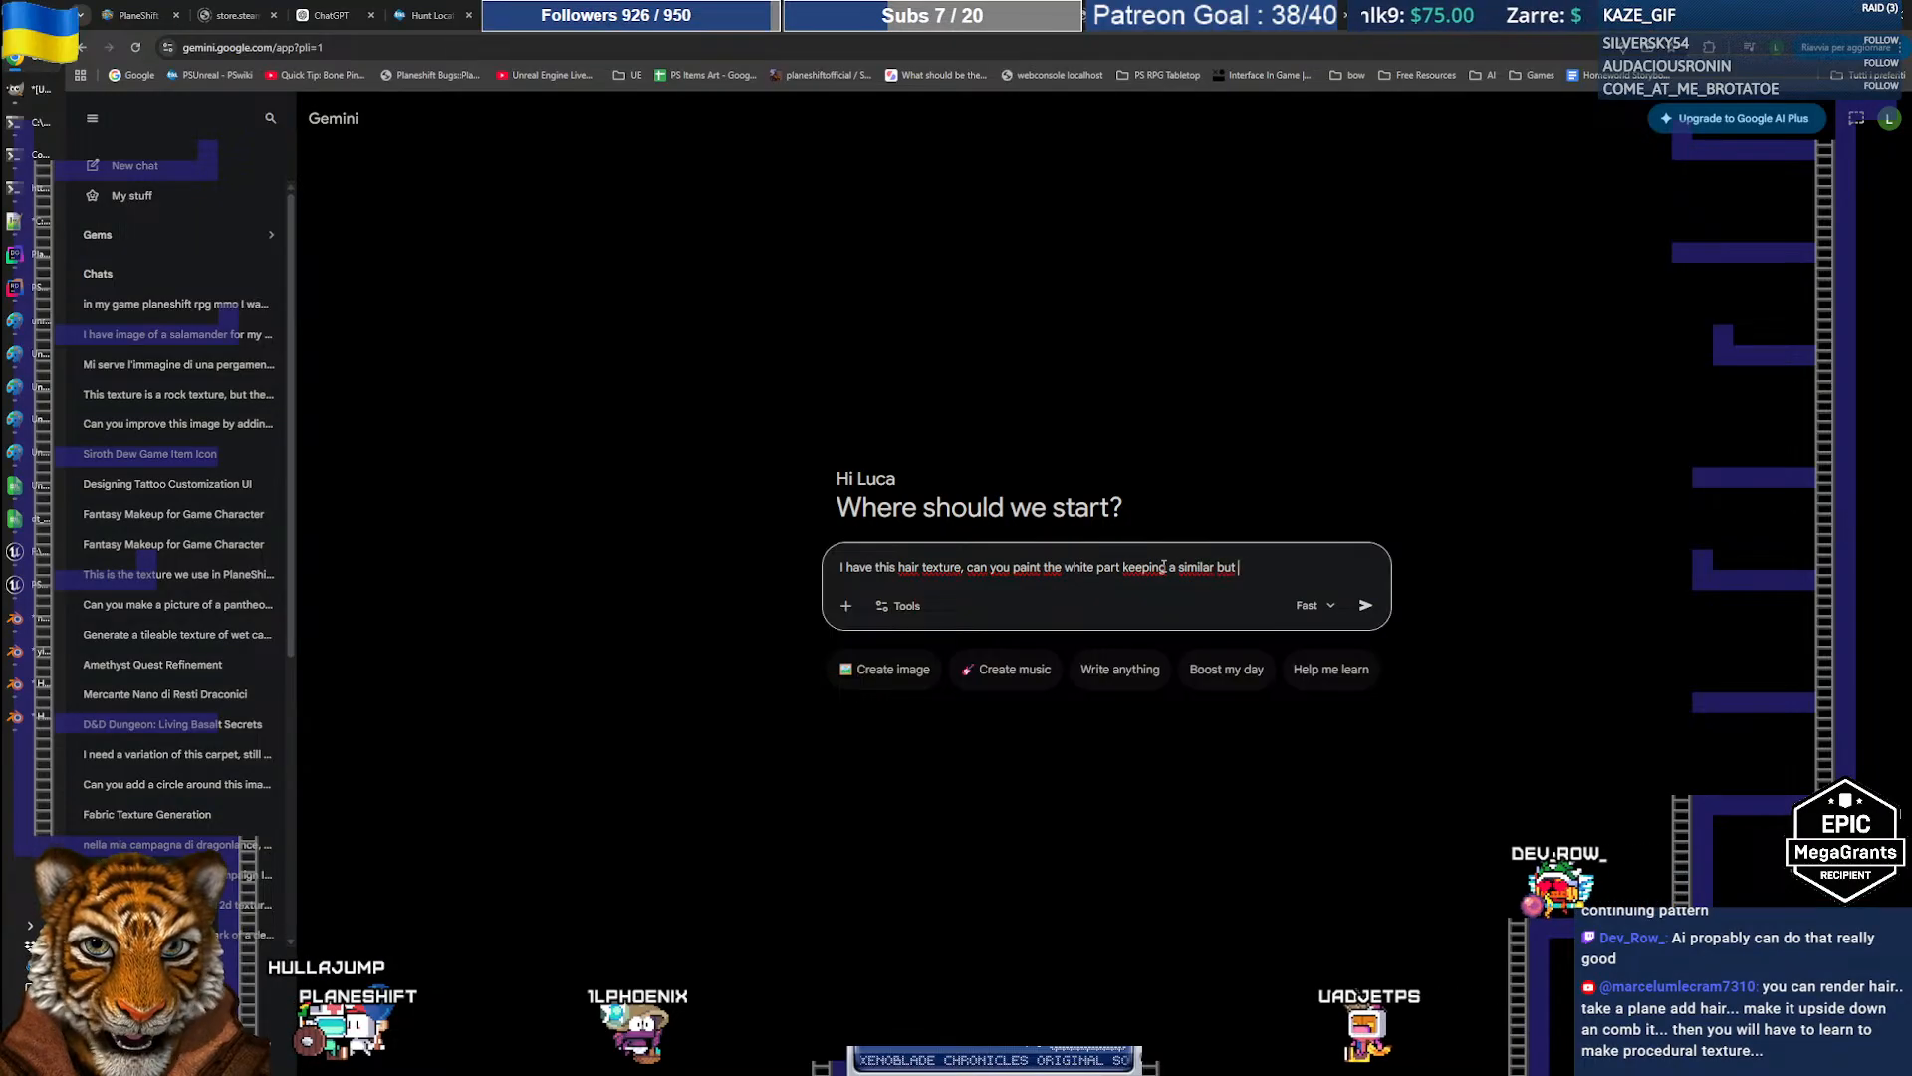
{"action": "type", "text": "dentical h"}
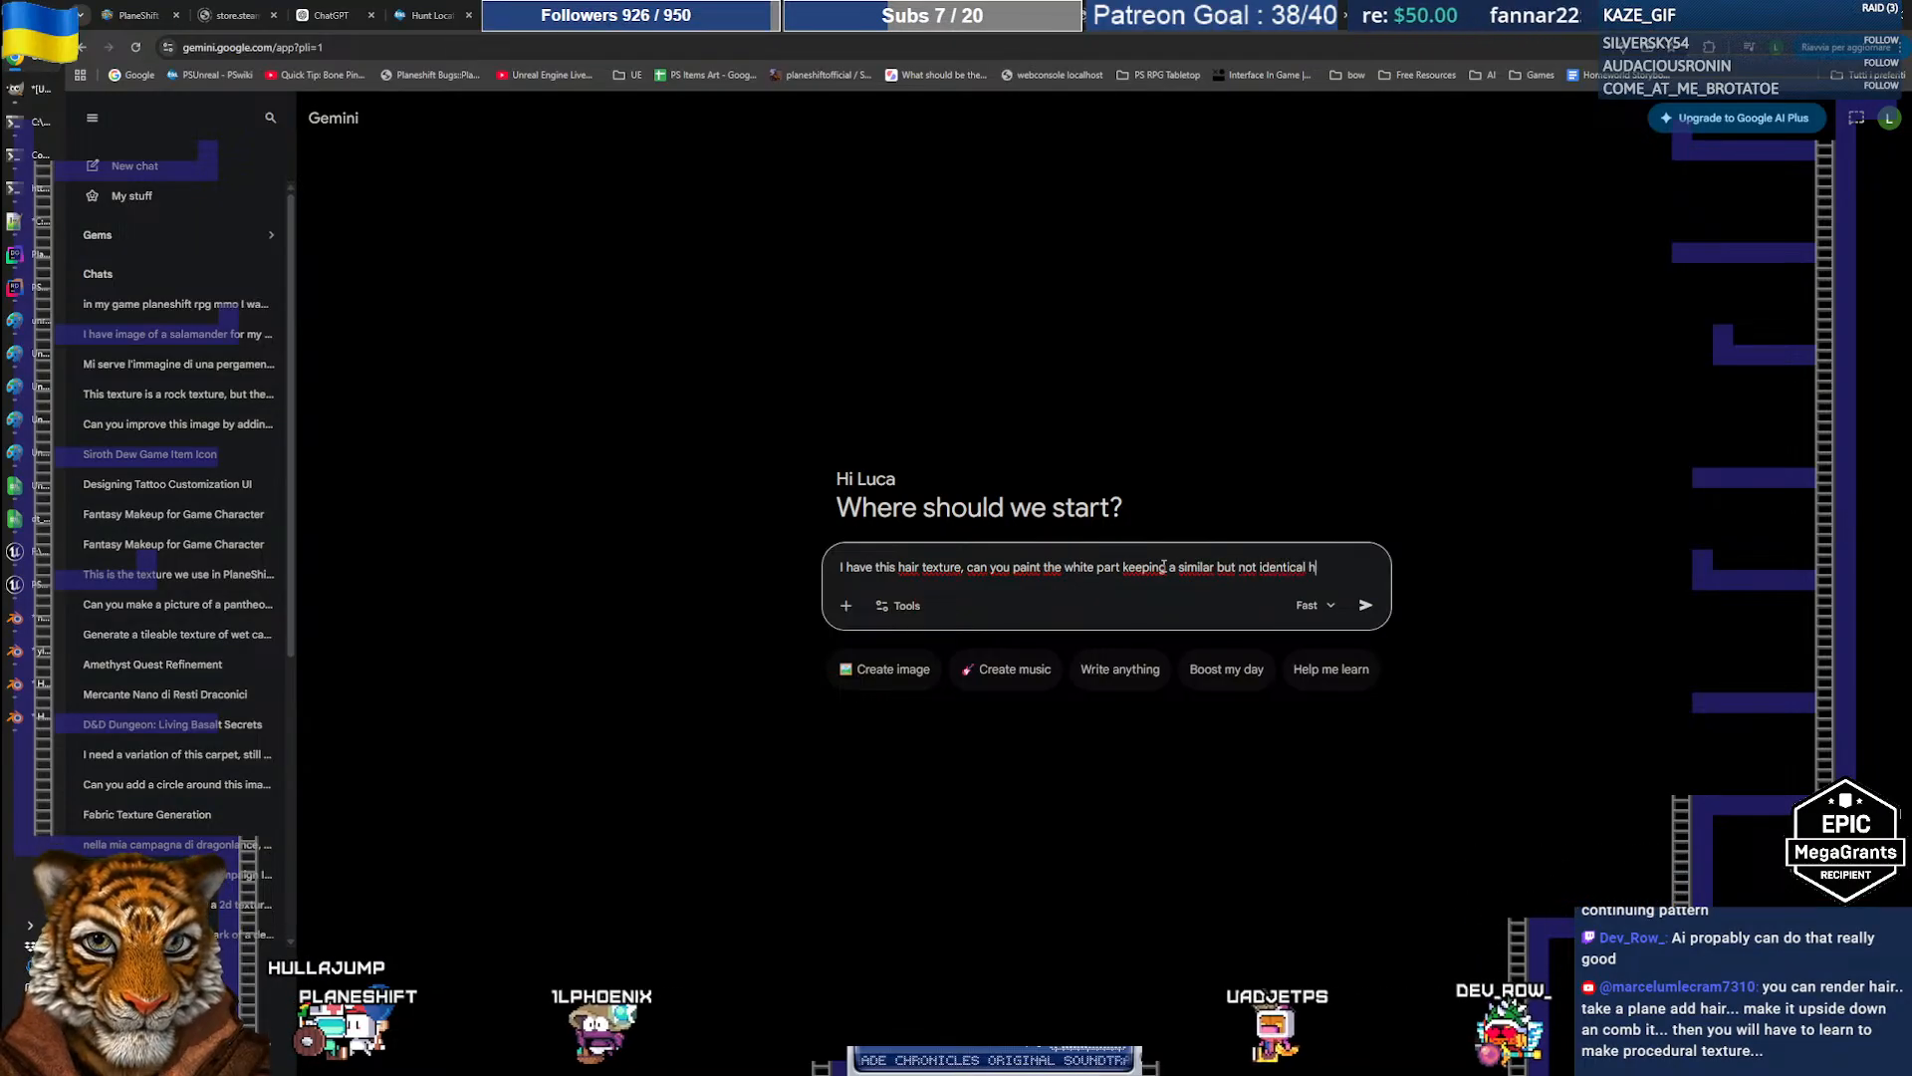
{"action": "type", "text": "air pattern li"}
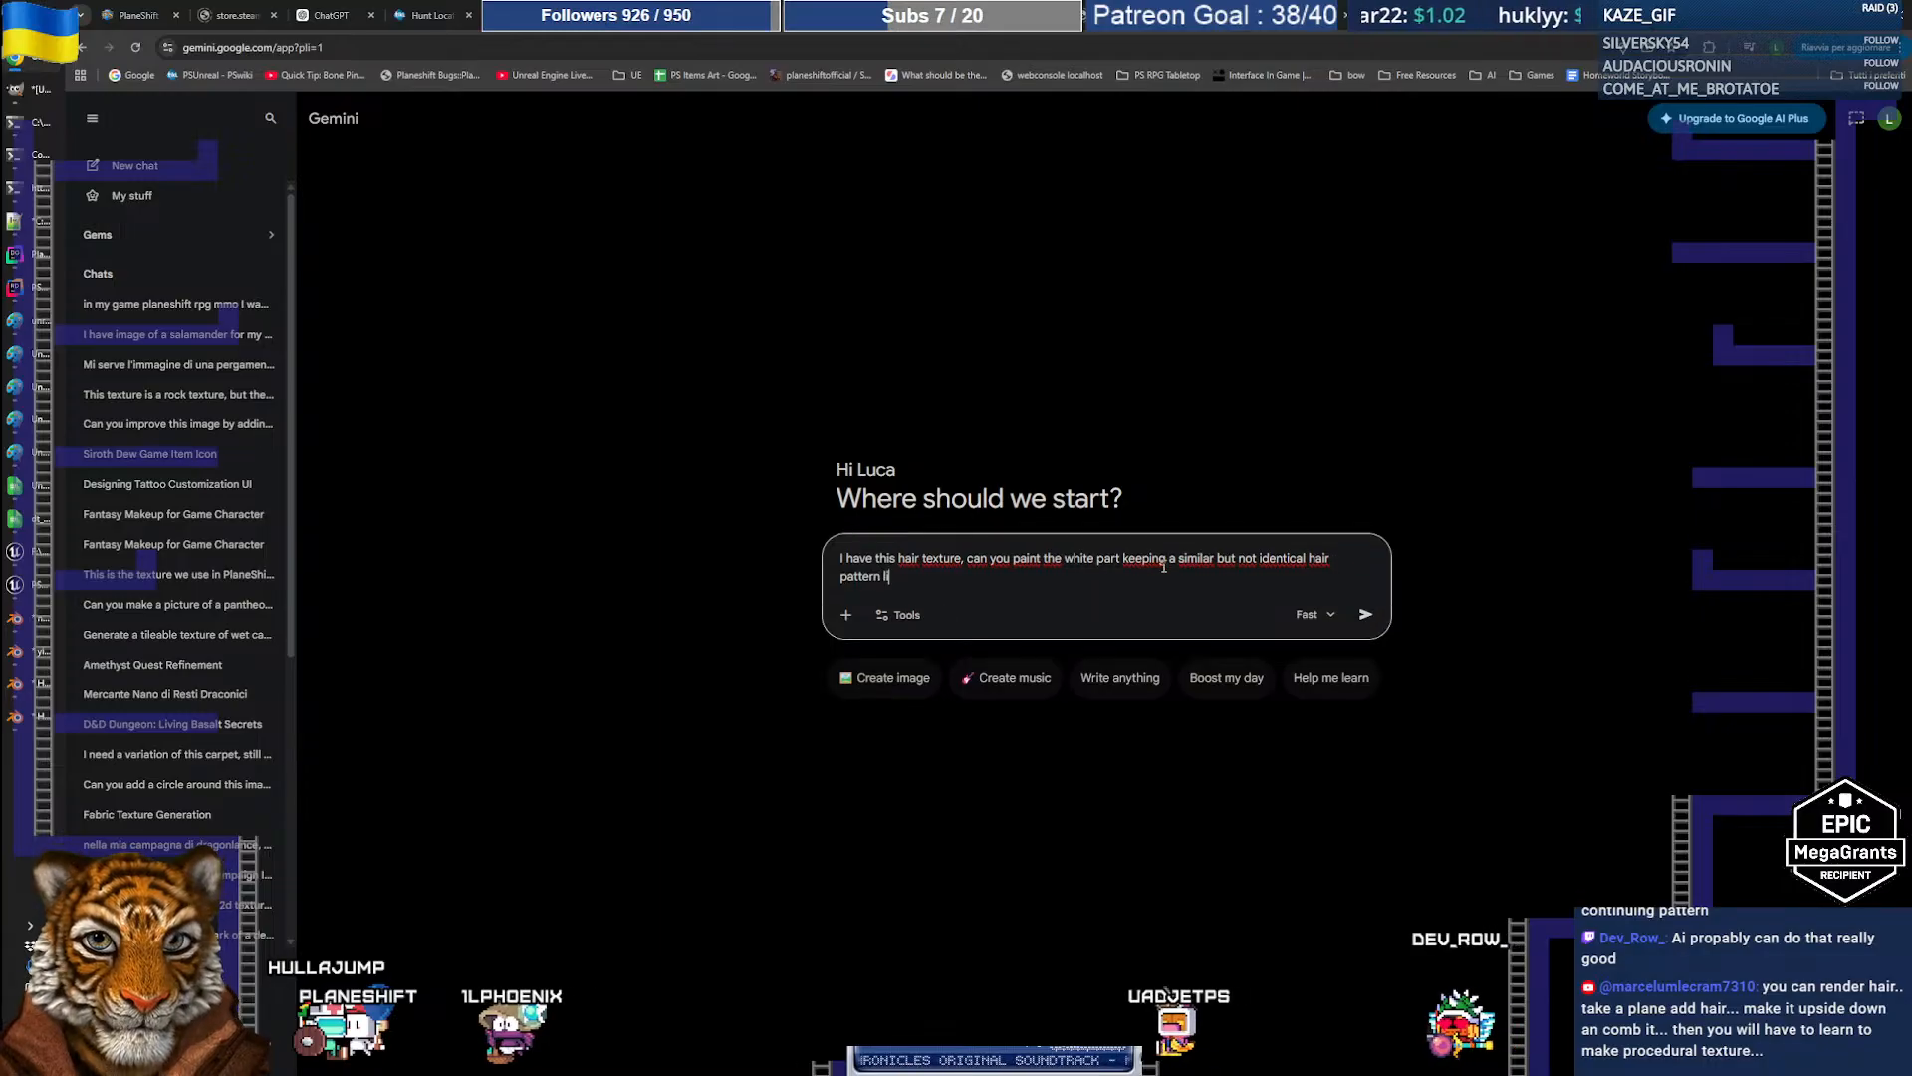
{"action": "type", "text": "ke the one above"}
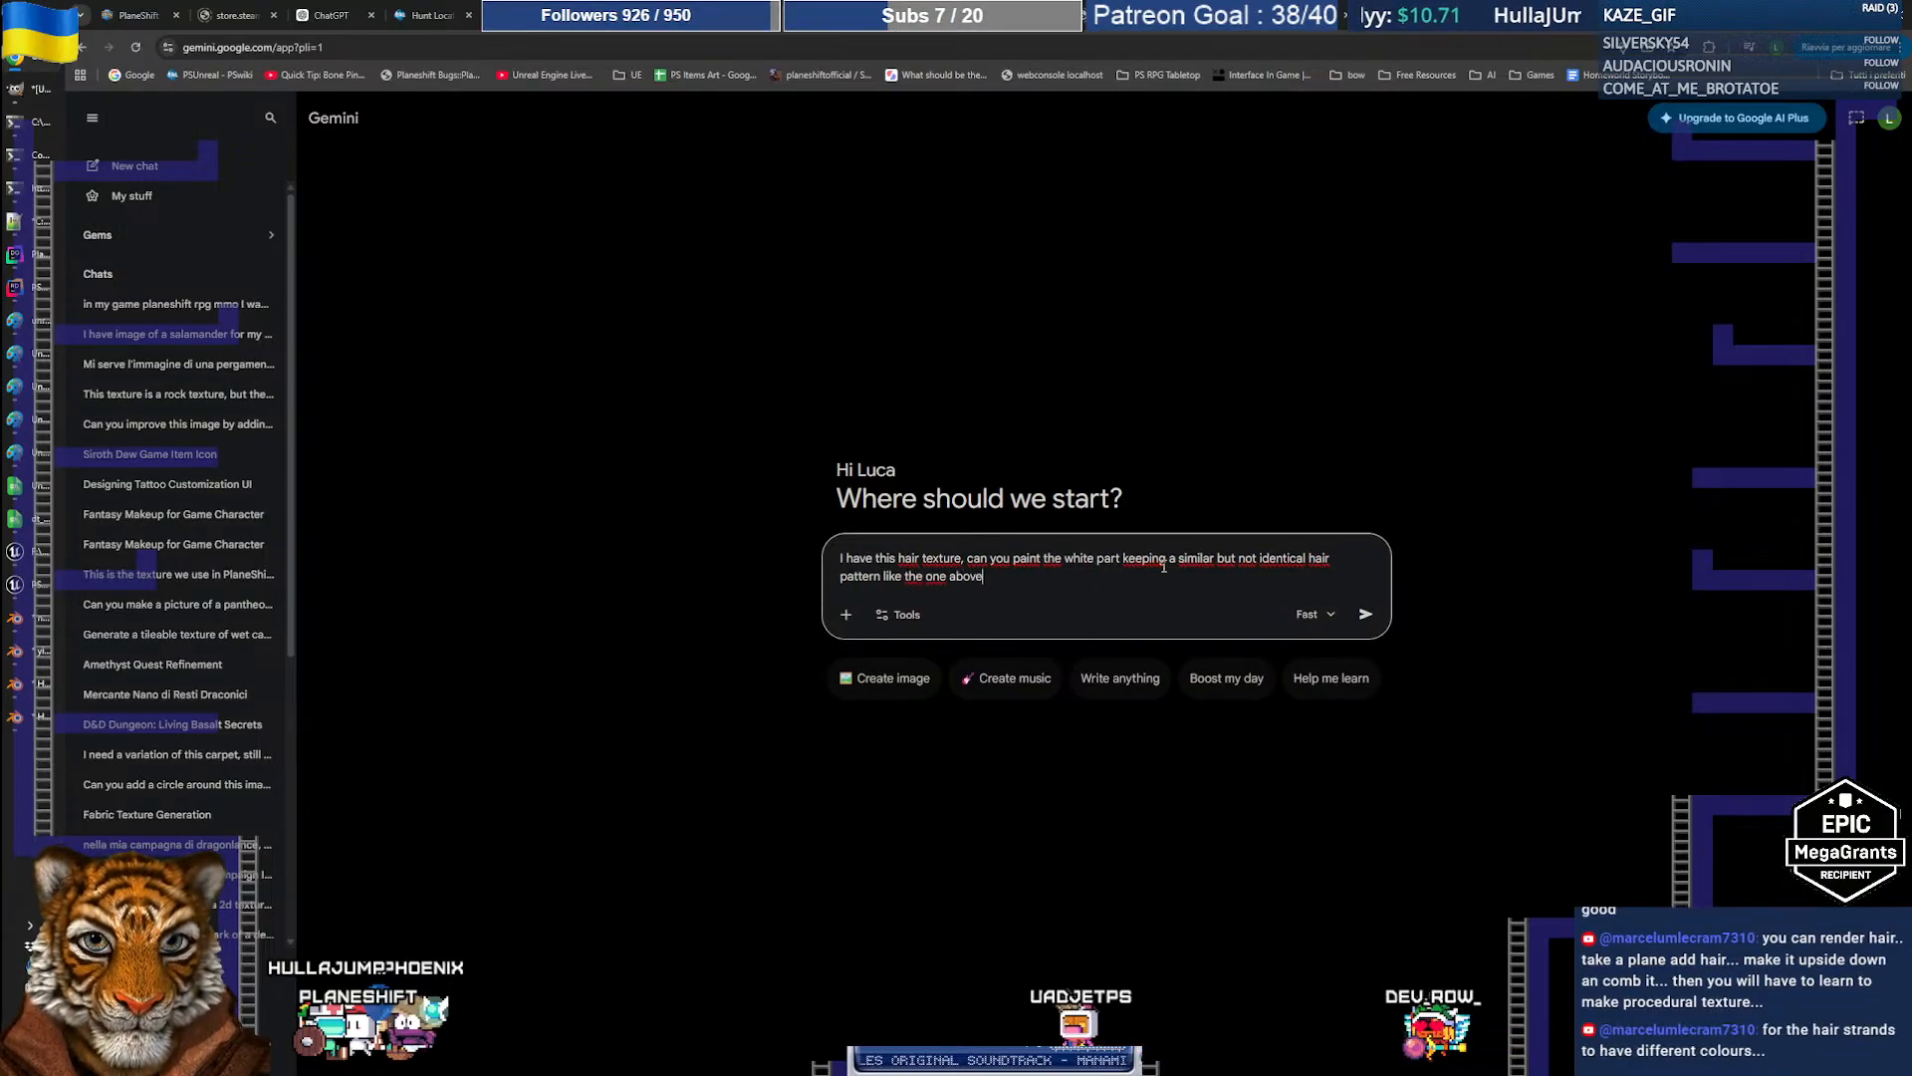
{"action": "type", "text": "?"}
Step: Attach the copied hair image to the prompt, choose the Thinking model, and submit the request
{"action": "key", "text": "ctrl+v"}
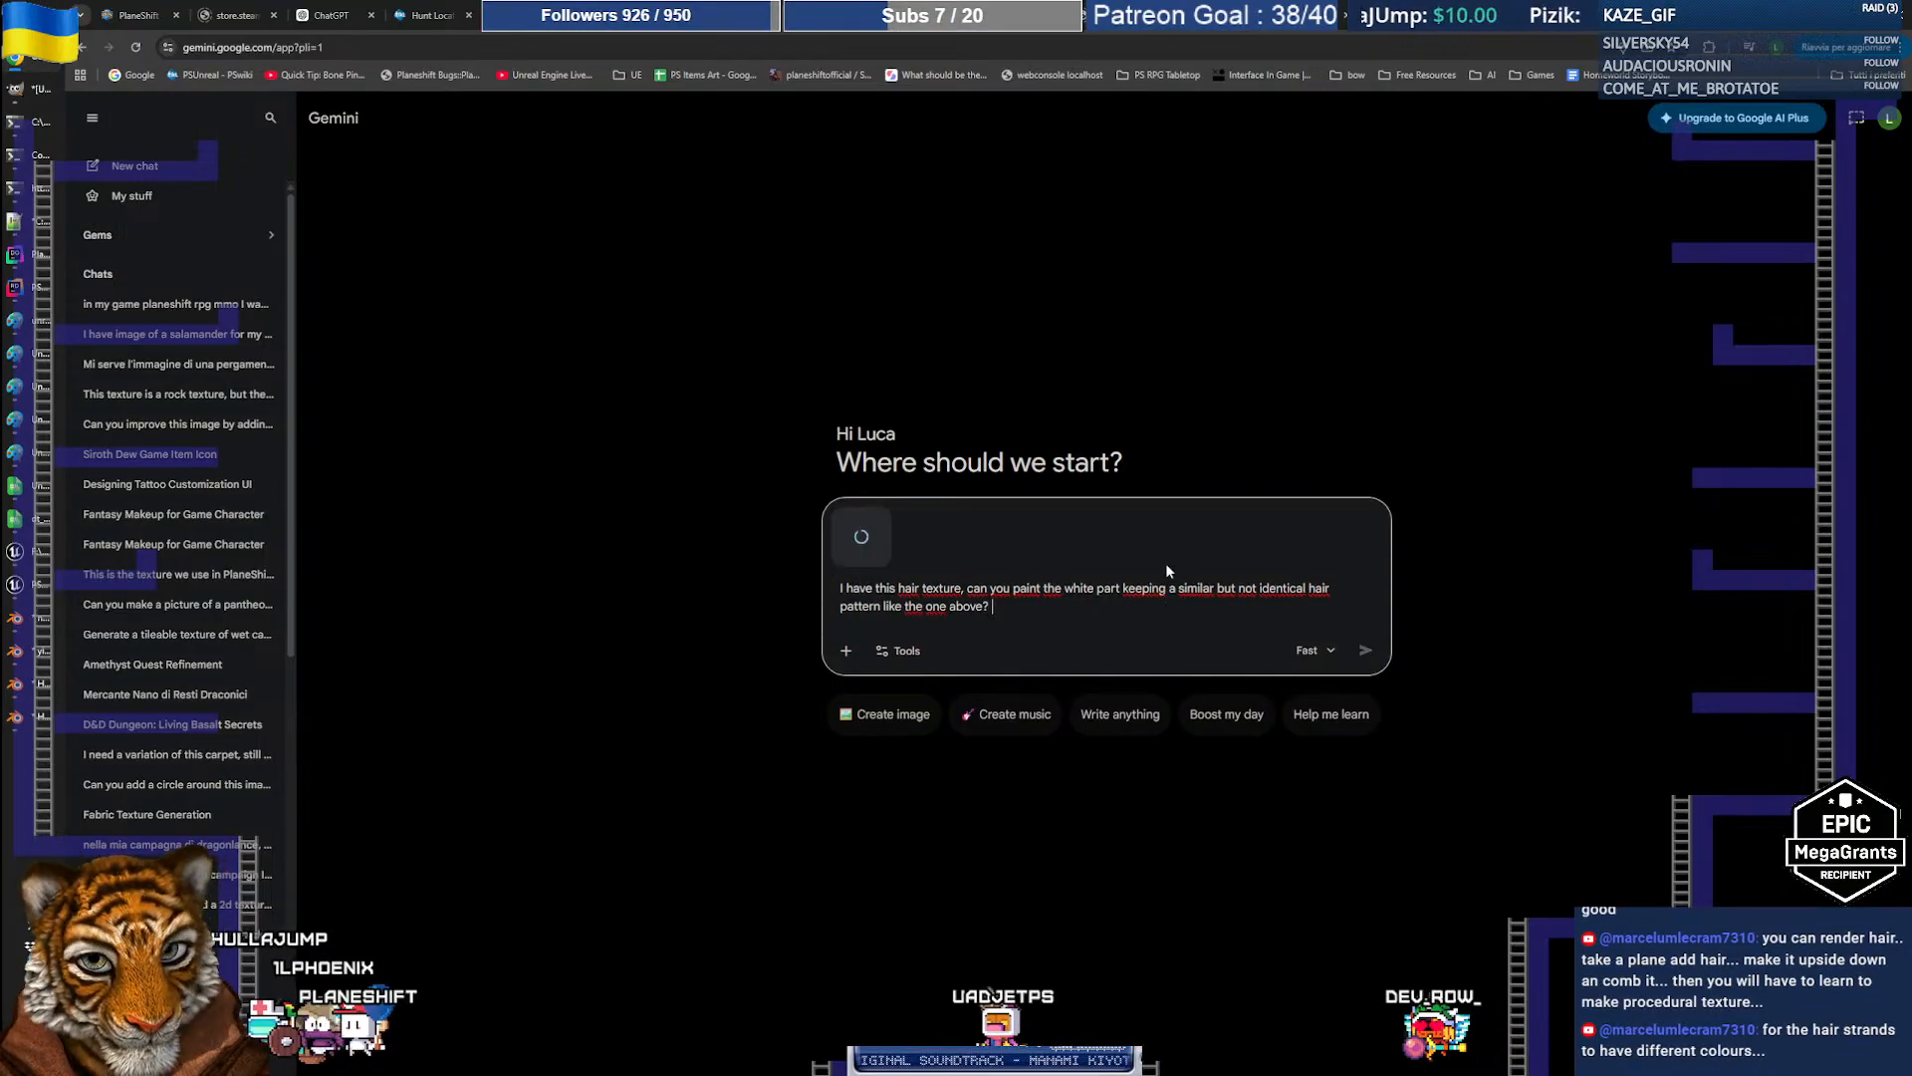
{"action": "left_click", "coordinate": [1312, 649]}
{"action": "left_click", "coordinate": [1346, 755]}
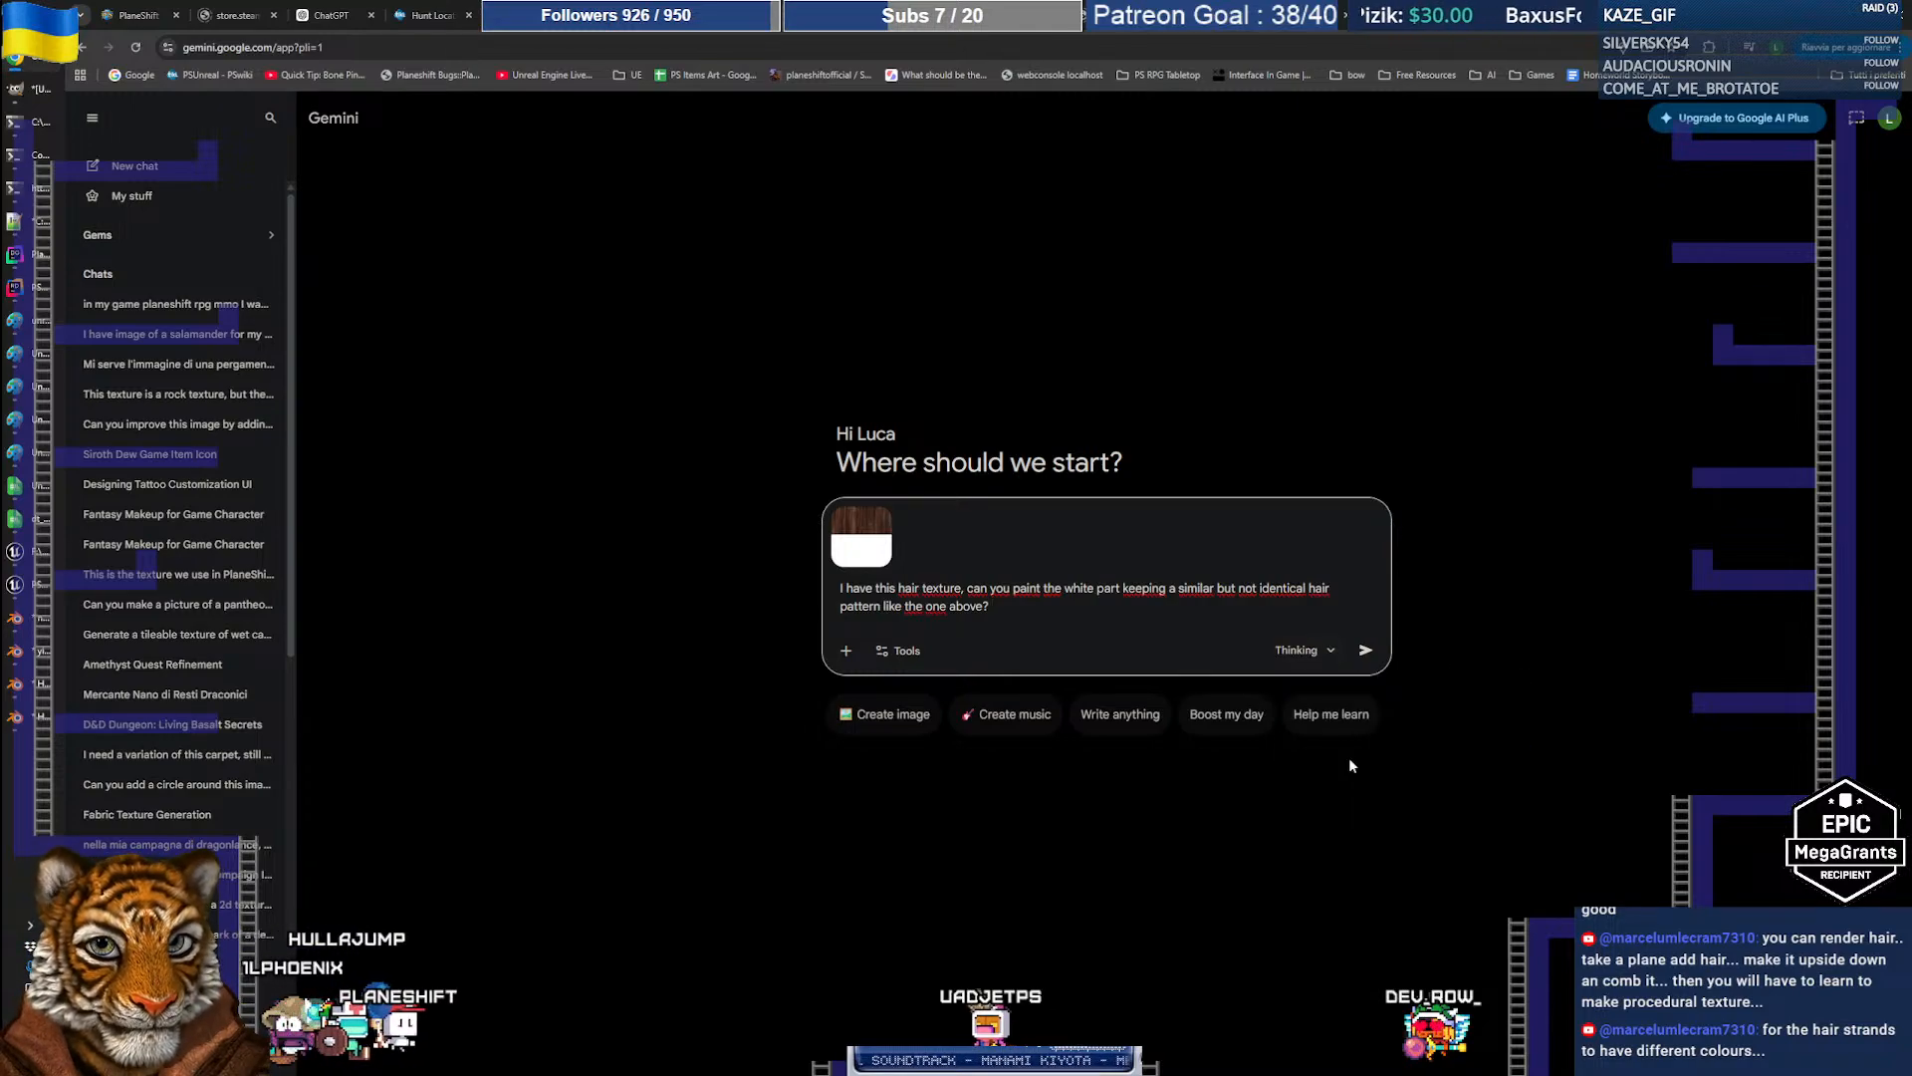
{"action": "left_click", "coordinate": [1365, 653]}
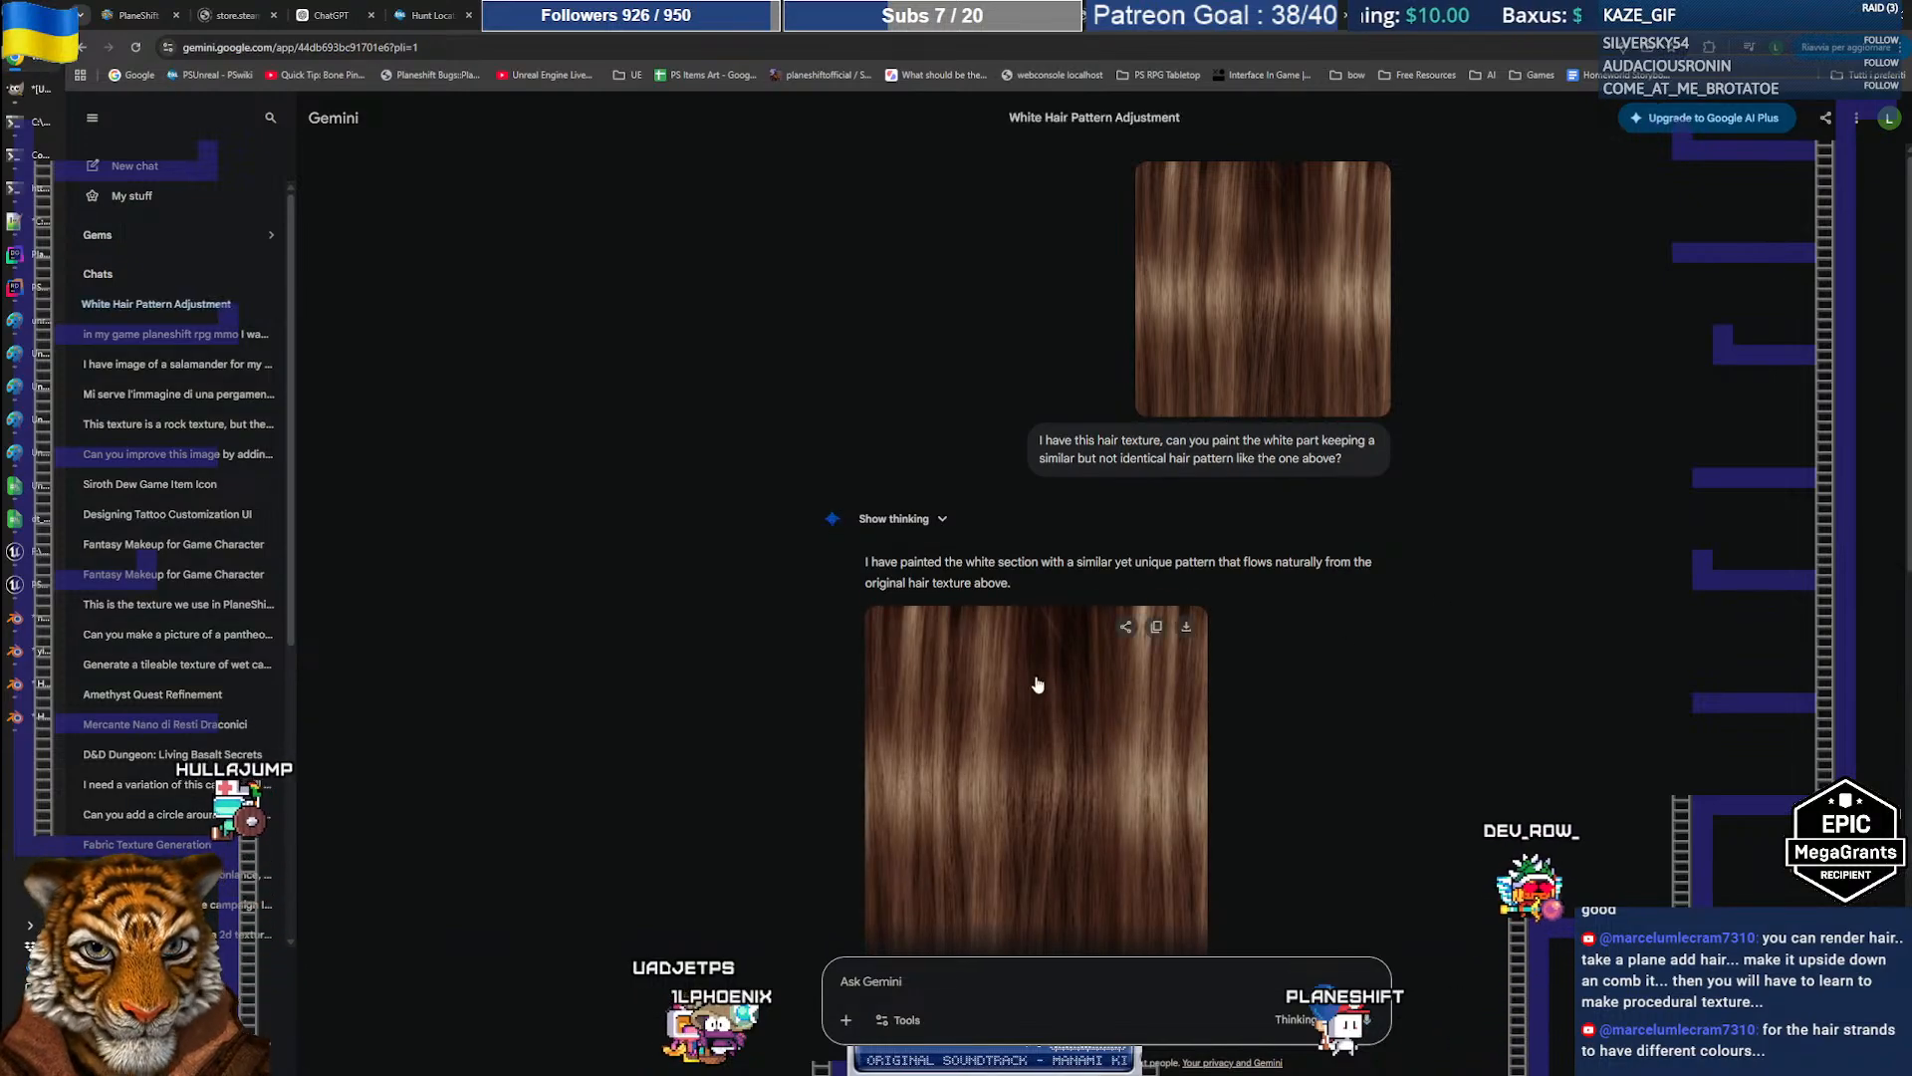
Step: View the generated hair image enlarged, return to the chat, and download the image
{"action": "left_click", "coordinate": [1023, 683]}
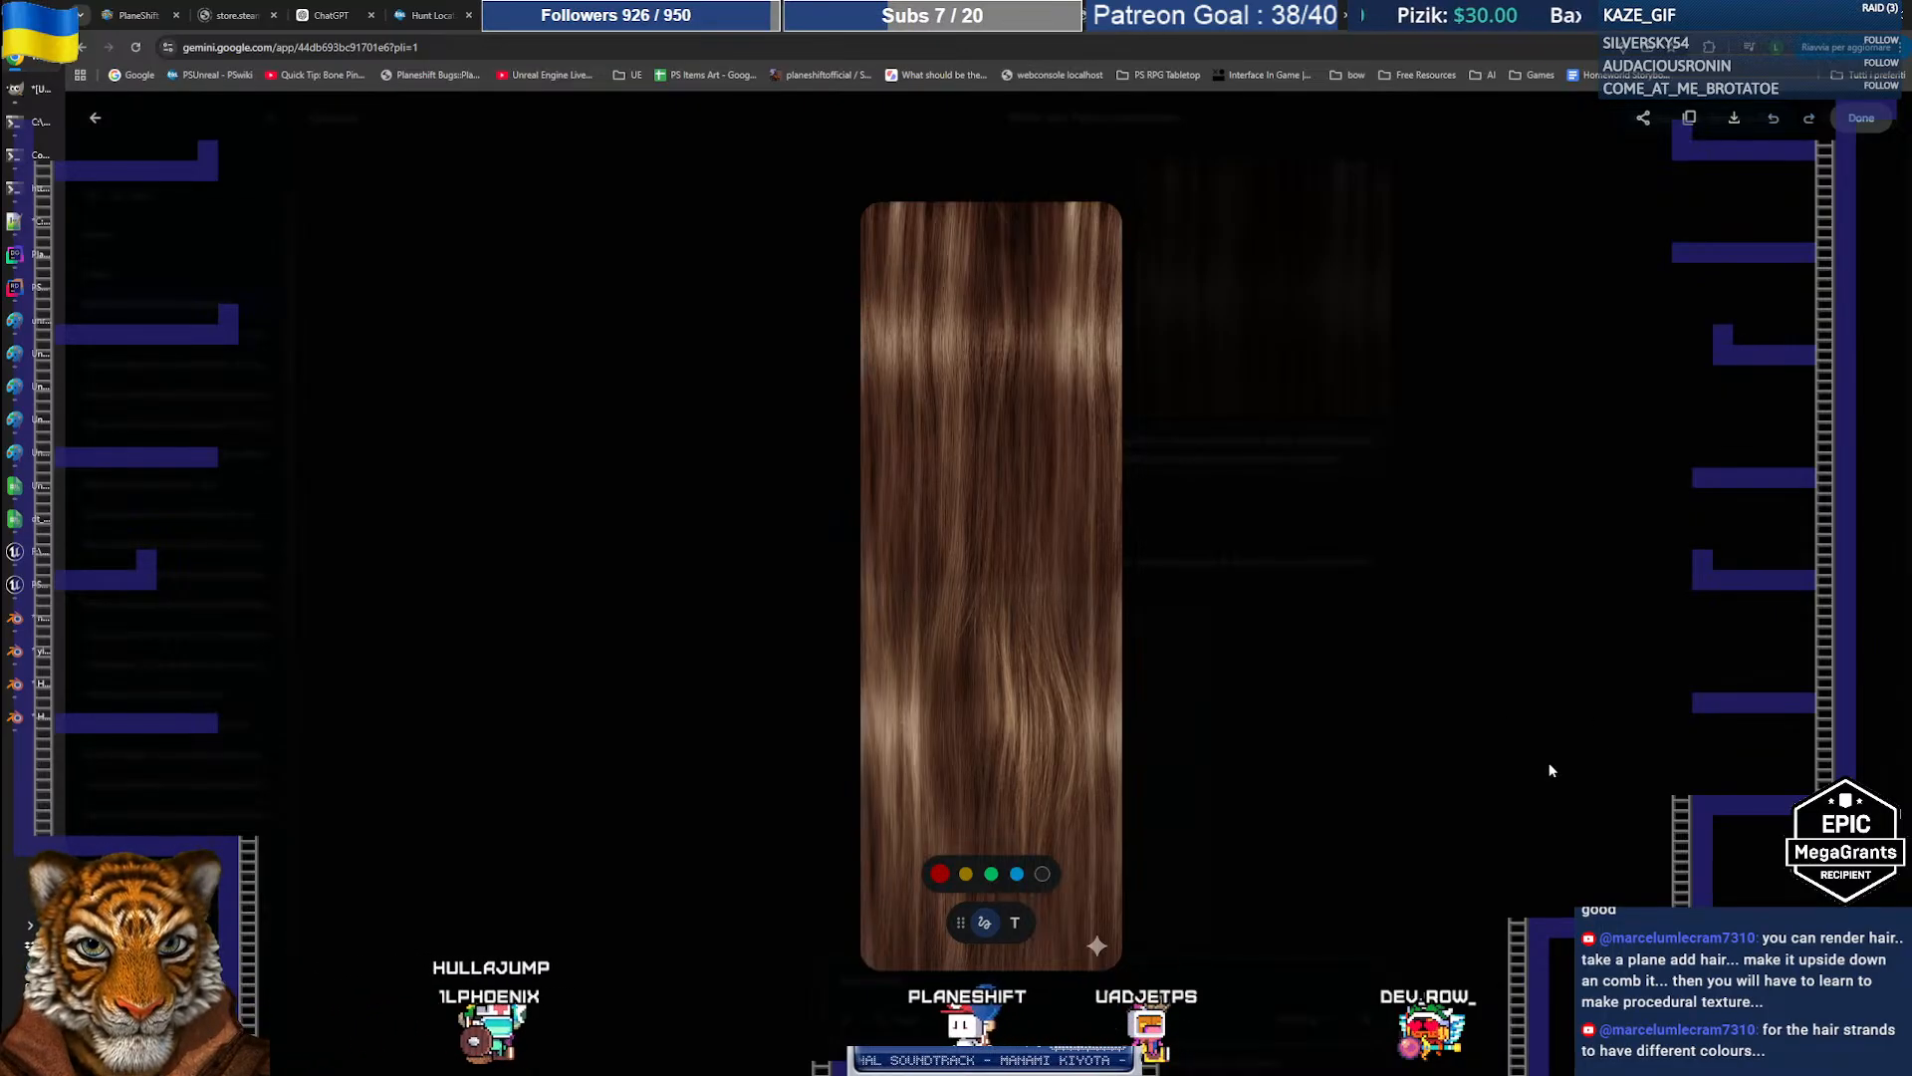
{"action": "left_click", "coordinate": [1499, 796]}
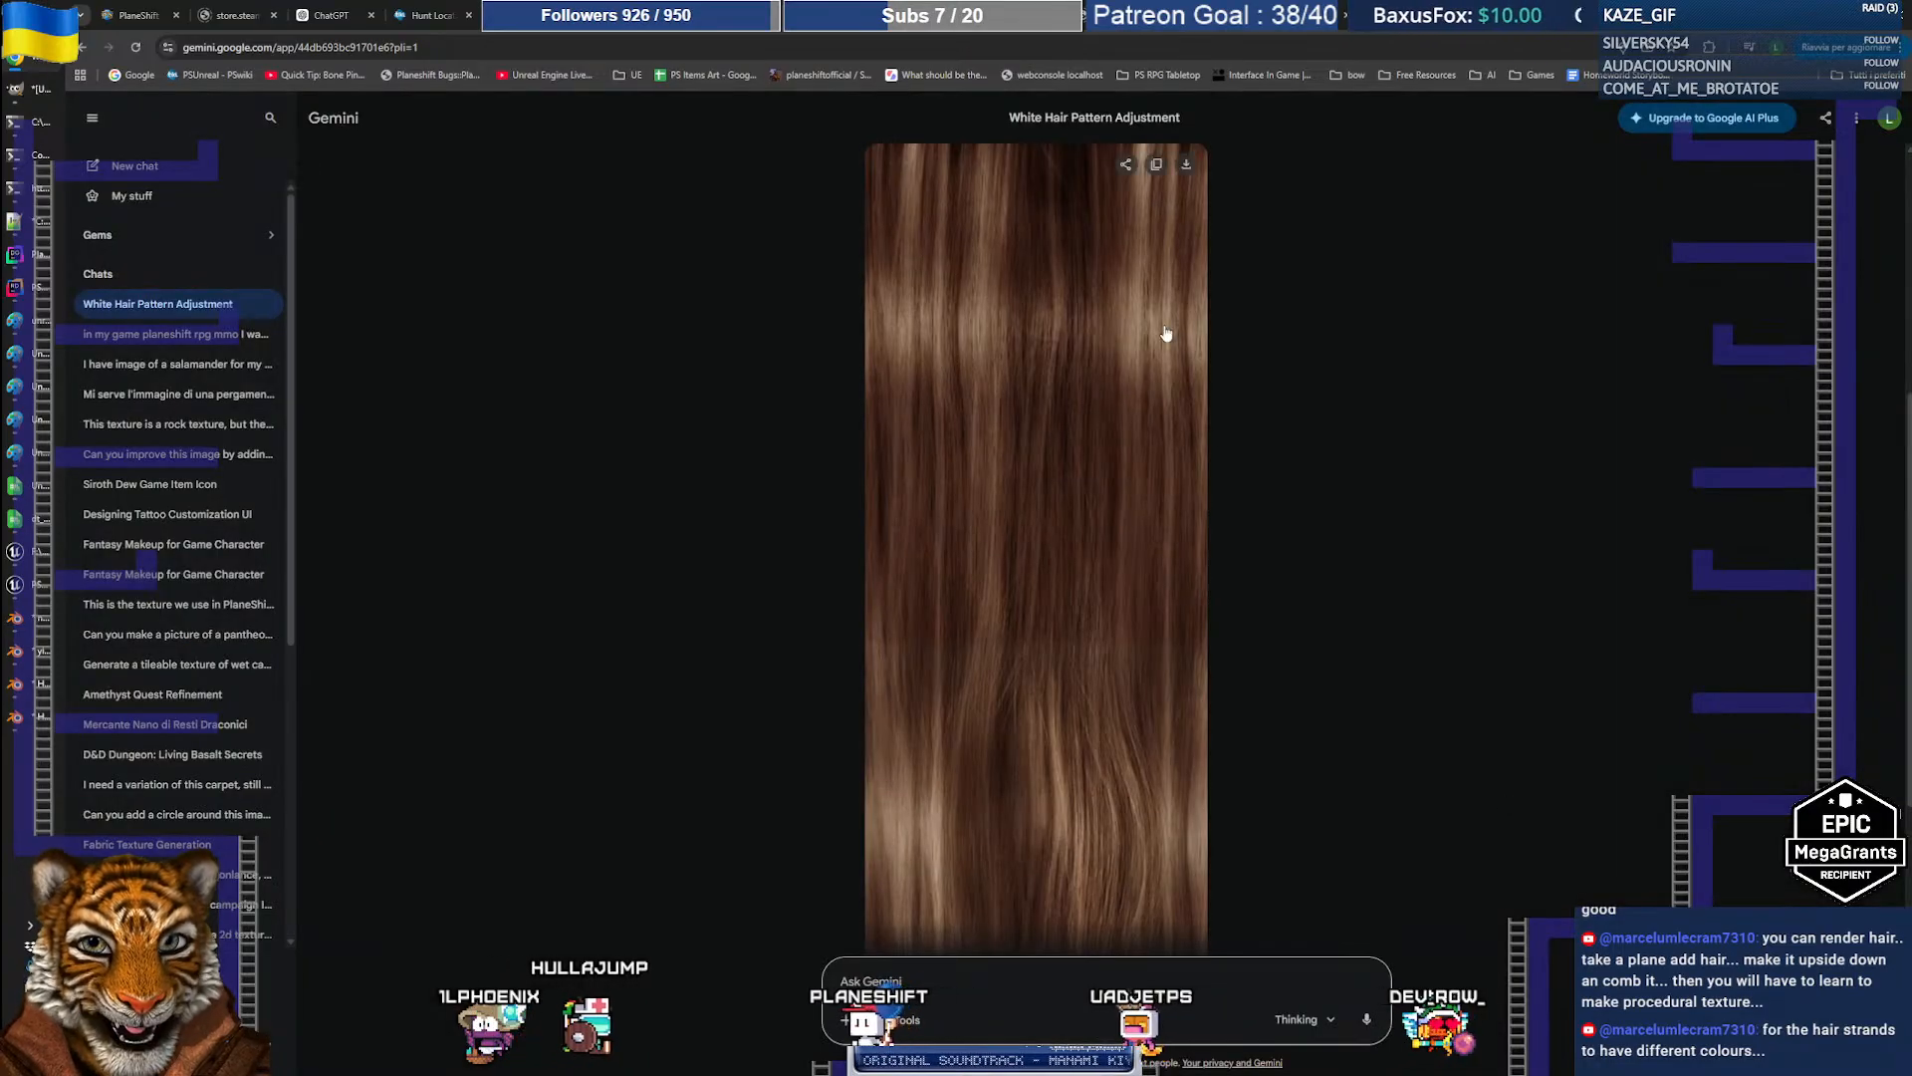
{"action": "left_click", "coordinate": [1184, 171]}
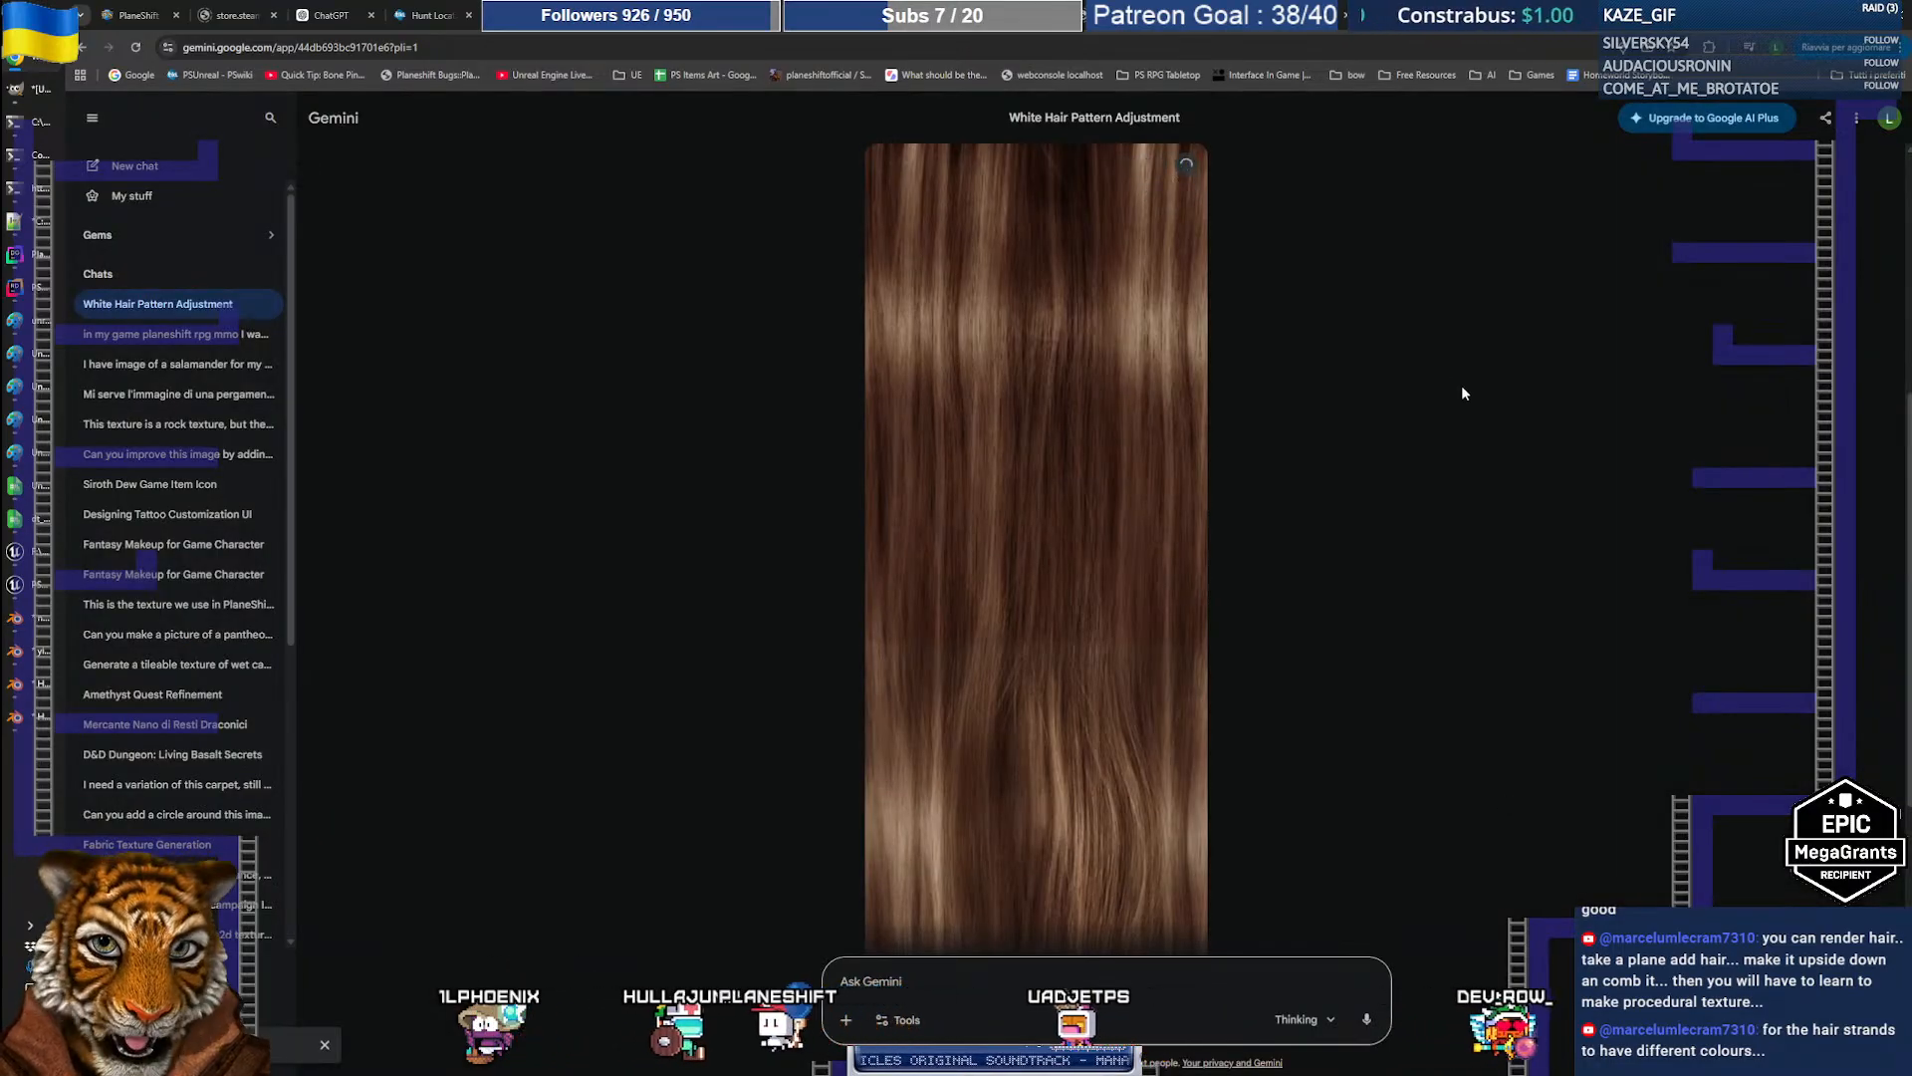
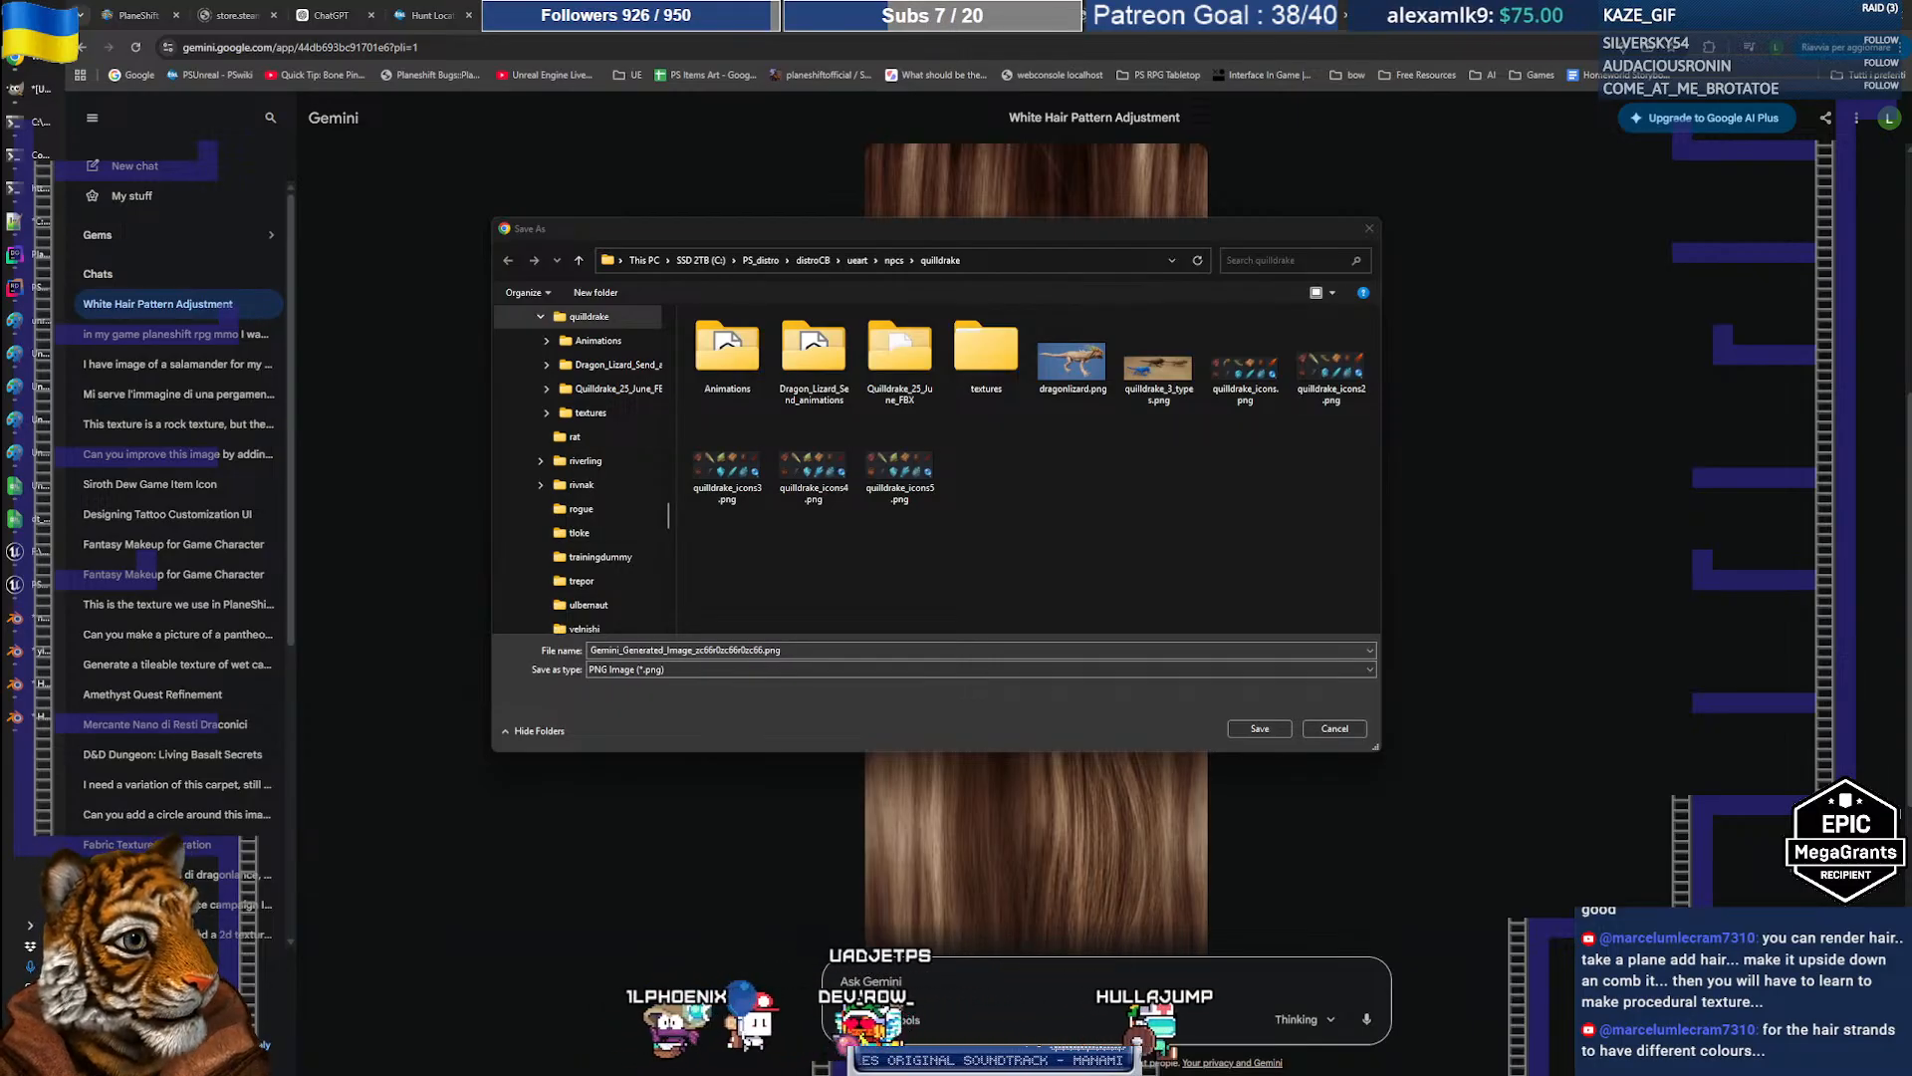
Step: Save the downloaded image as Dark_Hair_Long.png in the folder C:\PS\grafica3D\cal3d_characters\ylianf
{"action": "left_click", "coordinate": [1054, 259]}
{"action": "type", "text": "C:\\PS\\grafica3D\\cal3d_characters\\ylianf"}
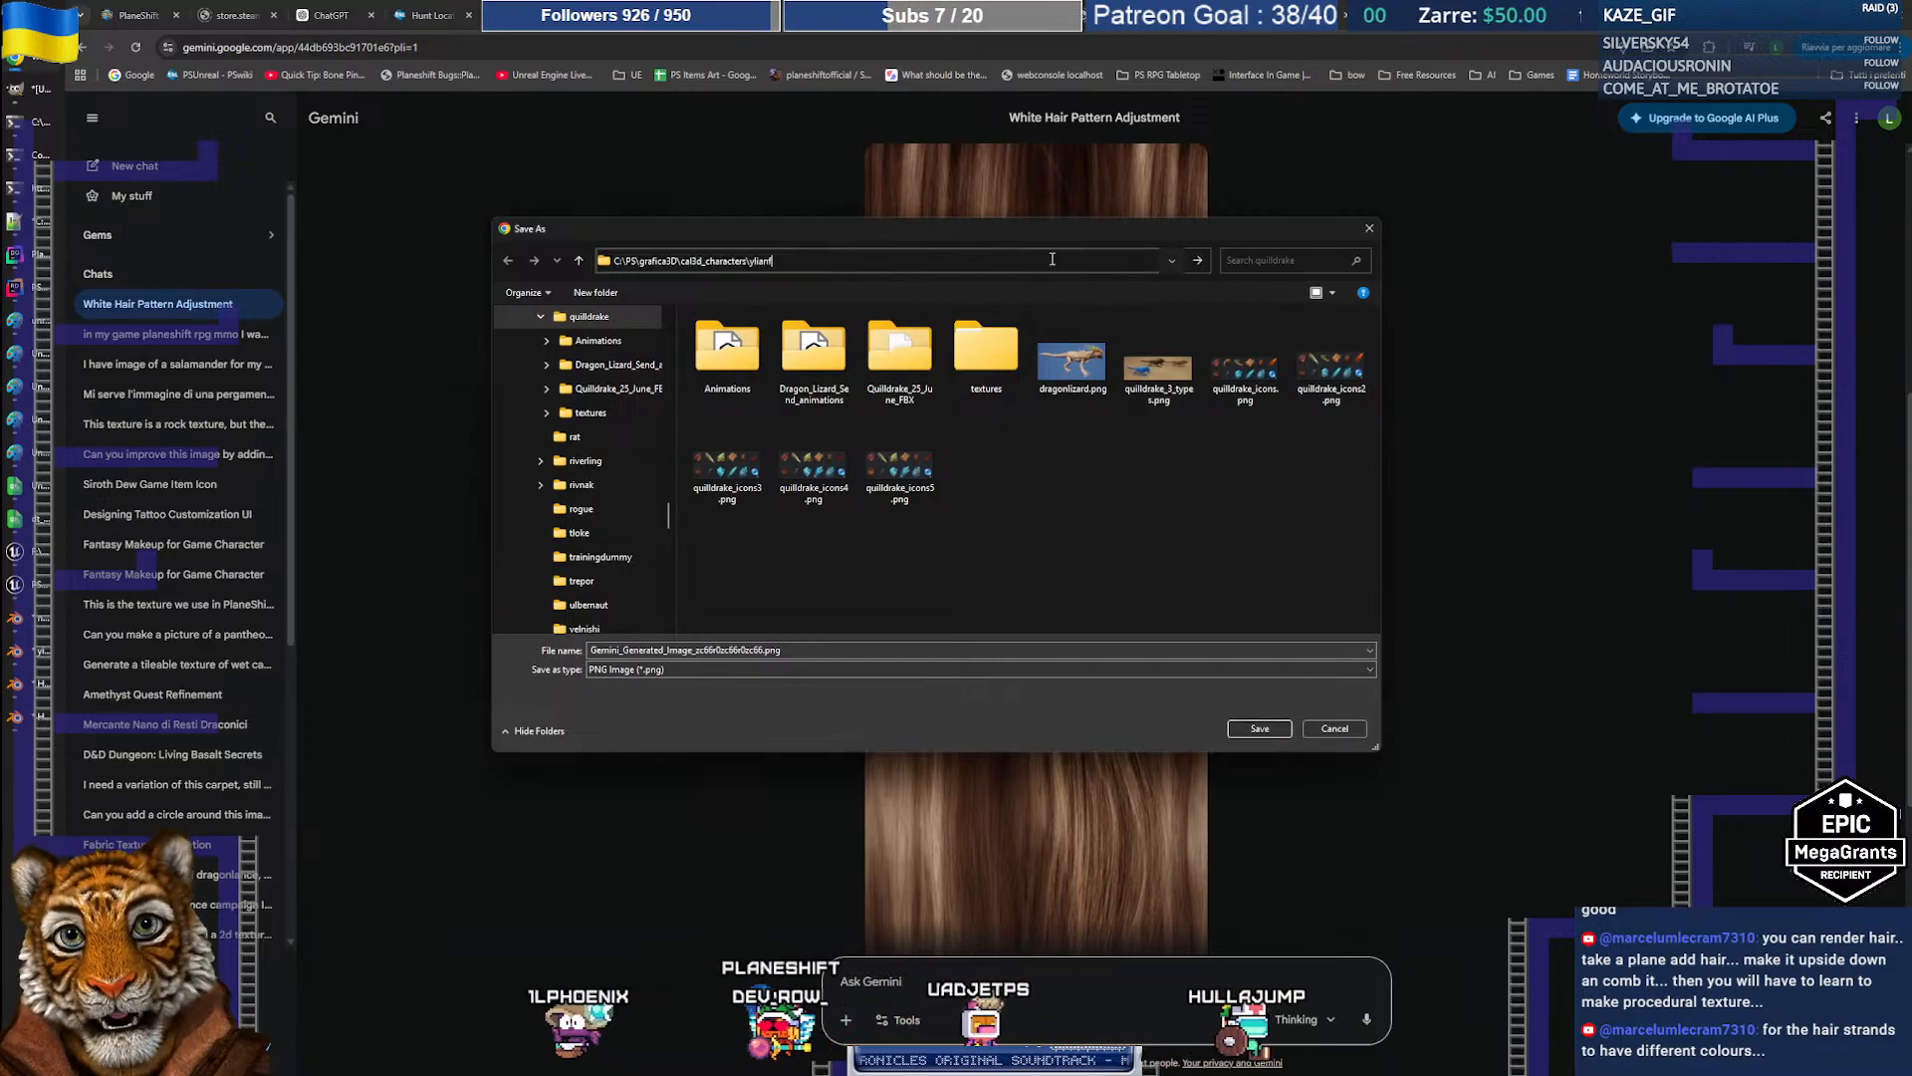
{"action": "key", "text": "Return"}
{"action": "left_click", "coordinate": [777, 650]}
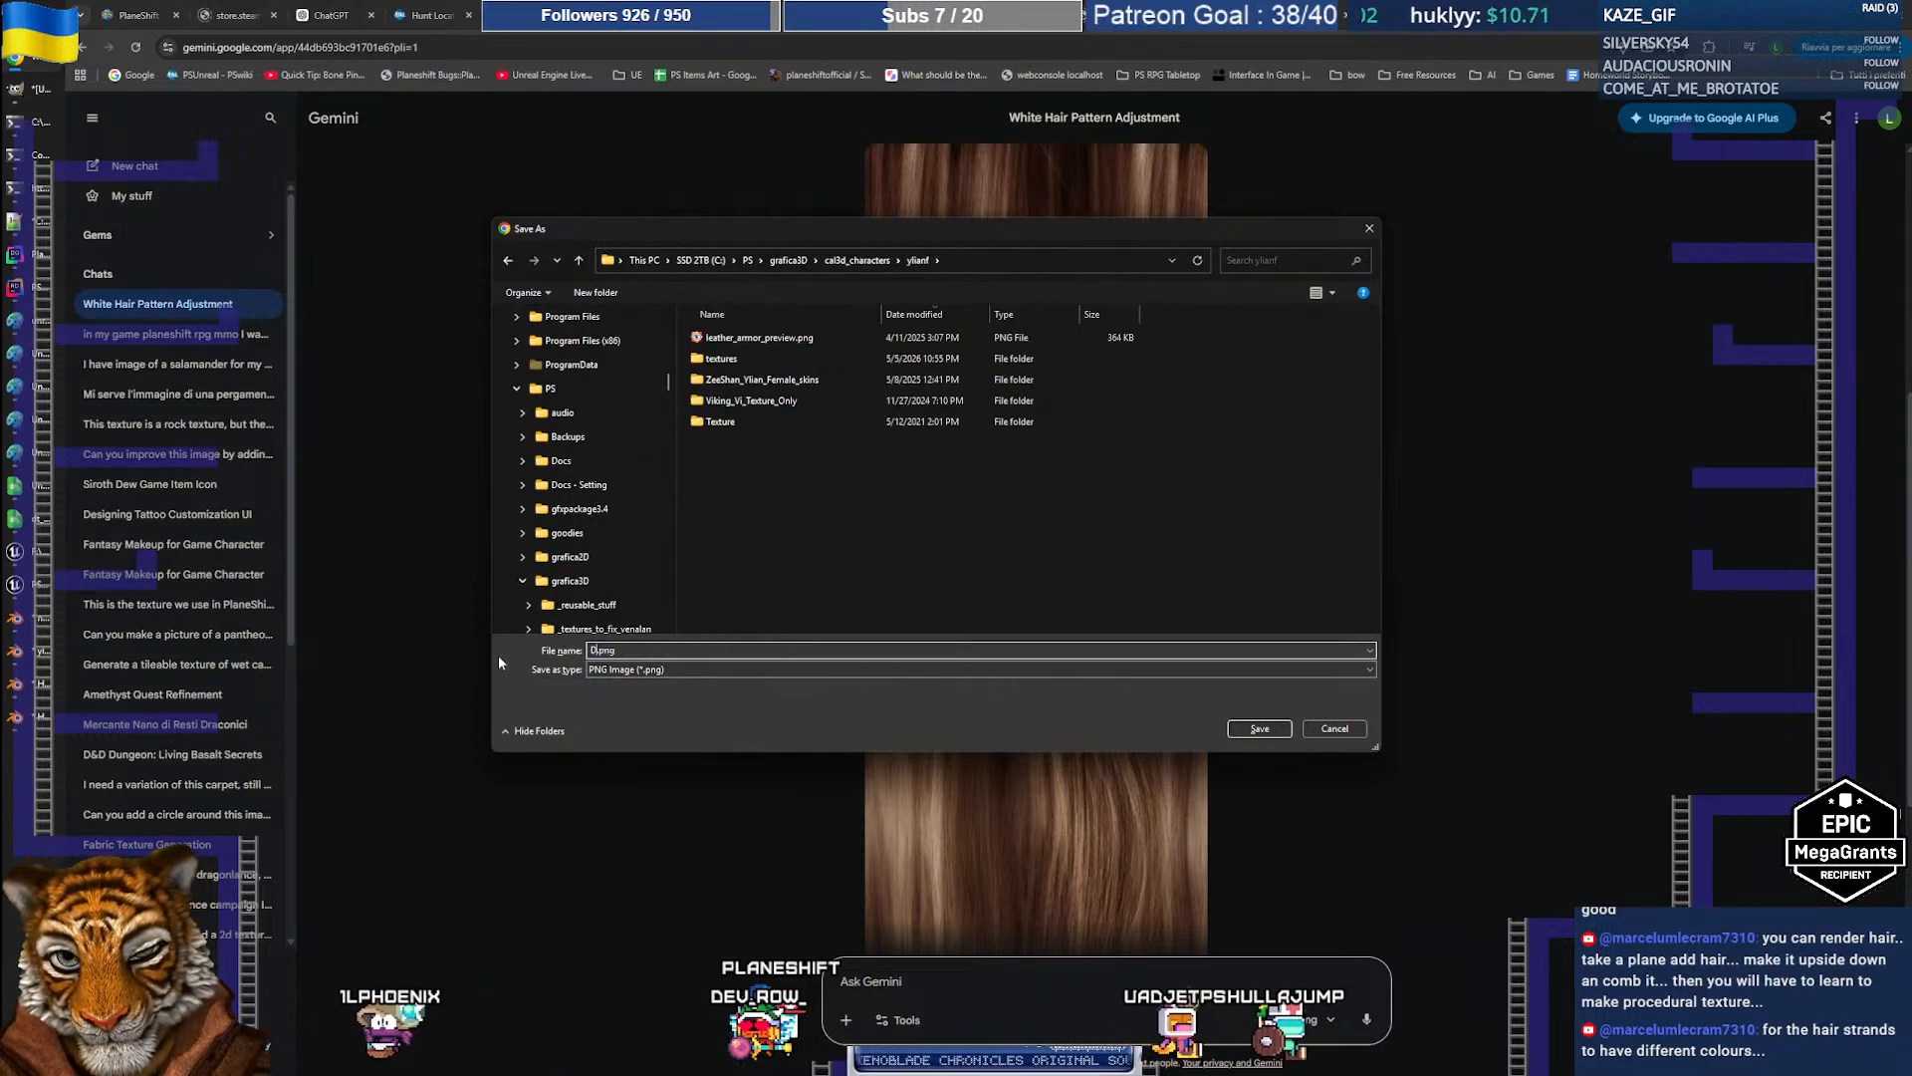
{"action": "type", "text": "Dark_"}
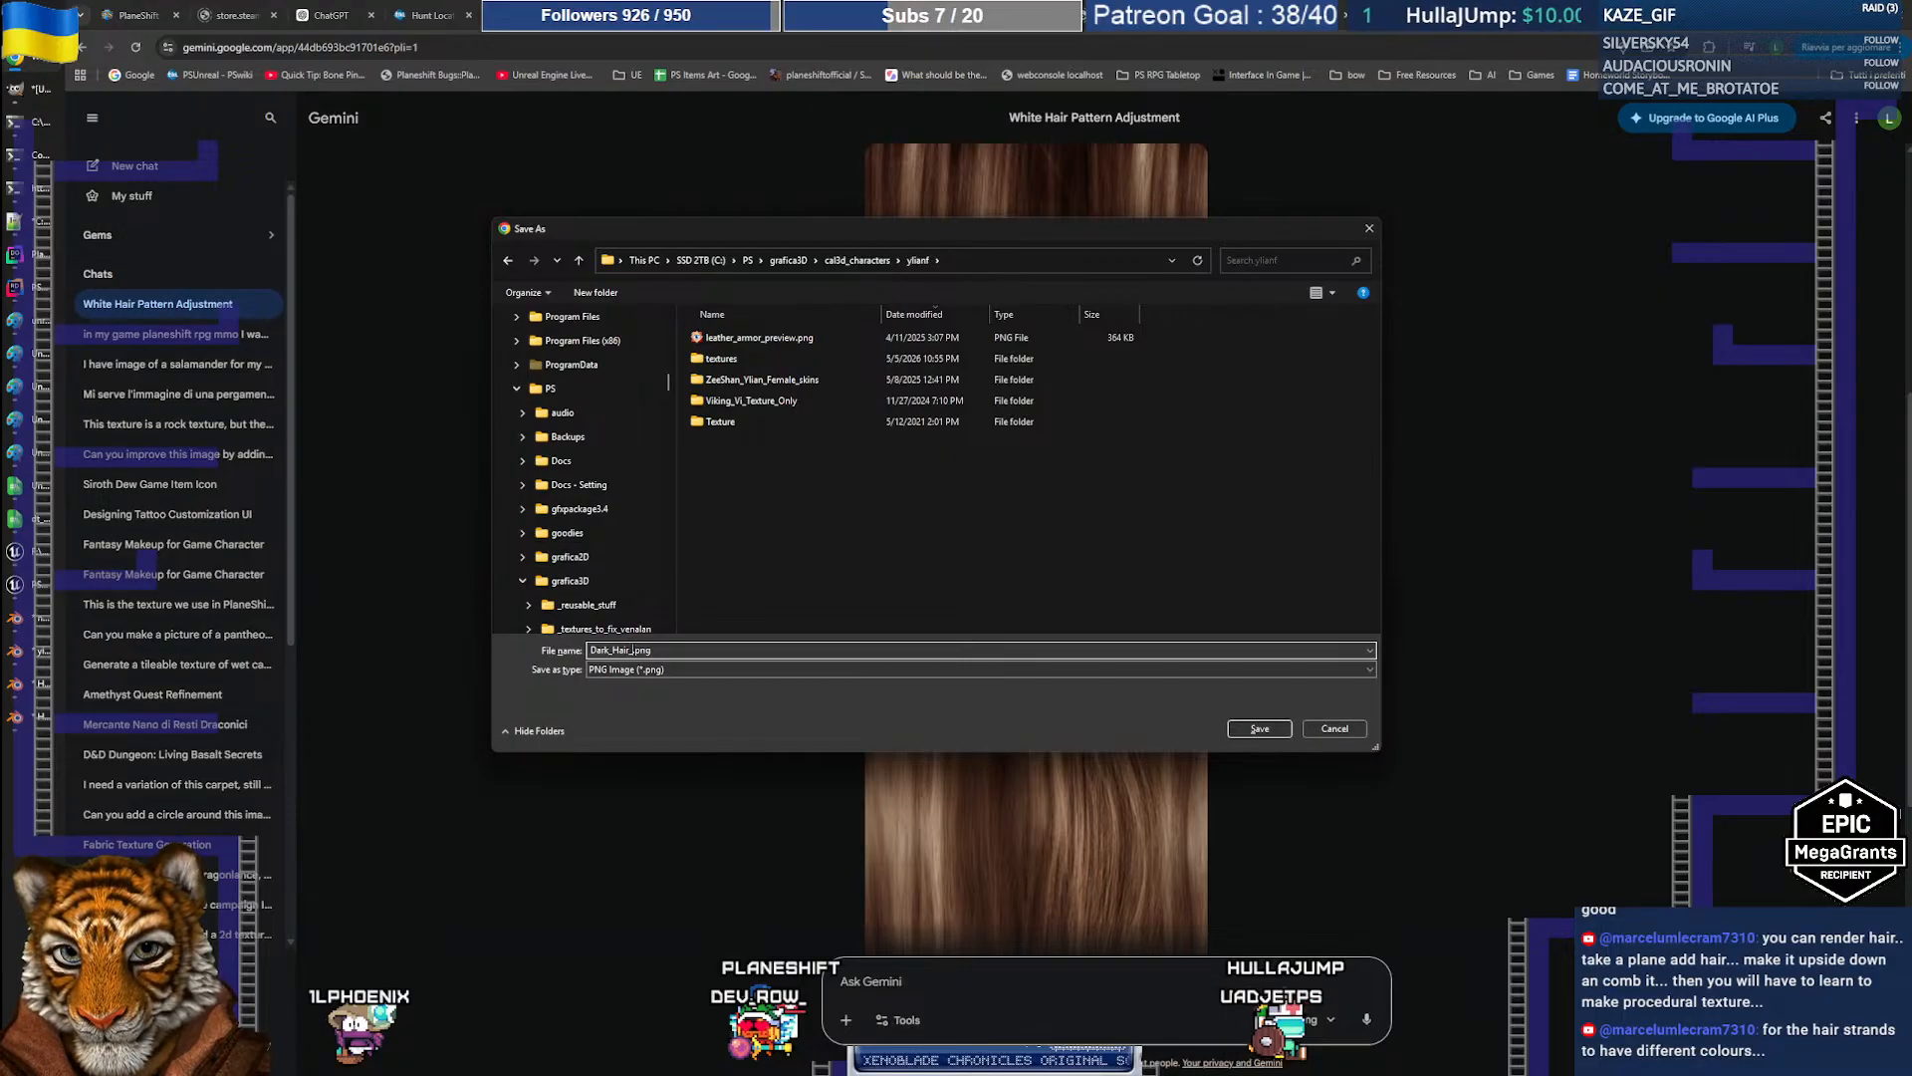
{"action": "type", "text": "Hair_Long"}
{"action": "key", "text": "Return"}
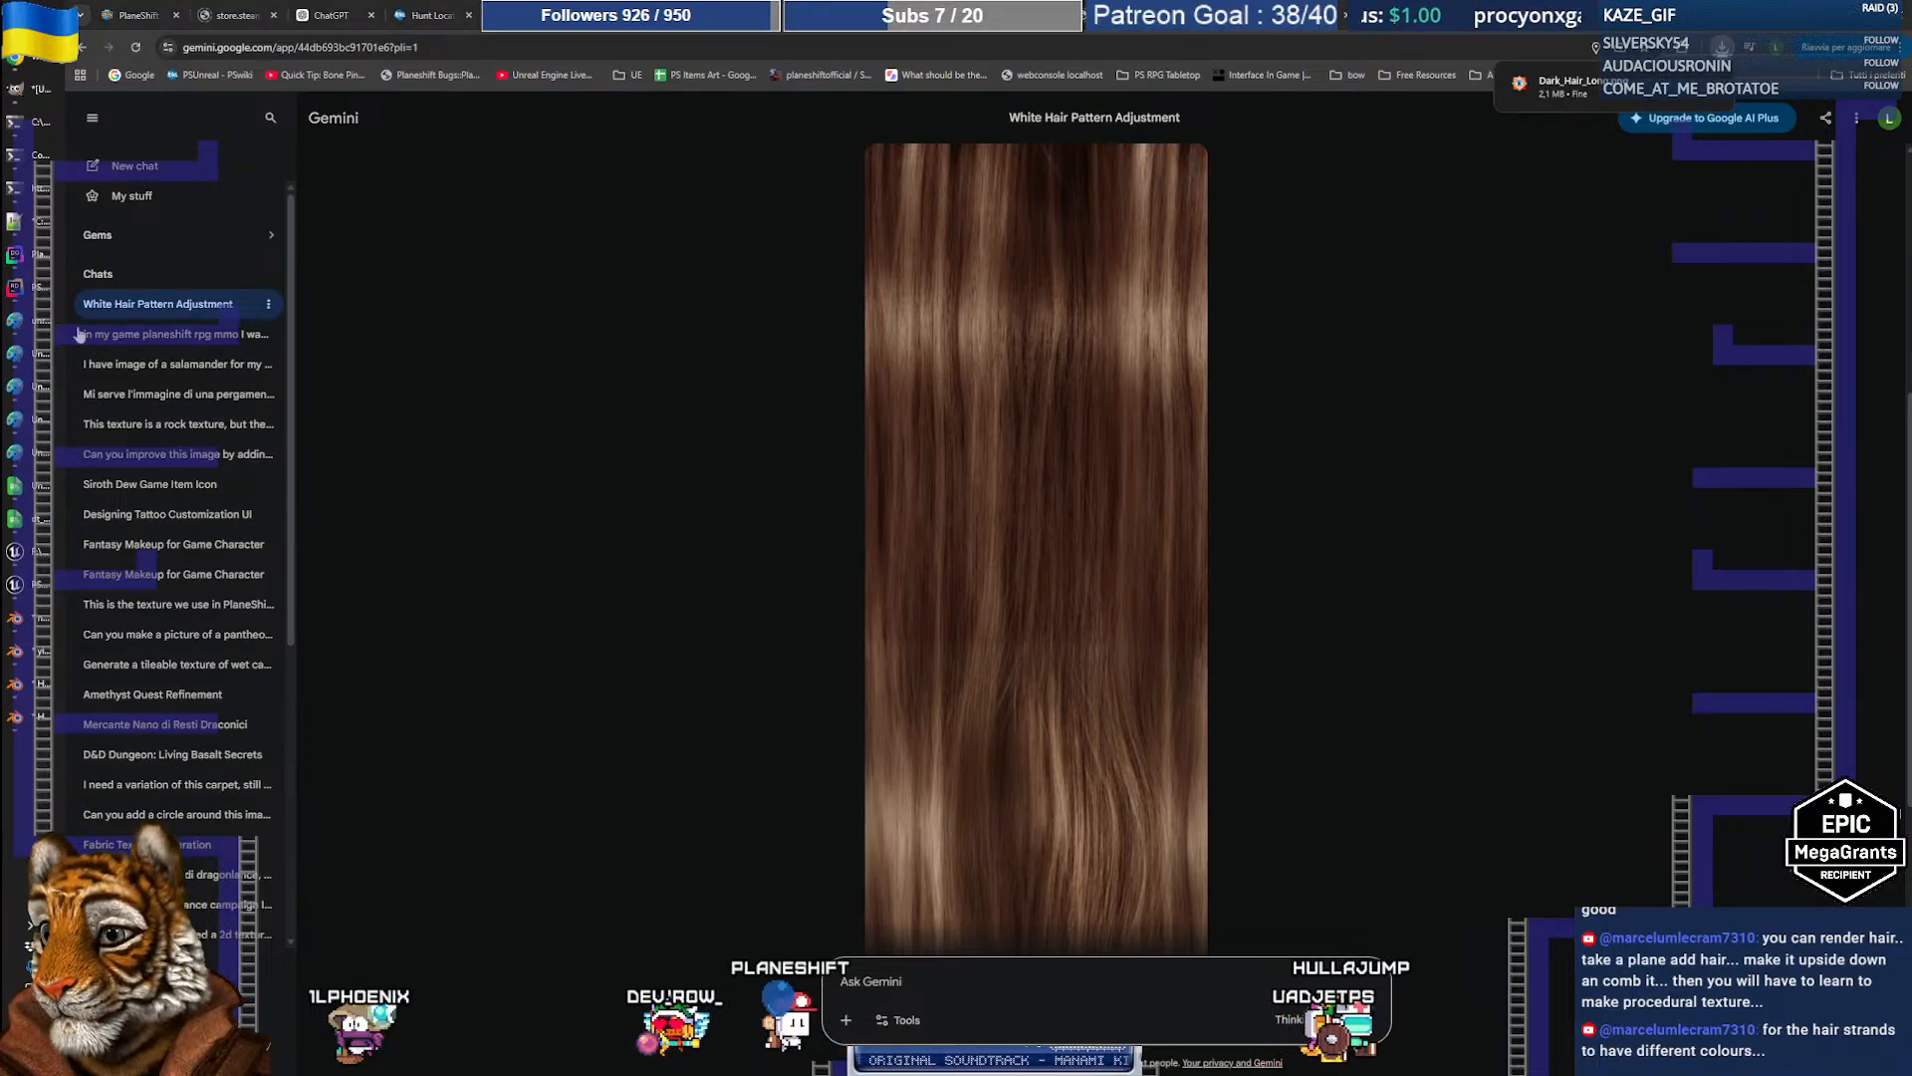
Step: Switch to GIMP with Dark_Hair_Long.png open and remove the sparkle watermark near its lower-right corner with the Healing tool
{"action": "key", "text": "alt+Tab"}
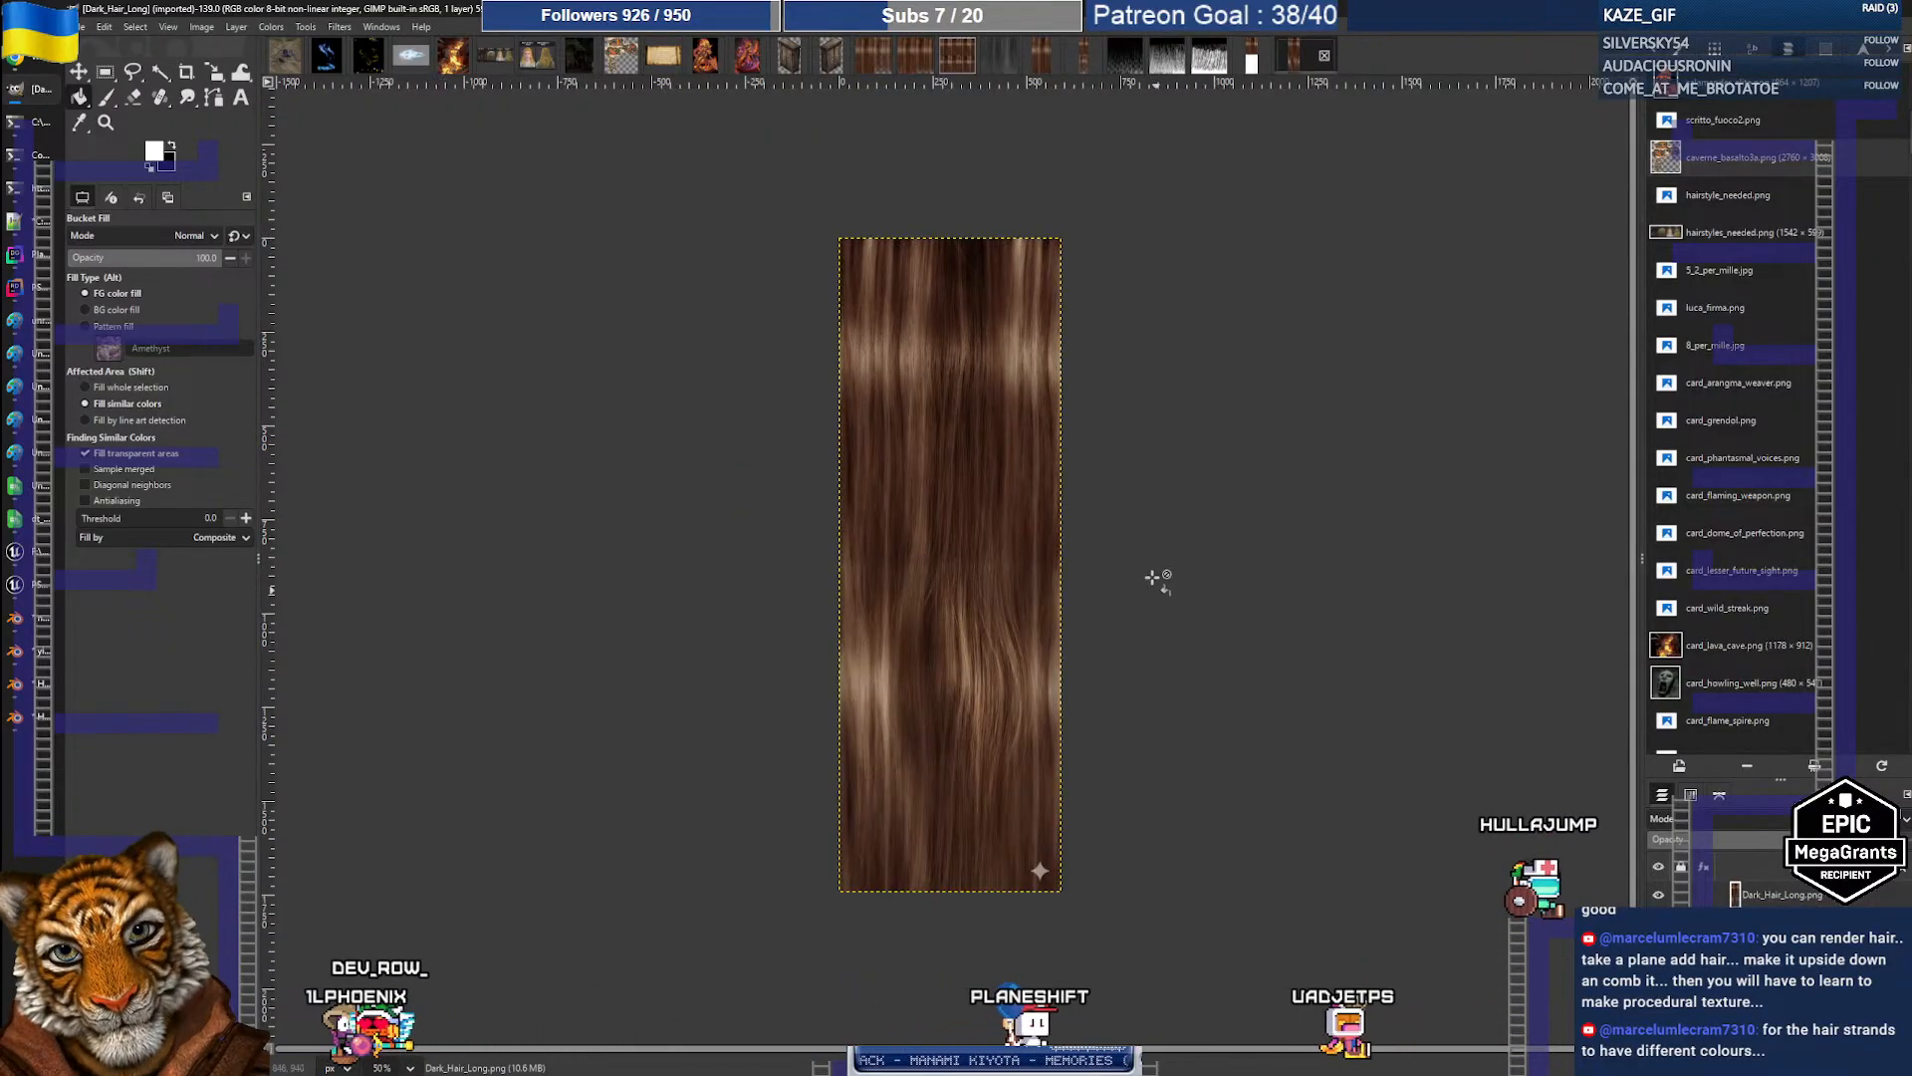
{"action": "scroll", "coordinate": [1012, 870], "scroll_direction": "up", "scroll_amount": 5, "text": "ctrl"}
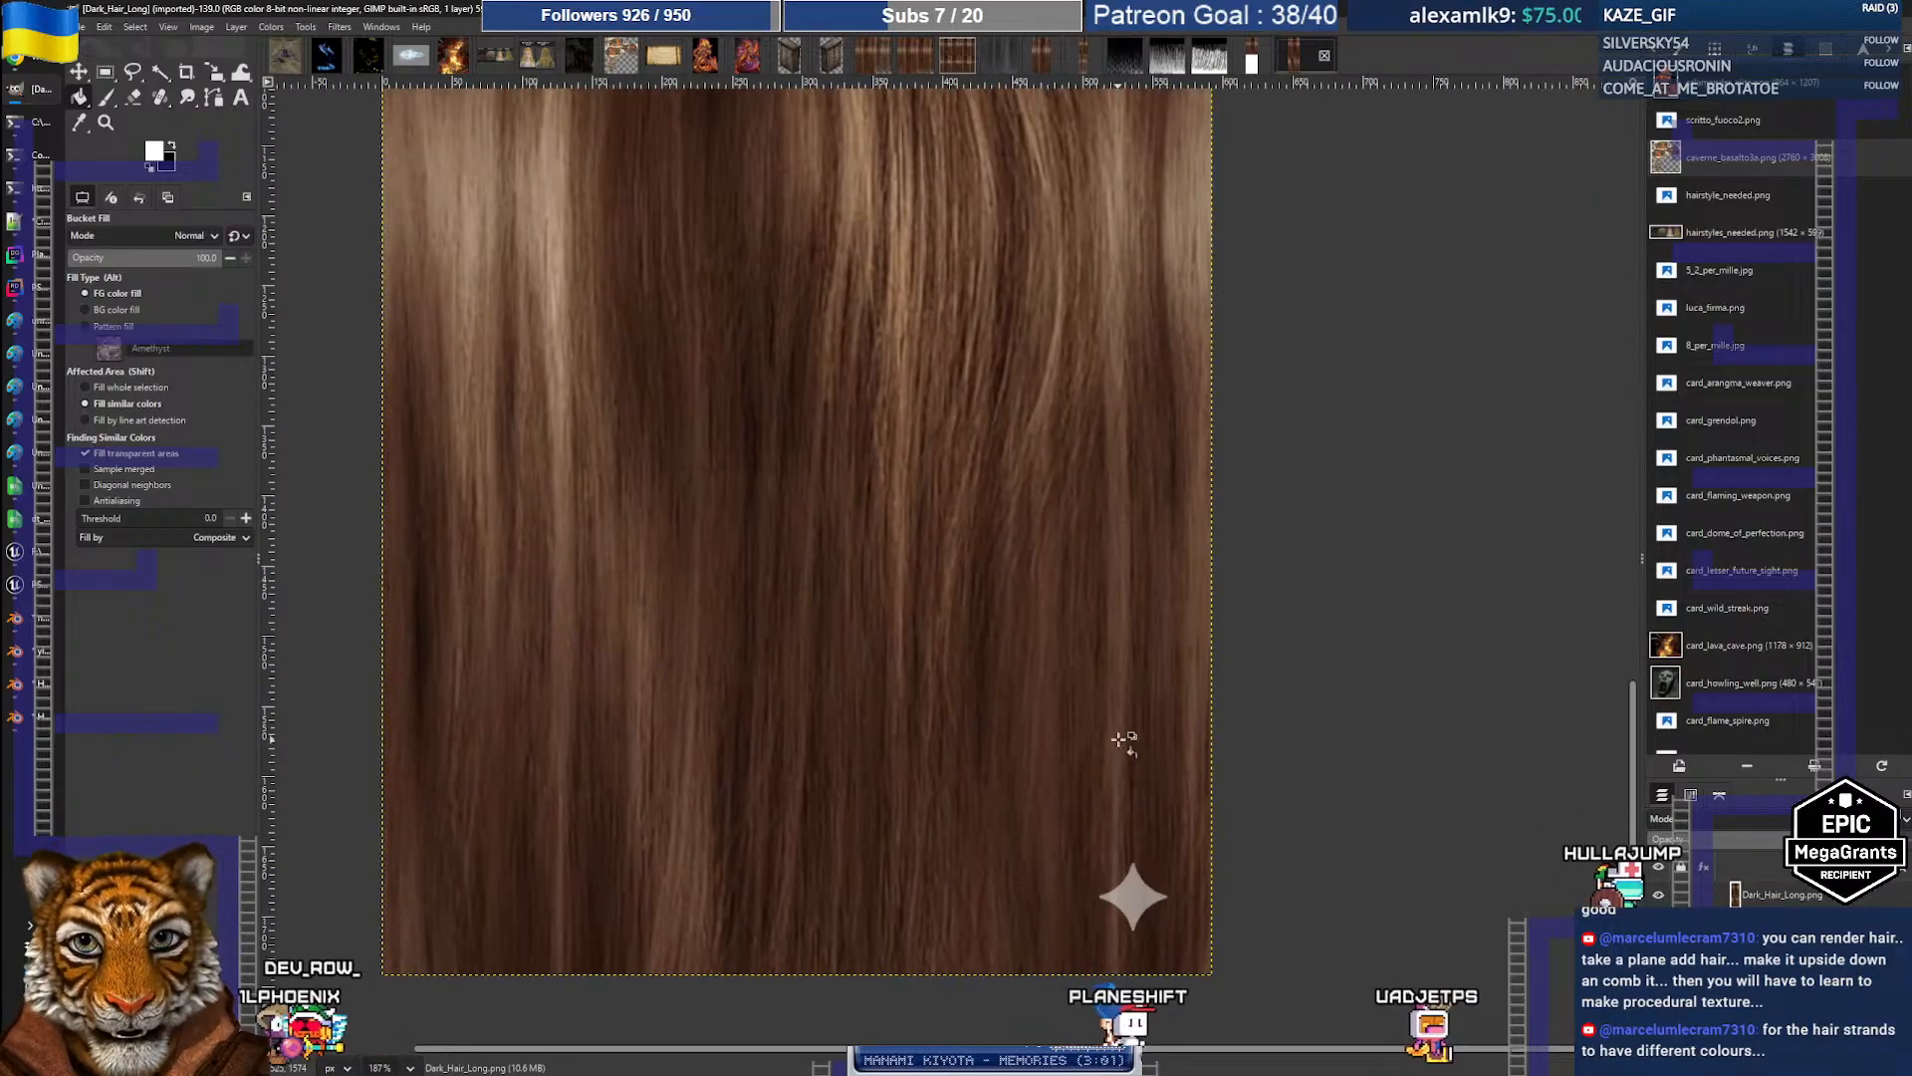
{"action": "key", "text": "c"}
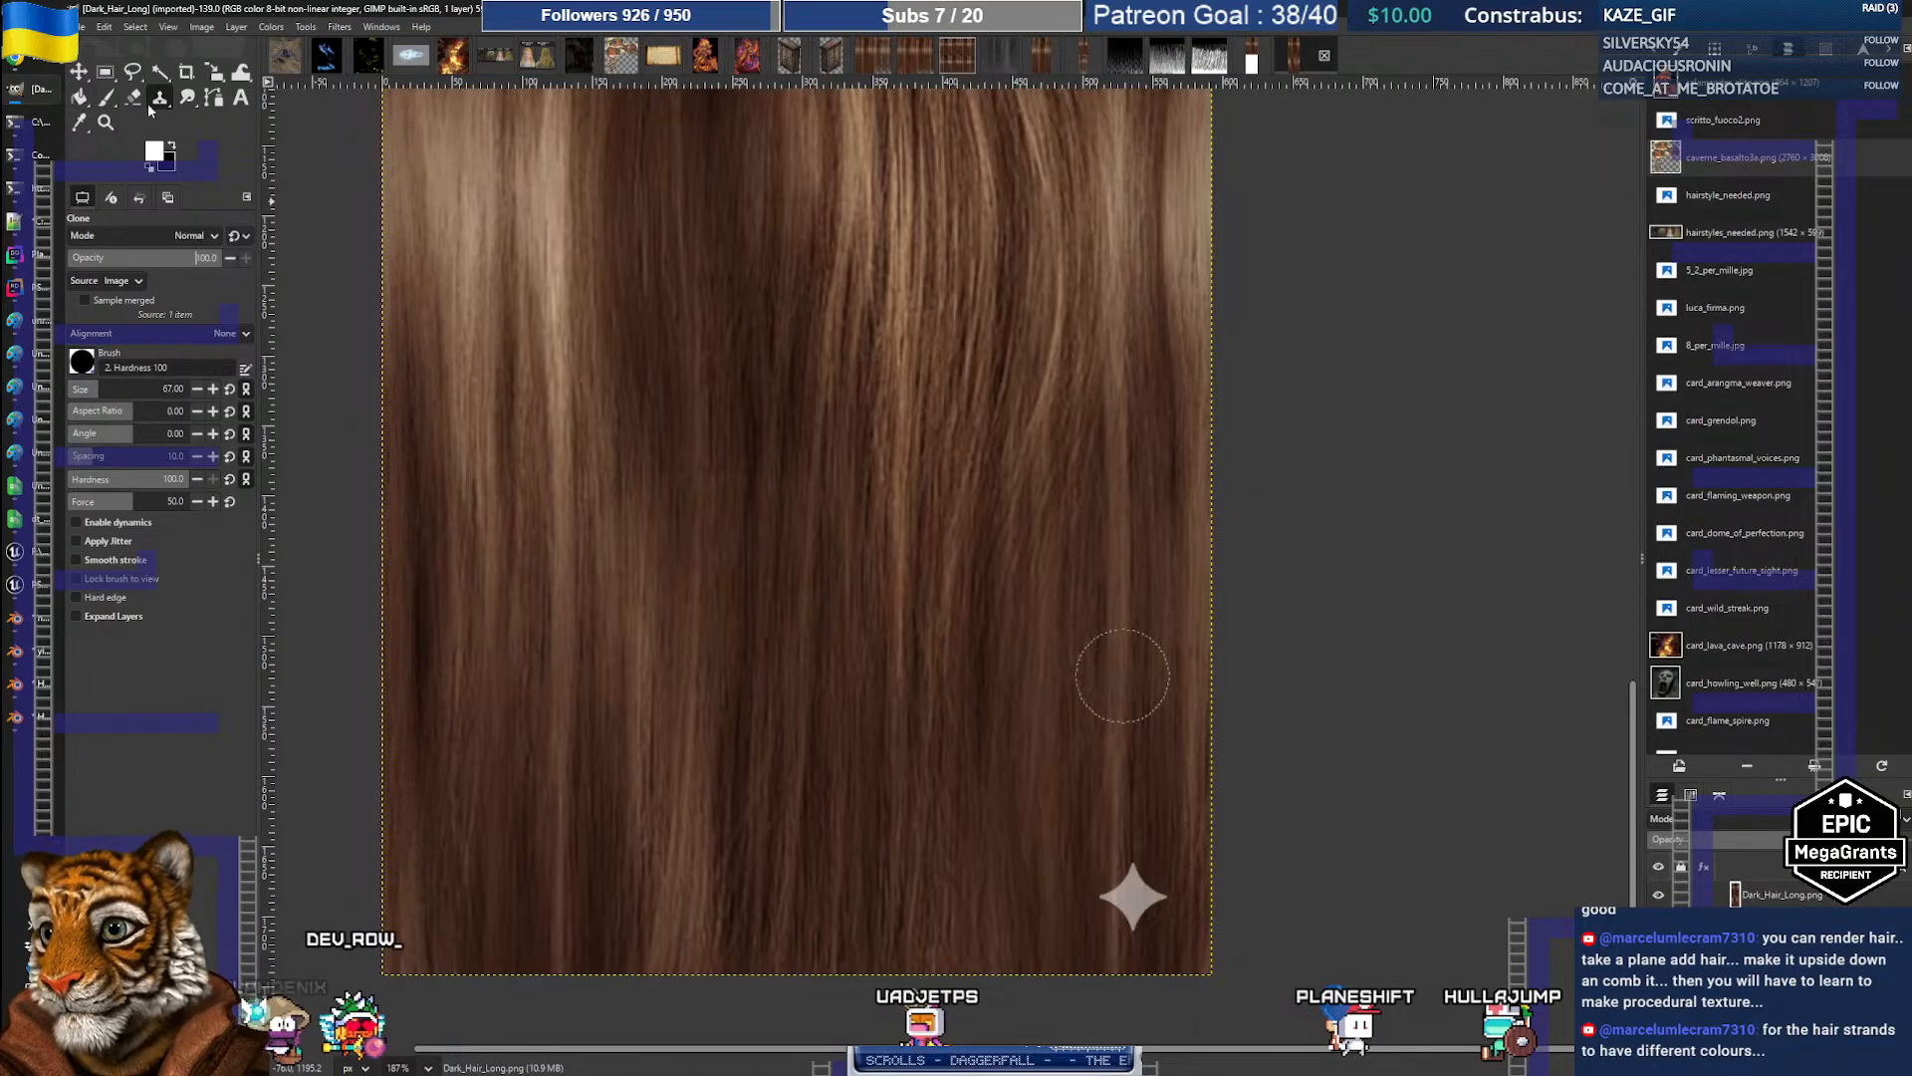
{"action": "key", "text": "h"}
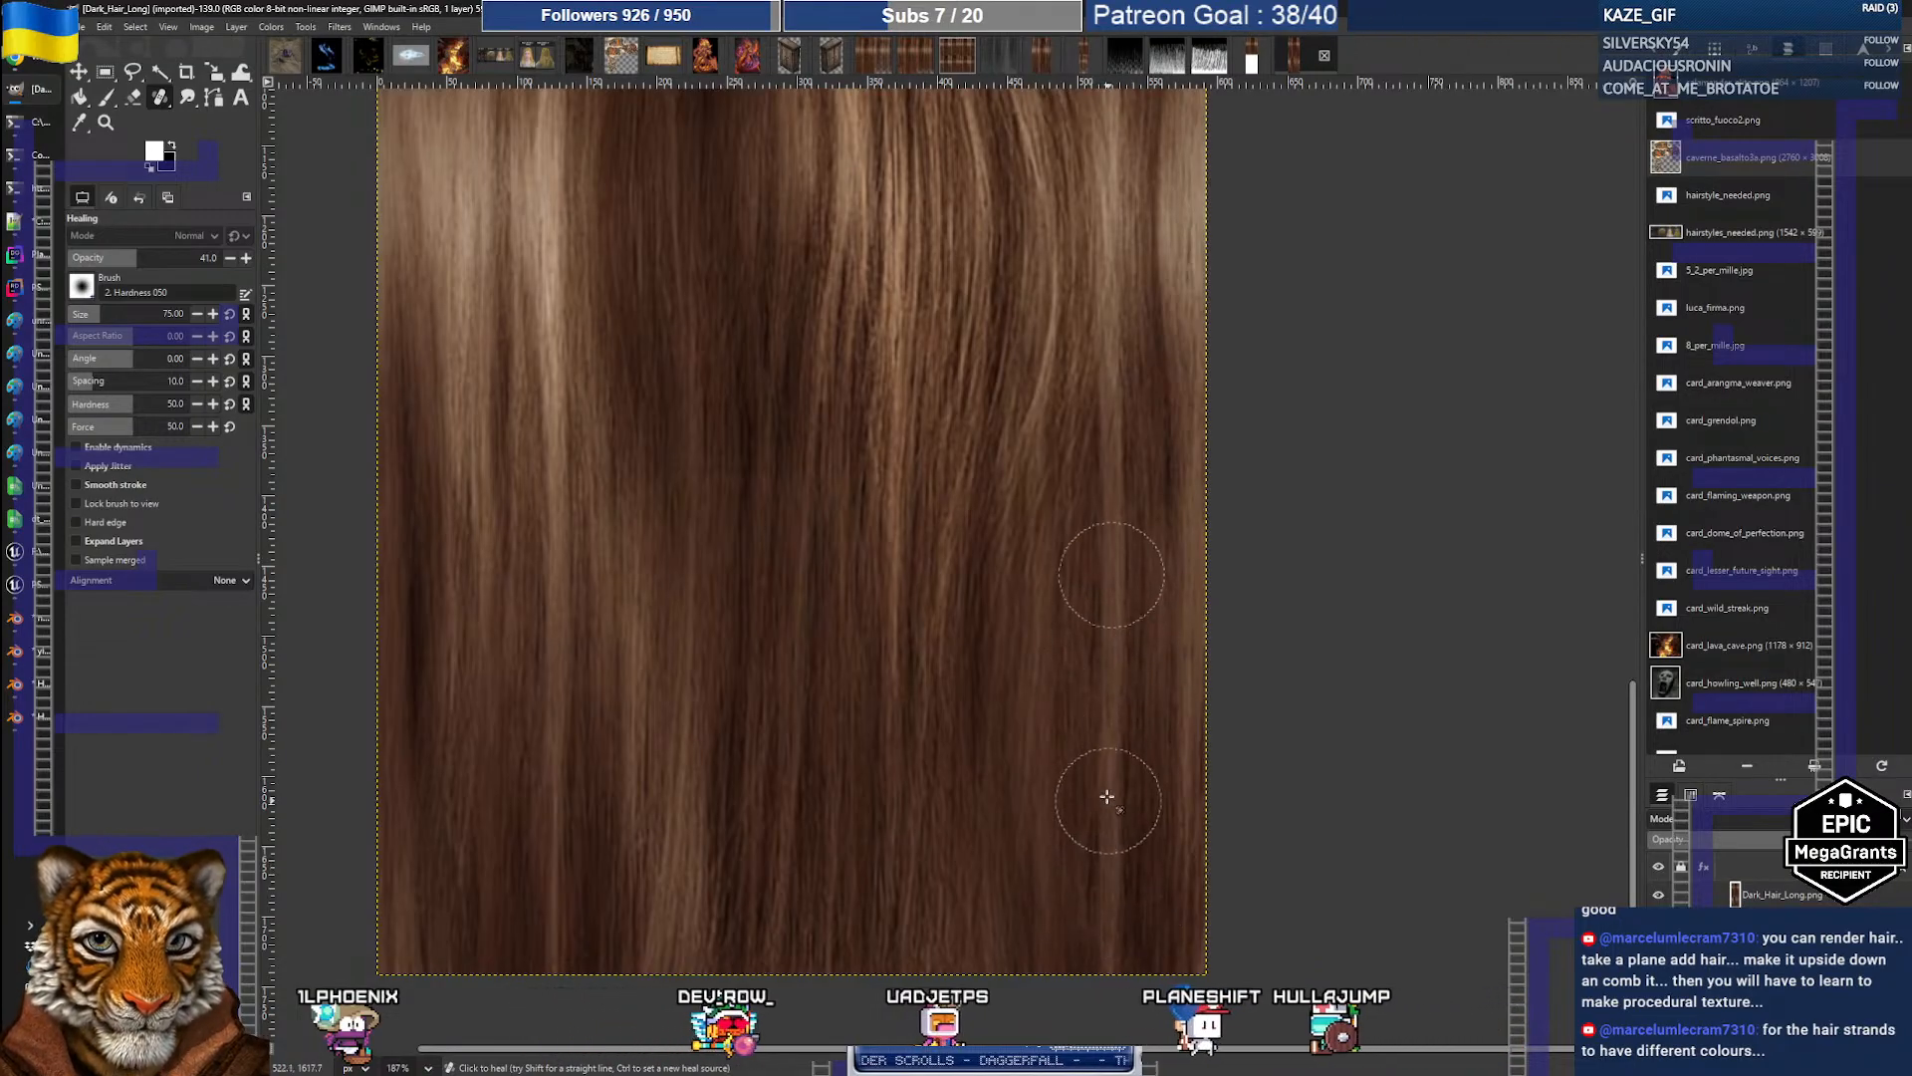
Step: Examine the whole hair texture and the transition between the original upper hair and the generated lower hair
{"action": "scroll", "coordinate": [884, 534], "scroll_direction": "down", "scroll_amount": 2, "text": "ctrl"}
{"action": "middle_click_drag", "start_coordinate": [869, 419], "coordinate": [872, 646]}
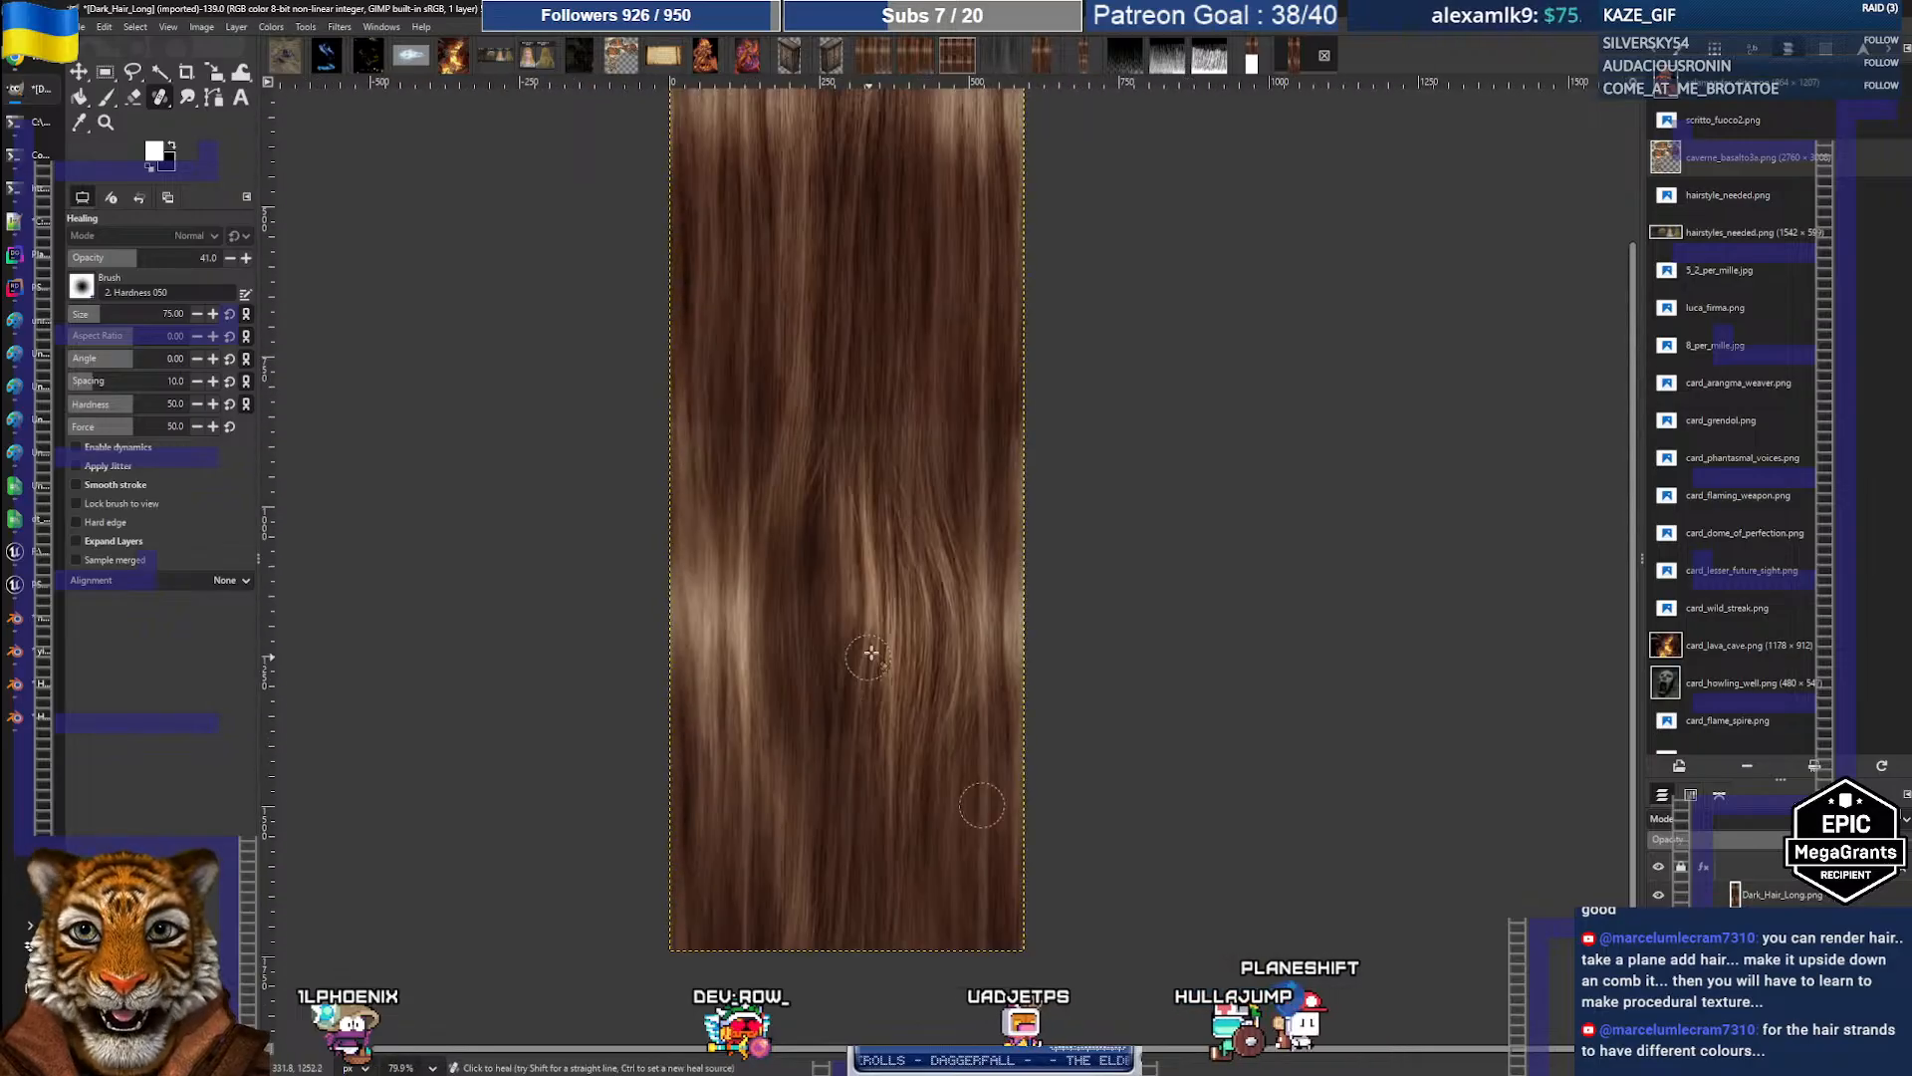
{"action": "scroll", "coordinate": [872, 646], "scroll_direction": "down", "scroll_amount": 4, "text": "ctrl"}
{"action": "scroll", "coordinate": [872, 645], "scroll_direction": "up", "scroll_amount": 7, "text": "ctrl"}
{"action": "middle_click_drag", "start_coordinate": [858, 504], "coordinate": [857, 514]}
{"action": "scroll", "coordinate": [857, 514], "scroll_direction": "up", "scroll_amount": 2, "text": "ctrl"}
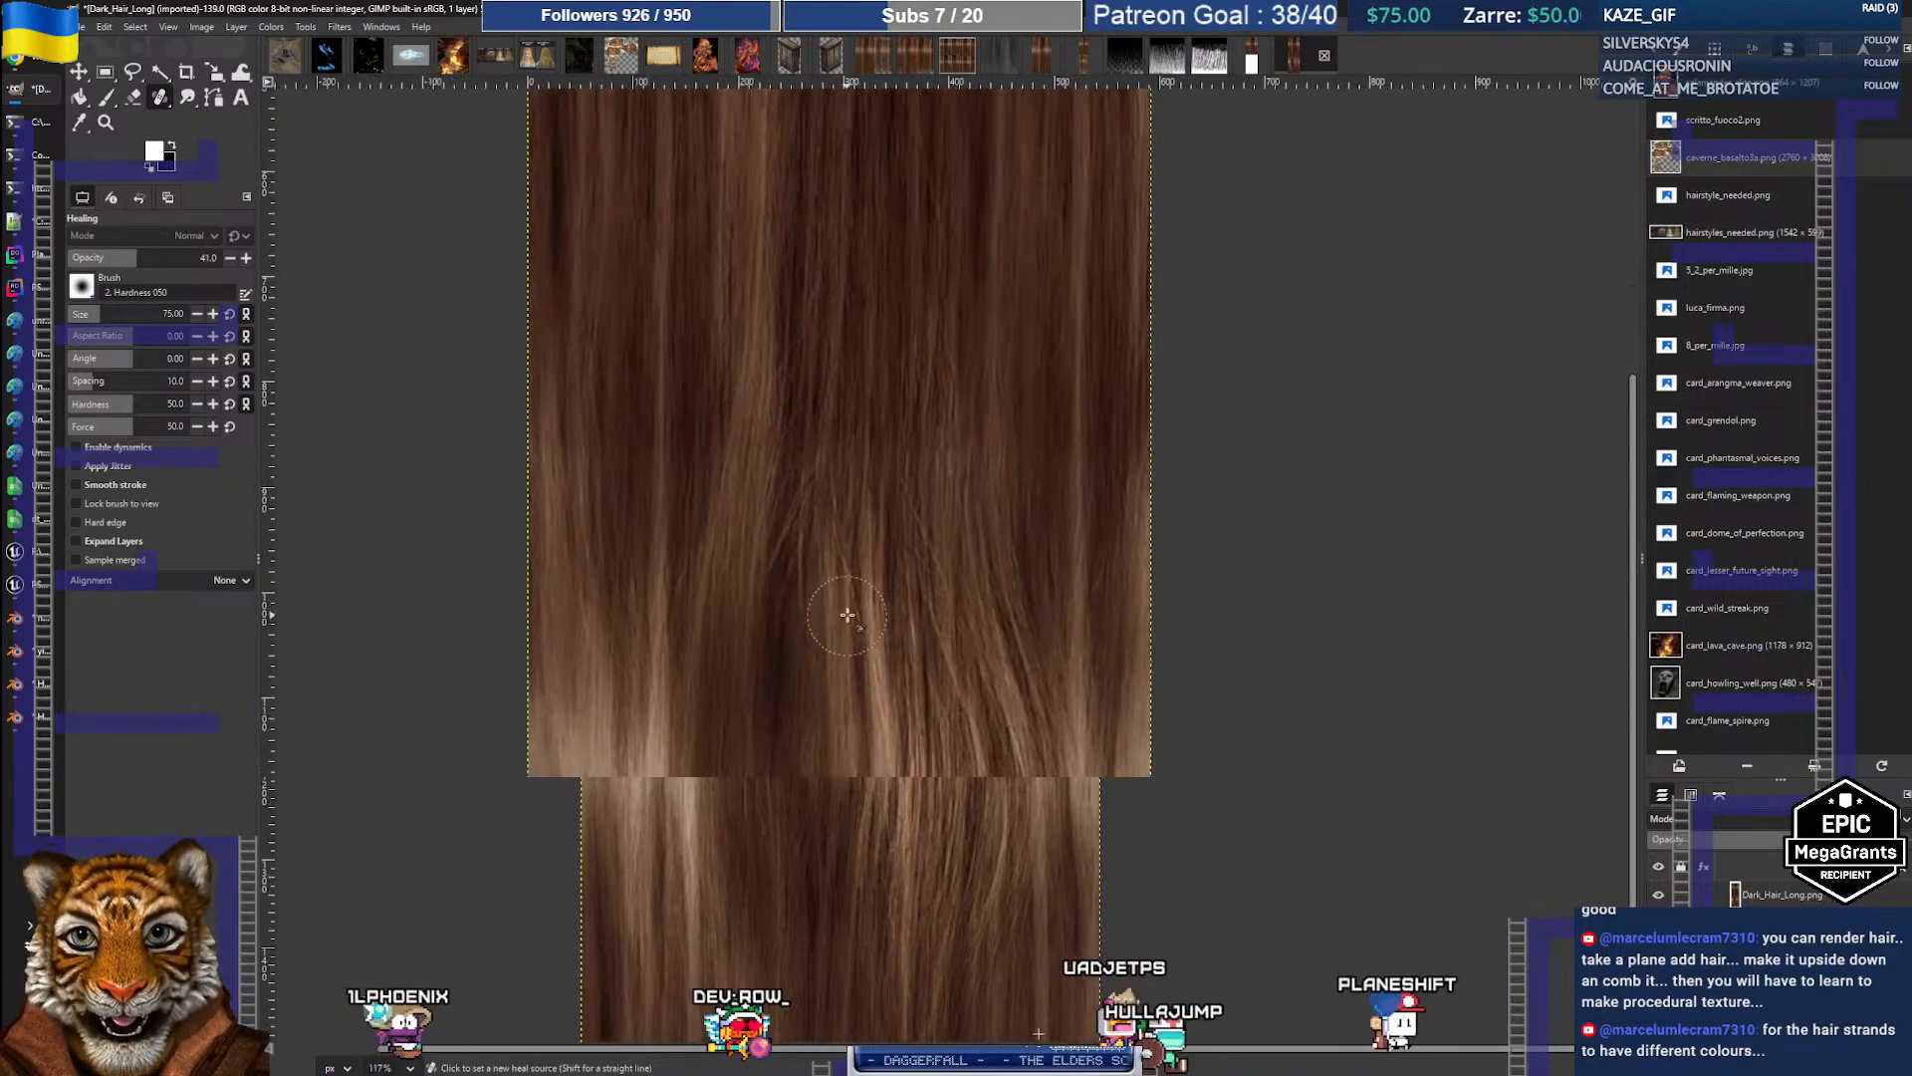
{"action": "scroll", "coordinate": [803, 512], "scroll_direction": "down", "scroll_amount": 3, "text": "ctrl"}
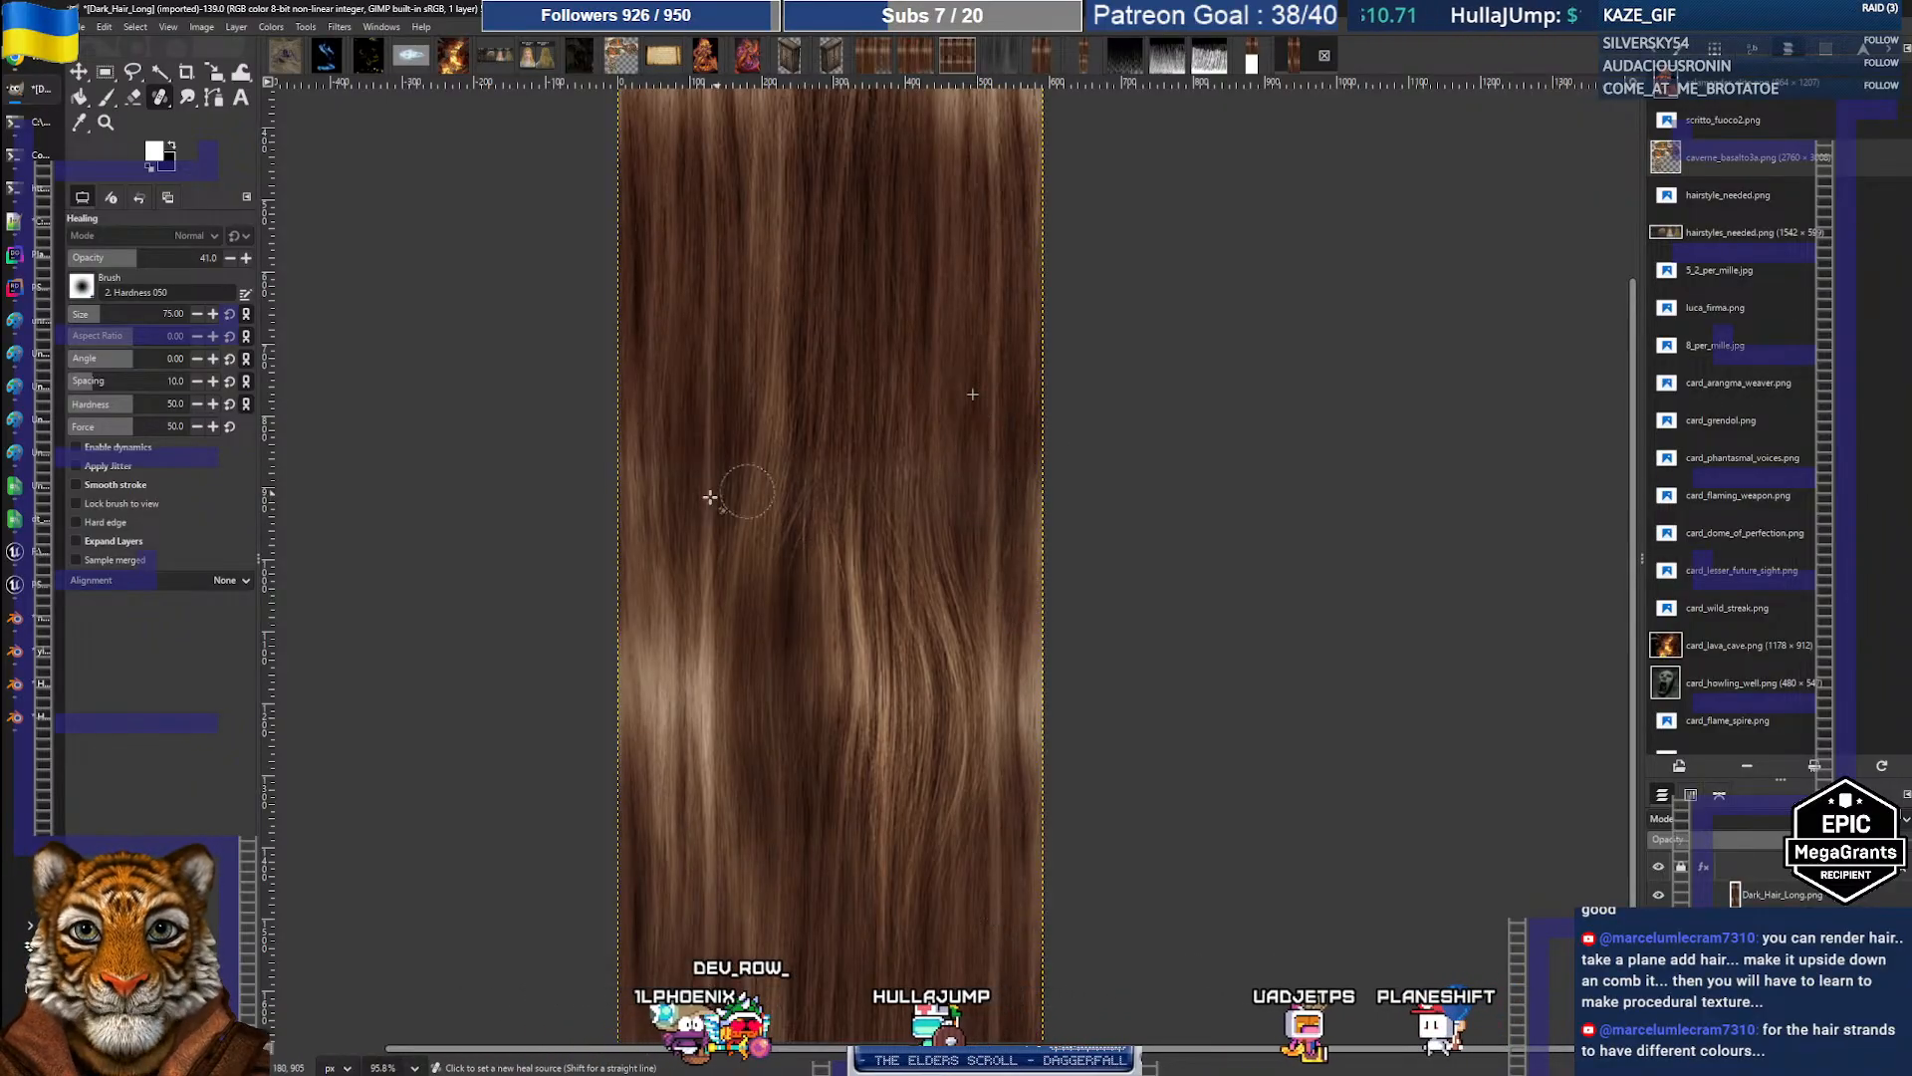
{"action": "scroll", "coordinate": [709, 496], "scroll_direction": "up", "scroll_amount": 4, "text": "ctrl"}
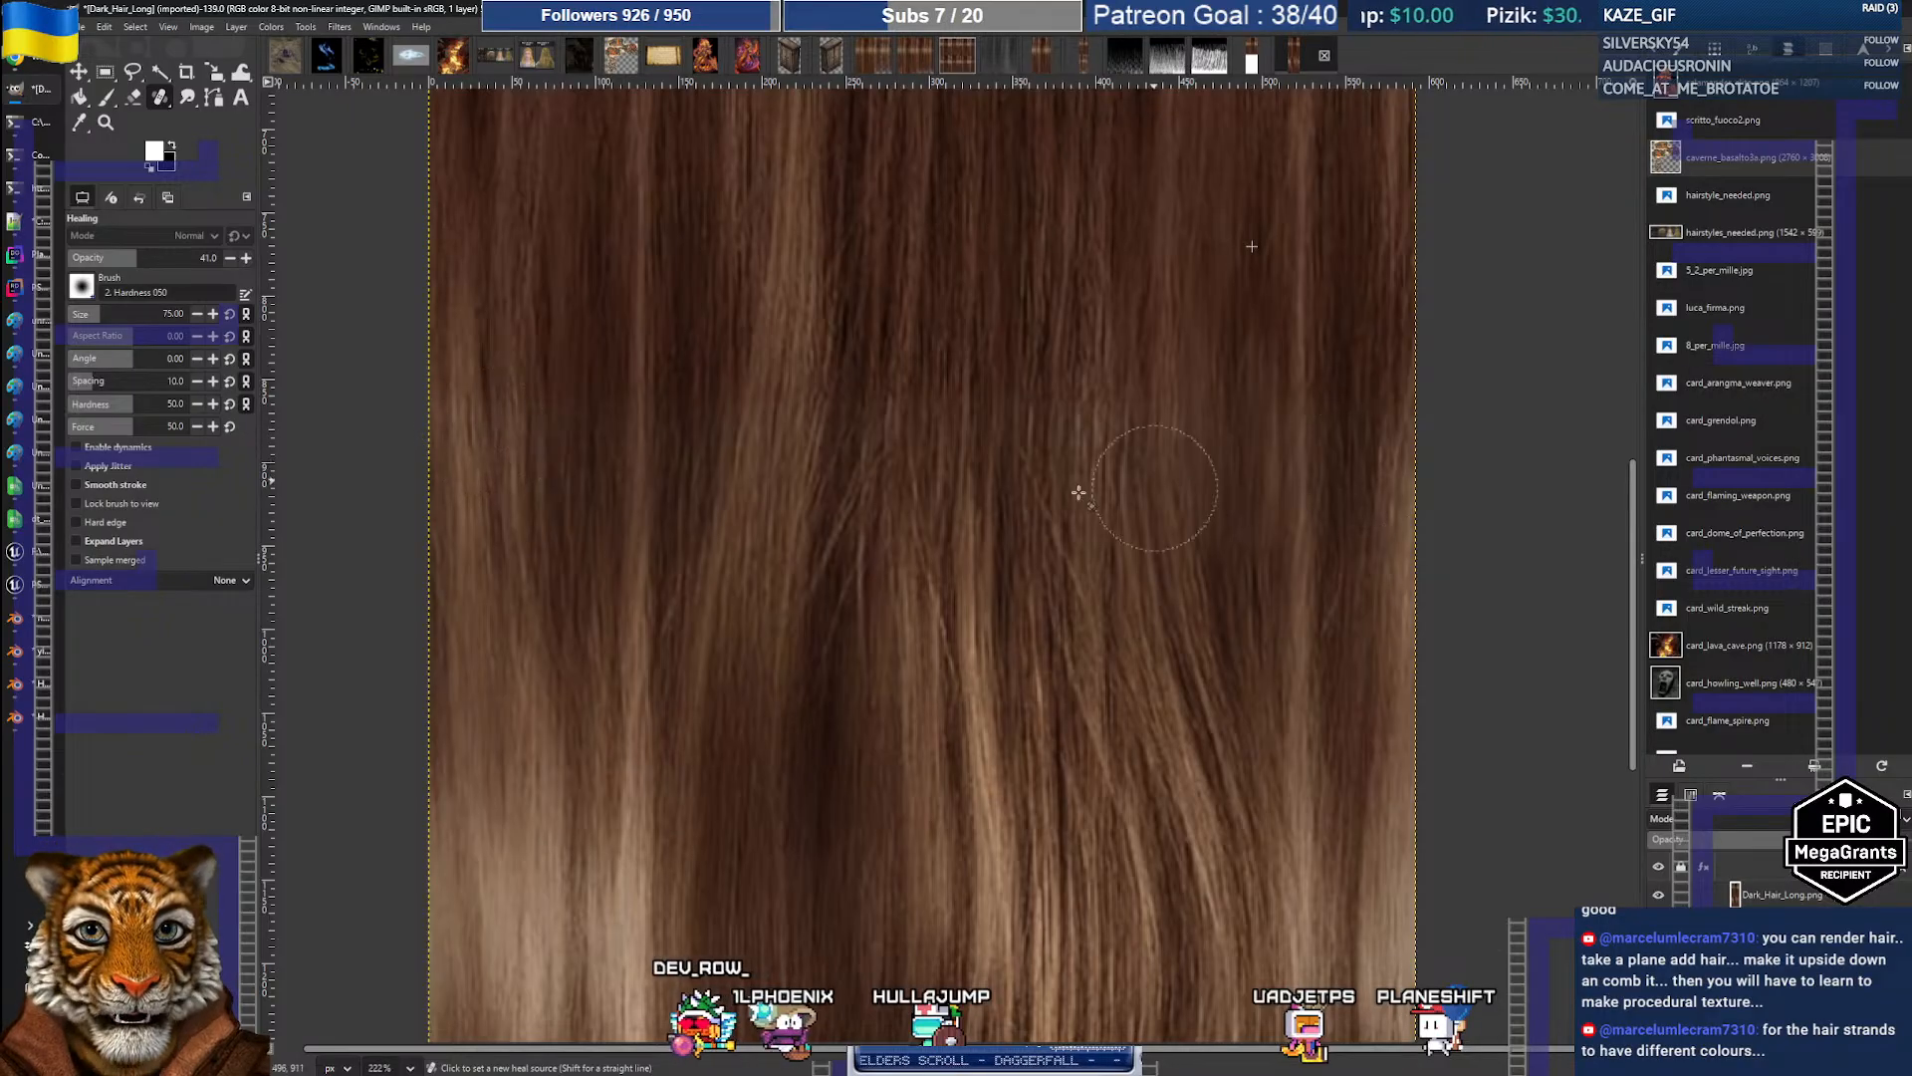
{"action": "scroll", "coordinate": [1079, 492], "scroll_direction": "down", "scroll_amount": 6, "text": "ctrl"}
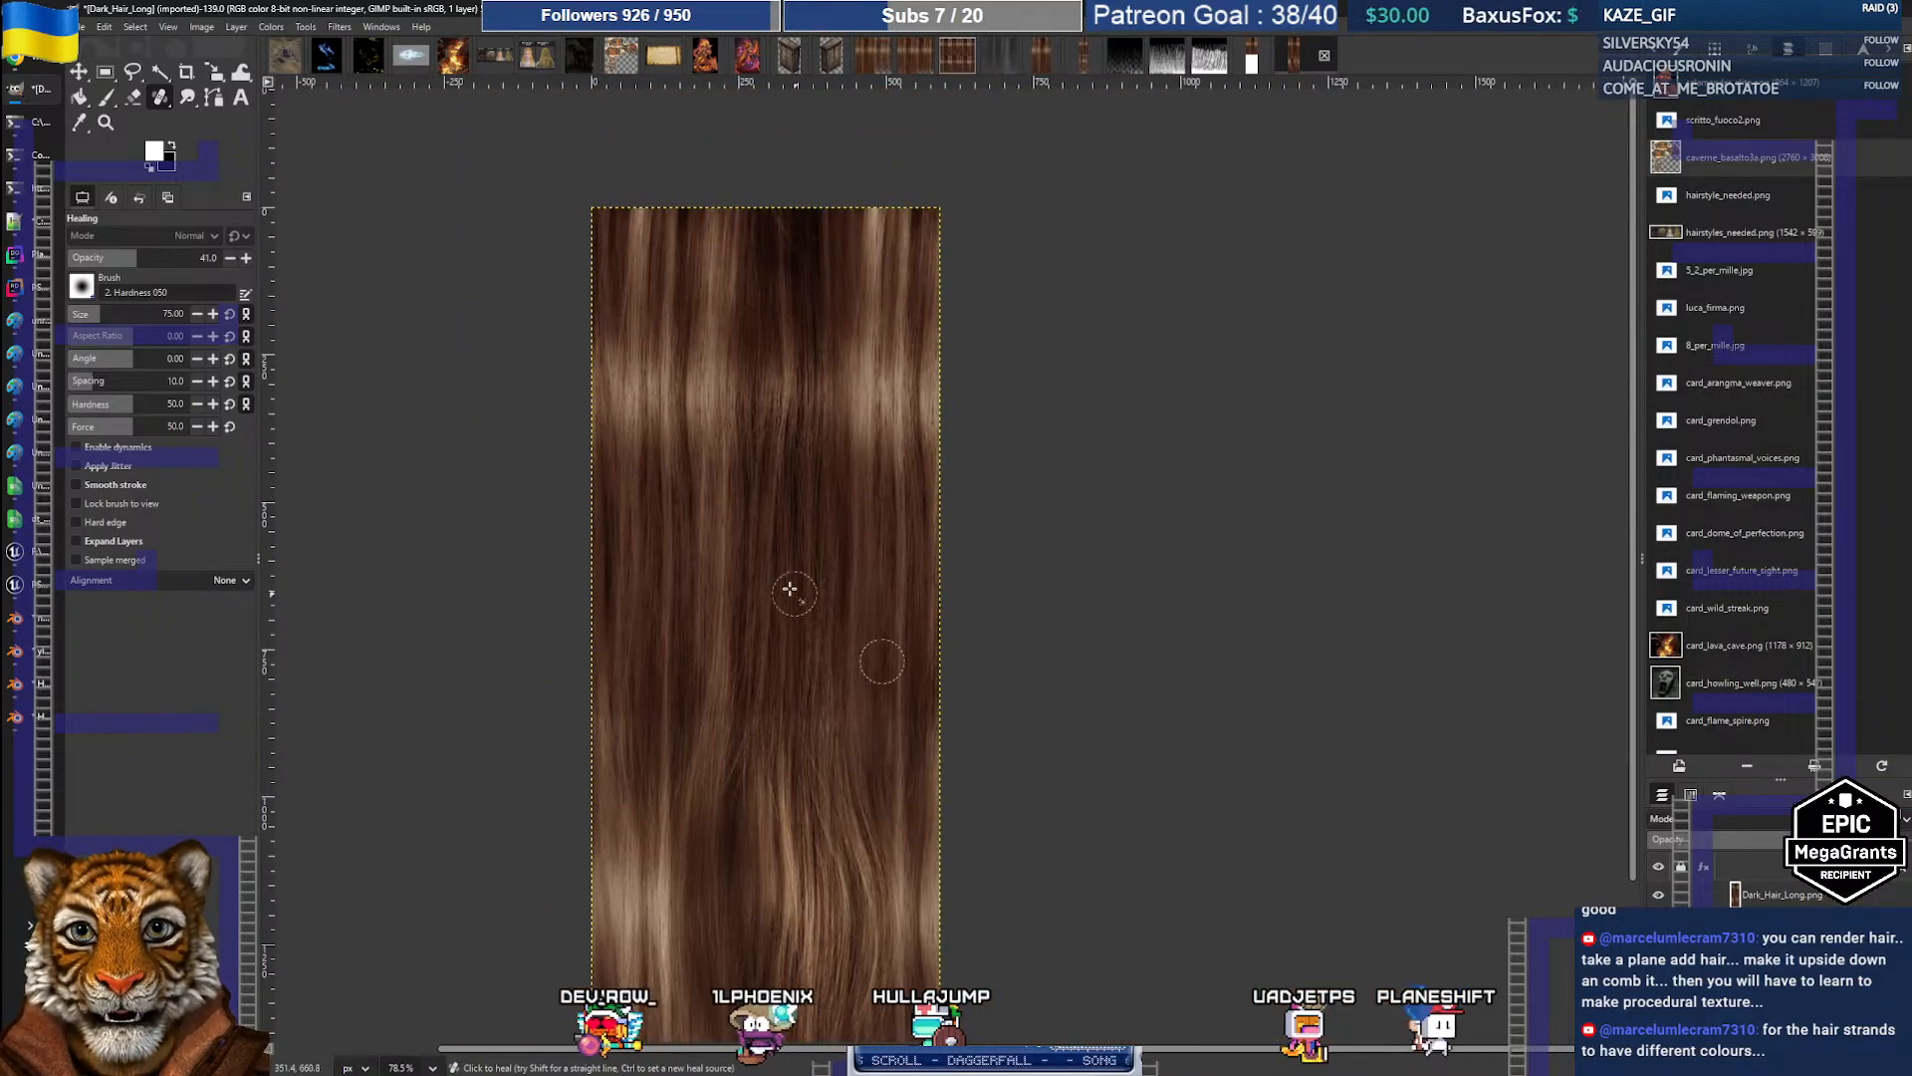
{"action": "scroll", "coordinate": [768, 564], "scroll_direction": "up", "scroll_amount": 4, "text": "ctrl"}
{"action": "scroll", "coordinate": [768, 597], "scroll_direction": "down", "scroll_amount": 3, "text": "ctrl"}
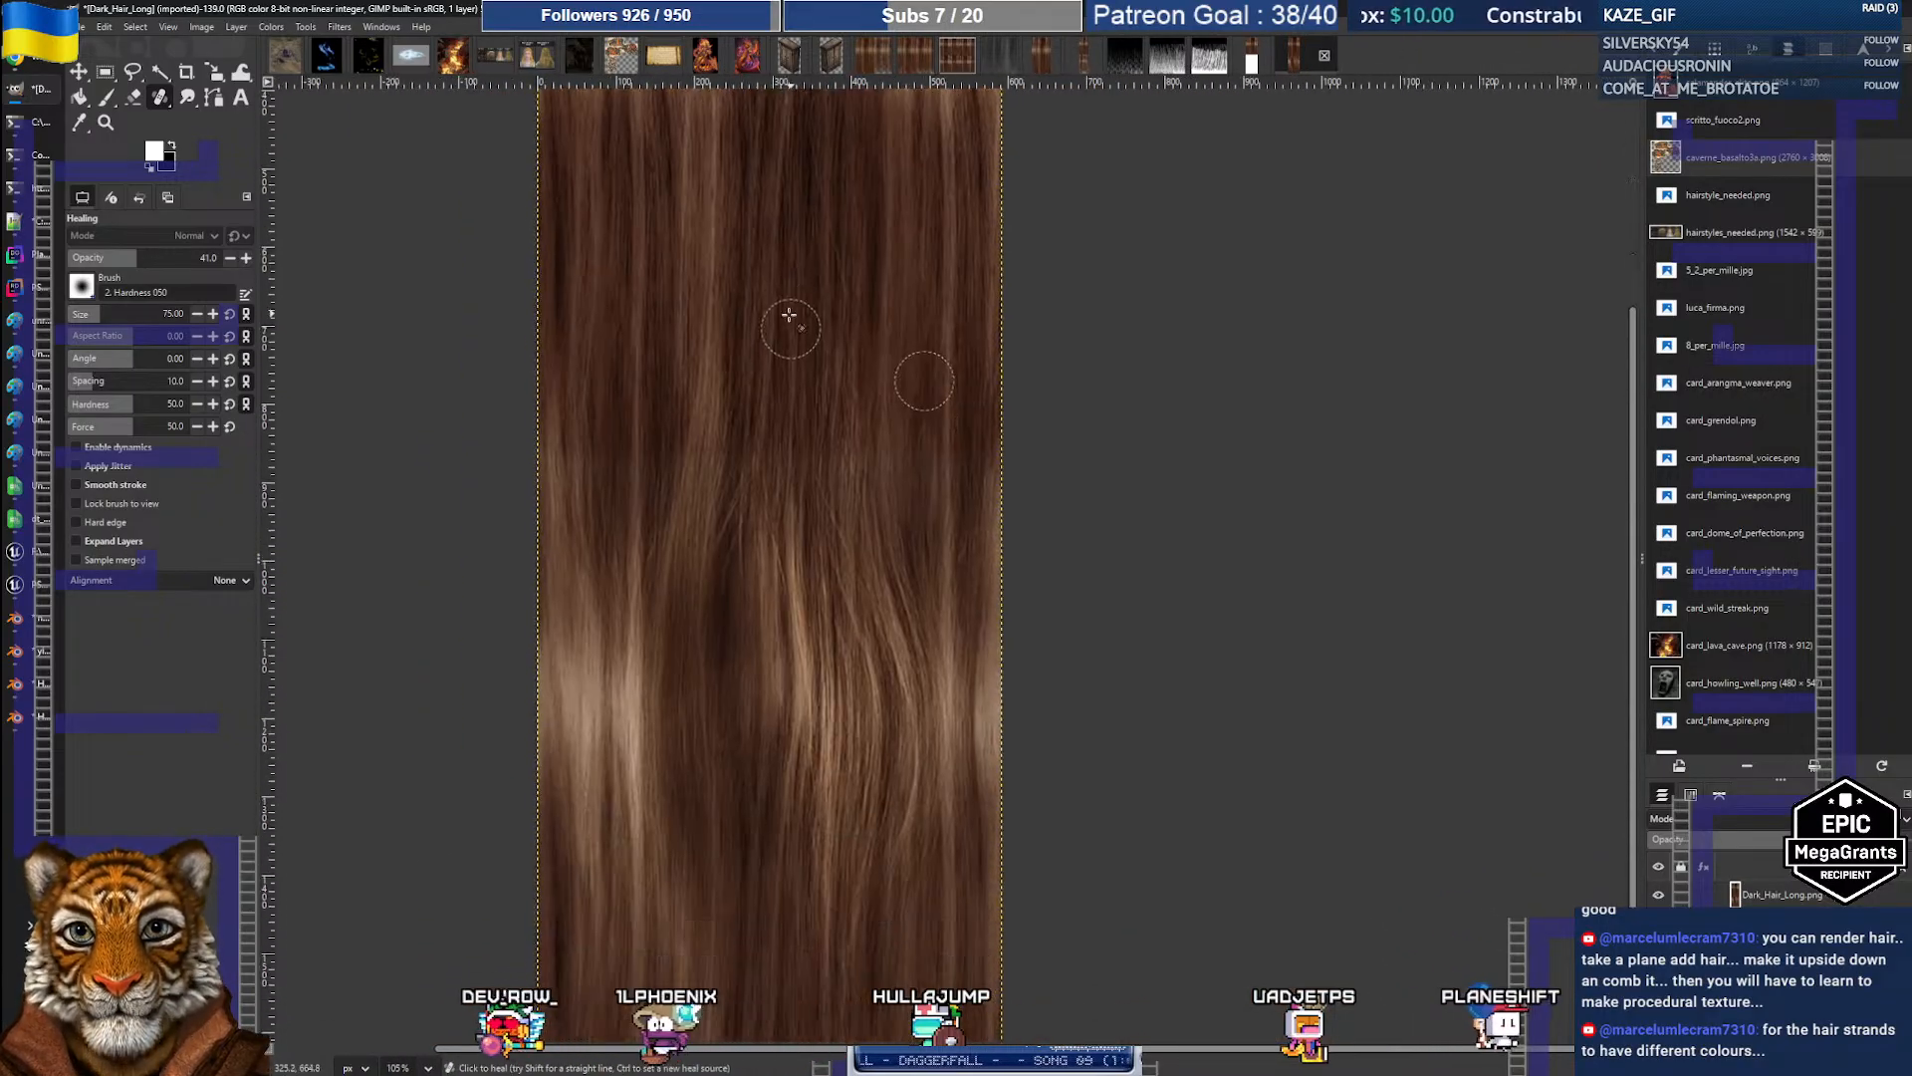
{"action": "middle_click_drag", "start_coordinate": [784, 533], "coordinate": [800, 640]}
{"action": "middle_click_drag", "start_coordinate": [807, 453], "coordinate": [805, 598]}
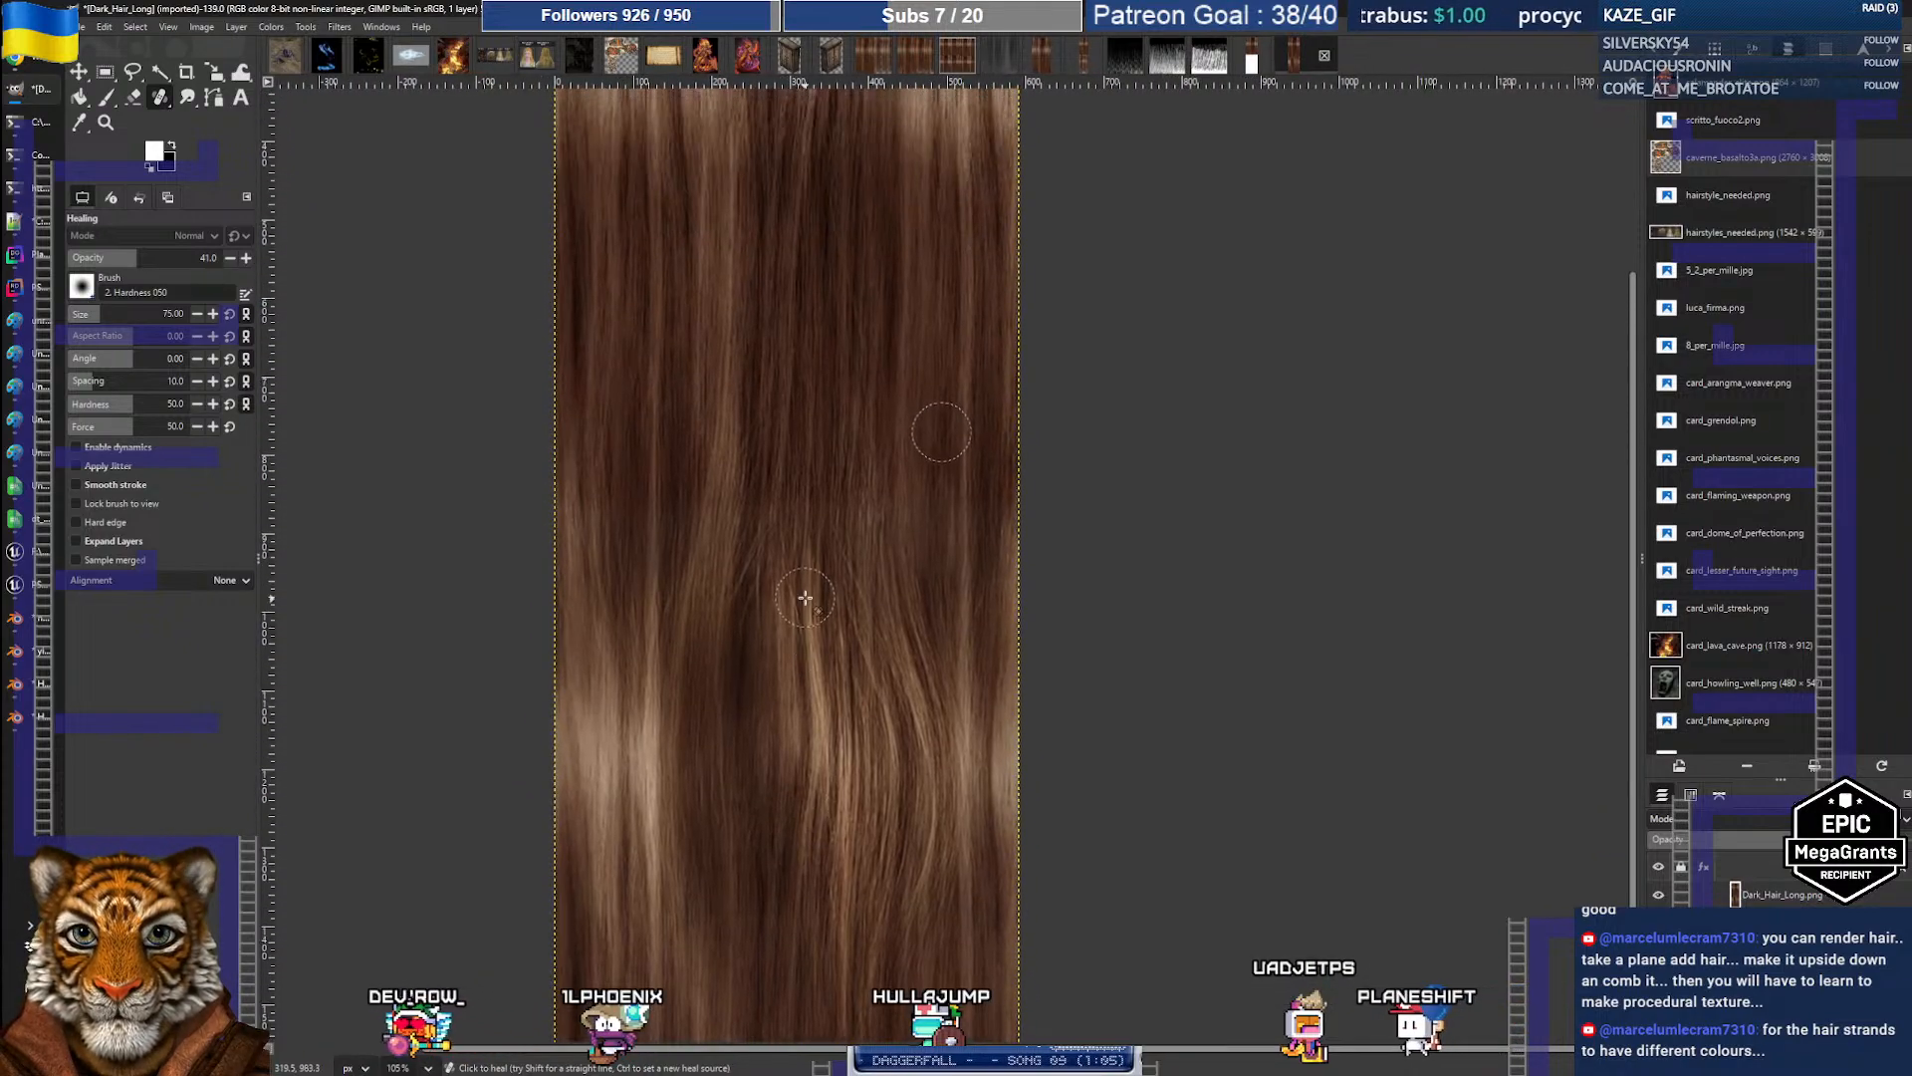
Step: Blend the horizontal transition in the middle of the hair with Healing strokes across its width, sampling mainly from the hair above
{"action": "scroll", "coordinate": [673, 563], "scroll_direction": "up", "scroll_amount": 1, "text": "ctrl"}
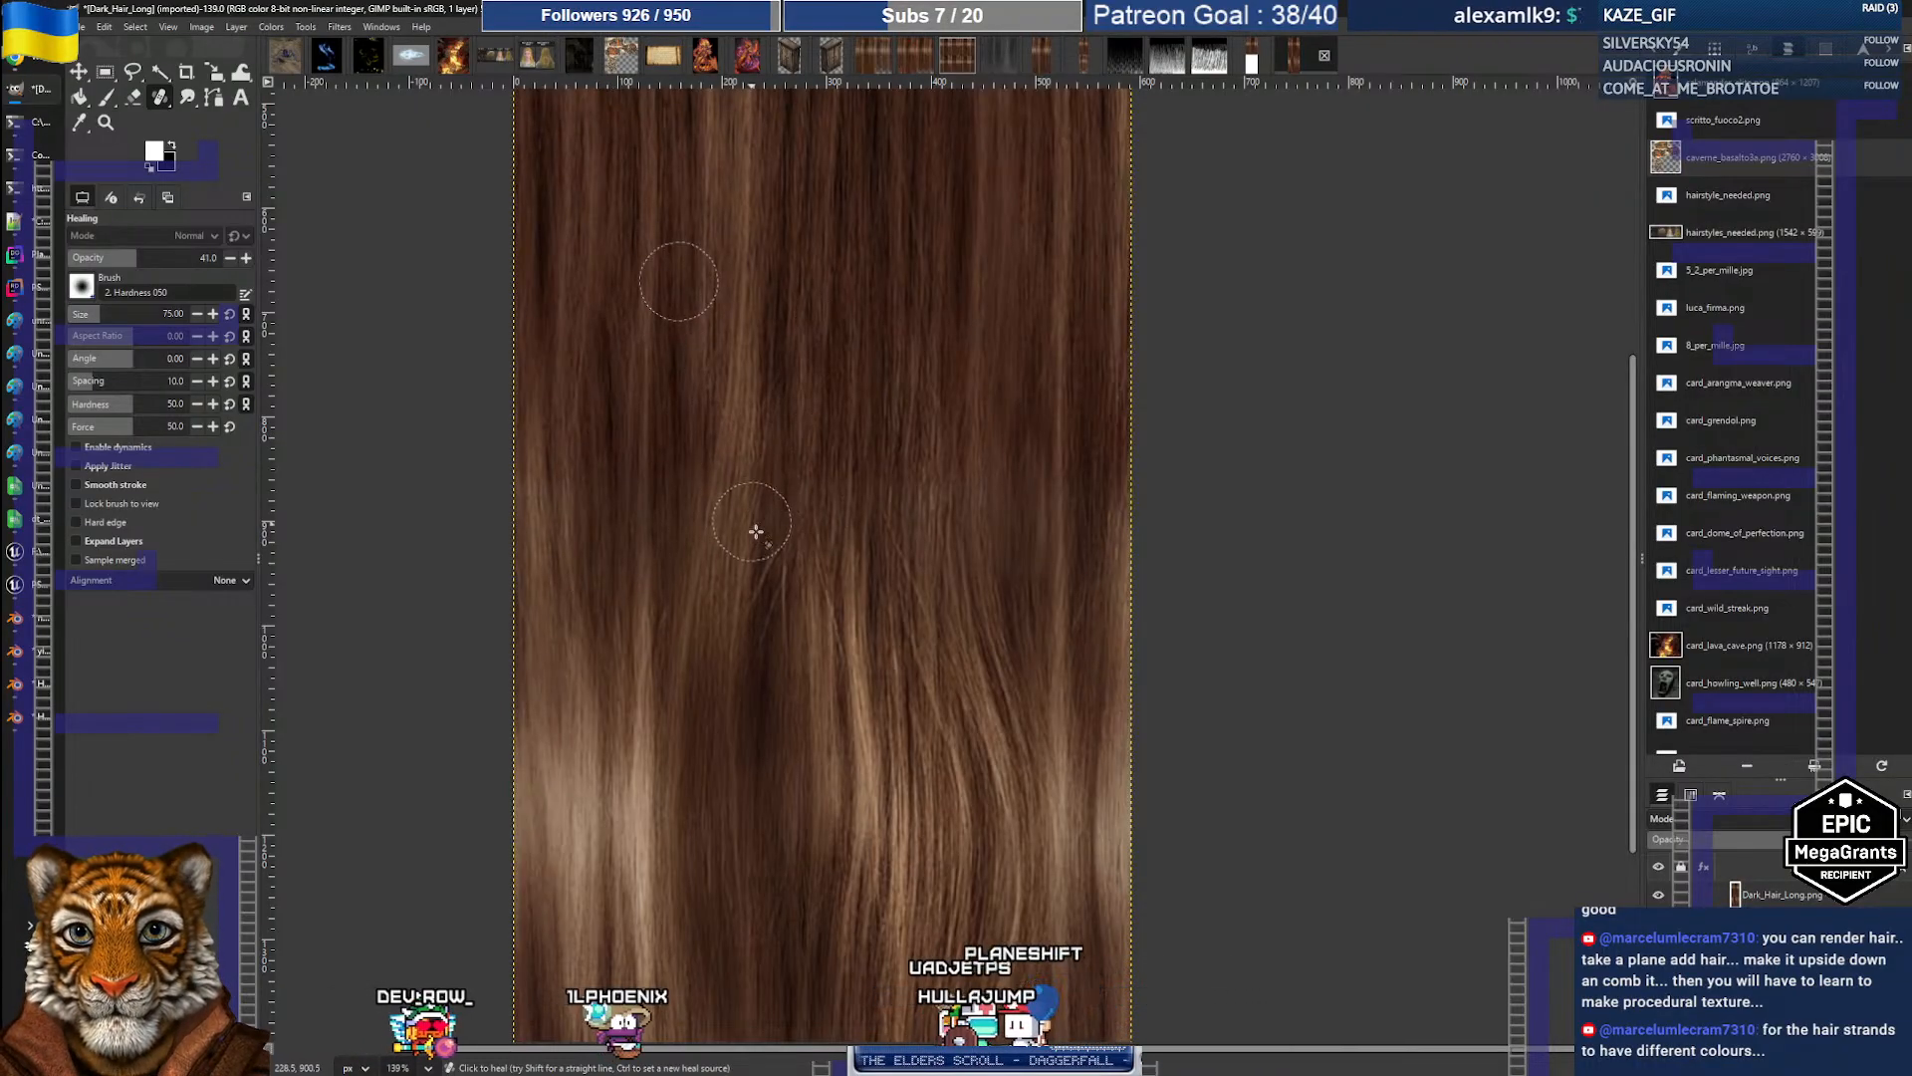
{"action": "left_click", "coordinate": [849, 617], "text": "ctrl"}
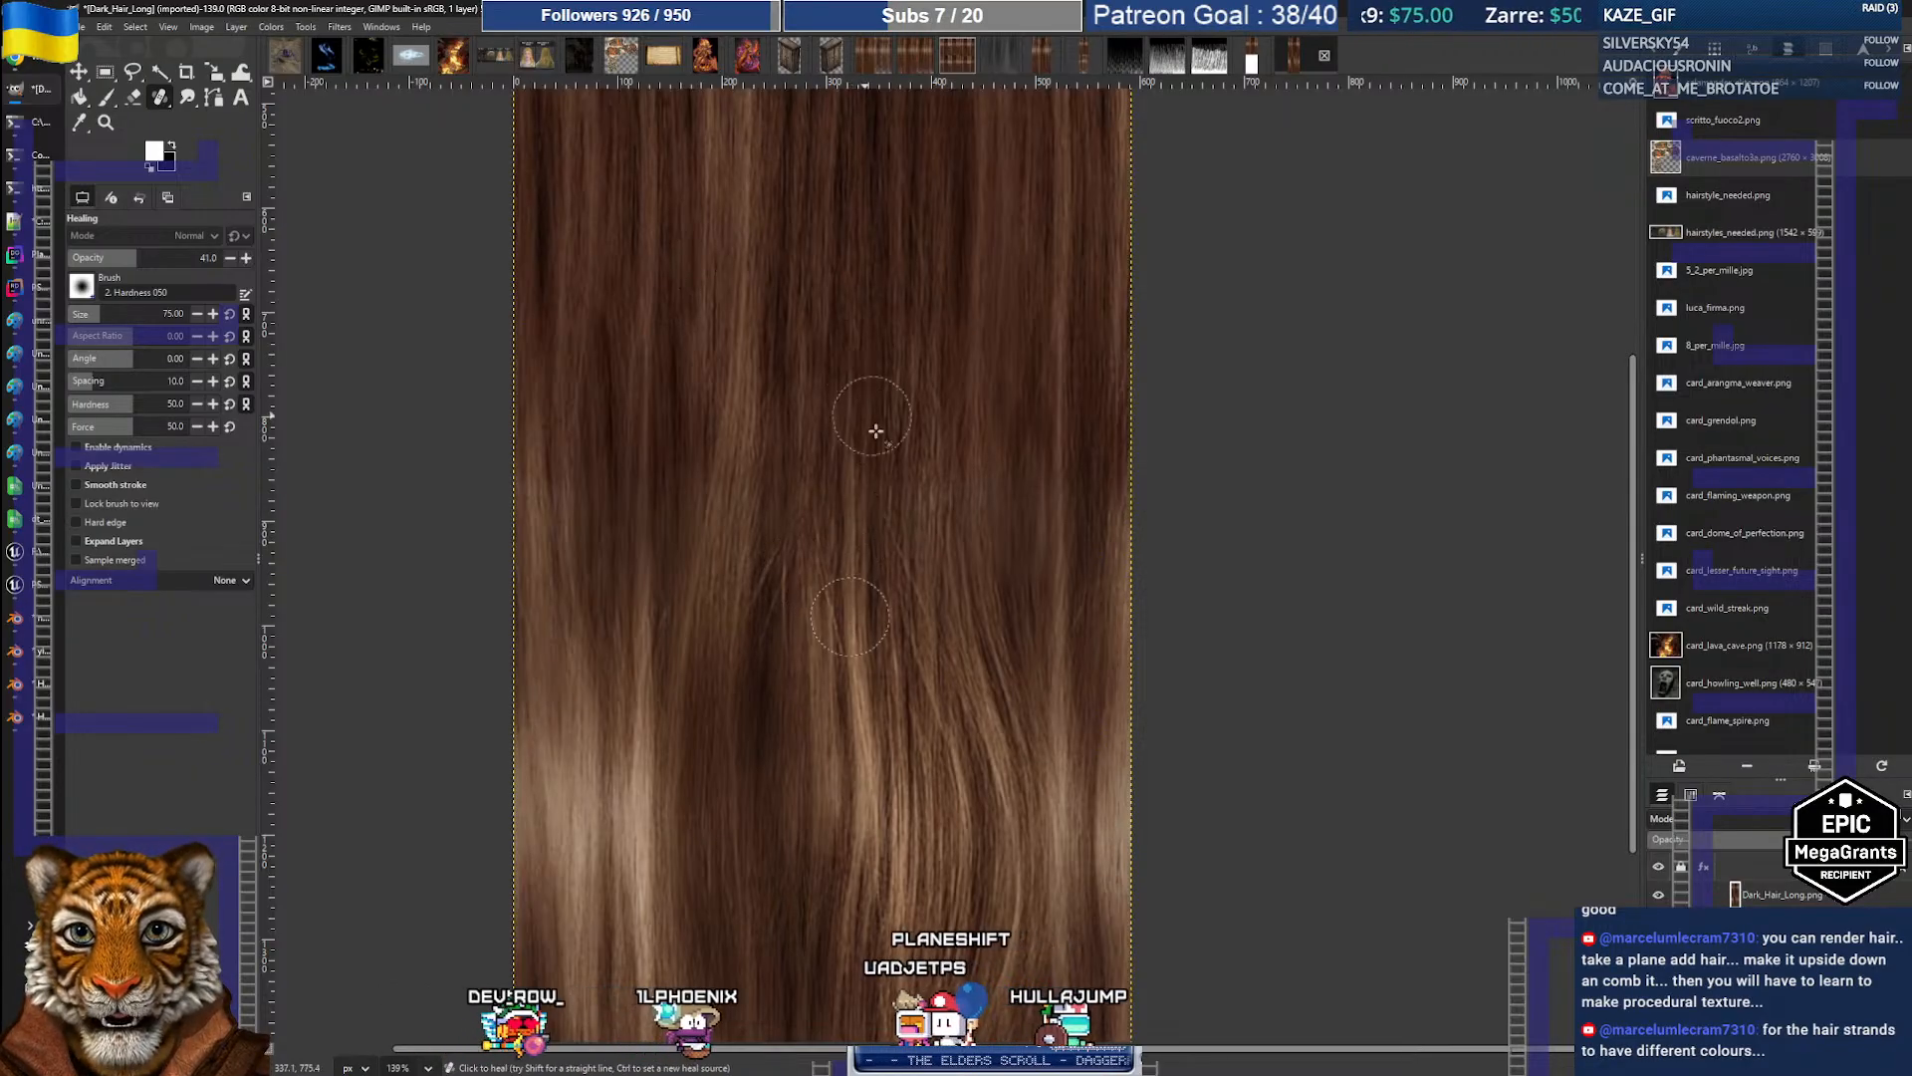
{"action": "left_click", "coordinate": [929, 278], "text": "ctrl"}
{"action": "left_click_drag", "start_coordinate": [932, 360], "coordinate": [922, 573]}
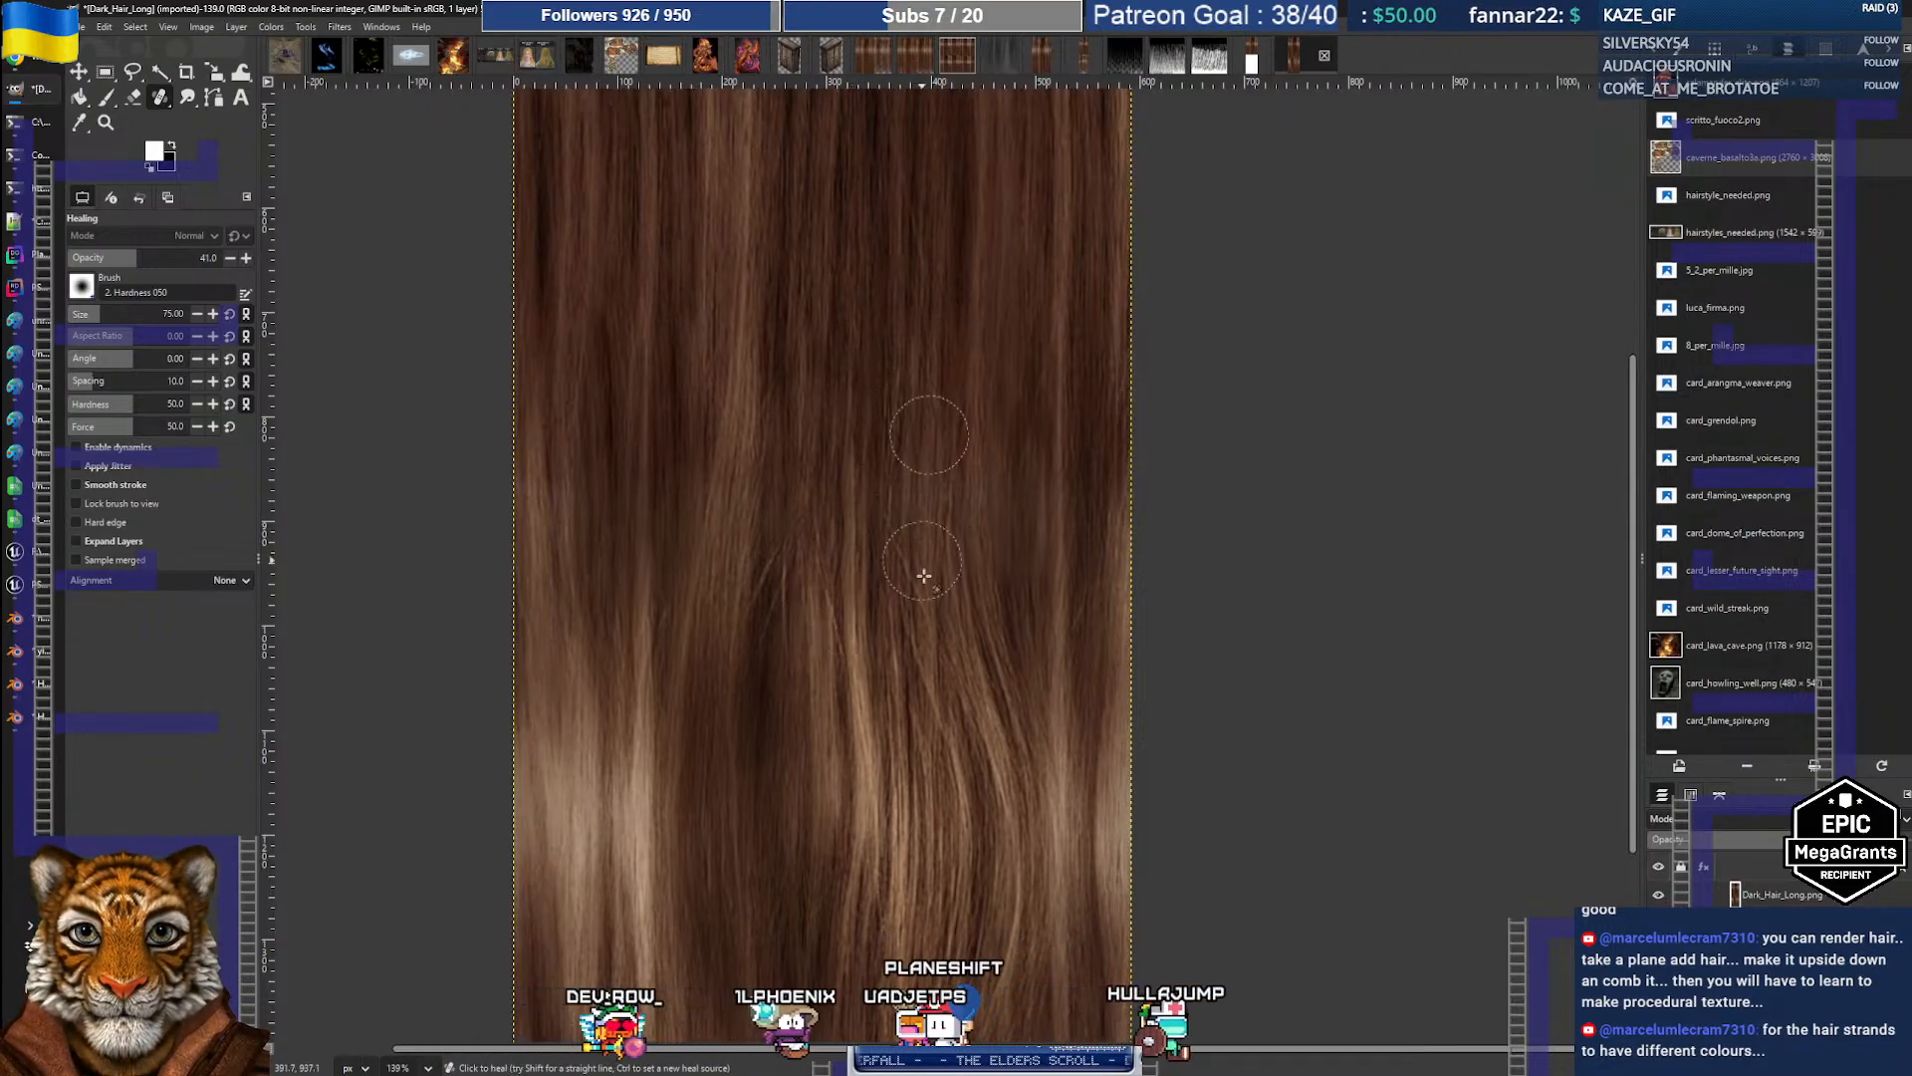
{"action": "left_click", "coordinate": [1014, 243], "text": "ctrl"}
{"action": "left_click_drag", "start_coordinate": [1015, 369], "coordinate": [1032, 577]}
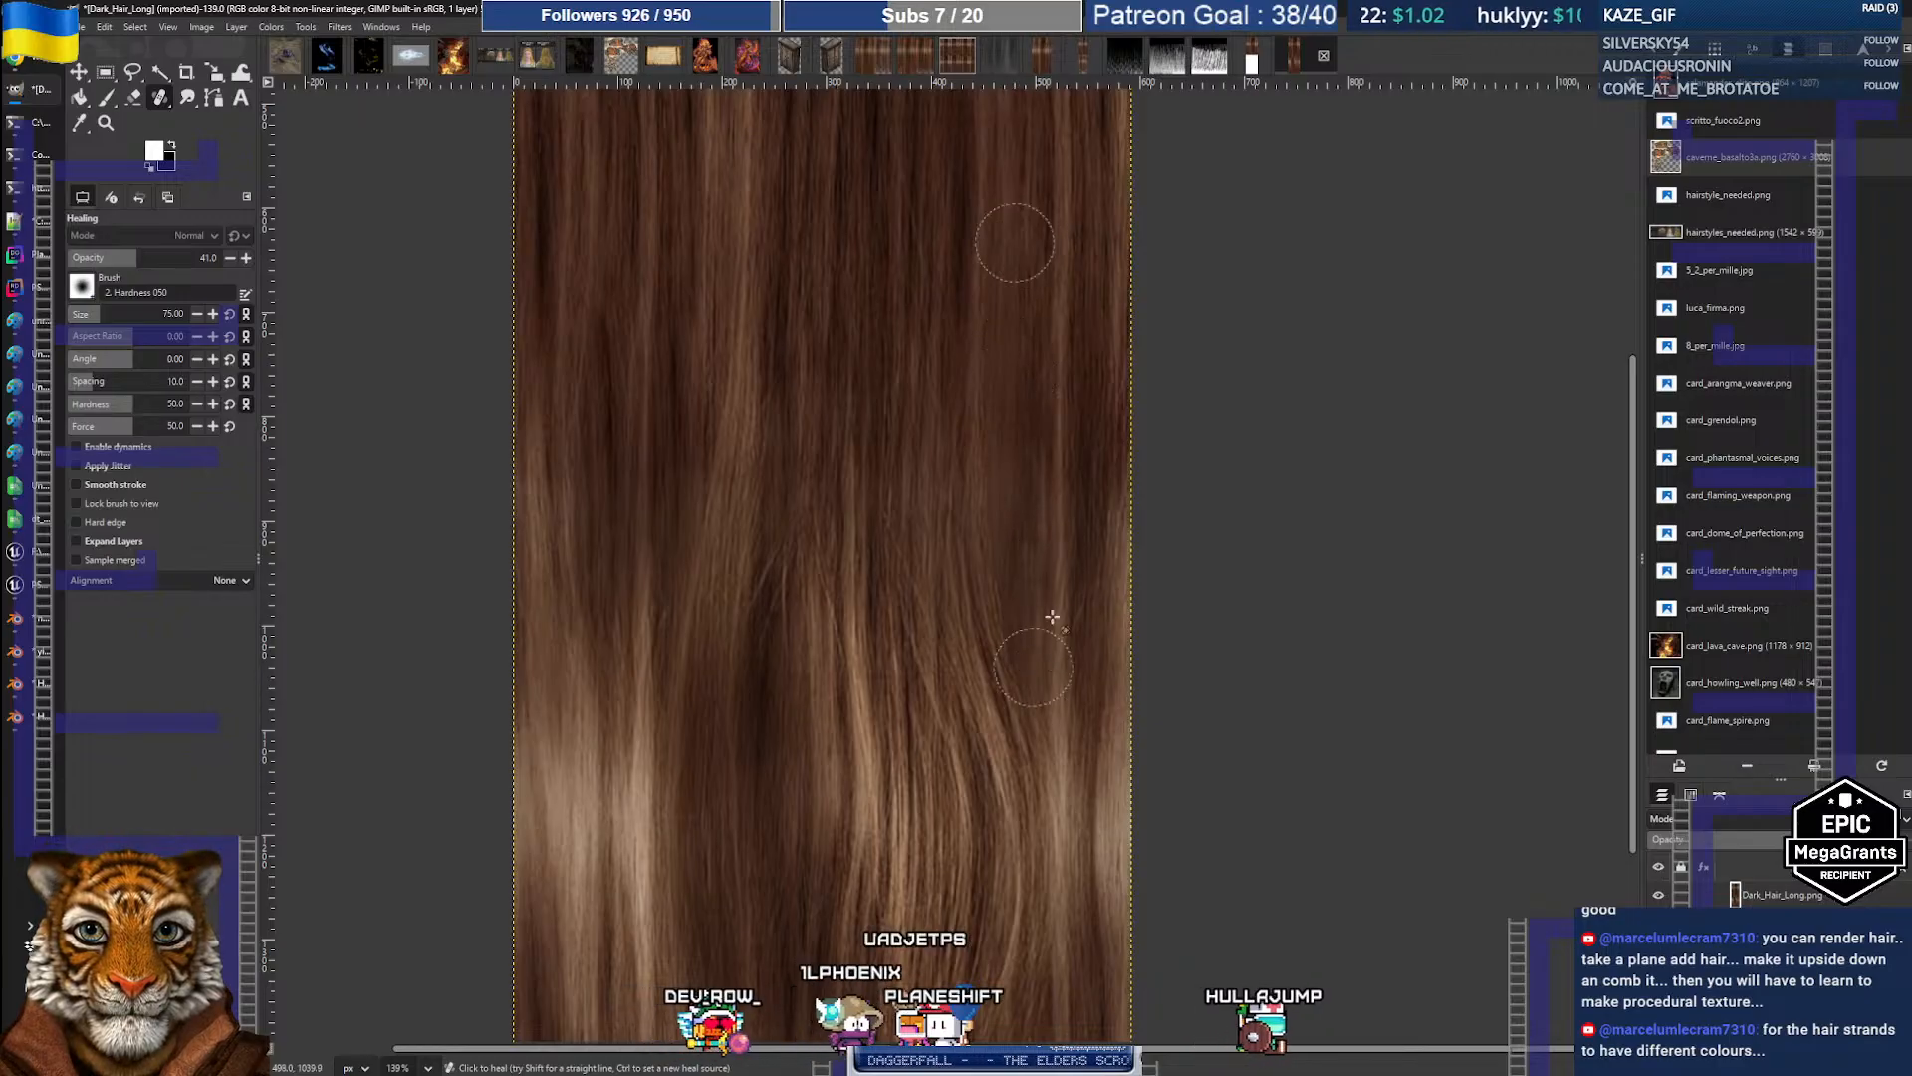
{"action": "left_click", "coordinate": [1091, 285], "text": "ctrl"}
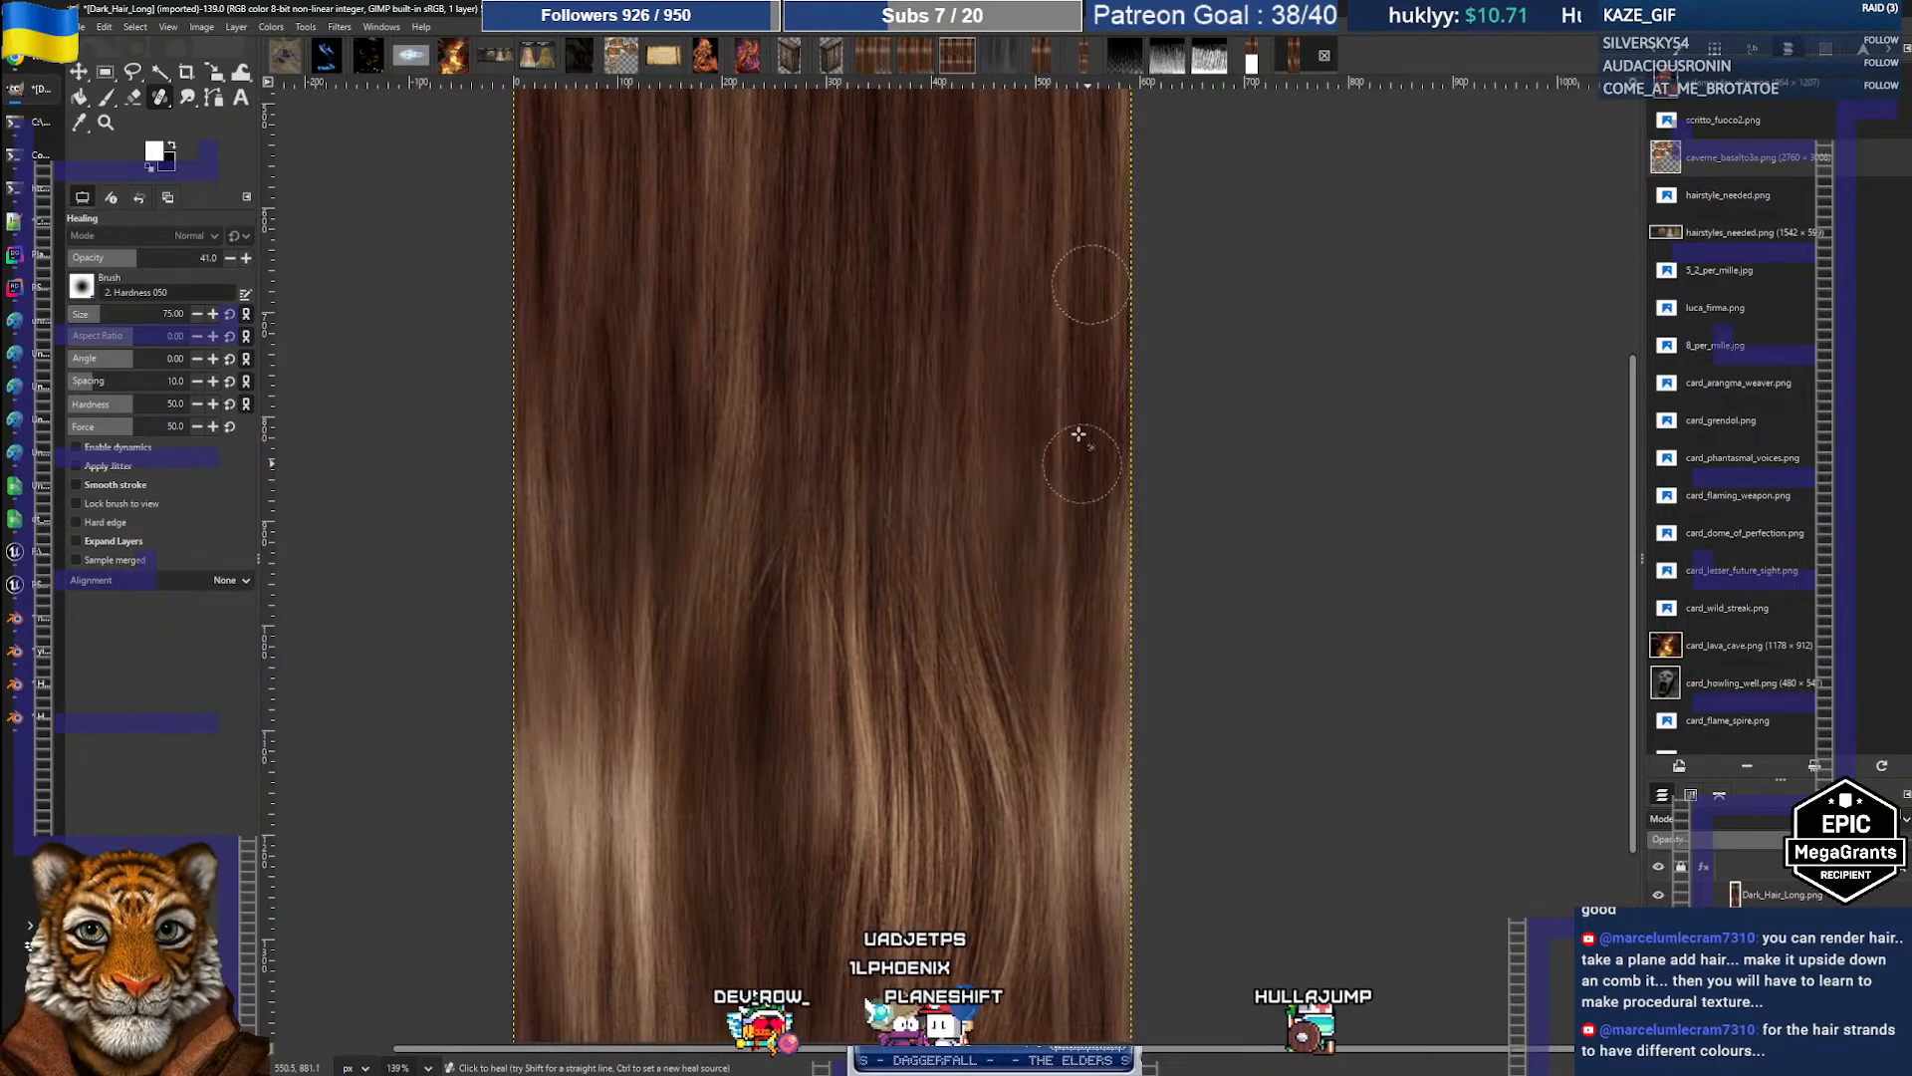
{"action": "left_click", "coordinate": [850, 477], "text": "ctrl"}
{"action": "left_click_drag", "start_coordinate": [830, 594], "coordinate": [832, 612]}
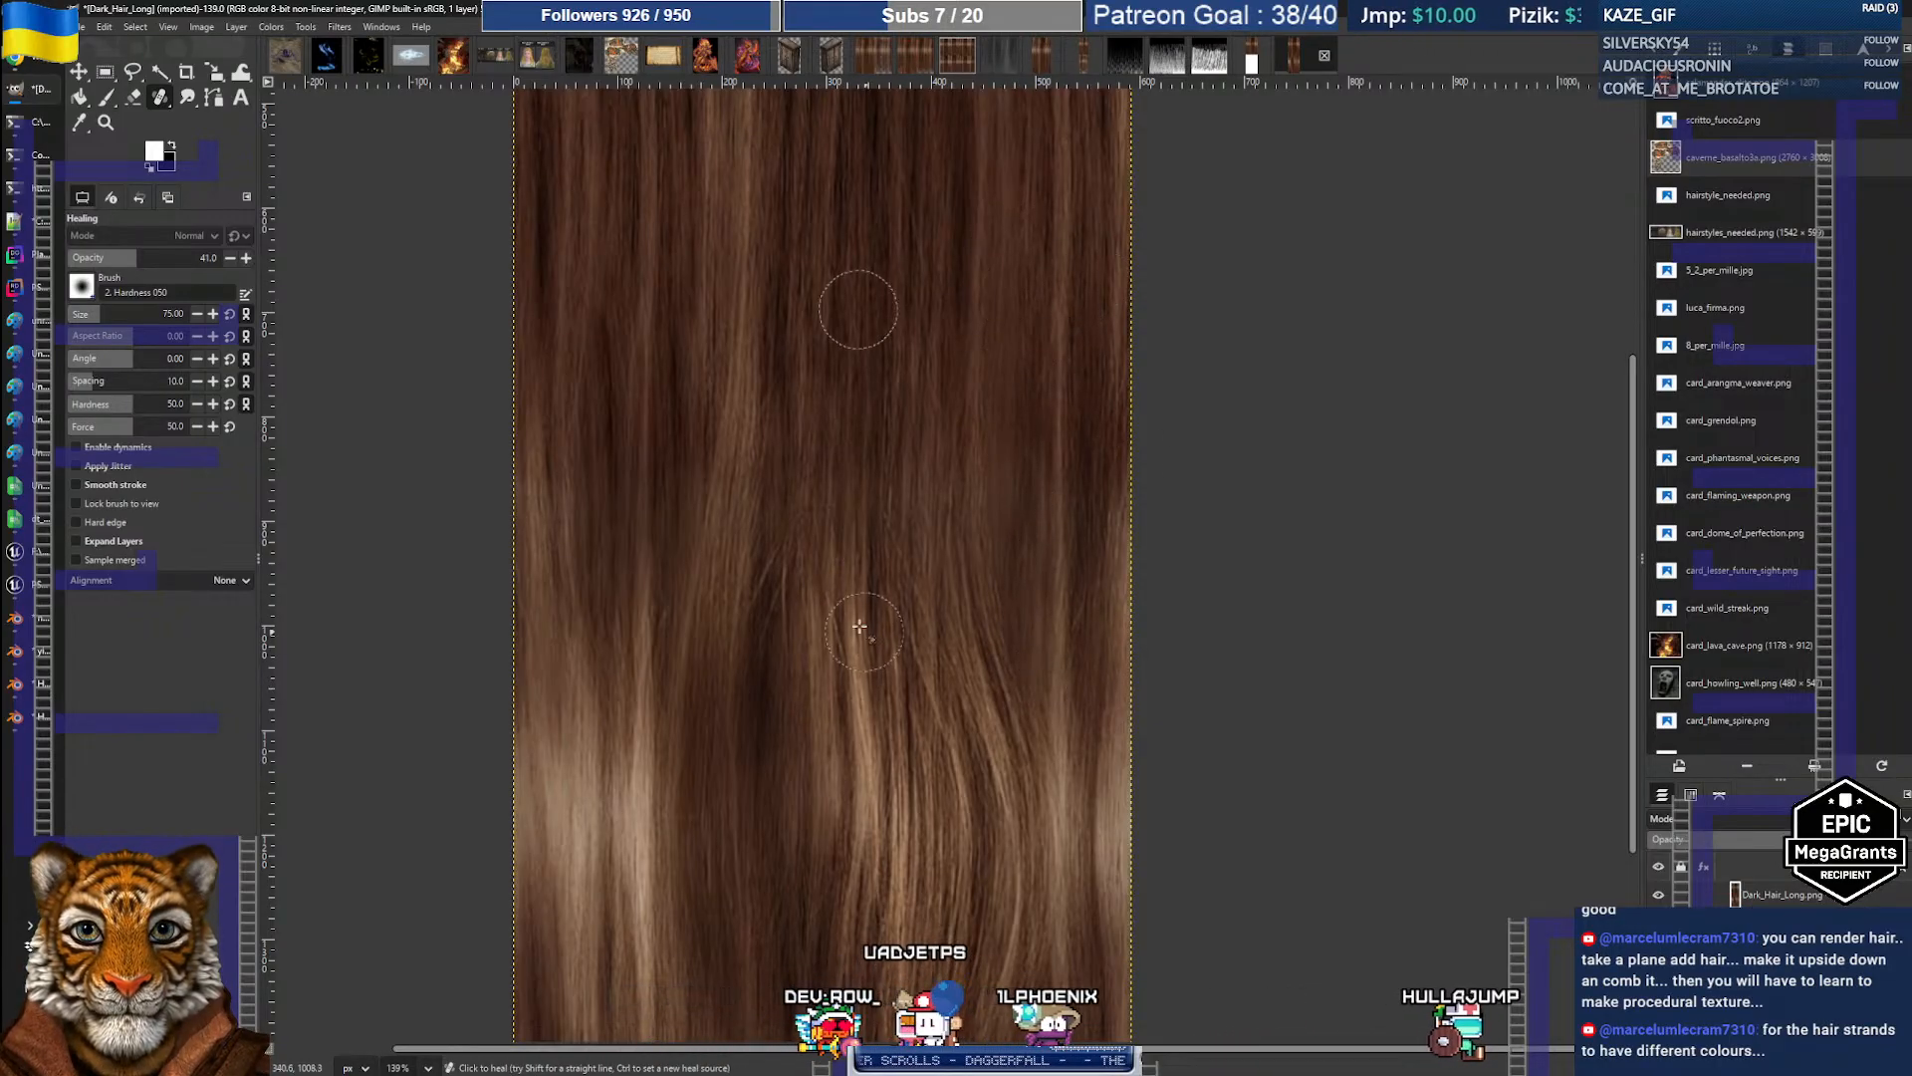
{"action": "left_click", "coordinate": [601, 162], "text": "ctrl"}
{"action": "left_click_drag", "start_coordinate": [679, 410], "coordinate": [678, 580]}
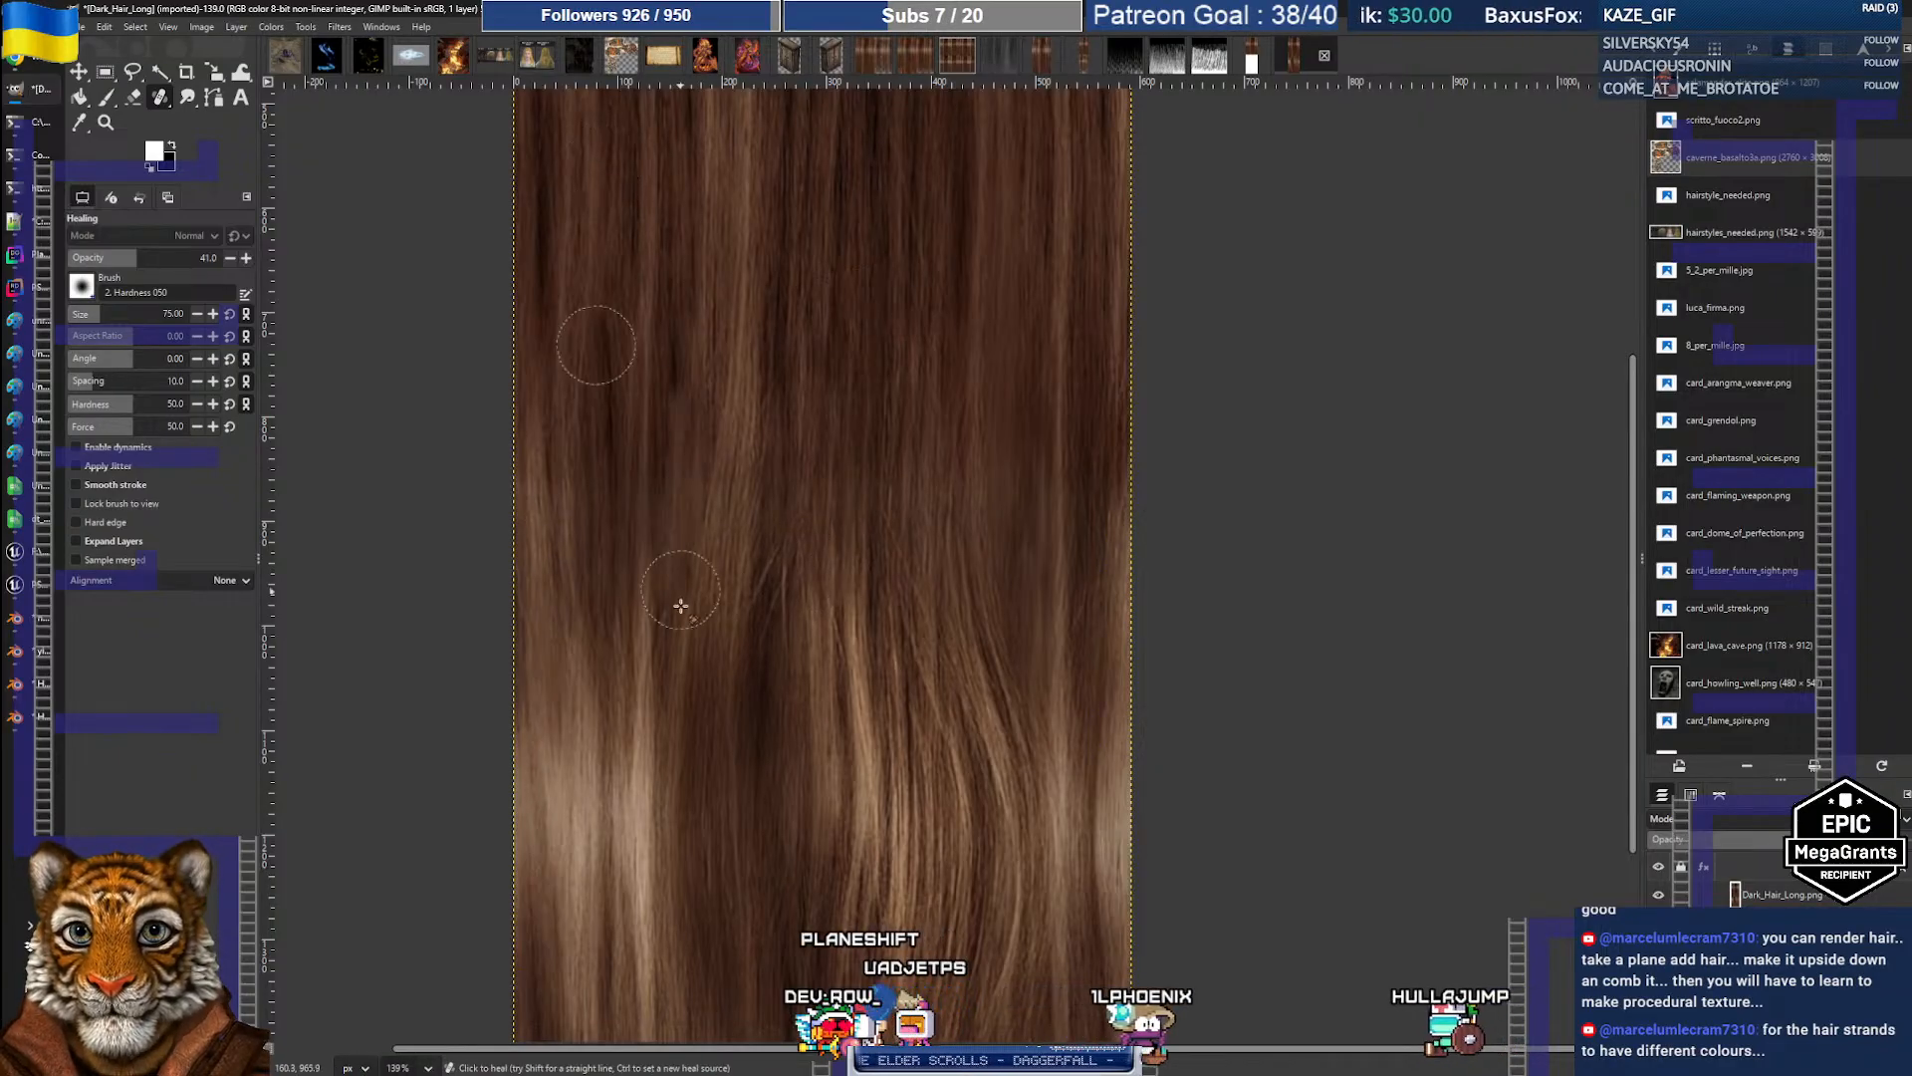
{"action": "scroll", "coordinate": [734, 558], "scroll_direction": "down", "scroll_amount": 3, "text": "ctrl"}
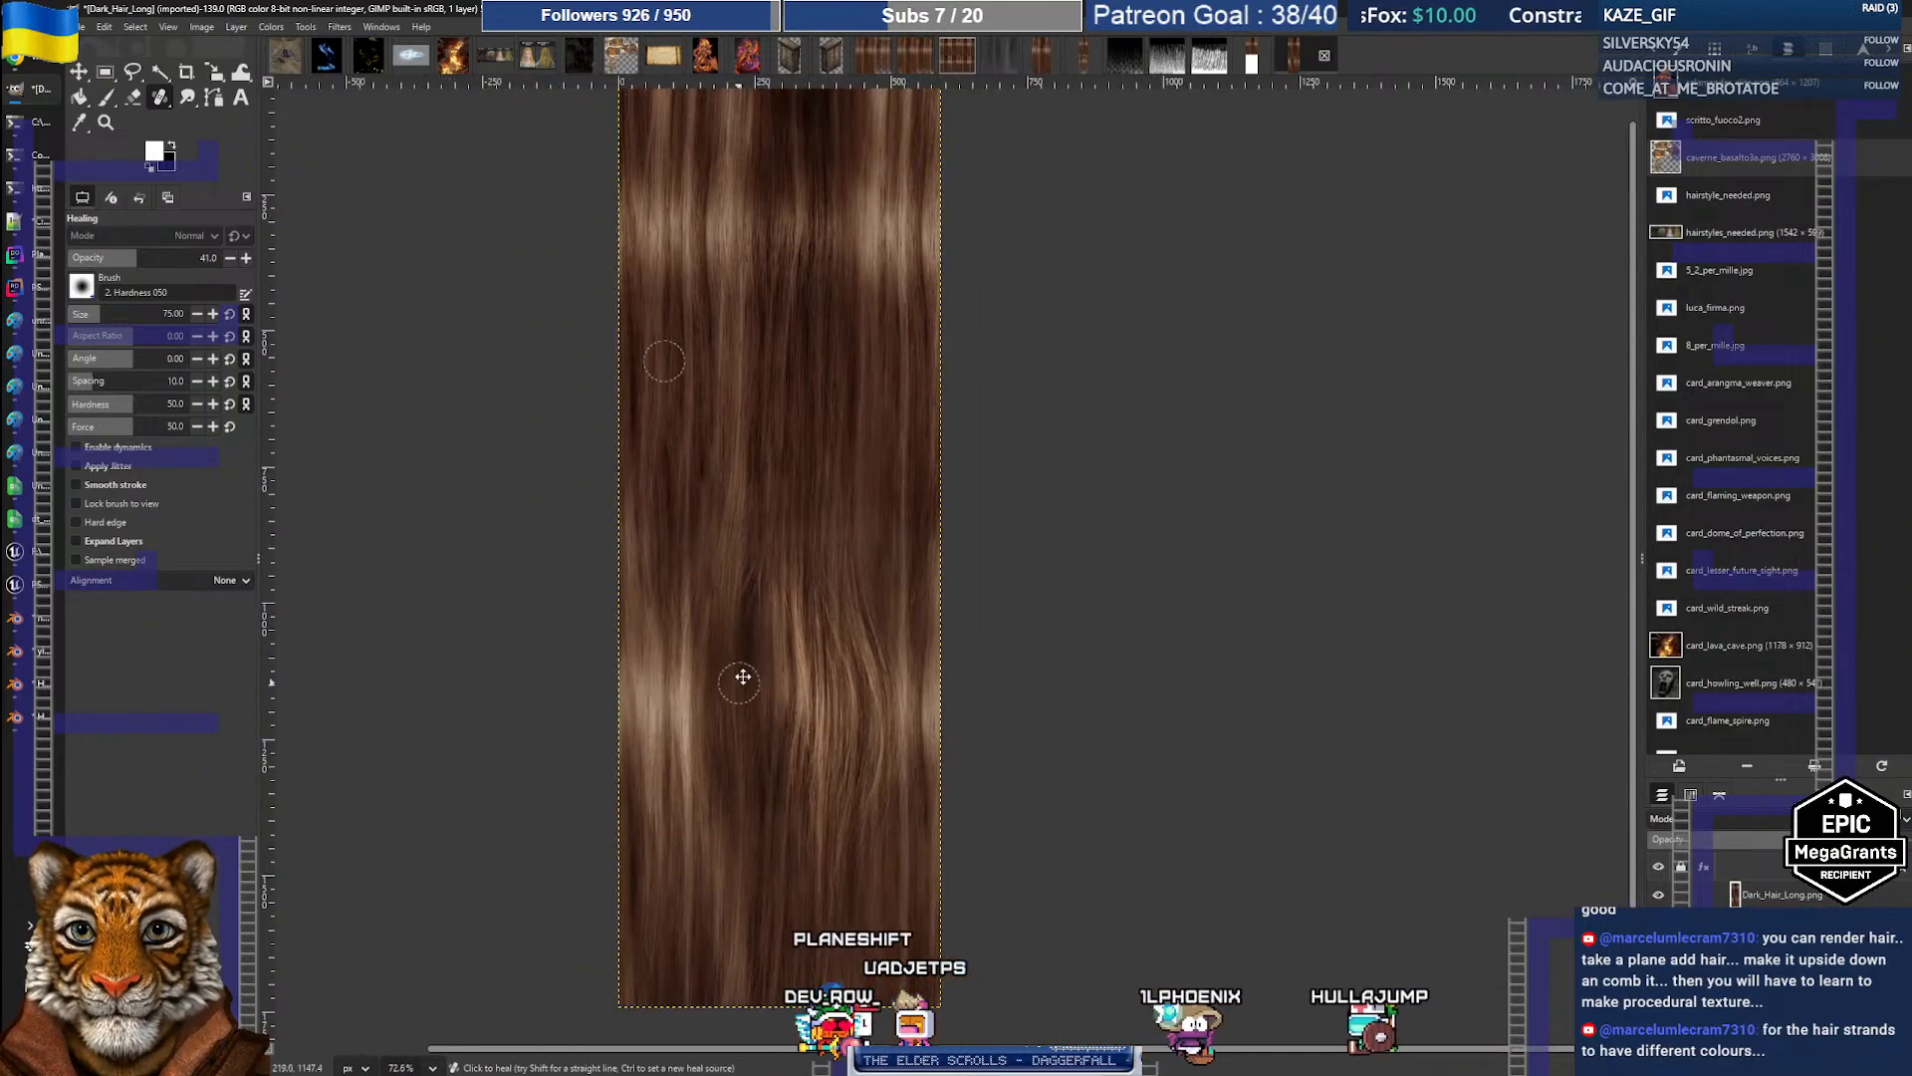
Step: Examine the blended transition and the overall look of the long hair texture
{"action": "middle_click_drag", "start_coordinate": [760, 547], "coordinate": [732, 670]}
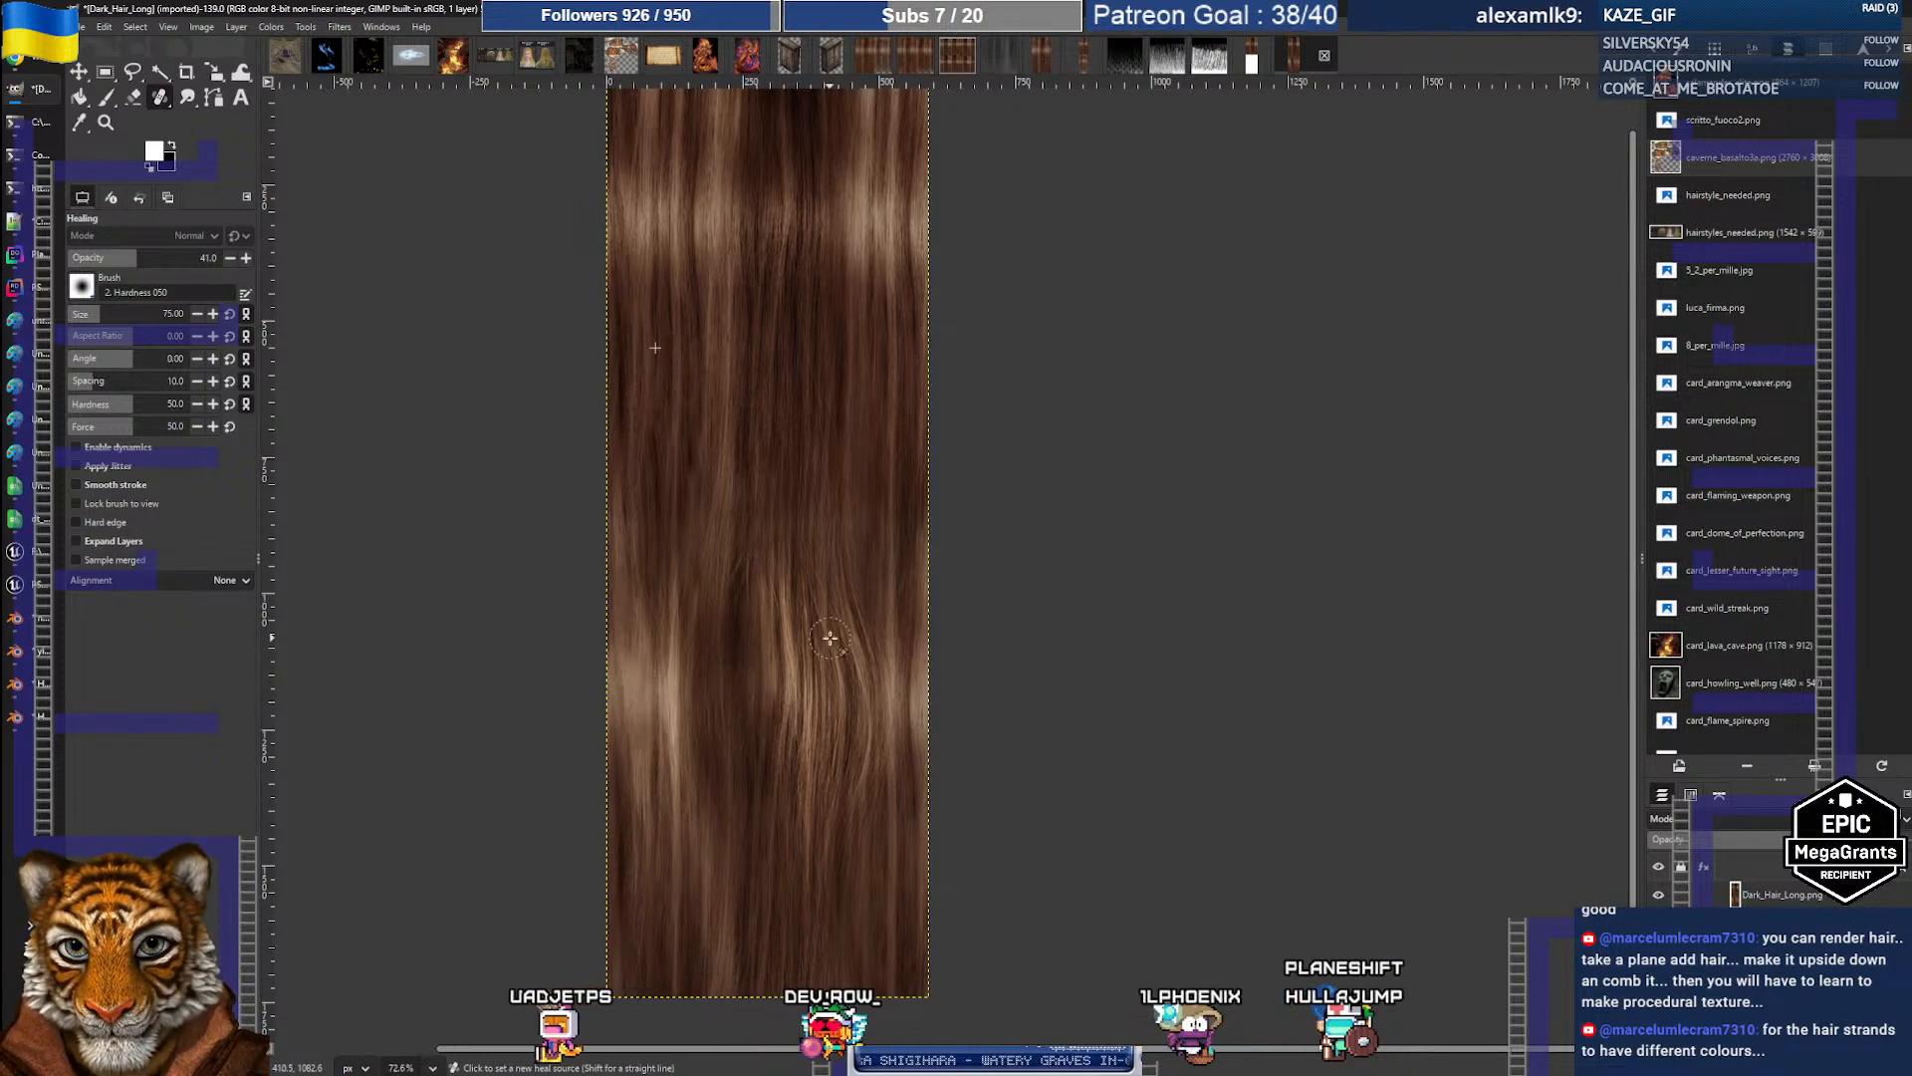
{"action": "scroll", "coordinate": [750, 623], "scroll_direction": "down", "scroll_amount": 3, "text": "ctrl"}
{"action": "scroll", "coordinate": [750, 622], "scroll_direction": "up", "scroll_amount": 2, "text": "ctrl"}
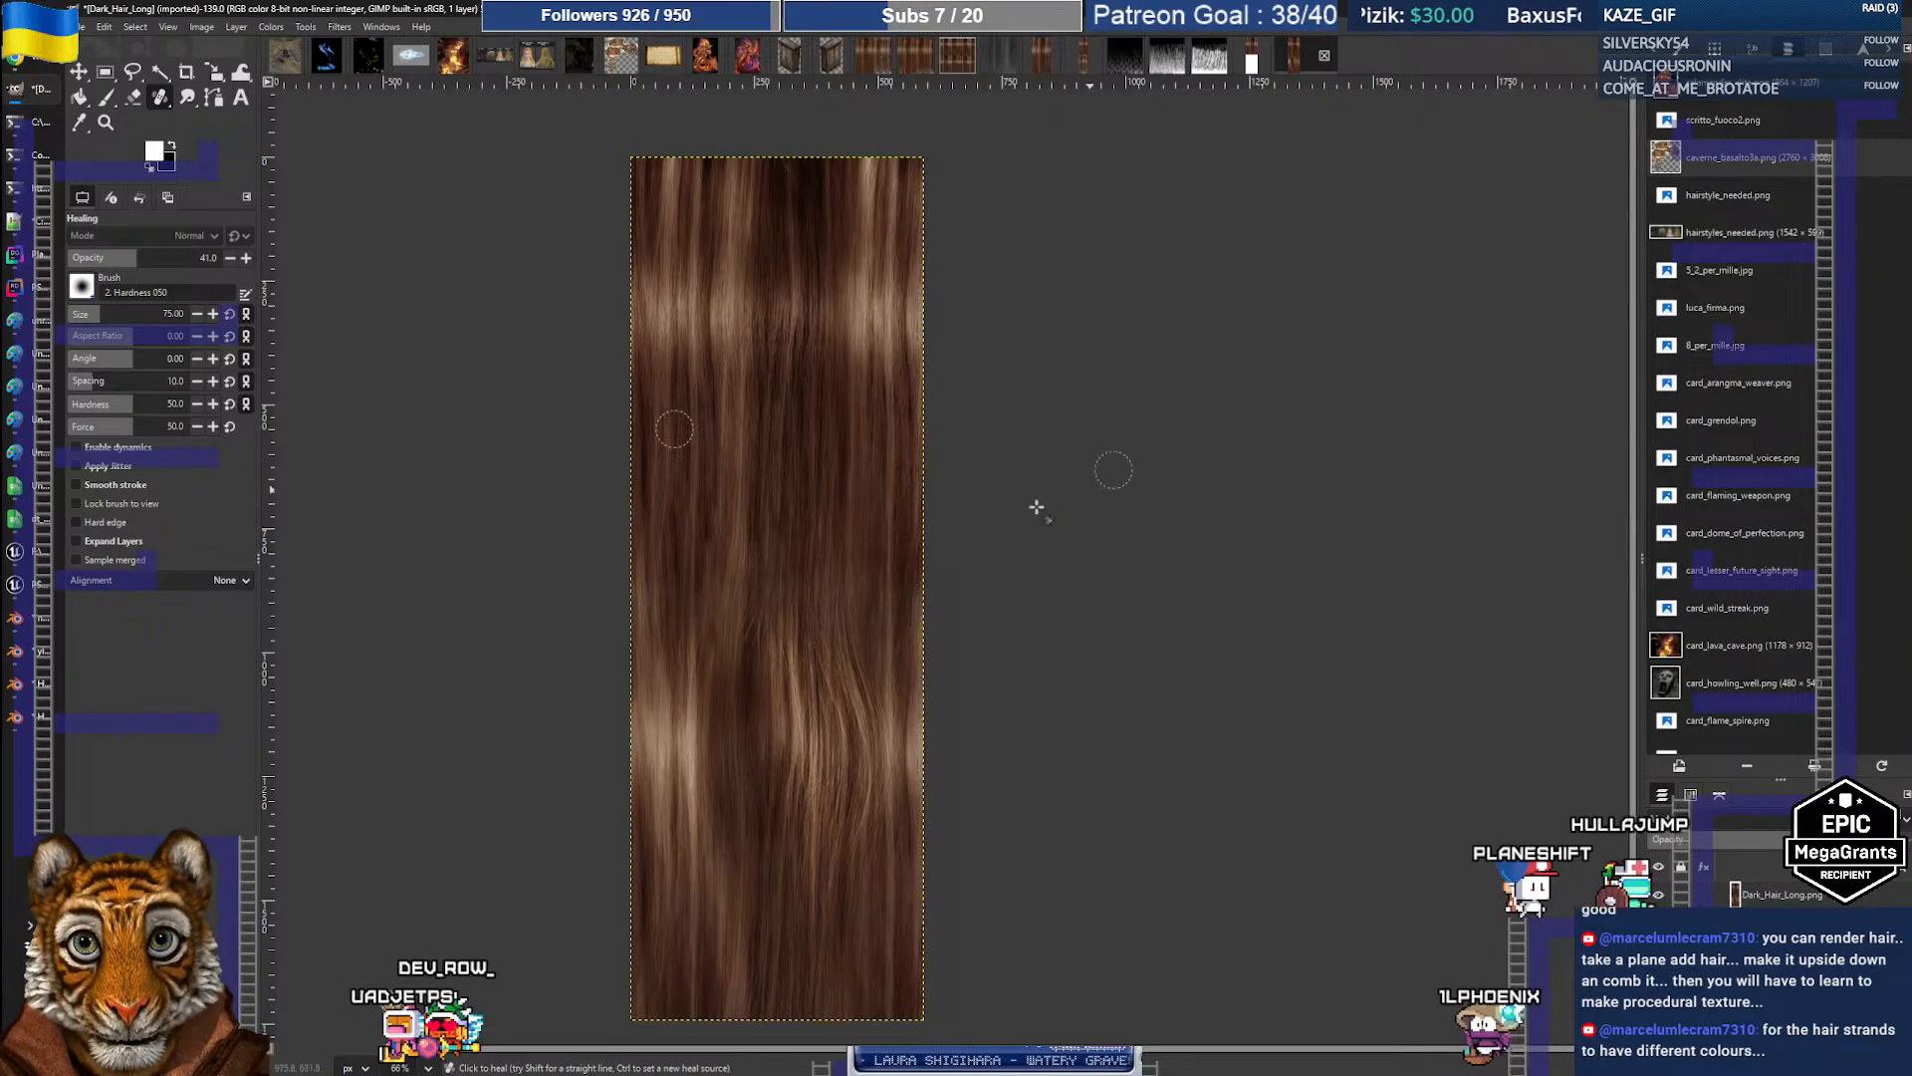
Step: Look through the other open hair textures and examine the strand tips in the transparent Dark_Shade.PNG hair sheet
{"action": "left_click", "coordinate": [1003, 66]}
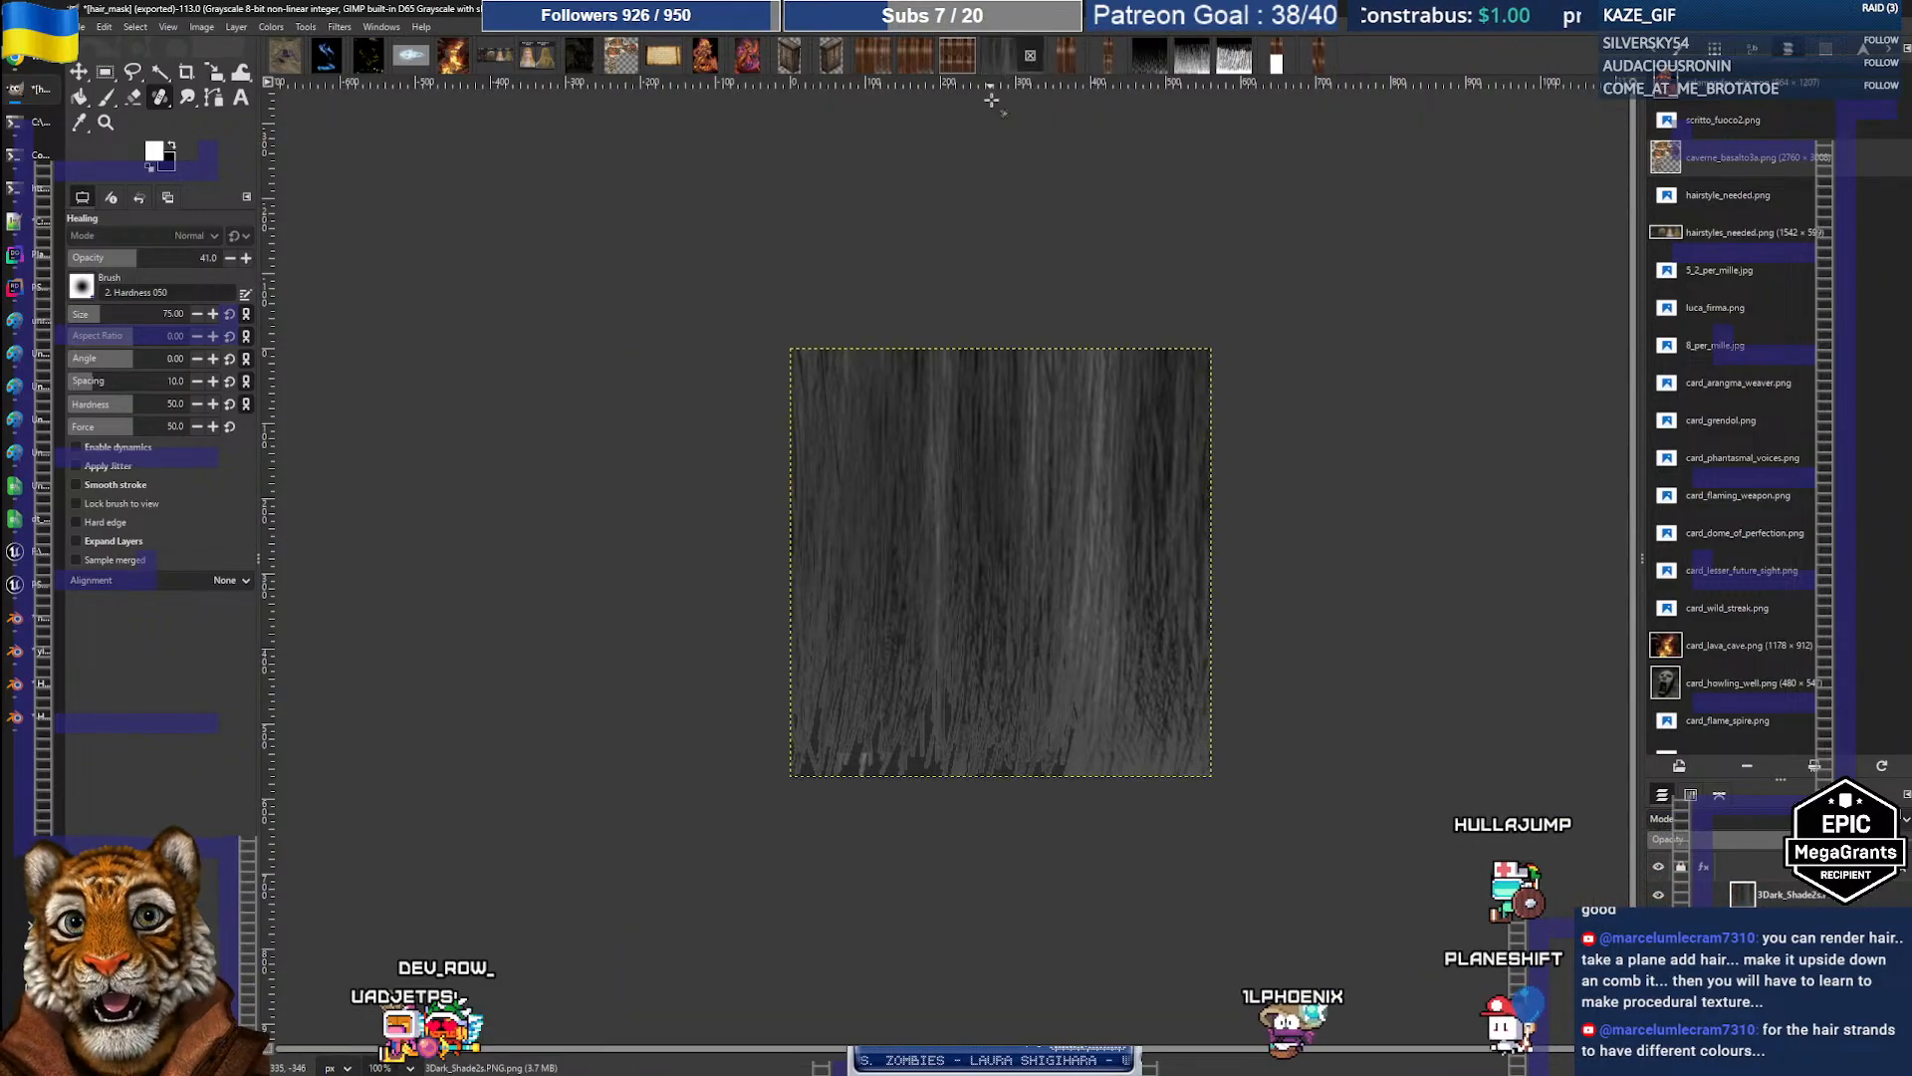
{"action": "left_click", "coordinate": [923, 54]}
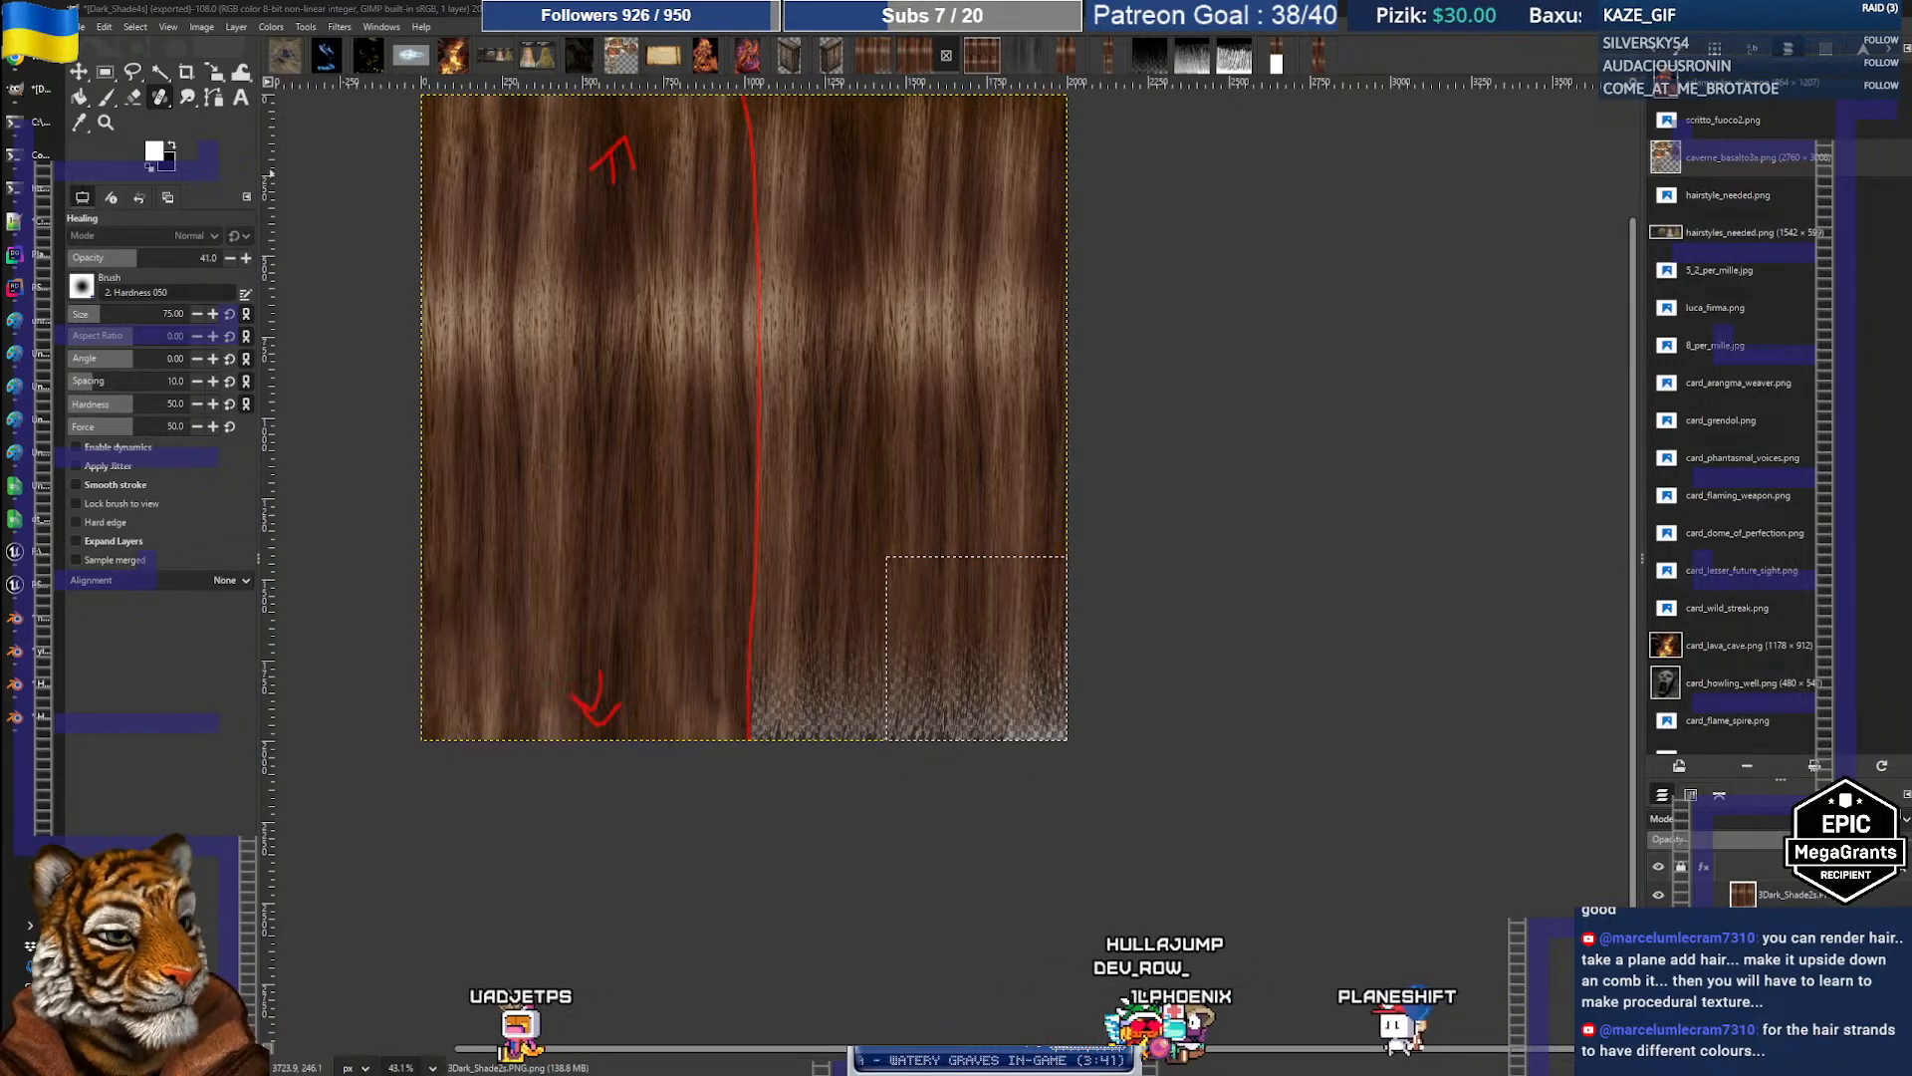
{"action": "left_click", "coordinate": [978, 57]}
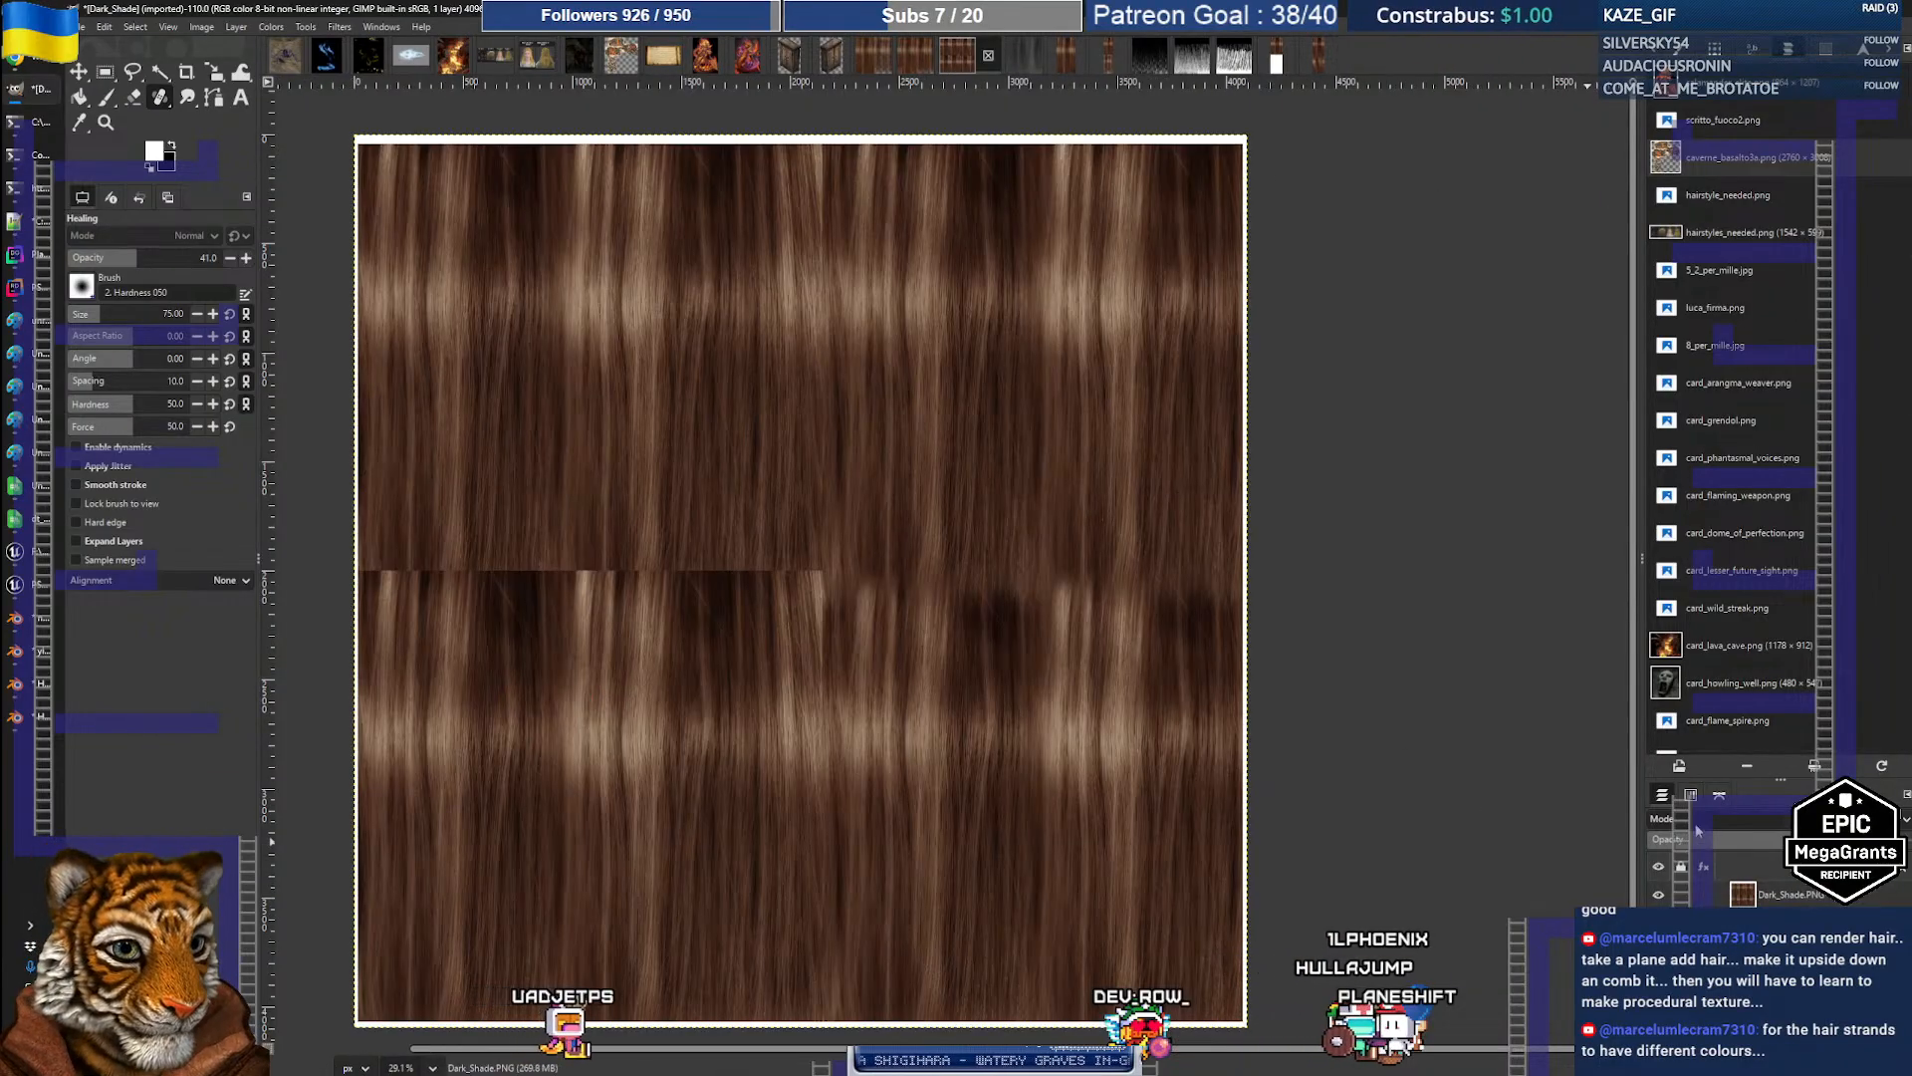
{"action": "left_click", "coordinate": [1691, 794]}
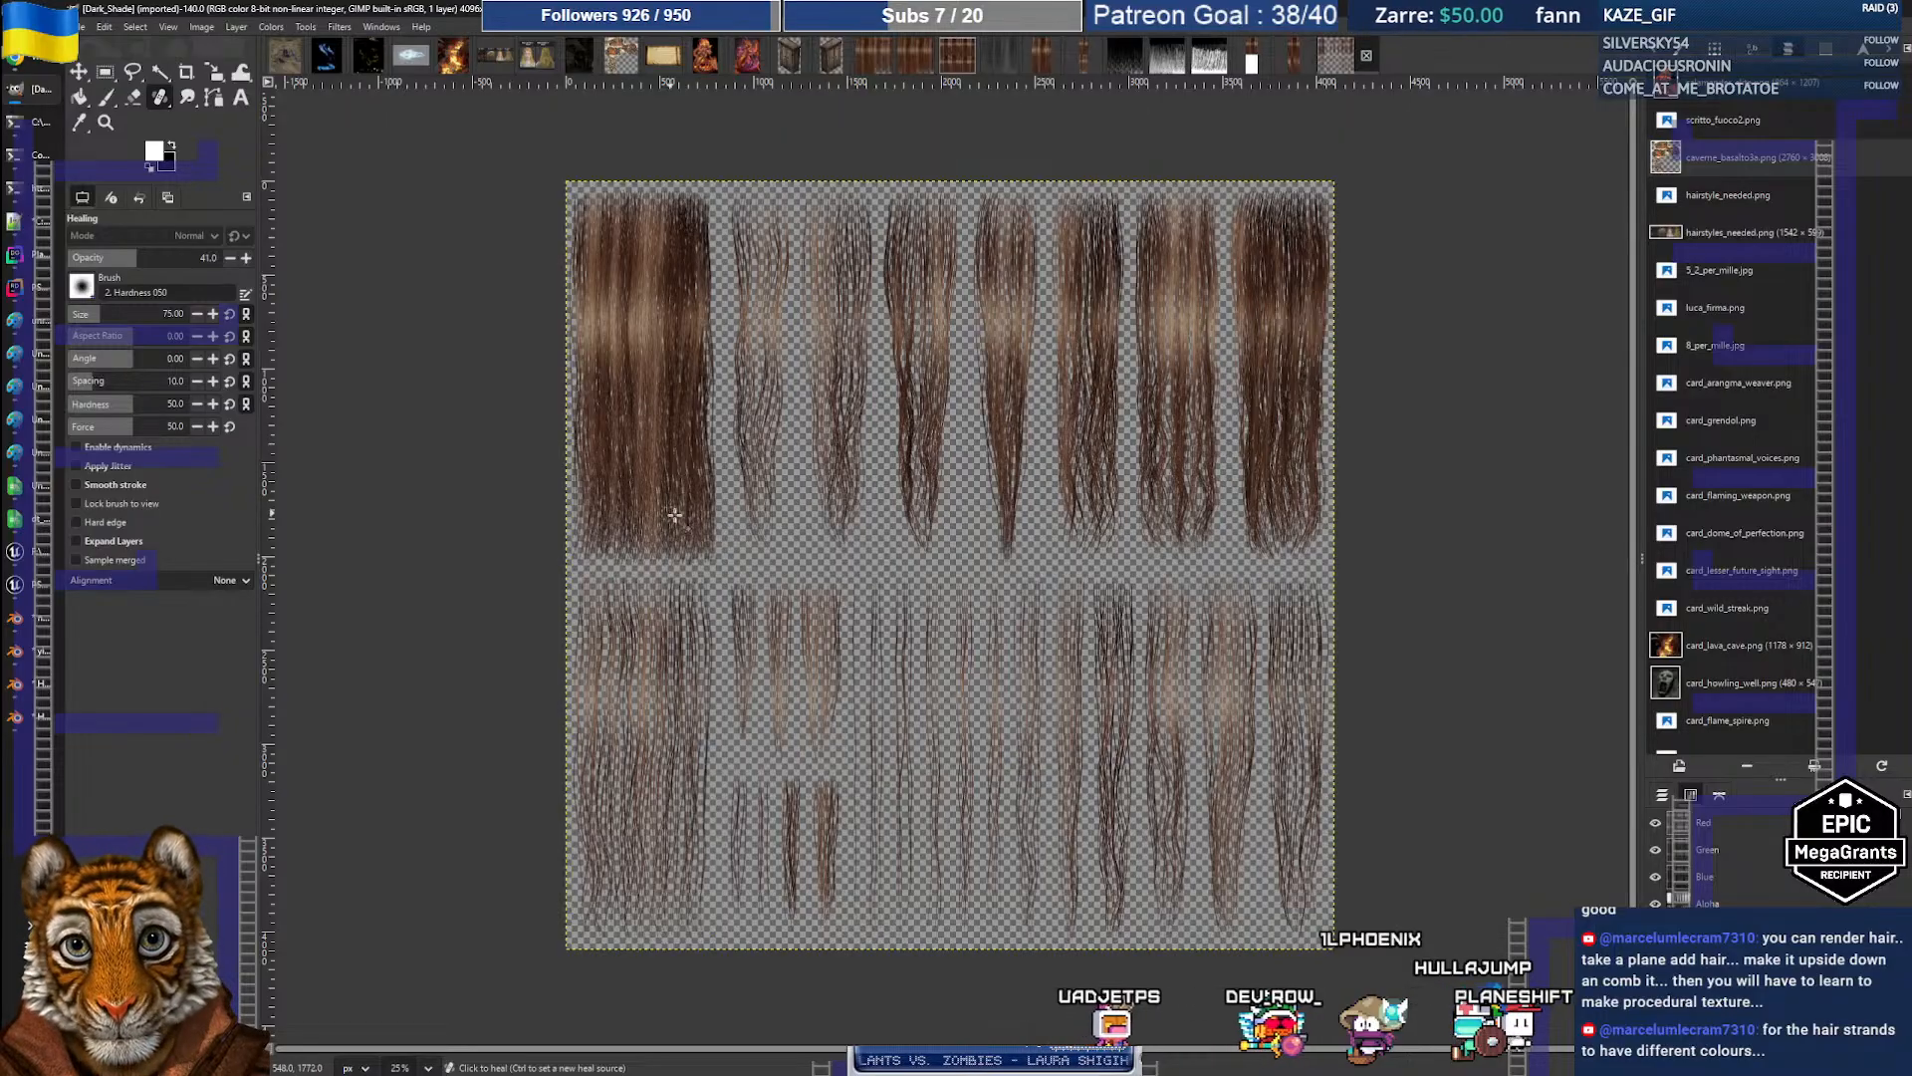
{"action": "scroll", "coordinate": [716, 531], "scroll_direction": "up", "scroll_amount": 3, "text": "ctrl"}
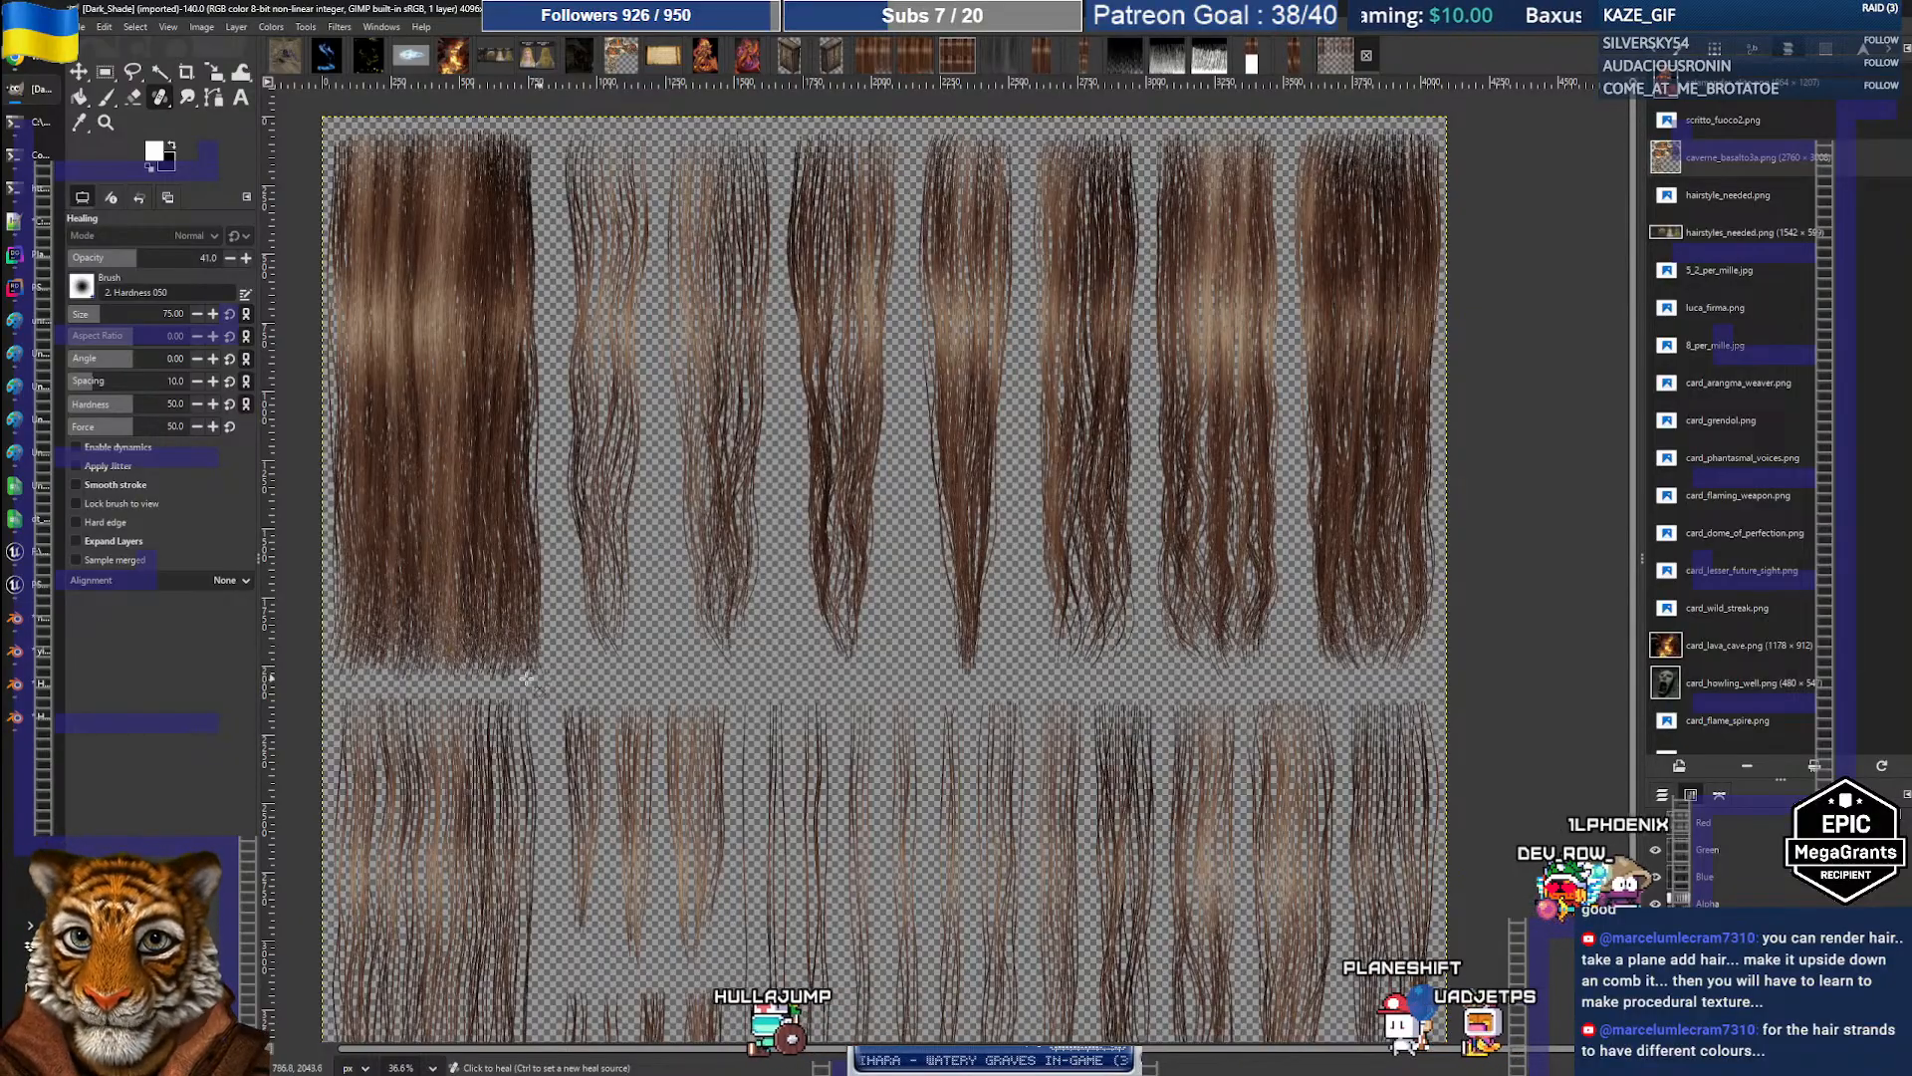
{"action": "middle_click_drag", "start_coordinate": [845, 631], "coordinate": [911, 508]}
{"action": "middle_click_drag", "start_coordinate": [908, 664], "coordinate": [998, 673]}
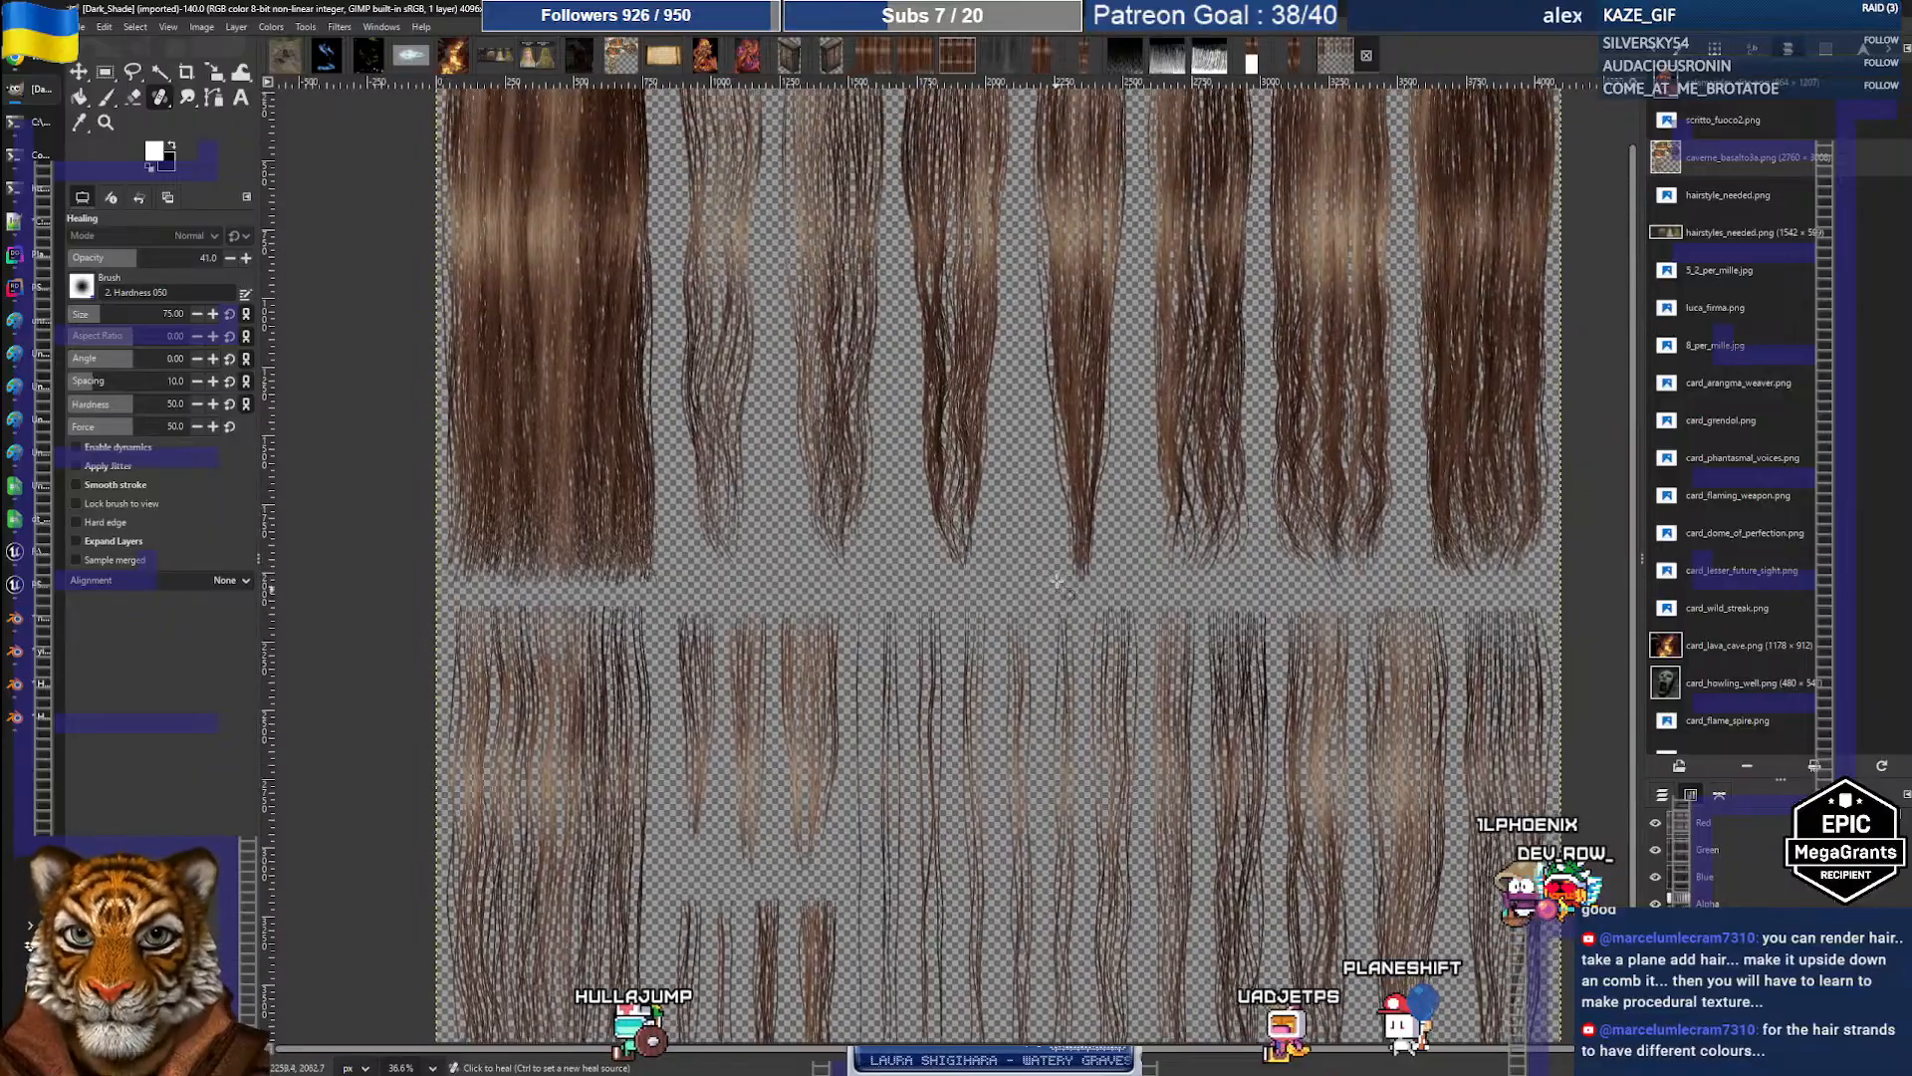
{"action": "middle_click_drag", "start_coordinate": [1130, 565], "coordinate": [1046, 650]}
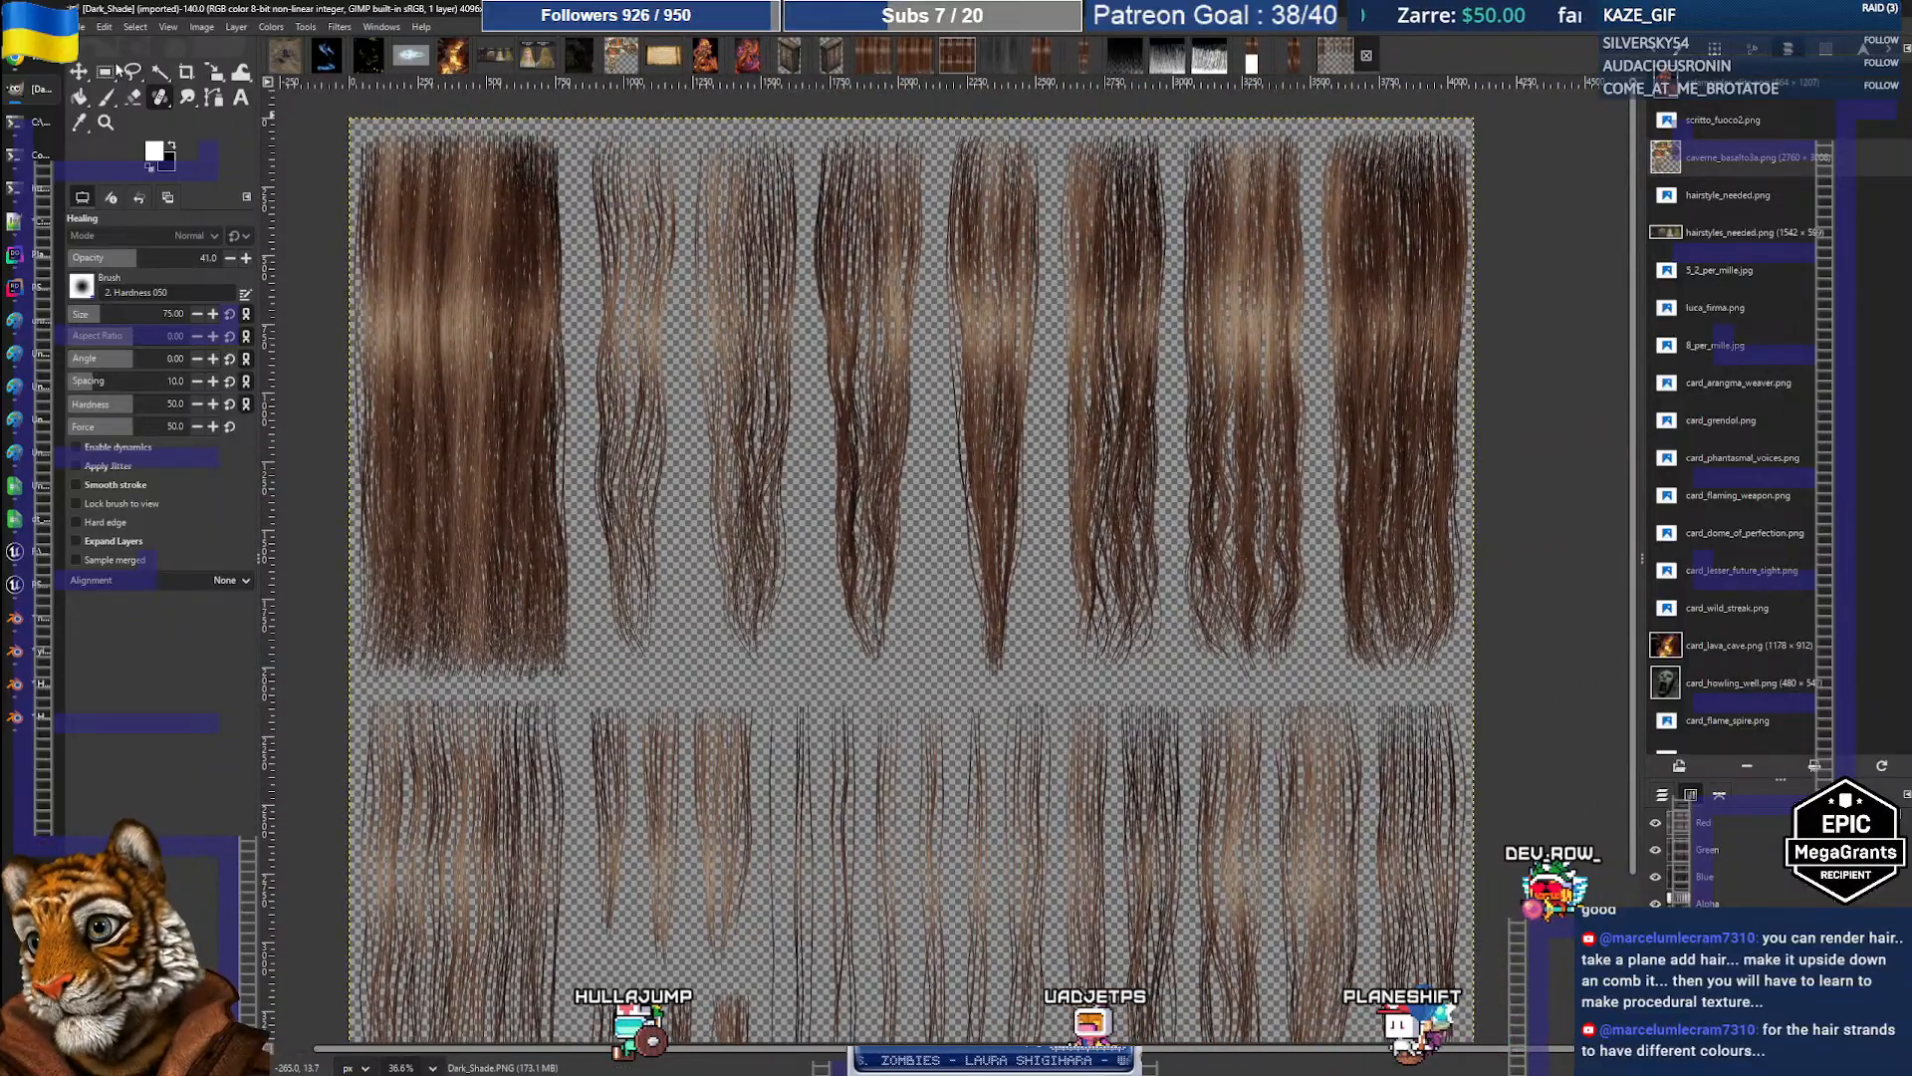
Step: Copy a rectangle of about 820 × 885 px around the lower half of the first, widest strand in the hair sheet
{"action": "left_click", "coordinate": [106, 72]}
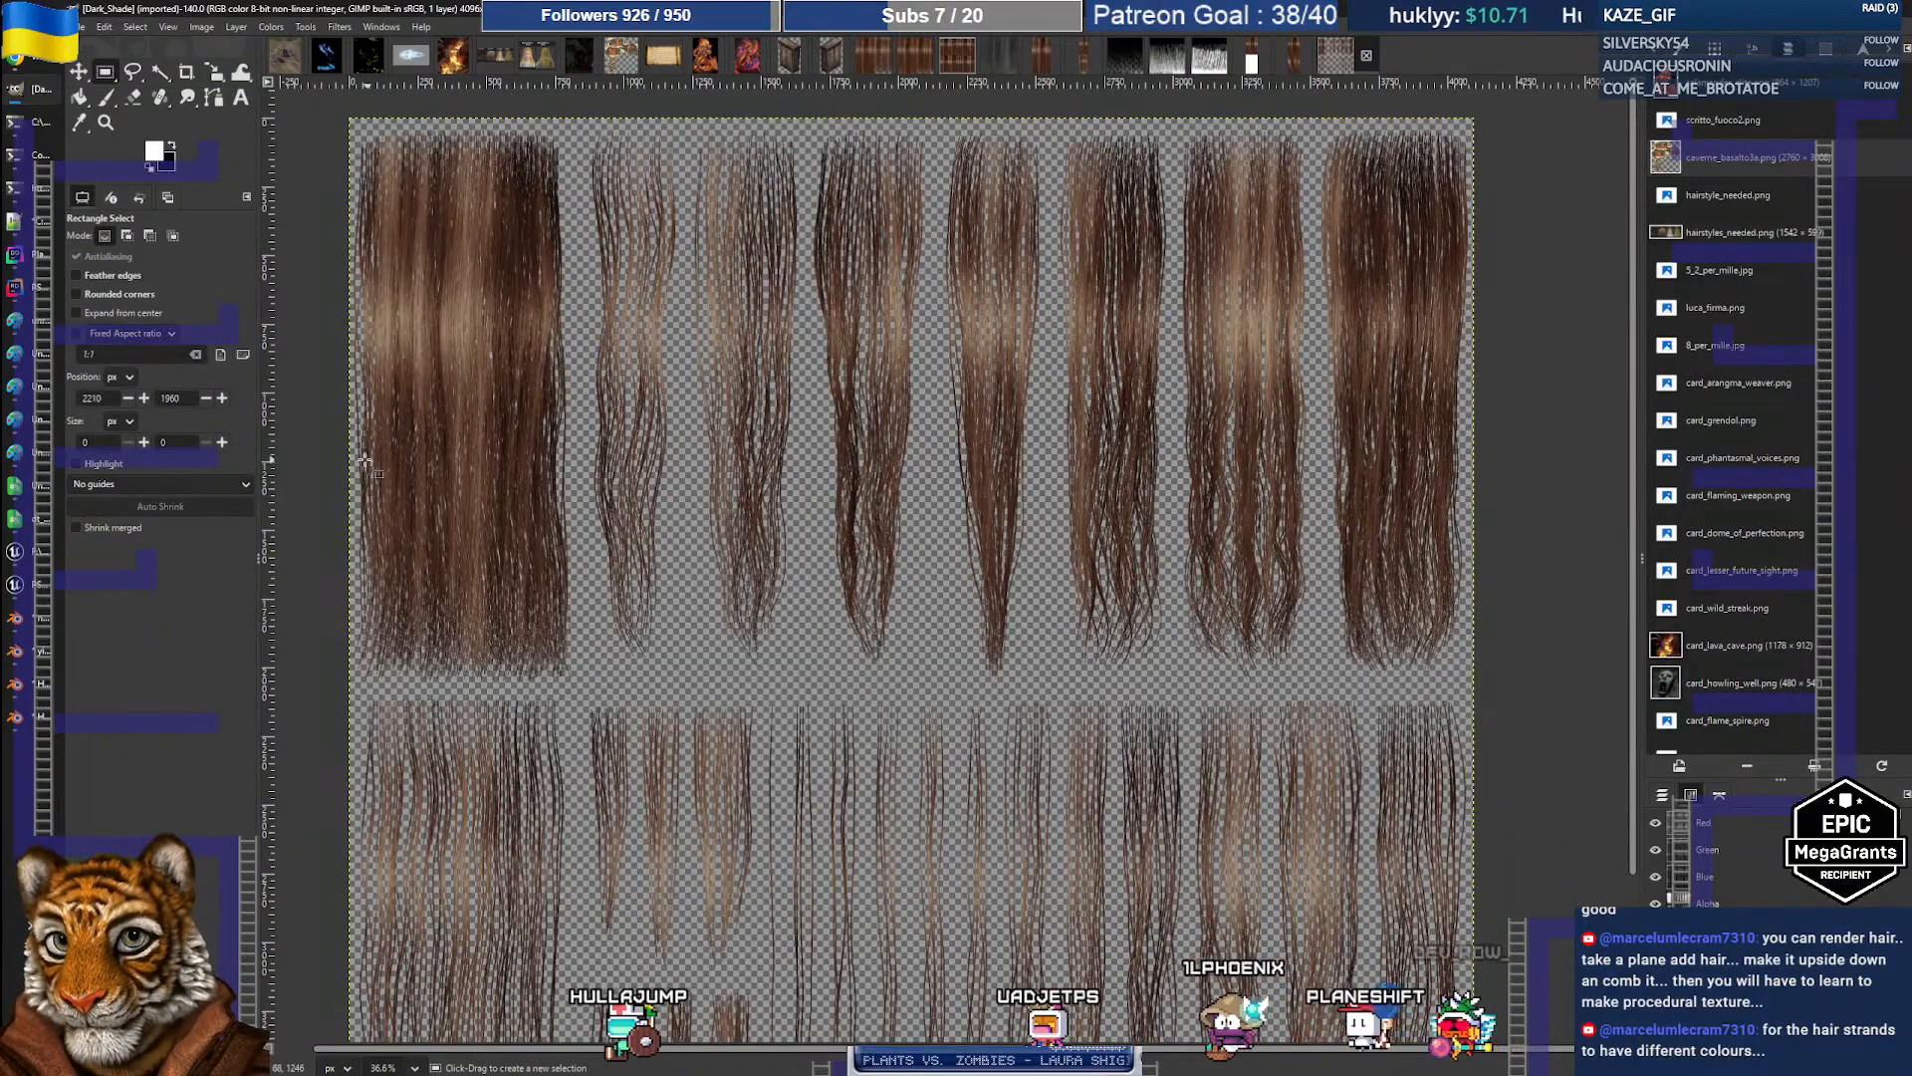
{"action": "left_click_drag", "start_coordinate": [354, 441], "coordinate": [579, 685]}
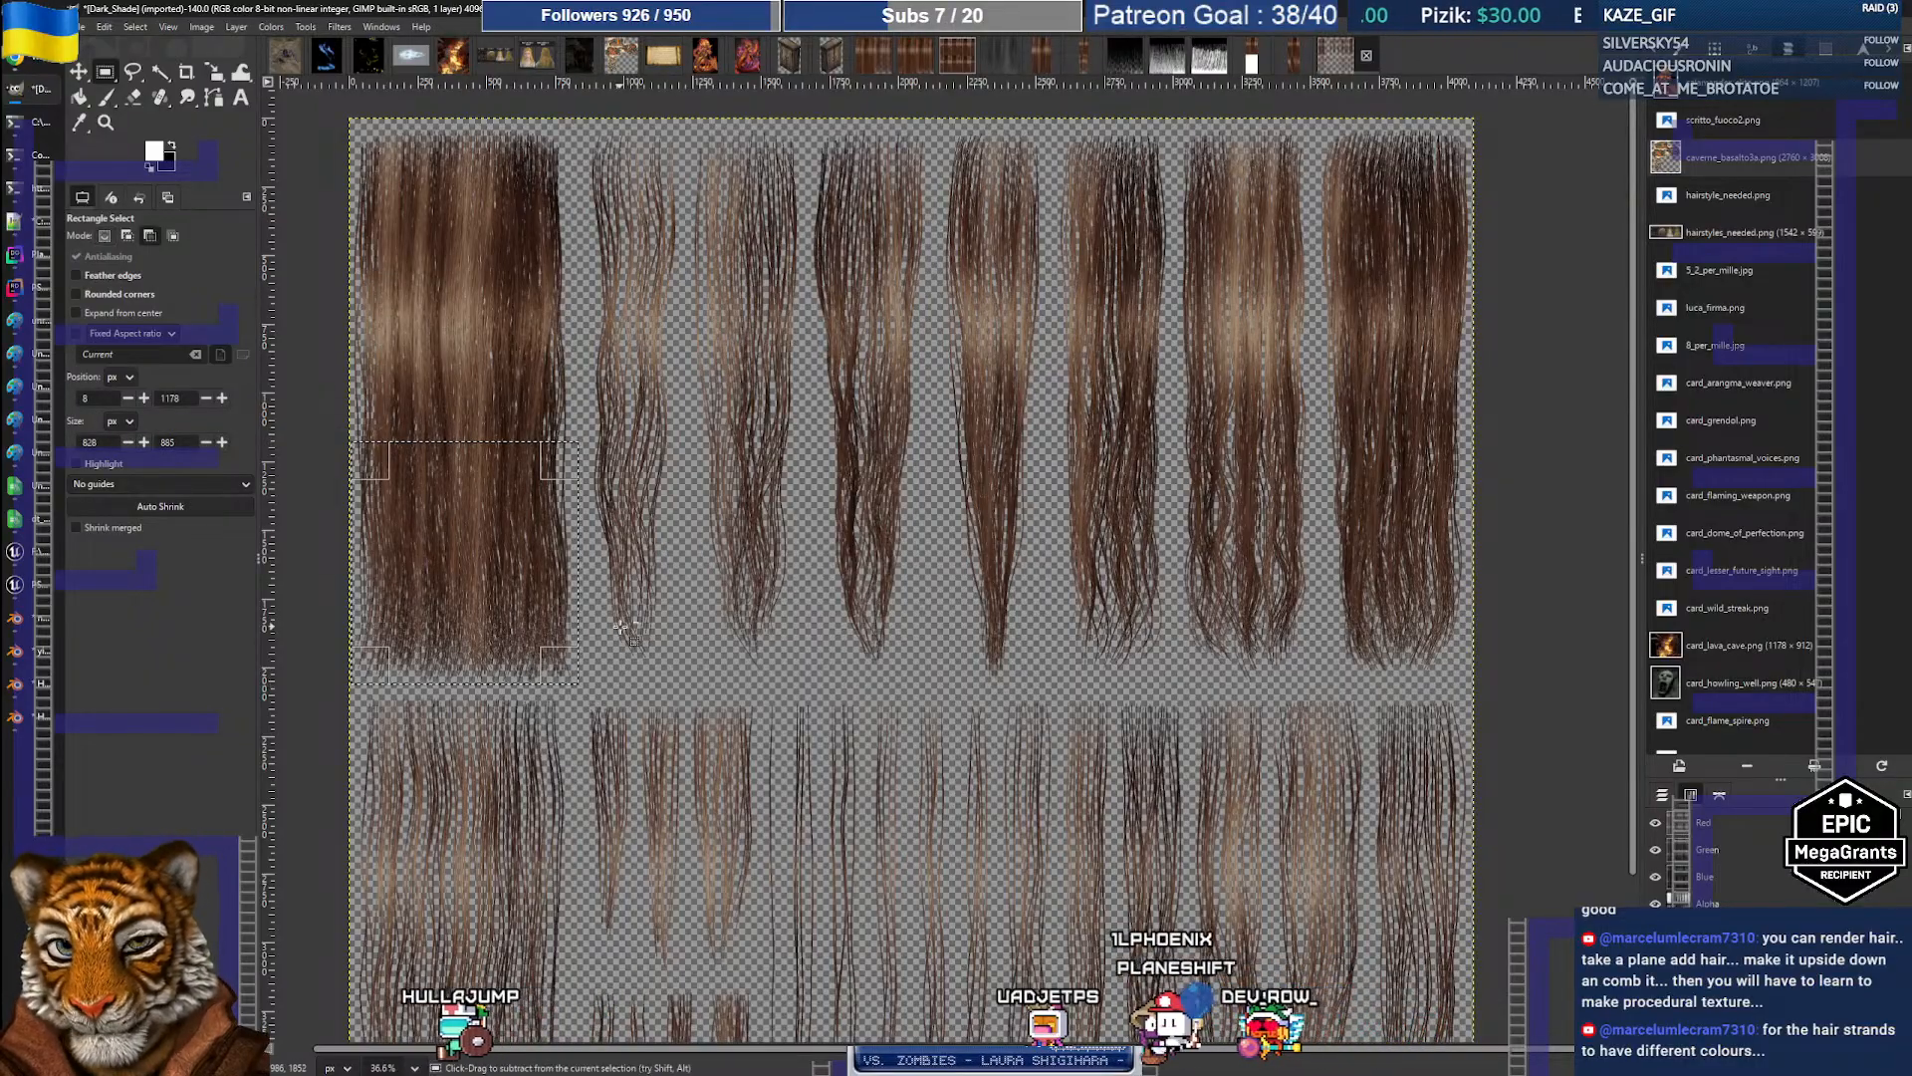
{"action": "key", "text": "ctrl+c"}
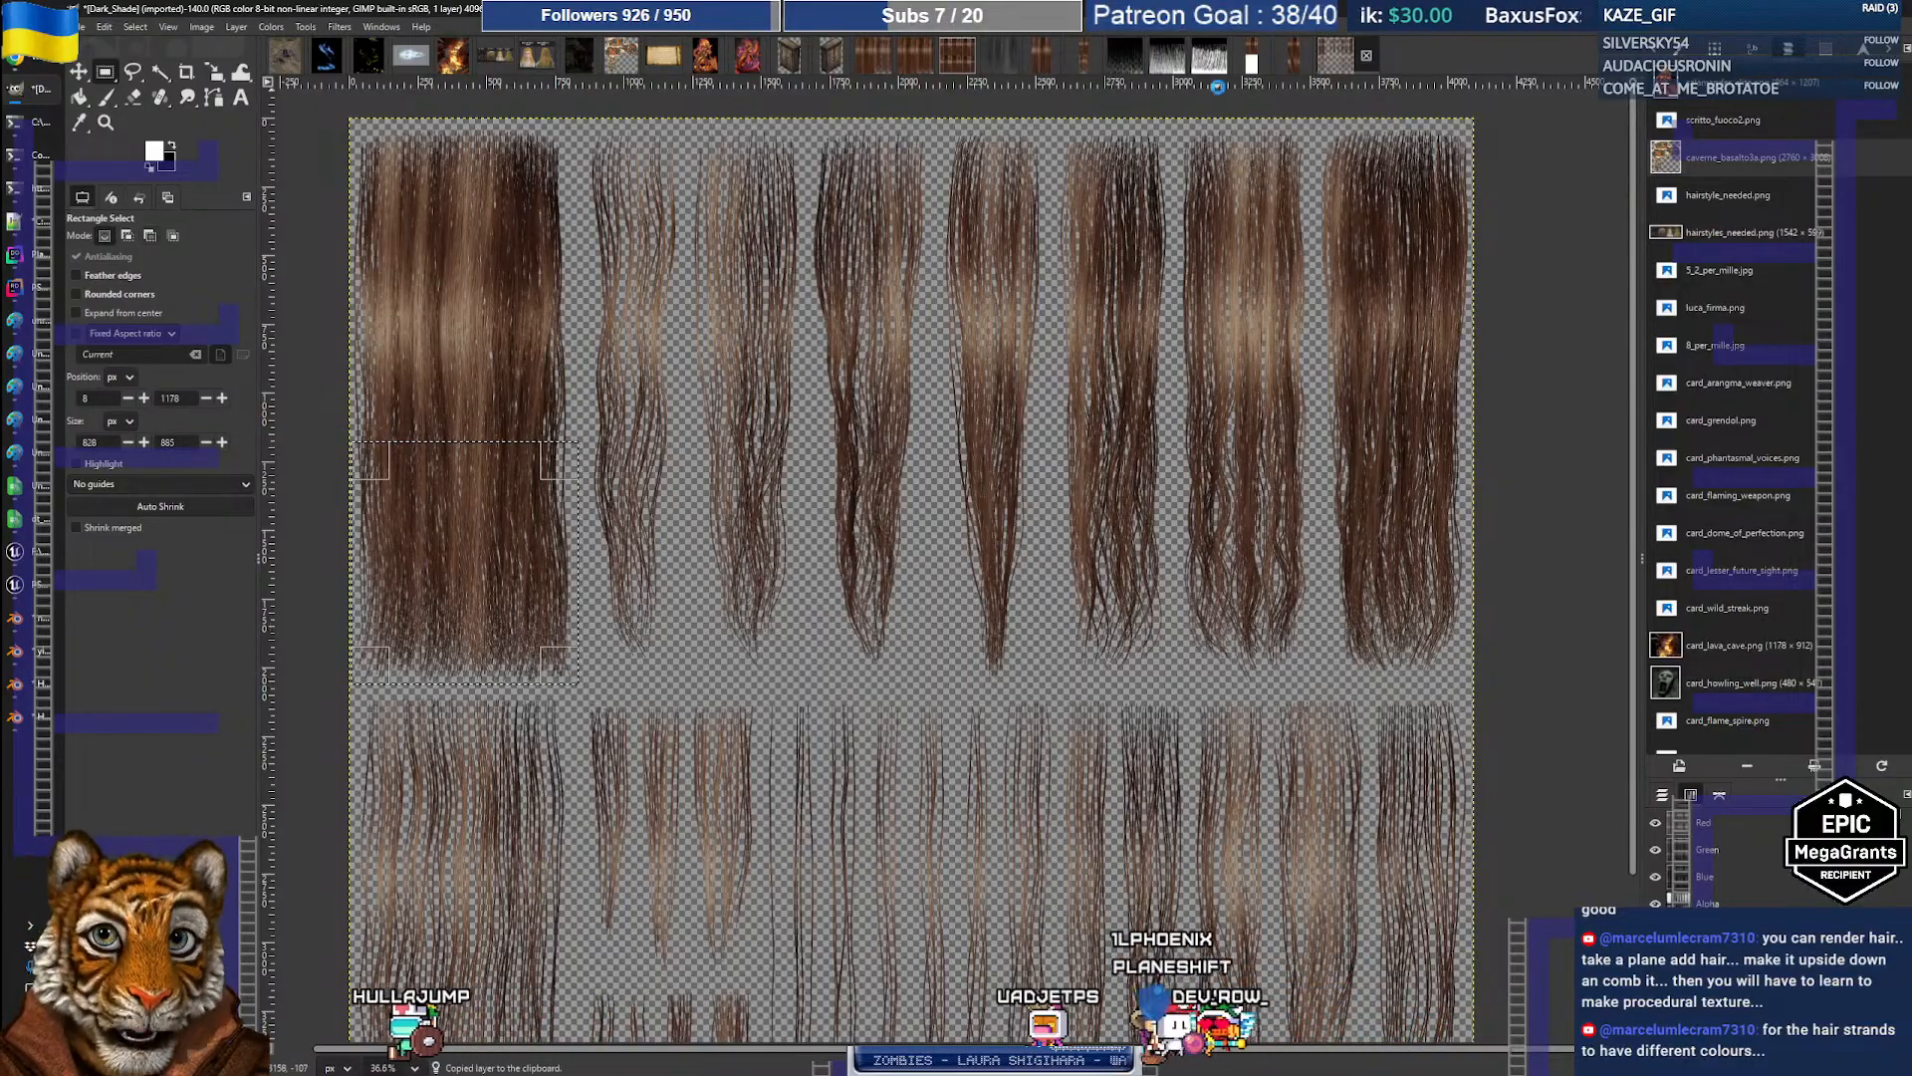
Step: Paste the copied strand ends into the Dark_Hair_Long image and move the pasted layer down over the lower end of the hair
{"action": "left_click", "coordinate": [1299, 61]}
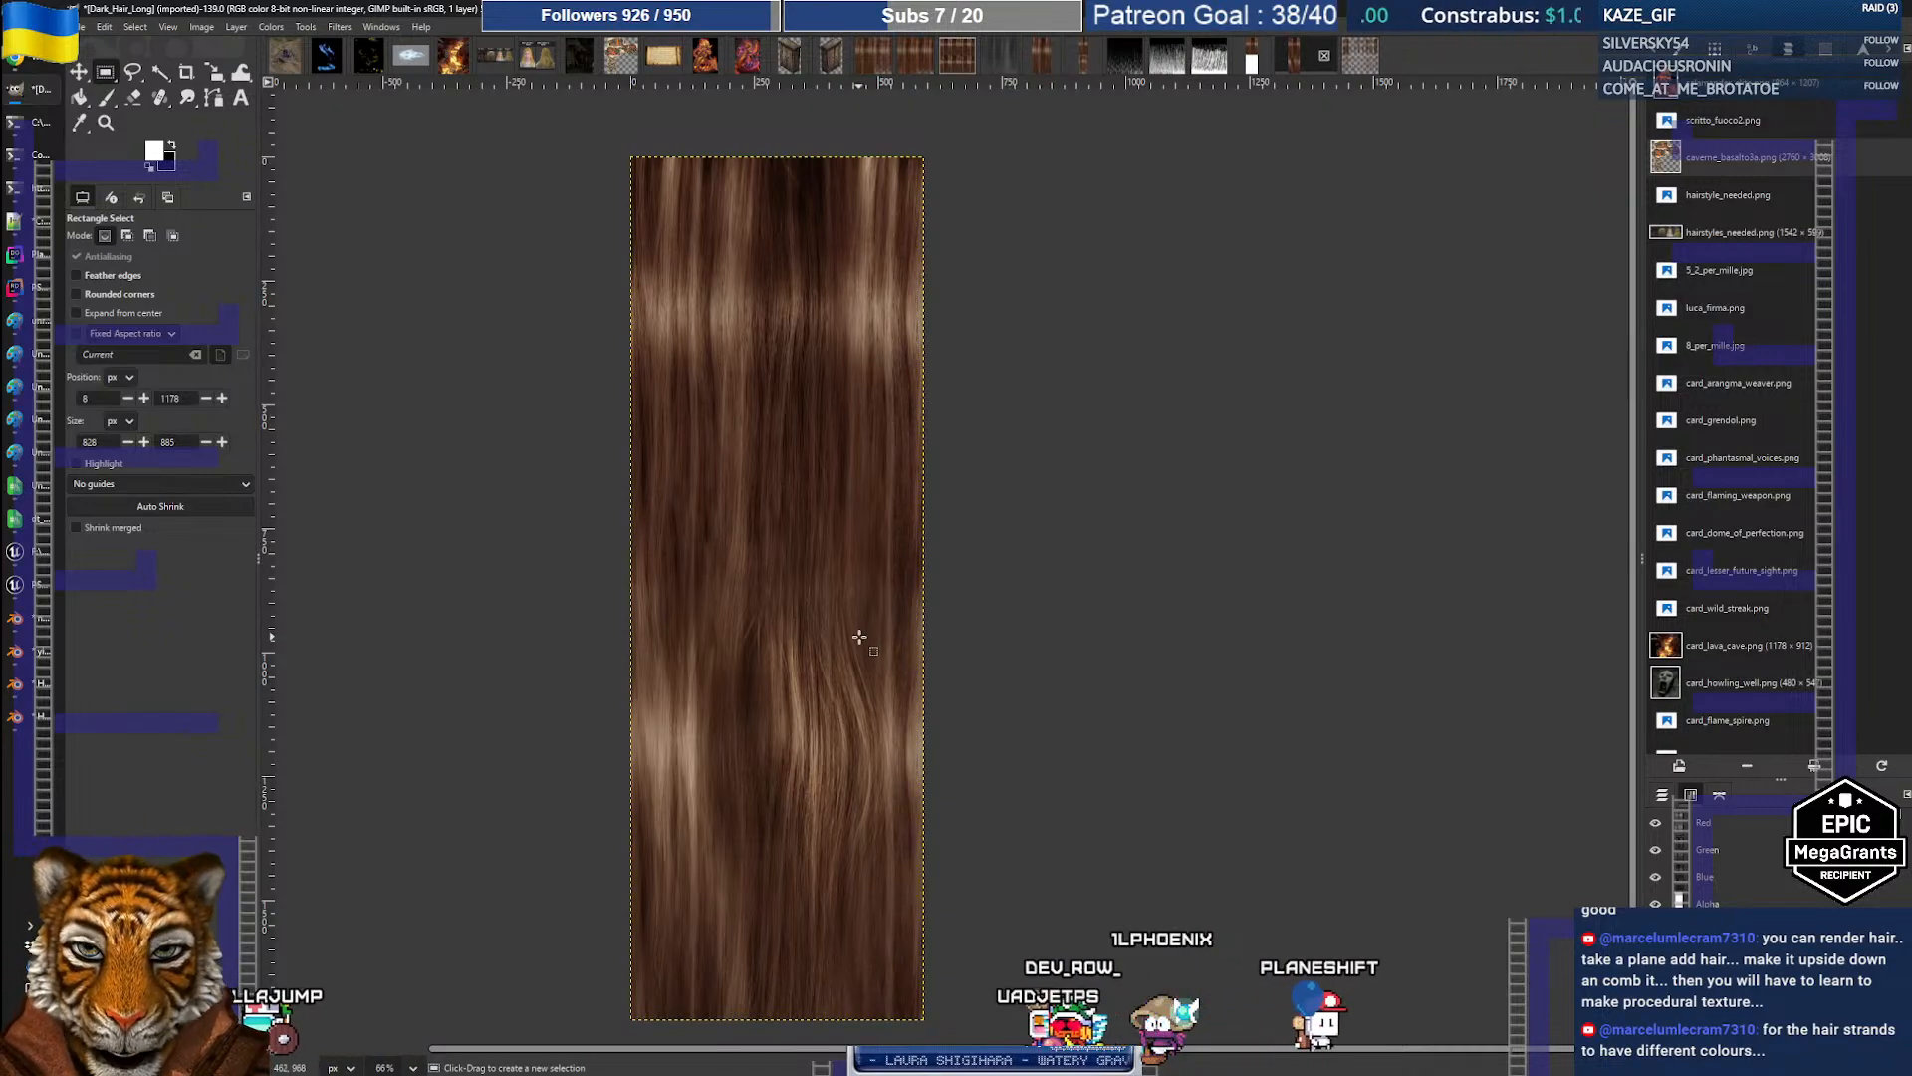
{"action": "key", "text": "ctrl+v"}
{"action": "middle_click_drag", "start_coordinate": [1084, 599], "coordinate": [1137, 389]}
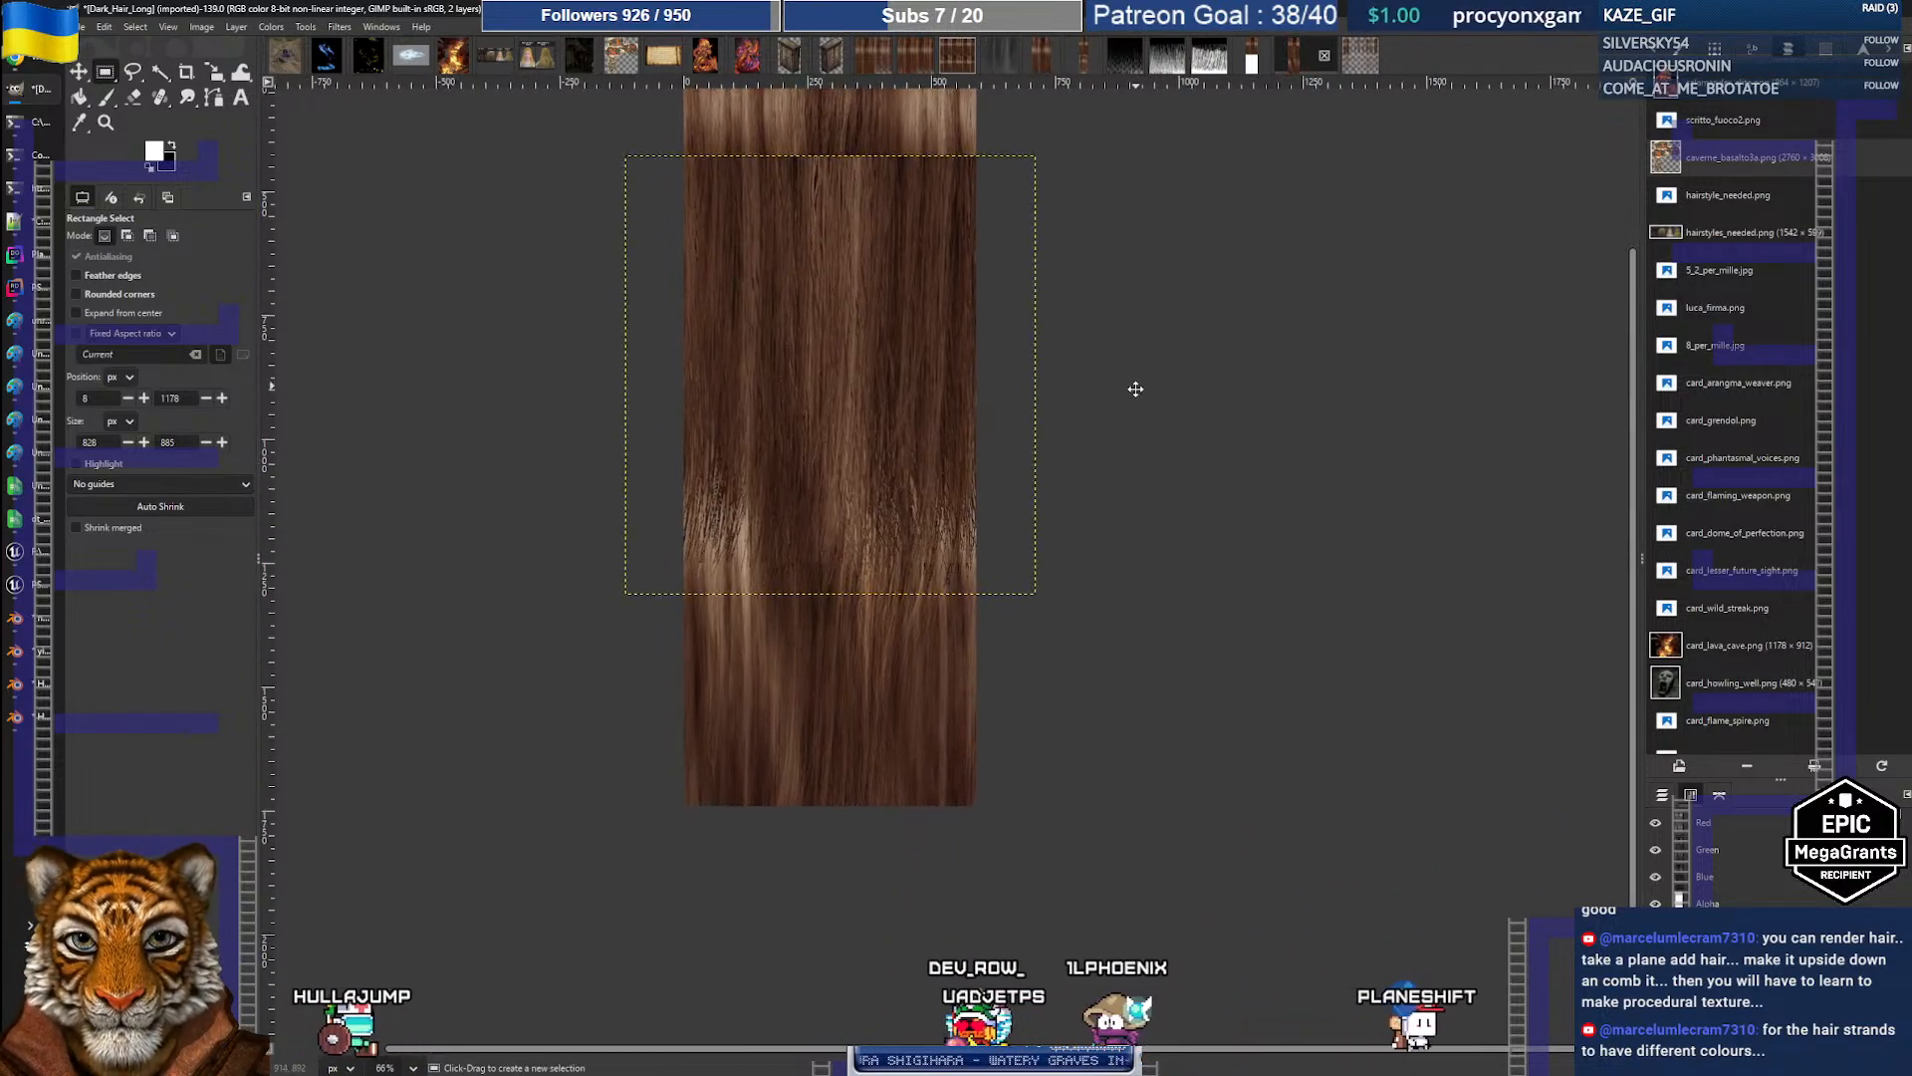
{"action": "left_click", "coordinate": [1664, 793]}
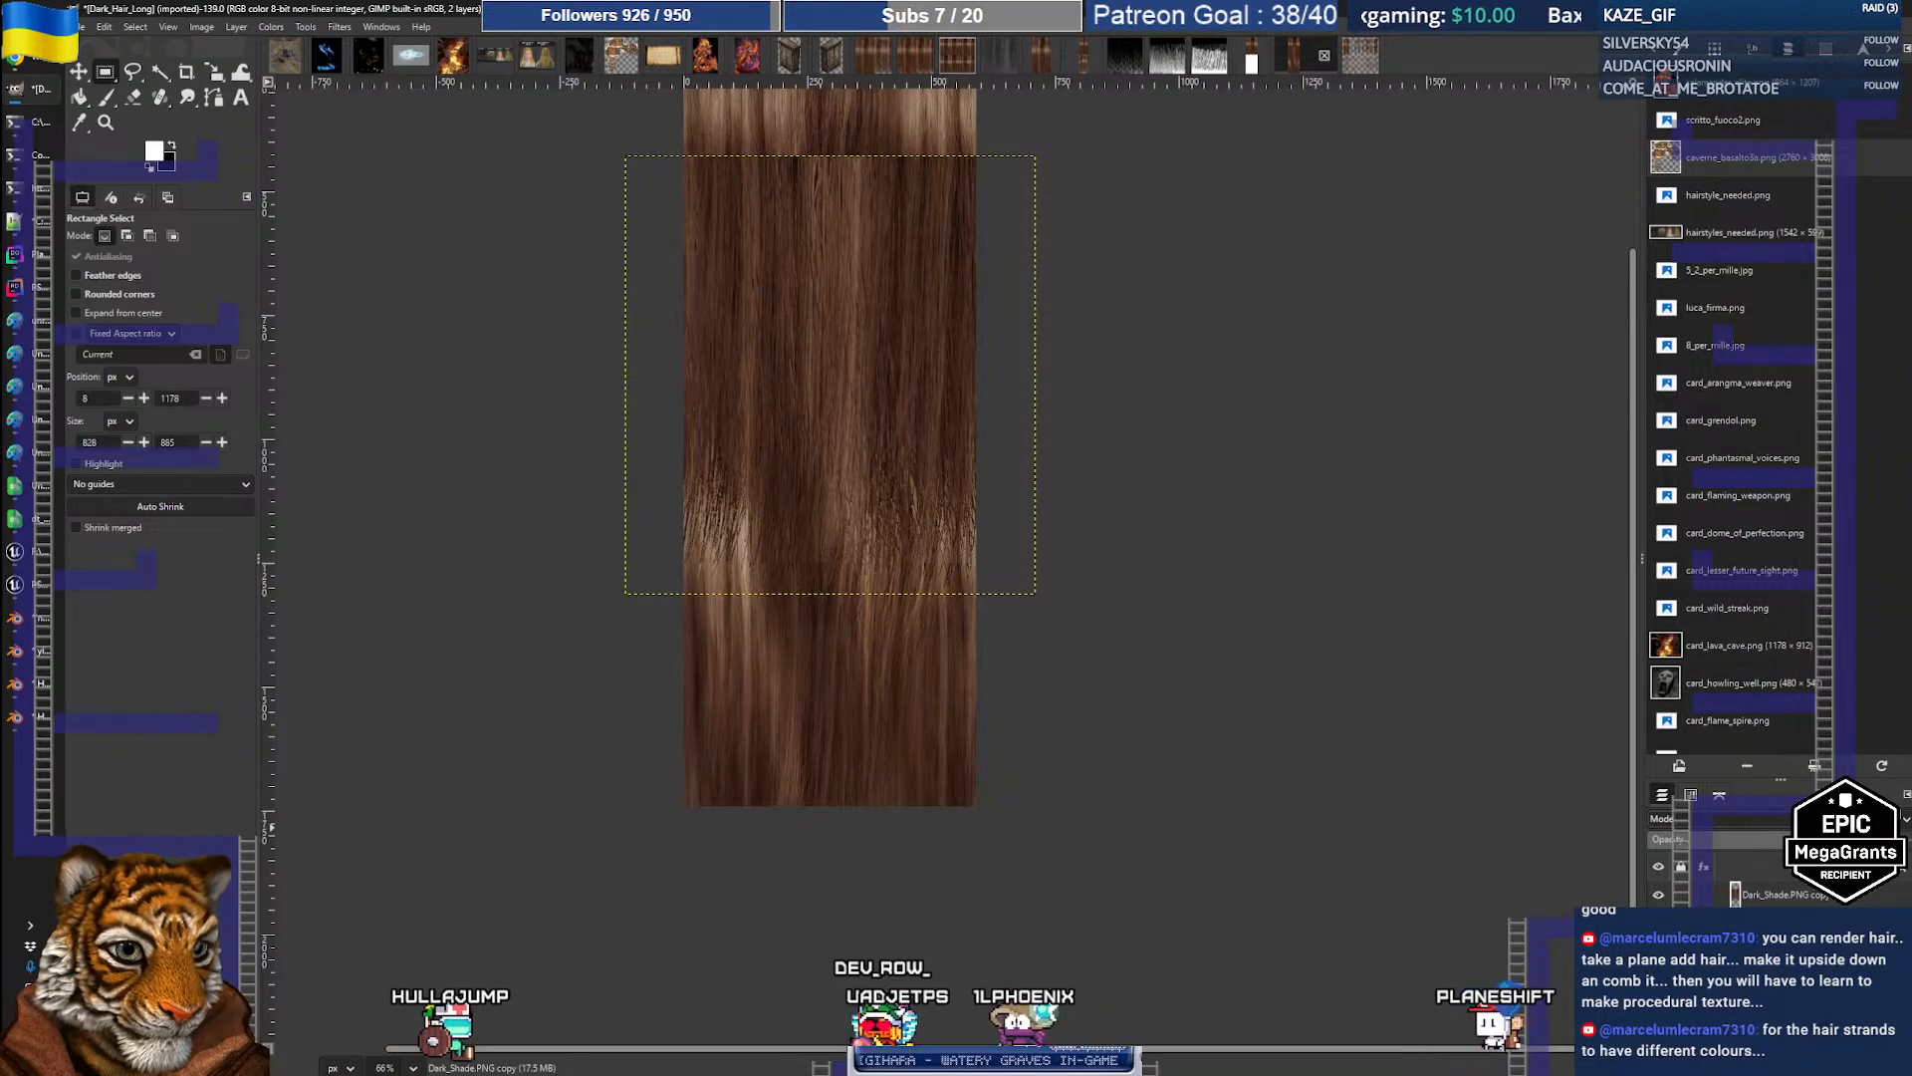
{"action": "key", "text": "m"}
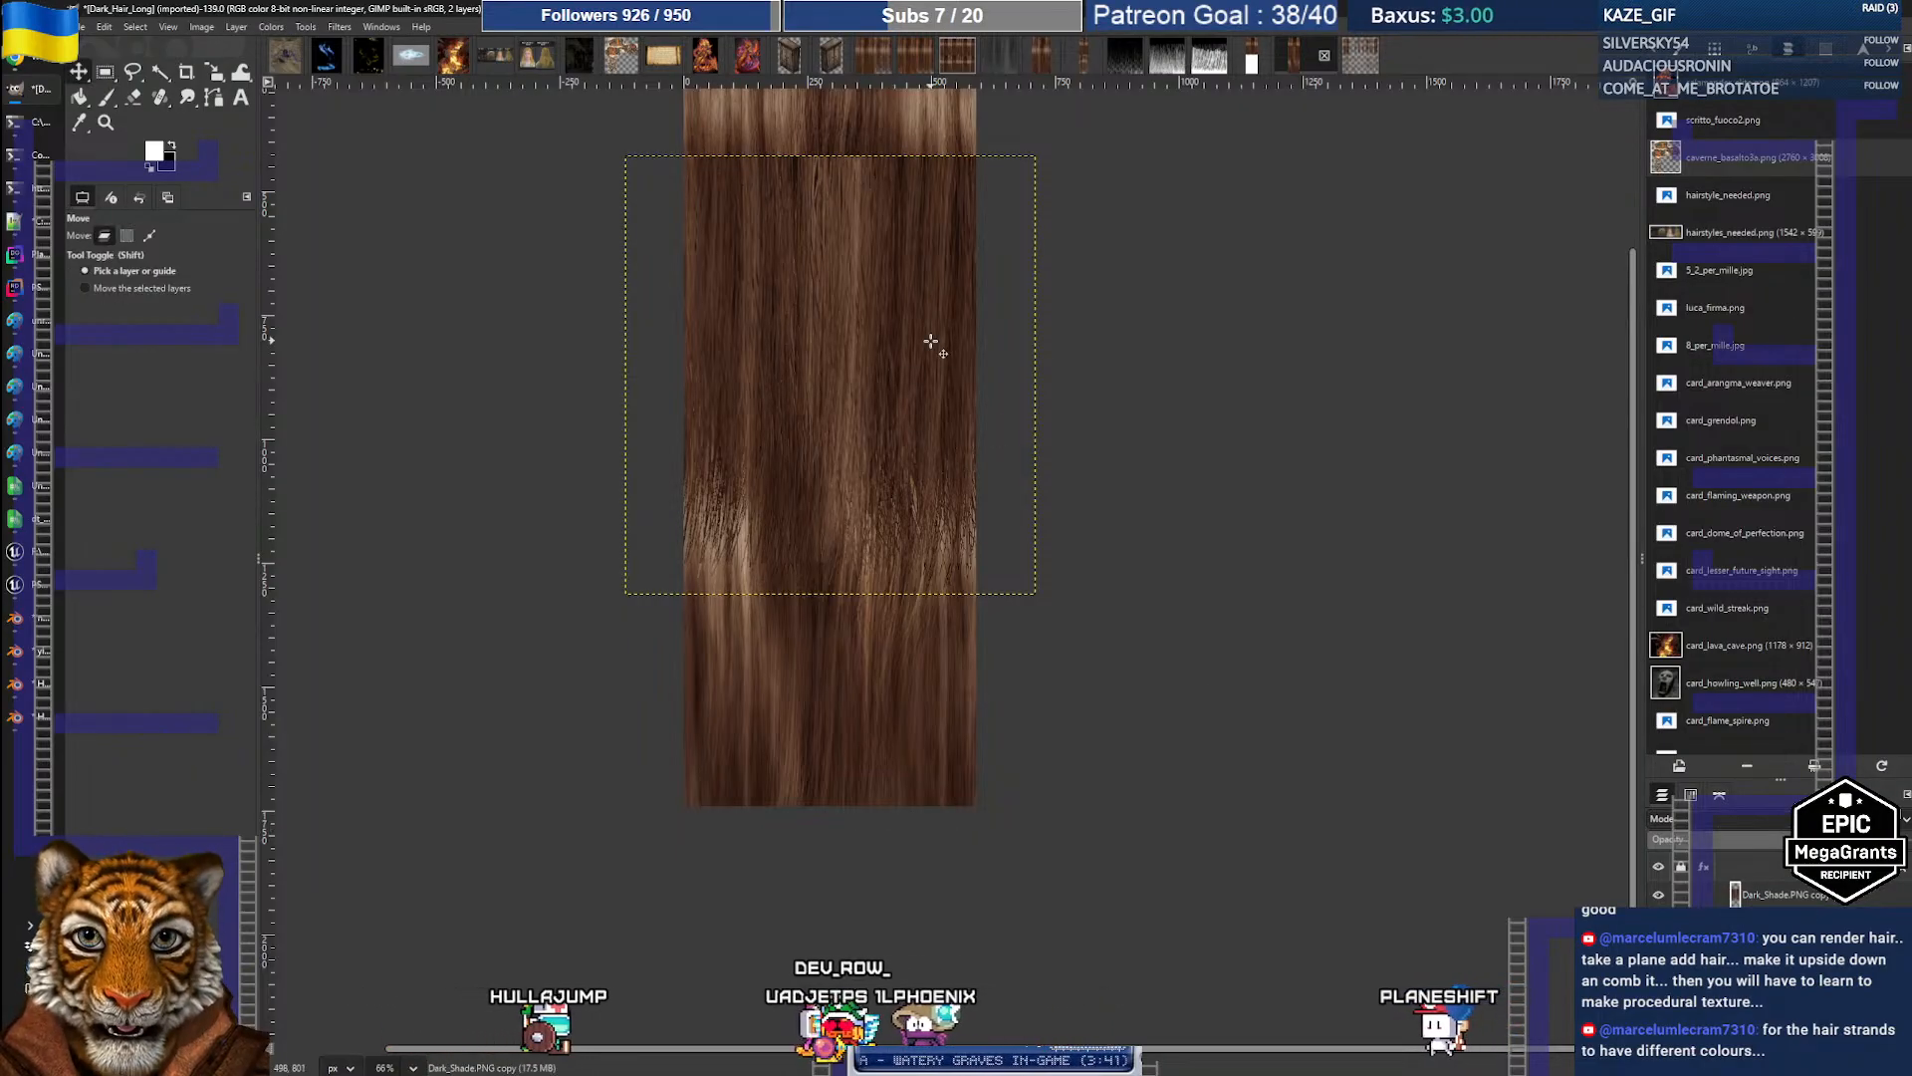
{"action": "left_click_drag", "start_coordinate": [926, 344], "coordinate": [932, 591]}
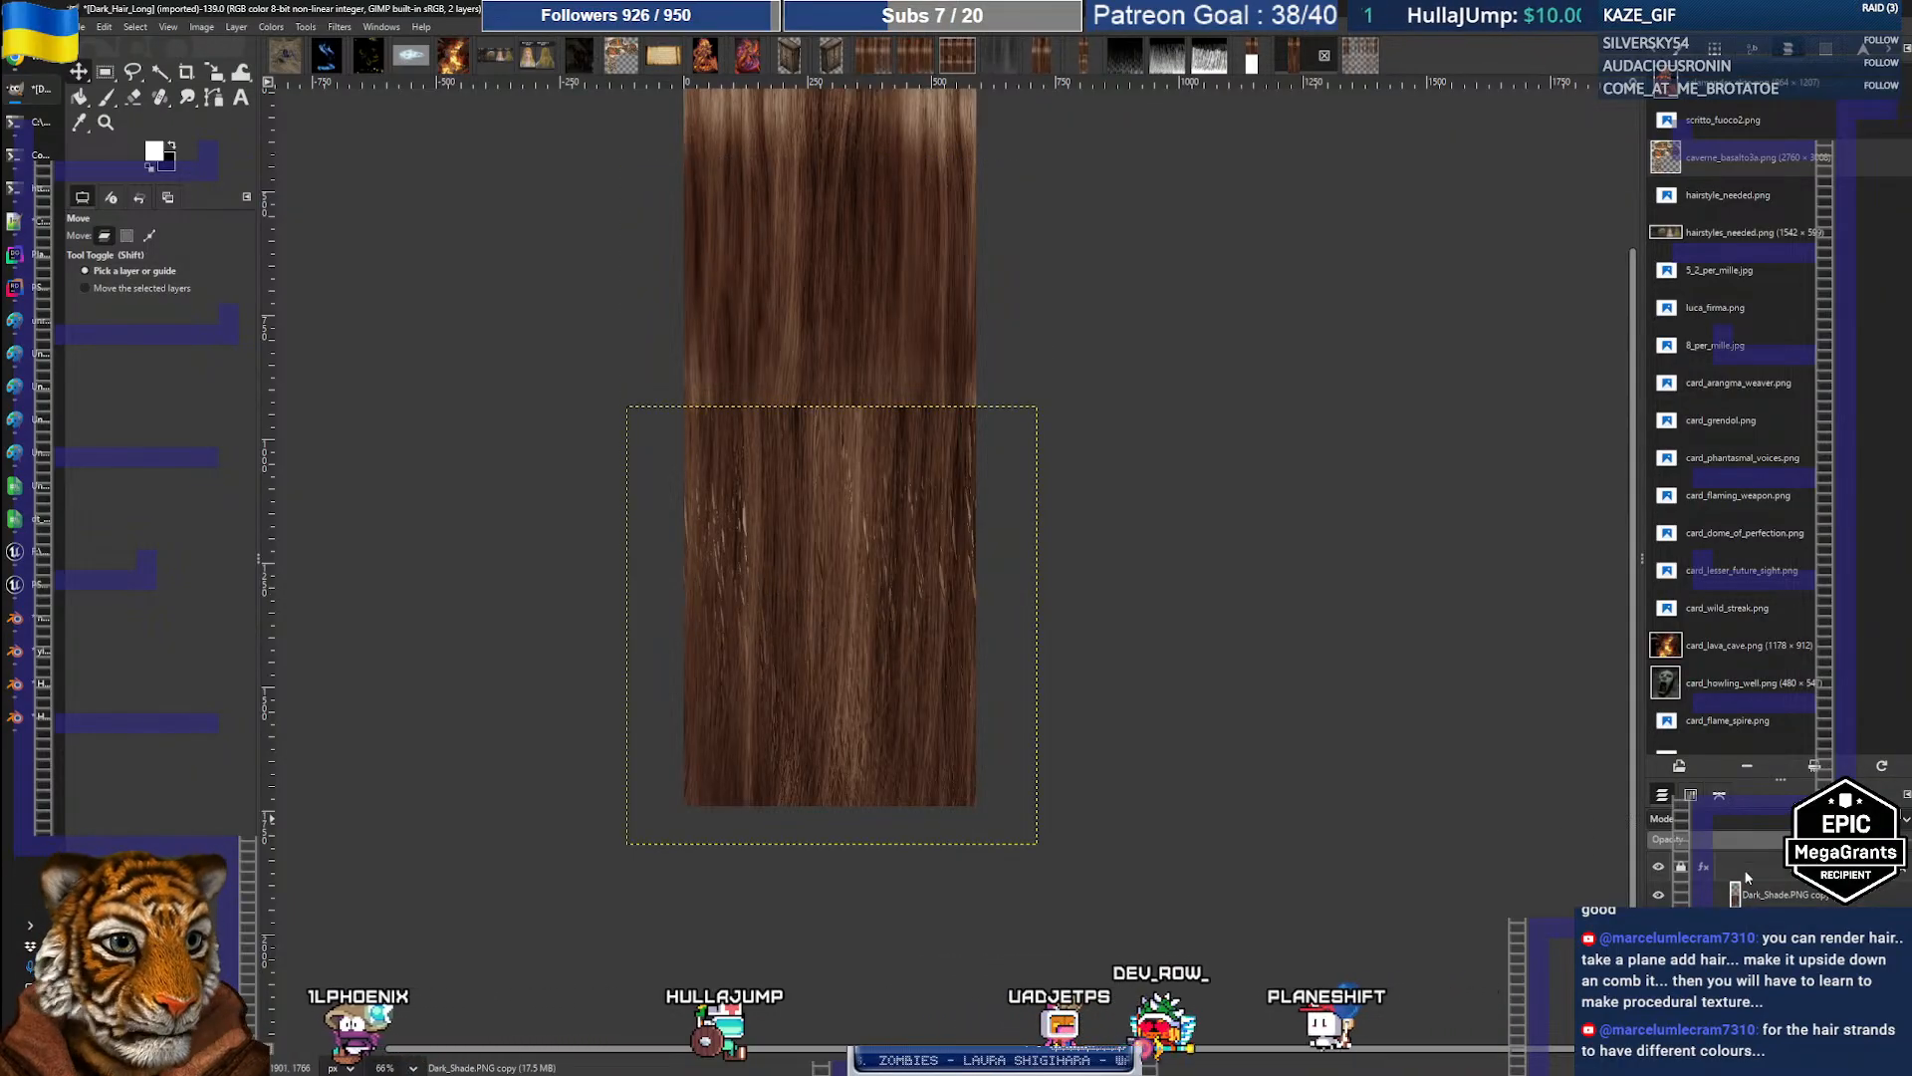
{"action": "left_click", "coordinate": [1740, 820]}
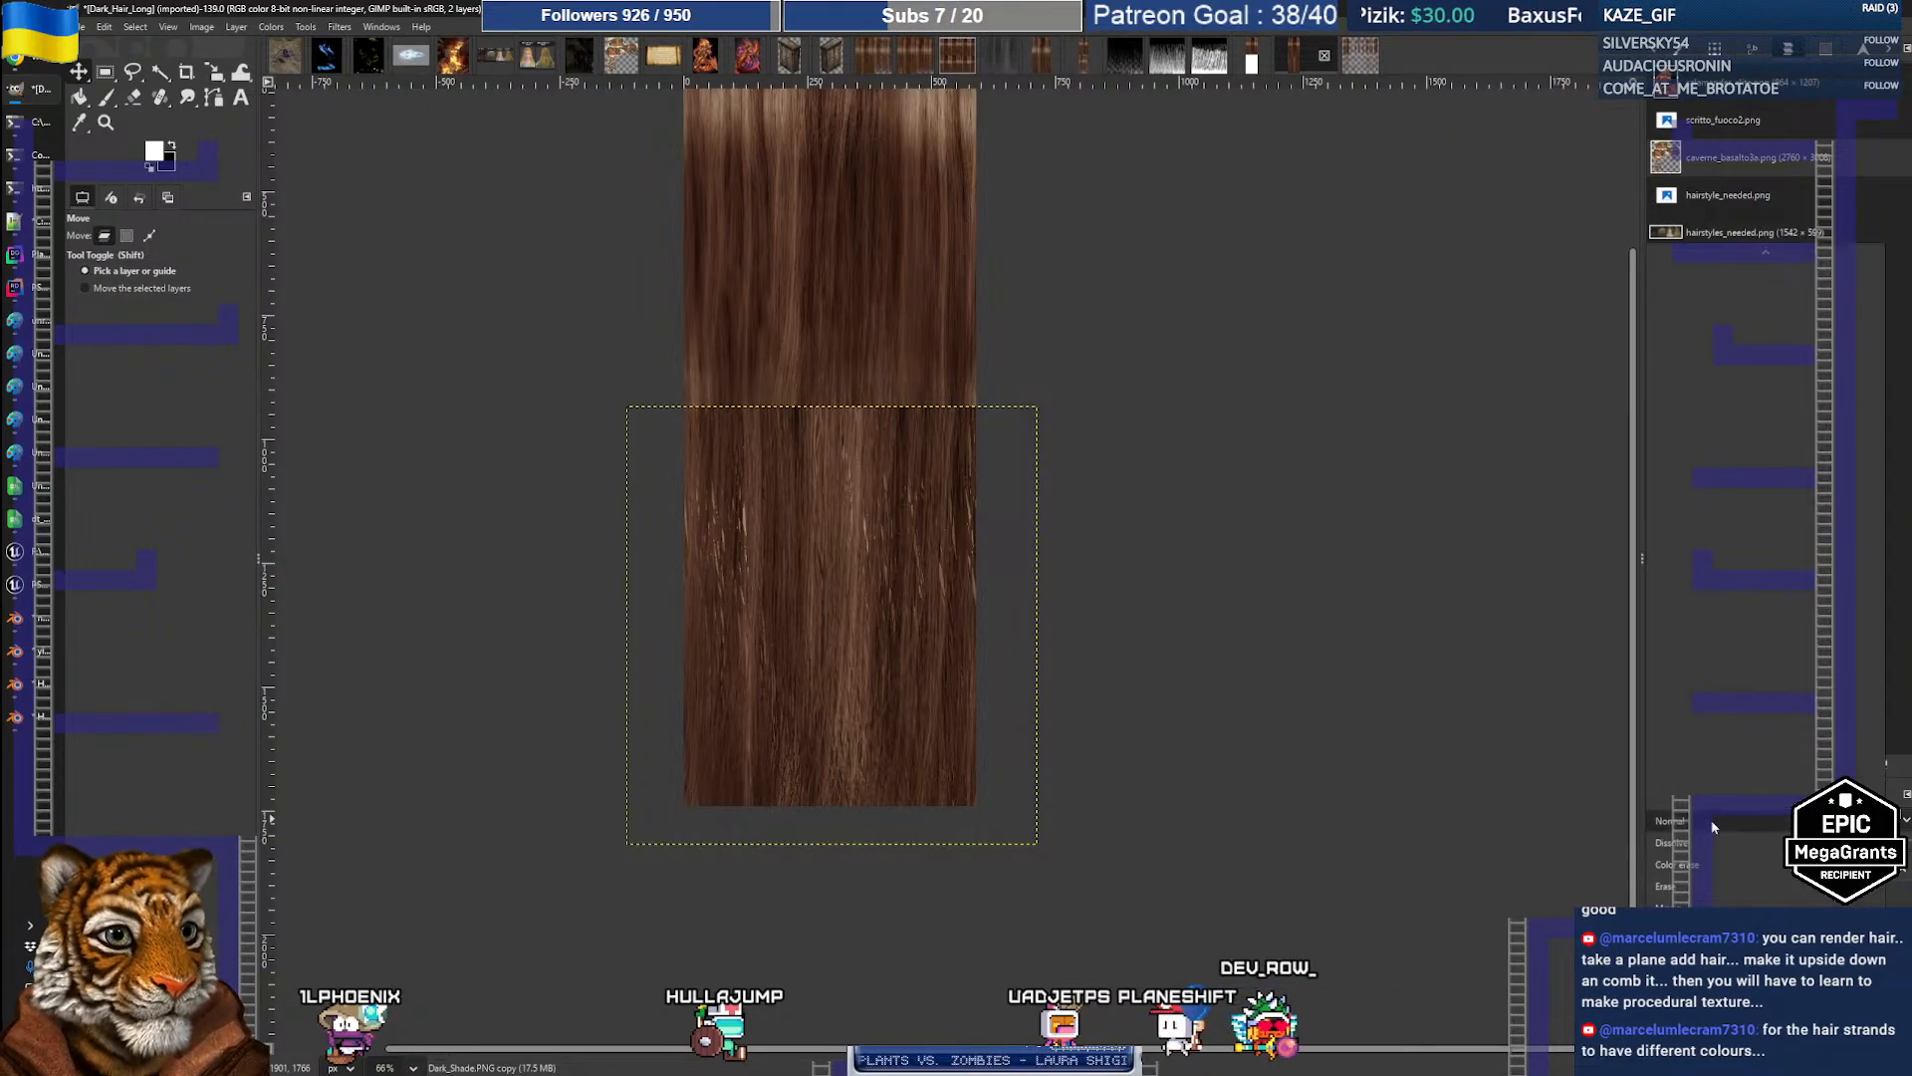
{"action": "scroll", "coordinate": [1719, 841], "scroll_direction": "down", "scroll_amount": 3}
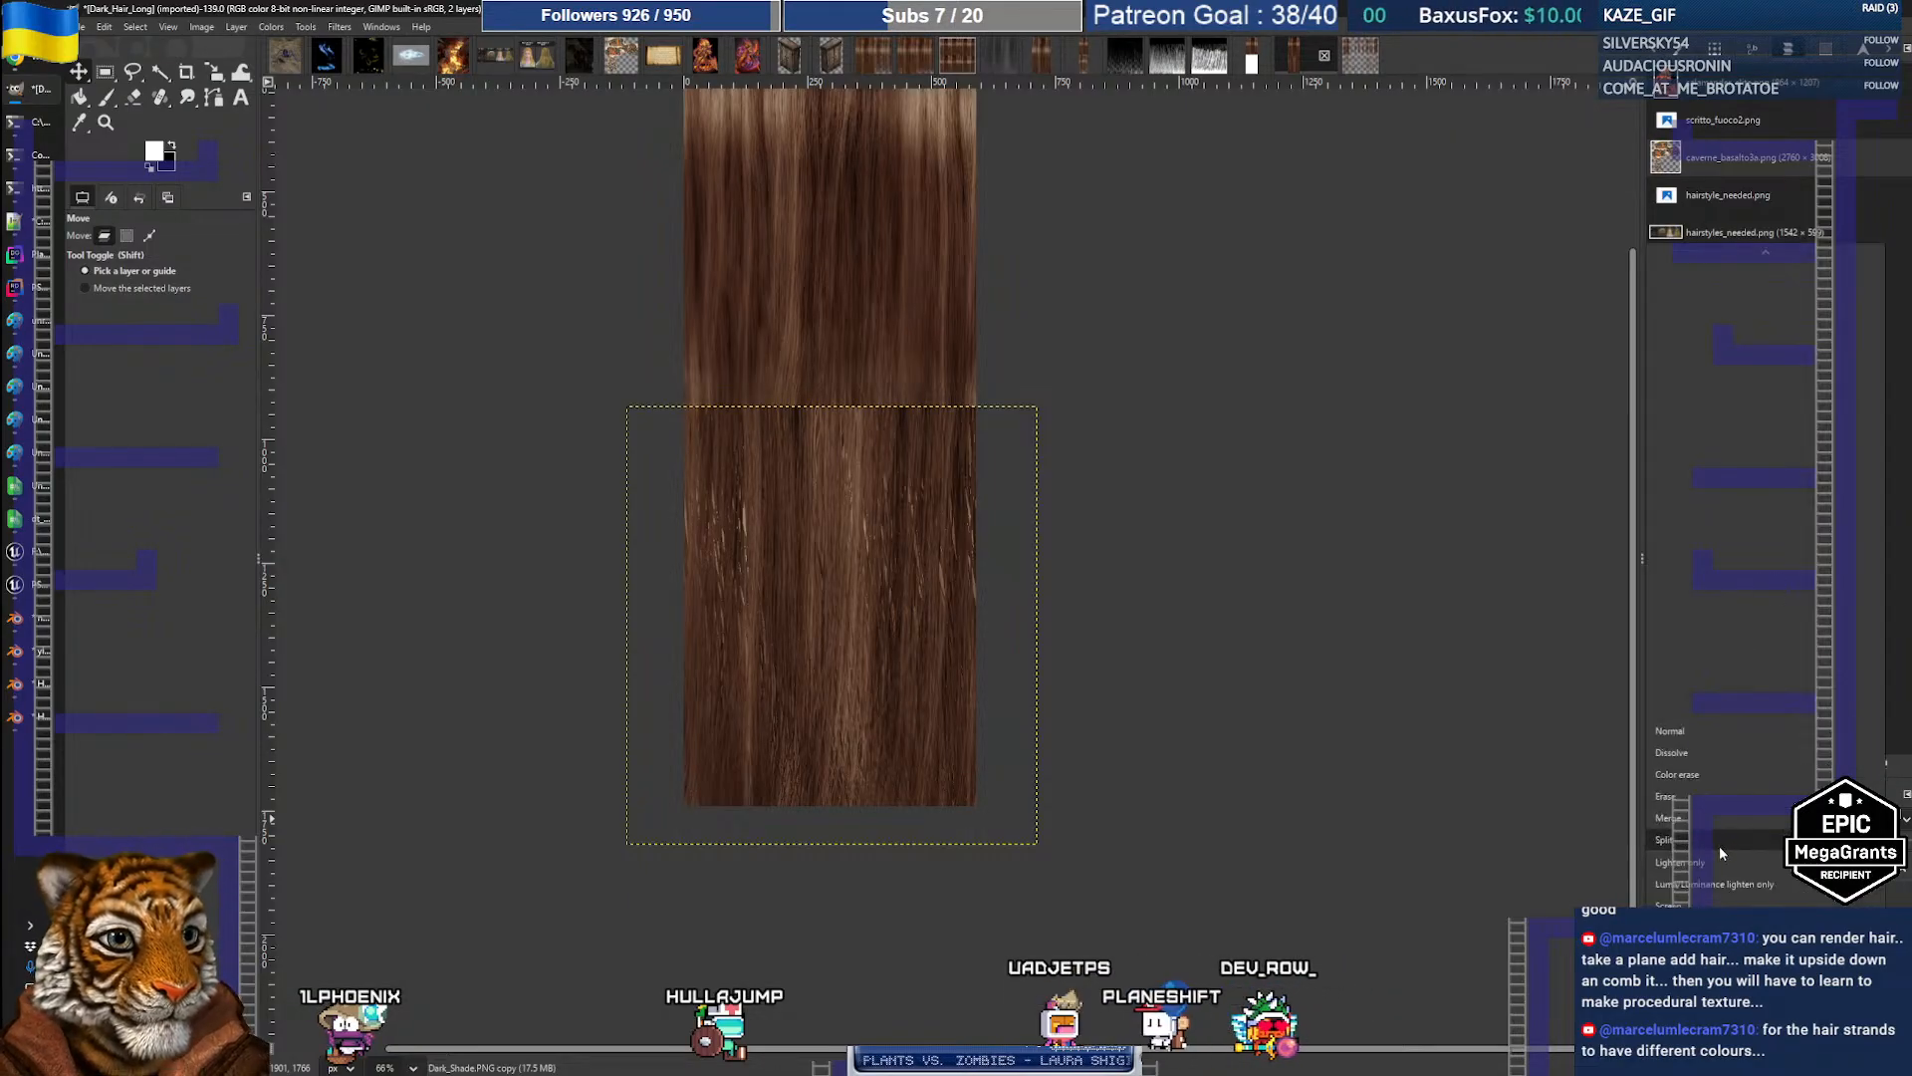
{"action": "left_click", "coordinate": [1719, 846]}
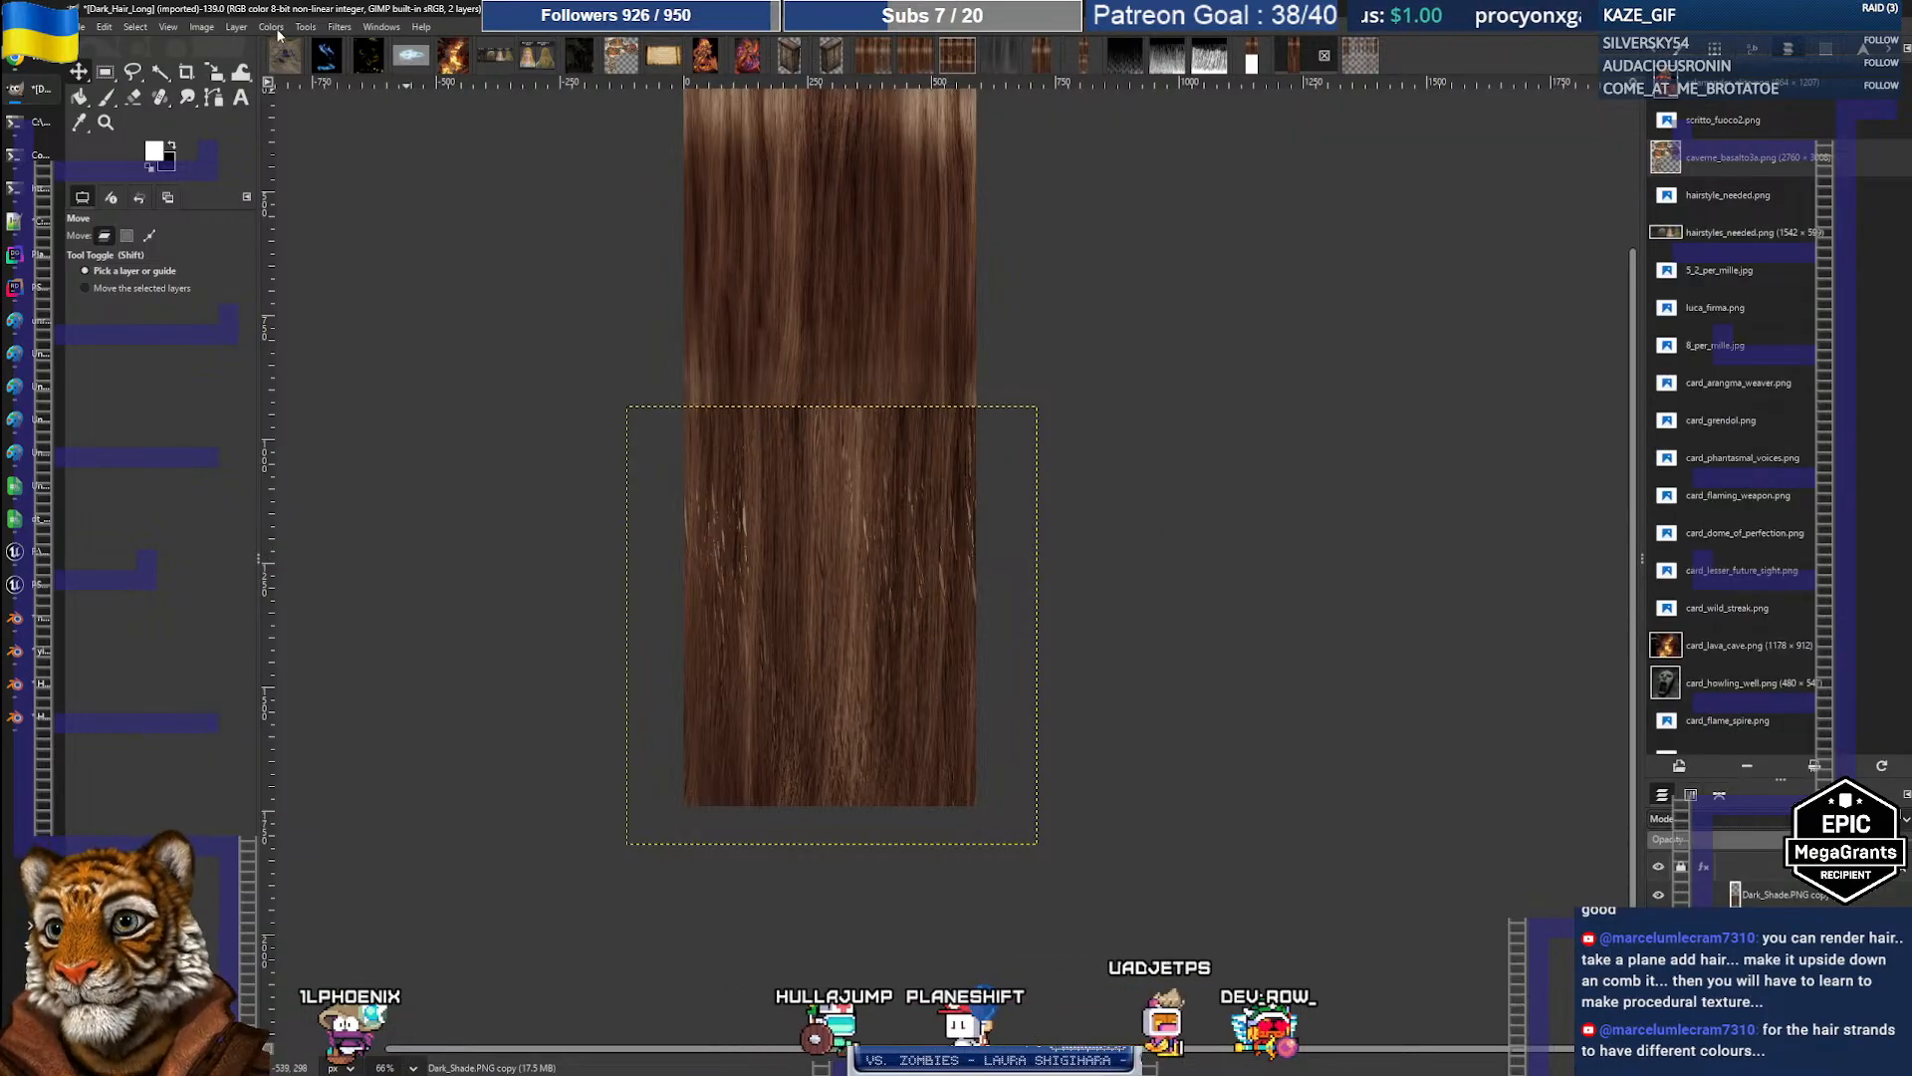
Step: Invert the colours of the pasted strand layer
{"action": "left_click", "coordinate": [194, 30]}
{"action": "mouse_move", "coordinate": [247, 28]}
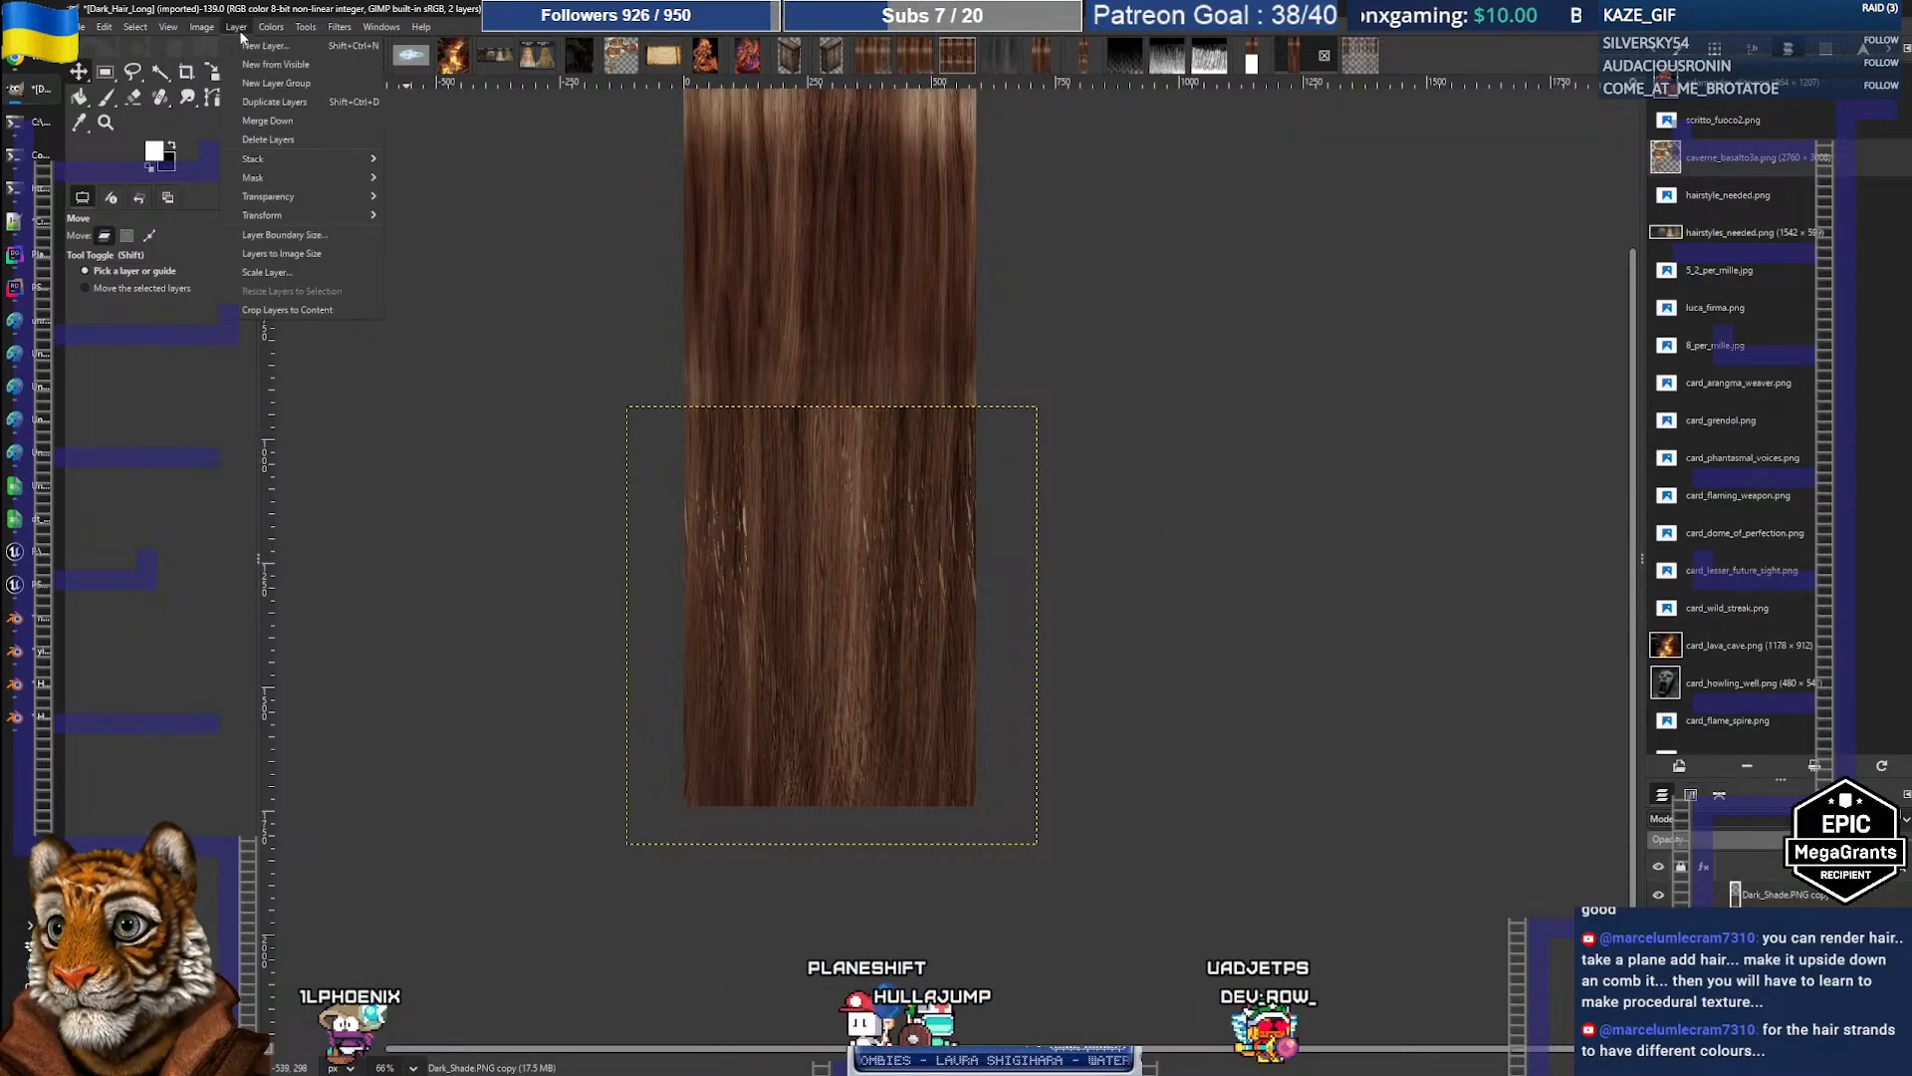
{"action": "left_click", "coordinate": [314, 234]}
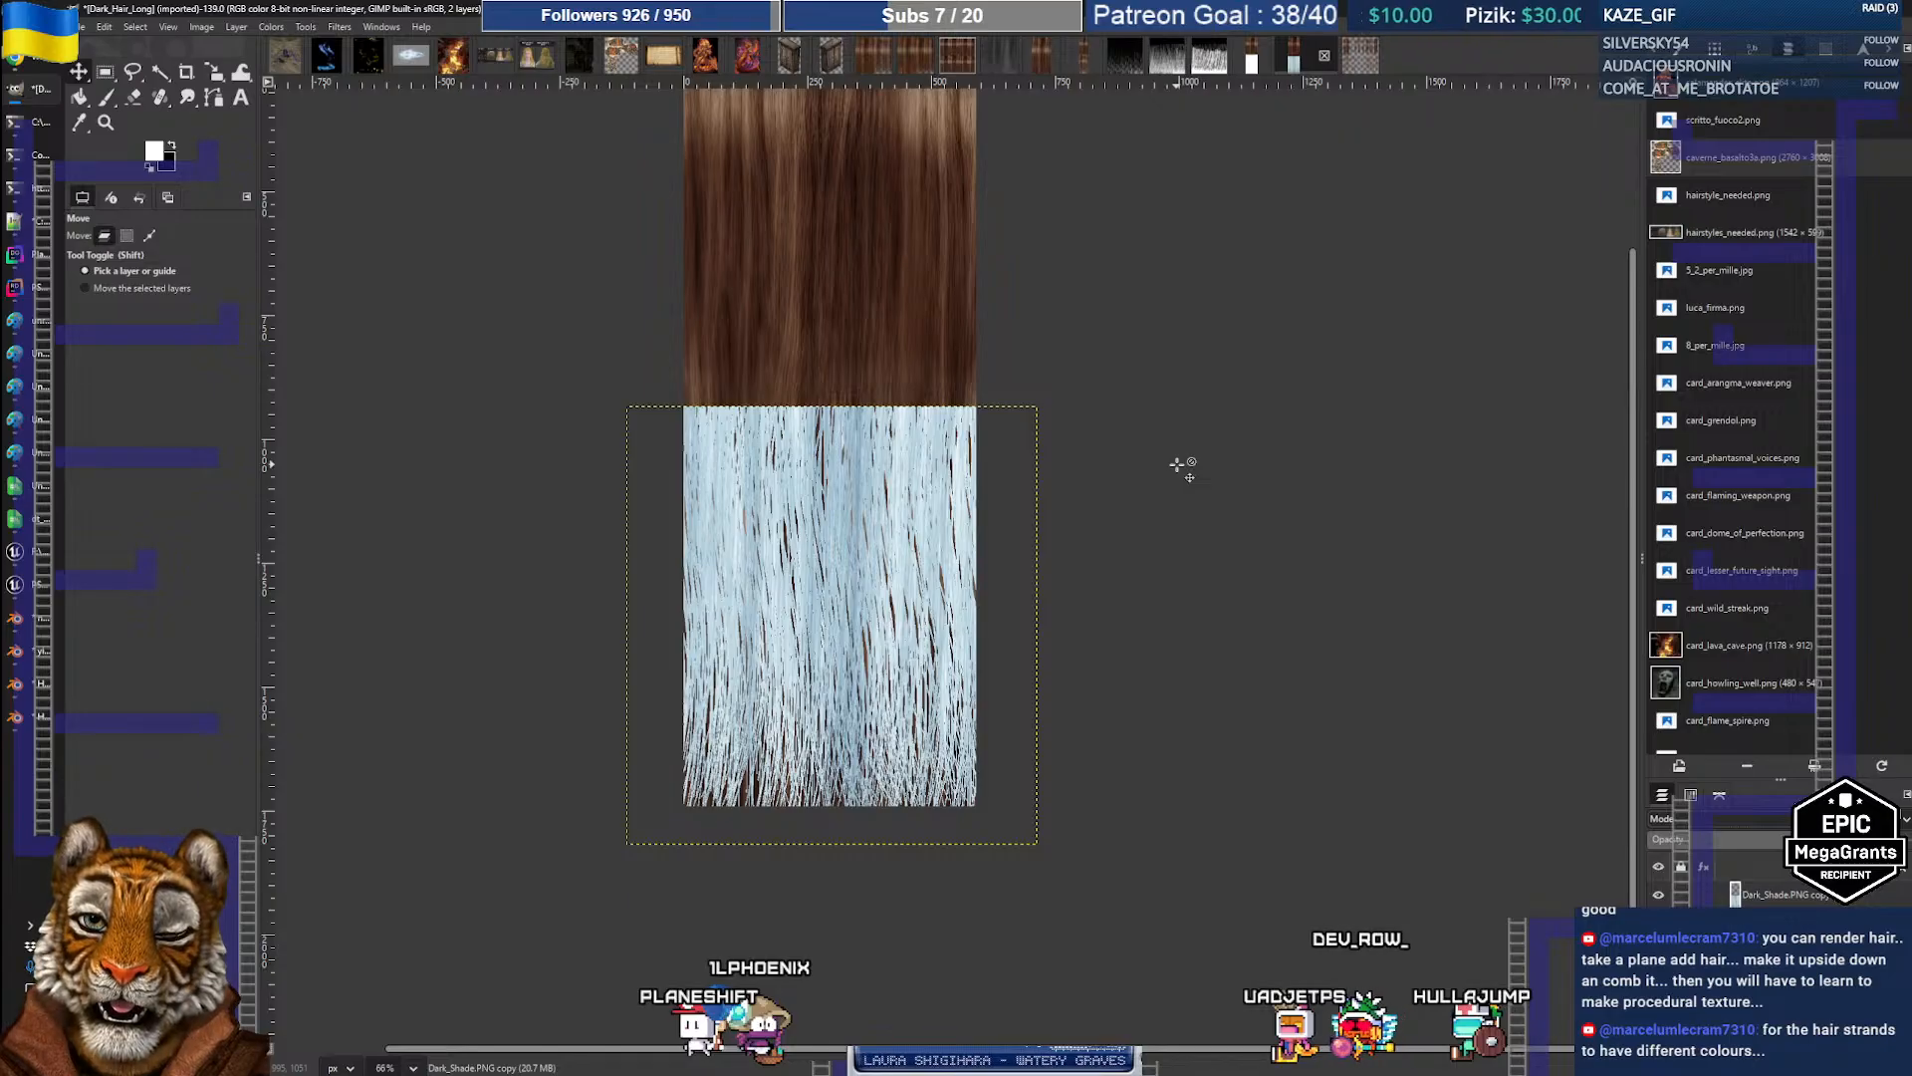
Step: Select the transparent gaps between the pasted strands with Select by Color, allowing transparent areas to be selected
{"action": "left_click", "coordinate": [159, 72]}
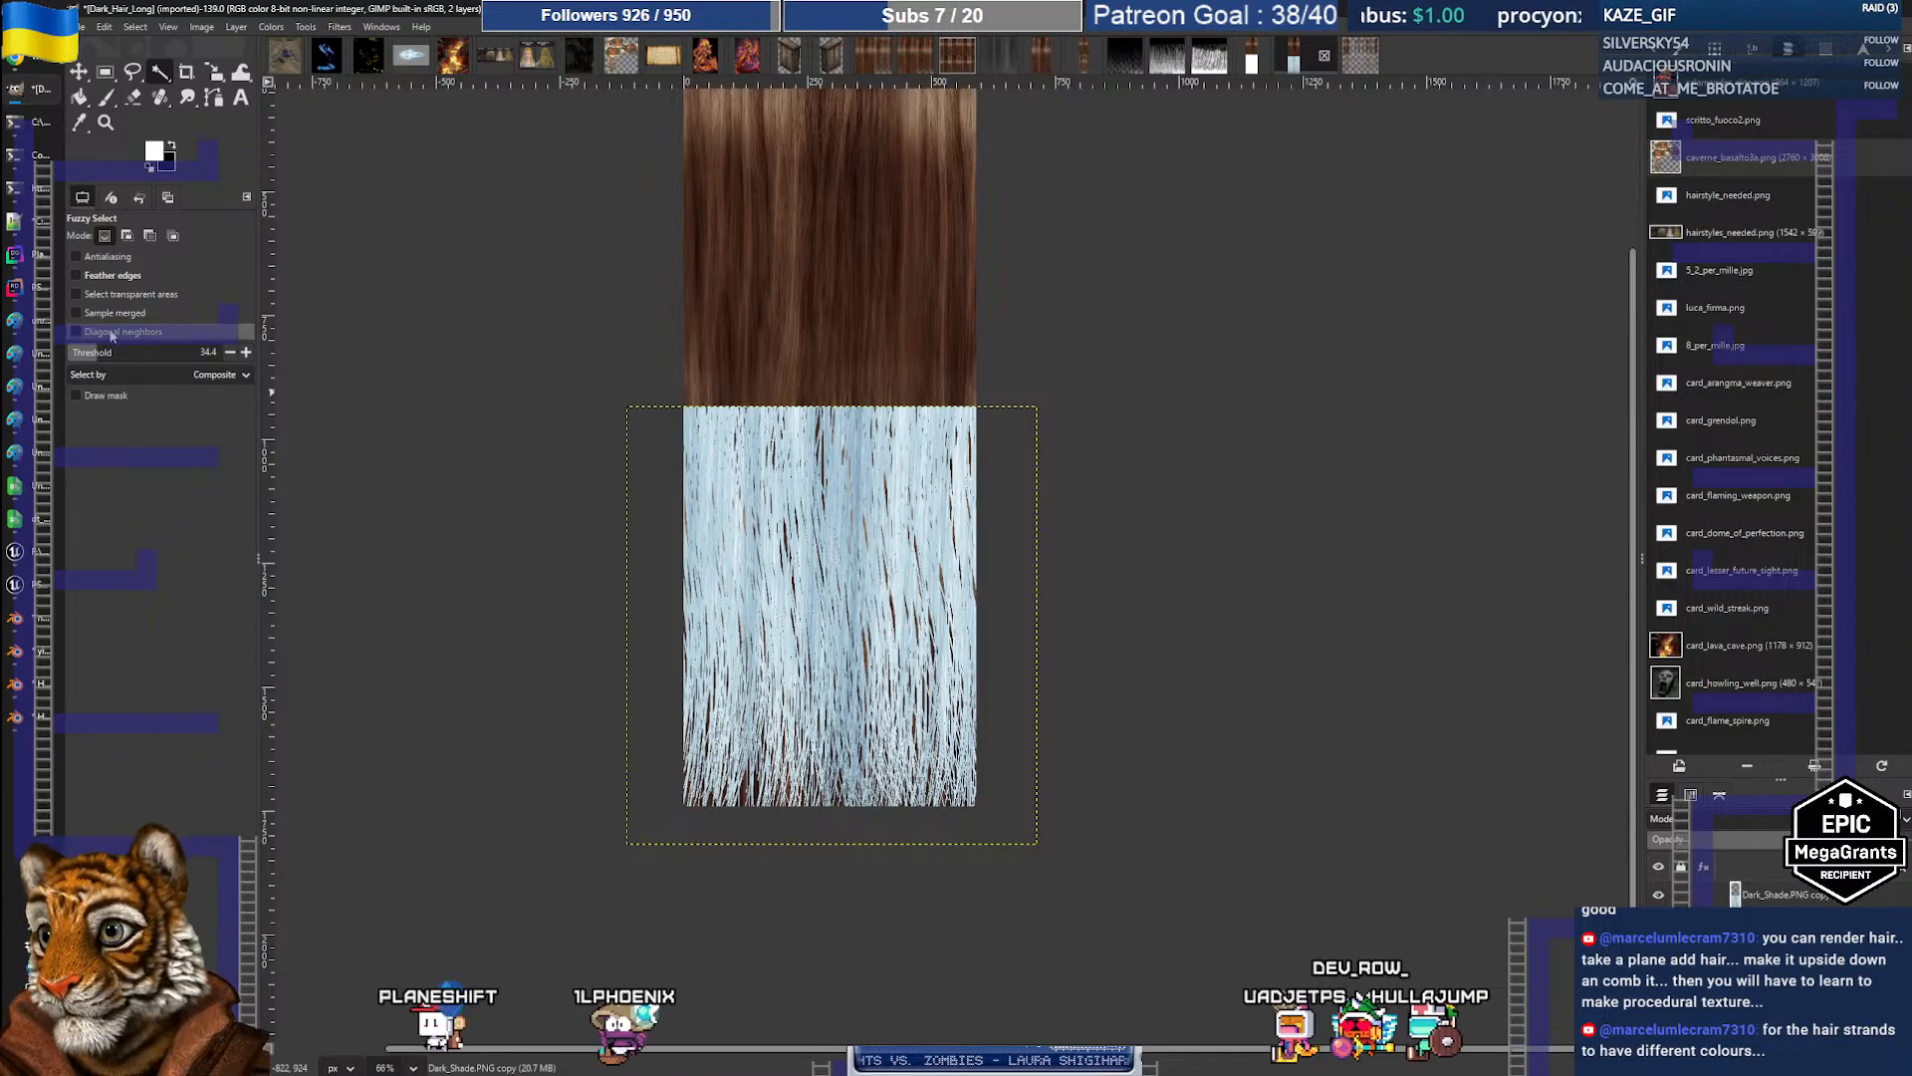
{"action": "left_click", "coordinate": [118, 294]}
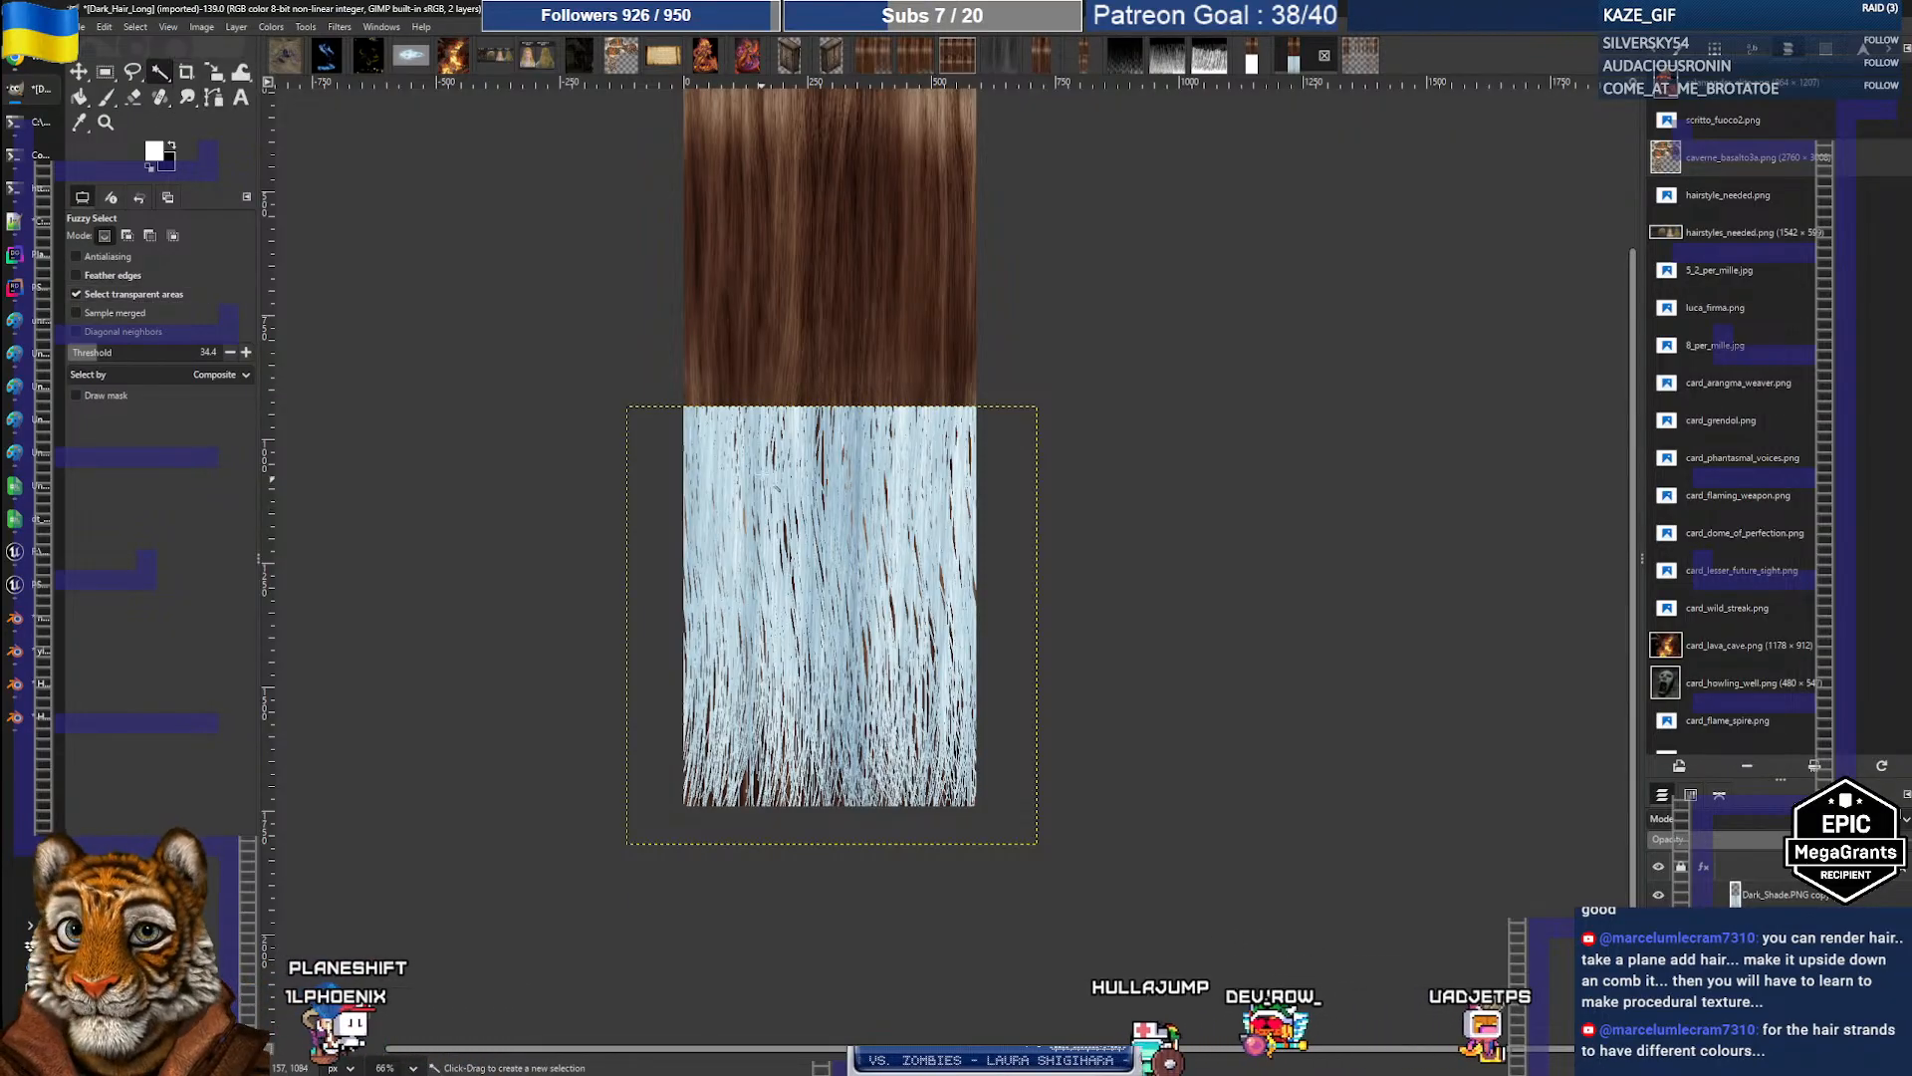
{"action": "key", "text": "shift+o"}
{"action": "left_click", "coordinate": [774, 458]}
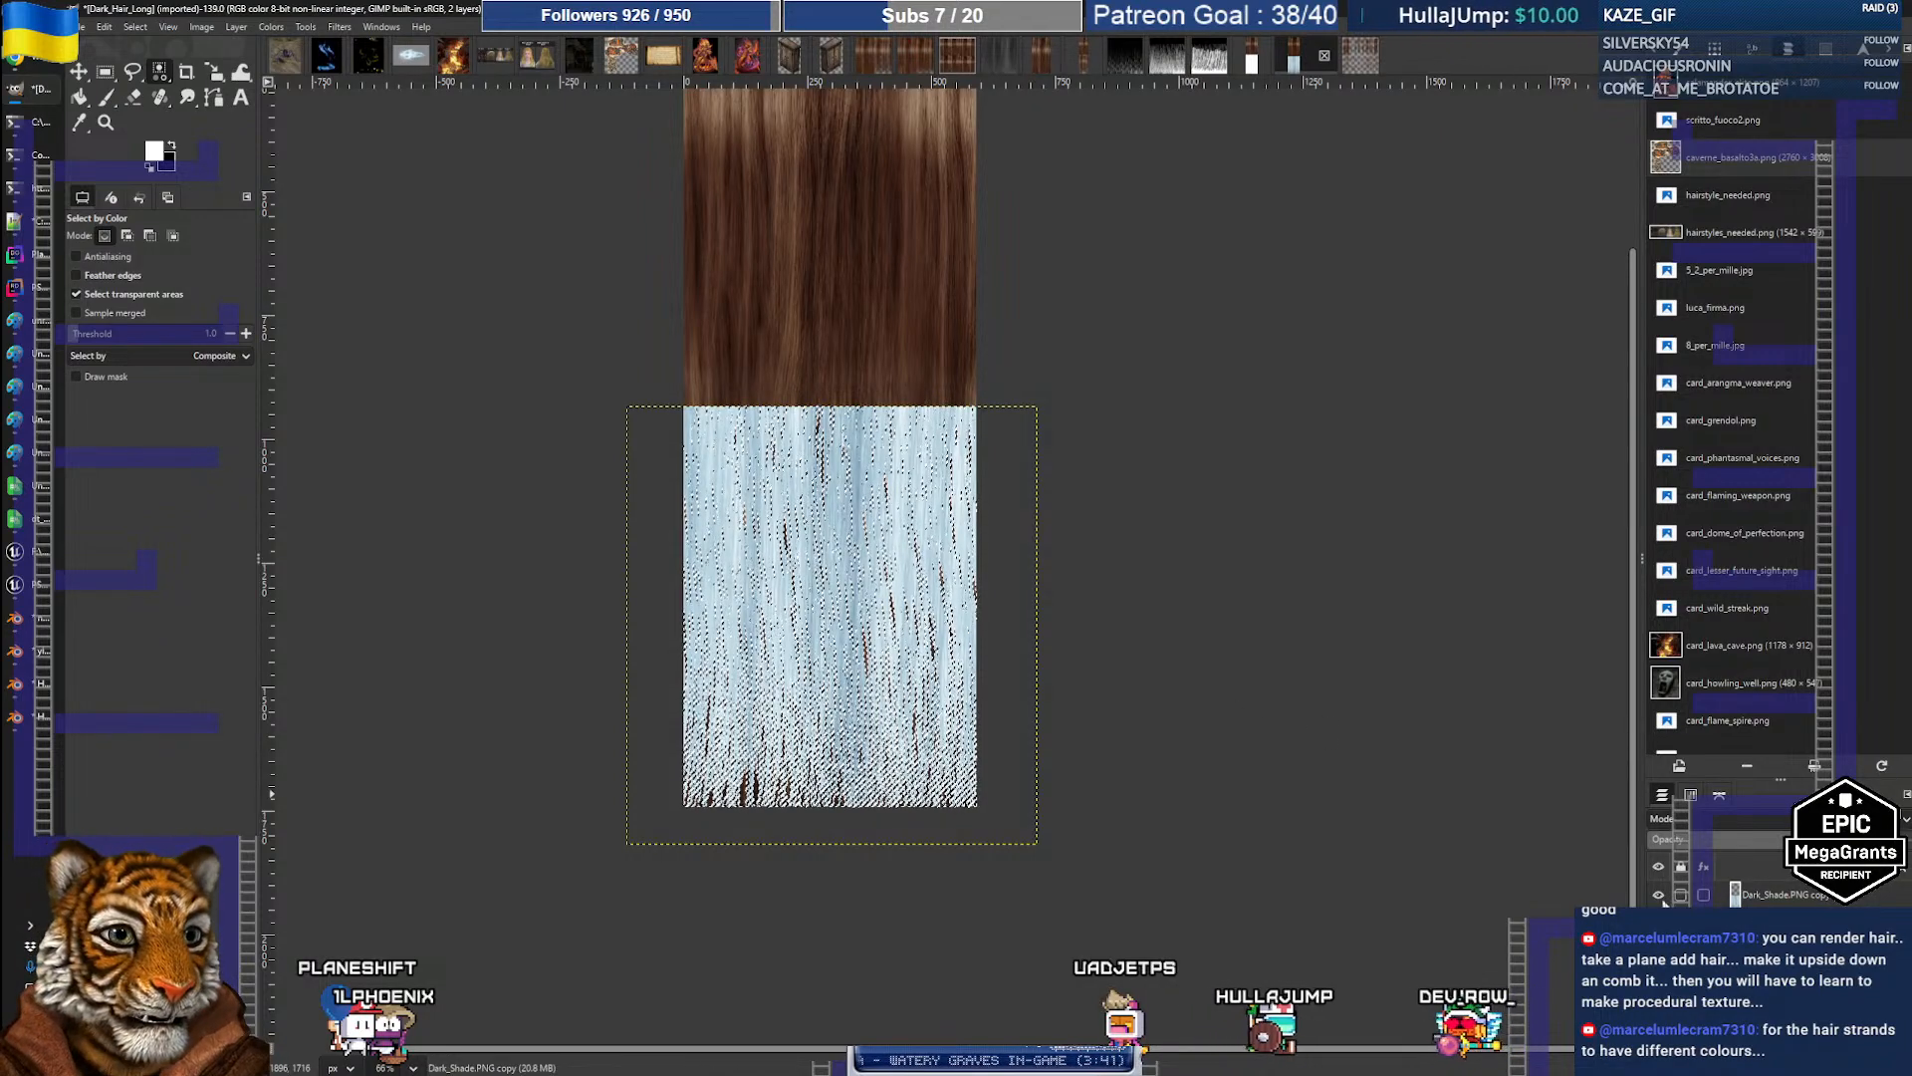
Step: Hide the pasted layer, try clearing all selected gaps from the base hair, and inspect the strand ends
{"action": "left_click", "coordinate": [1658, 895]}
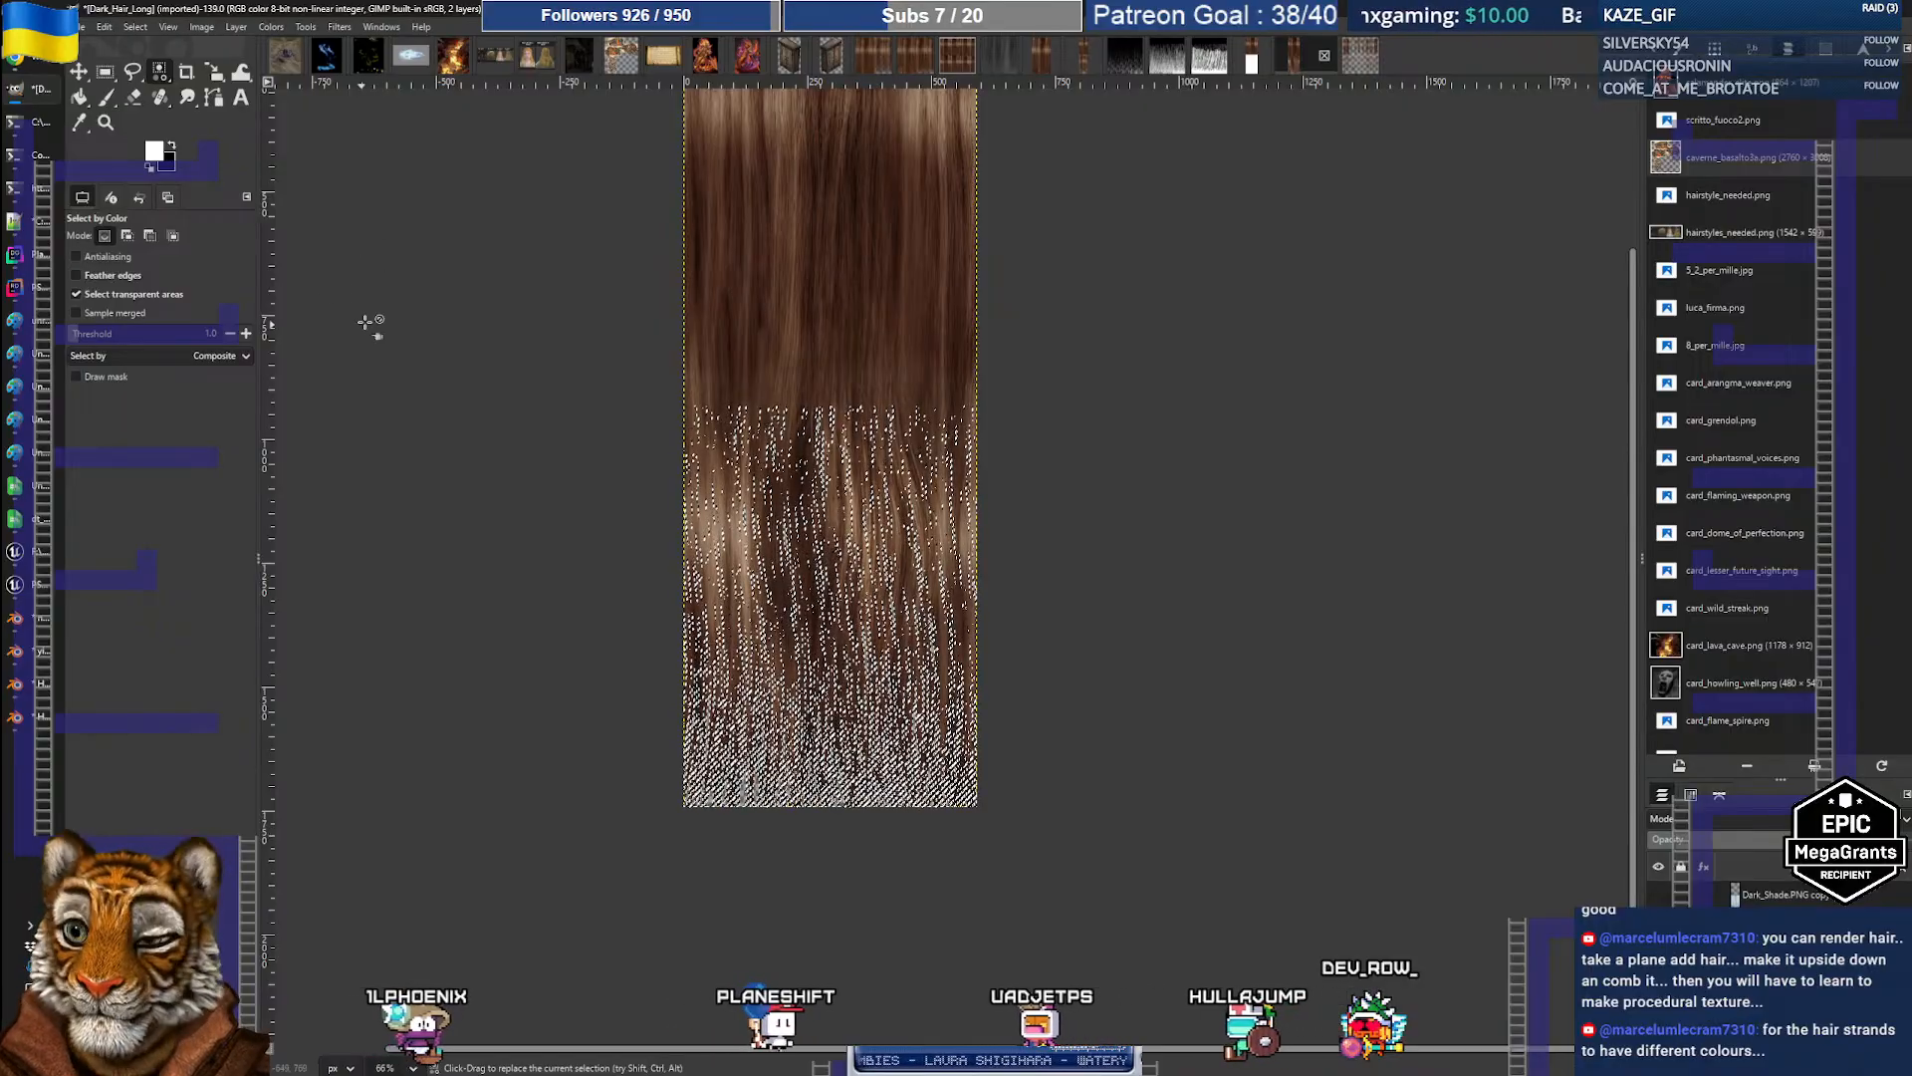
{"action": "left_click", "coordinate": [105, 72]}
{"action": "left_click", "coordinate": [513, 289]}
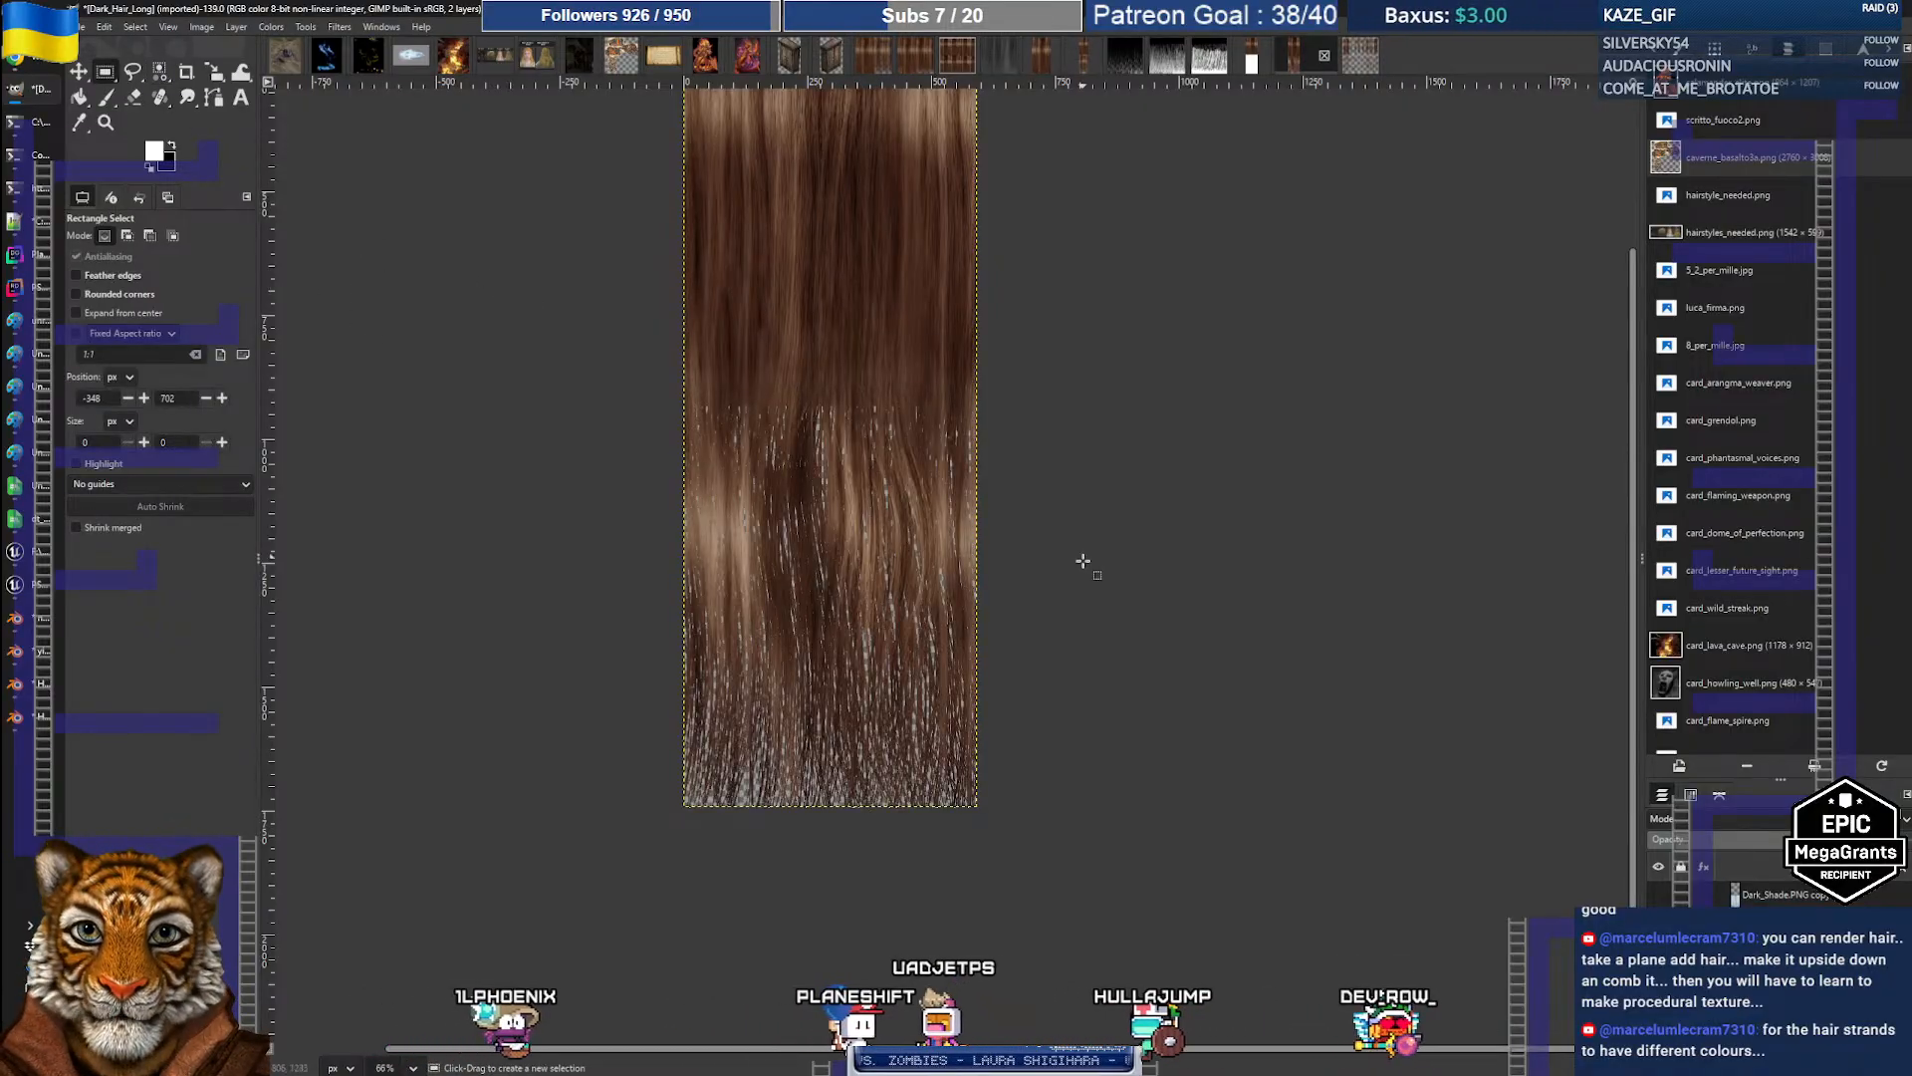
{"action": "scroll", "coordinate": [837, 498], "scroll_direction": "up", "scroll_amount": 4, "text": "ctrl"}
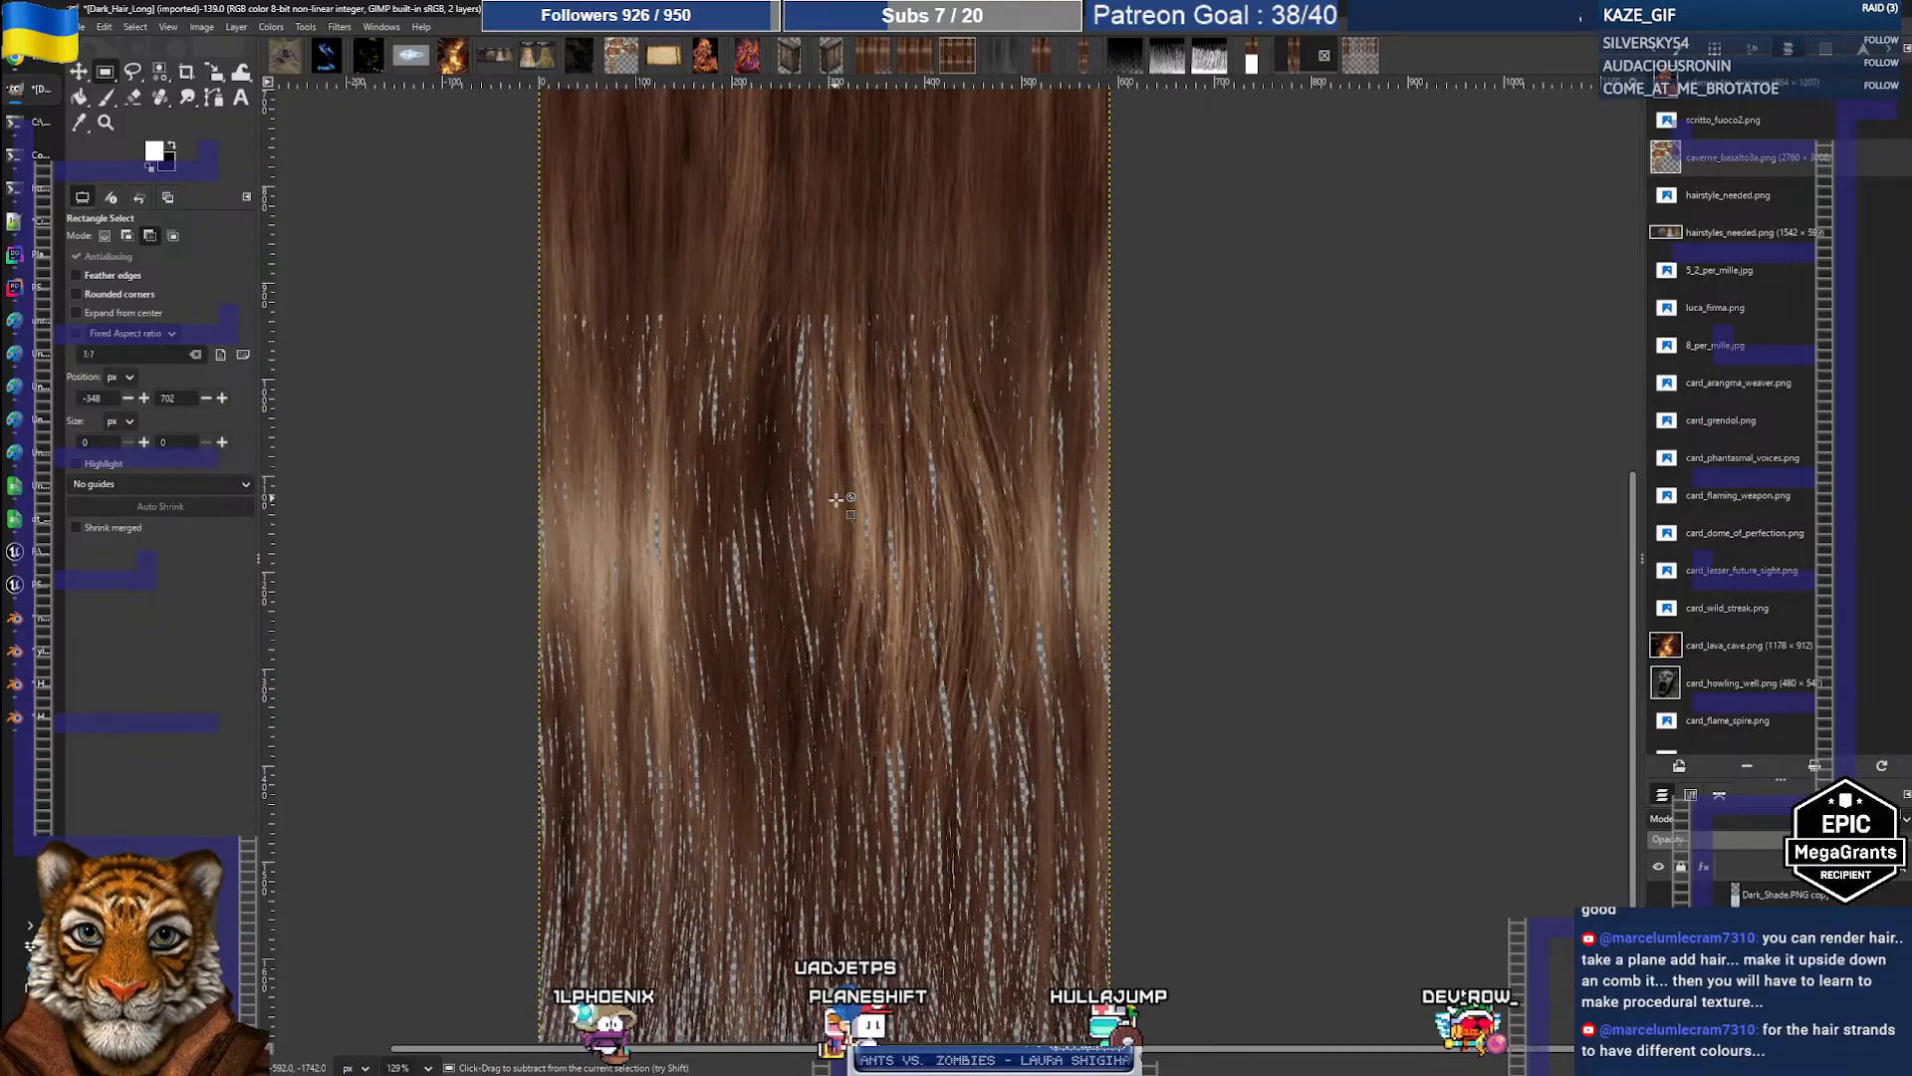
{"action": "scroll", "coordinate": [837, 498], "scroll_direction": "down", "scroll_amount": 5, "text": "ctrl"}
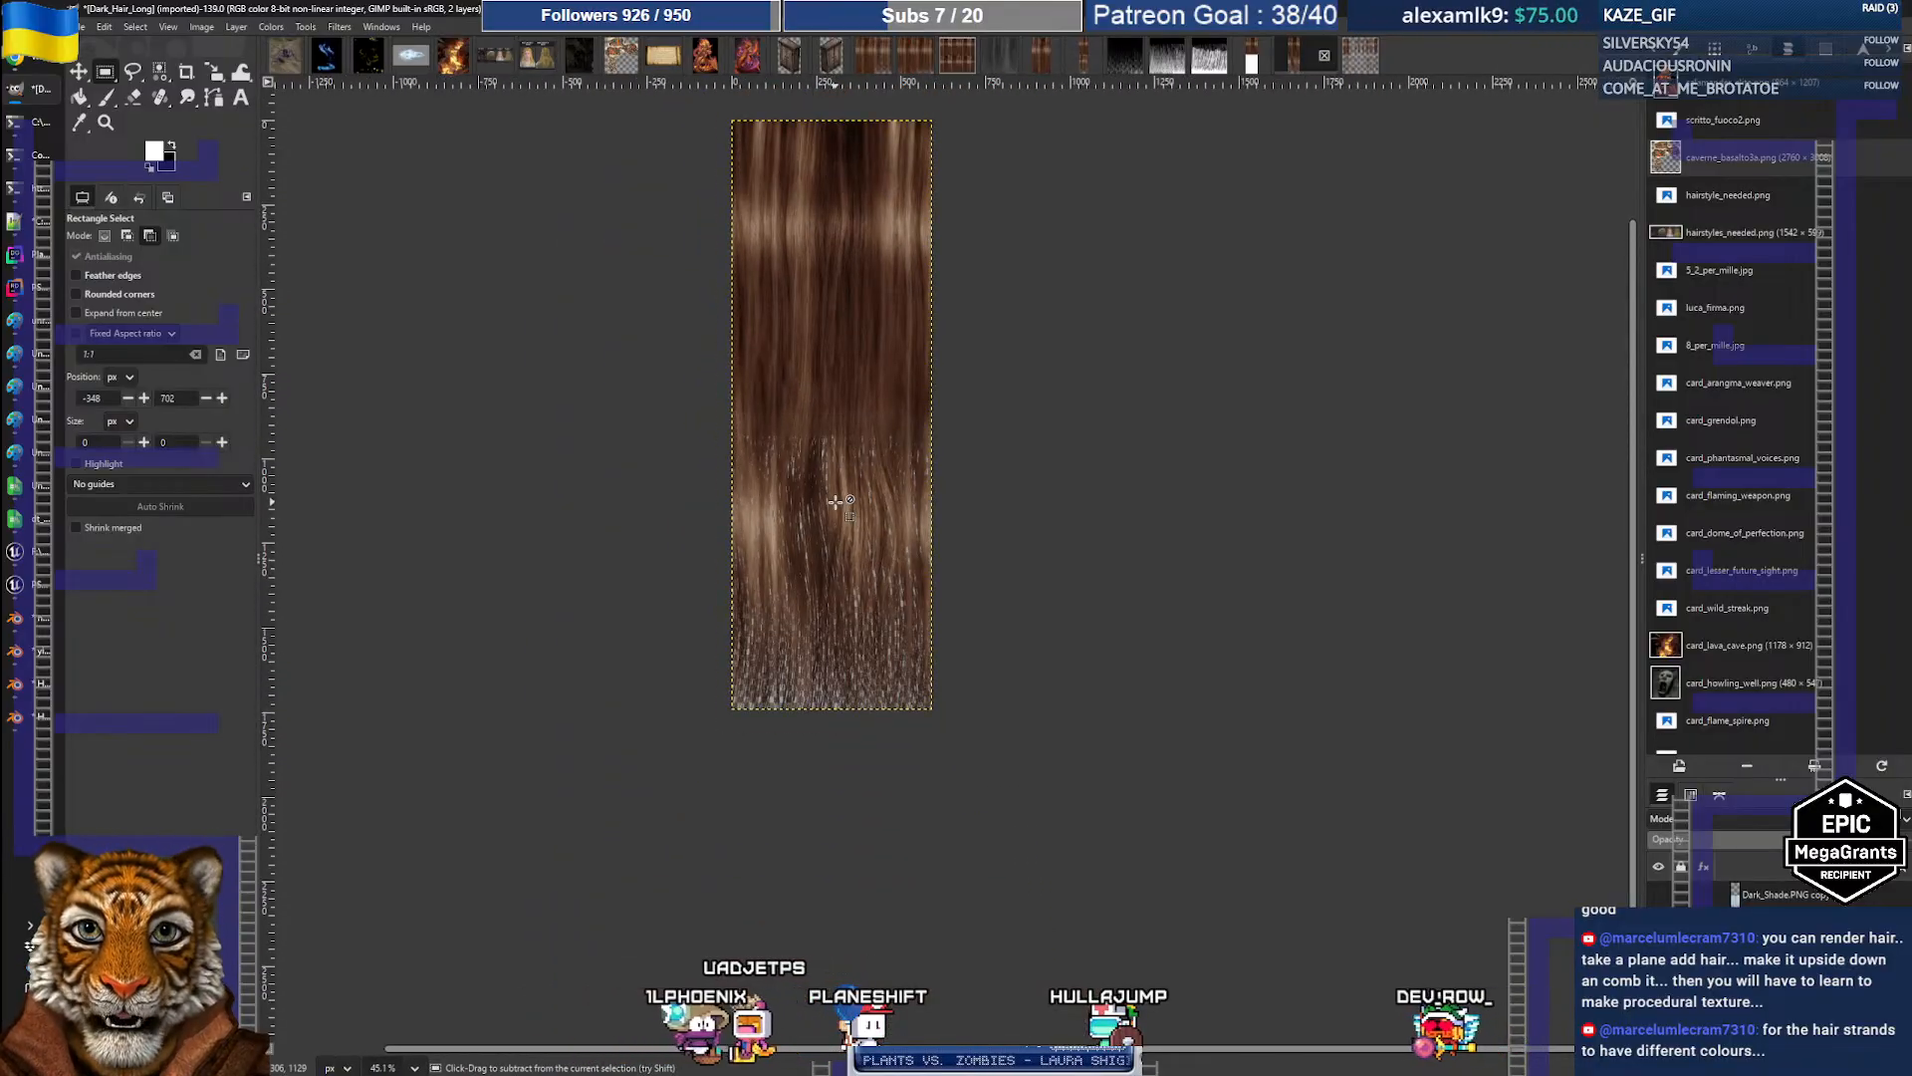
{"action": "scroll", "coordinate": [757, 537], "scroll_direction": "up", "scroll_amount": 3}
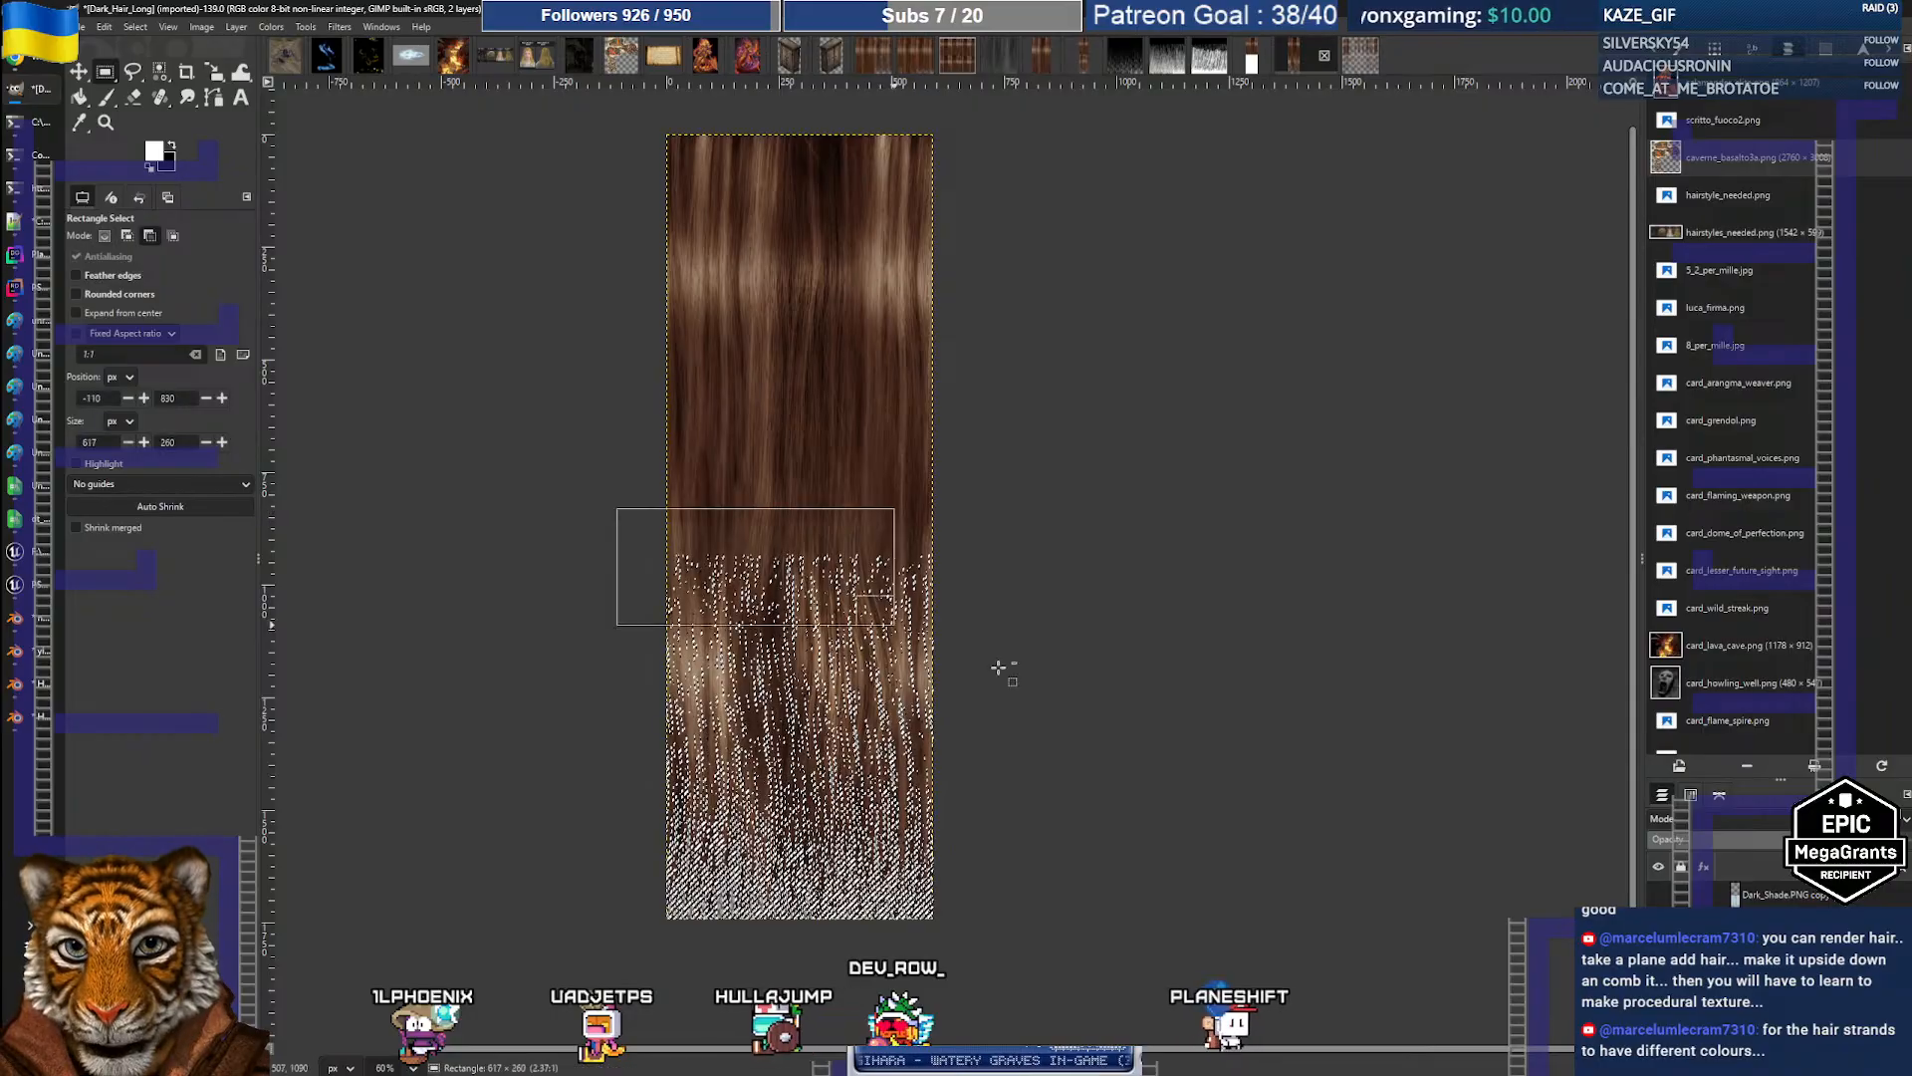
{"action": "left_click_drag", "start_coordinate": [999, 667], "coordinate": [1044, 767]}
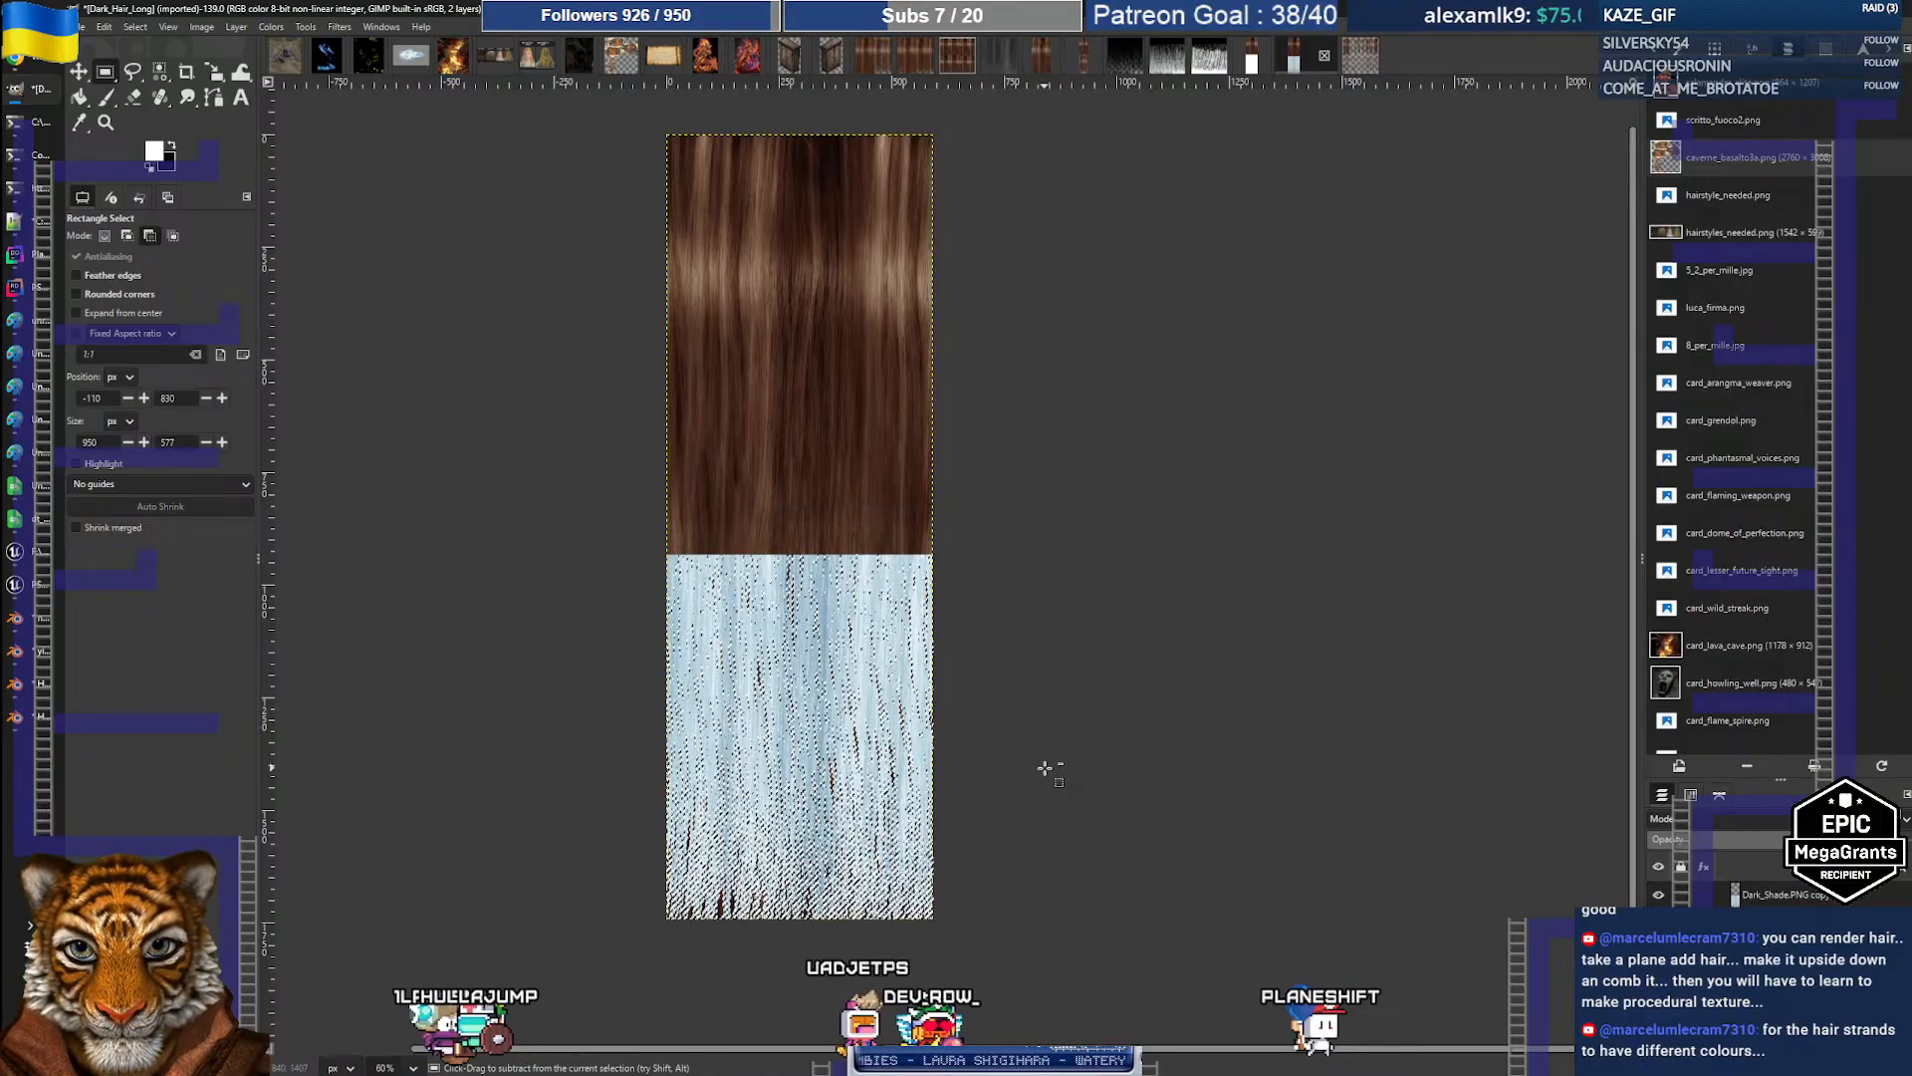
Step: Hide the pasted layer and subtract a rectangle of about 1195 × 567 px from the gap selection, keeping only the lowest strand ends selected
{"action": "left_click", "coordinate": [1658, 894]}
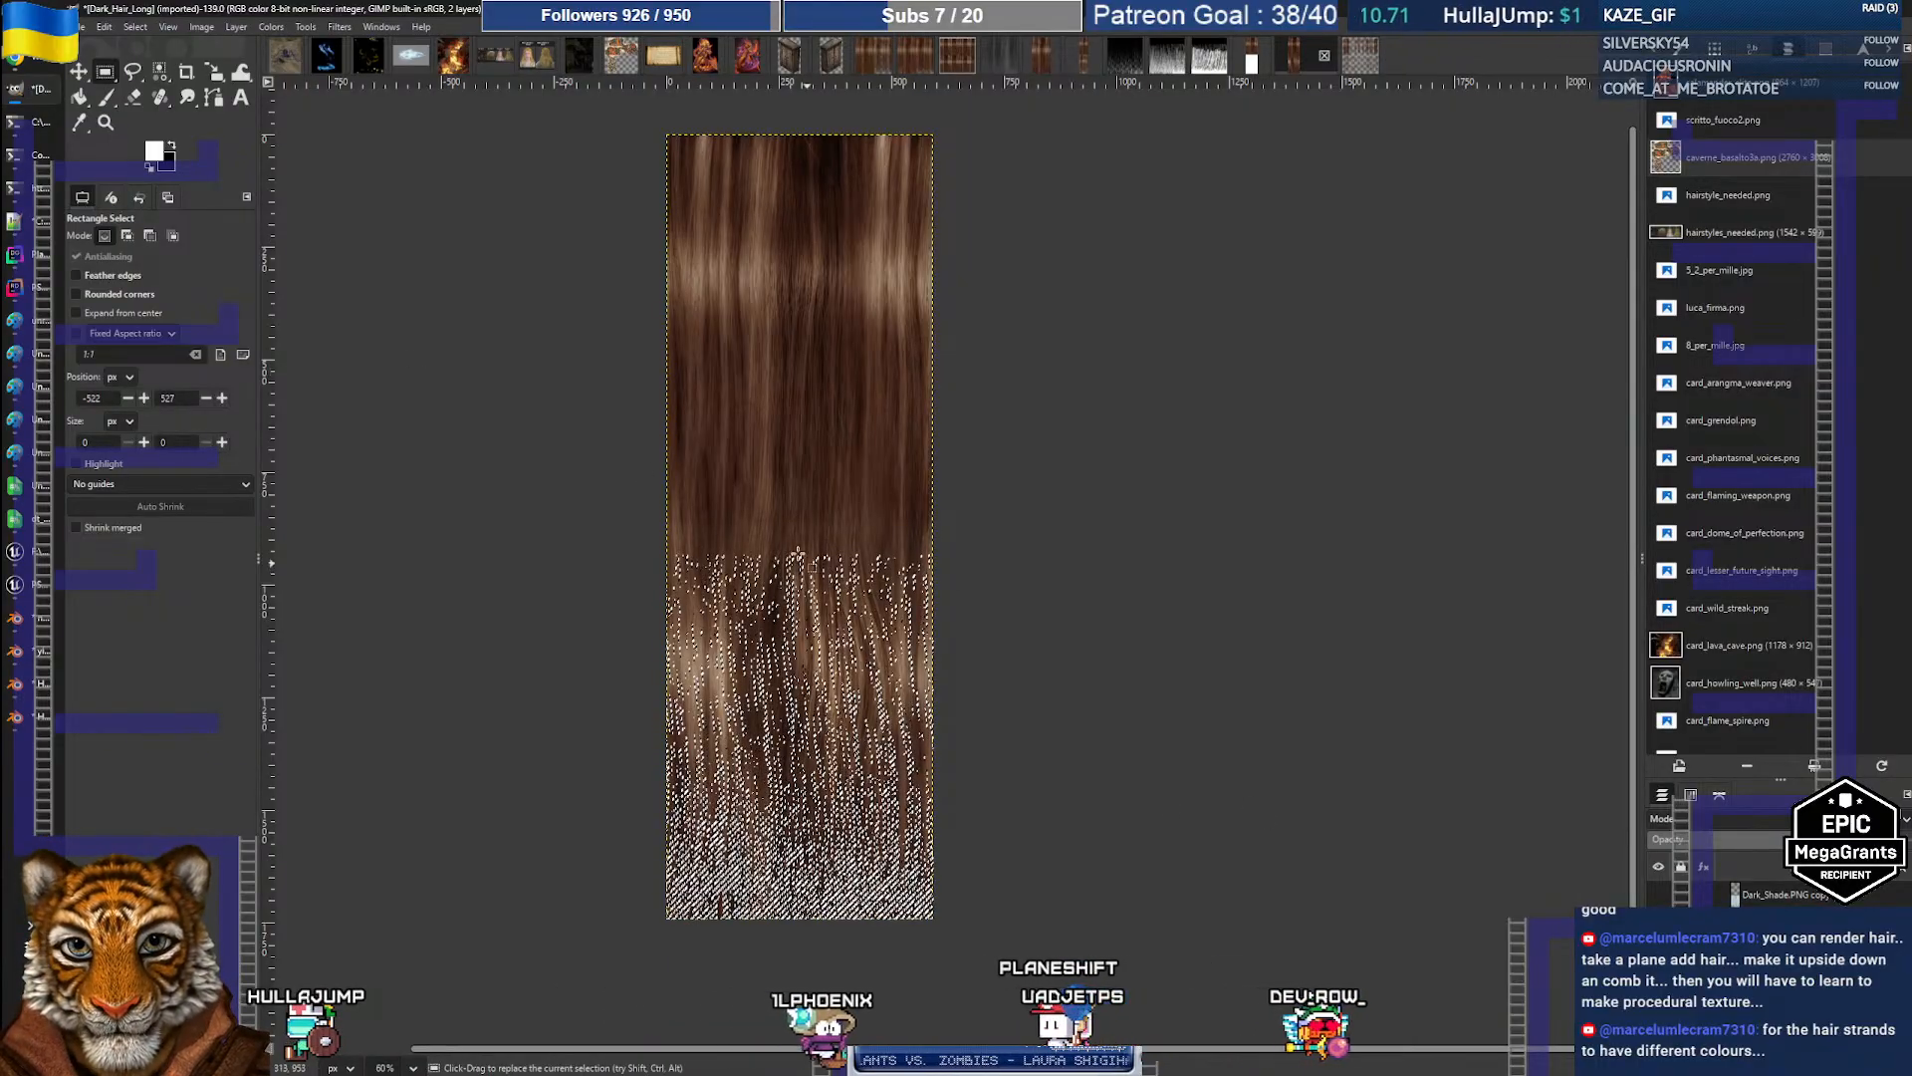
{"action": "left_click_drag", "start_coordinate": [593, 513], "coordinate": [1131, 767], "text": "ctrl"}
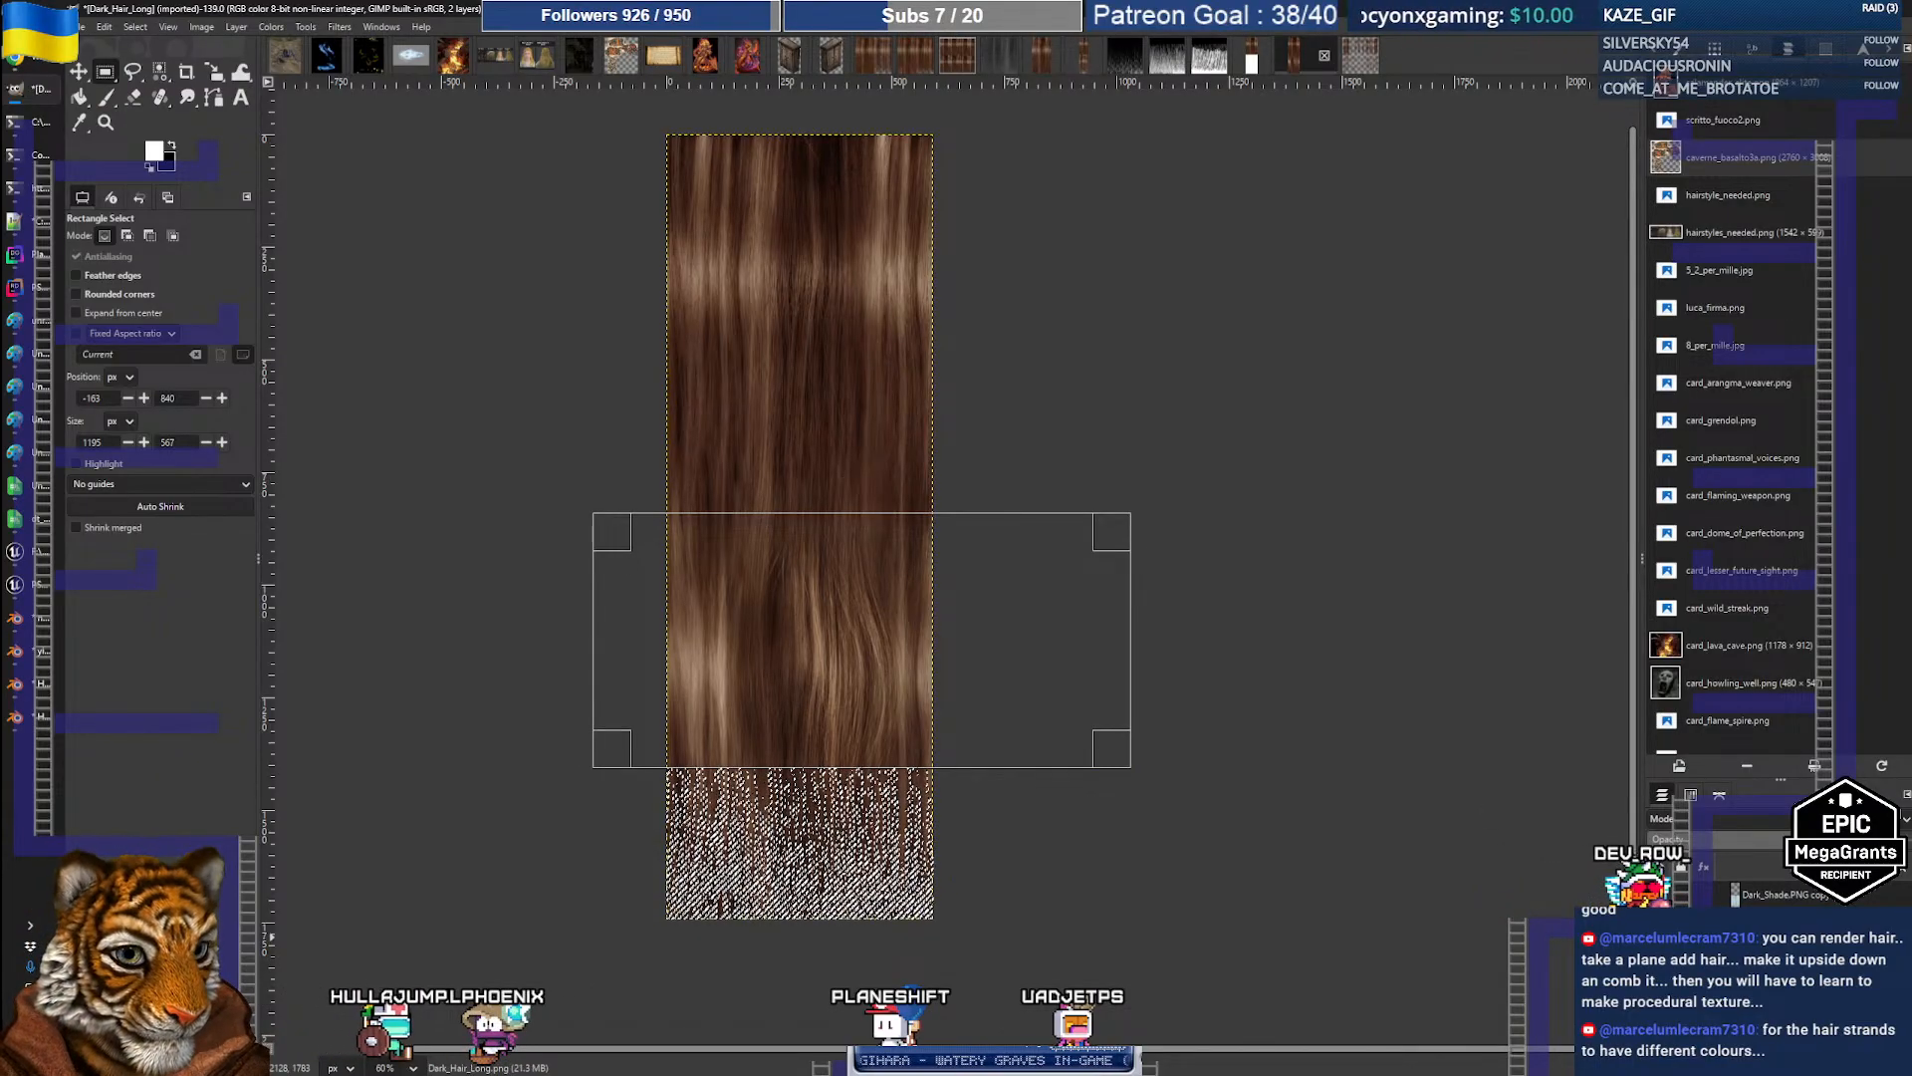
Step: Duplicate the base Dark_Hair_Long.png layer
{"action": "right_click", "coordinate": [1743, 723]}
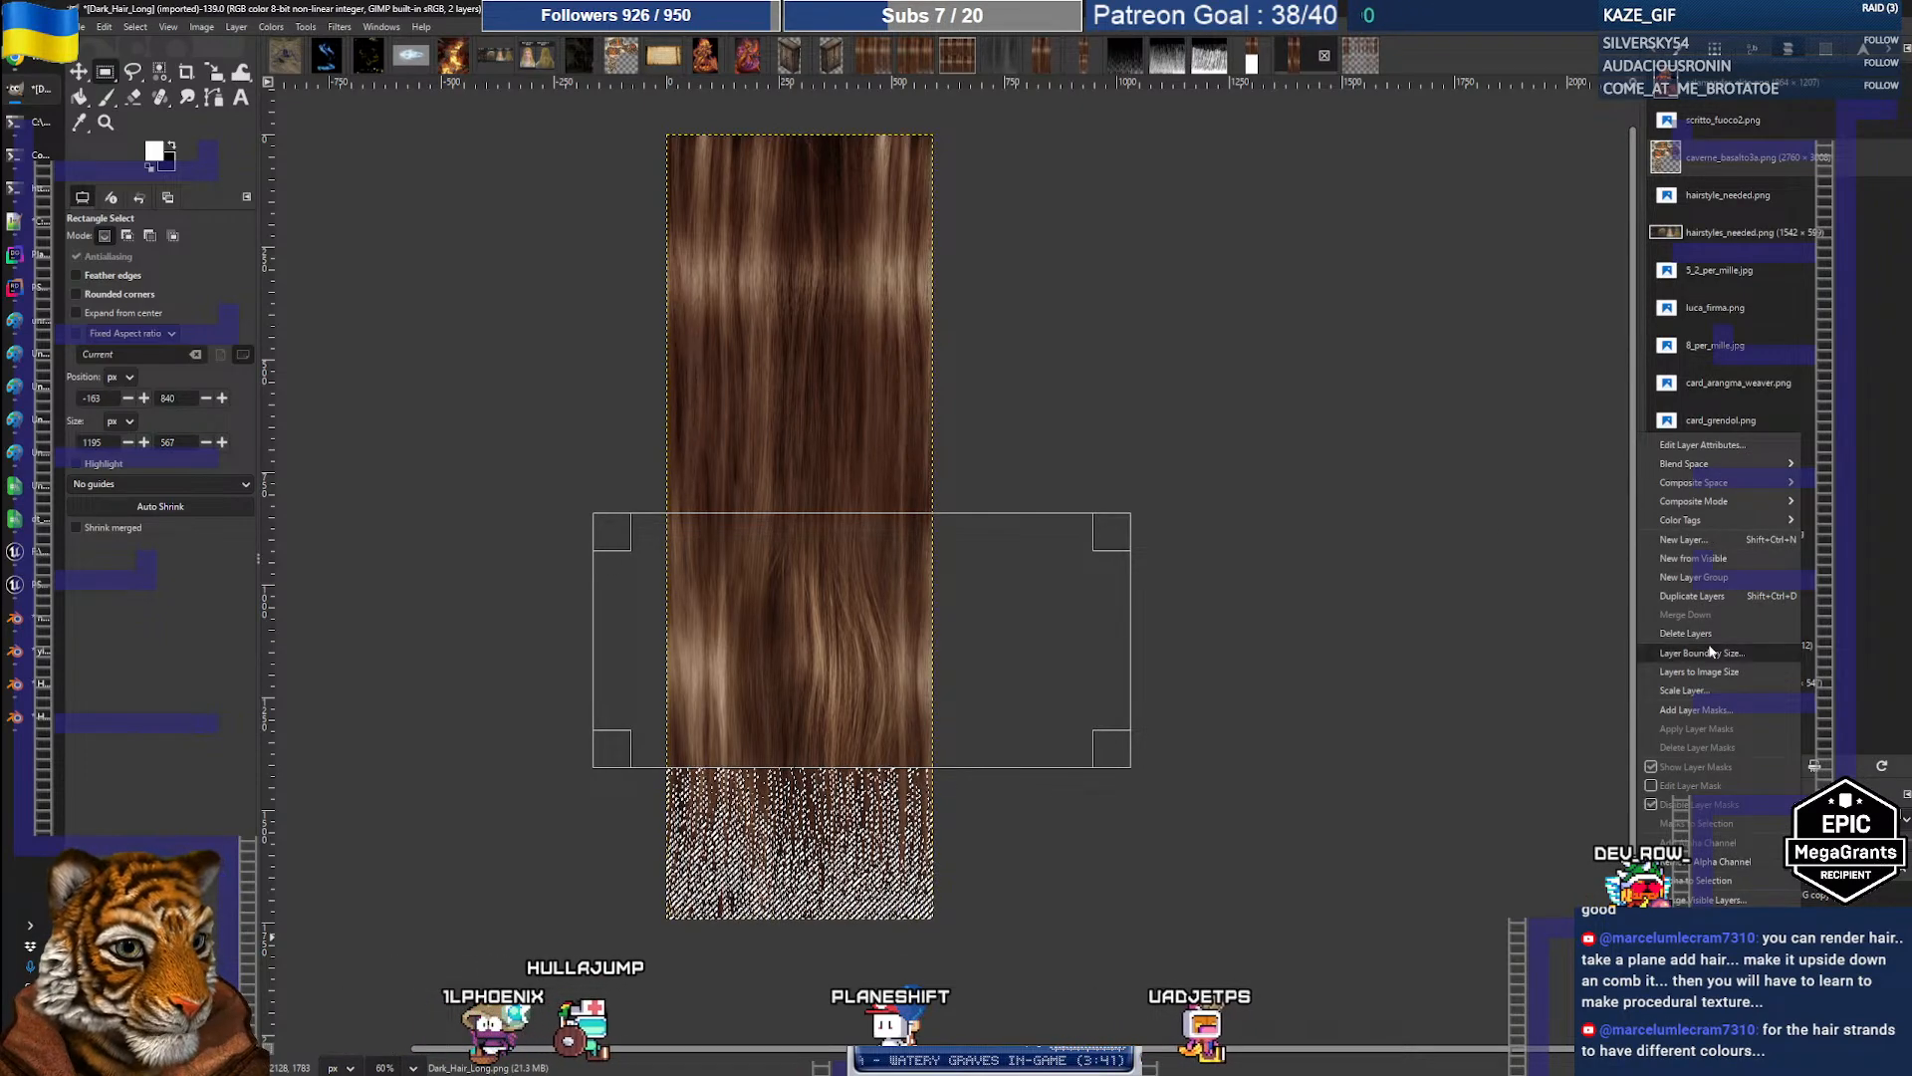
{"action": "left_click", "coordinate": [1692, 596]}
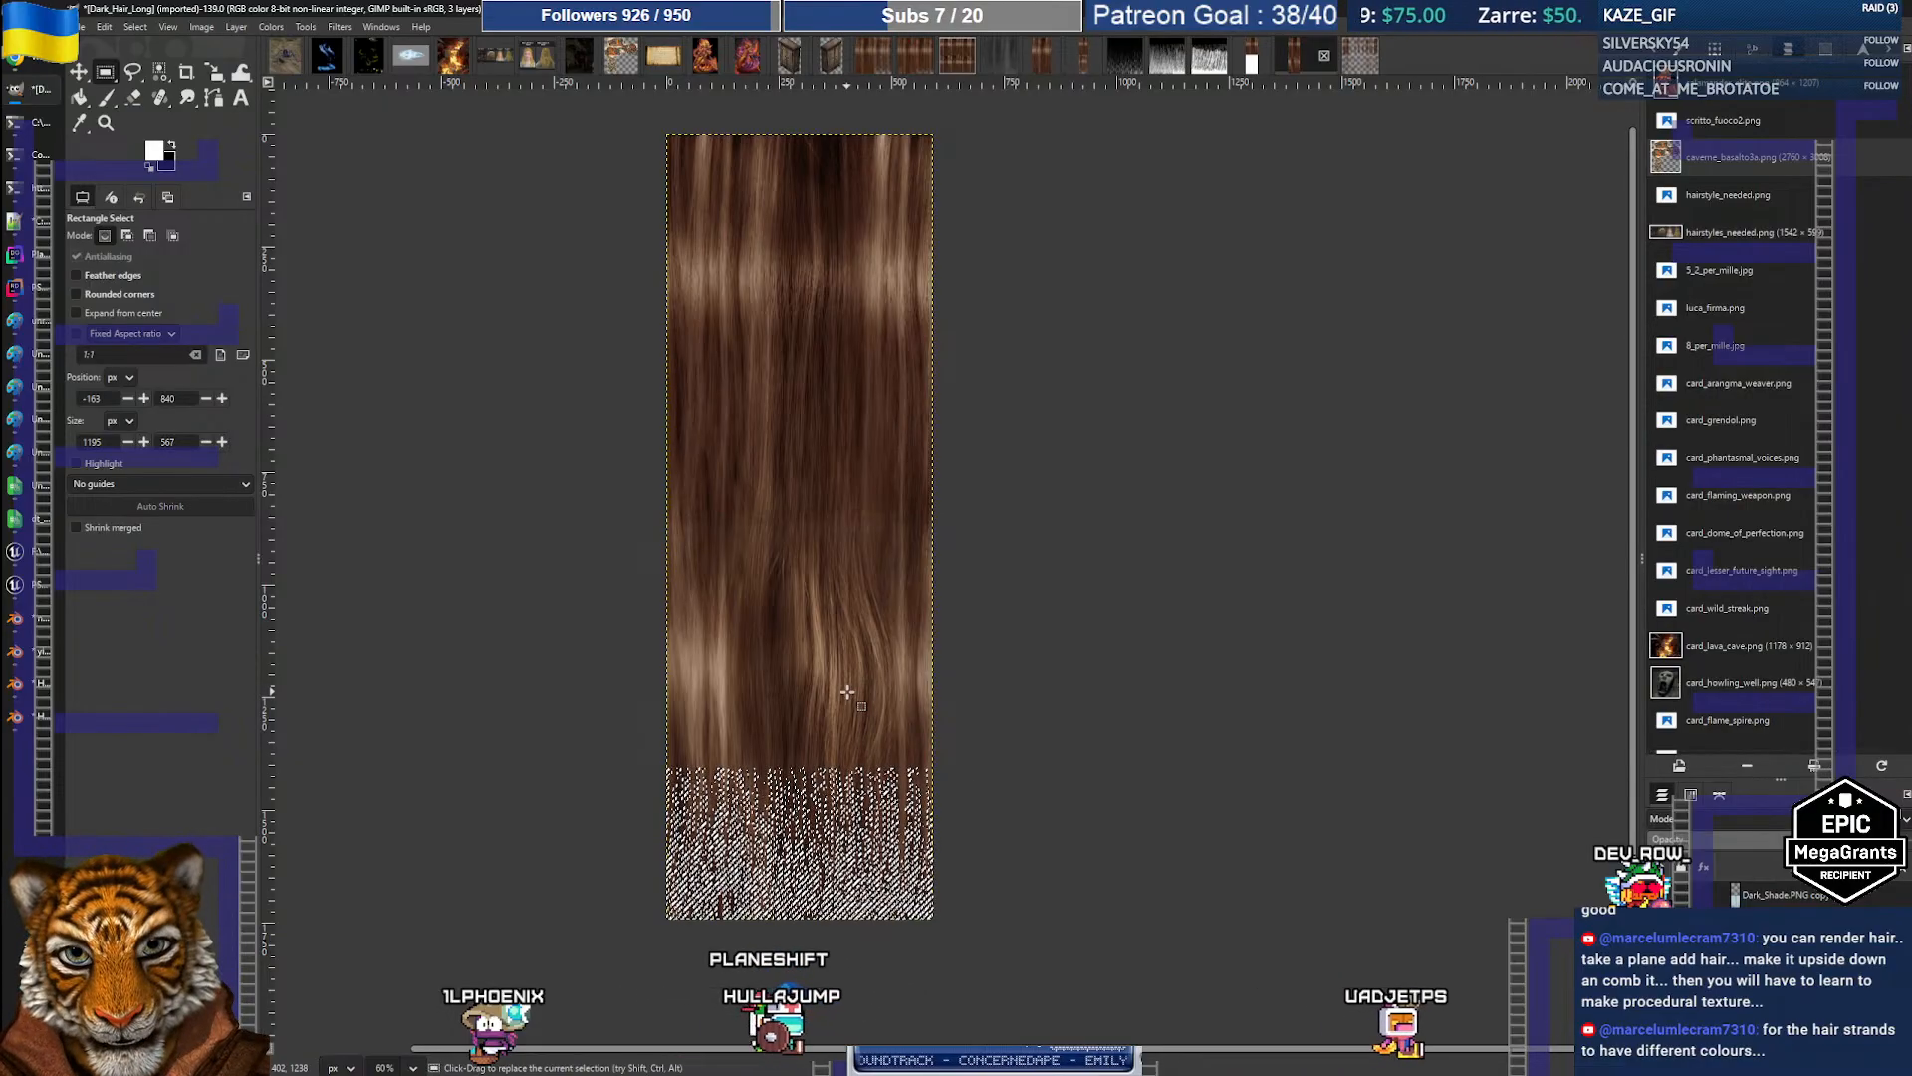
Step: Clear the gap selection and overwrite Dark_Hair_Long.png with the edited hair texture
{"action": "middle_click_drag", "start_coordinate": [857, 692], "coordinate": [850, 694]}
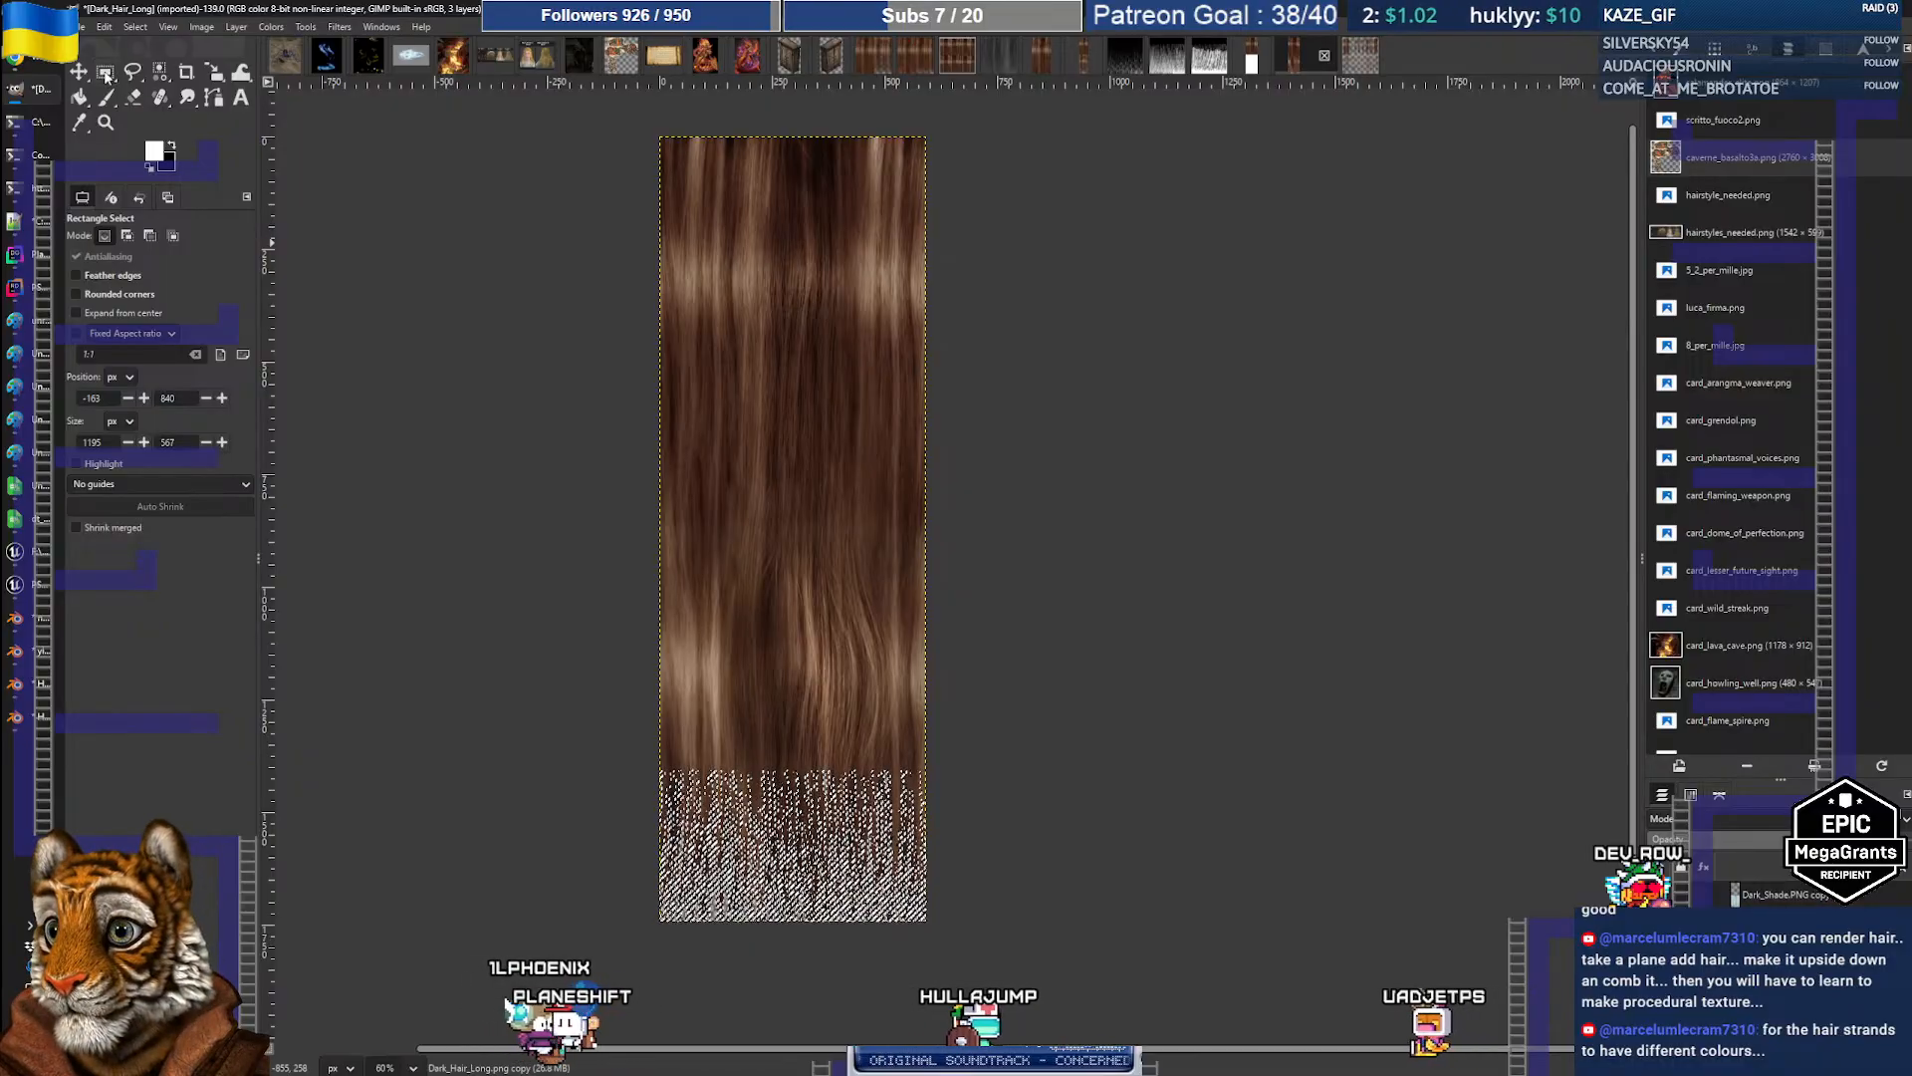
{"action": "left_click", "coordinate": [459, 254]}
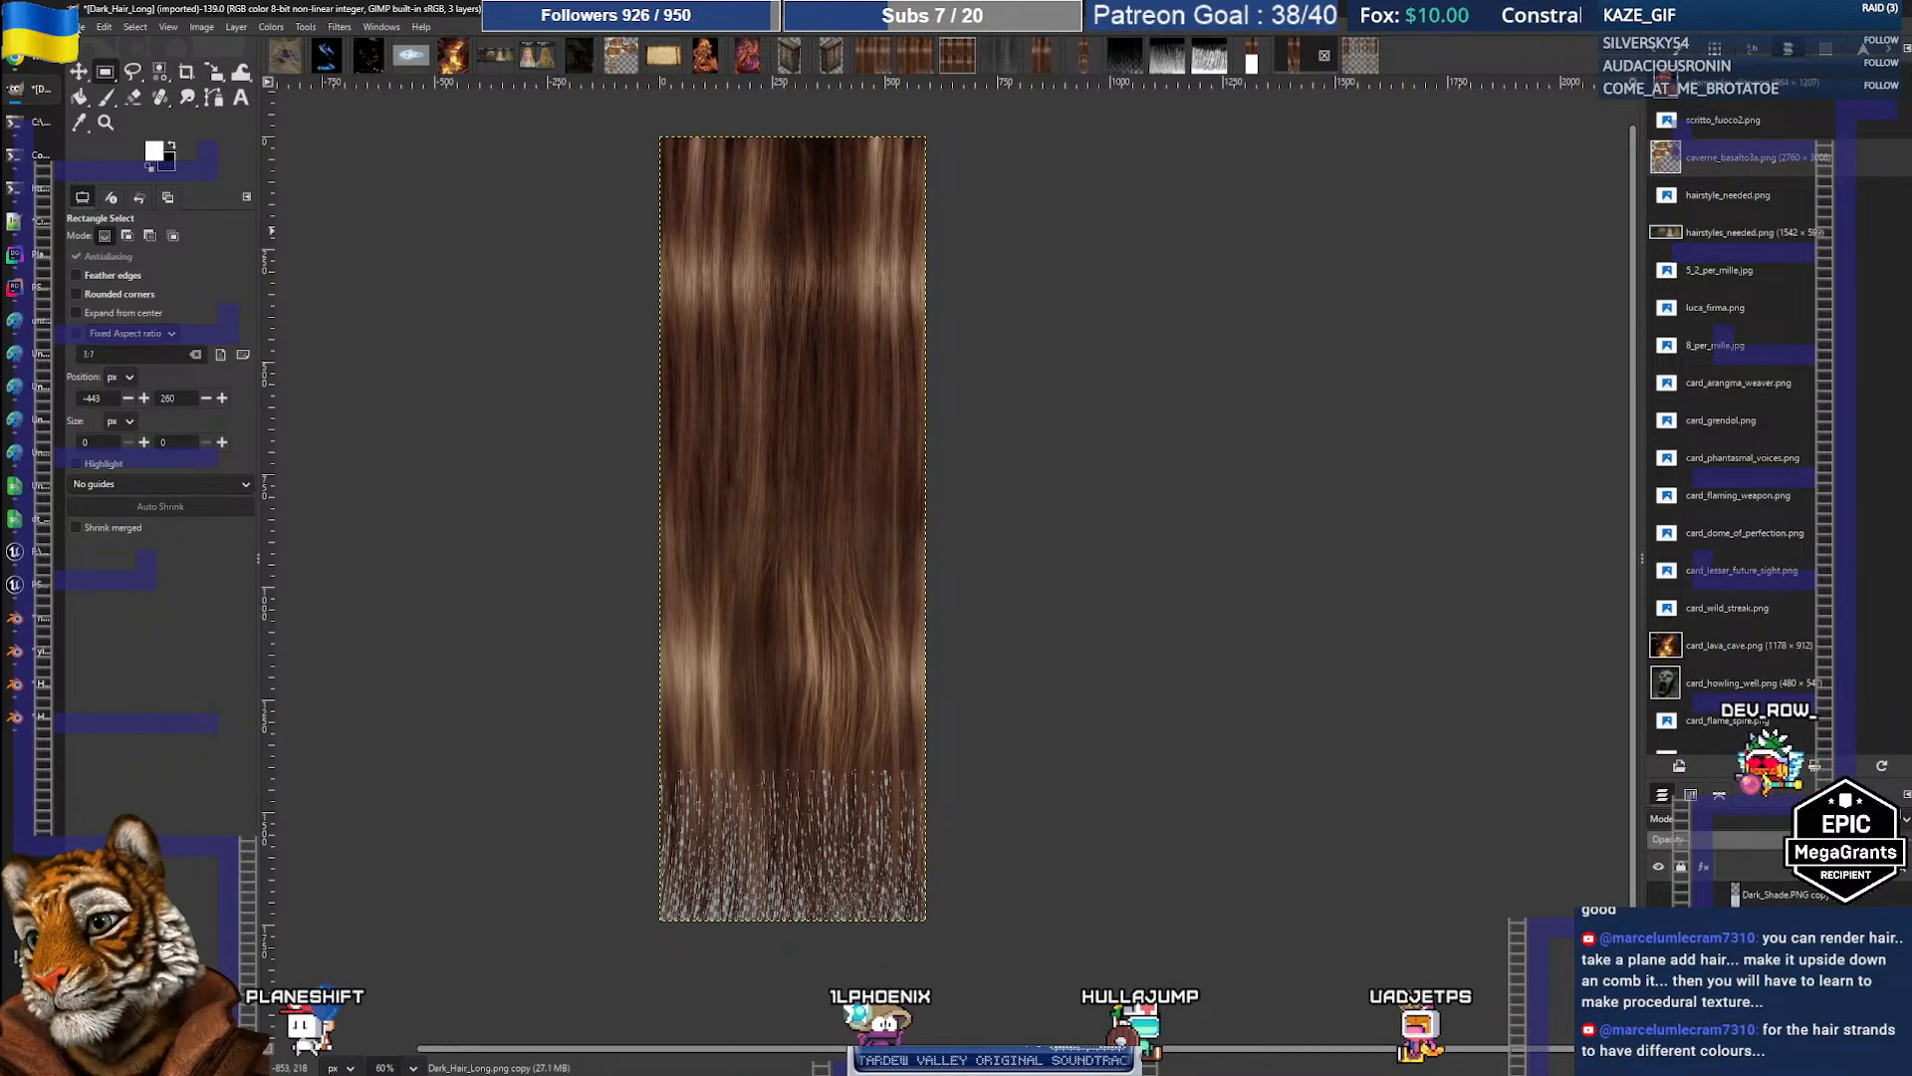
{"action": "left_click", "coordinate": [76, 27]}
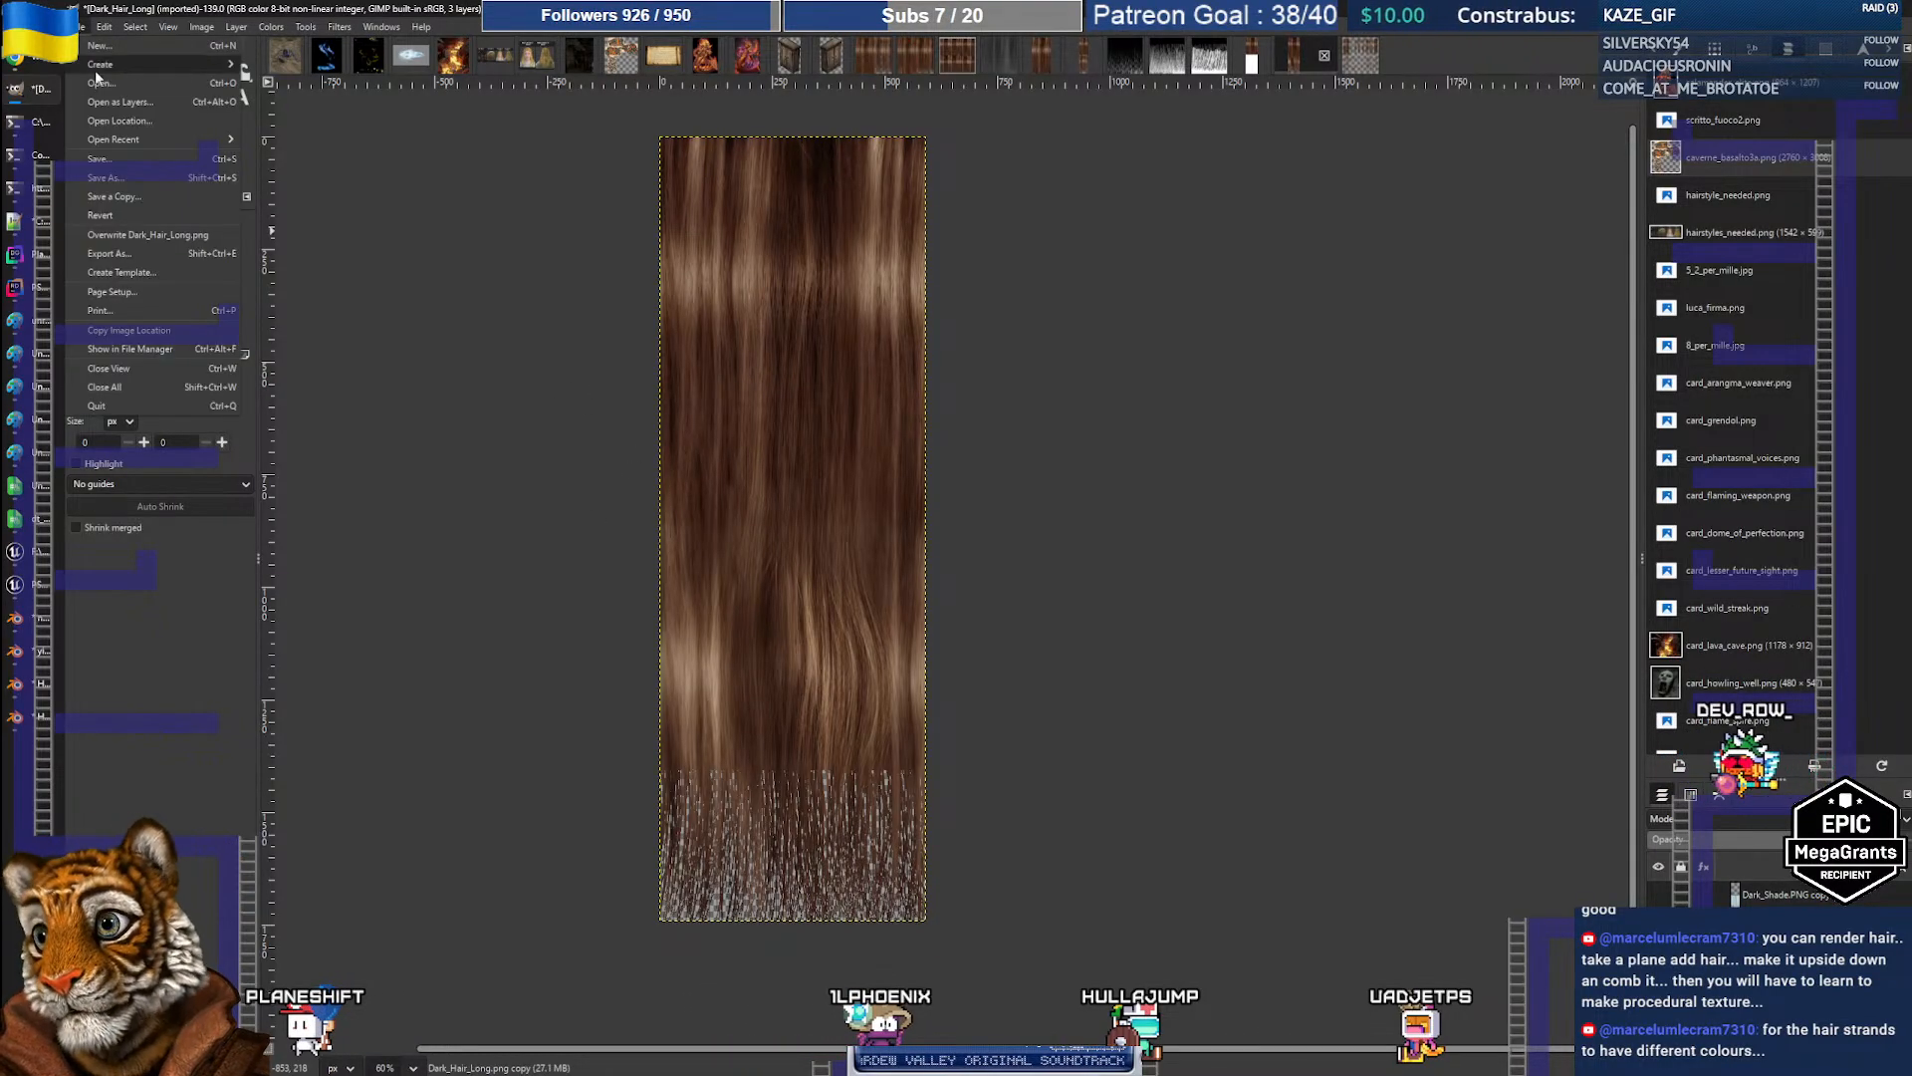
{"action": "left_click", "coordinate": [126, 241]}
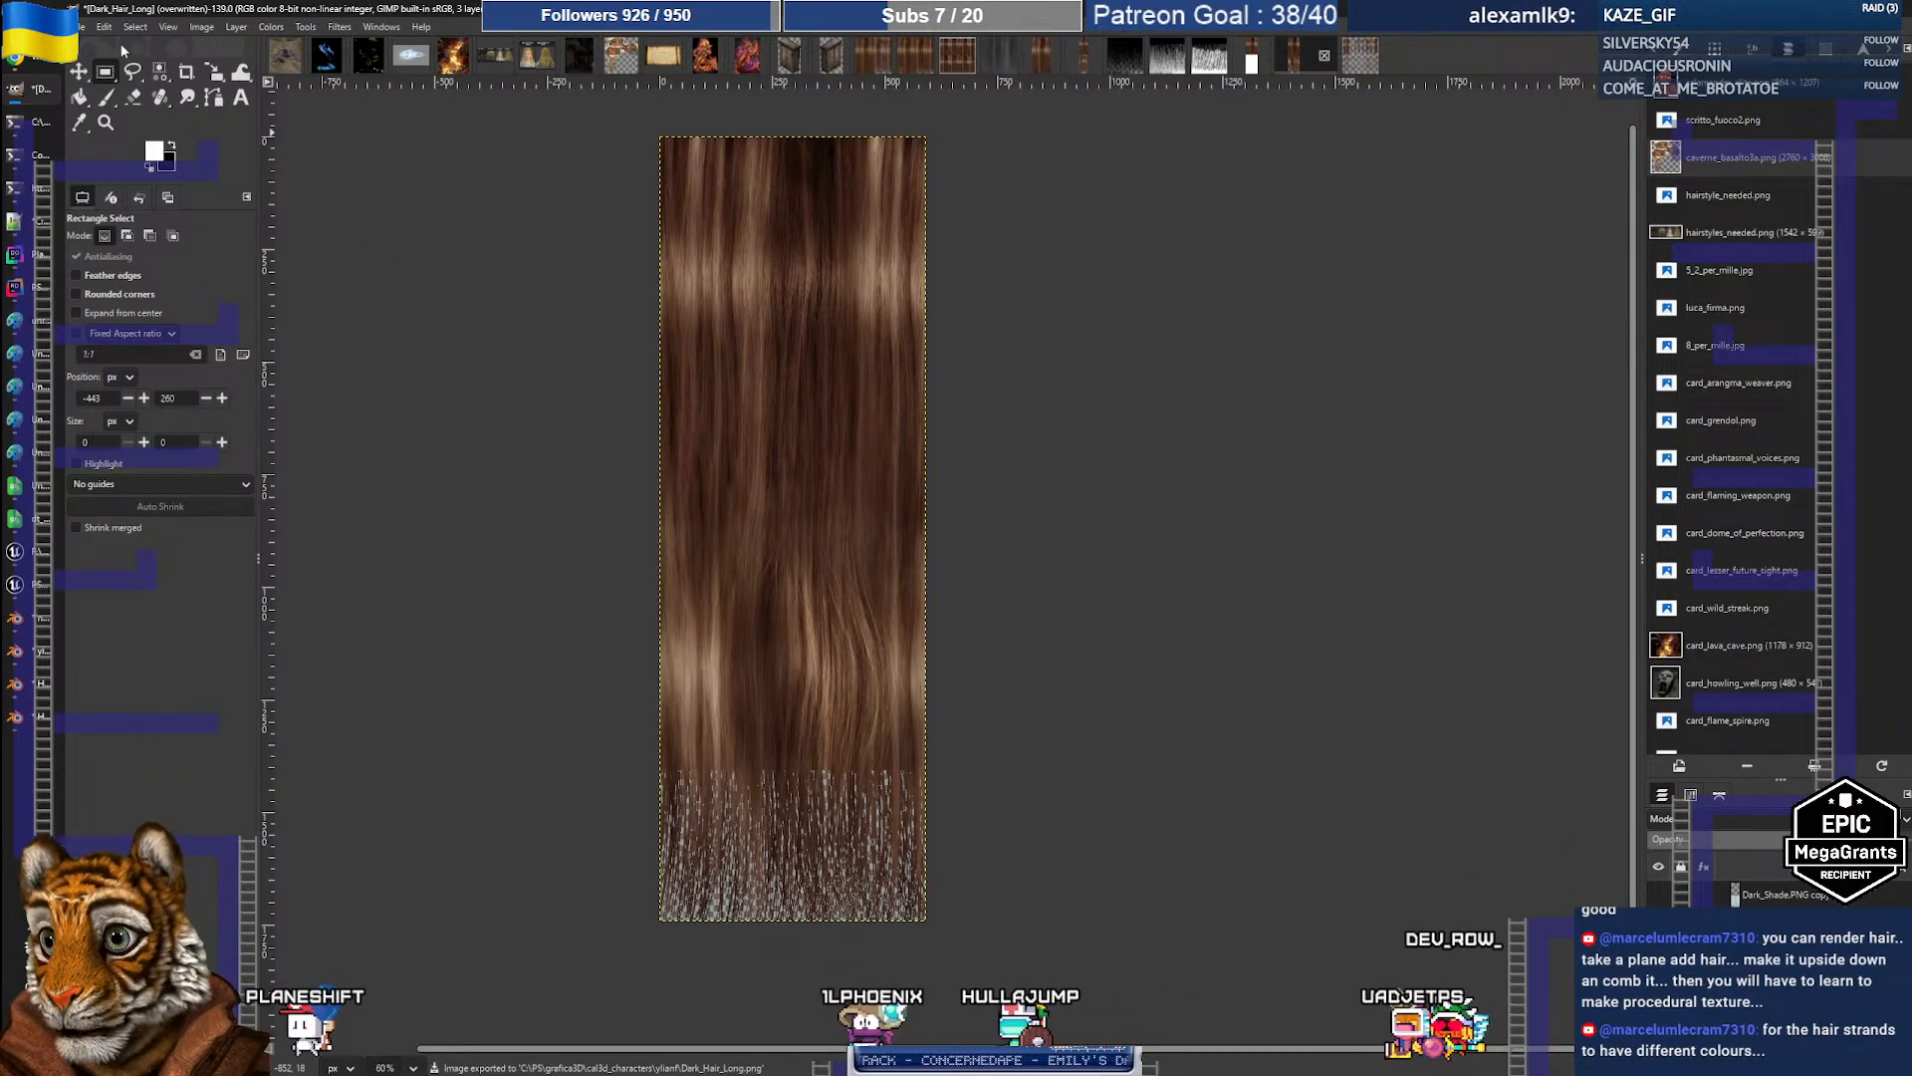
{"action": "left_click", "coordinate": [79, 28]}
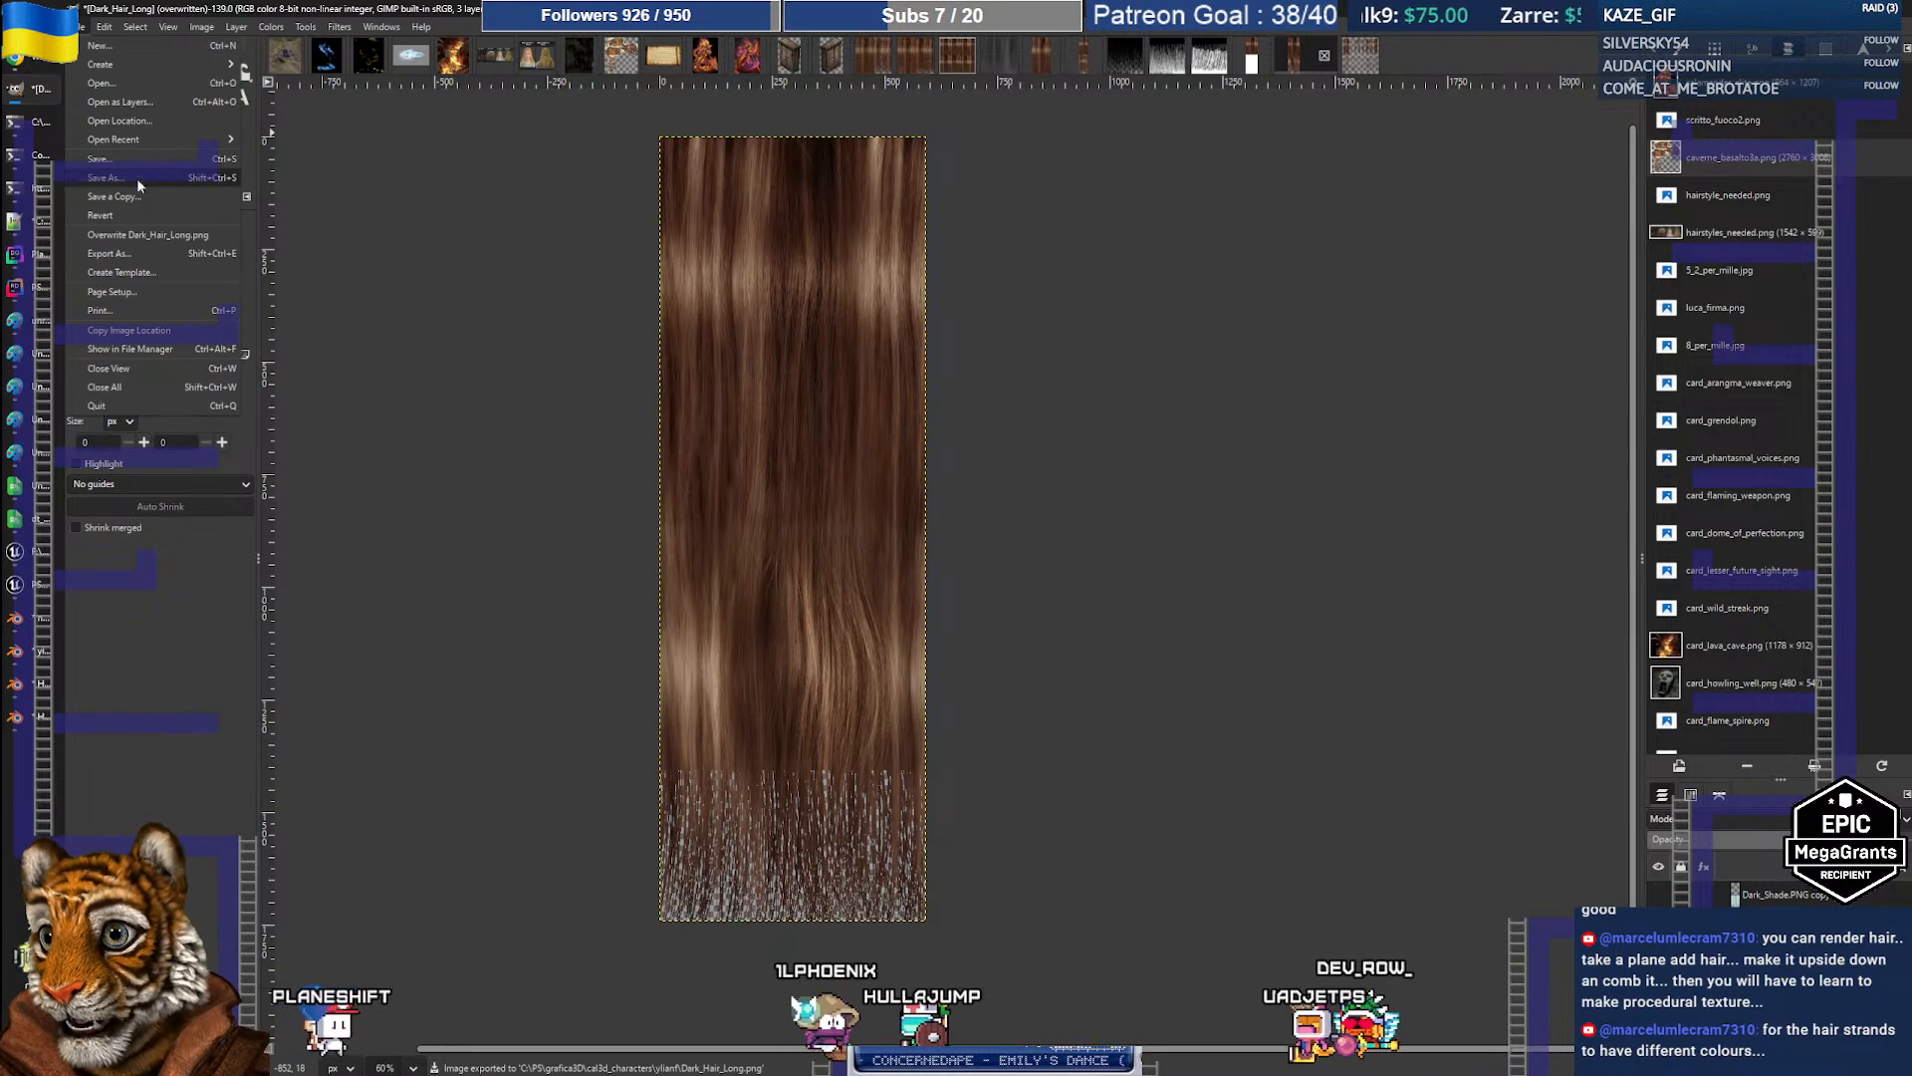
{"action": "left_click", "coordinate": [142, 253]}
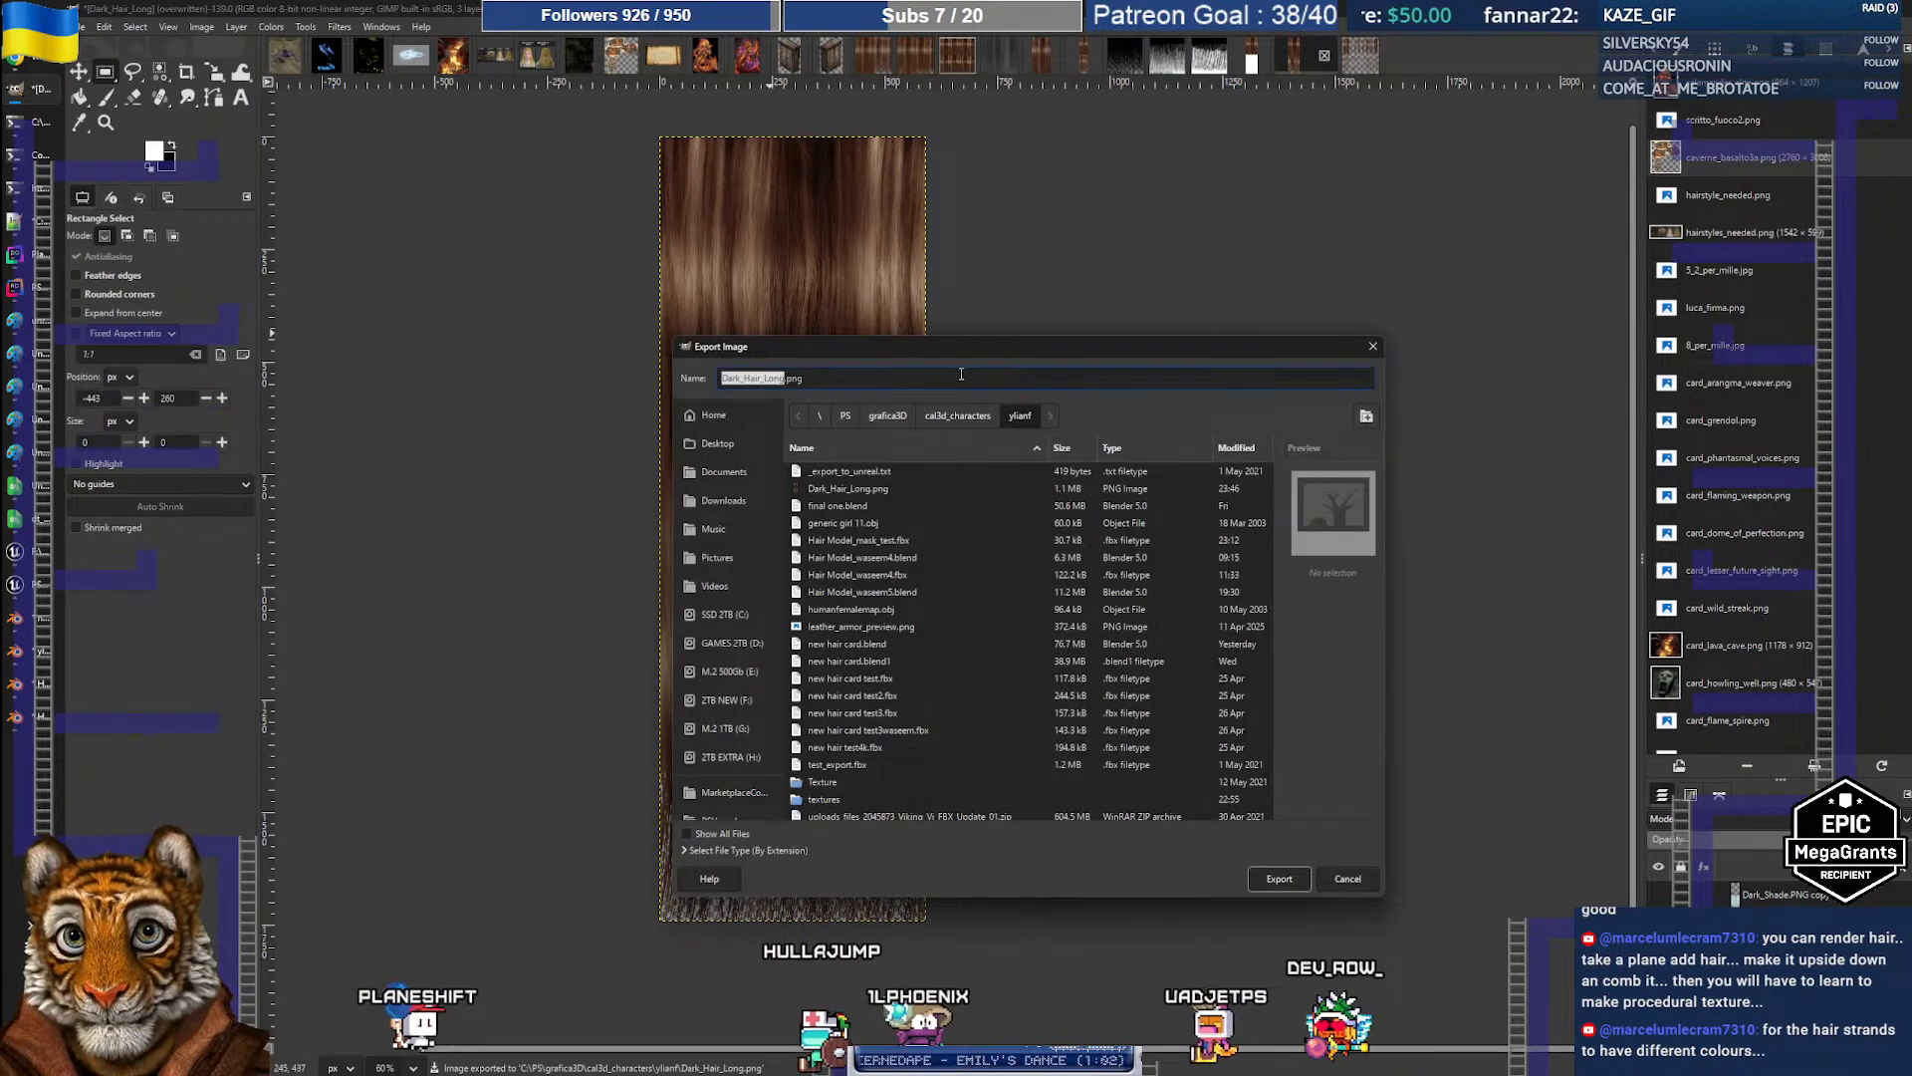
{"action": "left_click", "coordinate": [1373, 346]}
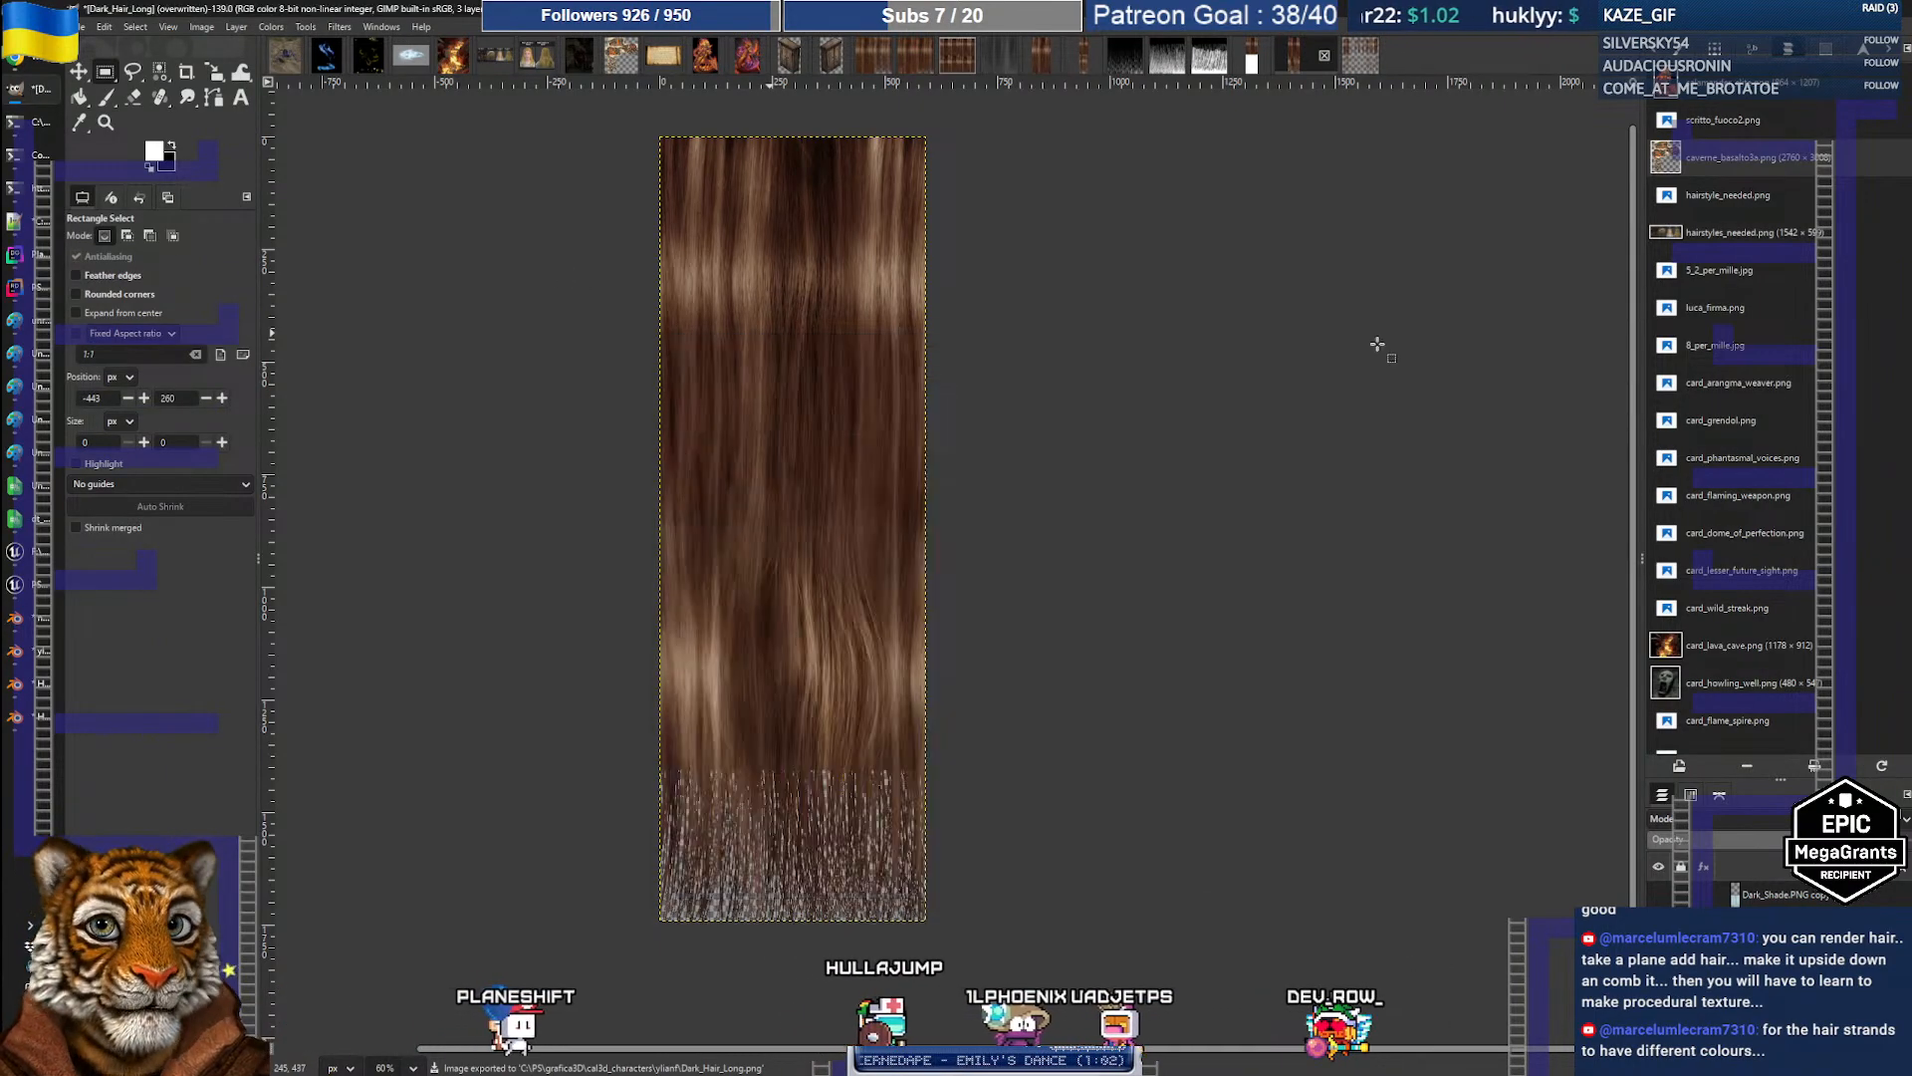
Step: Switch to the Hair Model_waseem4 file in Blender and edit the two-strand back hair mesh Sphere.001 with all its linked faces selected
{"action": "left_click", "coordinate": [38, 686]}
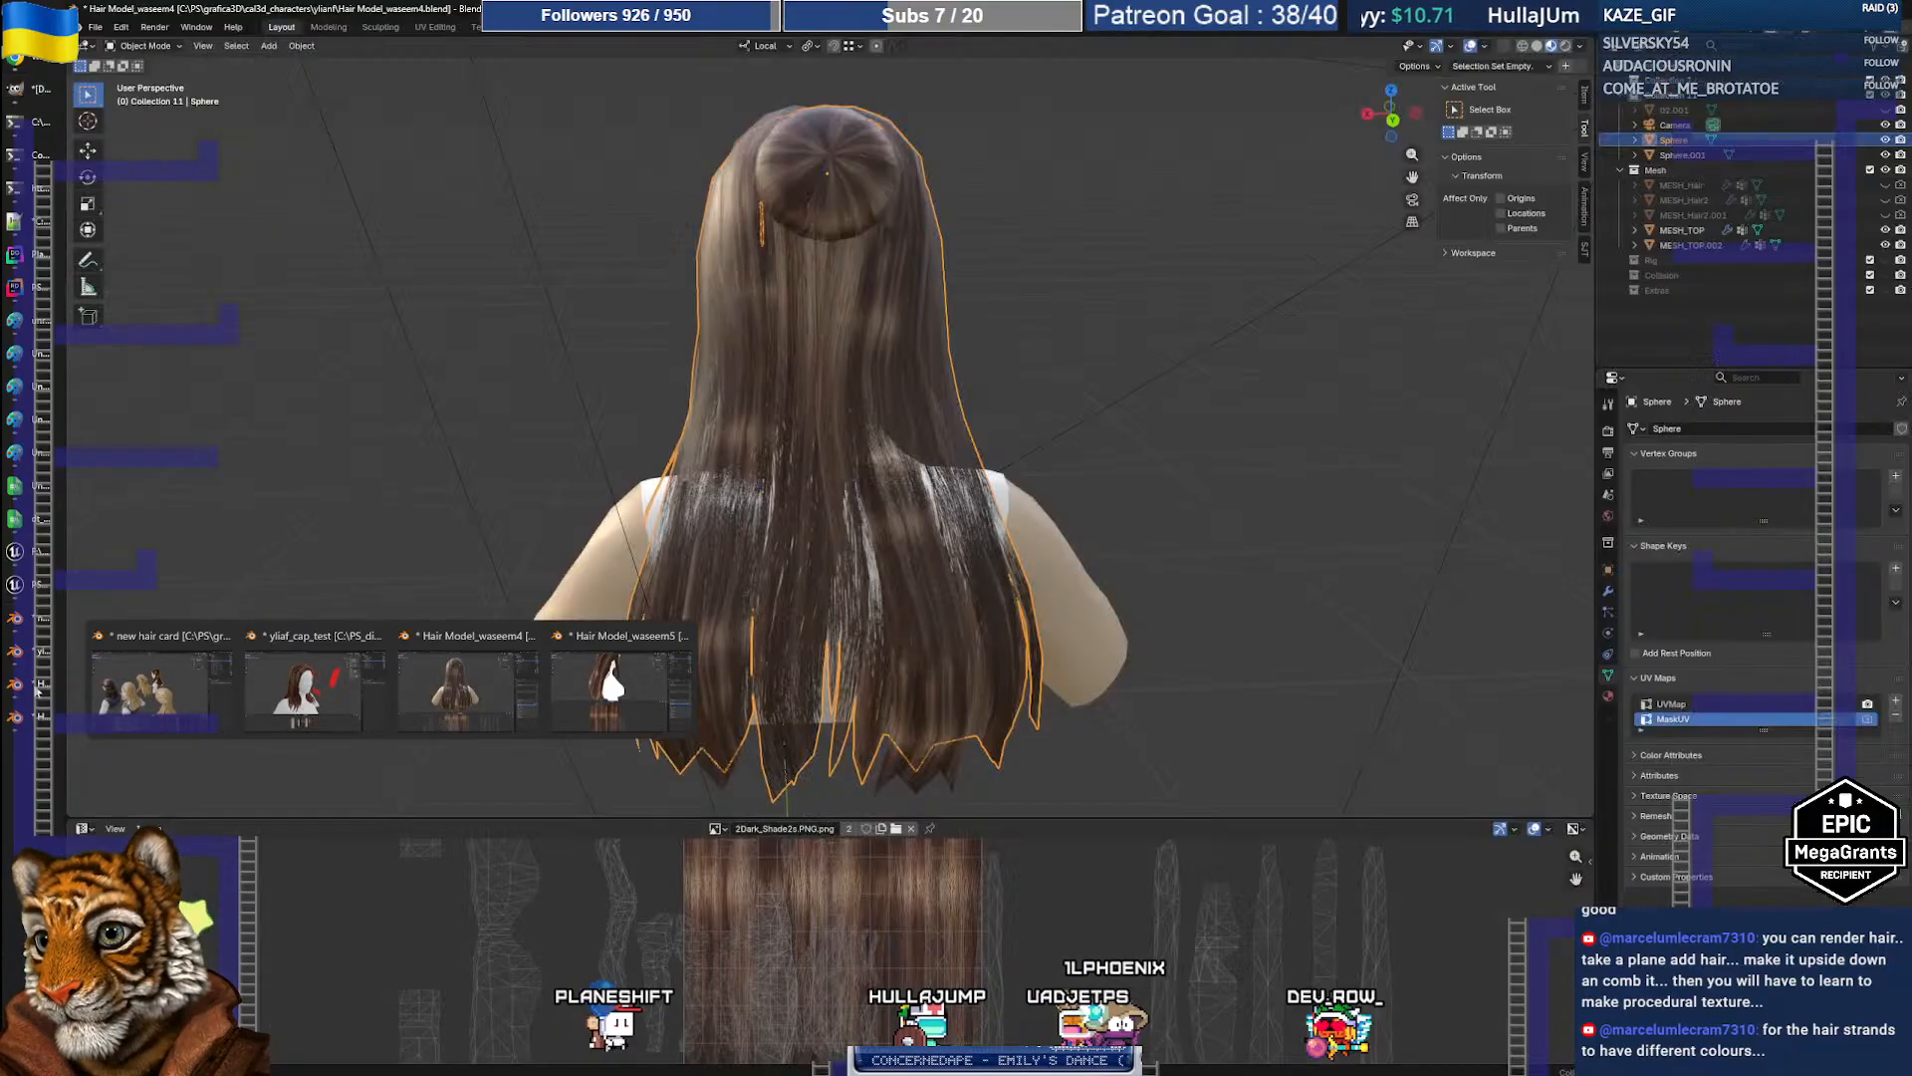
{"action": "mouse_move", "coordinate": [823, 417]}
{"action": "middle_mouse_down"}
{"action": "mouse_move", "coordinate": [841, 412]}
{"action": "mouse_move", "coordinate": [806, 410]}
{"action": "middle_mouse_up"}
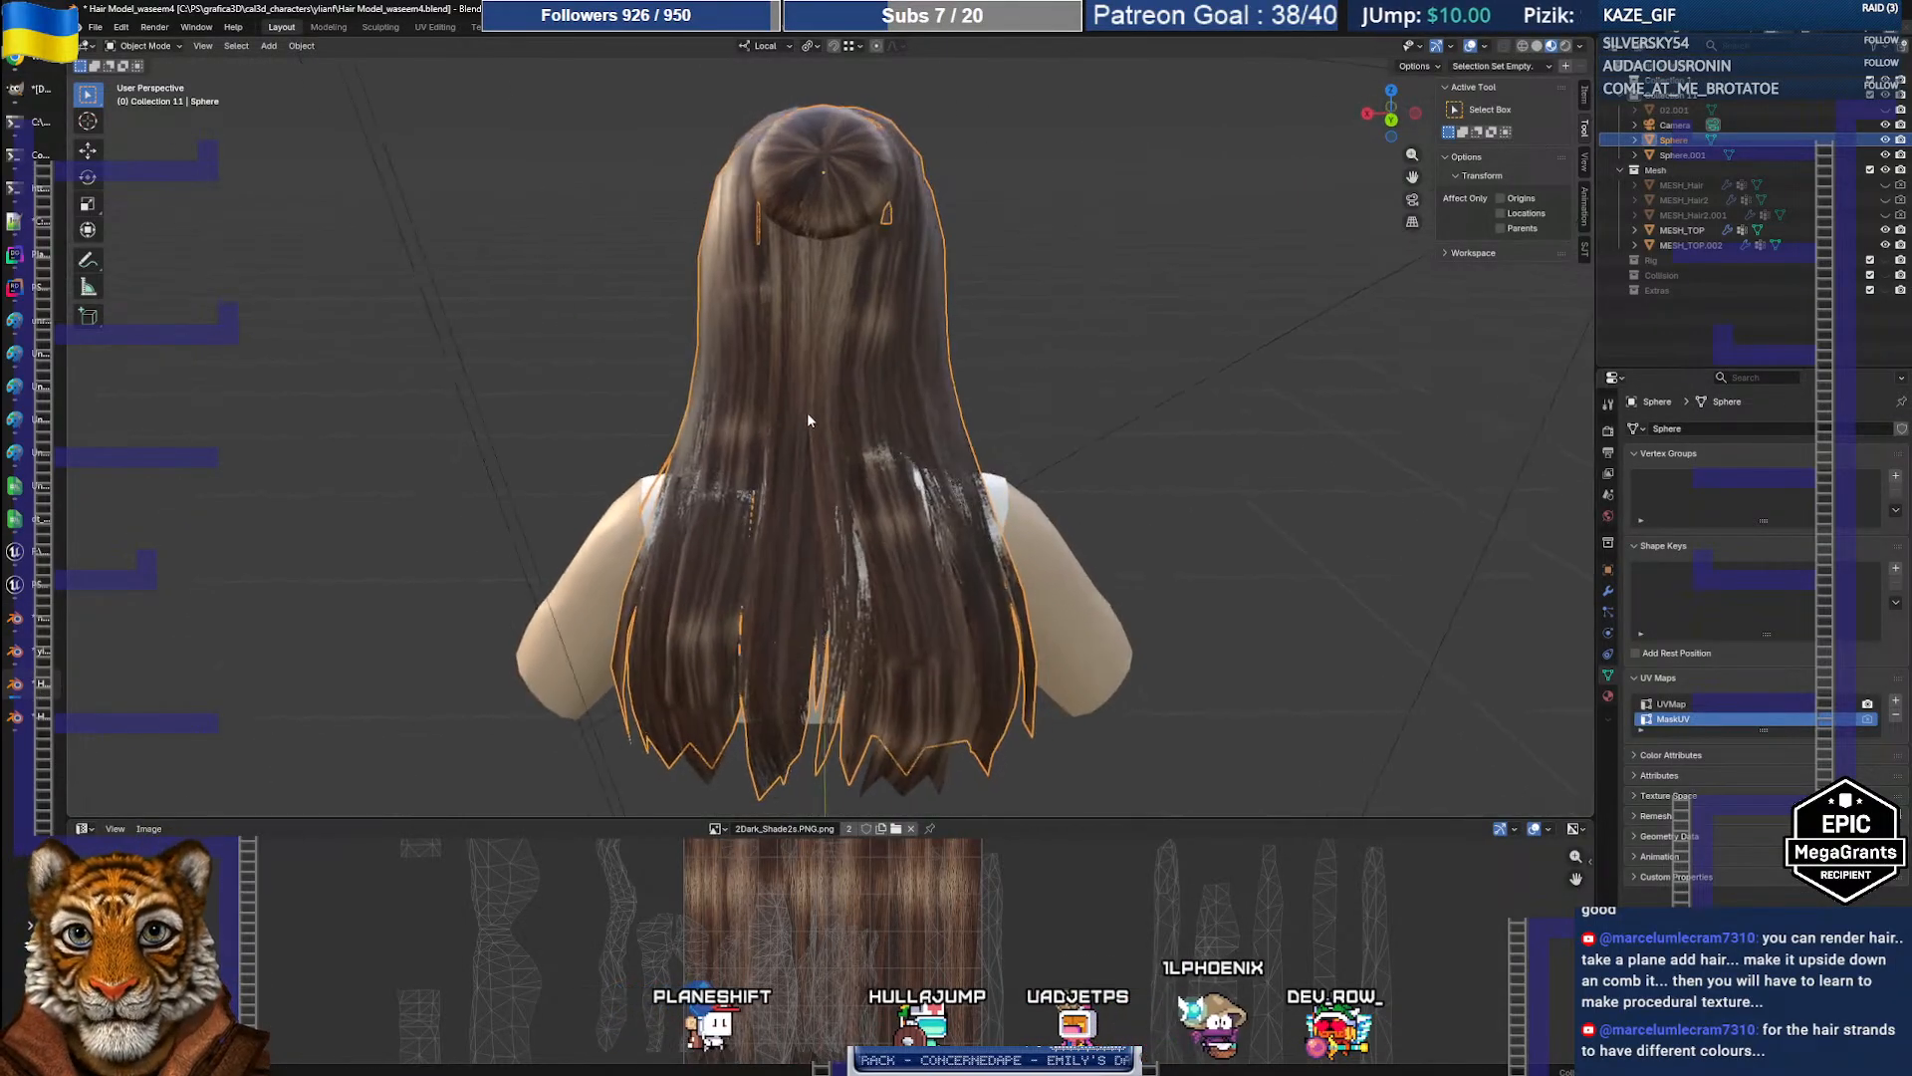
{"action": "left_click_drag", "start_coordinate": [801, 816], "coordinate": [828, 622]}
{"action": "middle_click_drag", "start_coordinate": [860, 590], "coordinate": [885, 458], "text": "shift"}
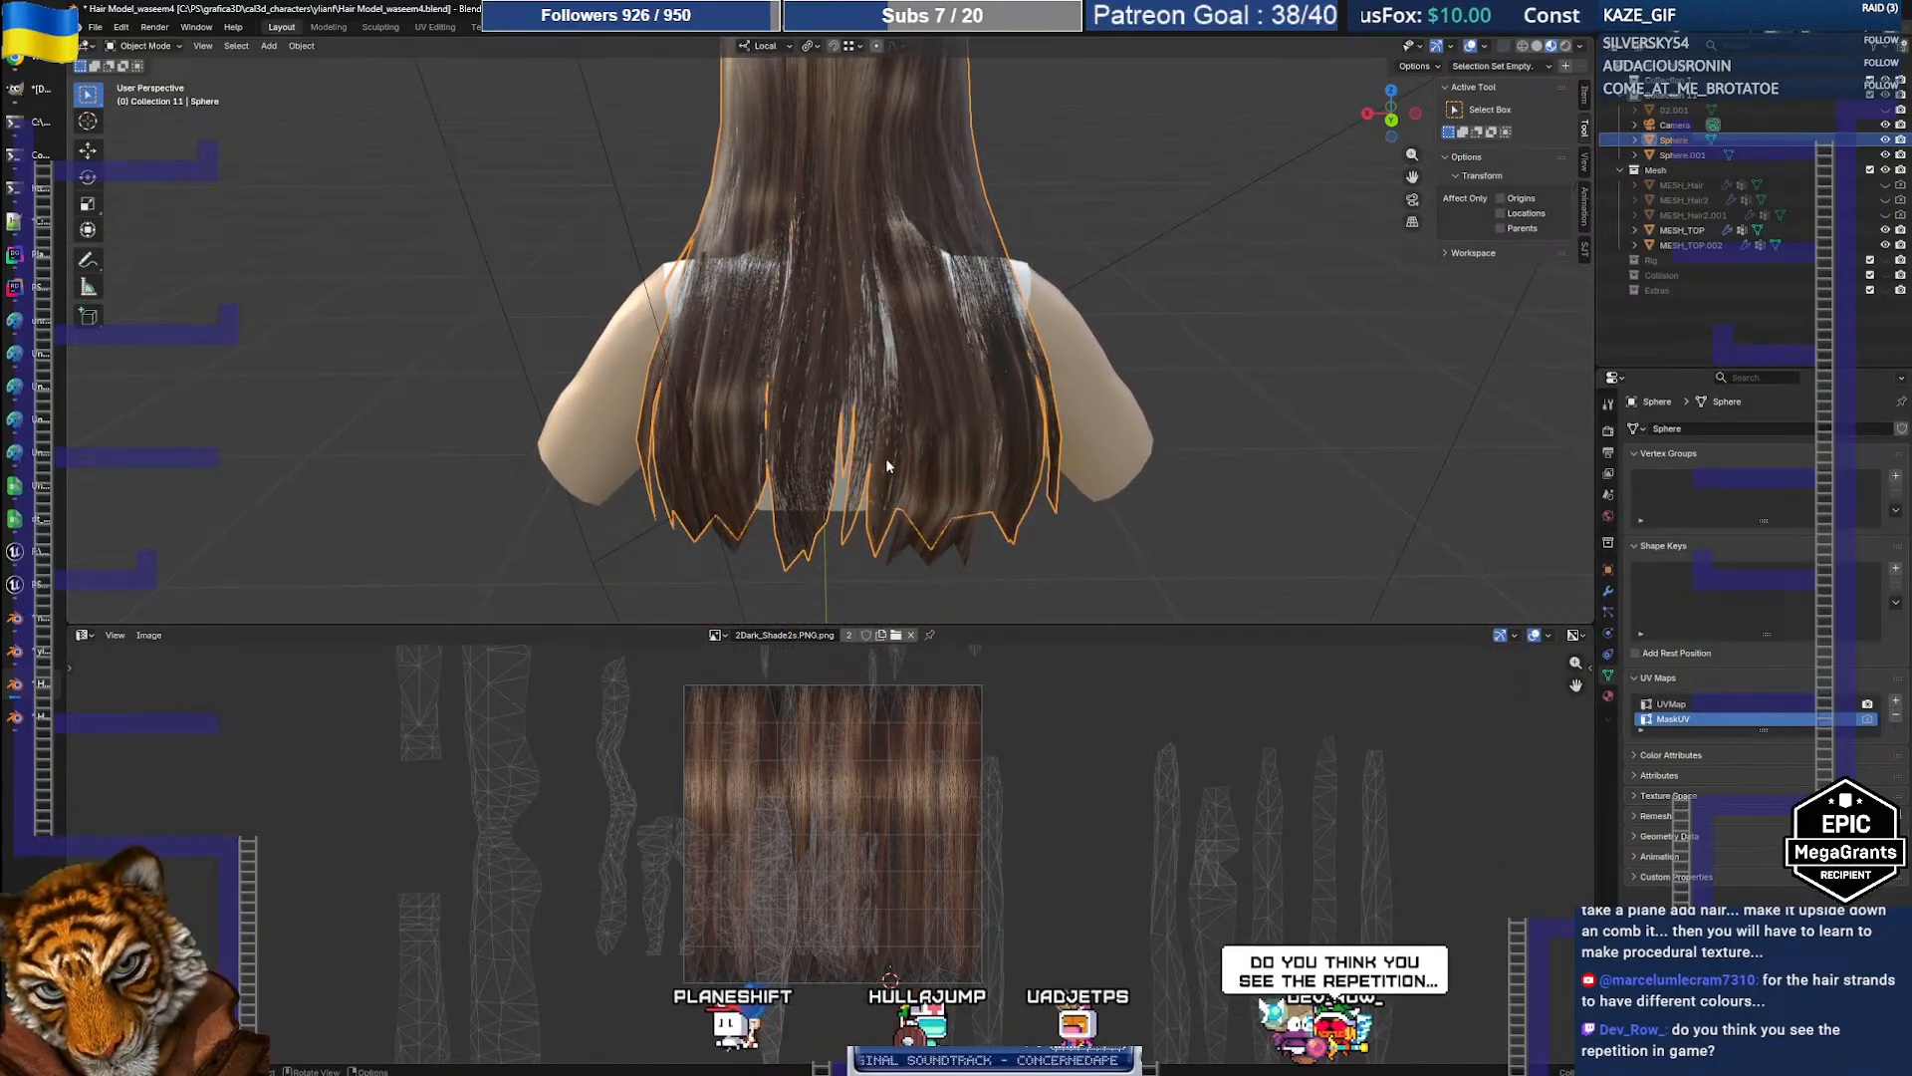
{"action": "left_click", "coordinate": [922, 410]}
{"action": "key", "text": "Tab"}
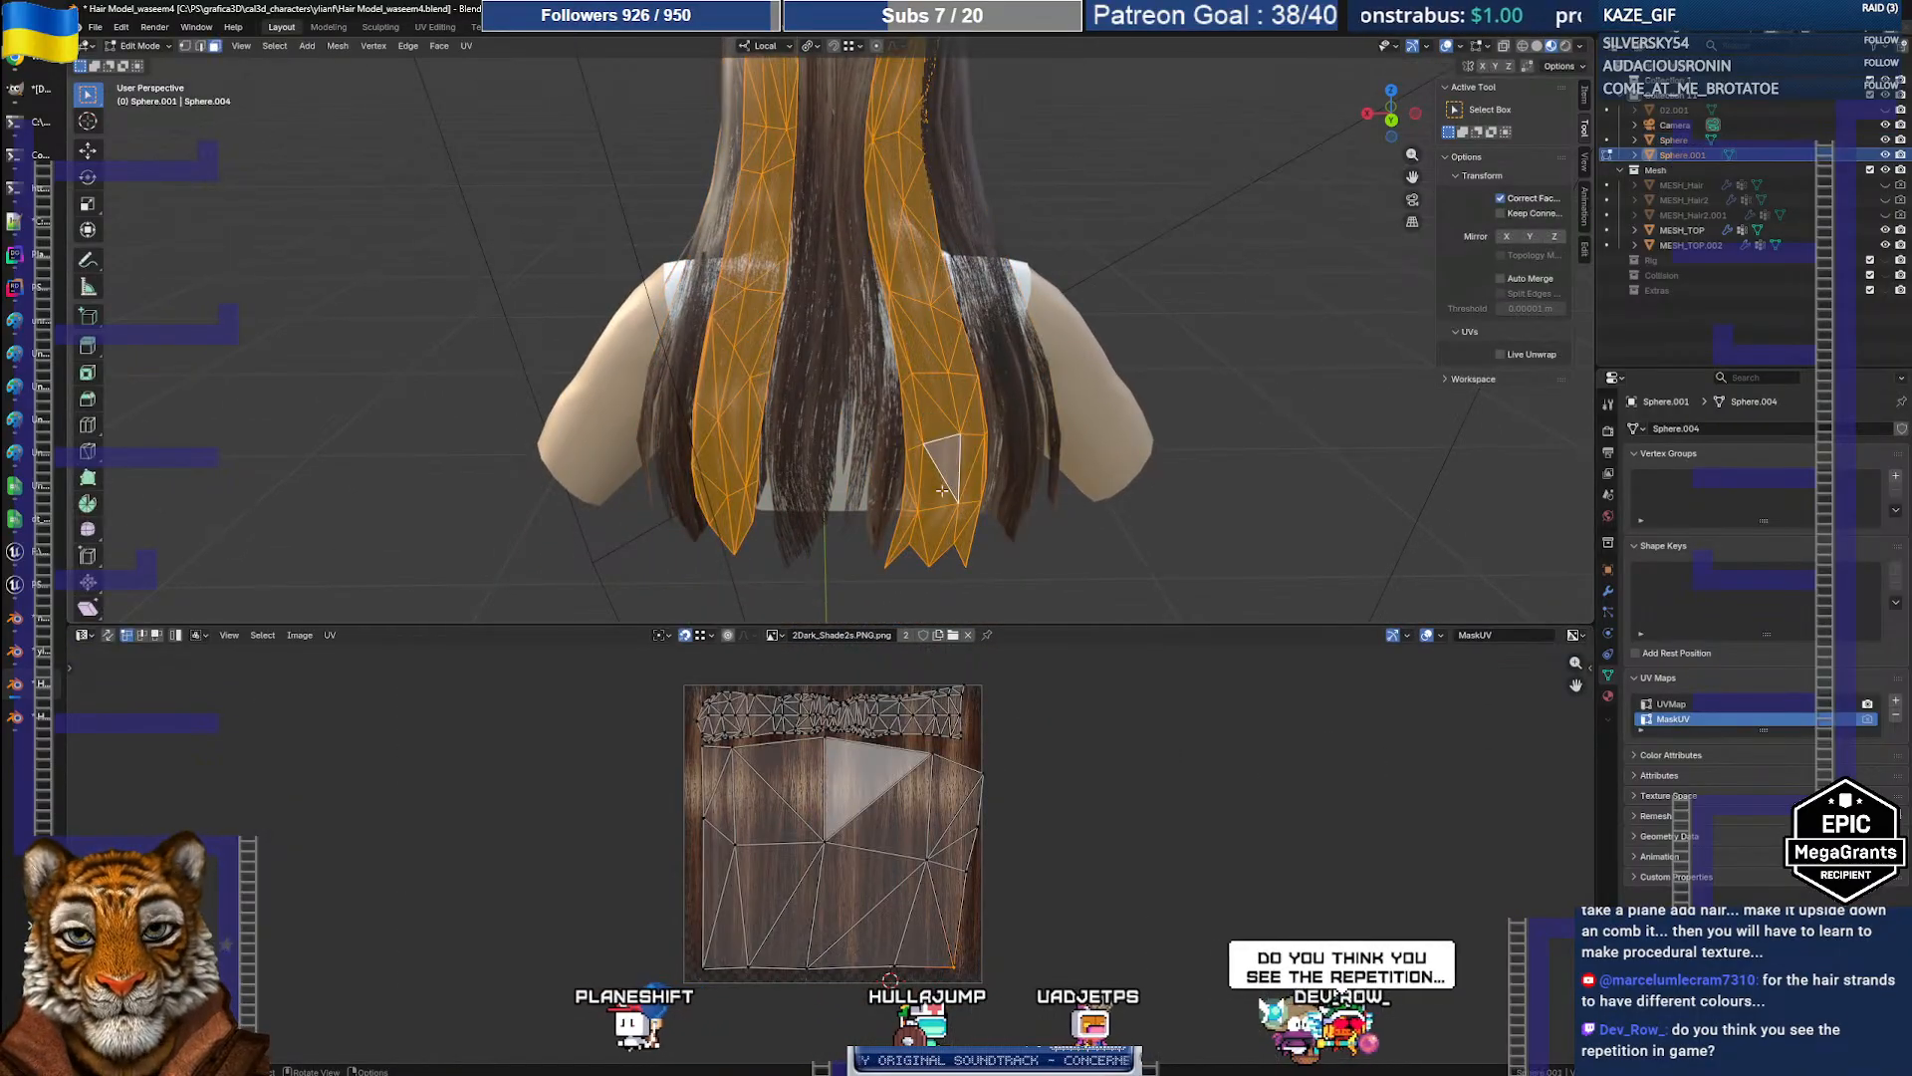
{"action": "key", "text": "ctrl+l"}
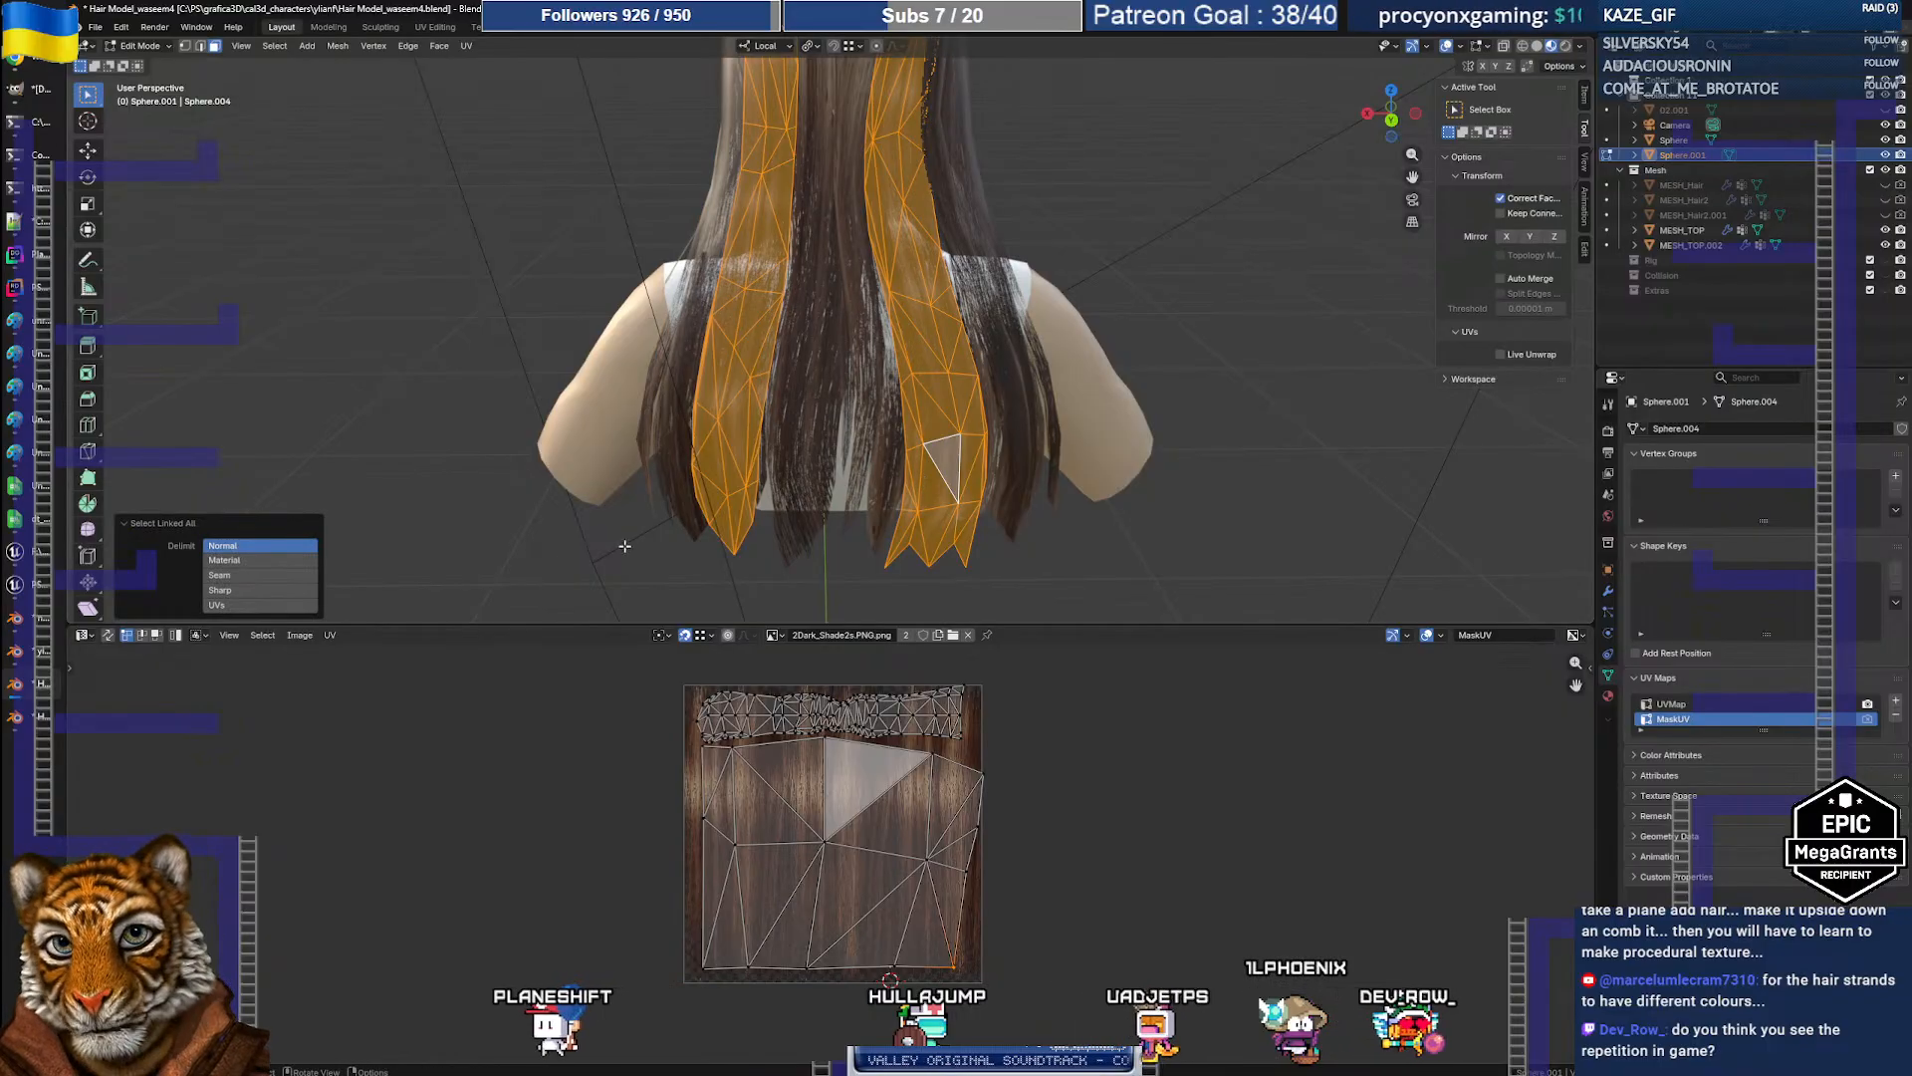
Step: Remove the MaskUV map and the HairVar1_Mat material slot from Sphere.001, keeping UVMap and Default OBJ.005
{"action": "left_click", "coordinate": [1673, 704]}
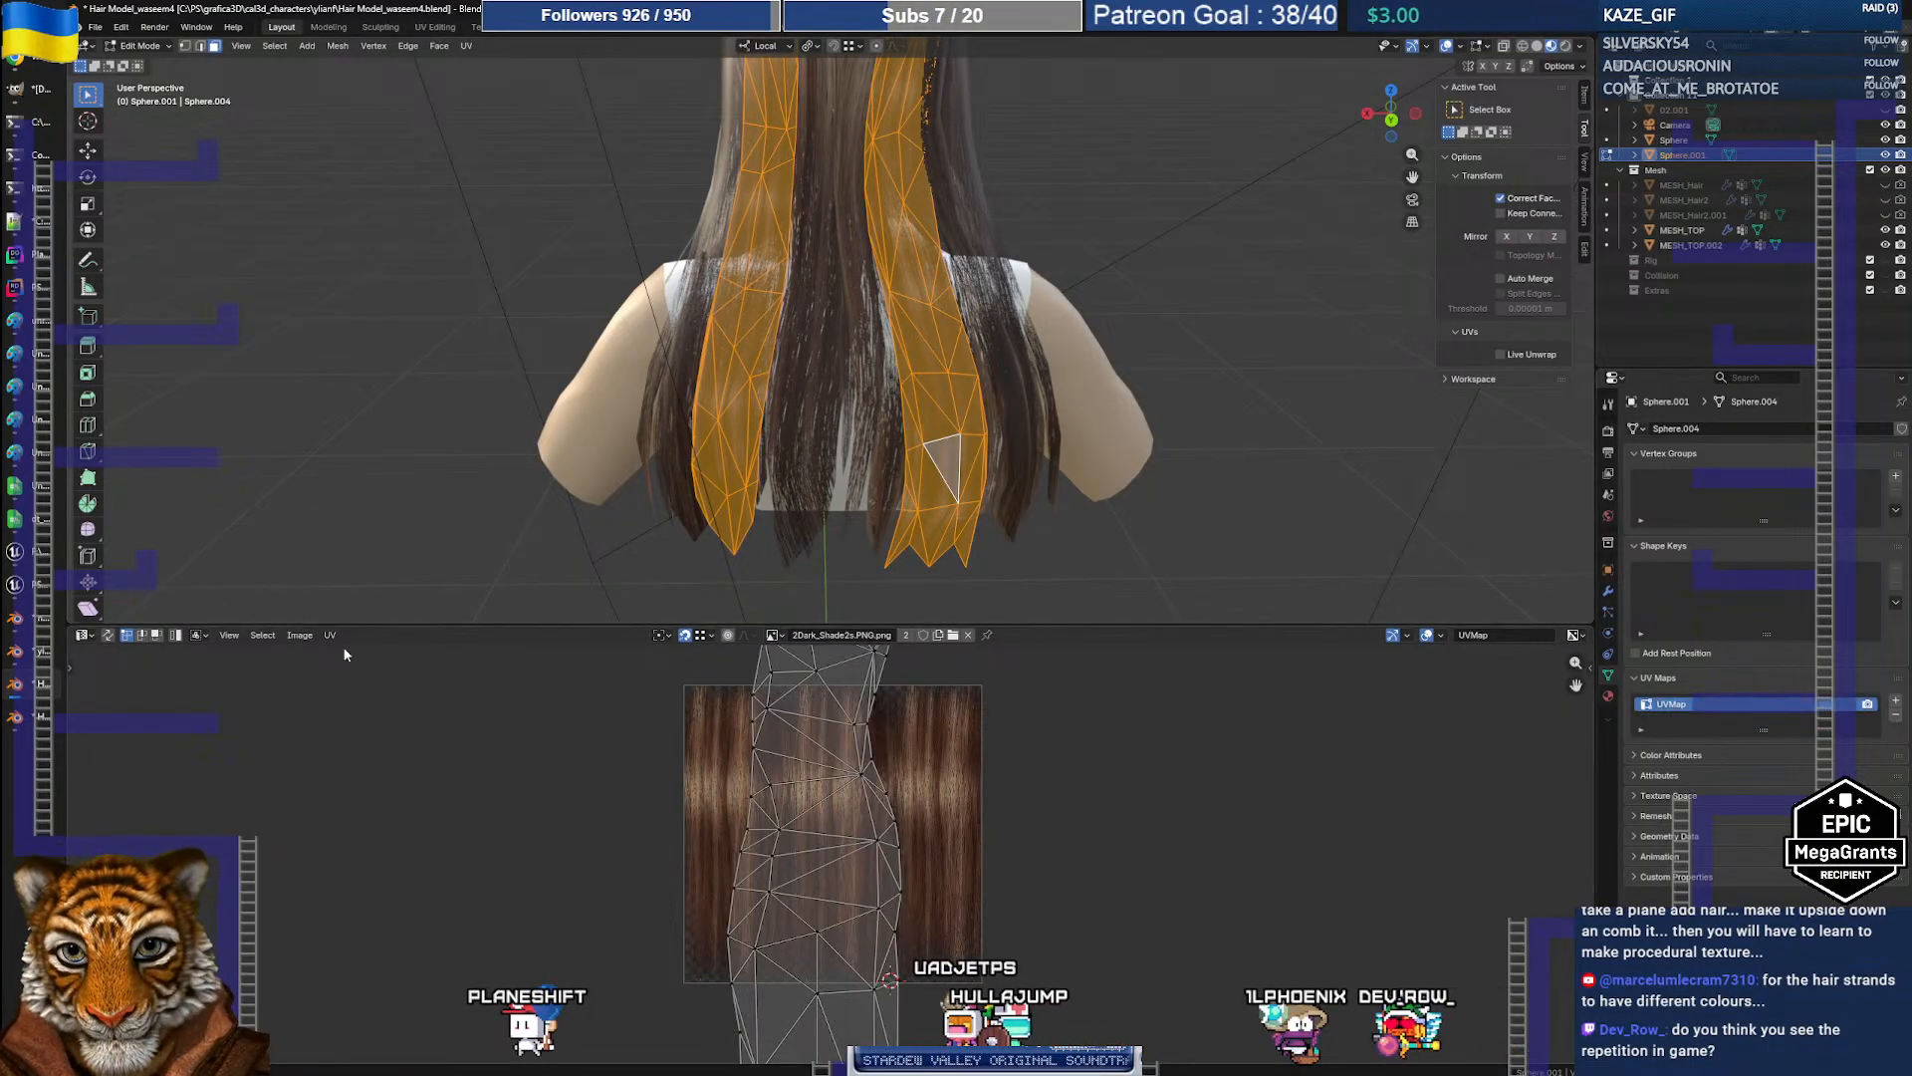
{"action": "left_click", "coordinate": [300, 635]}
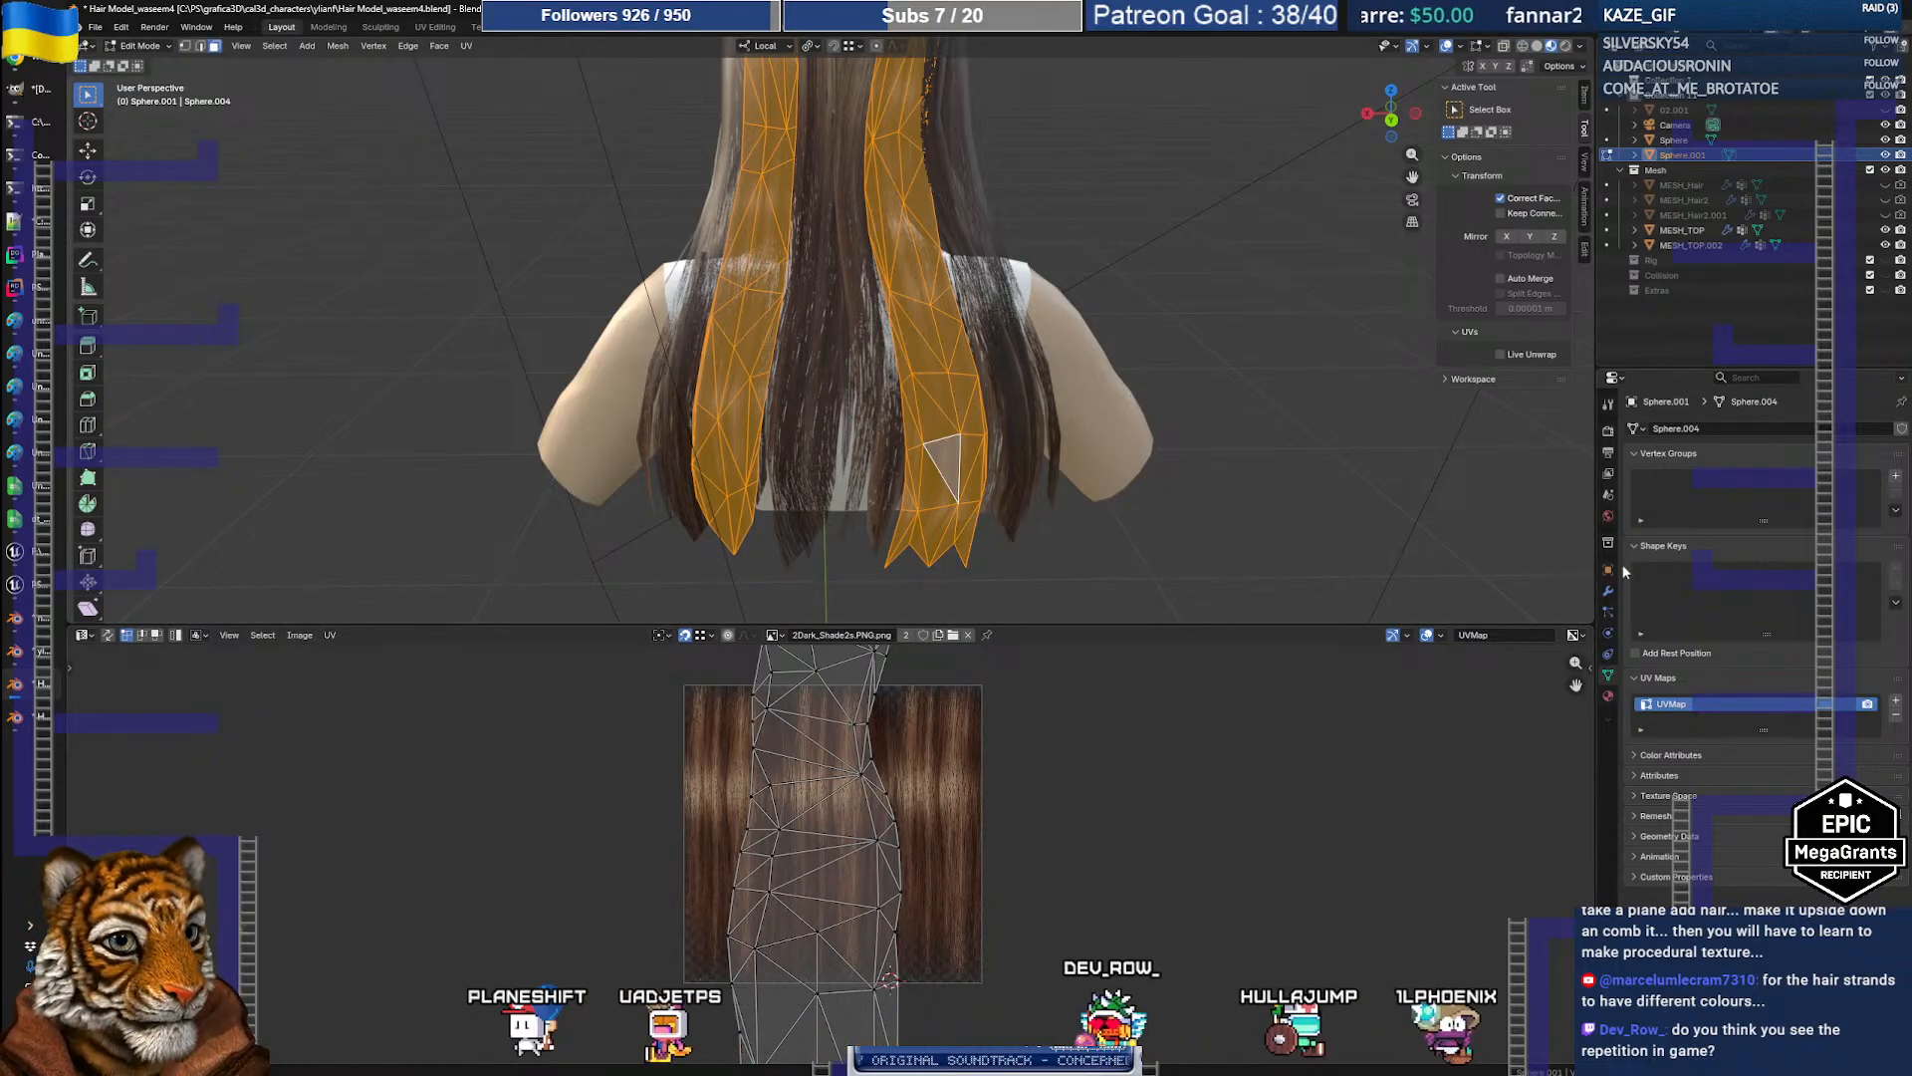
{"action": "left_click", "coordinate": [1607, 695]}
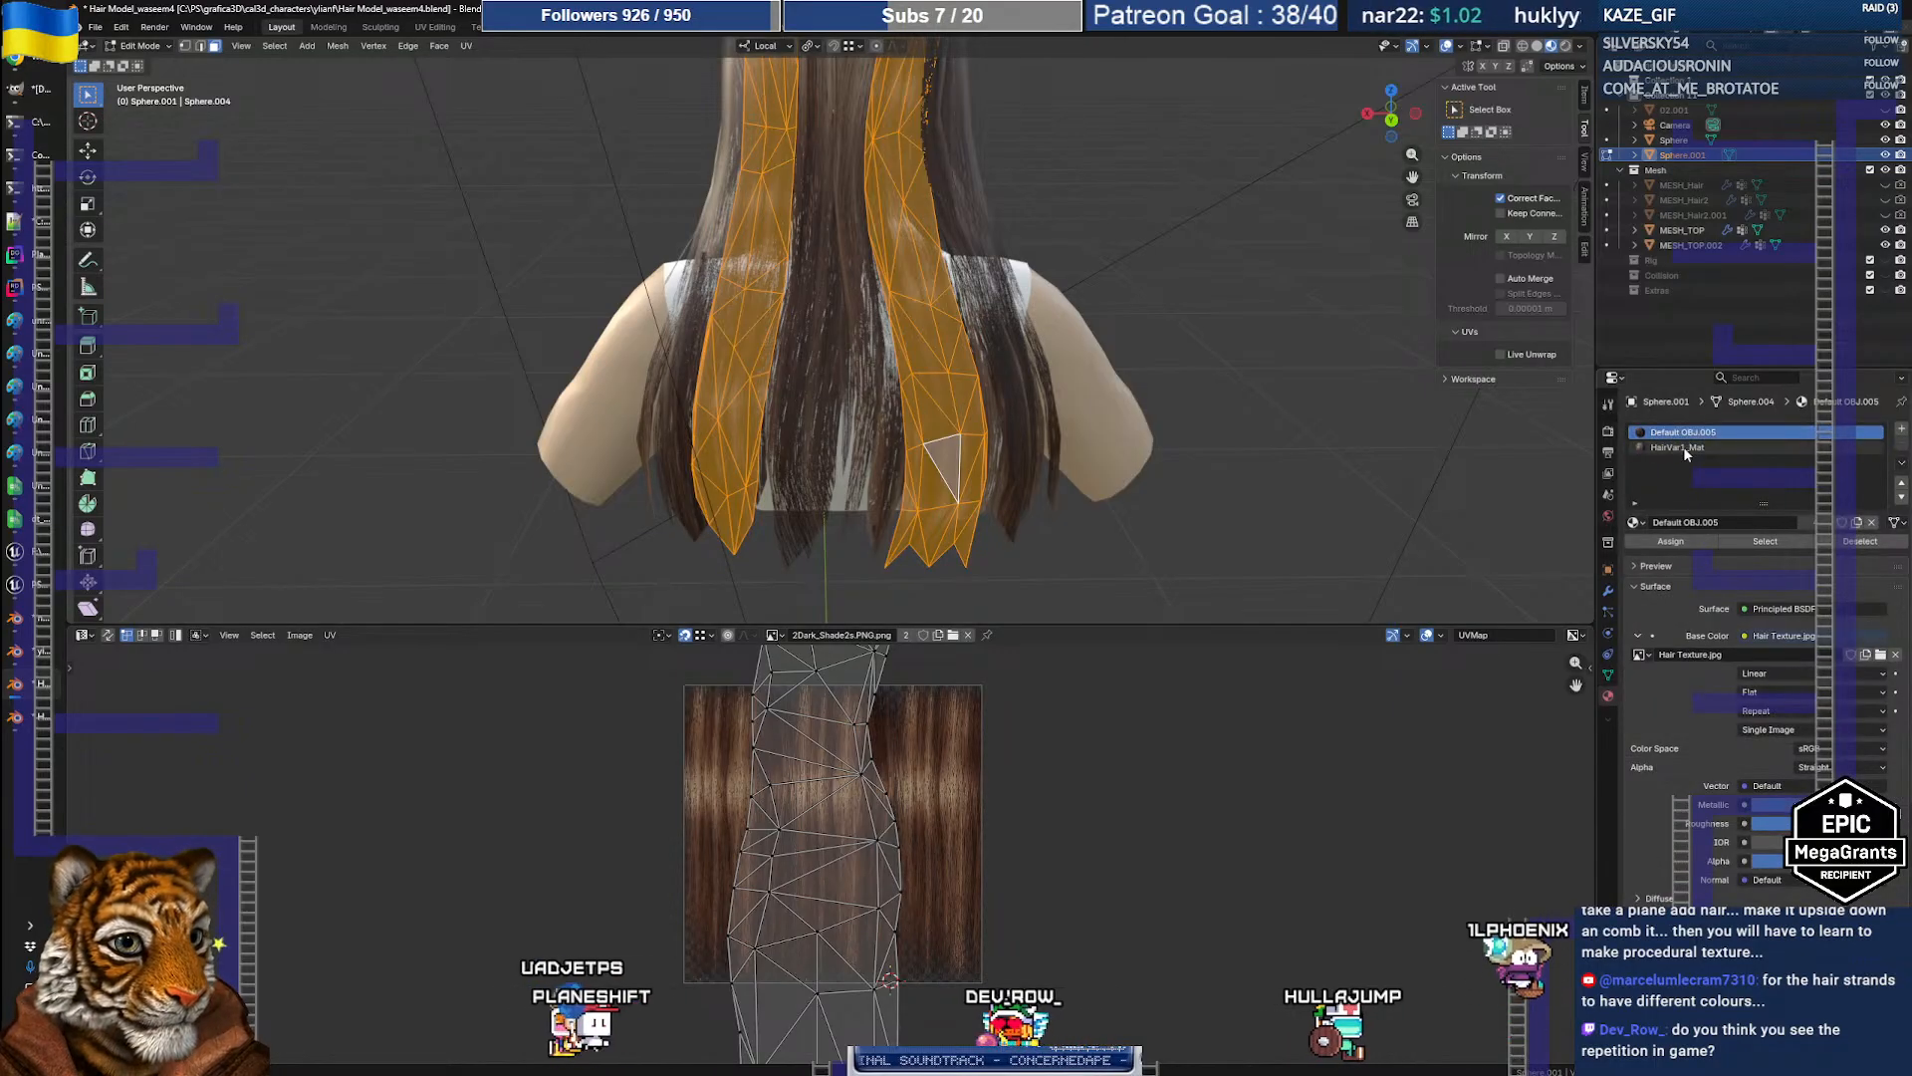
{"action": "left_click", "coordinate": [1684, 448]}
{"action": "key", "text": "Tab"}
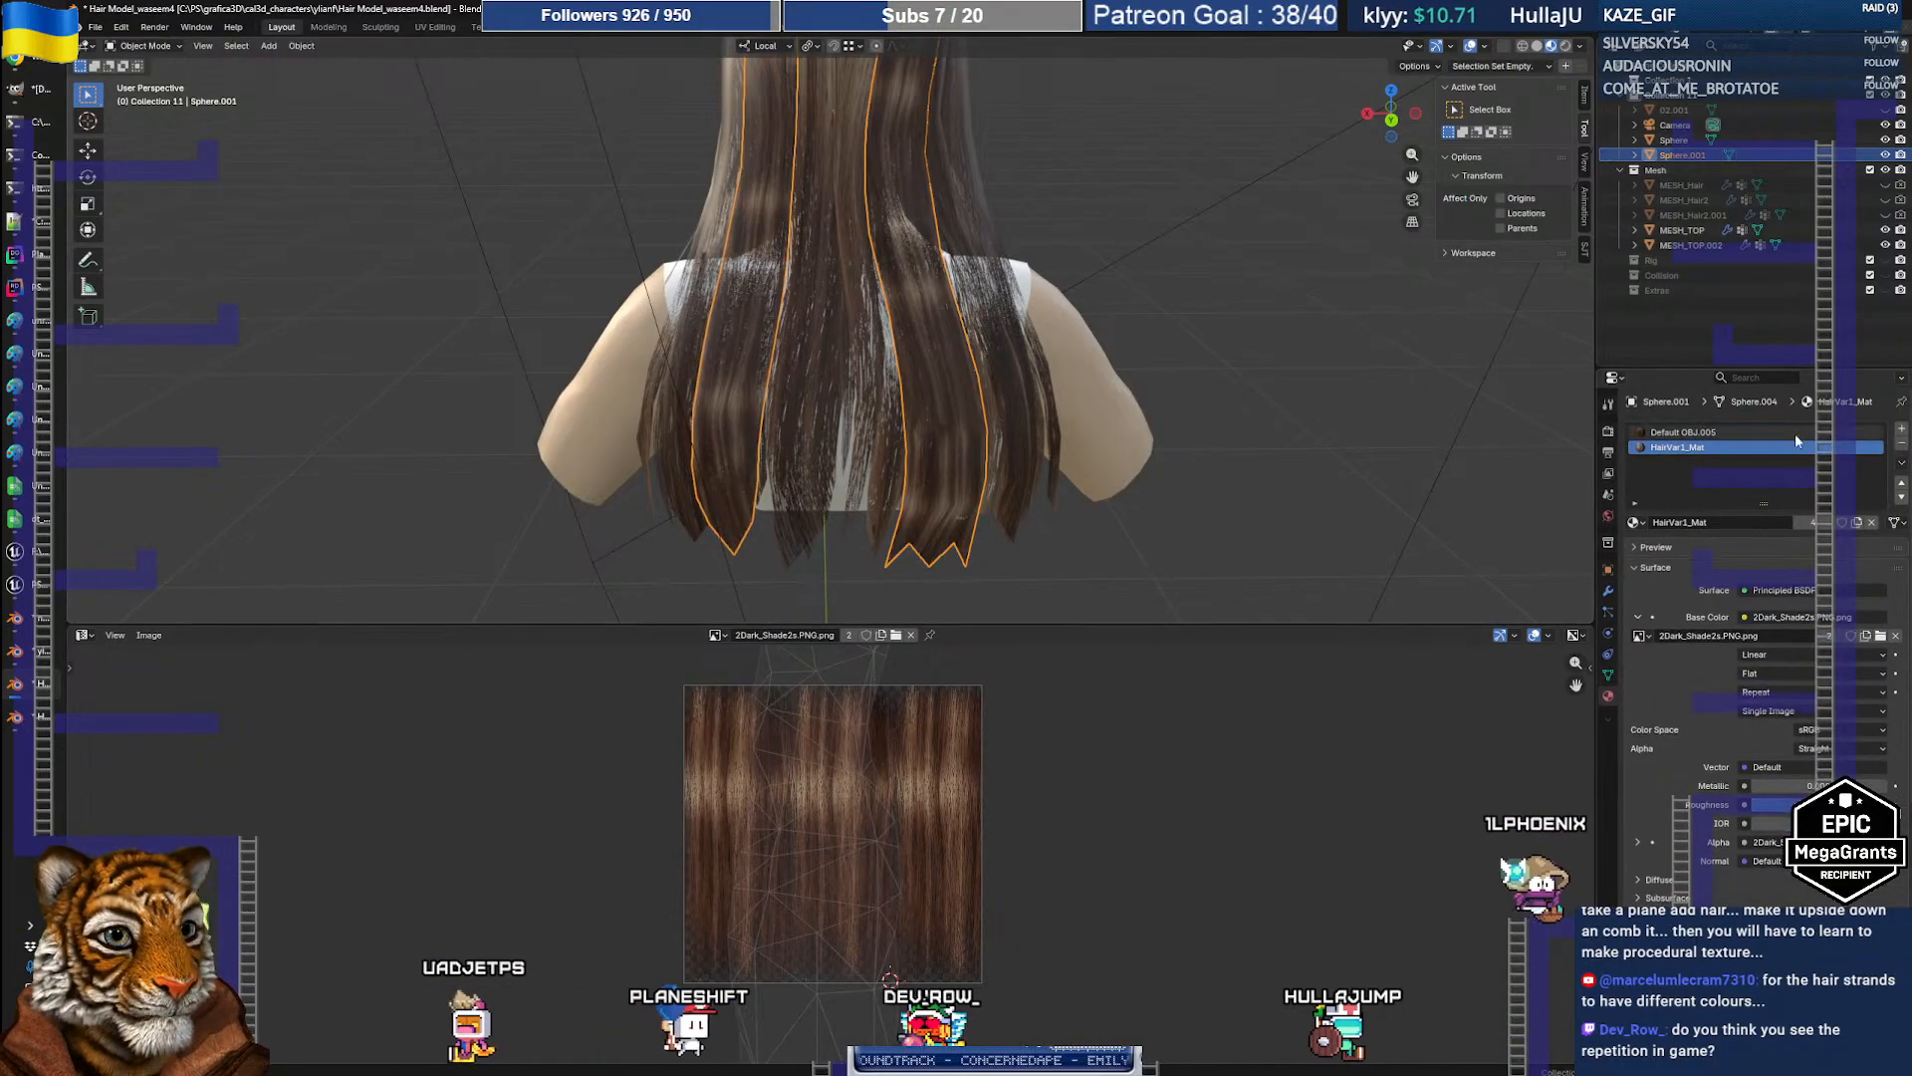
{"action": "left_click", "coordinate": [1901, 444]}
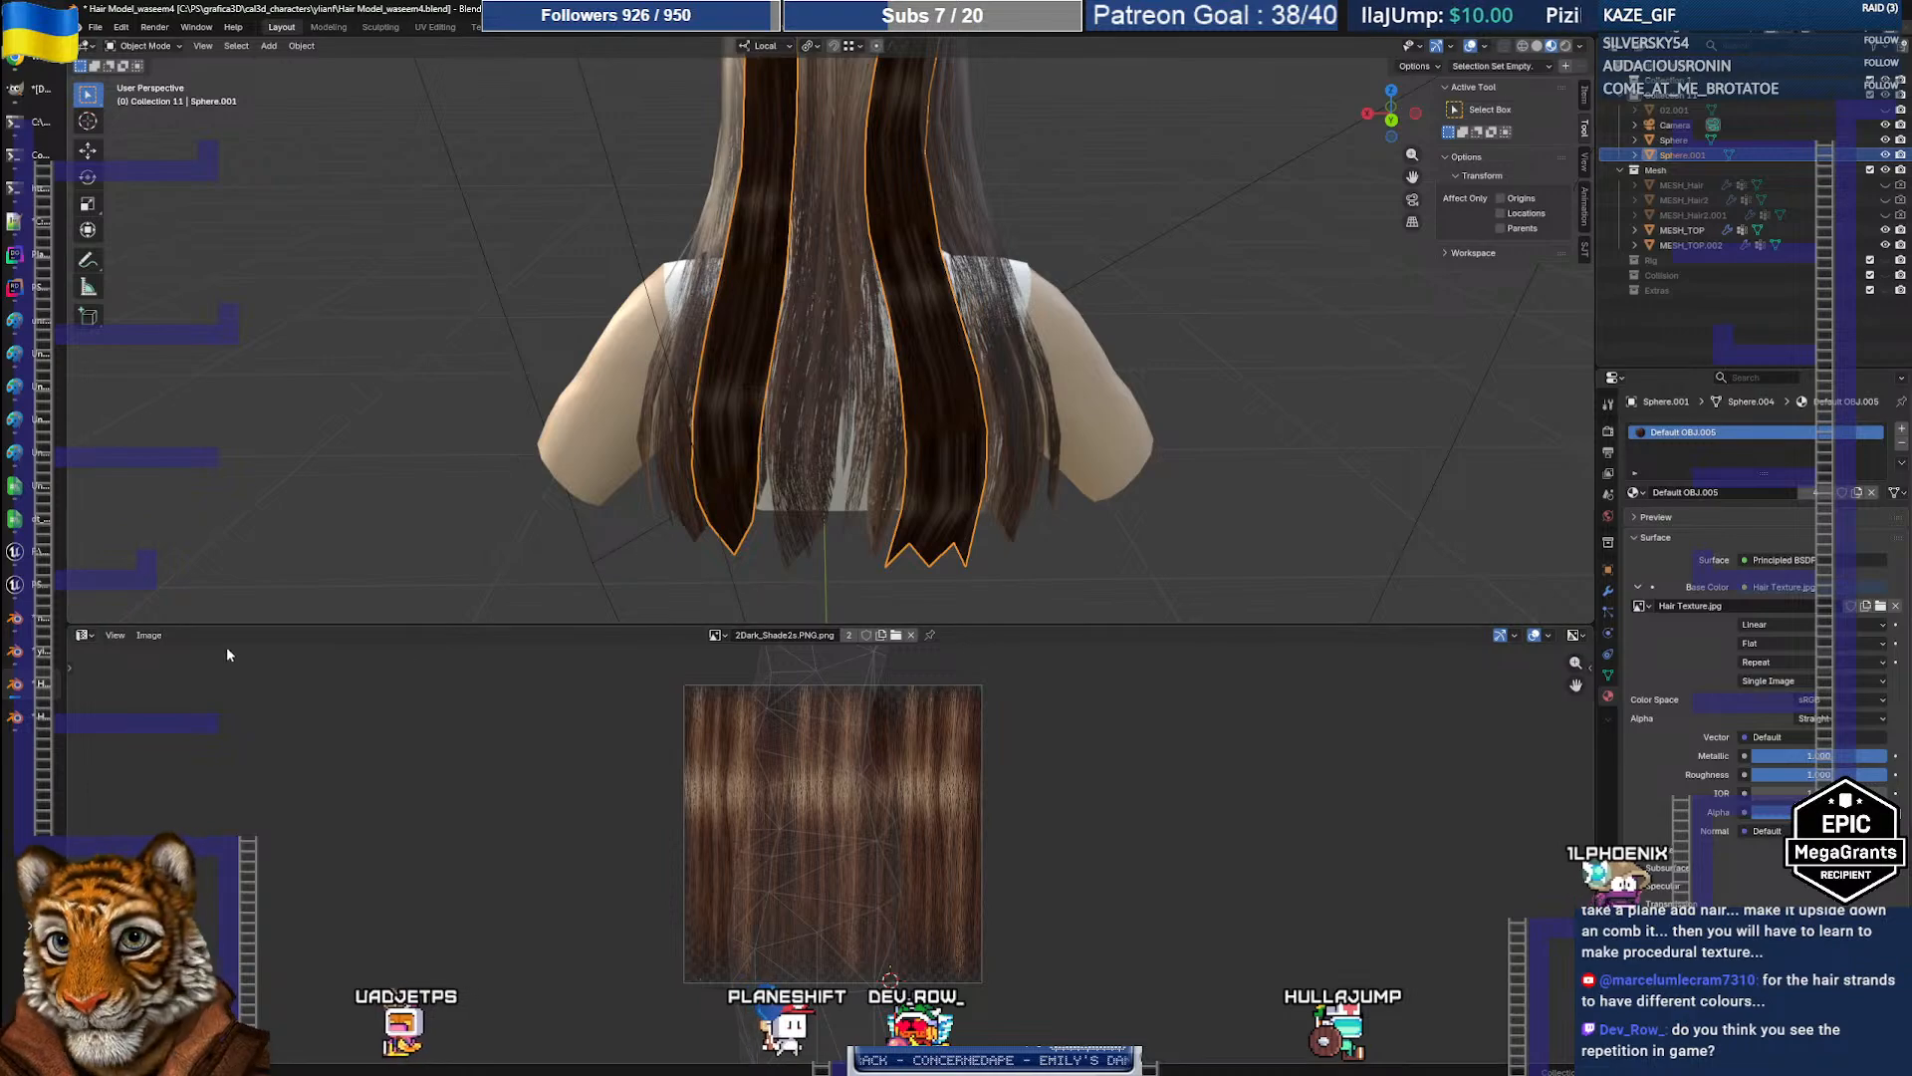
Step: Load Dark_Hair_Long.png into the Default OBJ.005 image texture node and link its Alpha output to the Principled BSDF's Alpha
{"action": "left_click", "coordinate": [83, 635]}
{"action": "left_click", "coordinate": [122, 758]}
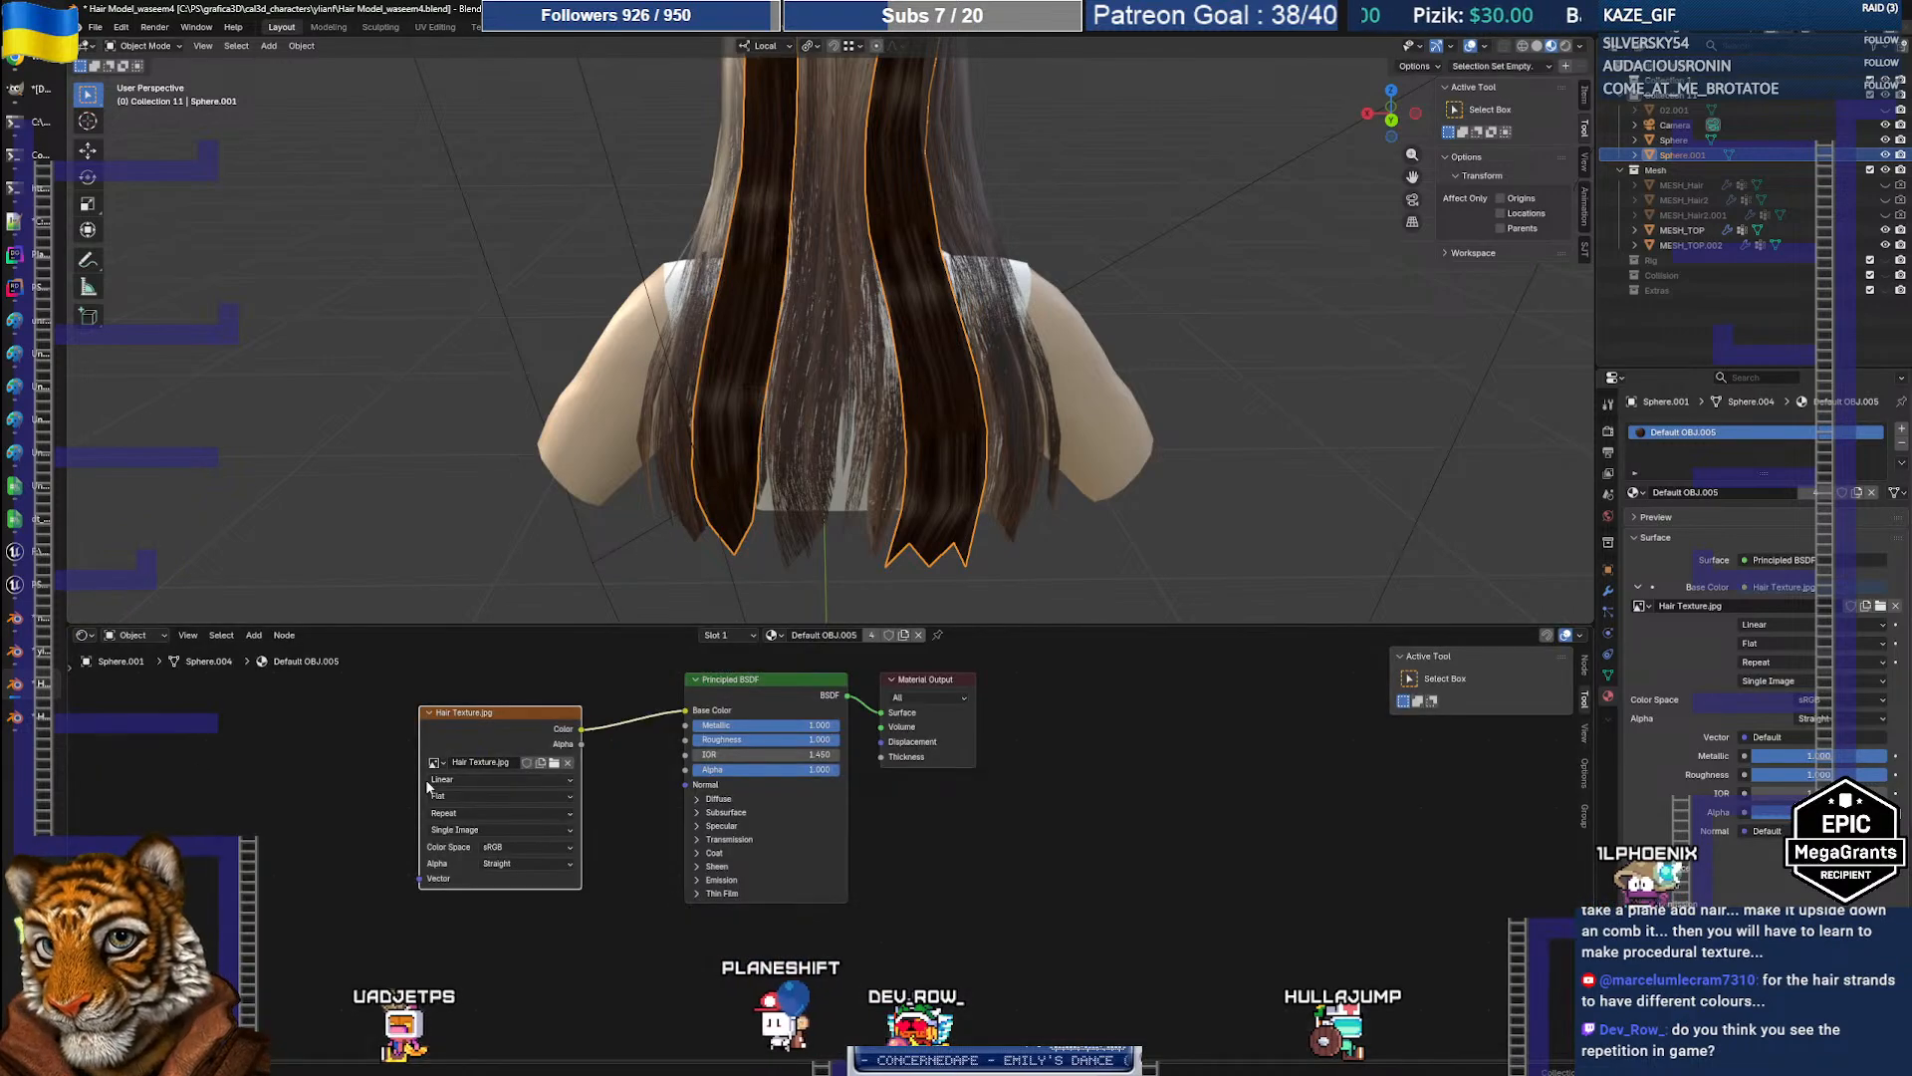
{"action": "left_click", "coordinate": [550, 764]}
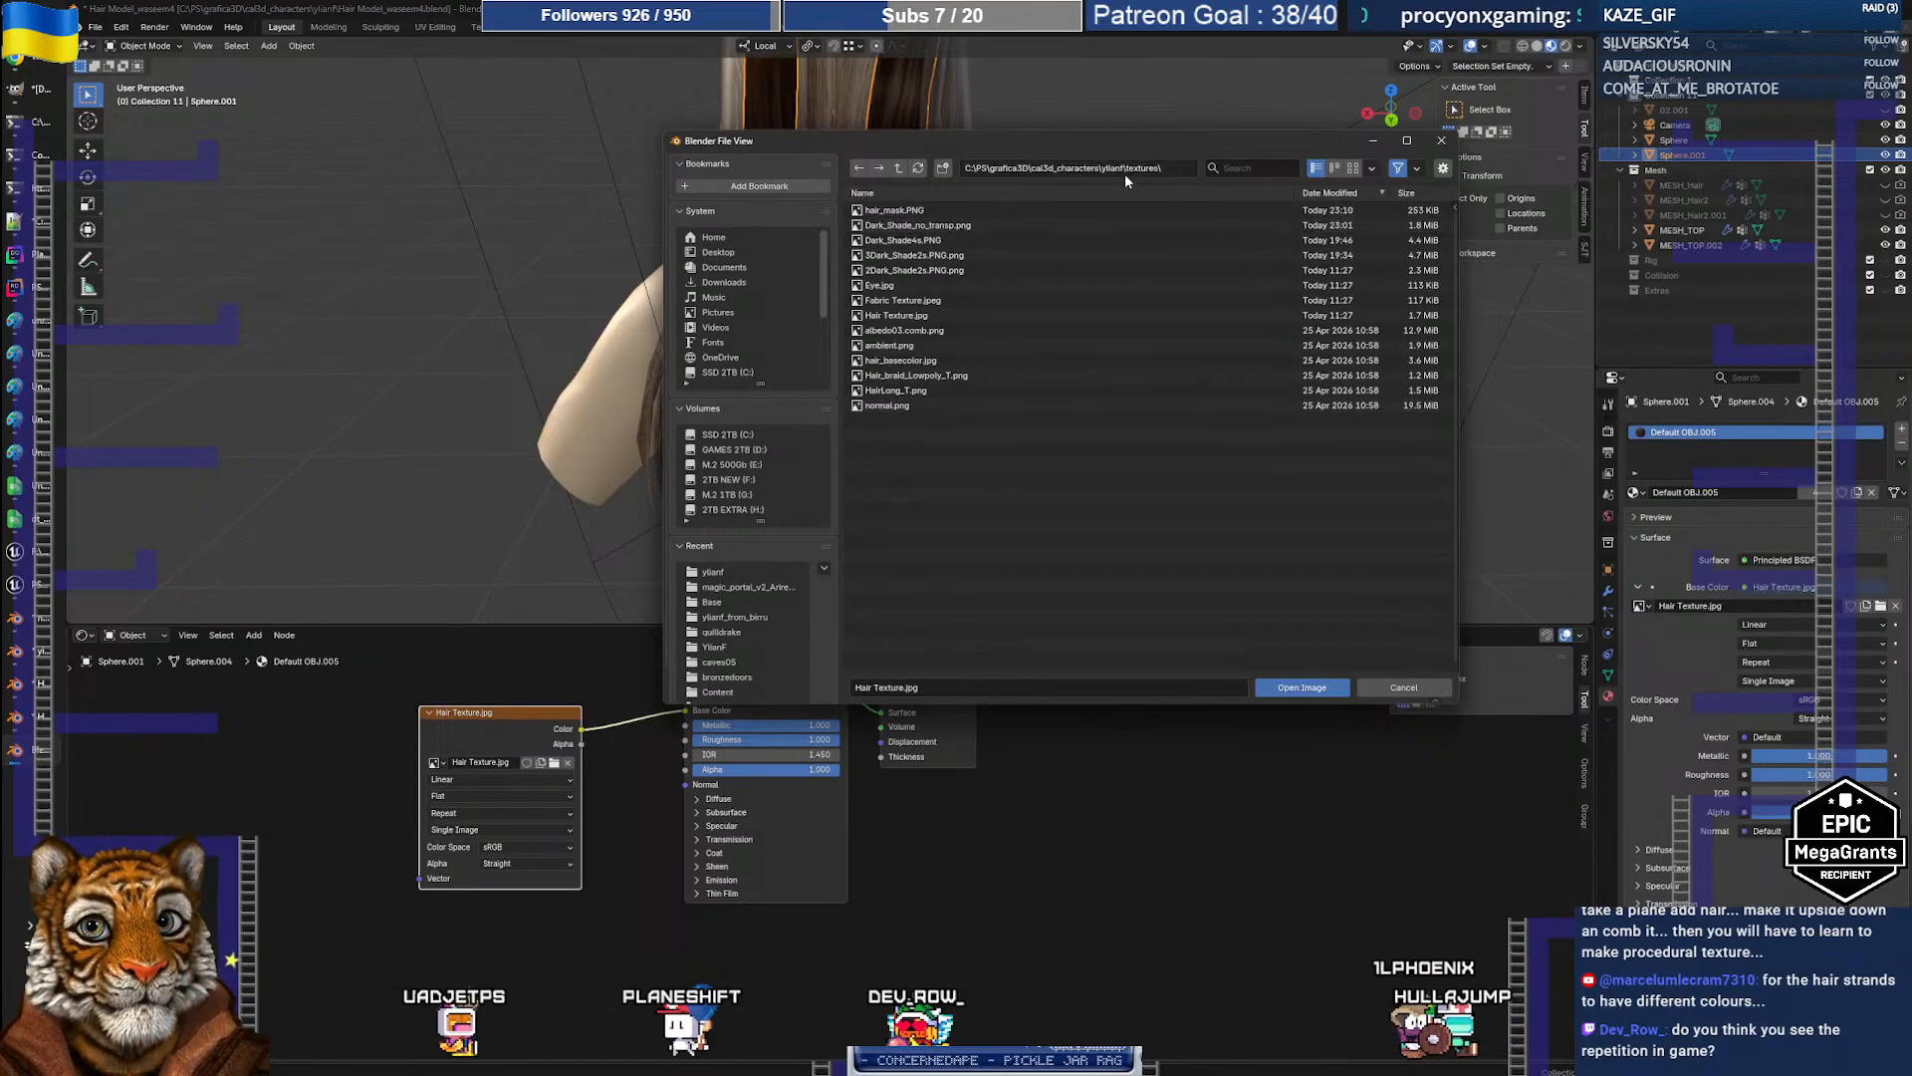
{"action": "left_click", "coordinate": [898, 168]}
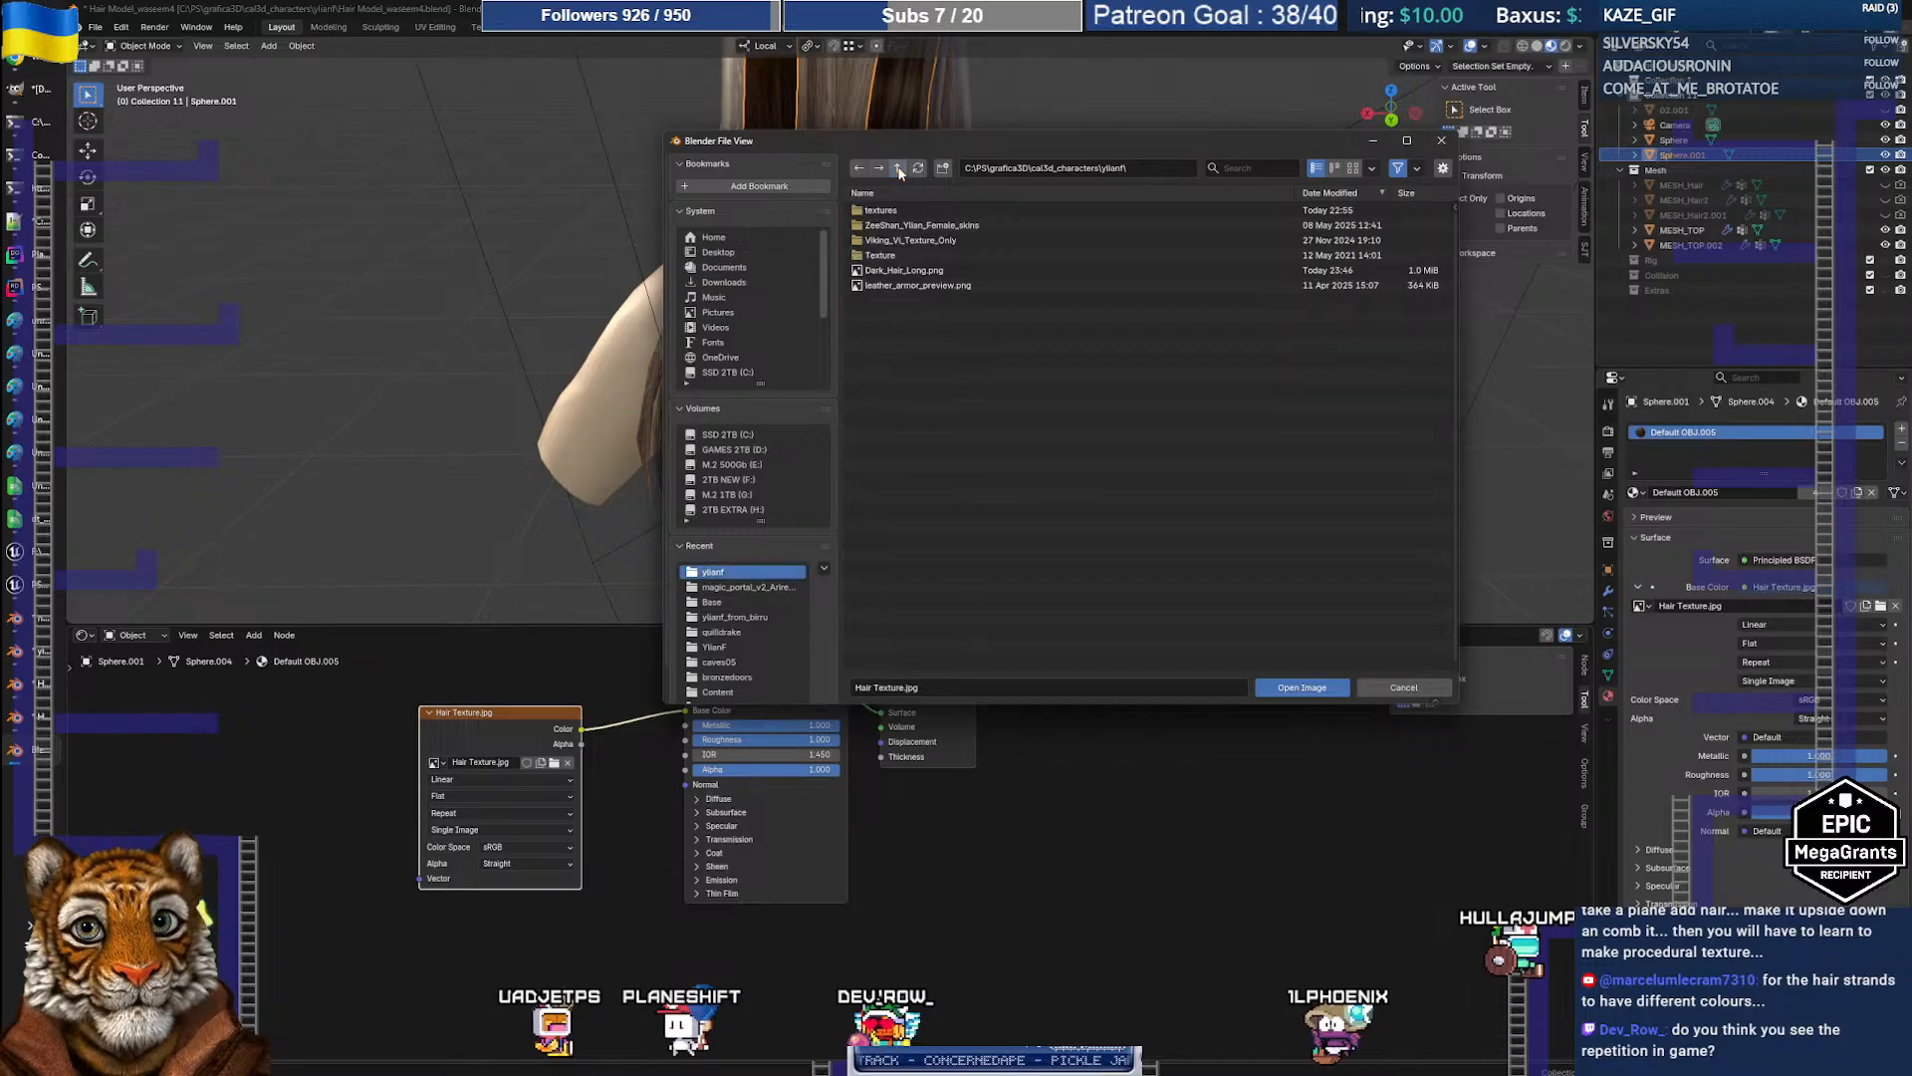
{"action": "left_click", "coordinate": [956, 270]}
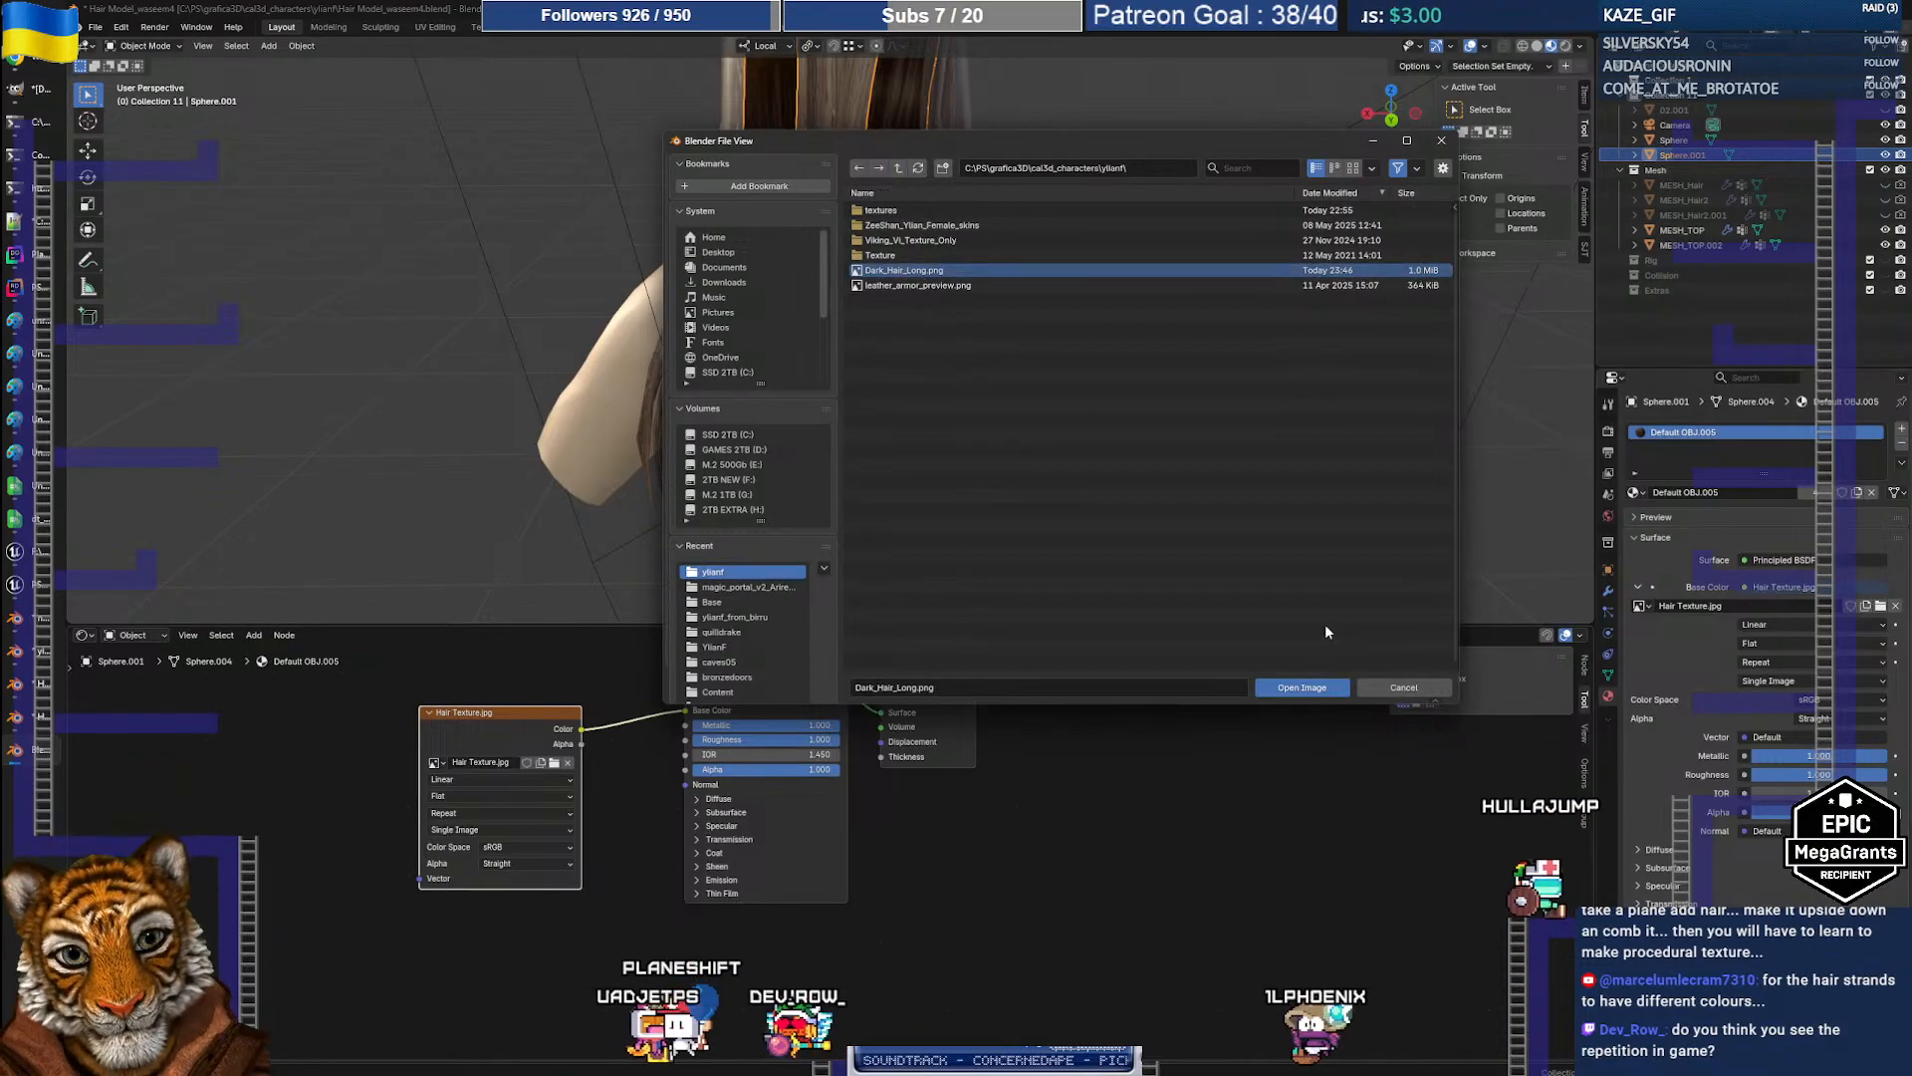
{"action": "left_click", "coordinate": [1274, 688]}
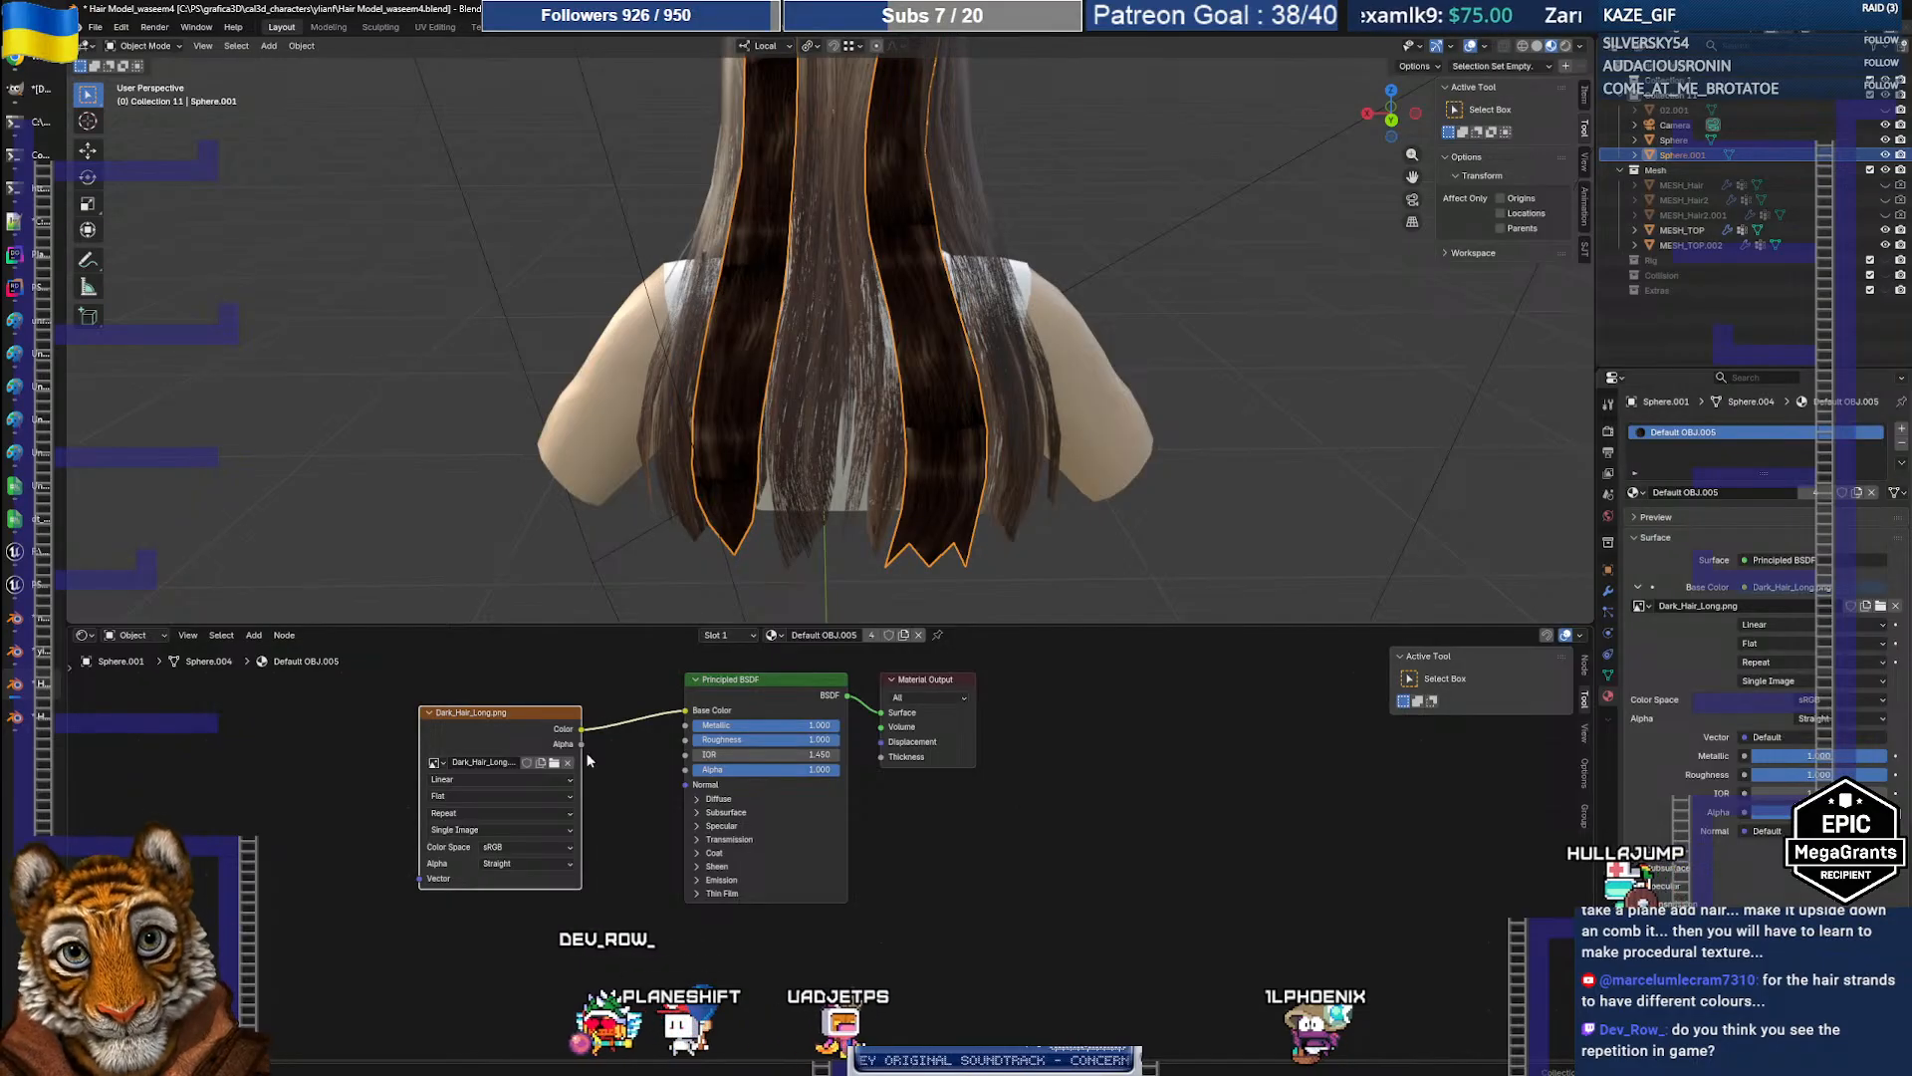
{"action": "left_click_drag", "start_coordinate": [582, 745], "coordinate": [686, 769]}
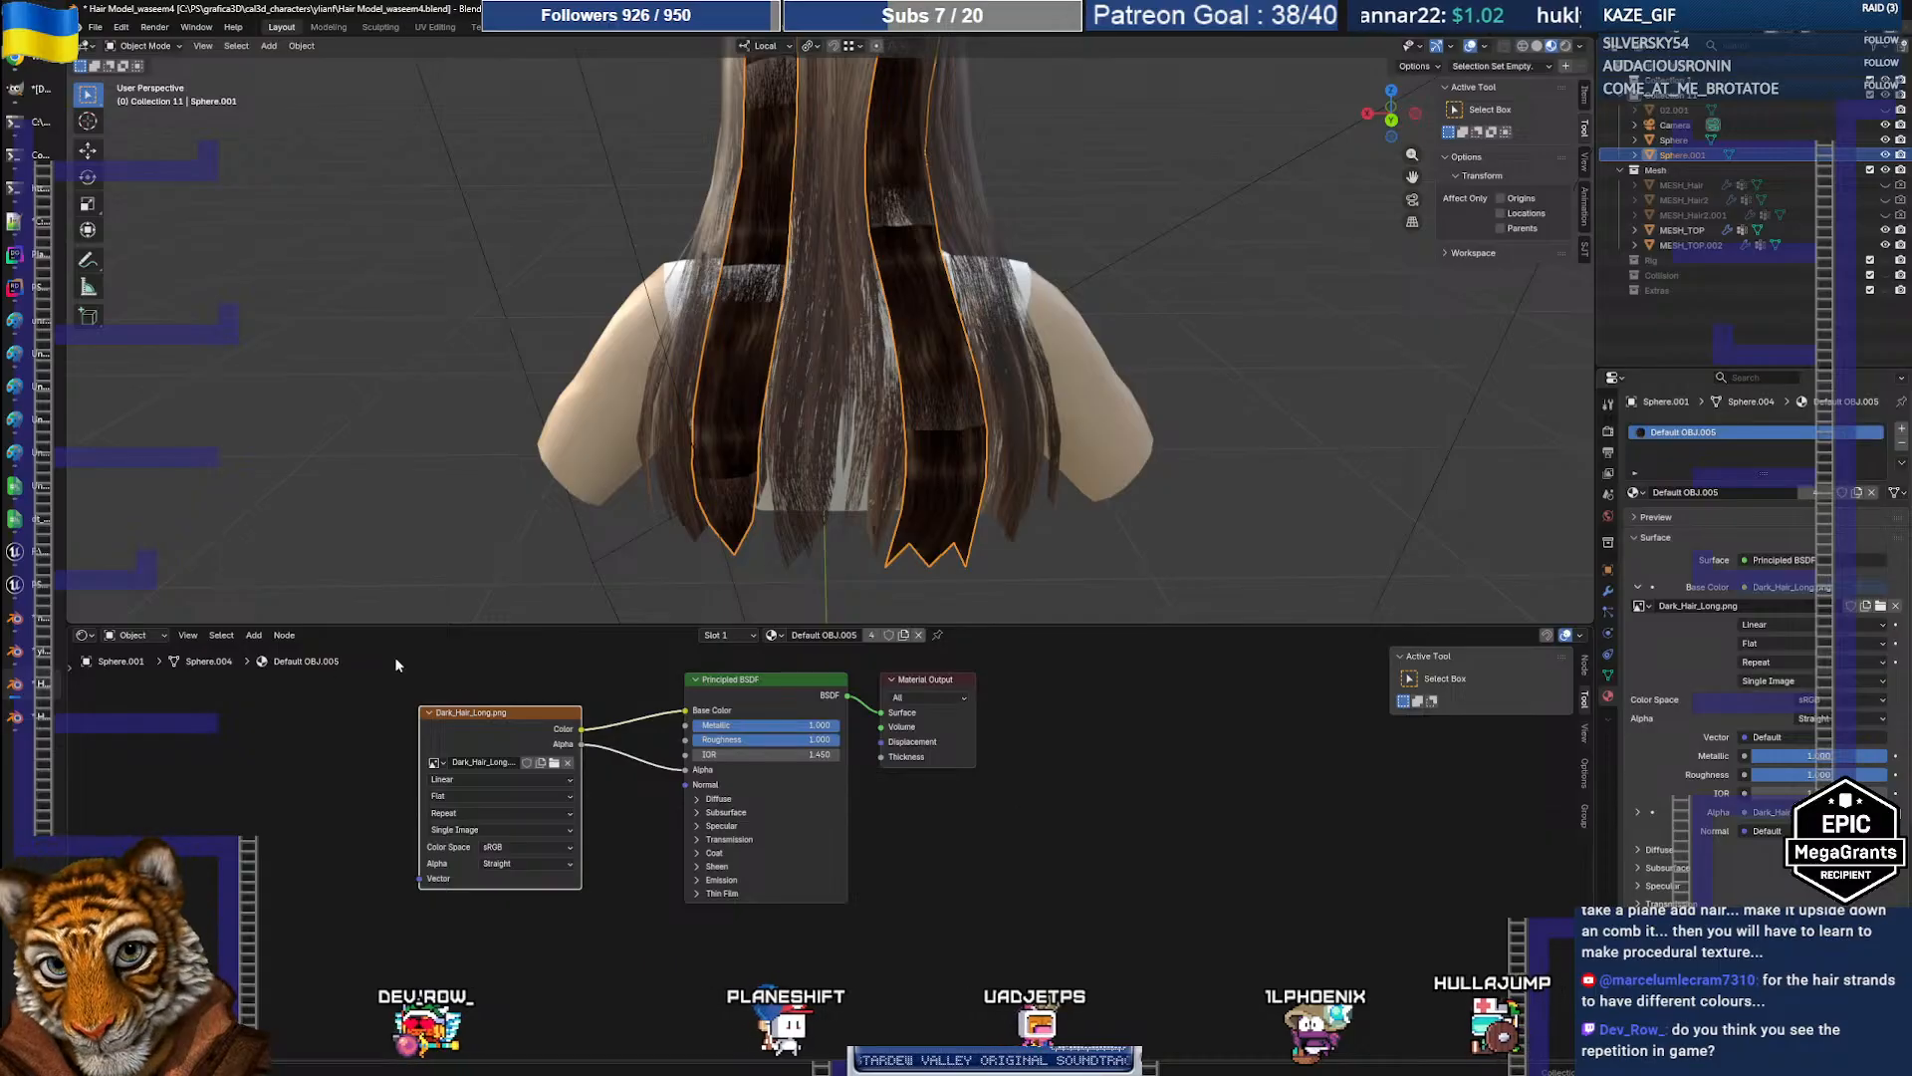
Step: Return from the shader nodes to the UV editor and show Sphere.001's UVs over Dark_Hair_Long.png in Edit Mode
{"action": "left_click", "coordinate": [83, 635]}
{"action": "left_click", "coordinate": [110, 680]}
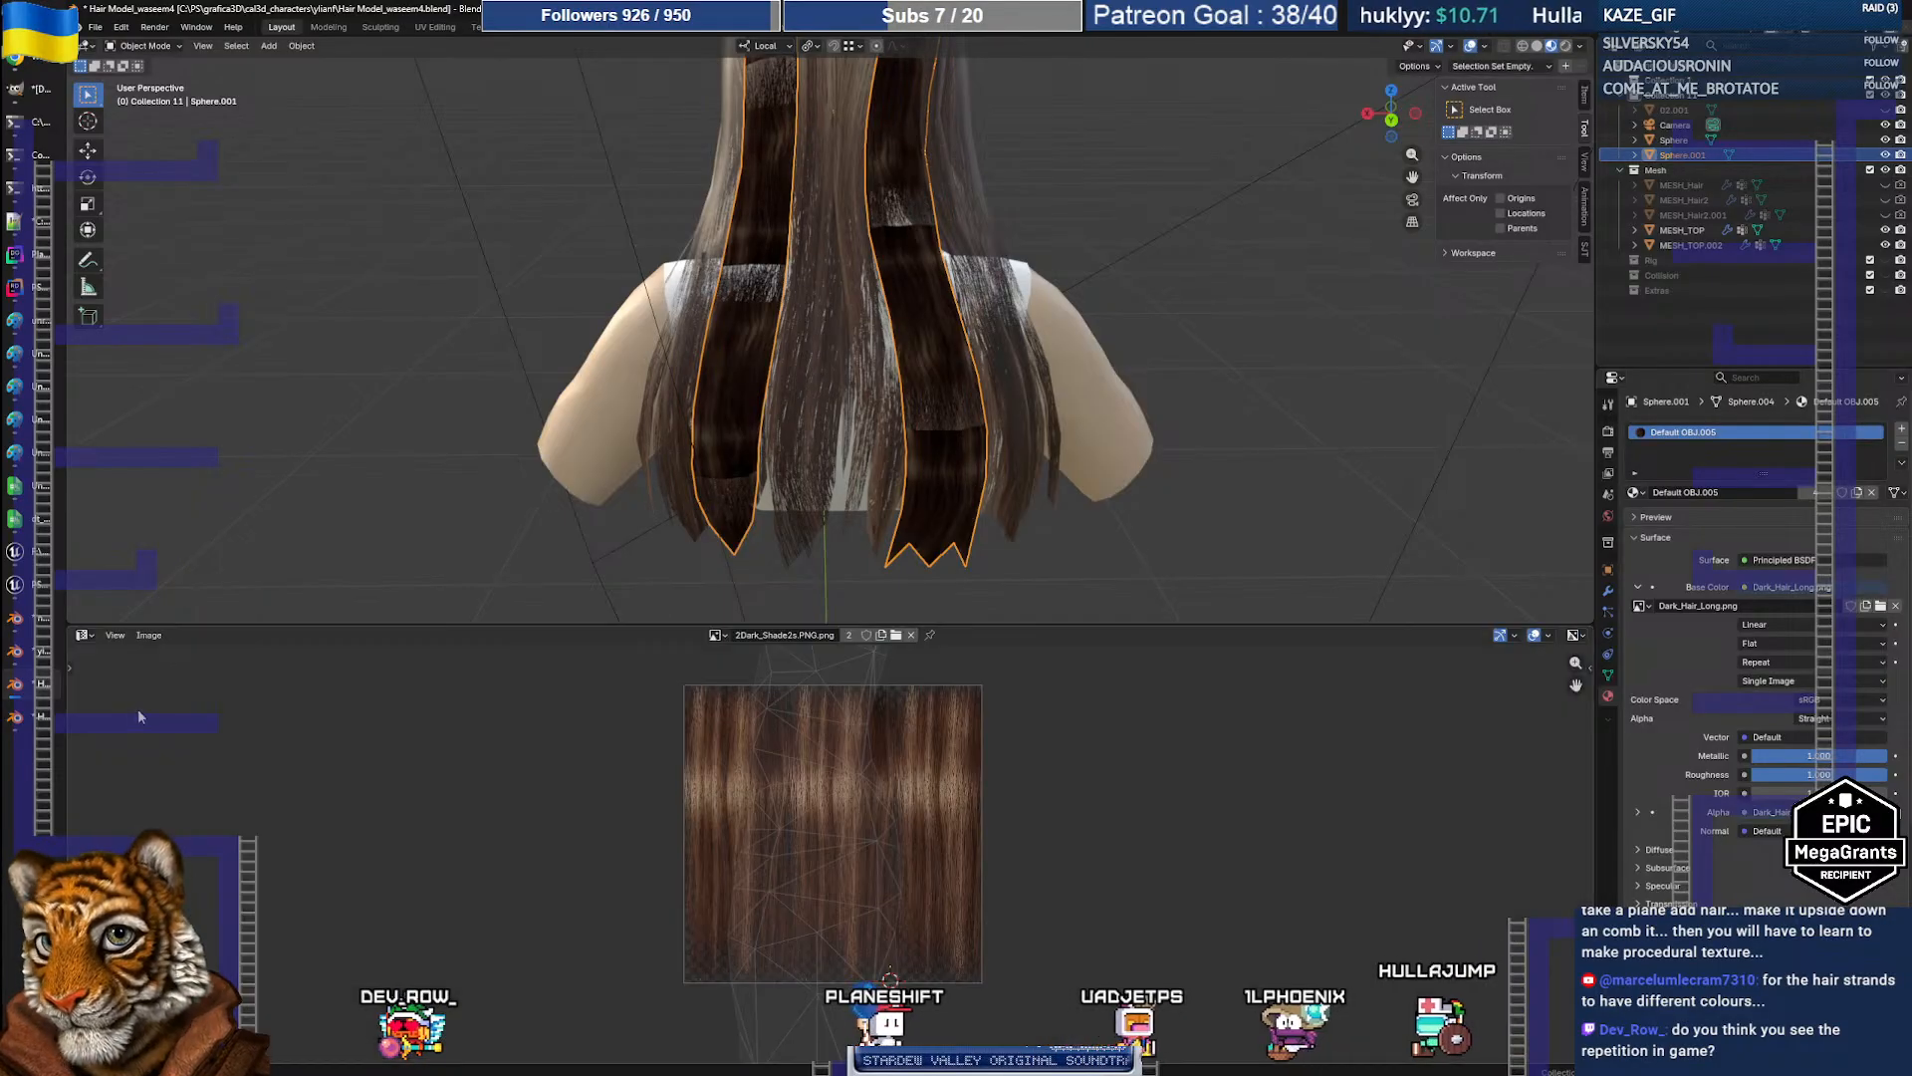
{"action": "key", "text": "Tab"}
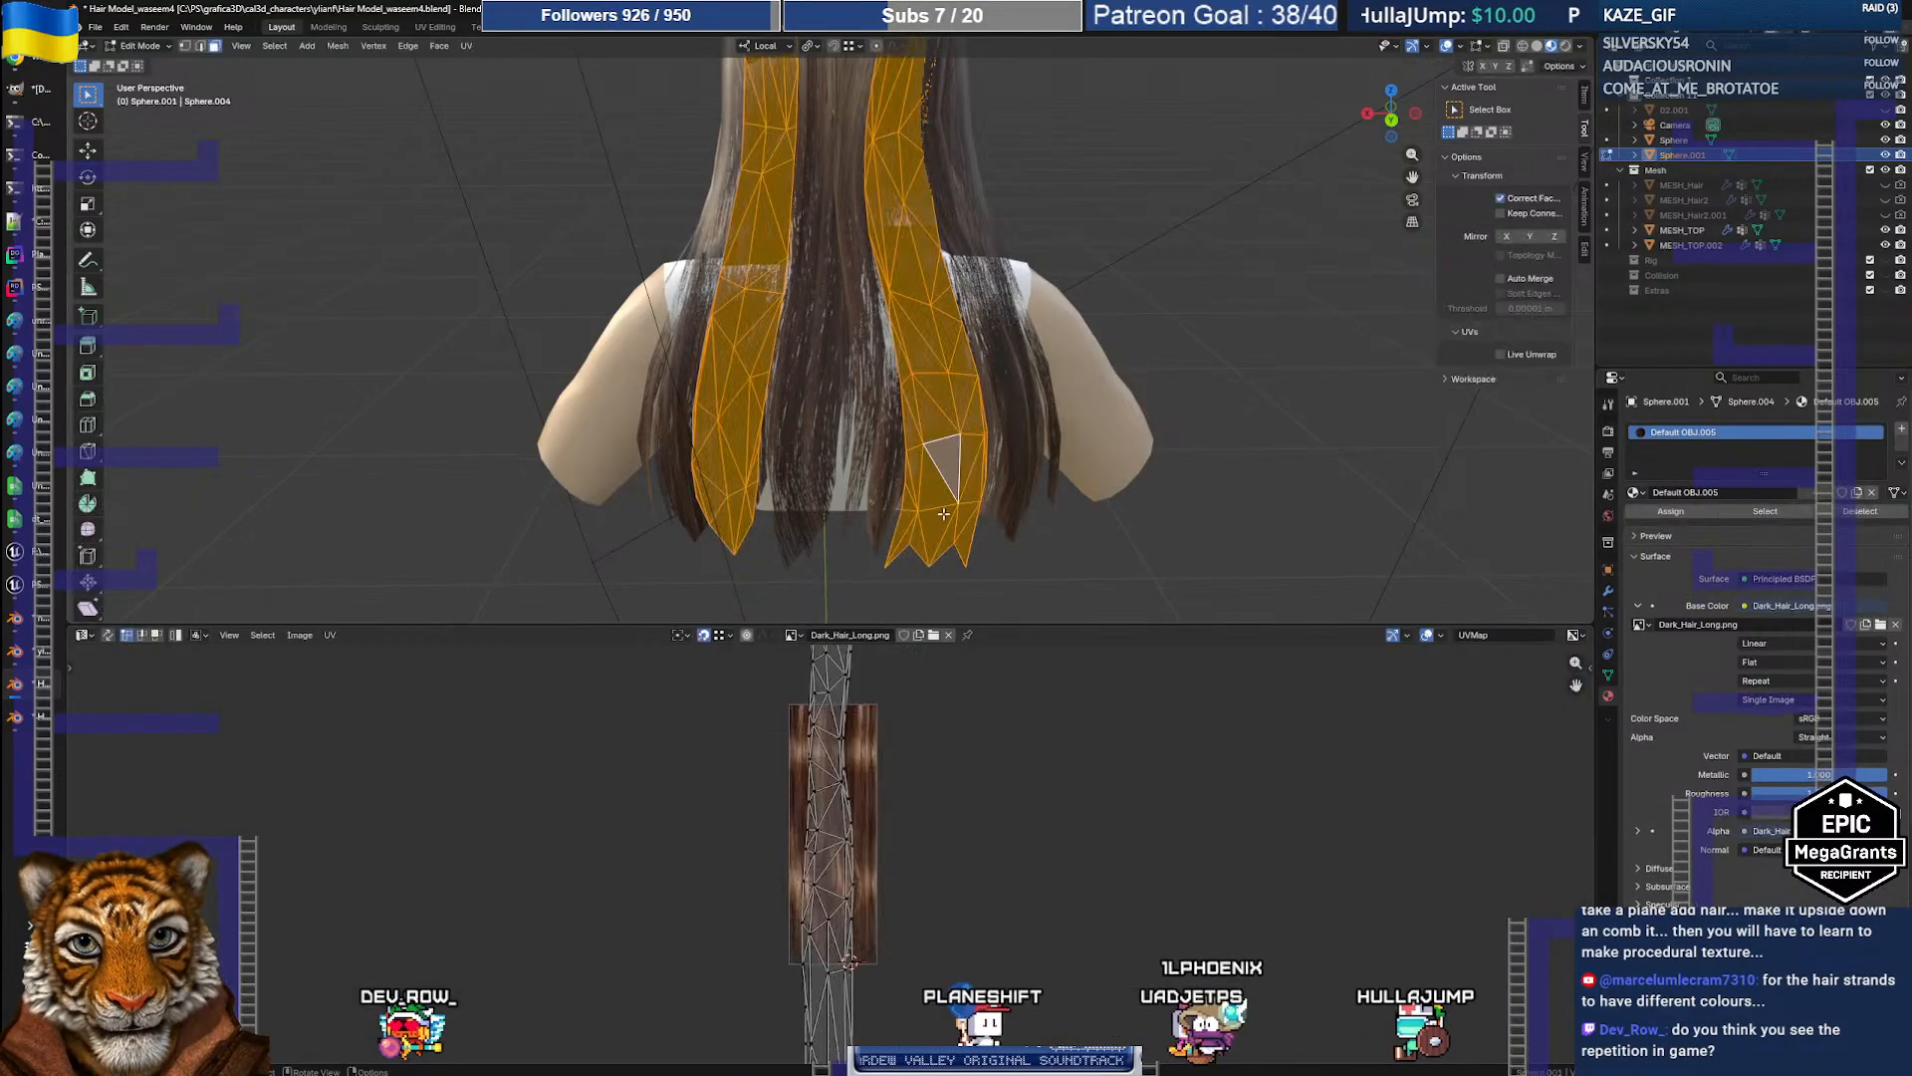
Step: Try to isolate one strand of Sphere.001 by picking a face path at the crown and selecting the linked faces
{"action": "middle_click_drag", "start_coordinate": [942, 515], "coordinate": [901, 474]}
{"action": "middle_click_drag", "start_coordinate": [894, 326], "coordinate": [882, 278]}
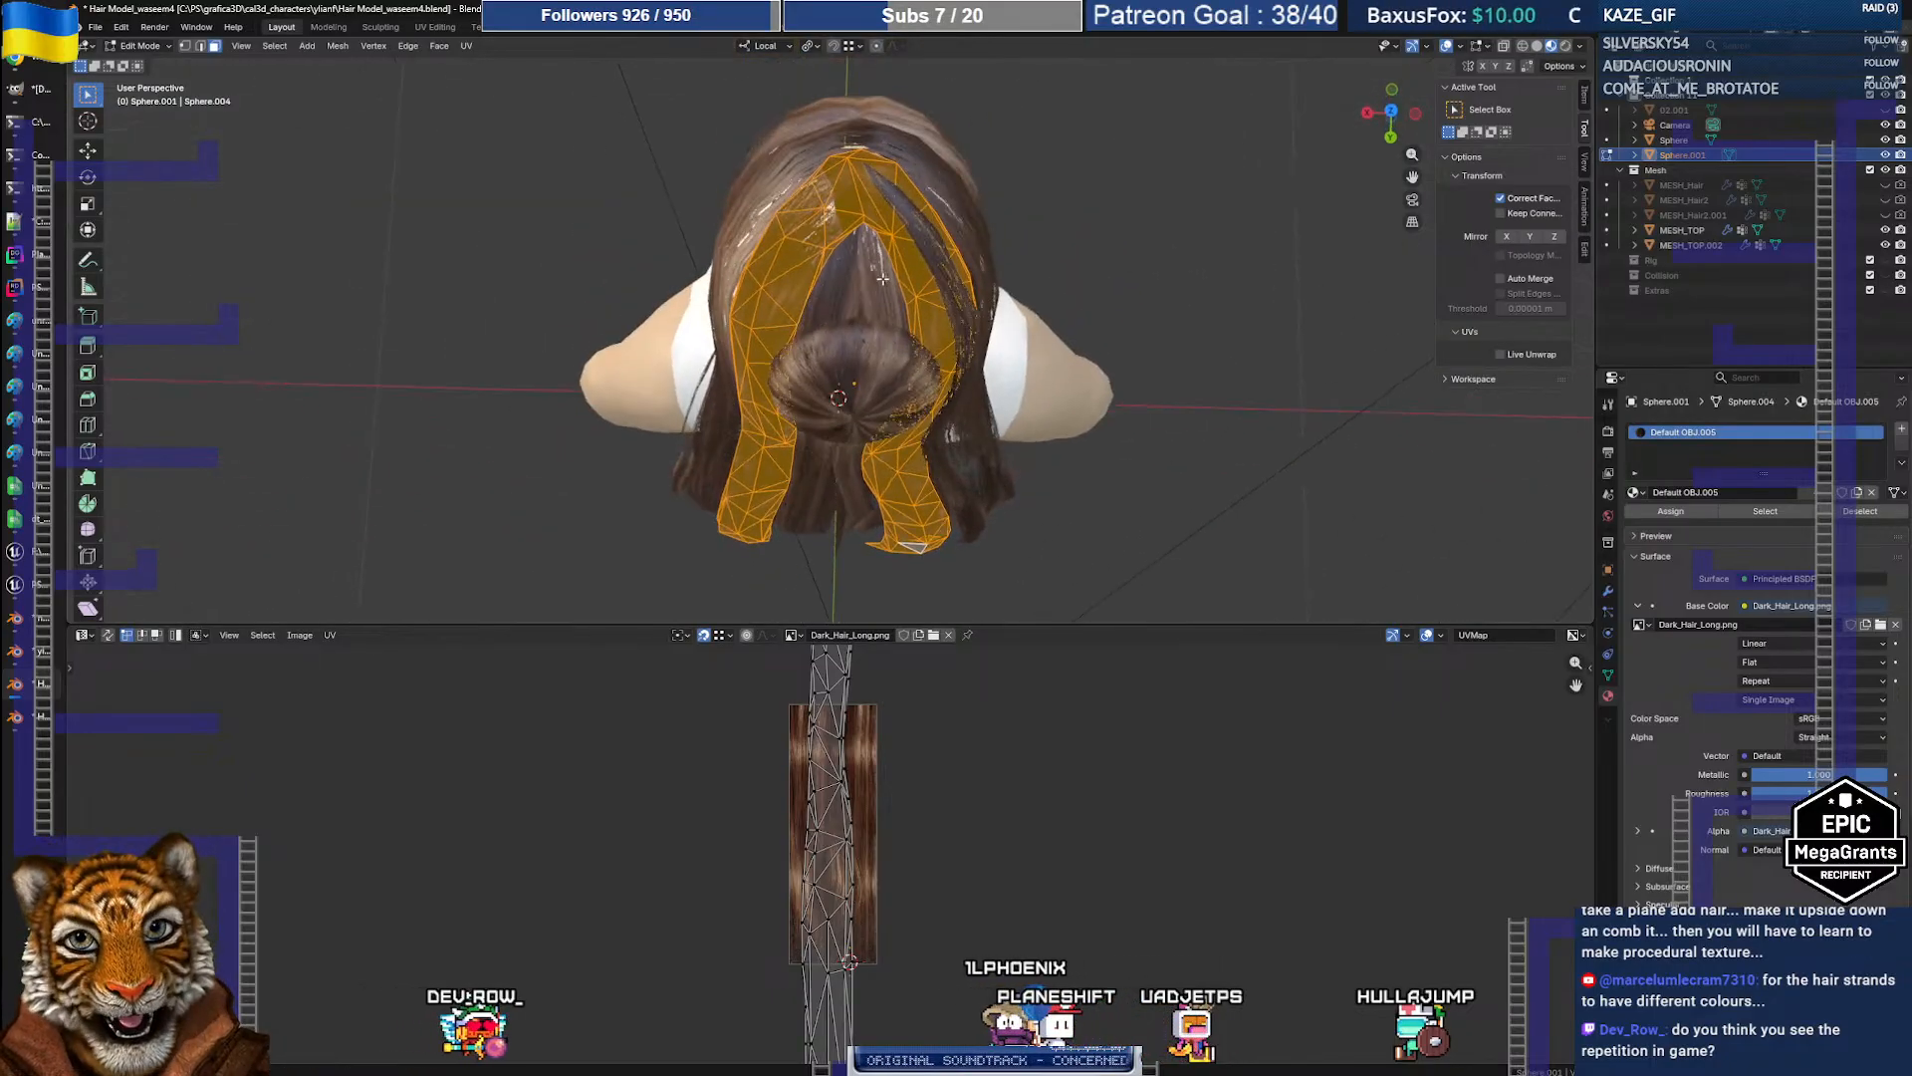
{"action": "left_click", "coordinate": [879, 219]}
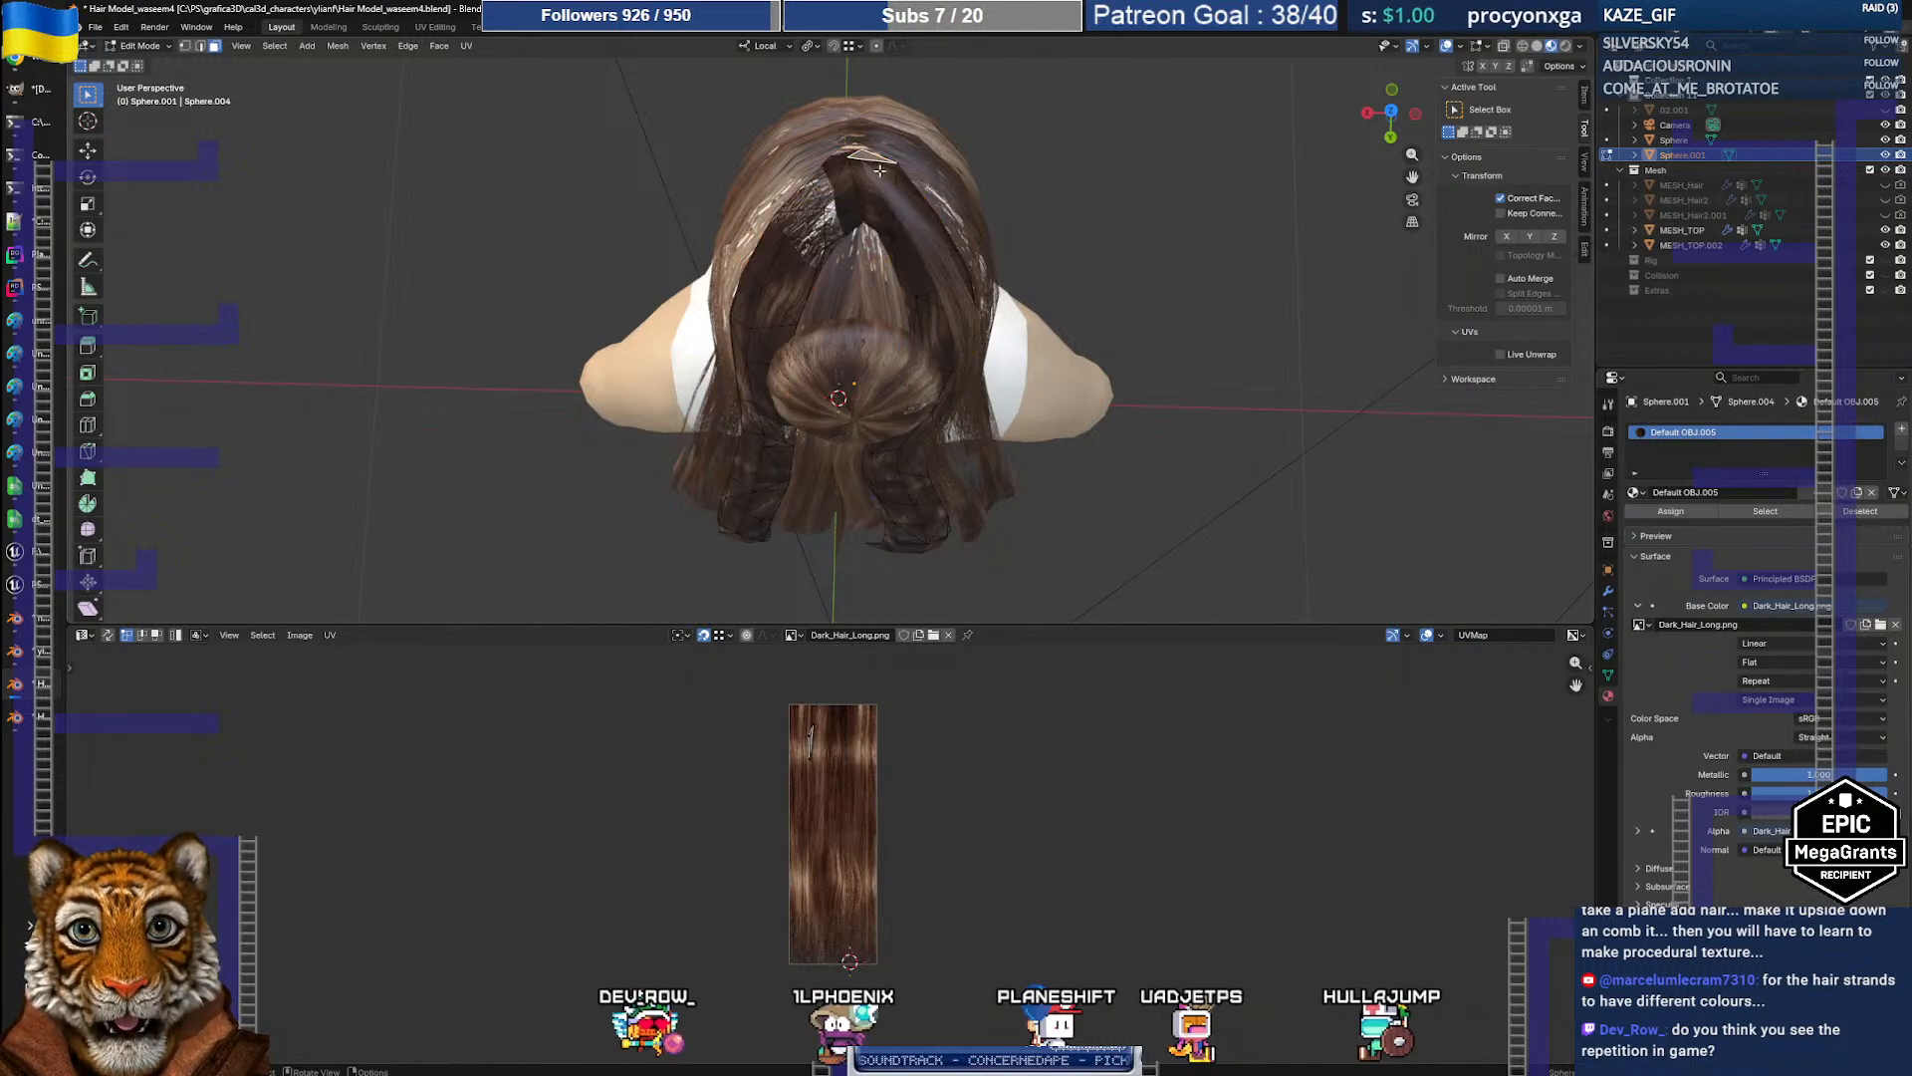
{"action": "left_click", "coordinate": [877, 226], "text": "ctrl"}
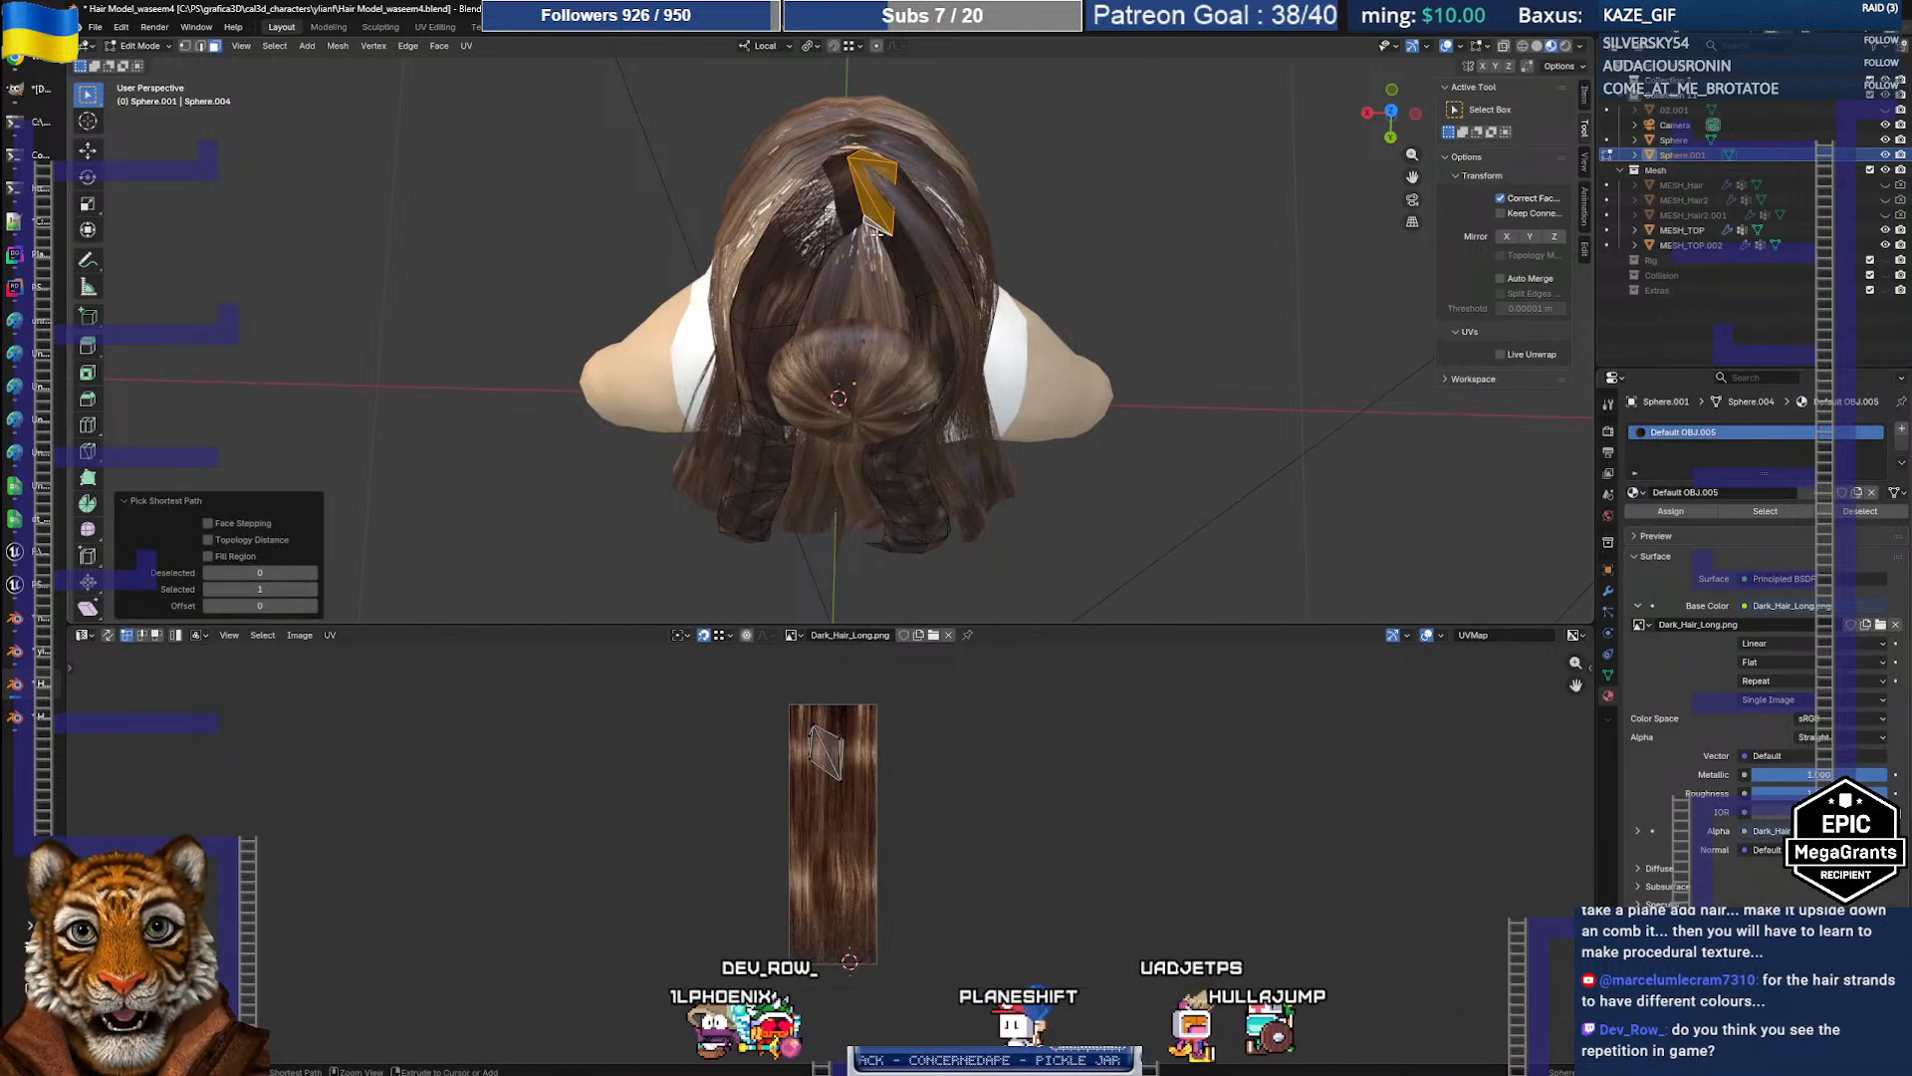
{"action": "mouse_move", "coordinate": [888, 448]}
{"action": "middle_mouse_down"}
{"action": "mouse_move", "coordinate": [894, 475]}
{"action": "mouse_move", "coordinate": [876, 403]}
{"action": "mouse_move", "coordinate": [866, 422]}
{"action": "middle_mouse_up"}
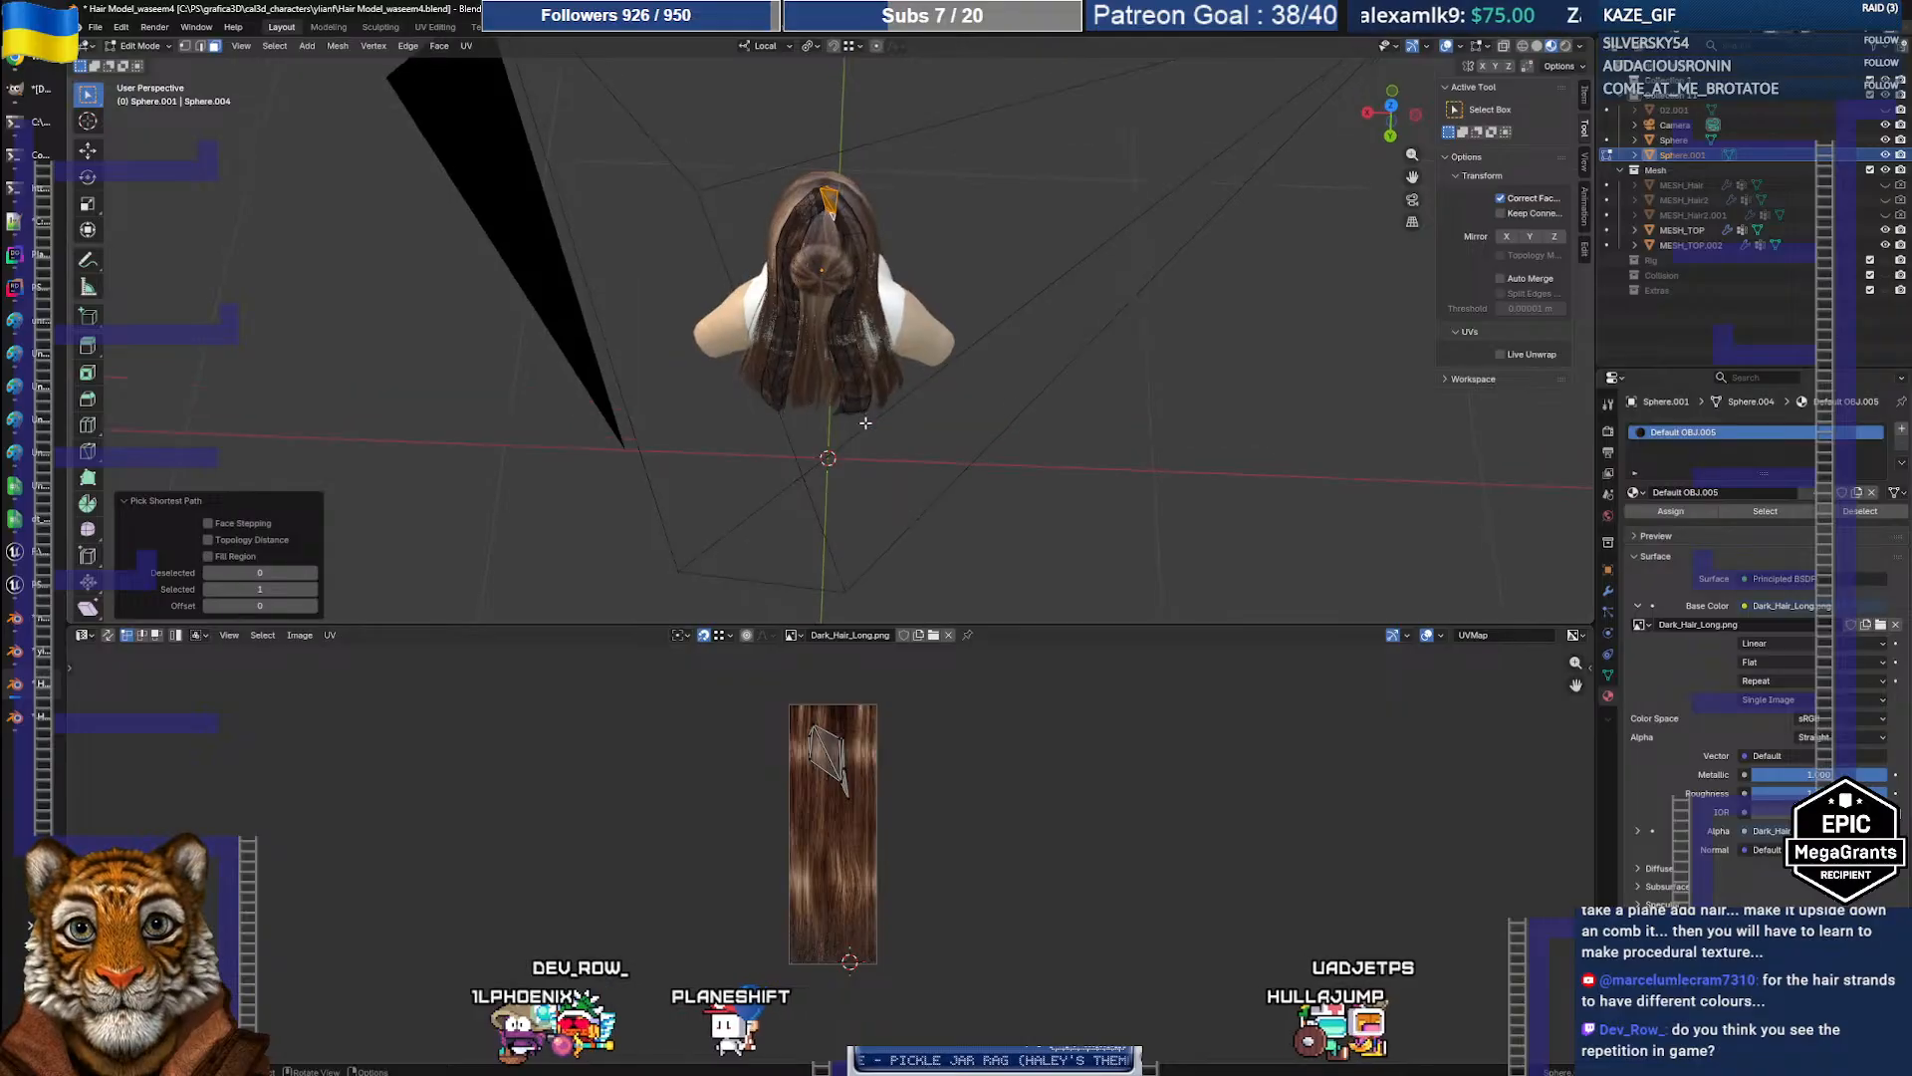
{"action": "scroll", "coordinate": [865, 422], "scroll_direction": "up", "scroll_amount": 4}
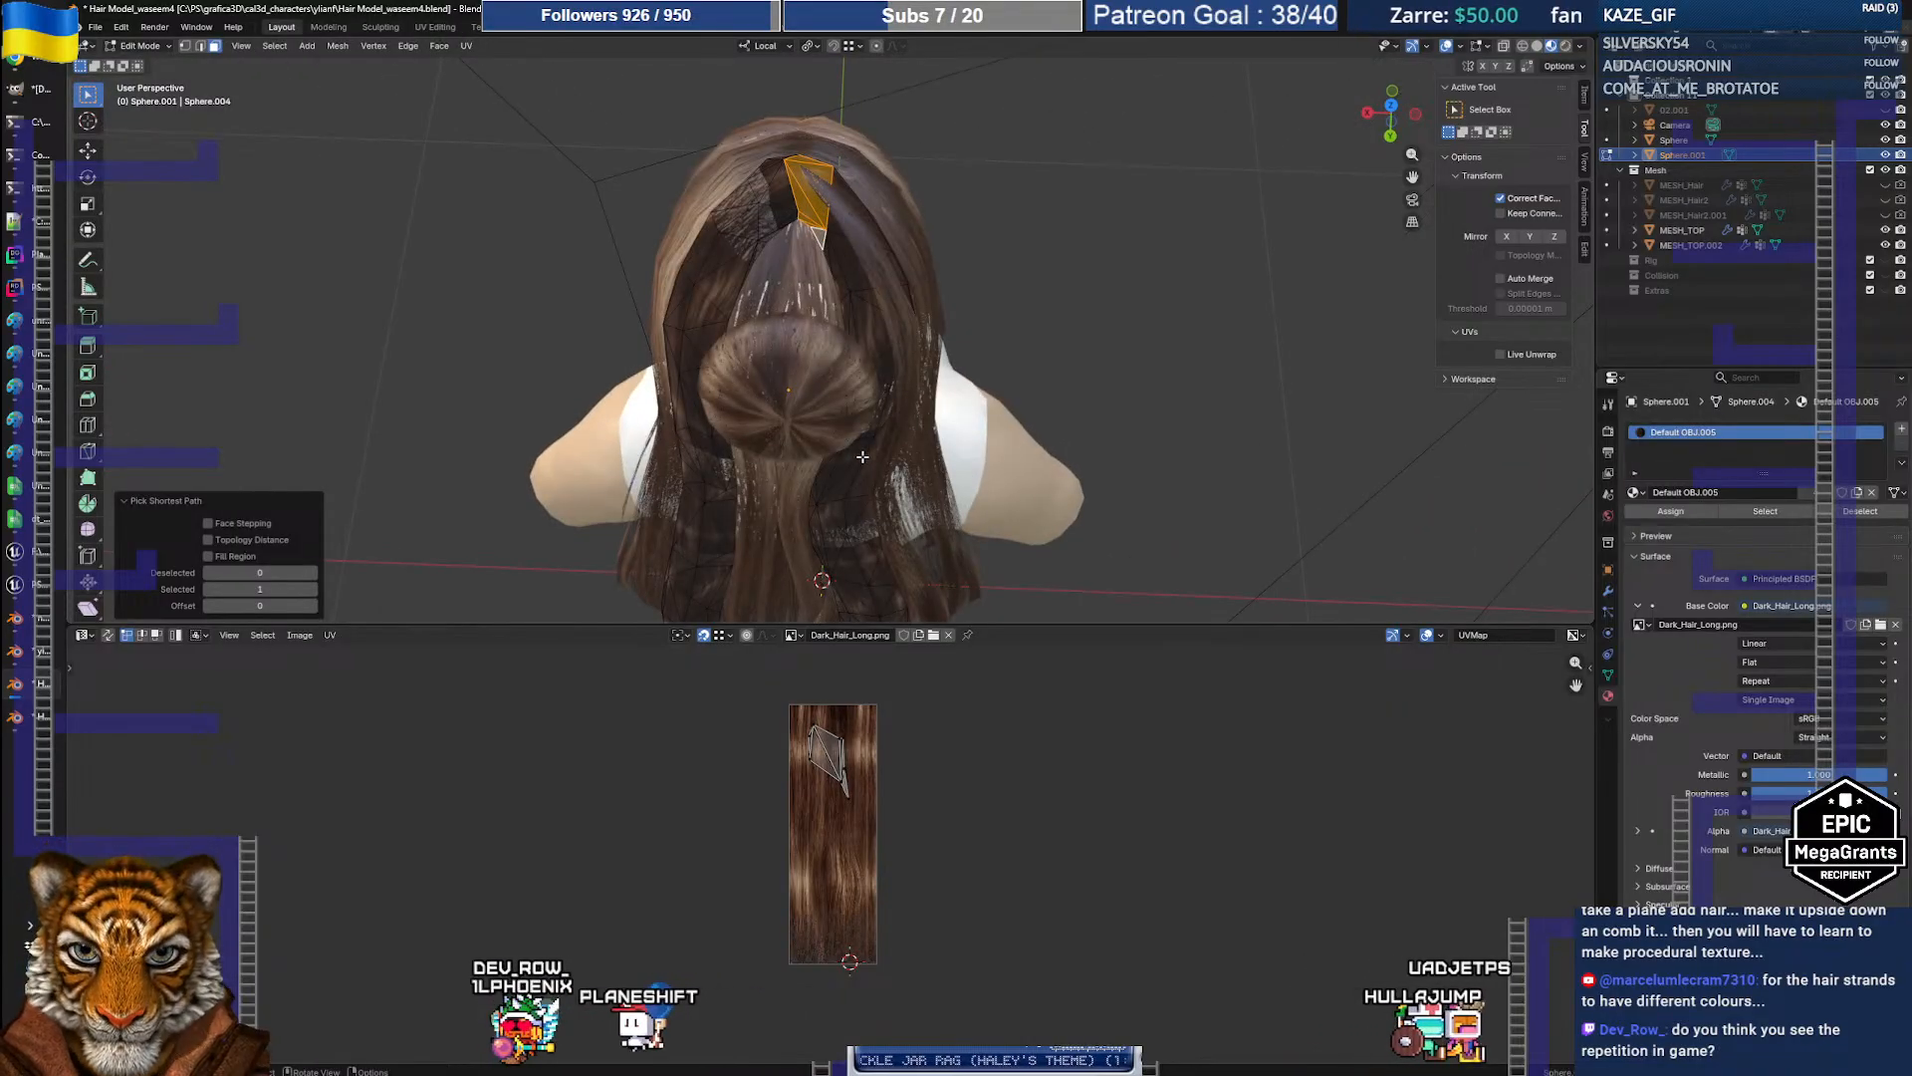
{"action": "key", "text": "l"}
{"action": "scroll", "coordinate": [863, 454], "scroll_direction": "down", "scroll_amount": 2}
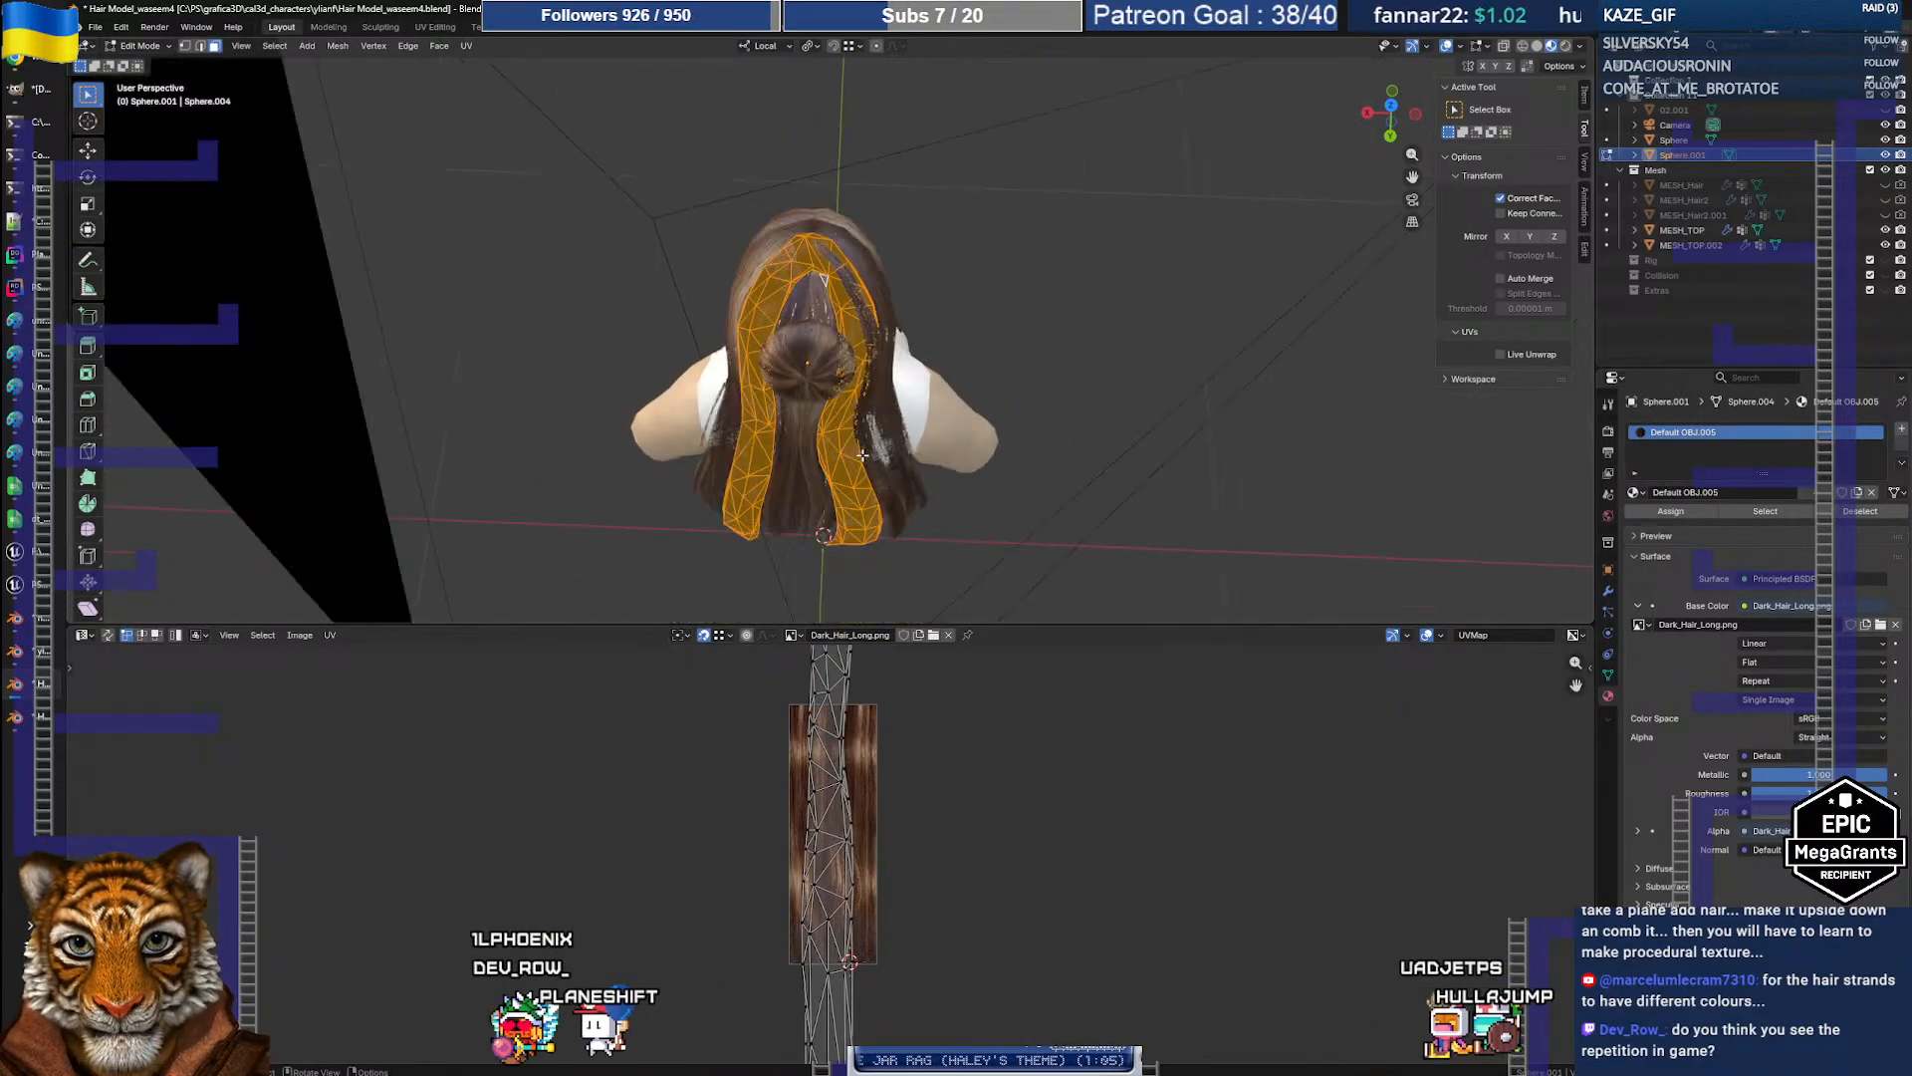
Step: Deselect the strand on the left side of the head in X-ray view, keeping only the right strand's faces selected
{"action": "middle_click_drag", "start_coordinate": [822, 475], "coordinate": [830, 444]}
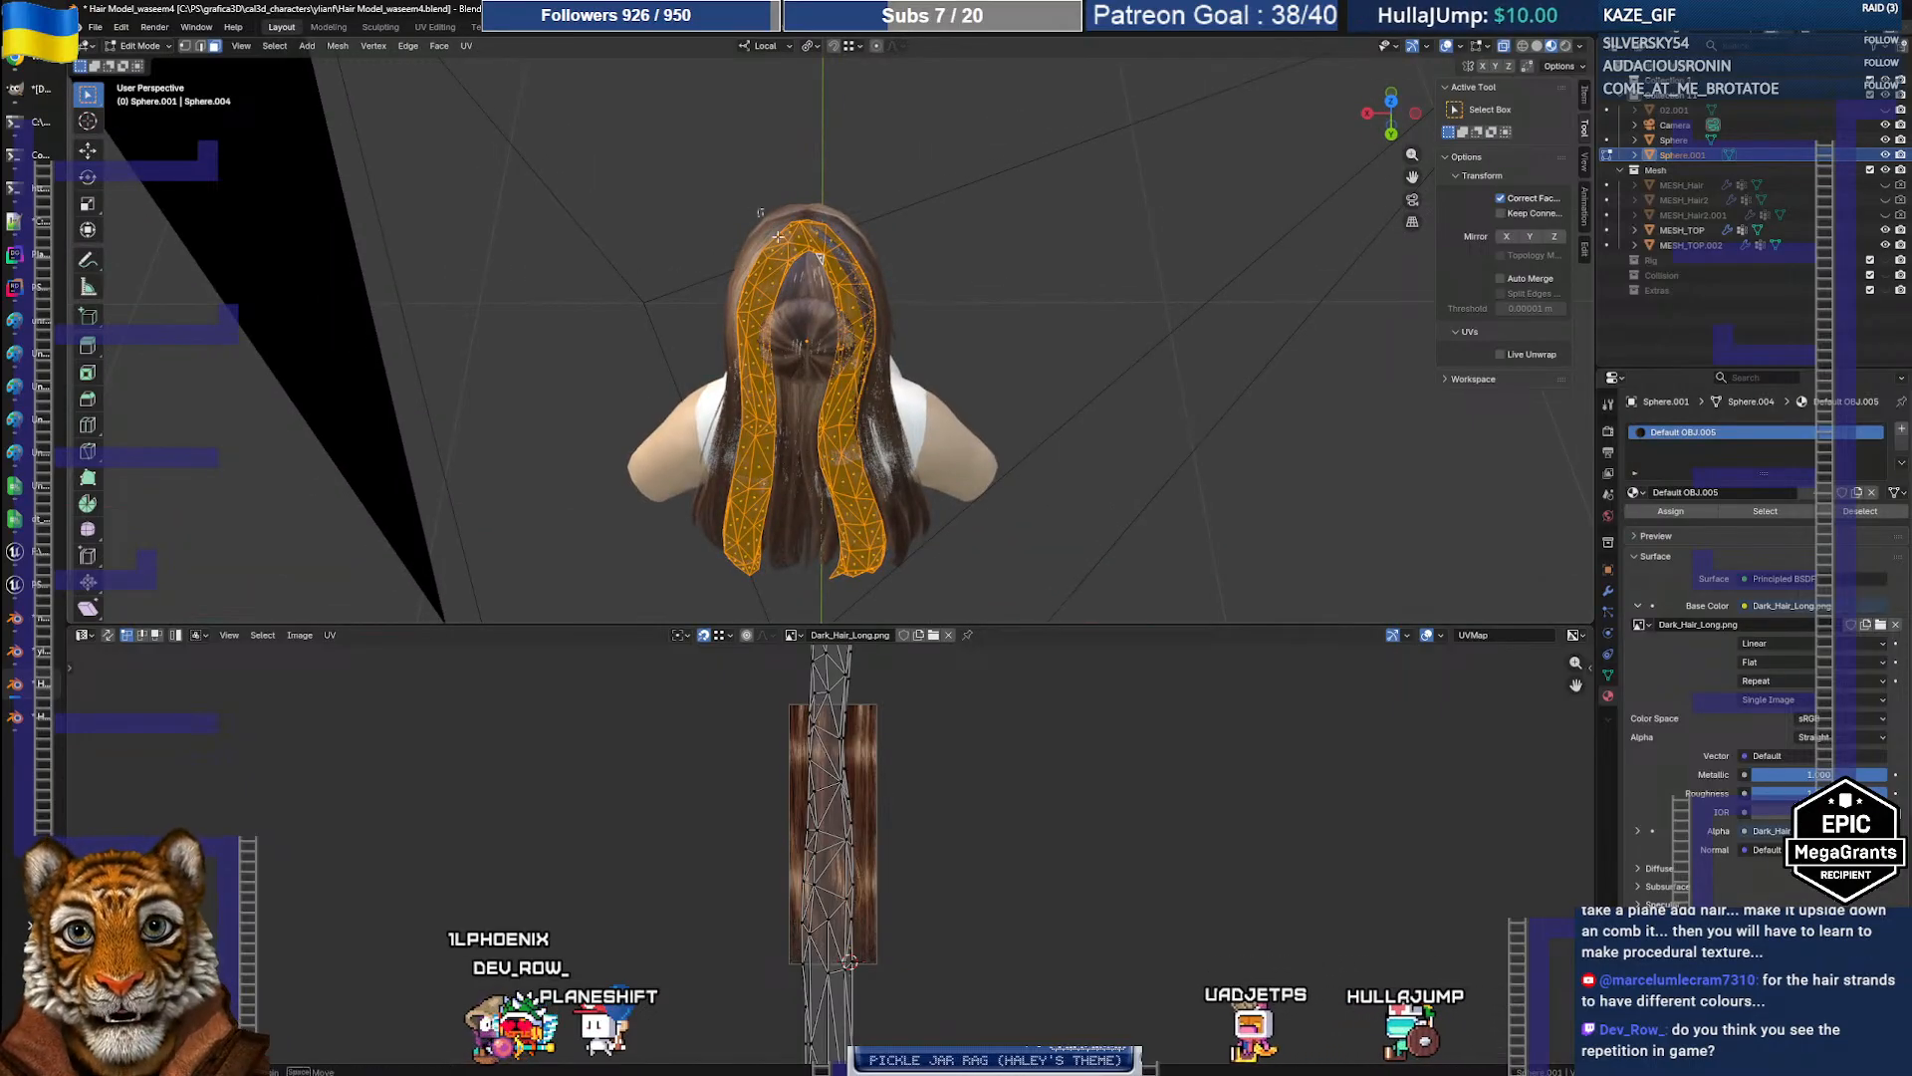
{"action": "left_click_drag", "start_coordinate": [803, 269], "coordinate": [803, 272], "text": "ctrl"}
{"action": "left_click_drag", "start_coordinate": [718, 223], "coordinate": [794, 378], "text": "ctrl"}
{"action": "left_click_drag", "start_coordinate": [715, 304], "coordinate": [782, 487], "text": "ctrl"}
{"action": "left_click_drag", "start_coordinate": [716, 354], "coordinate": [774, 578], "text": "ctrl"}
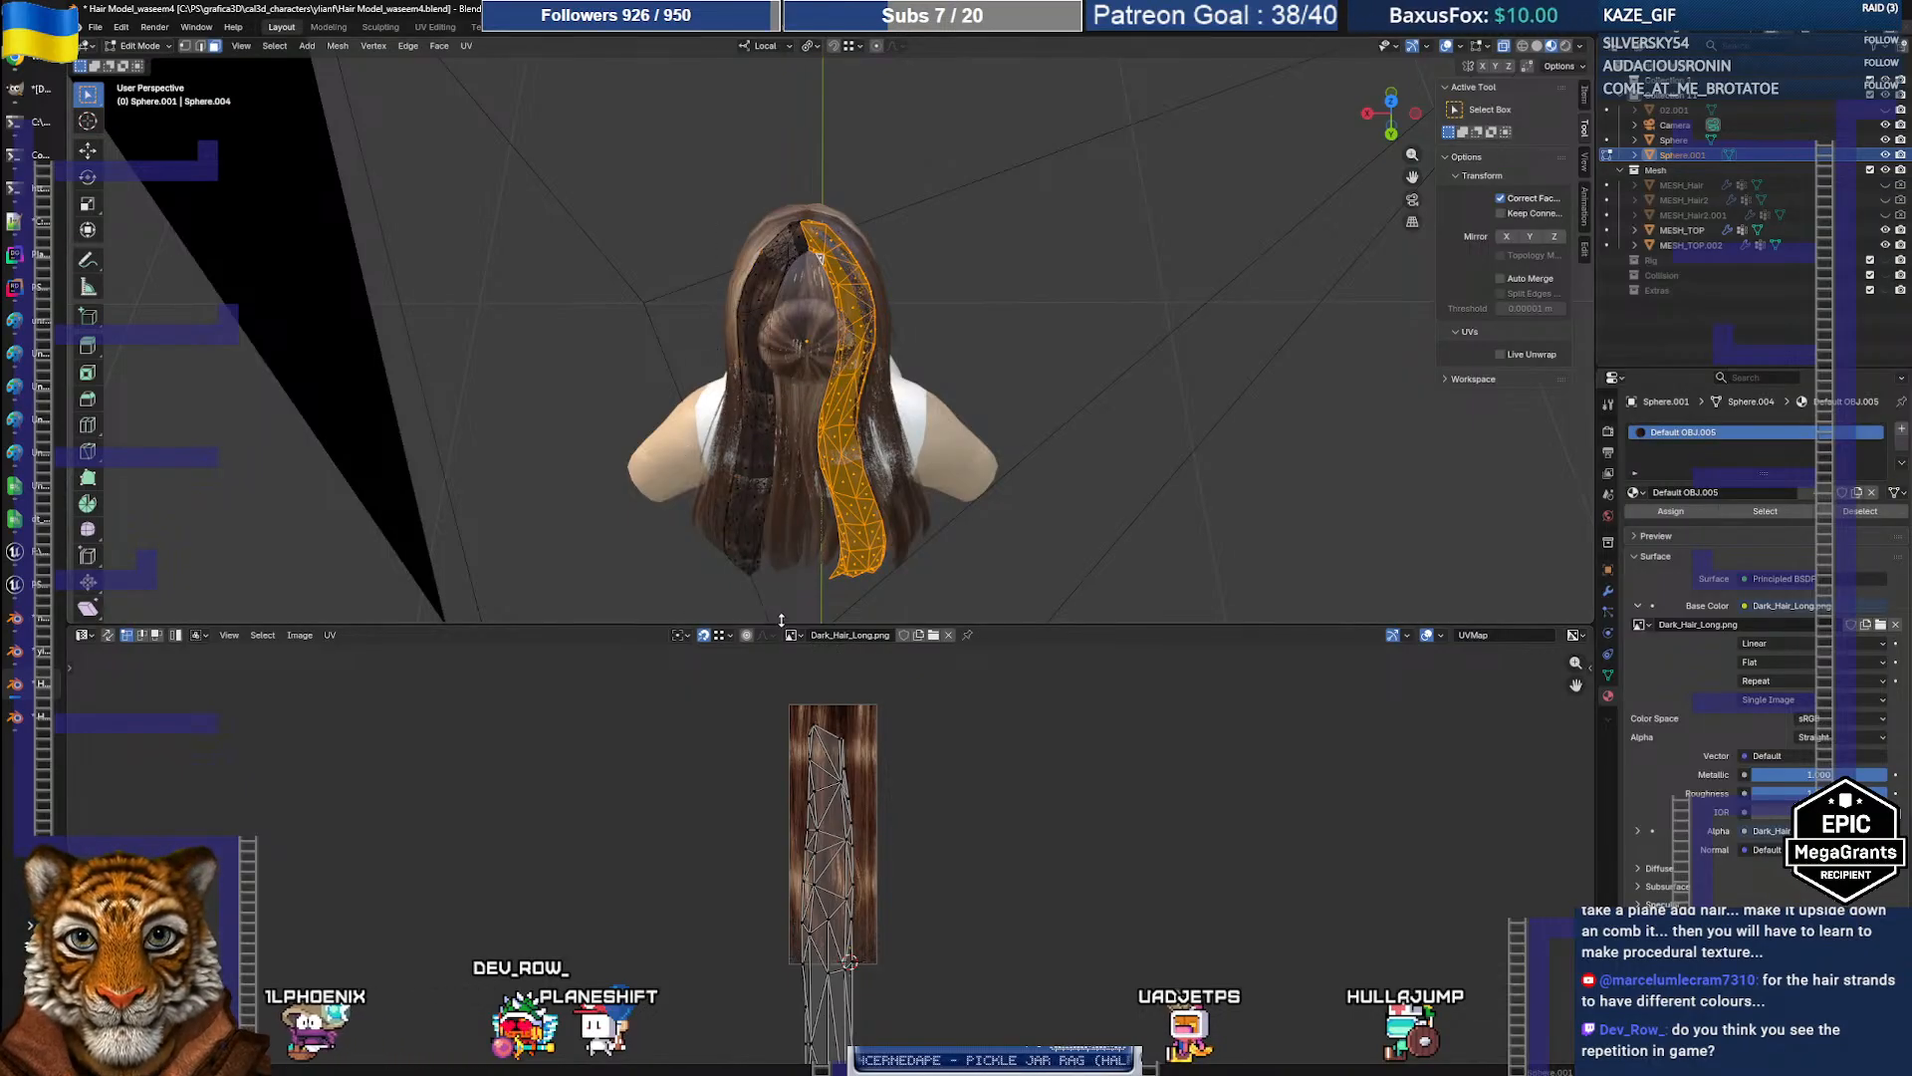
Step: Enlarge the UV editor, select all UVs of the right strand and scale them down uniformly to roughly the texture's height
{"action": "middle_click_drag", "start_coordinate": [781, 620], "coordinate": [775, 451]}
{"action": "scroll", "coordinate": [883, 860], "scroll_direction": "down", "scroll_amount": 2}
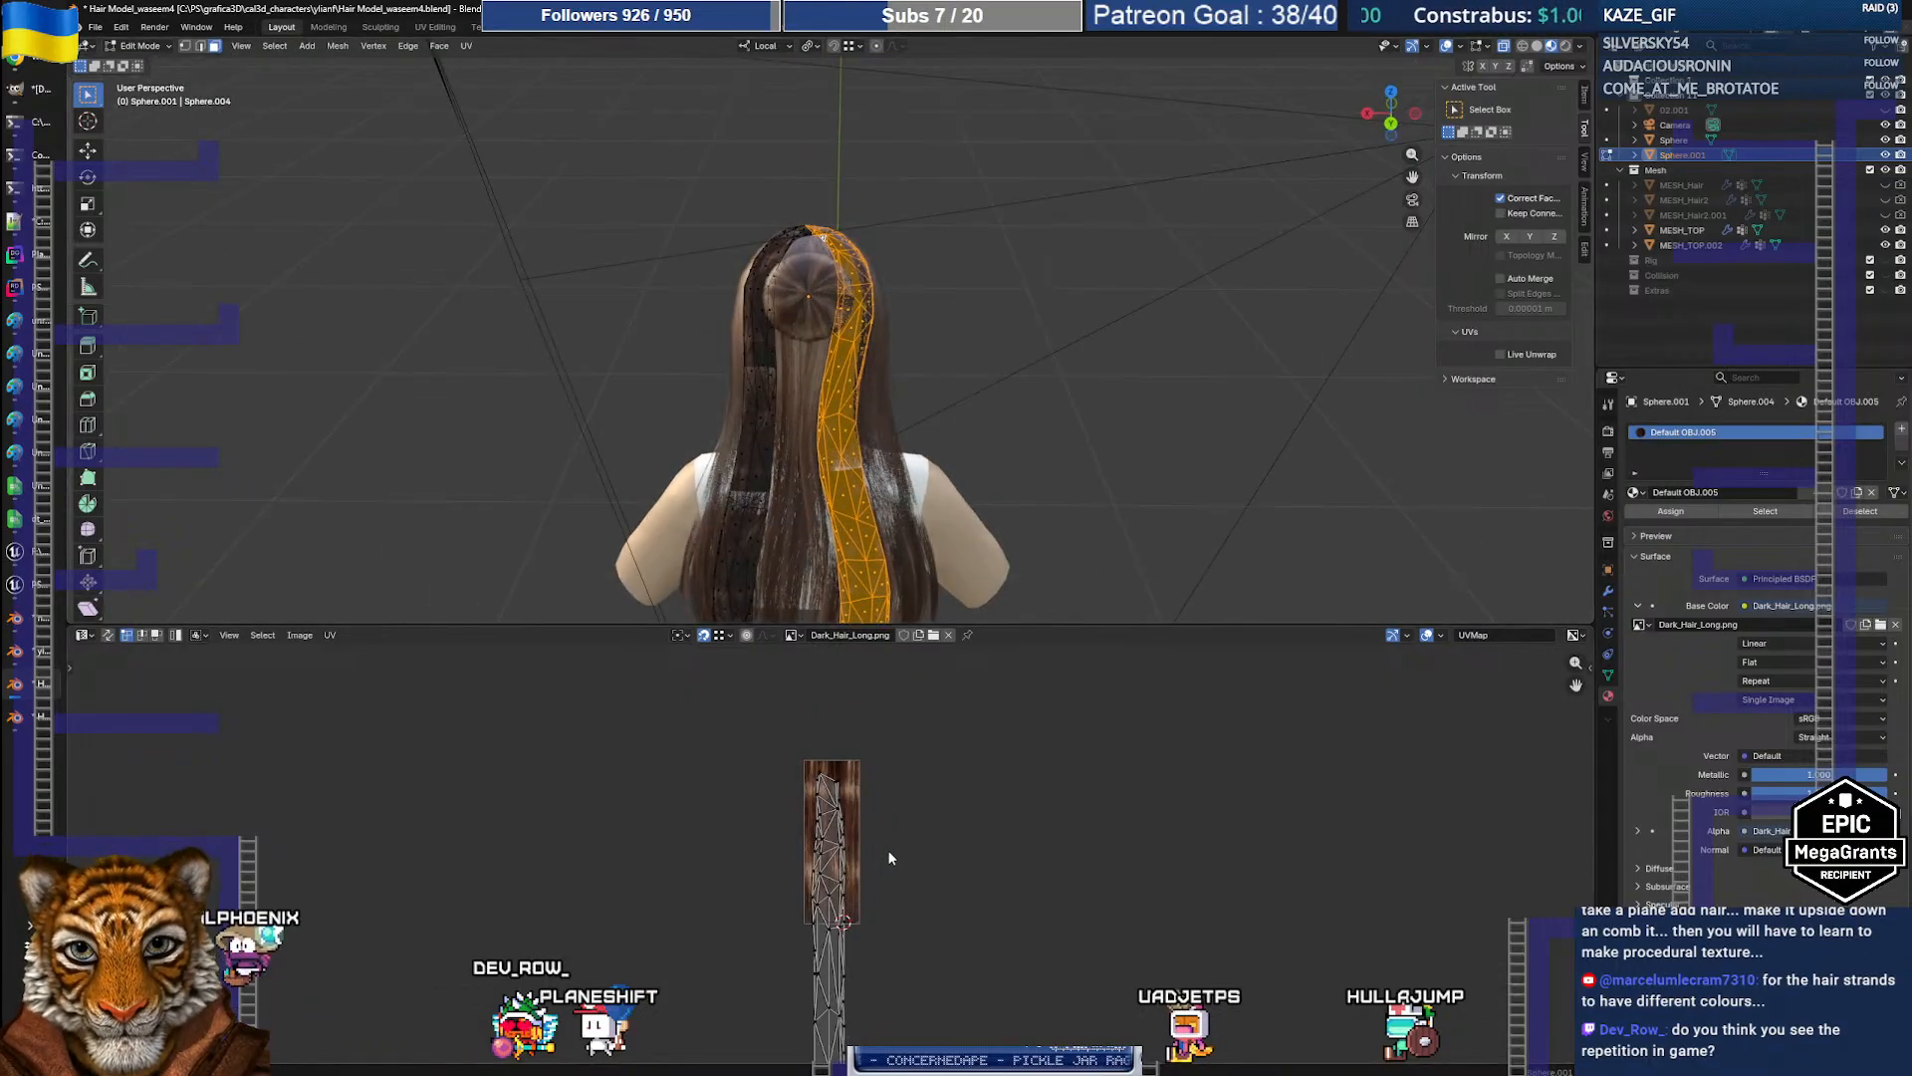
{"action": "middle_click_drag", "start_coordinate": [886, 854], "coordinate": [841, 780]}
{"action": "left_click_drag", "start_coordinate": [809, 626], "coordinate": [808, 290]}
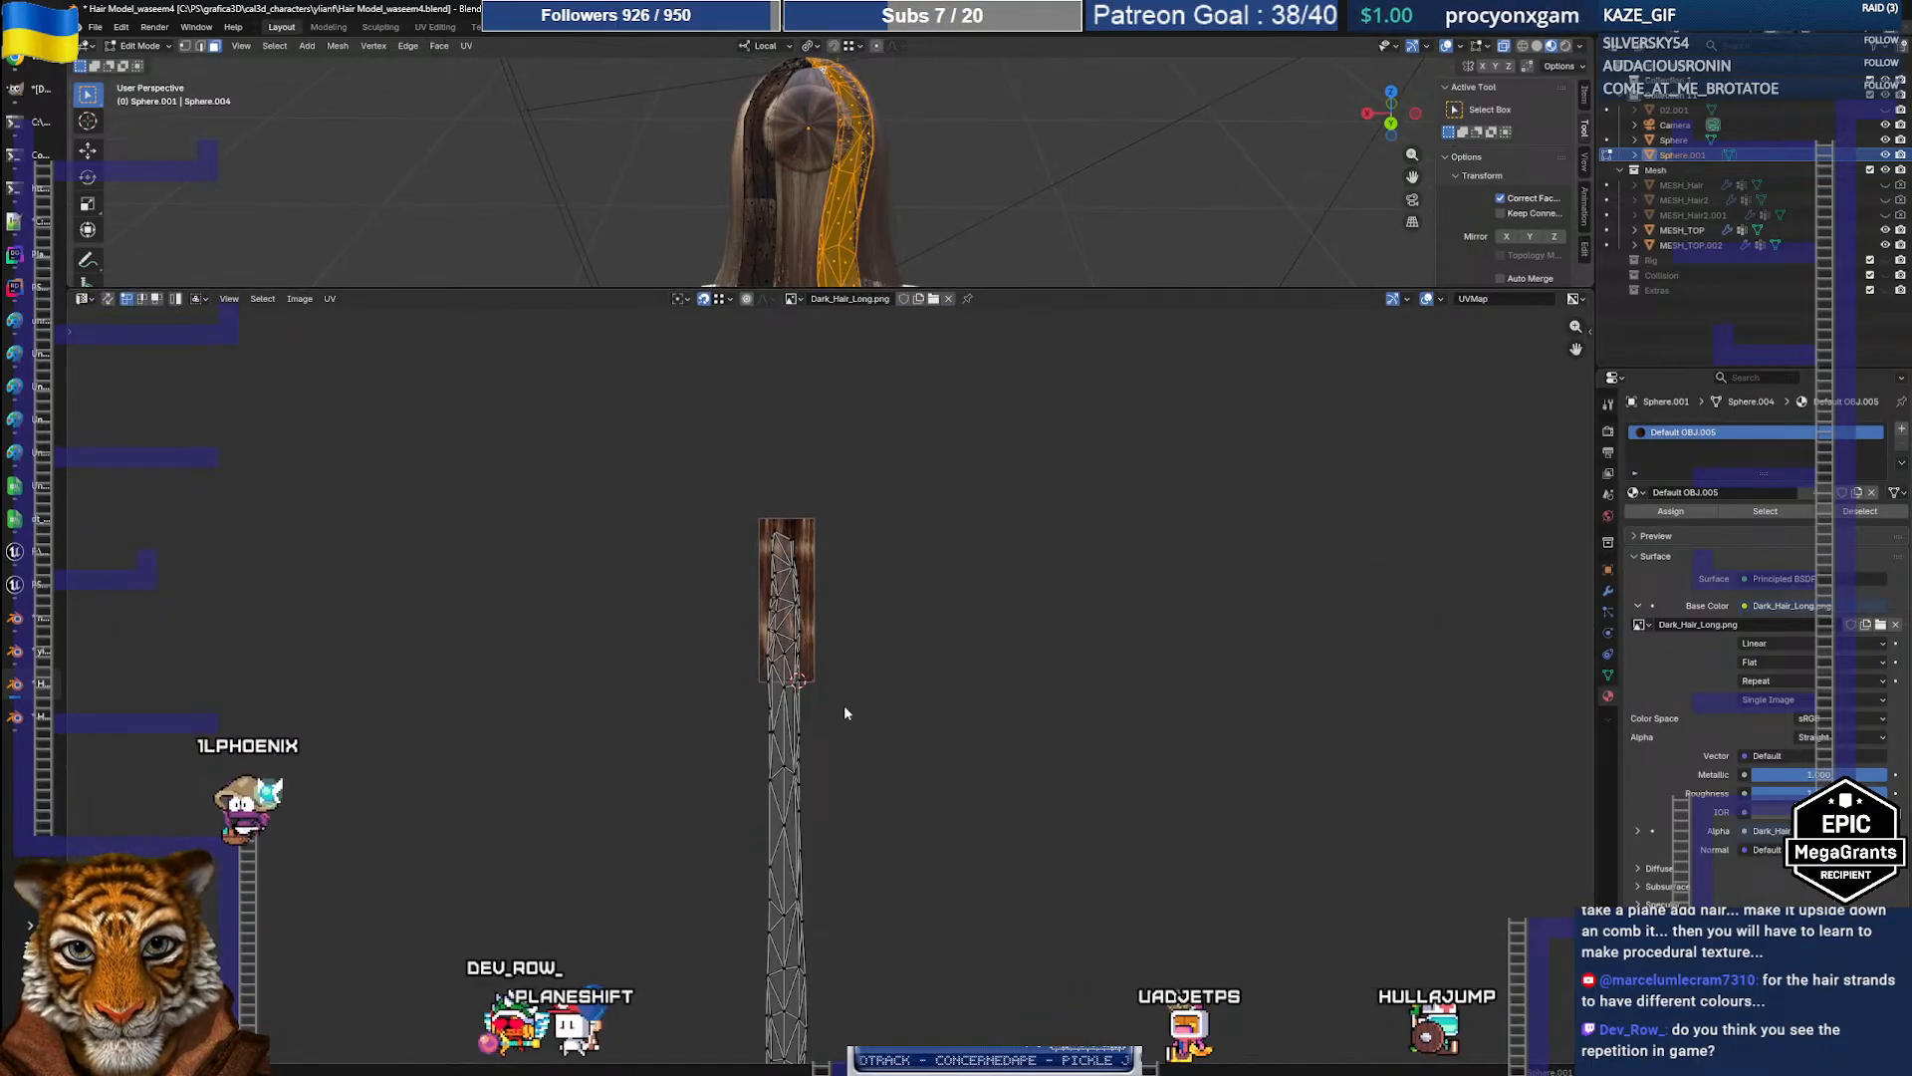
{"action": "scroll", "coordinate": [845, 703], "scroll_direction": "down", "scroll_amount": 1}
{"action": "key", "text": "a"}
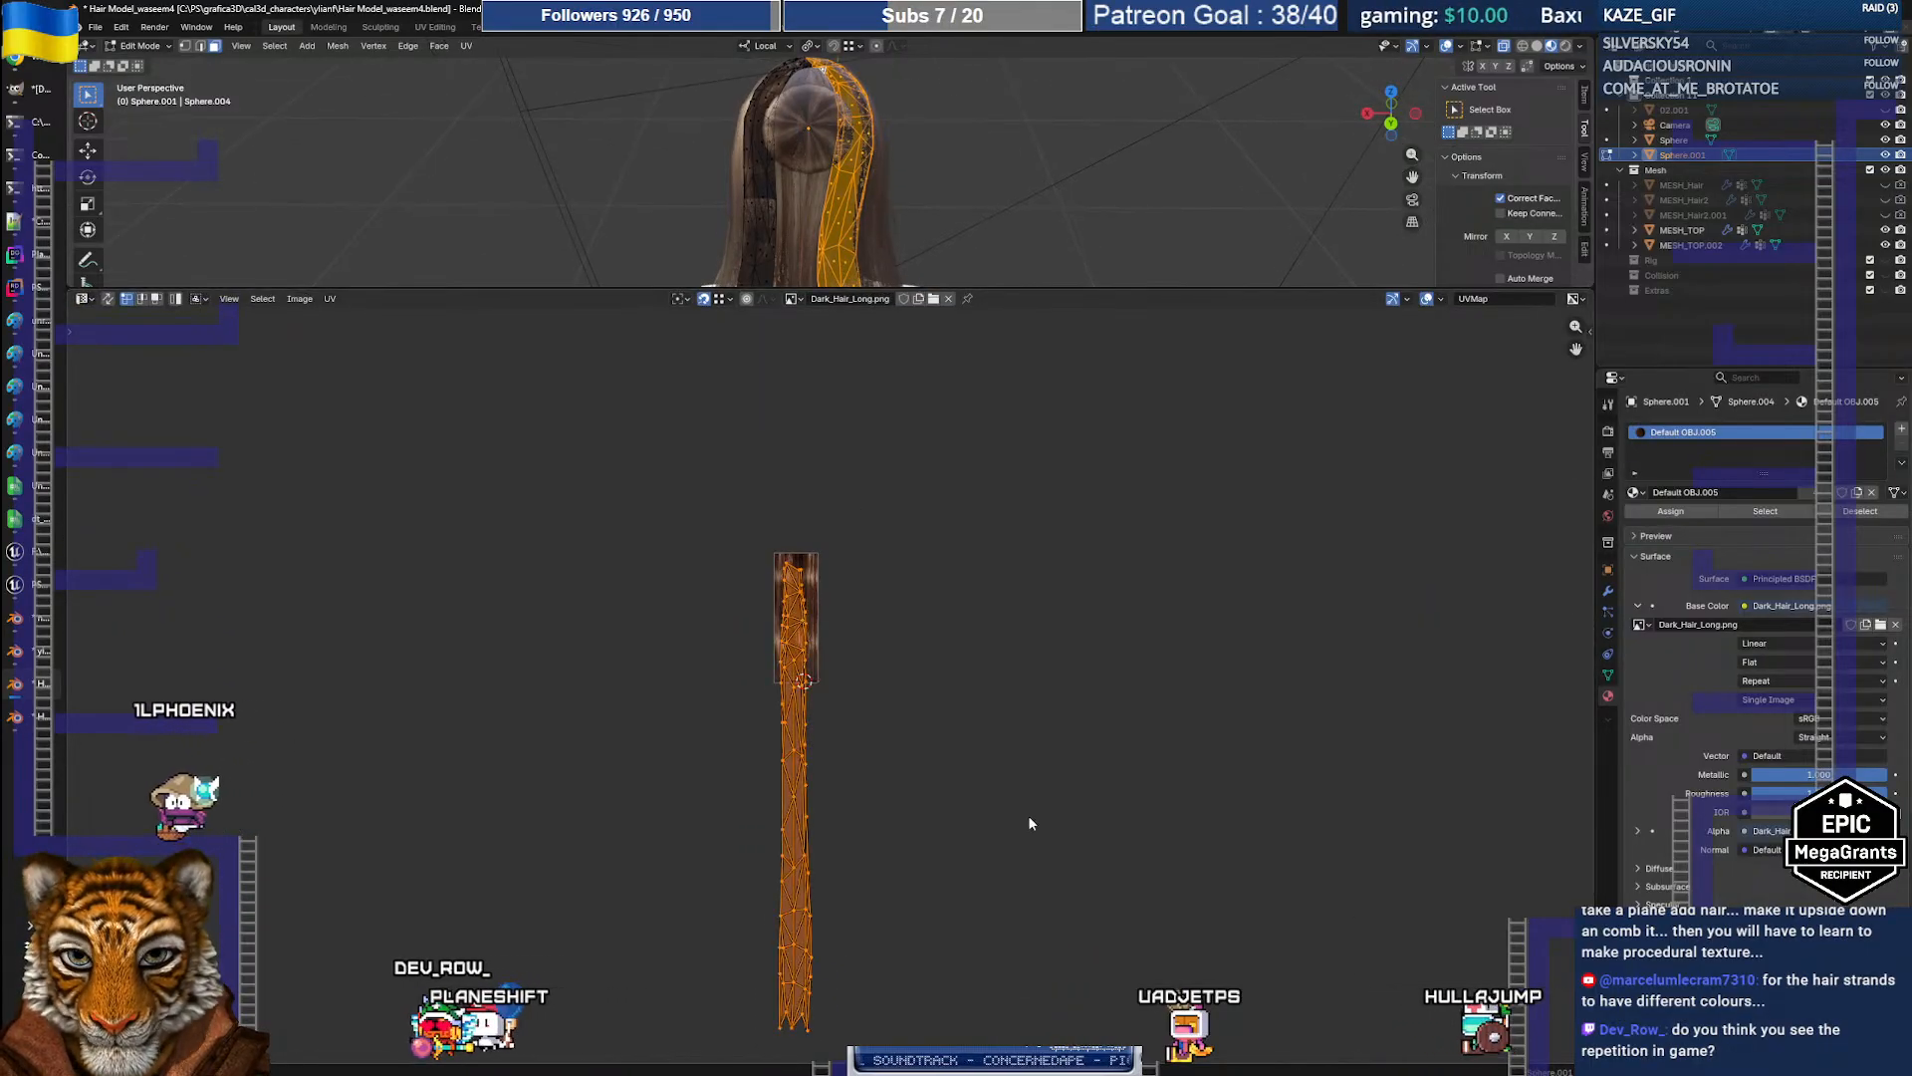
{"action": "key", "text": "s"}
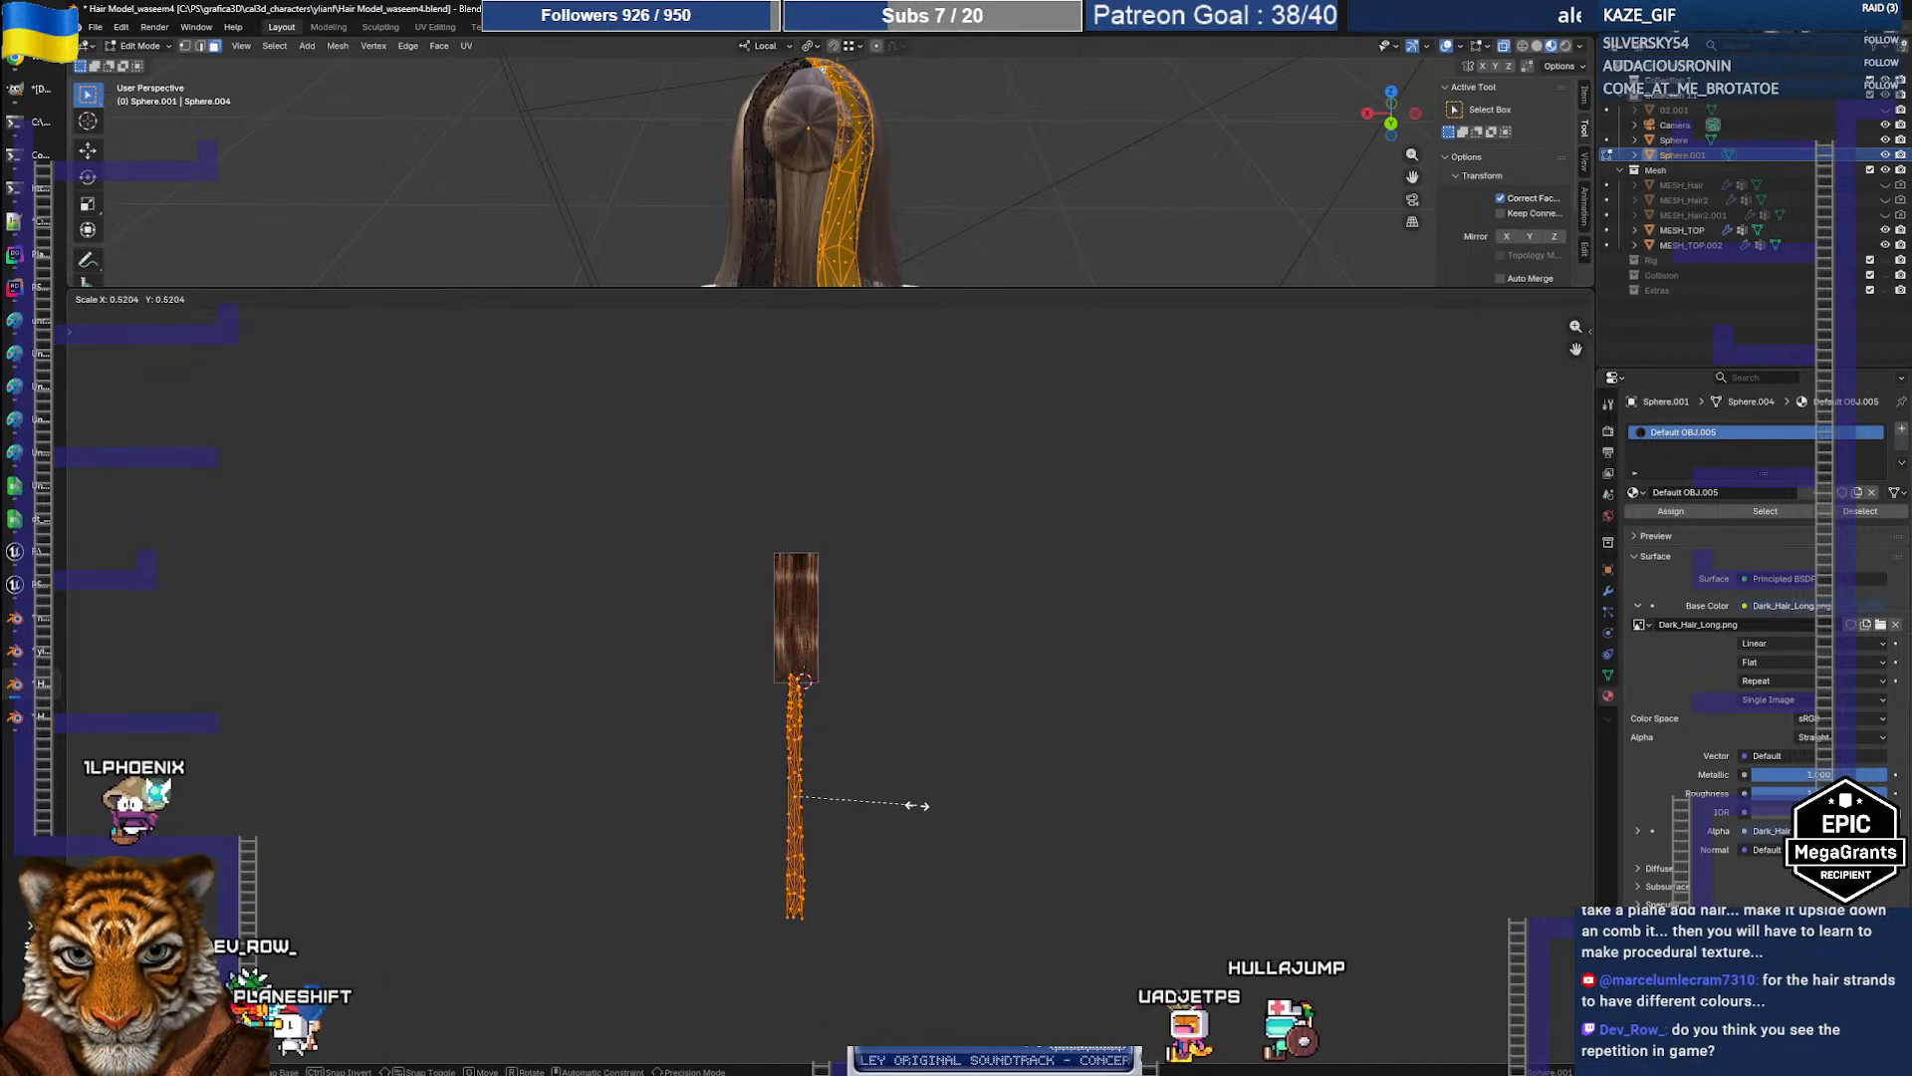
{"action": "left_click", "coordinate": [855, 797]}
Step: Move the right strand's UV island straight up about 1.41 so it lies over the Dark_Hair_Long.png texture
{"action": "key", "text": "alt+a"}
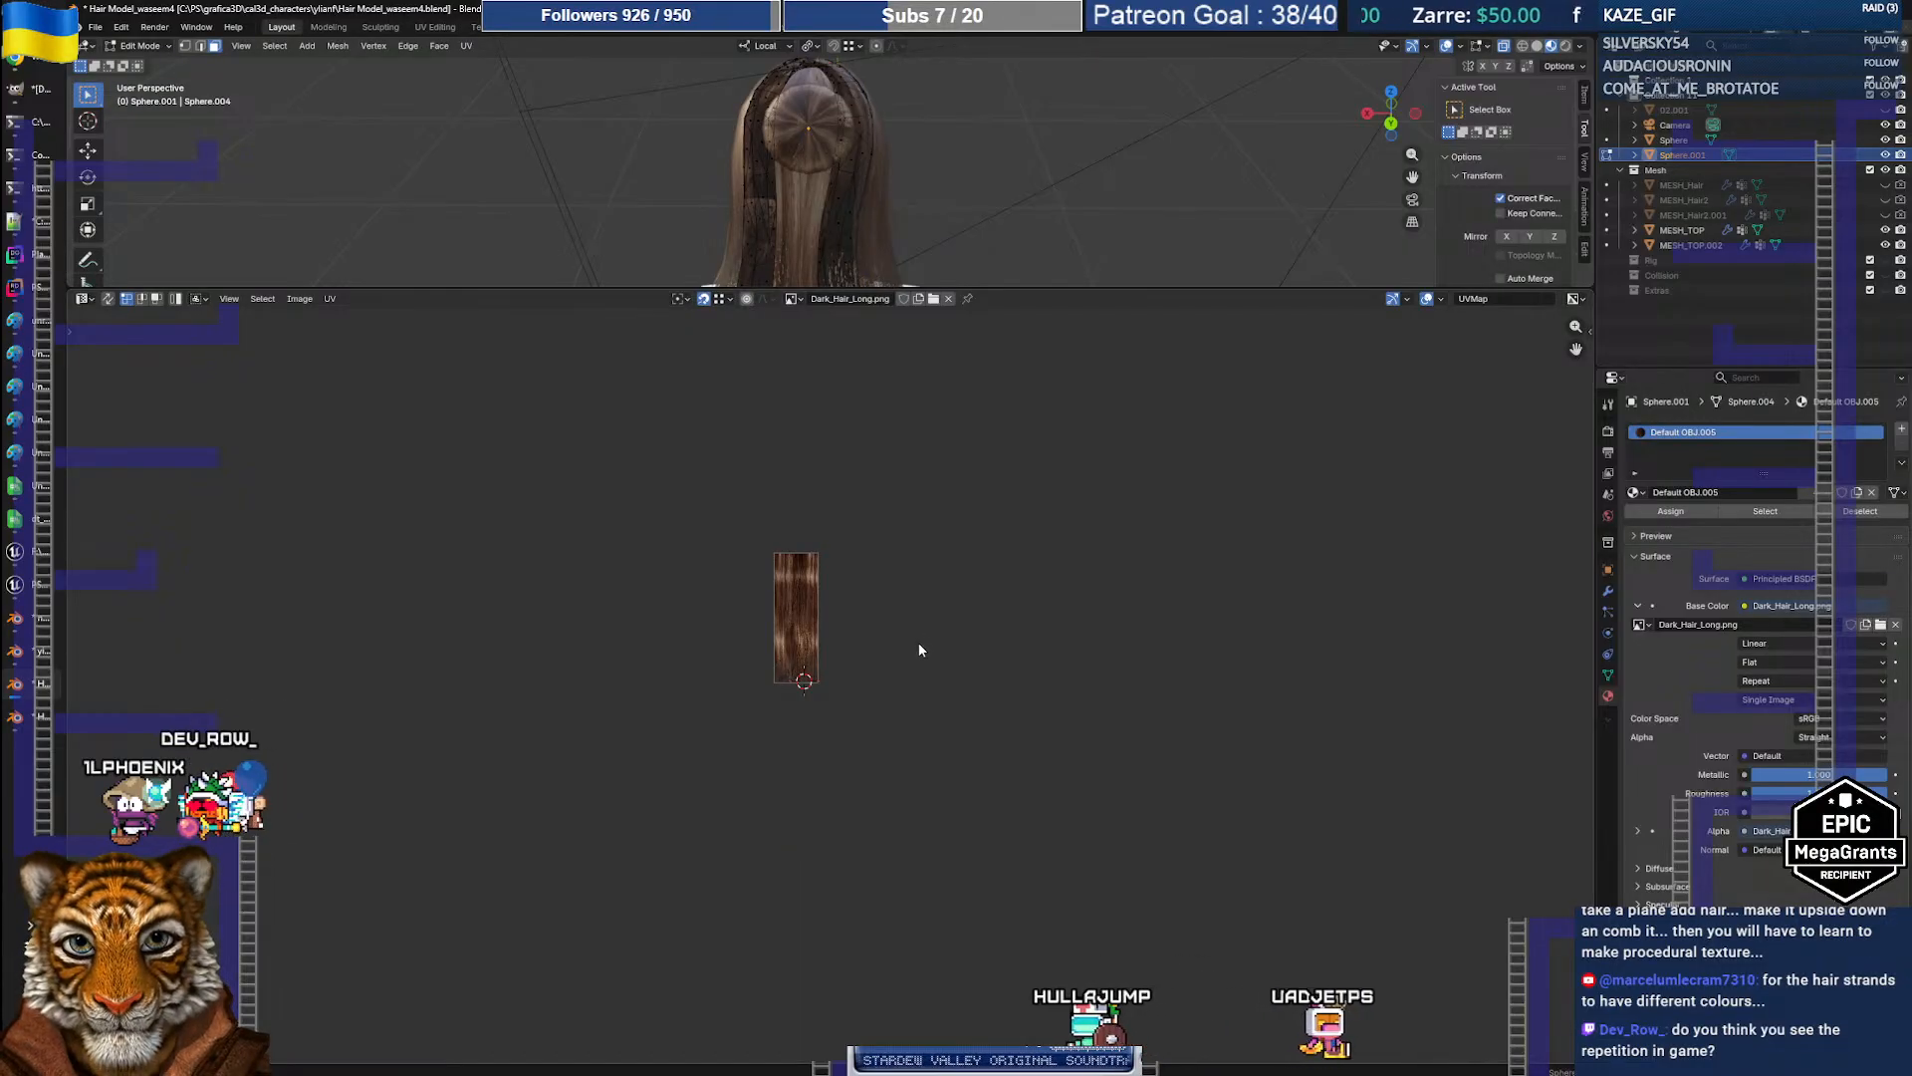
{"action": "key", "text": "ctrl+z"}
{"action": "key", "text": "g"}
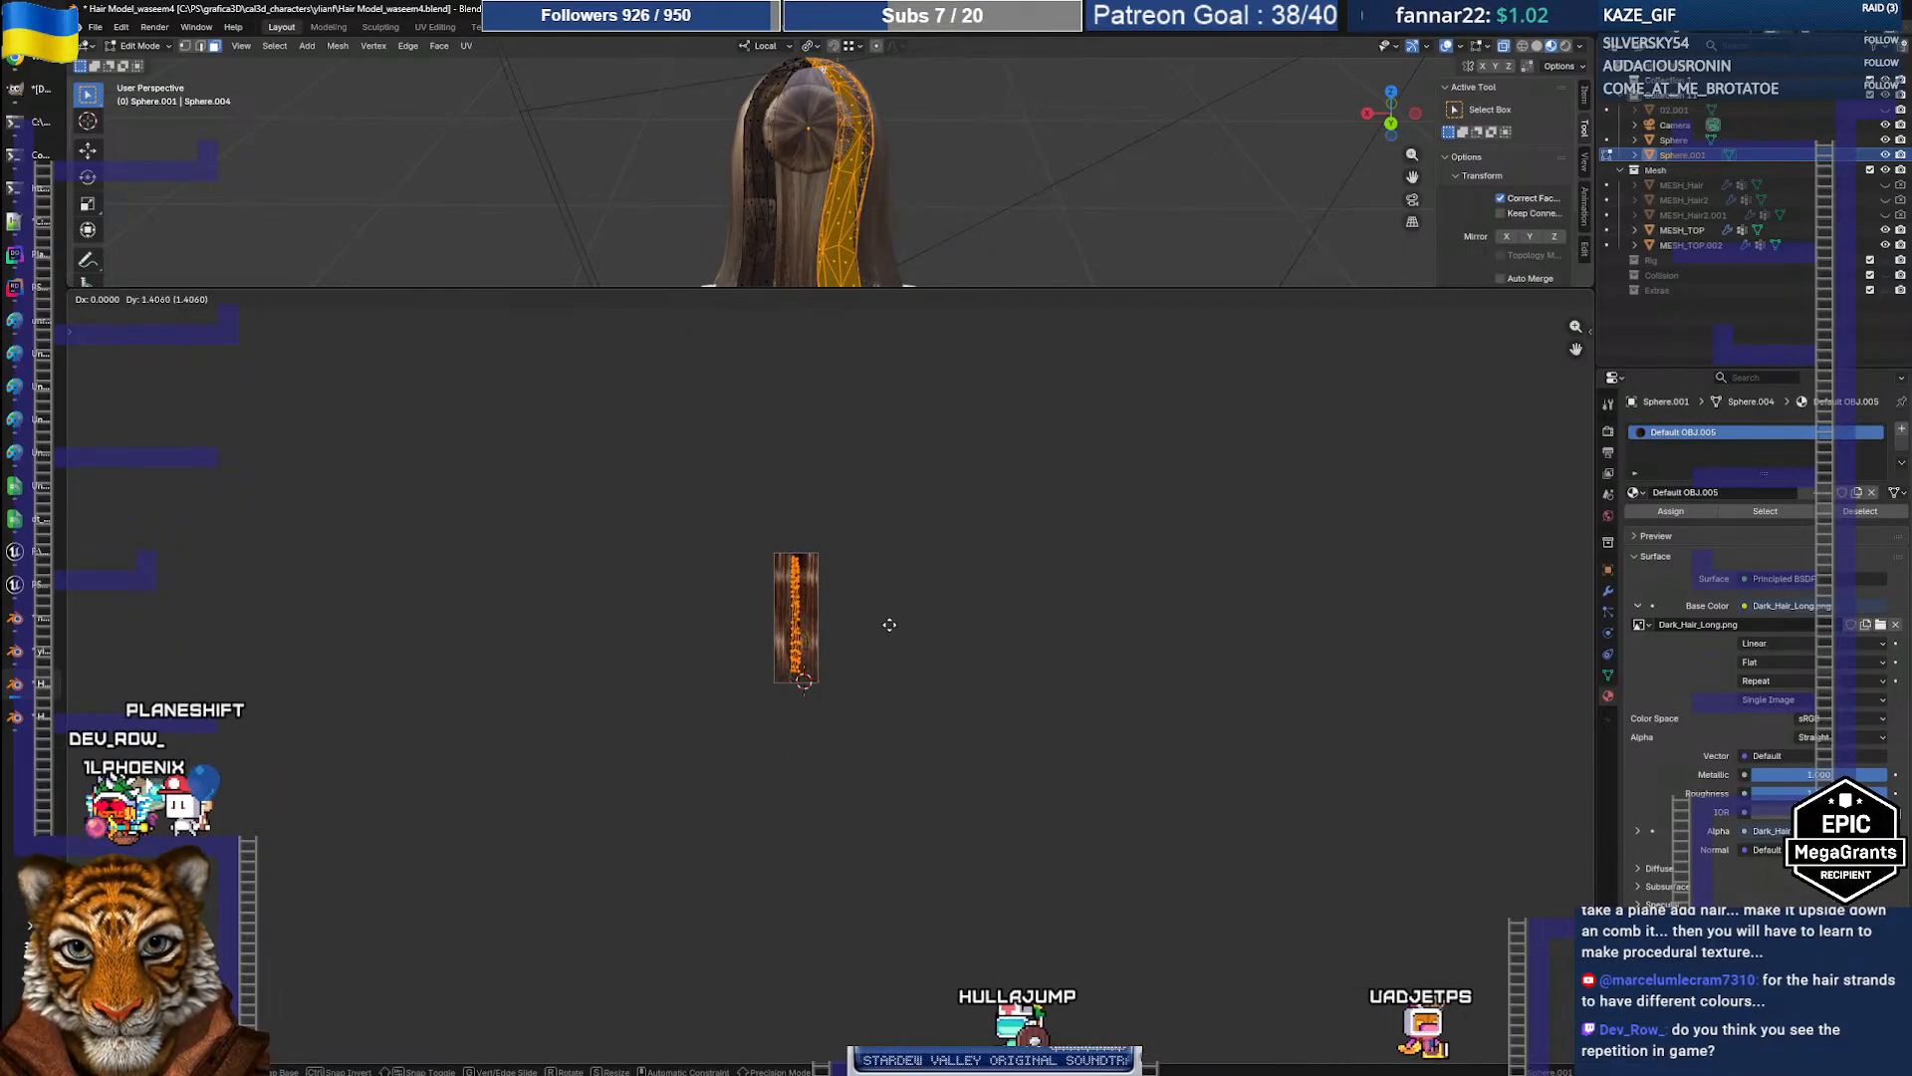
{"action": "left_click", "coordinate": [889, 624]}
{"action": "scroll", "coordinate": [857, 652], "scroll_direction": "up", "scroll_amount": 7}
{"action": "middle_click_drag", "start_coordinate": [865, 695], "coordinate": [960, 822]}
{"action": "scroll", "coordinate": [984, 802], "scroll_direction": "down", "scroll_amount": 3}
{"action": "scroll", "coordinate": [960, 810], "scroll_direction": "up", "scroll_amount": 3}
{"action": "scroll", "coordinate": [946, 824], "scroll_direction": "down", "scroll_amount": 1}
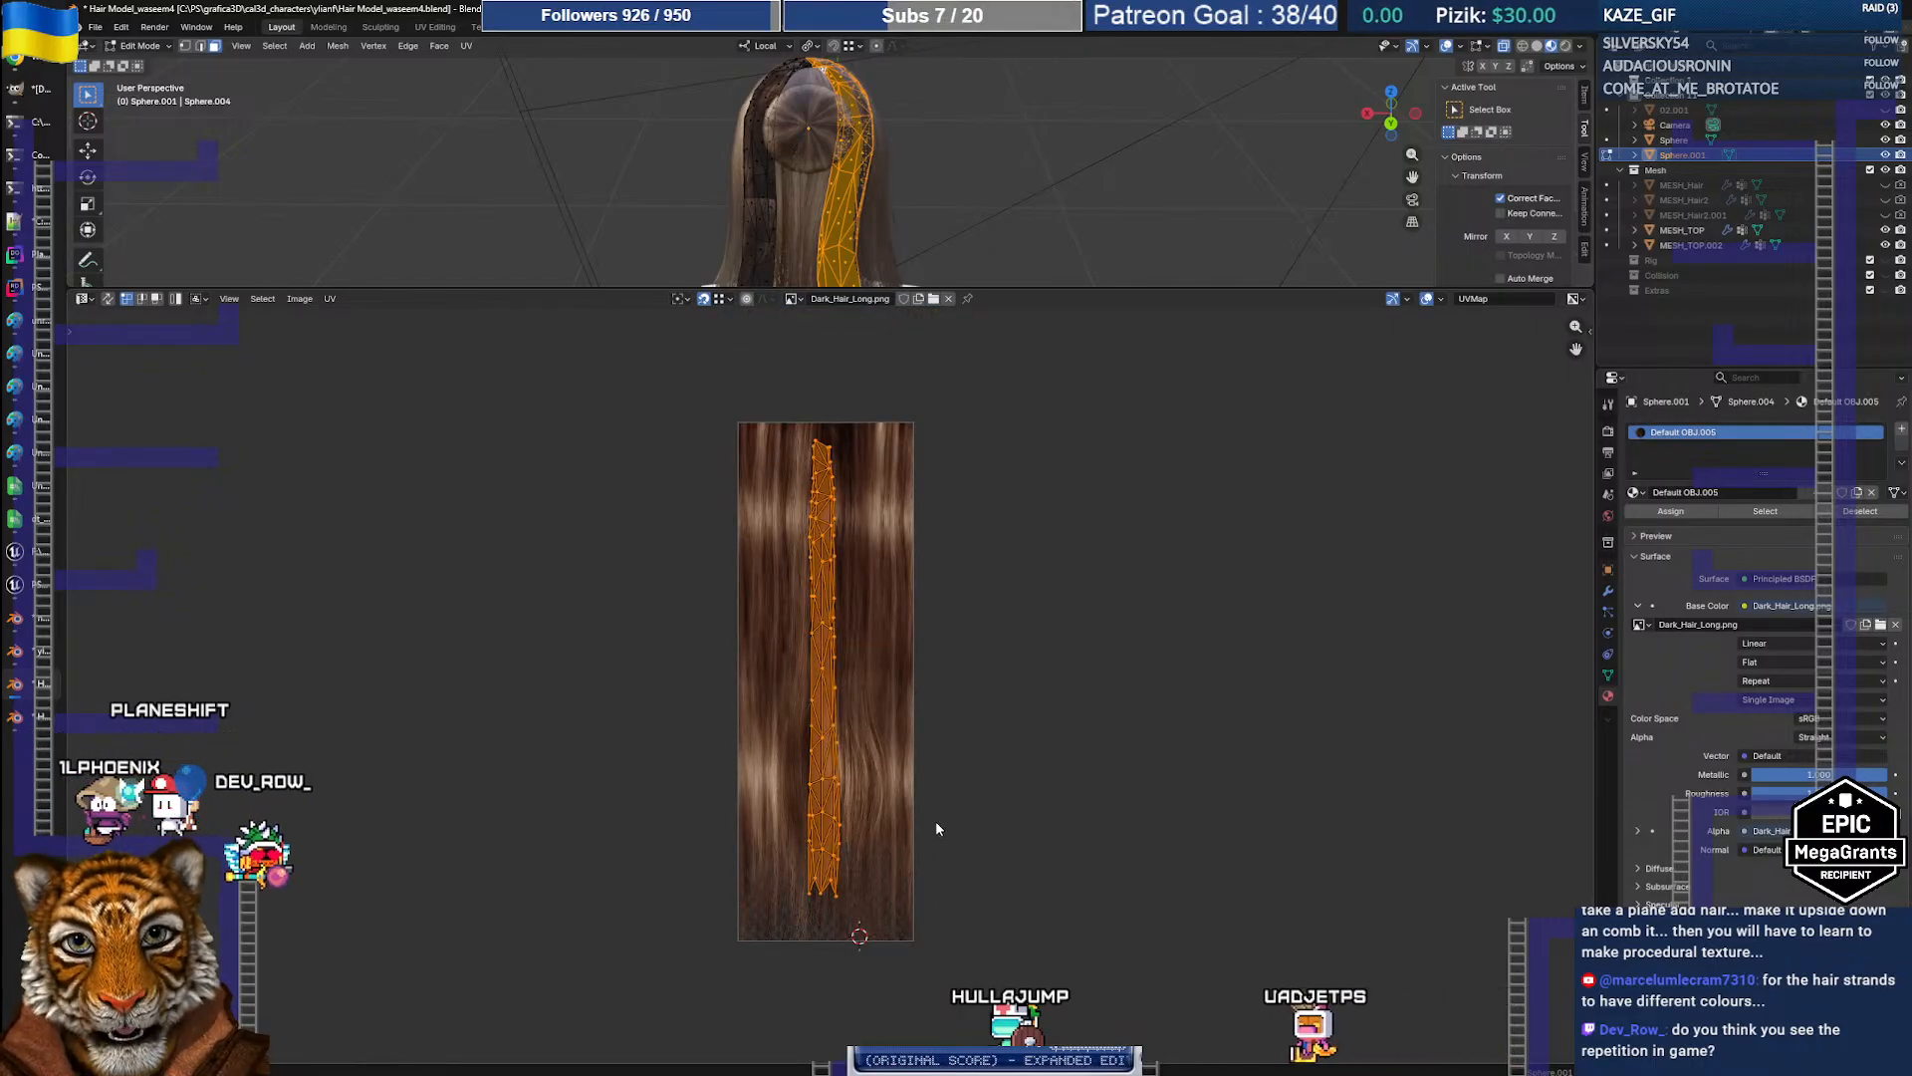
Step: Align the right strand's UV island with the texture's upper edge and widen it along X only
{"action": "key", "text": "g"}
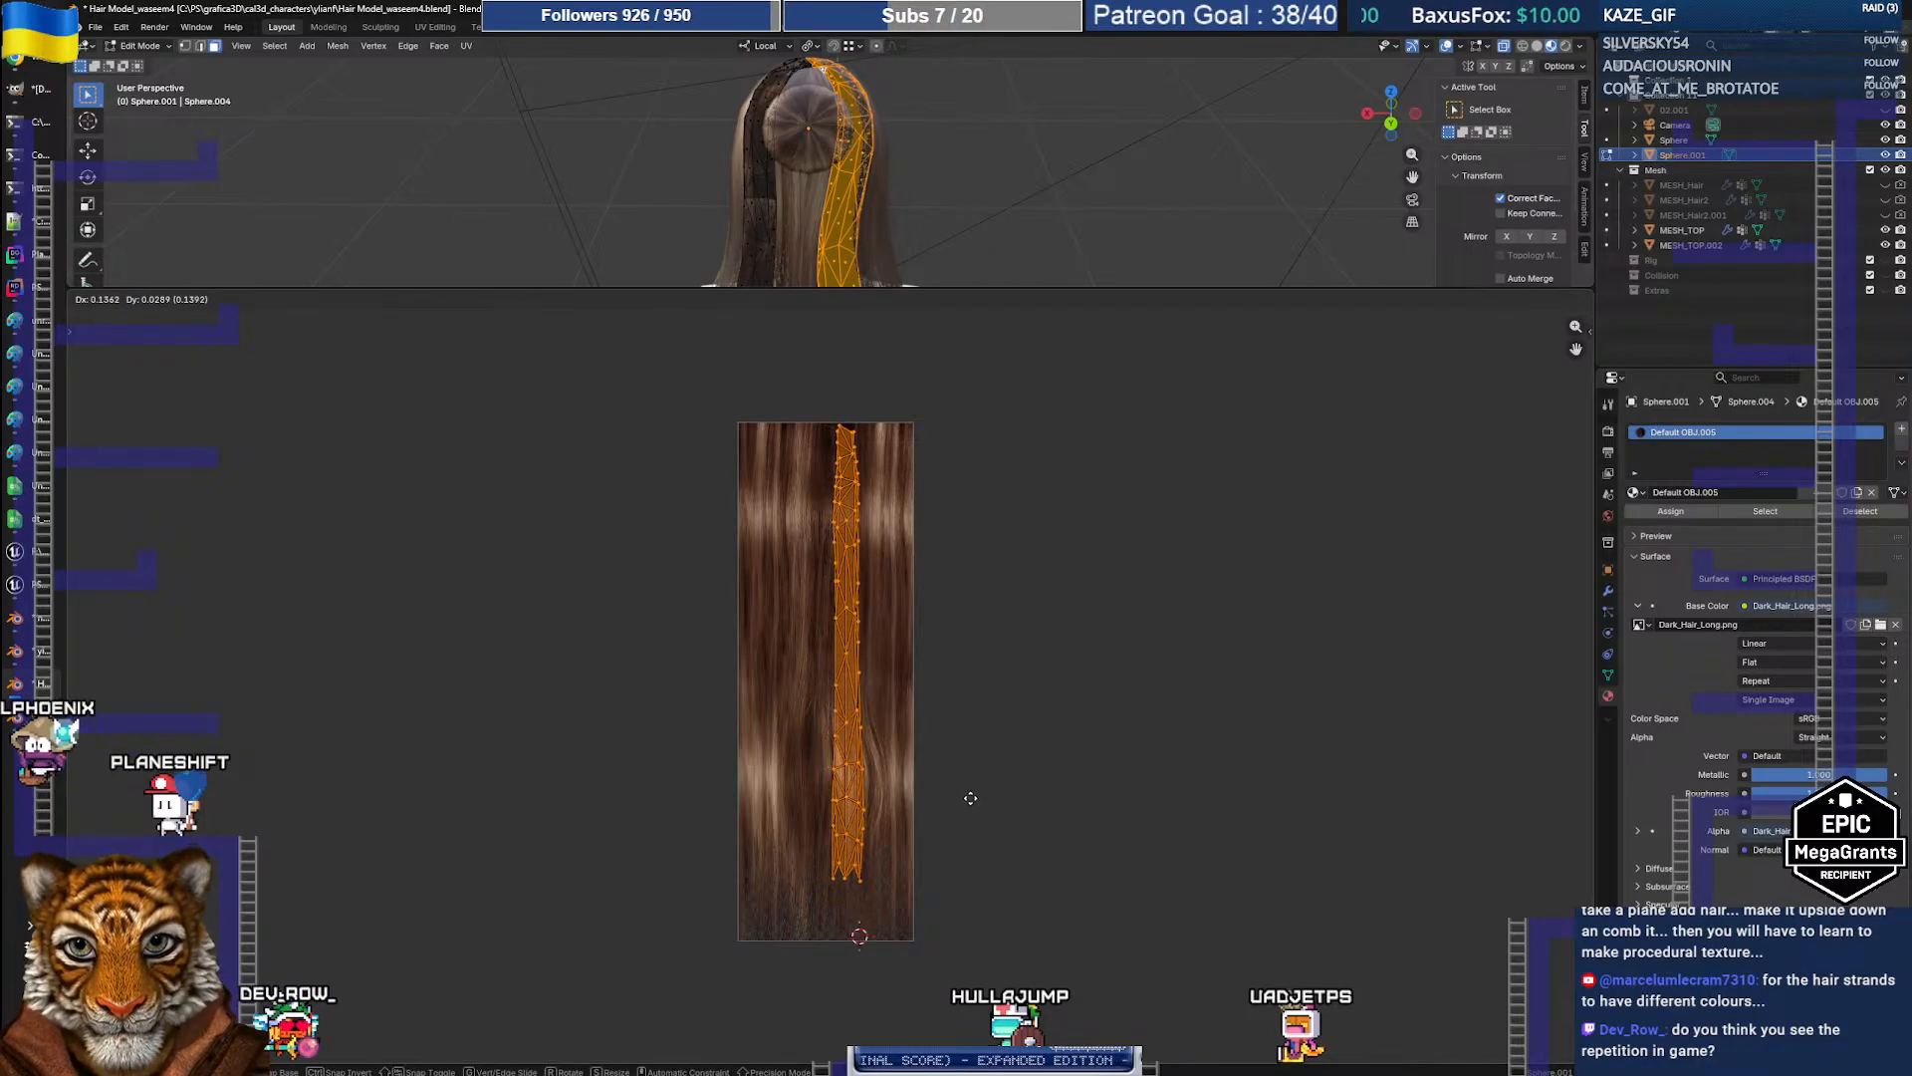
{"action": "left_click", "coordinate": [970, 798]}
{"action": "key", "text": "s"}
{"action": "key", "text": "x"}
{"action": "left_click", "coordinate": [1246, 812]}
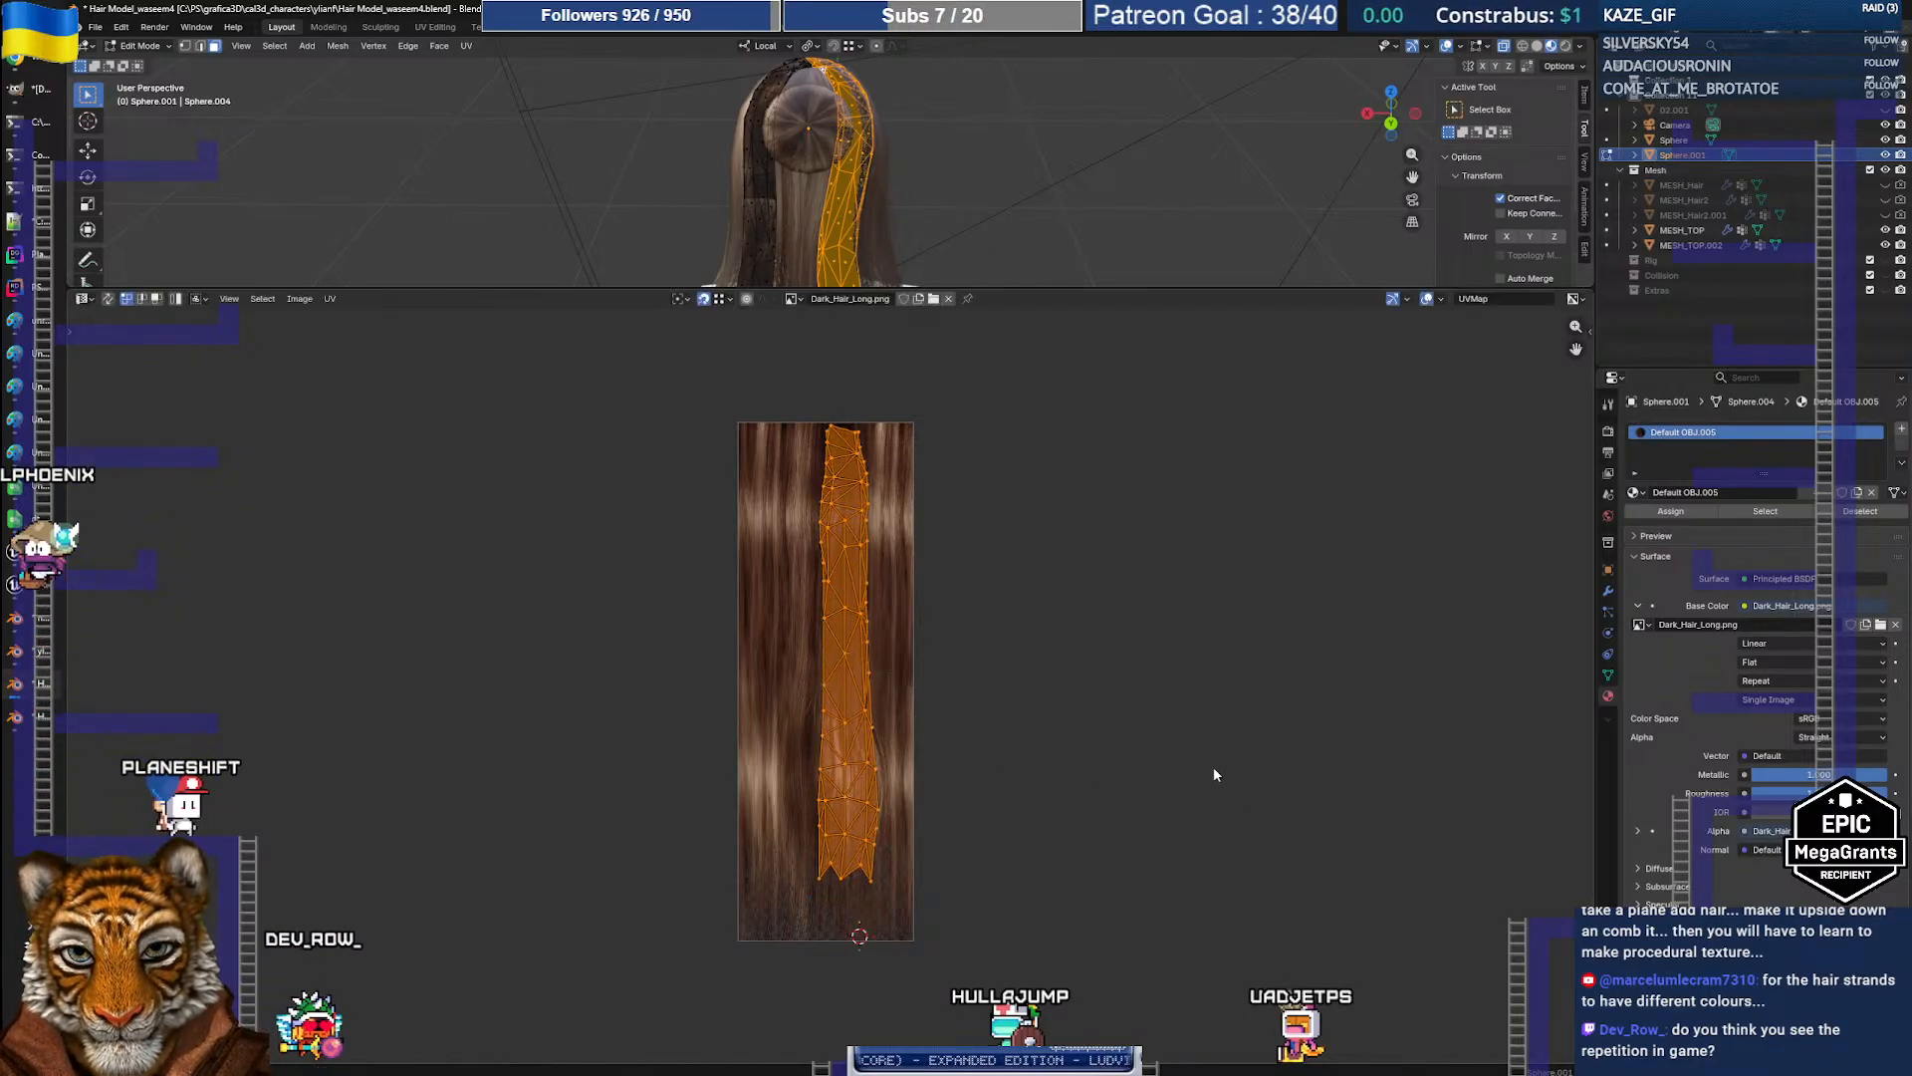
Step: Stretch the right strand's UV island along Y to span the texture's full height and centre it on the image
{"action": "key", "text": "g"}
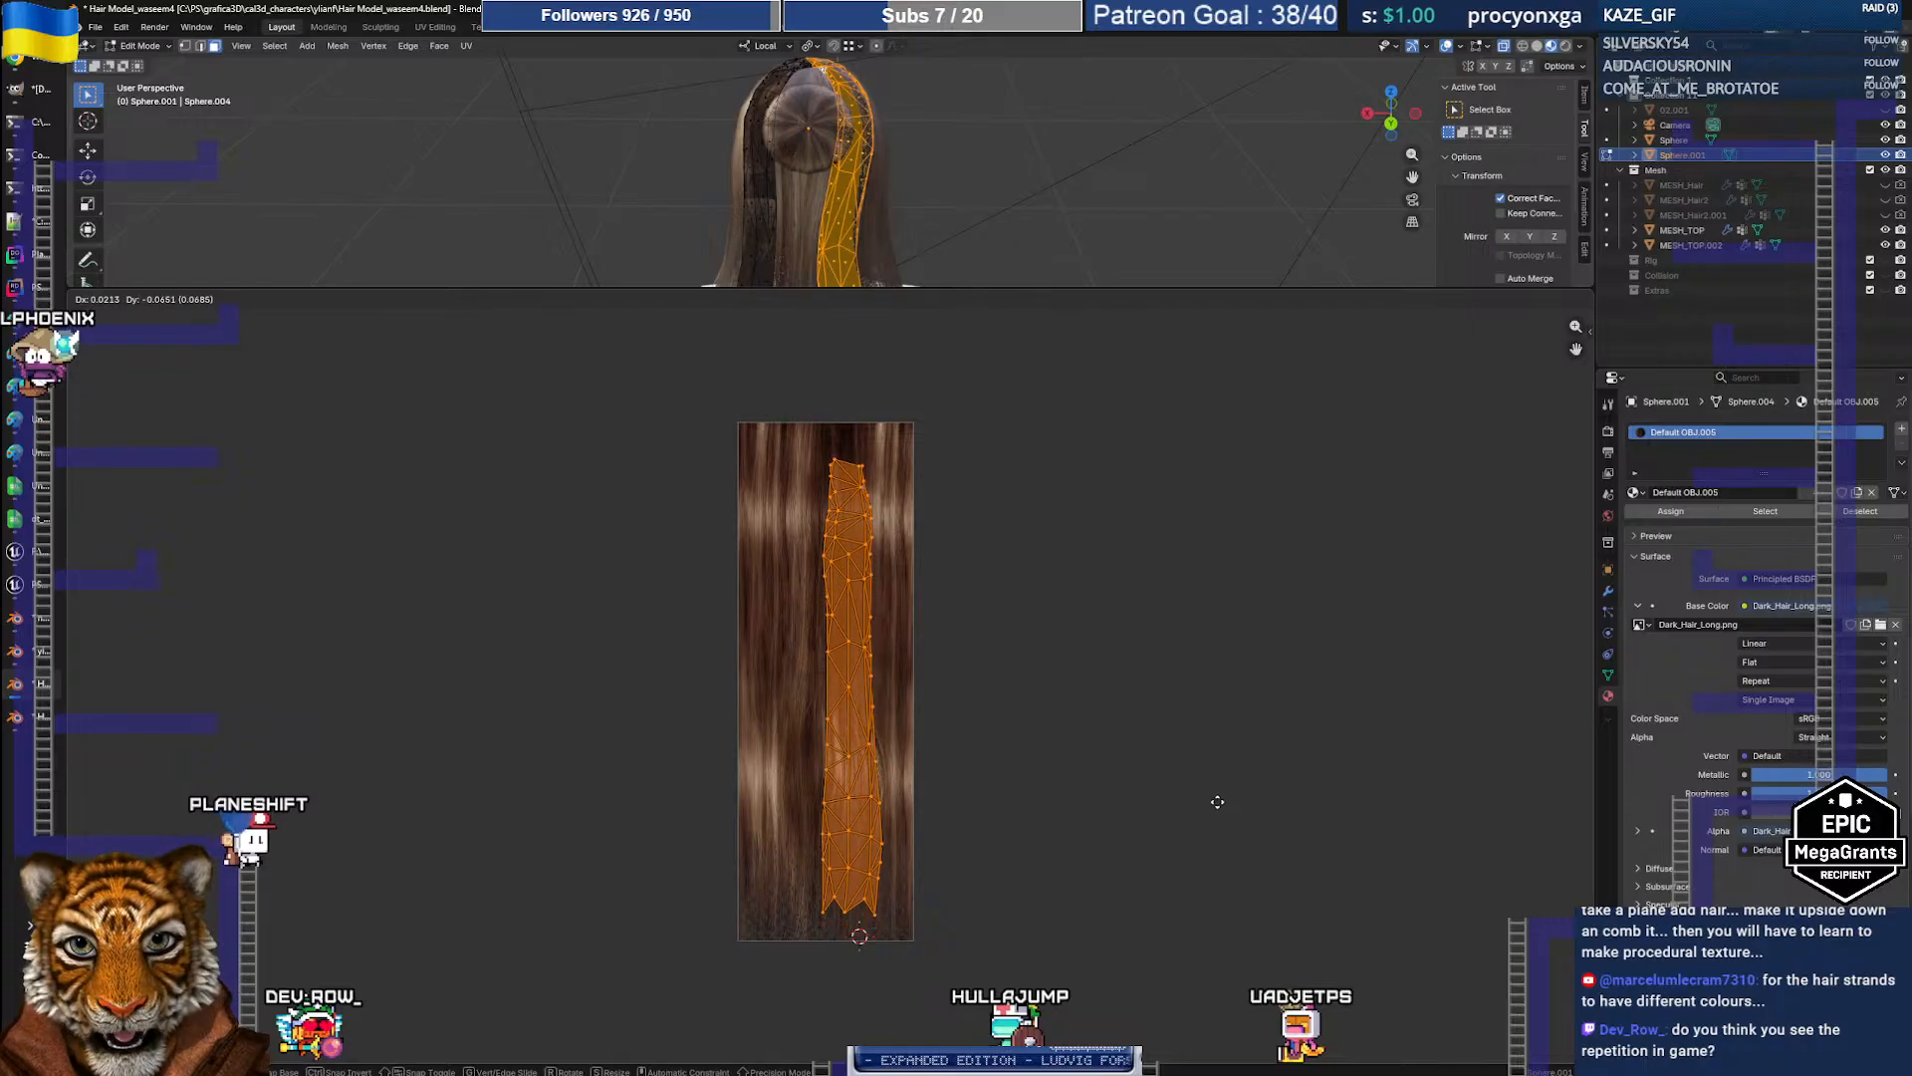
{"action": "left_click", "coordinate": [1217, 803]}
{"action": "key", "text": "s"}
{"action": "key", "text": "y"}
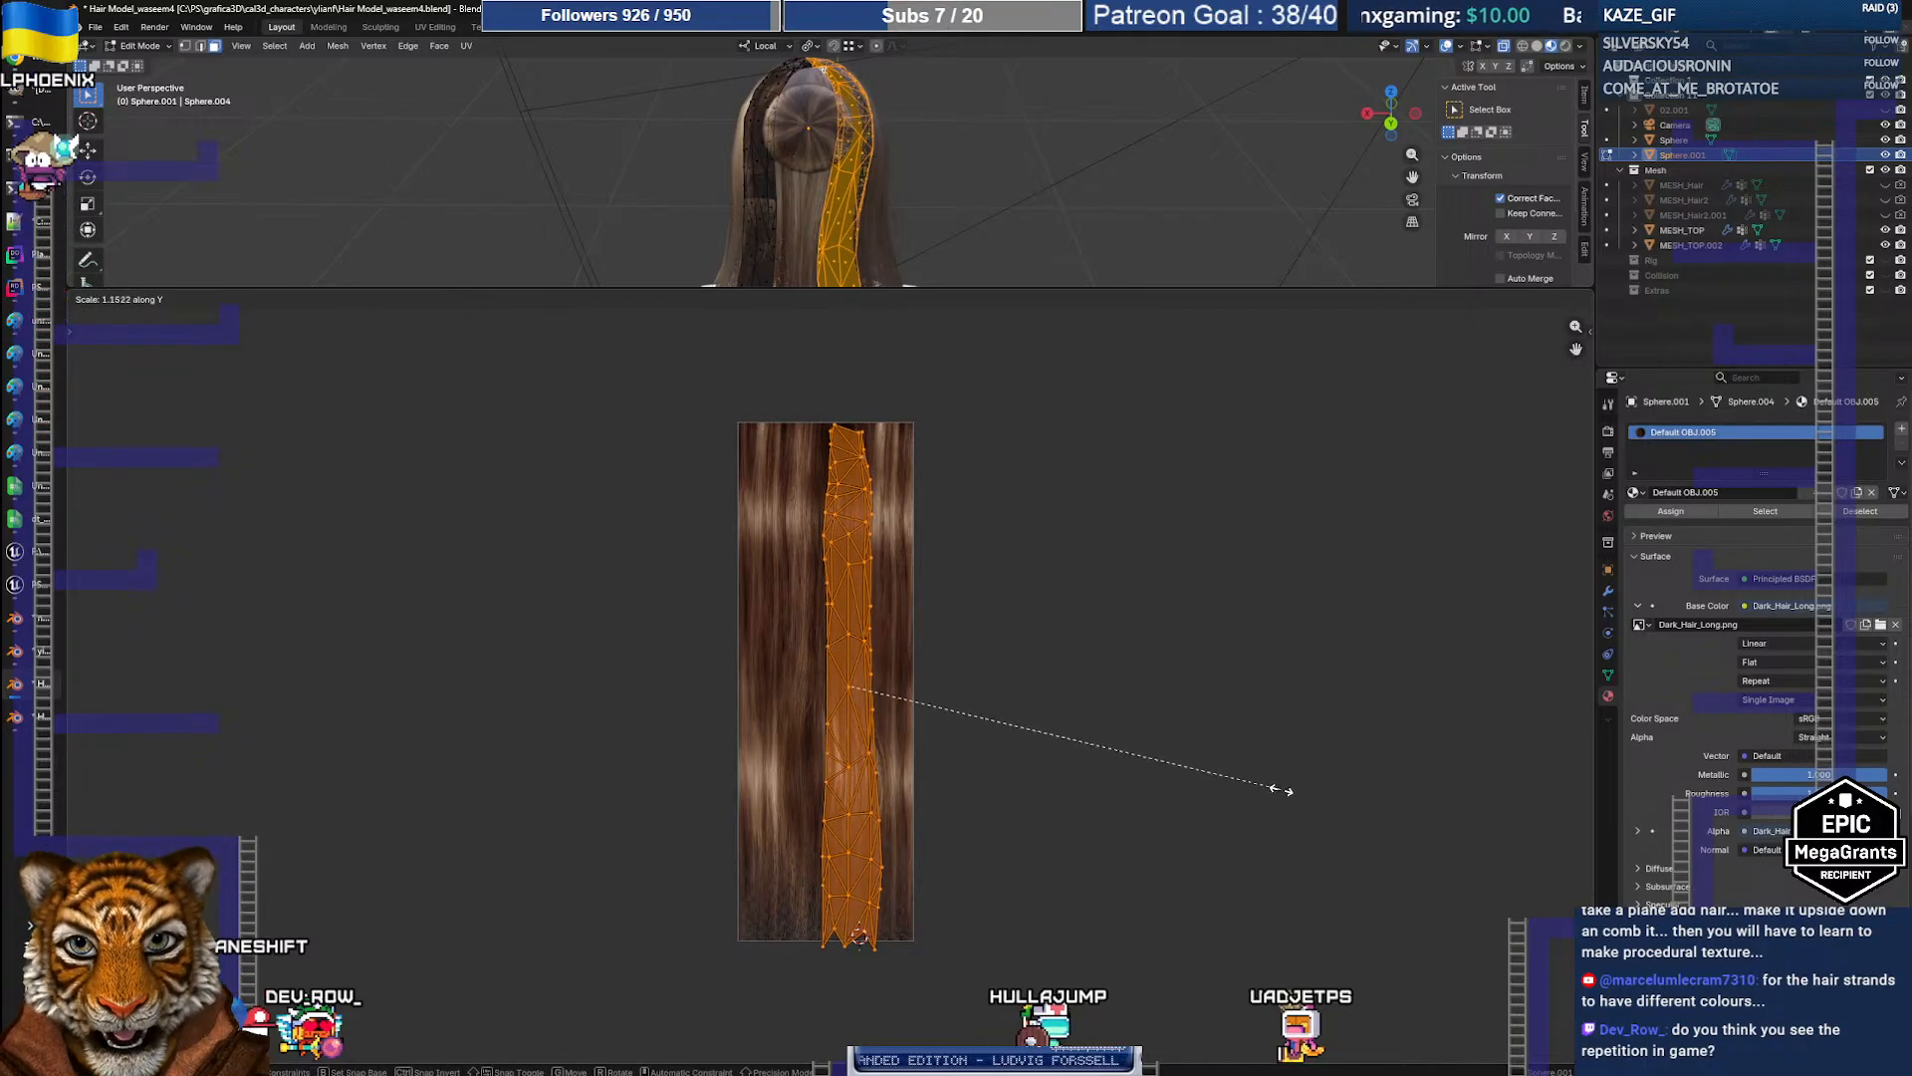
{"action": "left_click", "coordinate": [1312, 787]}
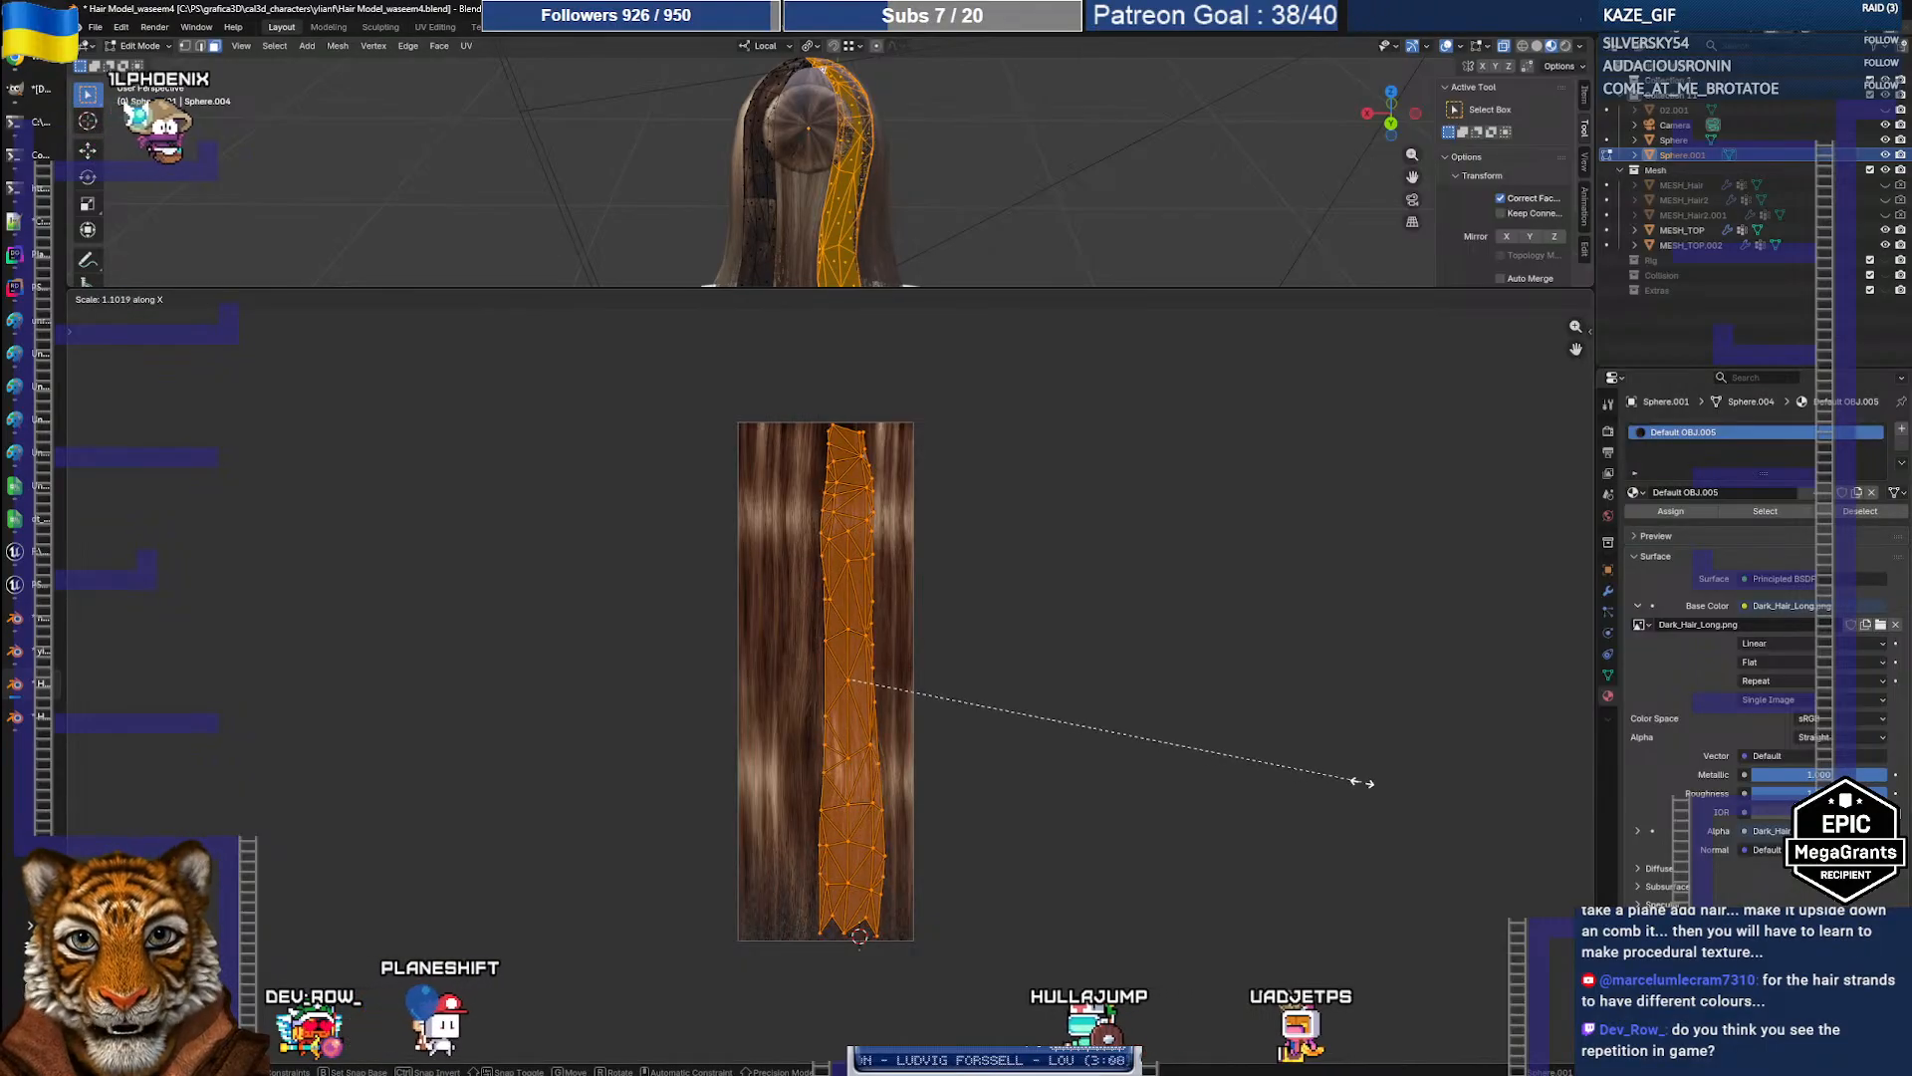
{"action": "key", "text": "g"}
{"action": "left_click", "coordinate": [1303, 782]}
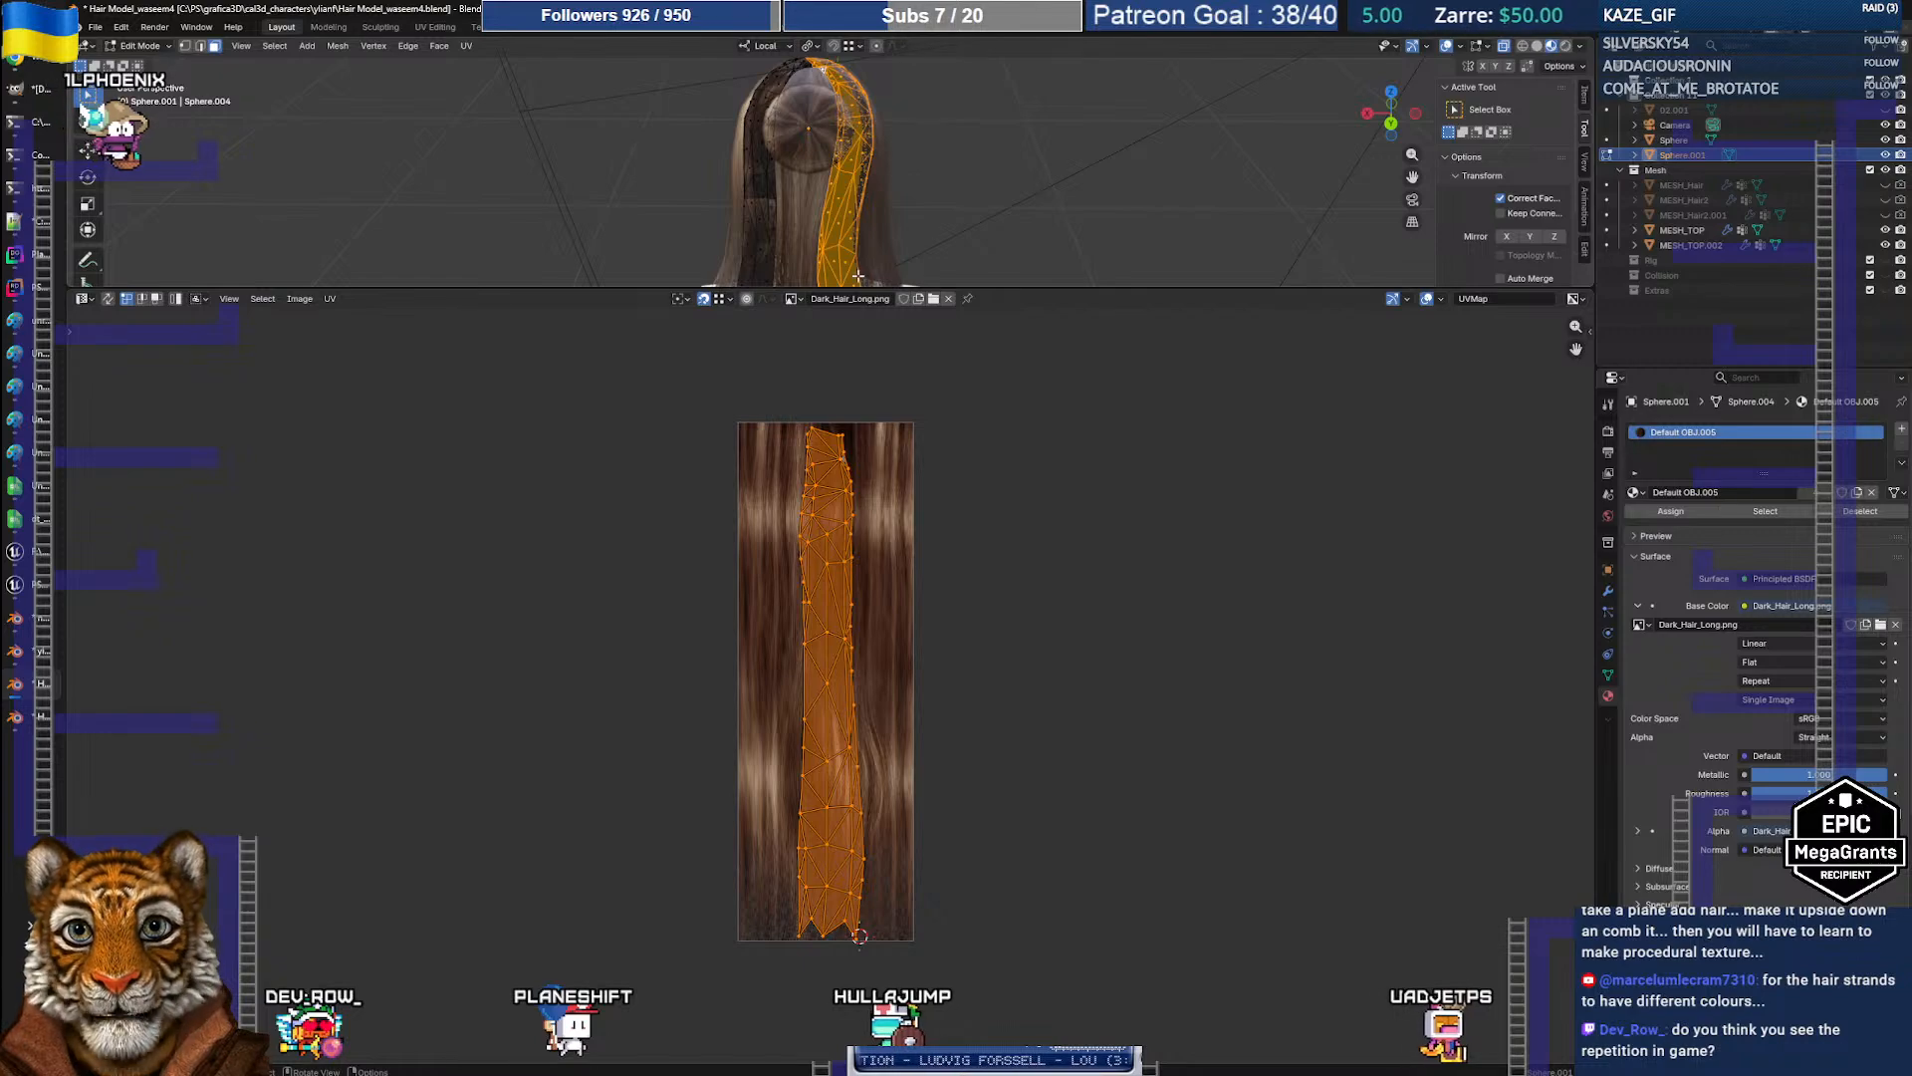
Step: Enlarge the 3D viewport, invert the face selection to the left strand and bring its UV island into view
{"action": "left_click_drag", "start_coordinate": [853, 290], "coordinate": [853, 680]}
{"action": "middle_click_drag", "start_coordinate": [757, 437], "coordinate": [790, 443]}
{"action": "key", "text": "ctrl+i"}
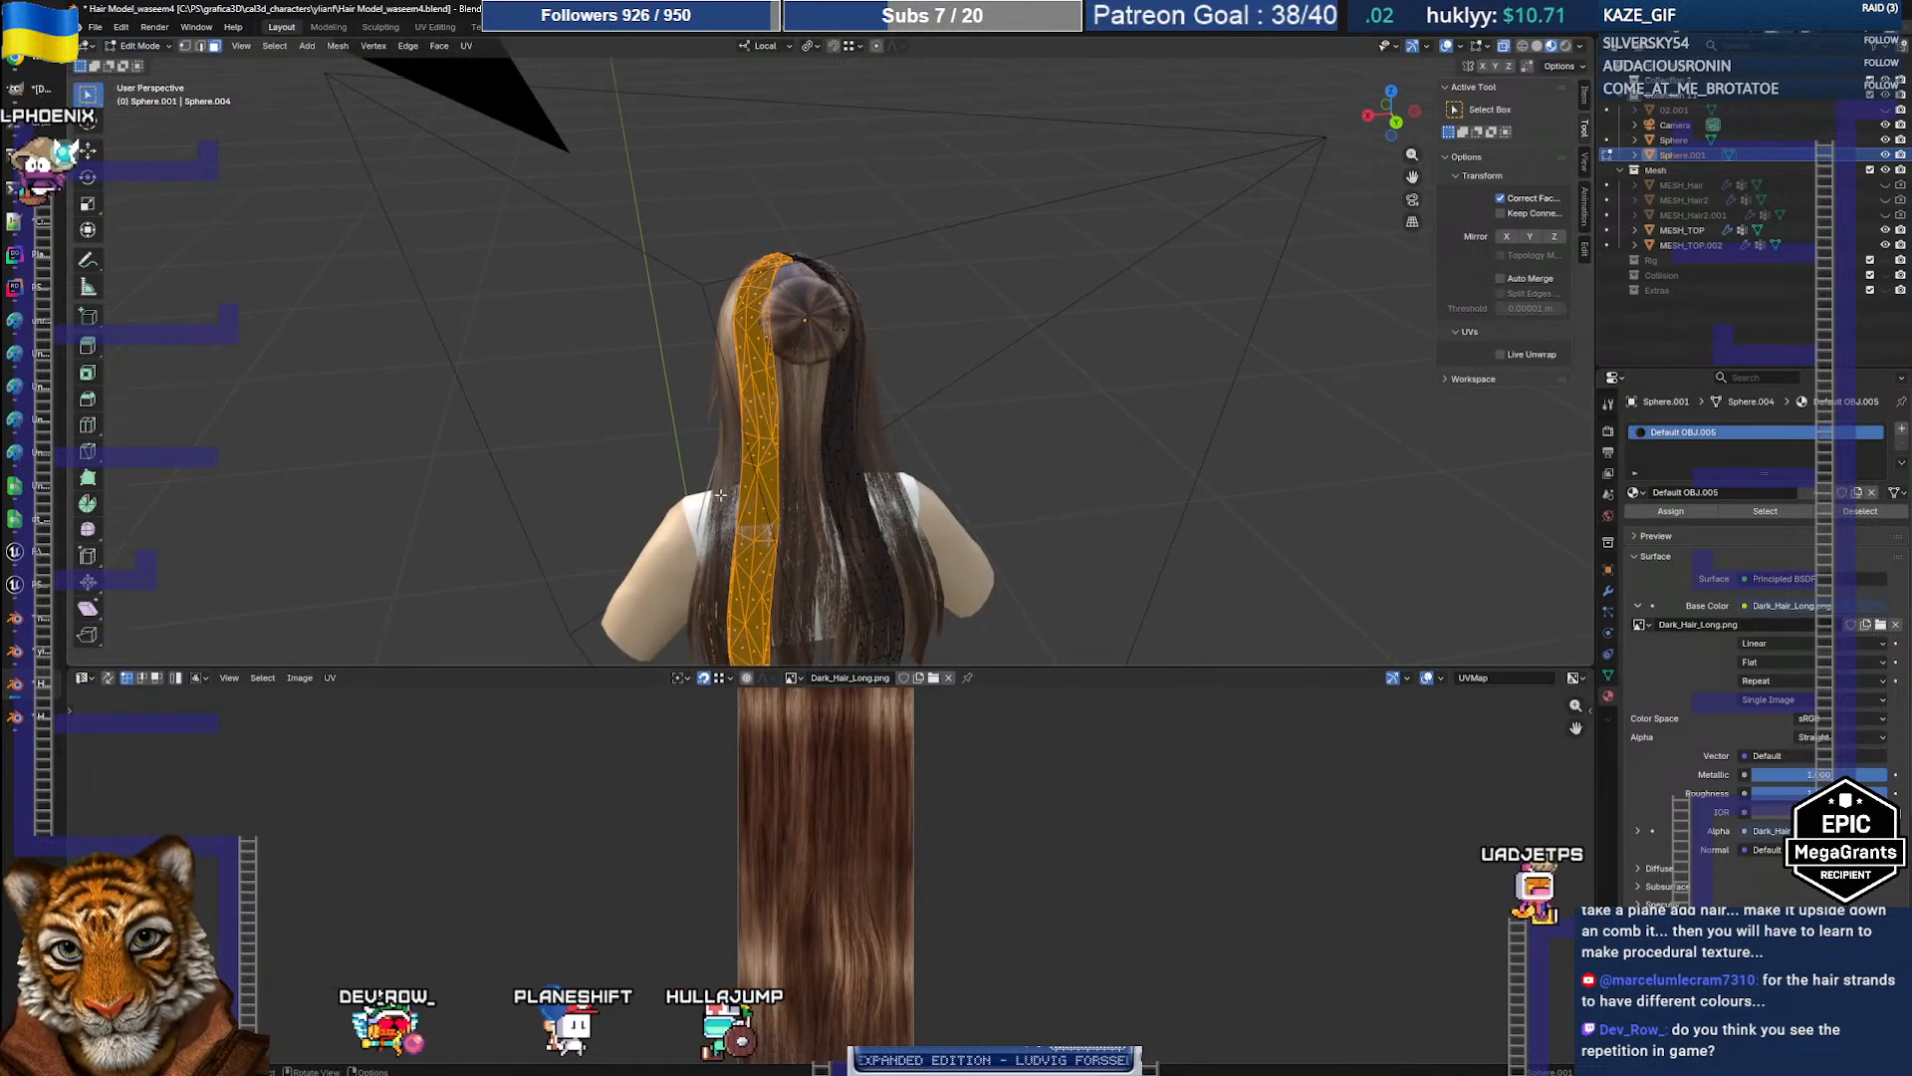
{"action": "scroll", "coordinate": [888, 854], "scroll_direction": "down", "scroll_amount": 5}
{"action": "middle_click_drag", "start_coordinate": [888, 854], "coordinate": [868, 989]}
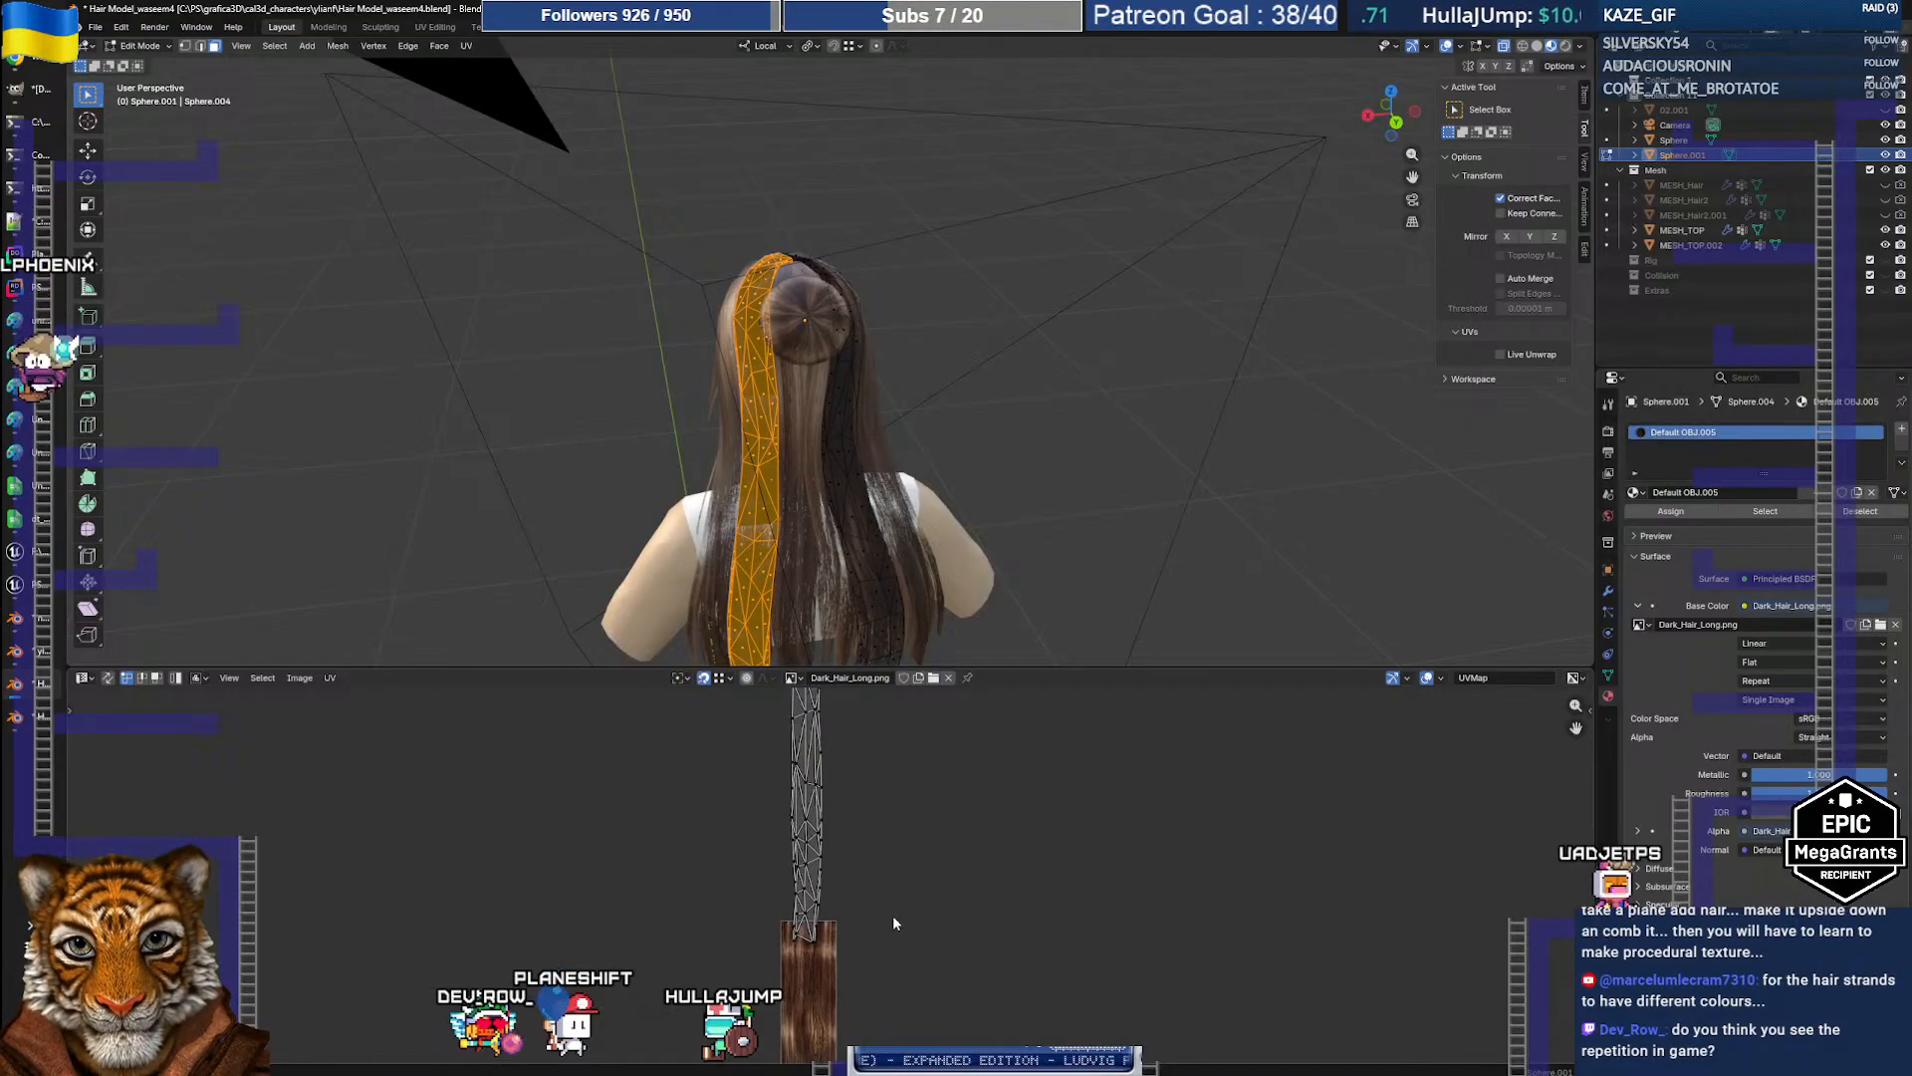
{"action": "scroll", "coordinate": [892, 915], "scroll_direction": "down", "scroll_amount": 2}
{"action": "middle_click_drag", "start_coordinate": [893, 914], "coordinate": [889, 954]}
{"action": "scroll", "coordinate": [900, 915], "scroll_direction": "down", "scroll_amount": 2}
Step: Select all of the left strand's UVs, scale them down uniformly and centre them over the hair texture
{"action": "key", "text": "a"}
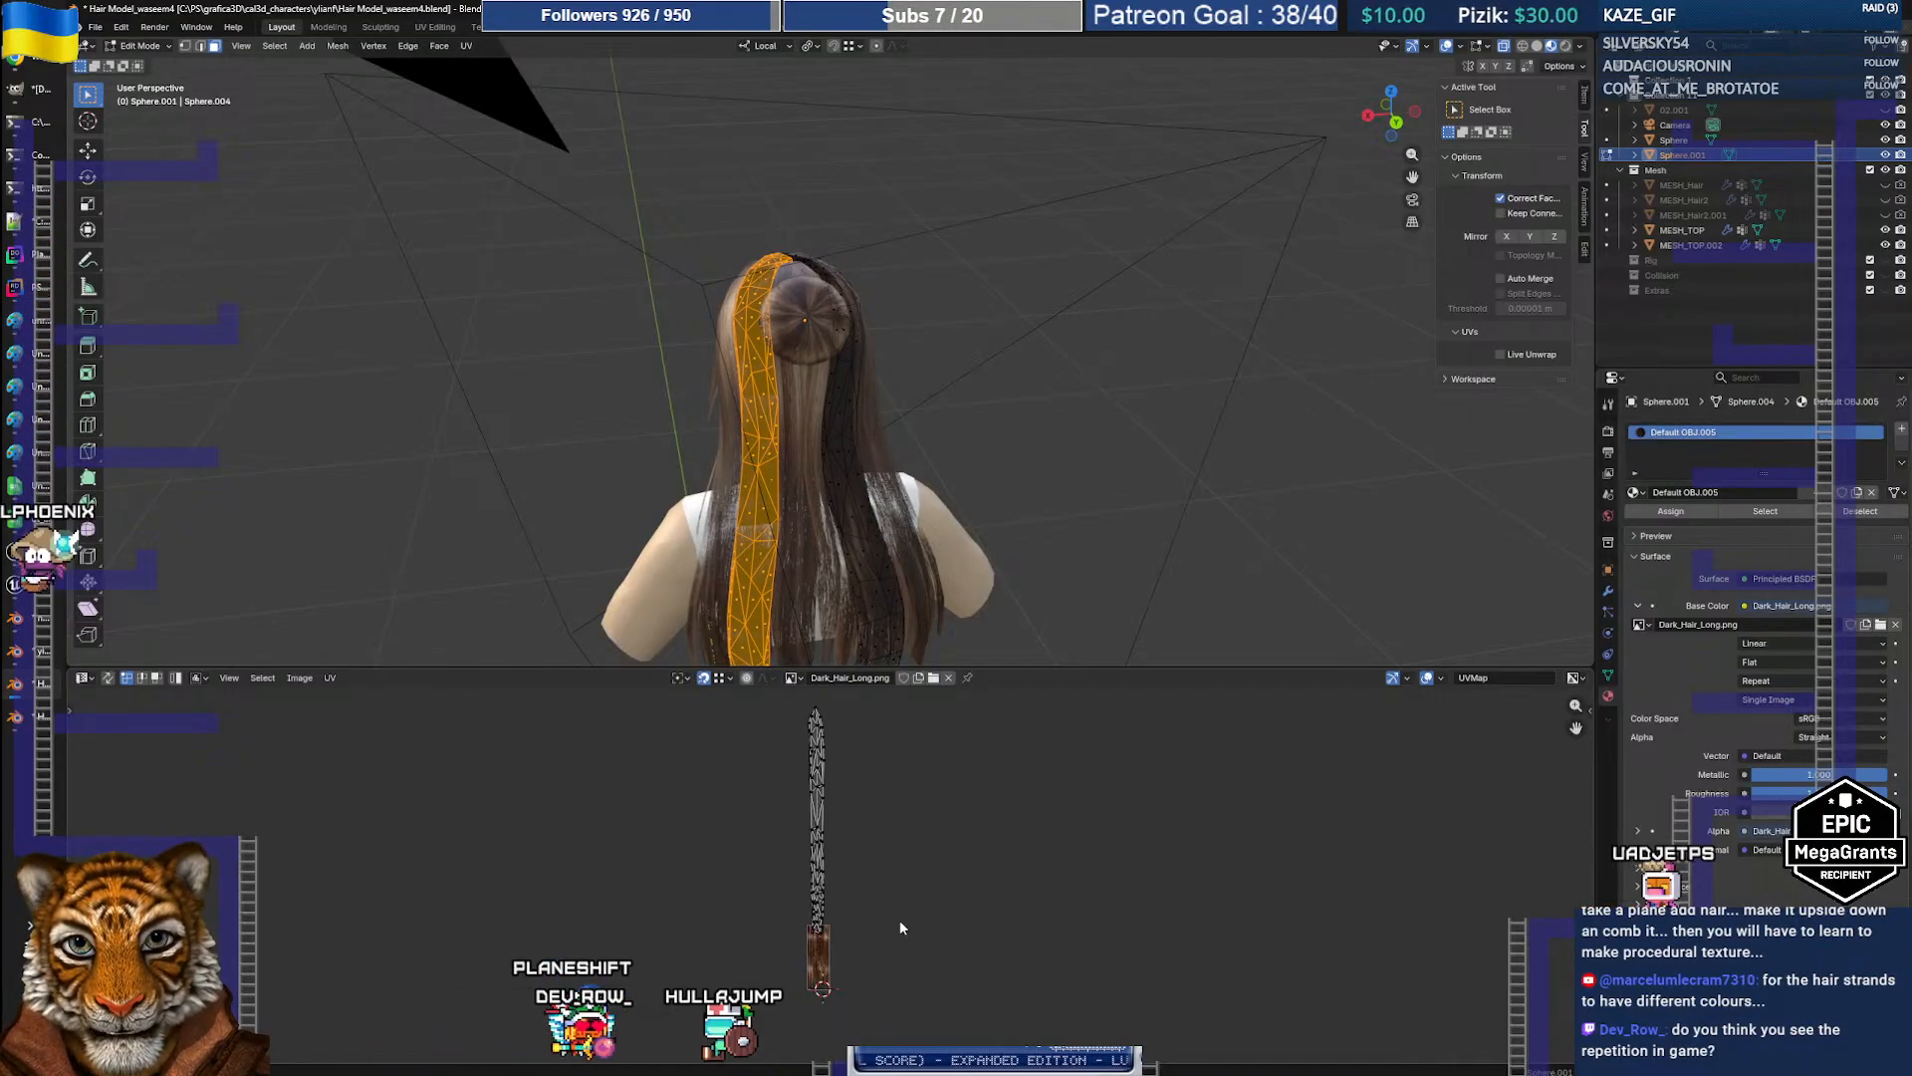
{"action": "key", "text": "g"}
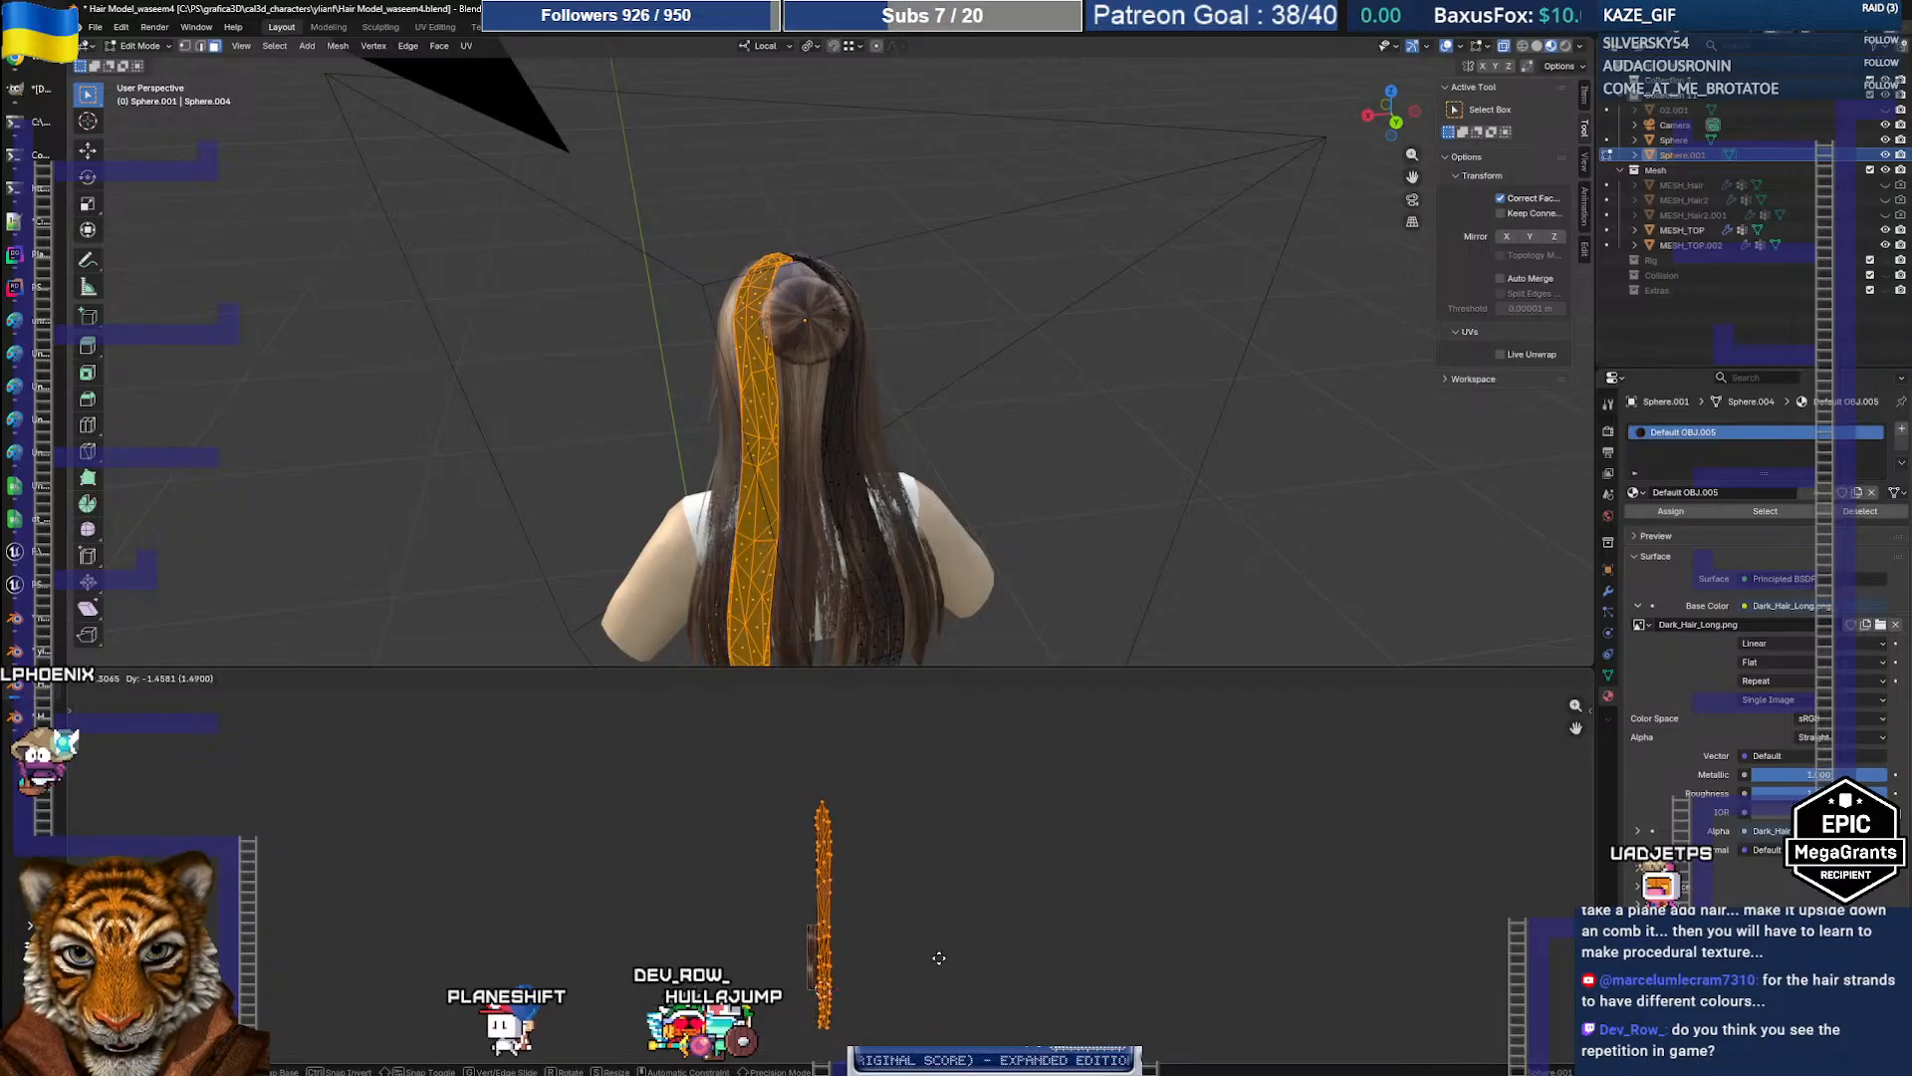
{"action": "left_click", "coordinate": [939, 960]}
{"action": "key", "text": "s"}
{"action": "left_click", "coordinate": [909, 913]}
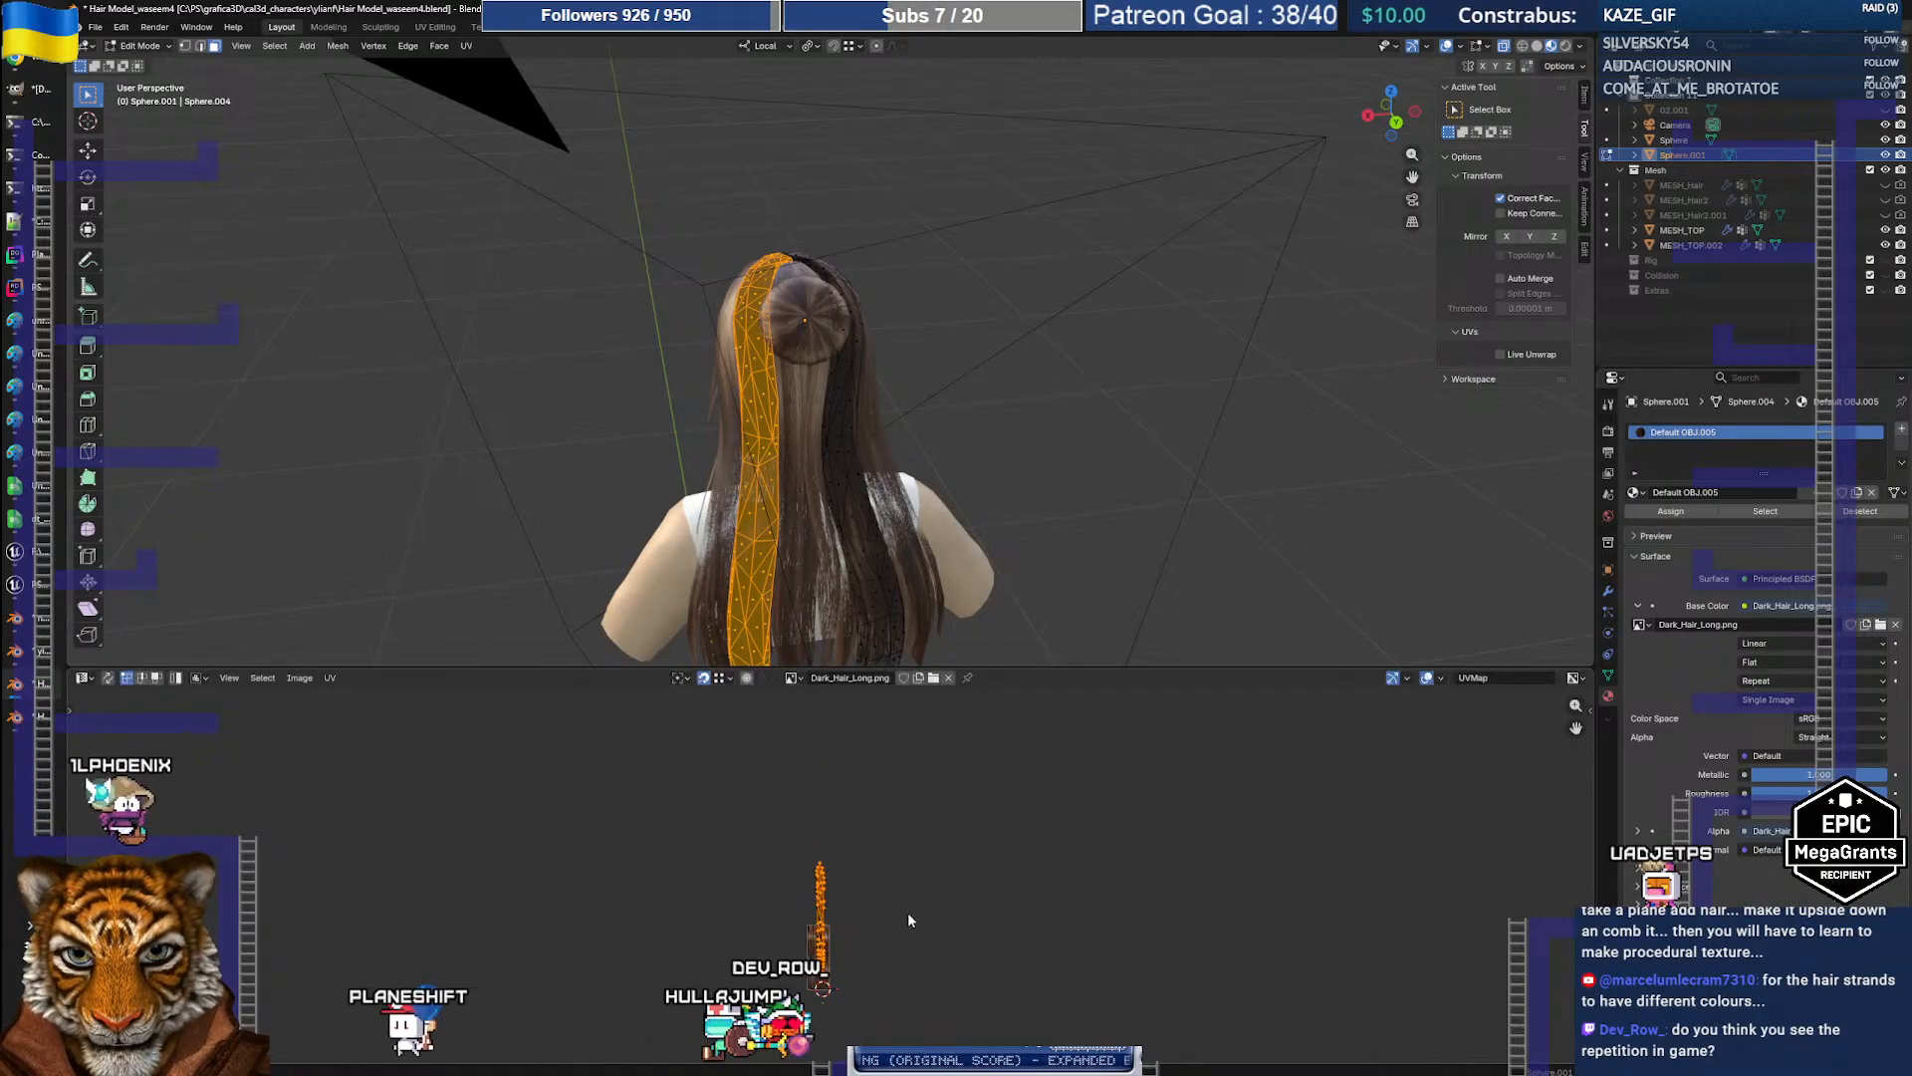
{"action": "key", "text": "g"}
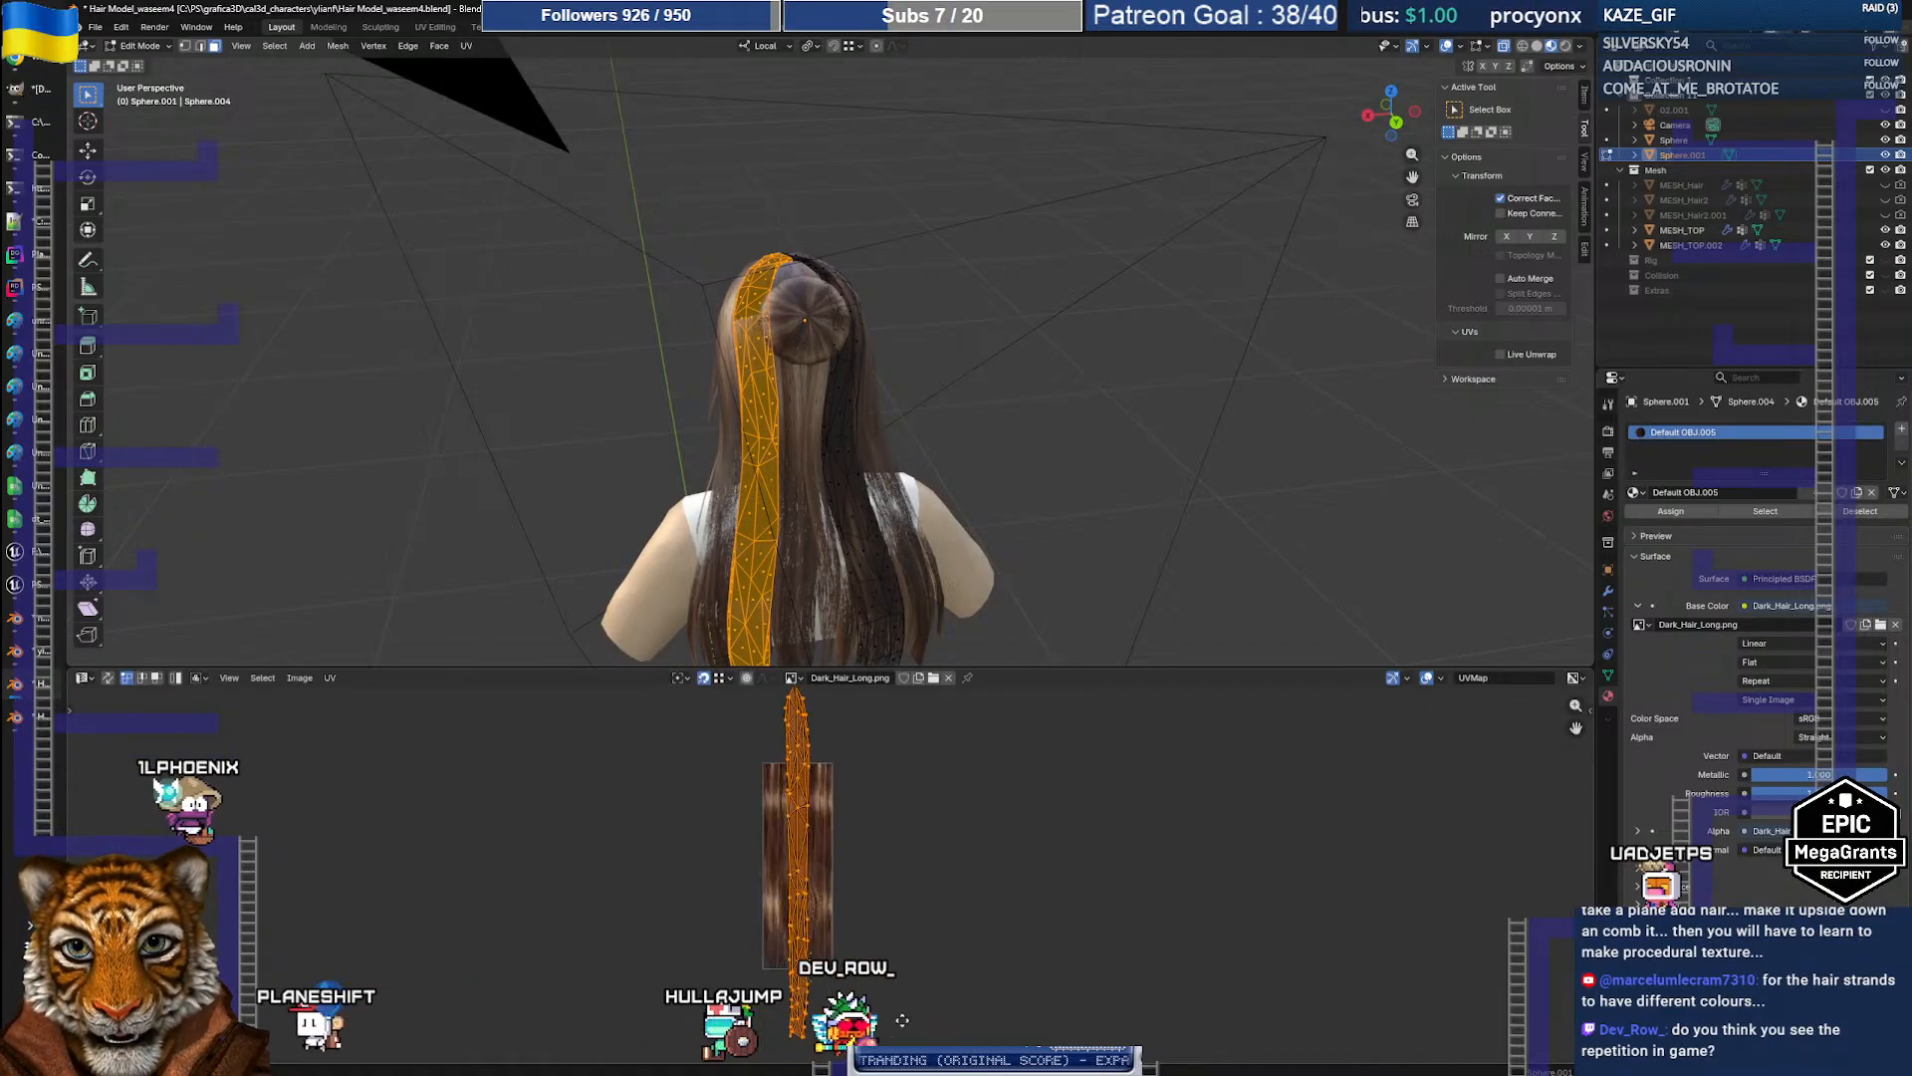
{"action": "left_click", "coordinate": [878, 846]}
Step: Enlarge the UV editor and scale the left strand's UV island to about 0.59 along Y to match the texture height
{"action": "left_click_drag", "start_coordinate": [849, 669], "coordinate": [850, 352]}
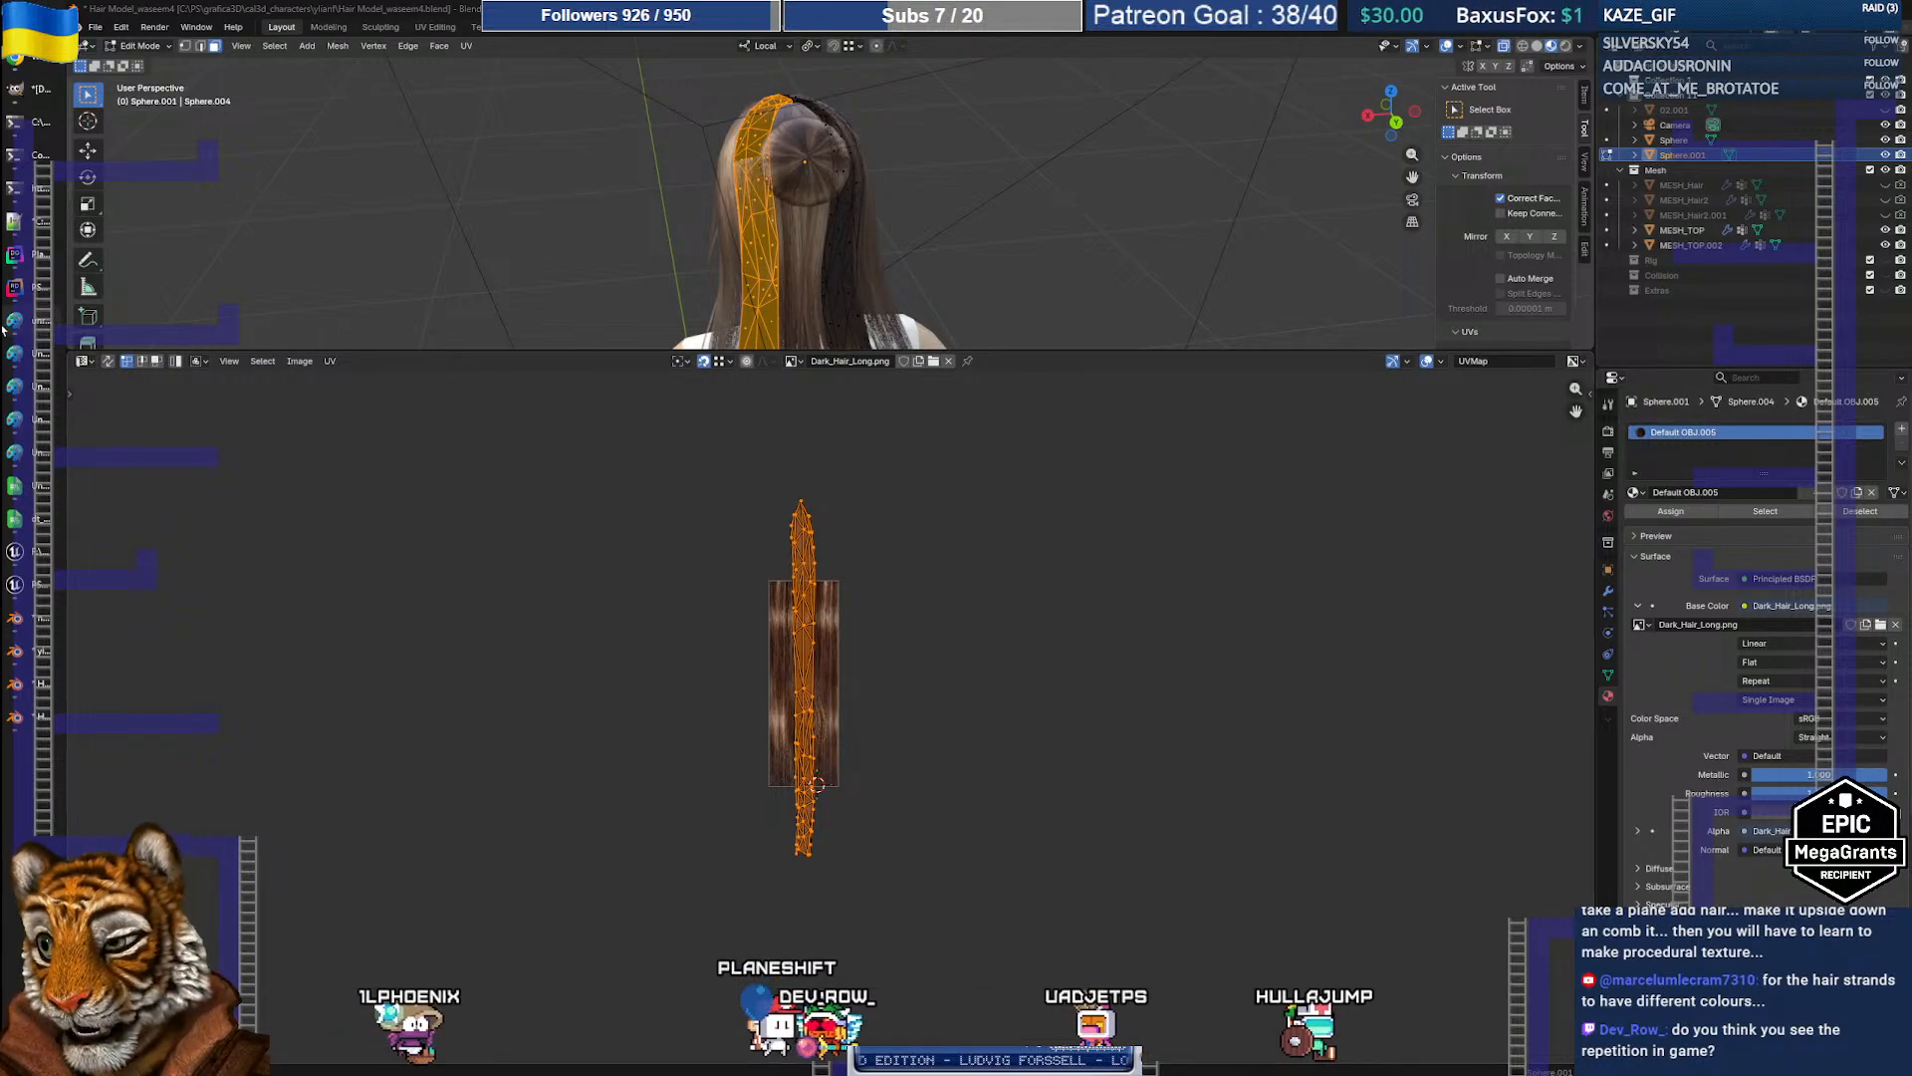
{"action": "scroll", "coordinate": [817, 656], "scroll_direction": "up", "scroll_amount": 5}
{"action": "scroll", "coordinate": [817, 655], "scroll_direction": "down", "scroll_amount": 5}
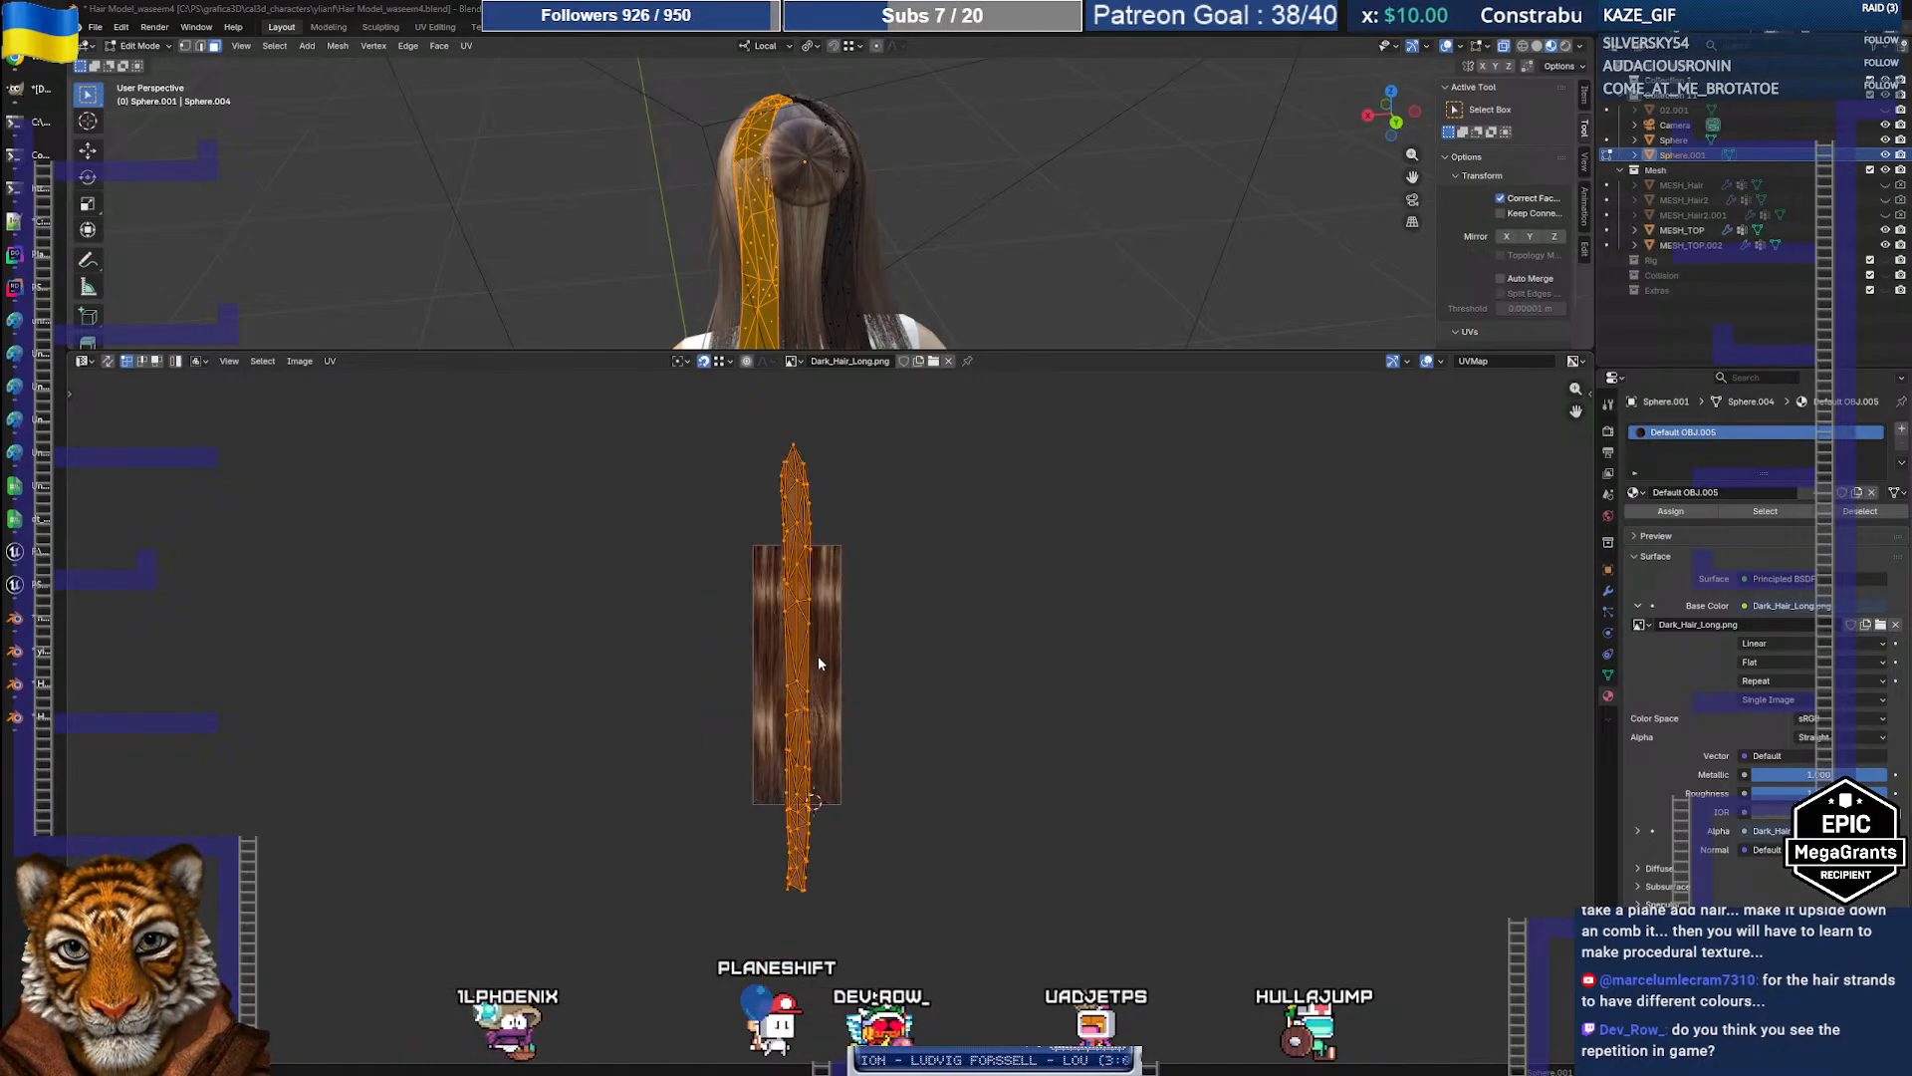
{"action": "scroll", "coordinate": [816, 655], "scroll_direction": "up", "scroll_amount": 2}
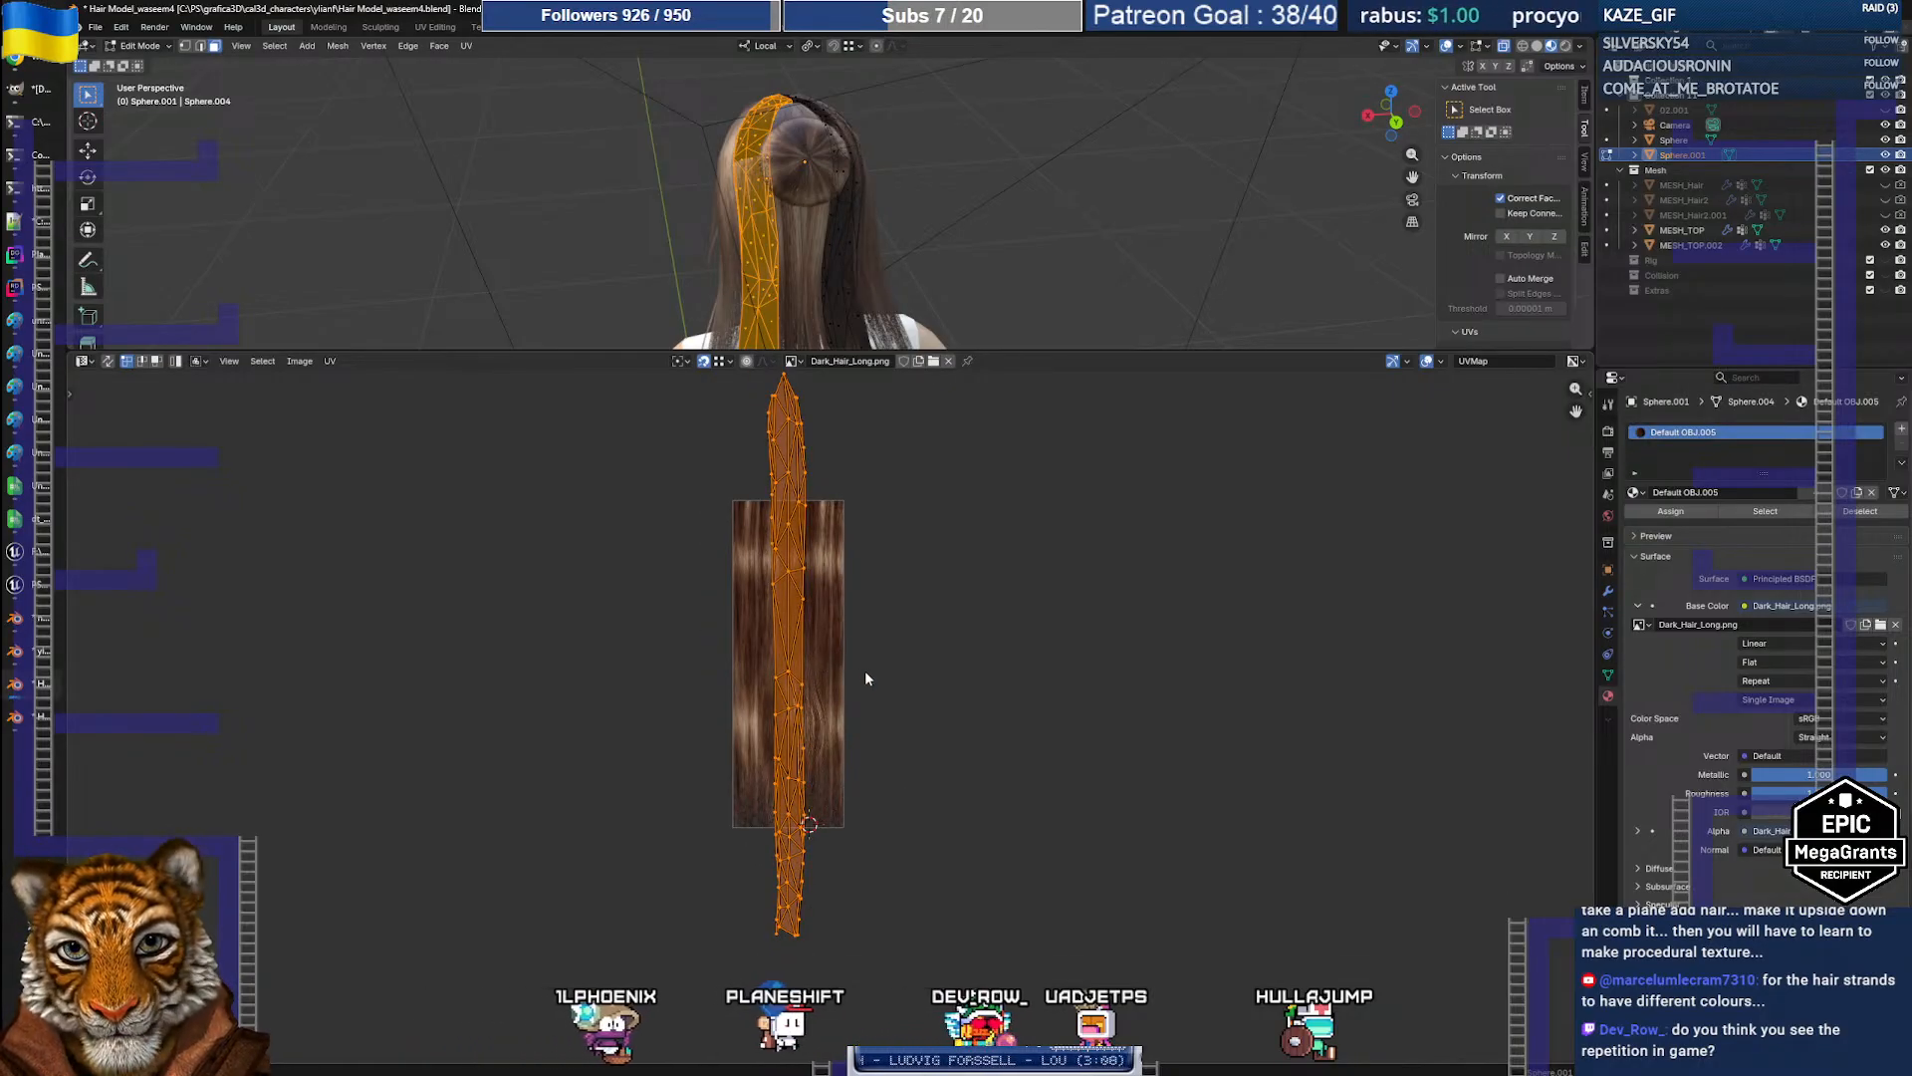
{"action": "middle_click_drag", "start_coordinate": [847, 632], "coordinate": [863, 684]}
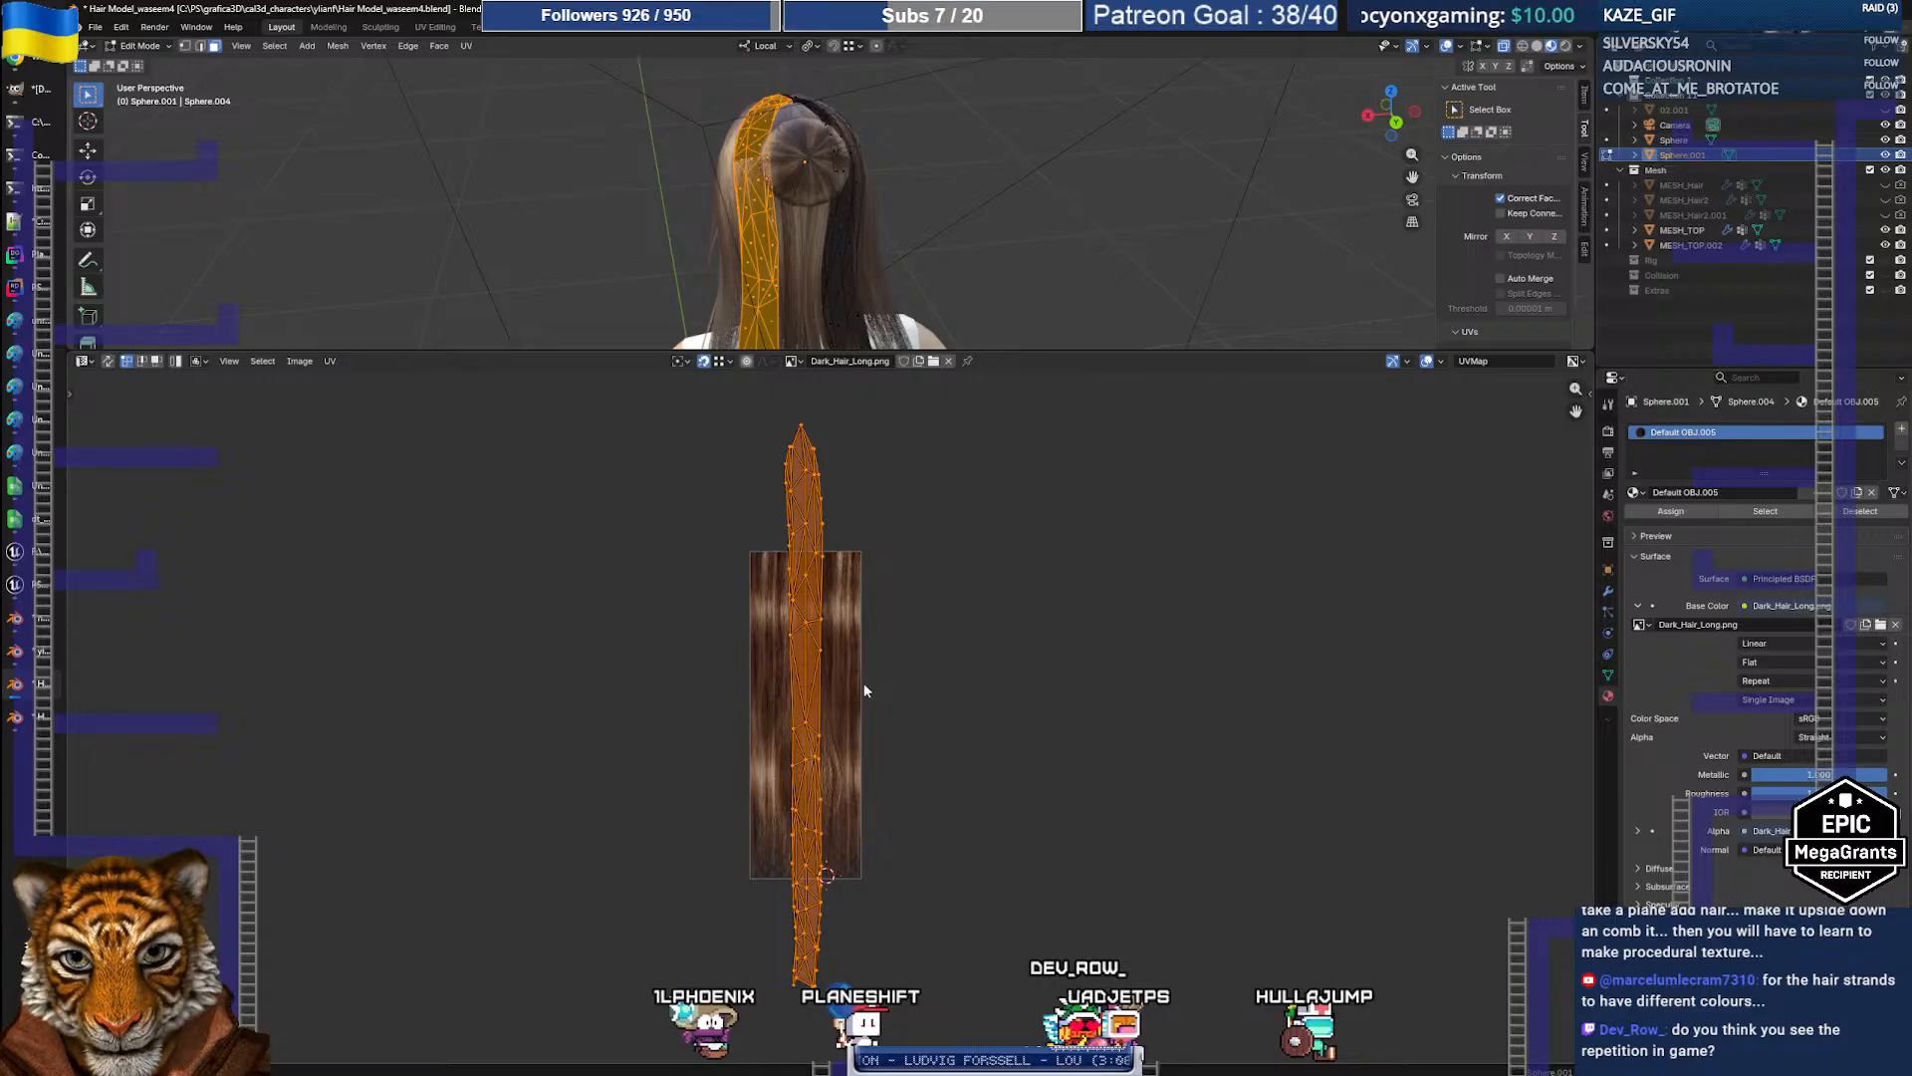
{"action": "key", "text": "s"}
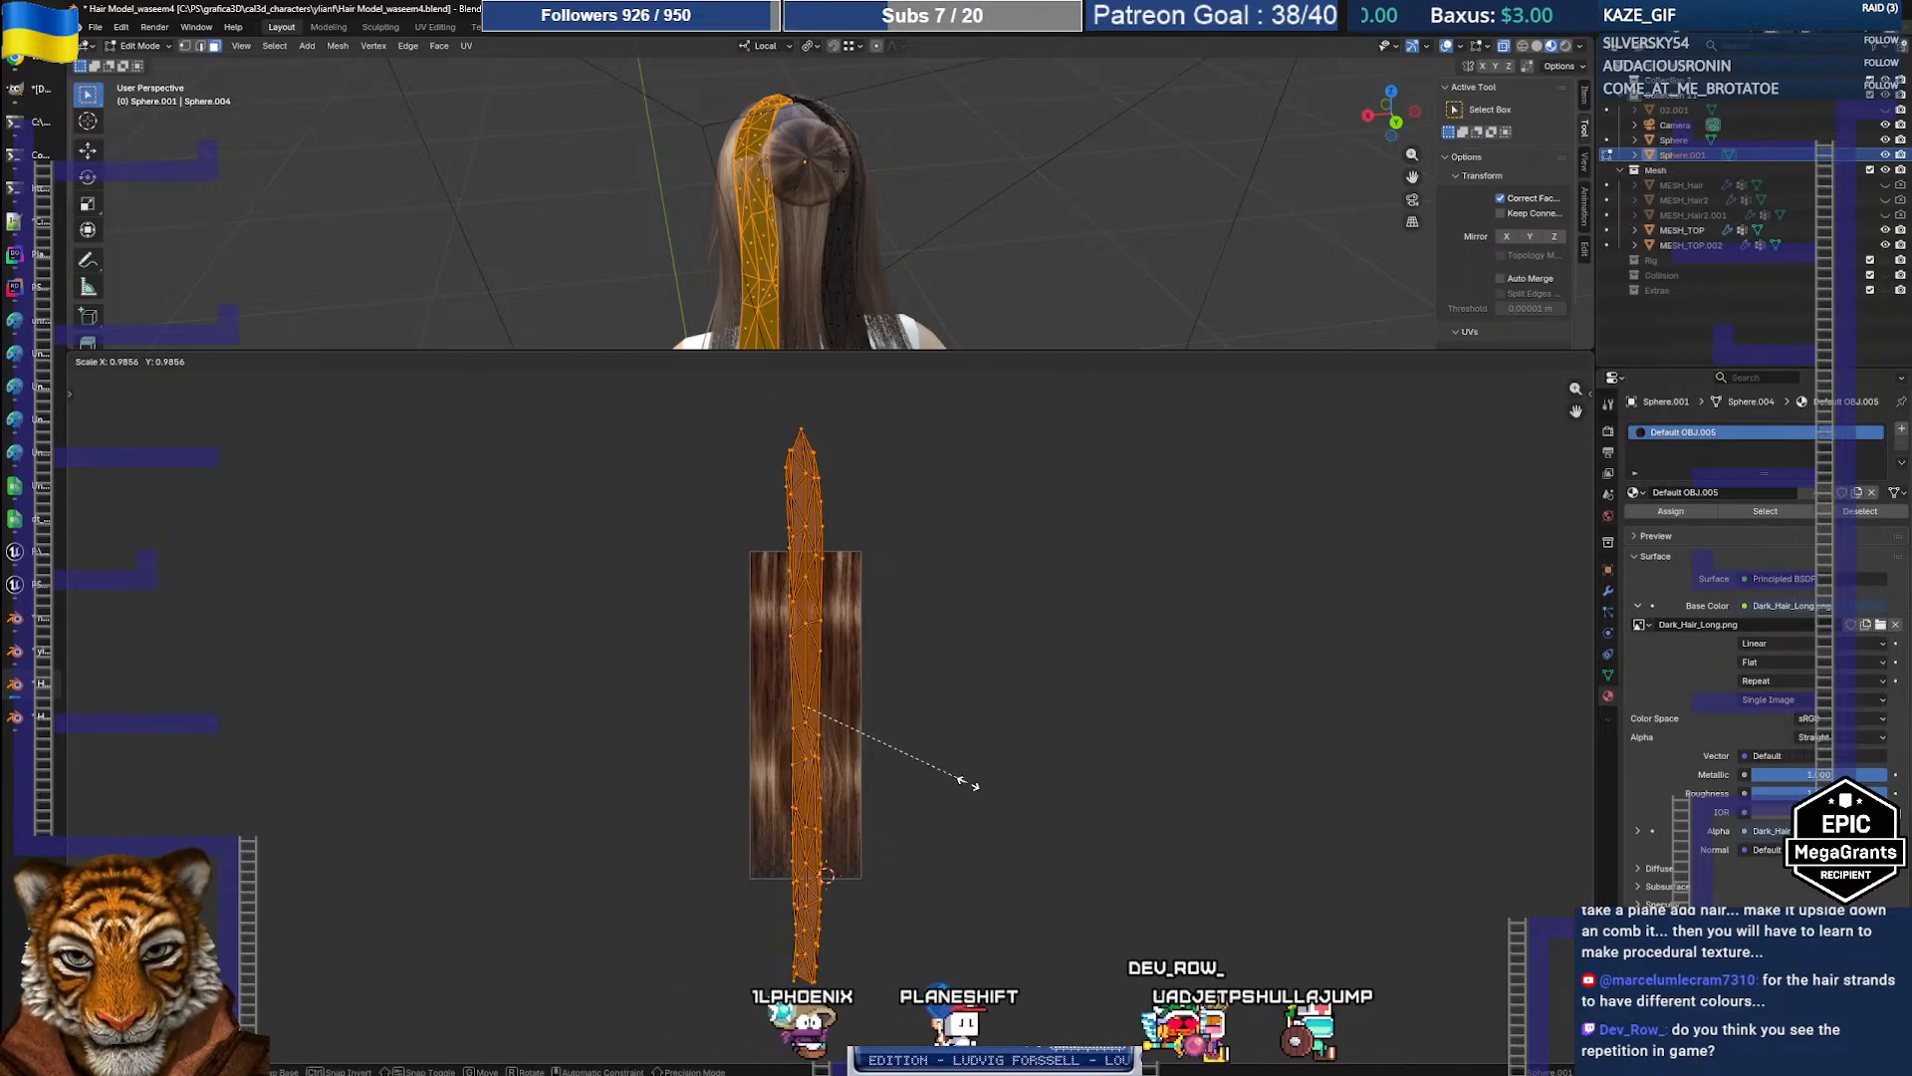
{"action": "key", "text": "y"}
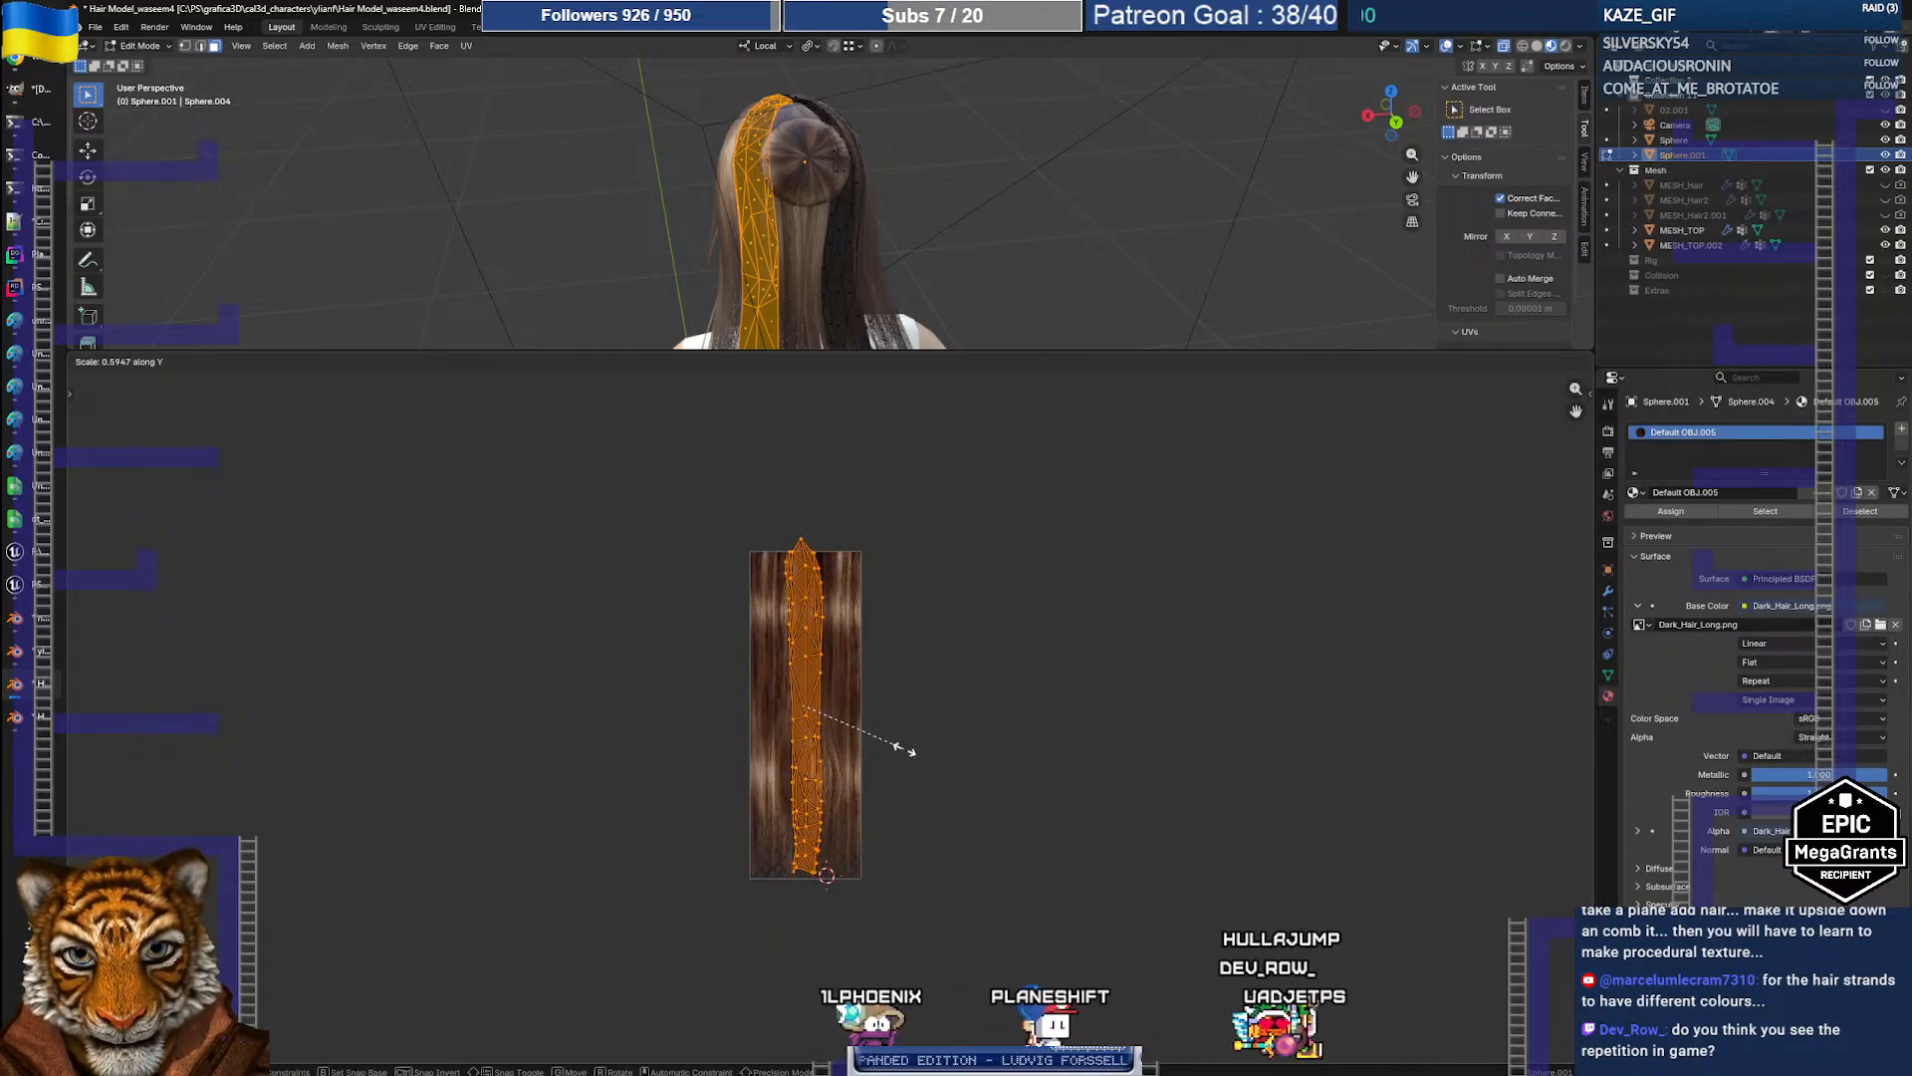
{"action": "left_click", "coordinate": [905, 754]}
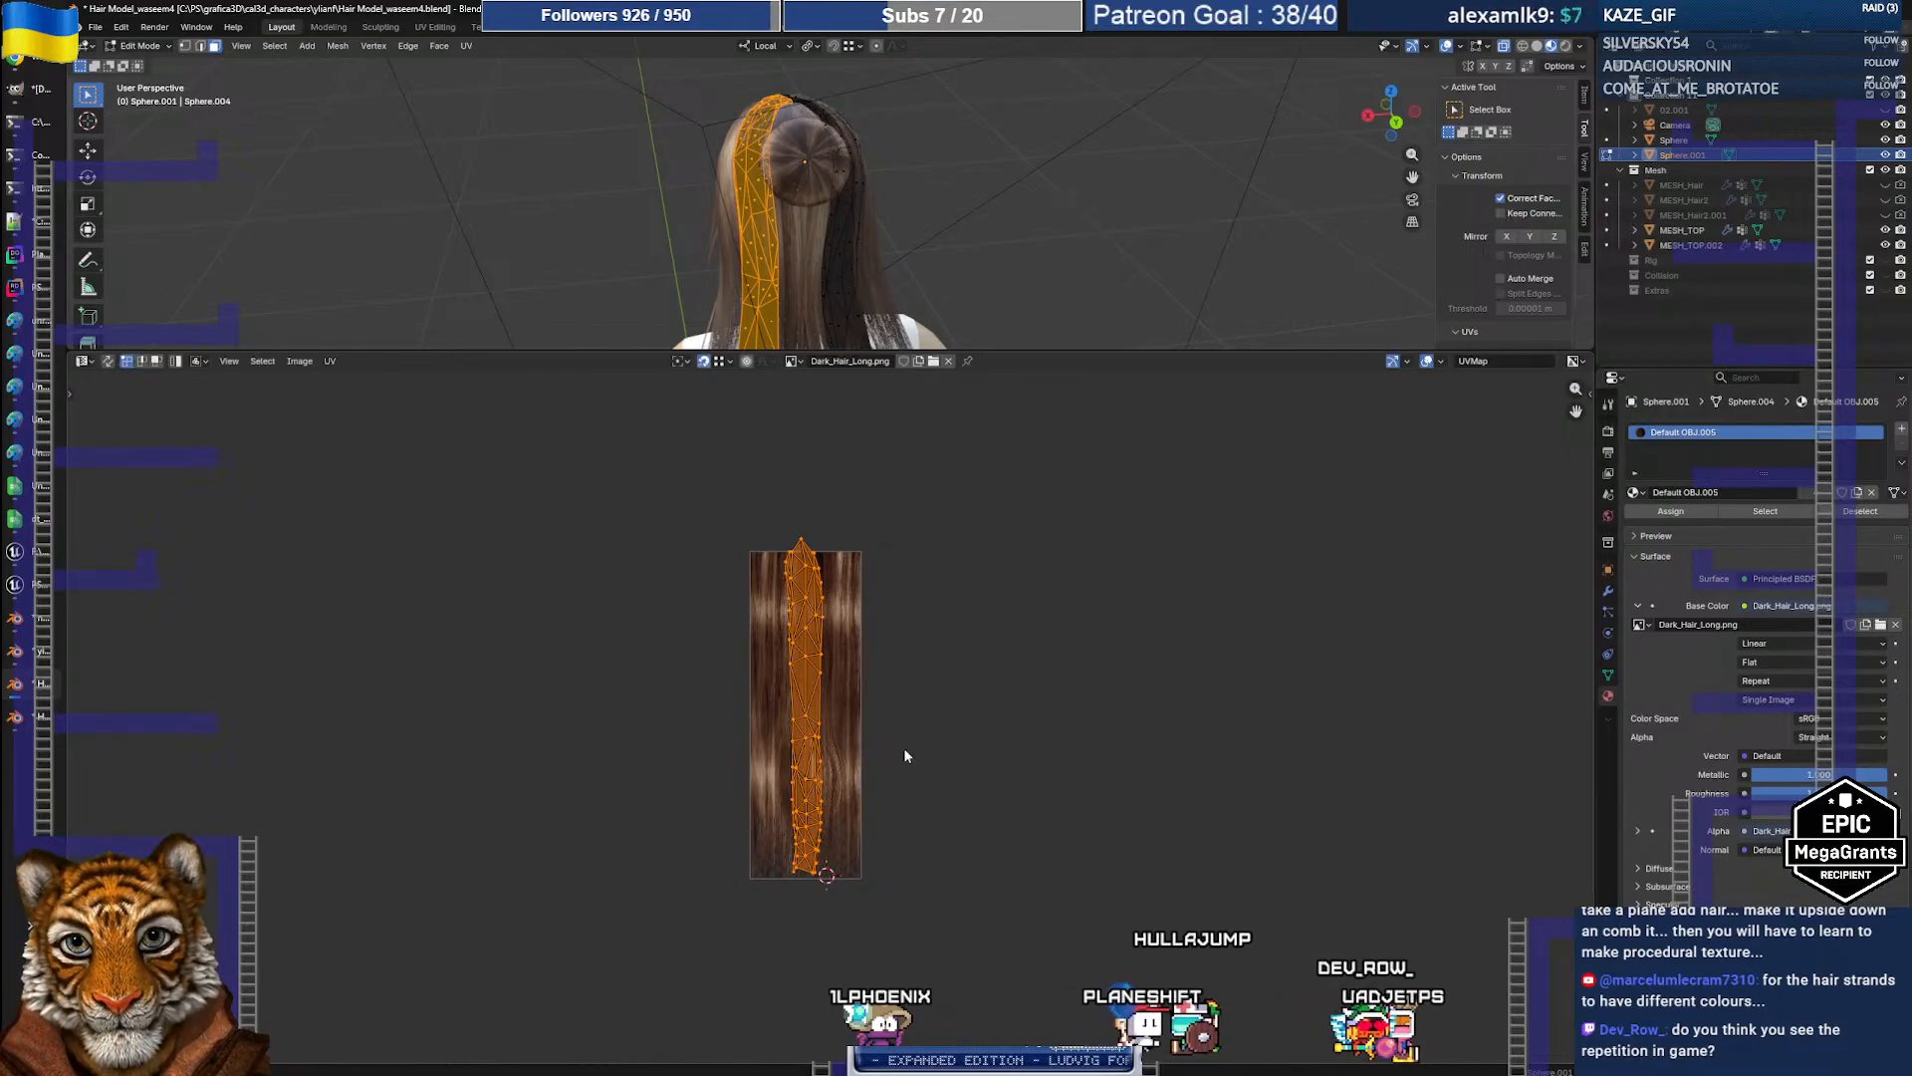
Step: Check which end of the left strand's UV island belongs to the crown faces, and reselect the whole linked strand
{"action": "left_click_drag", "start_coordinate": [715, 465], "coordinate": [906, 602]}
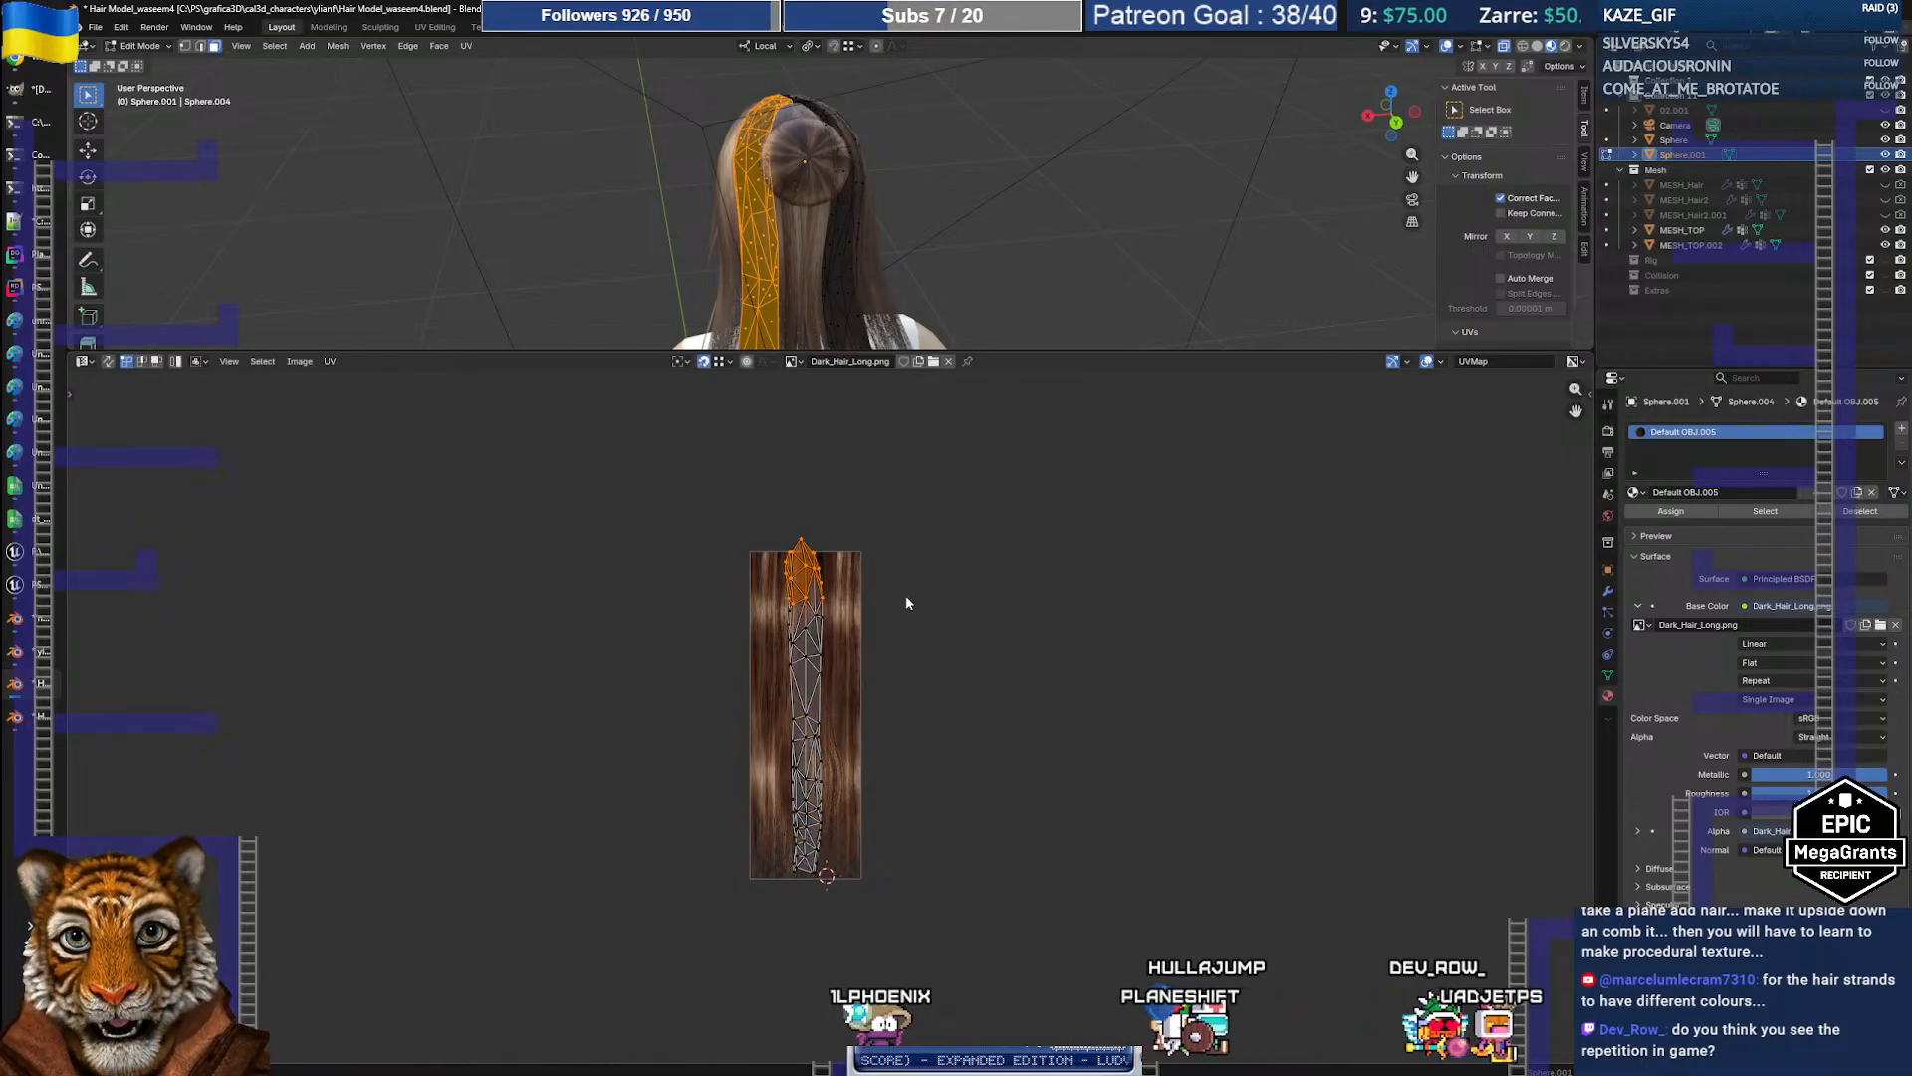
{"action": "left_click_drag", "start_coordinate": [735, 92], "coordinate": [816, 122]}
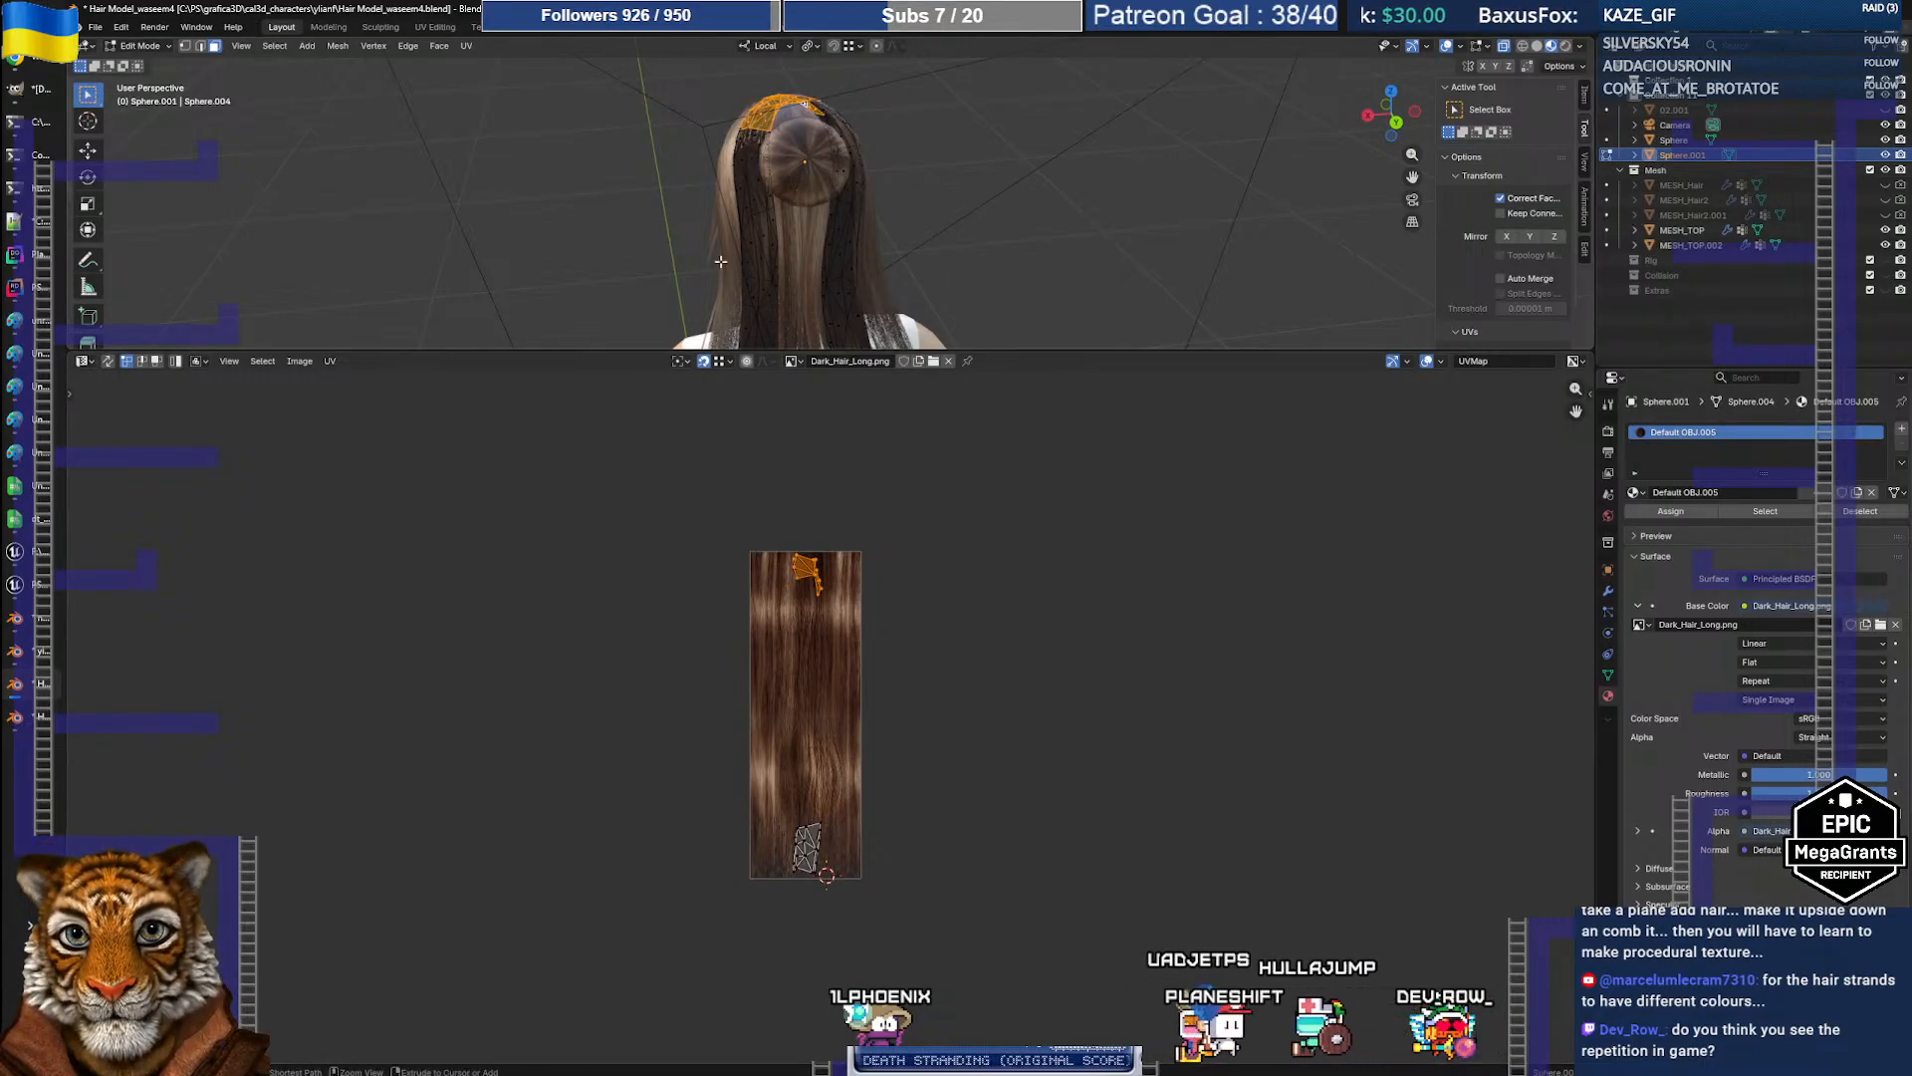
{"action": "key", "text": "ctrl+l"}
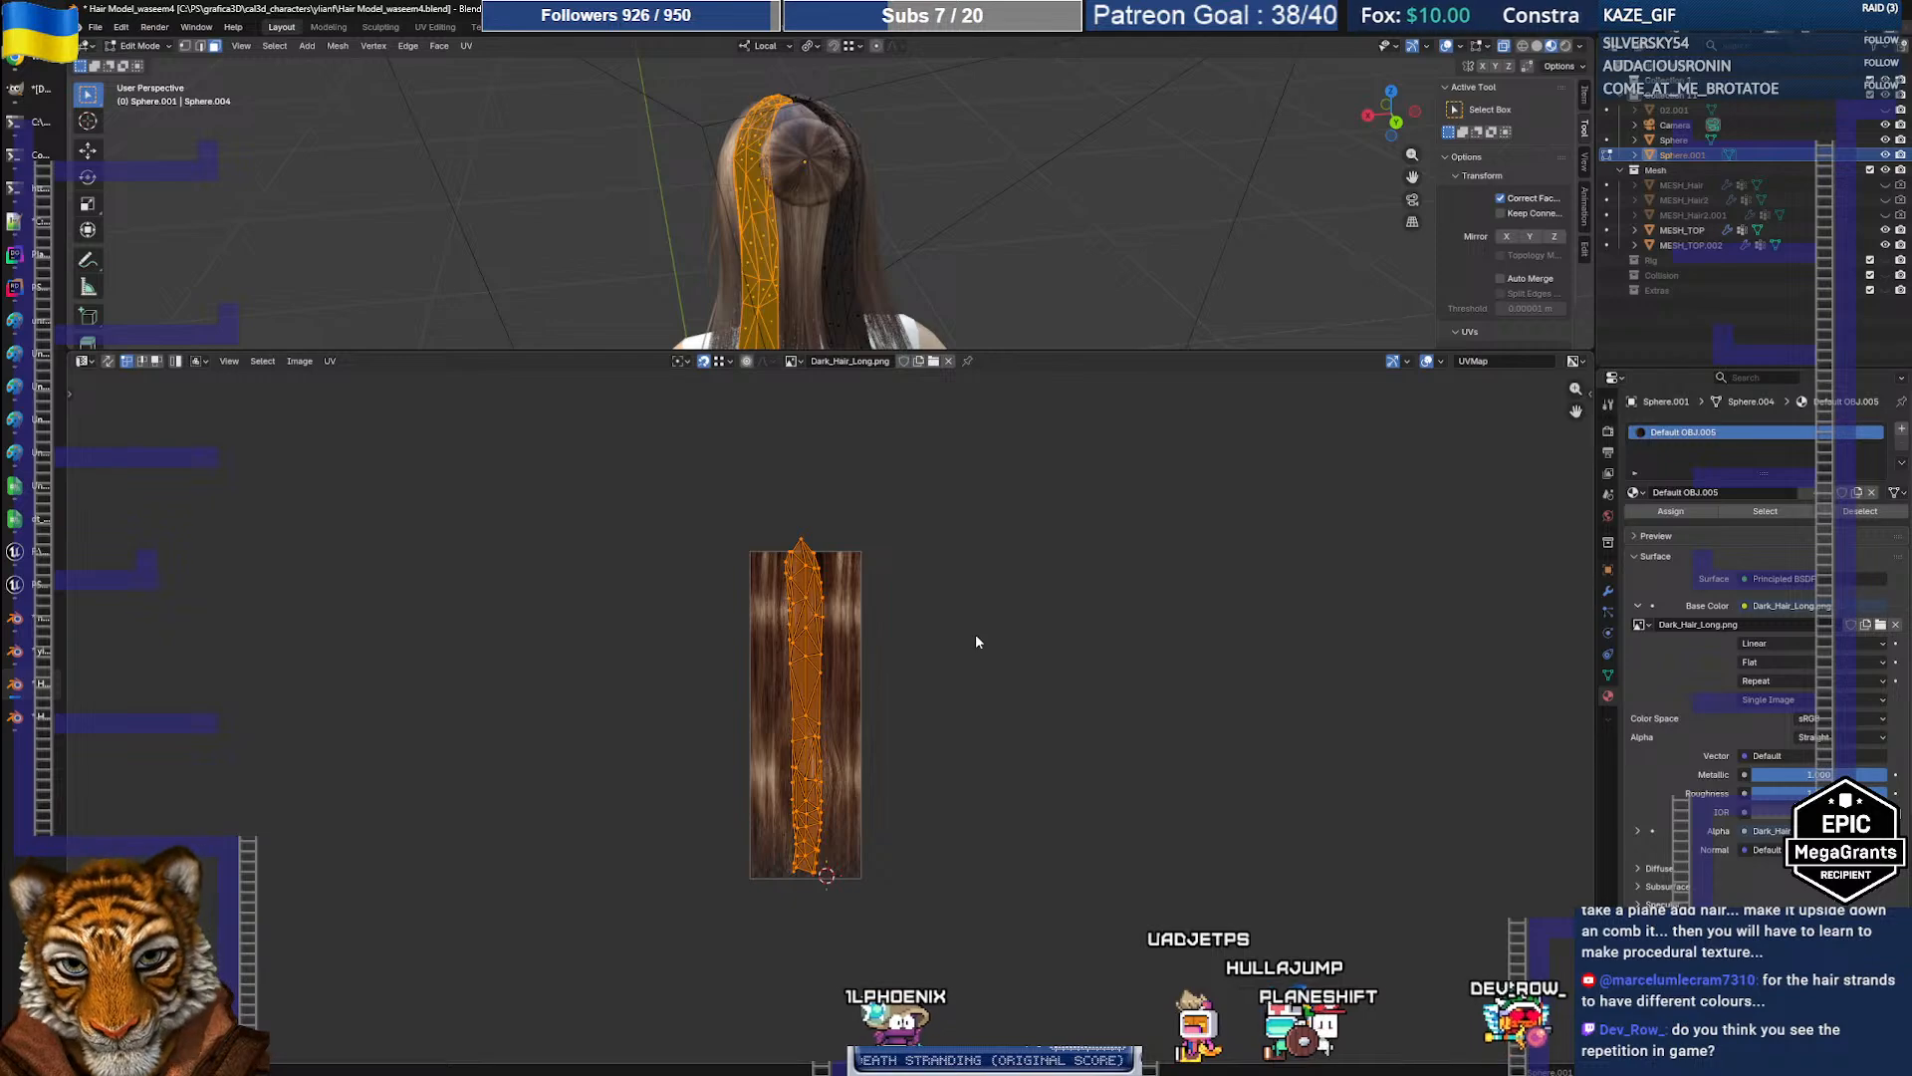
Step: Rotate the left strand's UV island upside down so its crown end meets the texture's upper edge, and widen it
{"action": "key", "text": "r"}
{"action": "left_click", "coordinate": [950, 638]}
{"action": "key", "text": "s"}
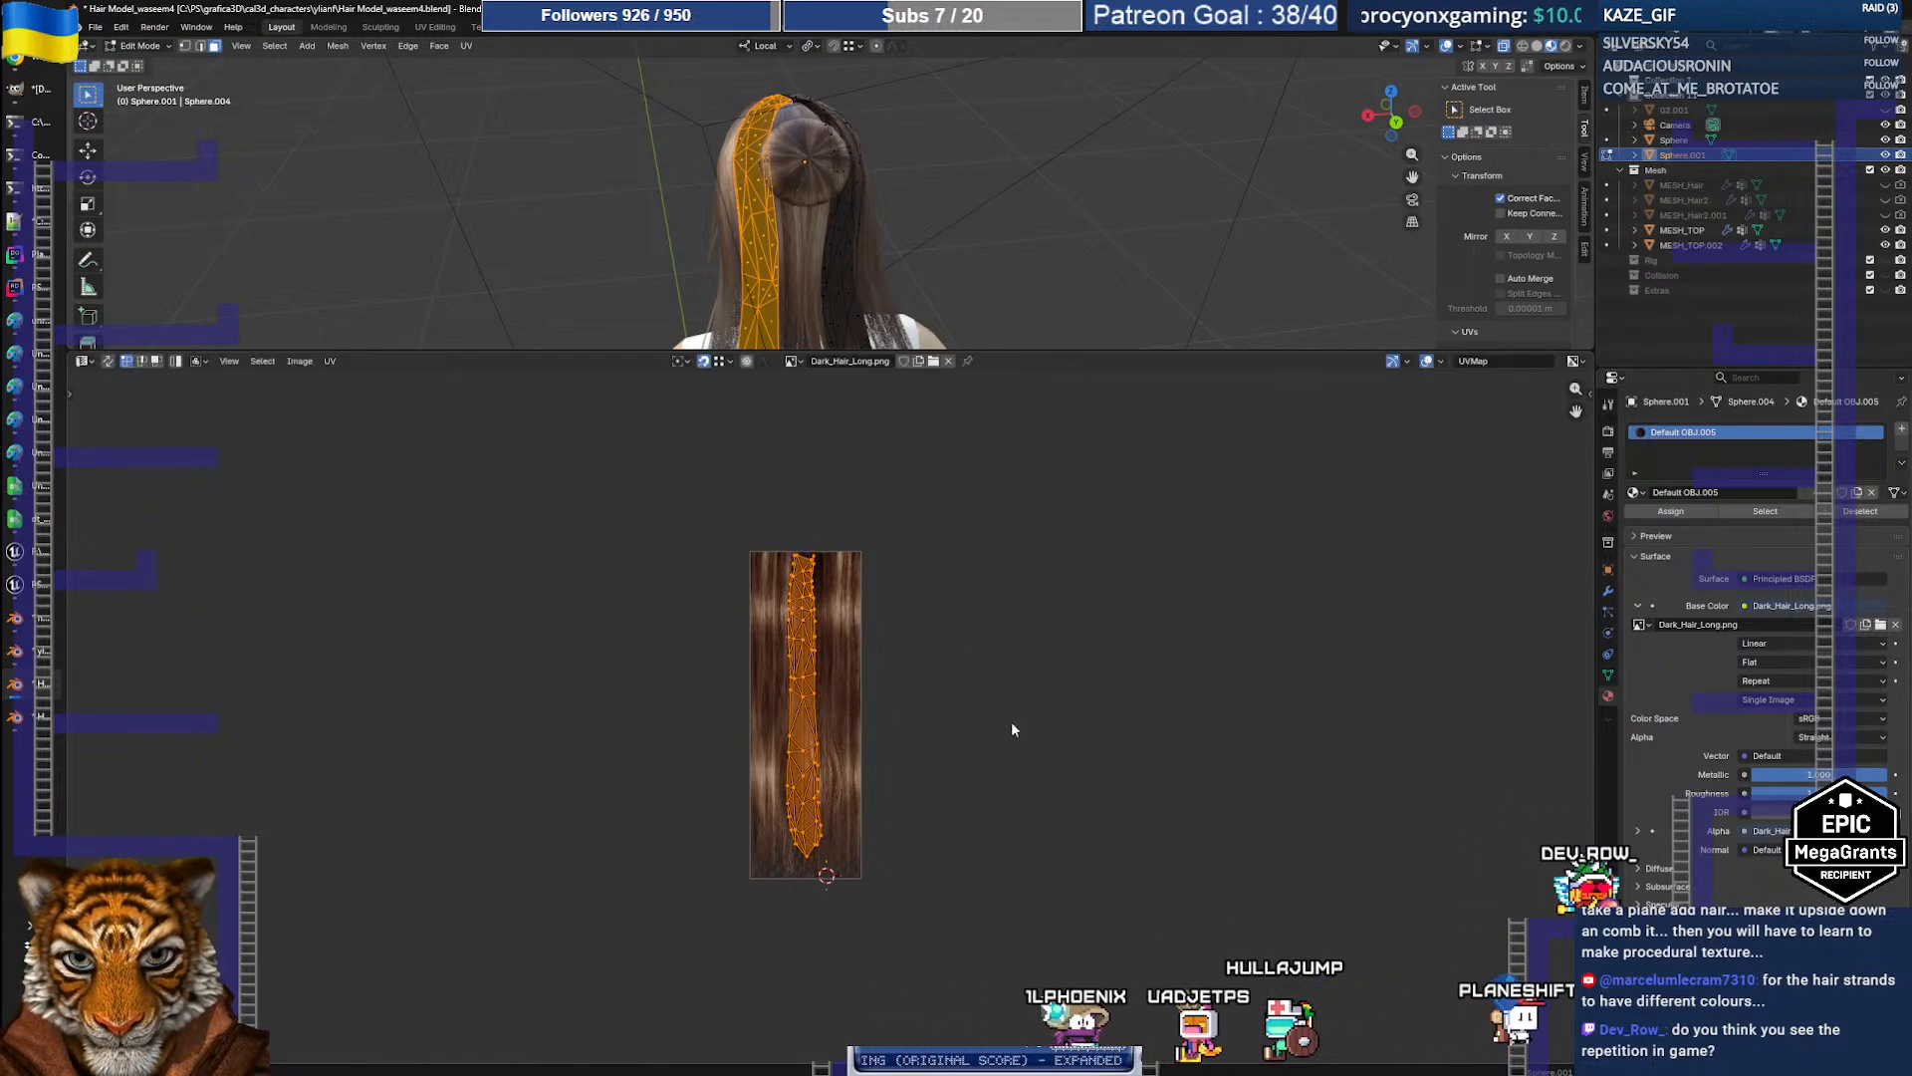
{"action": "left_click", "coordinate": [1086, 728]}
Step: Nudge the left strand's UV island down, enlarge it by about 1.08 to fill the texture height, and clear the selection
{"action": "key", "text": "g"}
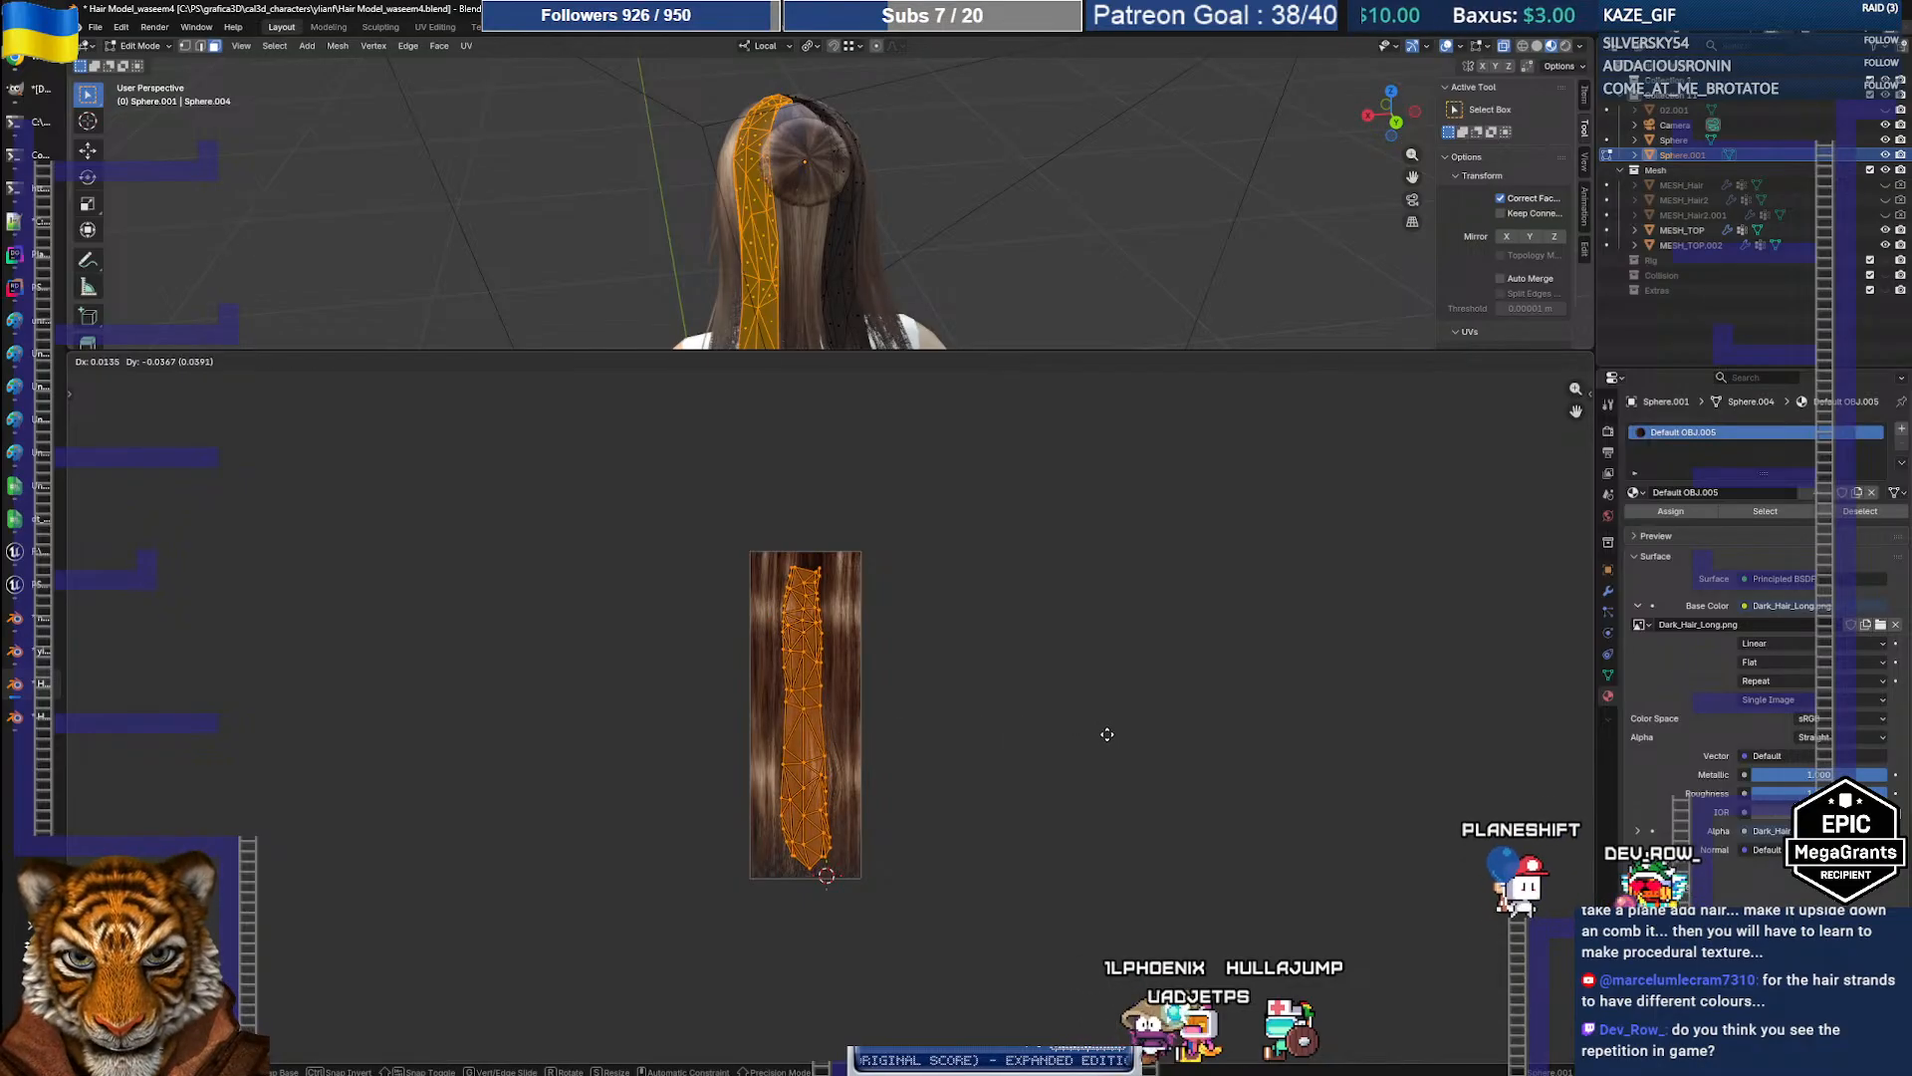
{"action": "left_click", "coordinate": [1116, 735]}
{"action": "key", "text": "s"}
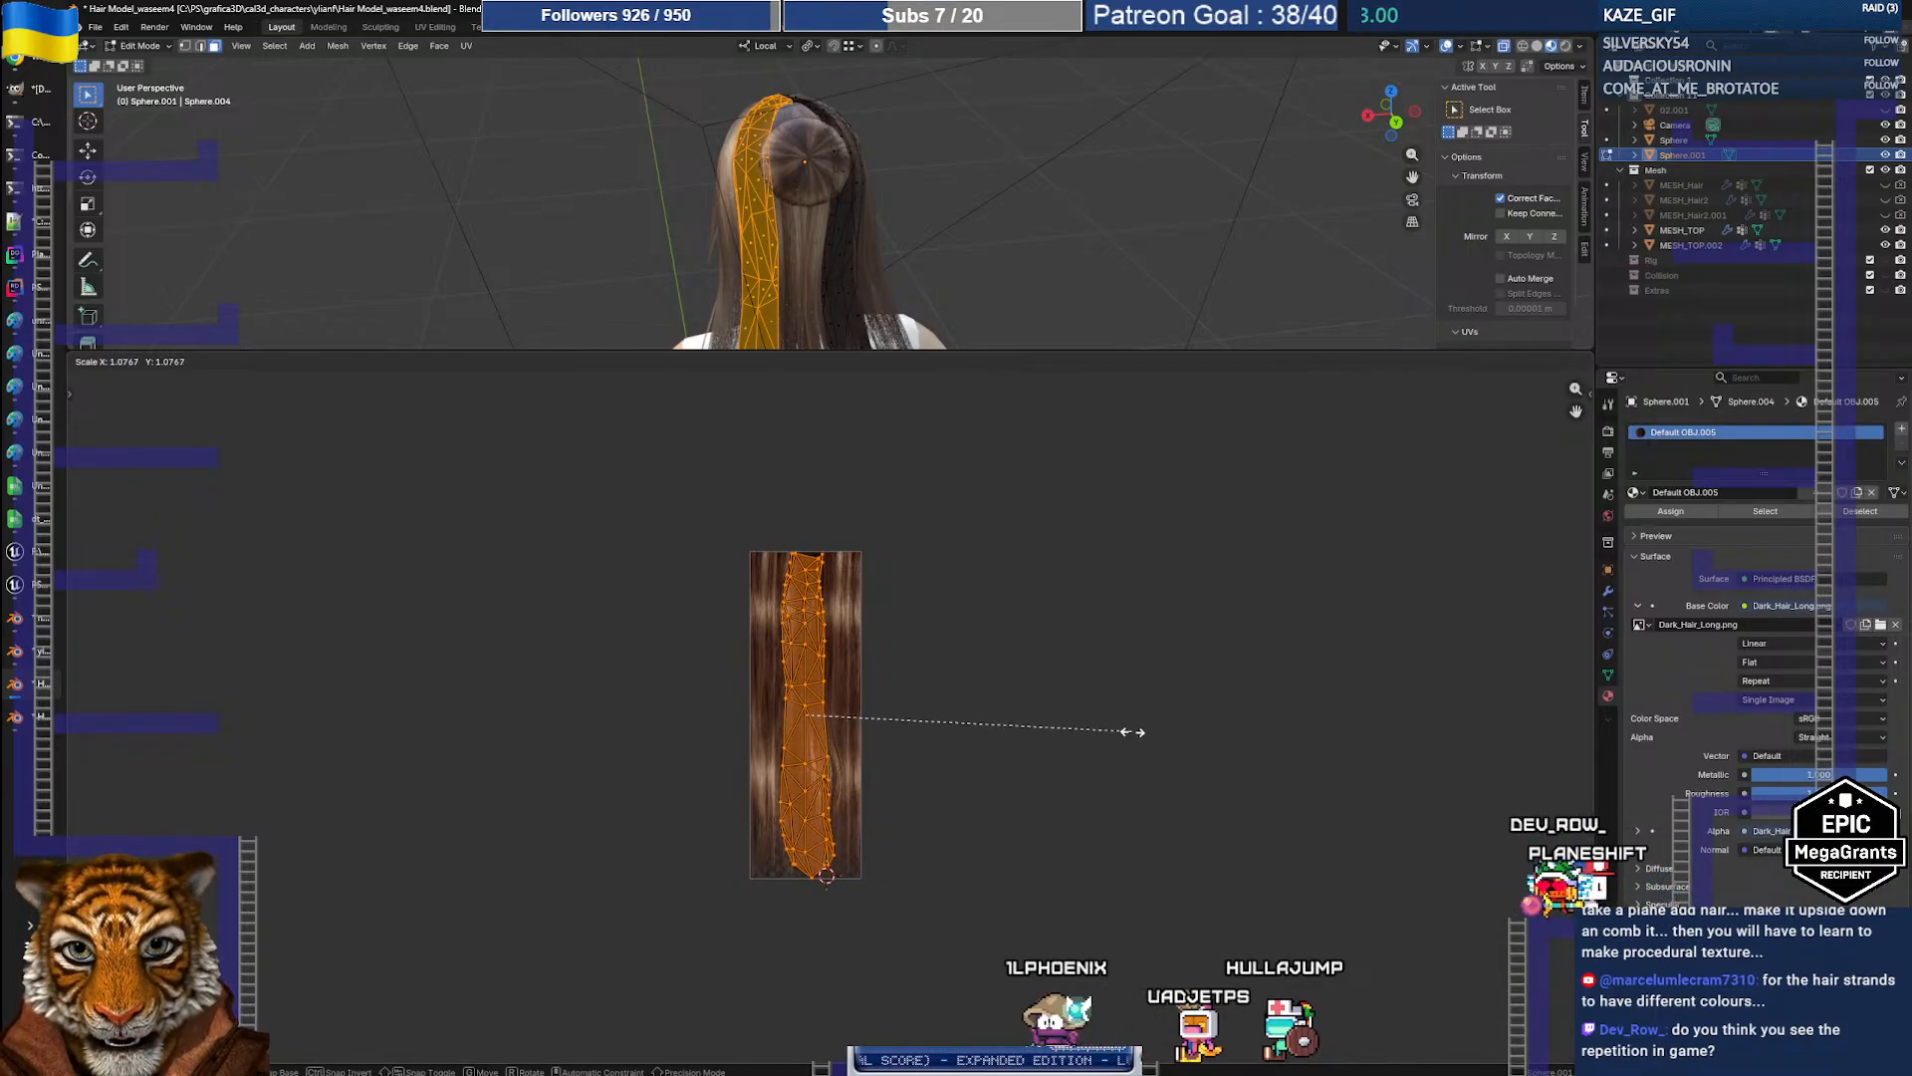
{"action": "left_click", "coordinate": [1132, 732]}
{"action": "left_click", "coordinate": [1101, 653]}
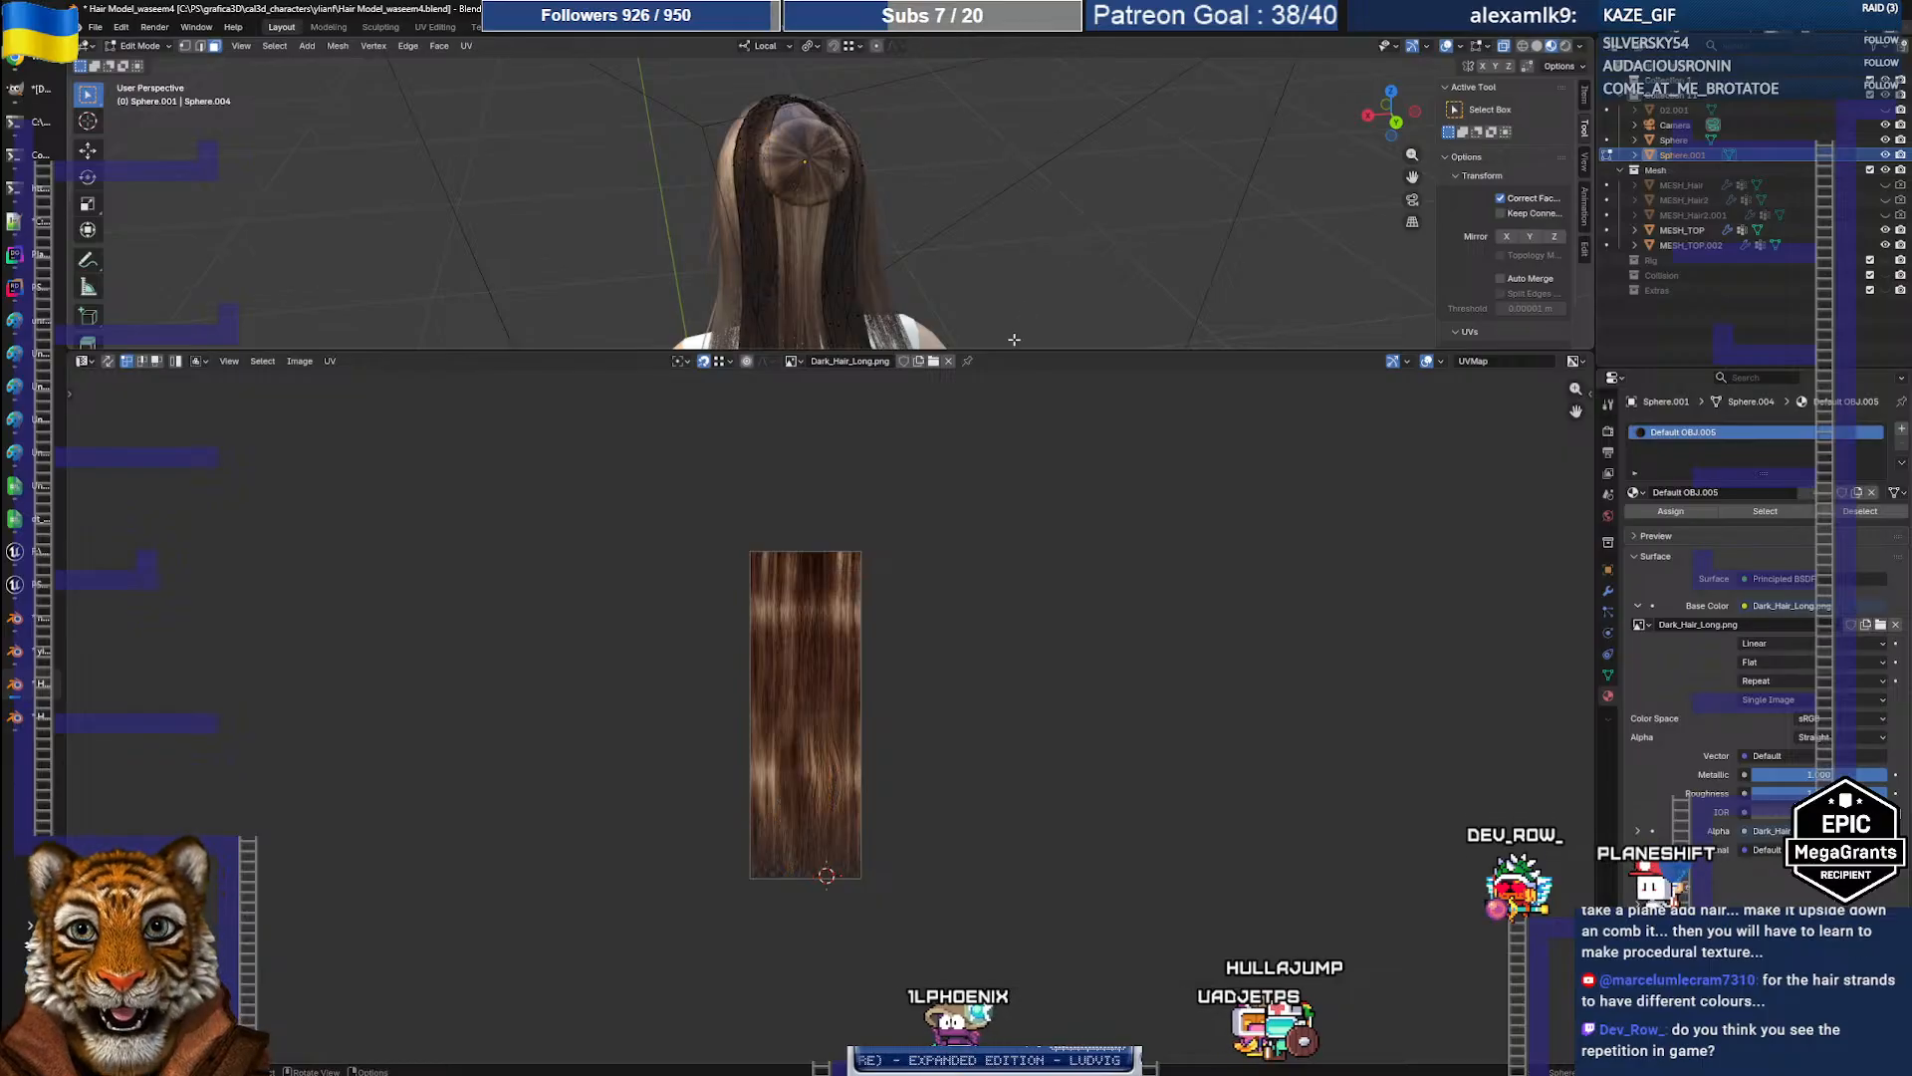
Step: Enlarge the 3D viewport to show the whole back of the hair and return Sphere.001 to Object Mode
{"action": "left_click_drag", "start_coordinate": [1014, 344], "coordinate": [986, 509]}
{"action": "scroll", "coordinate": [936, 361], "scroll_direction": "down", "scroll_amount": 2}
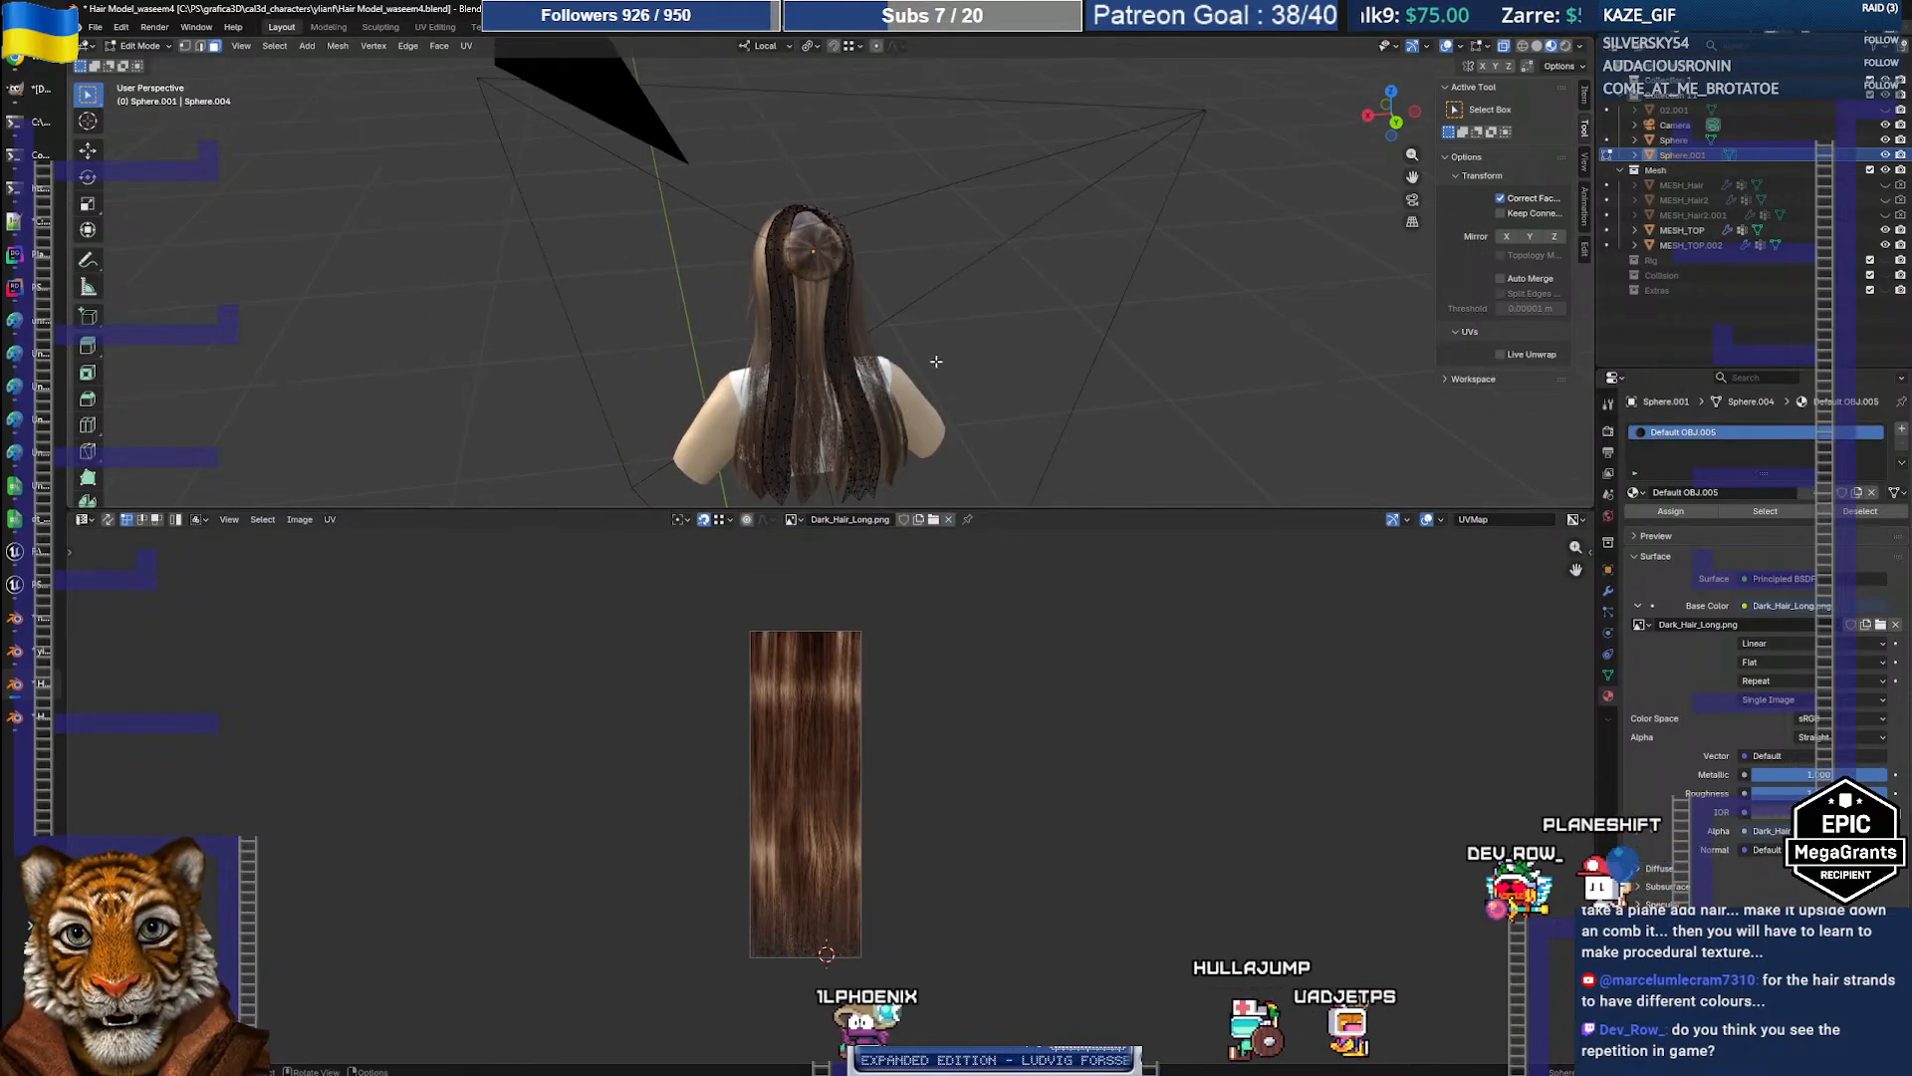
{"action": "middle_click_drag", "start_coordinate": [936, 362], "coordinate": [831, 325], "text": "shift"}
{"action": "key", "text": "Tab"}
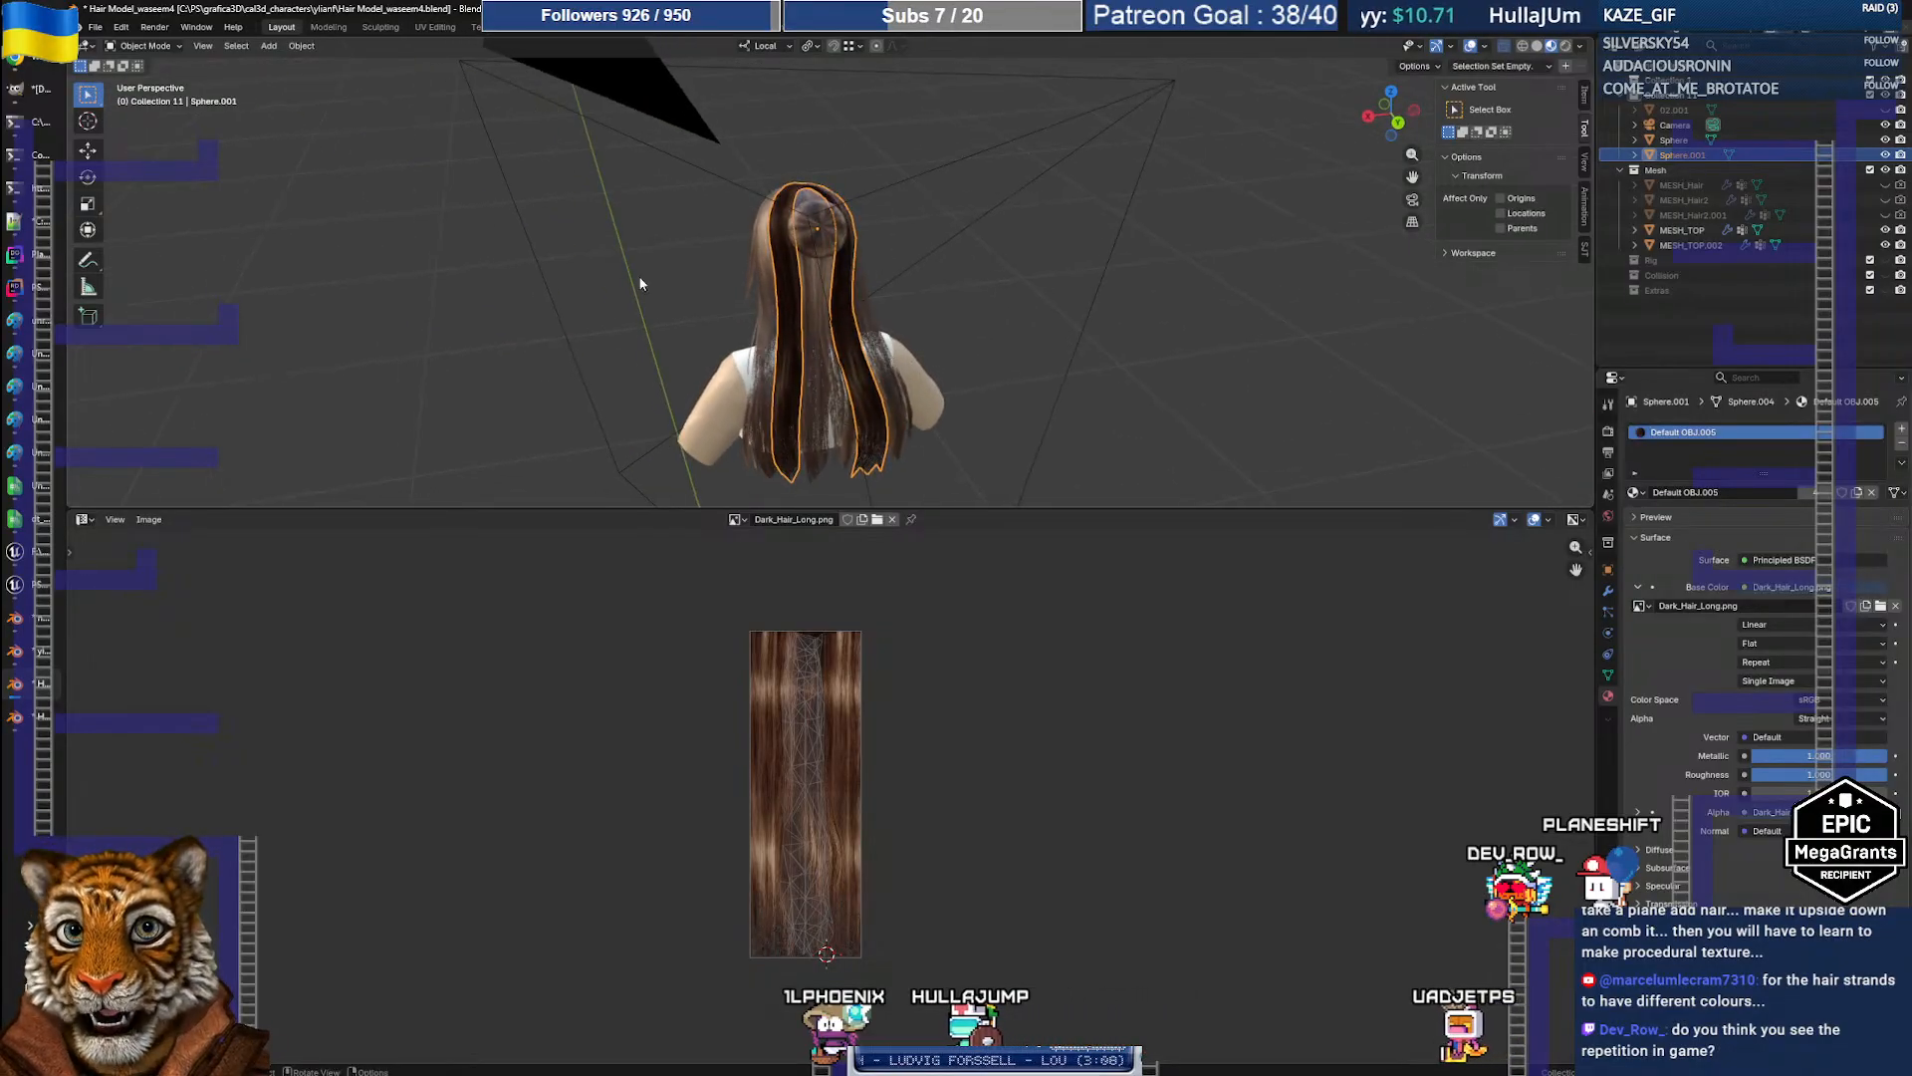
Step: Export the selected long hair strands as an FBX named Hair Model_mask_test2.fbx
{"action": "left_click", "coordinate": [95, 28]}
{"action": "mouse_move", "coordinate": [142, 259]}
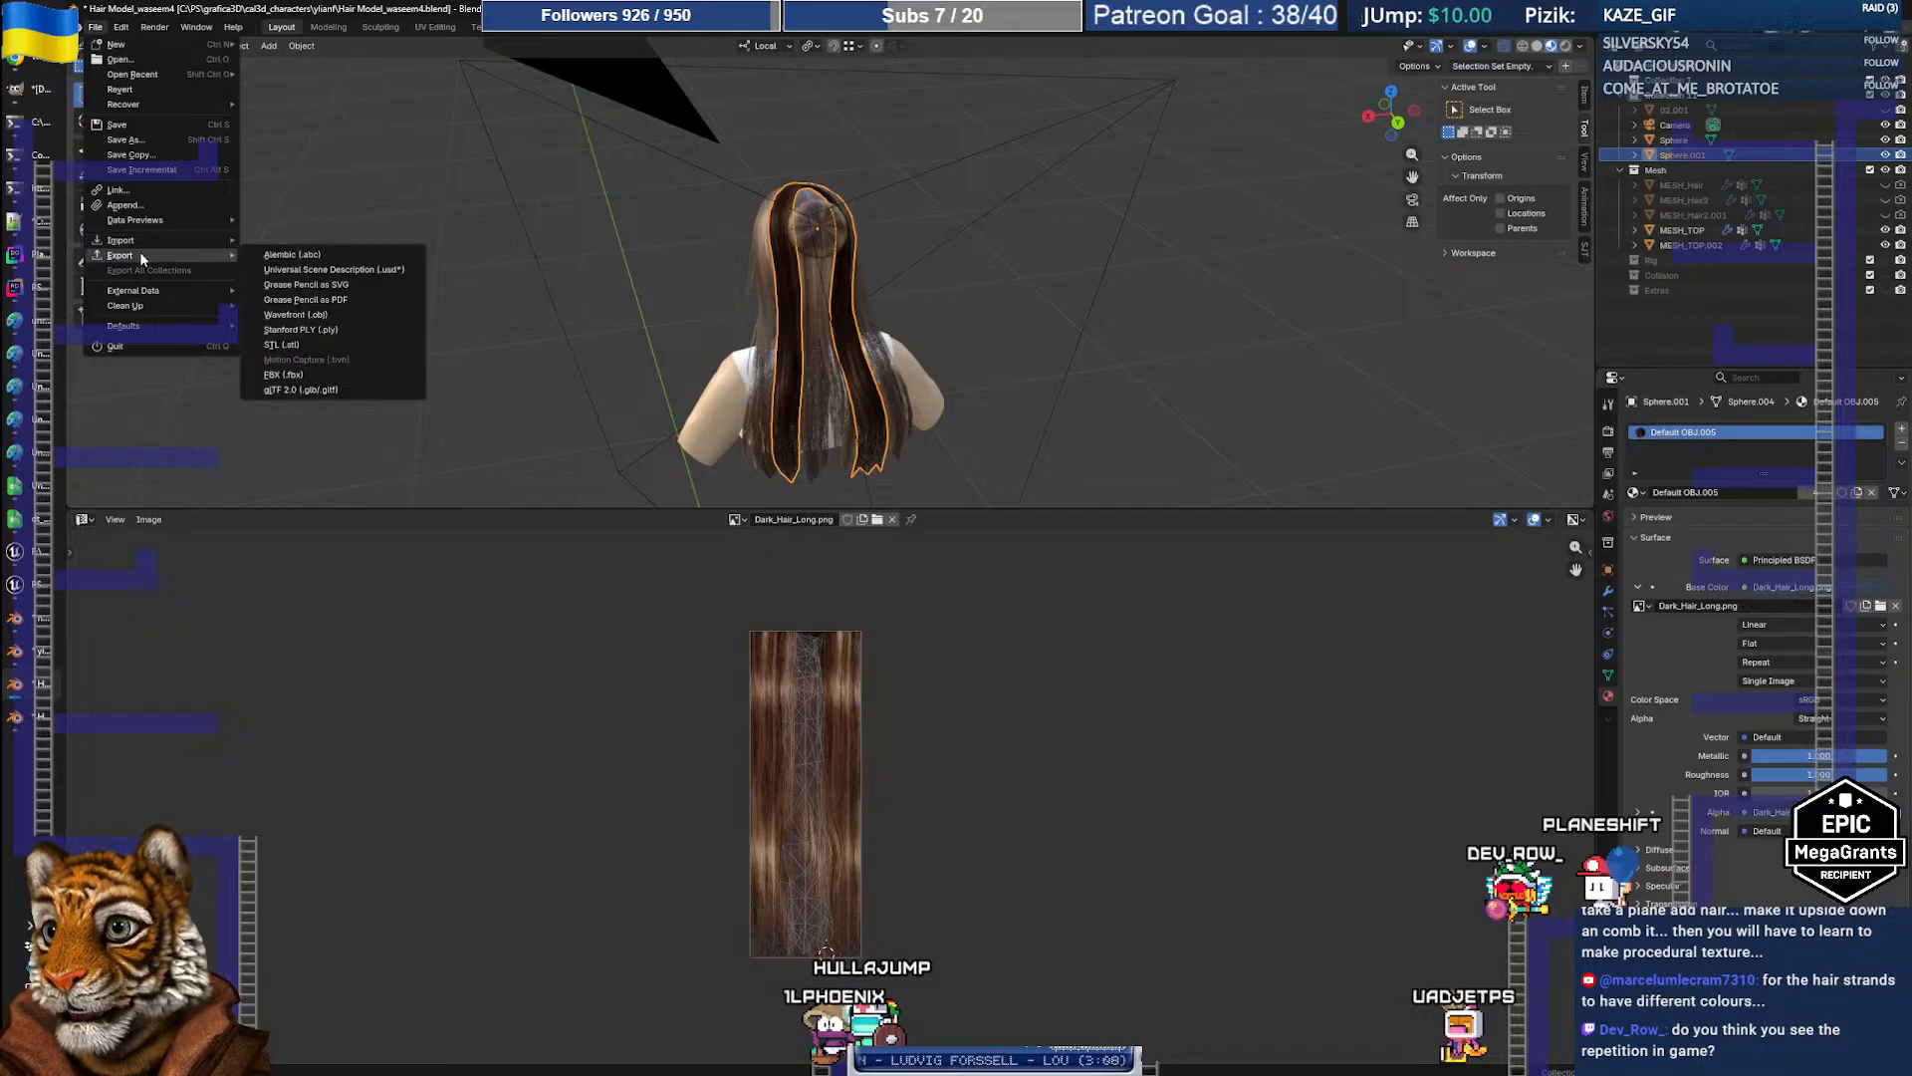
{"action": "left_click", "coordinate": [284, 374]}
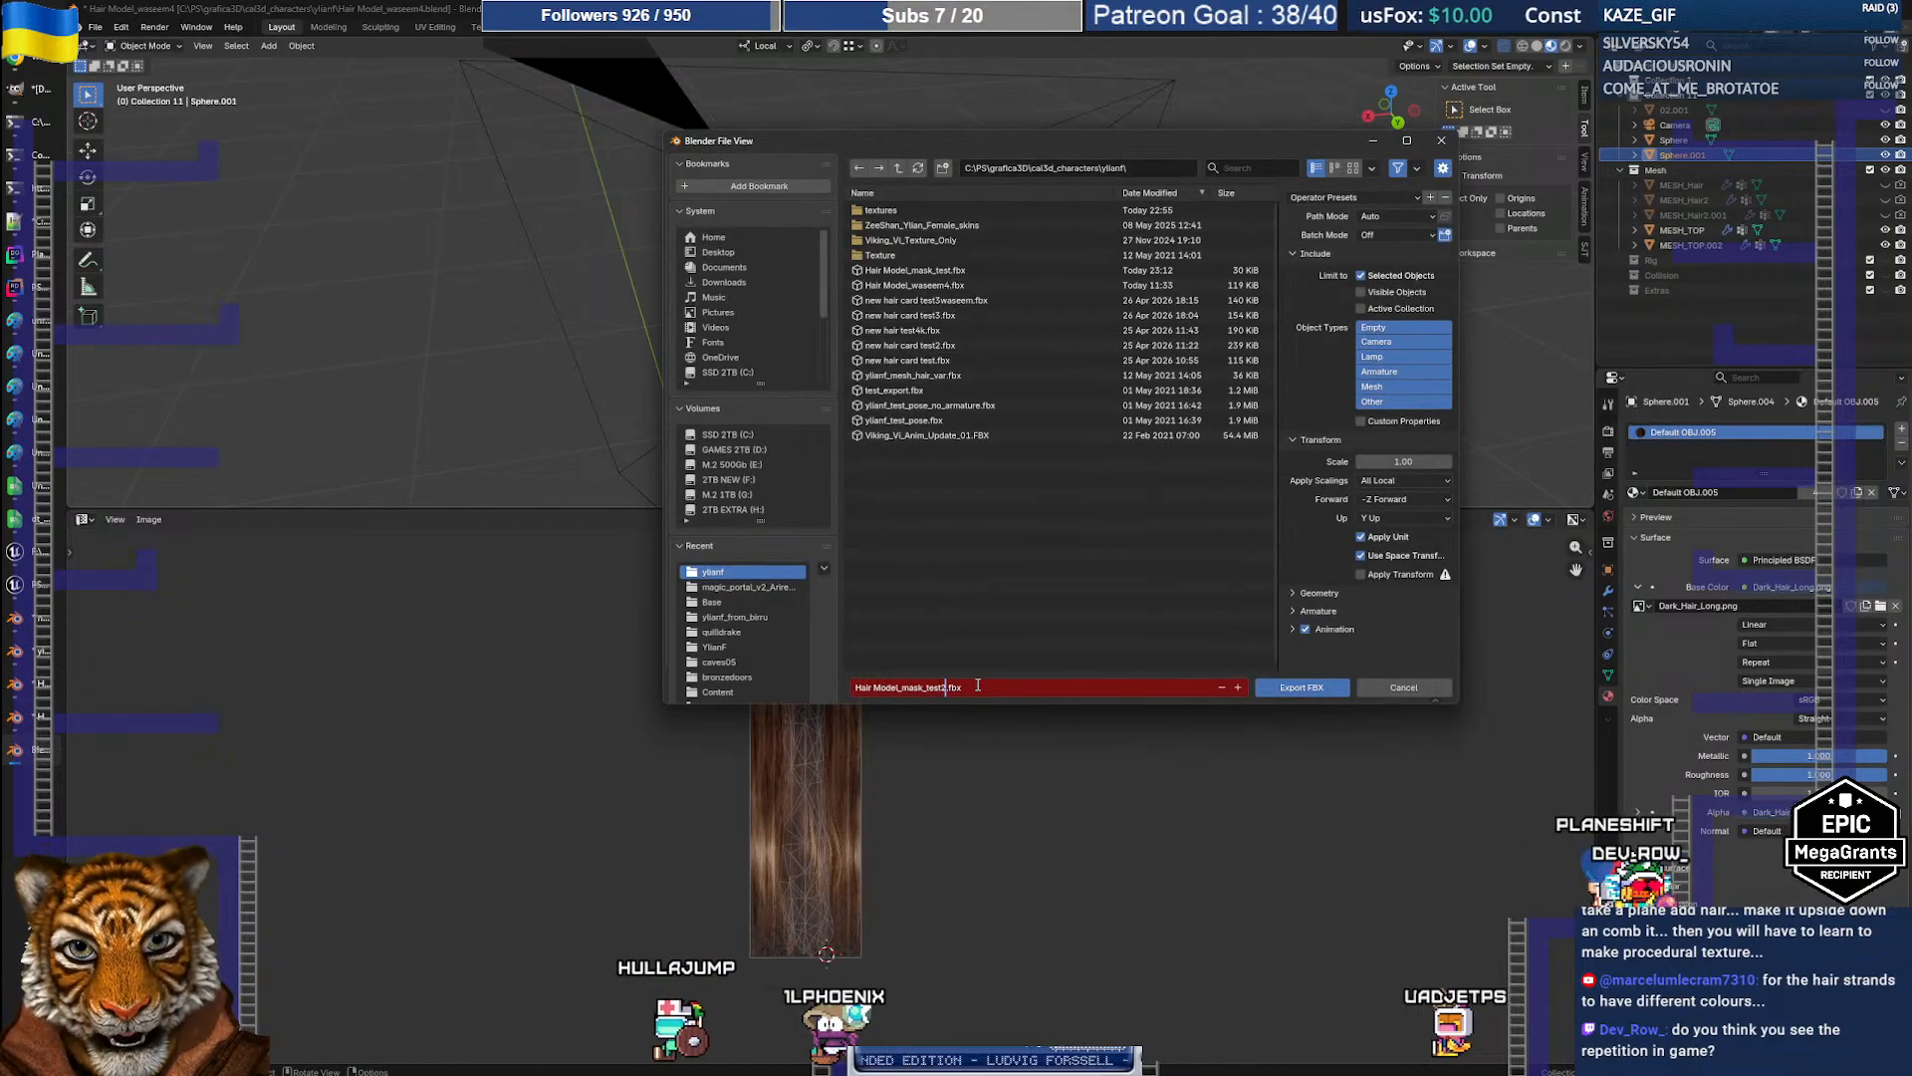
{"action": "type", "text": "2"}
{"action": "key", "text": "Return"}
{"action": "left_click", "coordinate": [1302, 687]}
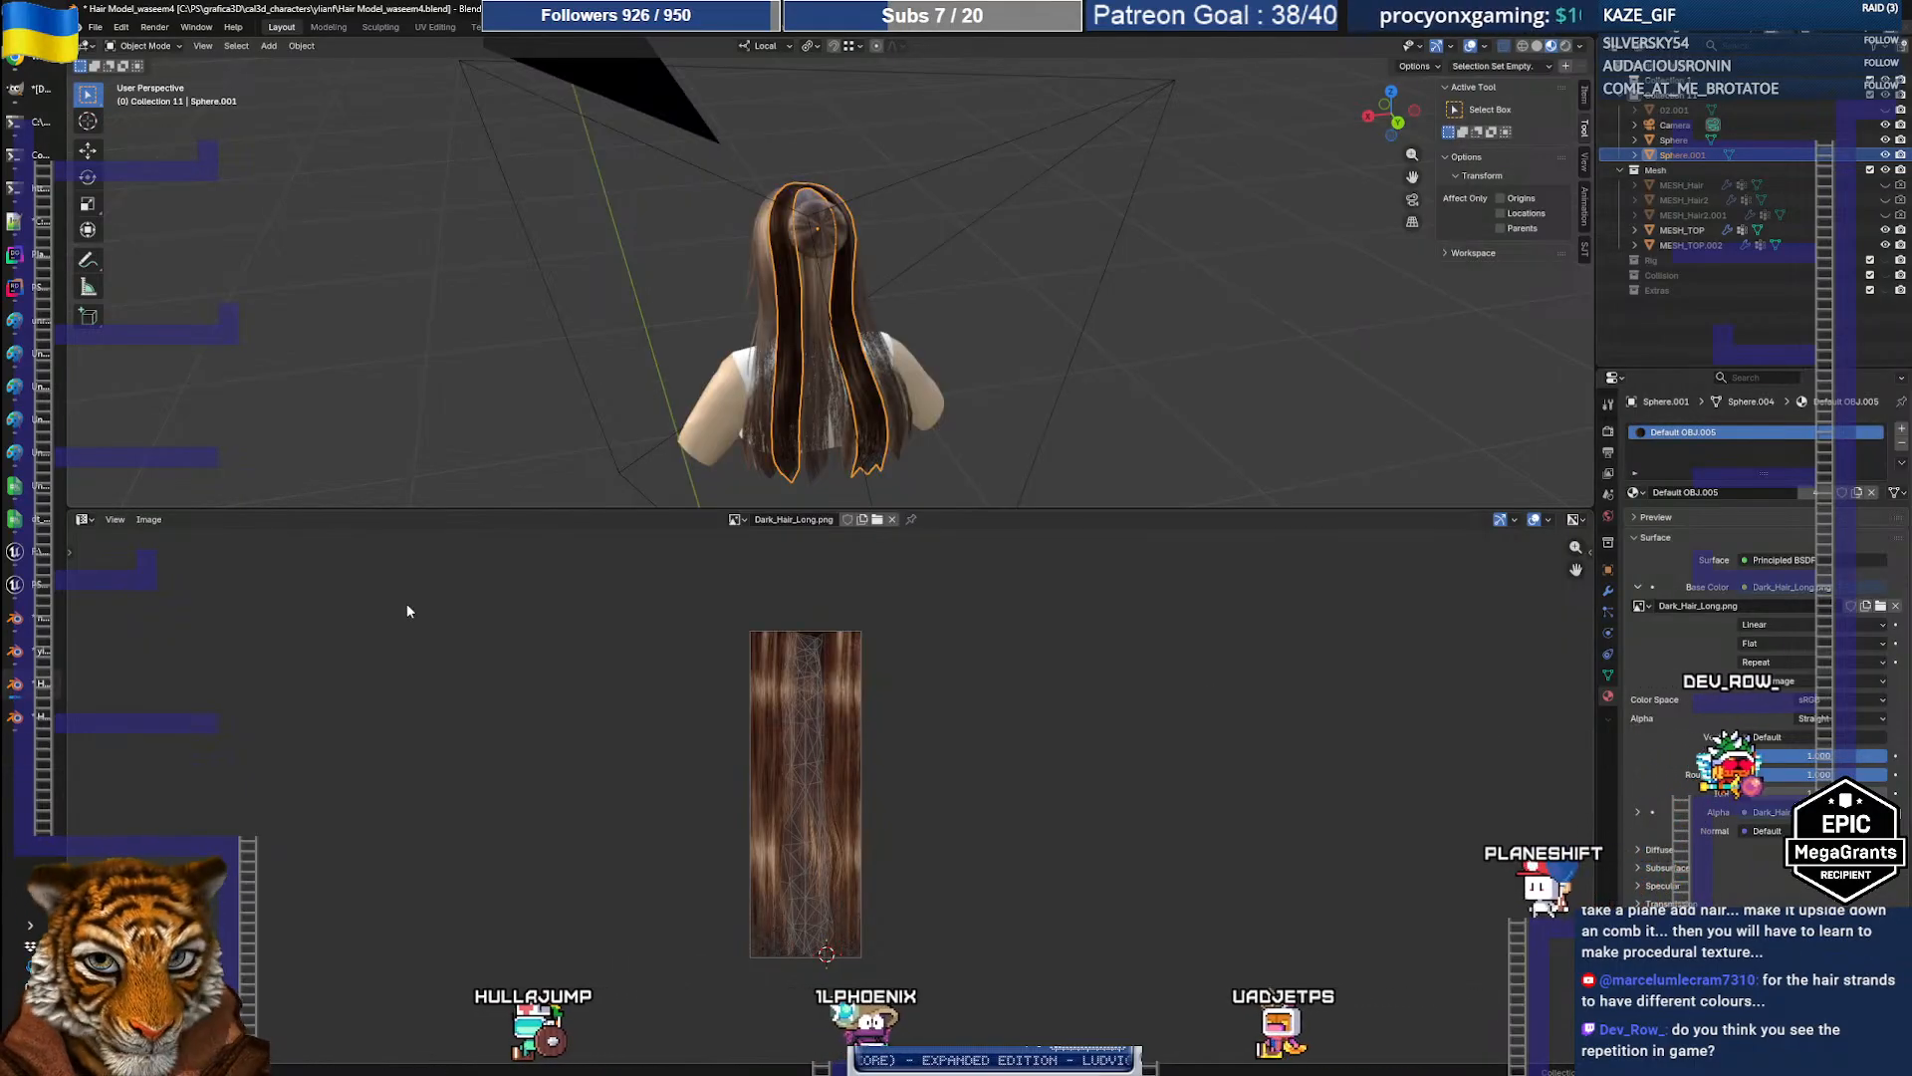
Step: Switch to Unreal Editor and import Hair Model_mask_test2.fbx as a static mesh into the YlianF Mesh folder
{"action": "left_click", "coordinate": [15, 585]}
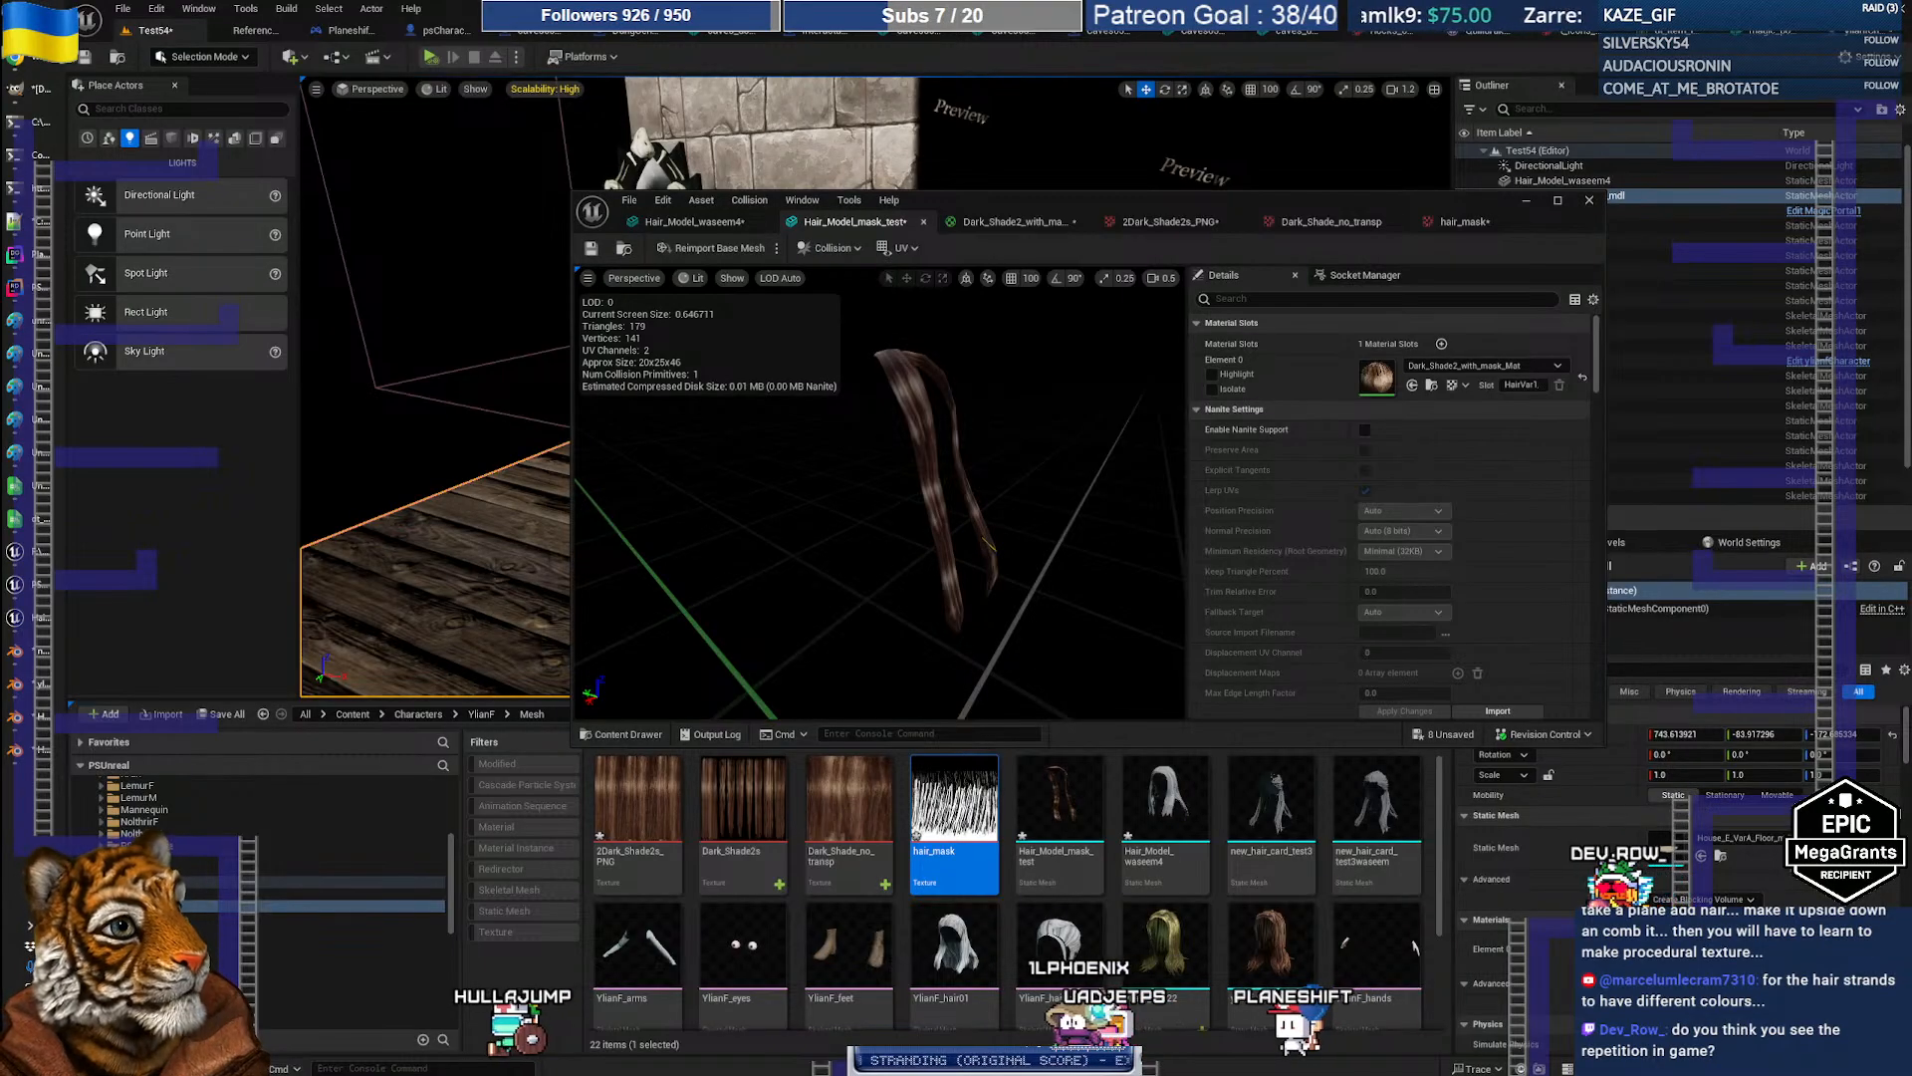
{"action": "left_click_drag", "start_coordinate": [1167, 827], "coordinate": [1224, 841]}
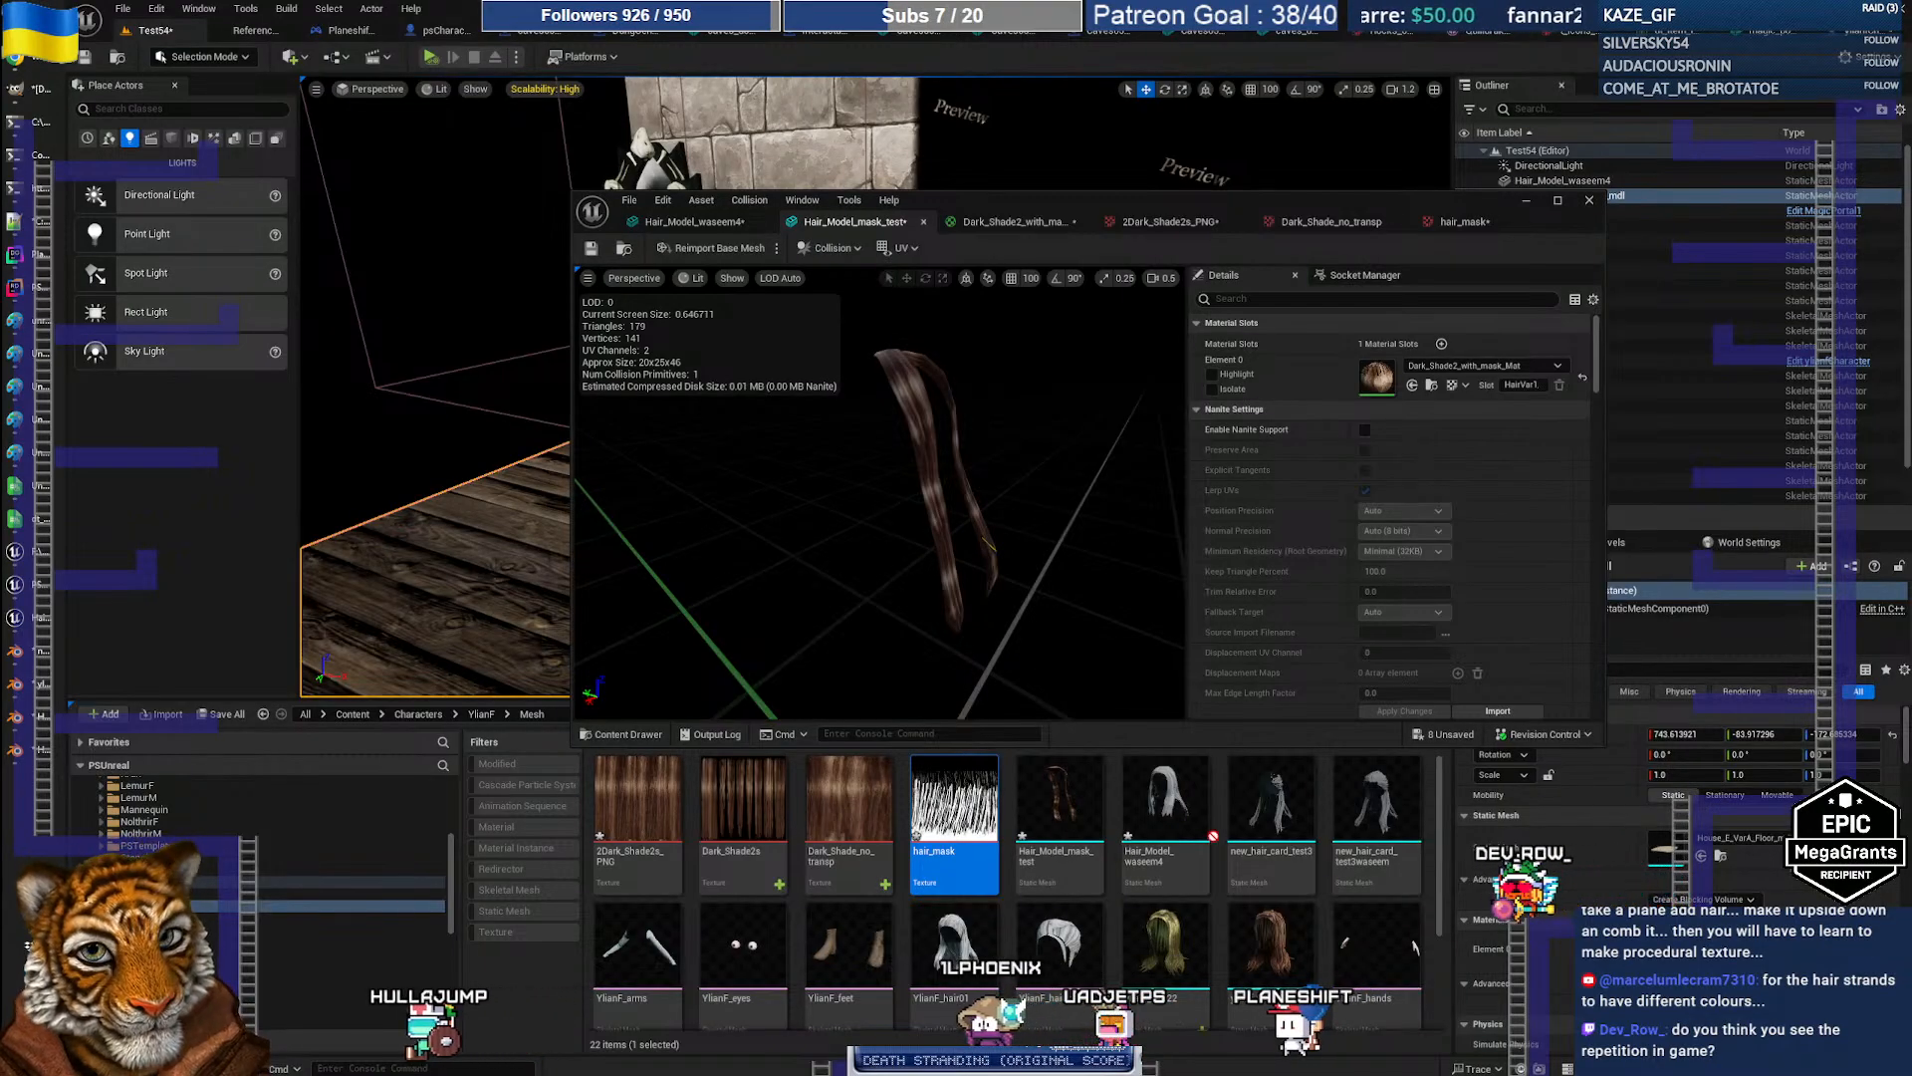
{"action": "left_click", "coordinate": [1024, 830]}
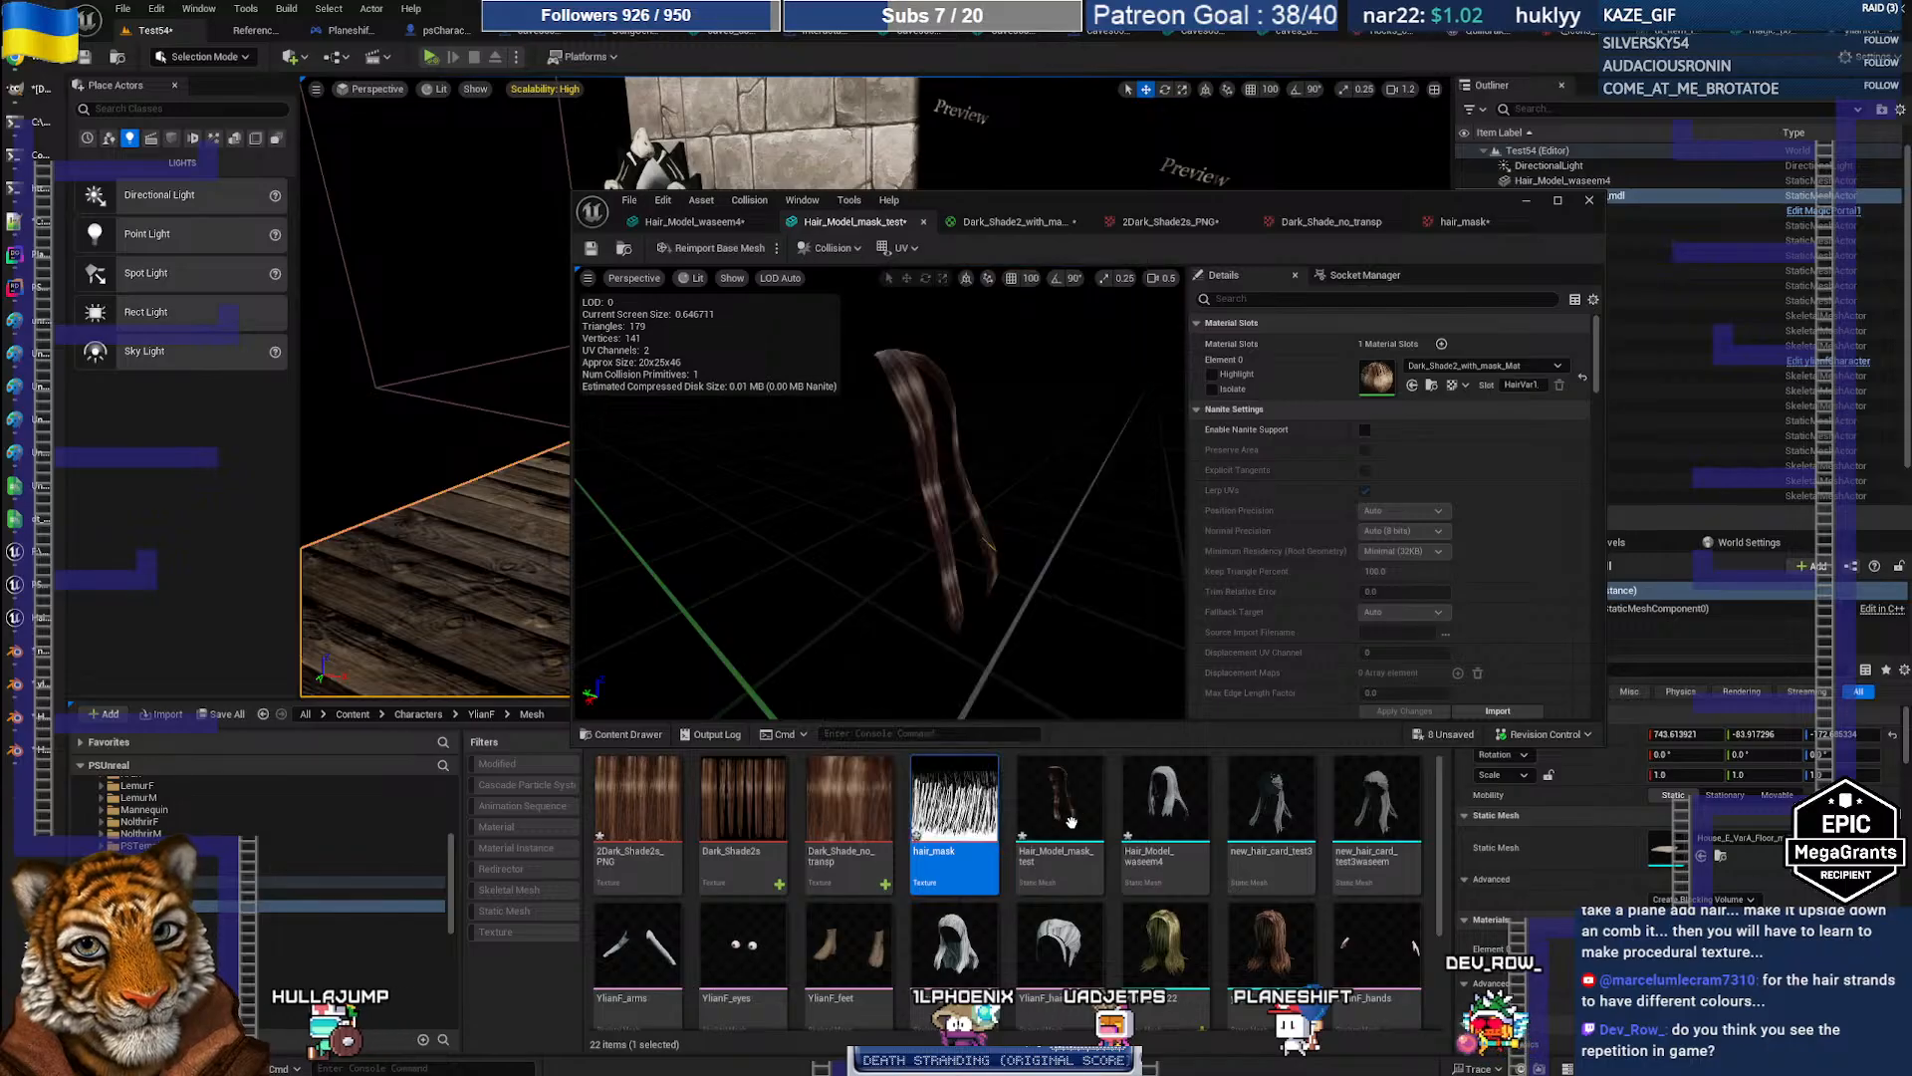
{"action": "left_click_drag", "start_coordinate": [1125, 482], "coordinate": [833, 425]}
{"action": "left_click", "coordinate": [1025, 419]}
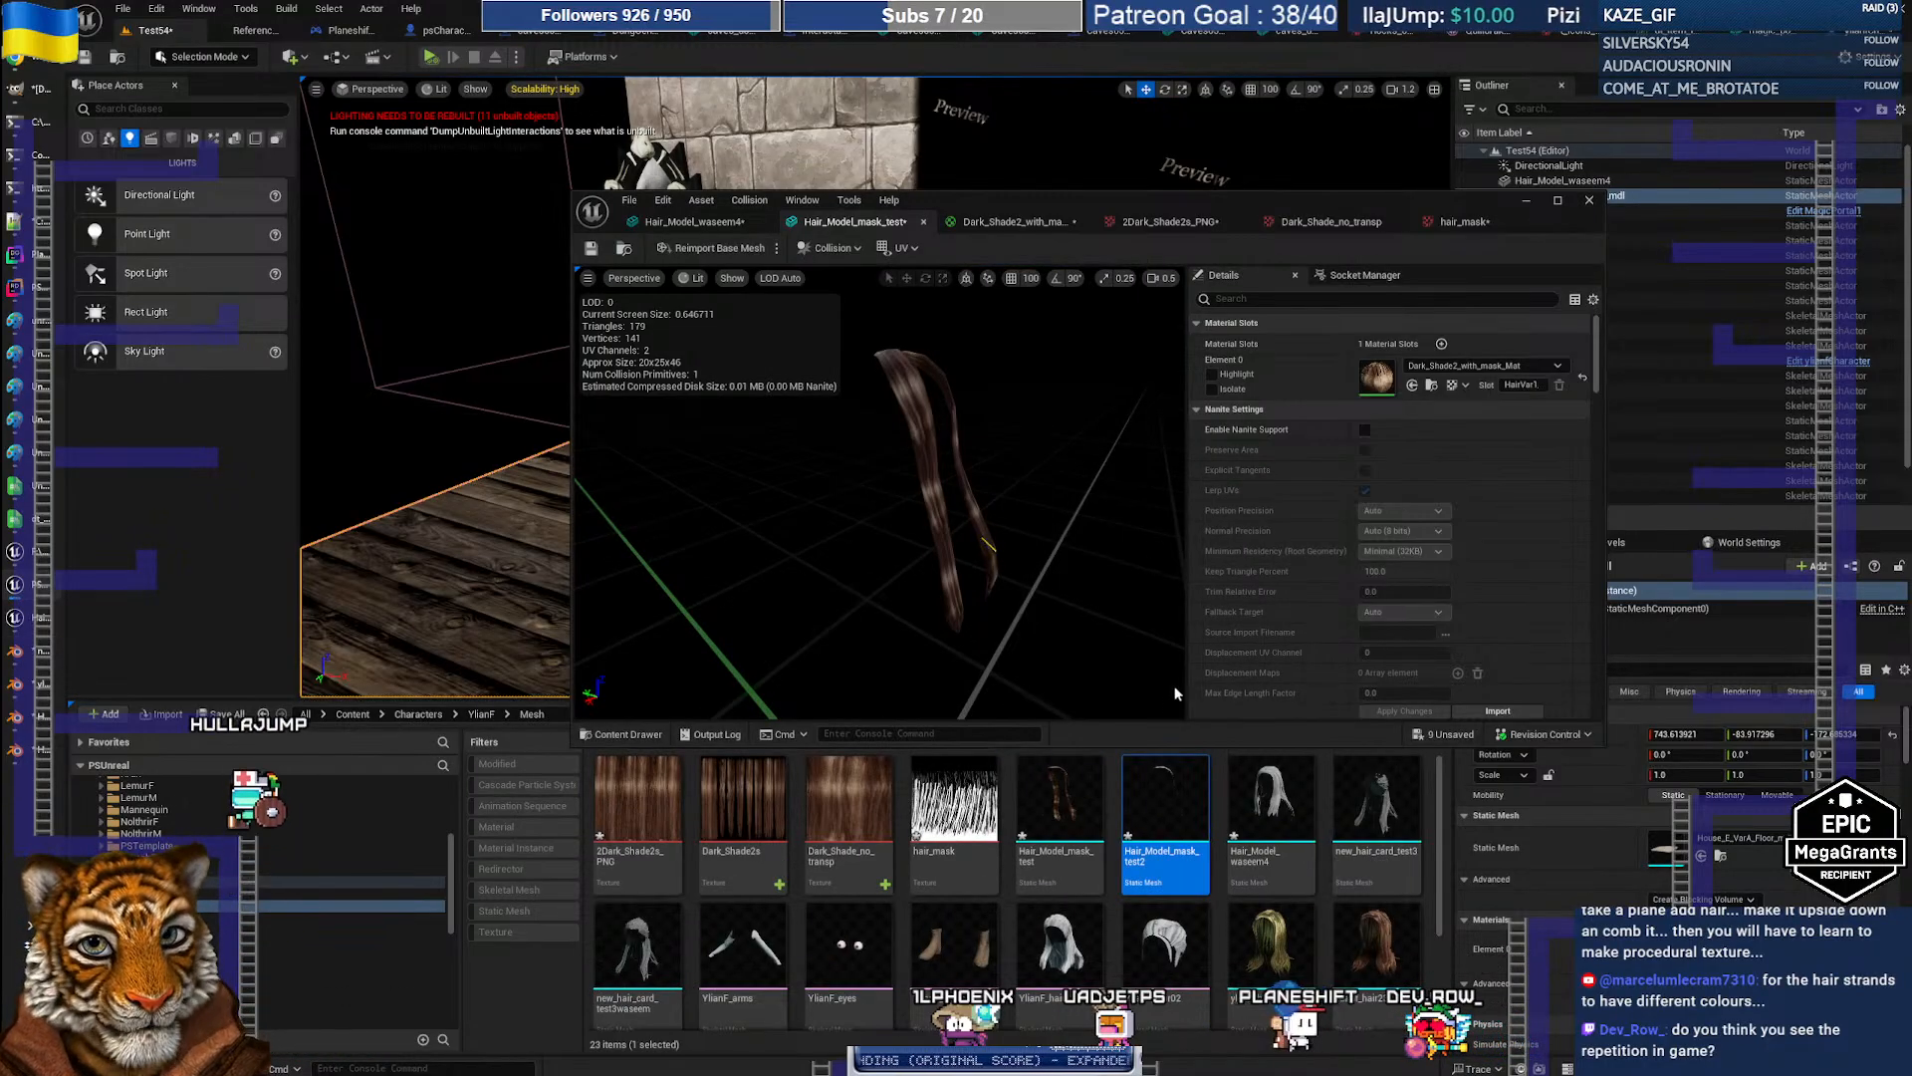
Step: Open the Hair_Model_mask_test2 mesh and turn its preview so both strands show at full length
{"action": "double_click", "coordinate": [1167, 822]}
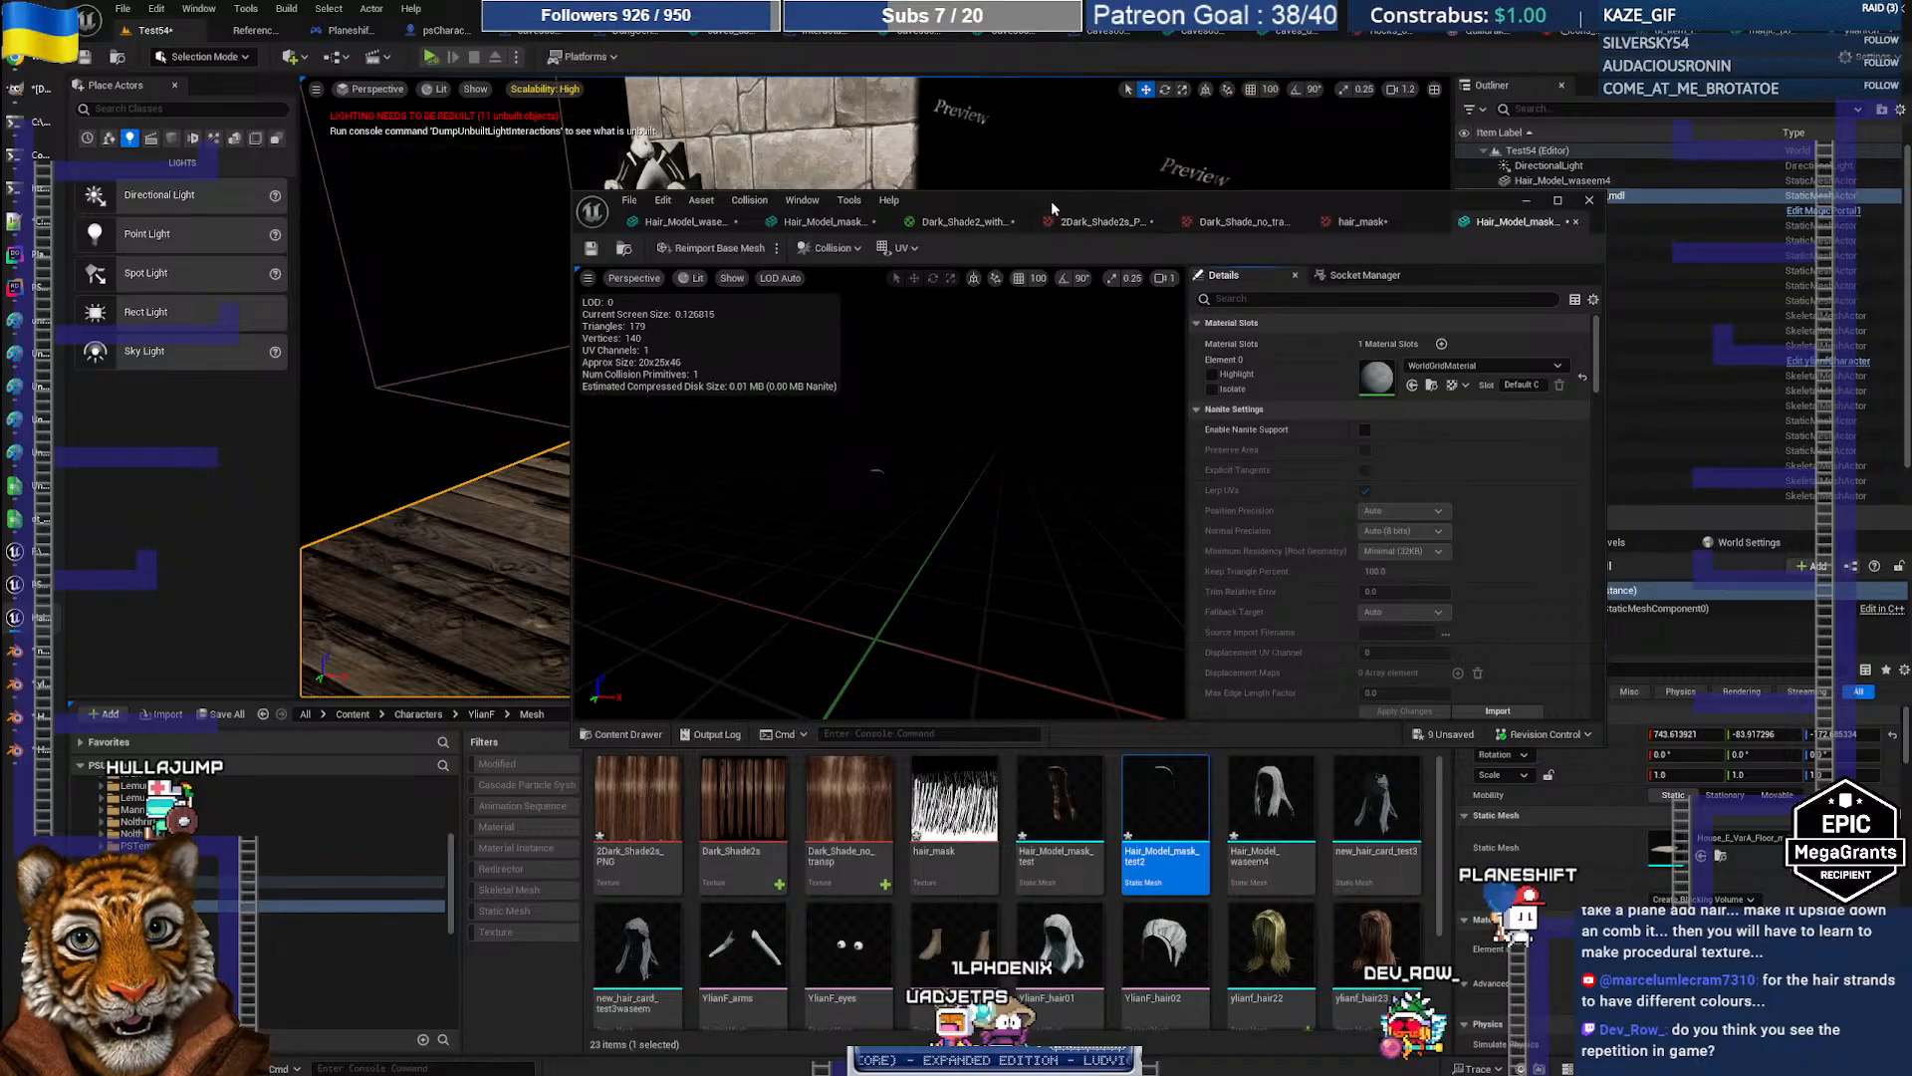
{"action": "left_click_drag", "start_coordinate": [1050, 200], "coordinate": [997, 132]}
{"action": "left_click_drag", "start_coordinate": [826, 429], "coordinate": [946, 383]}
{"action": "right_click_drag", "start_coordinate": [946, 383], "coordinate": [852, 428]}
{"action": "mouse_move", "coordinate": [918, 447]}
{"action": "left_mouse_down"}
{"action": "mouse_move", "coordinate": [917, 383]}
{"action": "mouse_move", "coordinate": [917, 446]}
{"action": "mouse_move", "coordinate": [896, 438]}
{"action": "left_mouse_up"}
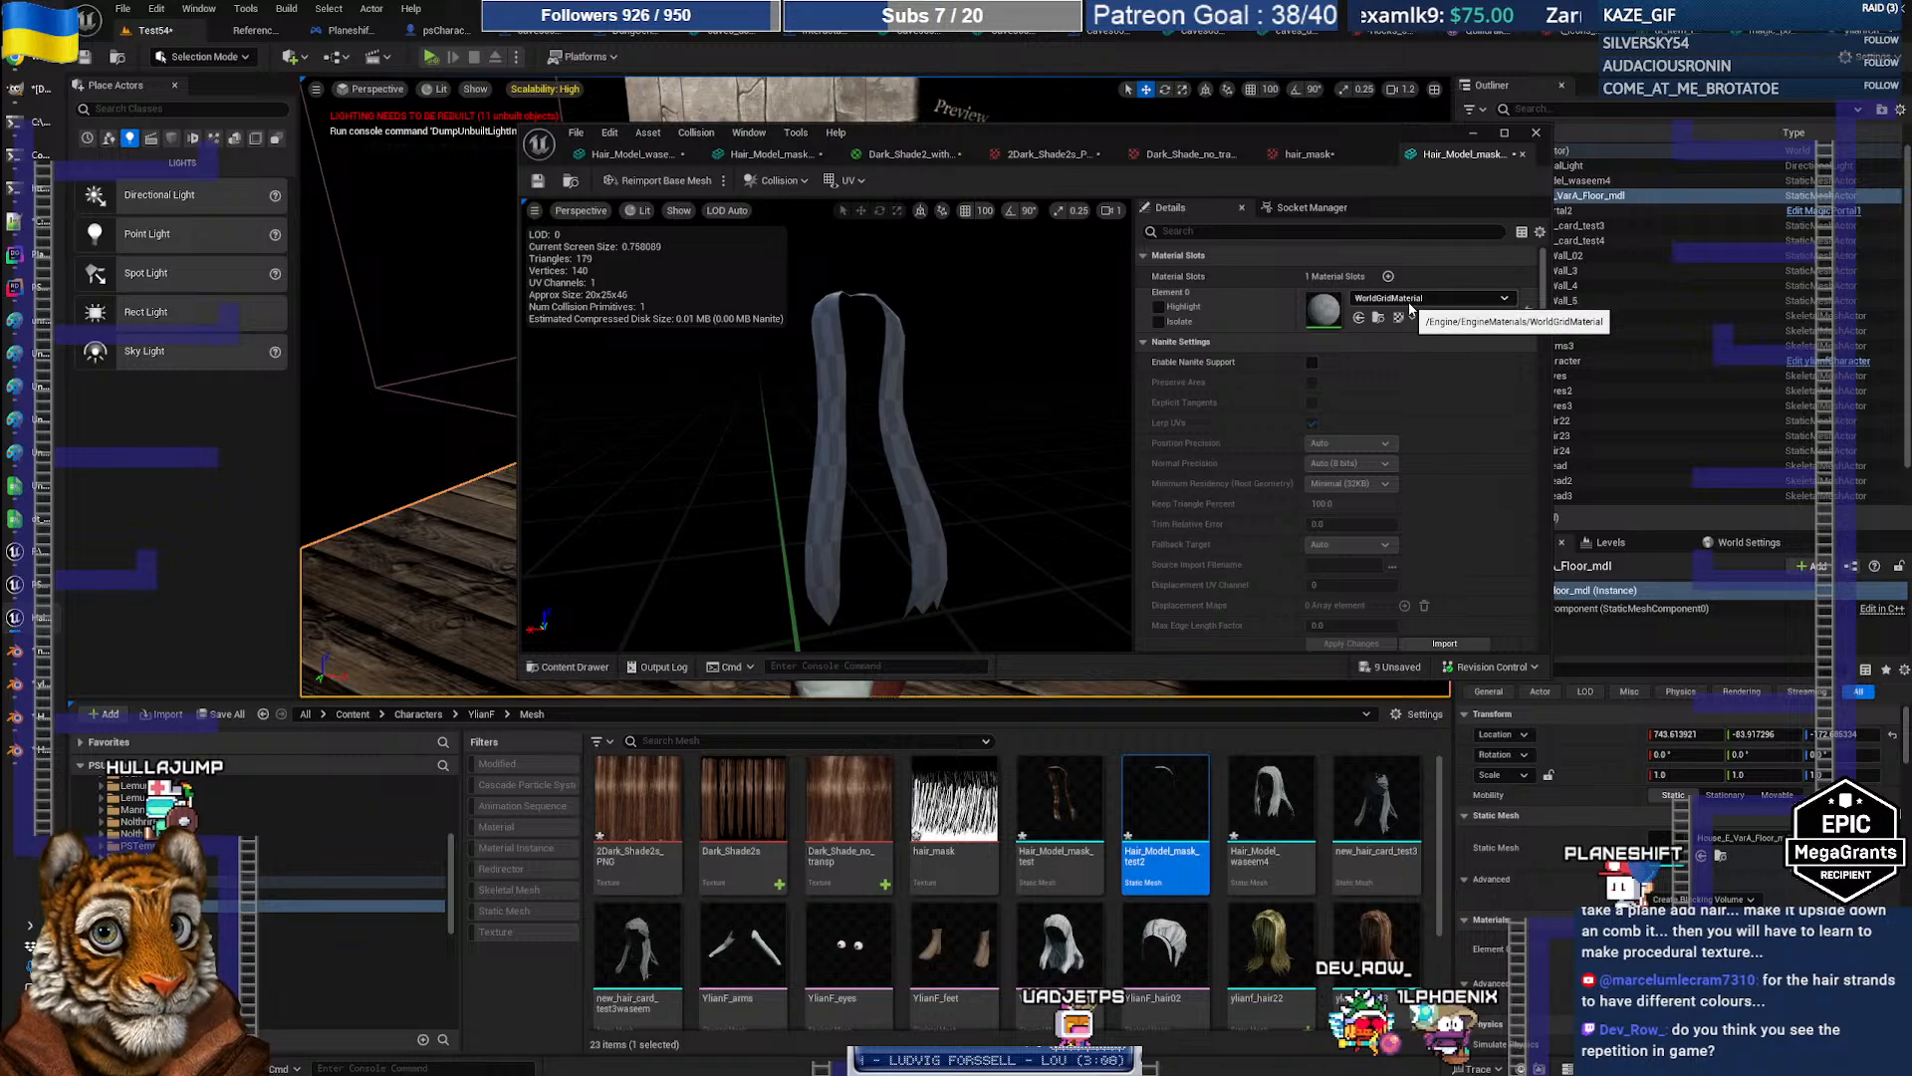
Step: Bring up the Dark_Shade2_with_mask_Mat material and locate its asset in the zTemp folder
{"action": "scroll", "coordinate": [1145, 856], "scroll_direction": "down", "scroll_amount": 3}
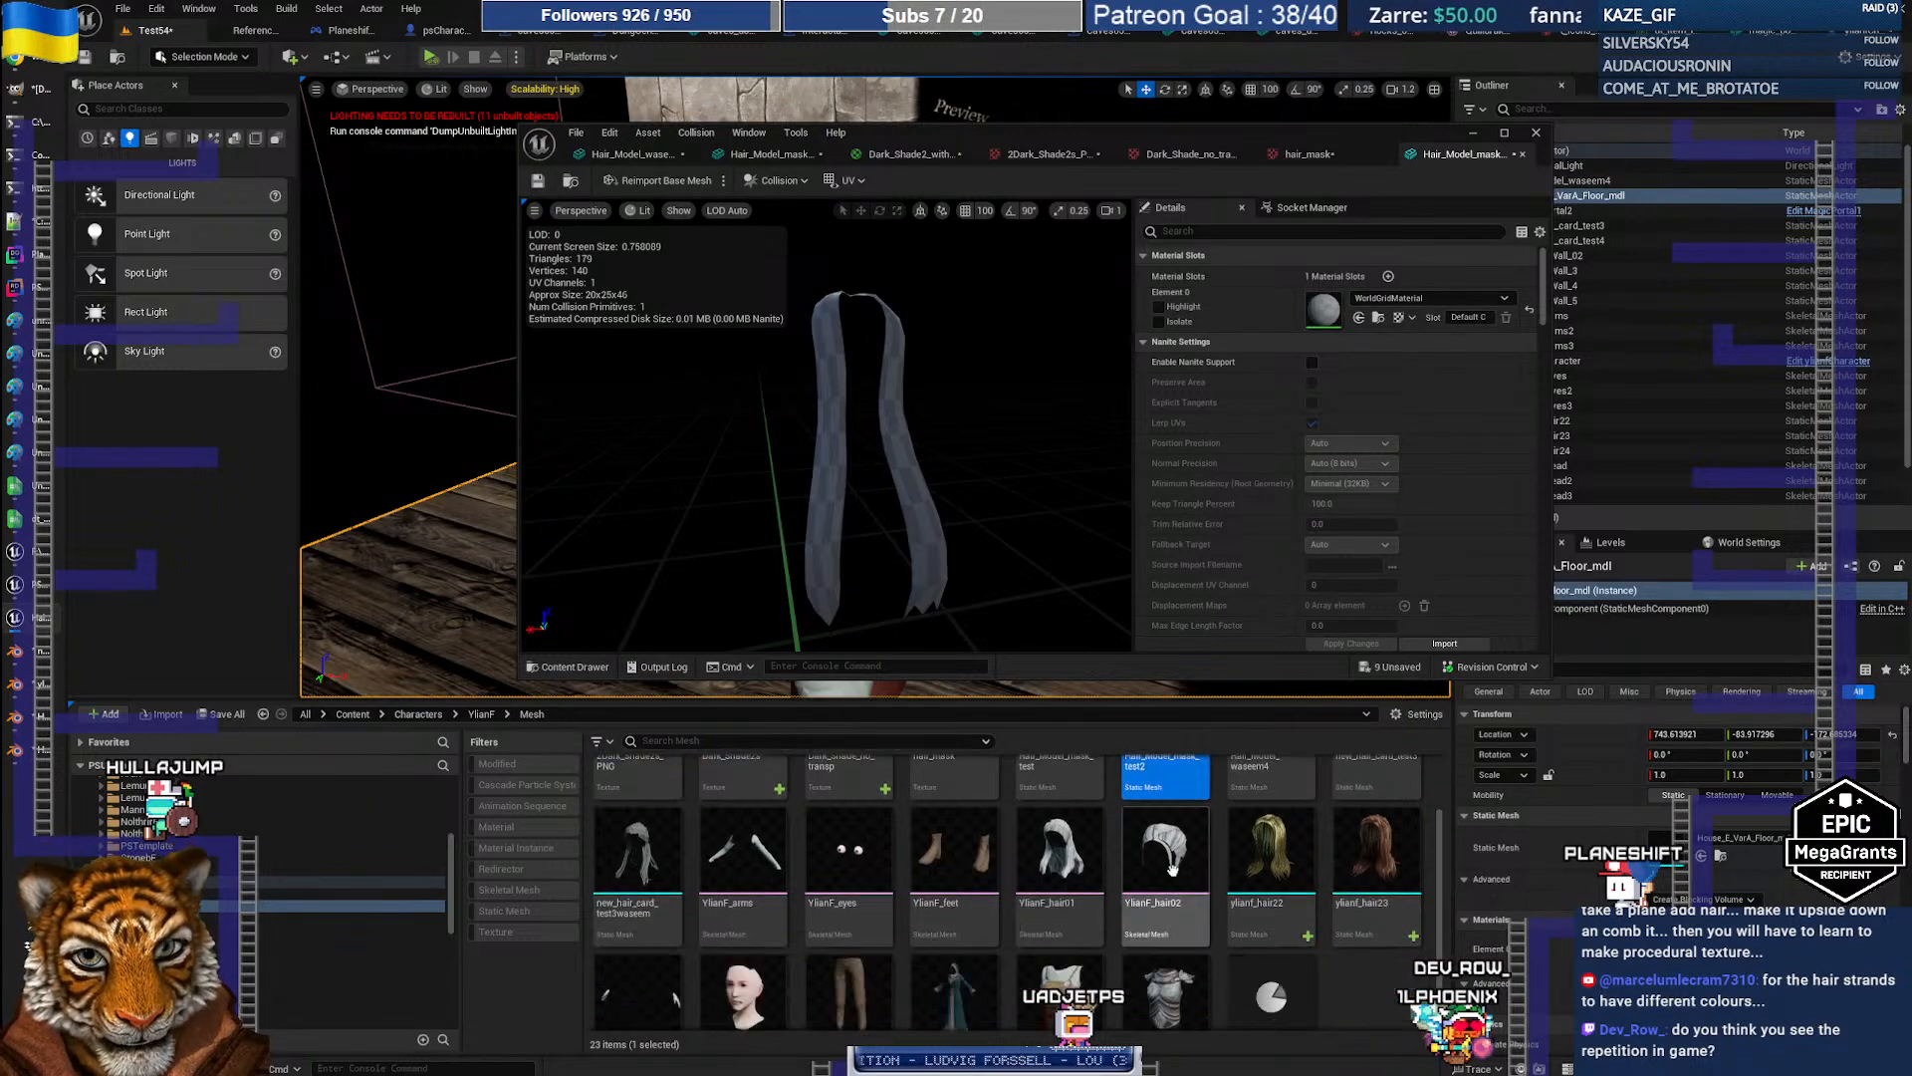
{"action": "scroll", "coordinate": [1160, 867], "scroll_direction": "up", "scroll_amount": 3}
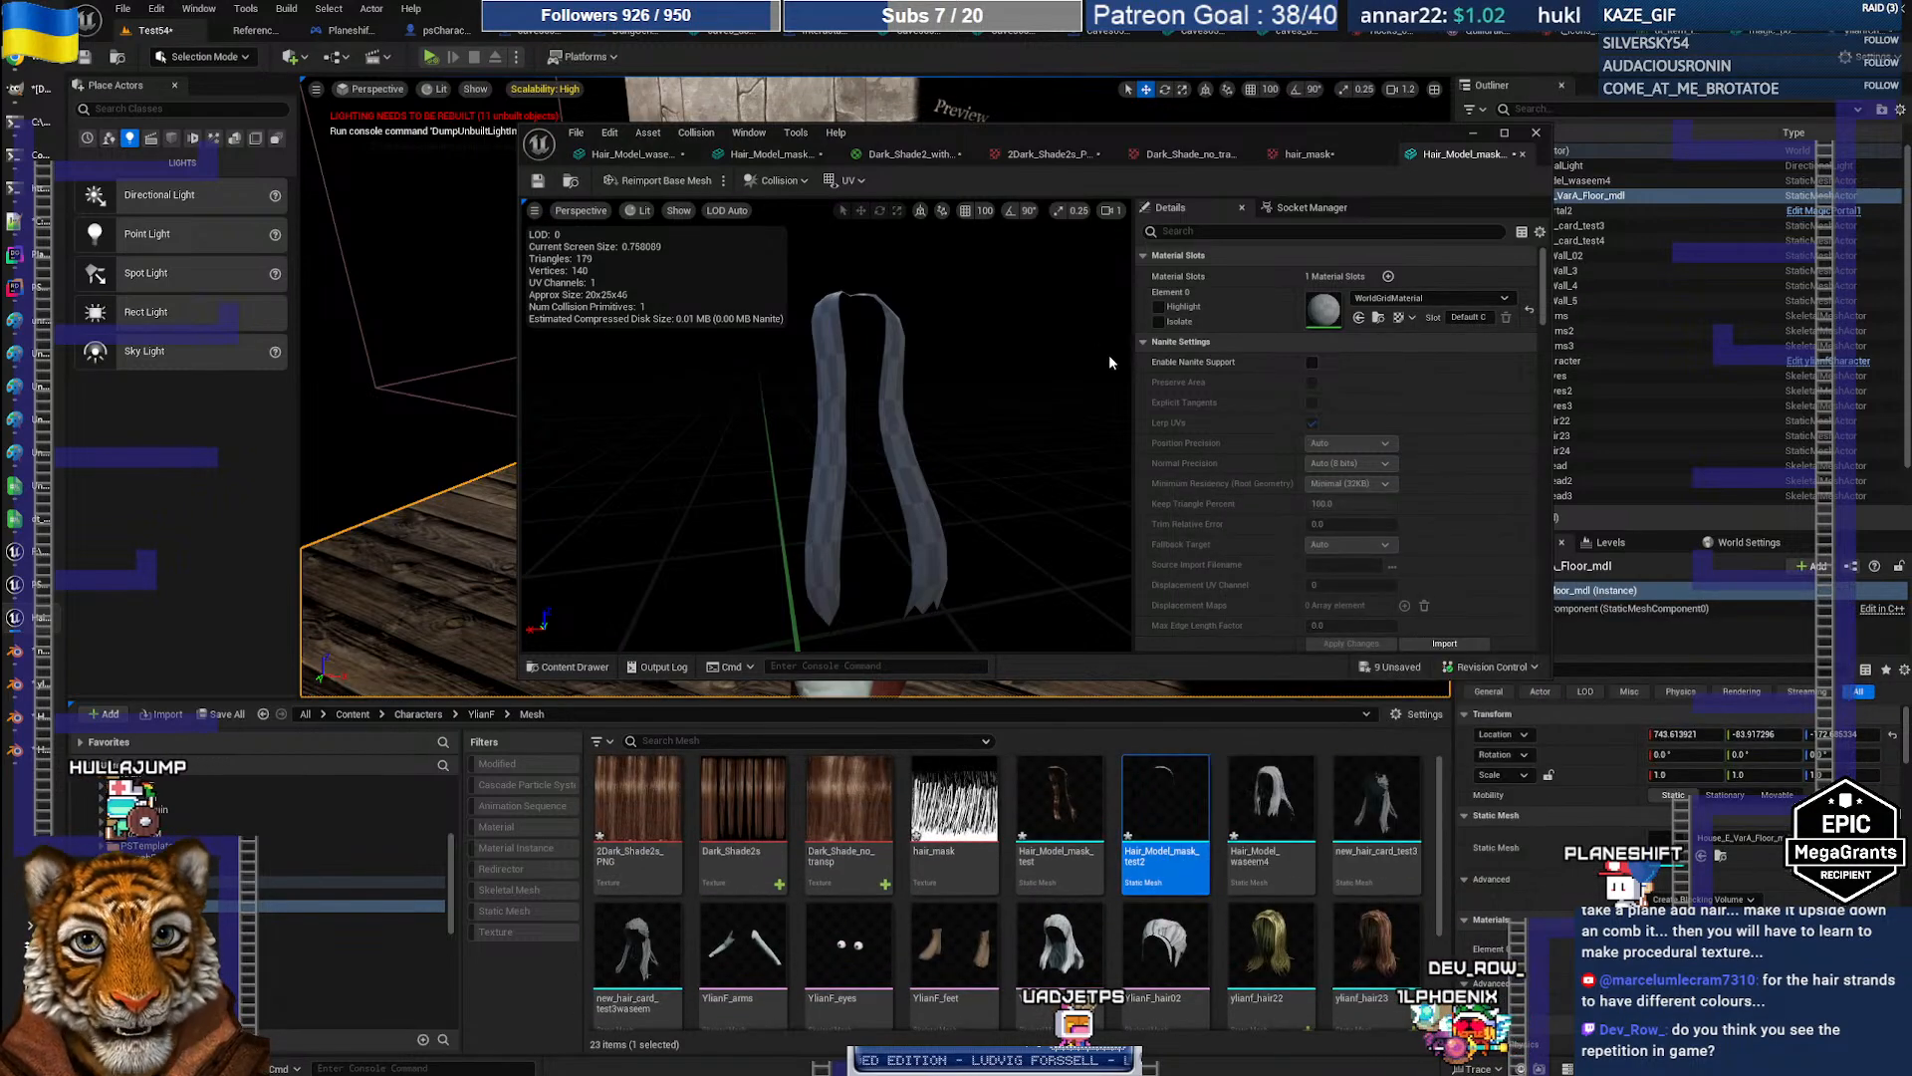
{"action": "left_click", "coordinate": [906, 154]}
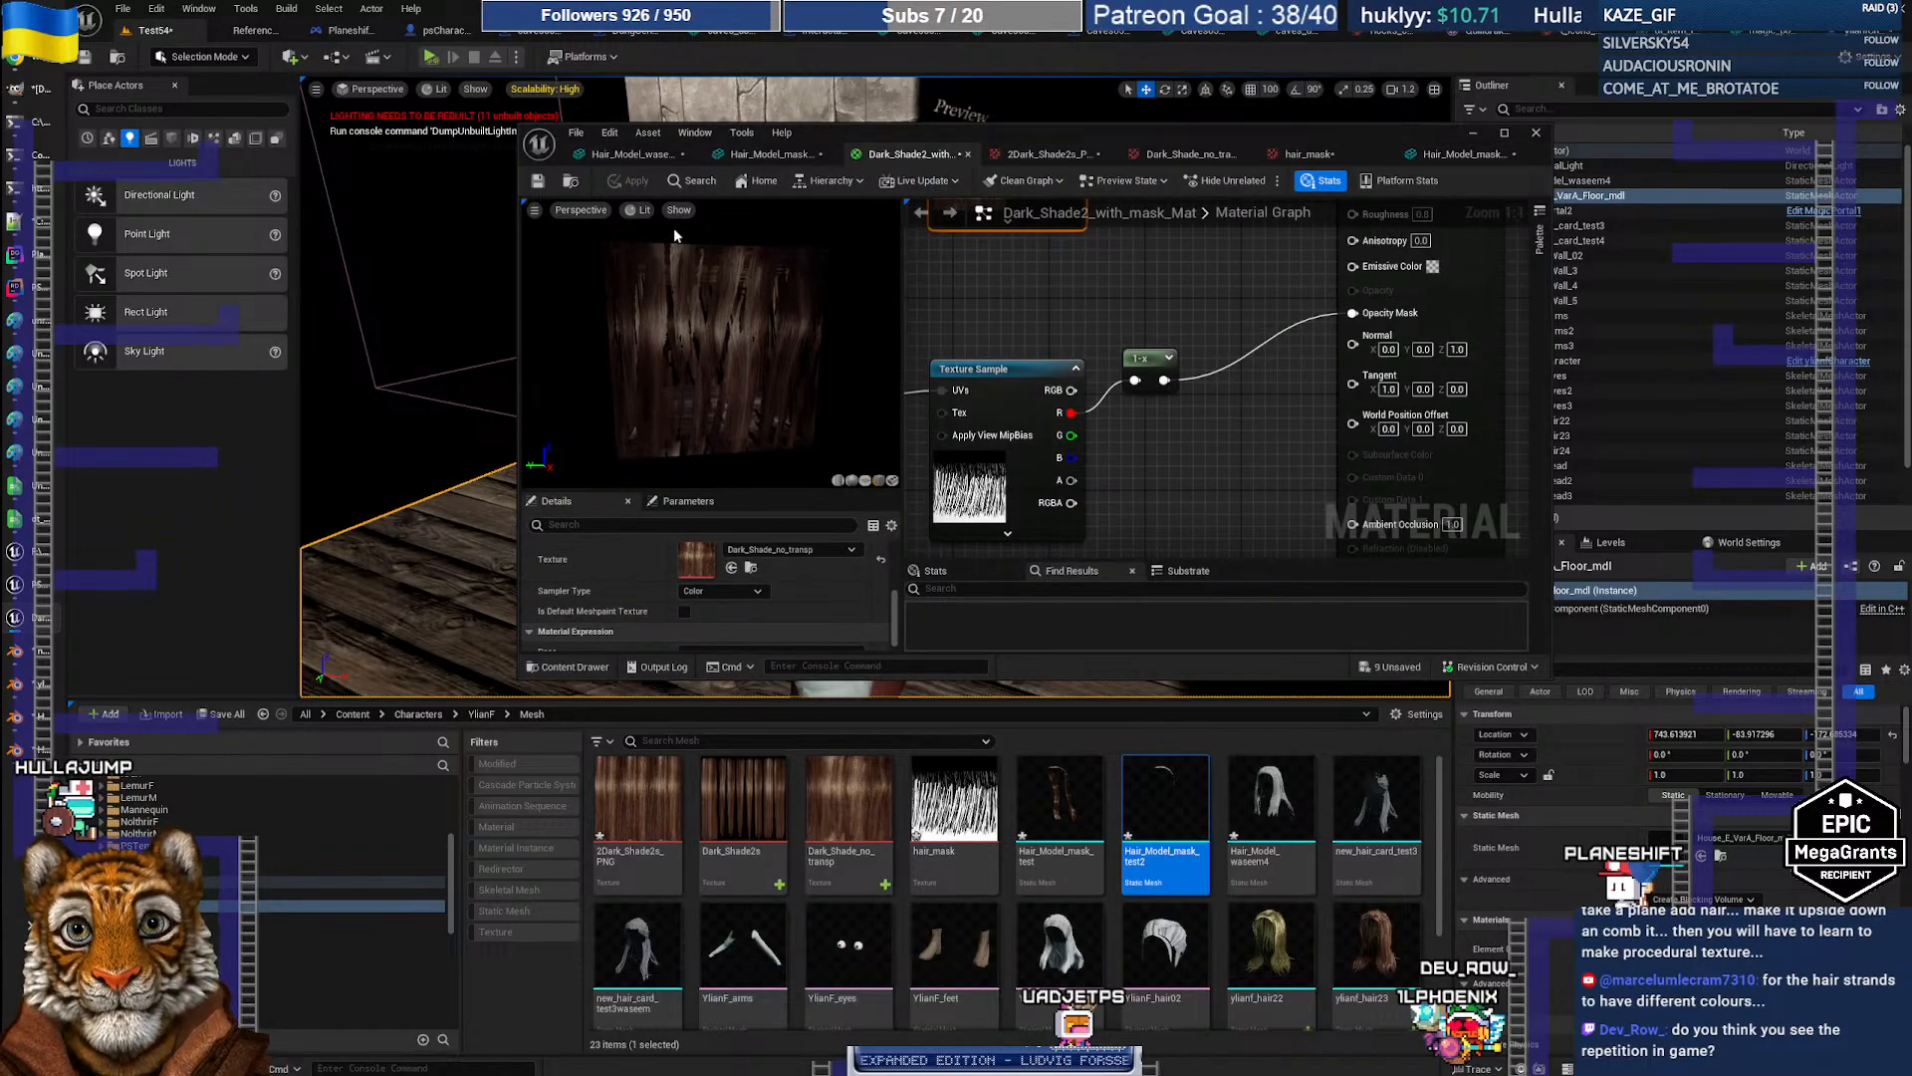
{"action": "left_click", "coordinate": [569, 182]}
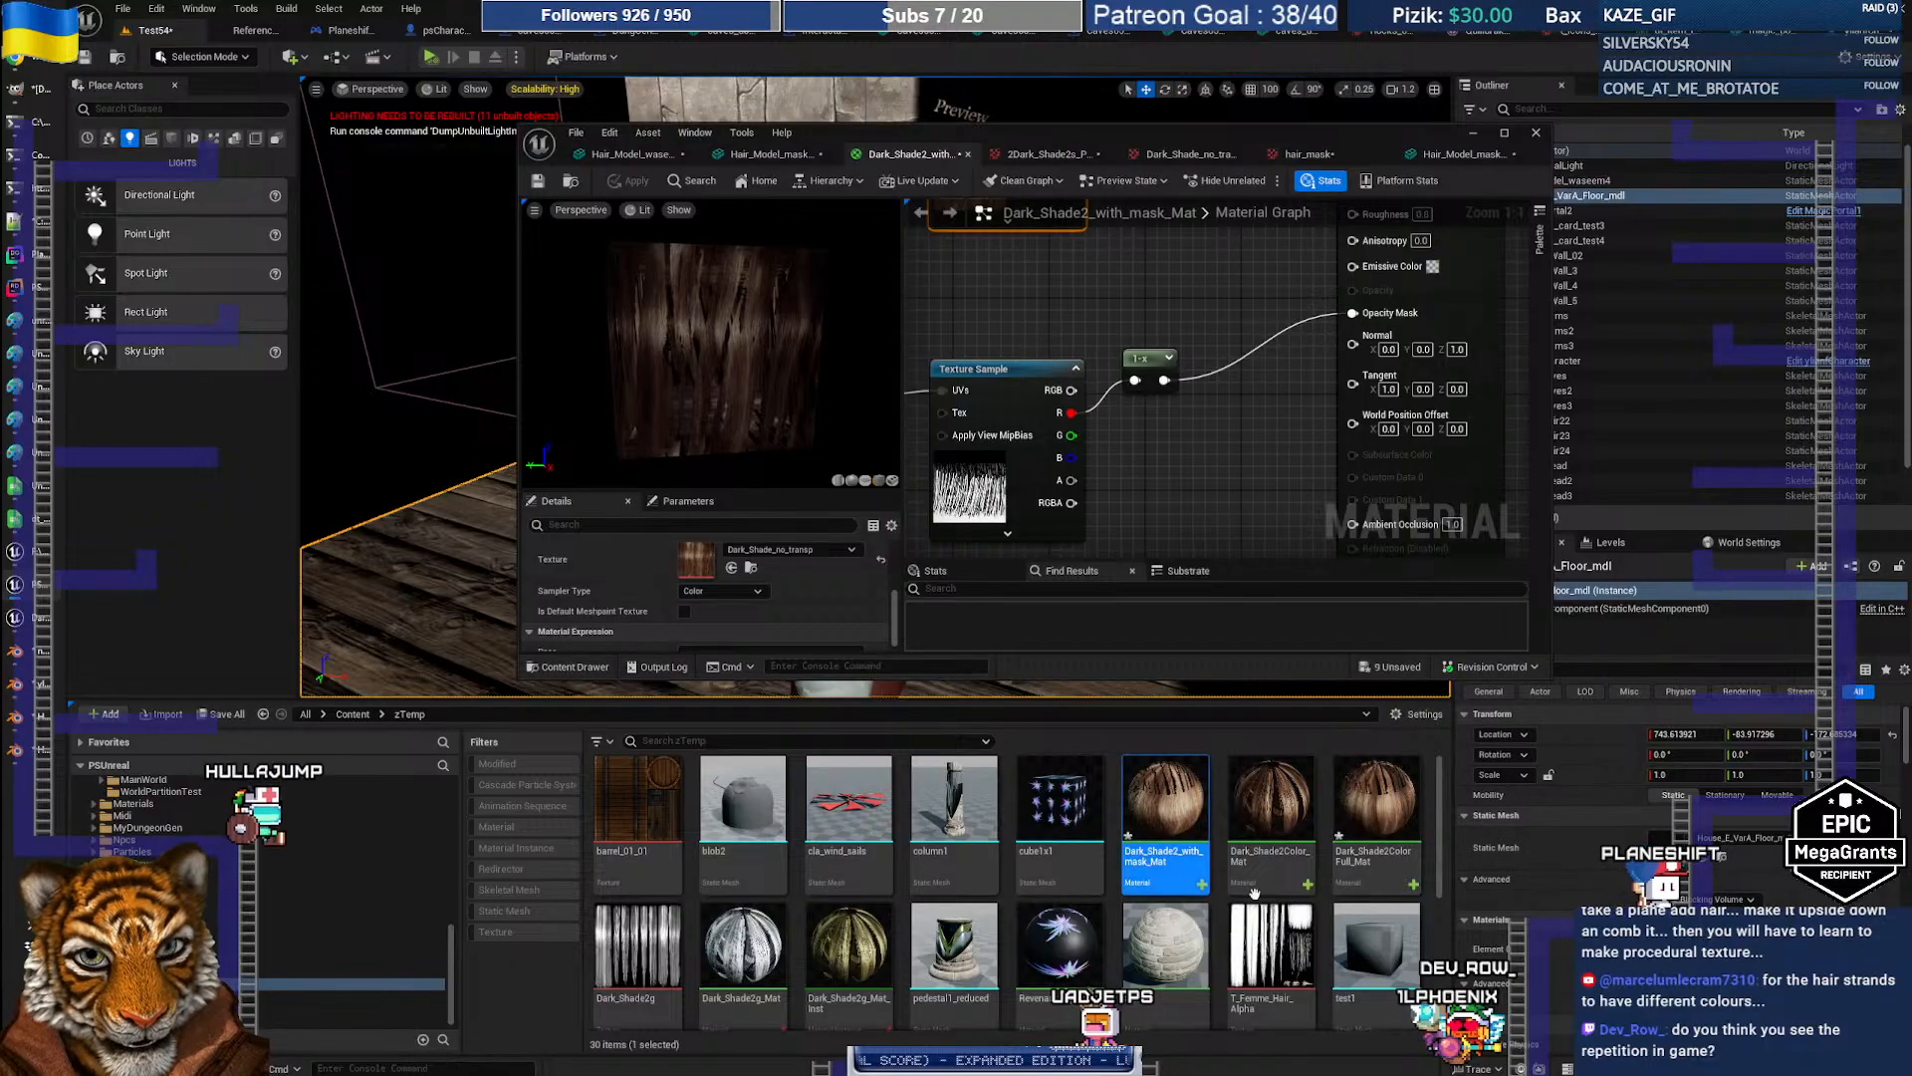
Step: Examine the node graph of the Dark_Shade2ColorFull_Mat material and close it again
{"action": "left_click", "coordinate": [1388, 826]}
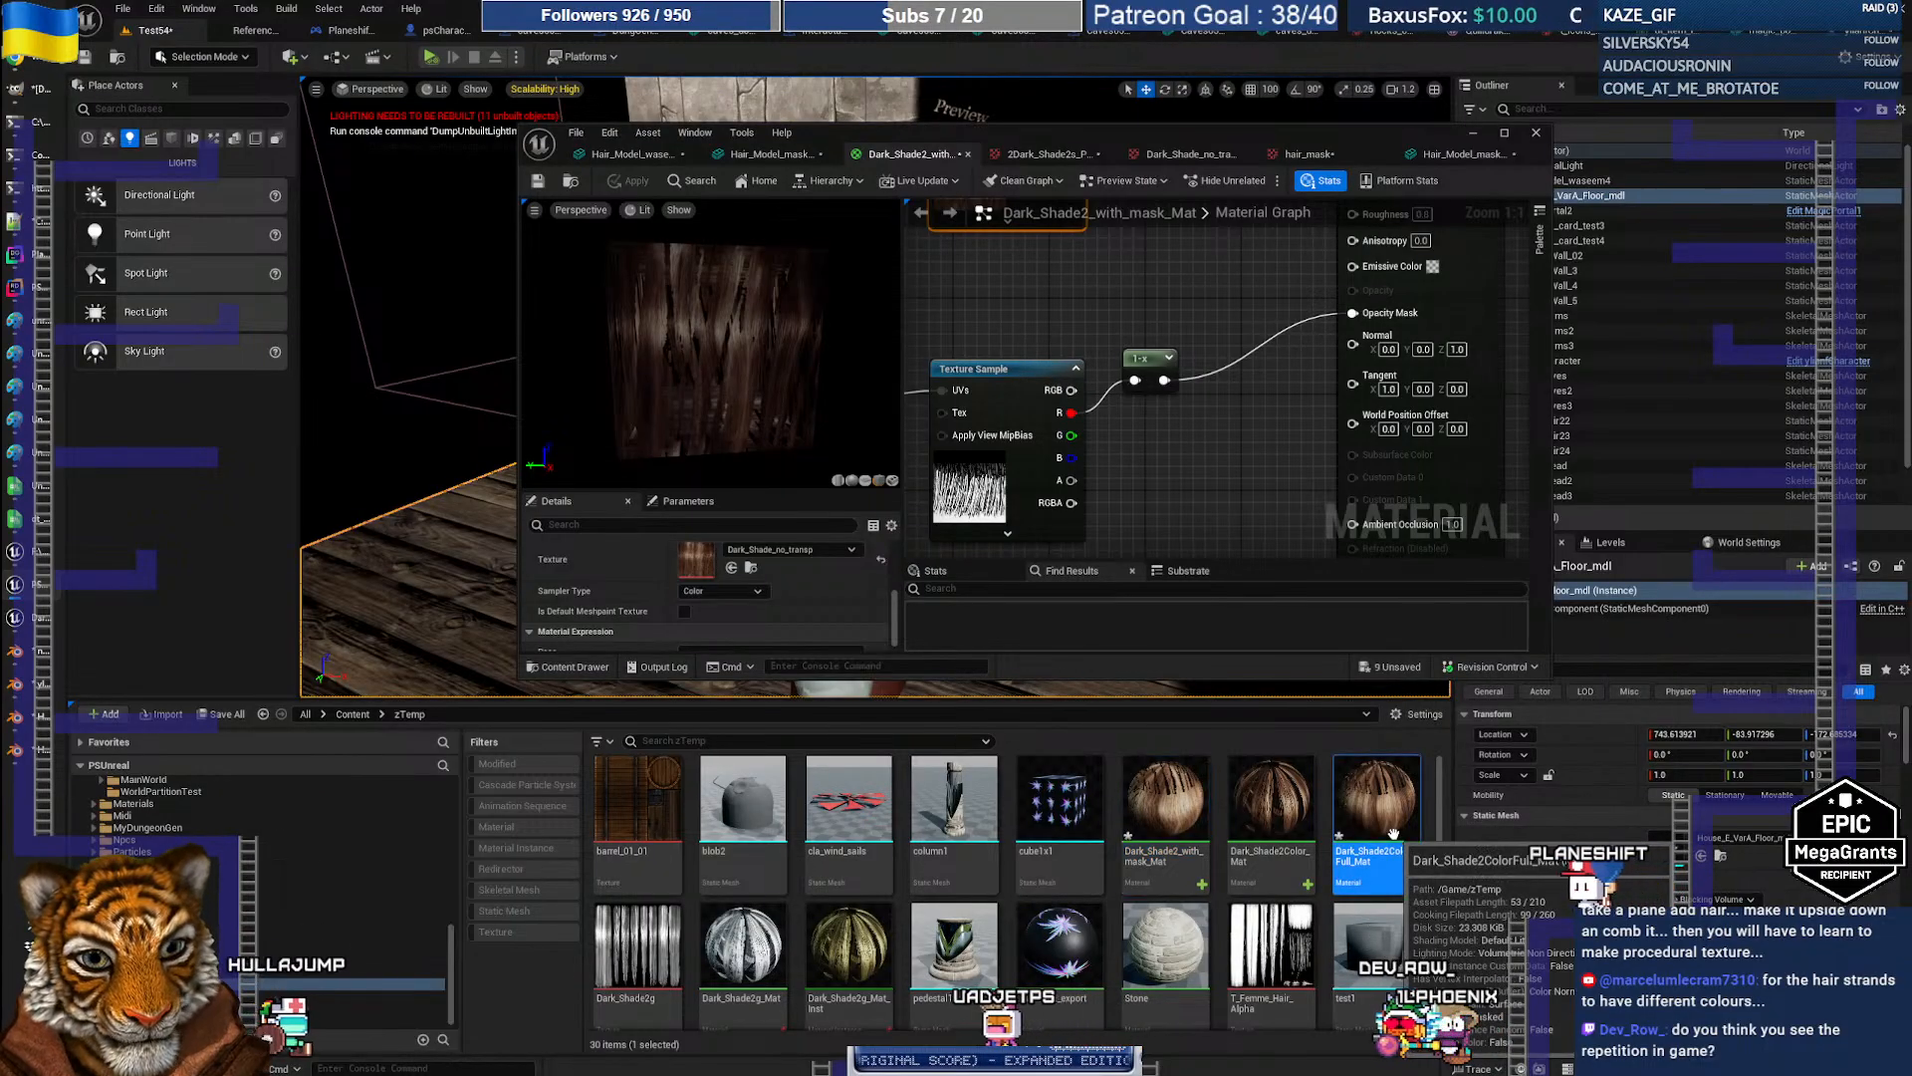
{"action": "left_click", "coordinate": [1286, 809]}
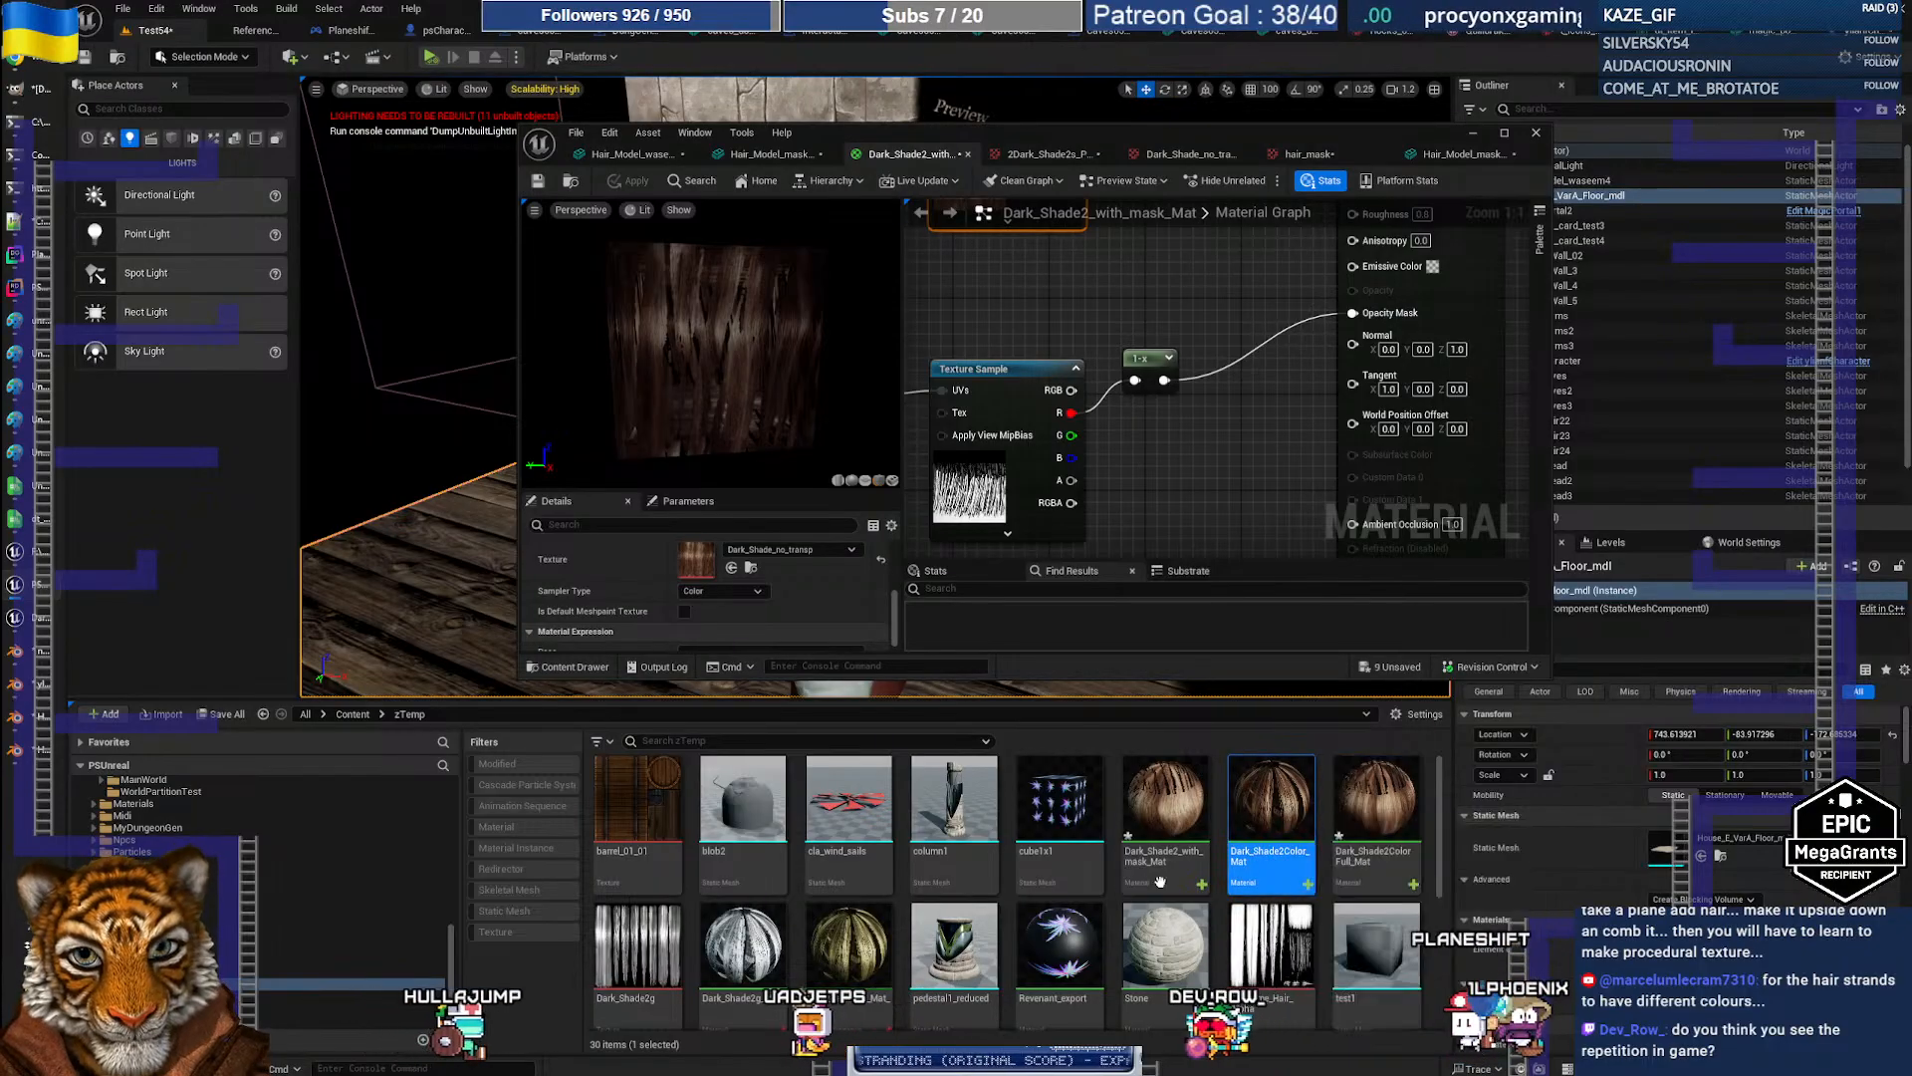
{"action": "double_click", "coordinate": [1362, 809]}
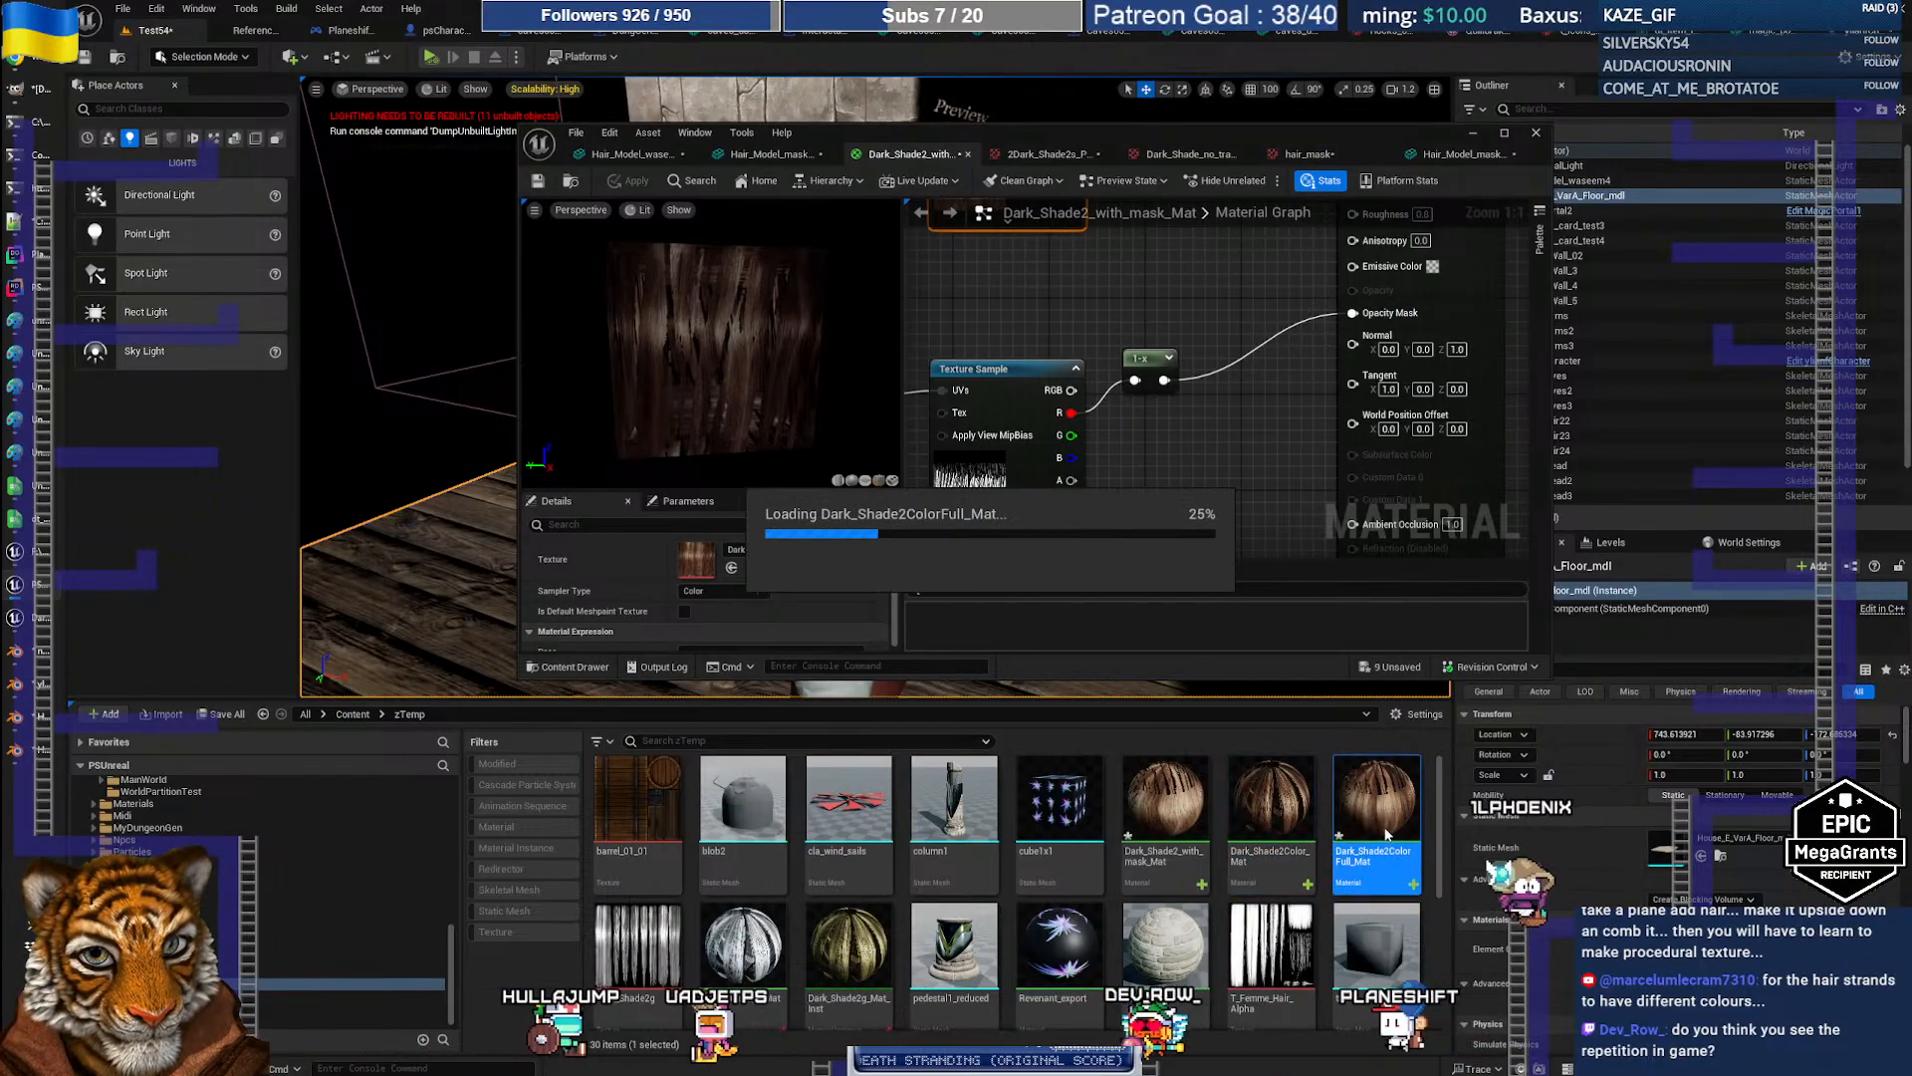
{"action": "right_click_drag", "start_coordinate": [1100, 418], "coordinate": [1238, 487]}
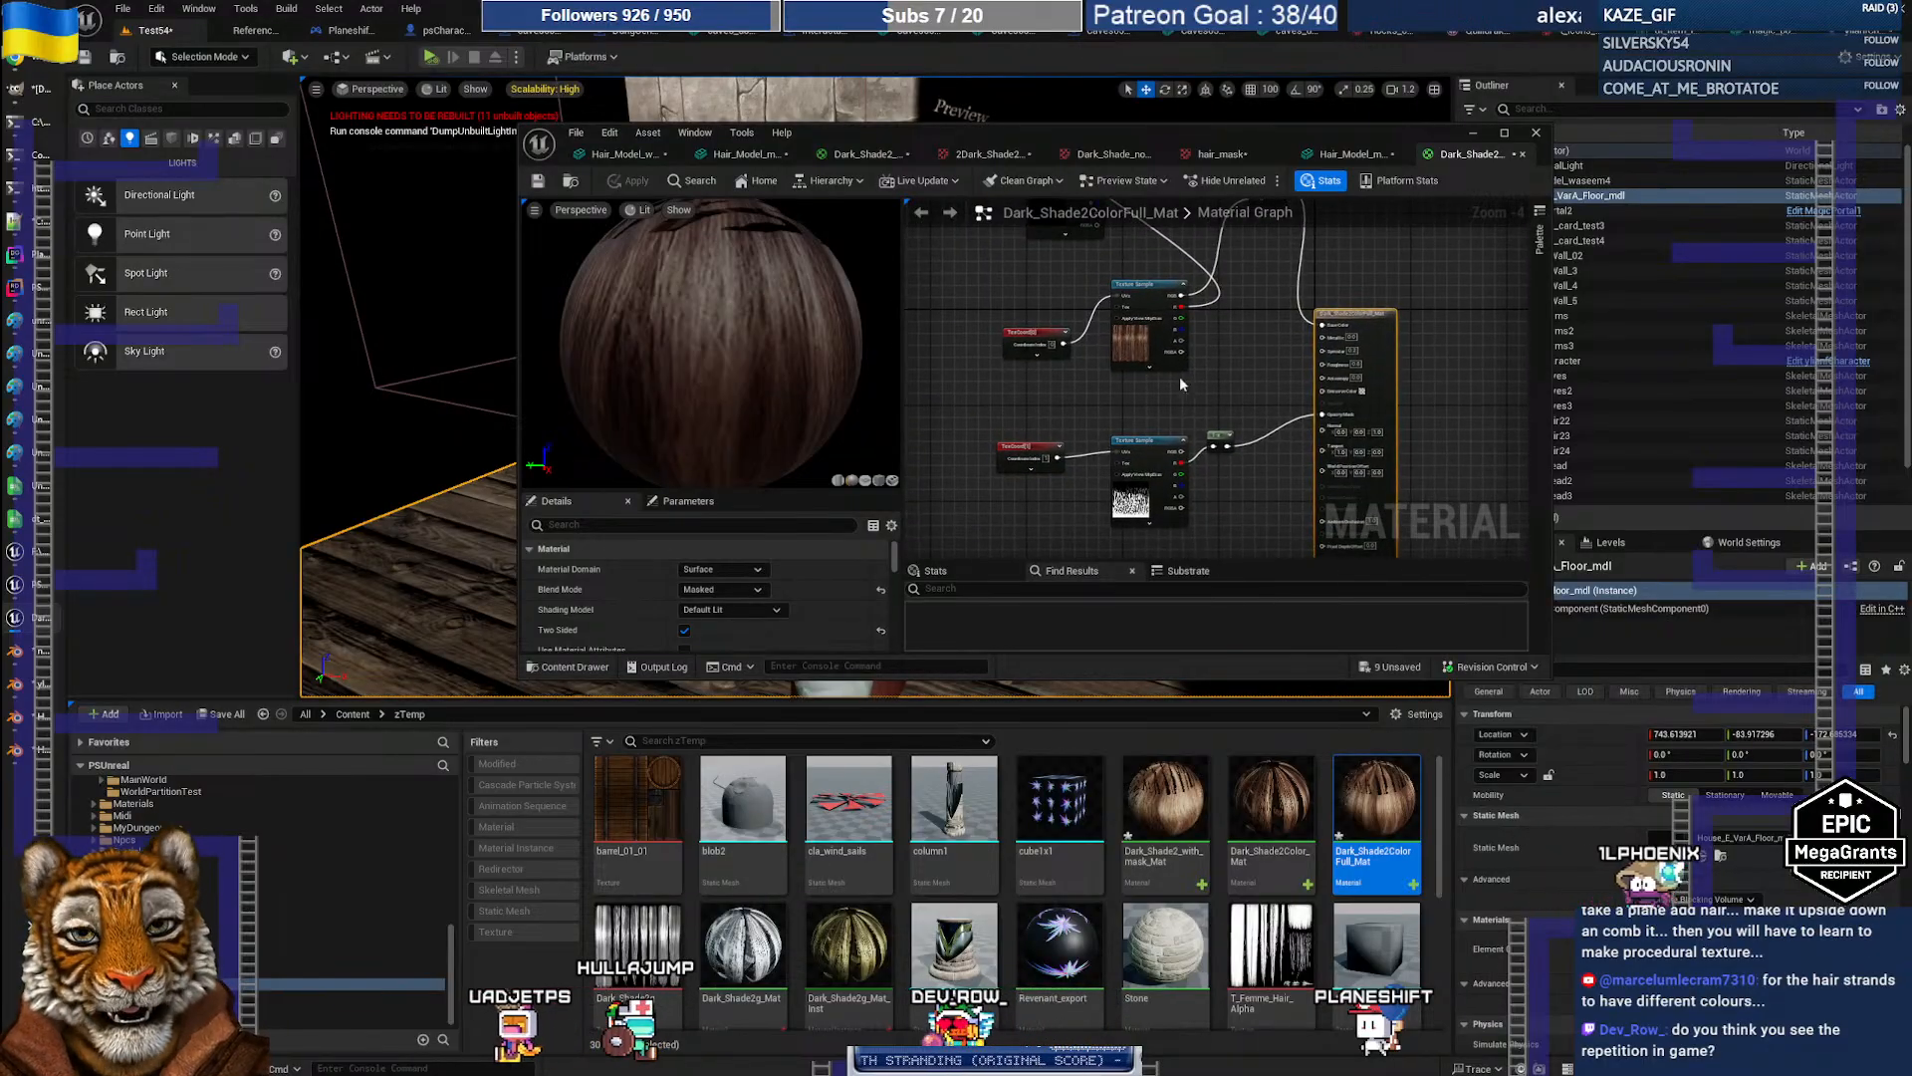
{"action": "left_click", "coordinate": [1523, 154]}
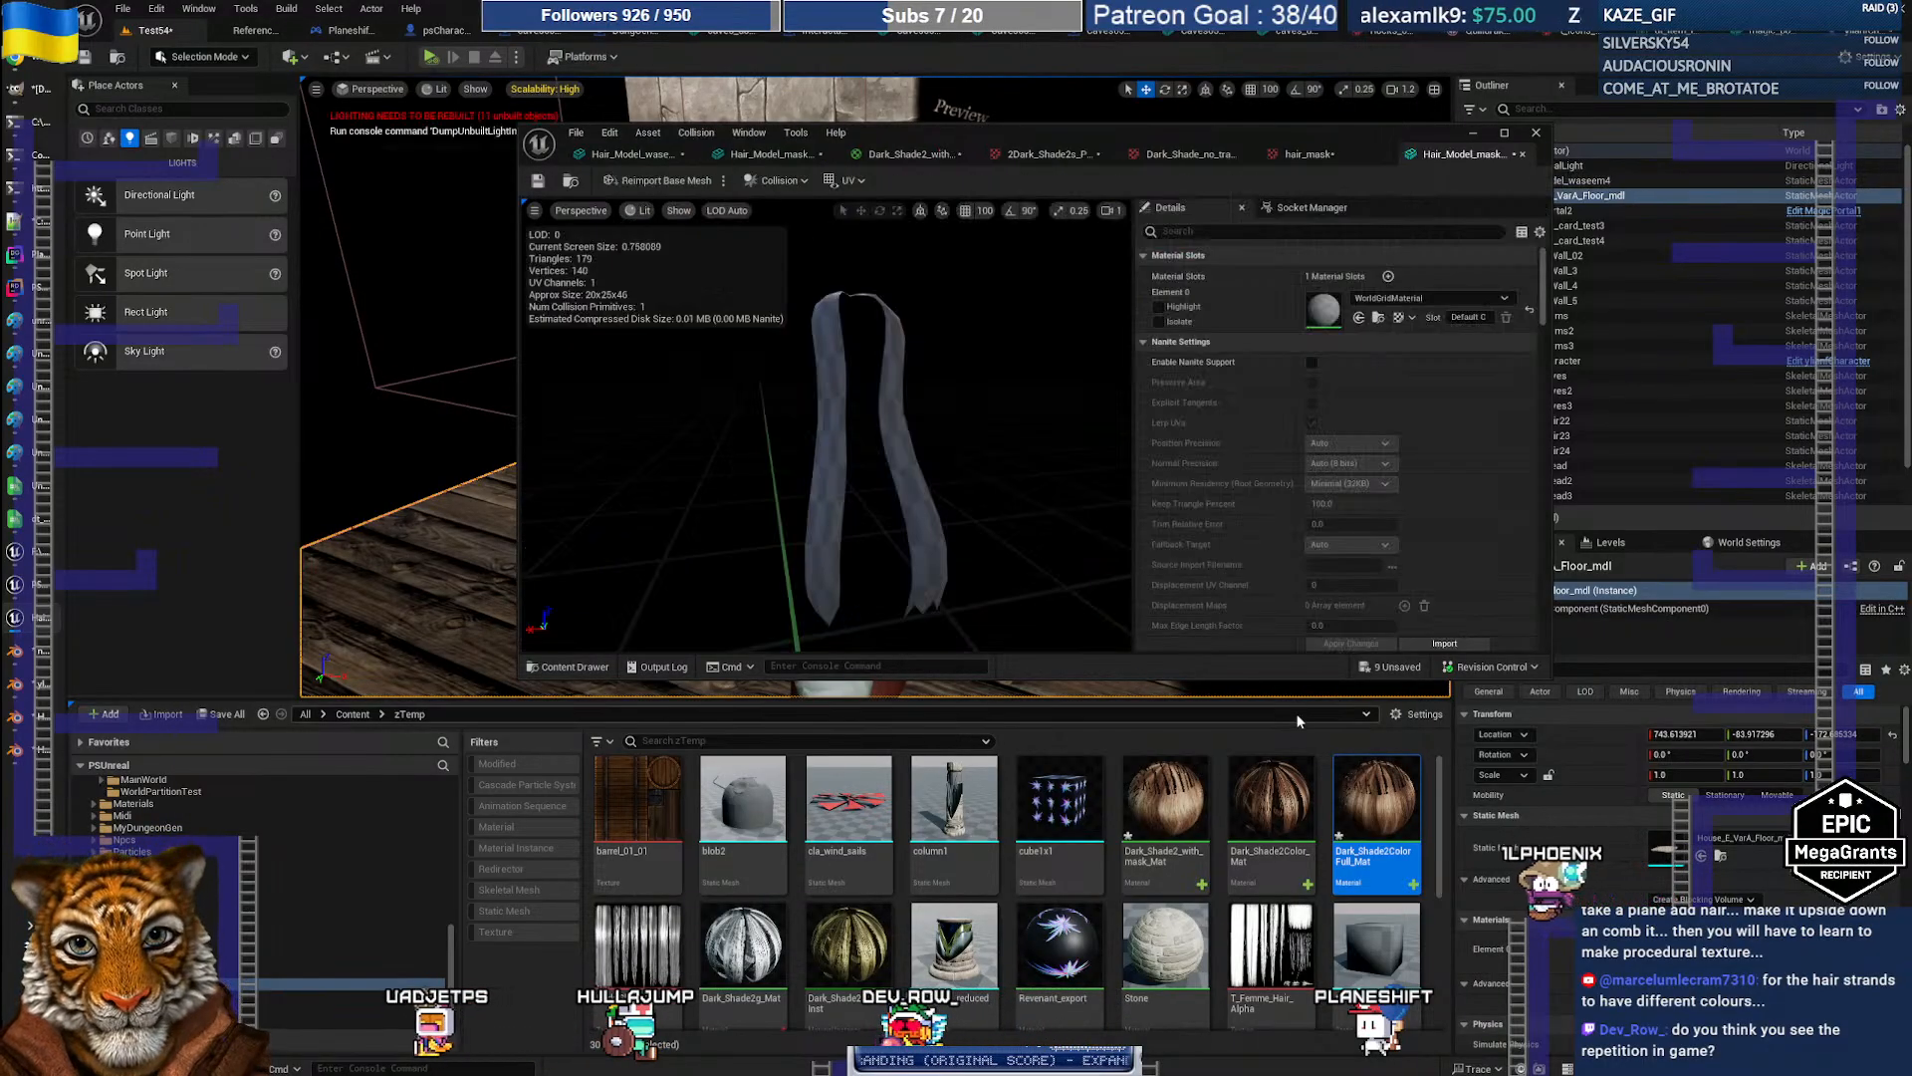
Step: Reopen Dark_Shade2ColorFull_Mat and delete the nodes feeding its Opacity Mask: the mask texture sample, its texture coordinates and the inverter
{"action": "scroll", "coordinate": [1360, 893], "scroll_direction": "down", "scroll_amount": 2}
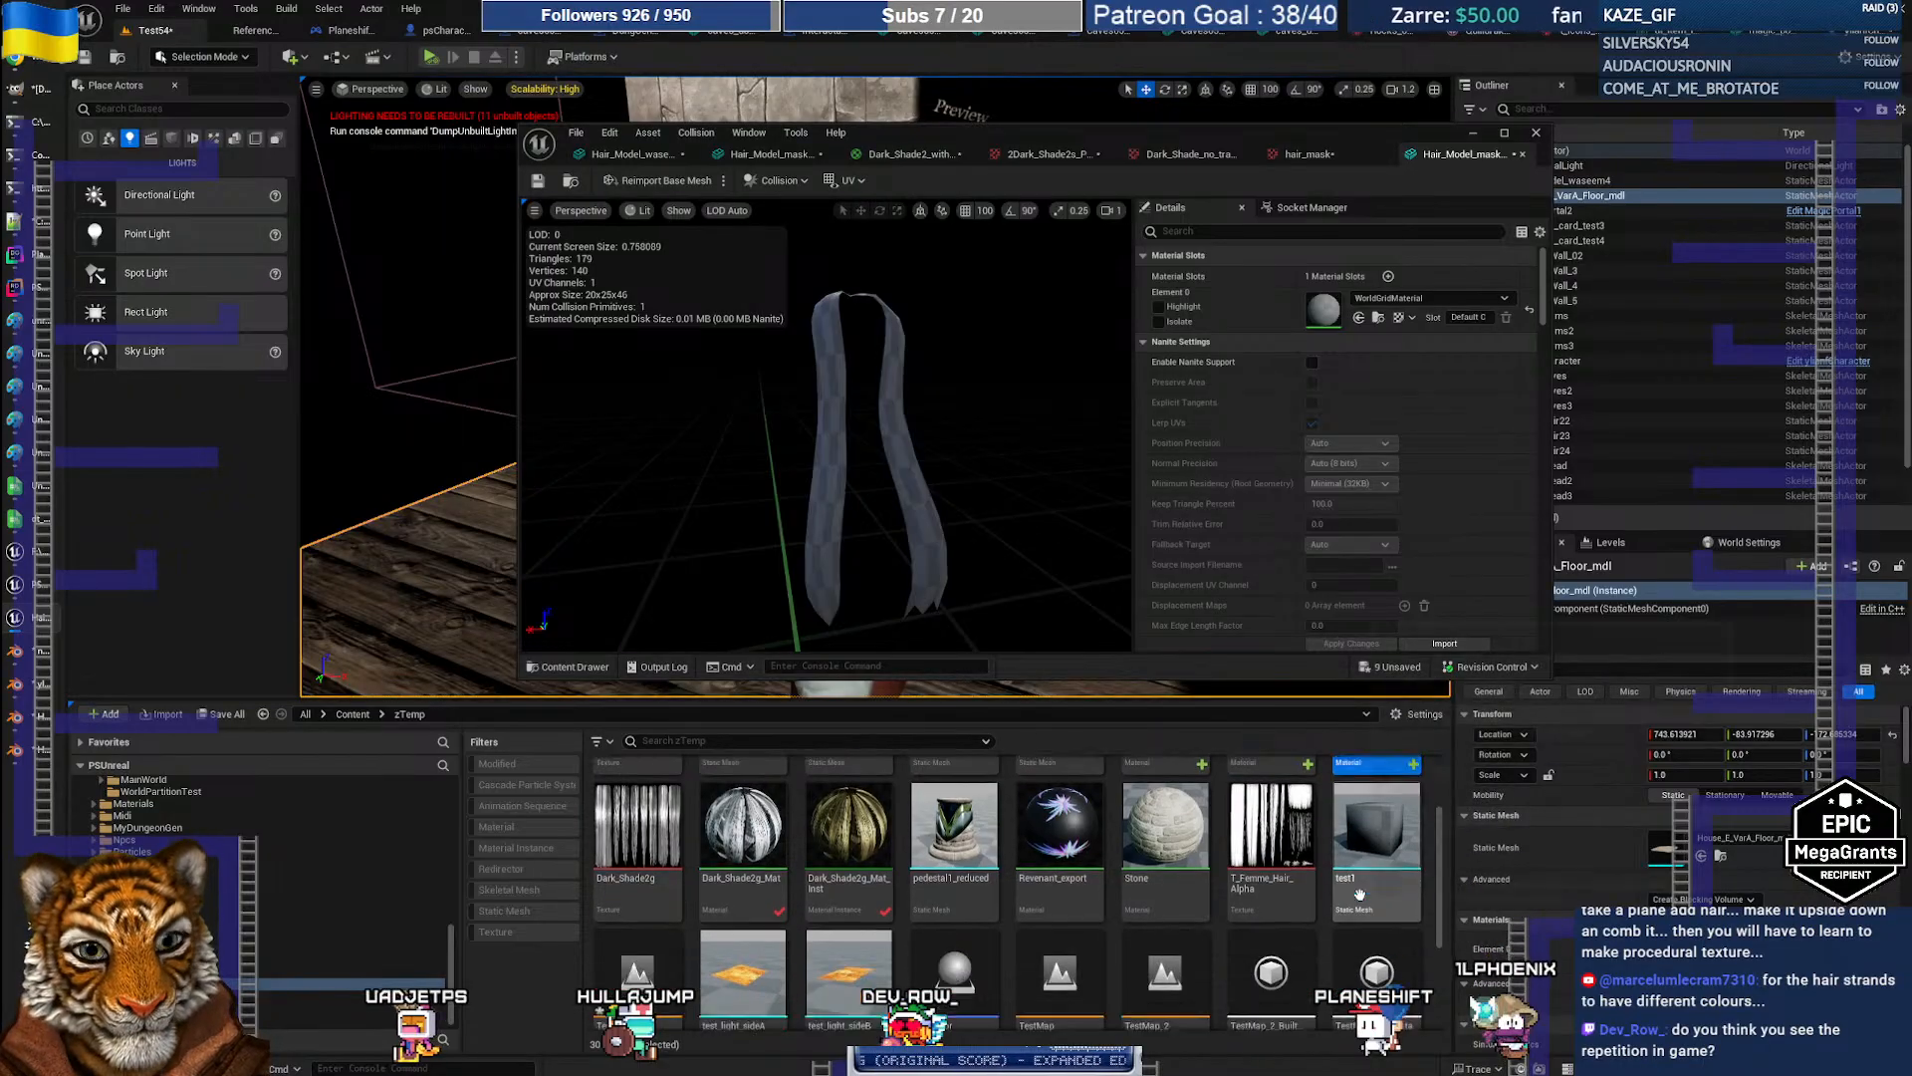
{"action": "scroll", "coordinate": [1360, 893], "scroll_direction": "up", "scroll_amount": 3}
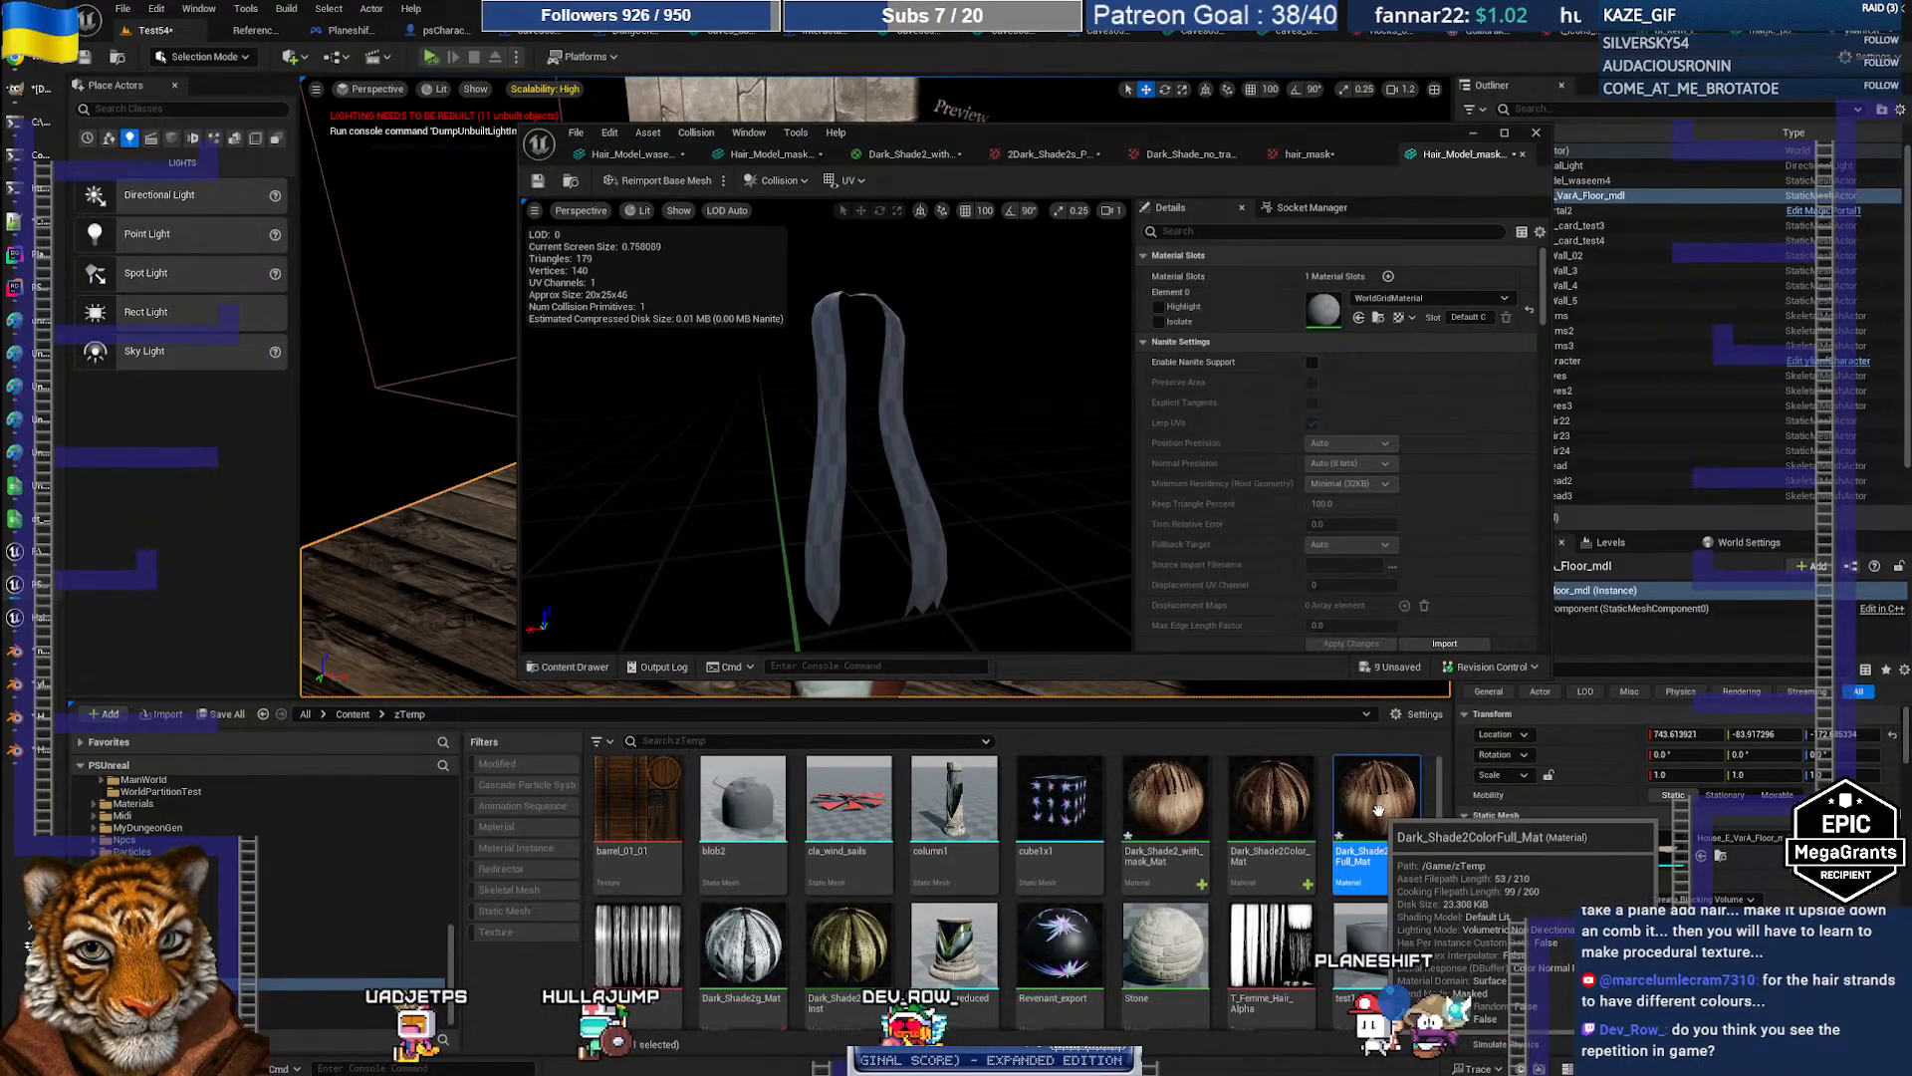
{"action": "double_click", "coordinate": [1378, 808]}
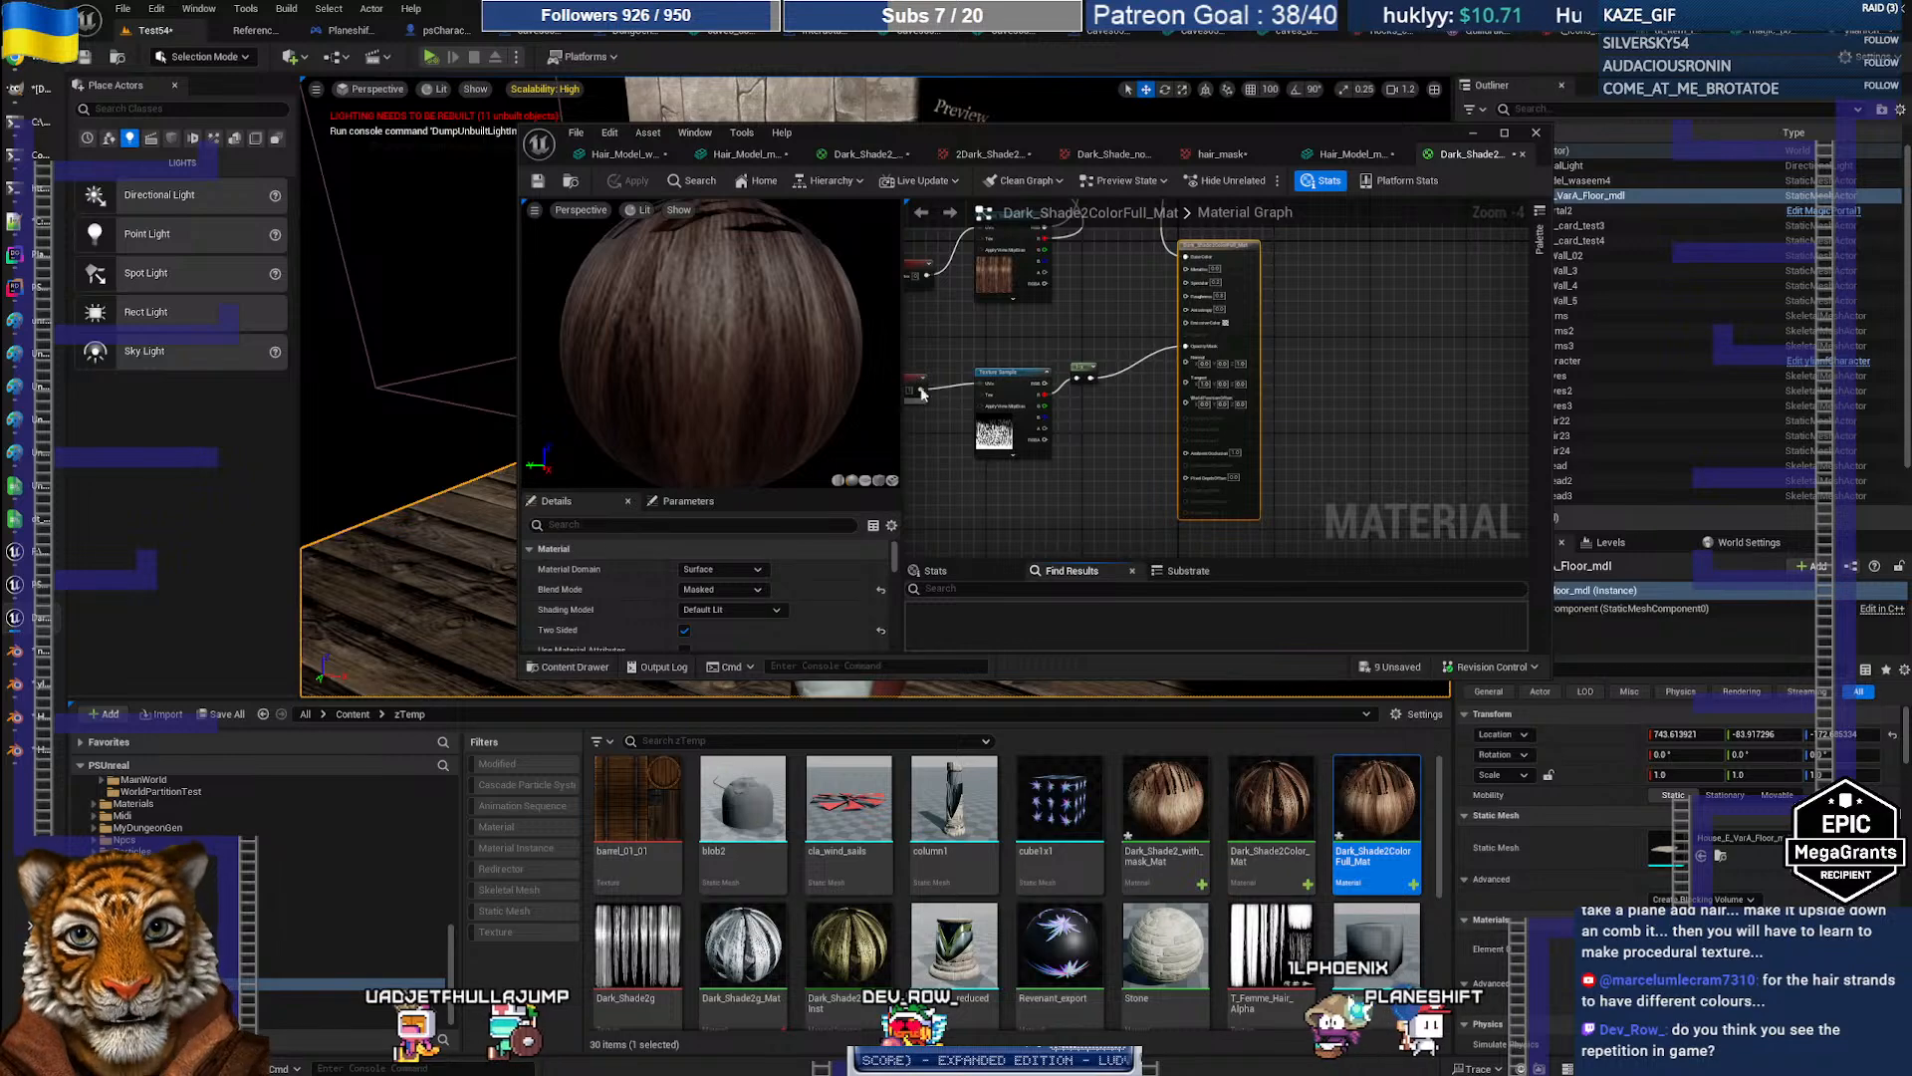
{"action": "right_click_drag", "start_coordinate": [1101, 327], "coordinate": [1154, 395]}
{"action": "left_click_drag", "start_coordinate": [930, 433], "coordinate": [1156, 500]}
{"action": "key", "text": "Delete"}
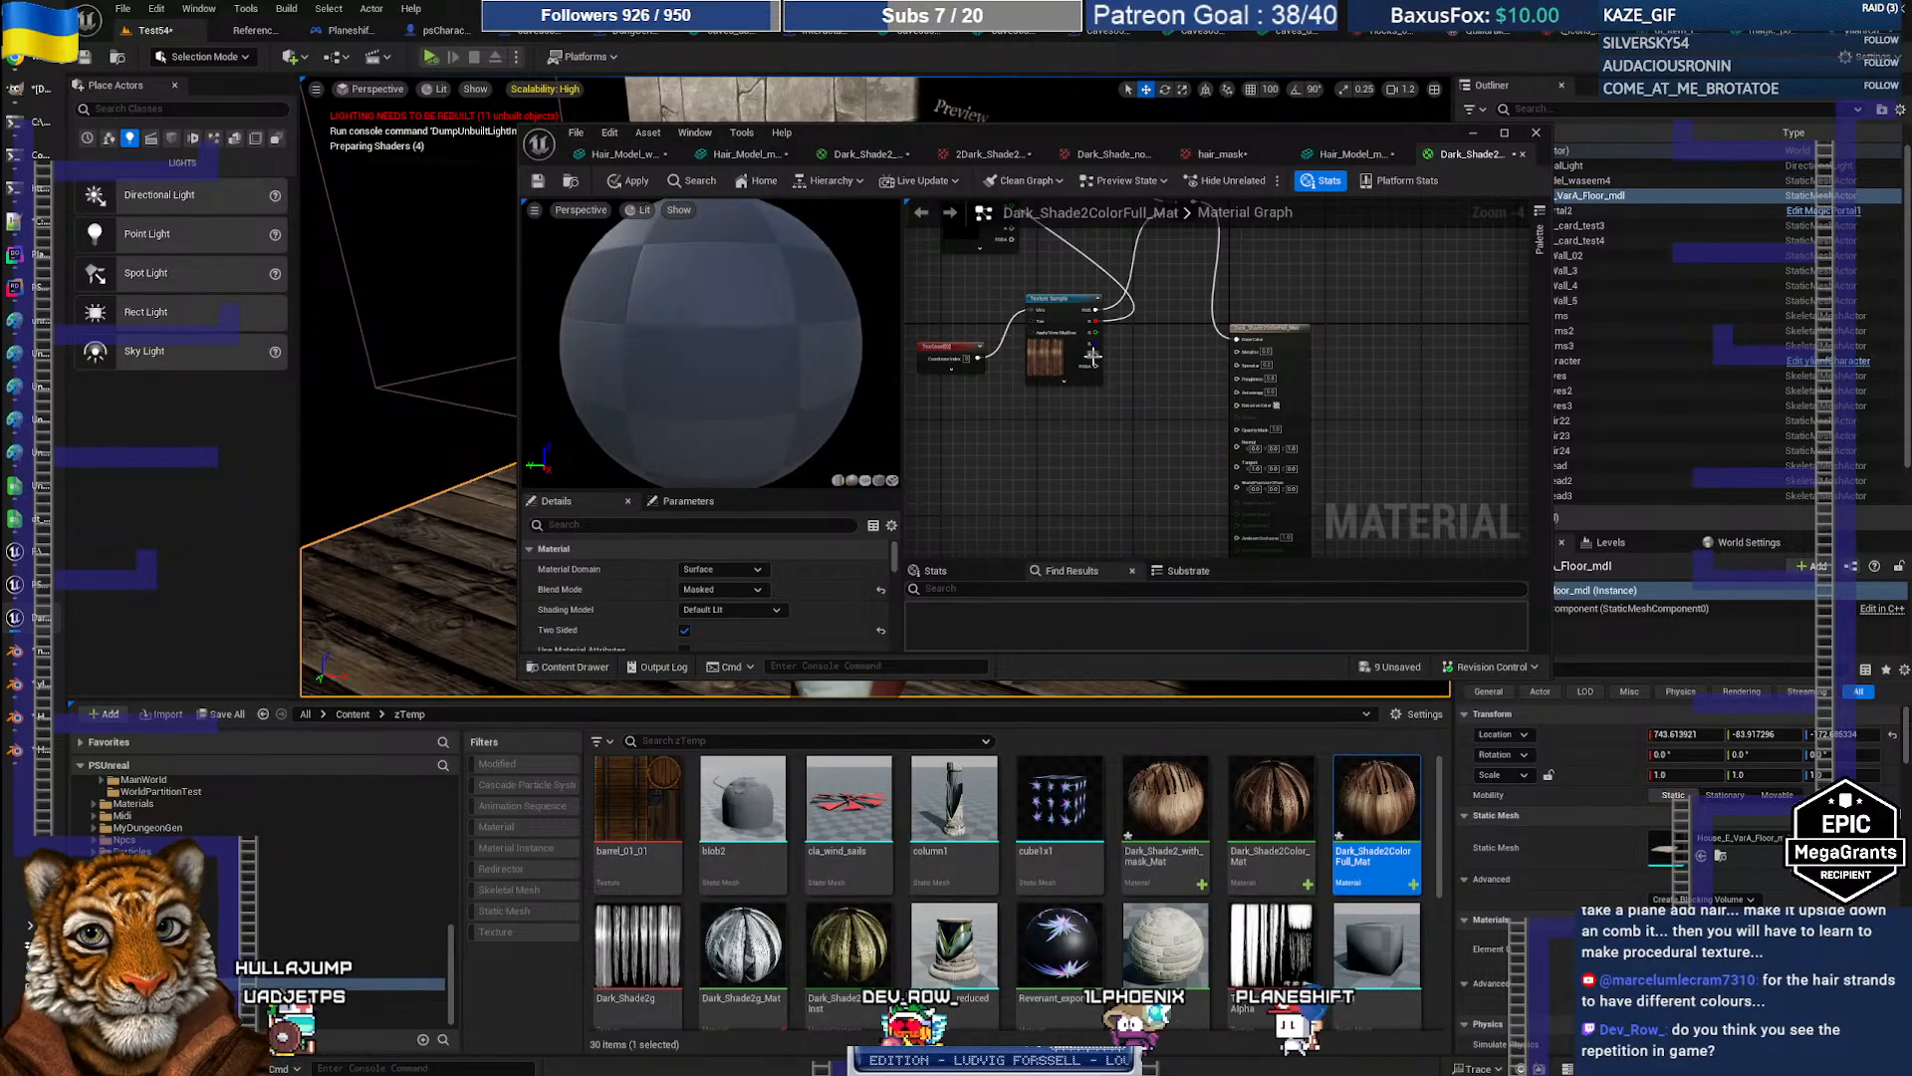
Step: Connect the colour texture sample's alpha output to Opacity Mask, remove its texture coordinate node, and check the preview sphere
{"action": "left_click_drag", "start_coordinate": [1092, 355], "coordinate": [1253, 425]}
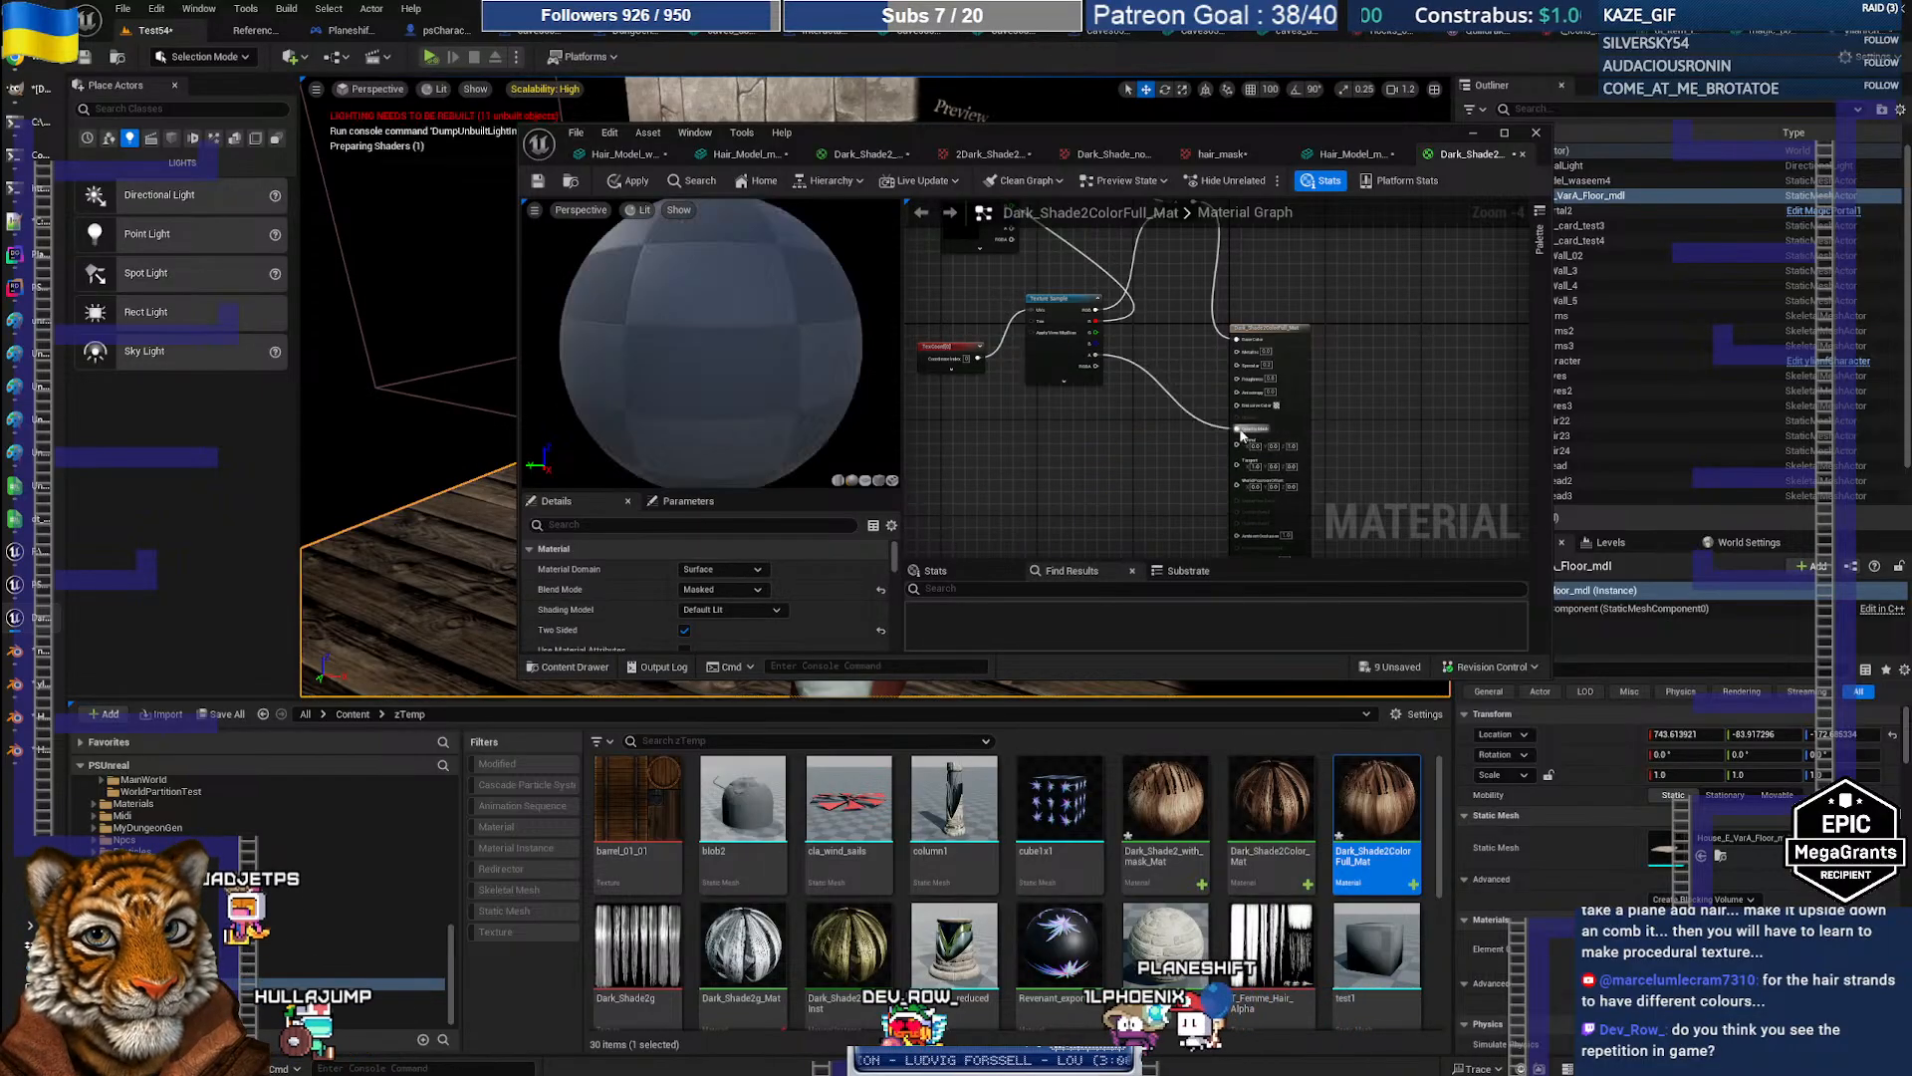
{"action": "left_click_drag", "start_coordinate": [971, 350], "coordinate": [973, 341]}
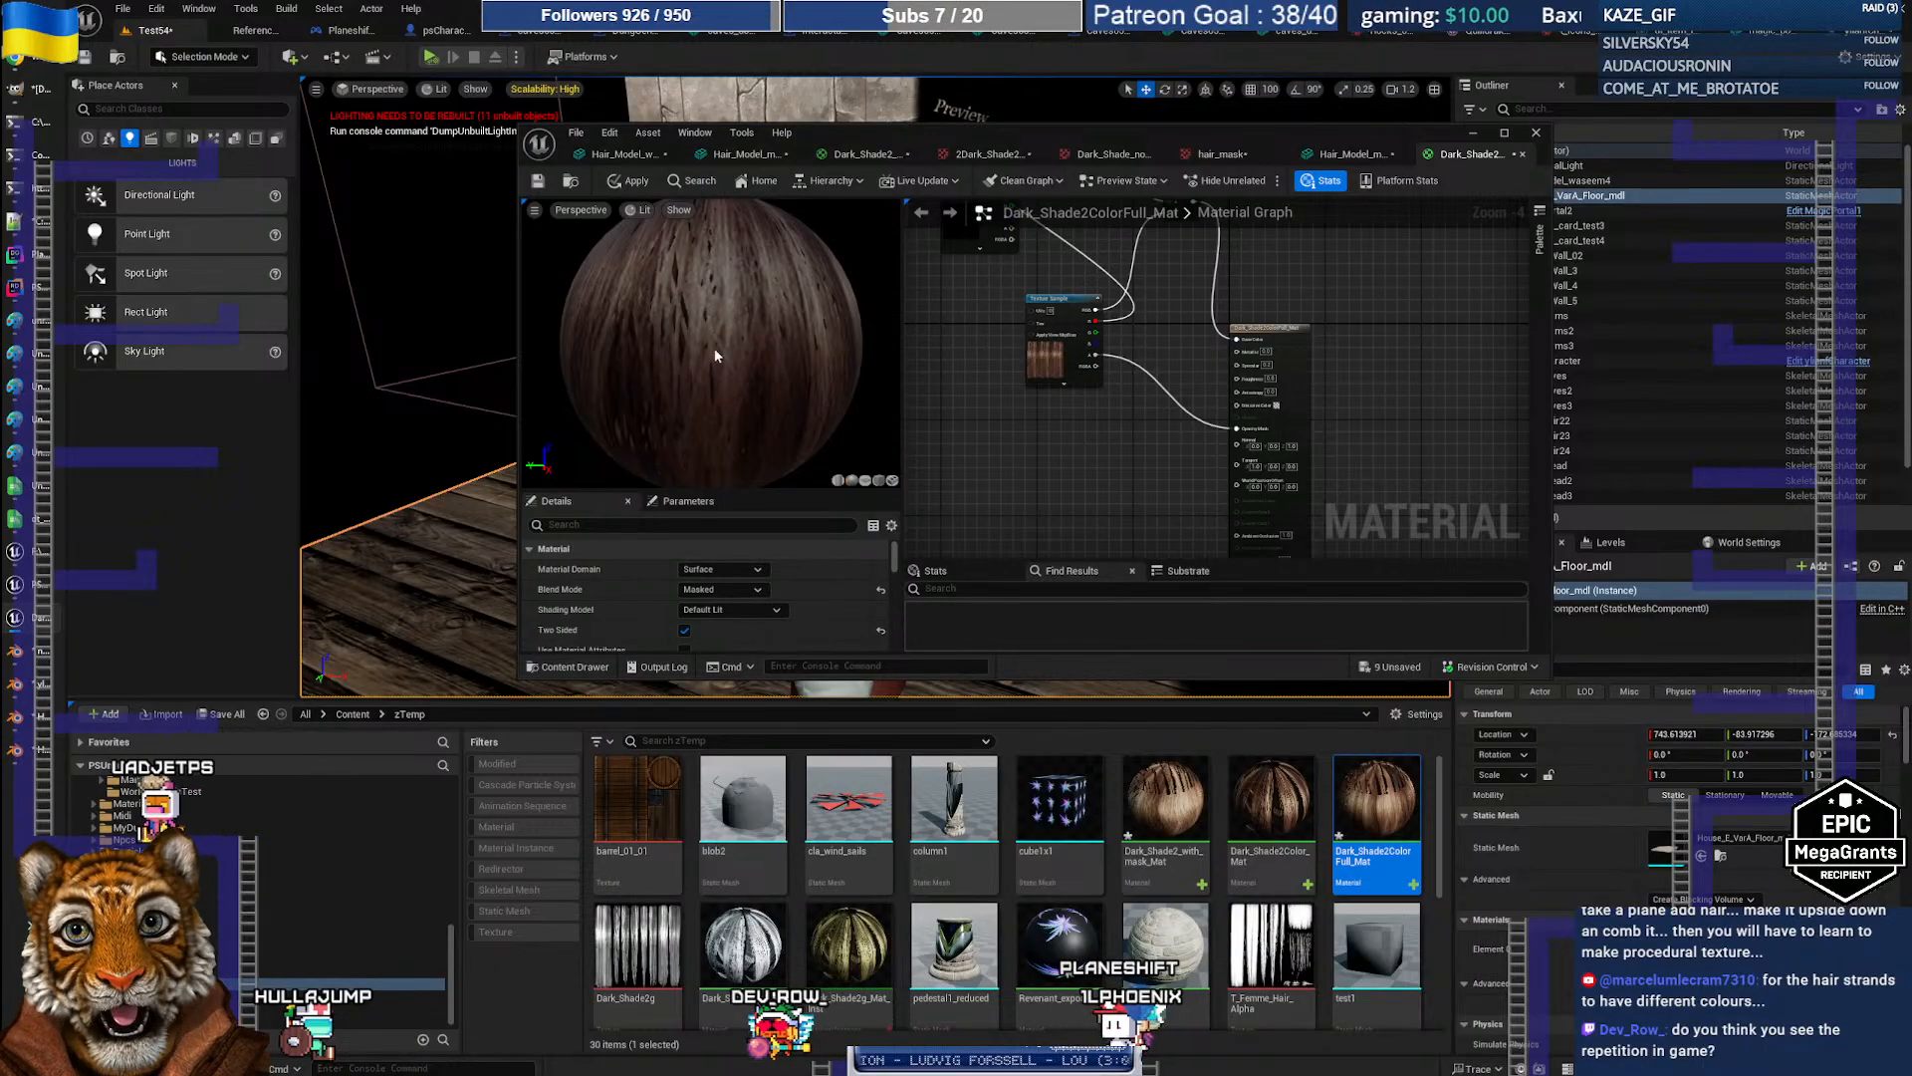
{"action": "left_click_drag", "start_coordinate": [715, 350], "coordinate": [747, 448]}
Step: Select the colour texture sample and search its available textures for "dark long" and "dark"
{"action": "left_click", "coordinate": [1068, 299]}
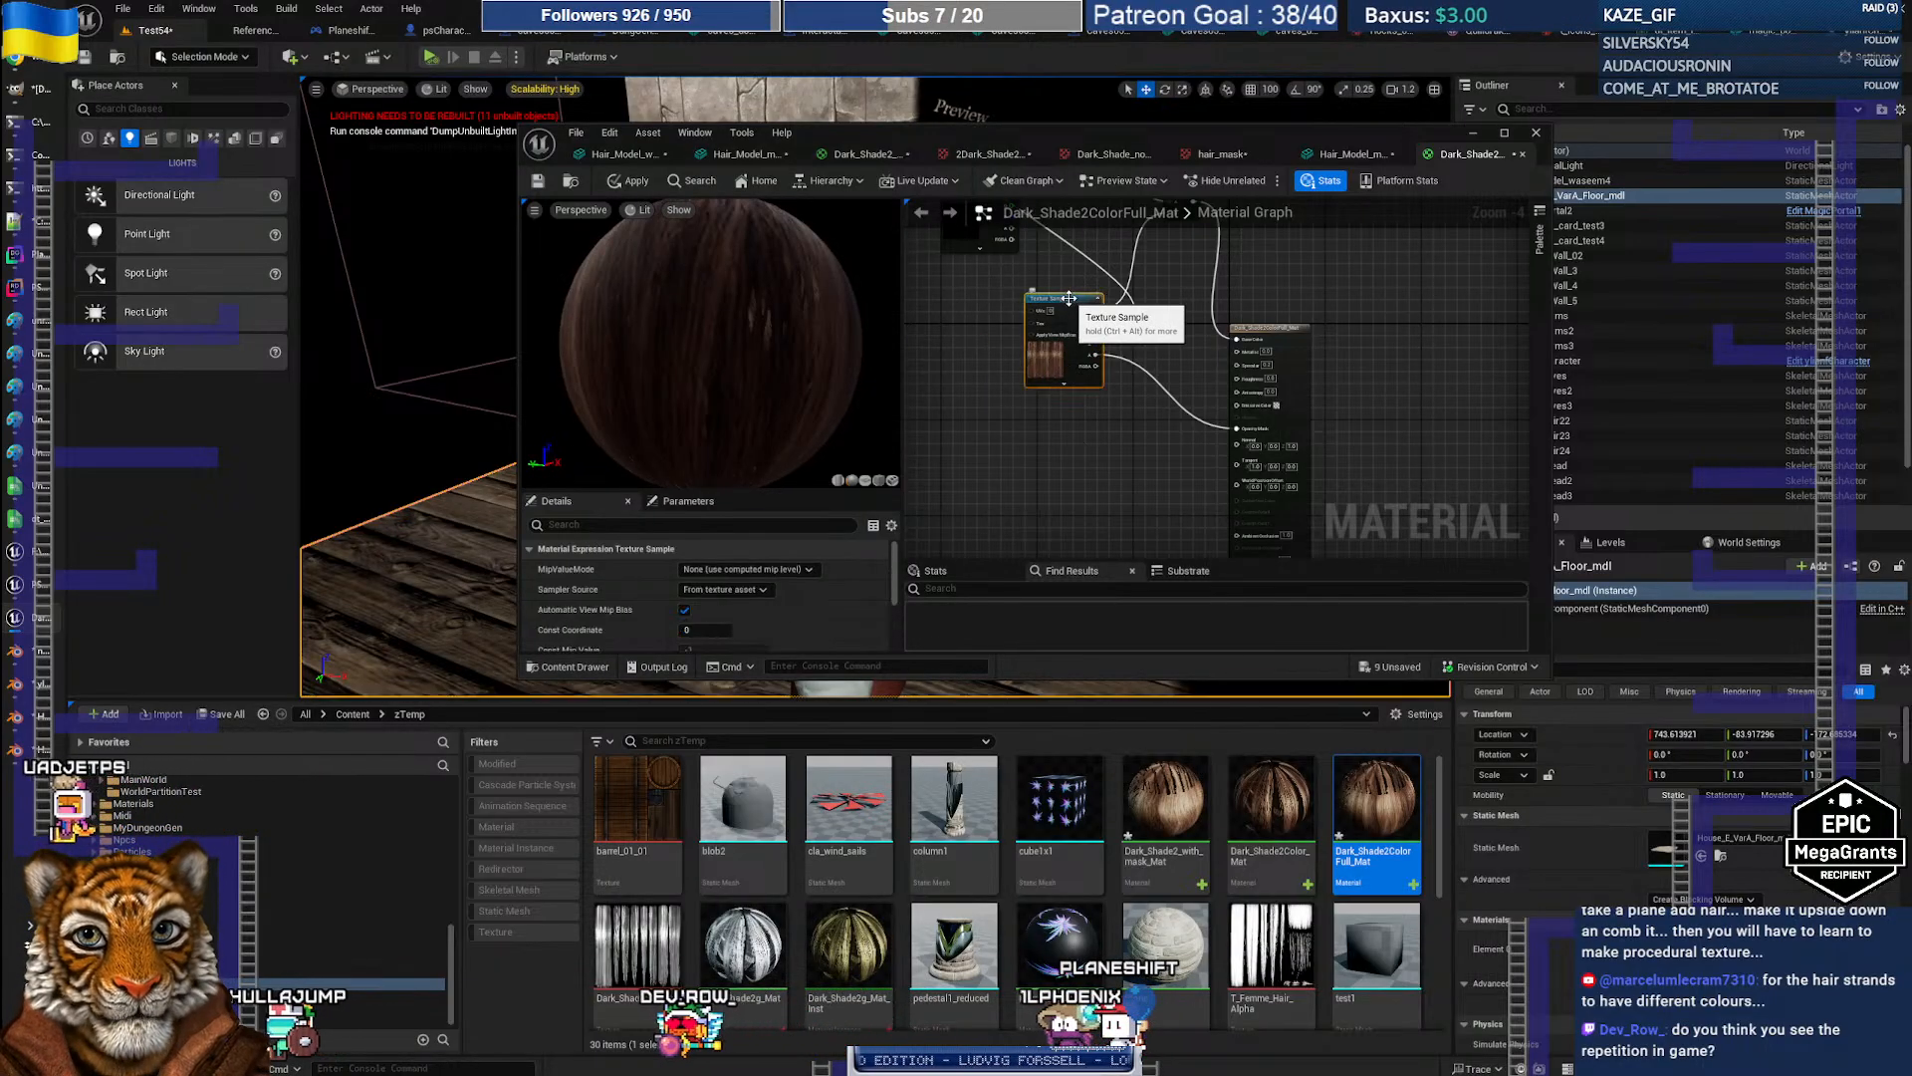
{"action": "scroll", "coordinate": [848, 580], "scroll_direction": "down", "scroll_amount": 3}
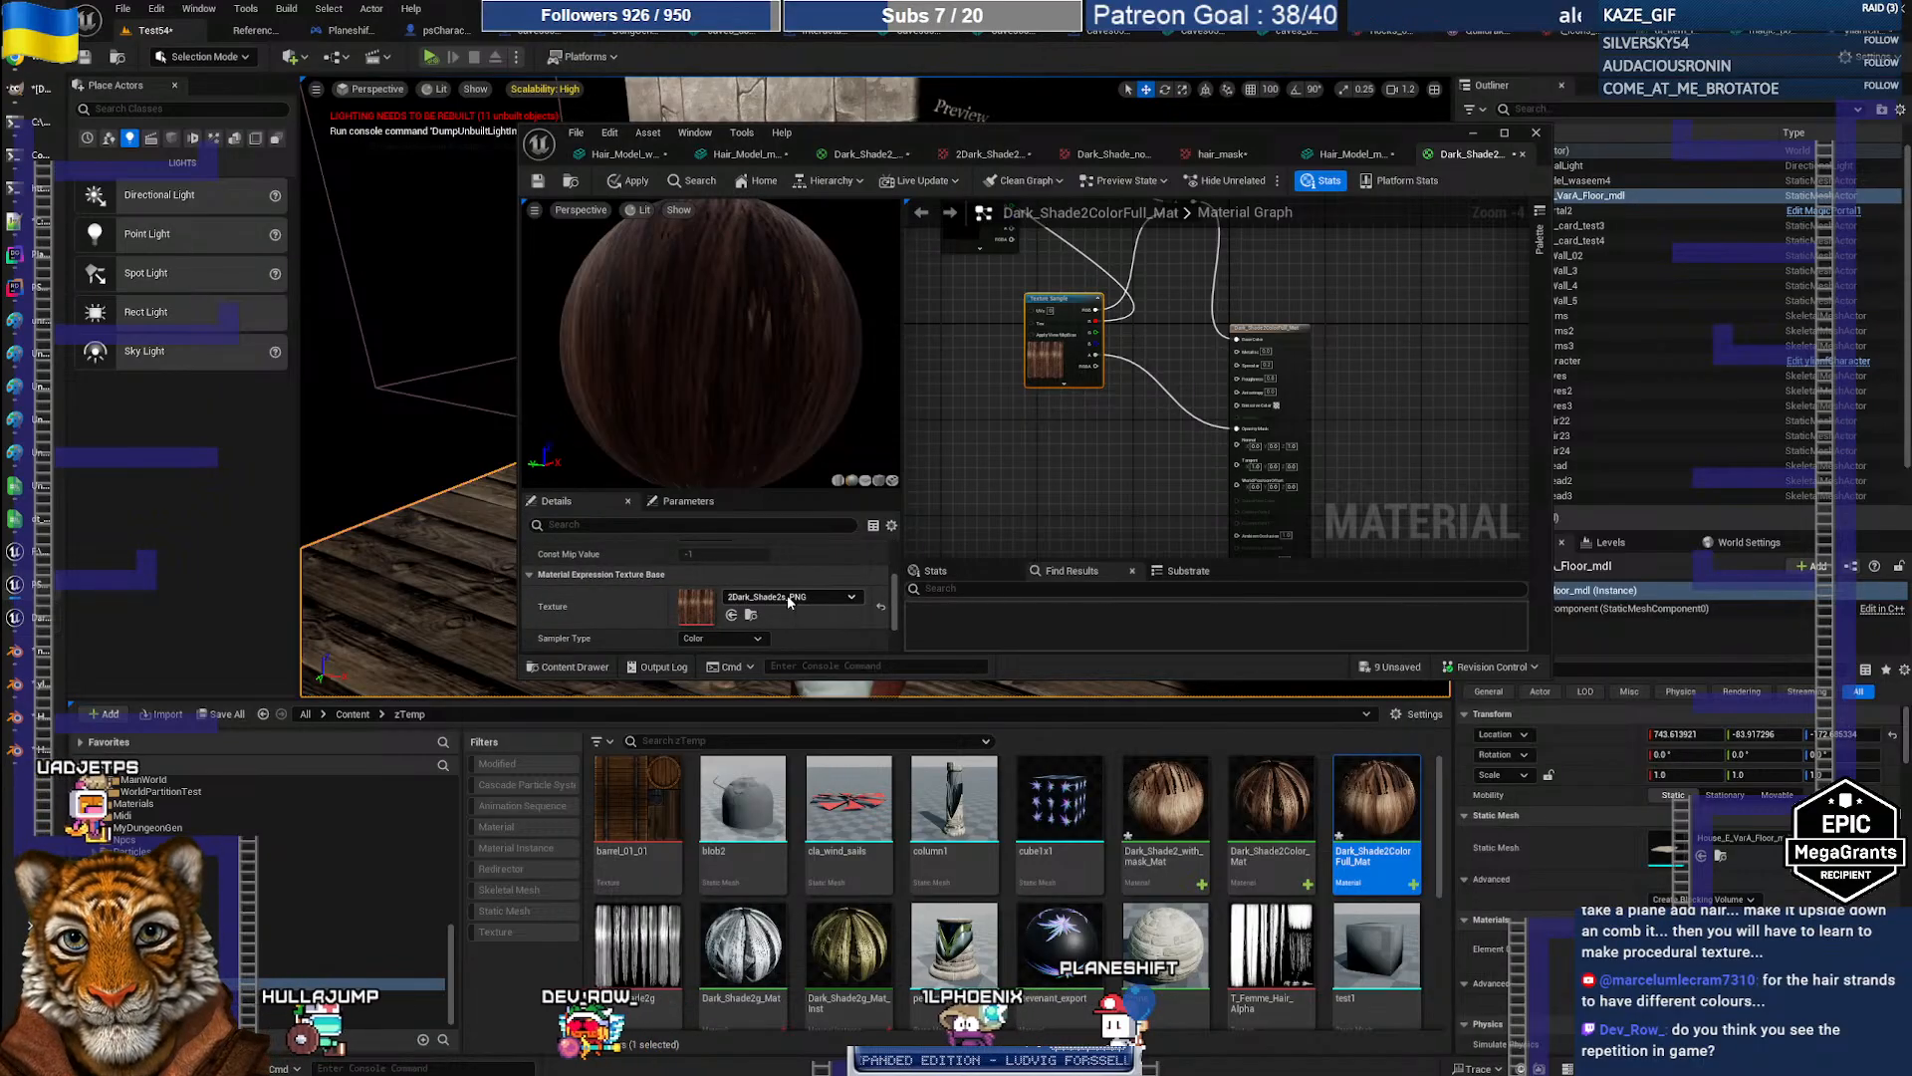
{"action": "left_click", "coordinate": [789, 598]}
{"action": "type", "text": "dark"}
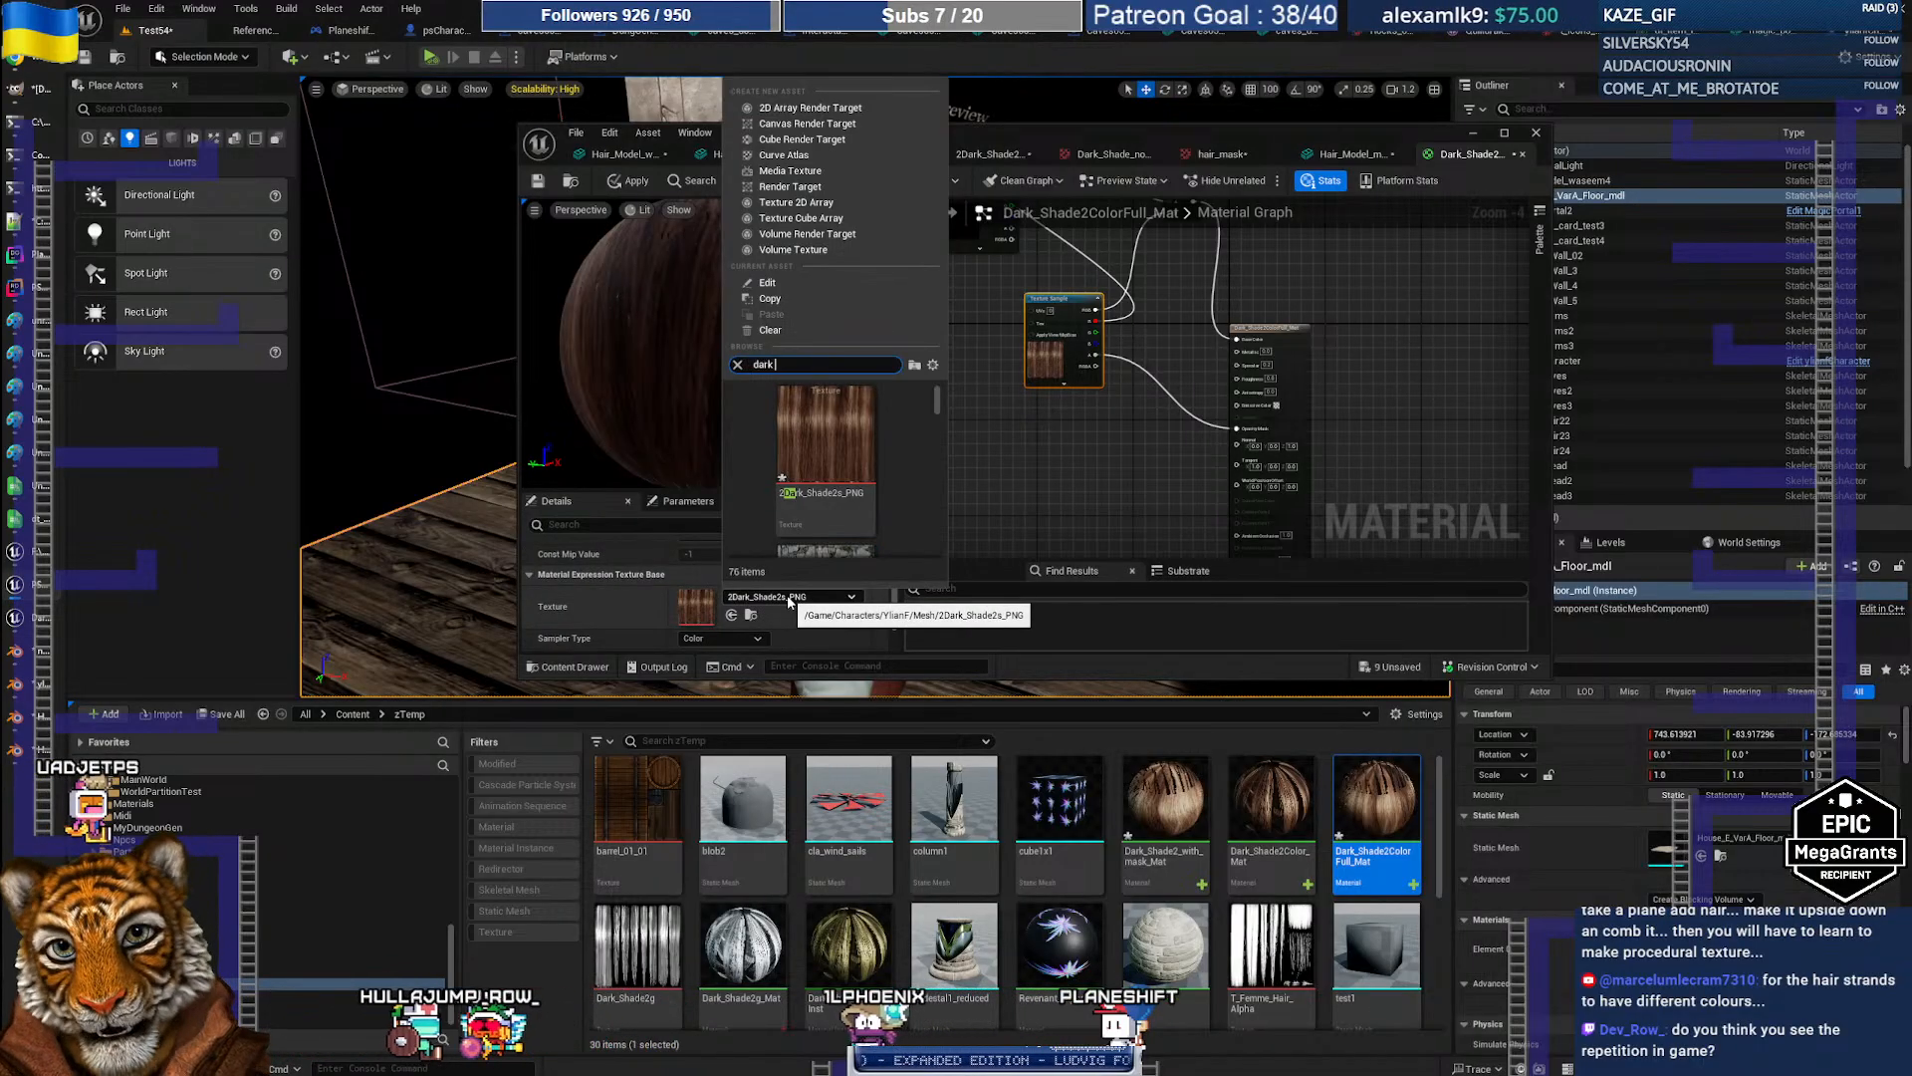
{"action": "type", "text": " long"}
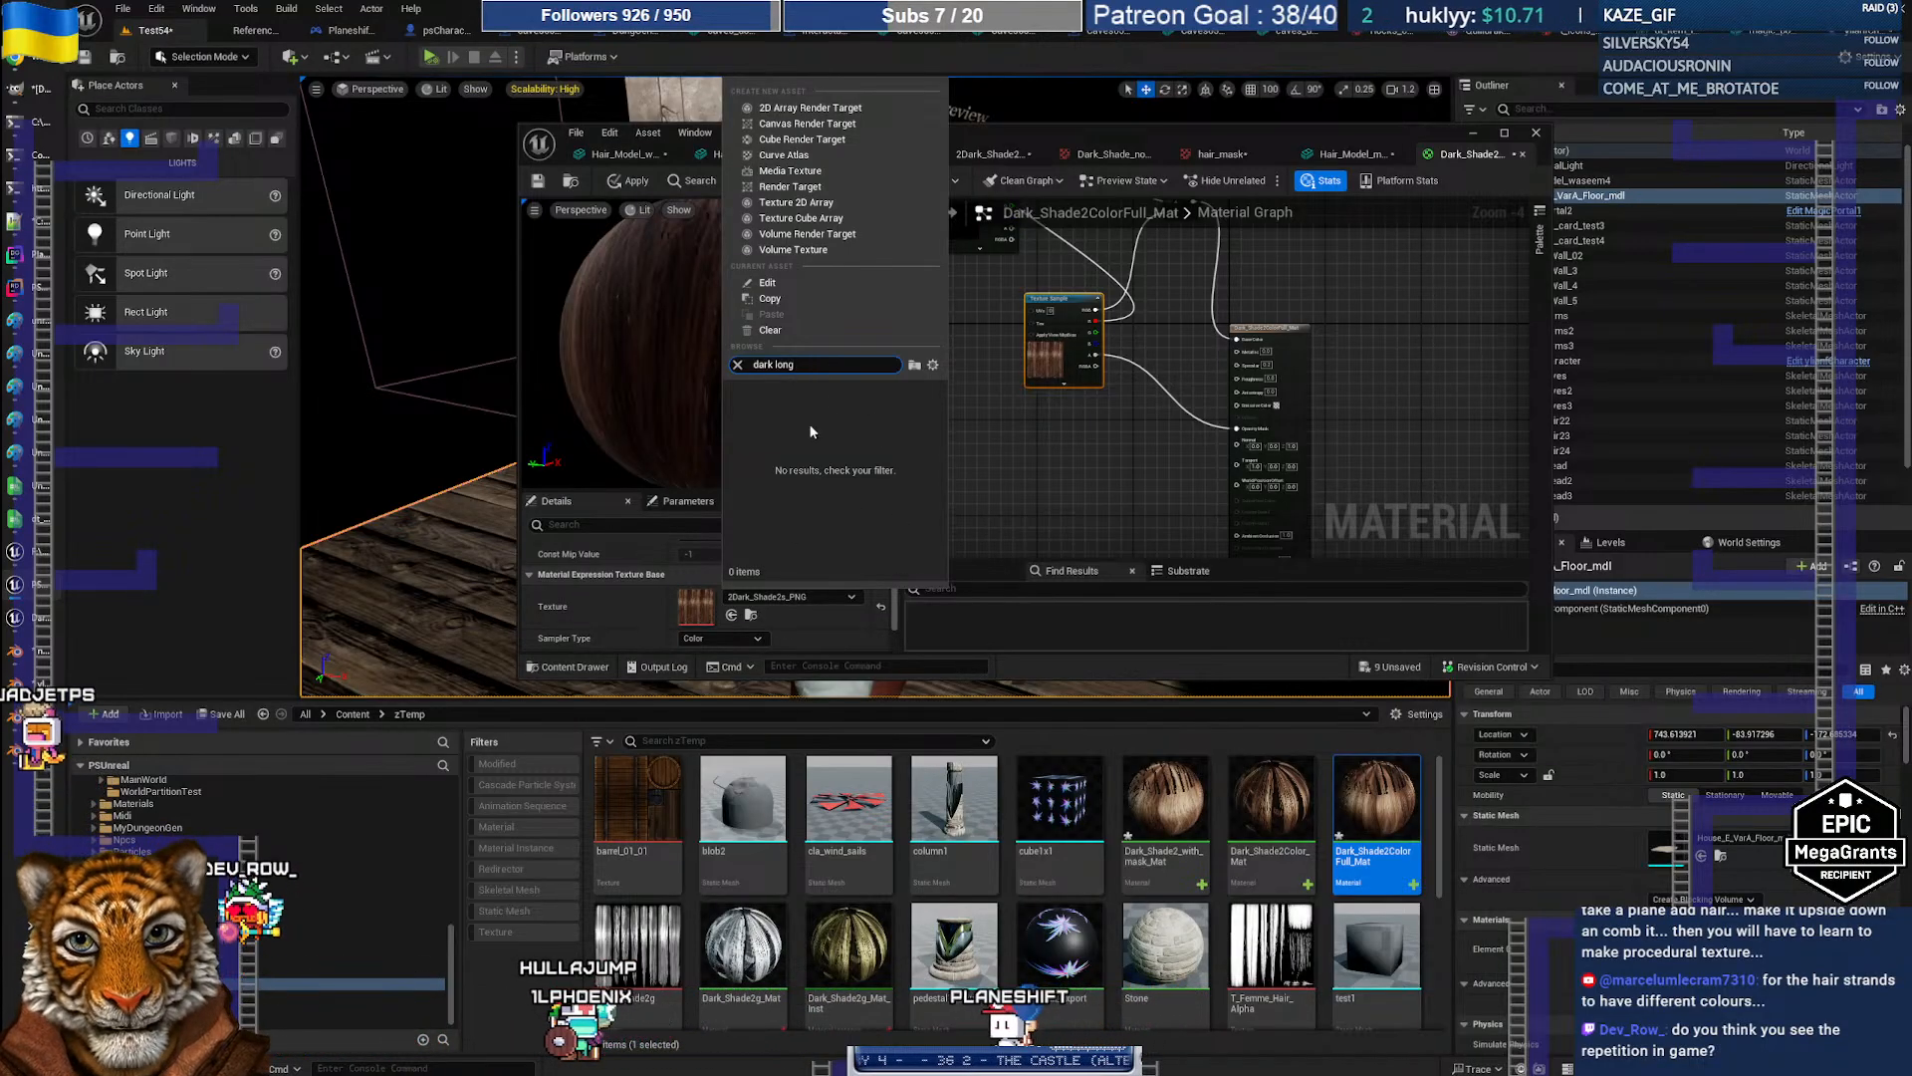
{"action": "key", "text": "BackSpace"}
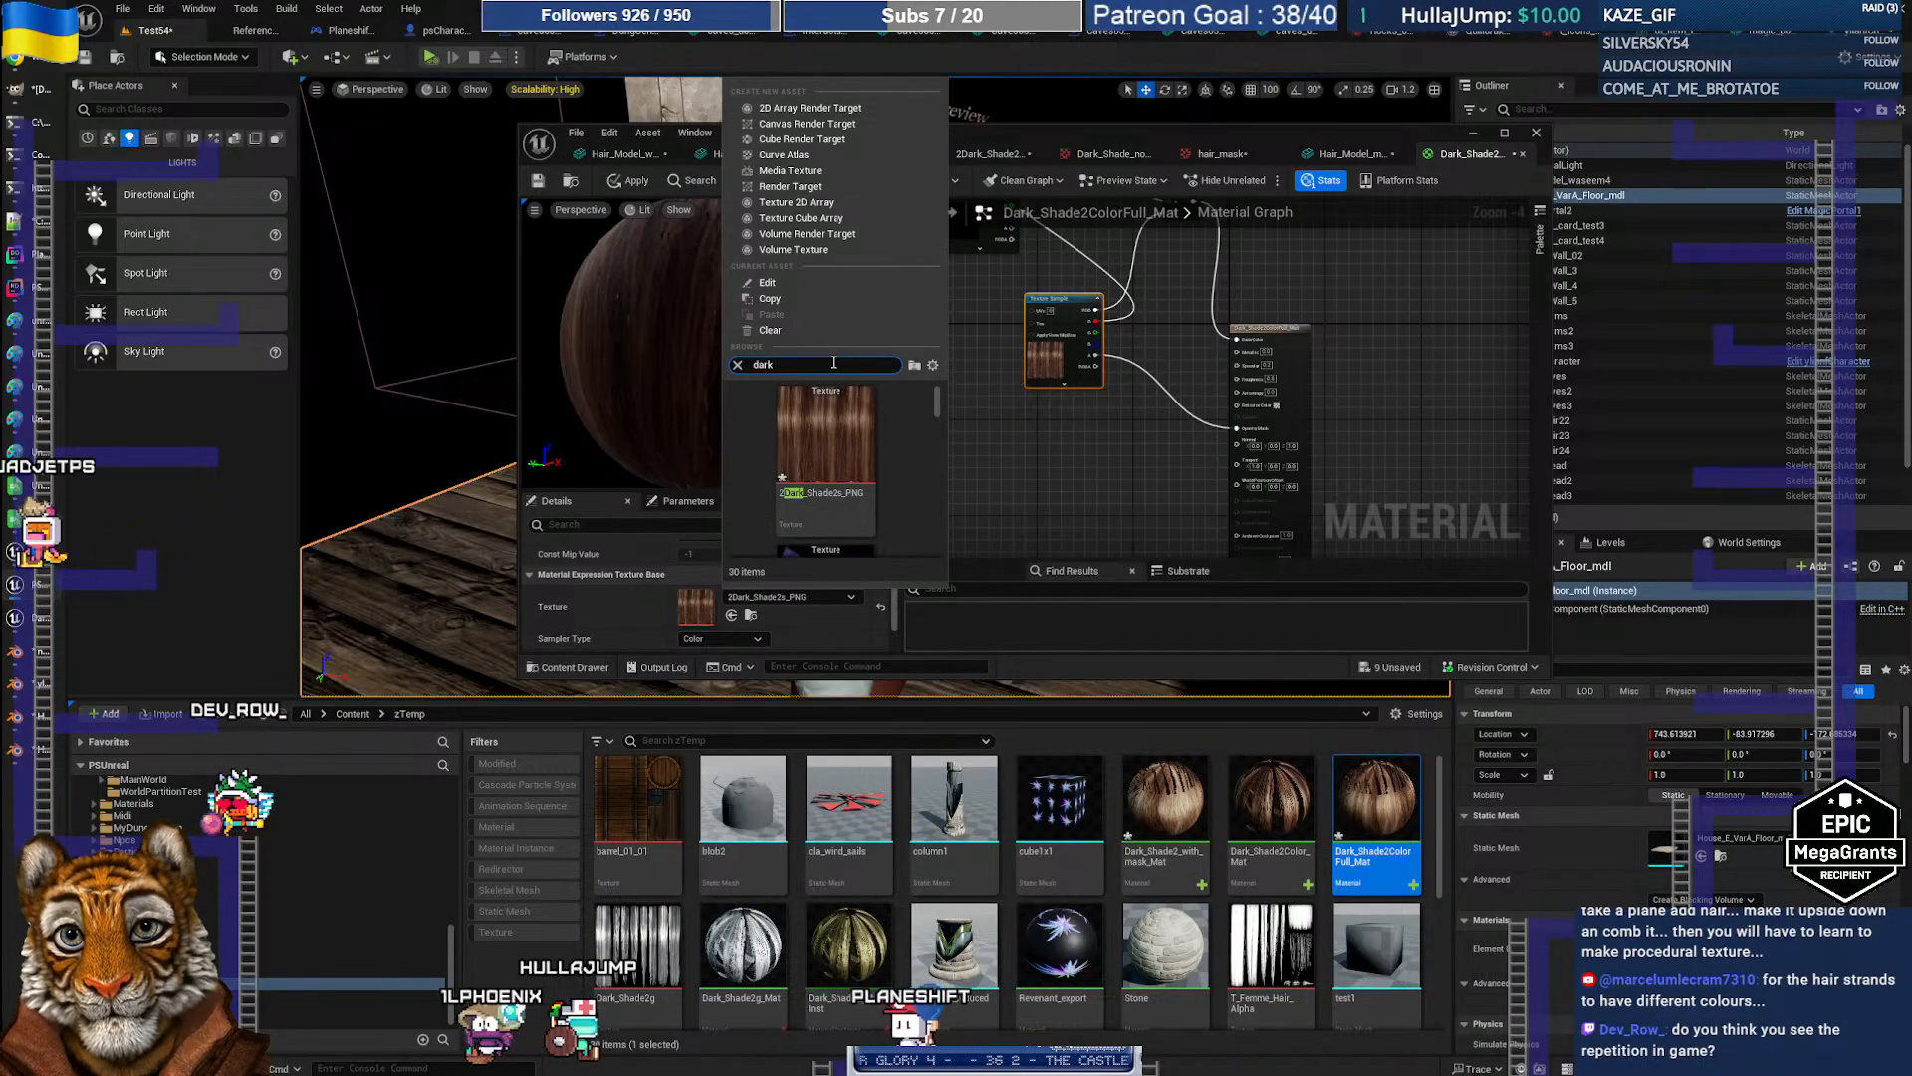
{"action": "scroll", "coordinate": [916, 462], "scroll_direction": "down", "scroll_amount": 3}
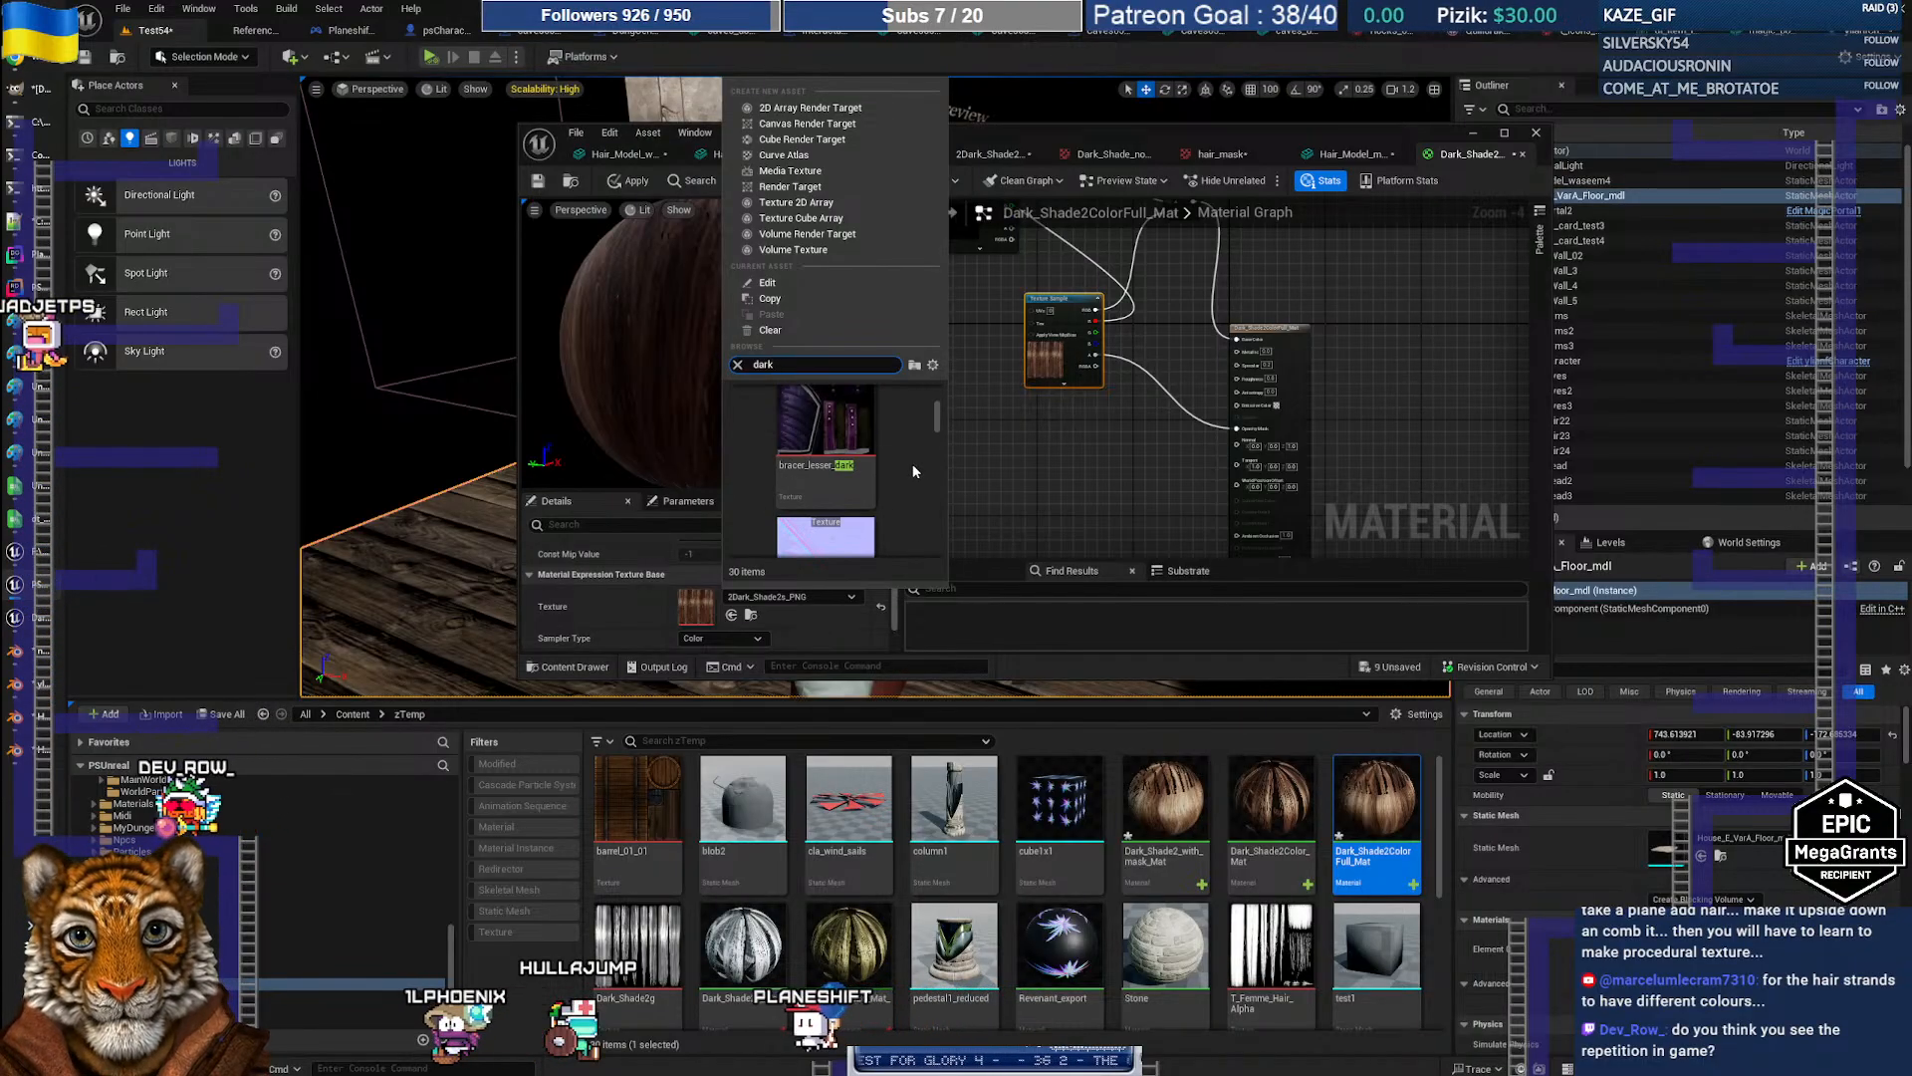
{"action": "scroll", "coordinate": [911, 496], "scroll_direction": "up", "scroll_amount": 3}
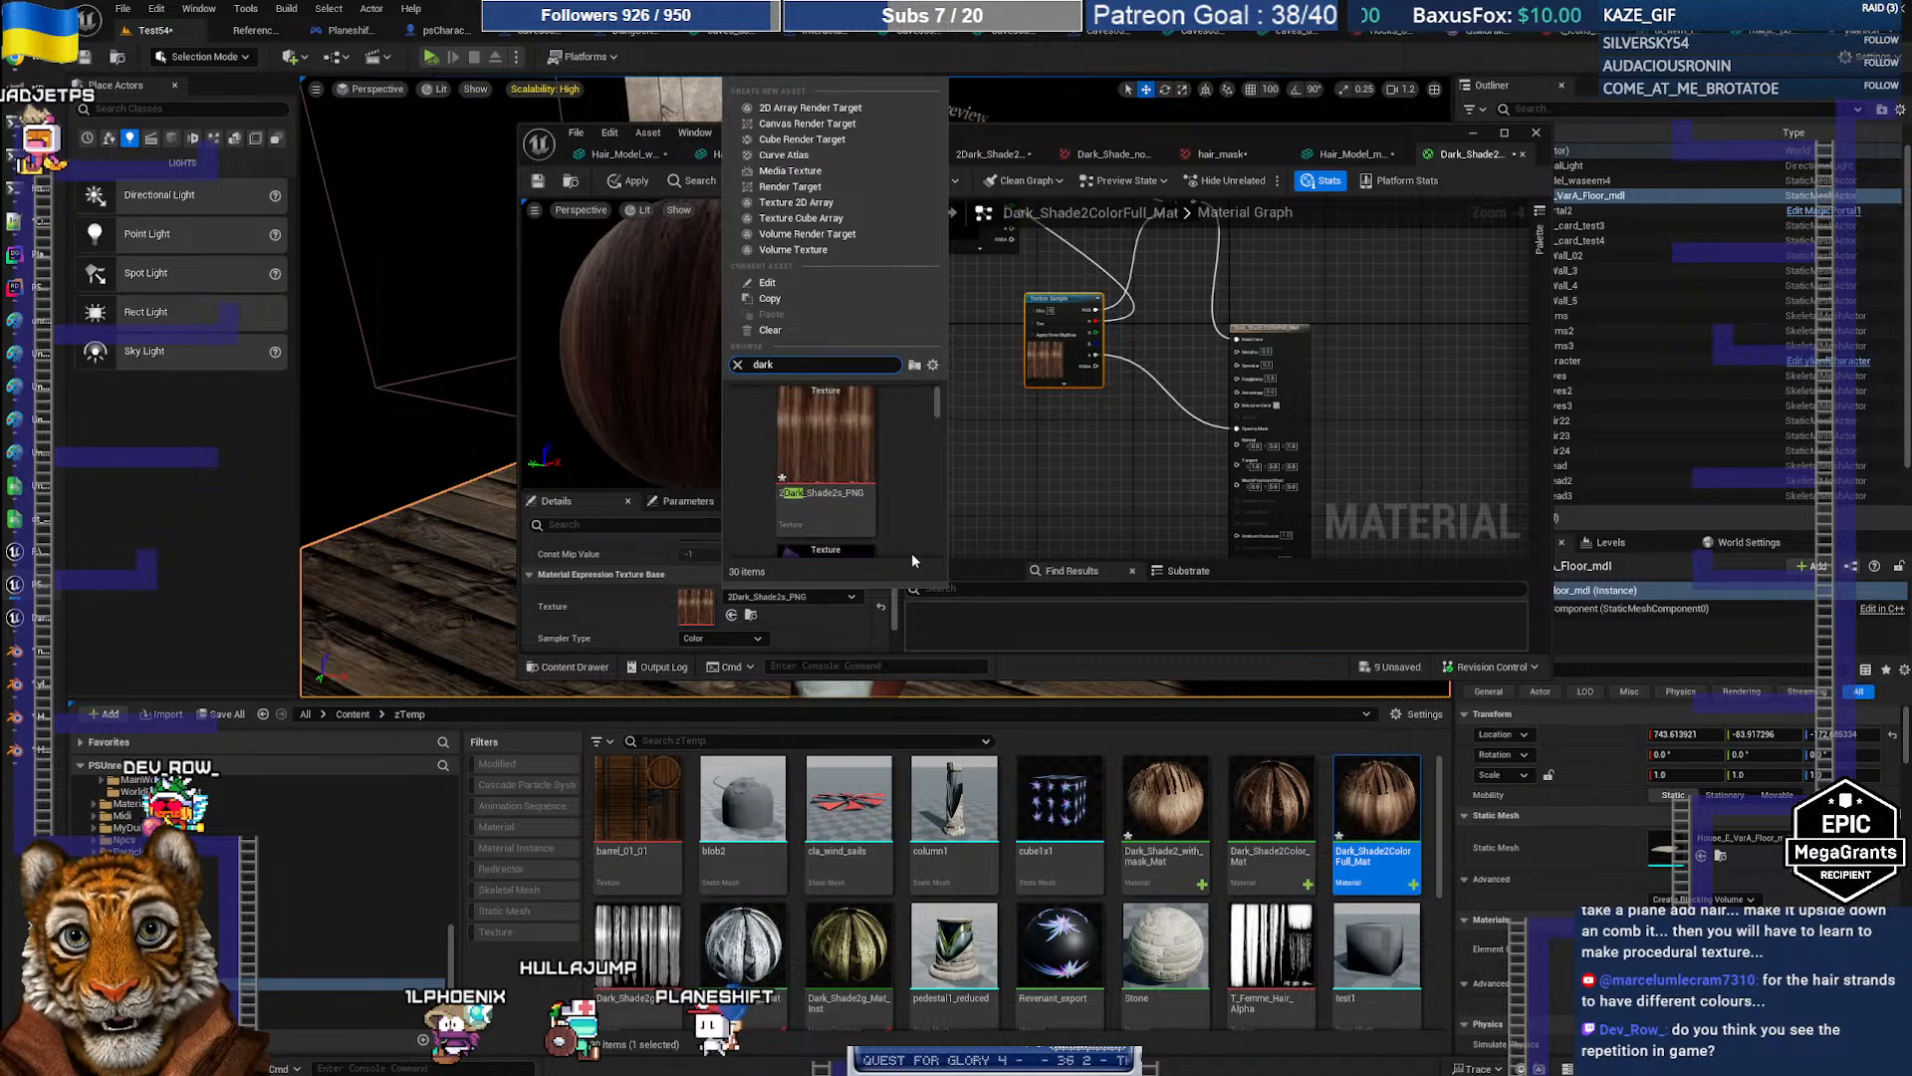
Step: Return to the YlianF Mesh folder and import the Dark_Hair_Long texture into it
{"action": "scroll", "coordinate": [1015, 885], "scroll_direction": "down", "scroll_amount": 2}
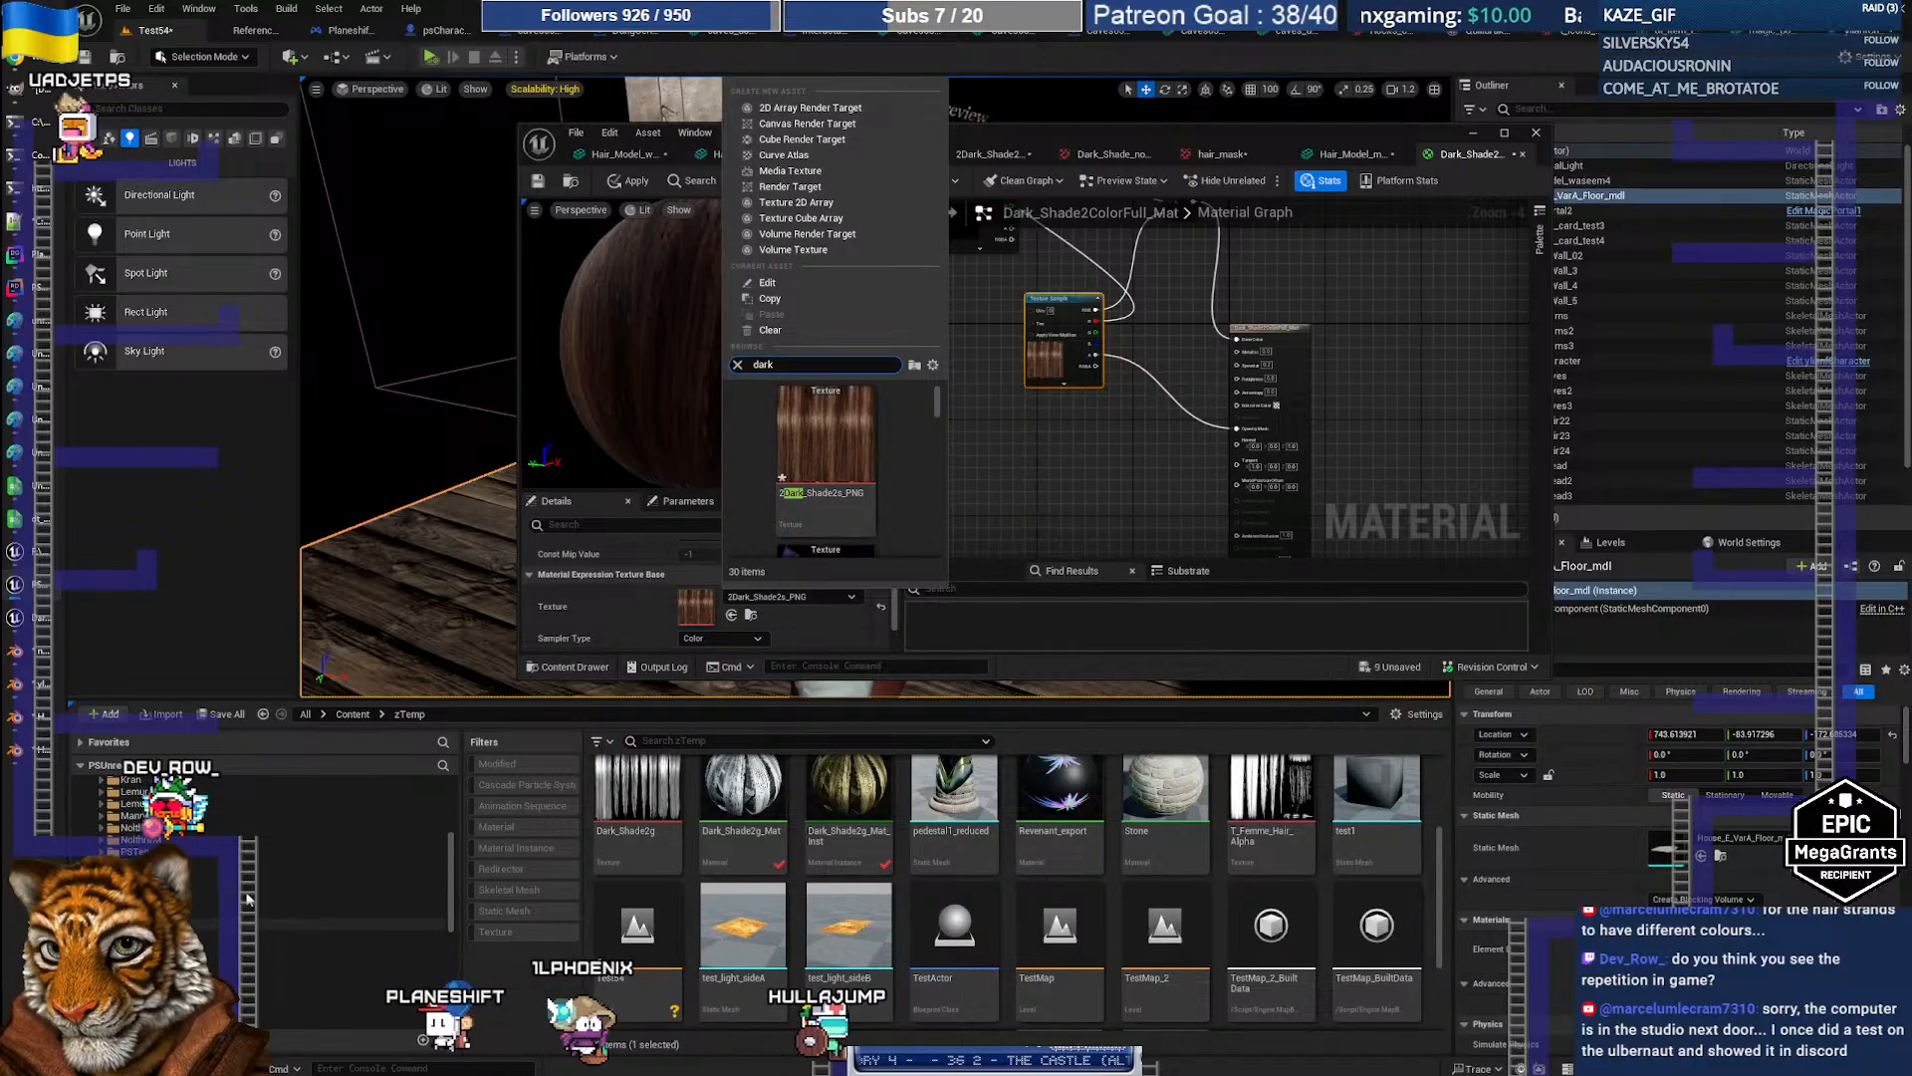
{"action": "left_click", "coordinate": [199, 908]}
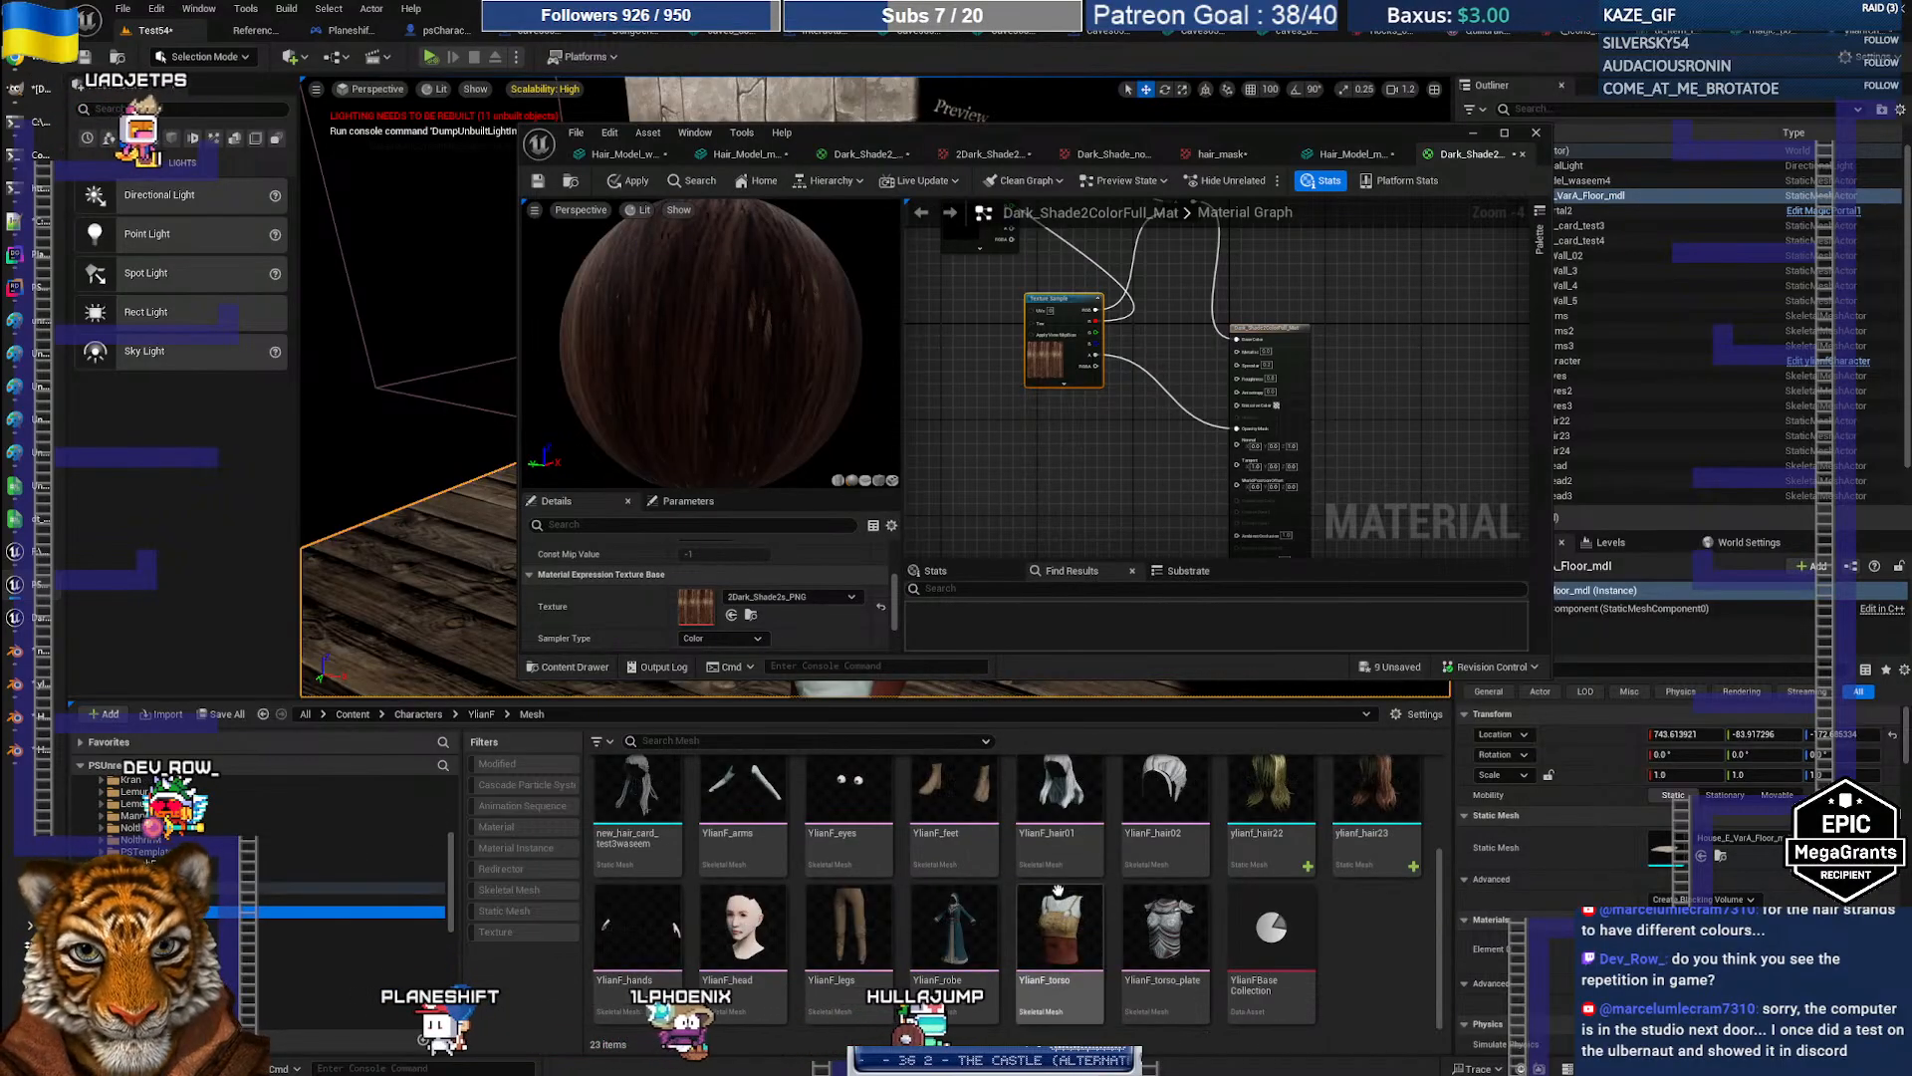
{"action": "scroll", "coordinate": [1196, 930], "scroll_direction": "up", "scroll_amount": 2}
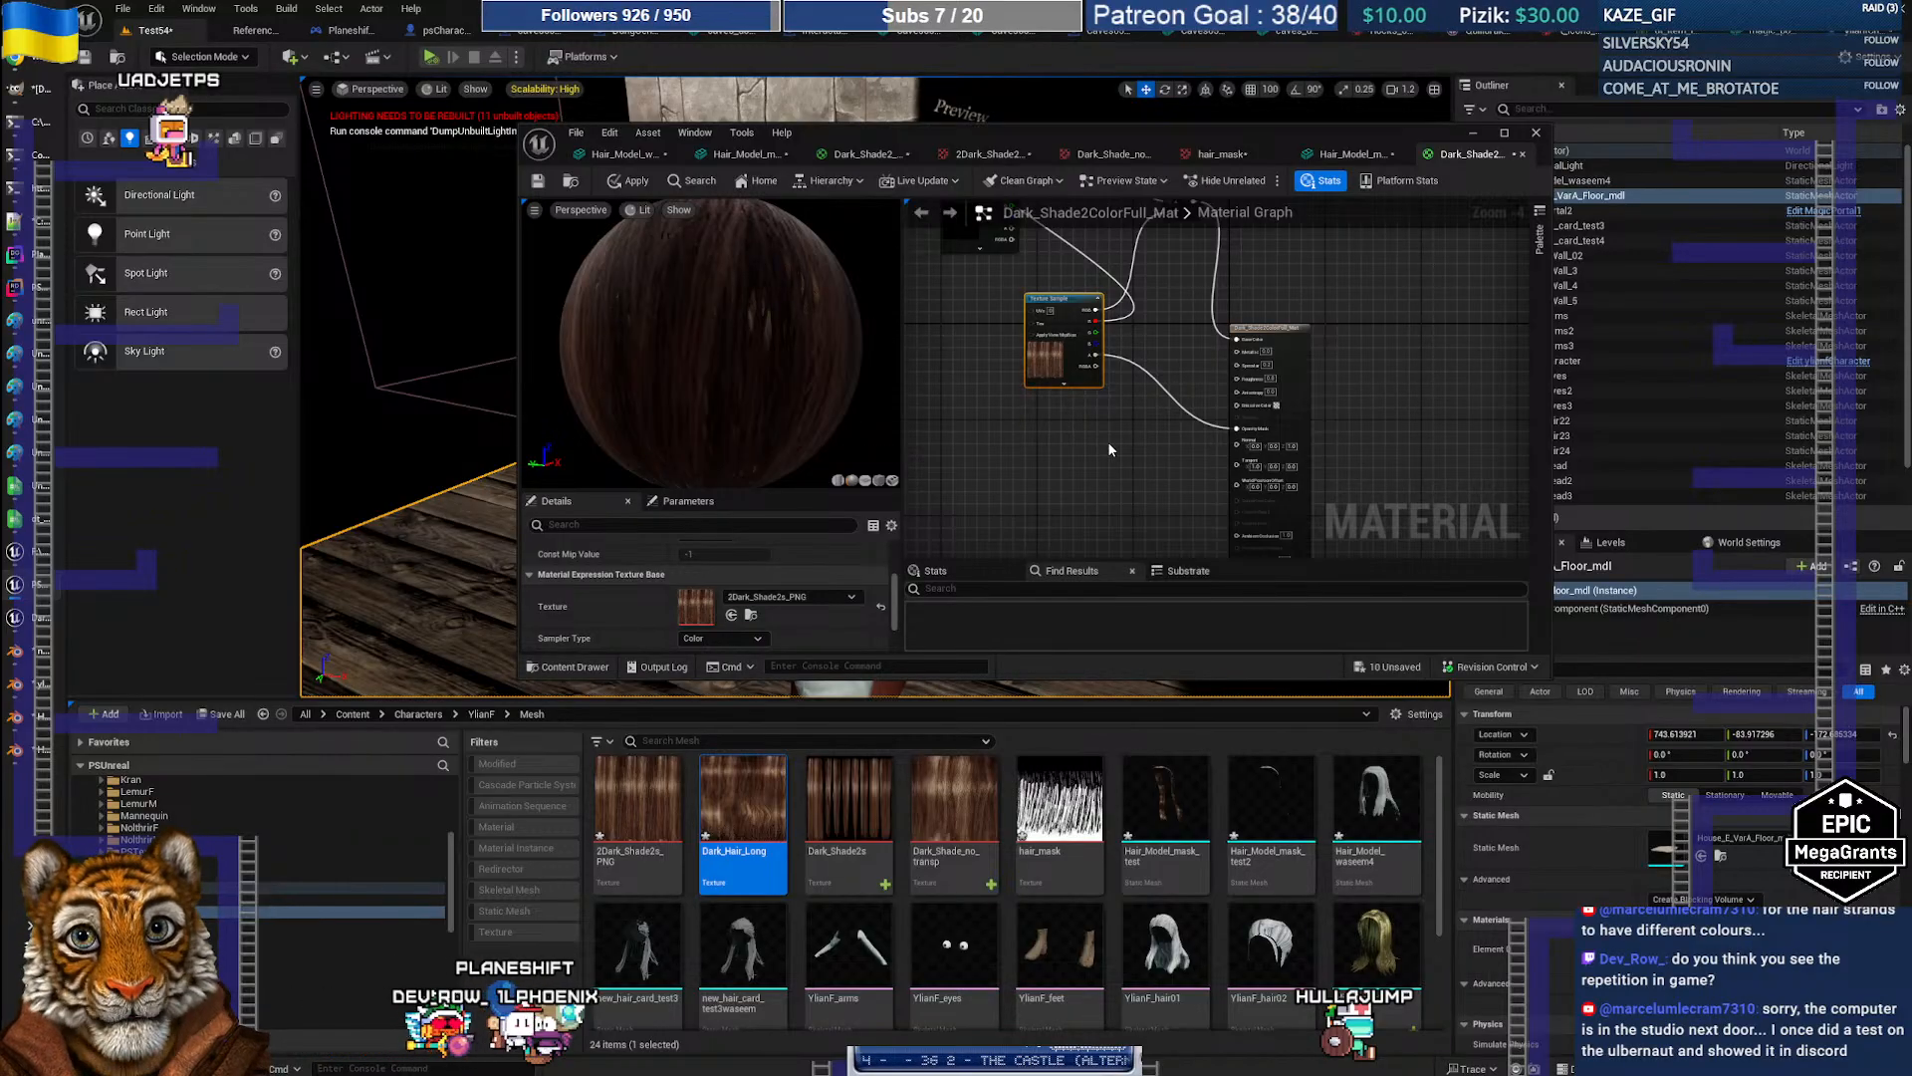
Step: Set the texture sample's texture to Dark_Hair_Long and apply the change to Dark_Shade2ColorFull_Mat
{"action": "left_click", "coordinate": [807, 597]}
{"action": "type", "text": "dark long"}
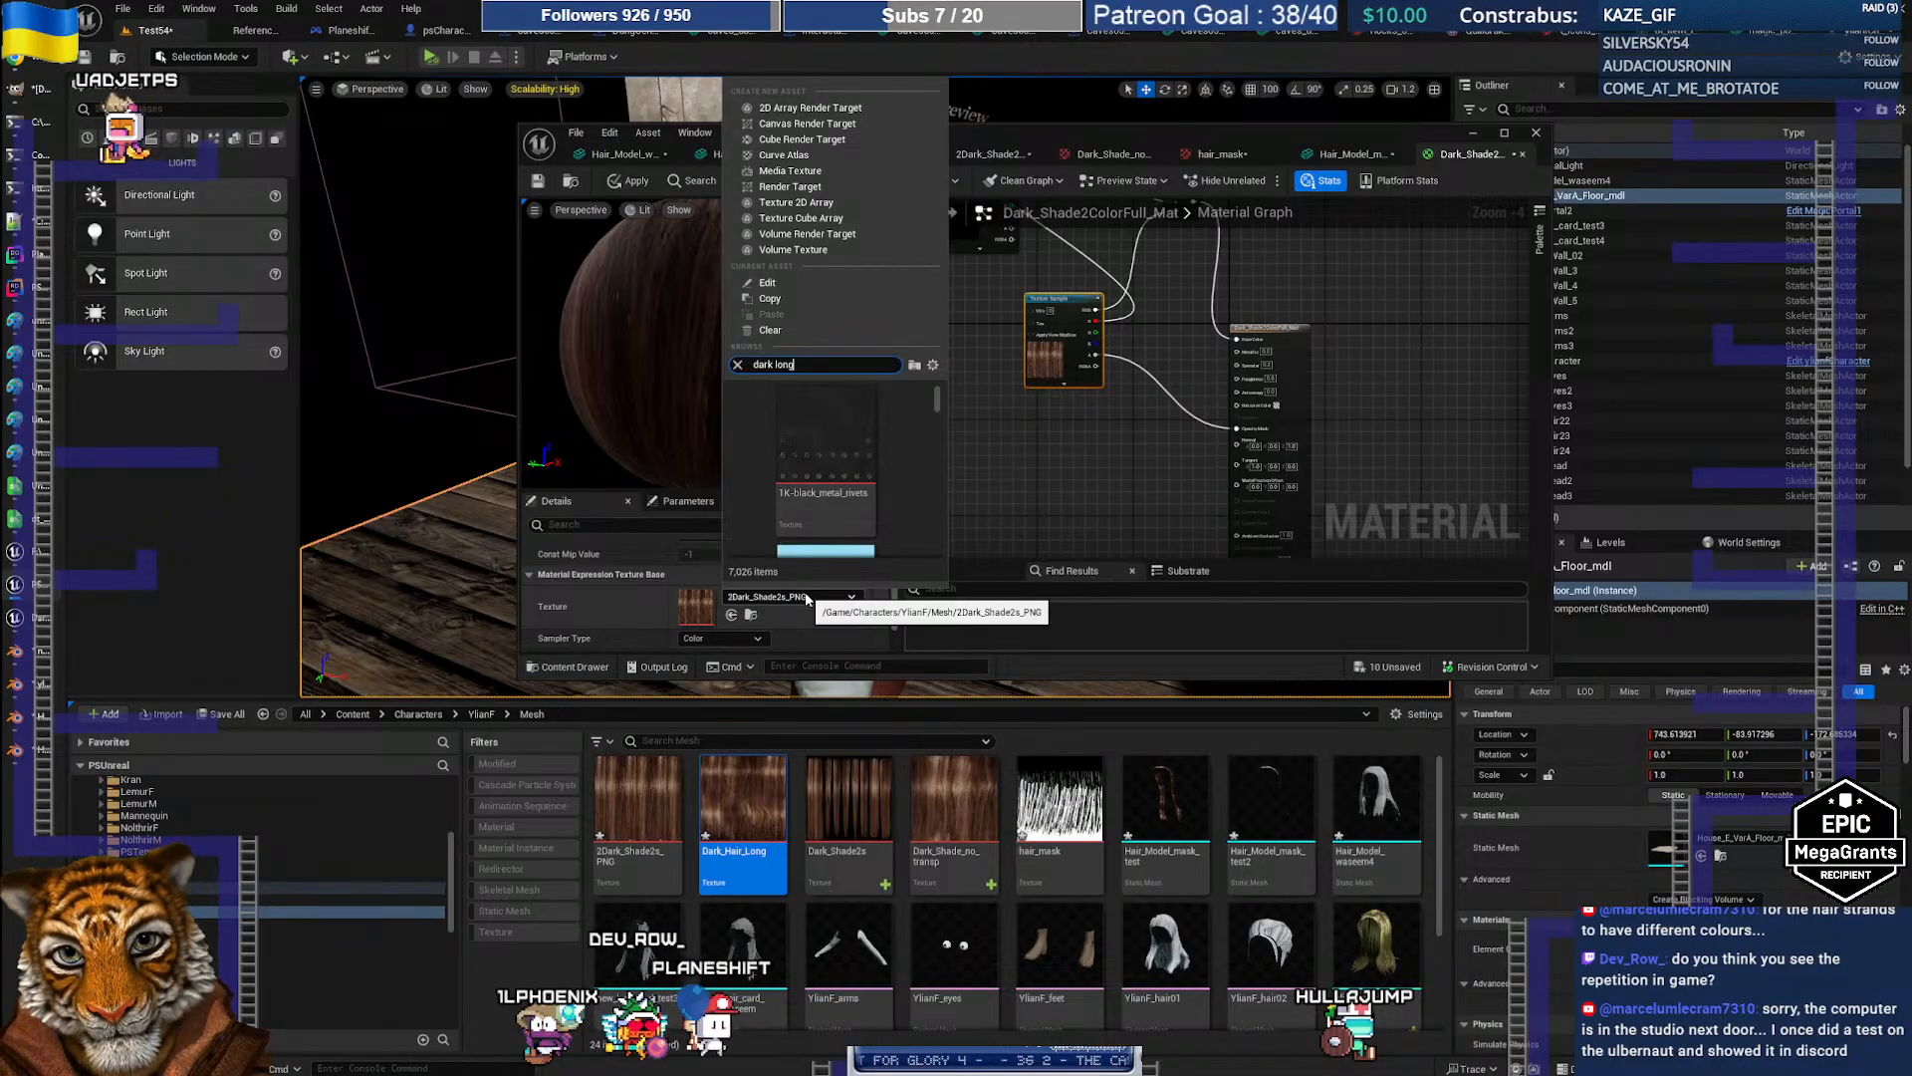
{"action": "left_click", "coordinate": [769, 440]}
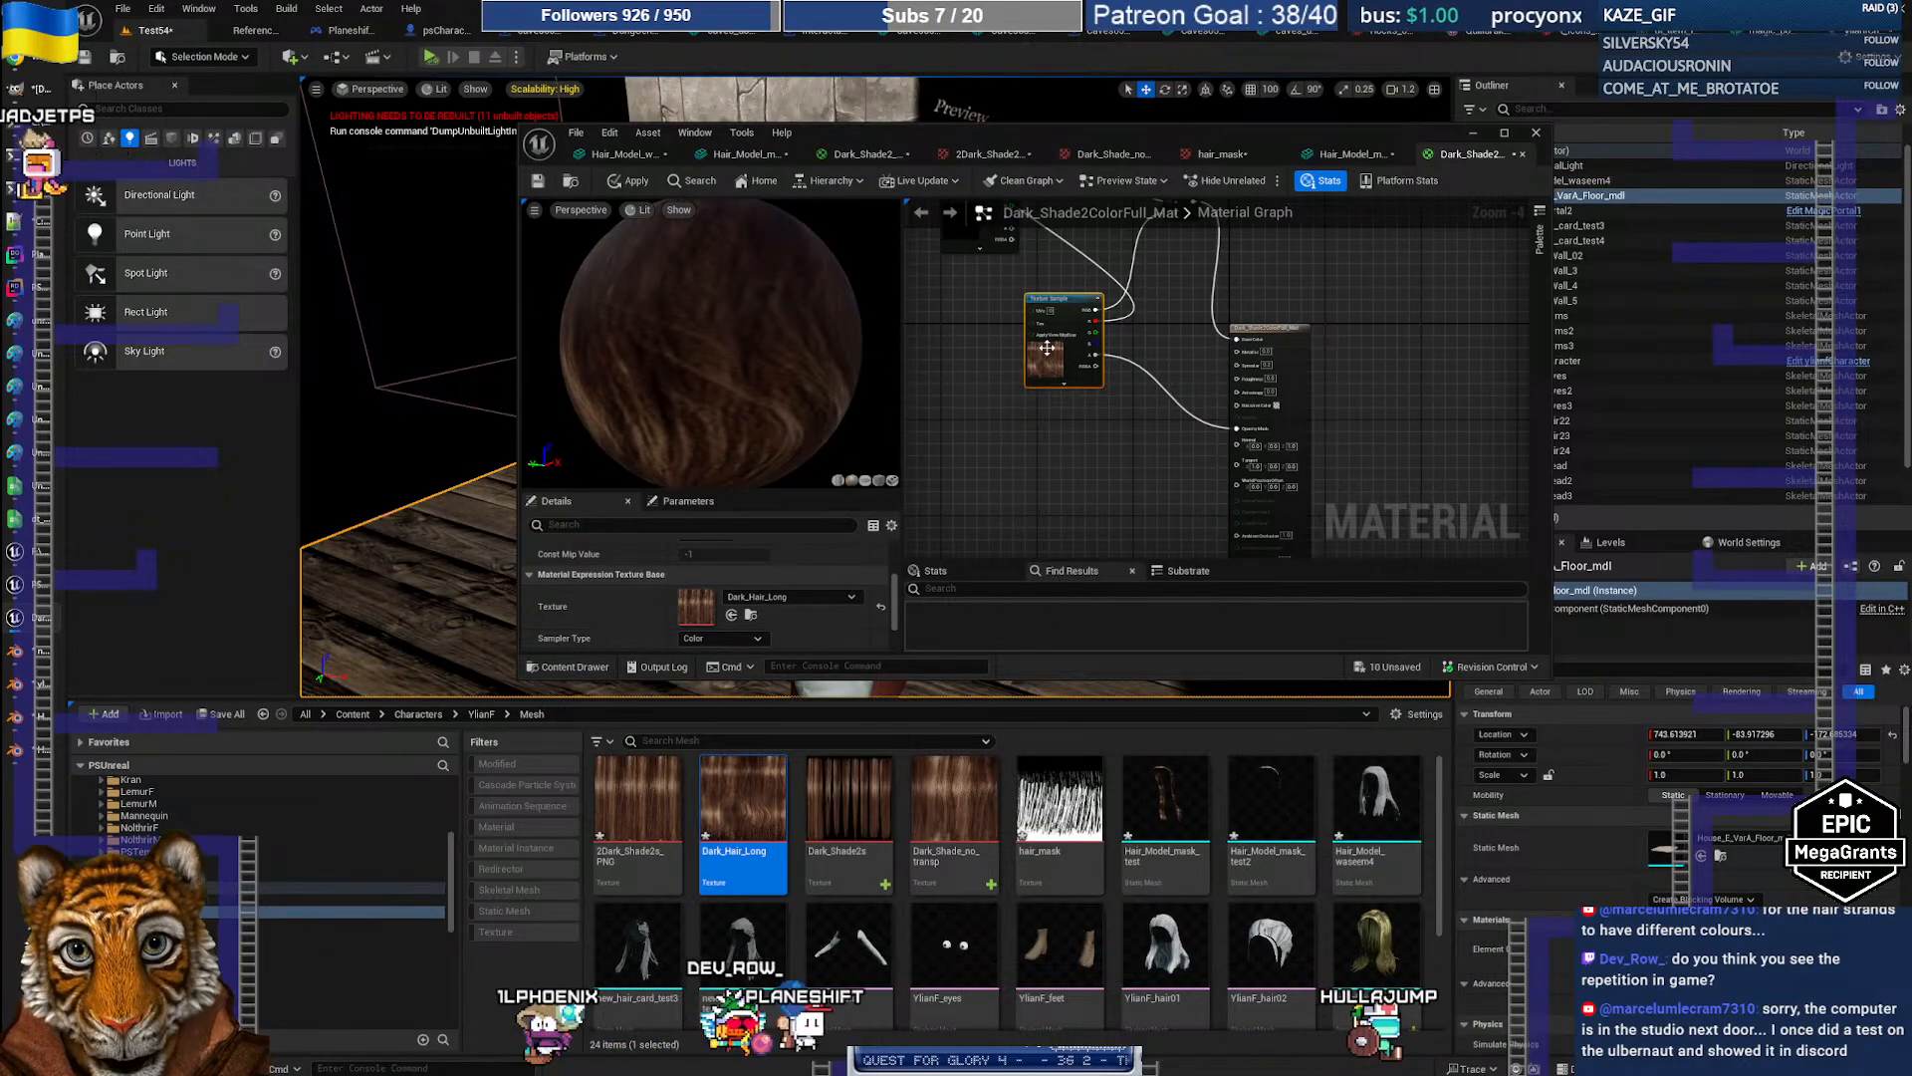
{"action": "mouse_move", "coordinate": [861, 344]}
{"action": "left_mouse_down"}
{"action": "mouse_move", "coordinate": [1155, 339]}
{"action": "mouse_move", "coordinate": [867, 342]}
{"action": "left_mouse_up"}
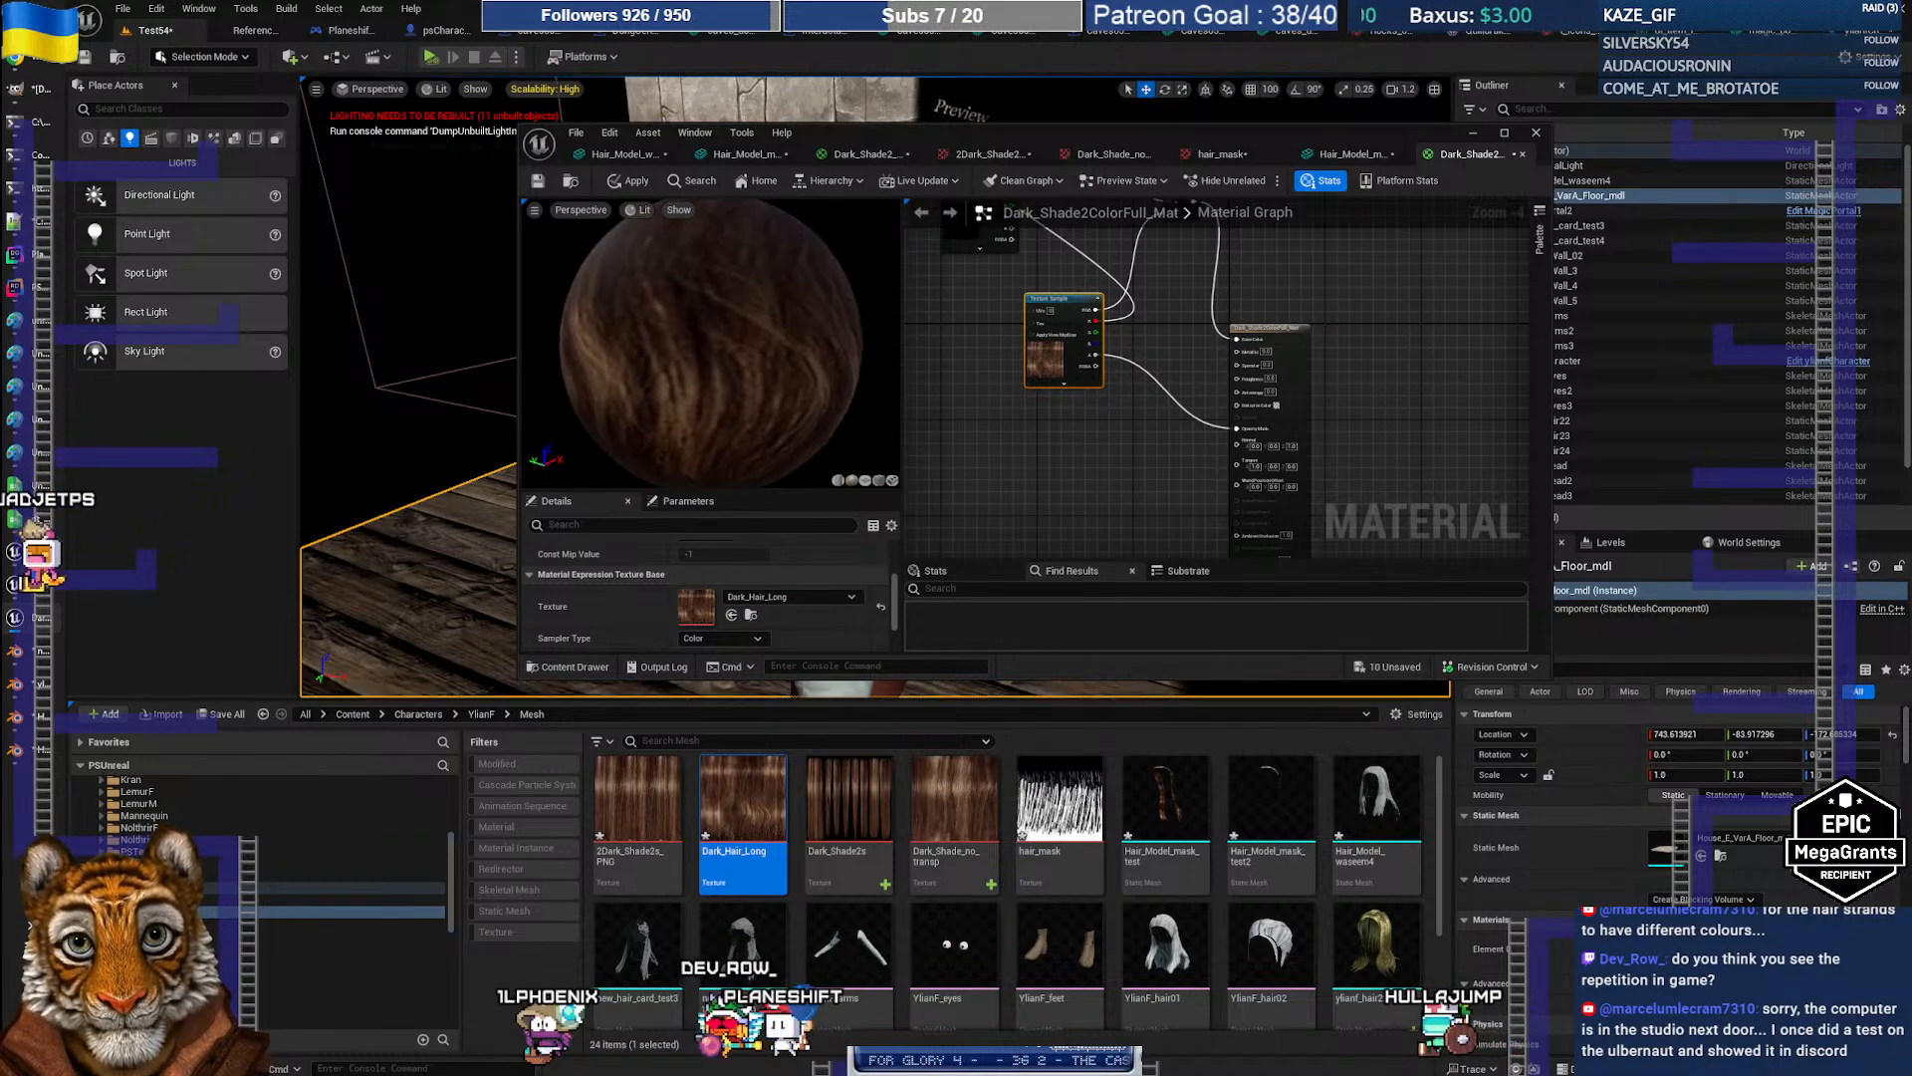
{"action": "left_click", "coordinate": [623, 182]}
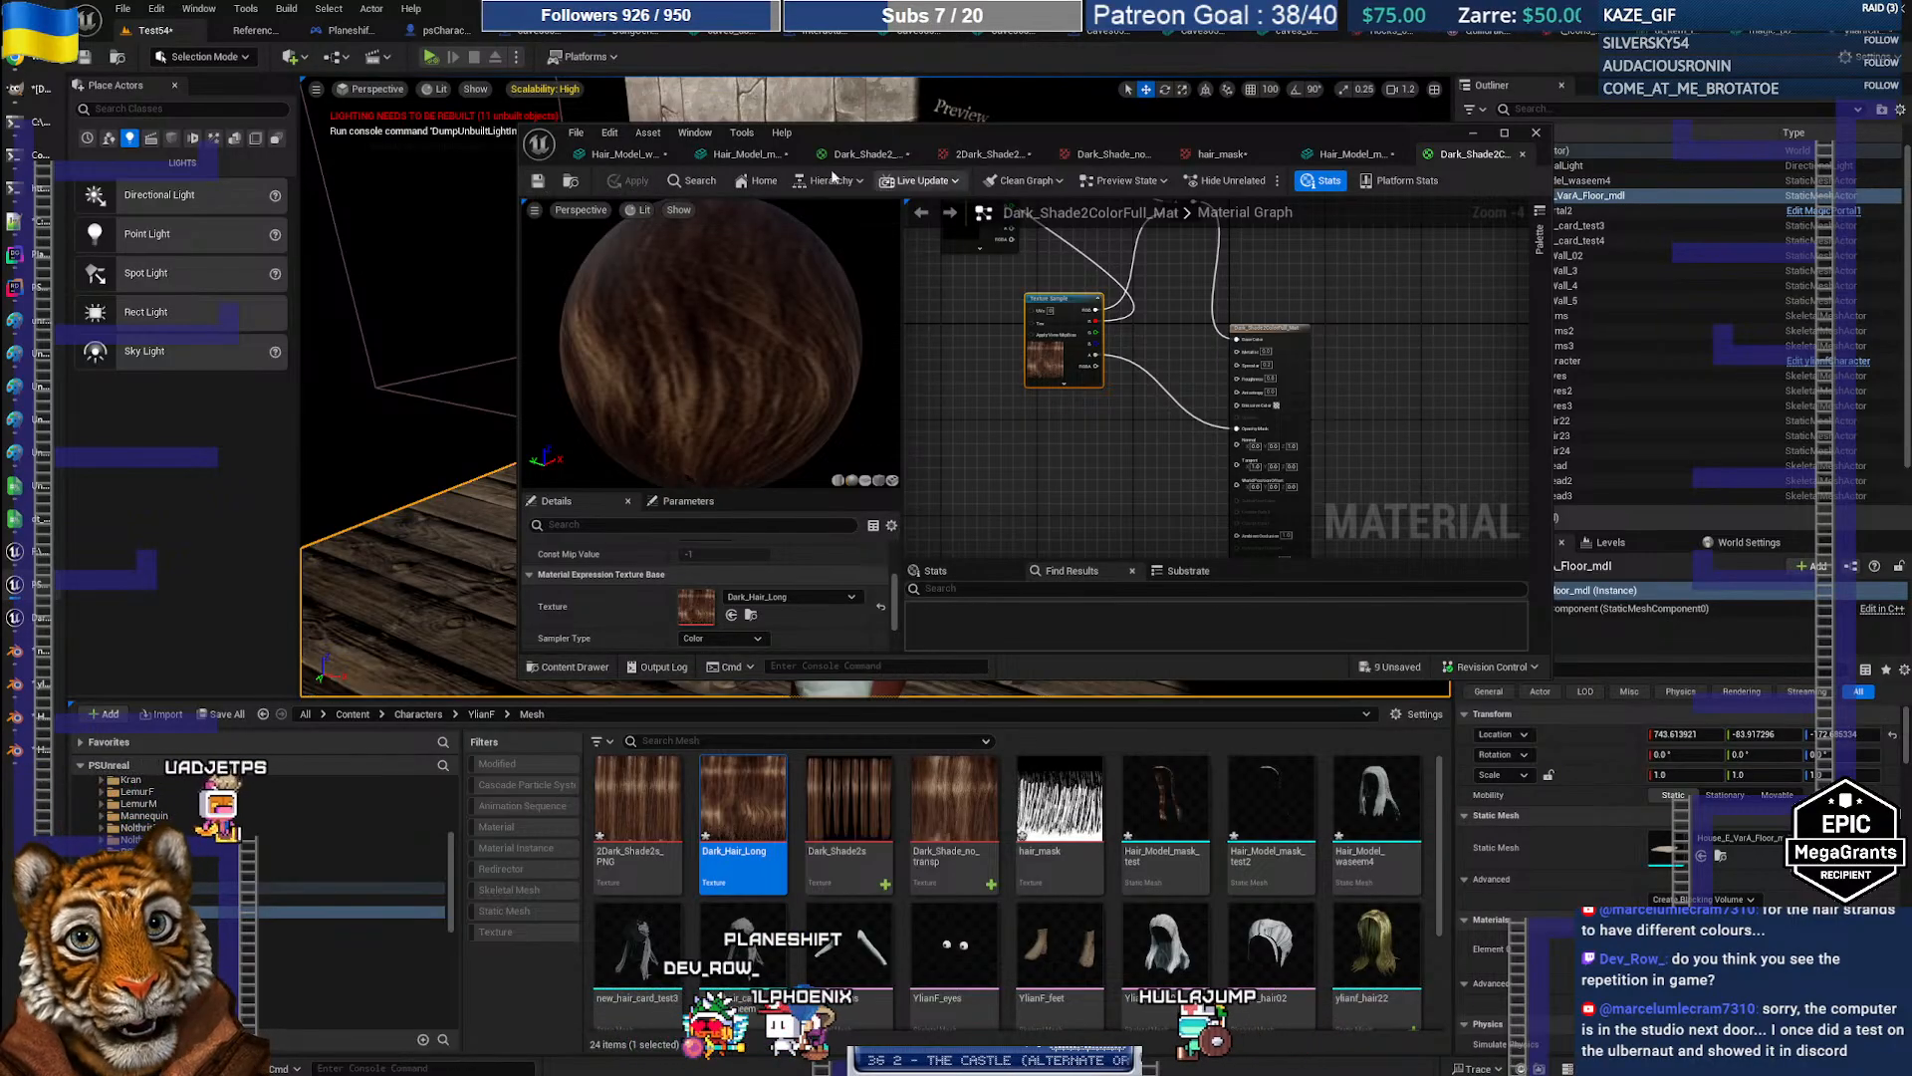
Step: Place the Hair_Model_mask_test2 mesh editor next to Hair_Model_mask_test and compare the two meshes
{"action": "left_click", "coordinate": [745, 155]}
{"action": "left_click_drag", "start_coordinate": [1026, 327], "coordinate": [1026, 362]}
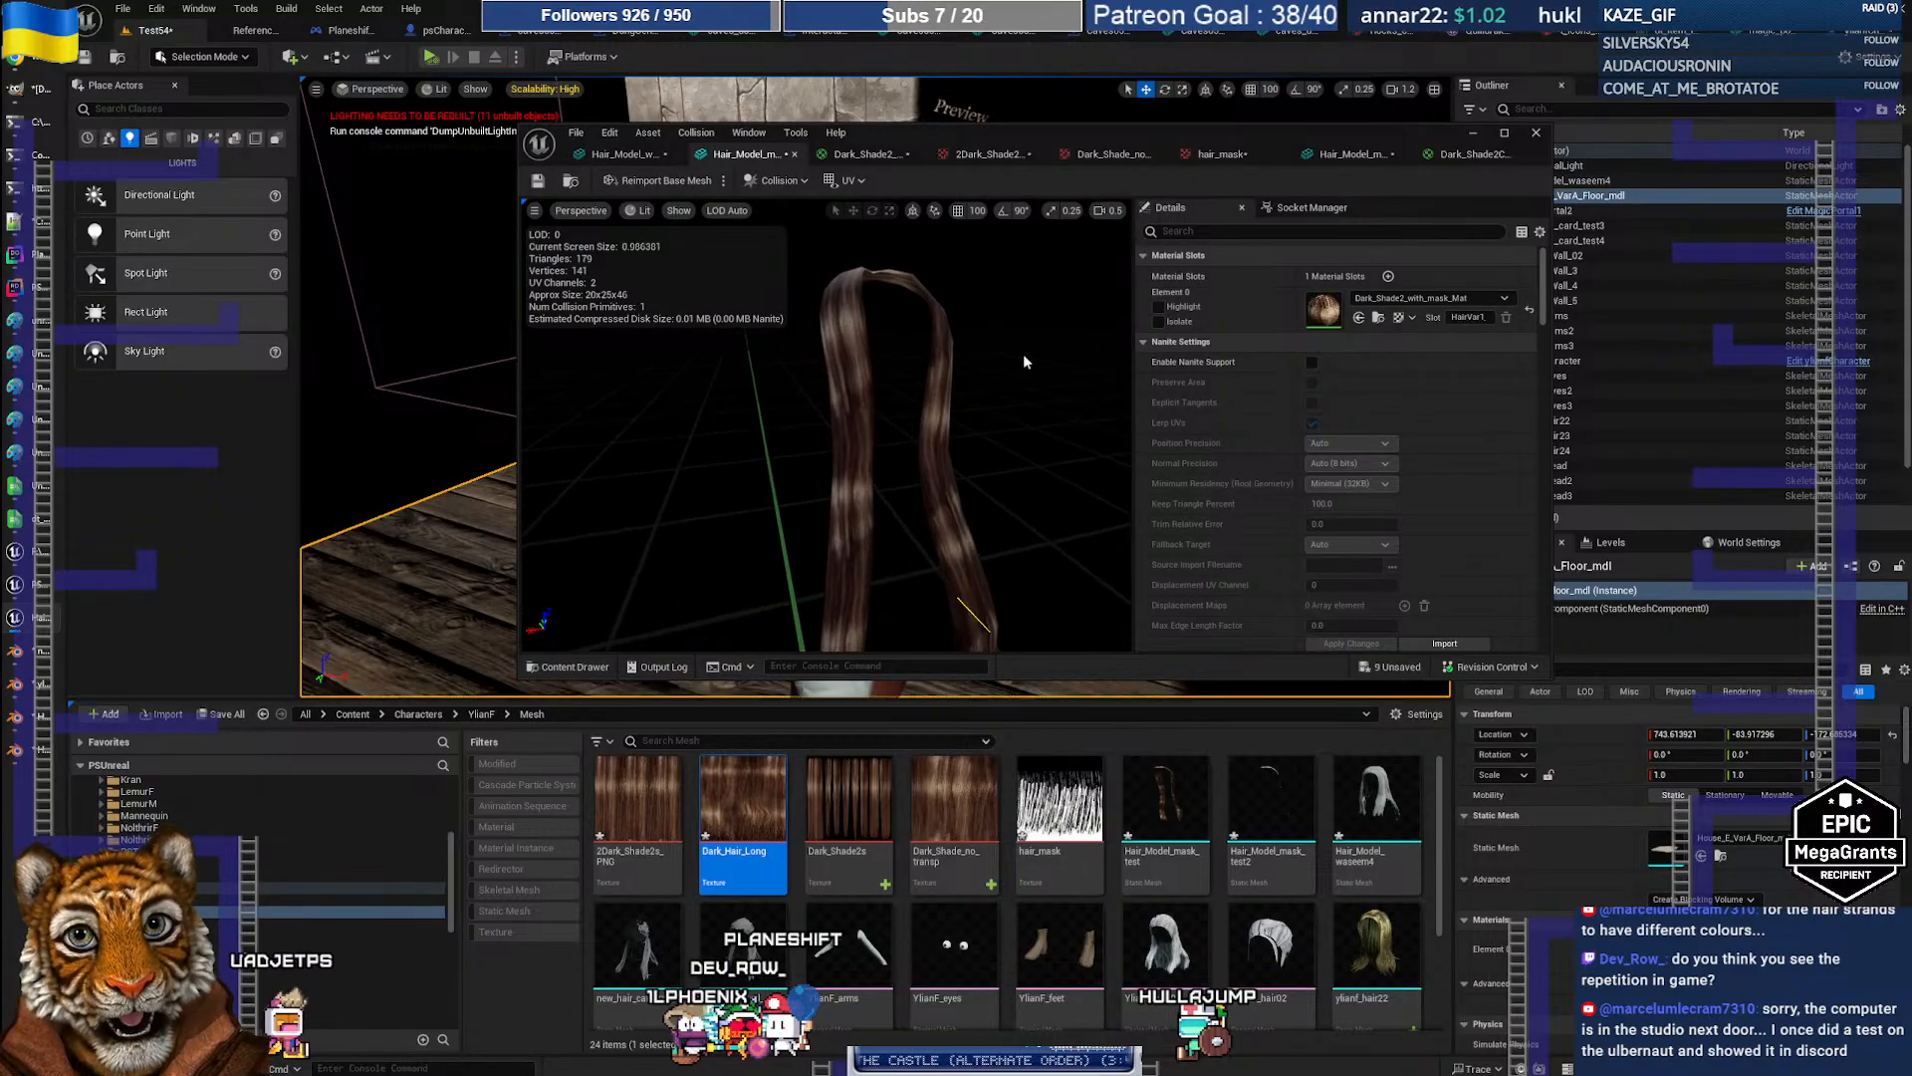
{"action": "left_click", "coordinate": [1350, 155]}
{"action": "left_click_drag", "start_coordinate": [1351, 154], "coordinate": [836, 162]}
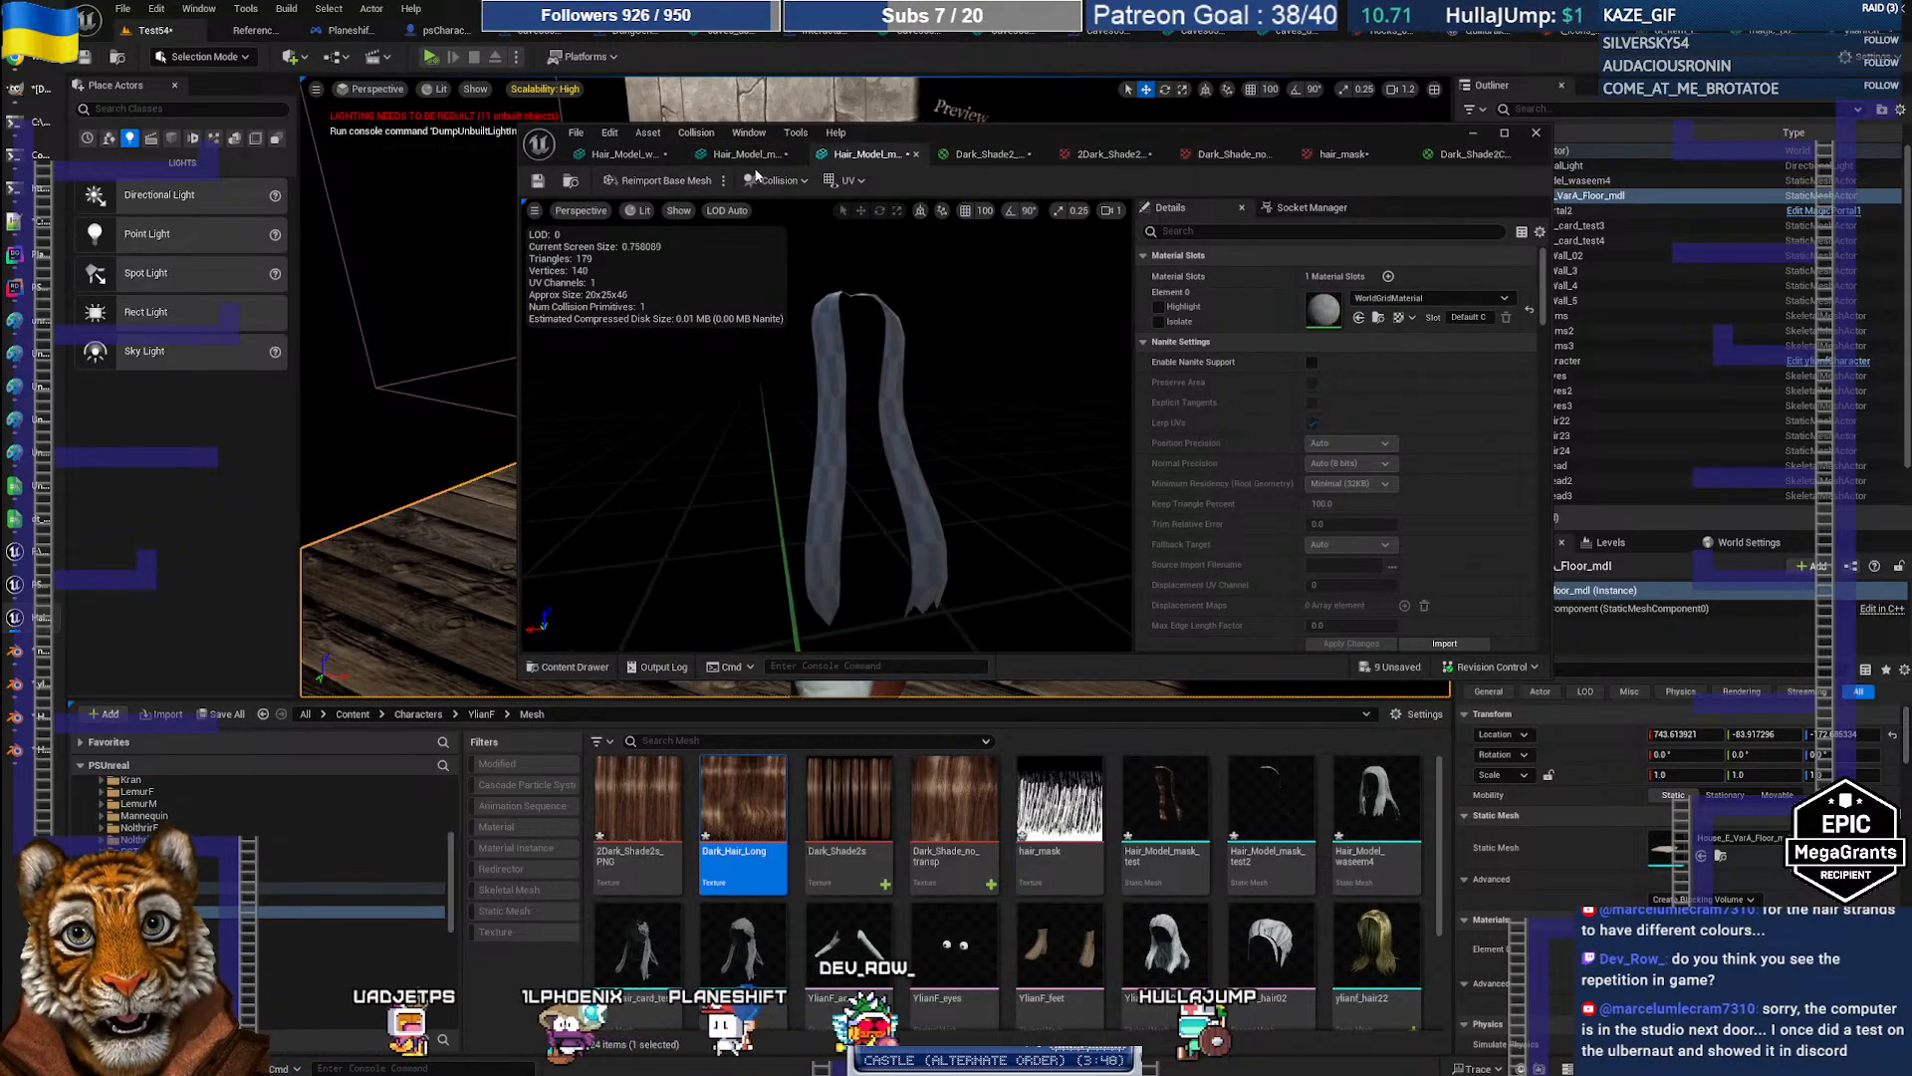
{"action": "left_click", "coordinate": [738, 157]}
{"action": "left_click", "coordinate": [890, 155]}
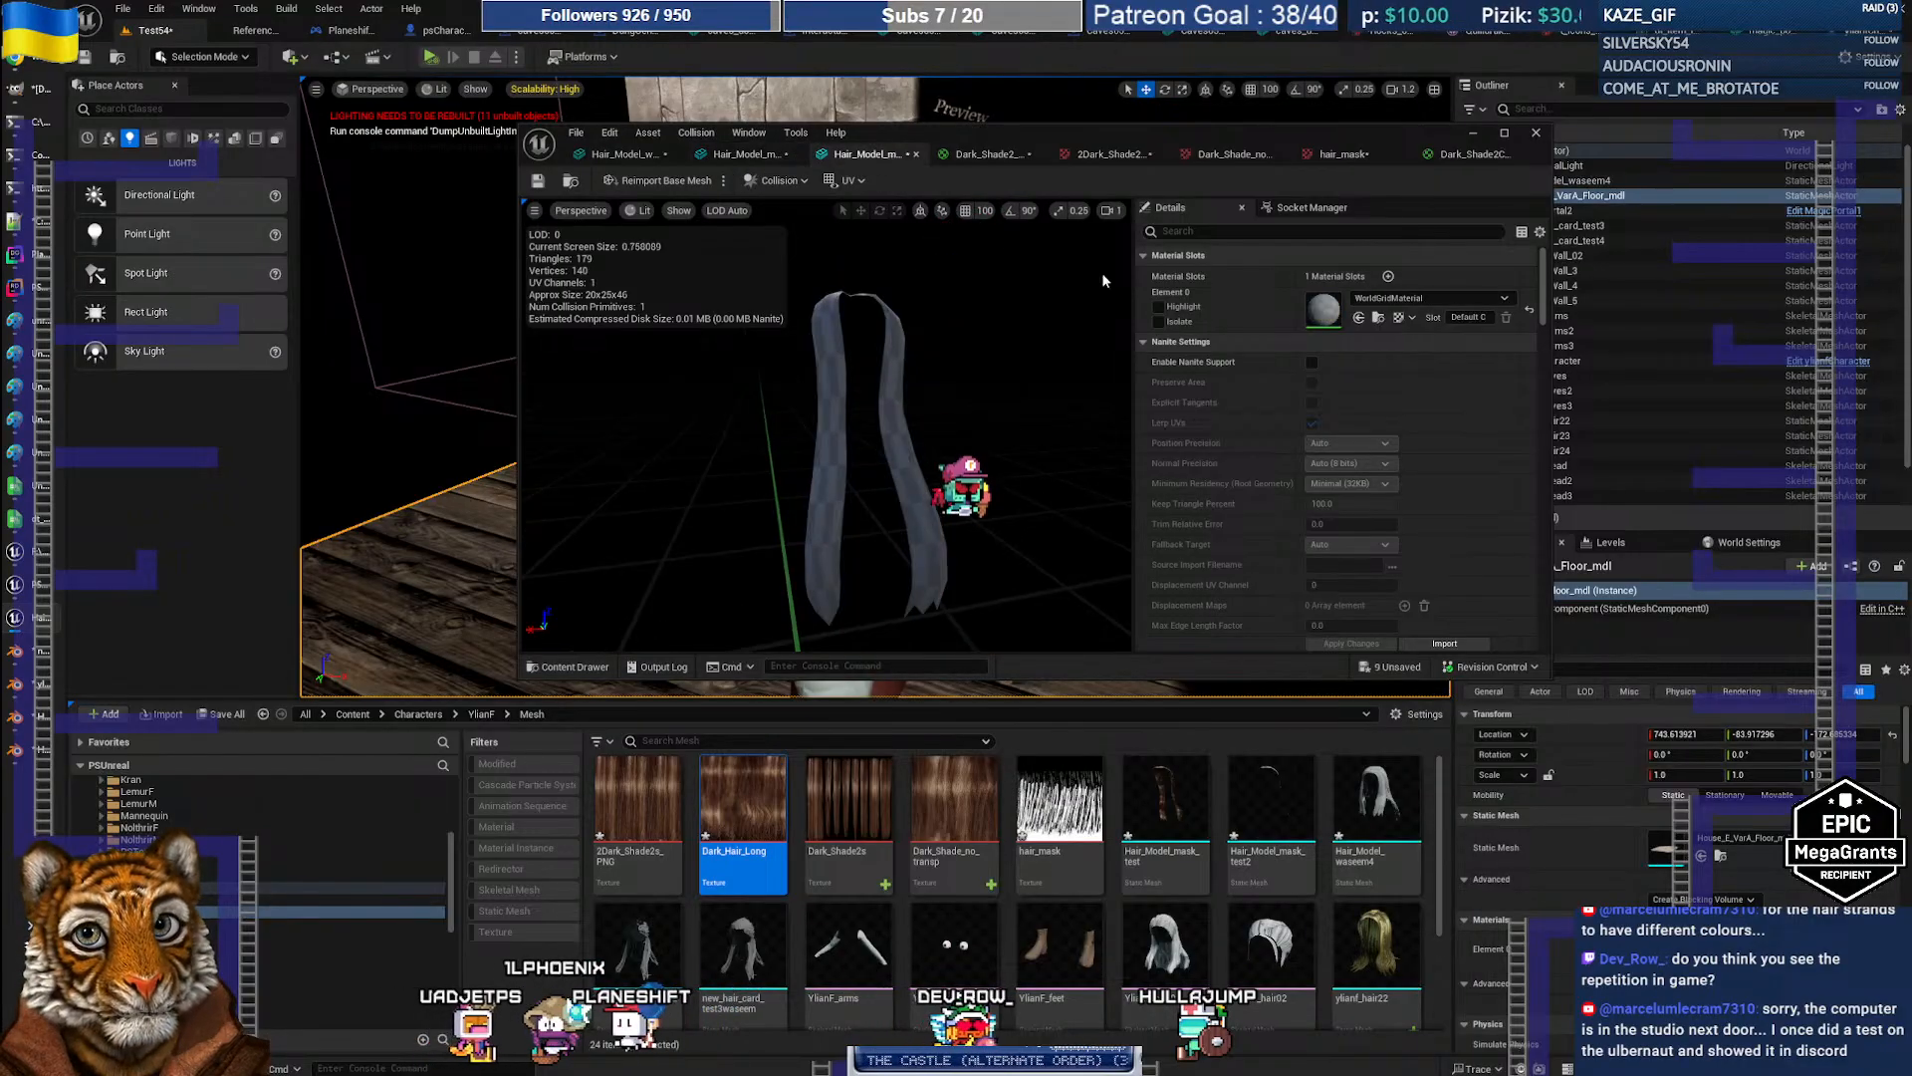
Step: Assign Dark_Shade2ColorFull_Mat to the material slot of the Hair_Model_mask_test2 mesh
{"action": "left_click", "coordinate": [1408, 301]}
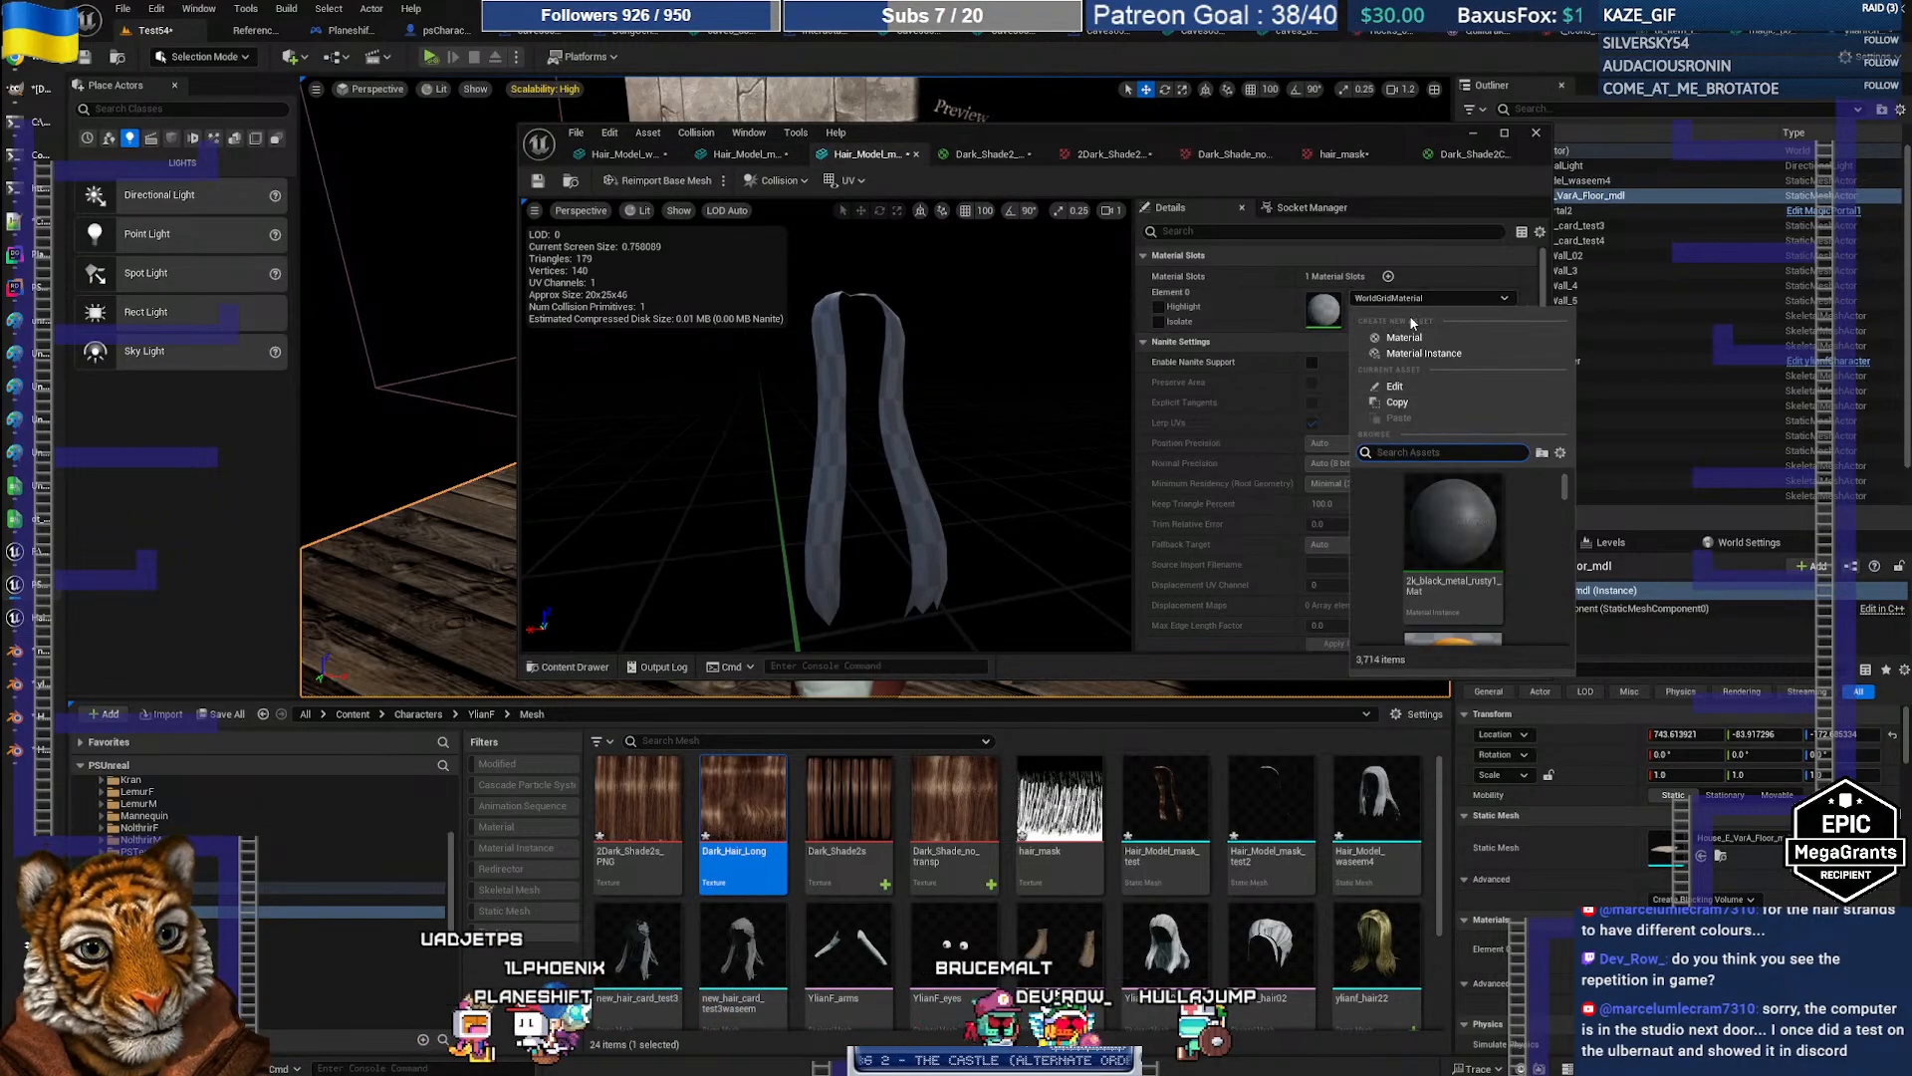
{"action": "type", "text": "full color"}
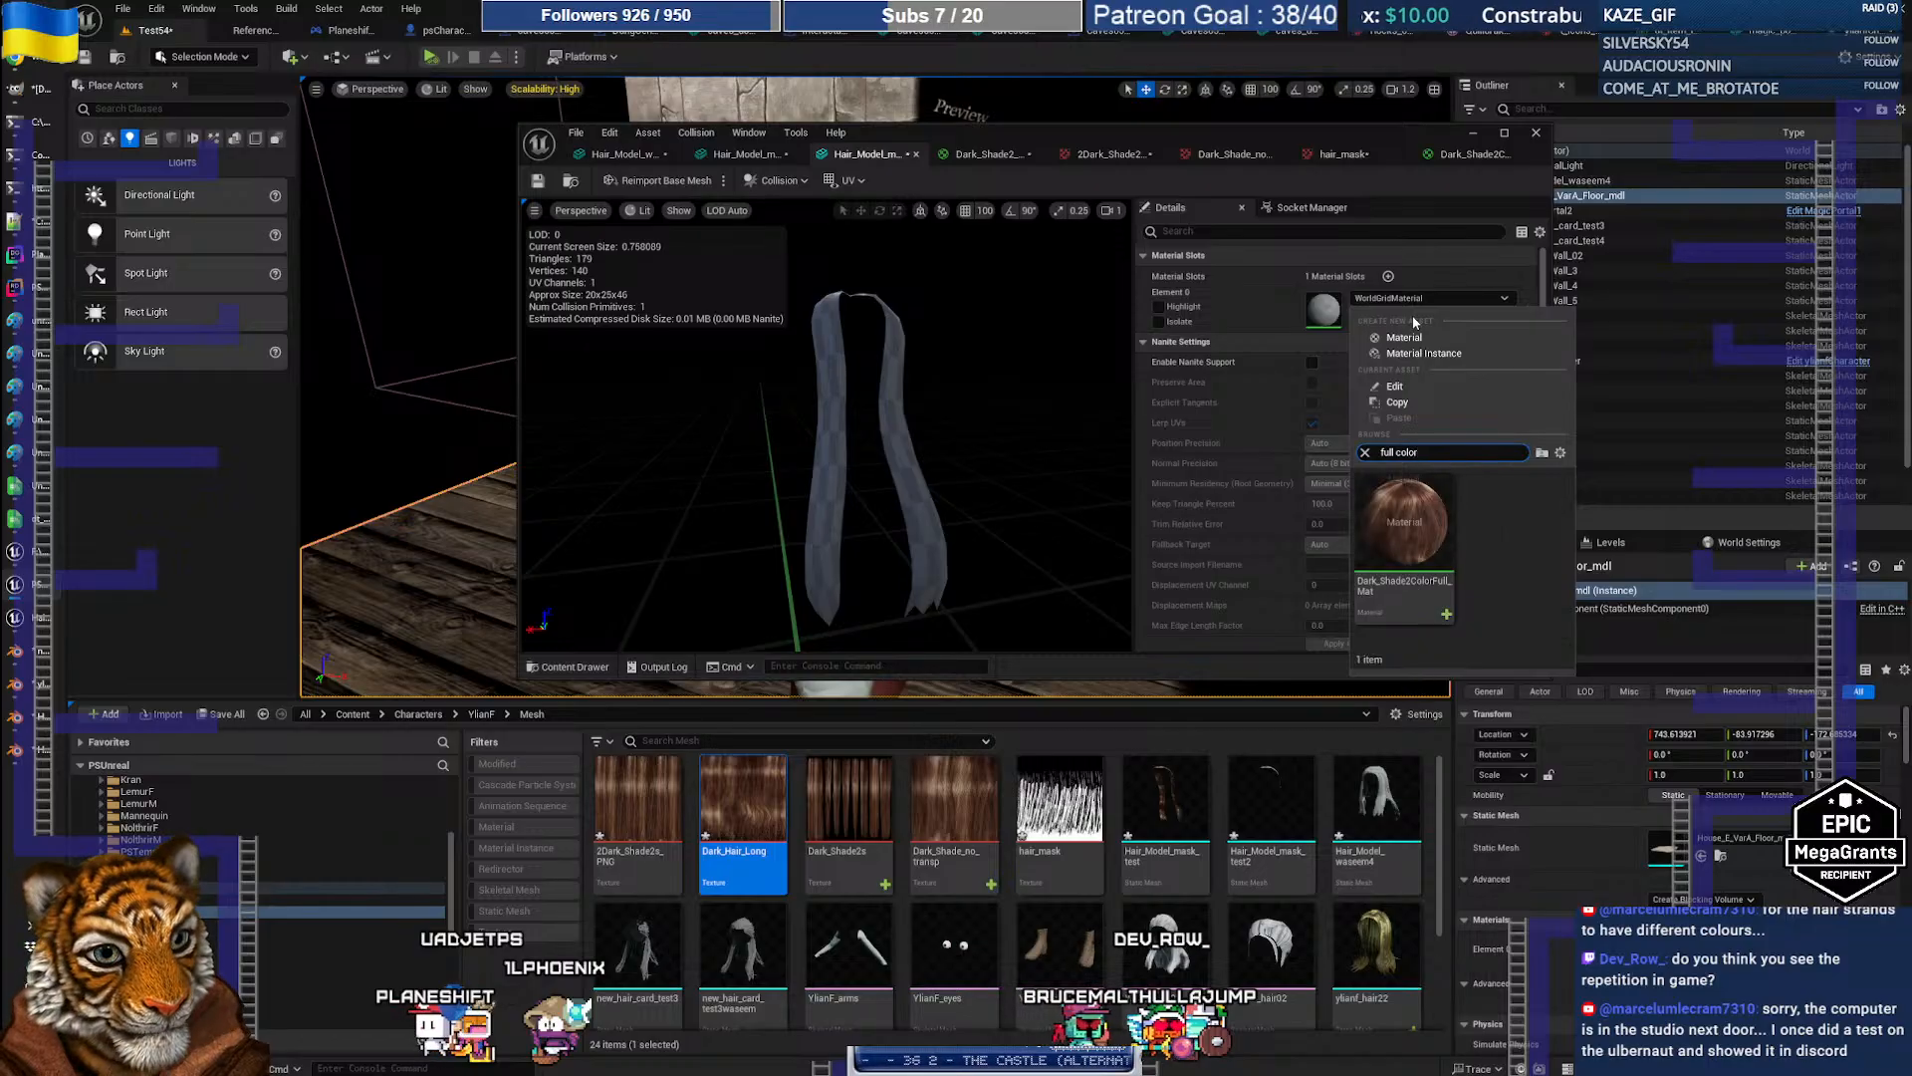
{"action": "left_click", "coordinate": [1426, 508]}
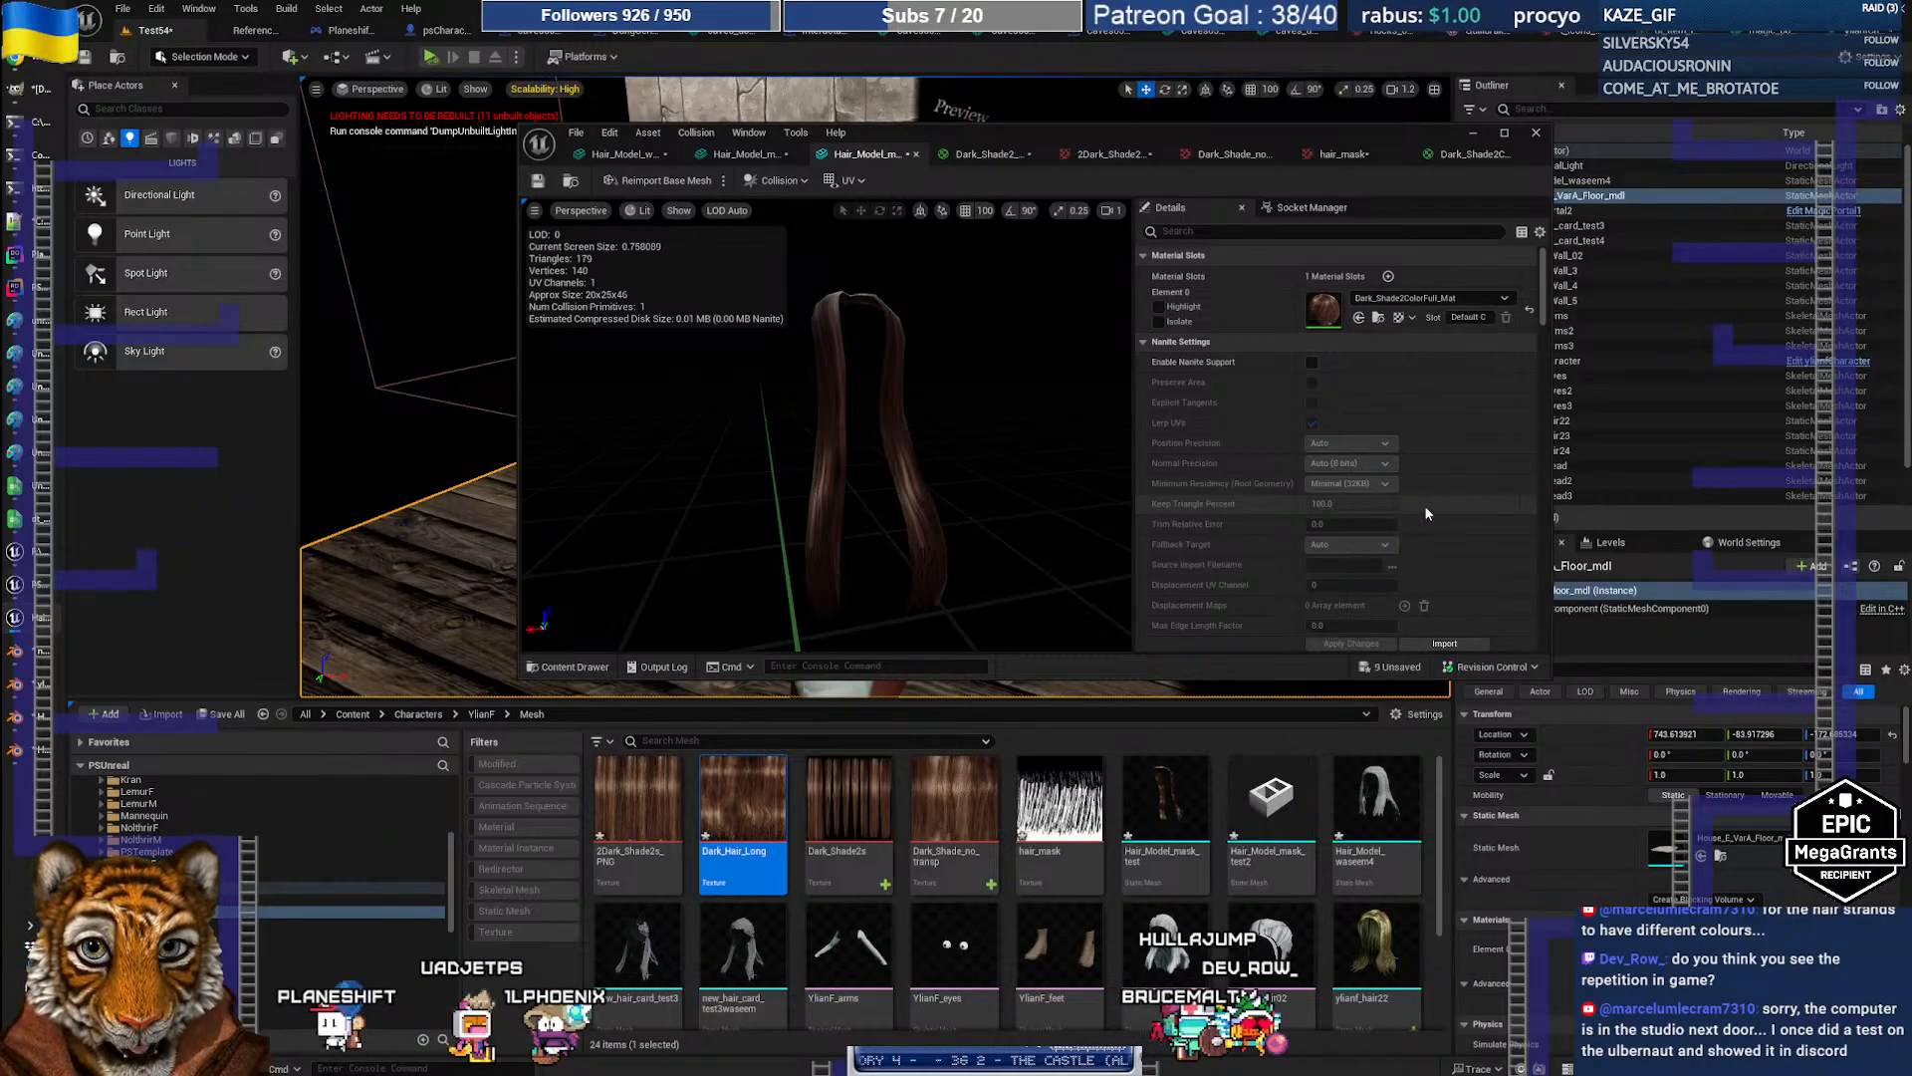
Step: Maximise the mesh editor and examine the hair strands' highlights and masked tips from several angles
{"action": "double_click", "coordinate": [1031, 128]}
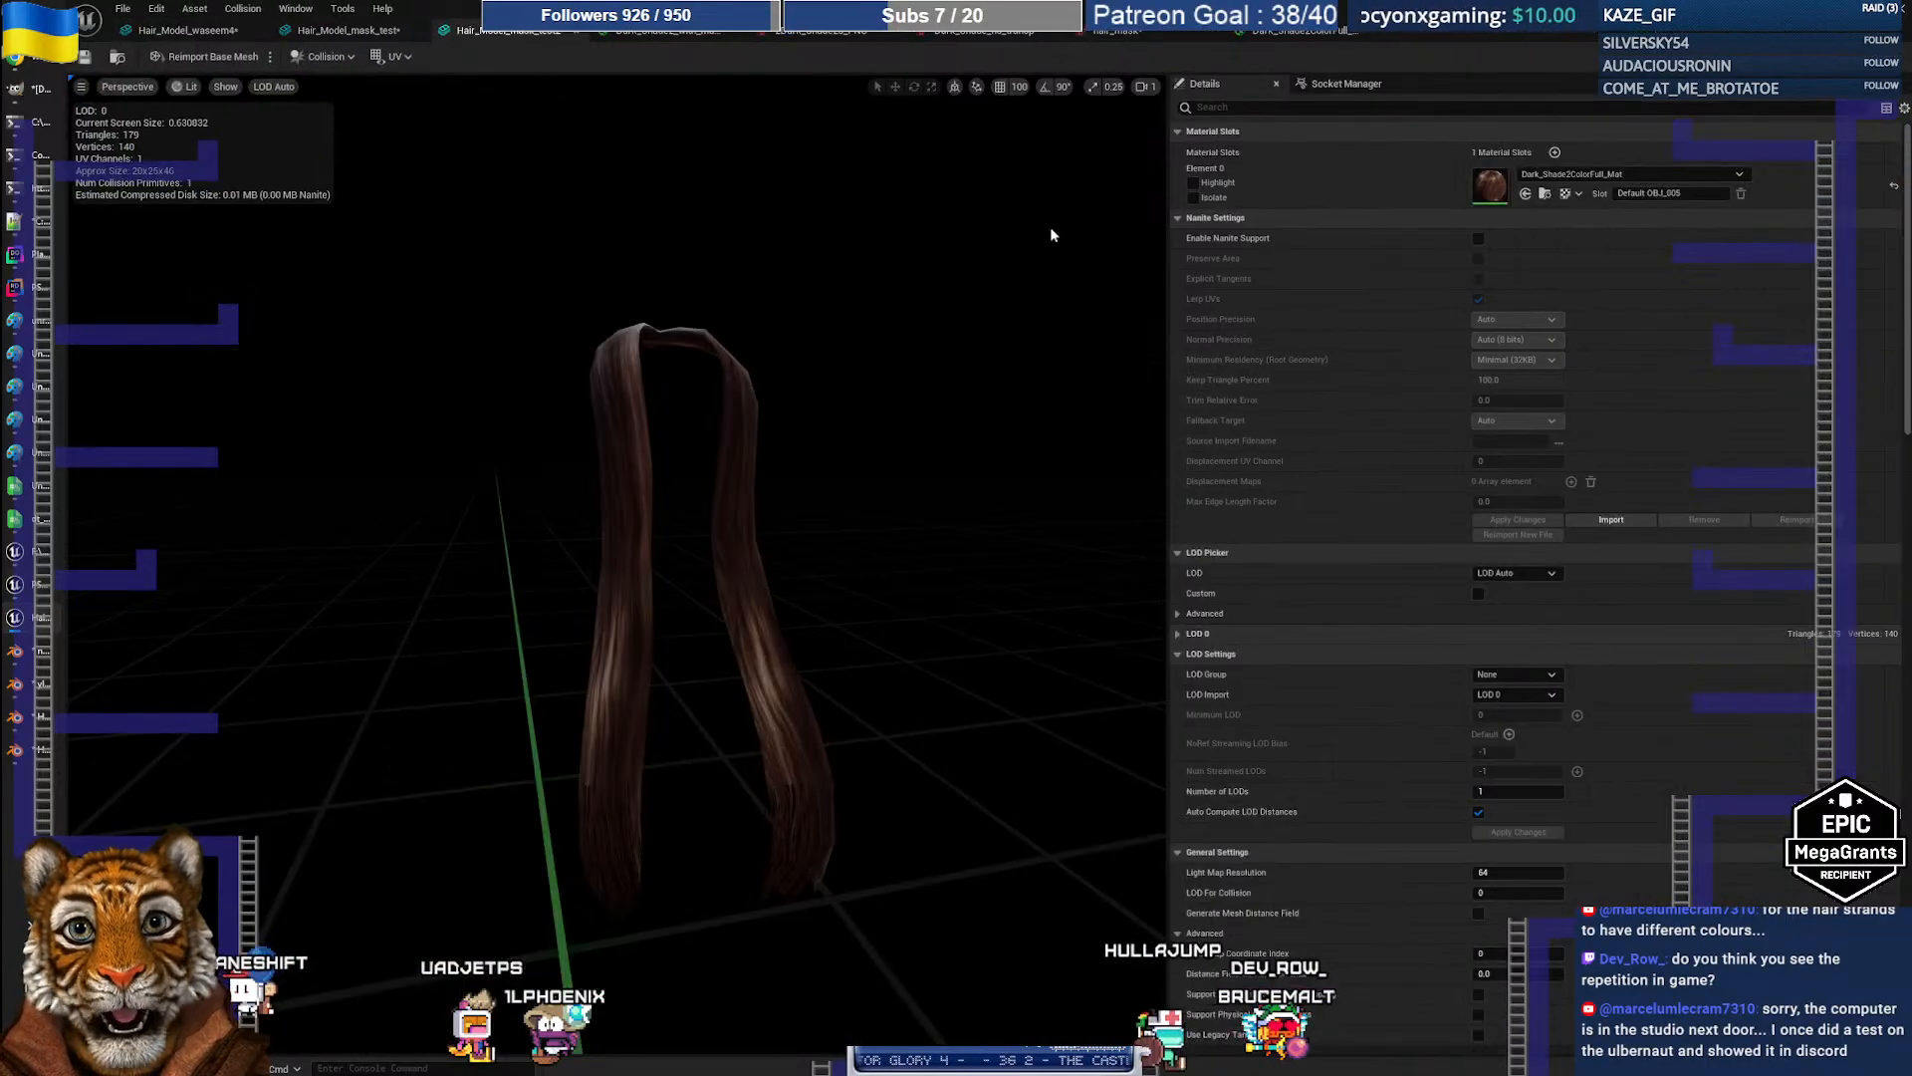
{"action": "right_click_drag", "start_coordinate": [618, 558], "coordinate": [632, 604]}
{"action": "left_click_drag", "start_coordinate": [632, 605], "coordinate": [603, 649]}
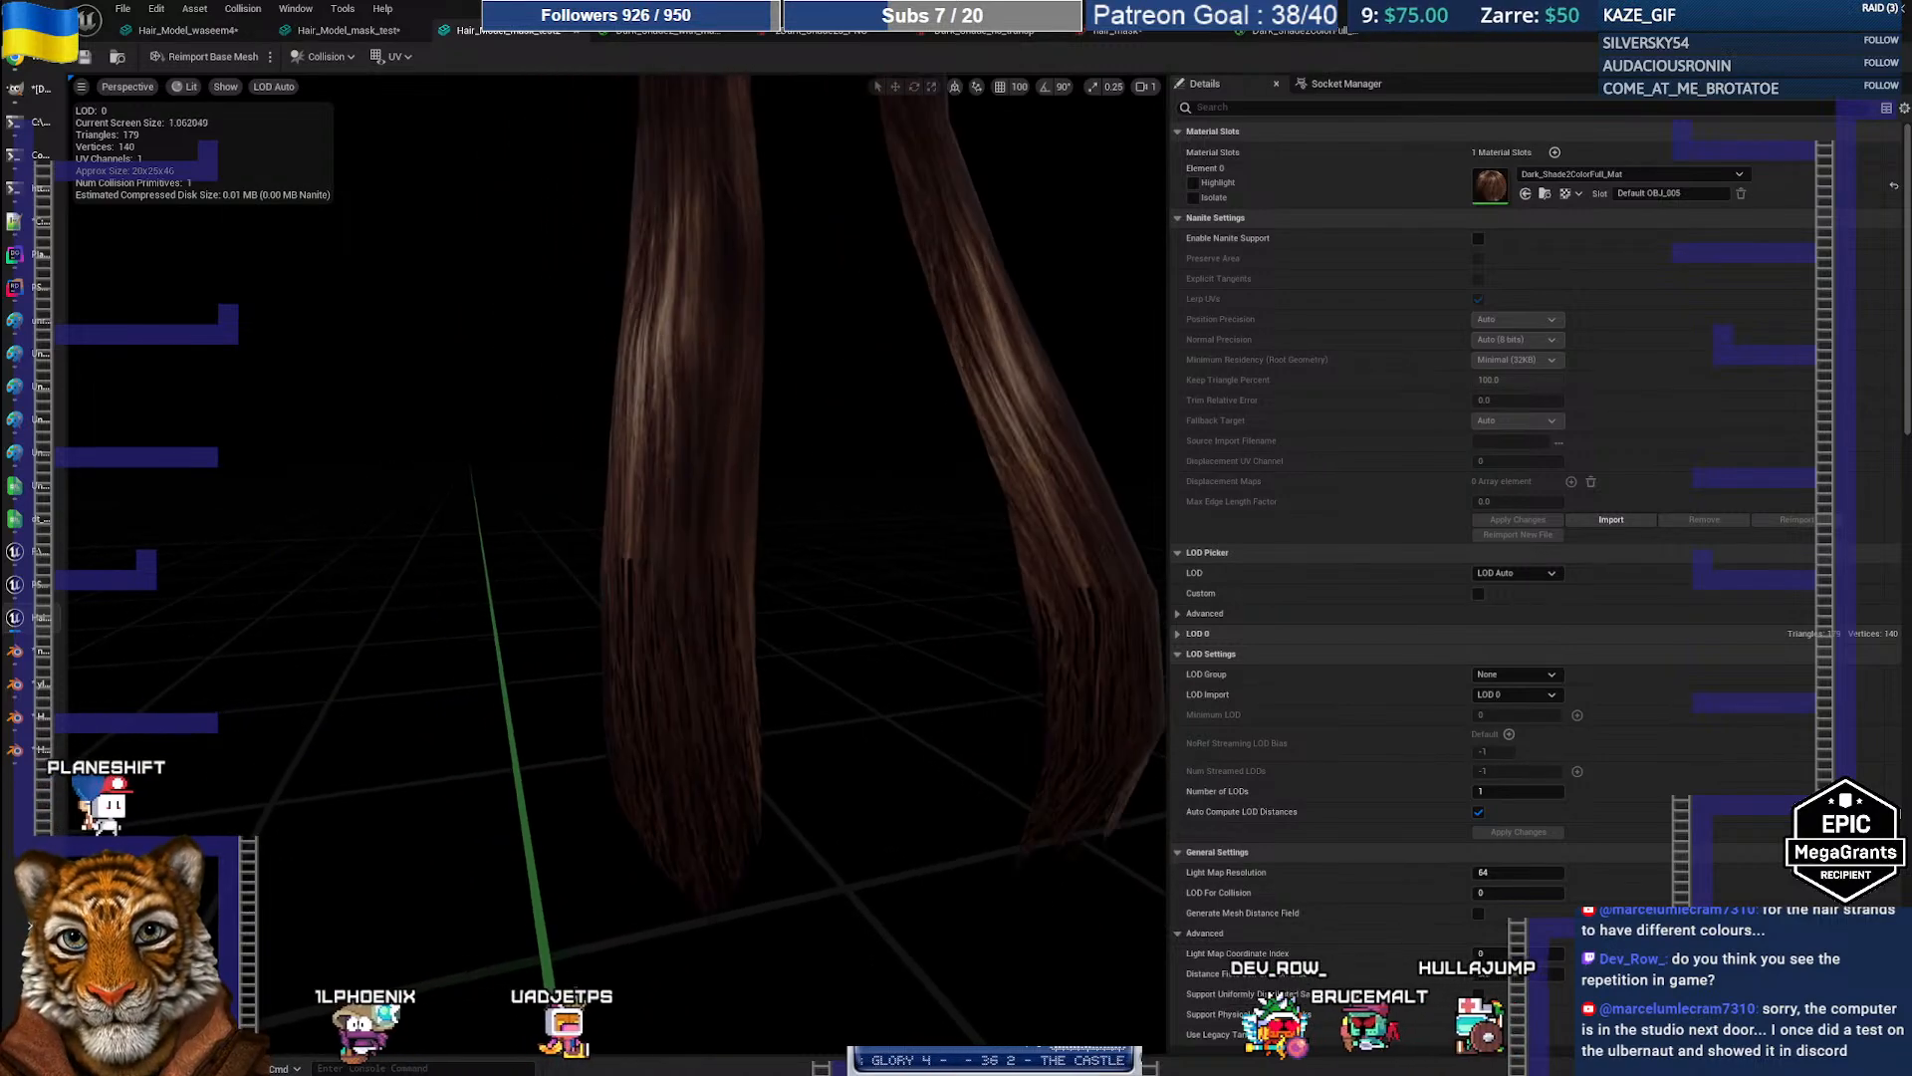
{"action": "mouse_move", "coordinate": [604, 649]}
{"action": "middle_mouse_down"}
{"action": "mouse_move", "coordinate": [658, 657]}
{"action": "mouse_move", "coordinate": [619, 641]}
{"action": "middle_mouse_up"}
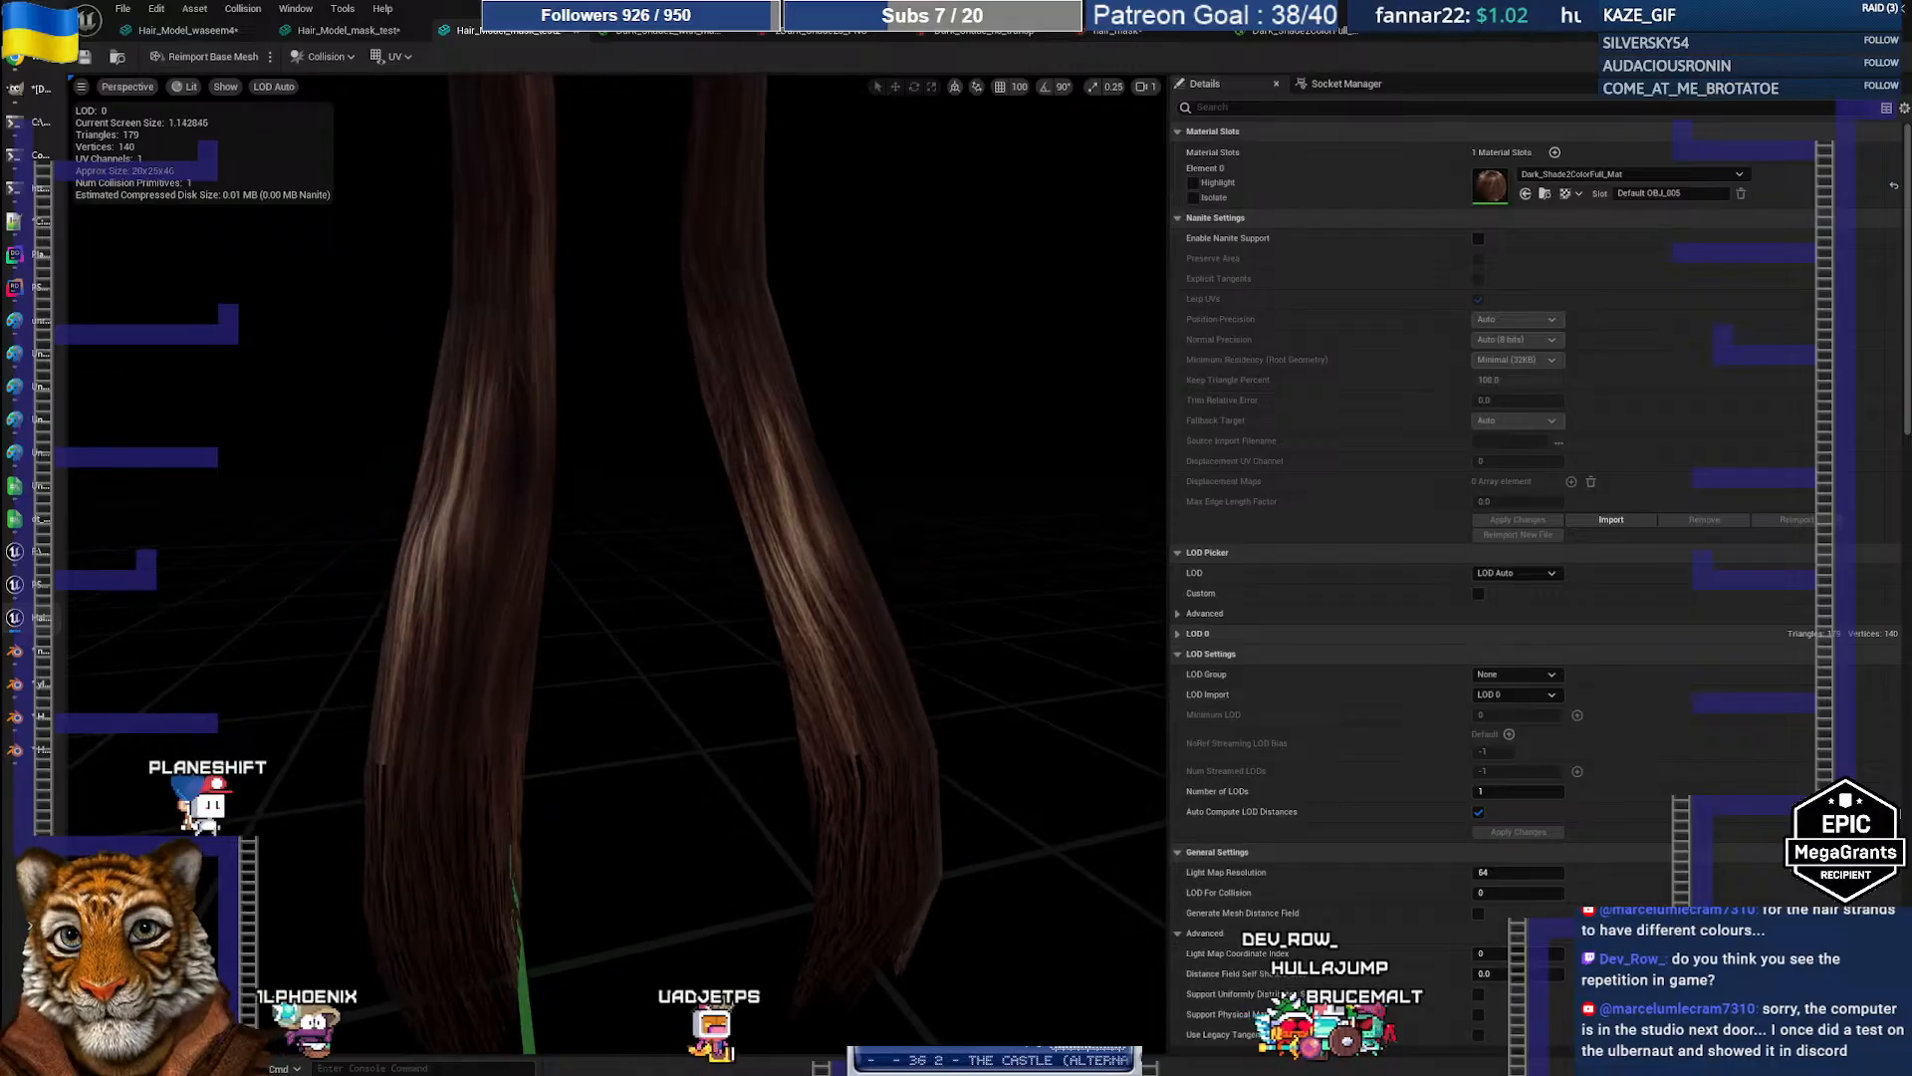
{"action": "left_click_drag", "start_coordinate": [619, 640], "coordinate": [619, 687]}
{"action": "middle_click_drag", "start_coordinate": [619, 687], "coordinate": [594, 653]}
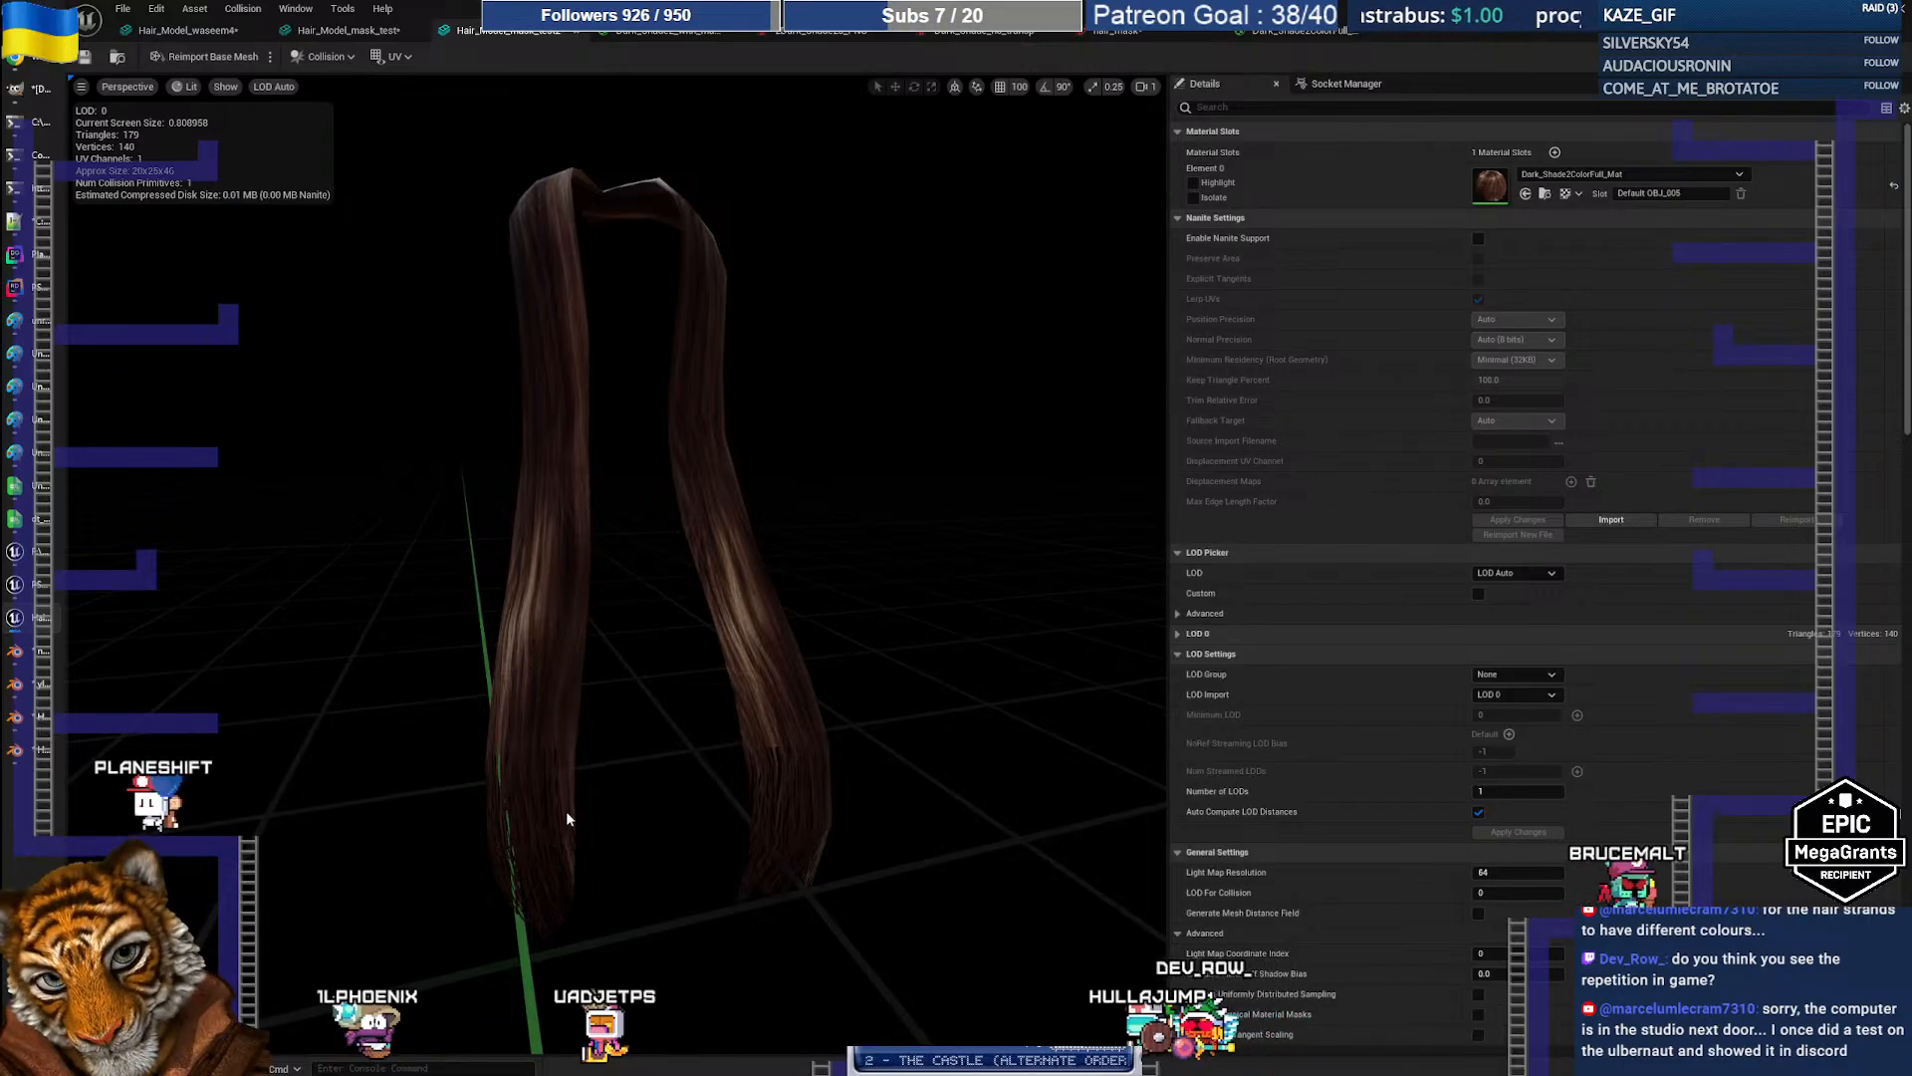
{"action": "mouse_move", "coordinate": [565, 812]}
{"action": "left_mouse_down"}
{"action": "mouse_move", "coordinate": [570, 697]}
{"action": "mouse_move", "coordinate": [565, 787]}
{"action": "left_mouse_up"}
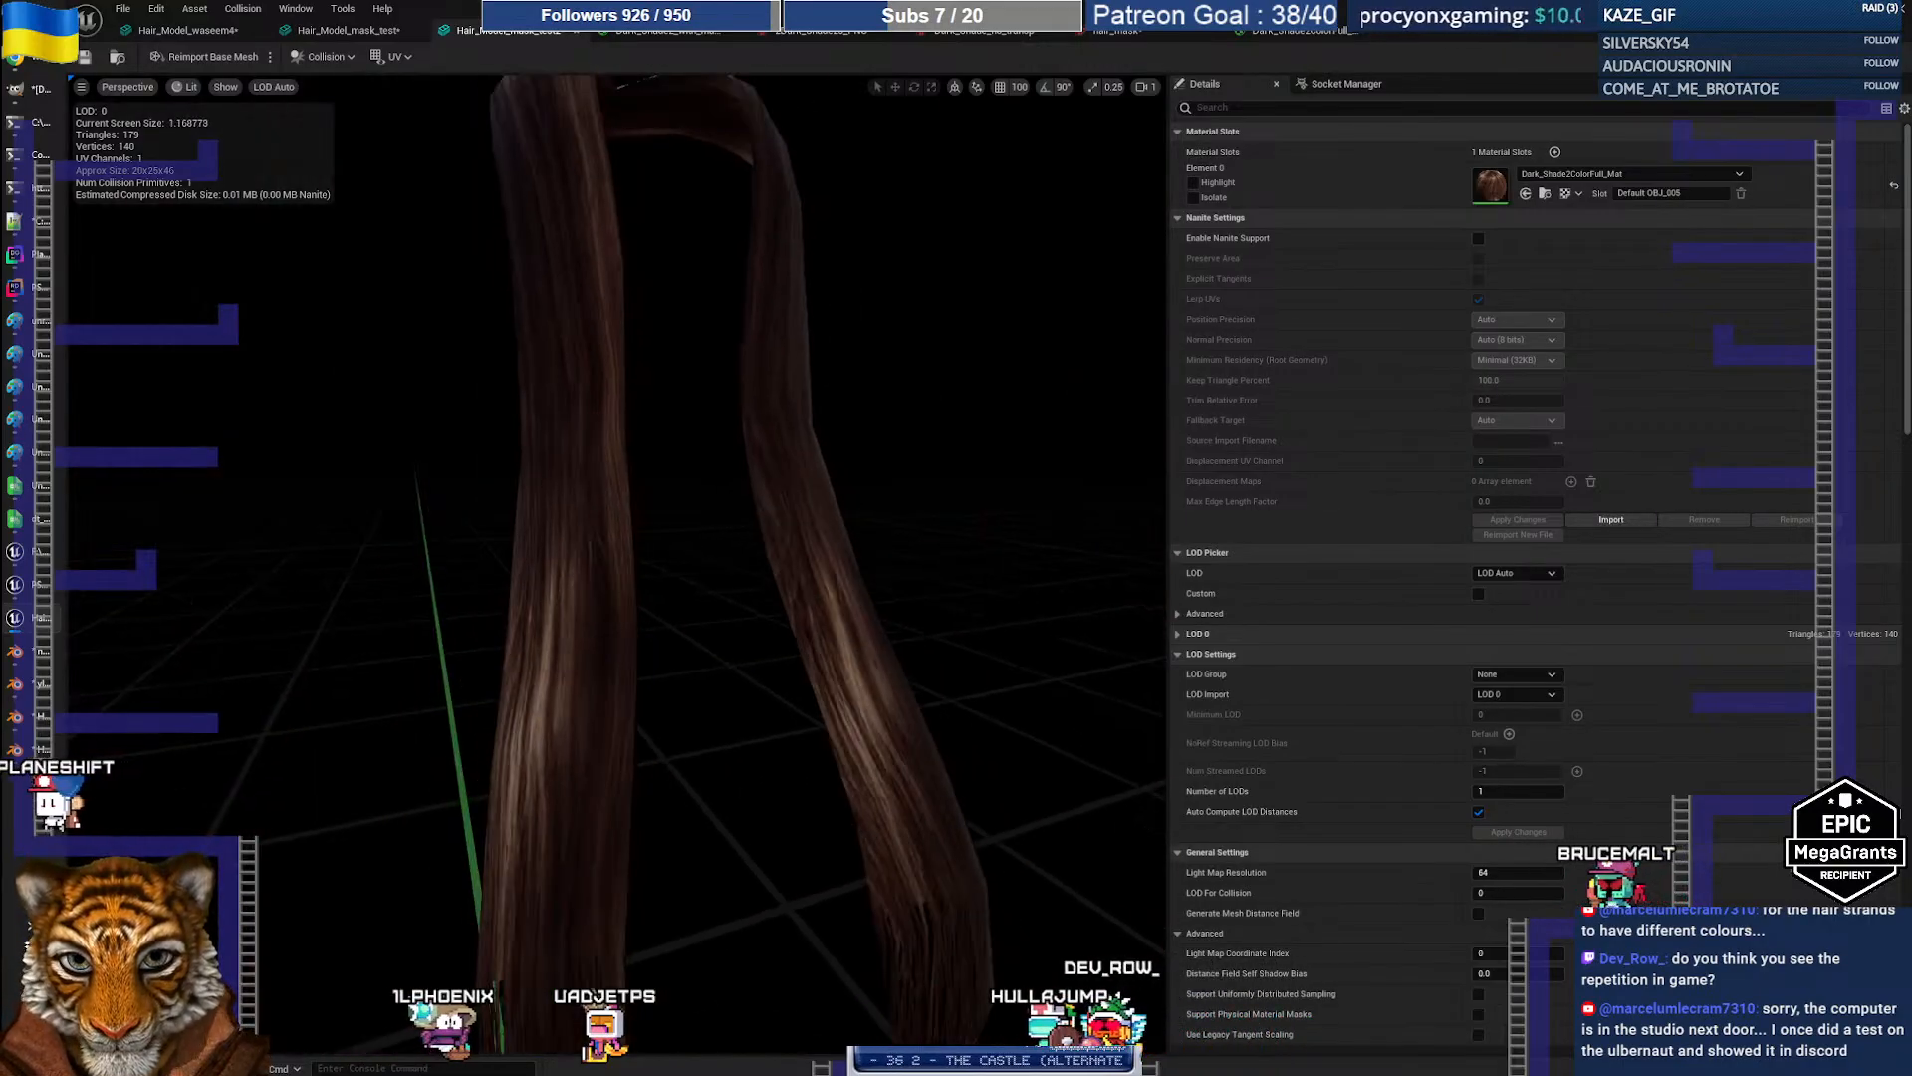
{"action": "middle_click_drag", "start_coordinate": [566, 787], "coordinate": [554, 709]}
{"action": "left_click_drag", "start_coordinate": [554, 710], "coordinate": [896, 747]}
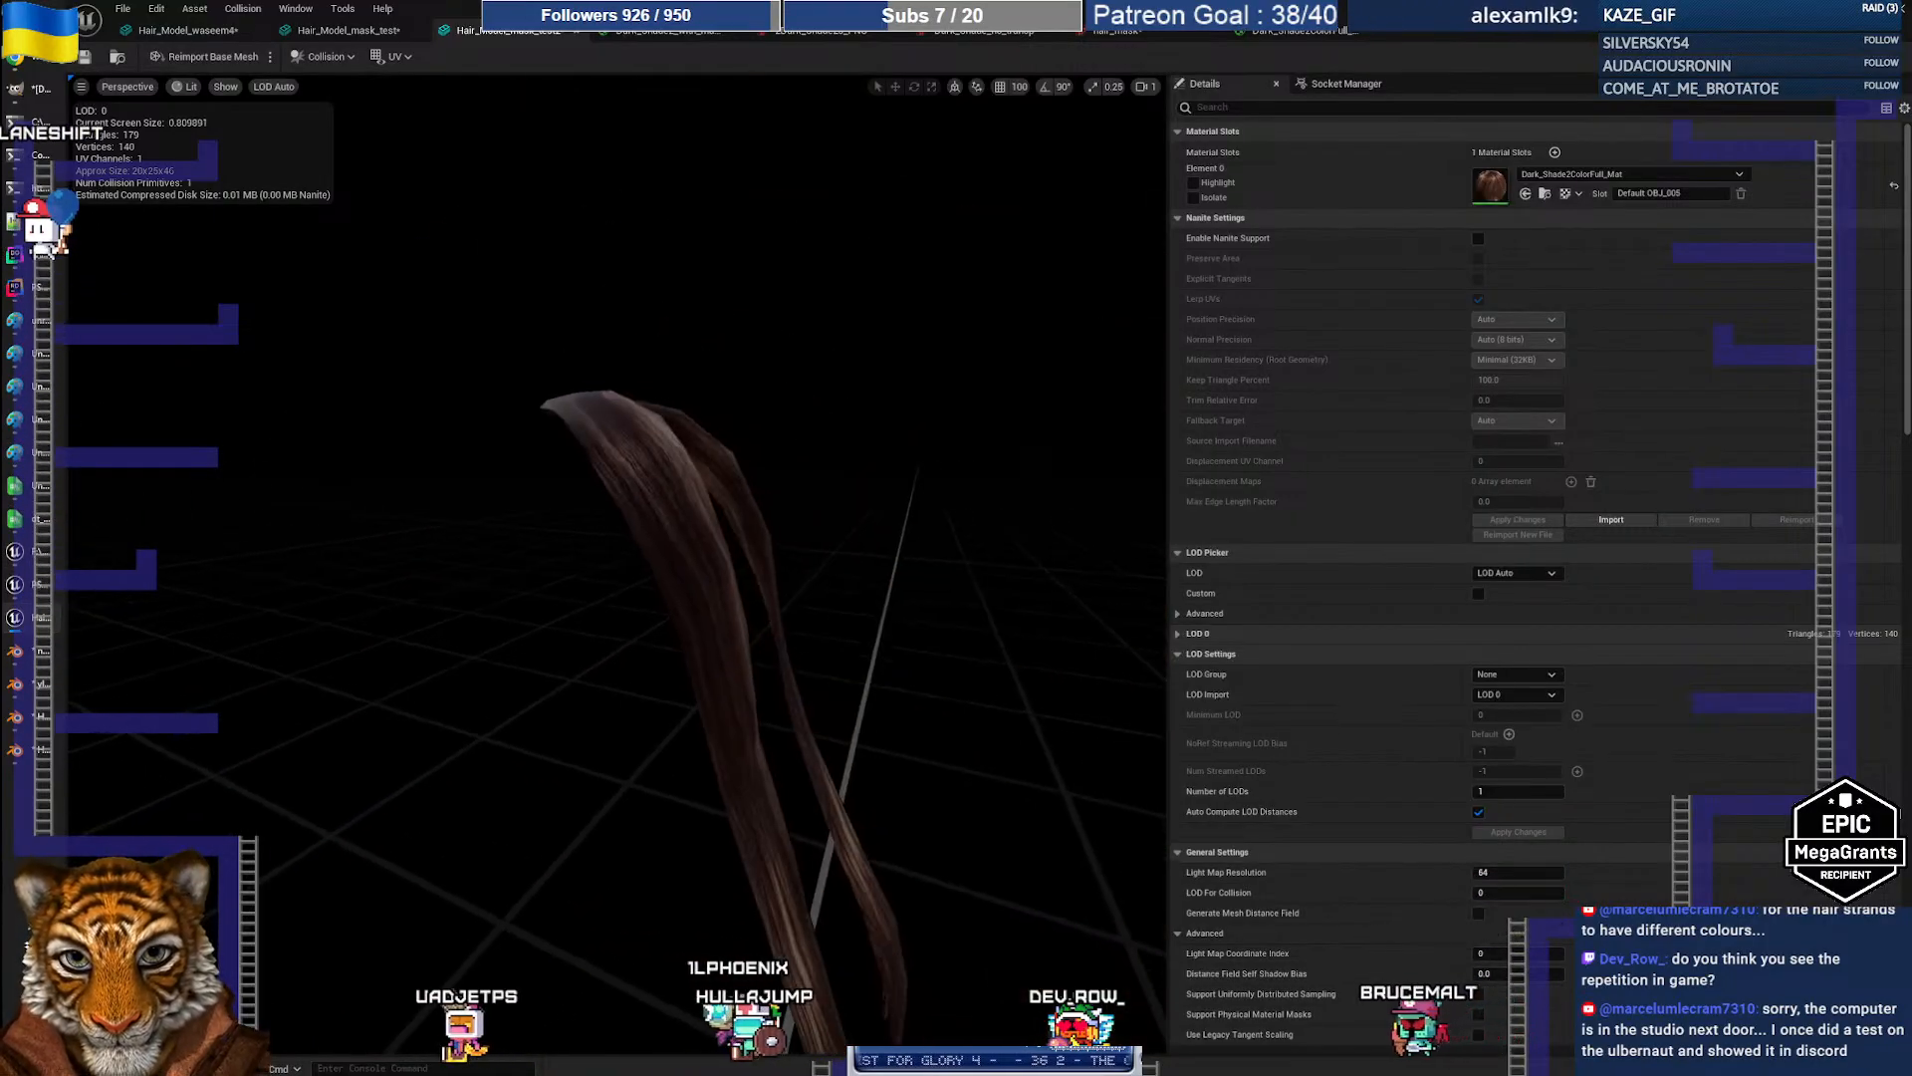
{"action": "middle_click_drag", "start_coordinate": [897, 747], "coordinate": [901, 886]}
{"action": "left_click_drag", "start_coordinate": [617, 637], "coordinate": [518, 687]}
{"action": "middle_click_drag", "start_coordinate": [518, 687], "coordinate": [508, 568]}
{"action": "left_click_drag", "start_coordinate": [508, 568], "coordinate": [528, 588]}
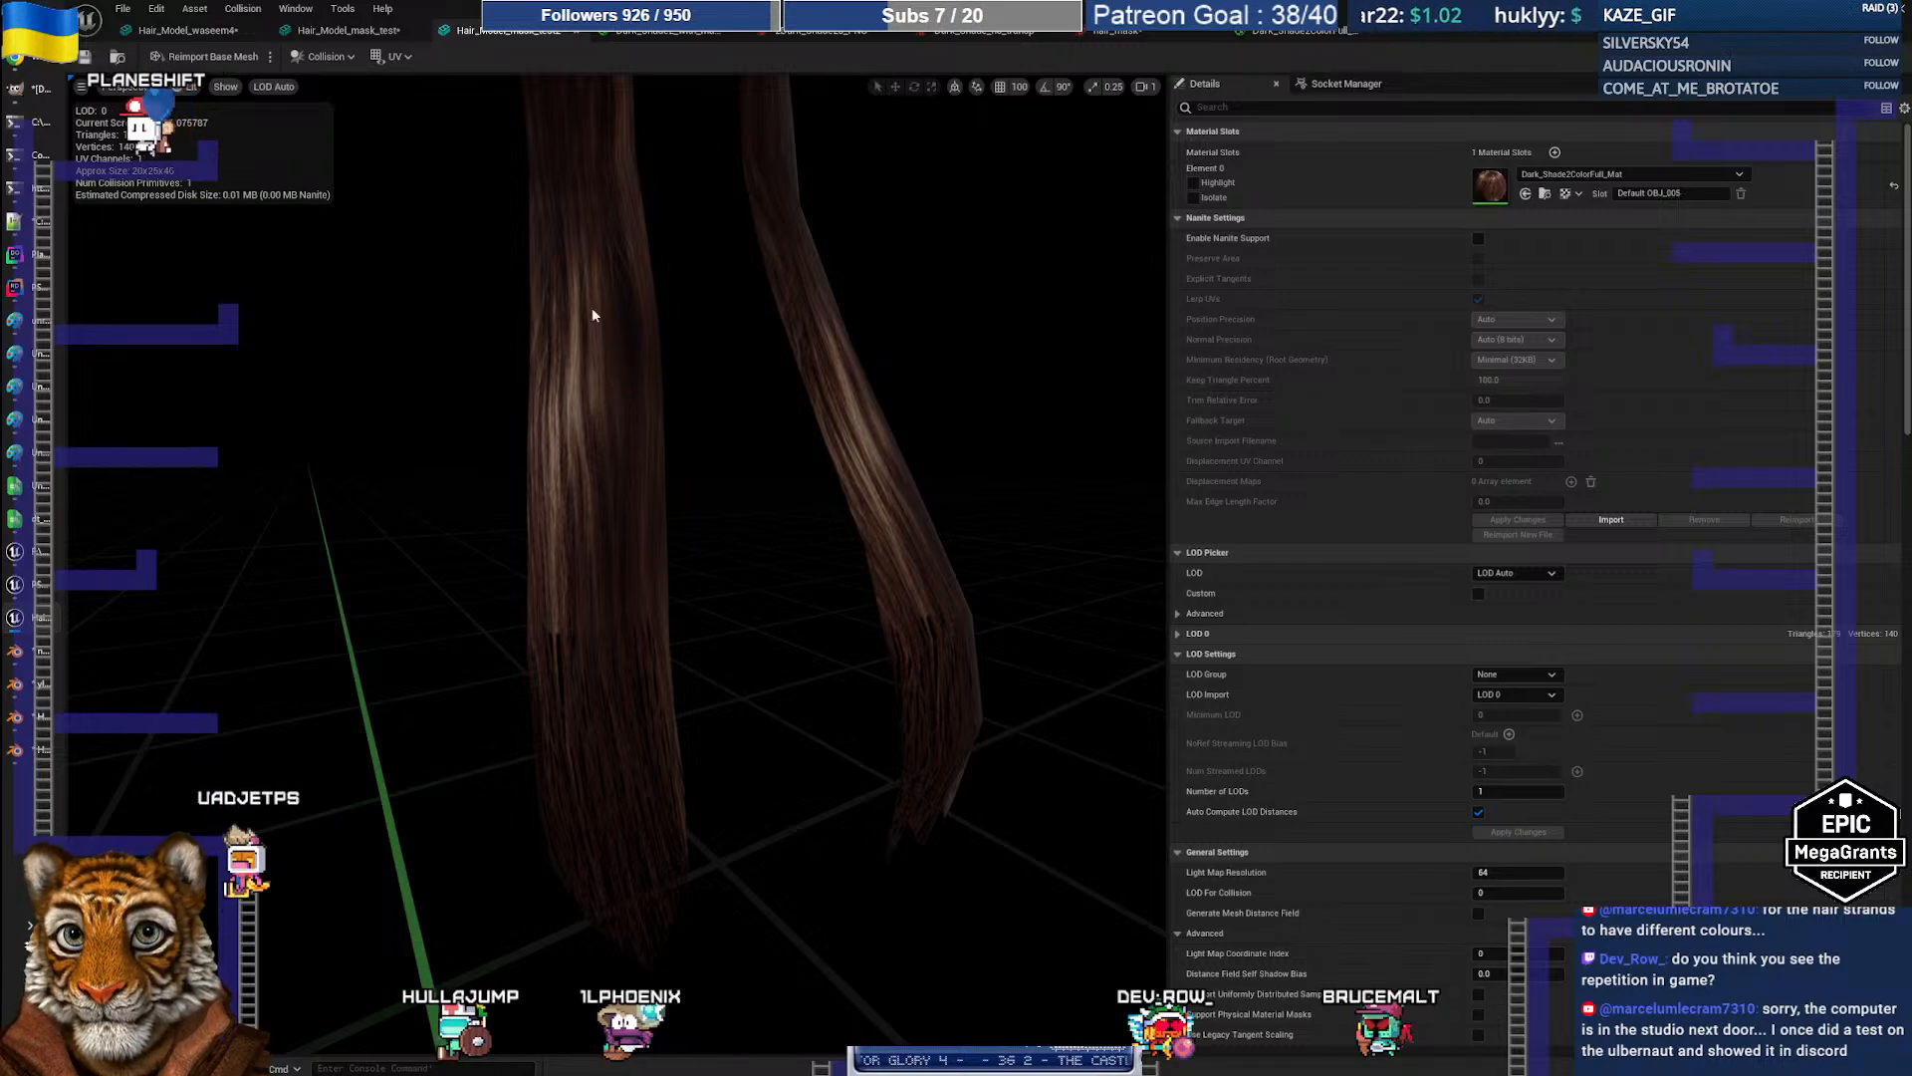
Step: Examine the strand tips of Hair_Model_mask_test for comparison, and return to Hair_Model_mask_test2
{"action": "left_click", "coordinate": [364, 31]}
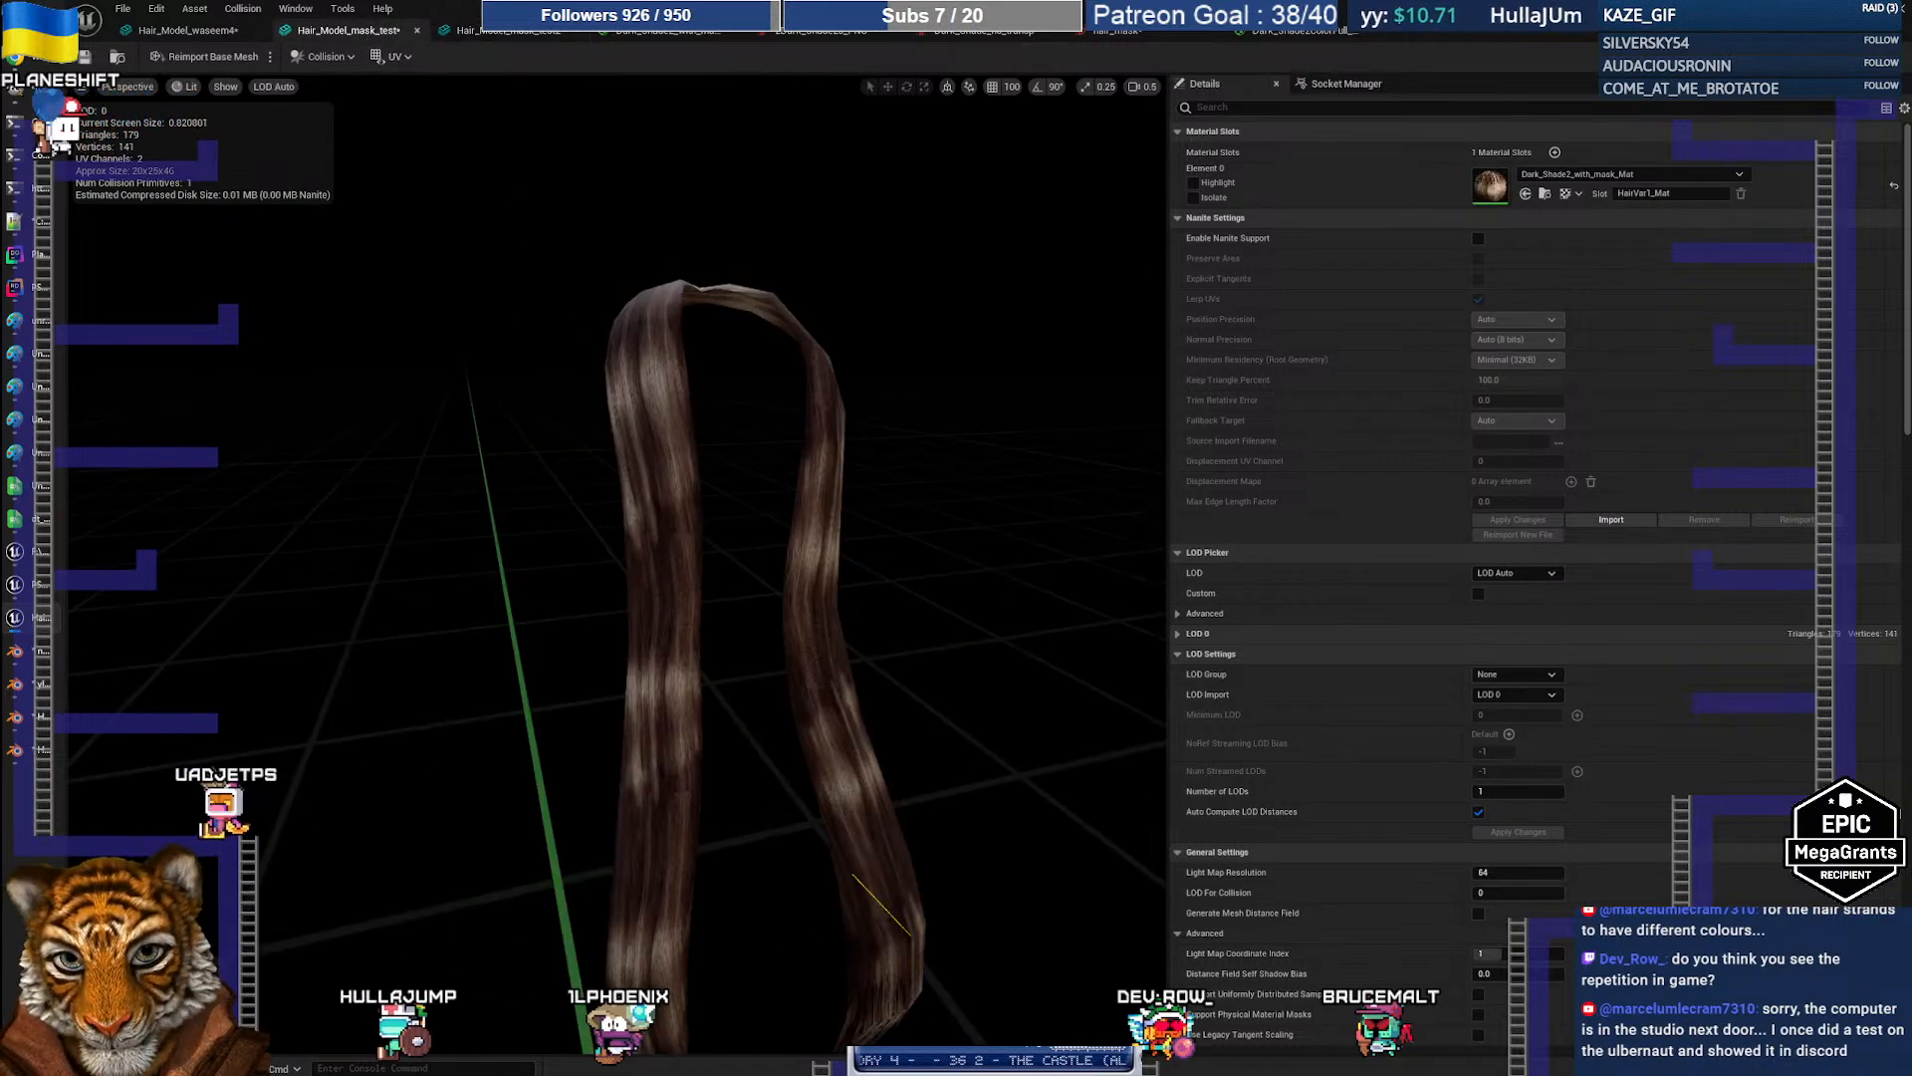
{"action": "middle_click_drag", "start_coordinate": [597, 558], "coordinate": [667, 727]}
{"action": "left_click_drag", "start_coordinate": [667, 727], "coordinate": [637, 568]}
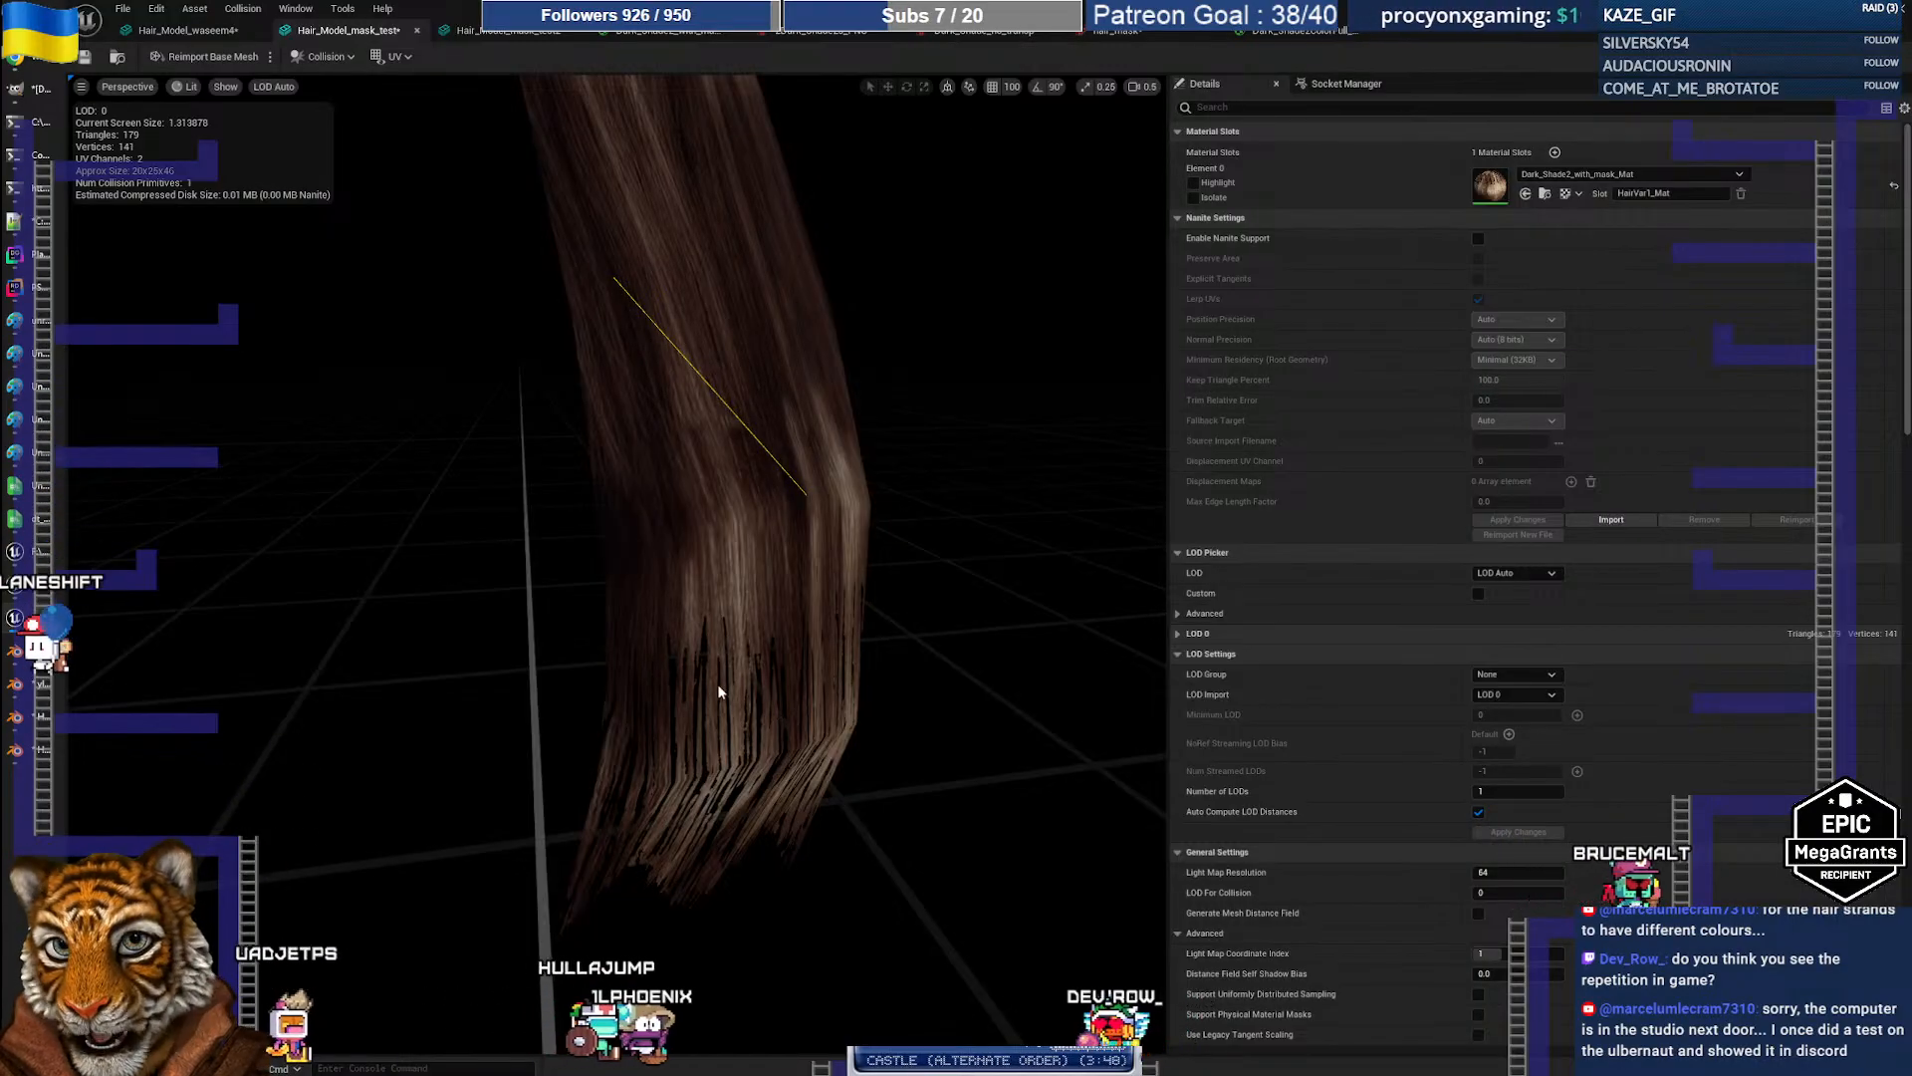
{"action": "left_click", "coordinate": [514, 31]}
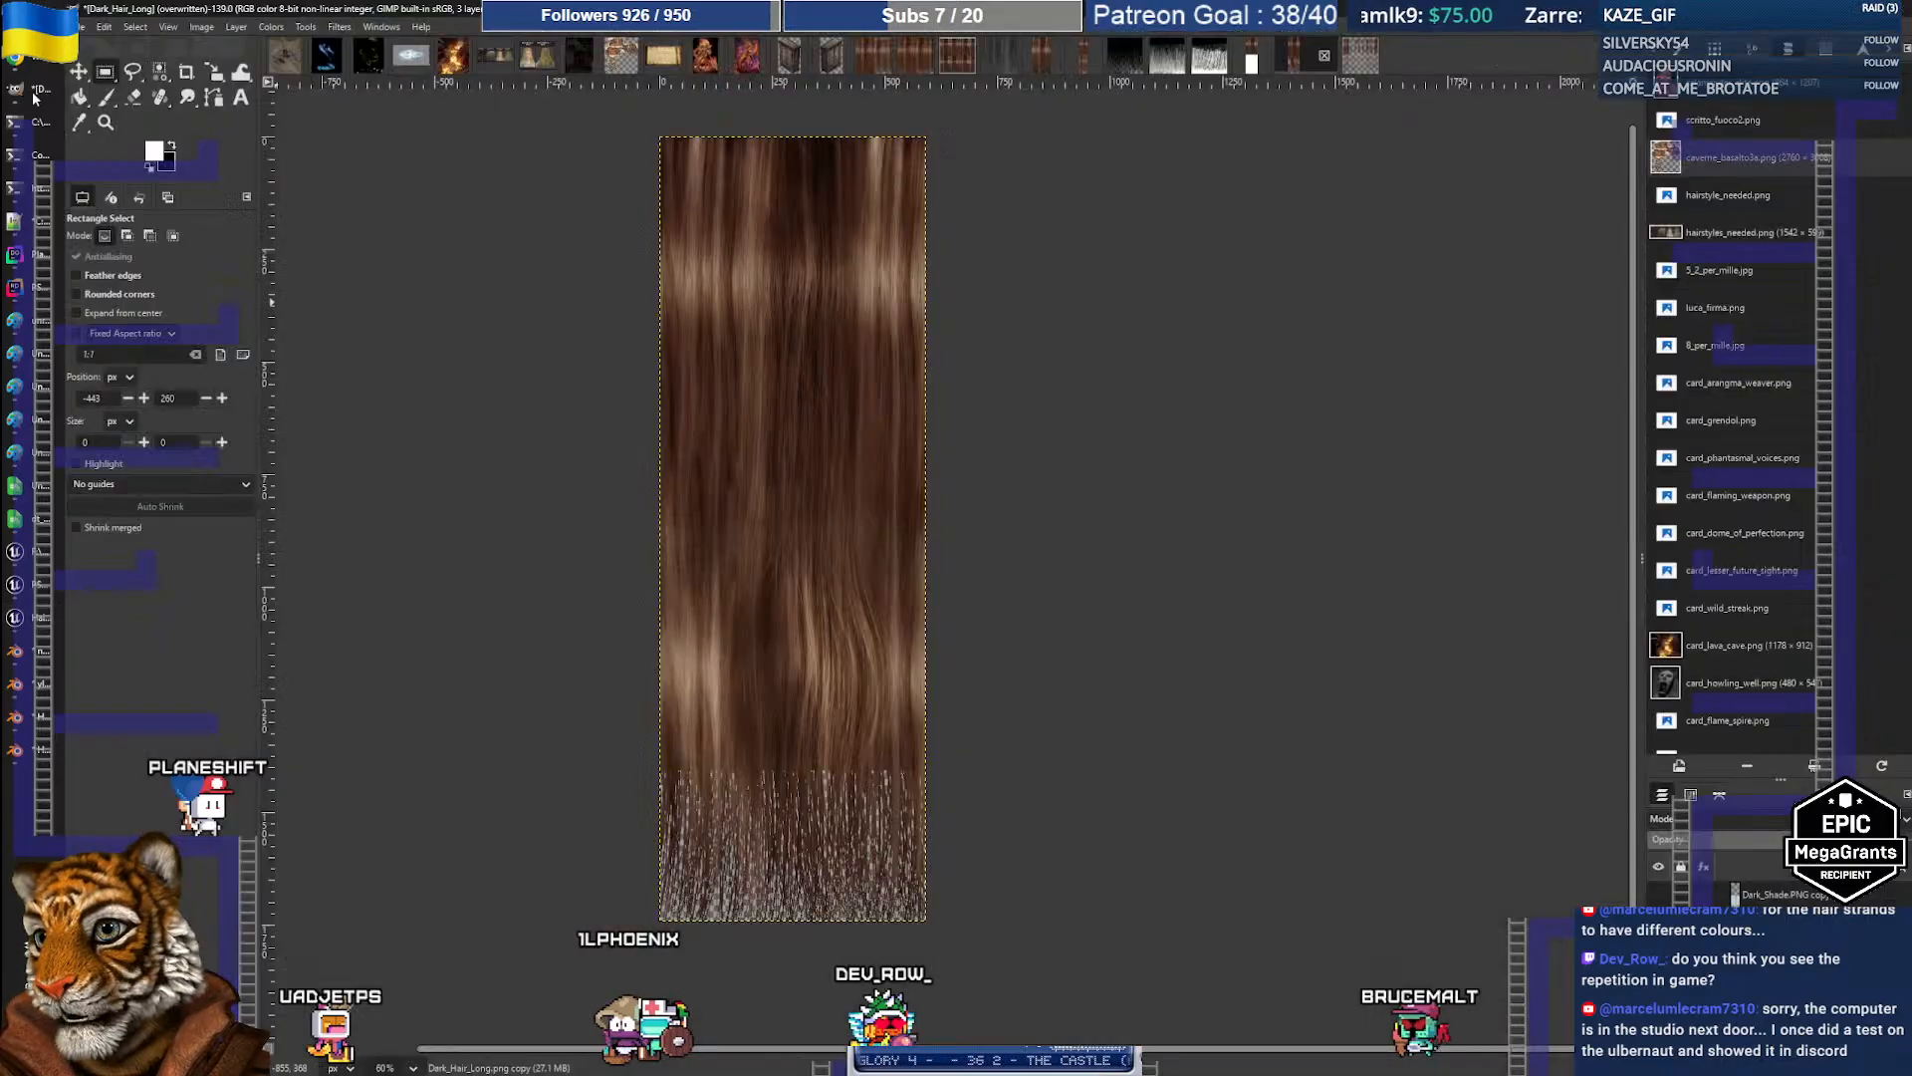
Step: Check the Dark_Hair_Long image in GIMP and re-examine the strand ends on the mesh in Unreal
{"action": "key", "text": "alt+Tab"}
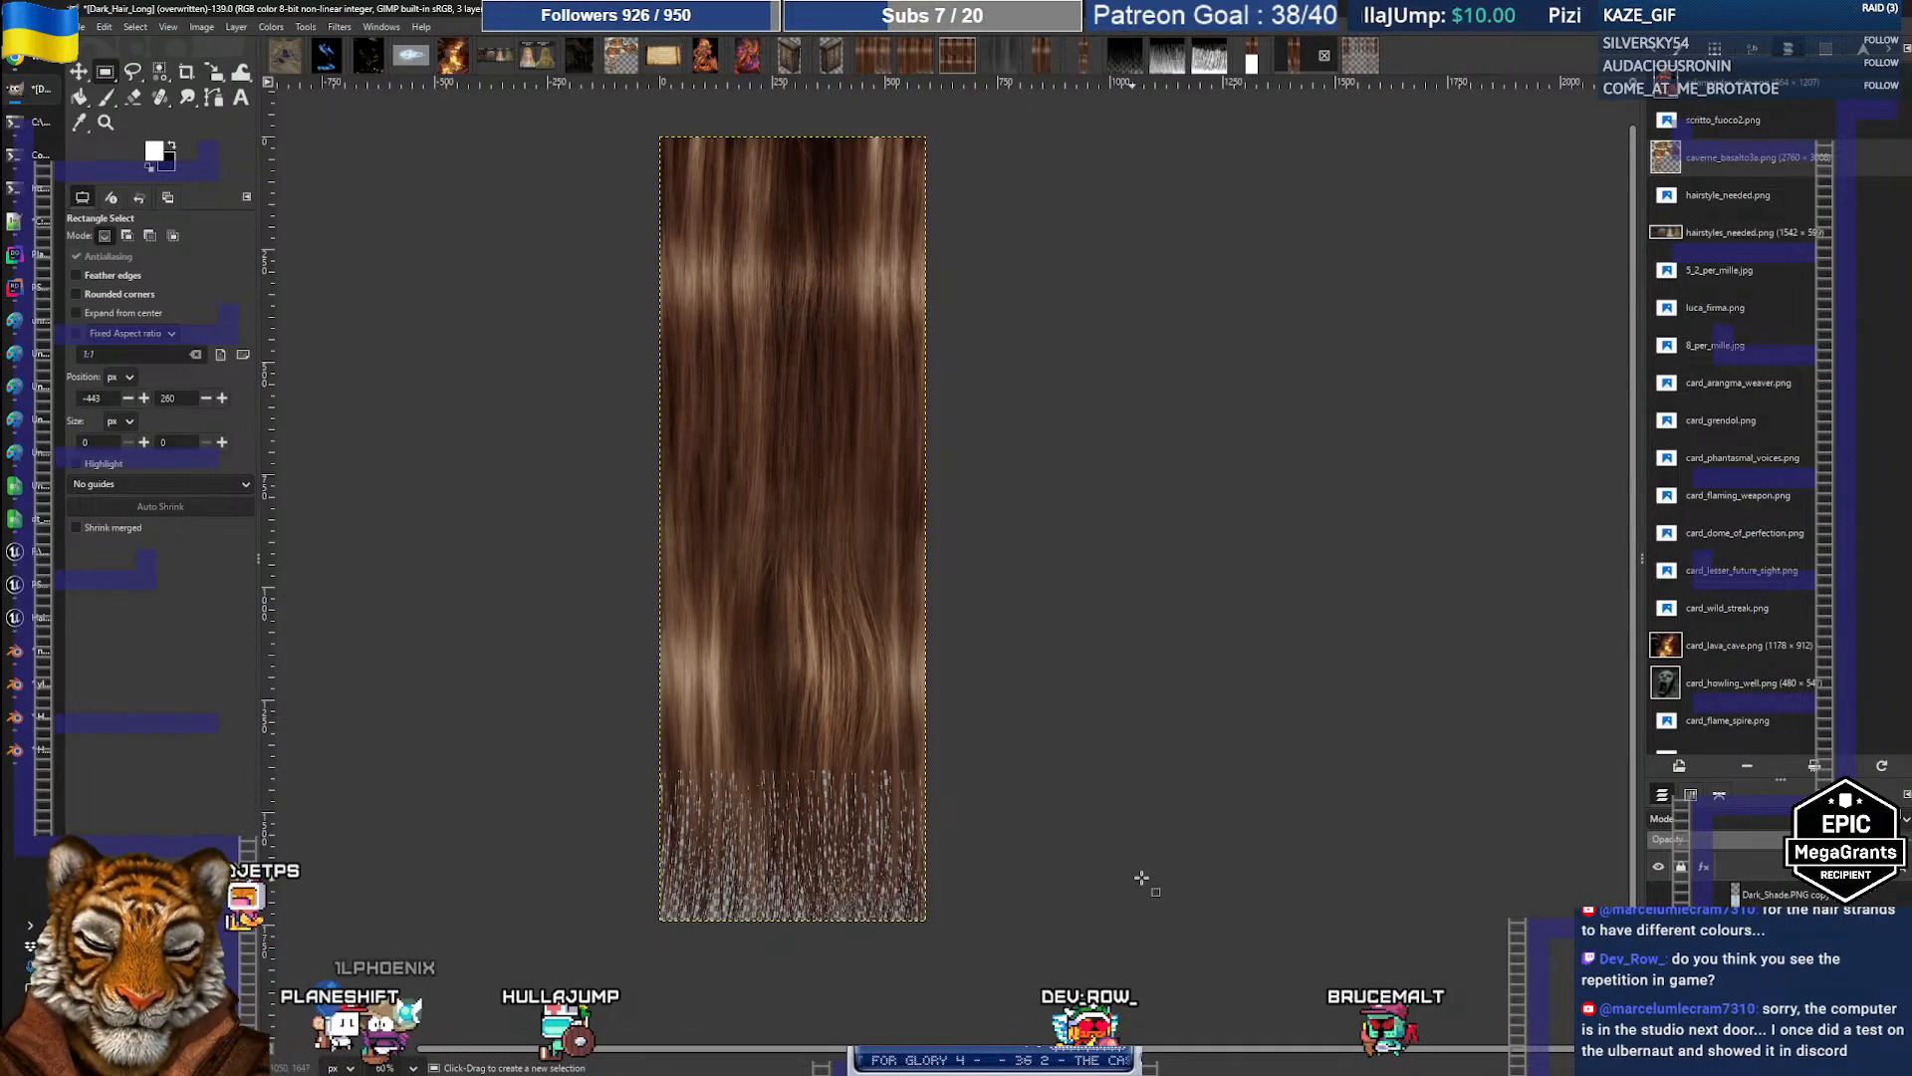
{"action": "key", "text": "alt+Tab"}
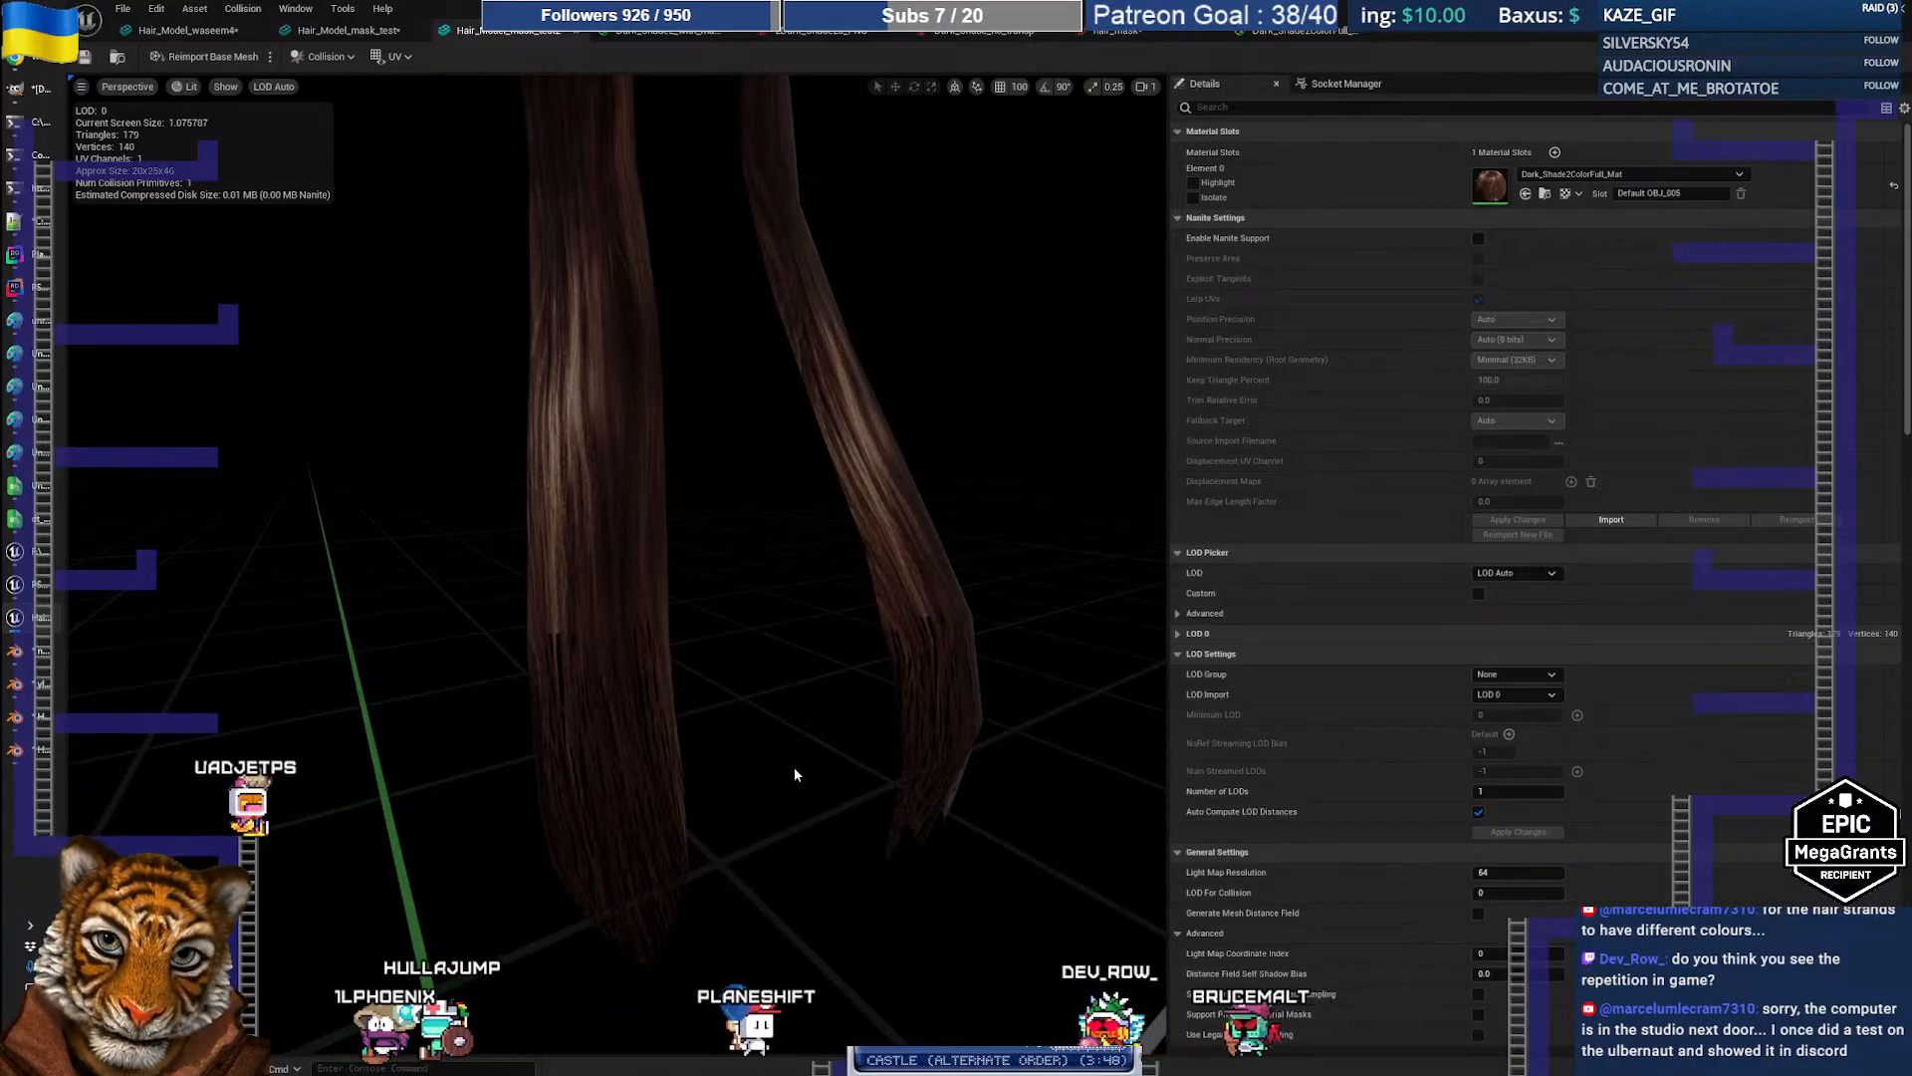
{"action": "scroll", "coordinate": [733, 643], "scroll_direction": "down", "scroll_amount": 8}
{"action": "scroll", "coordinate": [733, 643], "scroll_direction": "up", "scroll_amount": 8}
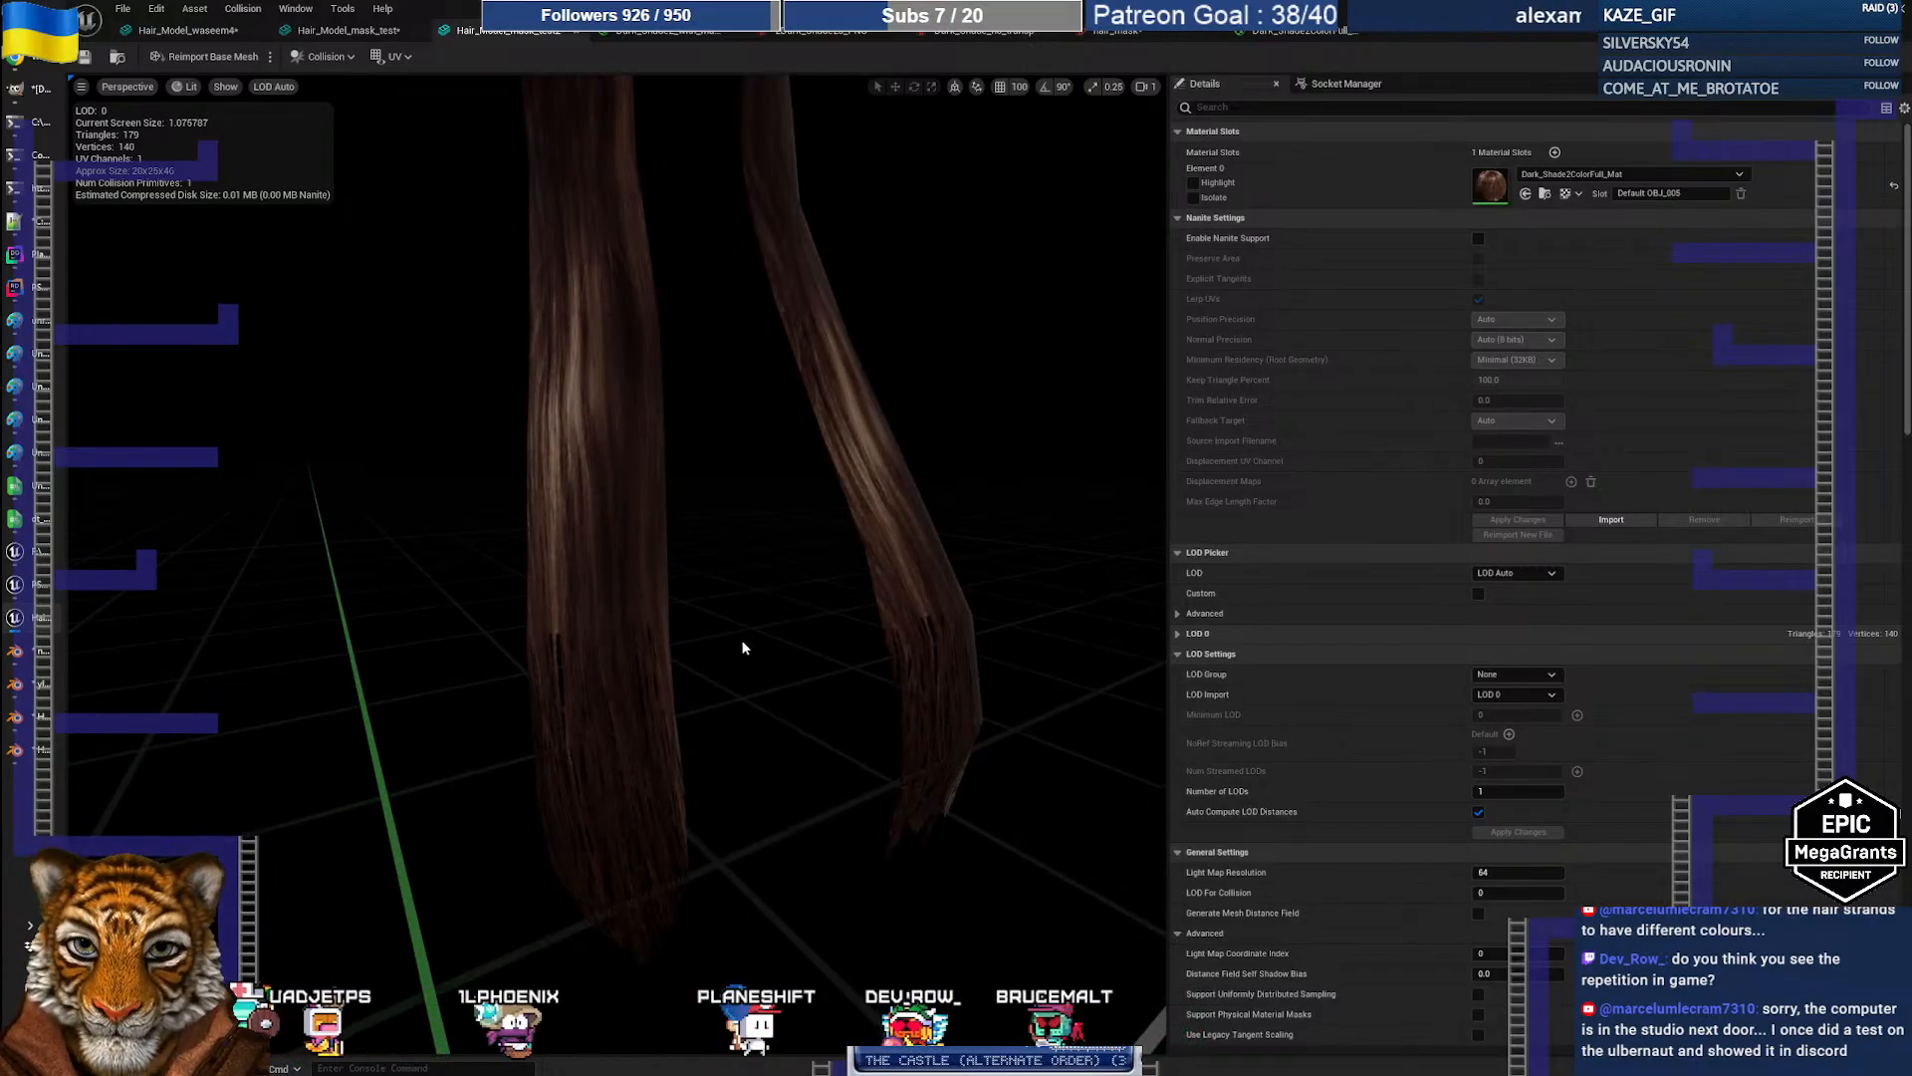
{"action": "scroll", "coordinate": [739, 637], "scroll_direction": "up", "scroll_amount": 3}
{"action": "scroll", "coordinate": [741, 634], "scroll_direction": "down", "scroll_amount": 3}
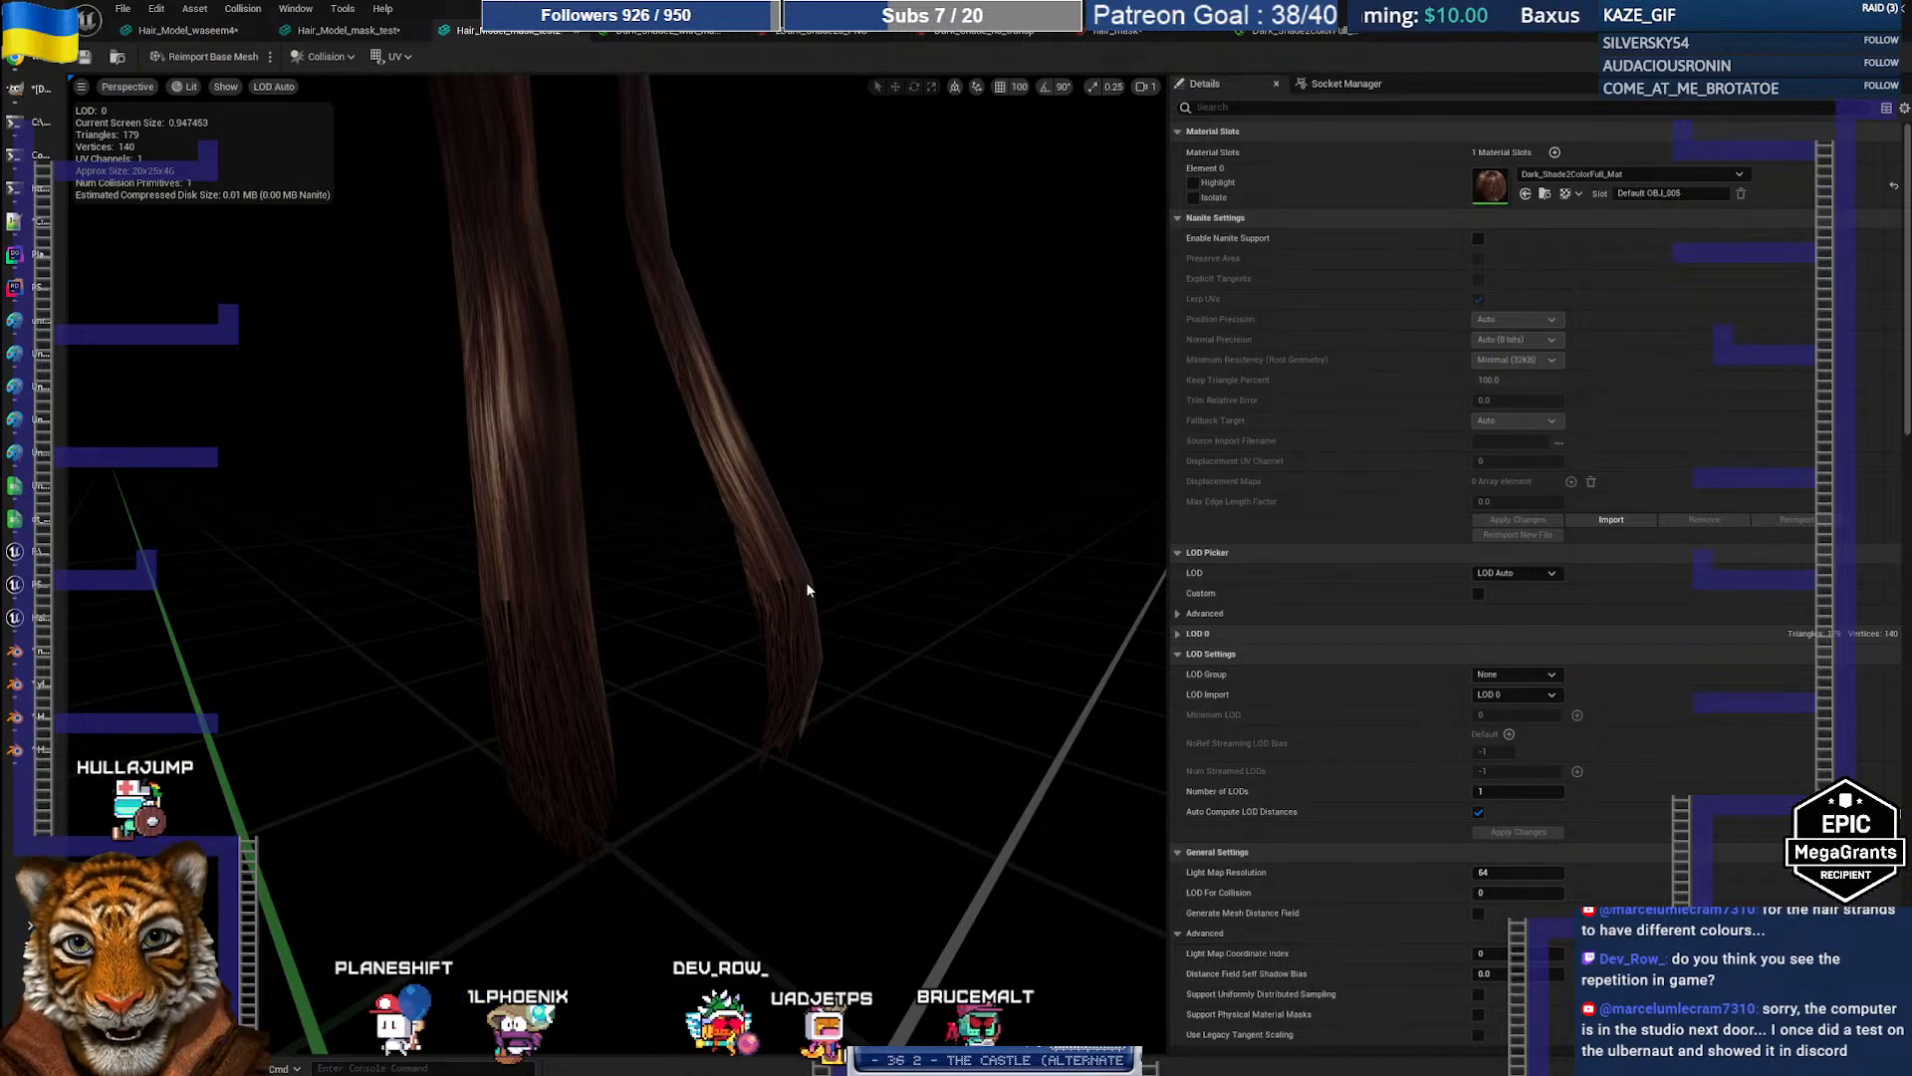
{"action": "left_click_drag", "start_coordinate": [808, 584], "coordinate": [896, 588]}
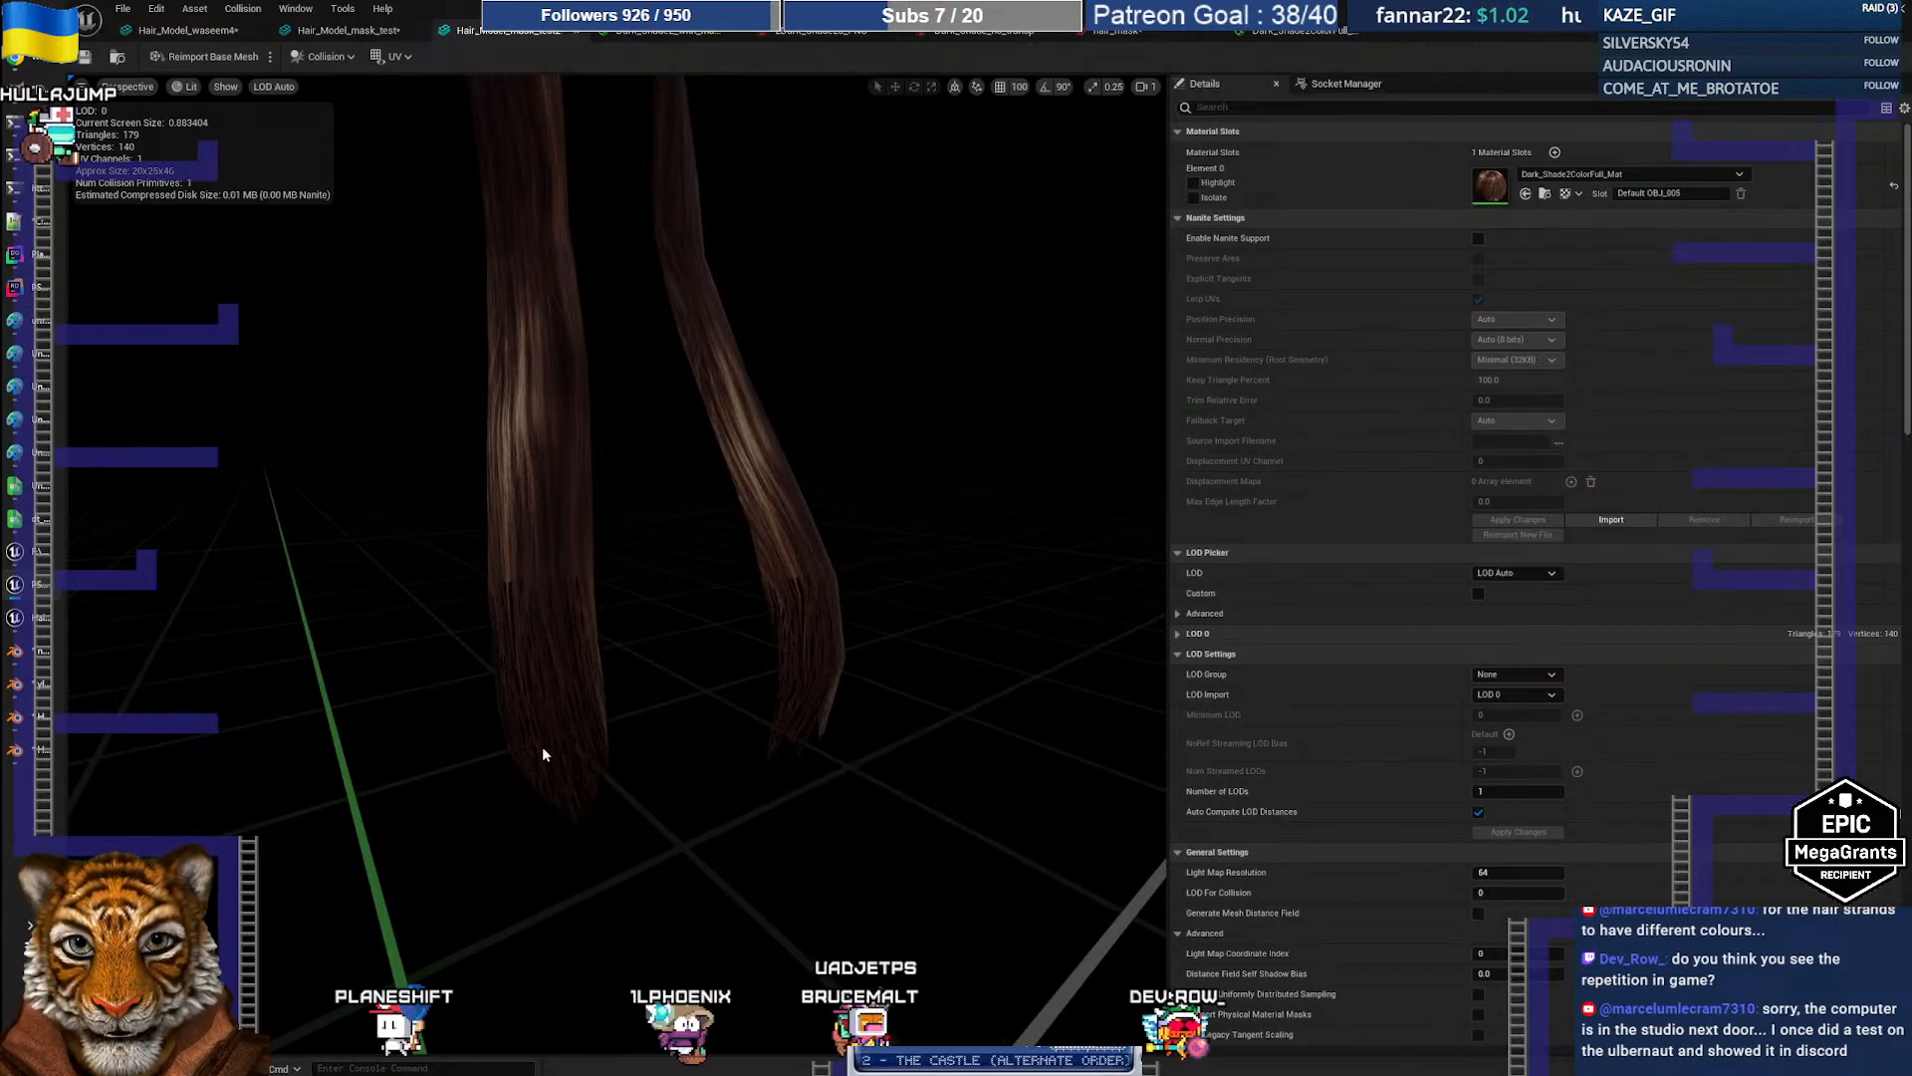
{"action": "left_click_drag", "start_coordinate": [606, 747], "coordinate": [634, 737]}
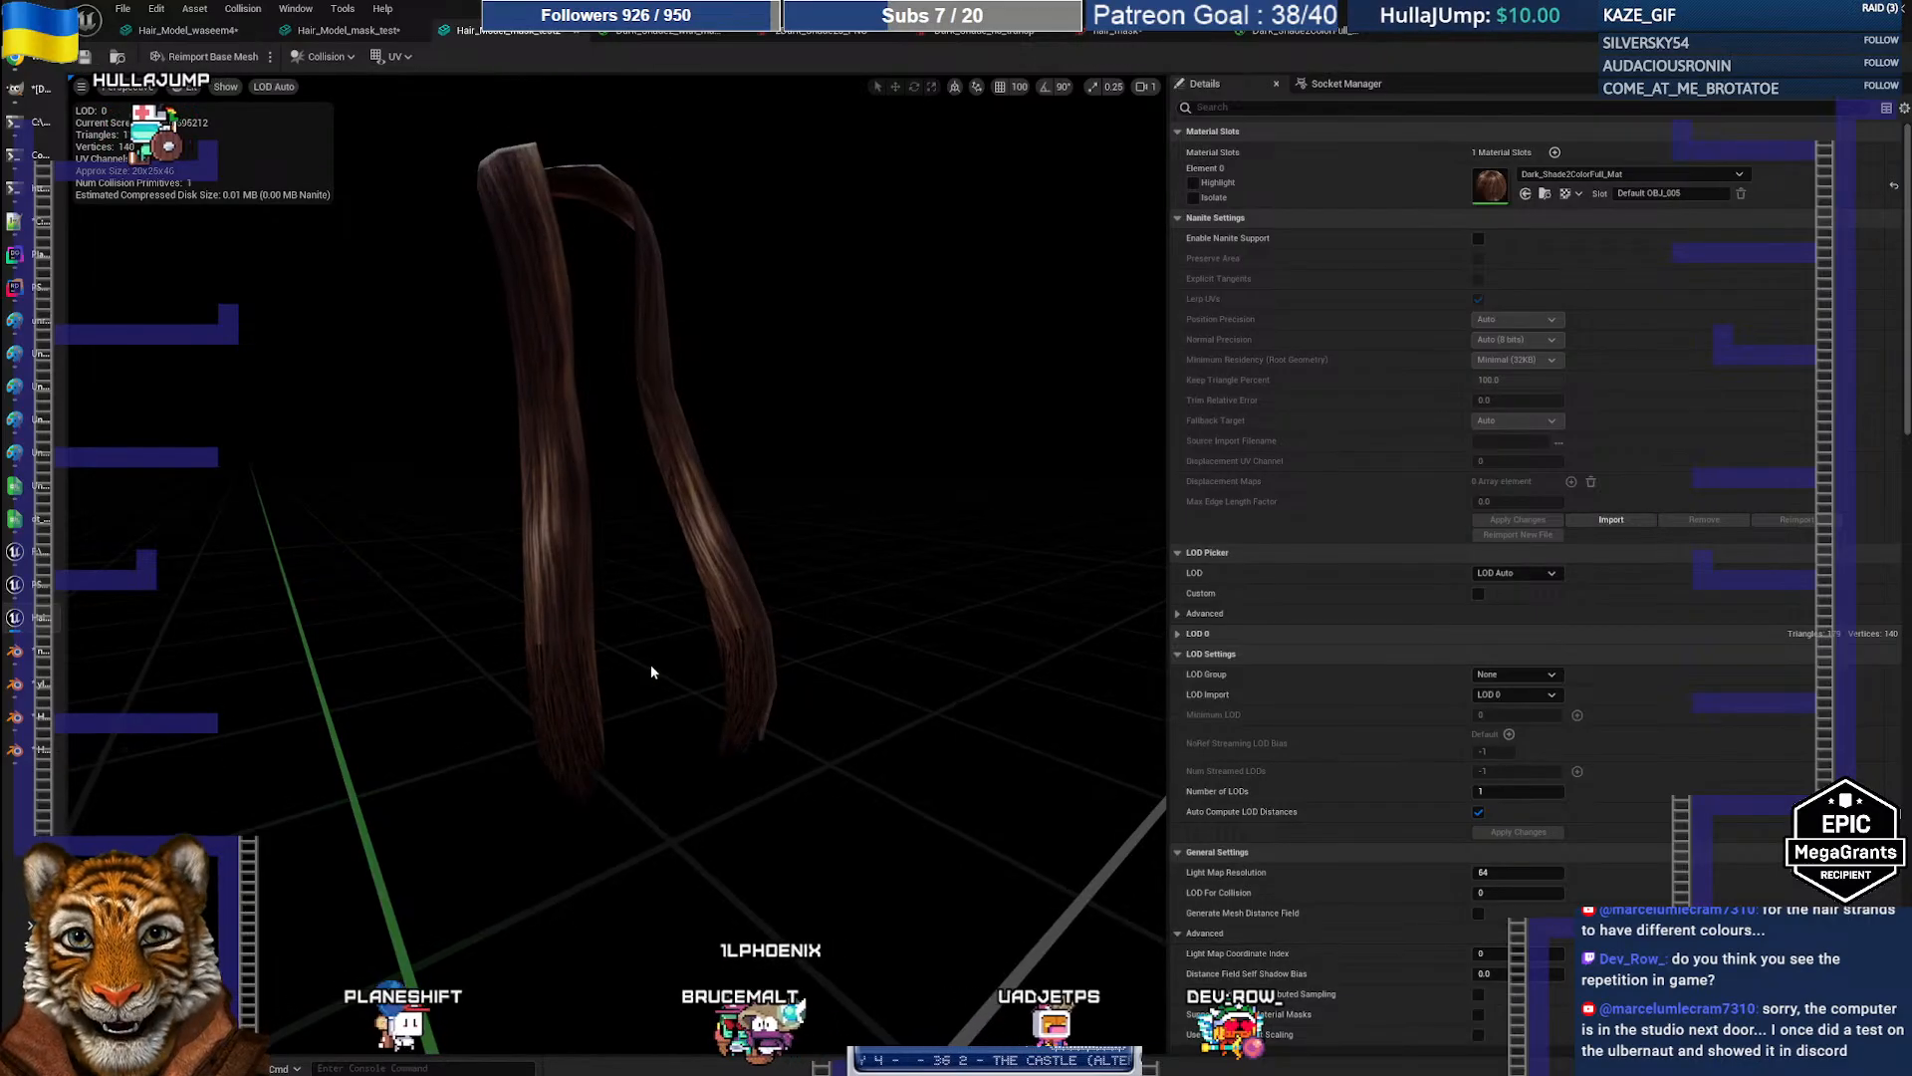
{"action": "right_click_drag", "start_coordinate": [650, 670], "coordinate": [653, 665]}
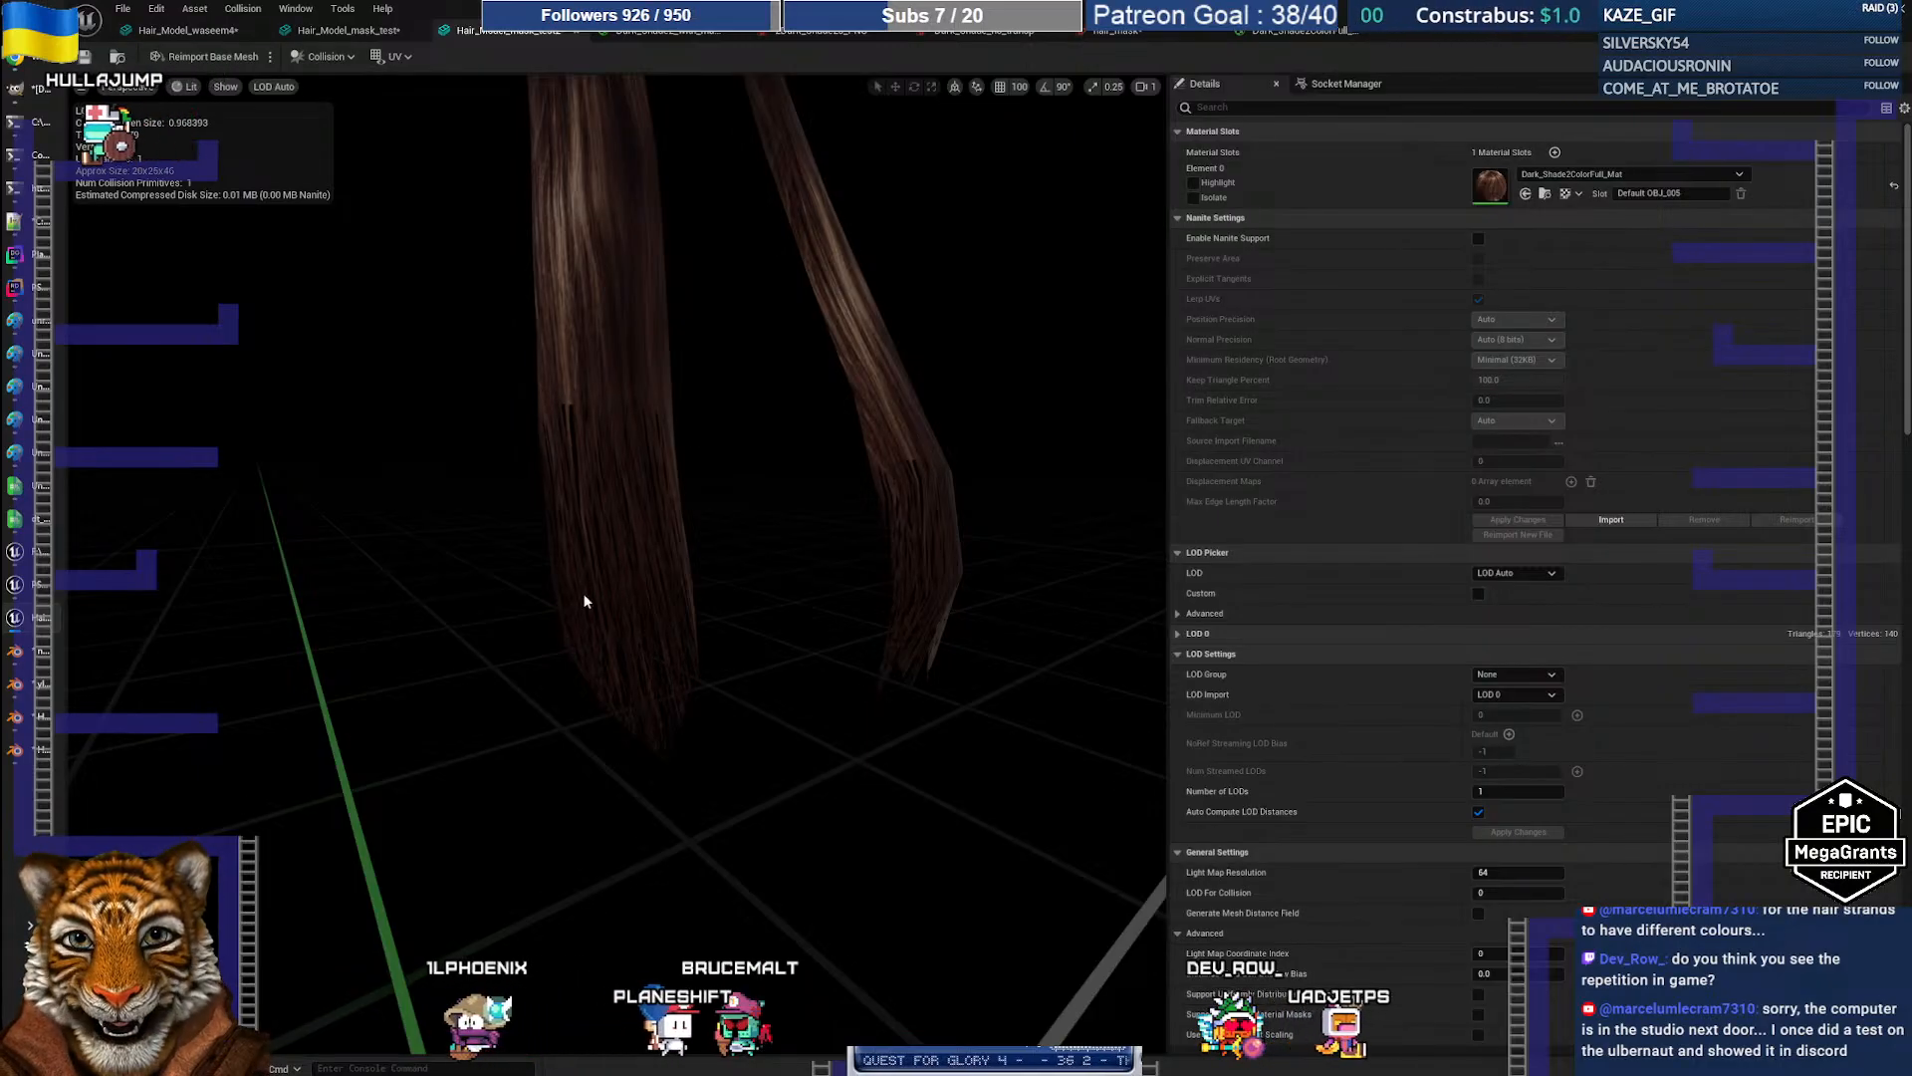
{"action": "mouse_move", "coordinate": [670, 495]}
{"action": "right_mouse_down"}
{"action": "mouse_move", "coordinate": [713, 495]}
{"action": "mouse_move", "coordinate": [677, 495]}
{"action": "right_mouse_up"}
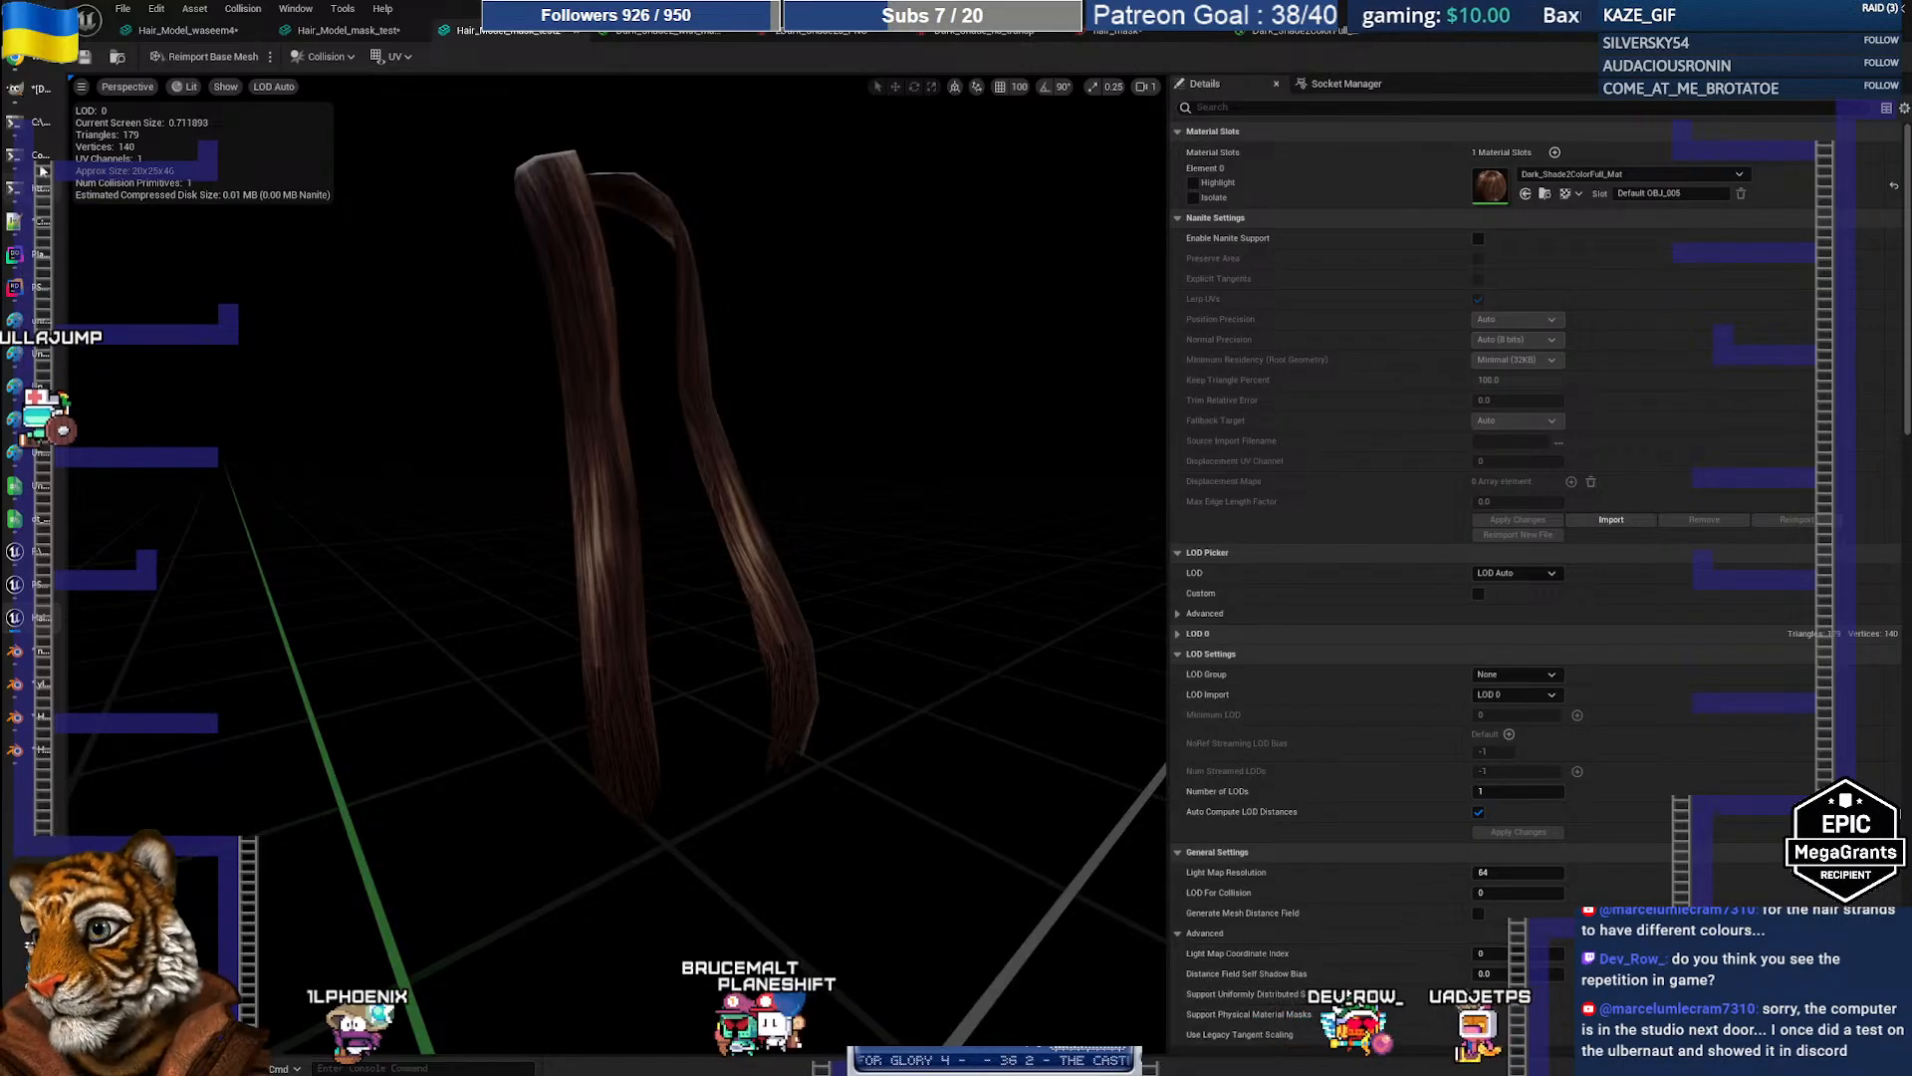
Step: Switch to GIMP and undo the last three edits on the Dark_Hair_Long image
{"action": "key", "text": "alt+Tab"}
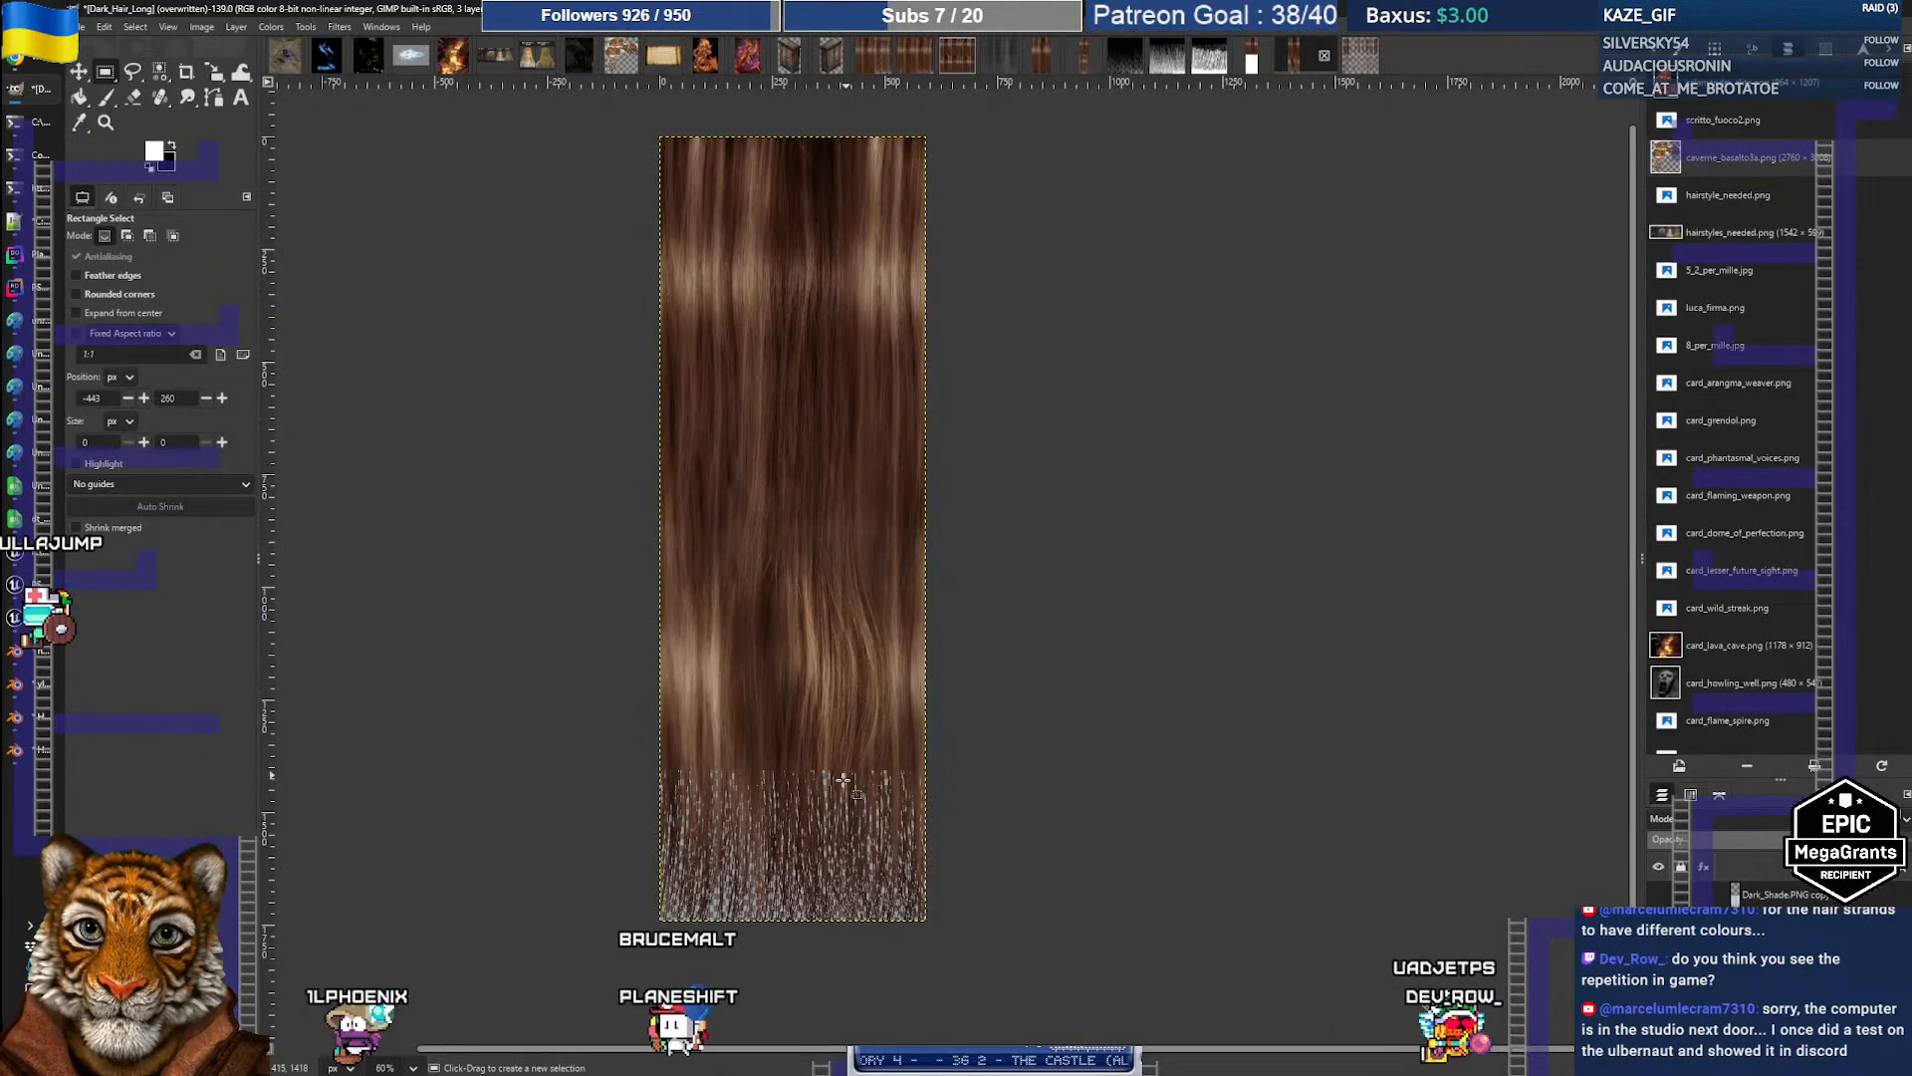
{"action": "key", "text": "ctrl+z"}
{"action": "key", "text": "ctrl+z"}
{"action": "key", "text": "ctrl+z"}
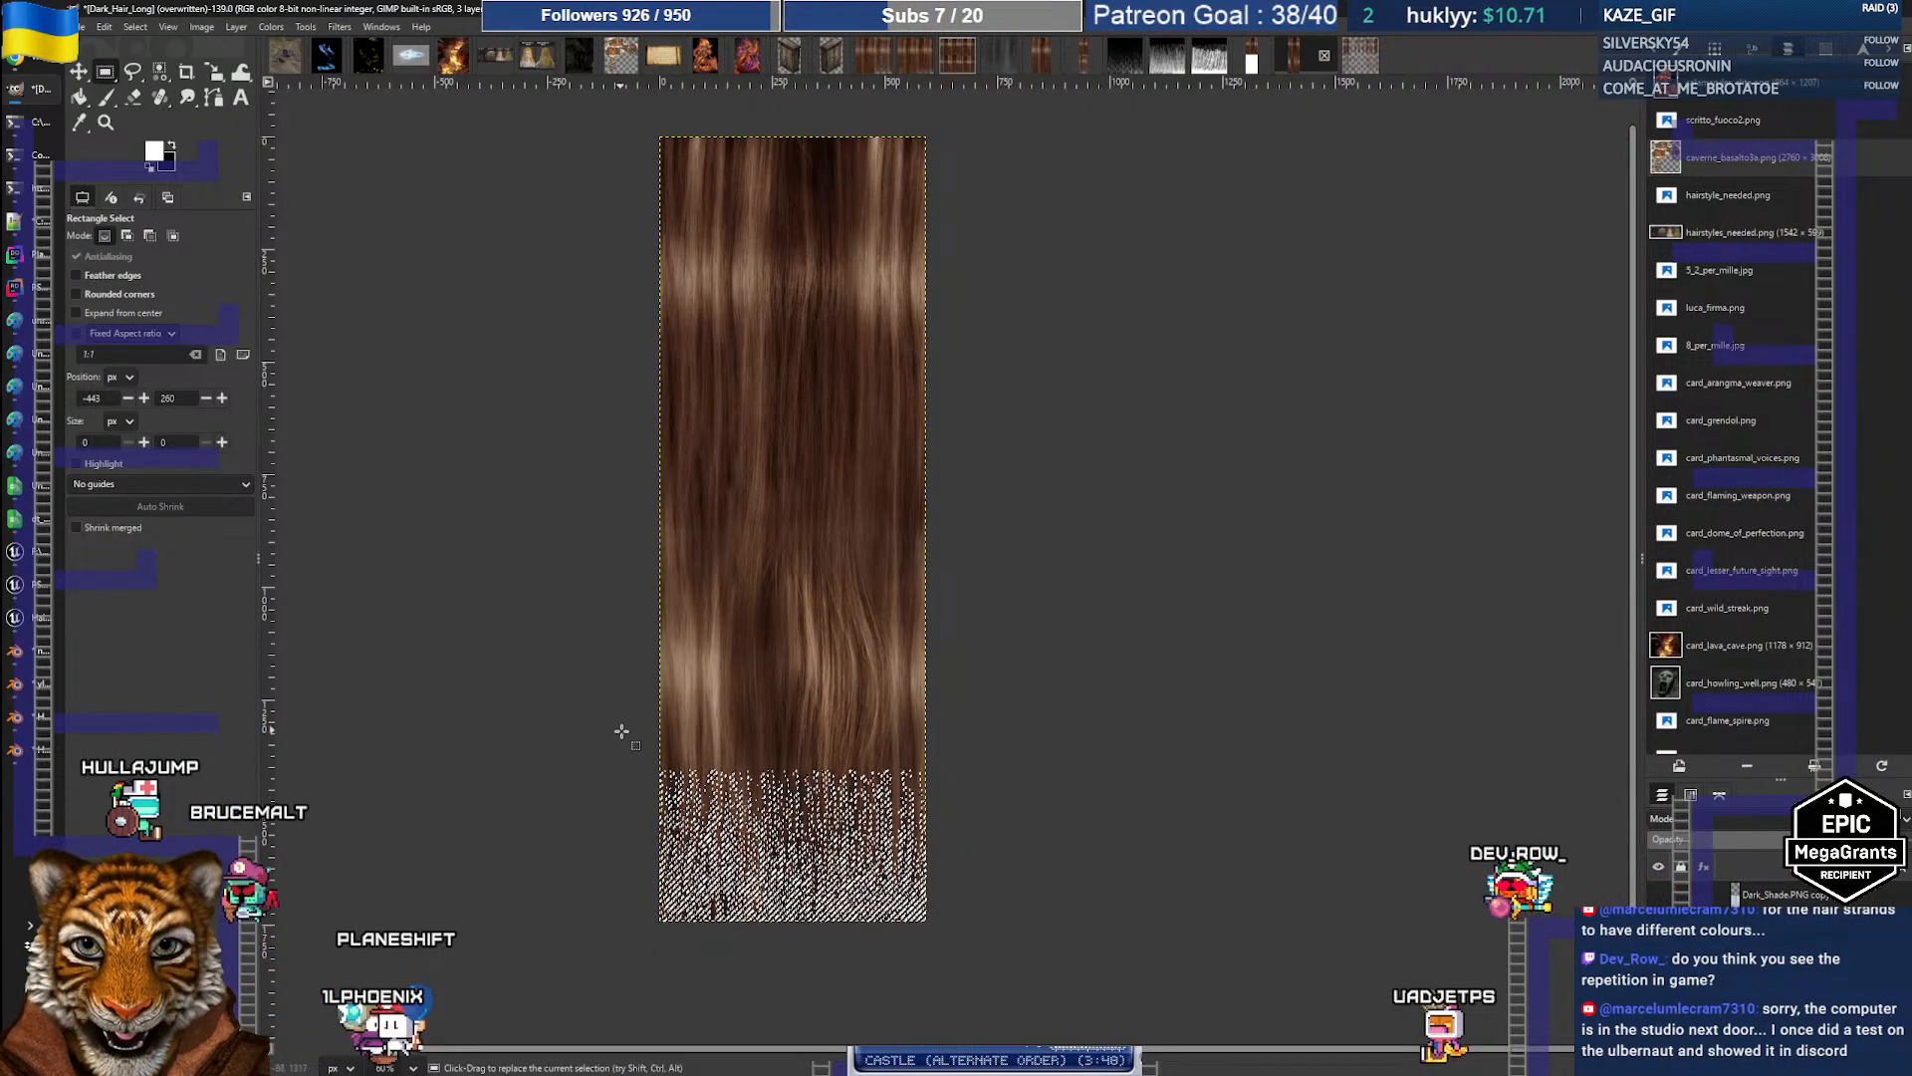
Step: Subtract a rectangle about 1055 × 398 px across the upper part of the hair tips from the current selection
{"action": "left_click", "coordinate": [150, 236]}
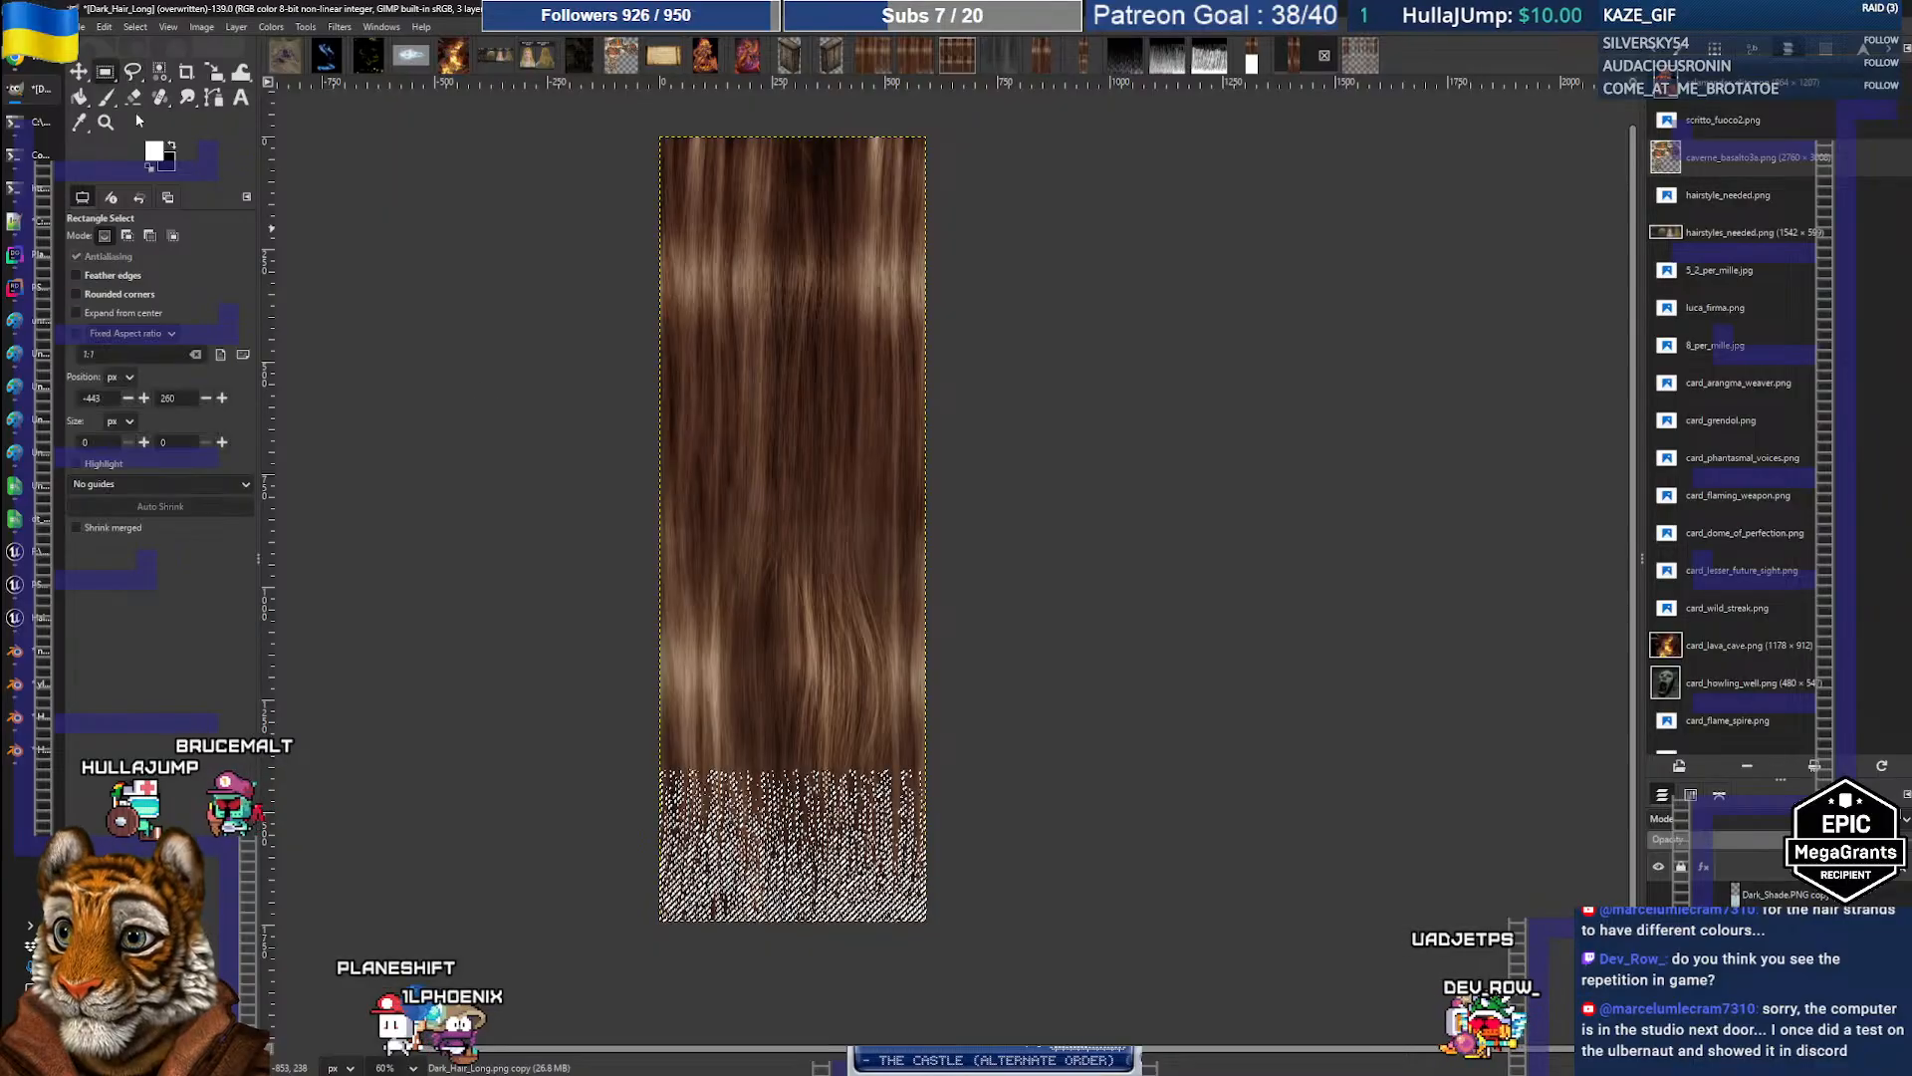
{"action": "left_click_drag", "start_coordinate": [594, 702], "coordinate": [1072, 878]}
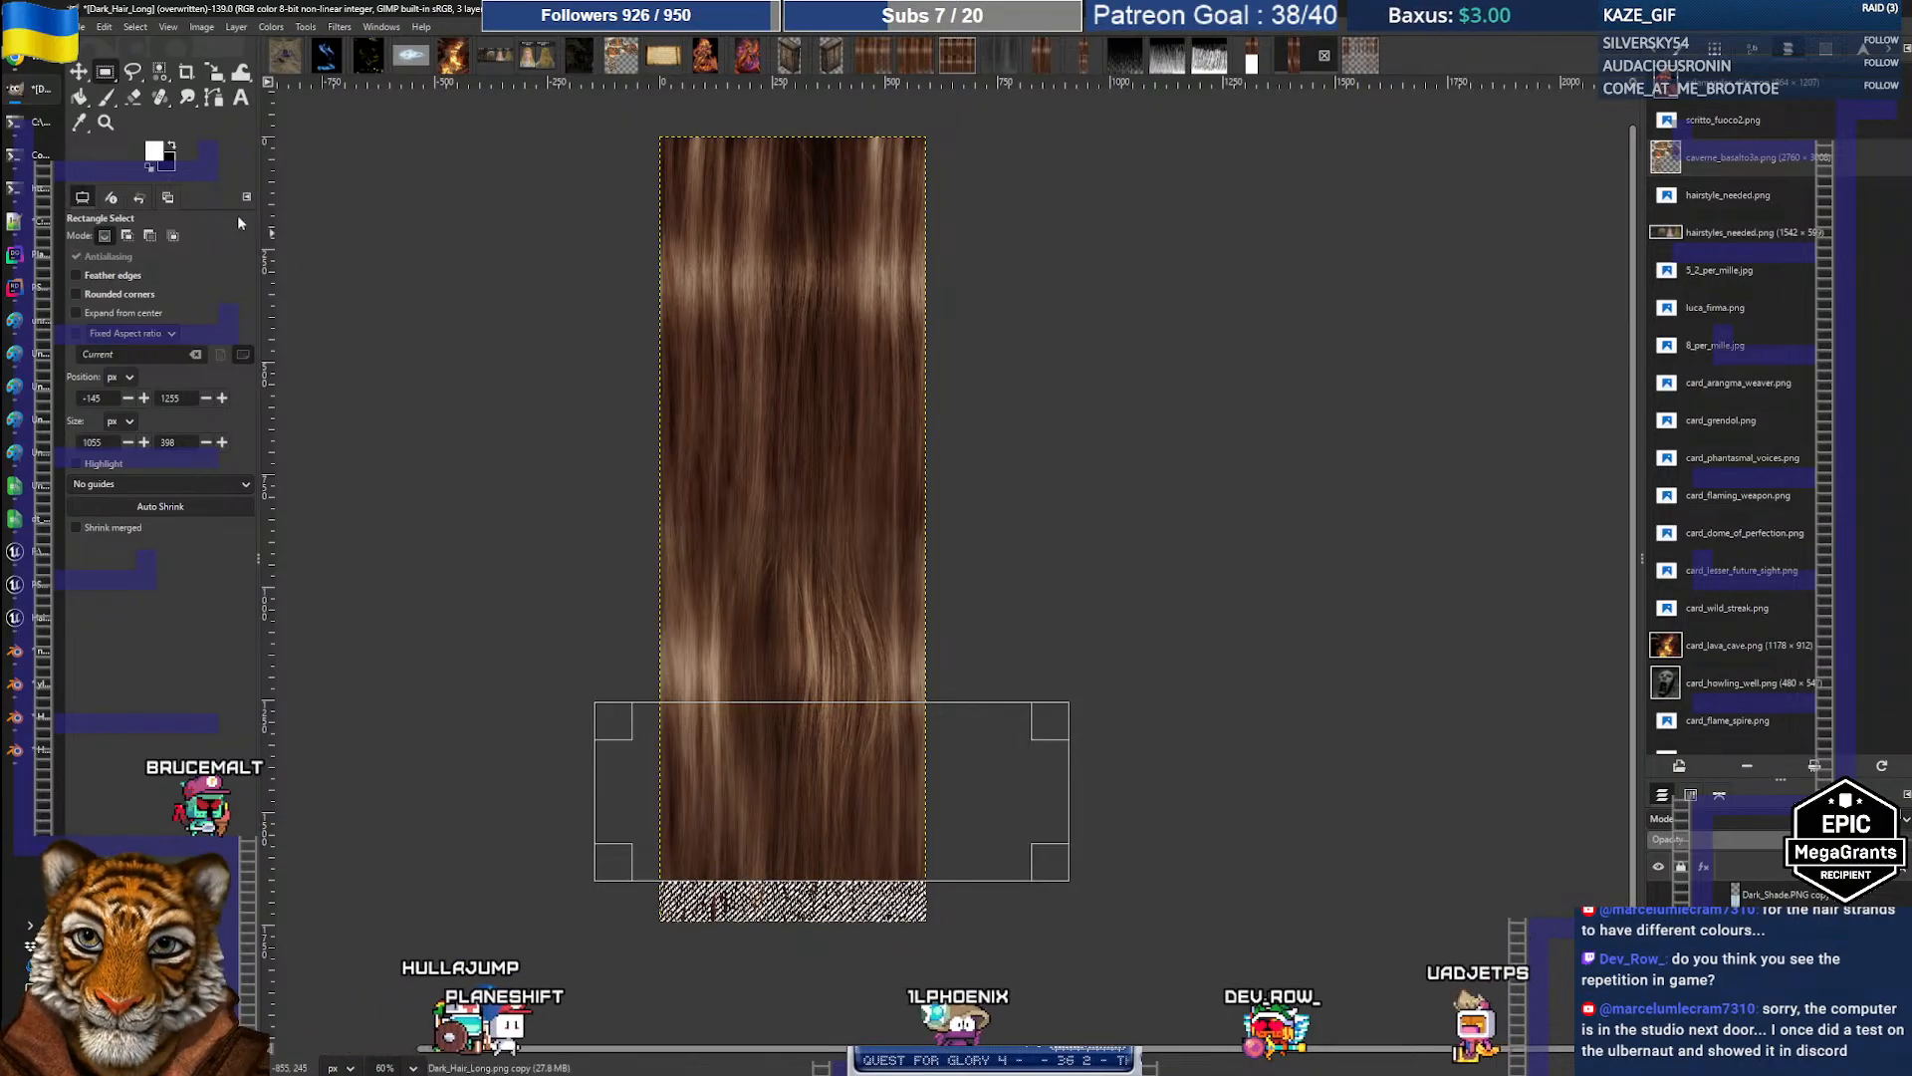
{"action": "middle_click_drag", "start_coordinate": [1147, 791], "coordinate": [1149, 790]}
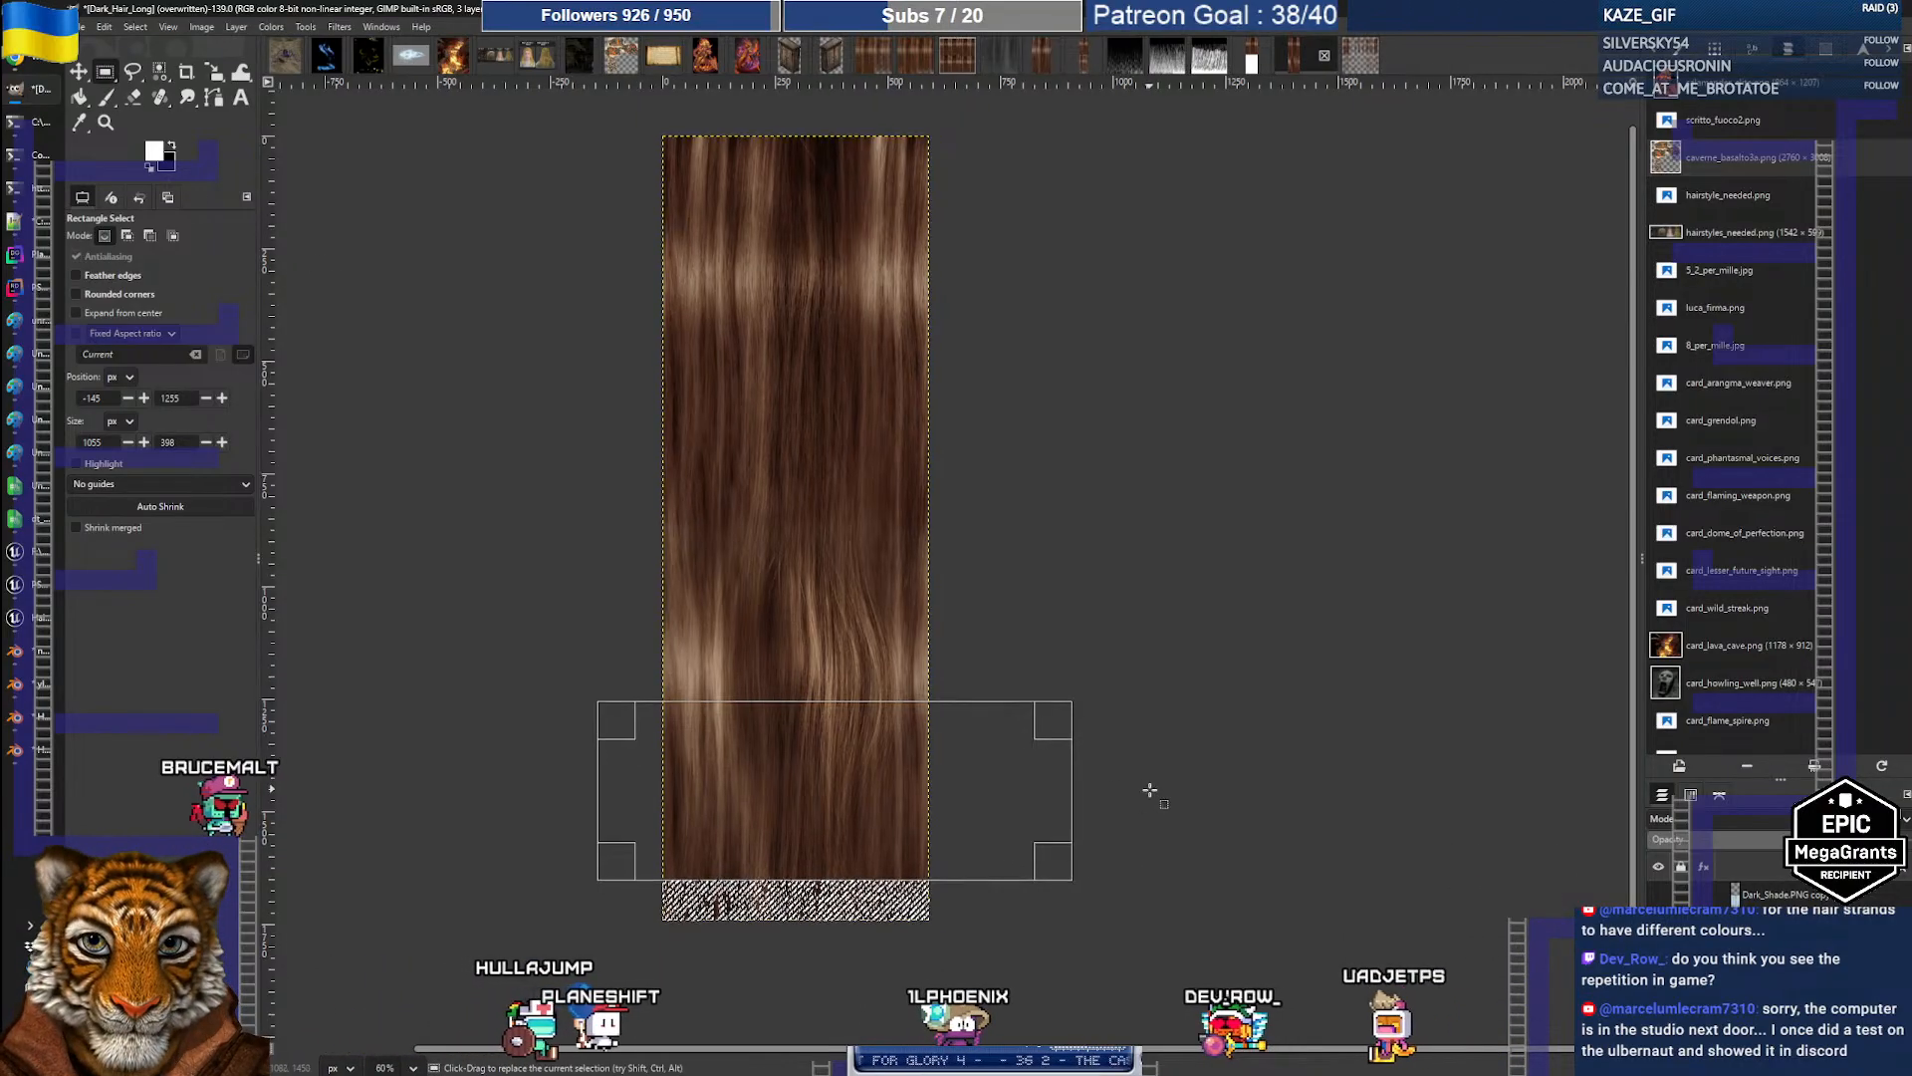
{"action": "left_click", "coordinate": [1165, 834]}
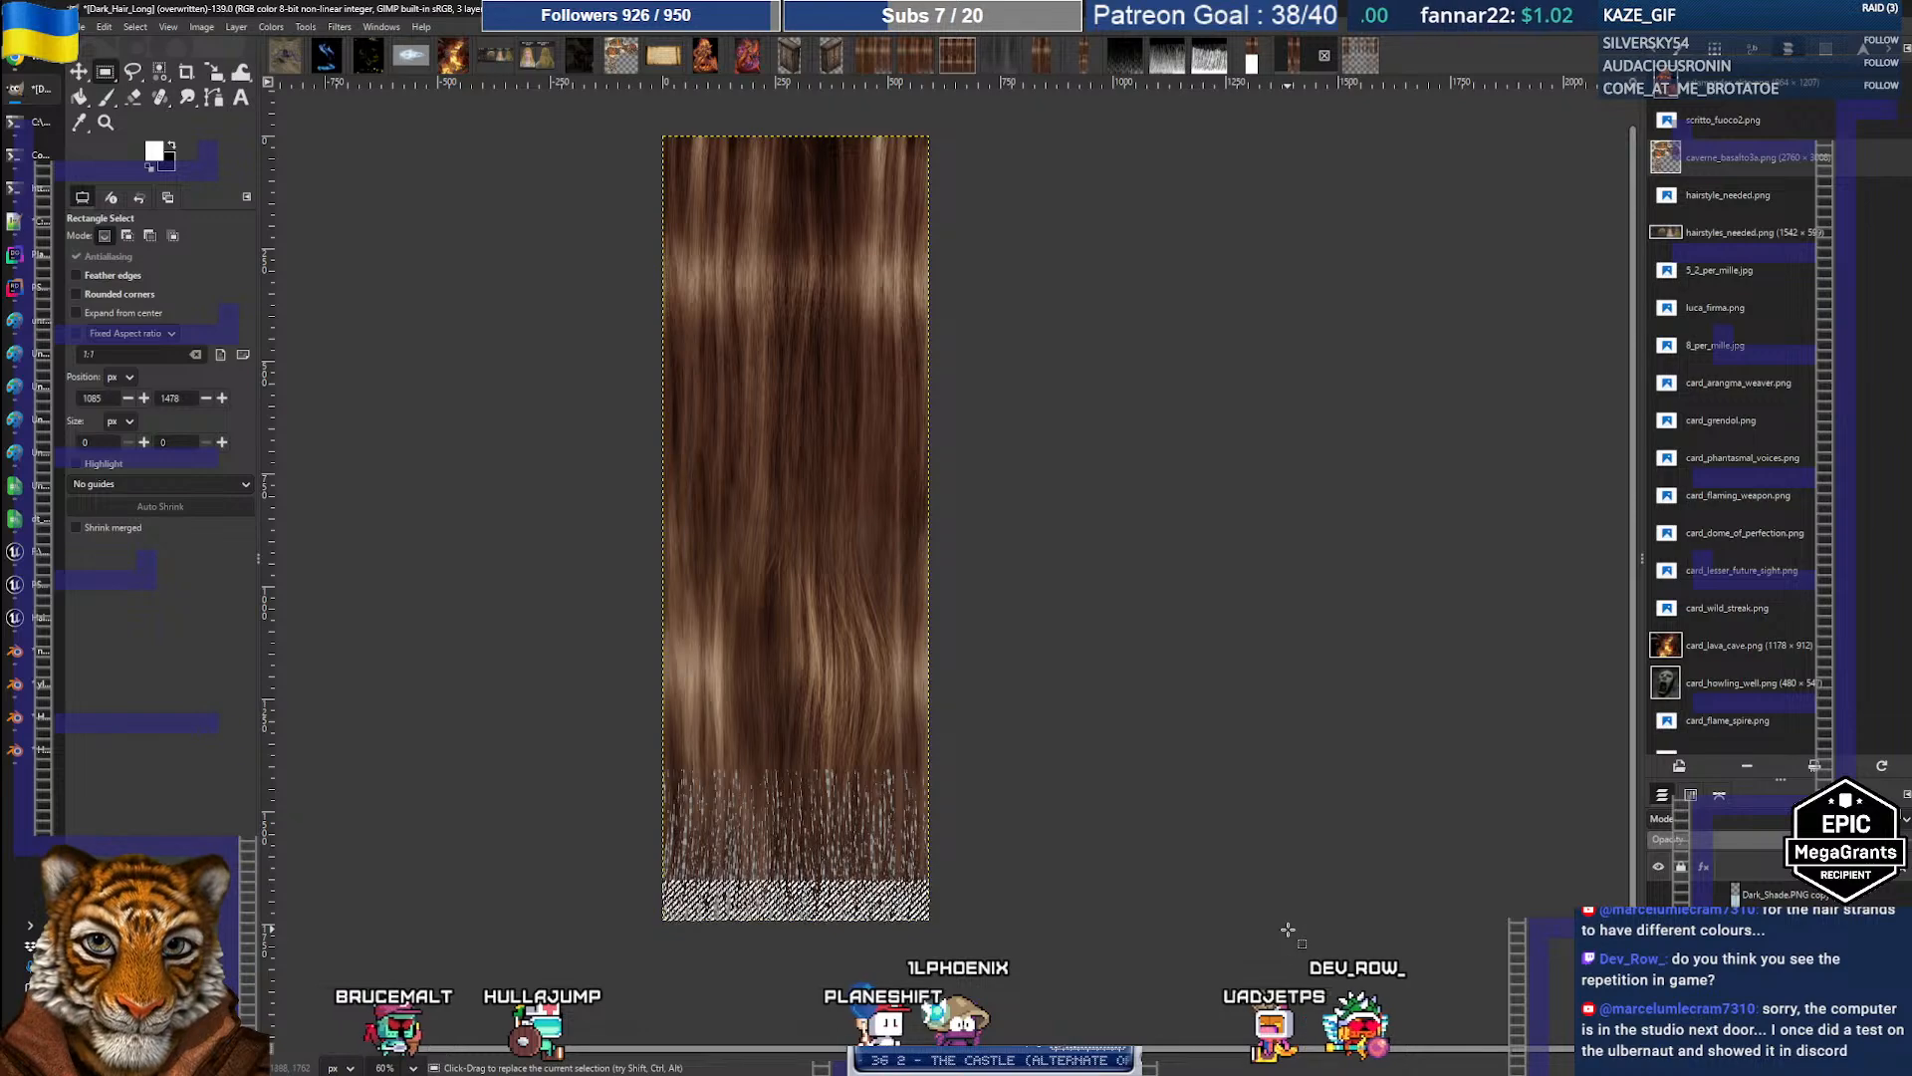
Step: Undo the last four edits to the hair copy and its strand-shaped selection
{"action": "key", "text": "ctrl+z"}
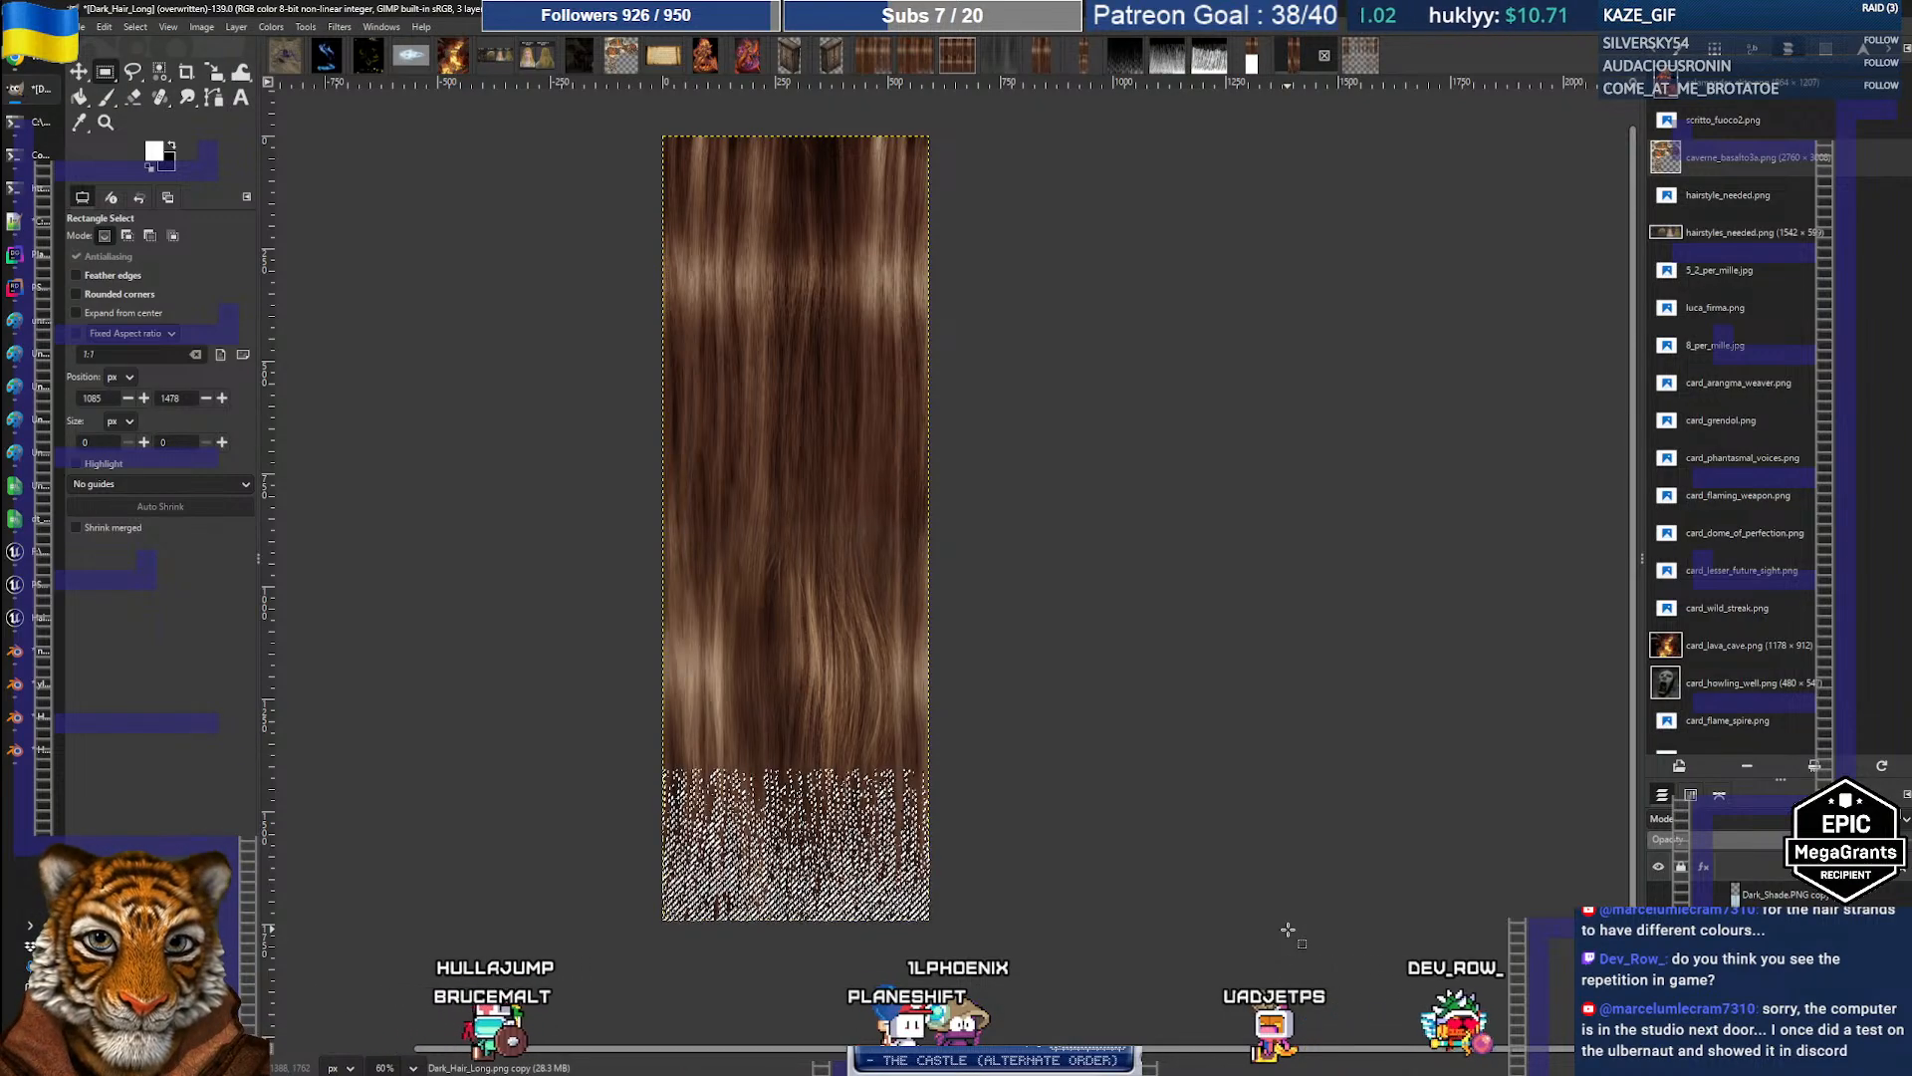
{"action": "key", "text": "ctrl+z"}
{"action": "key", "text": "ctrl+z"}
{"action": "key", "text": "ctrl+z"}
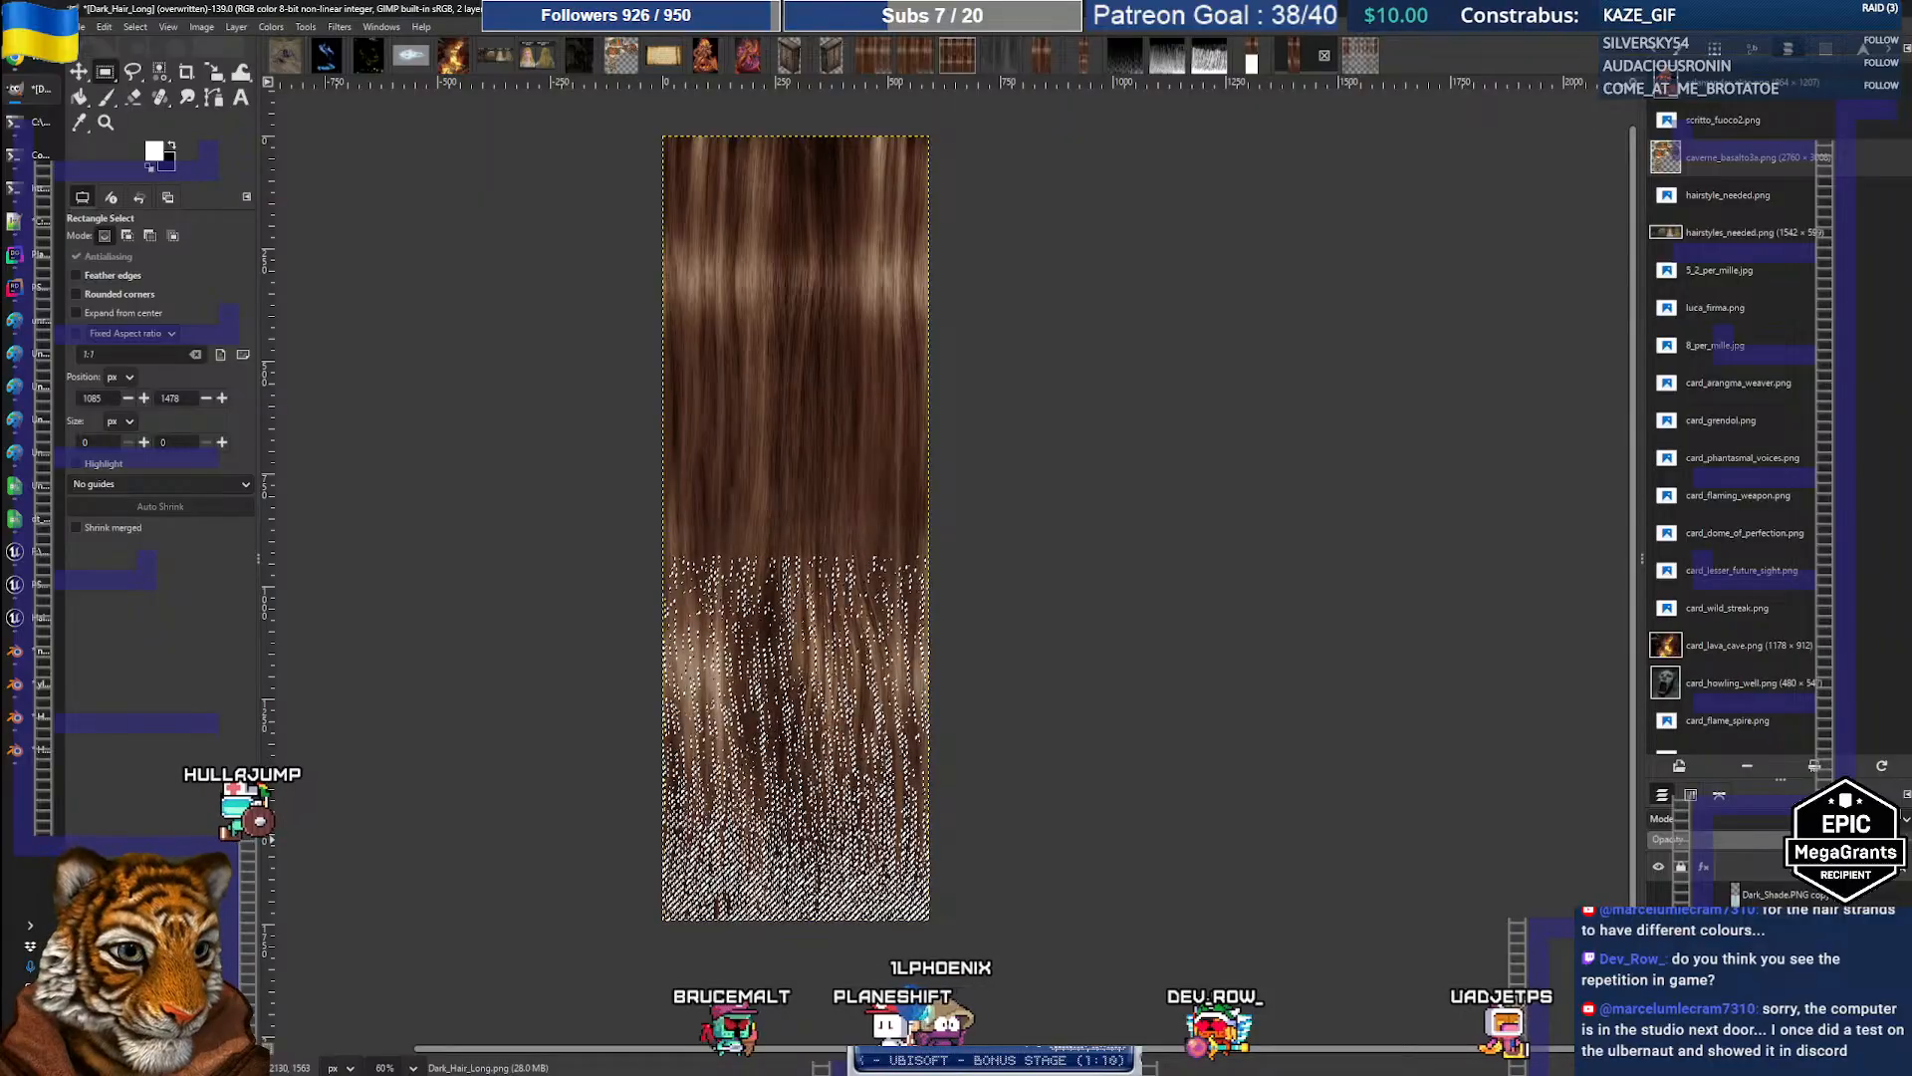
Step: Duplicate the hair layer and clear its strand-shaped selection only along the bottom strip, excluding a 1192 × 867 px rectangle above it
{"action": "right_click", "coordinate": [1790, 920]}
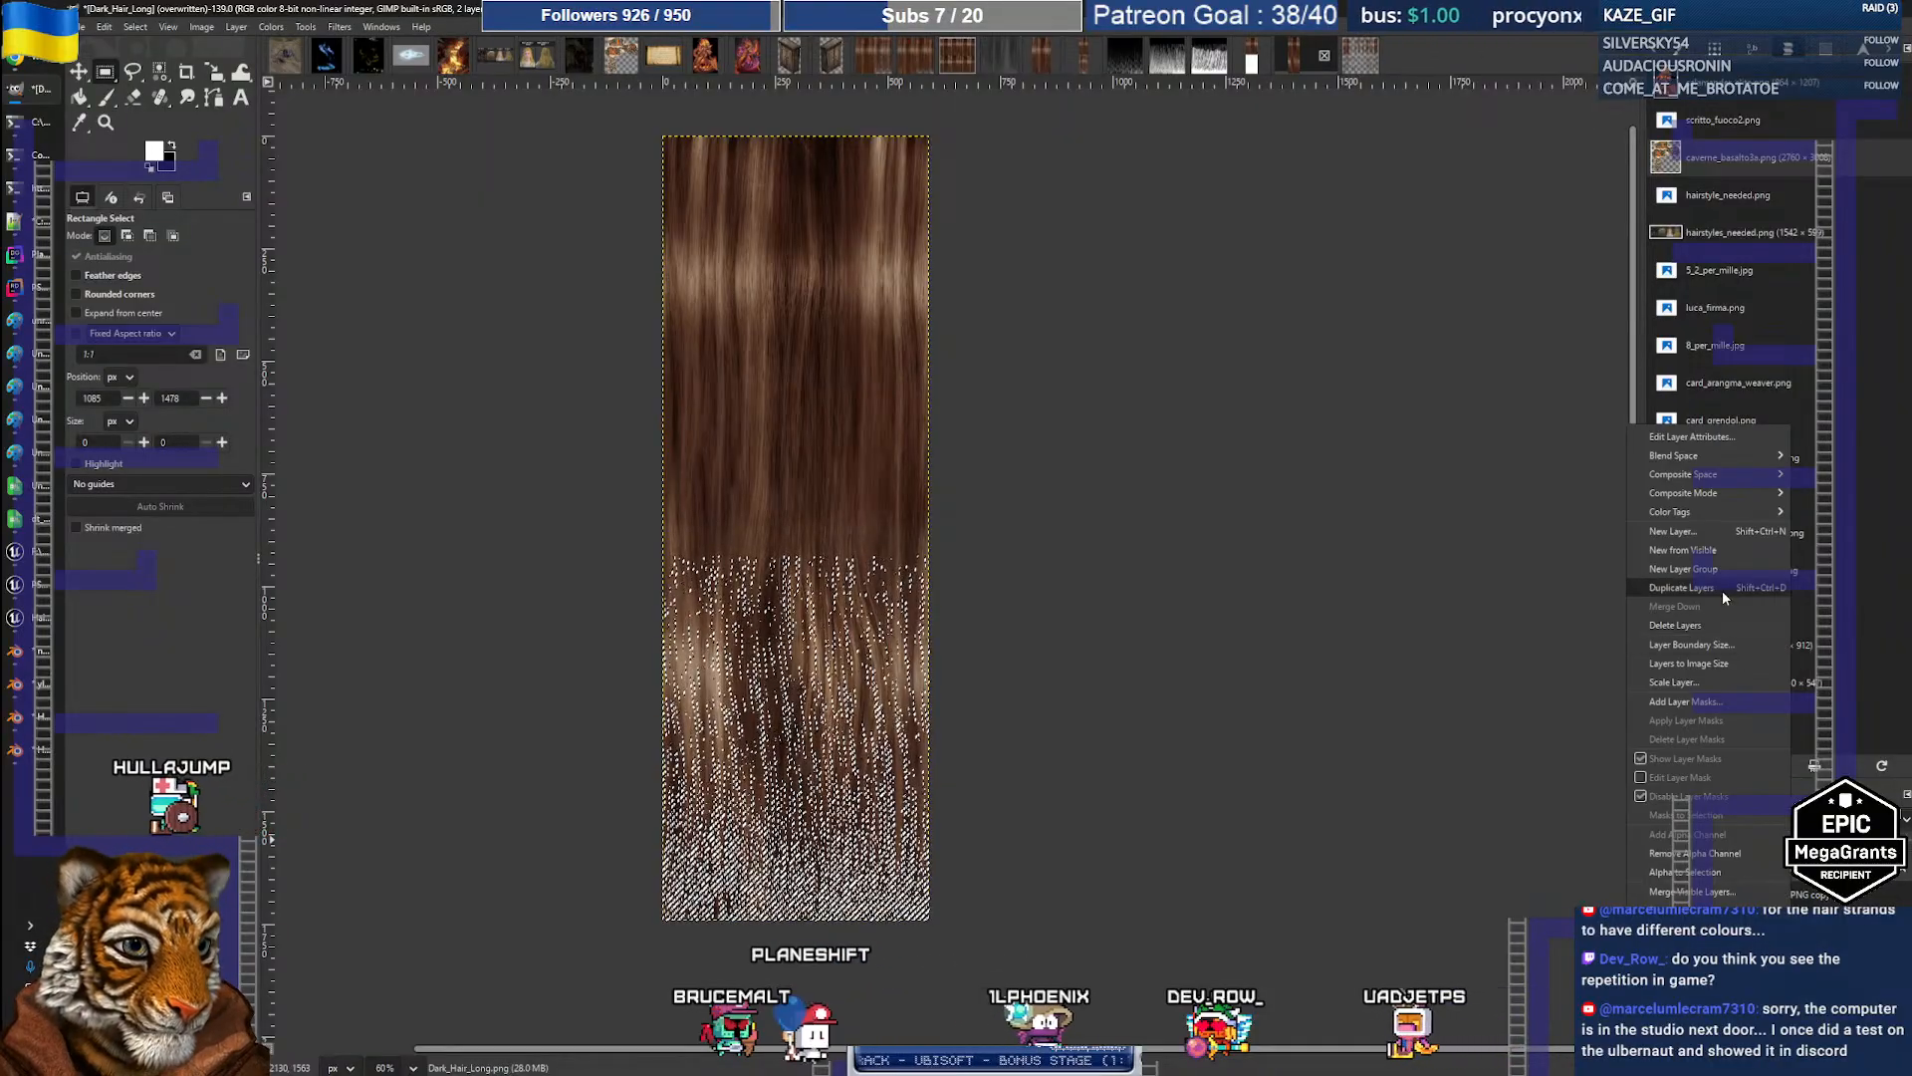
{"action": "left_click", "coordinate": [1723, 588]}
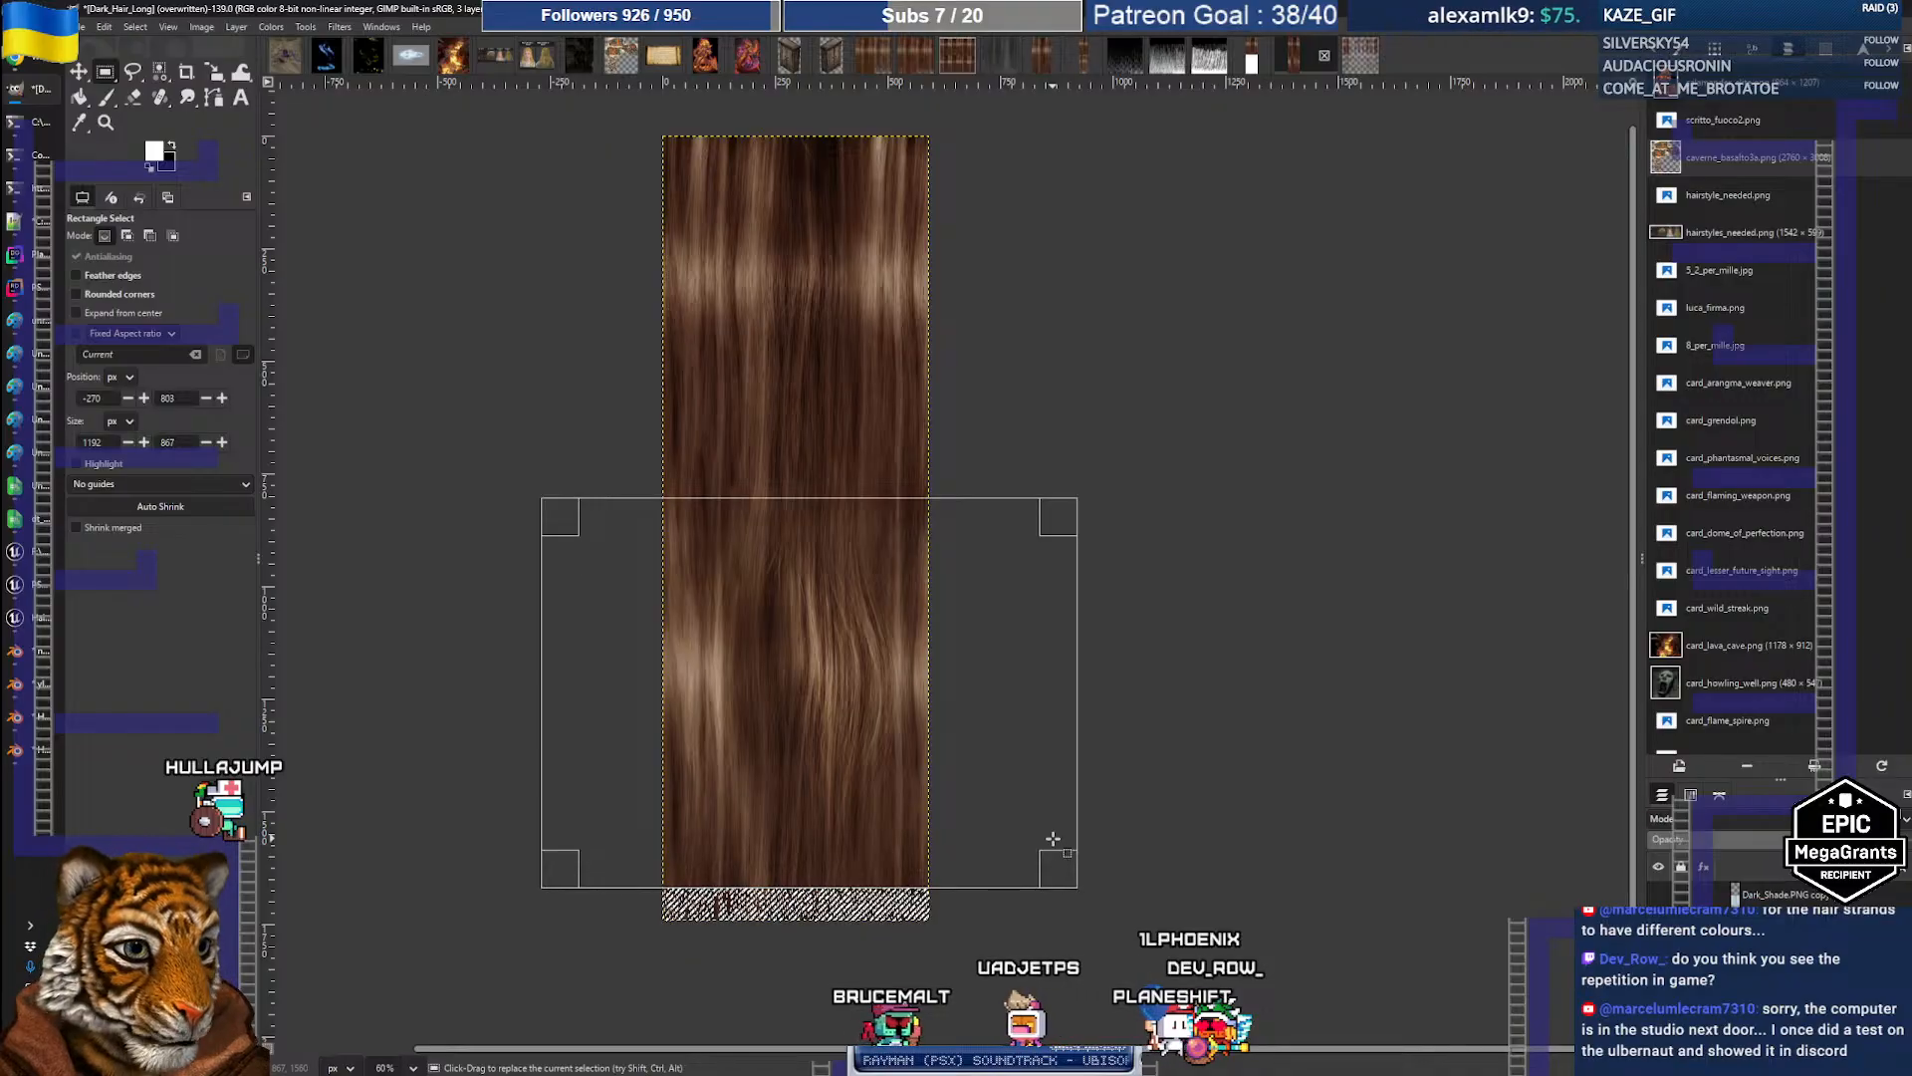
{"action": "middle_click_drag", "start_coordinate": [1290, 874], "coordinate": [1277, 865]}
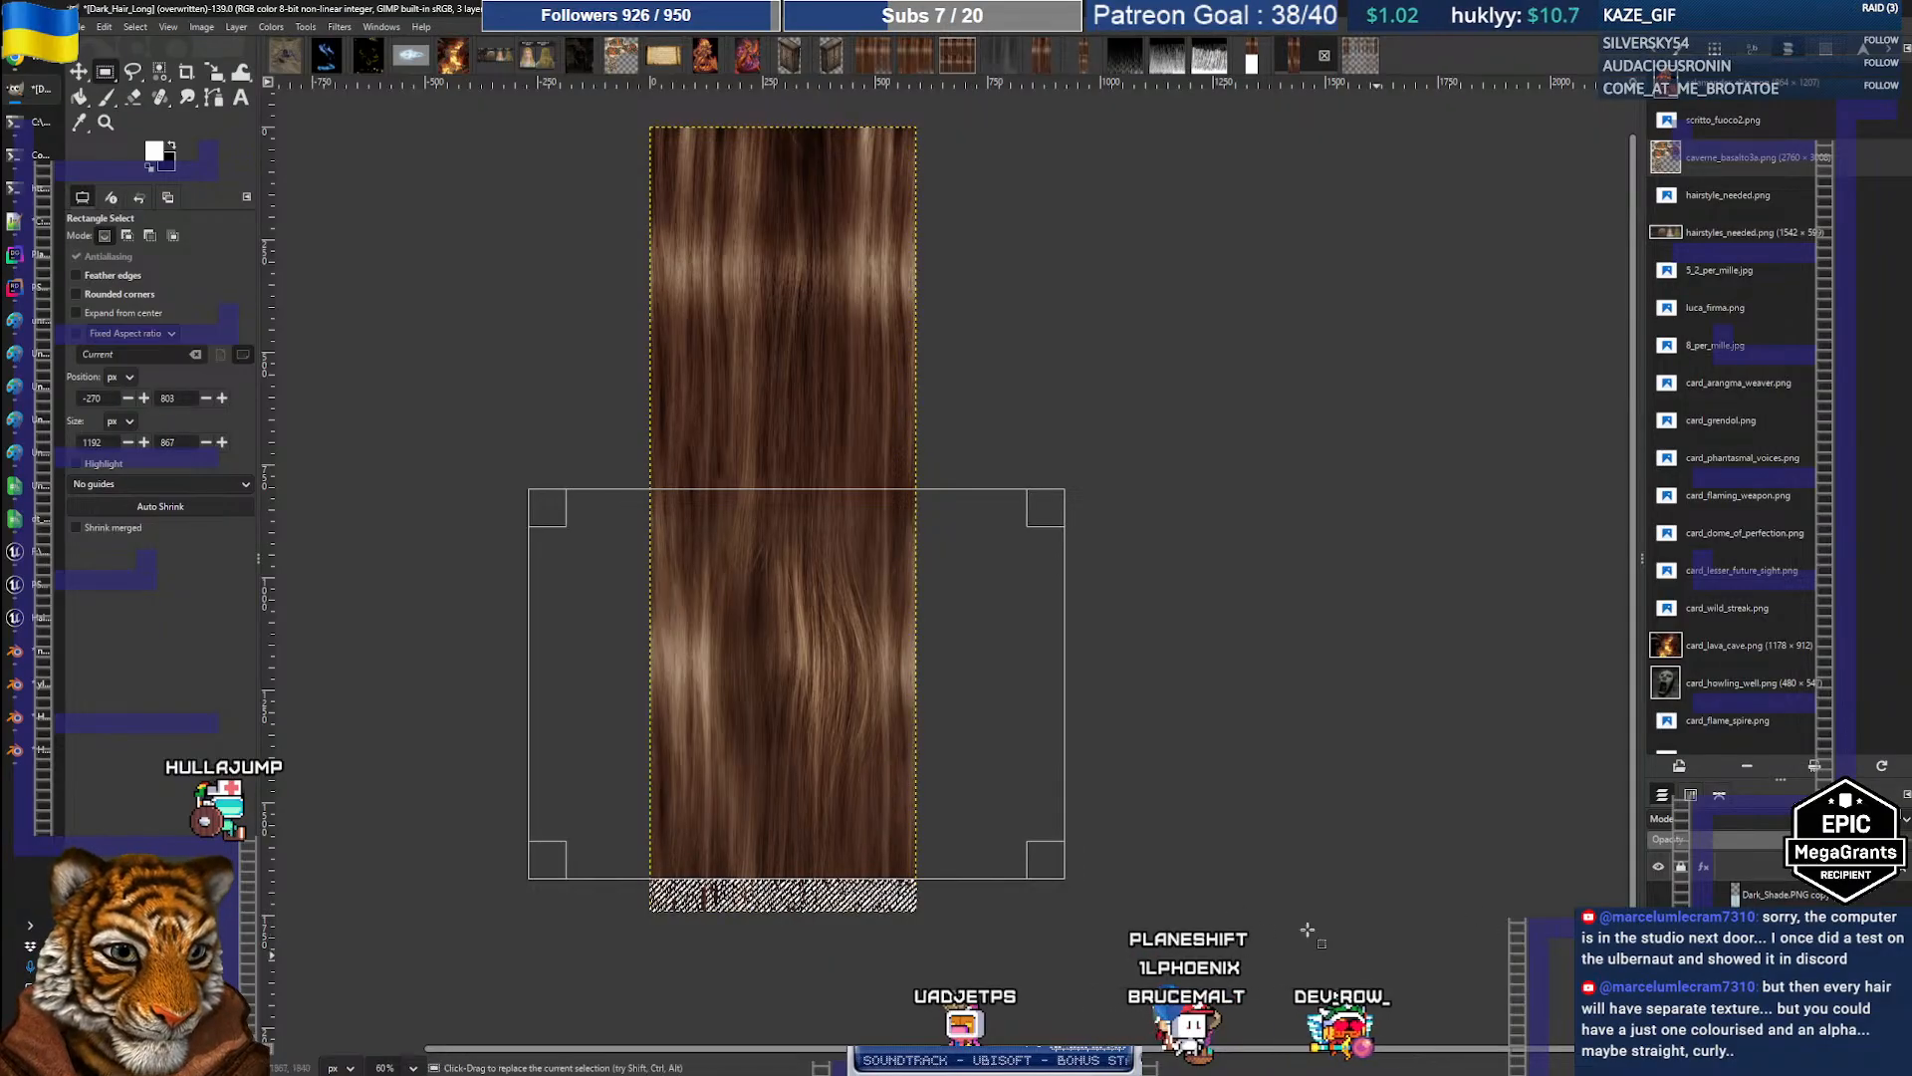
{"action": "middle_click_drag", "start_coordinate": [1212, 894], "coordinate": [1216, 894]}
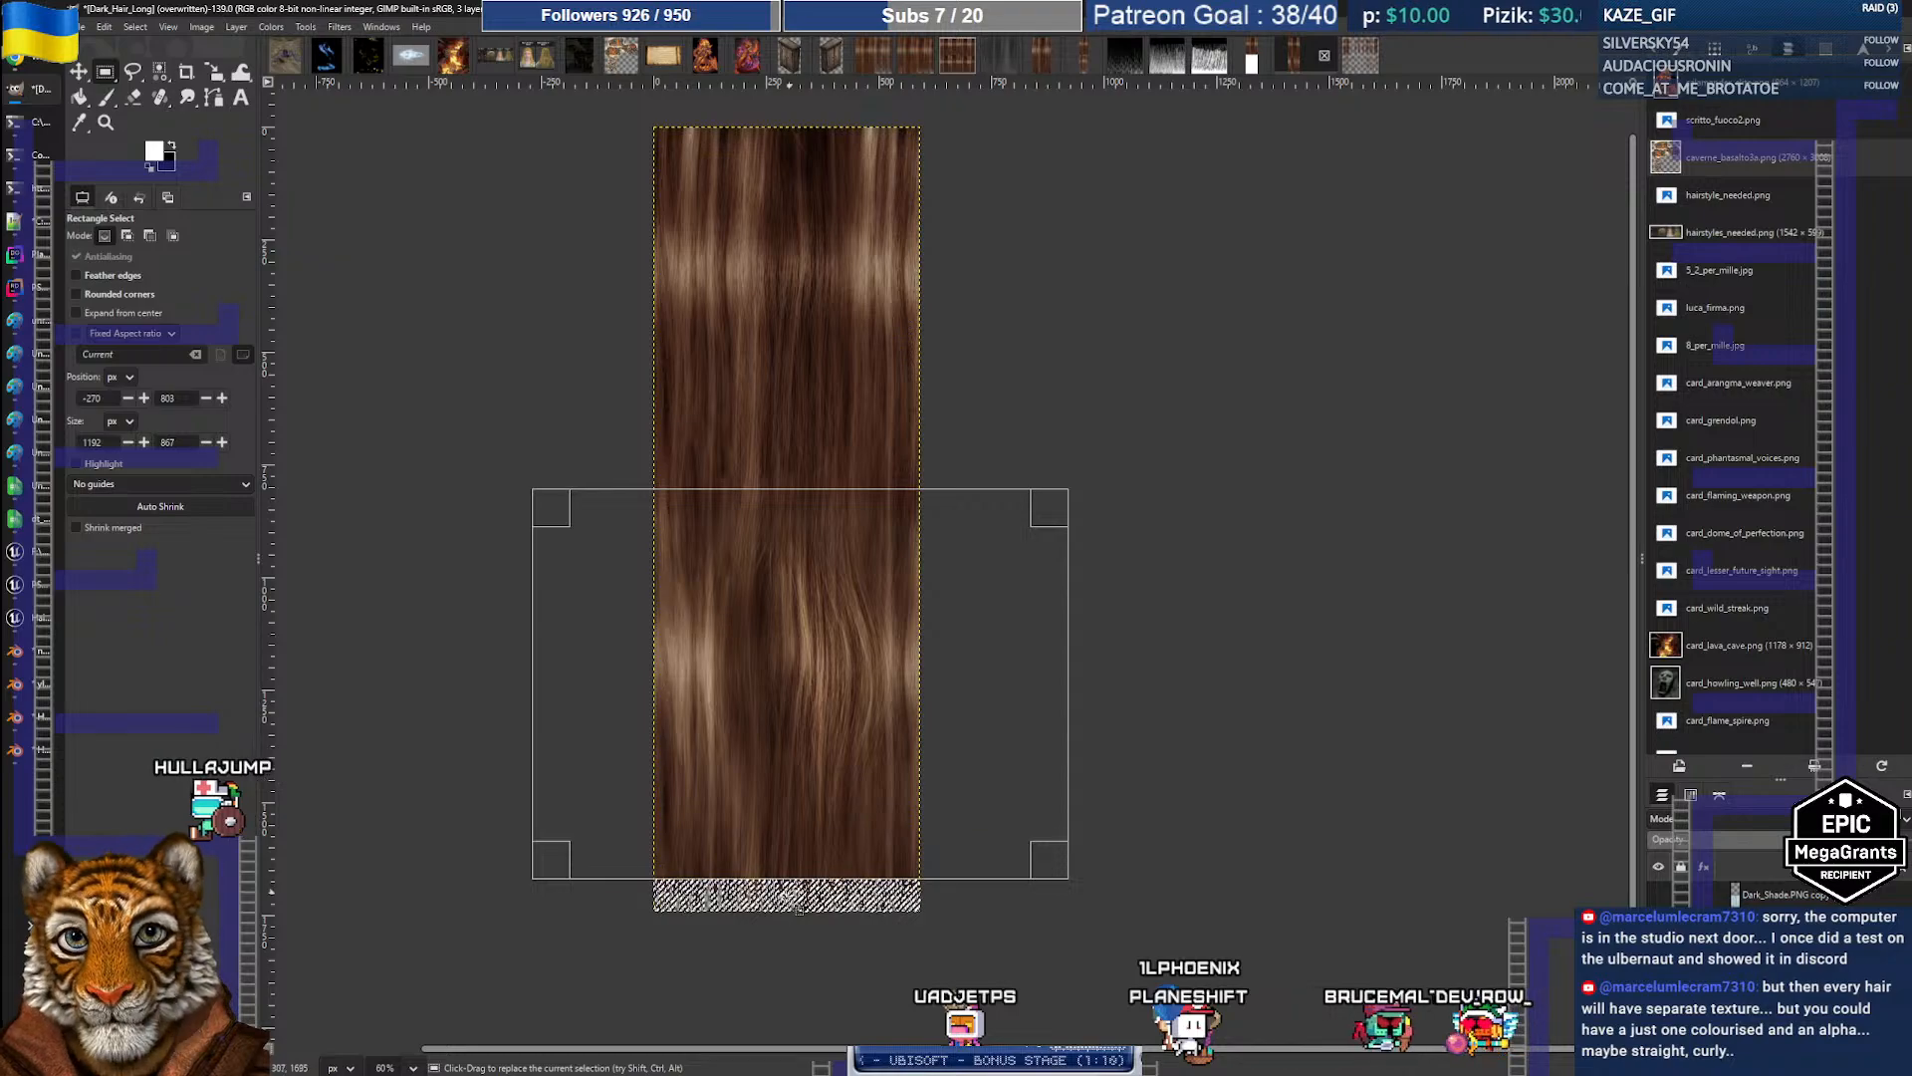
{"action": "scroll", "coordinate": [791, 901], "scroll_direction": "up", "scroll_amount": 6, "text": "ctrl"}
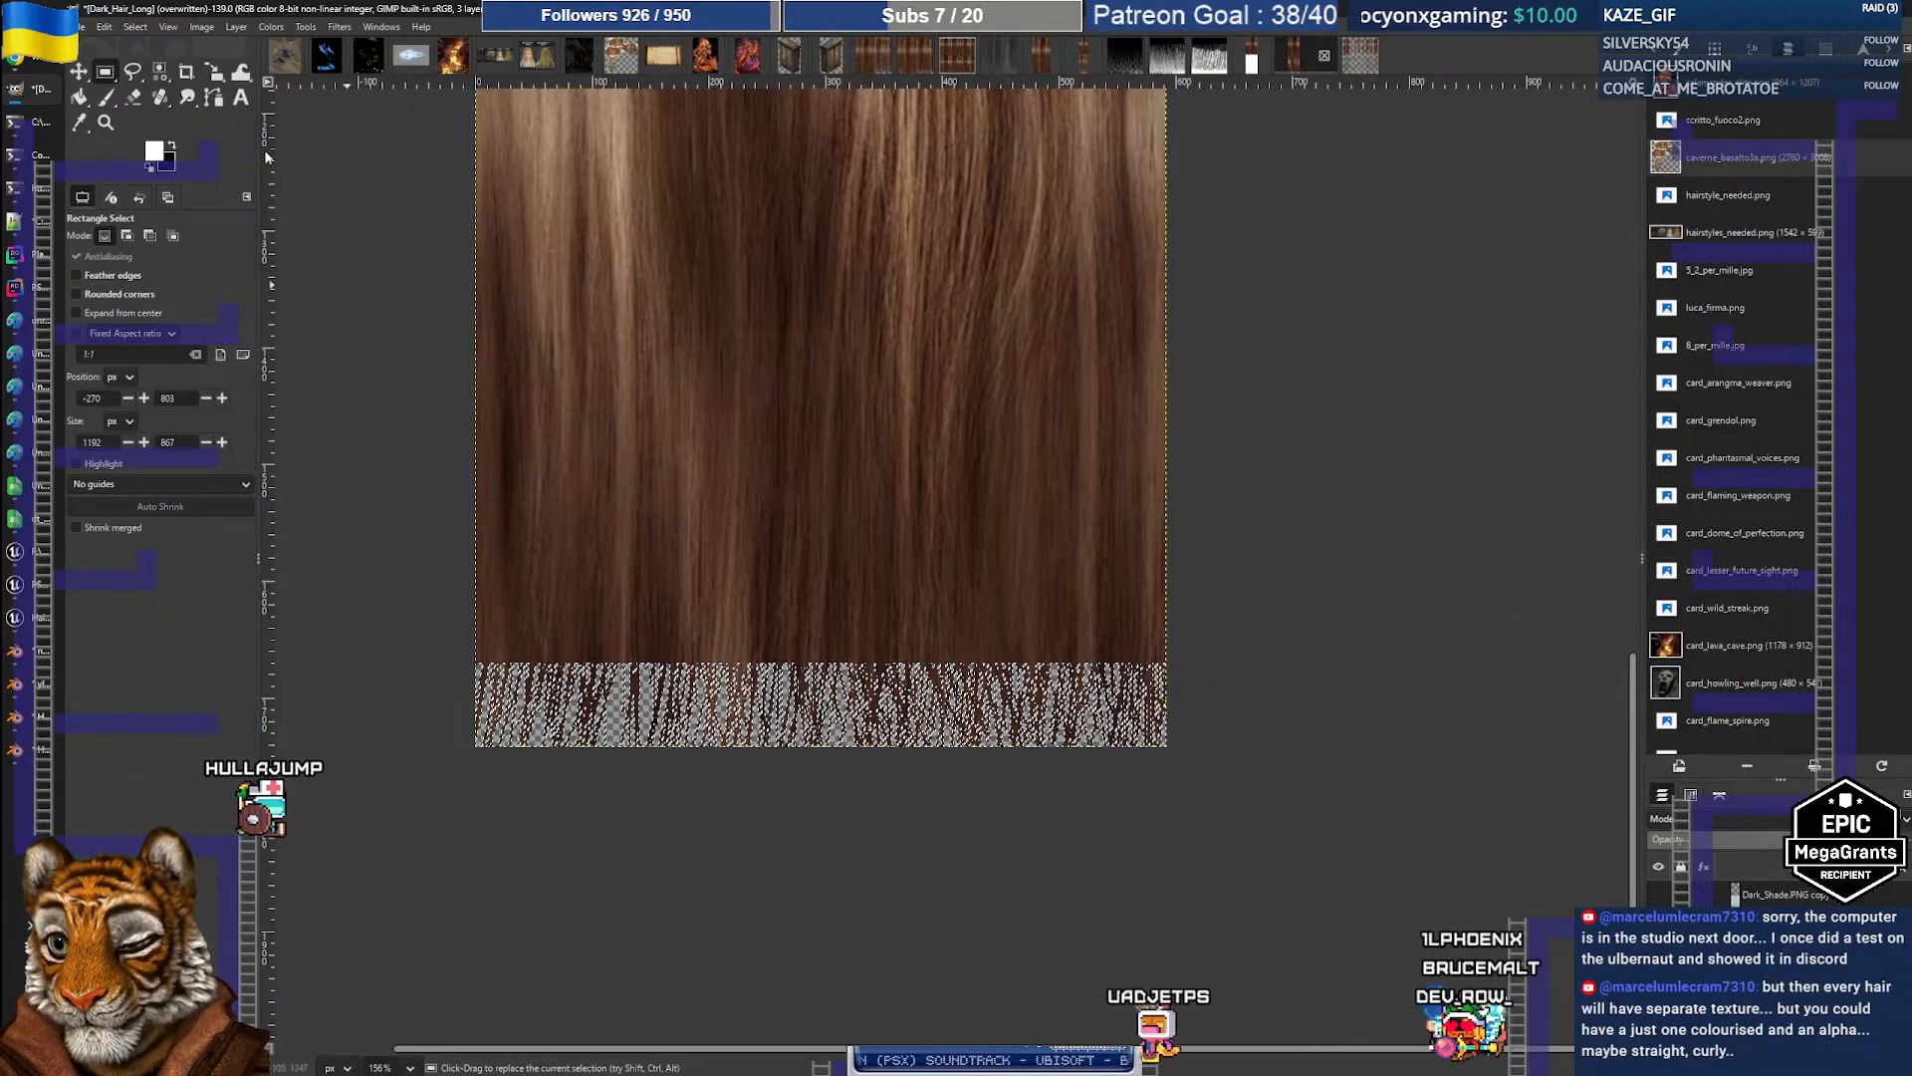
Step: Set up the Eraser with the Acrylic 04 brush at size 8 and drop the strand selection
{"action": "left_click", "coordinate": [133, 98]}
{"action": "left_click", "coordinate": [90, 287]}
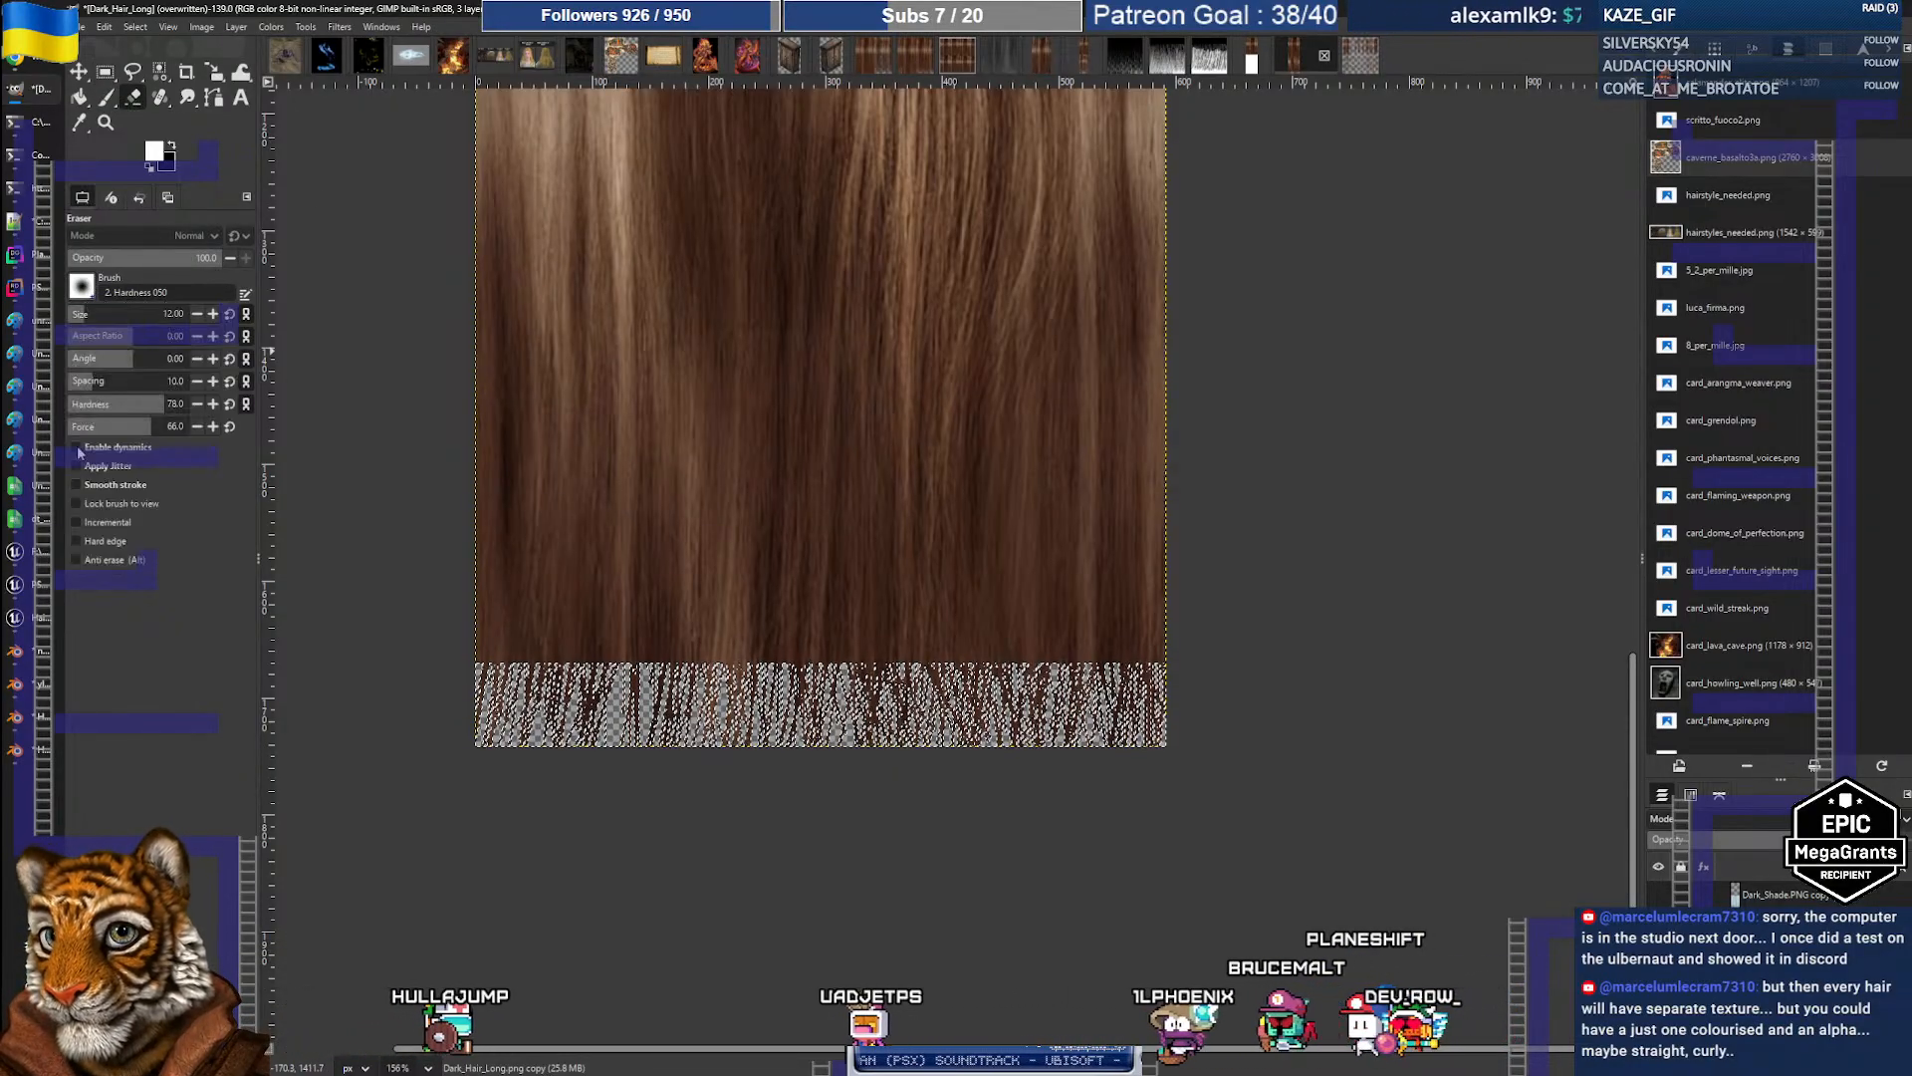
{"action": "left_click", "coordinate": [134, 311]}
{"action": "left_click_drag", "start_coordinate": [134, 311], "coordinate": [77, 316]}
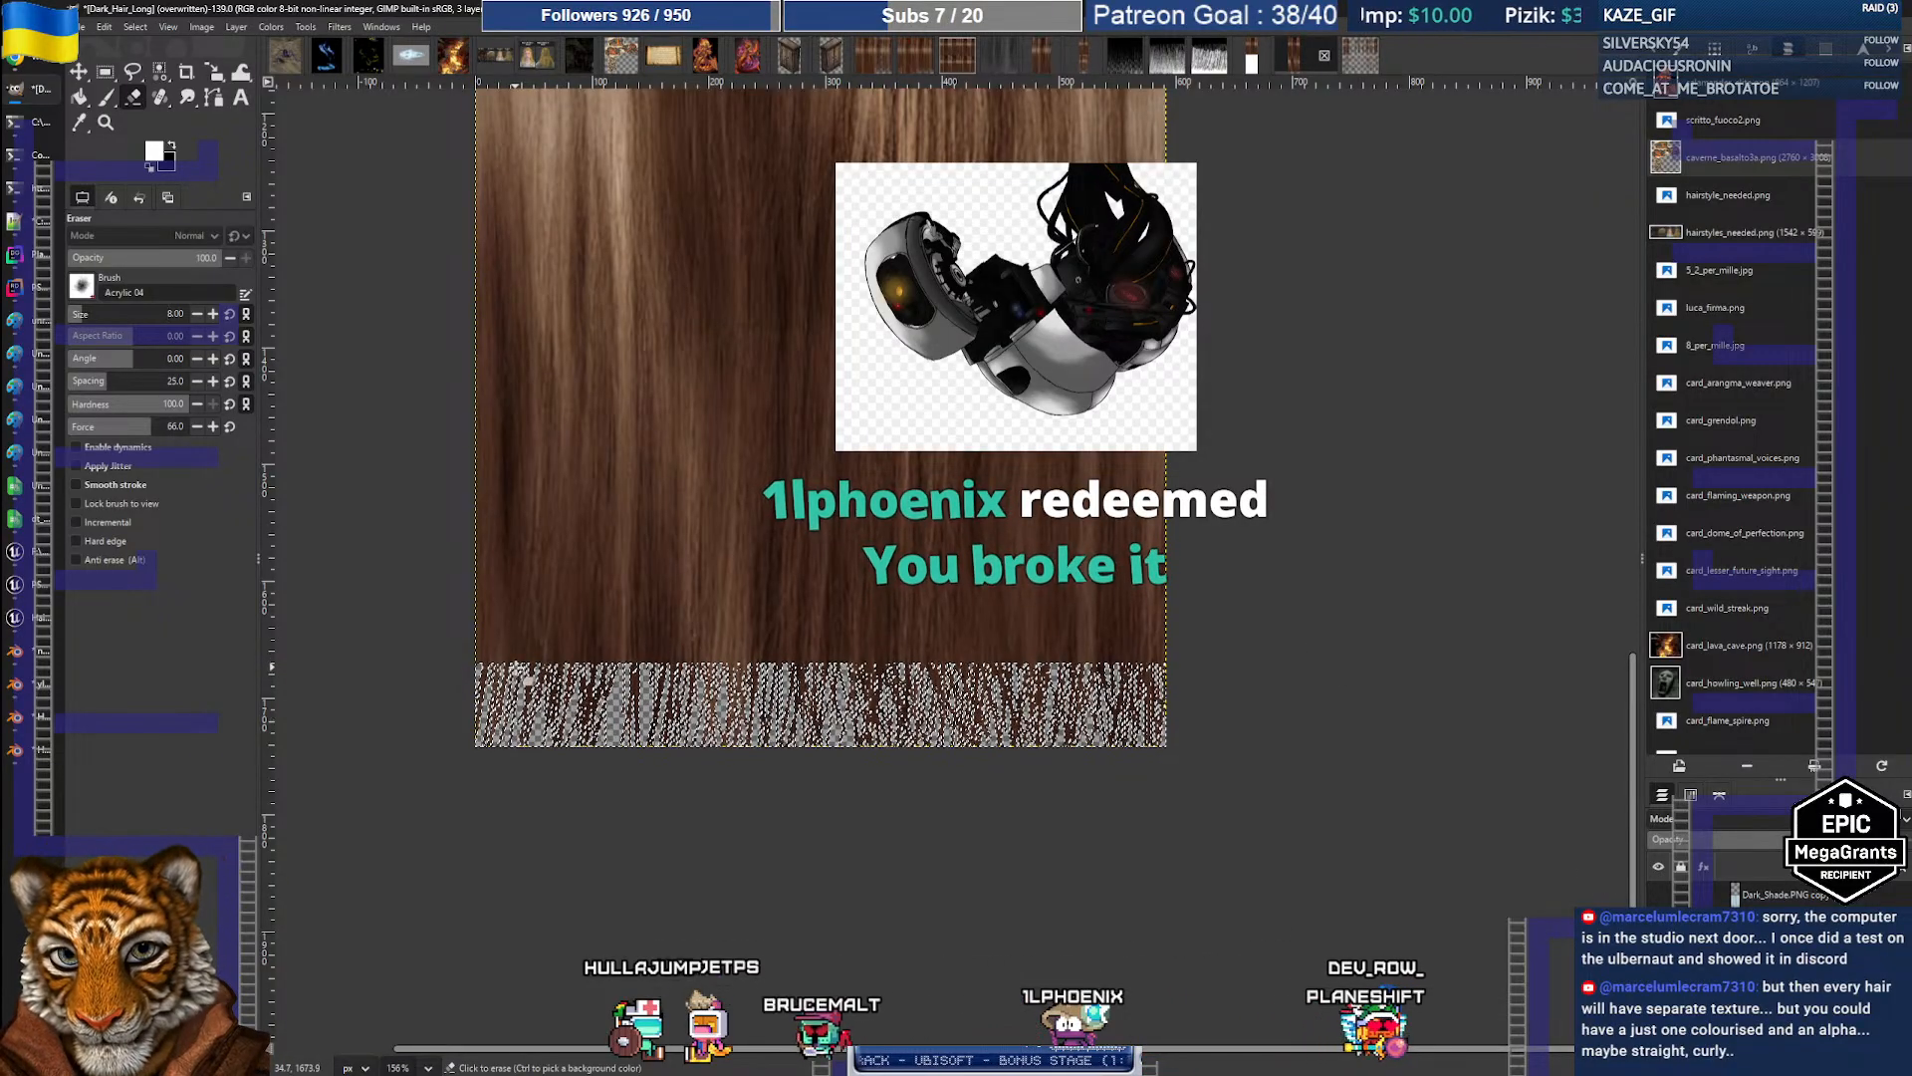
{"action": "key", "text": "r"}
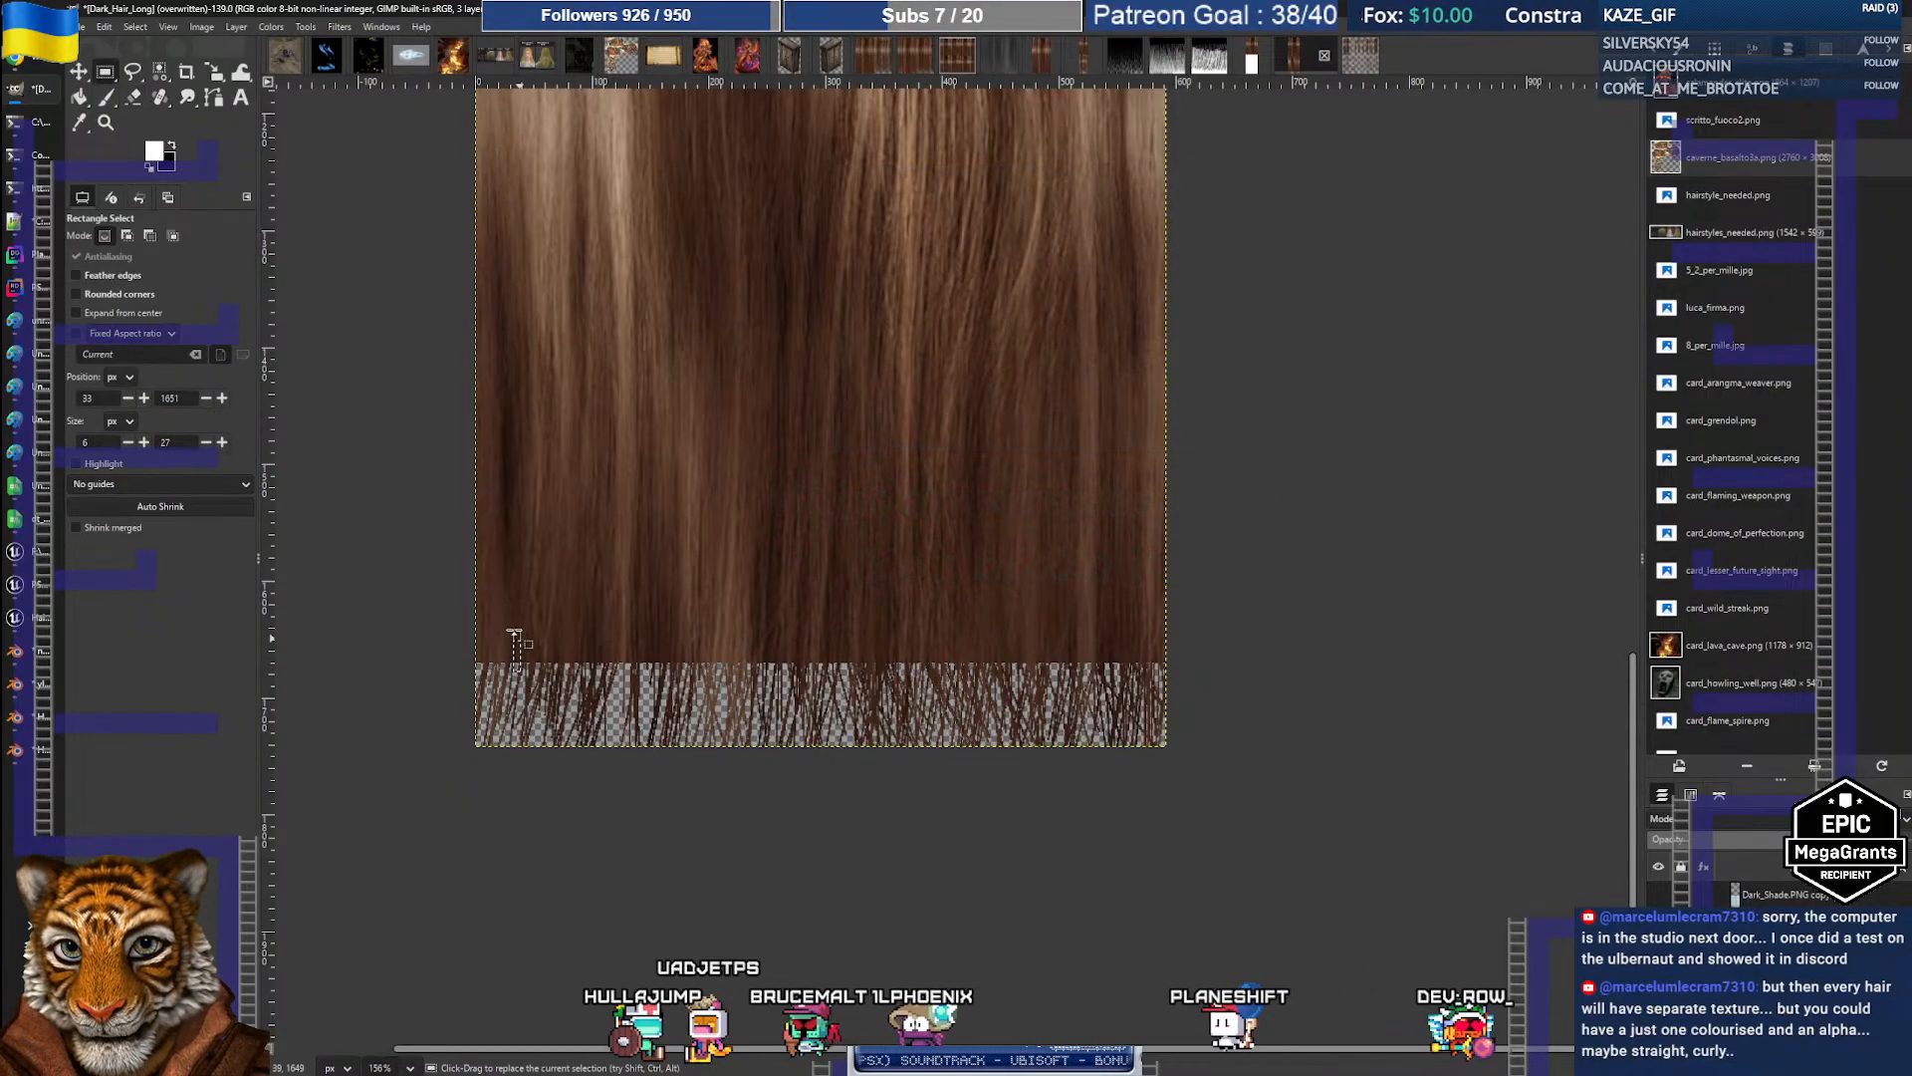
{"action": "left_click", "coordinate": [106, 96]}
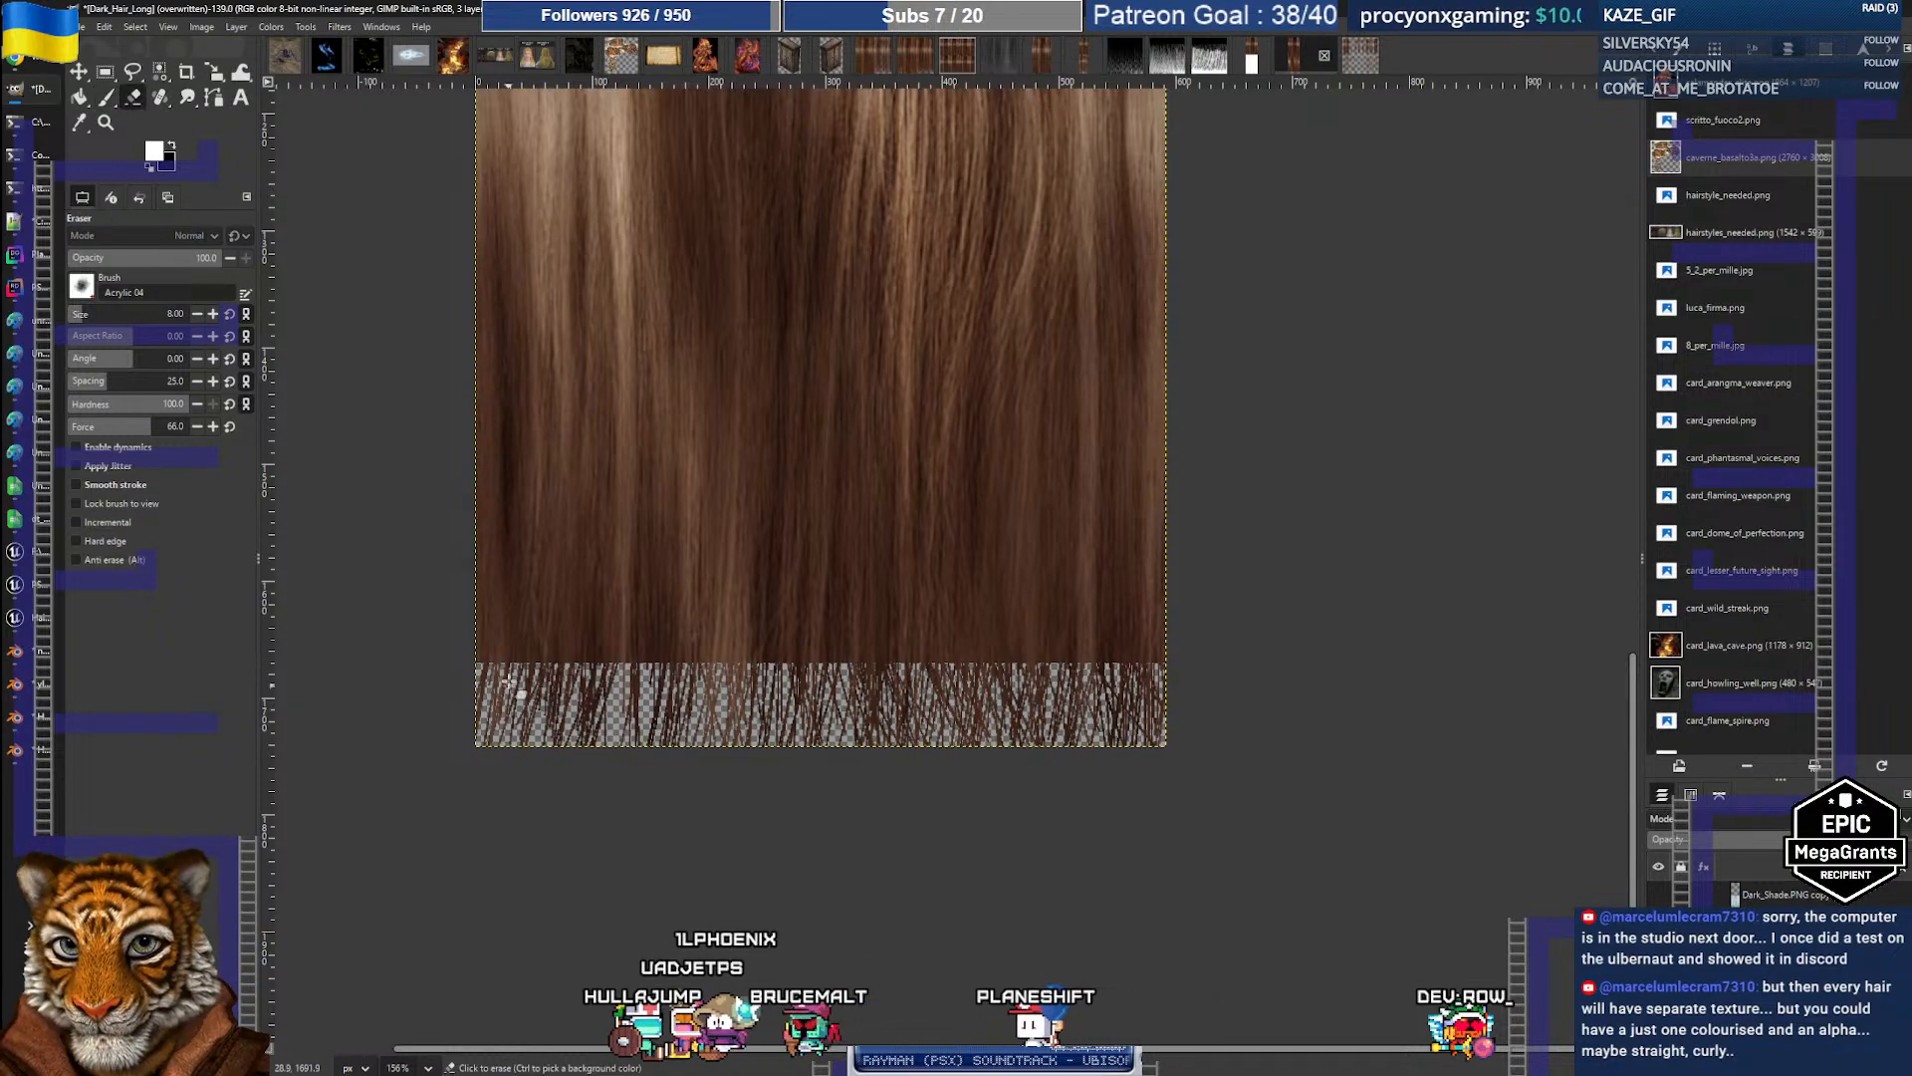
Step: Undo the trial eraser stroke at the strand tips and reduce the eraser size to 3
{"action": "scroll", "coordinate": [543, 709], "scroll_direction": "up", "scroll_amount": 3, "text": "ctrl"}
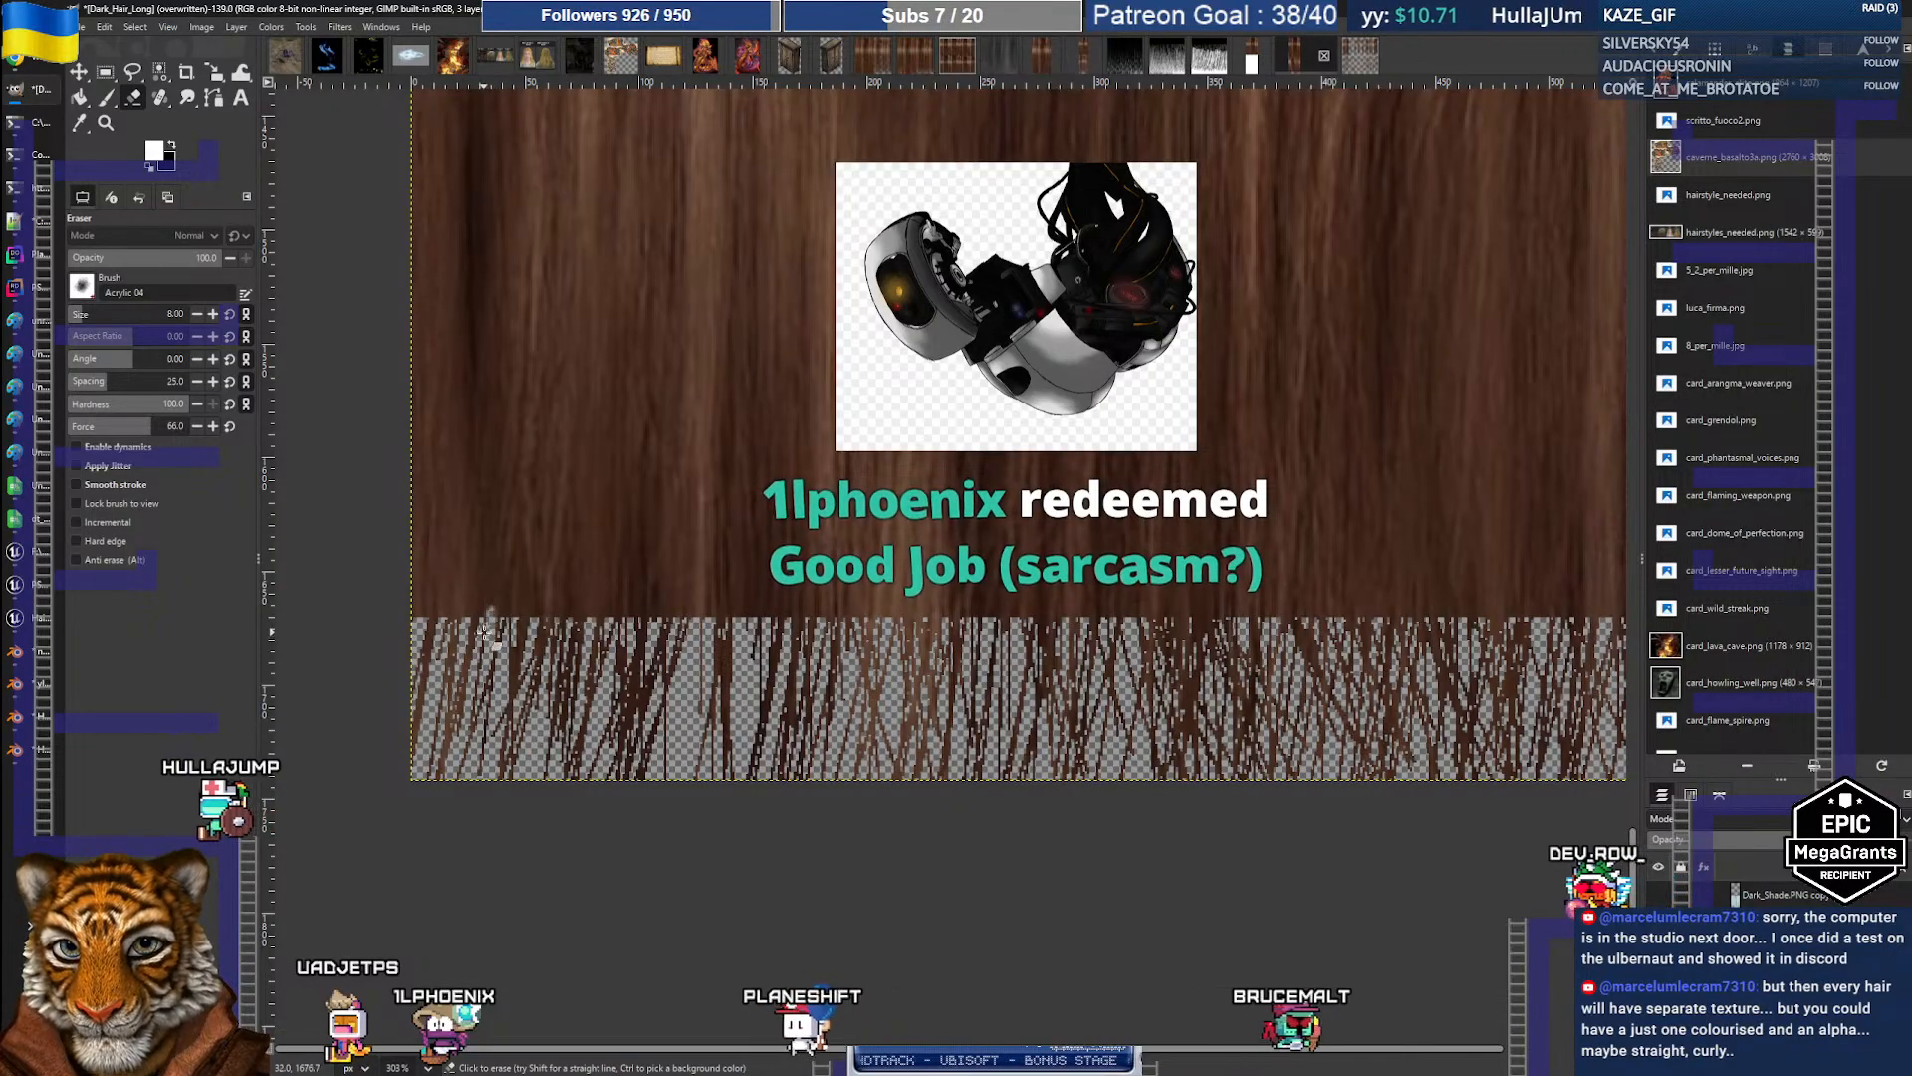
{"action": "key", "text": "ctrl+z"}
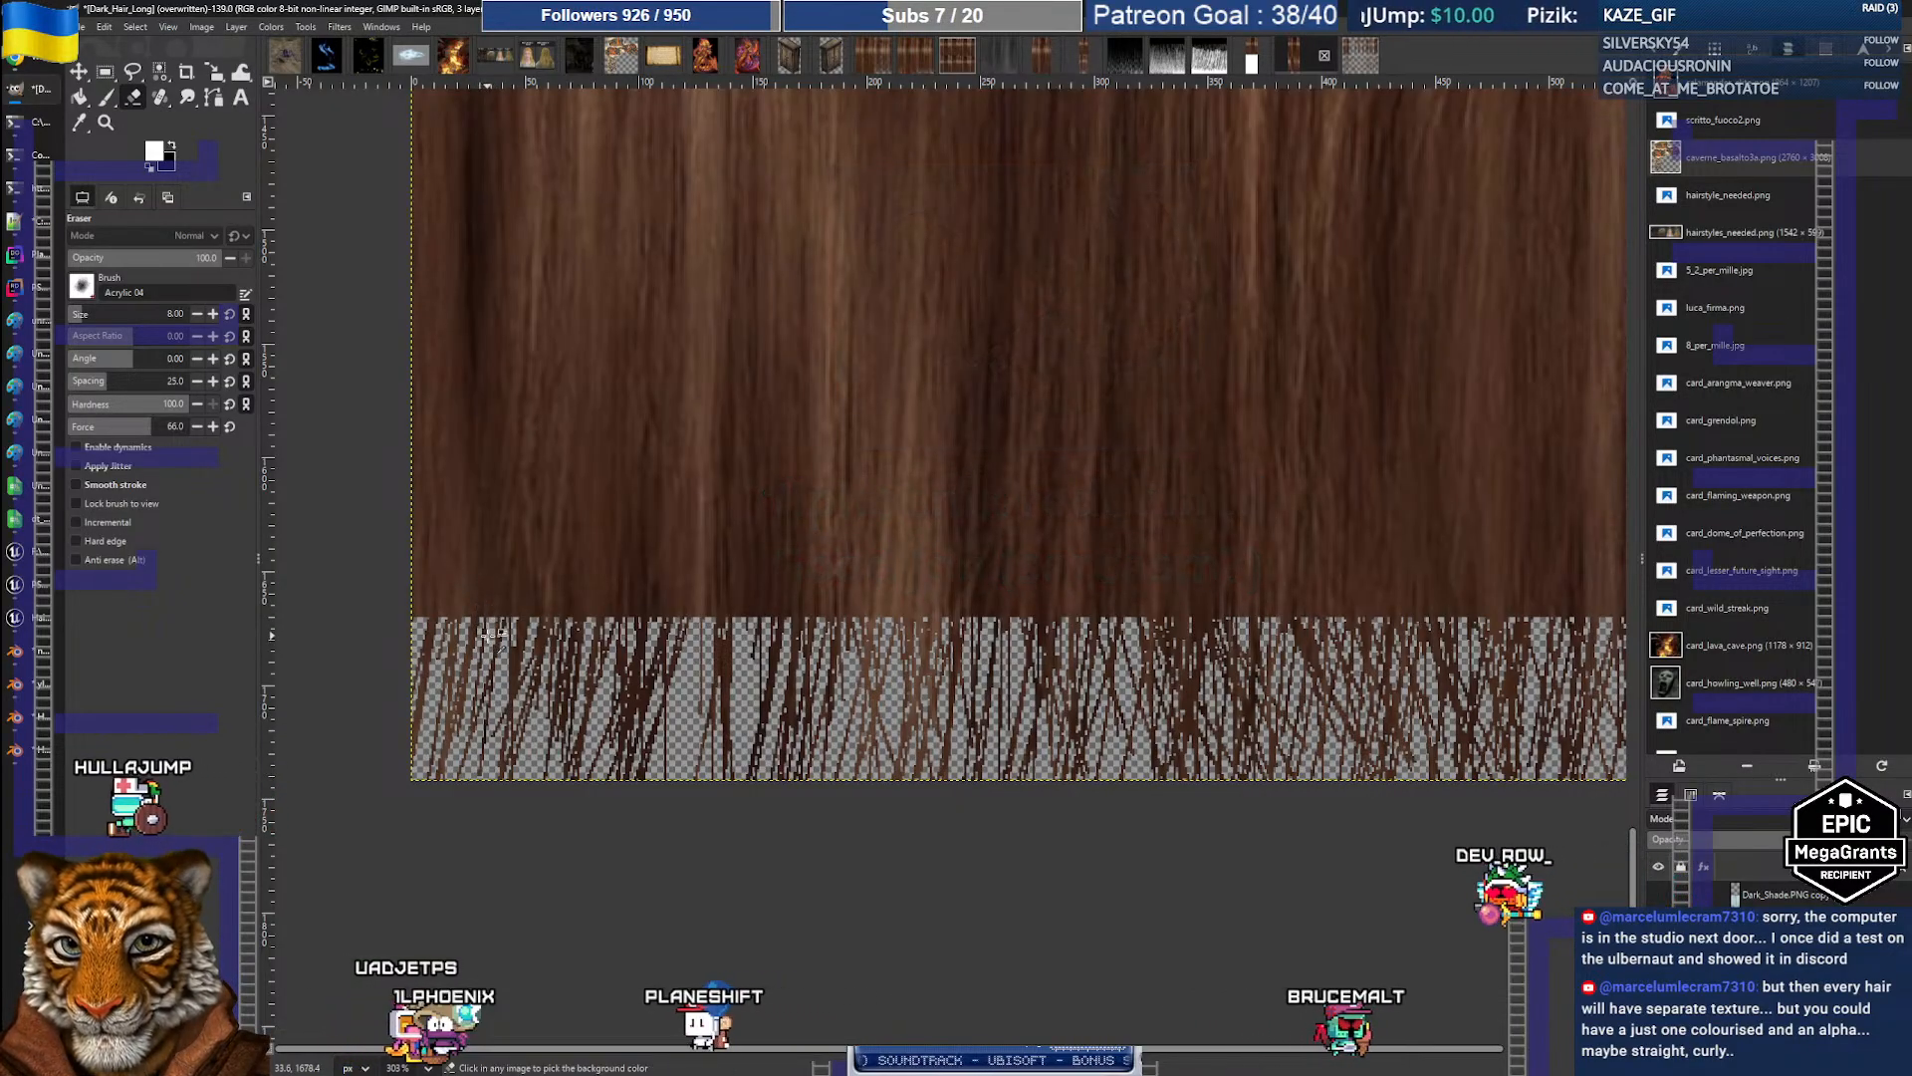
{"action": "scroll", "coordinate": [489, 637], "scroll_direction": "down", "scroll_amount": 7, "text": "alt"}
{"action": "scroll", "coordinate": [489, 636], "scroll_direction": "up", "scroll_amount": 2, "text": "alt"}
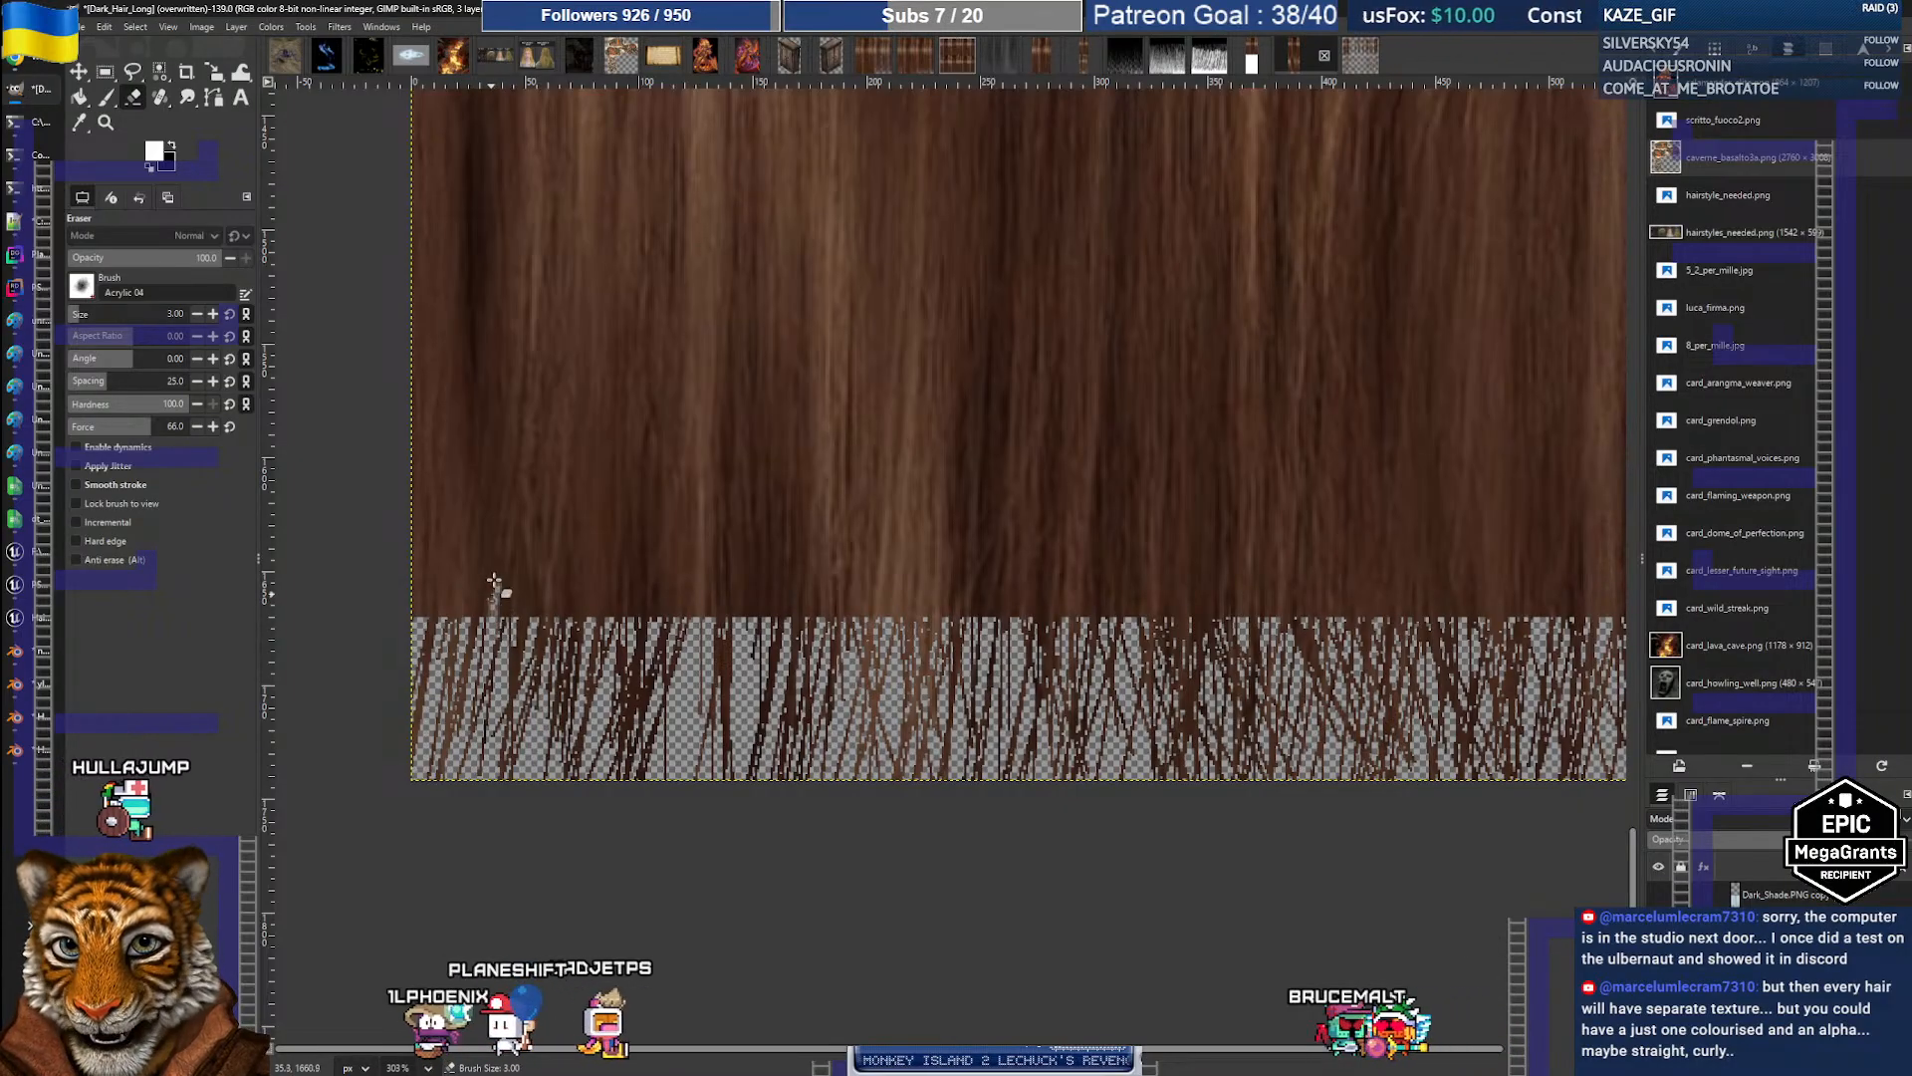
Step: Erase thin strokes of varying height above the straight cut line across the hair's full width to make the strand ends uneven
{"action": "mouse_move", "coordinate": [485, 588]}
{"action": "left_mouse_down"}
{"action": "mouse_move", "coordinate": [480, 624]}
{"action": "mouse_move", "coordinate": [459, 591]}
{"action": "left_mouse_up"}
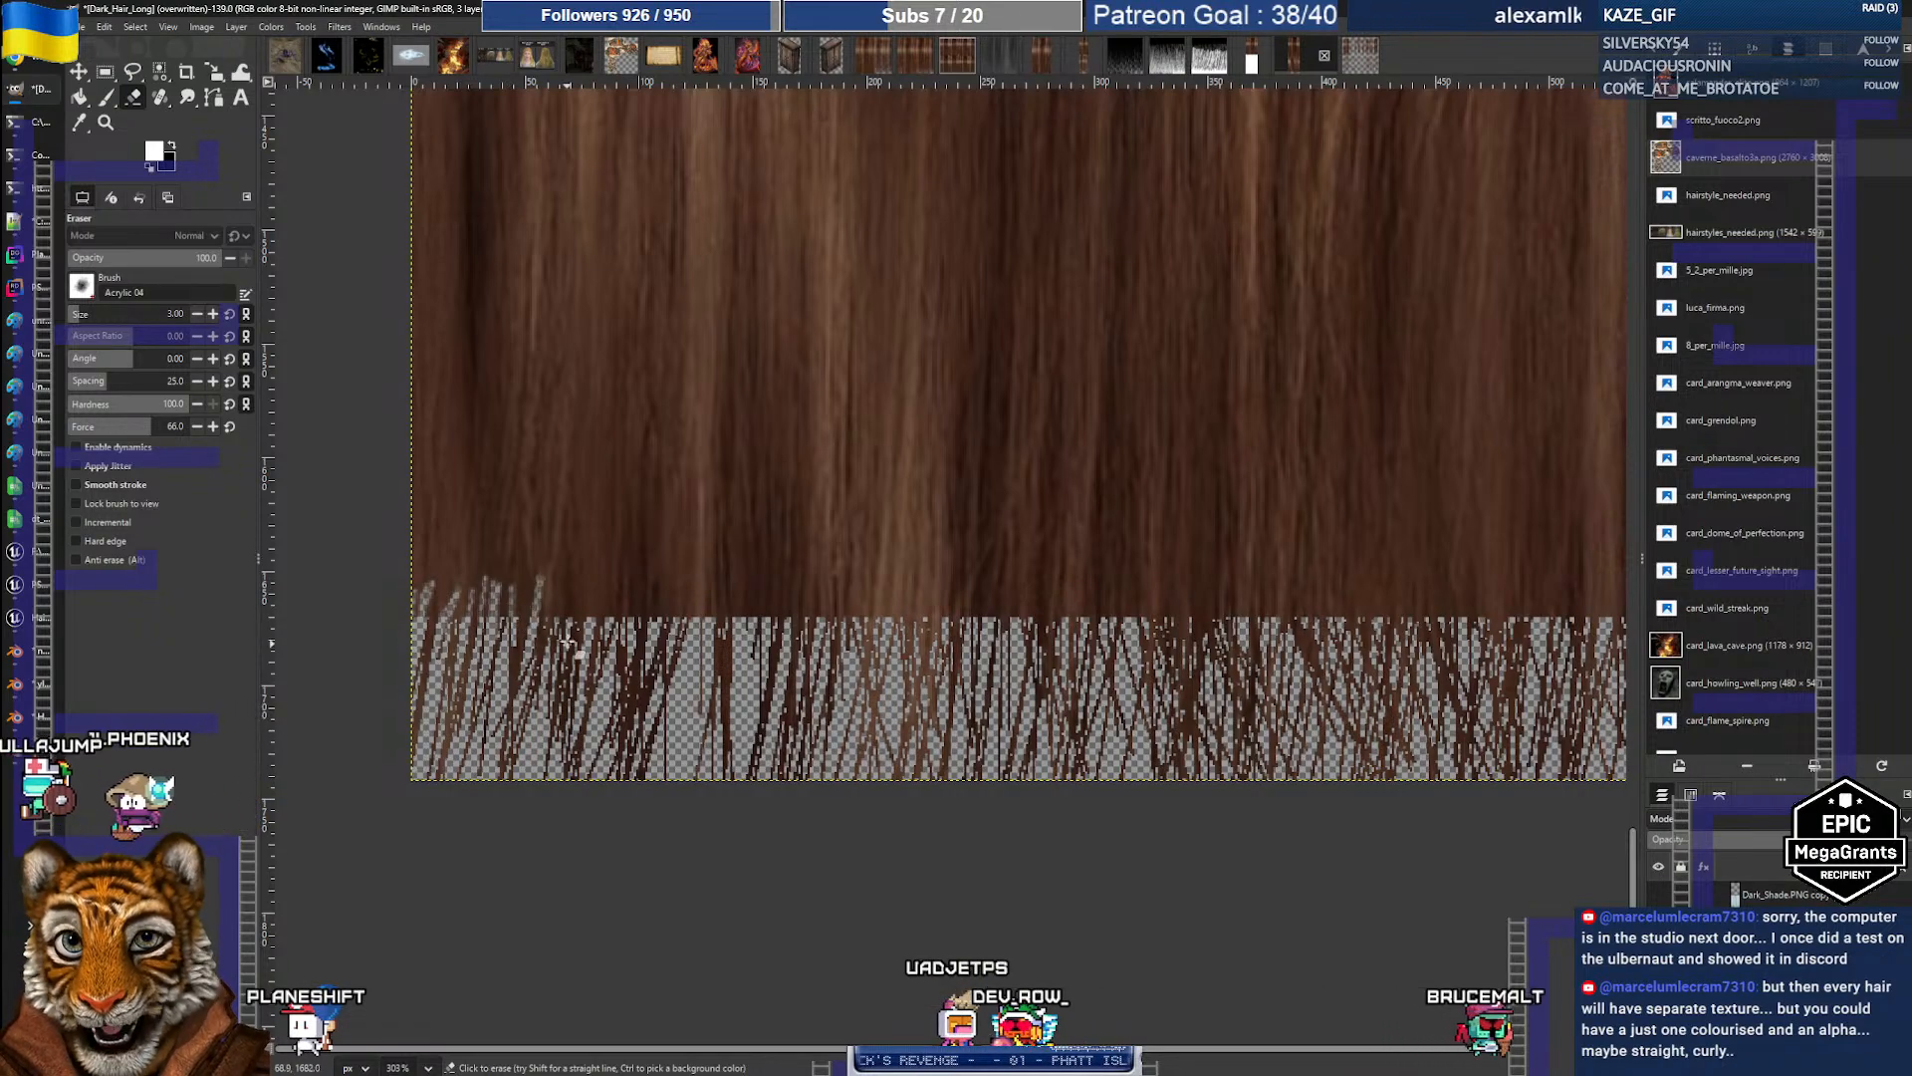
{"action": "mouse_move", "coordinate": [570, 623]}
{"action": "left_mouse_down"}
{"action": "mouse_move", "coordinate": [565, 545]}
{"action": "mouse_move", "coordinate": [529, 557]}
{"action": "mouse_move", "coordinate": [480, 511]}
{"action": "mouse_move", "coordinate": [488, 554]}
{"action": "left_mouse_up"}
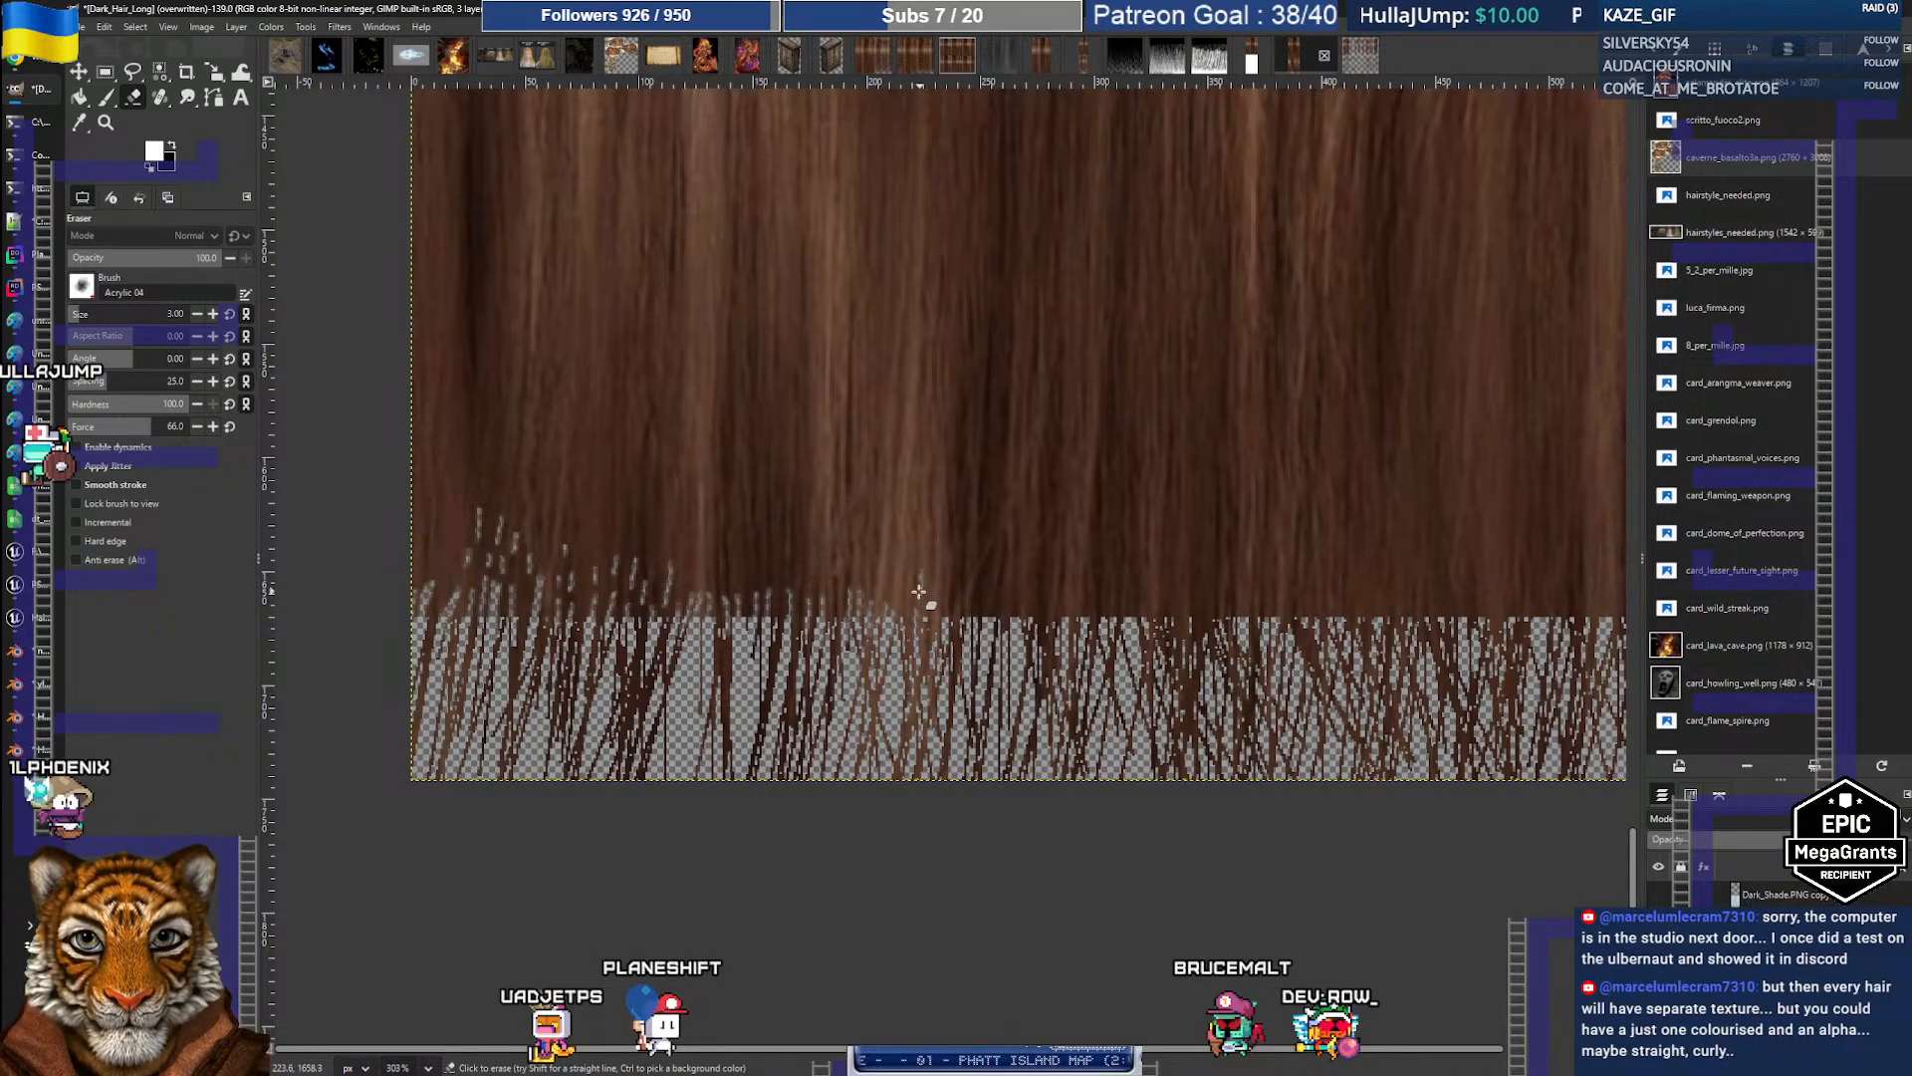
{"action": "left_click_drag", "start_coordinate": [948, 621], "coordinate": [991, 567]}
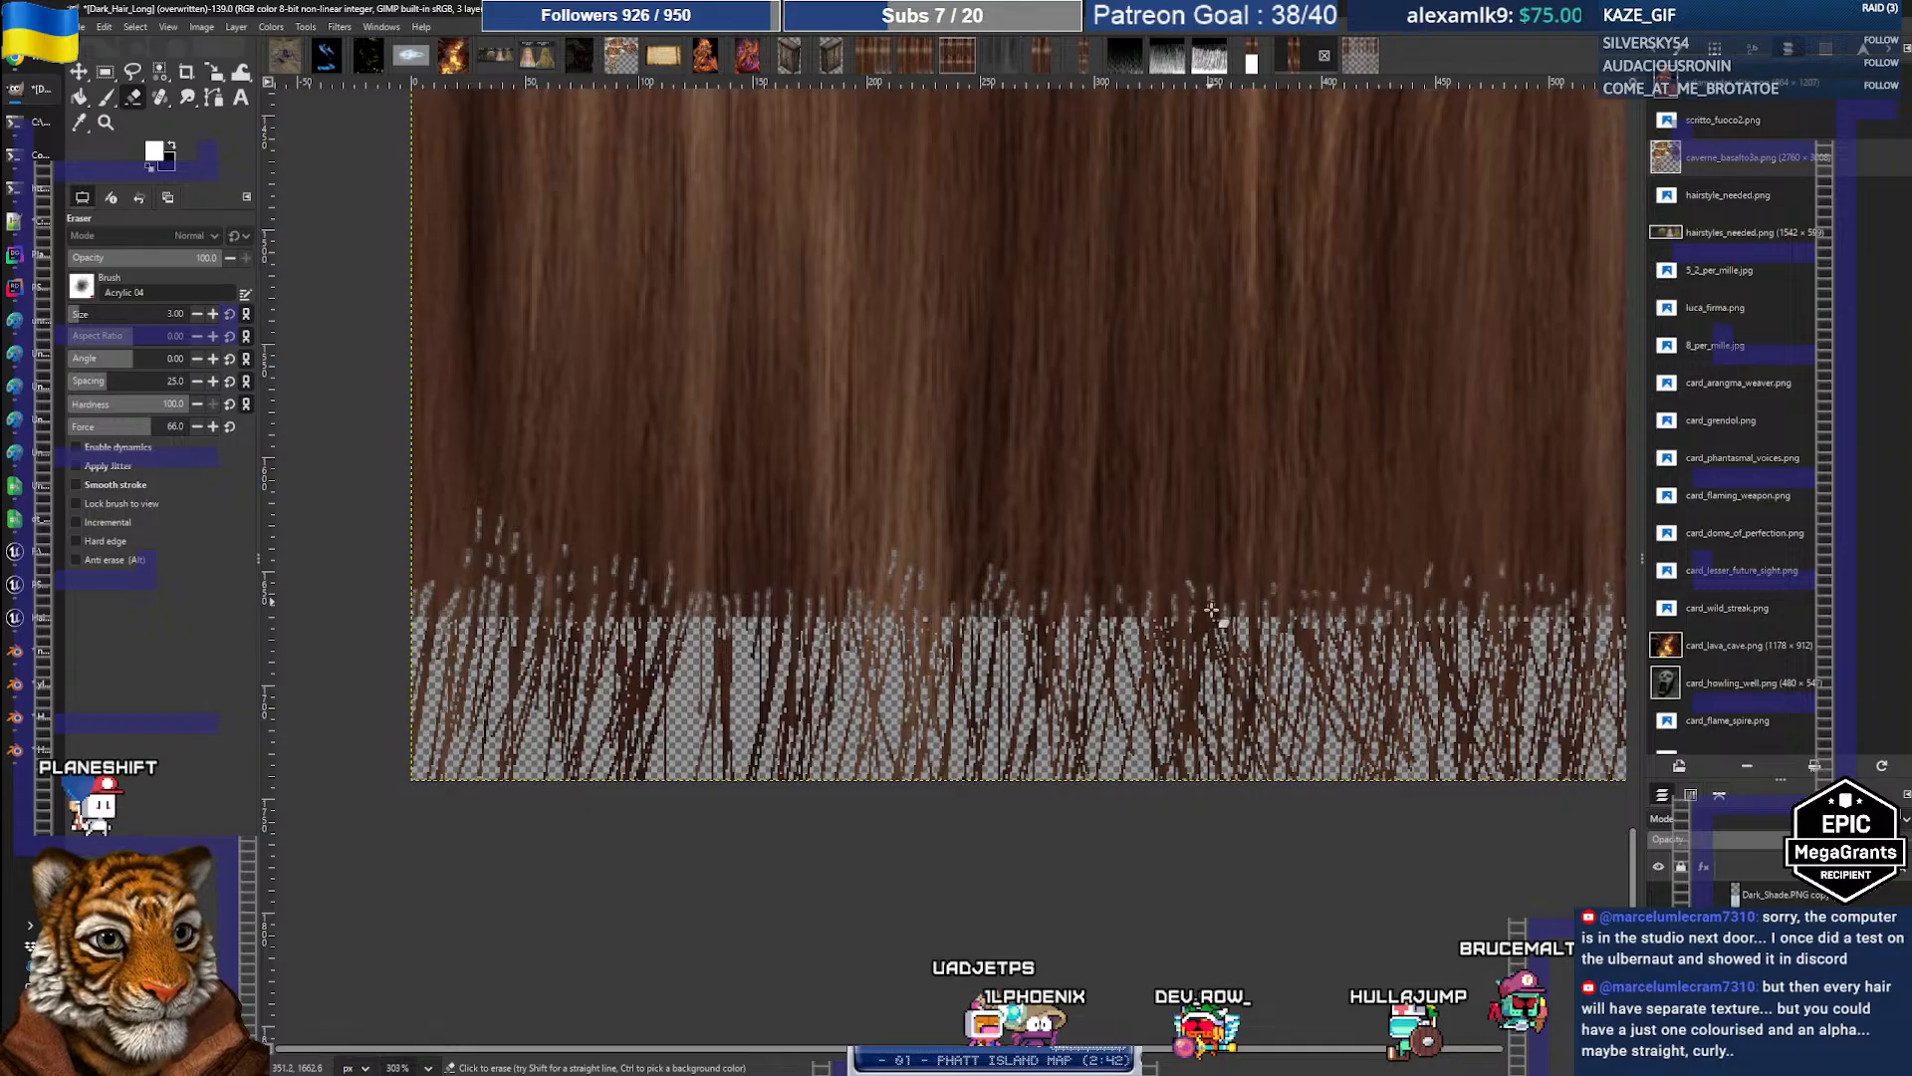
Step: Export the edited texture over the existing Dark_Hair_Long.png file
{"action": "scroll", "coordinate": [777, 534], "scroll_direction": "down", "scroll_amount": 5, "text": "ctrl"}
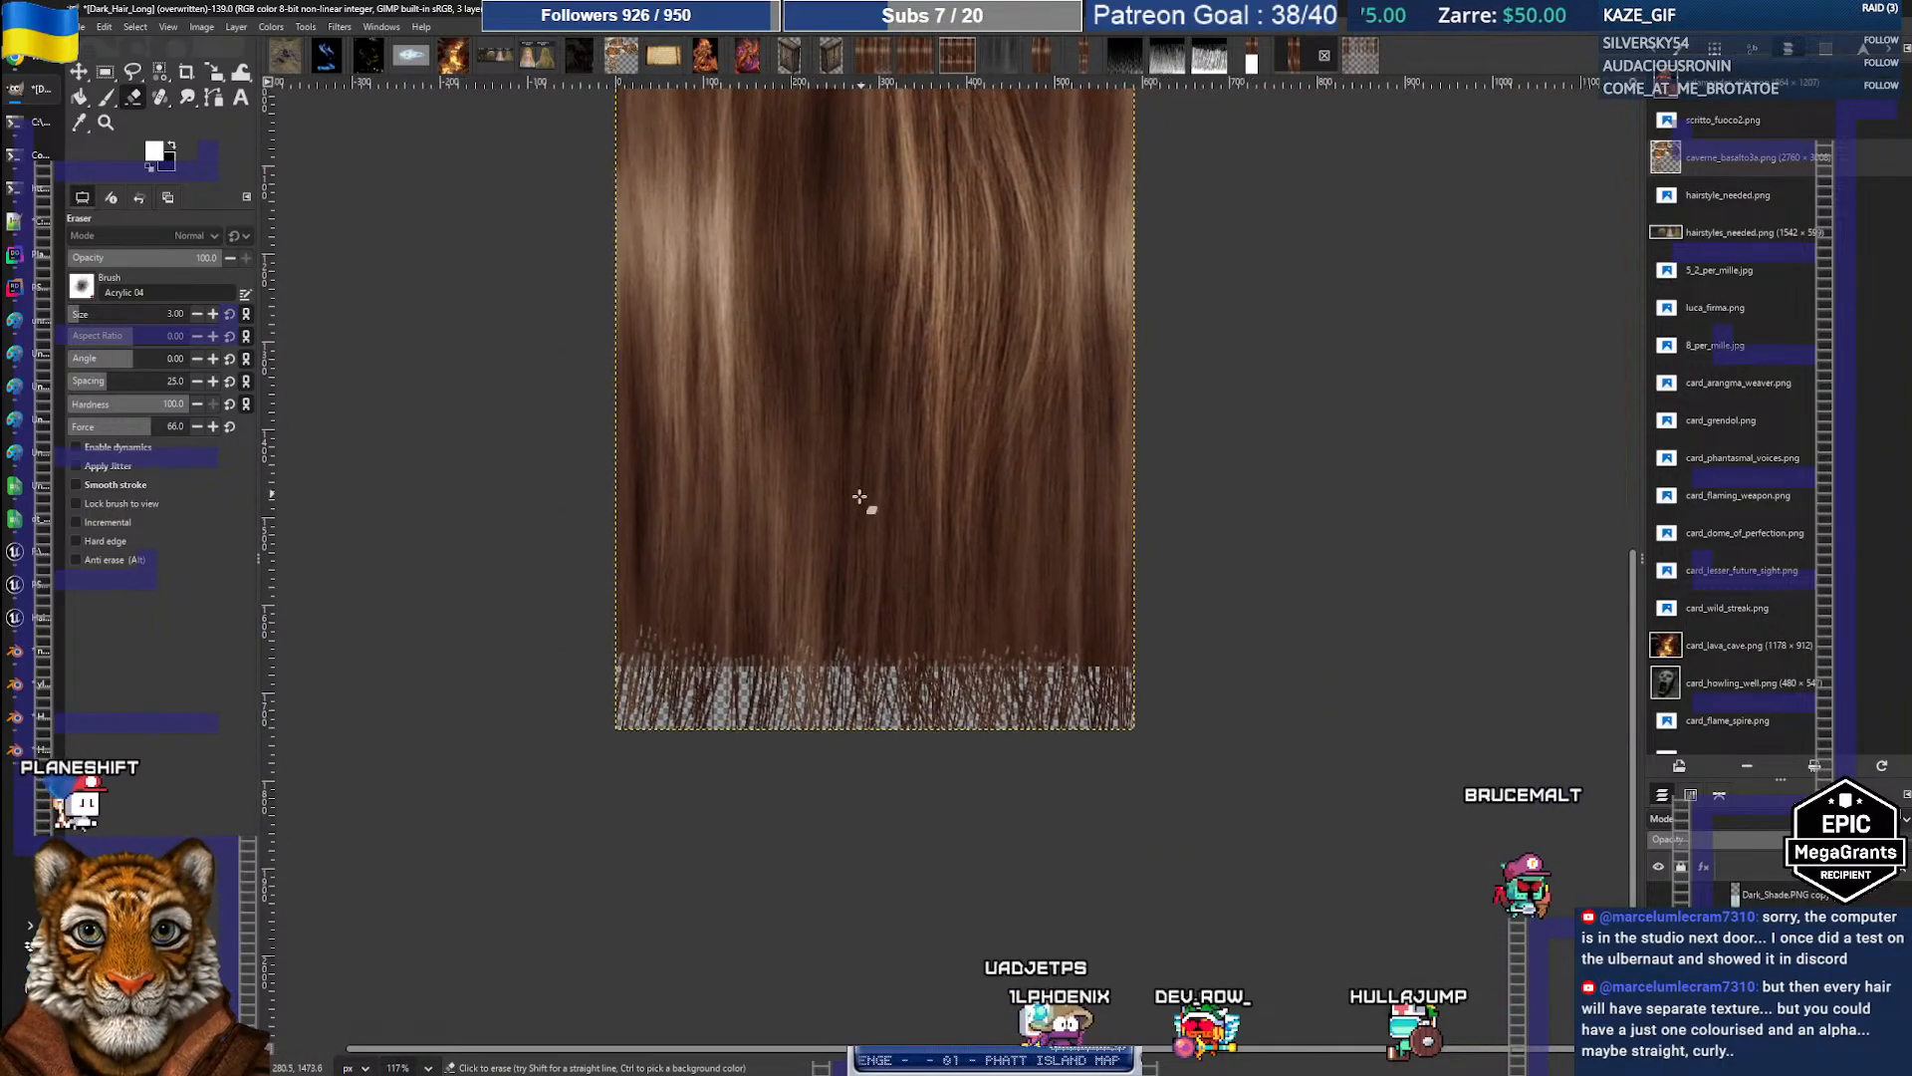
{"action": "middle_click_drag", "start_coordinate": [907, 415], "coordinate": [851, 541]}
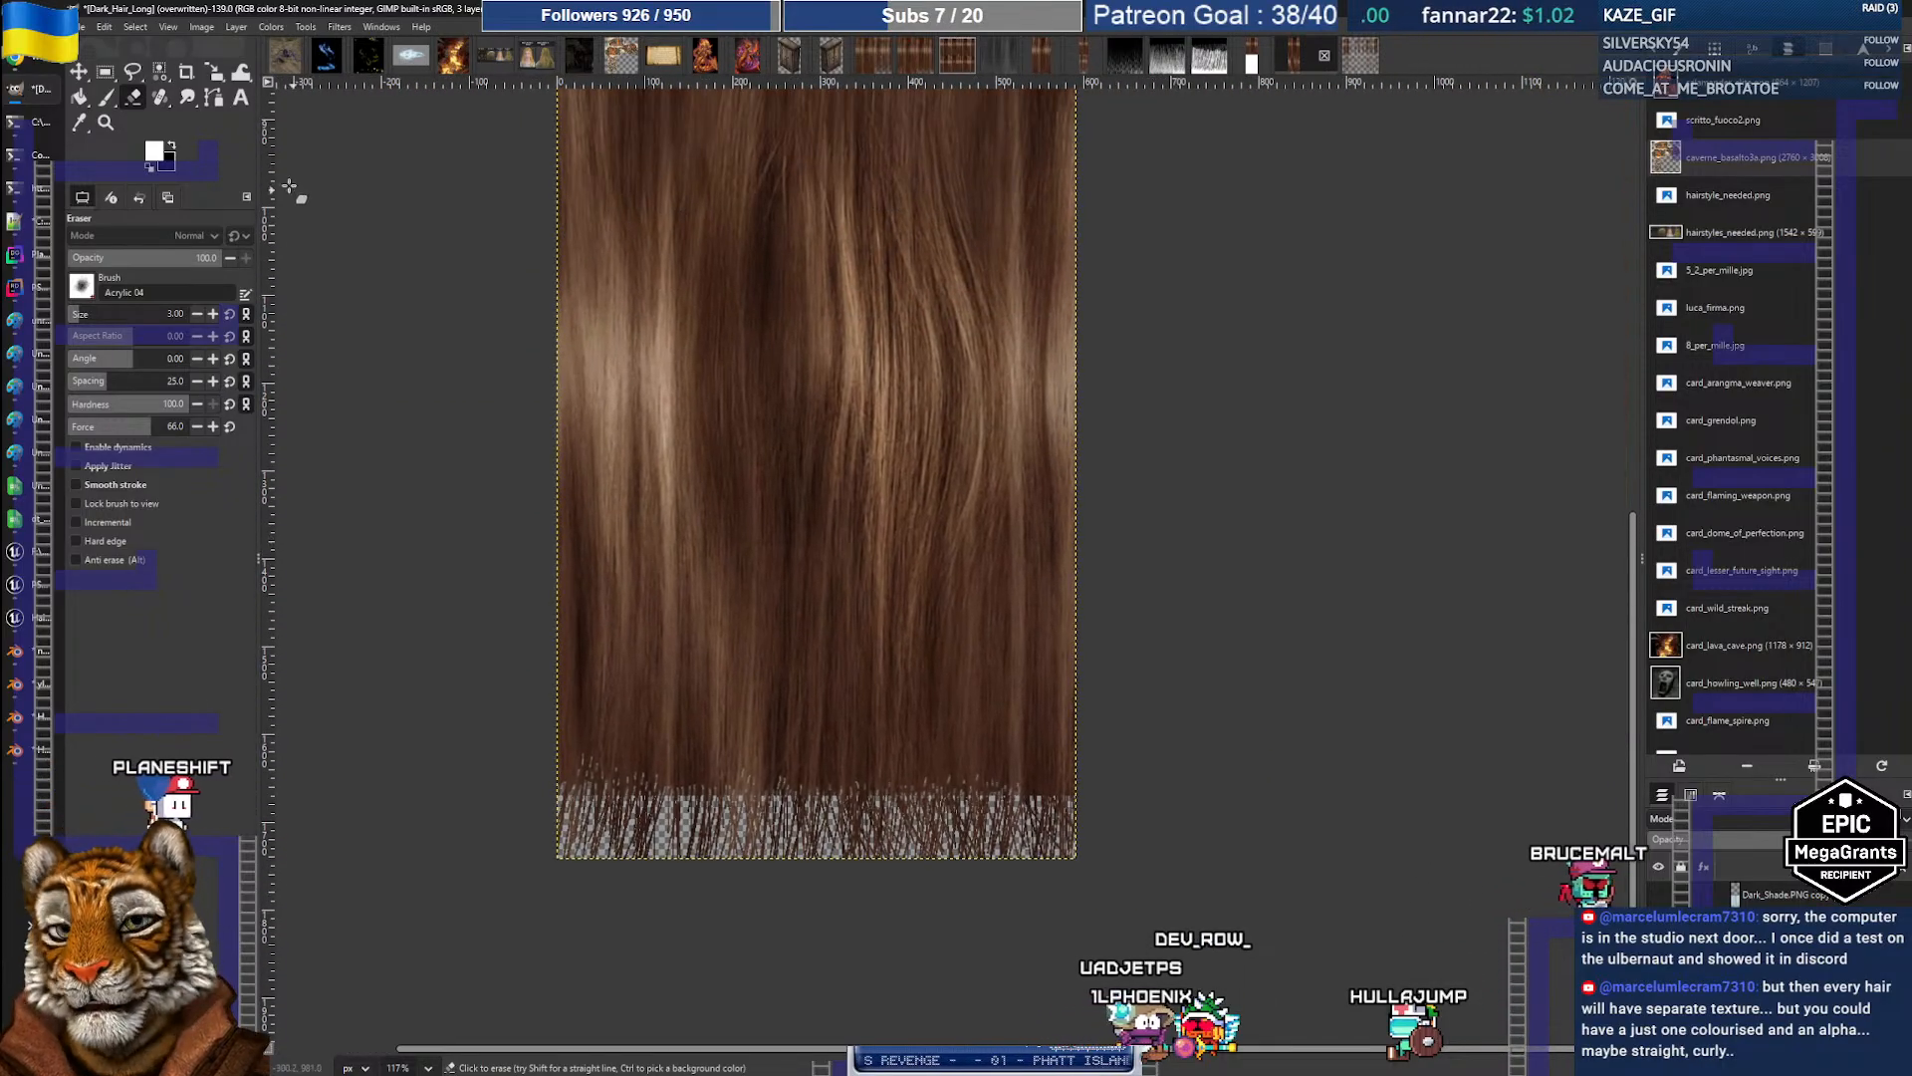
{"action": "left_click", "coordinate": [77, 27]}
{"action": "left_click", "coordinate": [142, 237]}
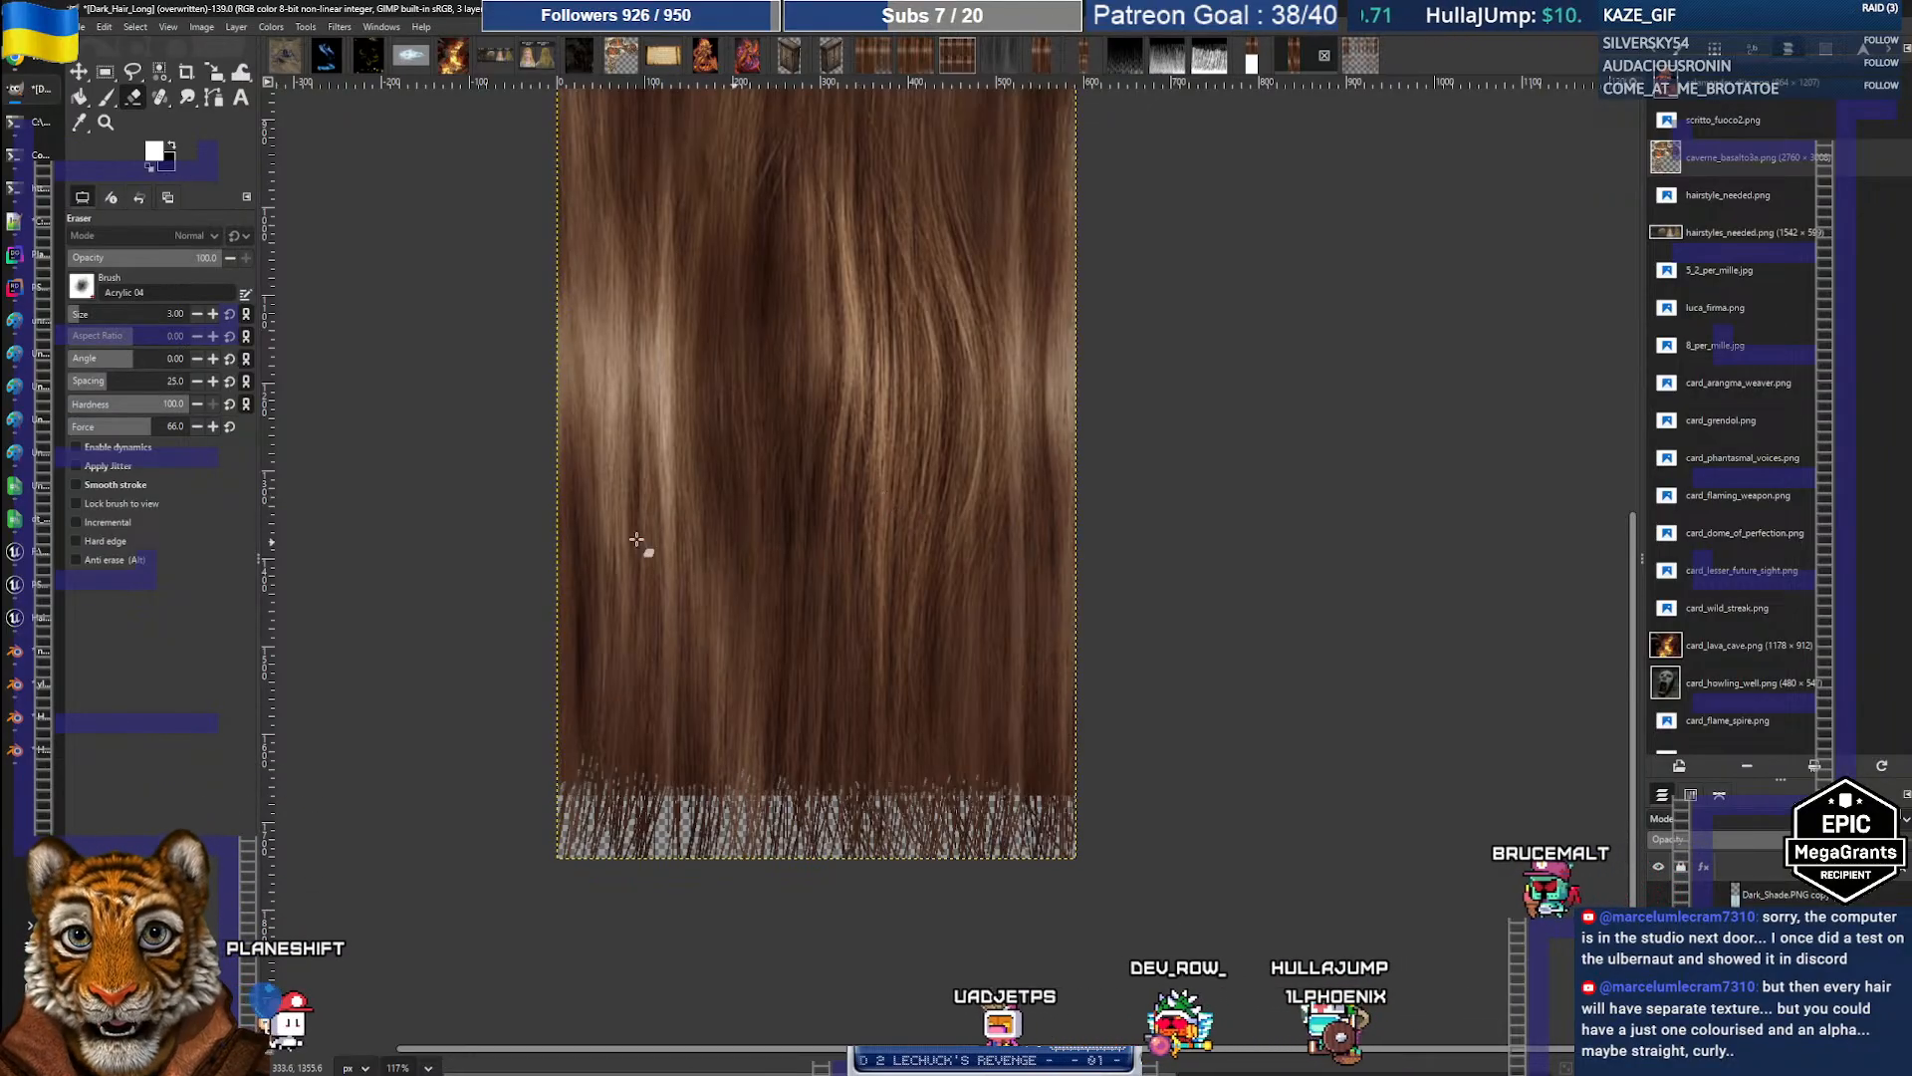
Step: Switch to Unreal Editor and reimport the Dark_Hair_Long texture from the character's Mesh folder
{"action": "left_click", "coordinate": [40, 618]}
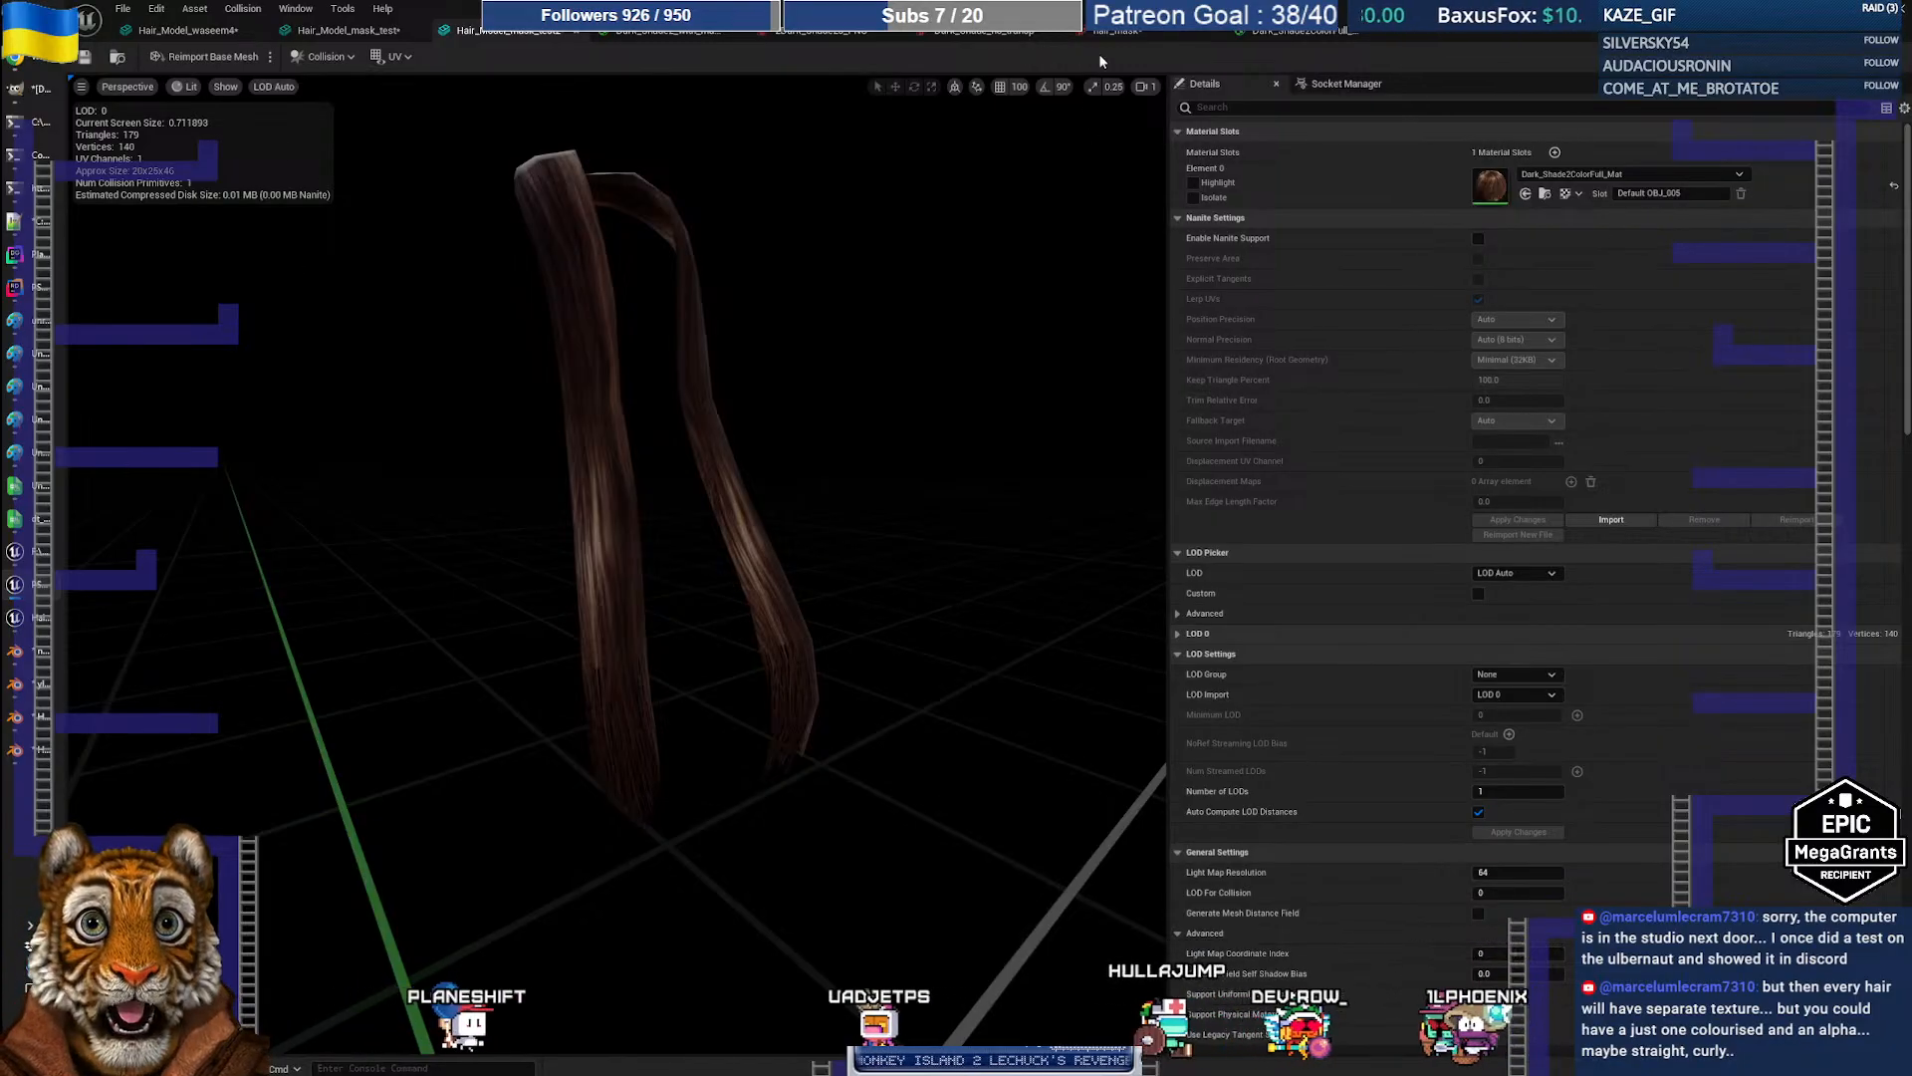
{"action": "double_click", "coordinate": [598, 12]}
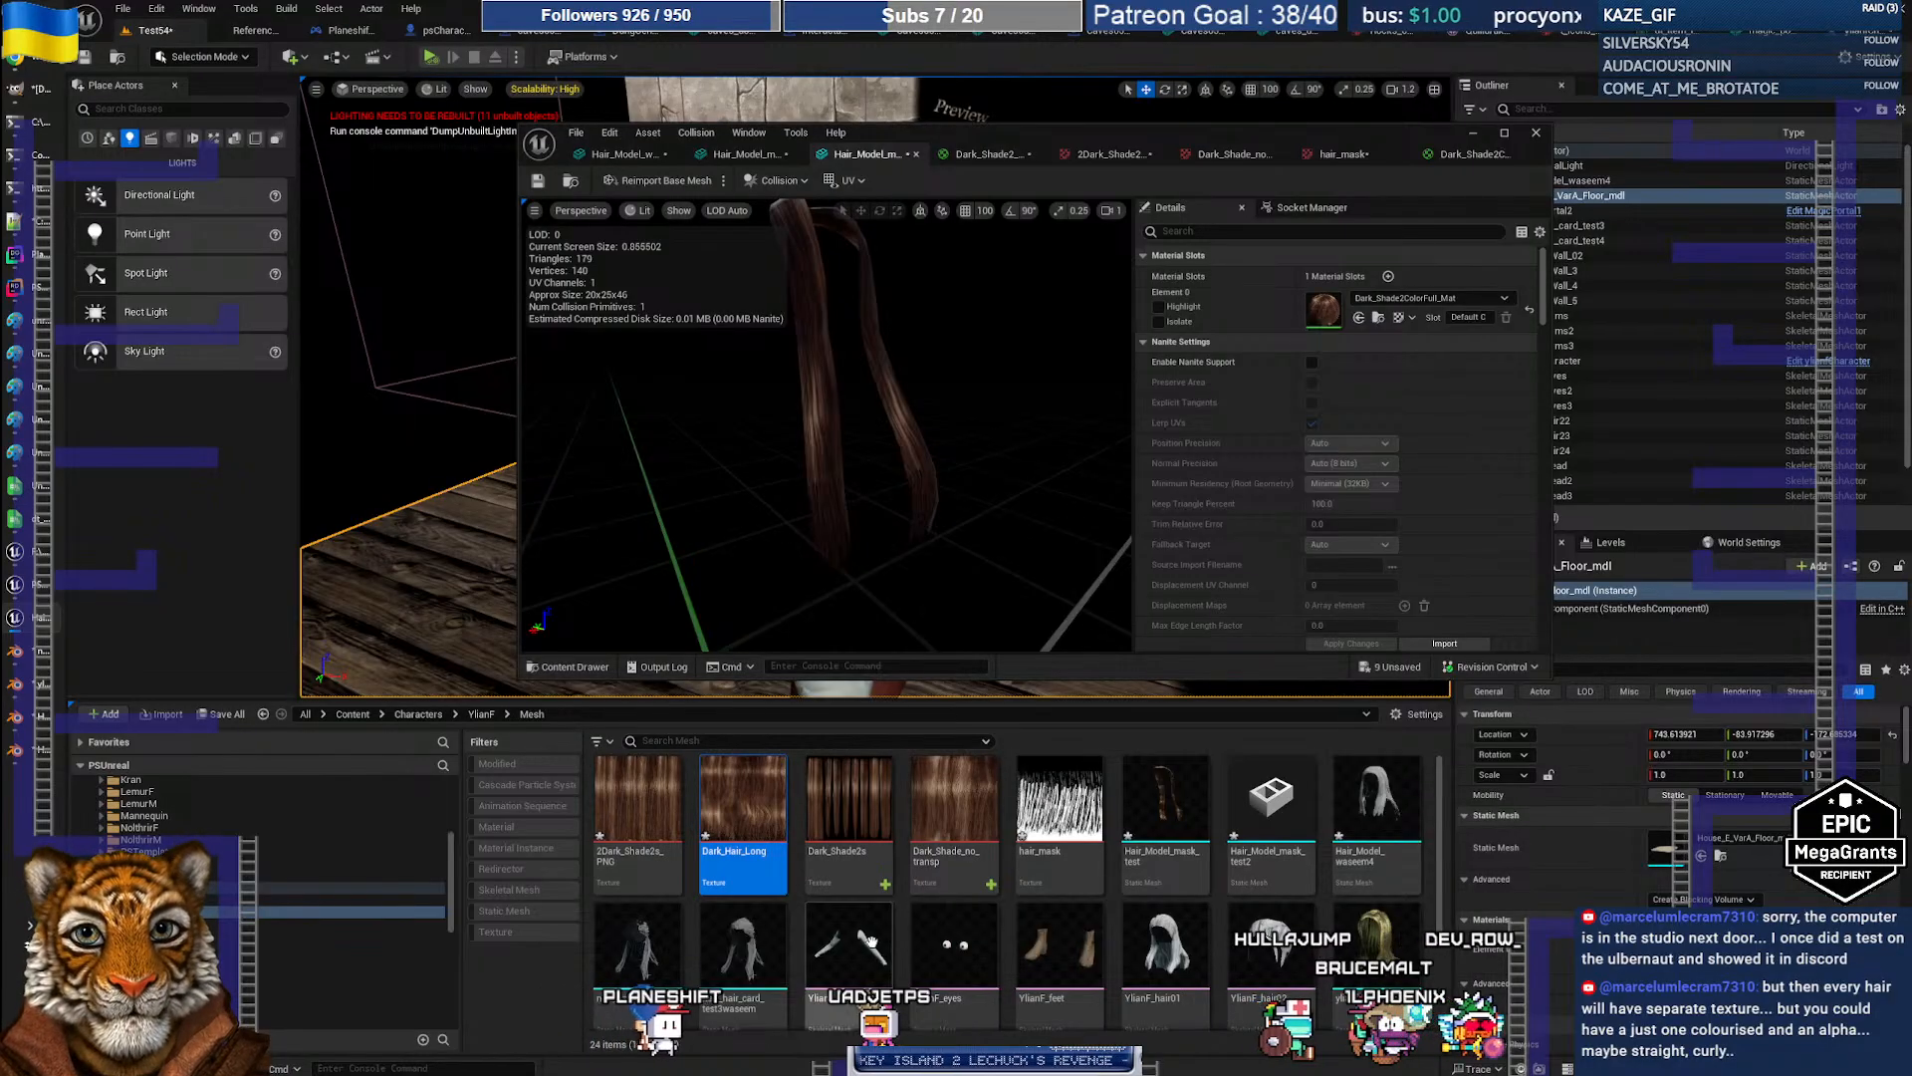
{"action": "right_click", "coordinate": [755, 867]}
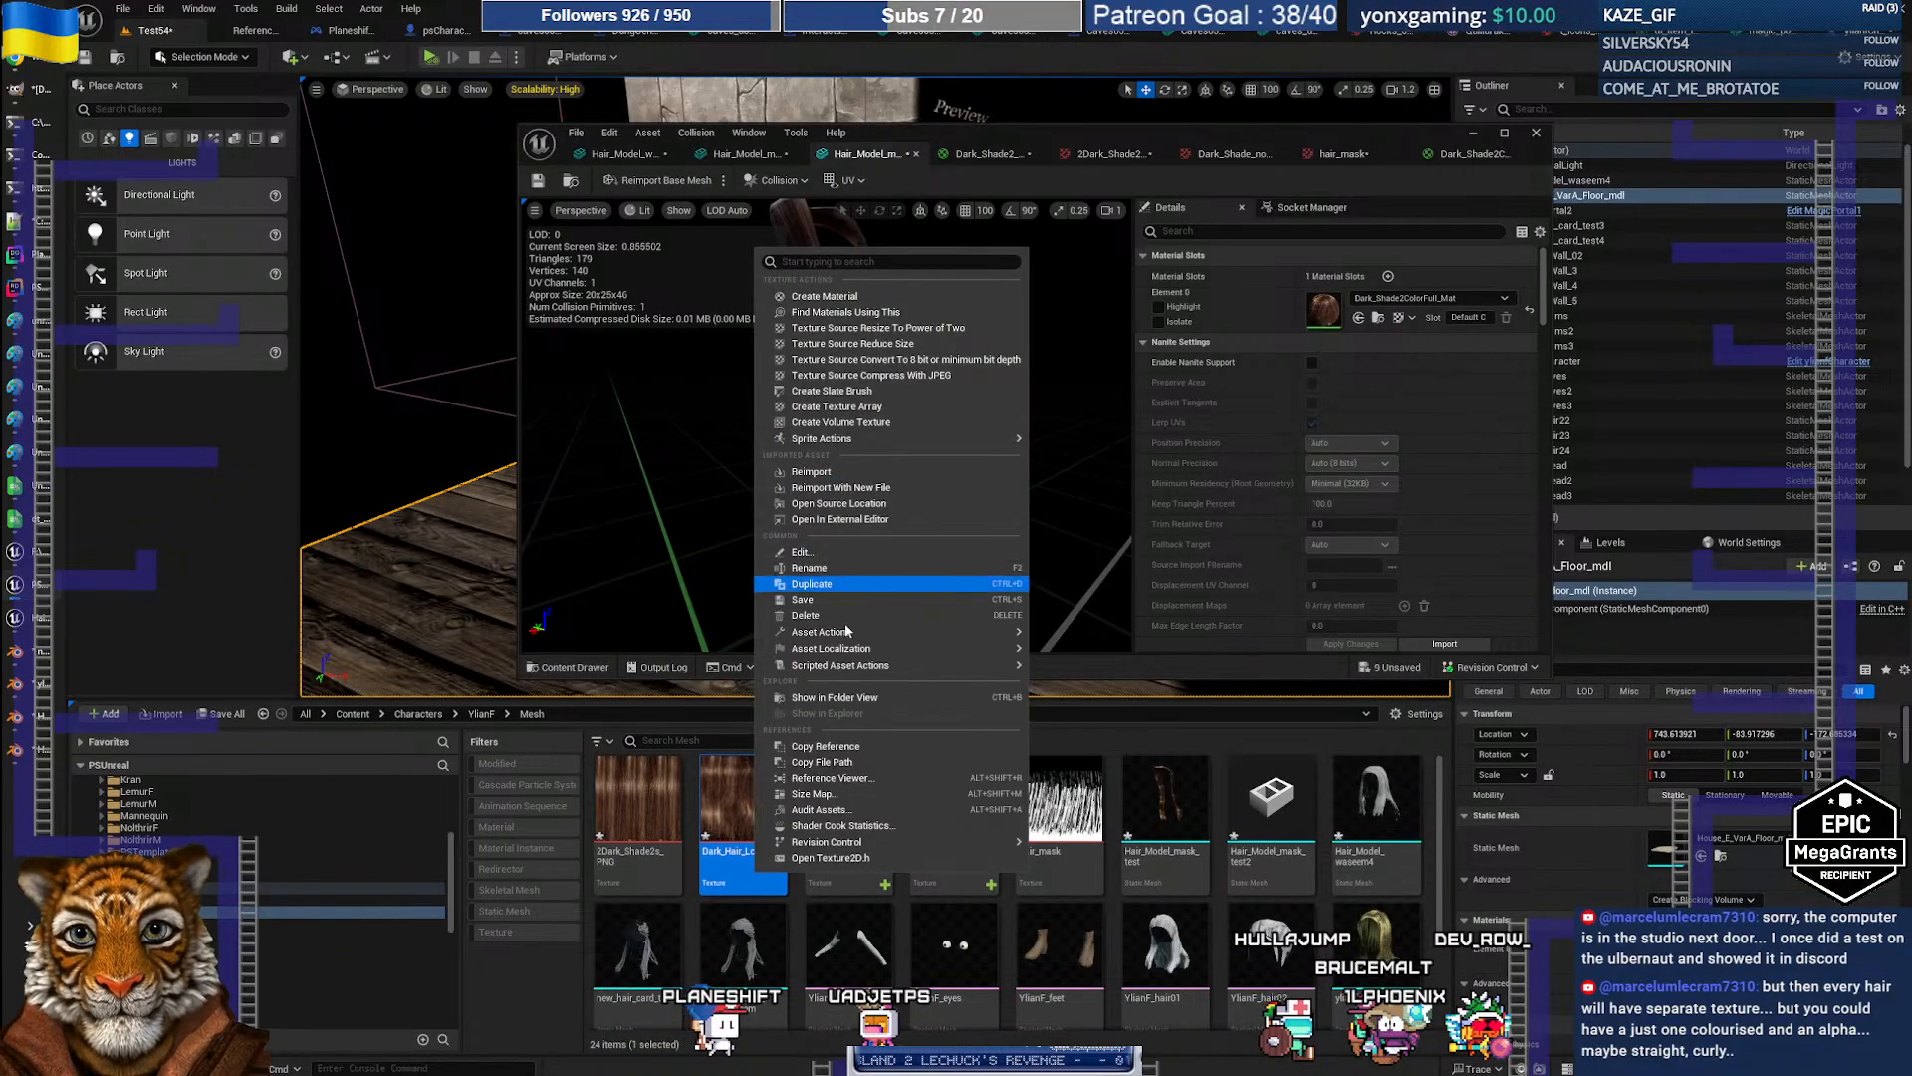
{"action": "left_click", "coordinate": [810, 471]}
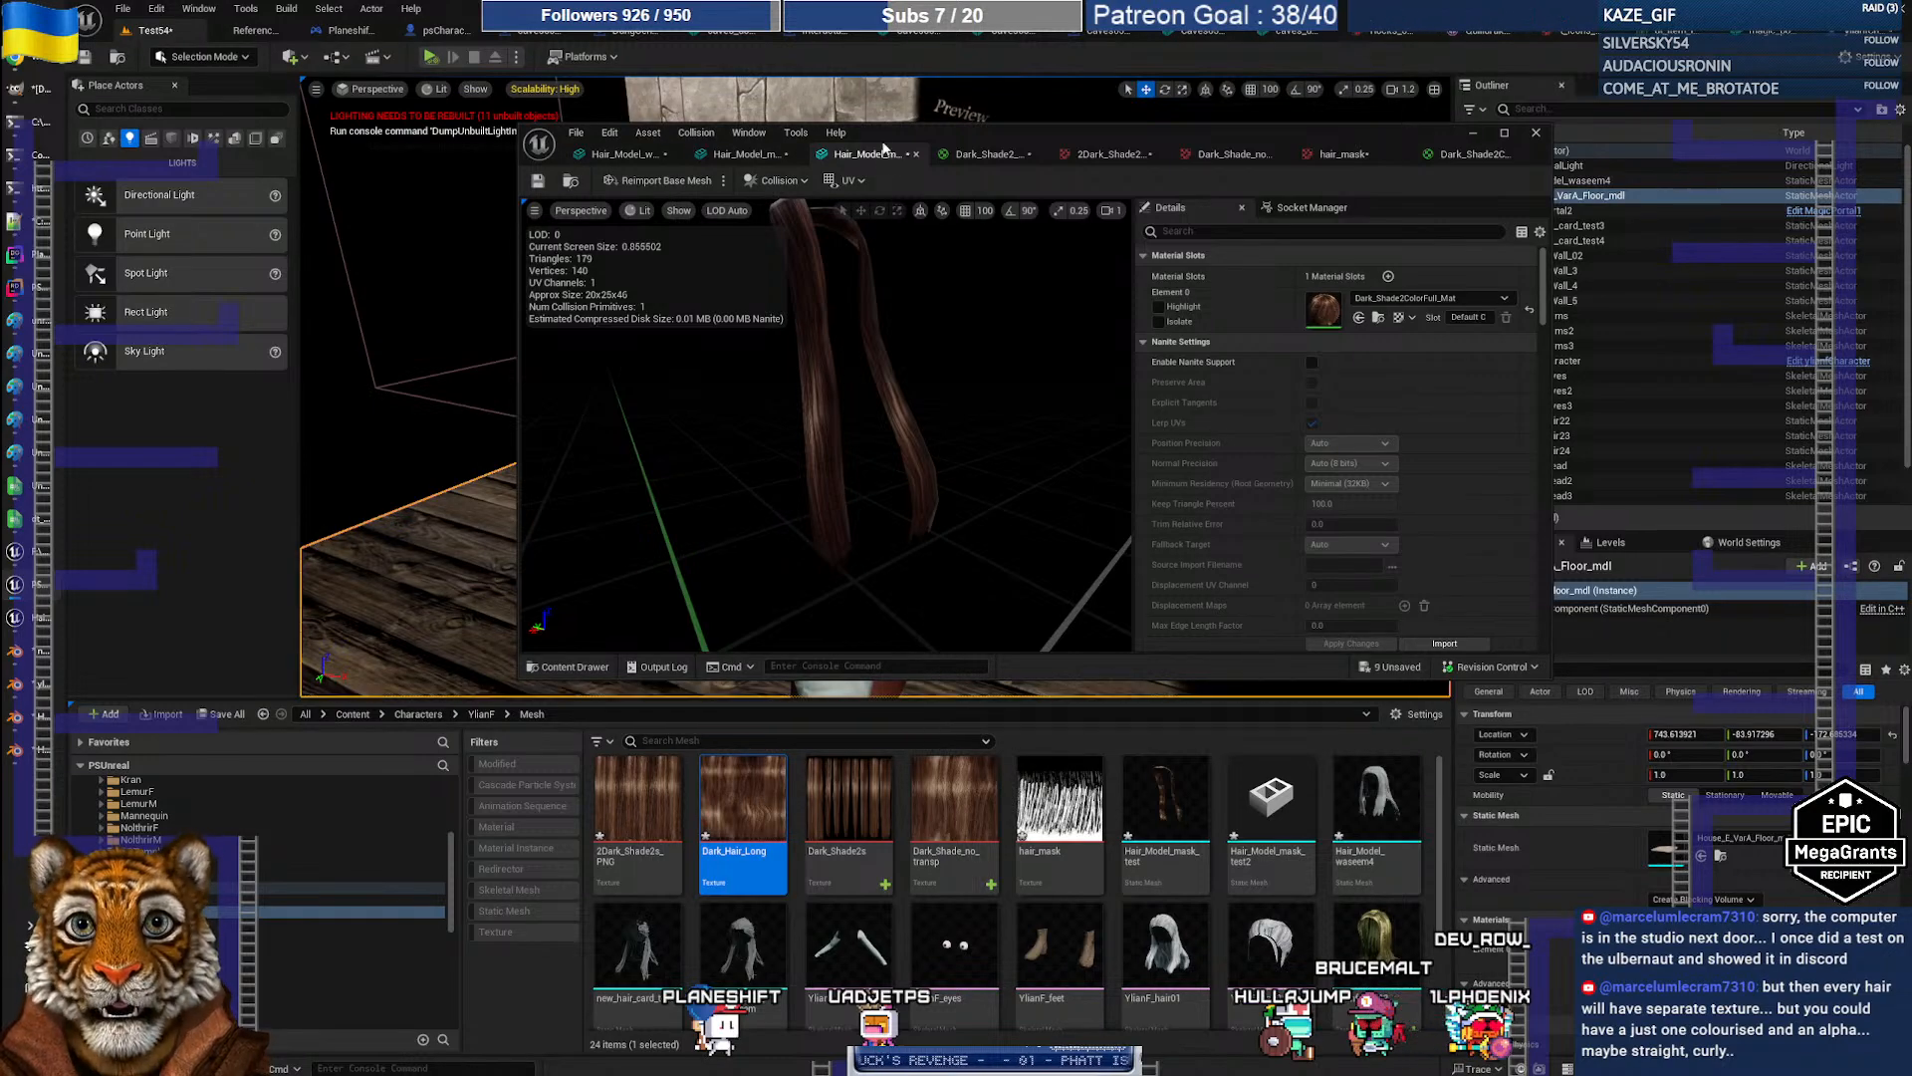
Step: Examine the tips of the hair card mesh up close in an enlarged preview
{"action": "double_click", "coordinate": [1018, 135]}
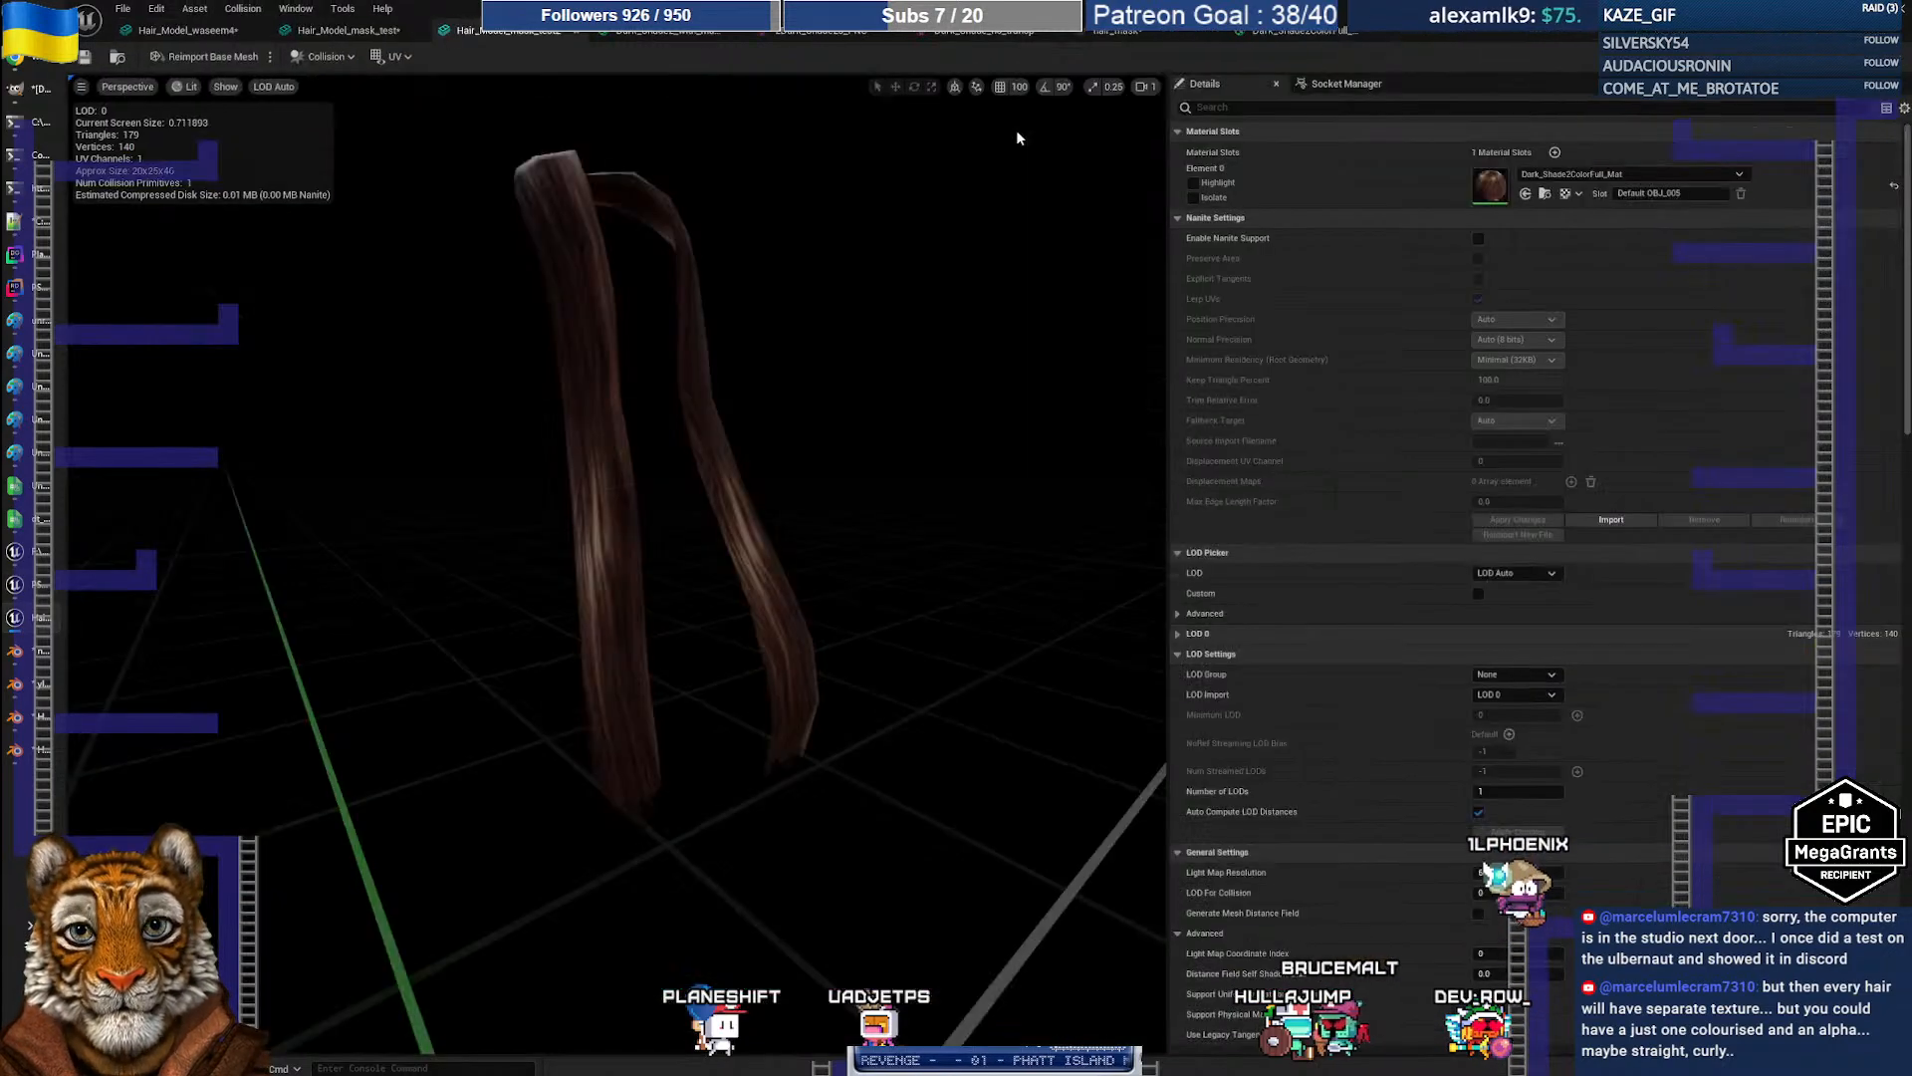
{"action": "right_click_drag", "start_coordinate": [617, 557], "coordinate": [697, 626]}
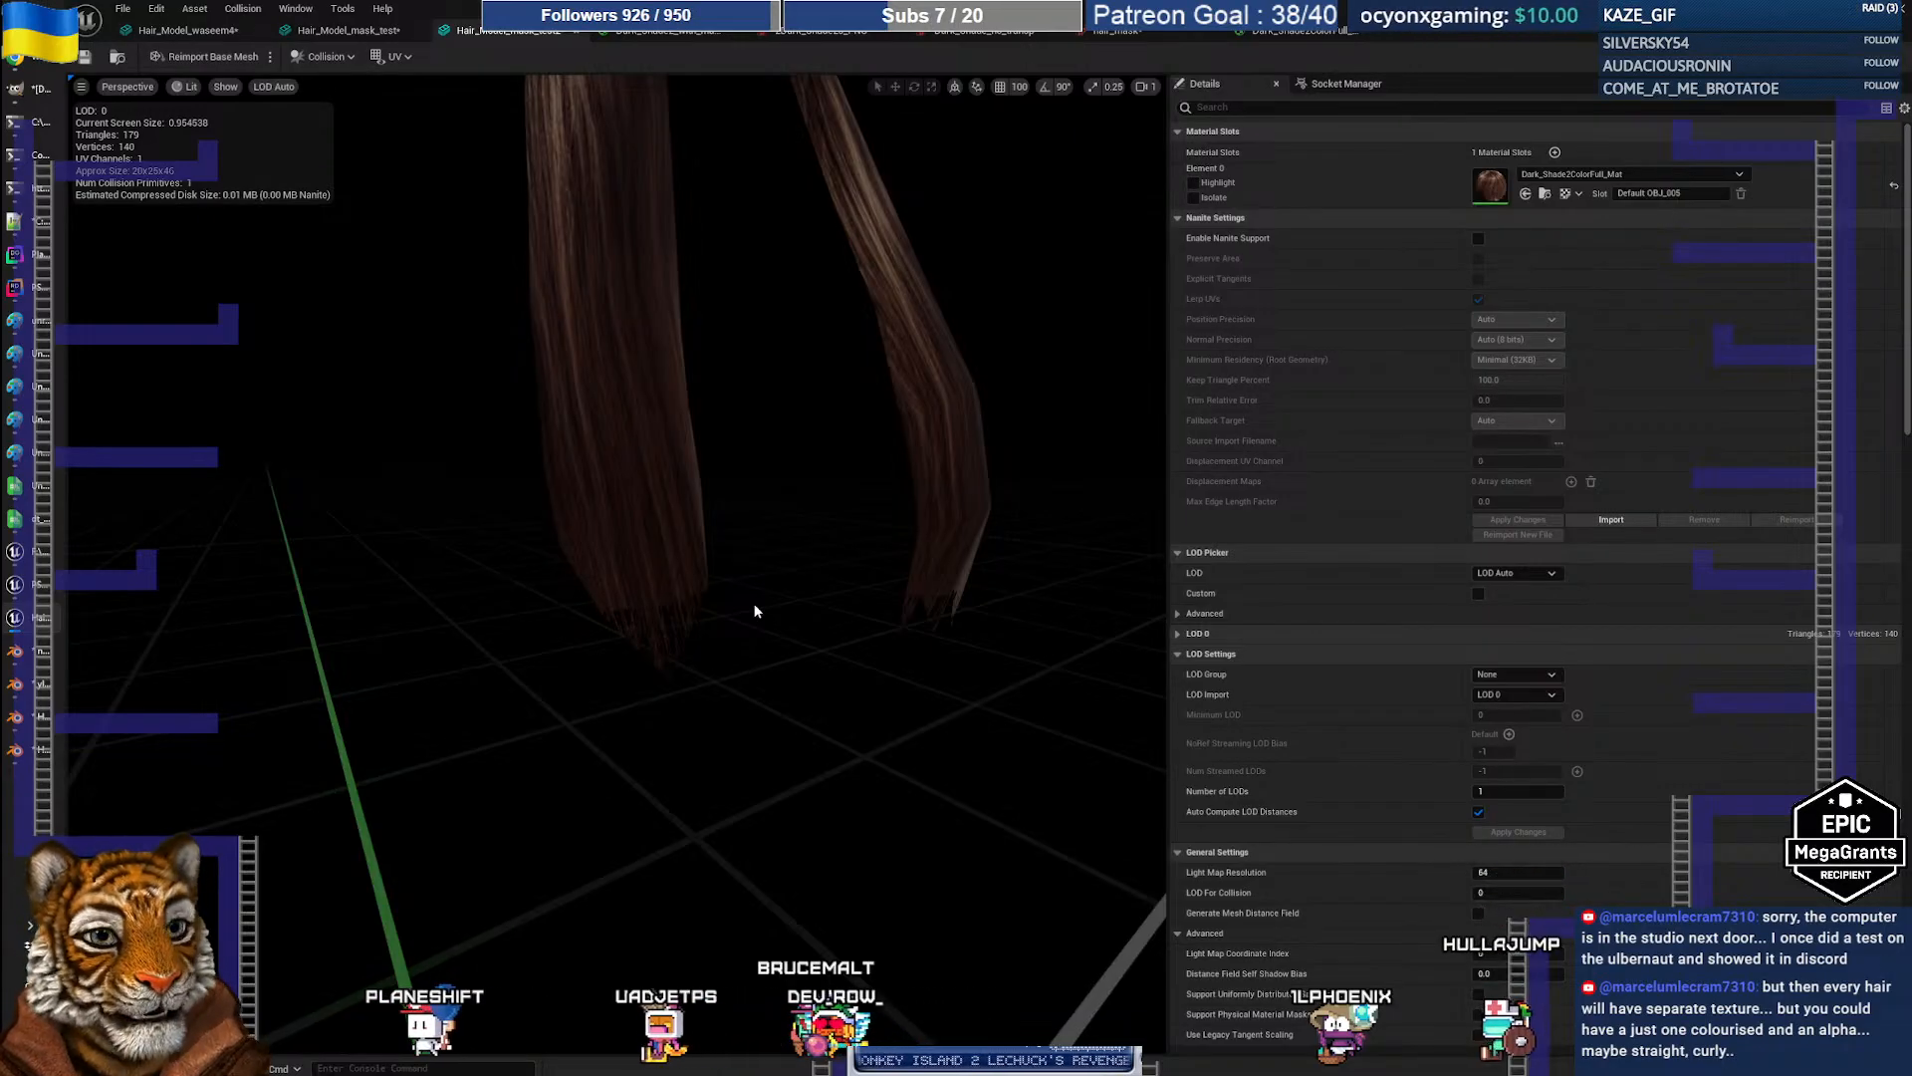
{"action": "double_click", "coordinate": [777, 10]}
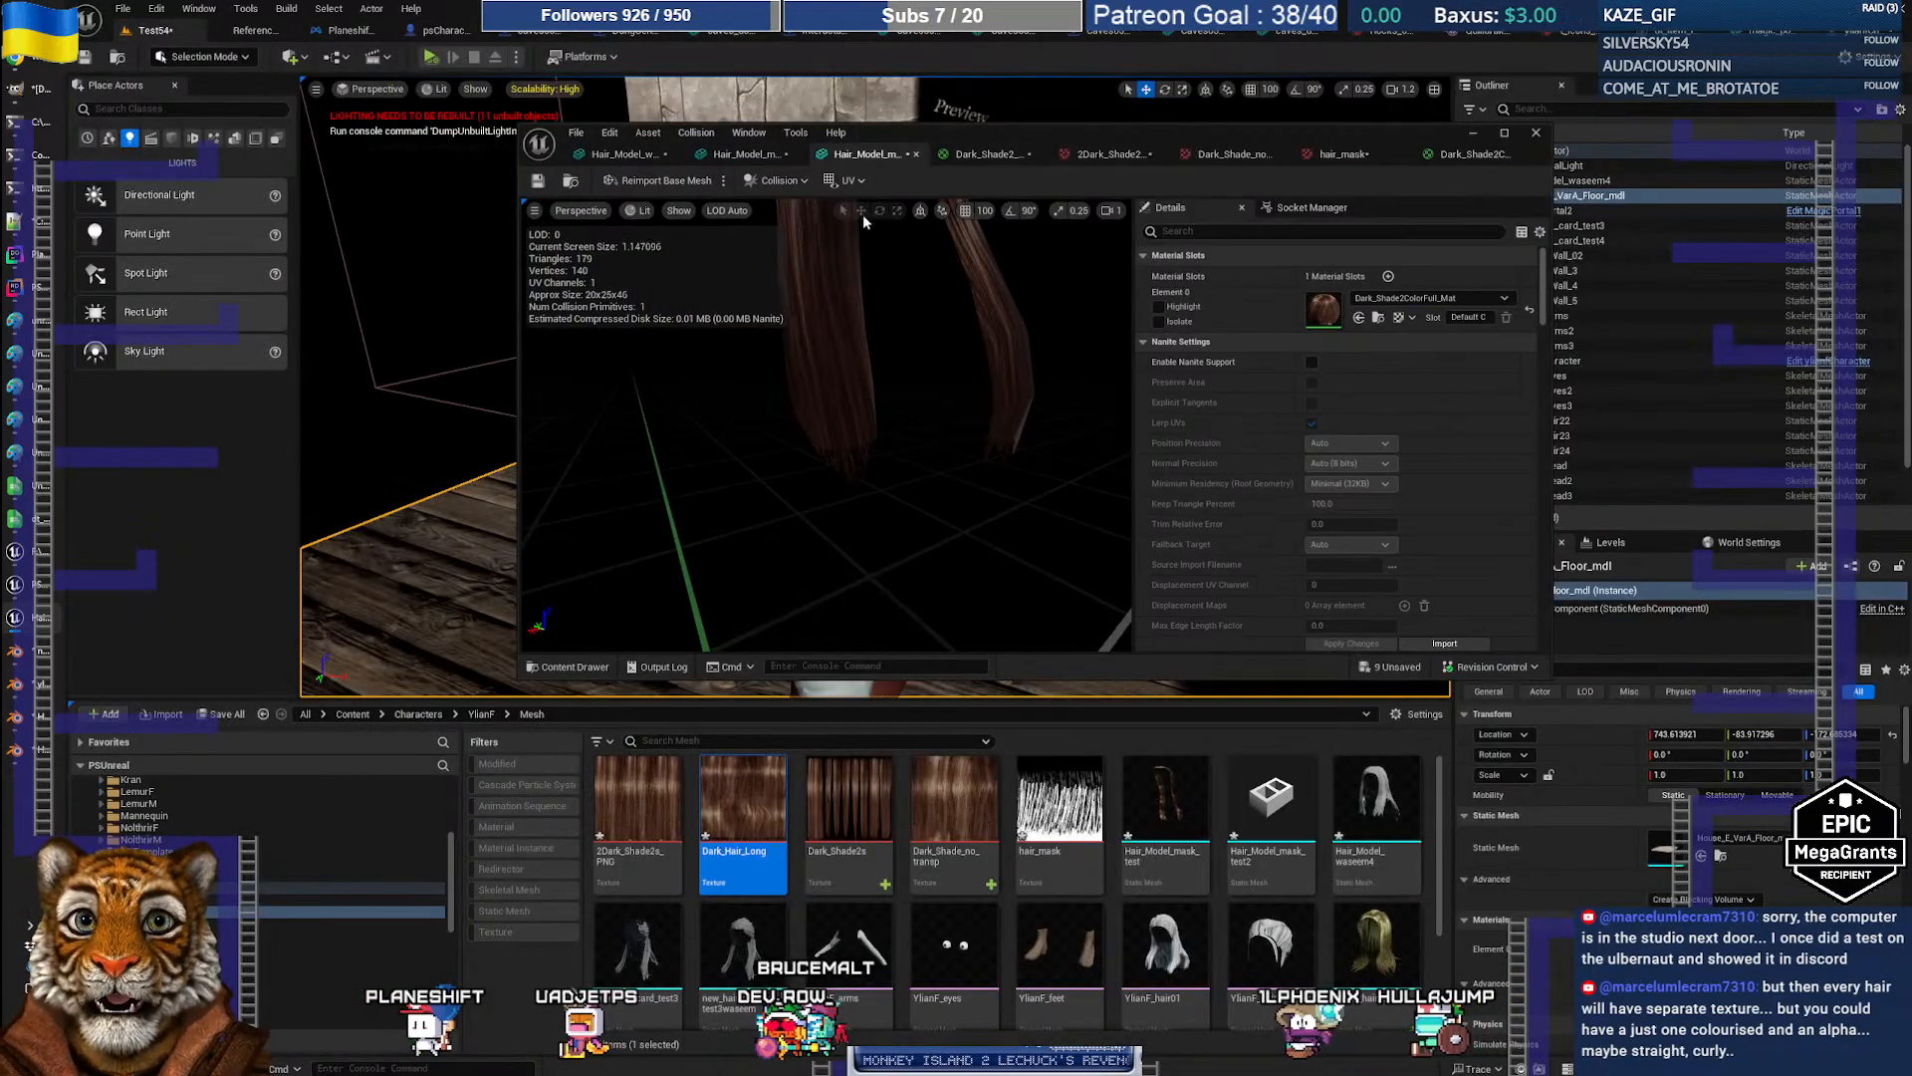
Step: Open the ylianf_hair23 mesh and the Dark_Shade2Color_Mat material assigned to it
{"action": "left_click_drag", "start_coordinate": [912, 139], "coordinate": [935, 90]}
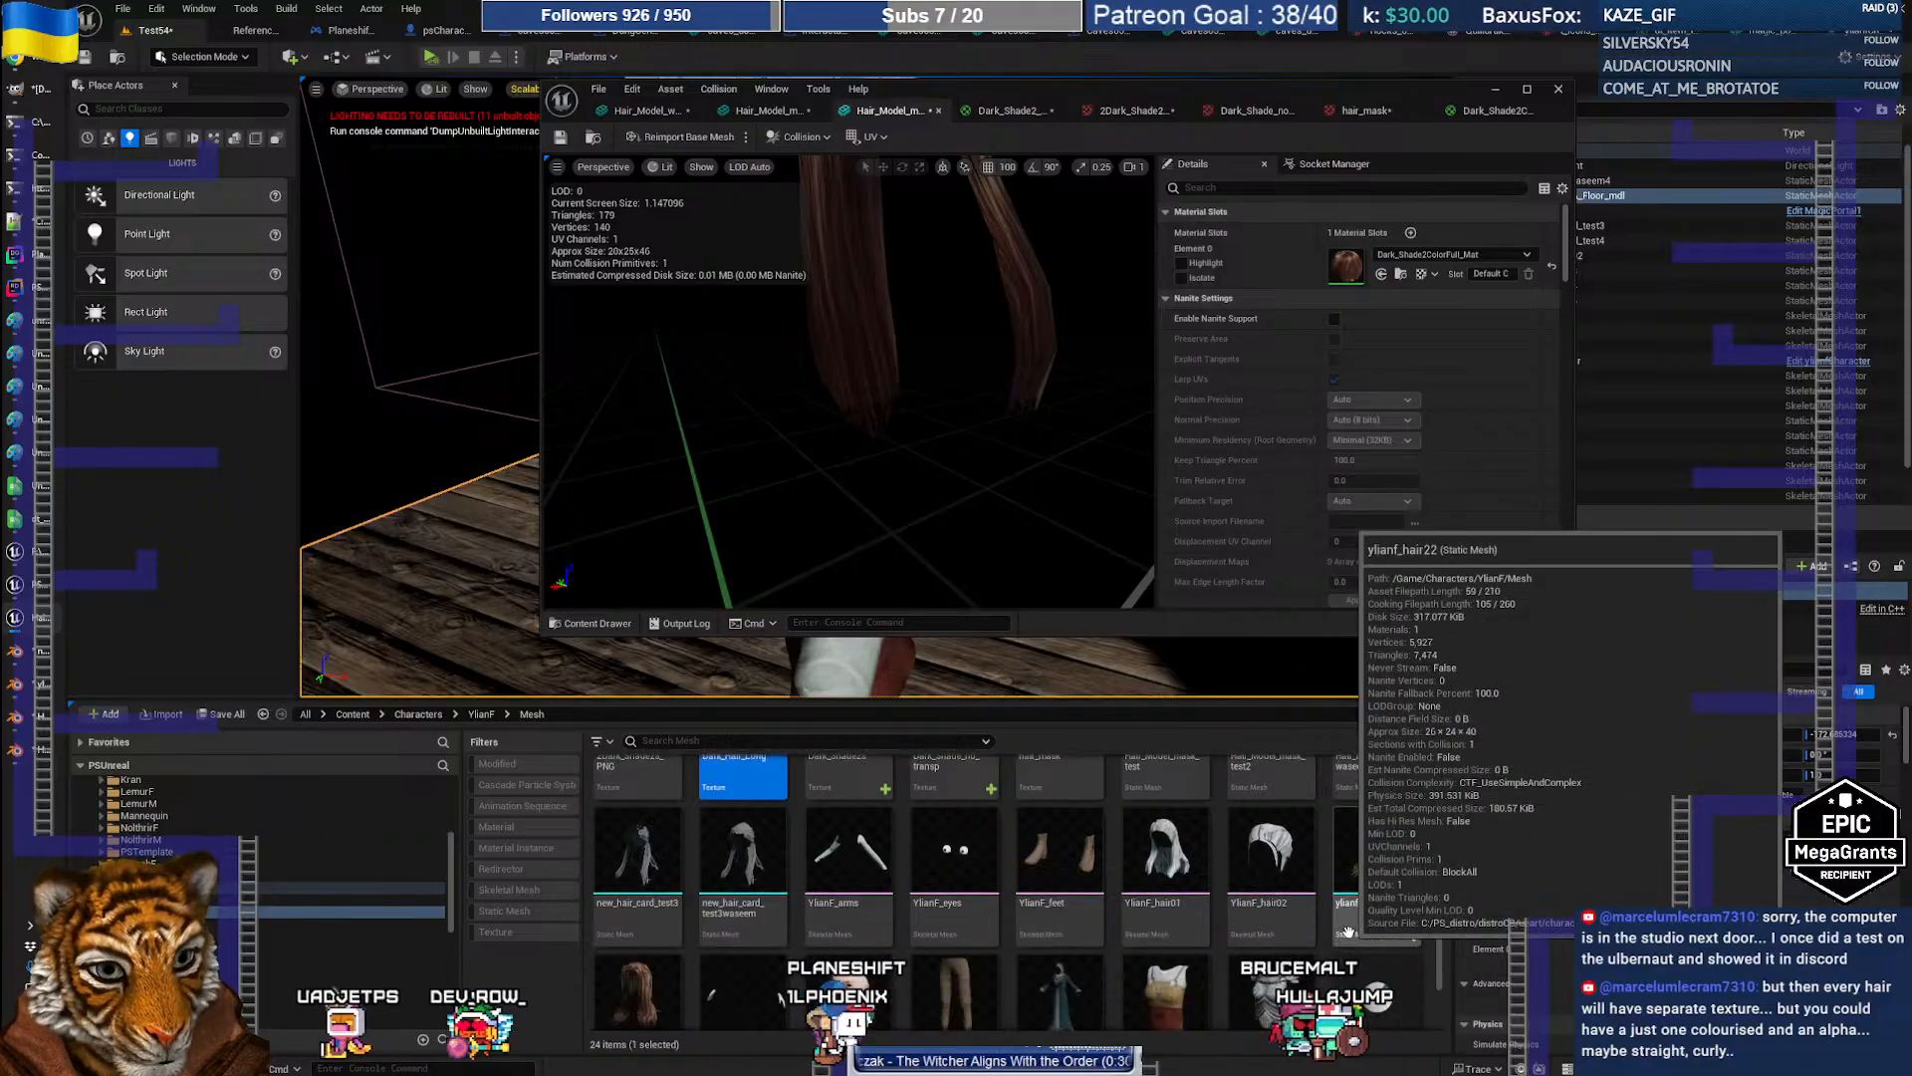
{"action": "scroll", "coordinate": [1016, 897], "scroll_direction": "down", "scroll_amount": 1}
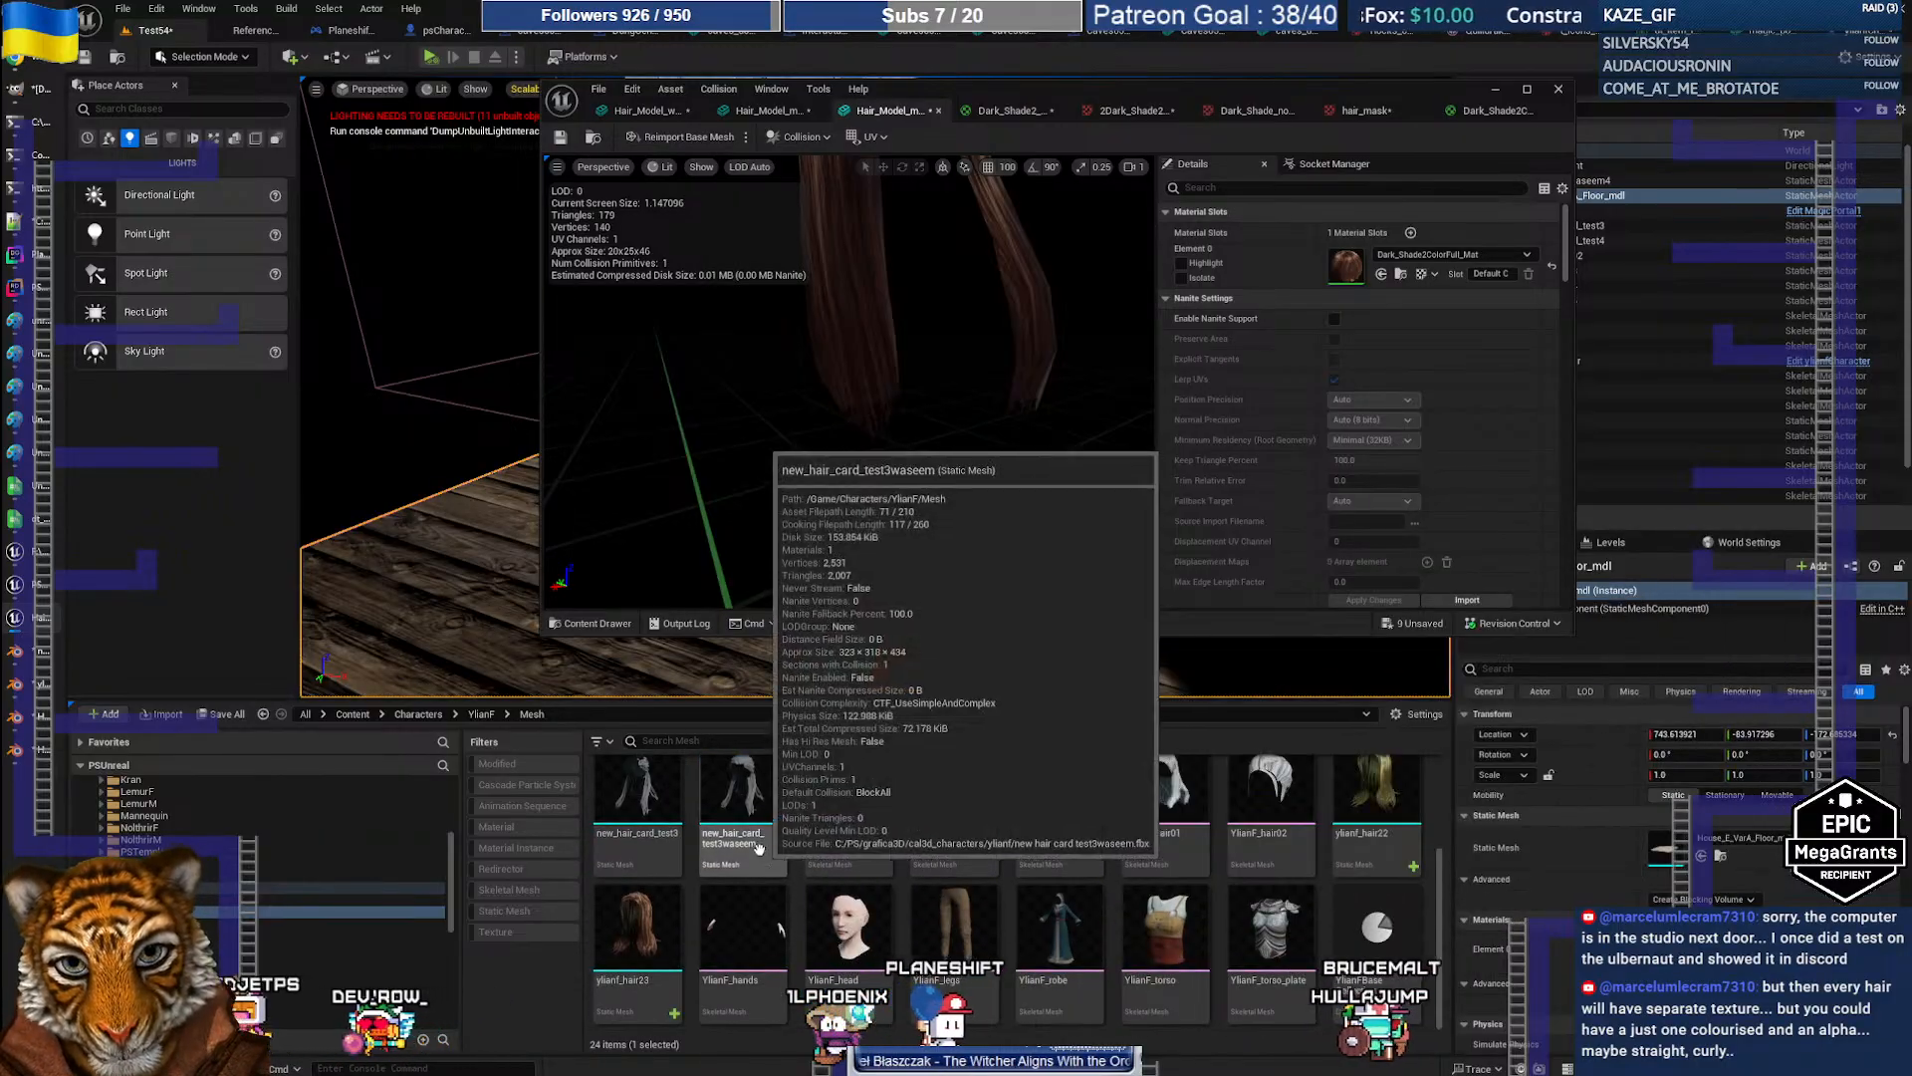
{"action": "left_click", "coordinate": [665, 921]}
{"action": "double_click", "coordinate": [667, 920]}
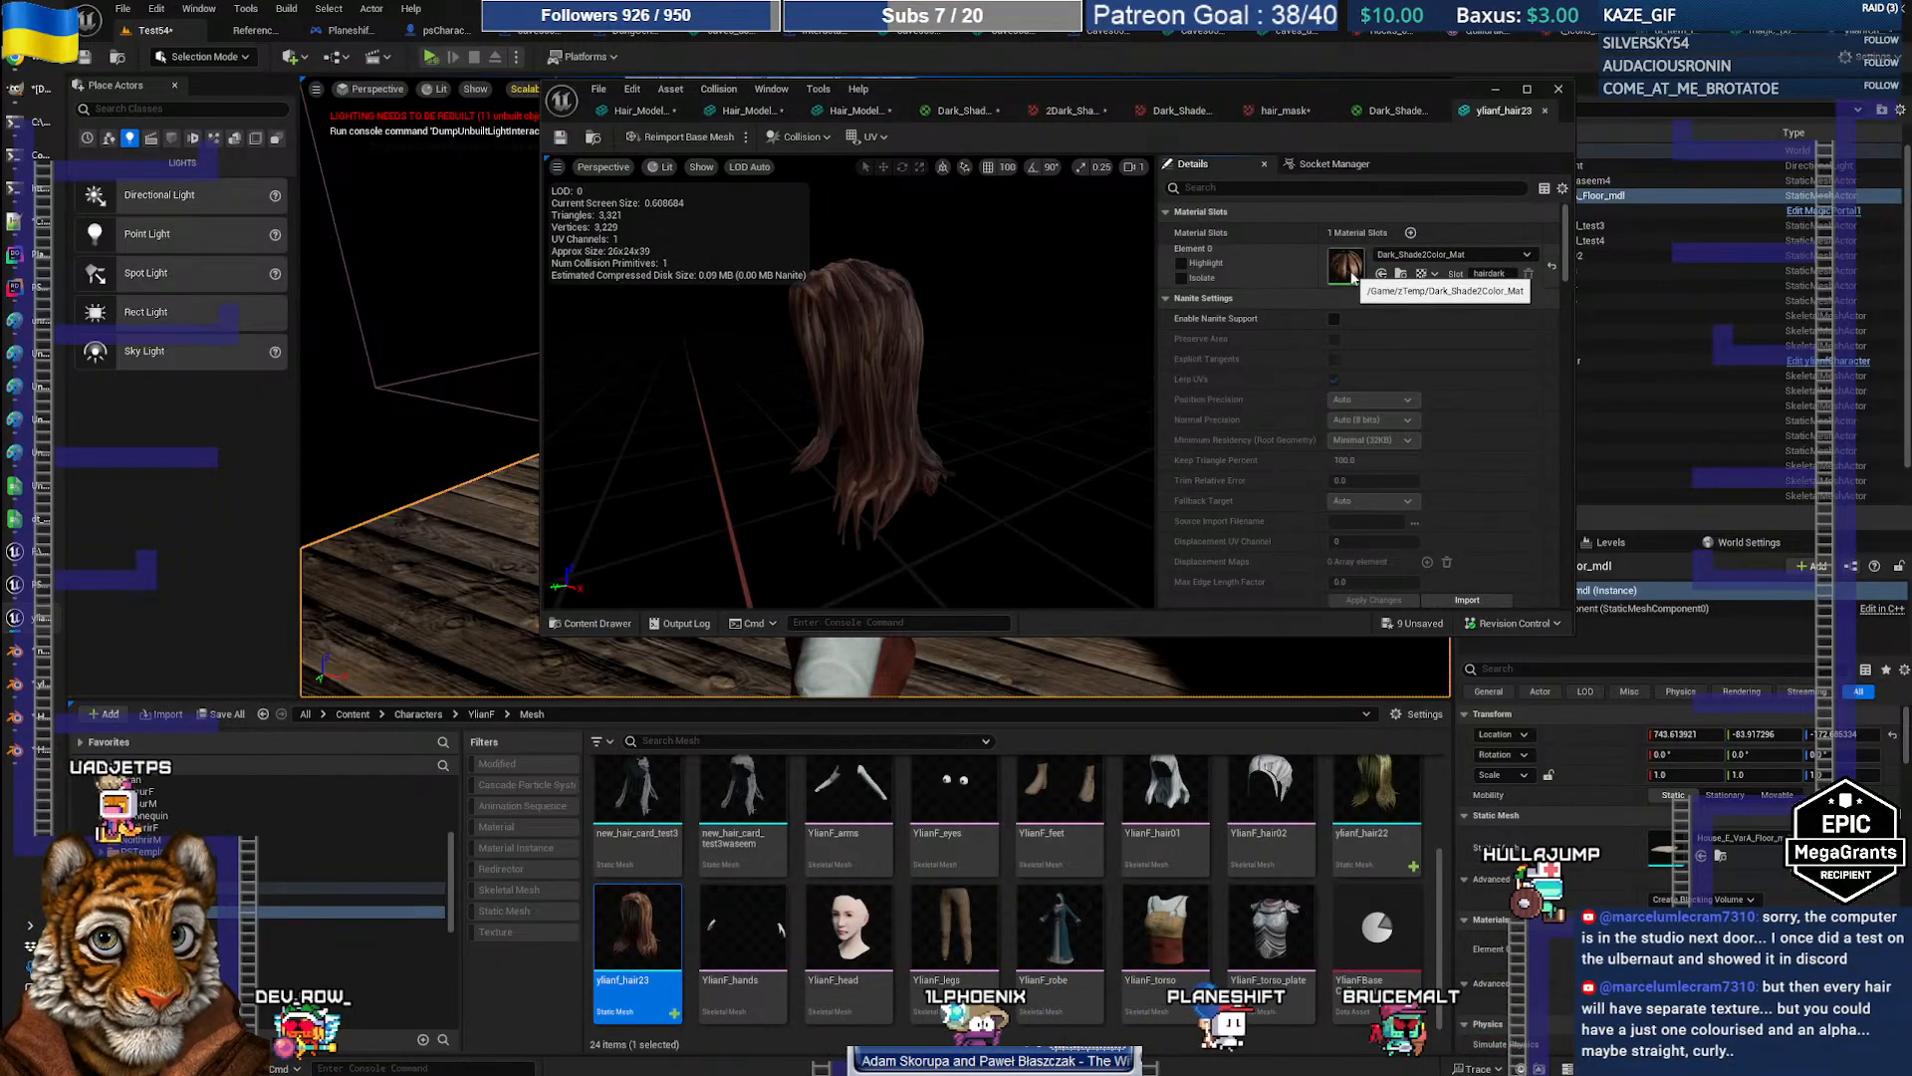
{"action": "left_click", "coordinate": [1400, 272]}
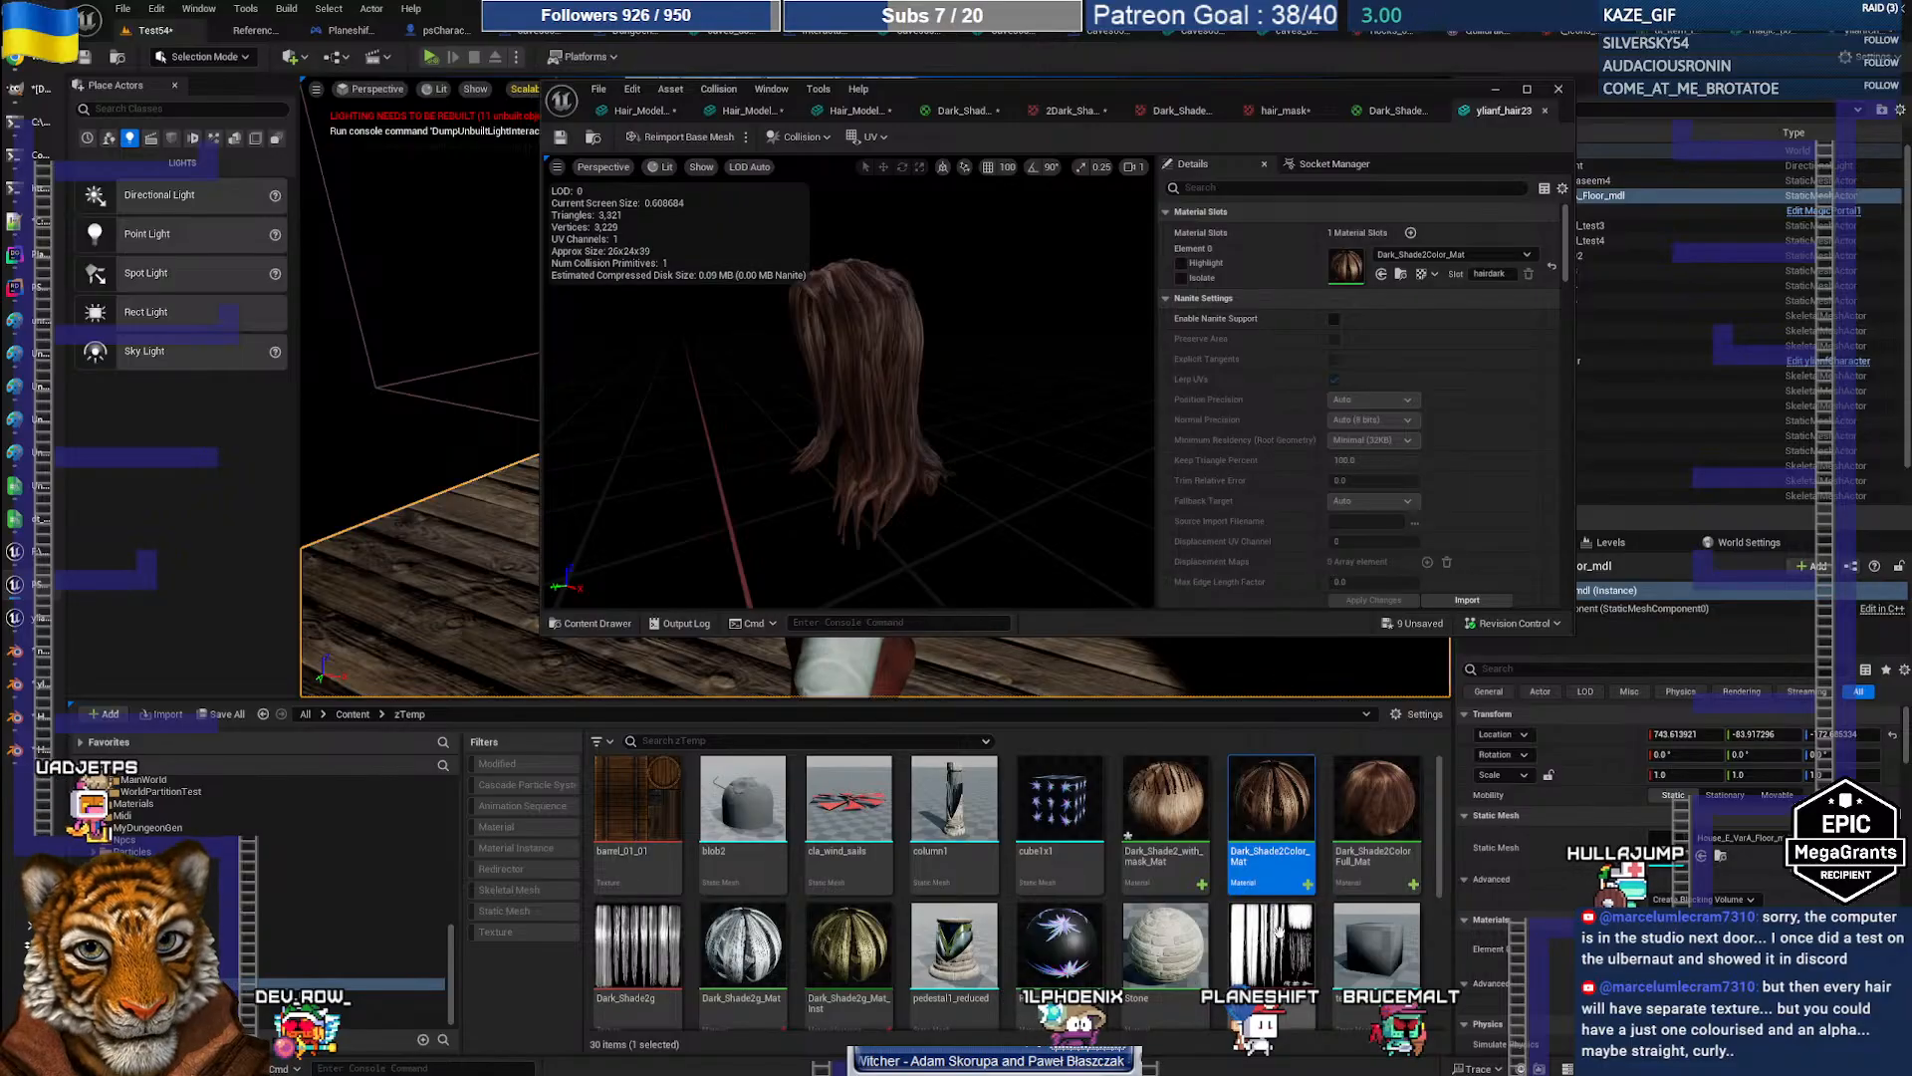
{"action": "double_click", "coordinate": [1272, 809]}
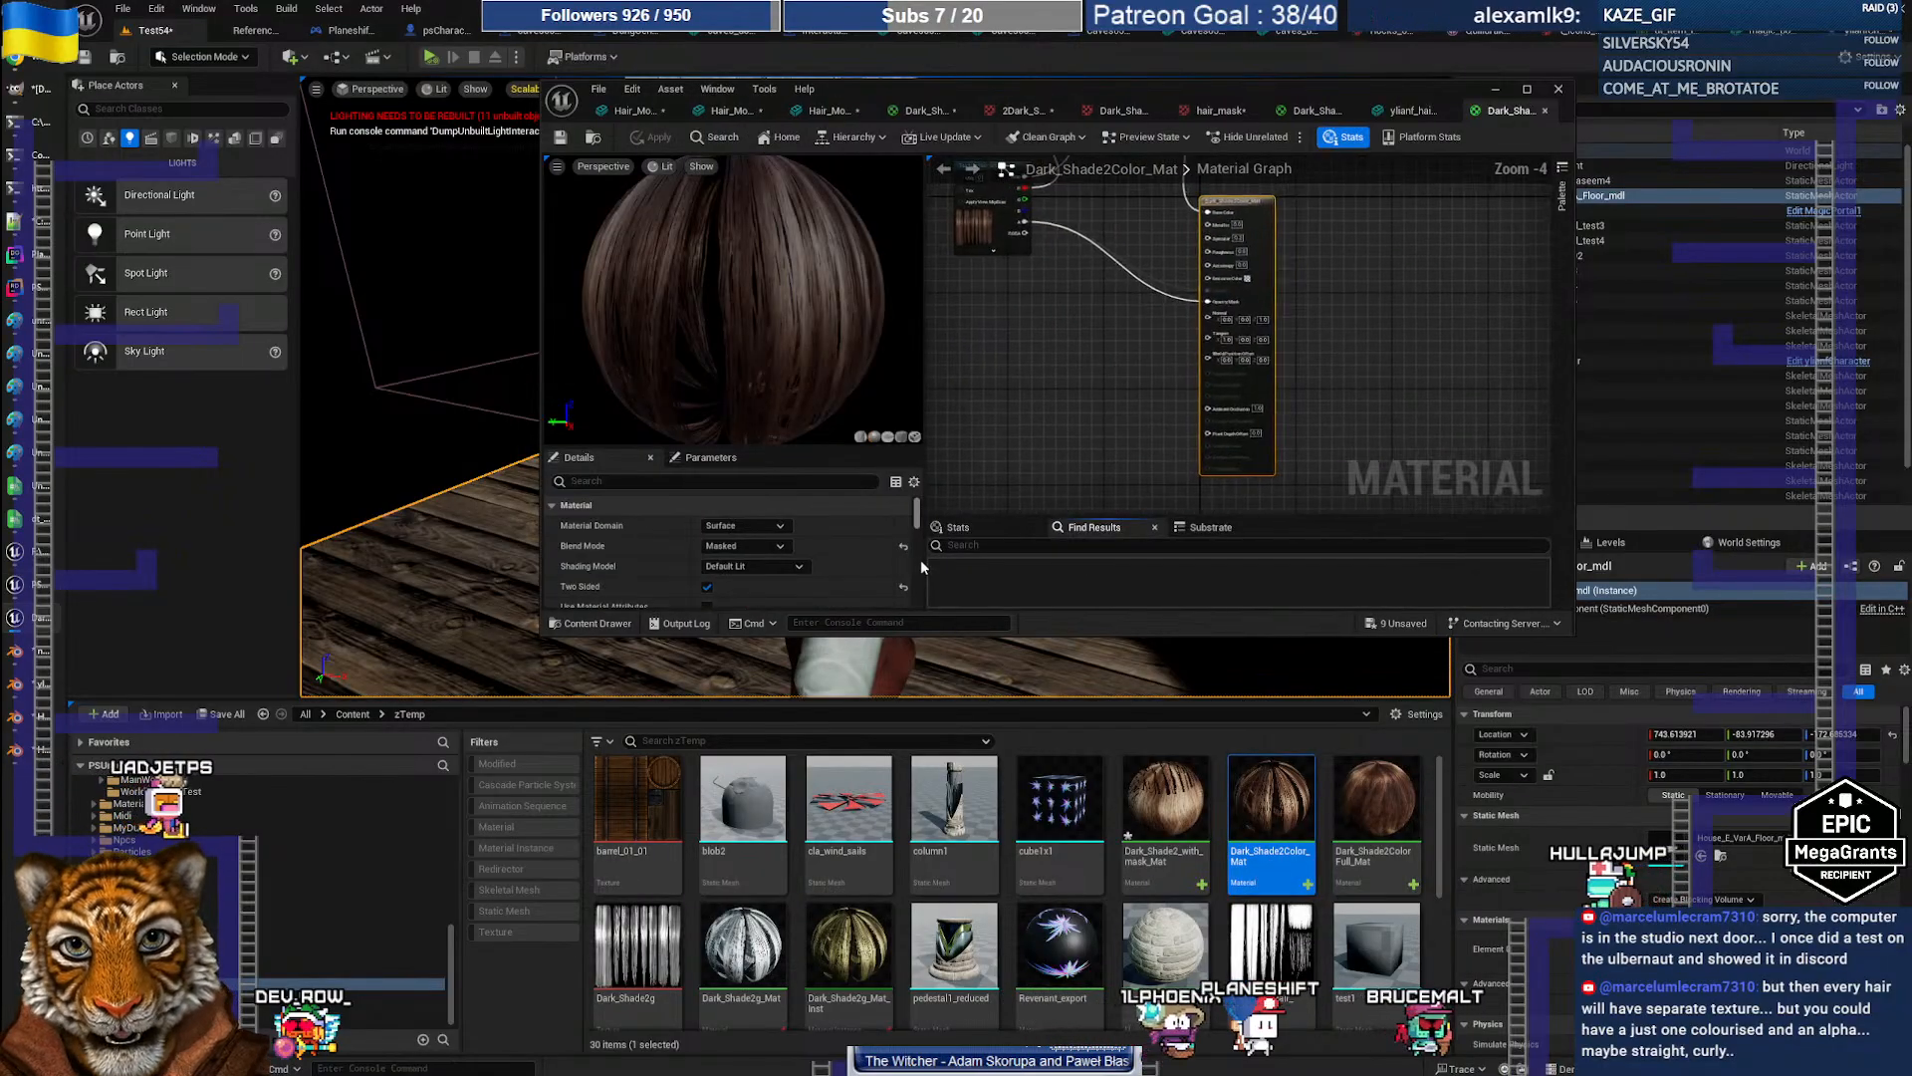
Step: Examine the colour nodes in the enlarged Dark_Shade2Color_Mat graph and select the DarkerColor parameter
{"action": "right_click_drag", "start_coordinate": [1081, 323], "coordinate": [1148, 508]}
{"action": "right_click_drag", "start_coordinate": [1172, 344], "coordinate": [1235, 379]}
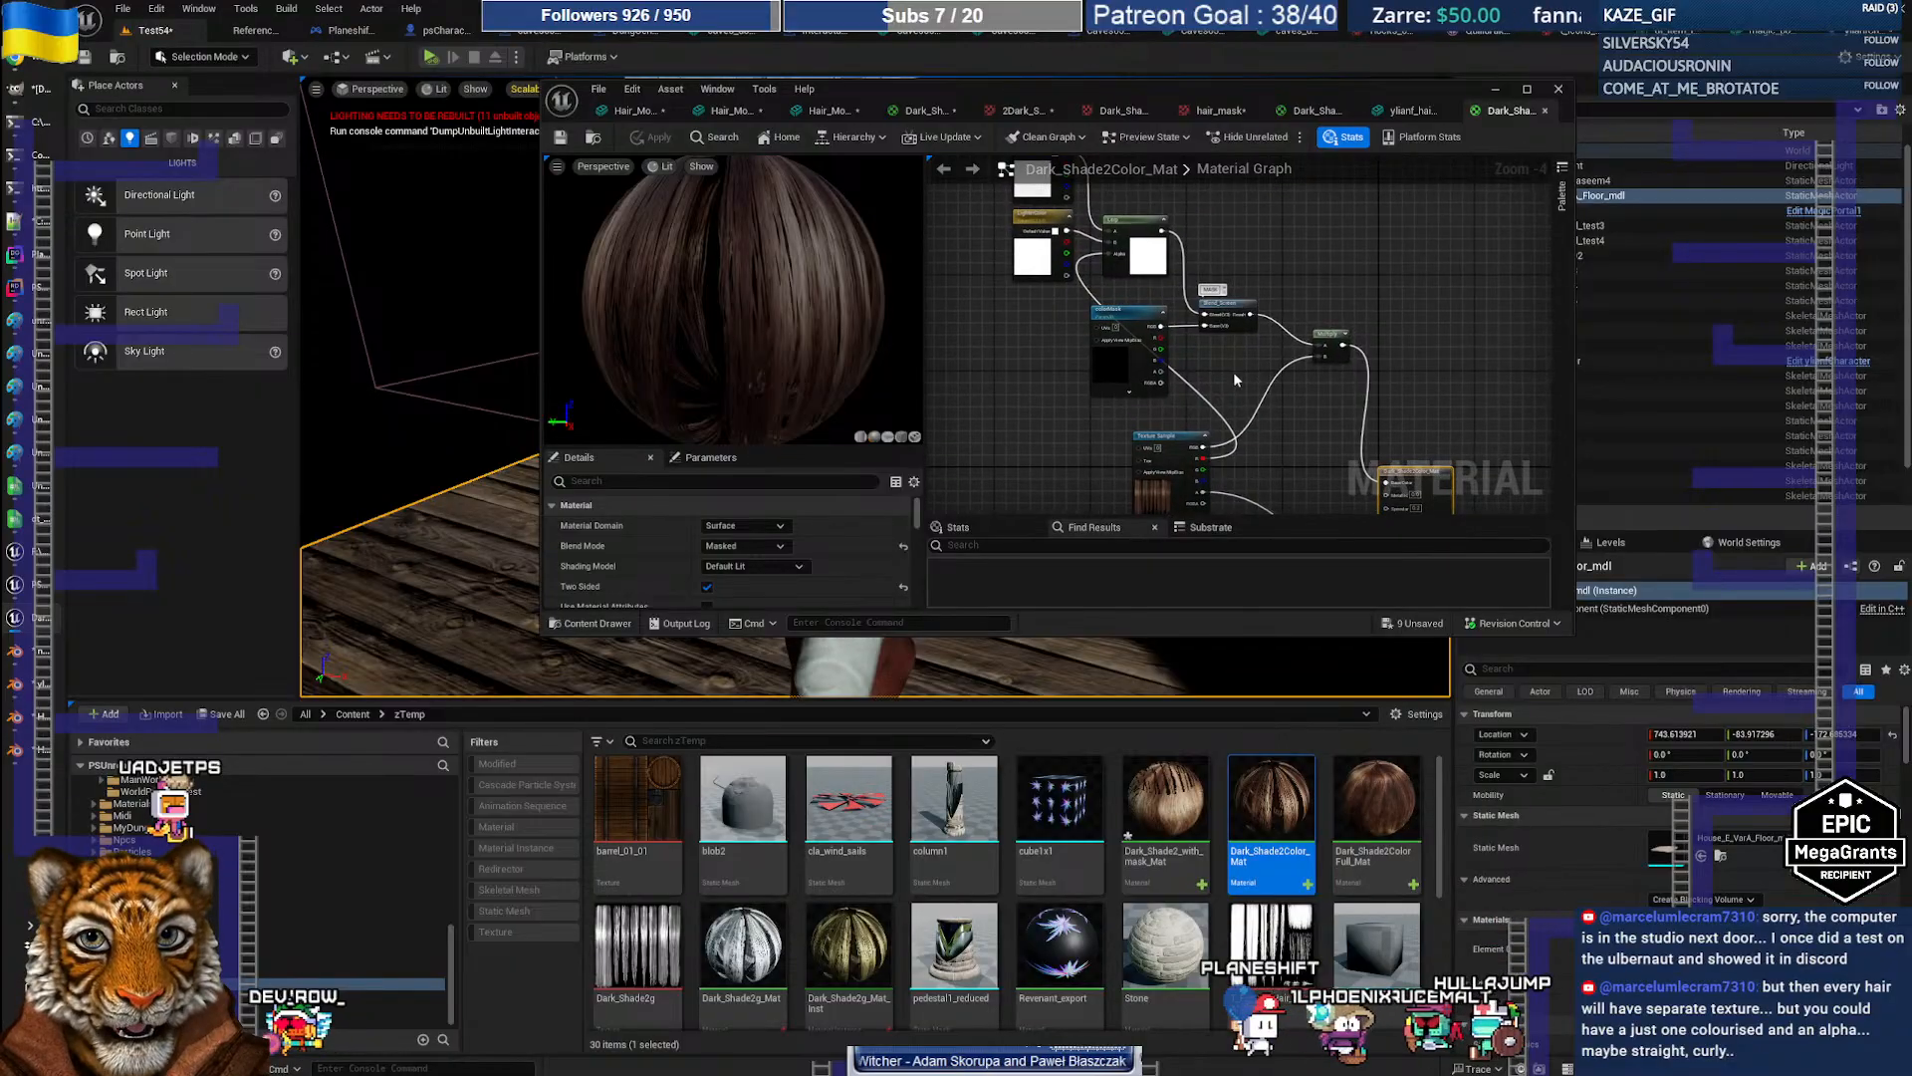
{"action": "double_click", "coordinate": [1031, 97]}
{"action": "scroll", "coordinate": [936, 488], "scroll_direction": "up", "scroll_amount": 4}
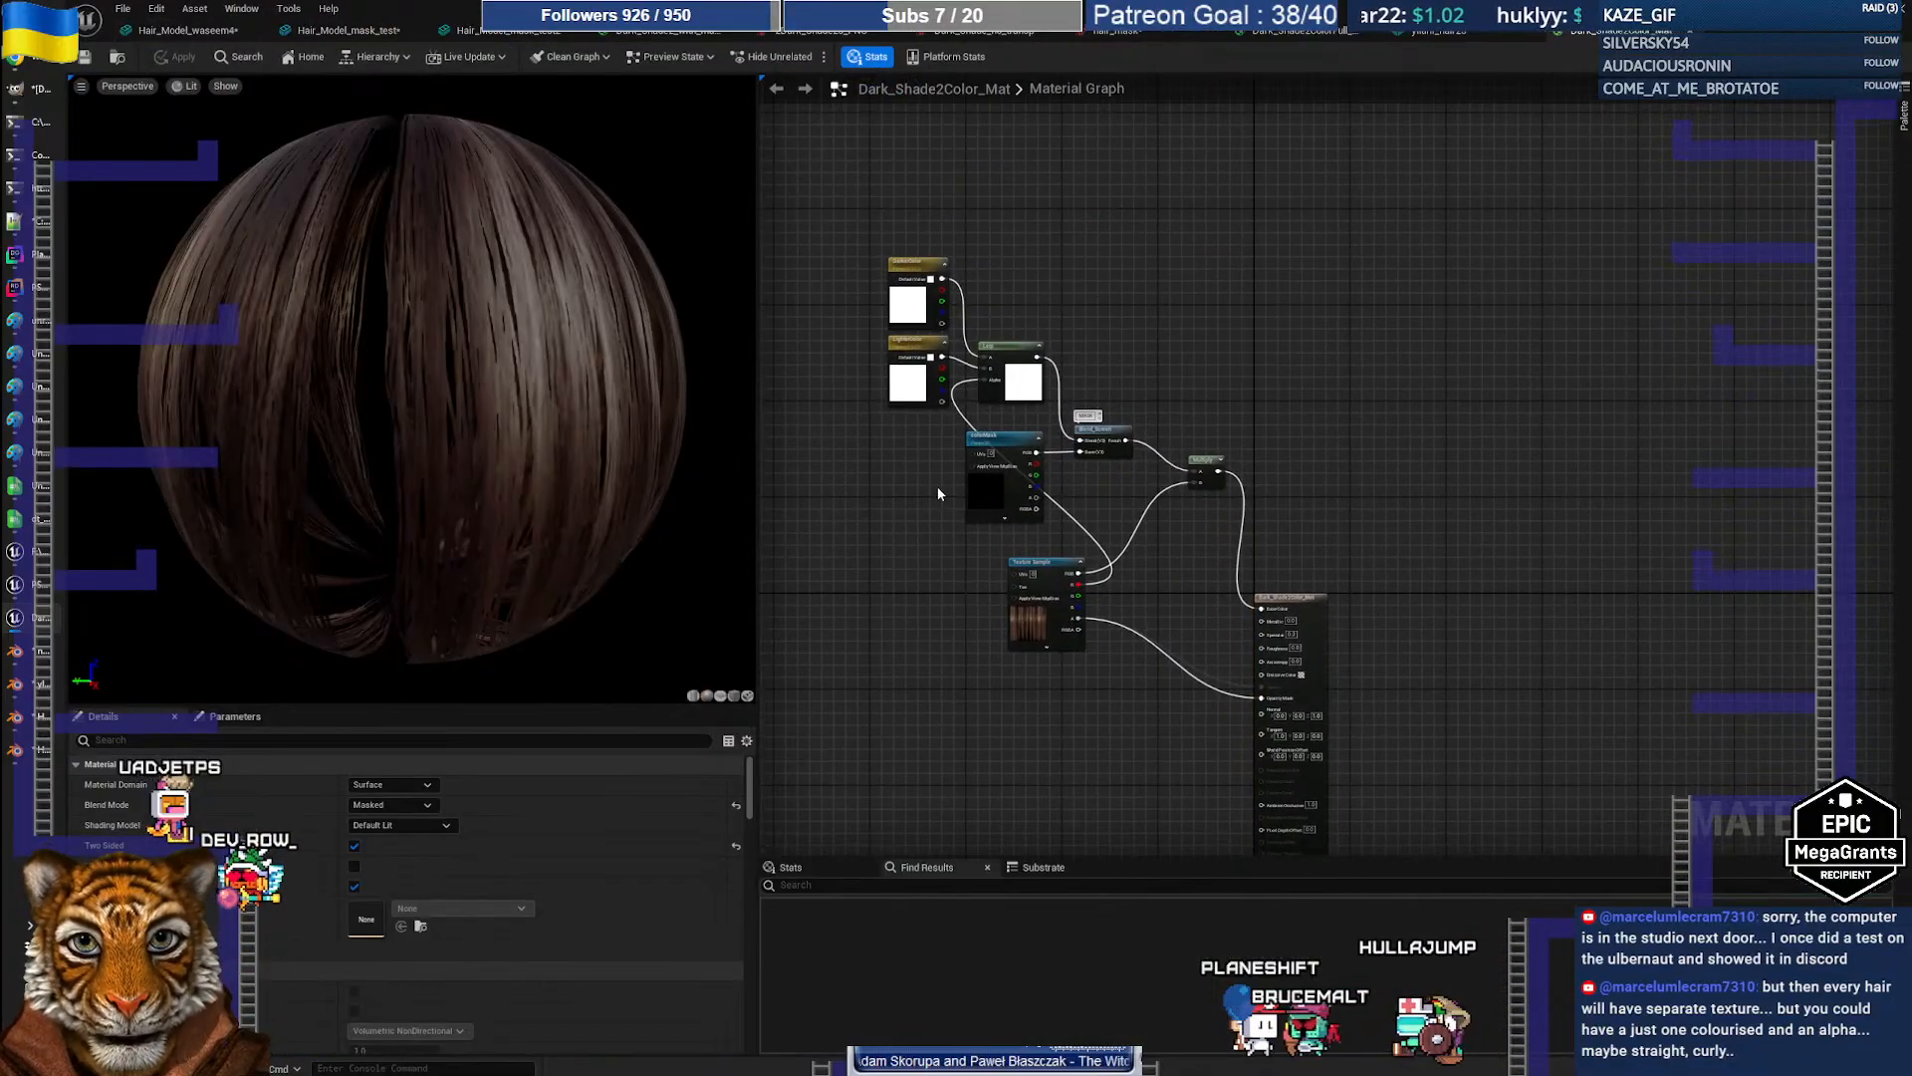
{"action": "left_click", "coordinate": [978, 201]}
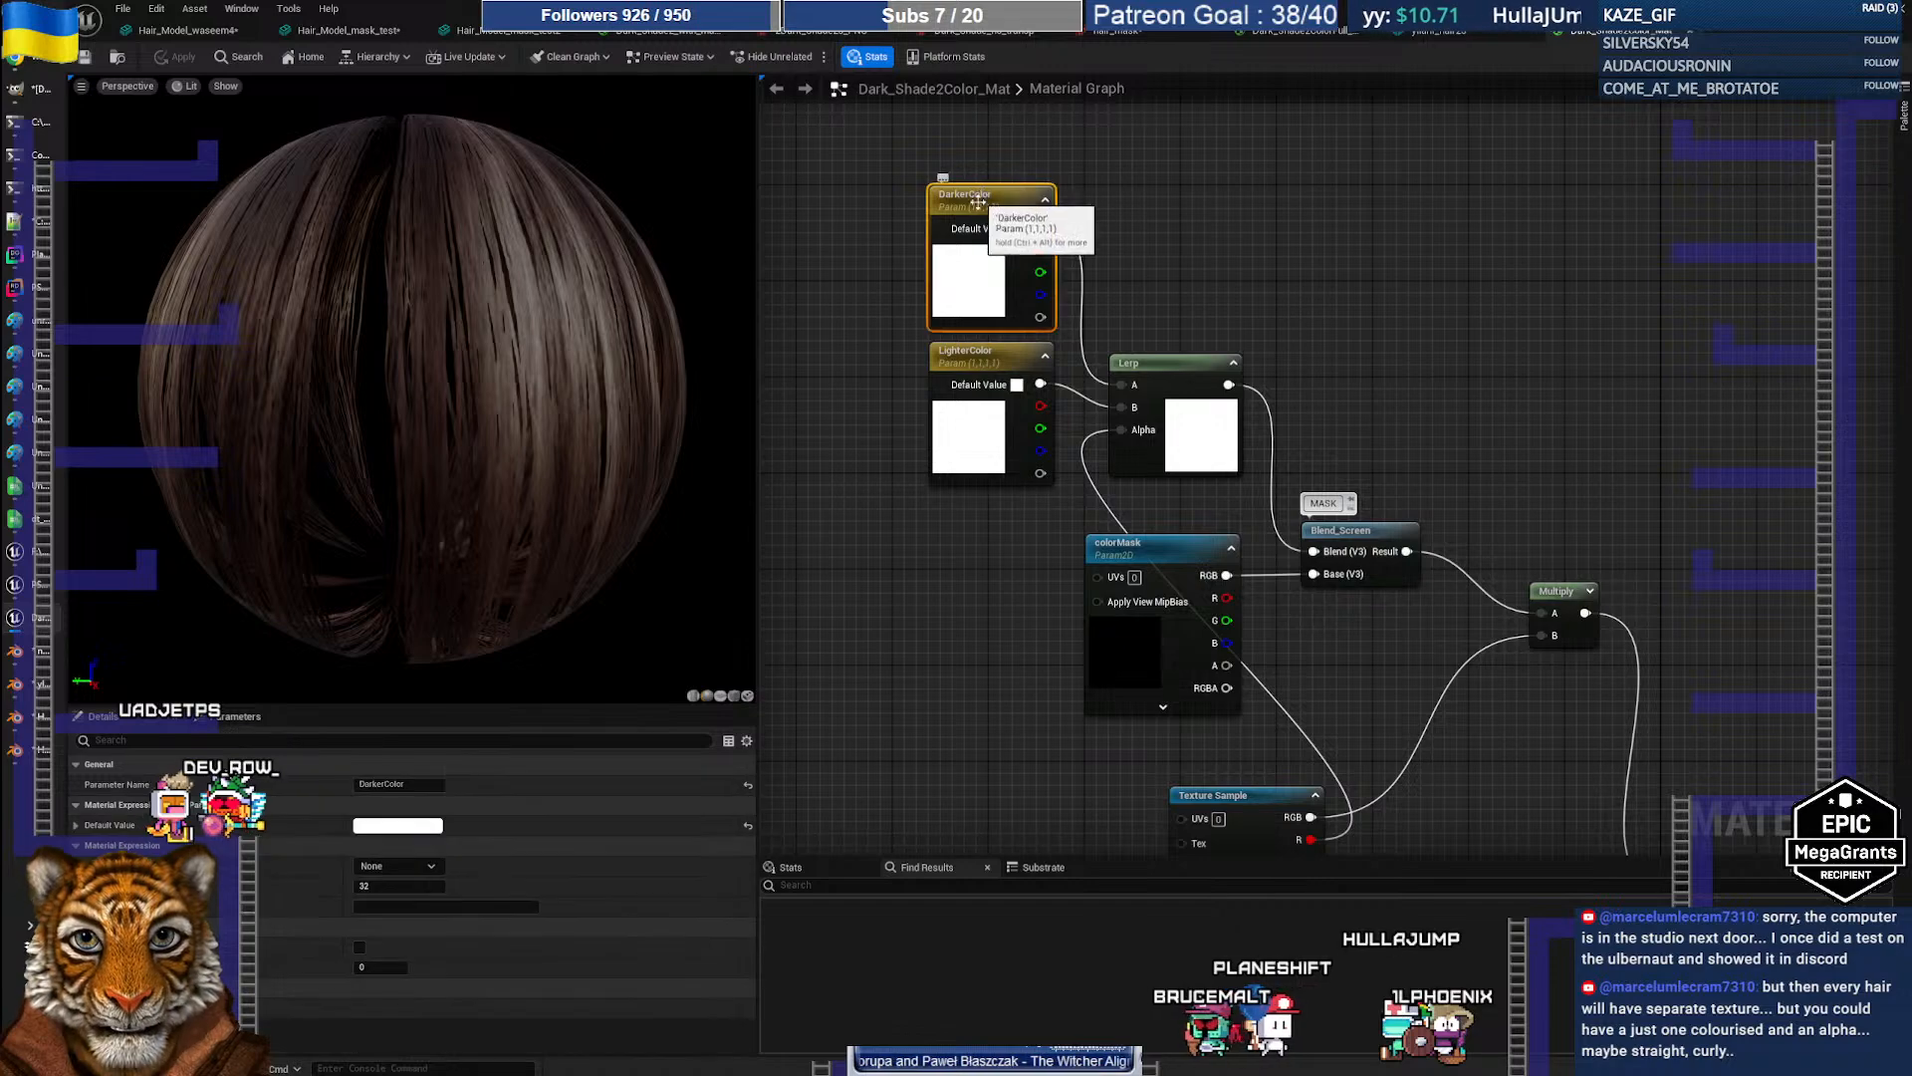
Step: Set the DarkerColor parameter to a bright pinkish red with red 1.0, green about 0.092 and blue about 0.142
{"action": "double_click", "coordinate": [951, 290]}
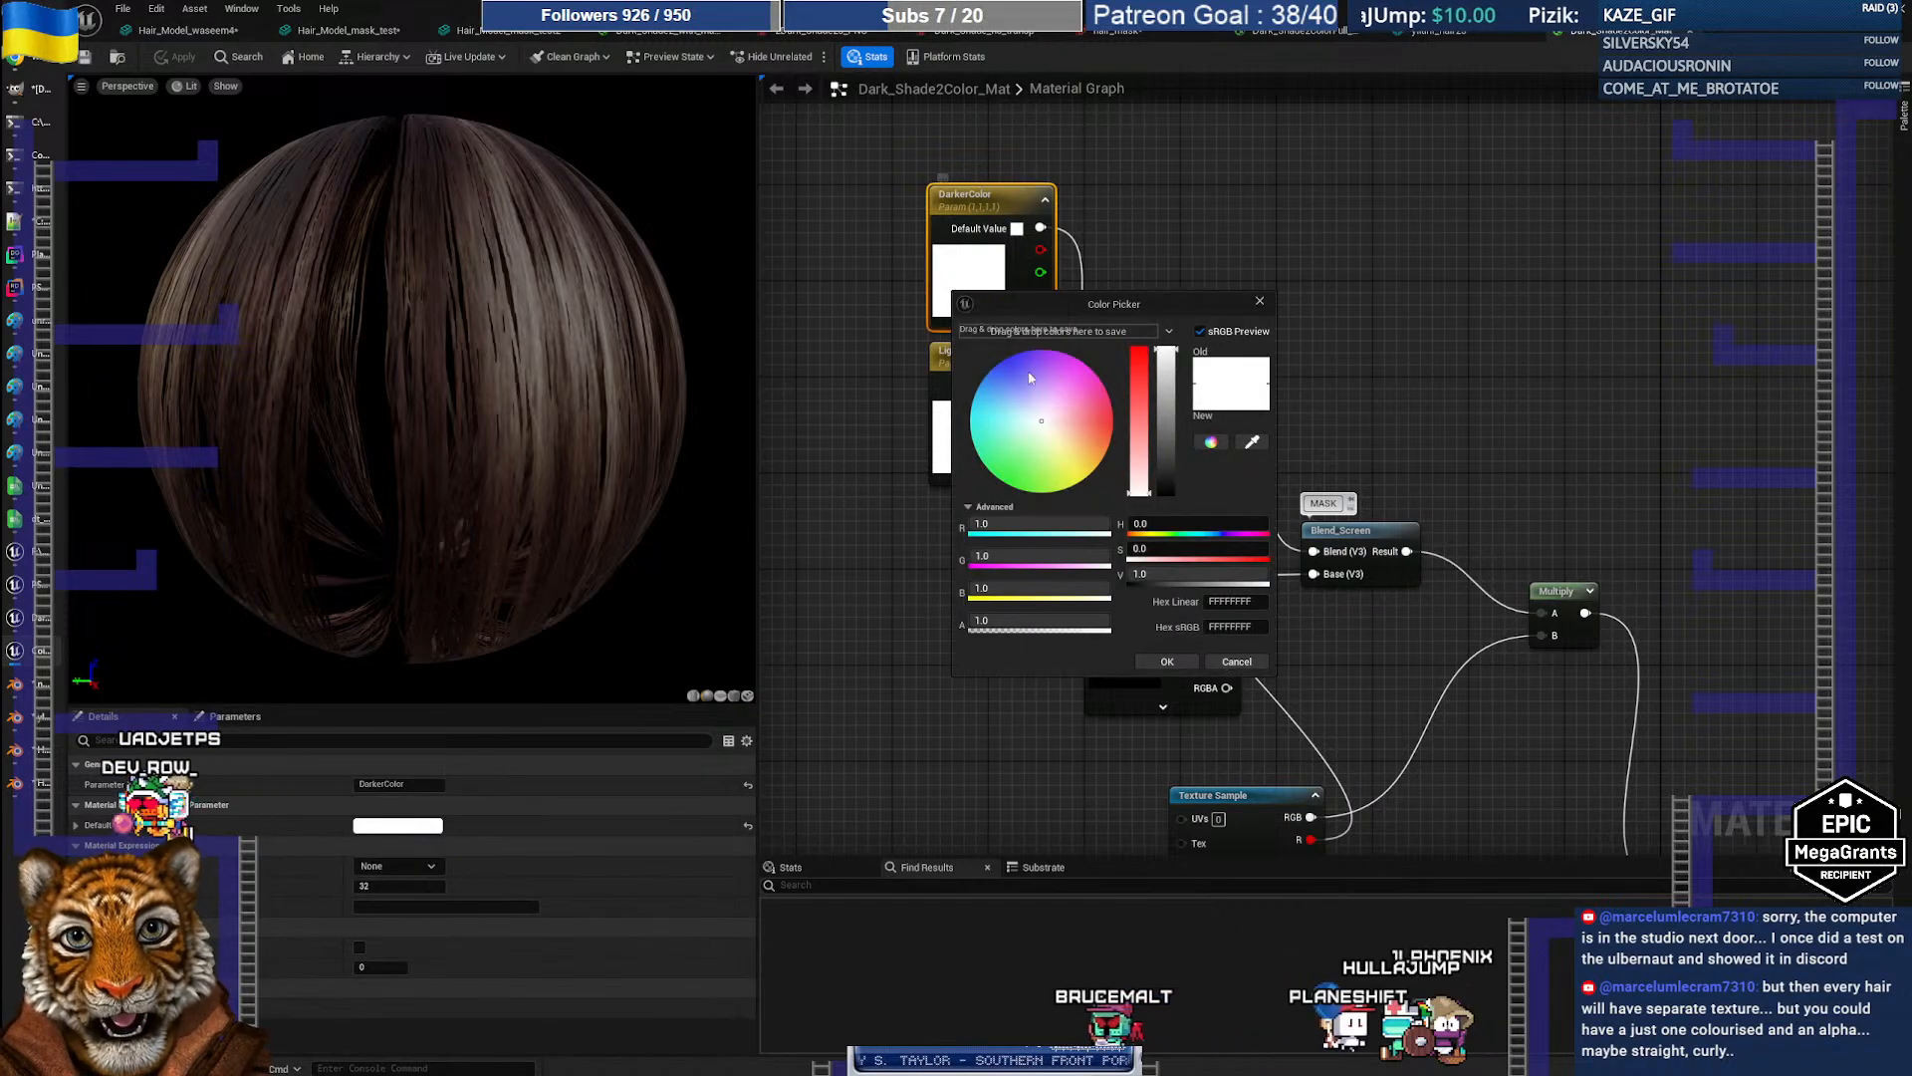
{"action": "left_click_drag", "start_coordinate": [1056, 423], "coordinate": [1107, 418]}
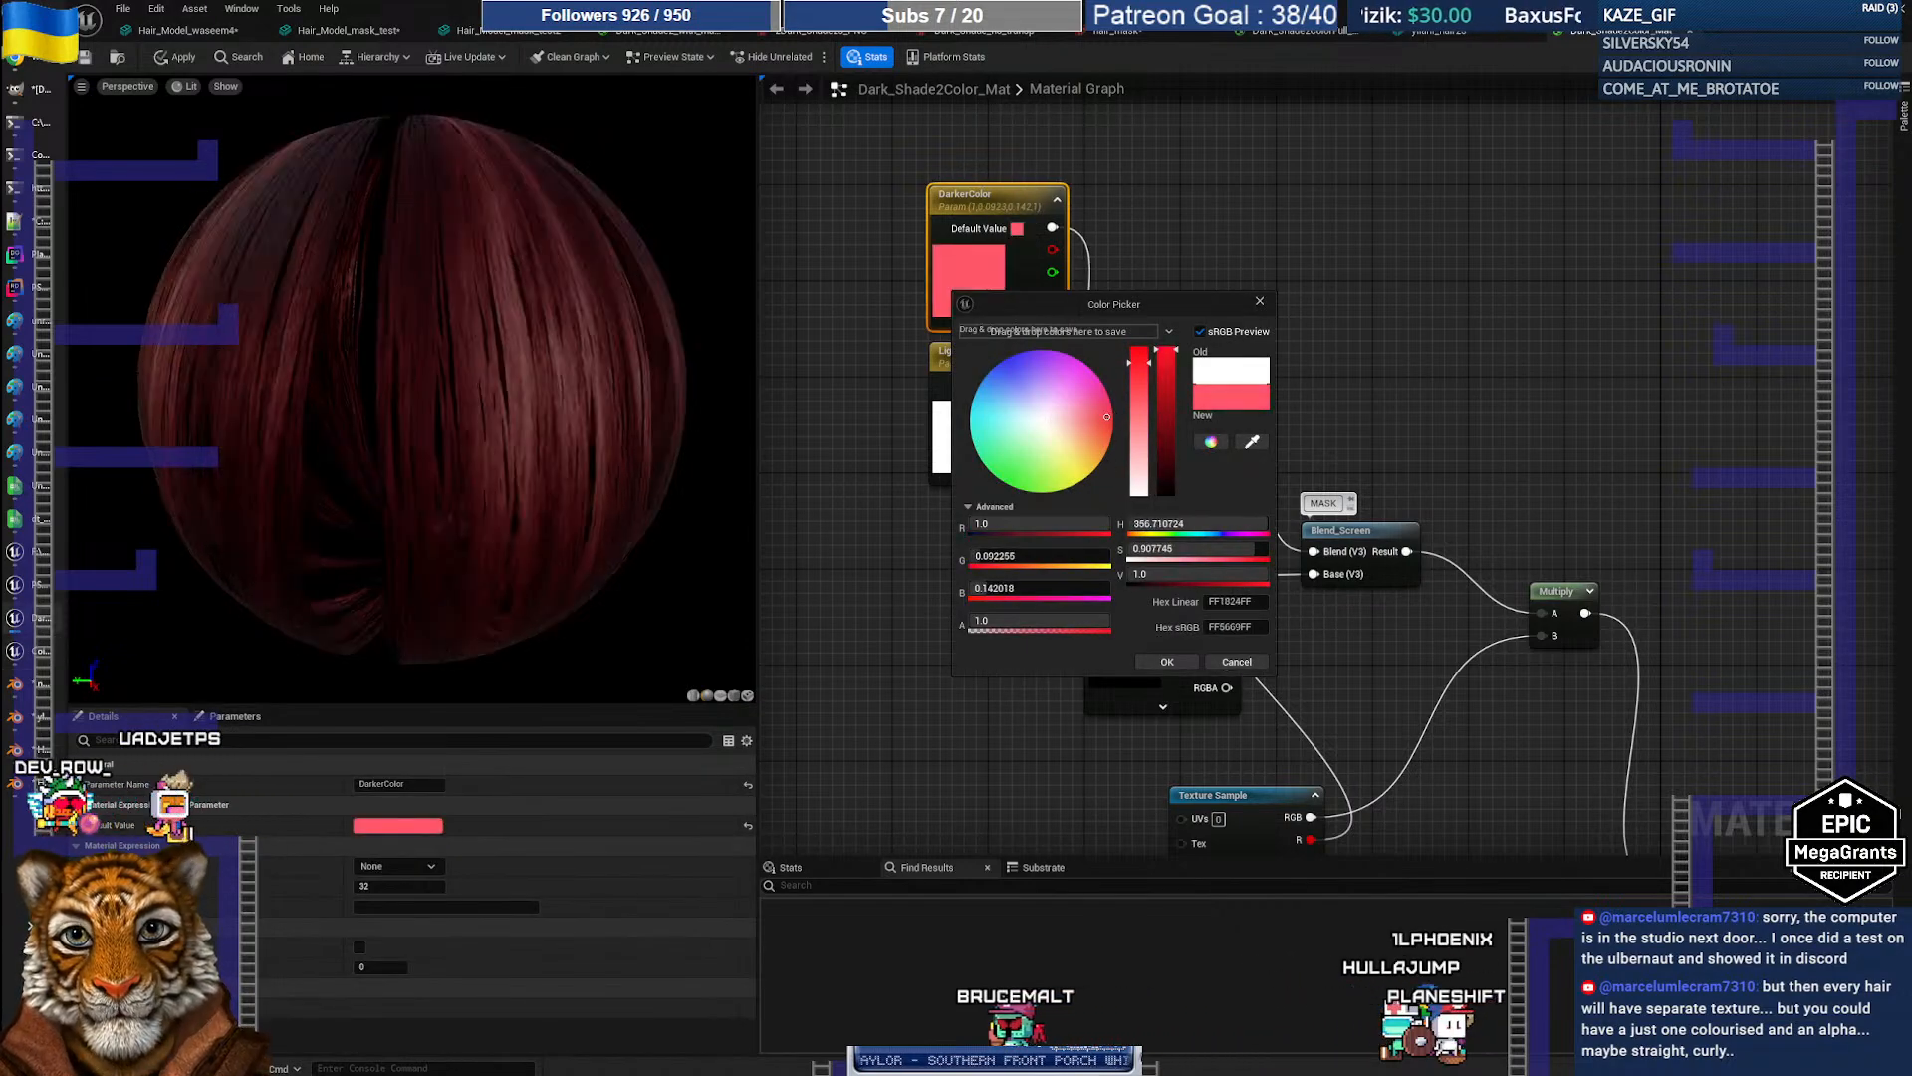
{"action": "left_click_drag", "start_coordinate": [1148, 303], "coordinate": [1378, 224]}
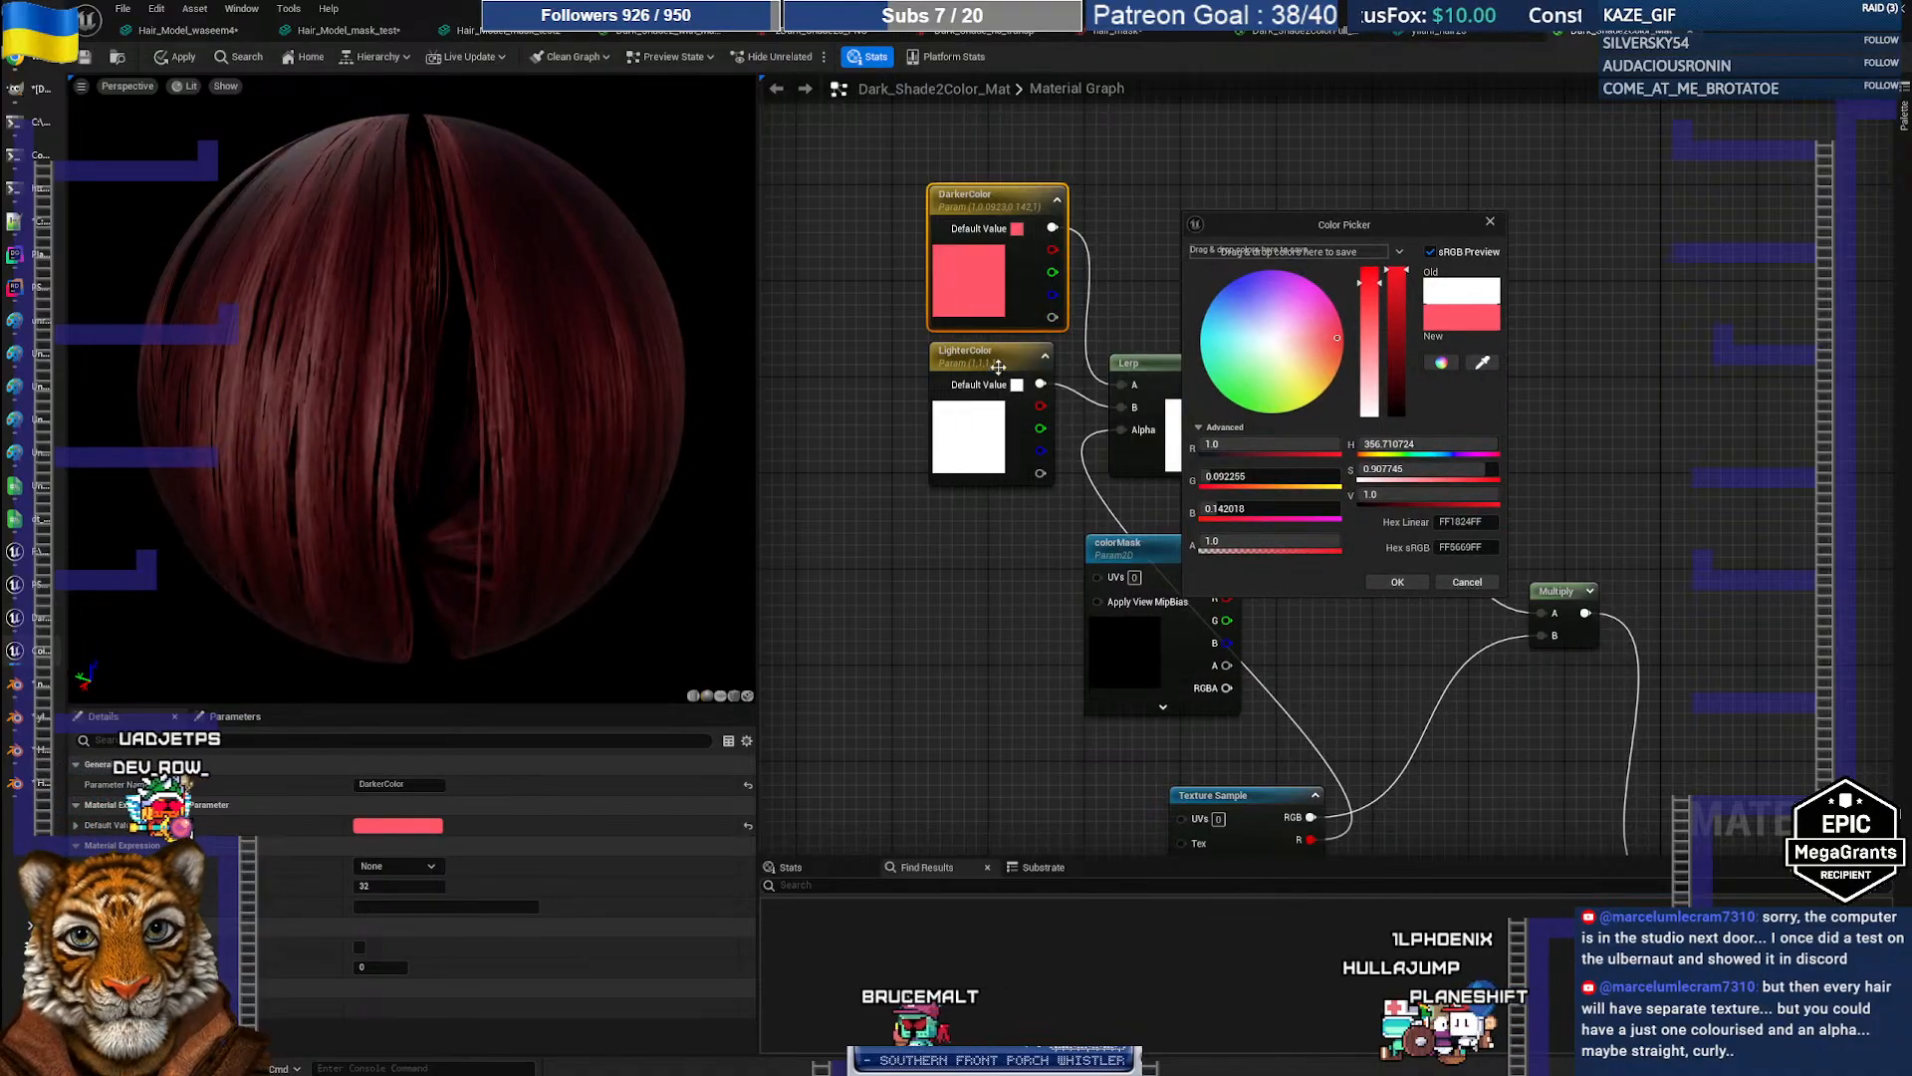
Step: Set the LighterColor parameter to a fully saturated blue with red 0, green about 0.129 and blue 1.0
{"action": "left_click", "coordinate": [989, 370]}
{"action": "double_click", "coordinate": [989, 409]}
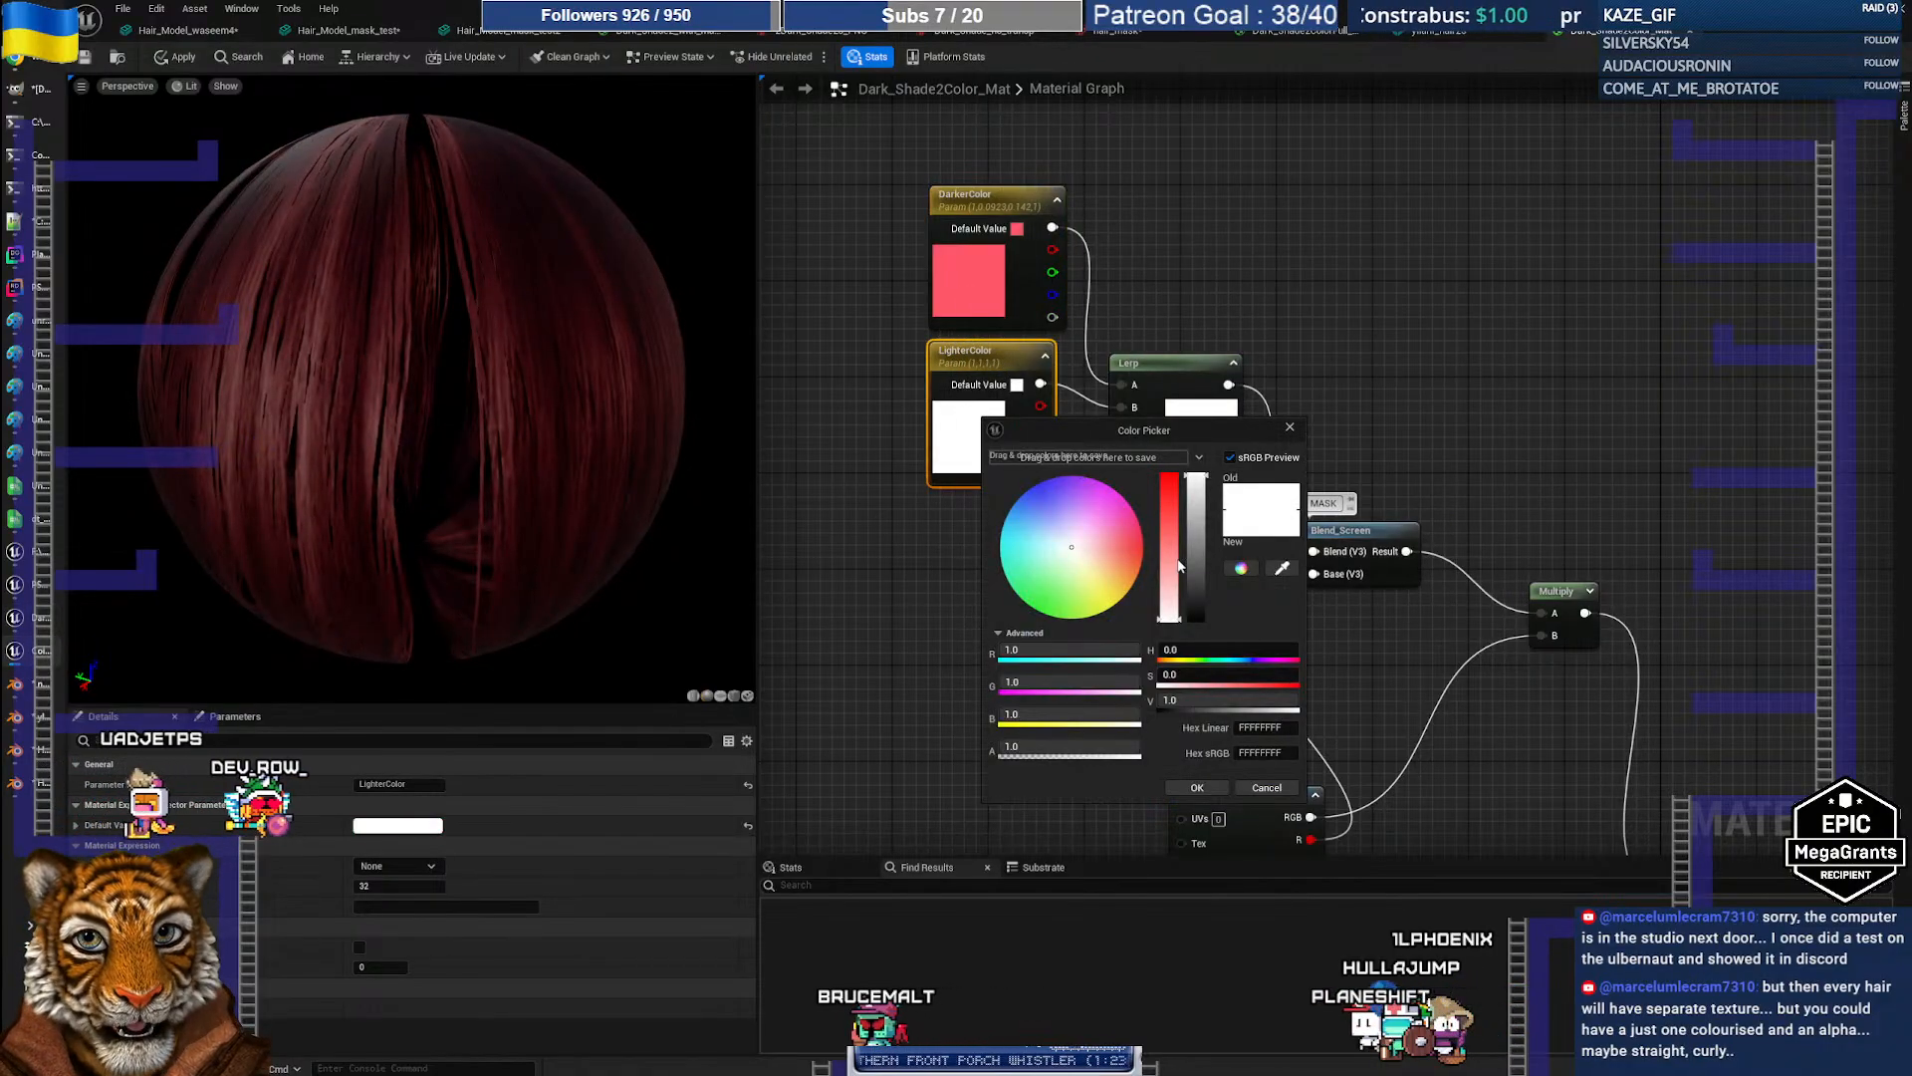
{"action": "left_click", "coordinate": [1141, 546]}
{"action": "left_click_drag", "start_coordinate": [1125, 560], "coordinate": [1027, 489]}
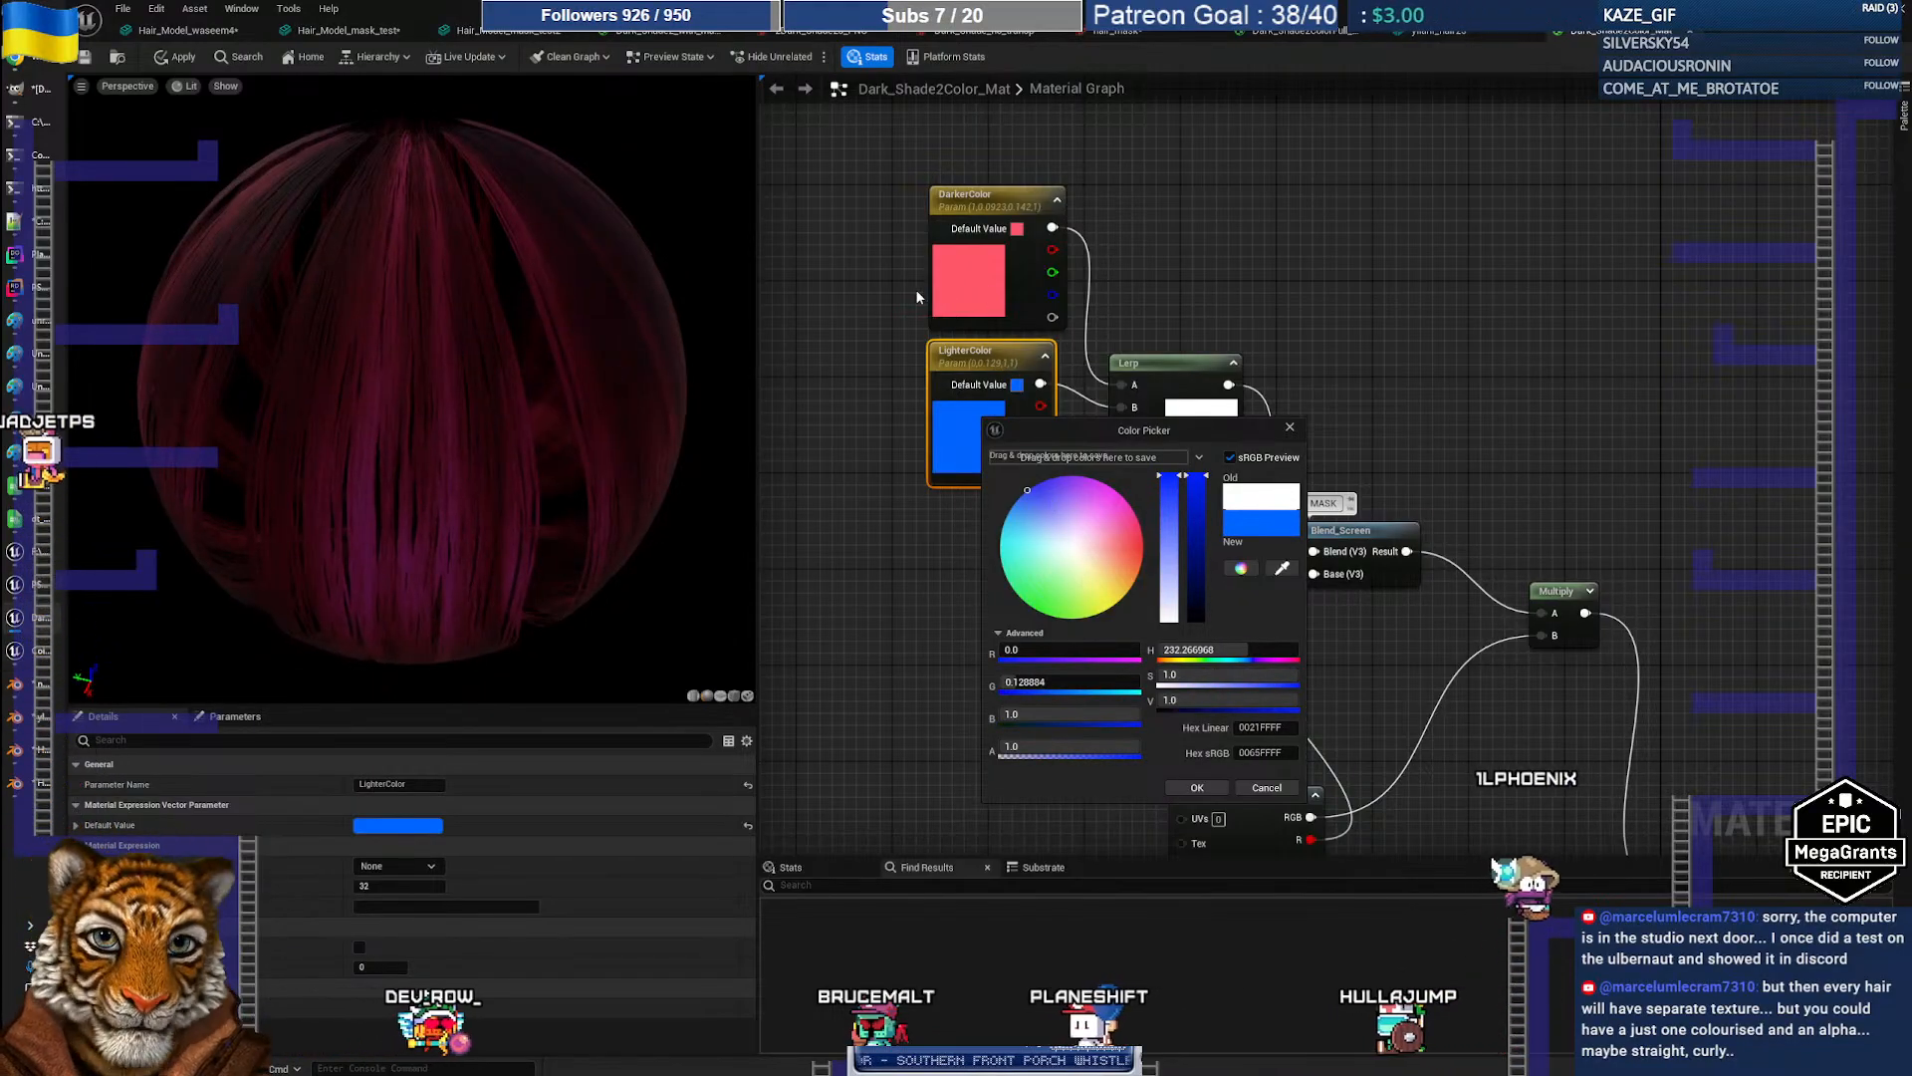
Step: Set the DarkerColor parameter to a light yellow with hue about 56 and saturation about 0.86
{"action": "double_click", "coordinate": [964, 289]}
{"action": "left_click", "coordinate": [1098, 458]}
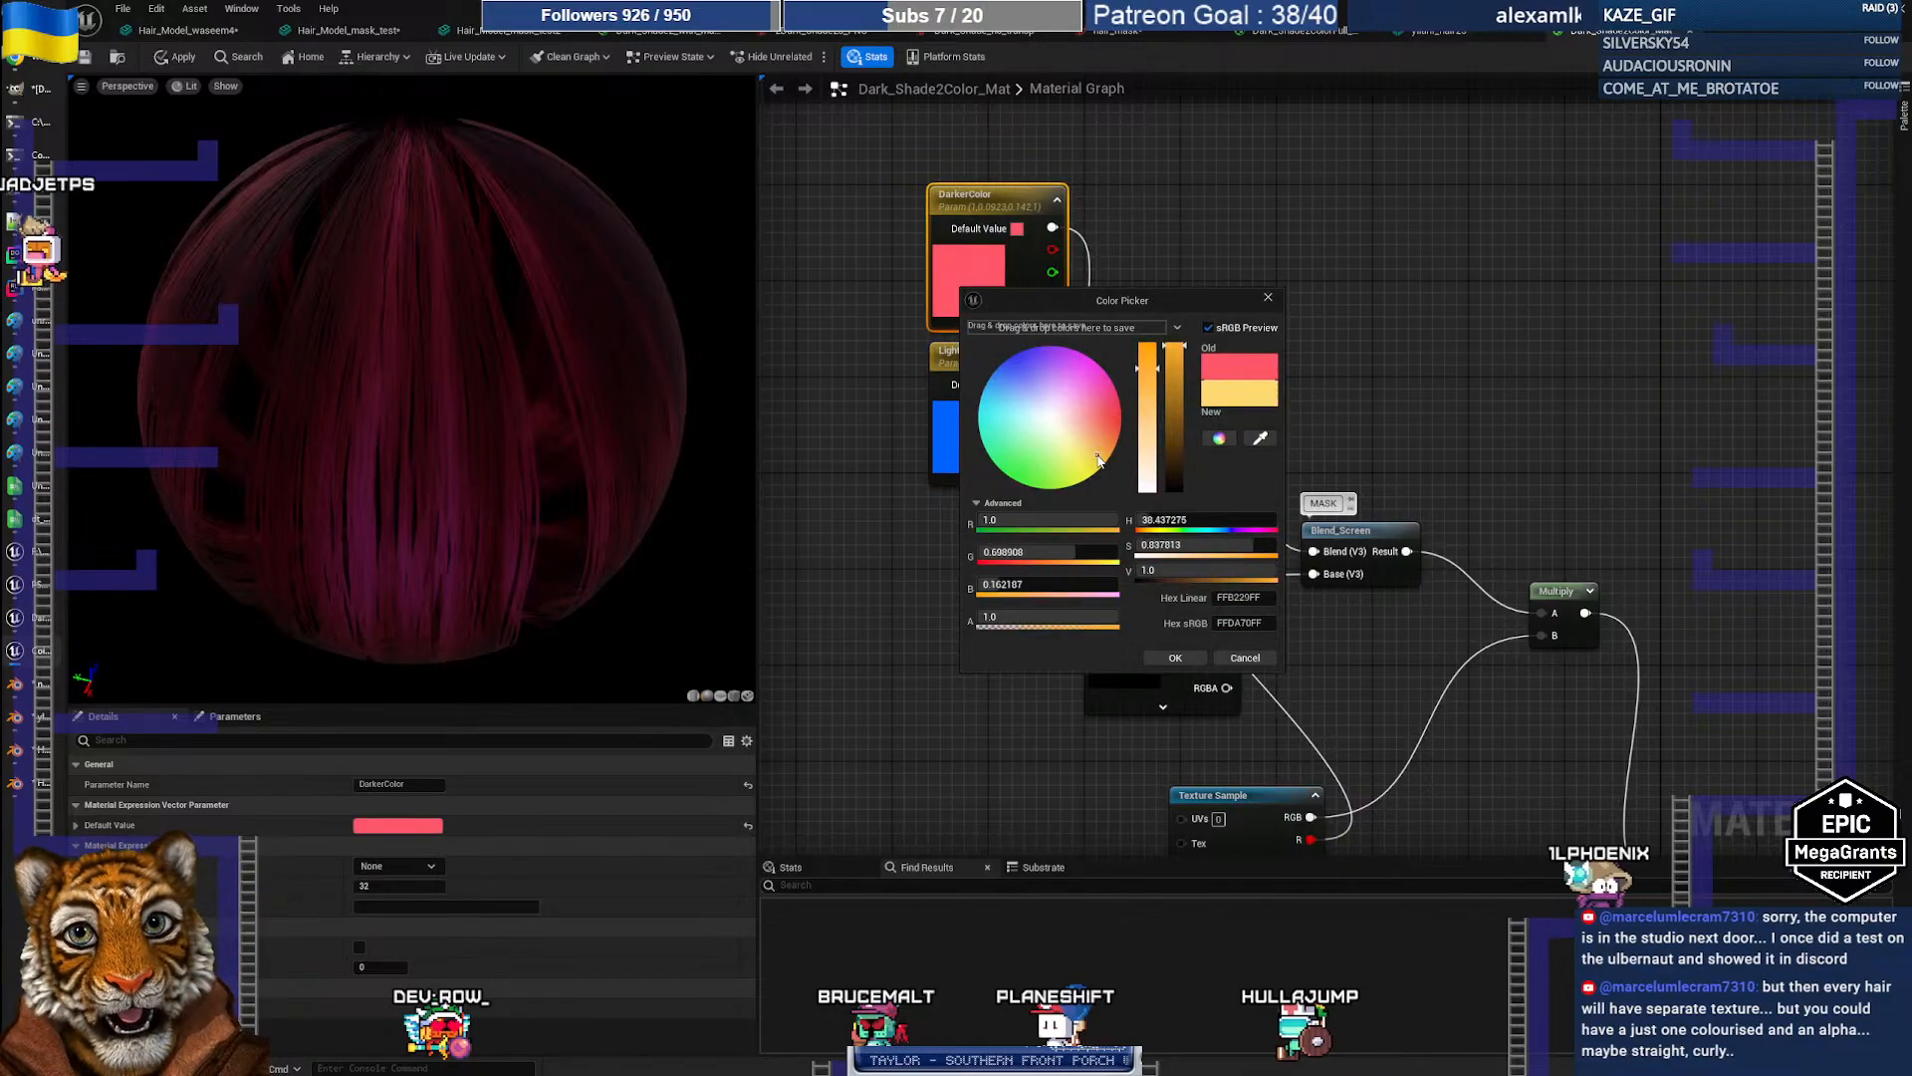
{"action": "left_click_drag", "start_coordinate": [1098, 458], "coordinate": [1084, 469]}
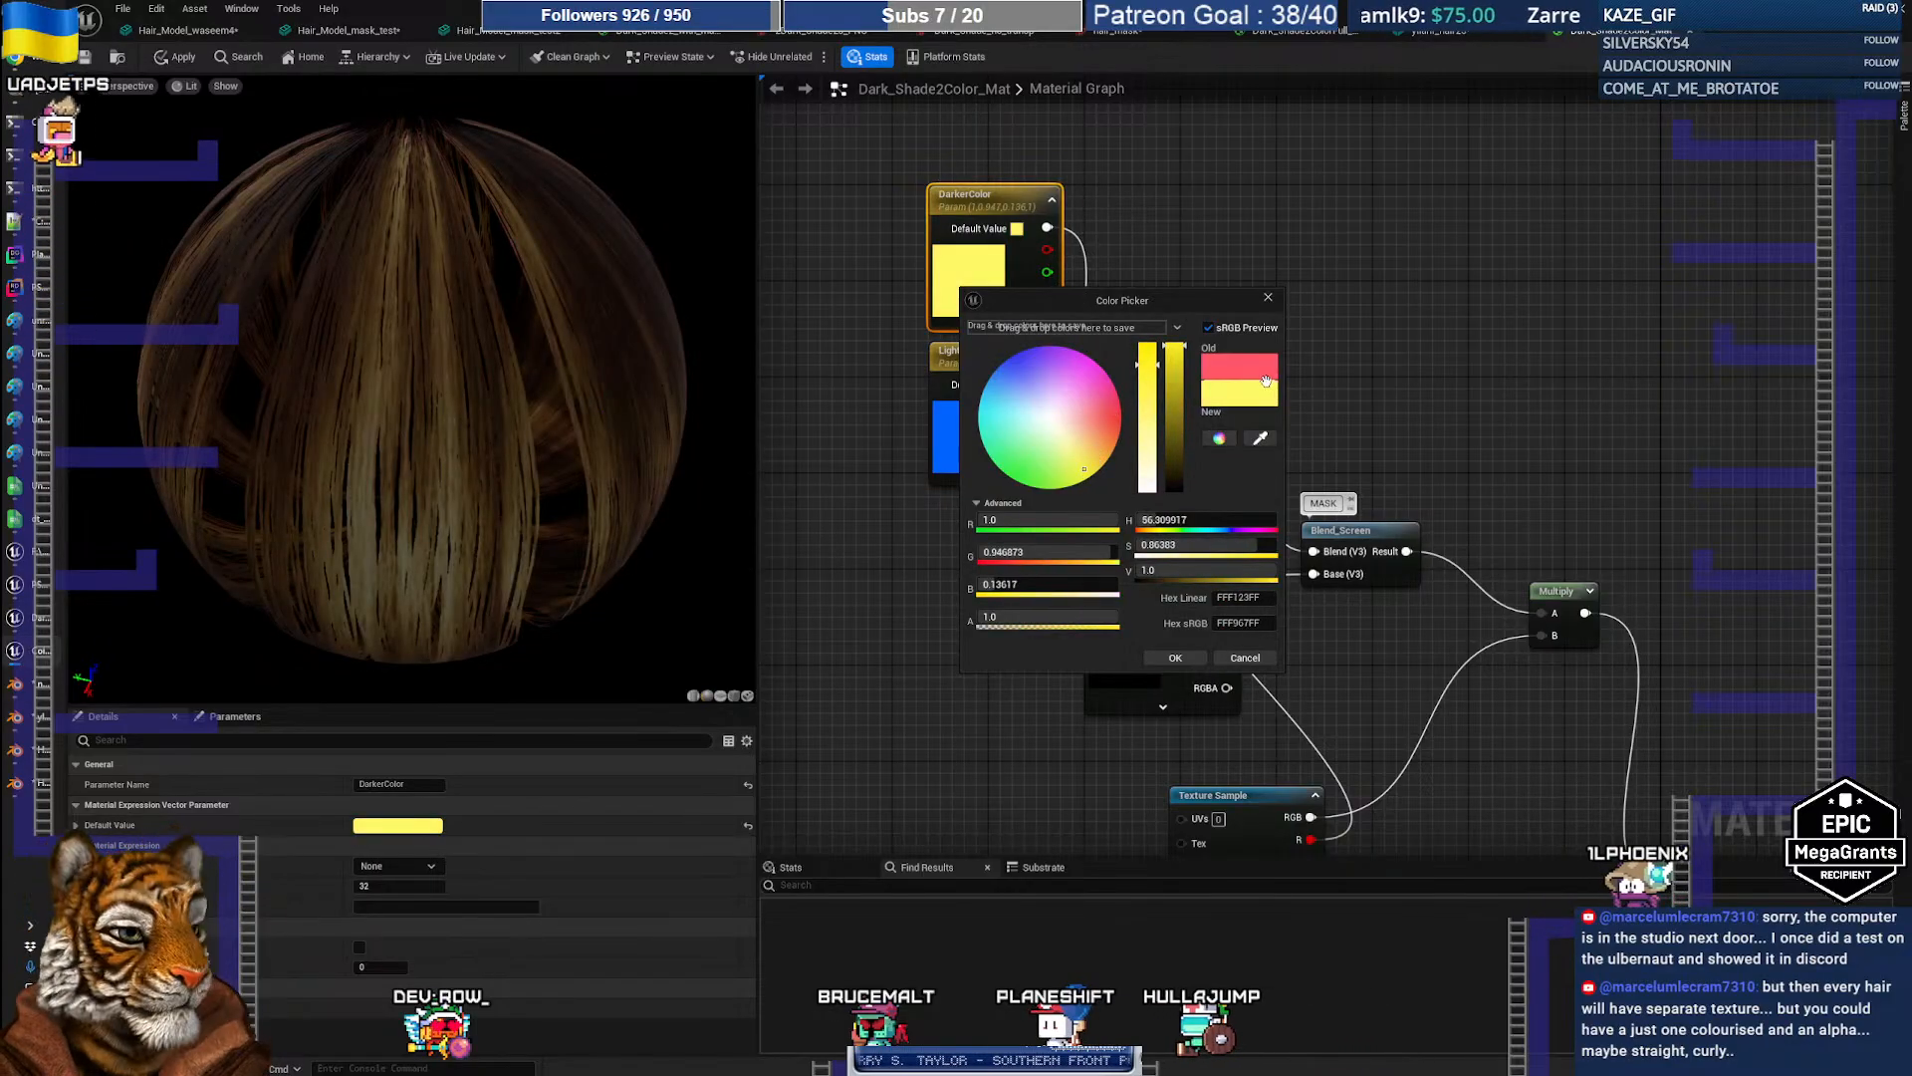
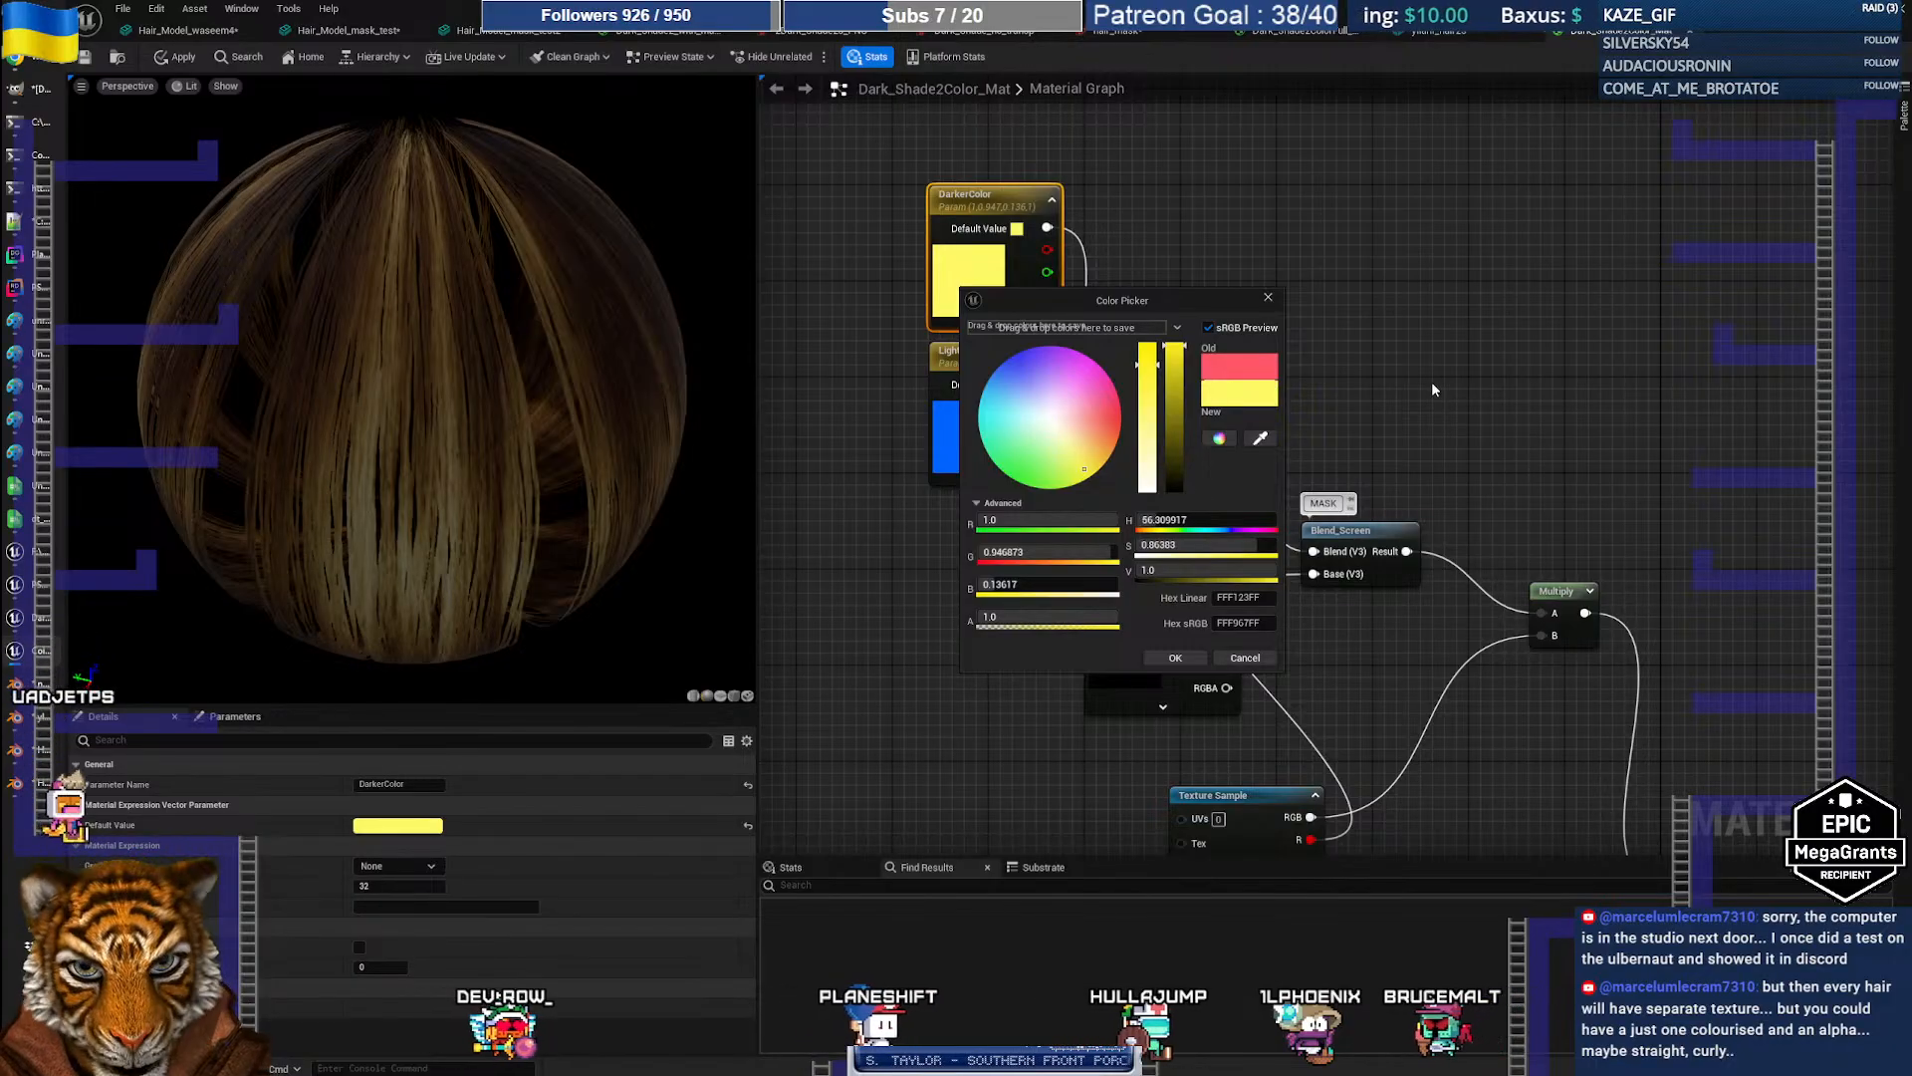
{"action": "left_click", "coordinate": [1239, 660]}
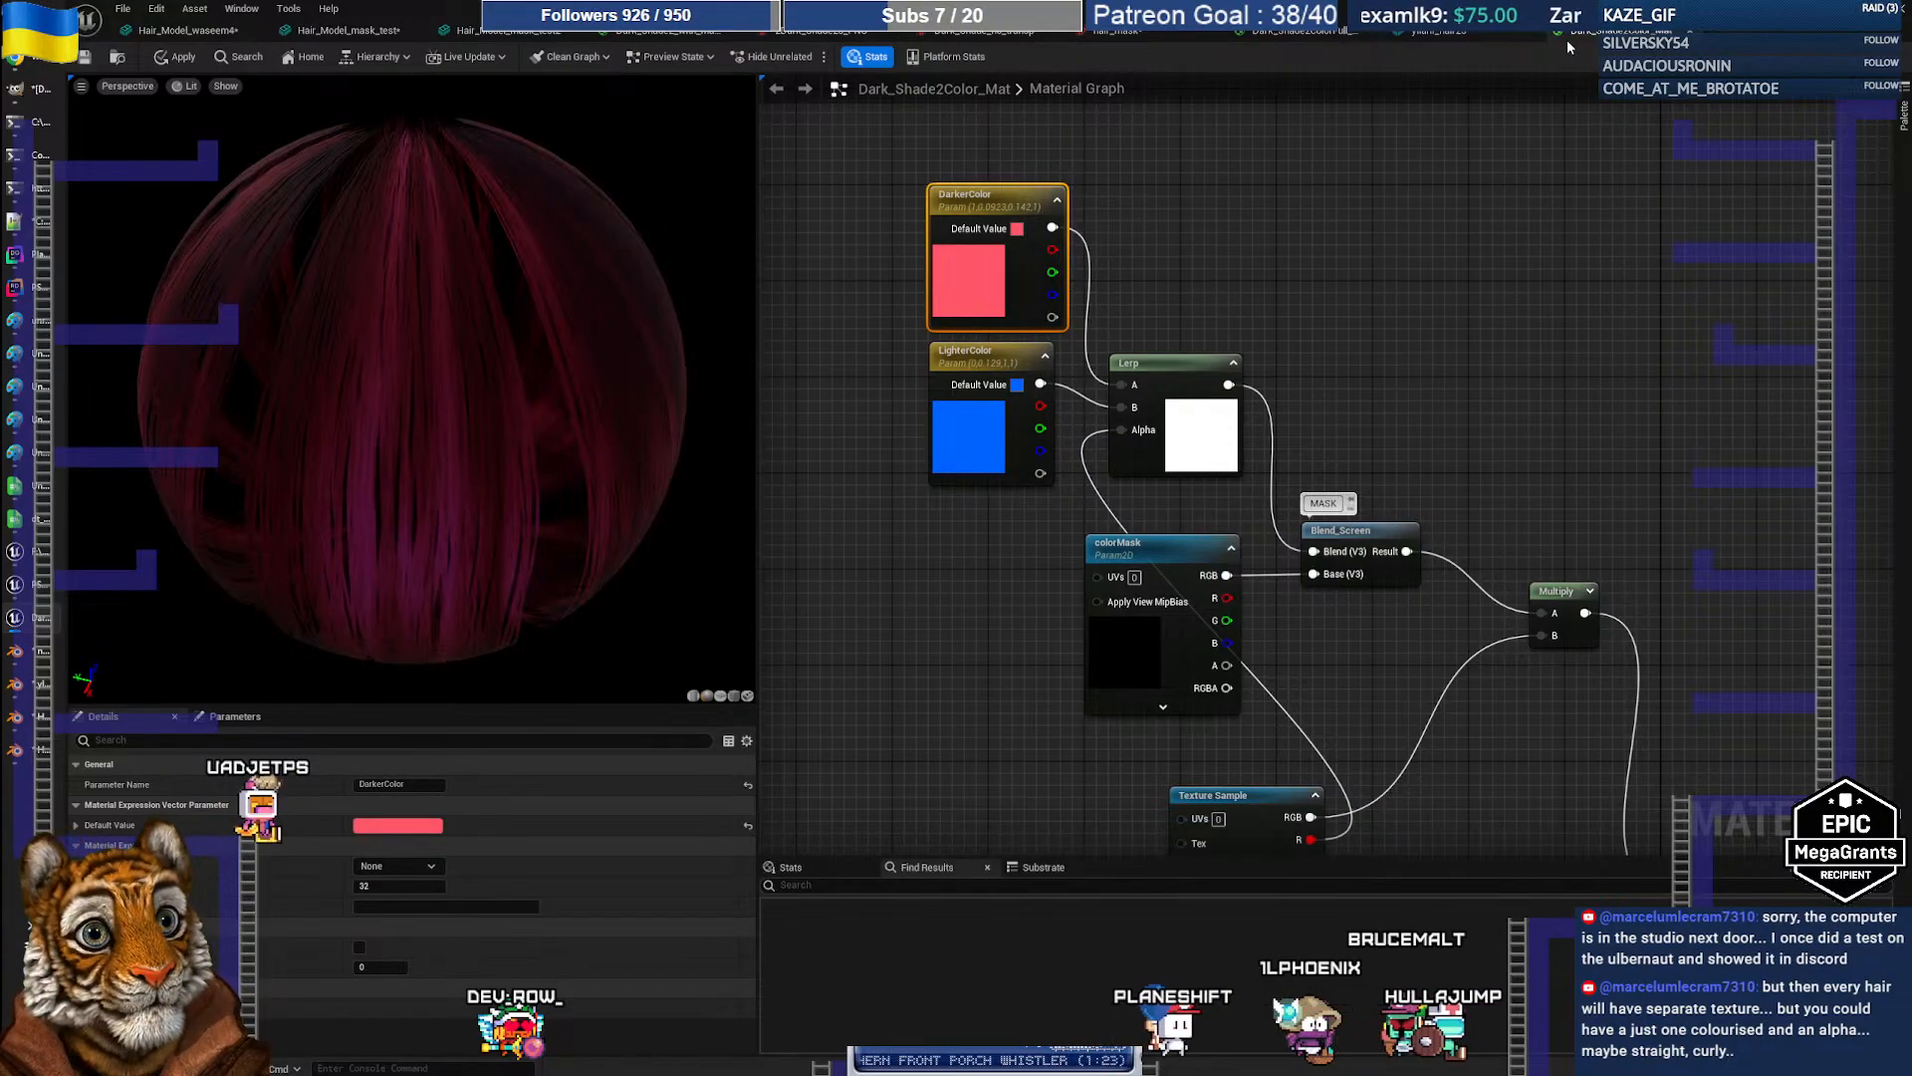
{"action": "key", "text": "ctrl+z"}
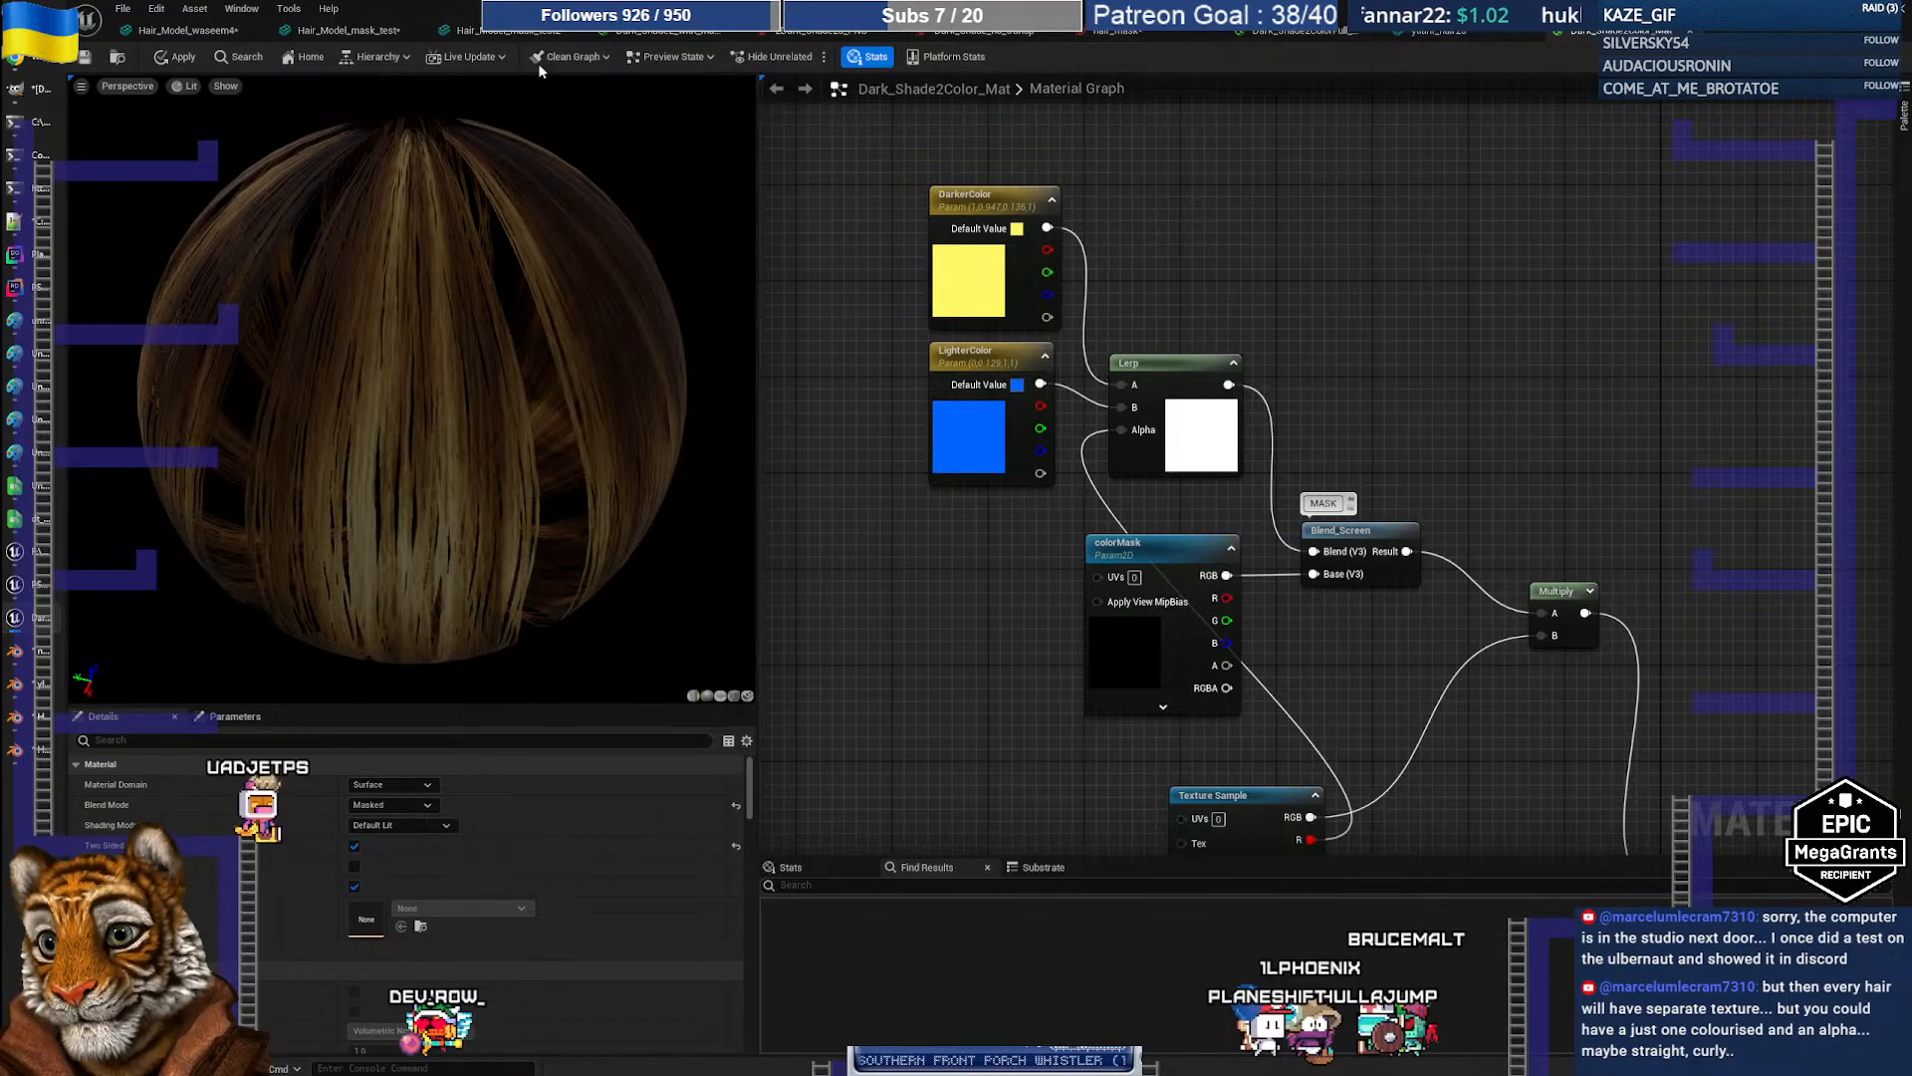
Step: Return to the hair card mesh and examine its strand tips up close
{"action": "left_click", "coordinate": [517, 32]}
{"action": "right_click_drag", "start_coordinate": [789, 269], "coordinate": [805, 305]}
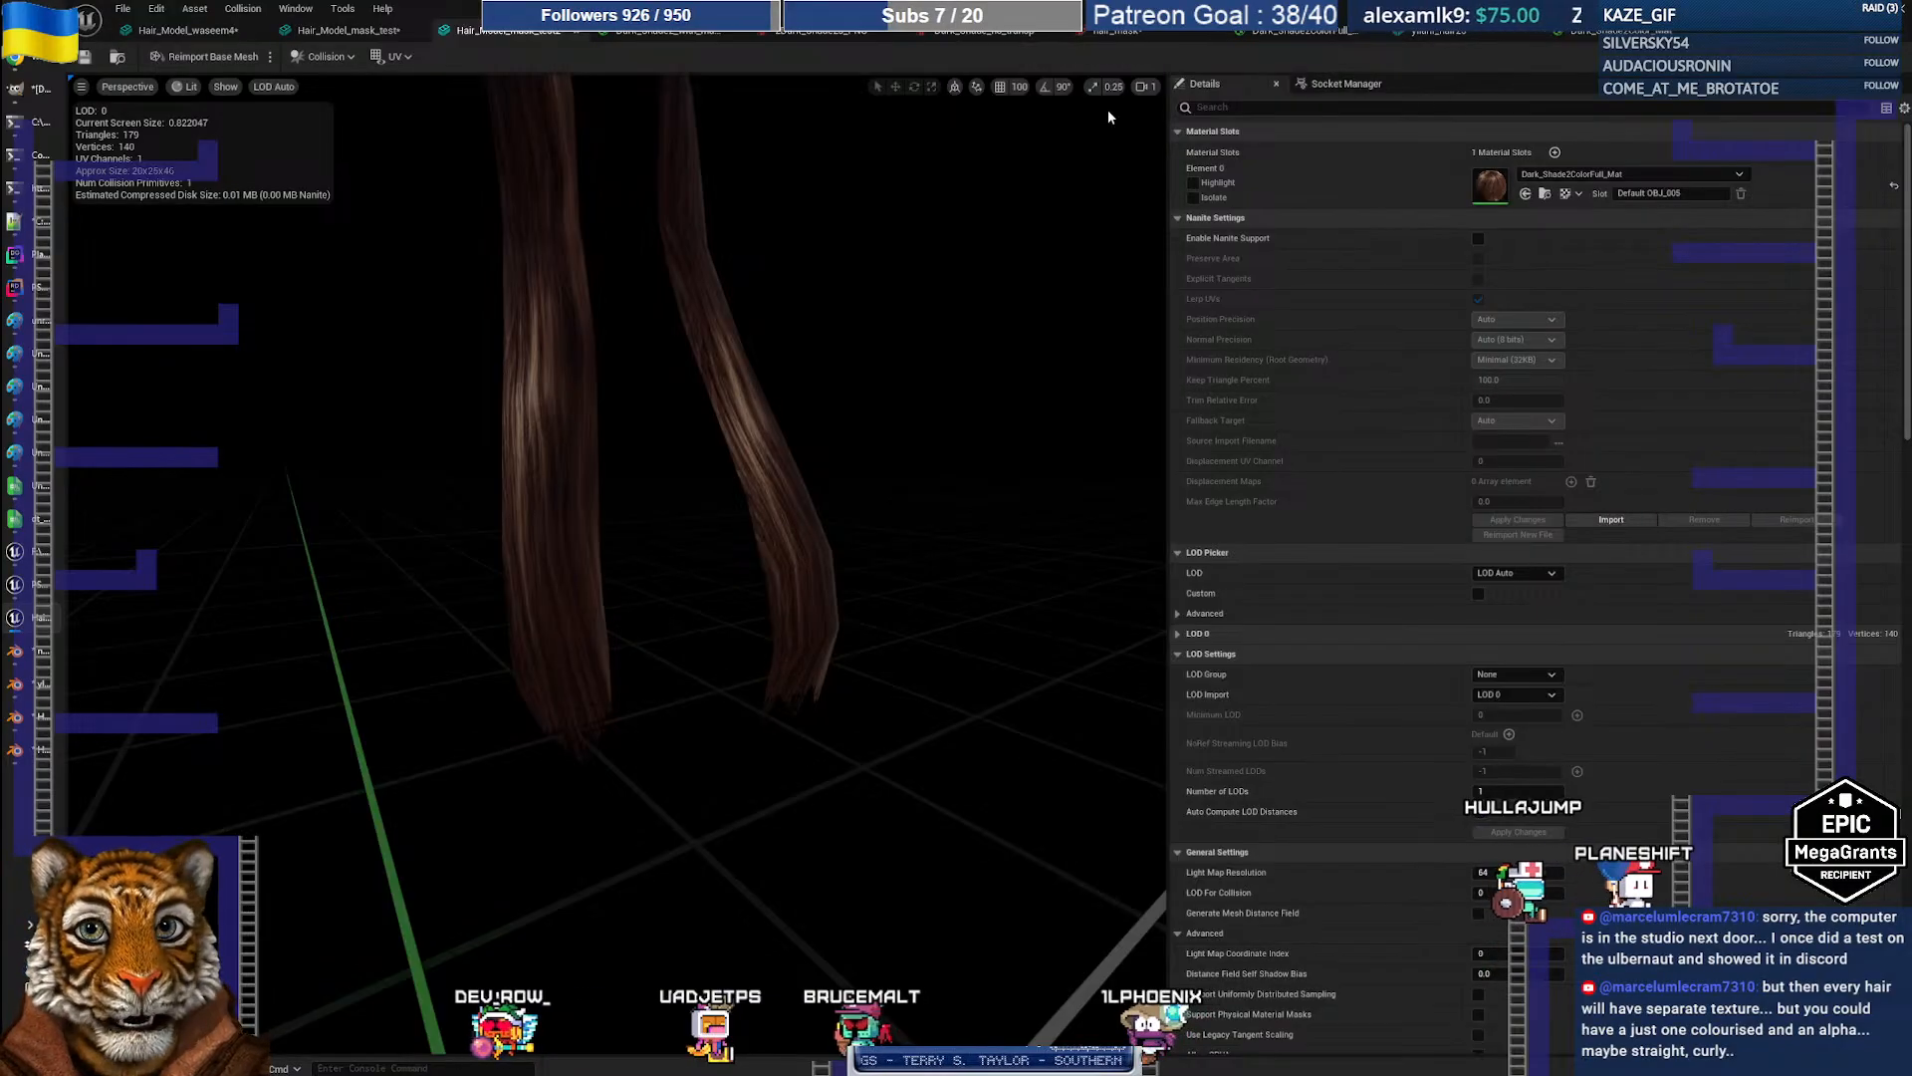
Step: Switch to GIMP and undo the last two edits to the ragged strip at the lower end of Dark_Hair_Long
{"action": "left_click", "coordinate": [36, 90]}
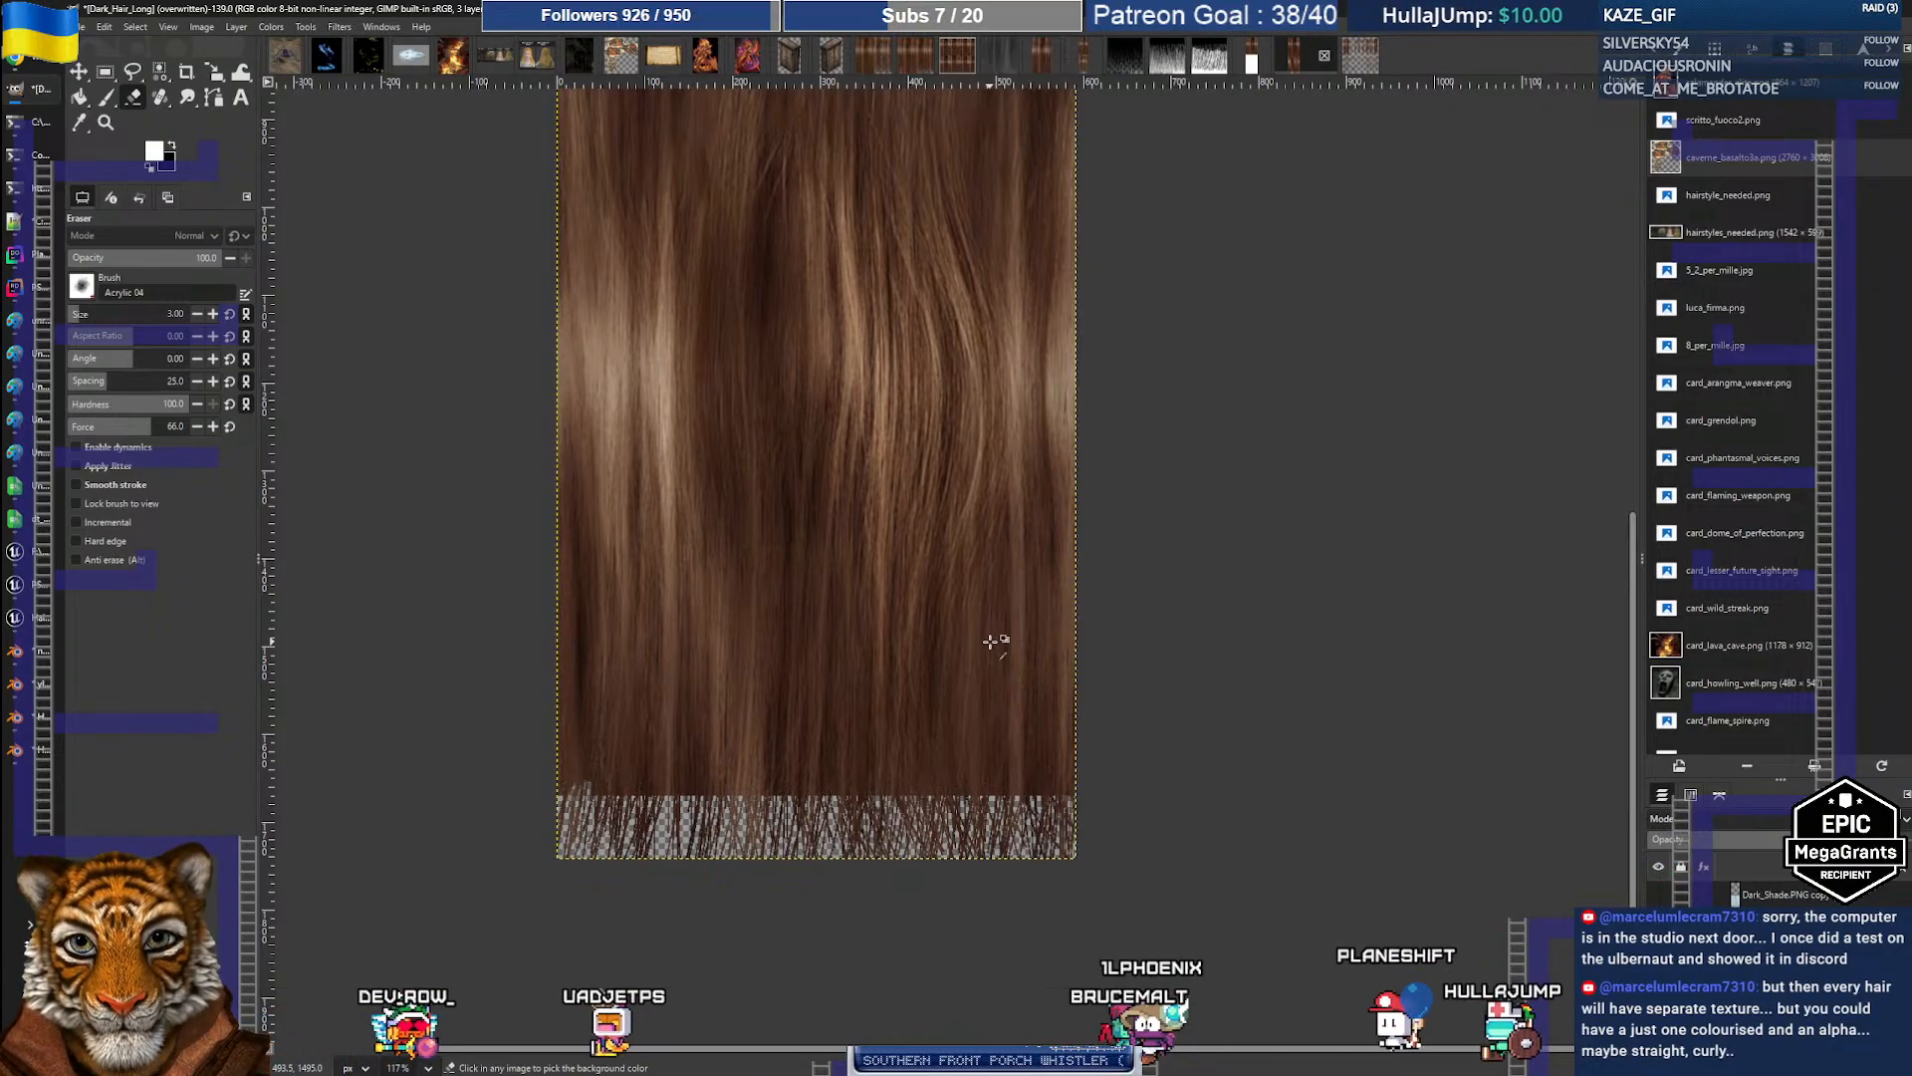
{"action": "key", "text": "ctrl+z"}
{"action": "key", "text": "ctrl+z"}
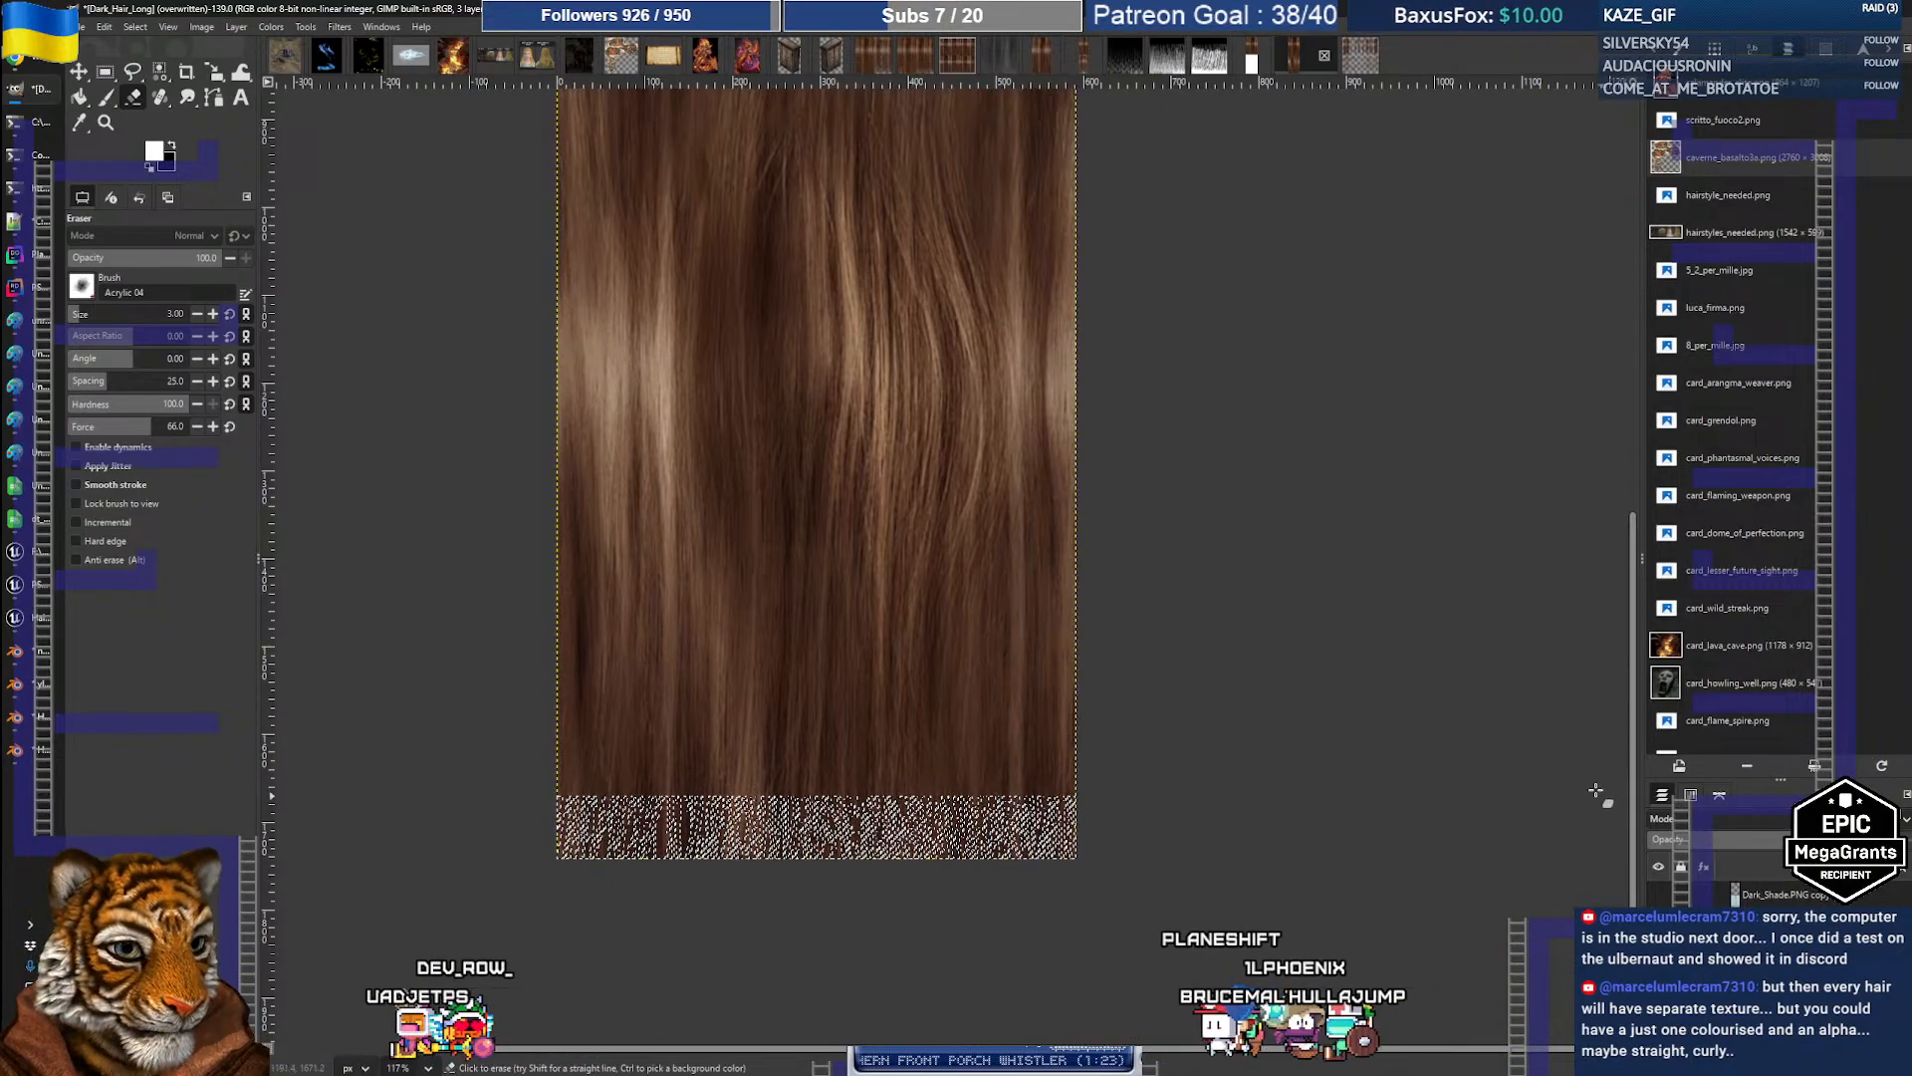
{"action": "scroll", "coordinate": [971, 463], "scroll_direction": "down", "scroll_amount": 2, "text": "ctrl"}
{"action": "scroll", "coordinate": [956, 503], "scroll_direction": "up", "scroll_amount": 3}
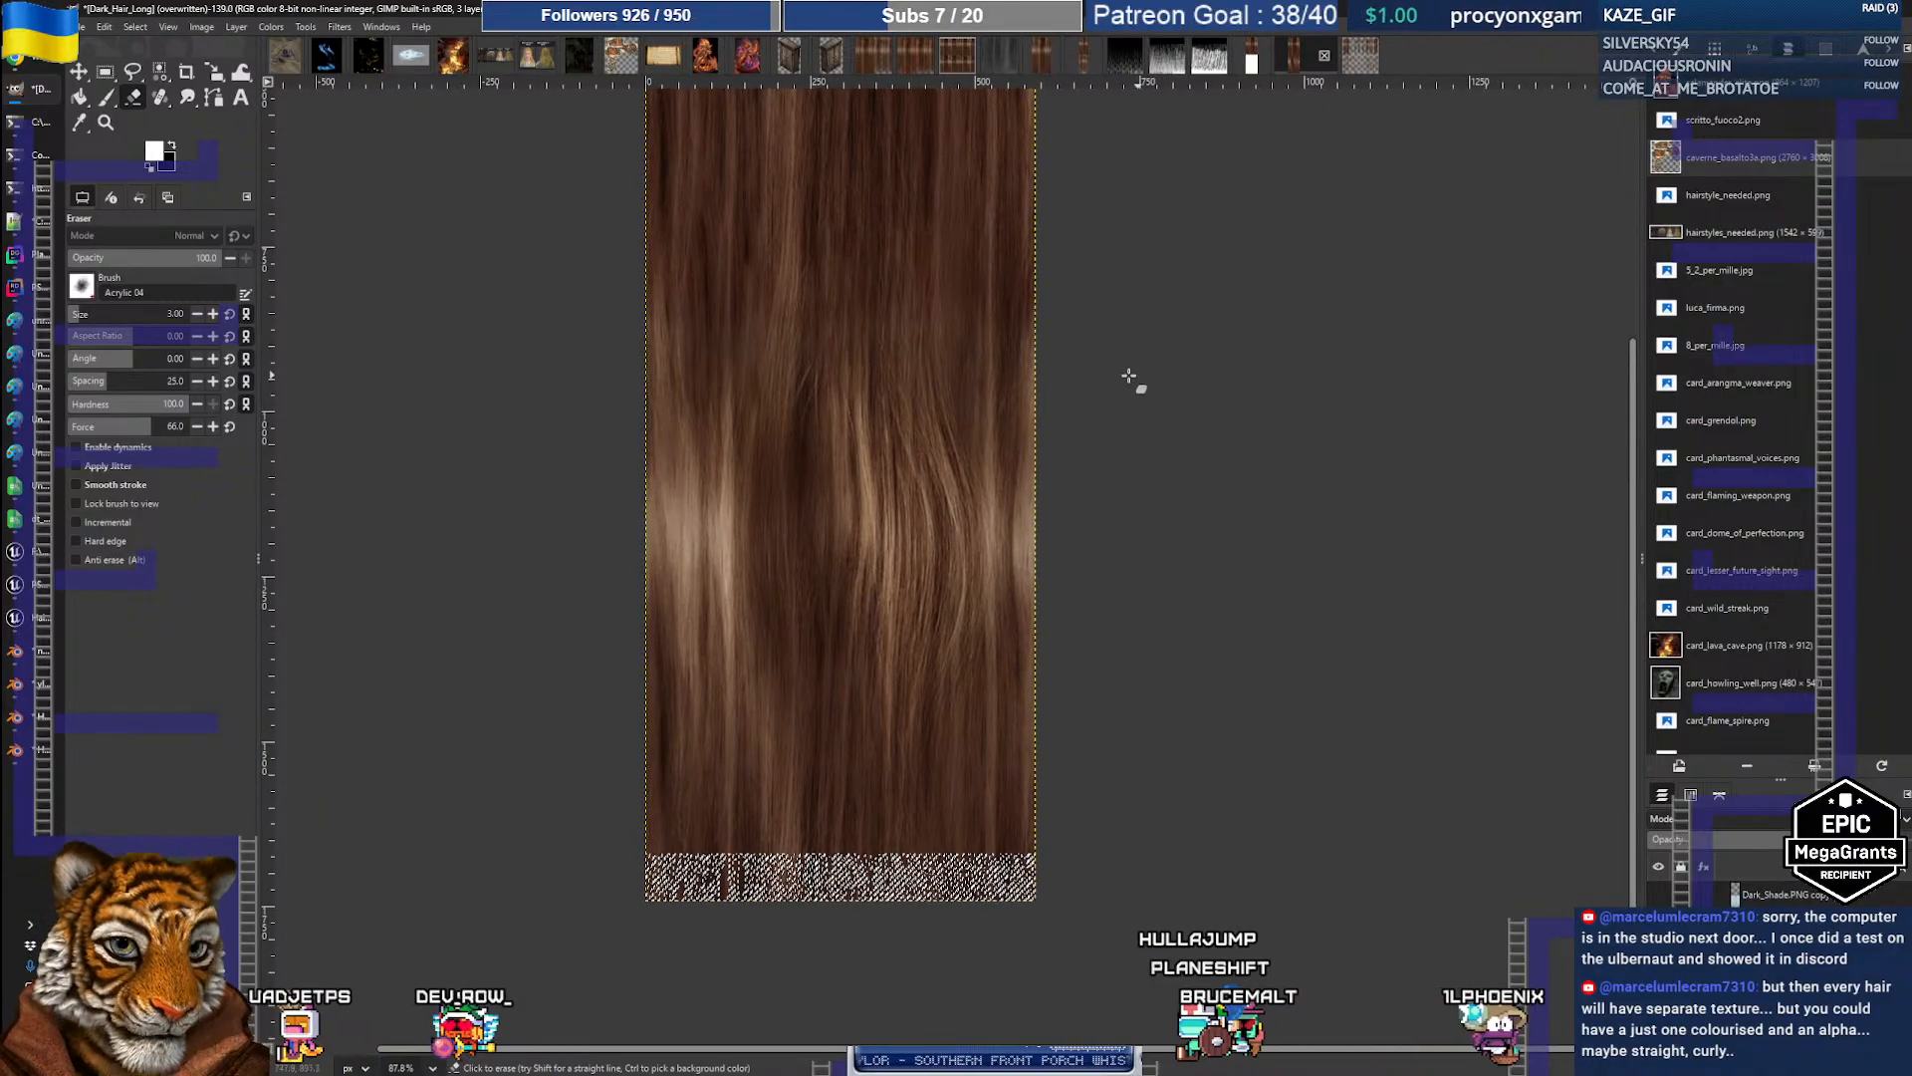
Step: Find the transparent Dark_Shade strand sheet among the open images and copy its selected wide strand ends
{"action": "left_click", "coordinate": [918, 58]}
{"action": "left_click", "coordinate": [980, 60]}
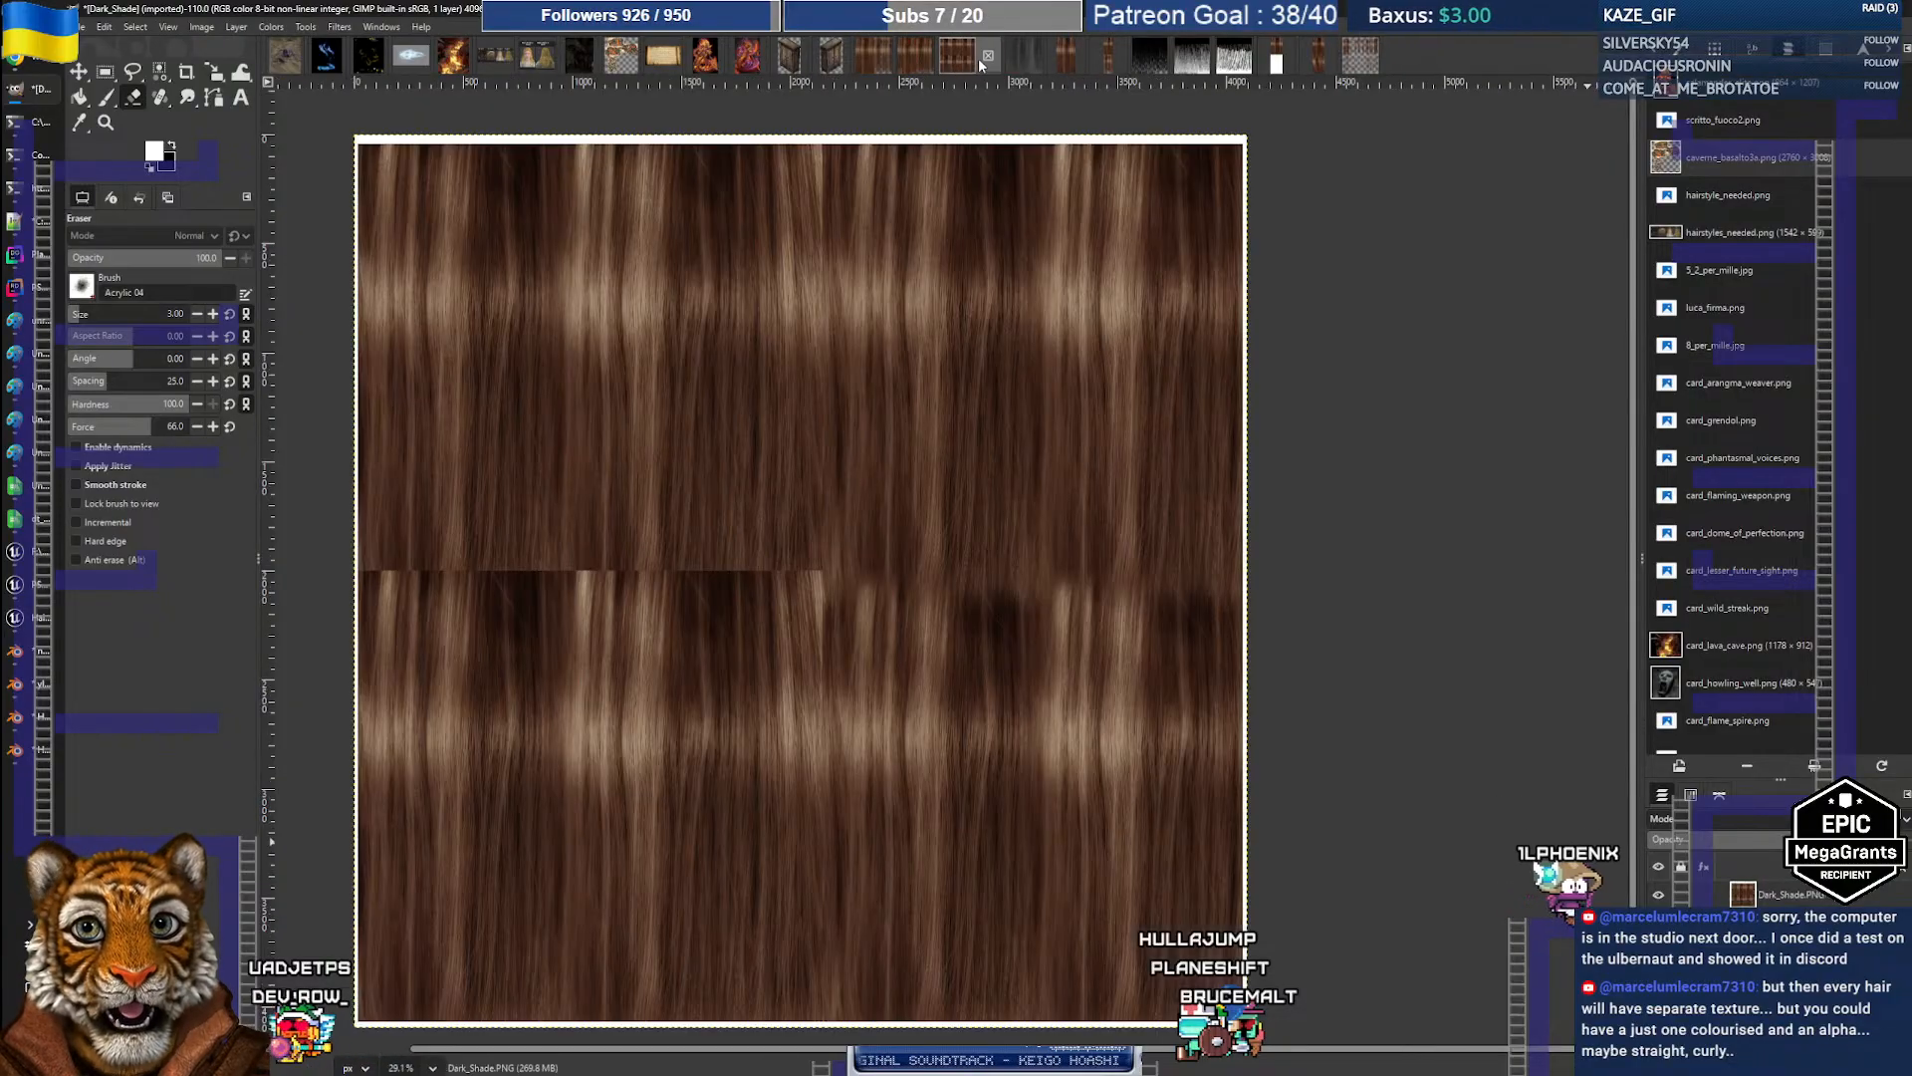
{"action": "left_click", "coordinate": [1361, 60]}
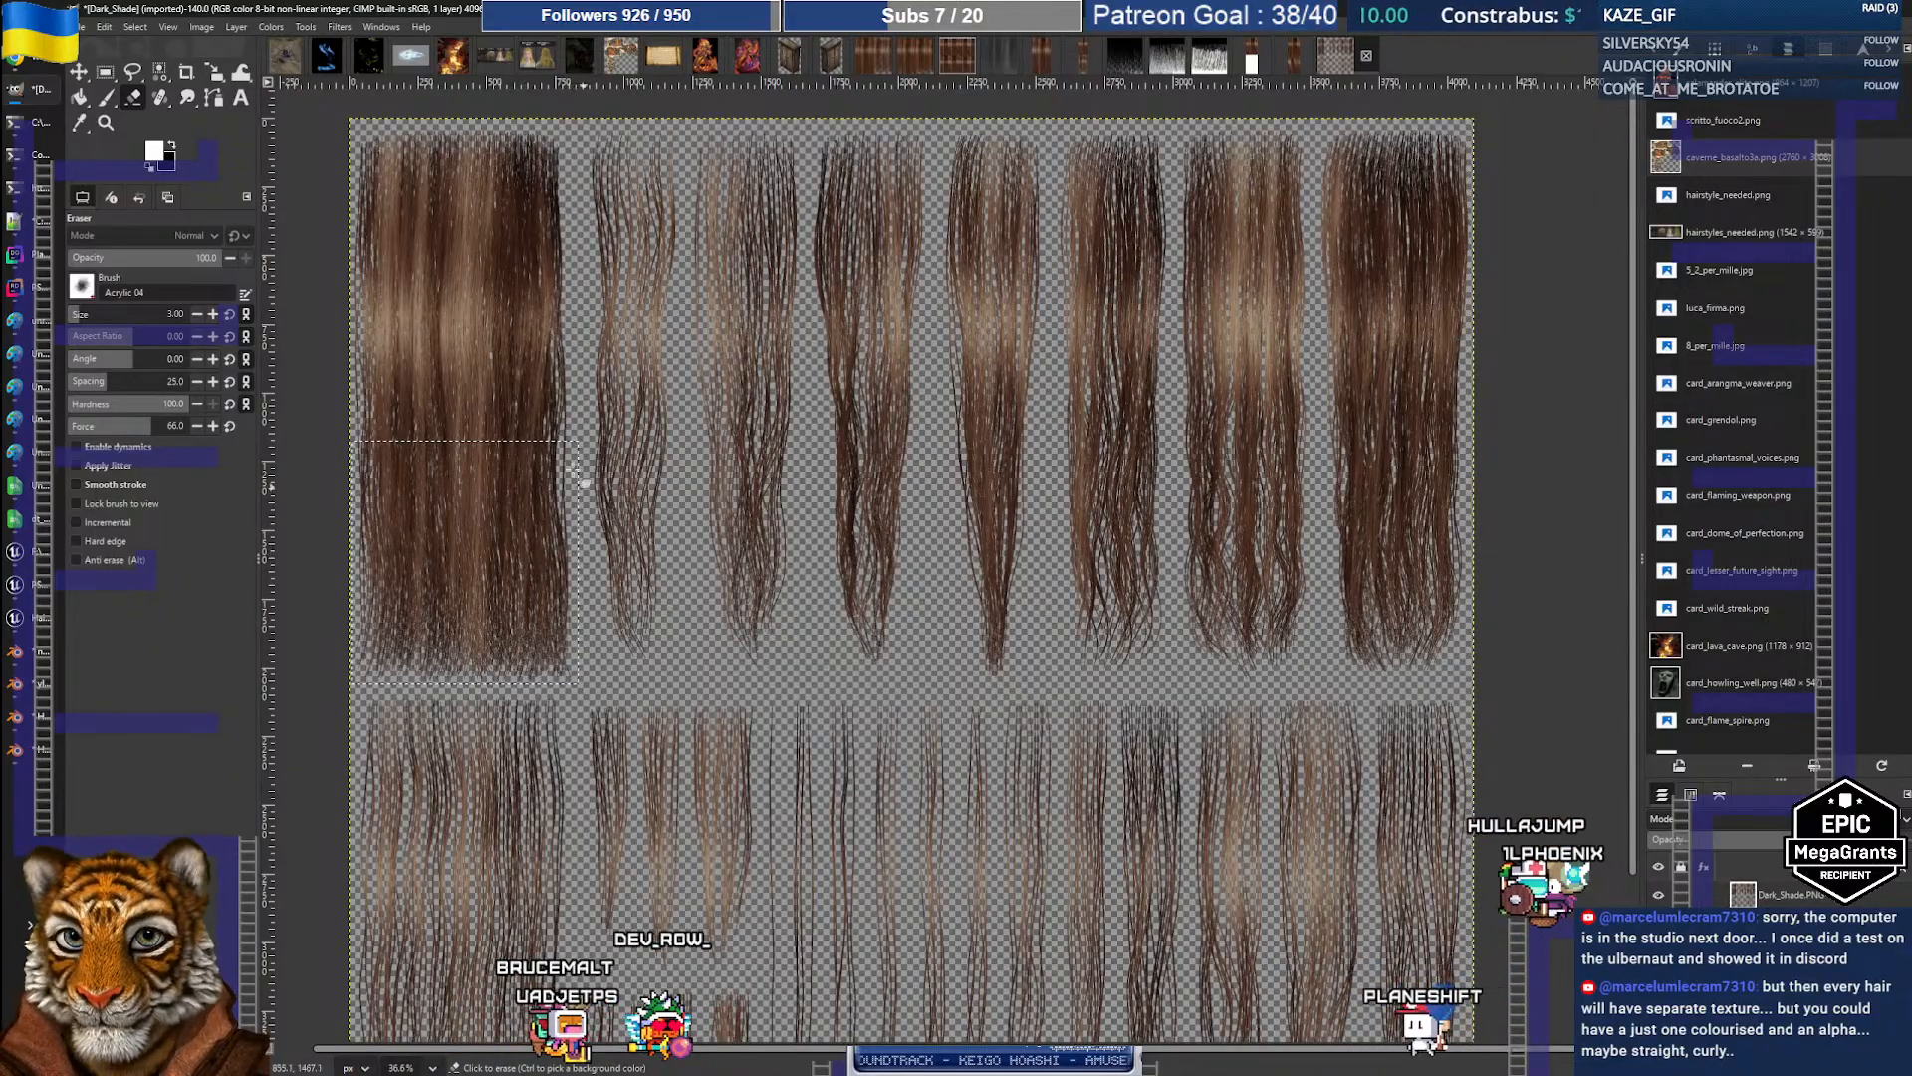
{"action": "key", "text": "ctrl+c"}
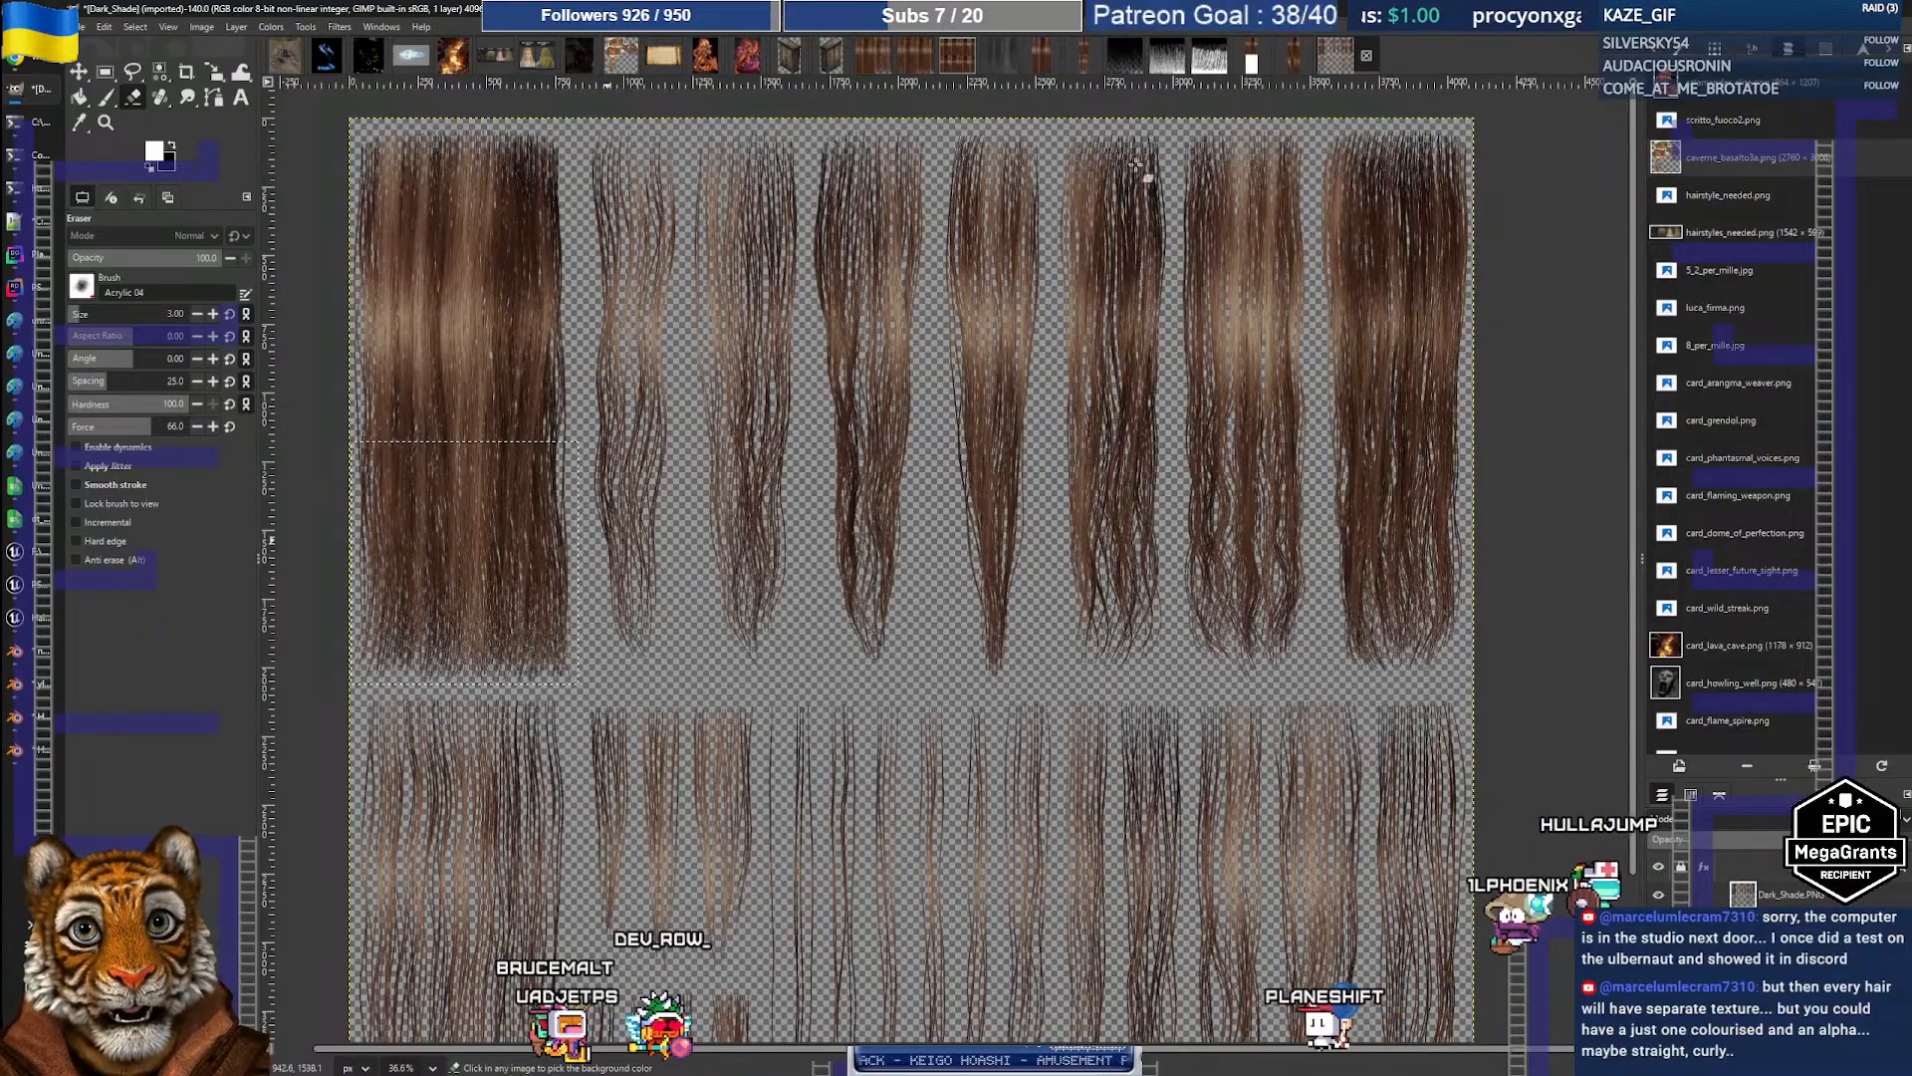
Step: Return to Dark_Hair_Long, show the pale blue Dark_Shade.PNG copy layer over the hair and make it the active layer
{"action": "left_click", "coordinate": [1295, 58]}
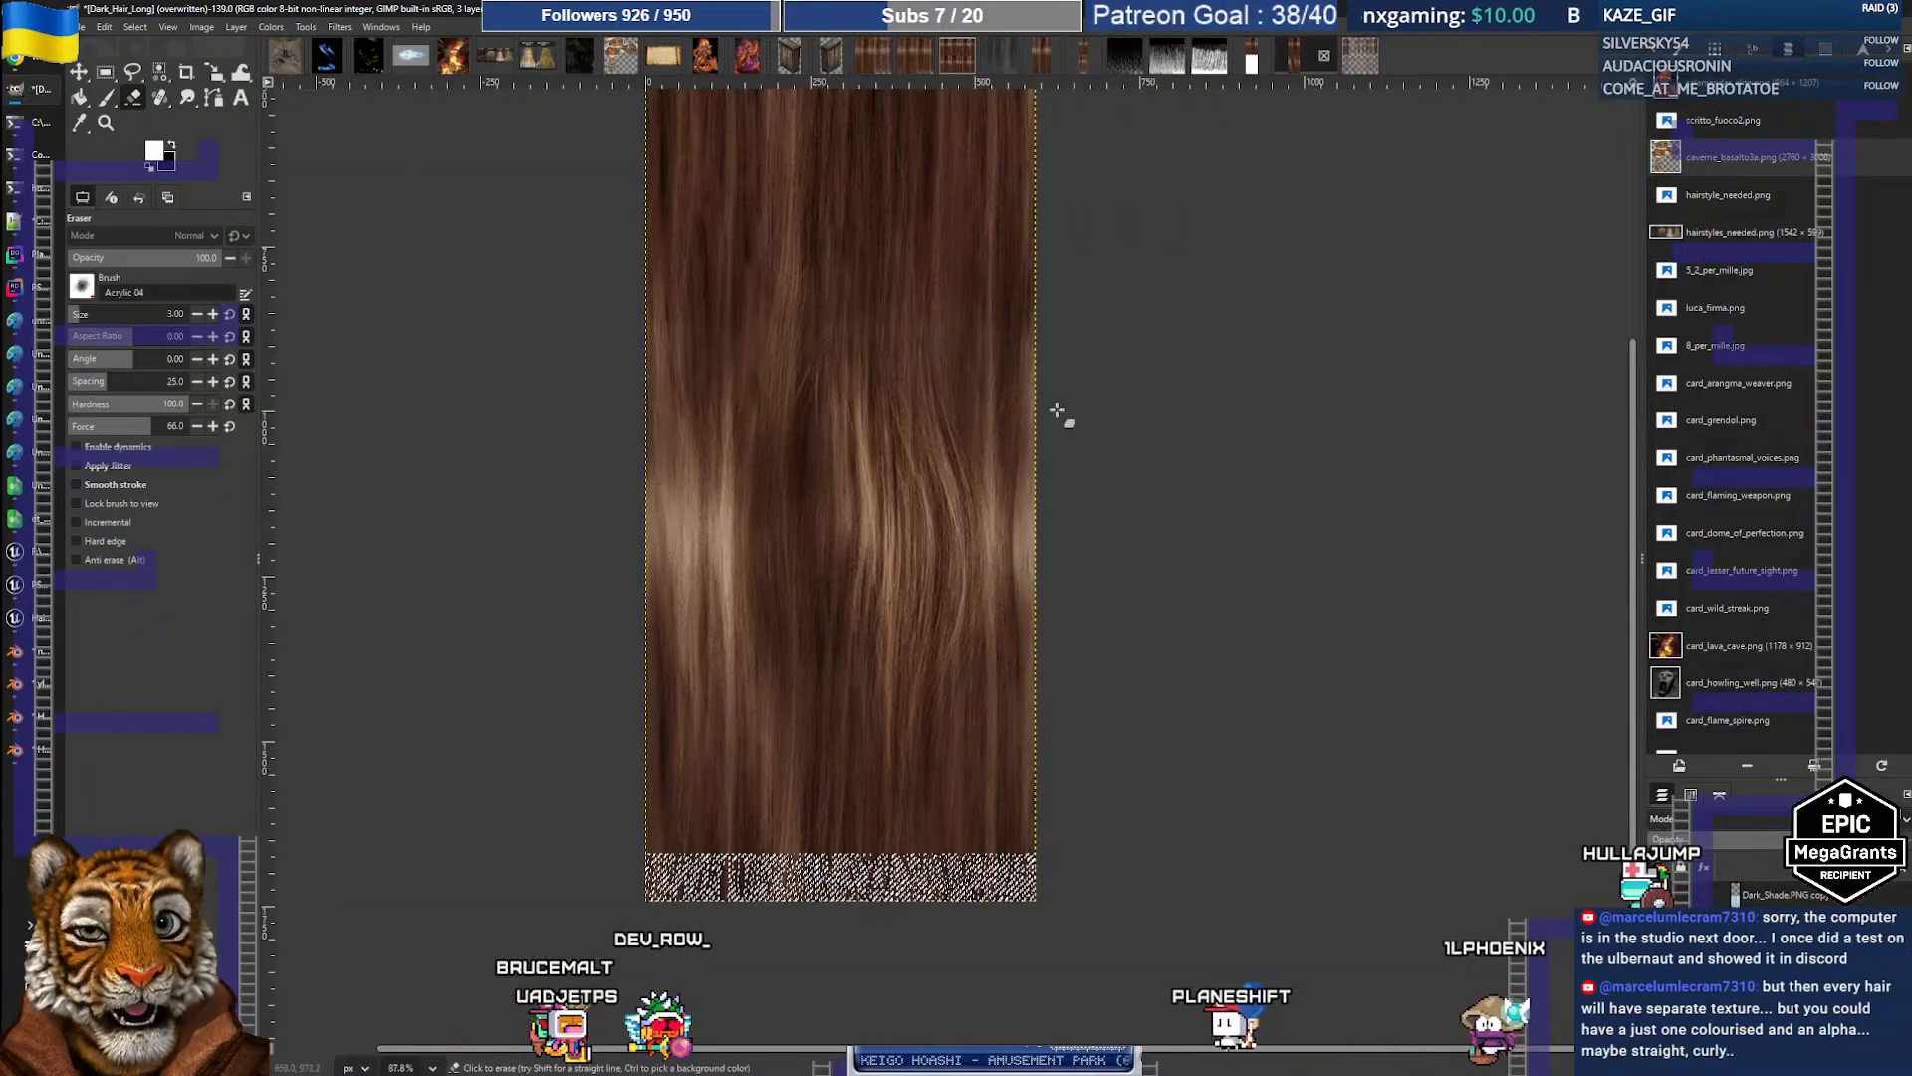
{"action": "key", "text": "r"}
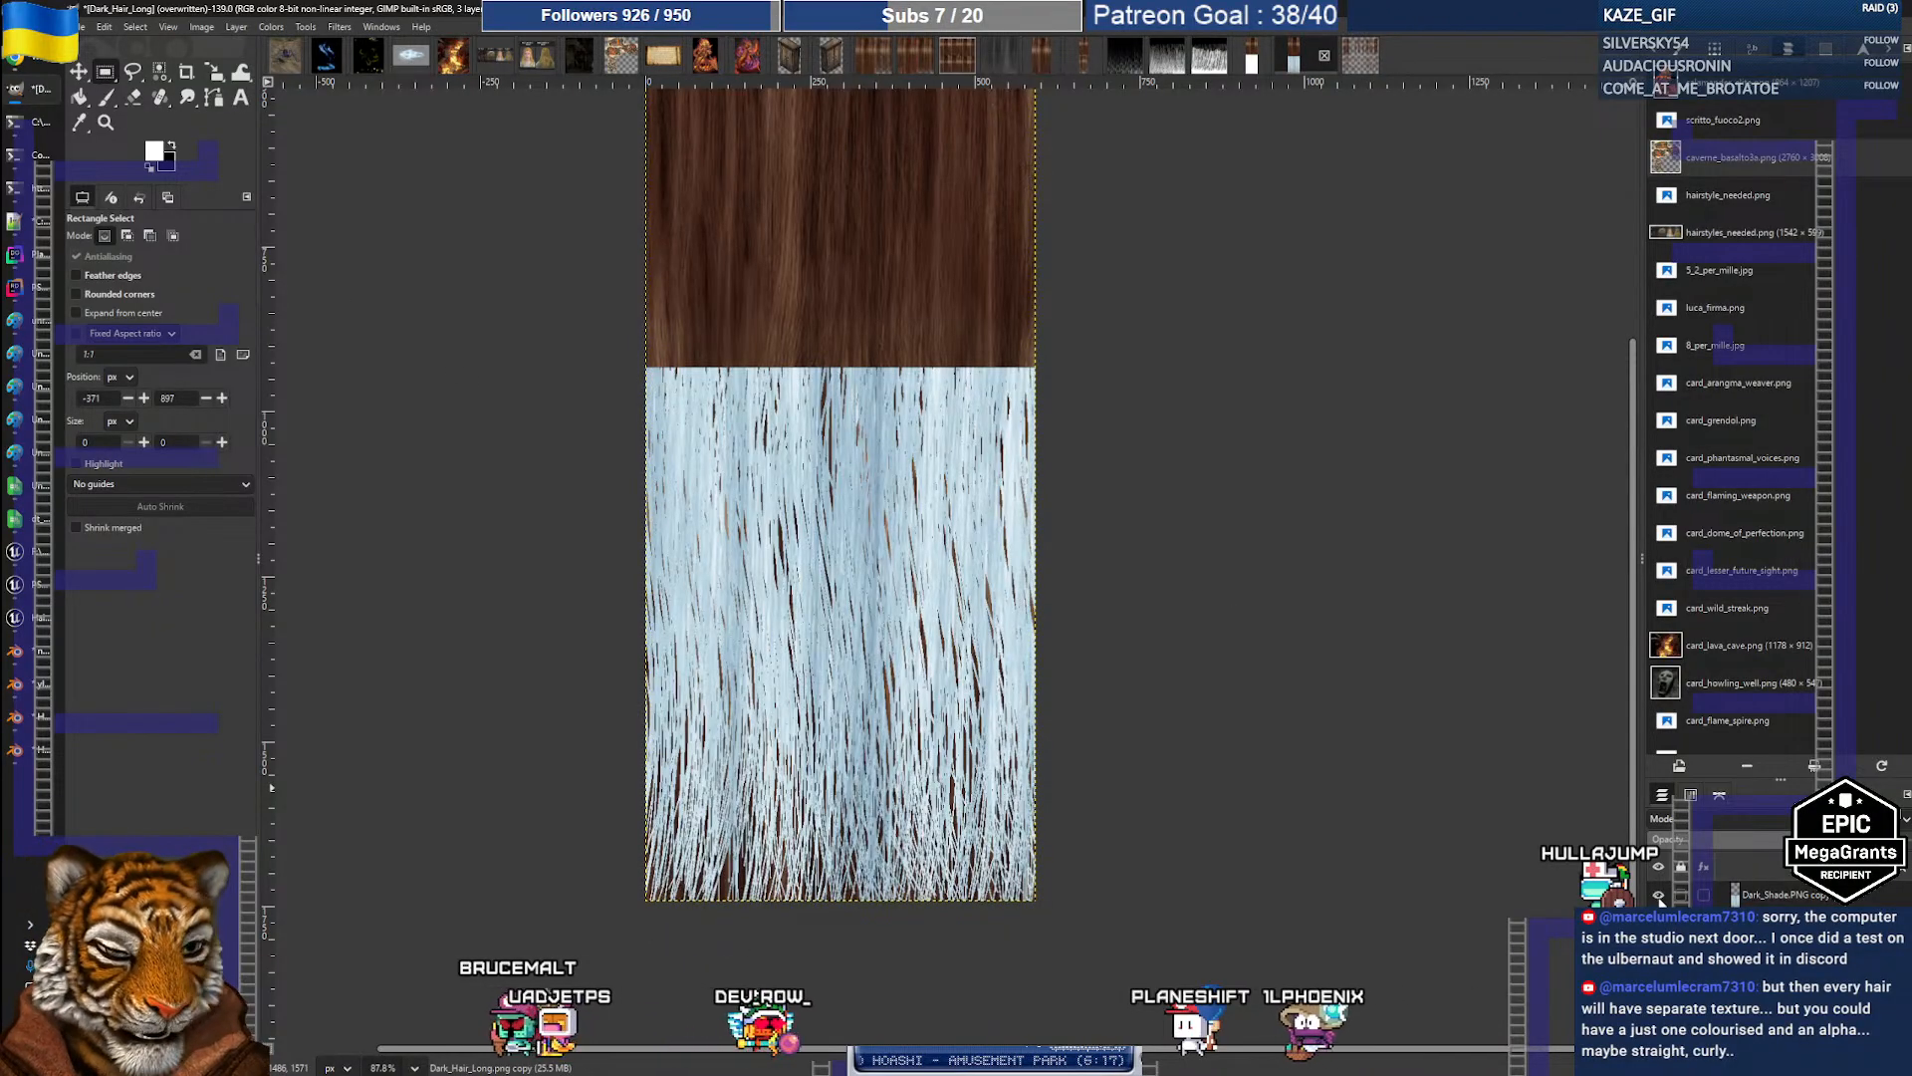
{"action": "key", "text": "ctrl+v"}
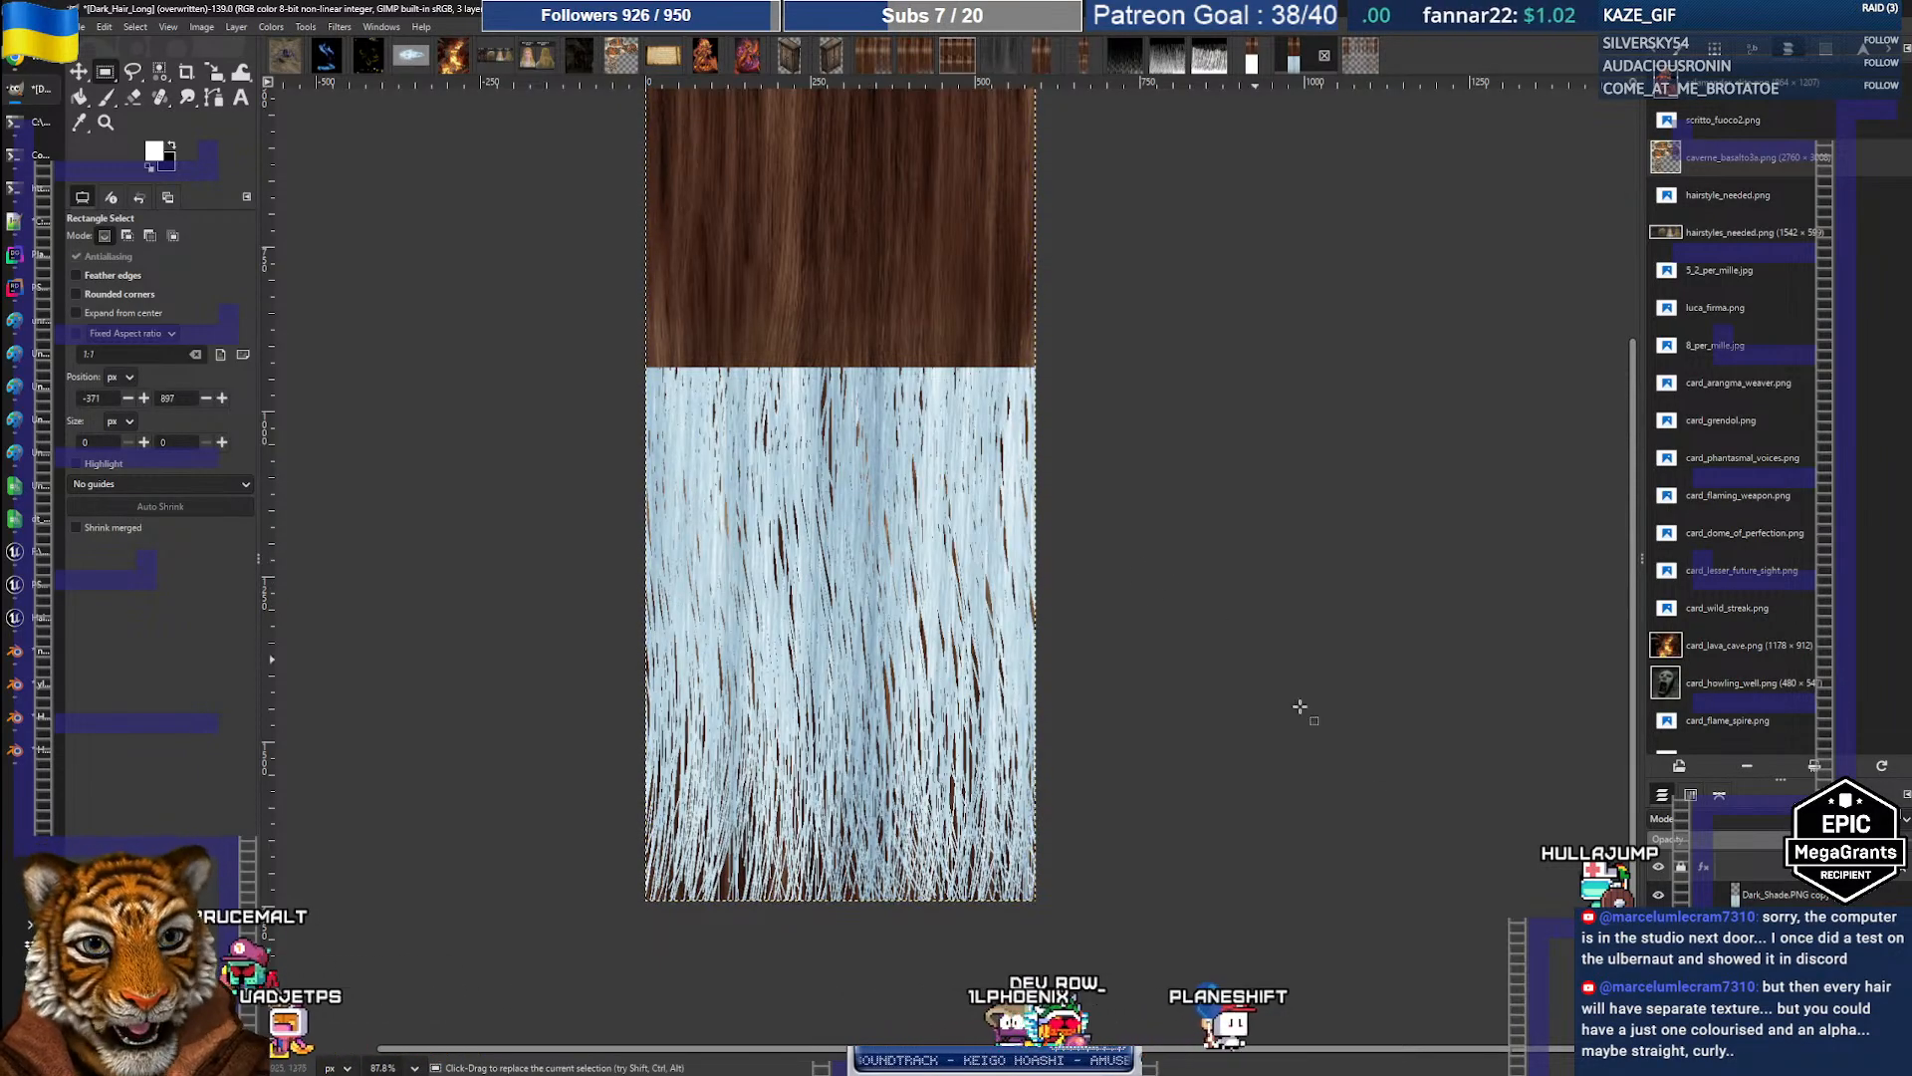
{"action": "left_click", "coordinate": [1773, 895]}
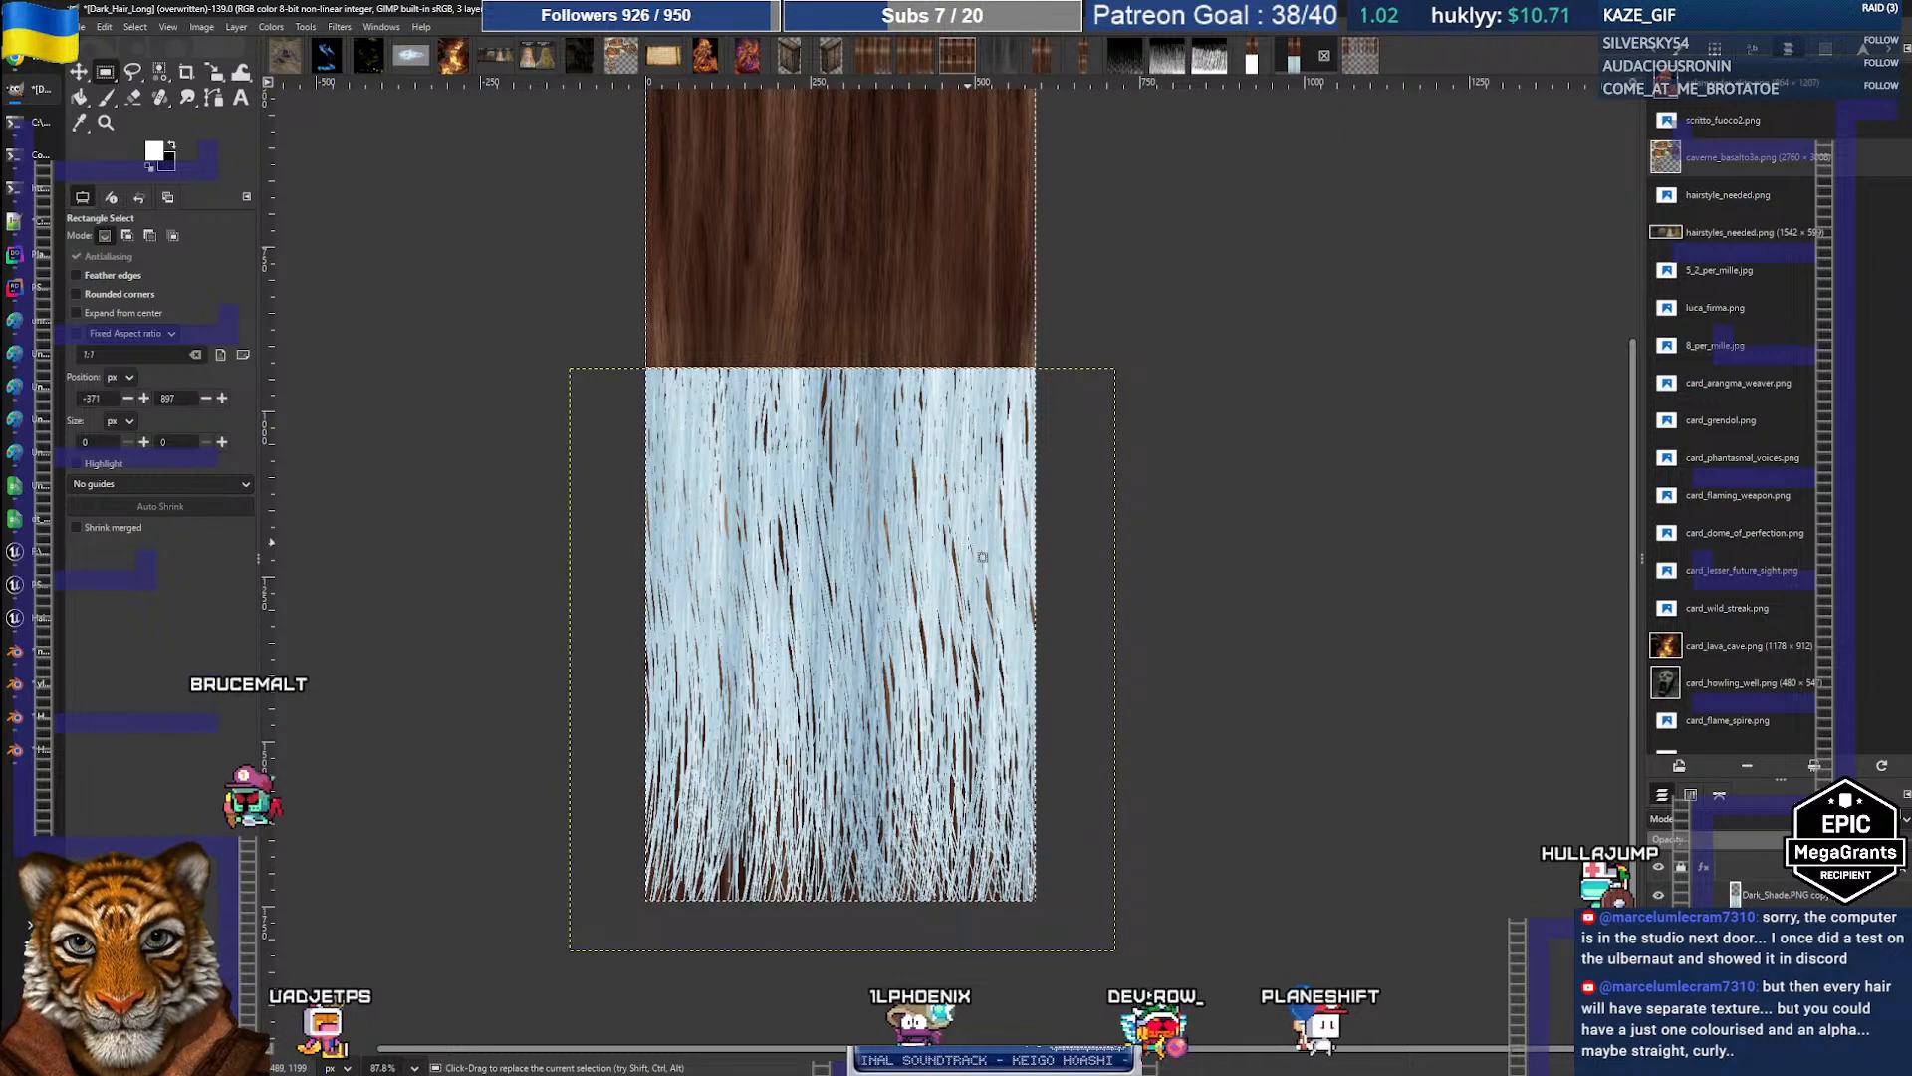
Step: Scale the pale blue strands vertically into a short full-width strip along the lower edge of the hair texture
{"action": "key", "text": "shift+s"}
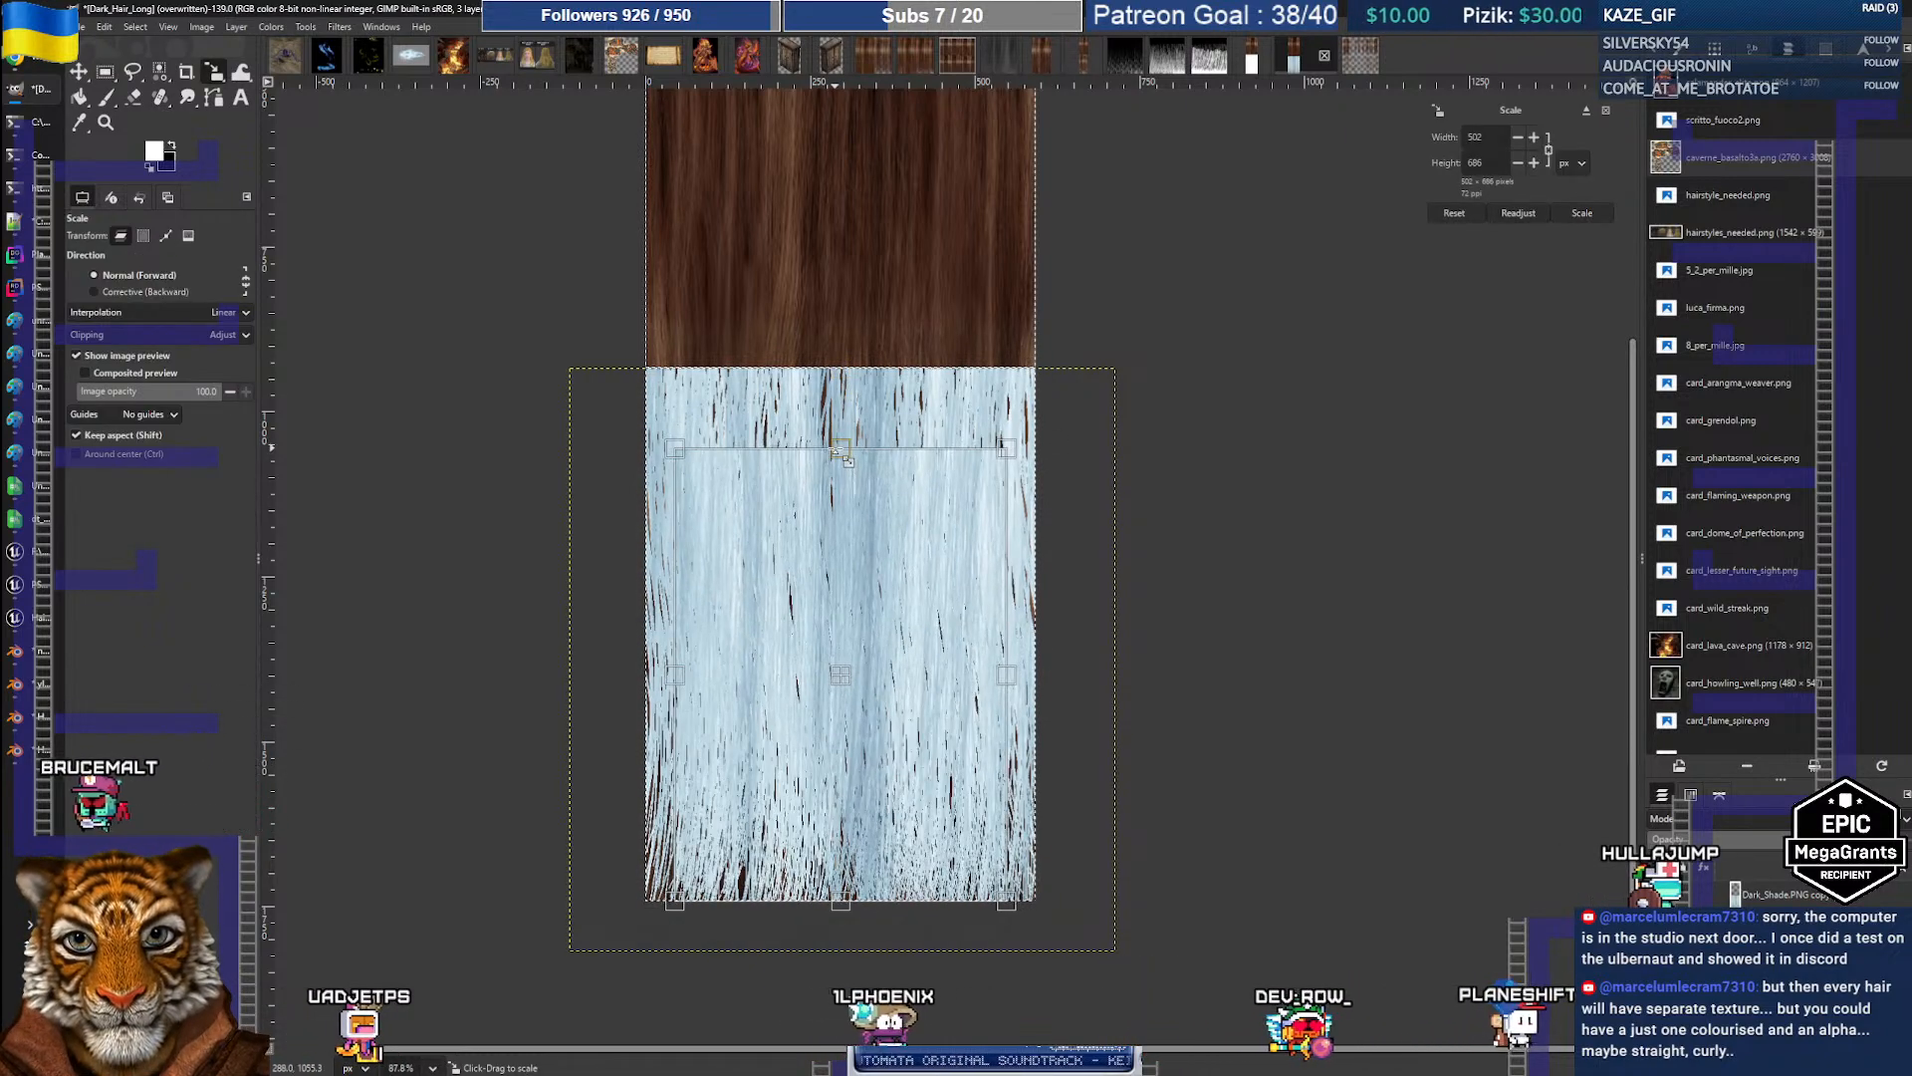
{"action": "left_click_drag", "start_coordinate": [860, 404], "coordinate": [857, 560], "text": "shift"}
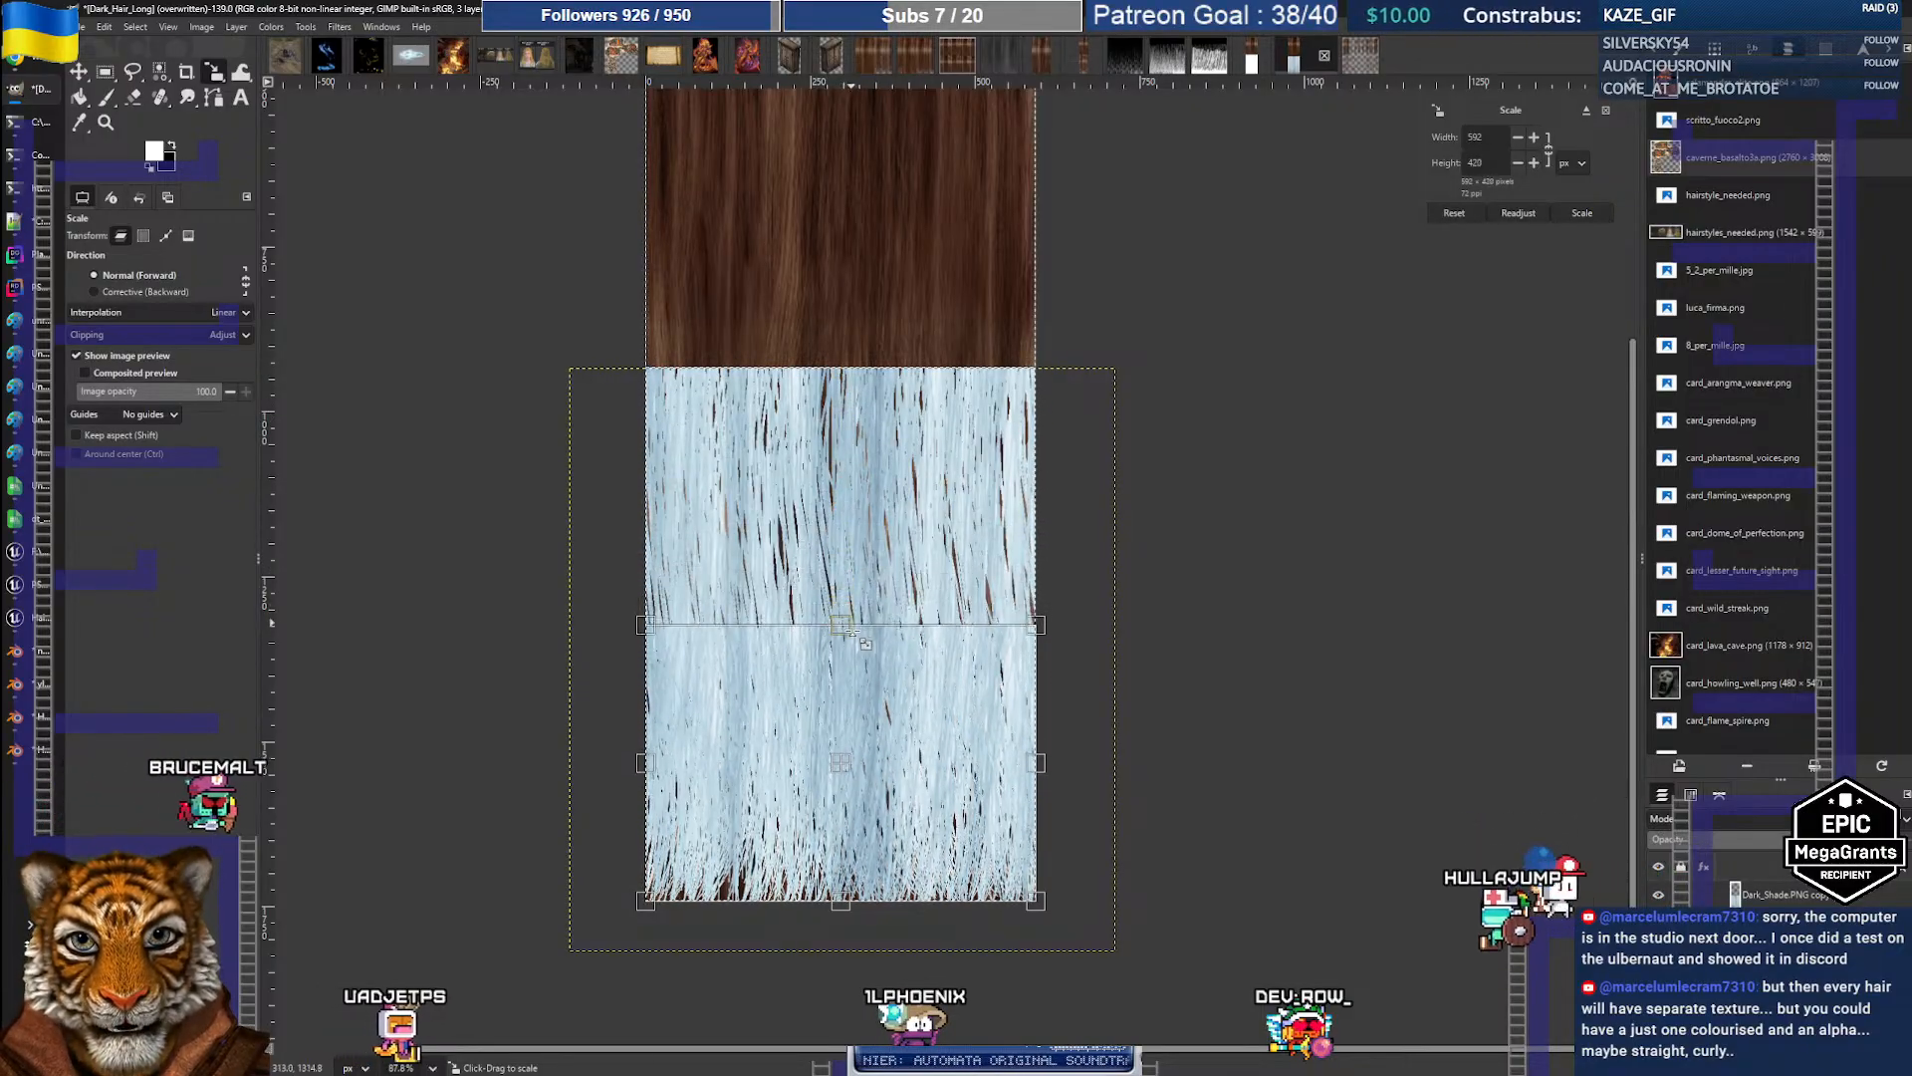
{"action": "left_click_drag", "start_coordinate": [853, 630], "coordinate": [855, 664]}
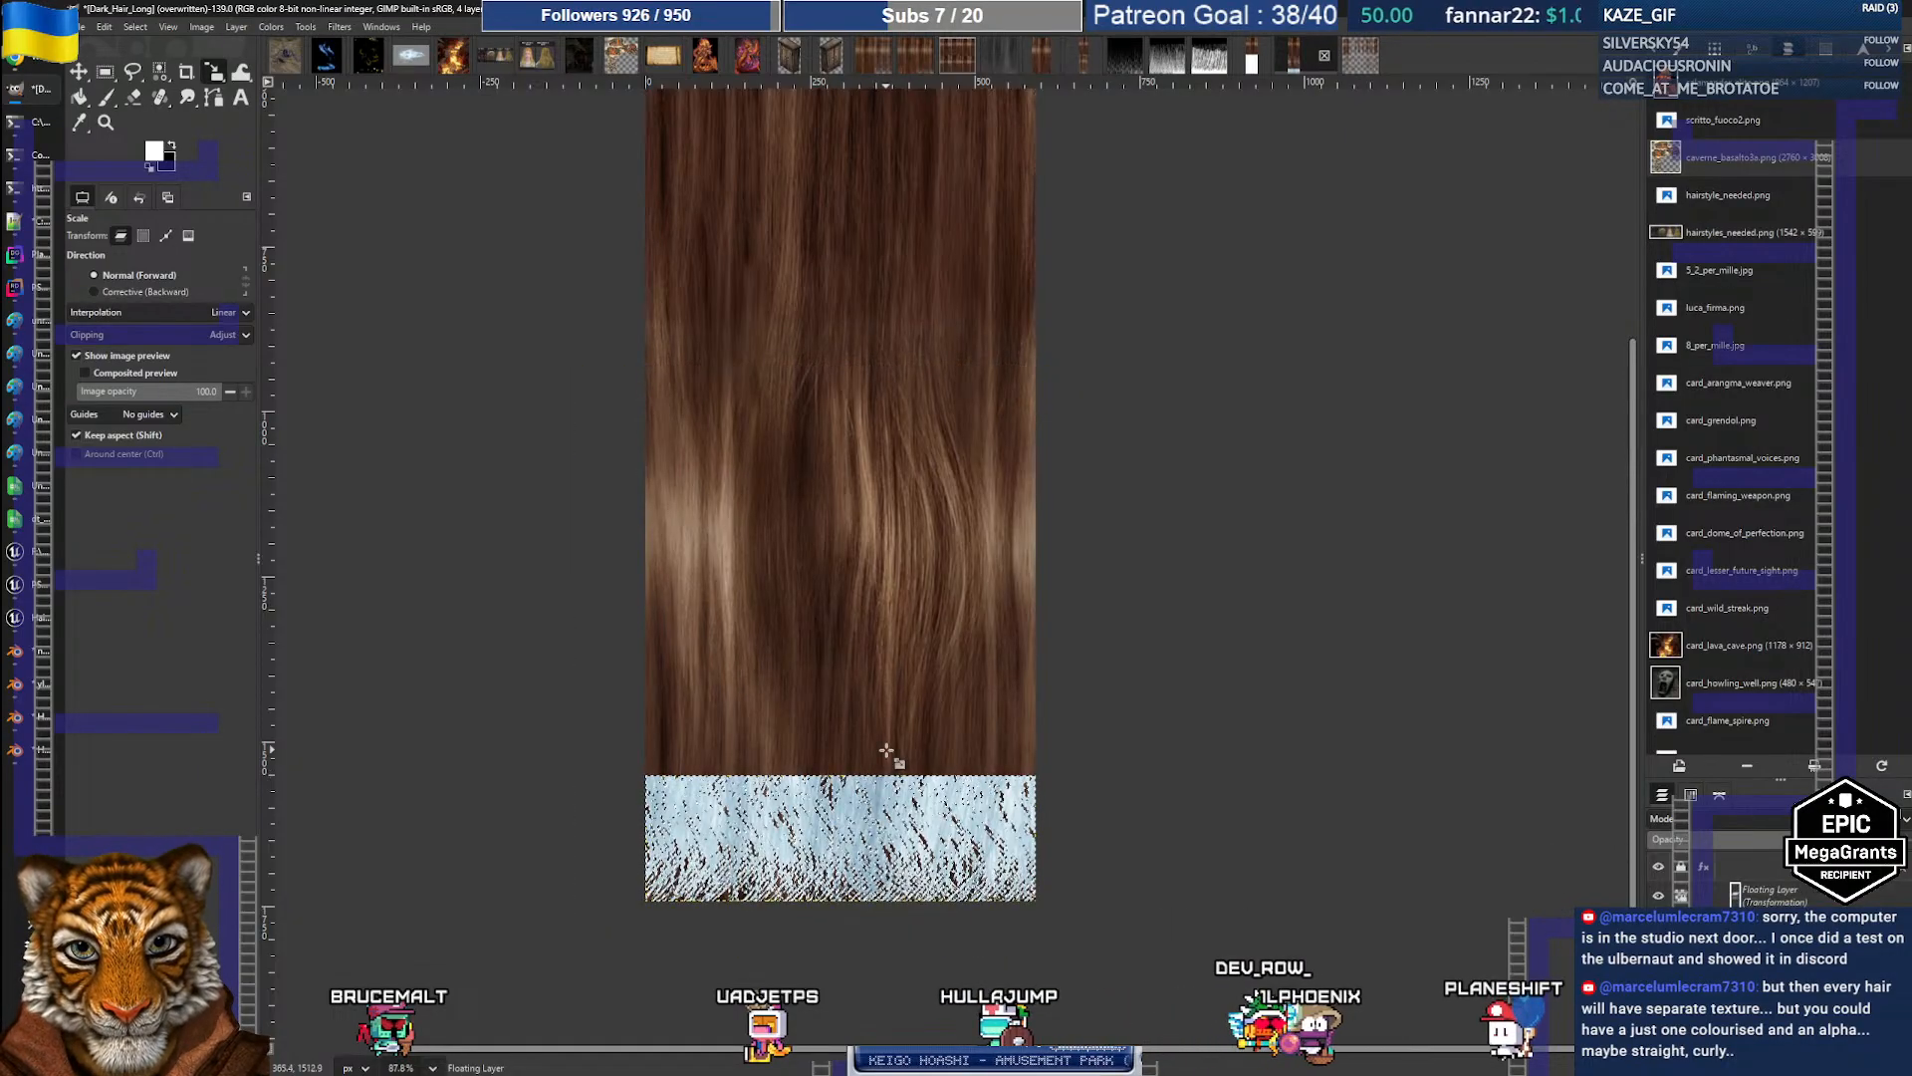
{"action": "scroll", "coordinate": [894, 752], "scroll_direction": "up", "scroll_amount": 3, "text": "ctrl"}
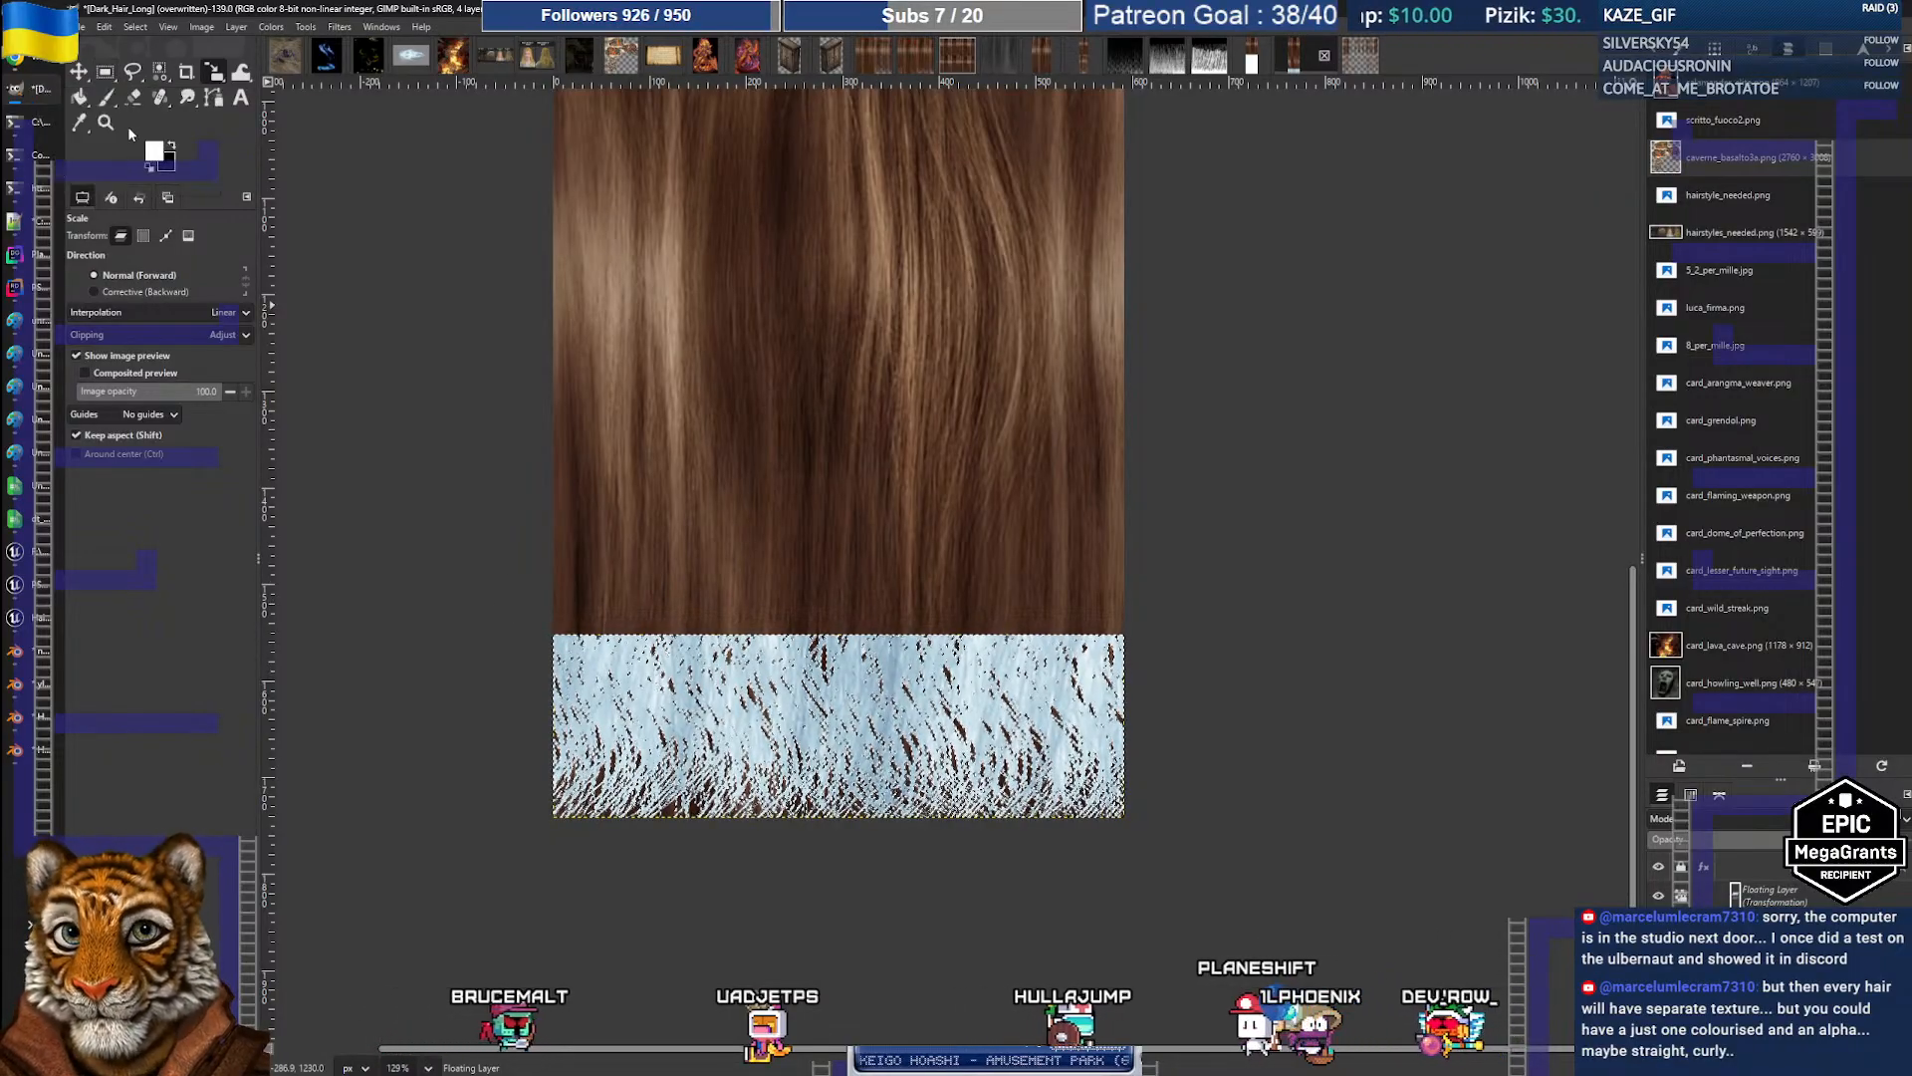
Step: Select the transparent areas around the flattened blue strands by color and try deleting them from the hair
{"action": "left_click", "coordinate": [159, 72]}
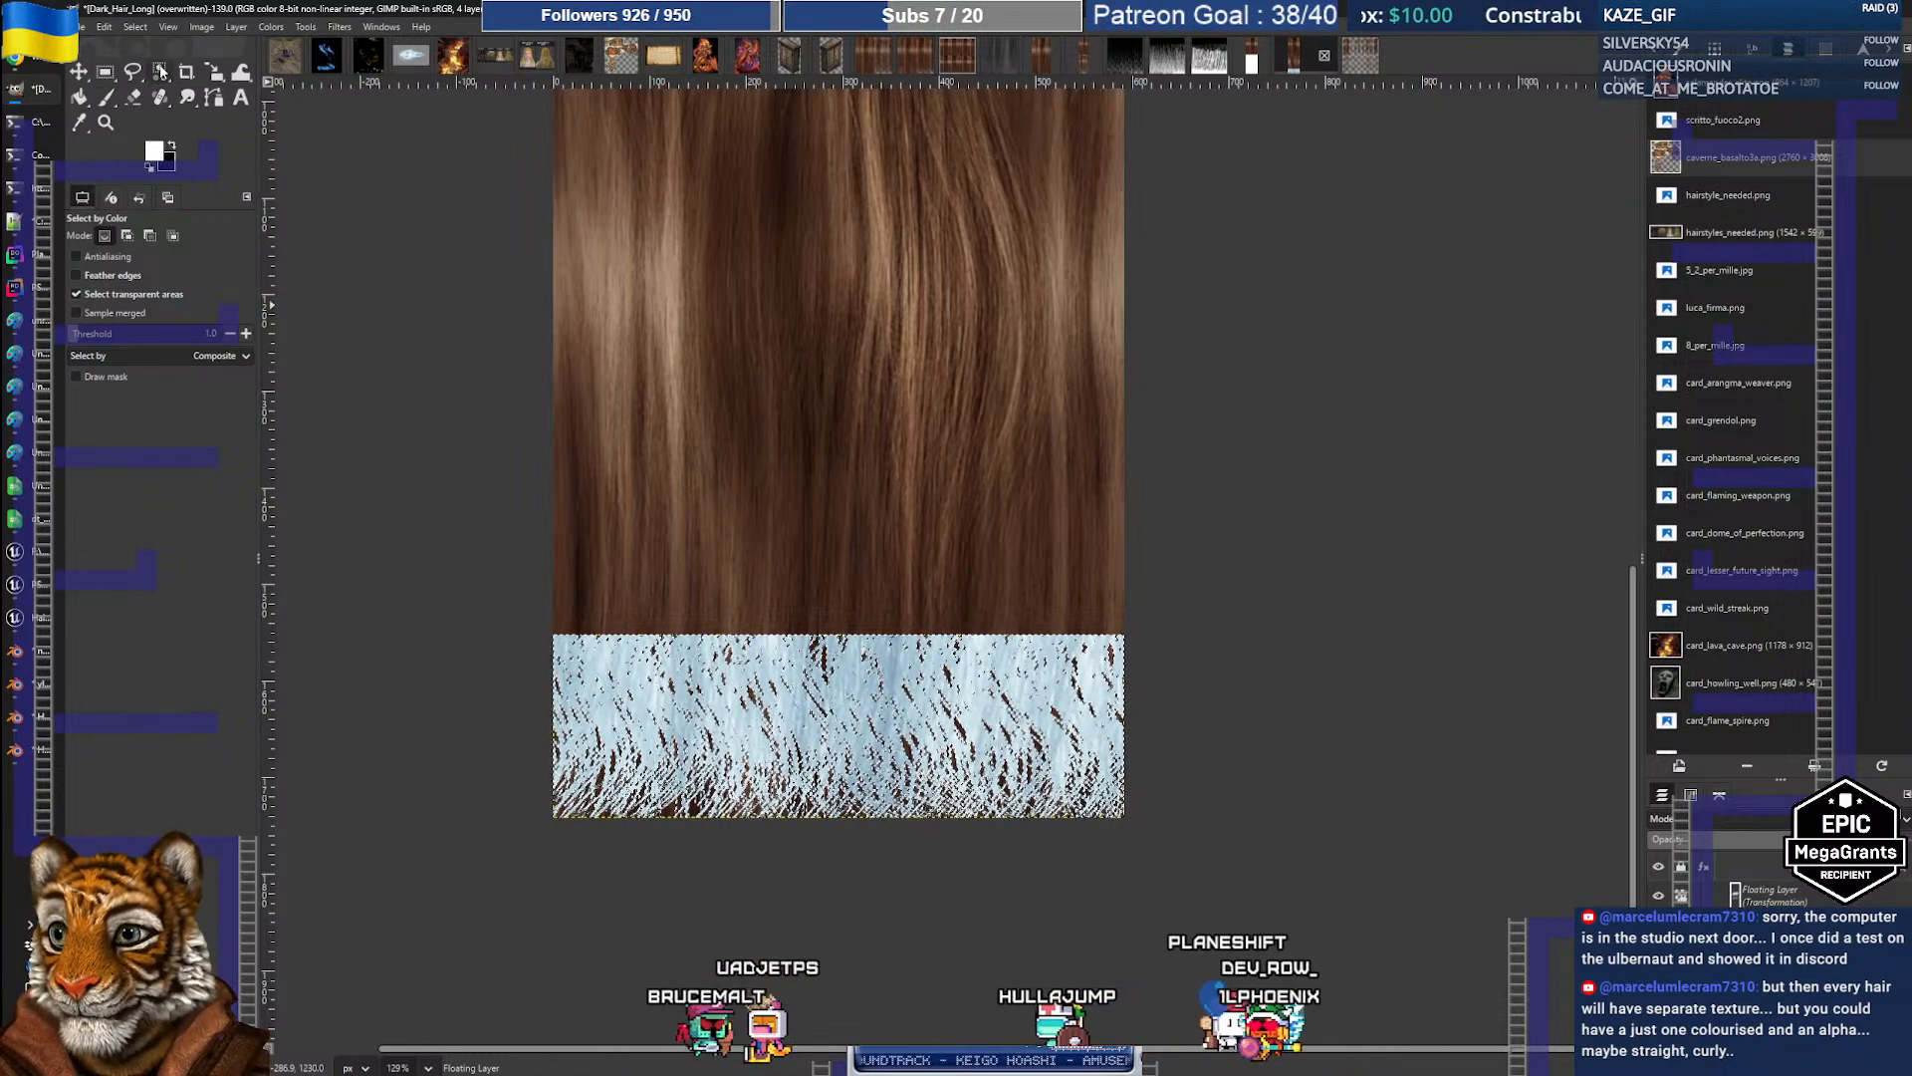
{"action": "left_click", "coordinate": [160, 72]}
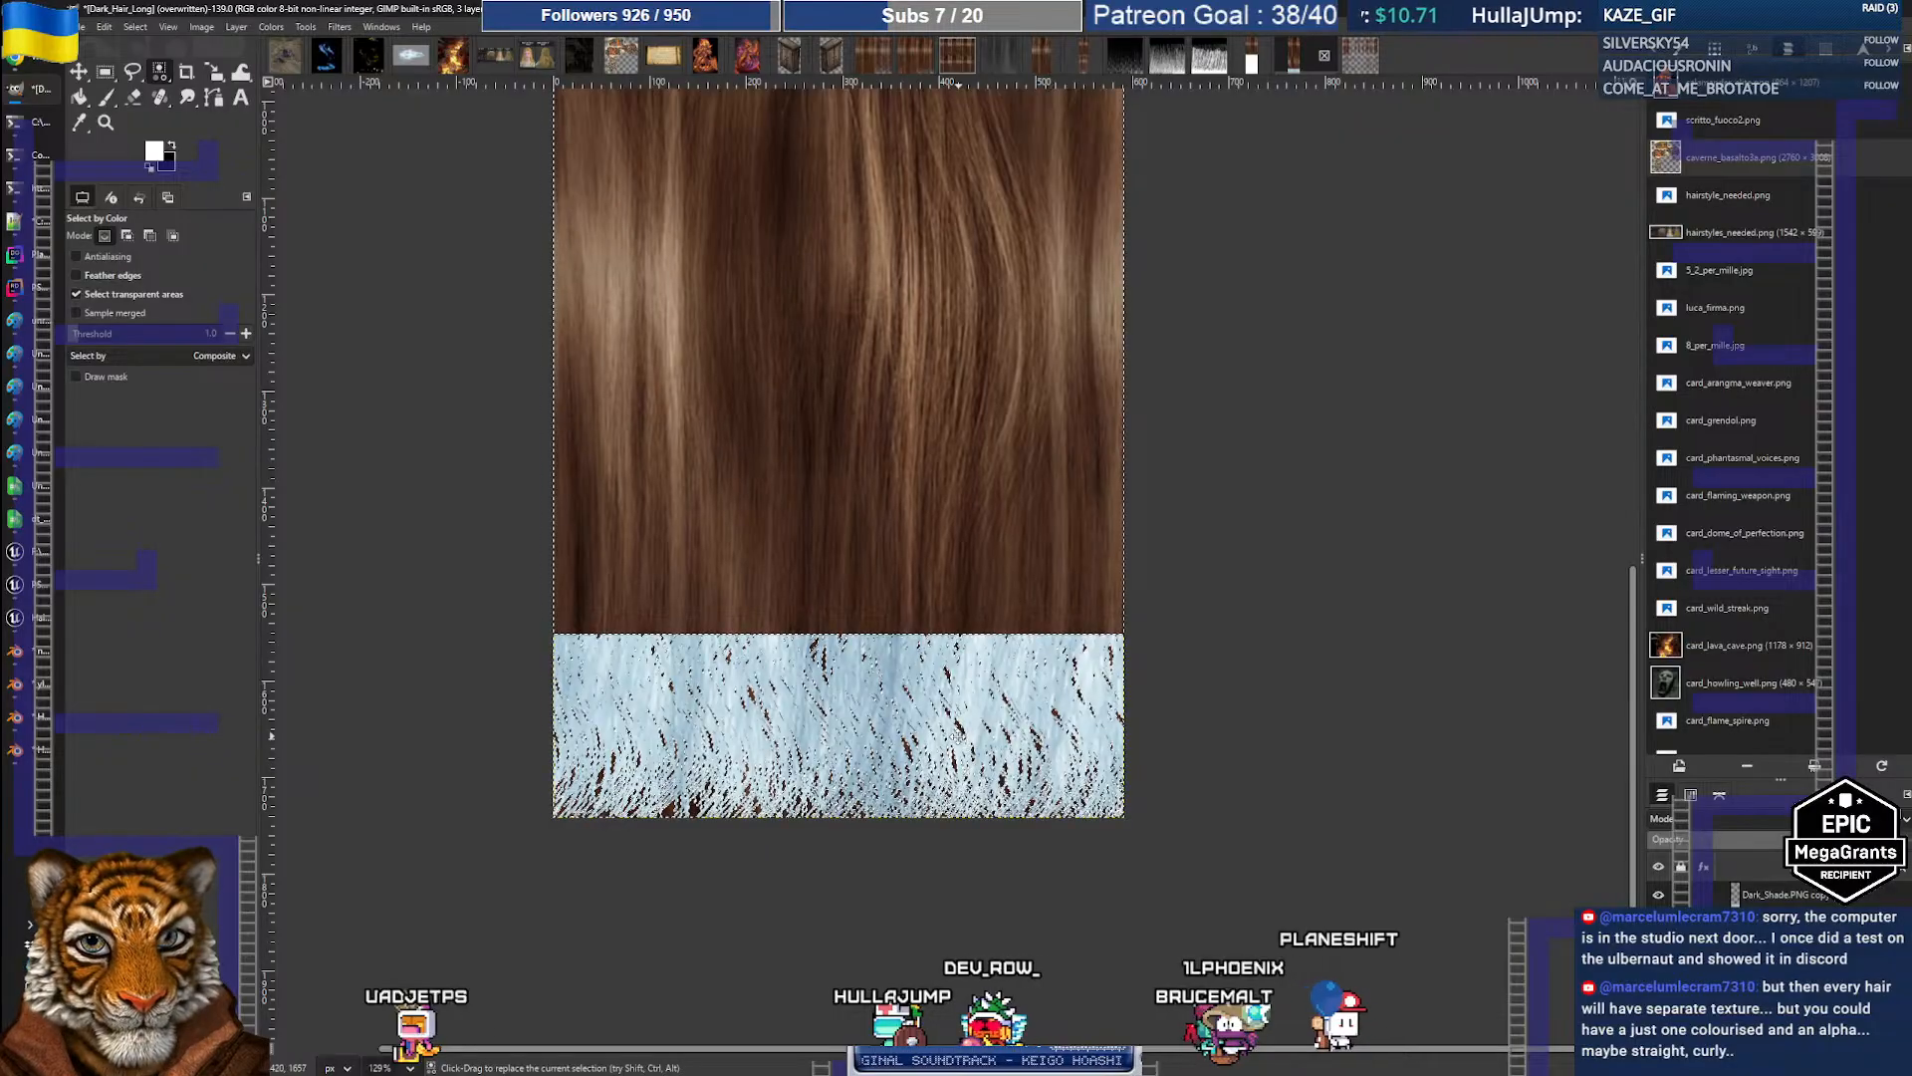
{"action": "middle_click_drag", "start_coordinate": [958, 736], "coordinate": [950, 736]}
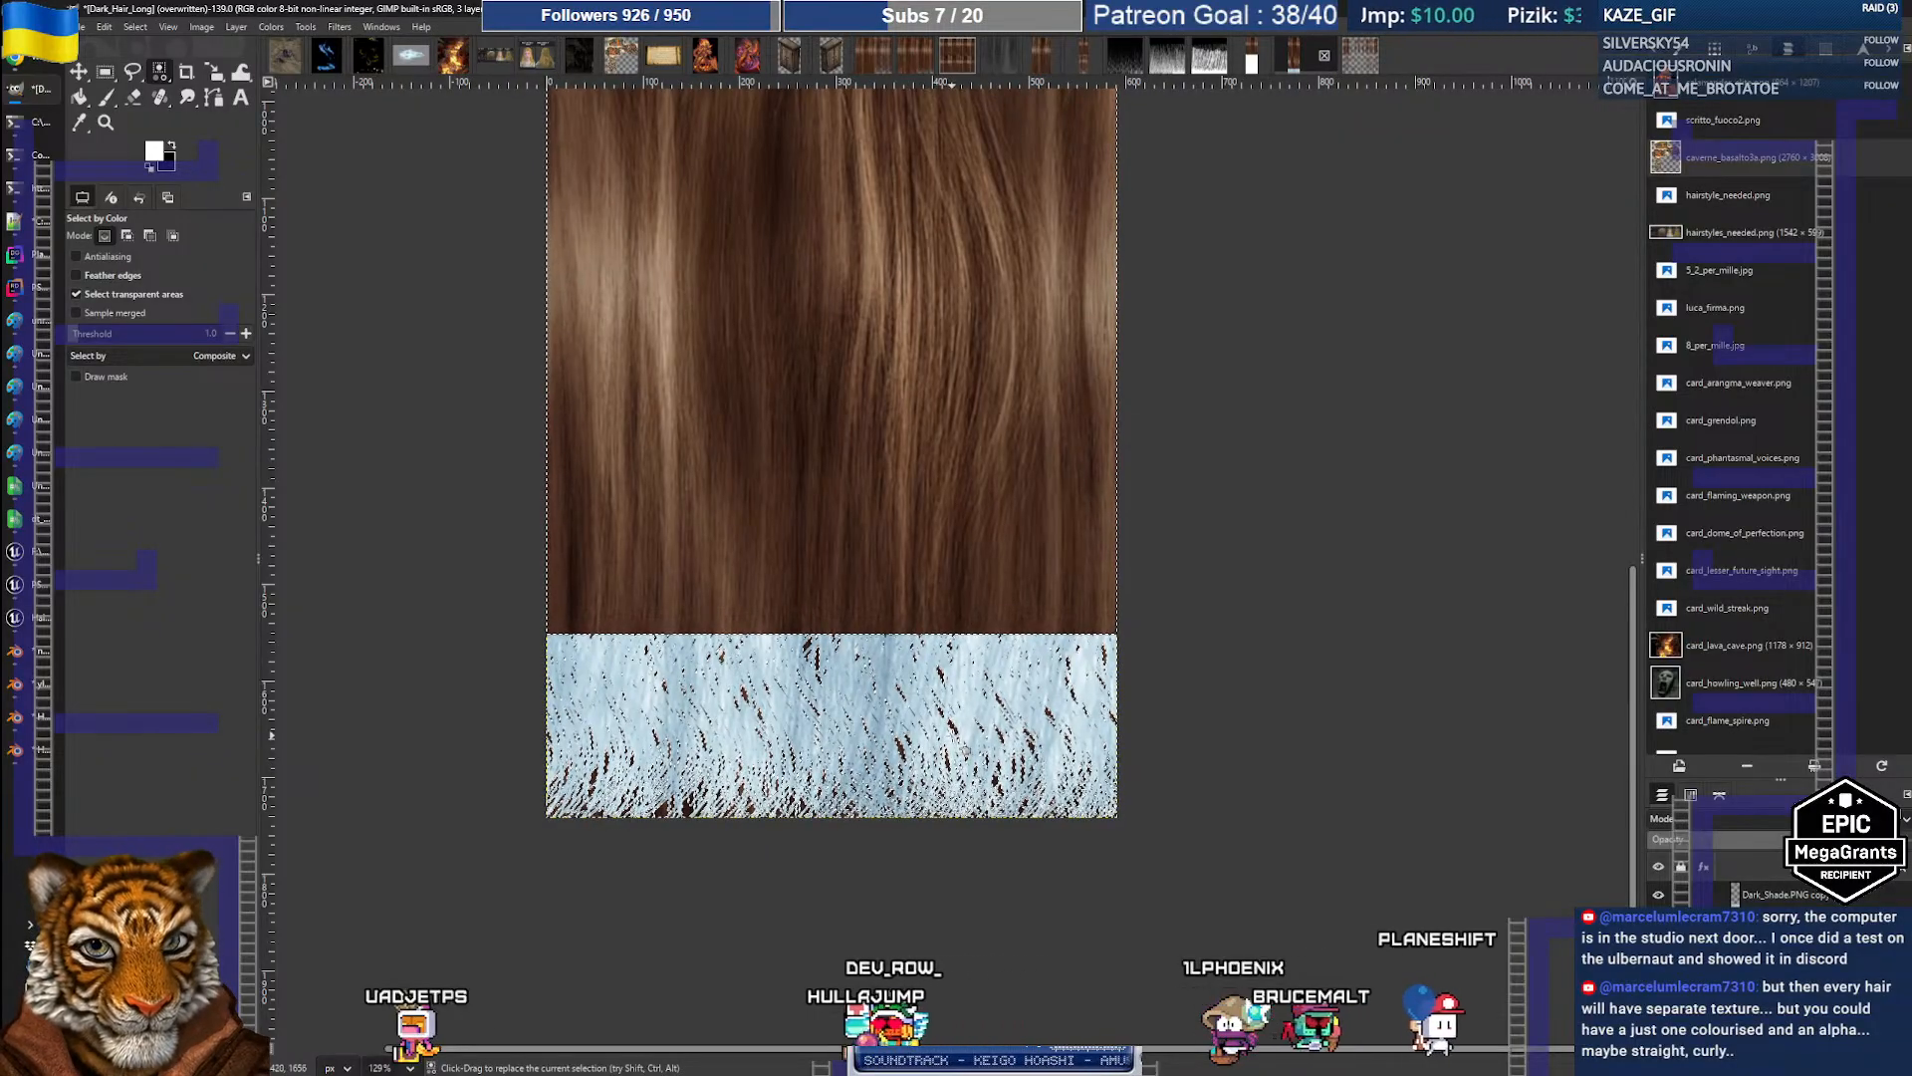
{"action": "key", "text": "Delete"}
{"action": "key", "text": "ctrl+z"}
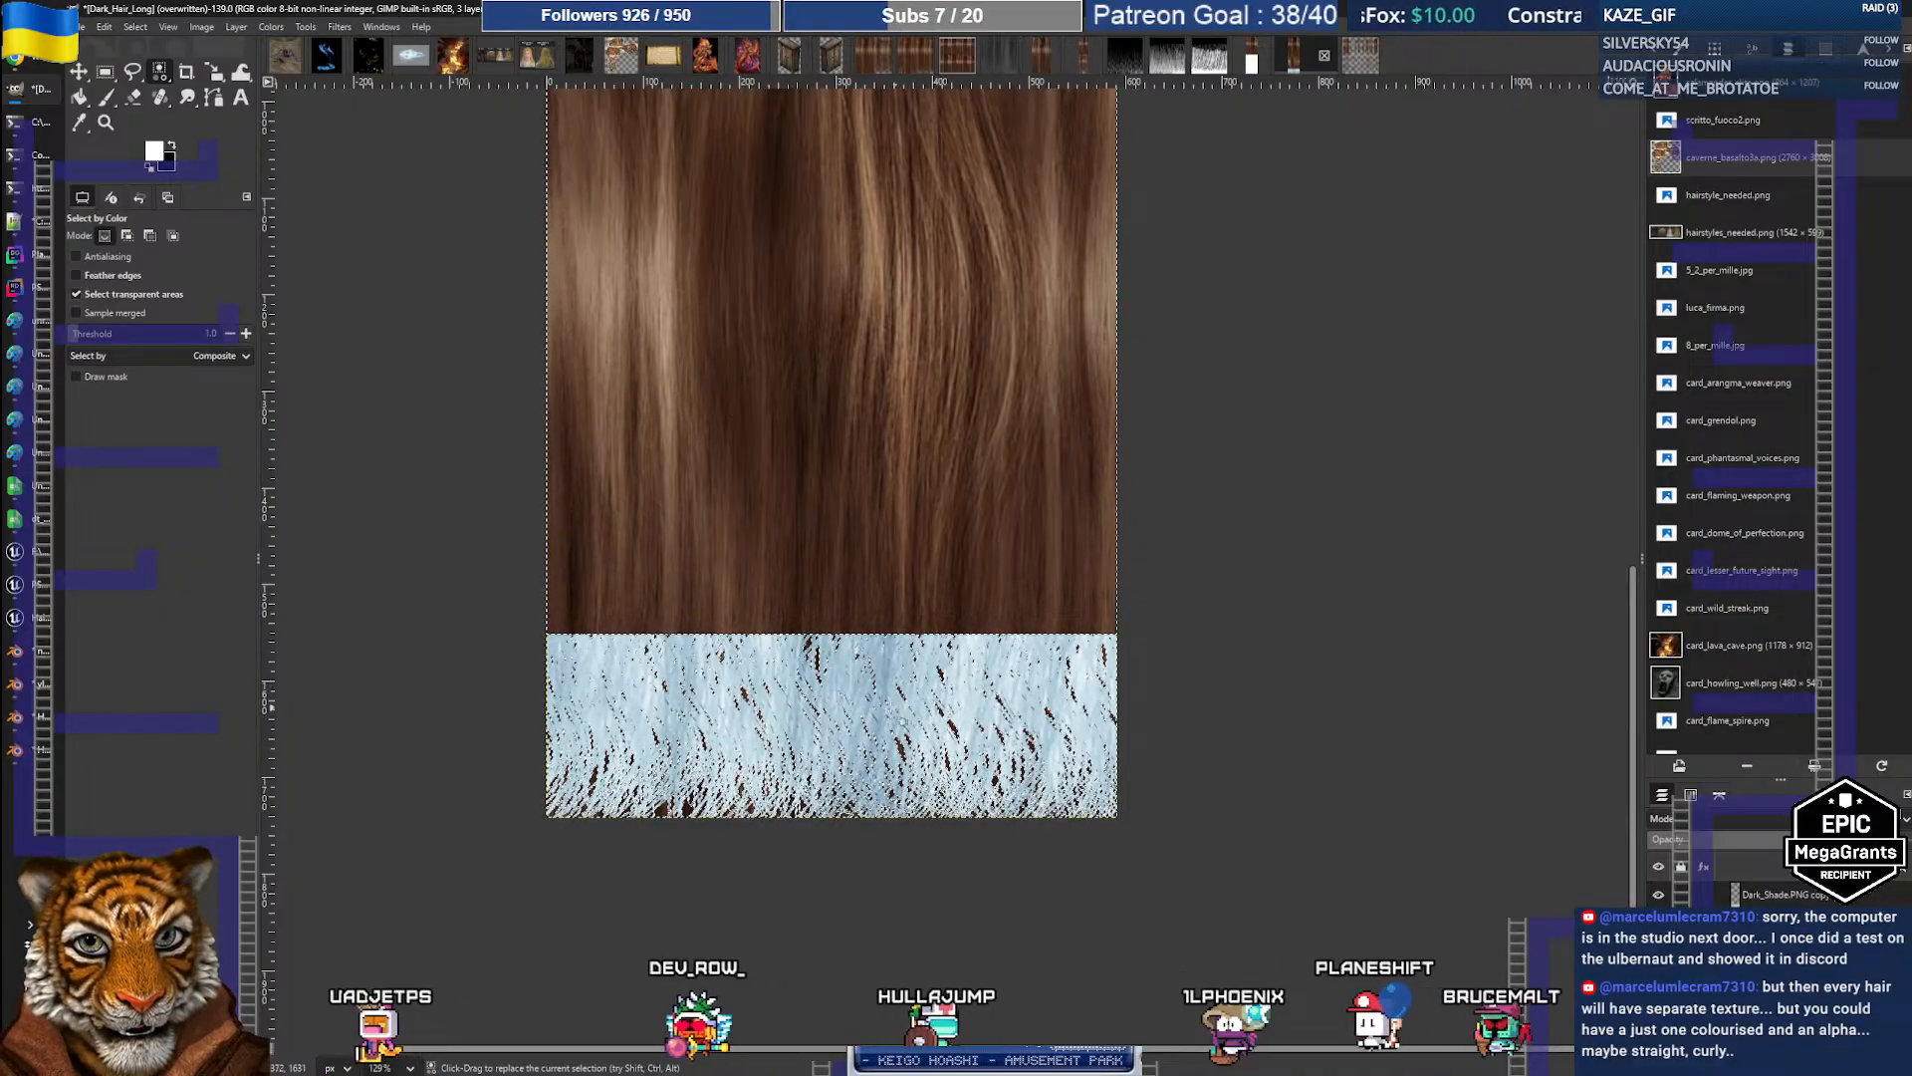
{"action": "middle_click_drag", "start_coordinate": [886, 706], "coordinate": [893, 706]}
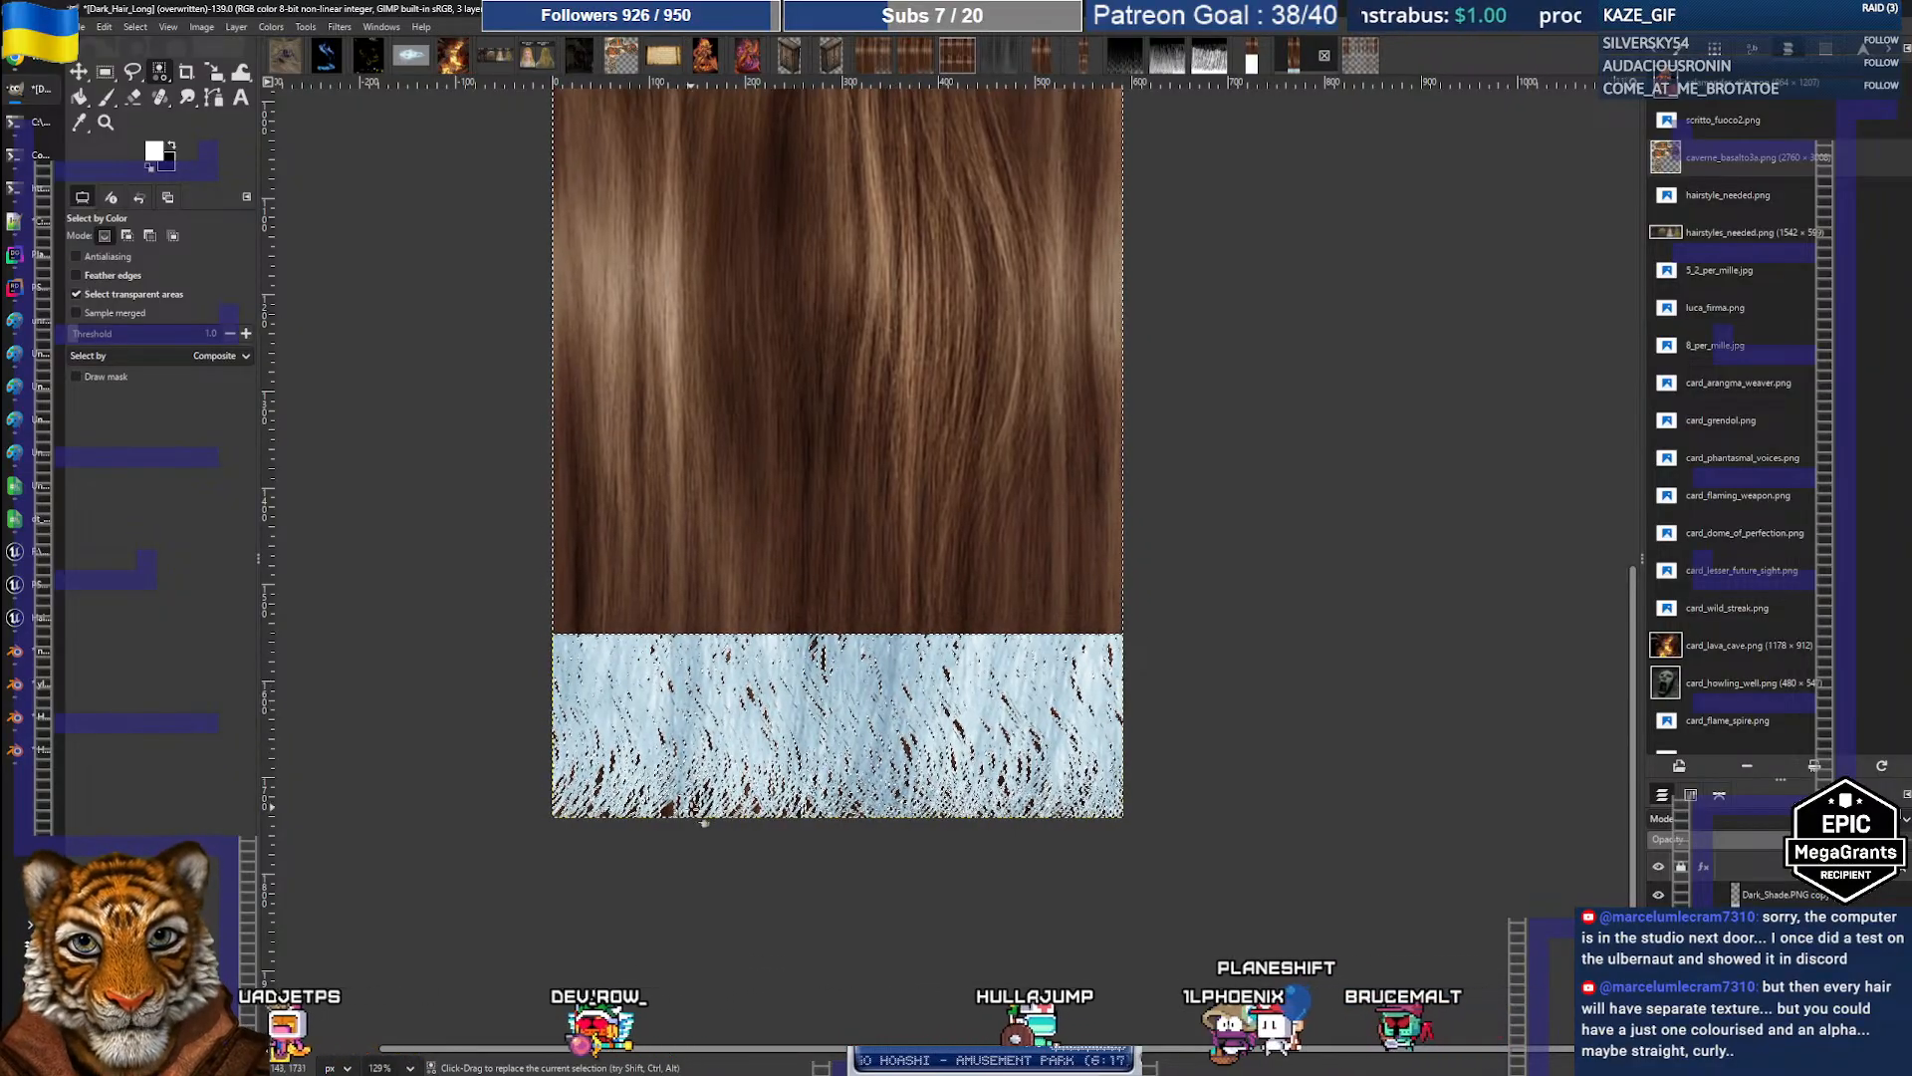
Step: Make the Dark_Shade.PNG copy layer active and select the transparent areas around its blue strands by color
{"action": "left_click", "coordinate": [704, 823]}
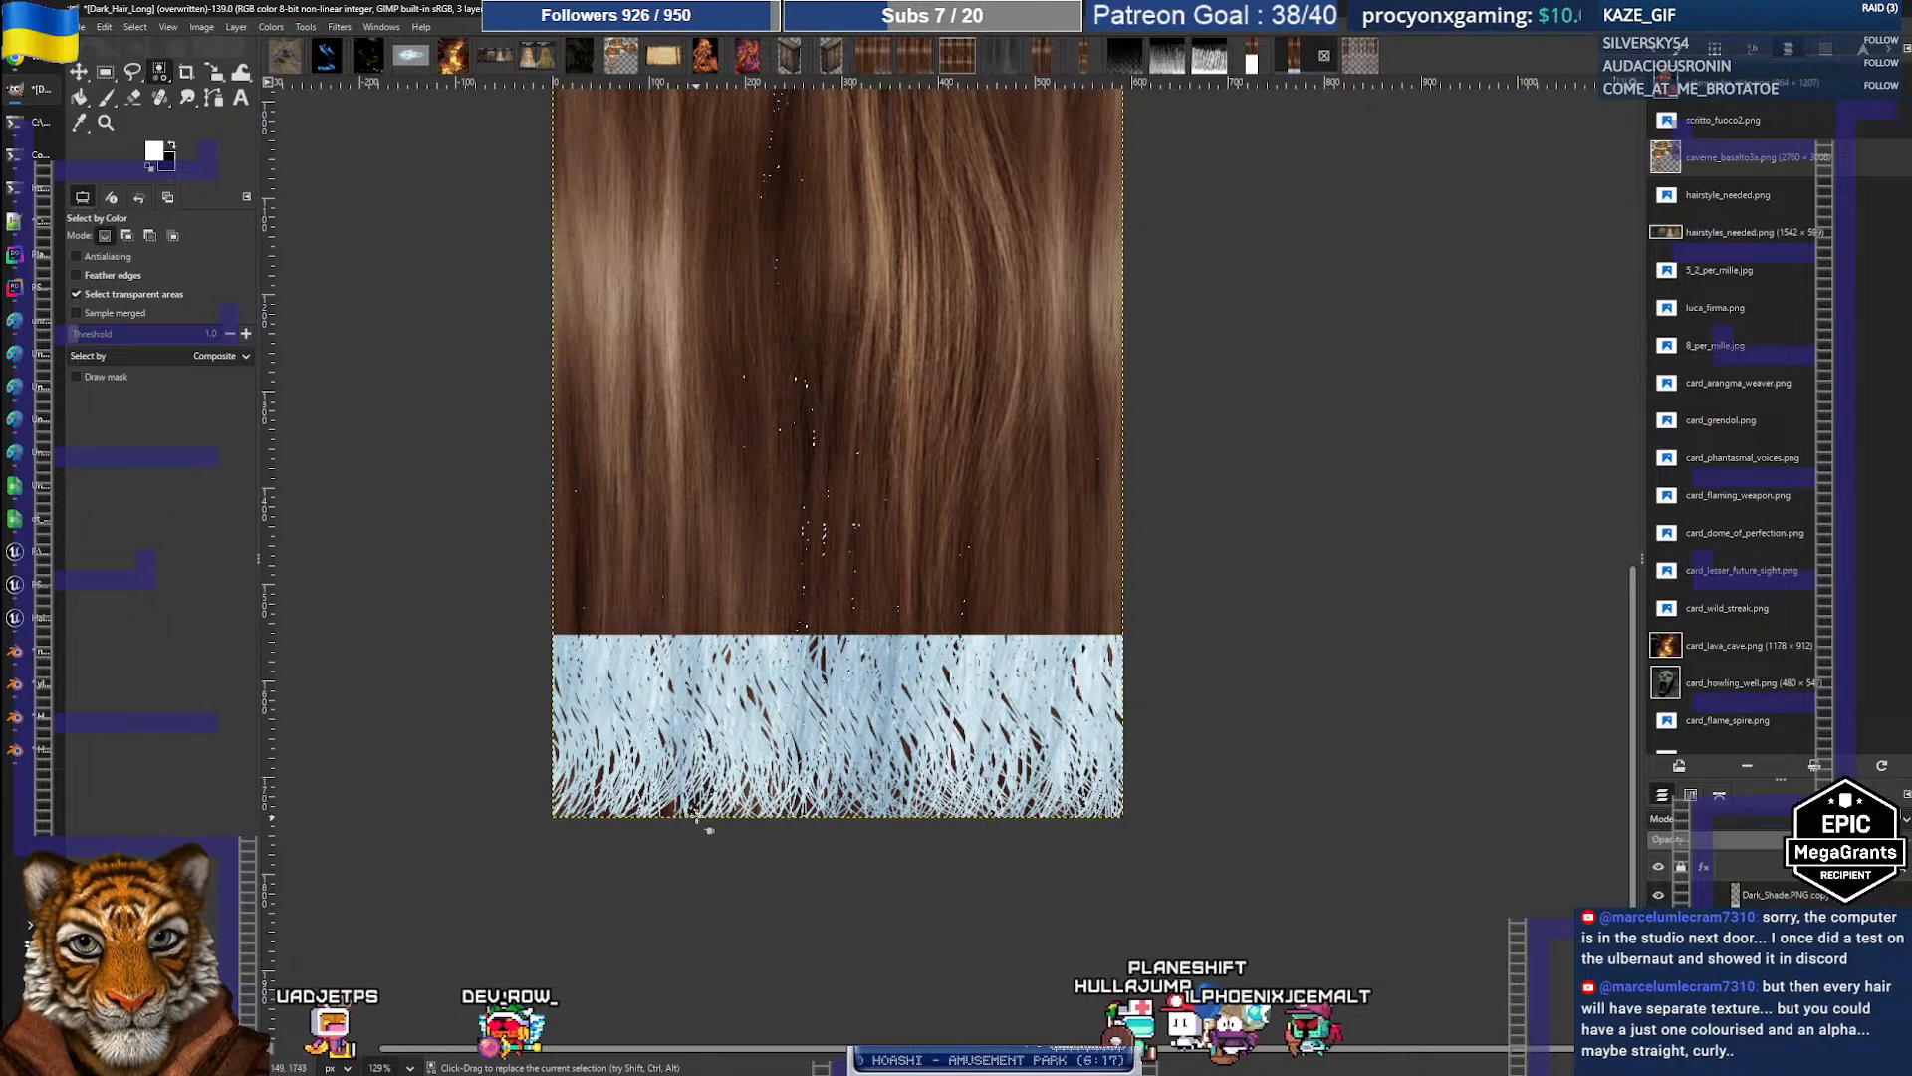
{"action": "left_click", "coordinate": [672, 805]}
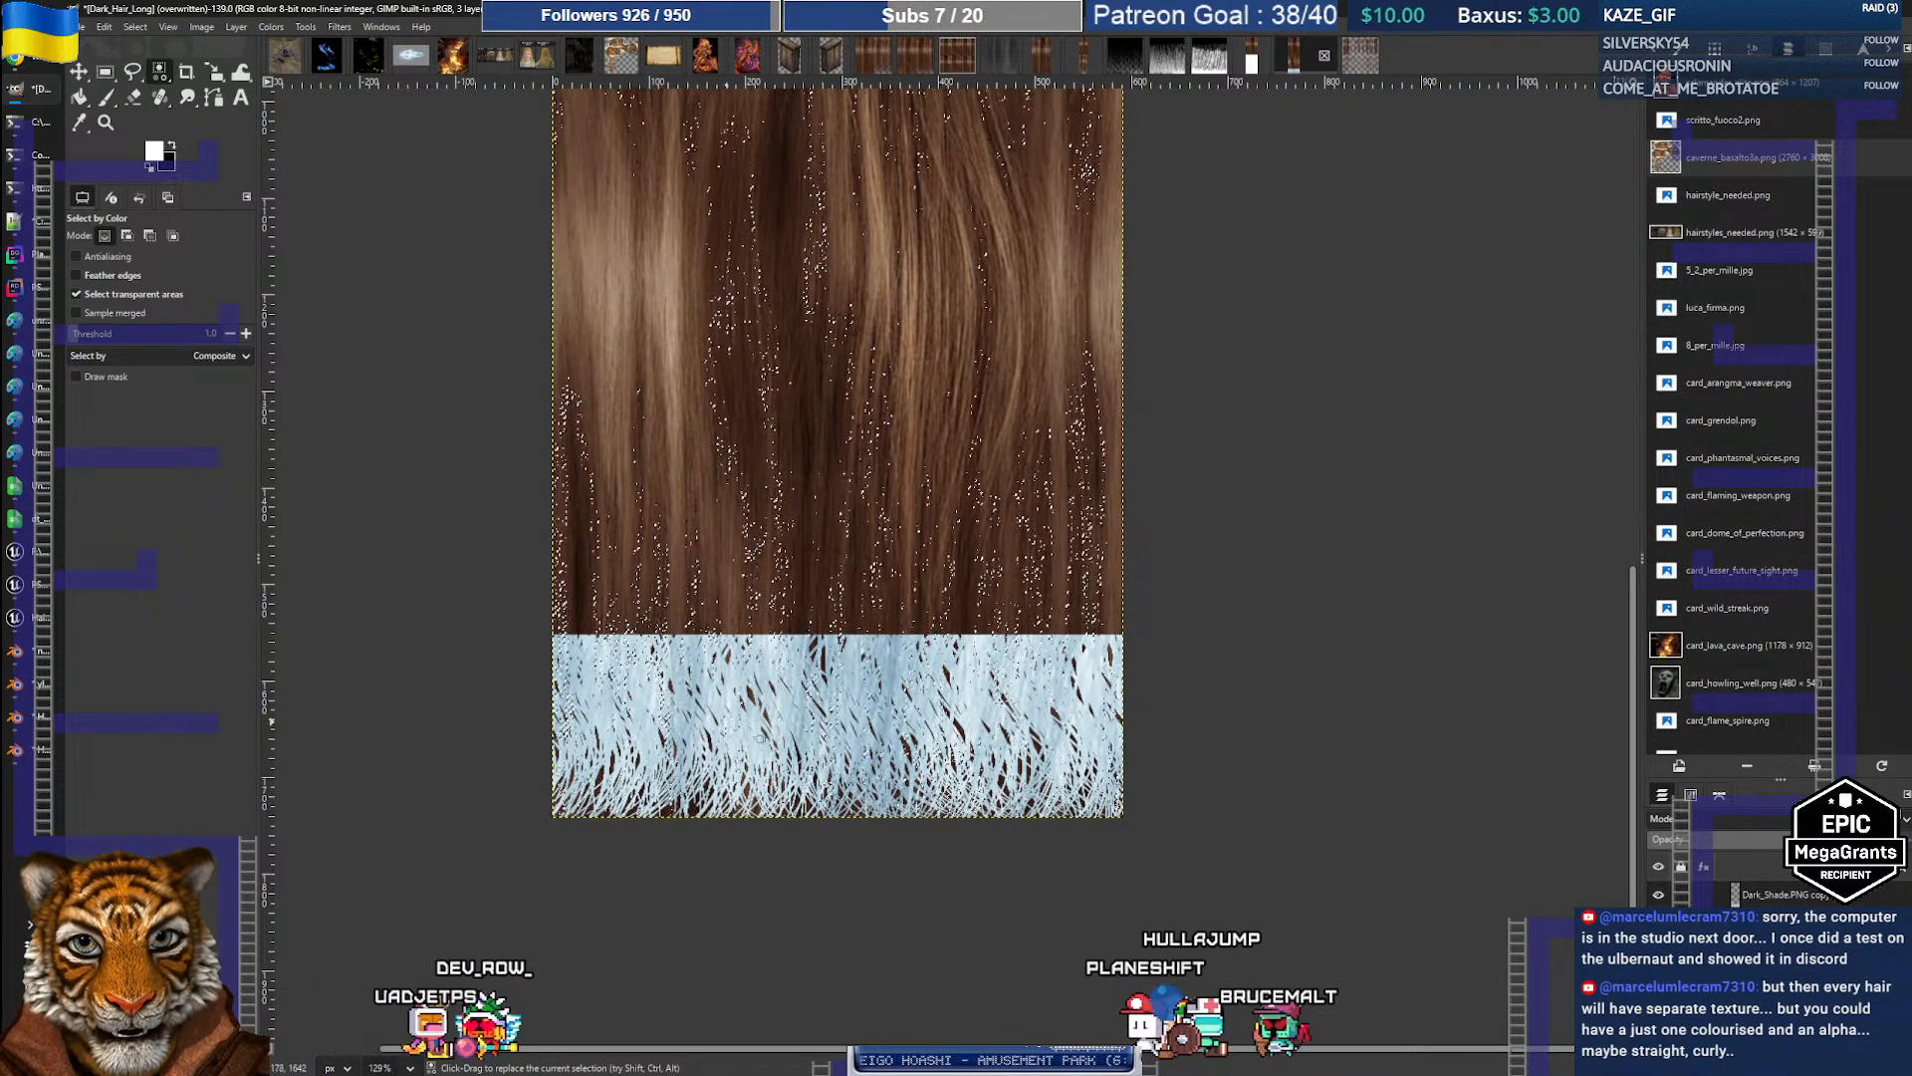
{"action": "left_click", "coordinate": [1795, 894]}
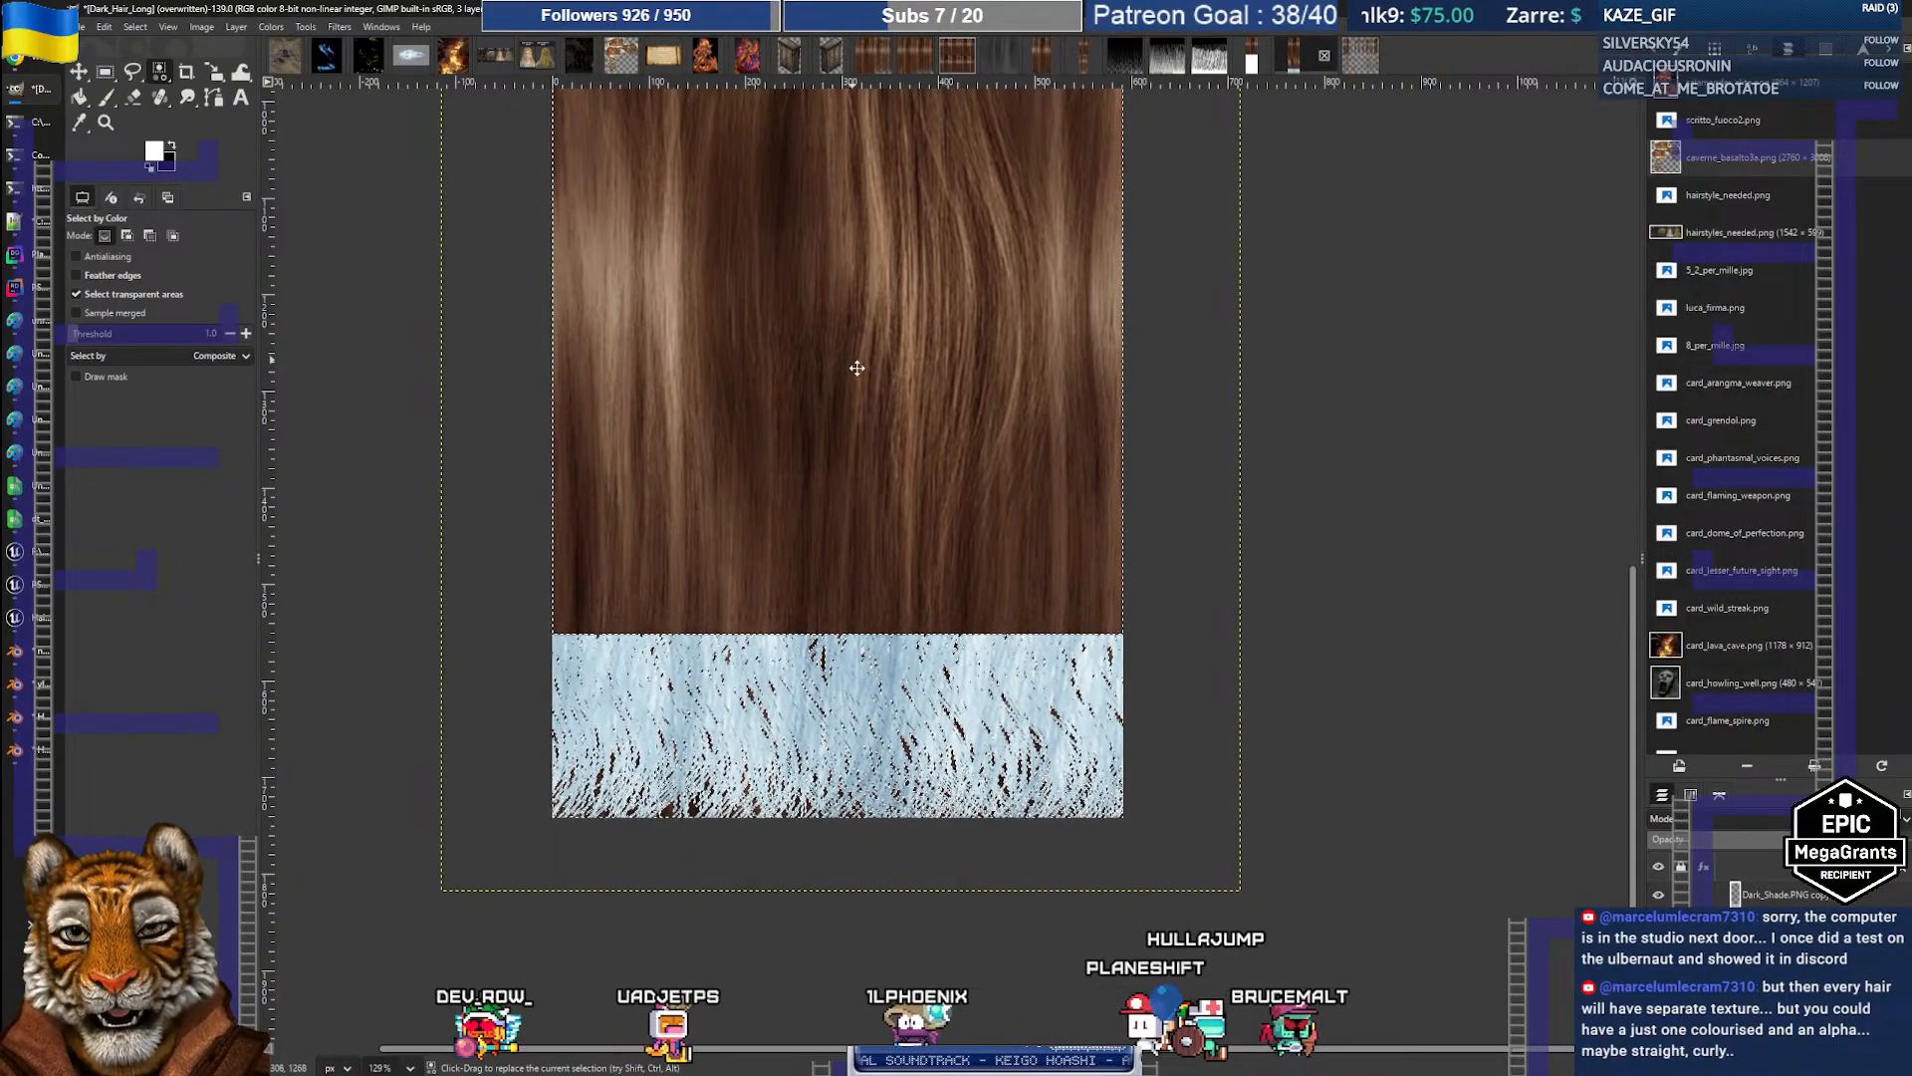
Step: Subtract everything above the blue strip from the selection, leaving only the gaps between its strands selected
{"action": "middle_click_drag", "start_coordinate": [857, 368], "coordinate": [856, 563]}
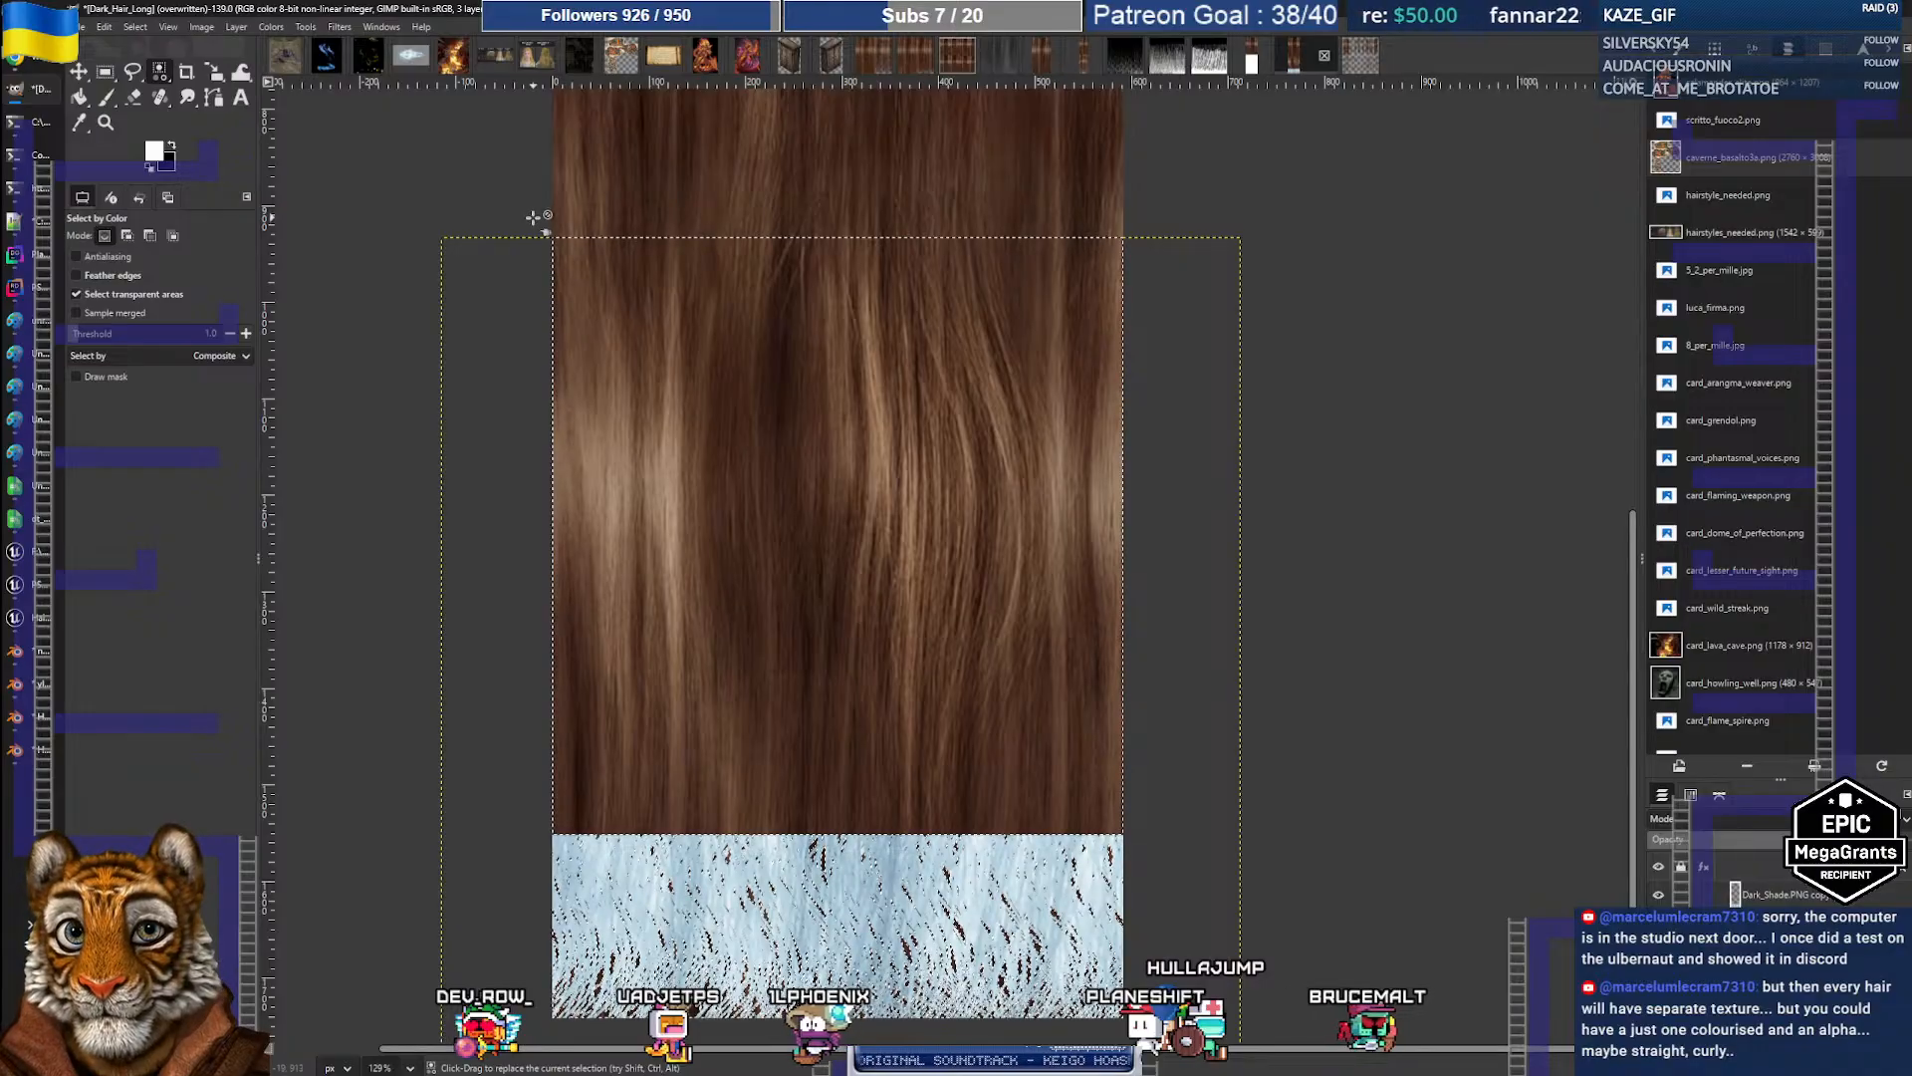
{"action": "key", "text": "r"}
{"action": "left_click_drag", "start_coordinate": [483, 187], "coordinate": [1110, 536]}
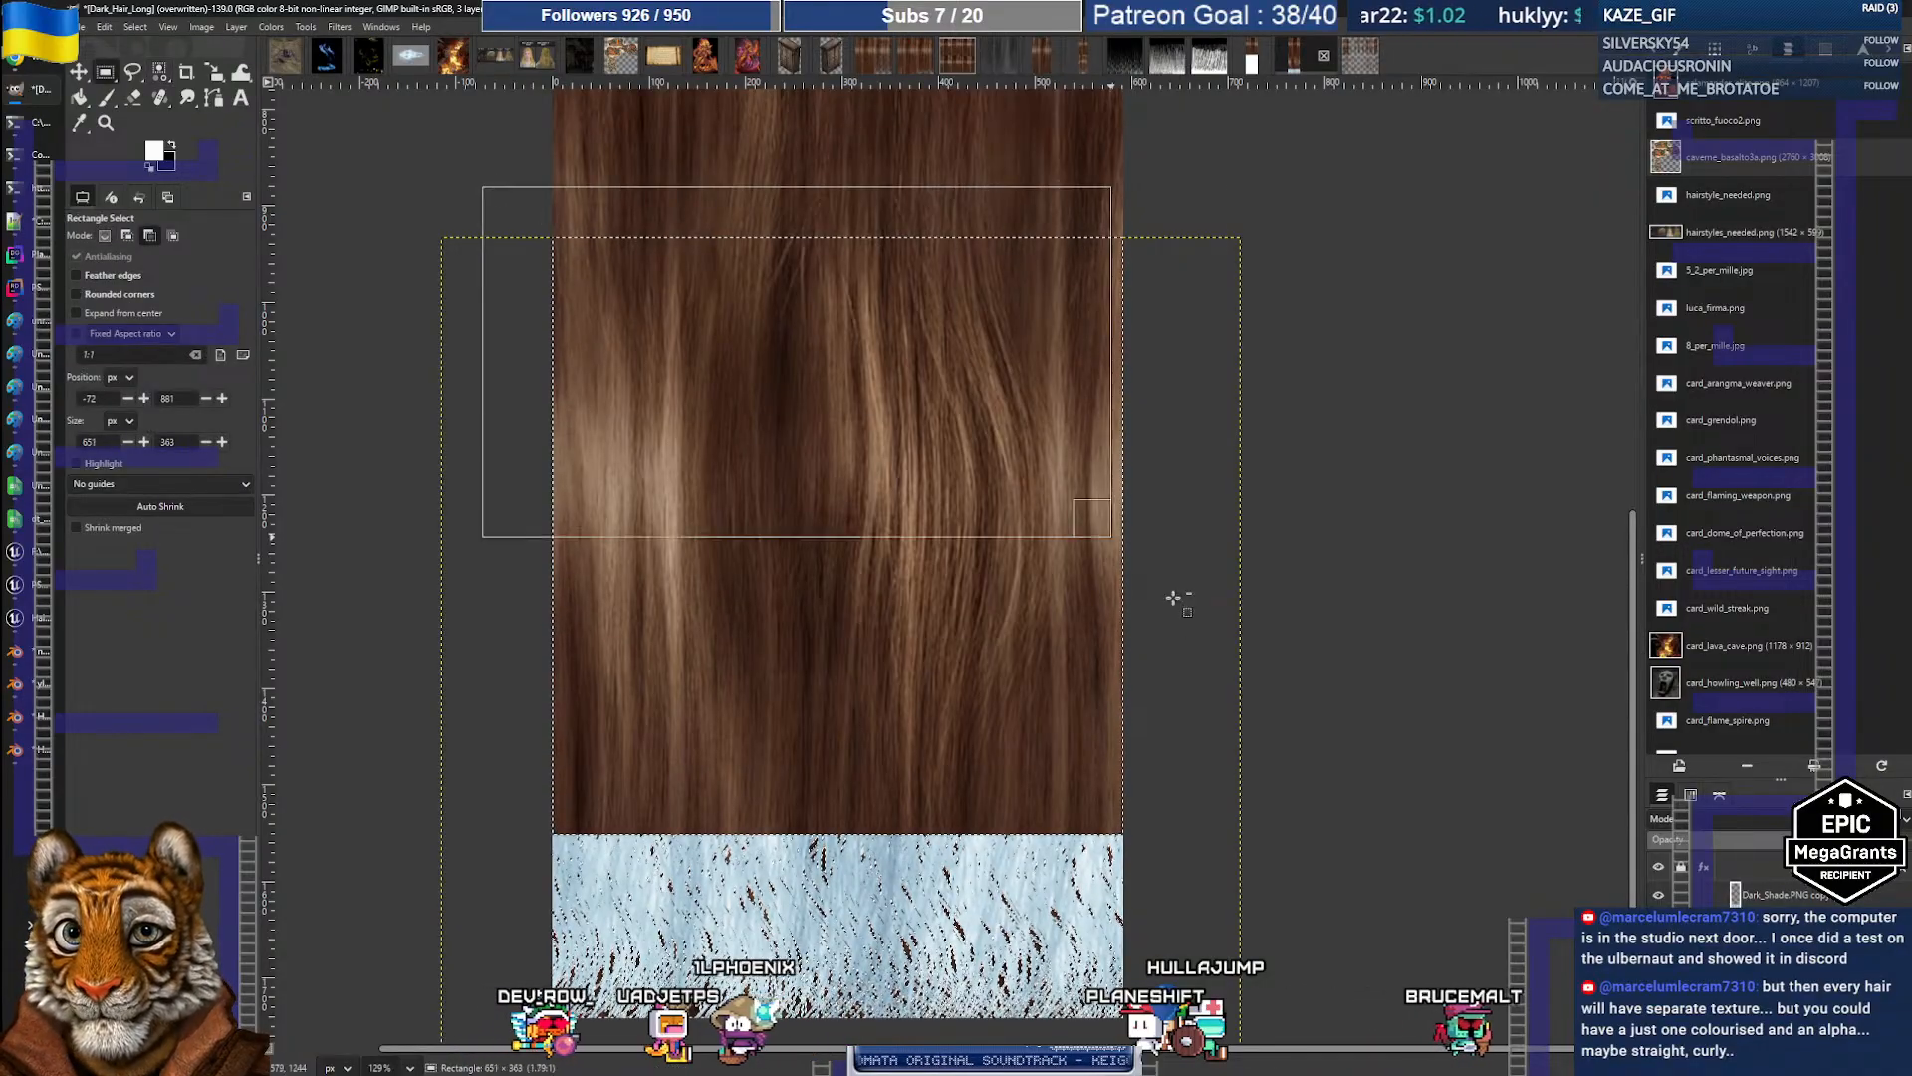
{"action": "left_click_drag", "start_coordinate": [1173, 598], "coordinate": [1250, 836]}
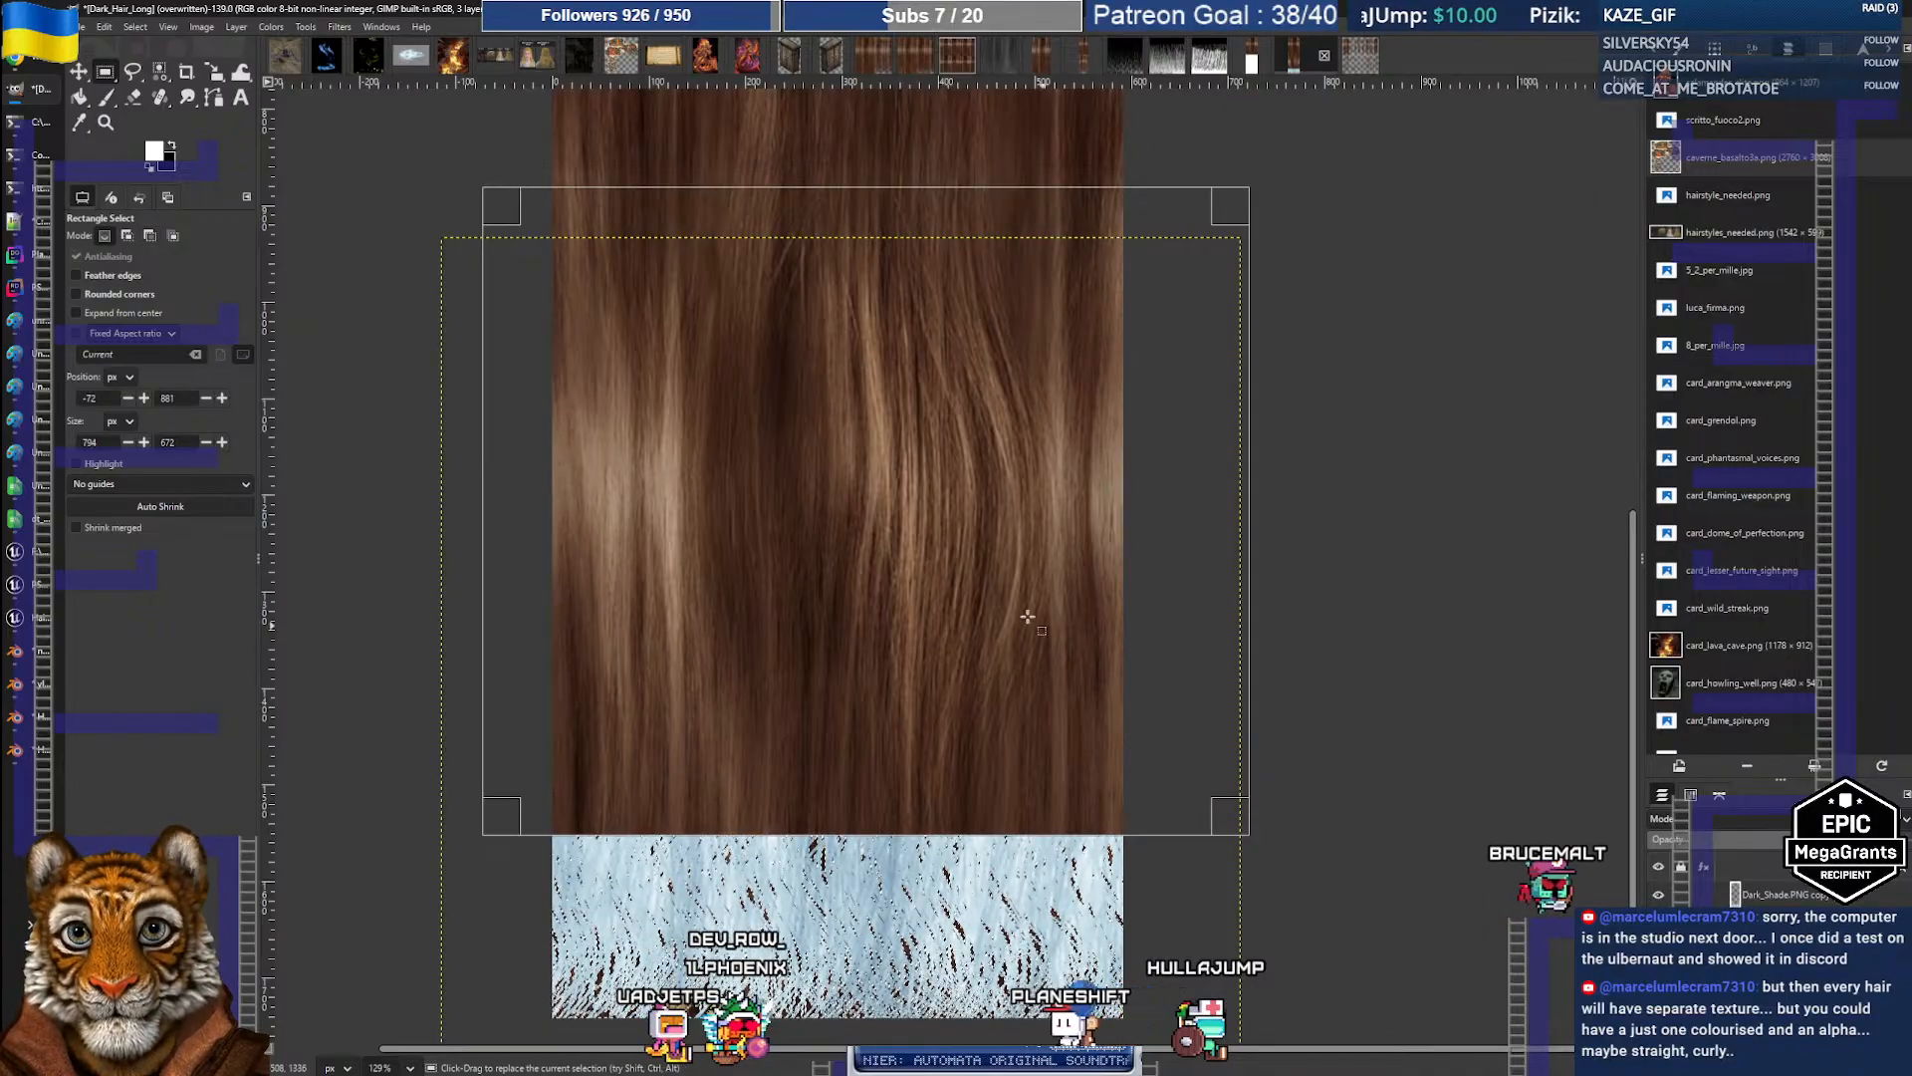
{"action": "middle_click_drag", "start_coordinate": [1025, 613], "coordinate": [1023, 564]}
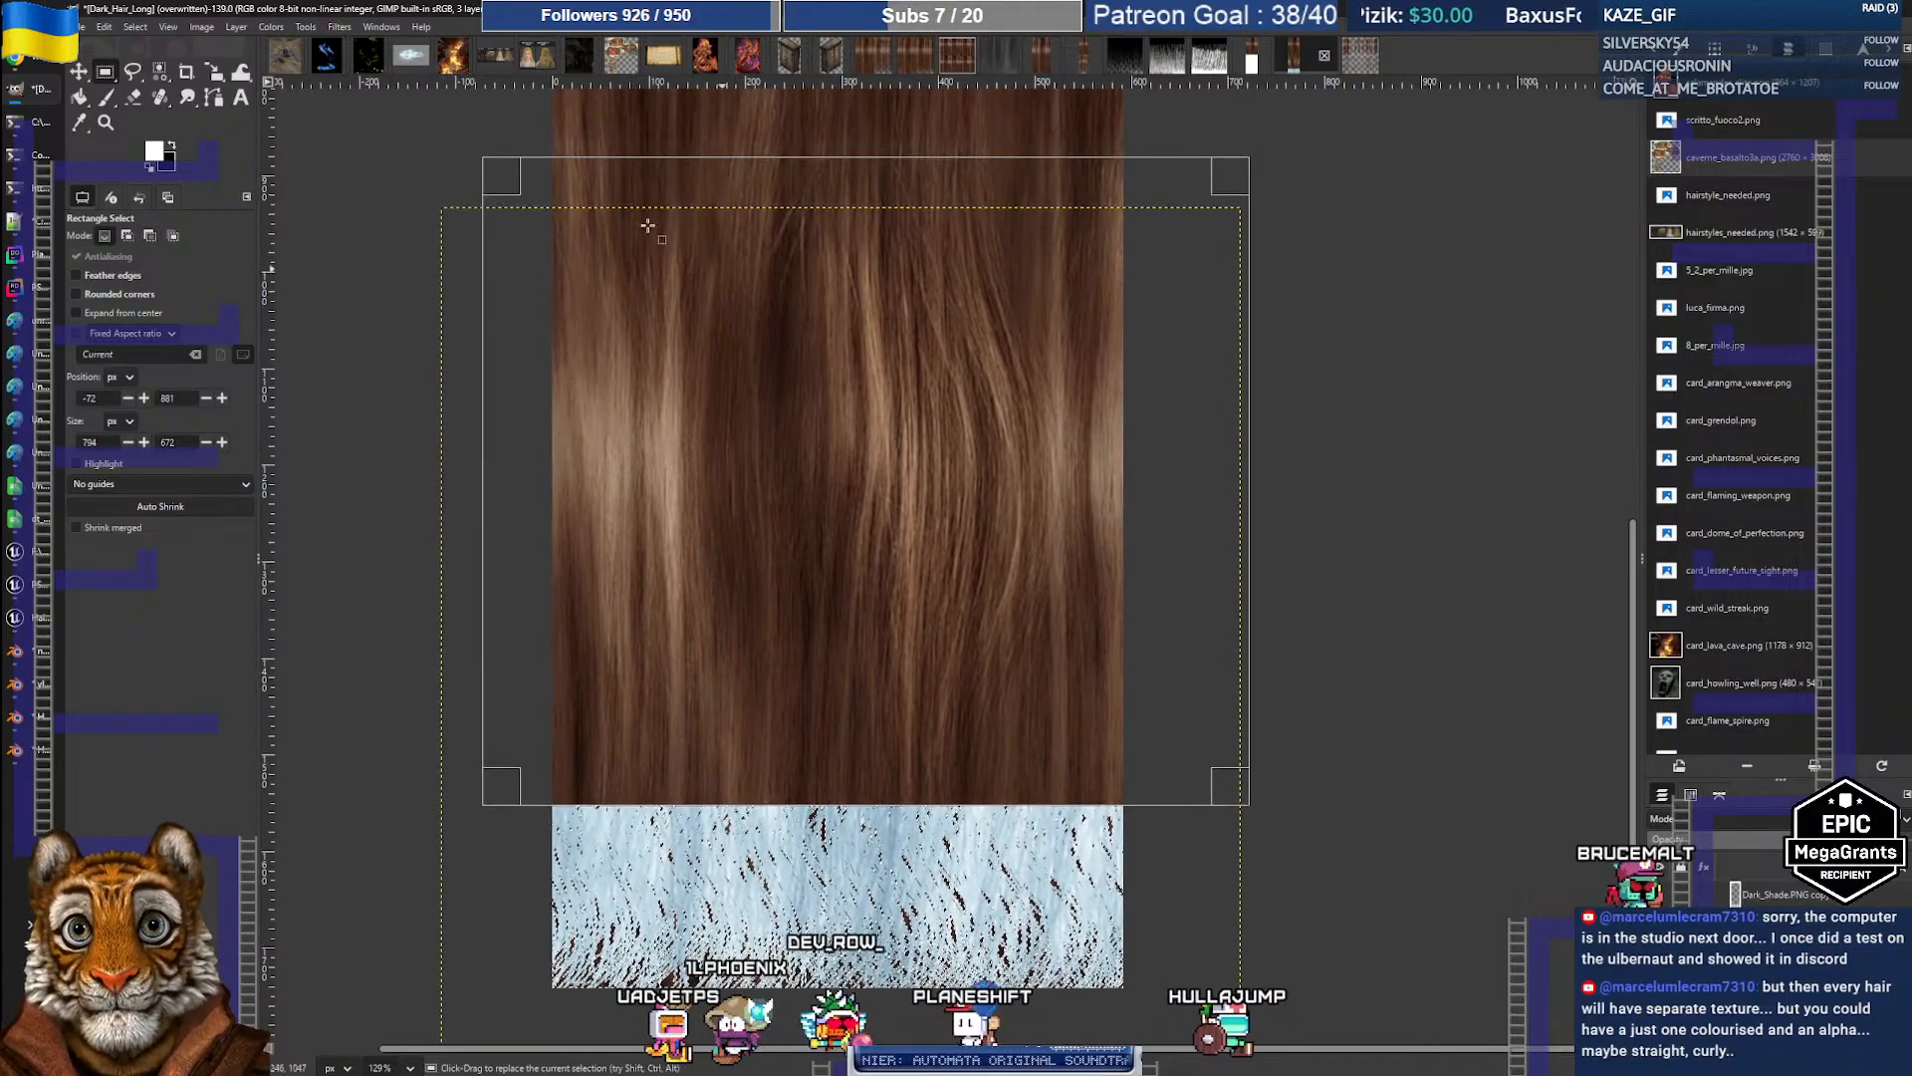
{"action": "left_click_drag", "start_coordinate": [404, 147], "coordinate": [1331, 402], "text": "ctrl"}
{"action": "middle_click_drag", "start_coordinate": [1257, 558], "coordinate": [1228, 446]}
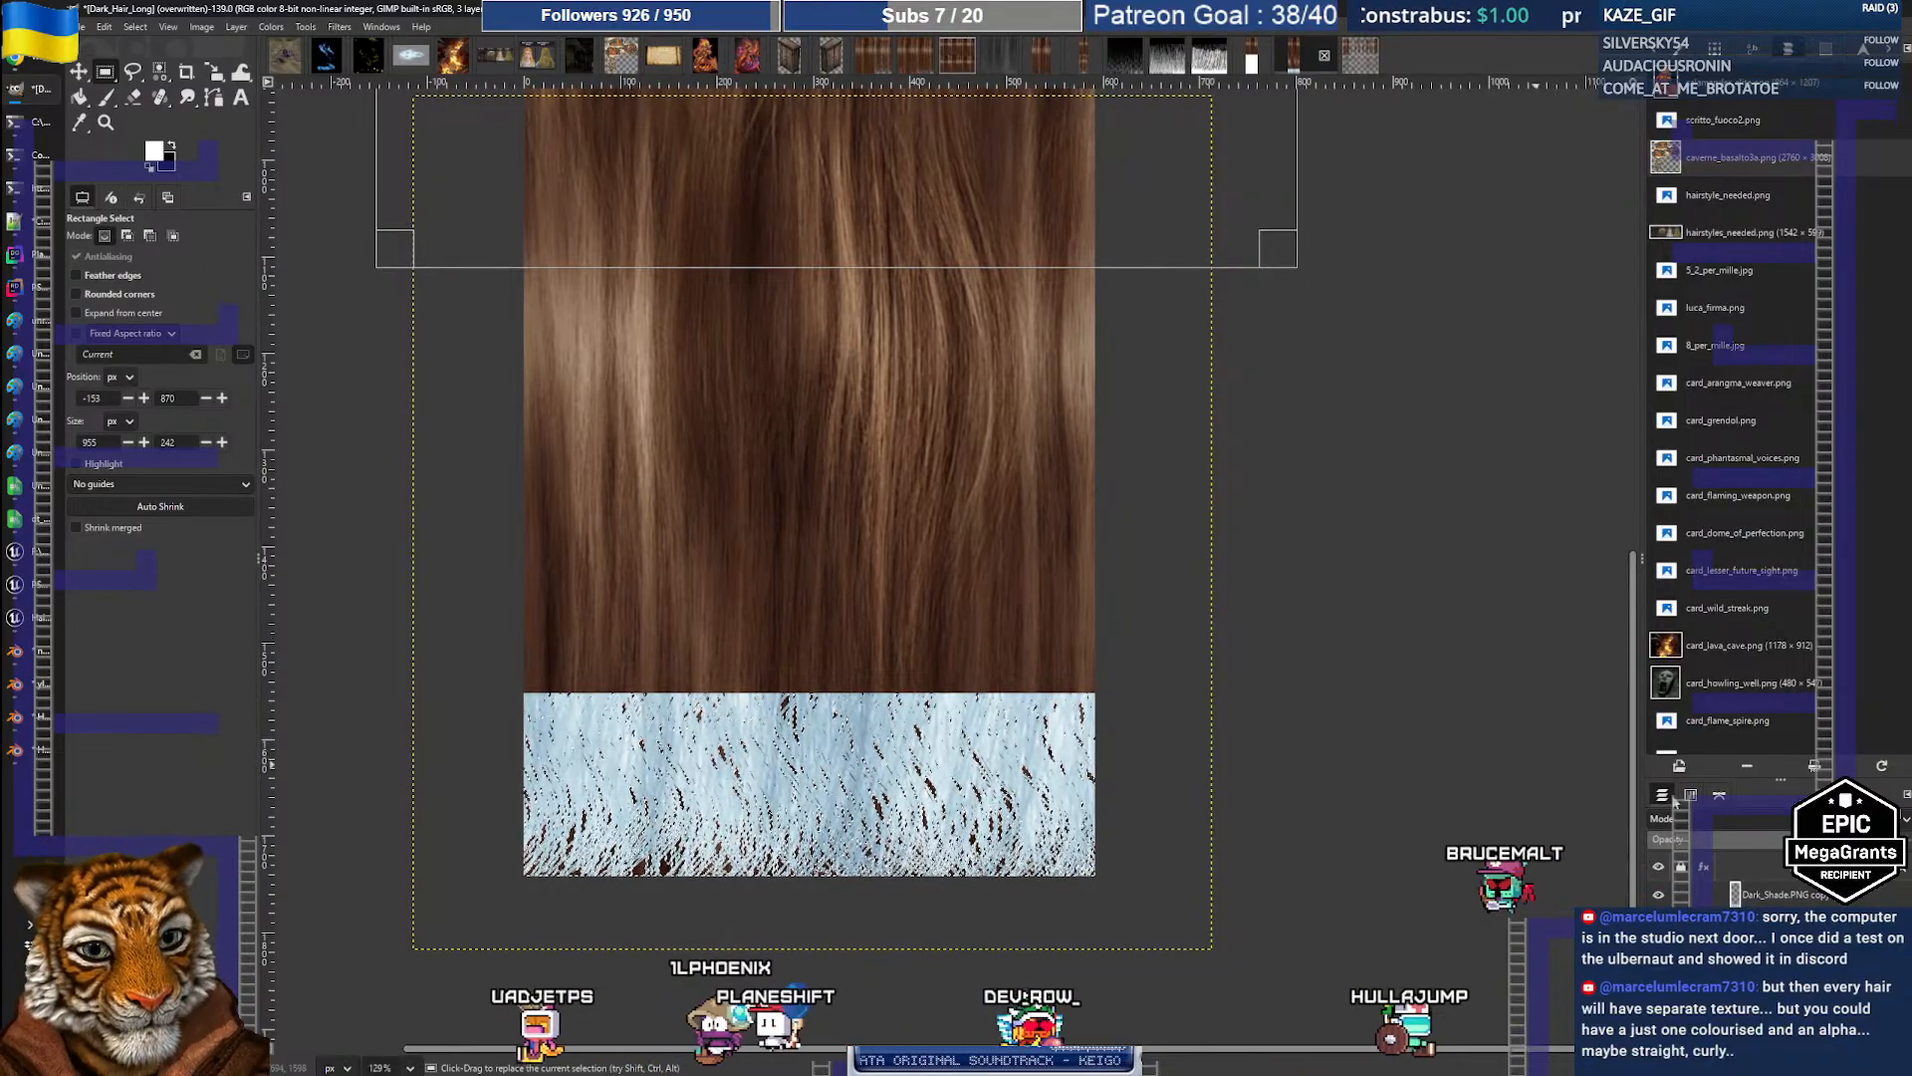
Step: Make the Dark_Hair_Long.png copy layer active and delete the selected strand gaps from the hair
{"action": "left_click", "coordinate": [1783, 930]}
{"action": "middle_click_drag", "start_coordinate": [763, 597], "coordinate": [757, 597]}
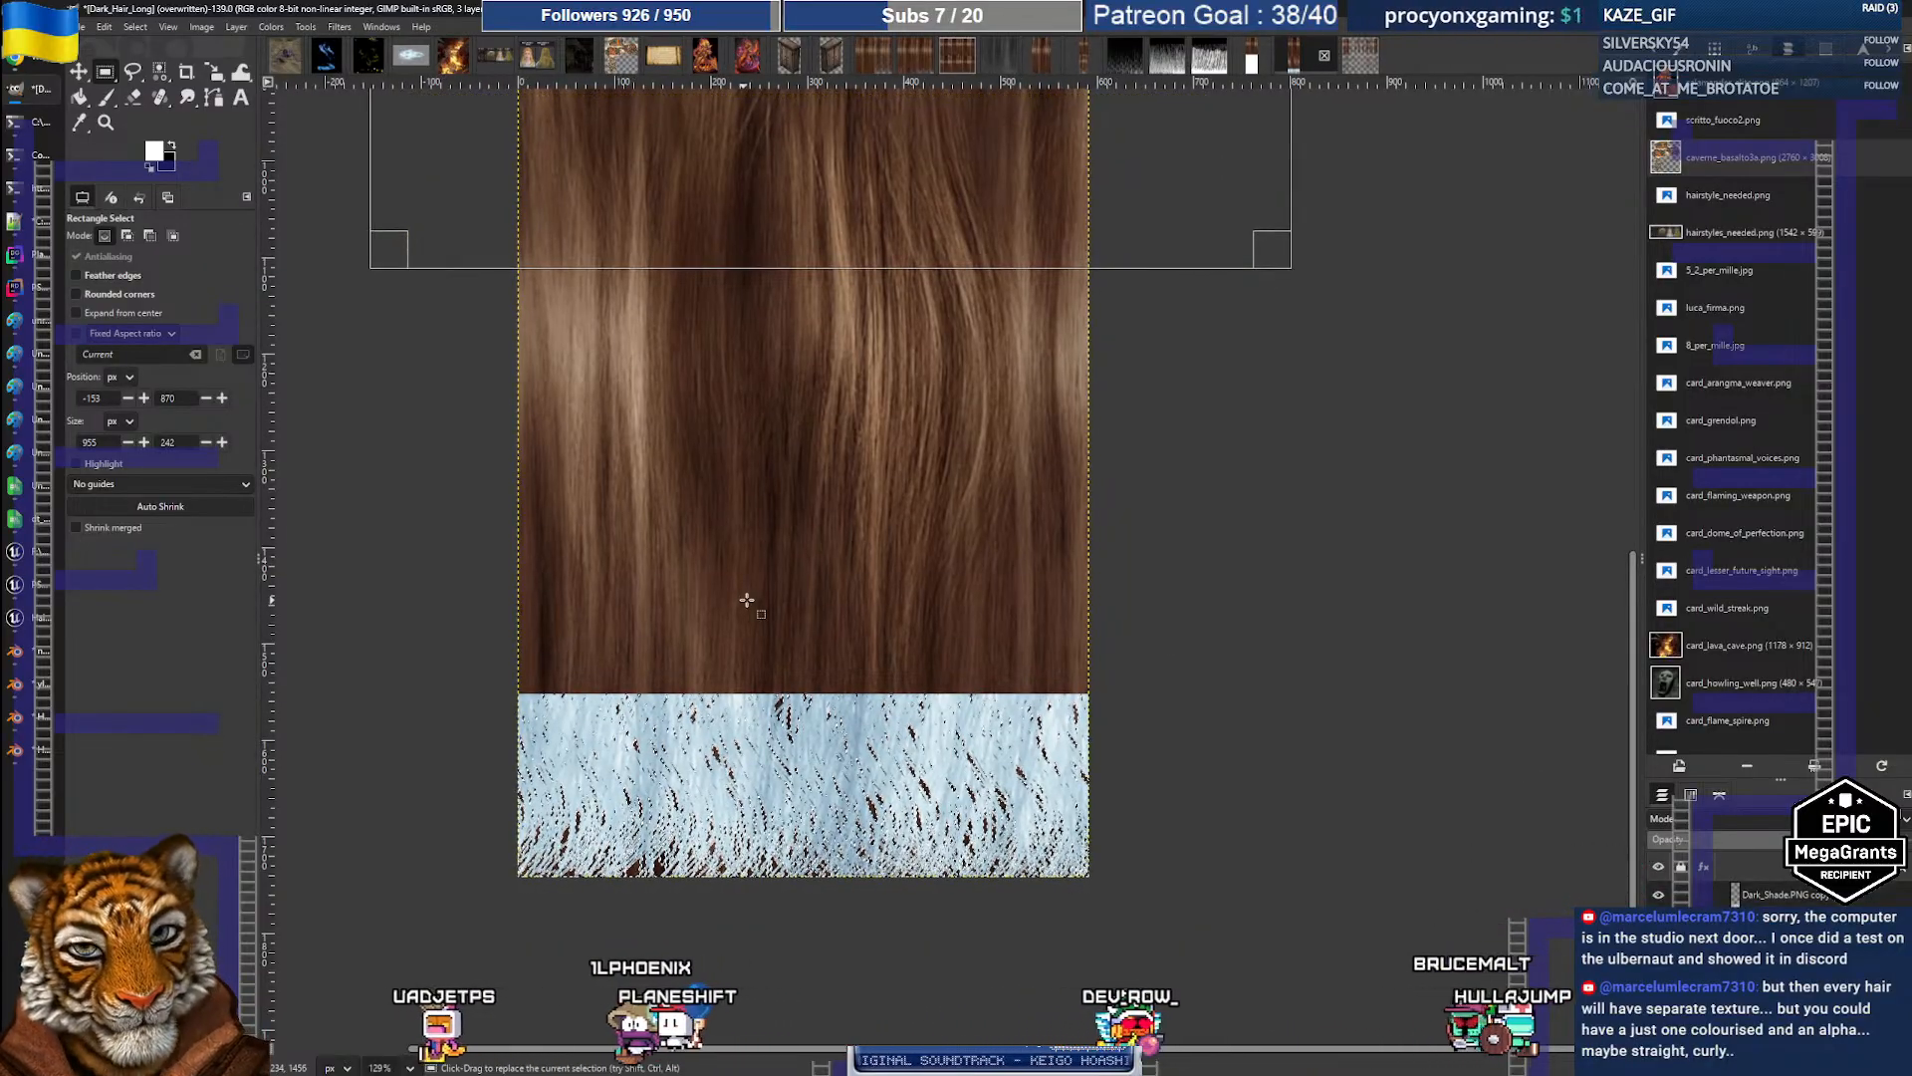
{"action": "key", "text": "Delete"}
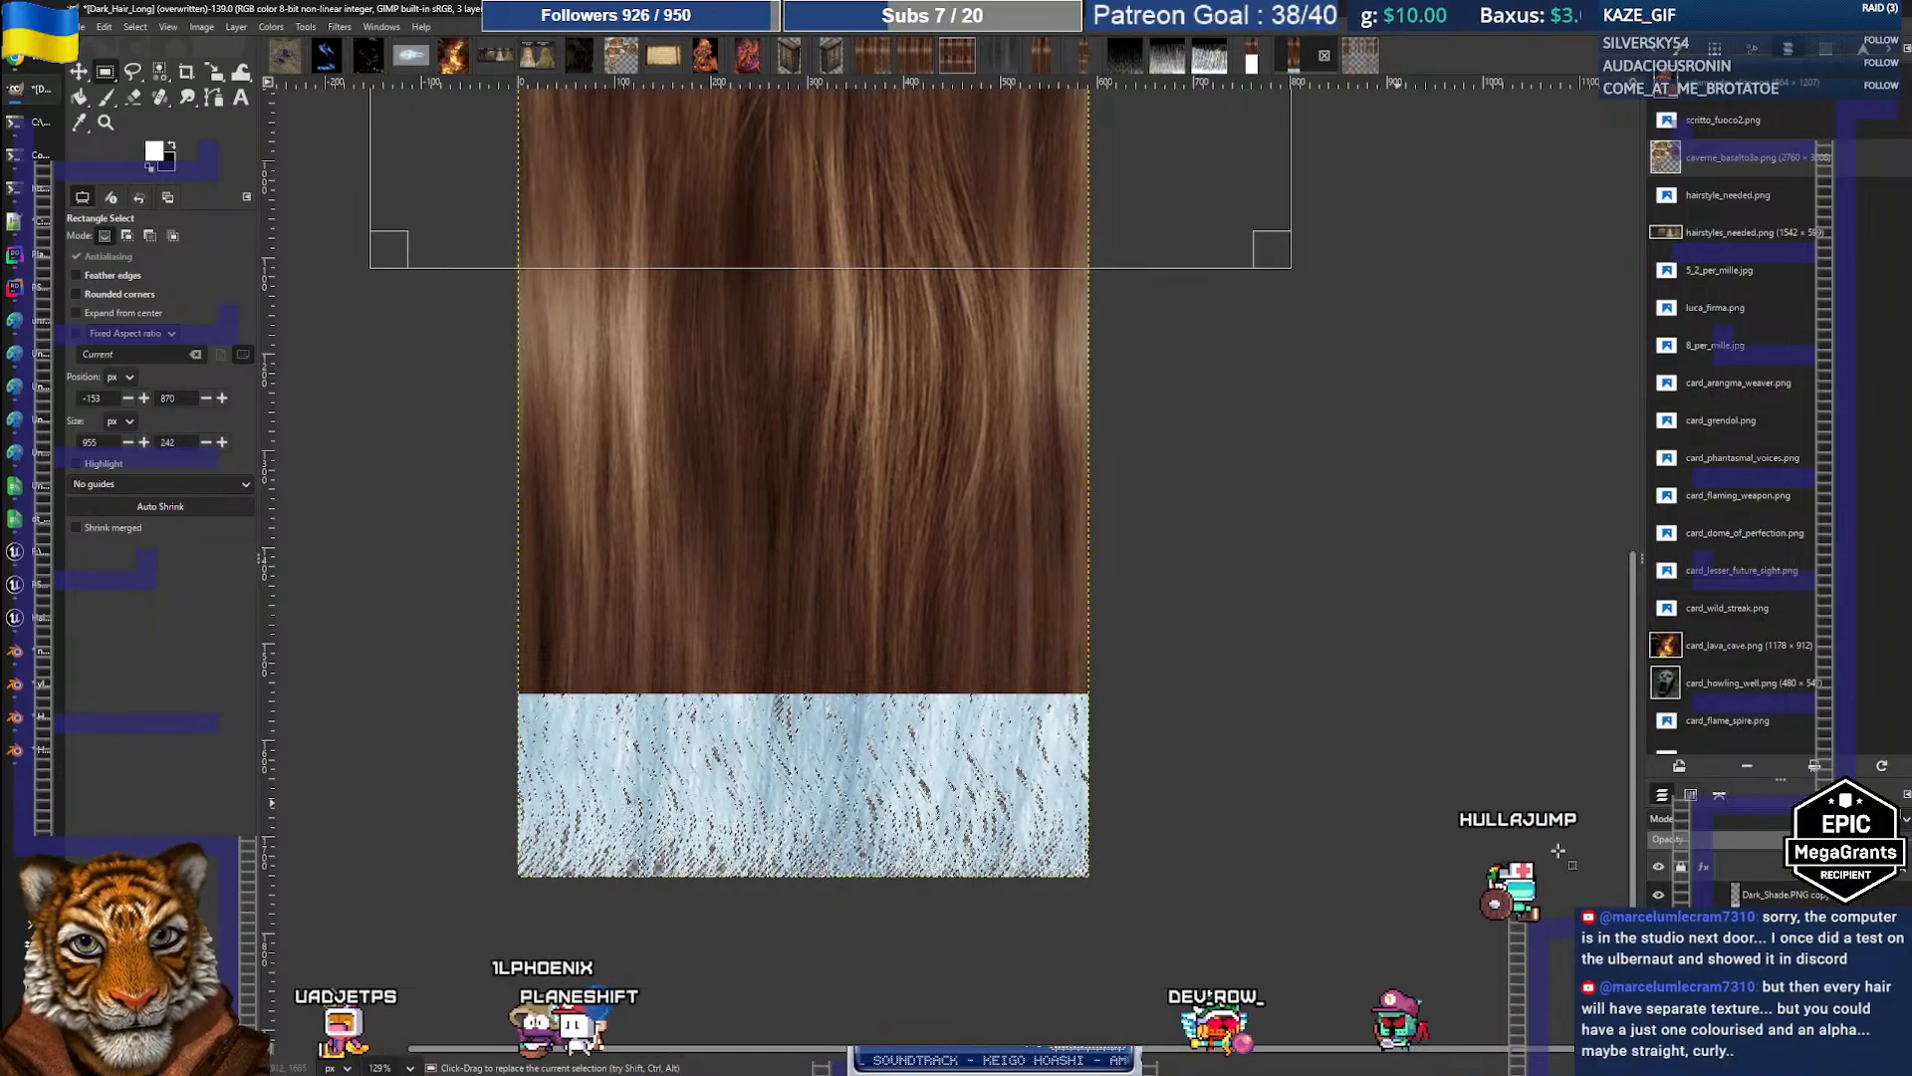
Step: Hide the Dark_Shade.PNG copy layer and overwrite the Dark_Hair_Long image file with the edited hair
{"action": "left_click", "coordinate": [1658, 894]}
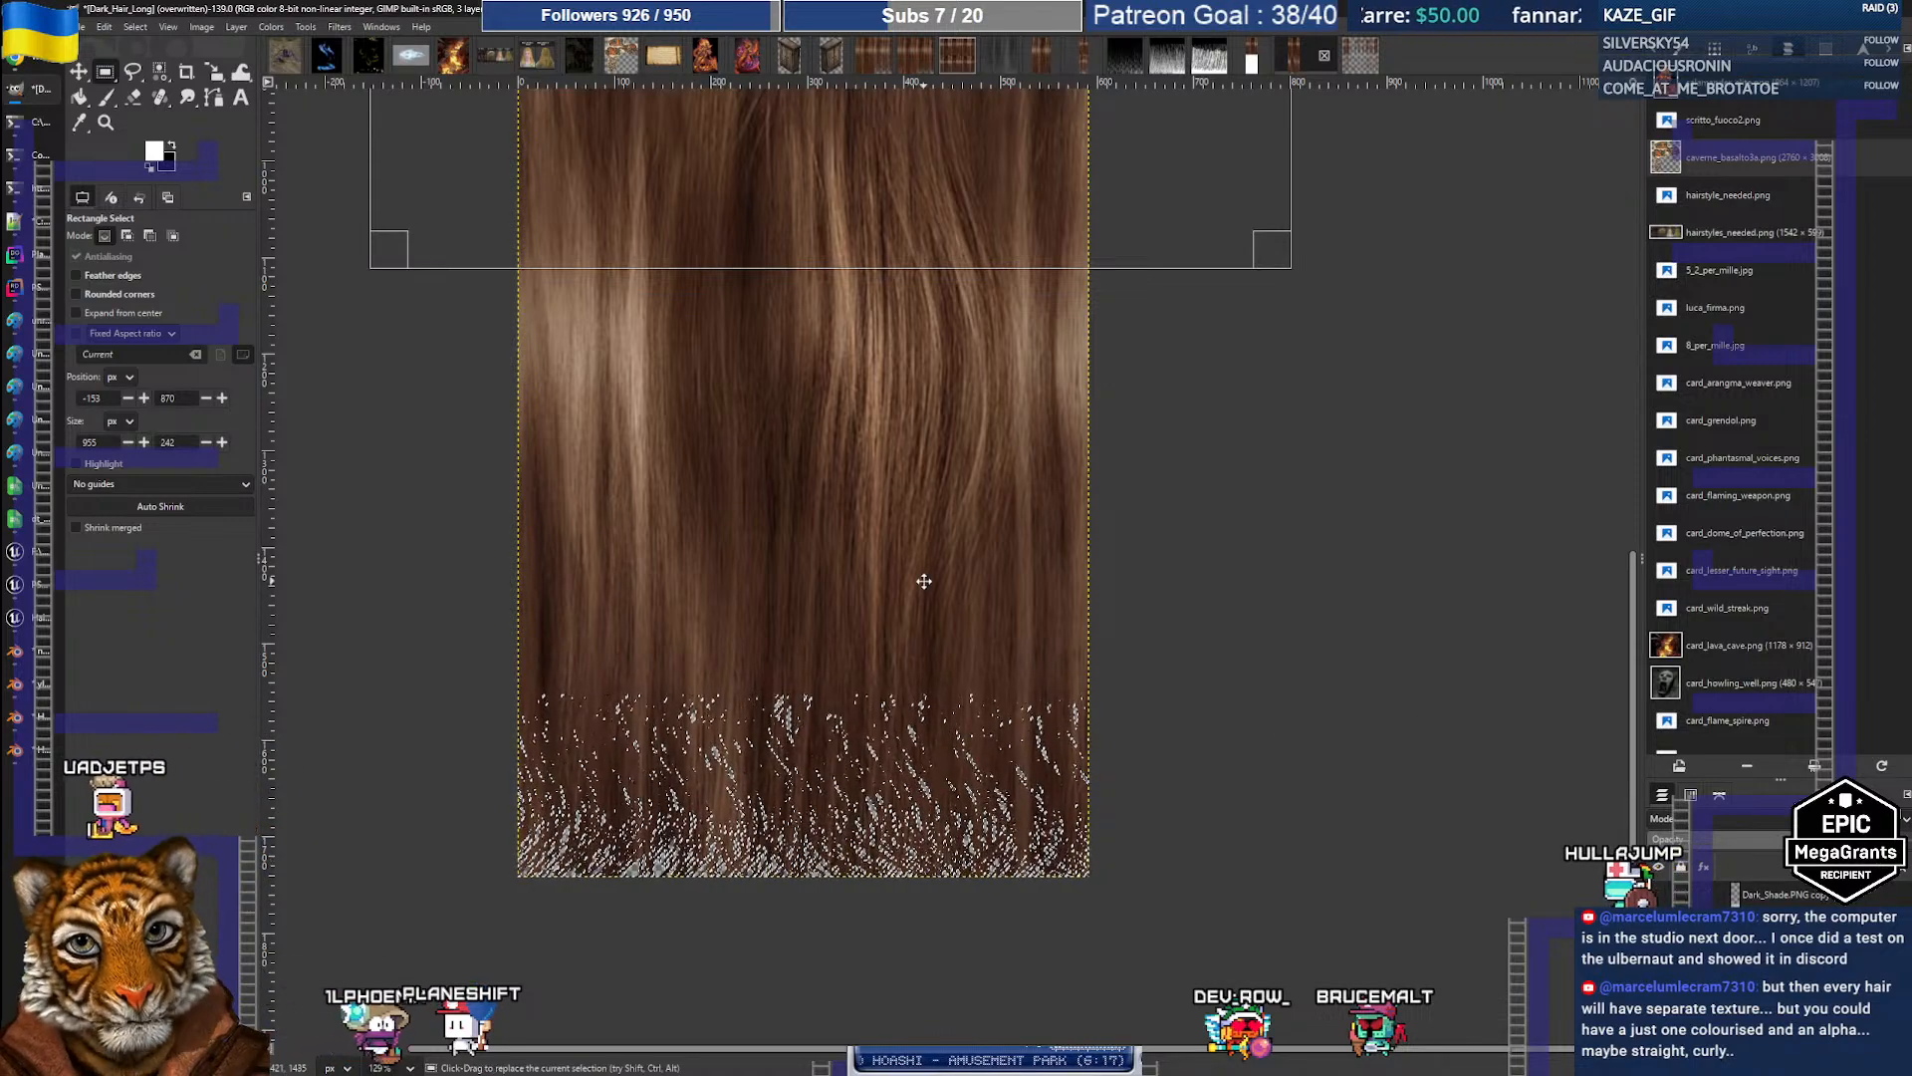
{"action": "middle_click_drag", "start_coordinate": [924, 581], "coordinate": [926, 596]}
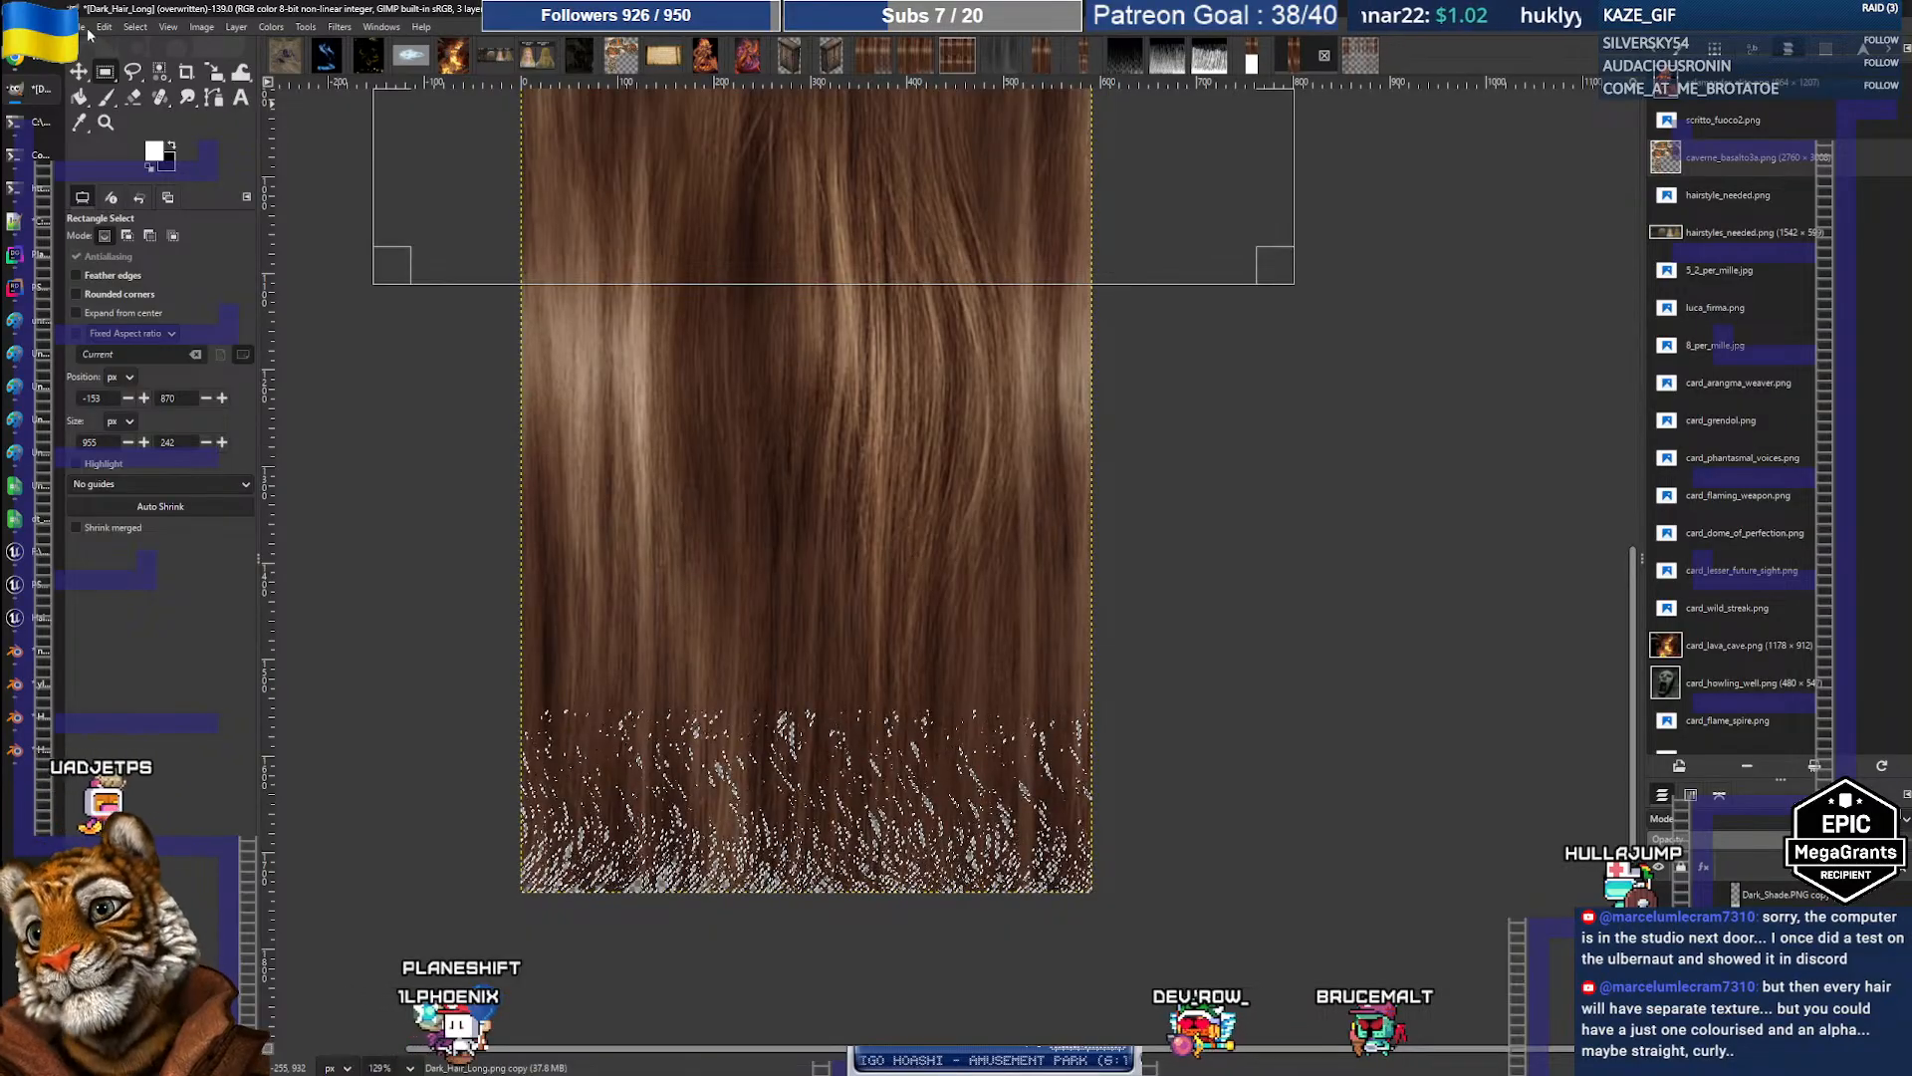
{"action": "left_click", "coordinate": [83, 28]}
{"action": "left_click", "coordinate": [150, 237]}
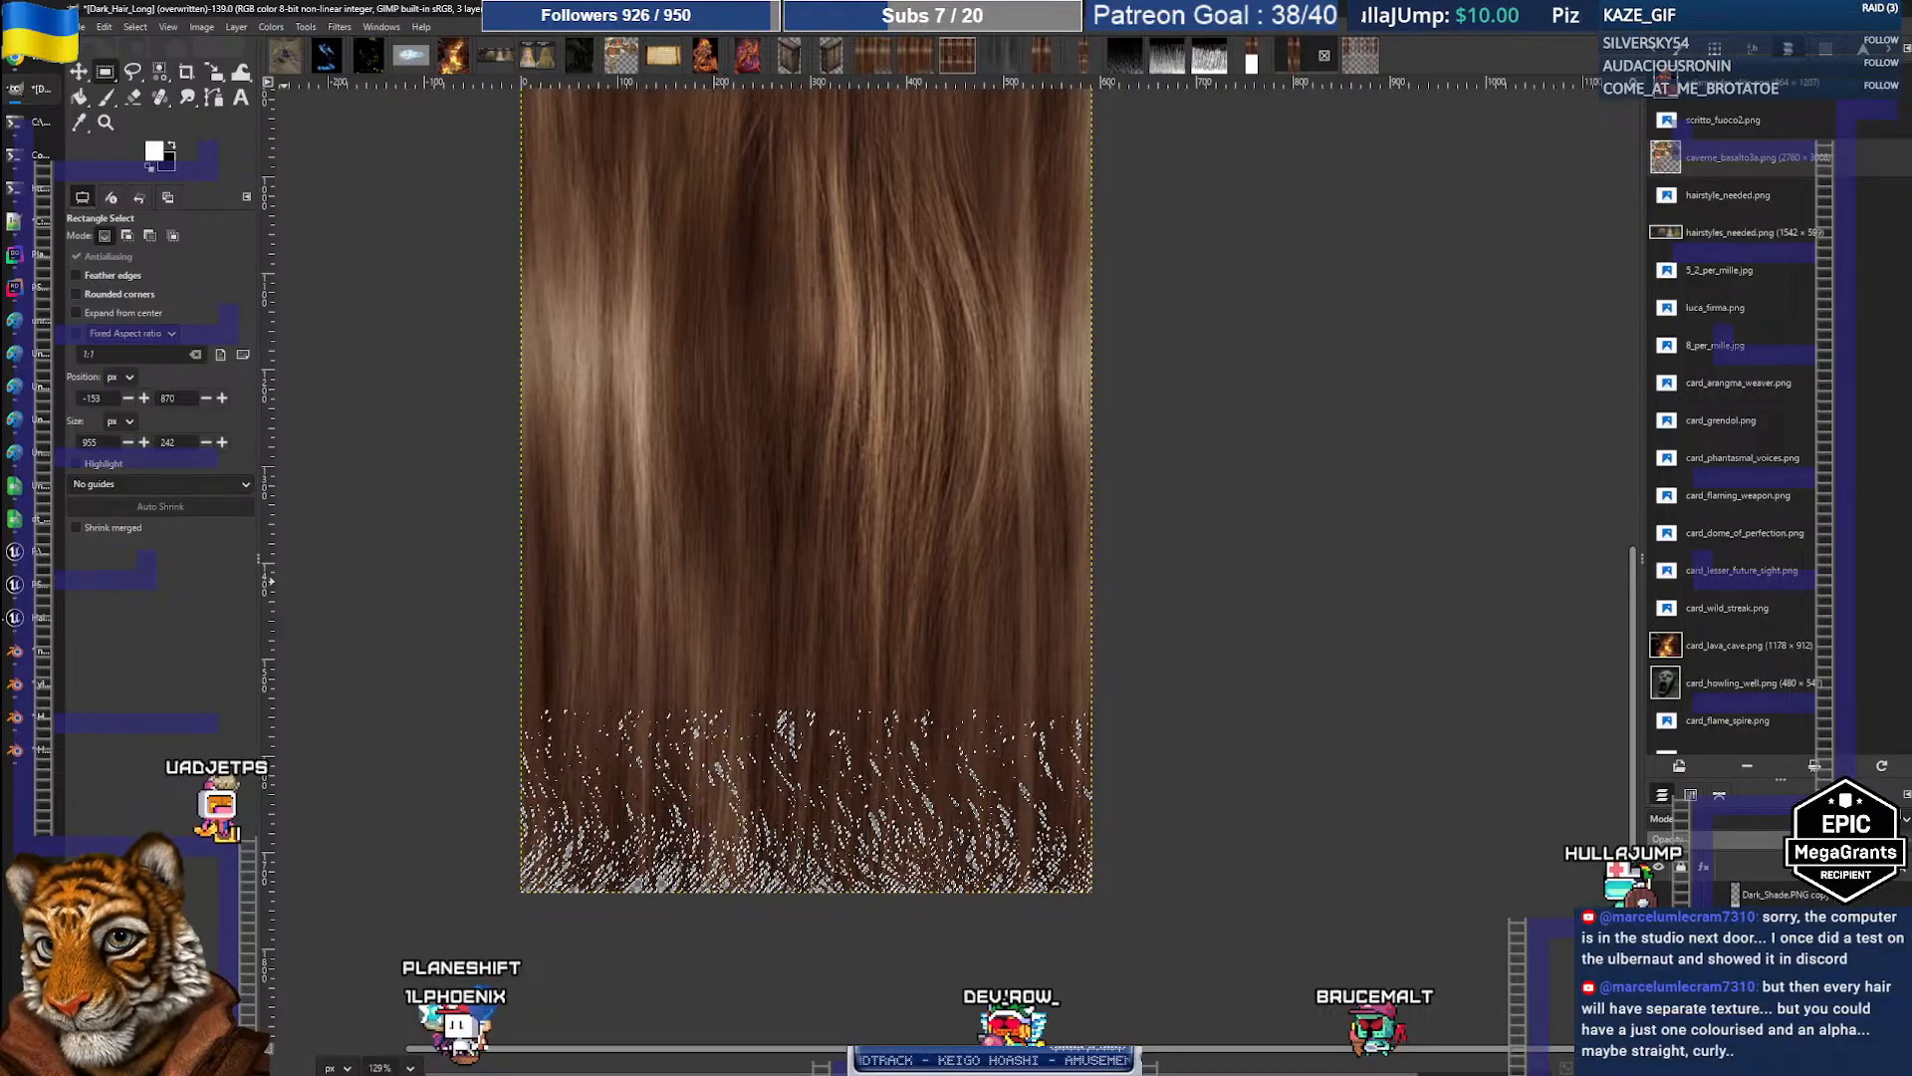
Step: Switch to Unreal Editor and look through the open hair textures for Dark_Hair_Long, restoring the asset window to its smaller size
{"action": "mouse_move", "coordinate": [39, 592]}
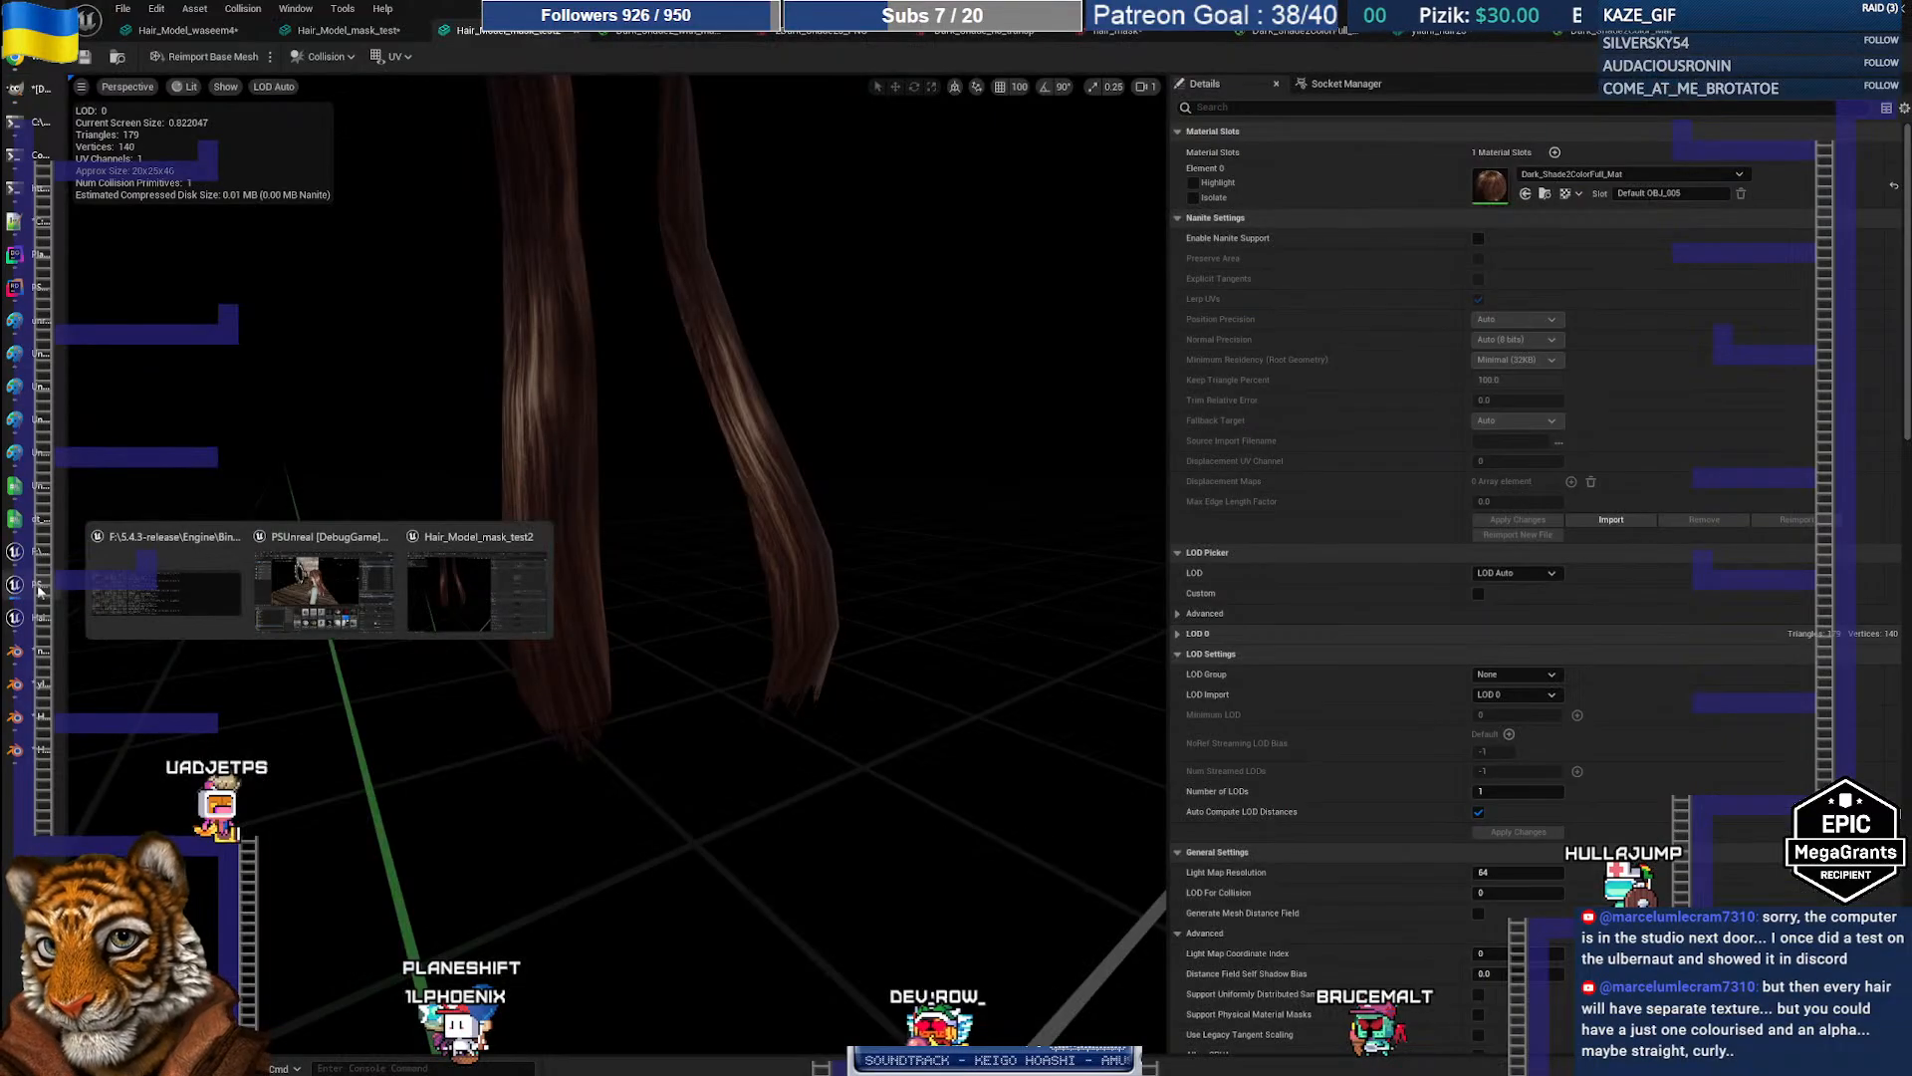
{"action": "left_click", "coordinate": [476, 592]}
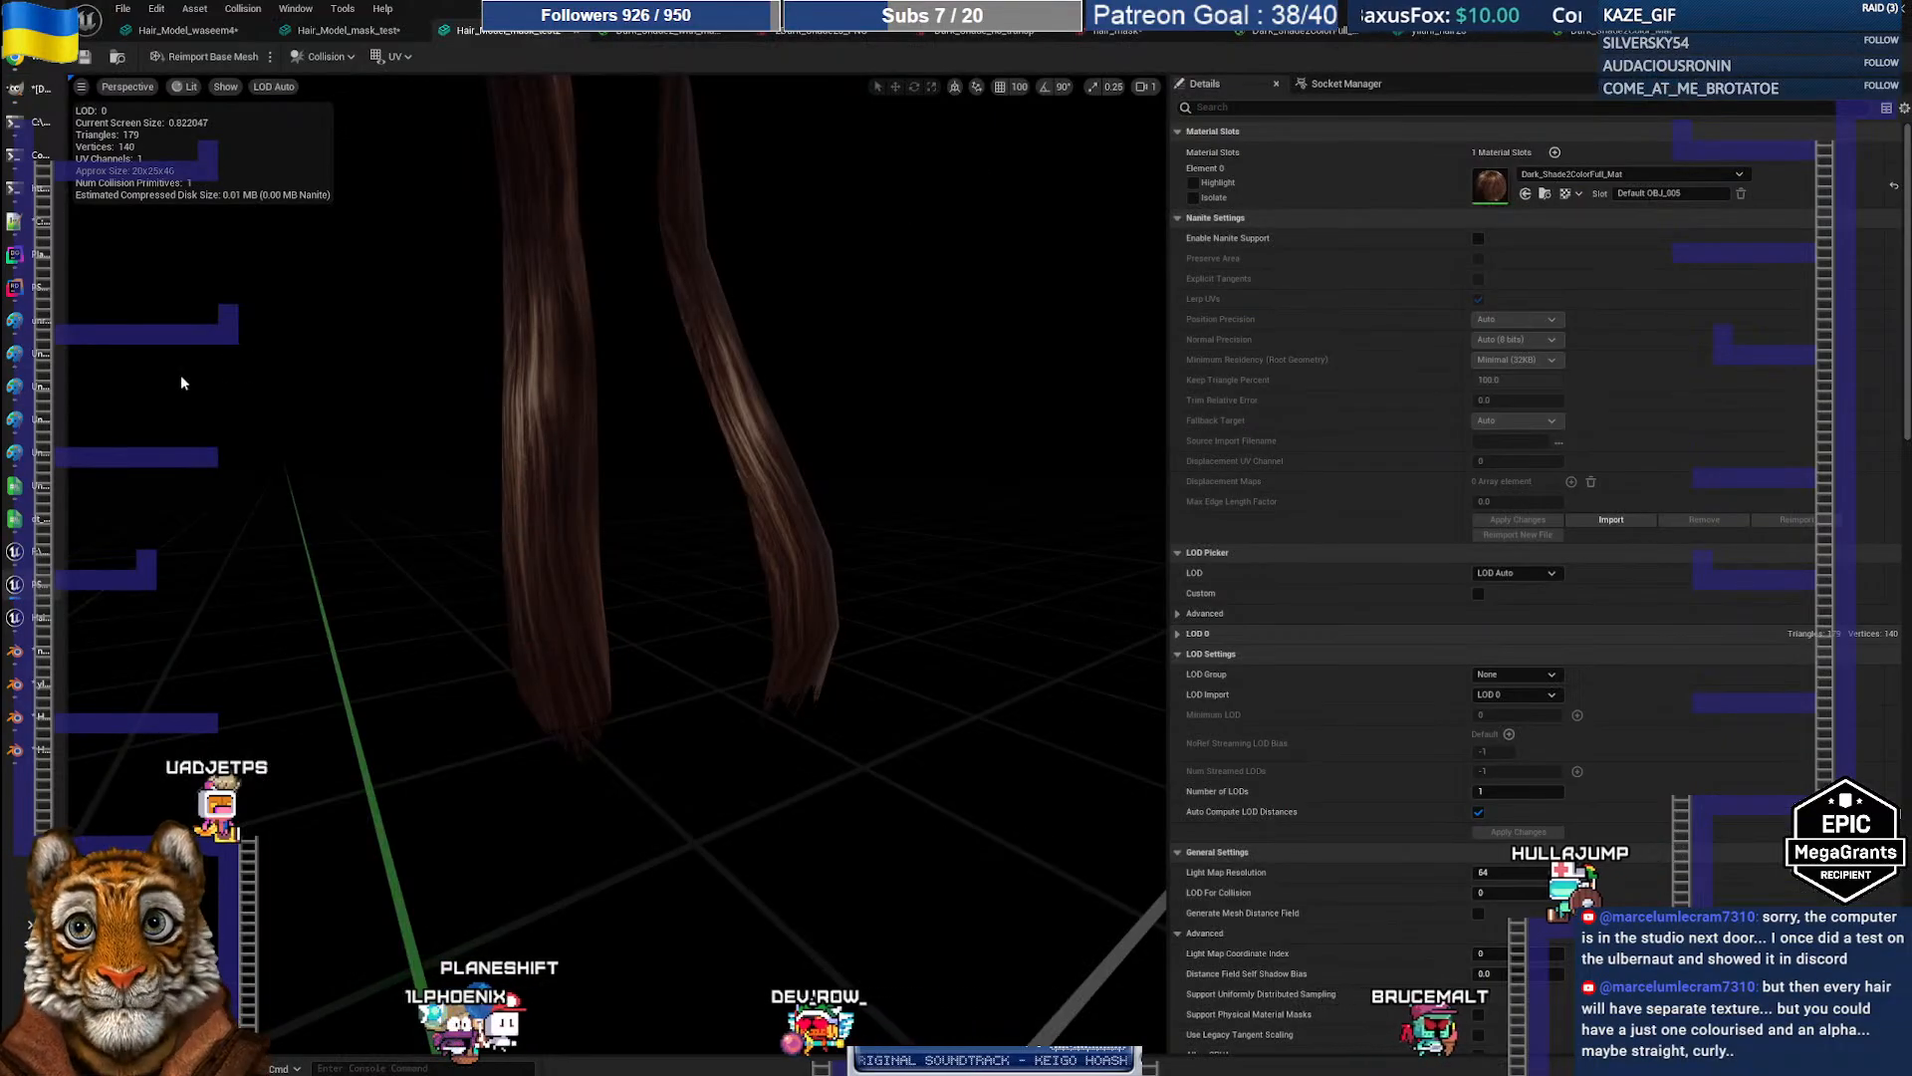
{"action": "mouse_move", "coordinate": [34, 623]}
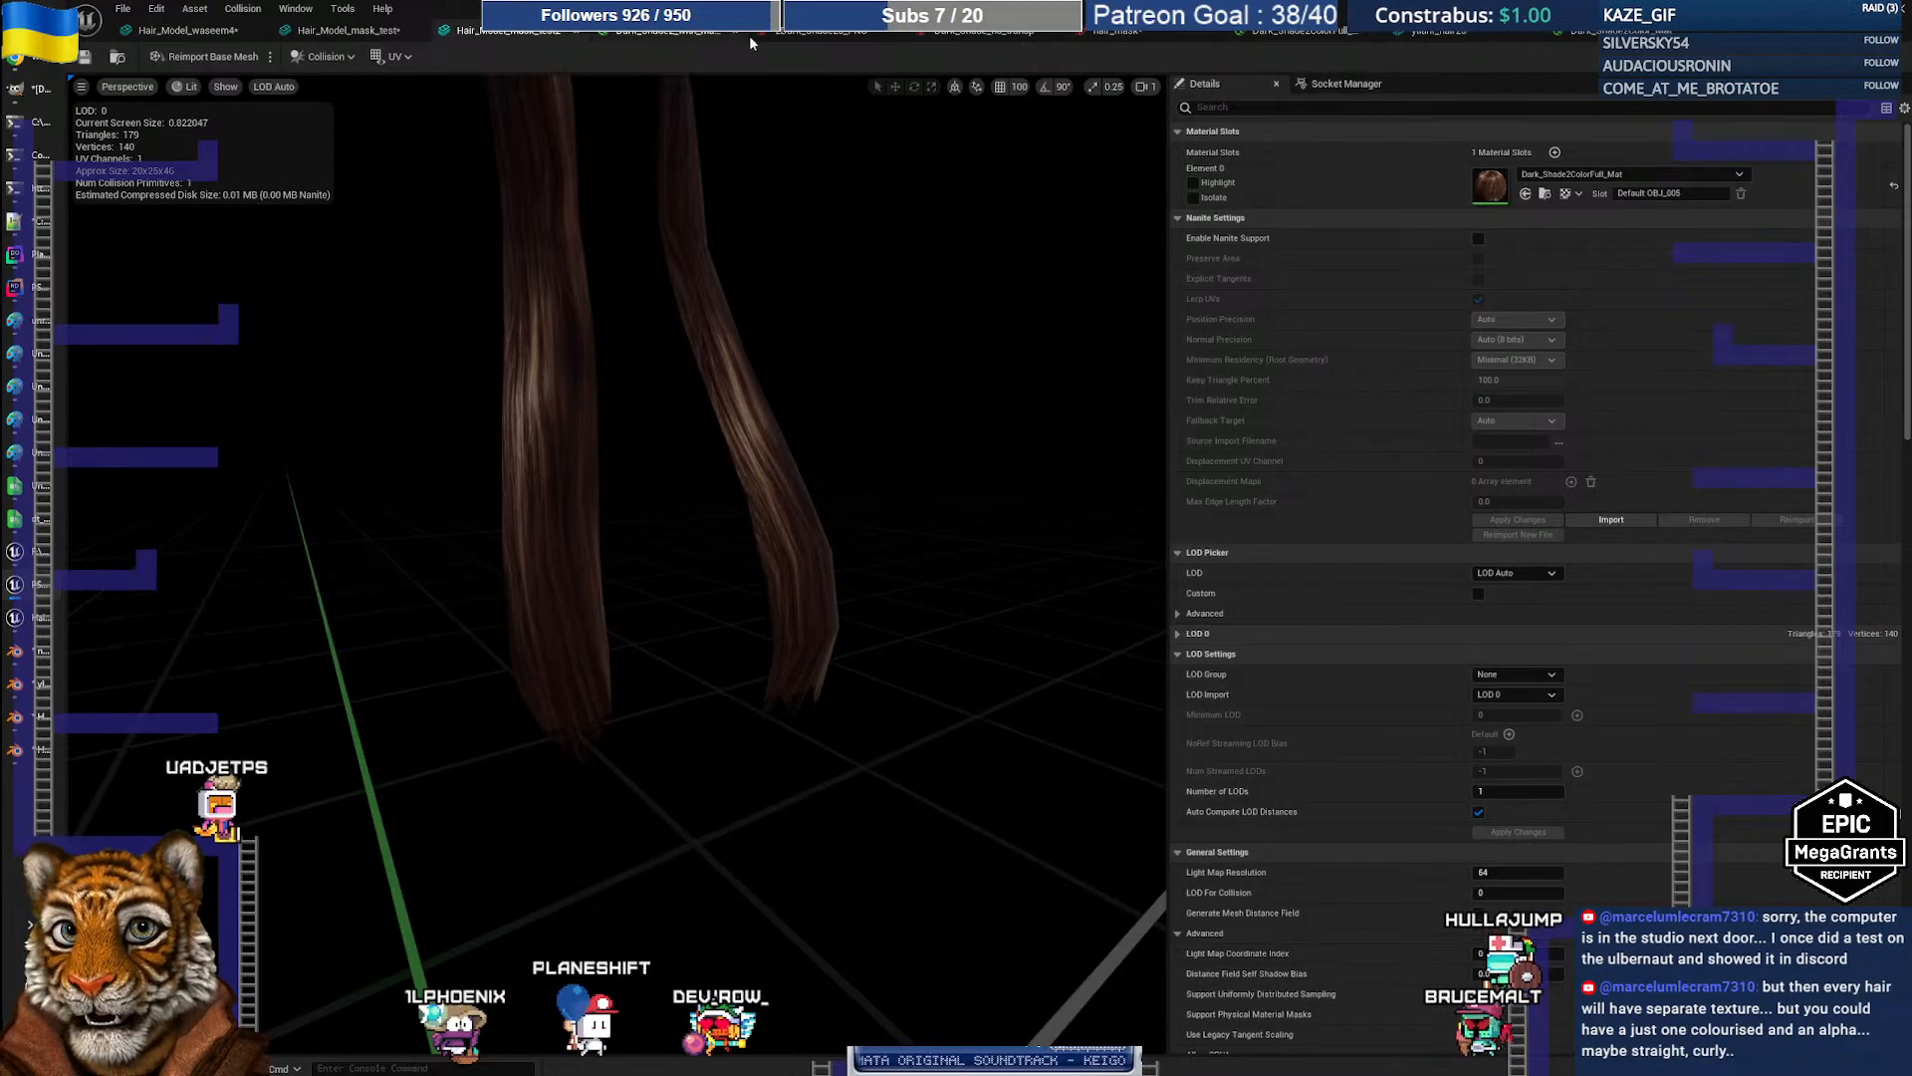
{"action": "left_click", "coordinate": [1138, 33]}
{"action": "left_click", "coordinate": [1010, 35]}
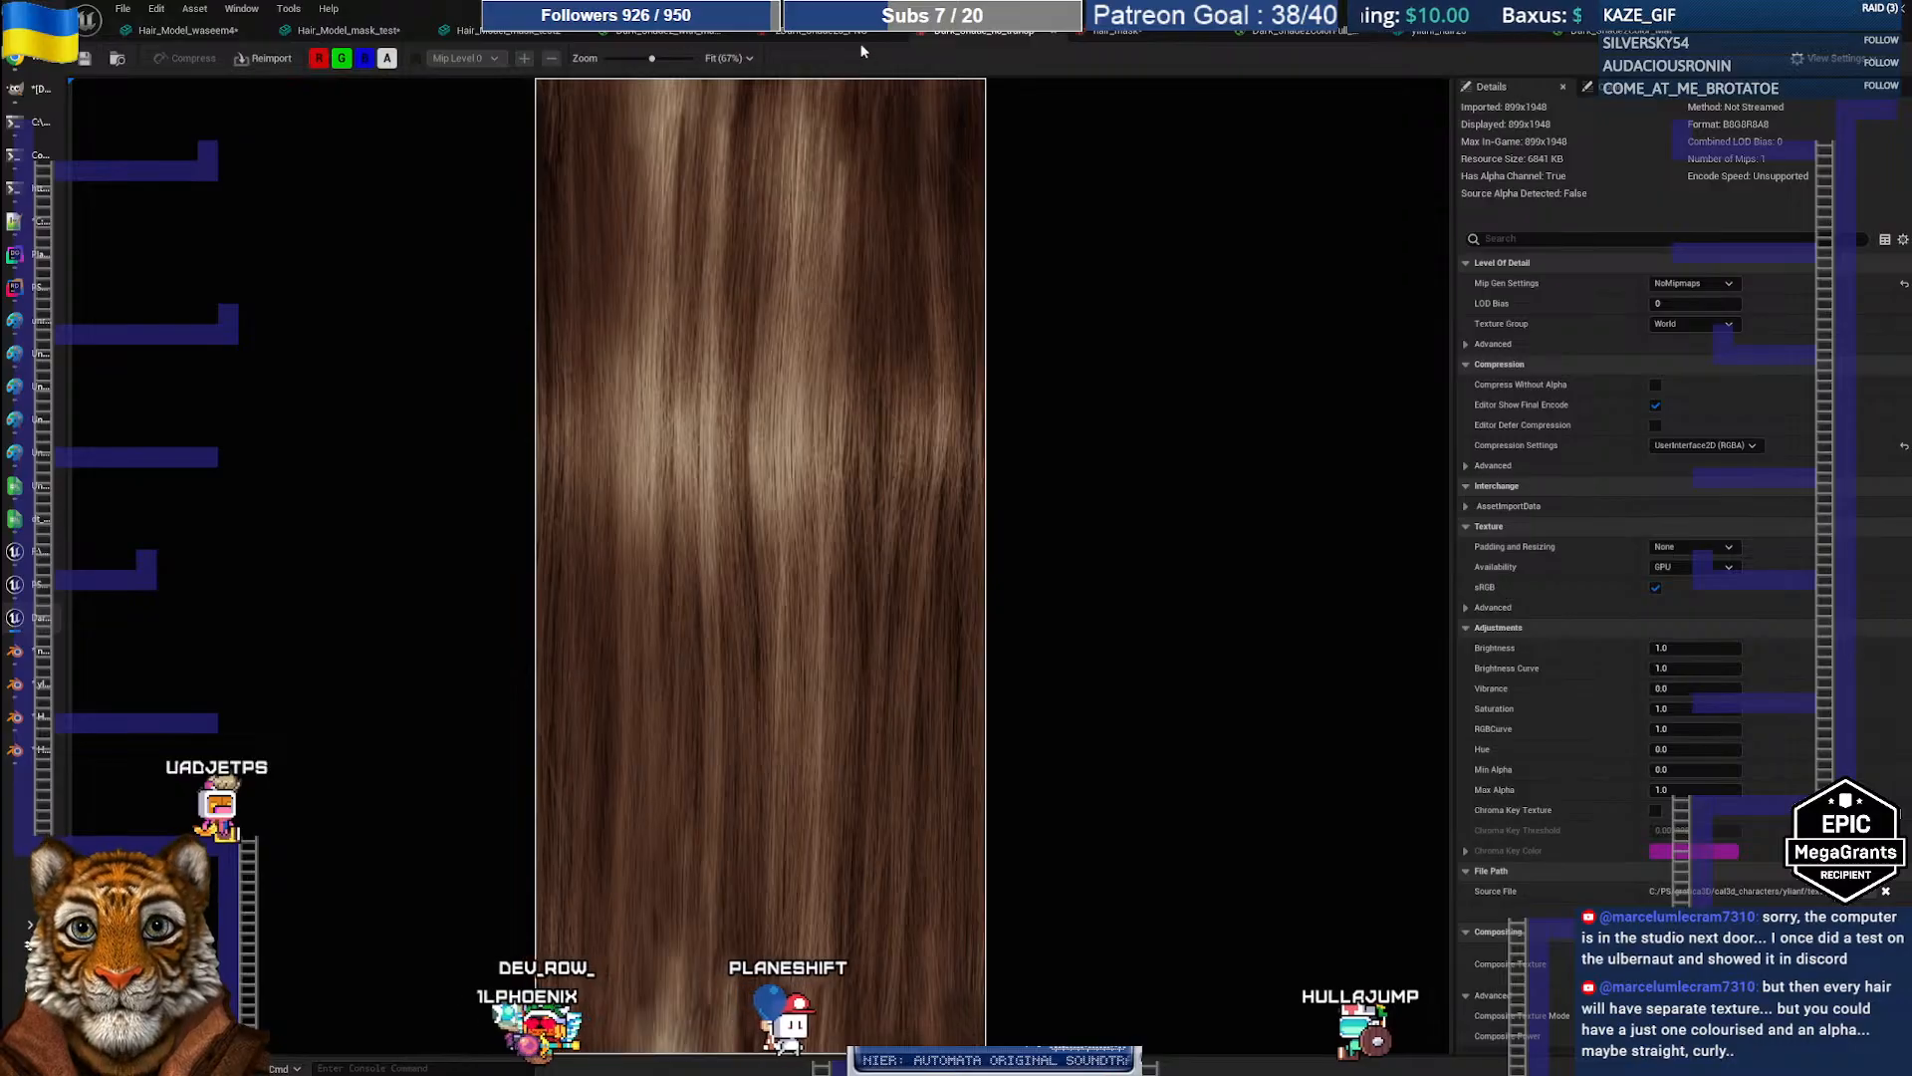
{"action": "left_click", "coordinate": [827, 31]}
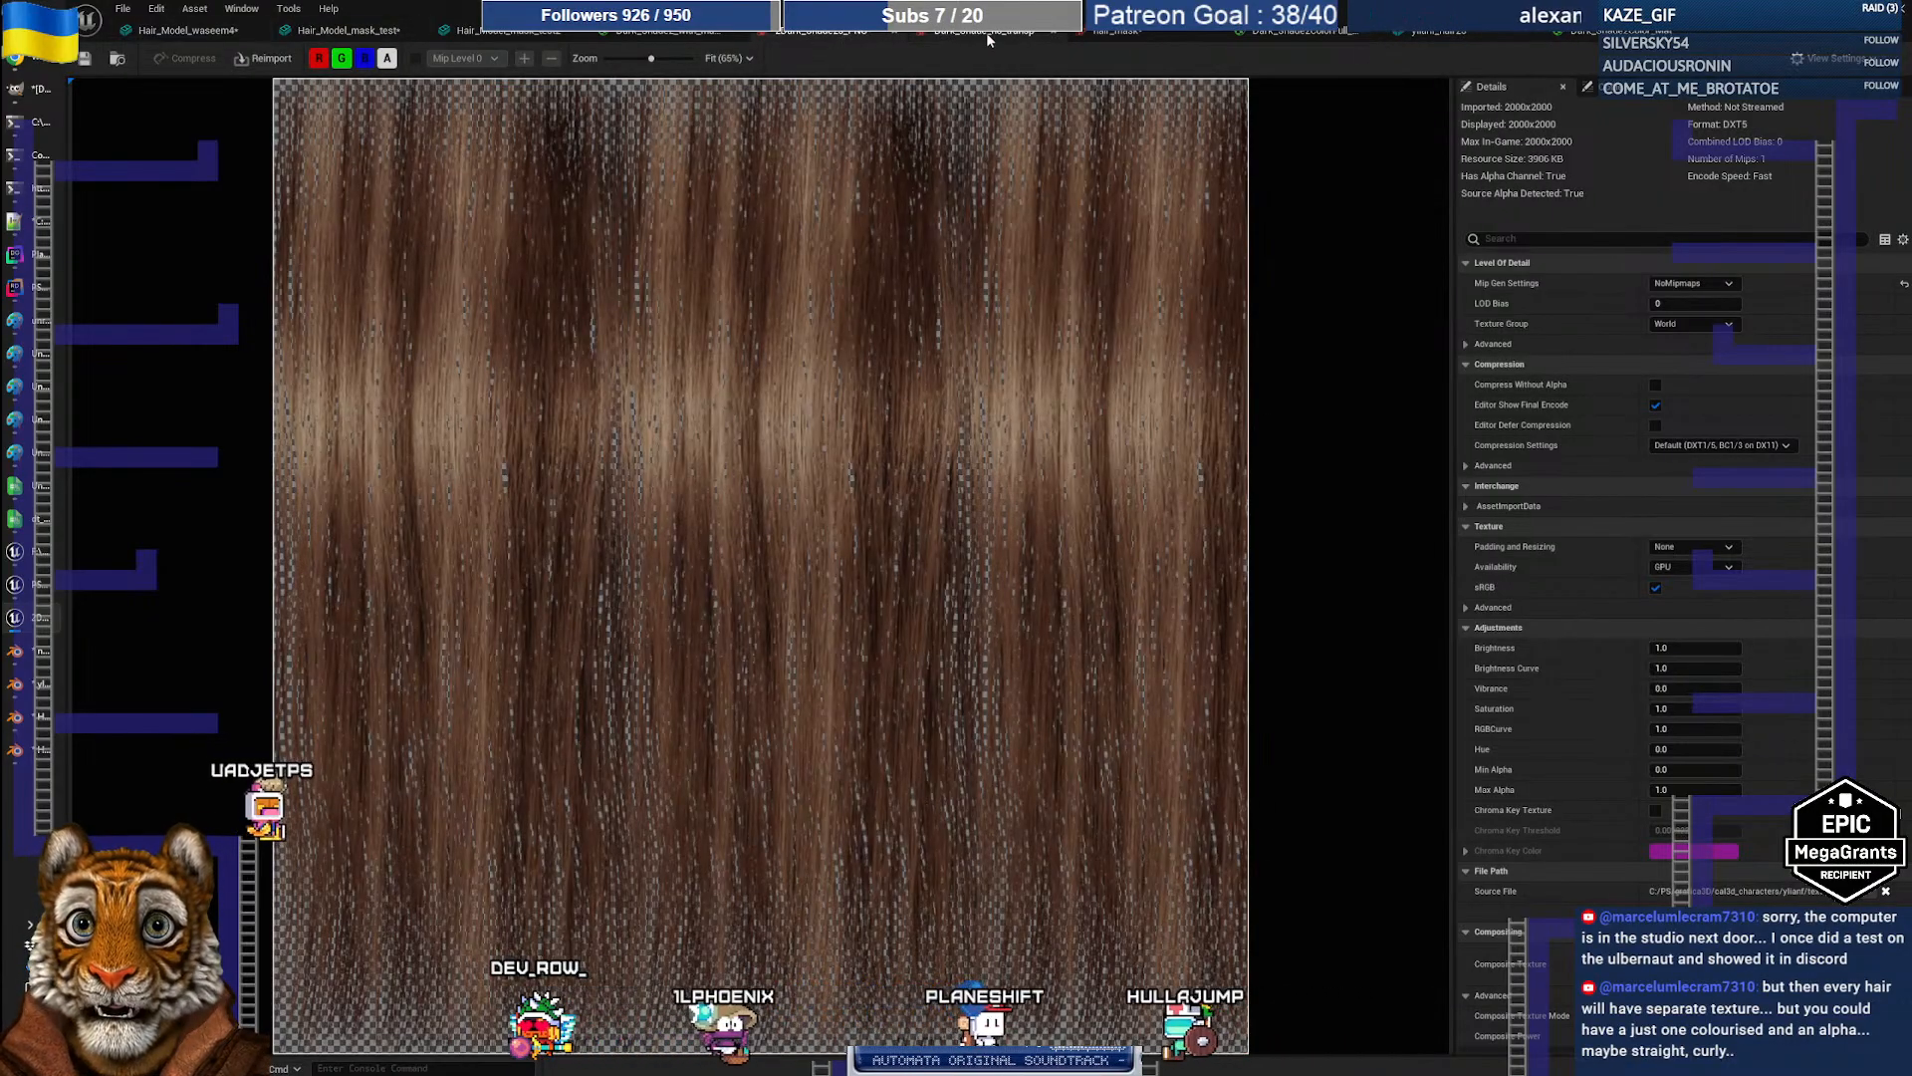
{"action": "double_click", "coordinate": [1161, 14]}
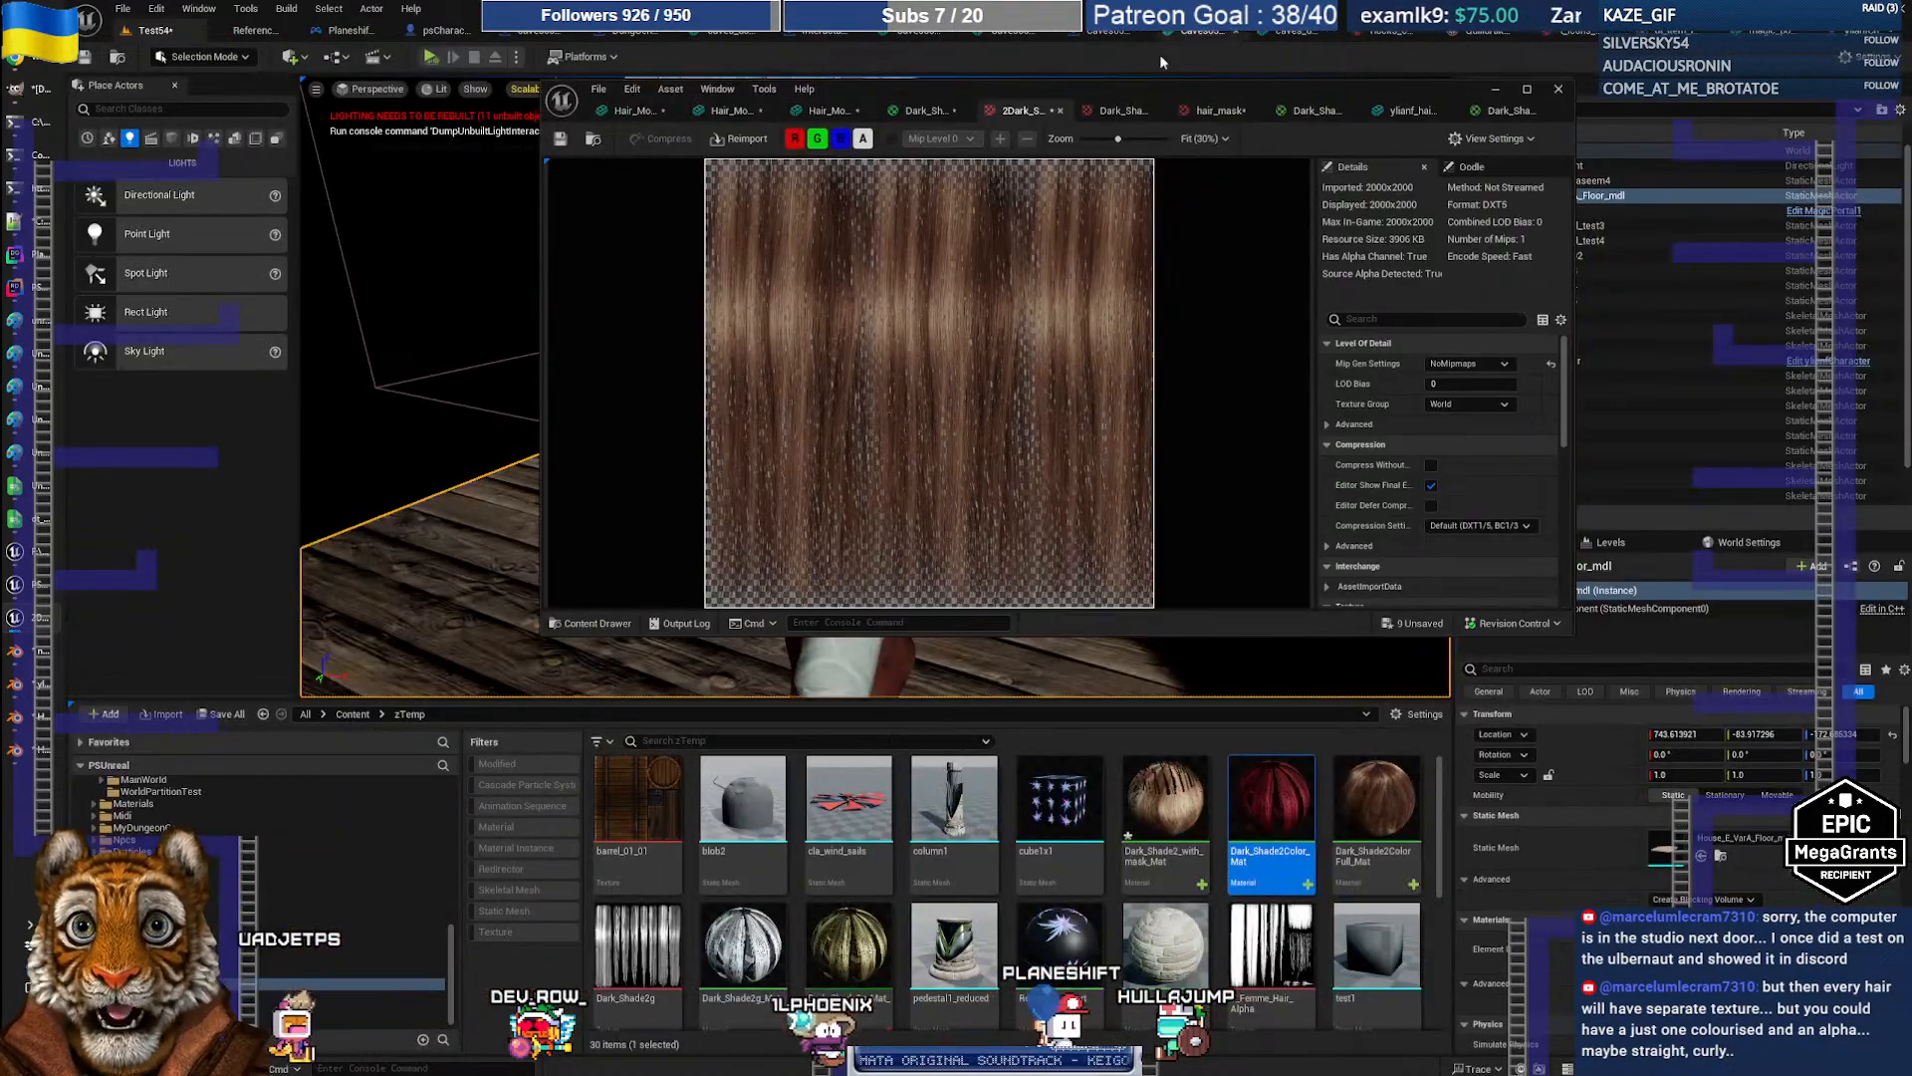
Step: Close the editors of the opaque Dark_Shade texture, hair_mask and the 2000x2000 2Dark_Shade2 texture
{"action": "left_click", "coordinate": [1125, 111]}
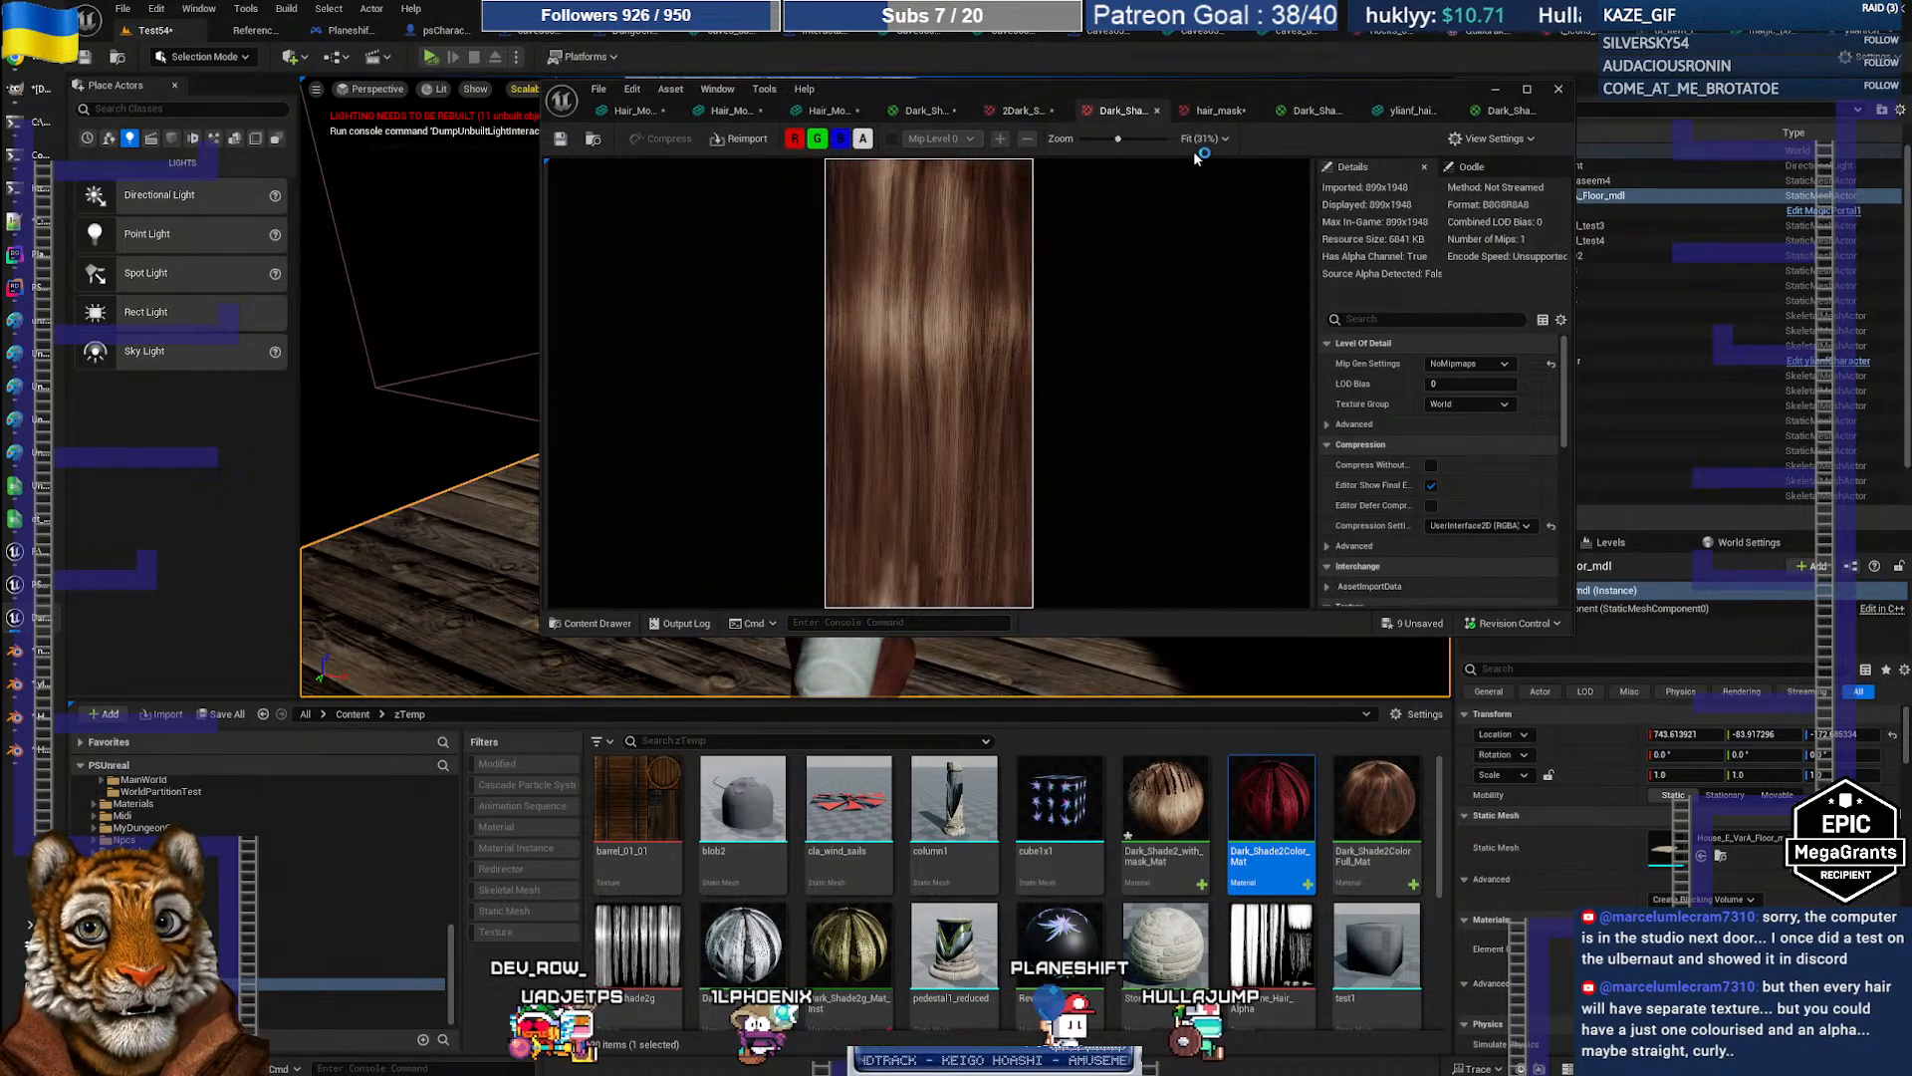
{"action": "left_click", "coordinate": [1156, 111]}
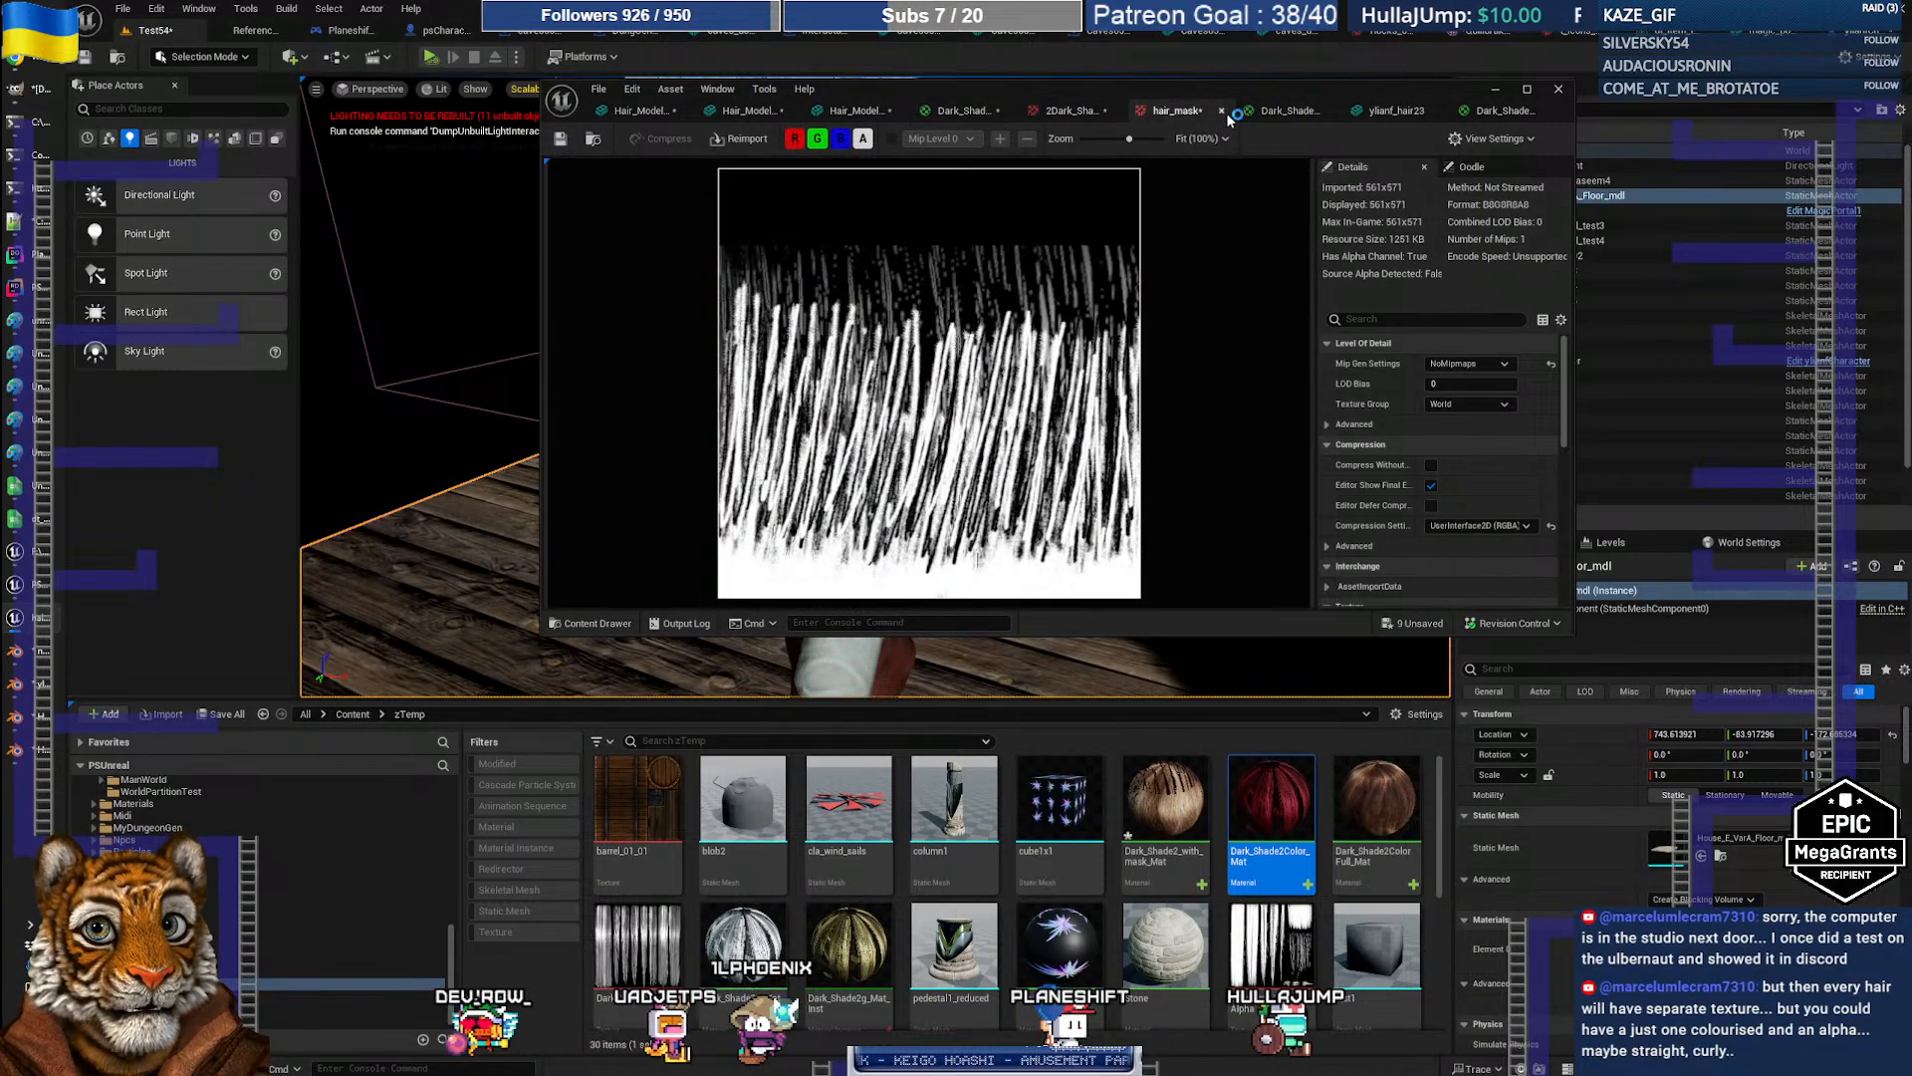
{"action": "left_click", "coordinate": [1223, 110]}
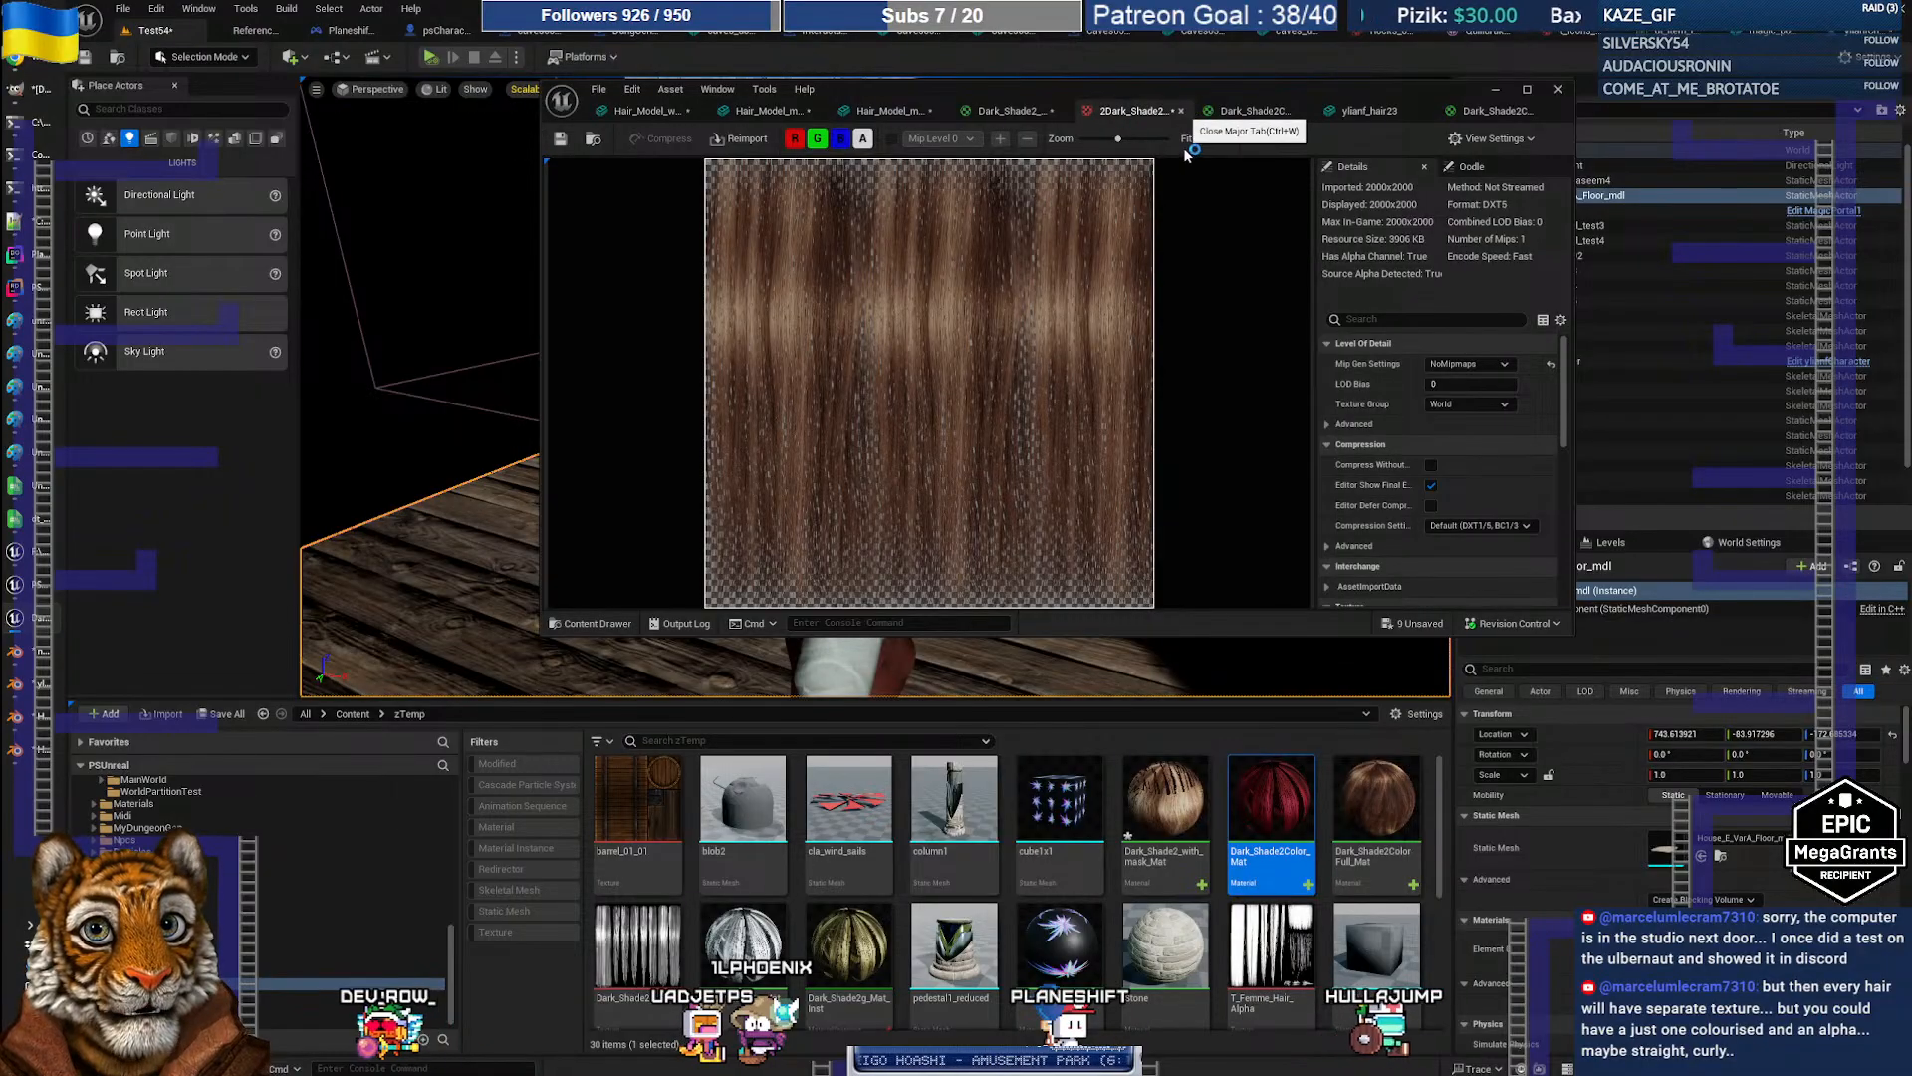
{"action": "left_click", "coordinate": [1182, 111]}
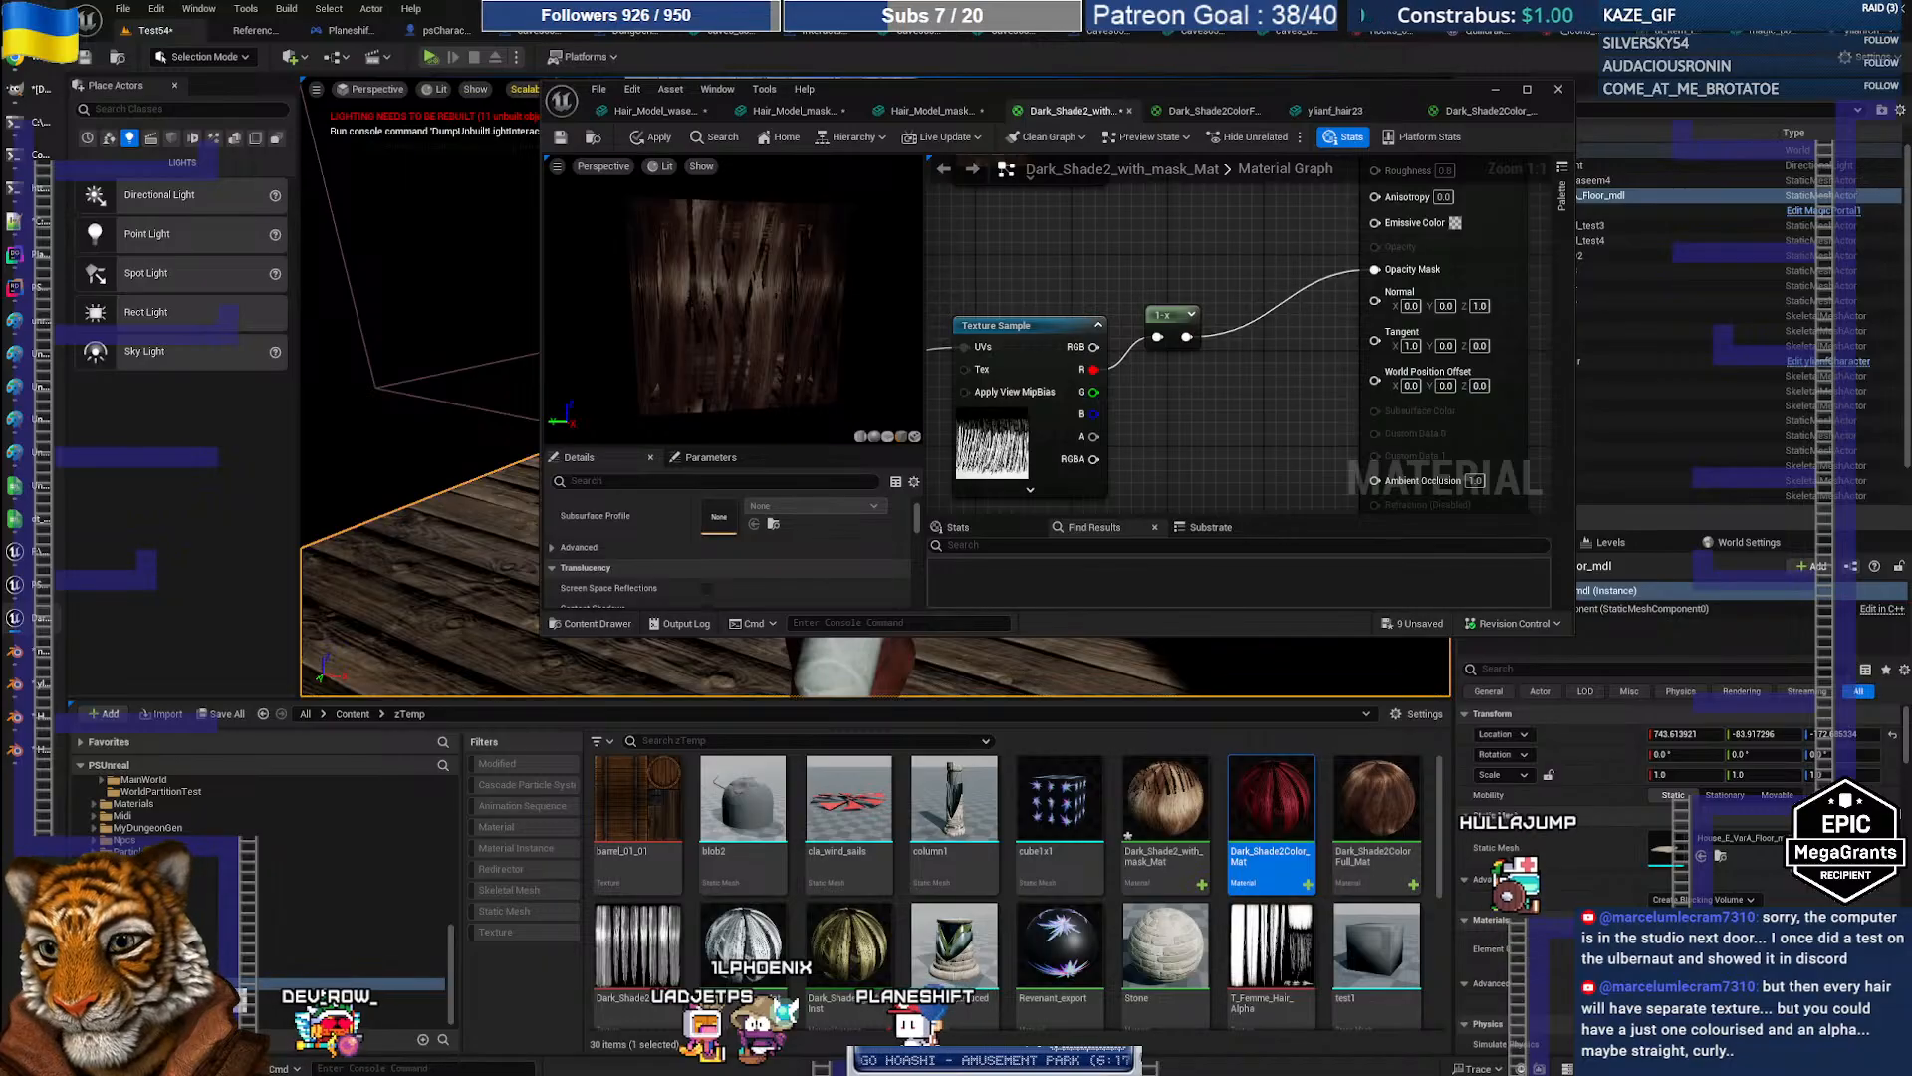
Step: Open the Dark_Hair_Long texture from the YlianF Mesh folder and maximize its editor window
{"action": "scroll", "coordinate": [153, 909], "scroll_direction": "up", "scroll_amount": 8}
{"action": "left_click", "coordinate": [152, 911]}
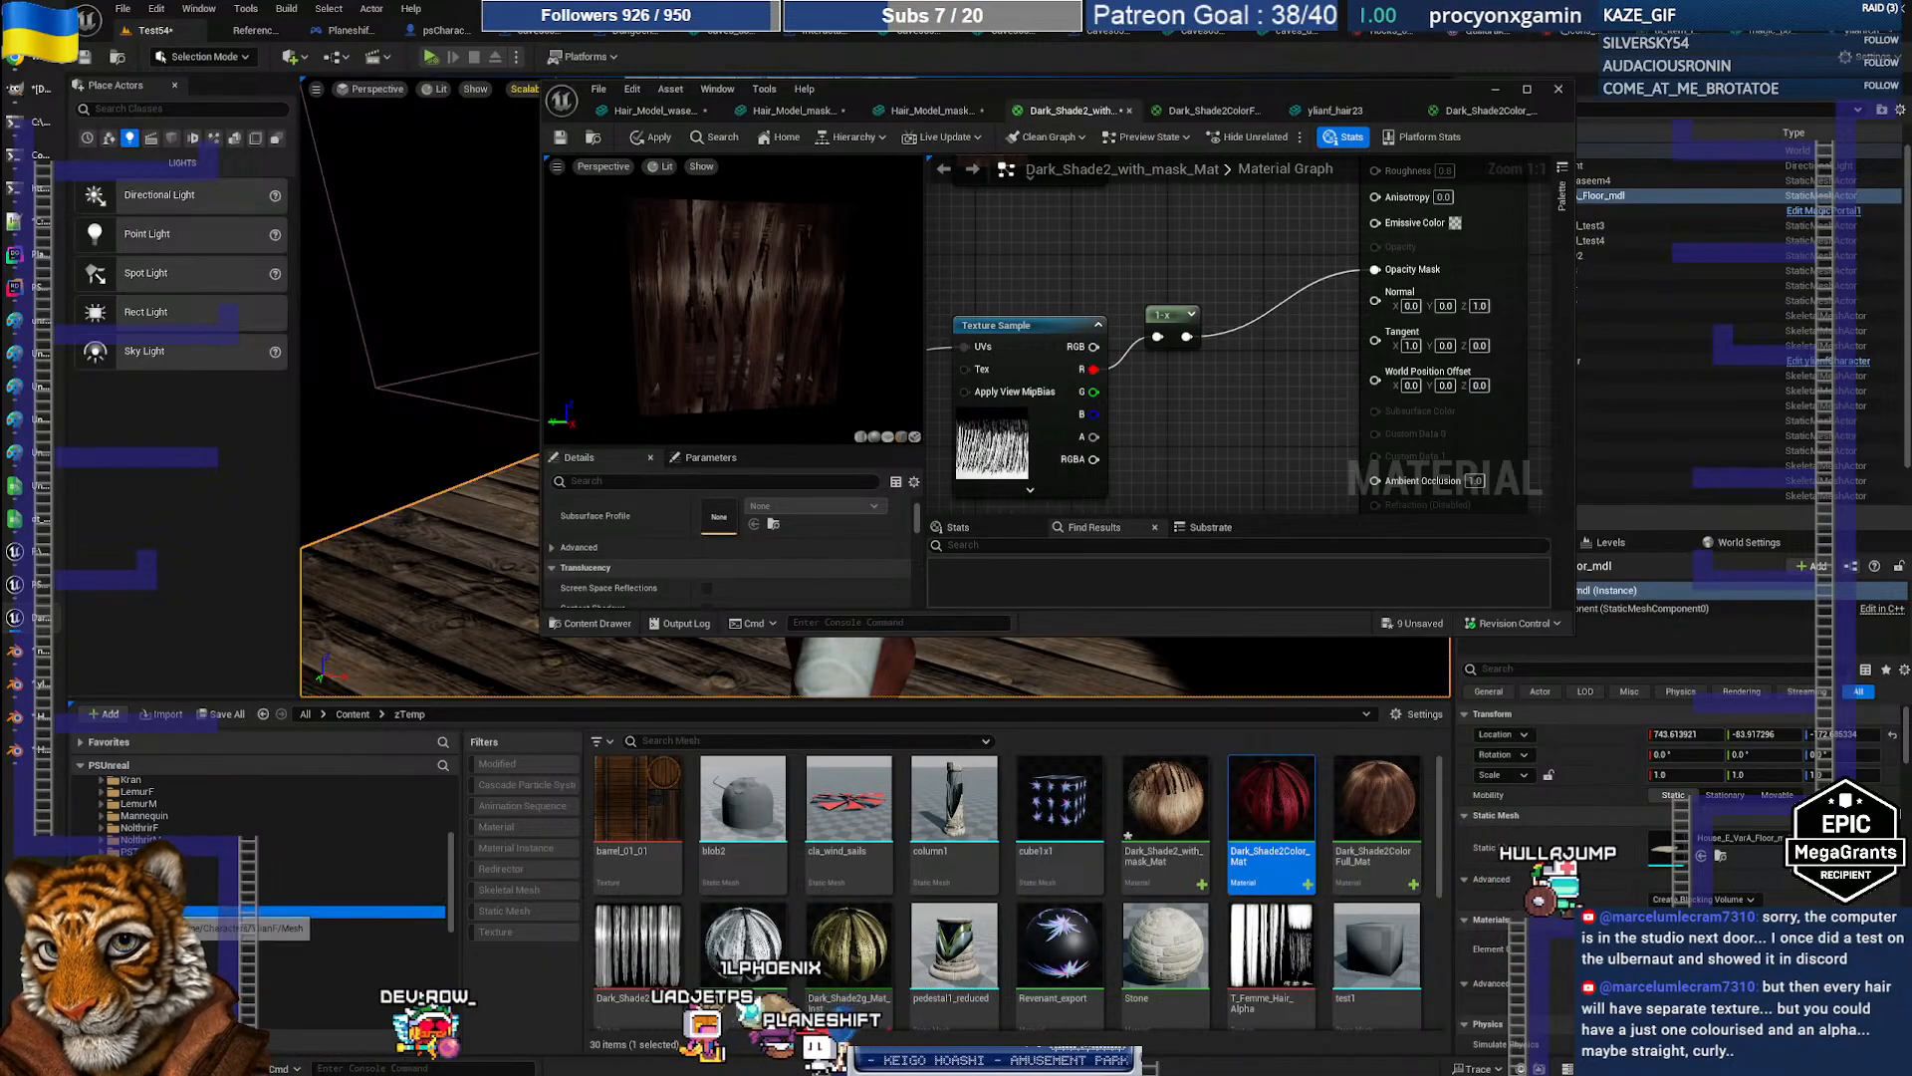
{"action": "left_click", "coordinate": [752, 801]}
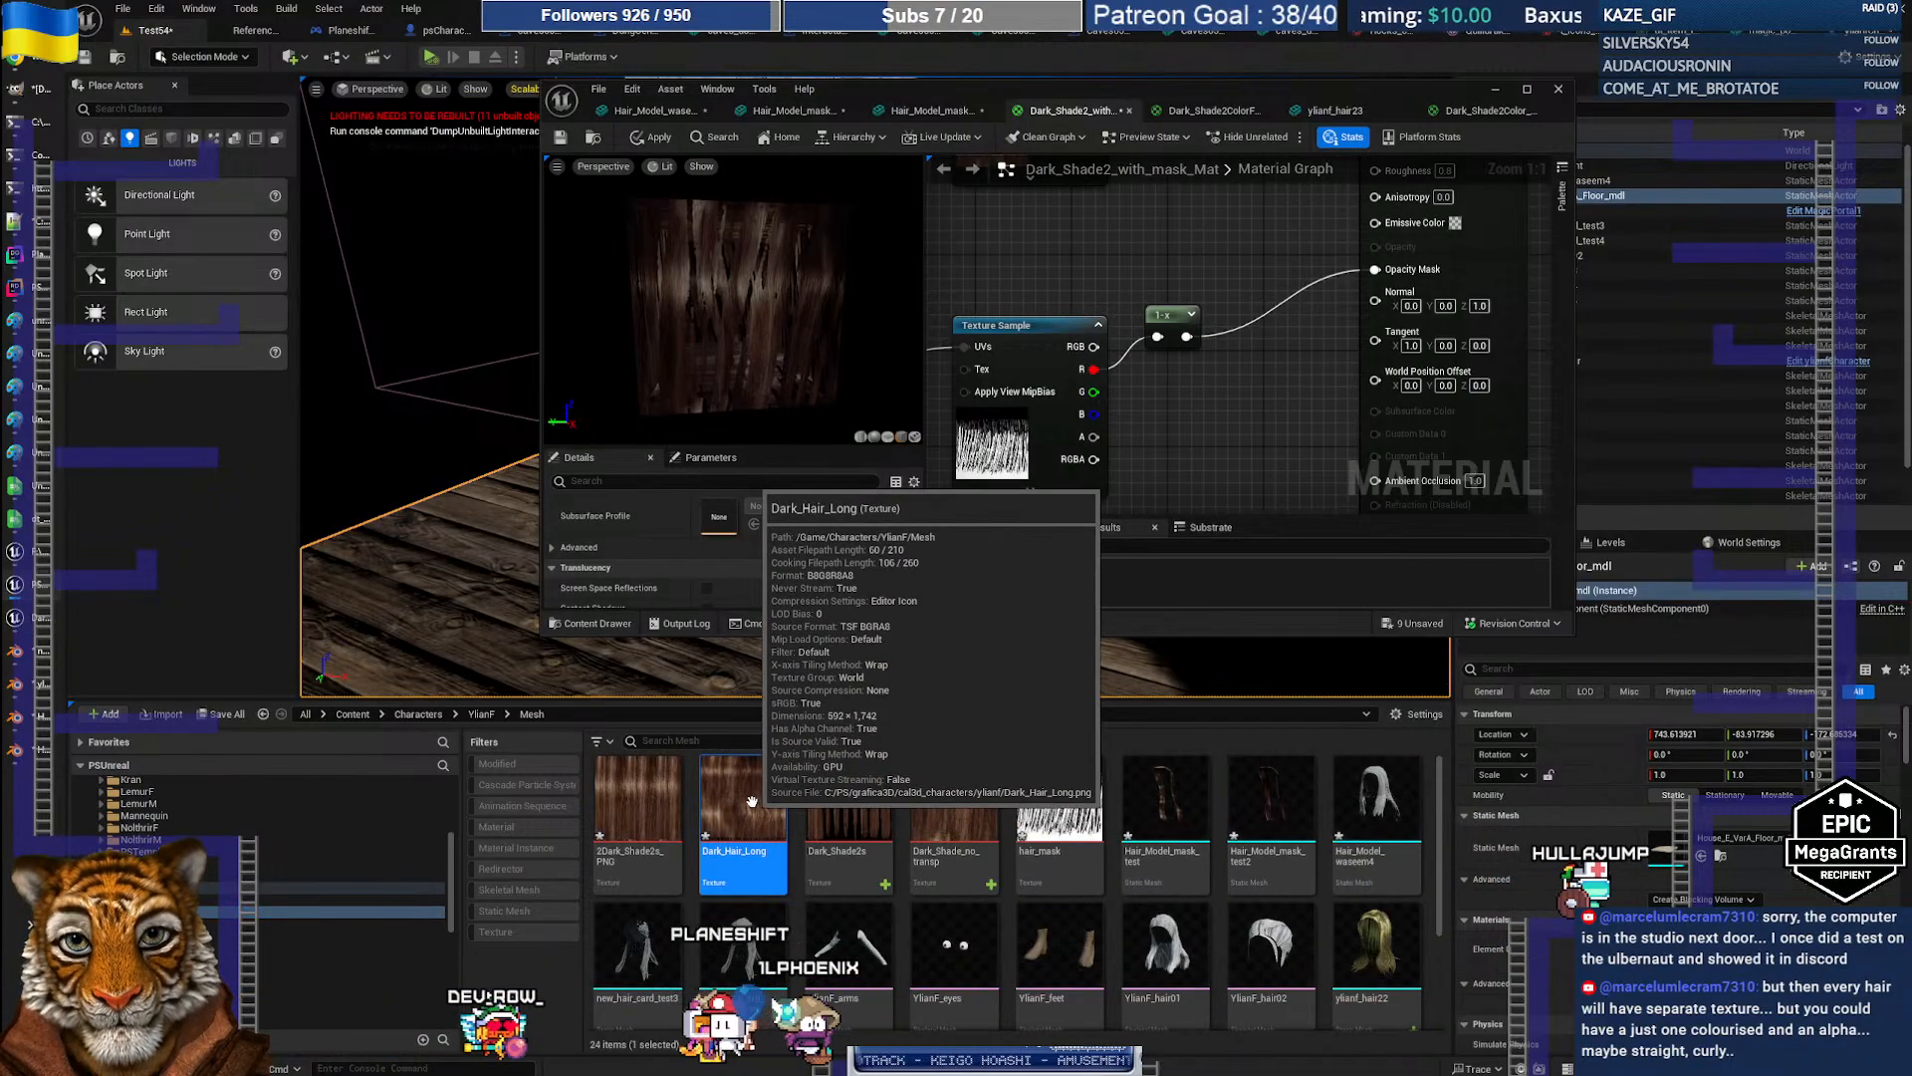
{"action": "double_click", "coordinate": [752, 801]}
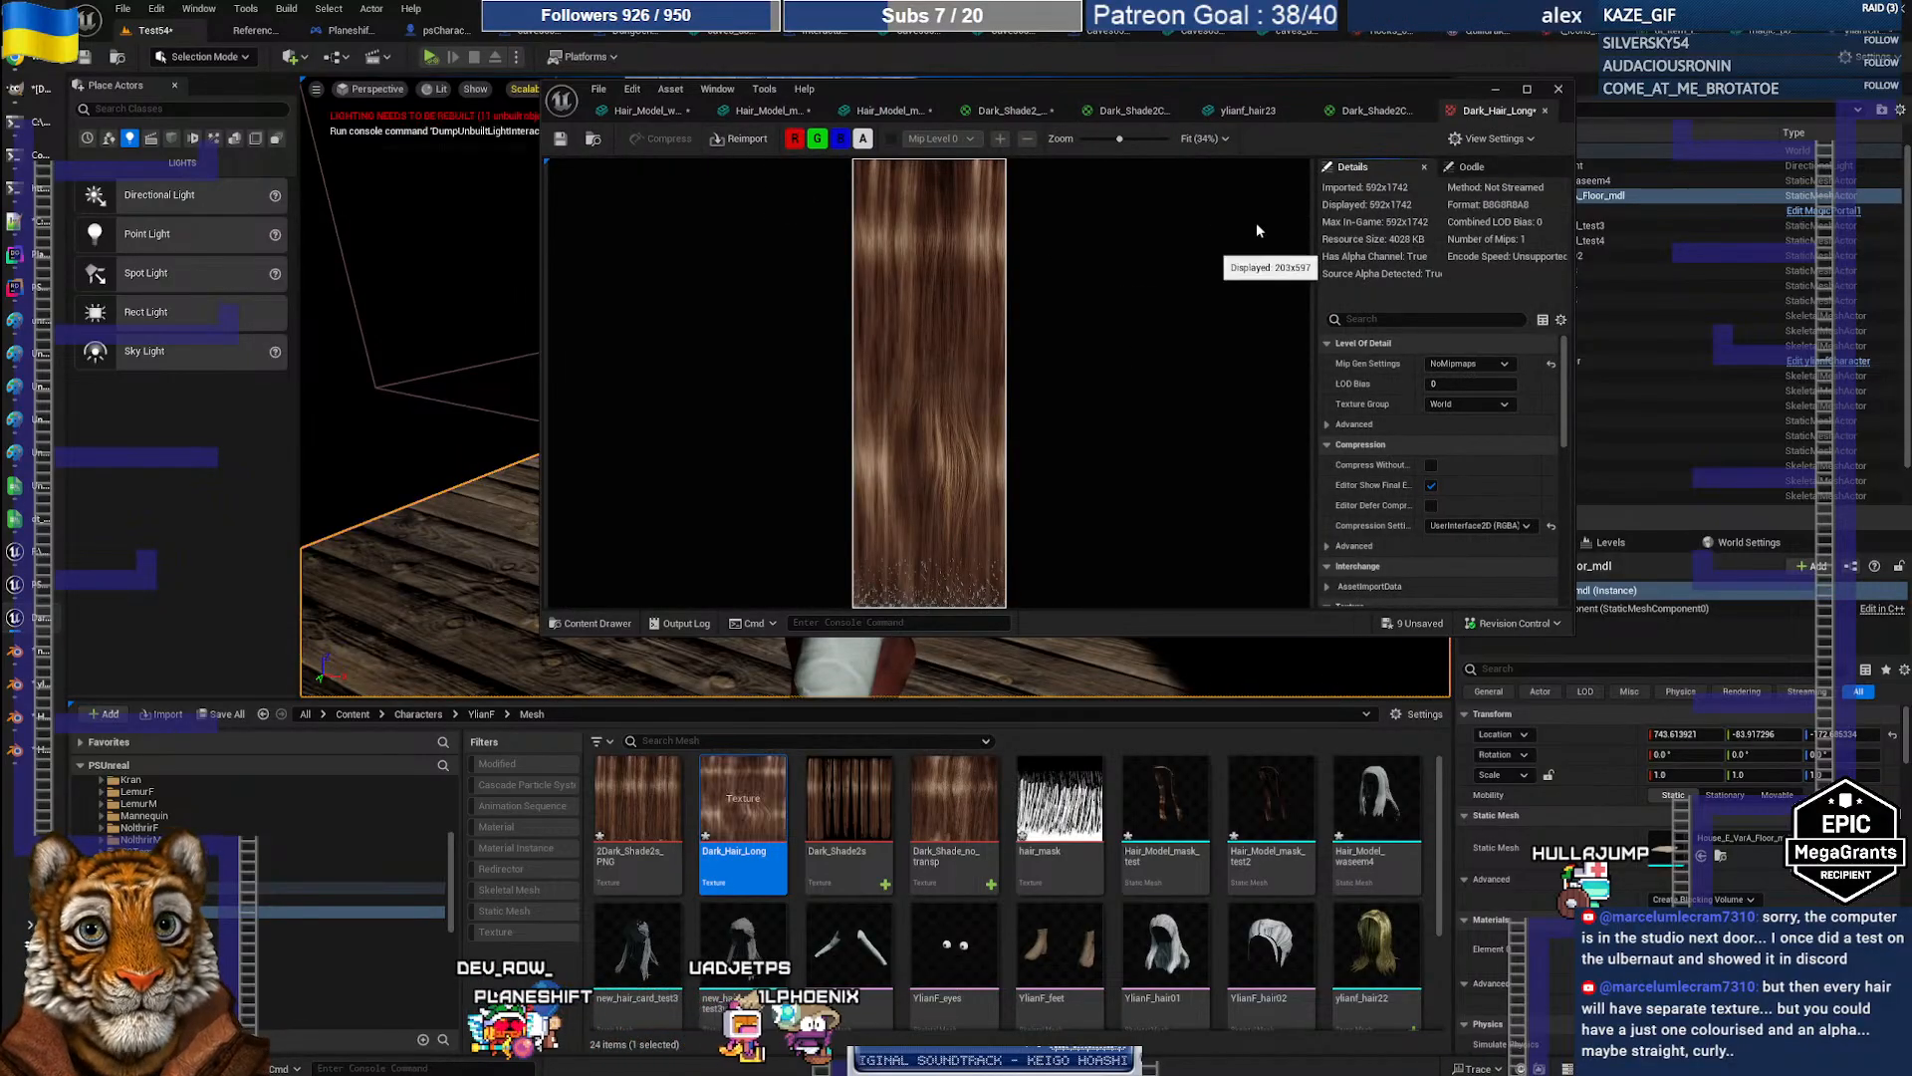
{"action": "left_click_drag", "start_coordinate": [839, 94], "coordinate": [373, 1]}
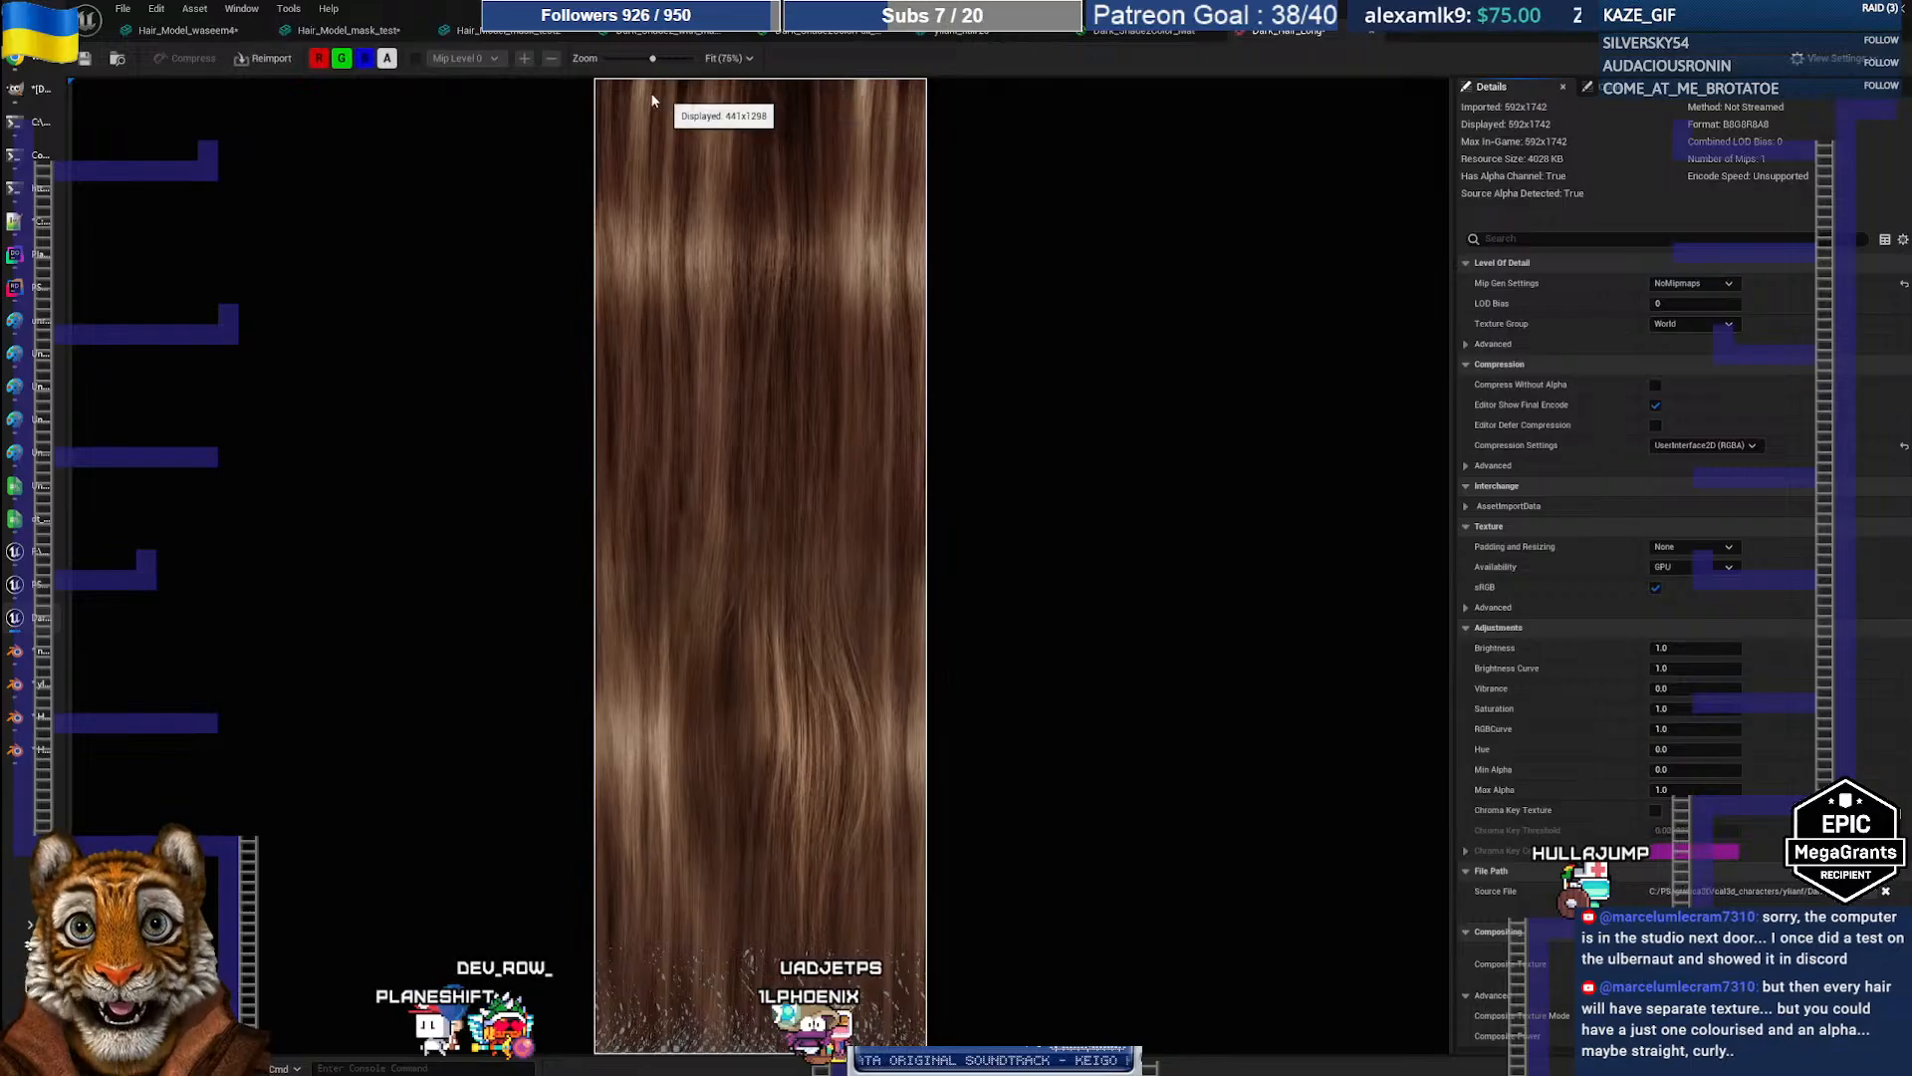
Step: Examine the strand ends of the Hair_Model_mask_test2 mesh from several distances and angles
{"action": "left_click", "coordinate": [518, 33]}
{"action": "right_click_drag", "start_coordinate": [618, 136], "coordinate": [579, 147]}
{"action": "key", "text": "w"}
{"action": "key", "text": "s"}
{"action": "key", "text": "w"}
{"action": "key", "text": "s"}
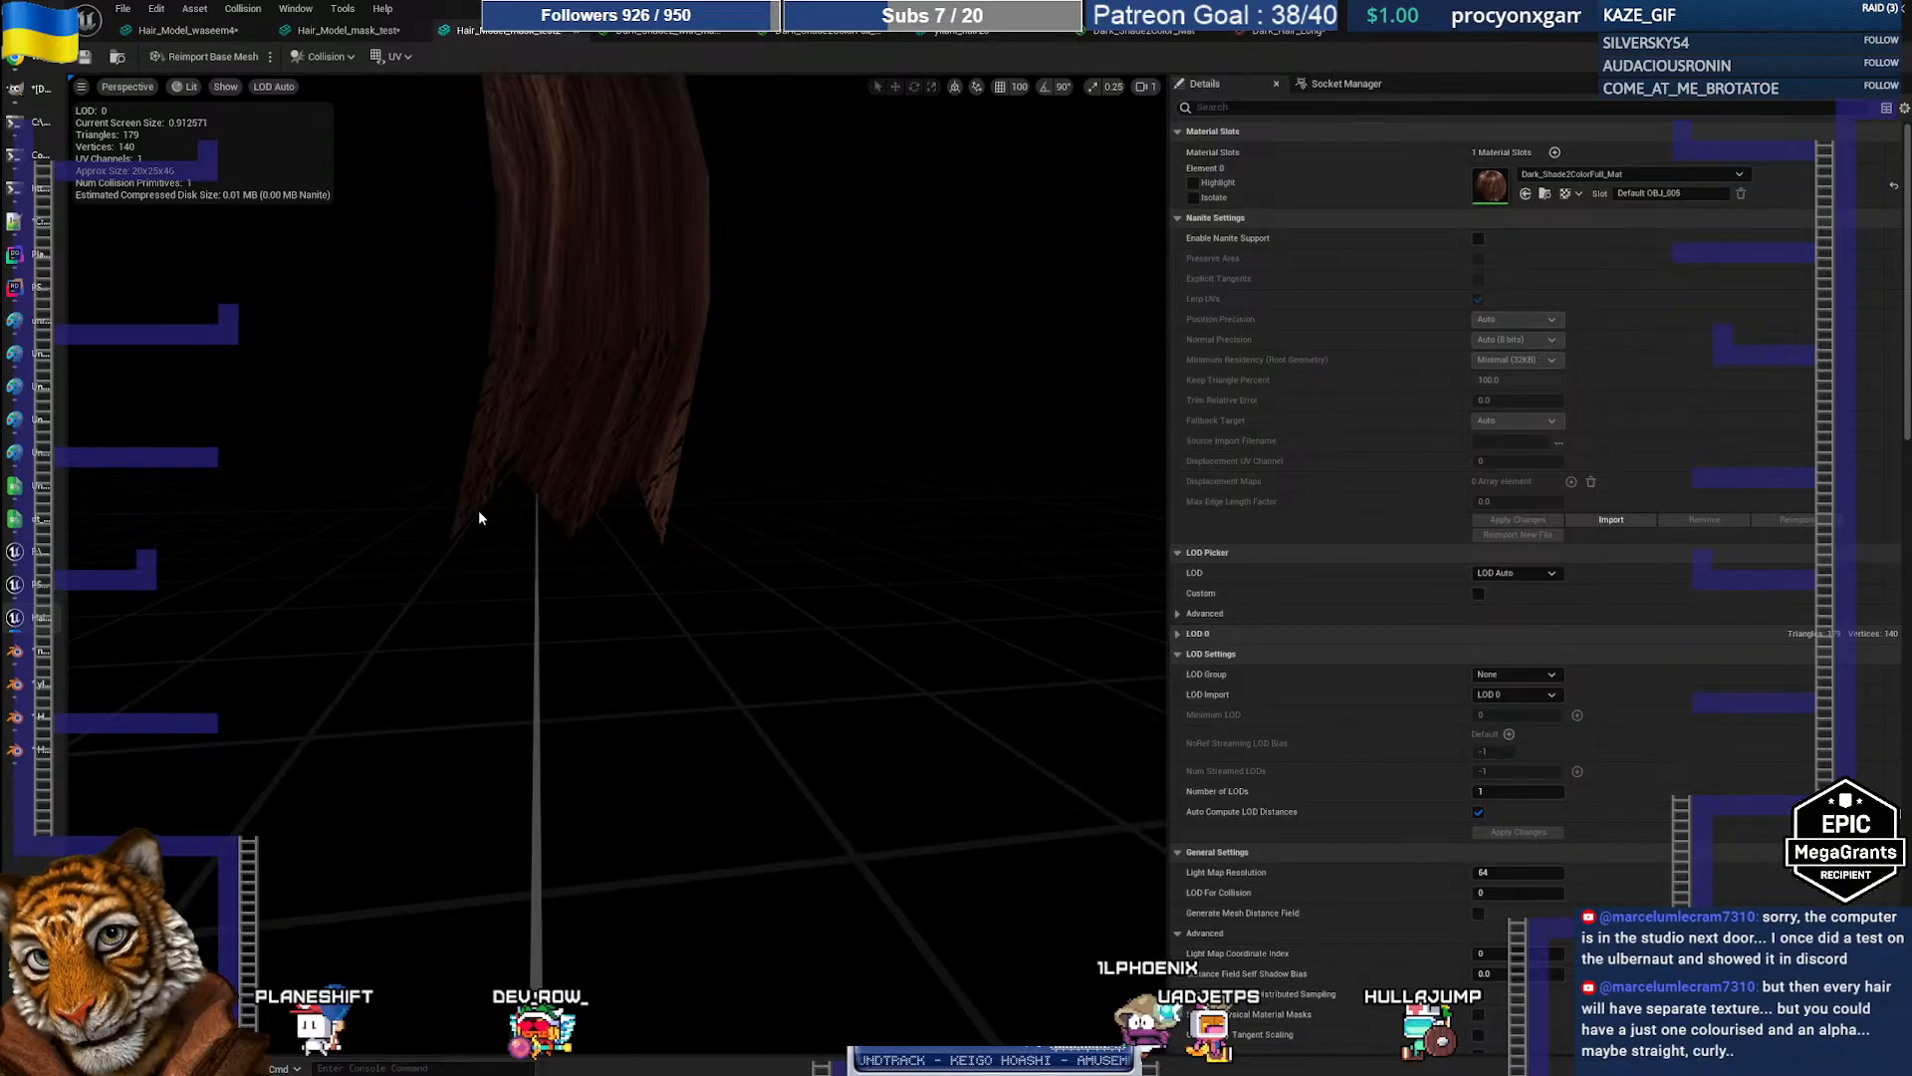
{"action": "right_click_drag", "start_coordinate": [672, 396], "coordinate": [672, 395]}
{"action": "key", "text": "s"}
{"action": "key", "text": "w"}
{"action": "key", "text": "s"}
{"action": "key", "text": "w"}
{"action": "key", "text": "s"}
{"action": "key", "text": "w"}
{"action": "key", "text": "s"}
{"action": "key", "text": "w"}
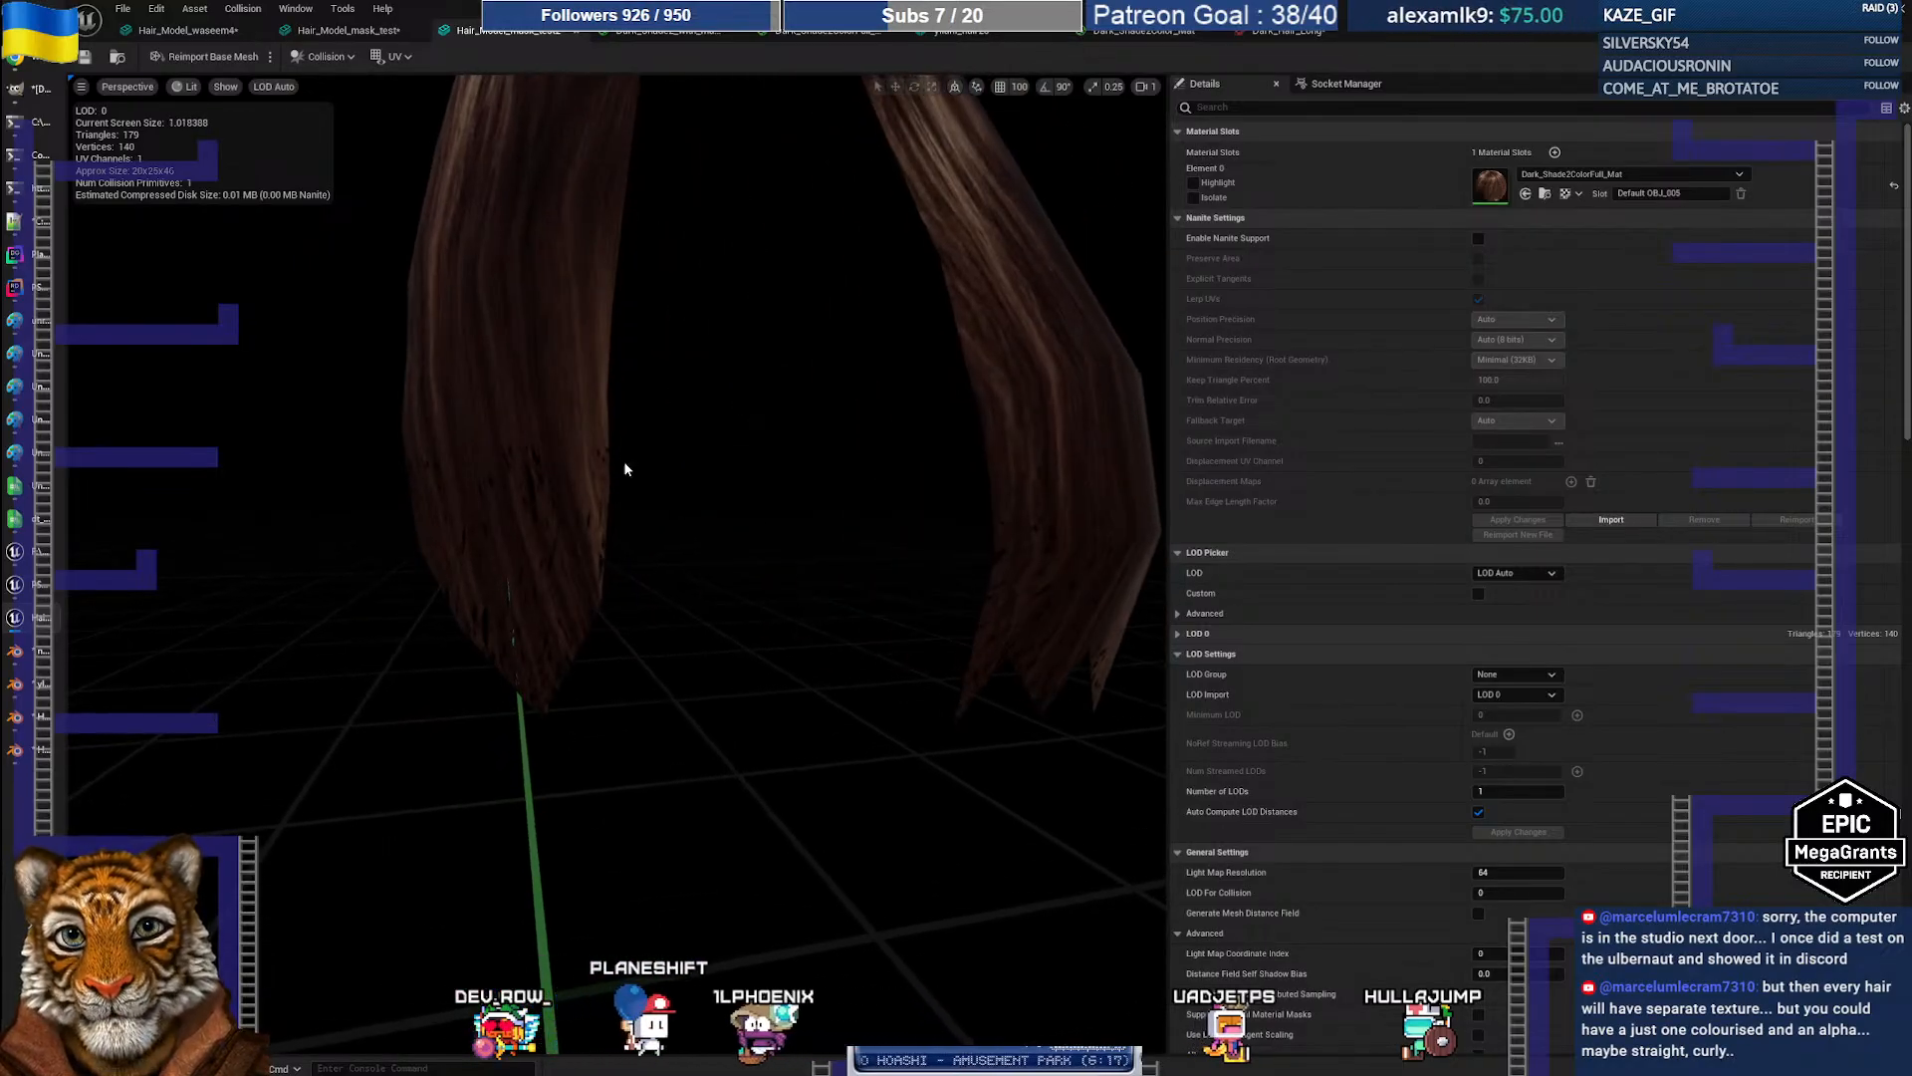
{"action": "key", "text": "s"}
{"action": "right_click_drag", "start_coordinate": [624, 469], "coordinate": [625, 469]}
{"action": "key", "text": "w"}
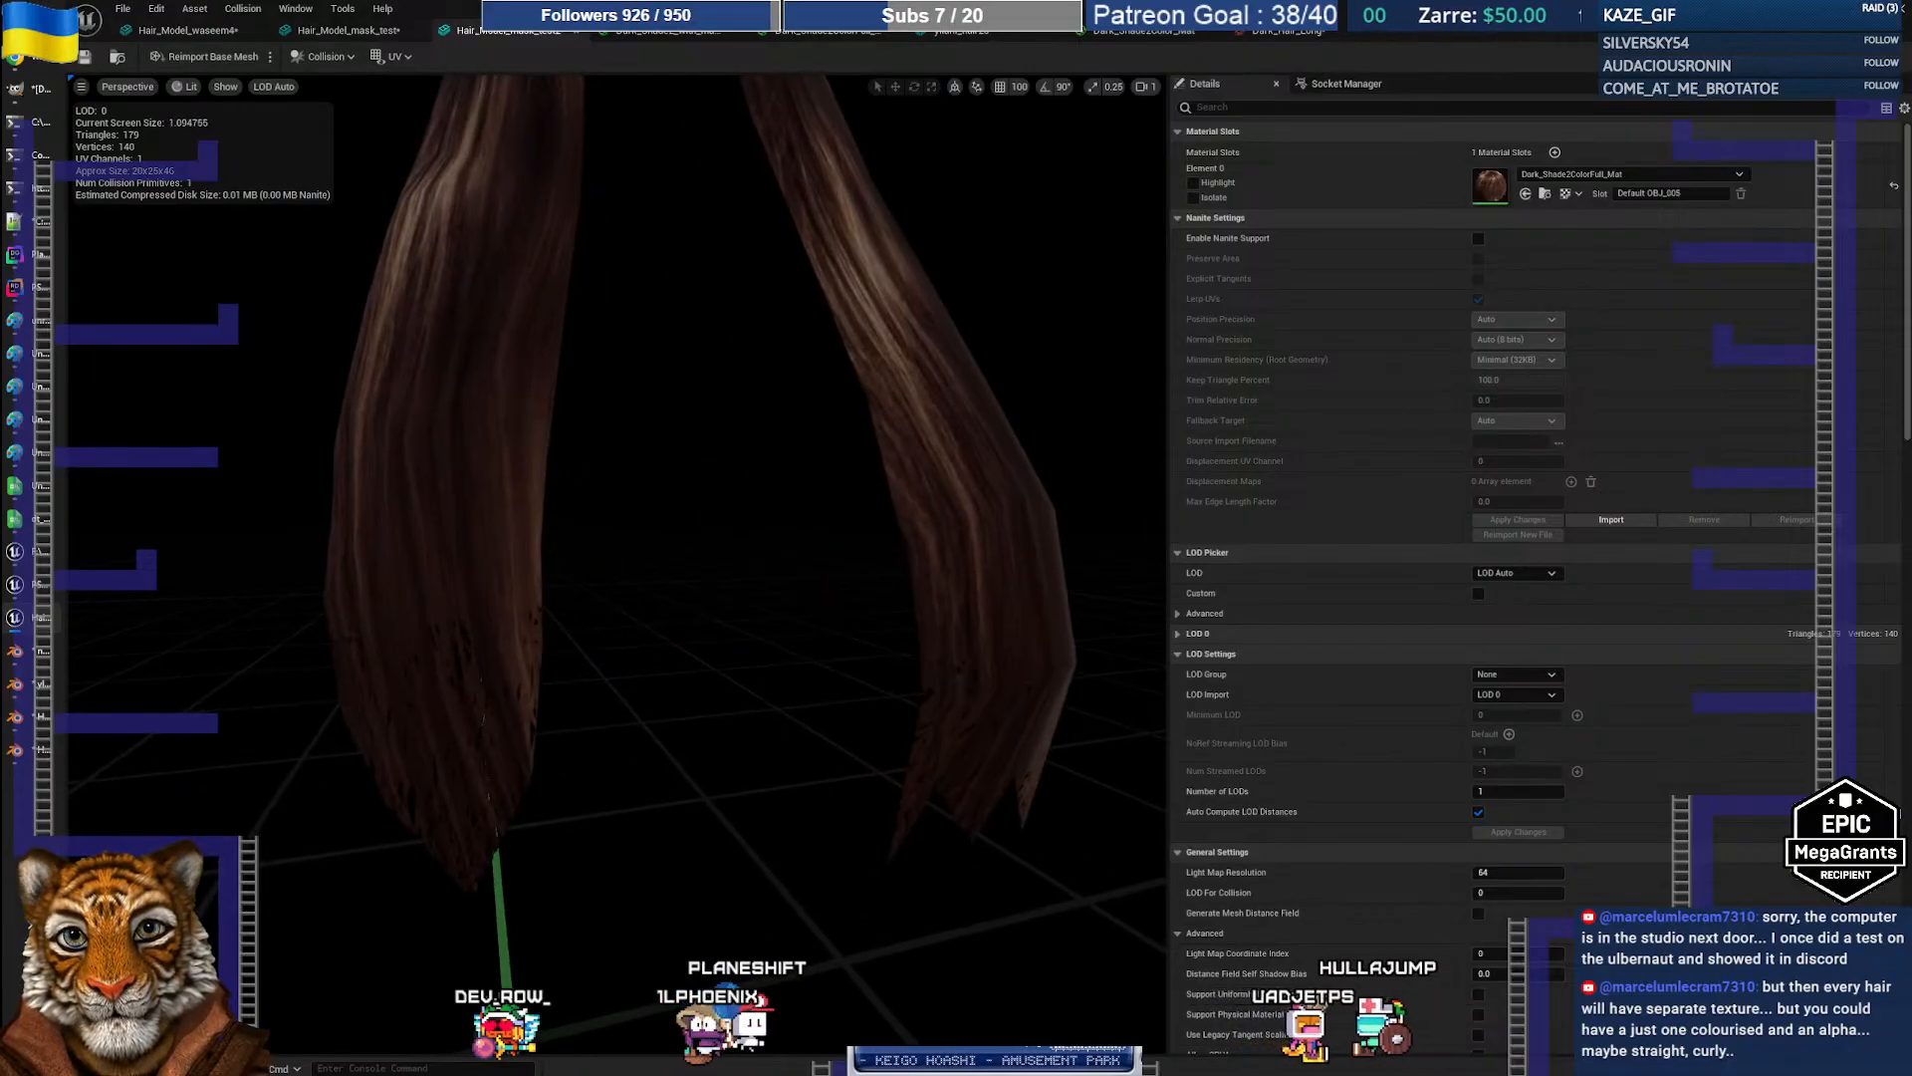
{"action": "right_click_drag", "start_coordinate": [631, 555], "coordinate": [631, 555]}
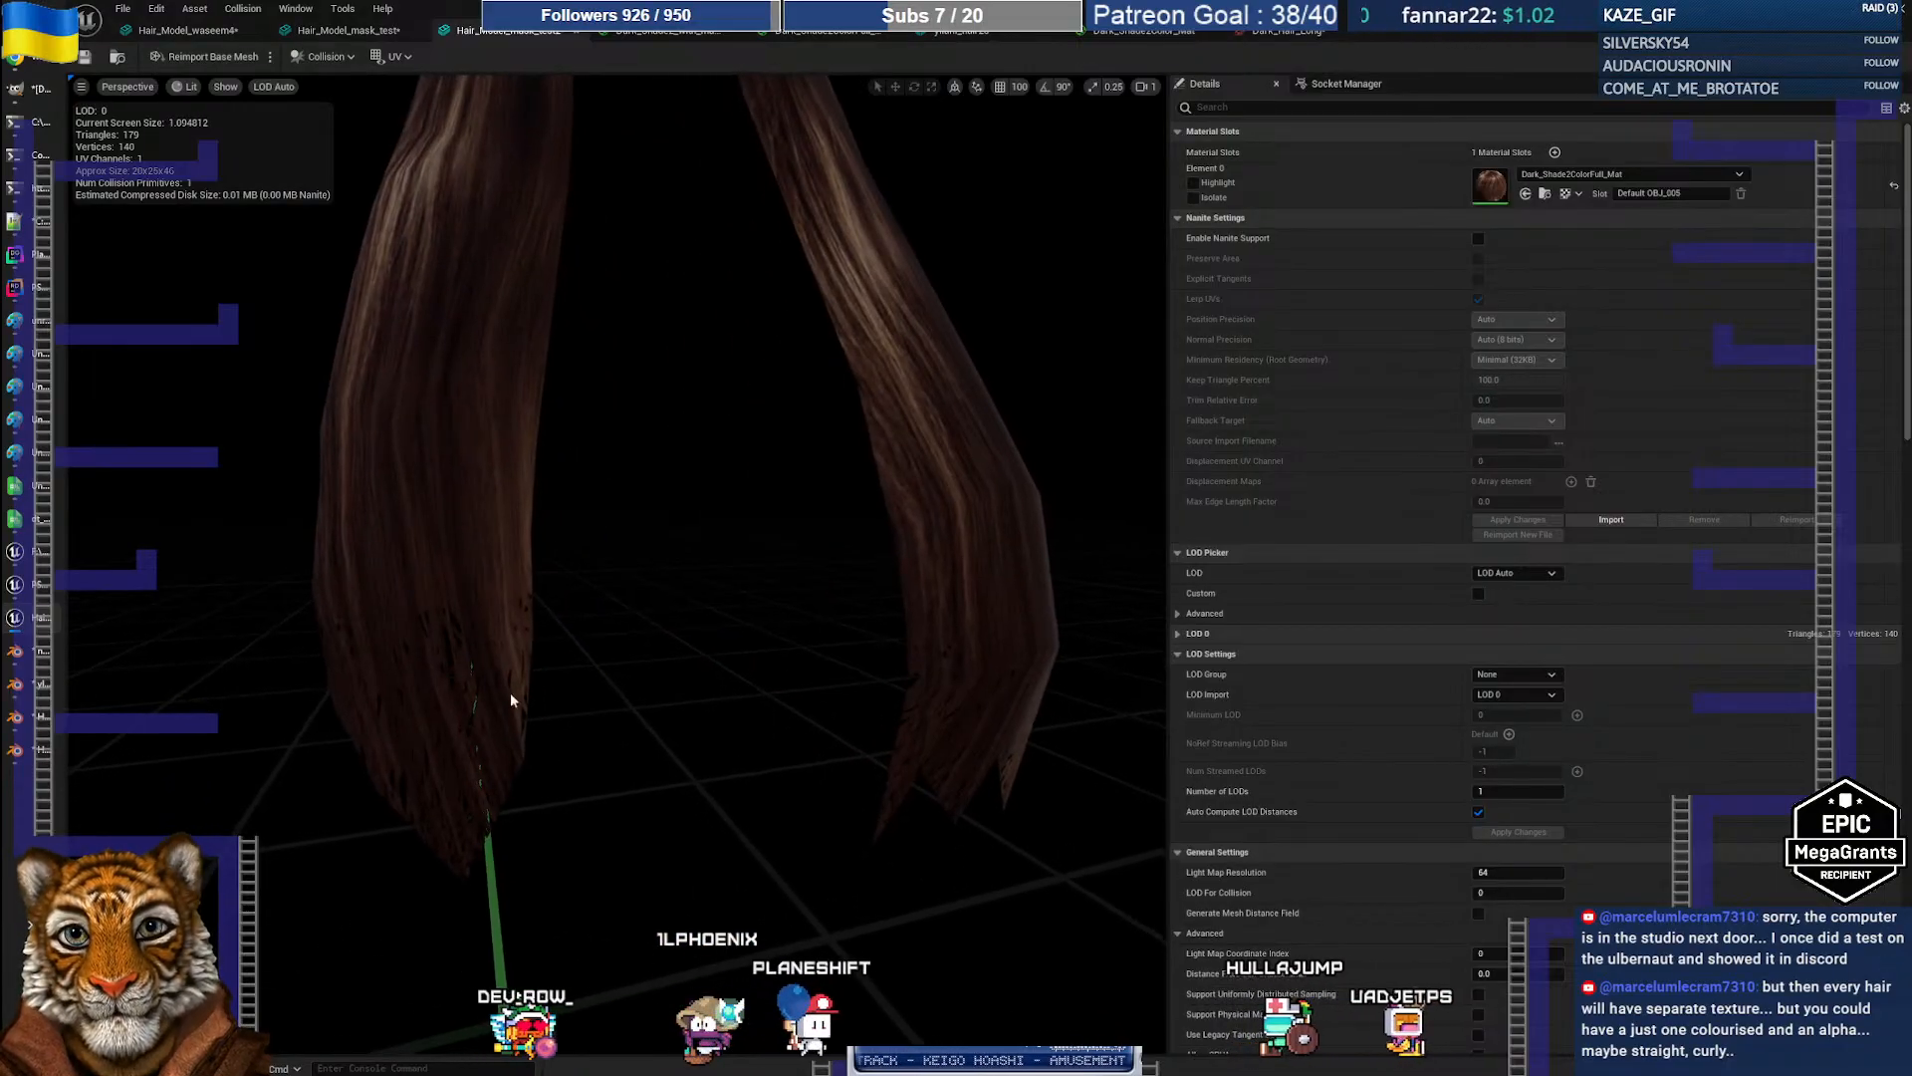
{"action": "key", "text": "s"}
{"action": "right_click_drag", "start_coordinate": [511, 700], "coordinate": [511, 701]}
{"action": "key", "text": "w"}
{"action": "key", "text": "s"}
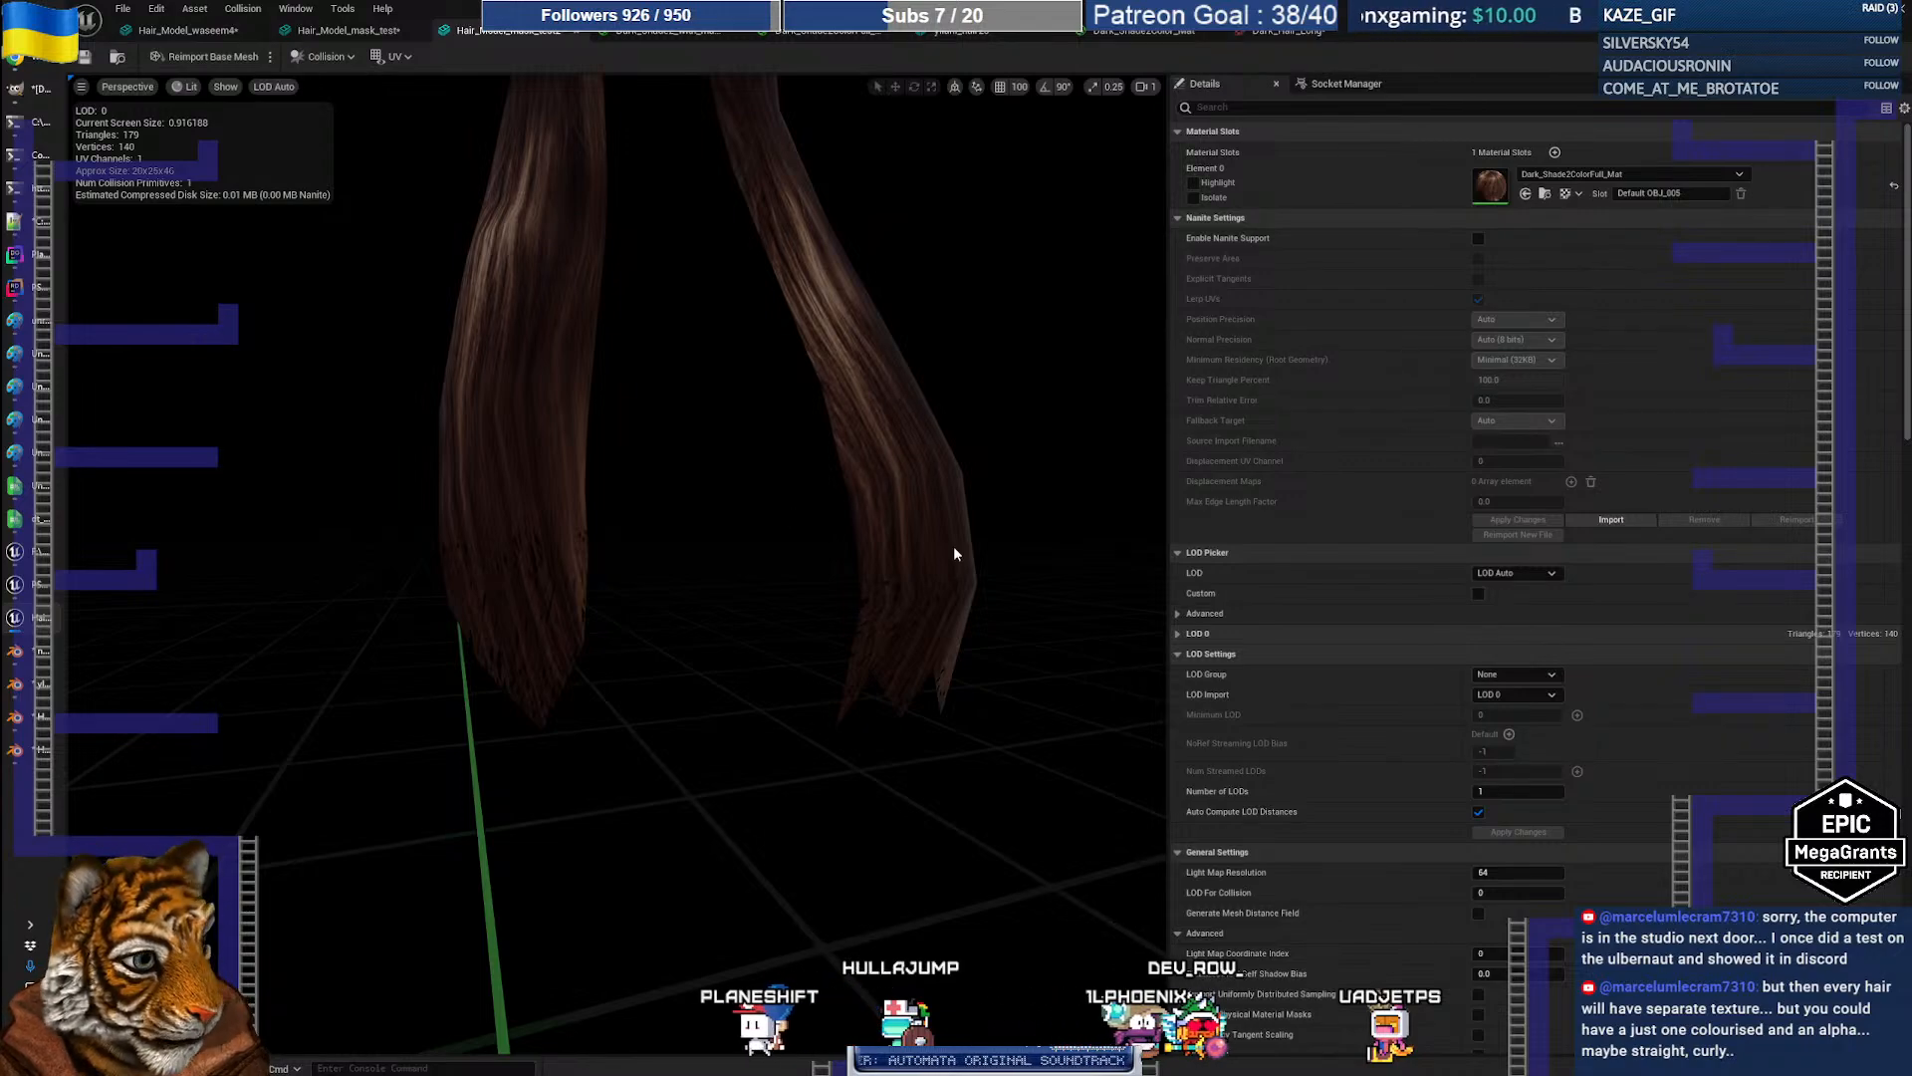
Step: Switch to the Hair Model_waseem5 file in Blender and examine the lower ends of the hair from behind
{"action": "left_click", "coordinate": [15, 759]}
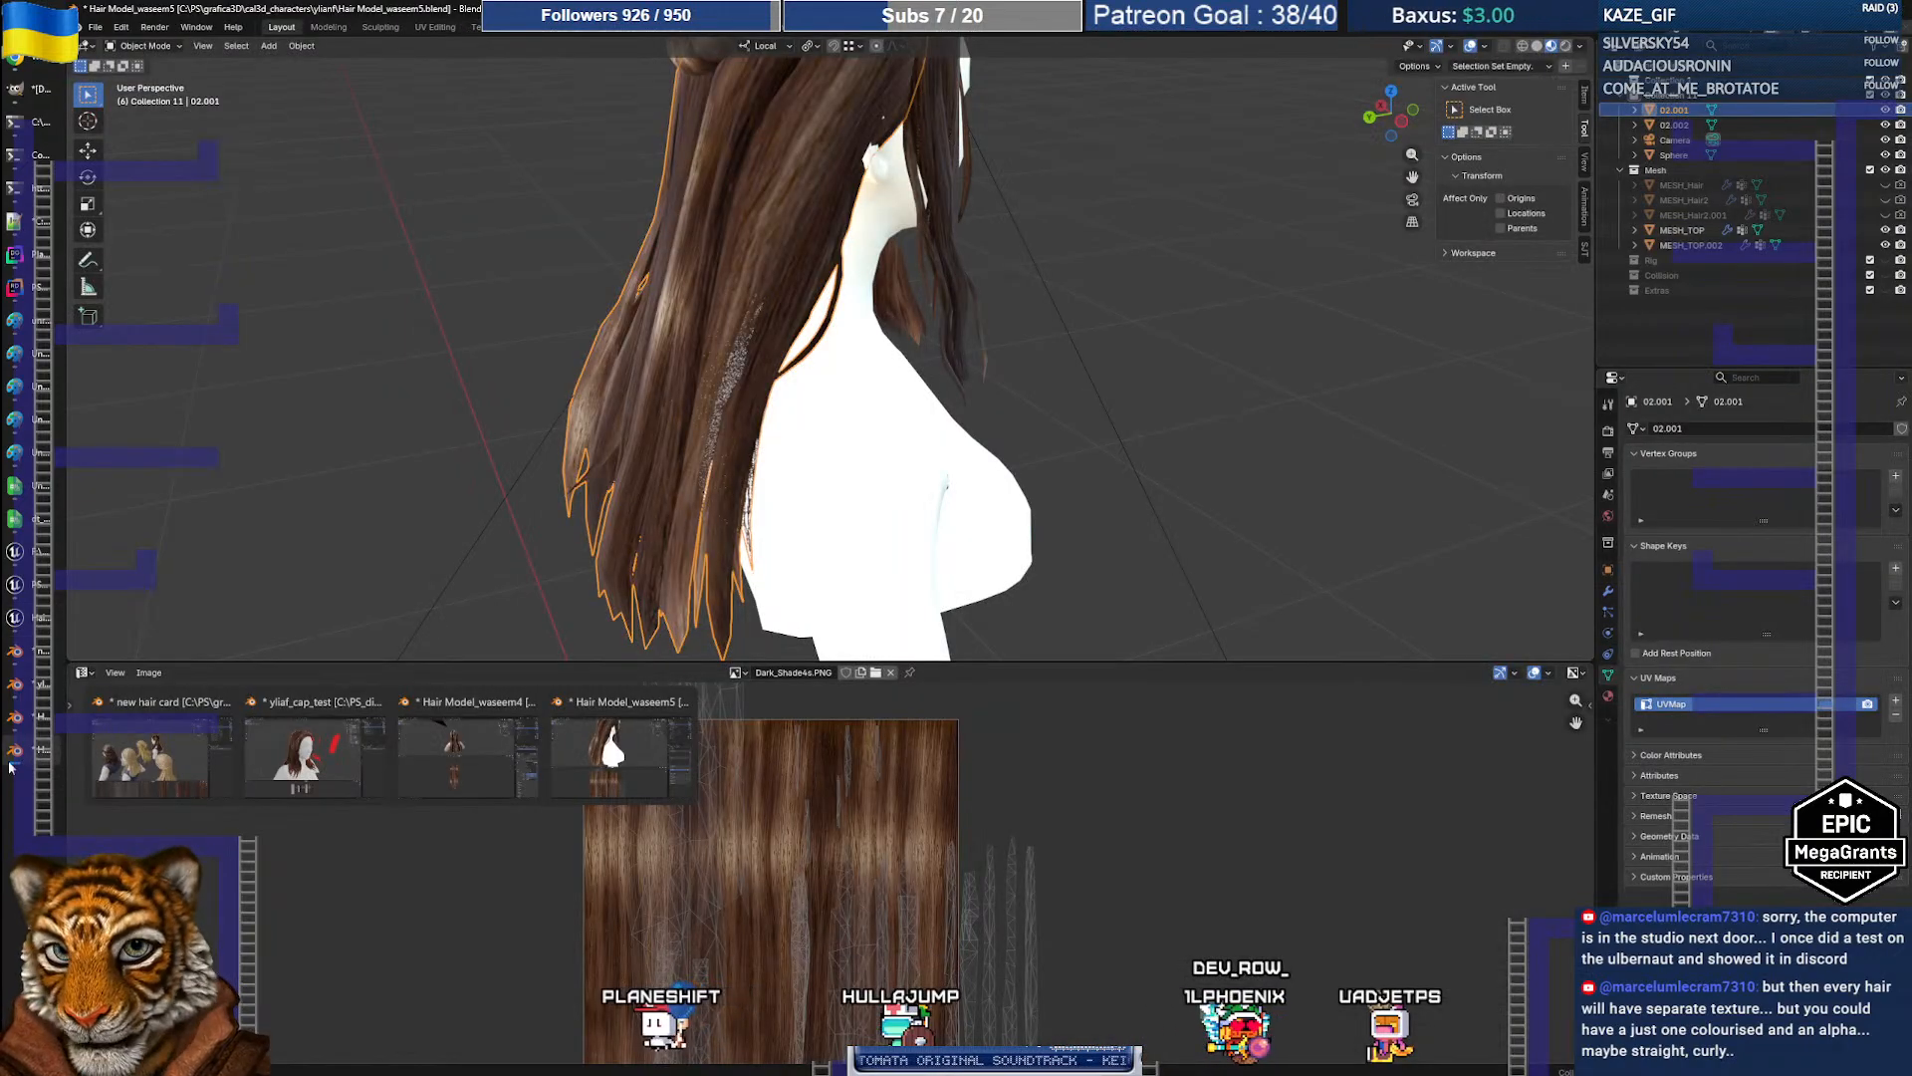
{"action": "middle_click_drag", "start_coordinate": [687, 364], "coordinate": [508, 559]}
{"action": "scroll", "coordinate": [805, 368], "scroll_direction": "up", "scroll_amount": 2}
{"action": "scroll", "coordinate": [805, 369], "scroll_direction": "down", "scroll_amount": 2}
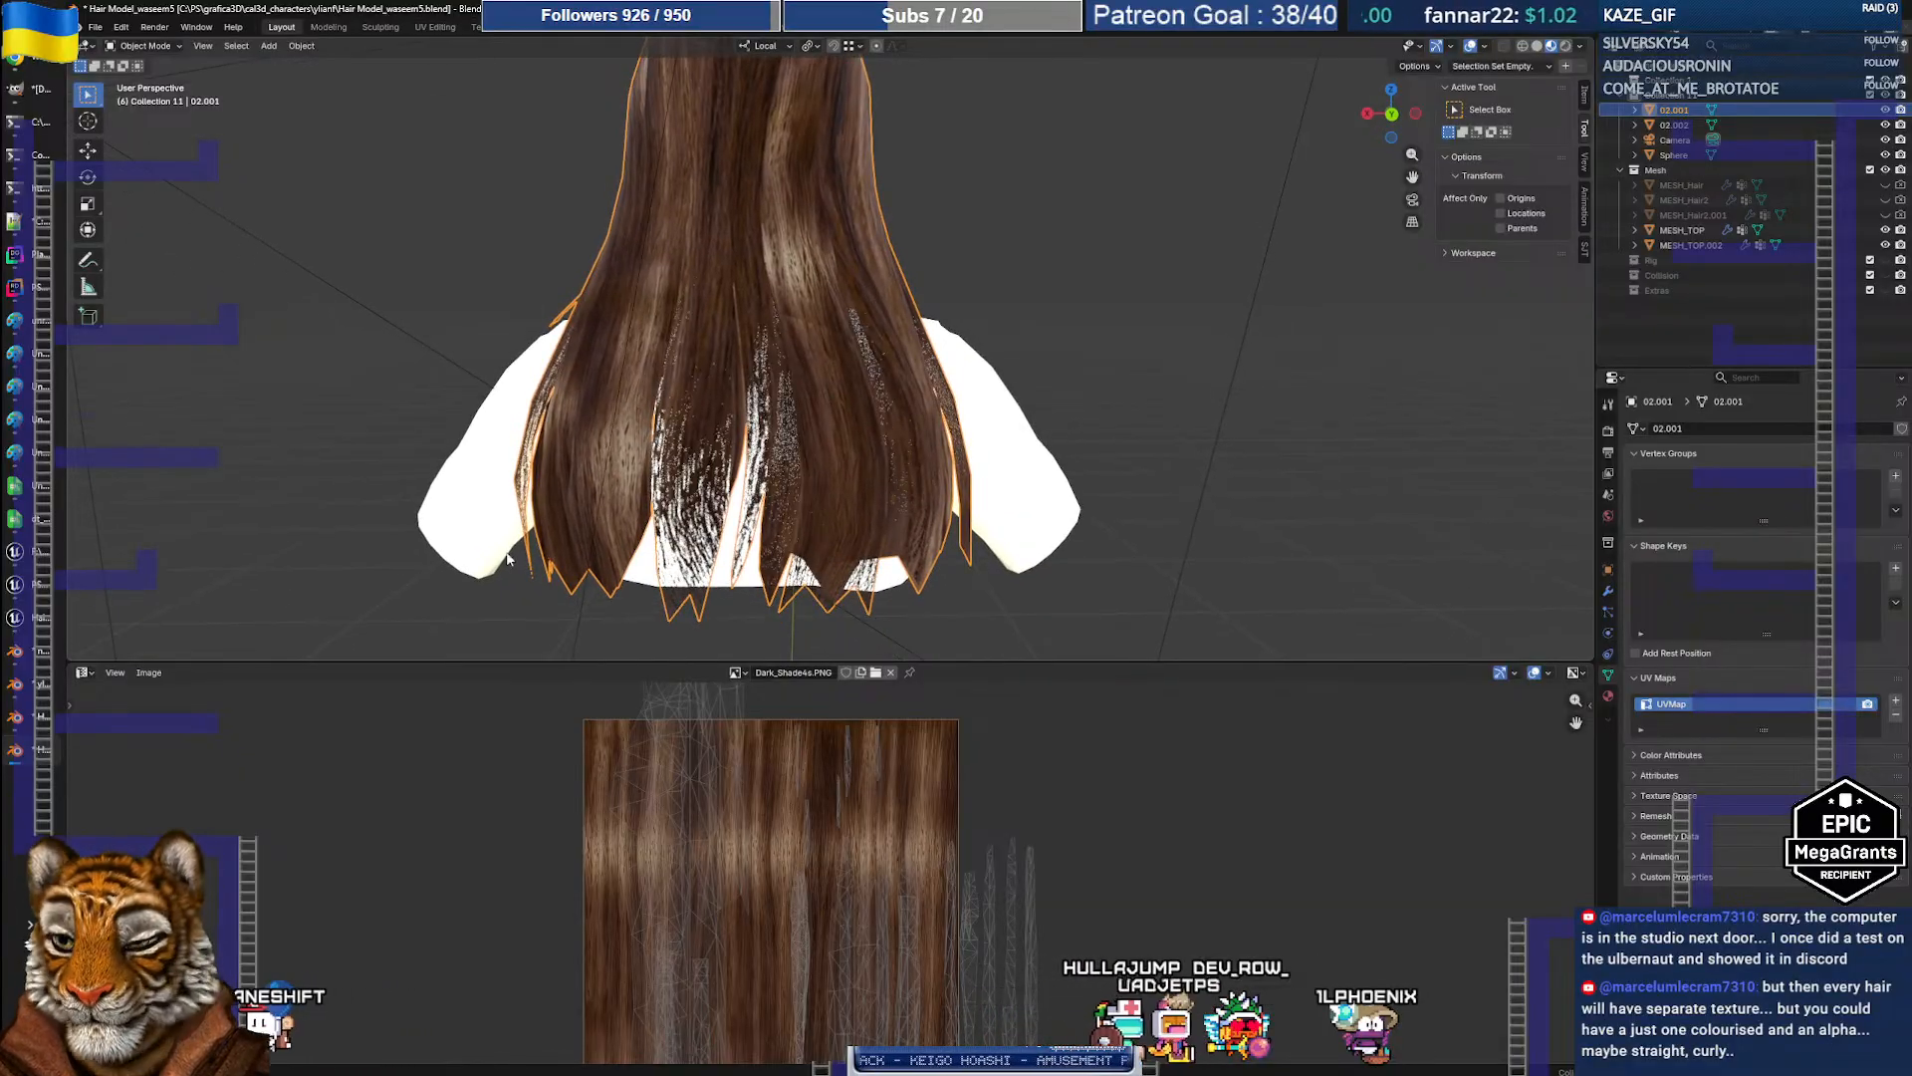
Step: Switch to the Hair Model_waseem4 file and enlarge the 3D viewport around the back of the hair
{"action": "left_click", "coordinate": [50, 737]}
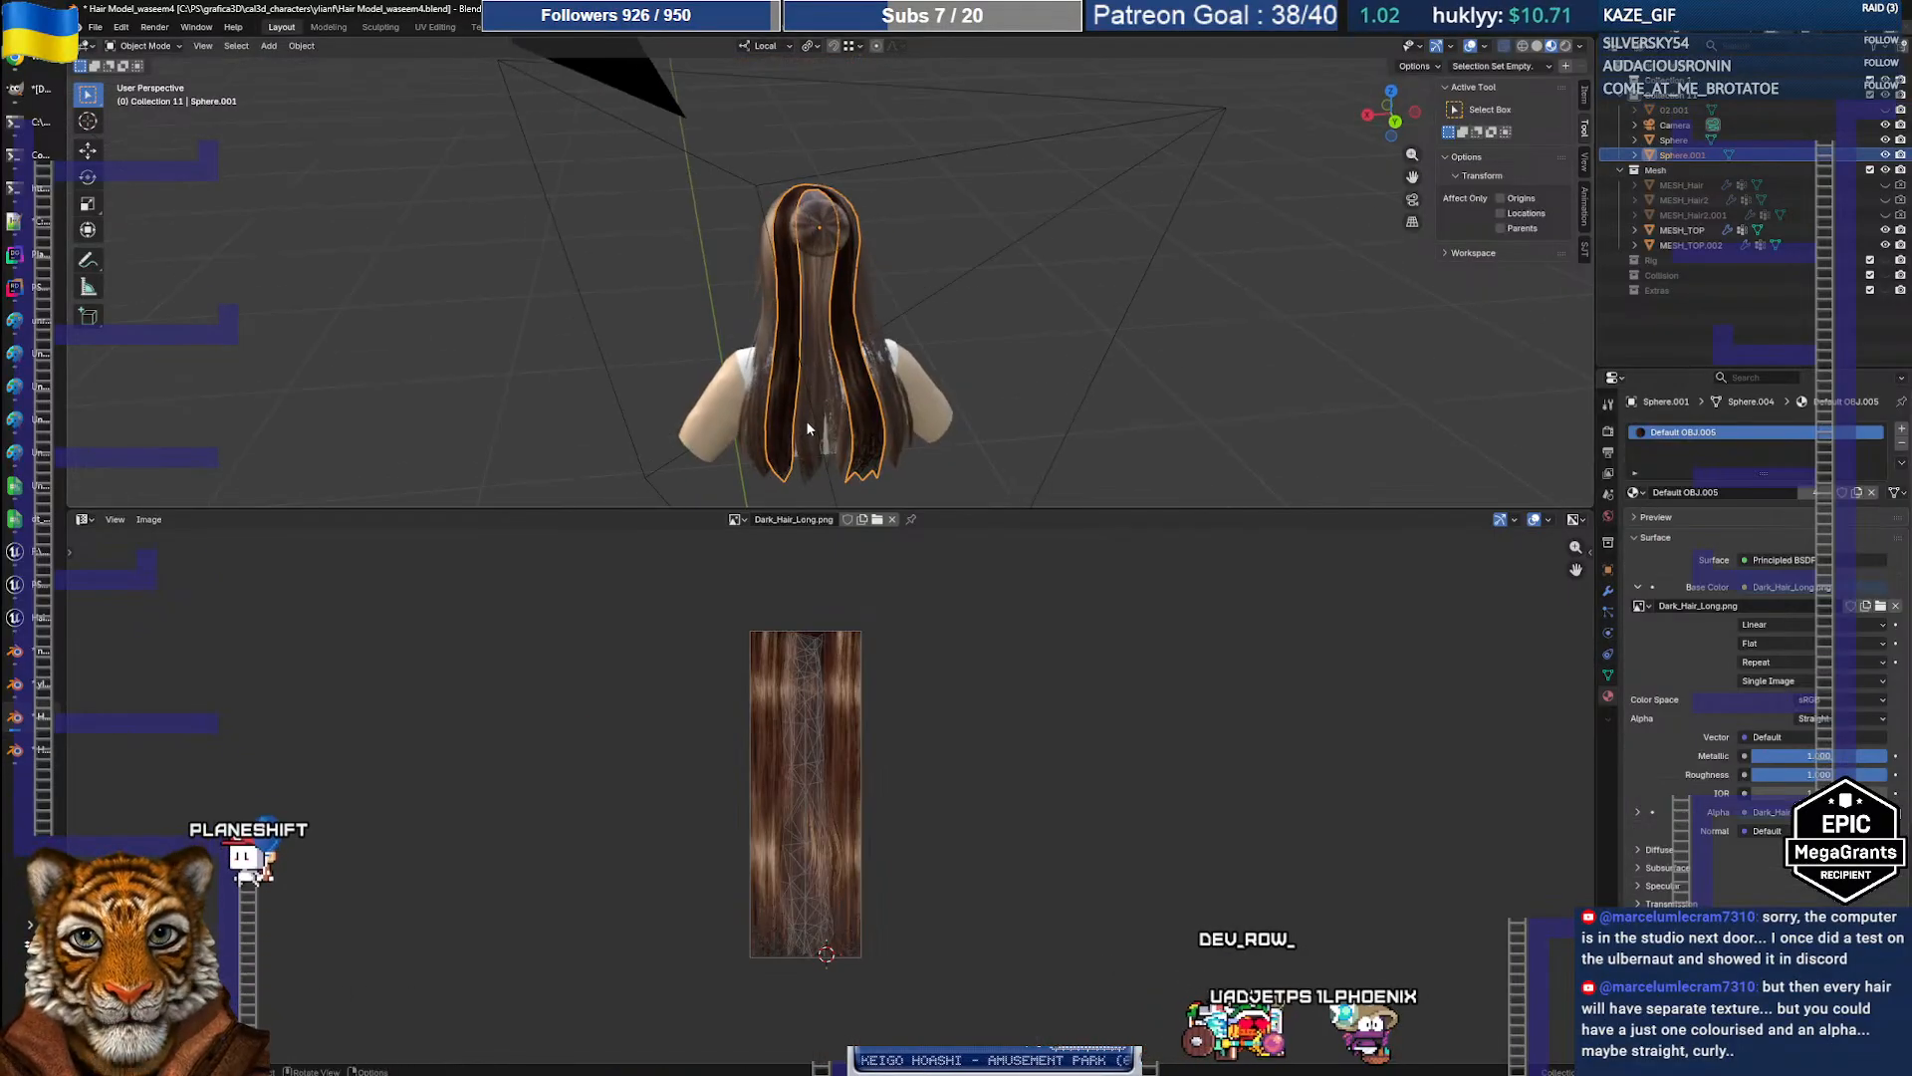
{"action": "left_click_drag", "start_coordinate": [811, 512], "coordinate": [810, 855]}
{"action": "scroll", "coordinate": [829, 720], "scroll_direction": "up", "scroll_amount": 4}
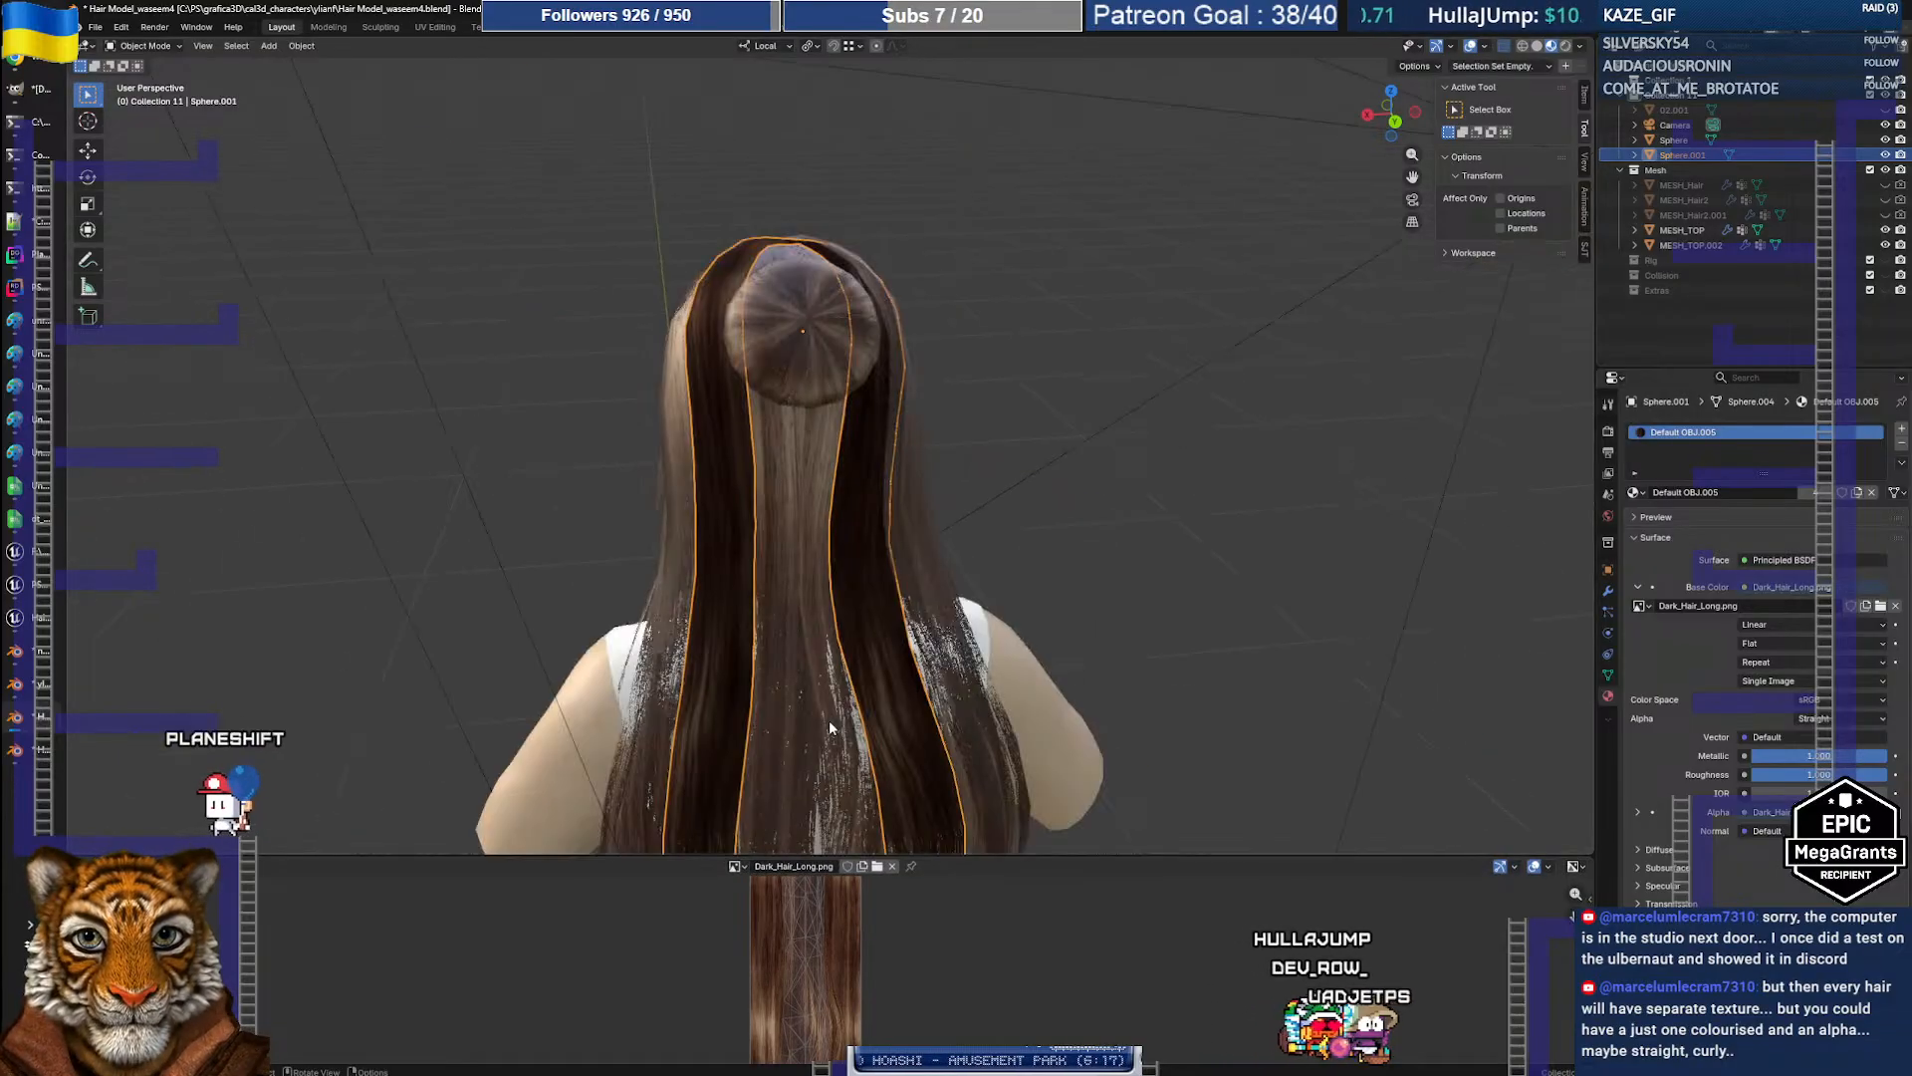
{"action": "middle_click_drag", "start_coordinate": [836, 692], "coordinate": [834, 624], "text": "shift"}
Step: Enter Edit Mode on the Sphere hair mesh and select all linked geometry of the central back strand
{"action": "left_click", "coordinate": [840, 646]}
{"action": "key", "text": "Tab"}
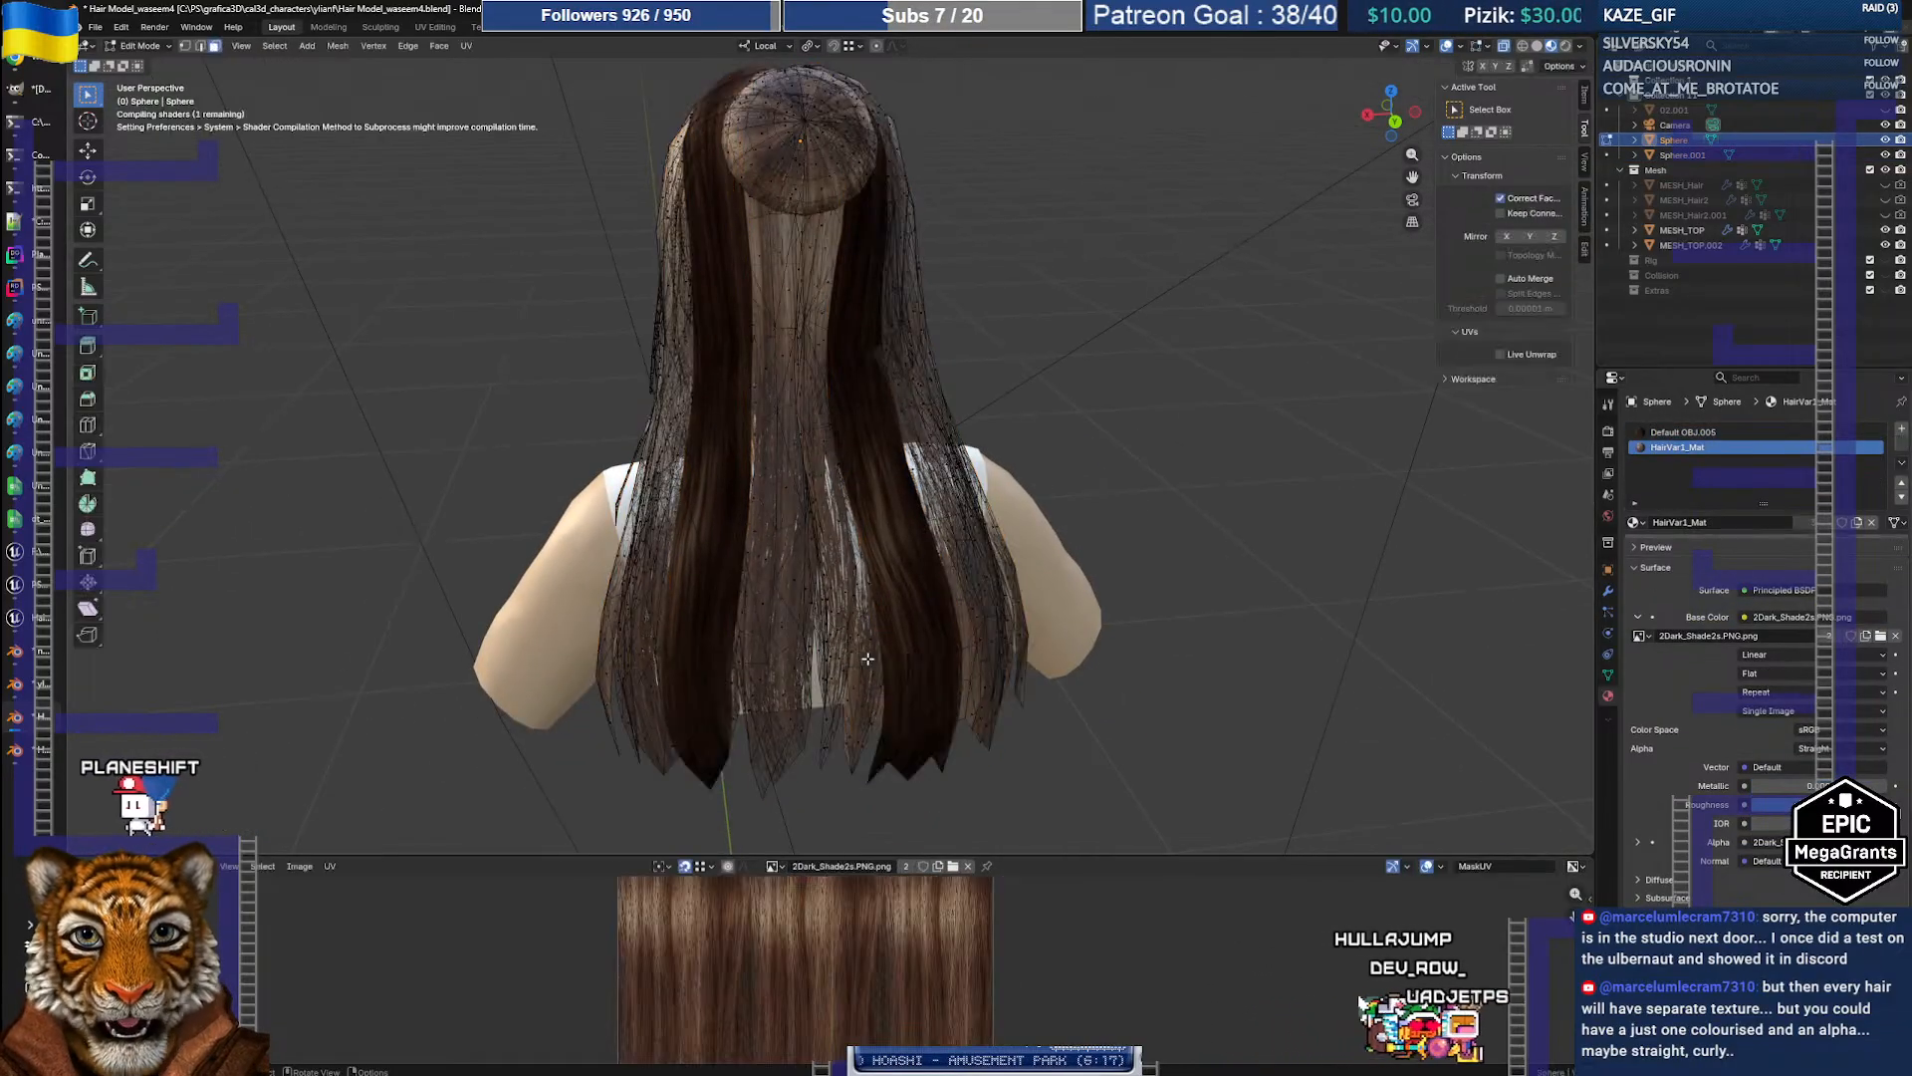
{"action": "key", "text": "ctrl+l"}
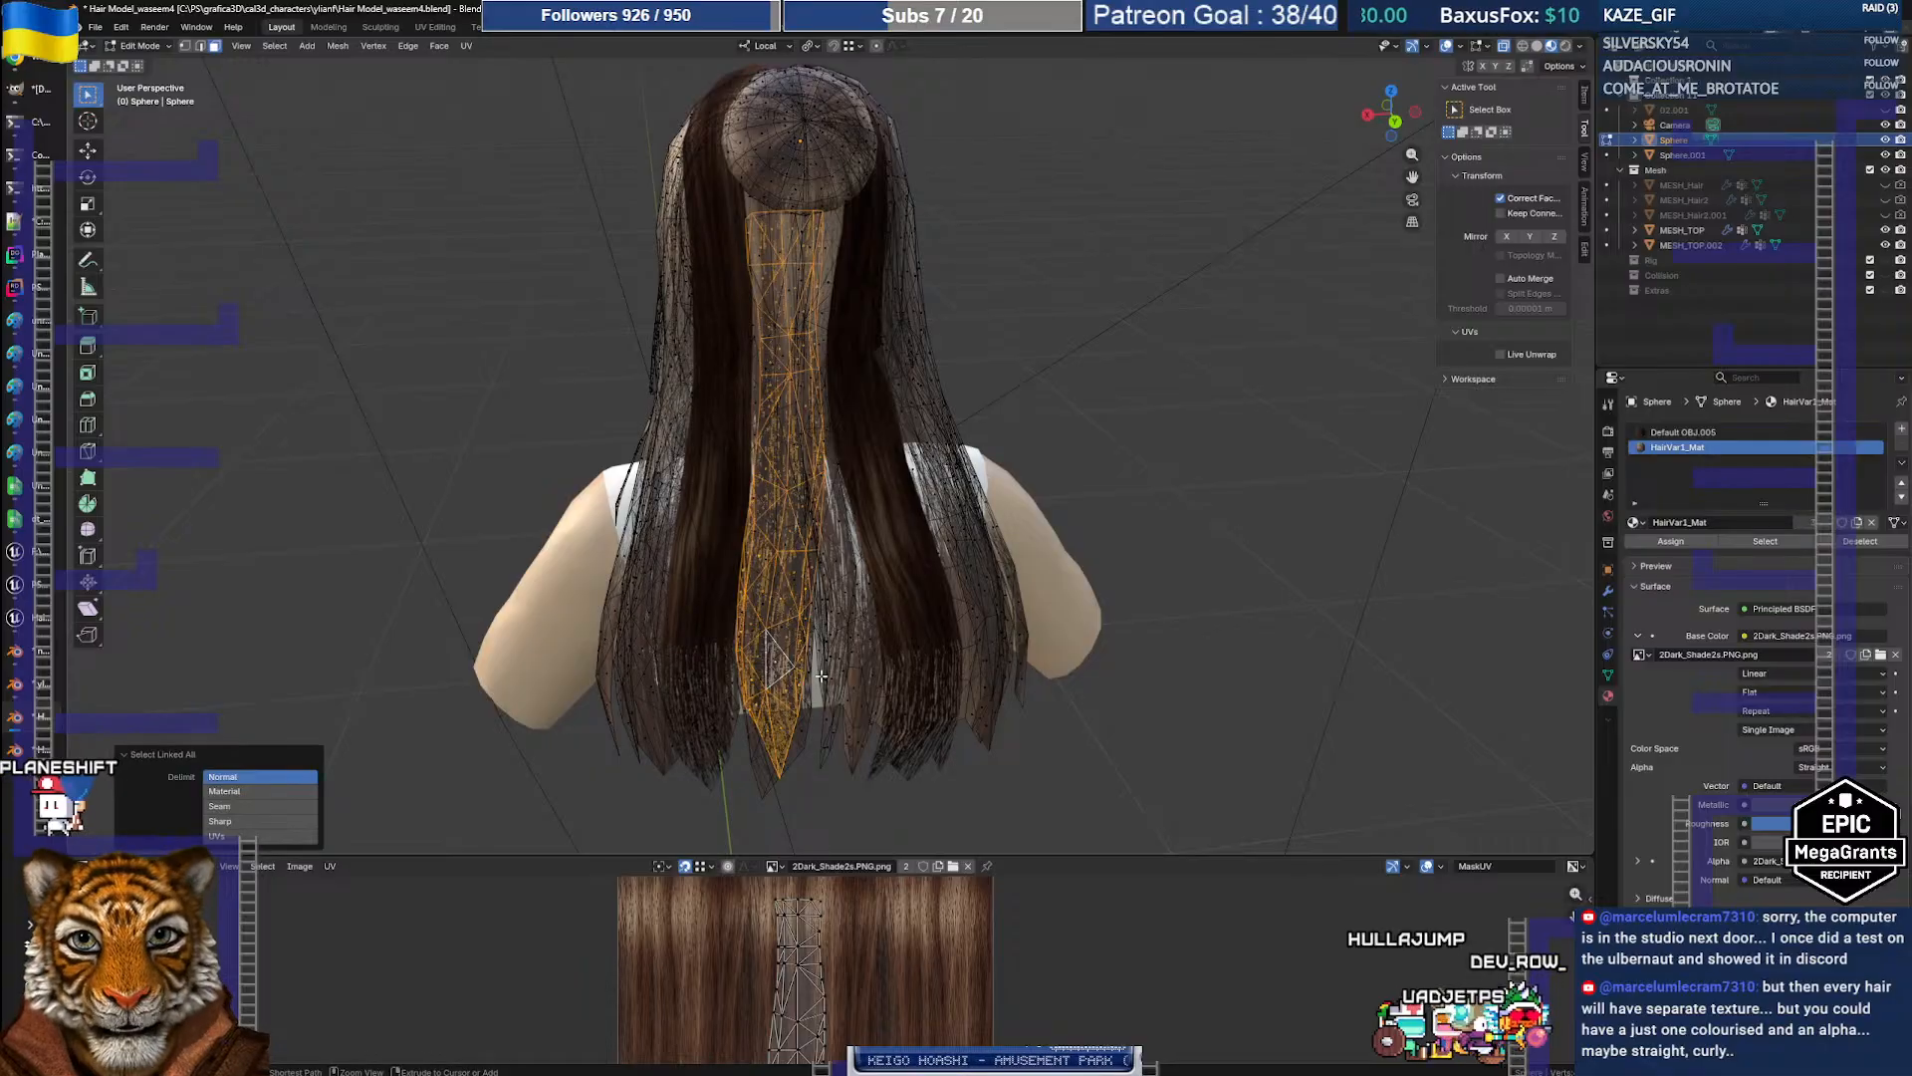
Step: Switch to the Dark_Hair_Long image in GIMP and undo the last two edits to its strand ends
{"action": "middle_click_drag", "start_coordinate": [809, 637], "coordinate": [931, 601]}
{"action": "middle_click_drag", "start_coordinate": [900, 609], "coordinate": [826, 666]}
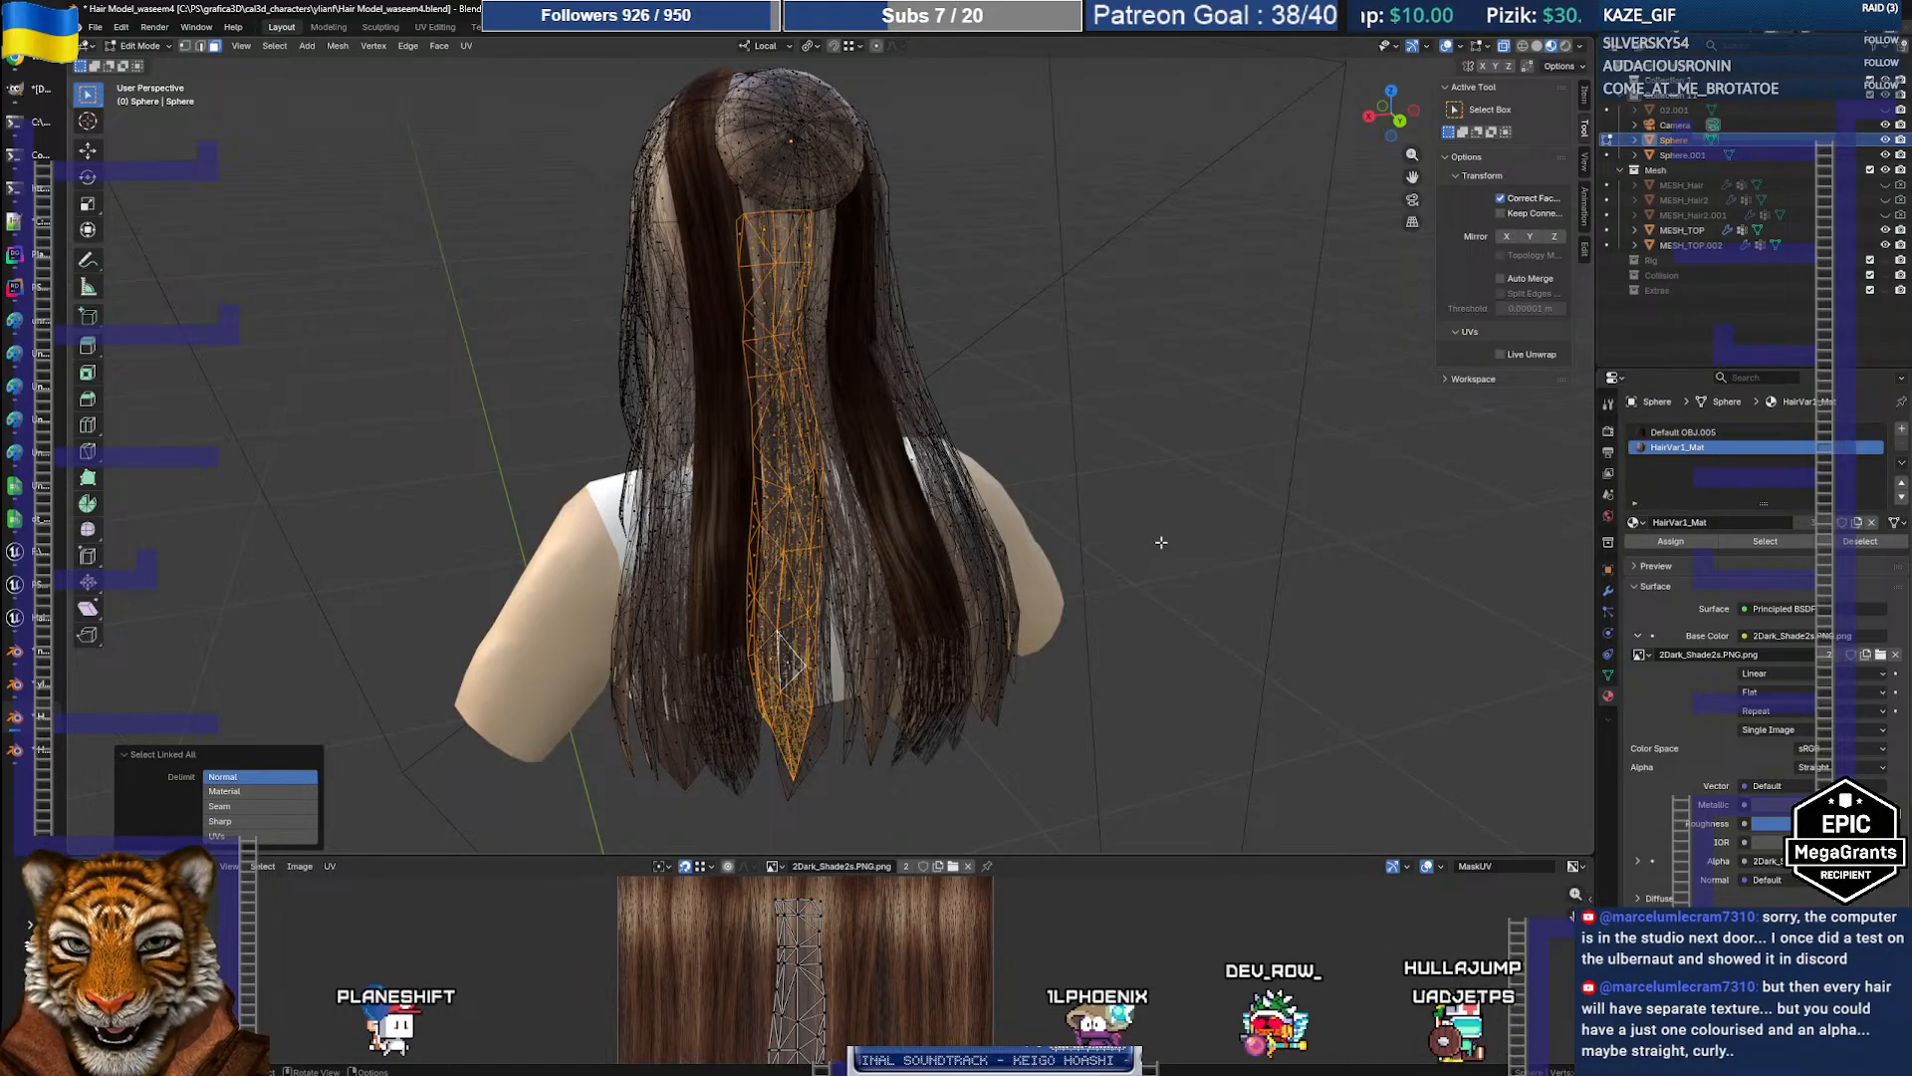
{"action": "key", "text": "alt+Tab"}
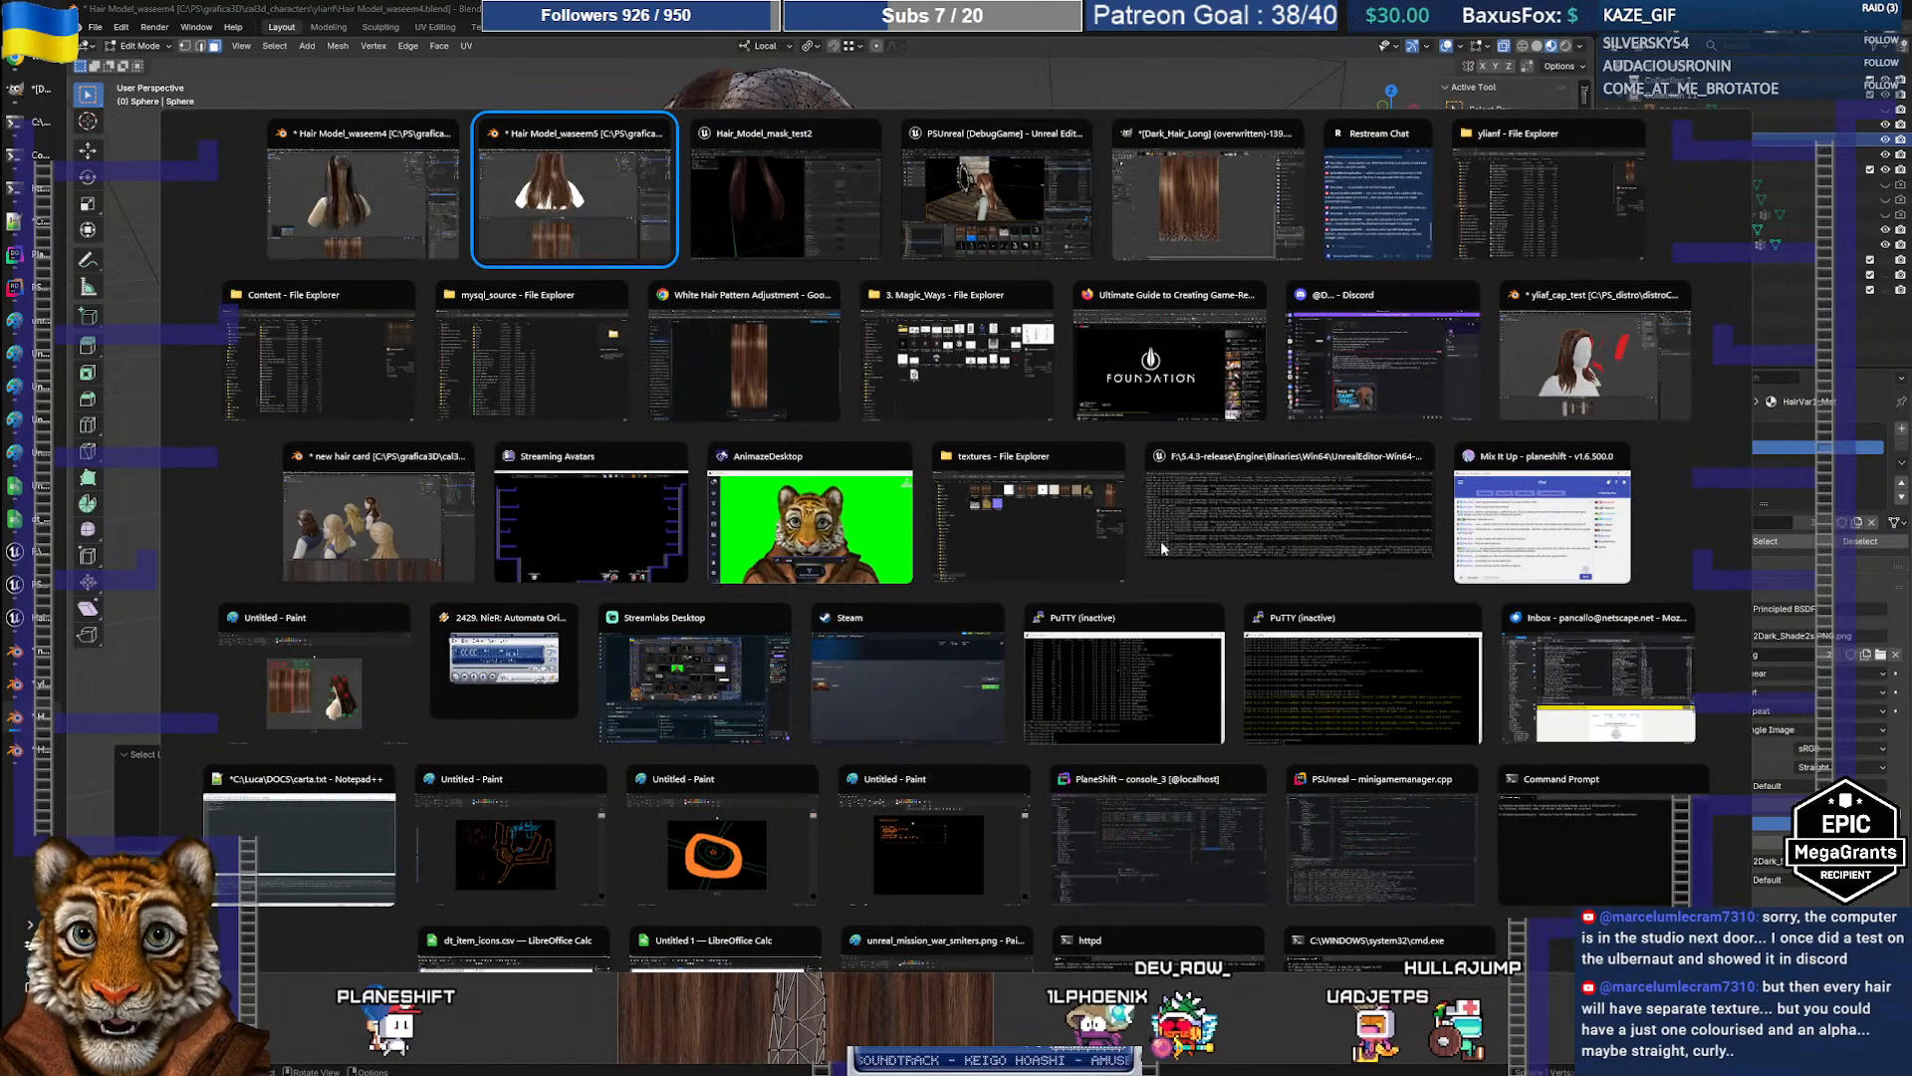
{"action": "key", "text": "alt+Tab"}
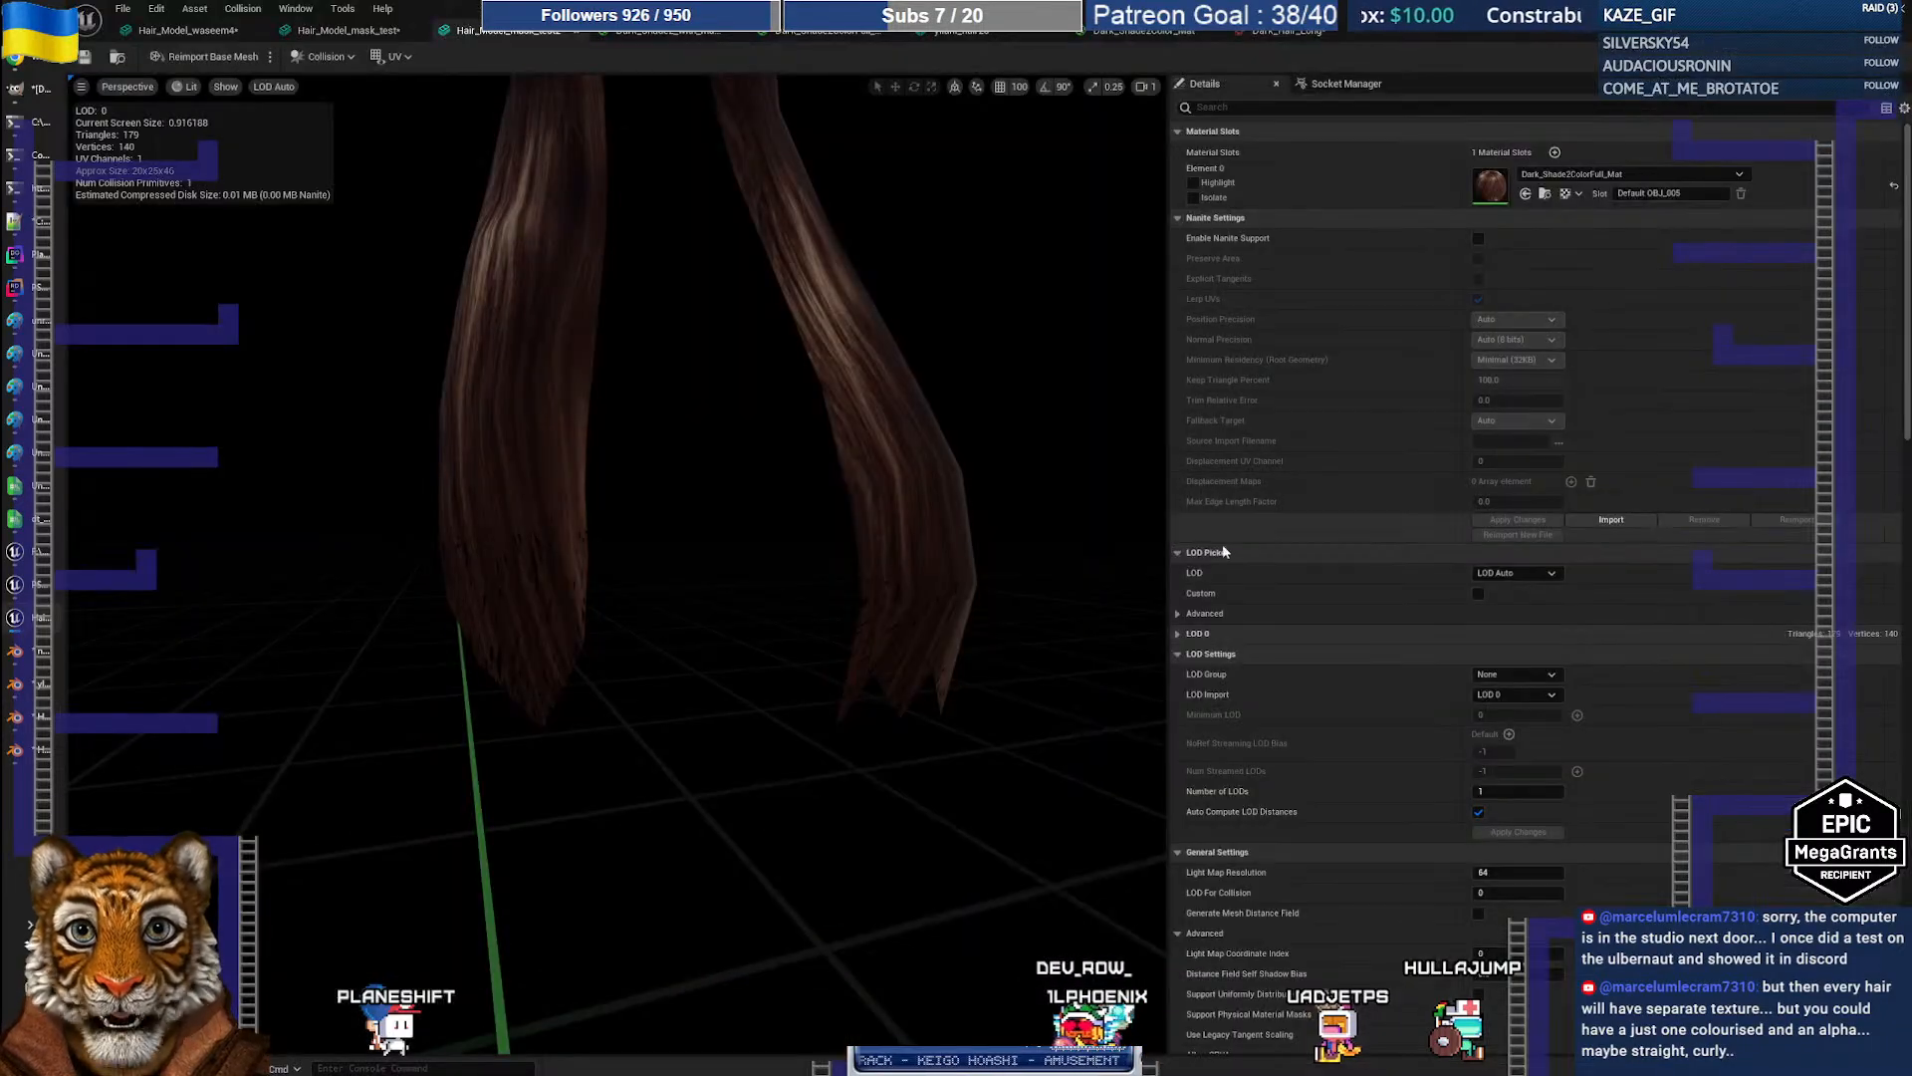
{"action": "key", "text": "alt+Tab"}
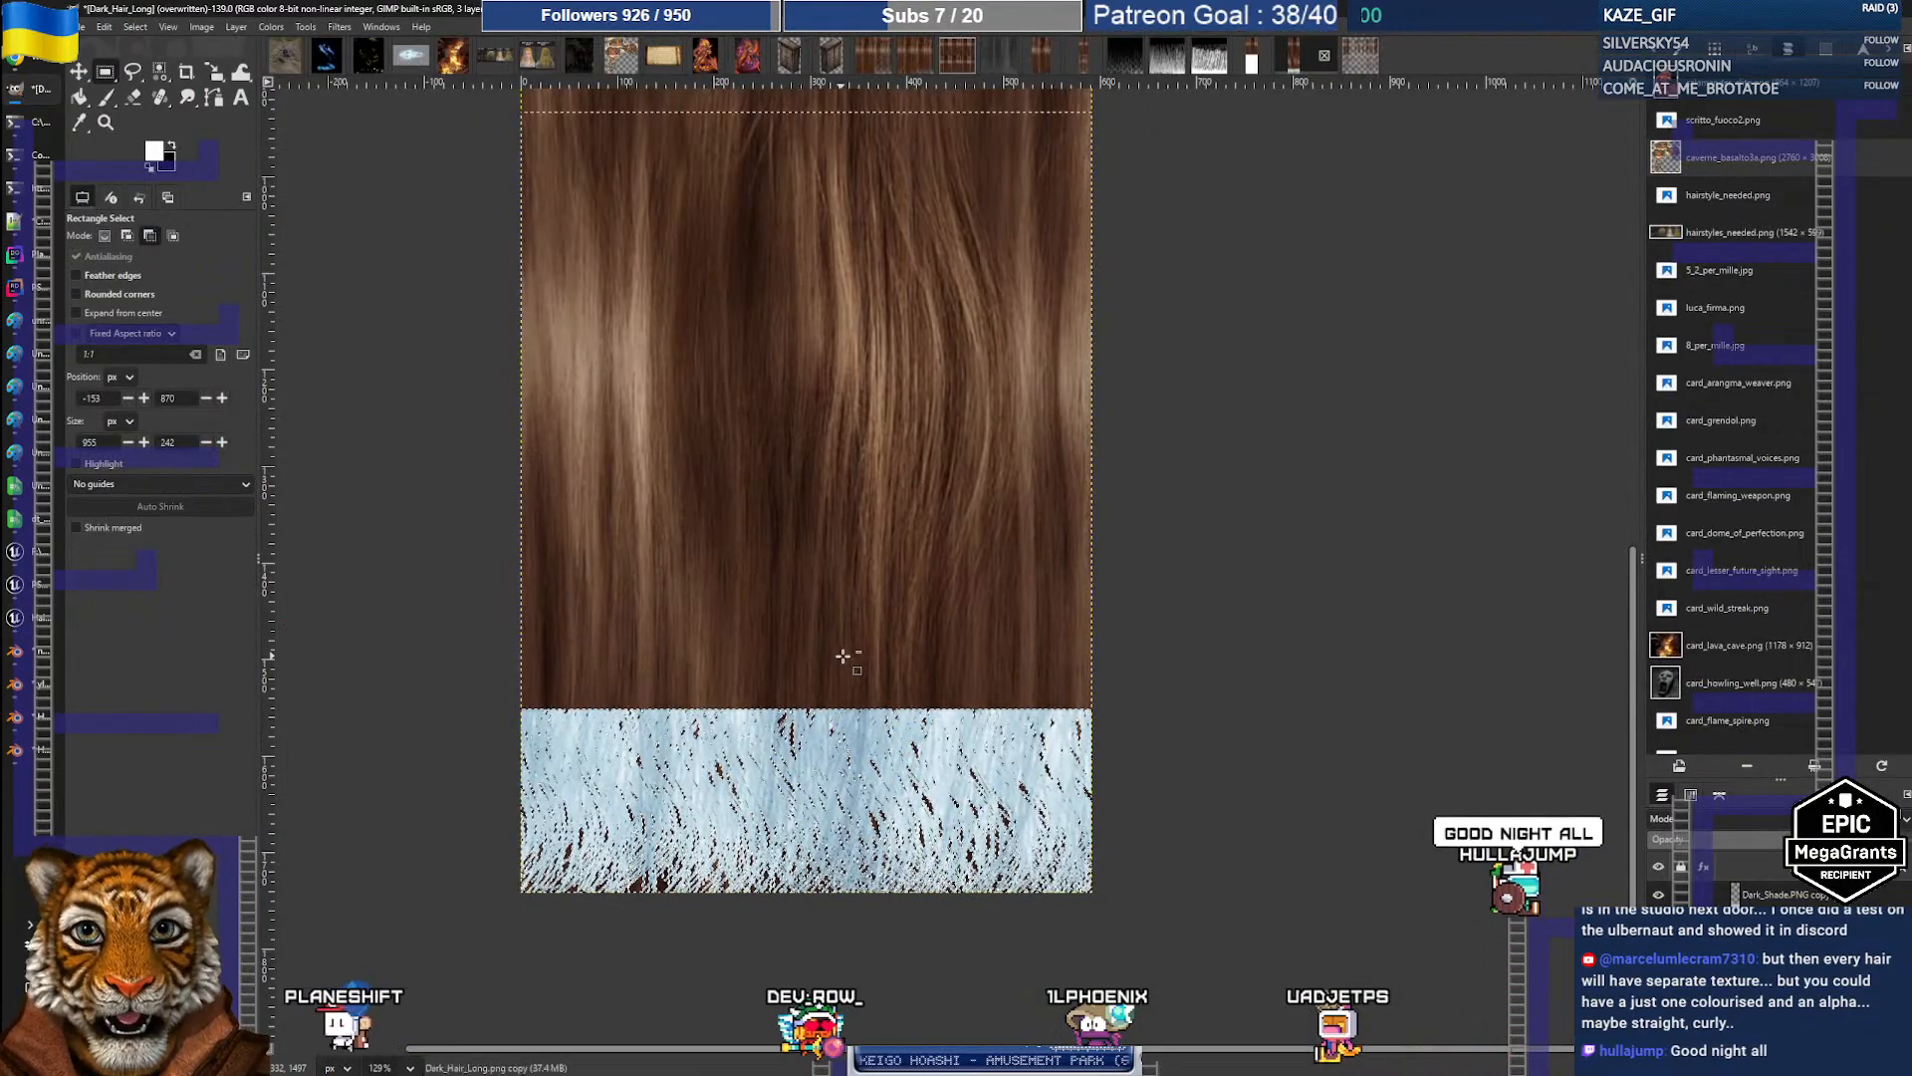
{"action": "key", "text": "ctrl+z"}
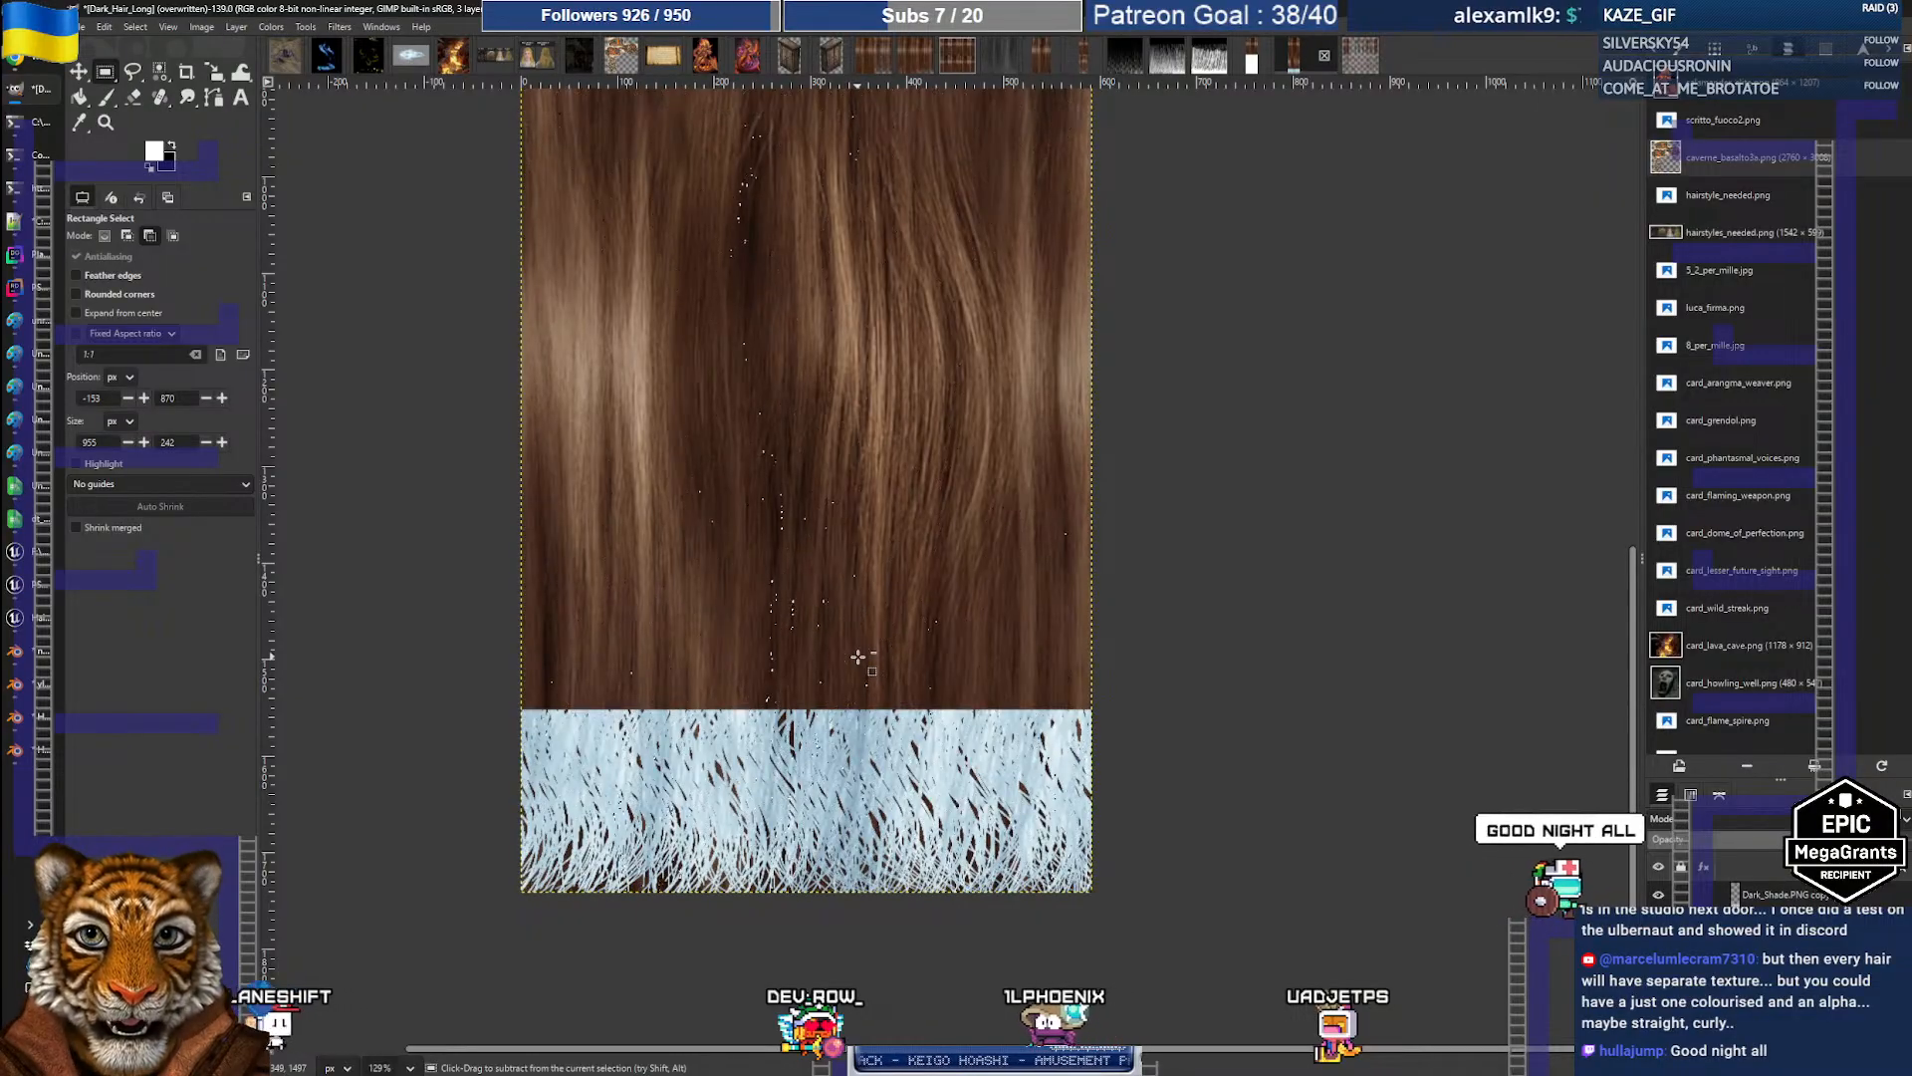
{"action": "key", "text": "ctrl+z"}
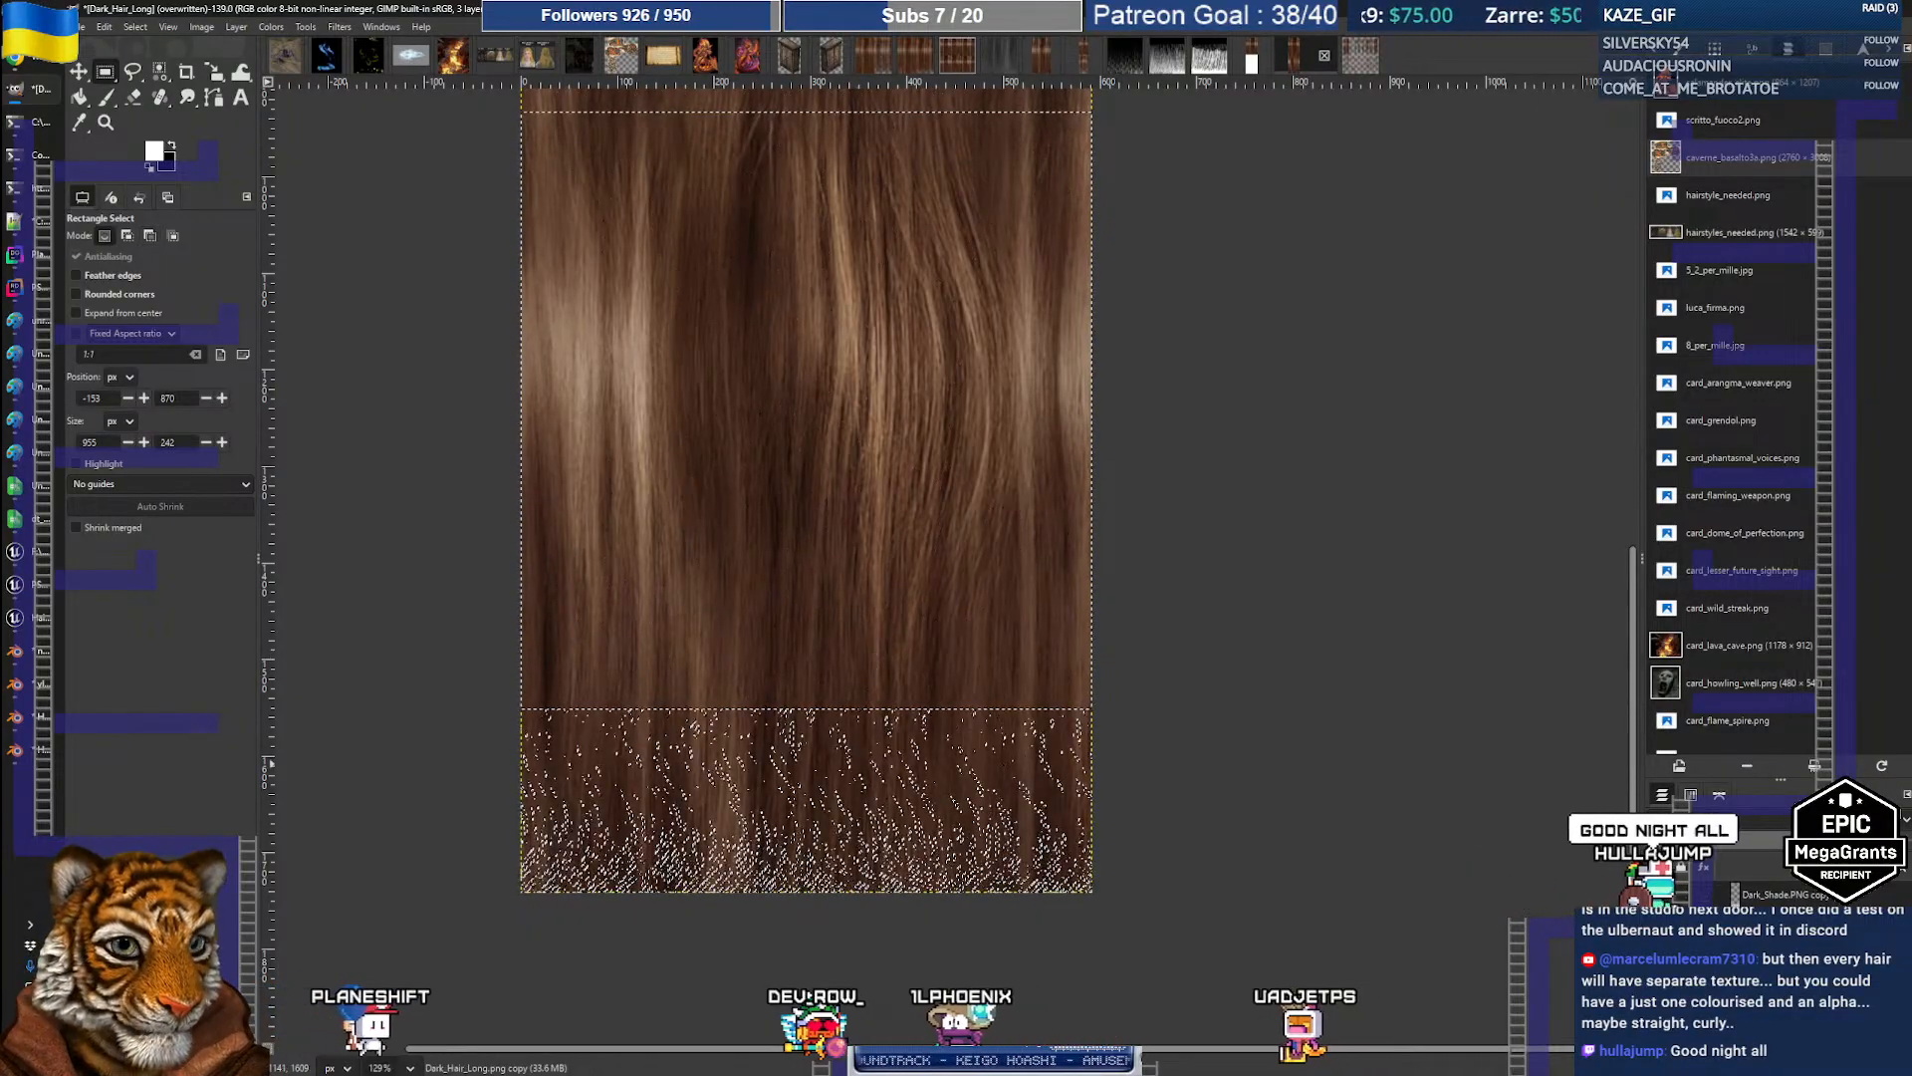
Step: Export the restored hair image over the original Dark_Hair_Long.png file
{"action": "left_click", "coordinate": [80, 27]}
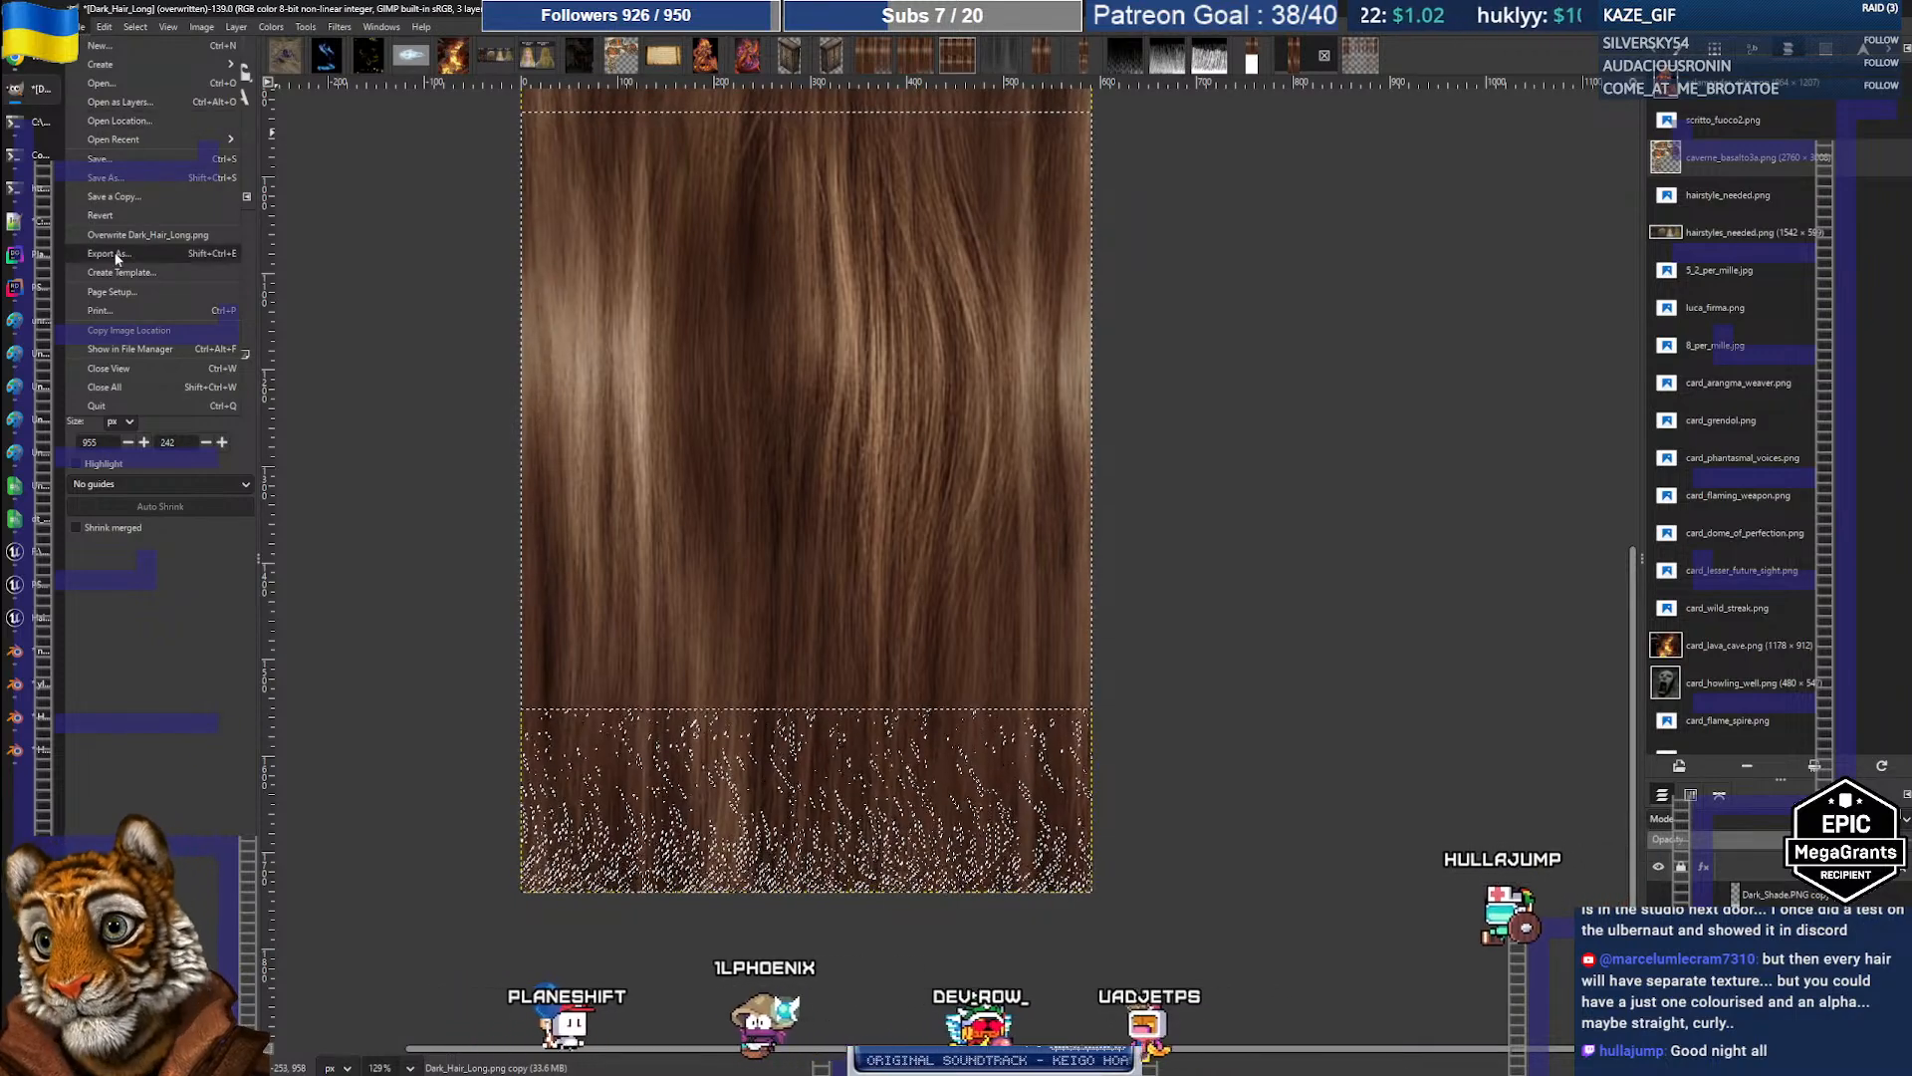
{"action": "key", "text": "Escape"}
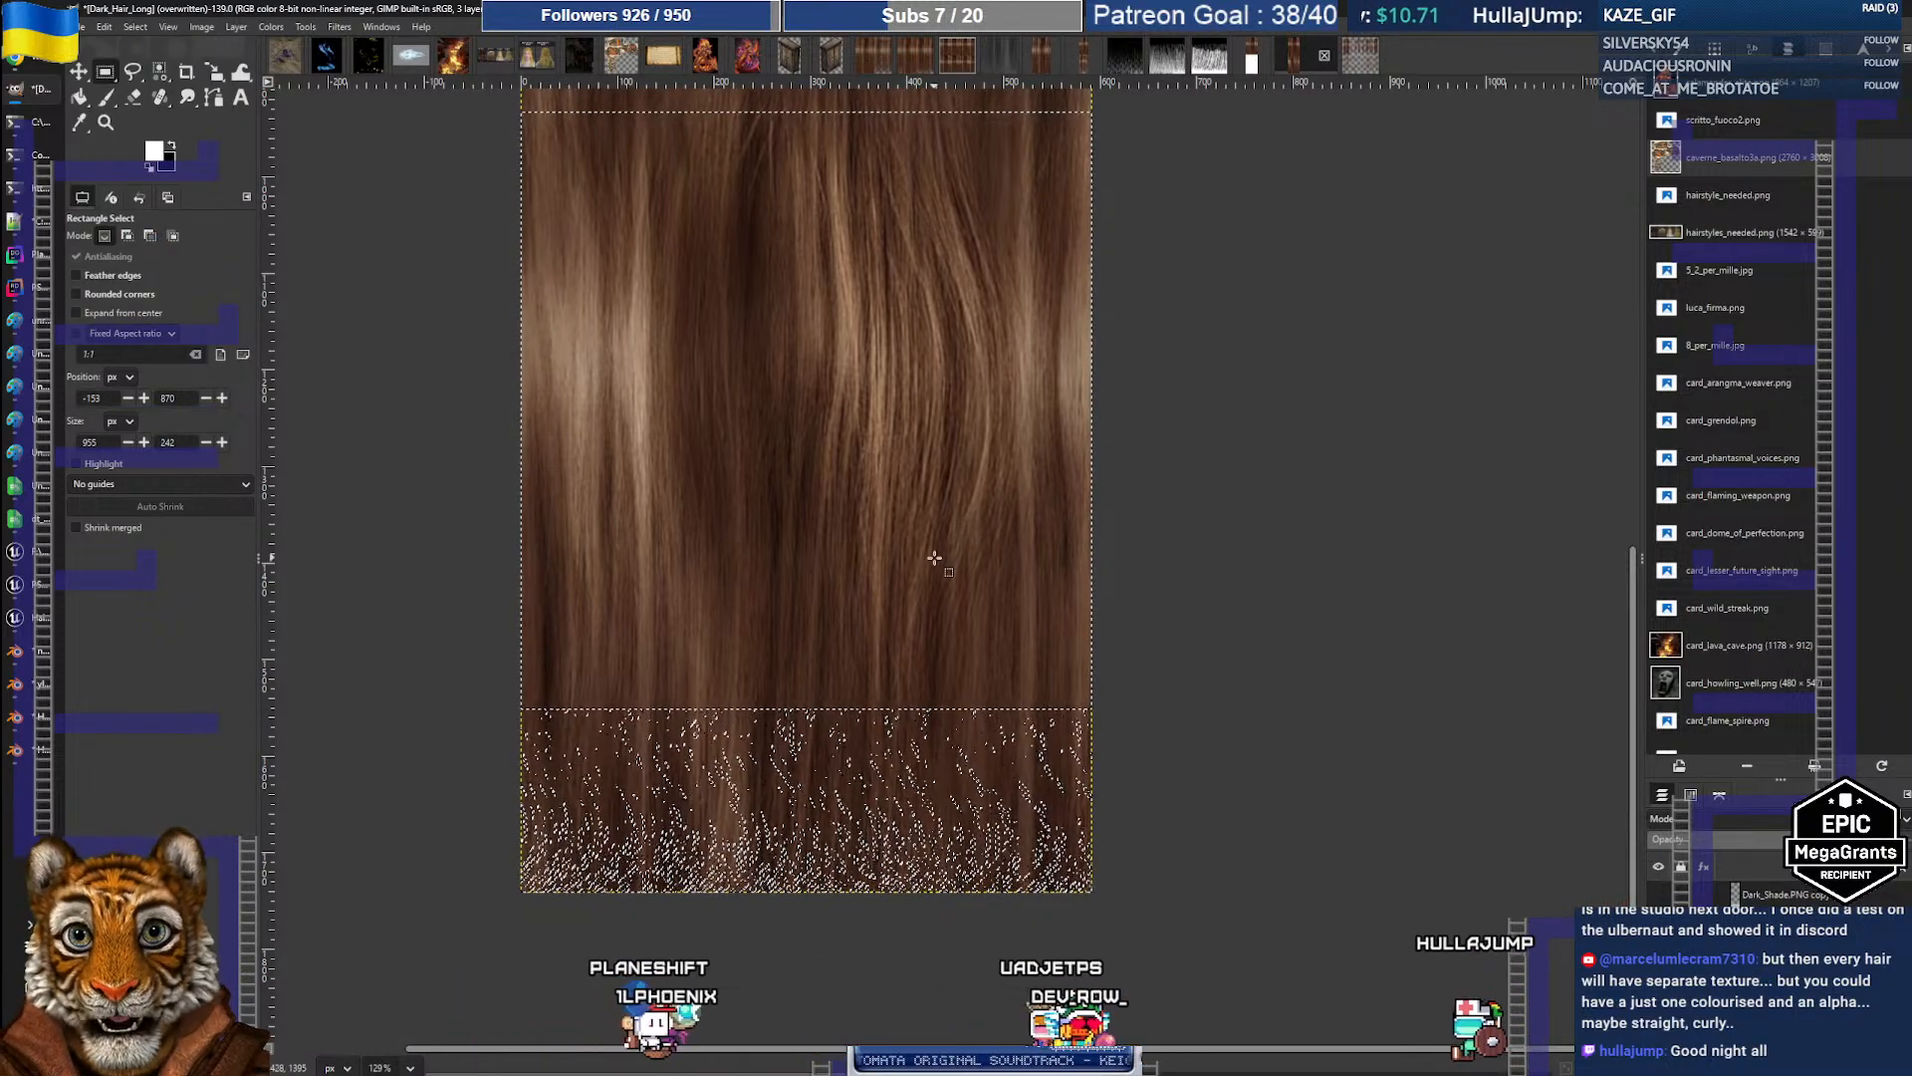
{"action": "key", "text": "ctrl+e"}
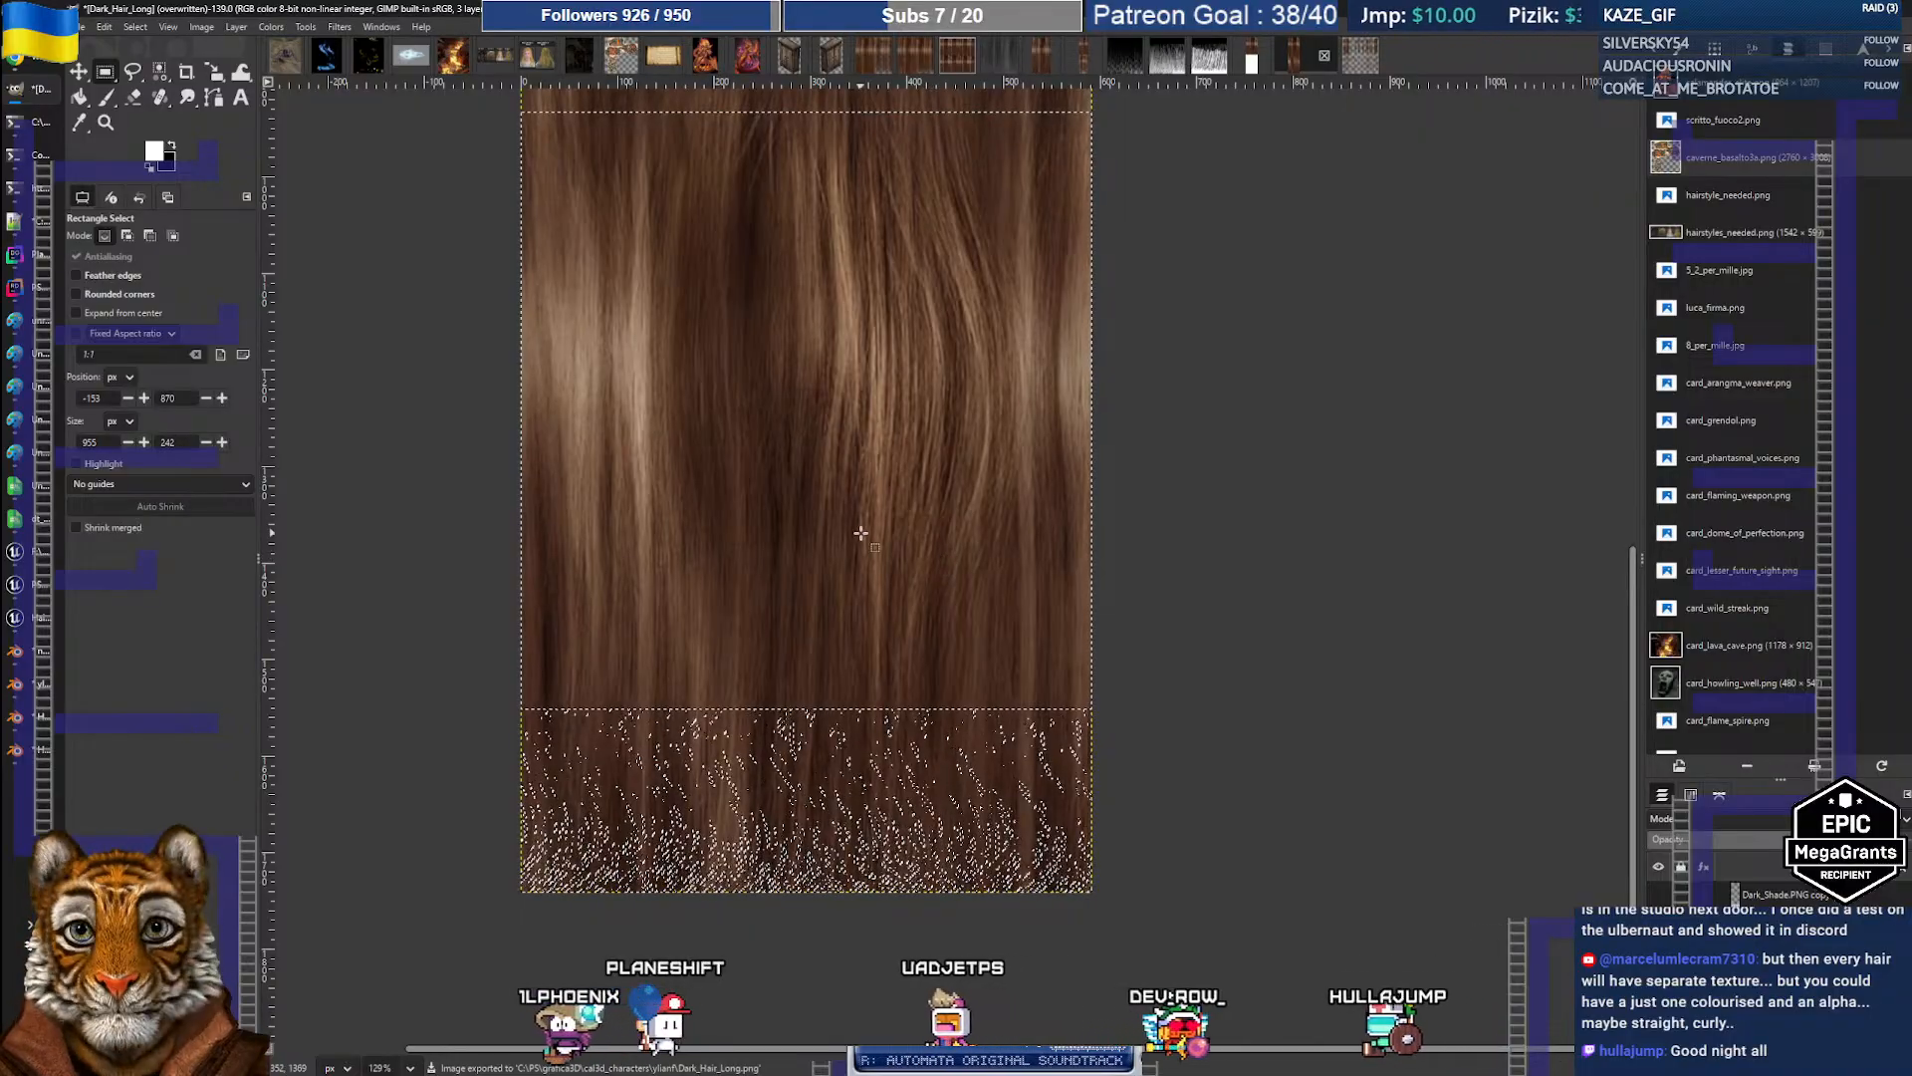
Step: Switch to Unreal Editor and check the Dark_Hair_Long texture and the strand ends of the Hair_Model_mask_test2 mesh
{"action": "left_click", "coordinate": [29, 619]}
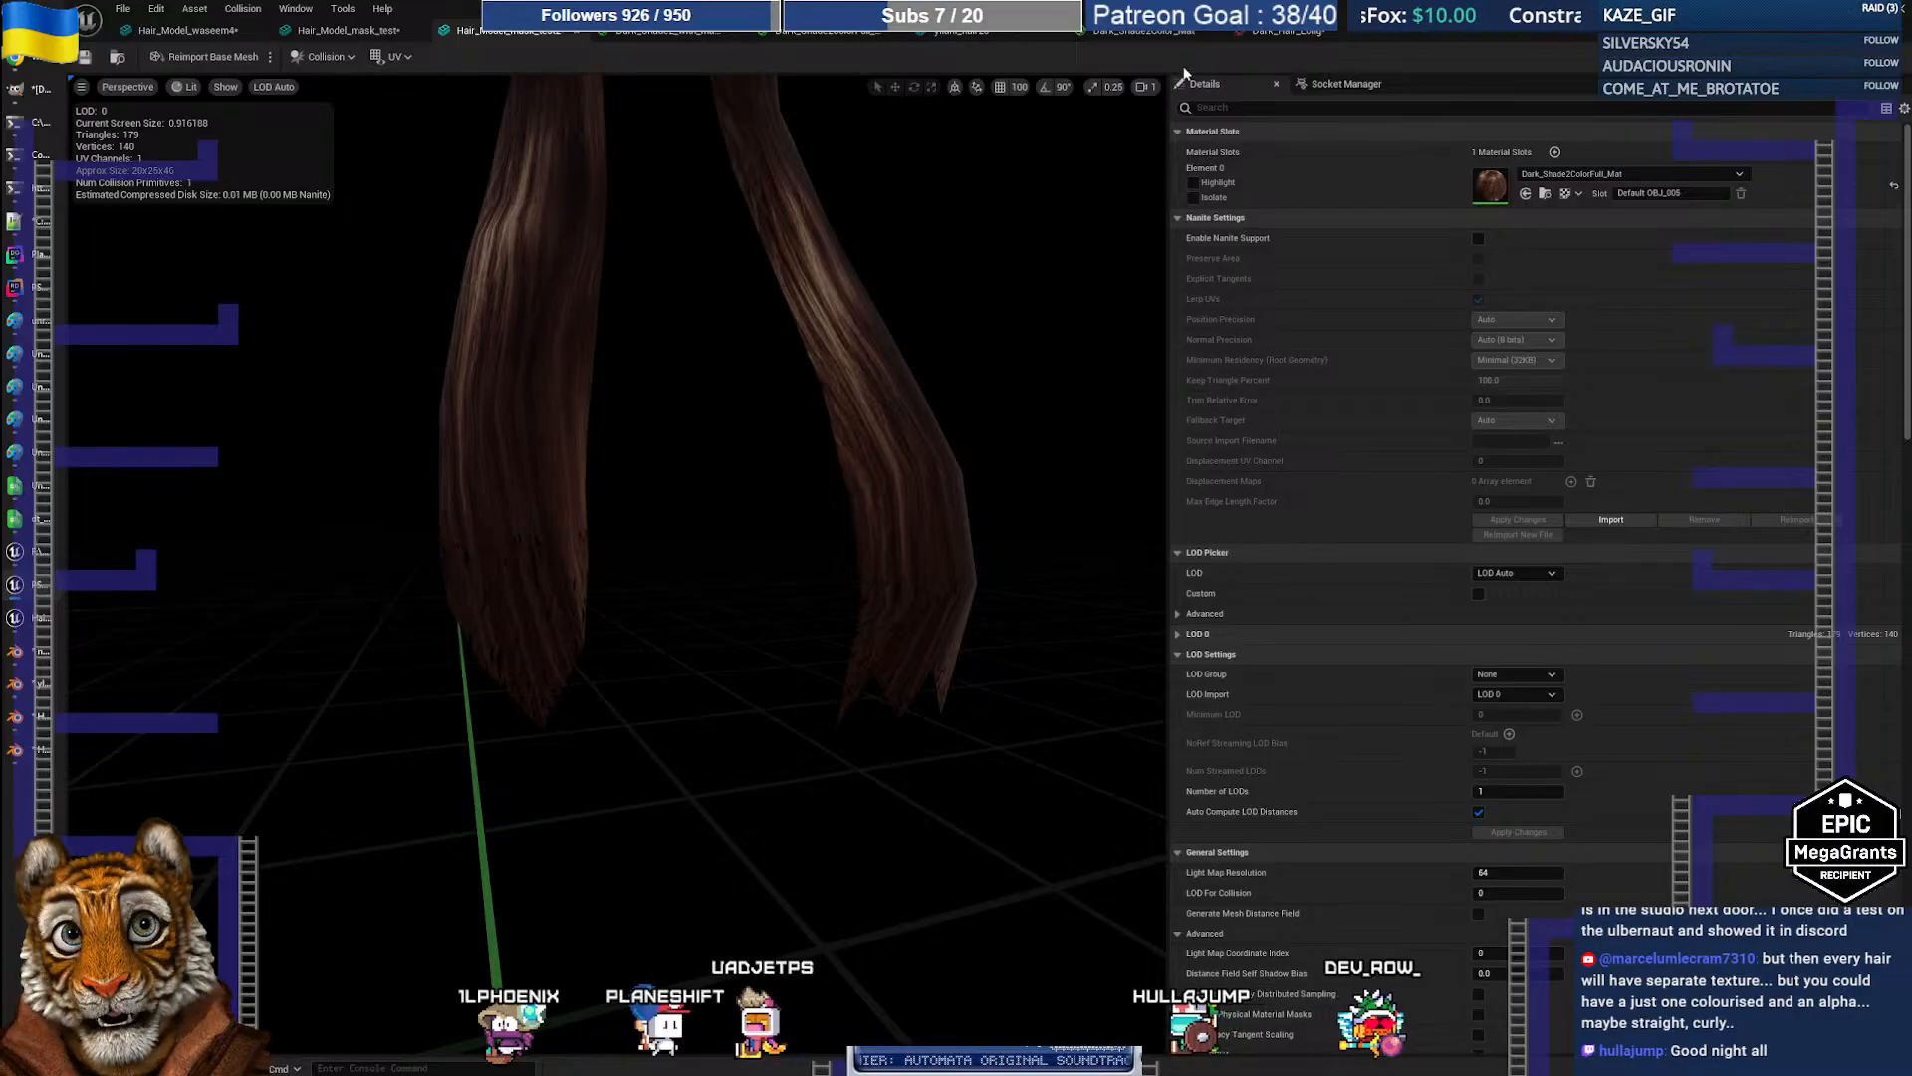
{"action": "left_click", "coordinate": [1275, 33]}
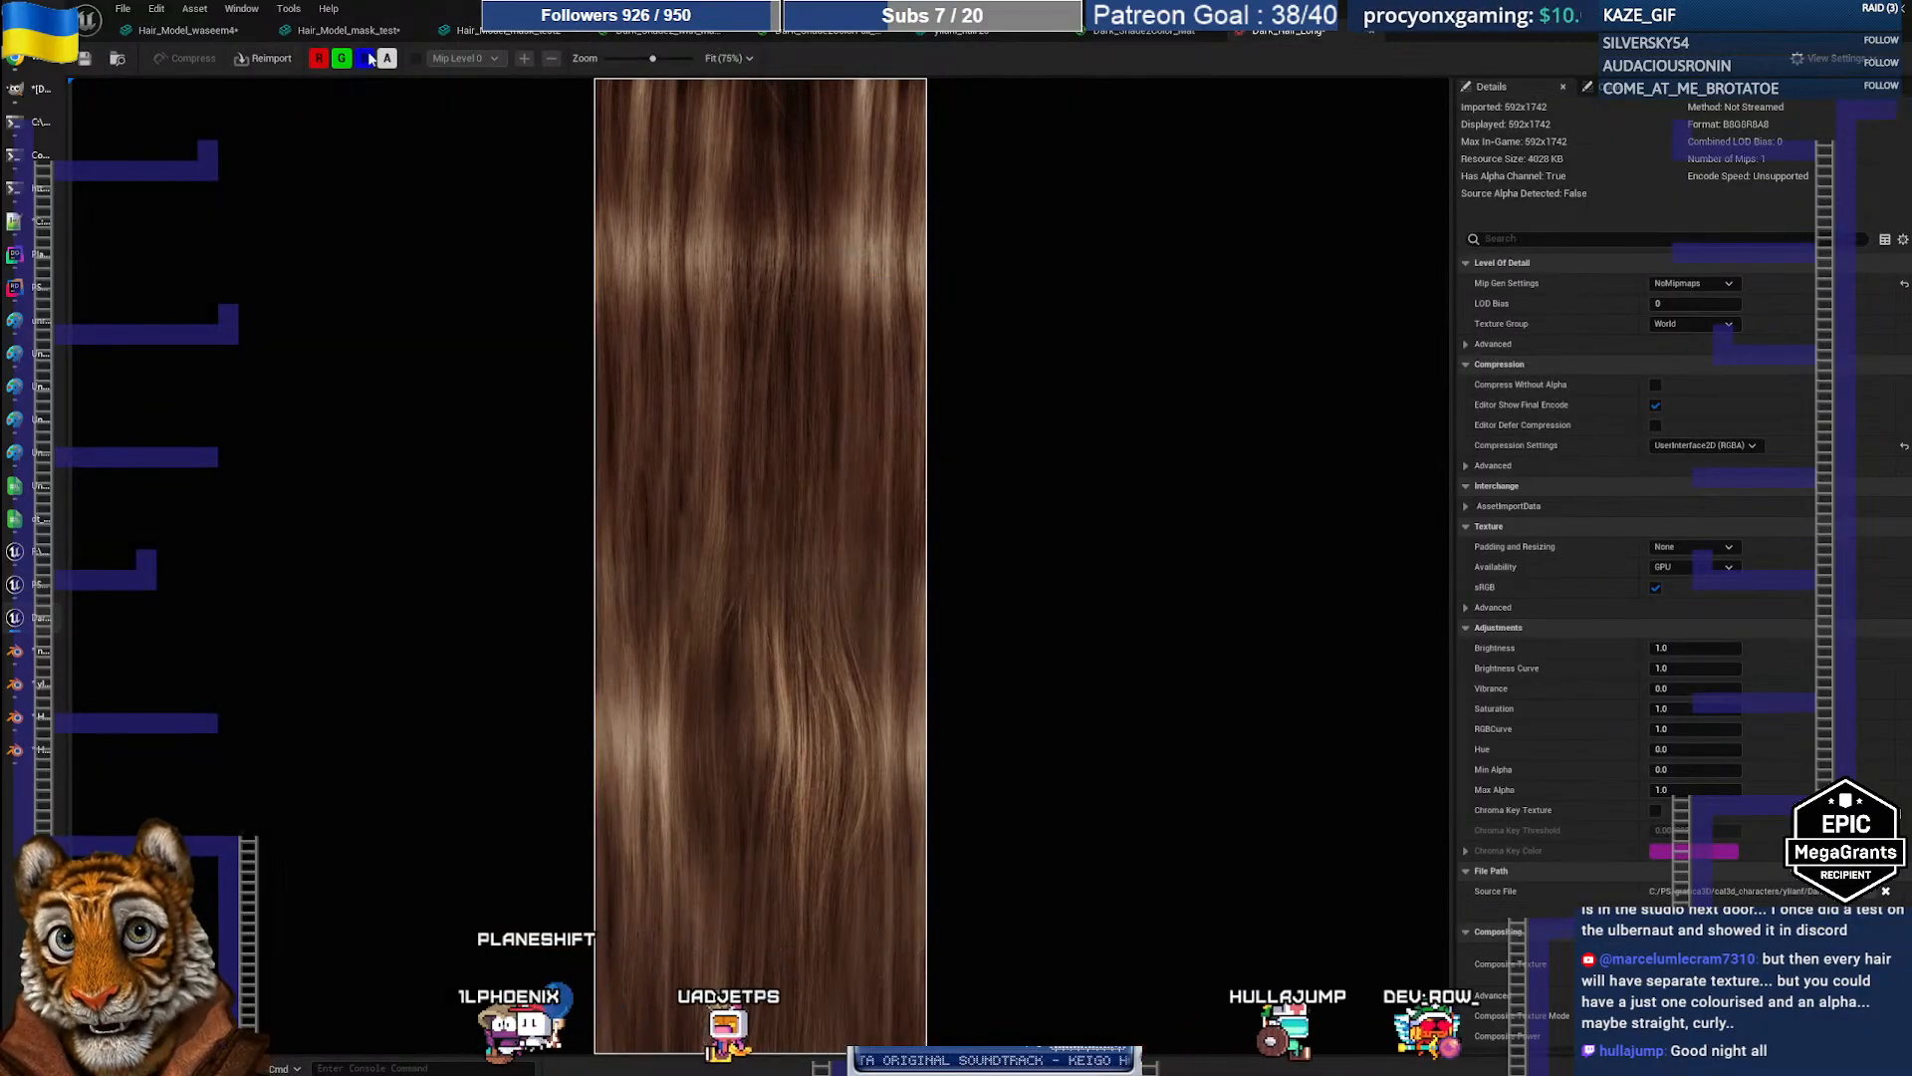
{"action": "left_click", "coordinate": [468, 31]}
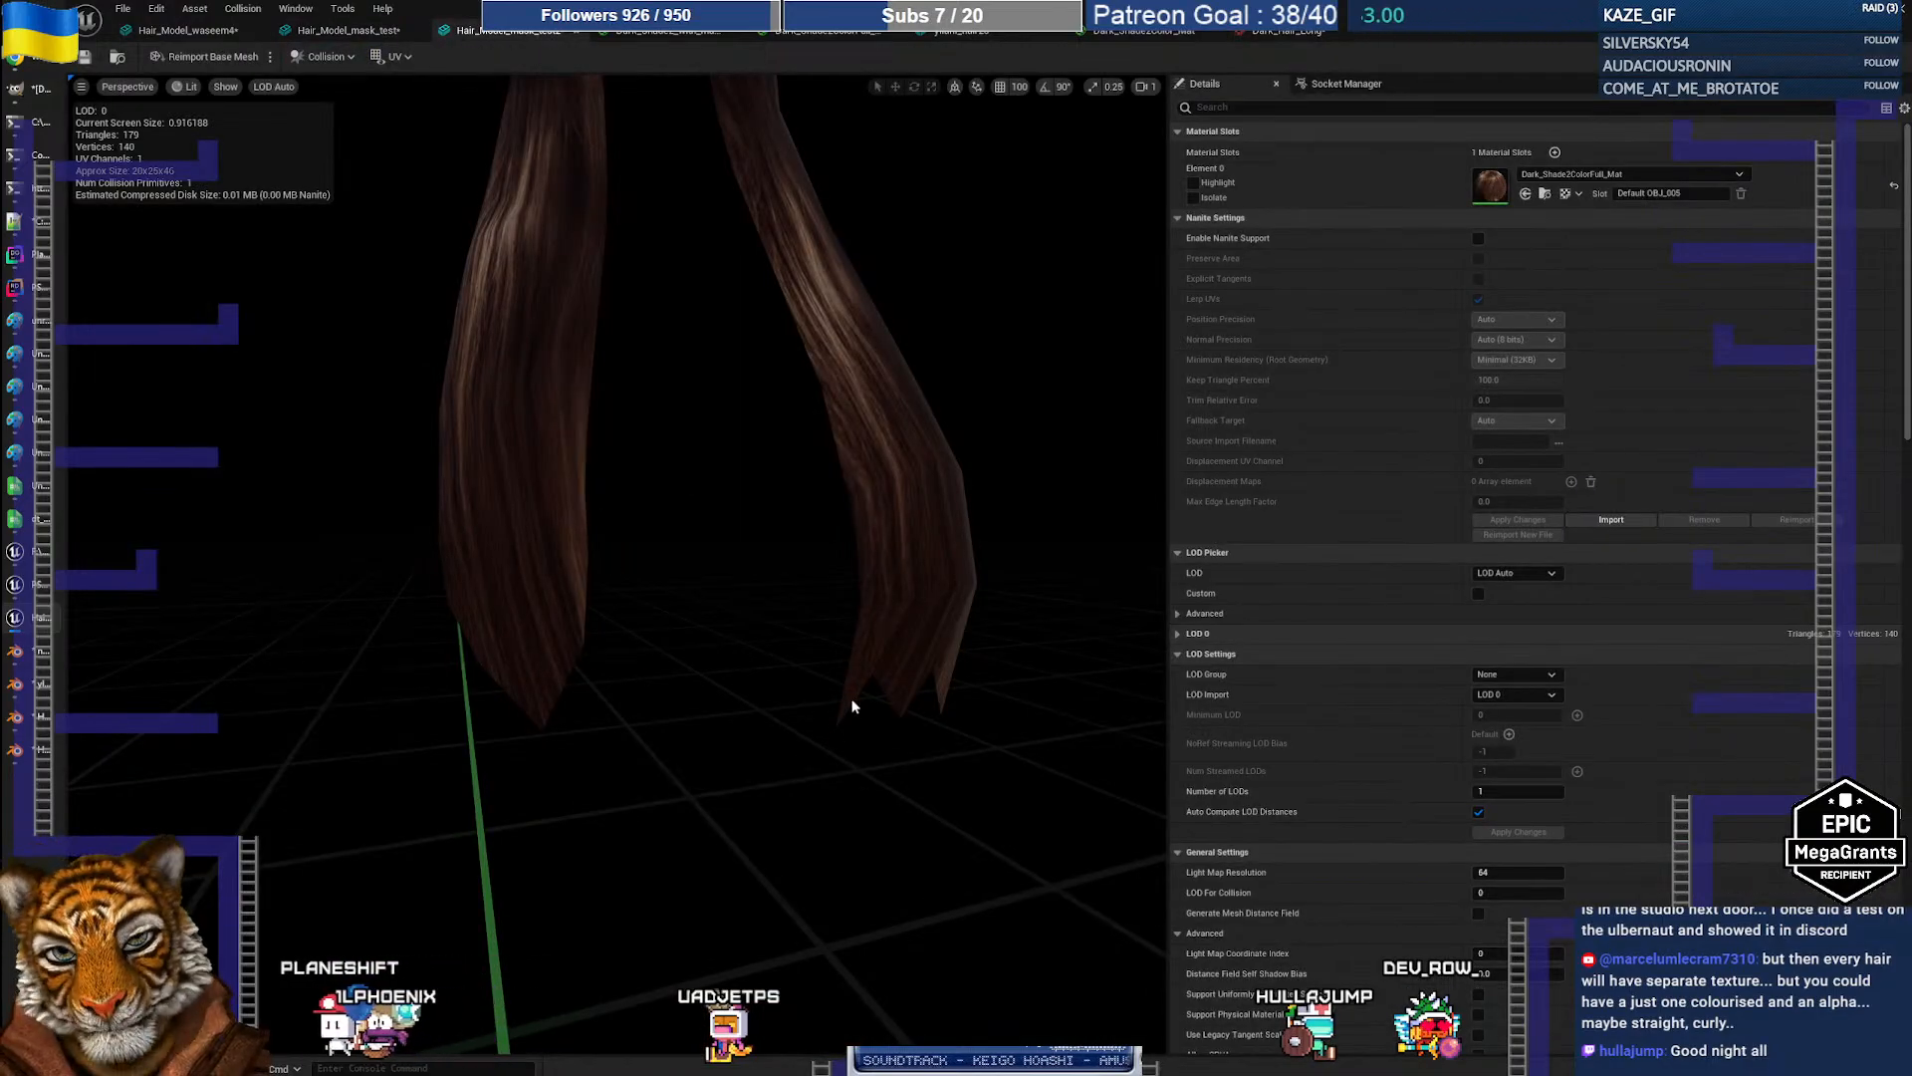
Step: Switch to the Hair Model_waseem4 file in Blender and join the Sphere.001 dark strands into the Sphere hair mesh
{"action": "left_click", "coordinate": [38, 726]}
{"action": "middle_click_drag", "start_coordinate": [890, 550], "coordinate": [848, 554]}
{"action": "left_click", "coordinate": [904, 590]}
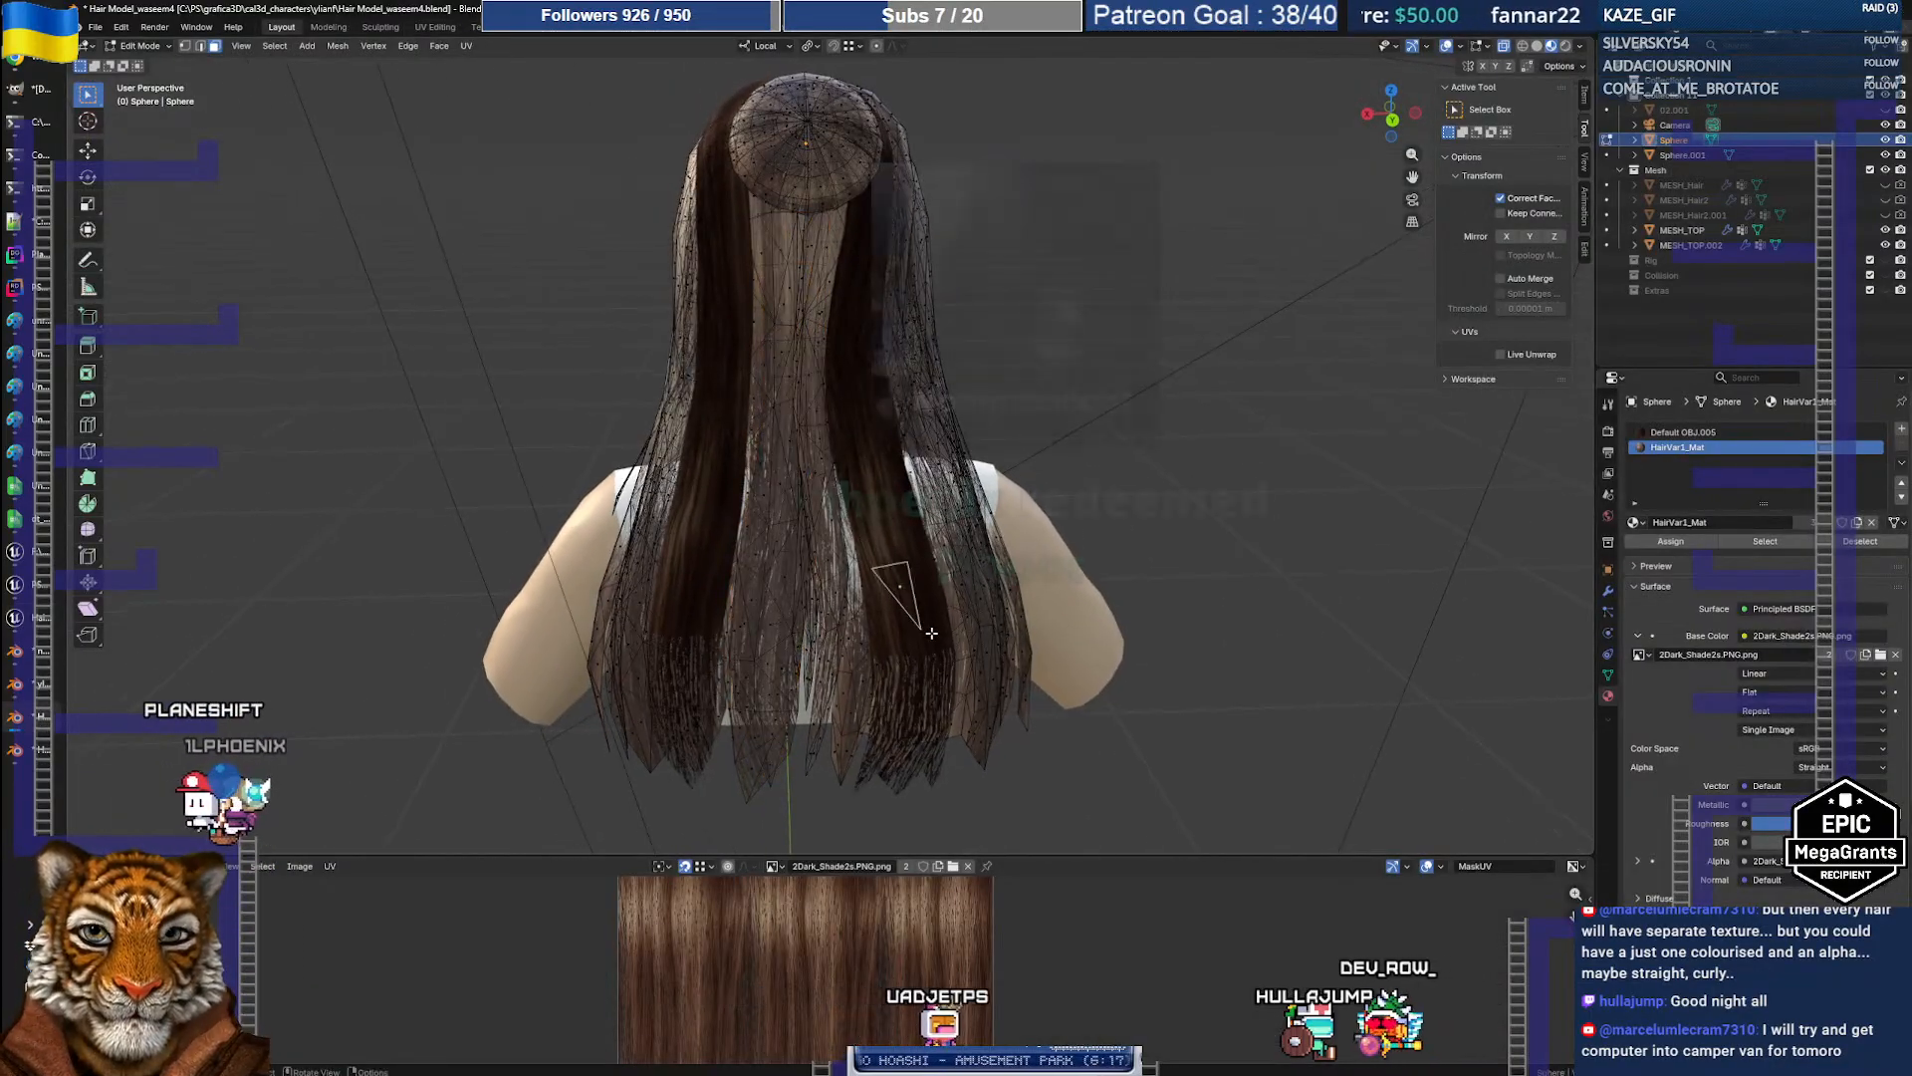
{"action": "key", "text": "Tab"}
{"action": "left_click", "coordinate": [899, 572]}
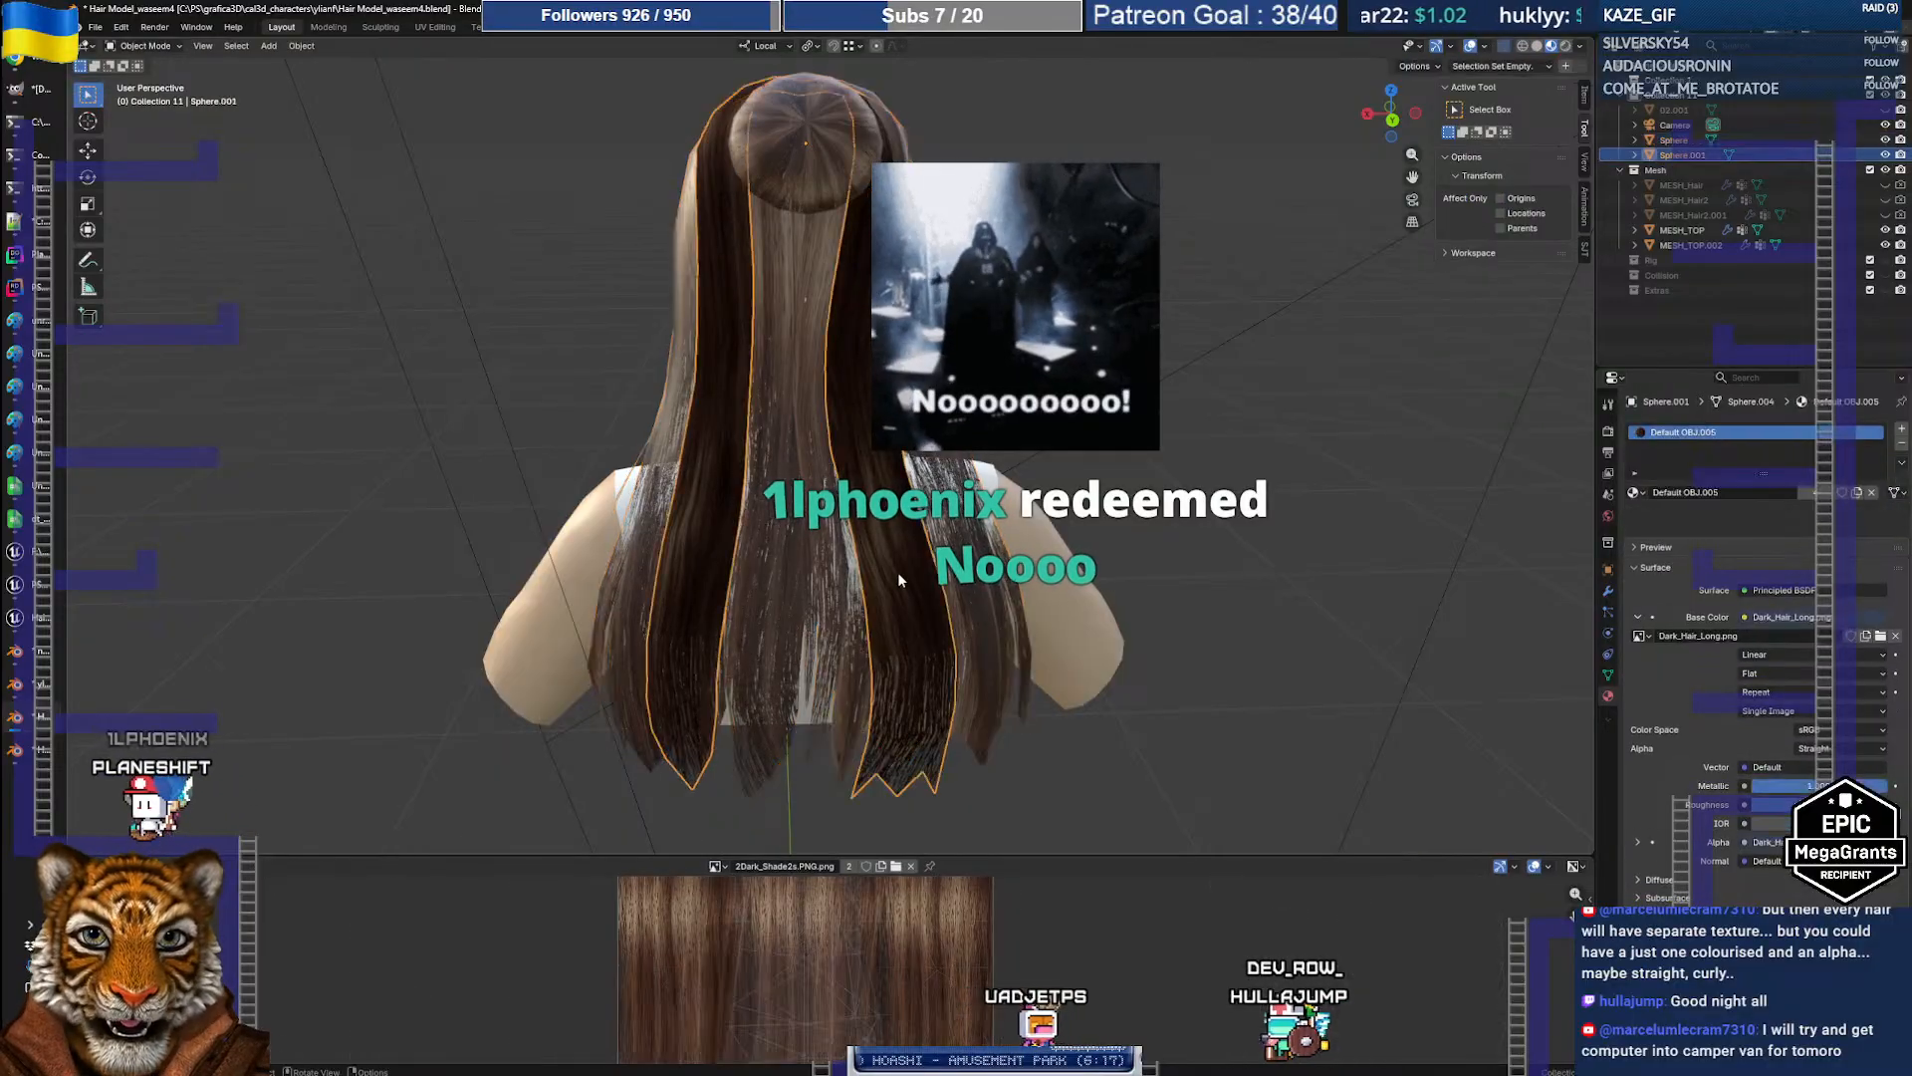
{"action": "left_click", "coordinate": [842, 506], "text": "shift"}
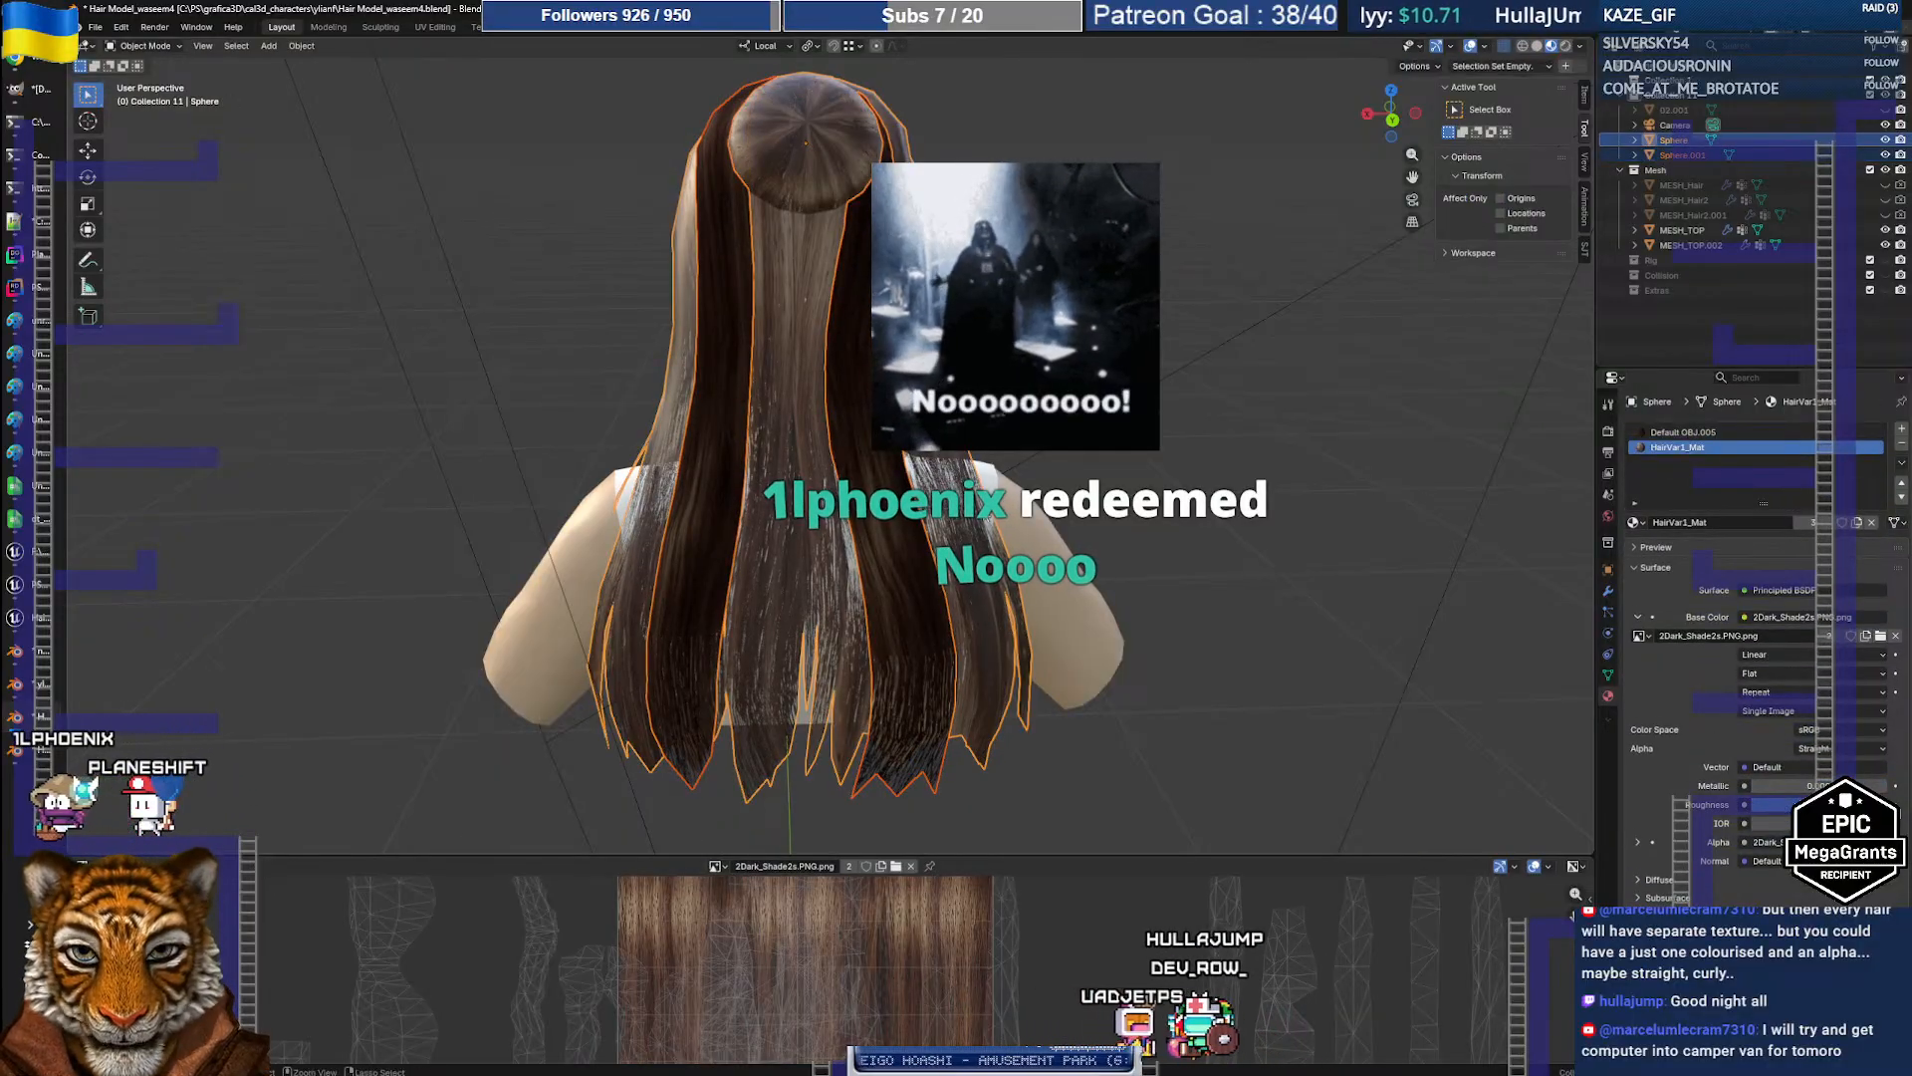
{"action": "key", "text": "ctrl+j"}
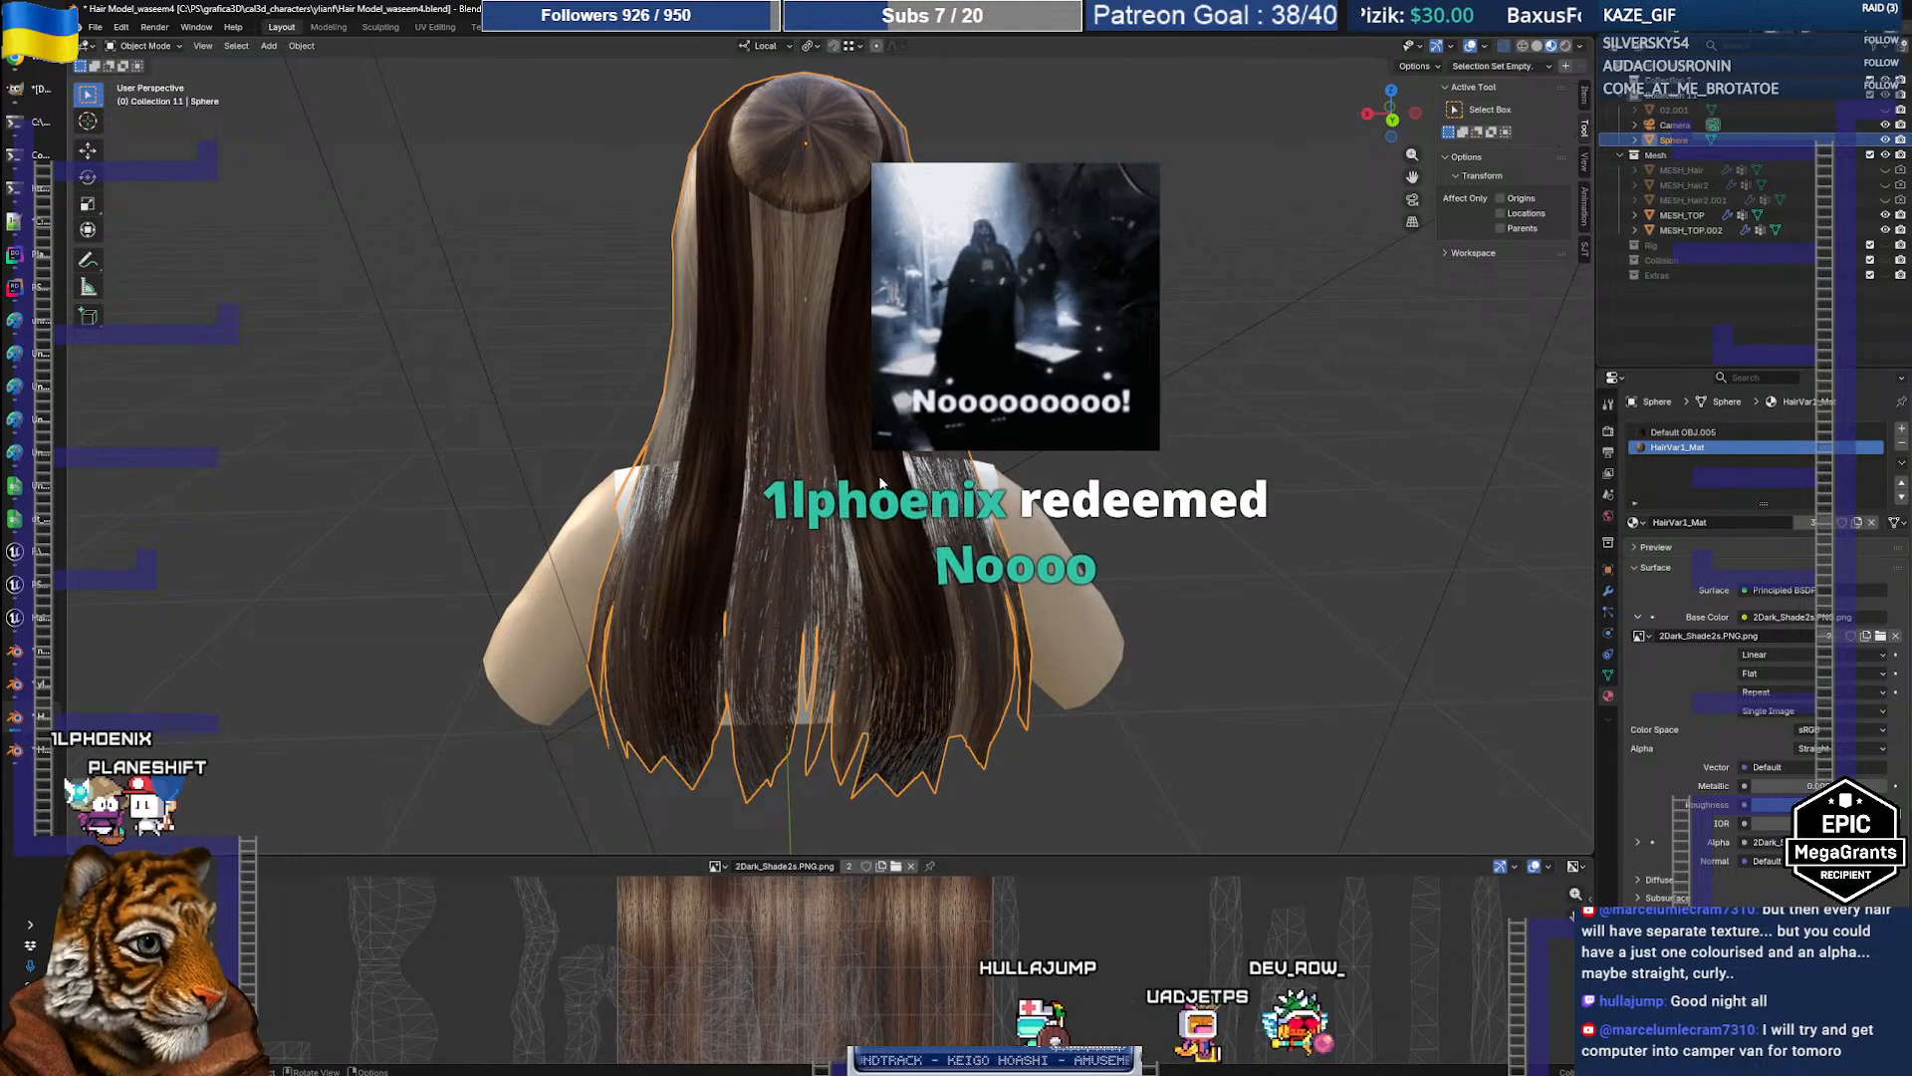
Step: In Edit Mode, enlarge the UV editor and select all linked geometry of the joined mesh's central back strand
{"action": "key", "text": "Tab"}
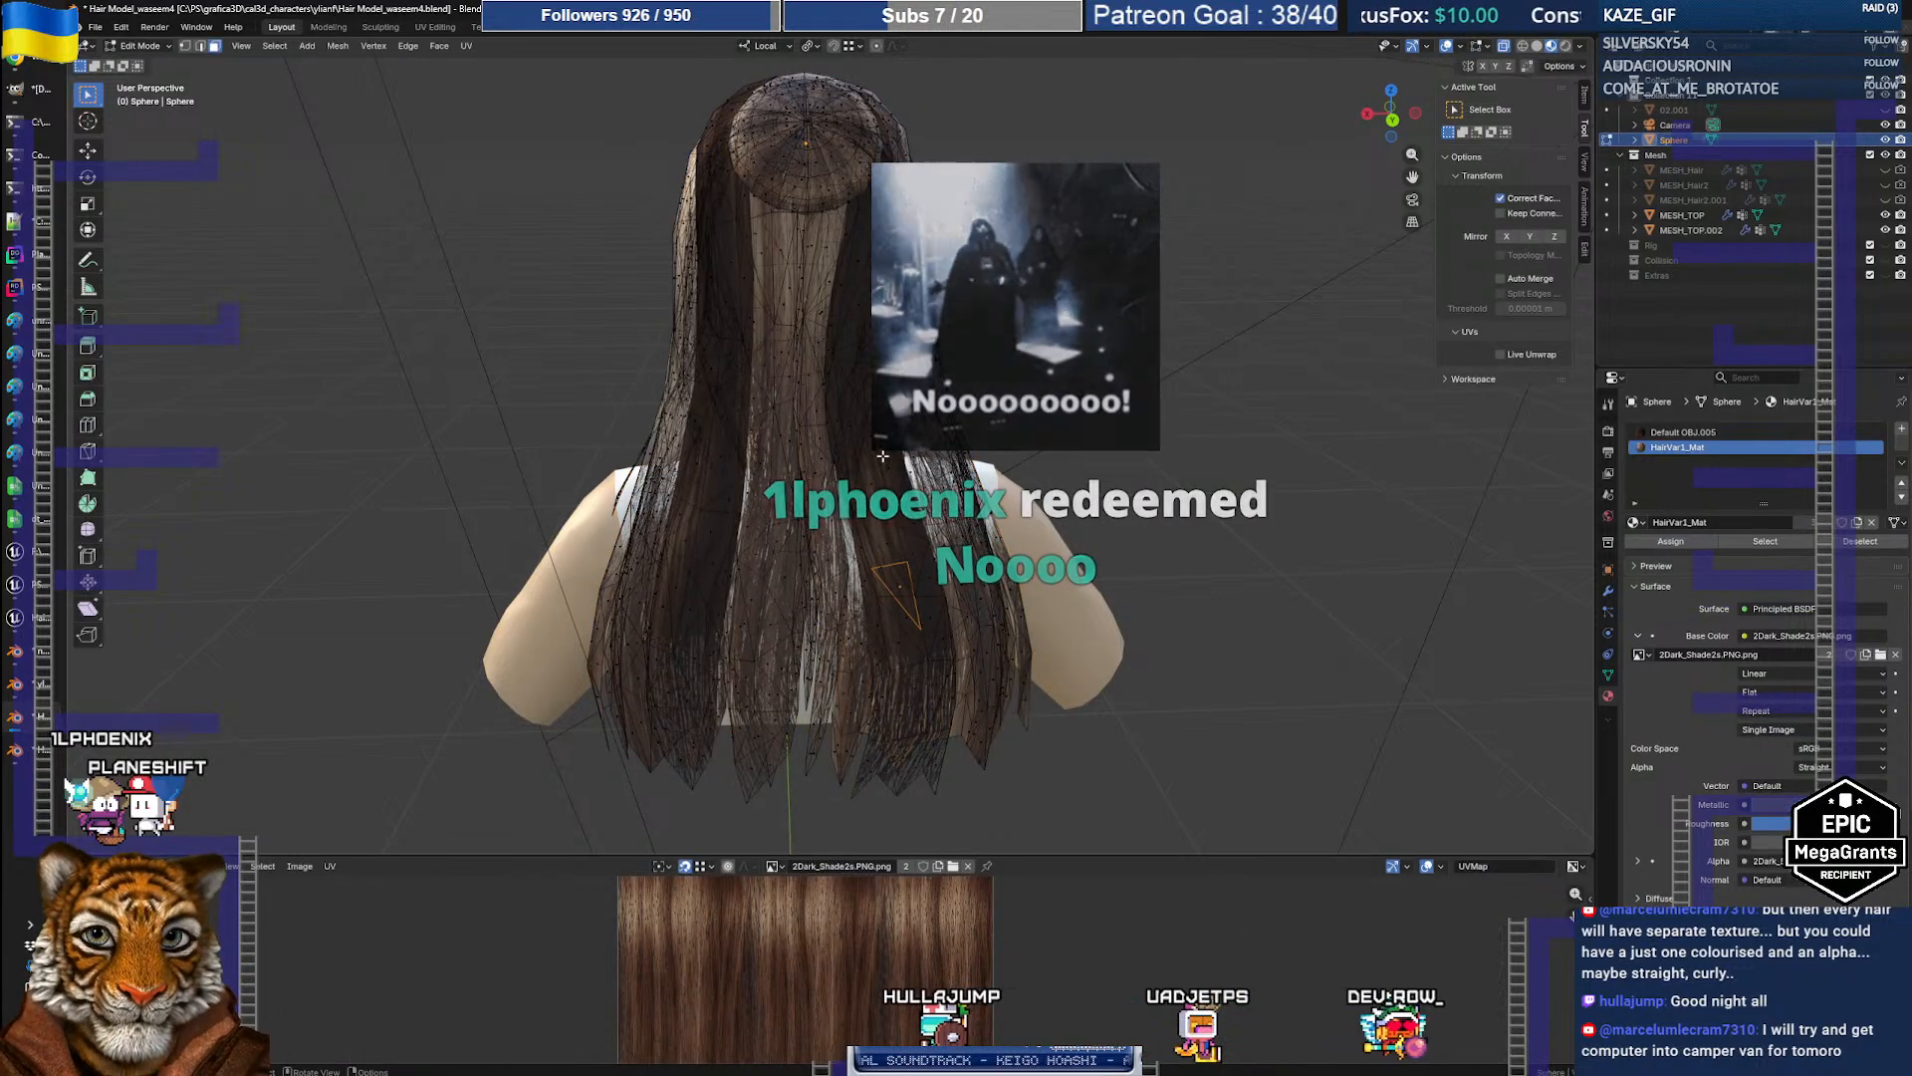
{"action": "middle_click_drag", "start_coordinate": [902, 487], "coordinate": [855, 448]}
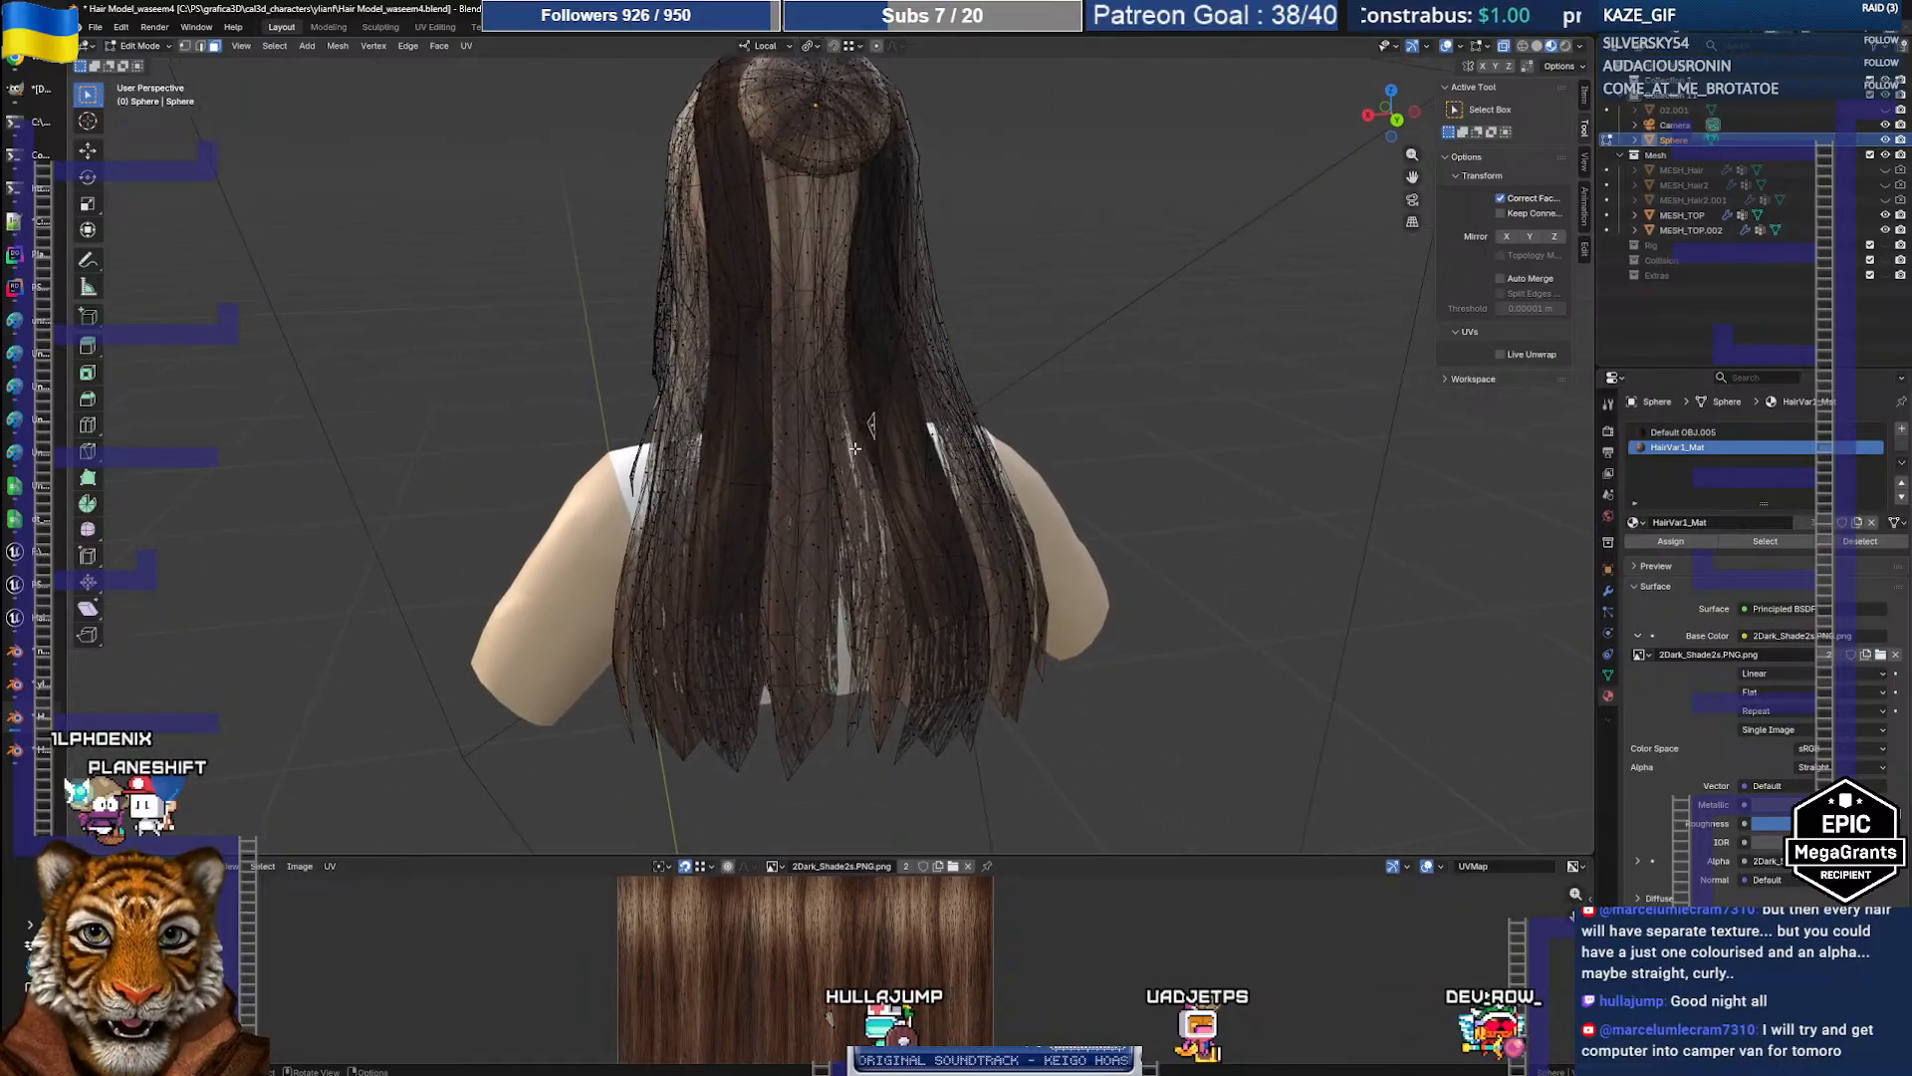
{"action": "left_click_drag", "start_coordinate": [874, 826], "coordinate": [868, 564]}
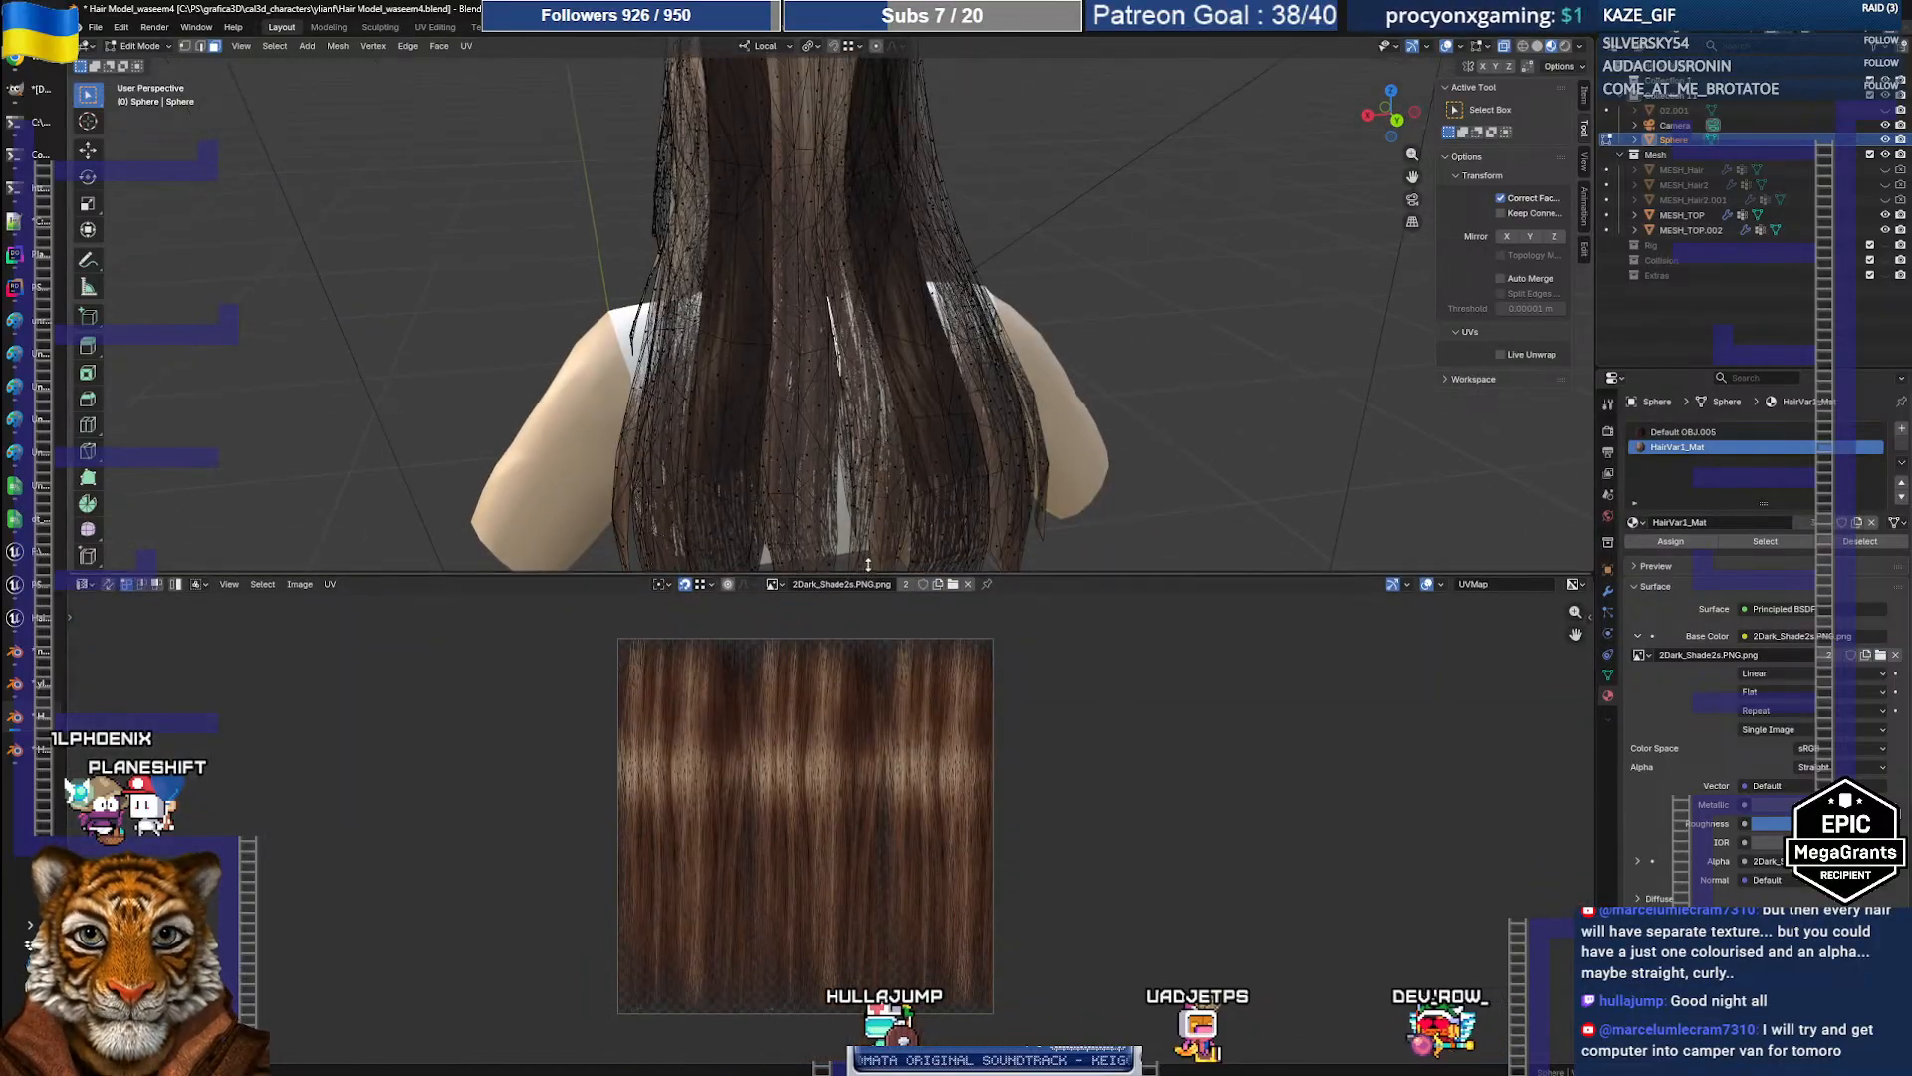
{"action": "key", "text": "ctrl+l"}
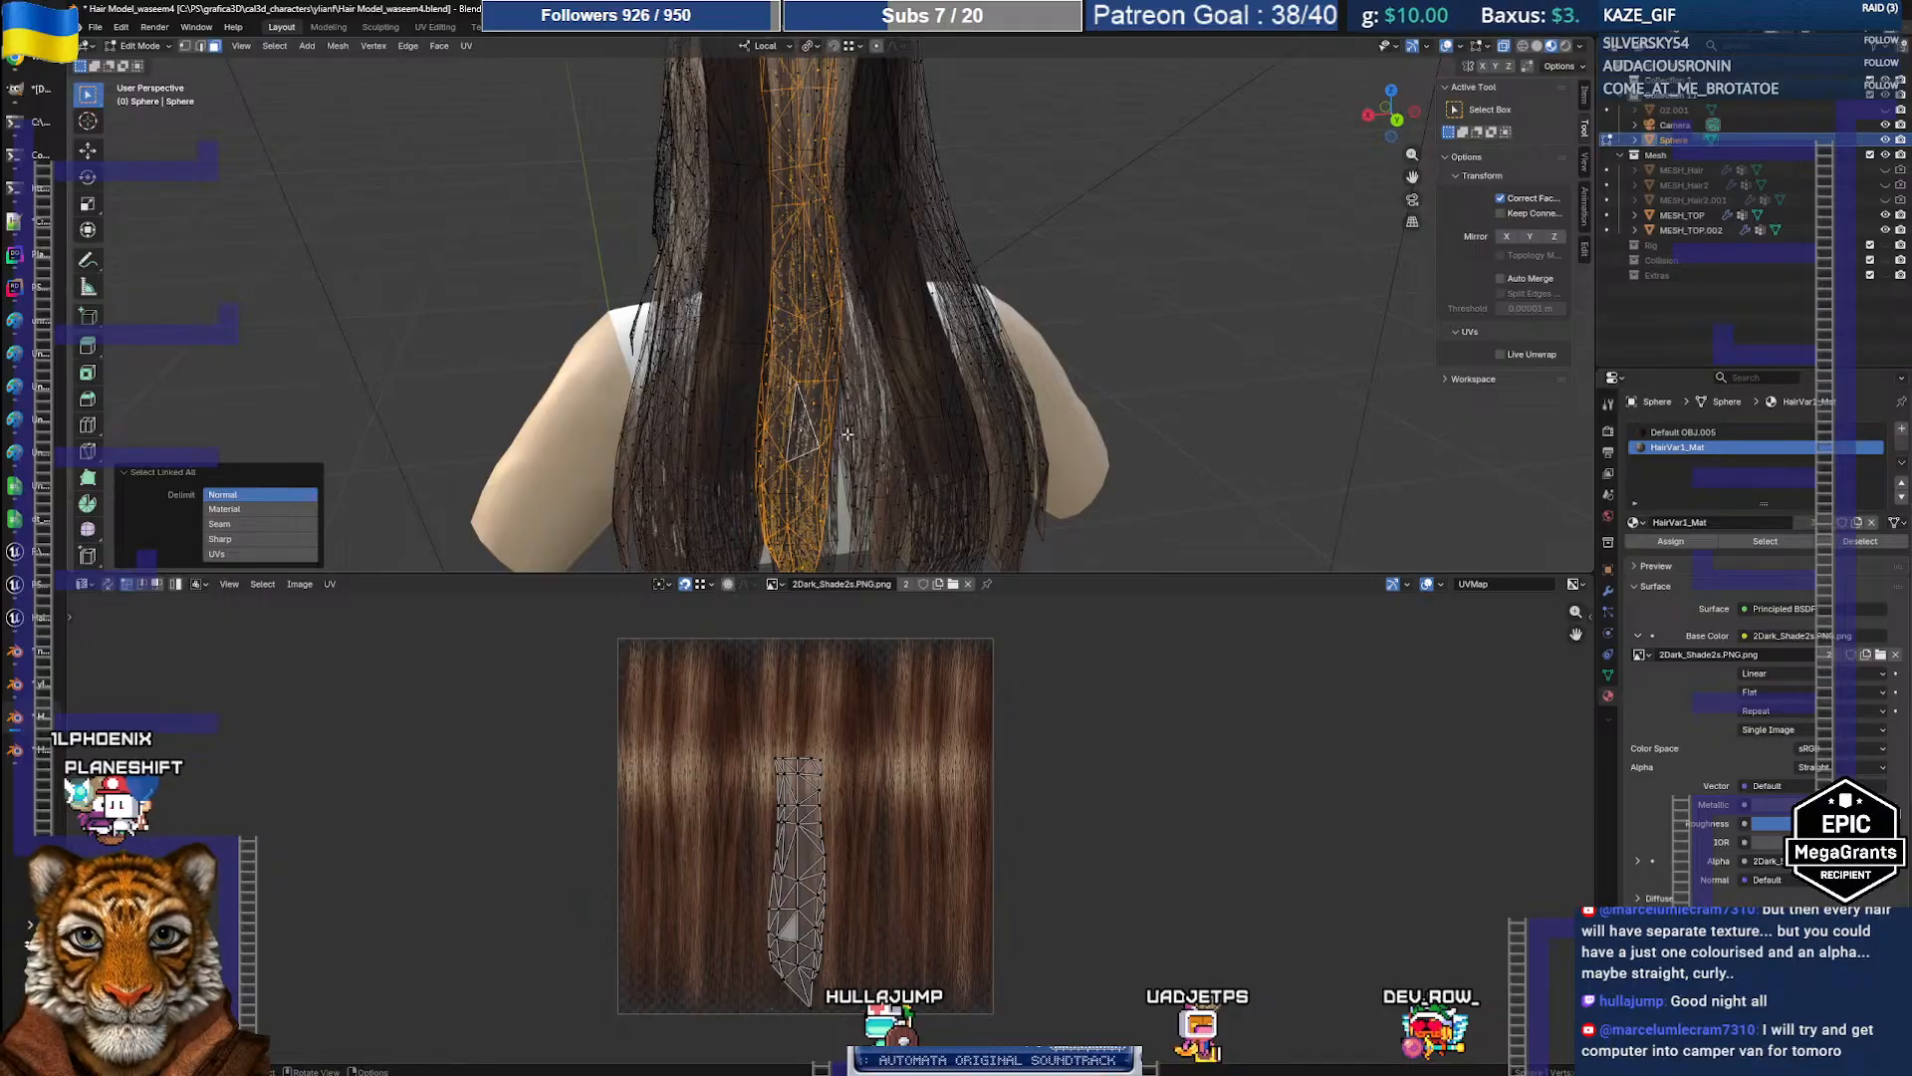
{"action": "scroll", "coordinate": [847, 434], "scroll_direction": "down", "scroll_amount": 5}
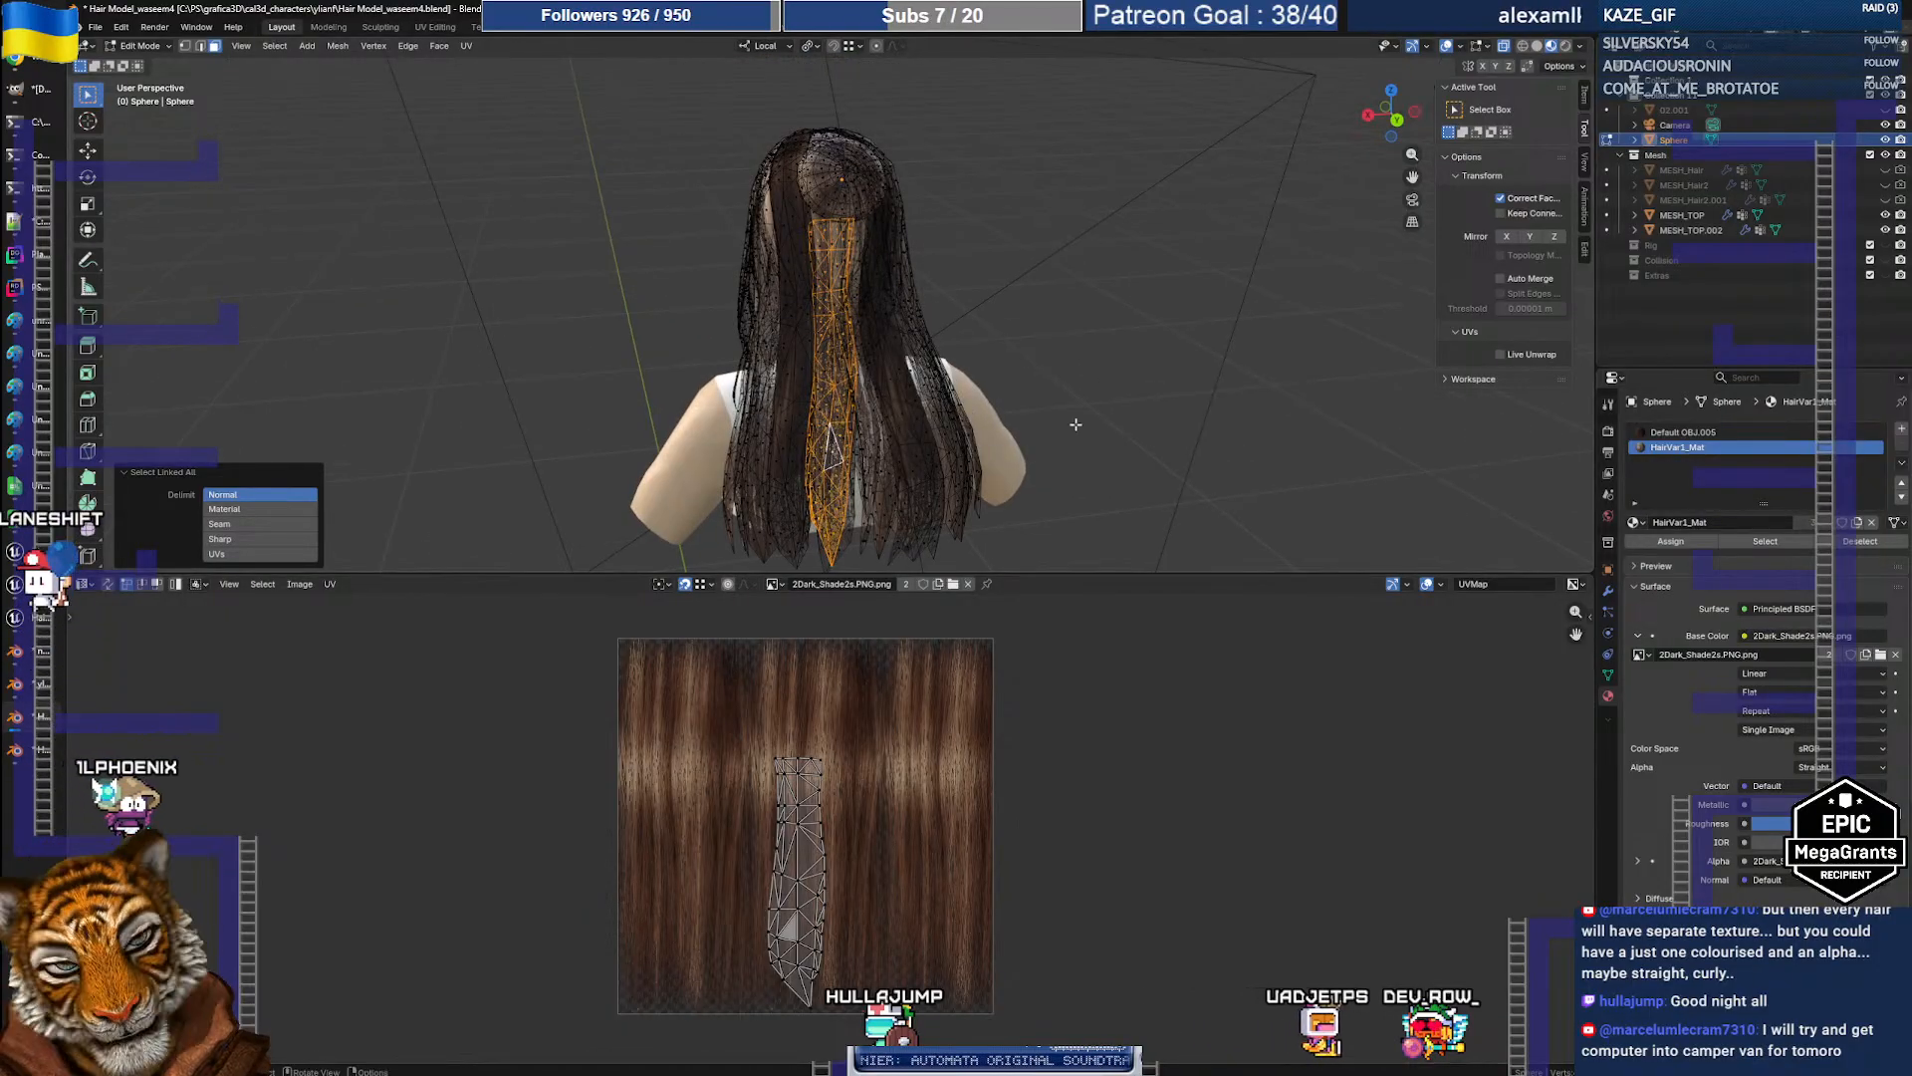
Step: Select a face on the dark back strand, then hide the joined hair object in Object Mode and bring it back
{"action": "key", "text": "Tab"}
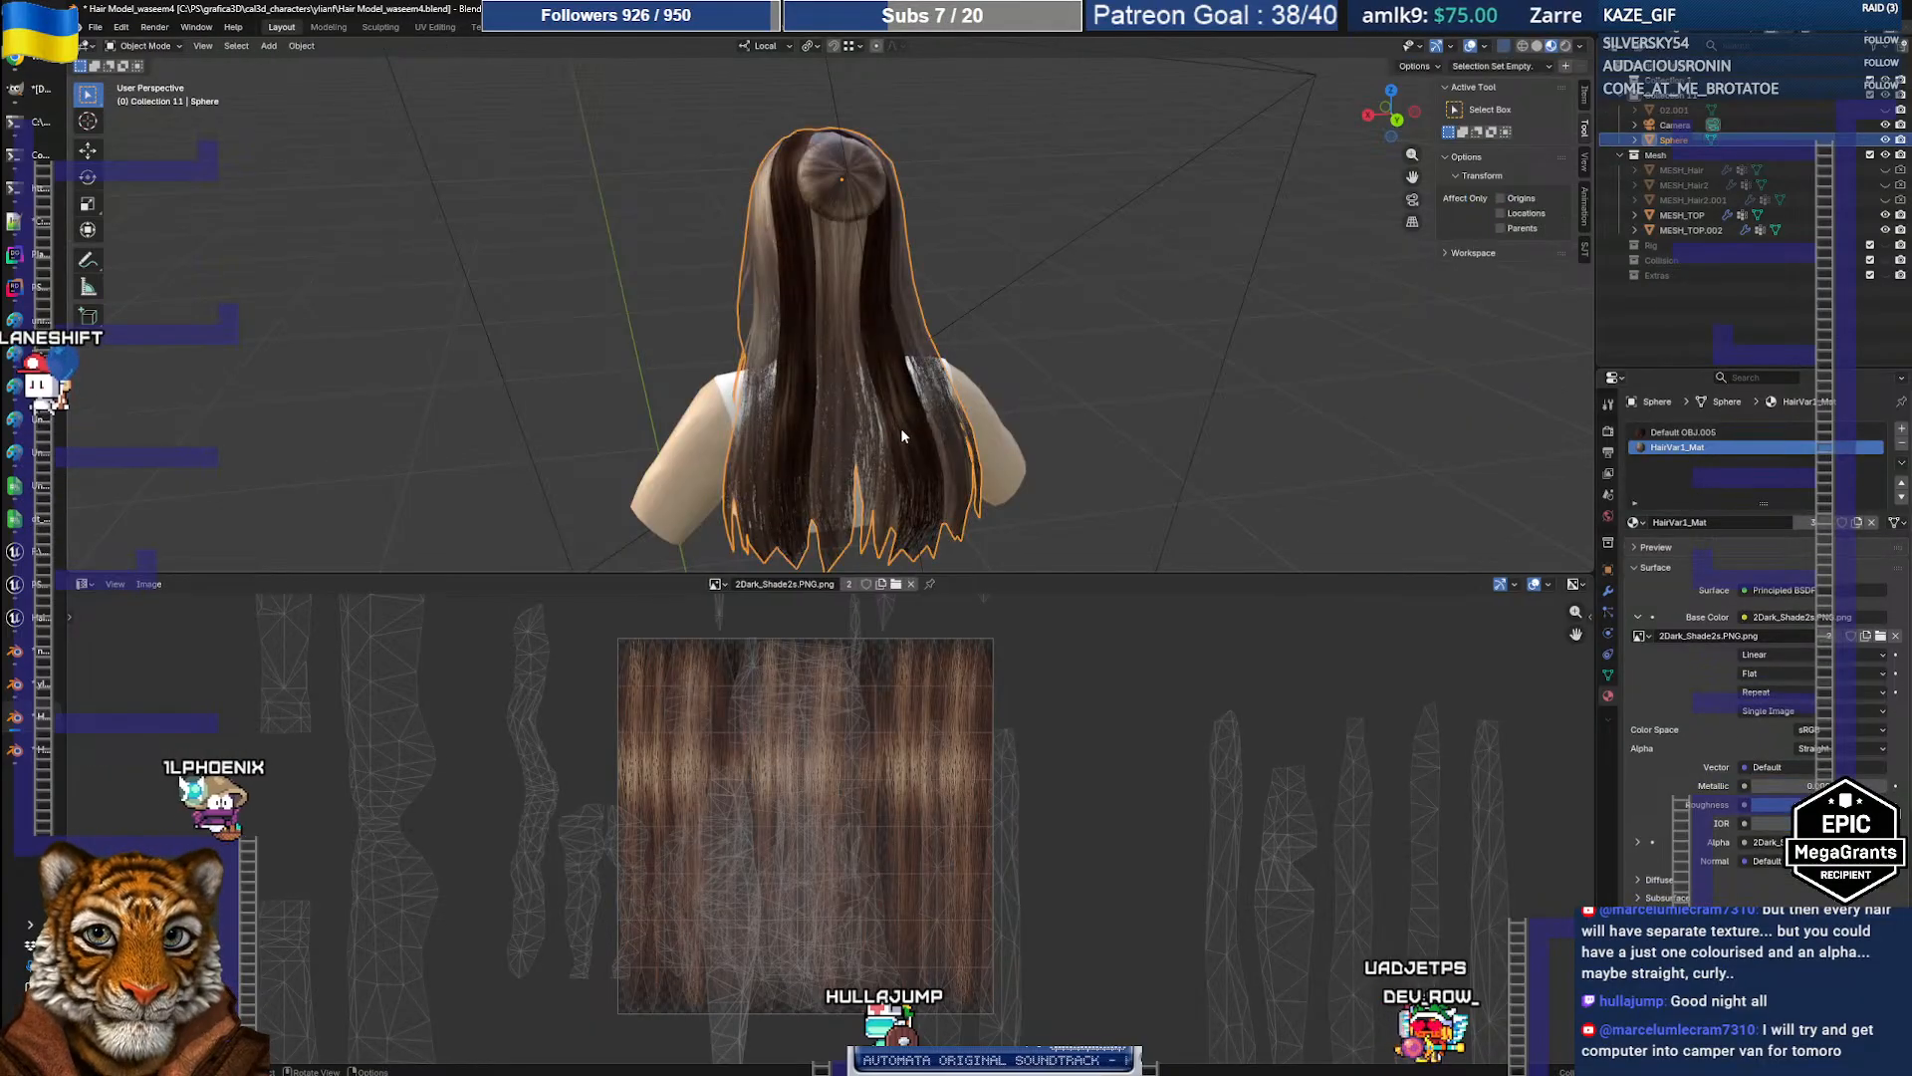
{"action": "key", "text": "Tab"}
{"action": "left_click", "coordinate": [905, 435]}
{"action": "key", "text": "Tab"}
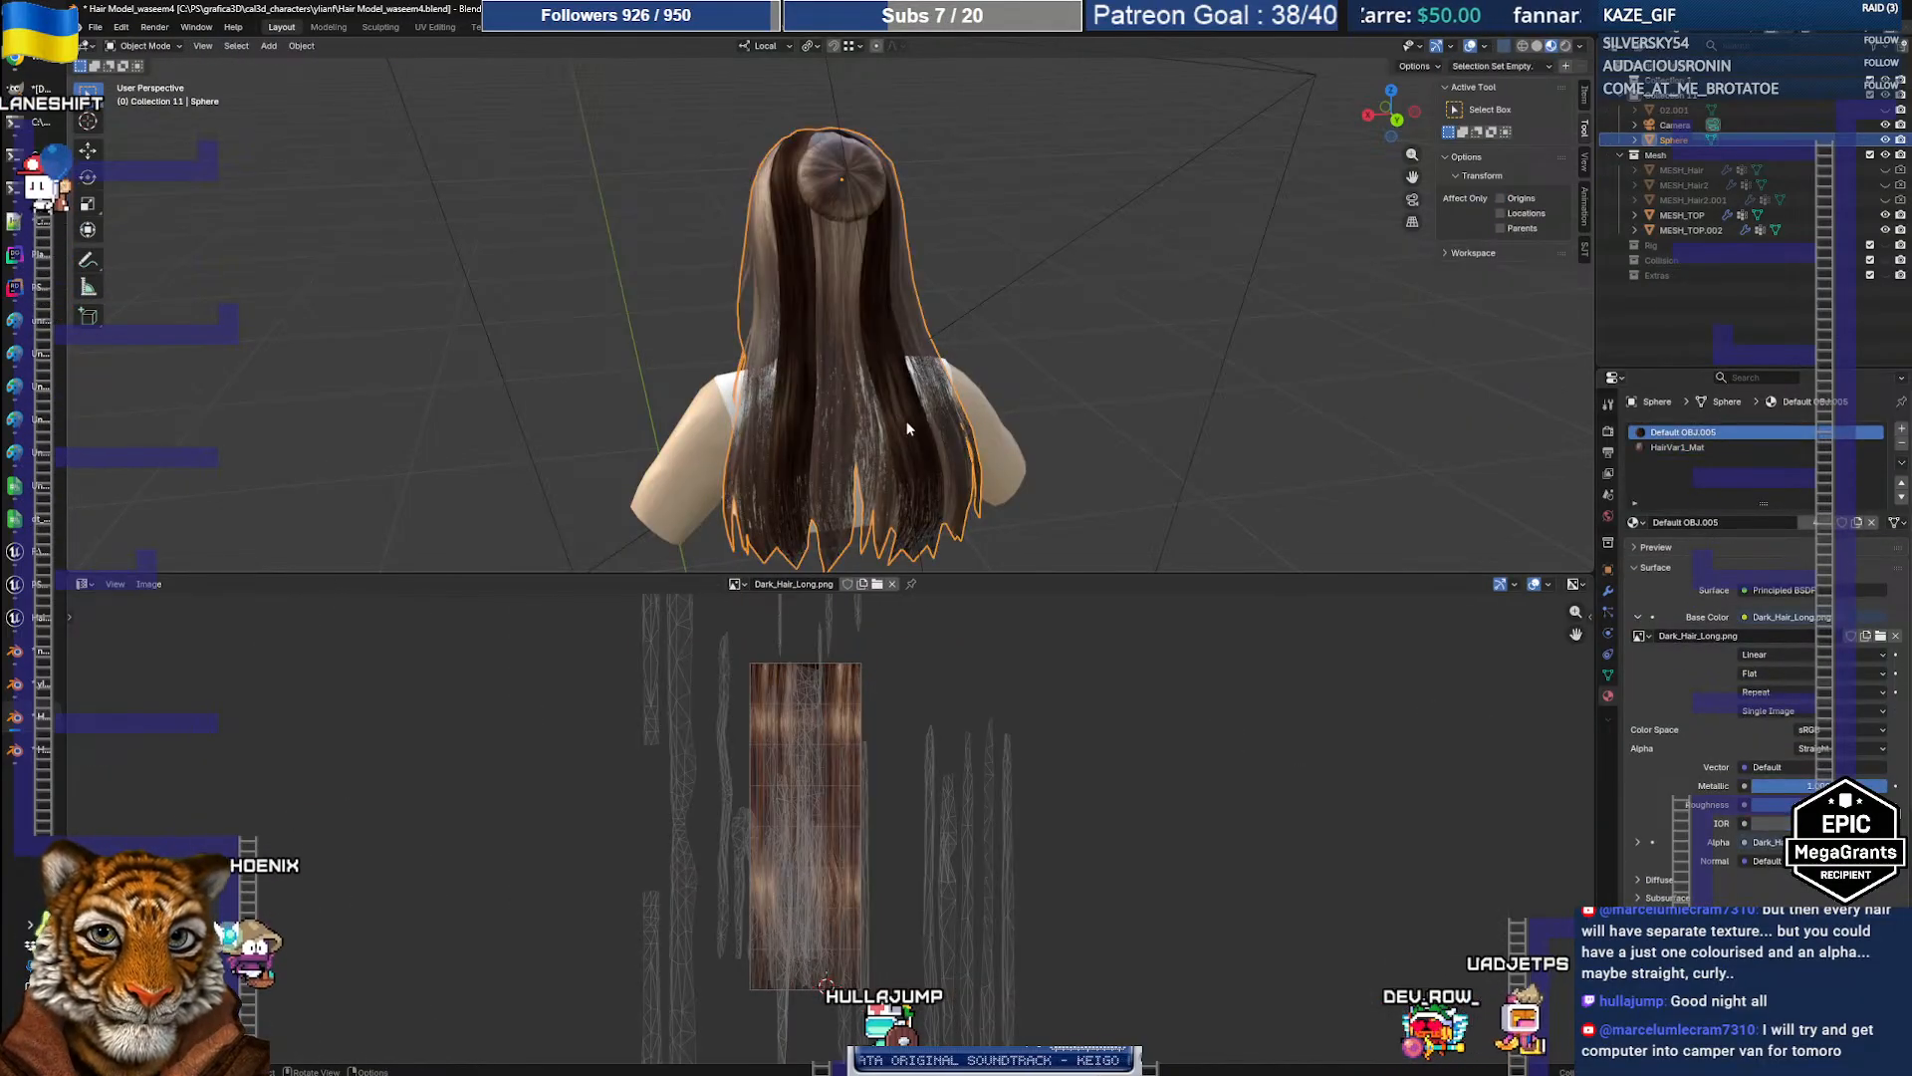
{"action": "left_click", "coordinate": [907, 428]}
{"action": "left_click", "coordinate": [891, 315]}
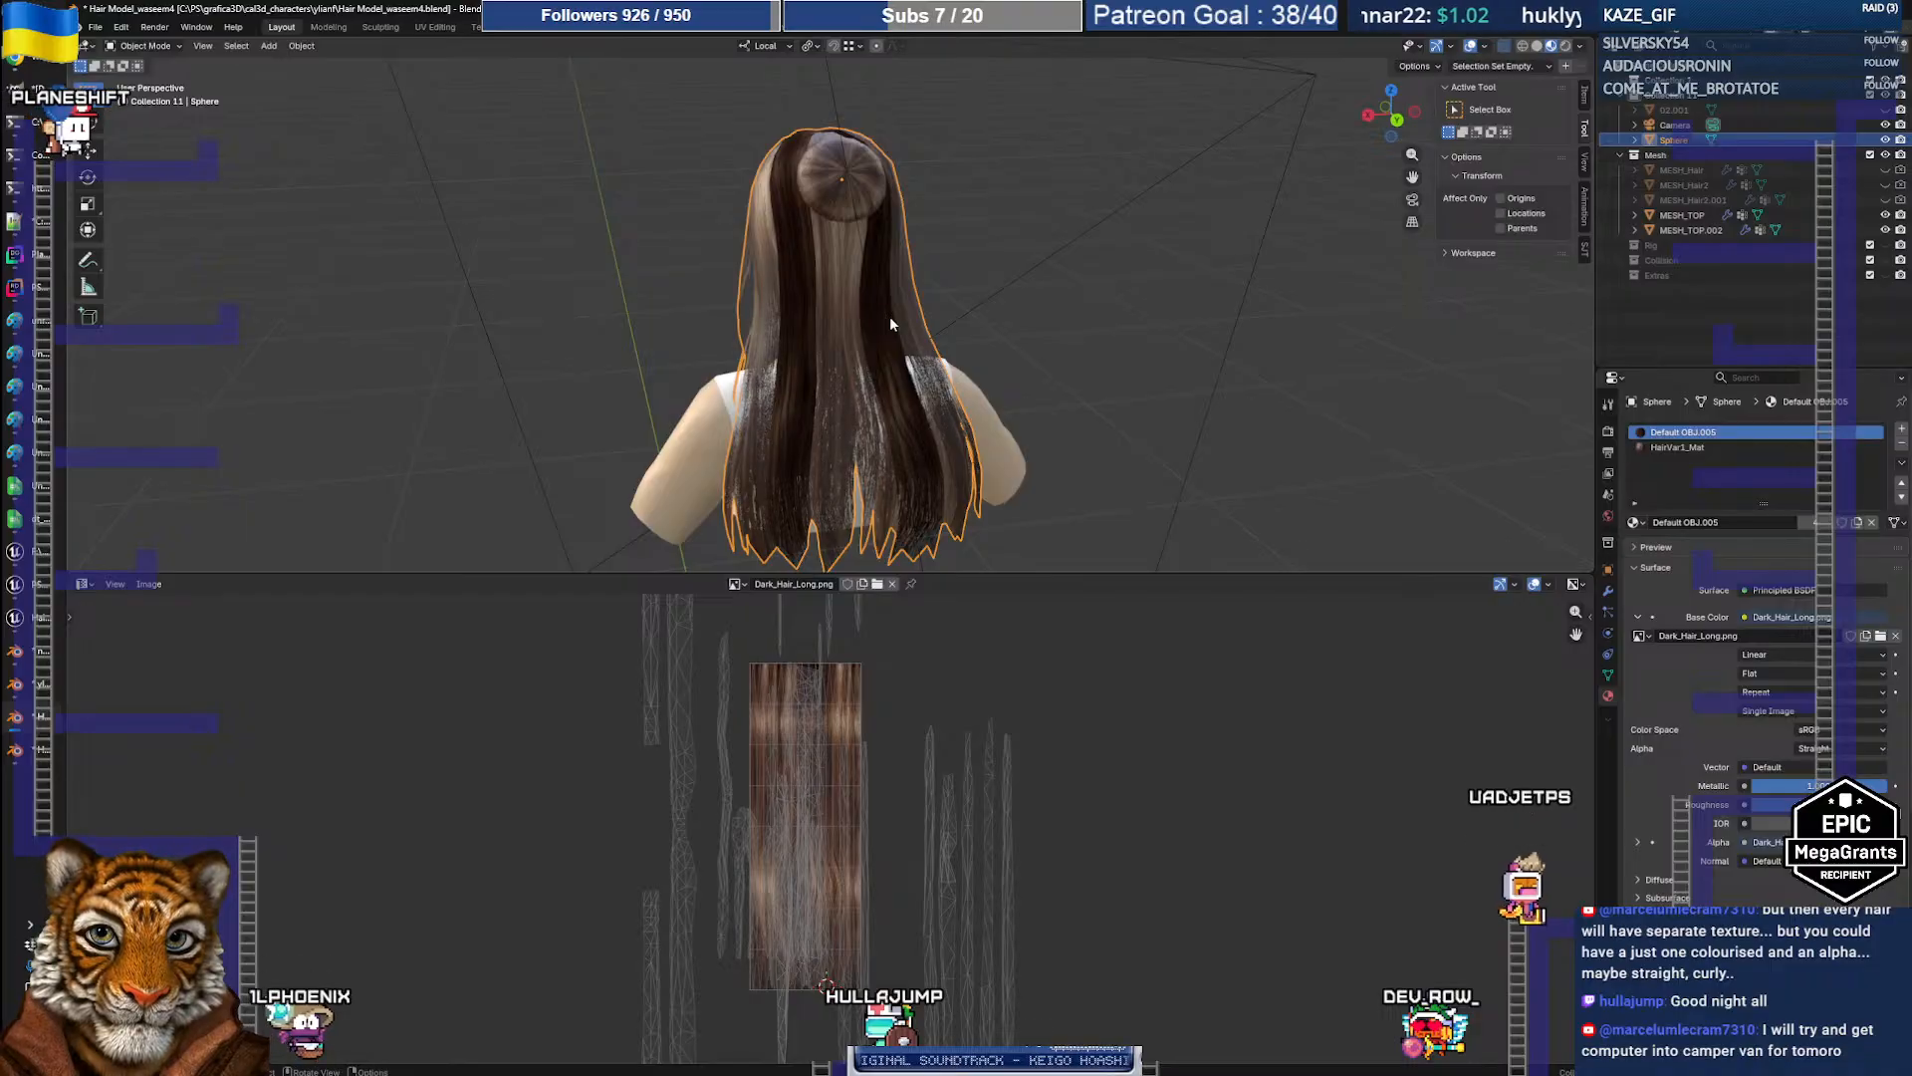
{"action": "key", "text": "h"}
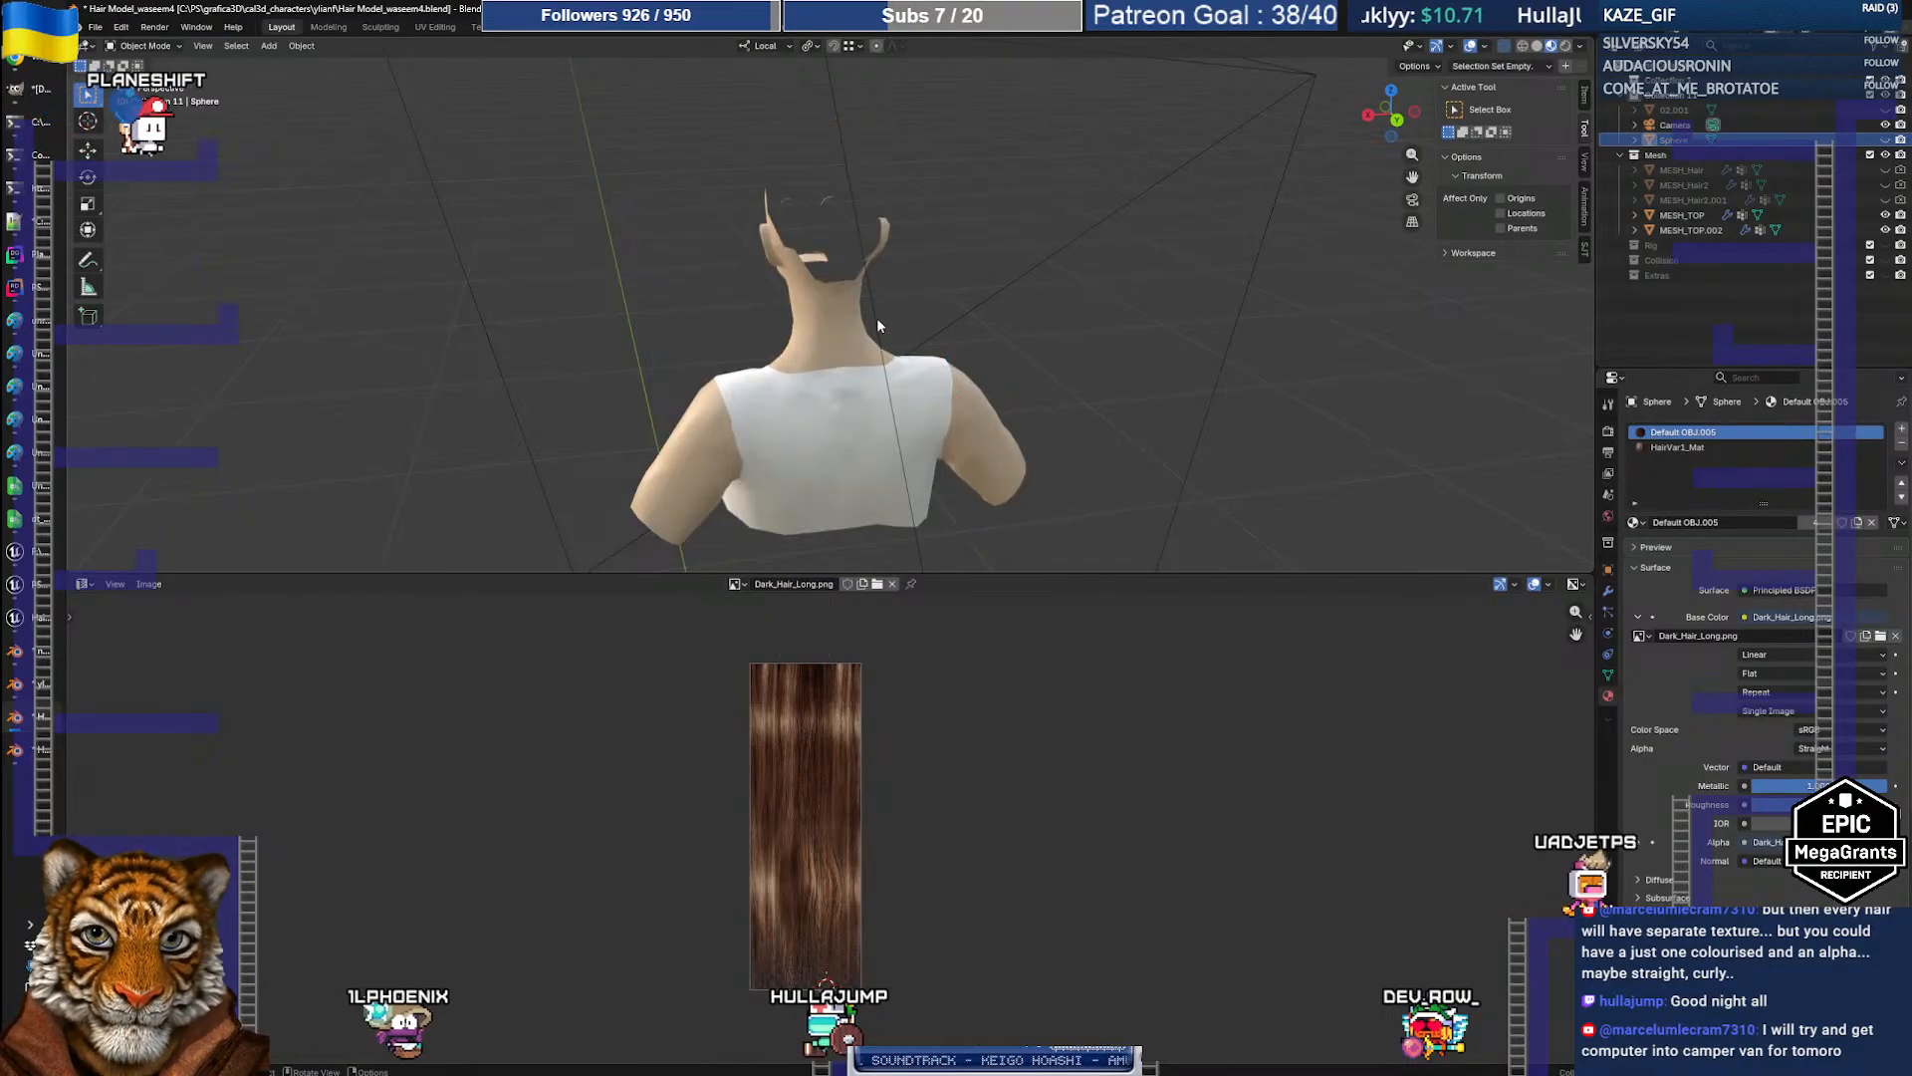
{"action": "key", "text": "alt+h"}
{"action": "left_click", "coordinate": [881, 333]}
{"action": "left_click", "coordinate": [882, 332]}
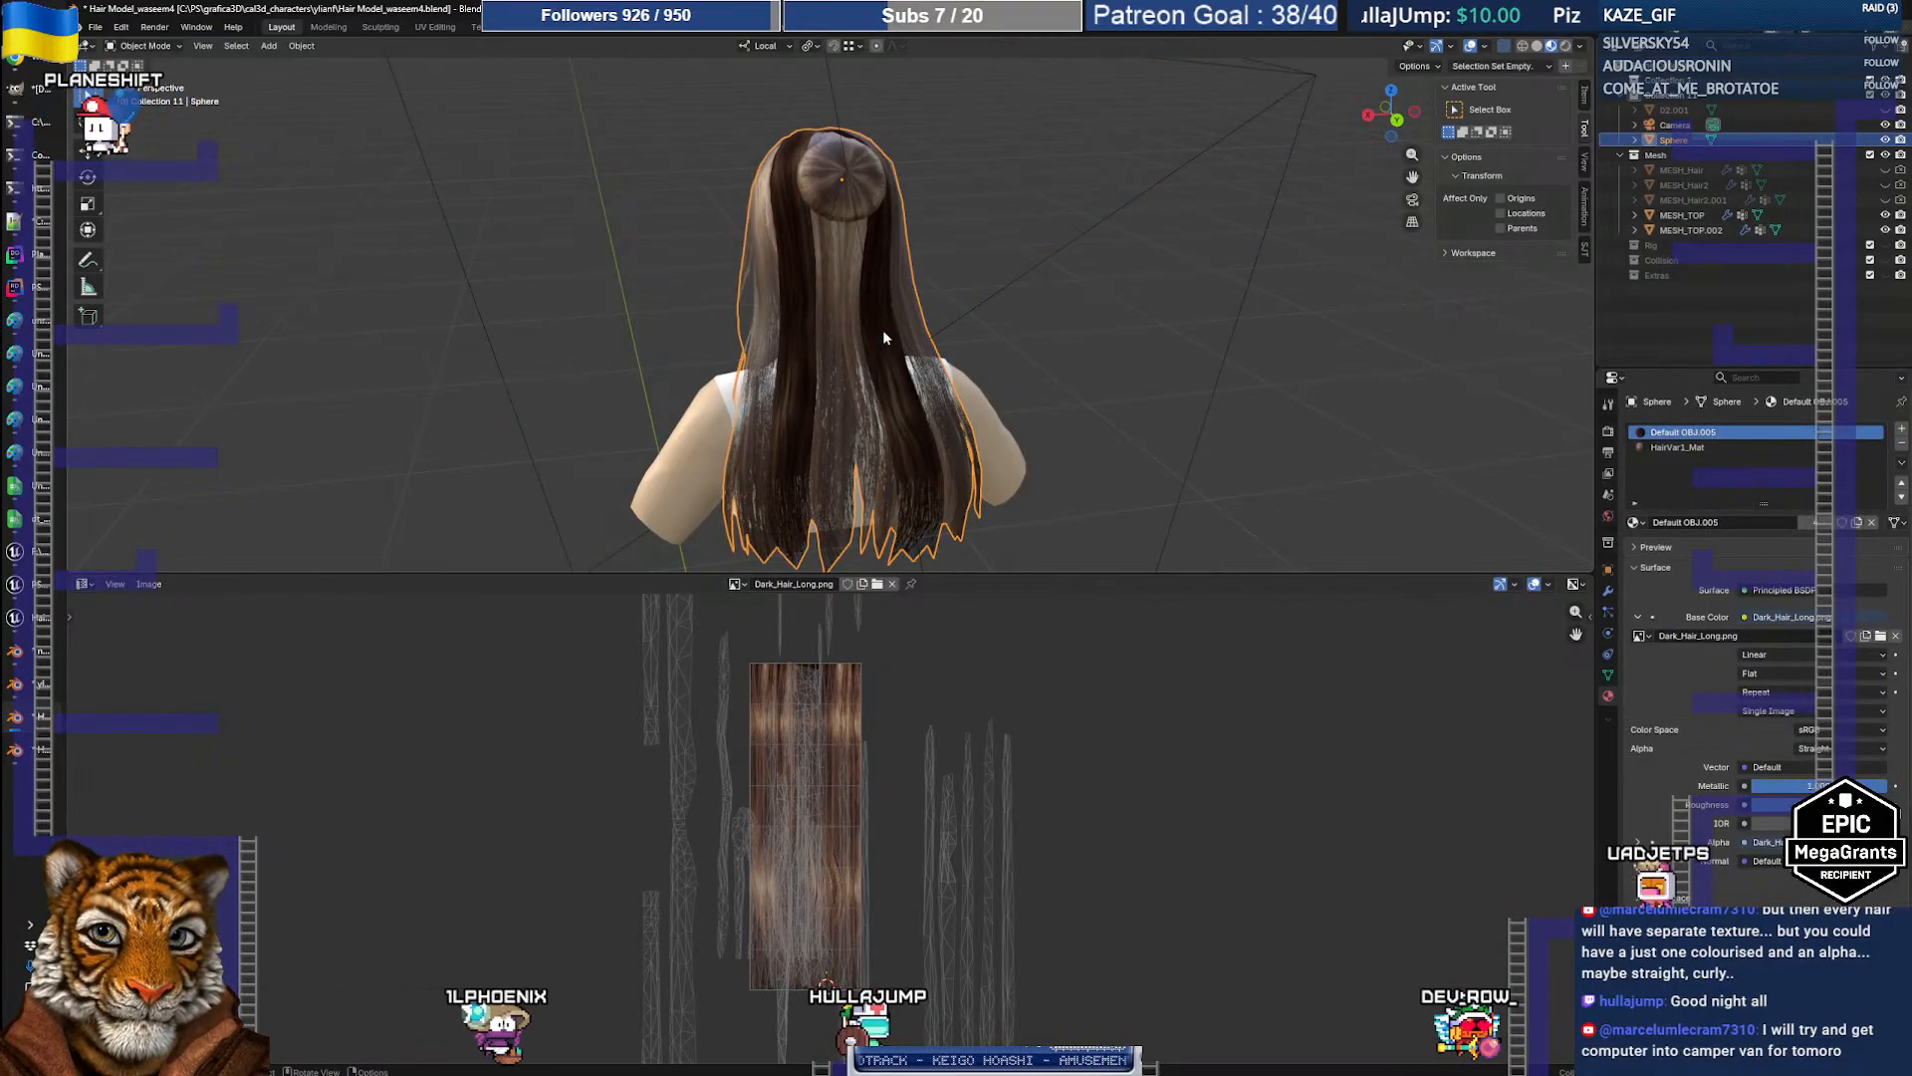
Step: Compare the materials and UV layouts used by the dark and central back strands of the joined hair mesh
{"action": "key", "text": "Tab"}
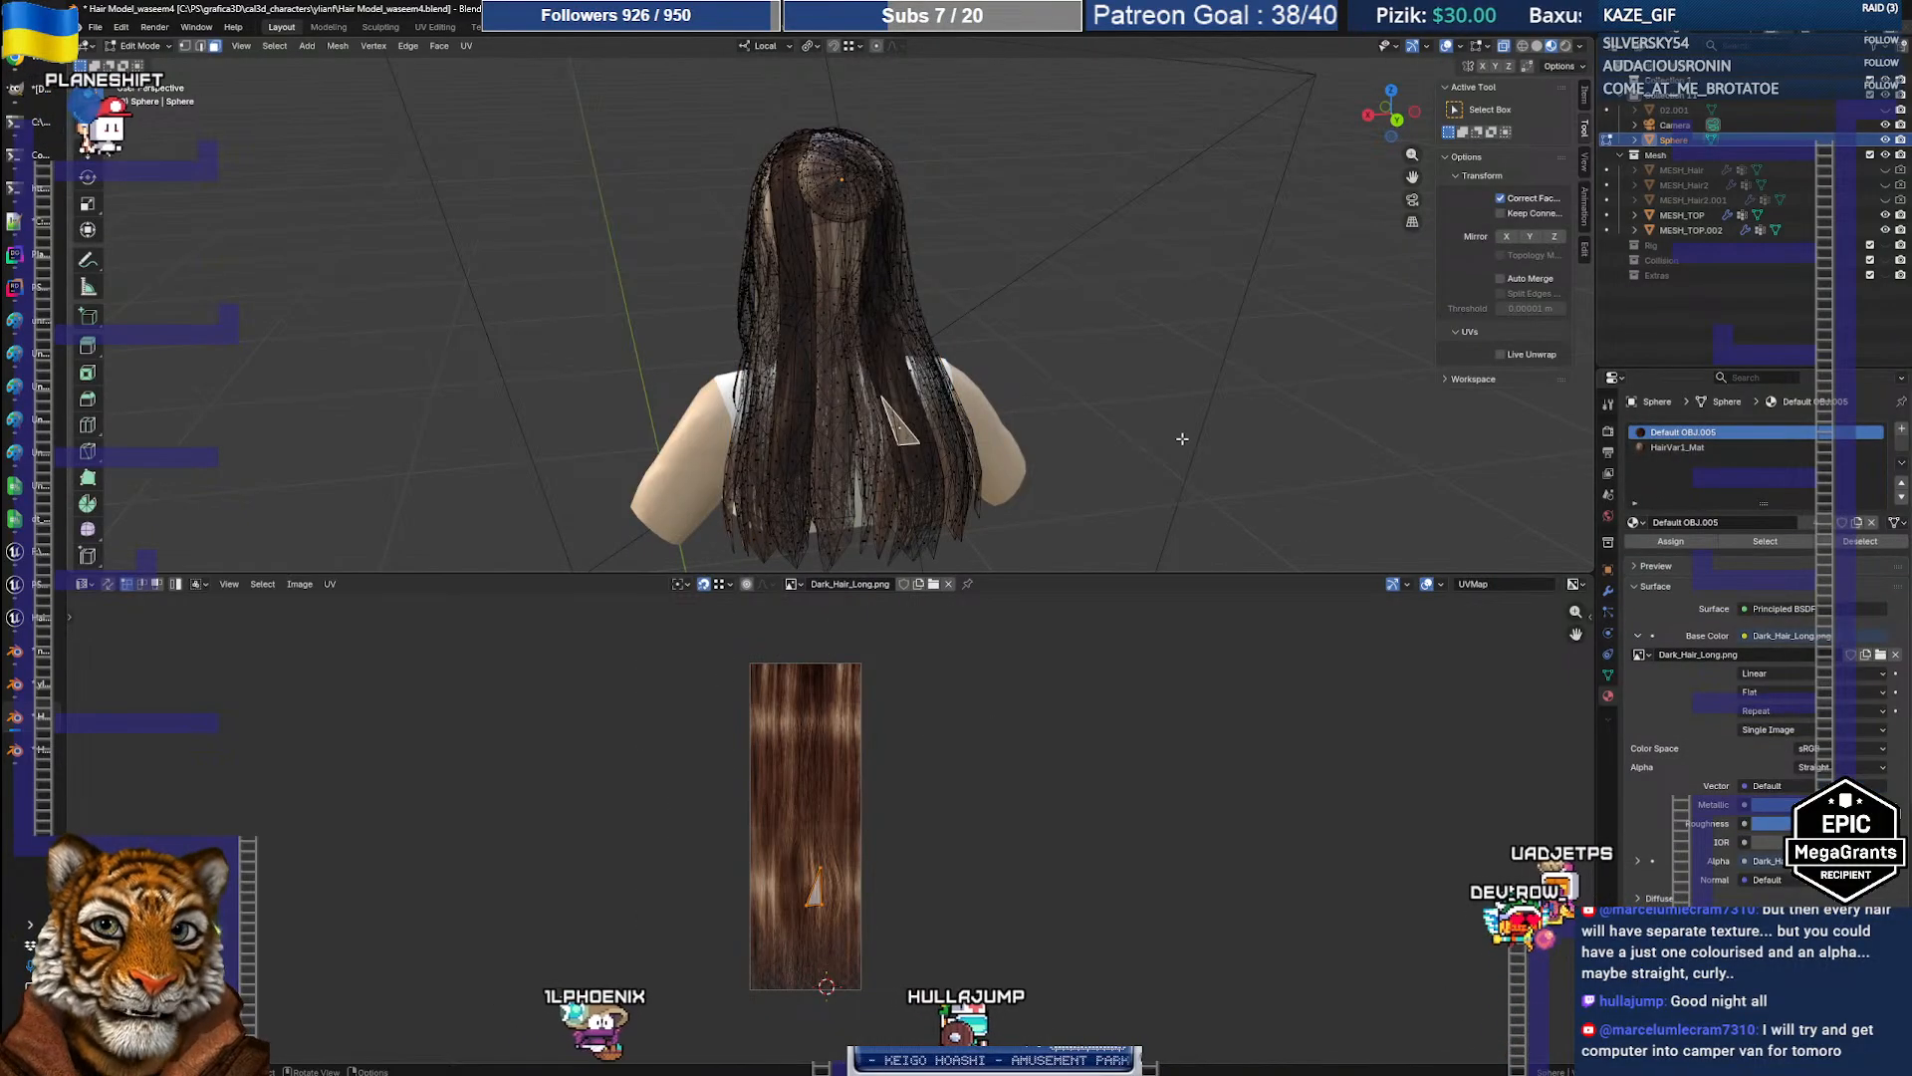
{"action": "left_click", "coordinate": [913, 419]}
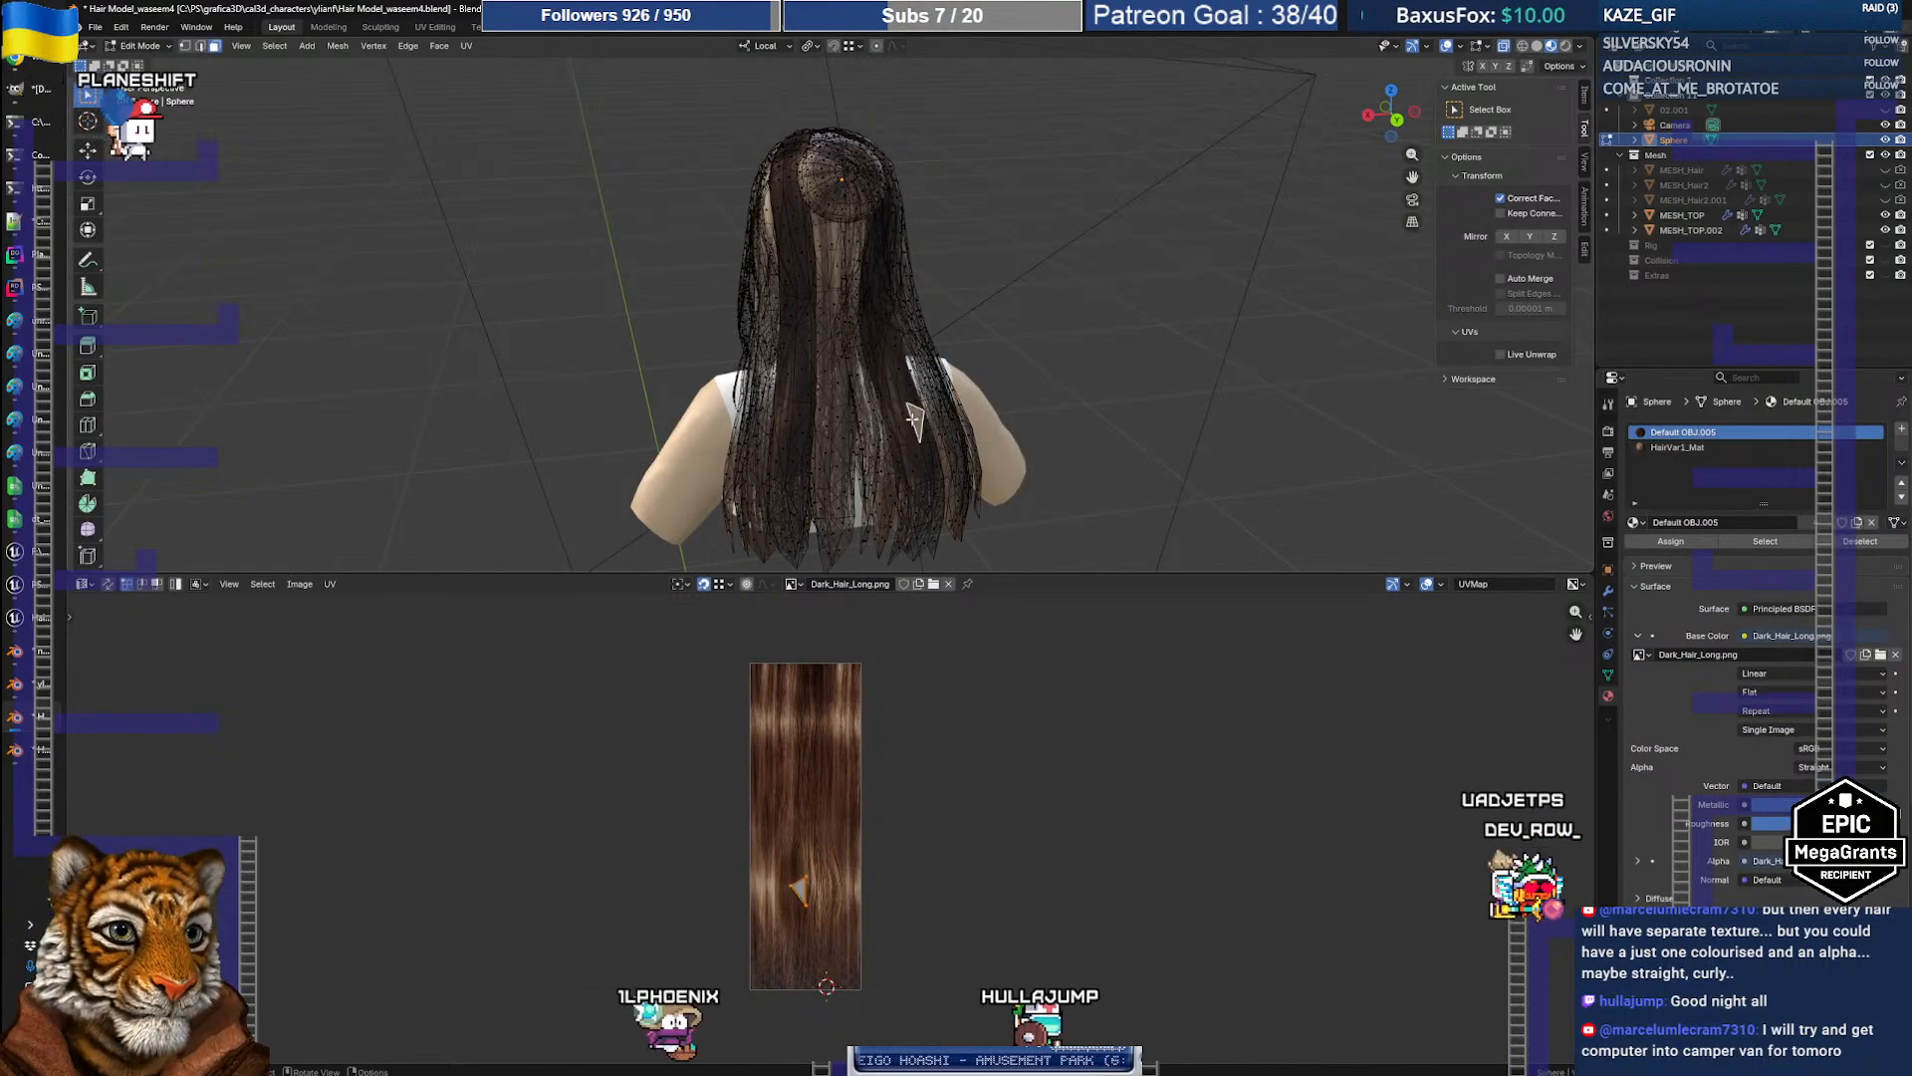
{"action": "left_click", "coordinate": [837, 404]}
{"action": "key", "text": "a"}
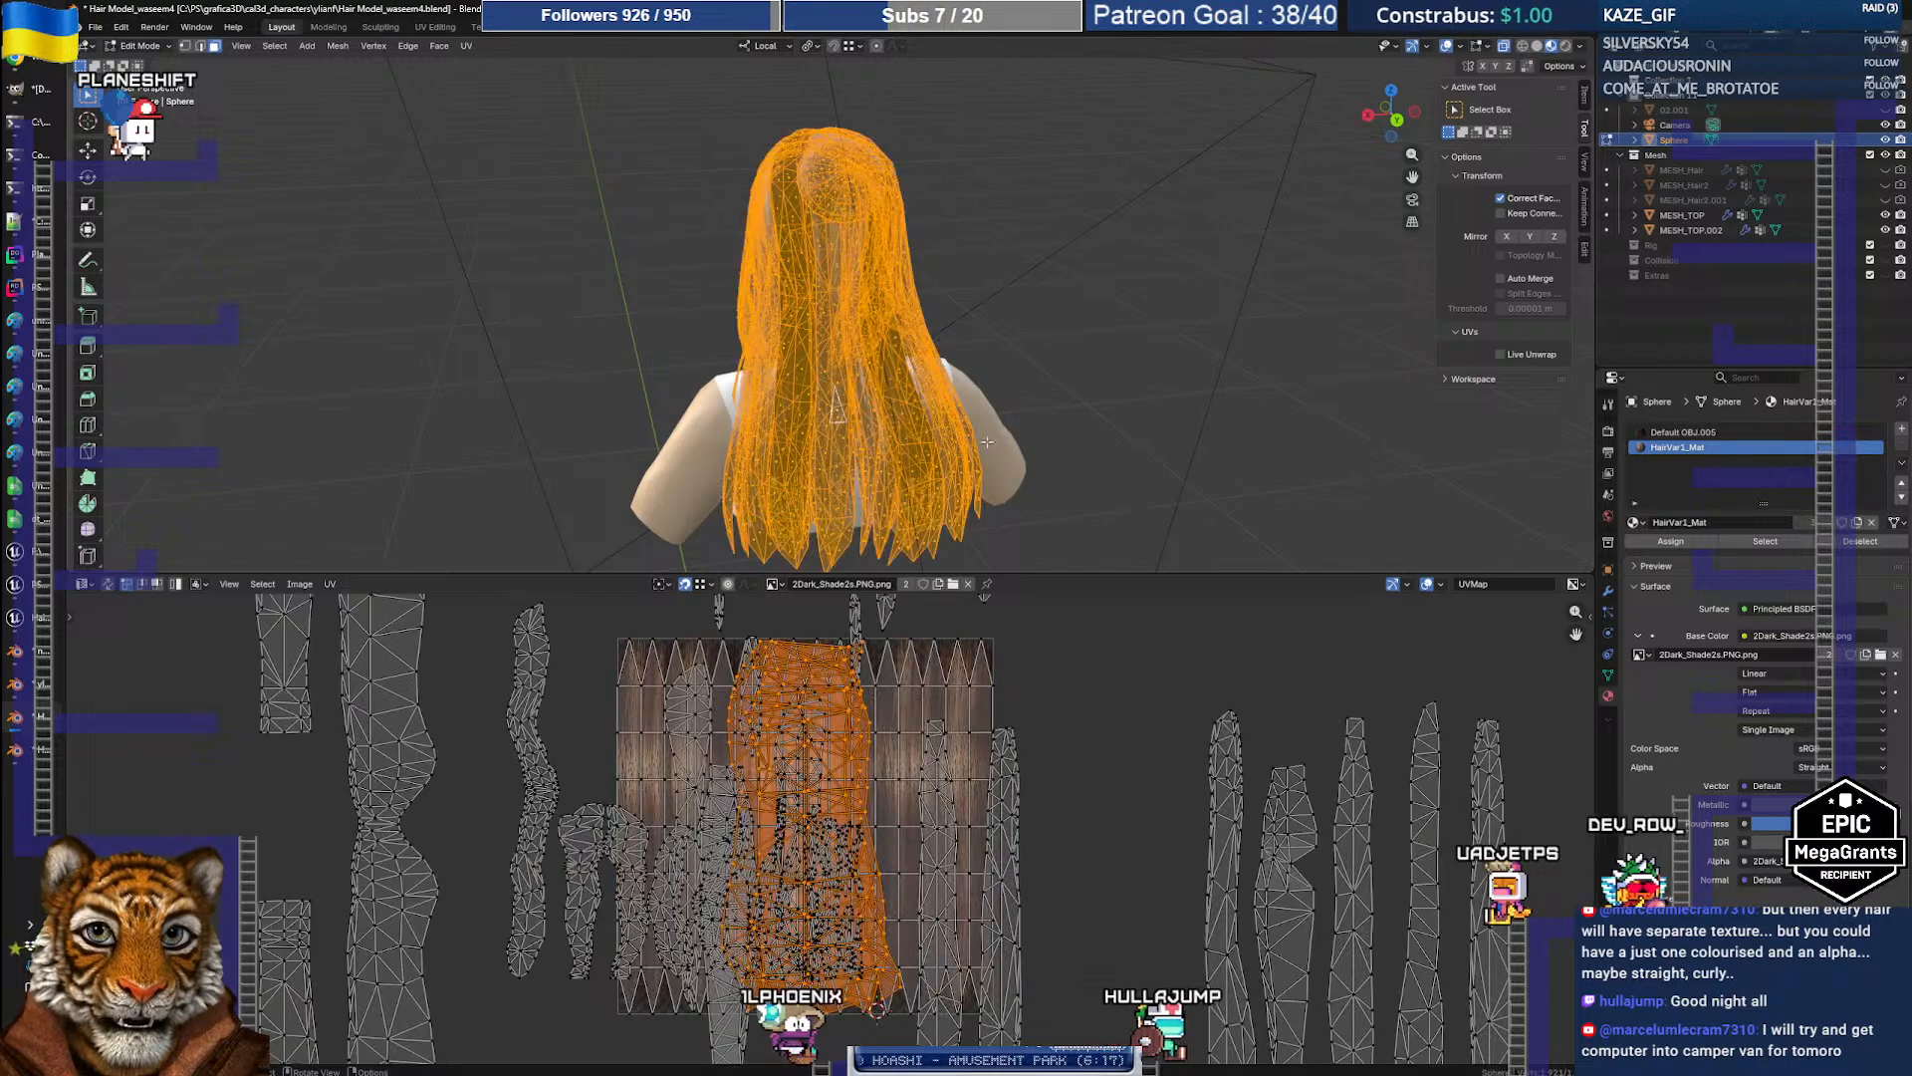
{"action": "key", "text": "alt+a"}
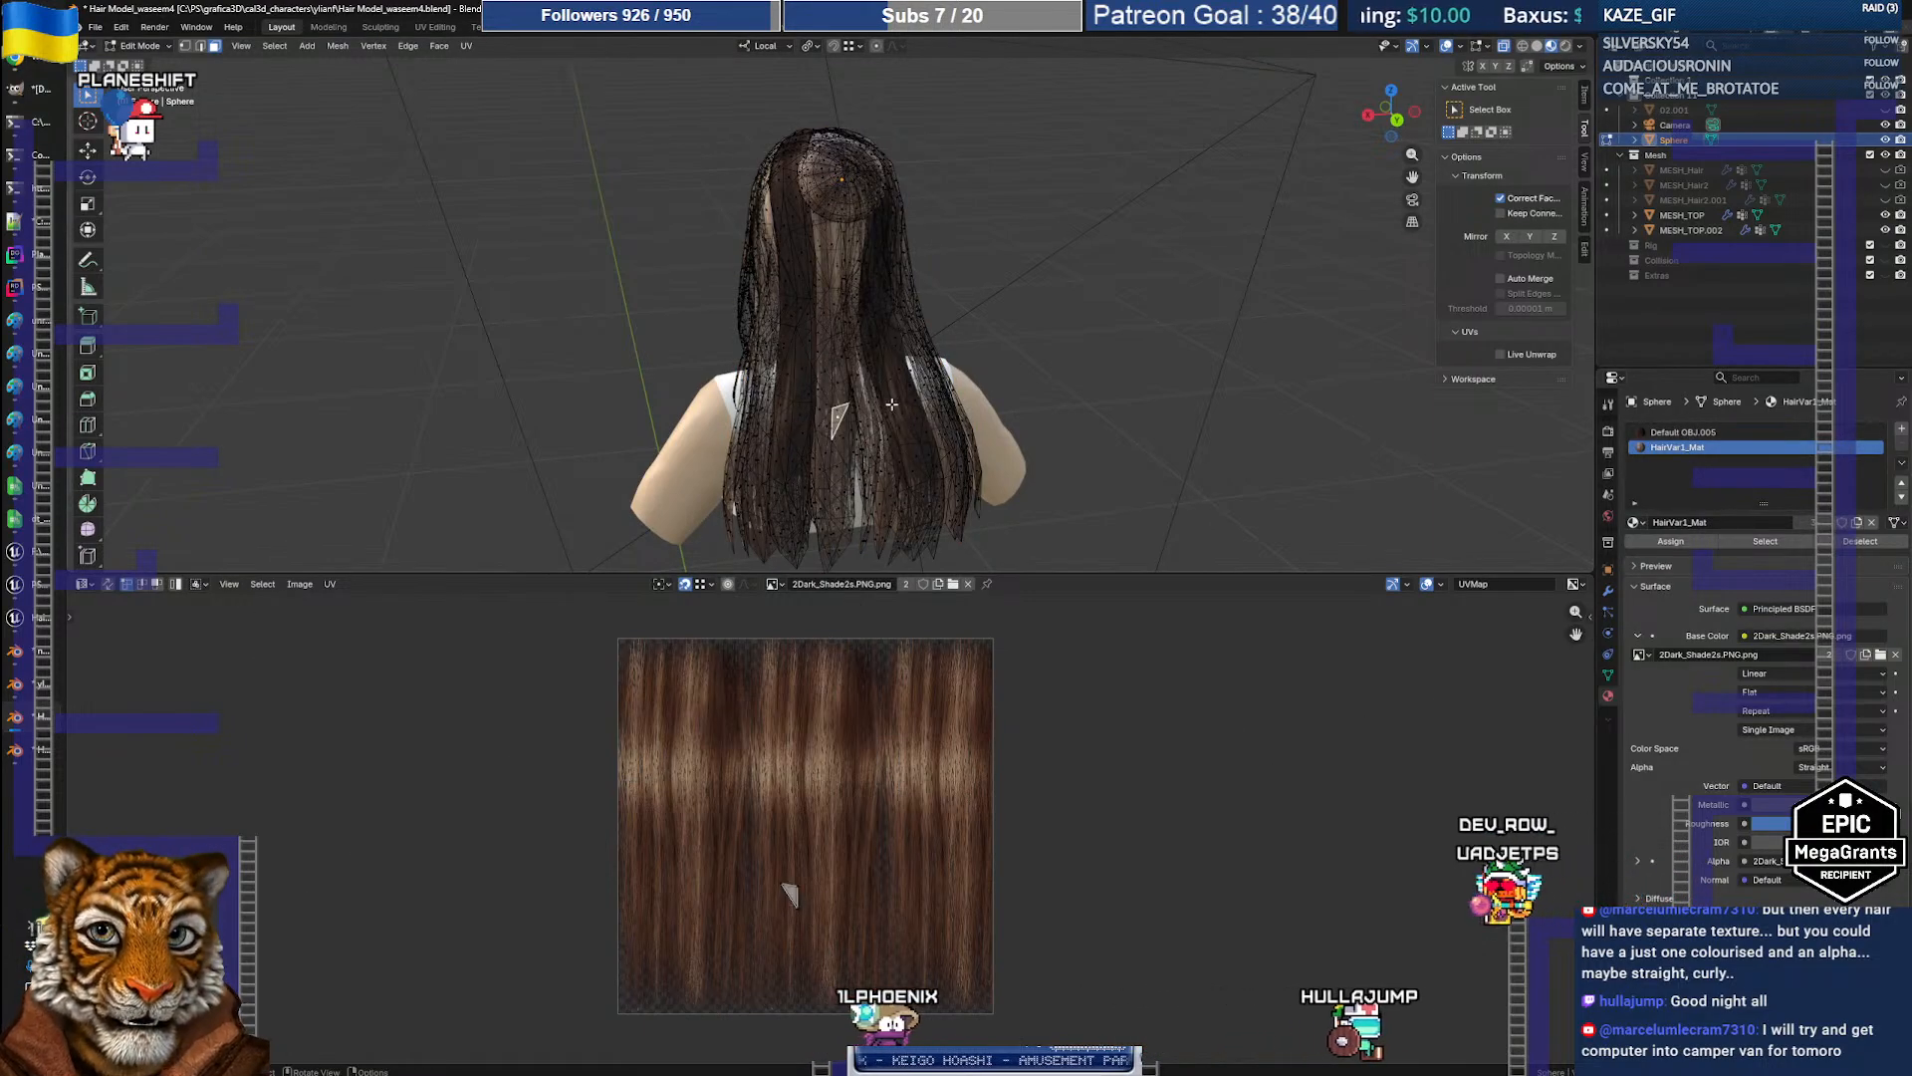
Step: Make Default OBJ.005 the active material from a dark strand face and assign it to the whole hair mesh
{"action": "left_click", "coordinate": [898, 408]}
{"action": "left_click", "coordinate": [915, 412]}
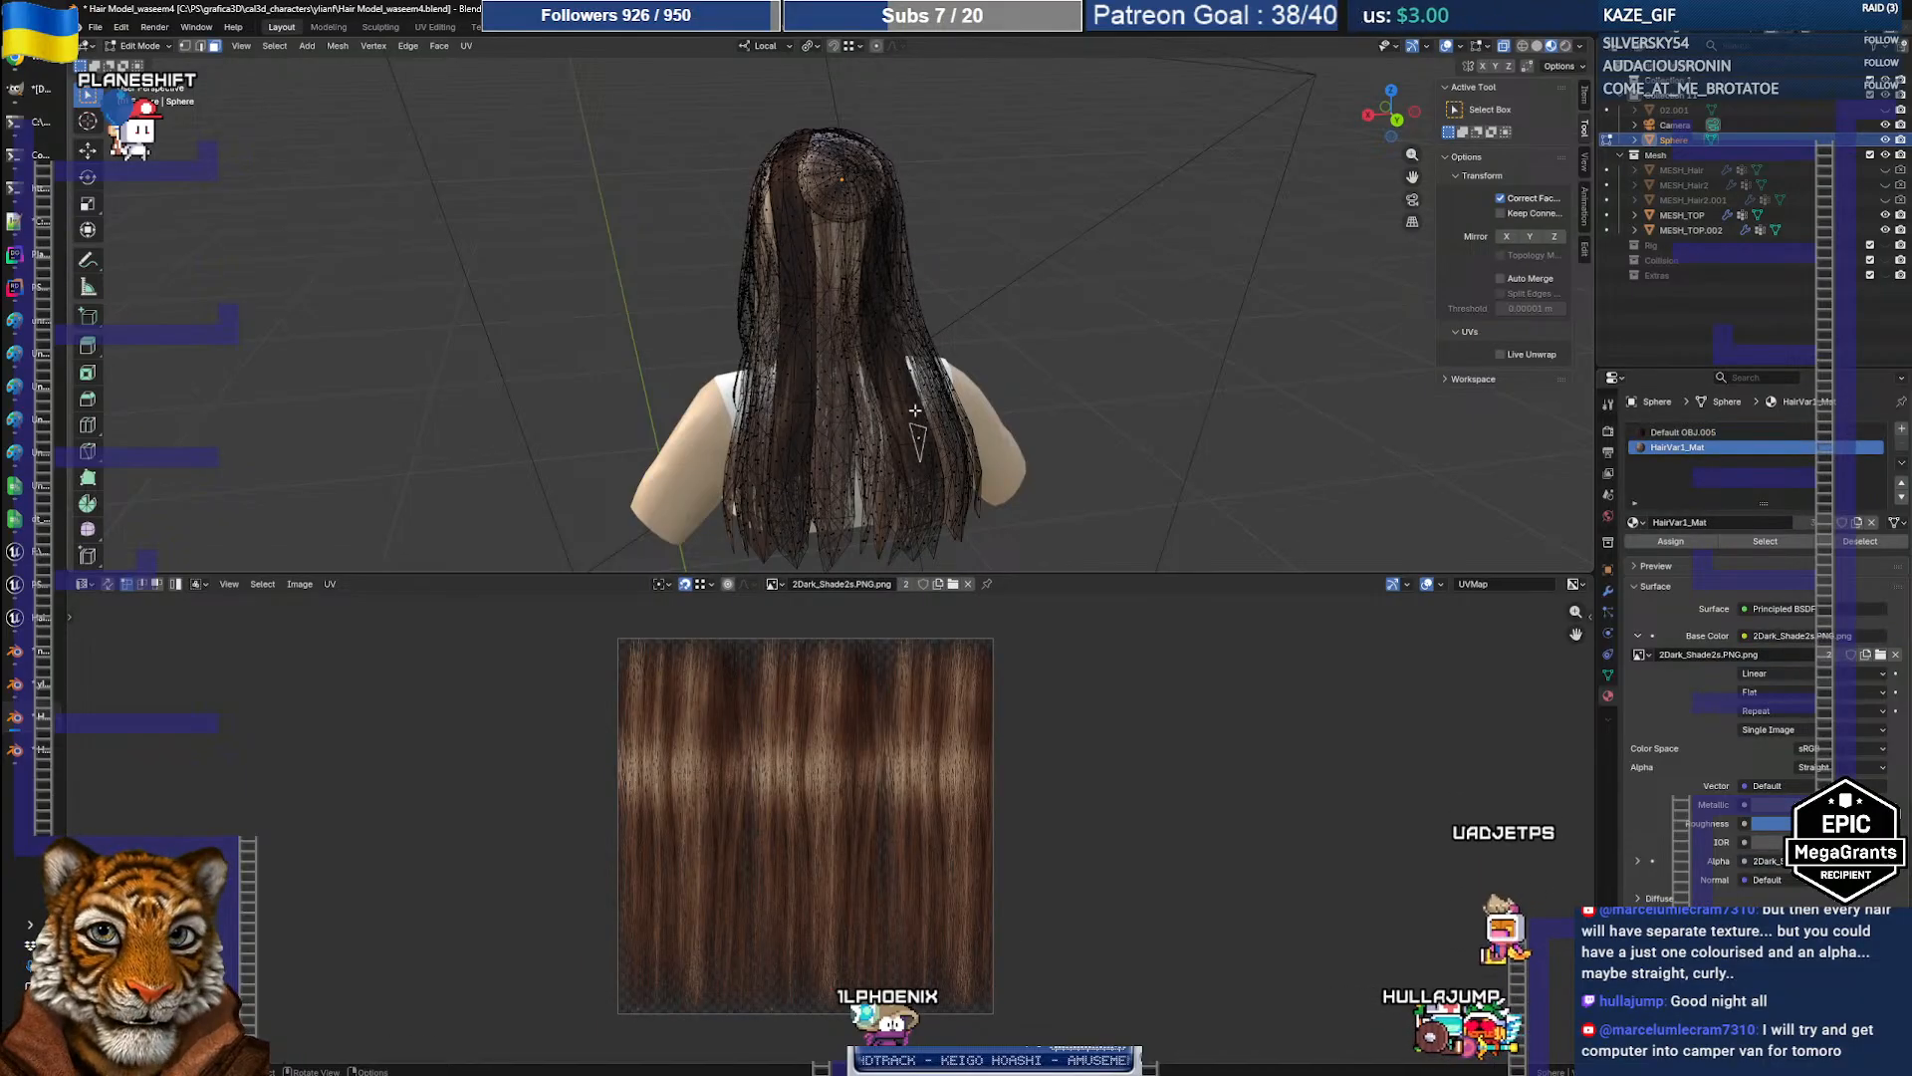
{"action": "left_click", "coordinate": [914, 411]}
{"action": "middle_click_drag", "start_coordinate": [914, 410], "coordinate": [1025, 468]}
{"action": "key", "text": "a"}
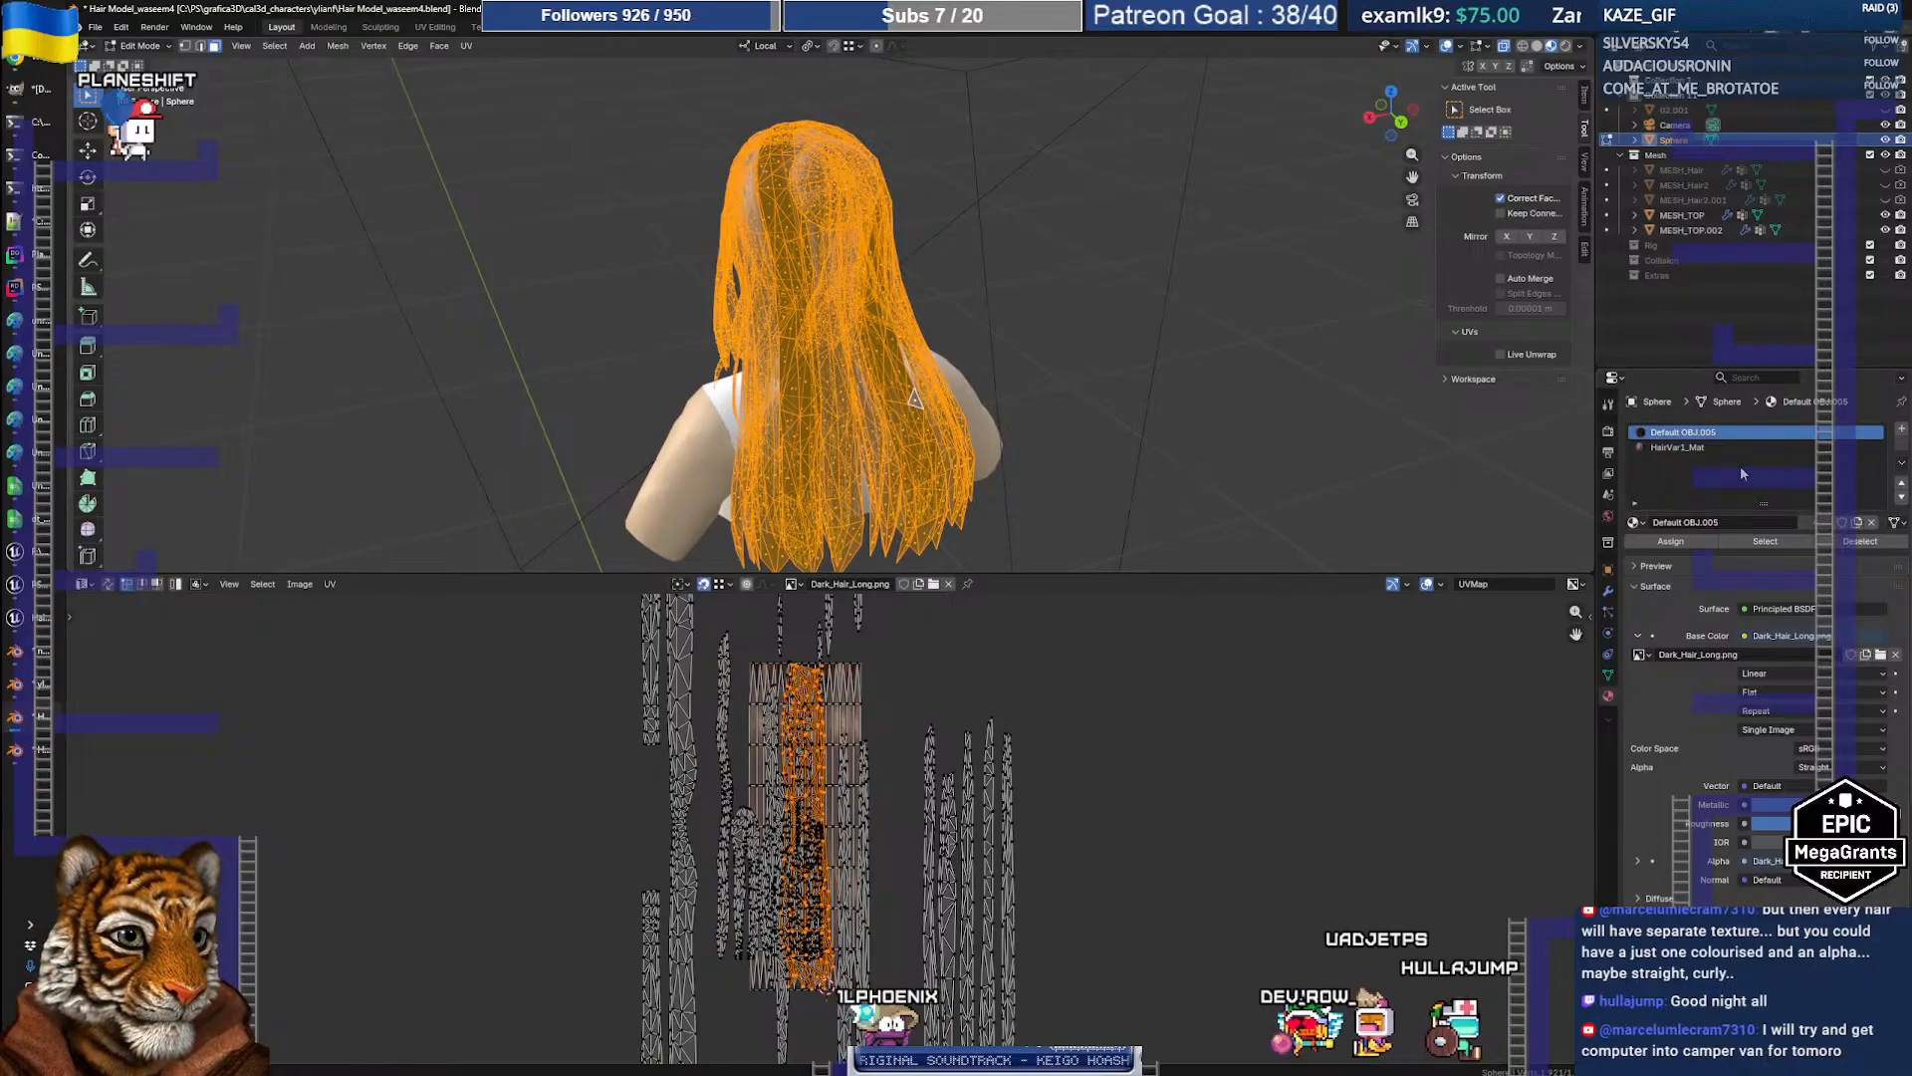
{"action": "left_click", "coordinate": [1692, 540]}
{"action": "left_click", "coordinate": [1101, 392]}
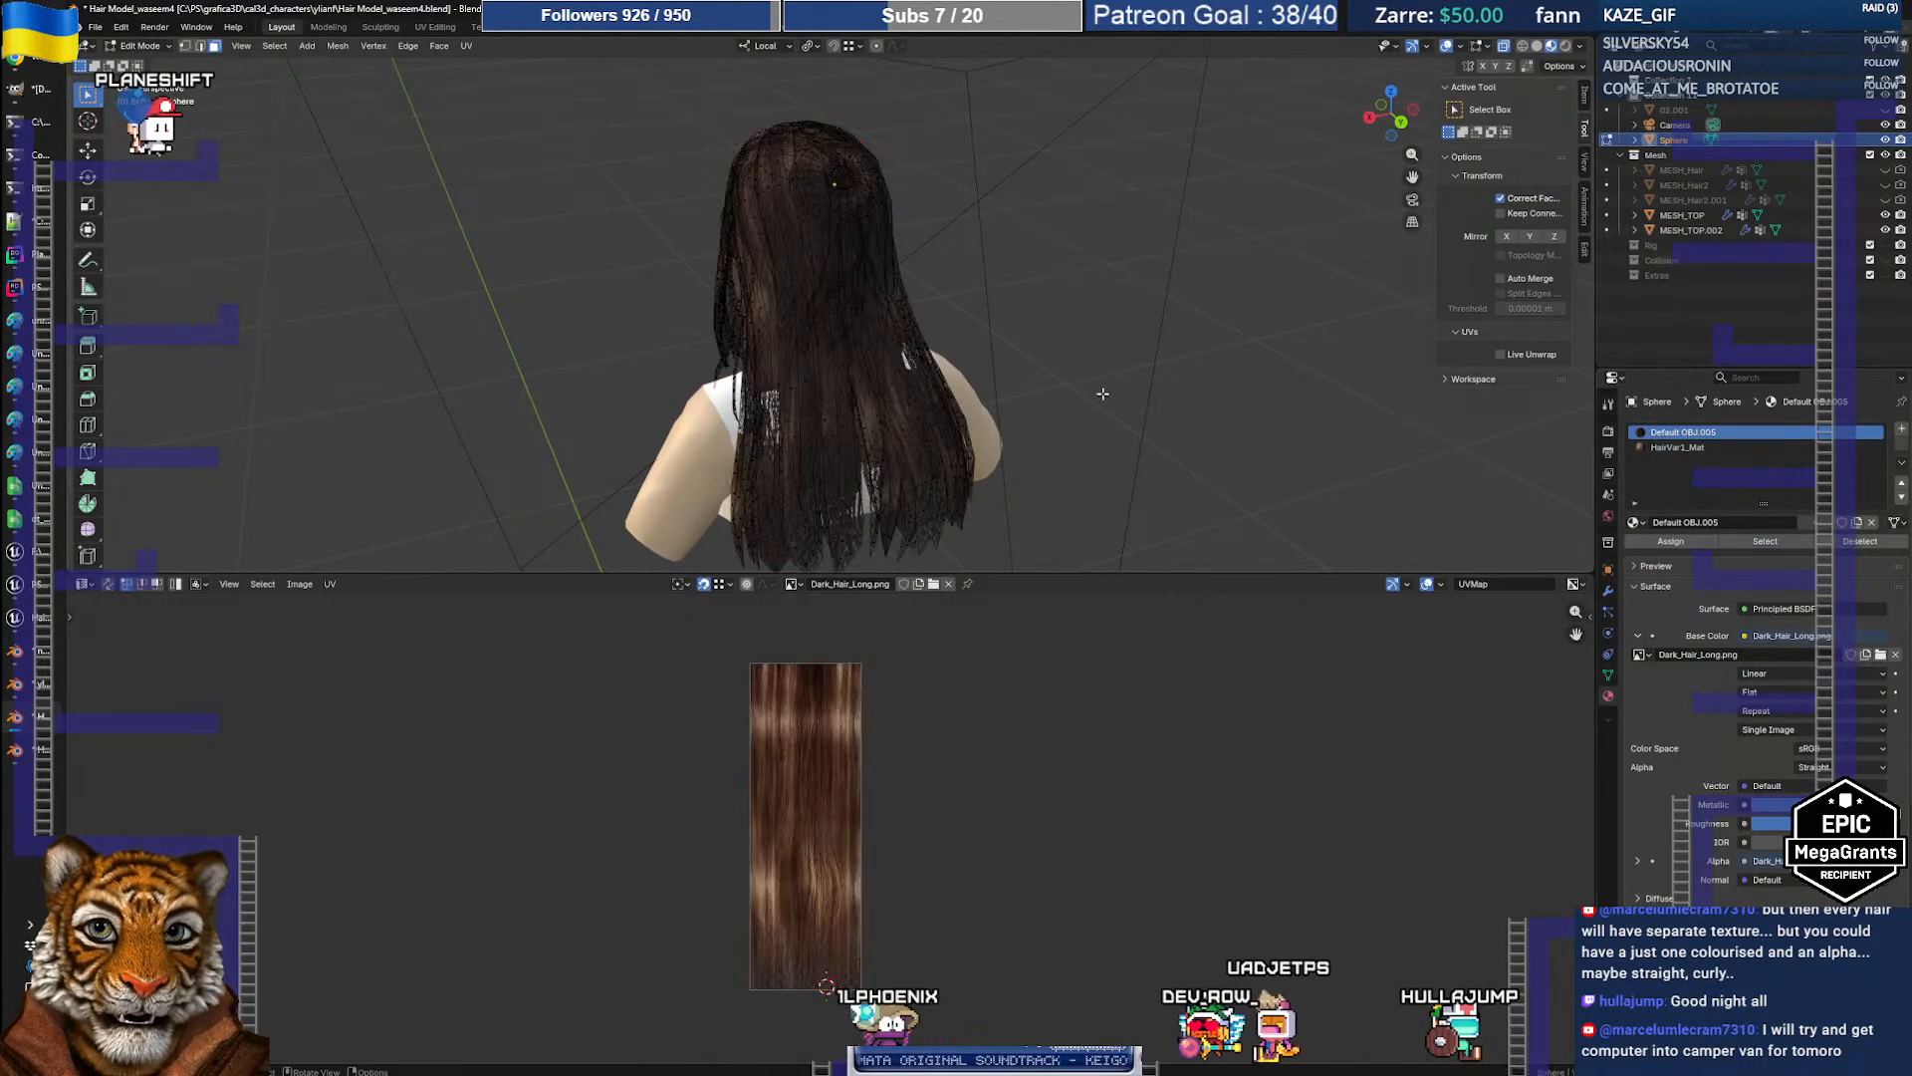
Step: Select the whole hair mesh in Edit Mode and enlarge the UV editor to show its islands over Dark_Hair_Long.png
{"action": "middle_click_drag", "start_coordinate": [966, 393], "coordinate": [912, 370]}
{"action": "key", "text": "a"}
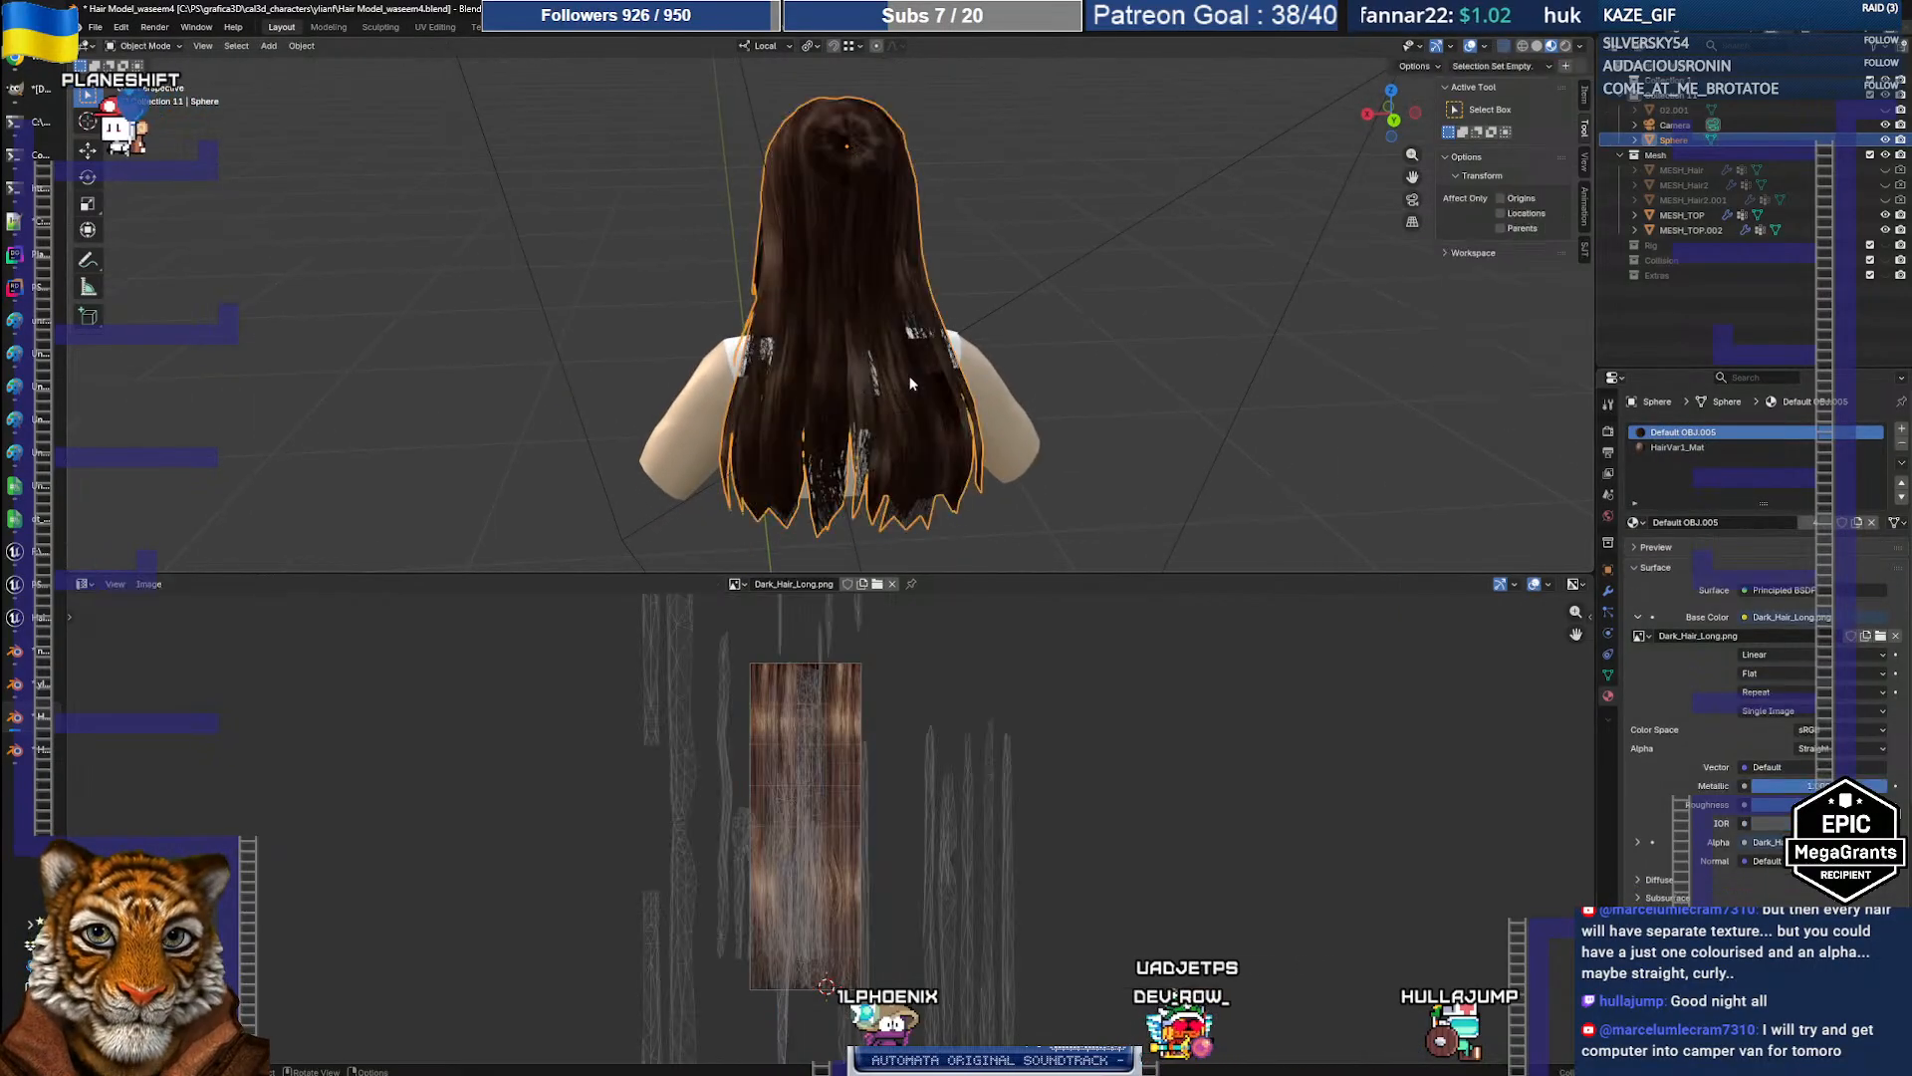
{"action": "left_click_drag", "start_coordinate": [871, 574], "coordinate": [871, 198]}
{"action": "scroll", "coordinate": [863, 617], "scroll_direction": "up", "scroll_amount": 3}
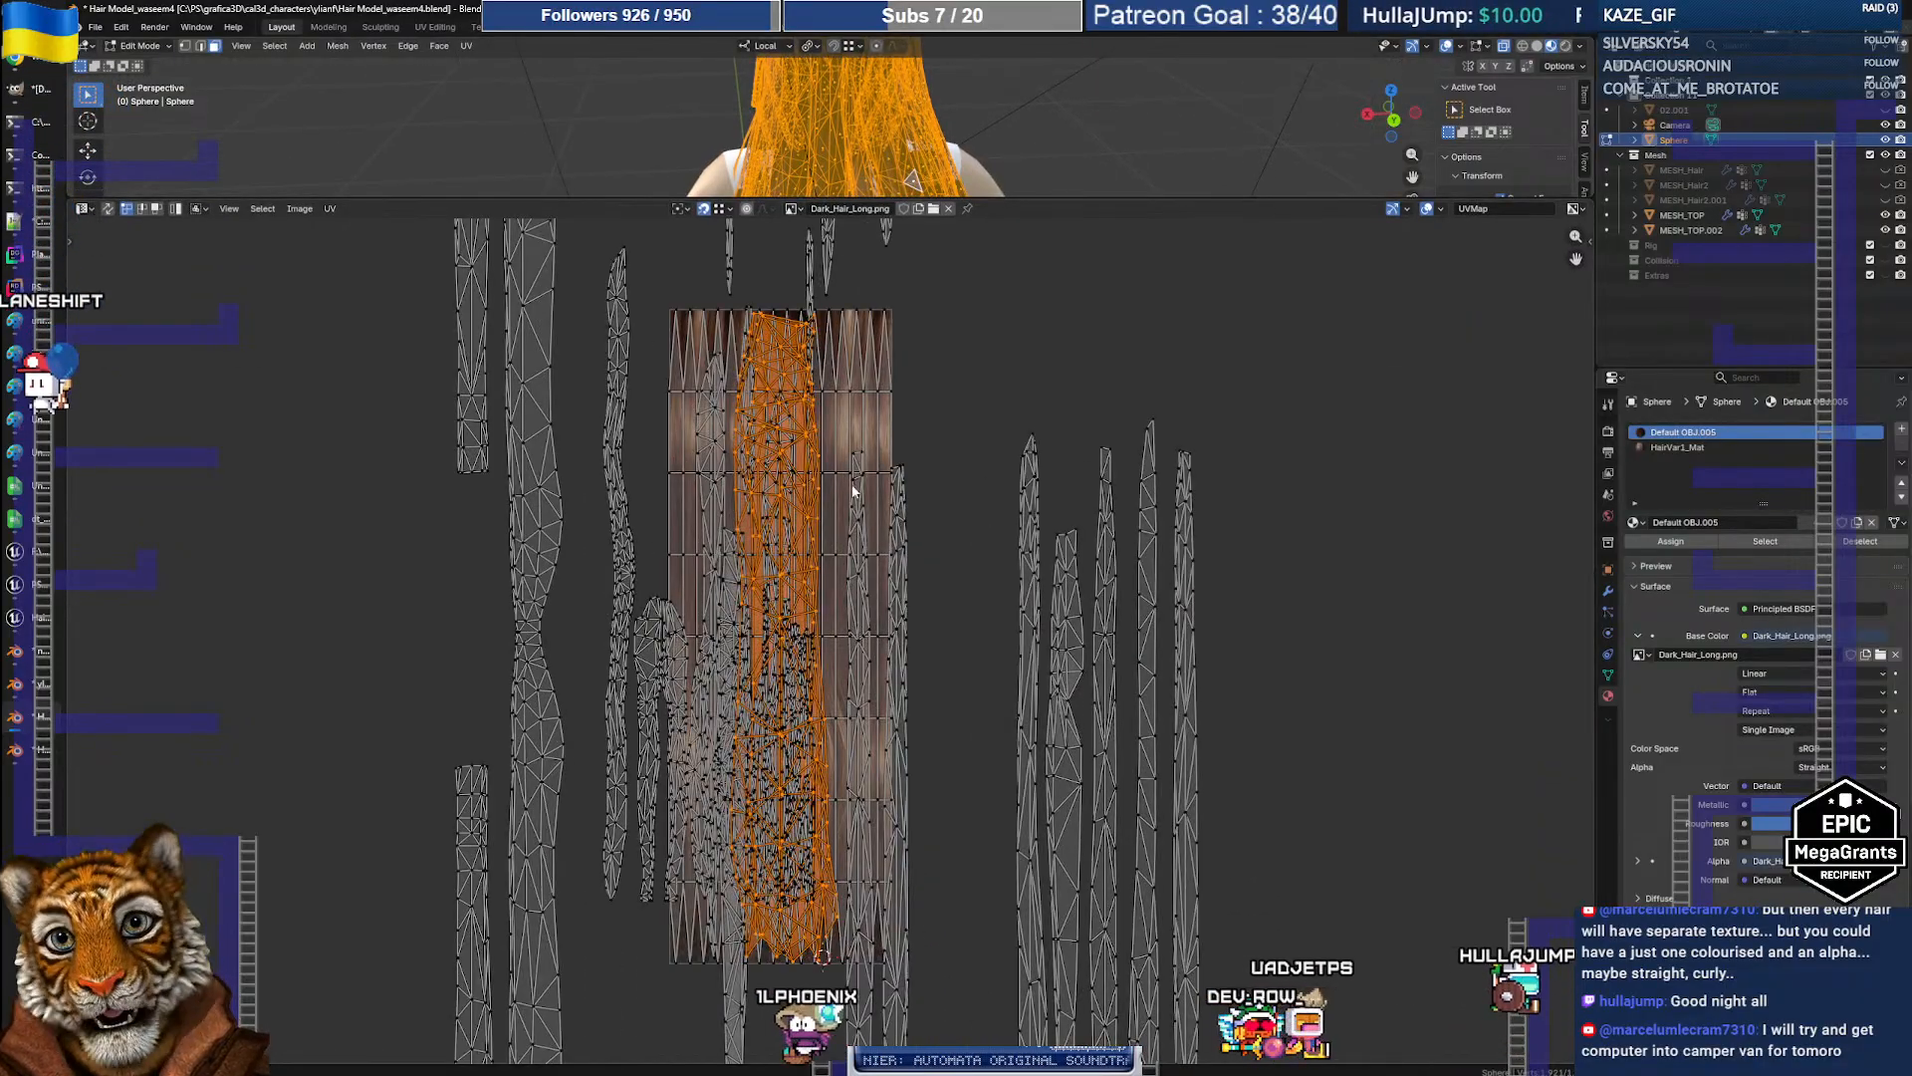
{"action": "scroll", "coordinate": [847, 448], "scroll_direction": "down", "scroll_amount": 3}
{"action": "scroll", "coordinate": [851, 511], "scroll_direction": "up", "scroll_amount": 2}
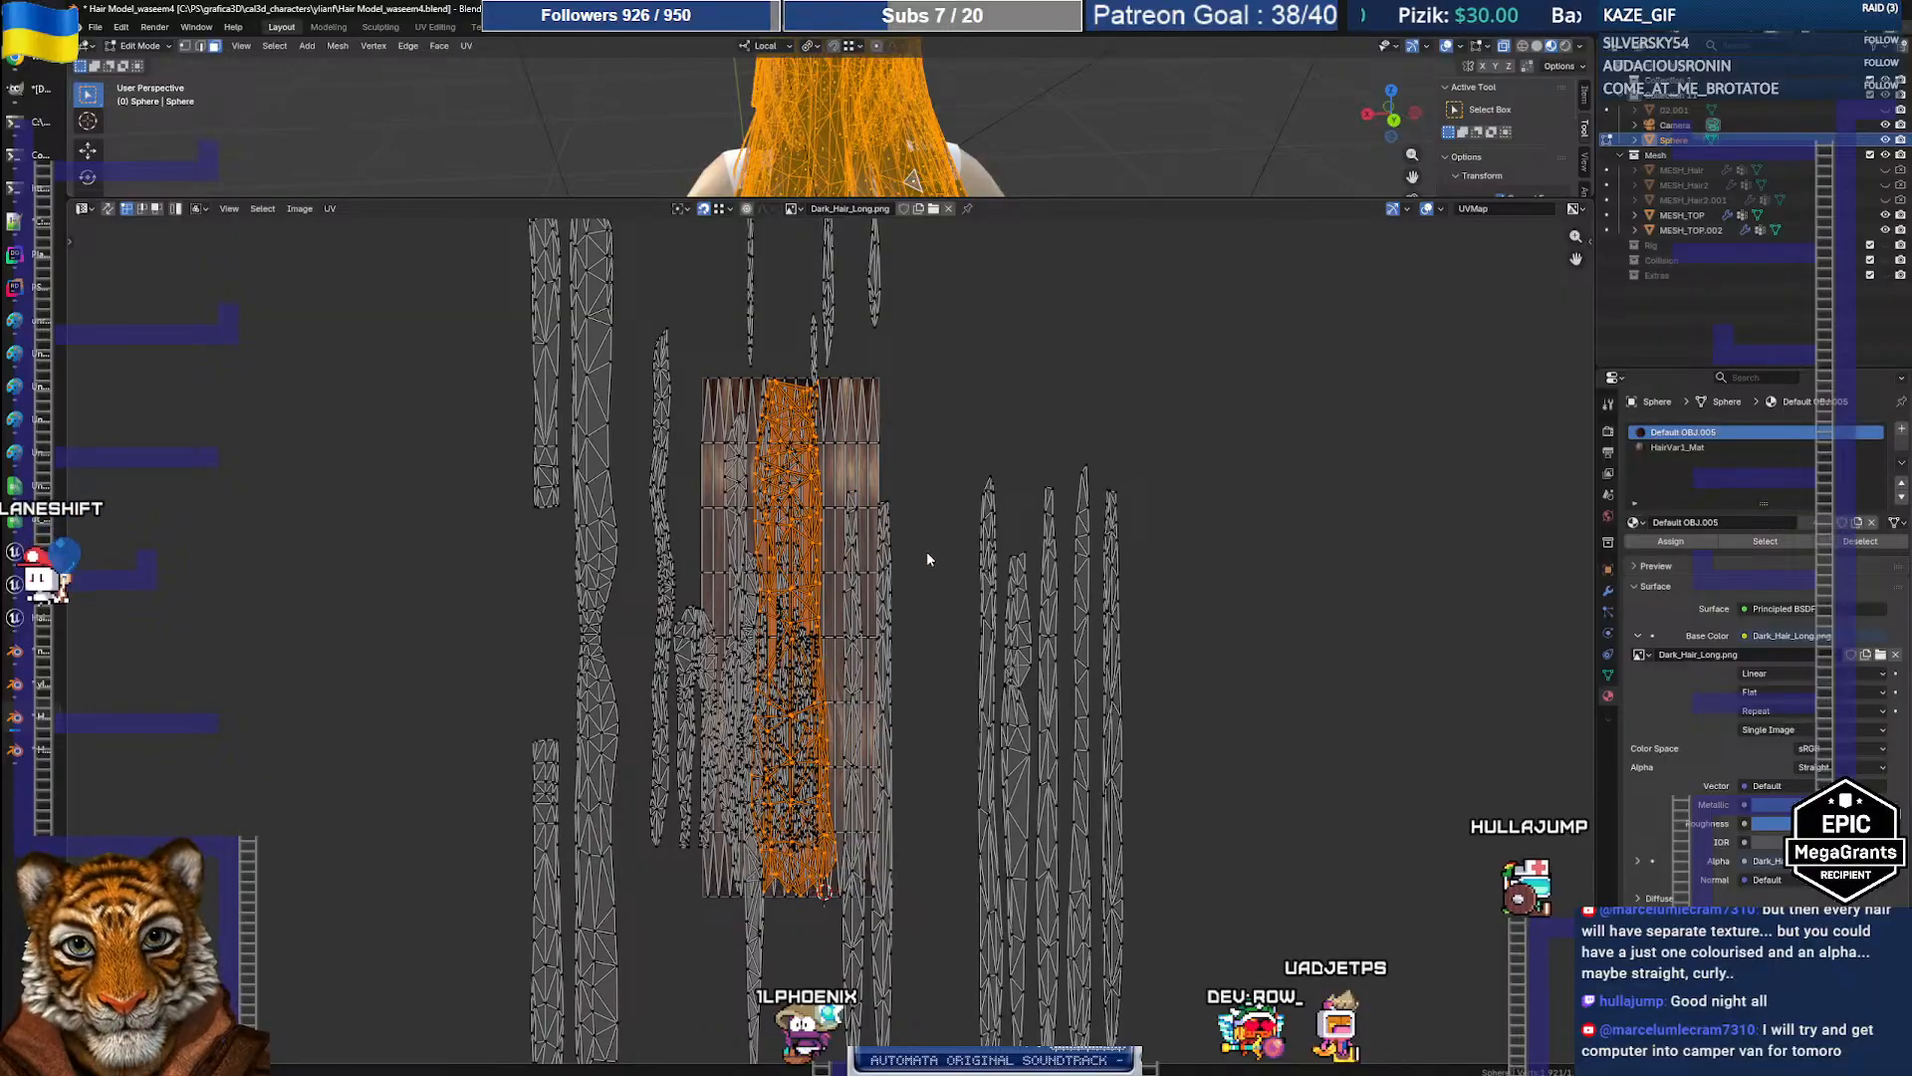
{"action": "scroll", "coordinate": [858, 538], "scroll_direction": "down", "scroll_amount": 1}
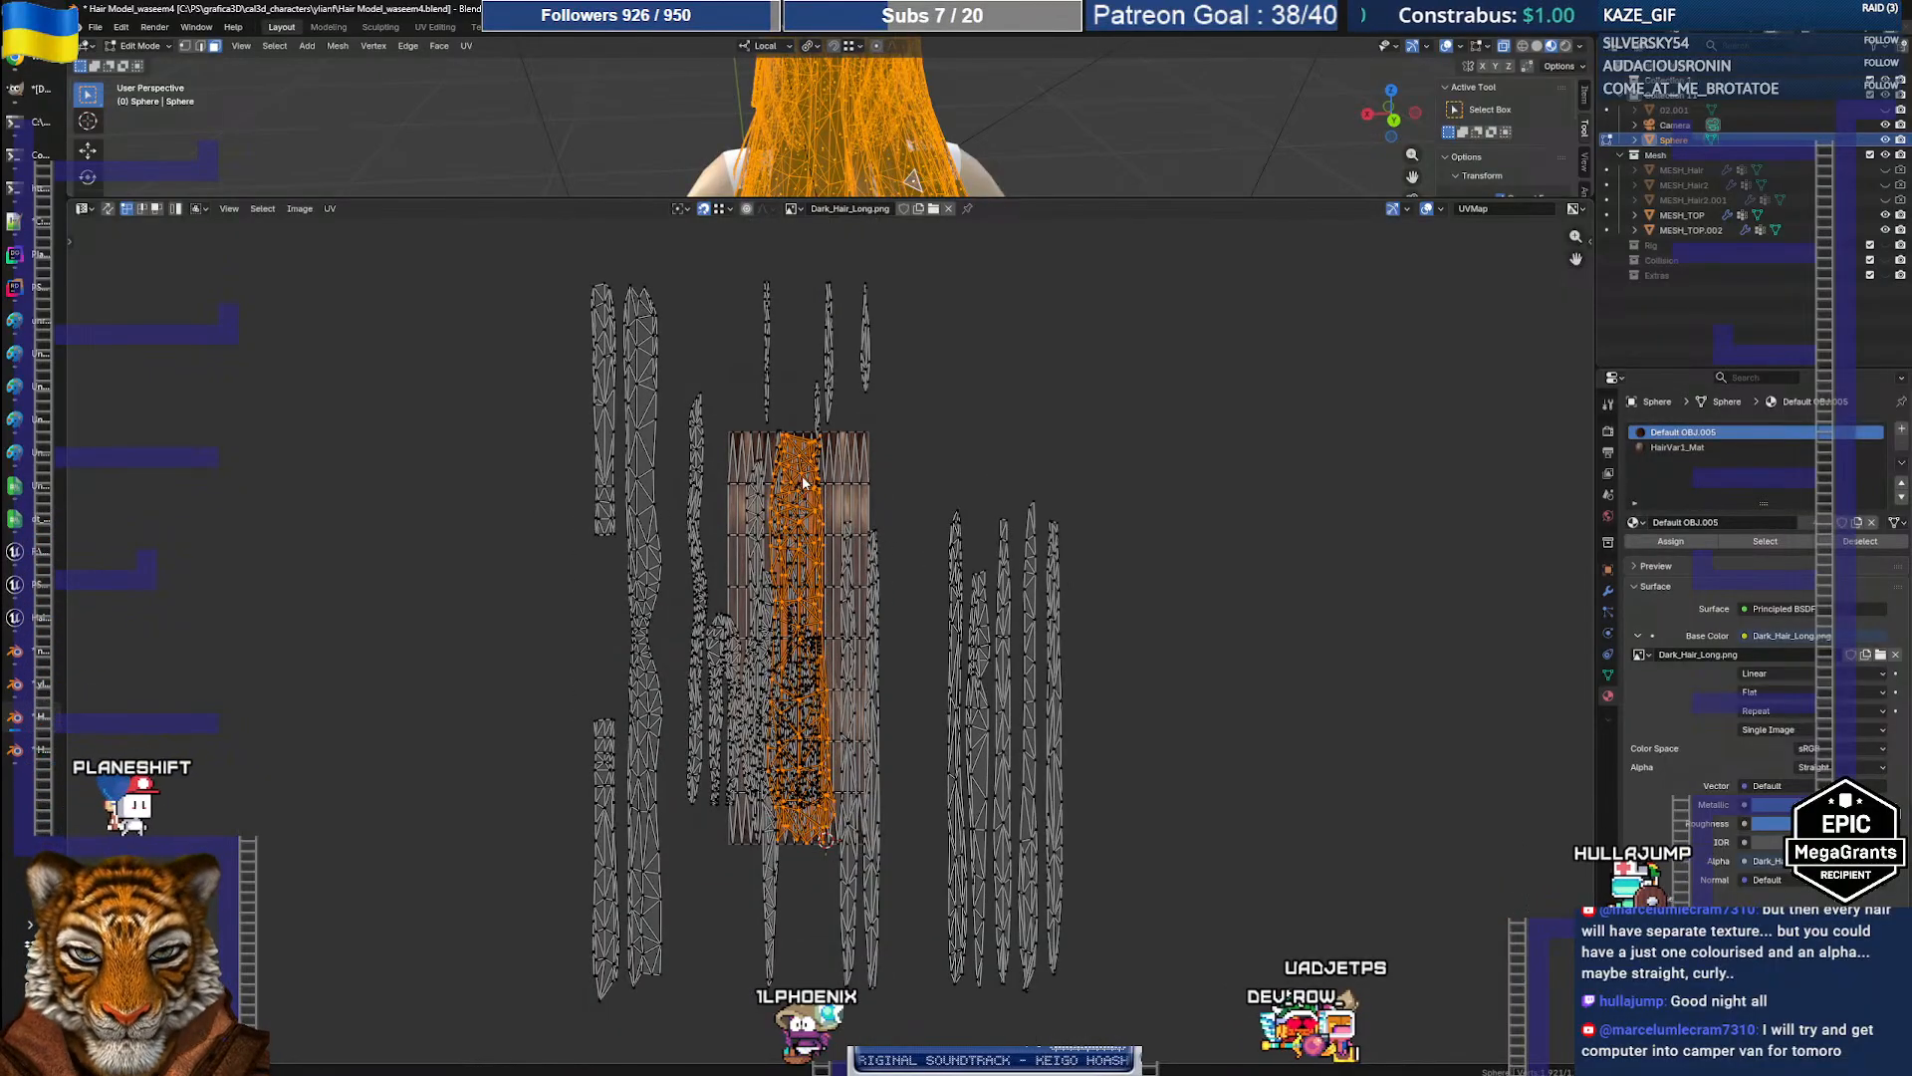
{"action": "left_click", "coordinate": [885, 529]}
{"action": "key", "text": "a"}
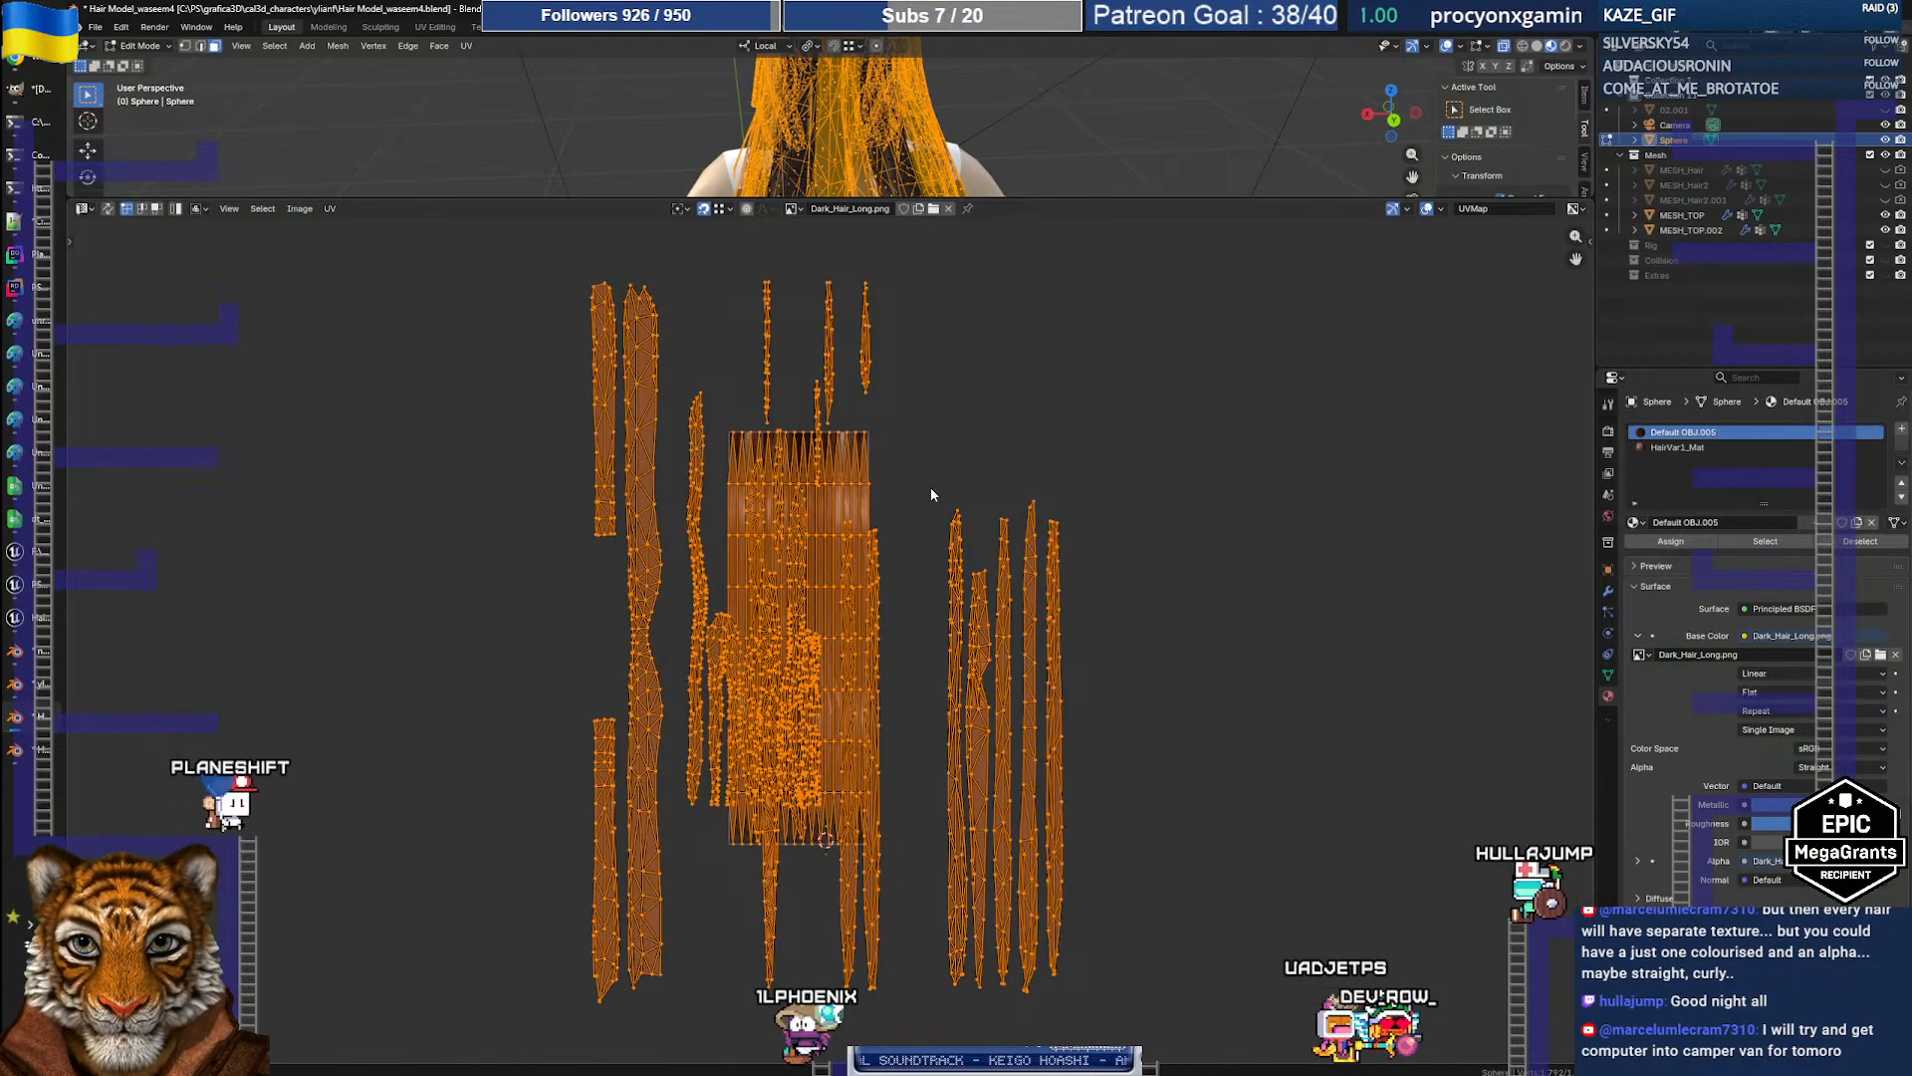
{"action": "key", "text": "s"}
{"action": "key", "text": "x"}
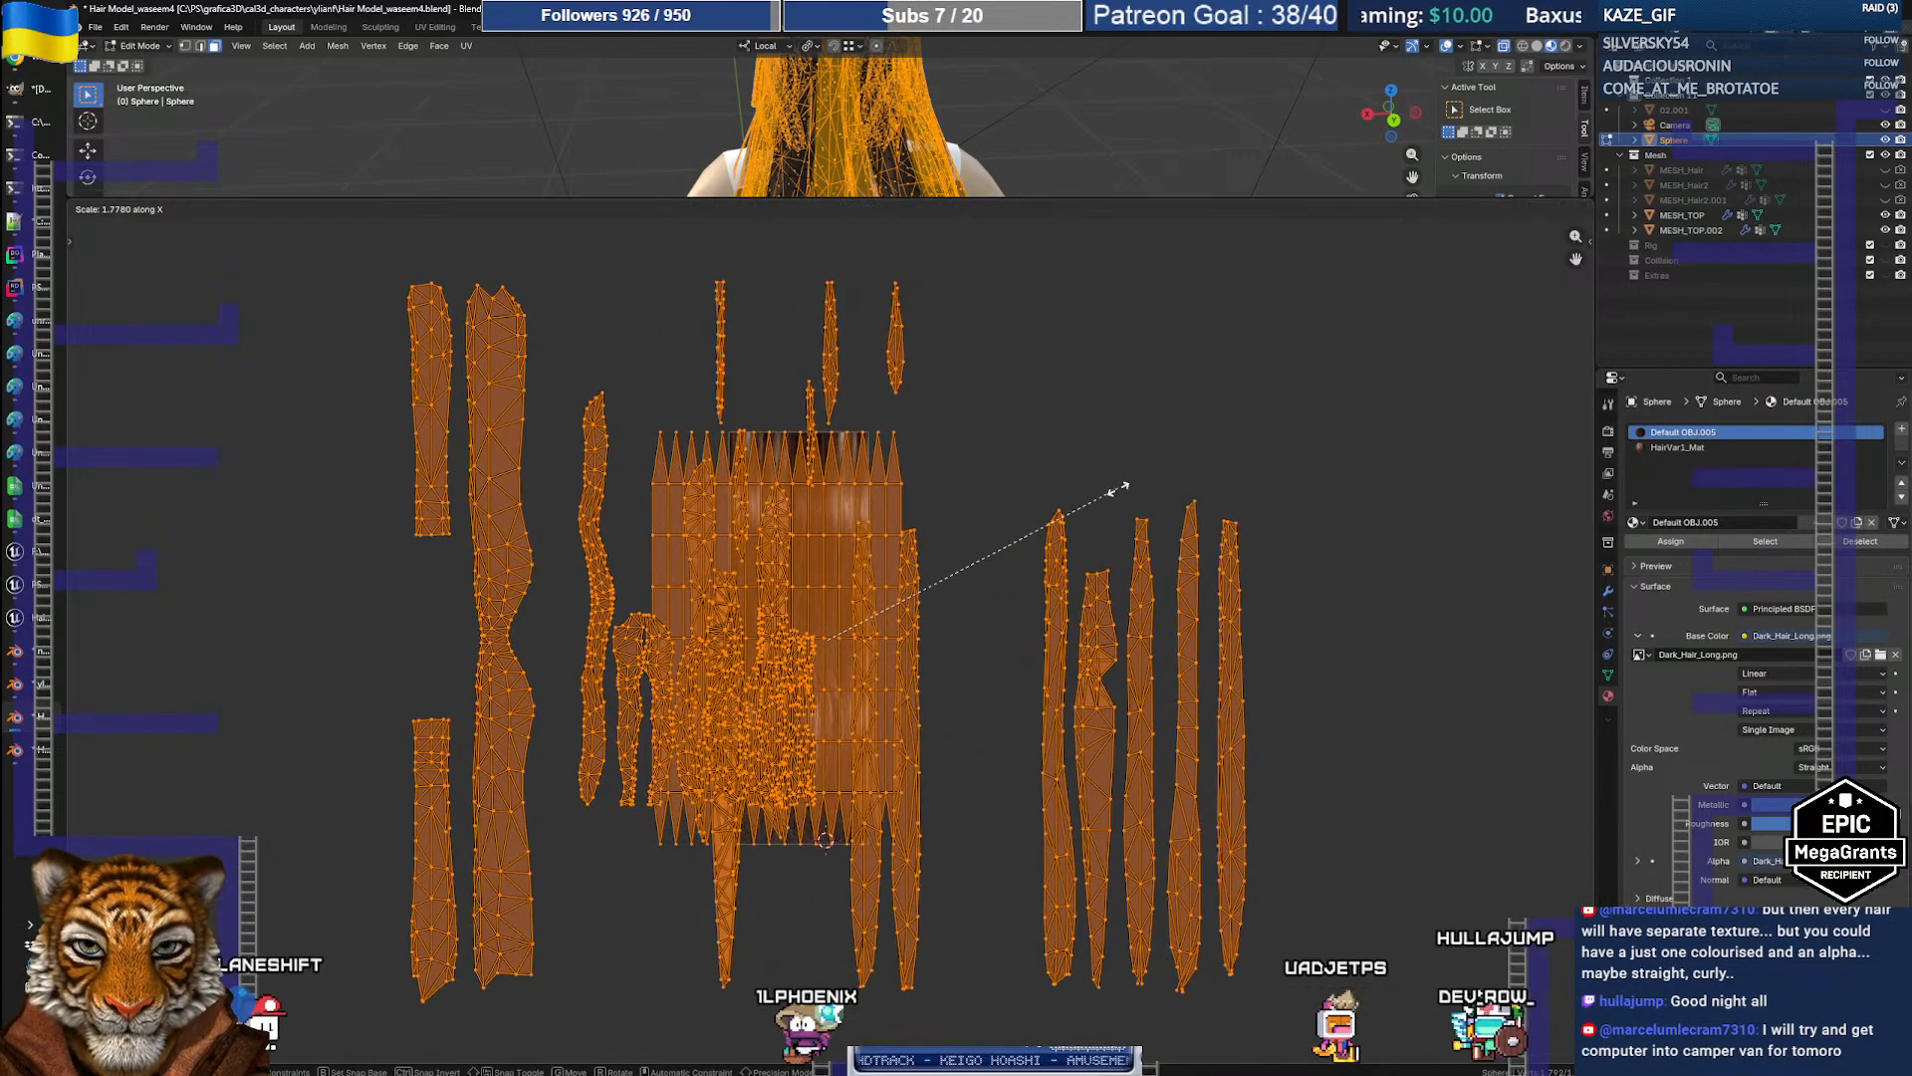
{"action": "key", "text": "Escape"}
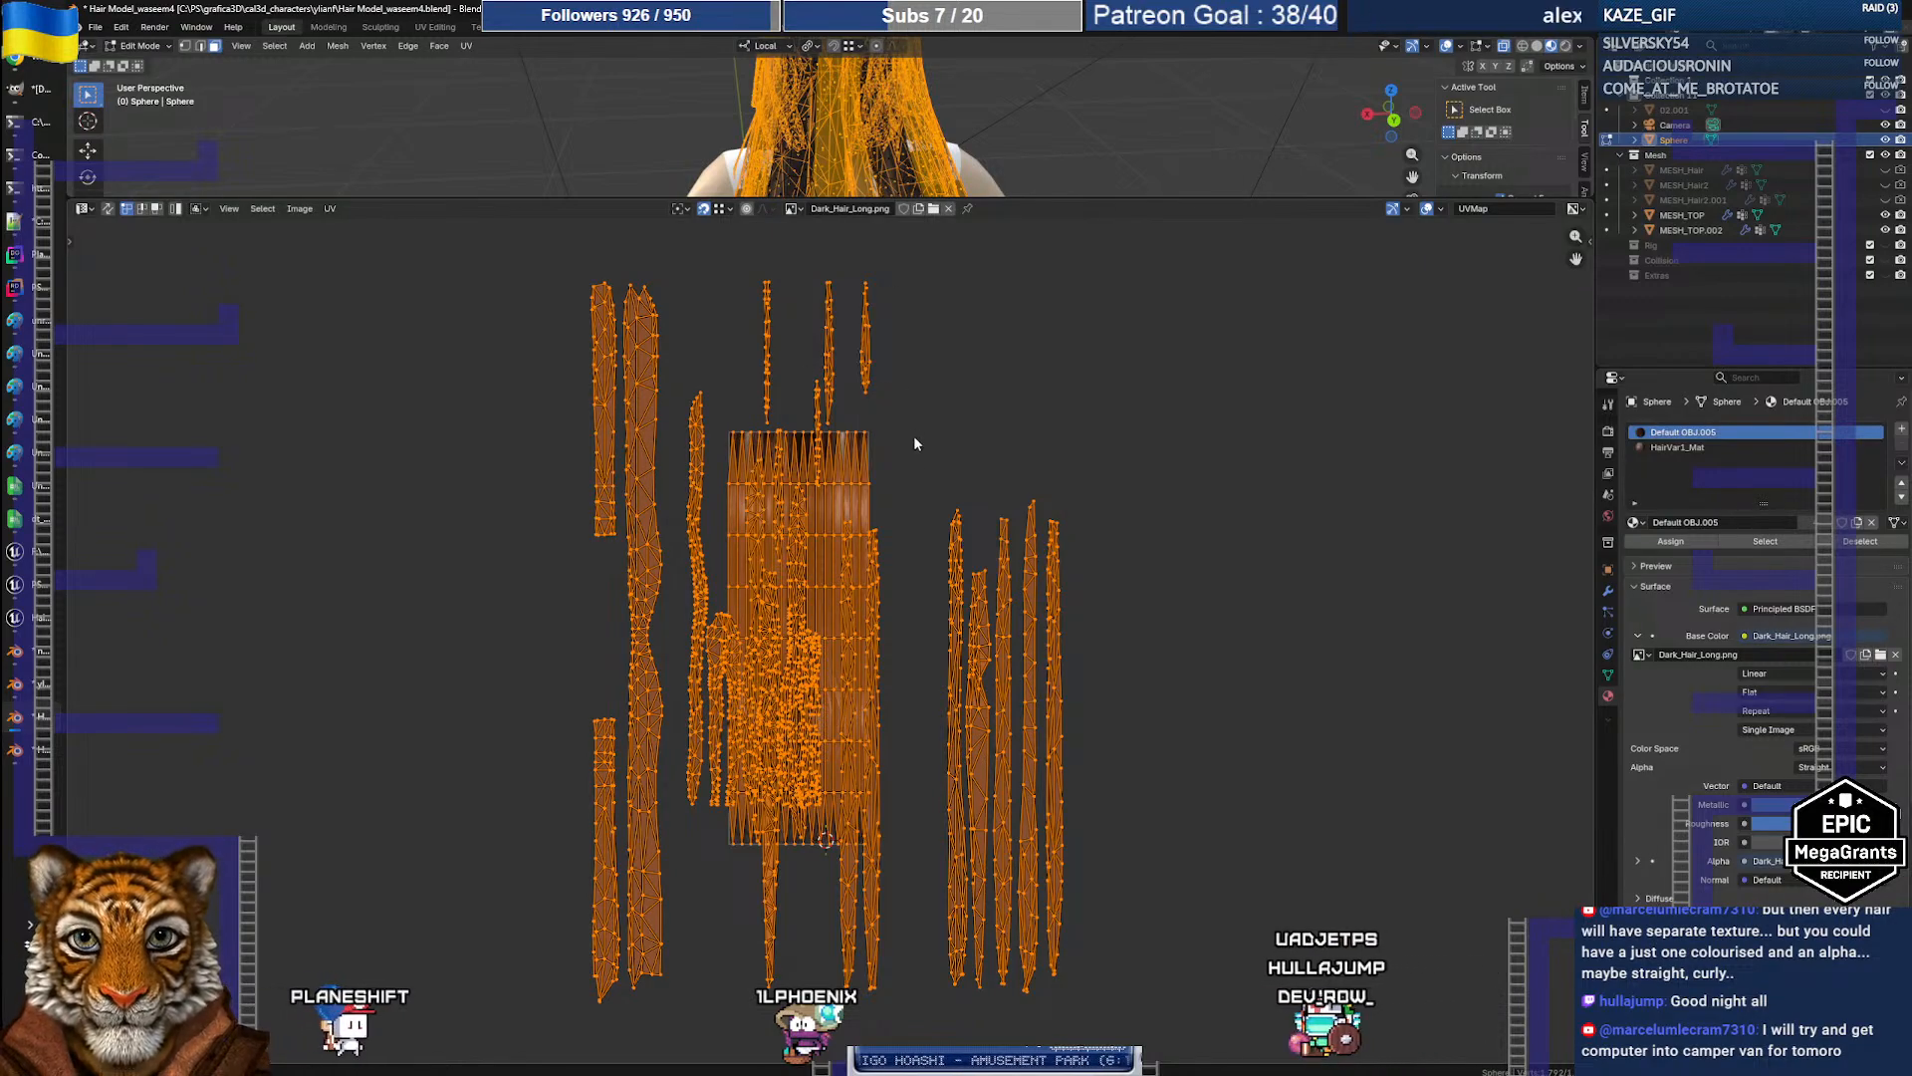
Step: Select the five long UV islands right of the hair texture, then widen them along X and shorten them along Y
{"action": "left_click", "coordinate": [1106, 461]}
{"action": "left_click_drag", "start_coordinate": [924, 453], "coordinate": [1137, 1008]}
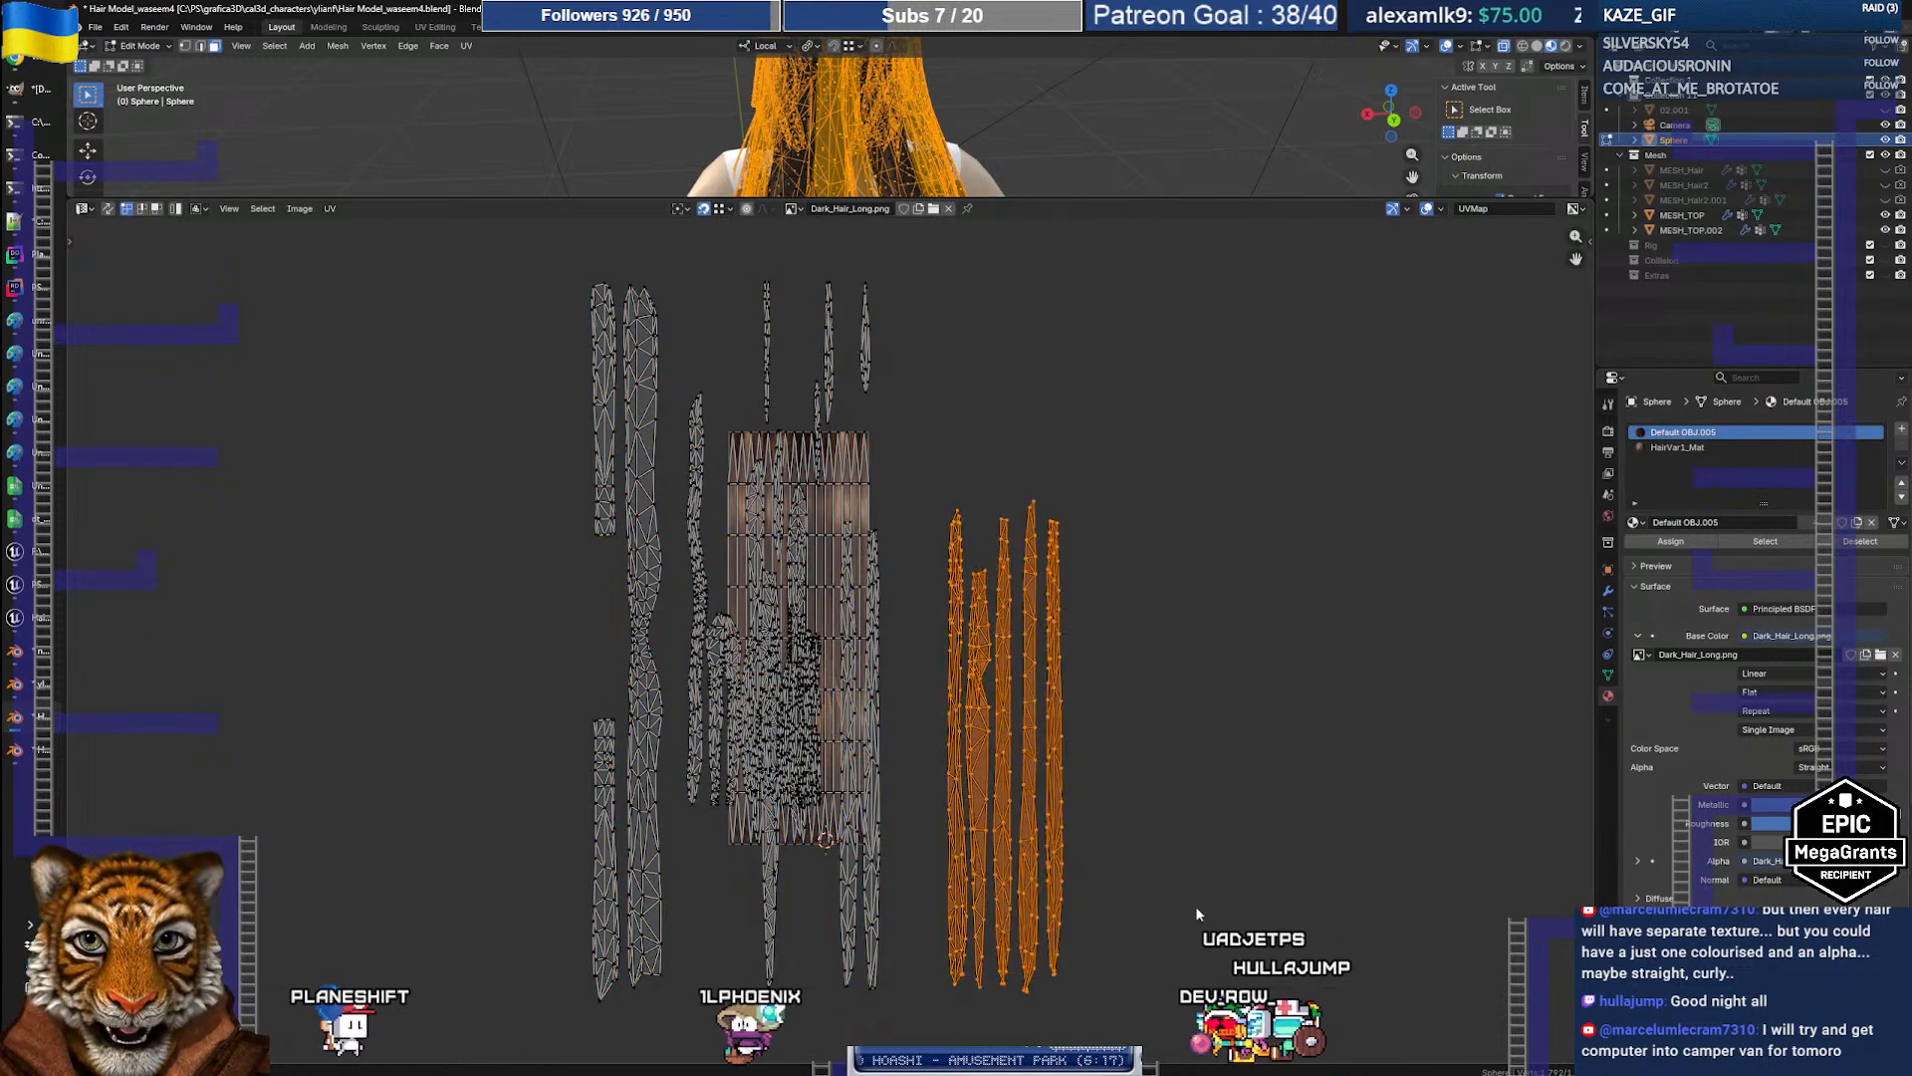
{"action": "key", "text": "s"}
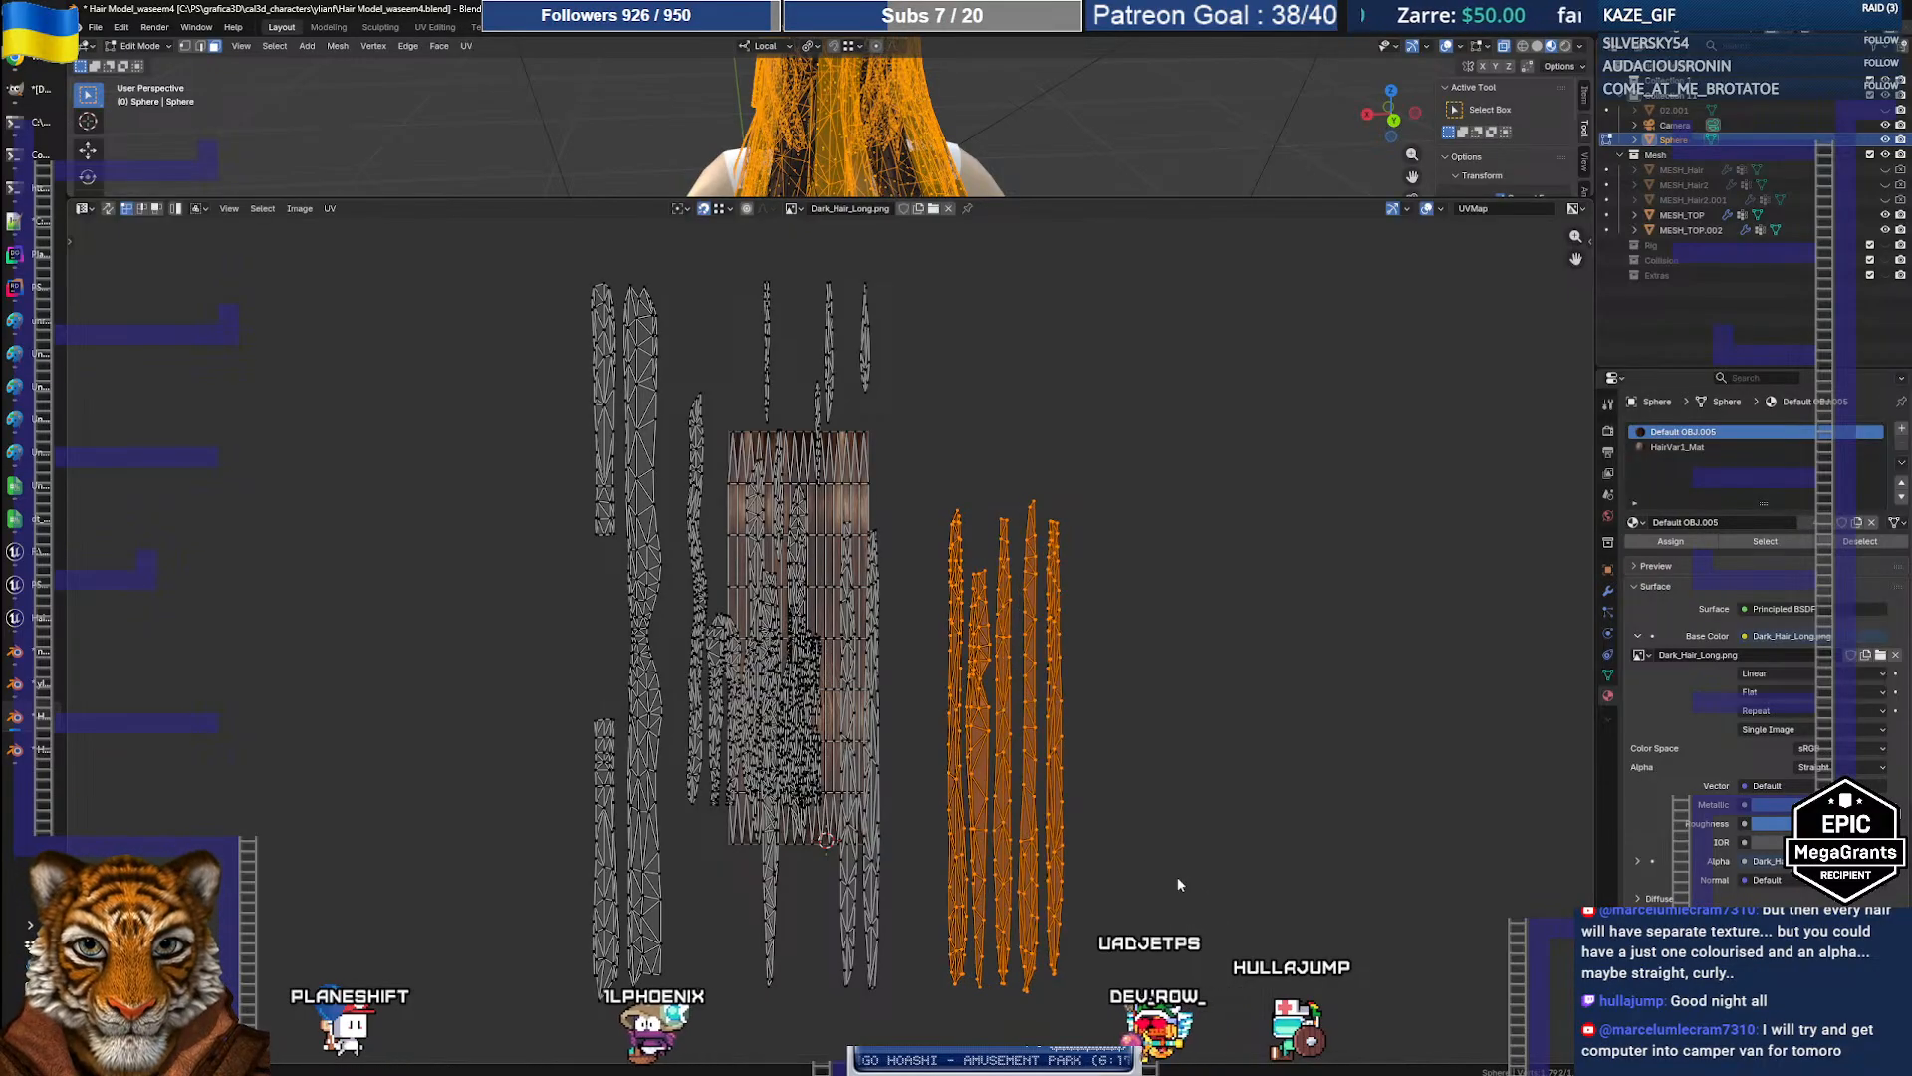
{"action": "key", "text": "x"}
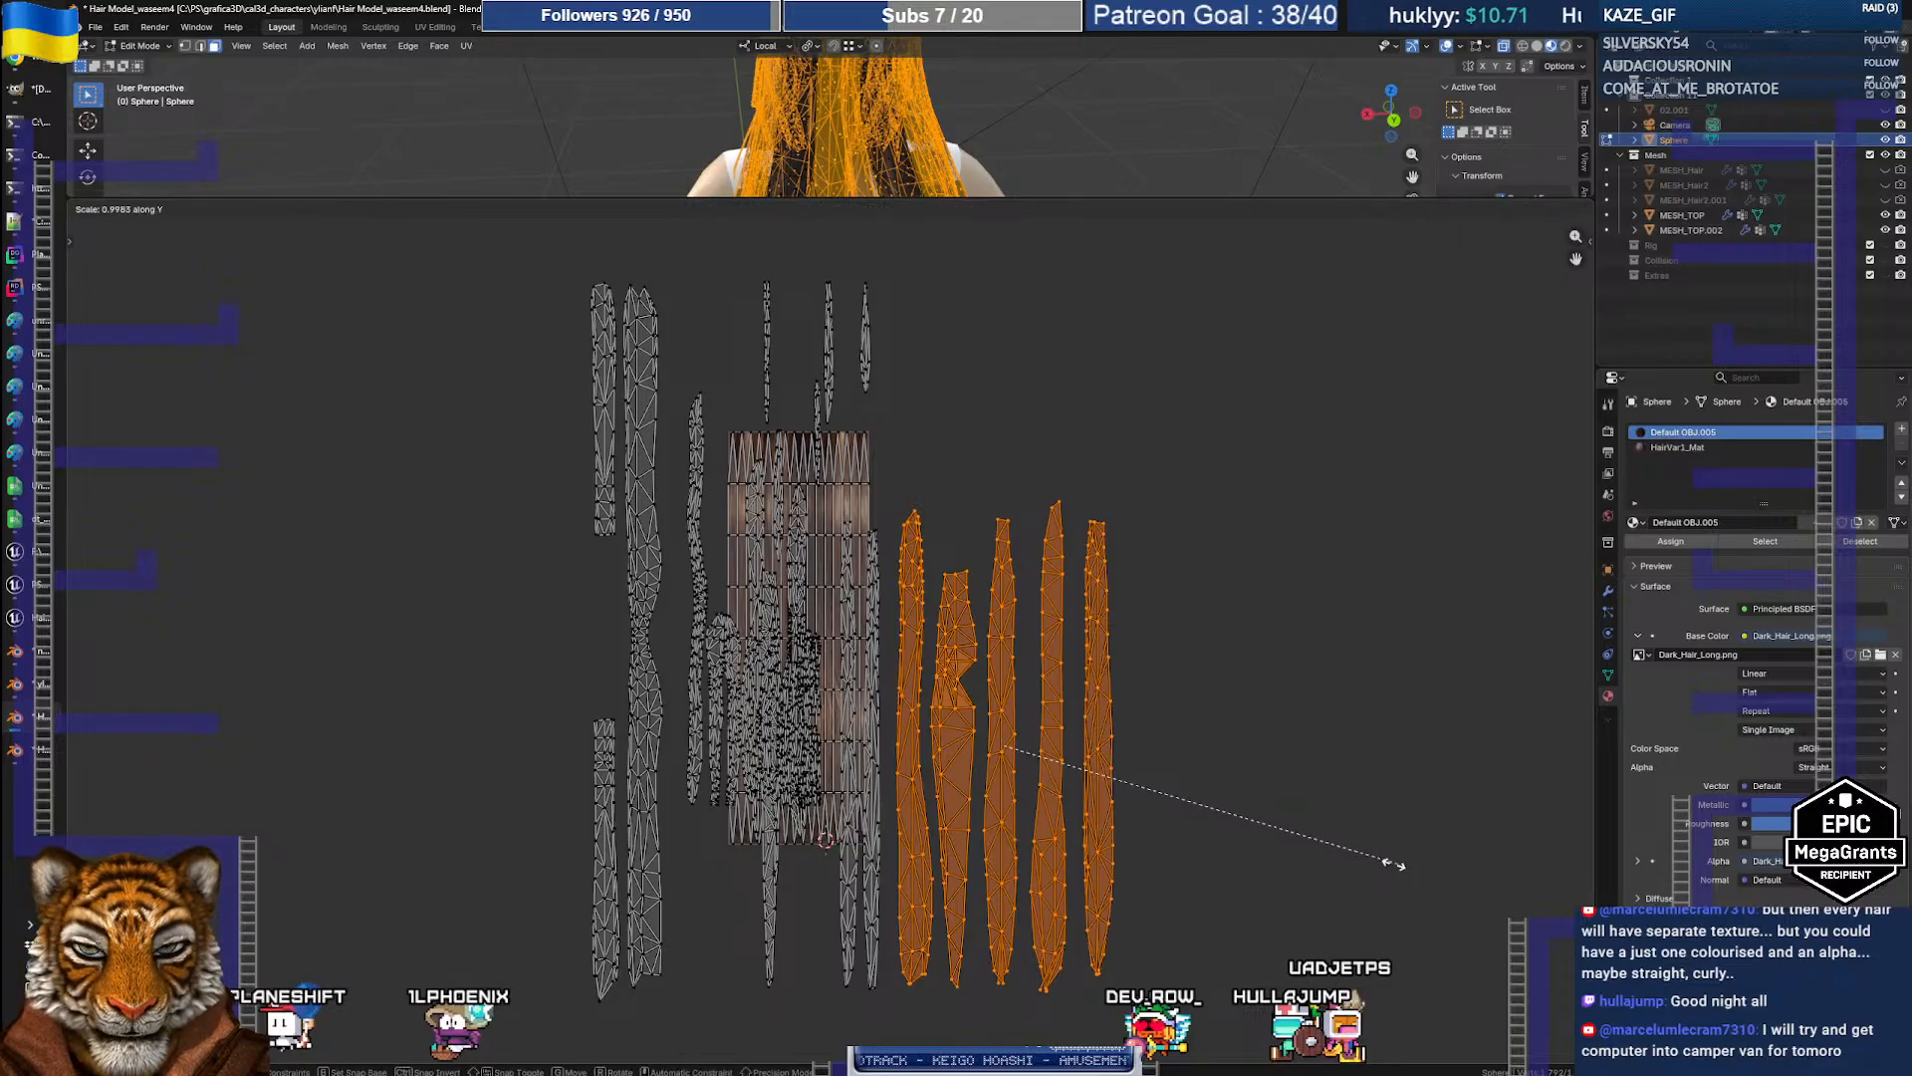
{"action": "key", "text": "y"}
{"action": "left_click", "coordinate": [1235, 854]}
Step: Move the five islands directly beside the texture's right edge and stretch them along Y by about 1.33
{"action": "key", "text": "g"}
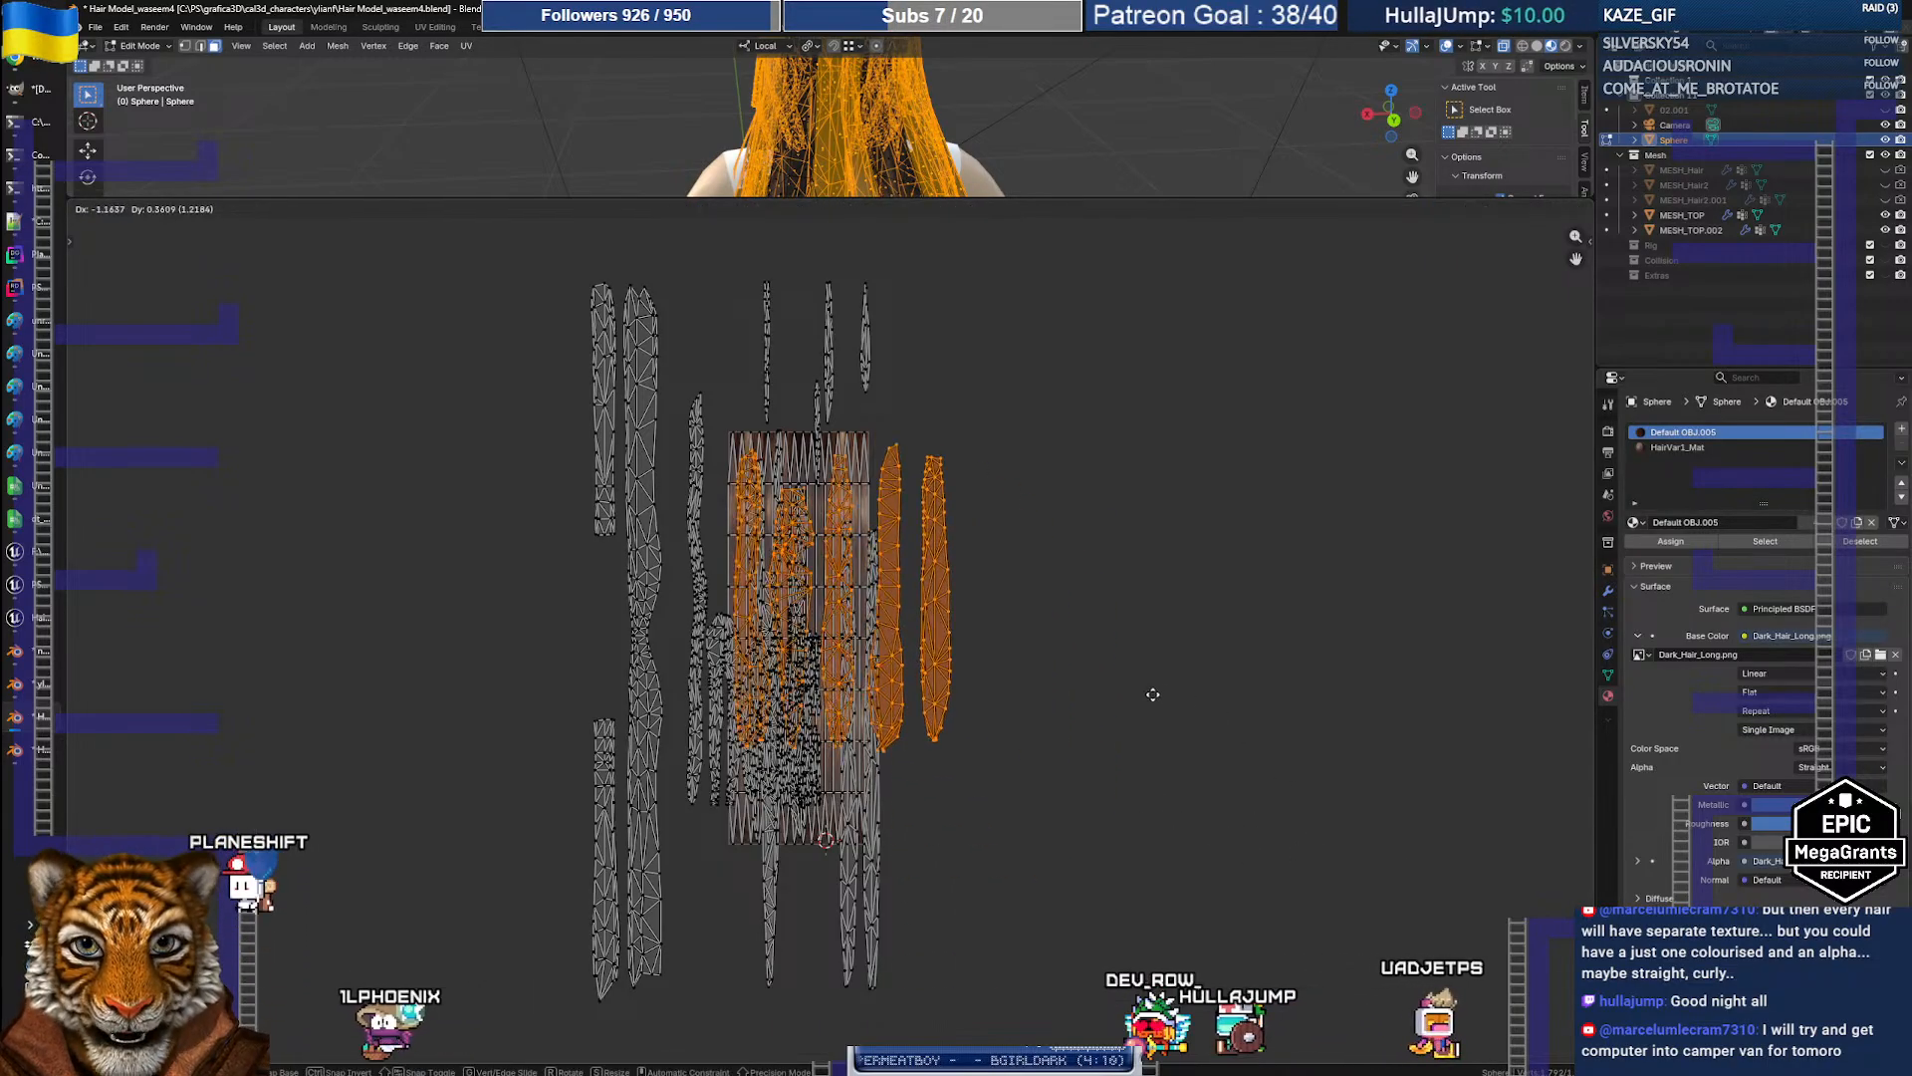
{"action": "left_click", "coordinate": [1314, 742]}
{"action": "scroll", "coordinate": [1245, 752], "scroll_direction": "up", "scroll_amount": 2}
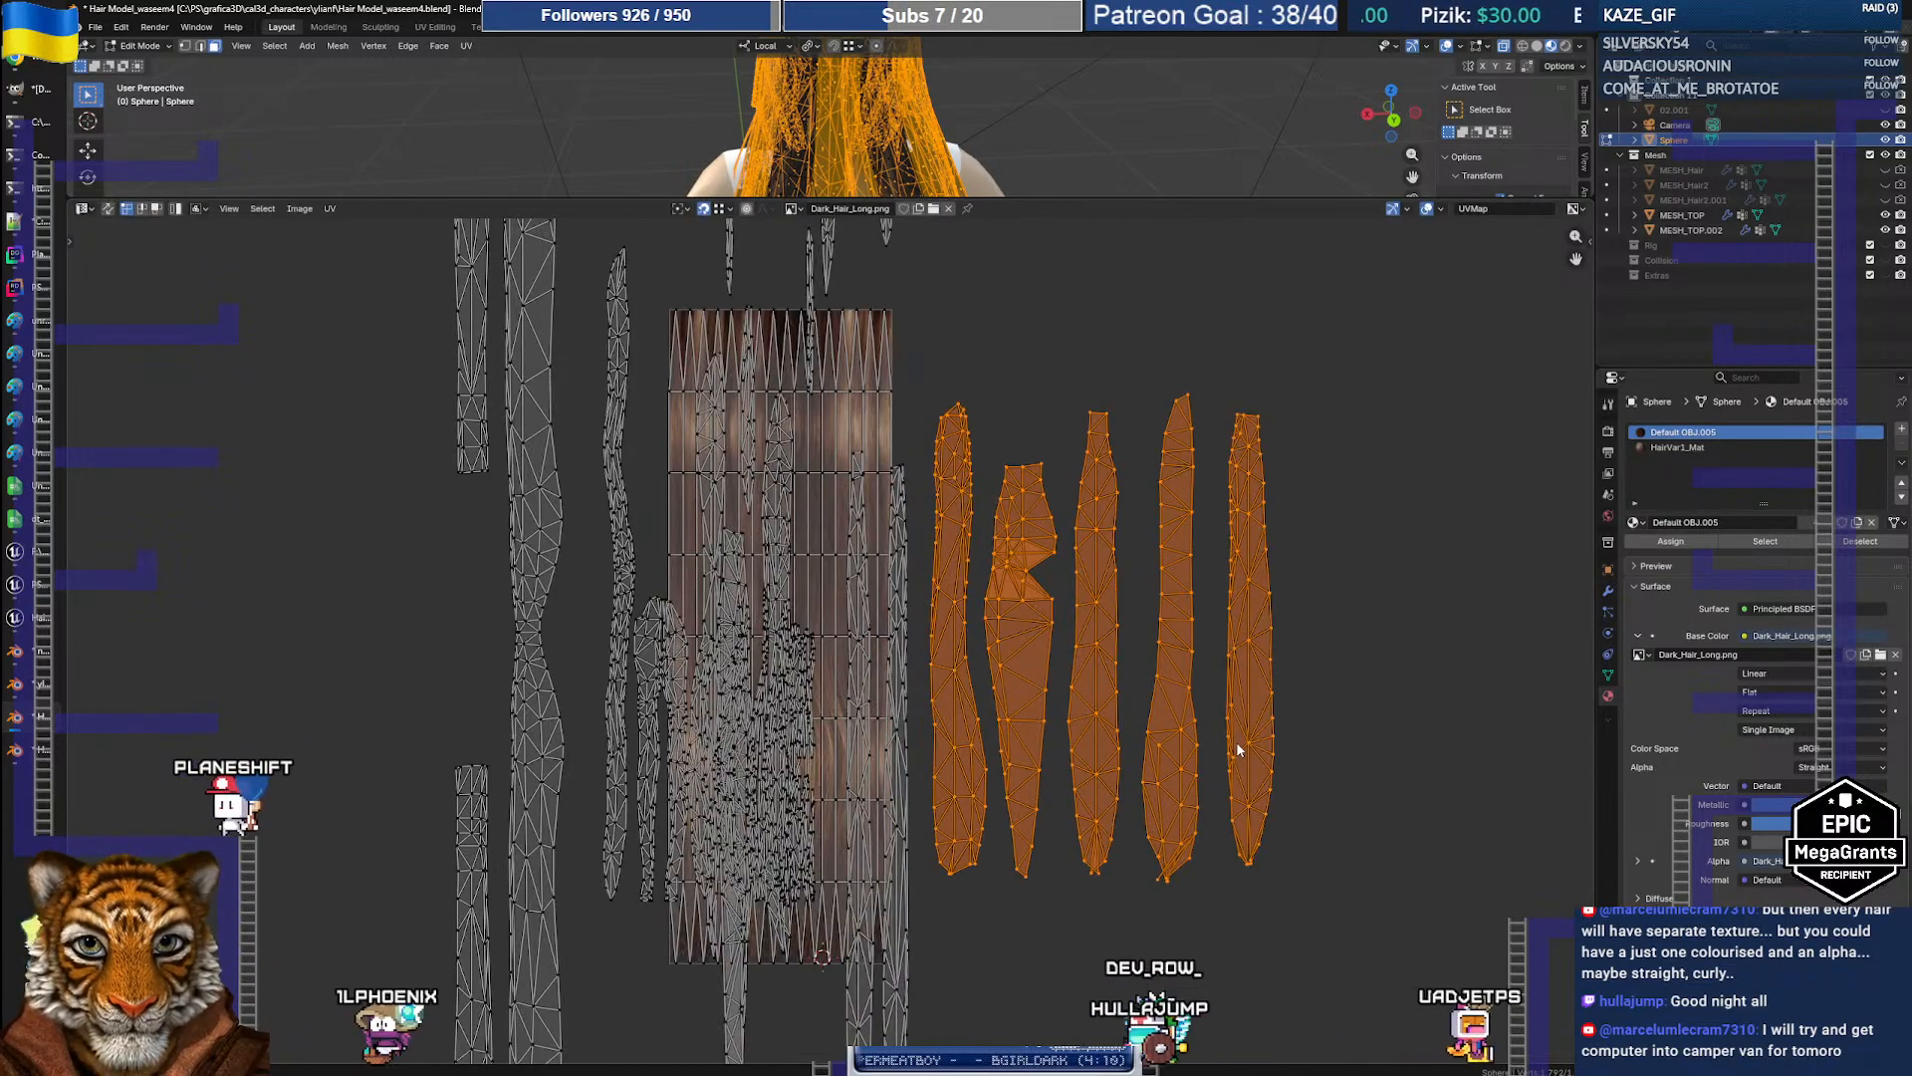
{"action": "scroll", "coordinate": [1275, 760], "scroll_direction": "down", "scroll_amount": 1}
{"action": "key", "text": "s"}
{"action": "key", "text": "y"}
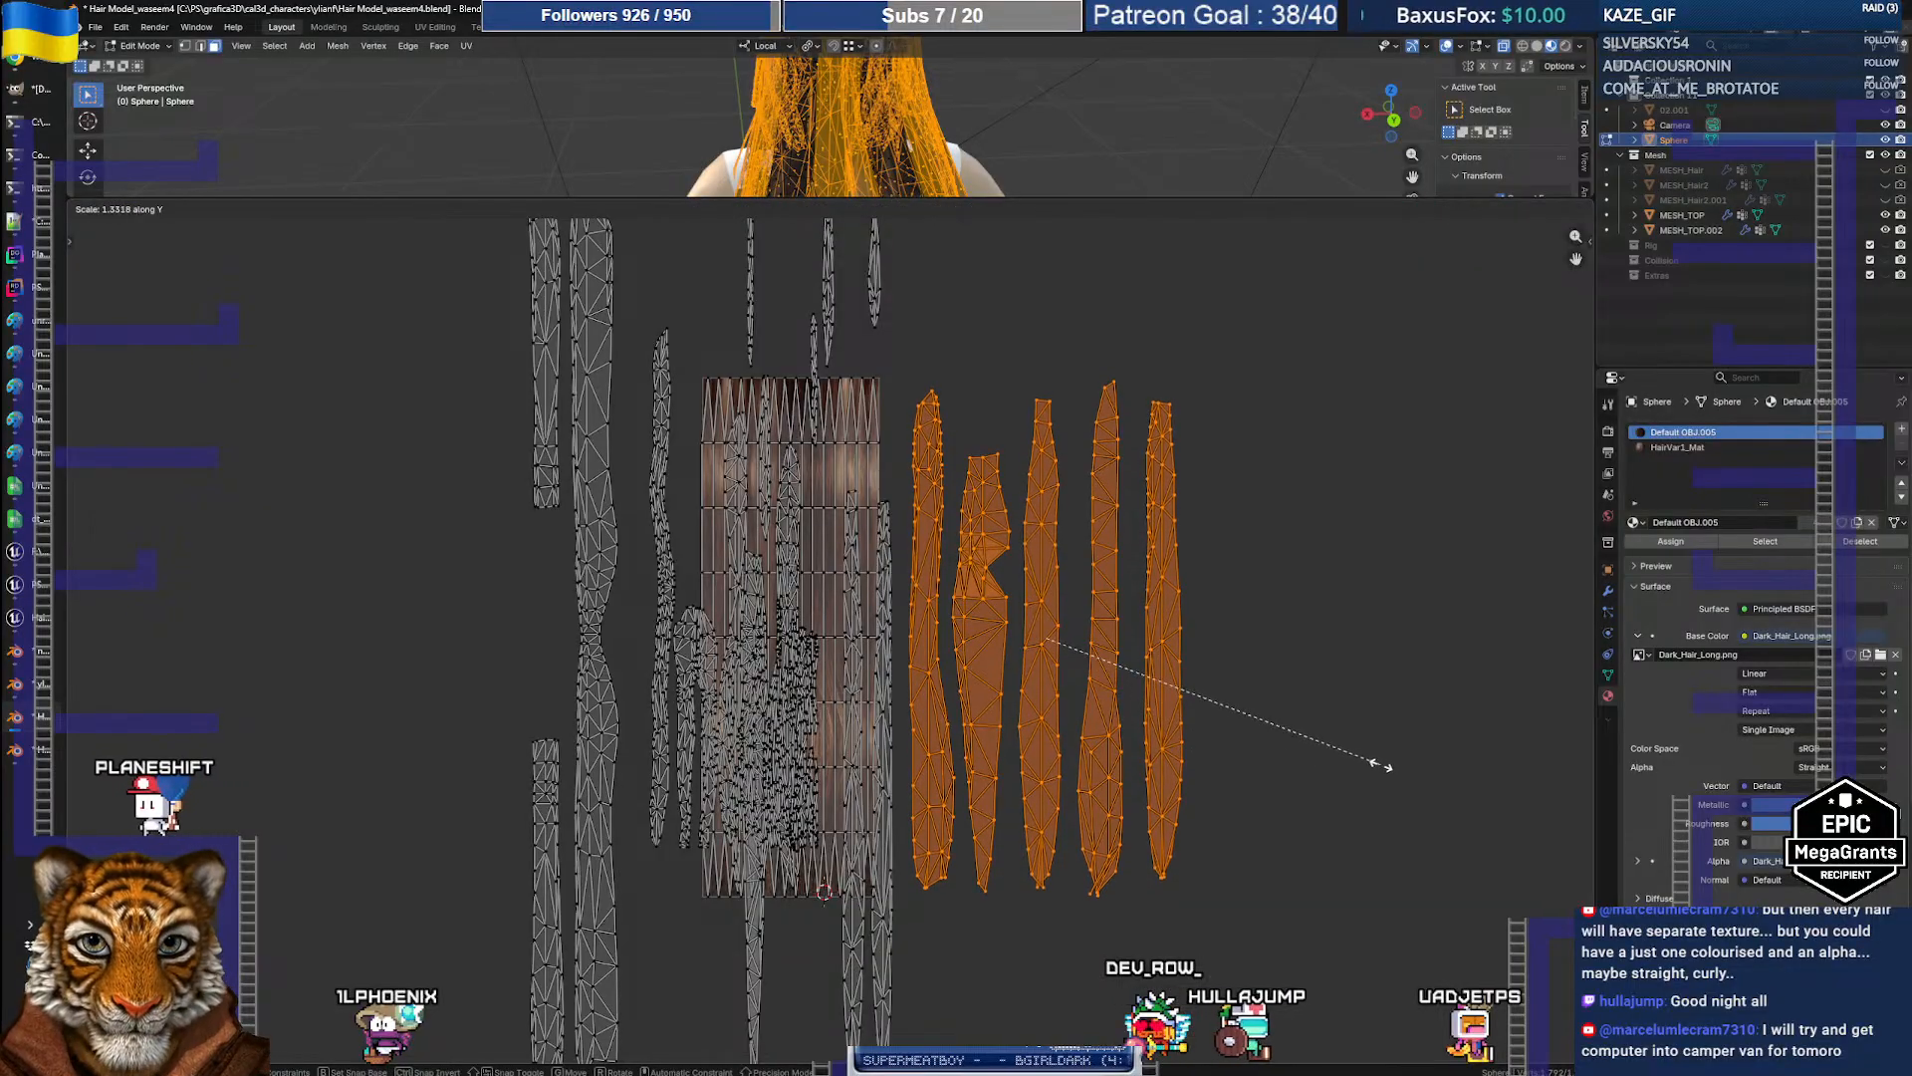
{"action": "left_click", "coordinate": [1382, 765]}
Step: Select the whole long wavy UV island left of the texture, lower it and widen it along X
{"action": "scroll", "coordinate": [687, 598], "scroll_direction": "down", "scroll_amount": 2}
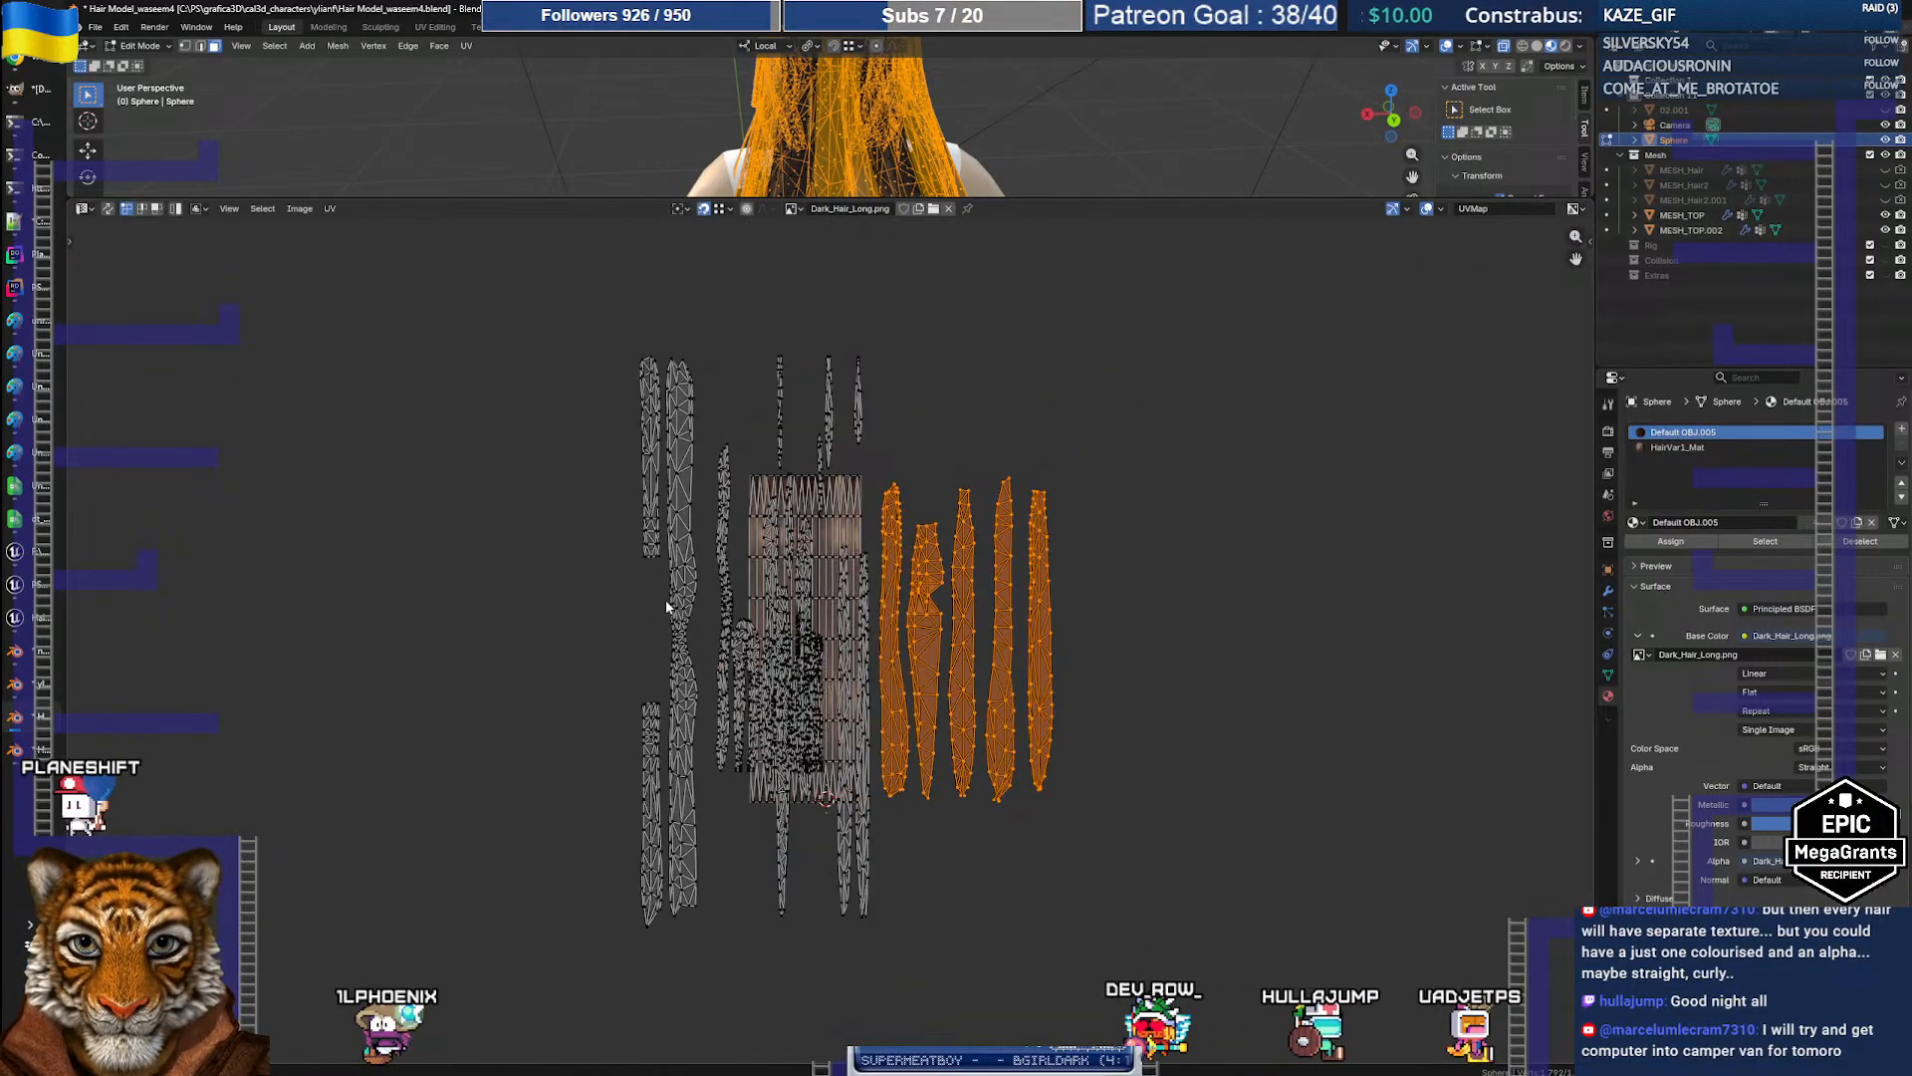
{"action": "left_click", "coordinate": [688, 504]}
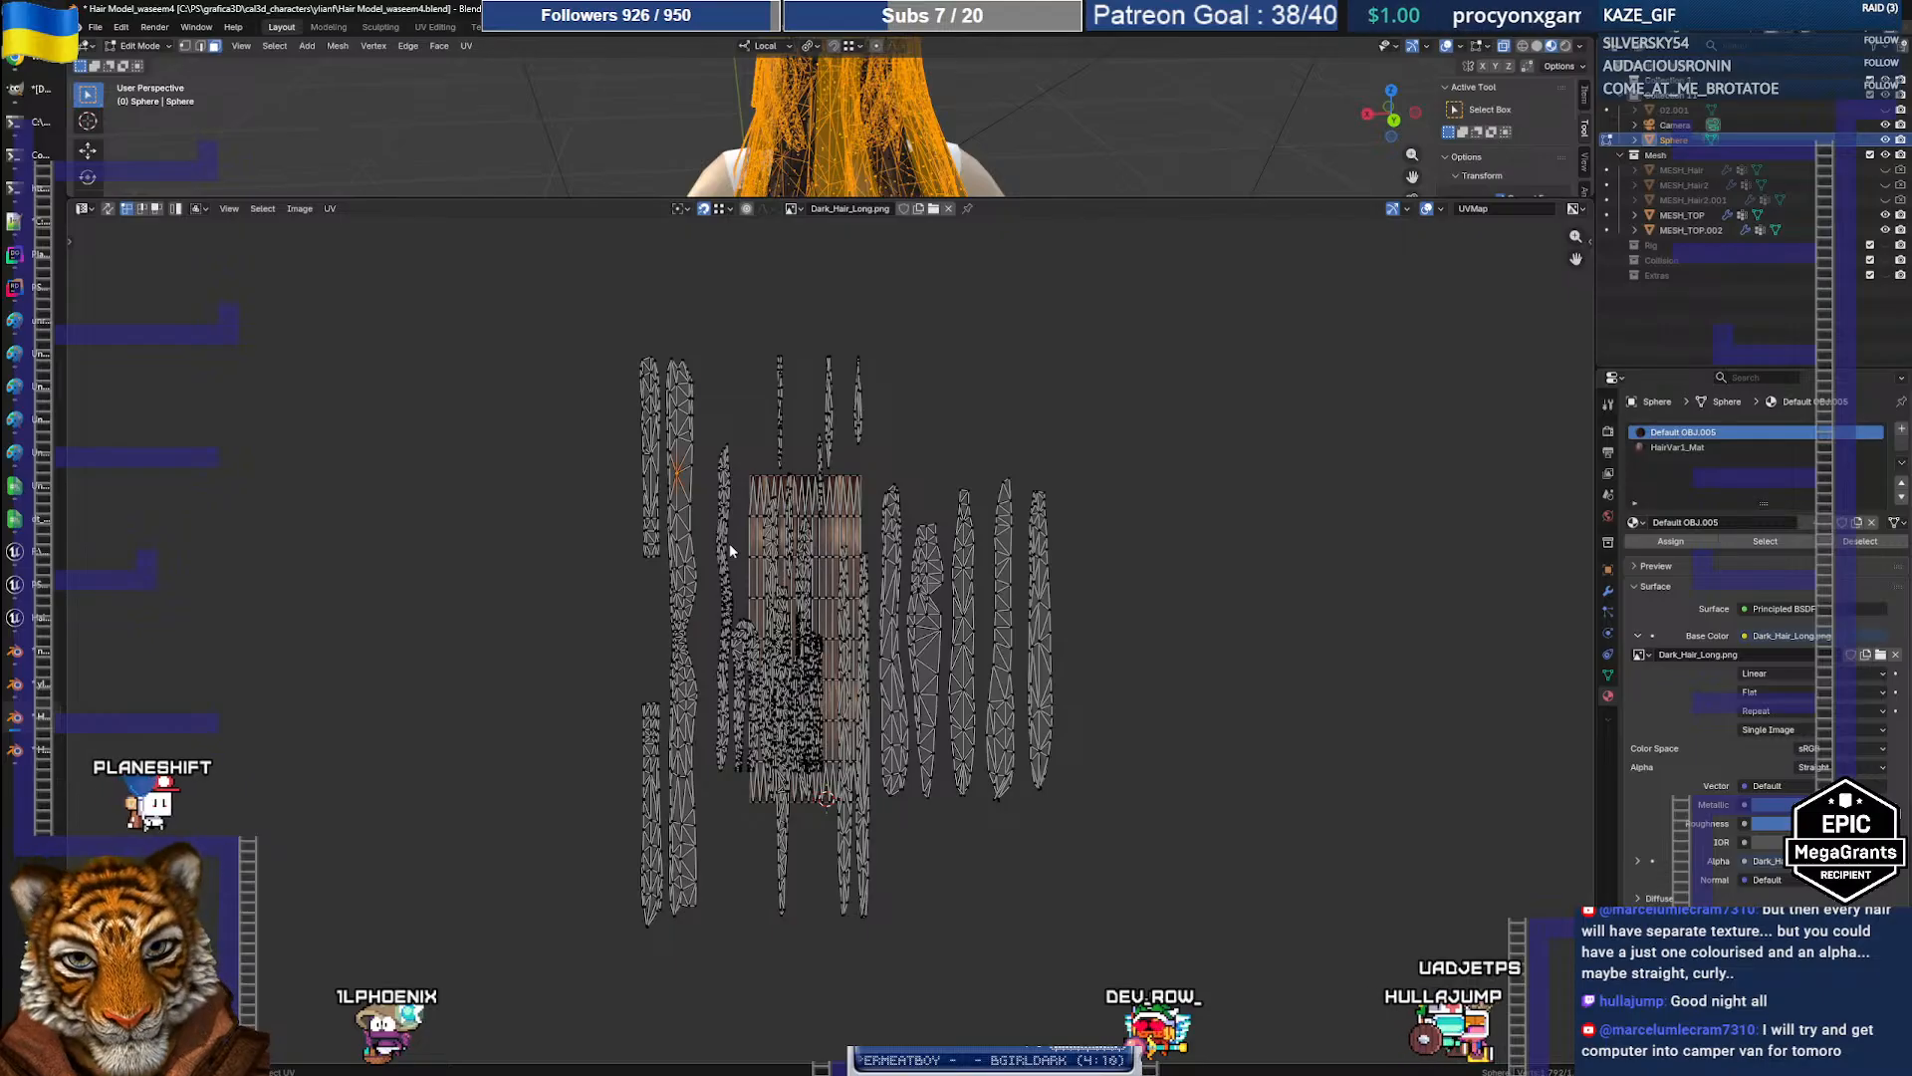
{"action": "key", "text": "ctrl+l"}
{"action": "key", "text": "g"}
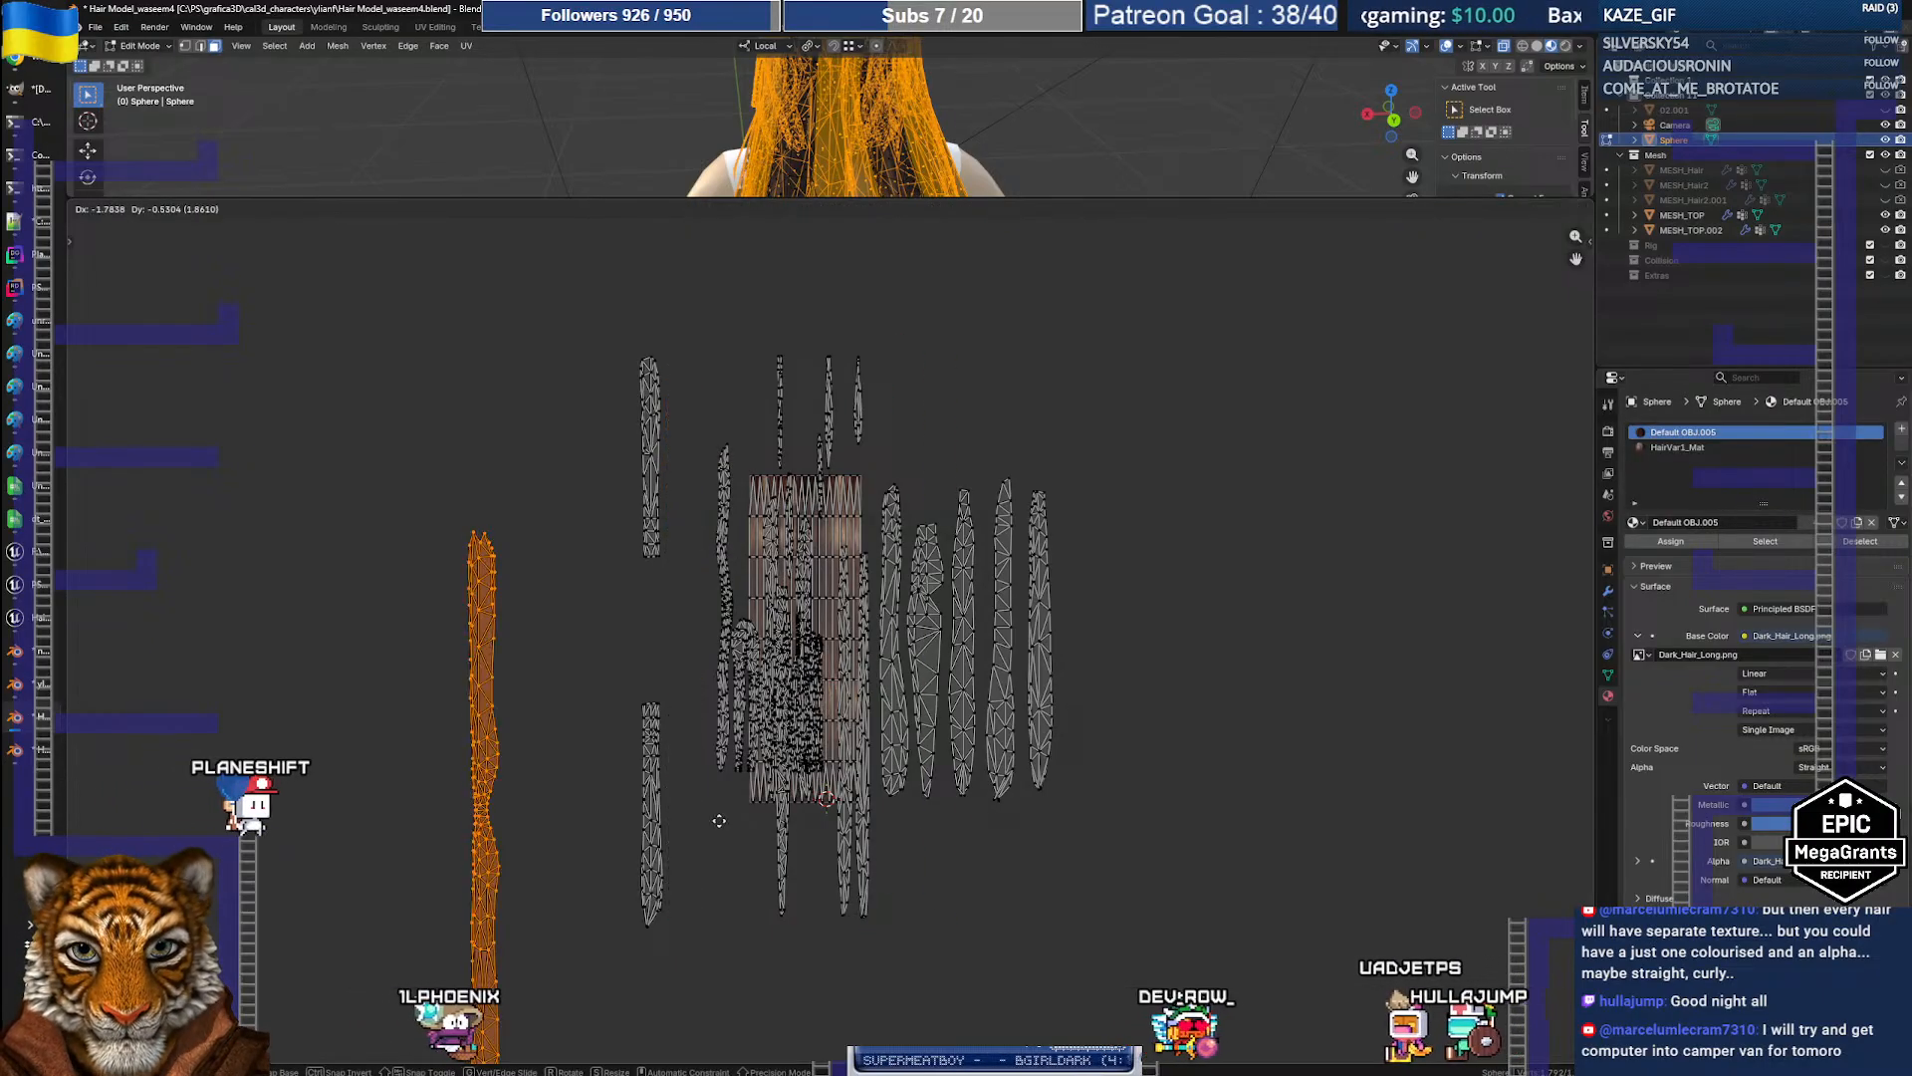
{"action": "key", "text": "Escape"}
{"action": "key", "text": "g"}
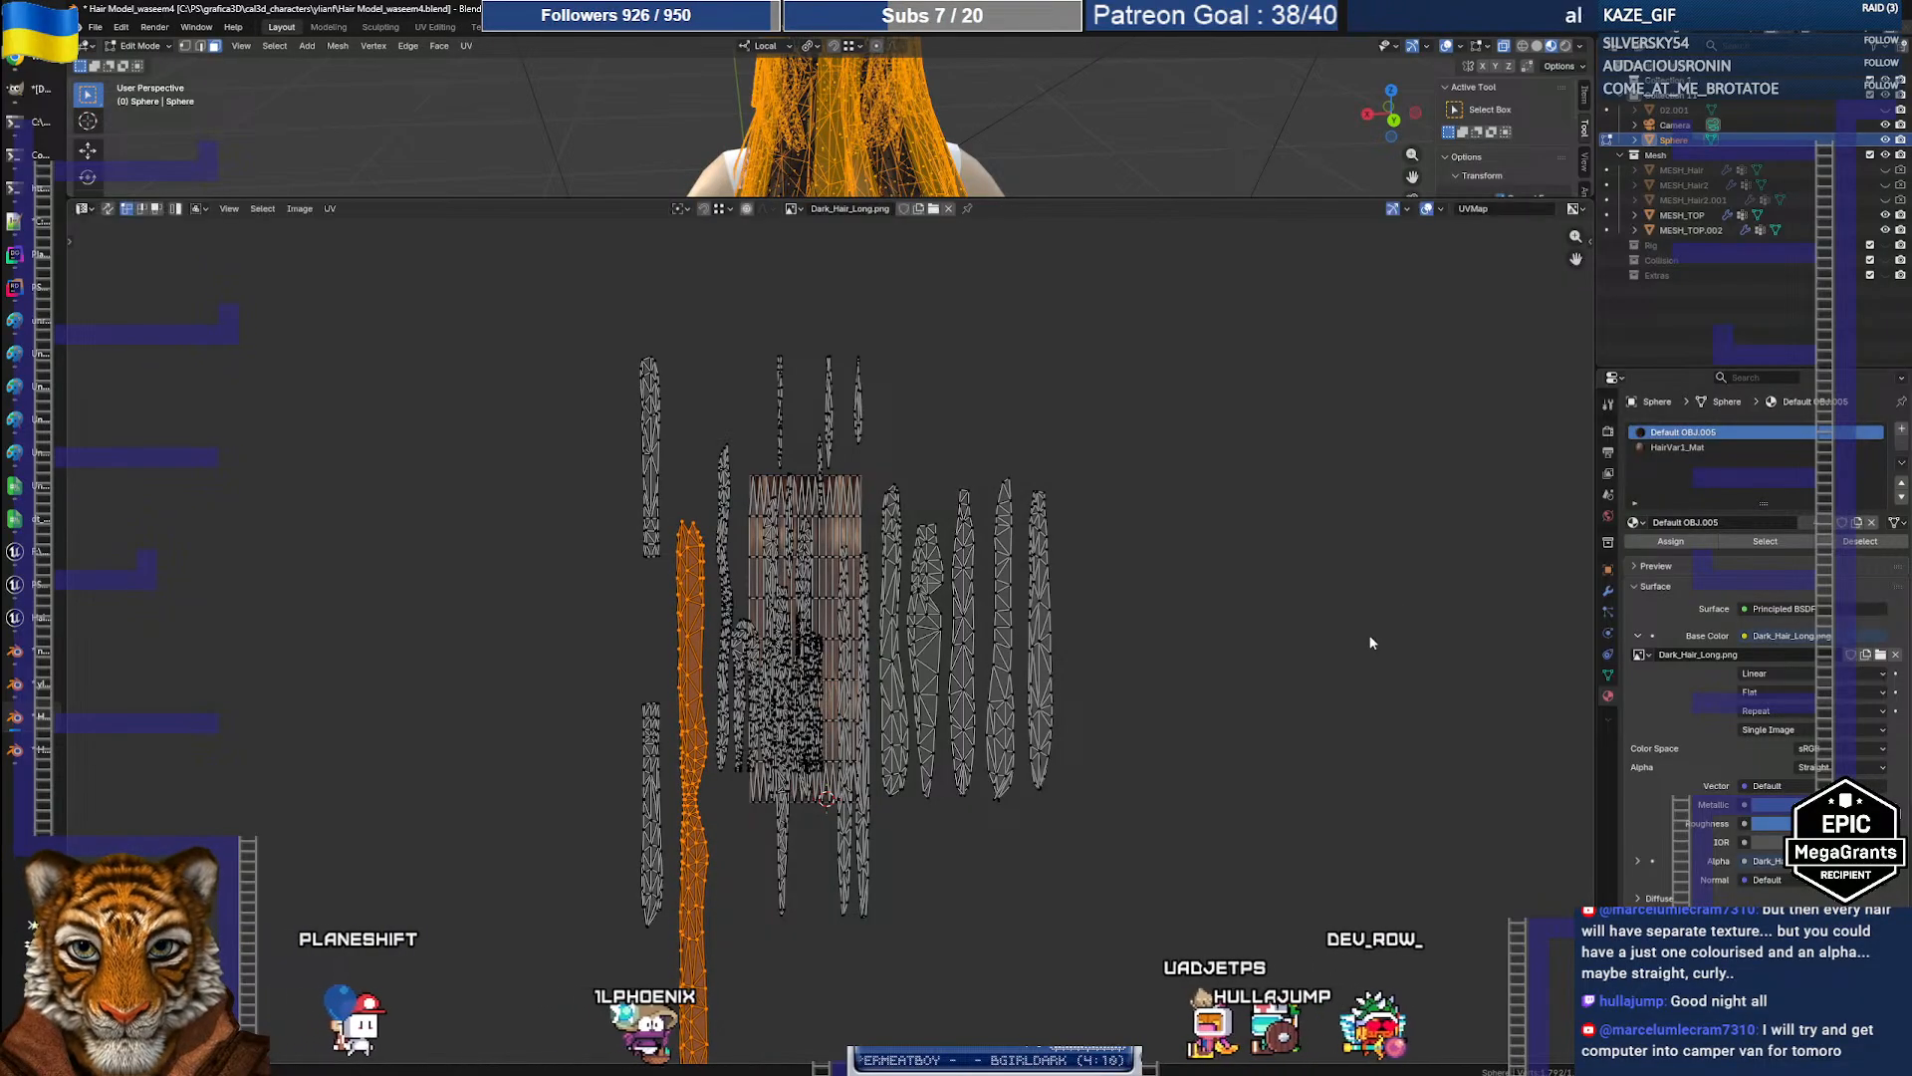
{"action": "key", "text": "s"}
{"action": "key", "text": "x"}
{"action": "left_click", "coordinate": [331, 630]}
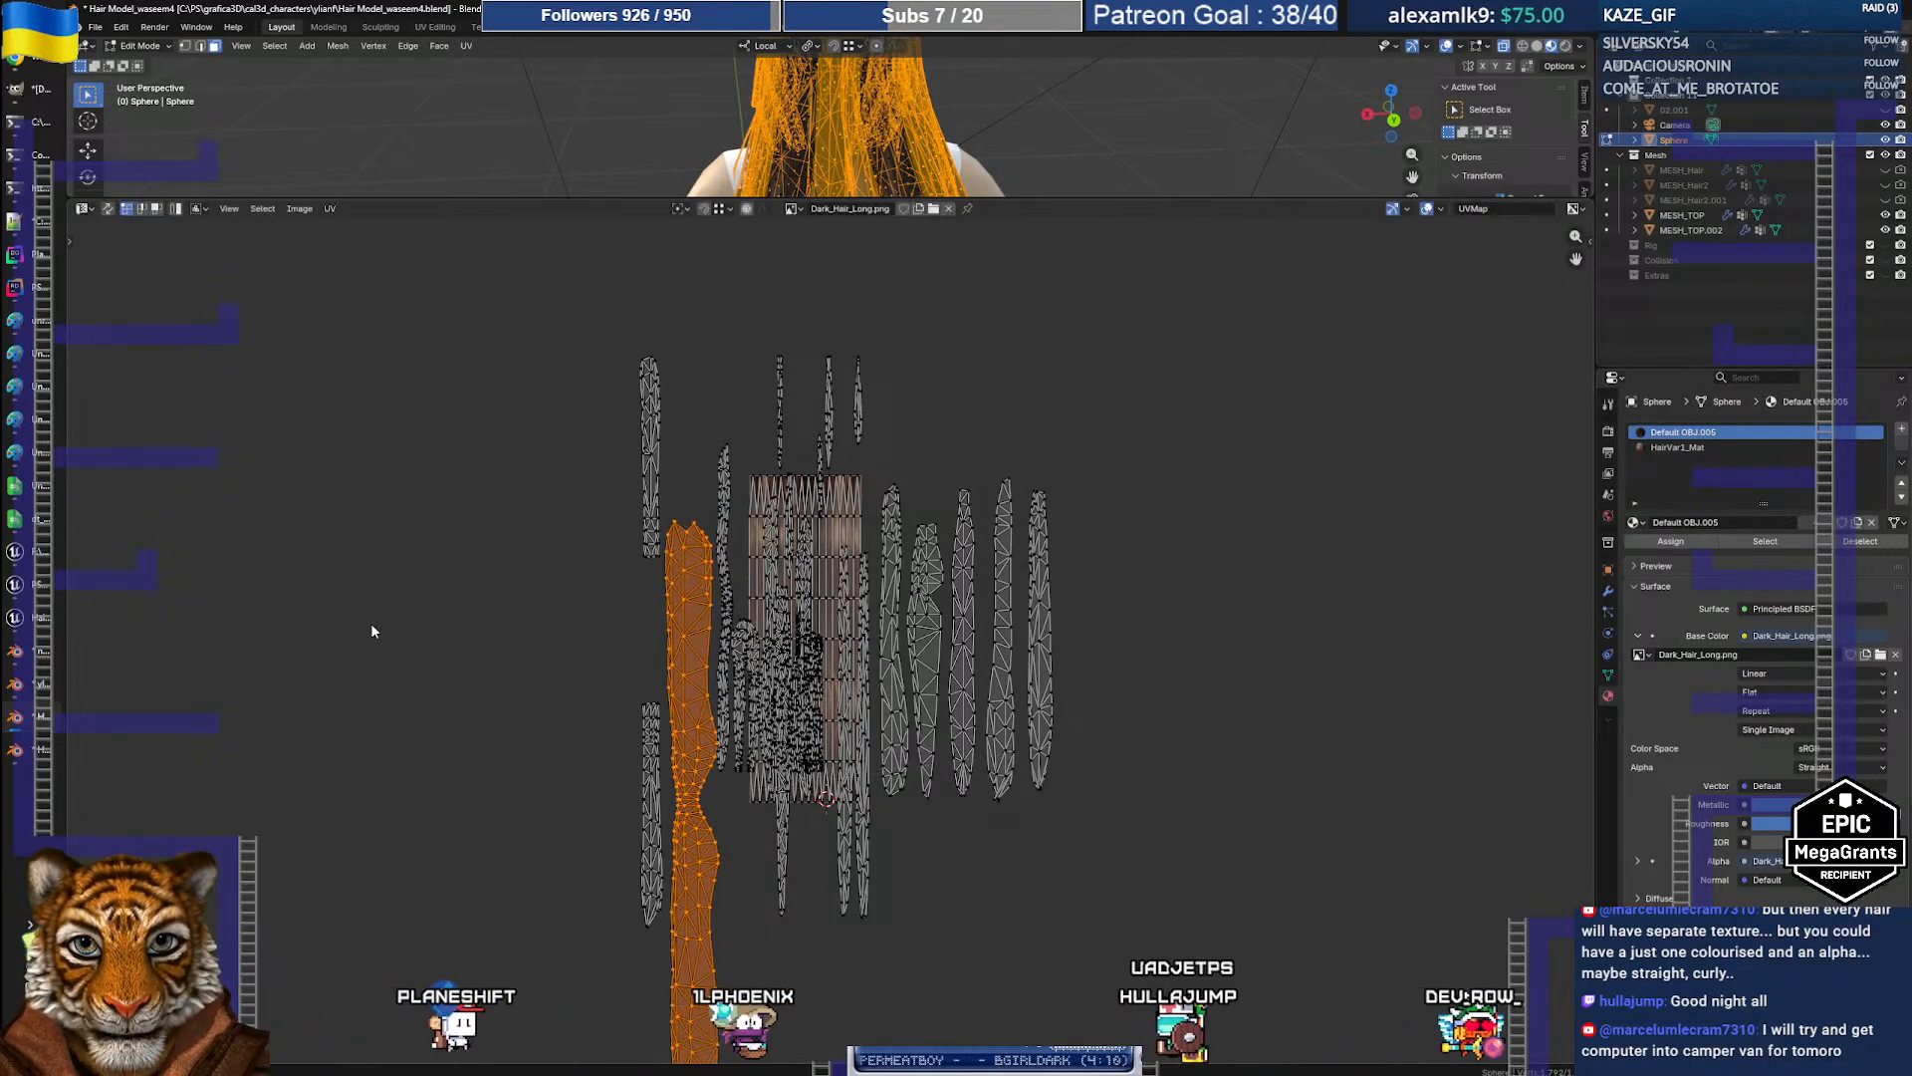
Step: Select the short upper-left UV island, move it down to the texture's height and widen it along X
{"action": "left_click", "coordinate": [652, 455]}
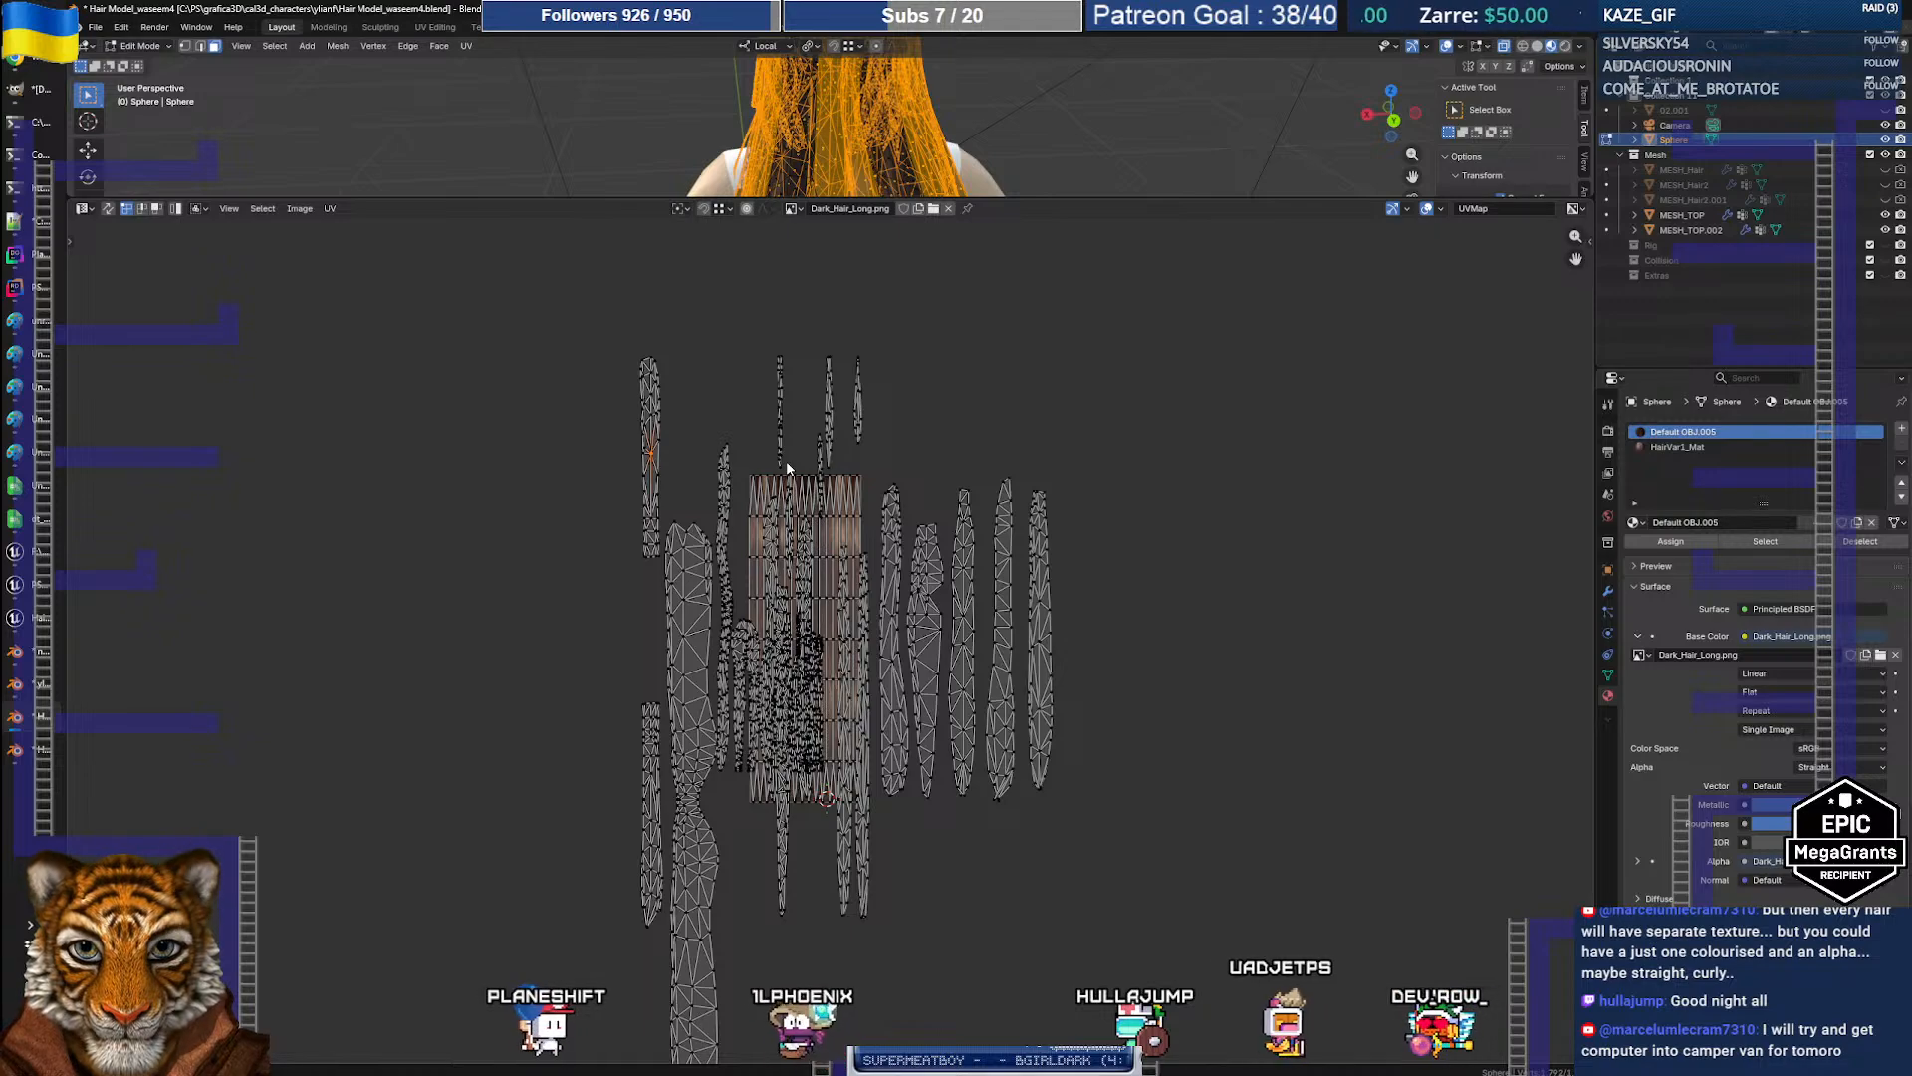
{"action": "key", "text": "ctrl+l"}
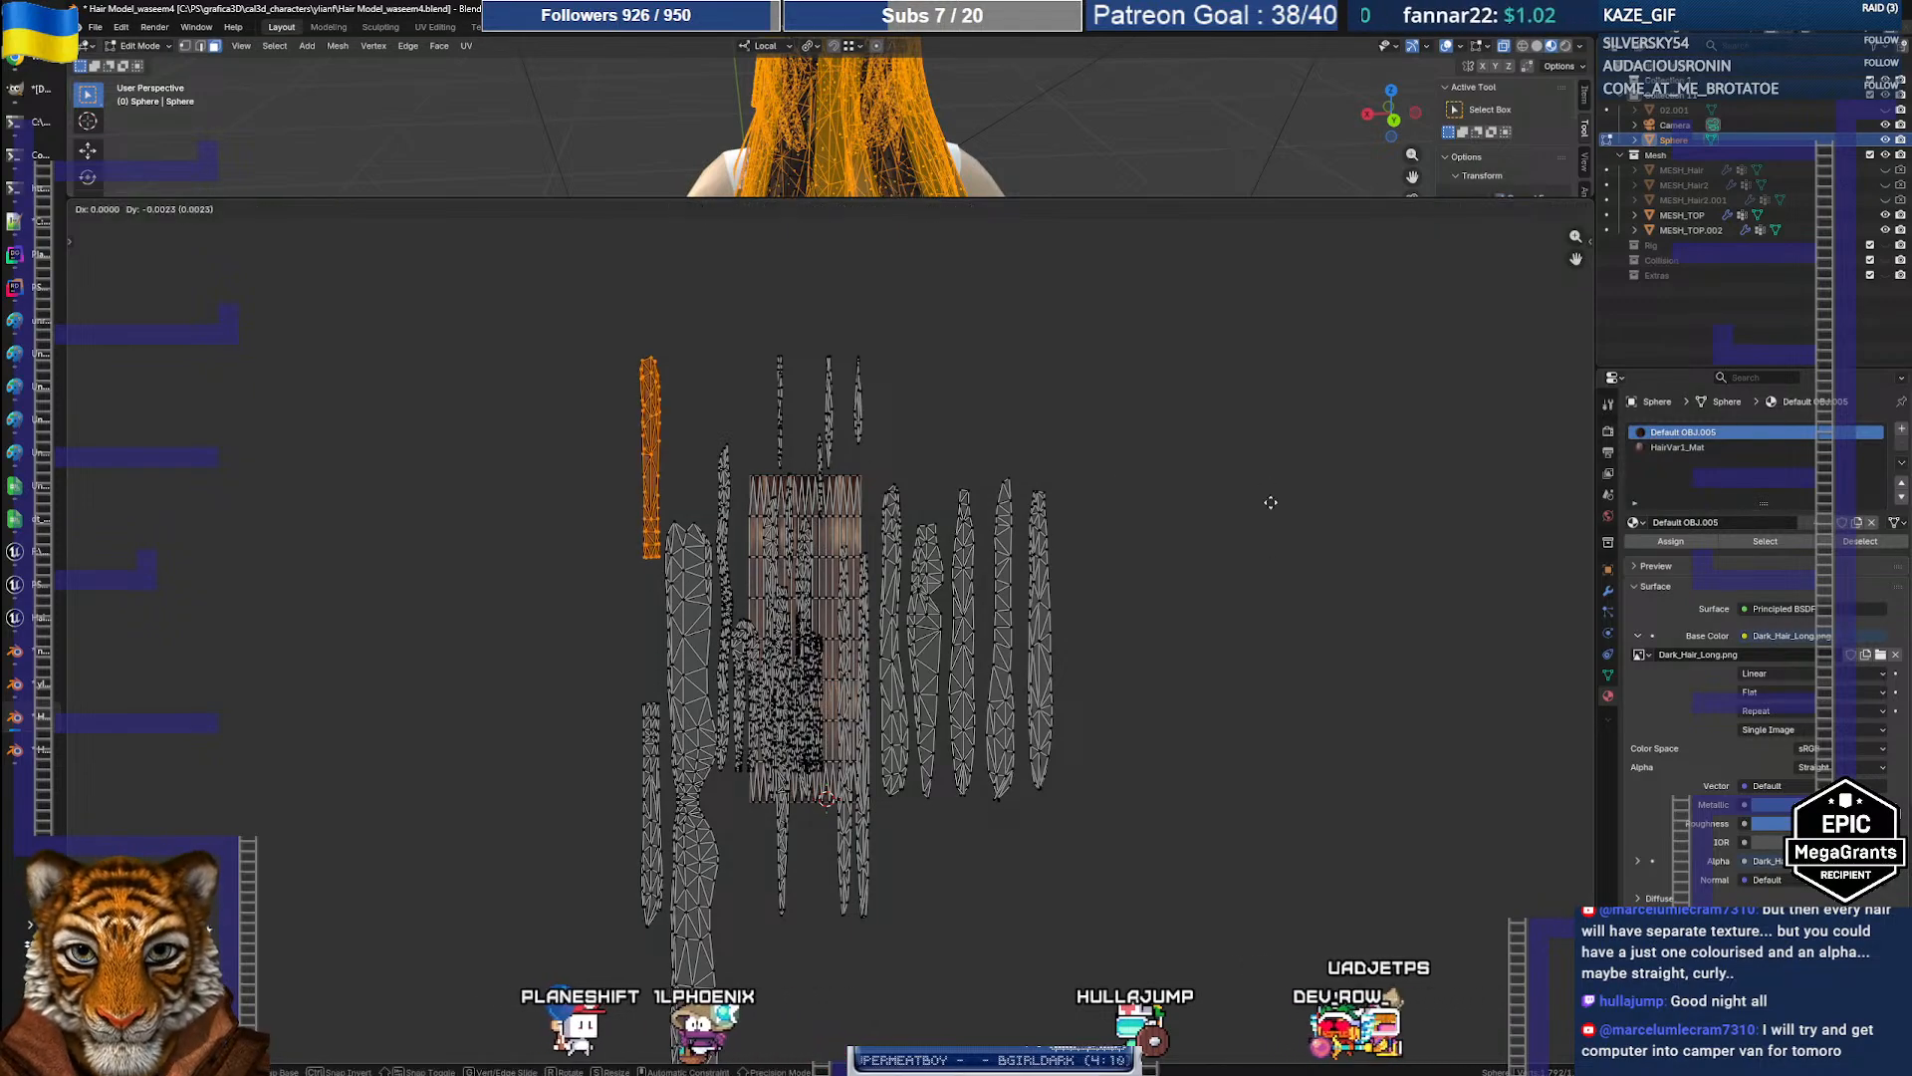
{"action": "key", "text": "g"}
{"action": "key", "text": "s"}
{"action": "key", "text": "x"}
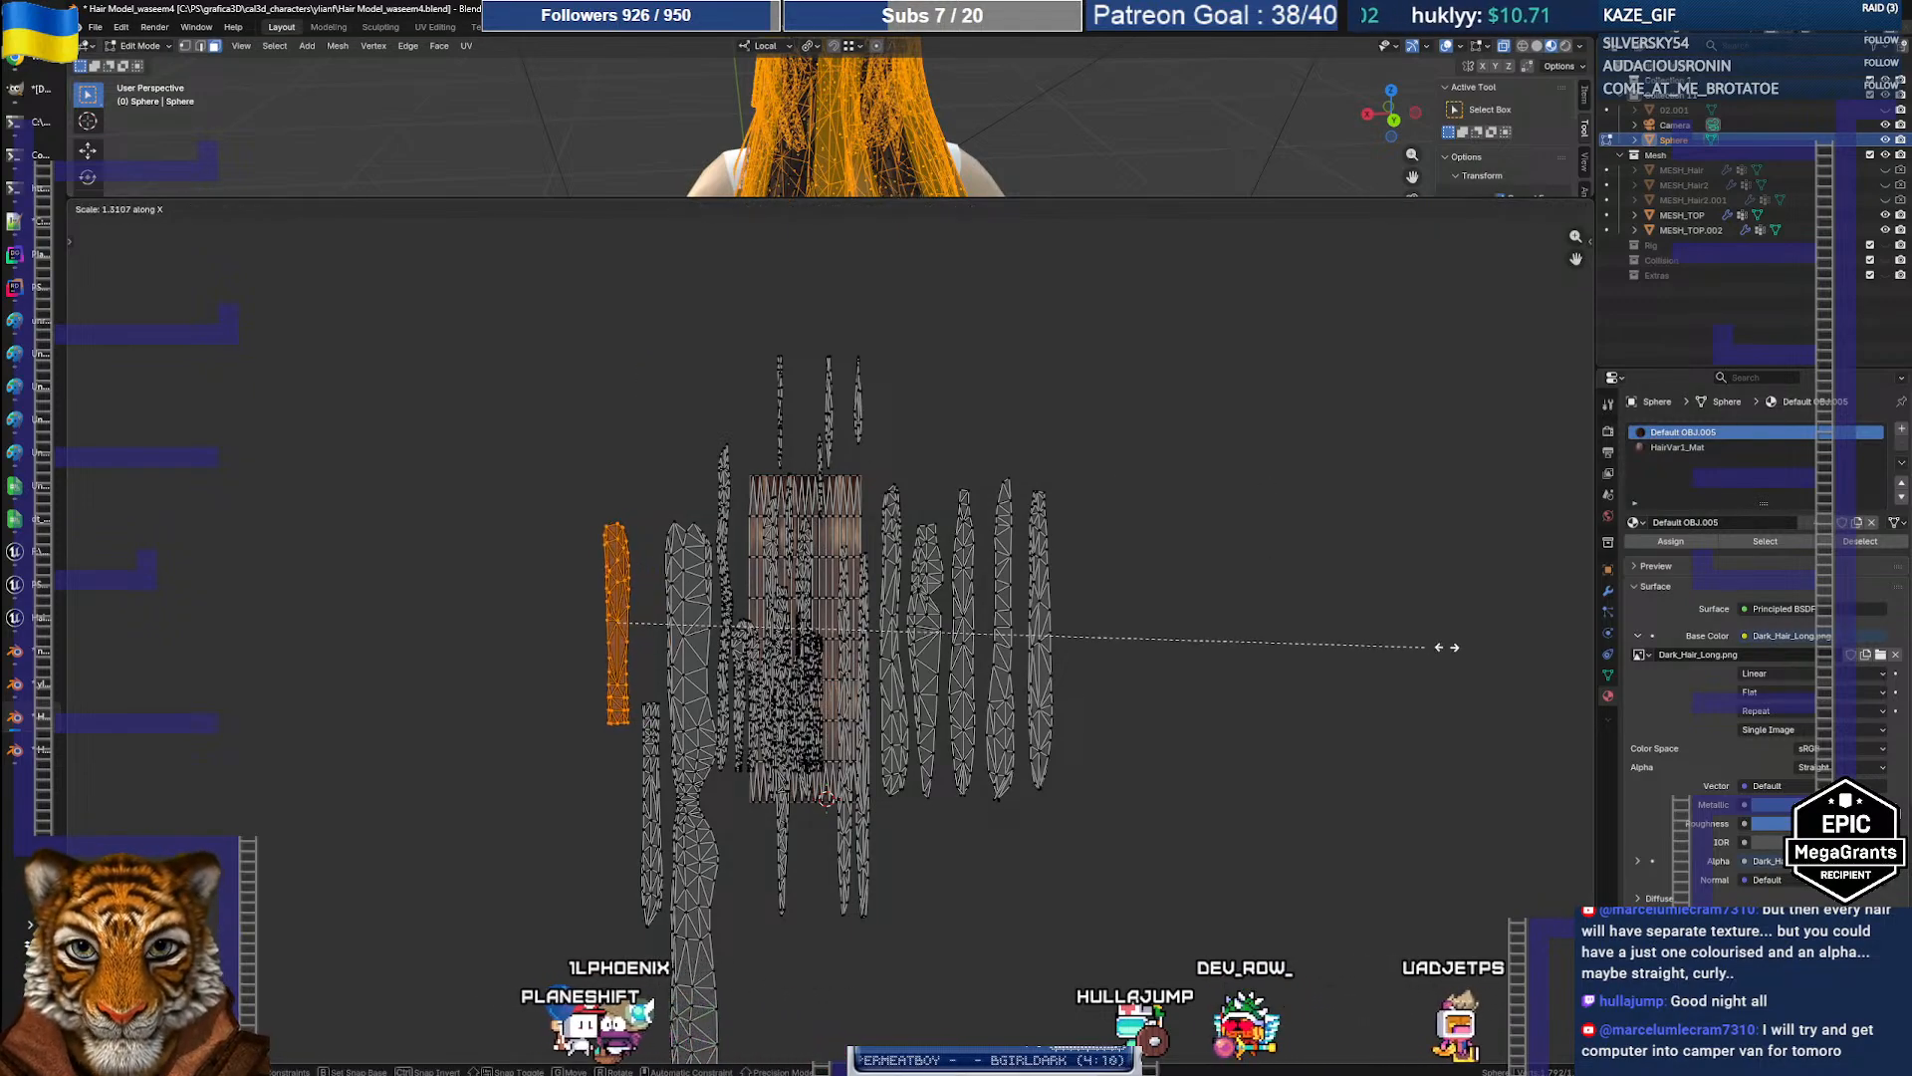
{"action": "left_click", "coordinate": [94, 636]}
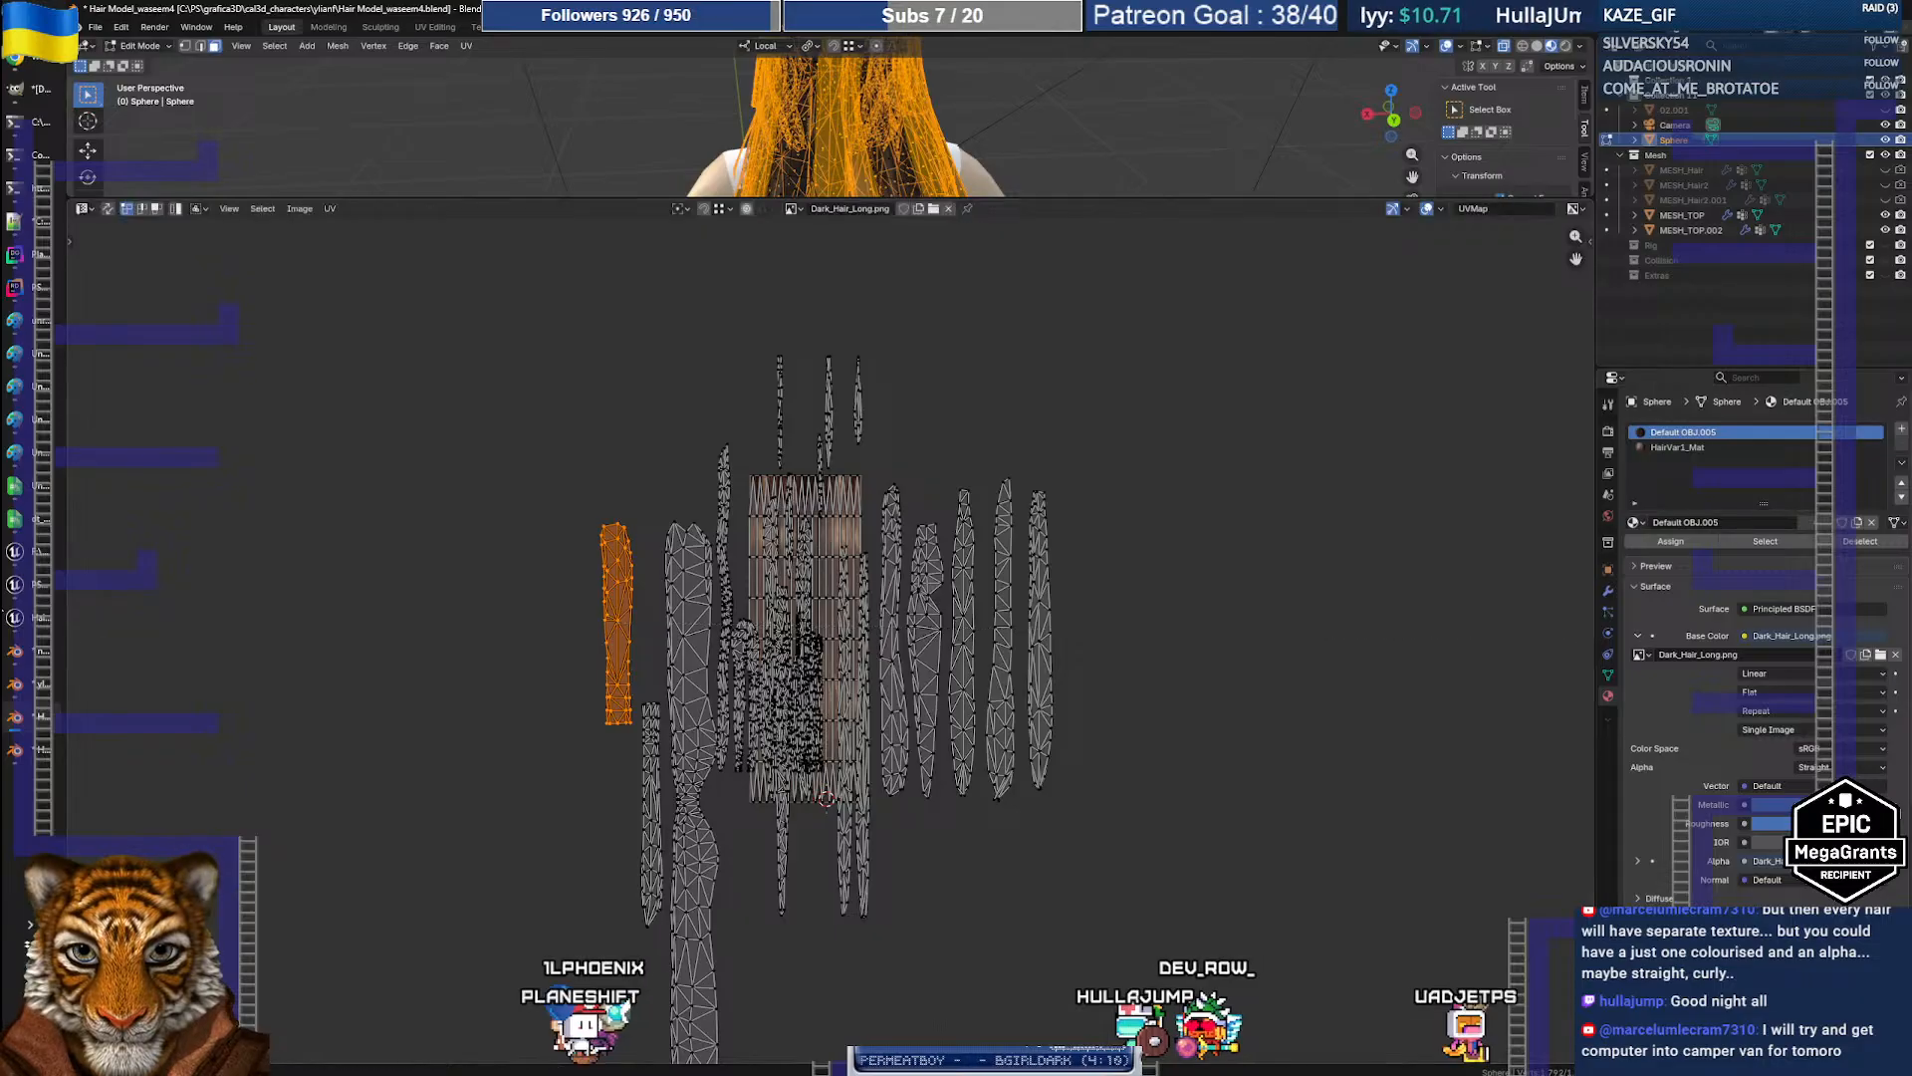
Step: Lengthen the moved left island along Y and widen the short island at the lower left along X
{"action": "key", "text": "s"}
{"action": "key", "text": "y"}
{"action": "right_click", "coordinate": [532, 590]}
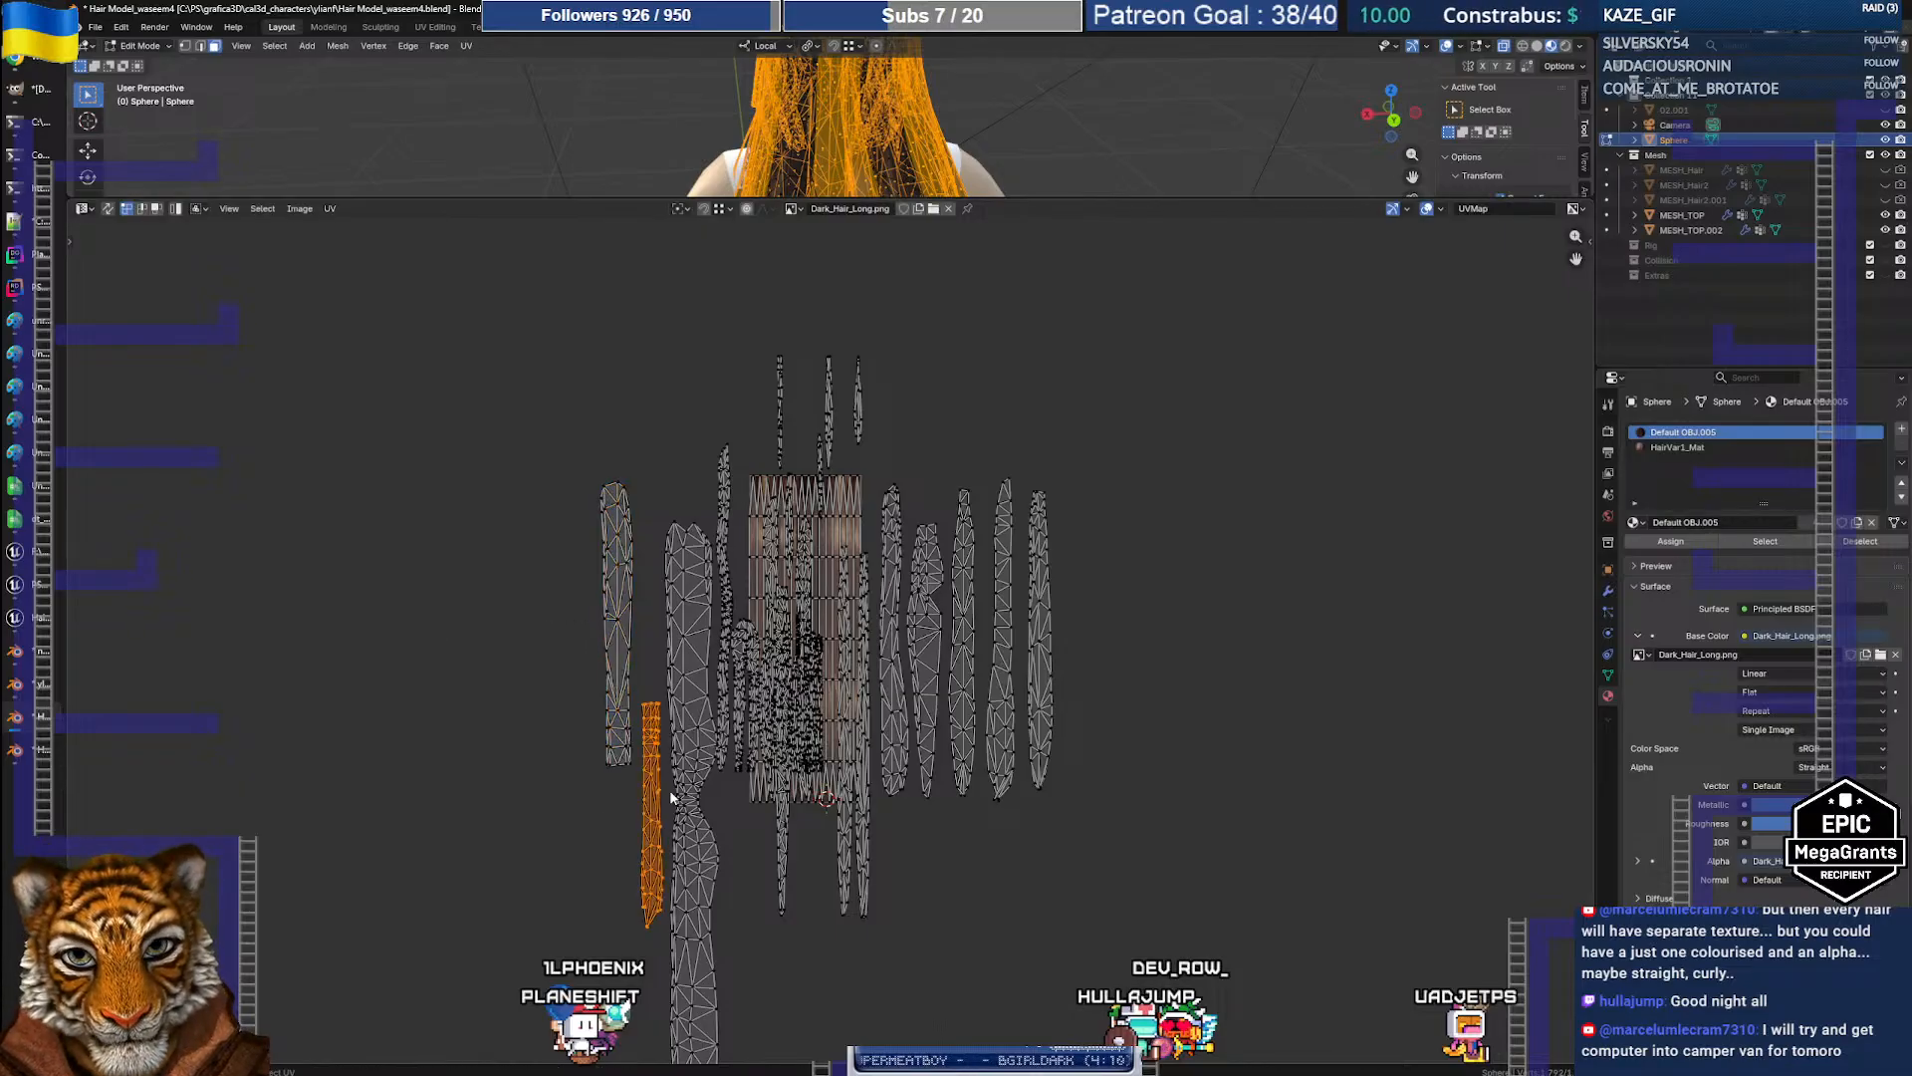
{"action": "left_click", "coordinate": [374, 802]}
{"action": "key", "text": "alt+a"}
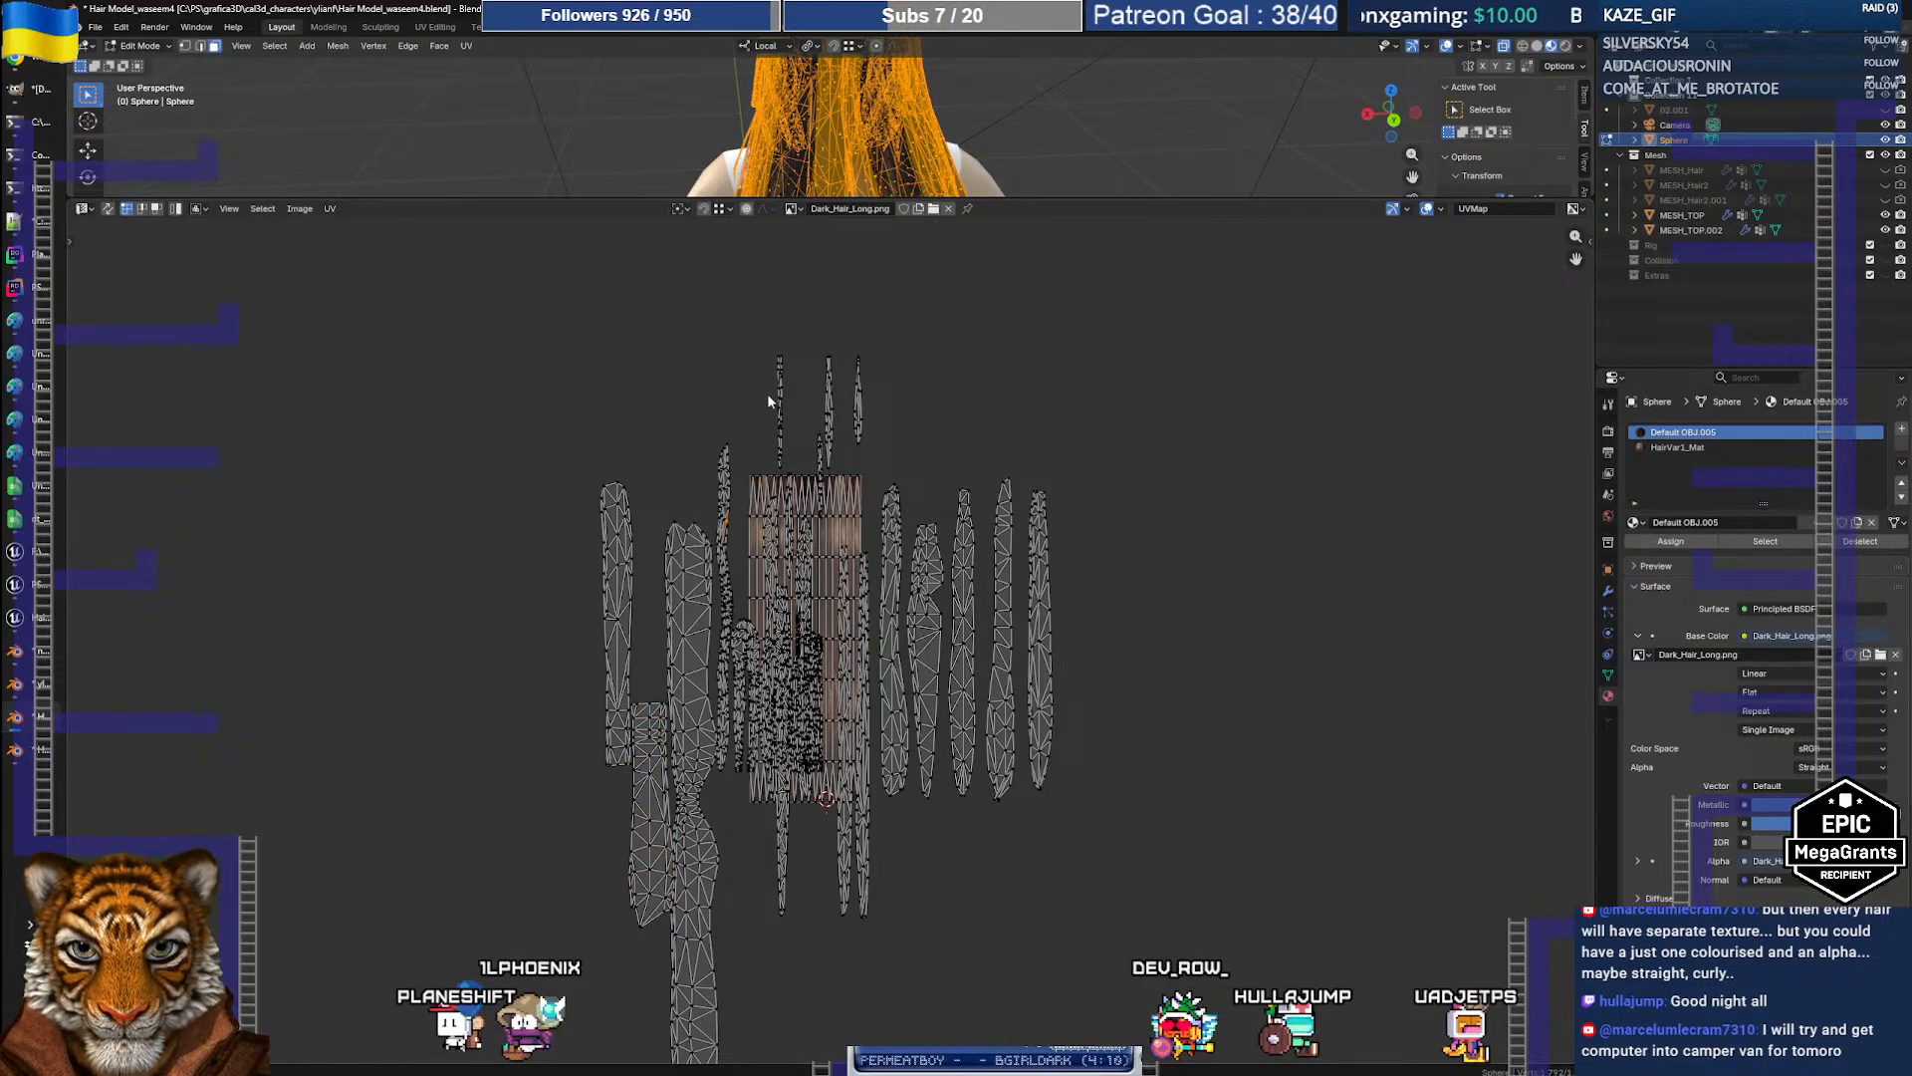
Step: Move the four small UV islands above the texture to the far right of the layout and widen them along X
{"action": "left_click_drag", "start_coordinate": [735, 323], "coordinate": [920, 448]}
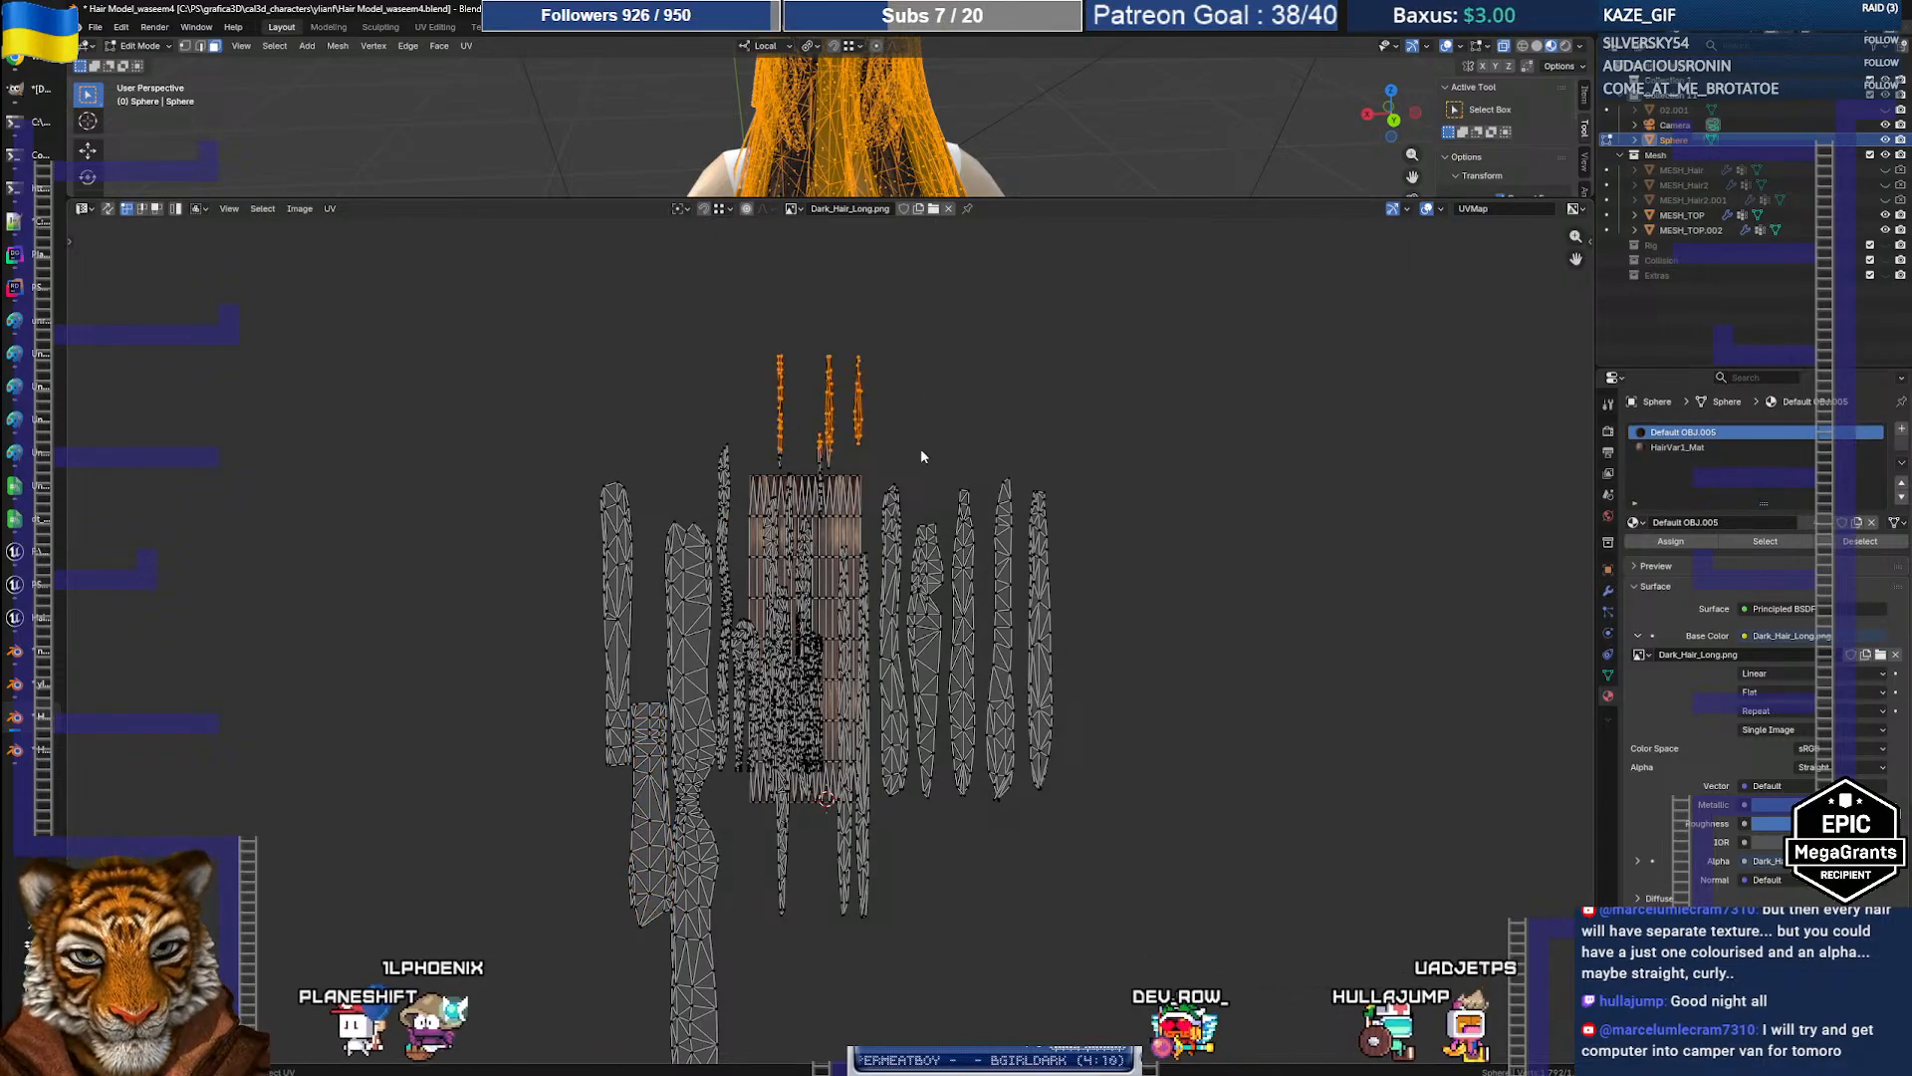
{"action": "key", "text": "g"}
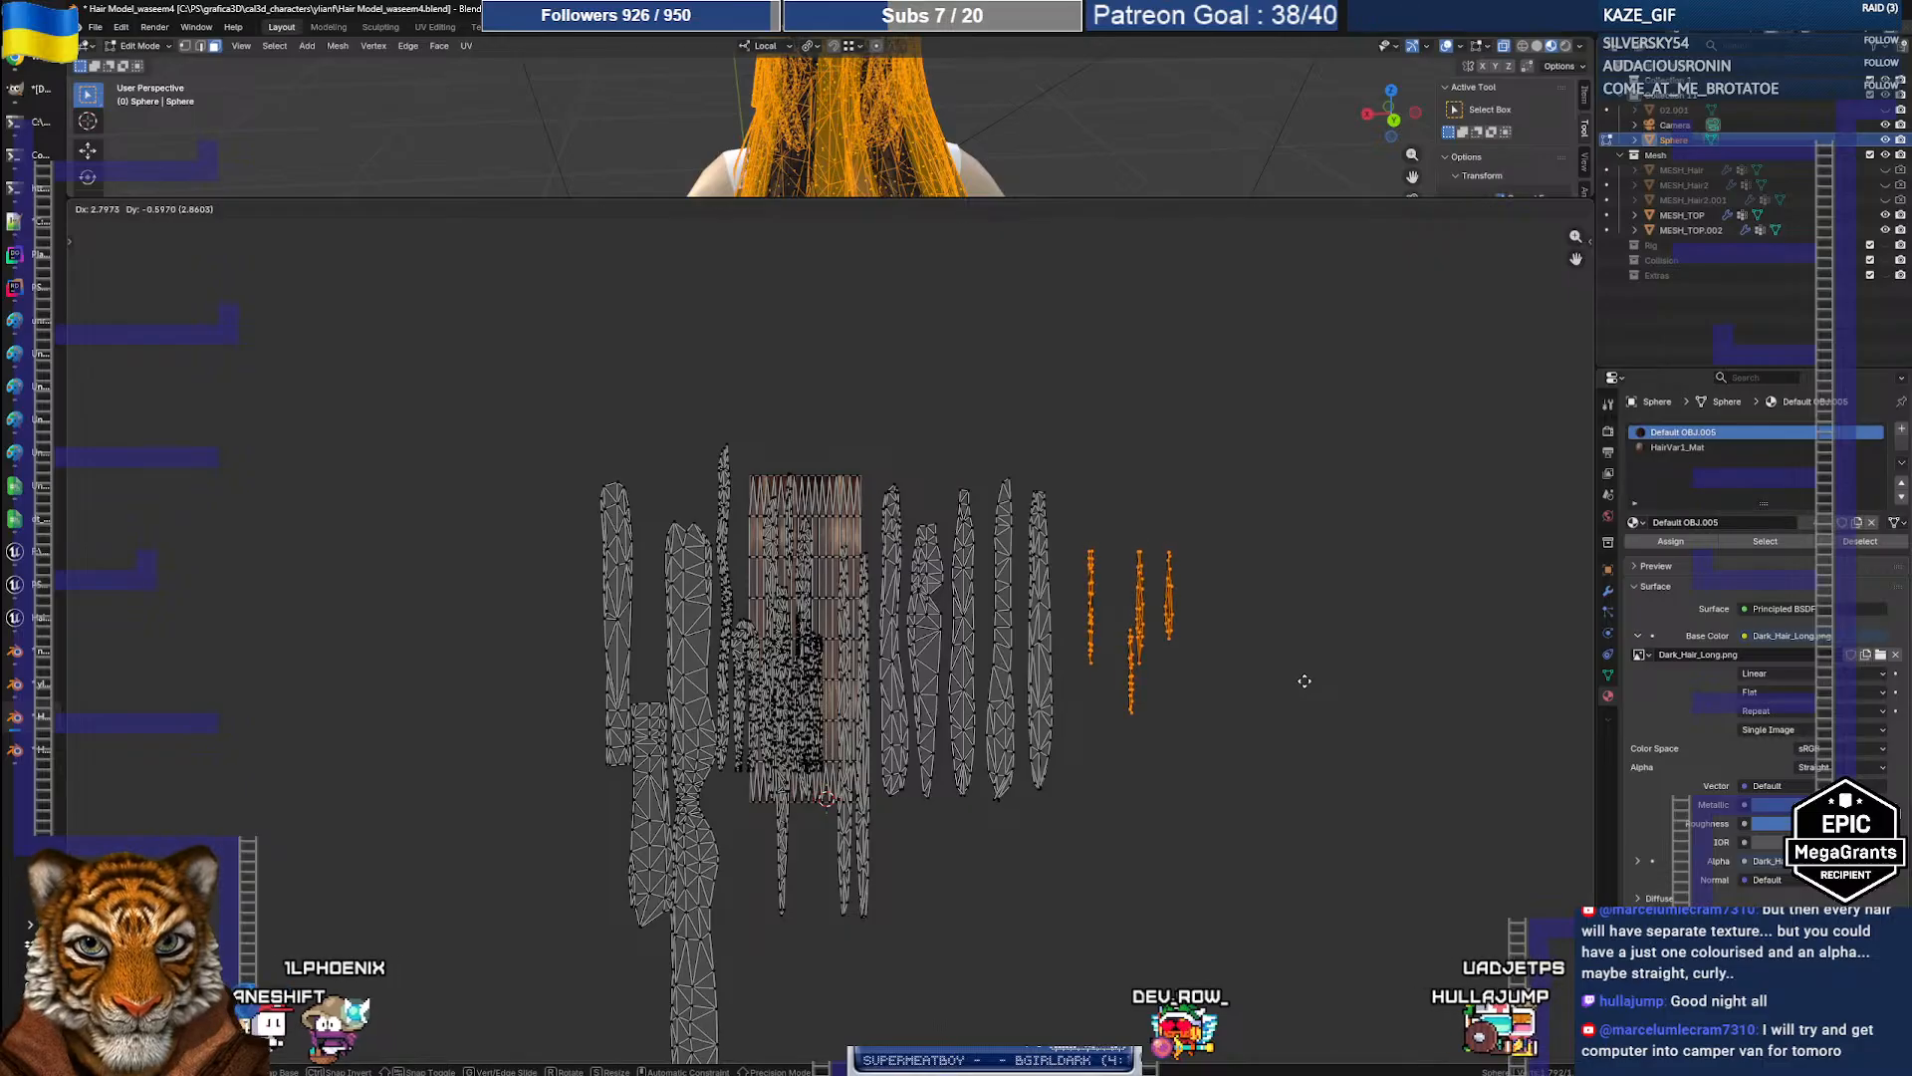
{"action": "left_click", "coordinate": [1293, 678]}
{"action": "left_click_drag", "start_coordinate": [1093, 542], "coordinate": [1229, 746]}
{"action": "key", "text": "s"}
{"action": "key", "text": "x"}
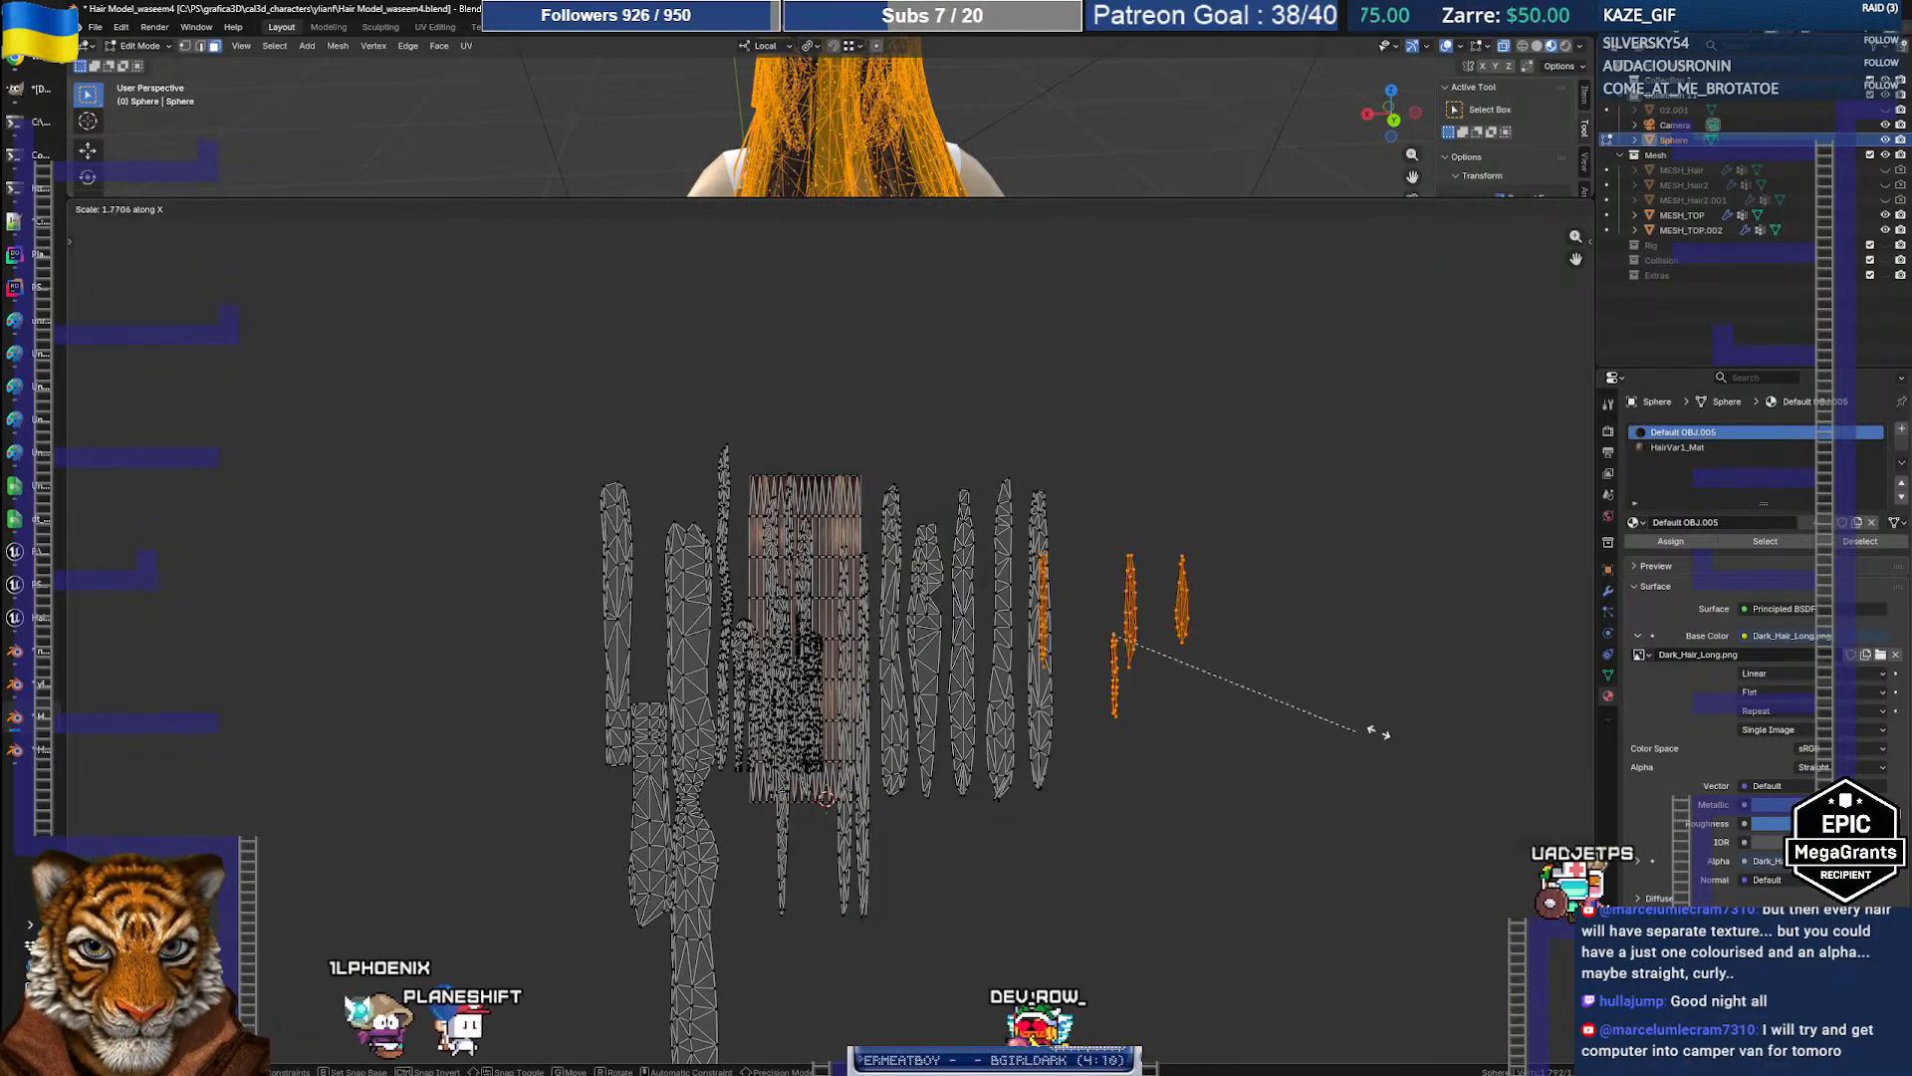
{"action": "left_click", "coordinate": [1582, 721]}
Step: Select the three small UV islands standing apart at the far right and stretch them along Y
{"action": "left_click", "coordinate": [1259, 672]}
{"action": "left_click_drag", "start_coordinate": [1017, 472], "coordinate": [1318, 754]}
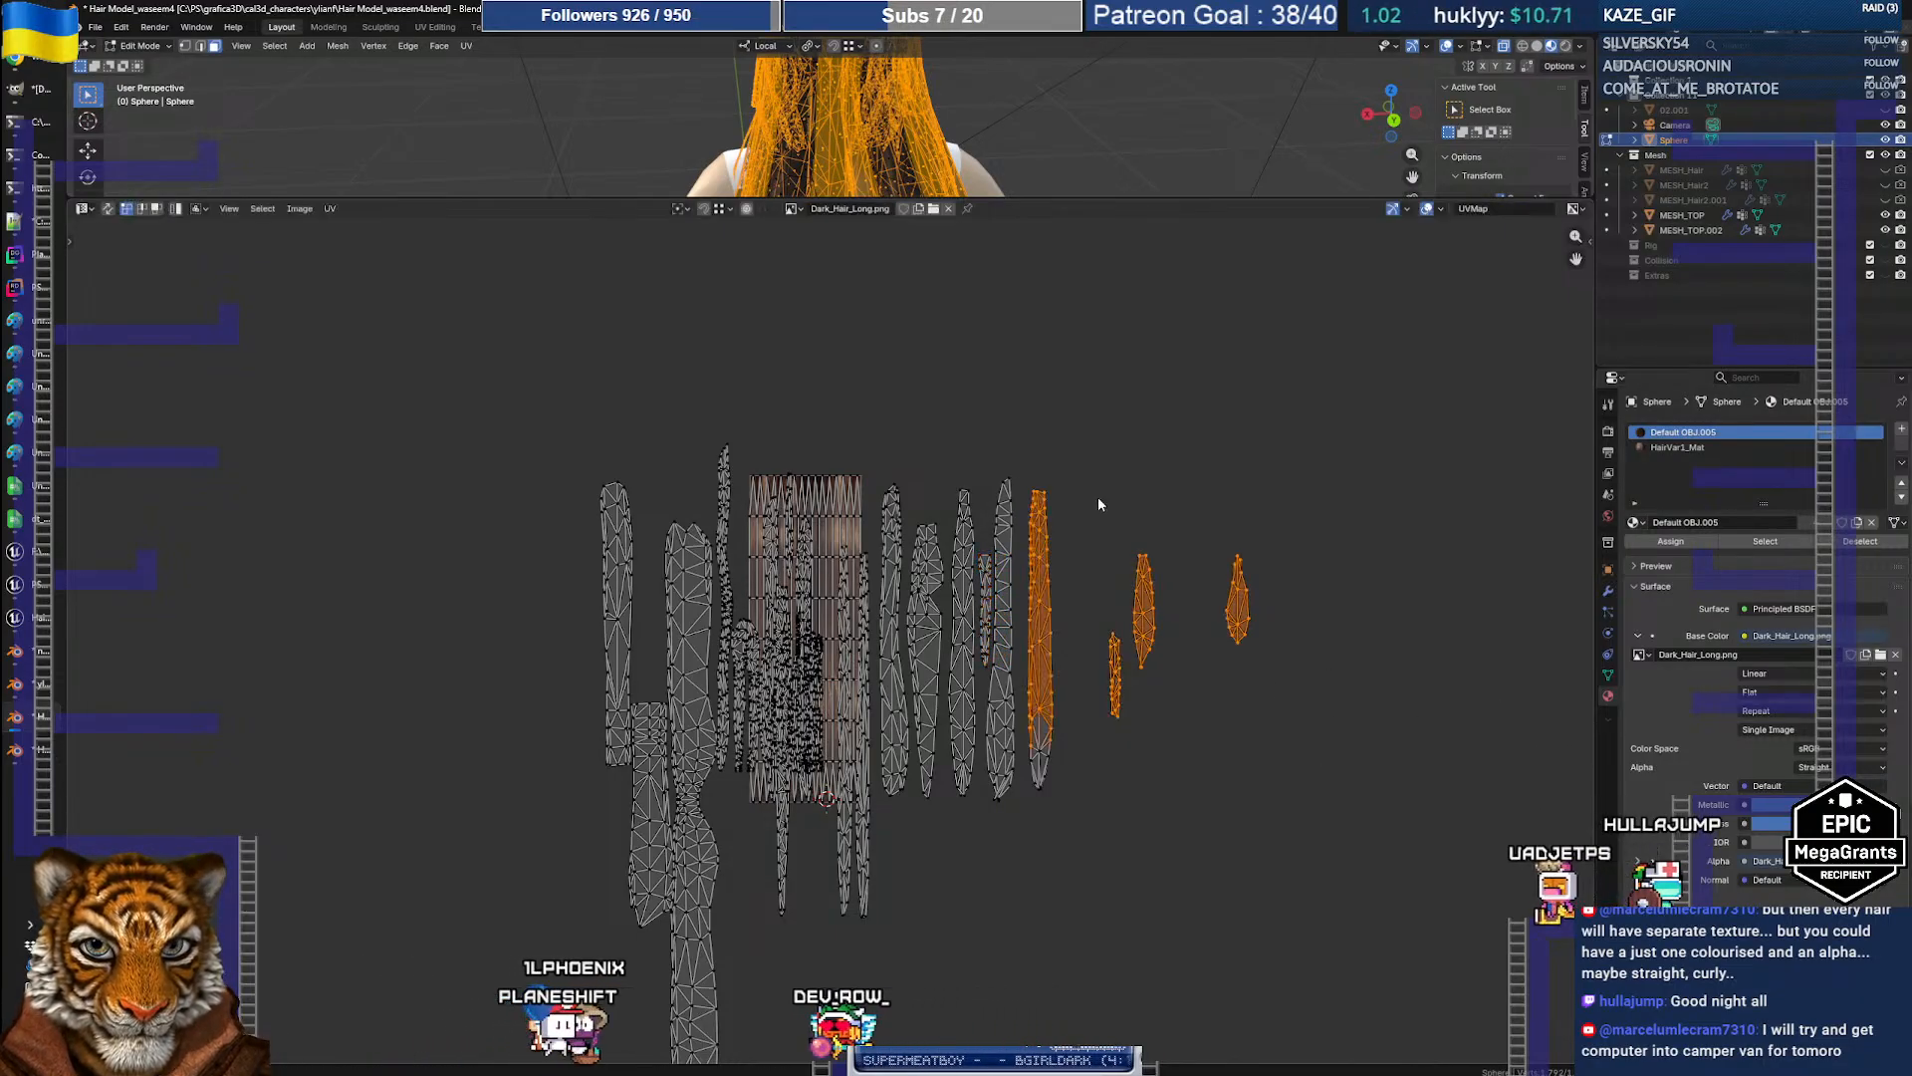
{"action": "left_click_drag", "start_coordinate": [1092, 489], "coordinate": [1322, 777]}
{"action": "key", "text": "s"}
{"action": "key", "text": "x"}
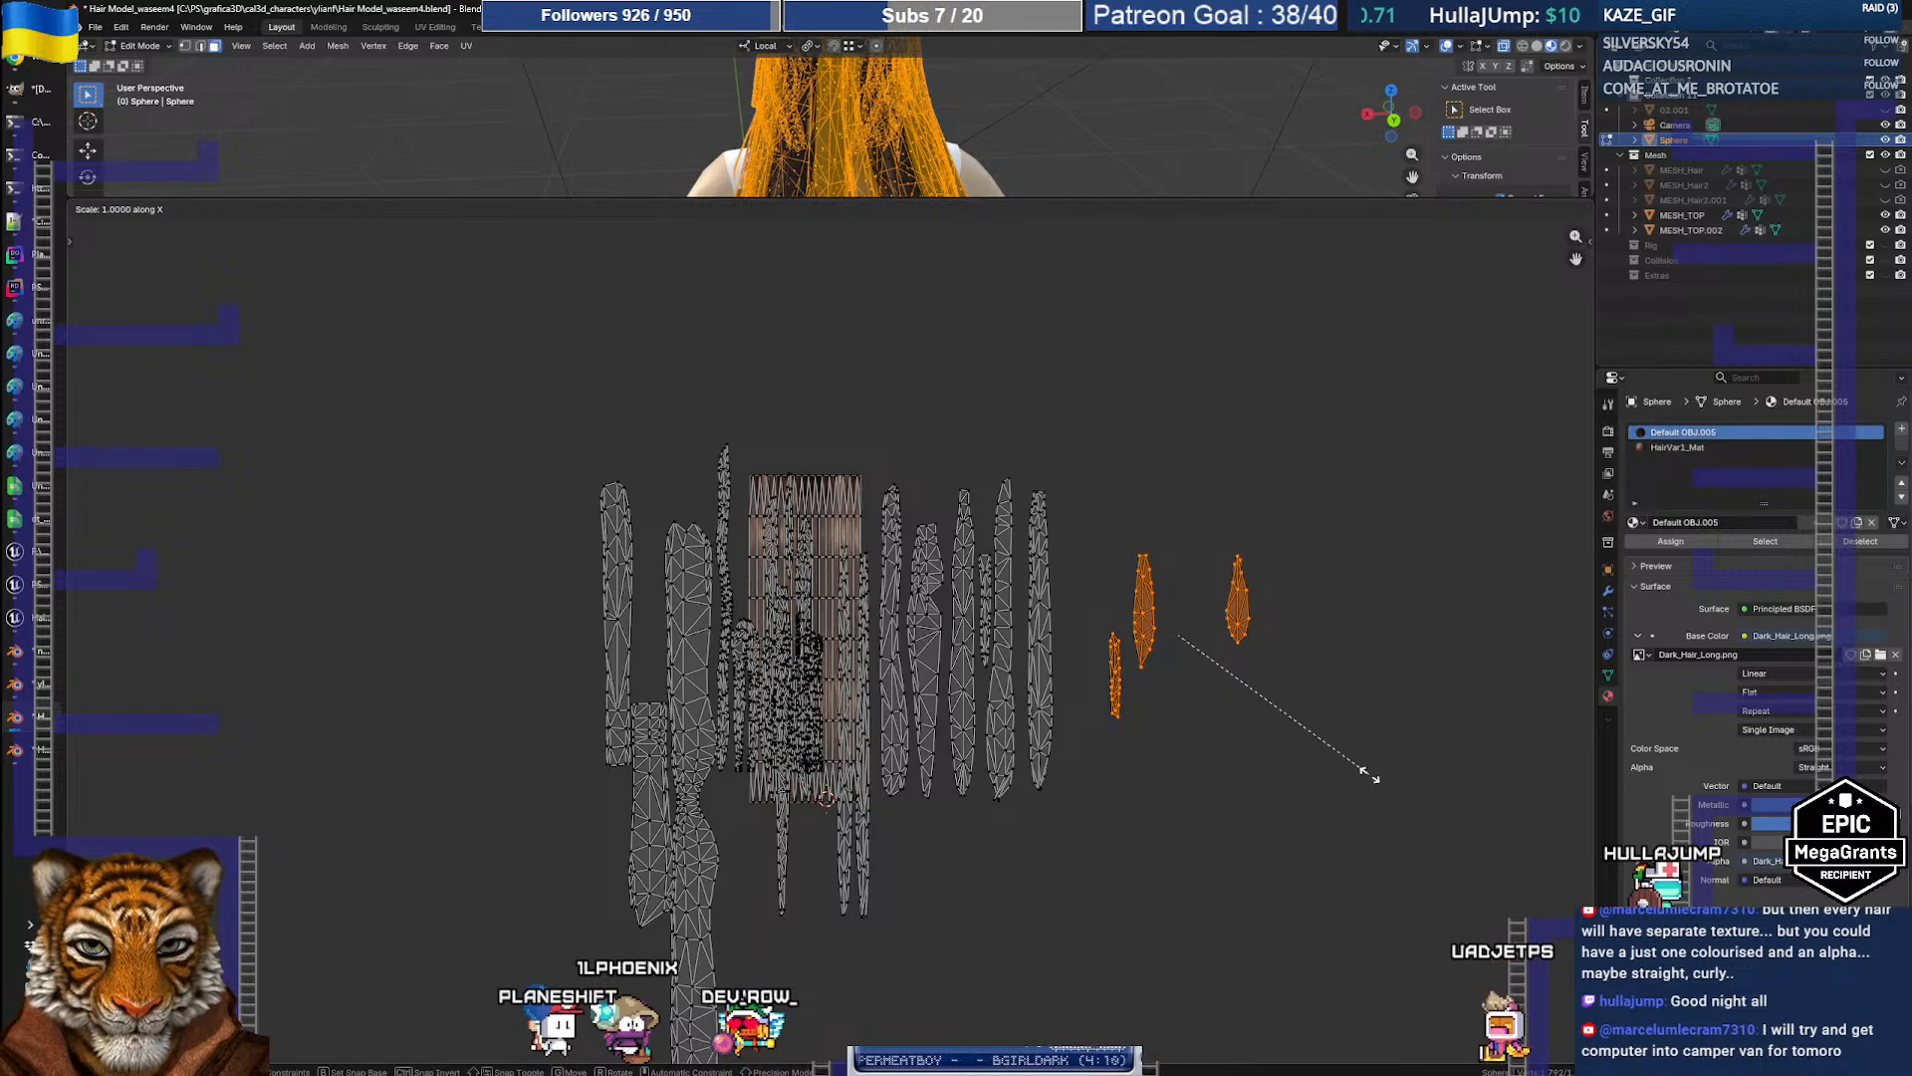
{"action": "left_click", "coordinate": [1478, 772]}
{"action": "left_click", "coordinate": [1085, 809]}
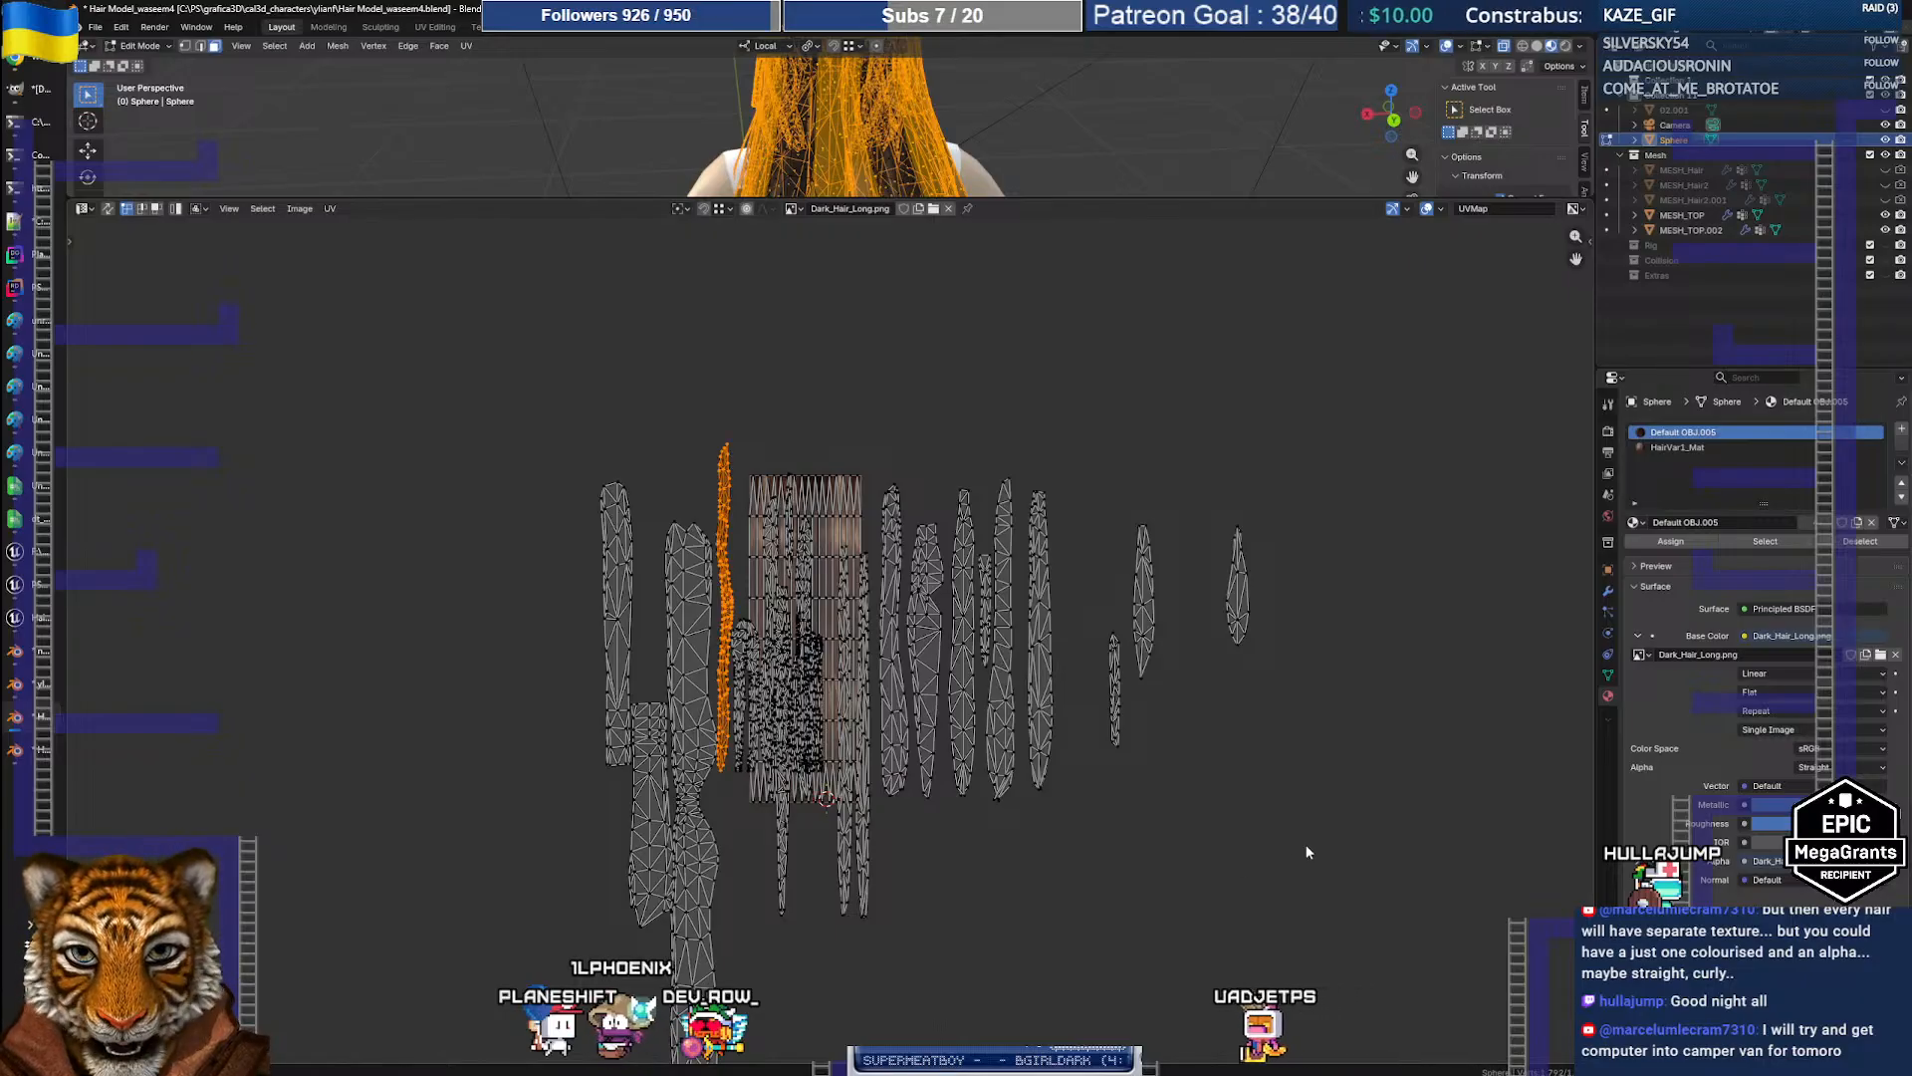
Step: Lower the narrow wavy UV island just left of the texture, then enlarge it along X and Y
{"action": "key", "text": "g"}
{"action": "left_click", "coordinate": [1304, 1038]}
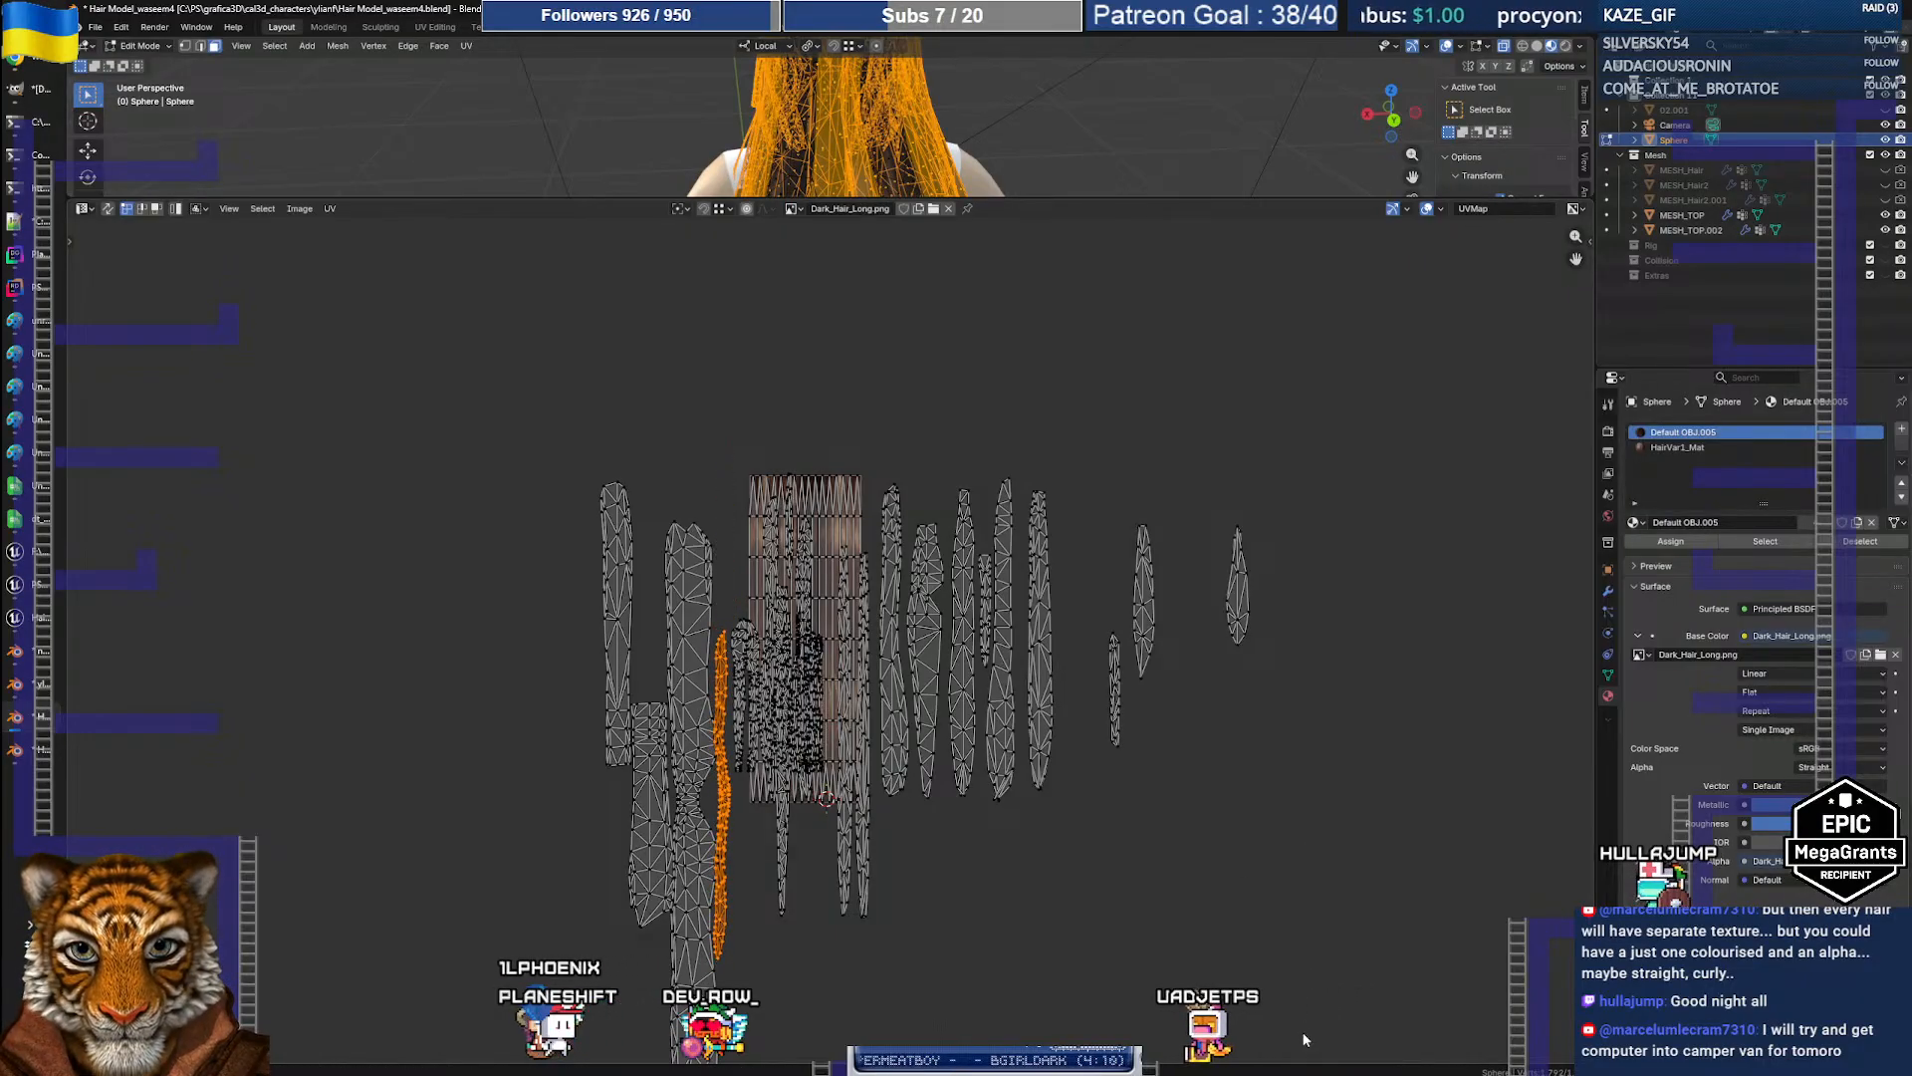
{"action": "key", "text": "s"}
{"action": "key", "text": "x"}
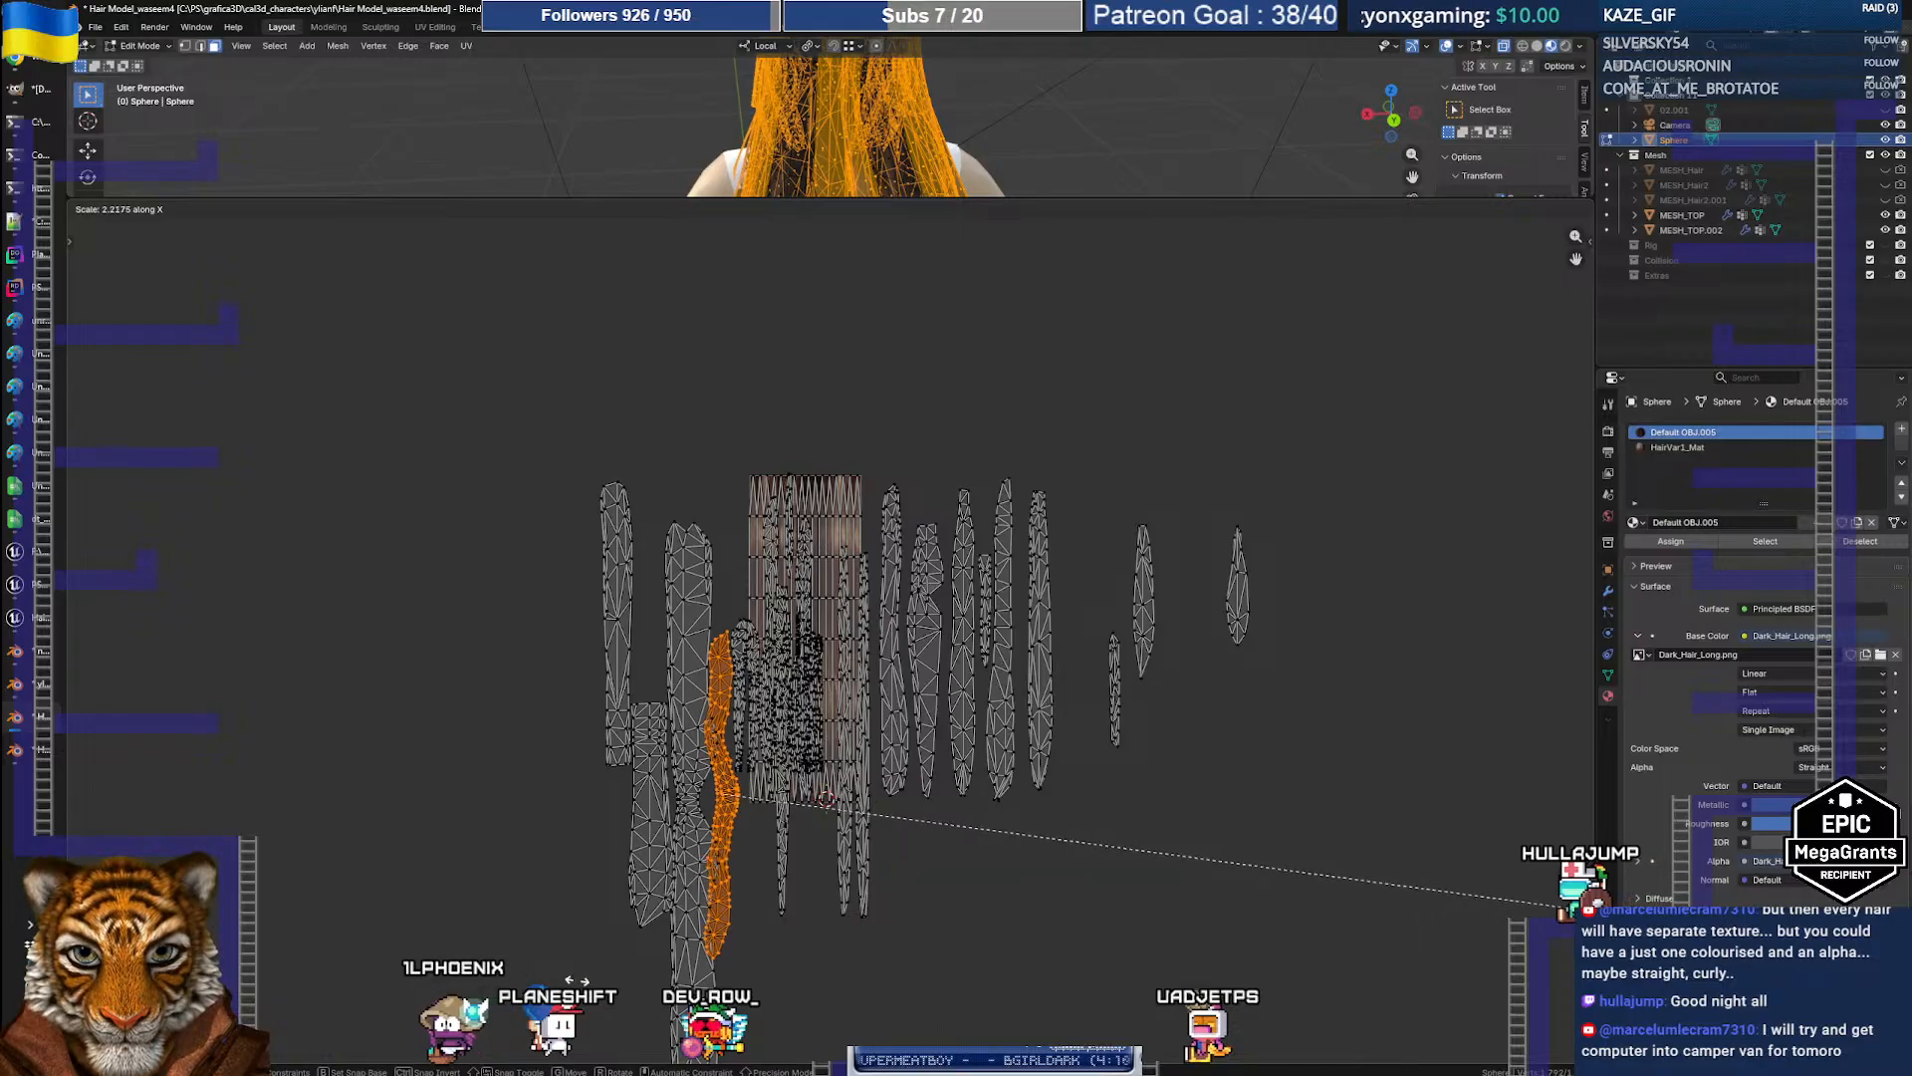
{"action": "key", "text": "y"}
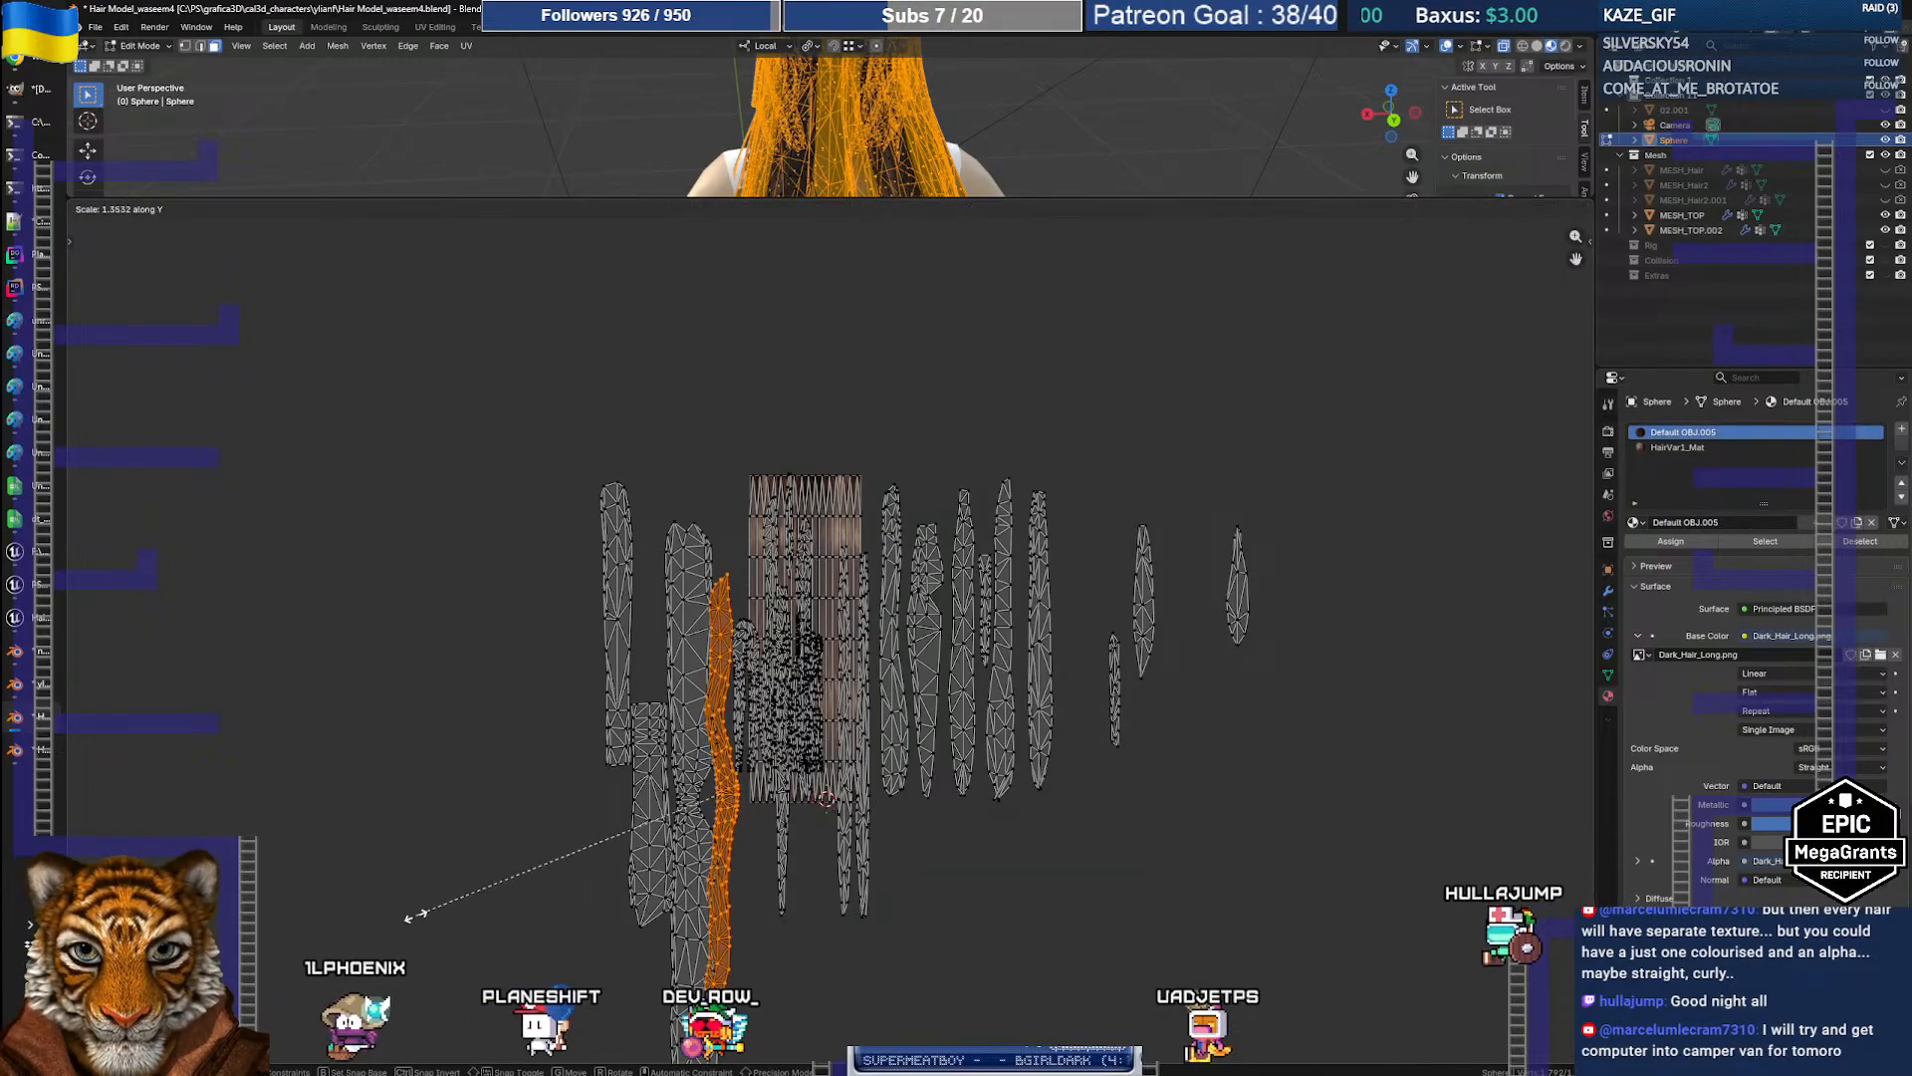
{"action": "left_click", "coordinate": [358, 892]}
Step: Return to Object Mode, enlarge the 3D viewport and examine the texture on the lower back hair tips
{"action": "left_click", "coordinate": [785, 855]}
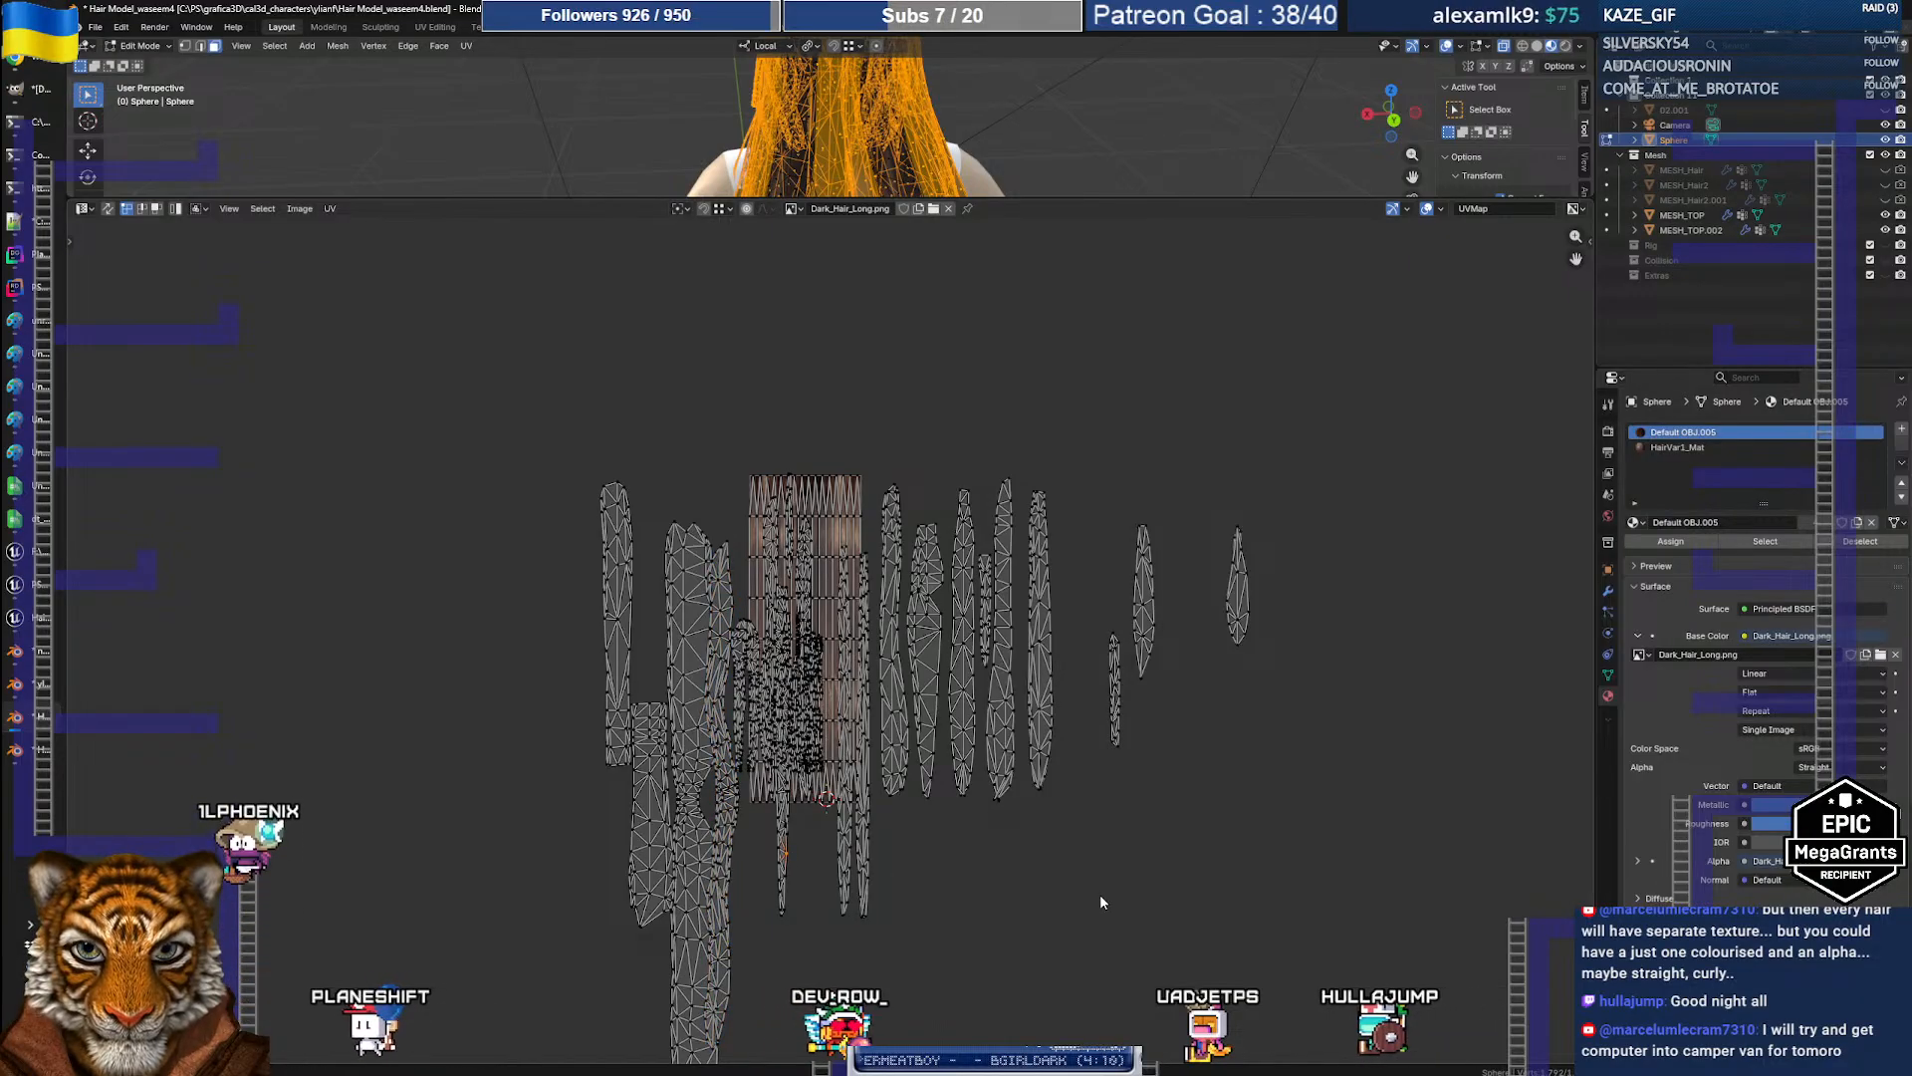
{"action": "key", "text": "Tab"}
{"action": "left_click_drag", "start_coordinate": [777, 202], "coordinate": [777, 334]}
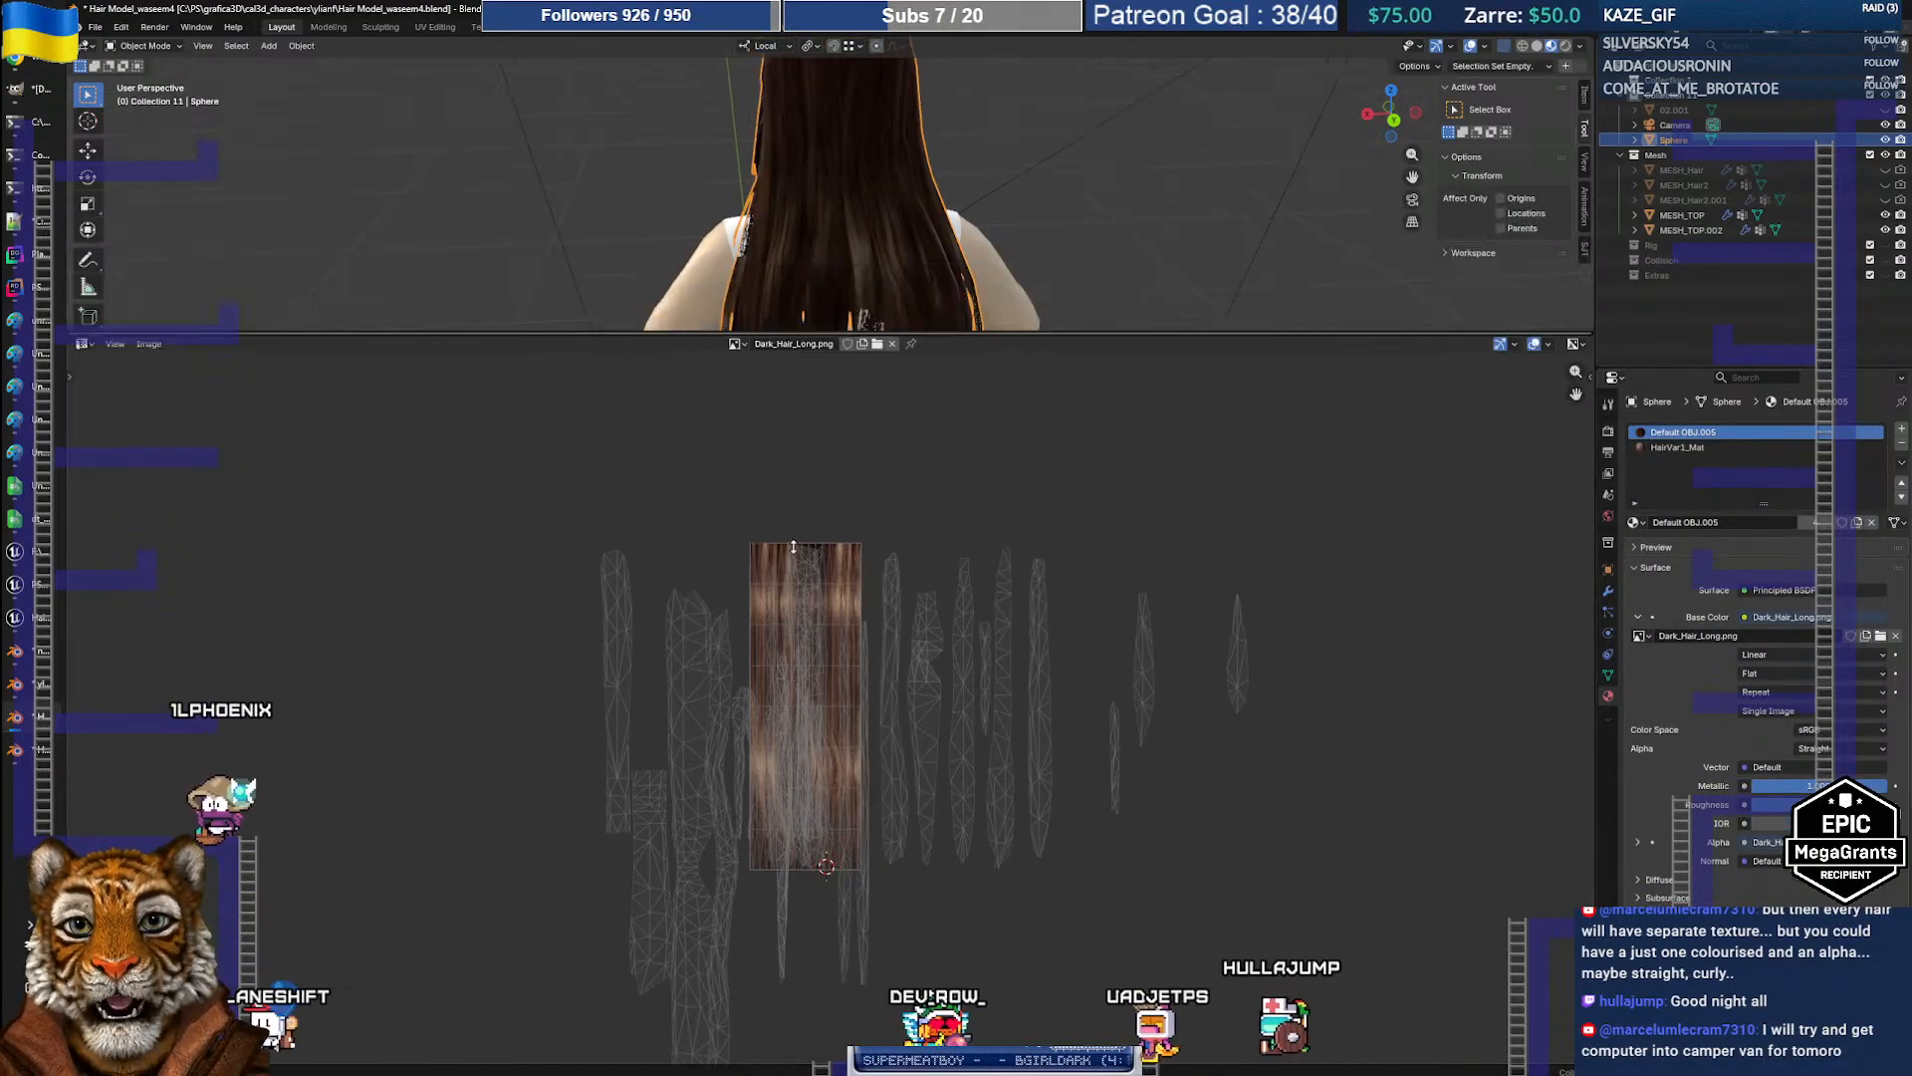
{"action": "left_click_drag", "start_coordinate": [794, 546], "coordinate": [837, 697]}
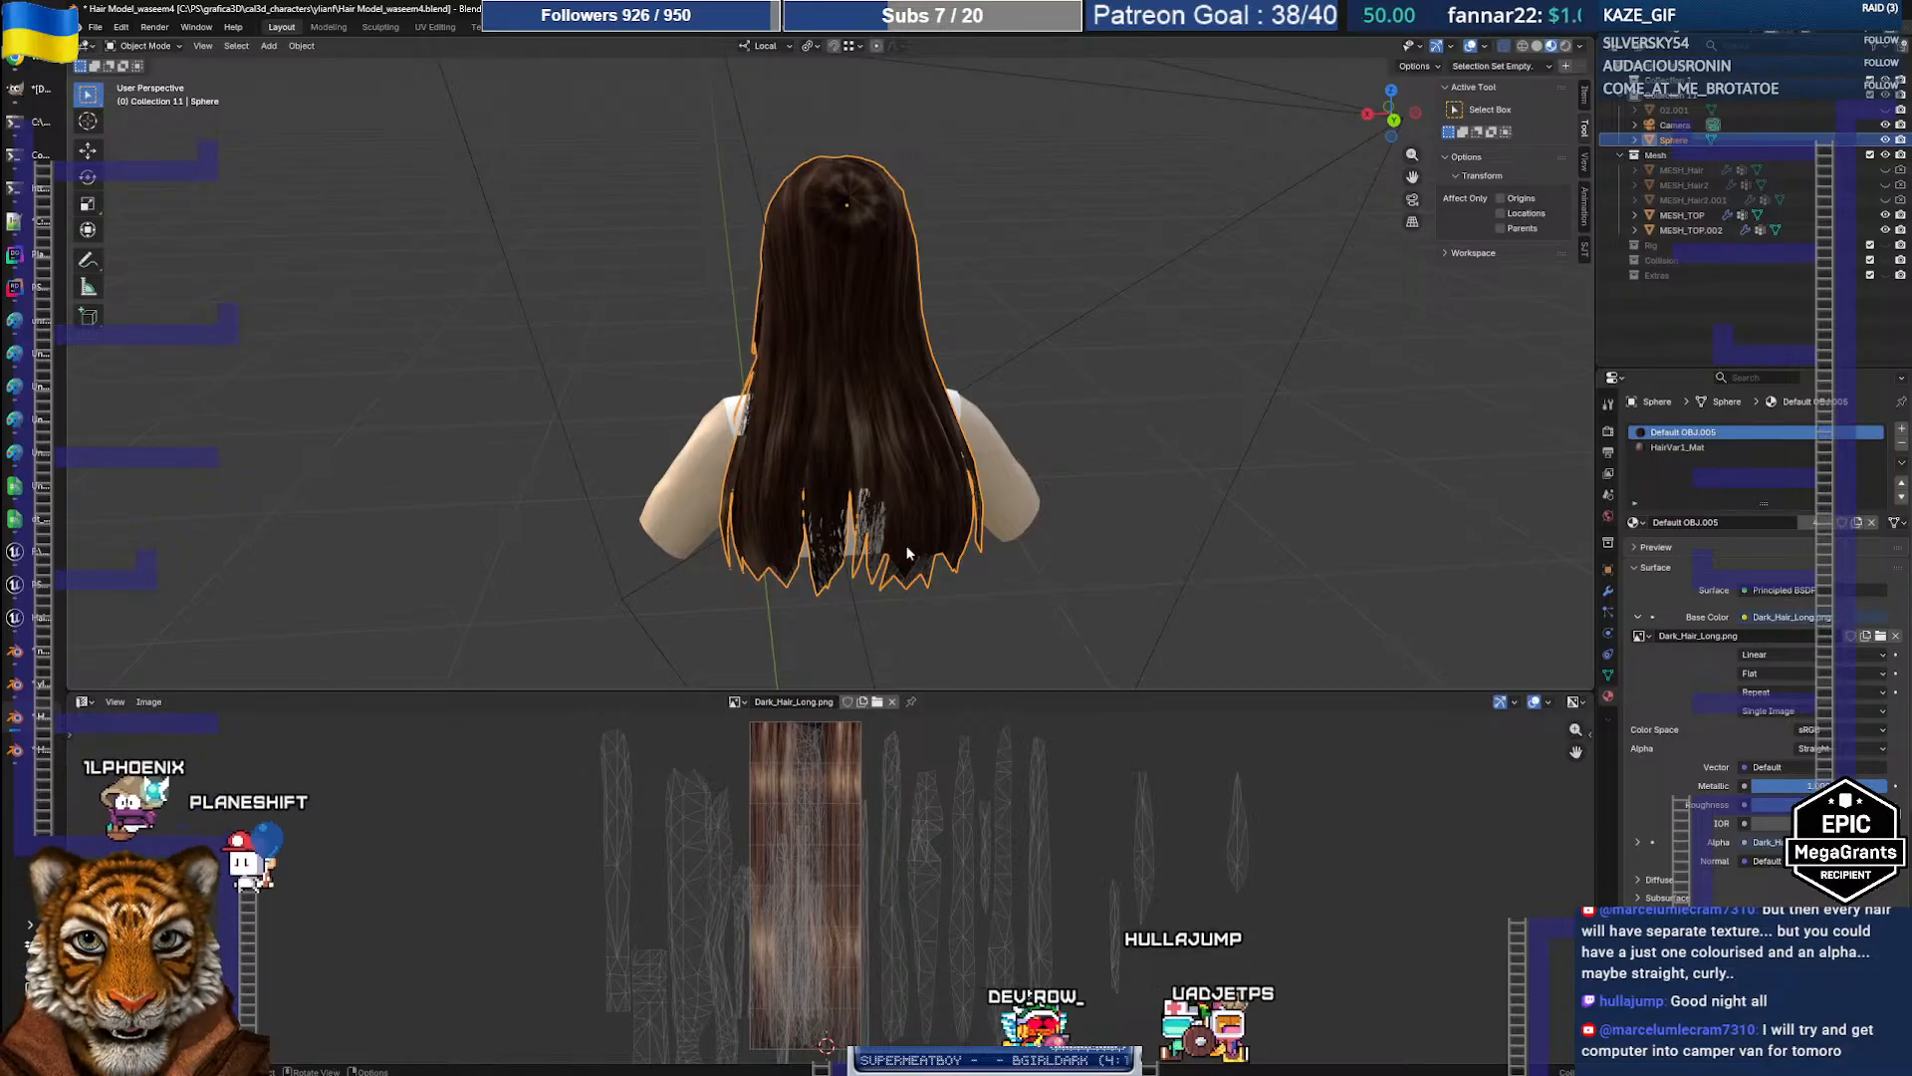
{"action": "middle_click_drag", "start_coordinate": [907, 552], "coordinate": [882, 472]}
{"action": "scroll", "coordinate": [857, 456], "scroll_direction": "up", "scroll_amount": 3}
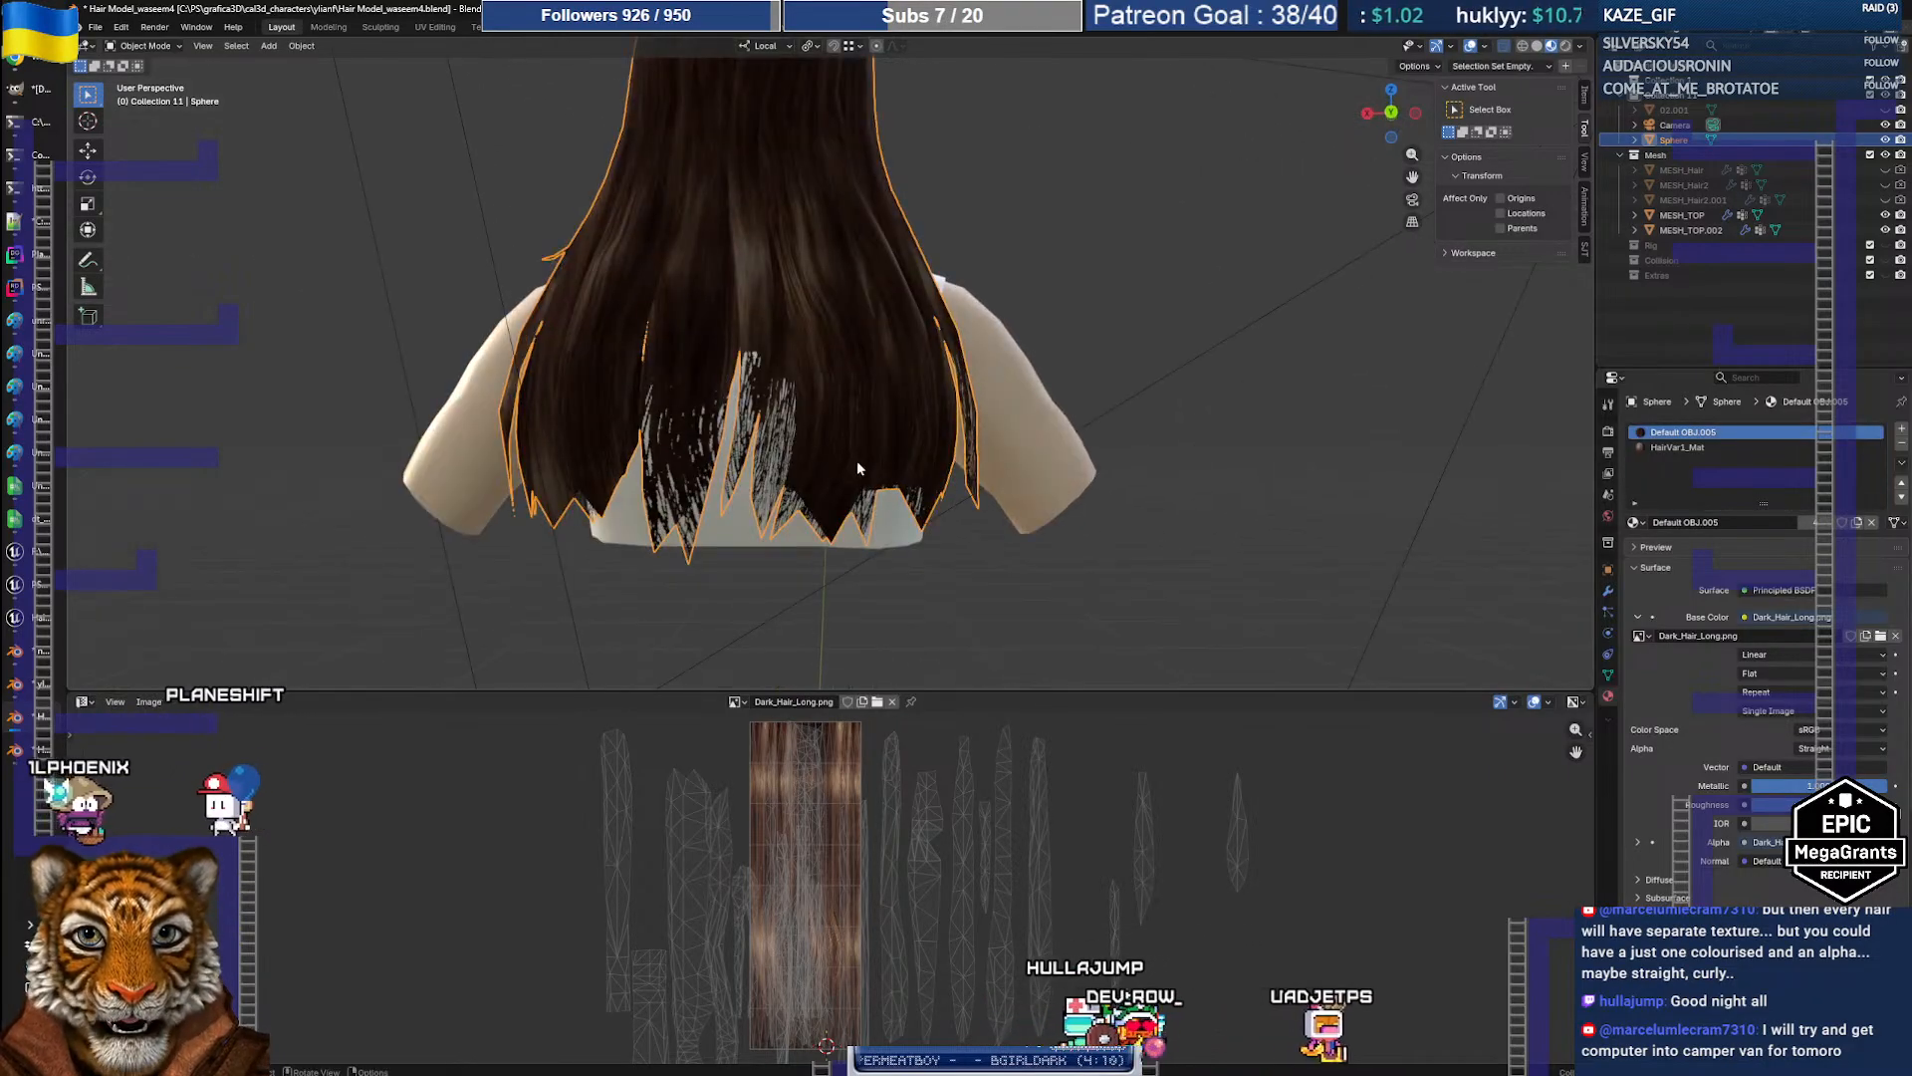
Step: Enter Edit Mode, select the linked strands around the notched lower back tip, and hide all other hair geometry
{"action": "key", "text": "Tab"}
{"action": "left_click", "coordinate": [818, 531]}
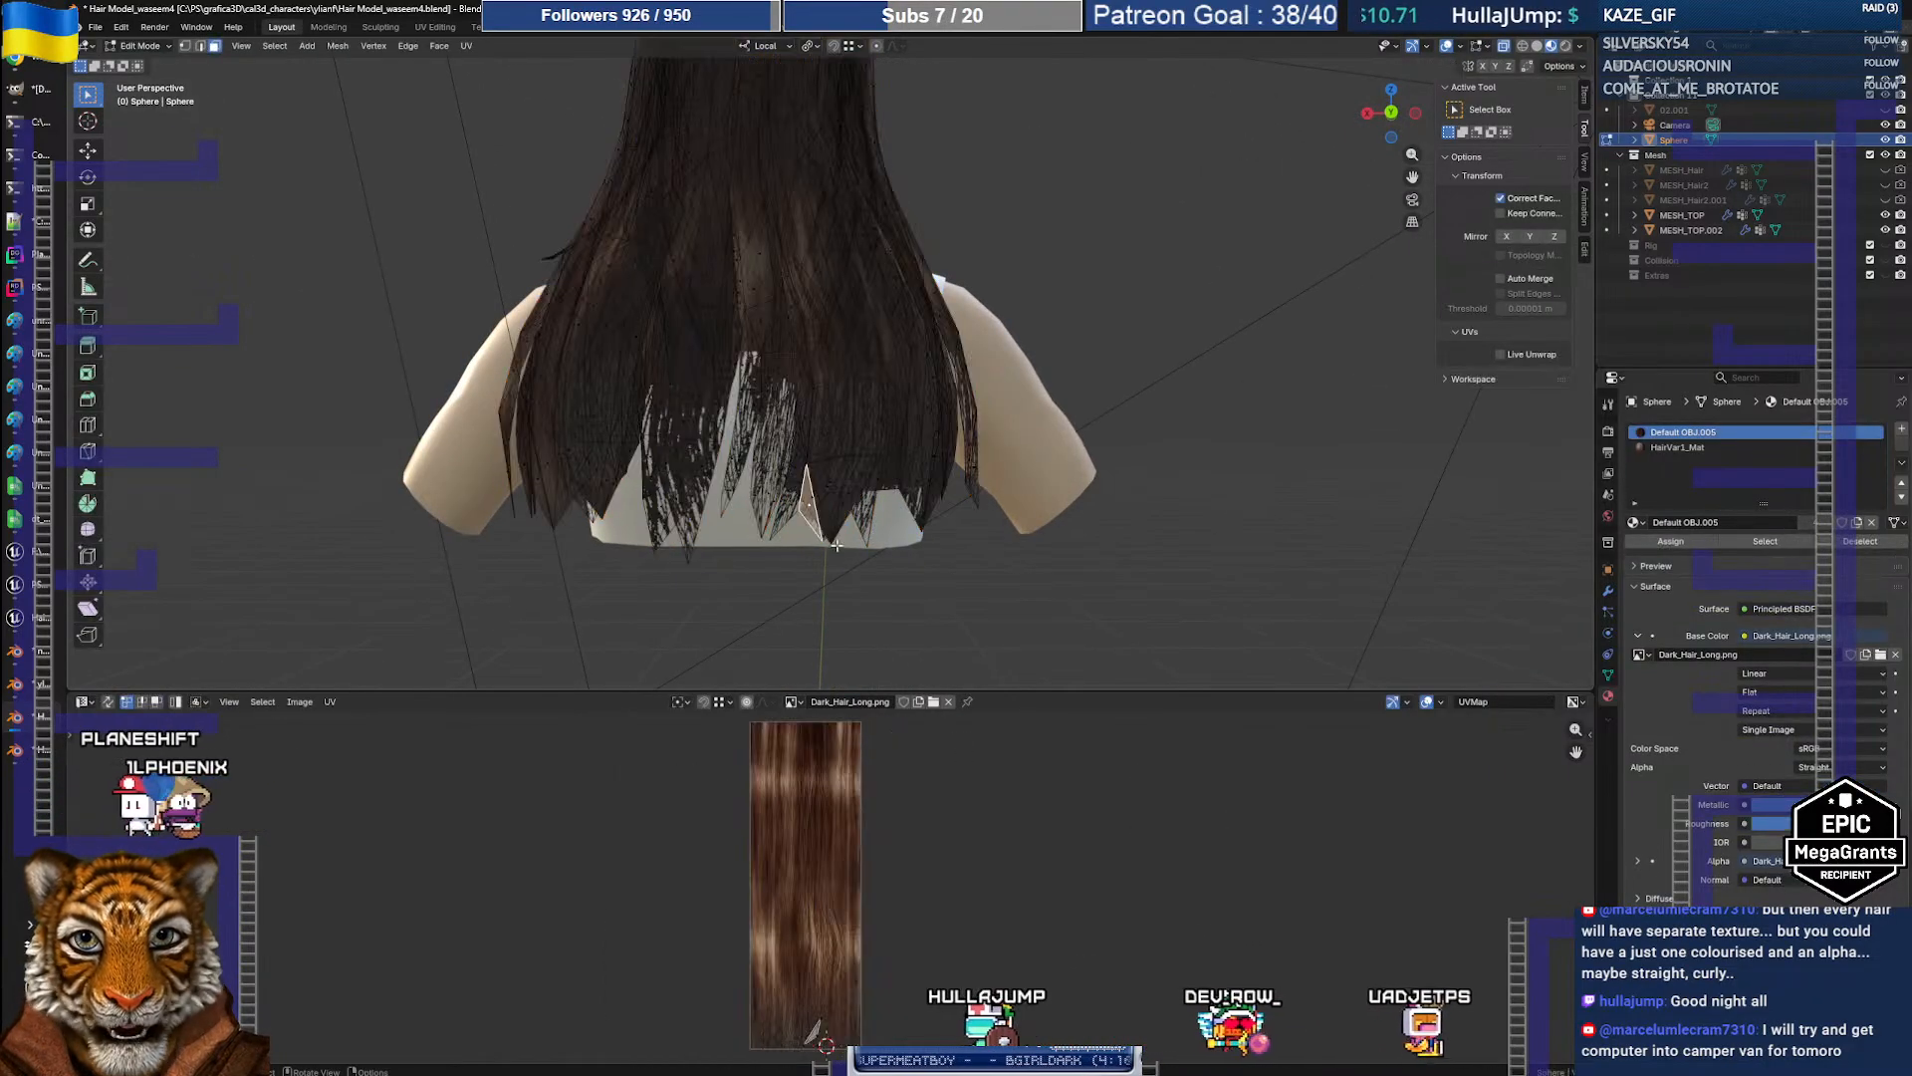
{"action": "key", "text": "ctrl+l"}
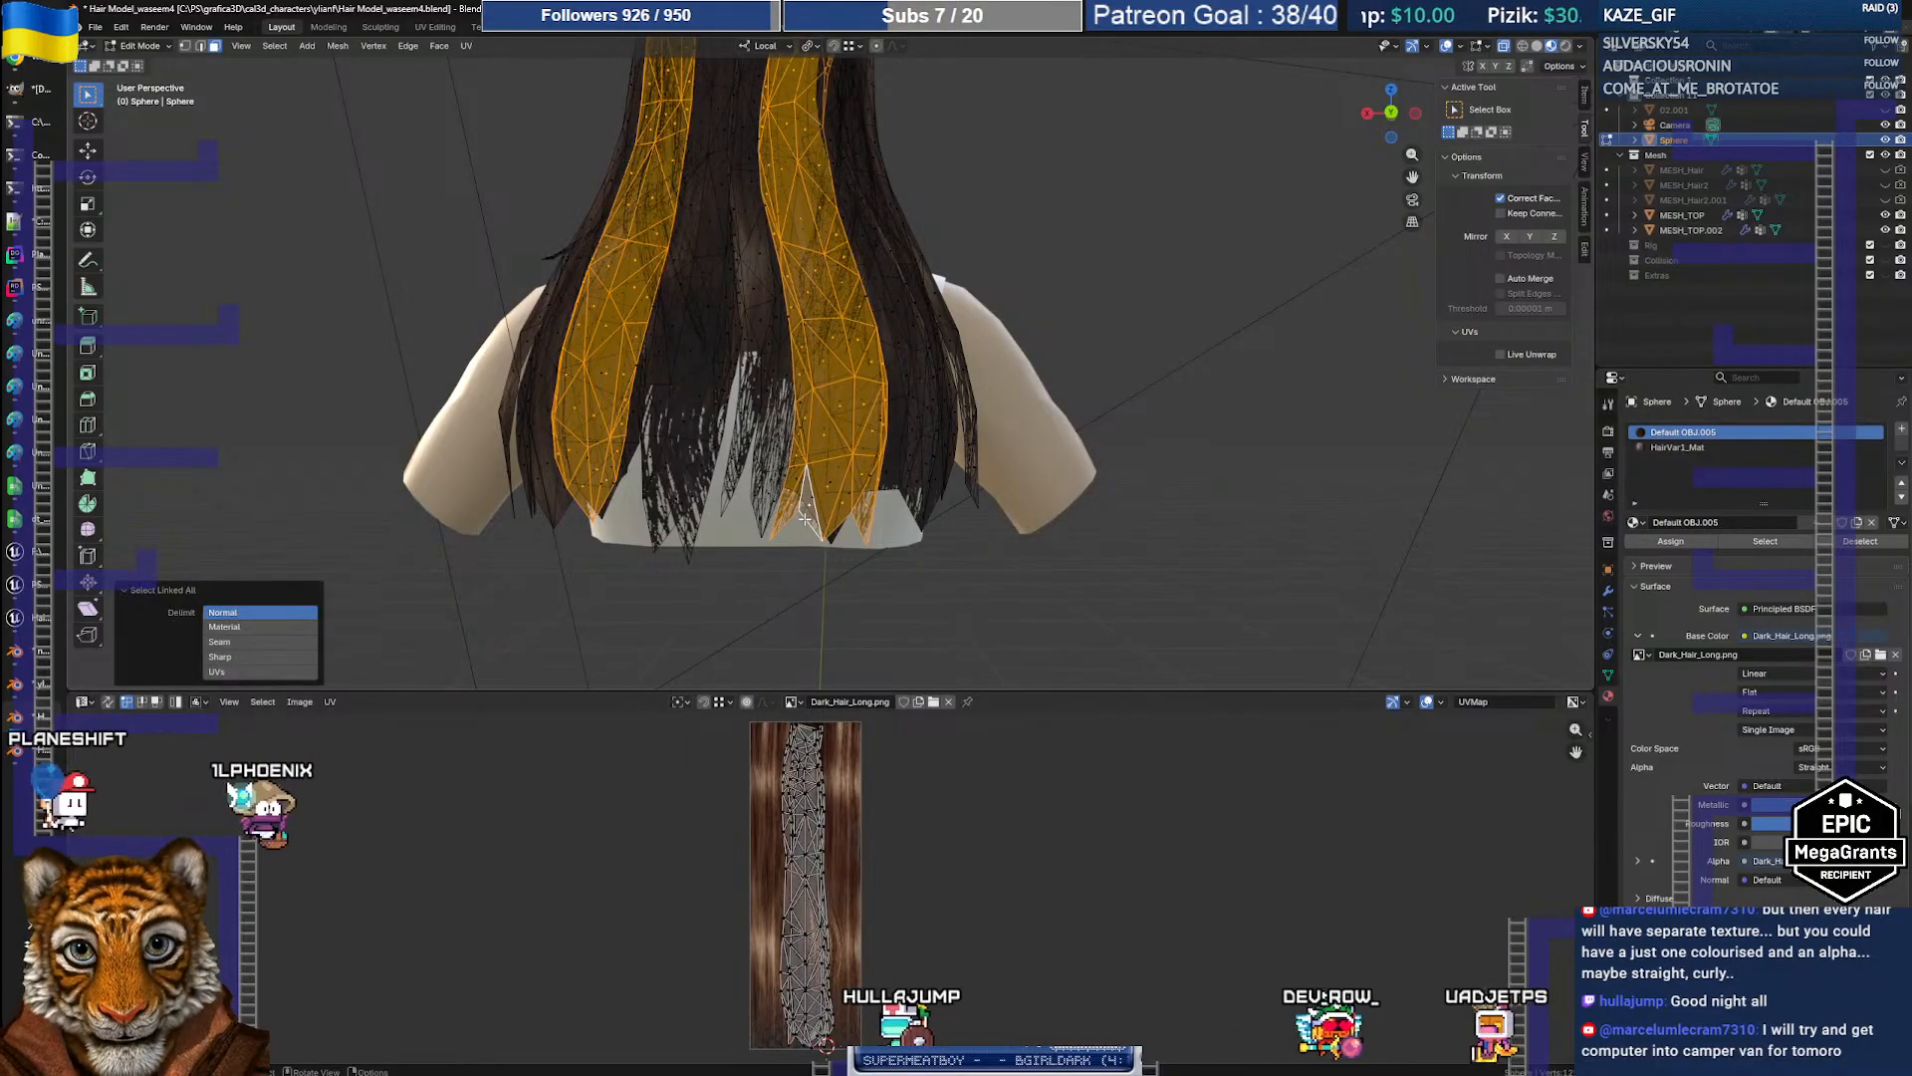
{"action": "key", "text": "shift+h"}
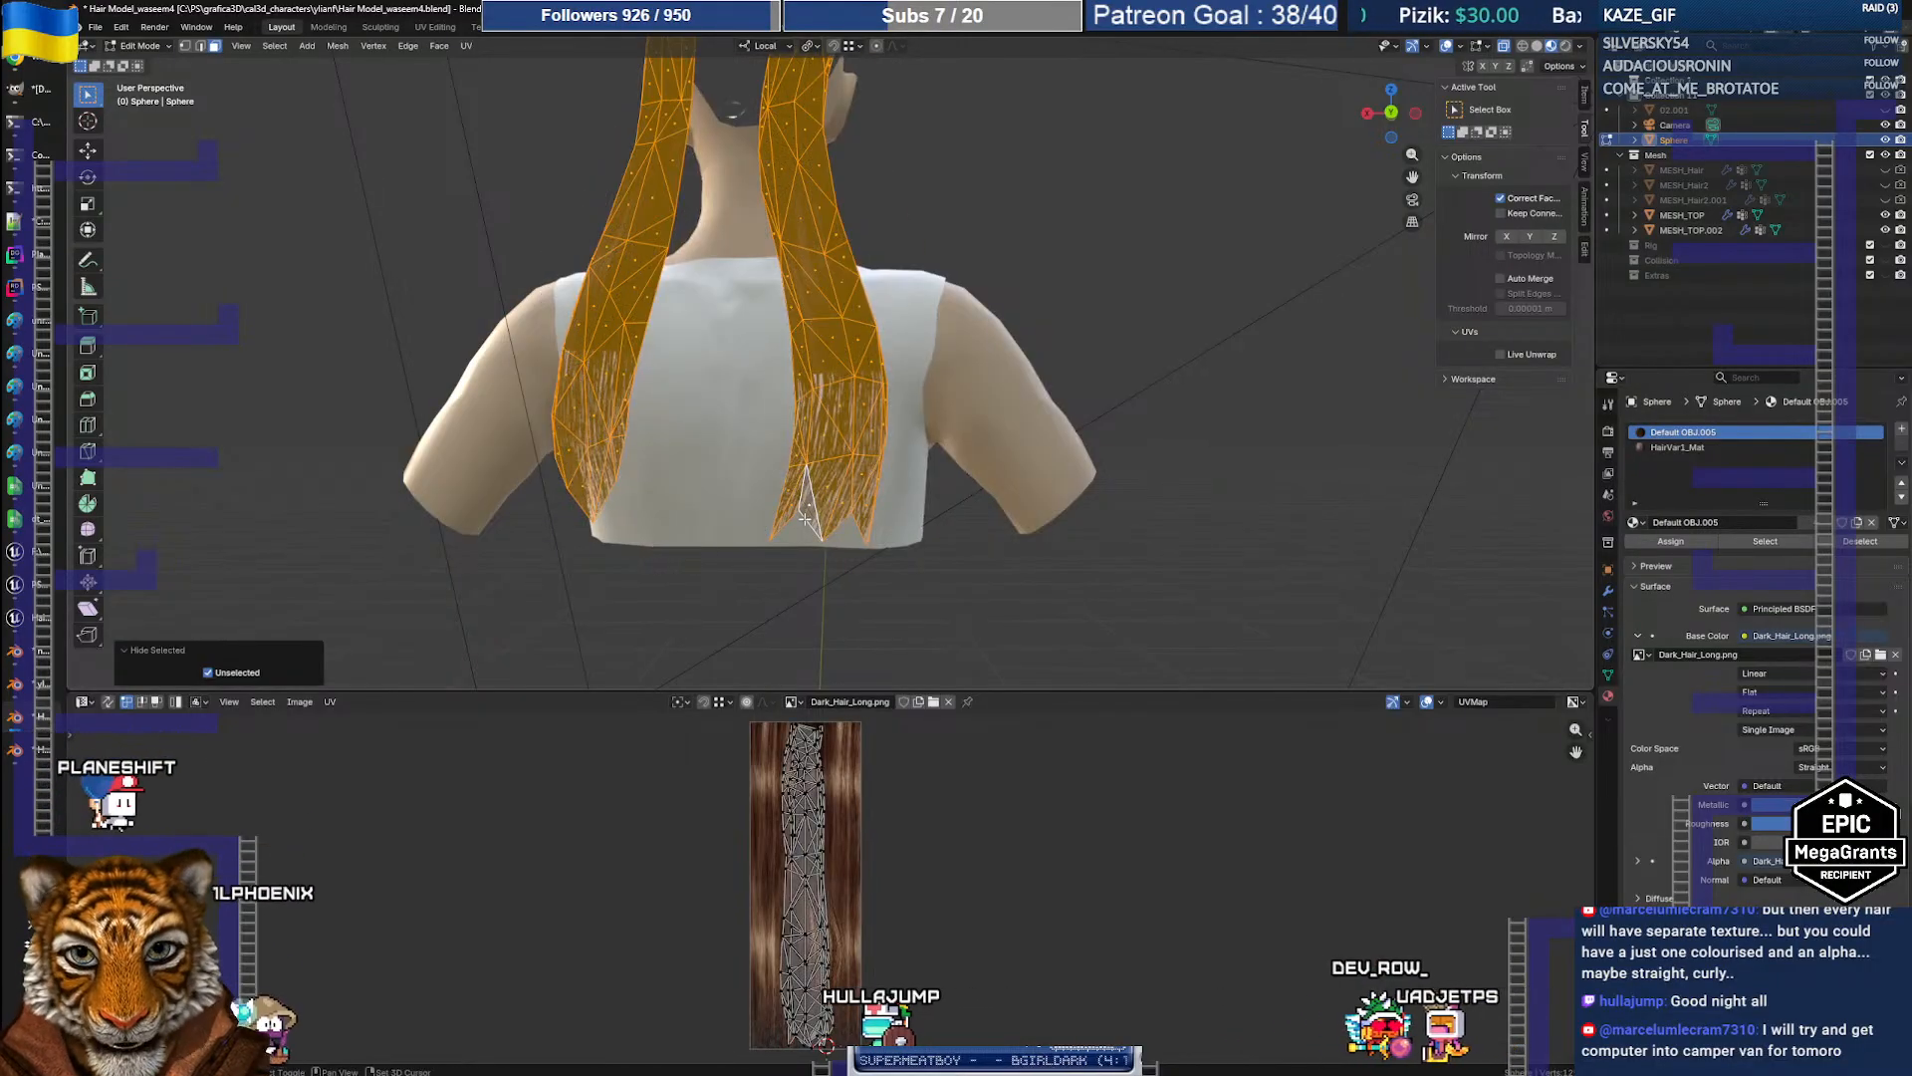
Step: In vertex selection, move the notched vertices at the isolated back strand's tip downward to fill out its lower edge
{"action": "key", "text": "1"}
{"action": "left_click", "coordinate": [861, 581]}
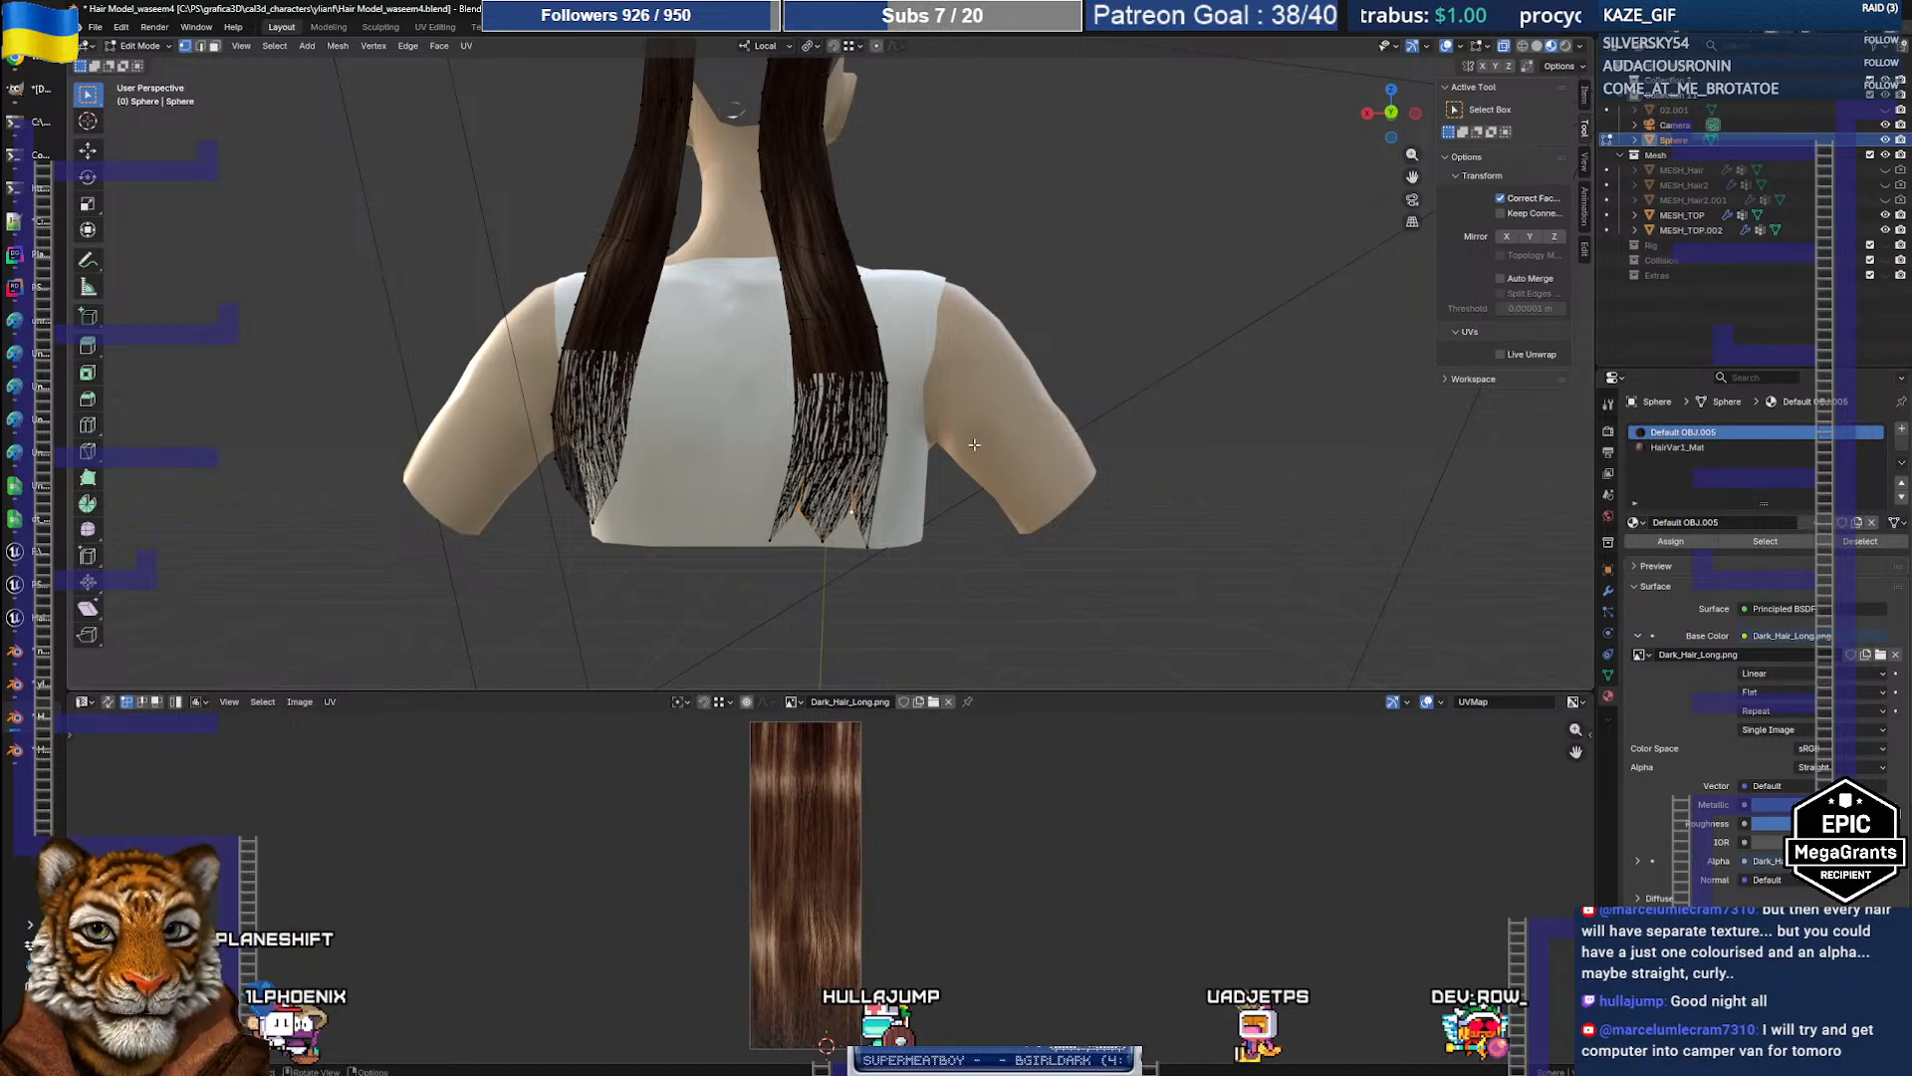
{"action": "left_click", "coordinate": [964, 499]}
{"action": "middle_click_drag", "start_coordinate": [964, 499], "coordinate": [825, 542]}
{"action": "left_click", "coordinate": [996, 556]}
{"action": "key", "text": "g"}
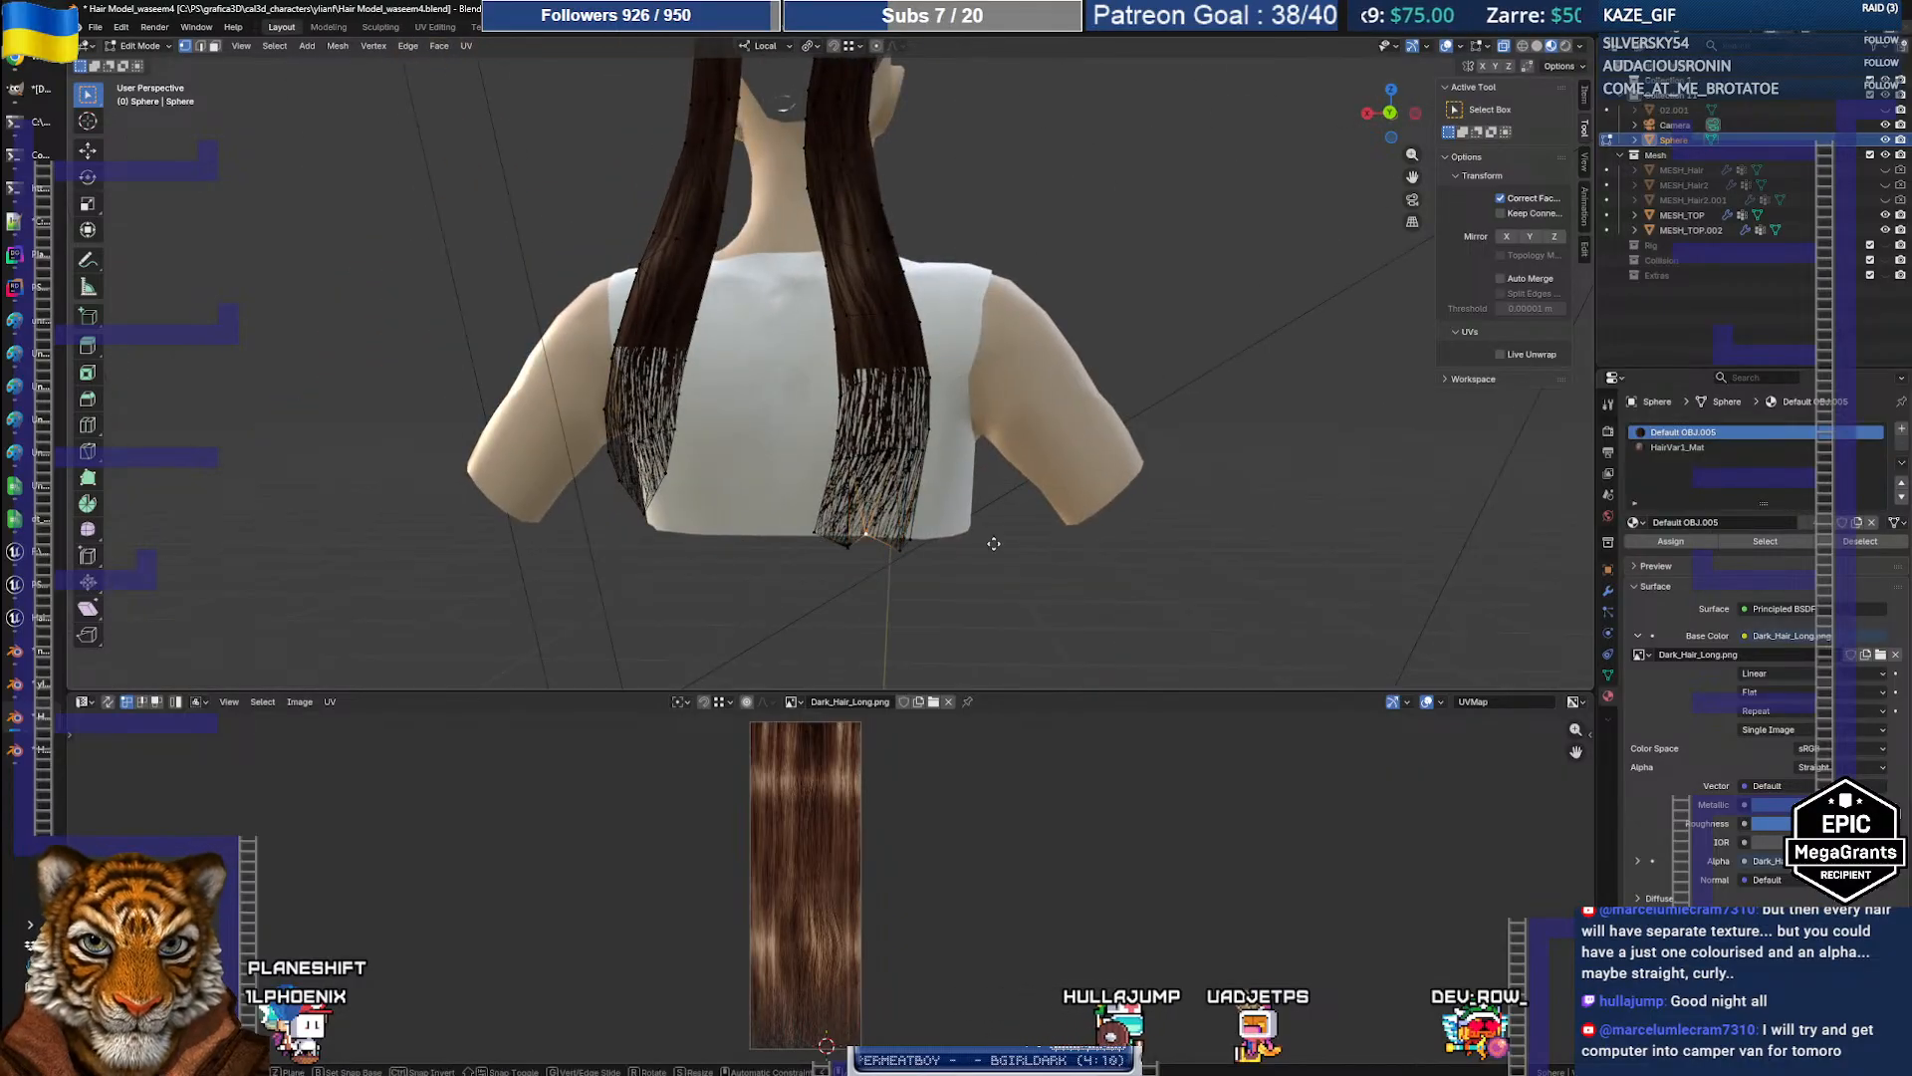
{"action": "left_click", "coordinate": [996, 556]}
{"action": "middle_click_drag", "start_coordinate": [996, 556], "coordinate": [813, 539]}
{"action": "key", "text": "g"}
{"action": "left_click", "coordinate": [933, 490]}
Step: Reveal all hidden strands, return to Object Mode and examine the whole hair model from behind
{"action": "key", "text": "alt+h"}
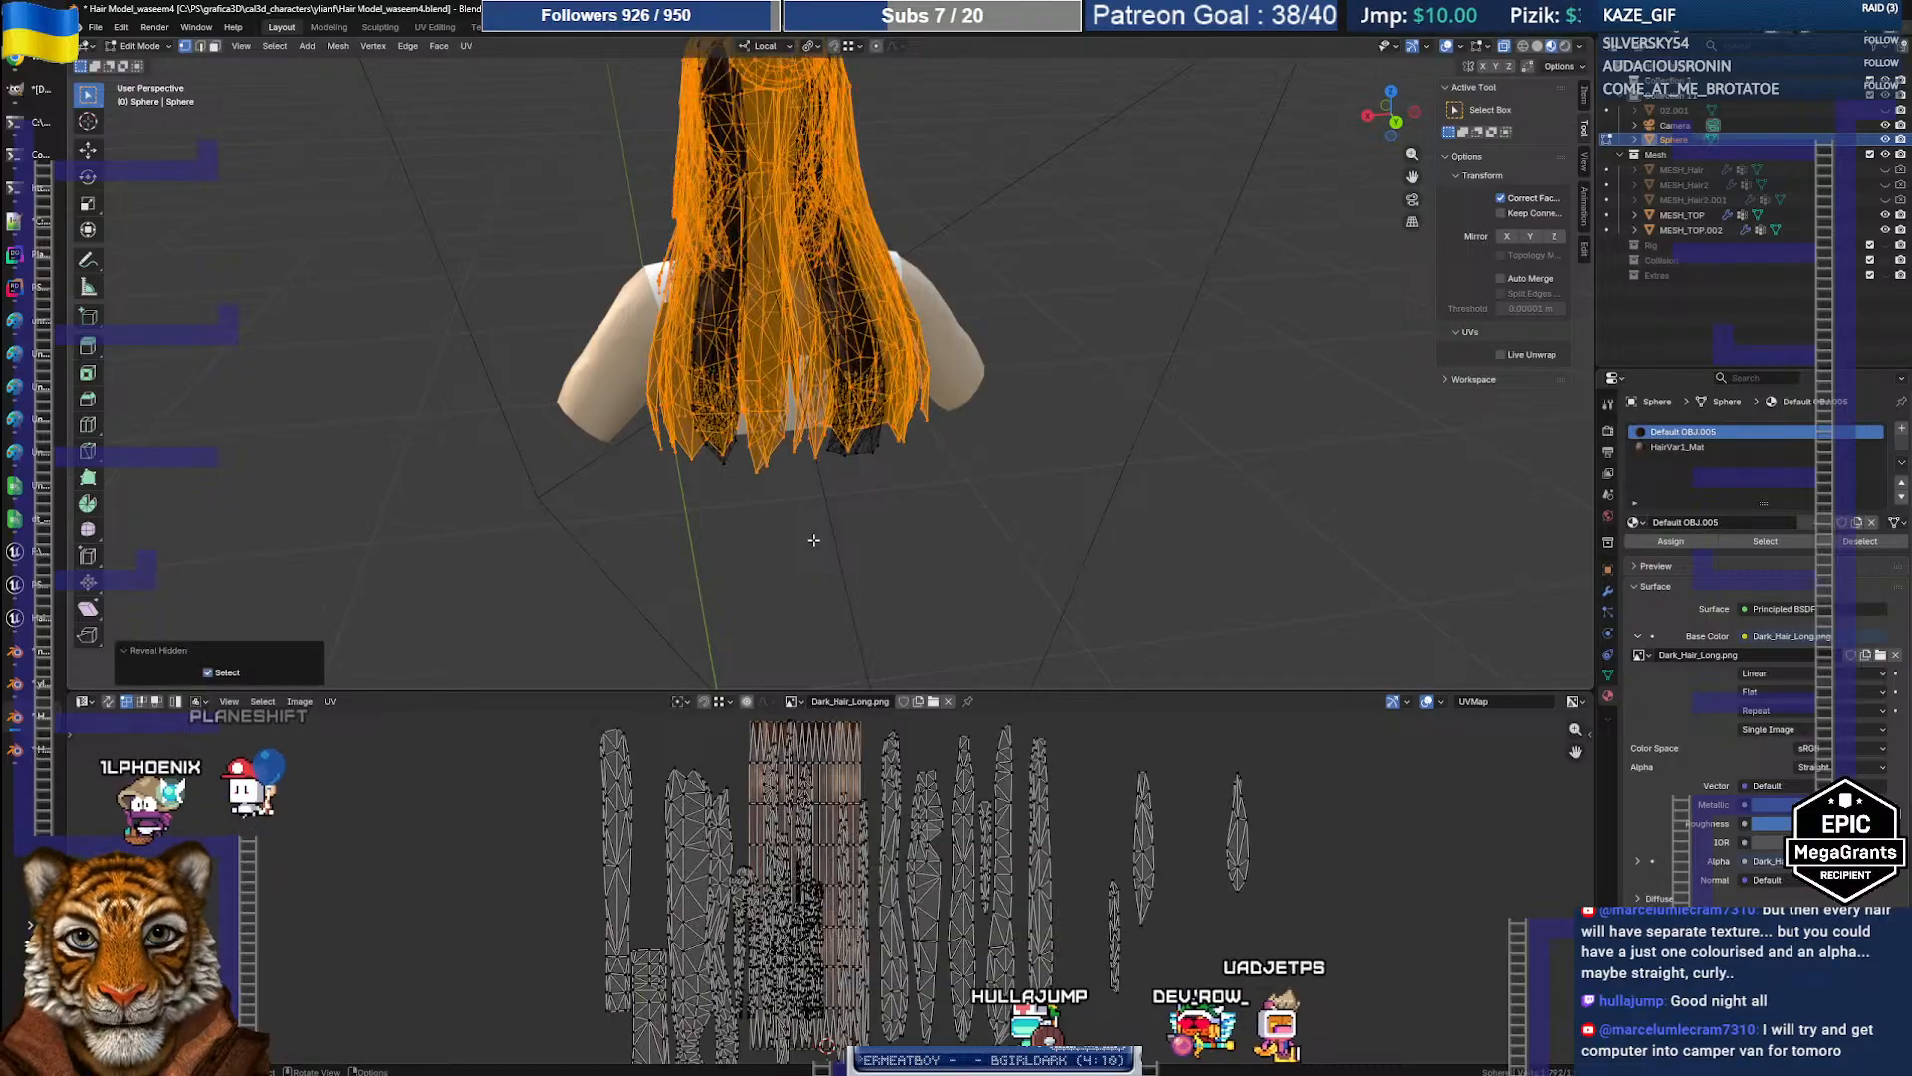
{"action": "left_click", "coordinate": [834, 494]}
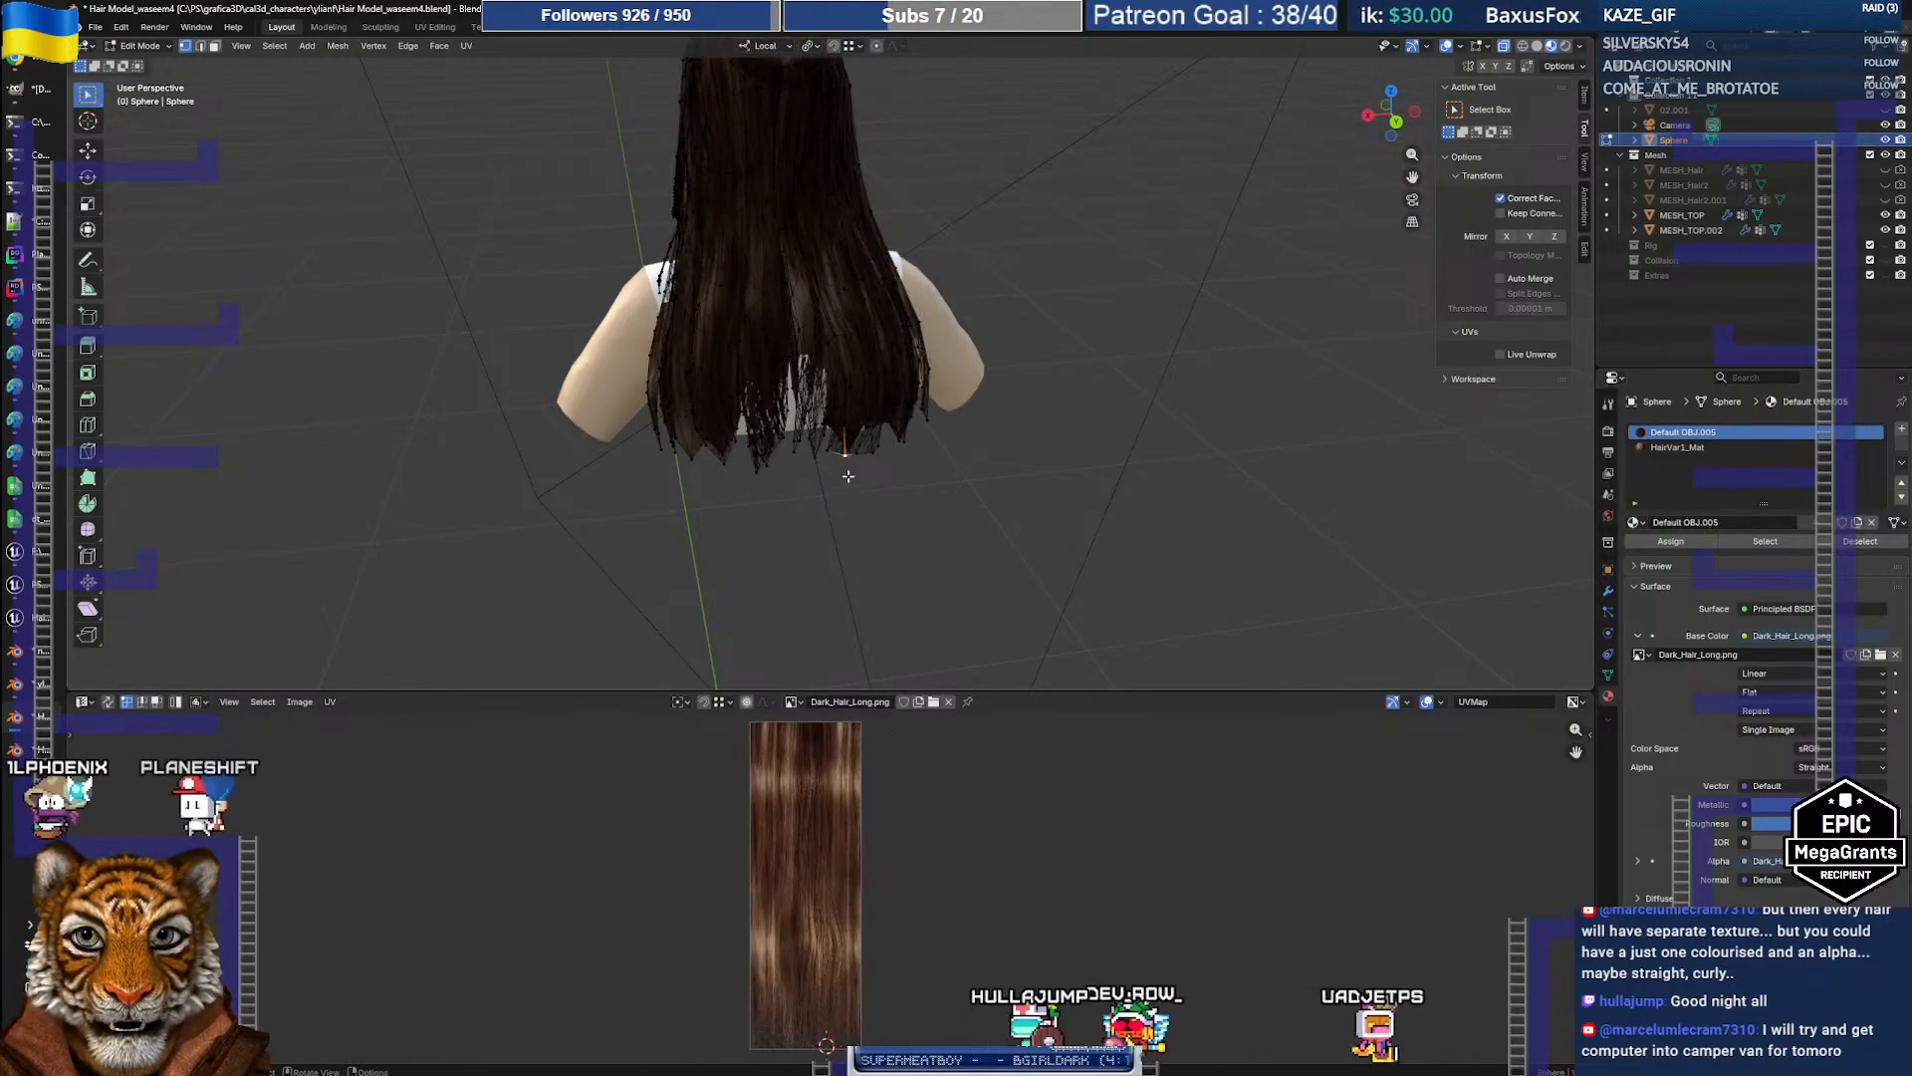
{"action": "key", "text": "Tab"}
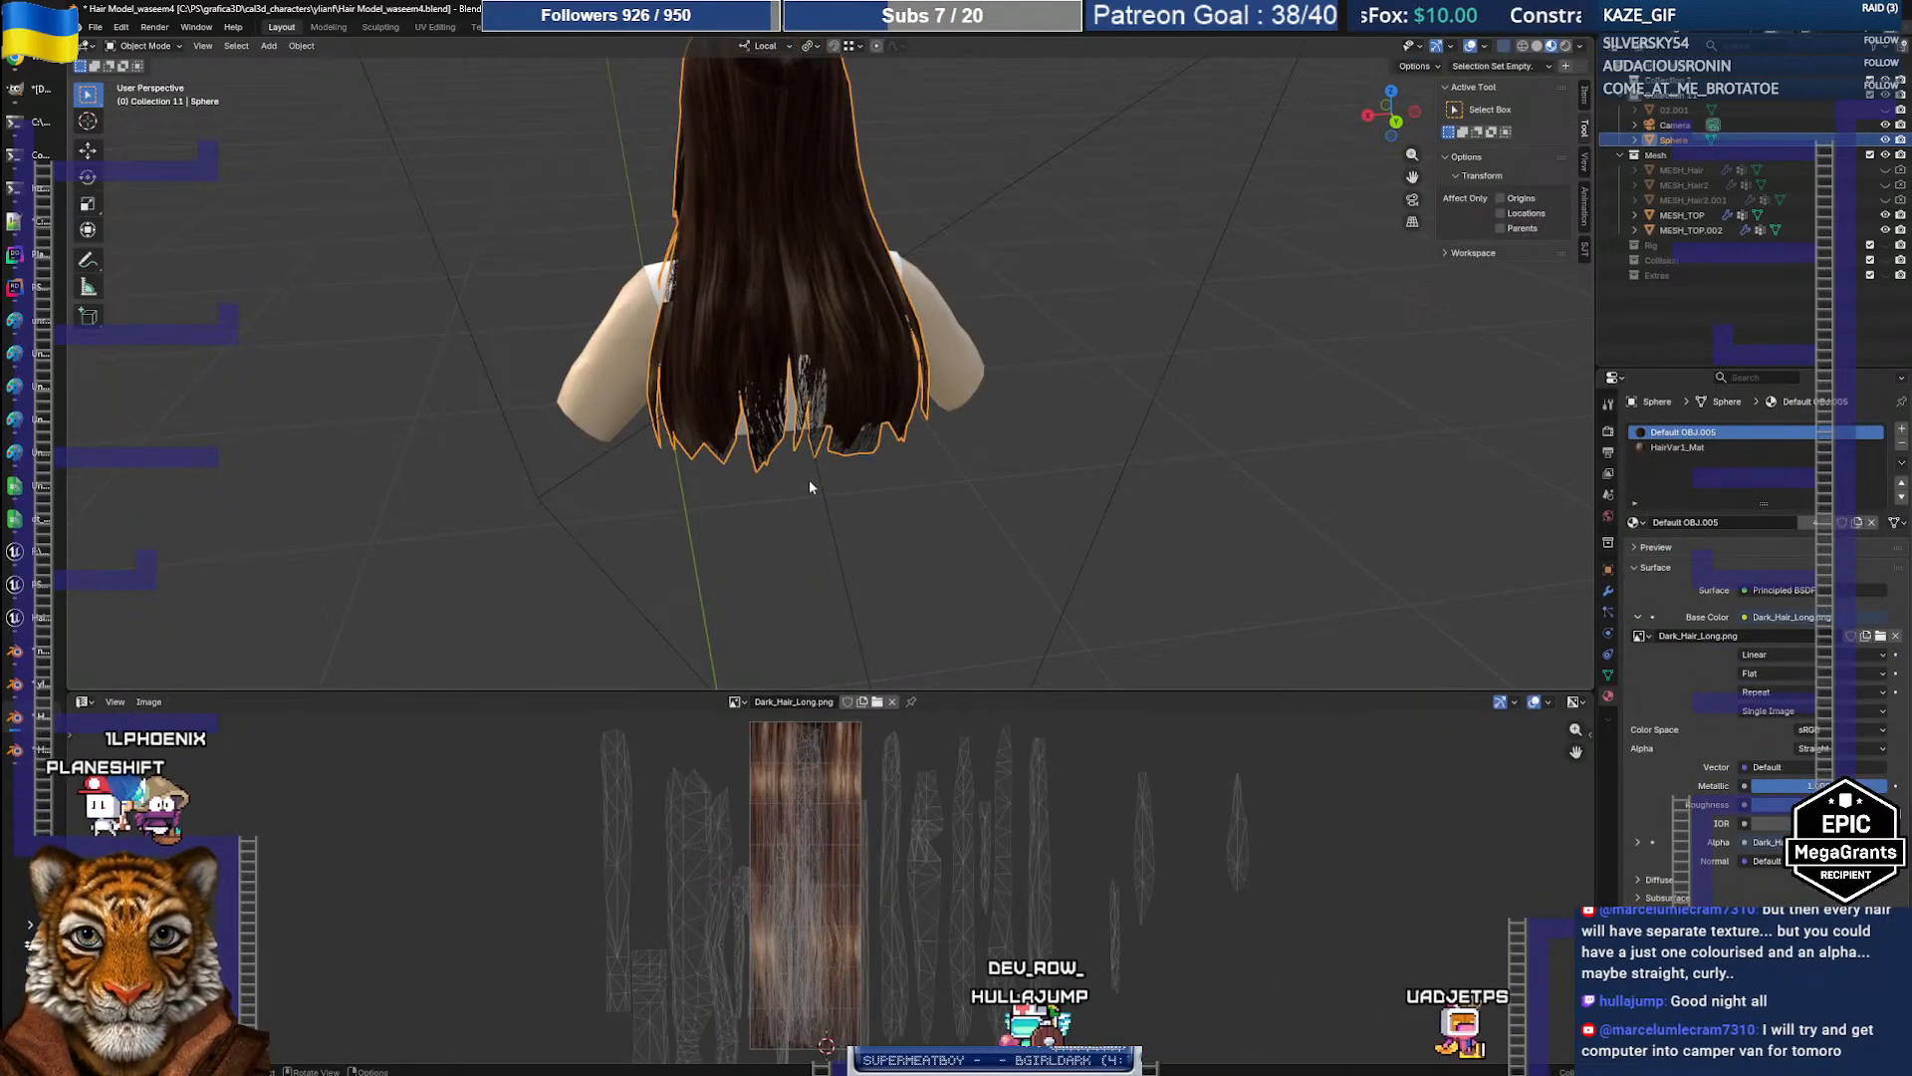
{"action": "middle_click_drag", "start_coordinate": [809, 480], "coordinate": [1049, 350]}
{"action": "mouse_move", "coordinate": [798, 389]}
{"action": "middle_mouse_down"}
{"action": "mouse_move", "coordinate": [892, 366]}
{"action": "mouse_move", "coordinate": [789, 387]}
{"action": "middle_mouse_up"}
{"action": "left_click", "coordinate": [972, 274]}
{"action": "left_click", "coordinate": [819, 314]}
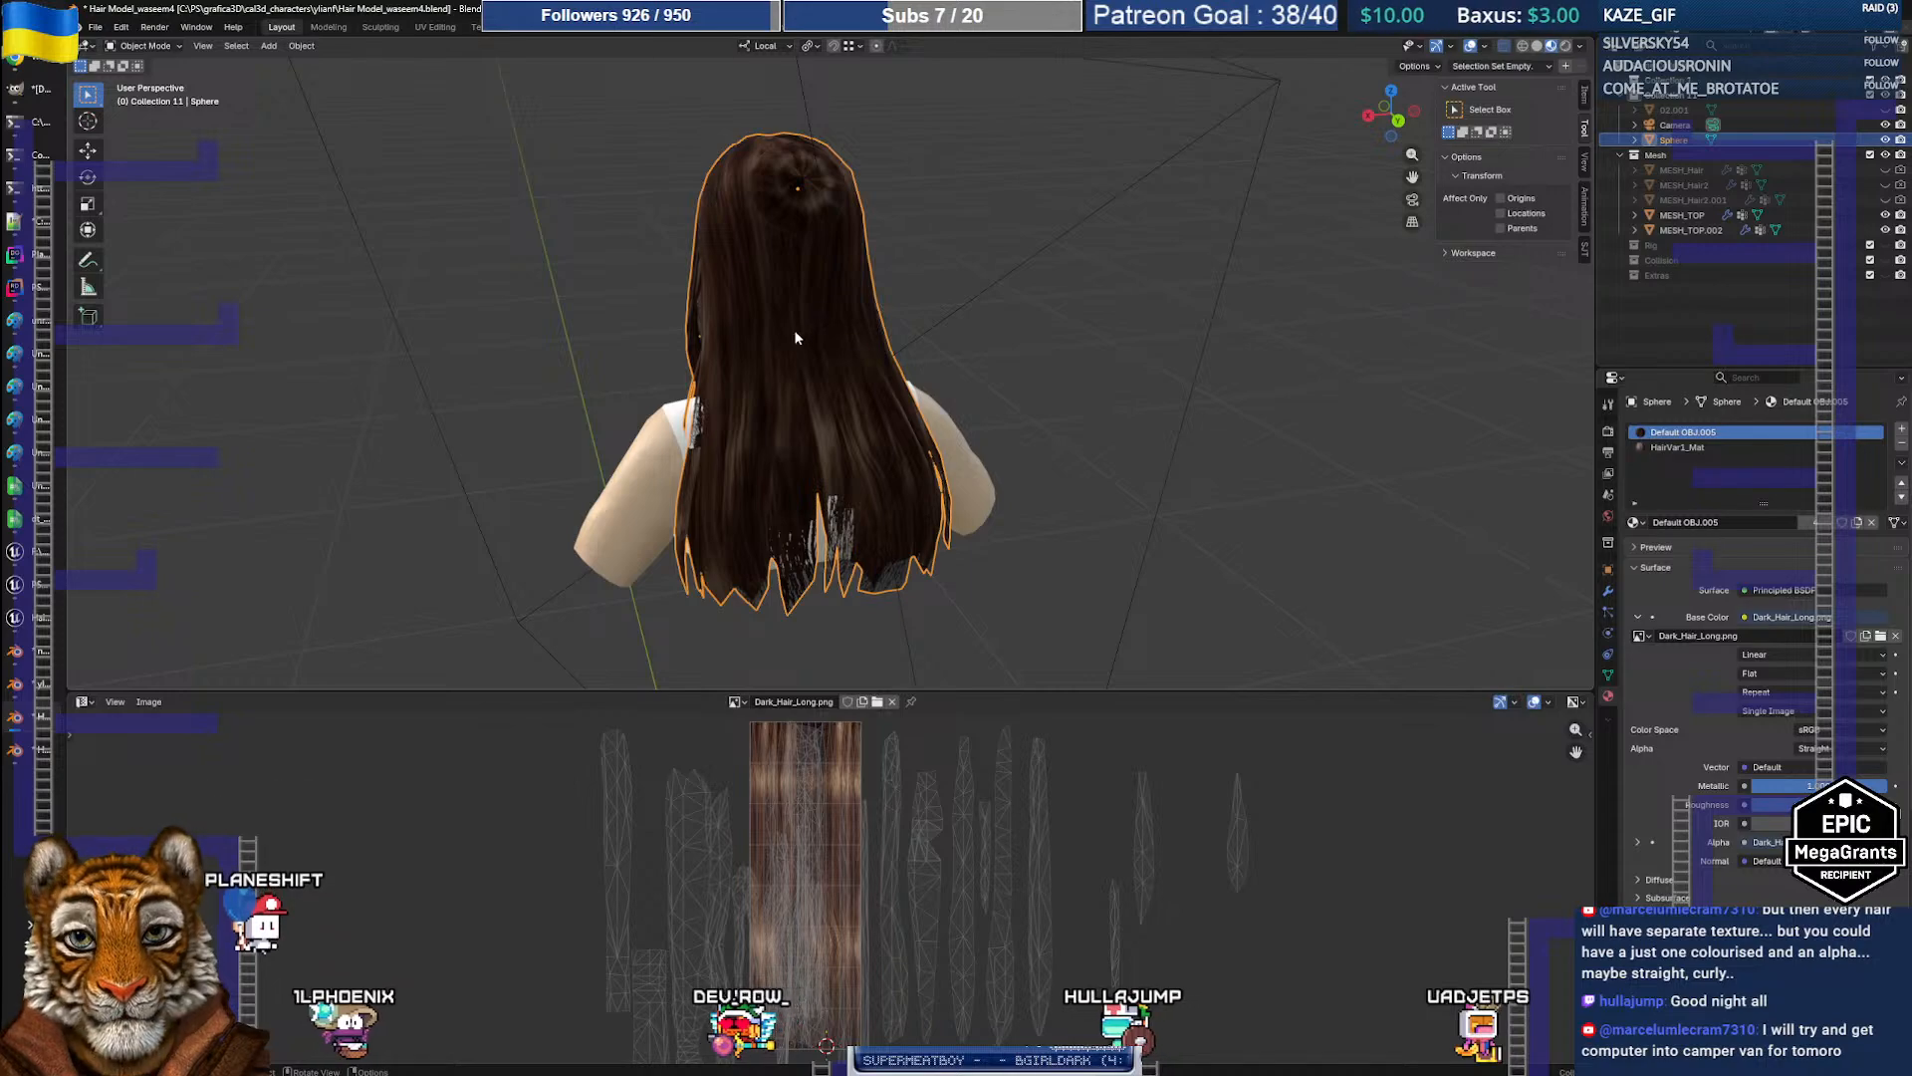
Step: Export the selected hair as an FBX file named Hair Model_waseem5.fbx in the ylianf folder
{"action": "left_click", "coordinate": [94, 27]}
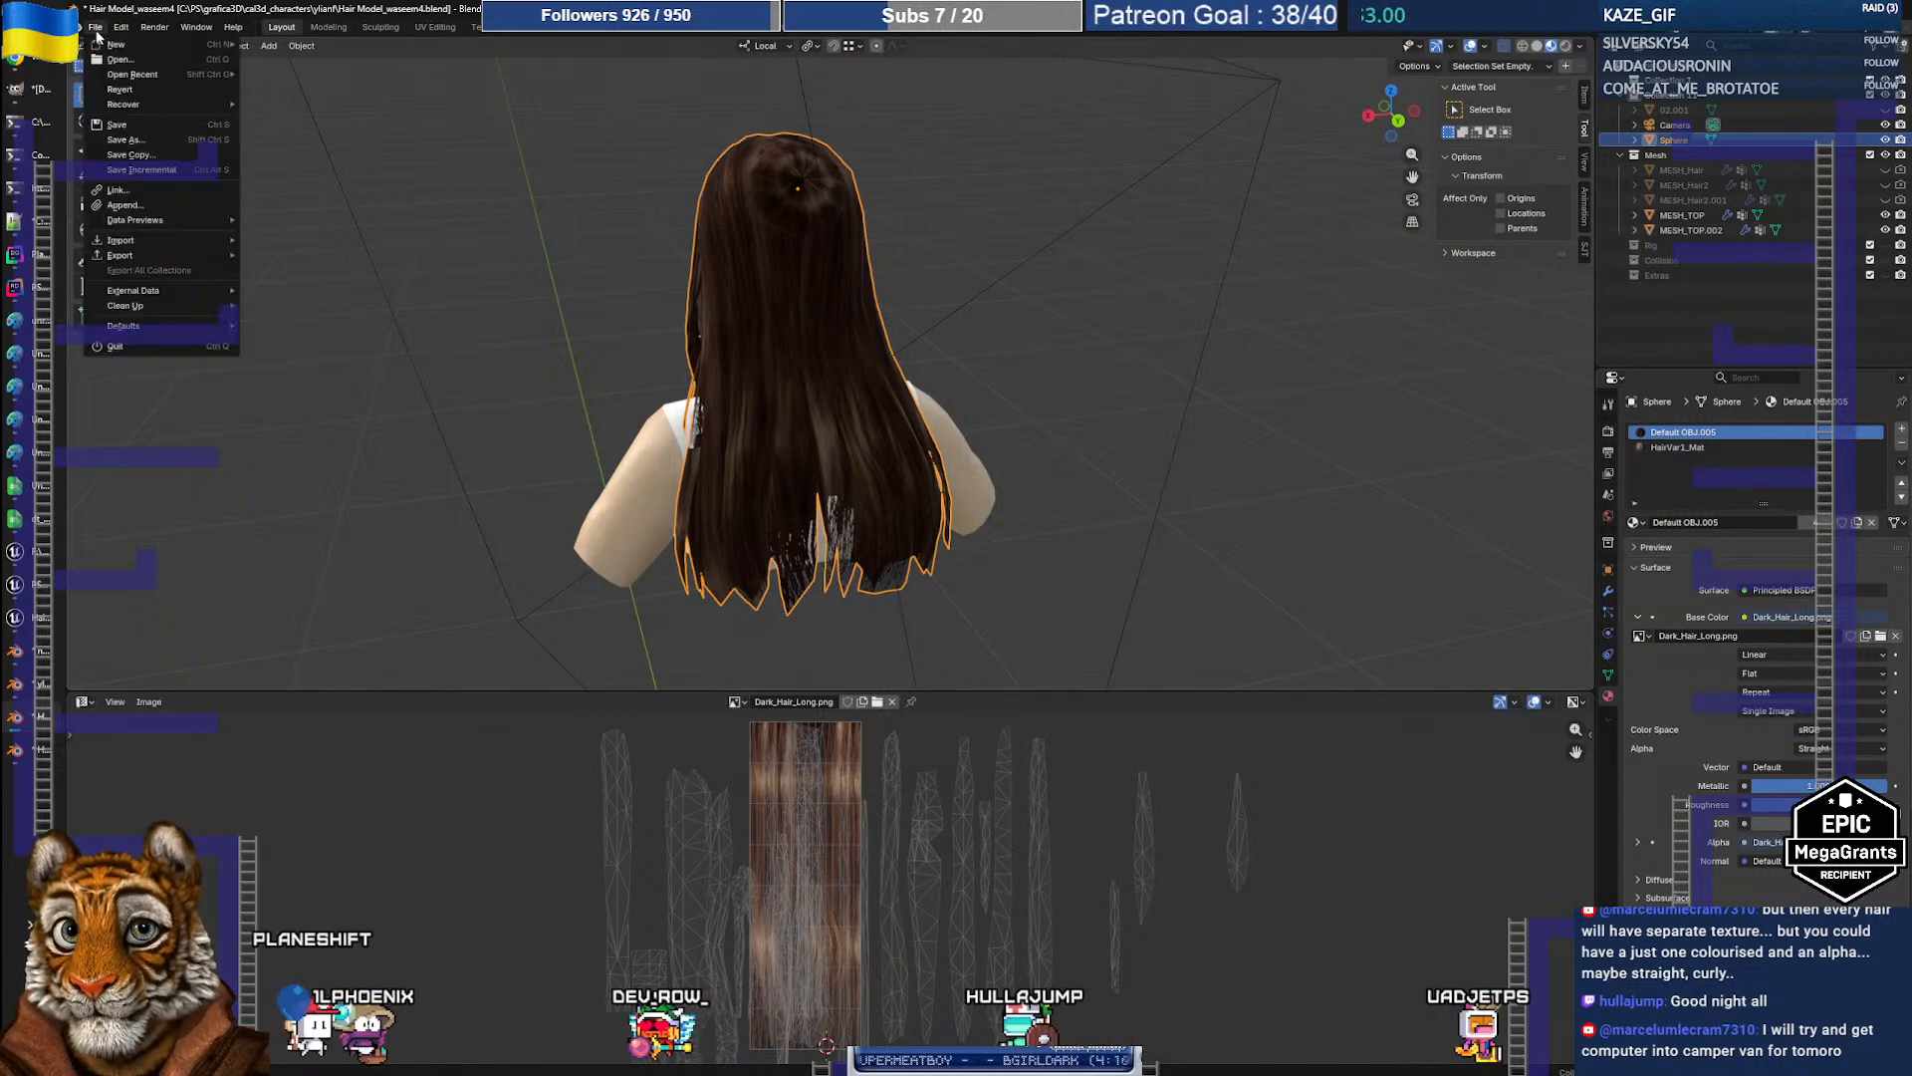
{"action": "mouse_move", "coordinate": [175, 255]}
{"action": "left_click", "coordinate": [289, 375]}
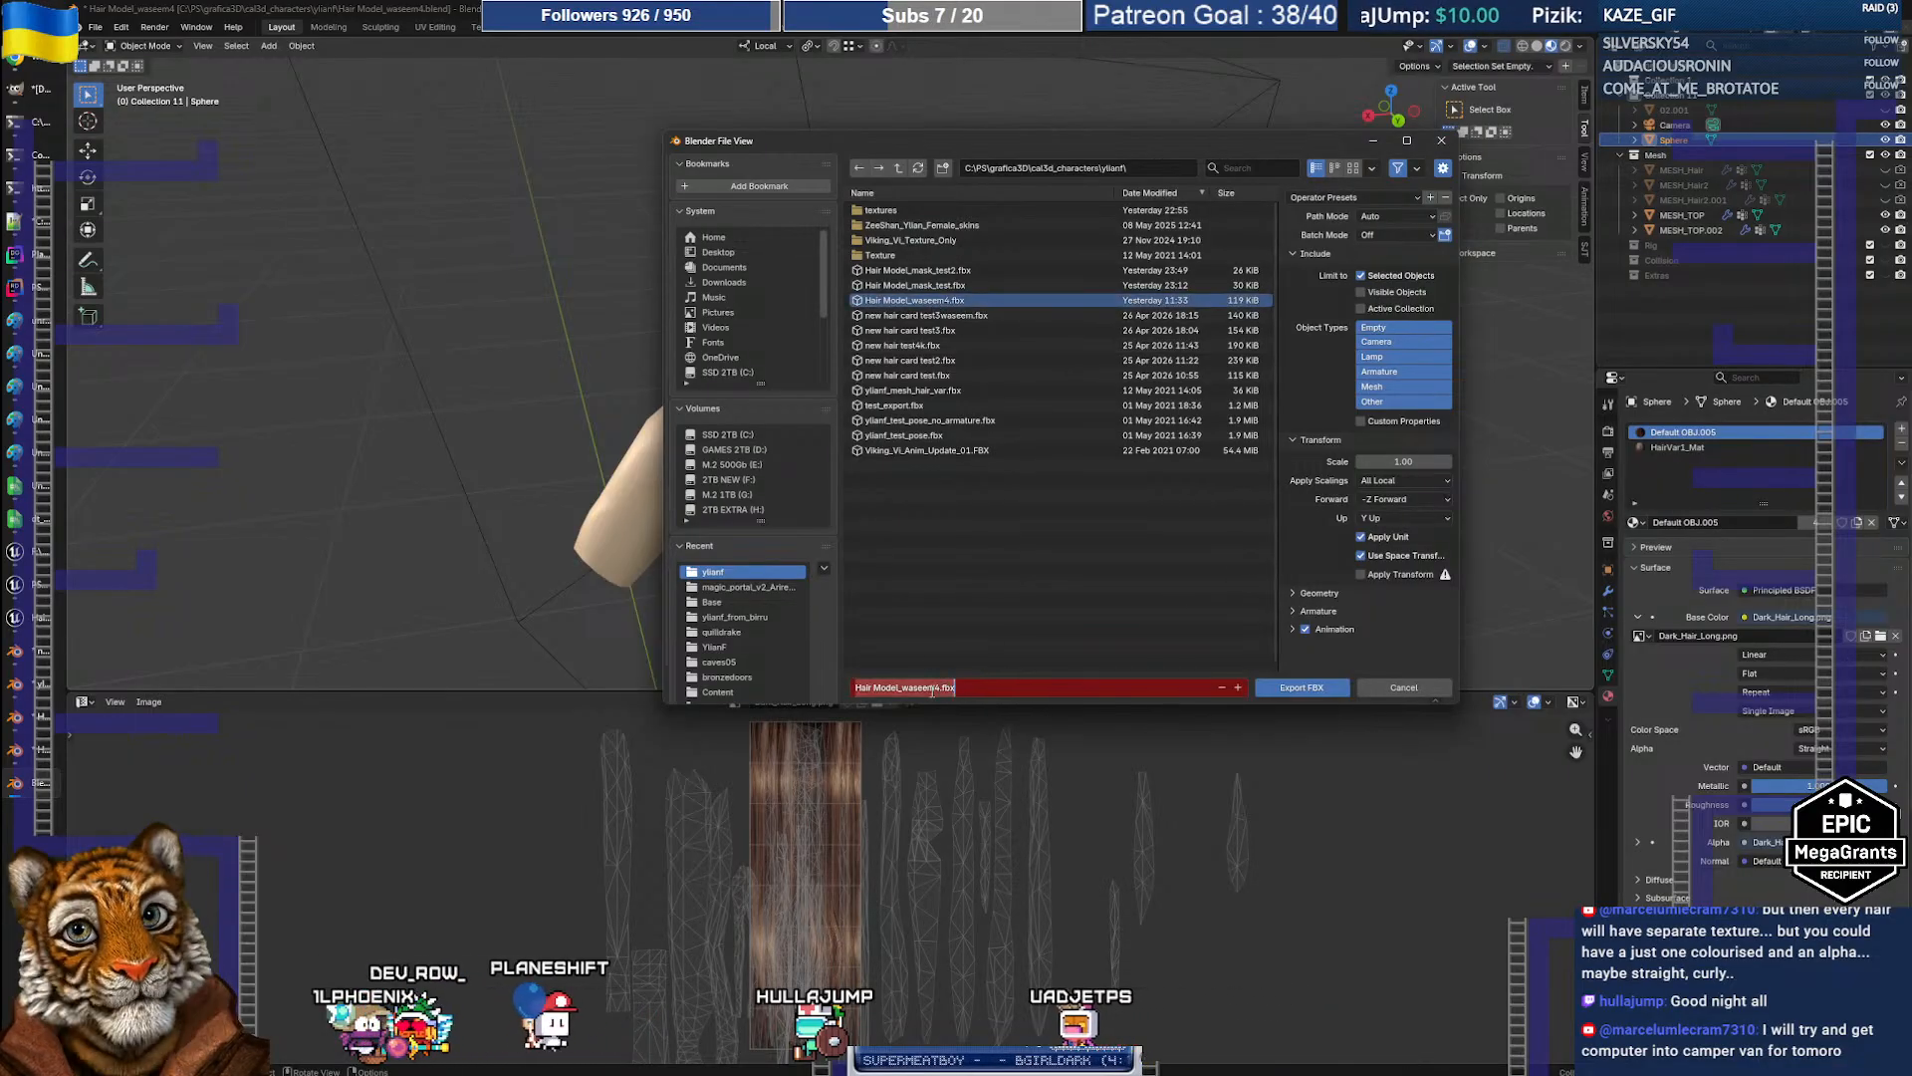
{"action": "key", "text": "Delete"}
{"action": "type", "text": "5"}
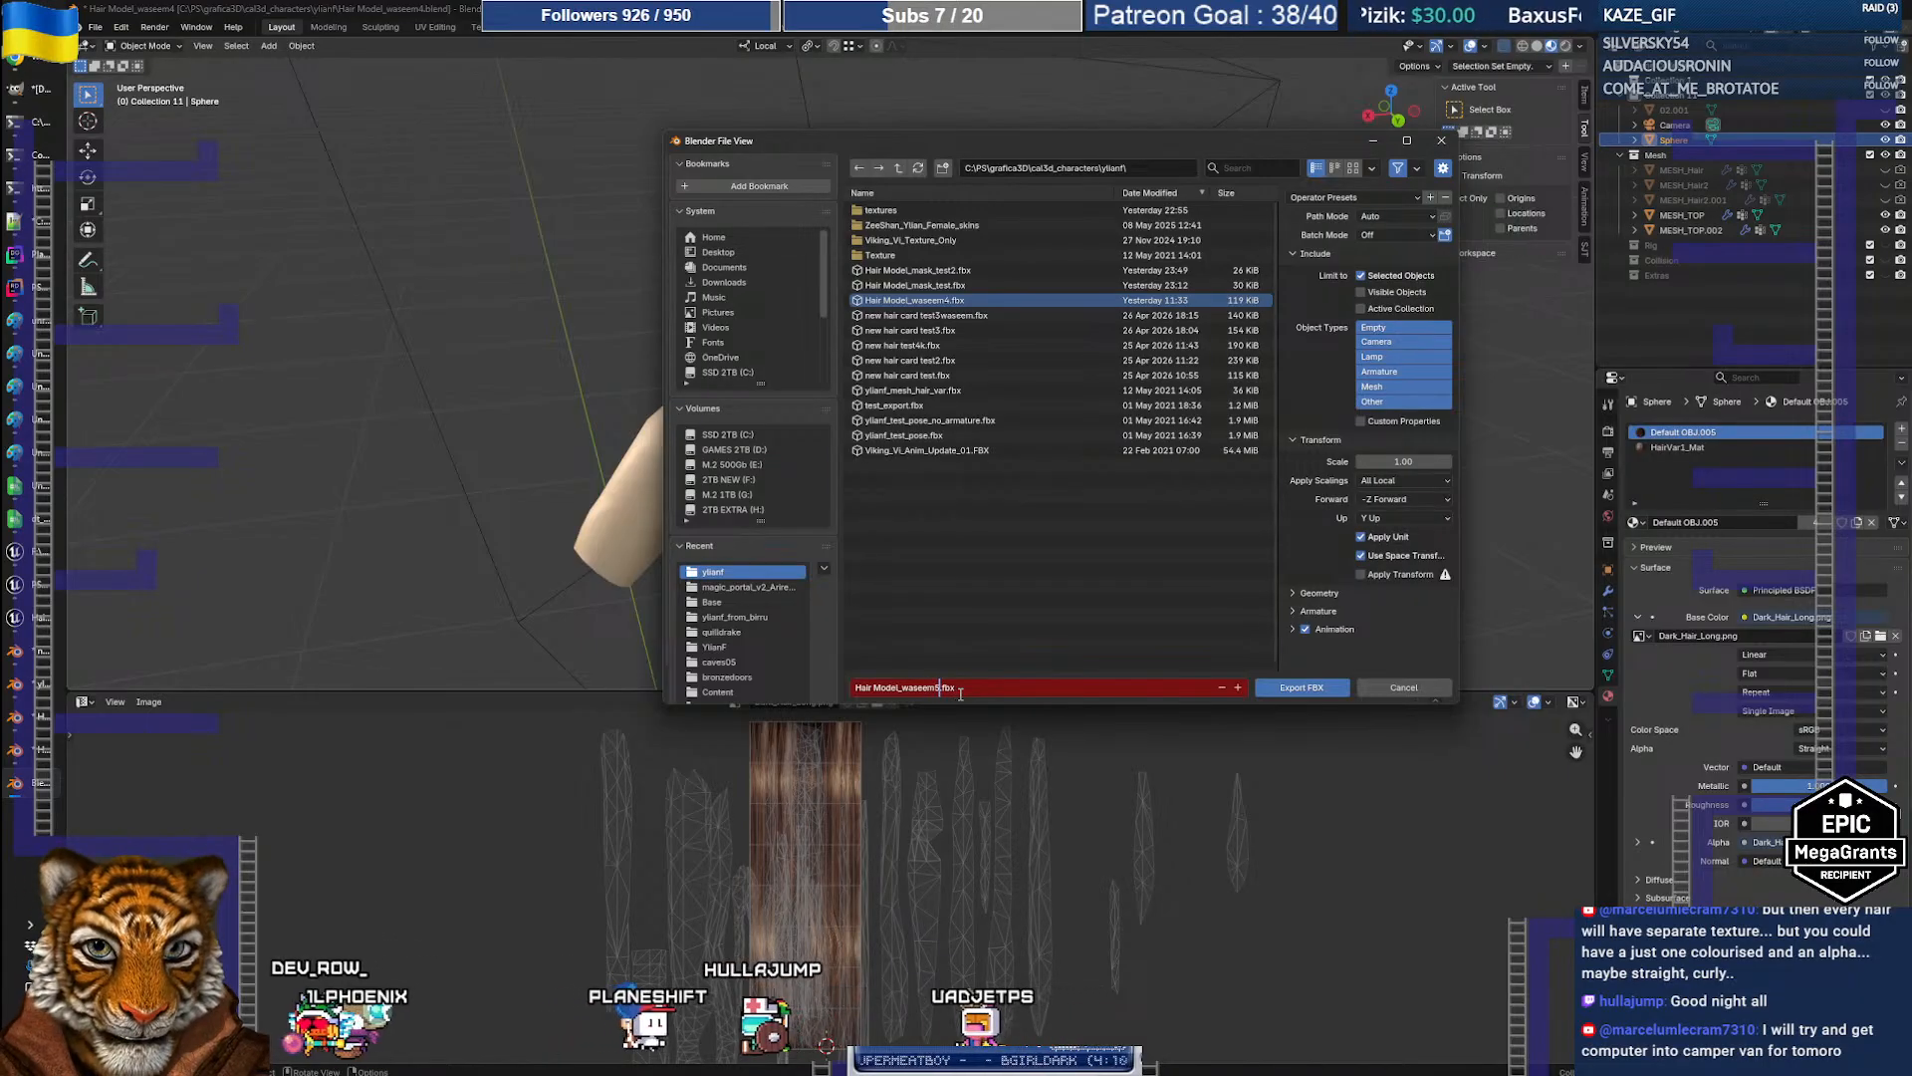
{"action": "left_click", "coordinate": [1313, 687]}
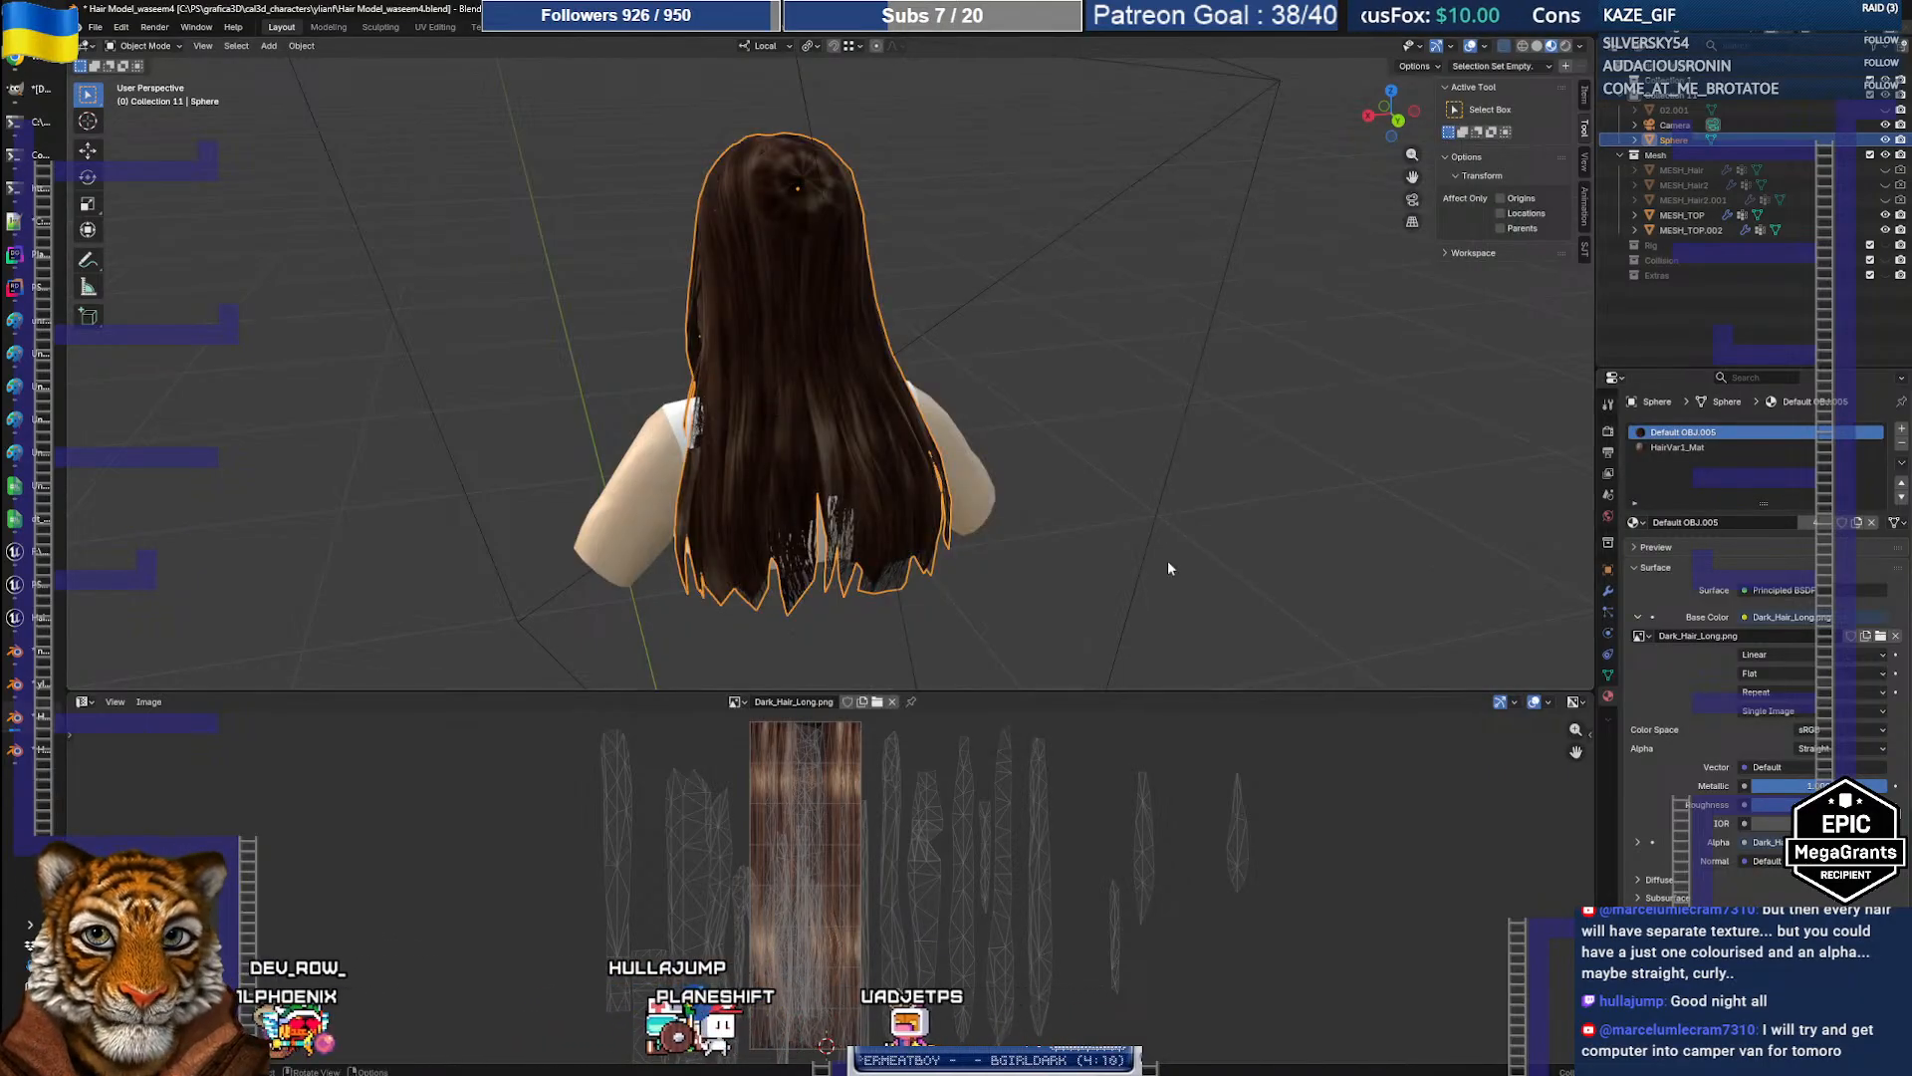
Step: Switch to Unreal Editor and import Hair Model_waseem5.fbx into the Characters/YlianF/Mesh folder
{"action": "left_click", "coordinate": [27, 590]}
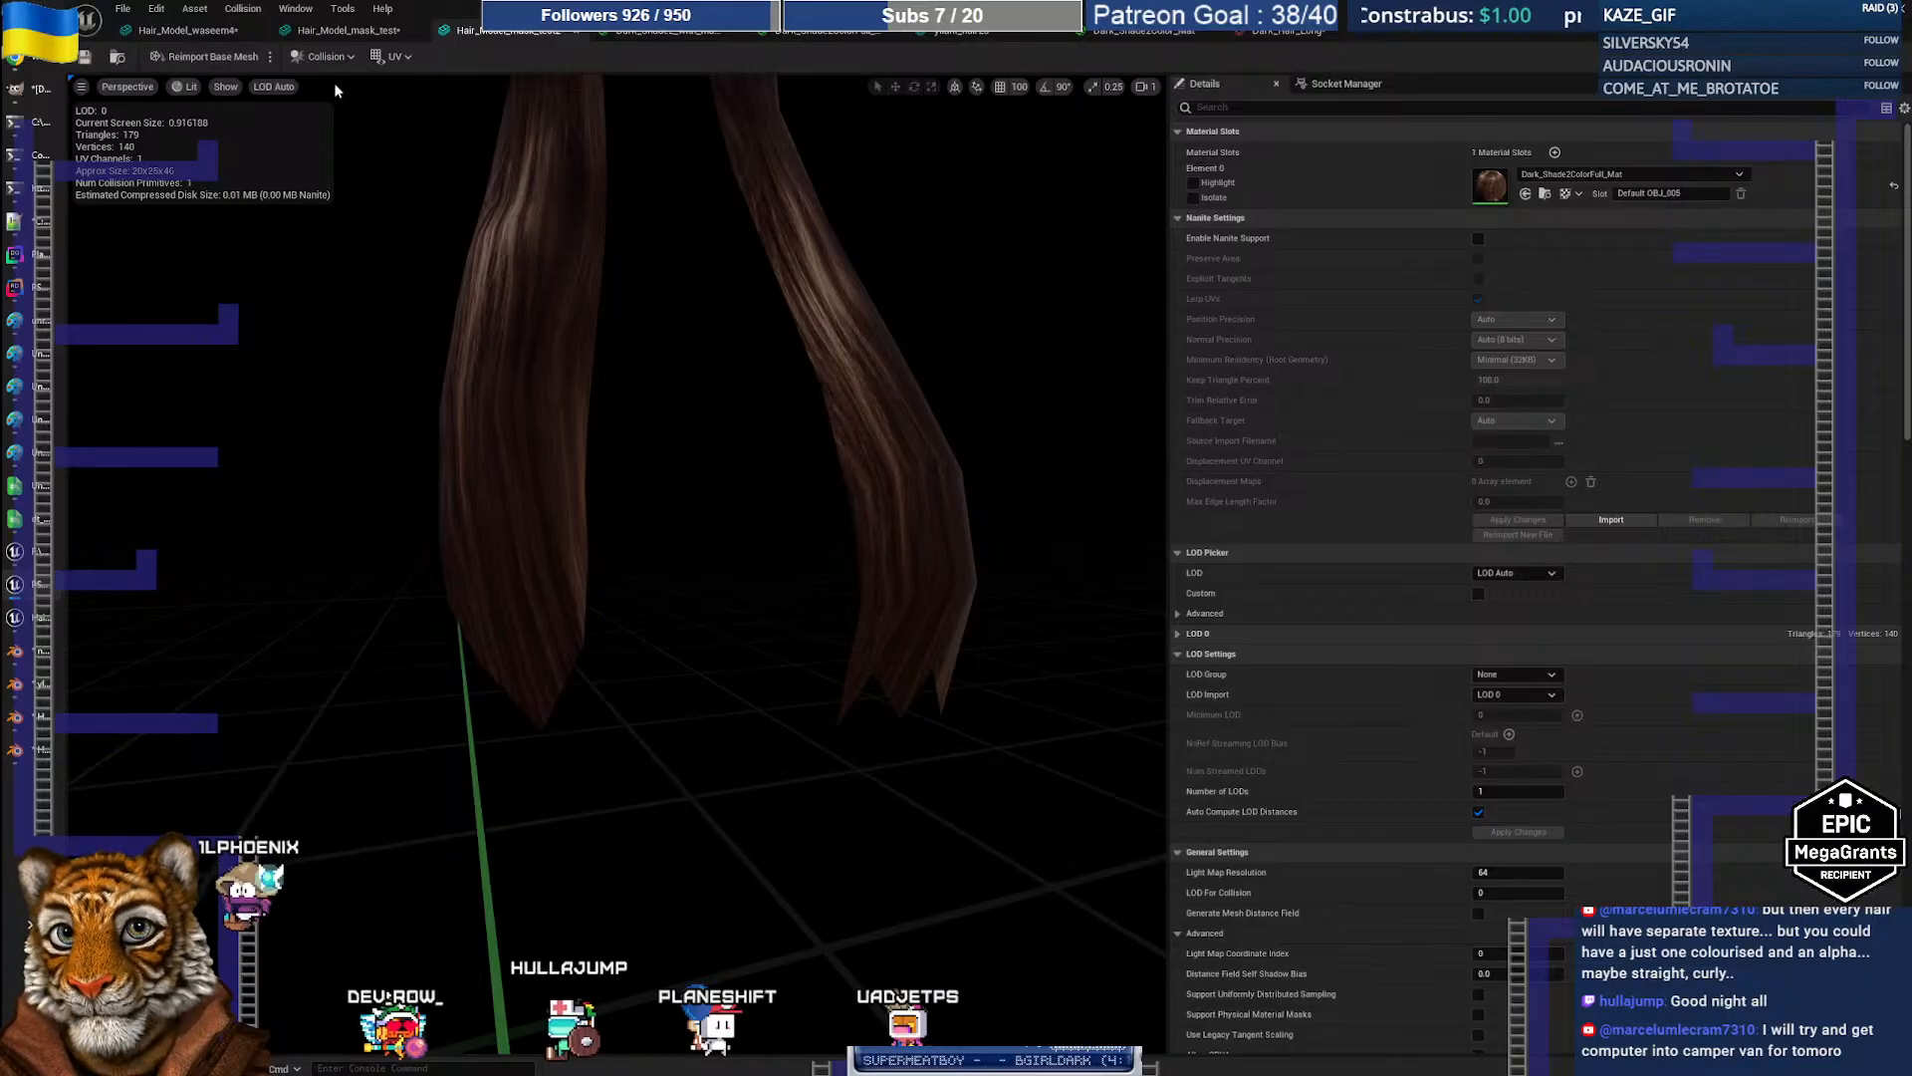
{"action": "left_click", "coordinate": [207, 35]}
{"action": "left_click", "coordinate": [1865, 9]}
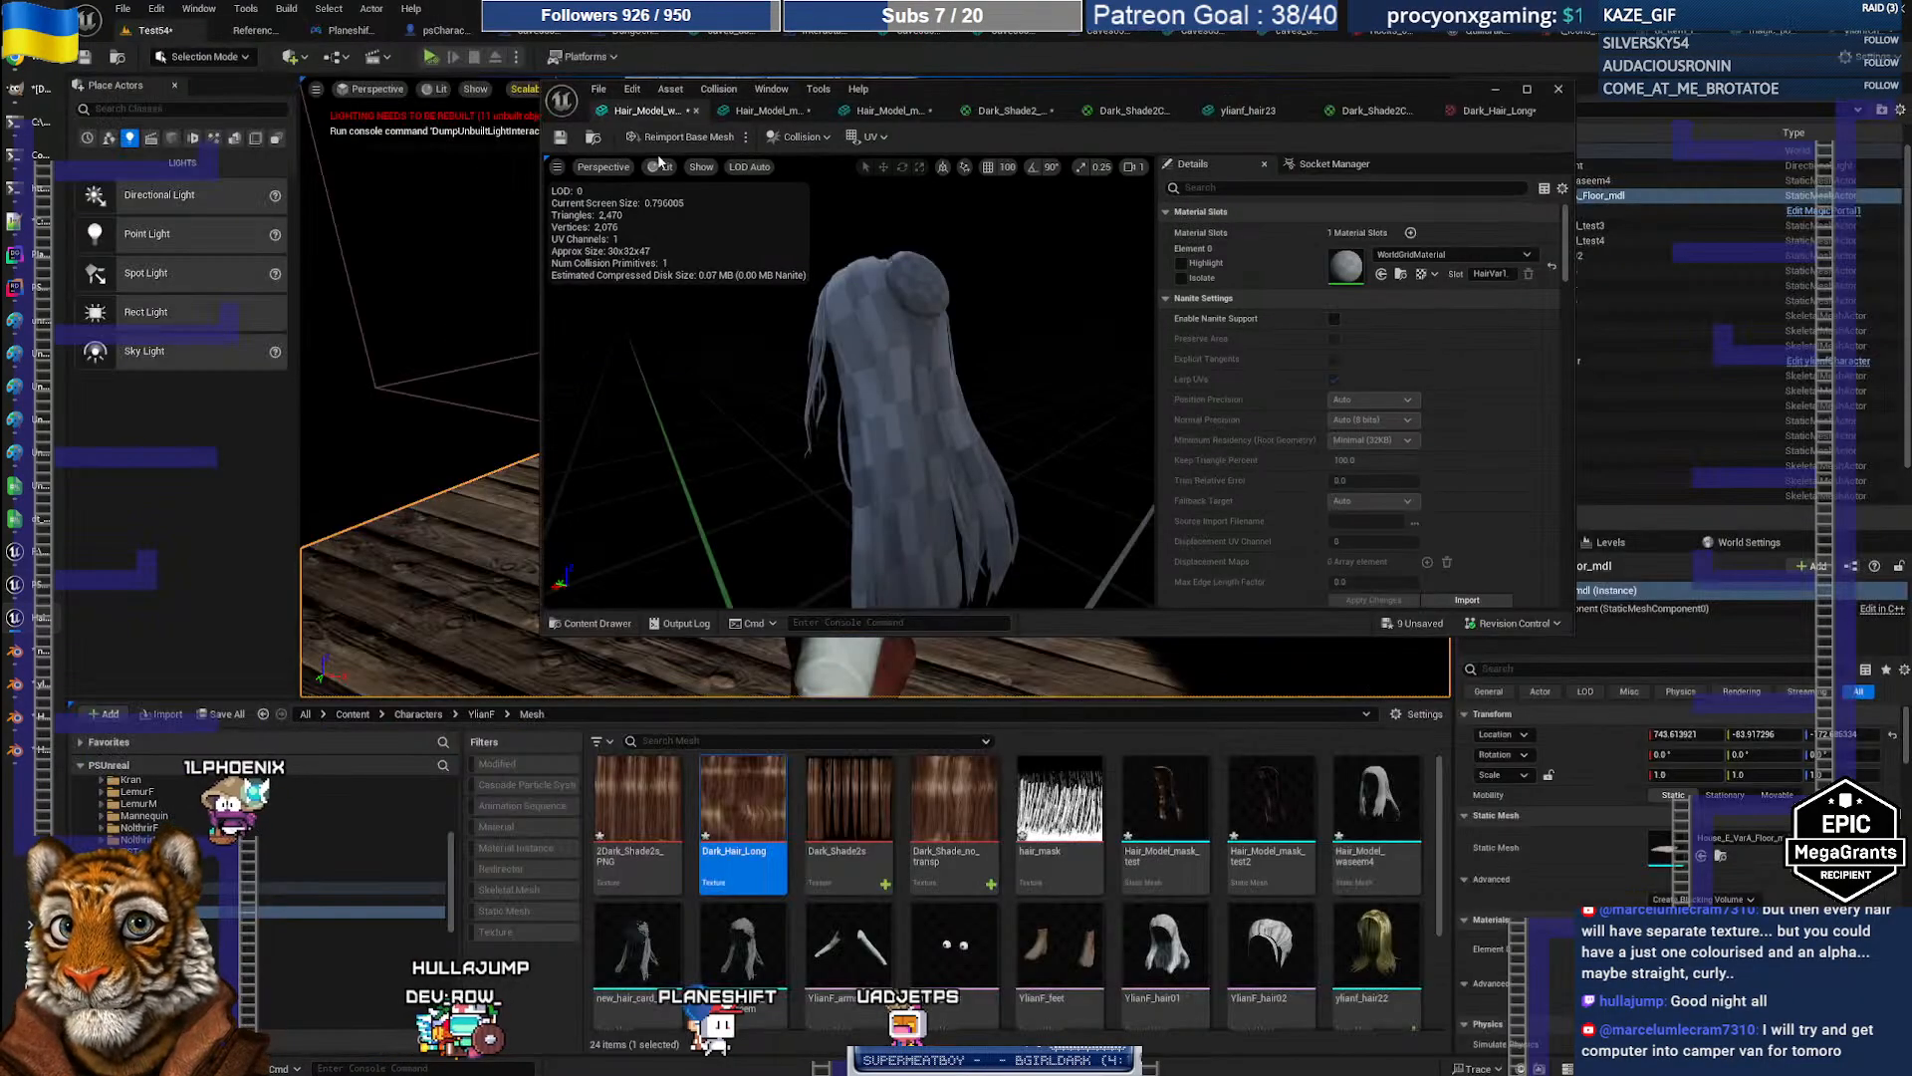
{"action": "left_click", "coordinate": [592, 136]}
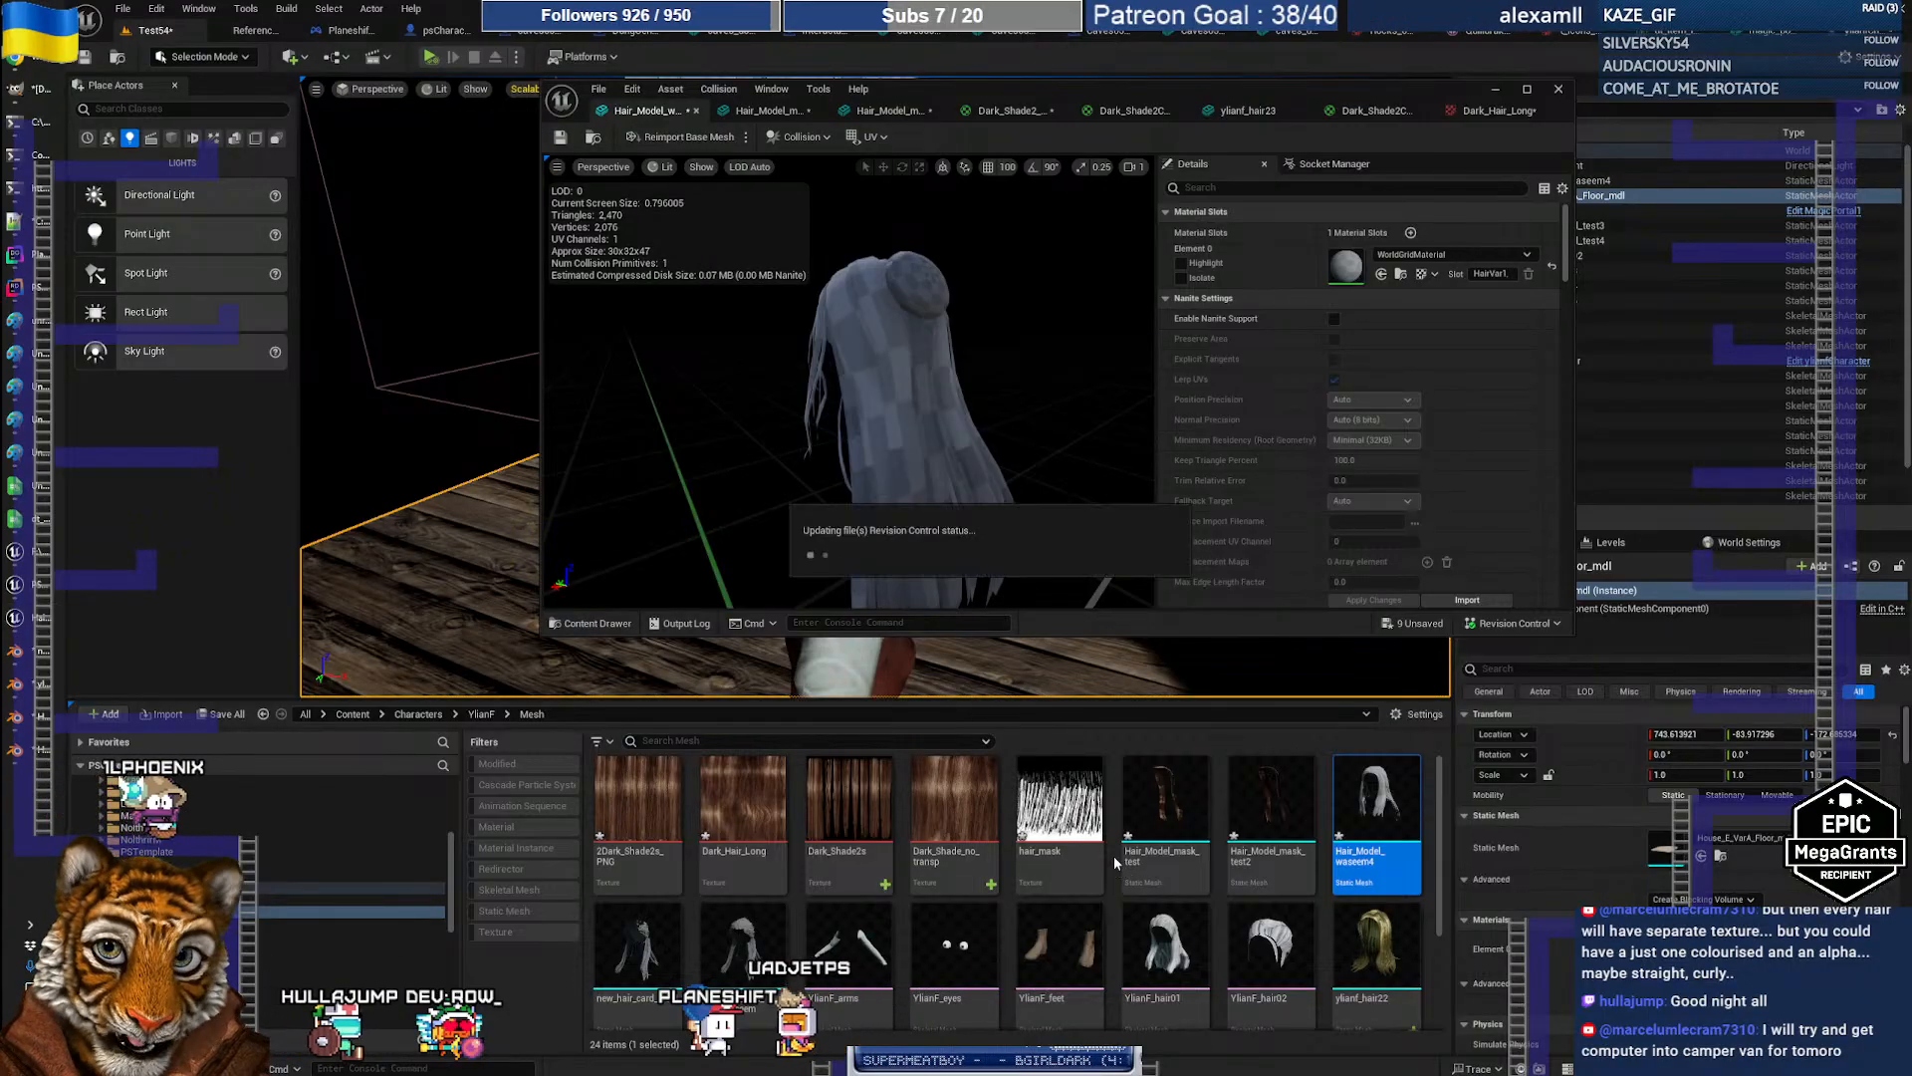
{"action": "left_click", "coordinate": [1038, 829]}
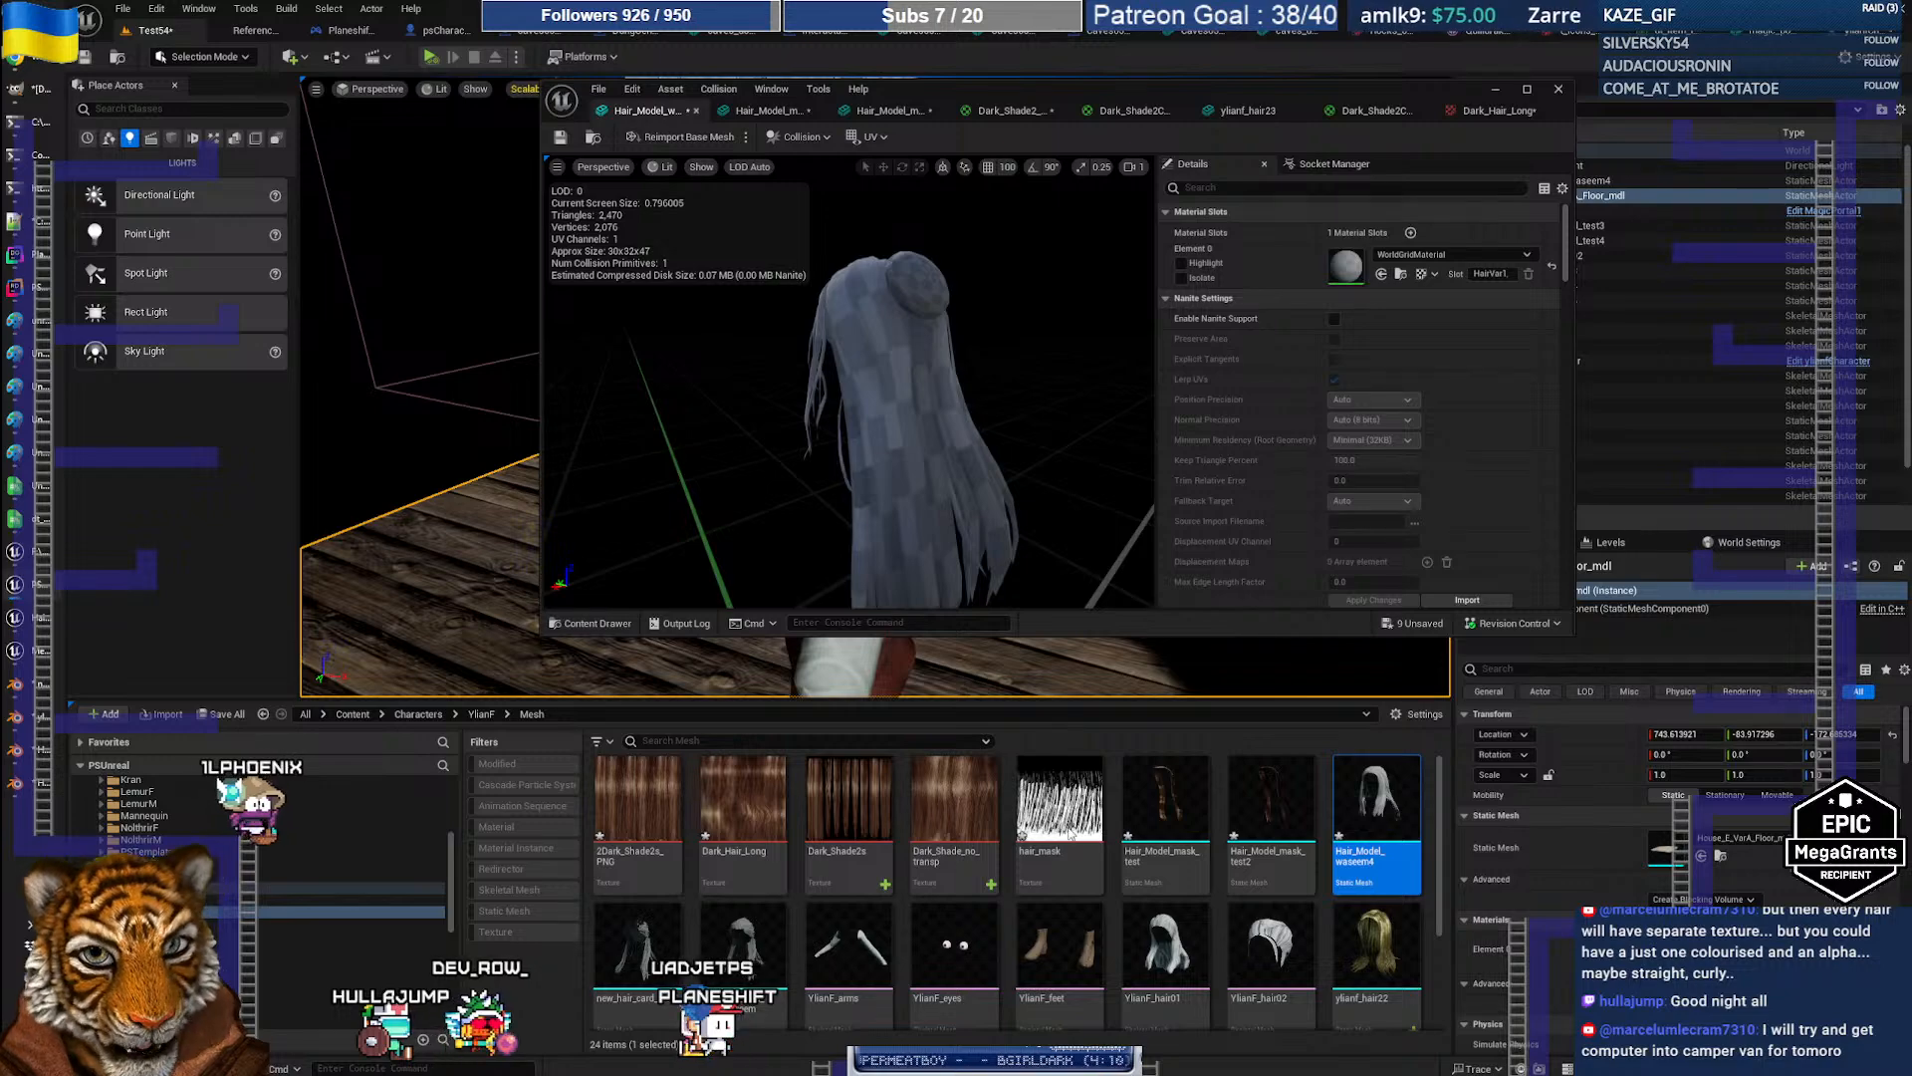
{"action": "left_click_drag", "start_coordinate": [785, 441], "coordinate": [664, 491]}
{"action": "left_click", "coordinate": [908, 483]}
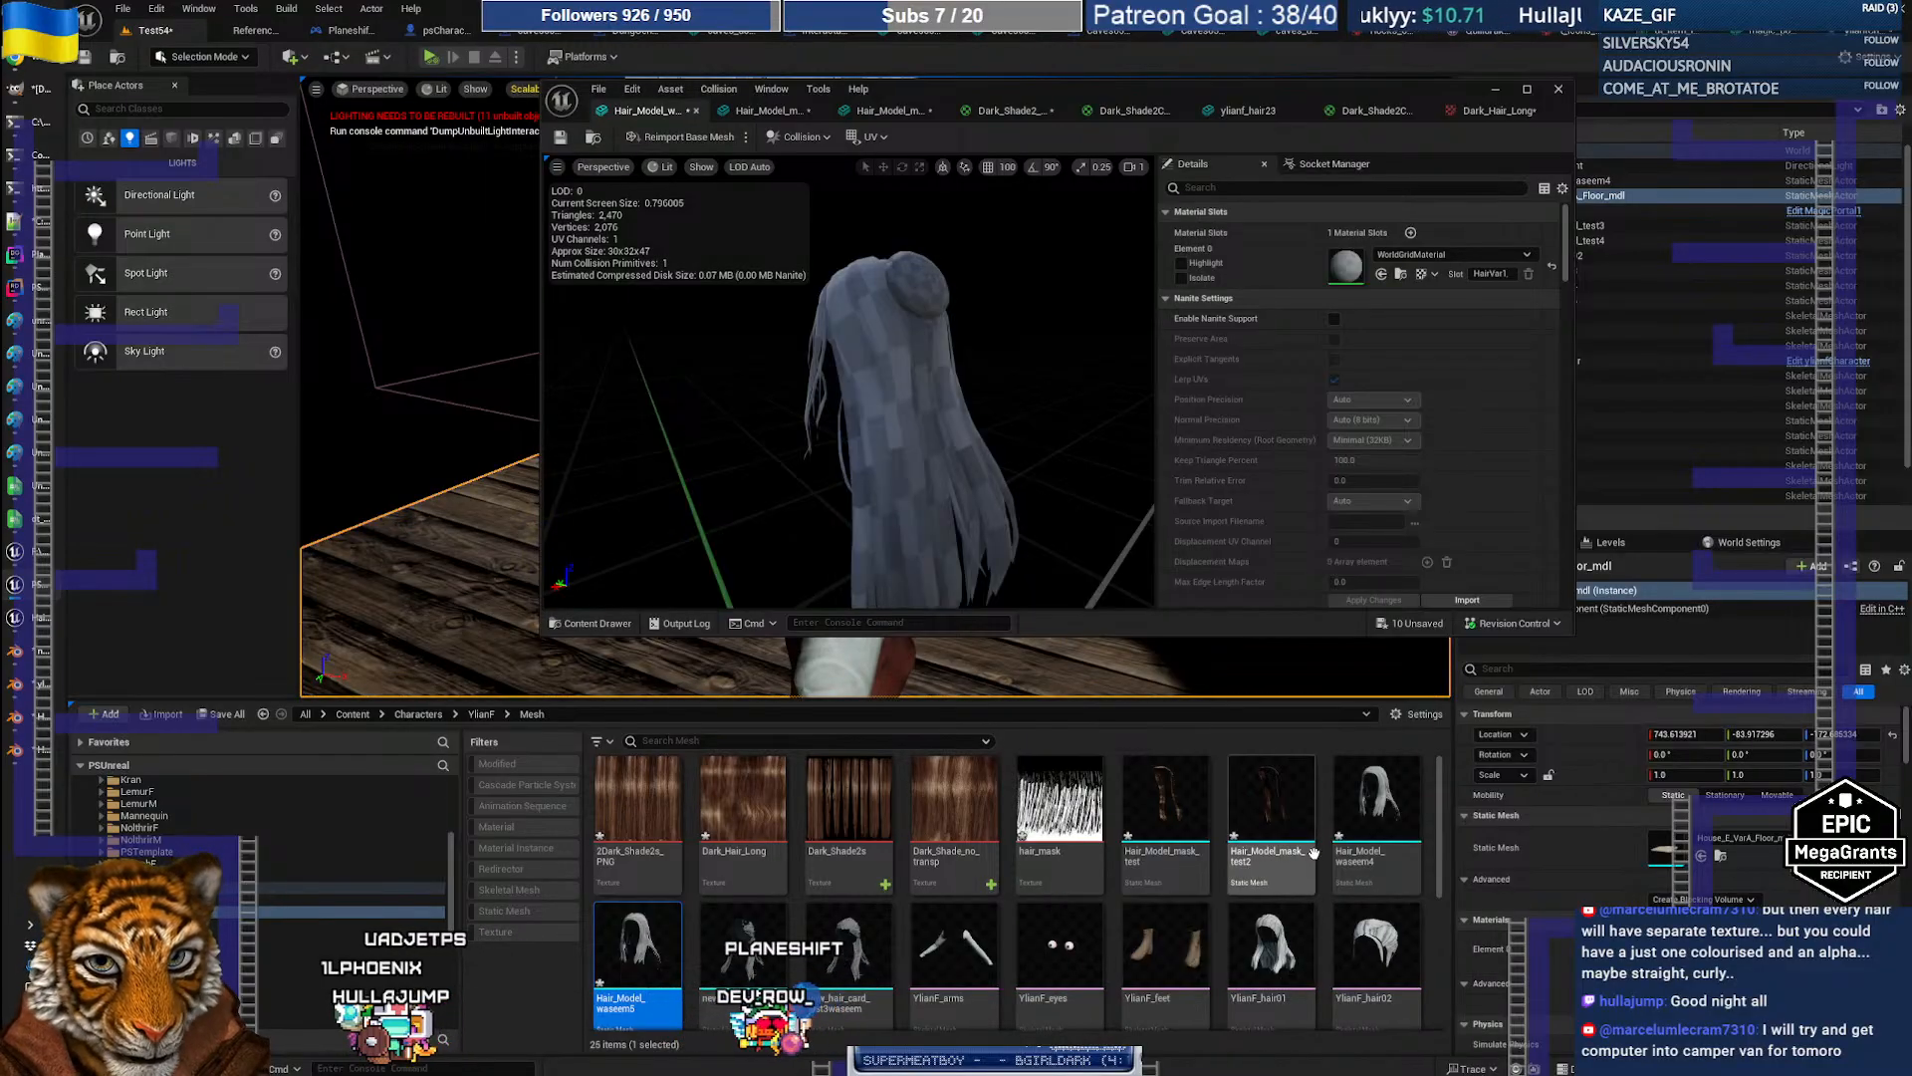
Step: Open the Hair_Model_waseem5 mesh and assign Dark_Shade2ColorFull_Mat to its material slot
{"action": "double_click", "coordinate": [620, 943]}
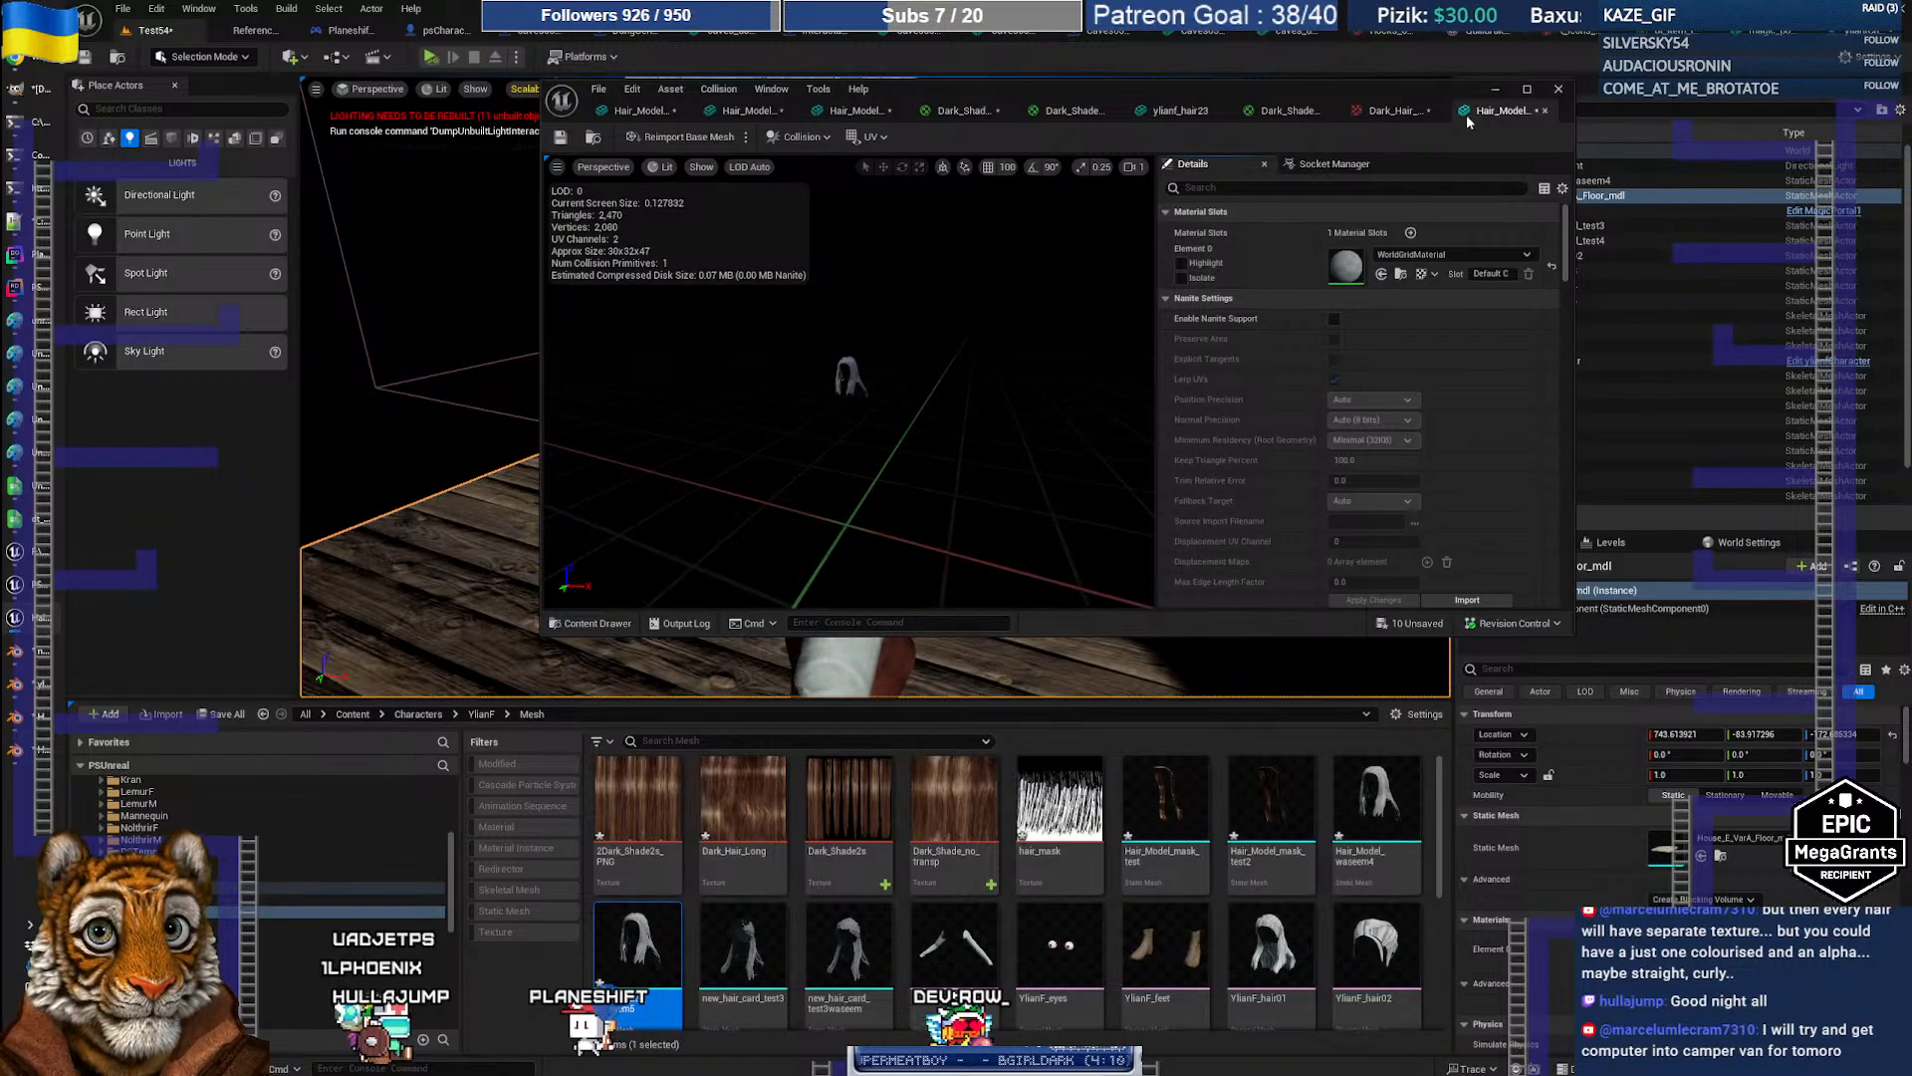
{"action": "left_click", "coordinate": [1439, 256]}
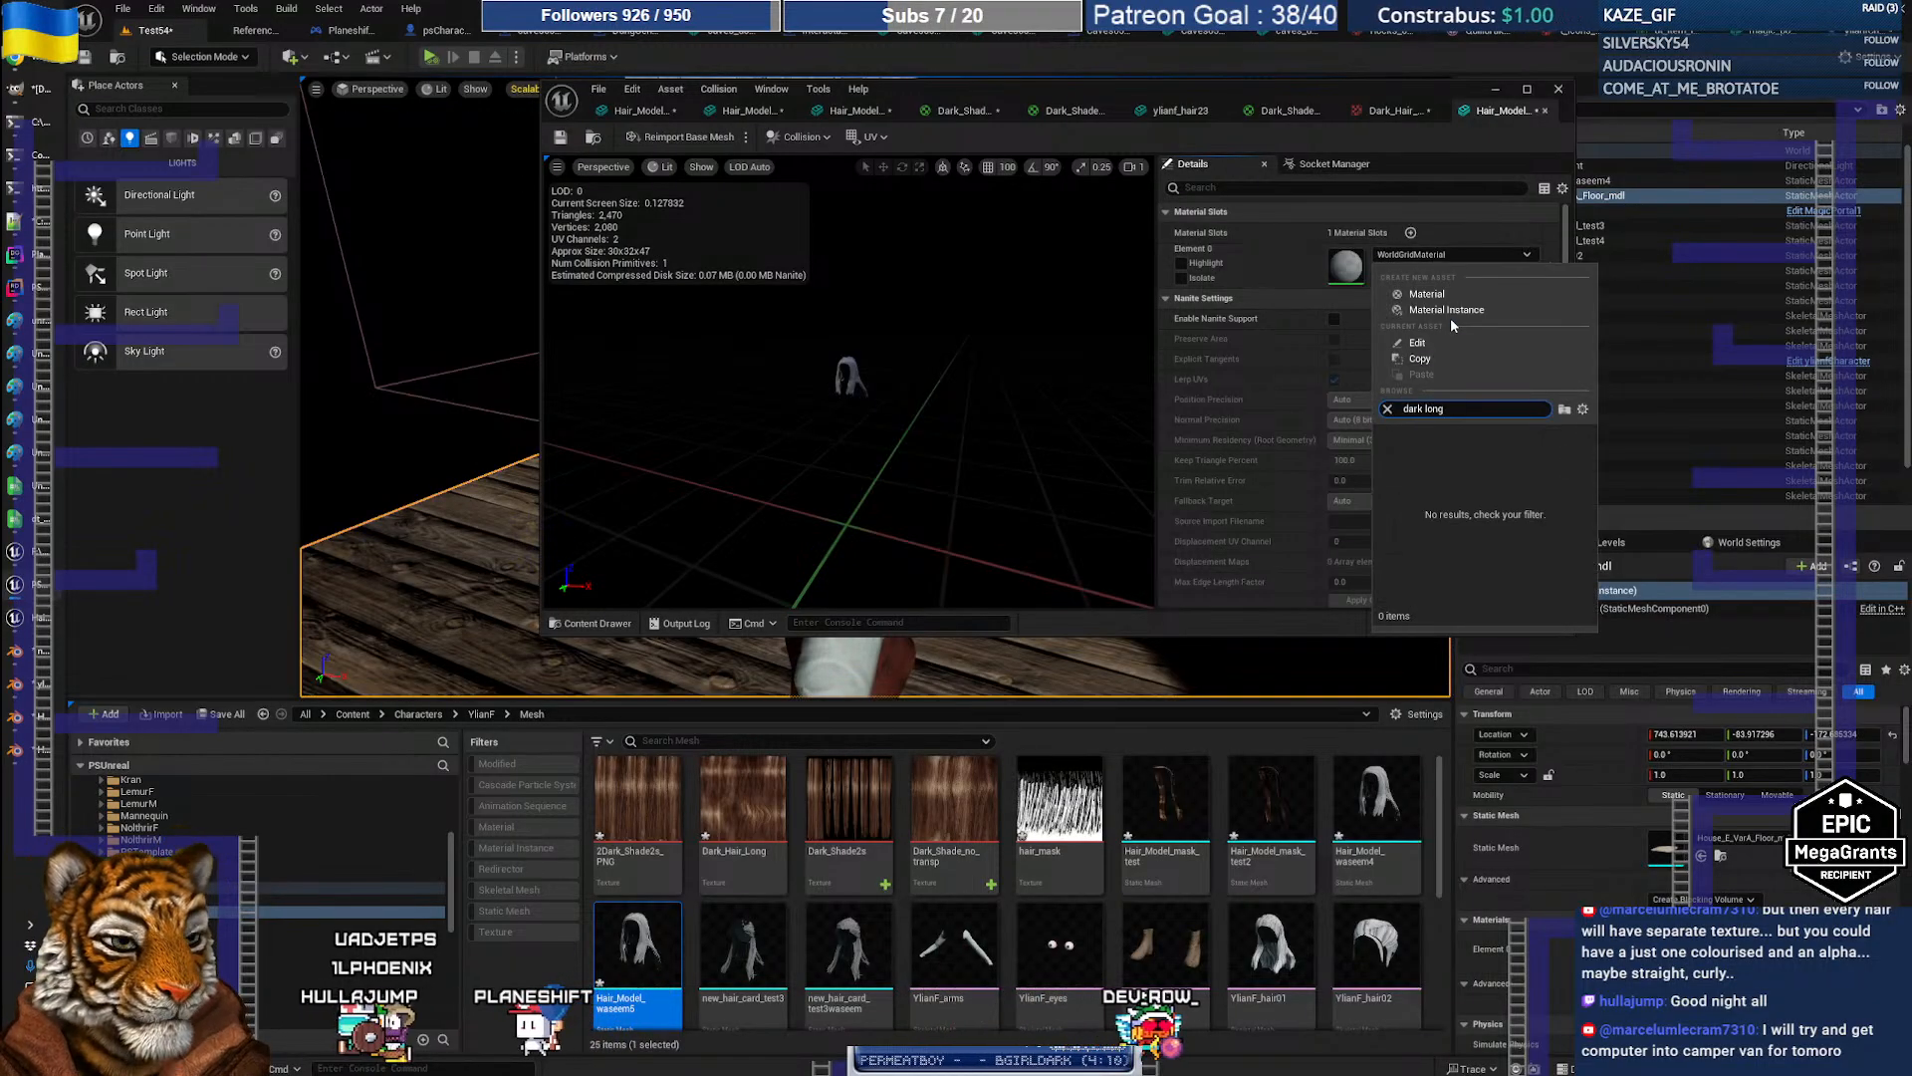
{"action": "key", "text": "ctrl+shift+Left"}
{"action": "key", "text": "BackSpace"}
{"action": "key", "text": "BackSpace"}
{"action": "key", "text": "BackSpace"}
{"action": "key", "text": "BackSpace"}
{"action": "key", "text": "BackSpace"}
{"action": "key", "text": "BackSpace"}
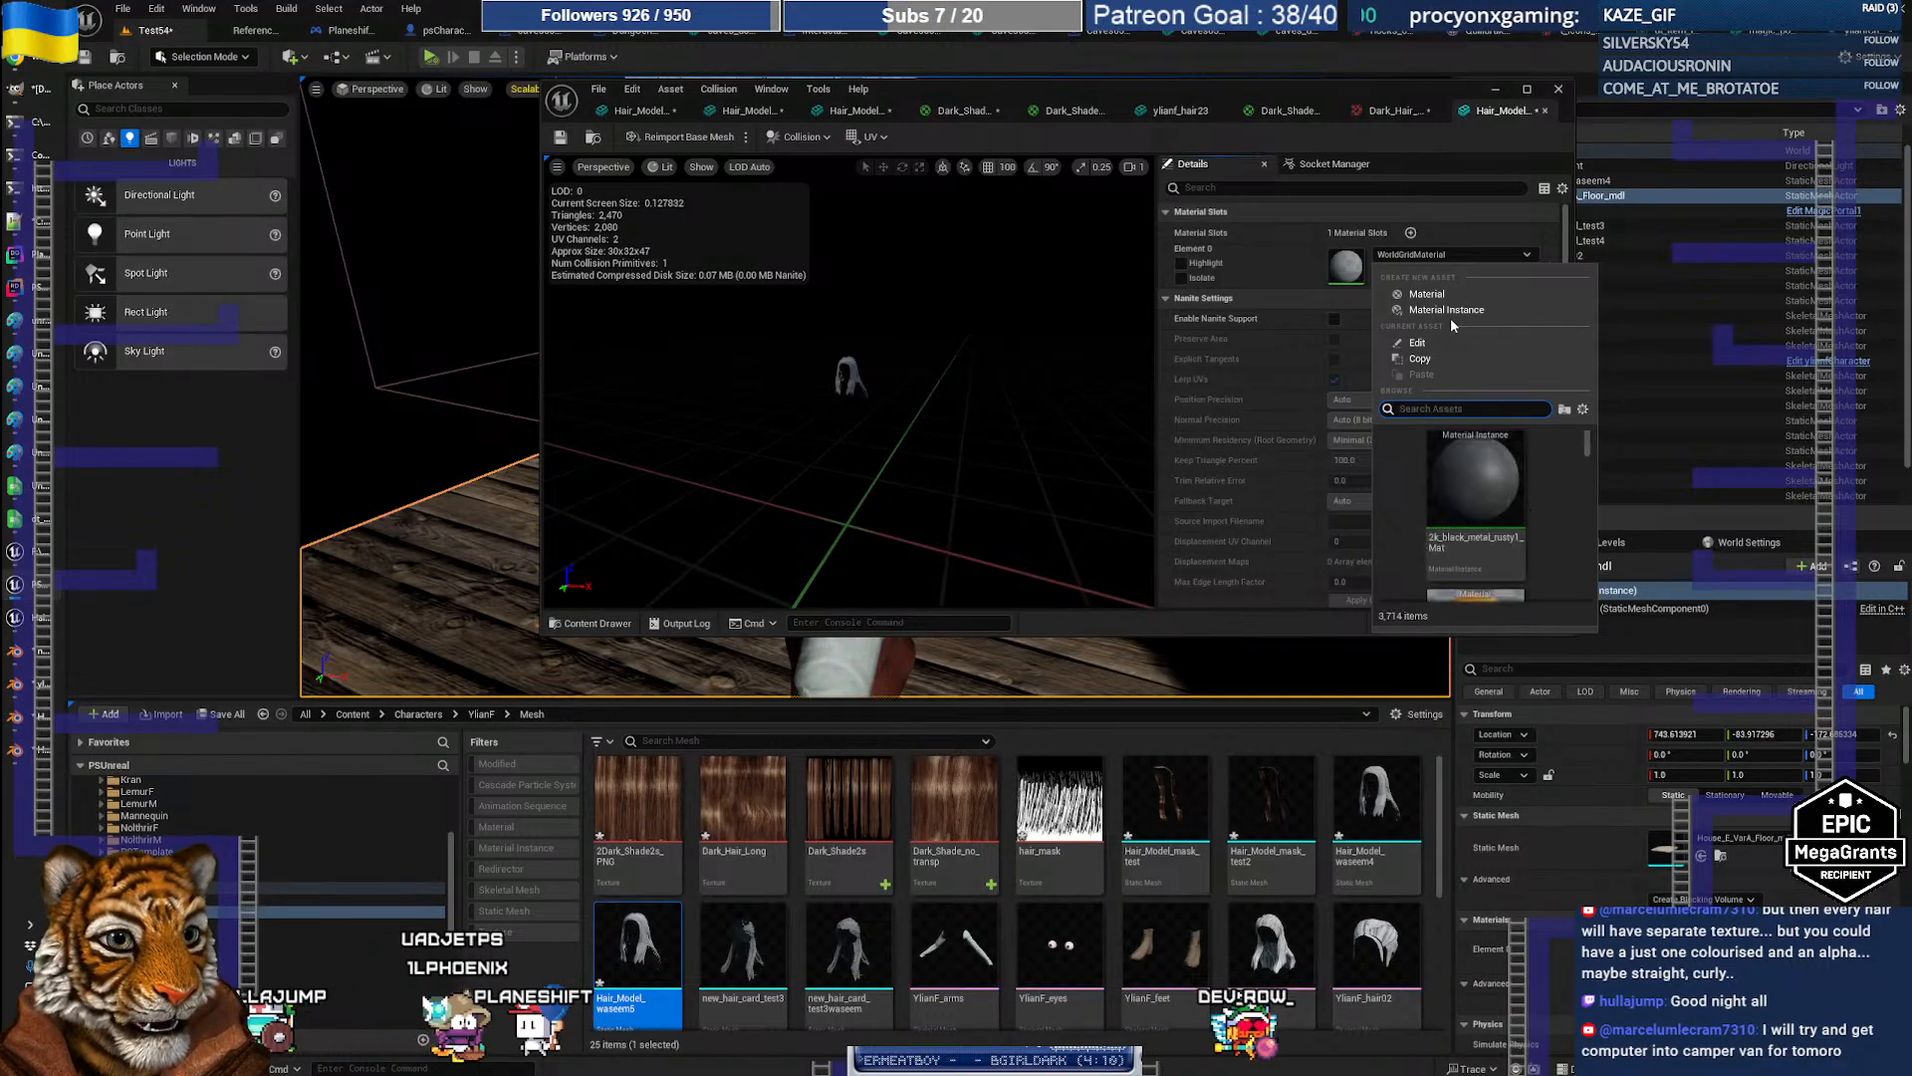
{"action": "type", "text": "da"}
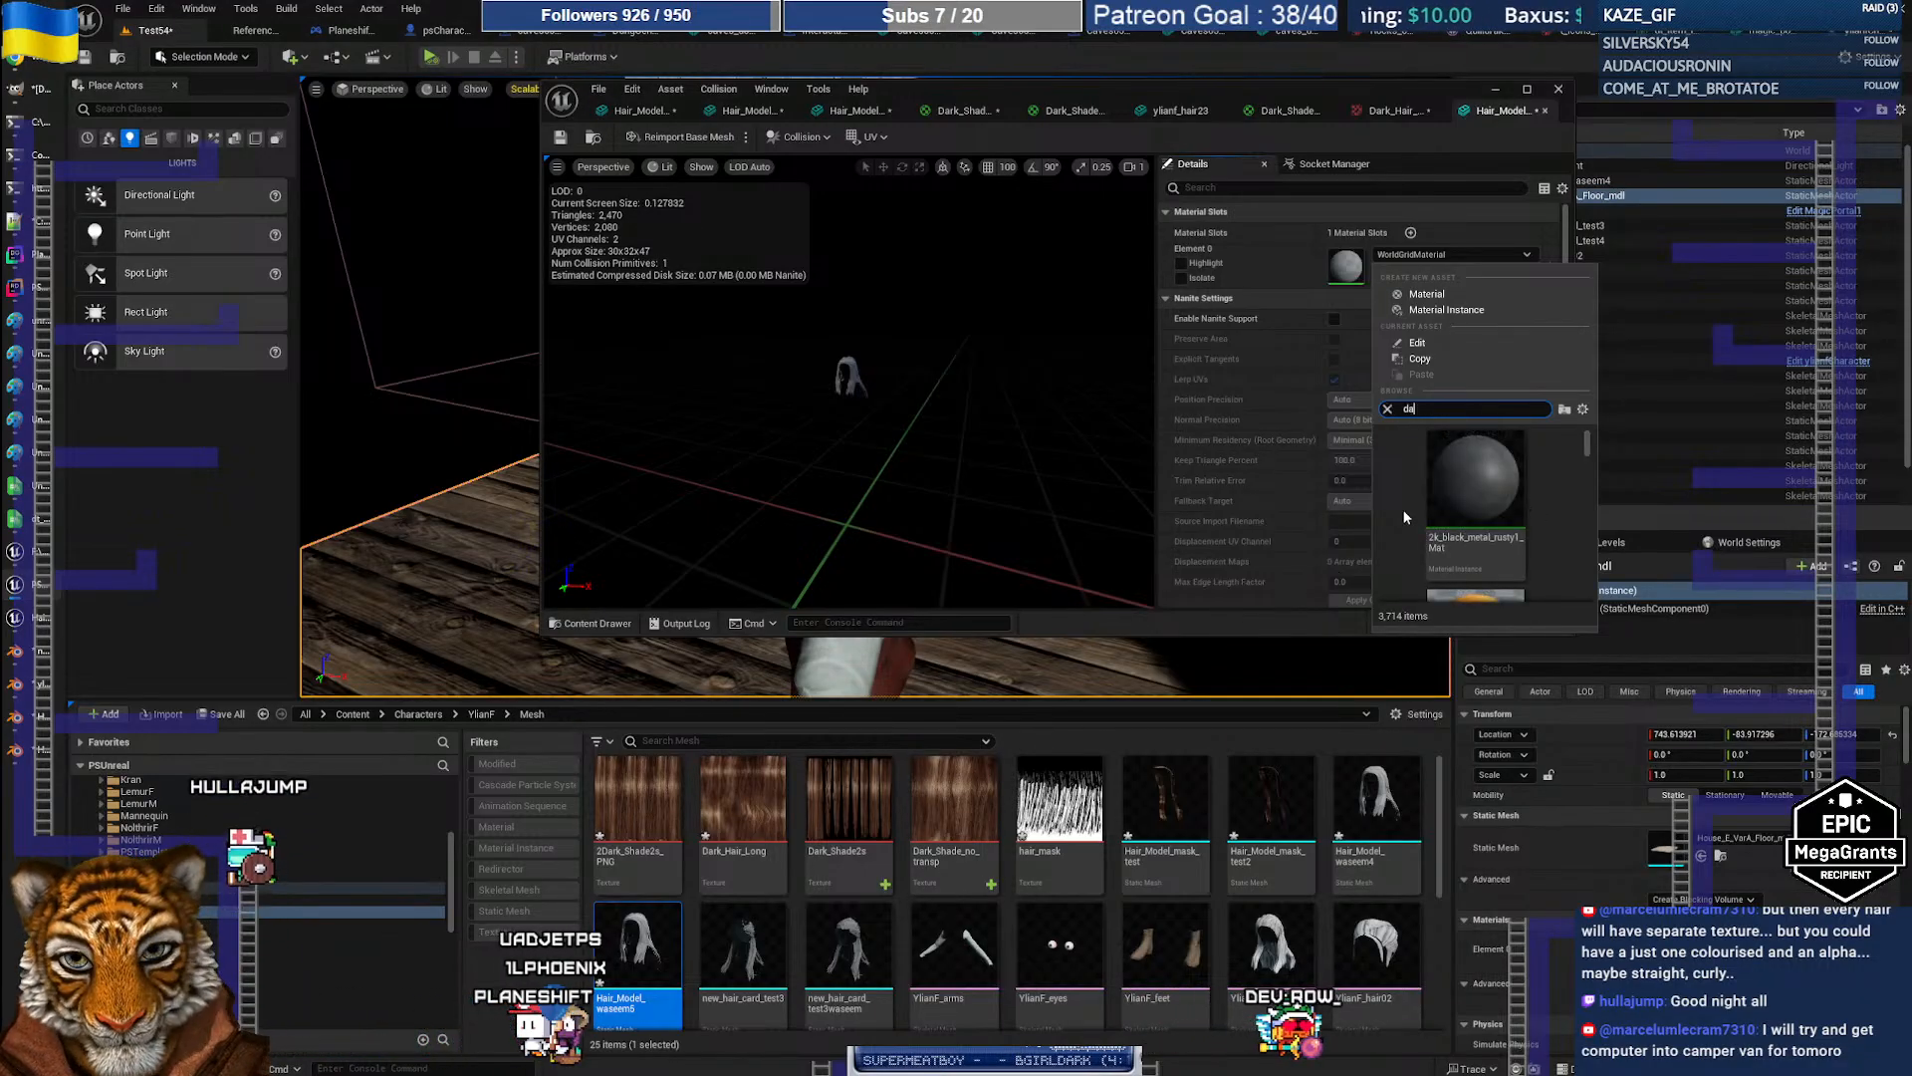
{"action": "type", "text": "rk sha"}
{"action": "left_click", "coordinate": [1451, 507]}
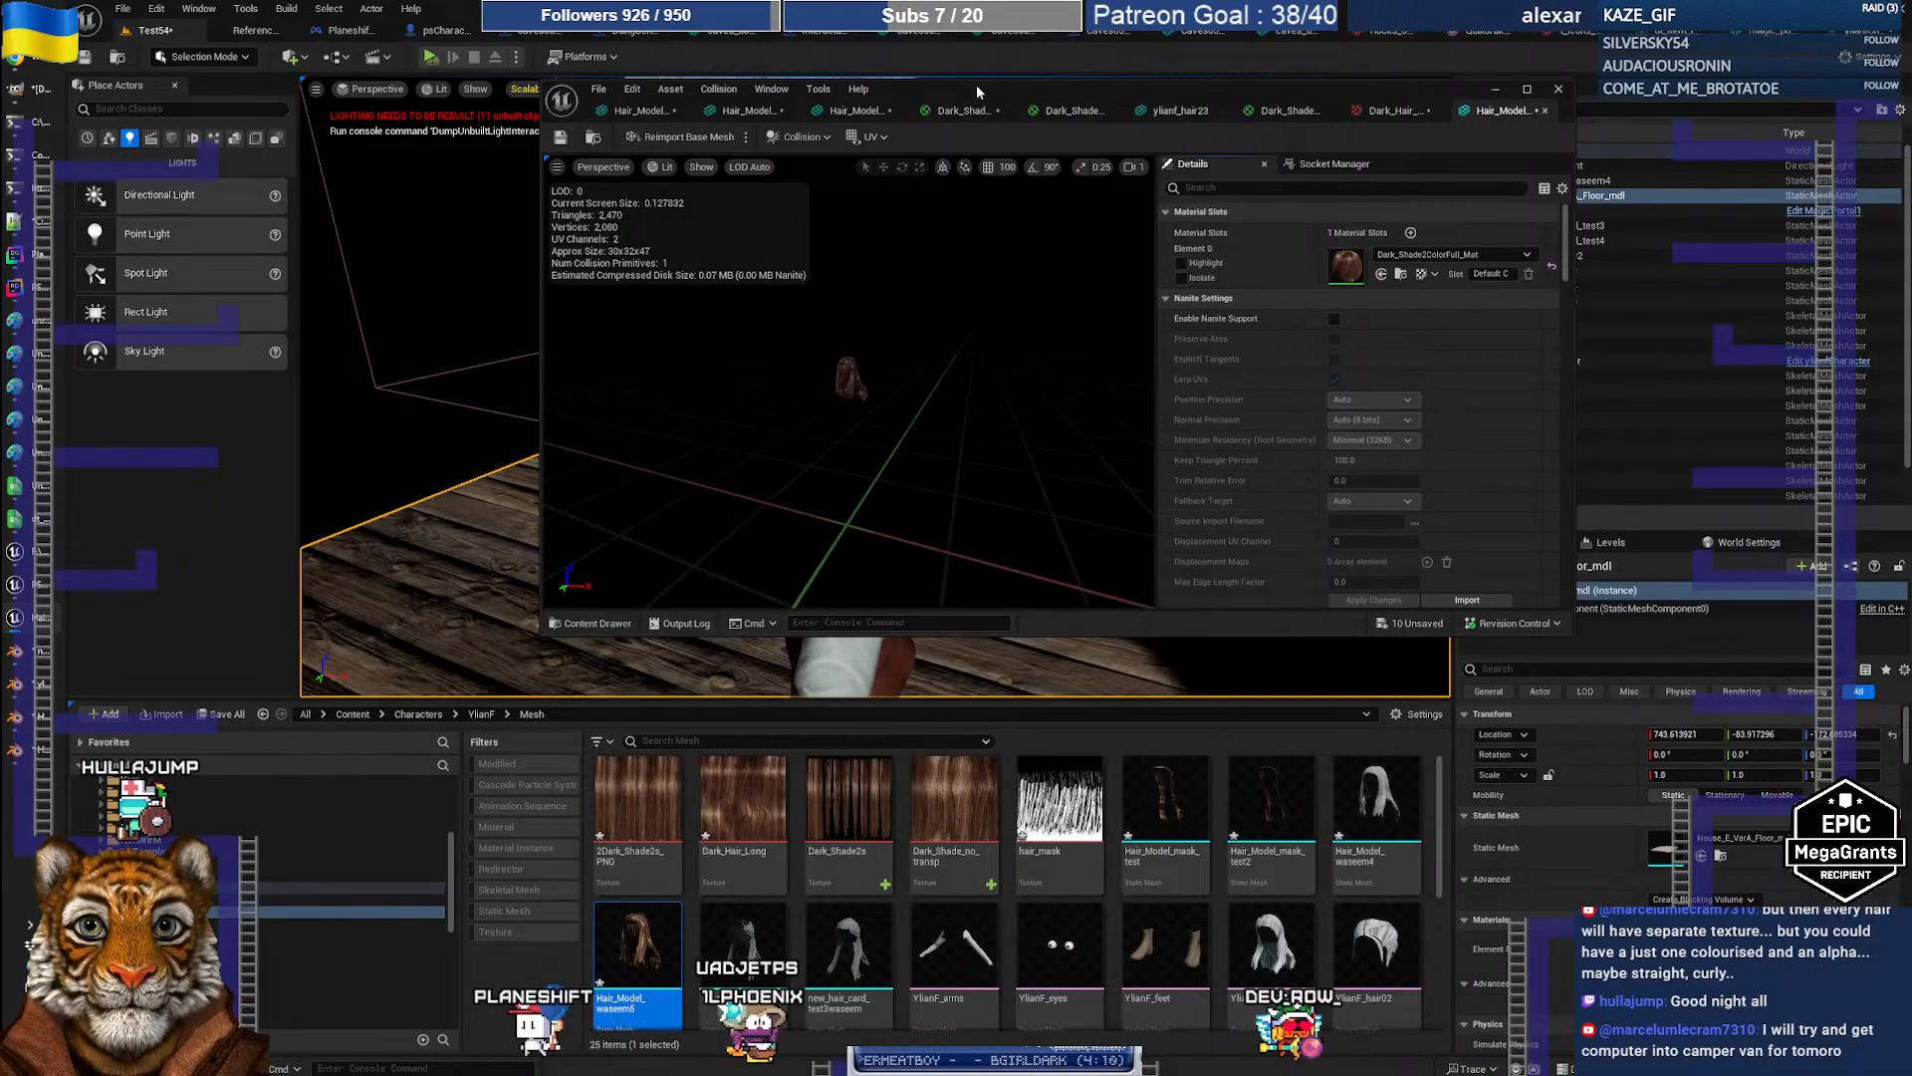
Step: Place Hair_Model_waseem5 in the level and move it close to the female character wearing the previous hair
{"action": "left_click_drag", "start_coordinate": [977, 92], "coordinate": [1348, 192]}
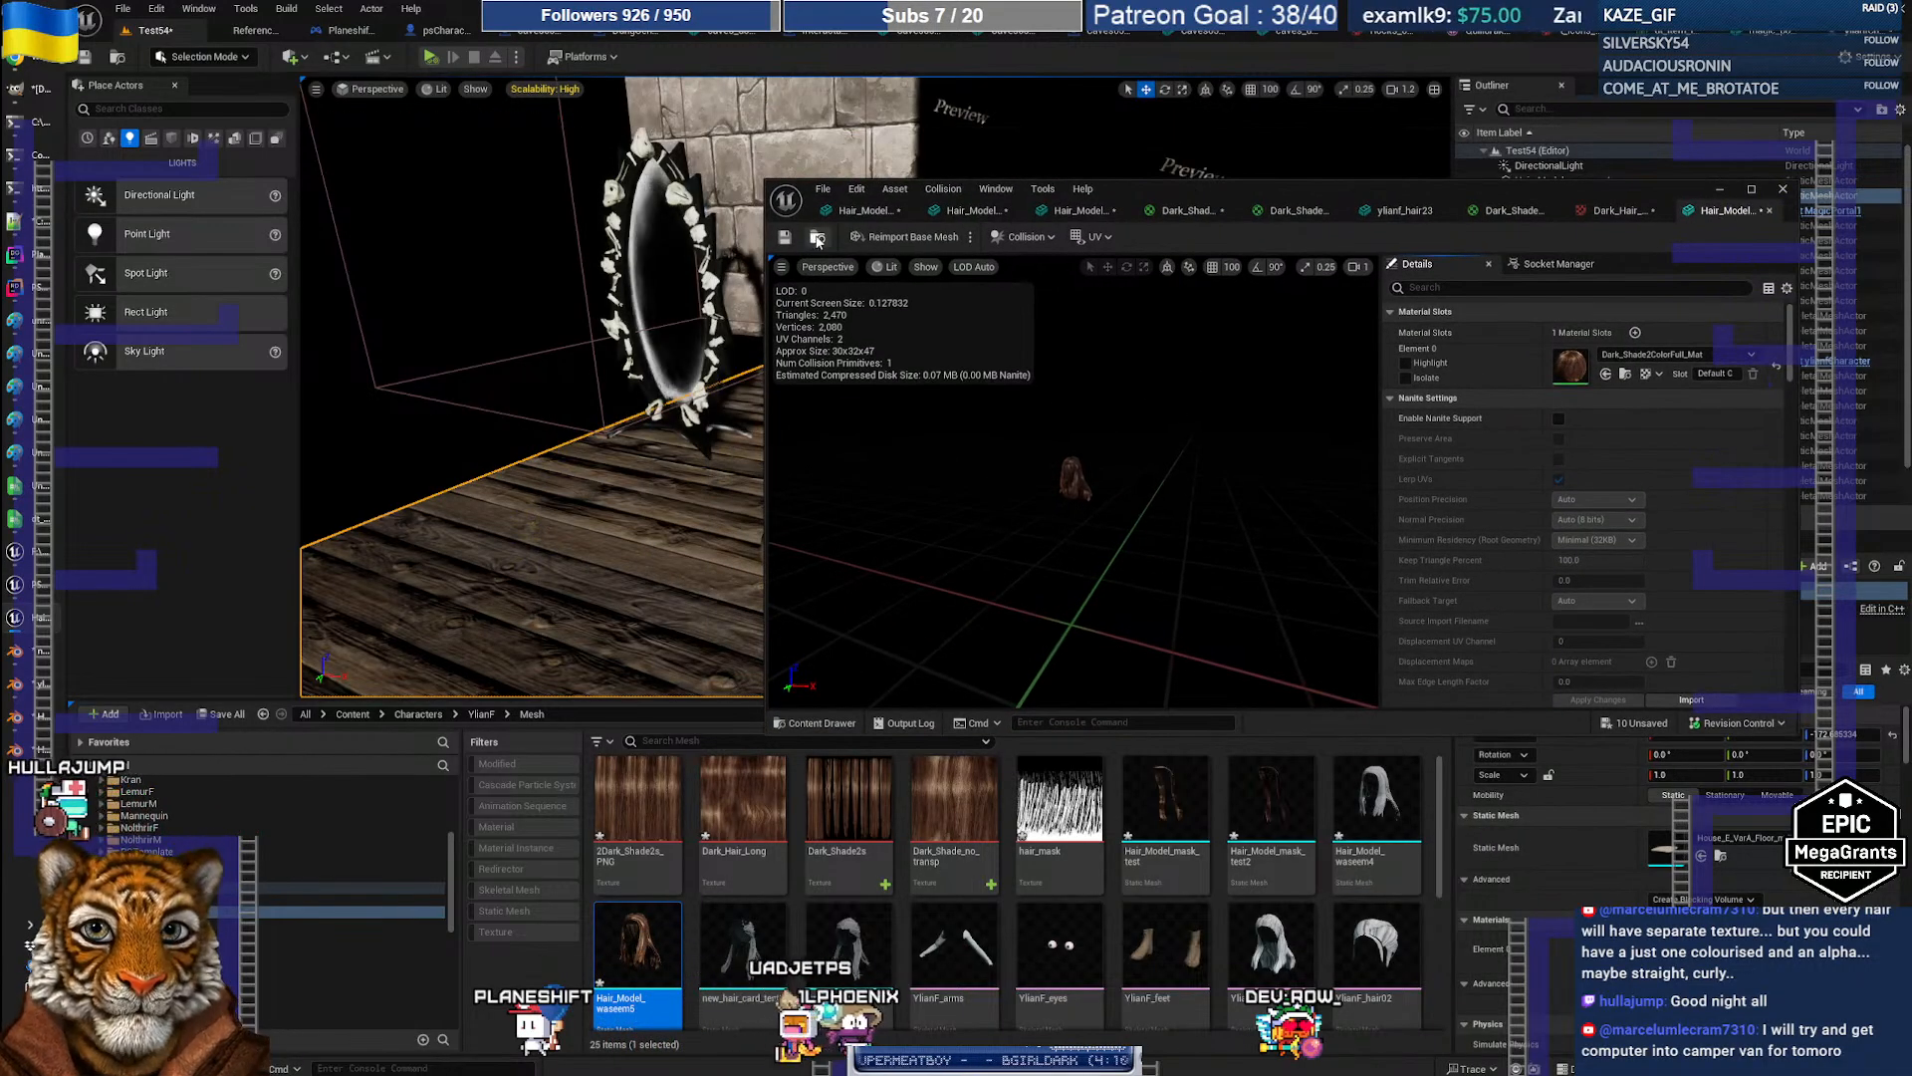
{"action": "right_click_drag", "start_coordinate": [647, 428], "coordinate": [772, 428]}
{"action": "right_click_drag", "start_coordinate": [538, 418], "coordinate": [628, 479]}
{"action": "left_click", "coordinate": [663, 366]}
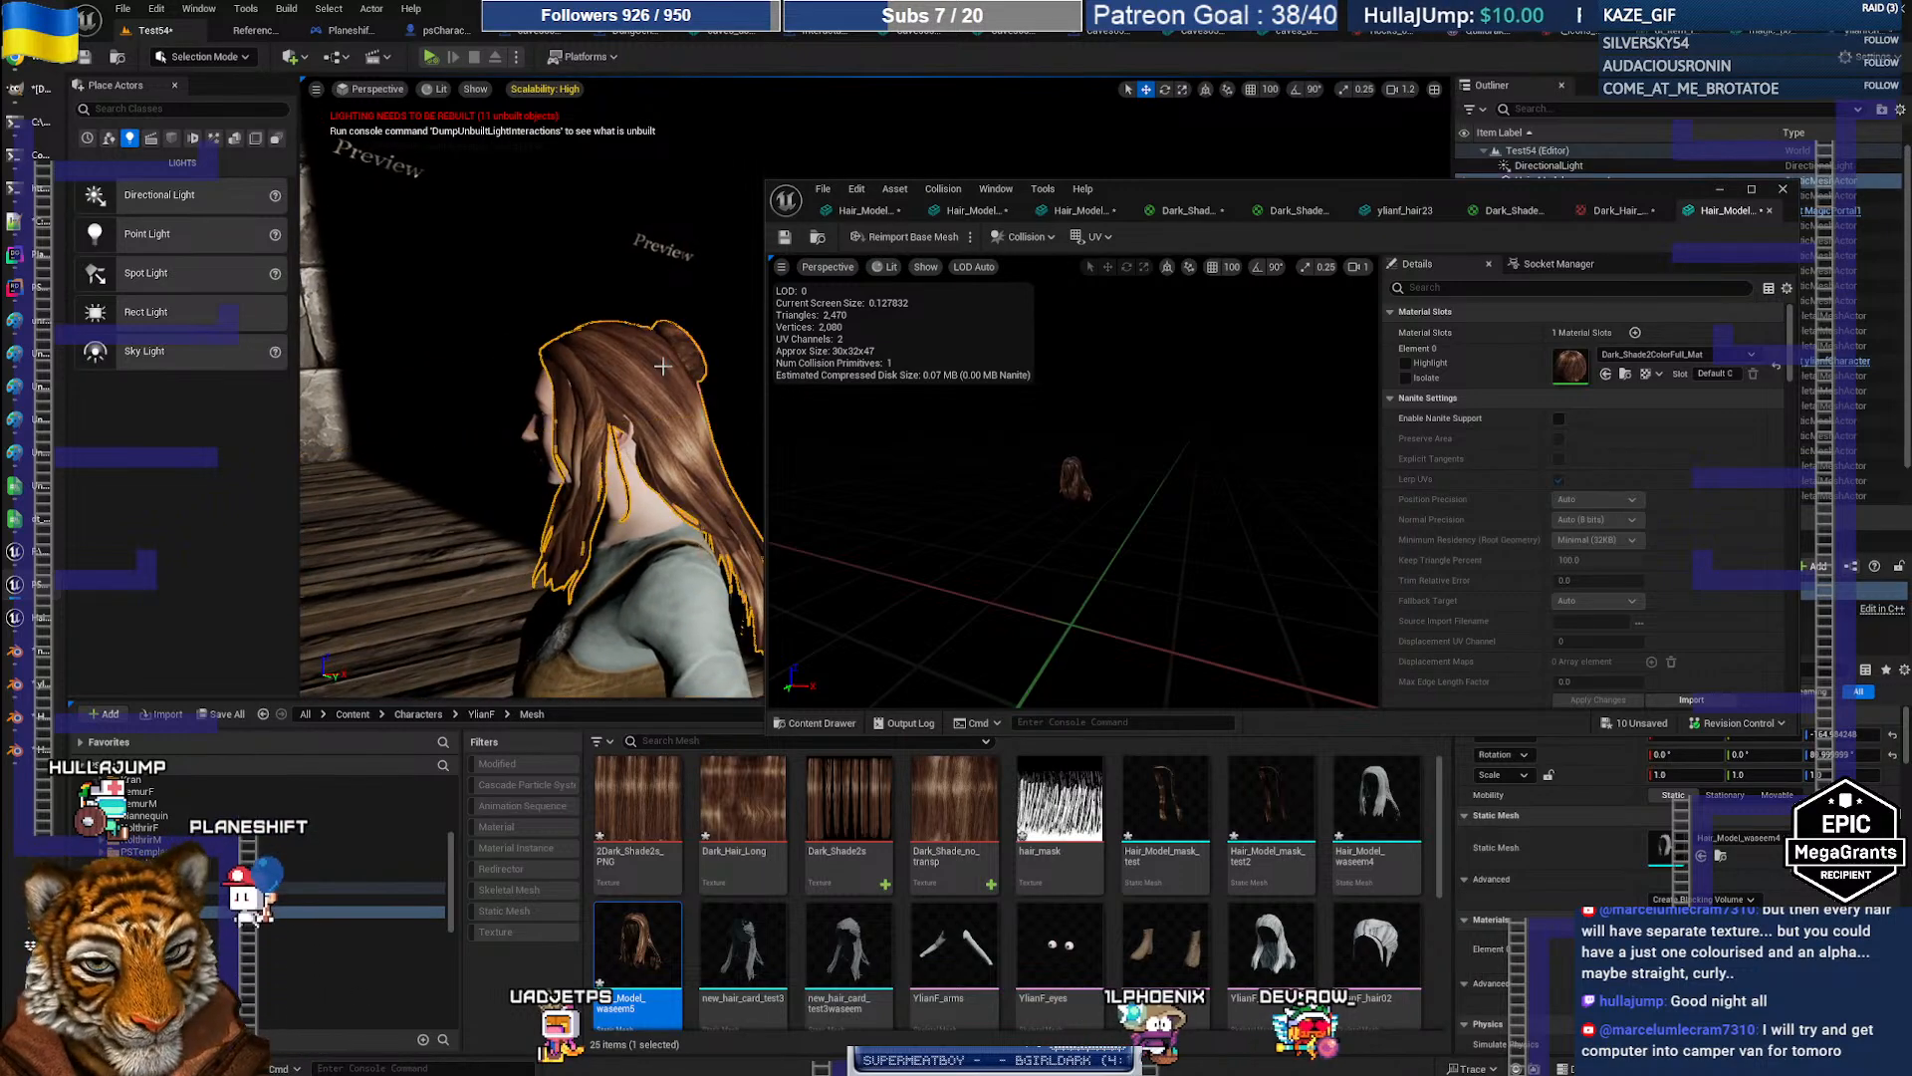
{"action": "left_click_drag", "start_coordinate": [646, 840], "coordinate": [621, 479]}
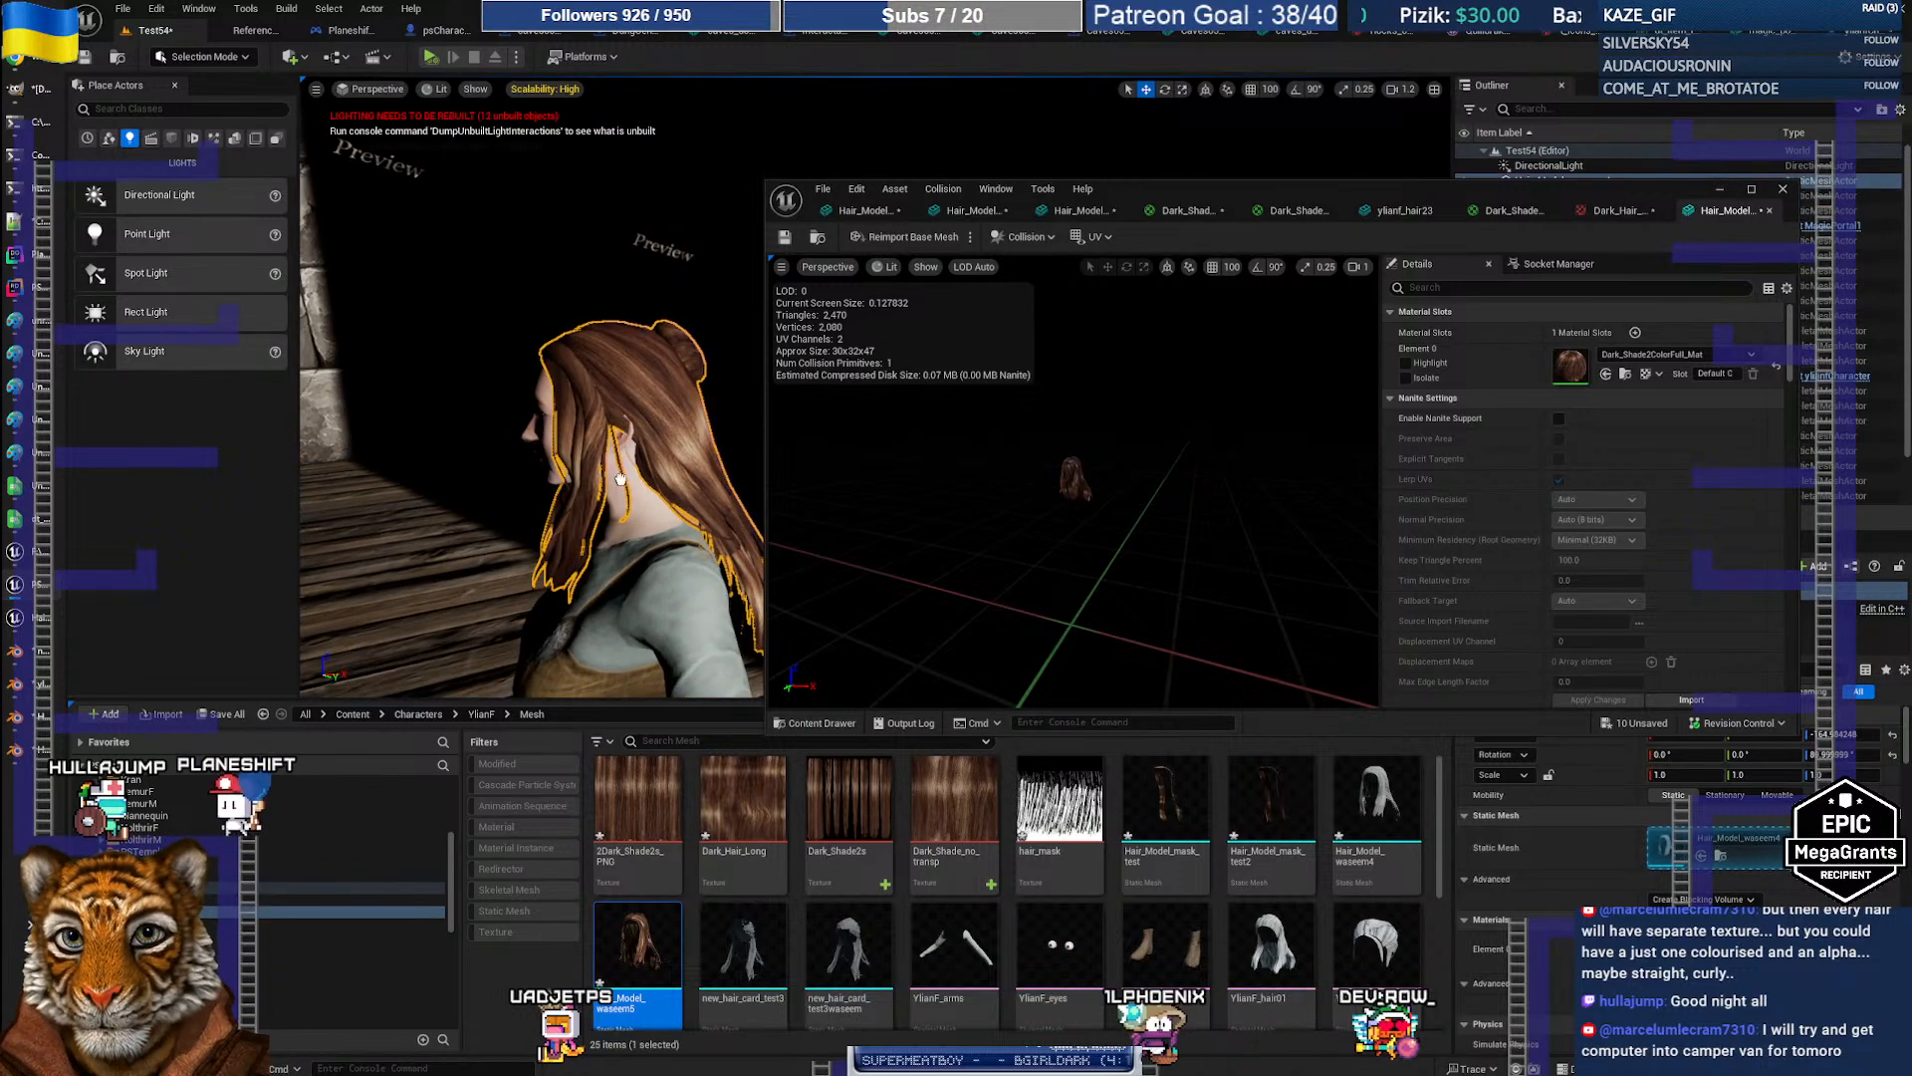
{"action": "left_click_drag", "start_coordinate": [492, 506], "coordinate": [489, 505]}
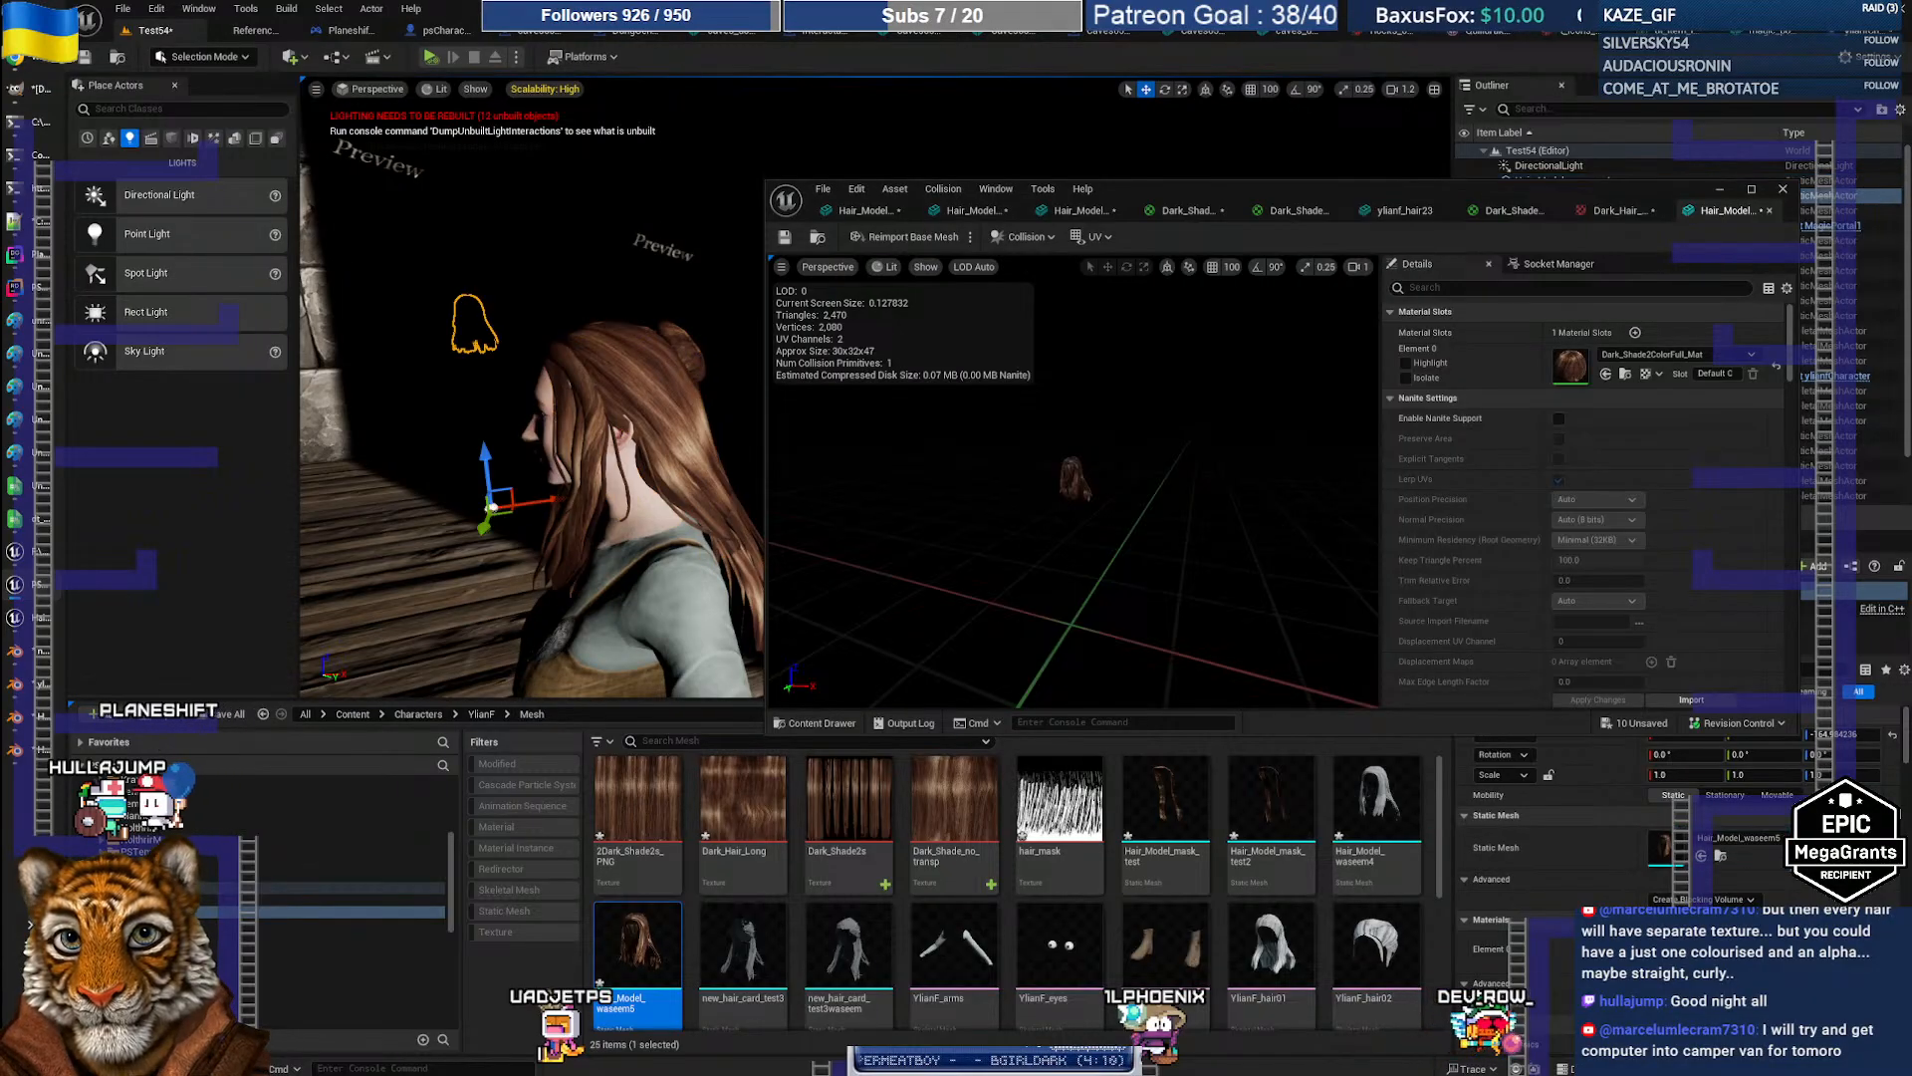
{"action": "right_click_drag", "start_coordinate": [489, 505], "coordinate": [455, 485]}
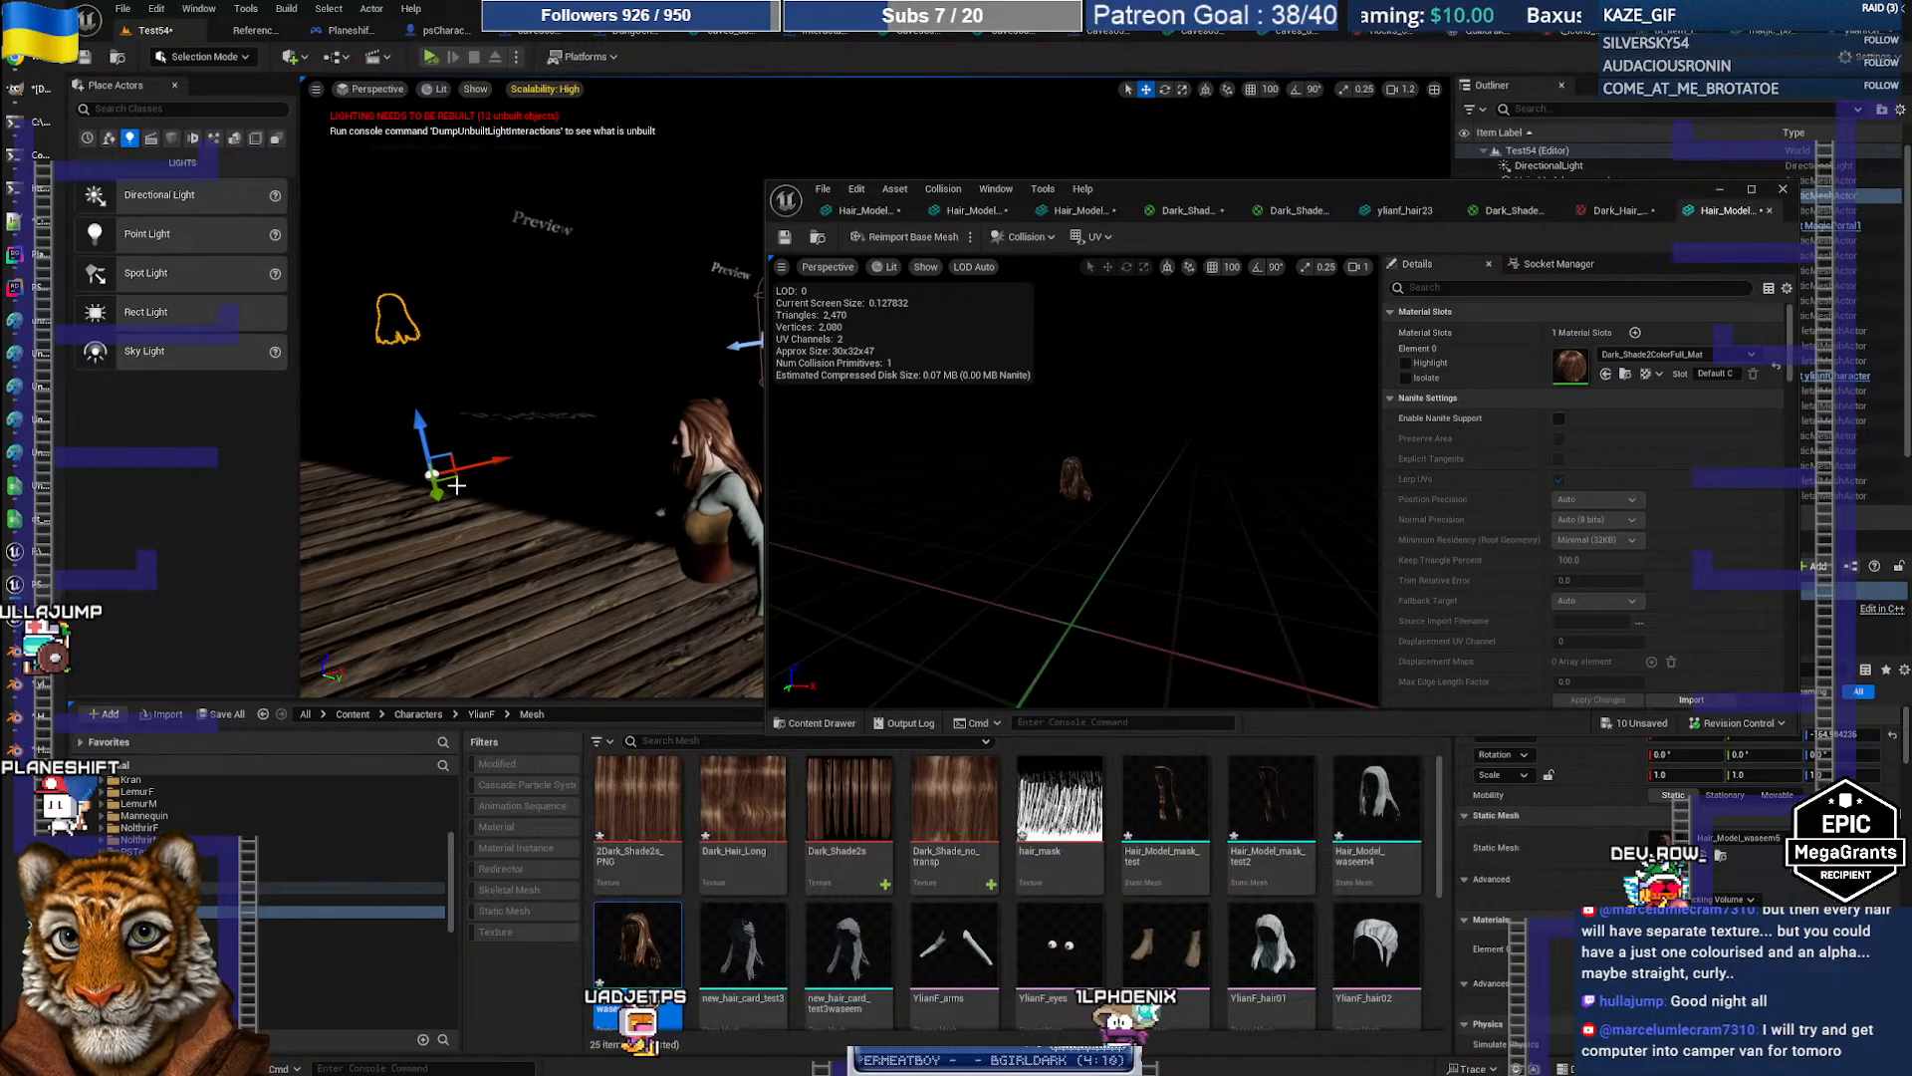
{"action": "left_click_drag", "start_coordinate": [455, 486], "coordinate": [745, 478]}
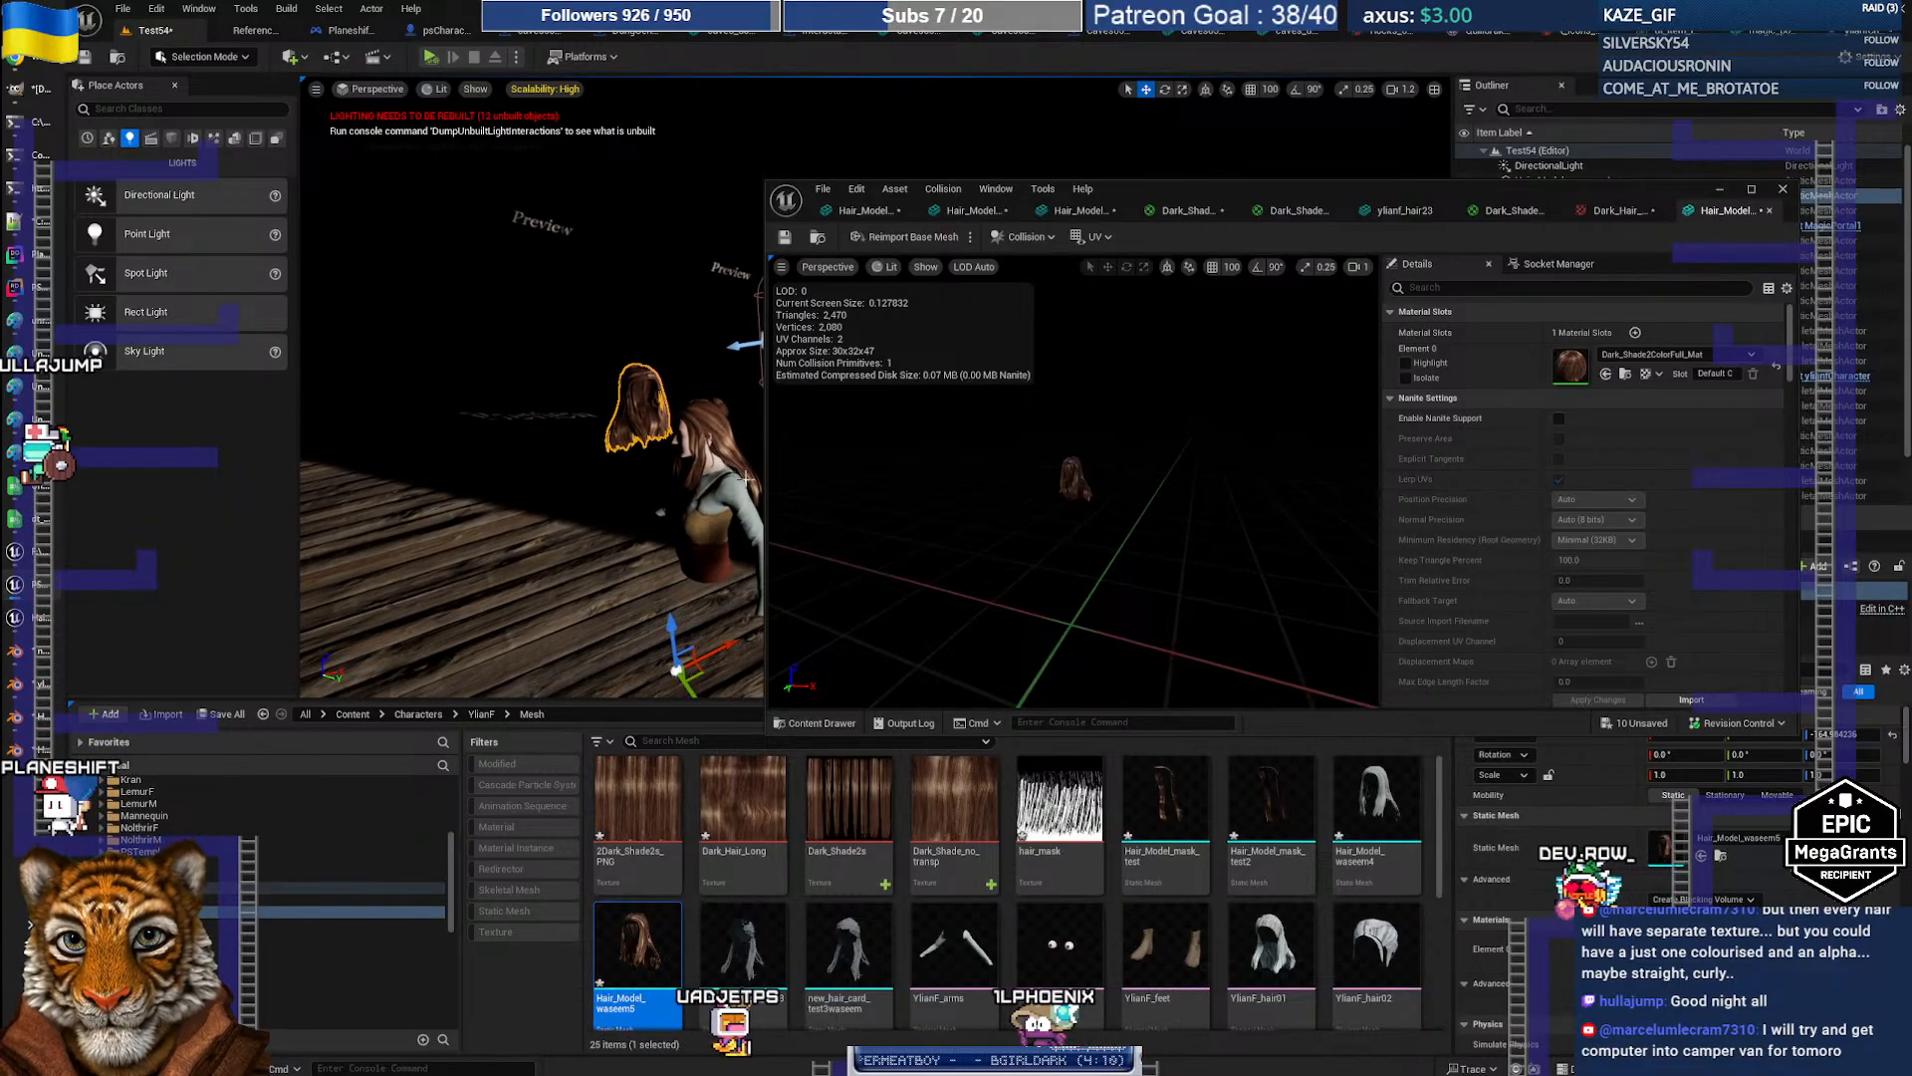
Step: Copy the location and rotation of the Hair_Model_waseem4 actor onto the Hair_Model_waseem5 actor
{"action": "left_click", "coordinate": [746, 479]}
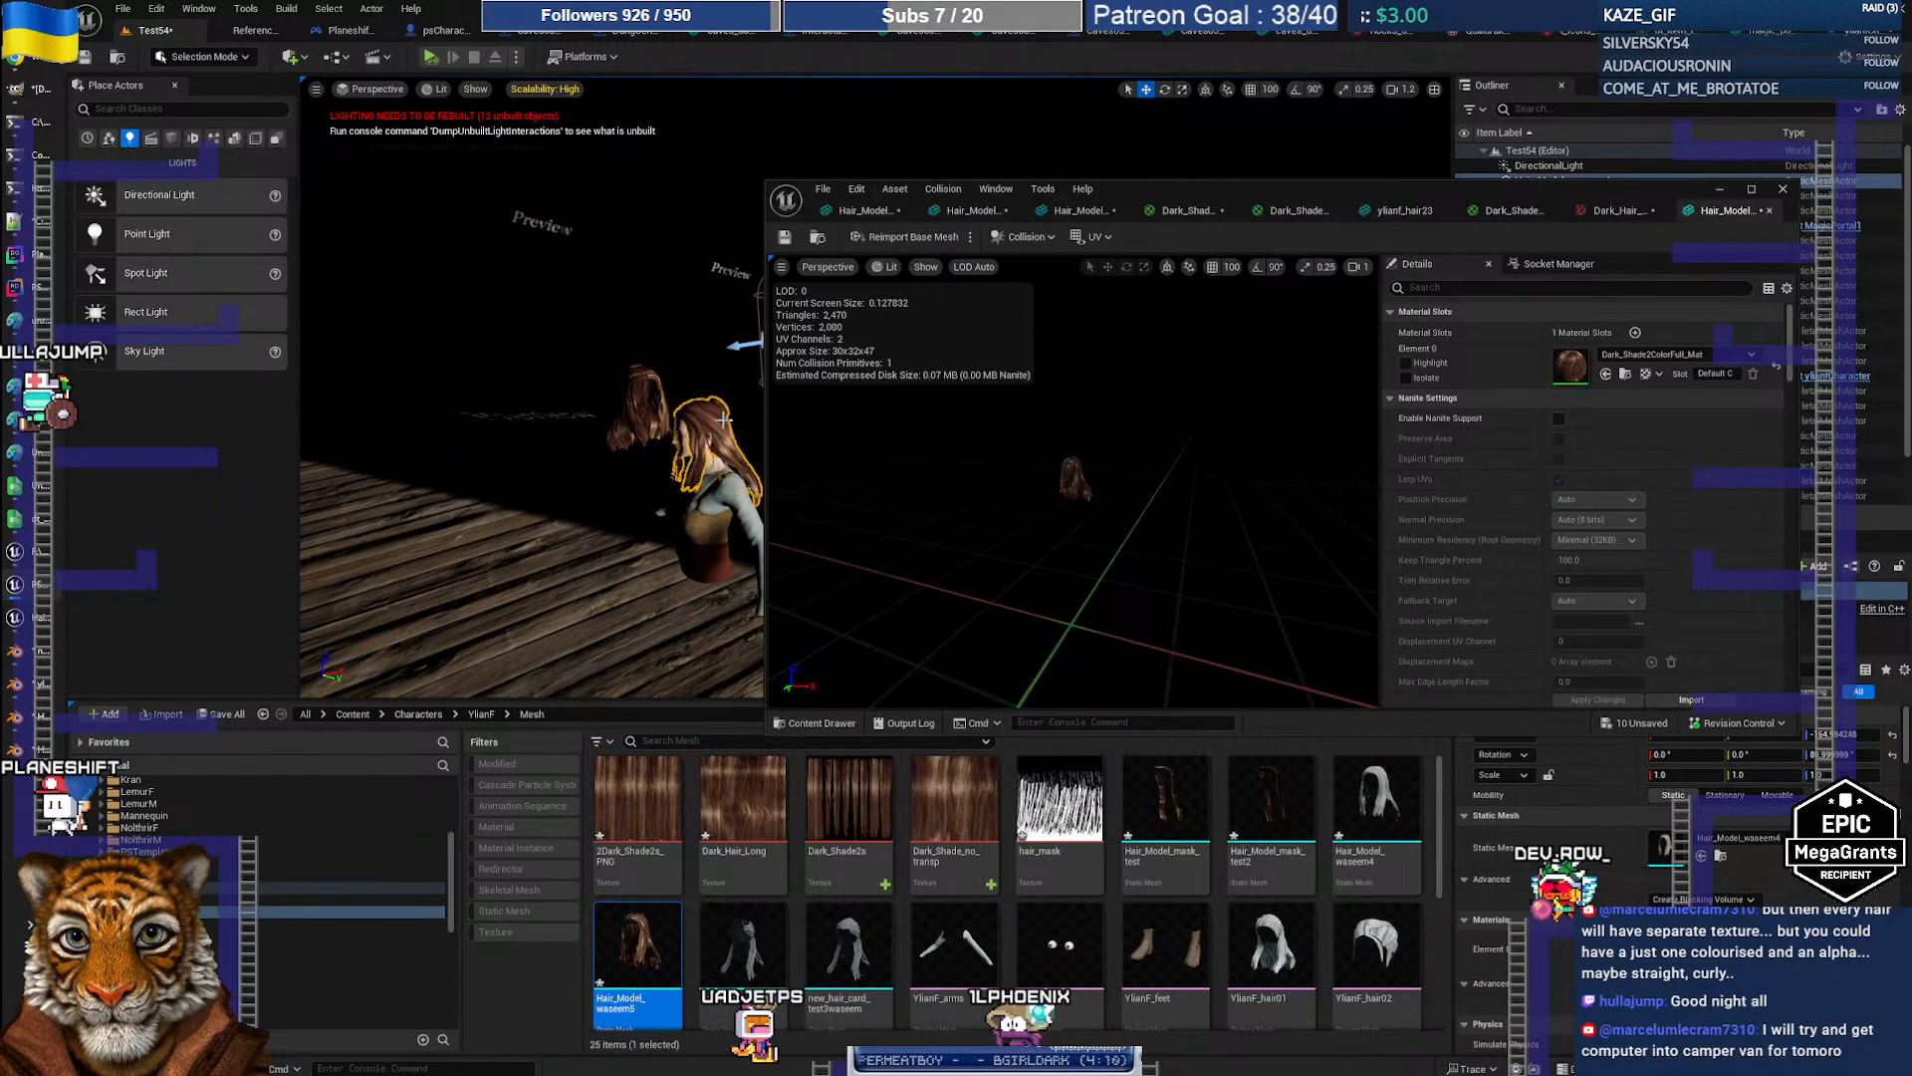
{"action": "left_click", "coordinate": [1720, 191]}
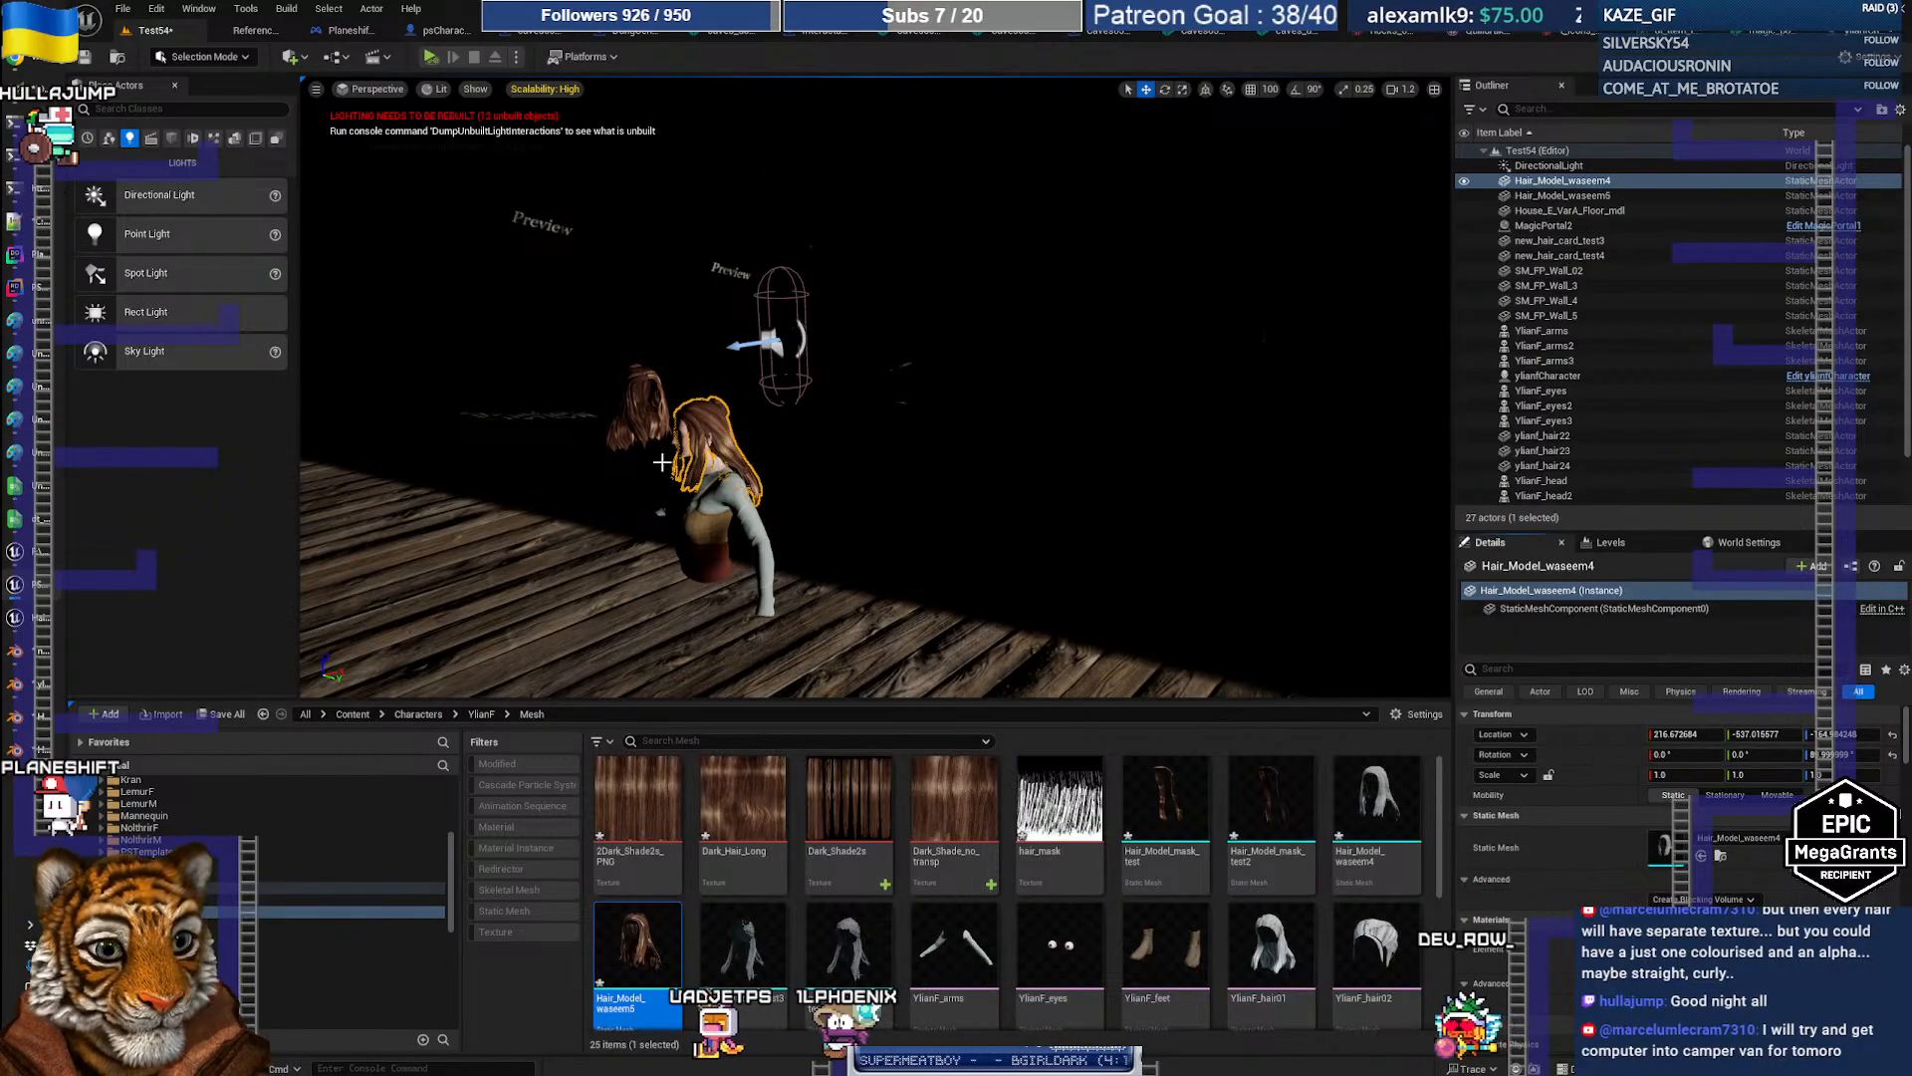
{"action": "left_click", "coordinate": [638, 409]}
{"action": "right_click", "coordinate": [1599, 741]}
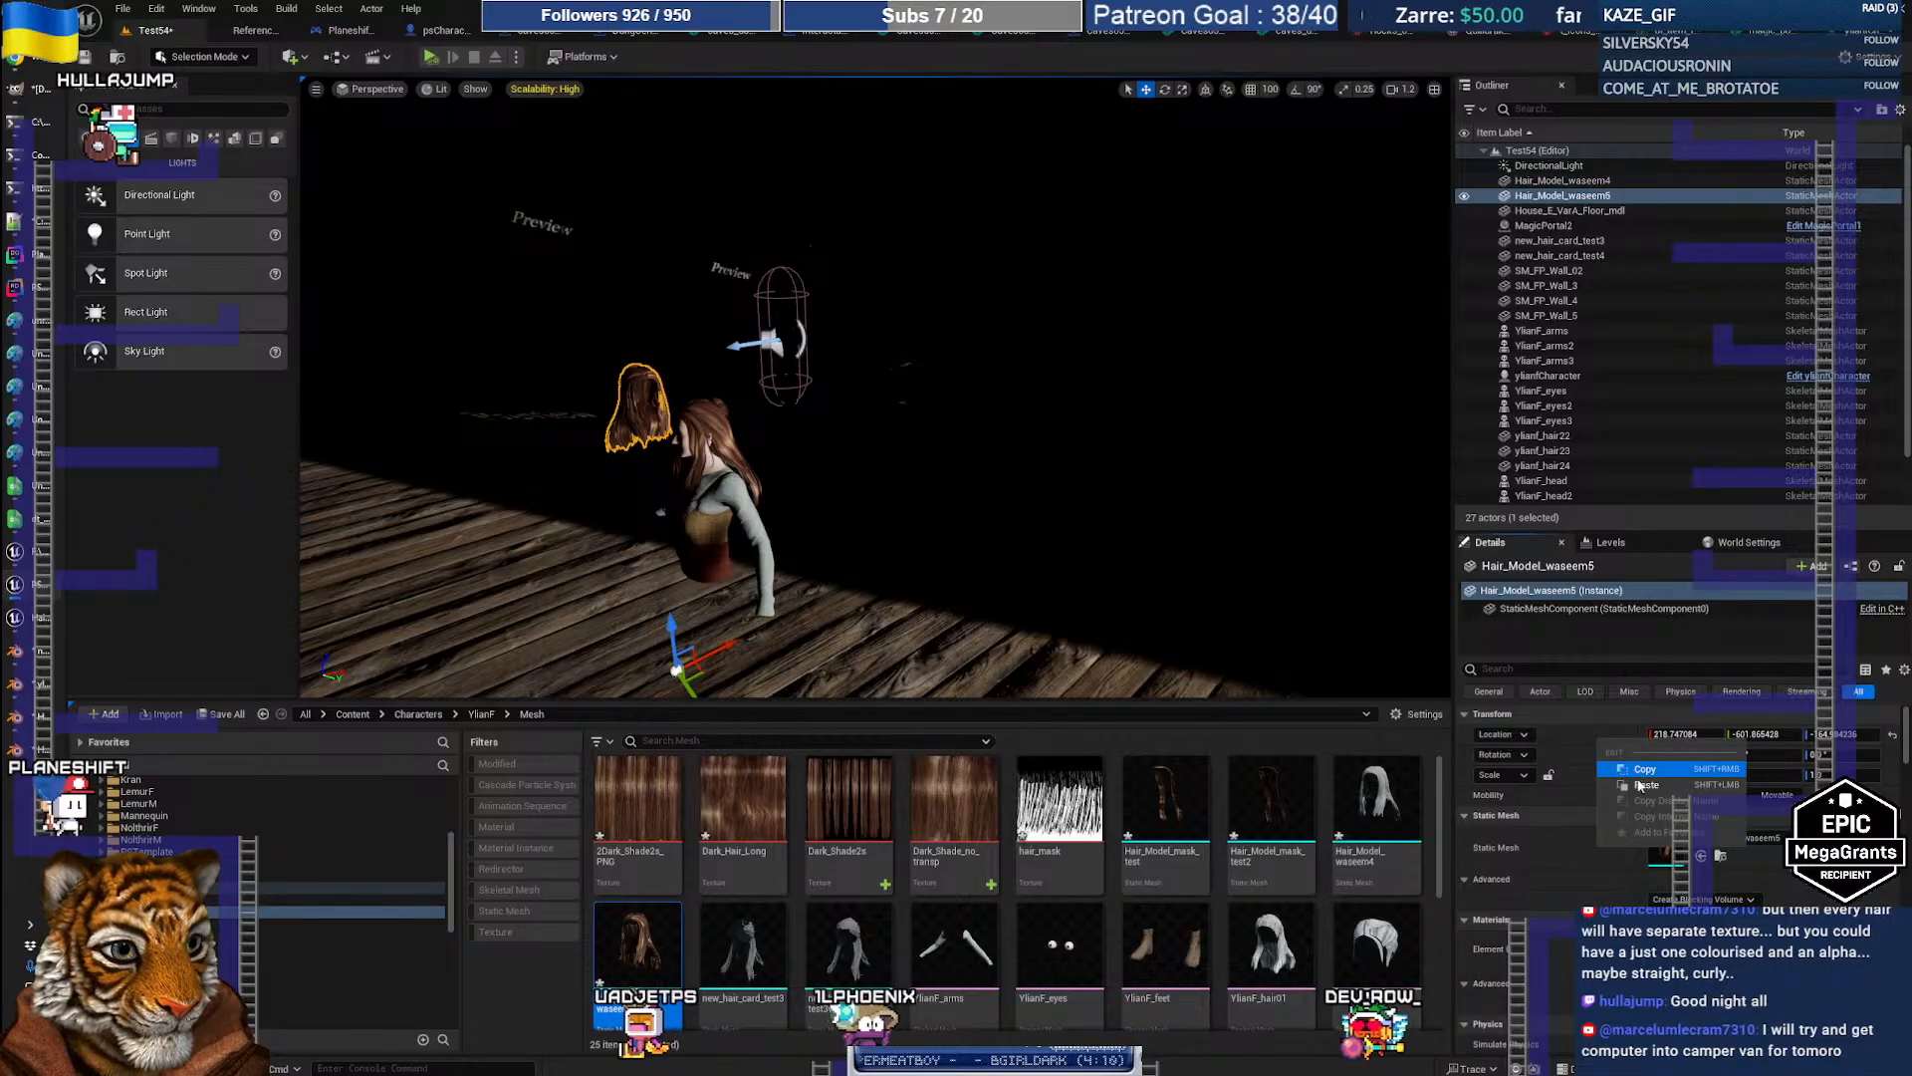
{"action": "left_click", "coordinate": [1646, 785]}
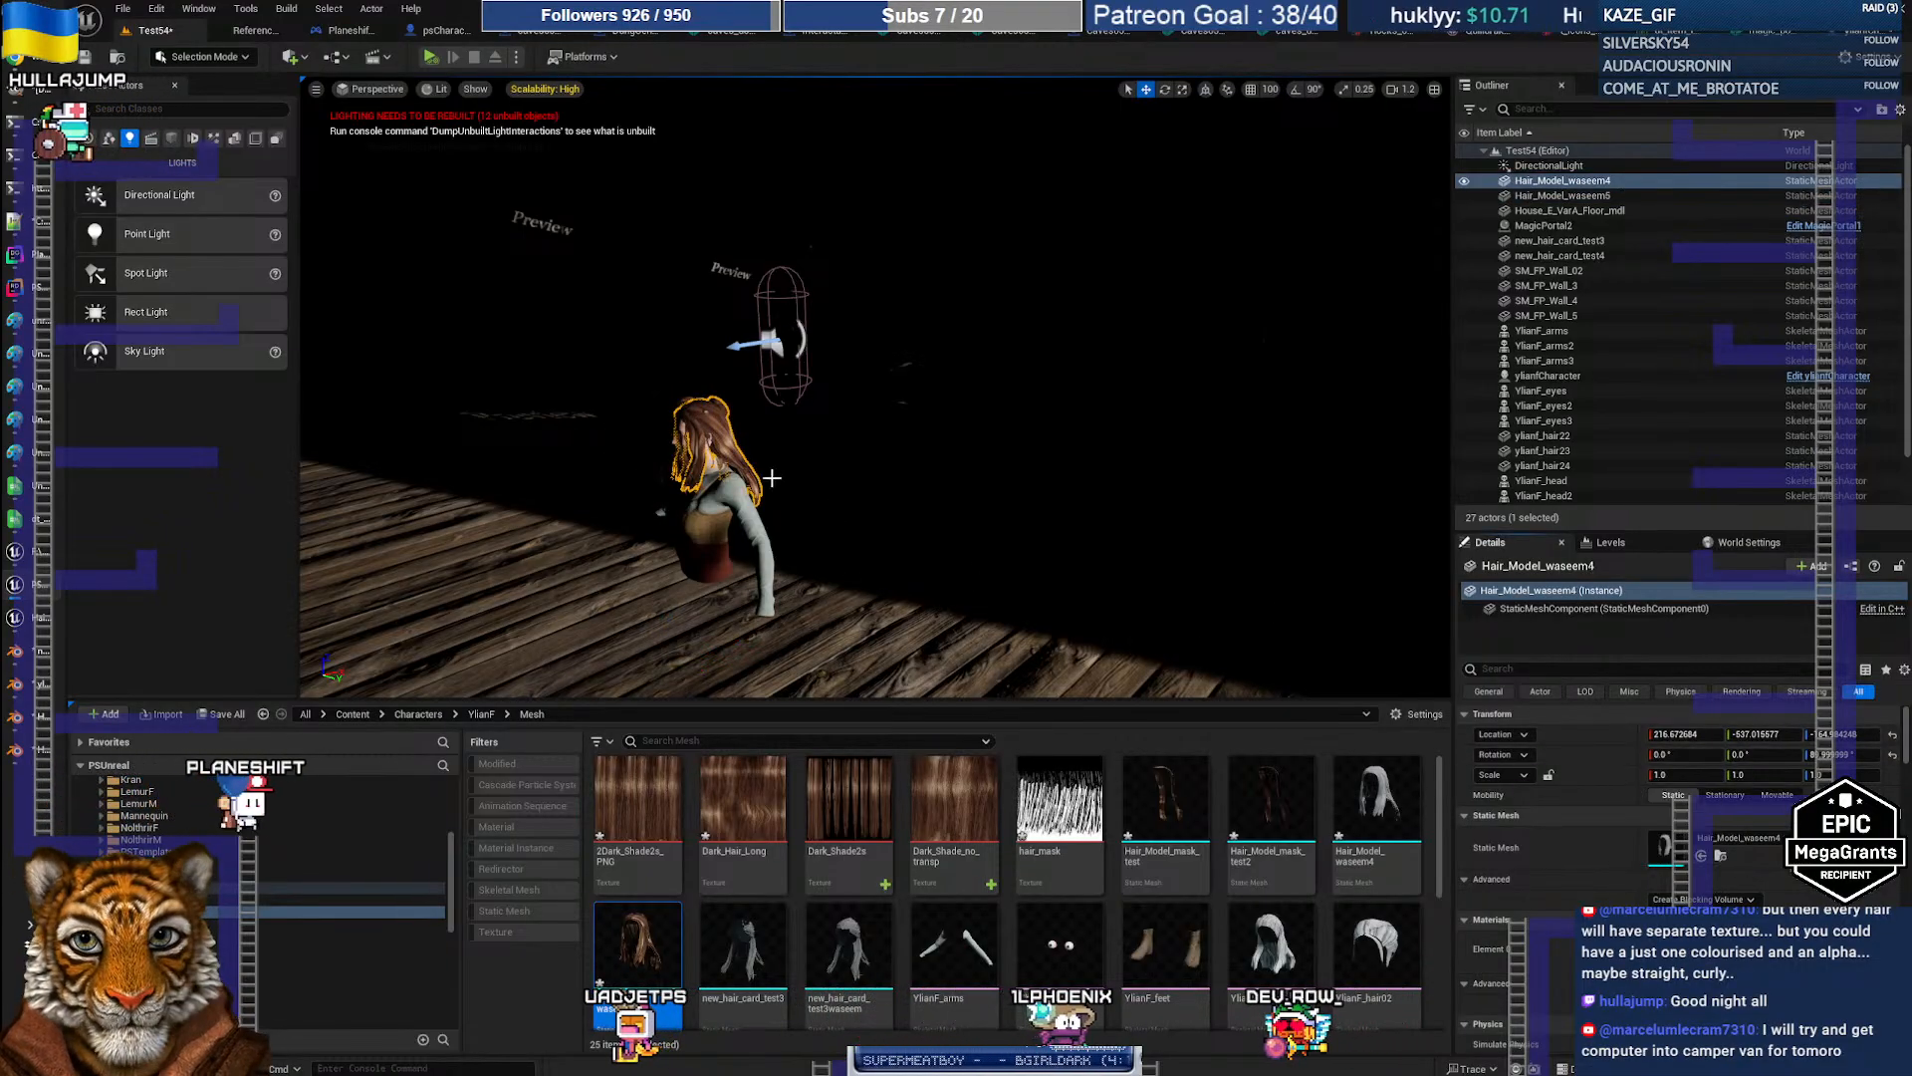
{"action": "left_click", "coordinate": [684, 403]}
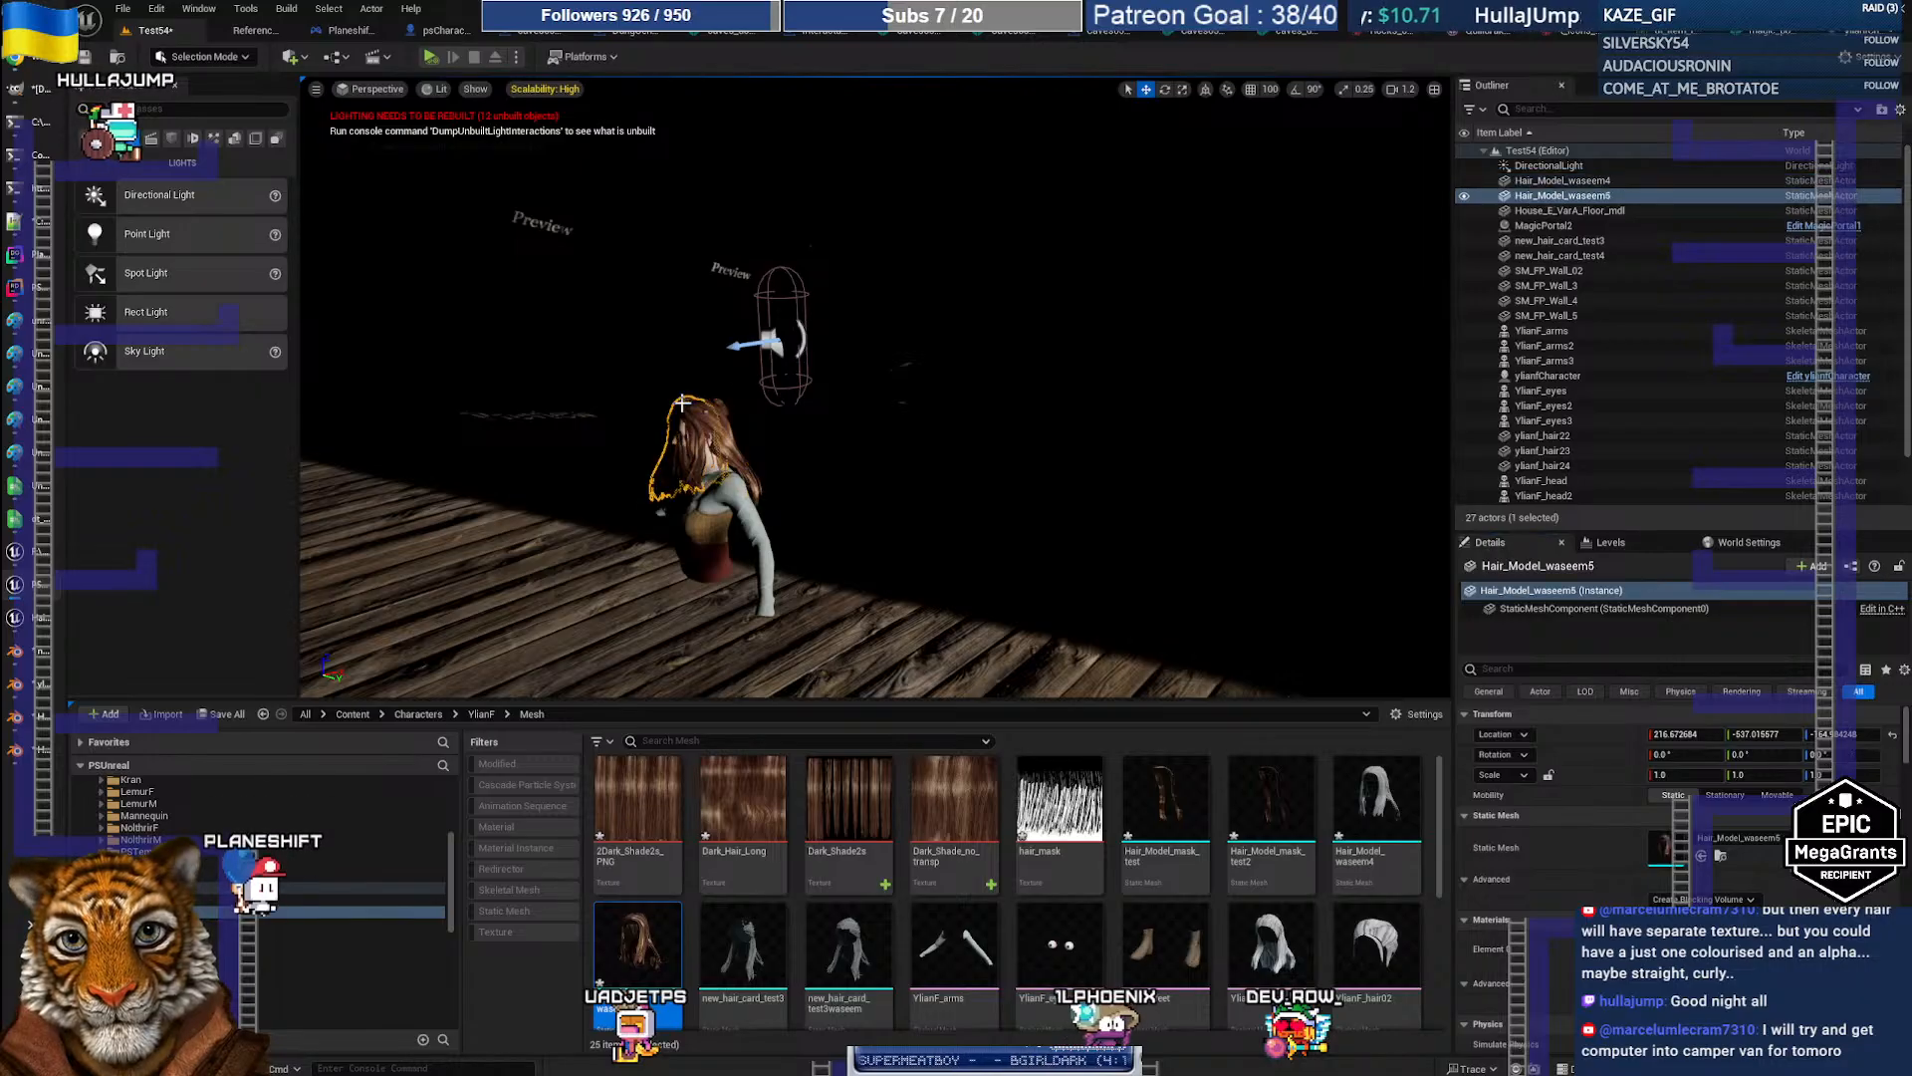
{"action": "right_click", "coordinate": [1583, 755]}
{"action": "left_click", "coordinate": [1599, 806]}
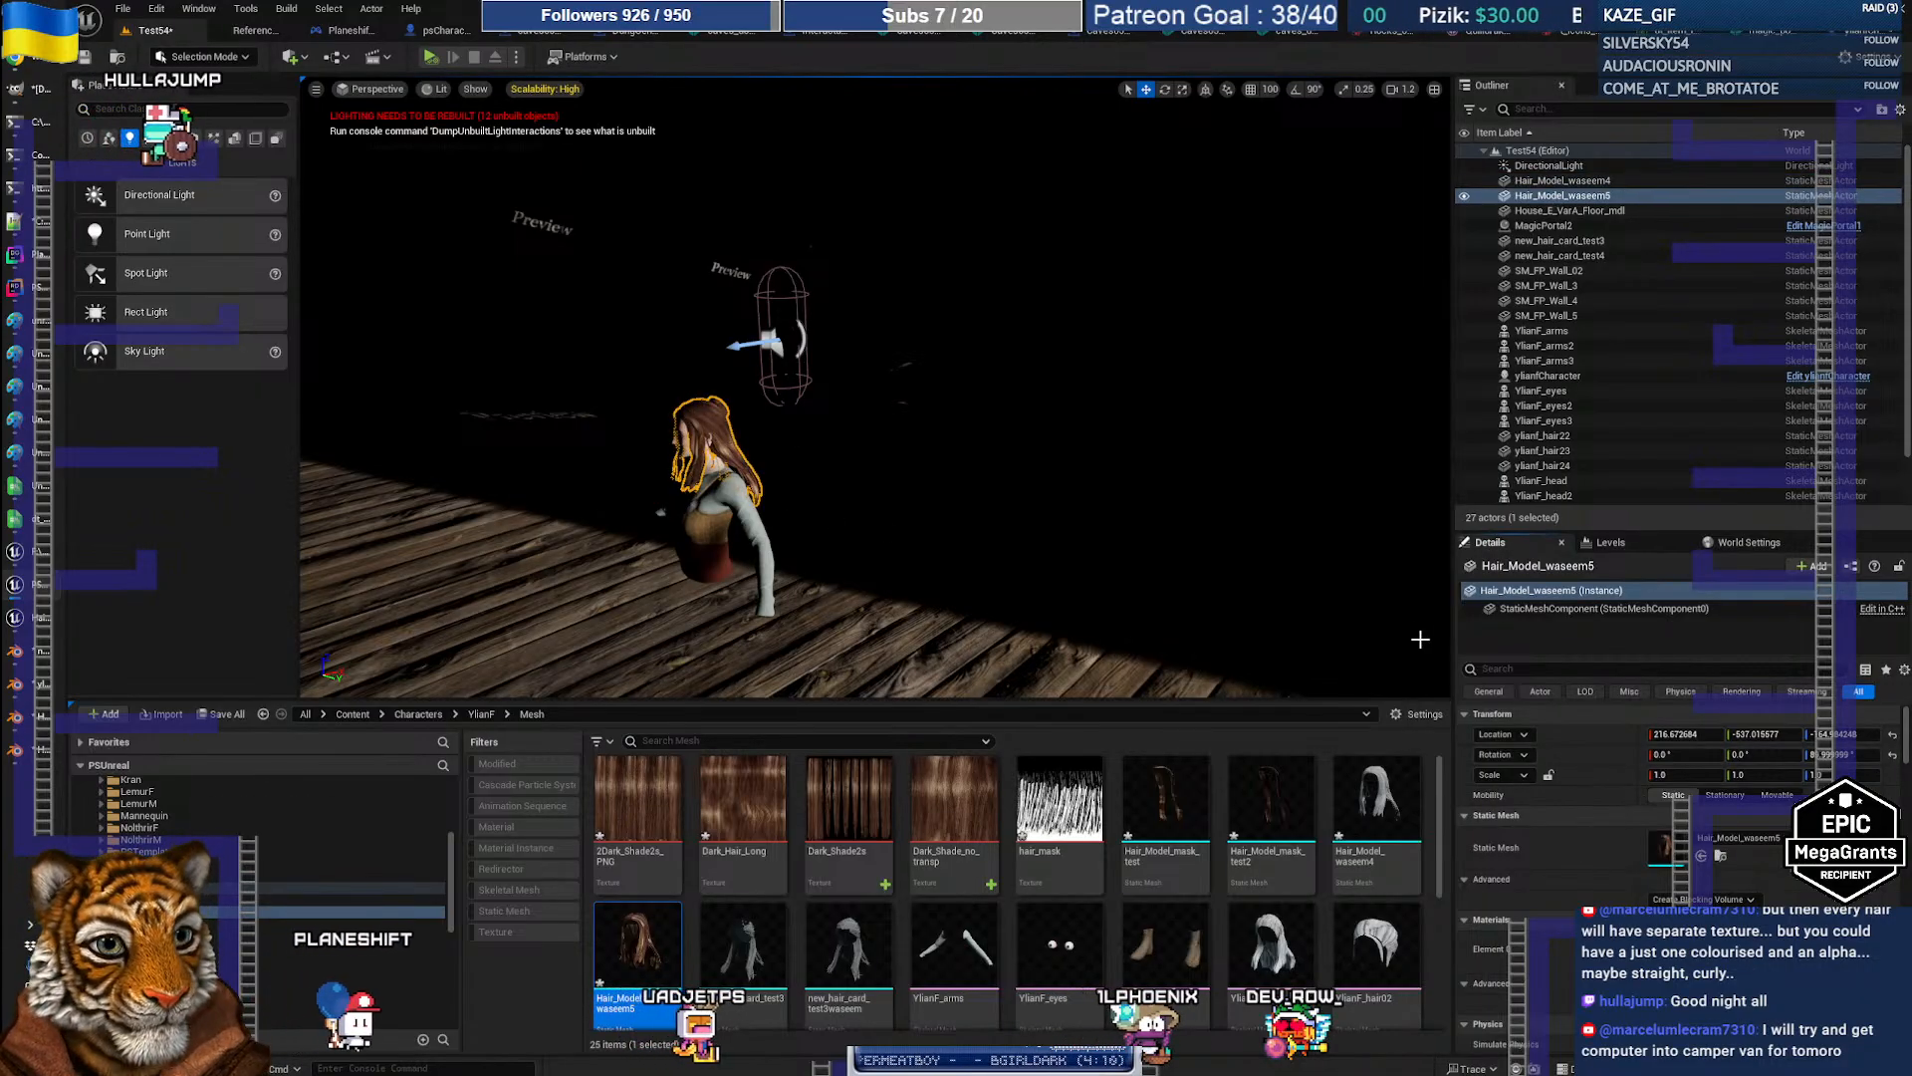
Step: Hide the Hair_Model_waseem4 actor so only Hair_Model_waseem5 is shown on the character
{"action": "left_click", "coordinate": [1466, 182]}
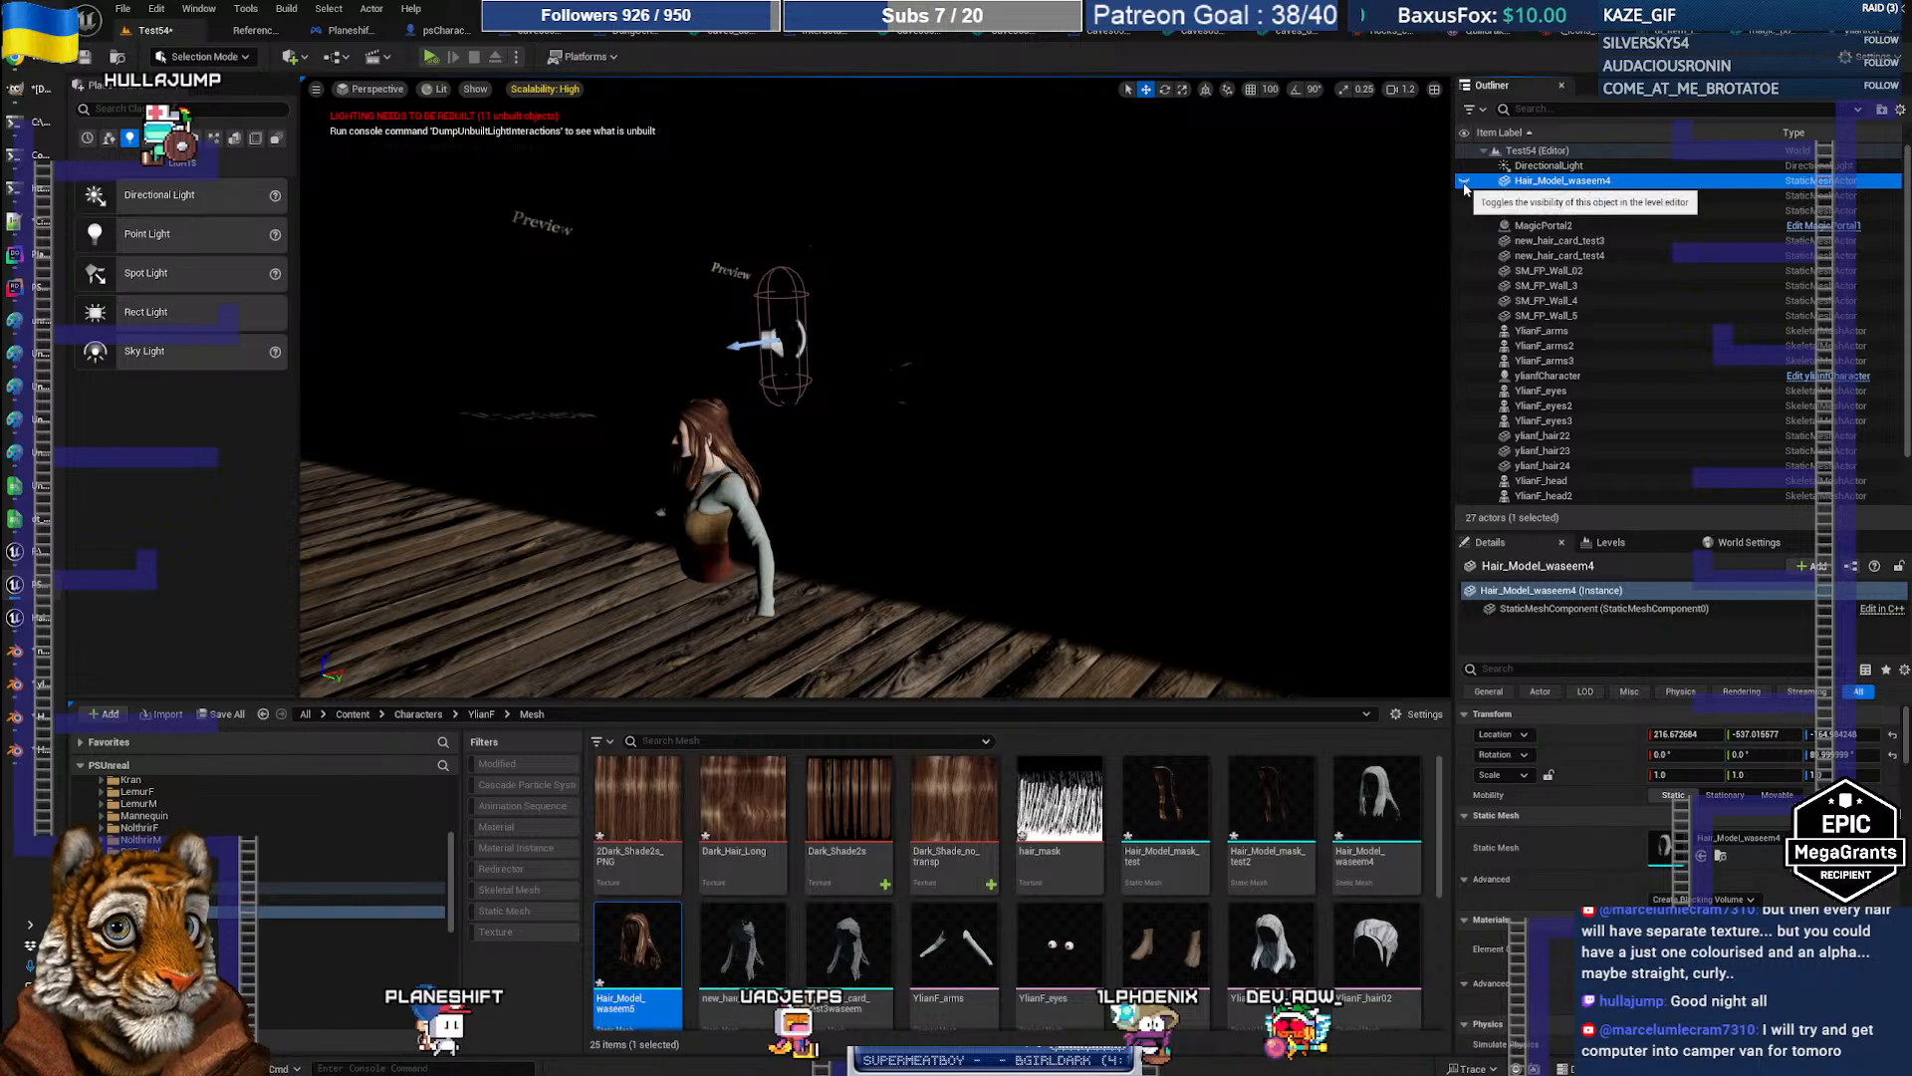
{"action": "right_click_drag", "start_coordinate": [1019, 393], "coordinate": [916, 392]}
{"action": "left_click", "coordinate": [1474, 151]}
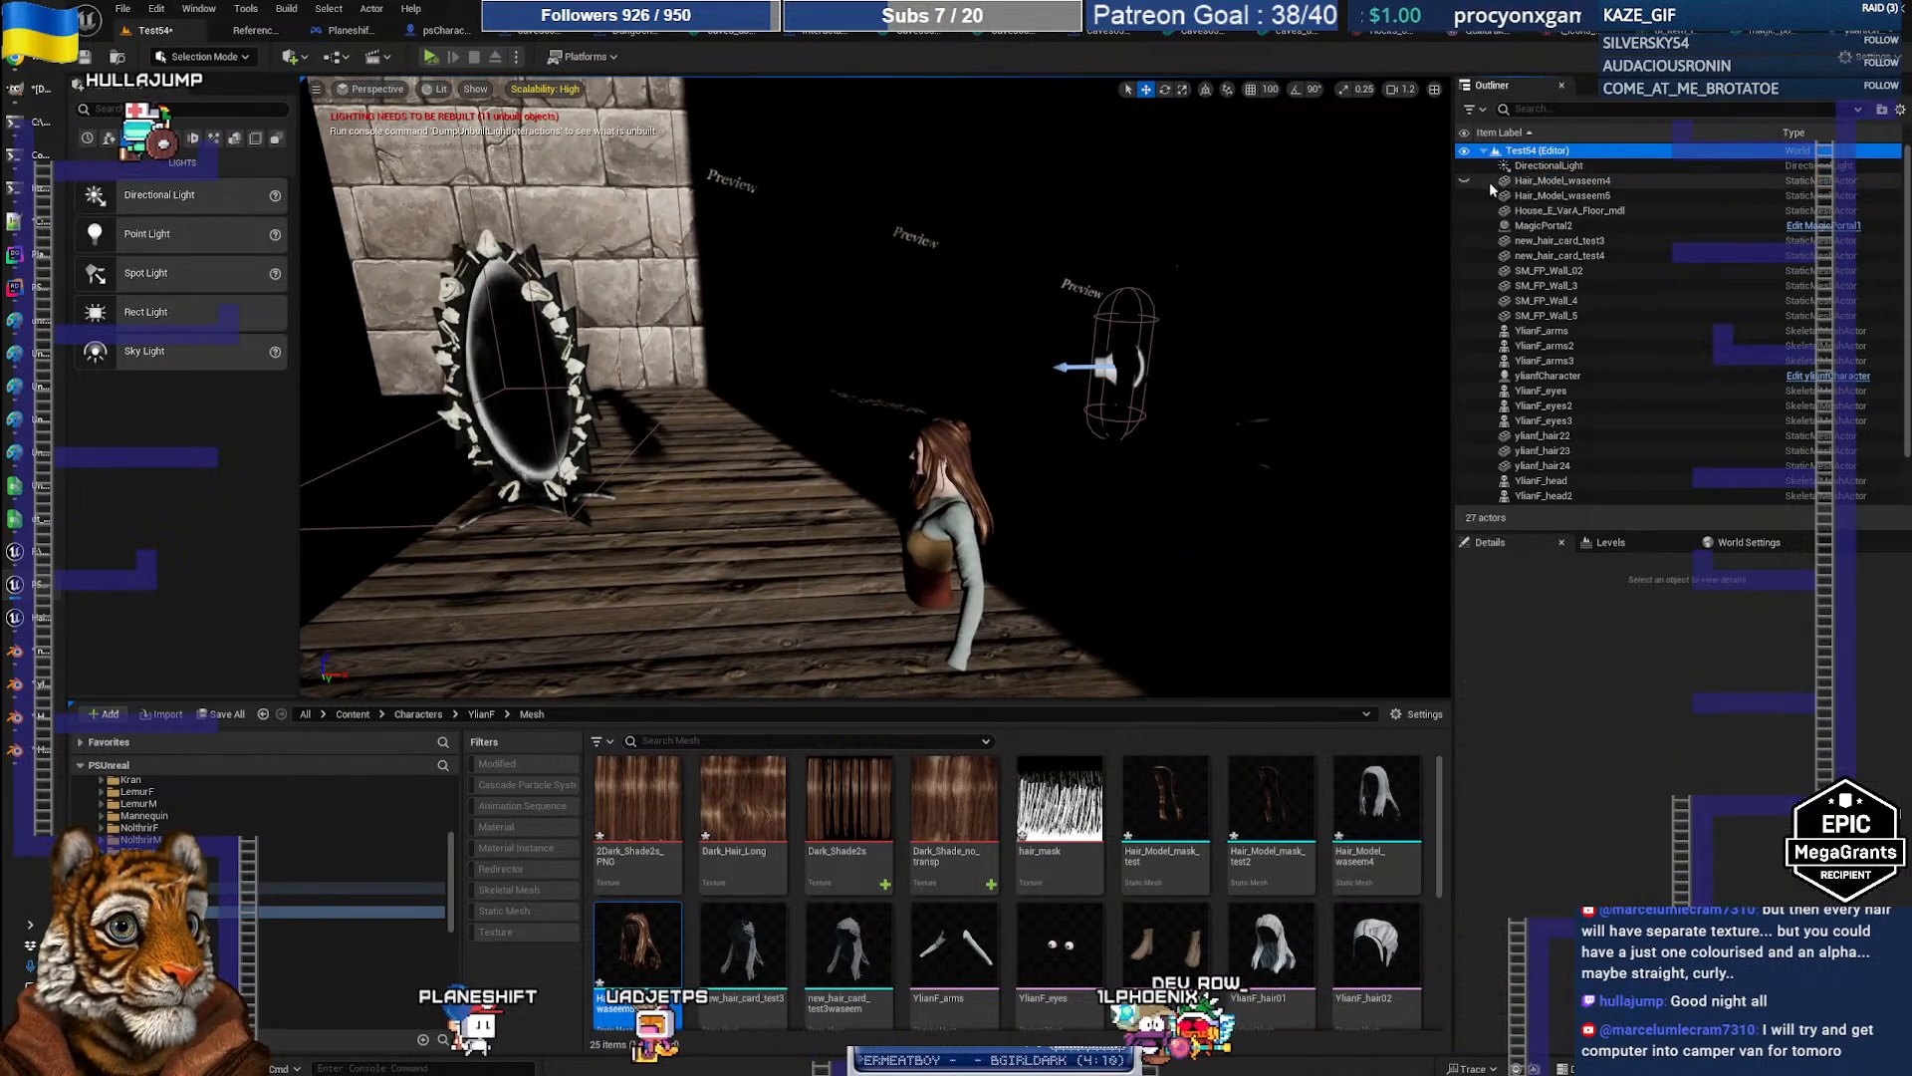
{"action": "left_click", "coordinate": [1465, 152]}
{"action": "left_click", "coordinate": [1464, 151]}
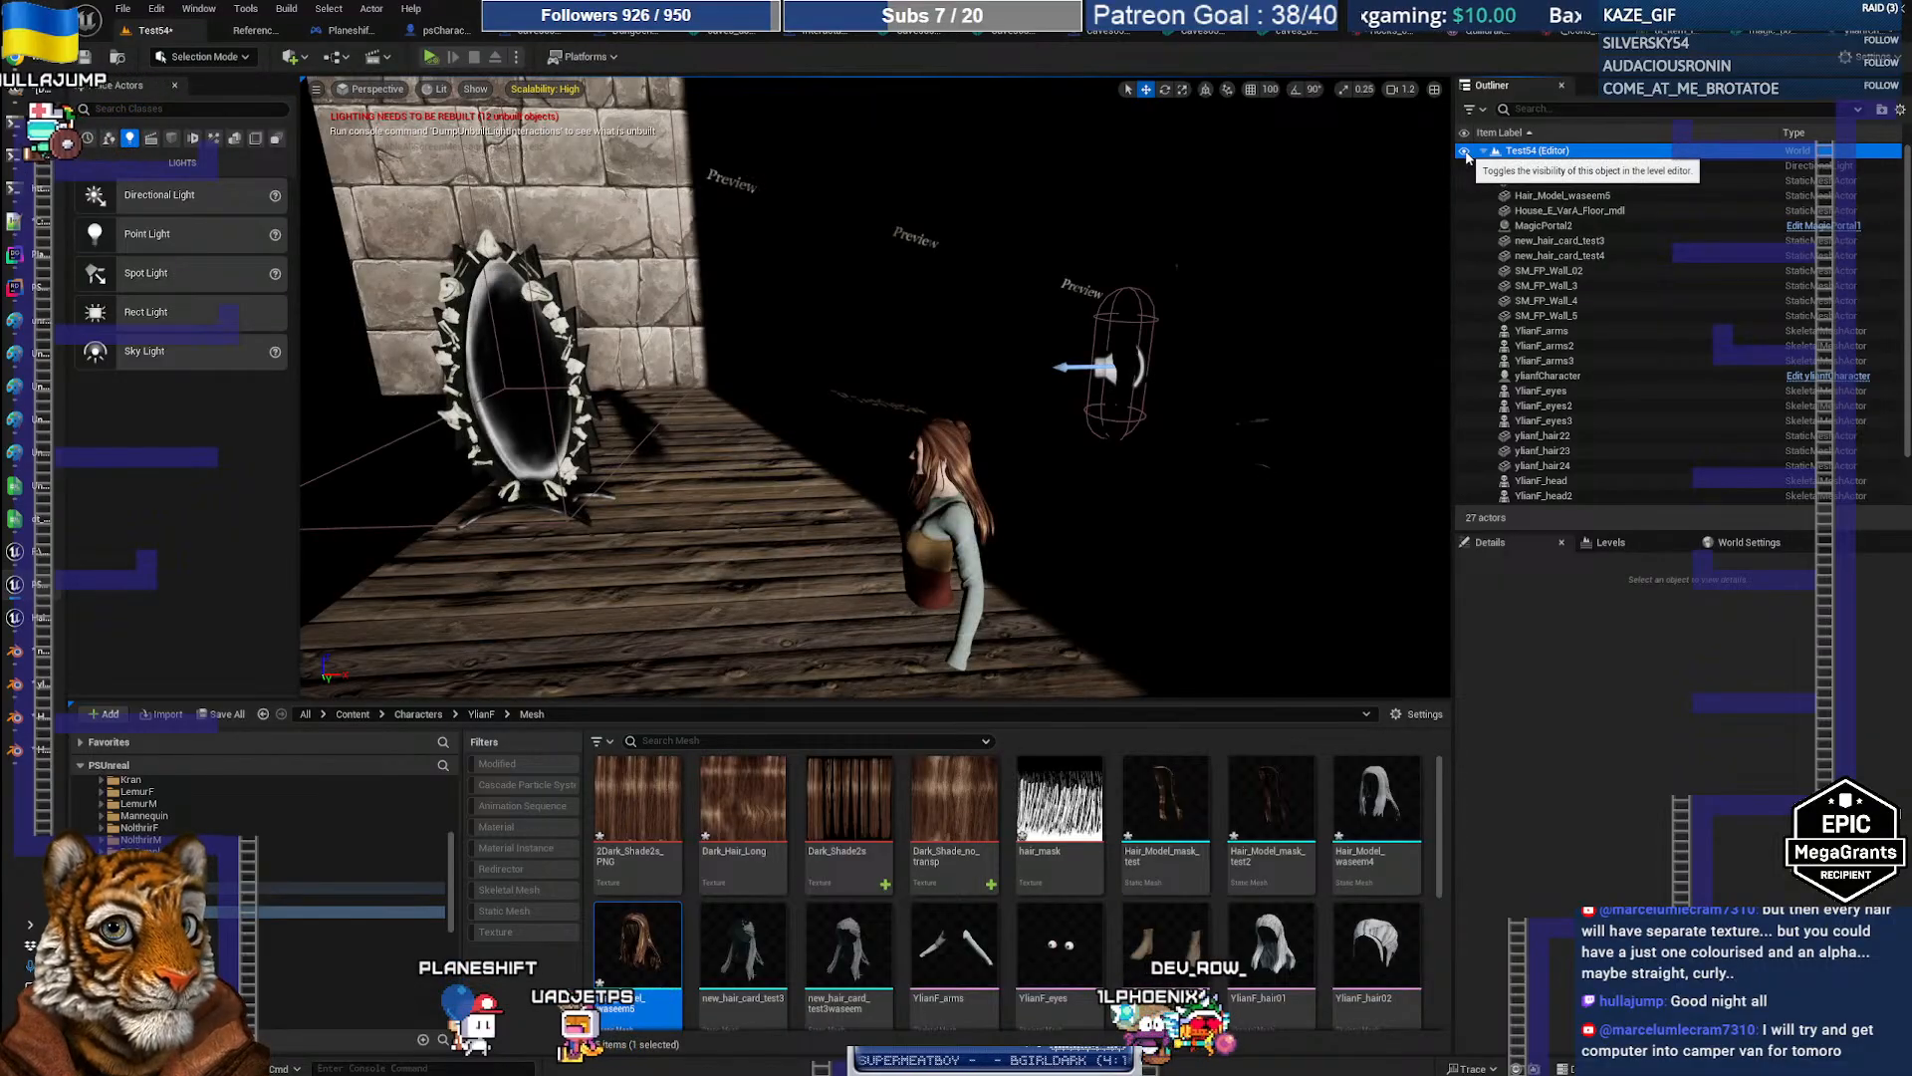
{"action": "key", "text": "d"}
{"action": "right_click_drag", "start_coordinate": [1038, 321], "coordinate": [822, 339]}
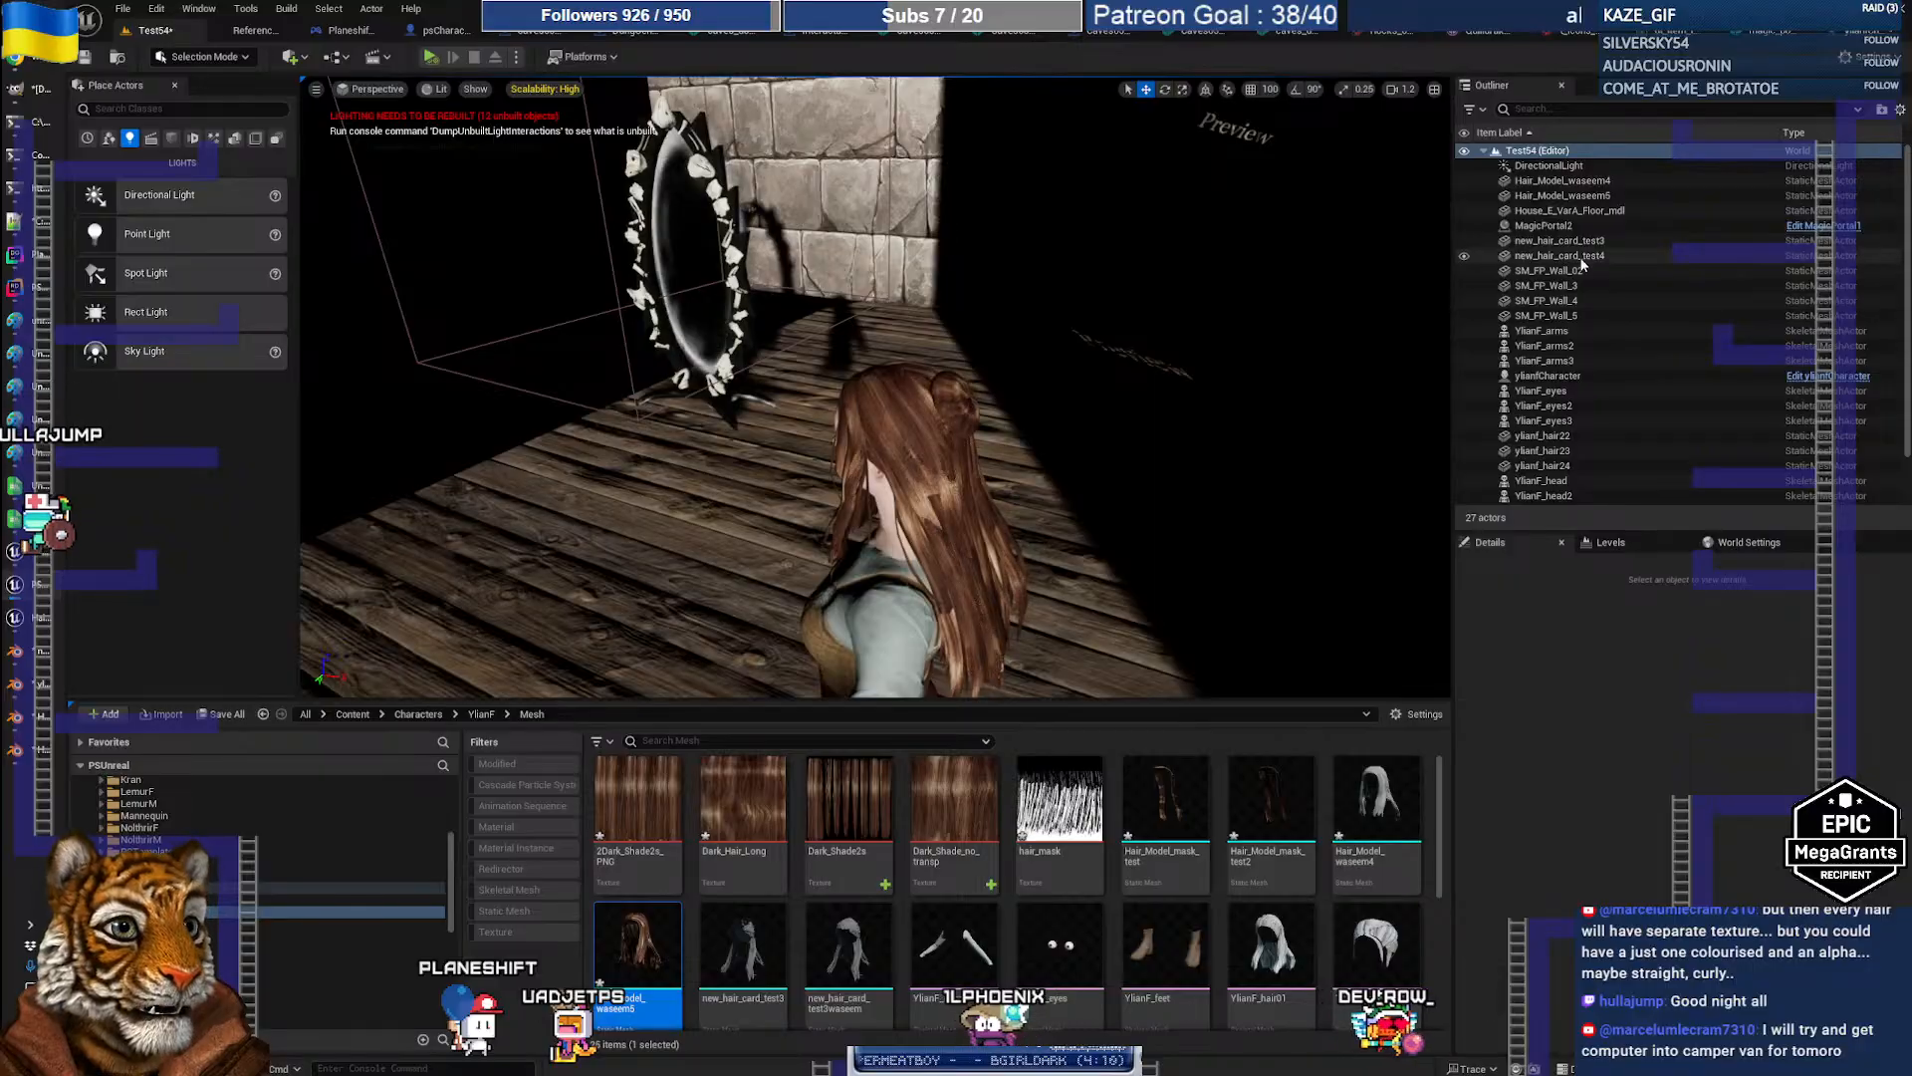
{"action": "left_click", "coordinate": [1463, 181]}
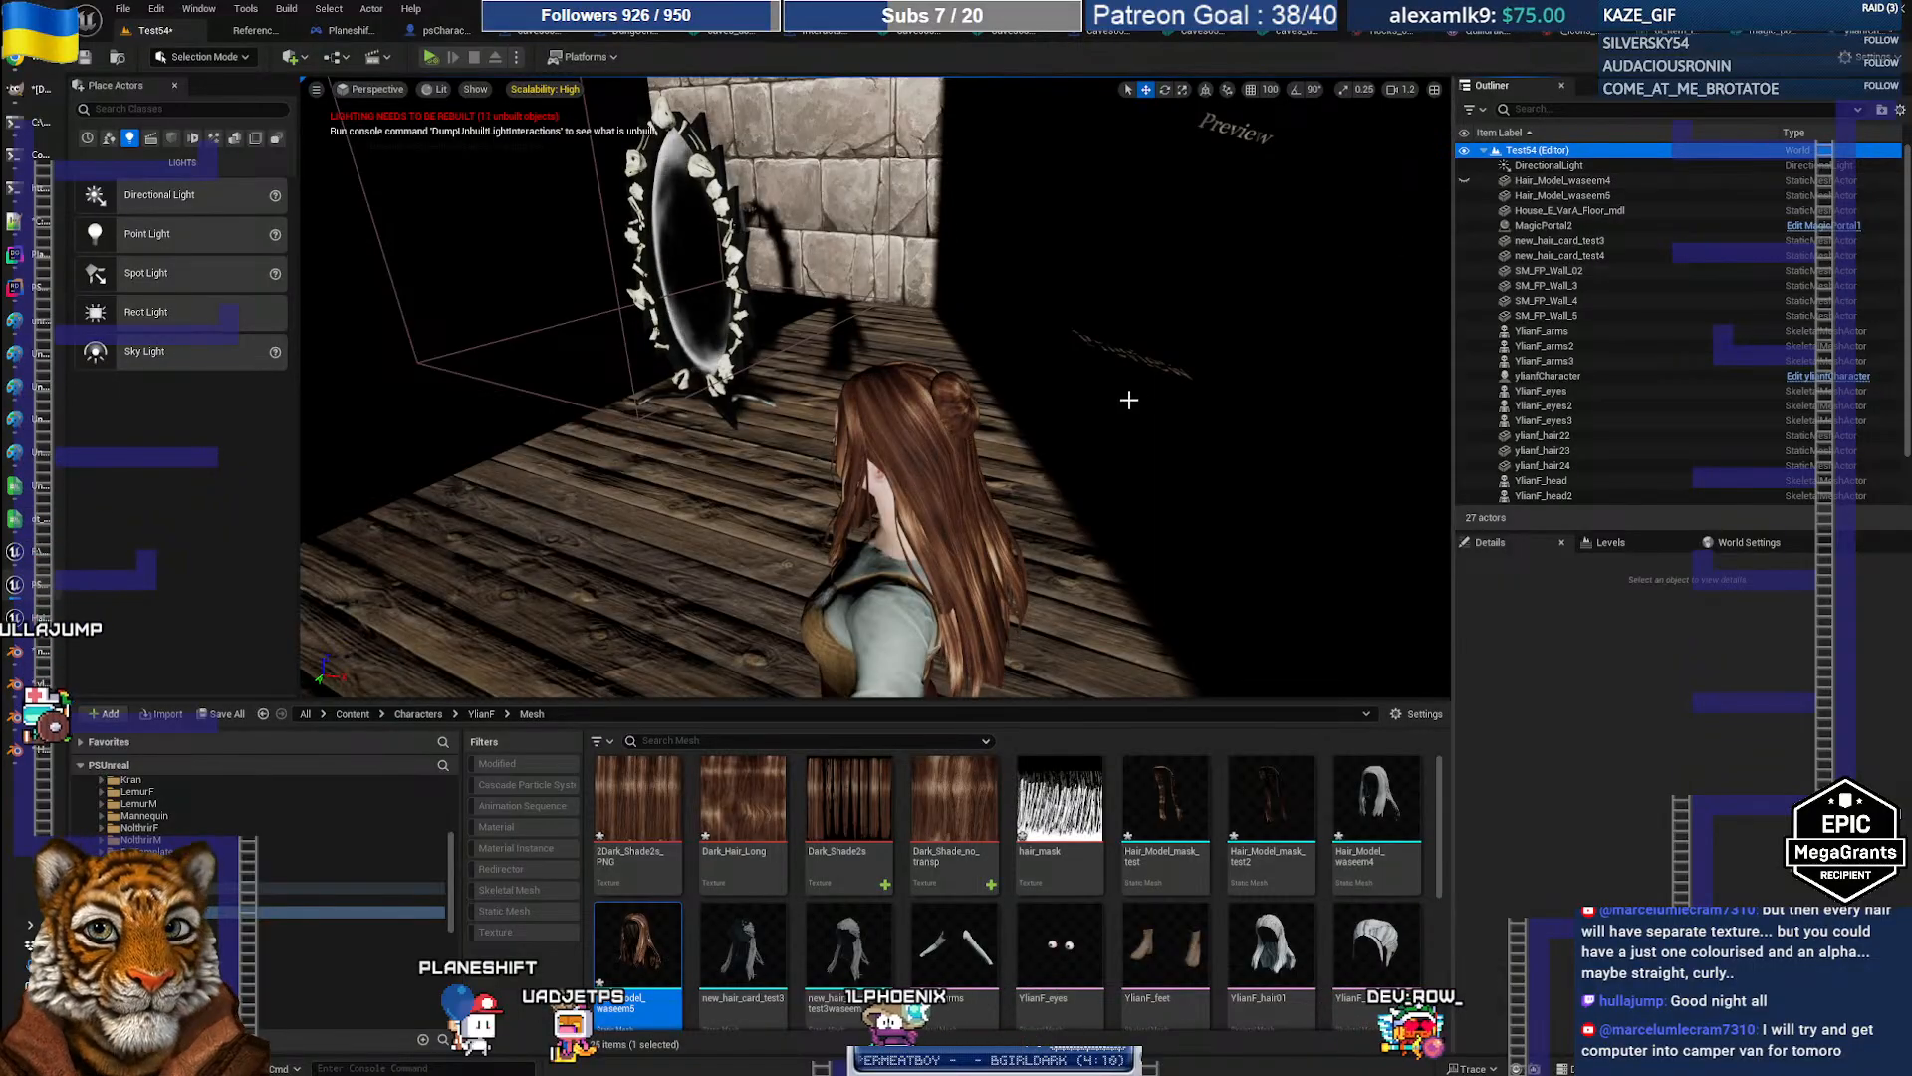
Step: Examine the Hair_Model_waseem5 hair on the character from behind and from the side, including the strands around the ear and shoulder
{"action": "right_click_drag", "start_coordinate": [1126, 396], "coordinate": [976, 387]}
{"action": "key", "text": "w"}
{"action": "key", "text": "d"}
{"action": "key", "text": "s"}
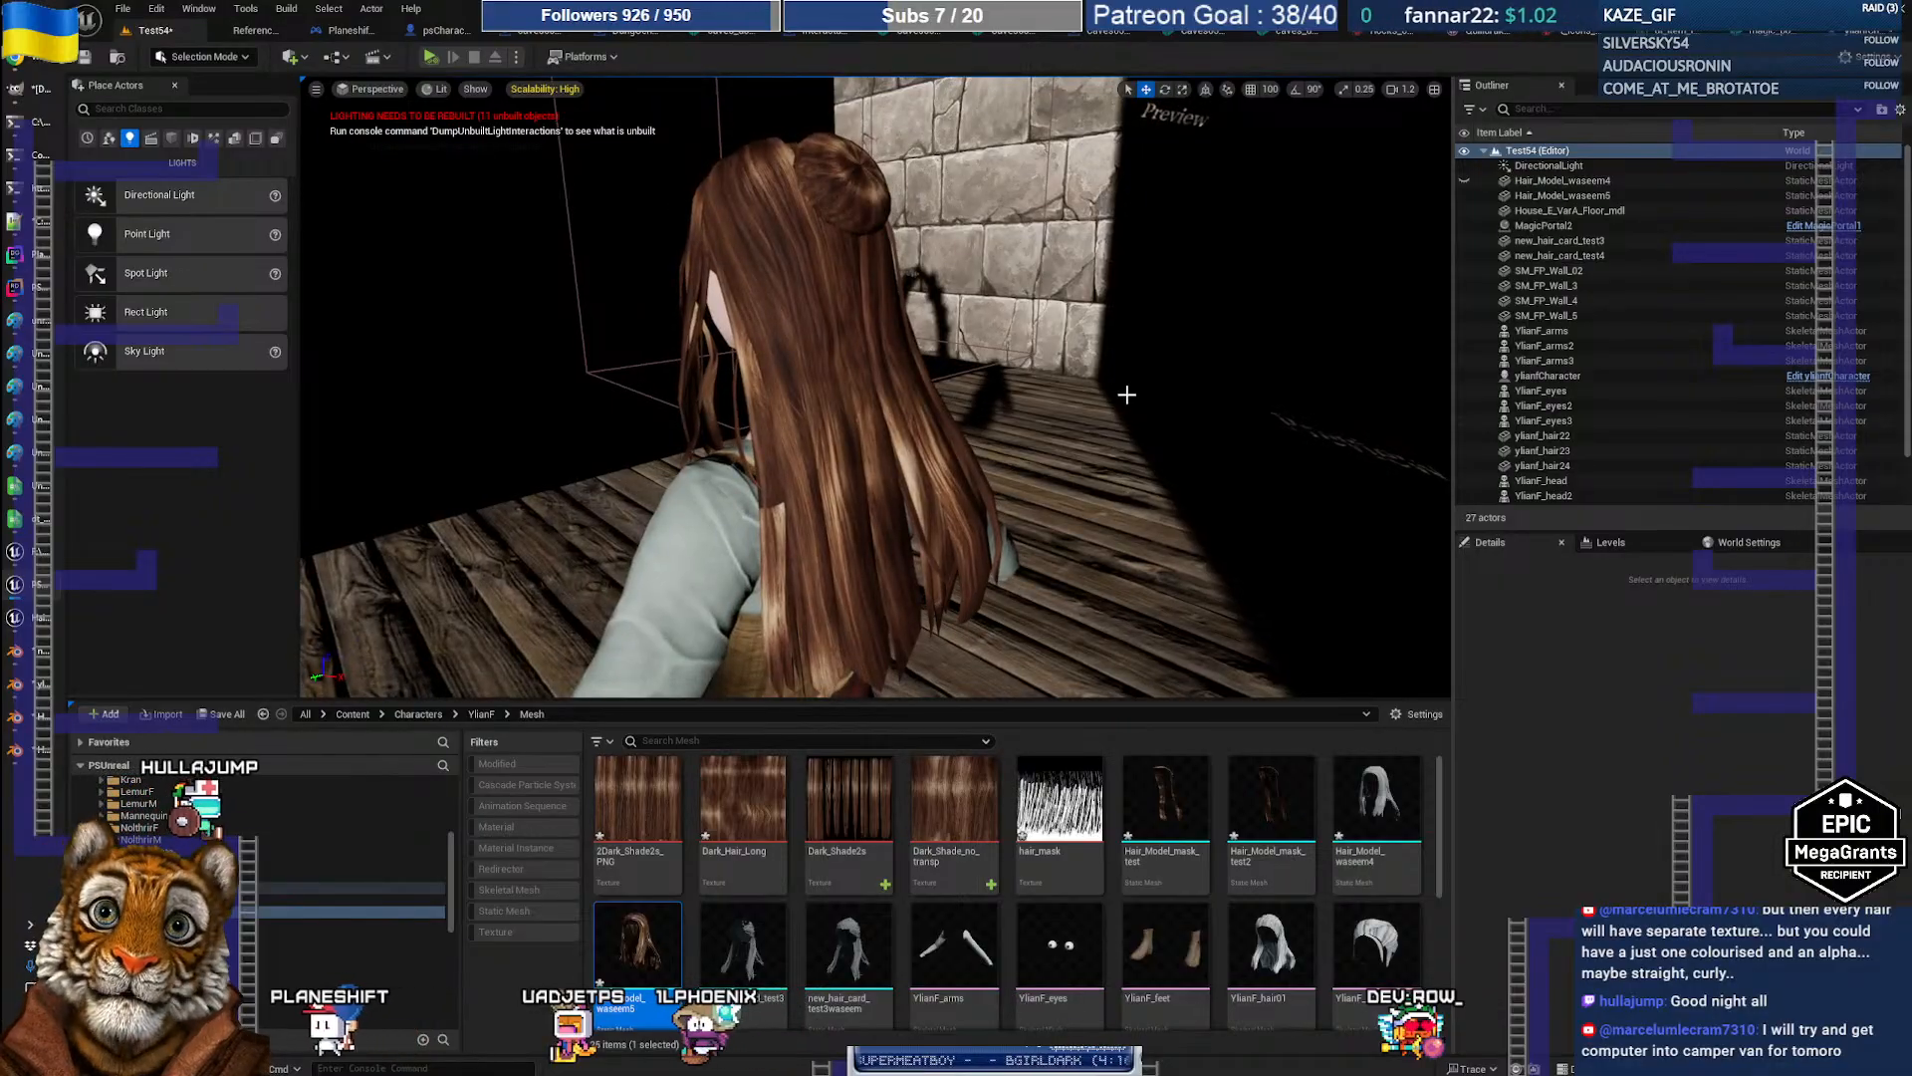
{"action": "key", "text": "d"}
{"action": "right_click_drag", "start_coordinate": [1164, 409], "coordinate": [1315, 380]}
{"action": "key", "text": "s"}
{"action": "key", "text": "a"}
{"action": "key", "text": "w"}
{"action": "key", "text": "s"}
{"action": "key", "text": "a"}
{"action": "key", "text": "w"}
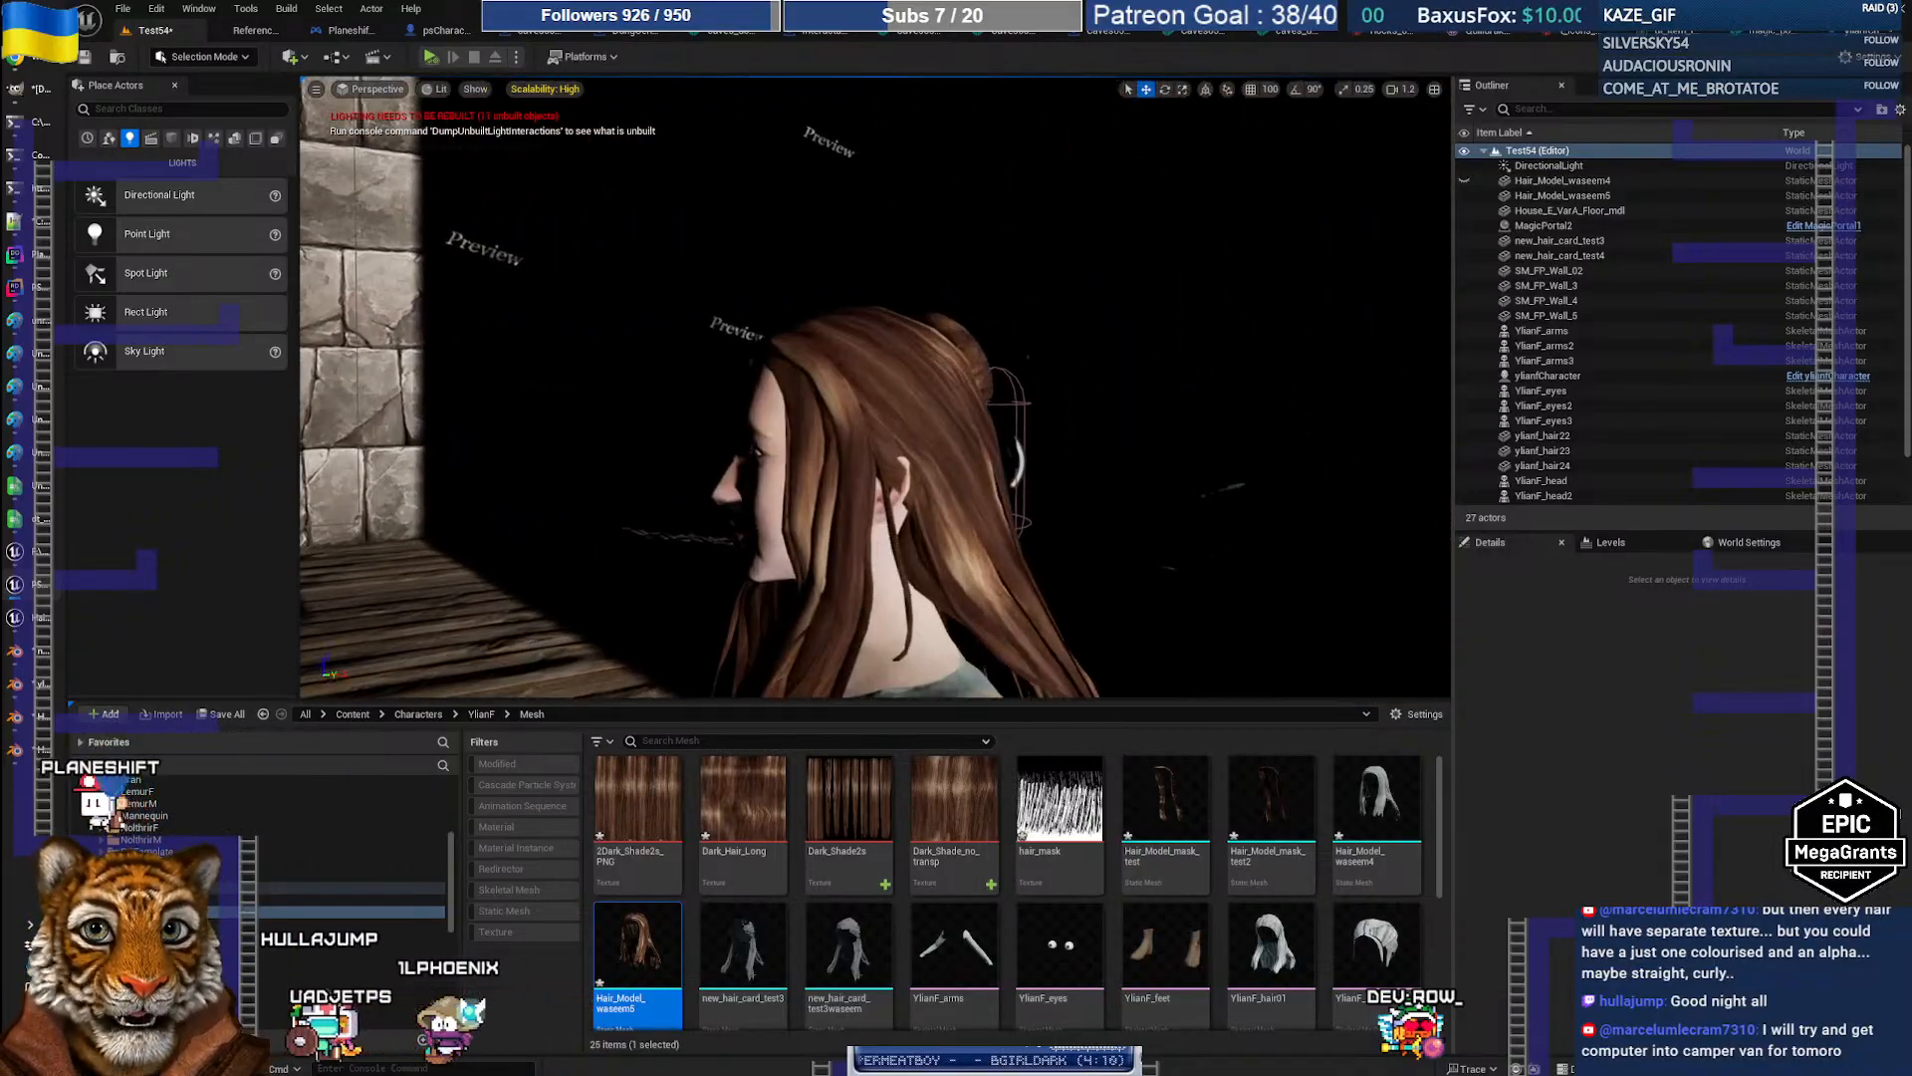
{"action": "key", "text": "w"}
{"action": "mouse_move", "coordinate": [877, 389]}
{"action": "right_mouse_down"}
{"action": "mouse_move", "coordinate": [907, 428]}
{"action": "mouse_move", "coordinate": [1086, 413]}
{"action": "mouse_move", "coordinate": [821, 409]}
{"action": "mouse_move", "coordinate": [825, 478]}
{"action": "mouse_move", "coordinate": [821, 389]}
{"action": "mouse_move", "coordinate": [858, 398]}
{"action": "right_mouse_up"}
{"action": "key", "text": "s"}
{"action": "key", "text": "a"}
{"action": "key", "text": "d"}
{"action": "key", "text": "s"}
{"action": "key", "text": "w"}
{"action": "key", "text": "w"}
{"action": "key", "text": "s"}
{"action": "key", "text": "w"}
{"action": "key", "text": "s"}
{"action": "key", "text": "w"}
{"action": "key", "text": "w"}
{"action": "key", "text": "s"}
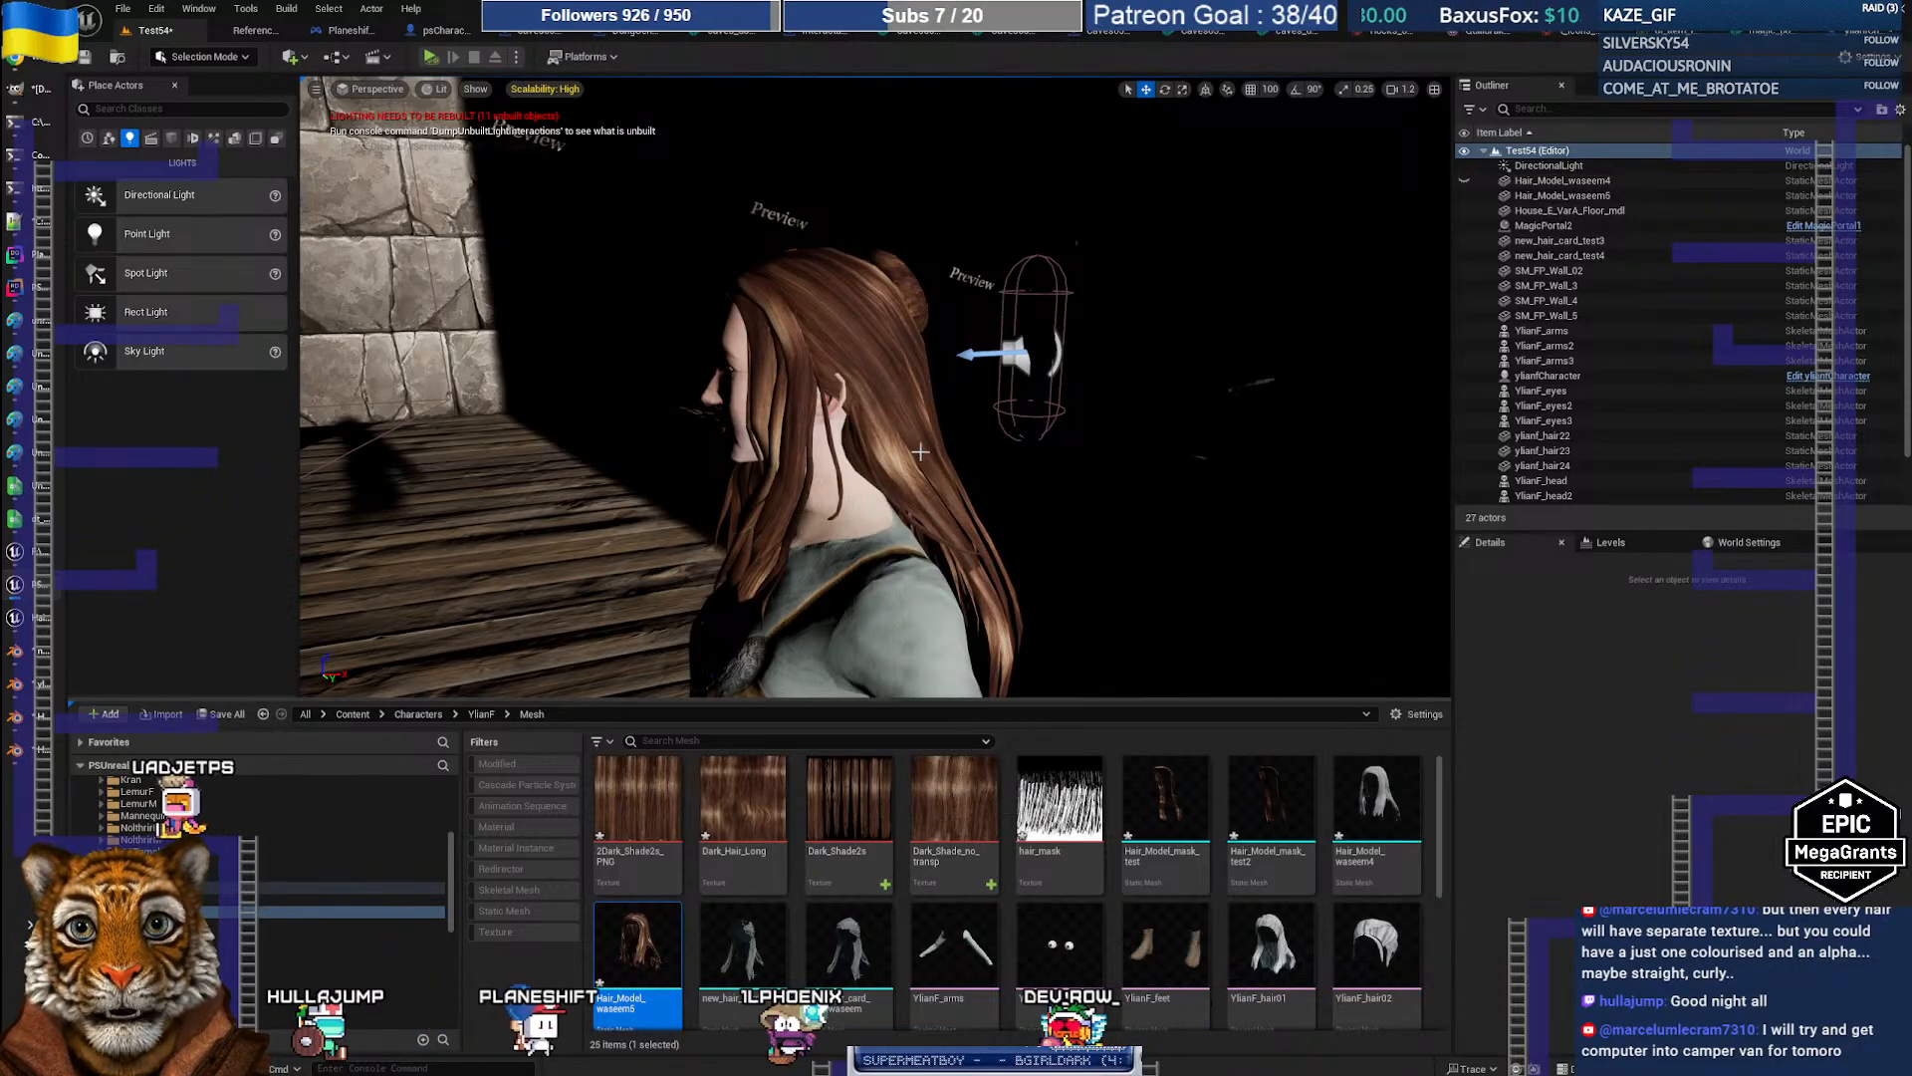
{"action": "key", "text": "d"}
{"action": "right_click_drag", "start_coordinate": [920, 451], "coordinate": [732, 456]}
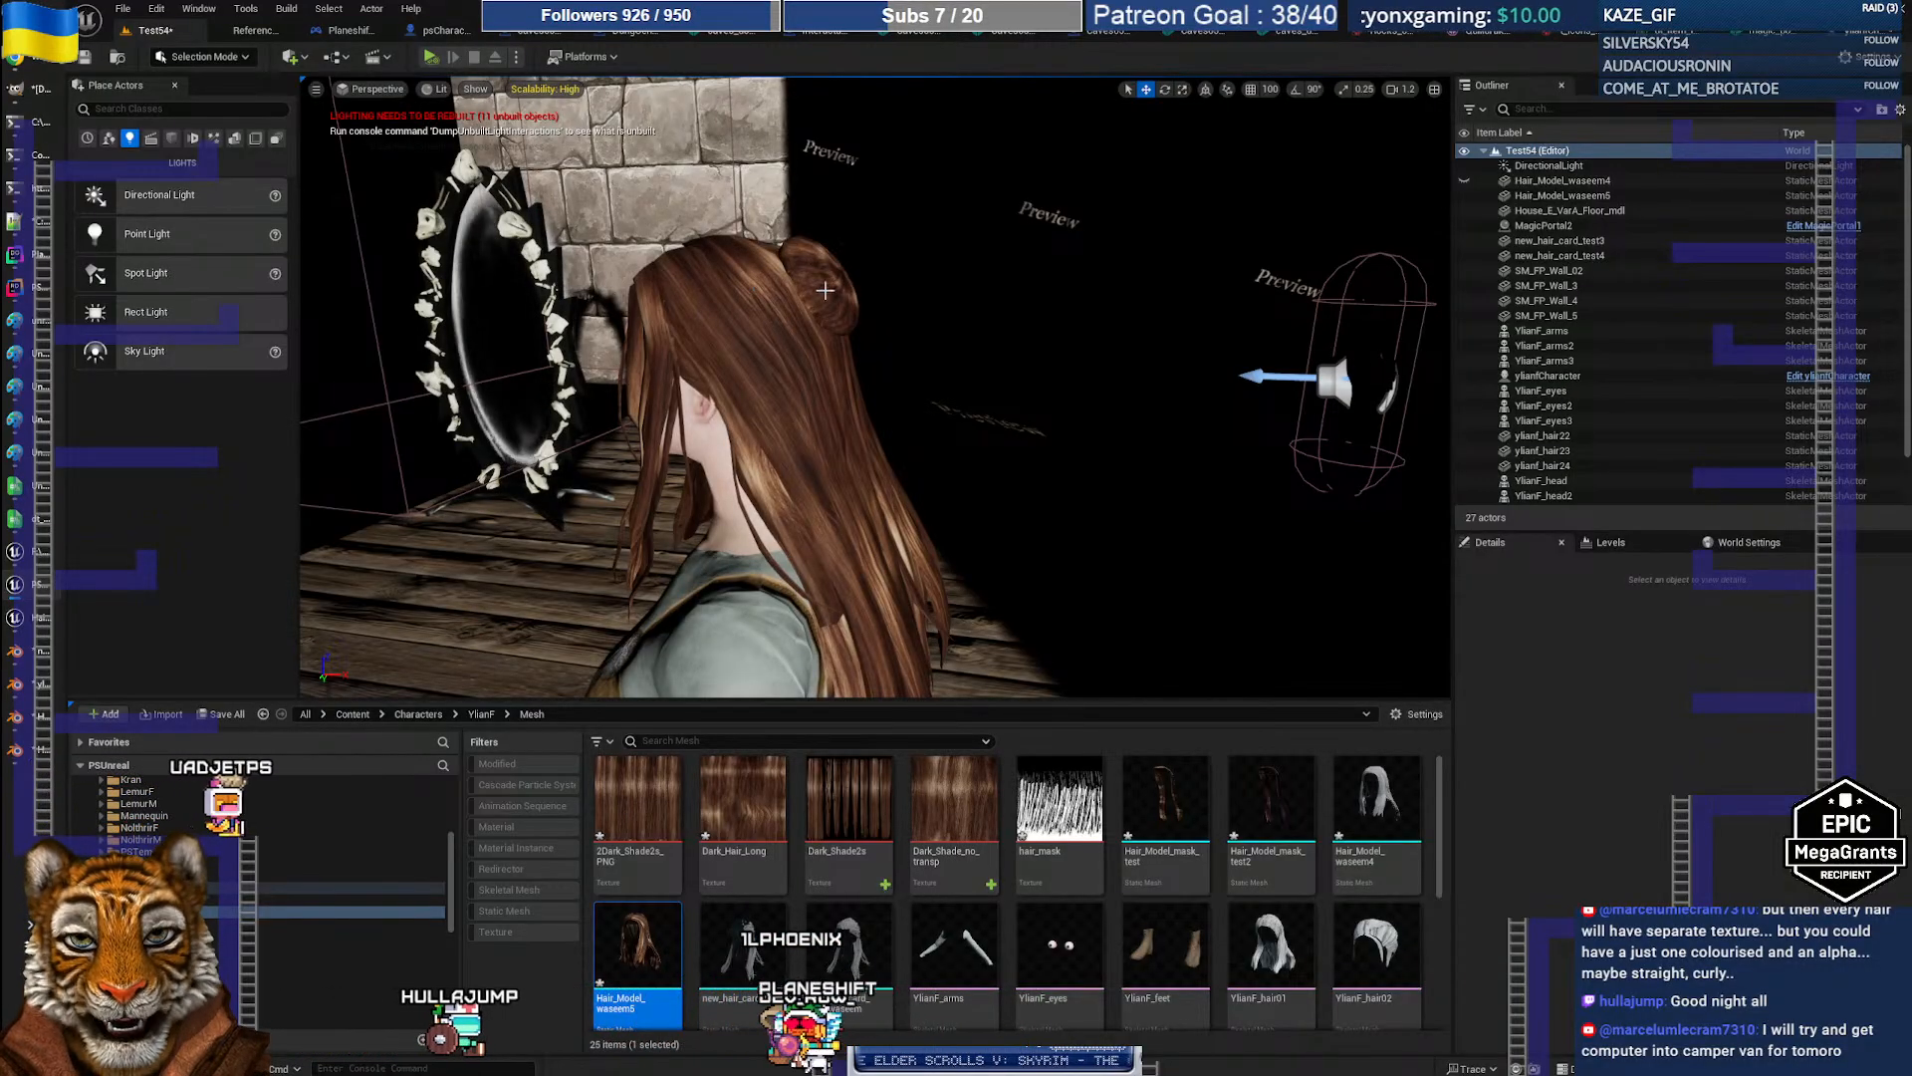
{"action": "key", "text": "a"}
{"action": "right_click_drag", "start_coordinate": [847, 399], "coordinate": [1113, 411]}
{"action": "key", "text": "w"}
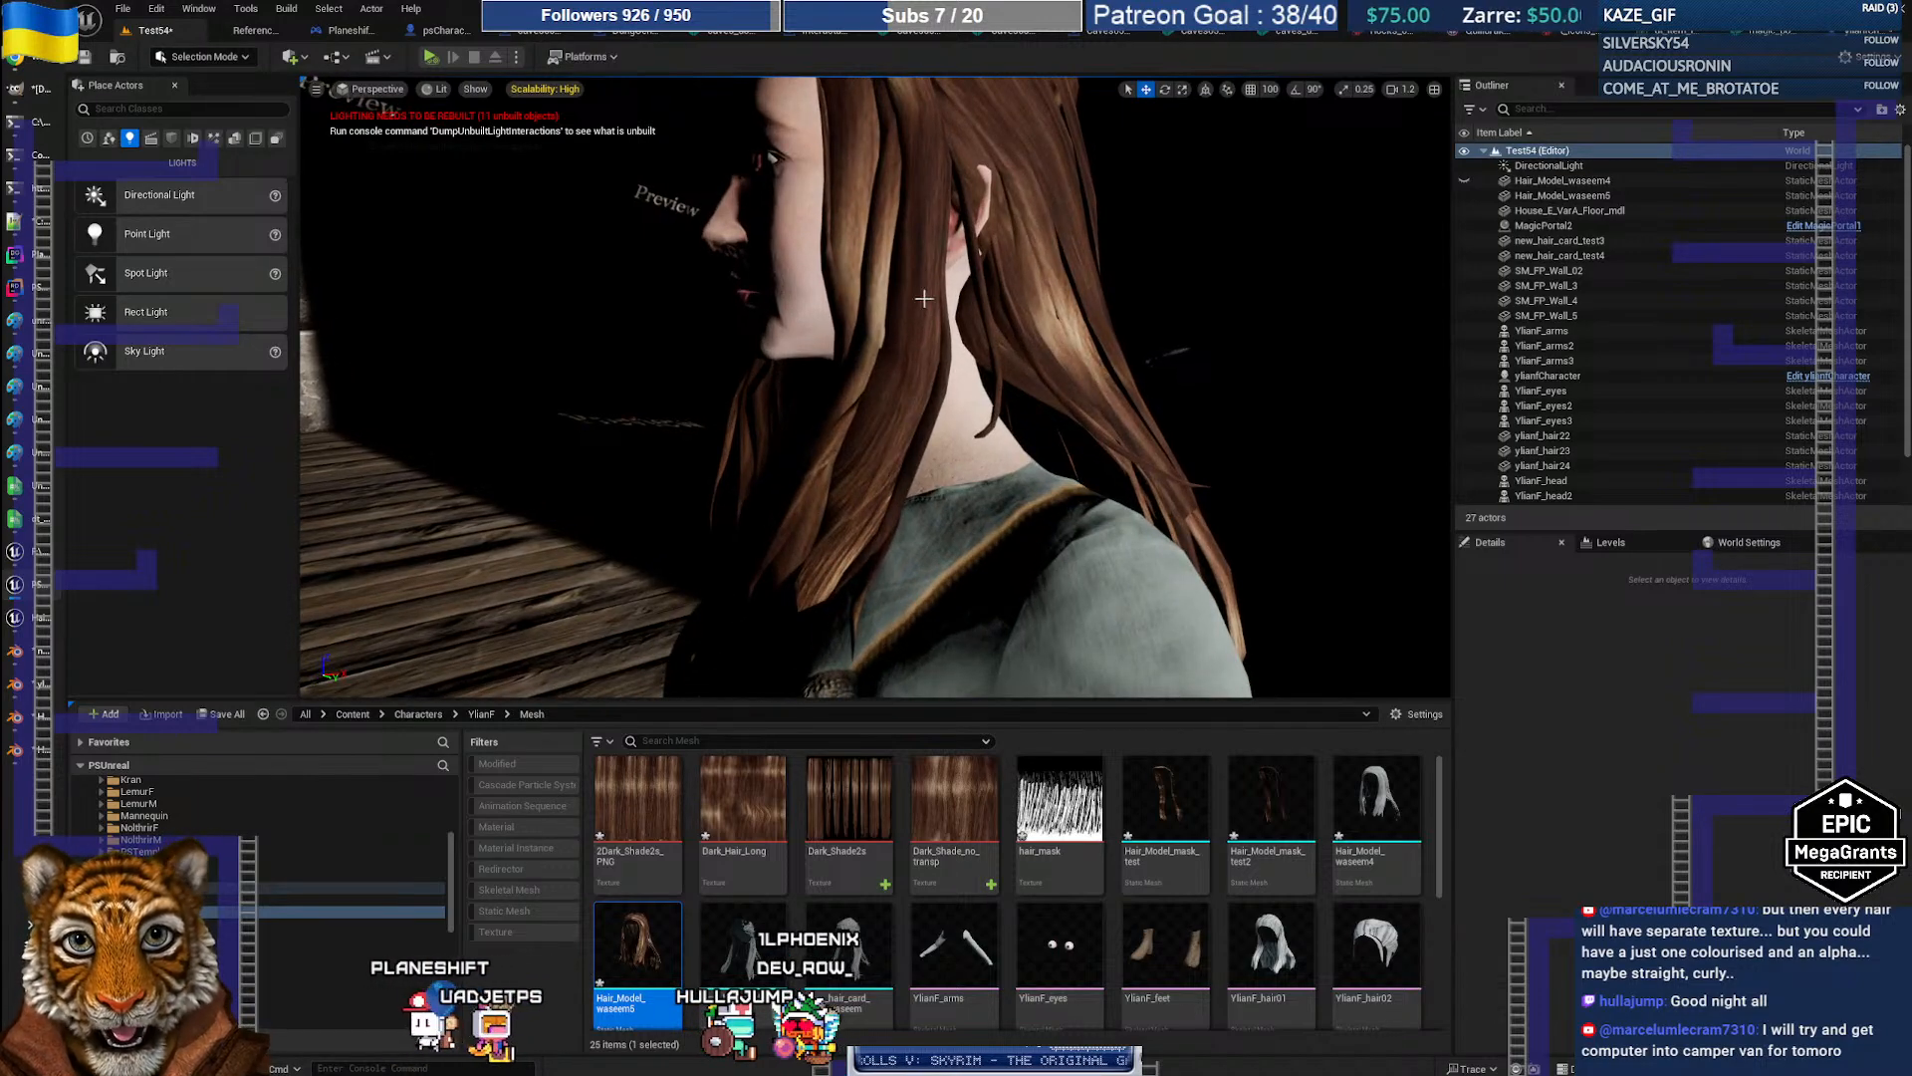
{"action": "key", "text": "s"}
{"action": "right_click_drag", "start_coordinate": [1113, 411], "coordinate": [1090, 410]}
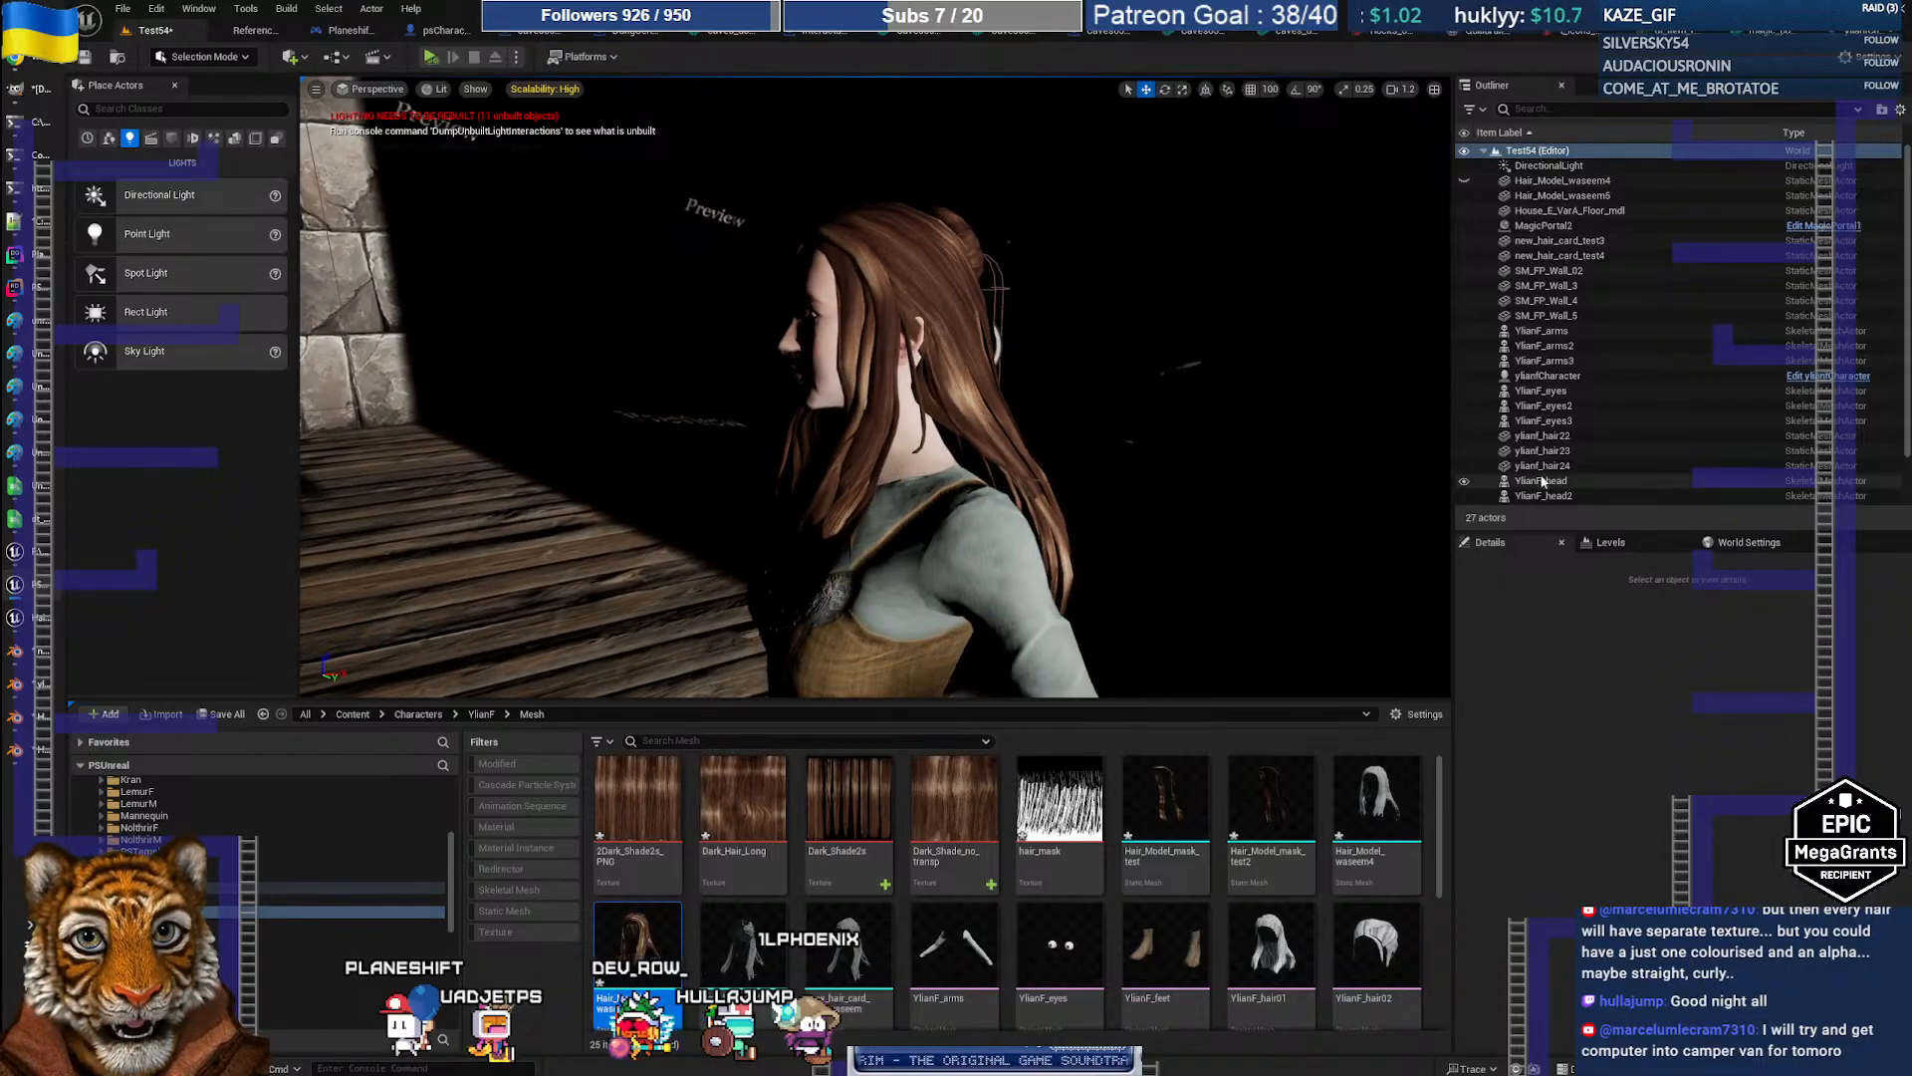
Step: Rotate the DirectionalLight about its vertical axis until it lights the character and the walls, and show the viewport full screen
{"action": "left_click", "coordinate": [1551, 168]}
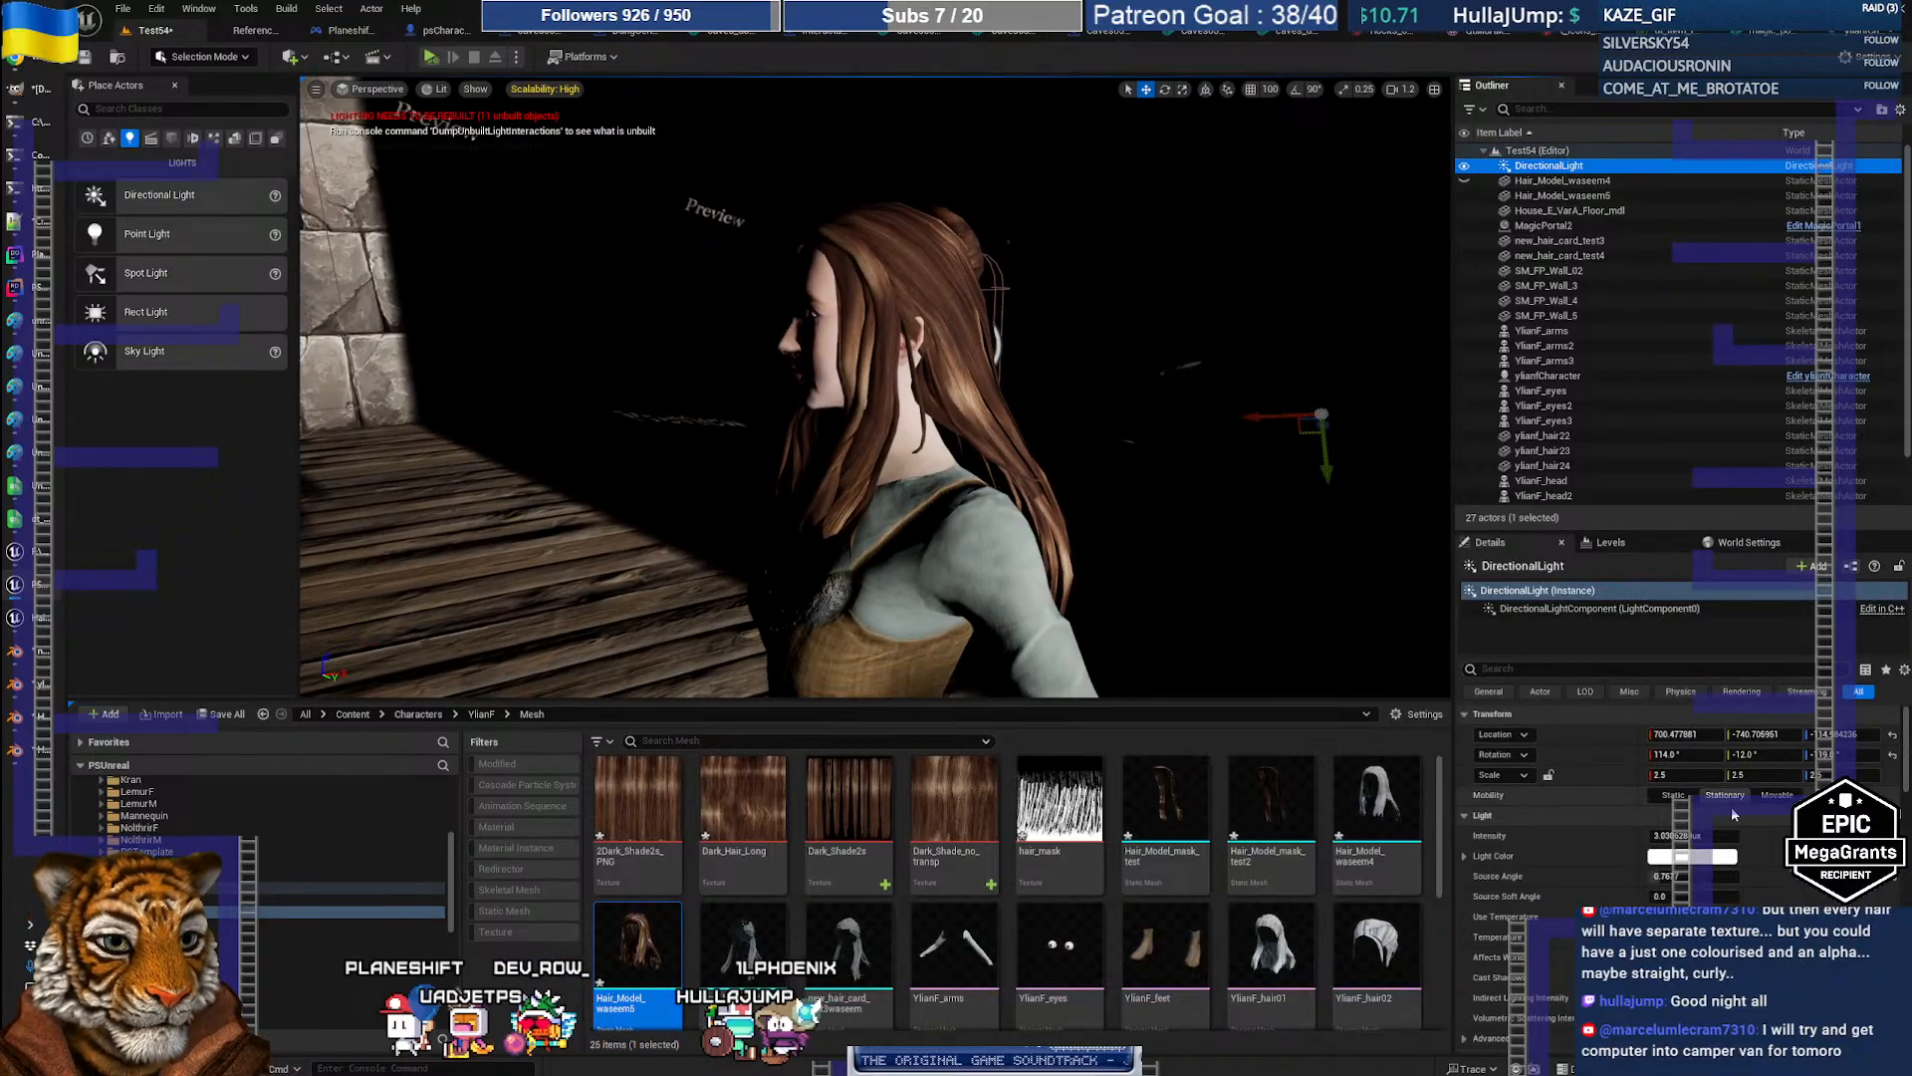
{"action": "left_click_drag", "start_coordinate": [1843, 757], "coordinate": [1813, 756]}
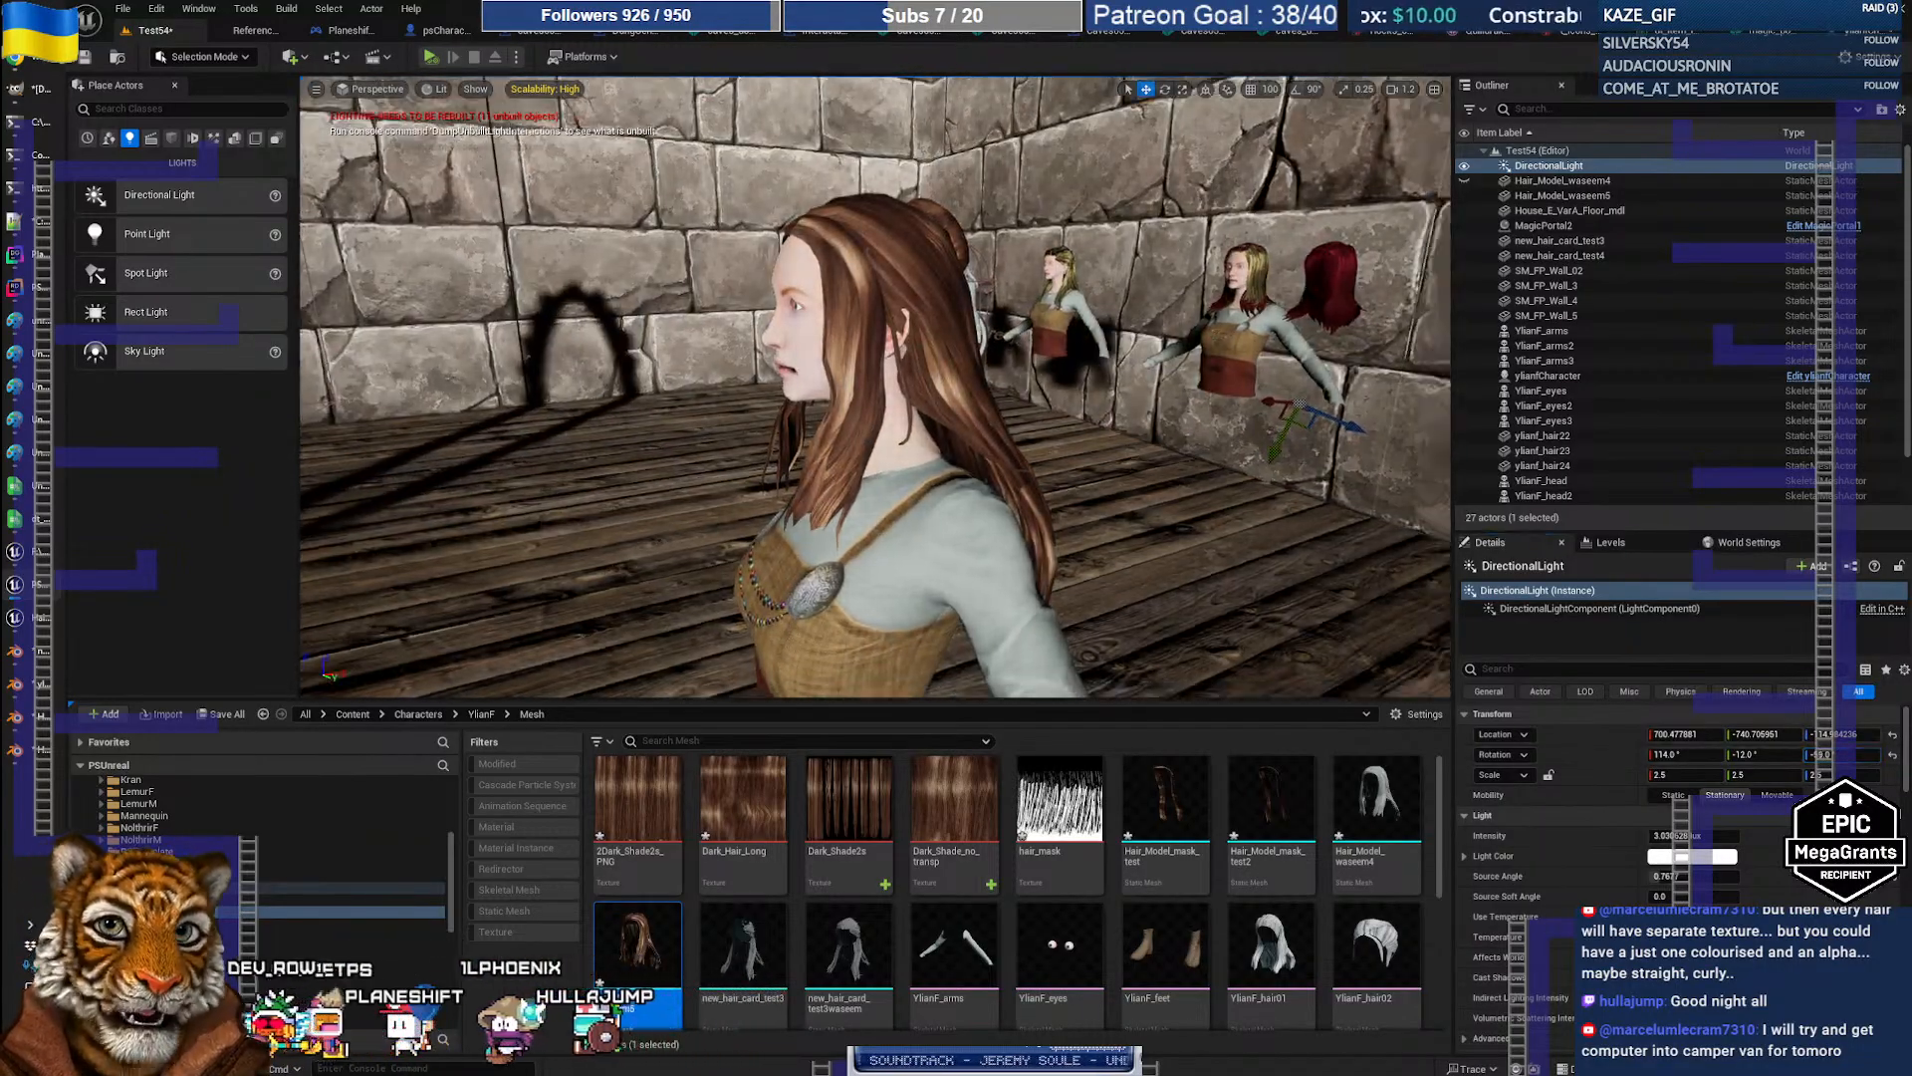
{"action": "key", "text": "F11"}
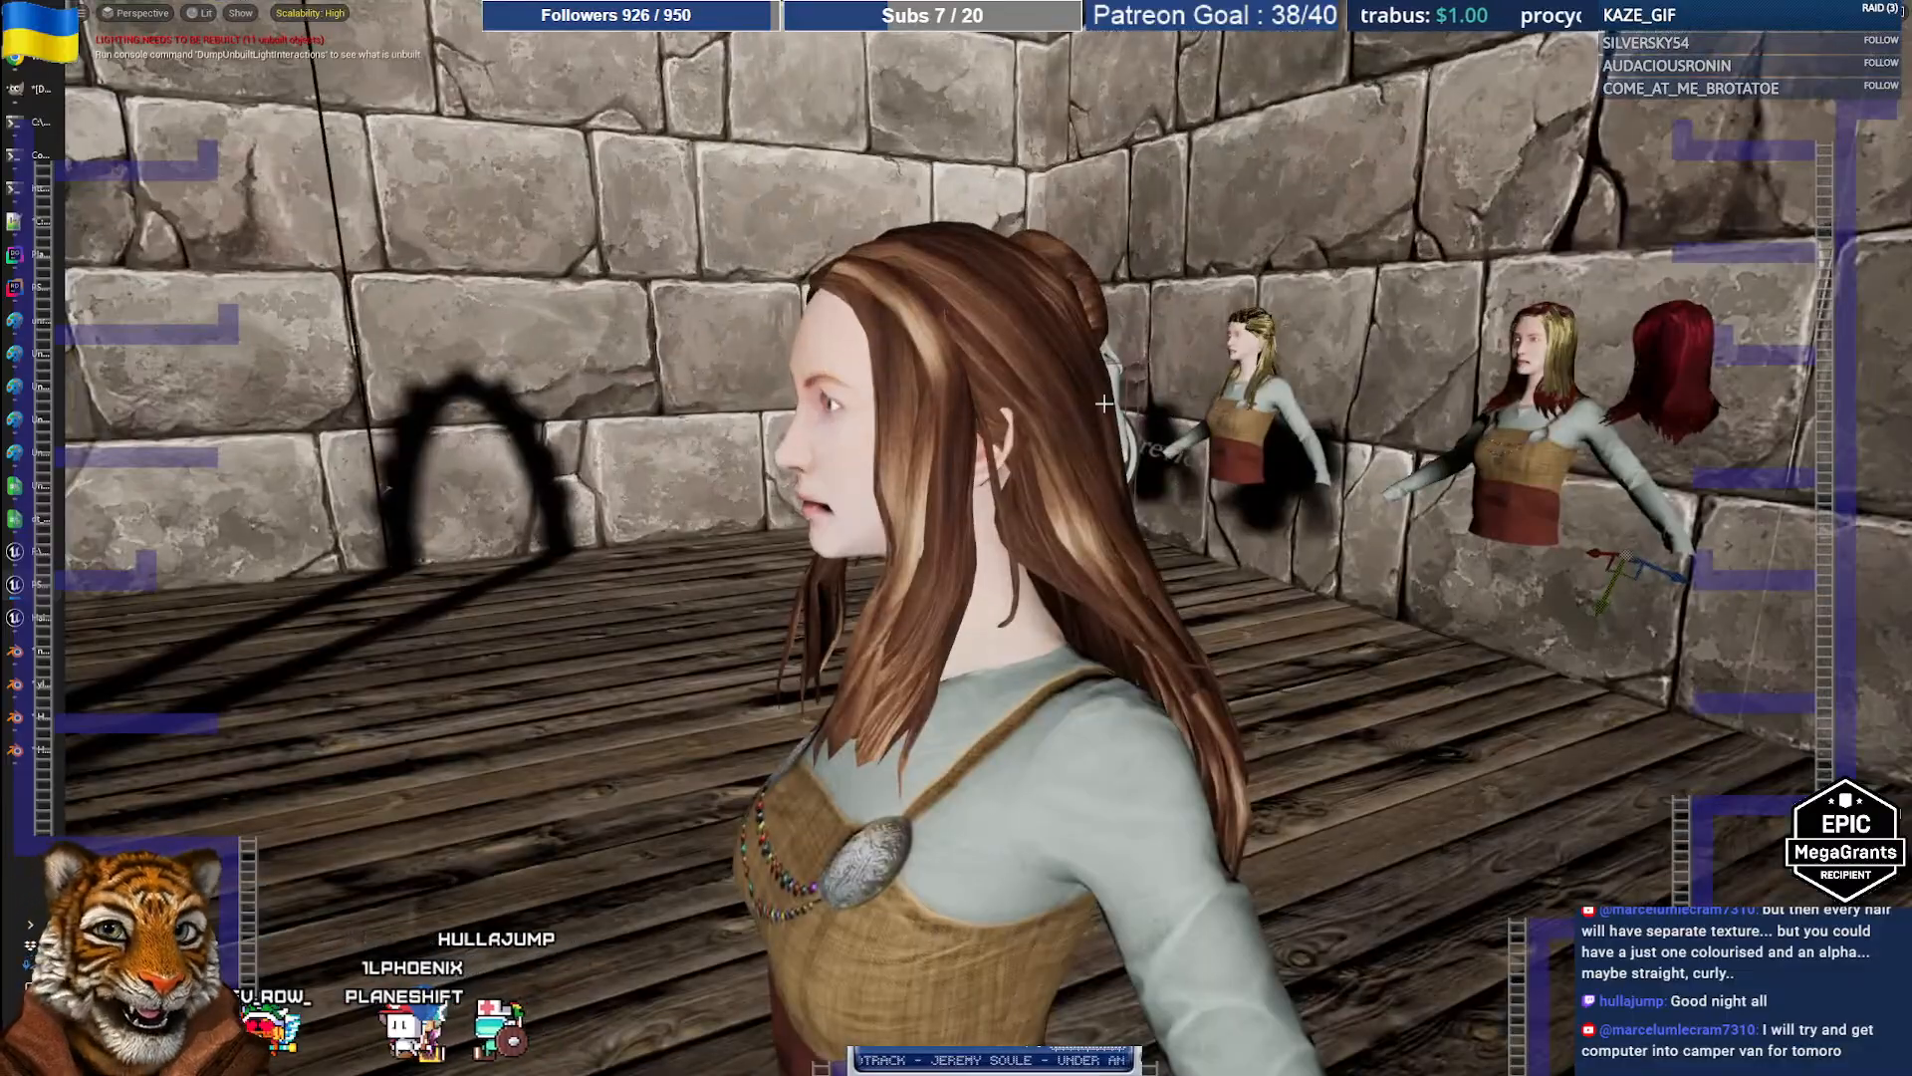
Step: Examine the hair's face-framing strands and tips under the new lighting, from the side and the front three-quarter view
{"action": "right_click_drag", "start_coordinate": [1104, 403], "coordinate": [1031, 389]}
{"action": "key", "text": "w"}
{"action": "key", "text": "s"}
{"action": "key", "text": "w"}
{"action": "key", "text": "s"}
{"action": "key", "text": "a"}
{"action": "key", "text": "e"}
{"action": "key", "text": "d"}
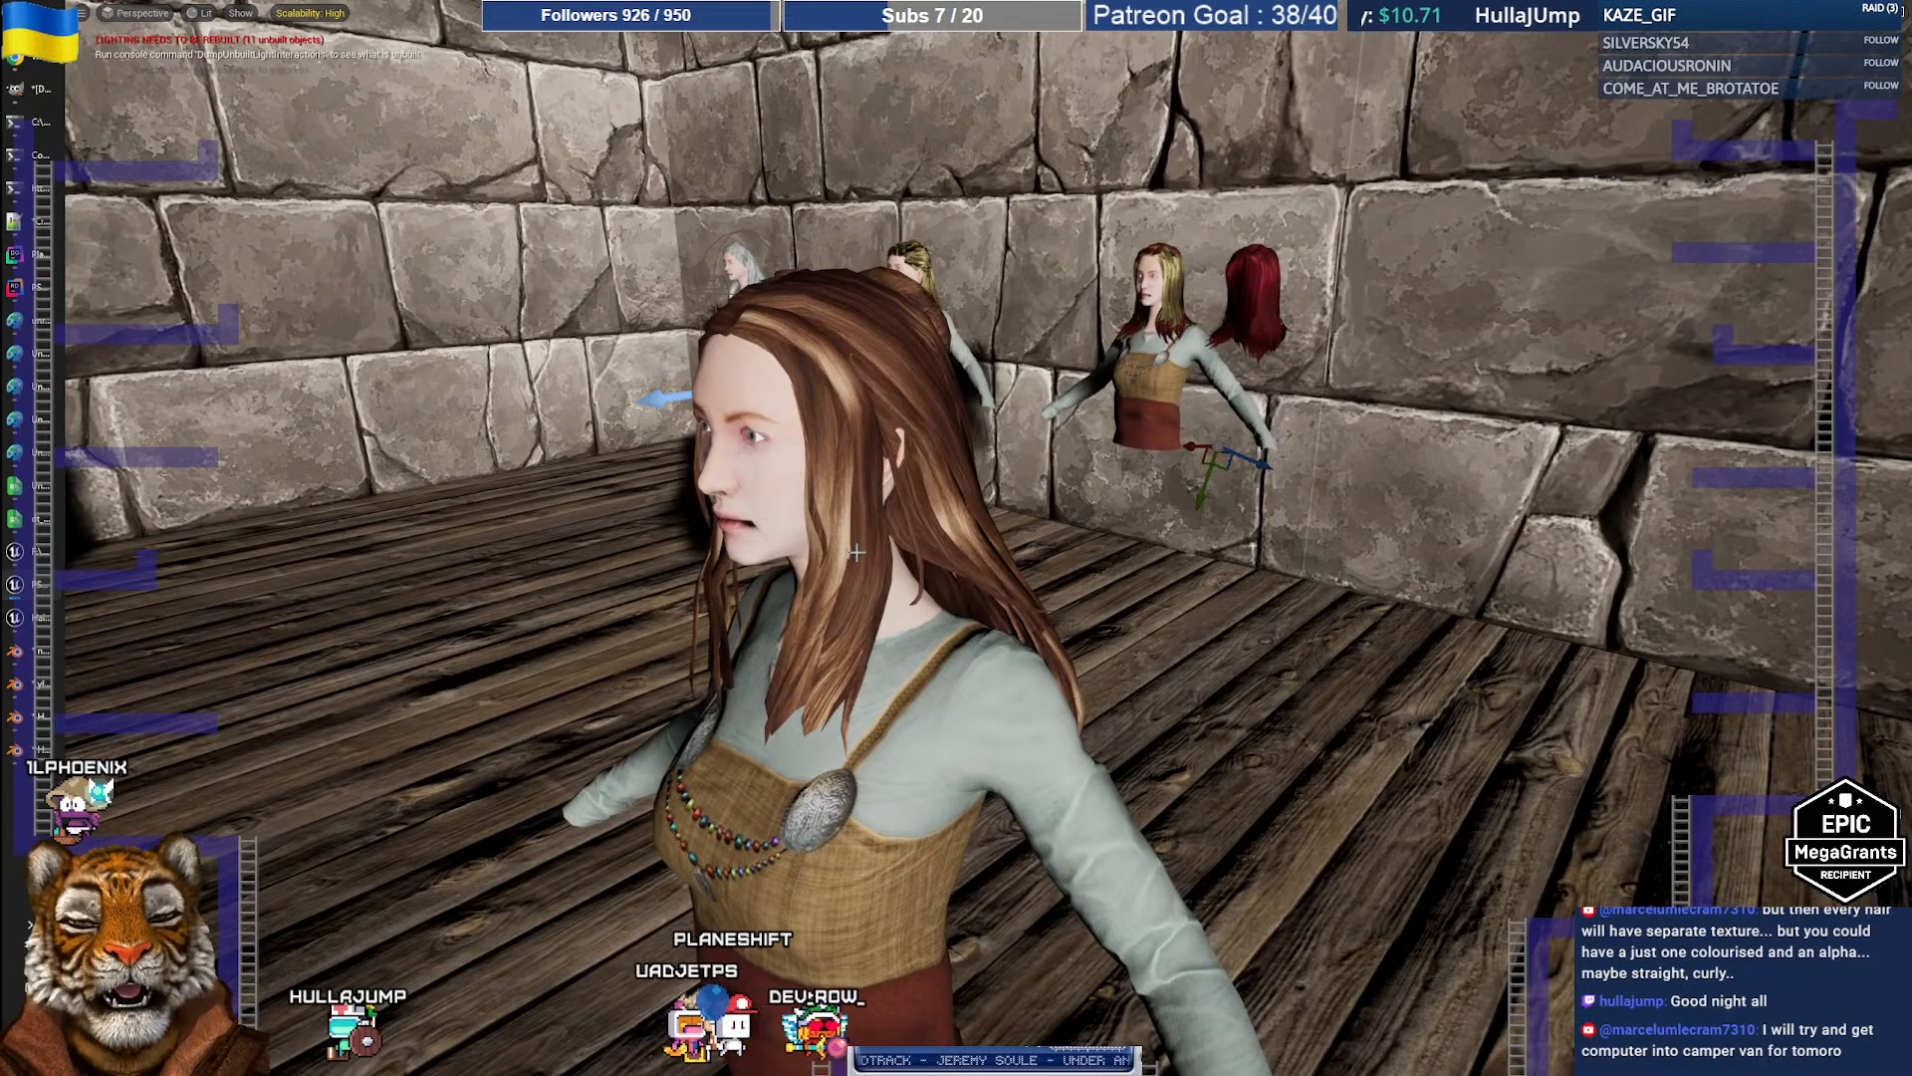
Step: Switch to the Blender window with Hair Model_waseem4.blend and show the hair's side strands close up
{"action": "left_click", "coordinate": [42, 678]}
{"action": "left_click", "coordinate": [40, 712]}
{"action": "left_click", "coordinate": [38, 740]}
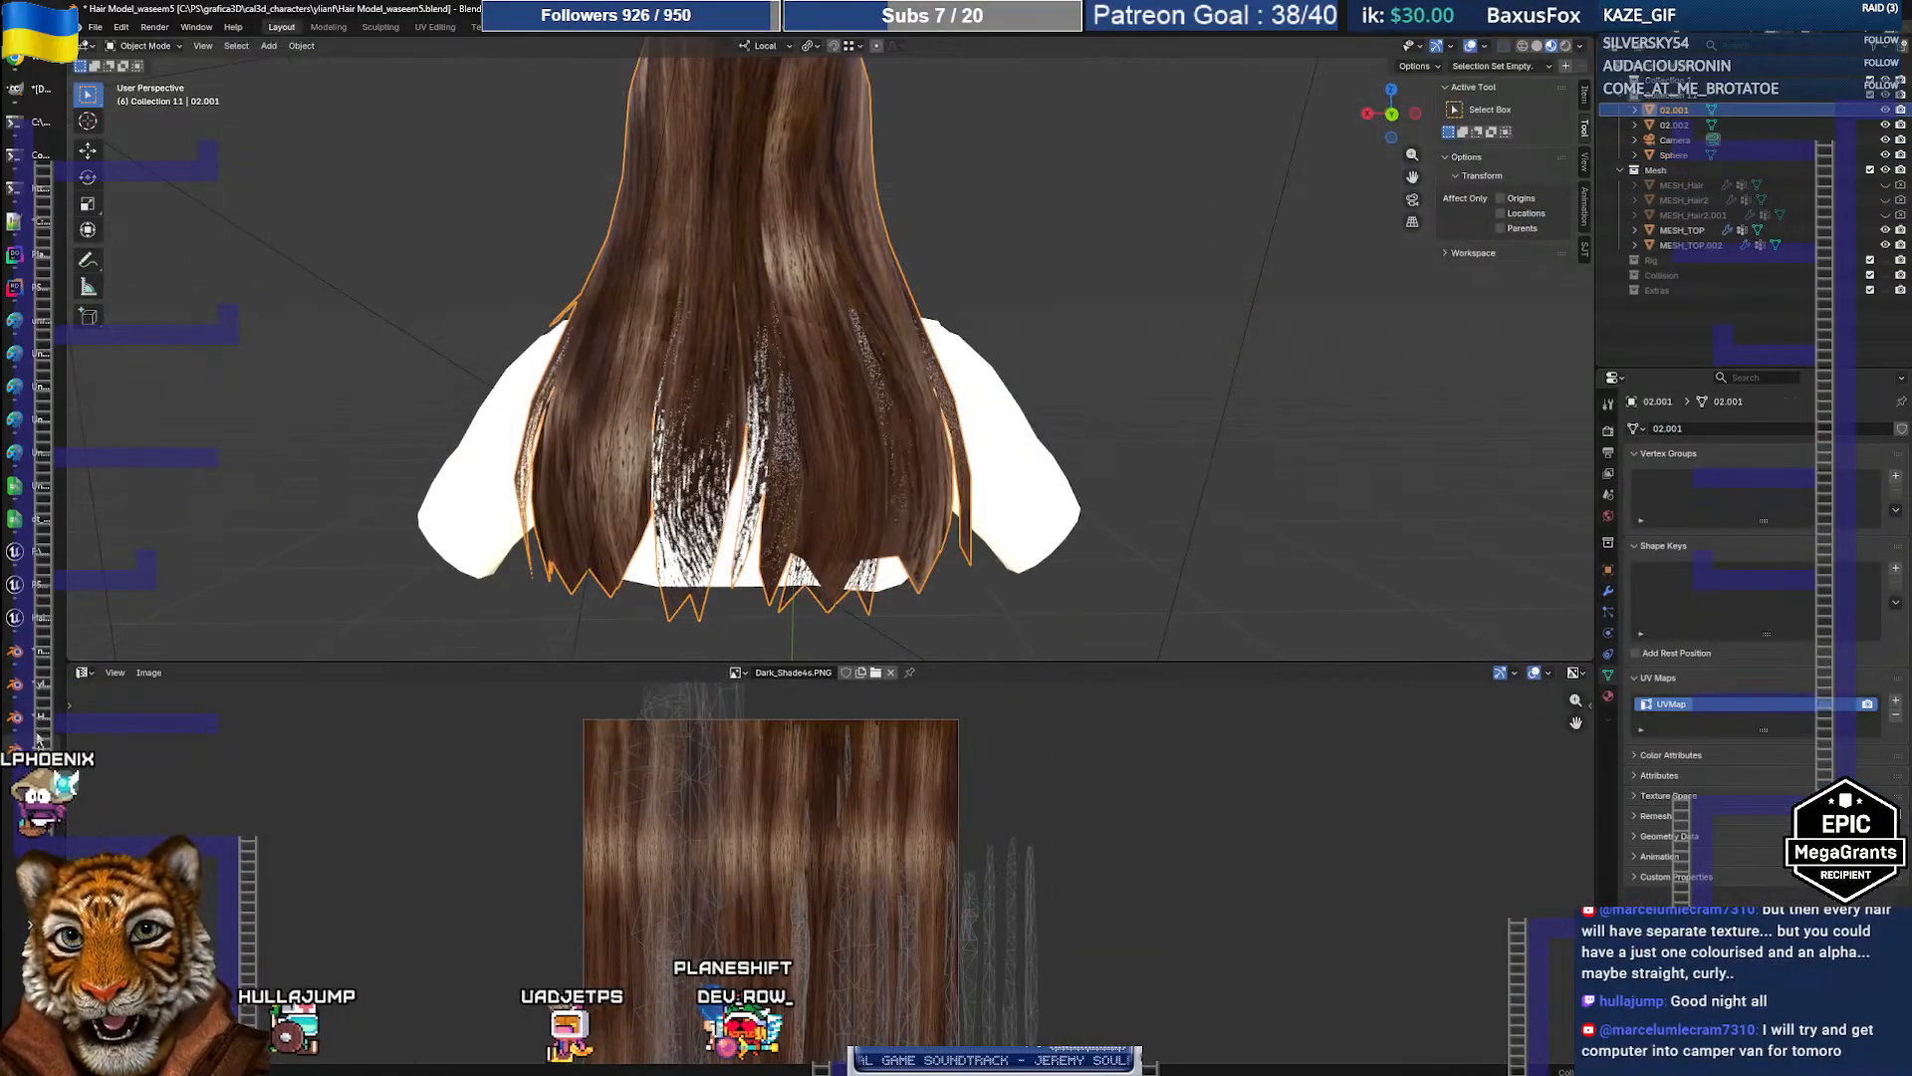
{"action": "left_click", "coordinate": [38, 748]}
{"action": "middle_click_drag", "start_coordinate": [695, 485], "coordinate": [762, 470]}
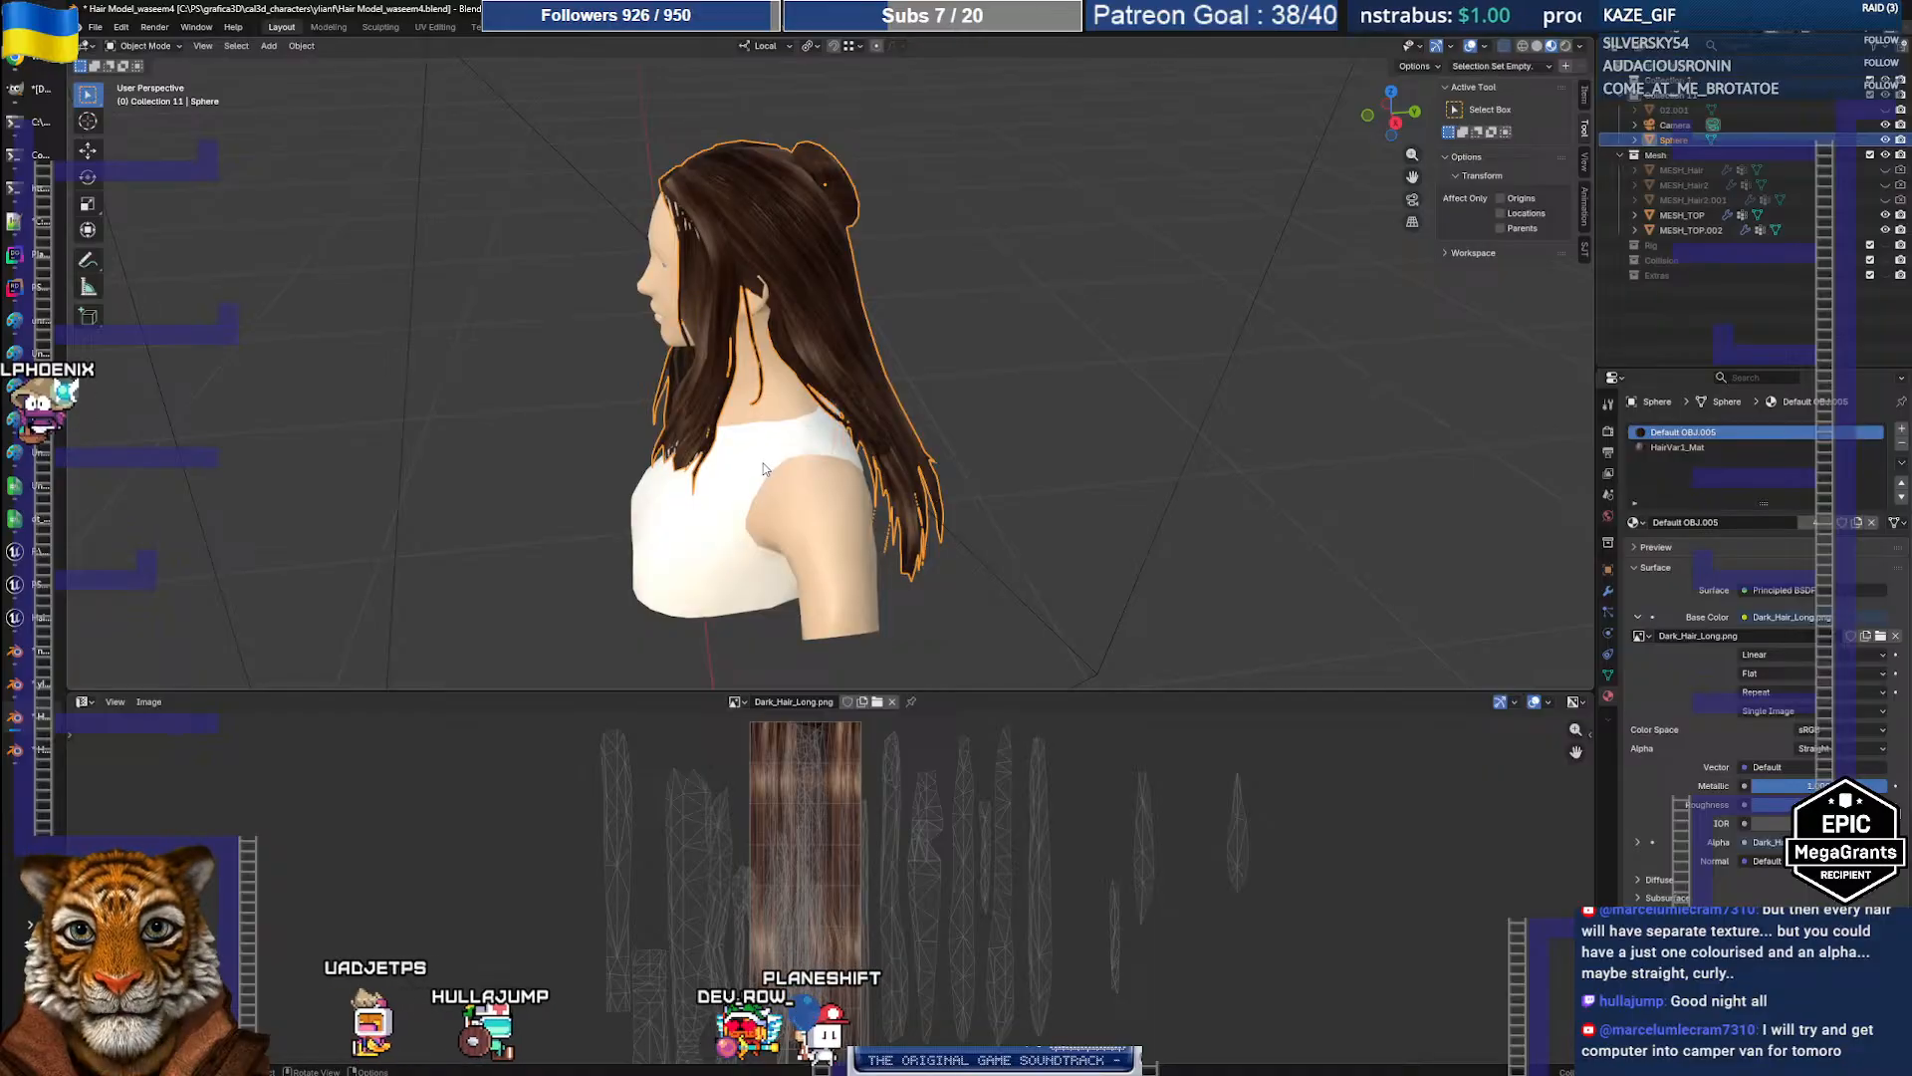
{"action": "scroll", "coordinate": [764, 468], "scroll_direction": "up", "scroll_amount": 3}
Step: Inspect the thin strand beside the ear in the Sphere hair mesh and remove the object's HairVar1_Mat material slot
{"action": "key", "text": "Tab"}
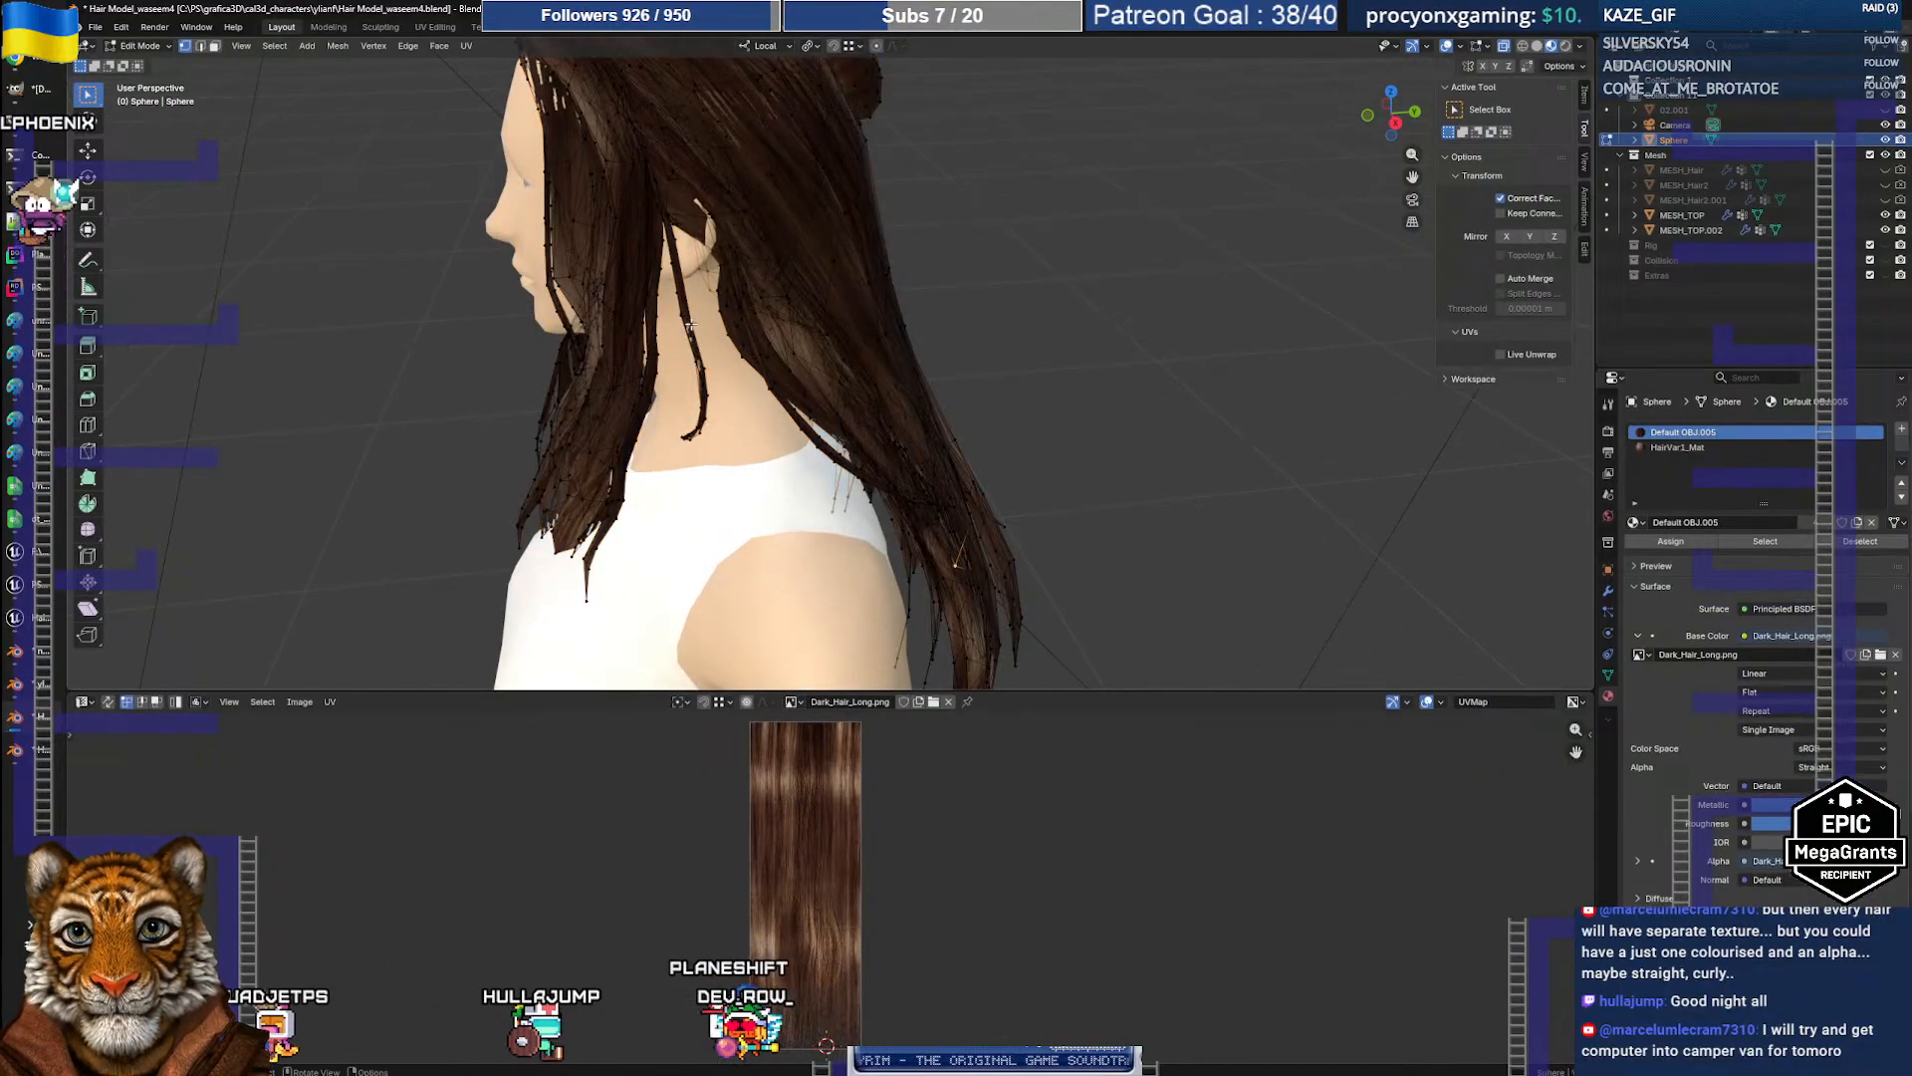
{"action": "key", "text": "ctrl+l"}
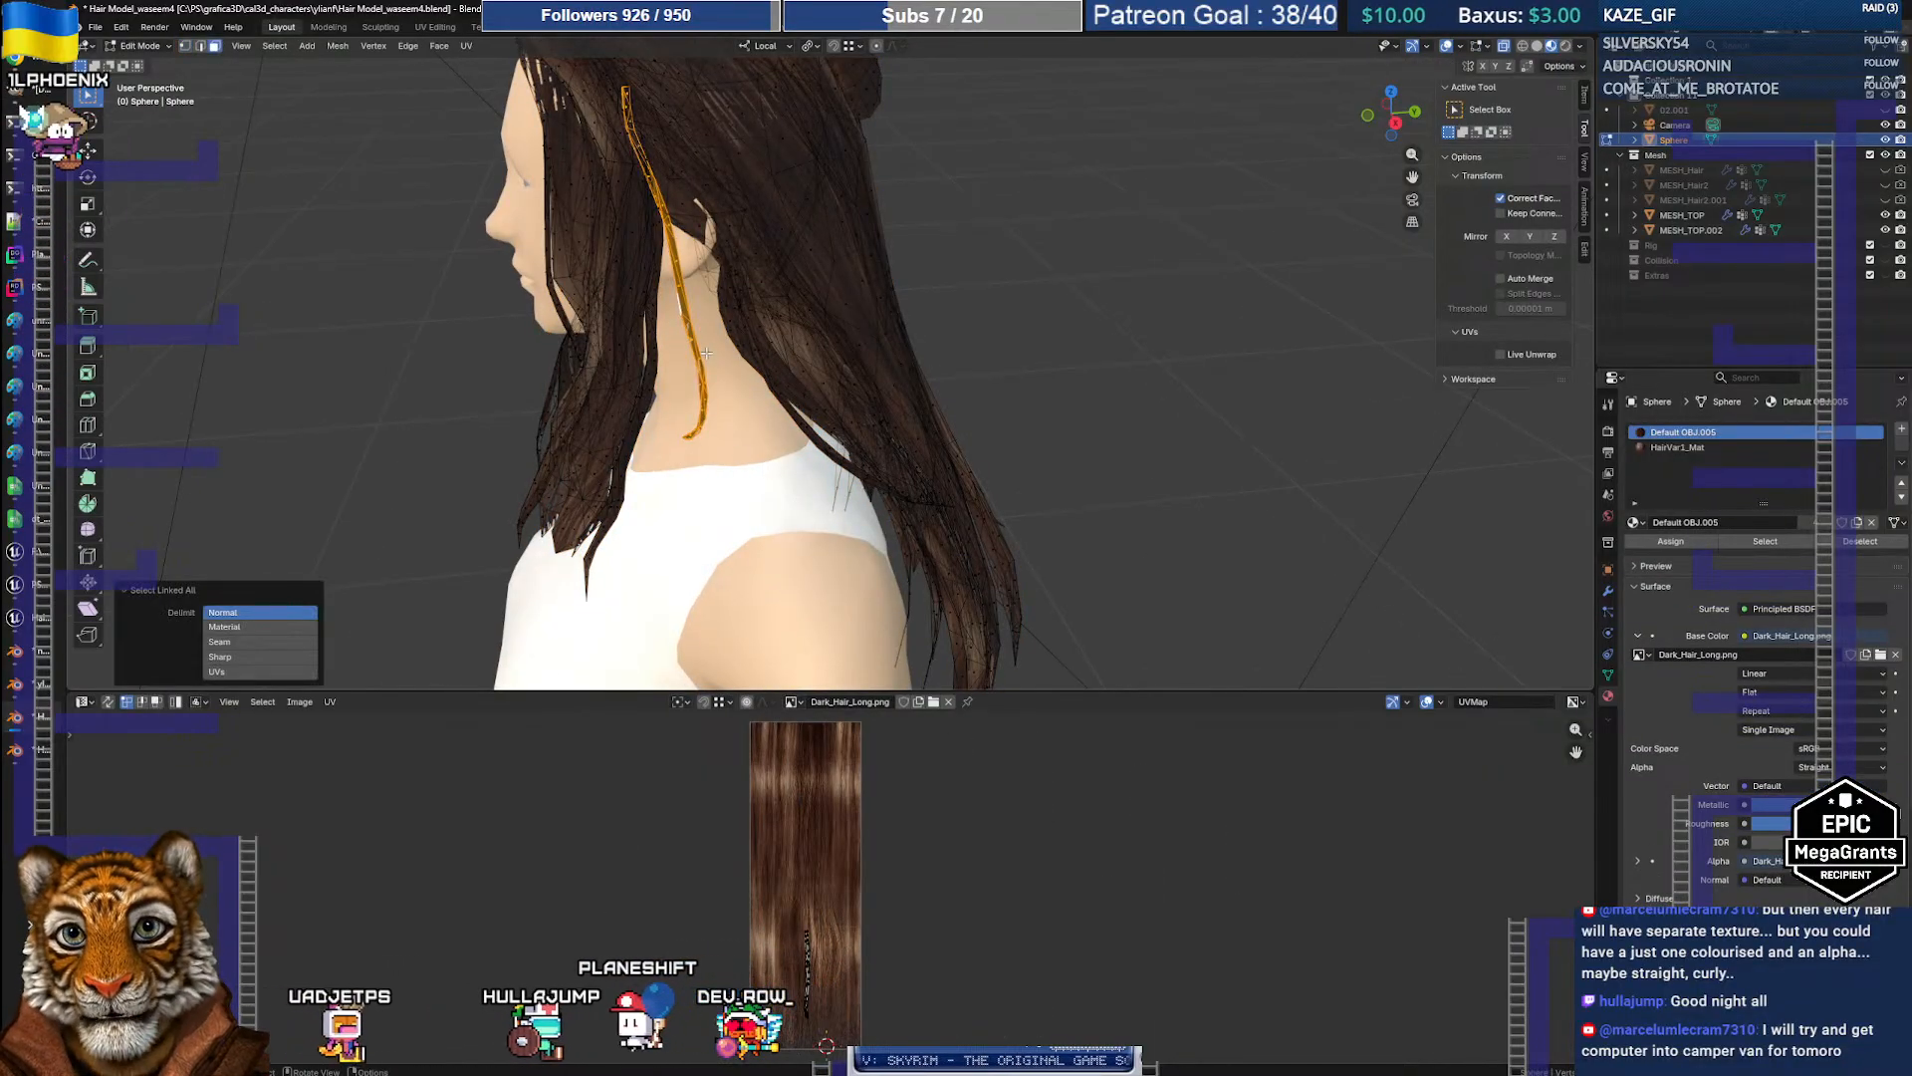
{"action": "left_click", "coordinate": [1703, 447]}
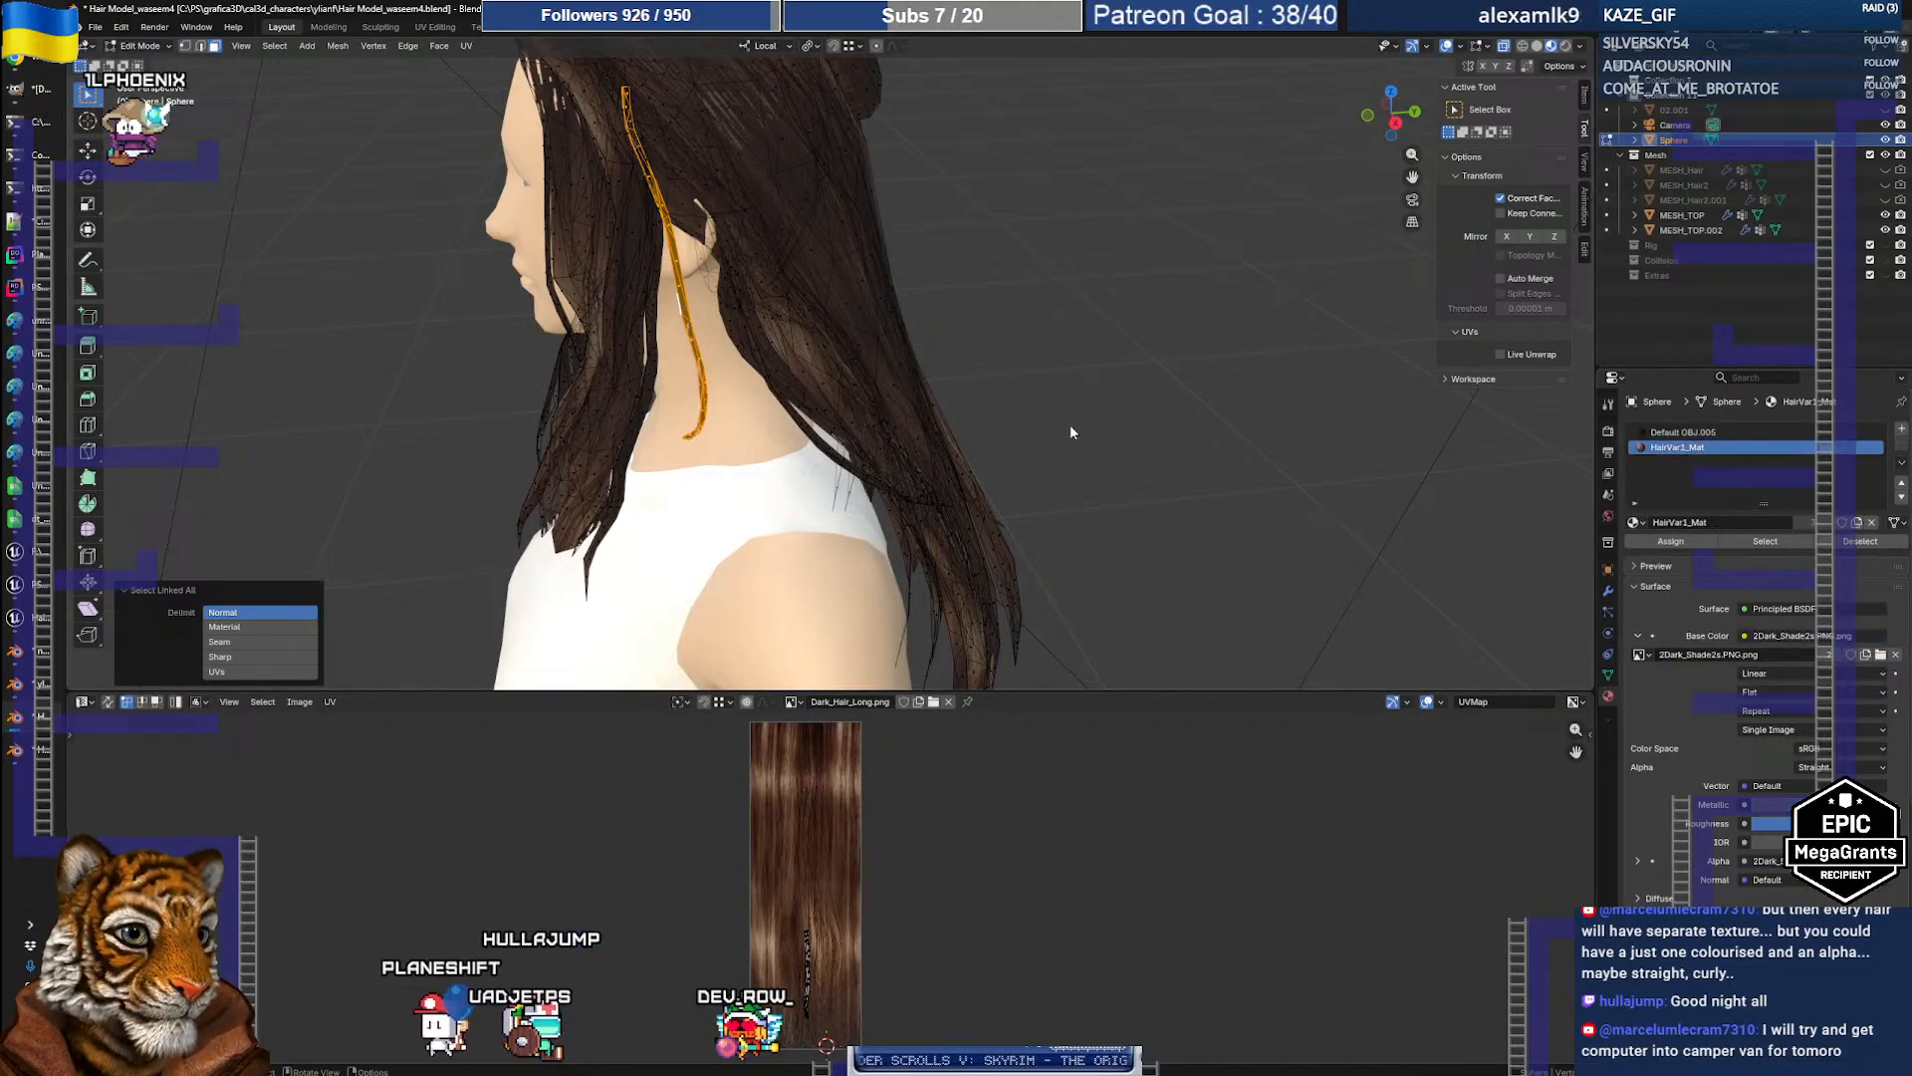
{"action": "key", "text": "Tab"}
{"action": "left_click", "coordinate": [1903, 439]}
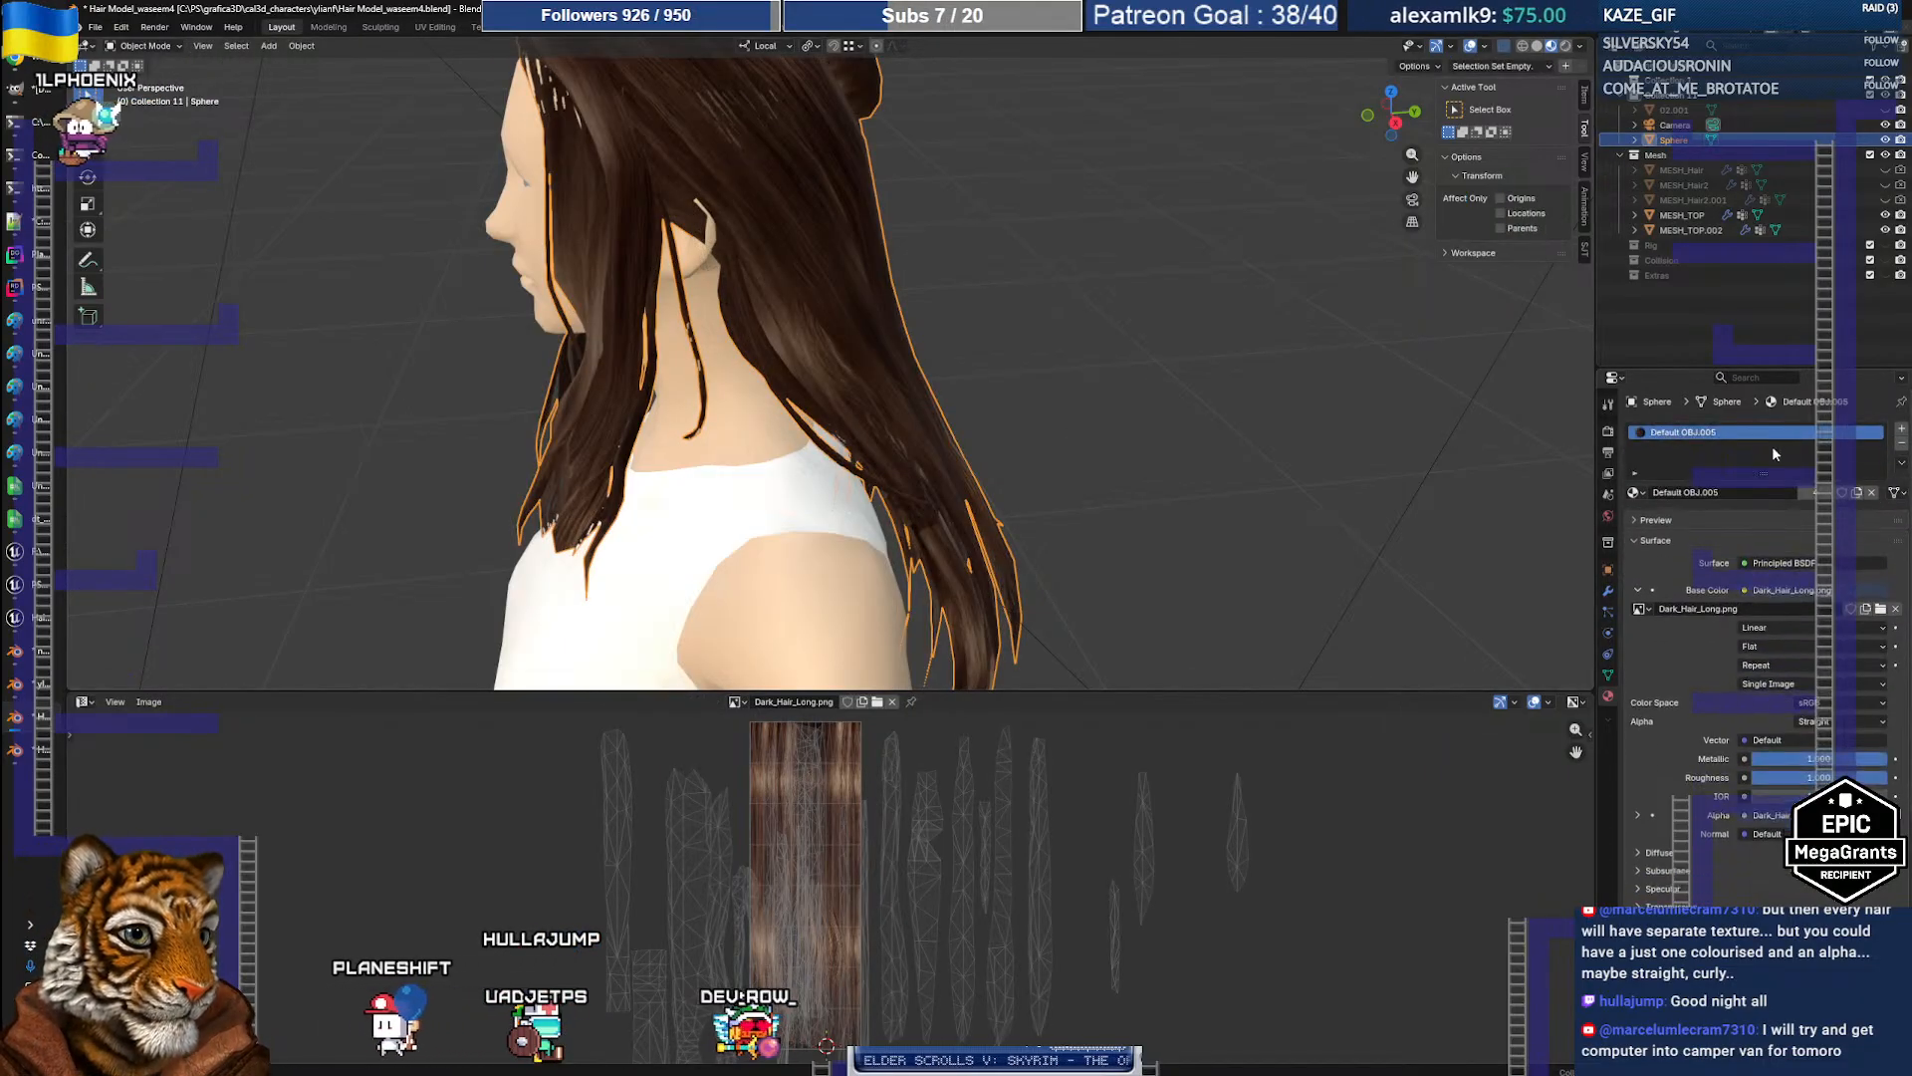
Step: Add a second material slot to the hair with a new material named hair_trasp
{"action": "left_click", "coordinate": [1903, 430]}
{"action": "left_click", "coordinate": [1693, 522]}
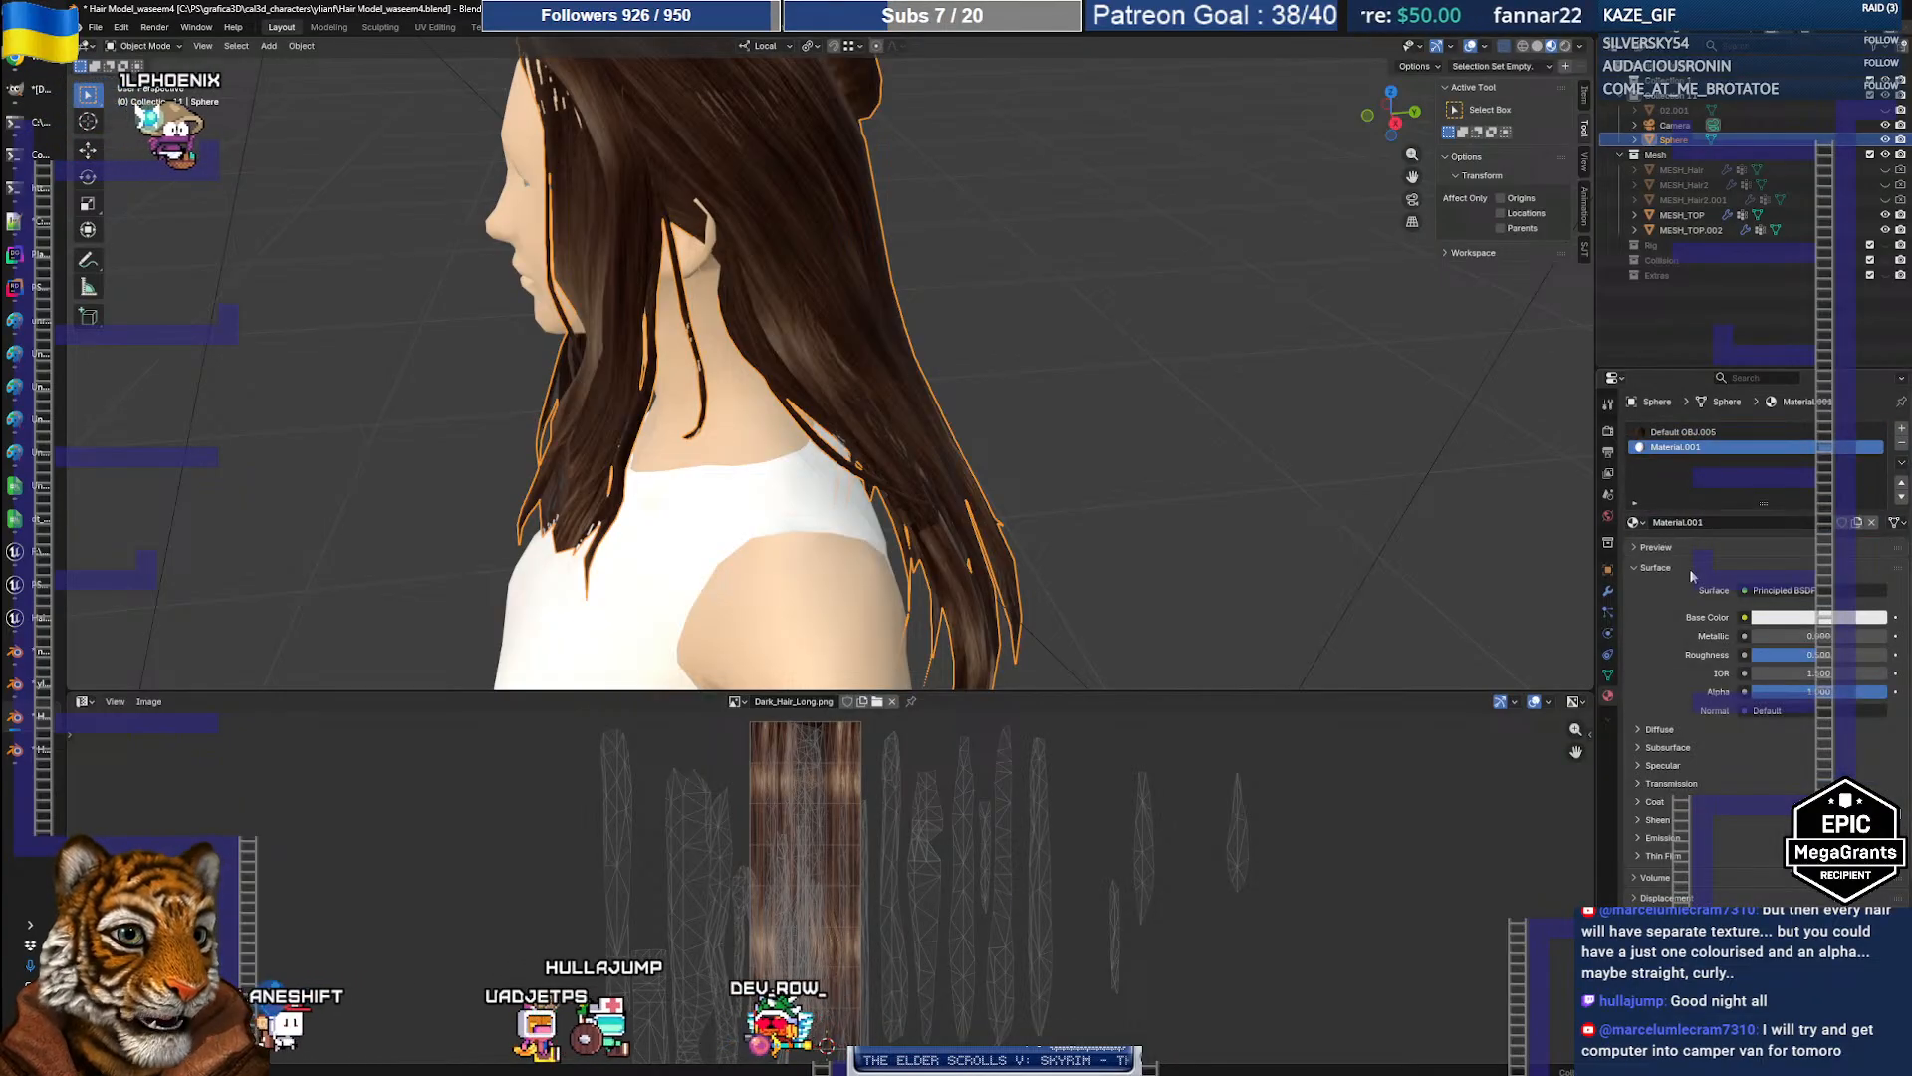
{"action": "left_click", "coordinate": [1636, 522]}
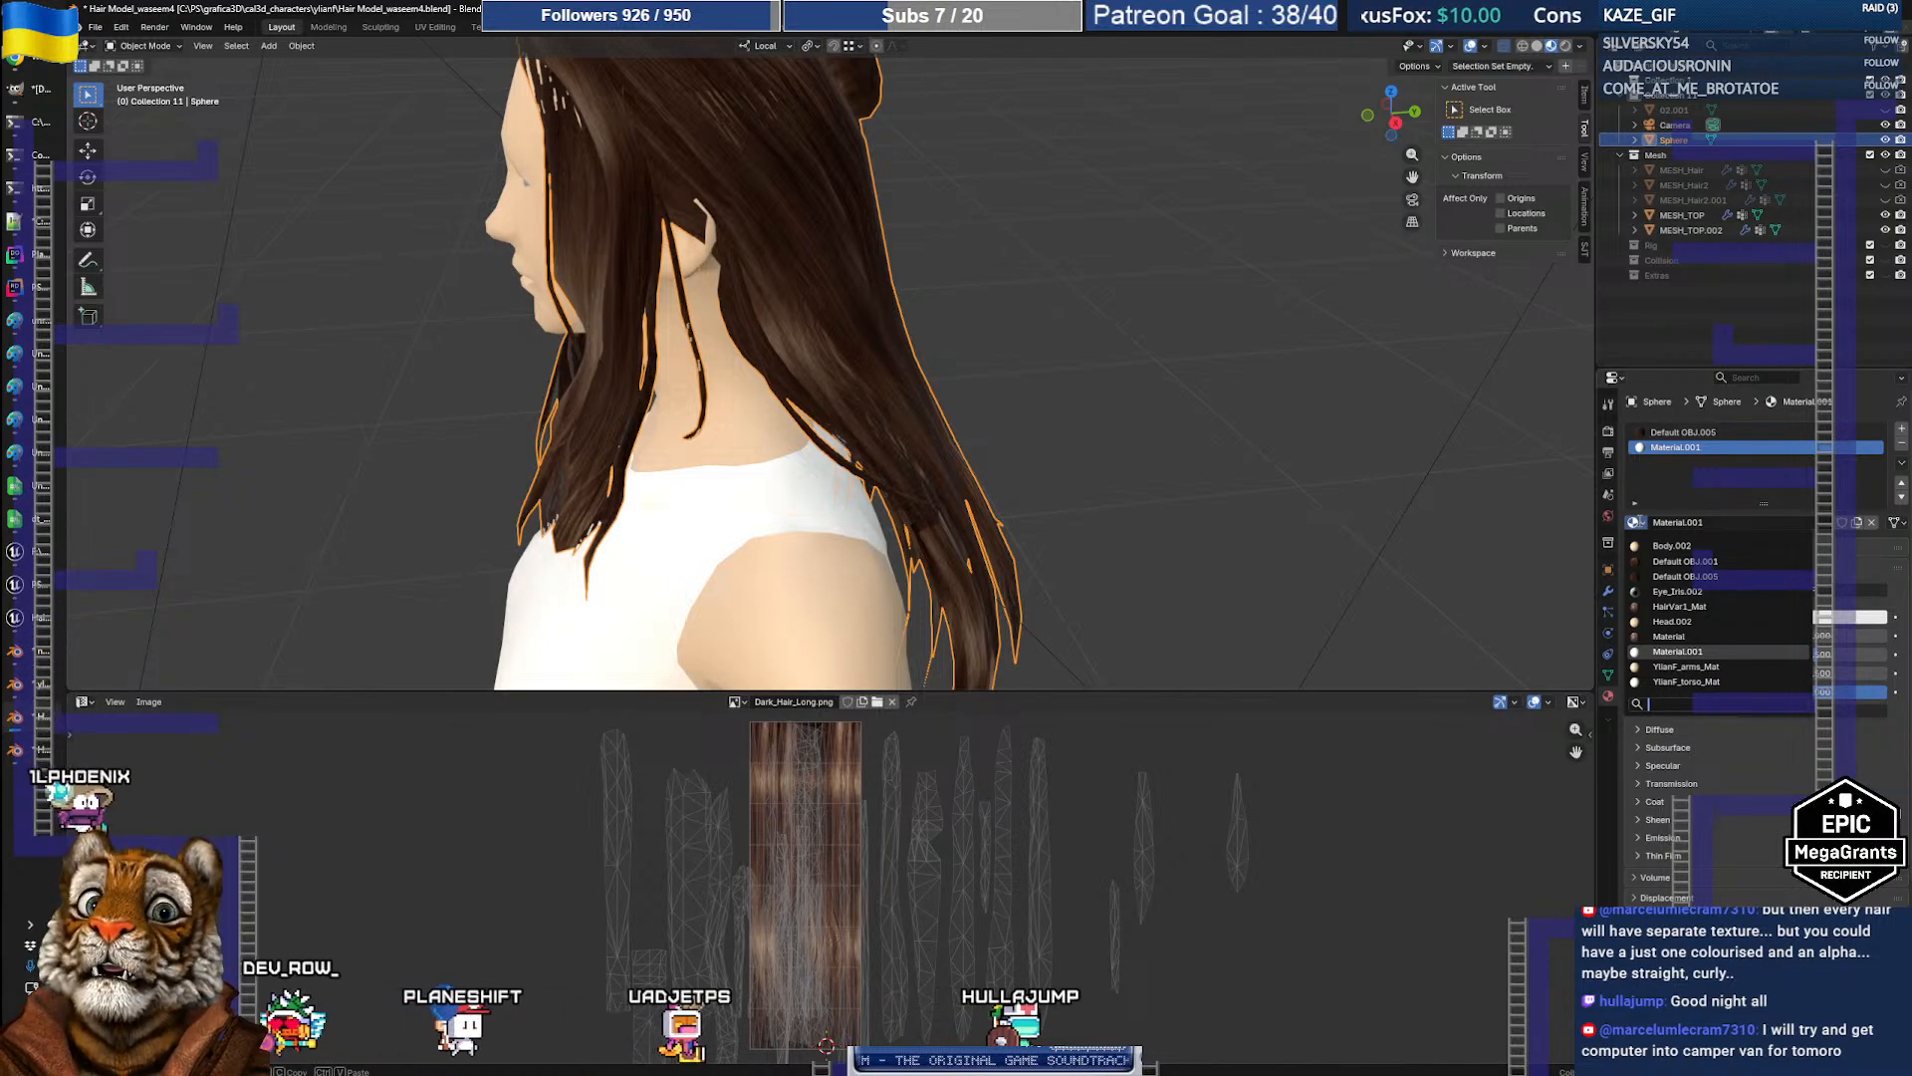
{"action": "left_click", "coordinate": [1641, 522]}
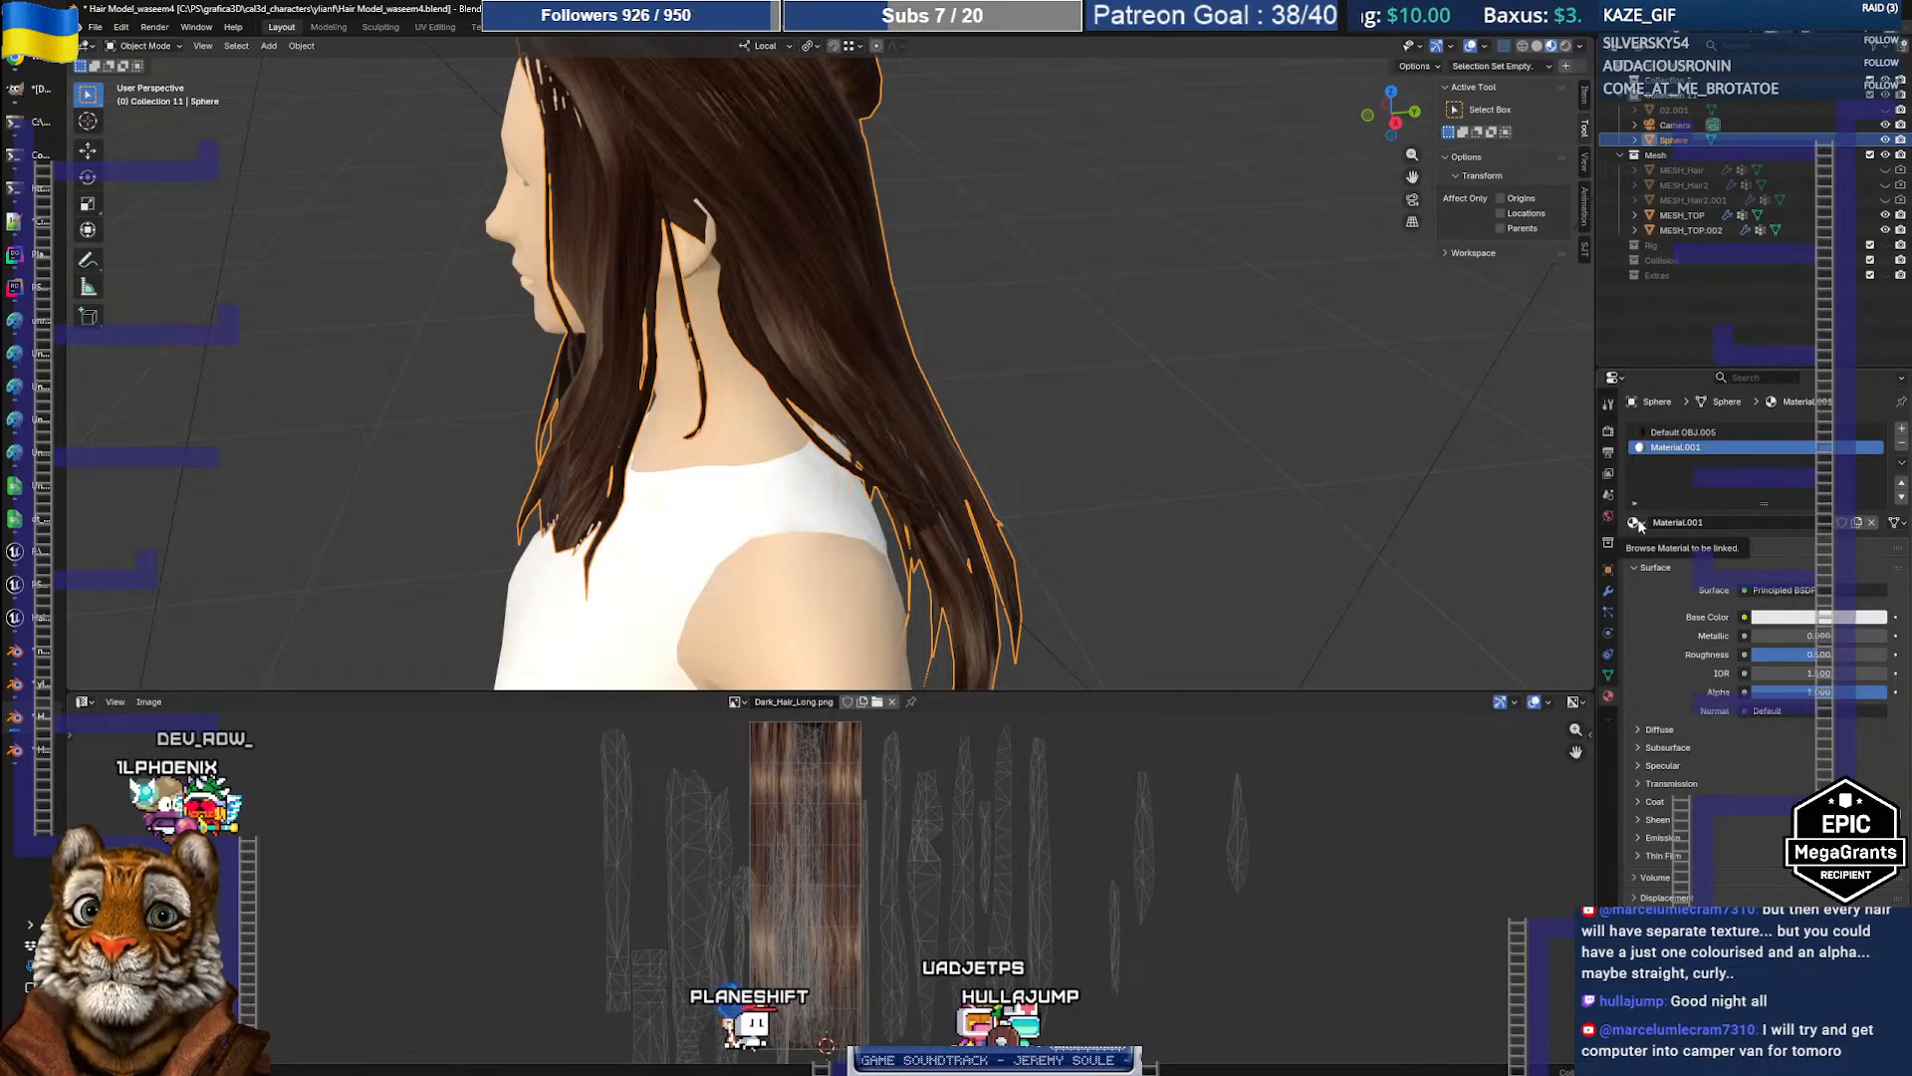
{"action": "left_click", "coordinate": [1641, 523]}
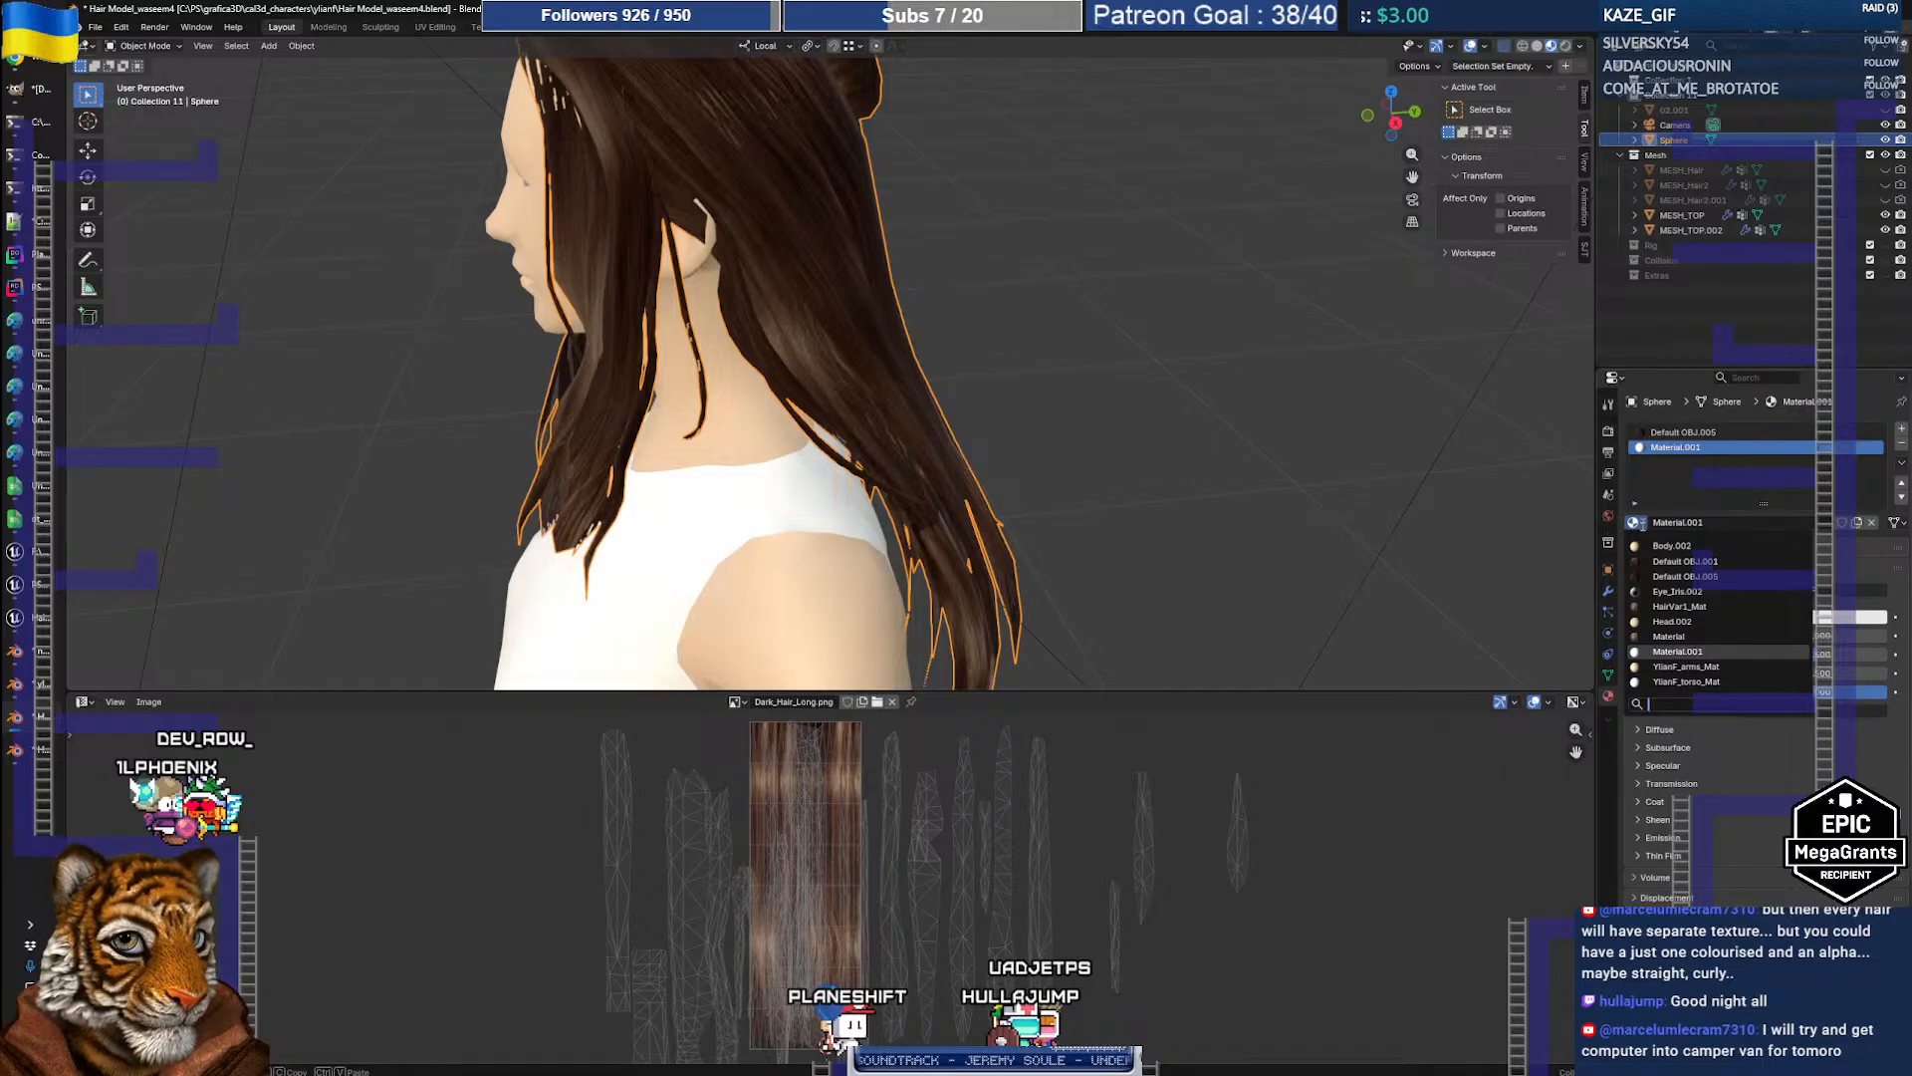
{"action": "left_click", "coordinate": [1644, 523]}
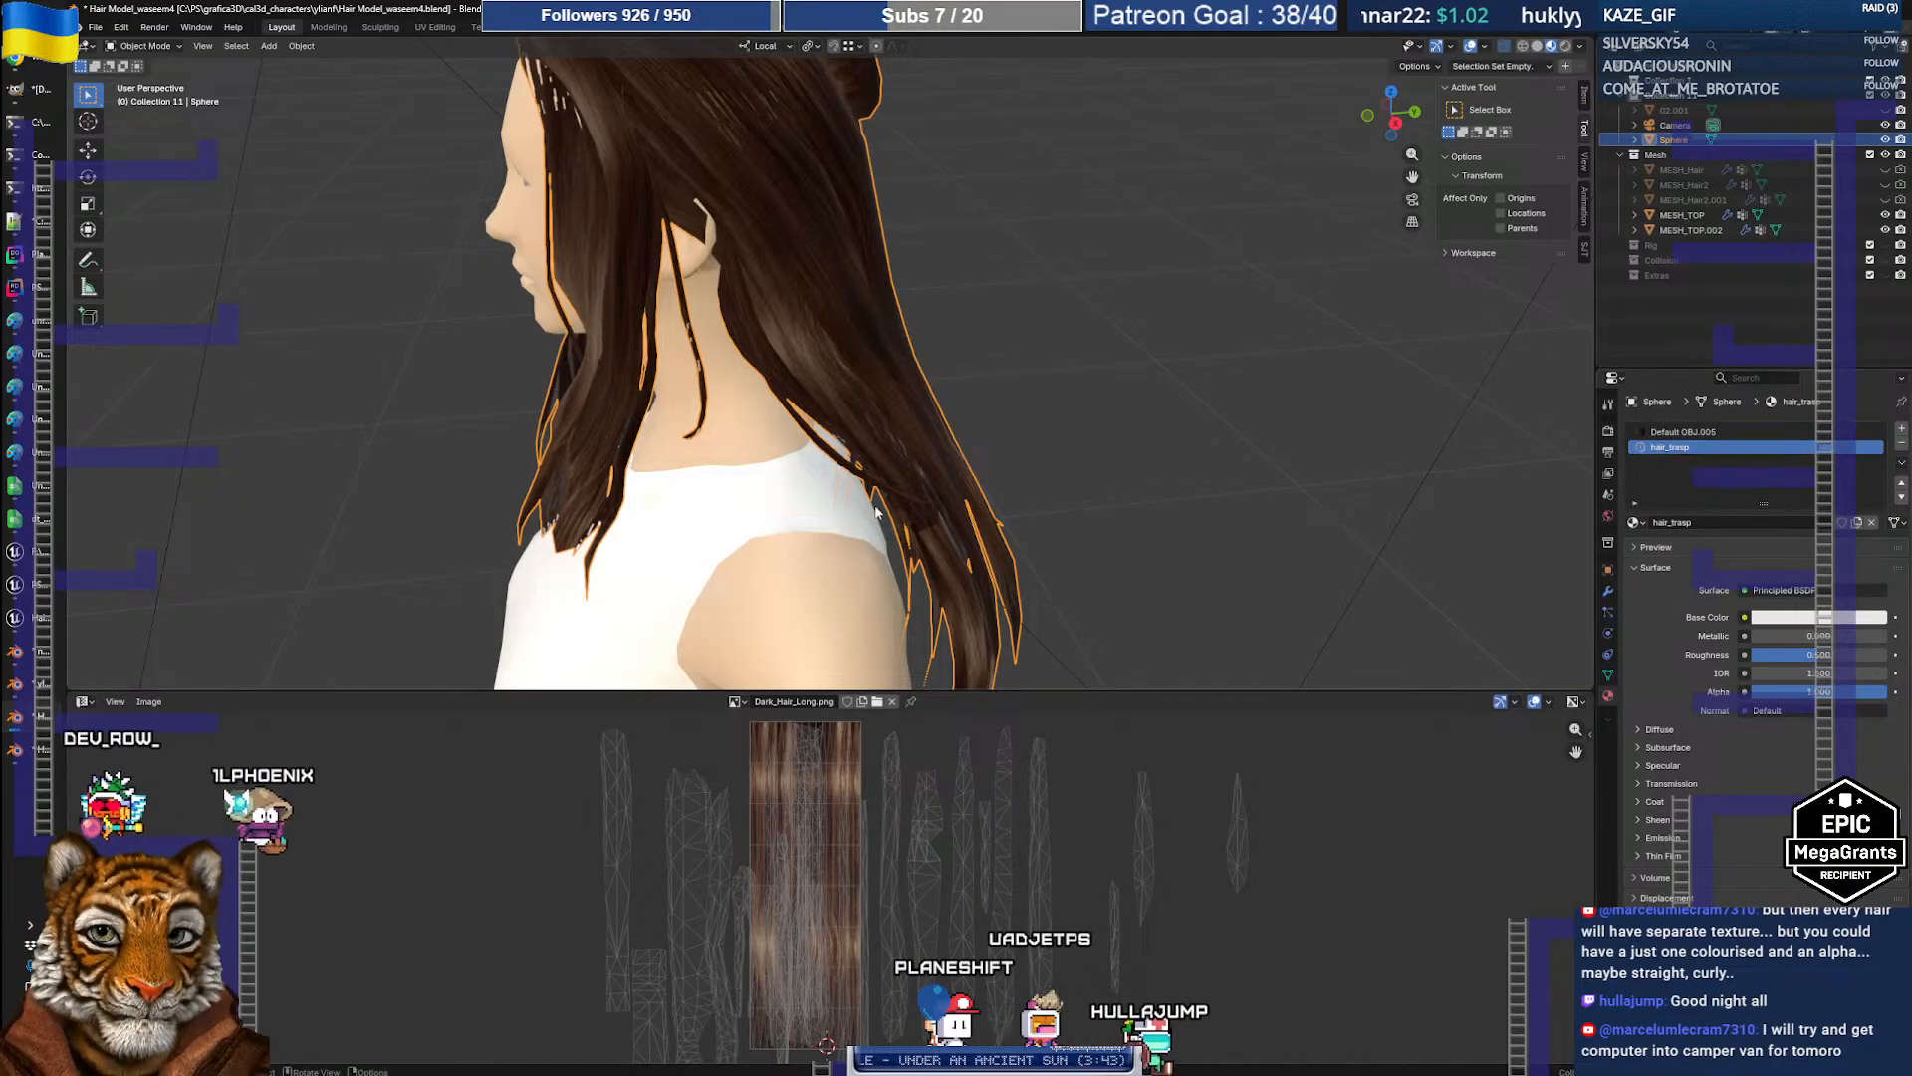
Step: Select the narrow linked strand hanging in front of the shoulder and assign the hair_trasp material to it
{"action": "middle_click_drag", "start_coordinate": [876, 511], "coordinate": [788, 551]}
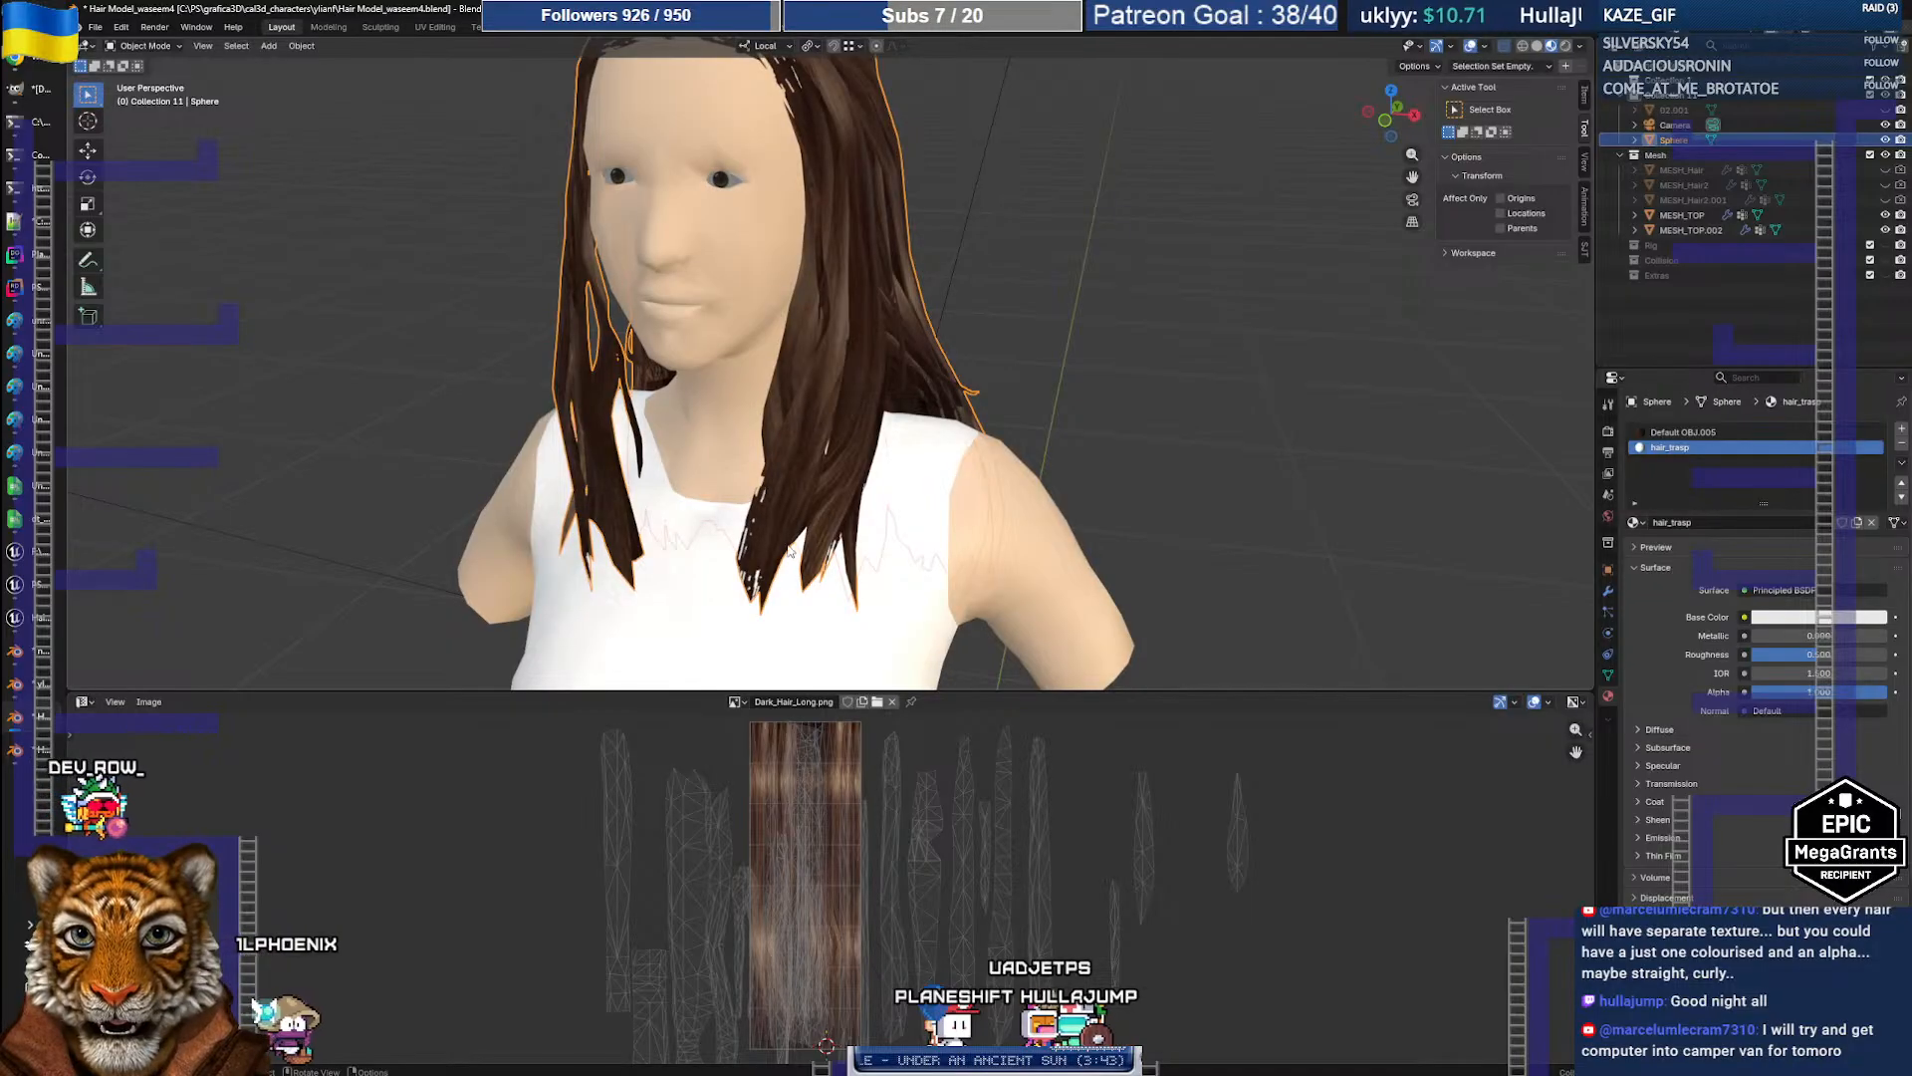
{"action": "key", "text": "Tab"}
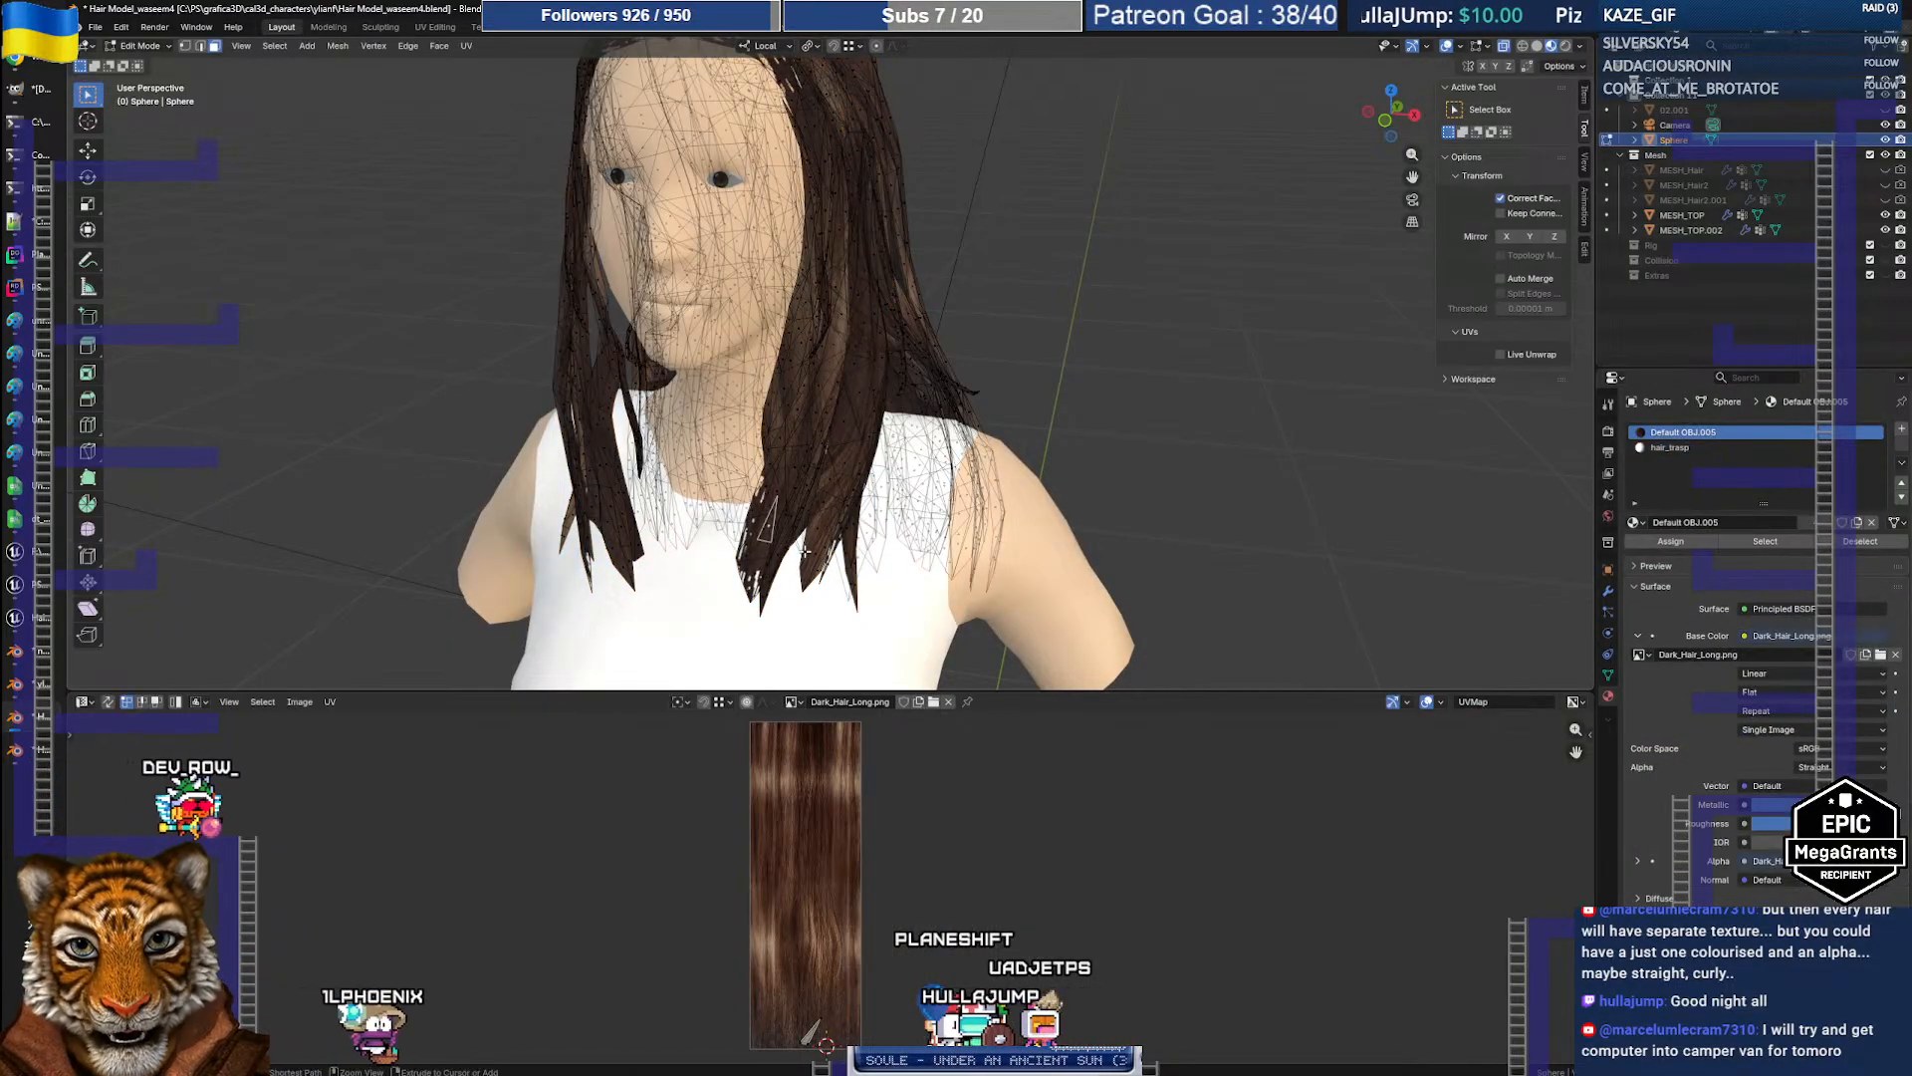
{"action": "key", "text": "ctrl+l"}
{"action": "left_click", "coordinate": [770, 573]}
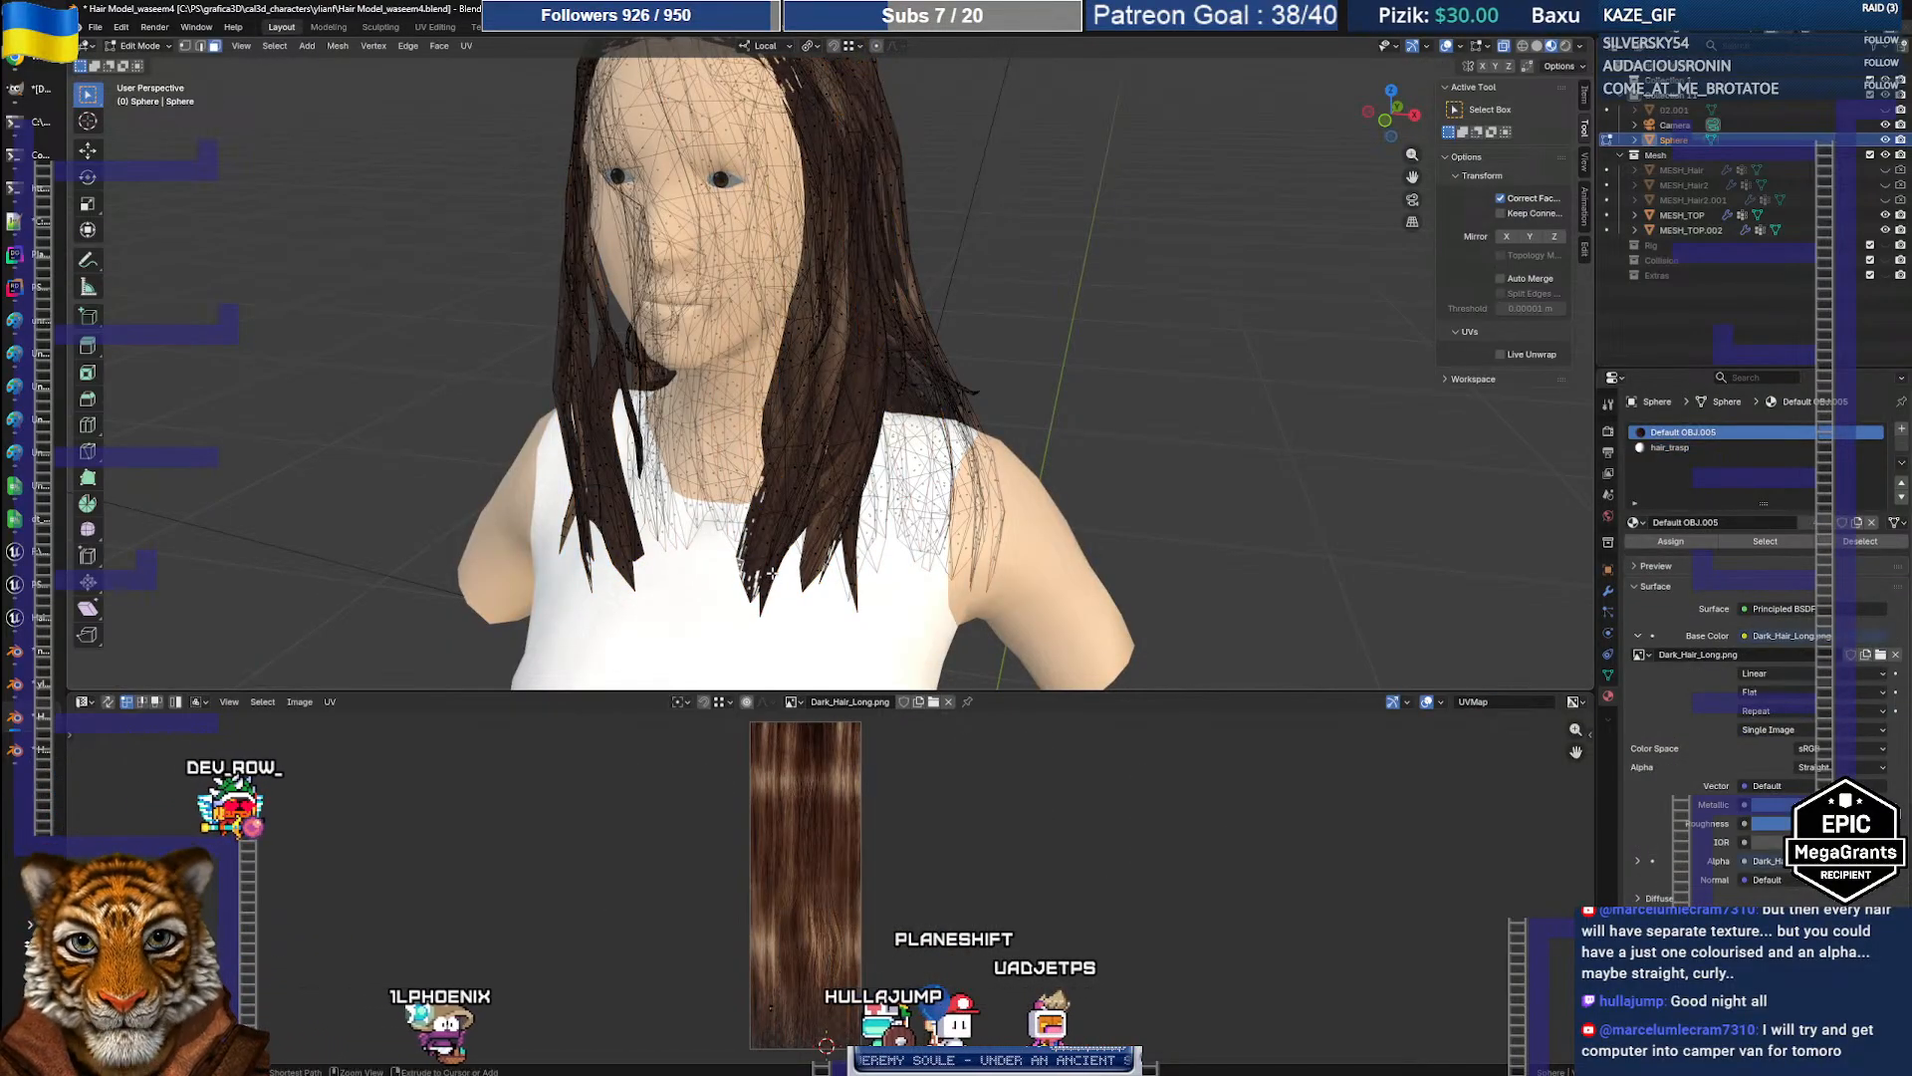
{"action": "key", "text": "ctrl+l"}
{"action": "mouse_move", "coordinate": [841, 428]}
{"action": "middle_mouse_down"}
{"action": "mouse_move", "coordinate": [697, 419]}
{"action": "mouse_move", "coordinate": [840, 426]}
{"action": "mouse_move", "coordinate": [802, 430]}
{"action": "mouse_move", "coordinate": [825, 433]}
{"action": "middle_mouse_up"}
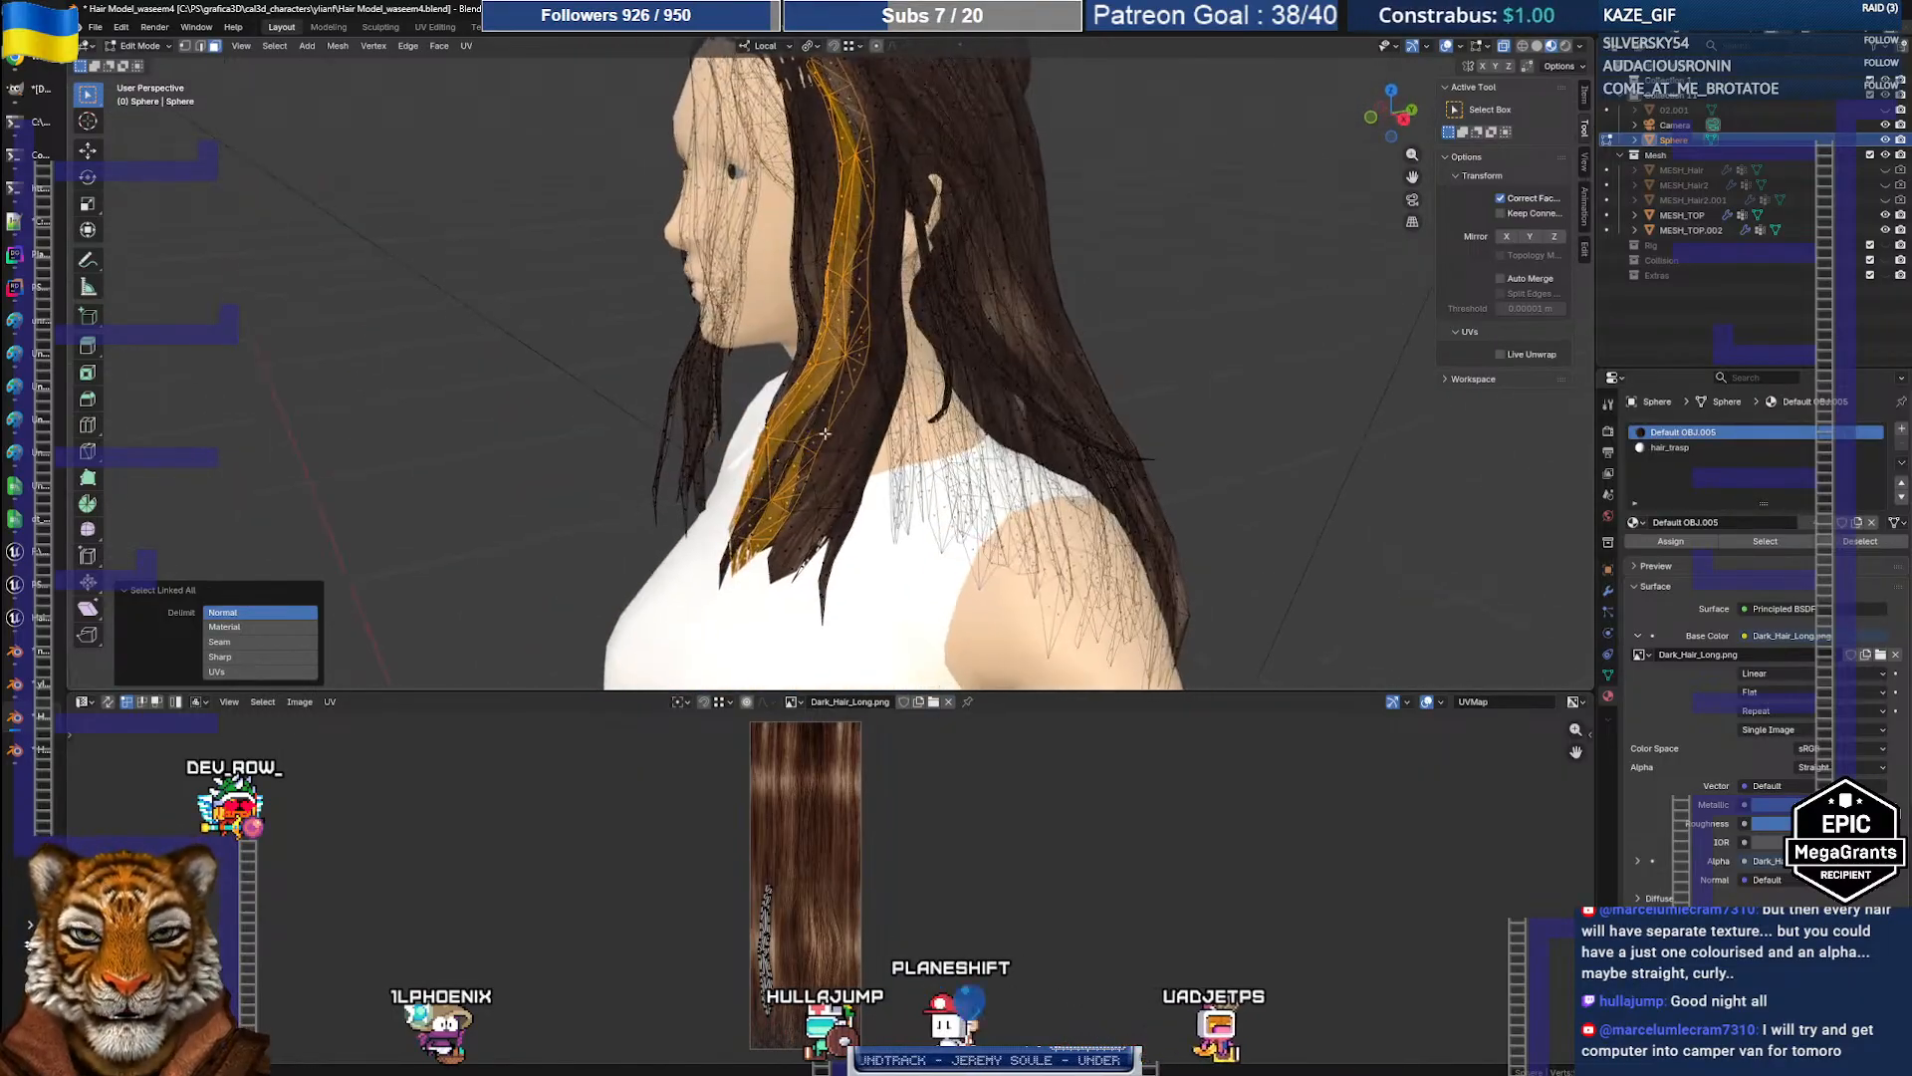
{"action": "left_click", "coordinate": [839, 536]}
{"action": "key", "text": "ctrl+l"}
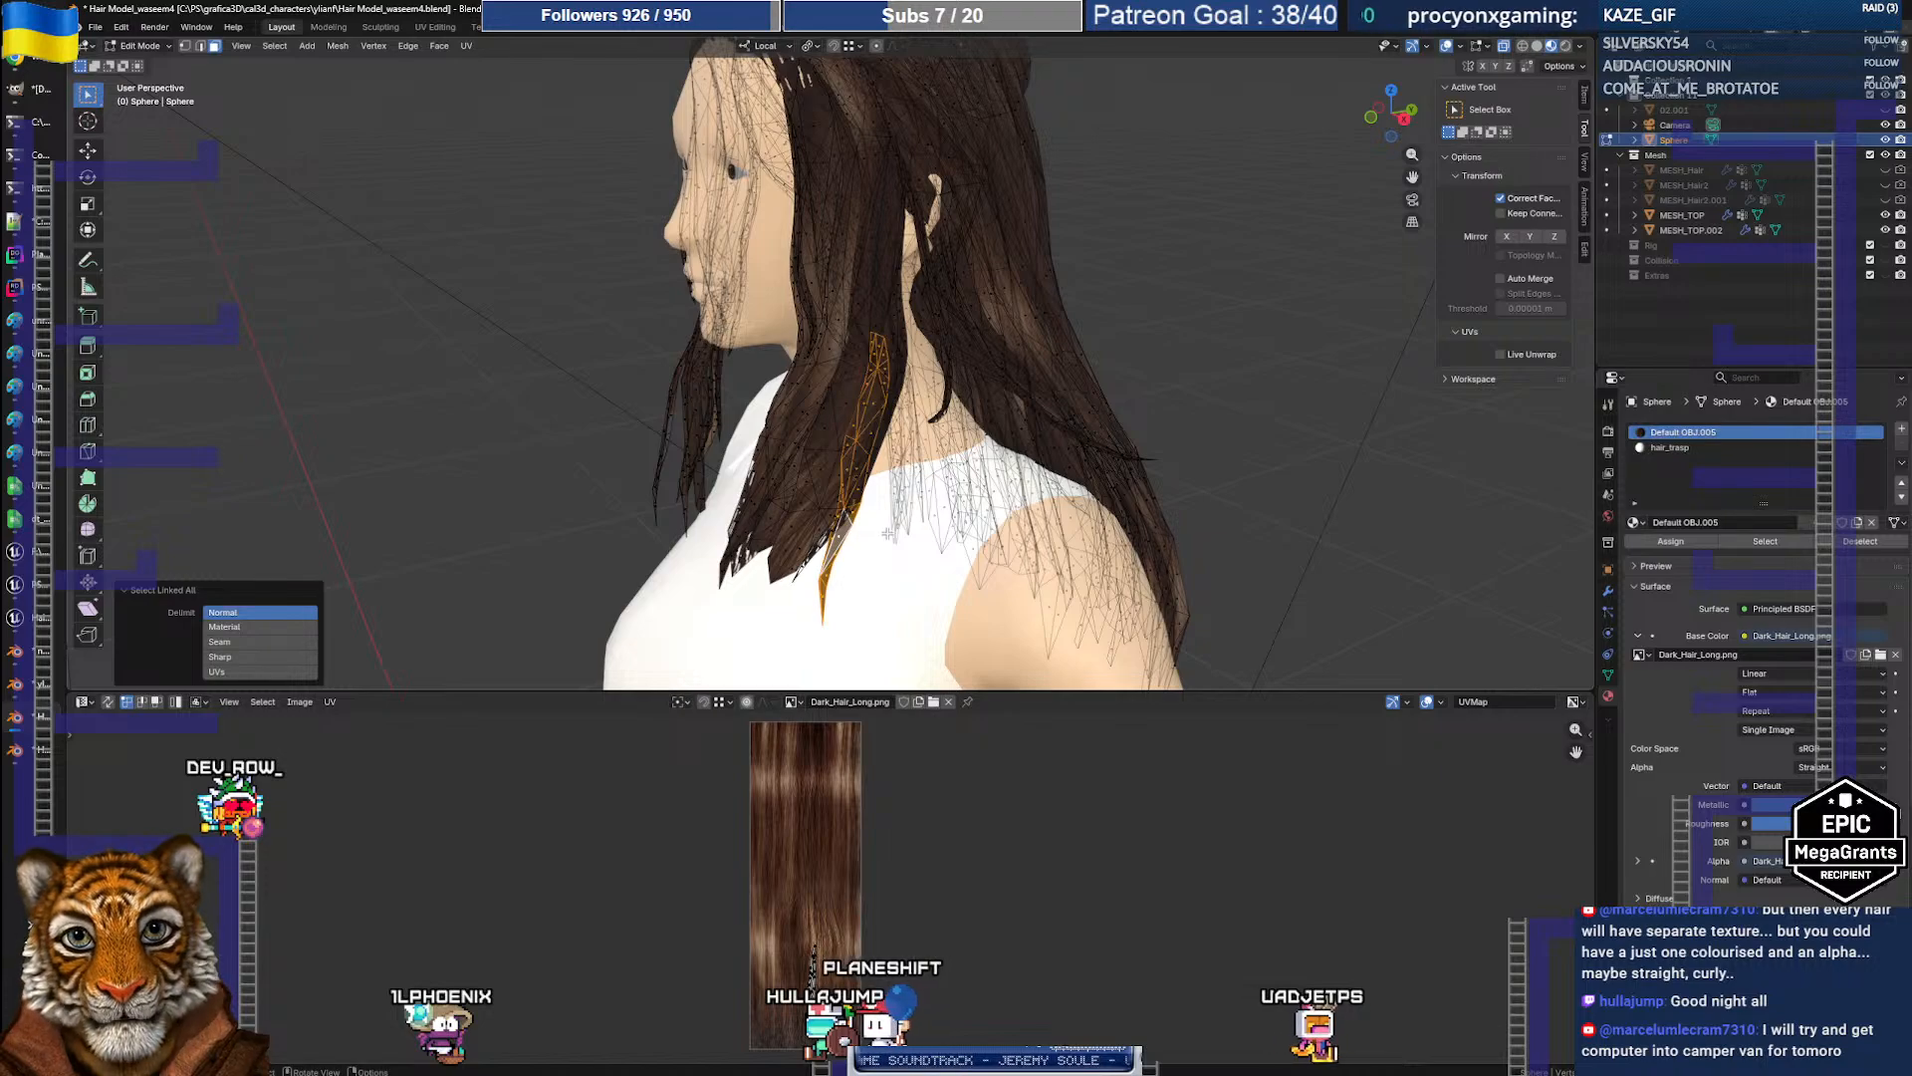
{"action": "middle_click_drag", "start_coordinate": [886, 533], "coordinate": [981, 443]}
{"action": "left_click", "coordinate": [1681, 449]}
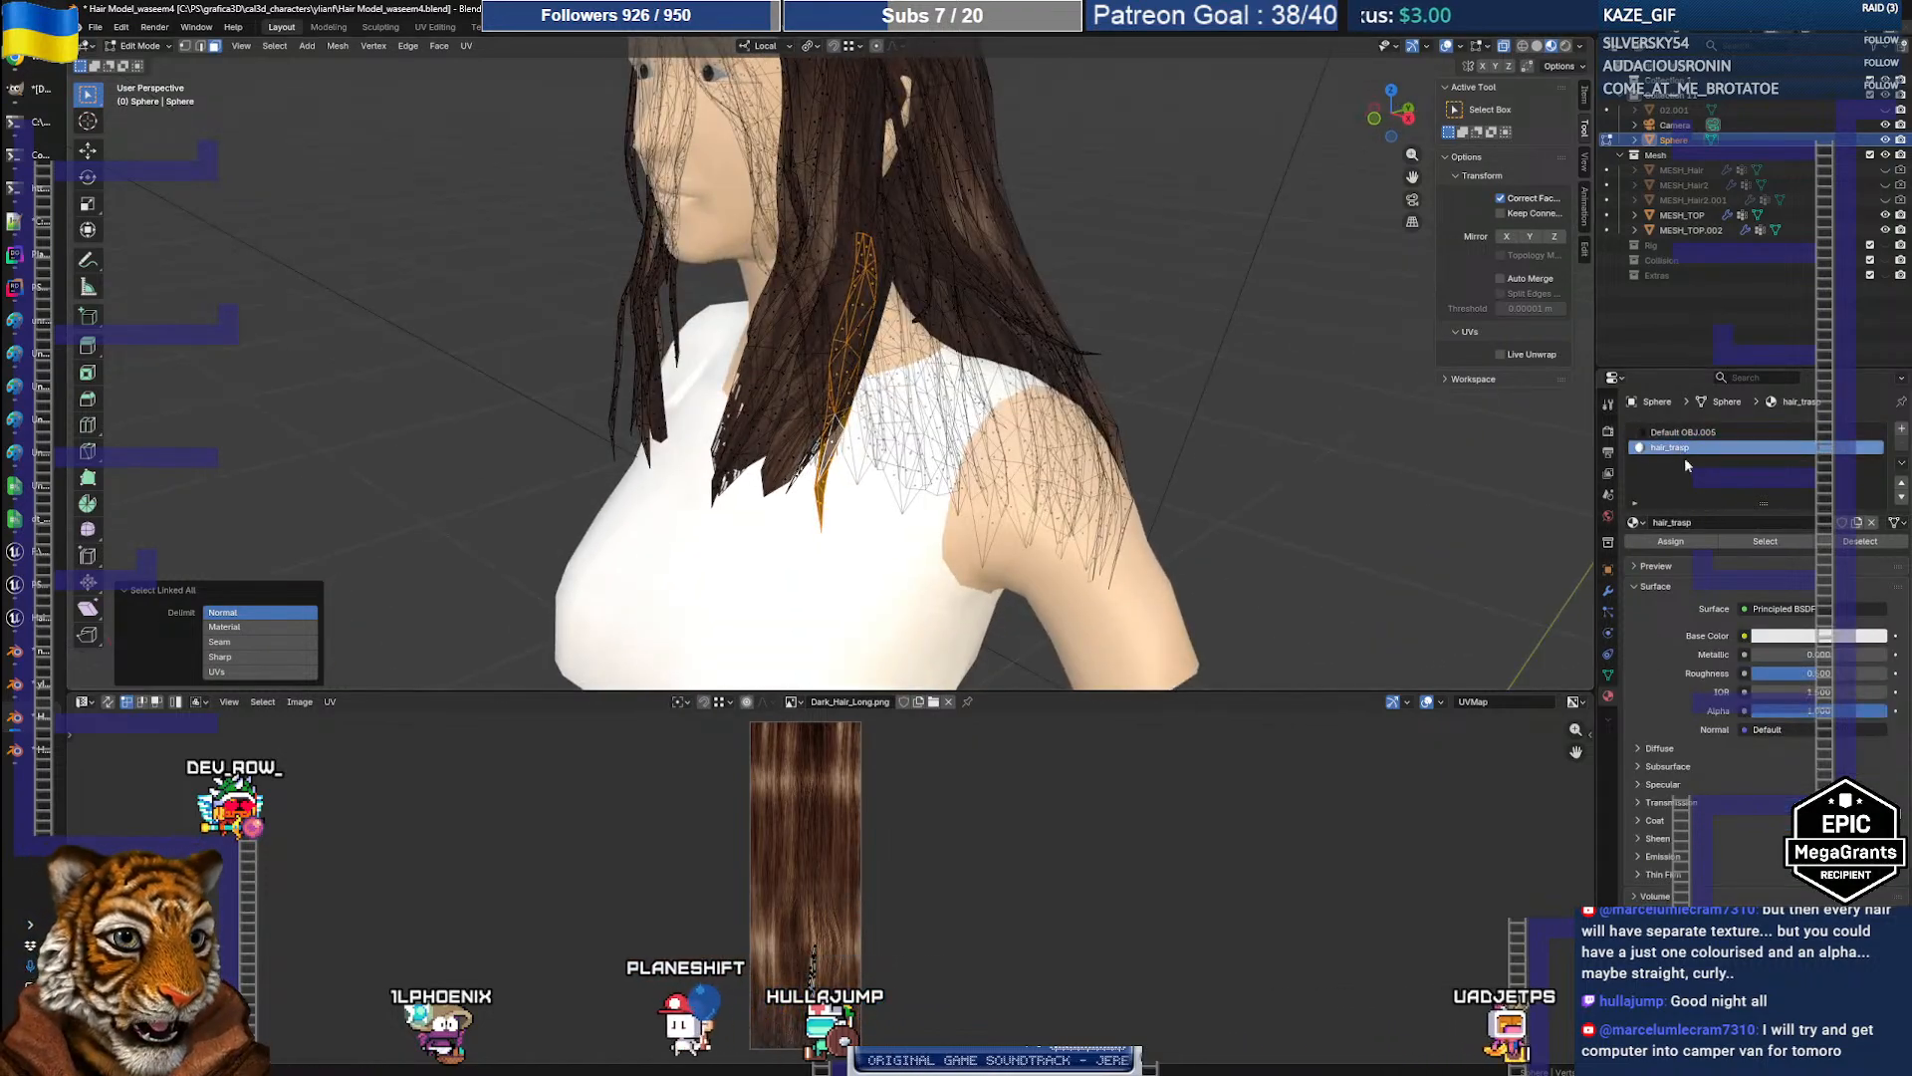
{"action": "left_click", "coordinate": [1683, 541]}
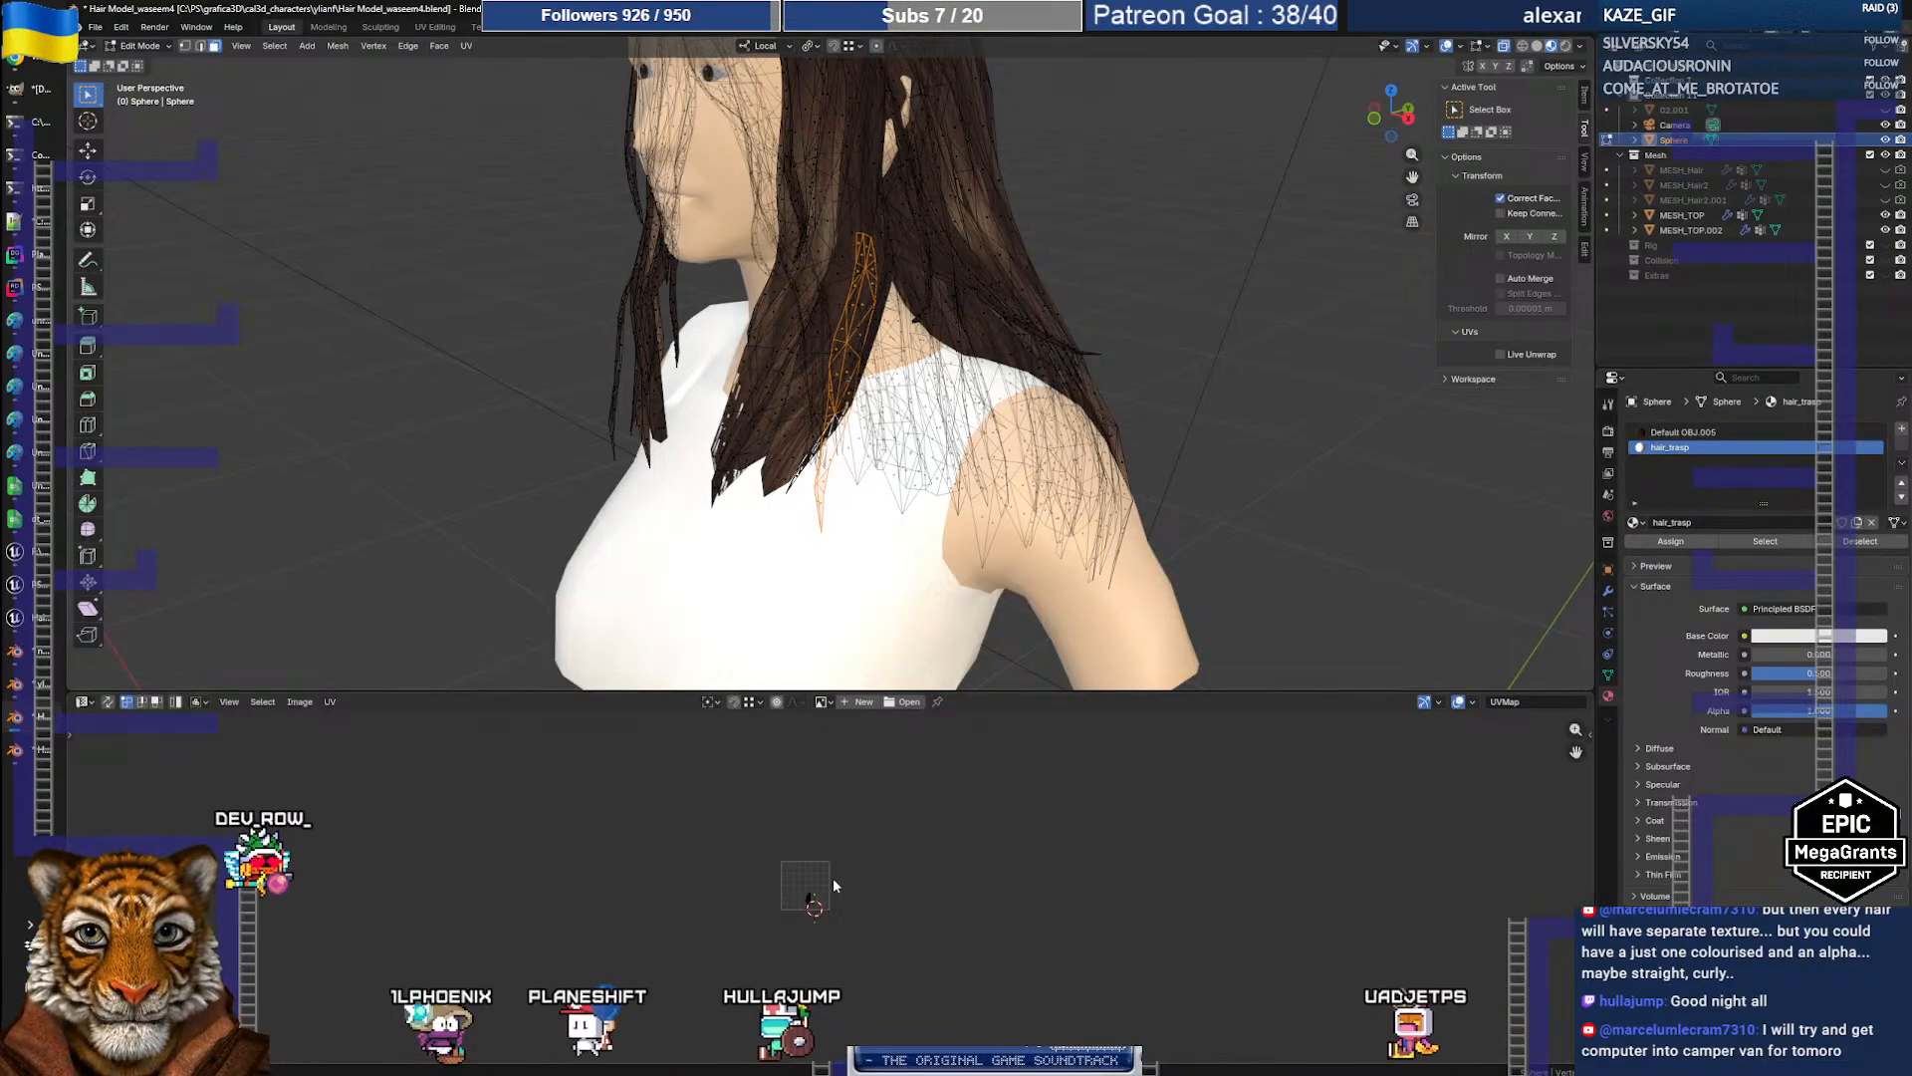
{"action": "scroll", "coordinate": [833, 877], "scroll_direction": "up", "scroll_amount": 8}
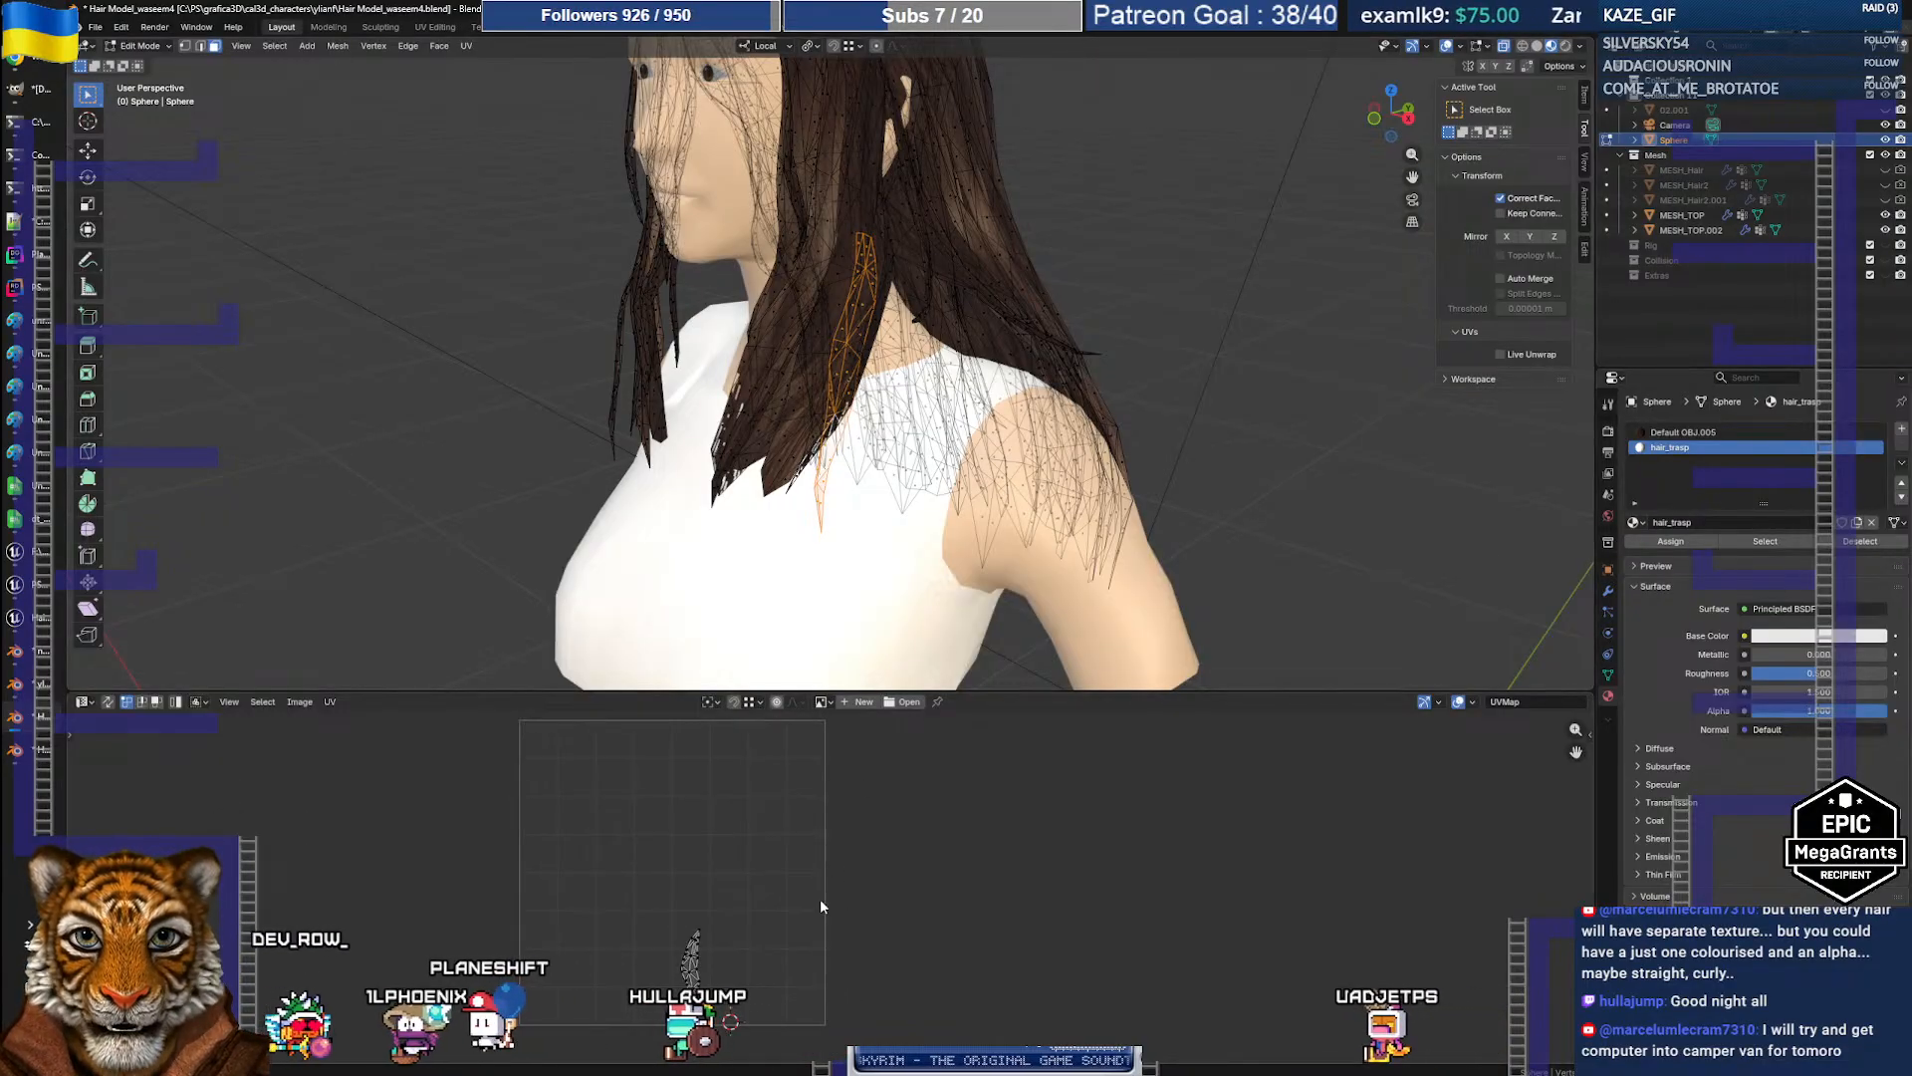
{"action": "key", "text": "Tab"}
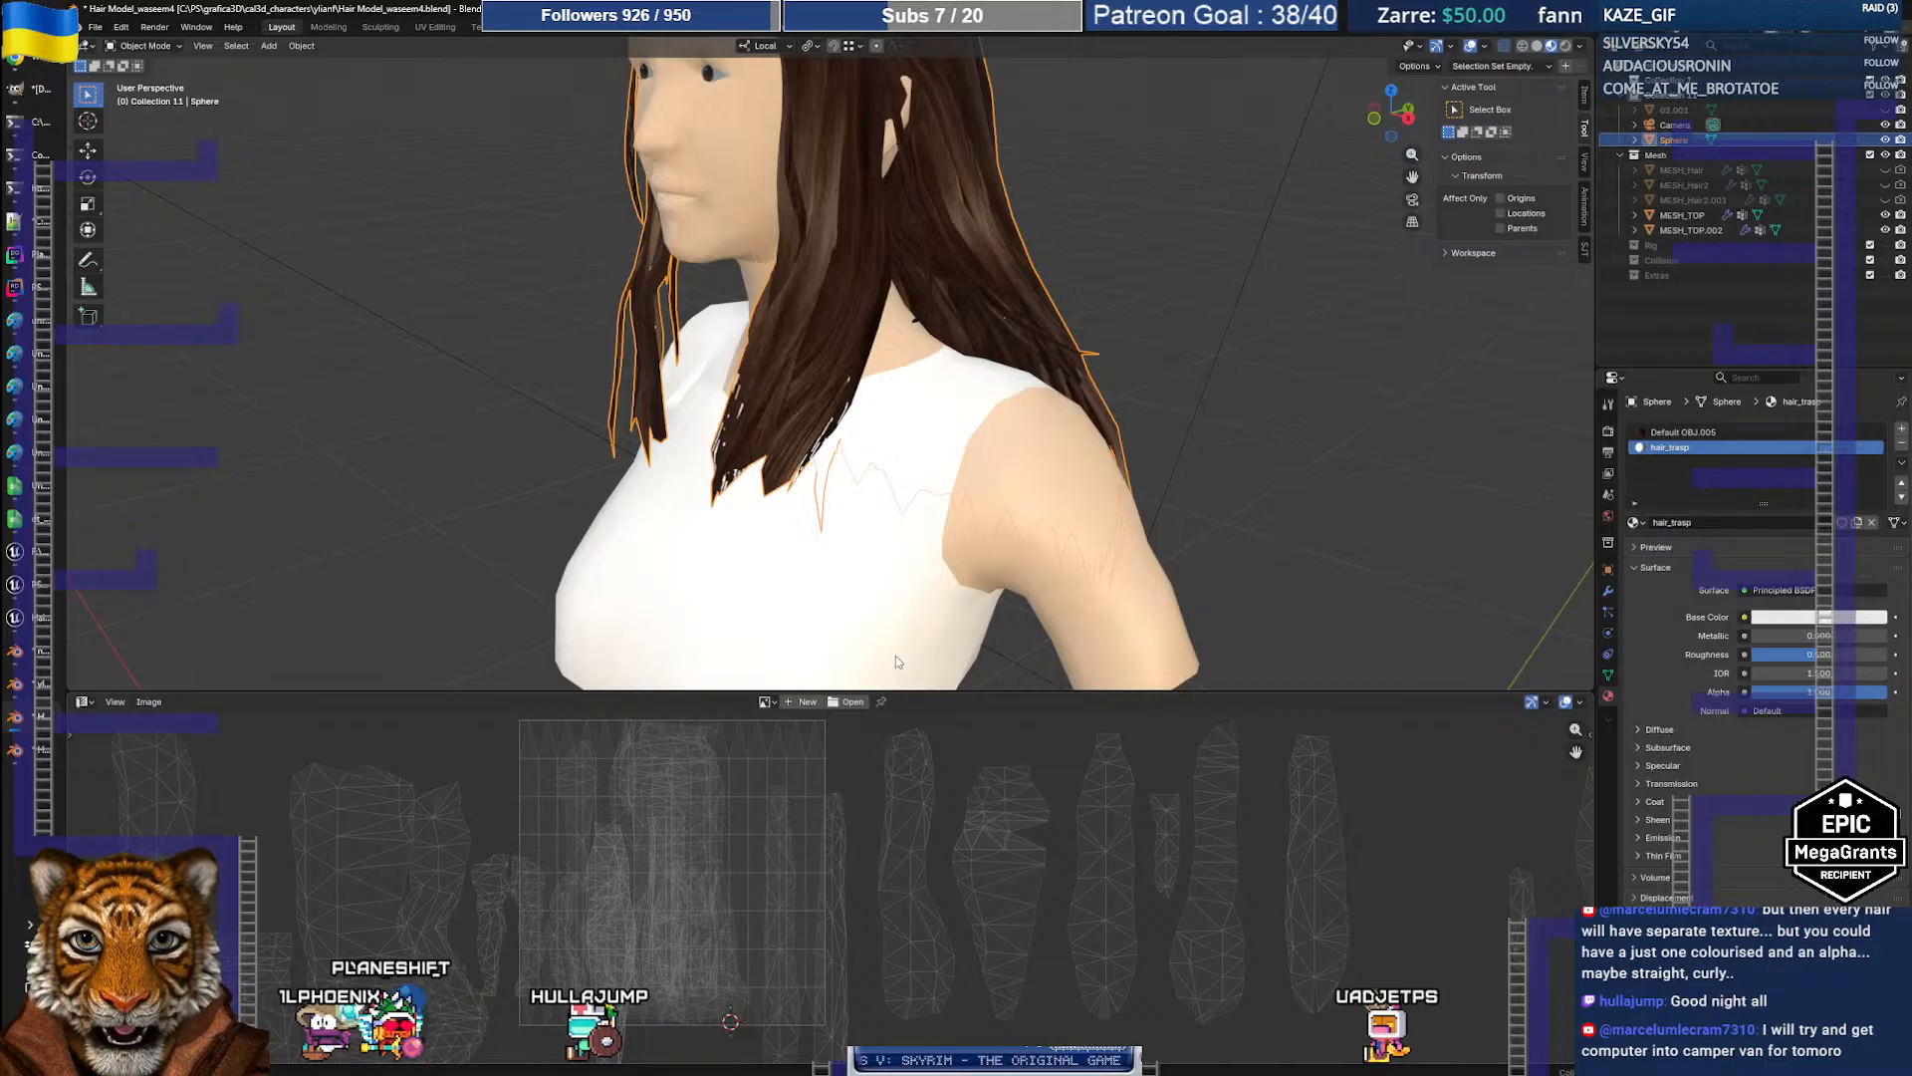
Step: Enlarge the selected strand's UV island to nearly the full tile height and place it in the right half of the UV tile
{"action": "key", "text": "Tab"}
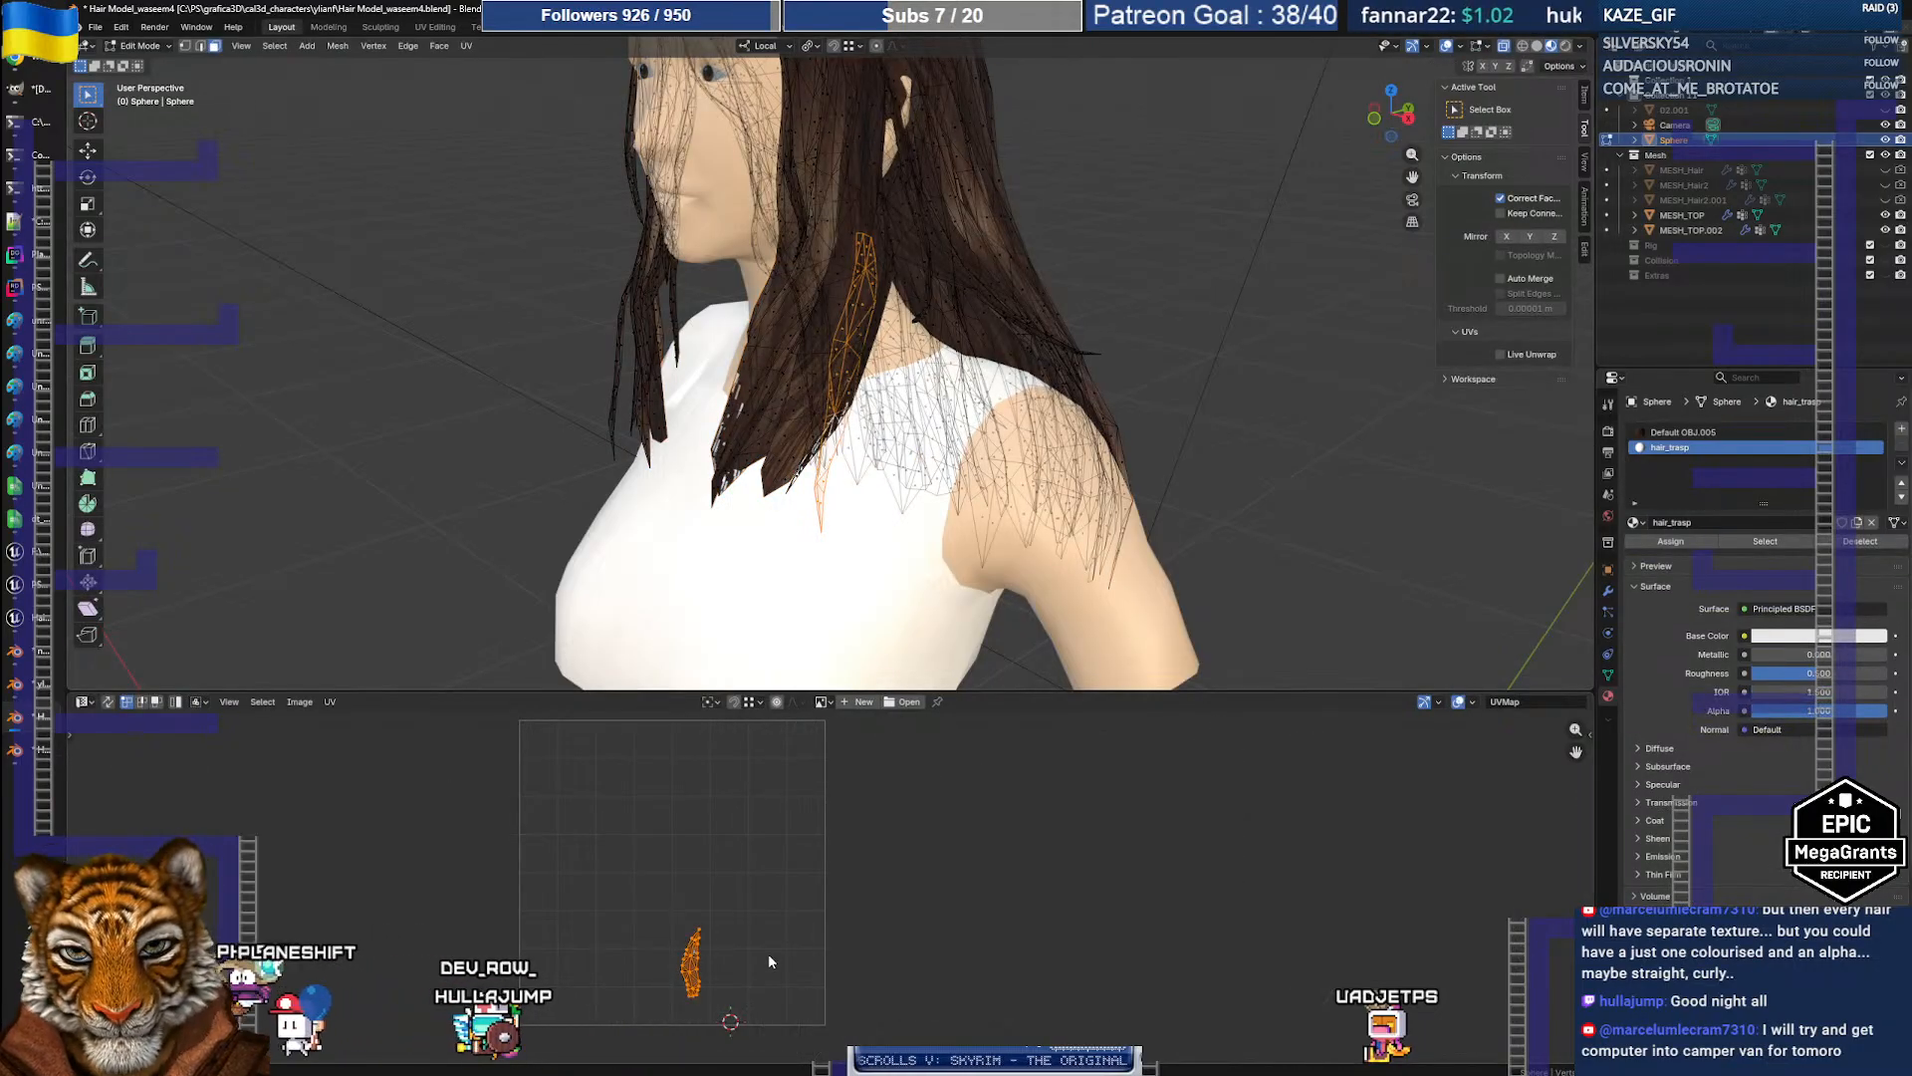
{"action": "key", "text": "s"}
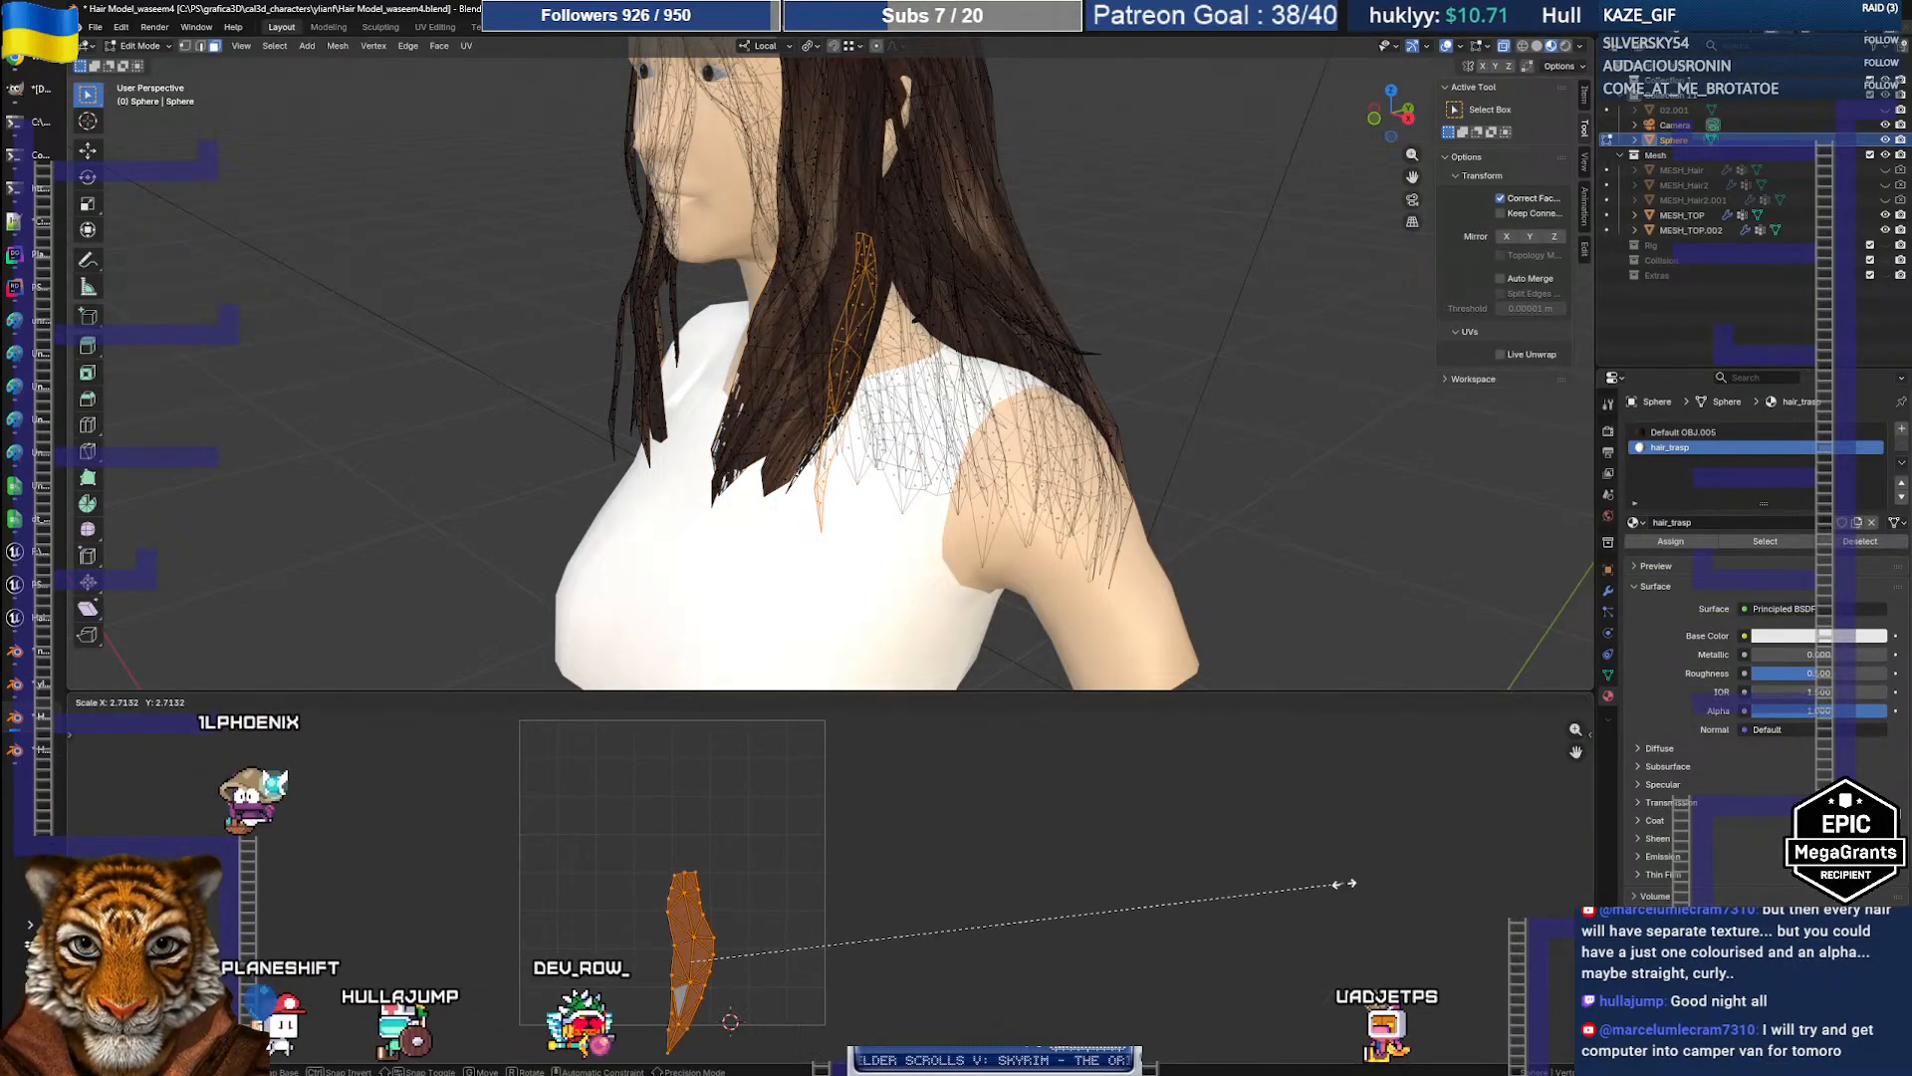
{"action": "key", "text": "g"}
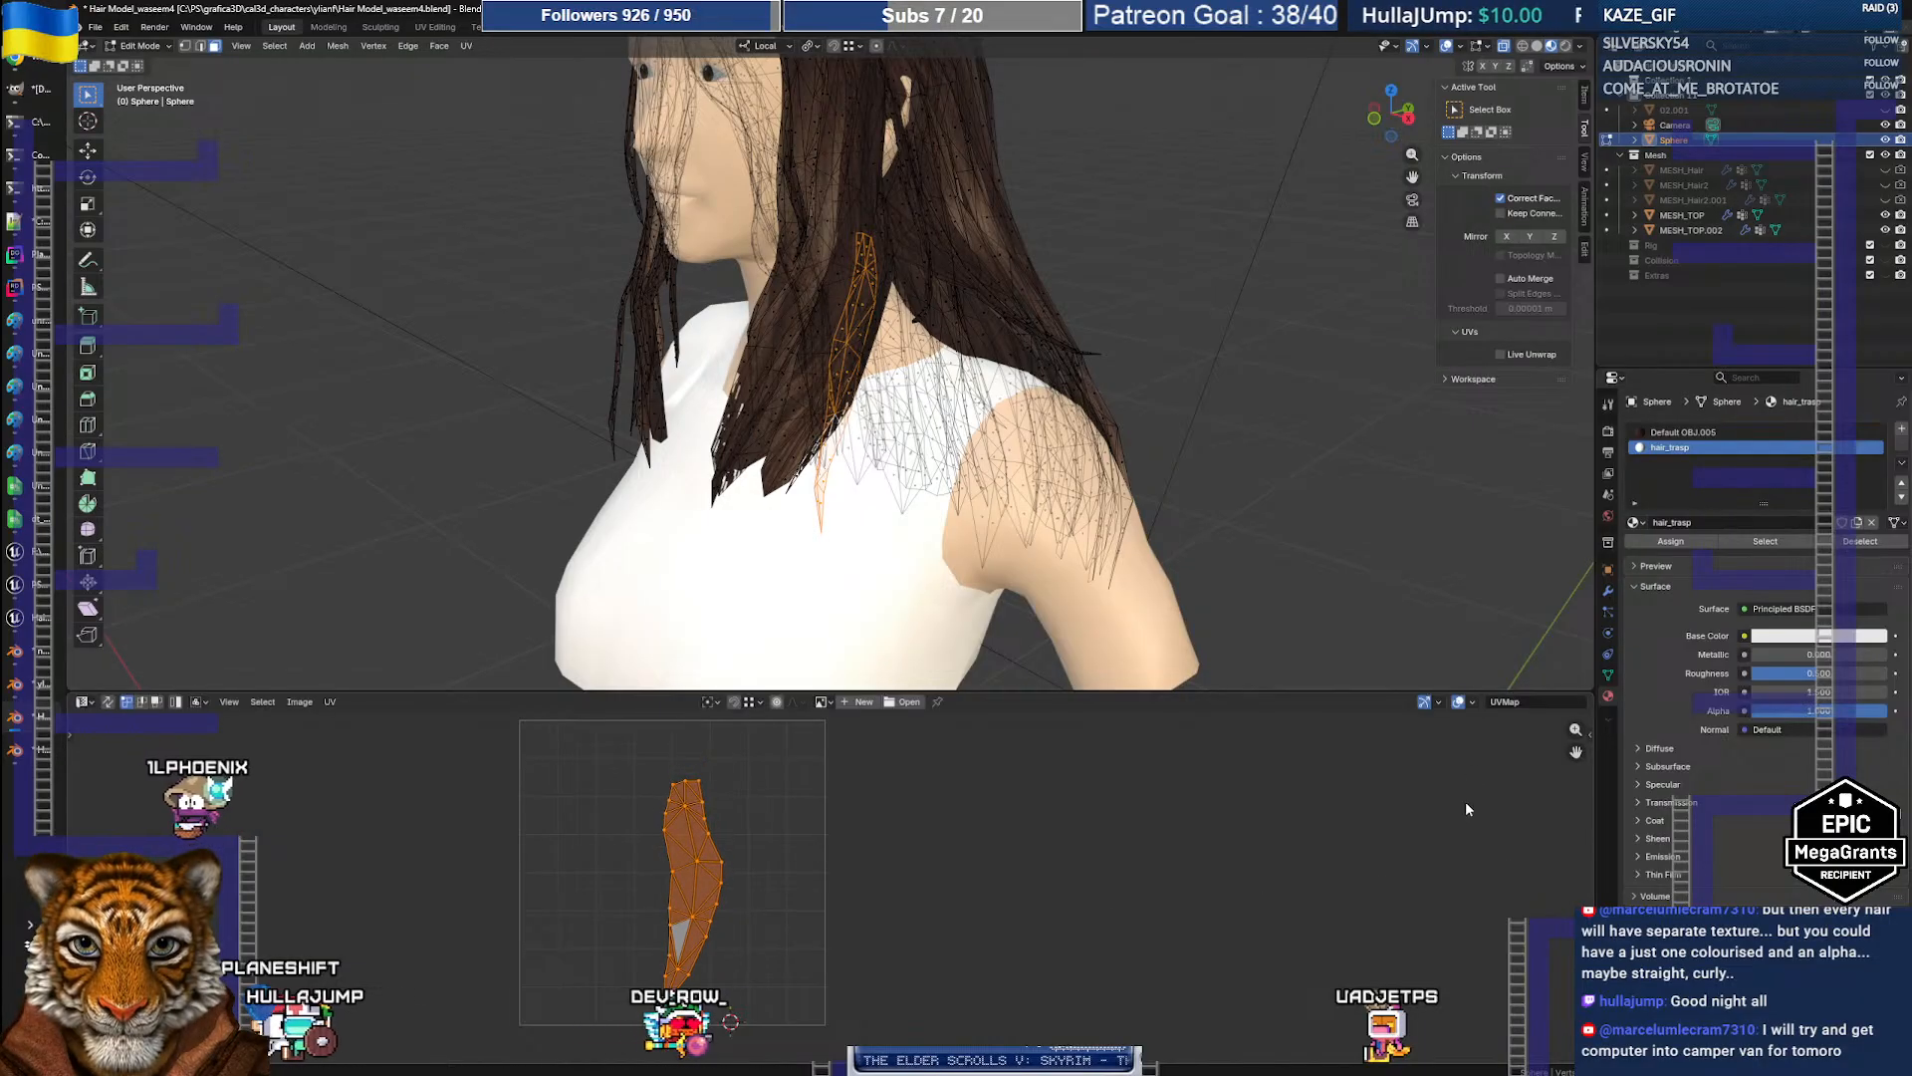
{"action": "key", "text": "s"}
{"action": "left_click", "coordinate": [1564, 797]}
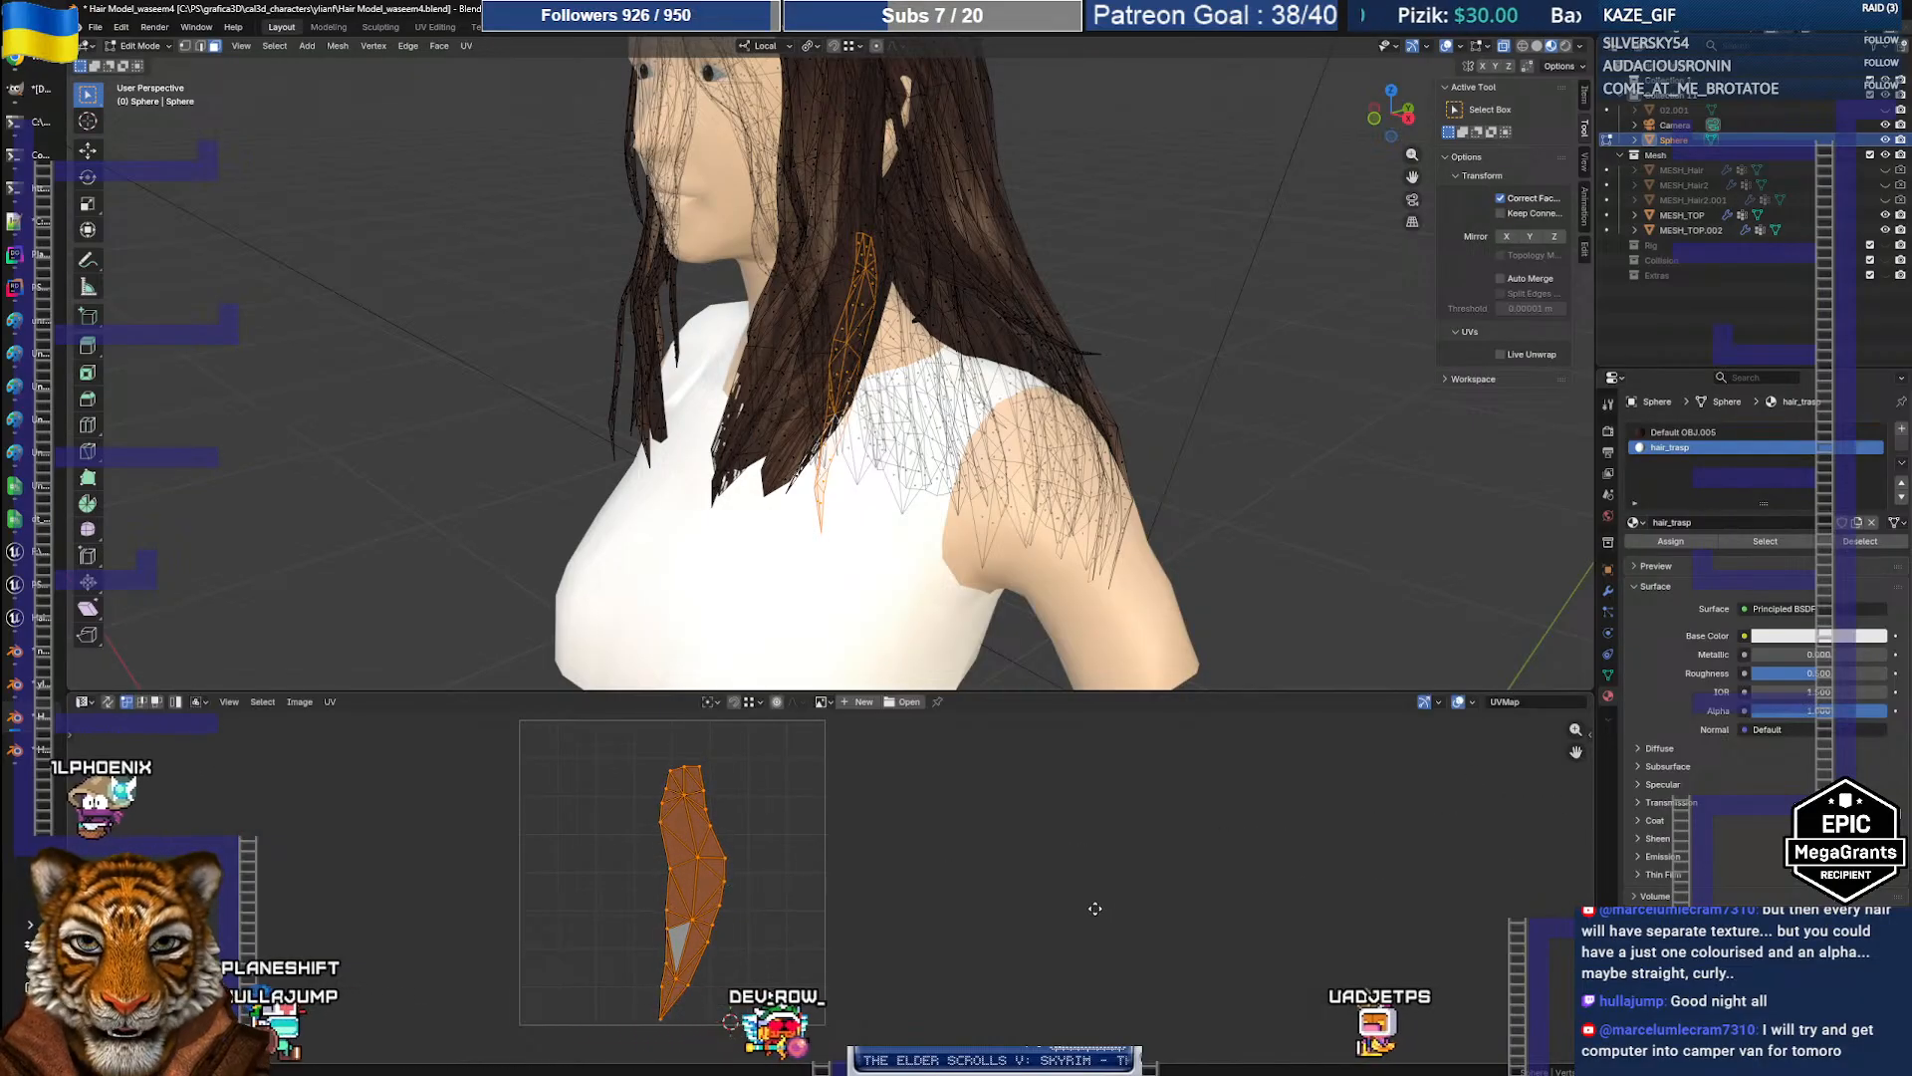
{"action": "key", "text": "g"}
{"action": "left_click", "coordinate": [1178, 896]}
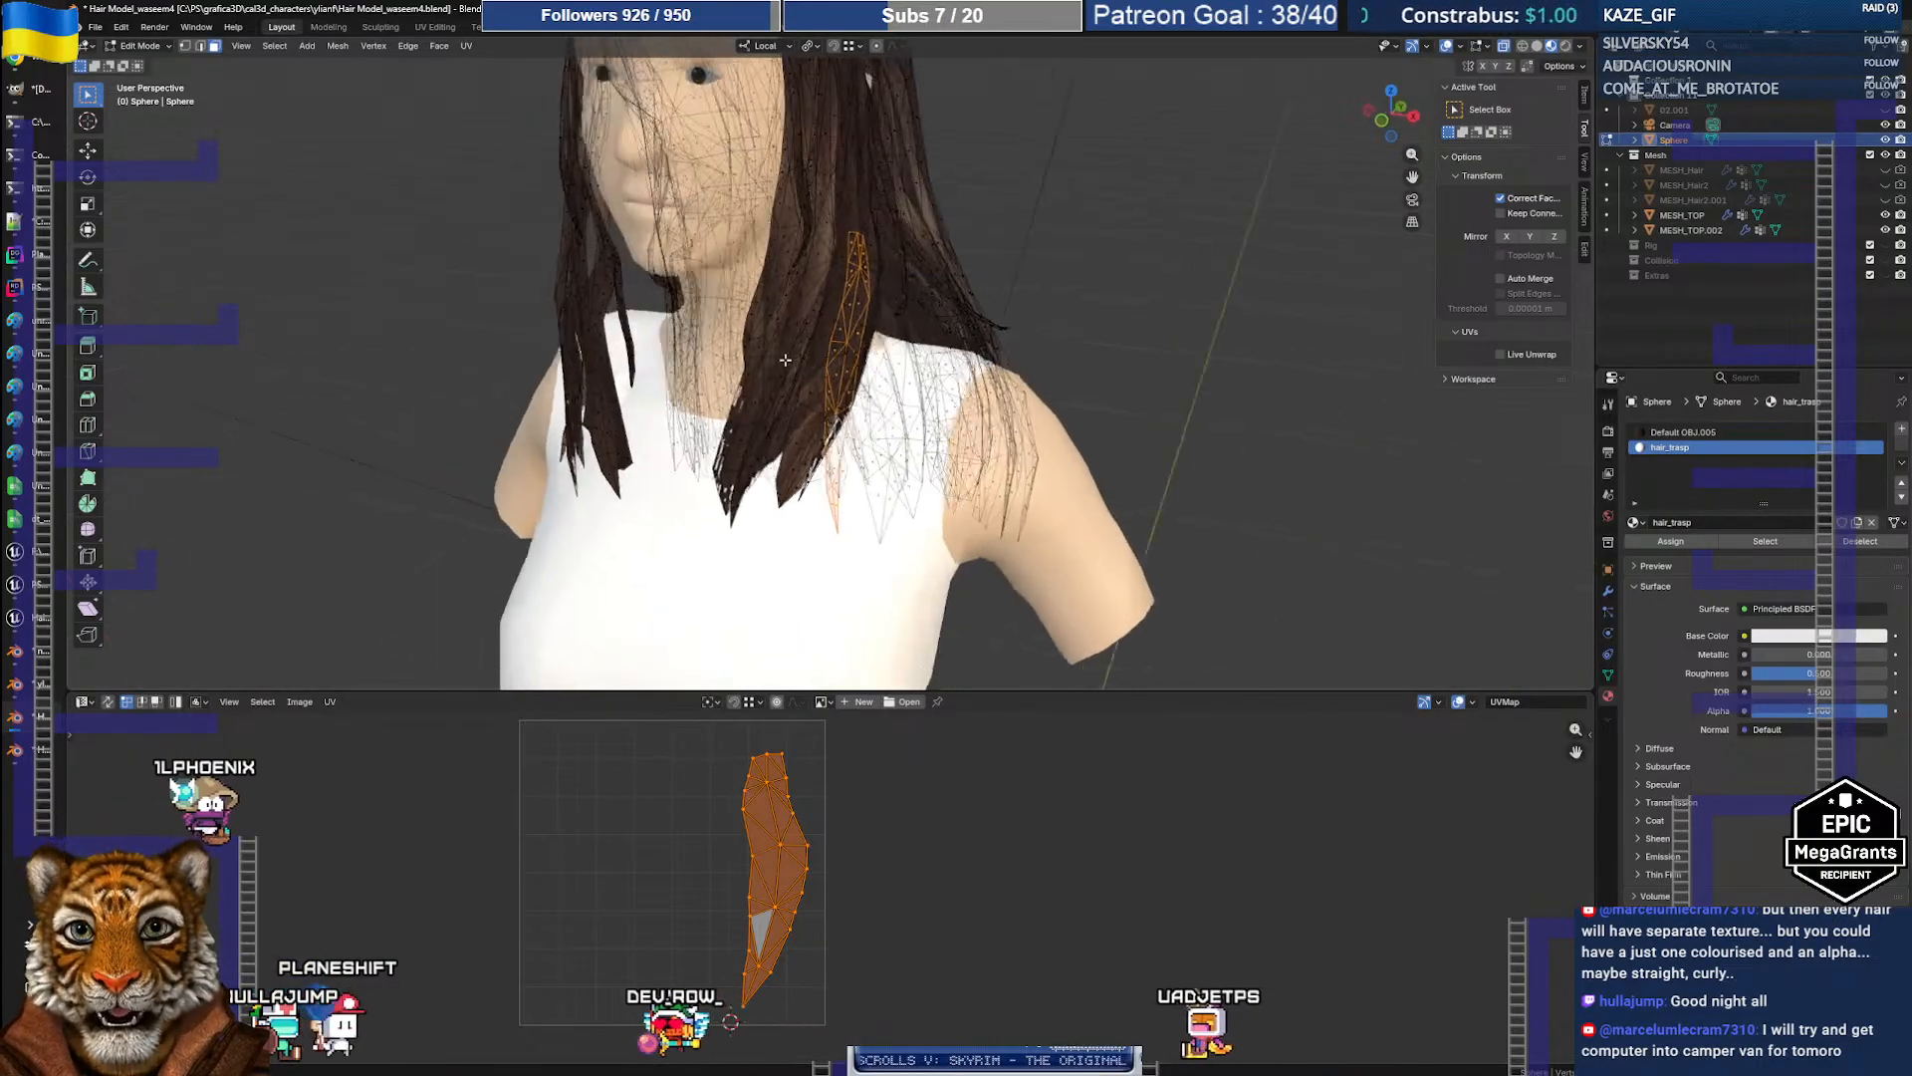
Step: Export the selected Sphere hair object as FBX to Hair Model_waseem5.fbx in the ylianf folder, overwriting the existing file
{"action": "key", "text": "Tab"}
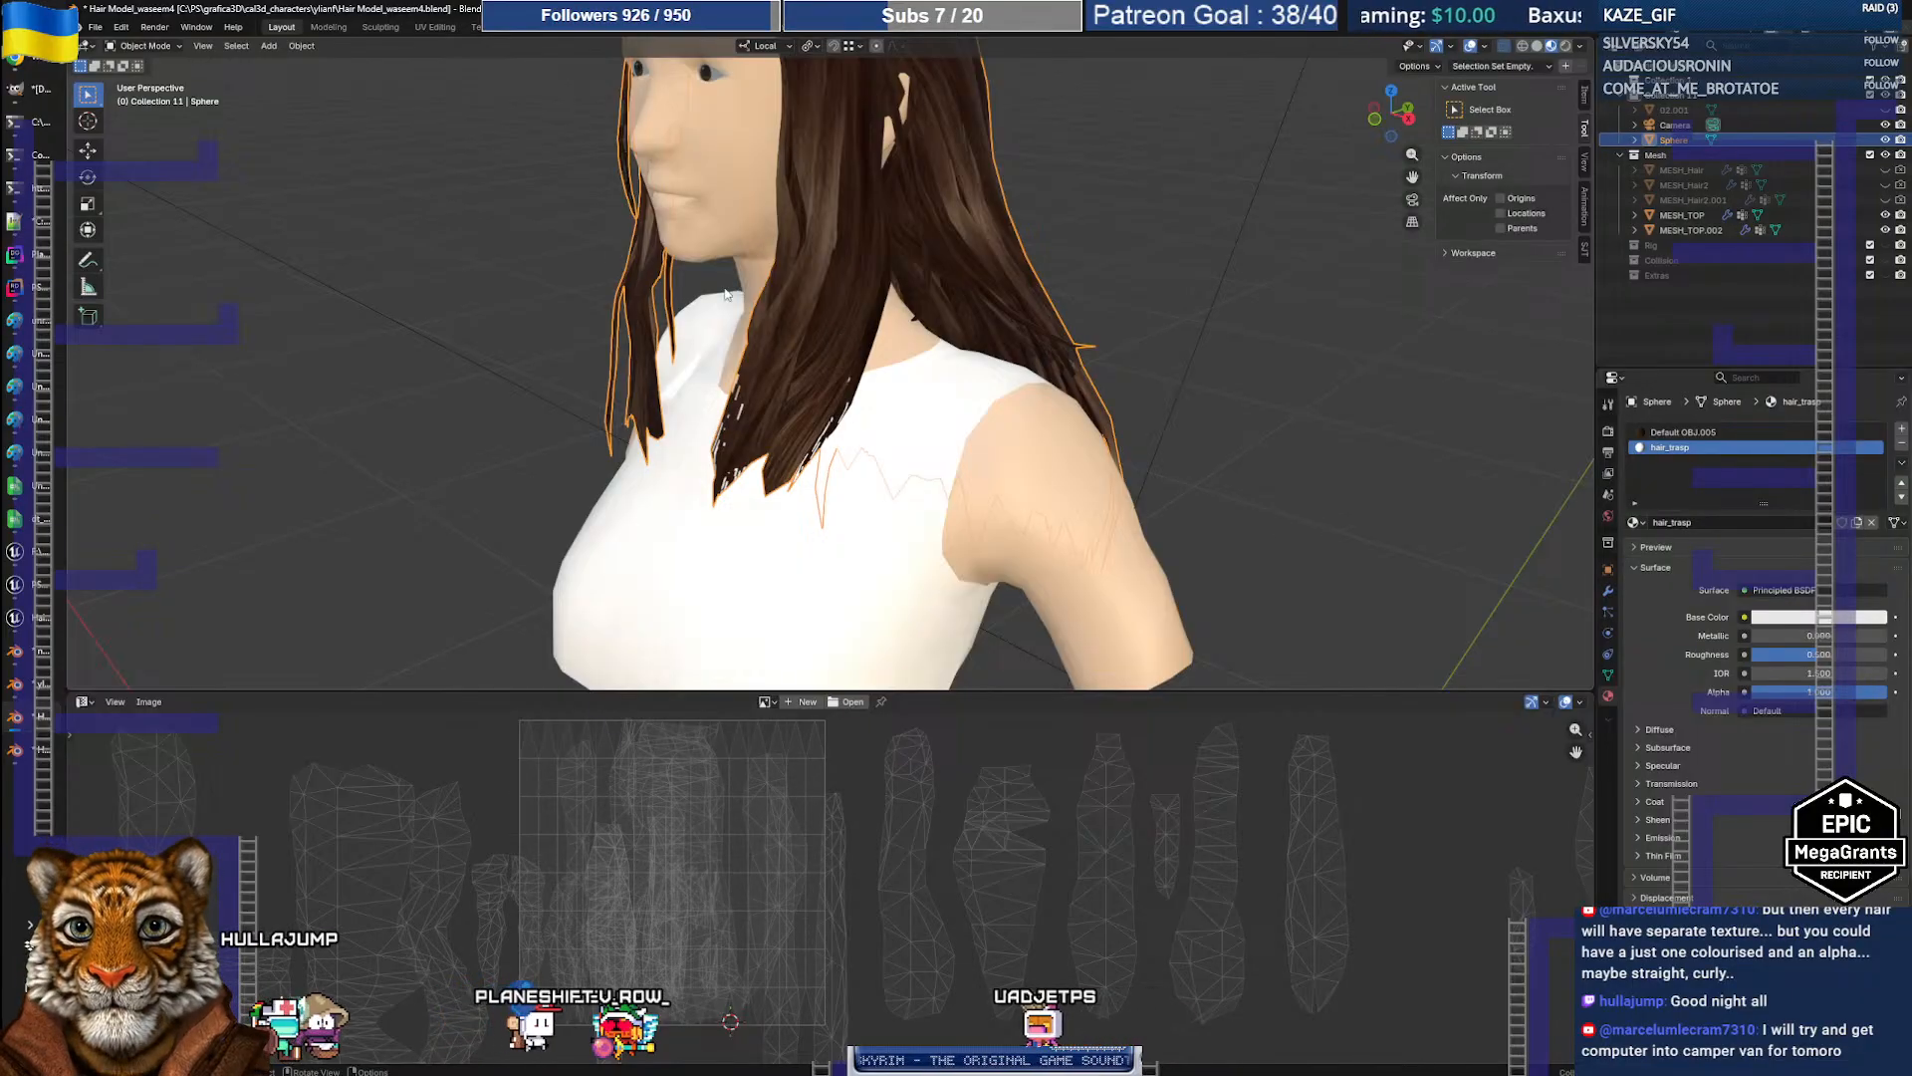
{"action": "left_click", "coordinate": [96, 28]}
{"action": "mouse_move", "coordinate": [164, 256]}
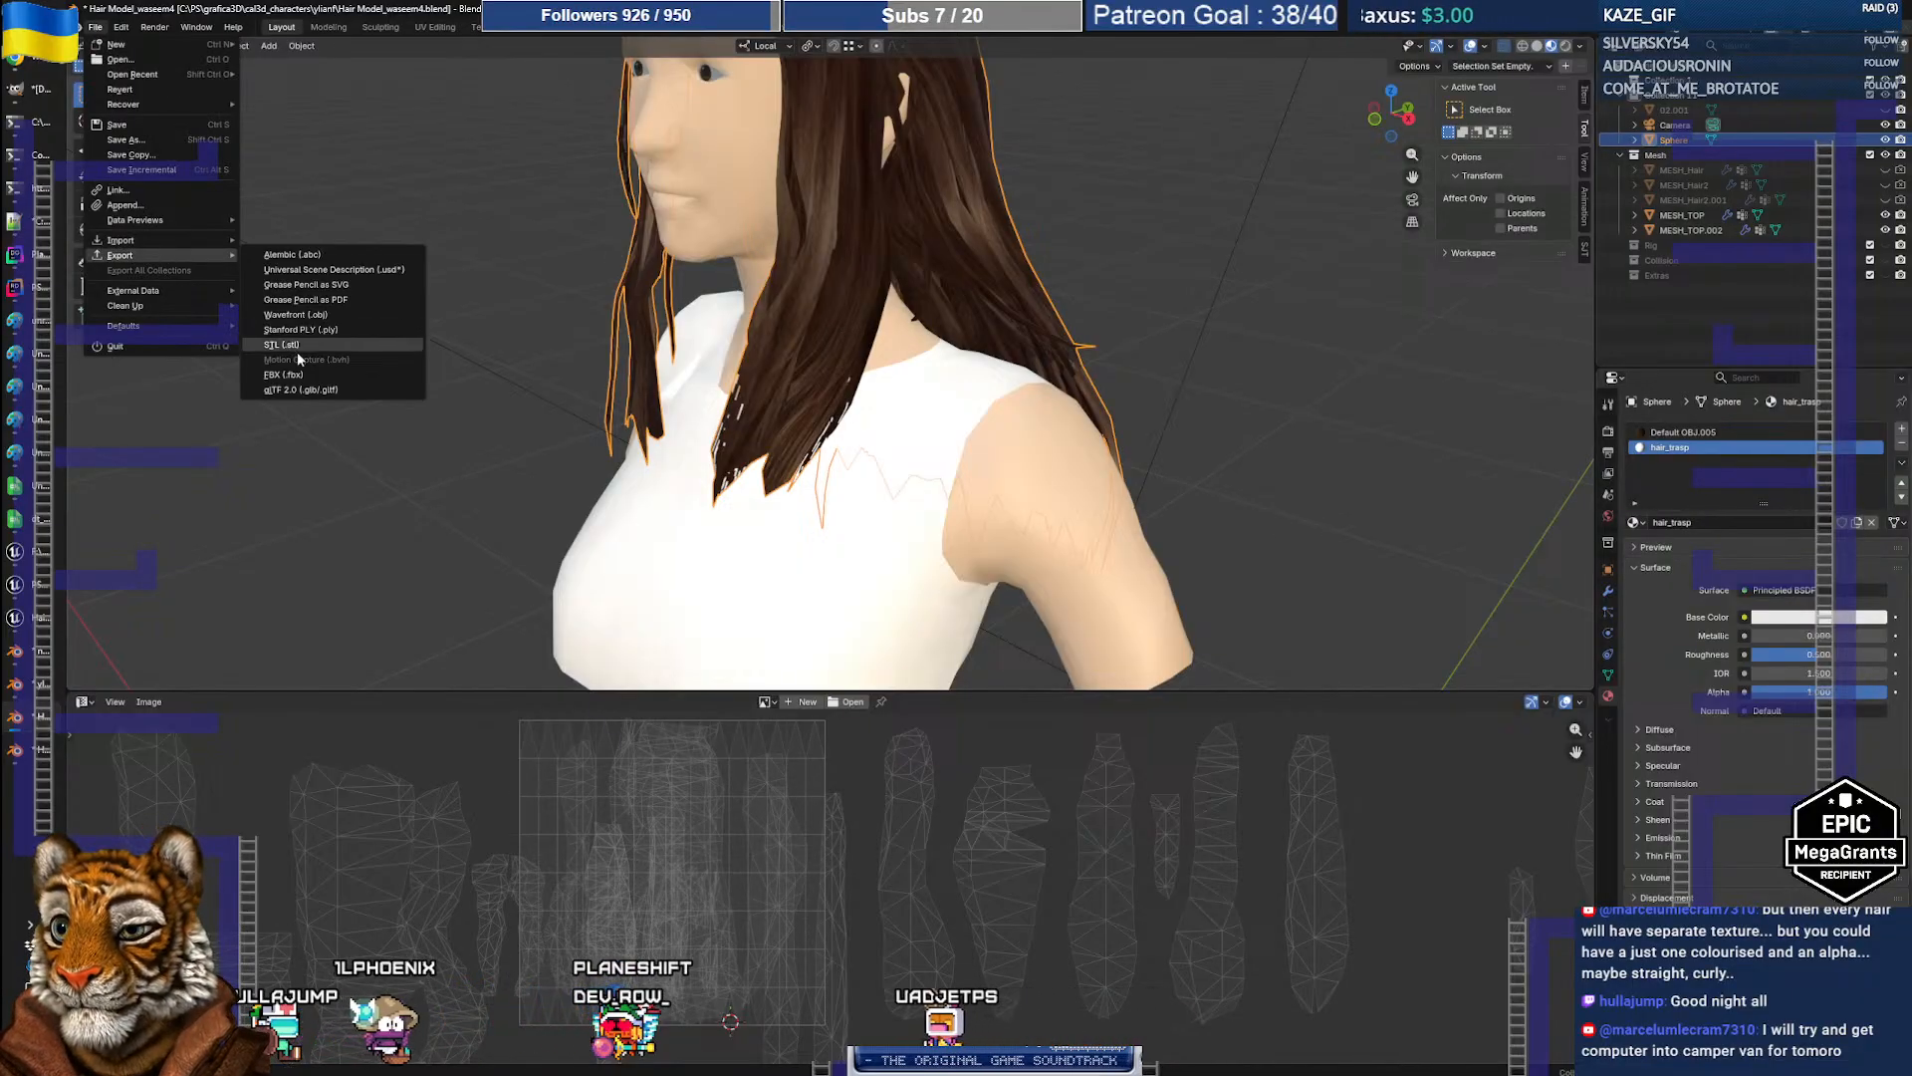
{"action": "left_click", "coordinate": [285, 374]}
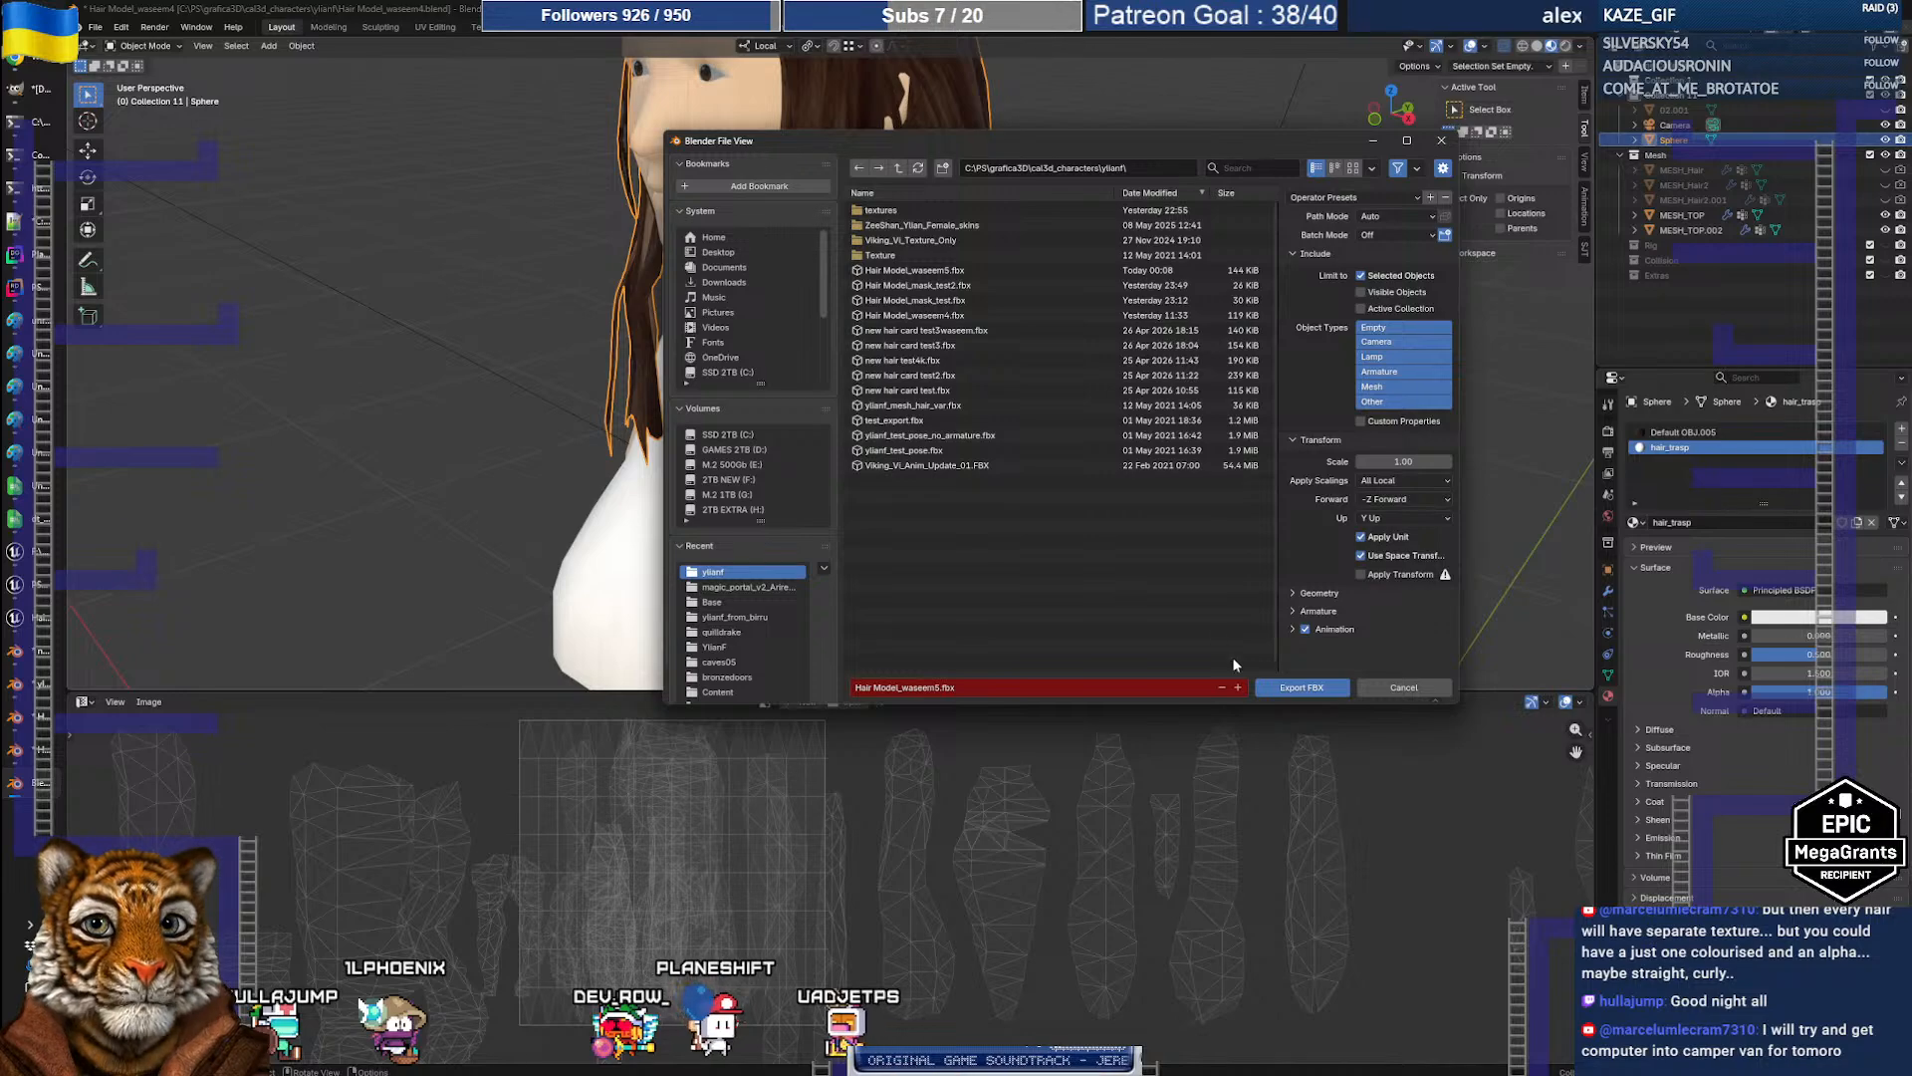
{"action": "left_click", "coordinate": [1283, 688]}
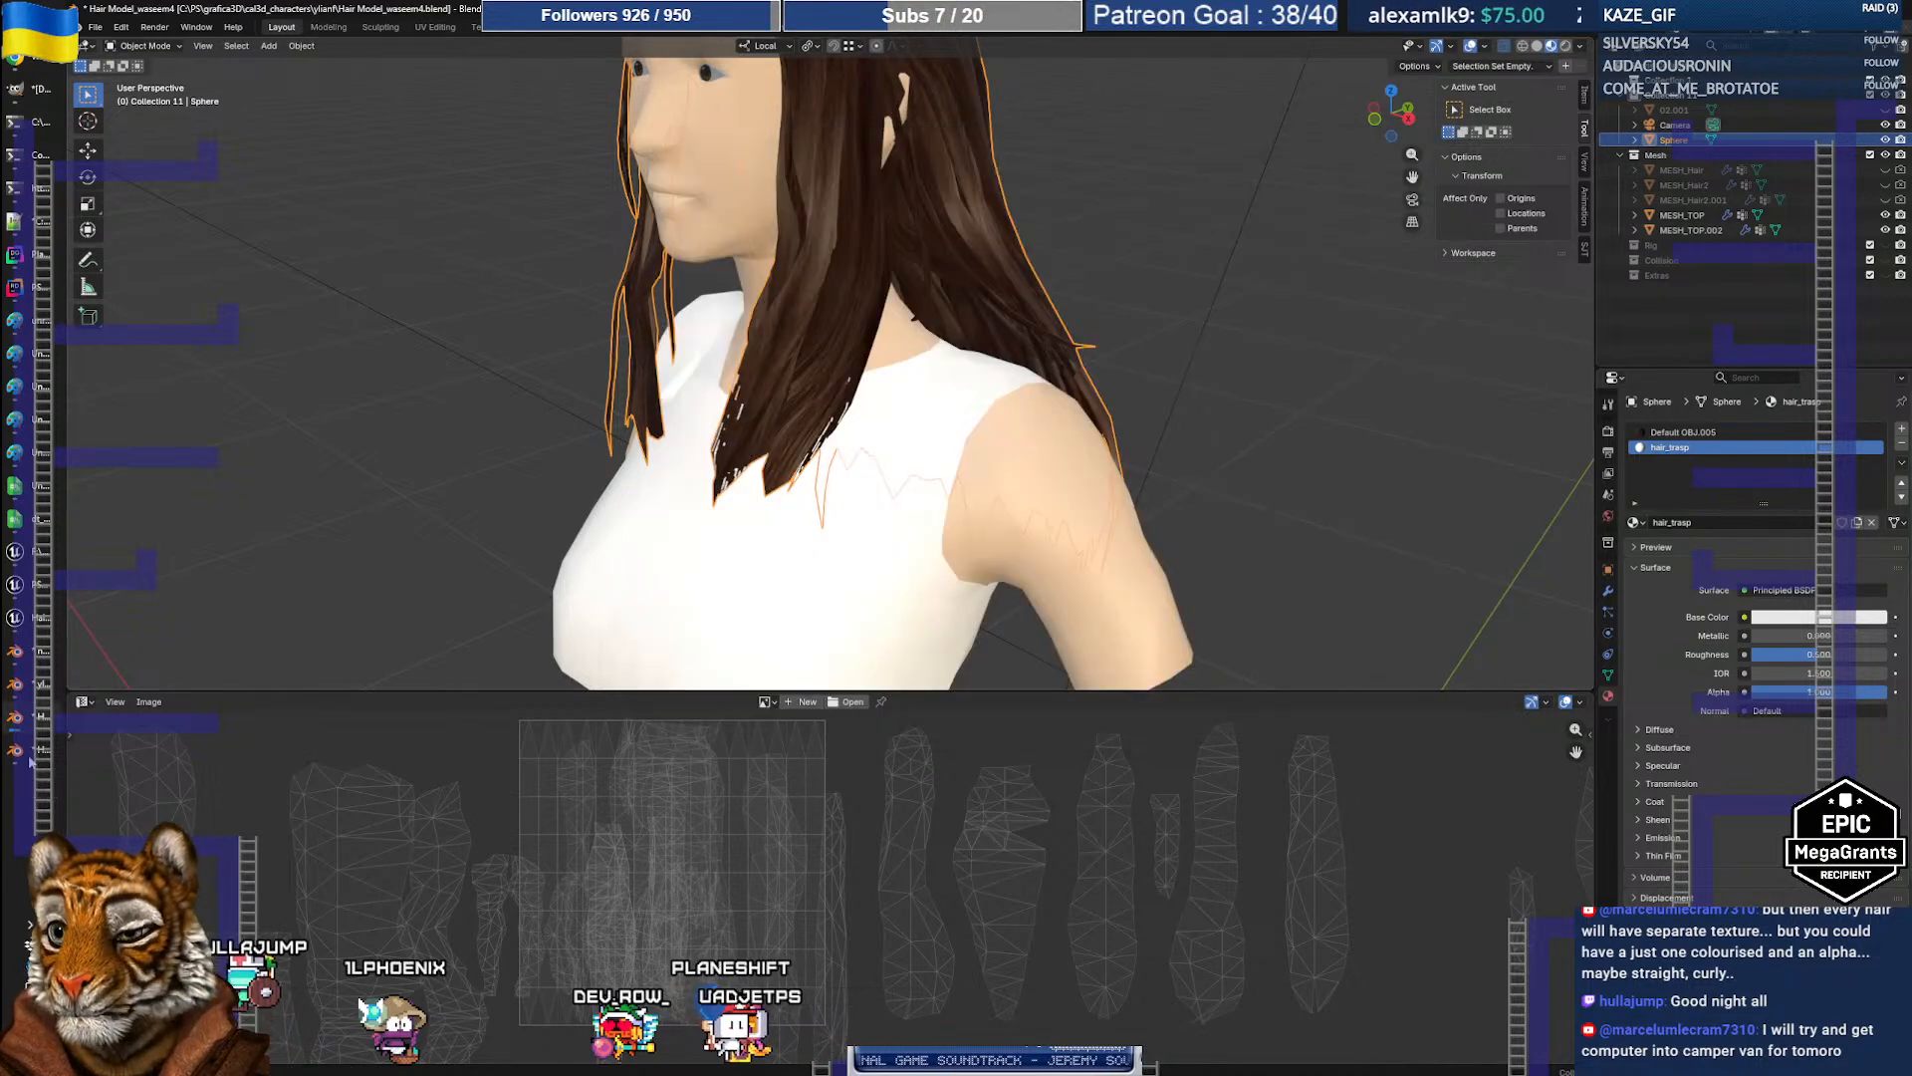
Step: Switch to the Unreal Editor and reimport the Hair_Model_waseem5 static mesh, resetting its material list to the FBX with hair_trasp
{"action": "left_click", "coordinate": [16, 594]}
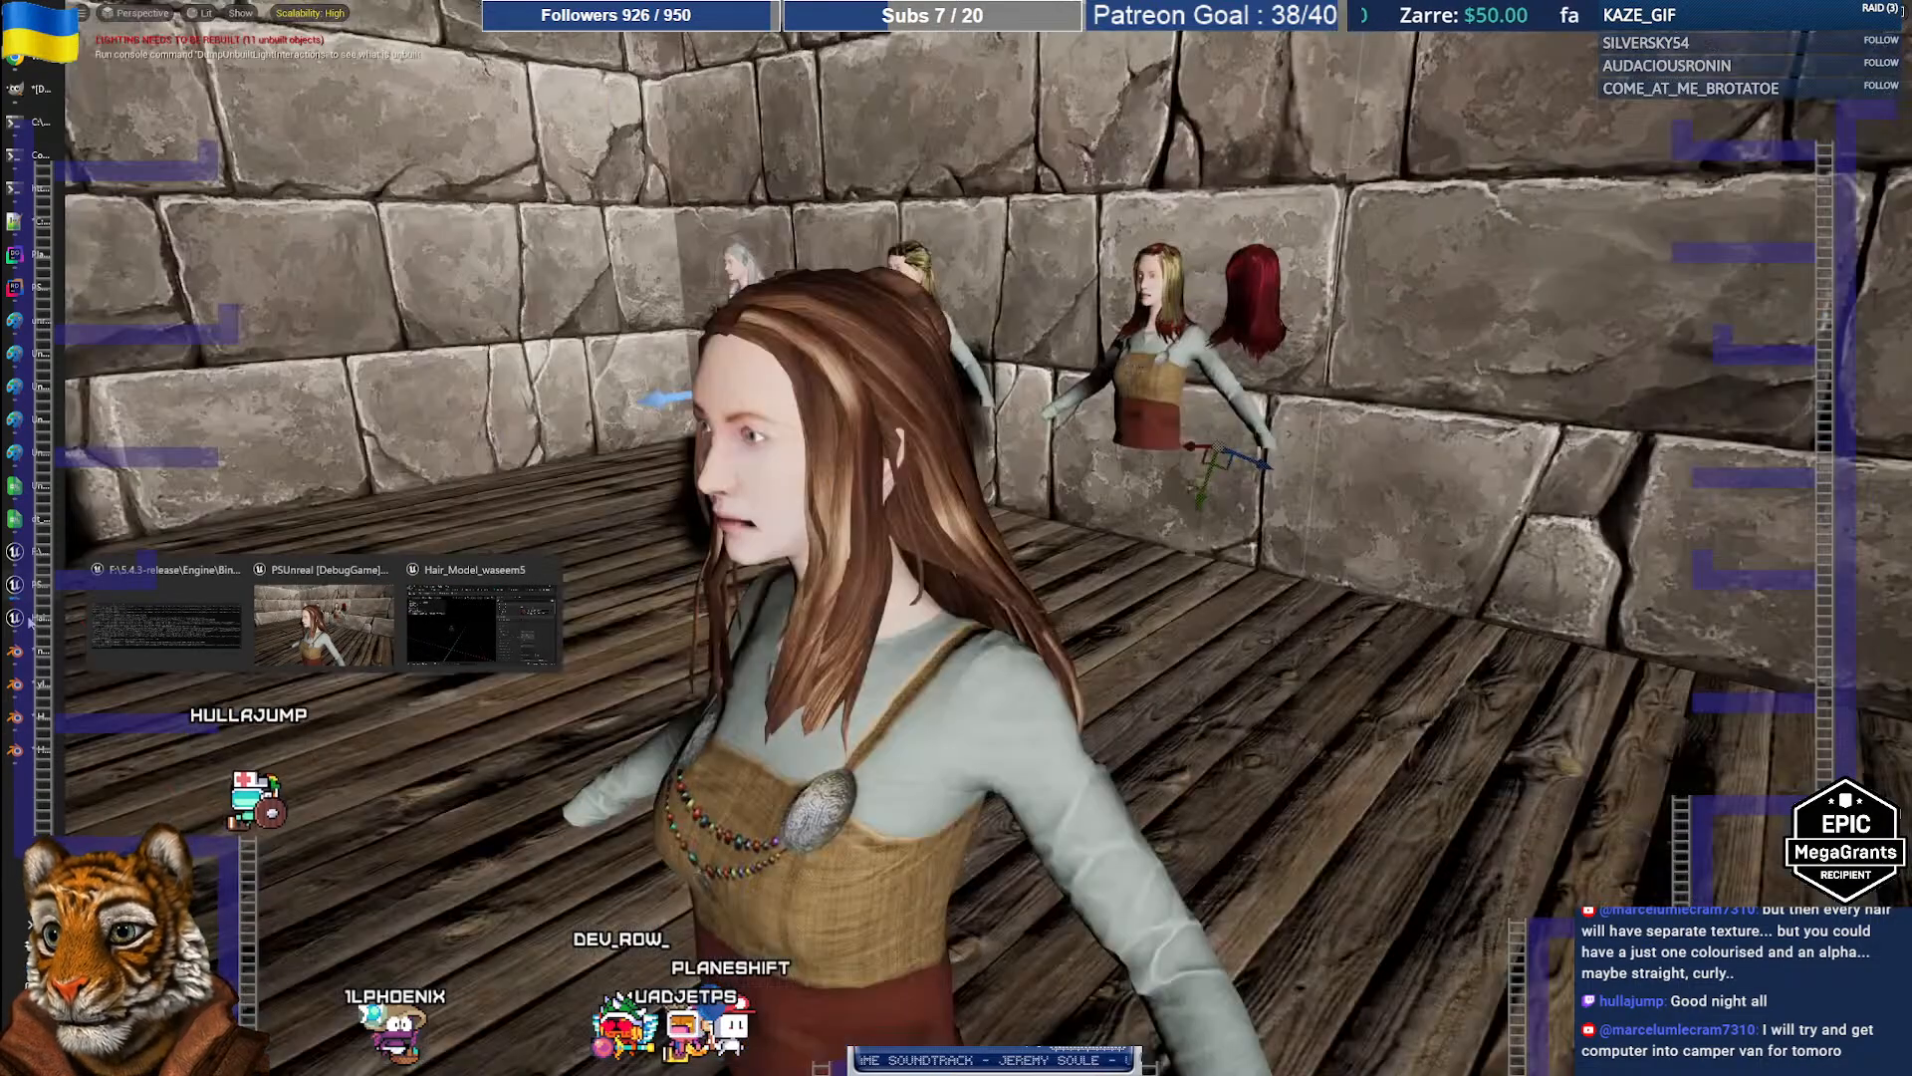
{"action": "key", "text": "F11"}
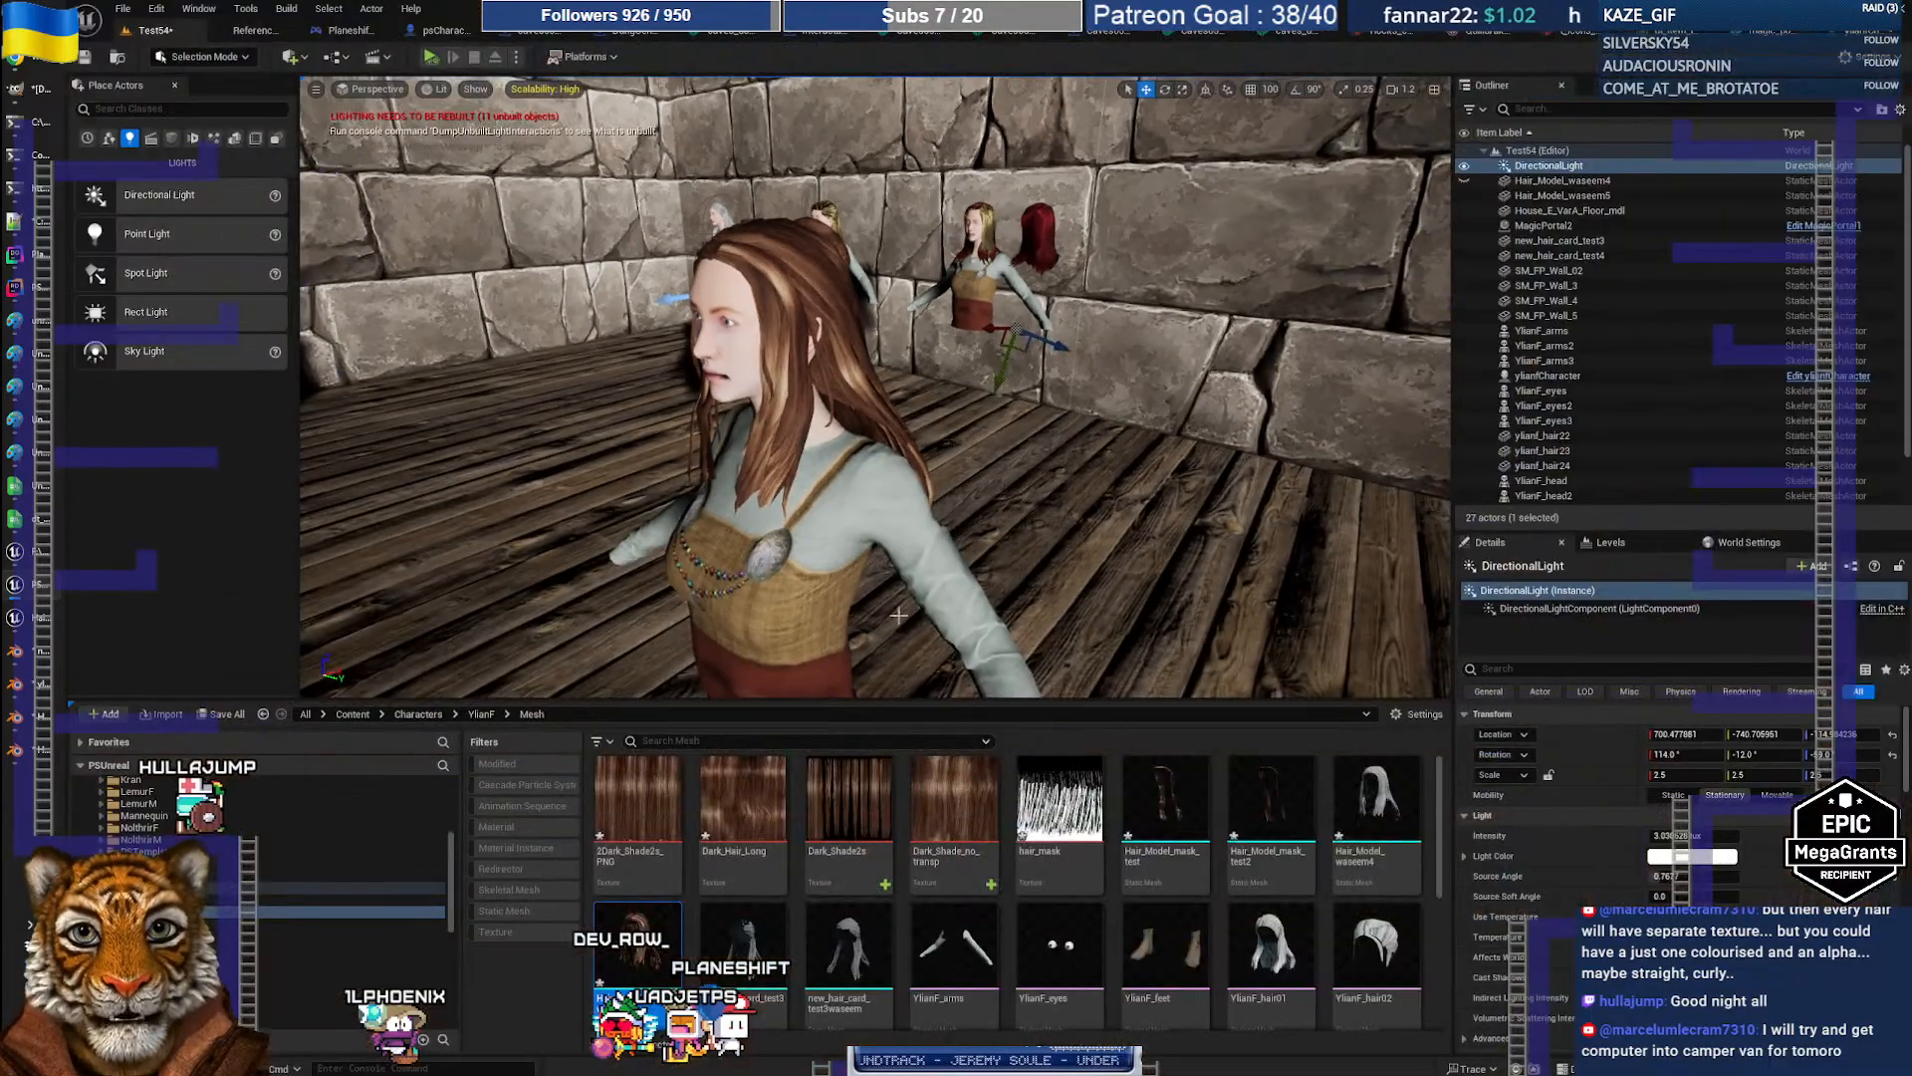
{"action": "right_click", "coordinate": [657, 946]}
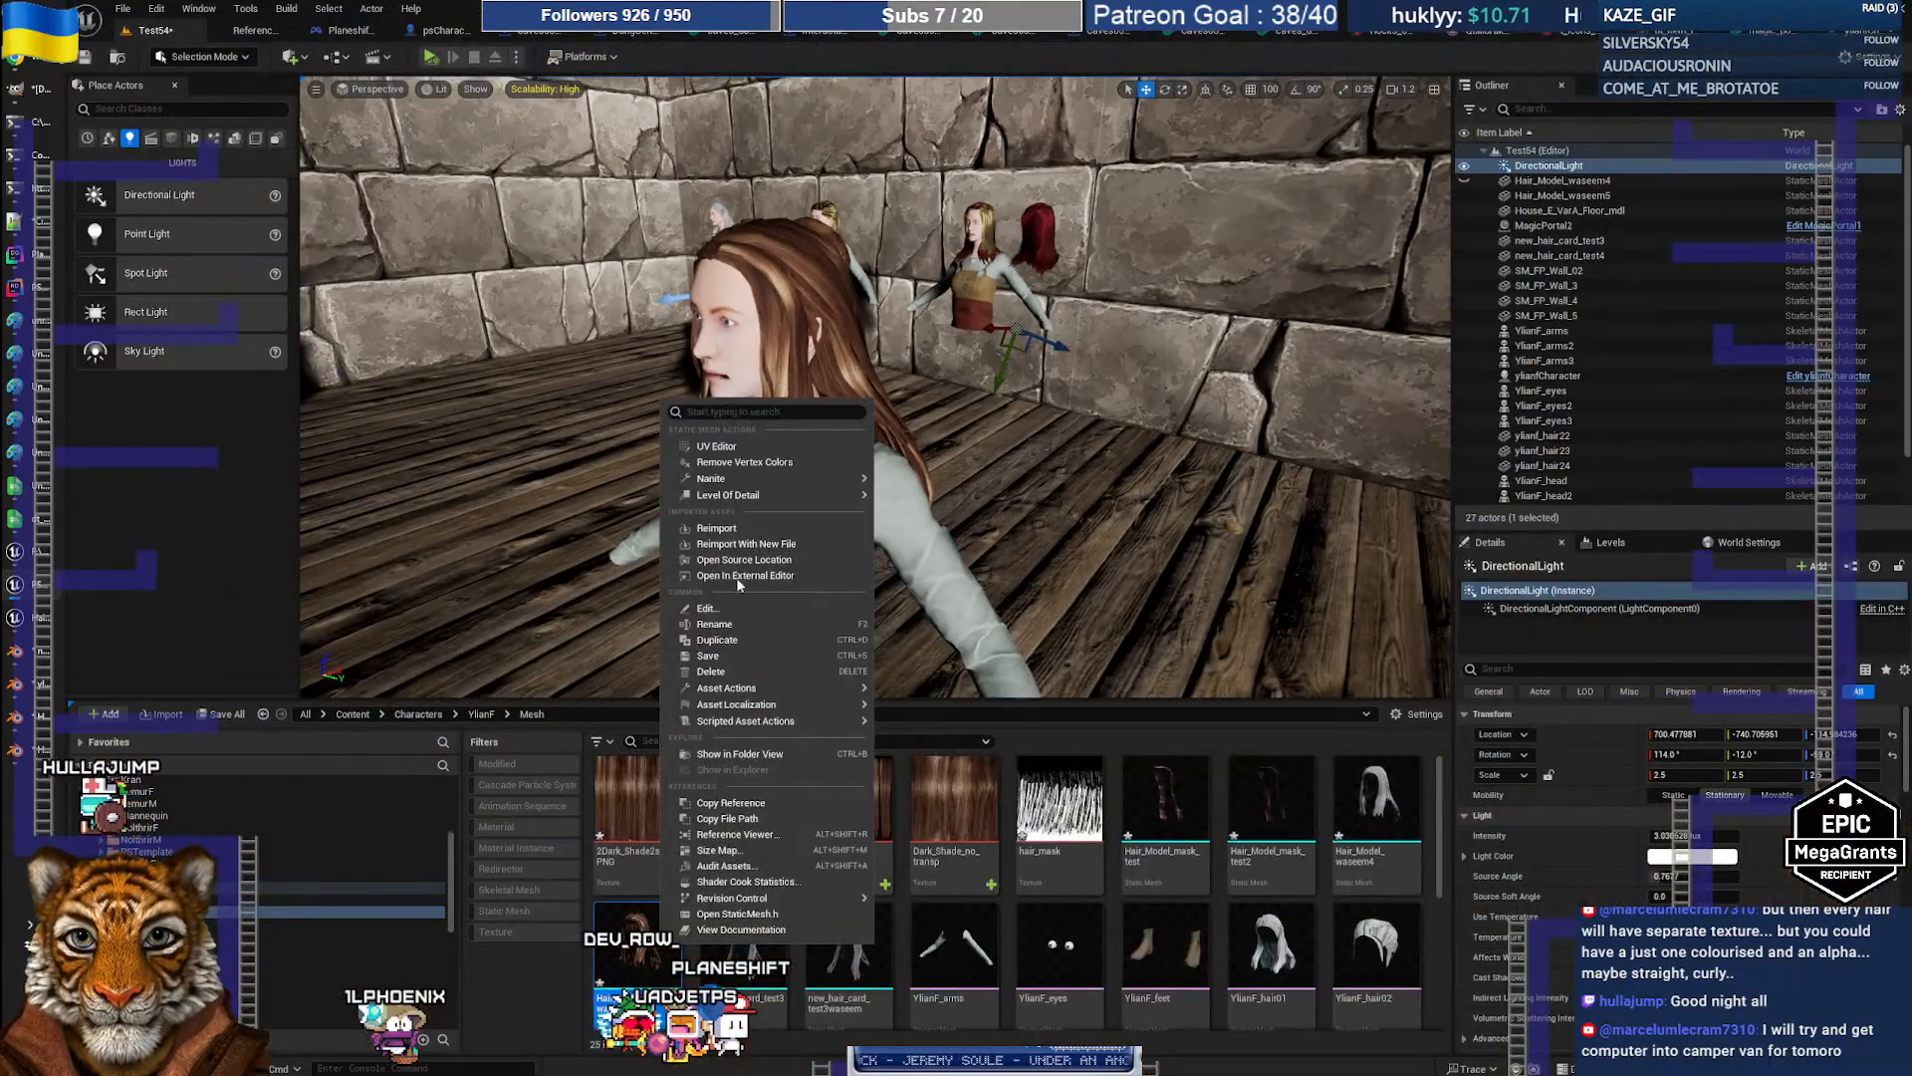
{"action": "left_click", "coordinate": [741, 537]}
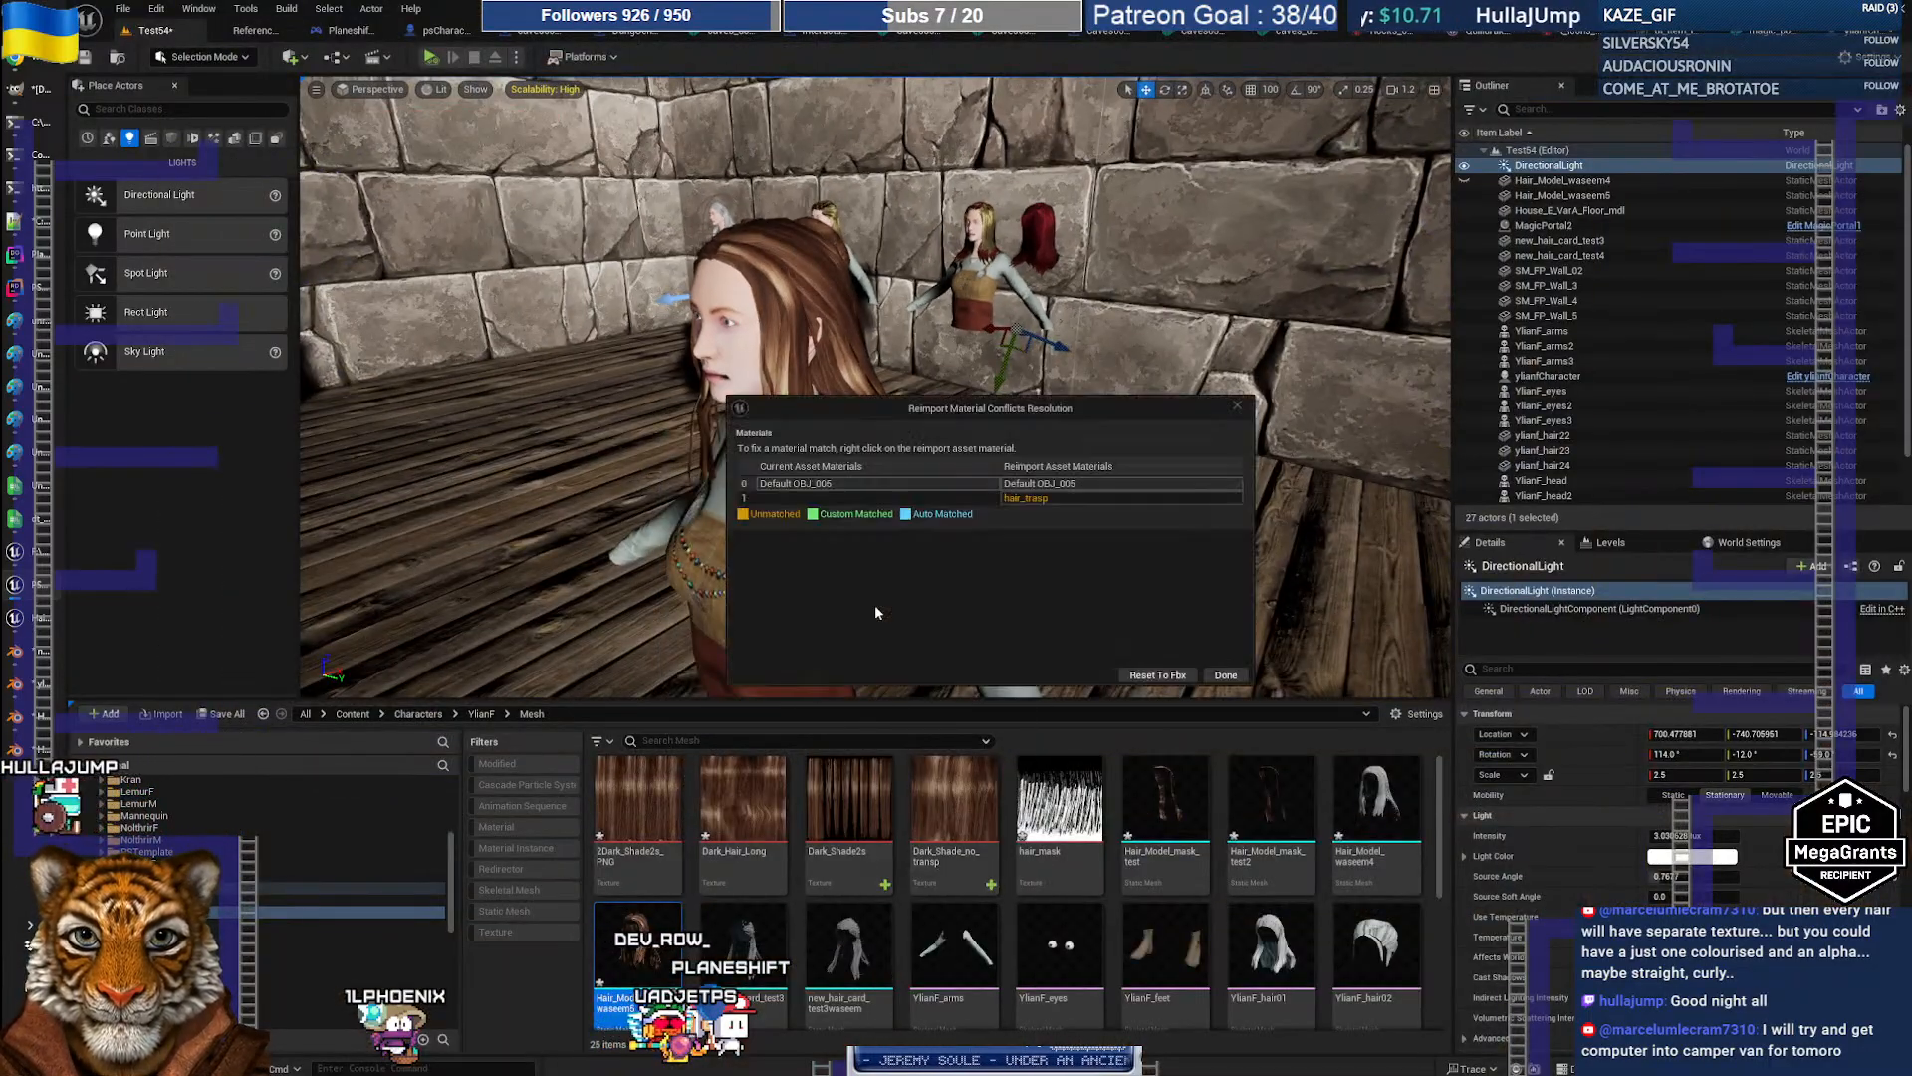
{"action": "left_click", "coordinate": [1169, 674]}
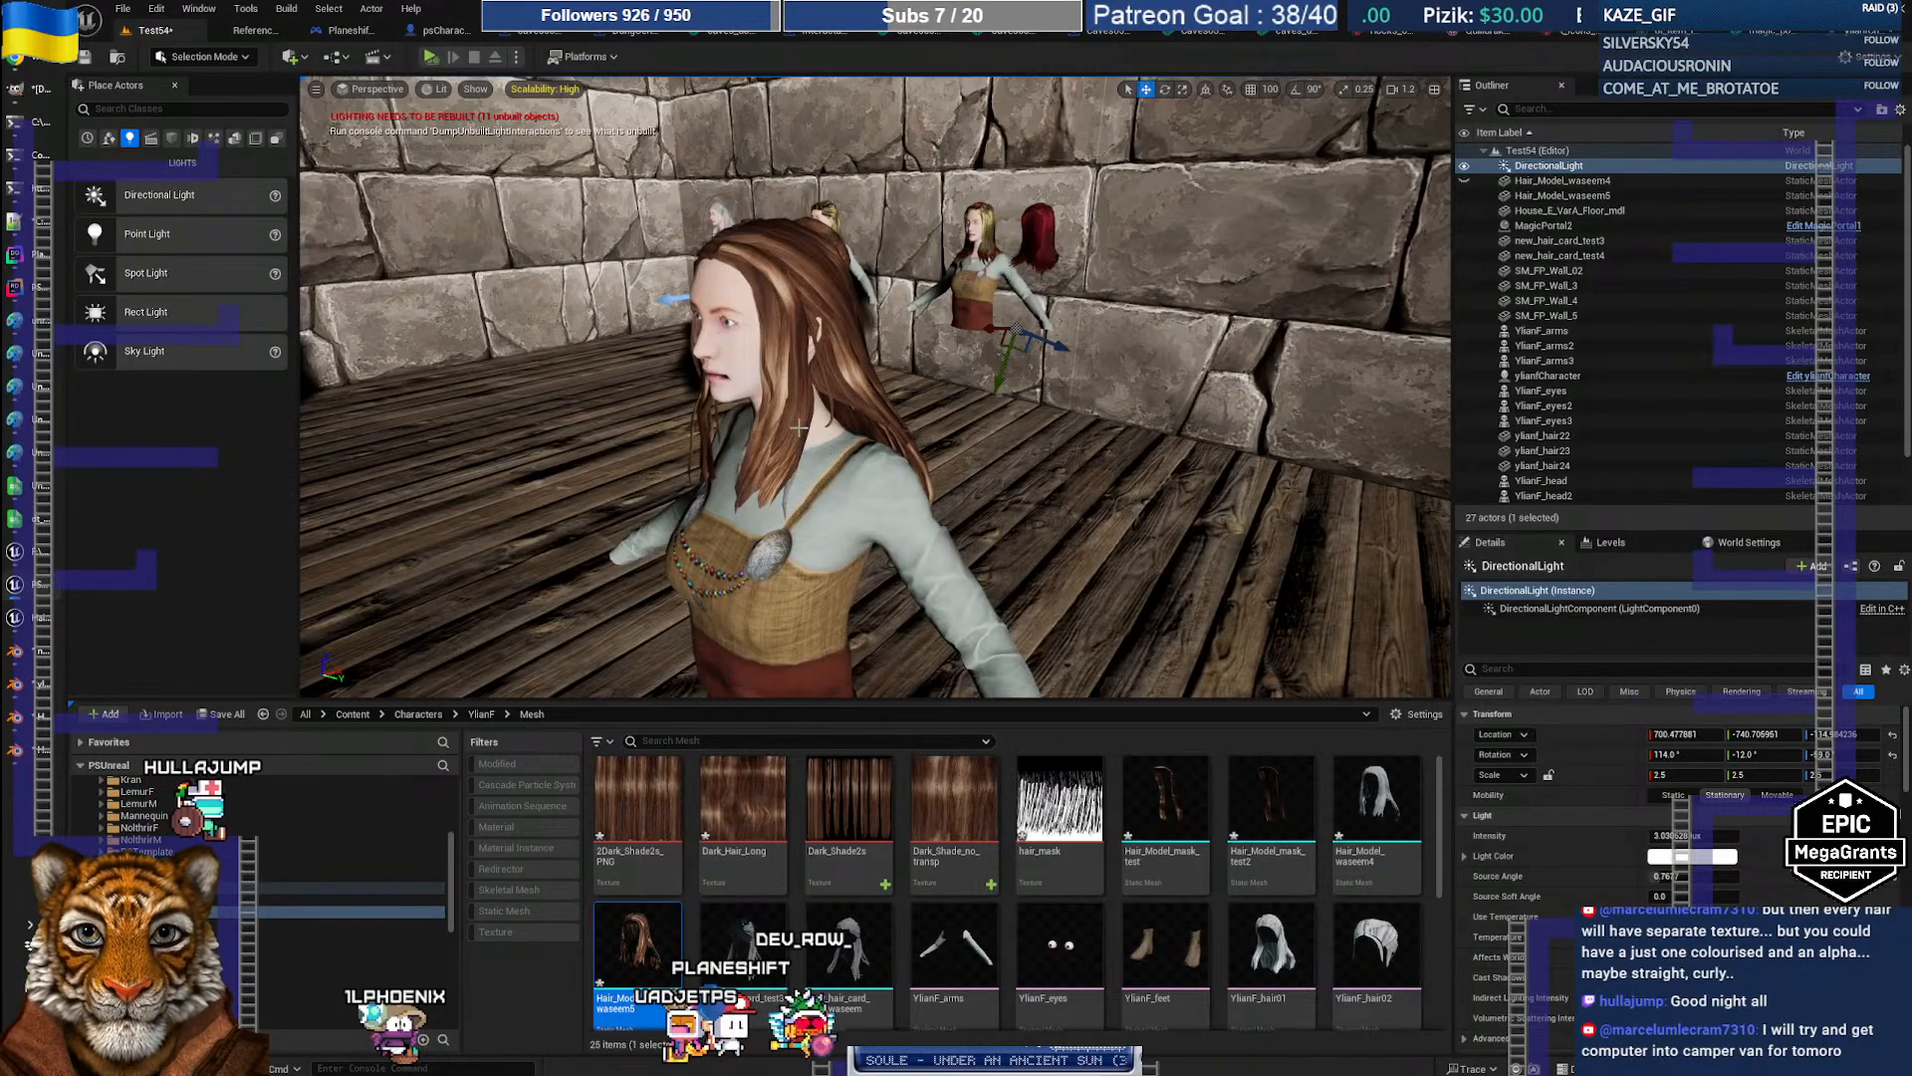
Step: Open the Hair_Model_waseem5 mesh and assign Dark_Shade2Color_Mat to material slot Element 1
{"action": "double_click", "coordinate": [667, 932]}
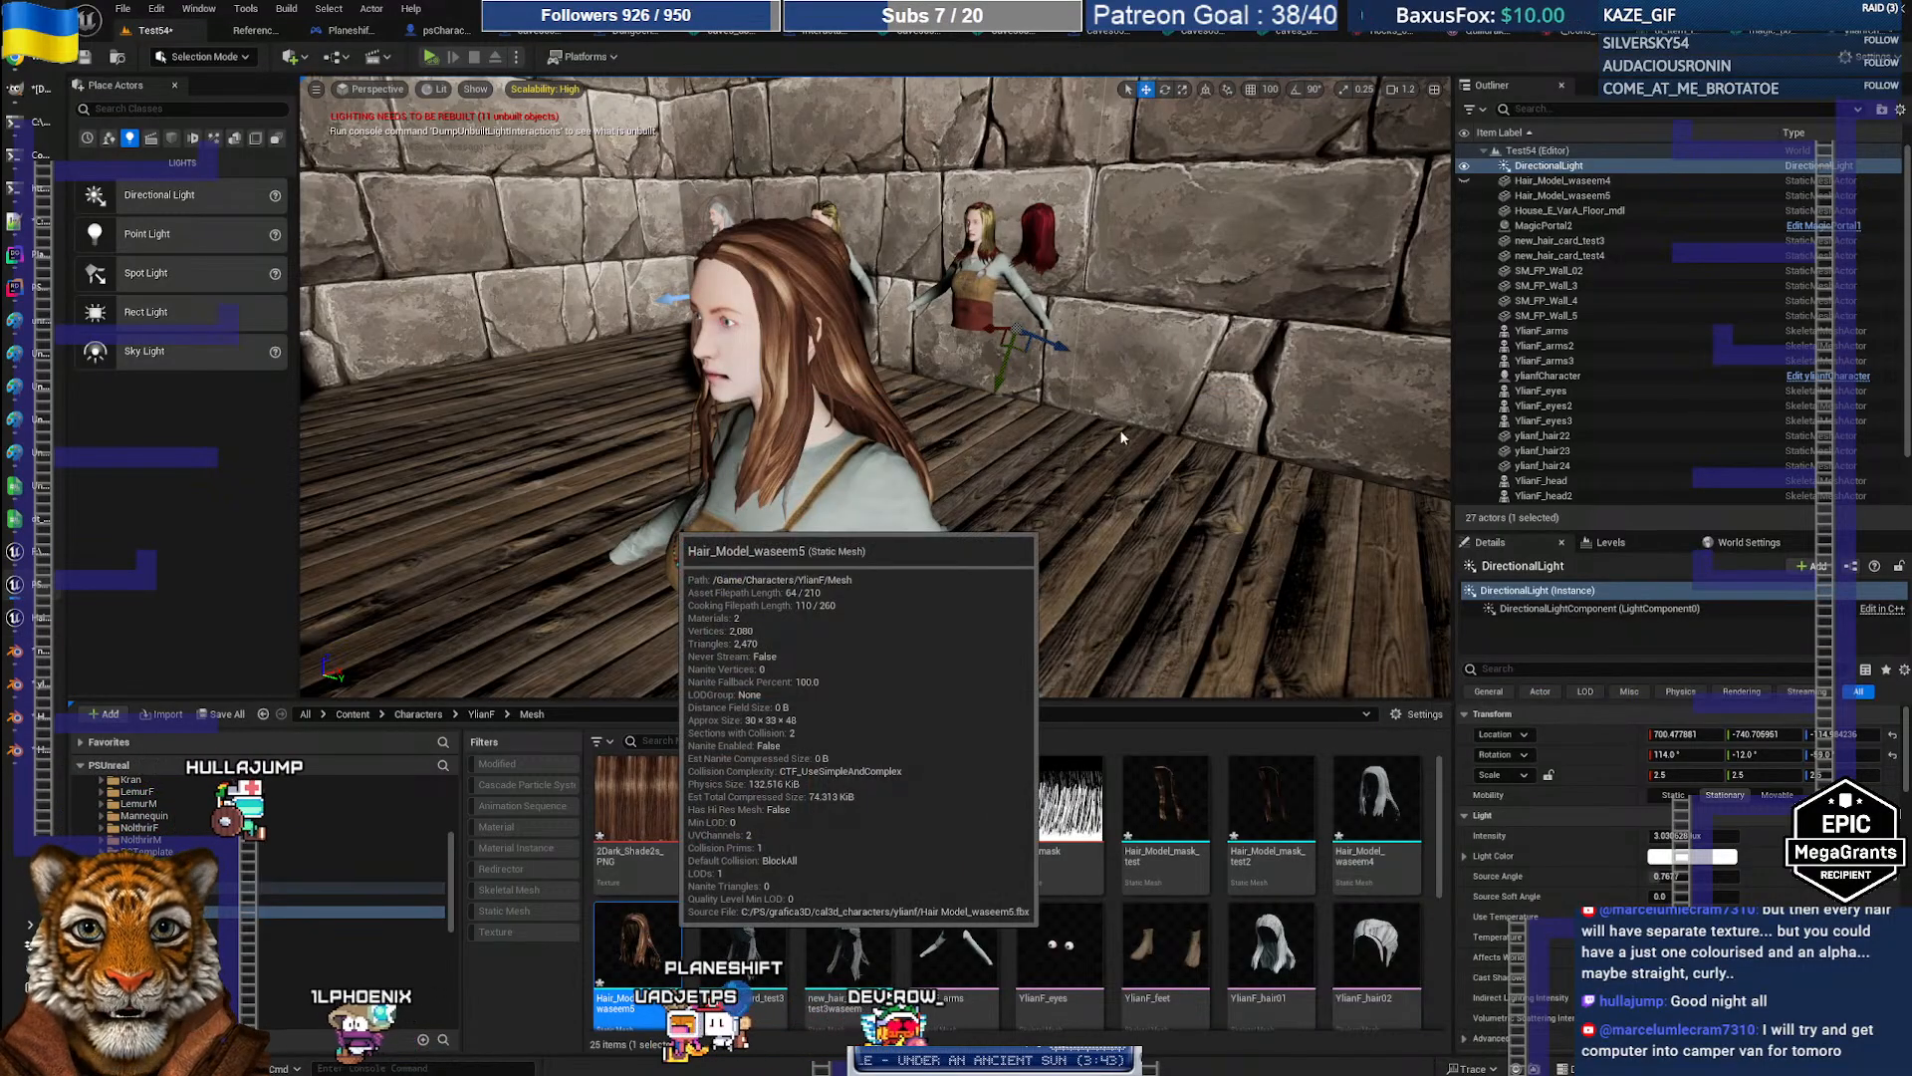
{"action": "left_click", "coordinate": [1645, 400]}
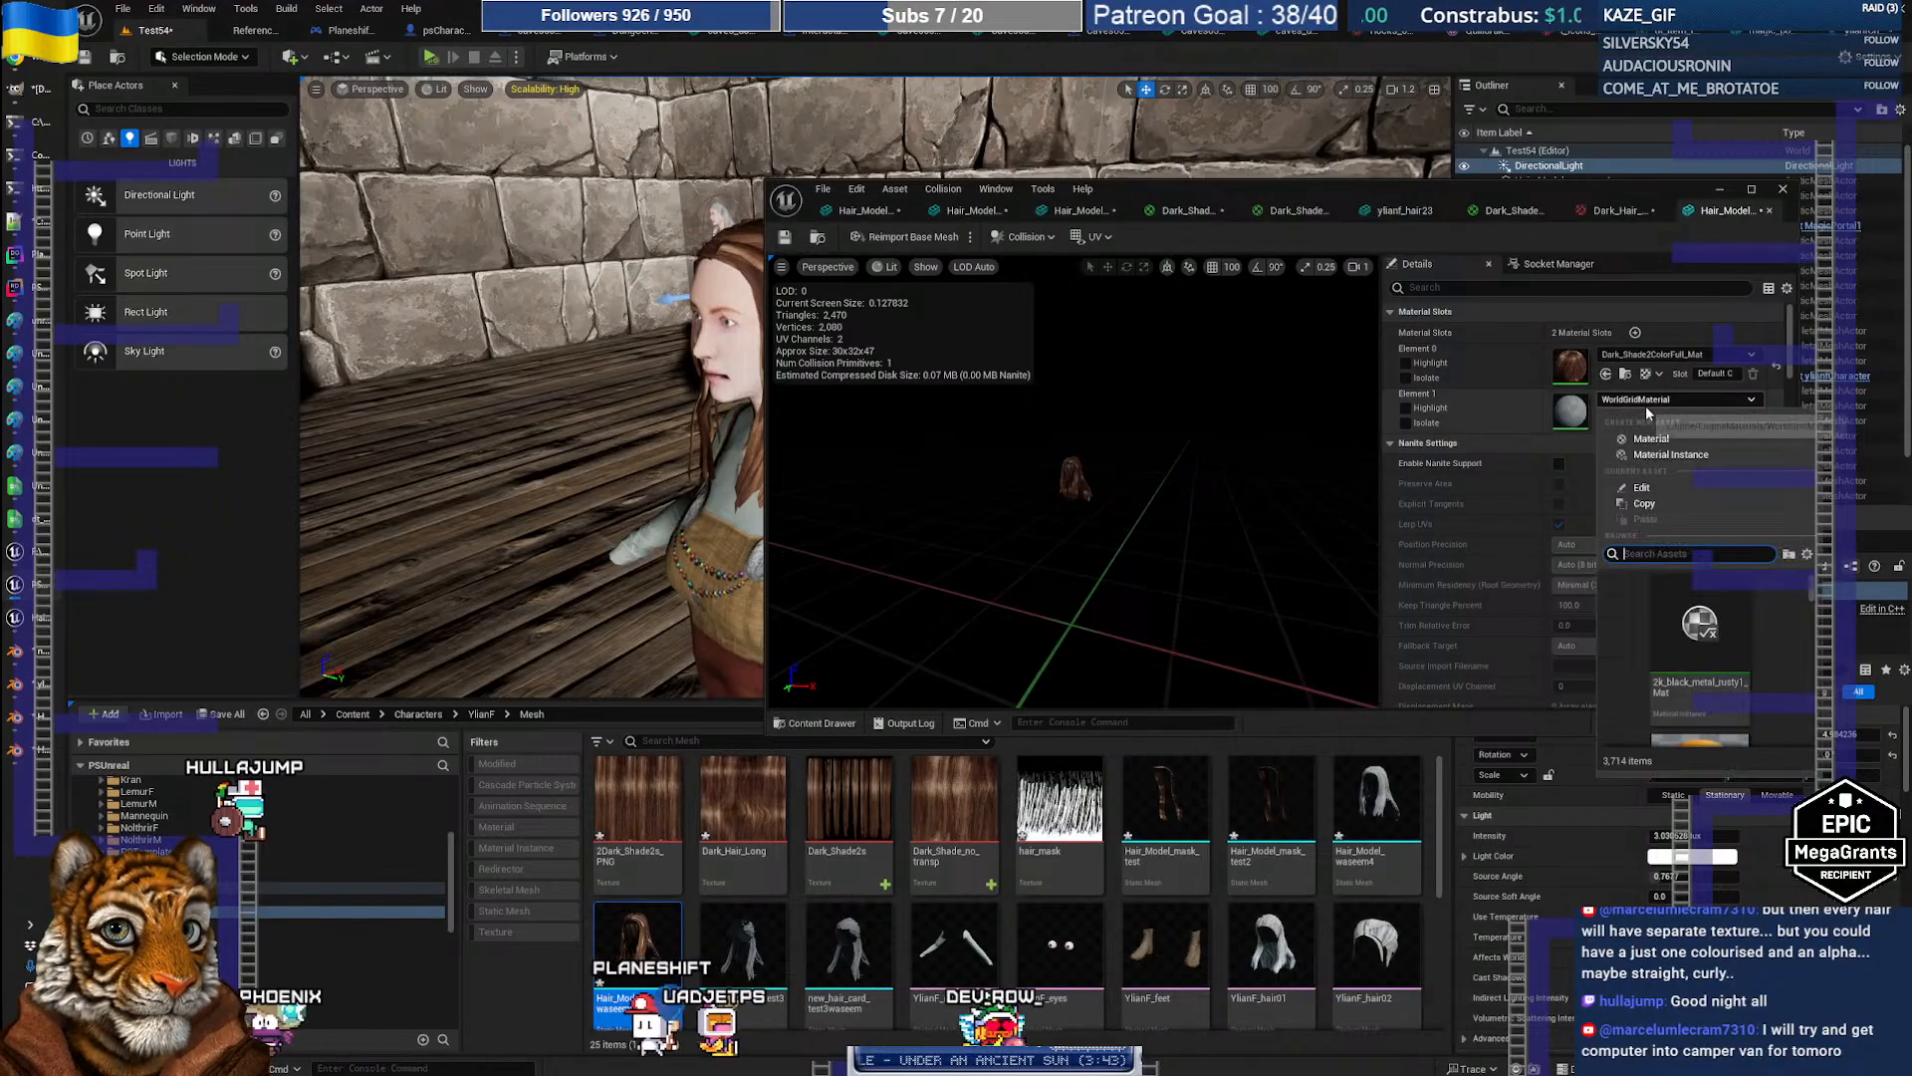
{"action": "type", "text": "dark"}
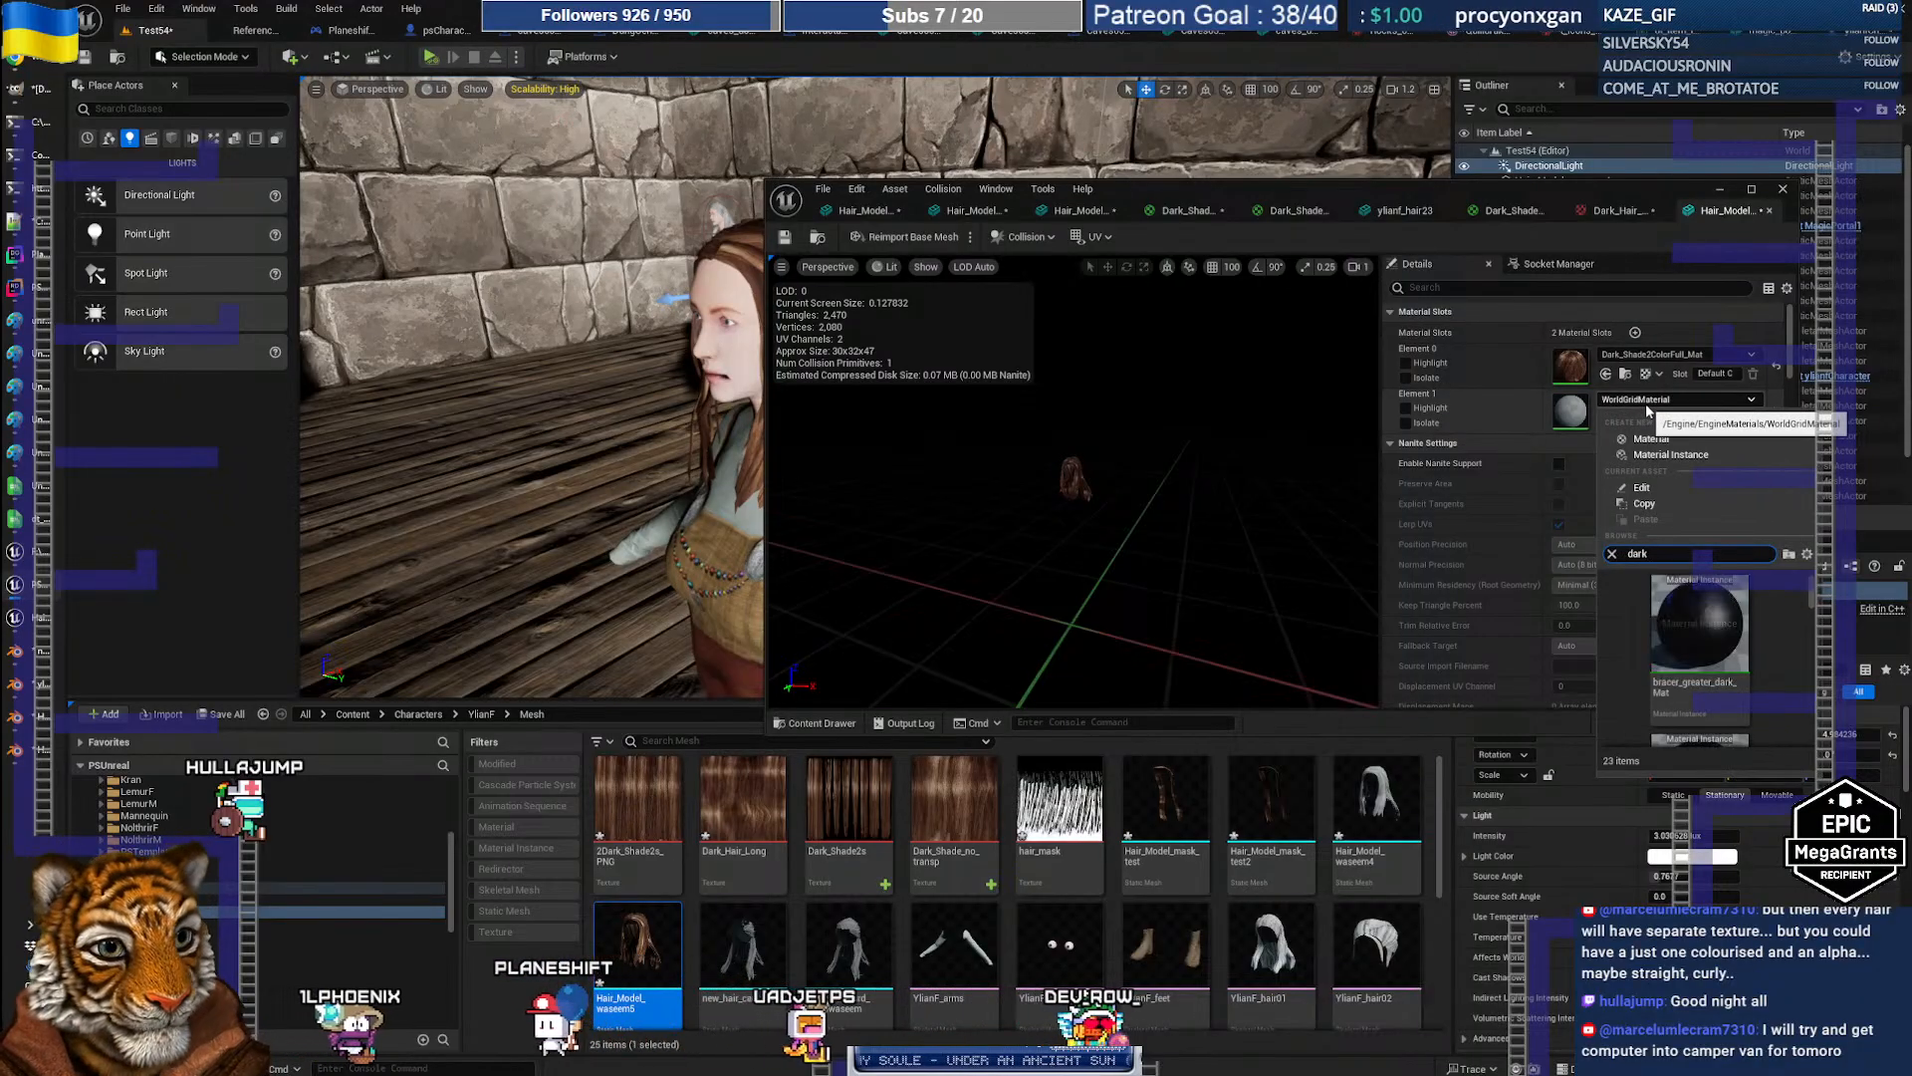
{"action": "type", "text": " s"}
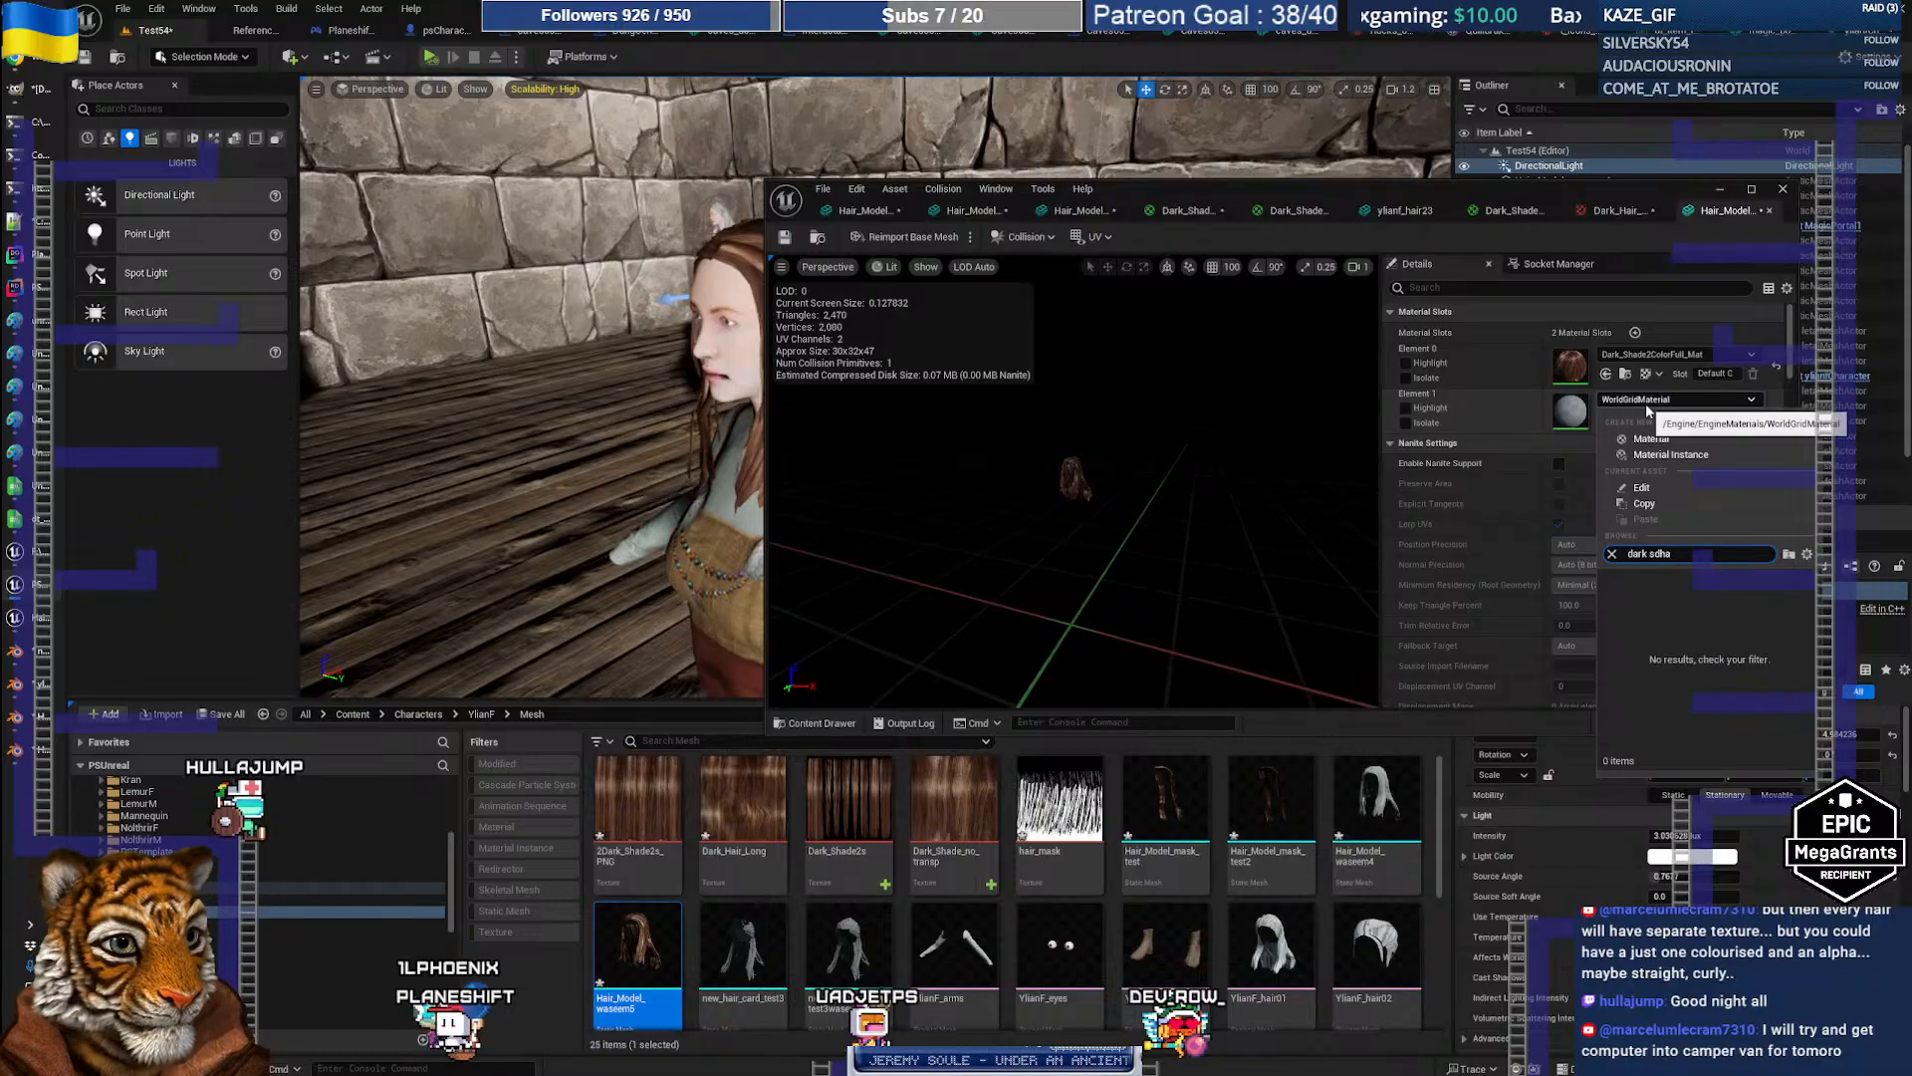
{"action": "type", "text": "hade"}
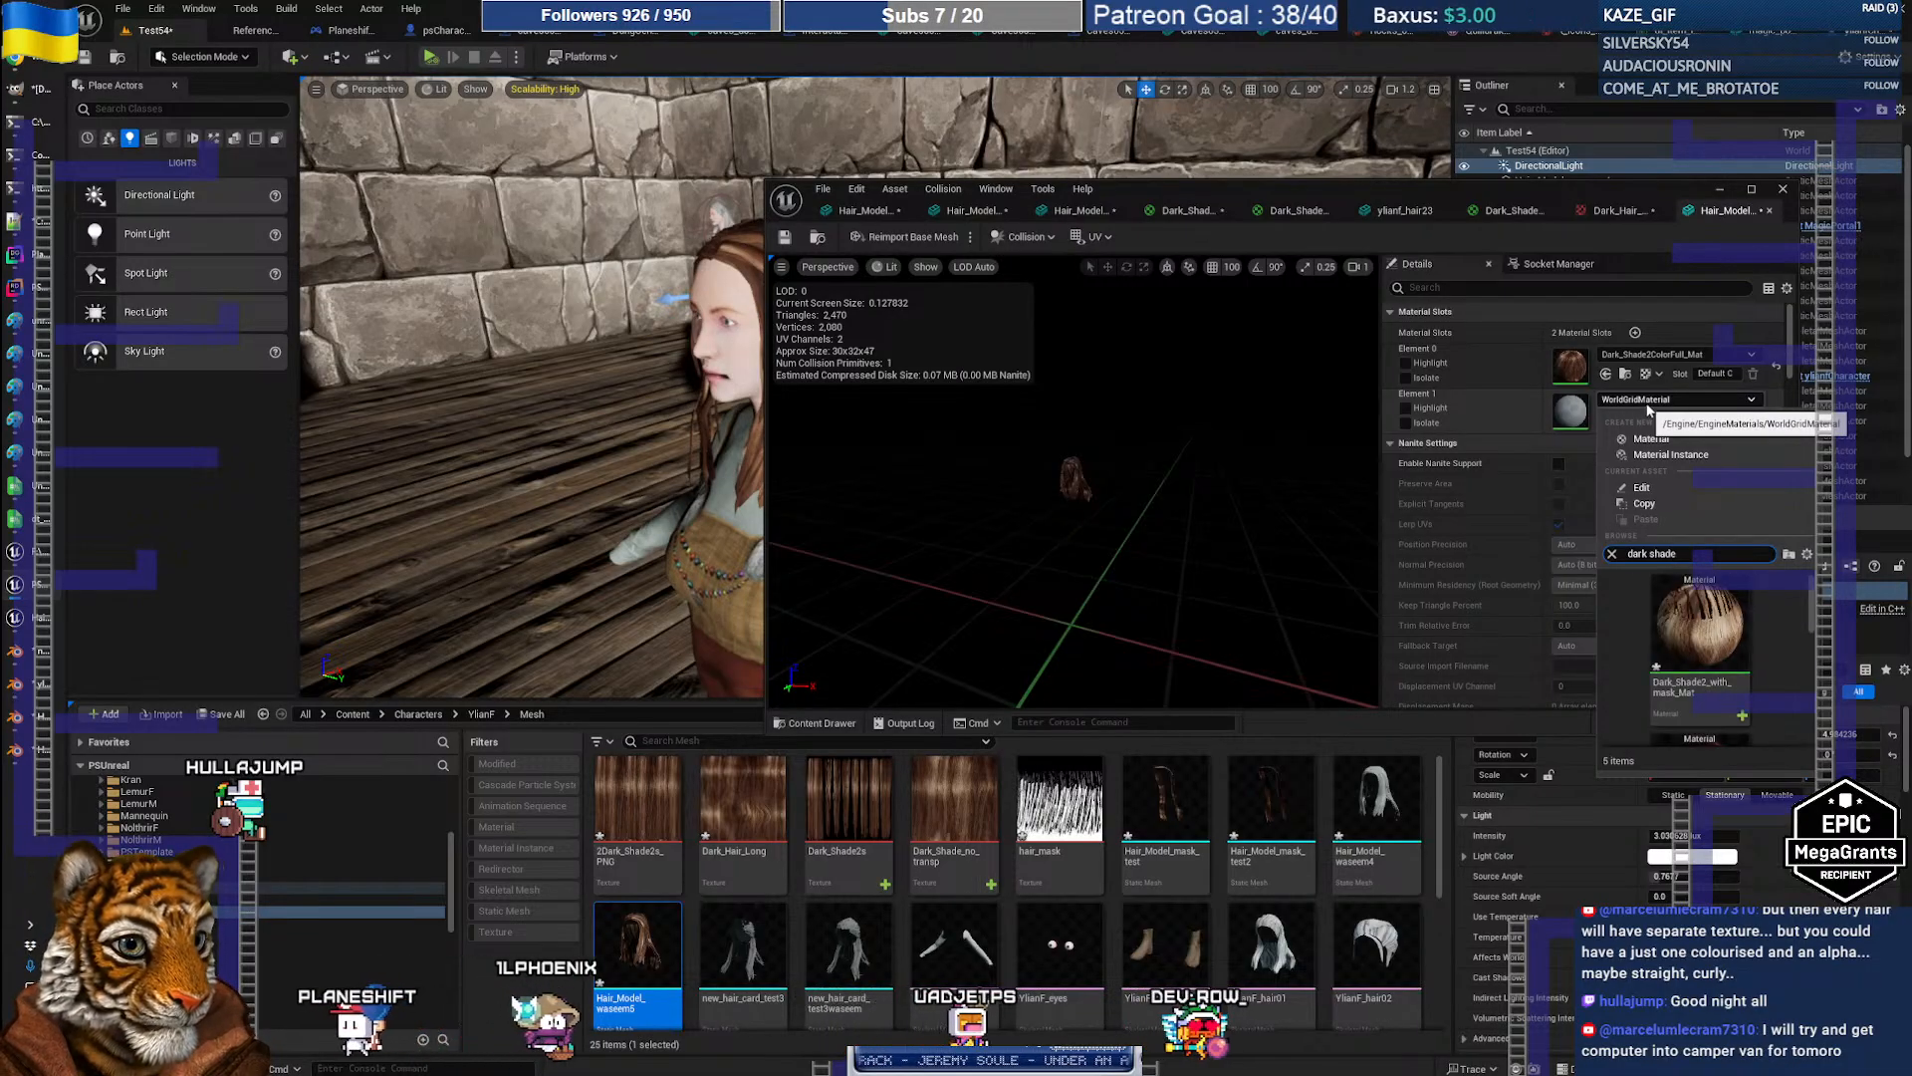
{"action": "scroll", "coordinate": [1760, 658], "scroll_direction": "down", "scroll_amount": 3}
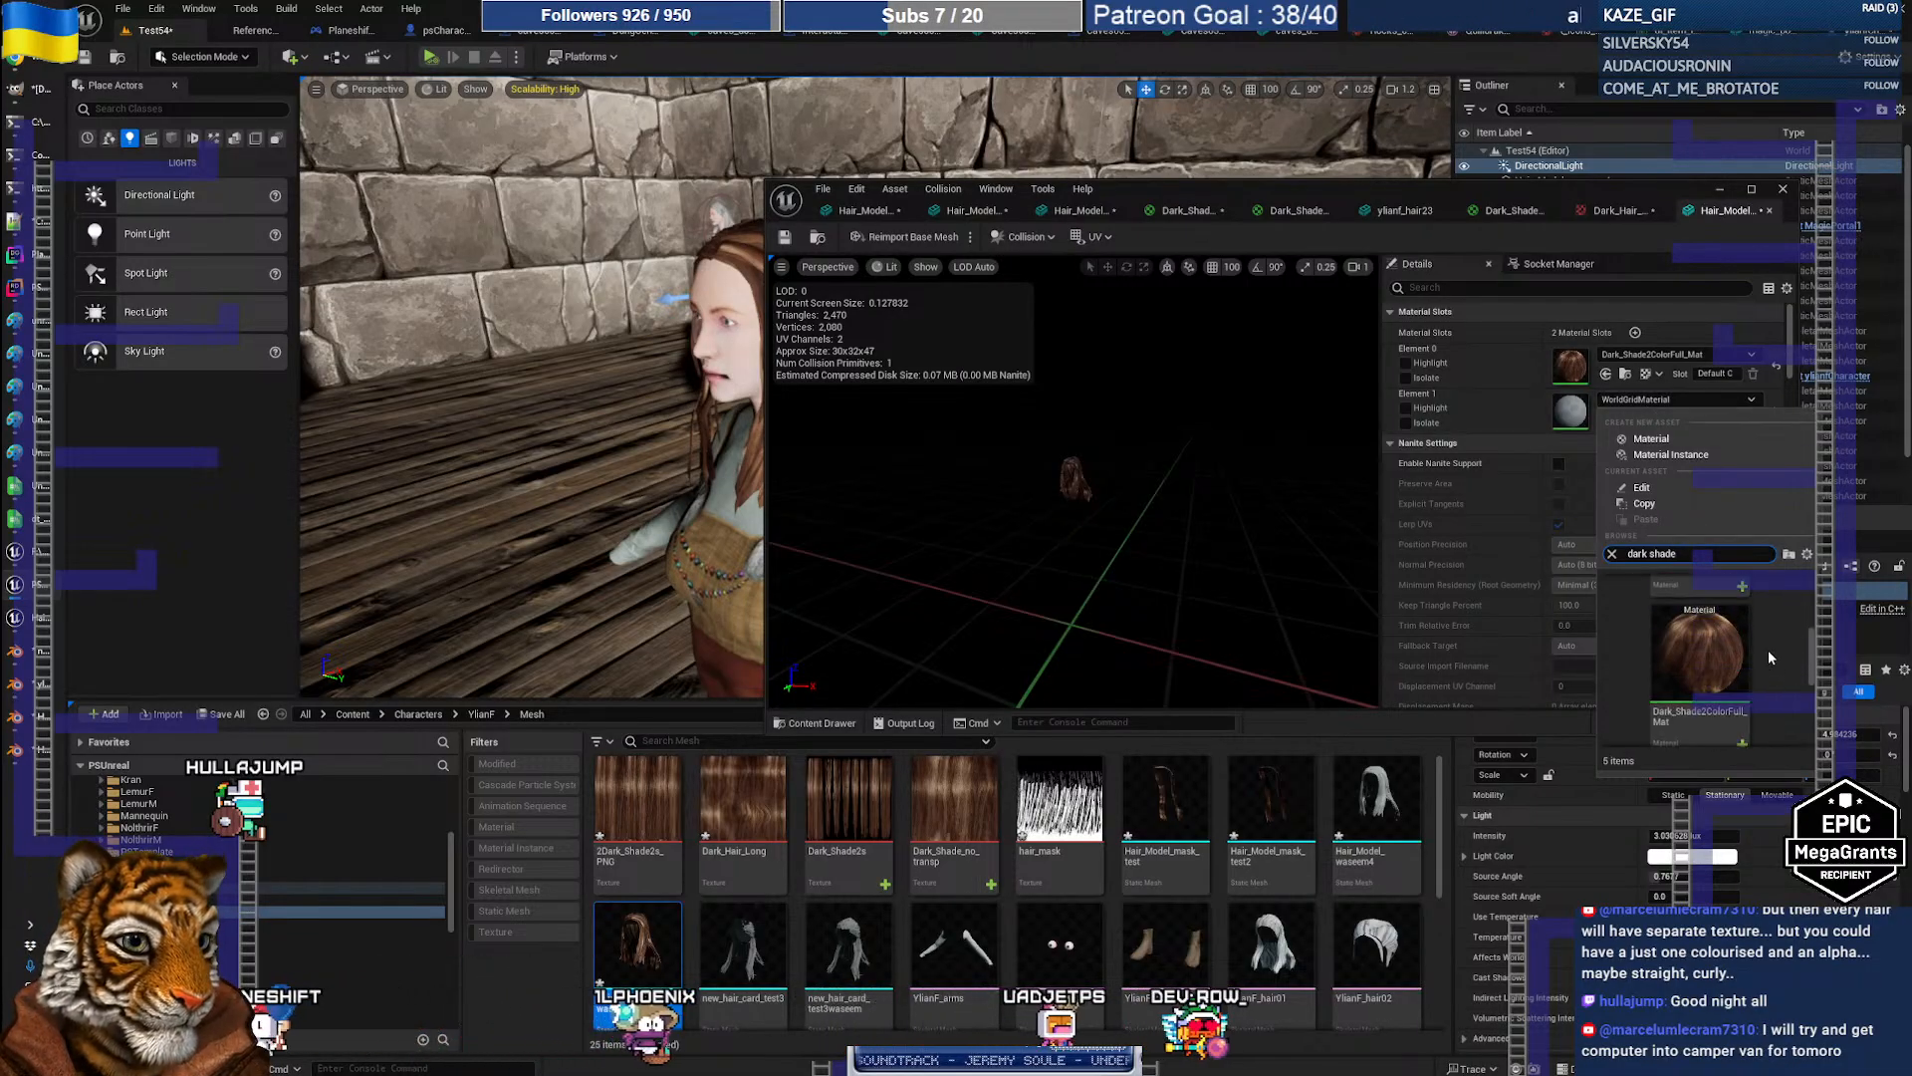
{"action": "scroll", "coordinate": [1777, 657], "scroll_direction": "down", "scroll_amount": 2}
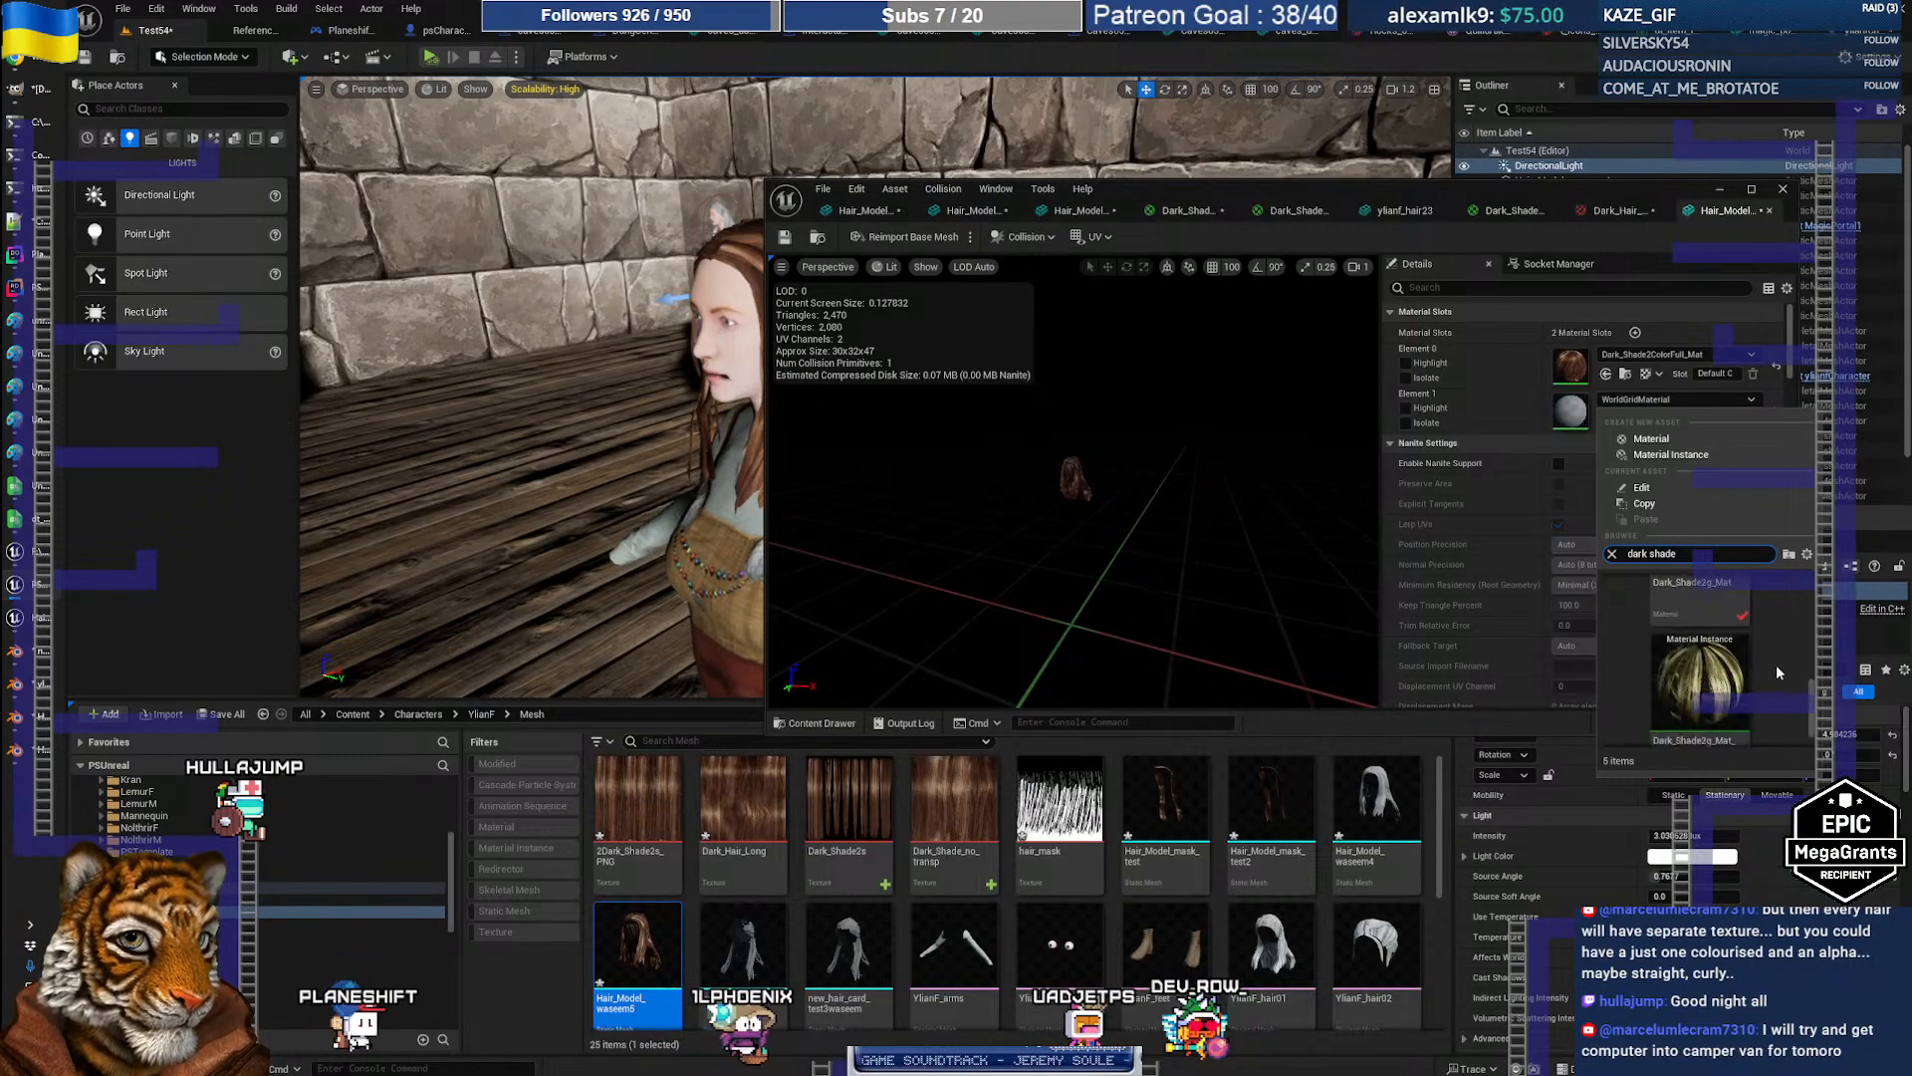
{"action": "scroll", "coordinate": [1776, 666], "scroll_direction": "up", "scroll_amount": 3}
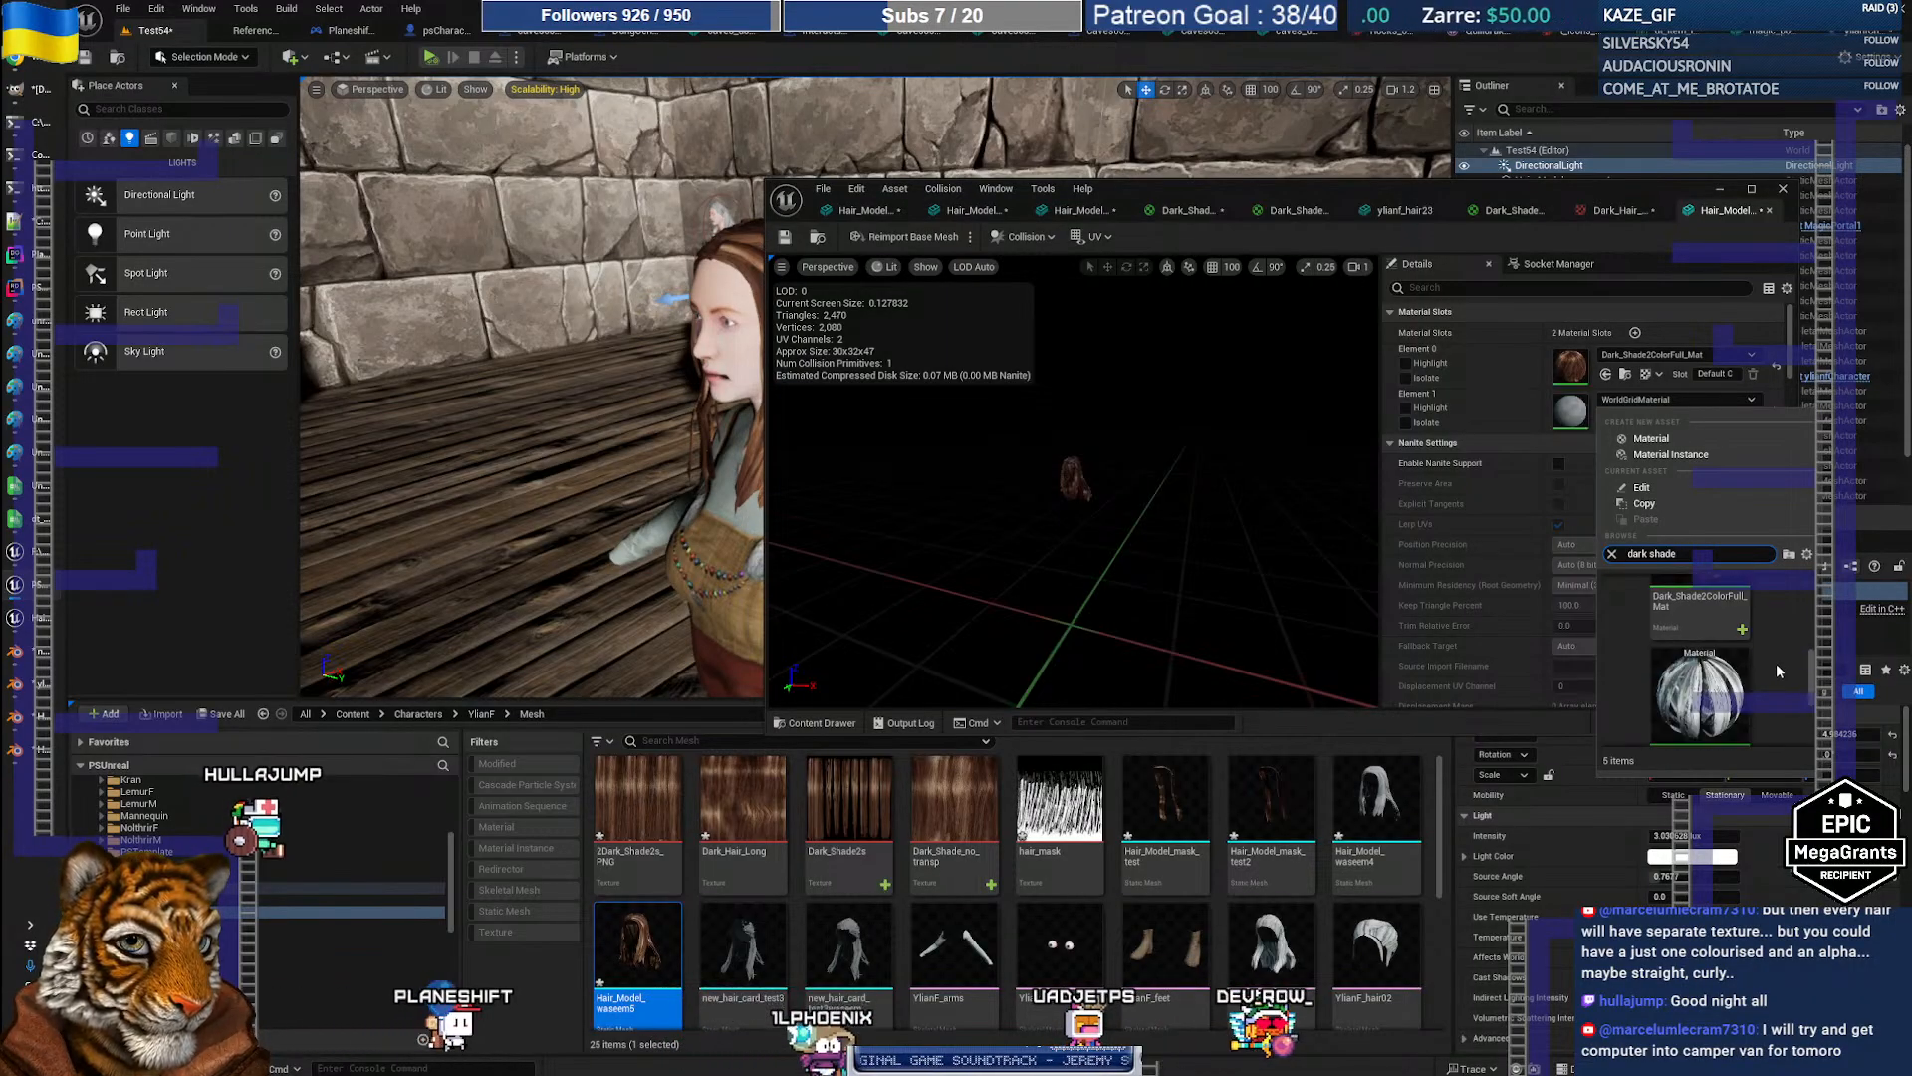
{"action": "scroll", "coordinate": [1778, 668], "scroll_direction": "up", "scroll_amount": 1}
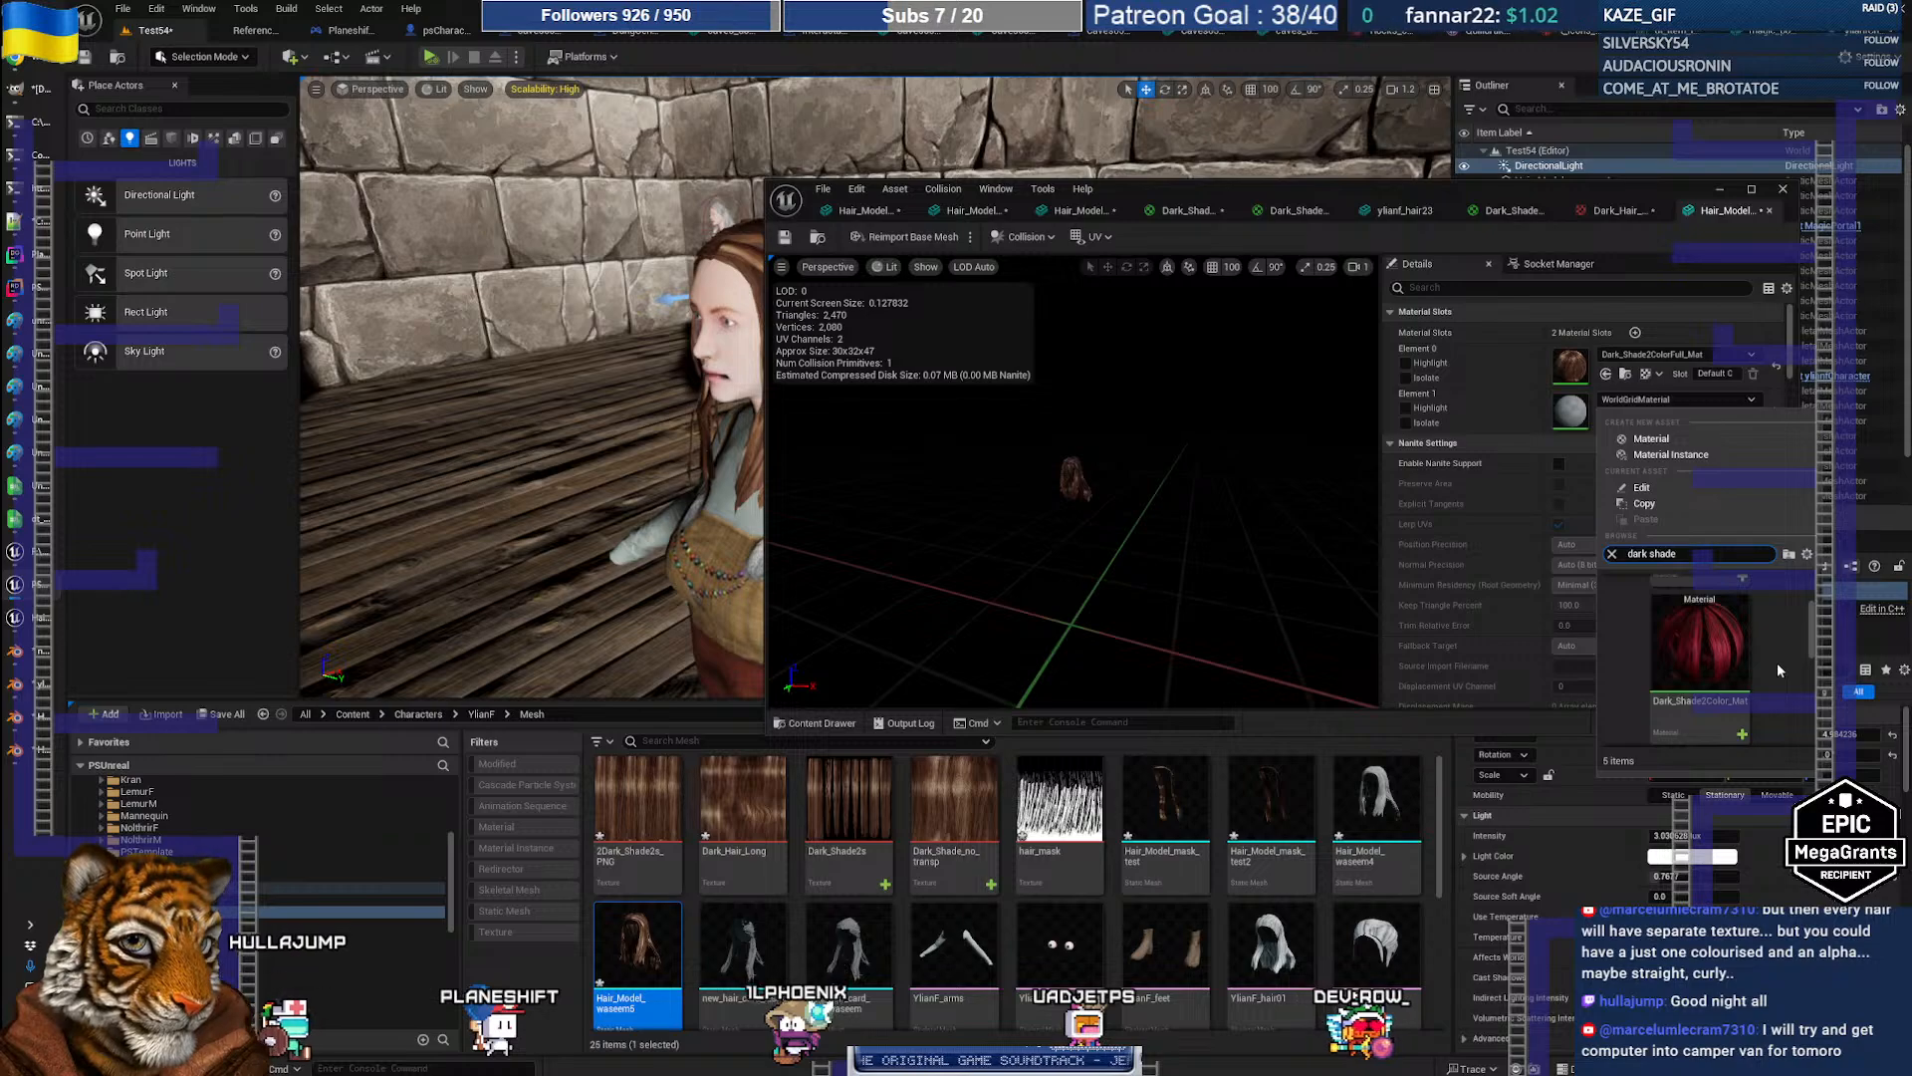
{"action": "left_click", "coordinate": [1709, 666]}
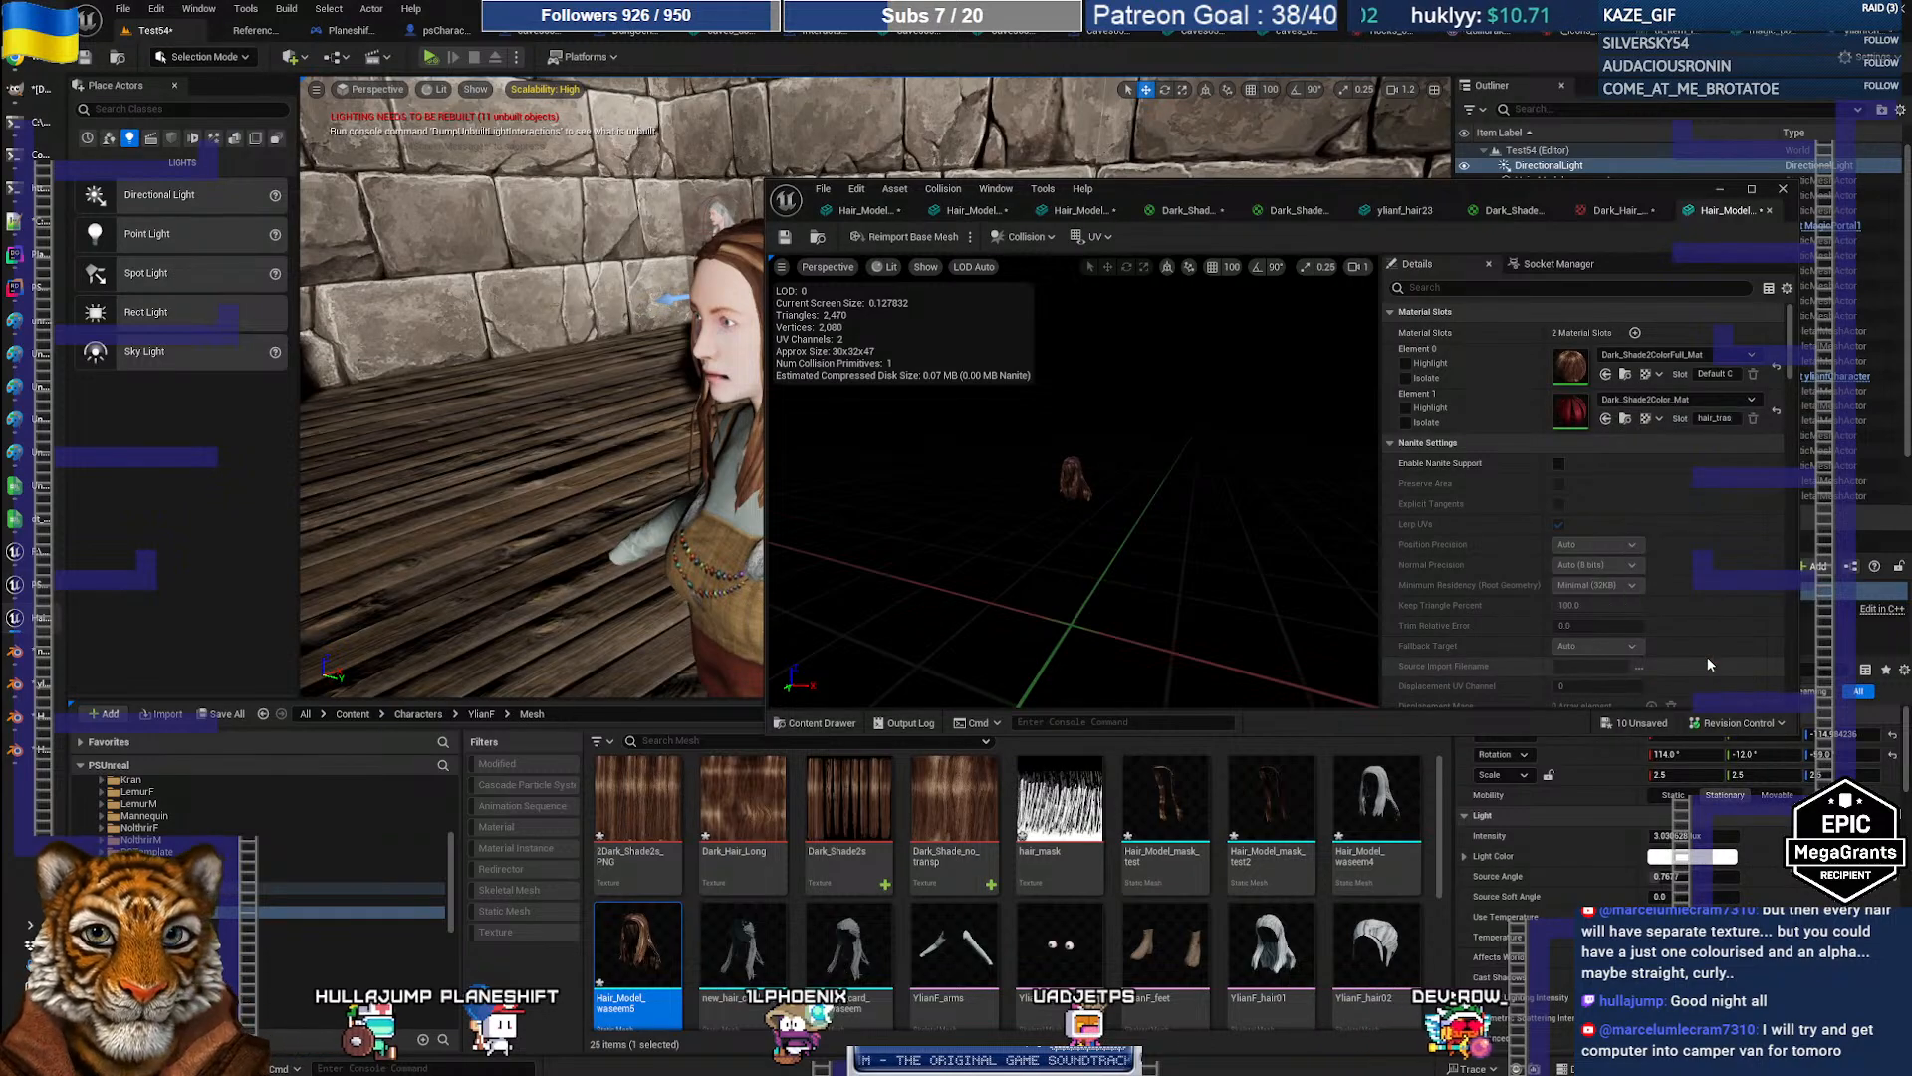
Step: Open Dark_Shade2Color_Mat from the mesh's second slot and set its DarkerColor and LighterColor parameters to white
{"action": "left_click_drag", "start_coordinate": [1144, 194], "coordinate": [1204, 181]}
{"action": "left_click", "coordinate": [1685, 403]}
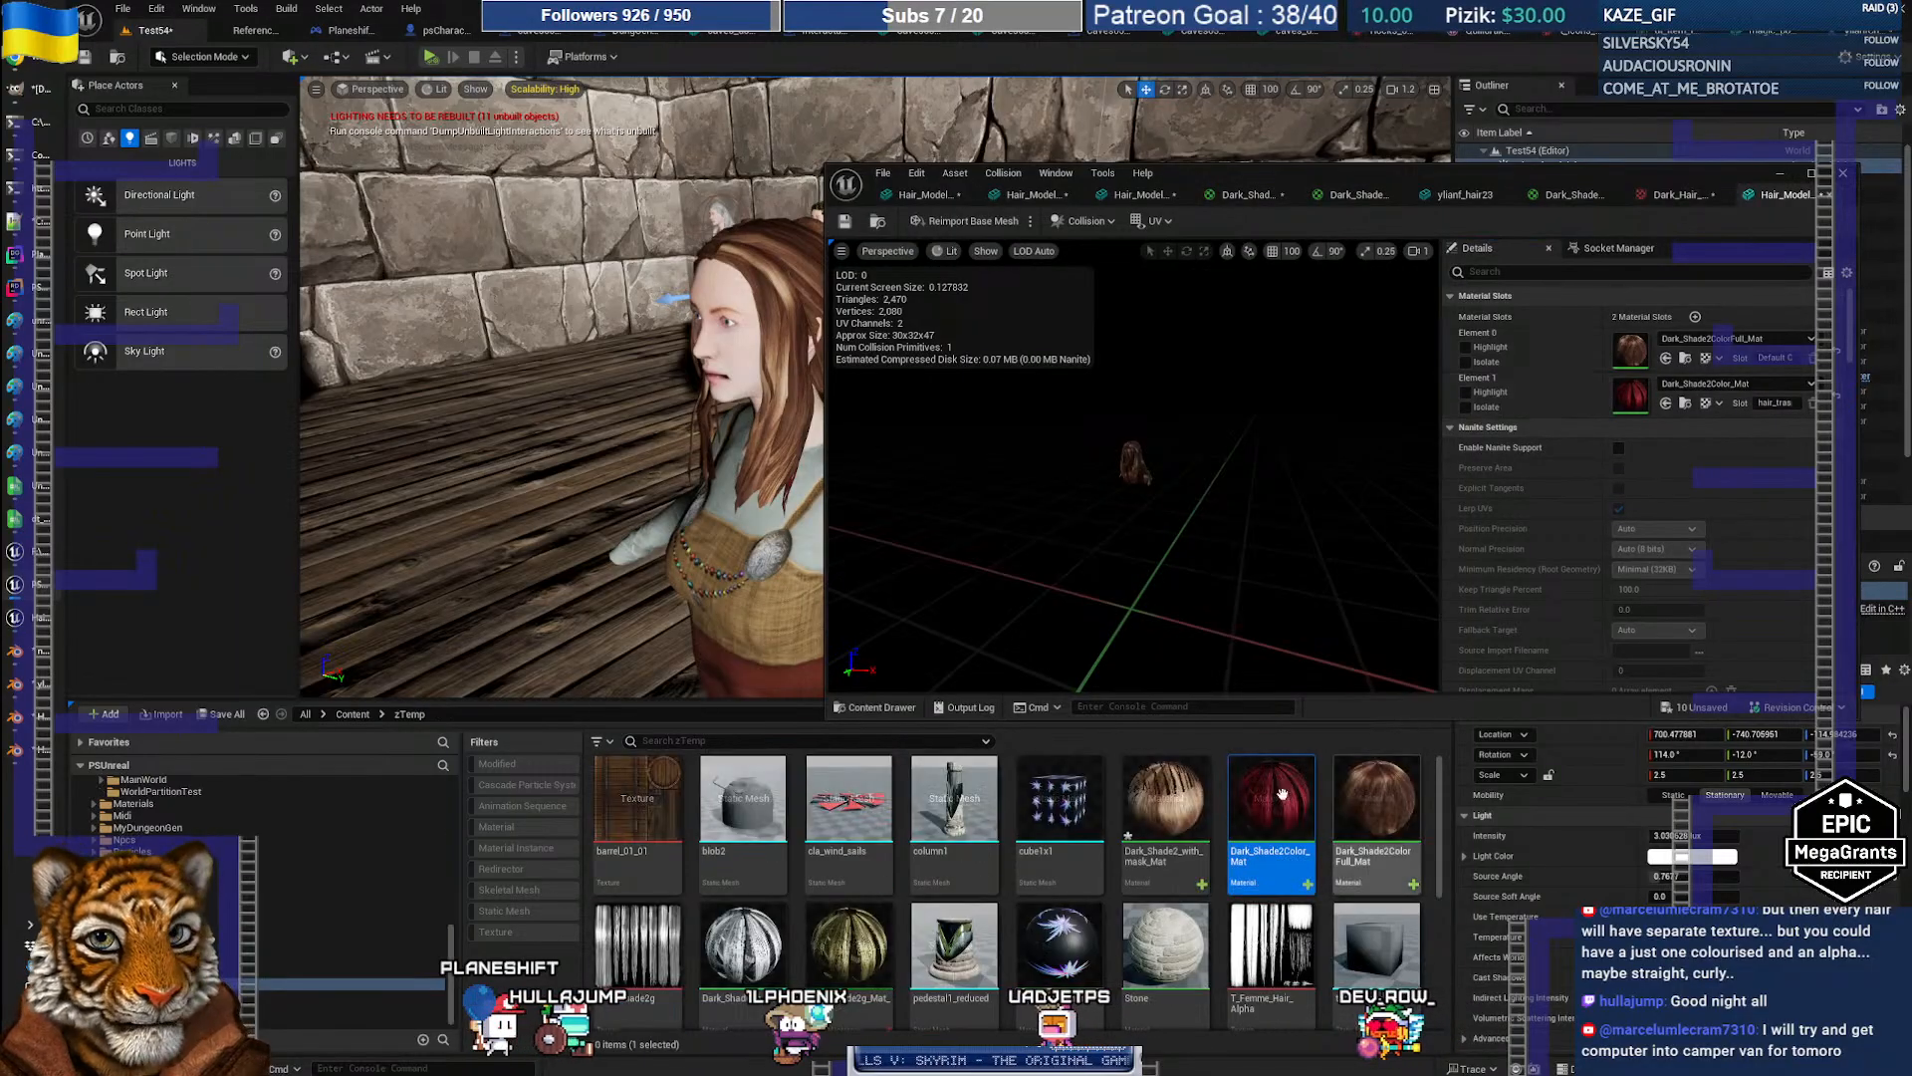
{"action": "double_click", "coordinate": [1257, 820]}
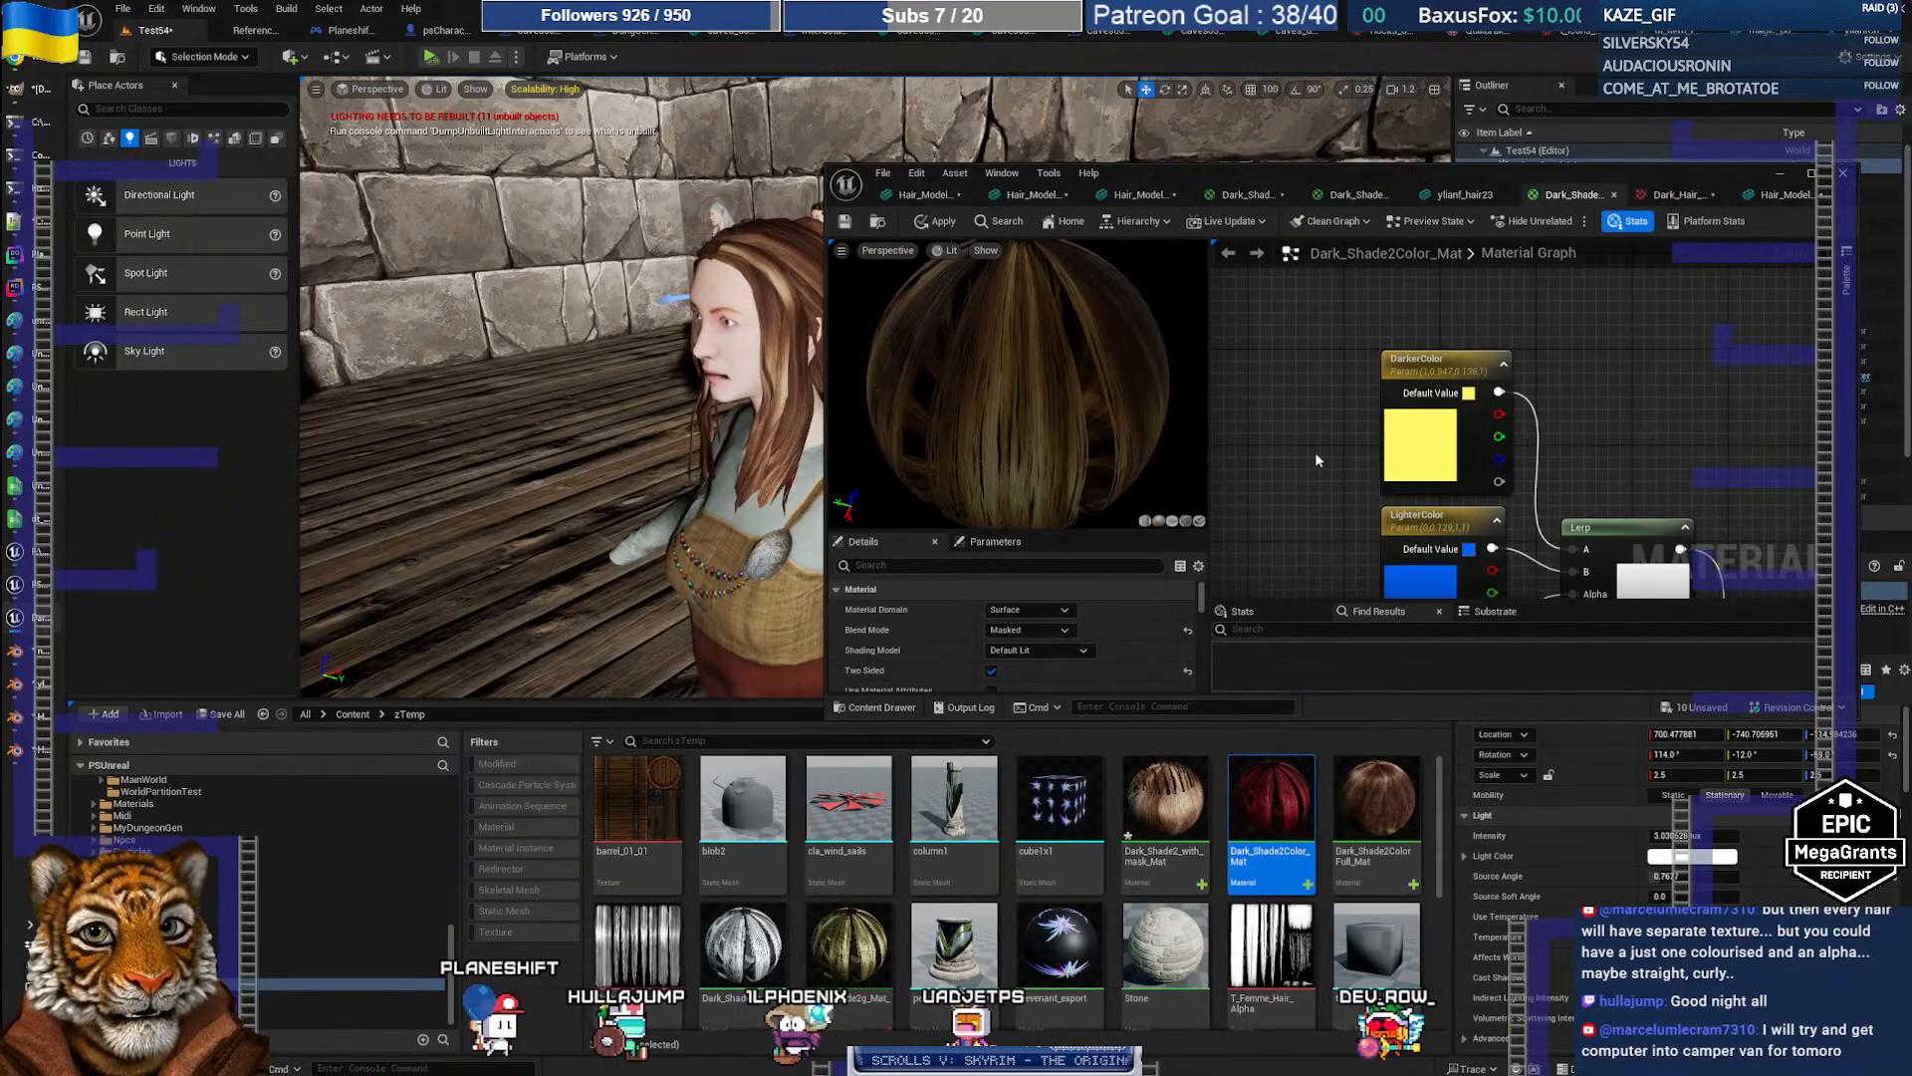
{"action": "right_click_drag", "start_coordinate": [1315, 454], "coordinate": [1257, 375]}
{"action": "double_click", "coordinate": [1359, 368]}
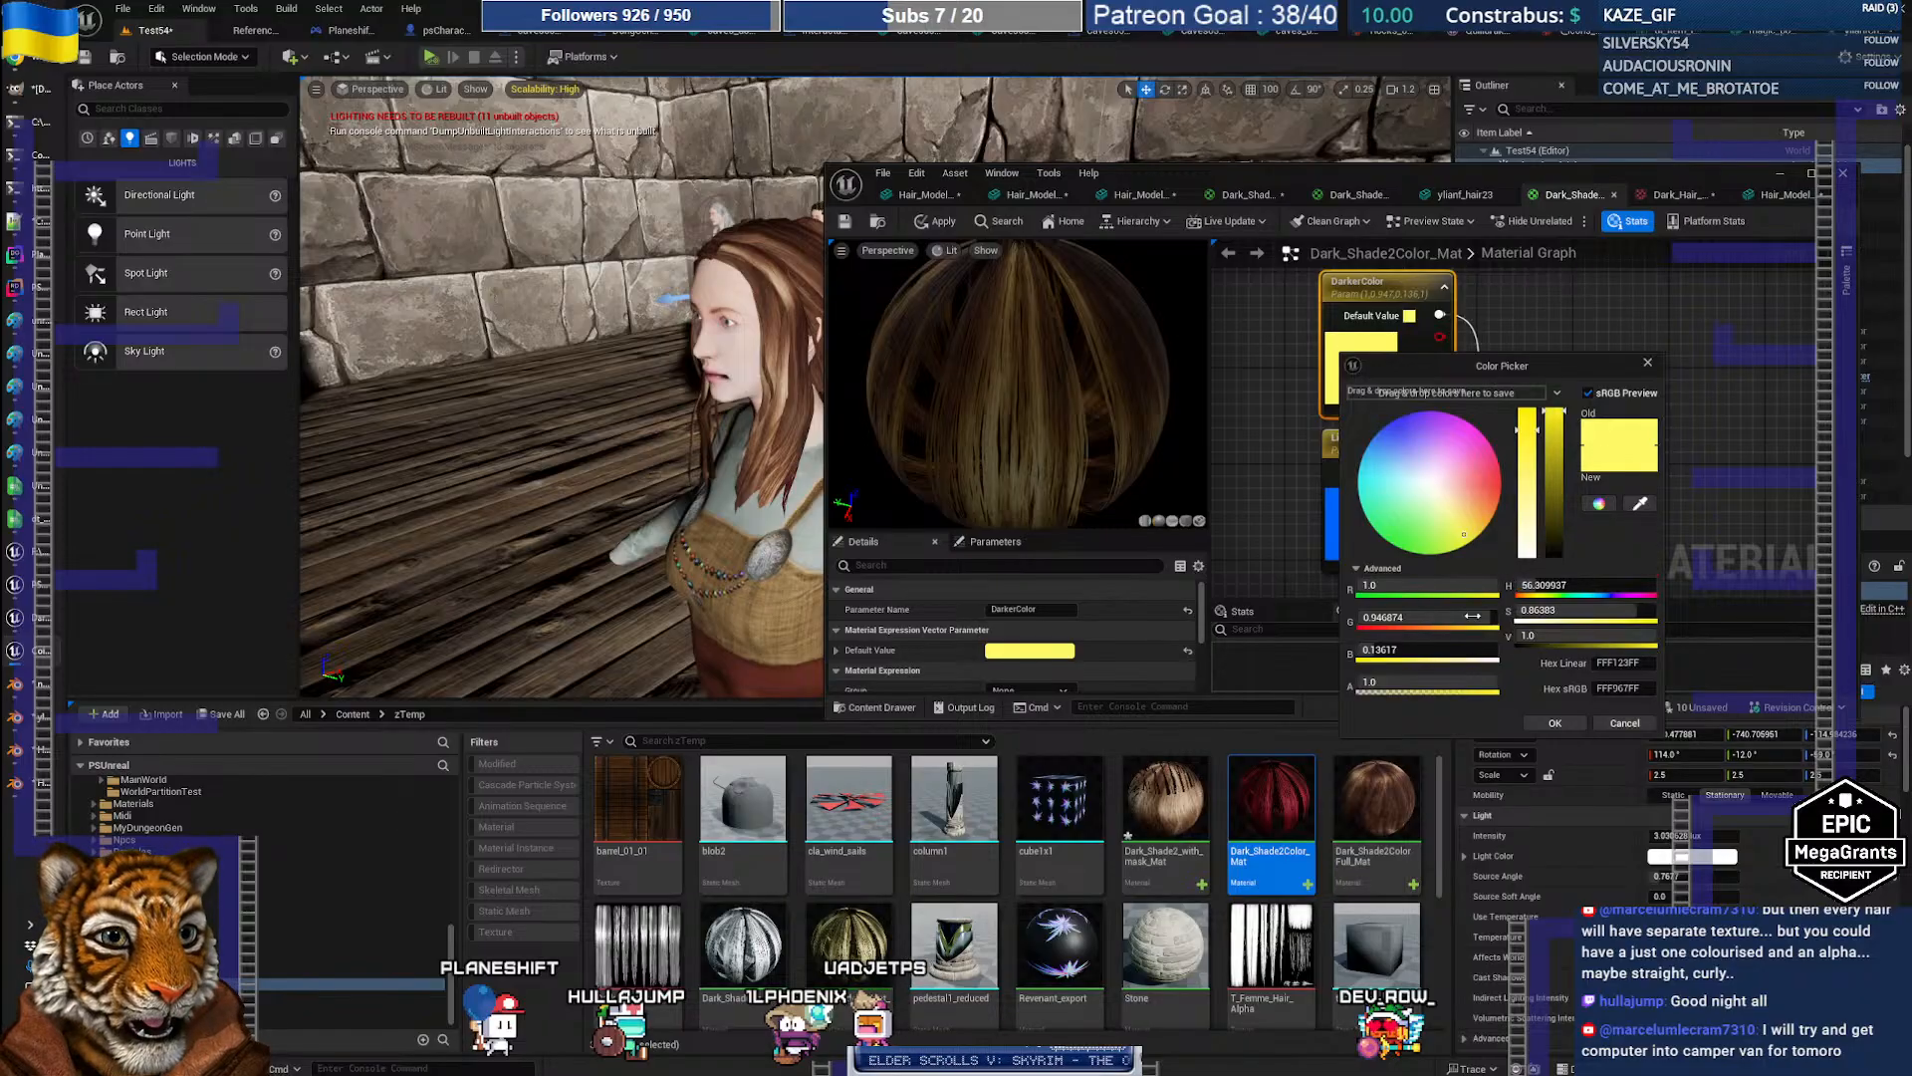
{"action": "left_click_drag", "start_coordinate": [1530, 488], "coordinate": [1556, 713]}
{"action": "left_click", "coordinate": [1555, 724]}
{"action": "double_click", "coordinate": [1374, 510]}
{"action": "left_click", "coordinate": [1591, 882]}
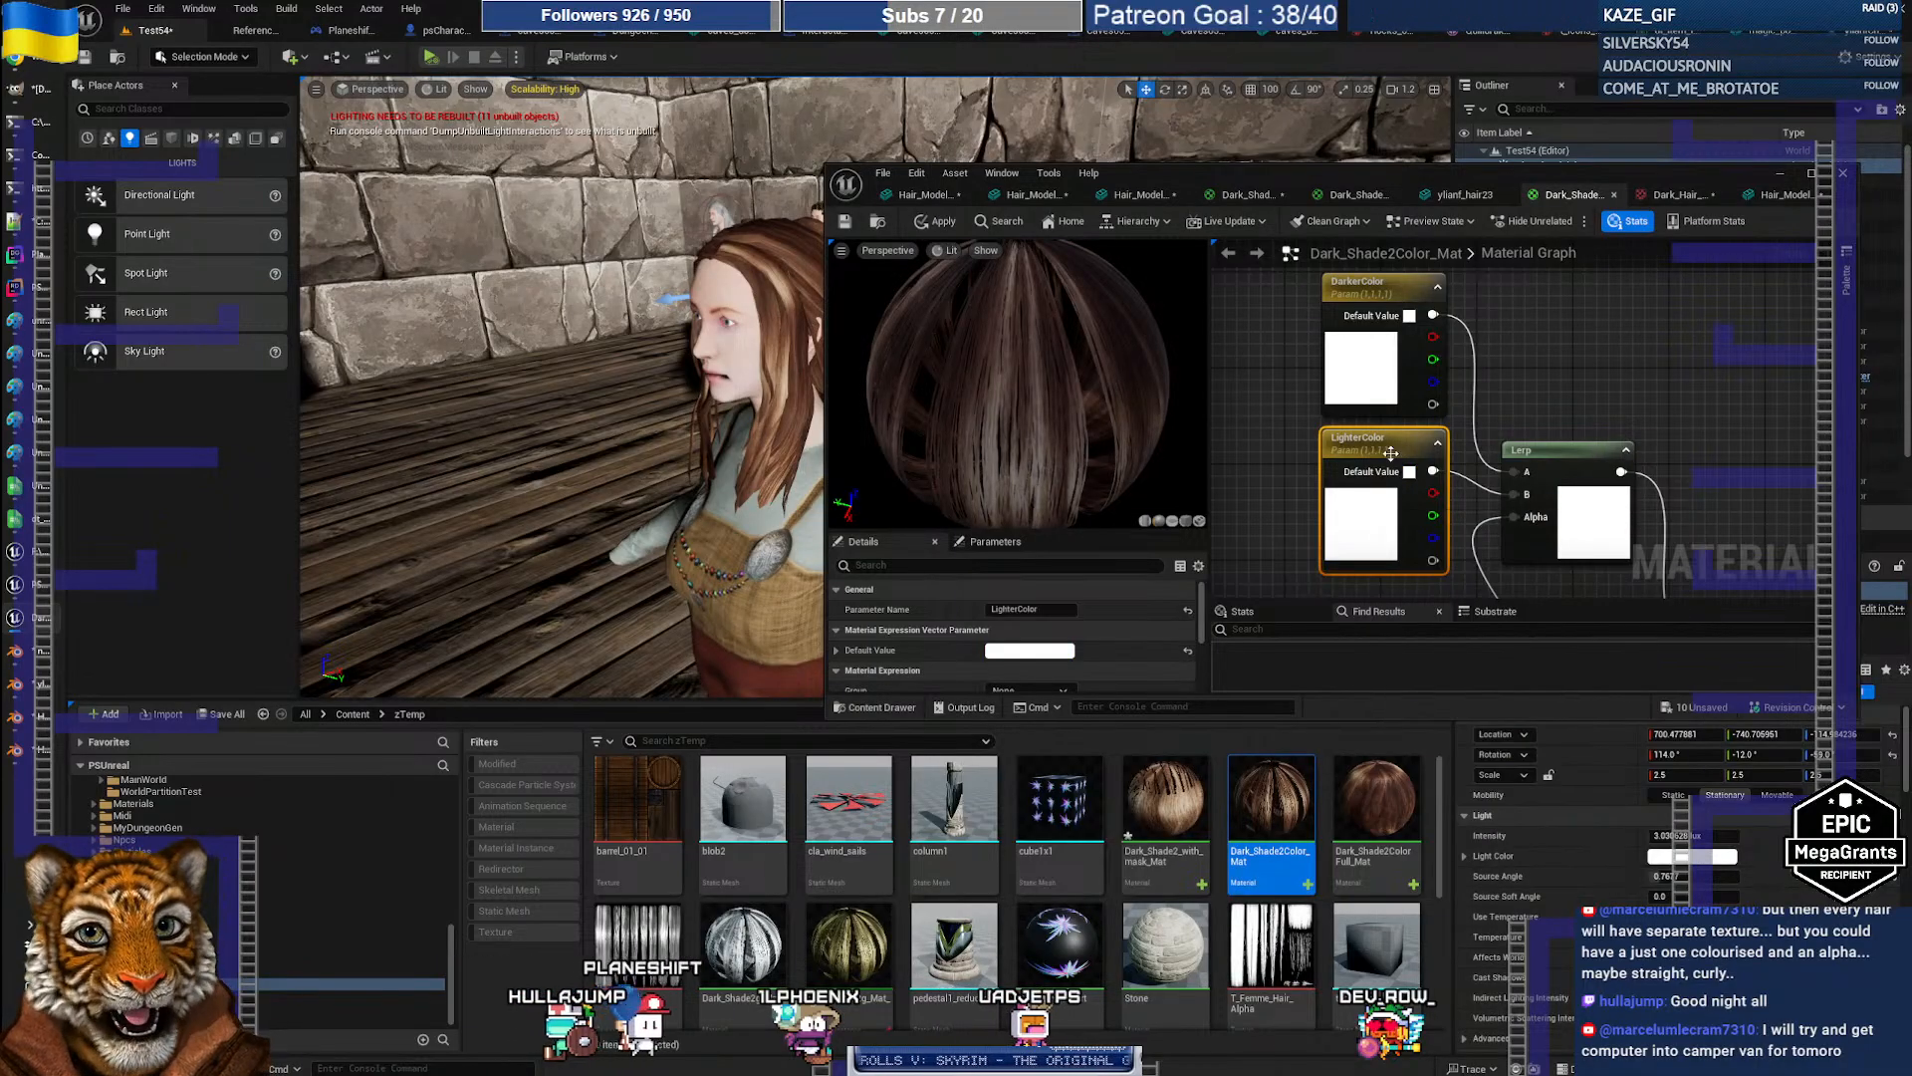
Step: Examine the transparent strand in front of the character's shoulder up close, then view the hair from behind
{"action": "left_click_drag", "start_coordinate": [1259, 165], "coordinate": [1550, 141]}
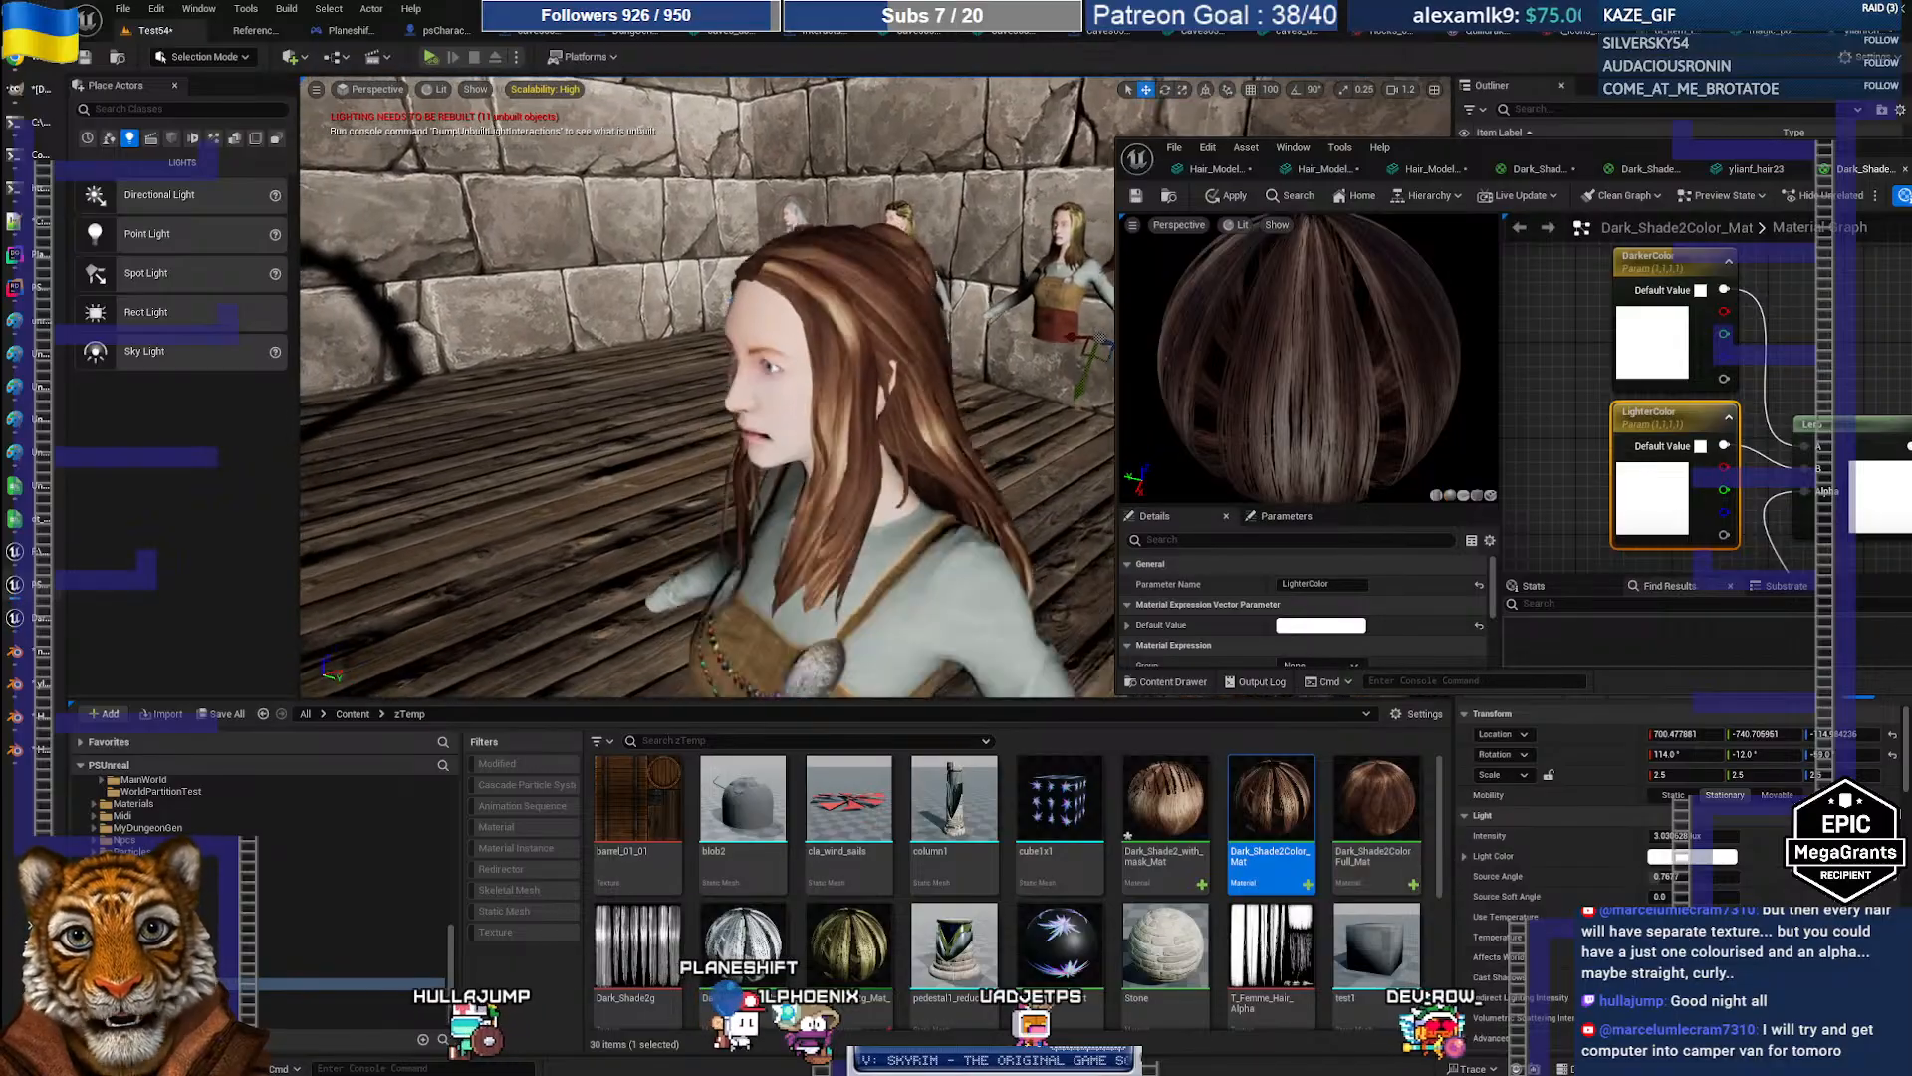
{"action": "mouse_move", "coordinate": [857, 399]}
{"action": "right_mouse_down"}
{"action": "mouse_move", "coordinate": [839, 463]}
{"action": "mouse_move", "coordinate": [858, 413]}
{"action": "right_mouse_up"}
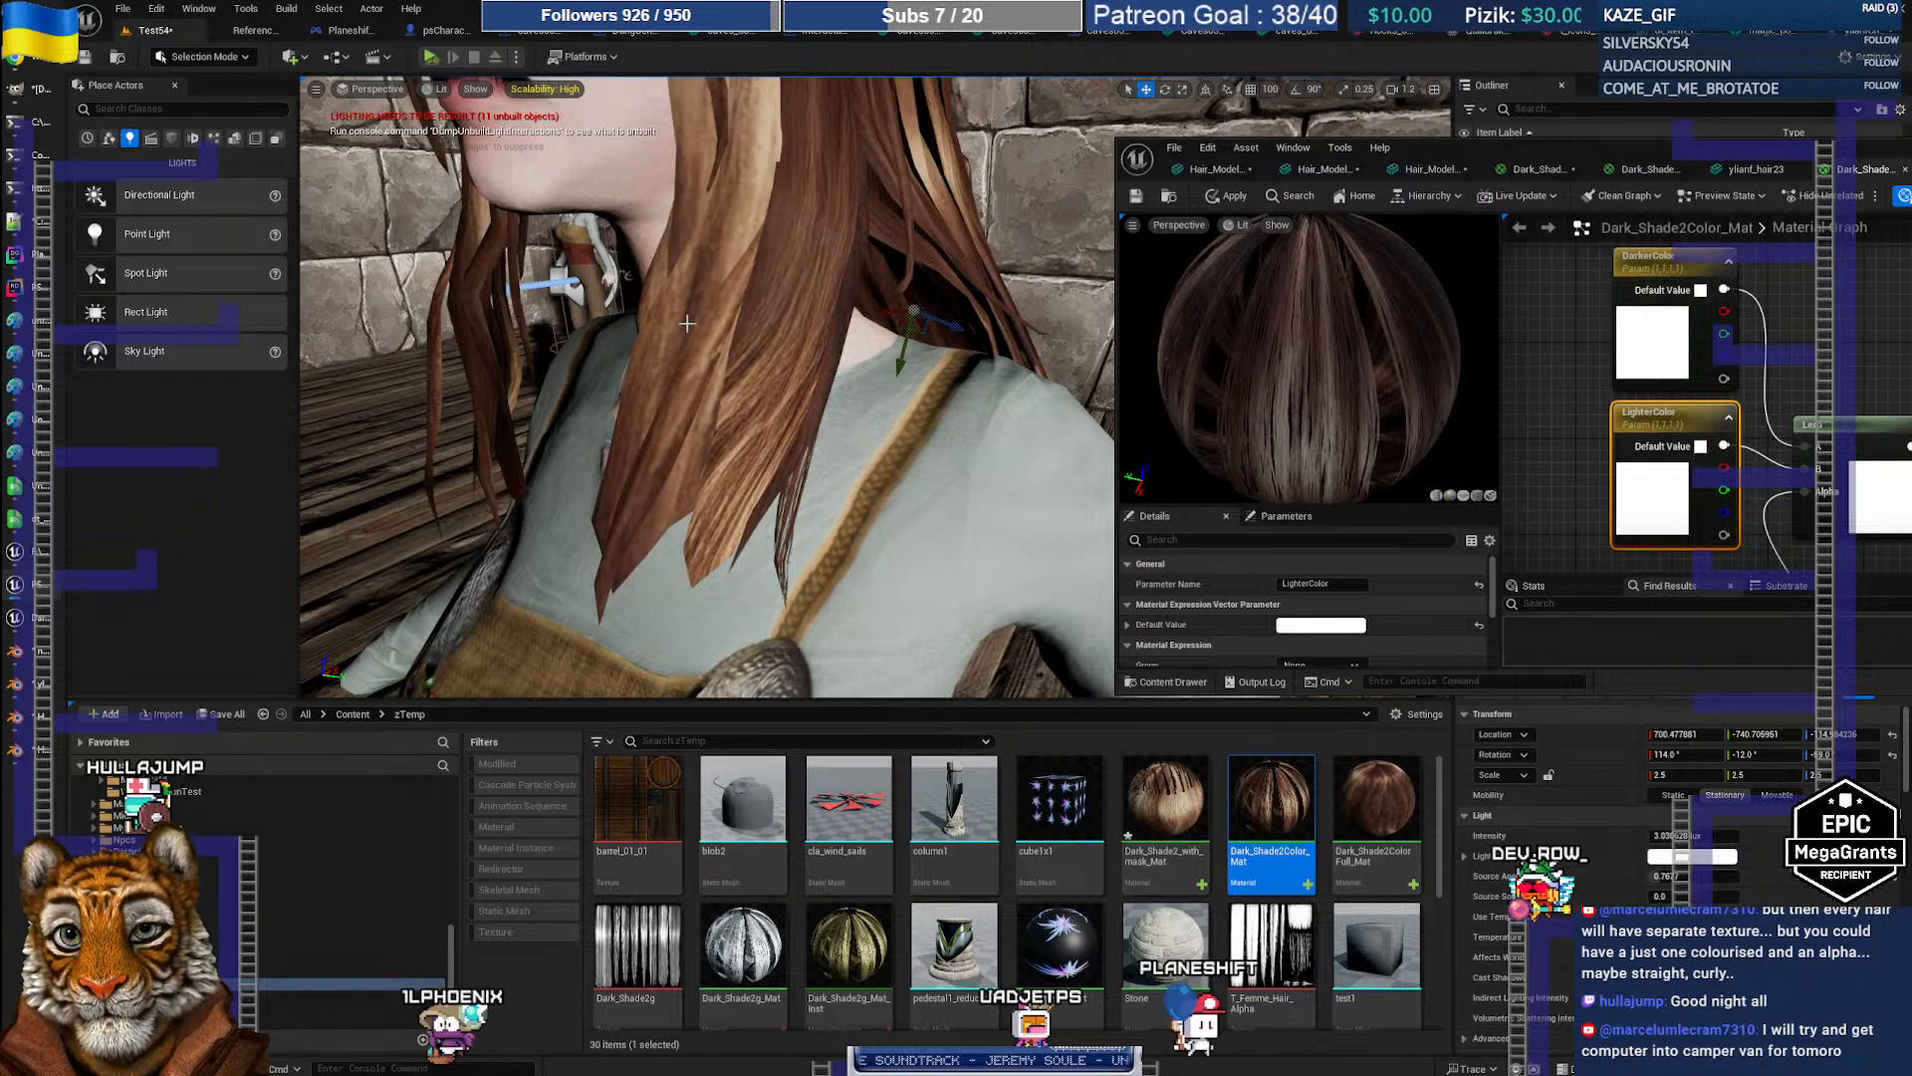
{"action": "mouse_move", "coordinate": [687, 323]}
{"action": "right_mouse_down"}
{"action": "mouse_move", "coordinate": [719, 320]}
{"action": "mouse_move", "coordinate": [696, 334]}
{"action": "right_mouse_up"}
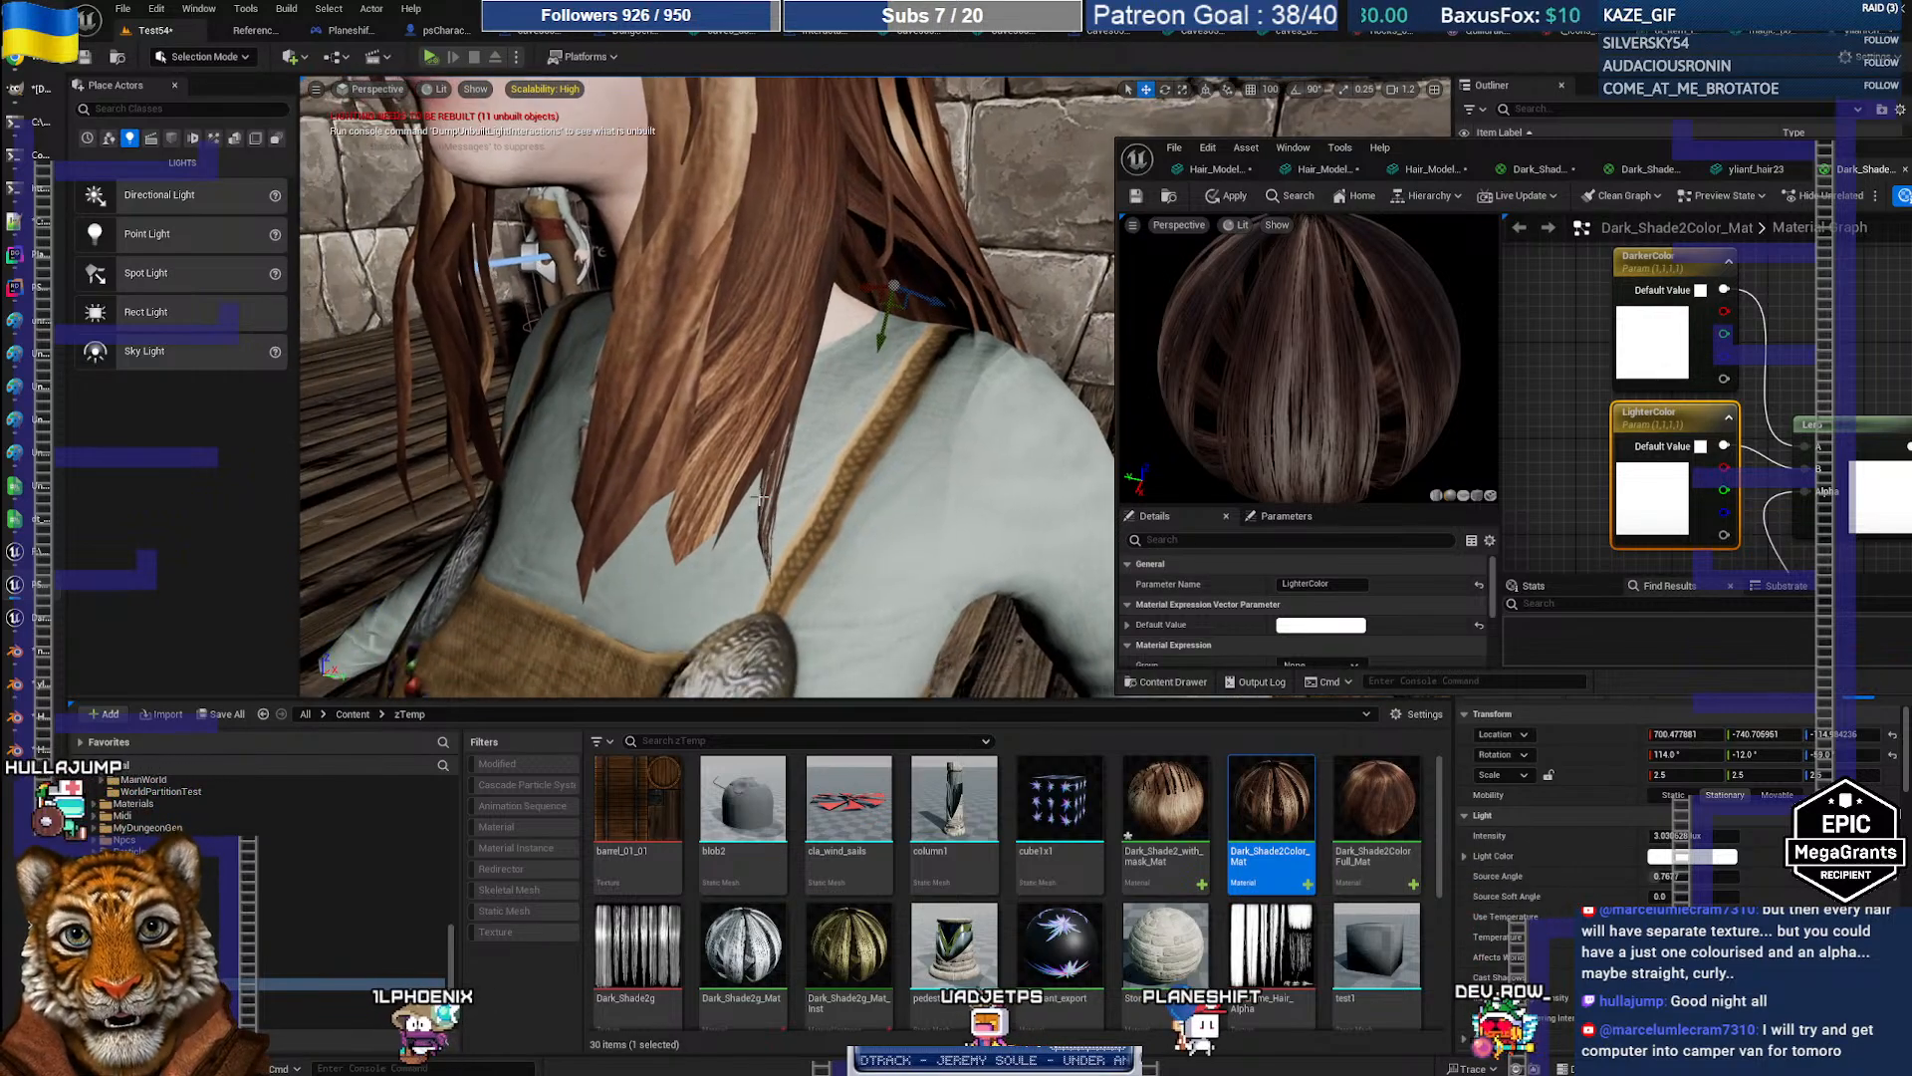
{"action": "key", "text": "s"}
{"action": "right_click_drag", "start_coordinate": [802, 370], "coordinate": [496, 378]}
{"action": "key", "text": "d"}
{"action": "key", "text": "w"}
{"action": "key", "text": "s"}
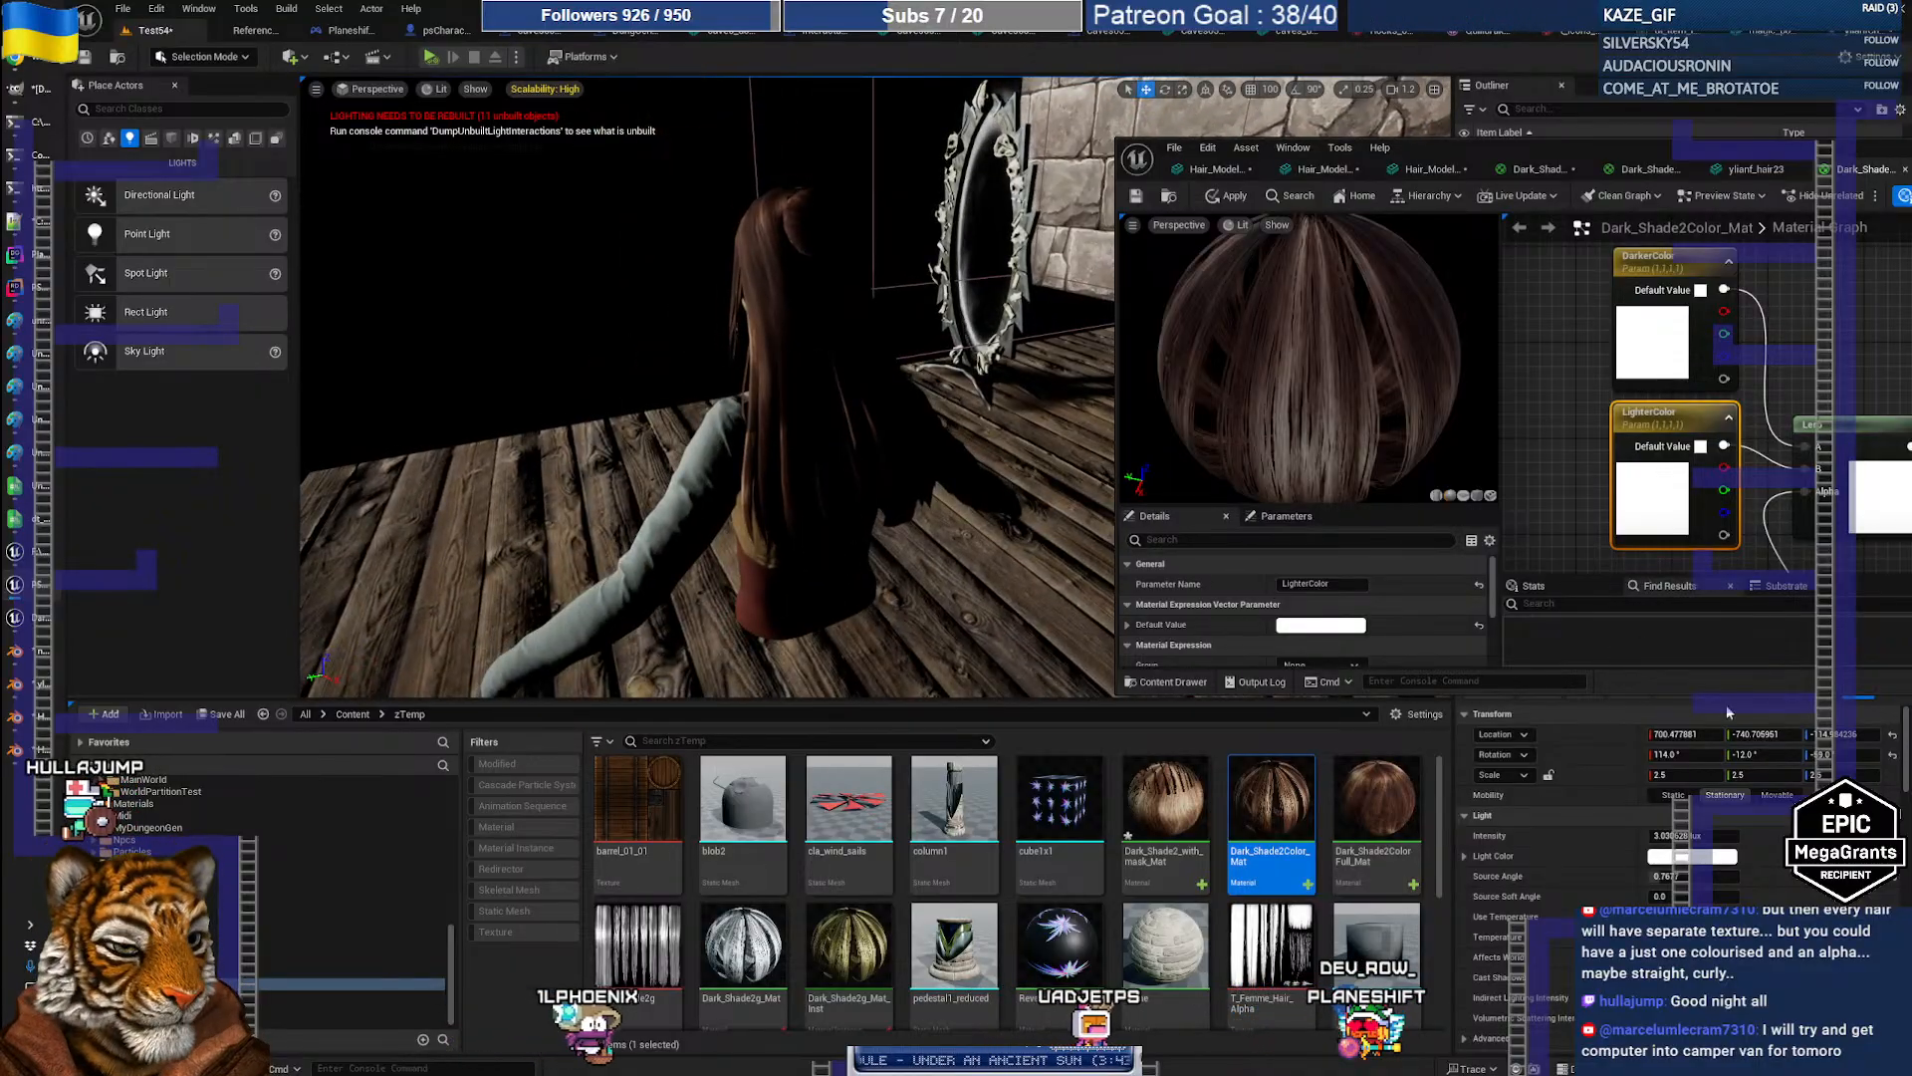
Step: Rotate the DirectionalLight around its vertical axis so it lights the back of the character's hair
{"action": "left_click_drag", "start_coordinate": [1563, 149], "coordinate": [1506, 140]}
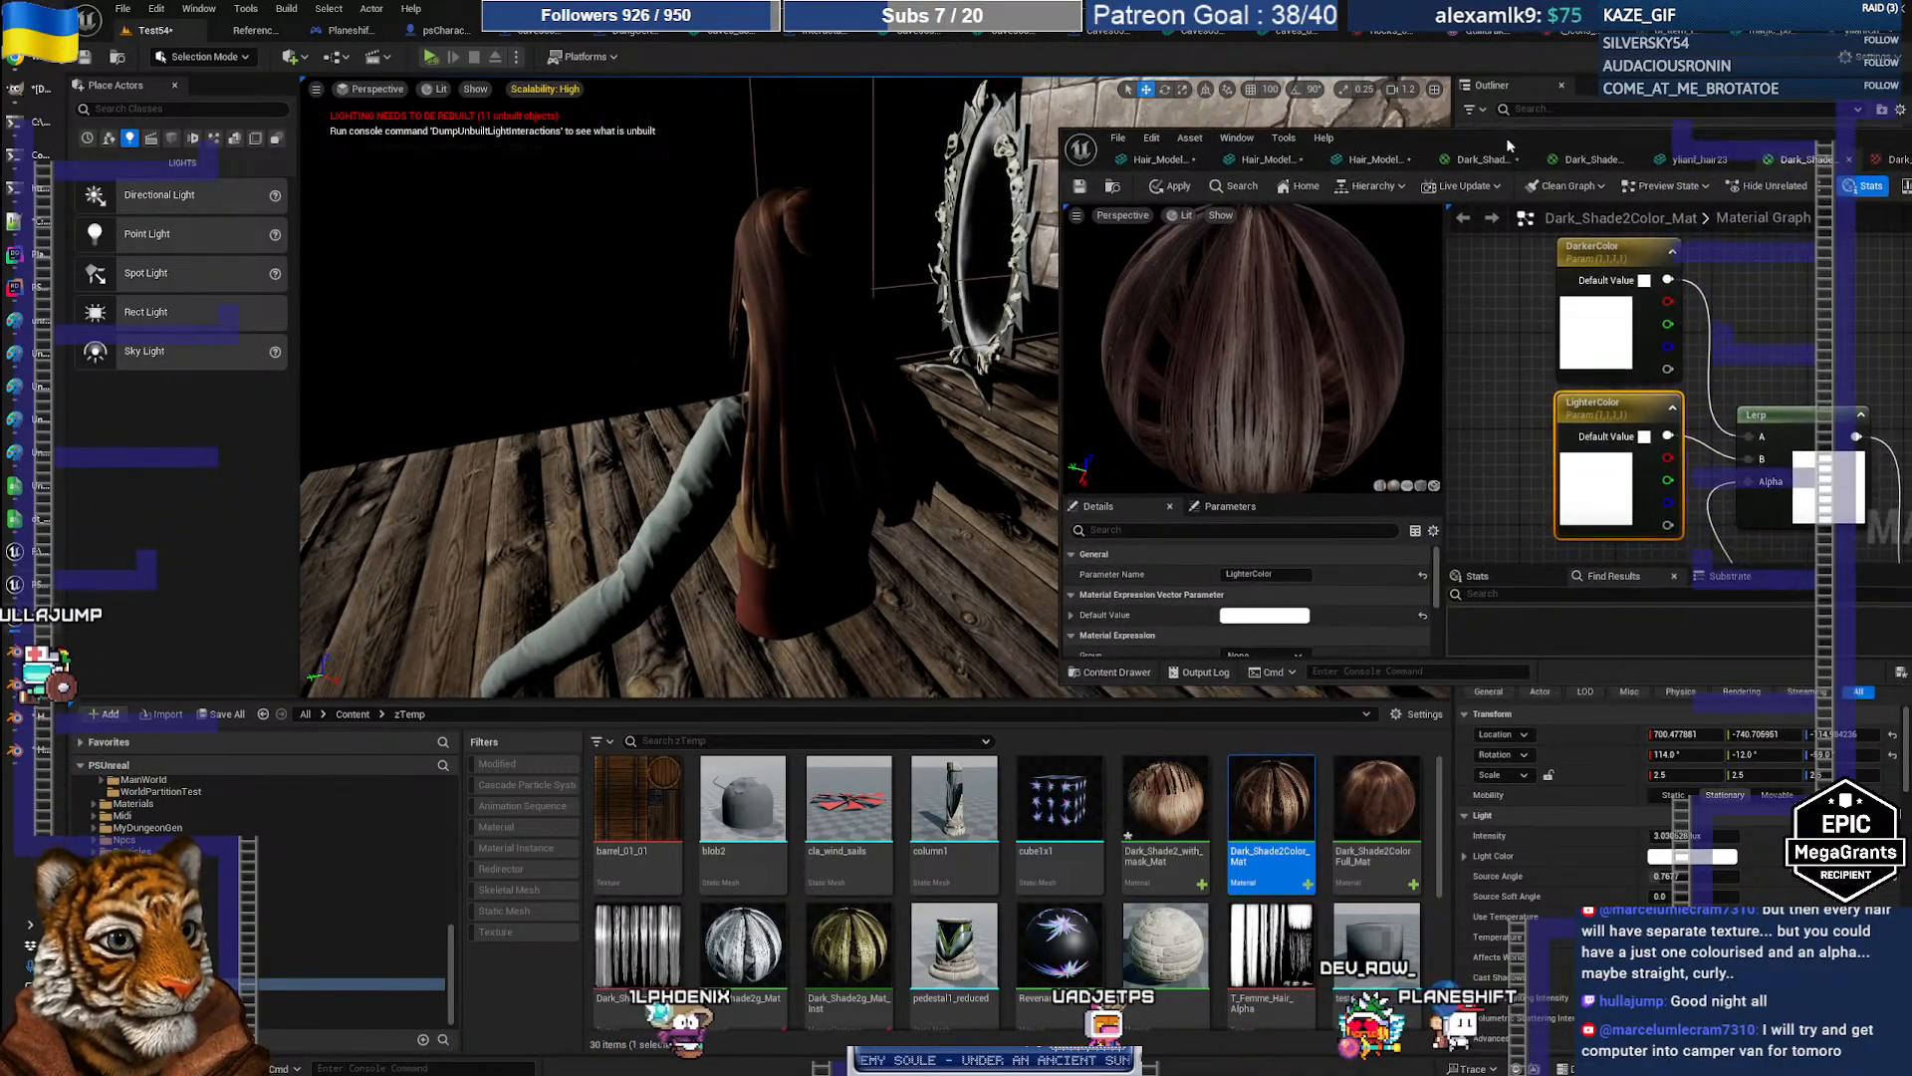
{"action": "left_click_drag", "start_coordinate": [1834, 757], "coordinate": [1770, 758]}
{"action": "right_click_drag", "start_coordinate": [687, 378], "coordinate": [647, 378]}
{"action": "key", "text": "w"}
{"action": "key", "text": "w"}
{"action": "key", "text": "s"}
{"action": "key", "text": "w"}
Step: Examine the back of the hair close up in the full-screen viewport with the material editor window minimized
{"action": "right_click_drag", "start_coordinate": [846, 397], "coordinate": [749, 433]}
{"action": "key", "text": "s"}
{"action": "key", "text": "w"}
{"action": "key", "text": "s"}
{"action": "key", "text": "s"}
{"action": "key", "text": "w"}
{"action": "key", "text": "F11"}
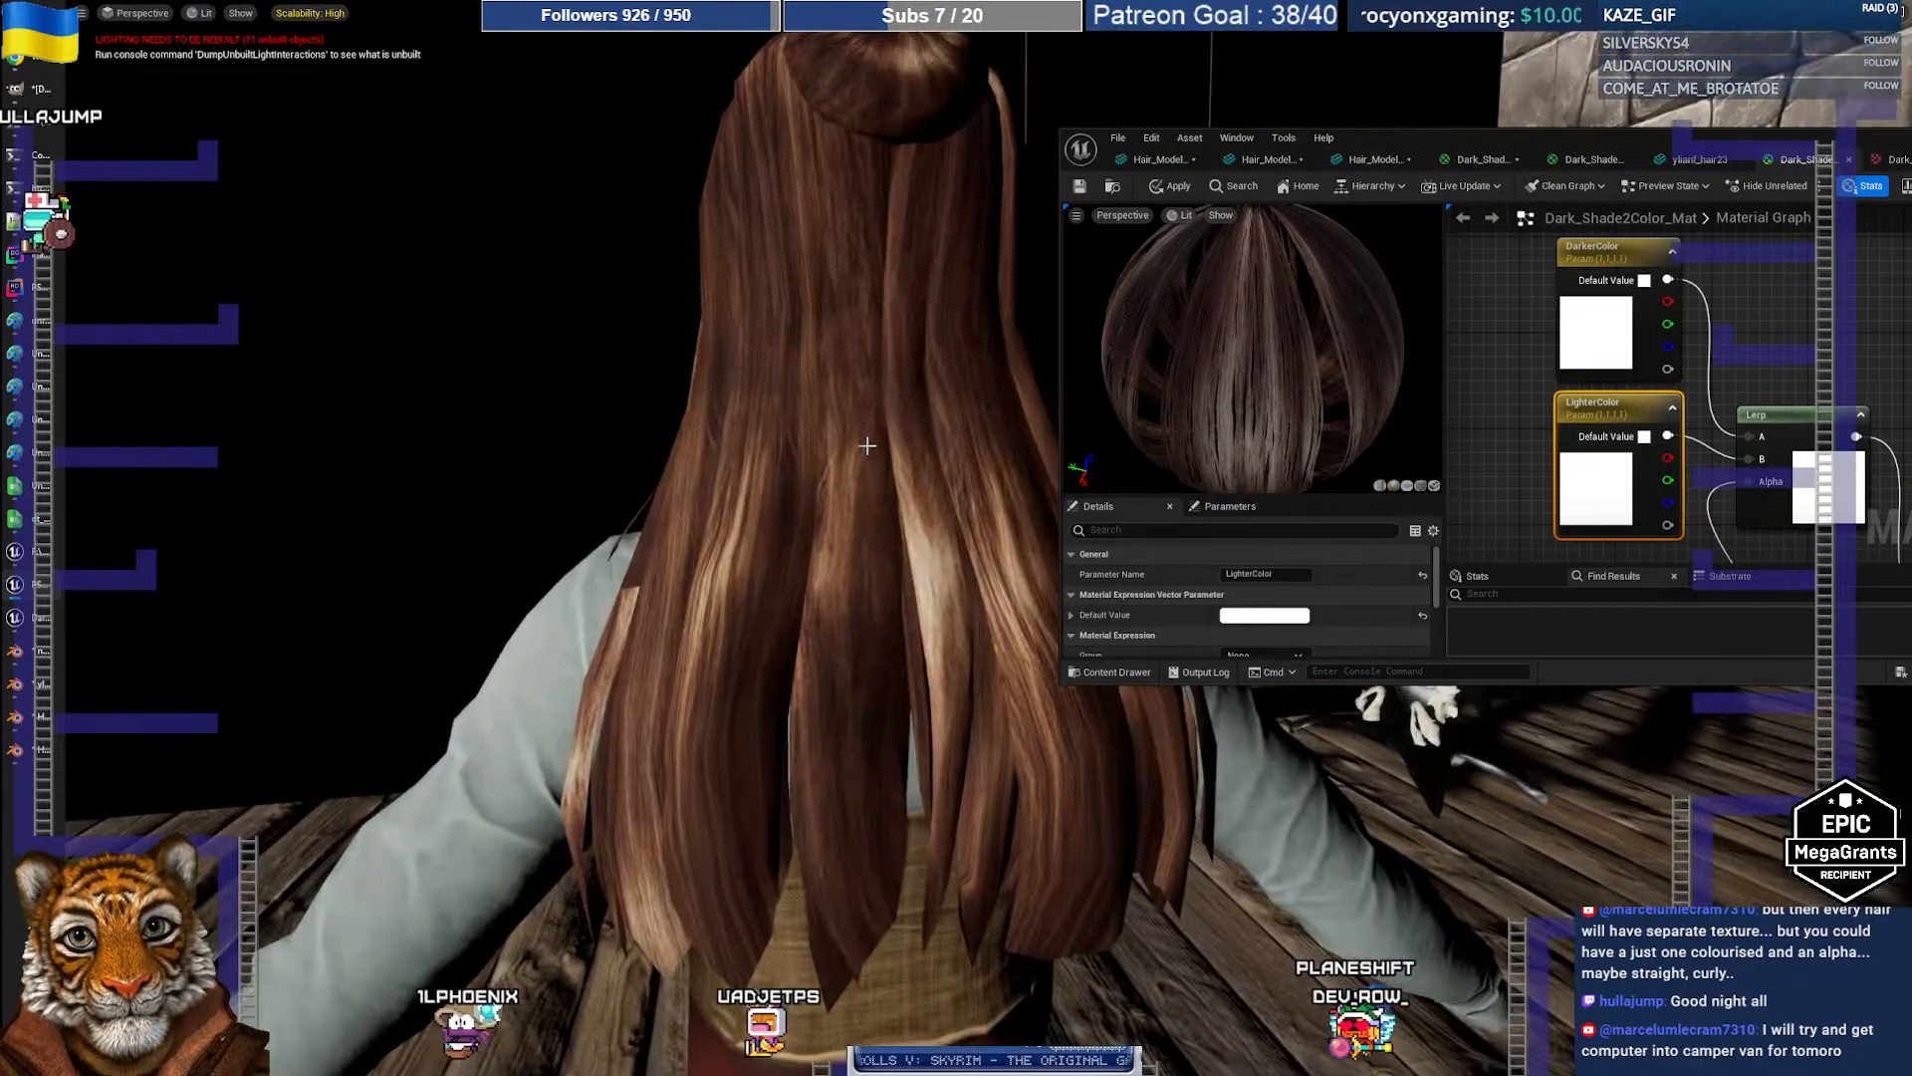
{"action": "left_click_drag", "start_coordinate": [1494, 137], "coordinate": [1154, 153]}
{"action": "left_click", "coordinate": [1675, 153]}
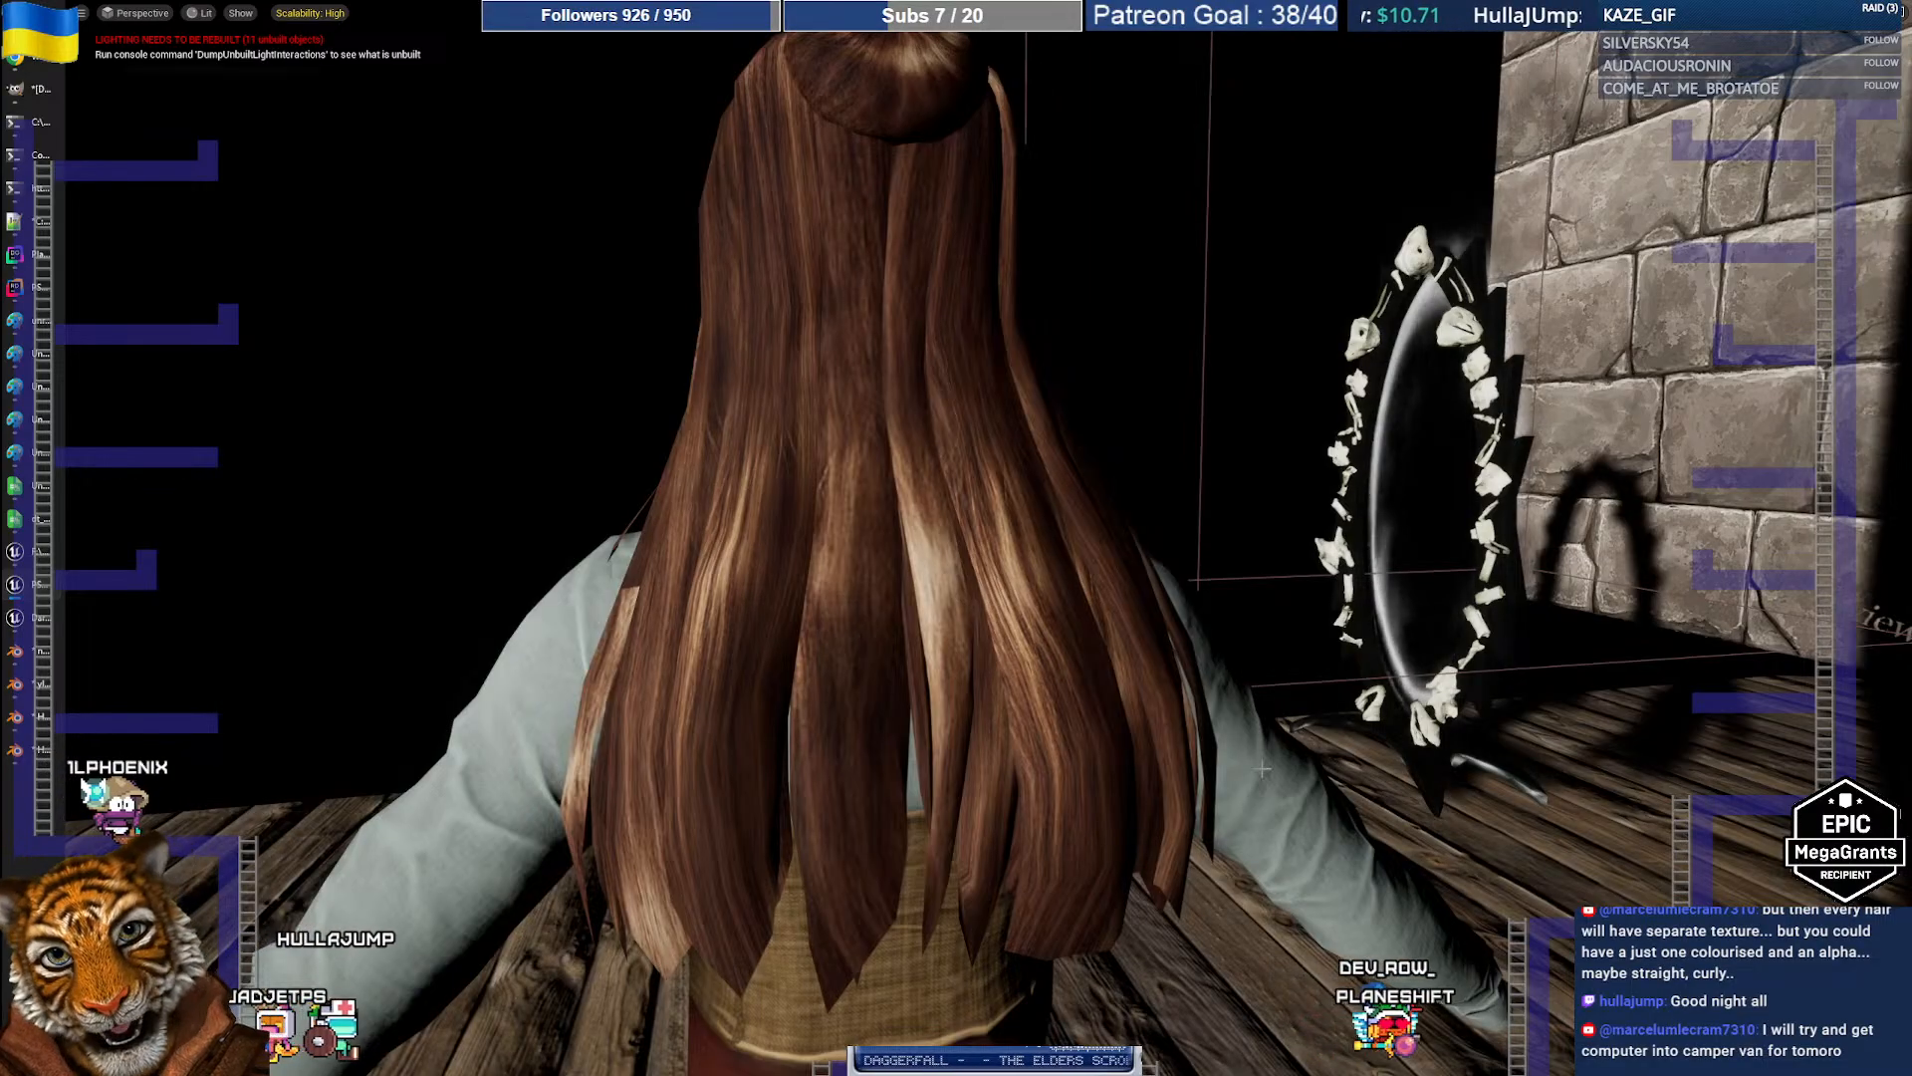
Step: Leave the full-screen viewport and rotate the DirectionalLight around its vertical axis so it lights the characters and the stone walls from the front
{"action": "mouse_move", "coordinate": [858, 434]}
{"action": "right_mouse_down"}
{"action": "mouse_move", "coordinate": [1135, 418]}
{"action": "mouse_move", "coordinate": [1374, 433]}
{"action": "mouse_move", "coordinate": [1176, 423]}
{"action": "mouse_move", "coordinate": [1196, 449]}
{"action": "mouse_move", "coordinate": [1355, 463]}
{"action": "mouse_move", "coordinate": [1349, 488]}
{"action": "mouse_move", "coordinate": [1325, 453]}
{"action": "mouse_move", "coordinate": [826, 439]}
{"action": "right_mouse_up"}
{"action": "key", "text": "F11"}
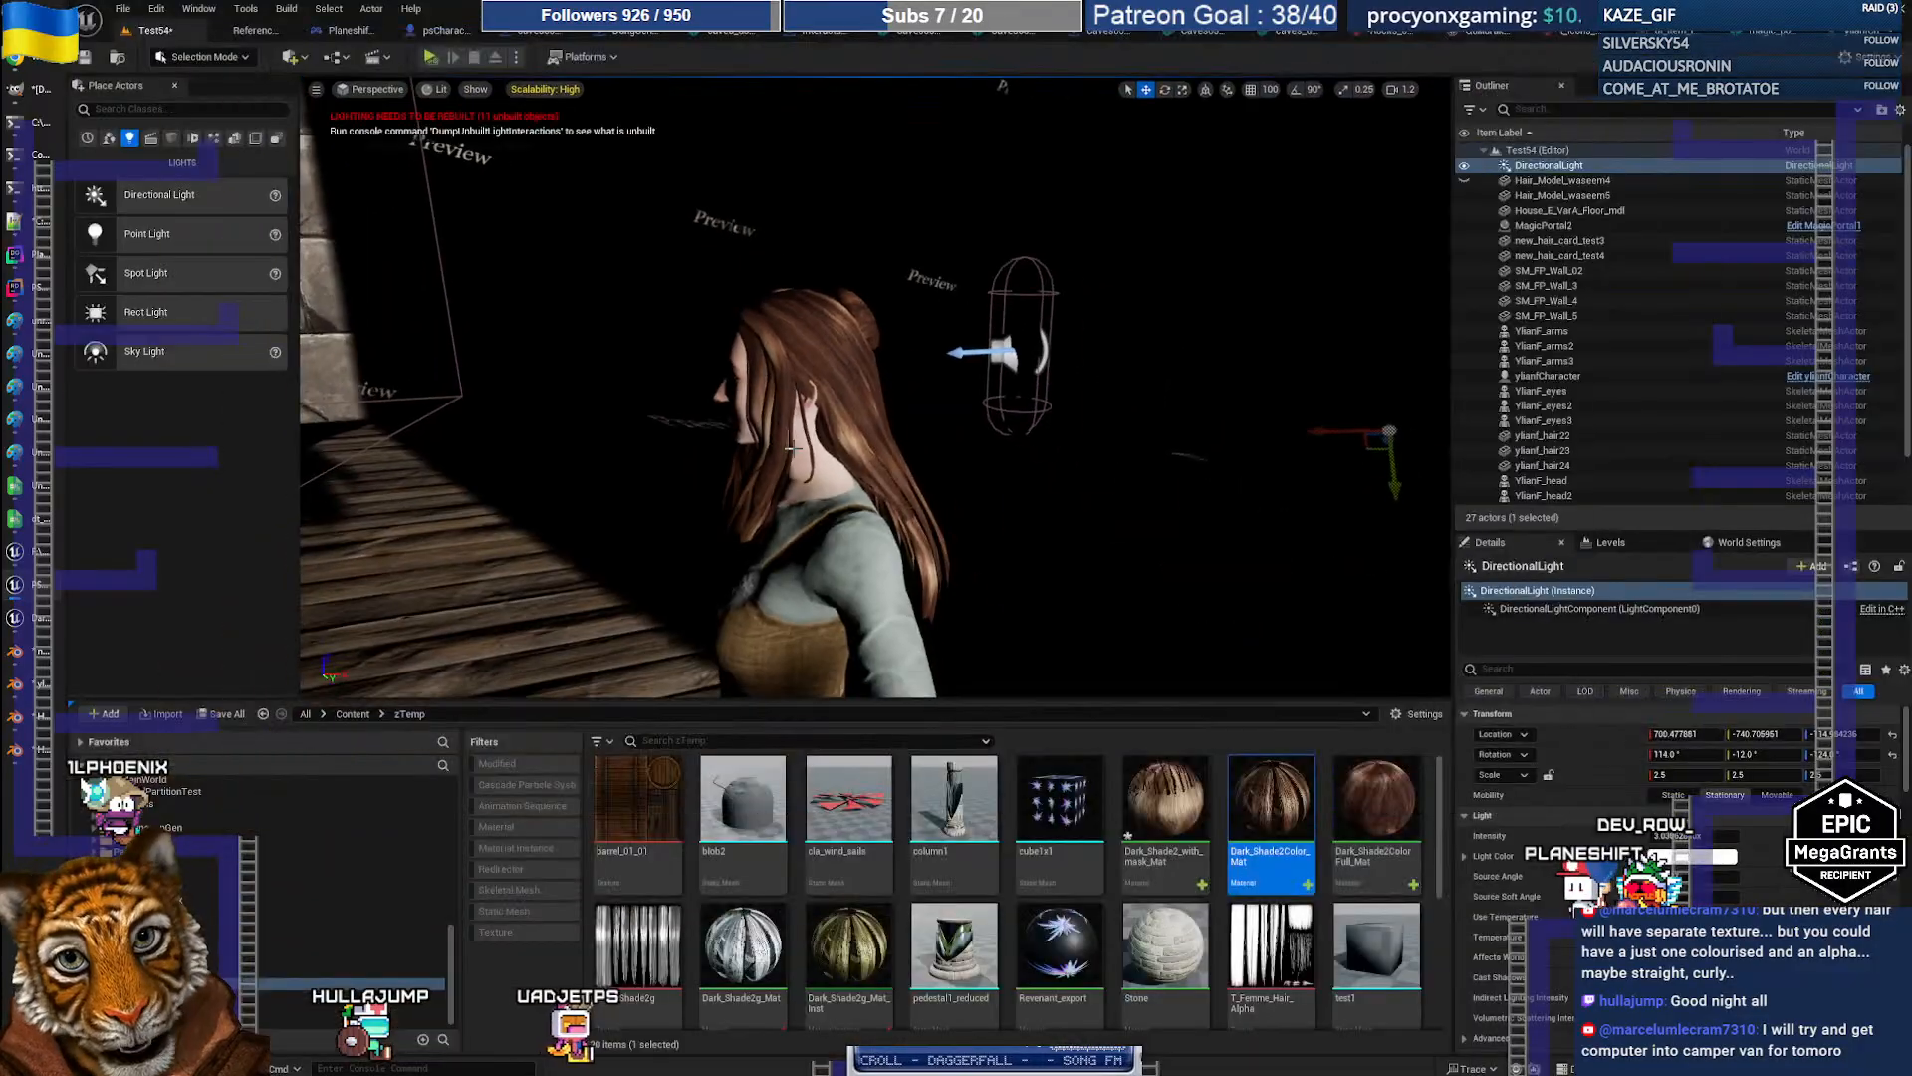
{"action": "left_click", "coordinate": [15, 684]}
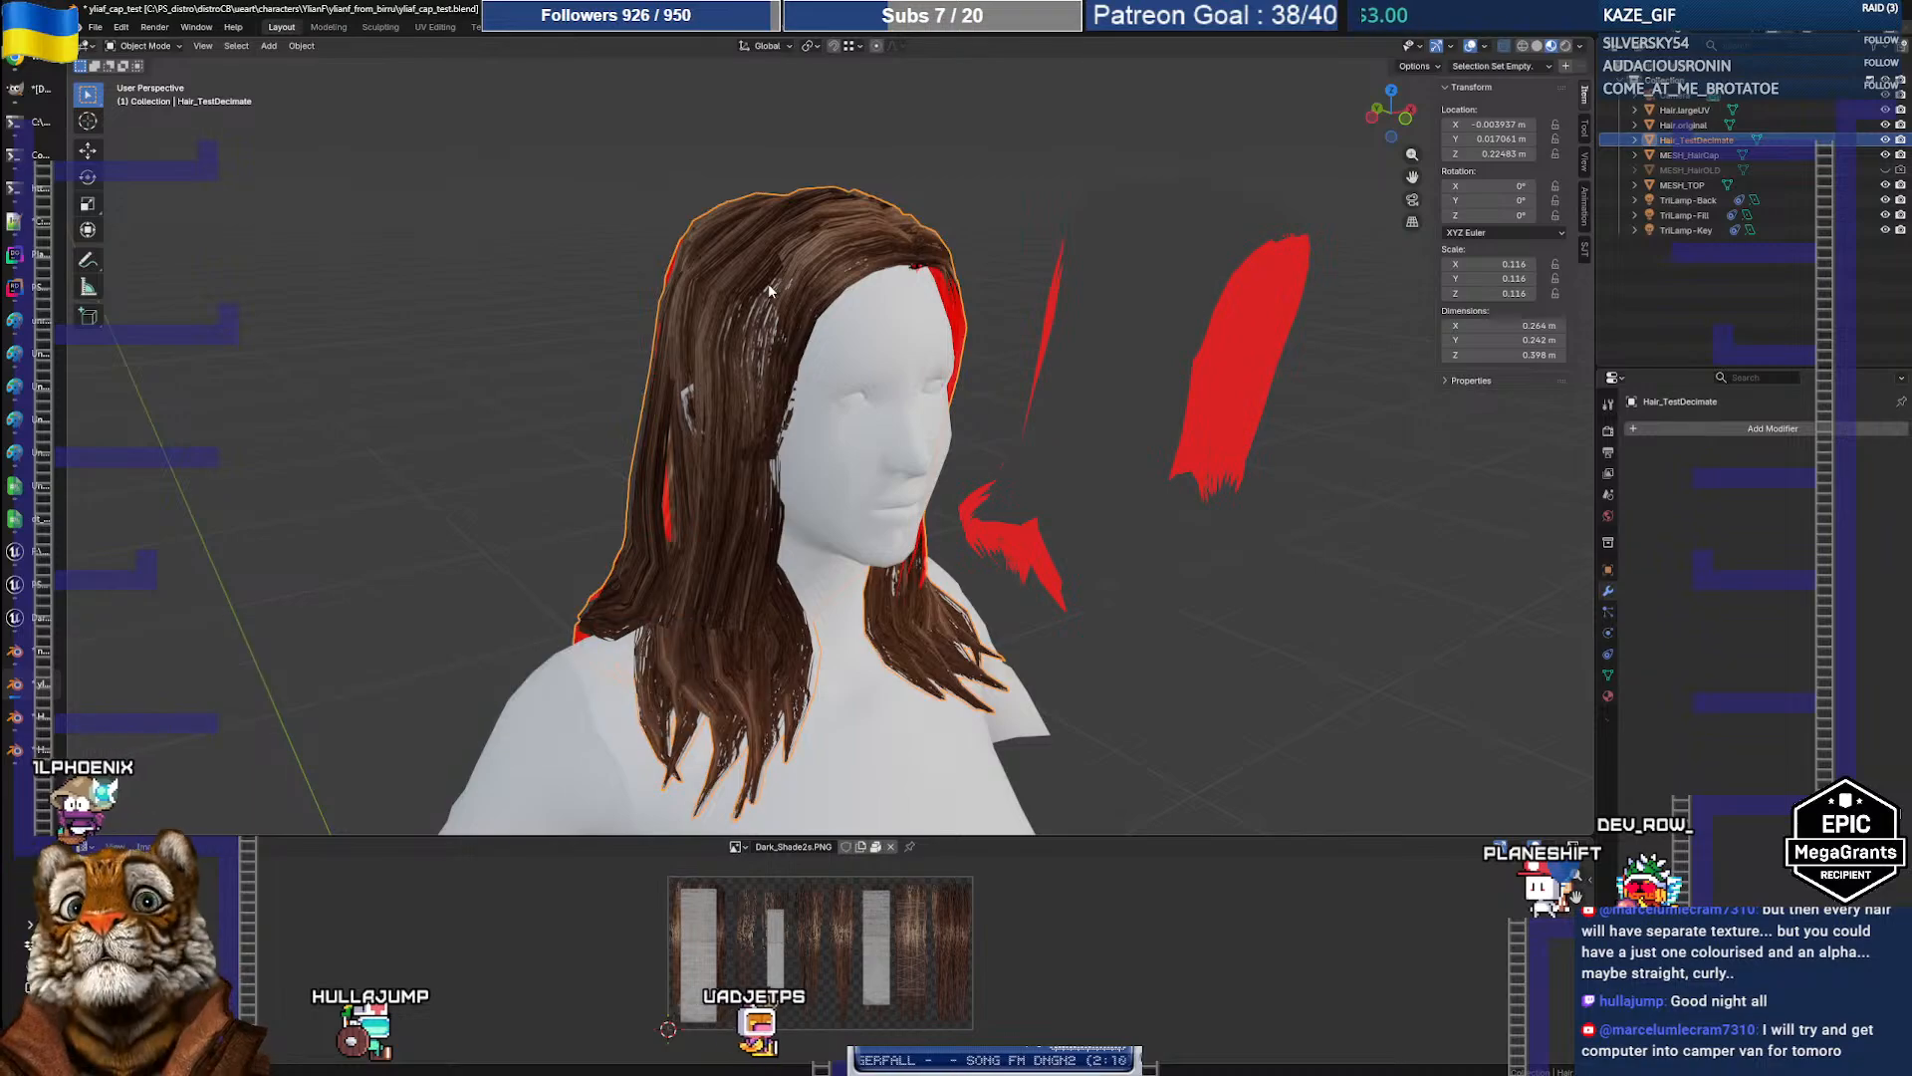
{"action": "left_click", "coordinate": [33, 588]}
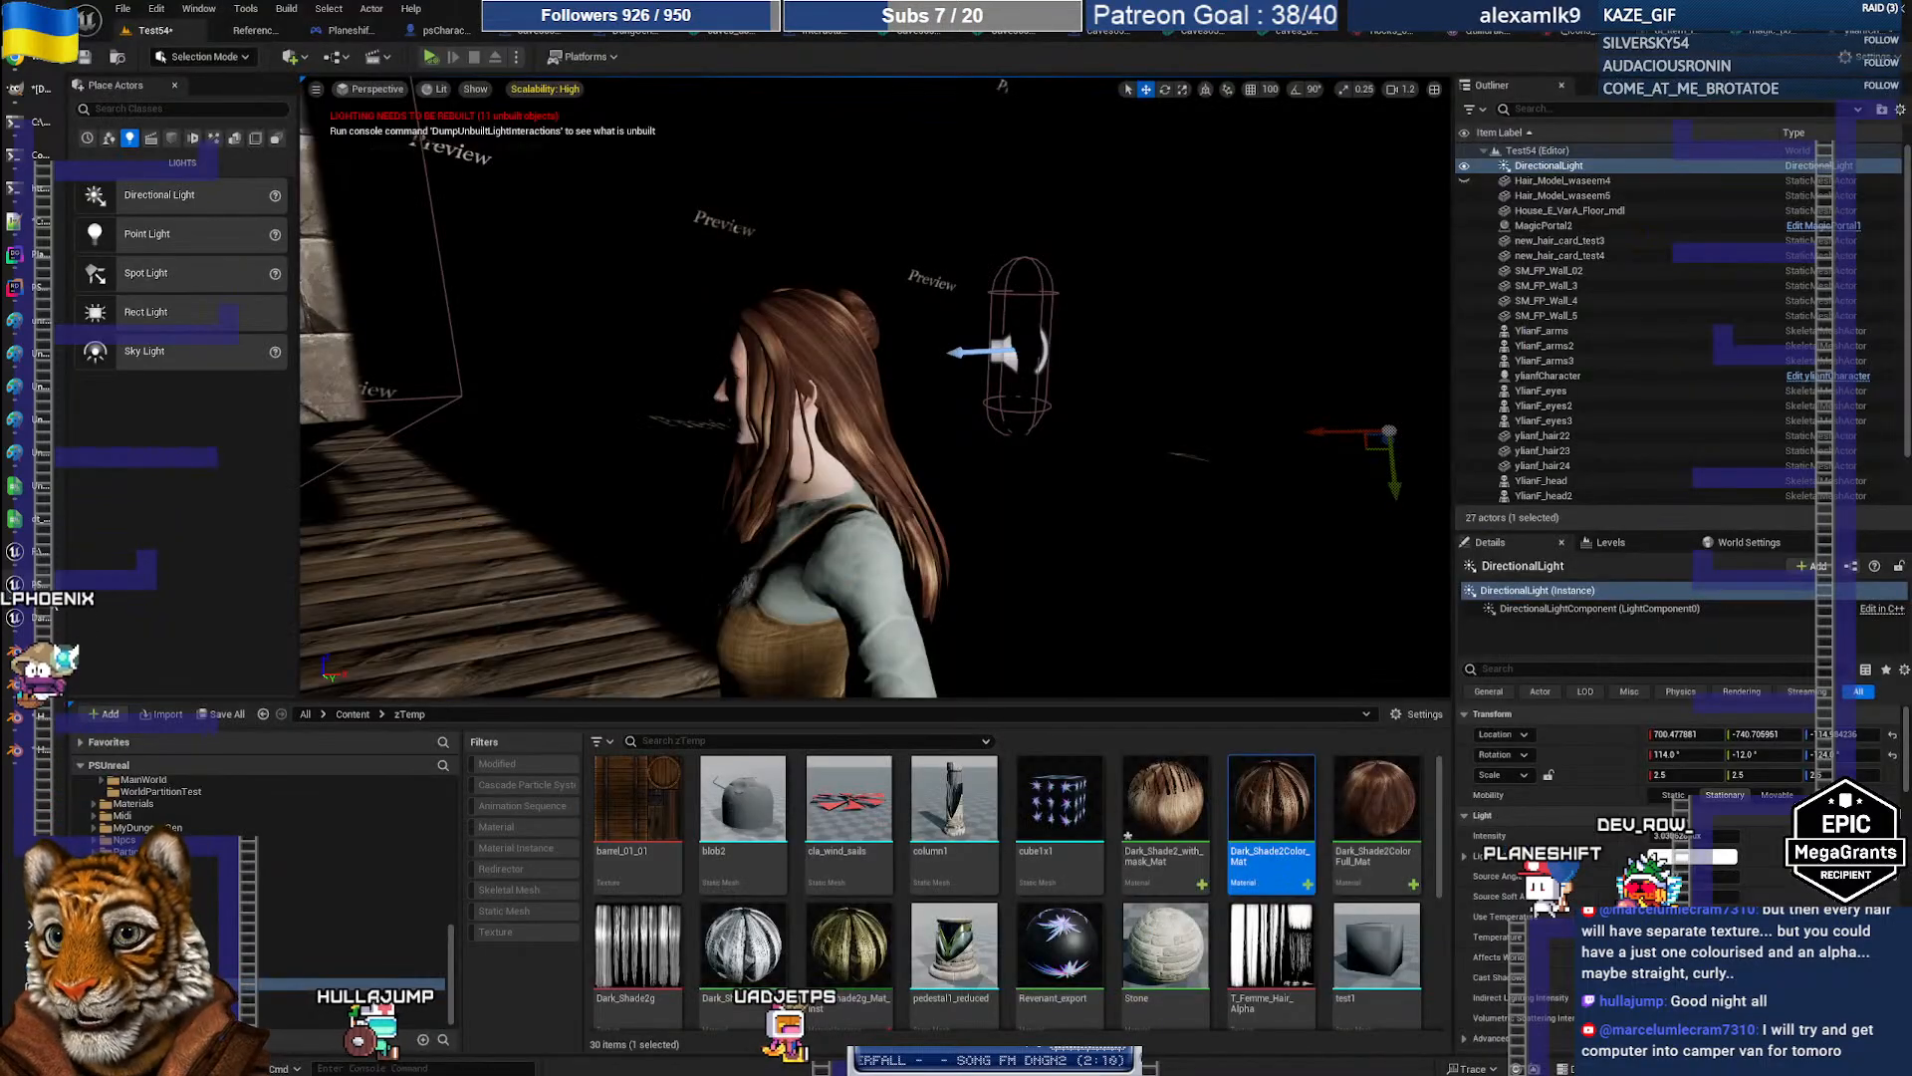
{"action": "right_click_drag", "start_coordinate": [797, 399], "coordinate": [981, 433]}
{"action": "key", "text": "w"}
{"action": "key", "text": "s"}
{"action": "left_click_drag", "start_coordinate": [1841, 760], "coordinate": [1901, 760]}
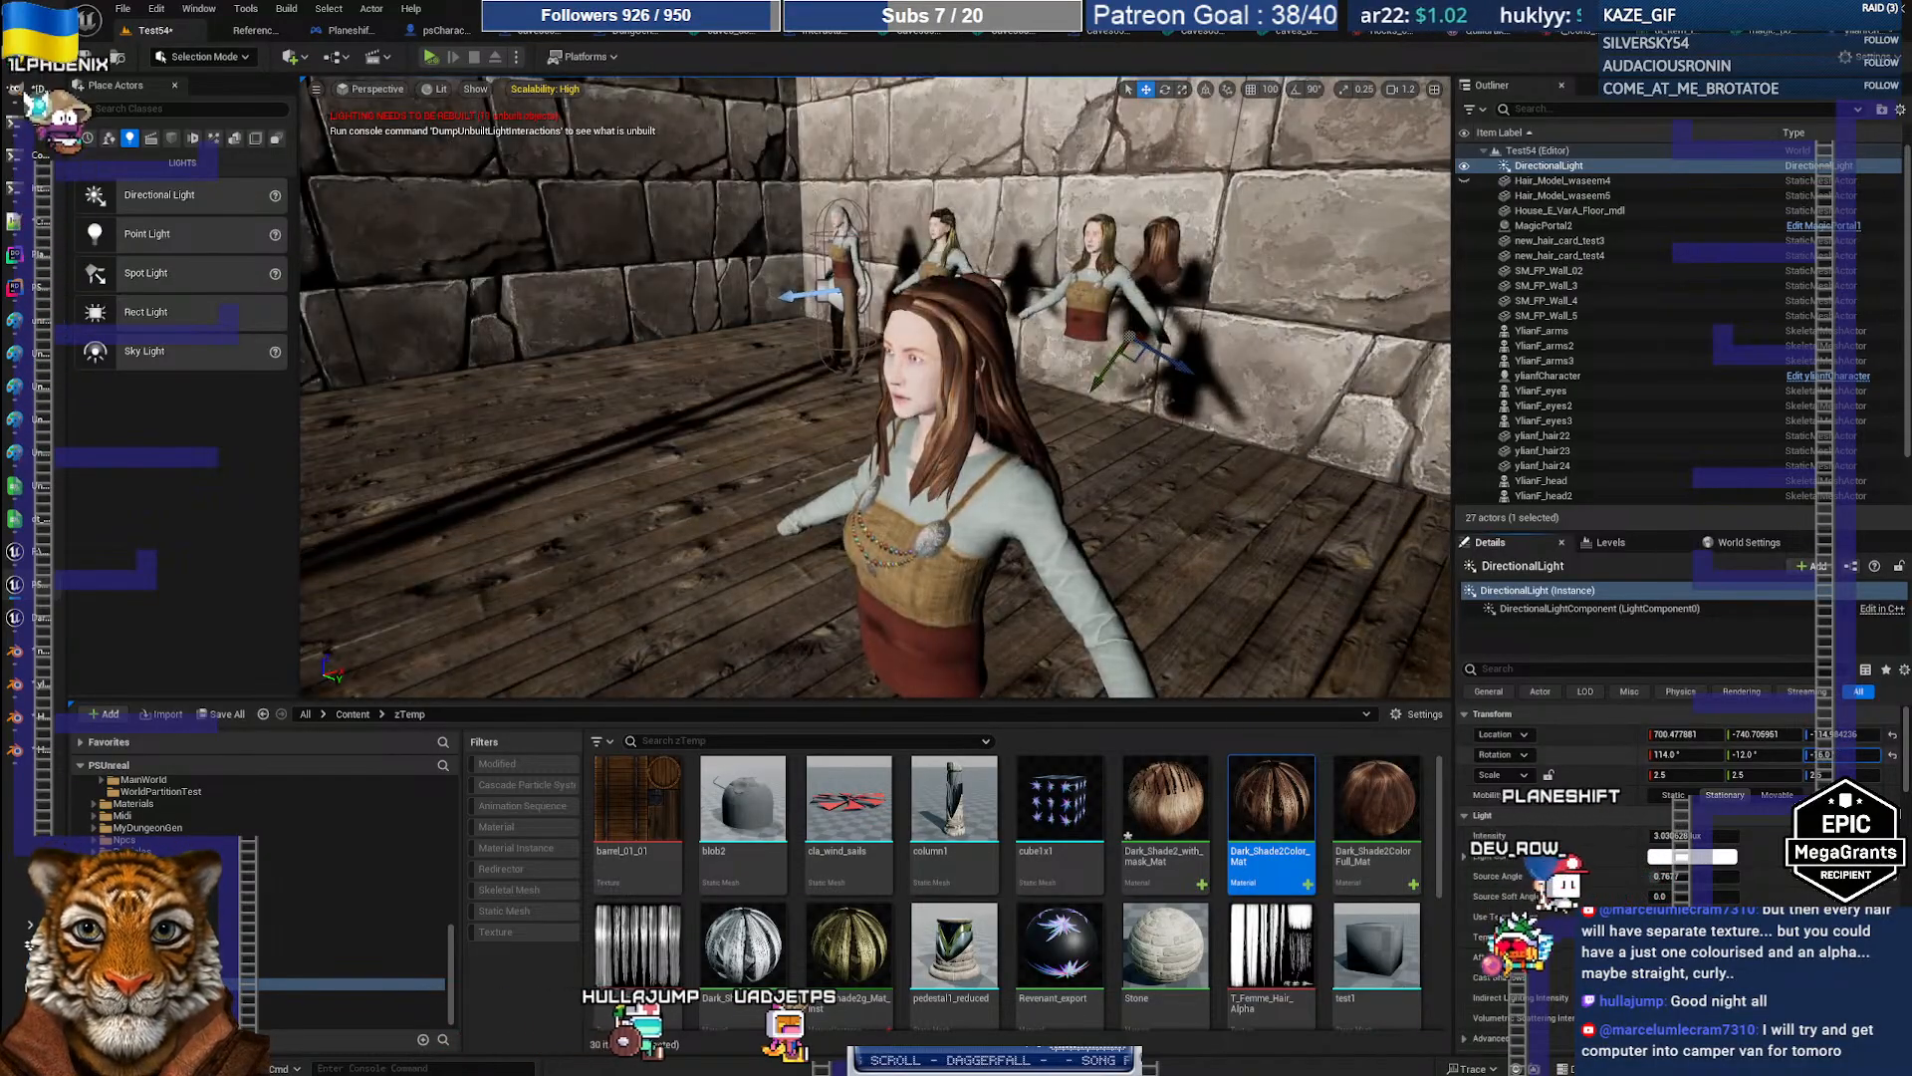
Step: Move the ylianf_hair22 mesh away from the character at the far wall toward the long-haired character in the foreground
{"action": "right_click_drag", "start_coordinate": [1095, 398], "coordinate": [1210, 399]}
{"action": "key", "text": "w"}
{"action": "key", "text": "w"}
{"action": "key", "text": "s"}
{"action": "left_click", "coordinate": [866, 353]}
{"action": "key", "text": "s"}
{"action": "right_click_drag", "start_coordinate": [866, 354], "coordinate": [782, 375]}
{"action": "key", "text": "s"}
{"action": "key", "text": "s"}
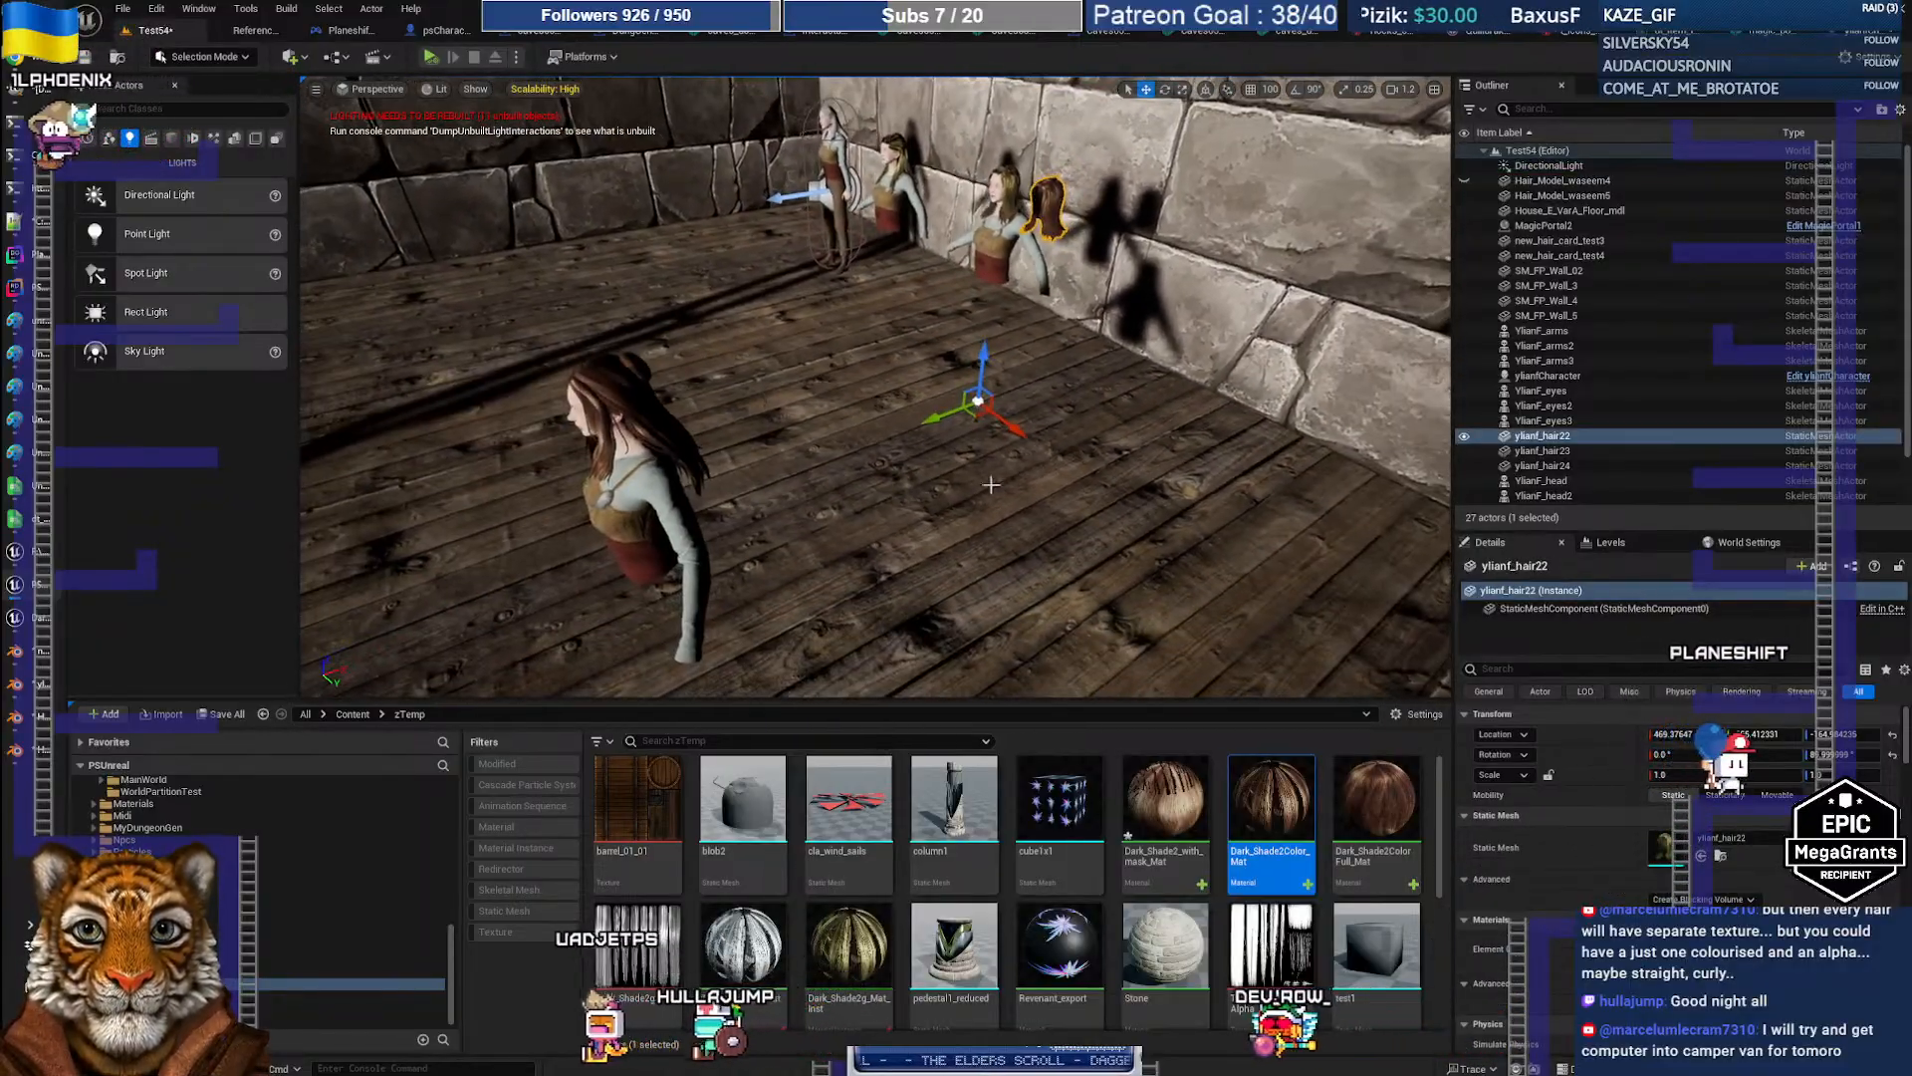
{"action": "left_click_drag", "start_coordinate": [971, 425], "coordinate": [683, 690]}
Step: Bring ylianf_hair22 right up to the foreground character and check up close where it meets the shoulder
{"action": "key", "text": "a"}
{"action": "mouse_move", "coordinate": [683, 682]}
{"action": "right_mouse_down"}
{"action": "mouse_move", "coordinate": [613, 682]}
{"action": "mouse_move", "coordinate": [679, 701]}
{"action": "right_mouse_up"}
{"action": "key", "text": "w"}
{"action": "key", "text": "s"}
{"action": "key", "text": "q"}
{"action": "key", "text": "w"}
{"action": "key", "text": "q"}
{"action": "key", "text": "w"}
{"action": "key", "text": "e"}
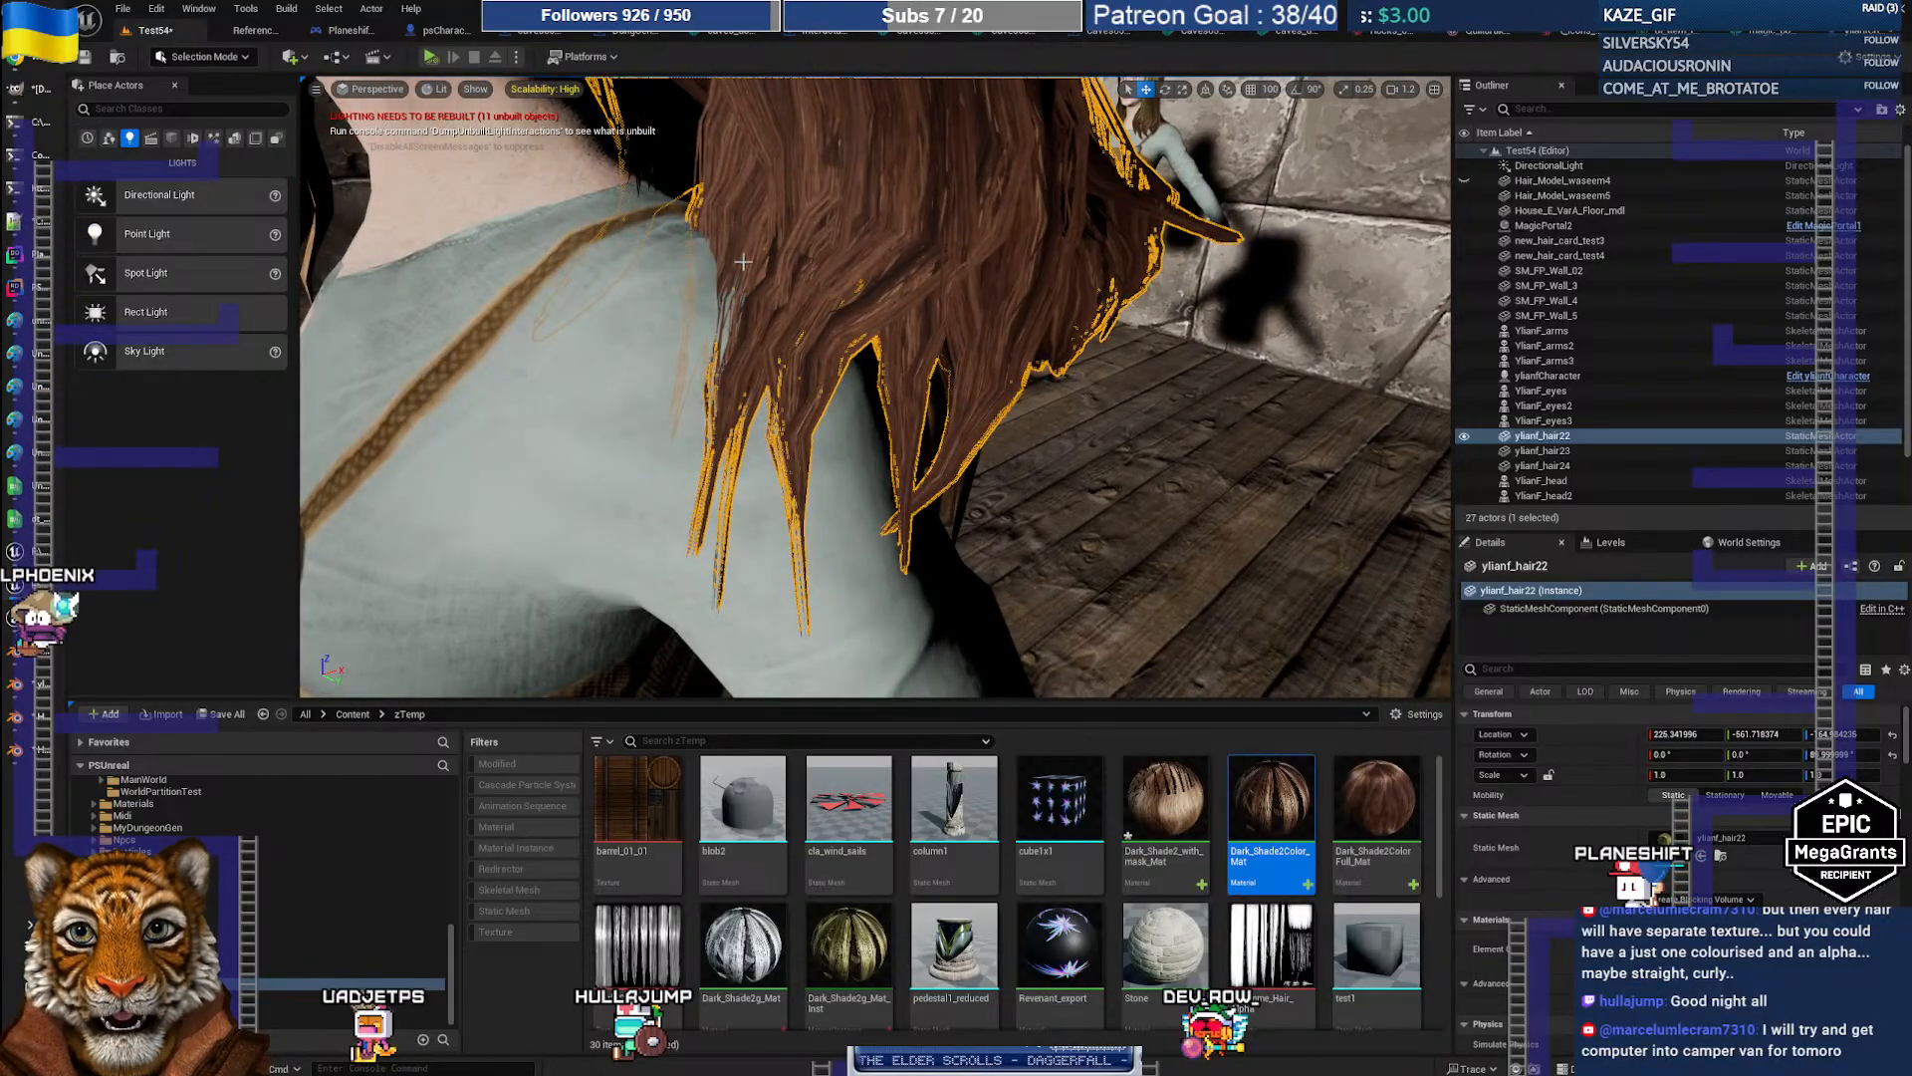
Step: Shift ylianf_hair22 clear of the foreground character so that it hangs beside the shoulder
{"action": "key", "text": "s"}
{"action": "right_click_drag", "start_coordinate": [976, 445], "coordinate": [972, 468]}
{"action": "key", "text": "w"}
{"action": "key", "text": "s"}
{"action": "key", "text": "e"}
{"action": "key", "text": "s"}
{"action": "key", "text": "w"}
{"action": "key", "text": "s"}
{"action": "key", "text": "s"}
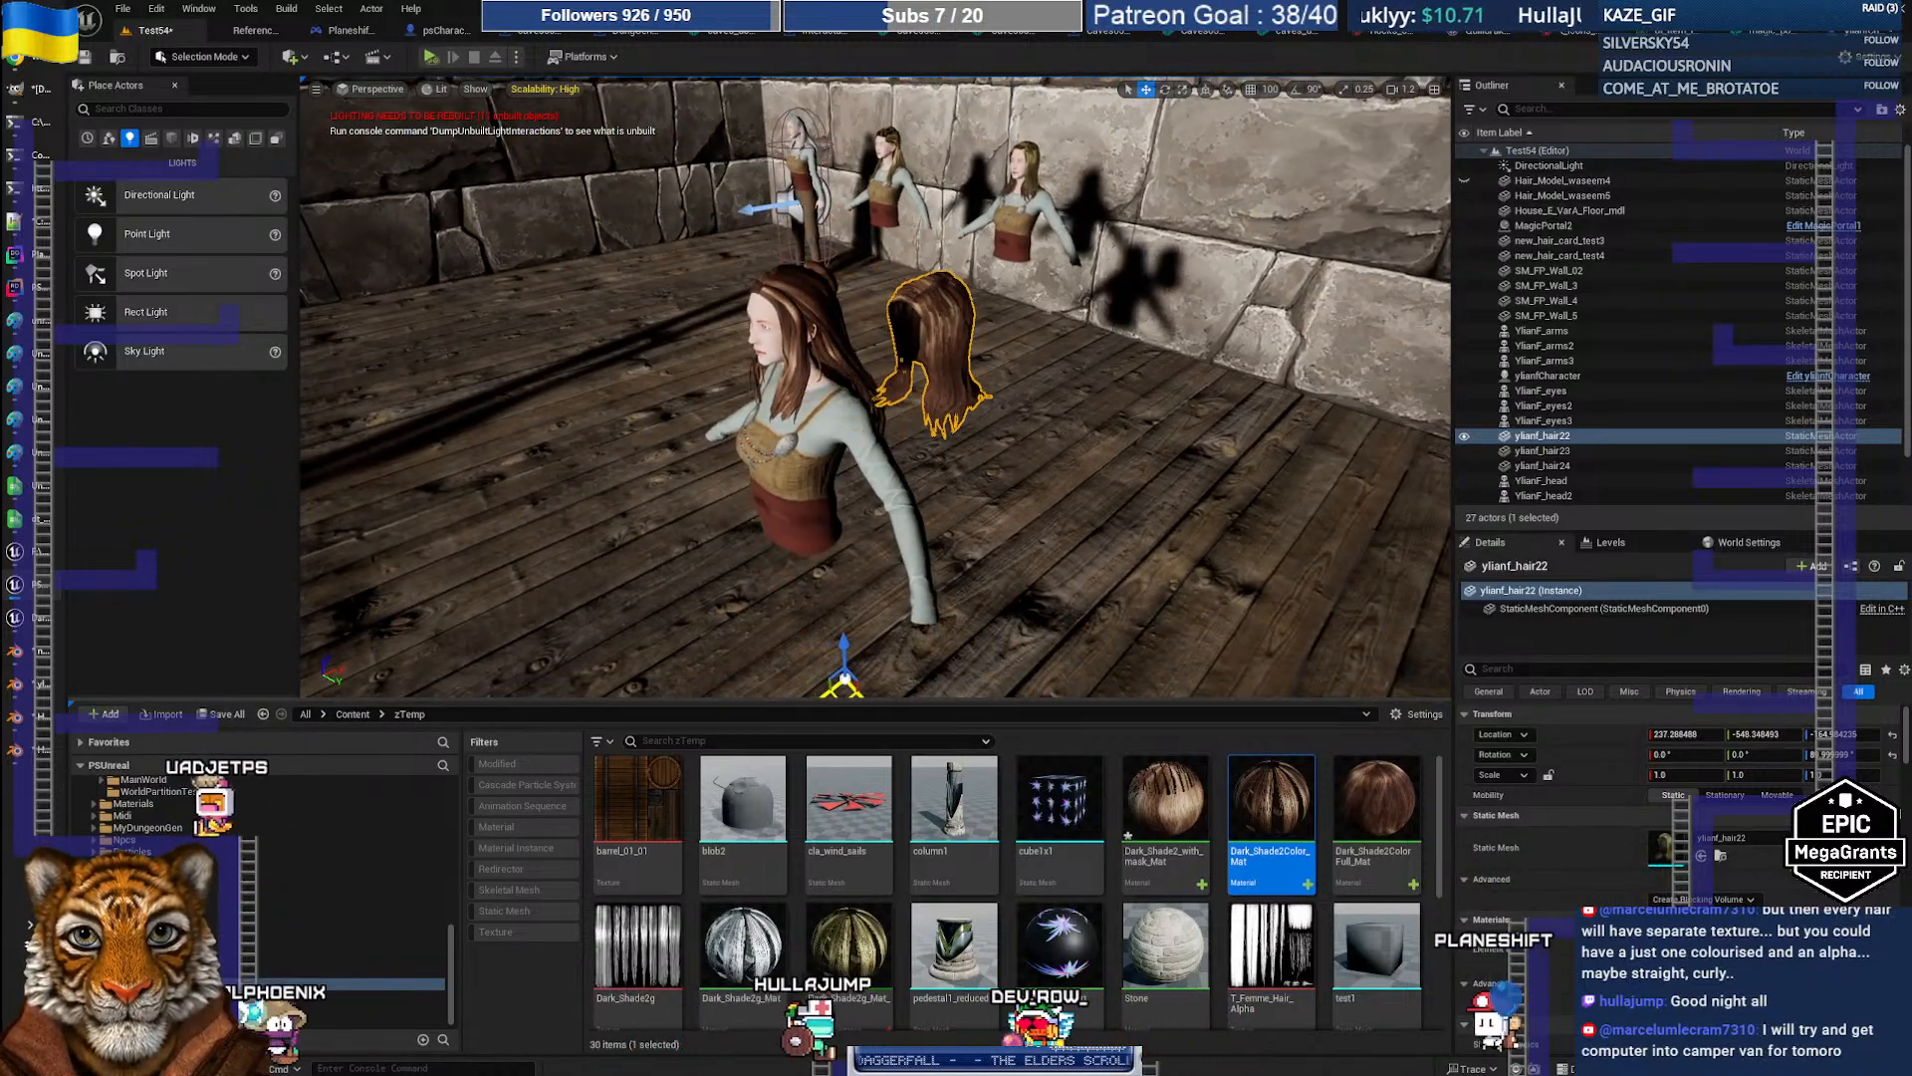
{"action": "right_click_drag", "start_coordinate": [970, 619], "coordinate": [970, 620]}
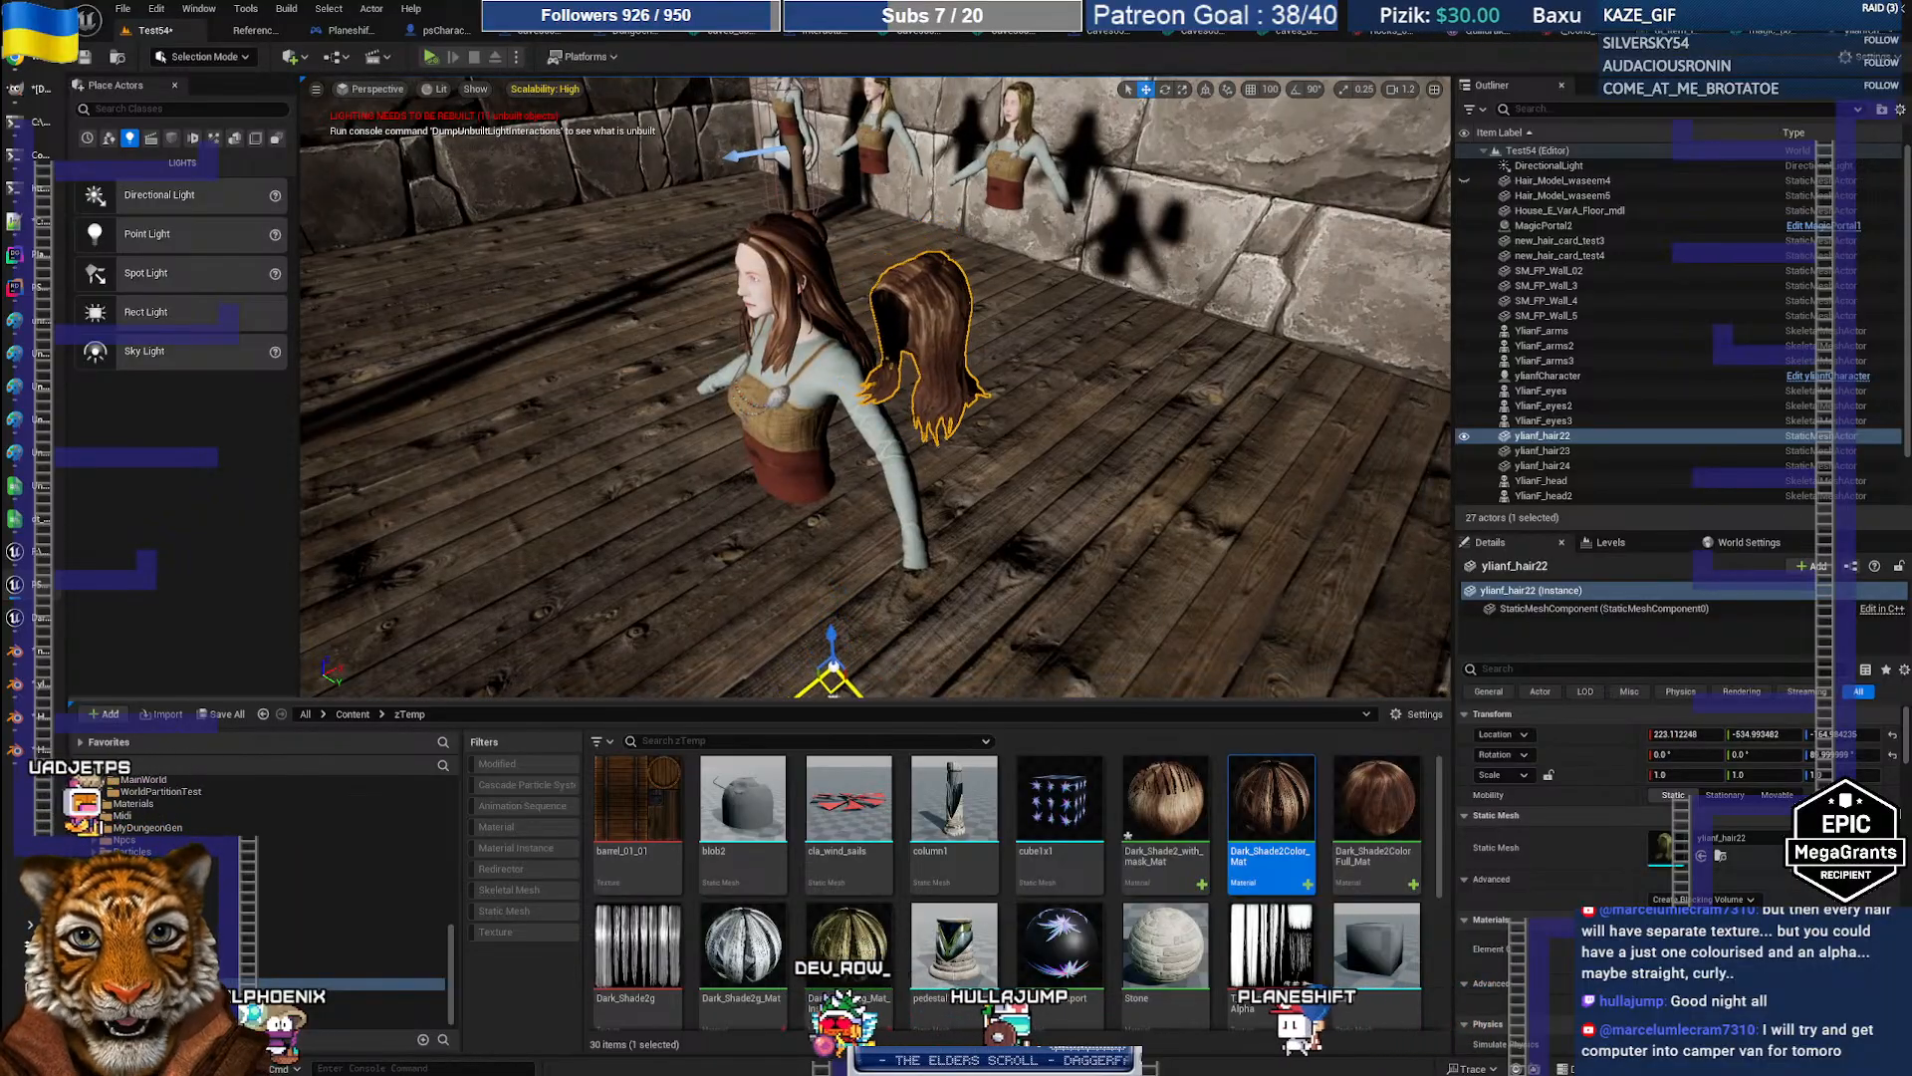
{"action": "key", "text": "w"}
{"action": "right_click_drag", "start_coordinate": [747, 267], "coordinate": [747, 268]}
{"action": "key", "text": "s"}
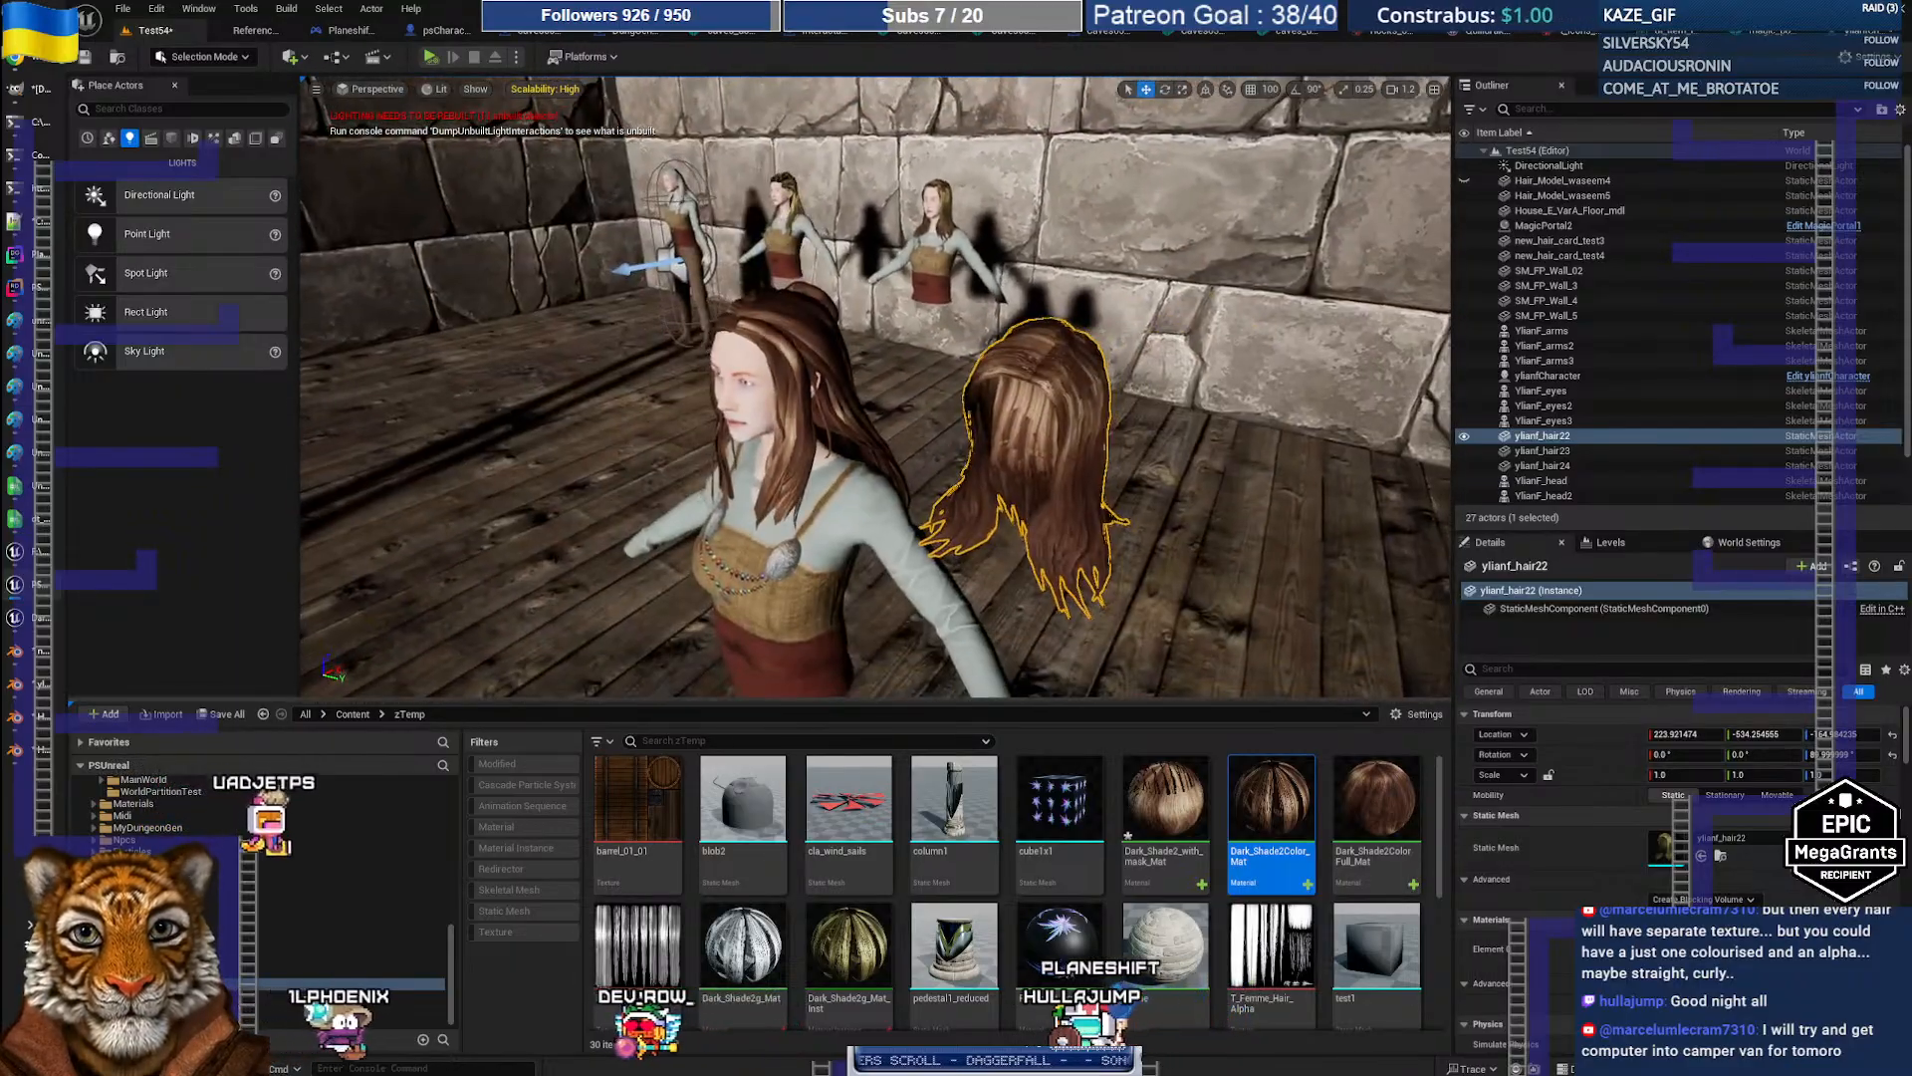
Step: Duplicate the foreground character's head, eyes, torso and arms together and place the copy beside the original
{"action": "left_click", "coordinate": [747, 385]}
{"action": "left_click", "coordinate": [755, 411], "text": "ctrl"}
{"action": "left_click", "coordinate": [805, 602], "text": "ctrl"}
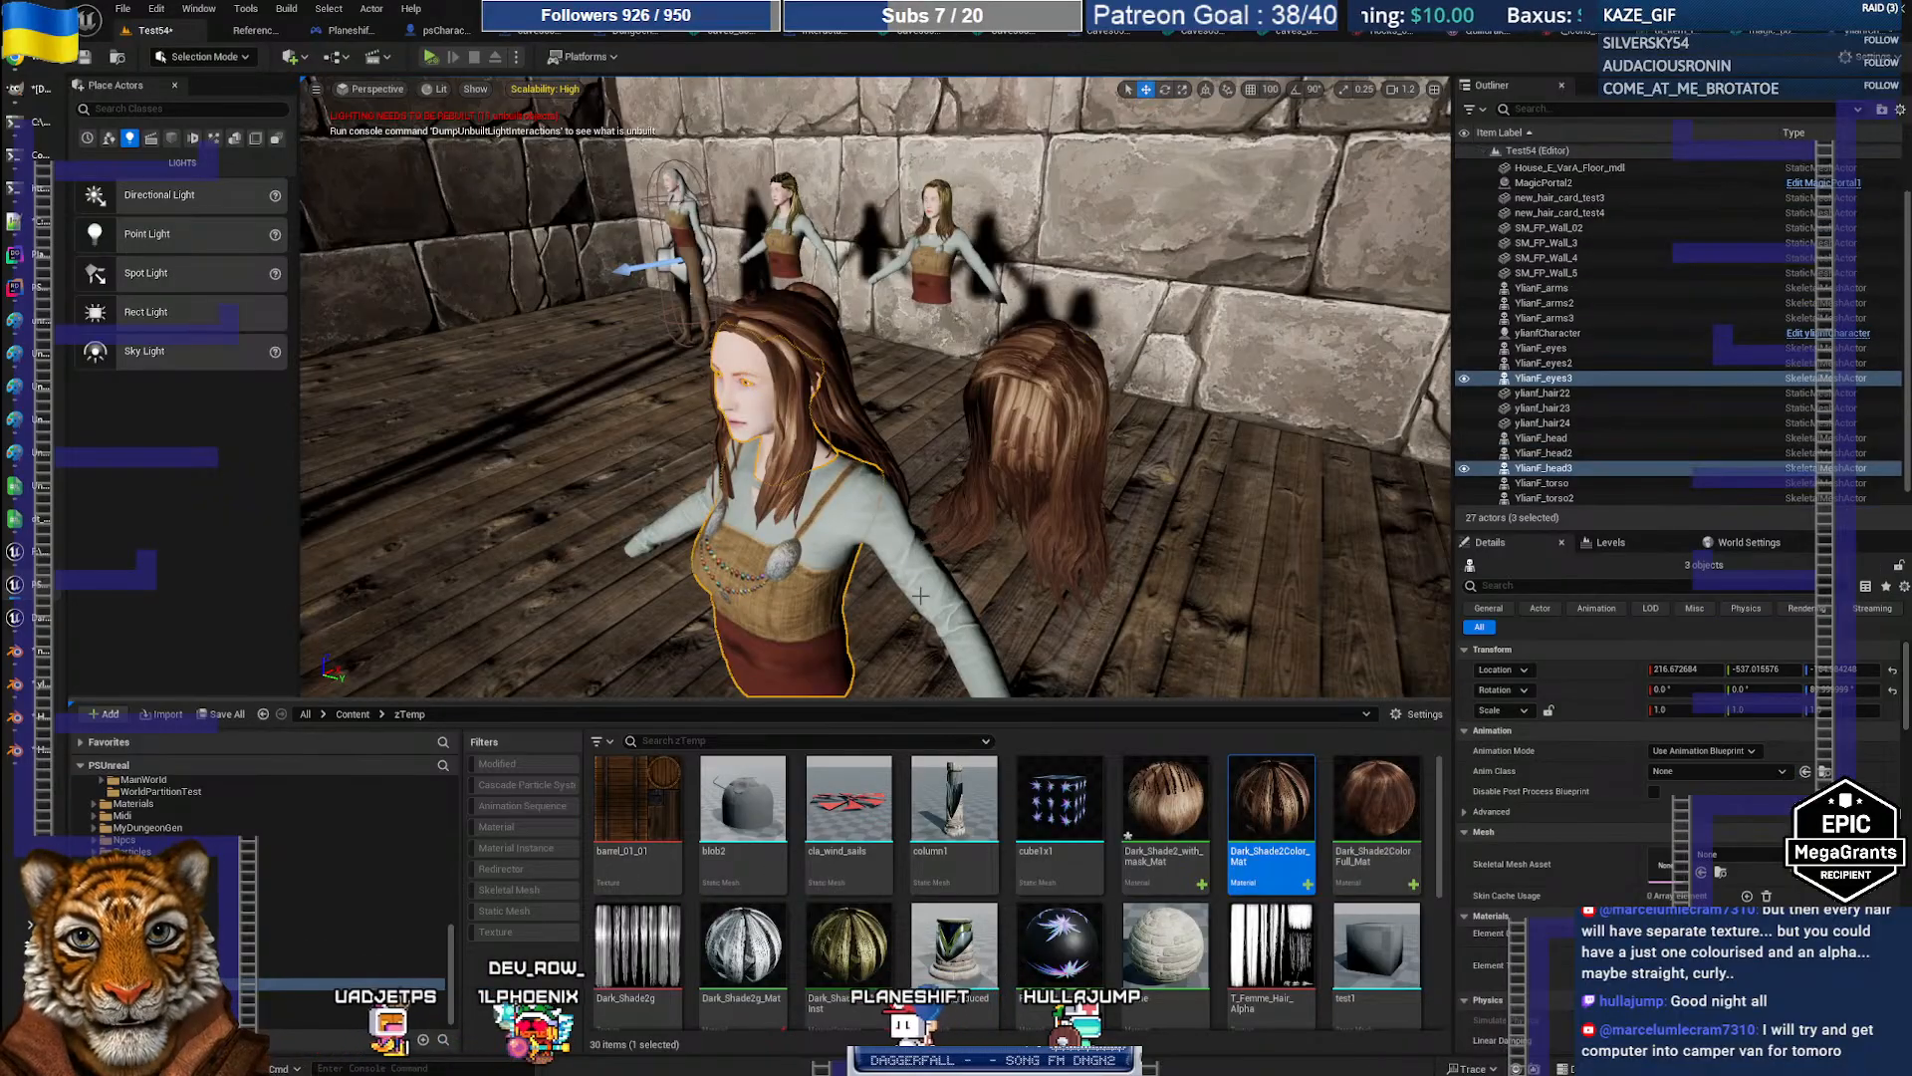
{"action": "left_click", "coordinate": [940, 564], "text": "ctrl"}
{"action": "right_click_drag", "start_coordinate": [872, 578], "coordinate": [873, 577]}
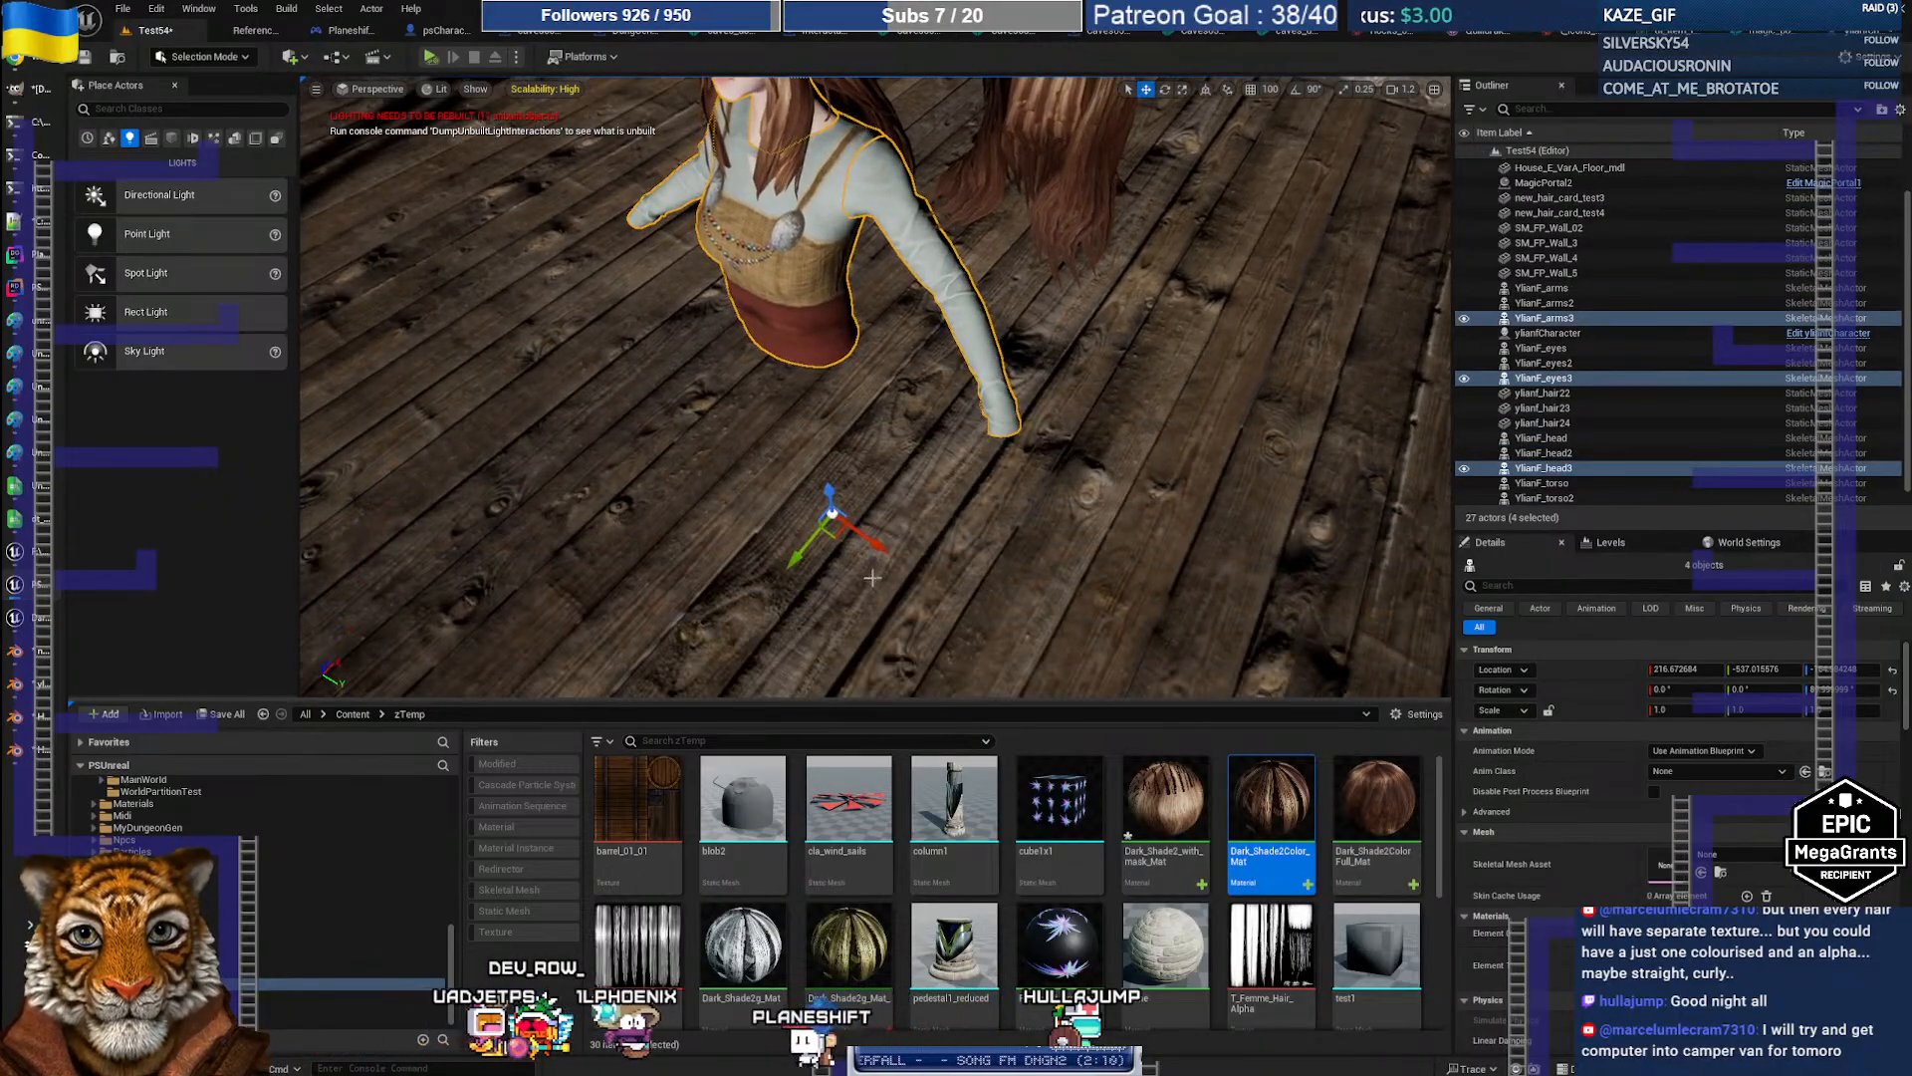
{"action": "left_click_drag", "start_coordinate": [872, 546], "coordinate": [996, 583], "text": "alt"}
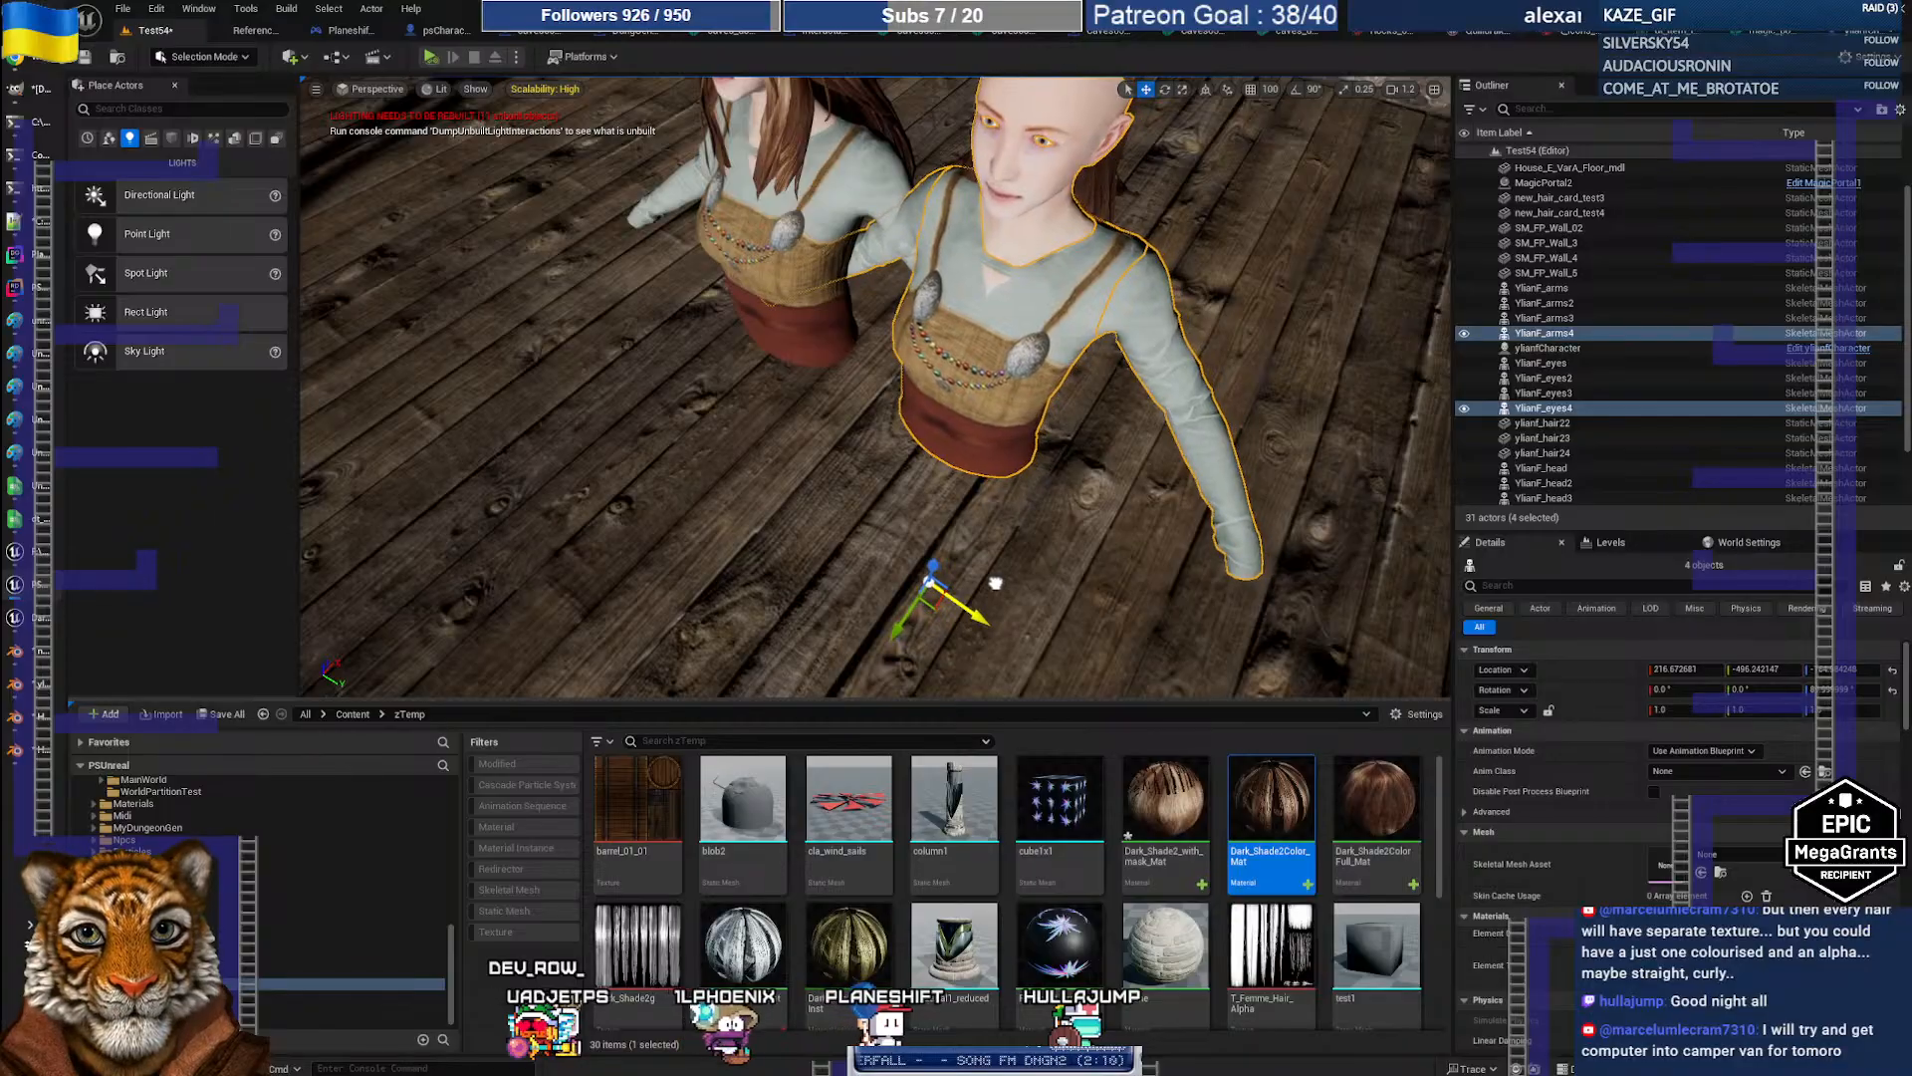
Step: Move ylianf_hair22 onto the bald head of the duplicated character so that it fits the scalp
{"action": "right_click_drag", "start_coordinate": [1150, 462], "coordinate": [1151, 462]}
{"action": "left_click", "coordinate": [1053, 370]}
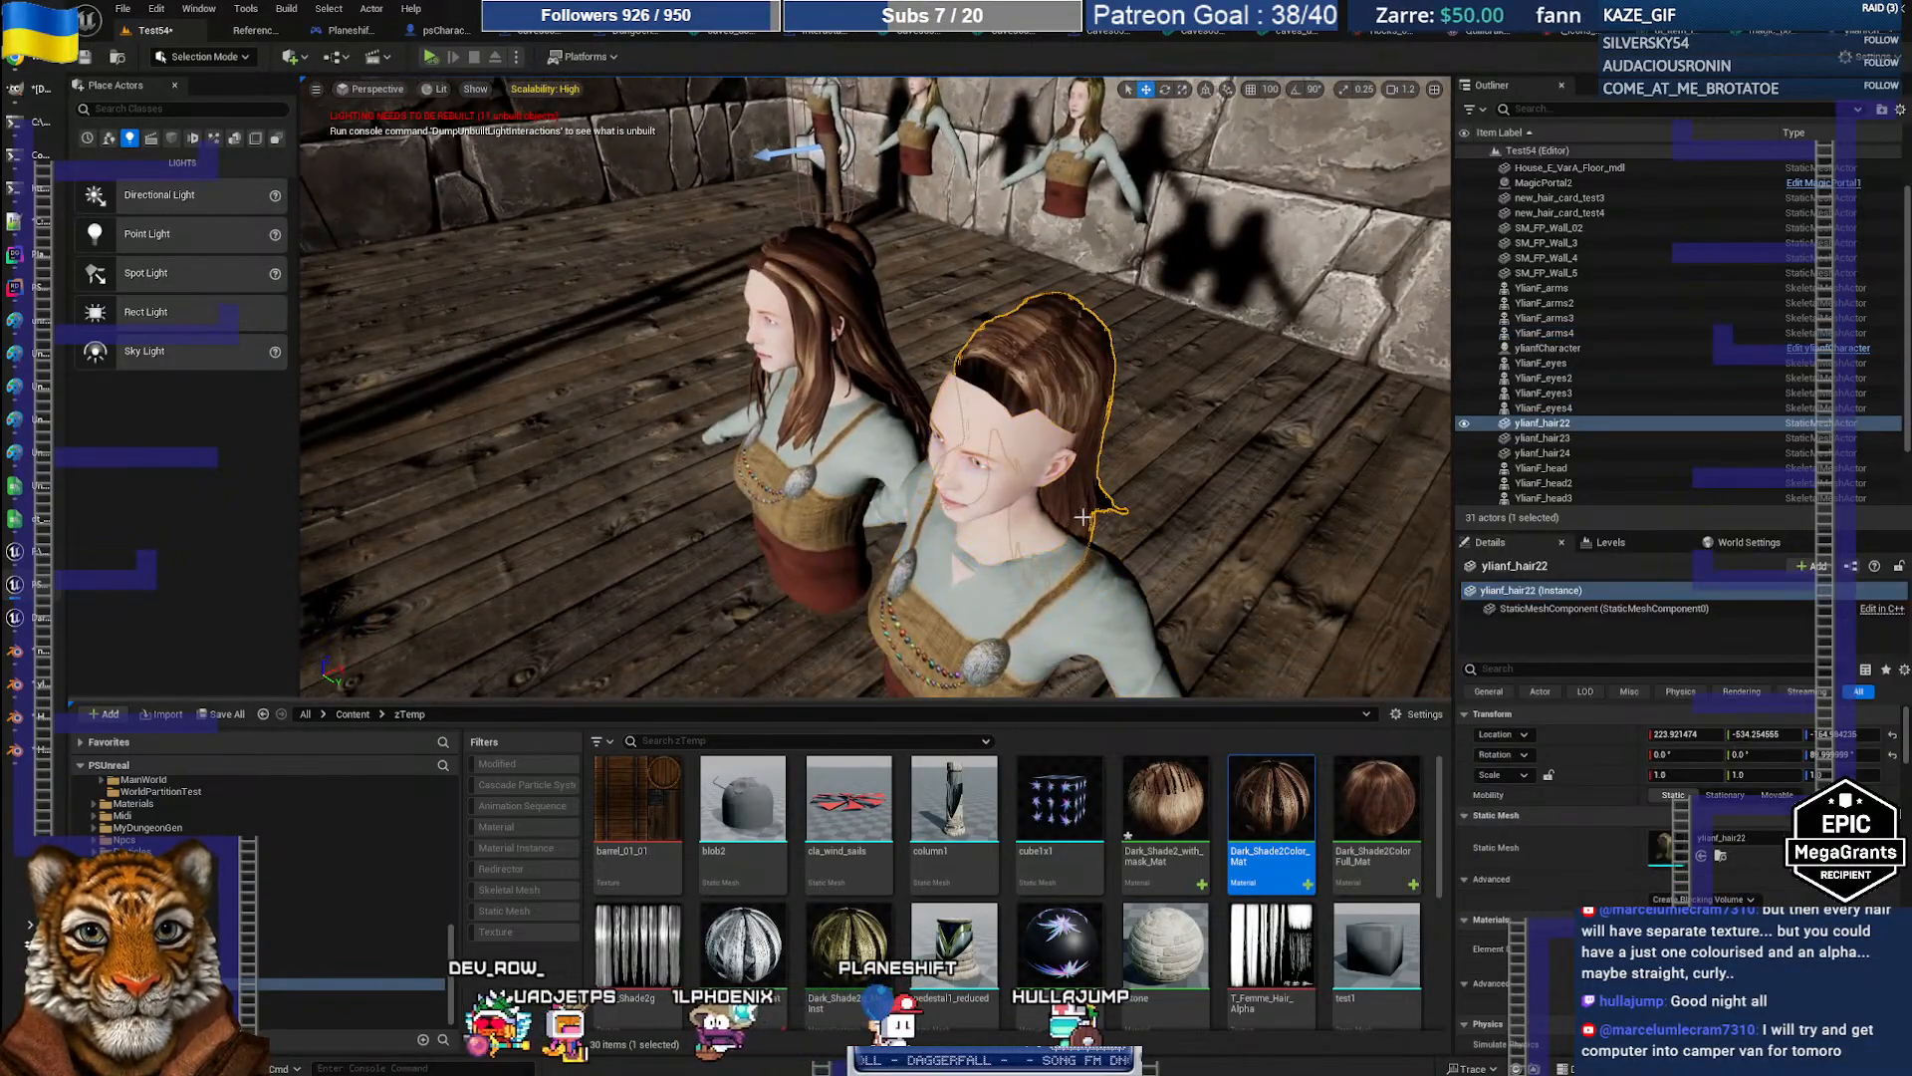
{"action": "right_click_drag", "start_coordinate": [1083, 517], "coordinate": [1082, 517]}
{"action": "left_click_drag", "start_coordinate": [856, 664], "coordinate": [847, 682]}
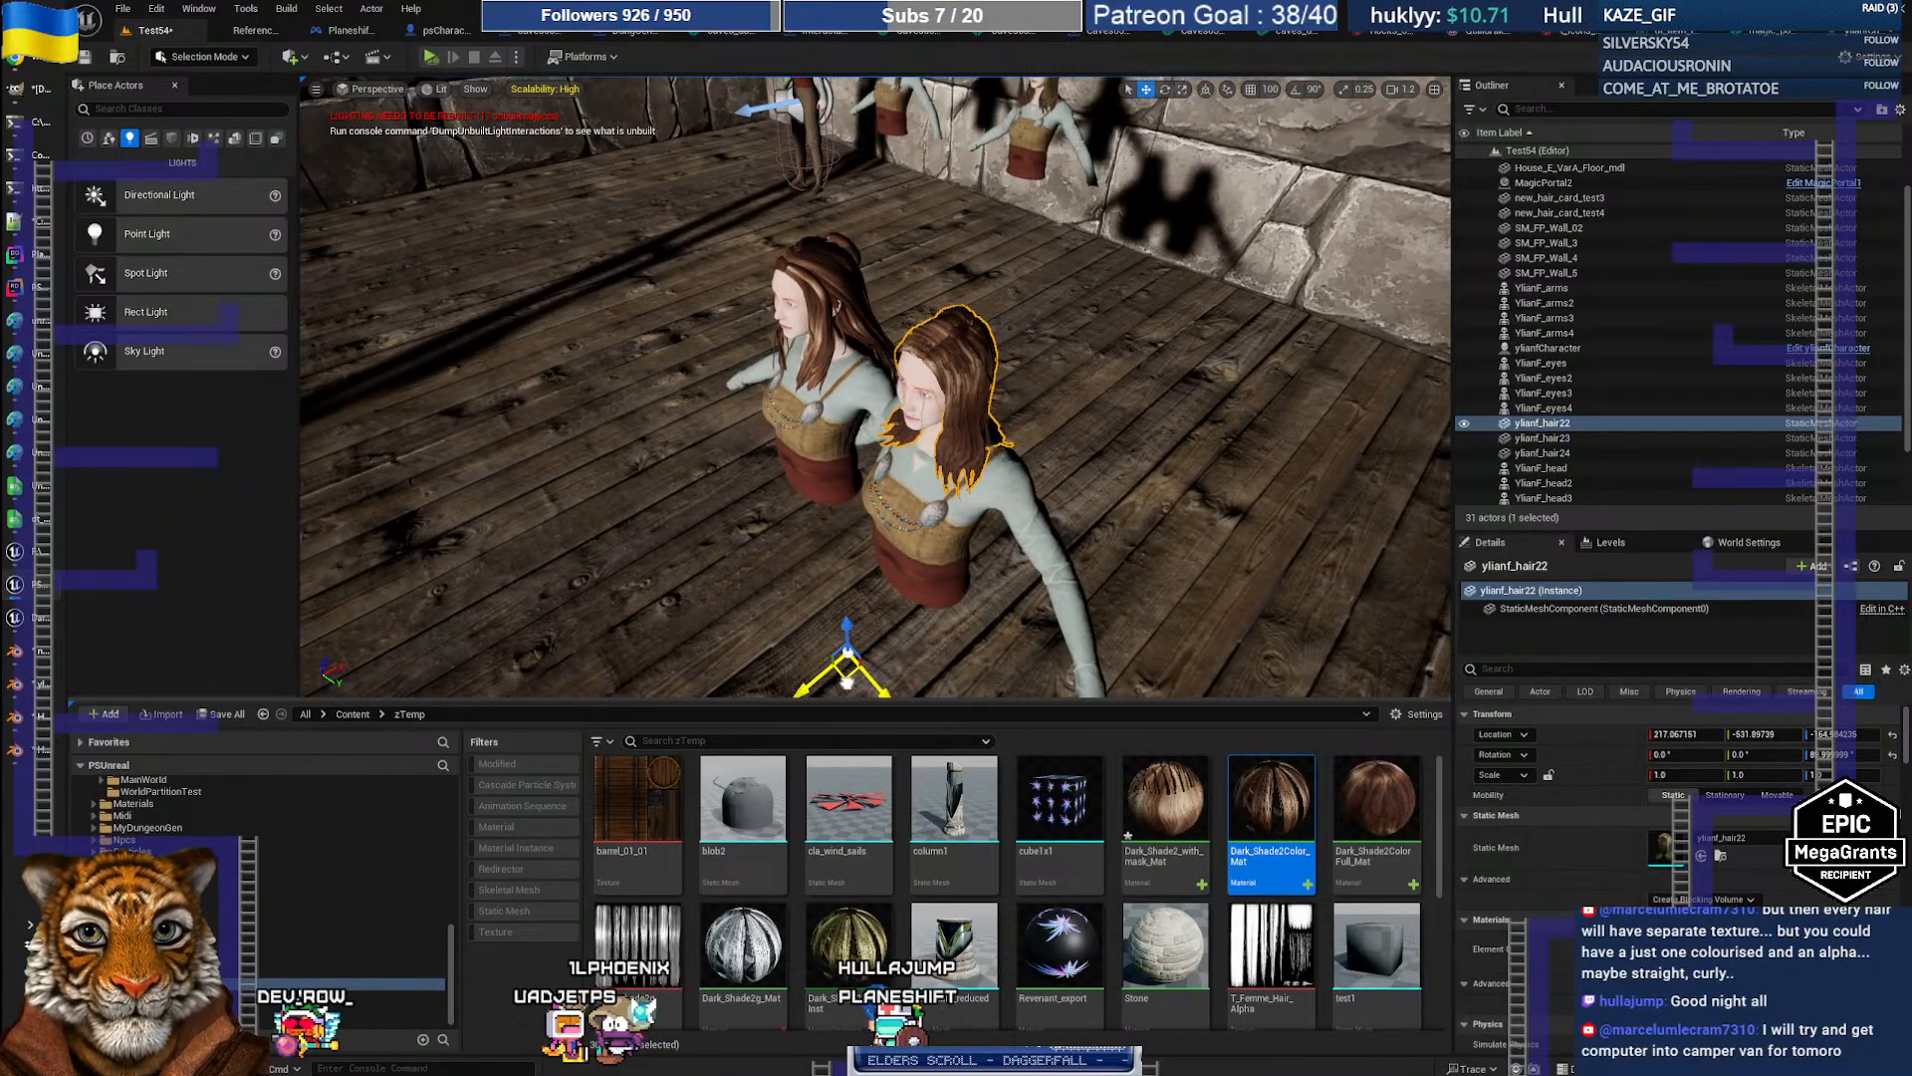
{"action": "right_click_drag", "start_coordinate": [846, 682], "coordinate": [847, 681]}
{"action": "right_click_drag", "start_coordinate": [1188, 496], "coordinate": [1188, 496]}
Step: Show the viewport full screen with both foreground characters in view and clear the selection
{"action": "left_click", "coordinate": [1189, 496]}
{"action": "key", "text": "F11"}
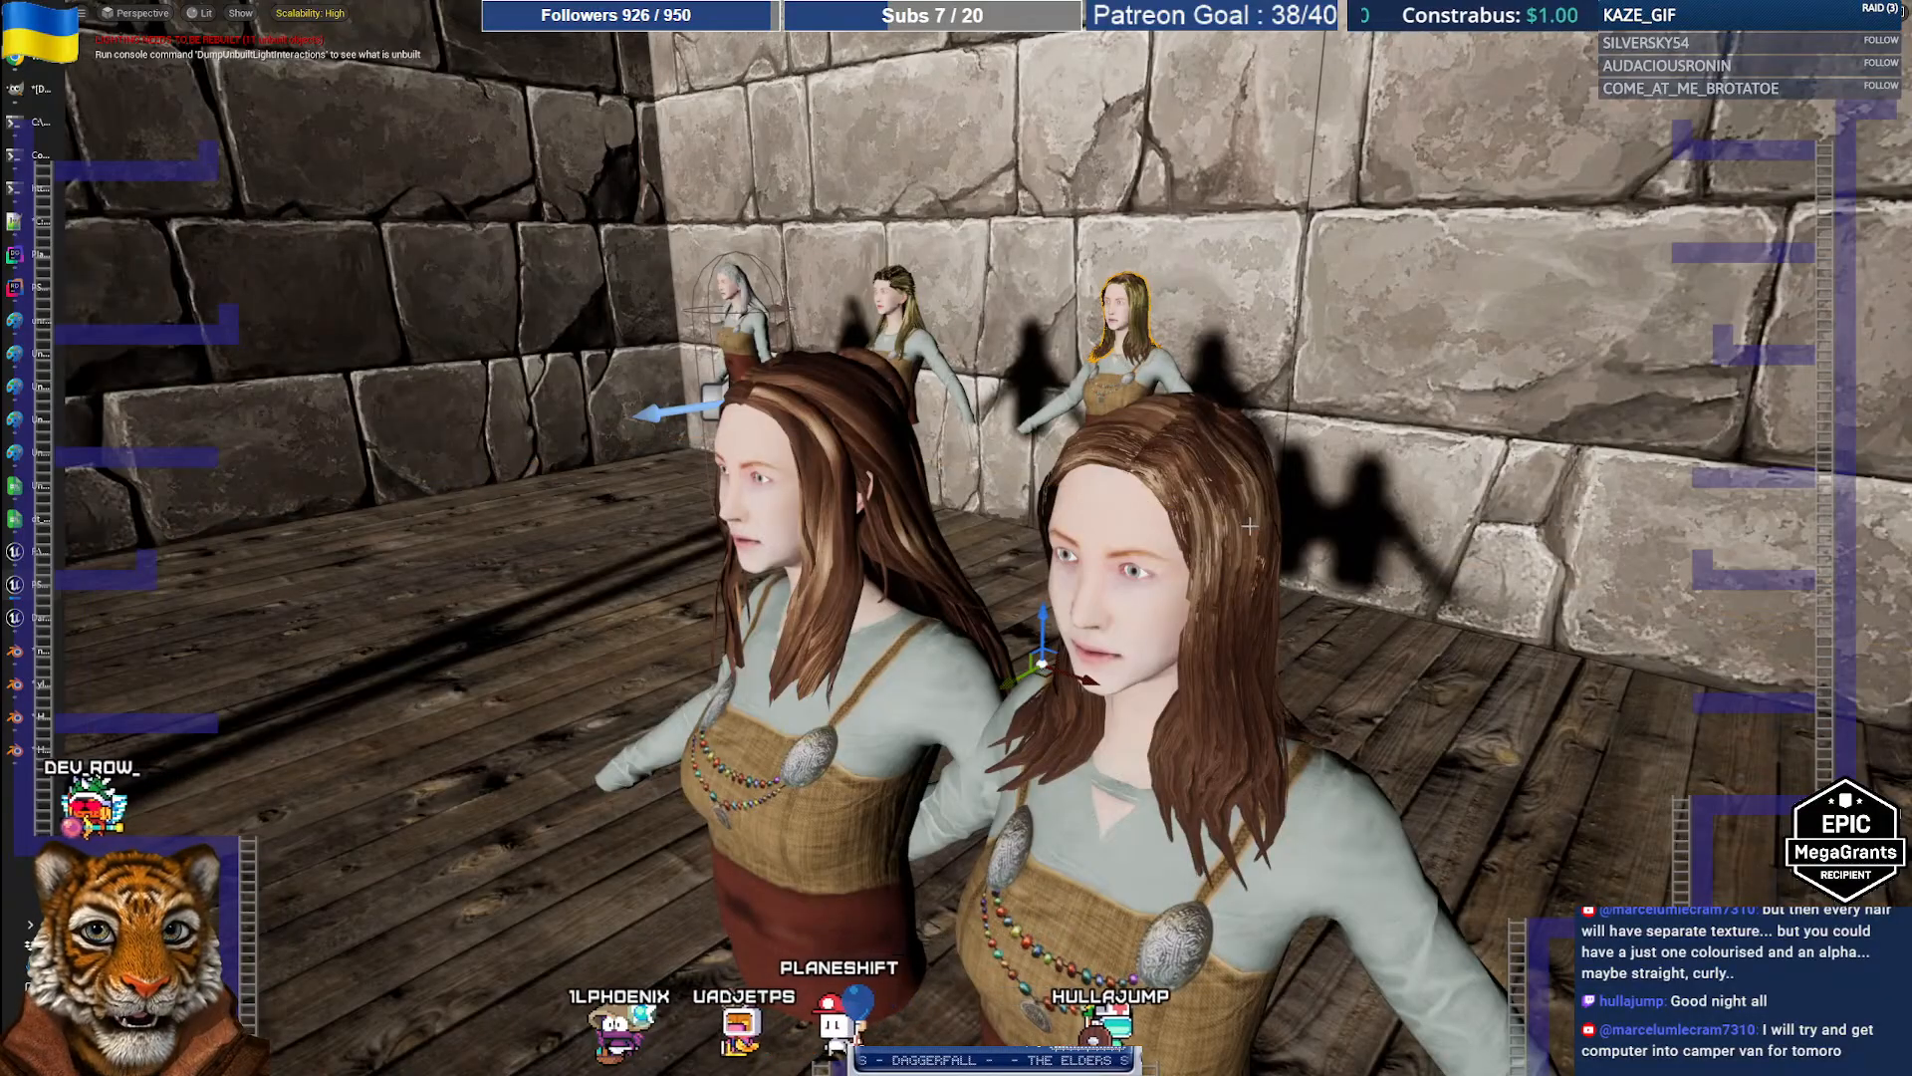
{"action": "left_click", "coordinate": [1036, 259]}
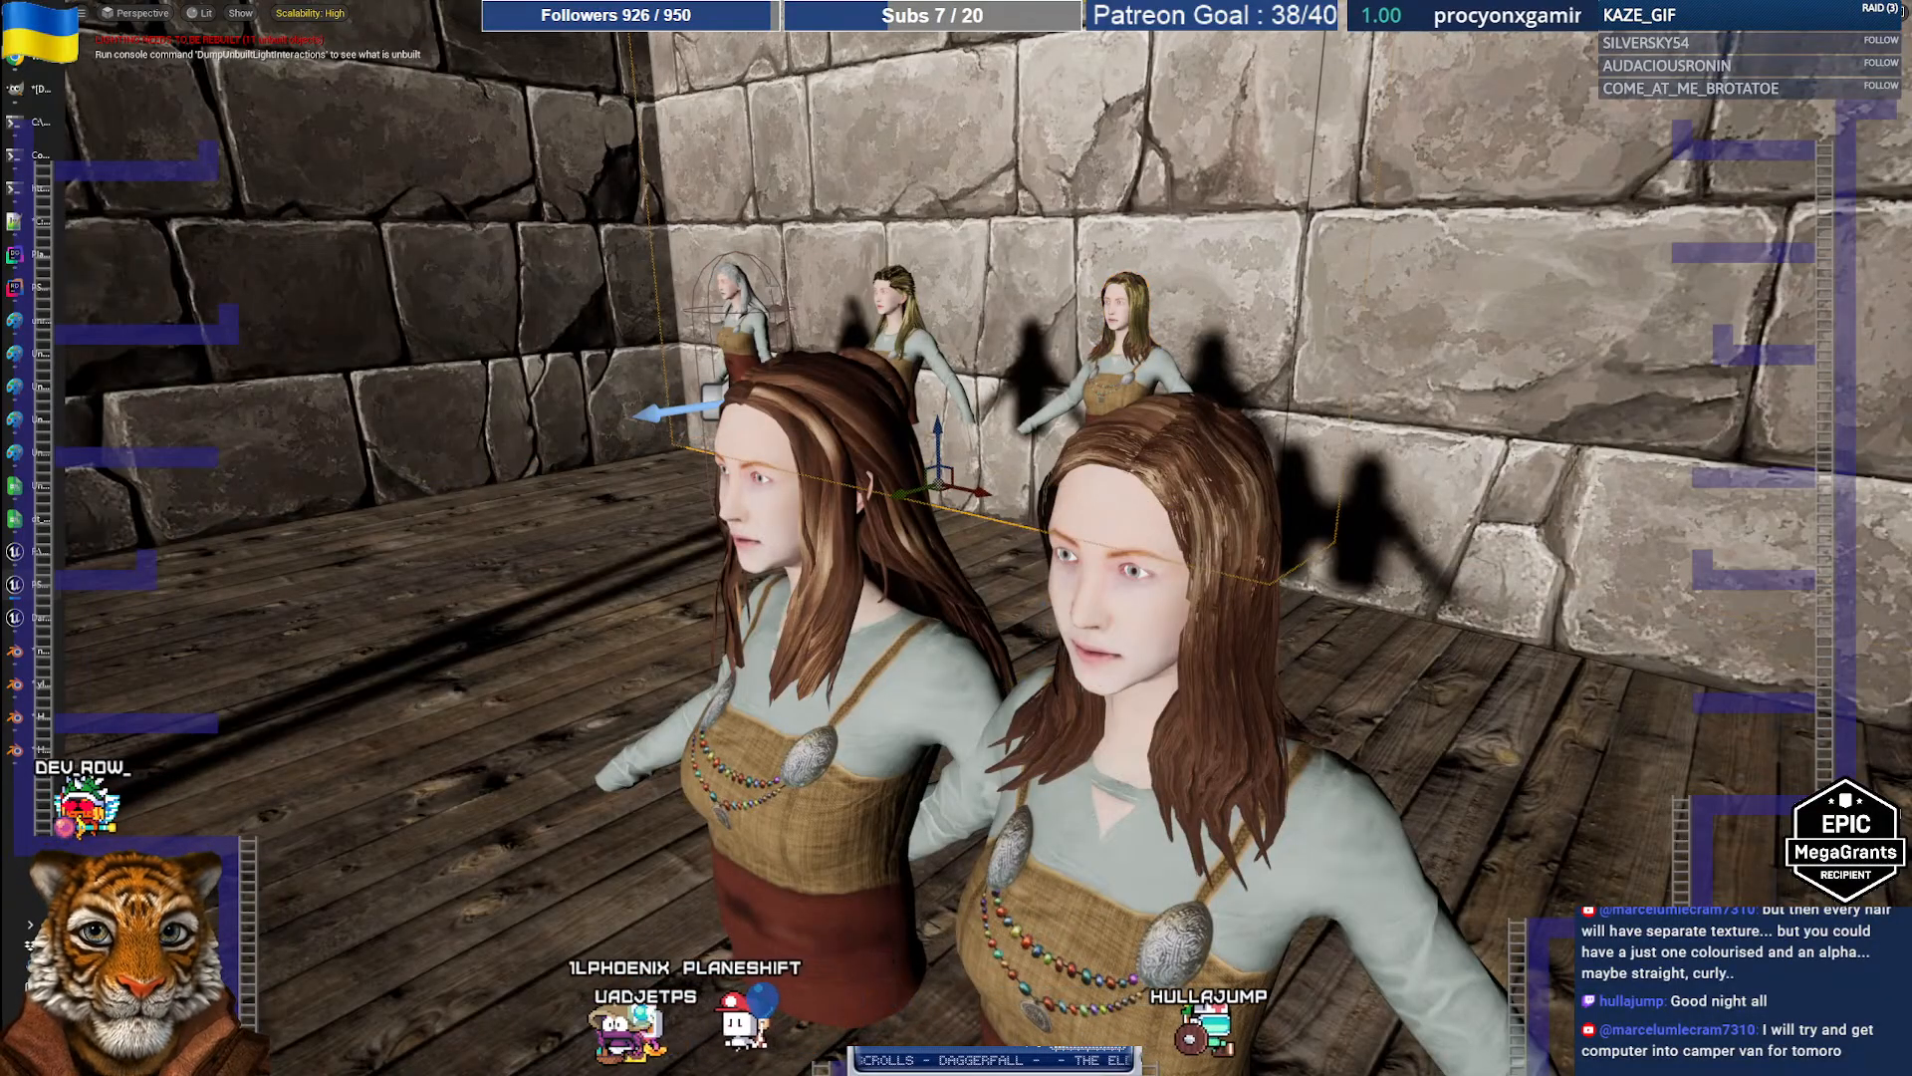
{"action": "left_click", "coordinate": [735, 299]}
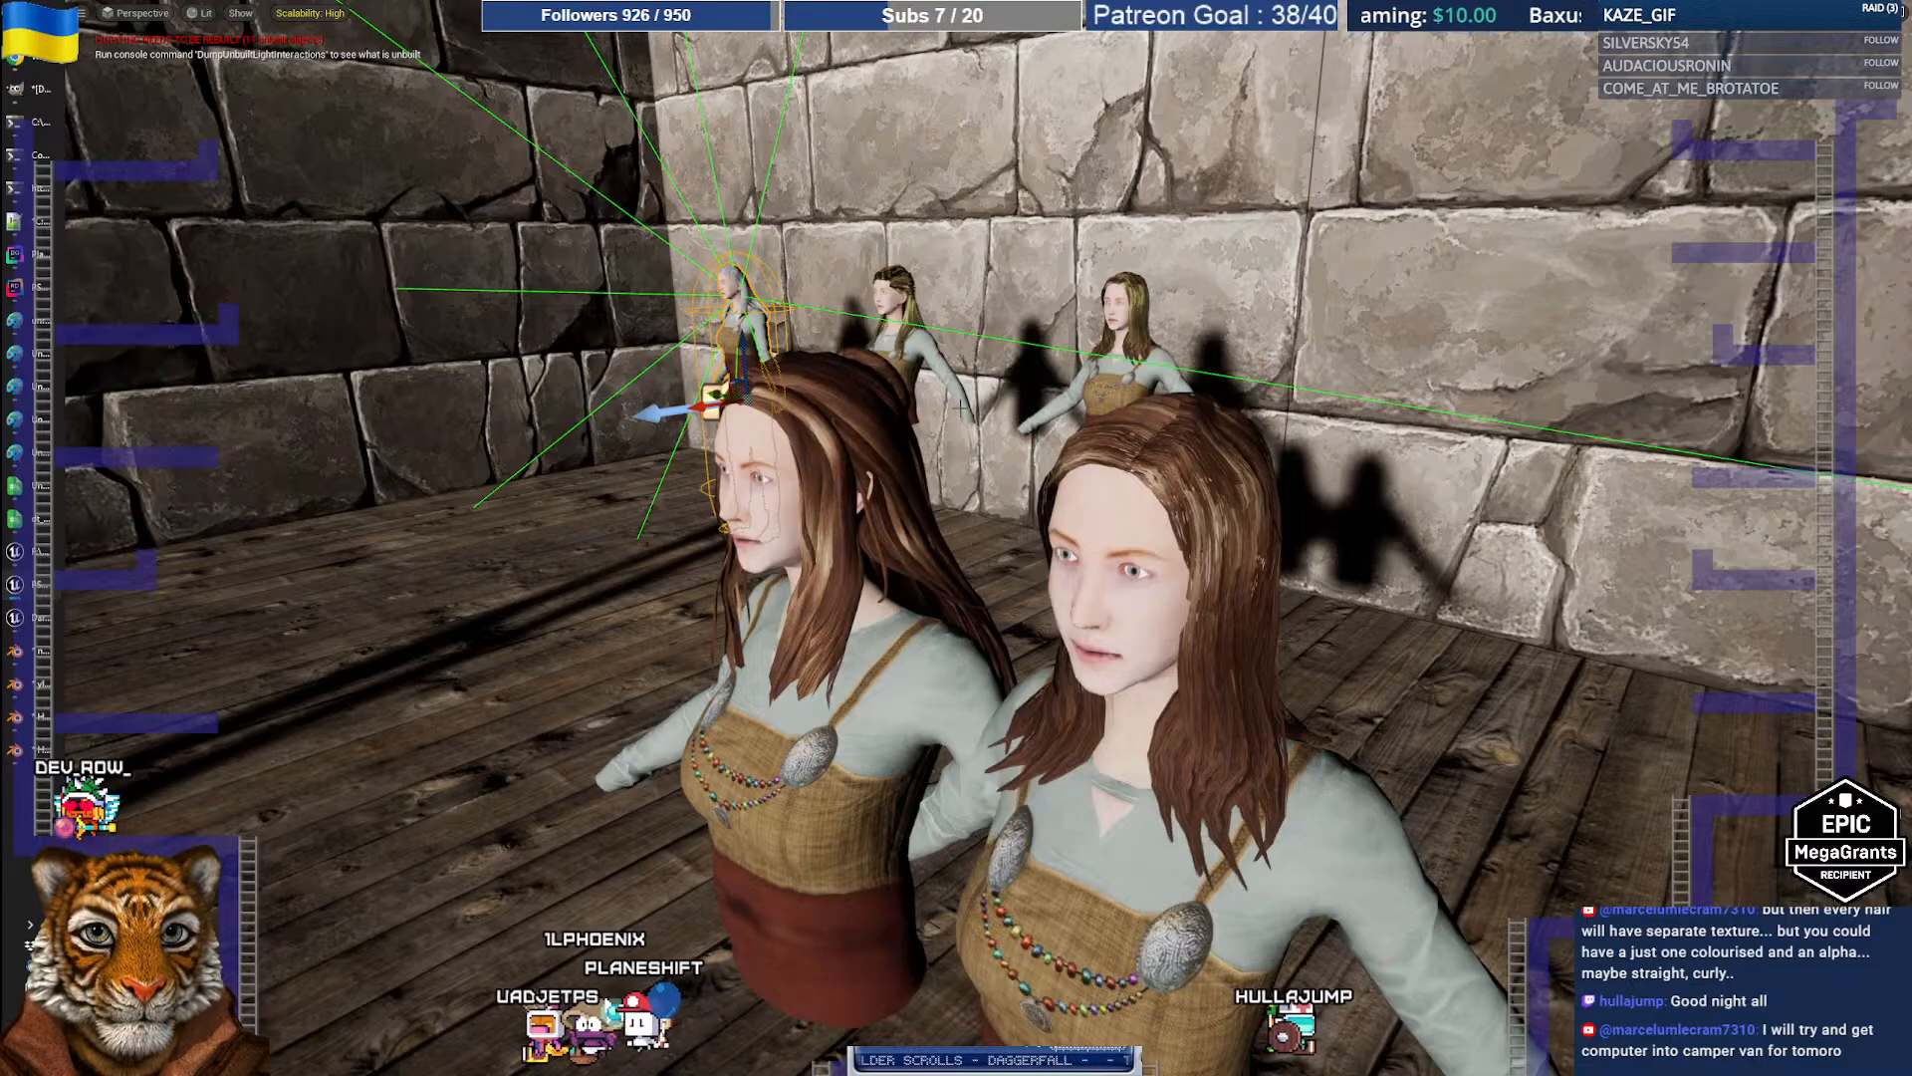
{"action": "left_click", "coordinate": [569, 504]}
{"action": "key", "text": "Escape"}
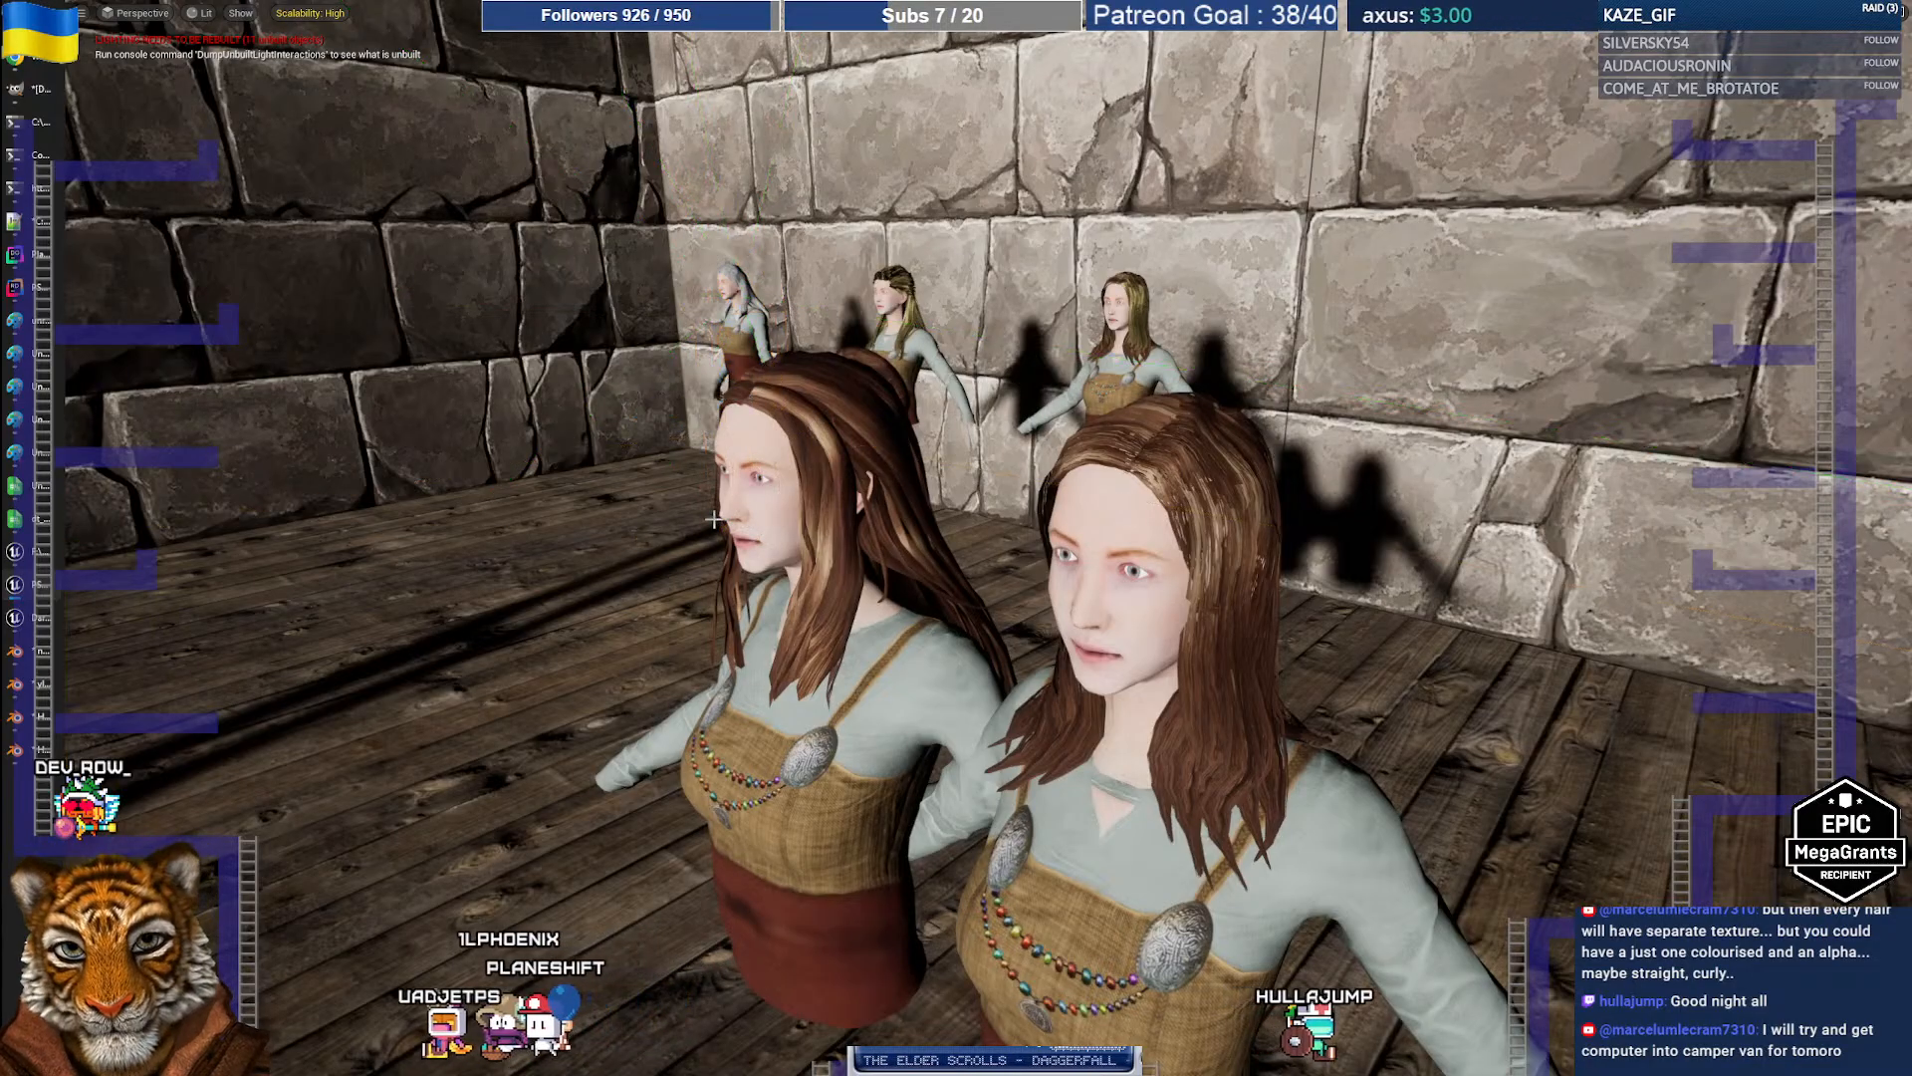
Step: Compare the two hairstyles on the foreground characters up close and from the side
{"action": "key", "text": "d"}
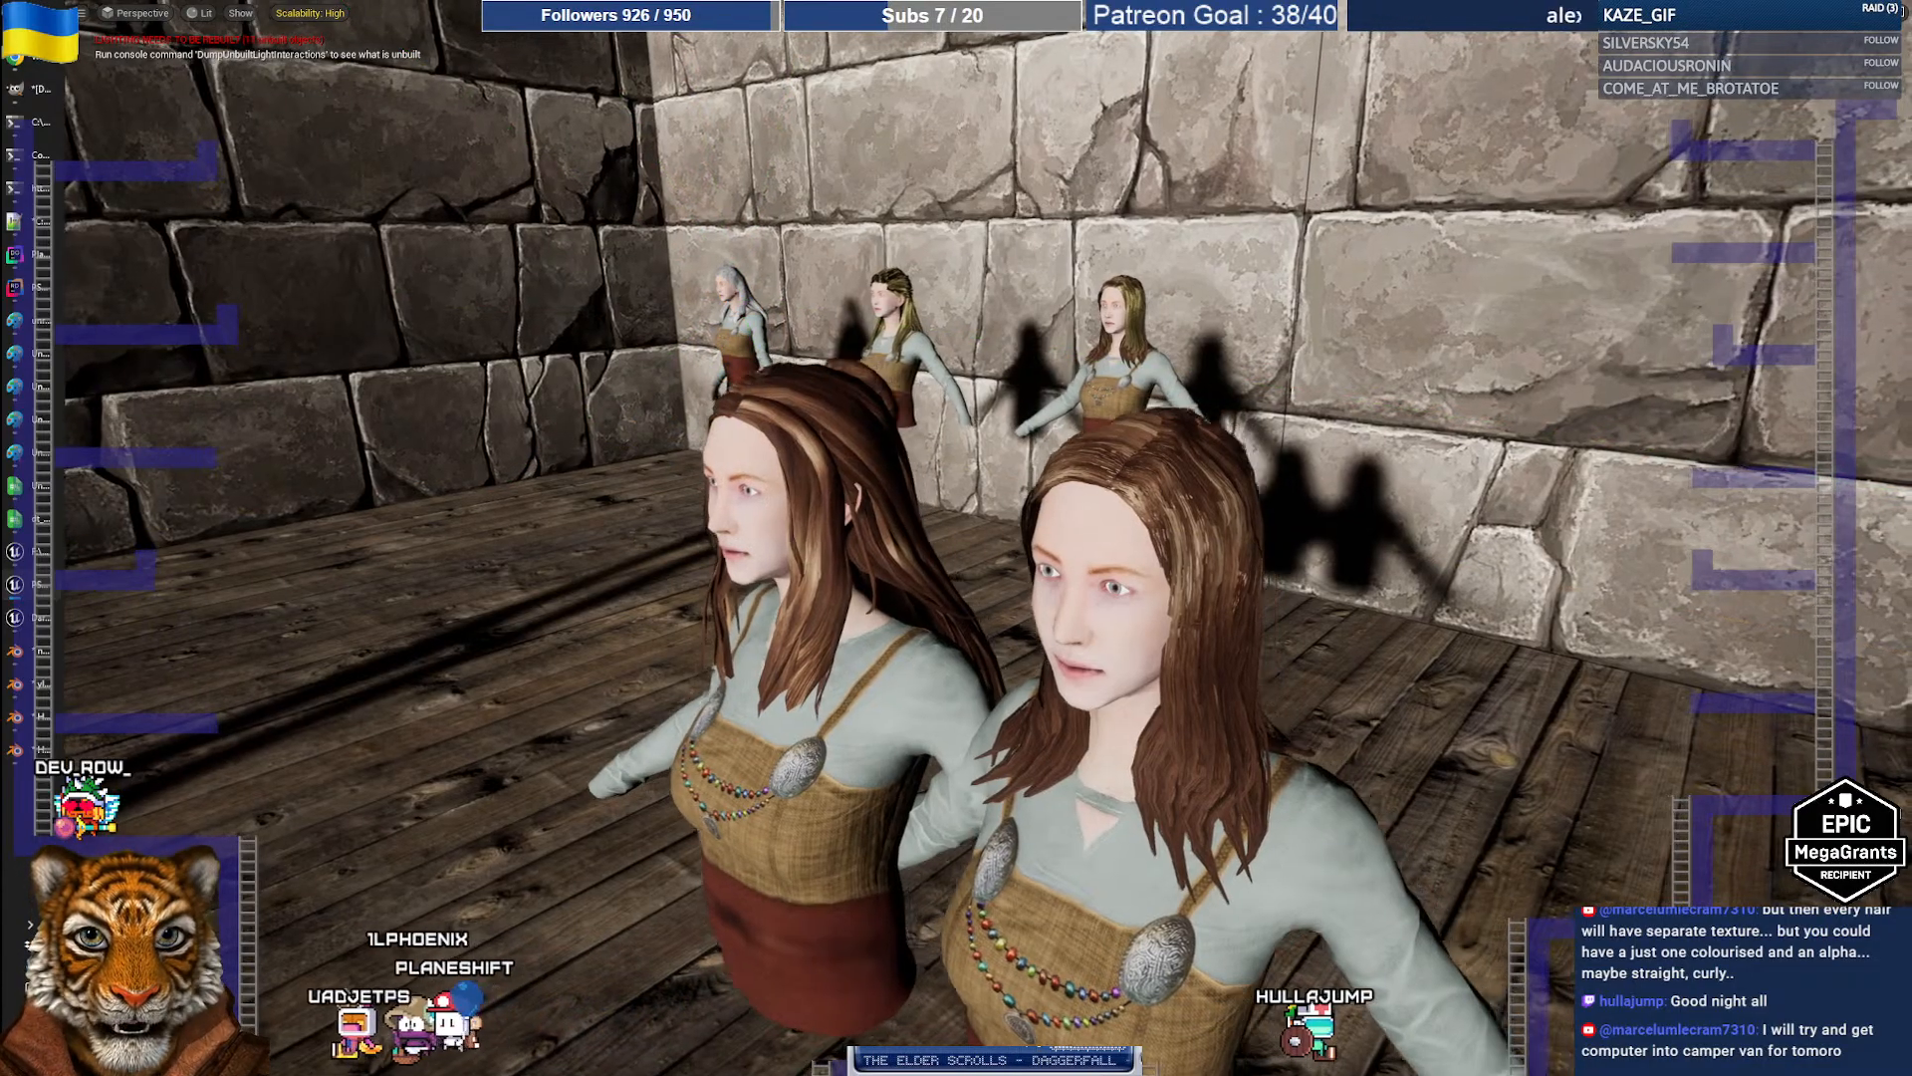
{"action": "key", "text": "w"}
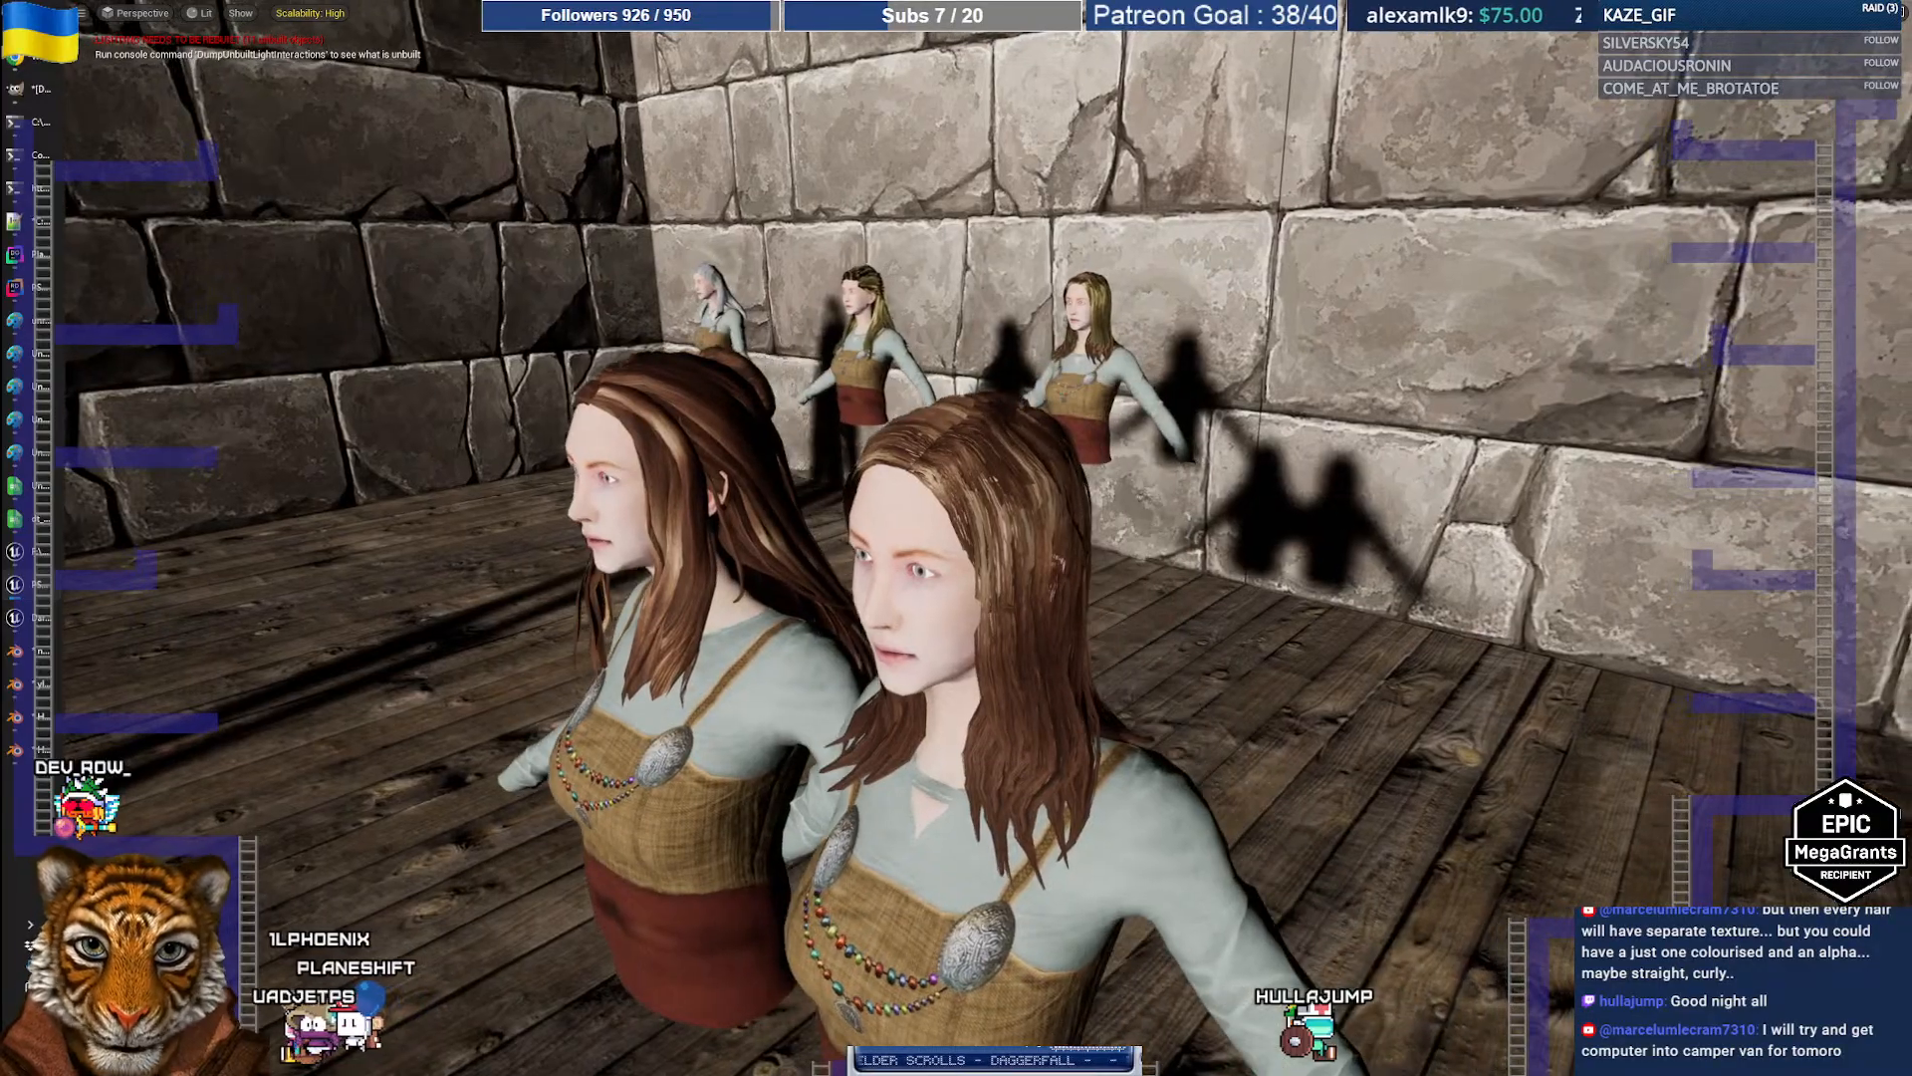
{"action": "key", "text": "w"}
{"action": "key", "text": "q"}
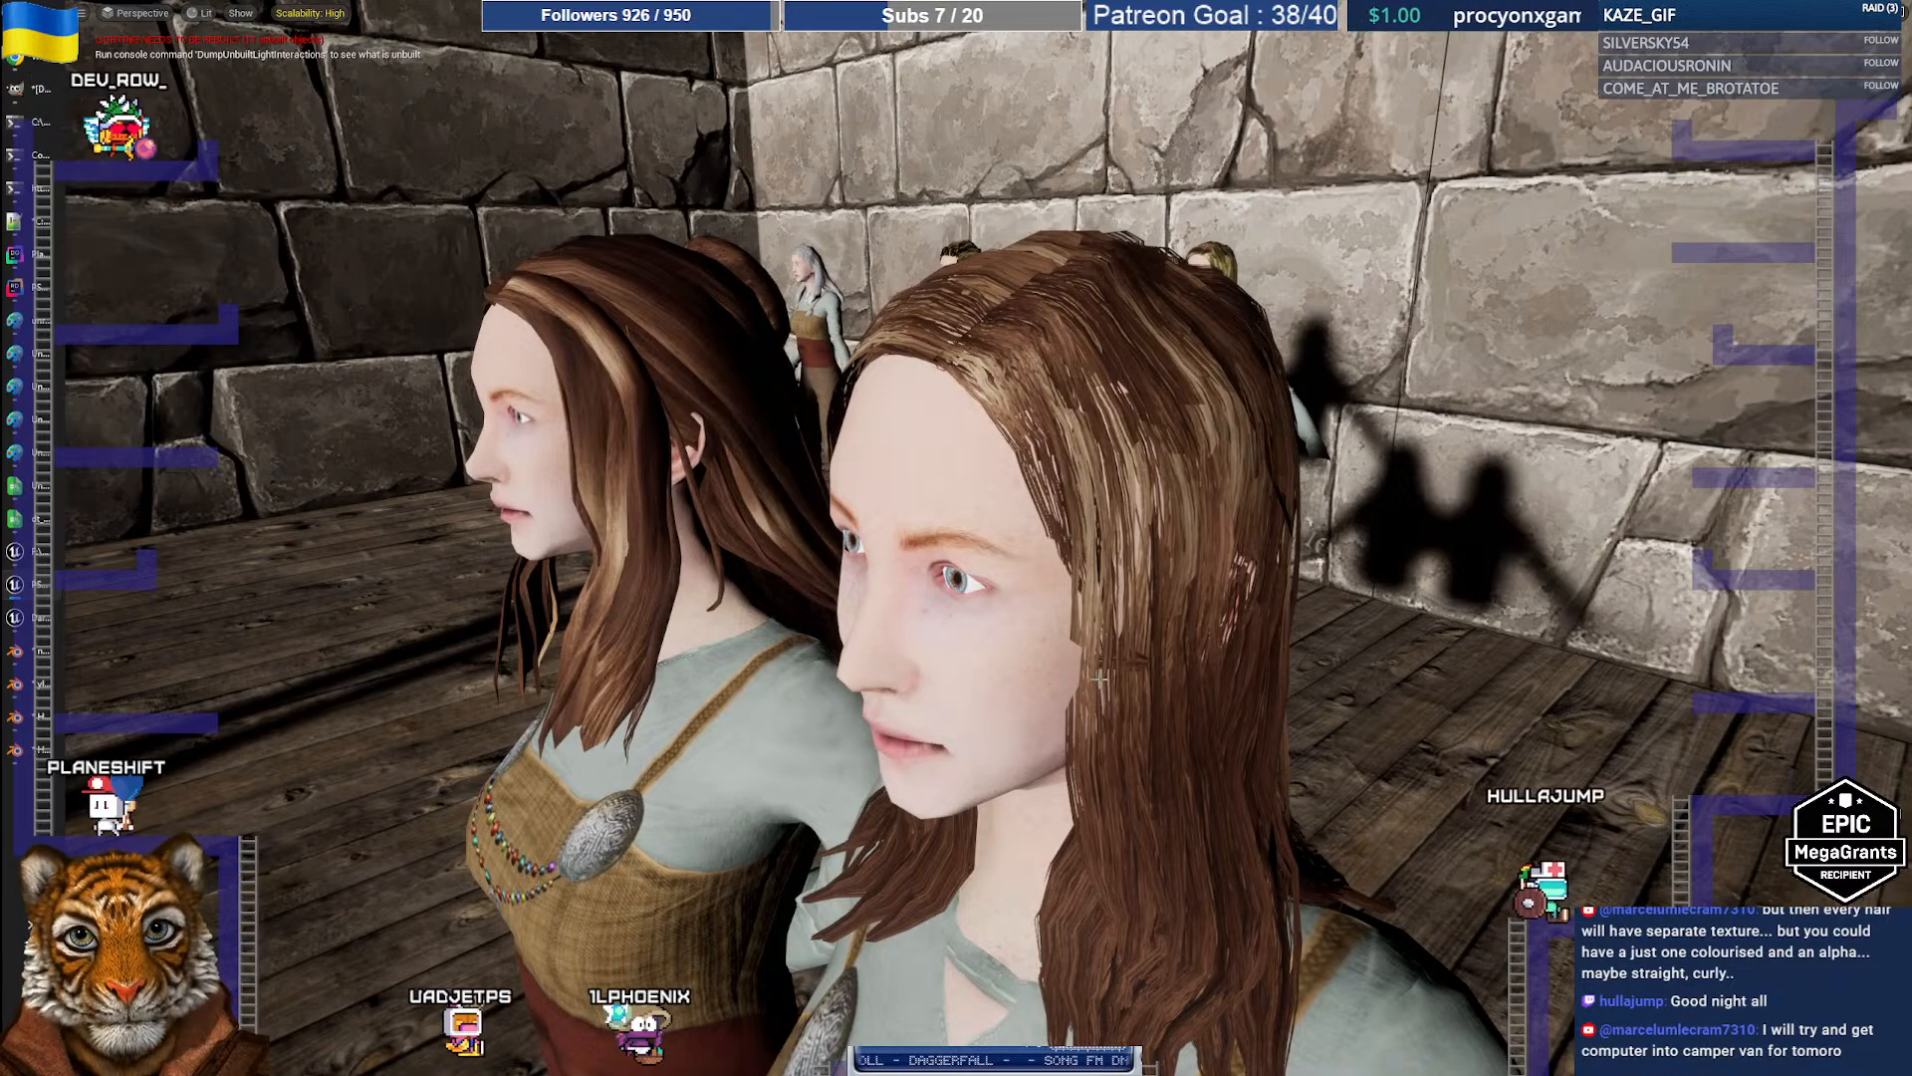
{"action": "key", "text": "w"}
{"action": "right_click_drag", "start_coordinate": [749, 421], "coordinate": [693, 420]}
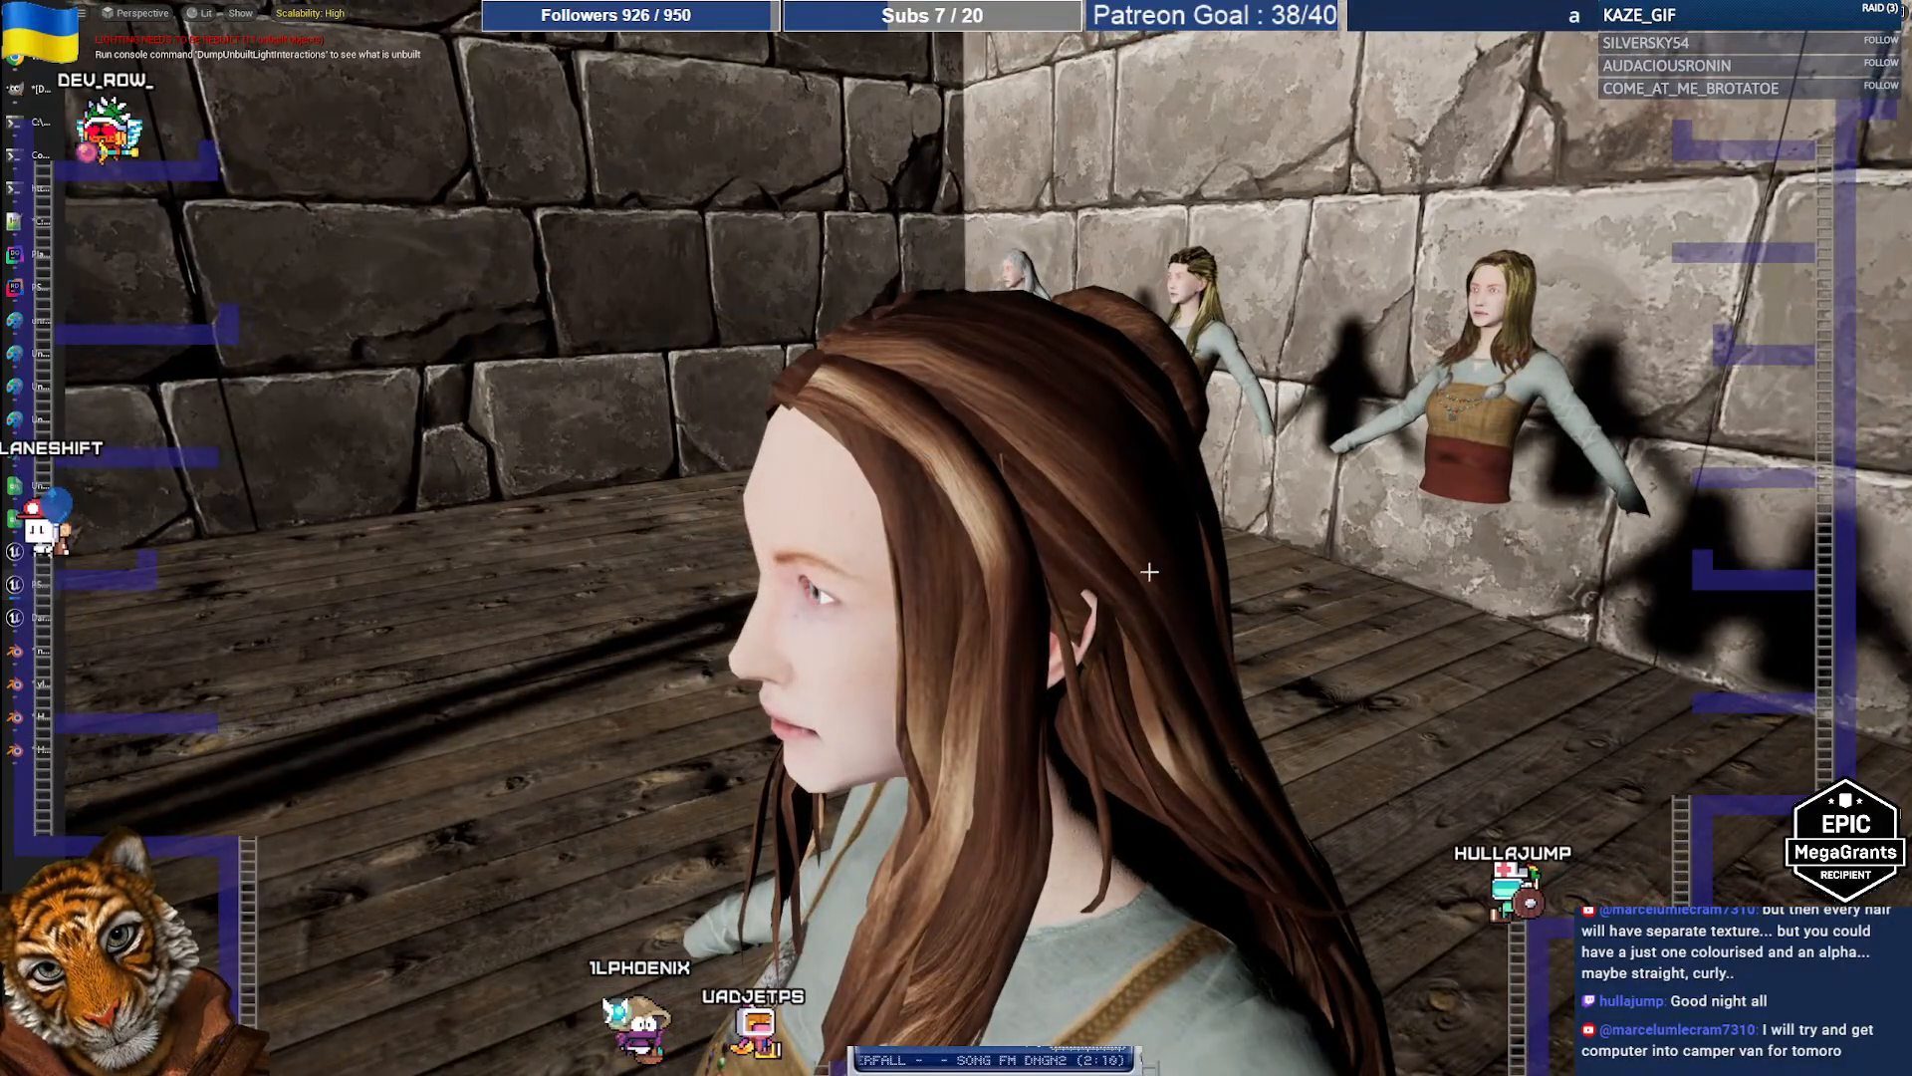
{"action": "mouse_move", "coordinate": [1037, 449]}
{"action": "right_mouse_down"}
{"action": "mouse_move", "coordinate": [1090, 450]}
{"action": "mouse_move", "coordinate": [1058, 444]}
{"action": "right_mouse_up"}
{"action": "key", "text": "s"}
{"action": "key", "text": "d"}
{"action": "key", "text": "d"}
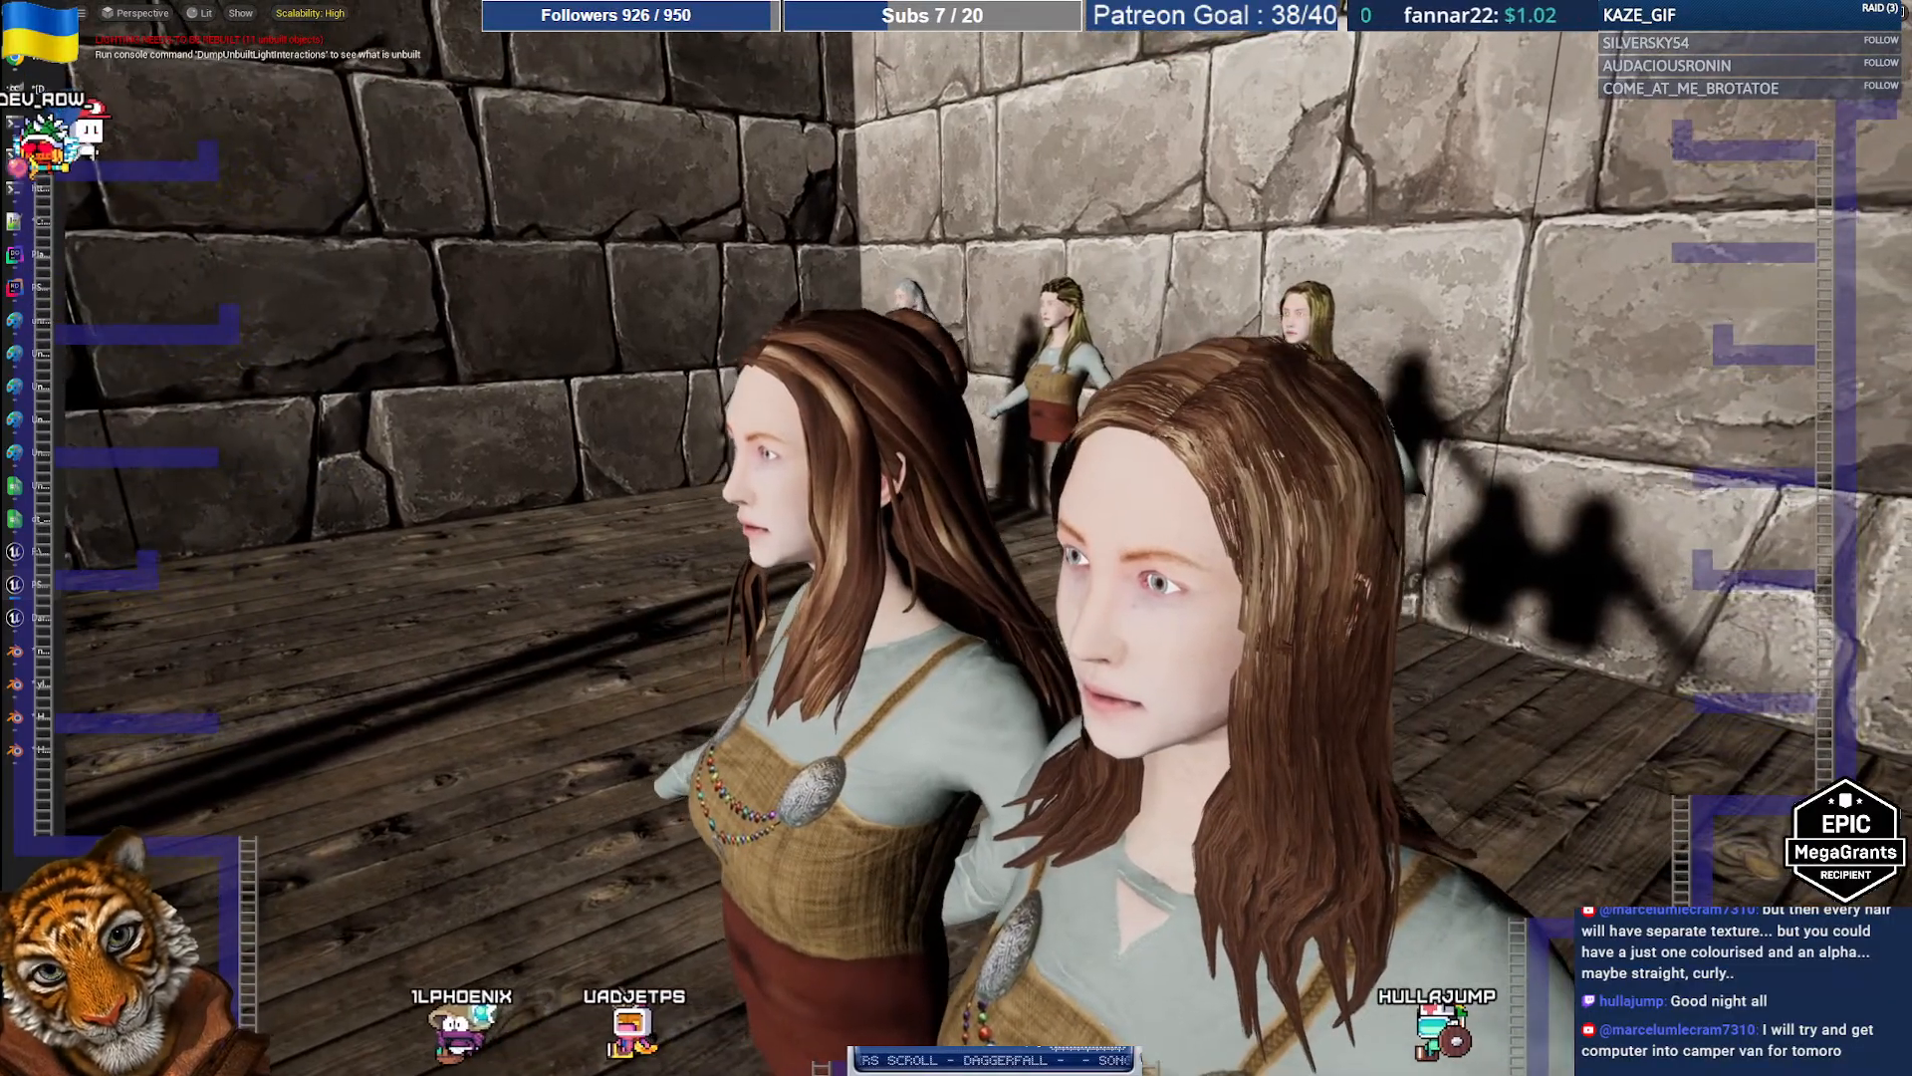
Step: Switch to the browser's YouTube tutorial on game-ready hair, skip ahead past the material section and play it full screen
{"action": "left_click", "coordinate": [39, 63]}
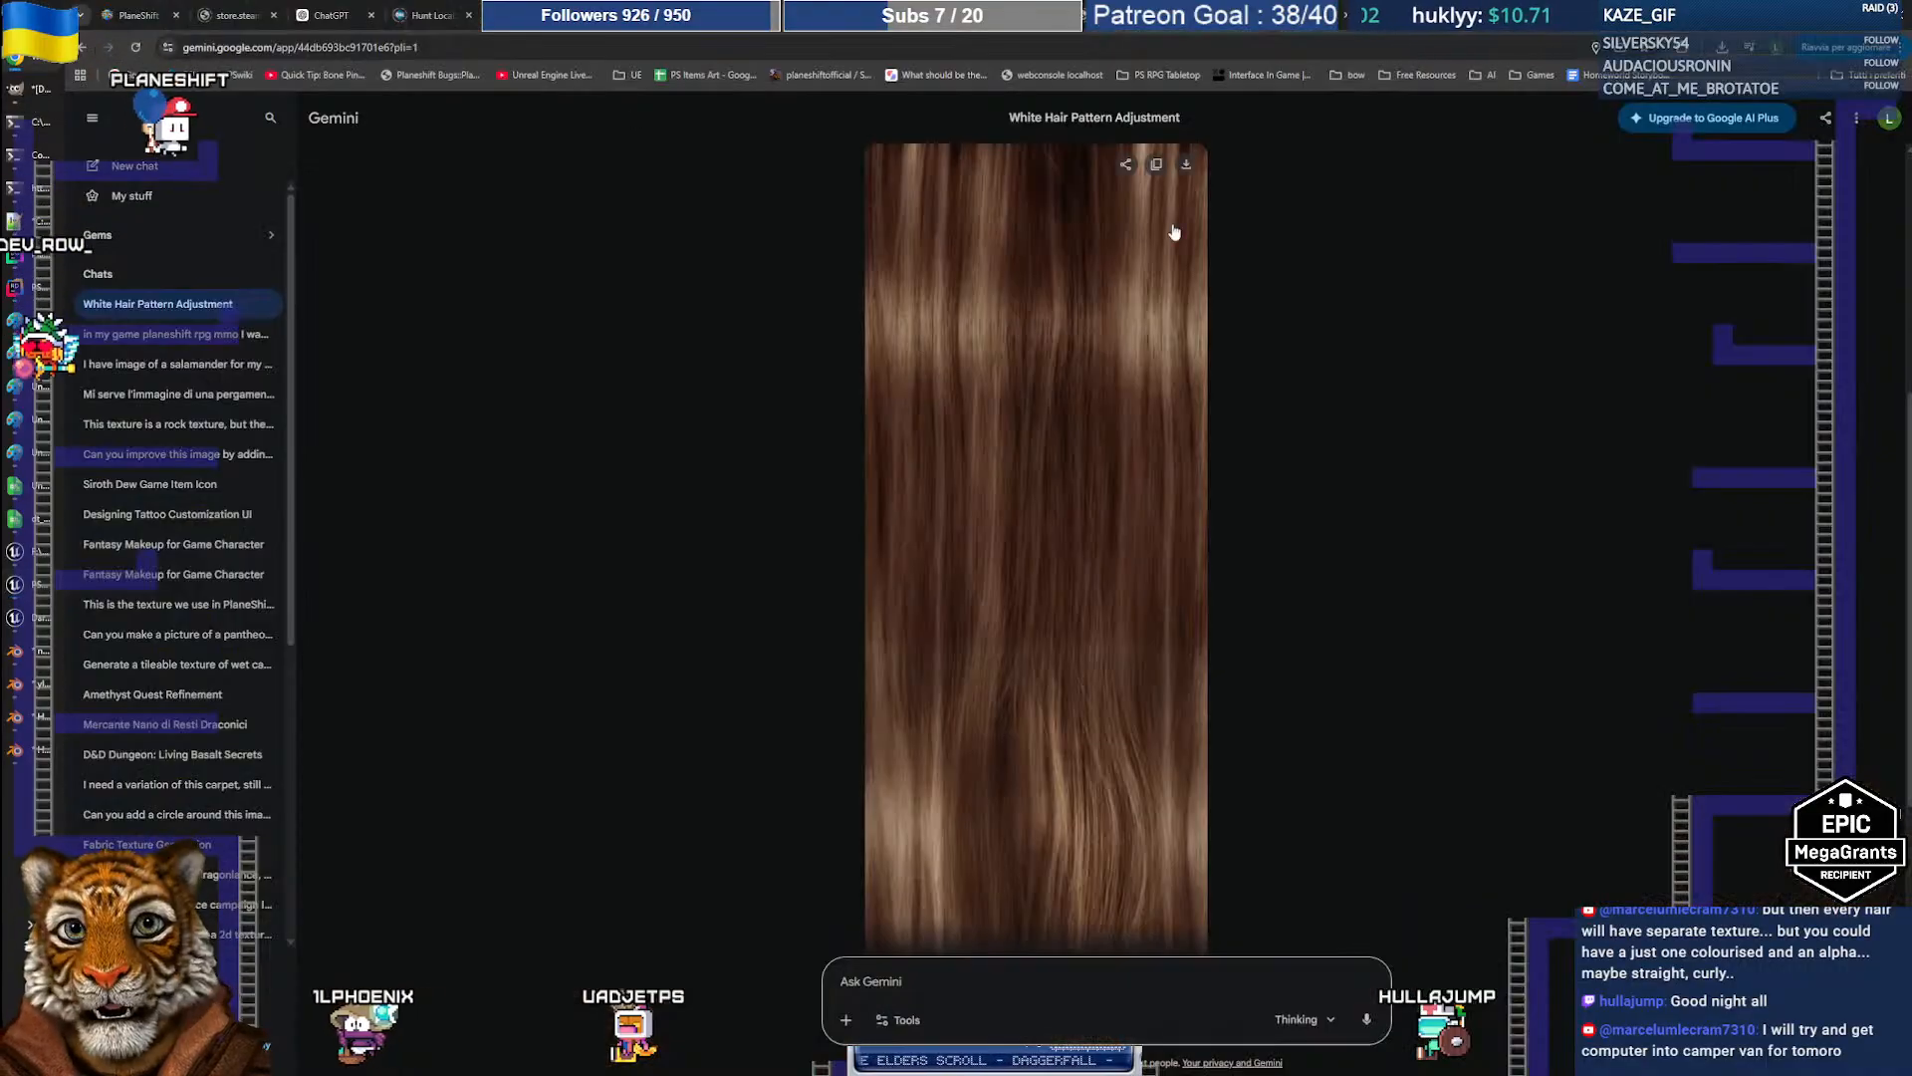
{"action": "left_click", "coordinate": [638, 15]}
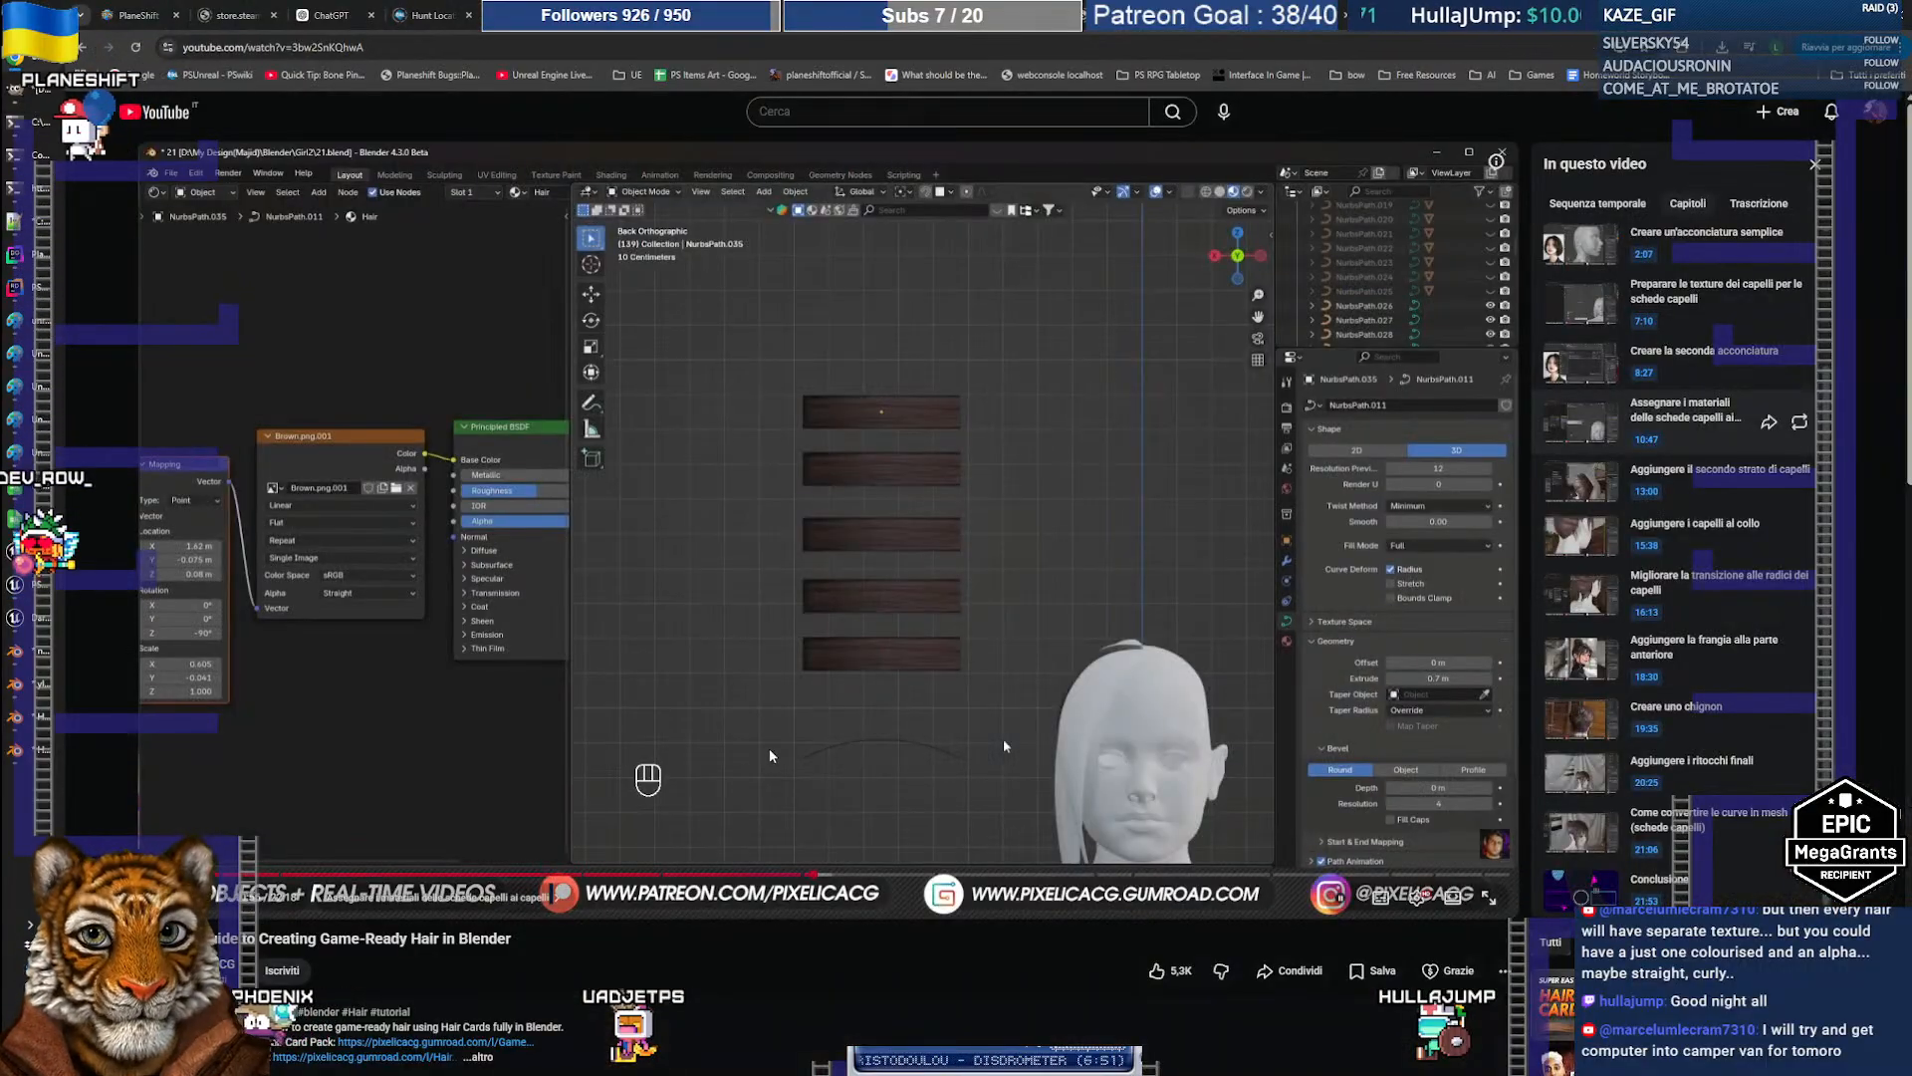
{"action": "left_click_drag", "start_coordinate": [864, 884], "coordinate": [925, 877]}
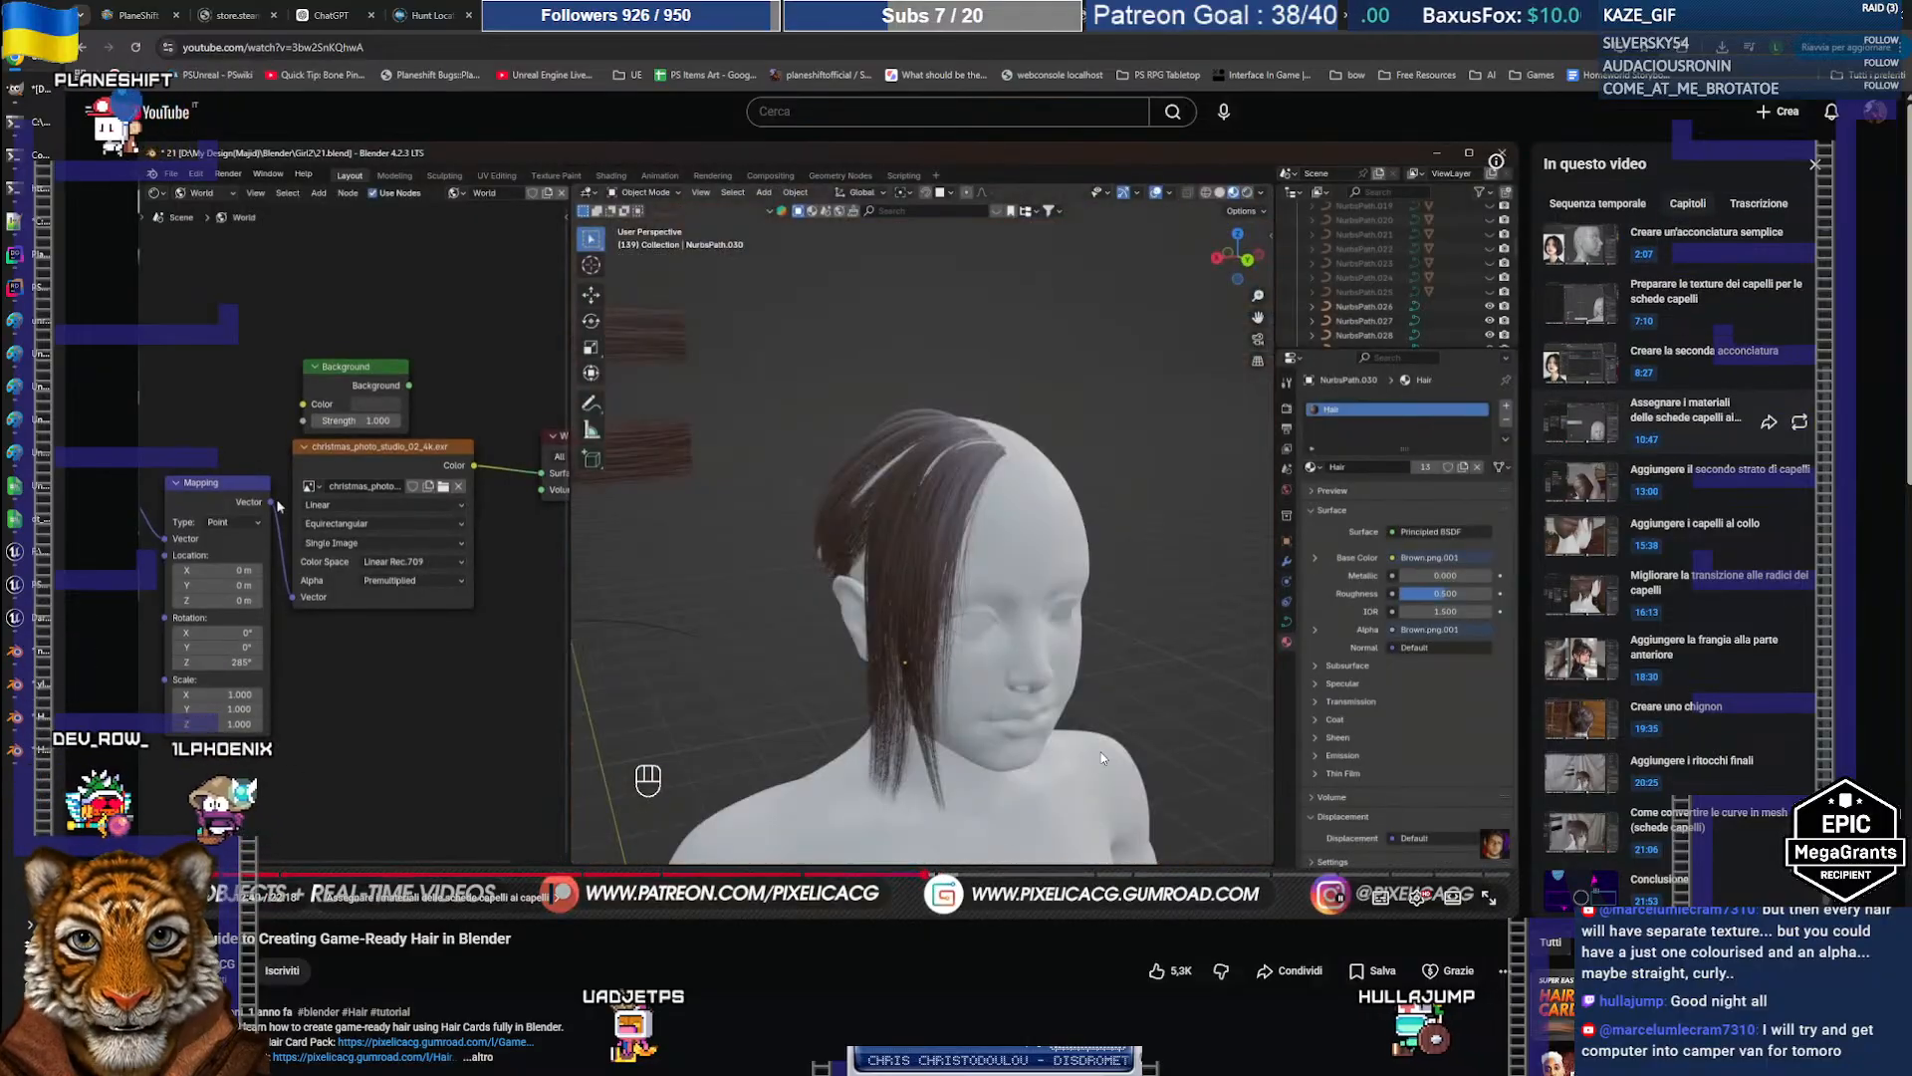
{"action": "left_click", "coordinate": [1490, 898]}
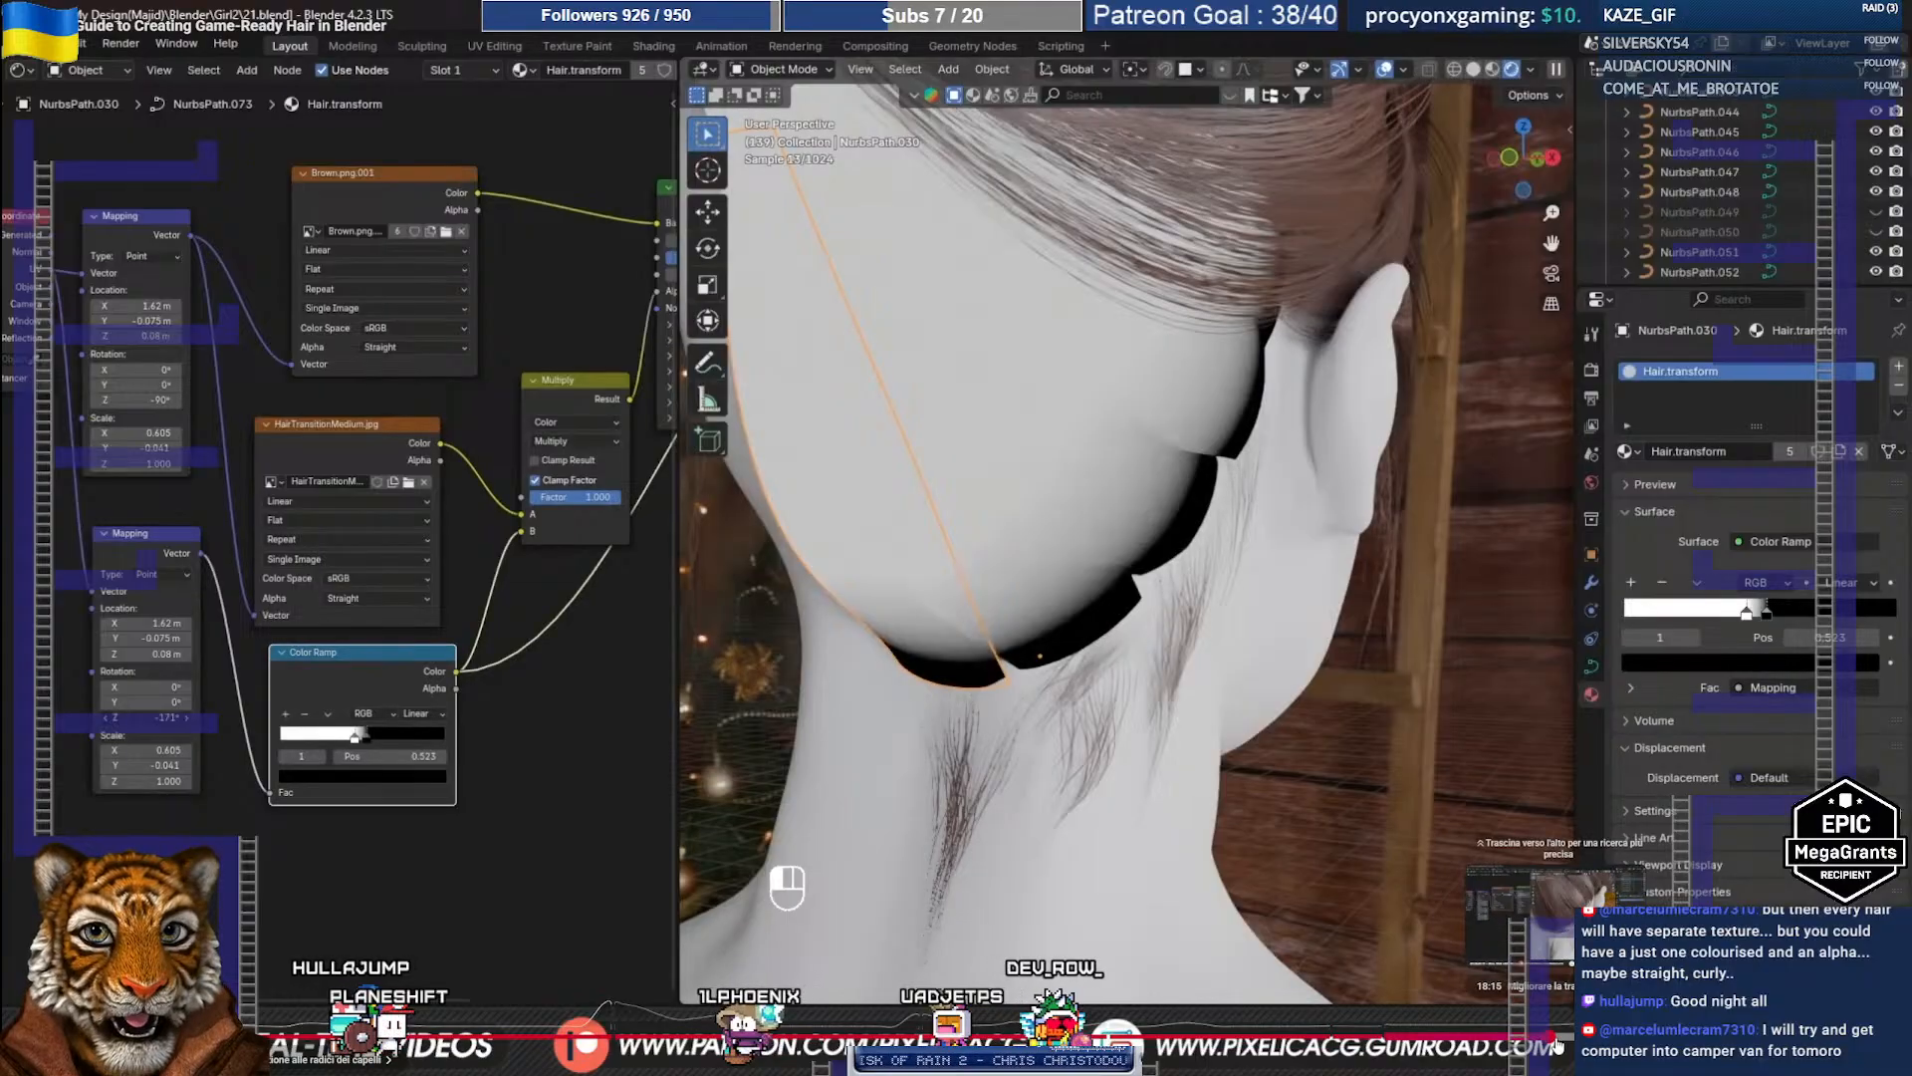
Step: Watch the tutorial's sections on hair transitions, fringe and converting curves to mesh, and return to the normal video page
{"action": "key", "text": "shift+a"}
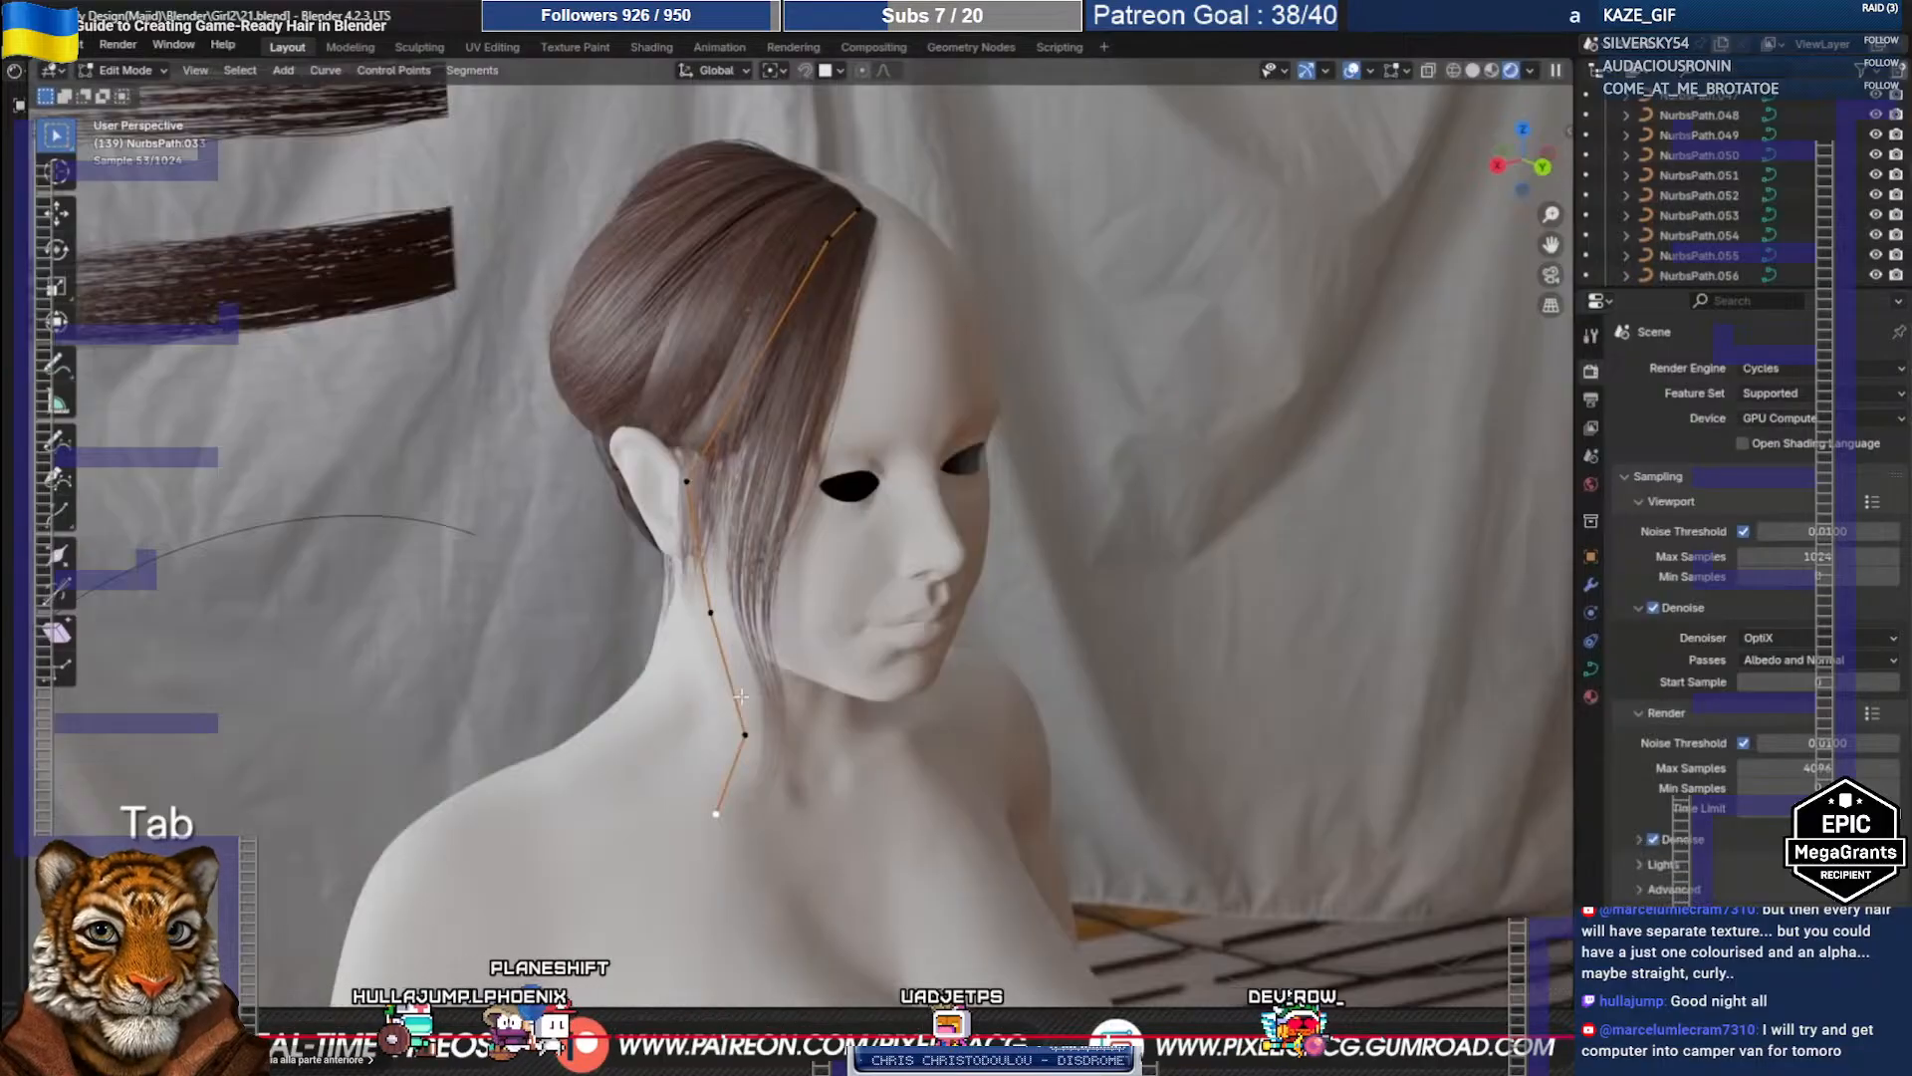
{"action": "key", "text": "shift+d"}
{"action": "key", "text": "Tab"}
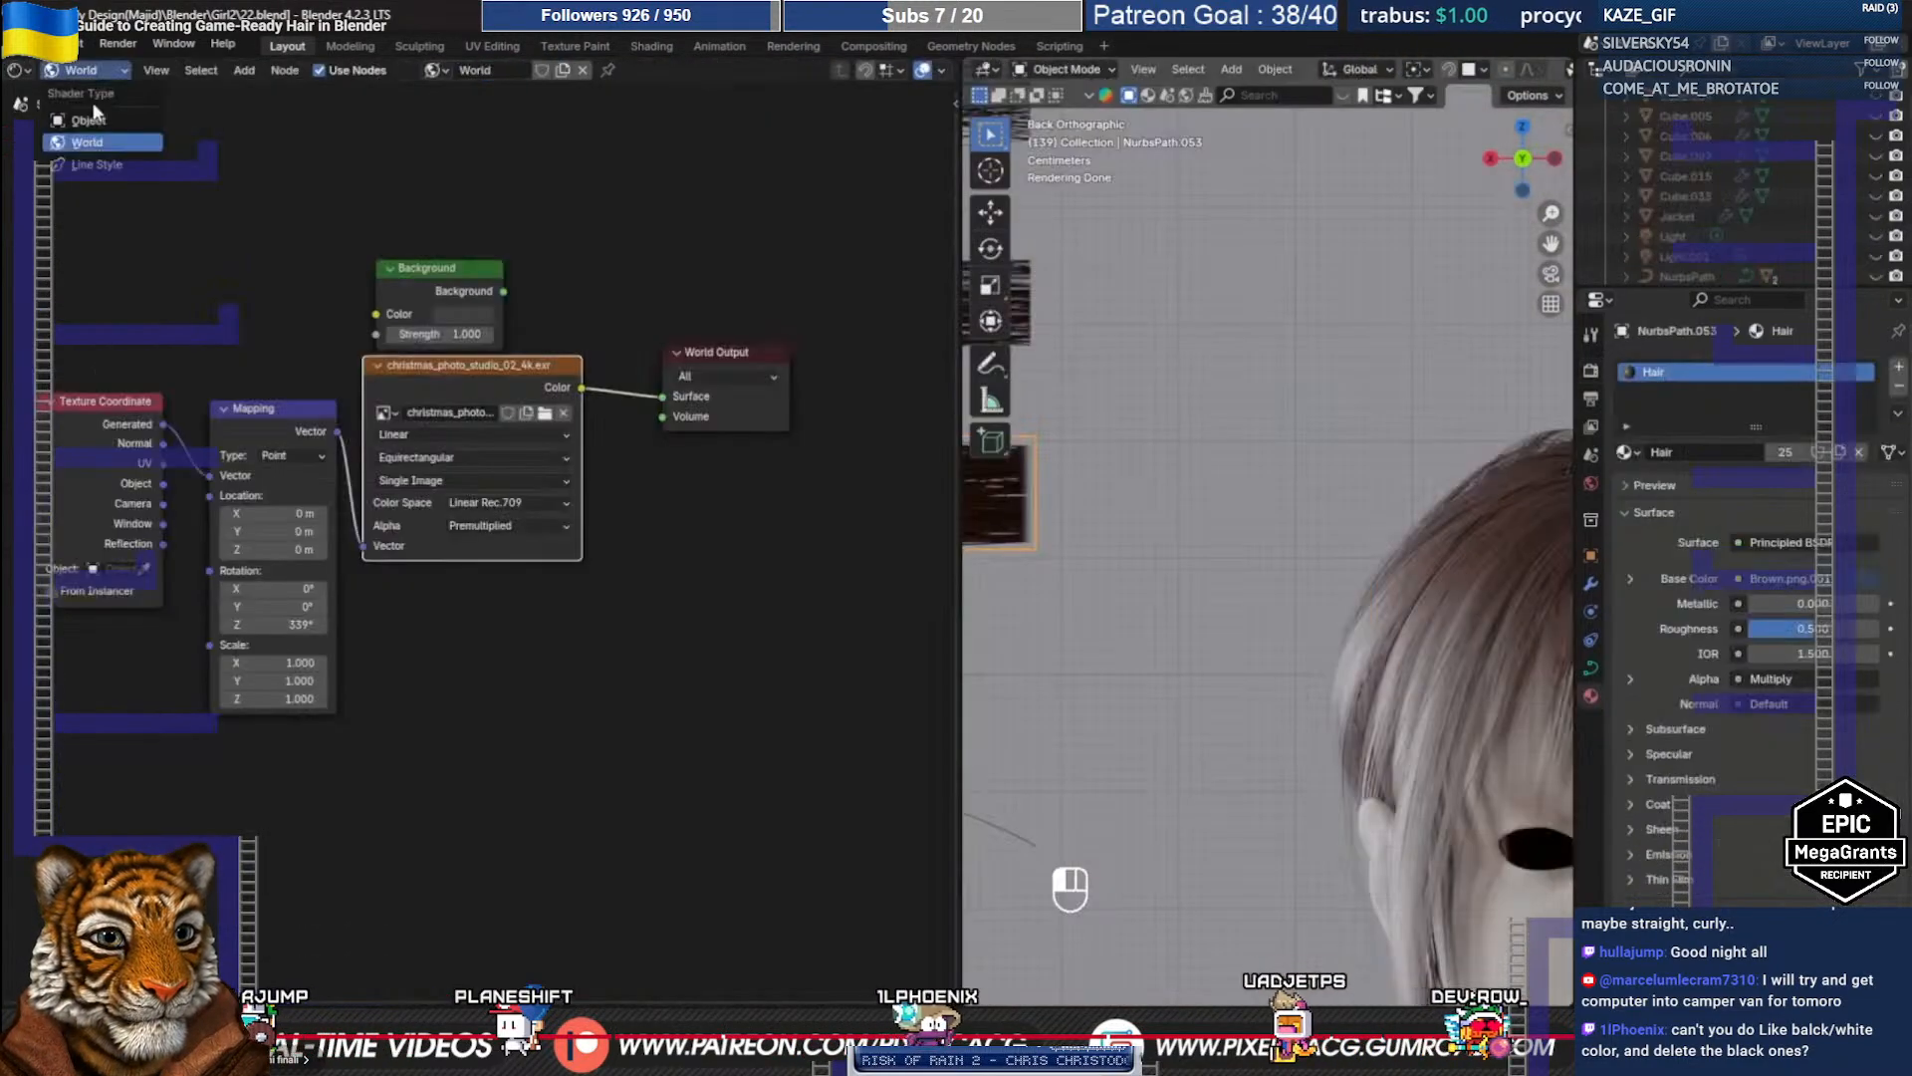
{"action": "key", "text": "shift+a"}
{"action": "type", "text": "no"}
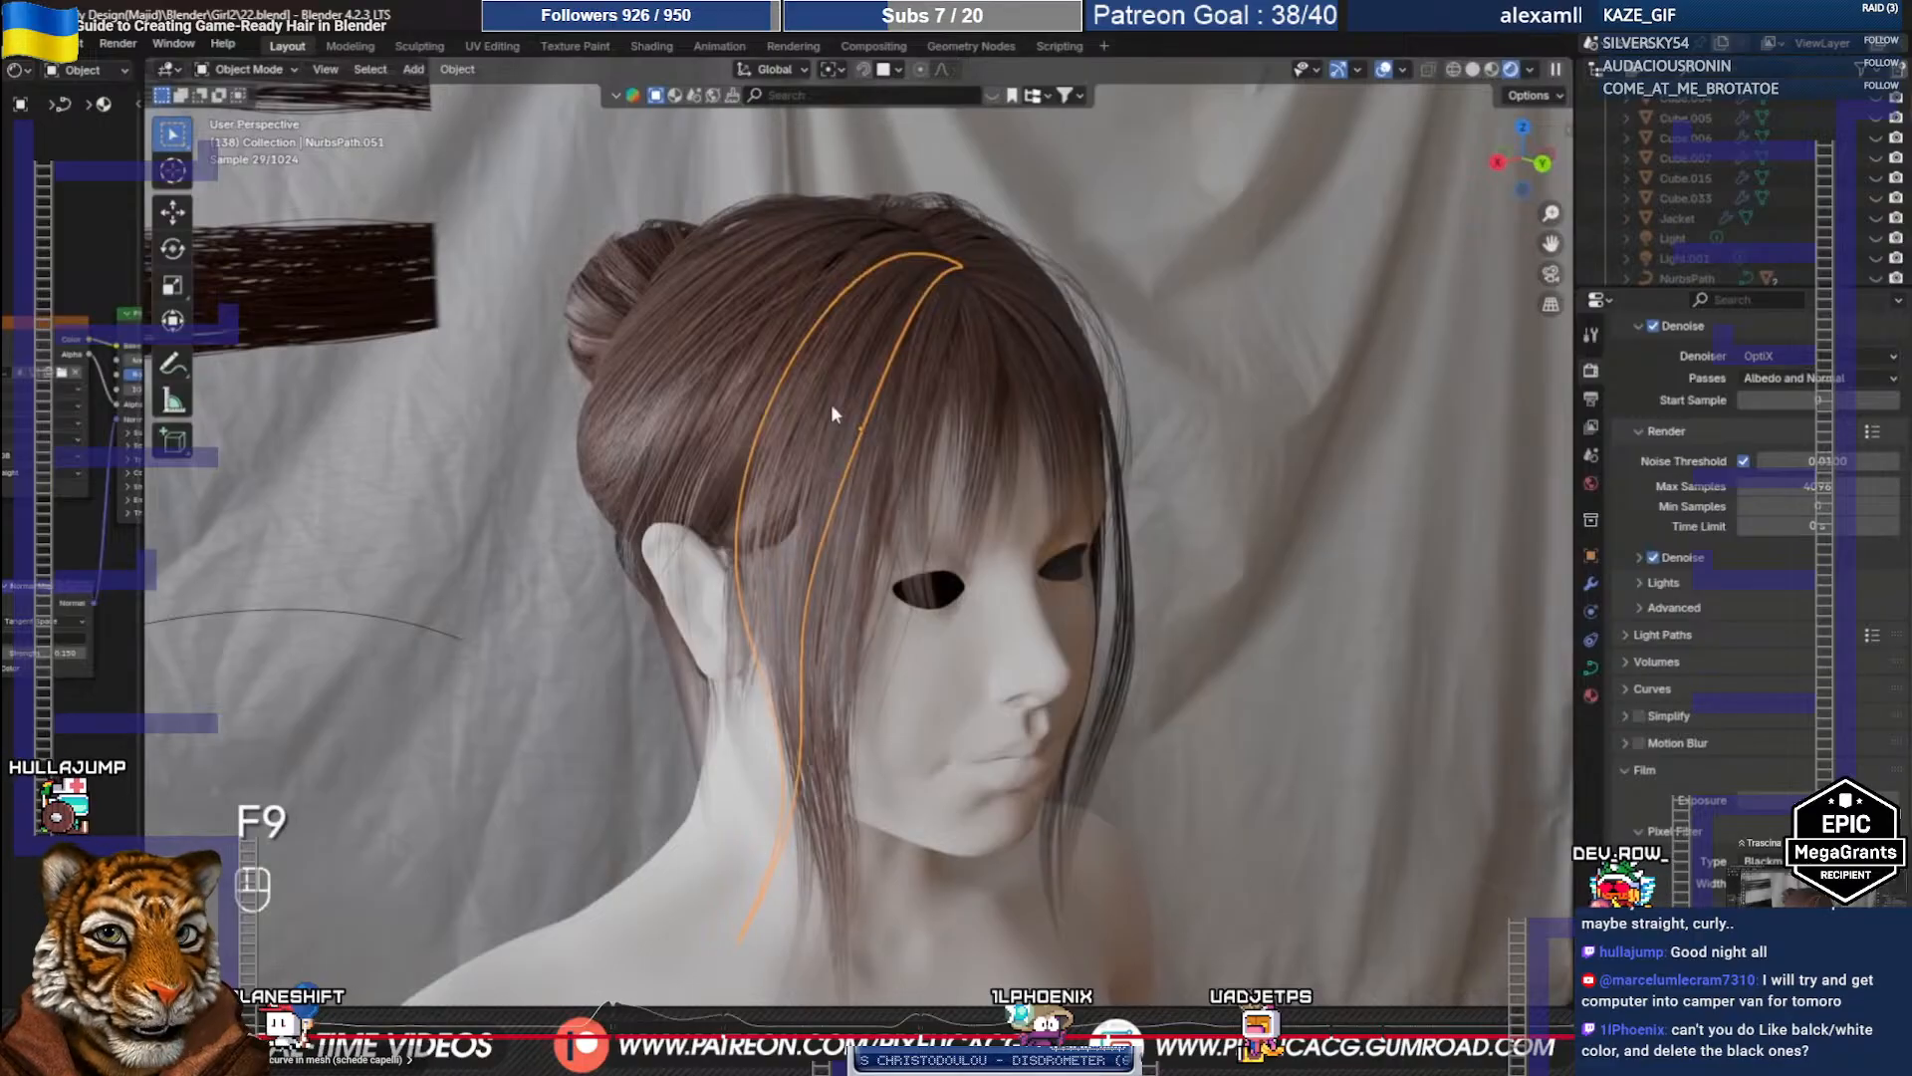
{"action": "key", "text": "z"}
{"action": "left_click", "coordinate": [898, 439]}
{"action": "key", "text": "ctrl+z"}
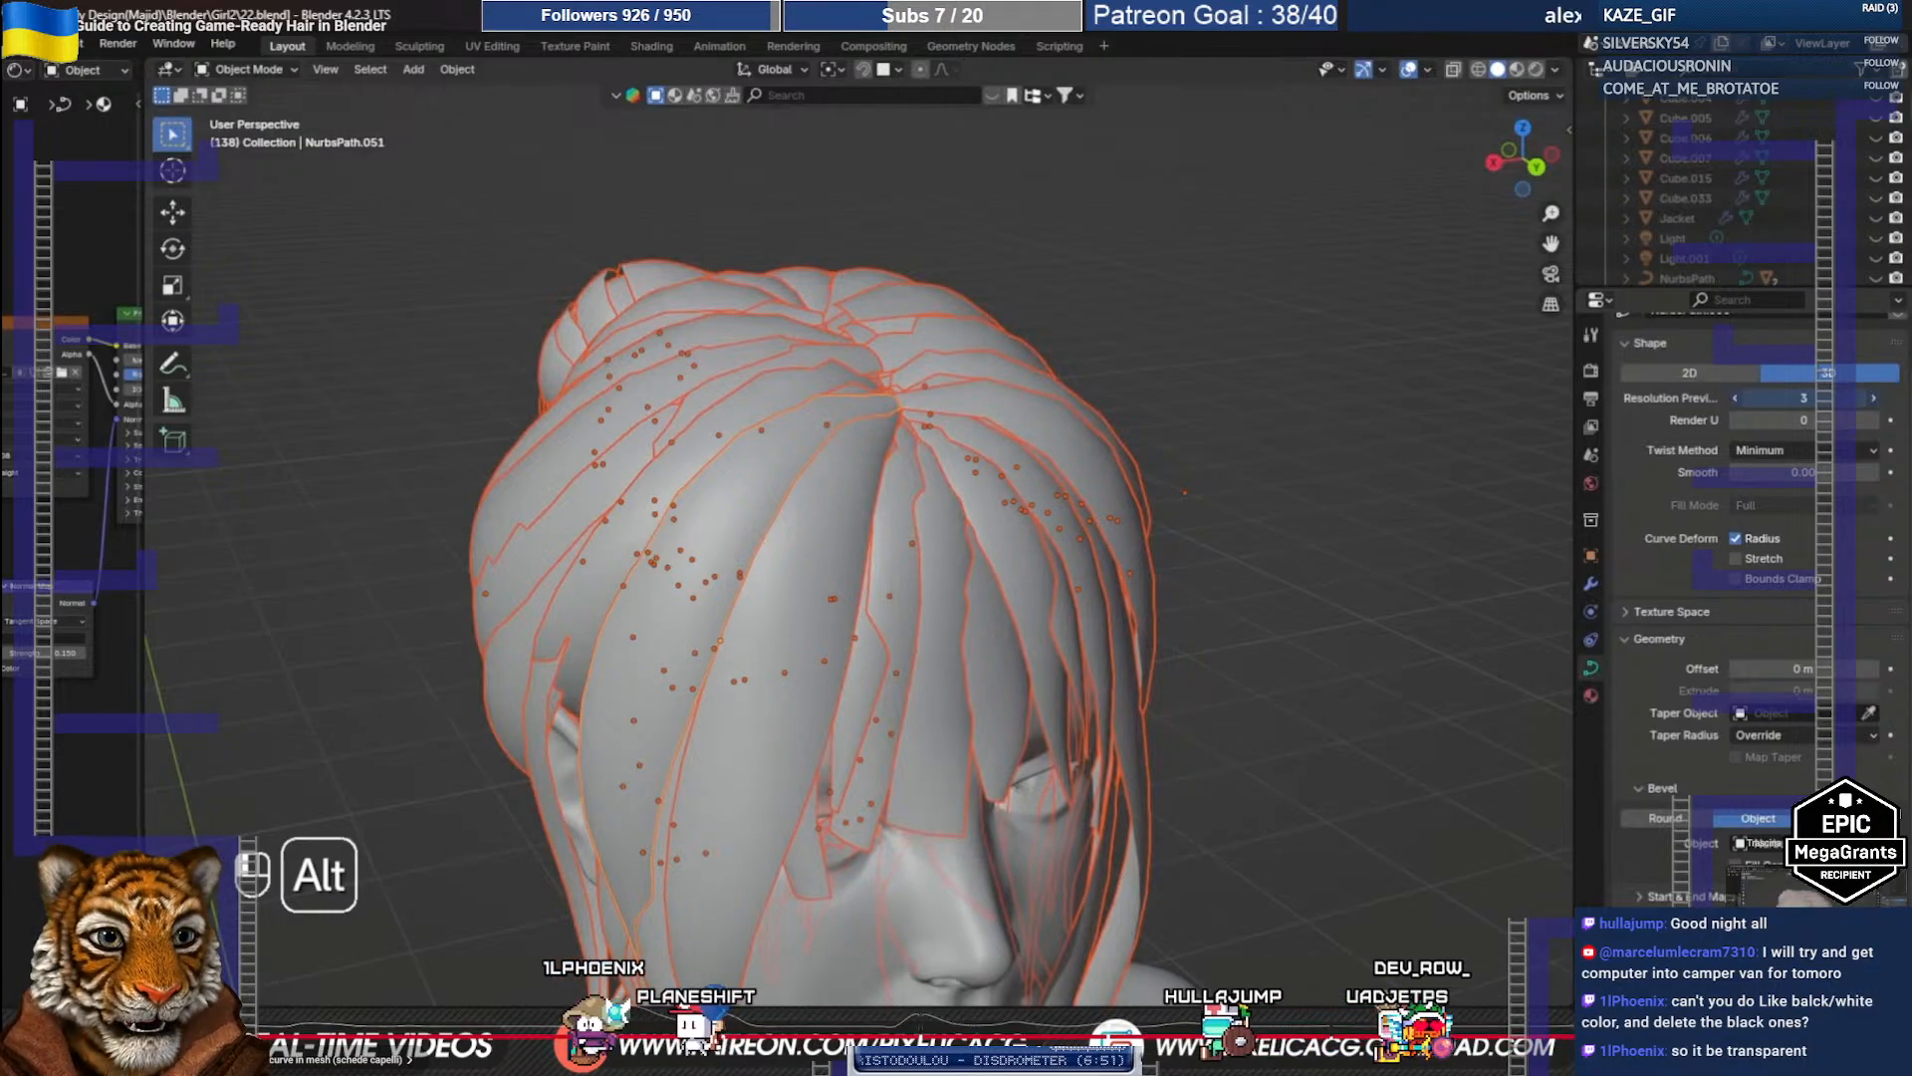
{"action": "key", "text": "Tab"}
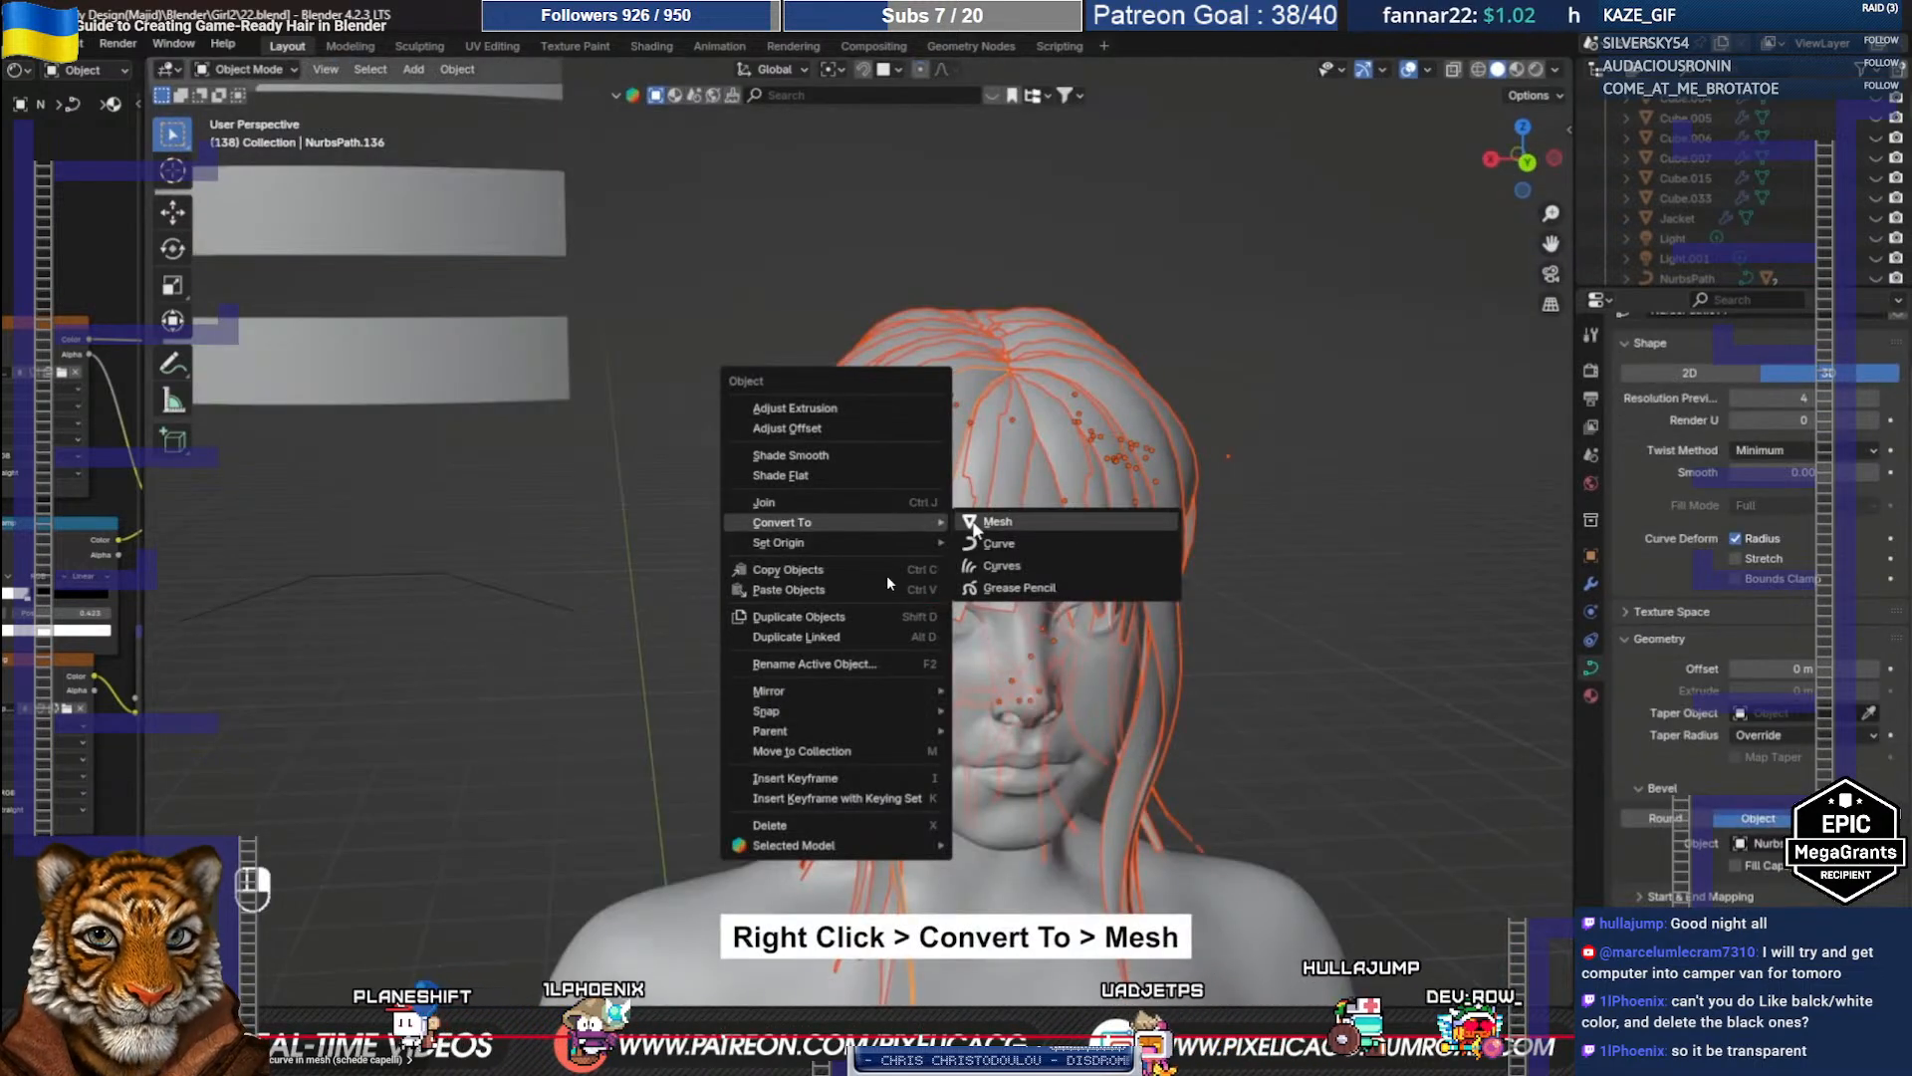
{"action": "left_click", "coordinate": [1135, 686]}
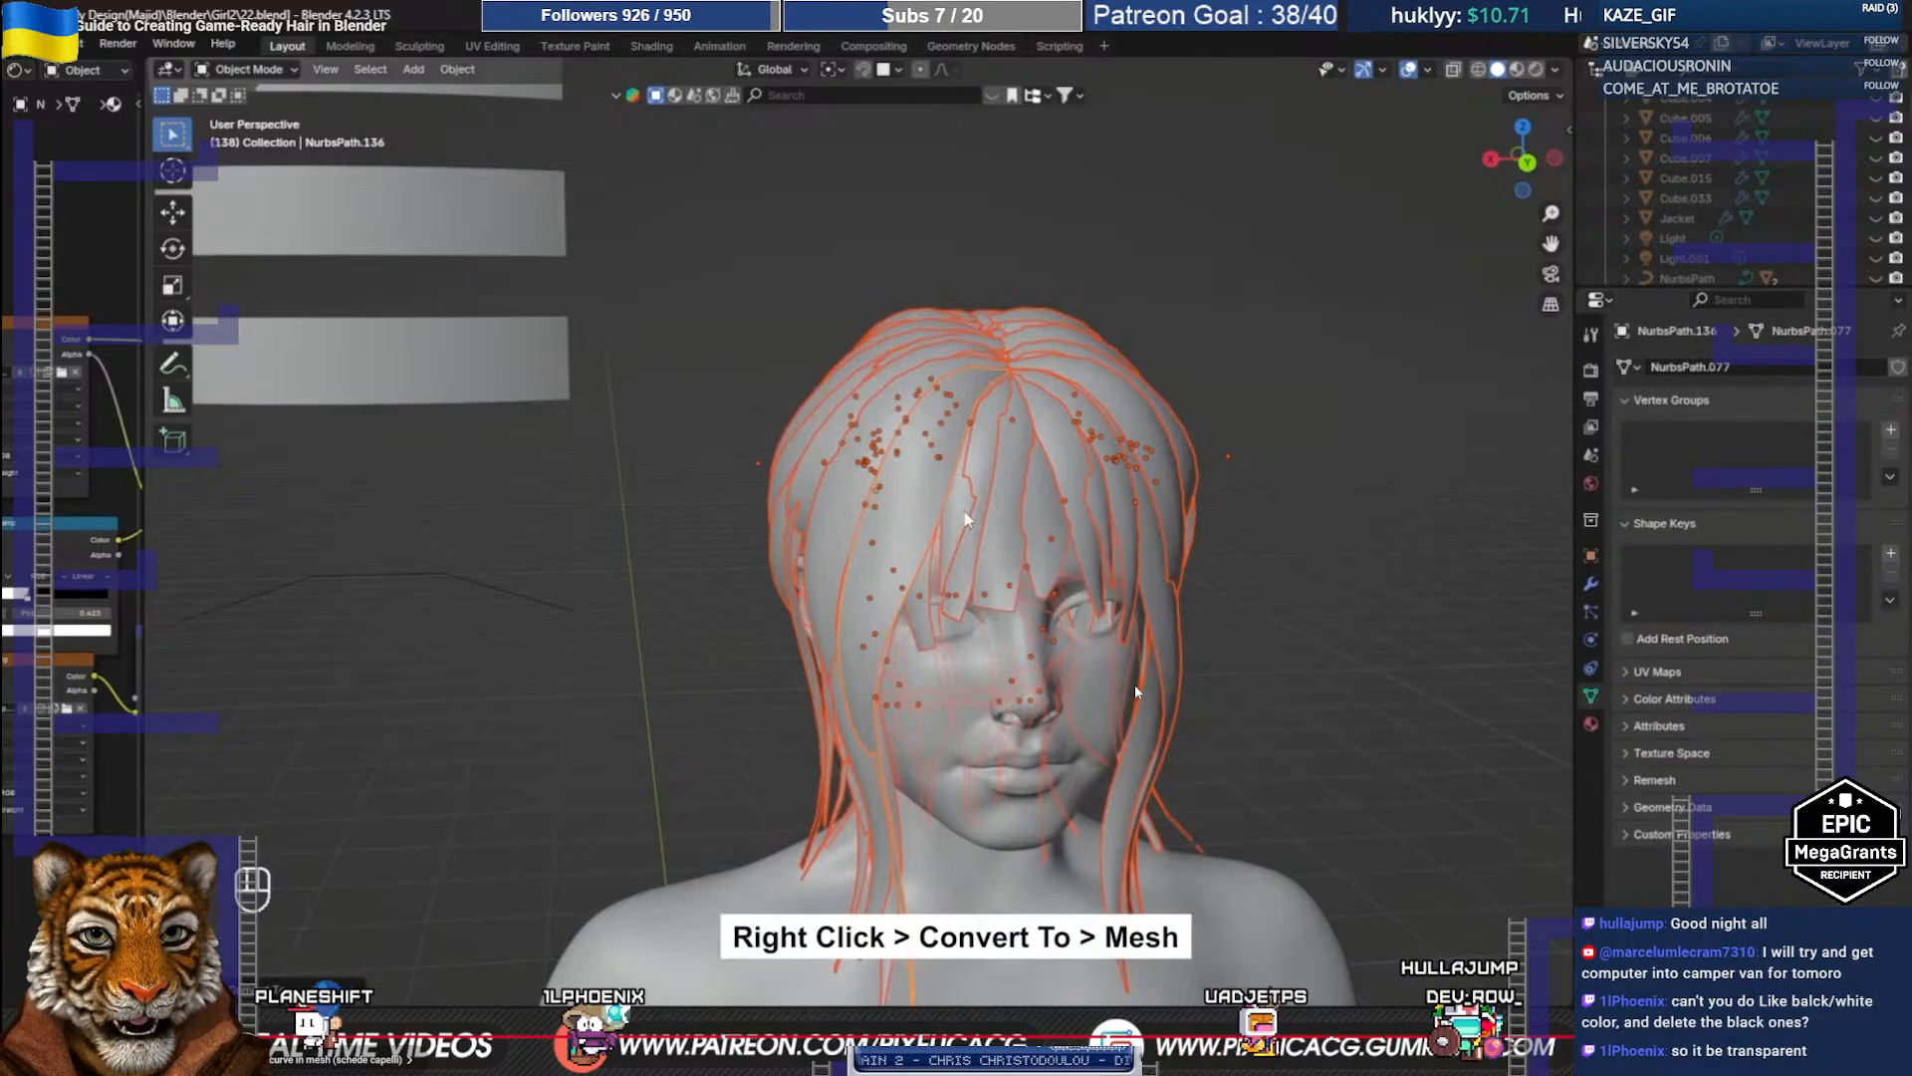
{"action": "left_click", "coordinate": [1531, 940]}
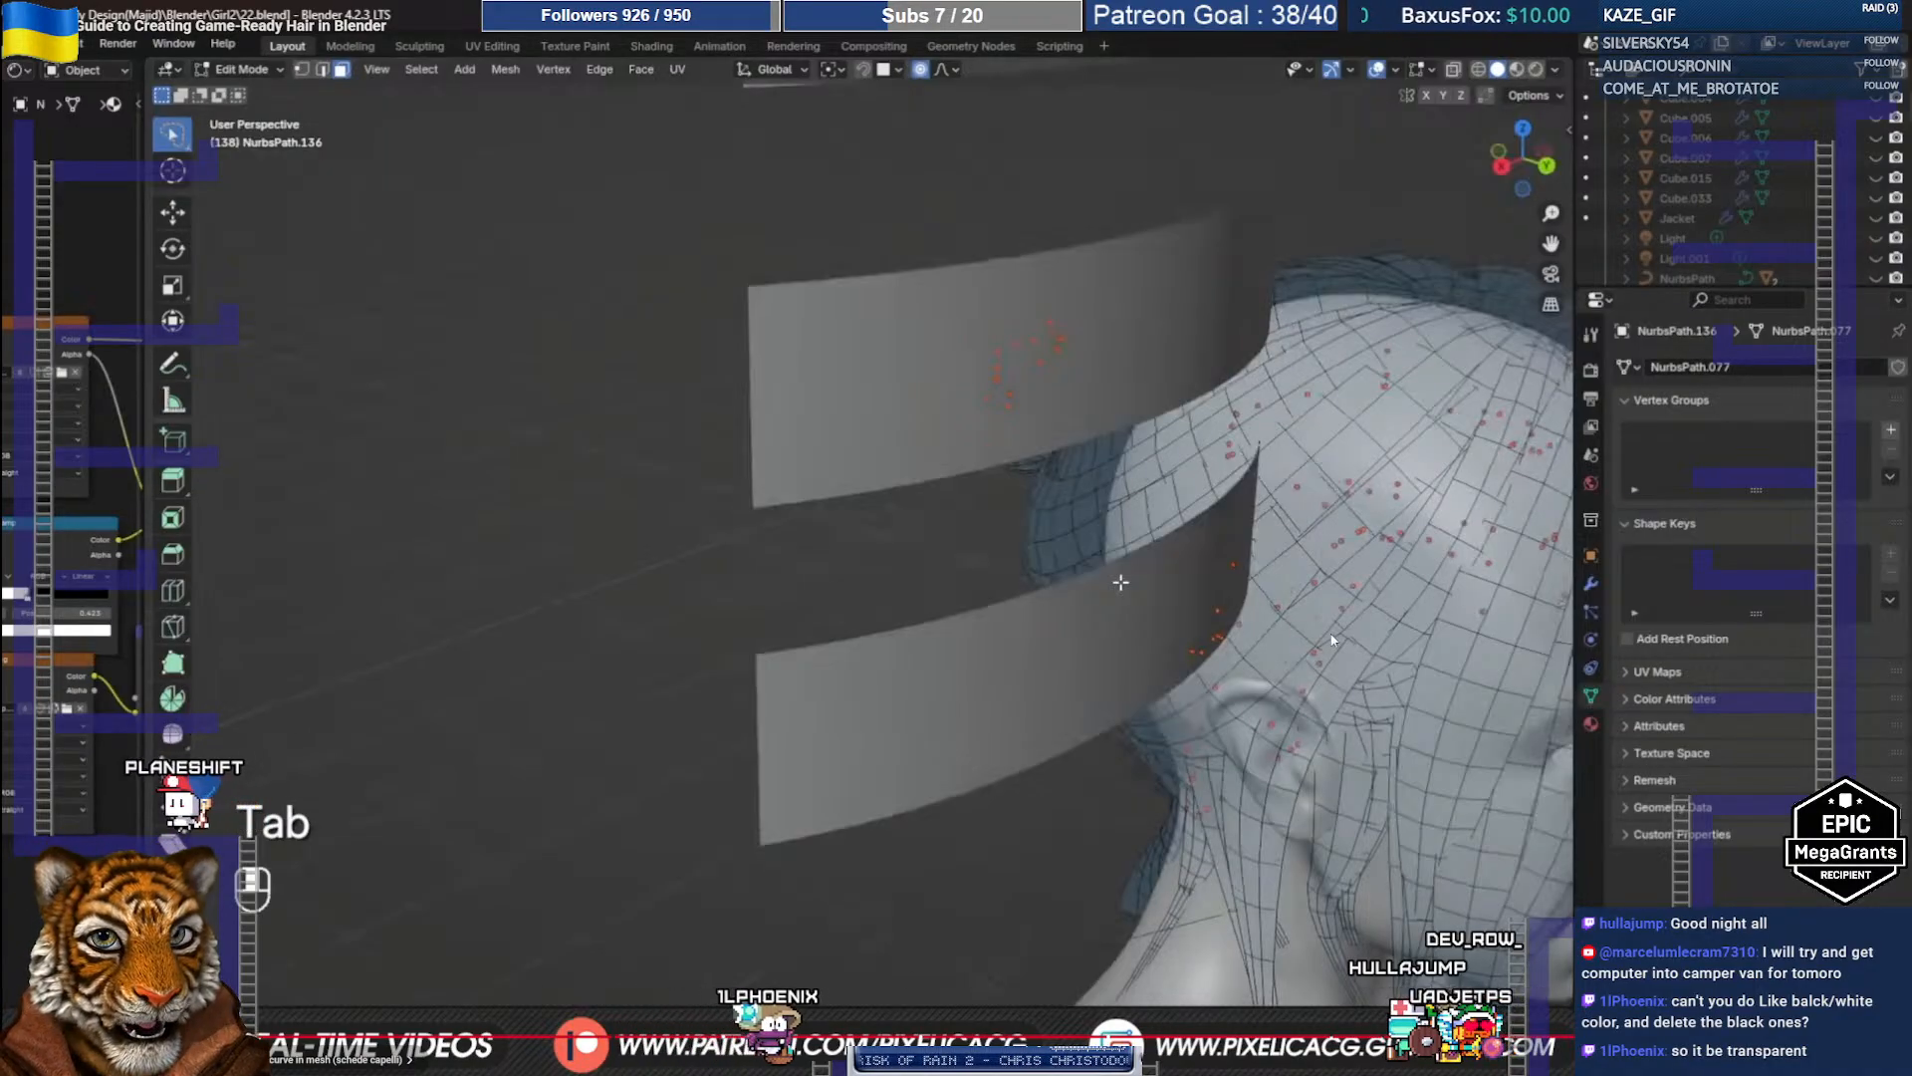
{"action": "left_click", "coordinate": [1203, 589]}
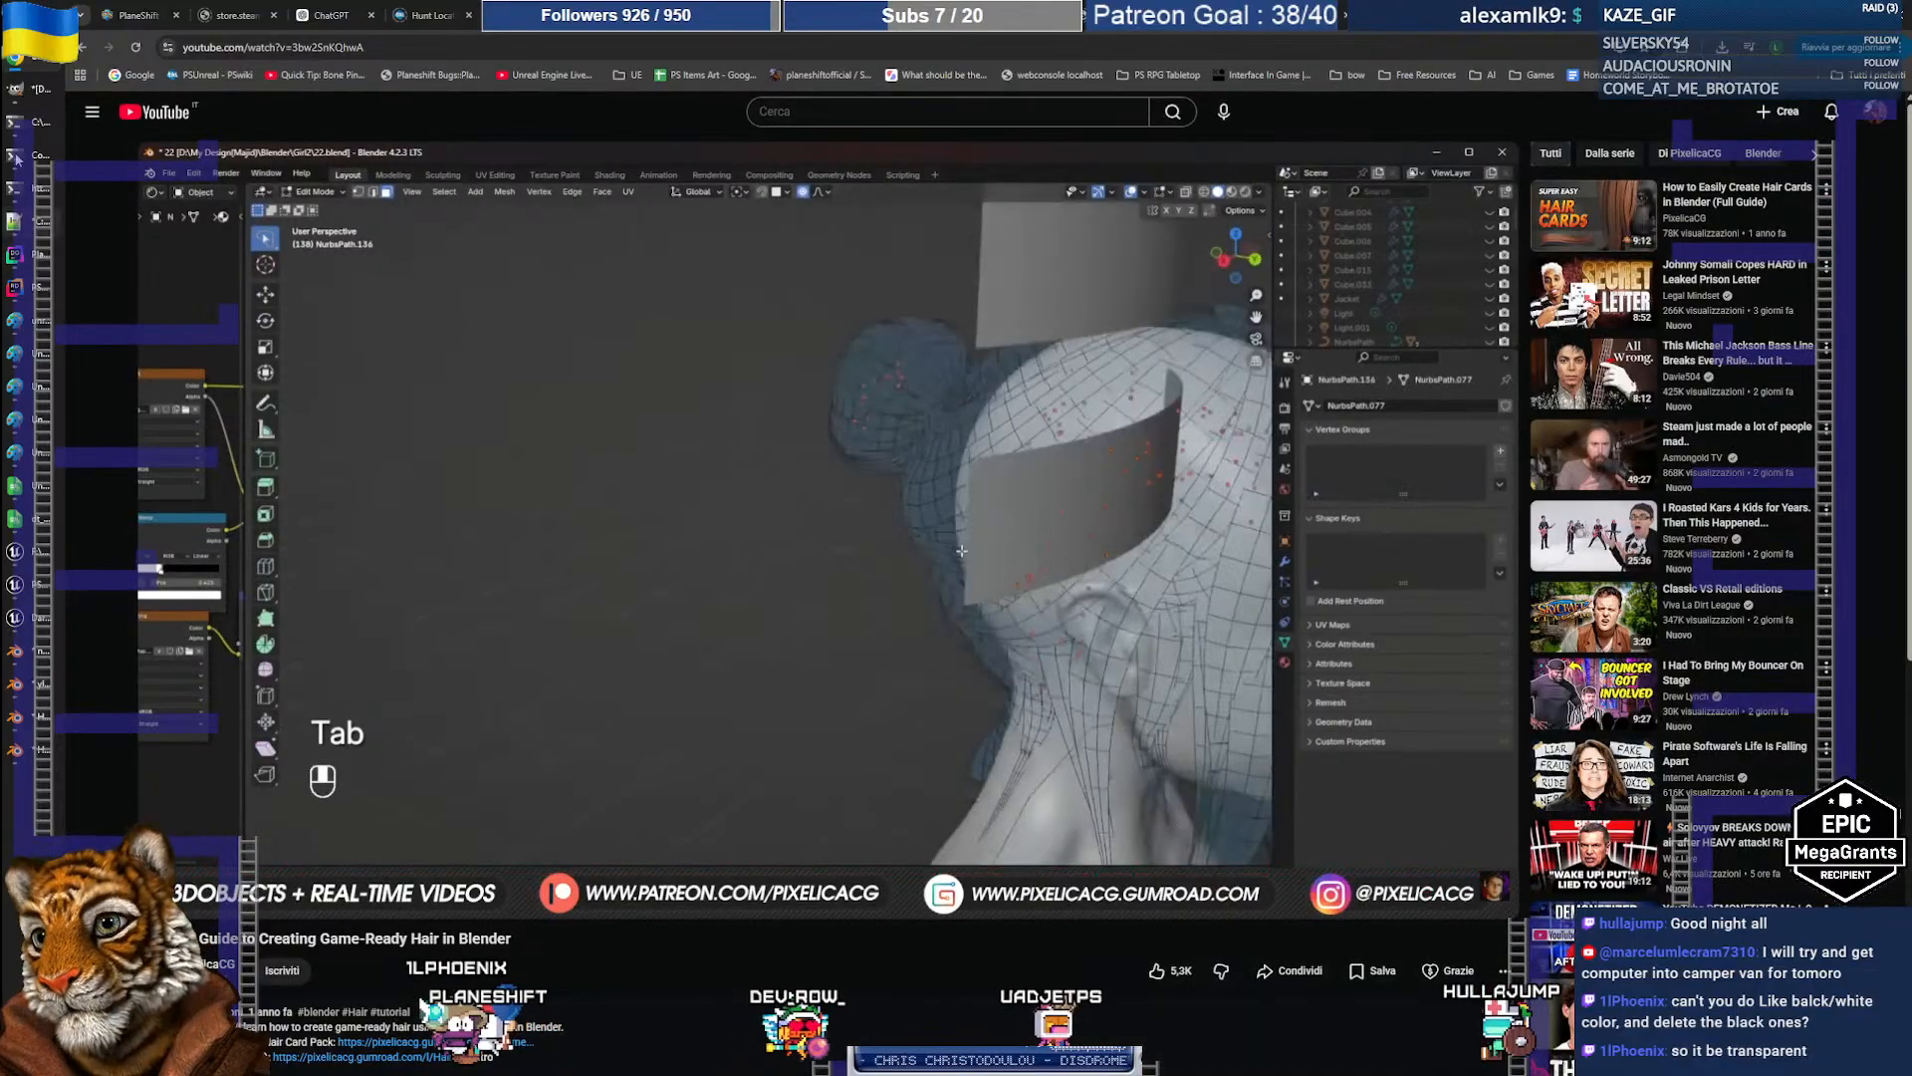
Step: Switch to GIMP, examine the upper and lower strand rows of the Dark_Shade hair texture and clear its rectangular selection
{"action": "left_click", "coordinate": [35, 90]}
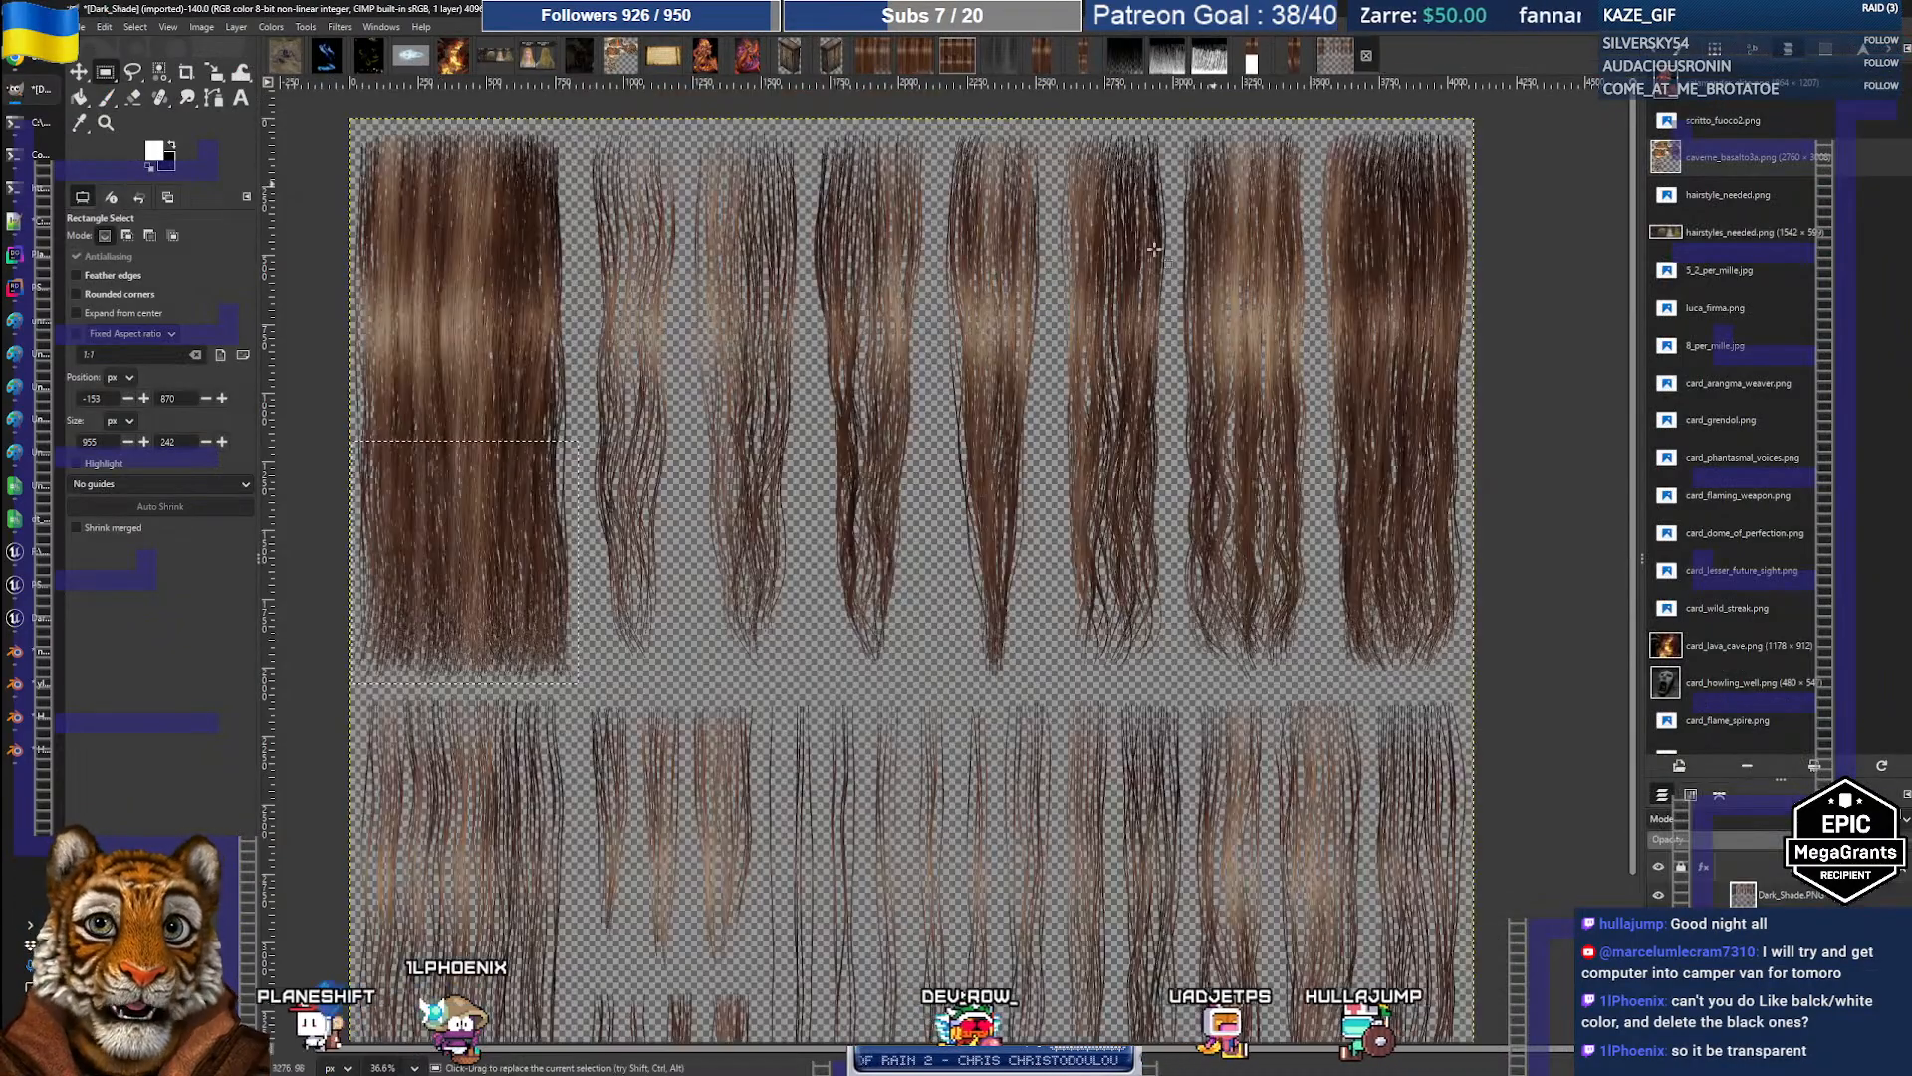
{"action": "left_click", "coordinate": [1360, 55]}
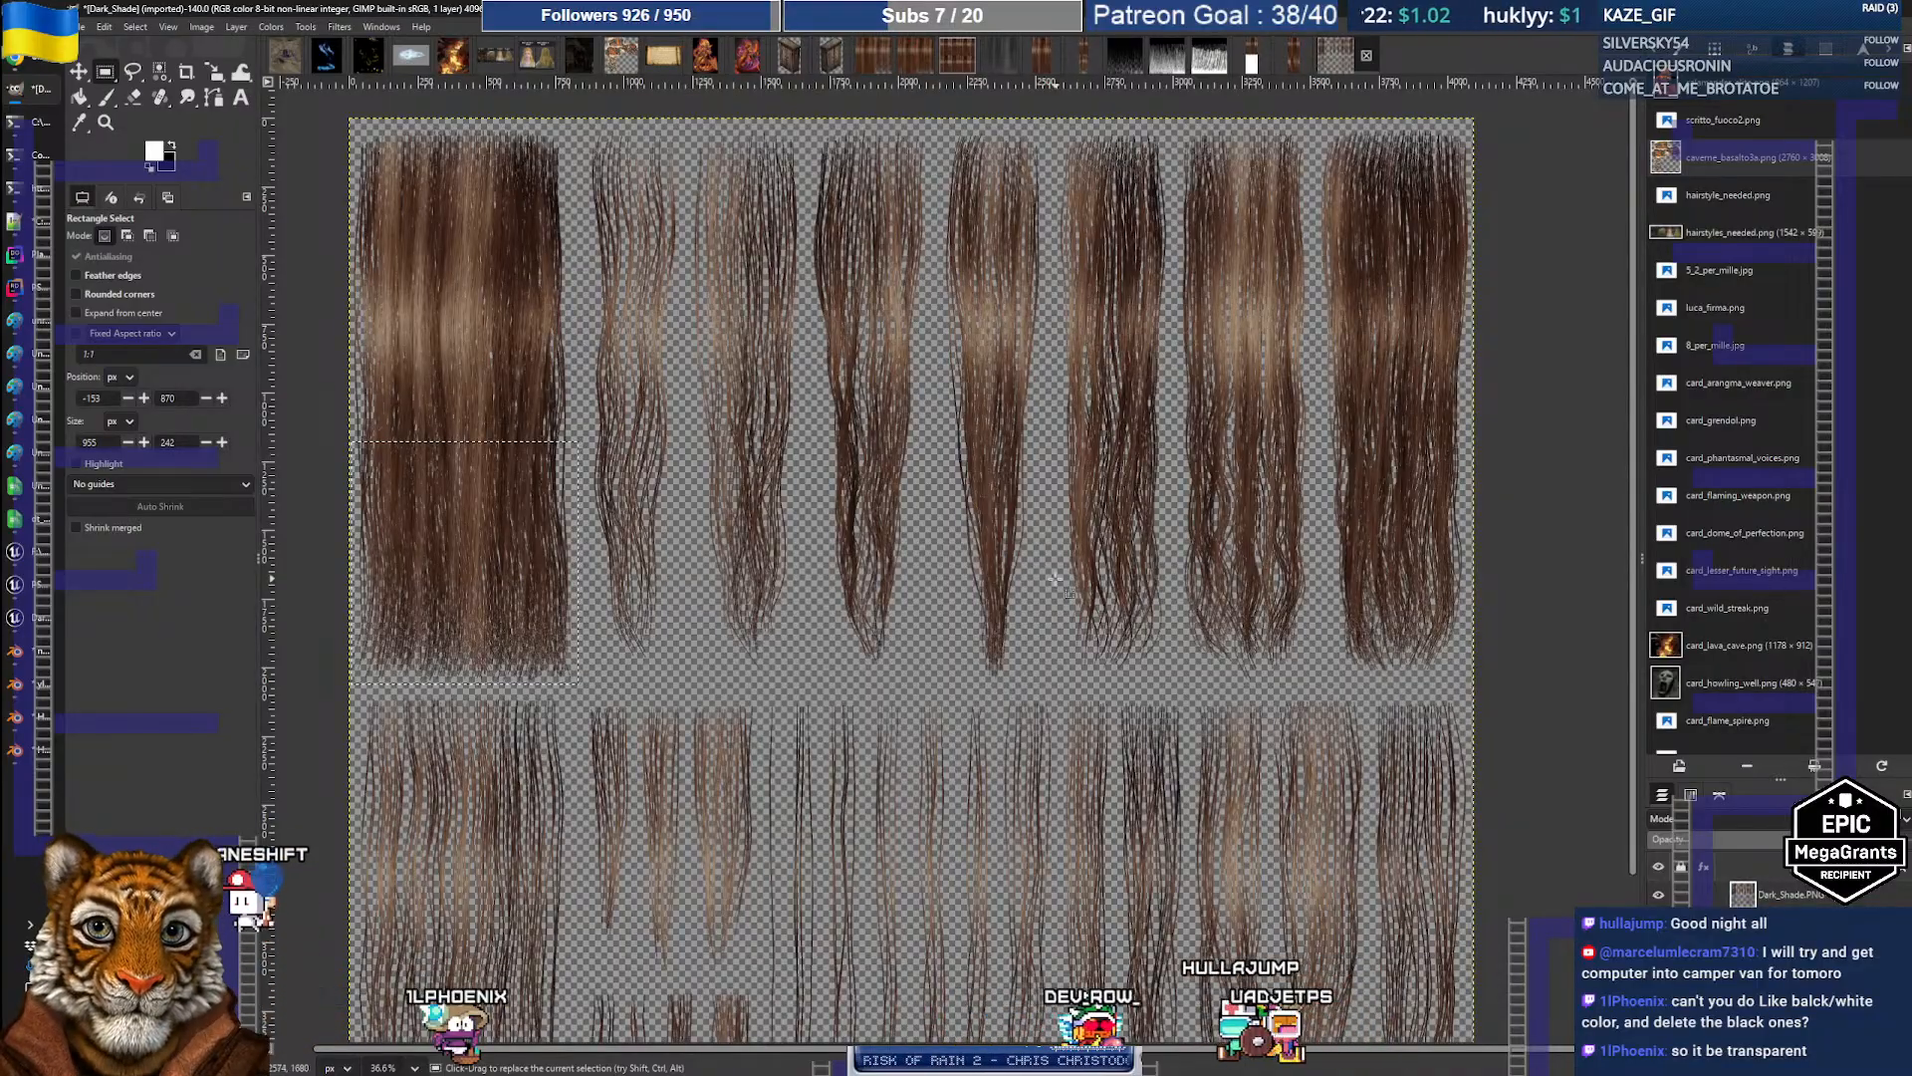
{"action": "left_click_drag", "start_coordinate": [1634, 311], "coordinate": [1630, 478]}
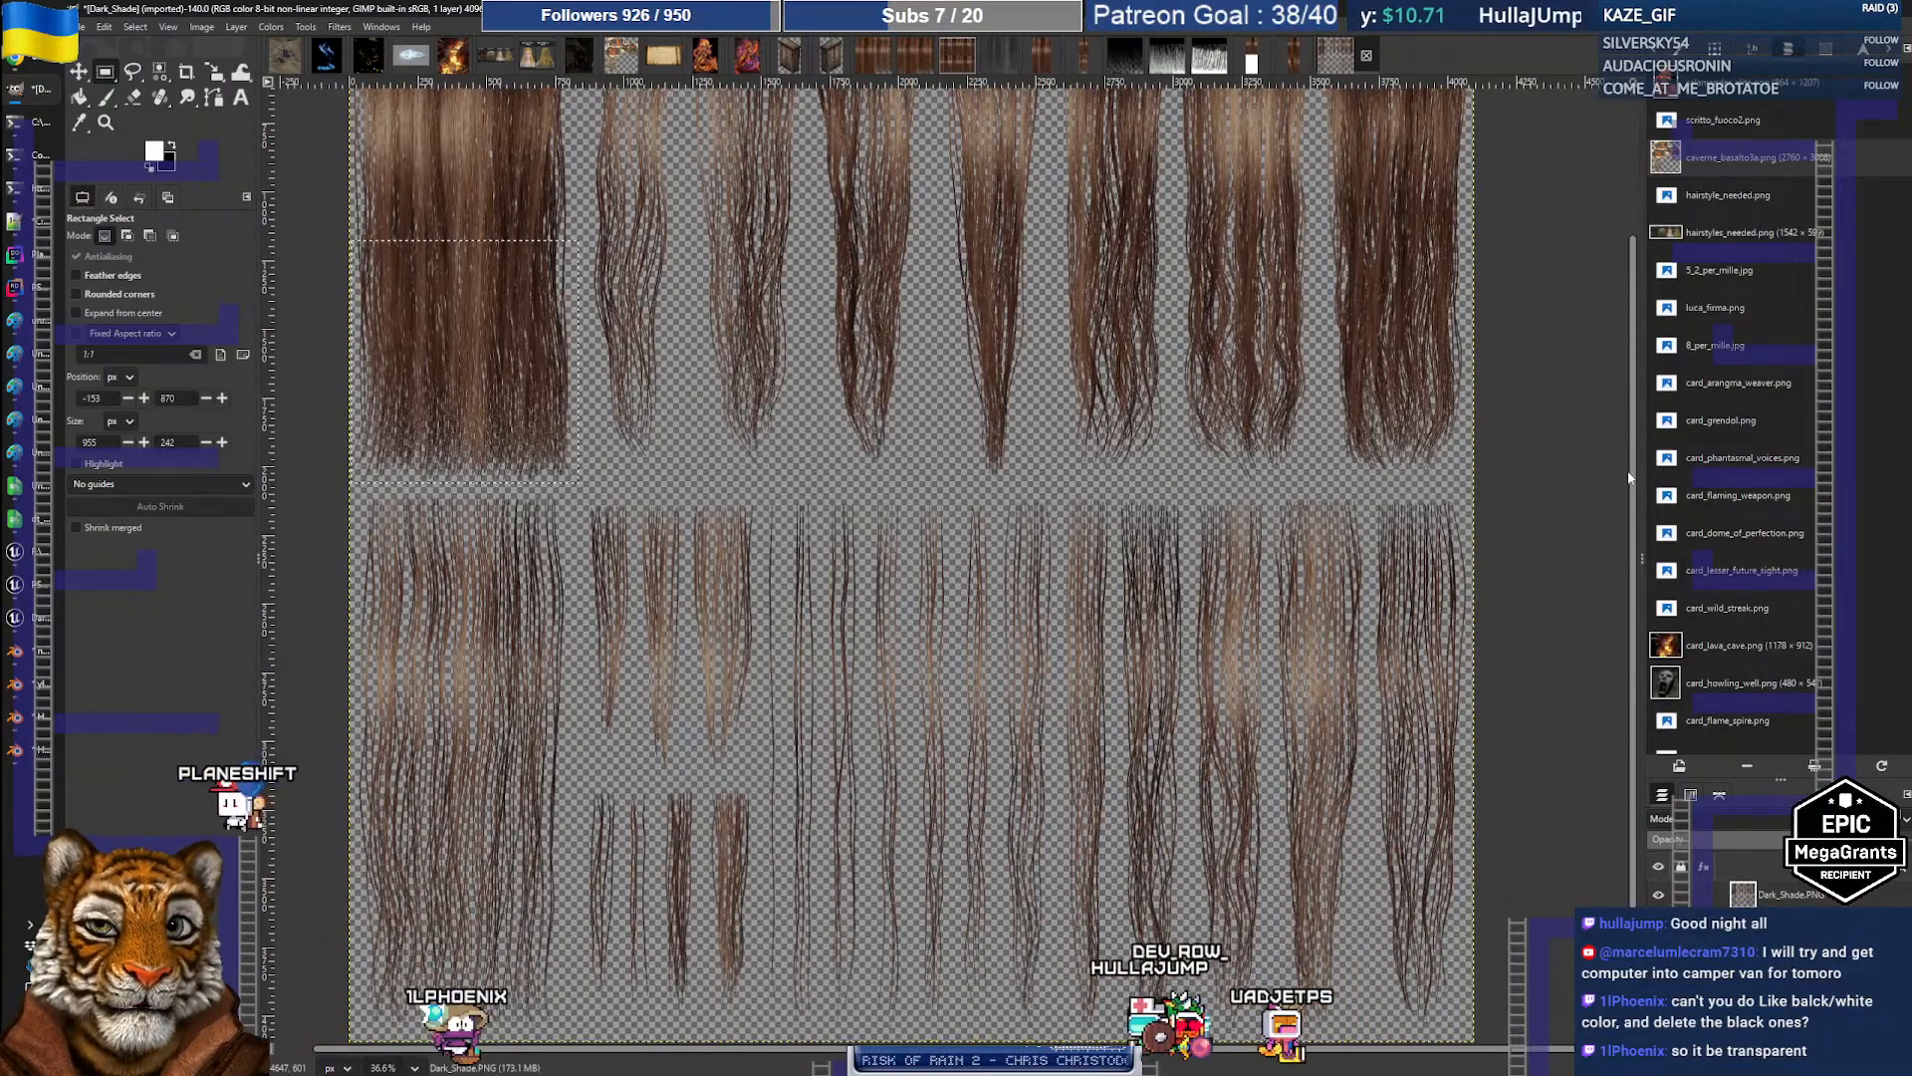
{"action": "mouse_move", "coordinate": [1615, 410]}
{"action": "left_mouse_down"}
{"action": "mouse_move", "coordinate": [1606, 359]}
{"action": "mouse_move", "coordinate": [1606, 451]}
{"action": "mouse_move", "coordinate": [1606, 415]}
{"action": "left_mouse_up"}
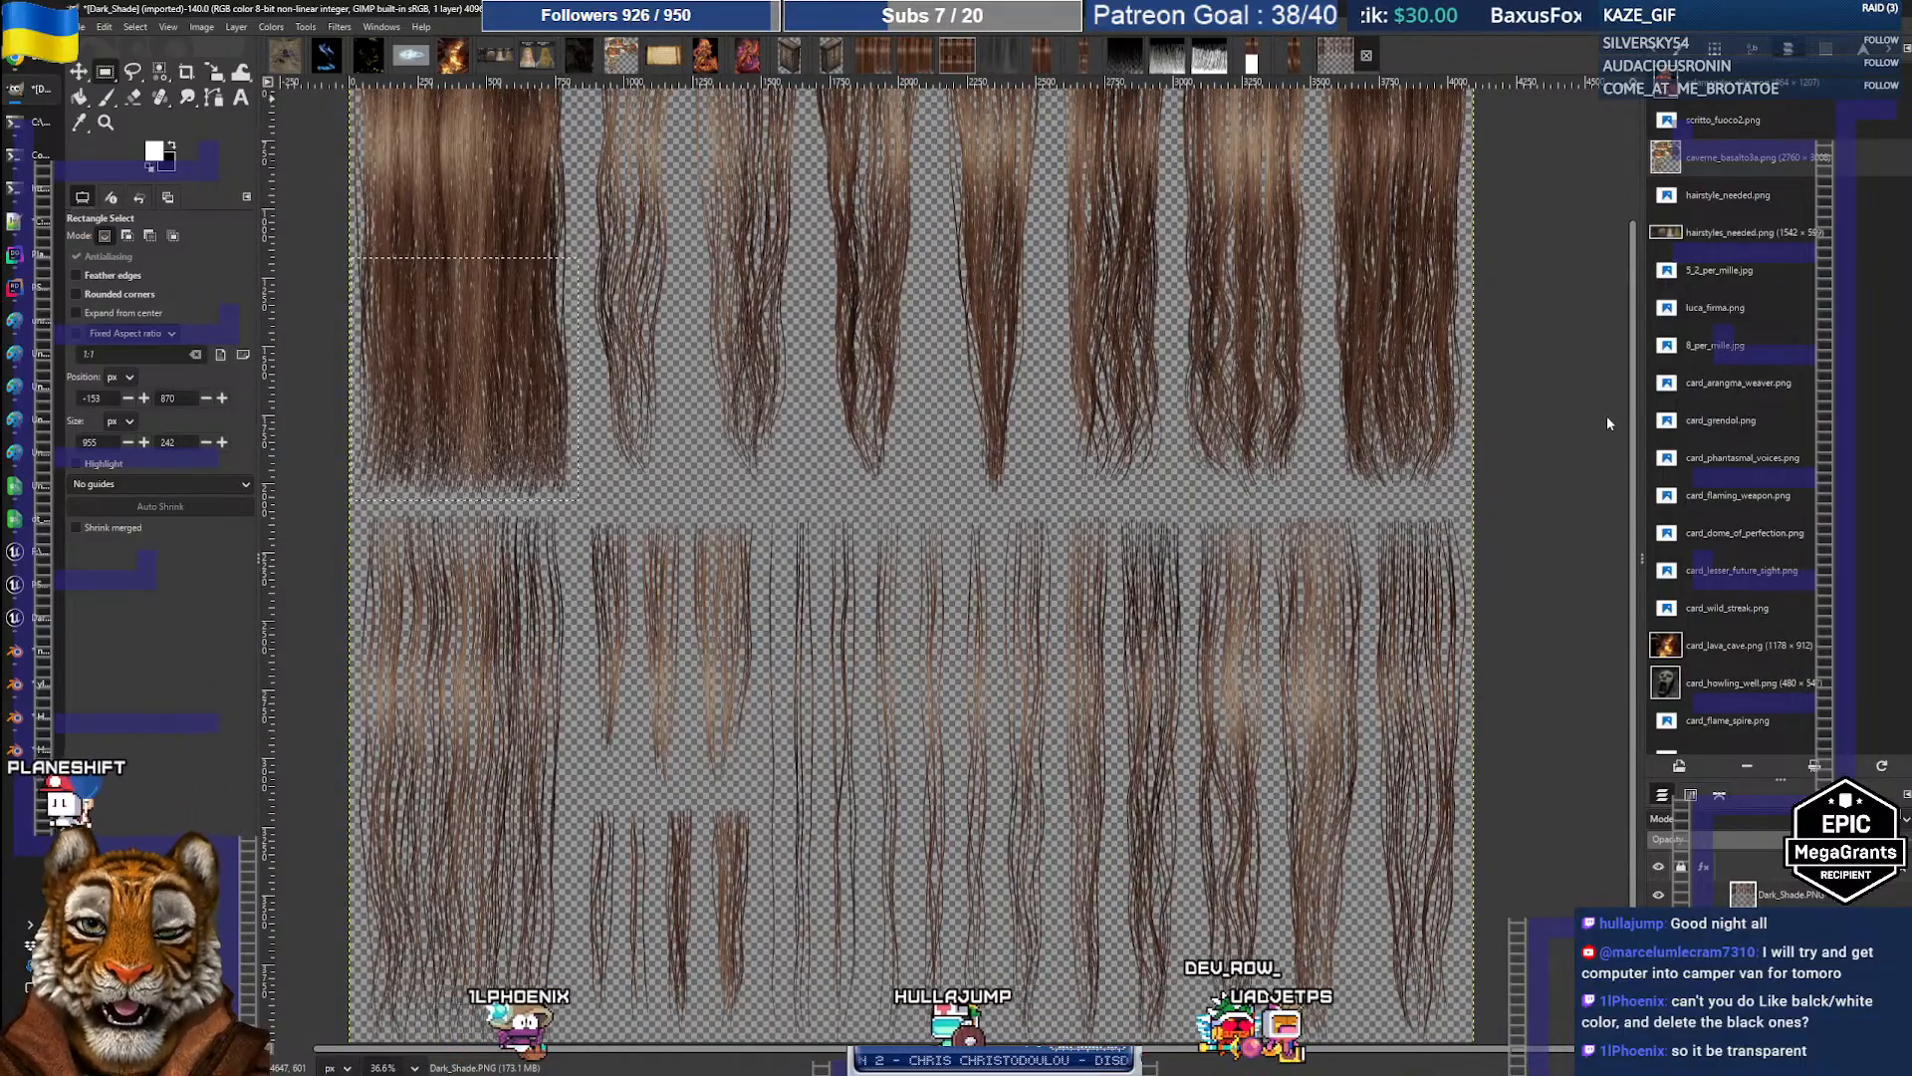
{"action": "left_click", "coordinate": [1411, 391]}
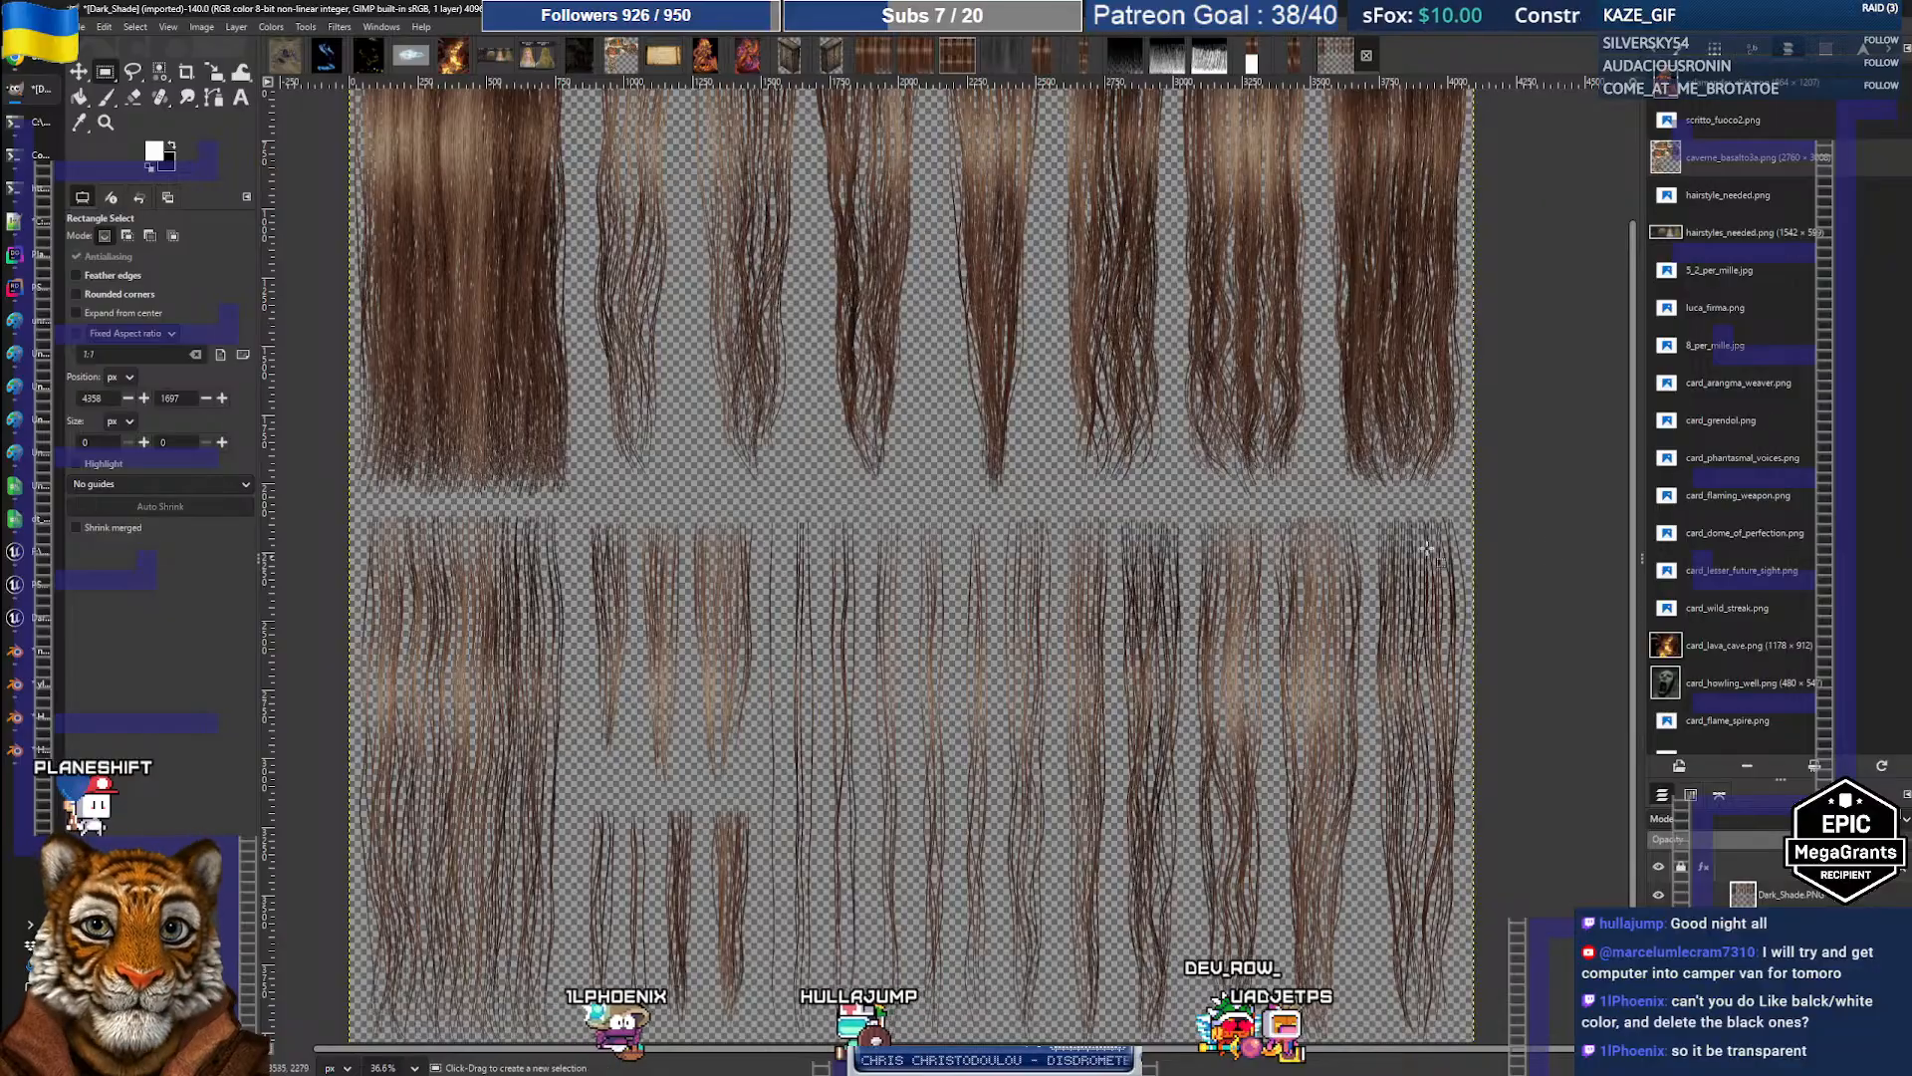
{"action": "left_click_drag", "start_coordinate": [1632, 550], "coordinate": [1631, 438]}
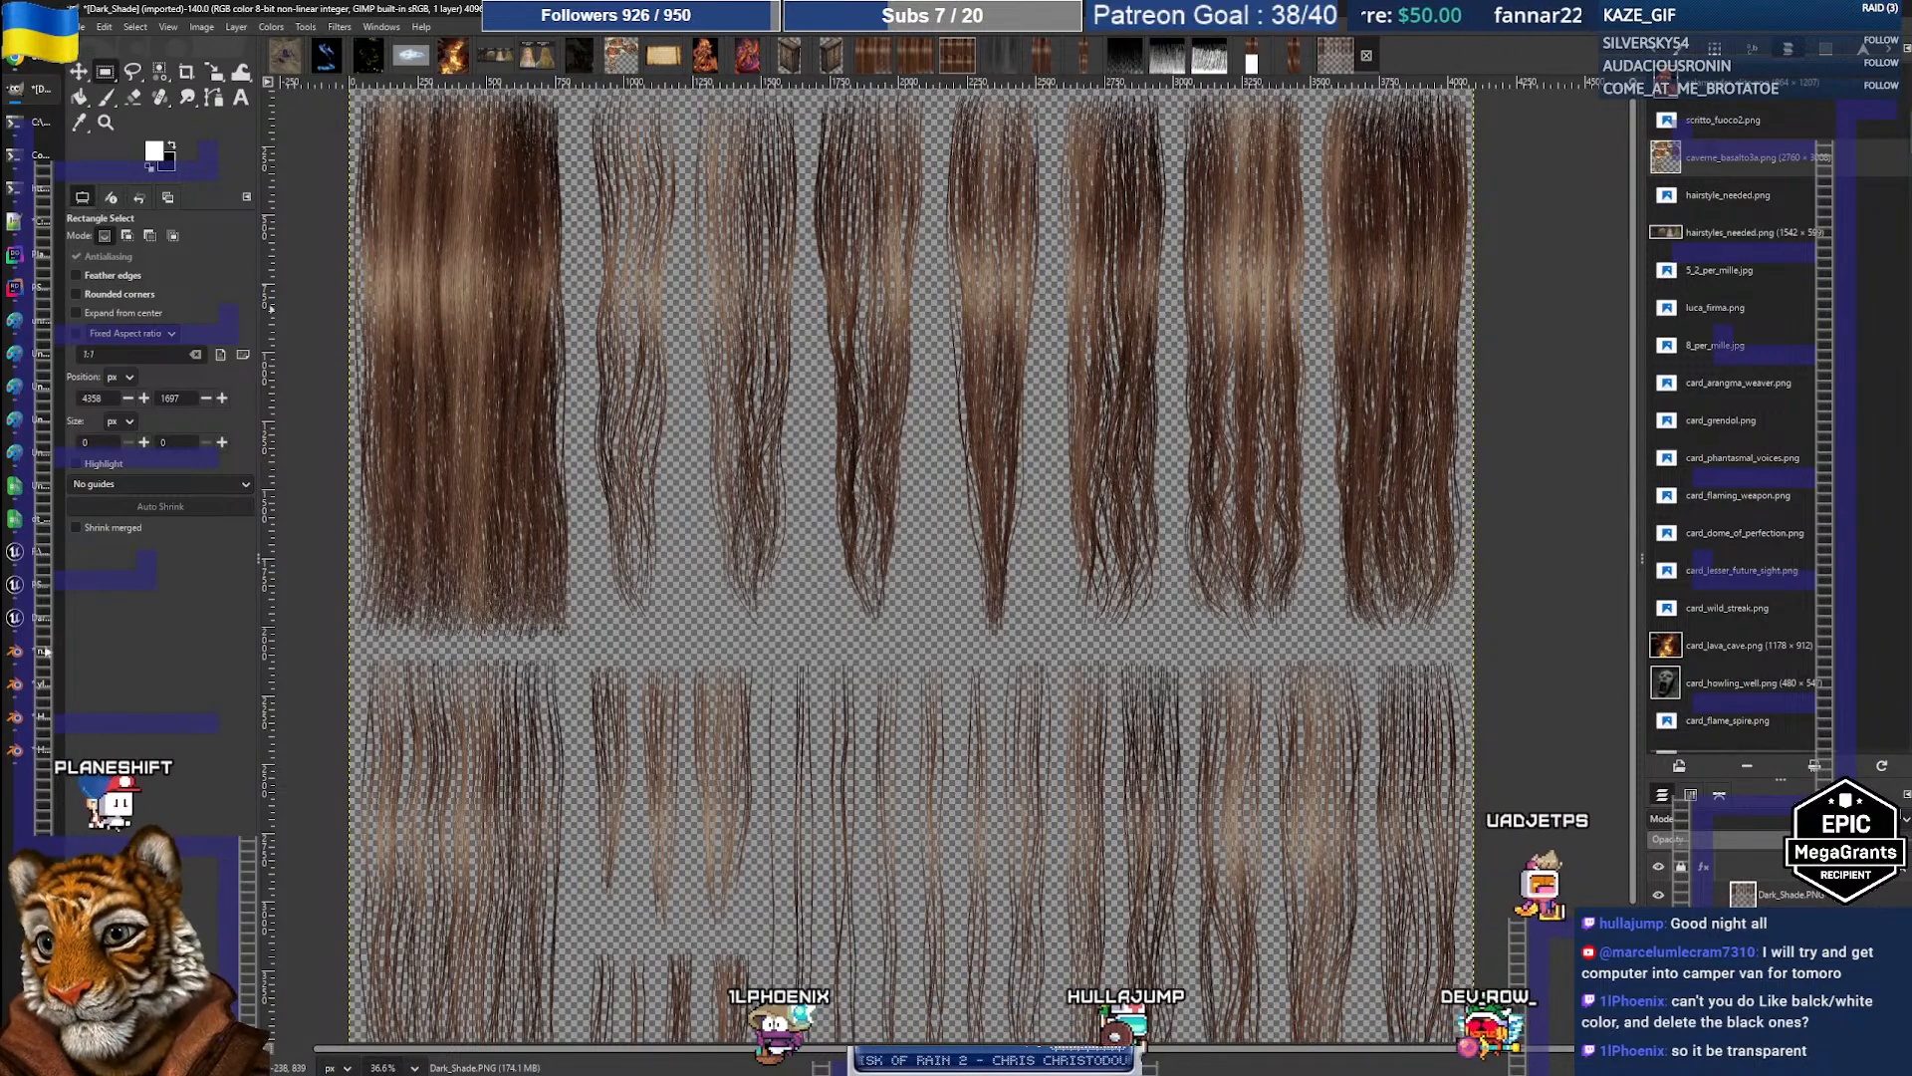
Step: Switch to Blender's new hair card file and examine the swept-back dark hair up close from the side
{"action": "left_click", "coordinate": [37, 690]}
{"action": "left_click", "coordinate": [36, 717]}
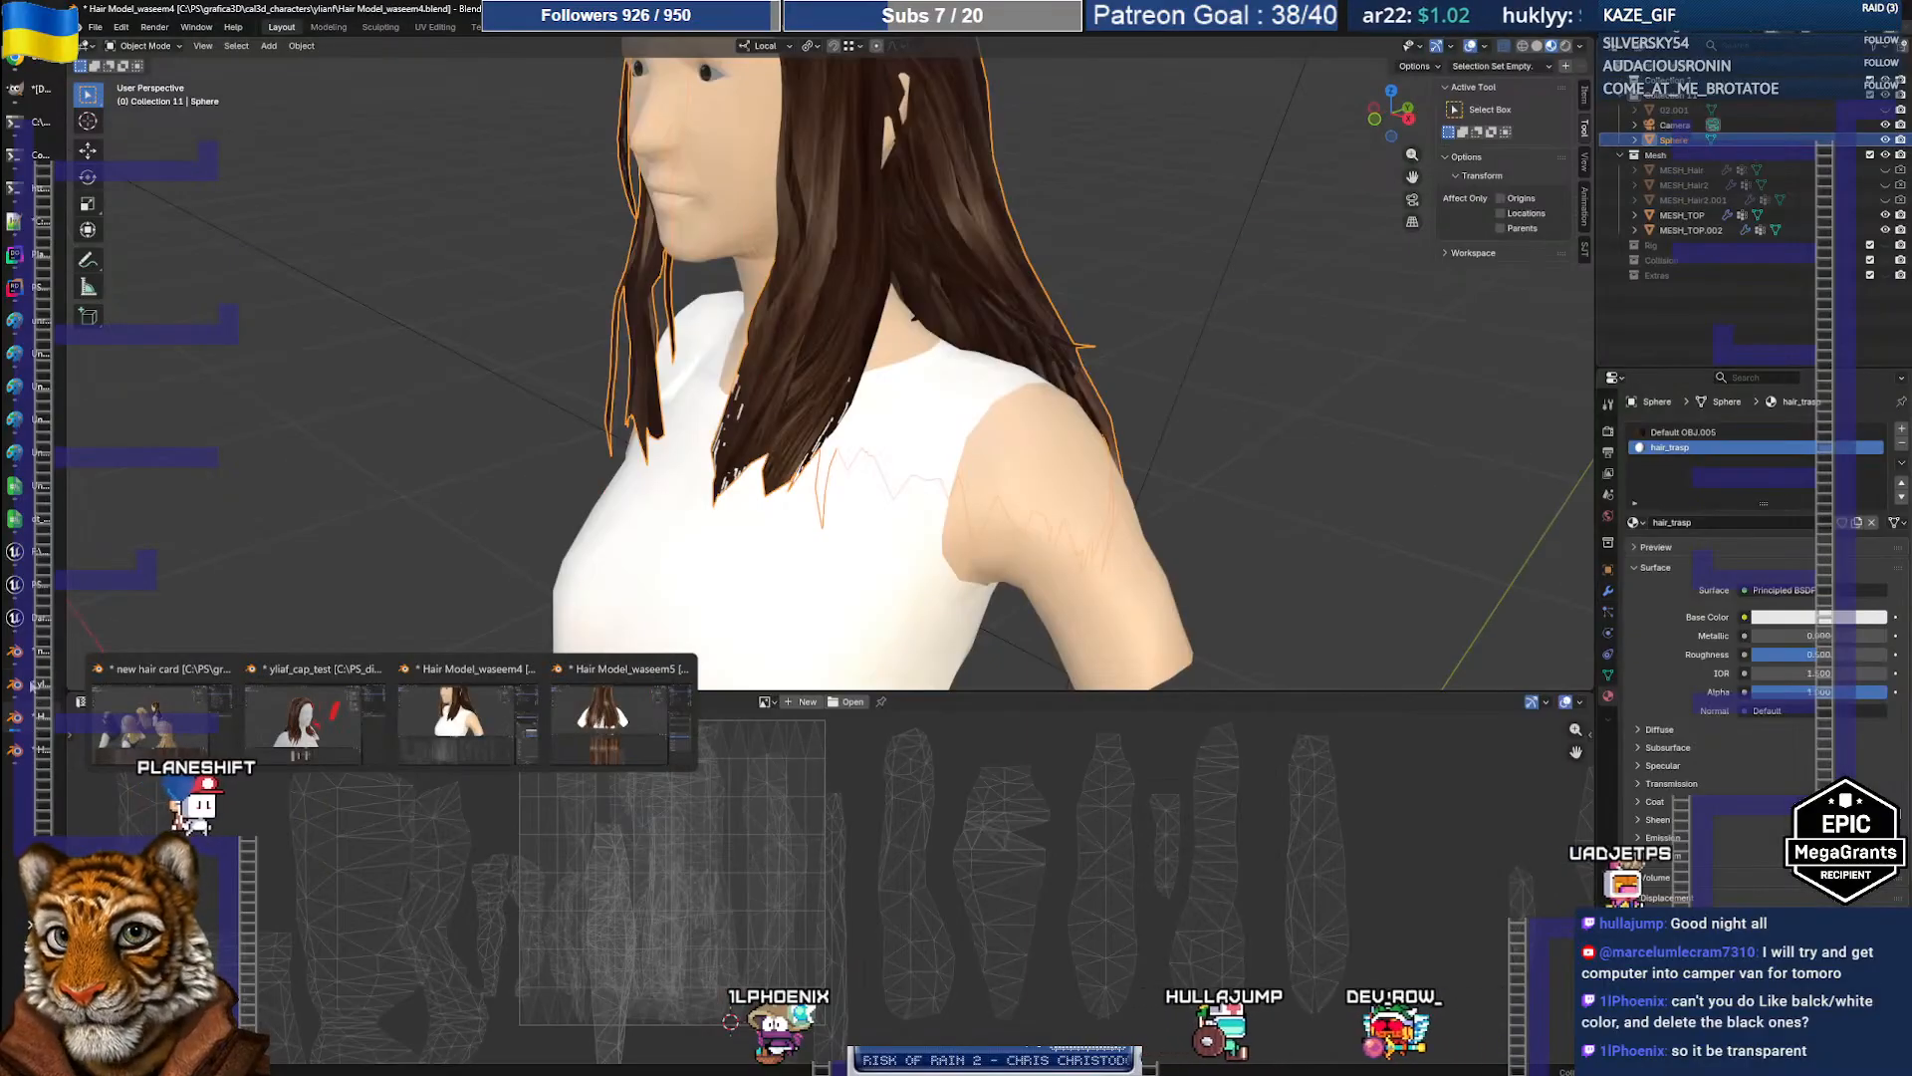
{"action": "left_click", "coordinate": [36, 651]}
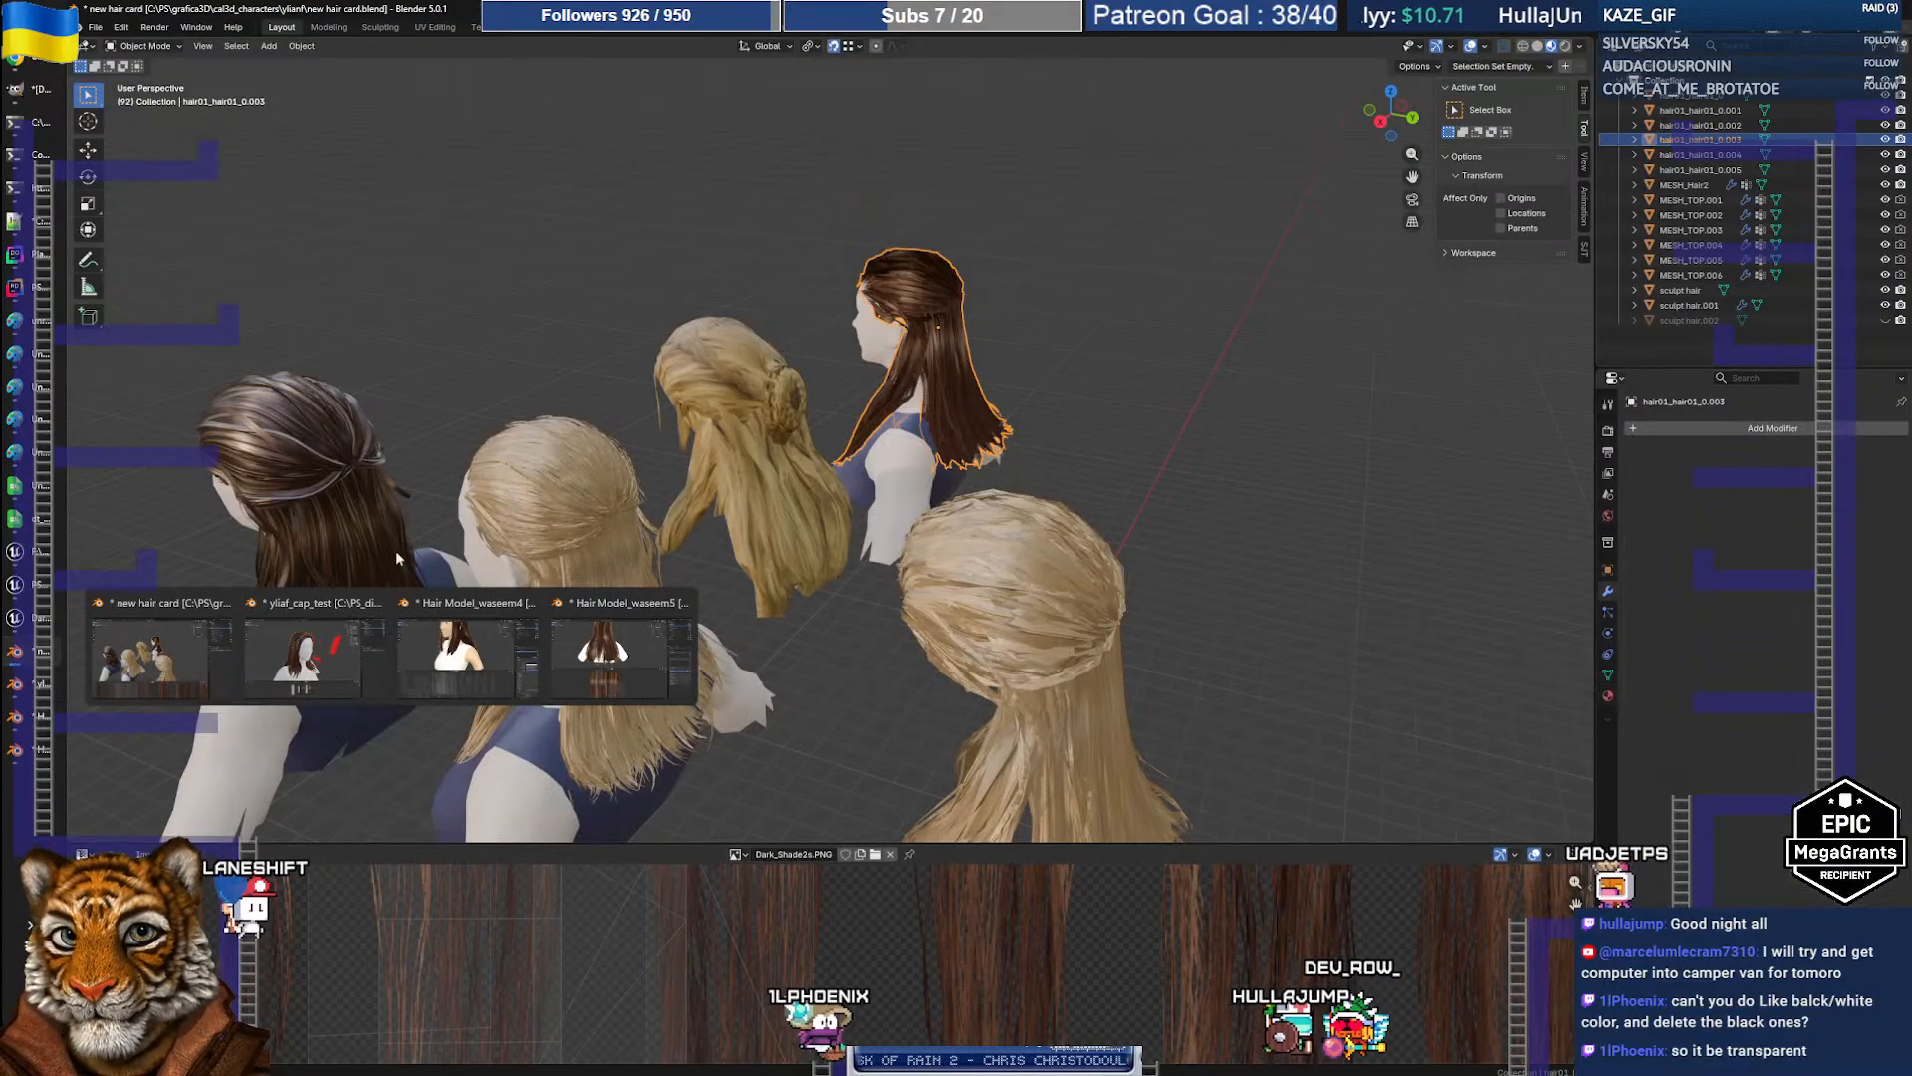
{"action": "middle_click_drag", "start_coordinate": [597, 458], "coordinate": [981, 423]}
{"action": "key", "text": "shift+grave"}
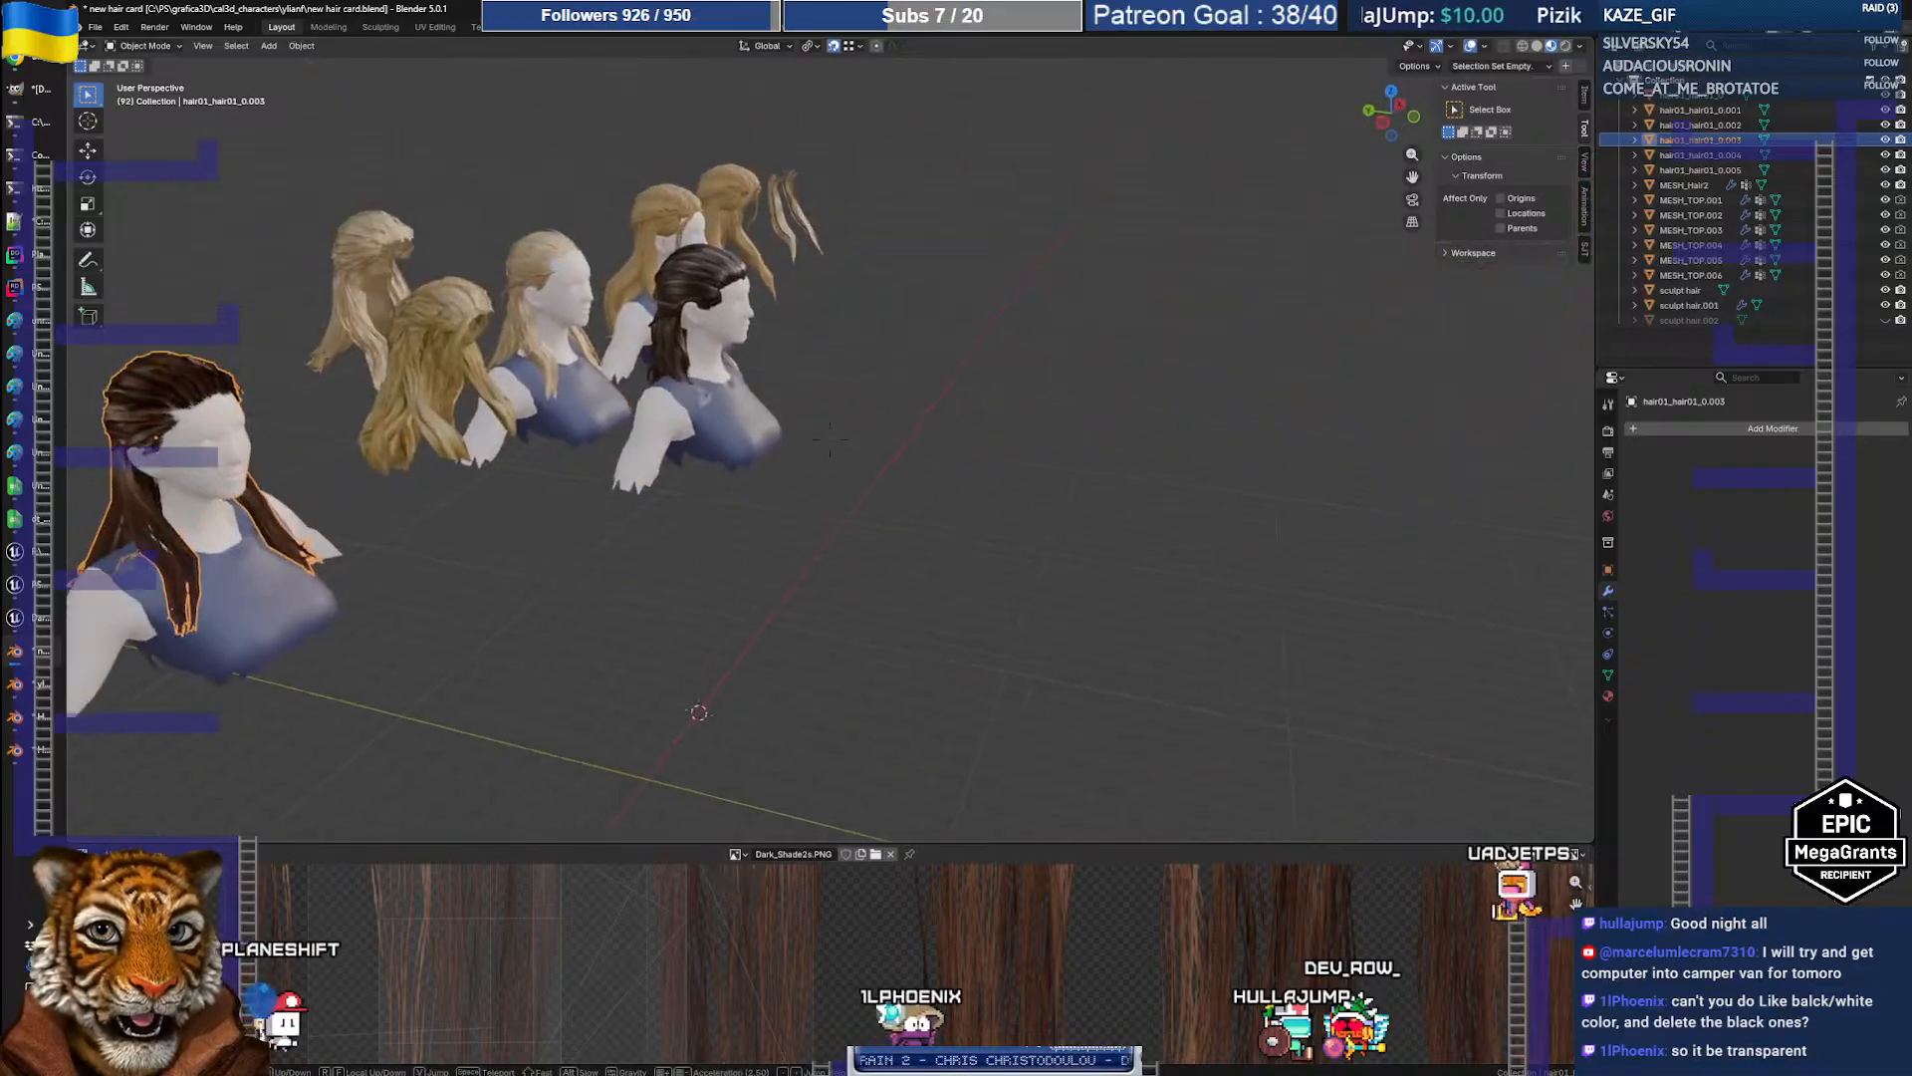
{"action": "key", "text": "w"}
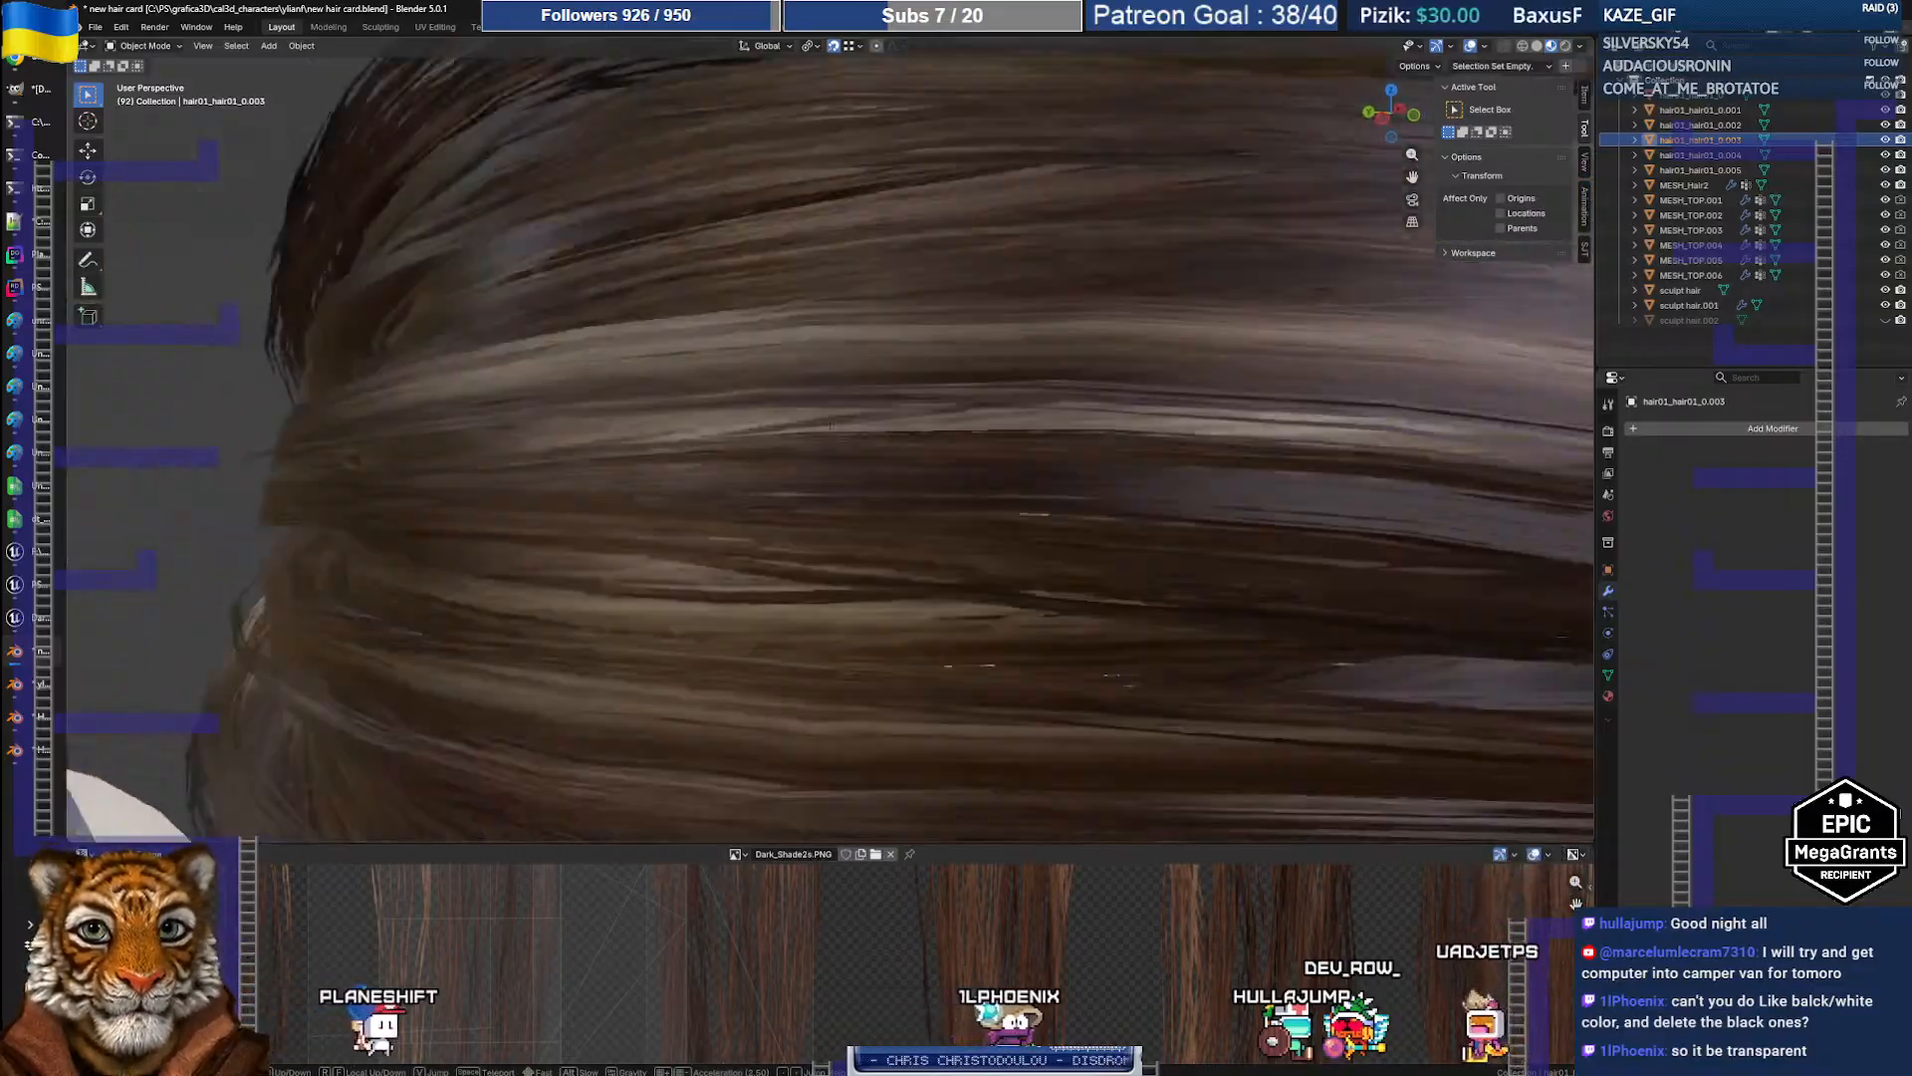
{"action": "key", "text": "s"}
{"action": "key", "text": "s"}
{"action": "key", "text": "w"}
{"action": "key", "text": "s"}
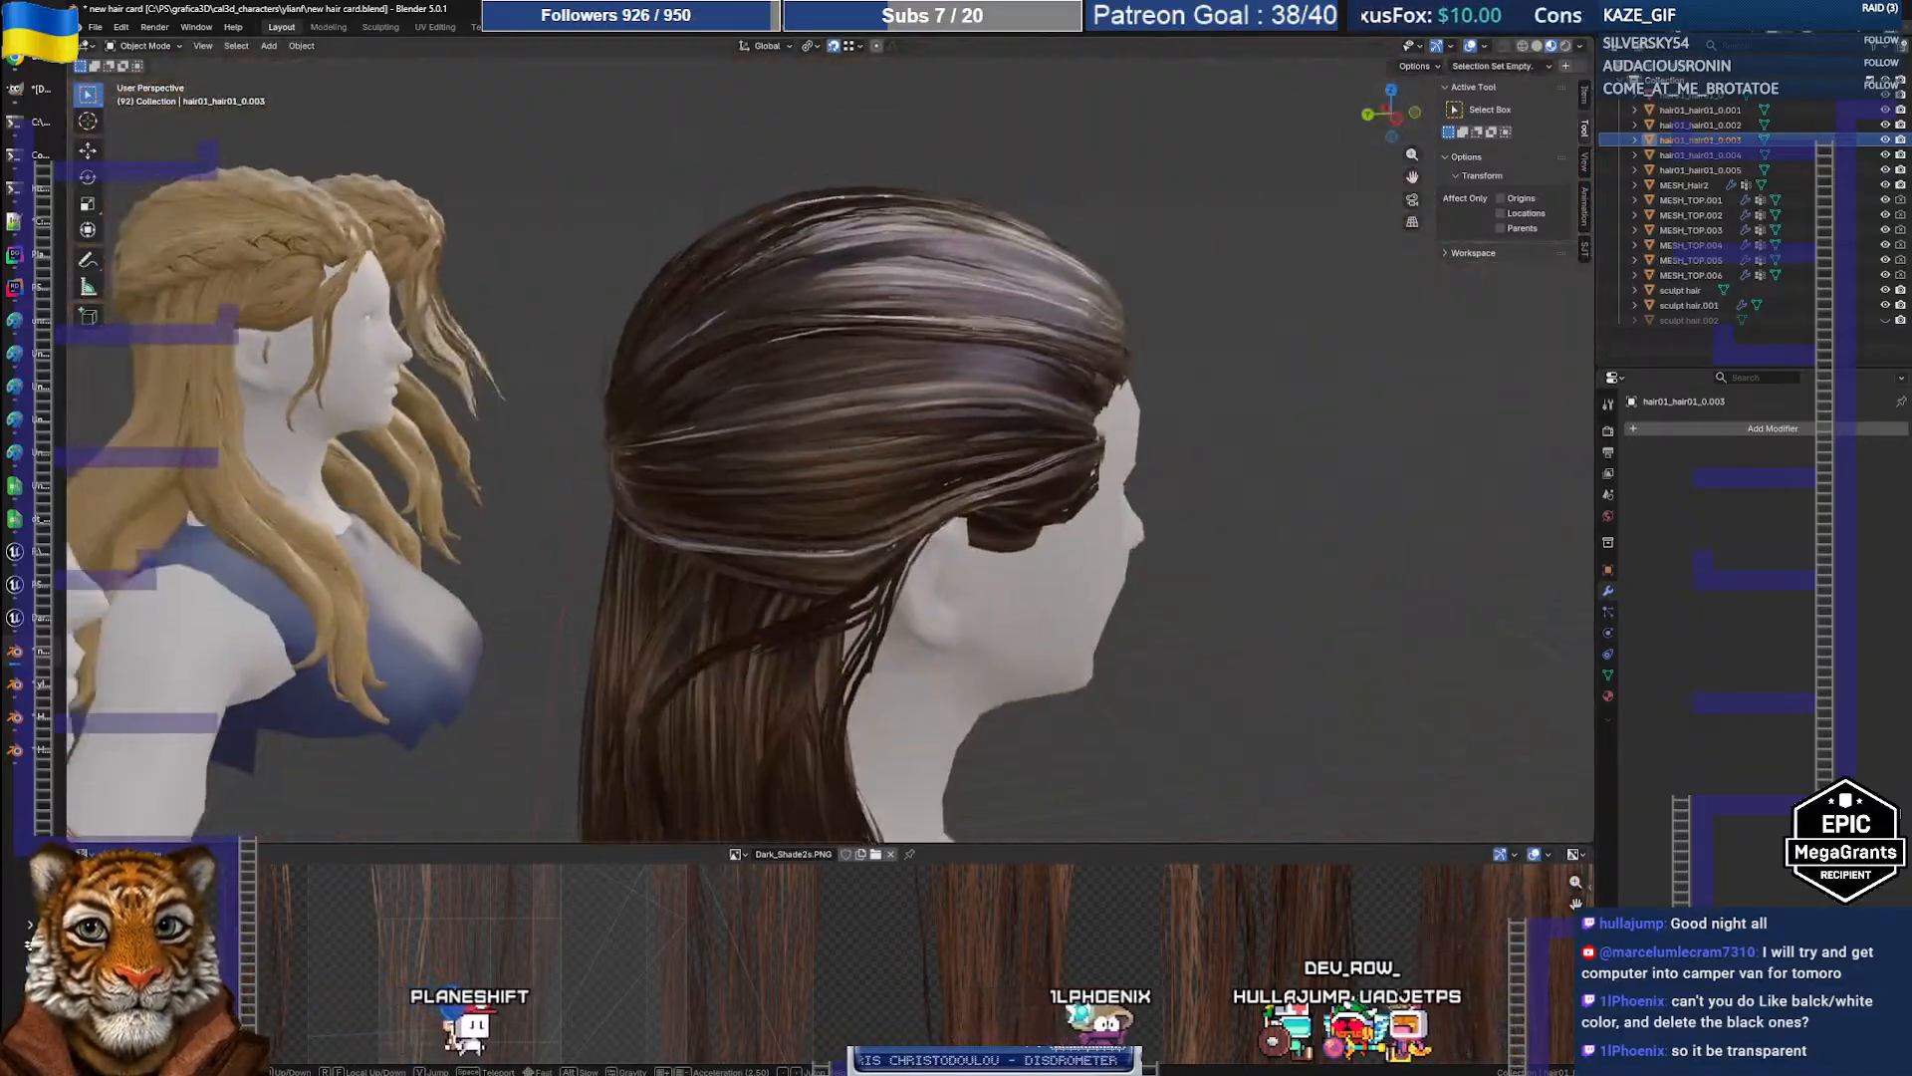
Step: Select the swept-back dark hair and inspect its entire mesh and UV layout in Edit Mode
{"action": "left_click", "coordinate": [905, 410]}
{"action": "left_click", "coordinate": [851, 476]}
{"action": "middle_click_drag", "start_coordinate": [823, 463], "coordinate": [1213, 456]}
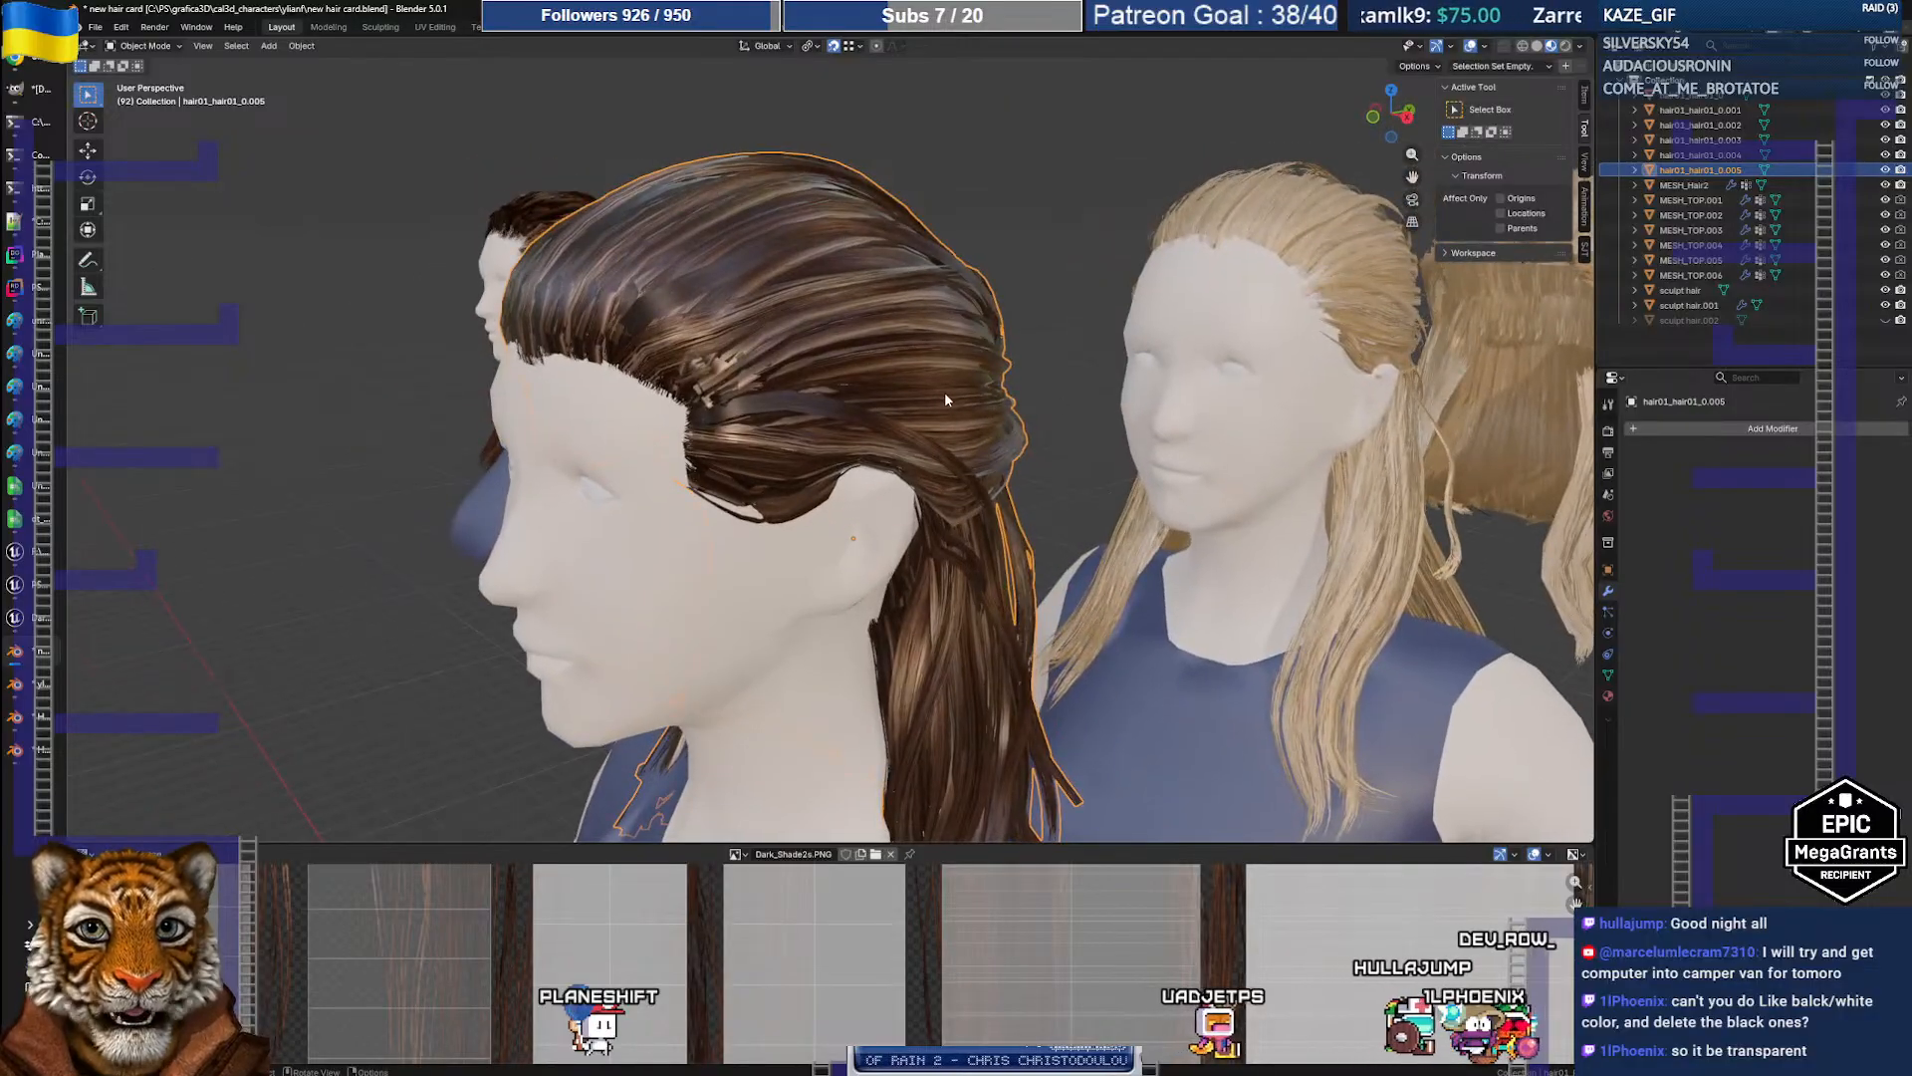
{"action": "key", "text": "Tab"}
{"action": "key", "text": "a"}
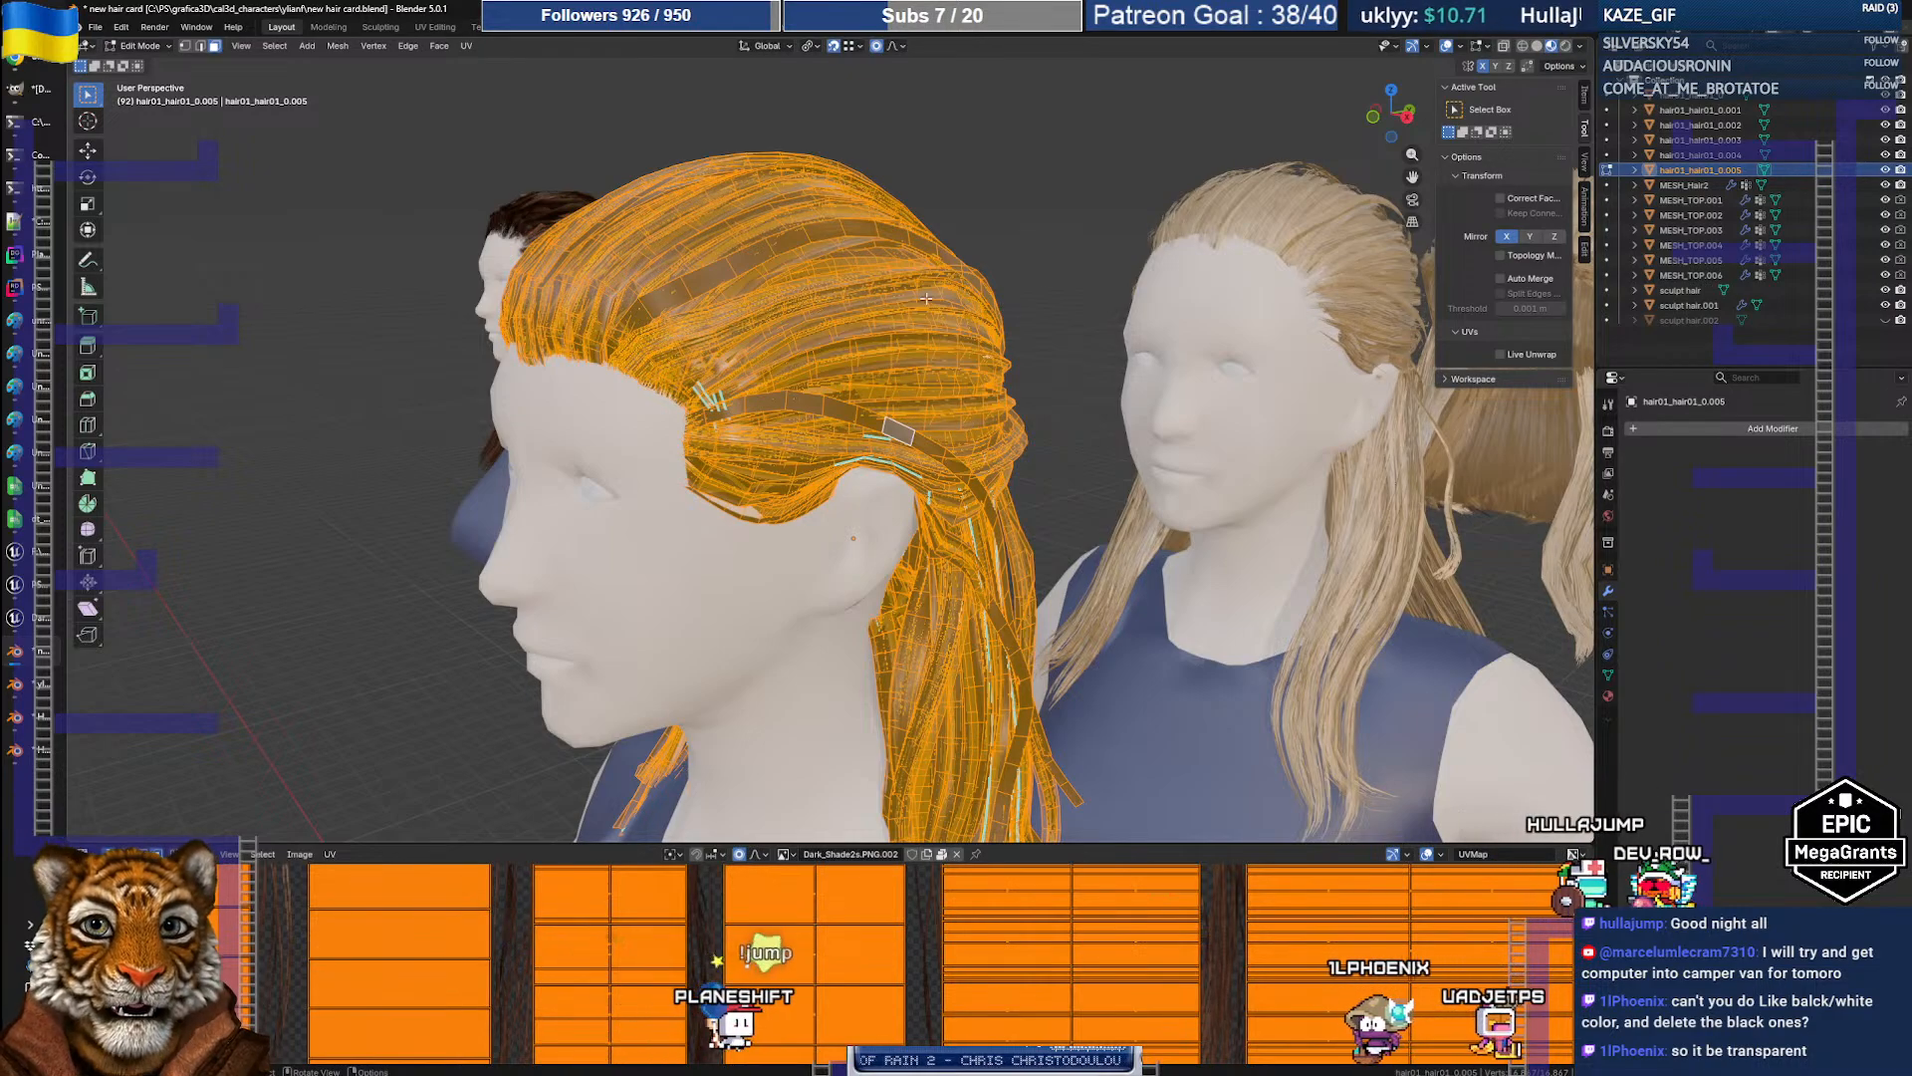
{"action": "key", "text": "Tab"}
Step: Compare the dark-haired bust with the full row of blonde and brown hairstyles from the front
{"action": "middle_click_drag", "start_coordinate": [769, 387], "coordinate": [835, 399]}
{"action": "scroll", "coordinate": [835, 399], "scroll_direction": "down", "scroll_amount": 11}
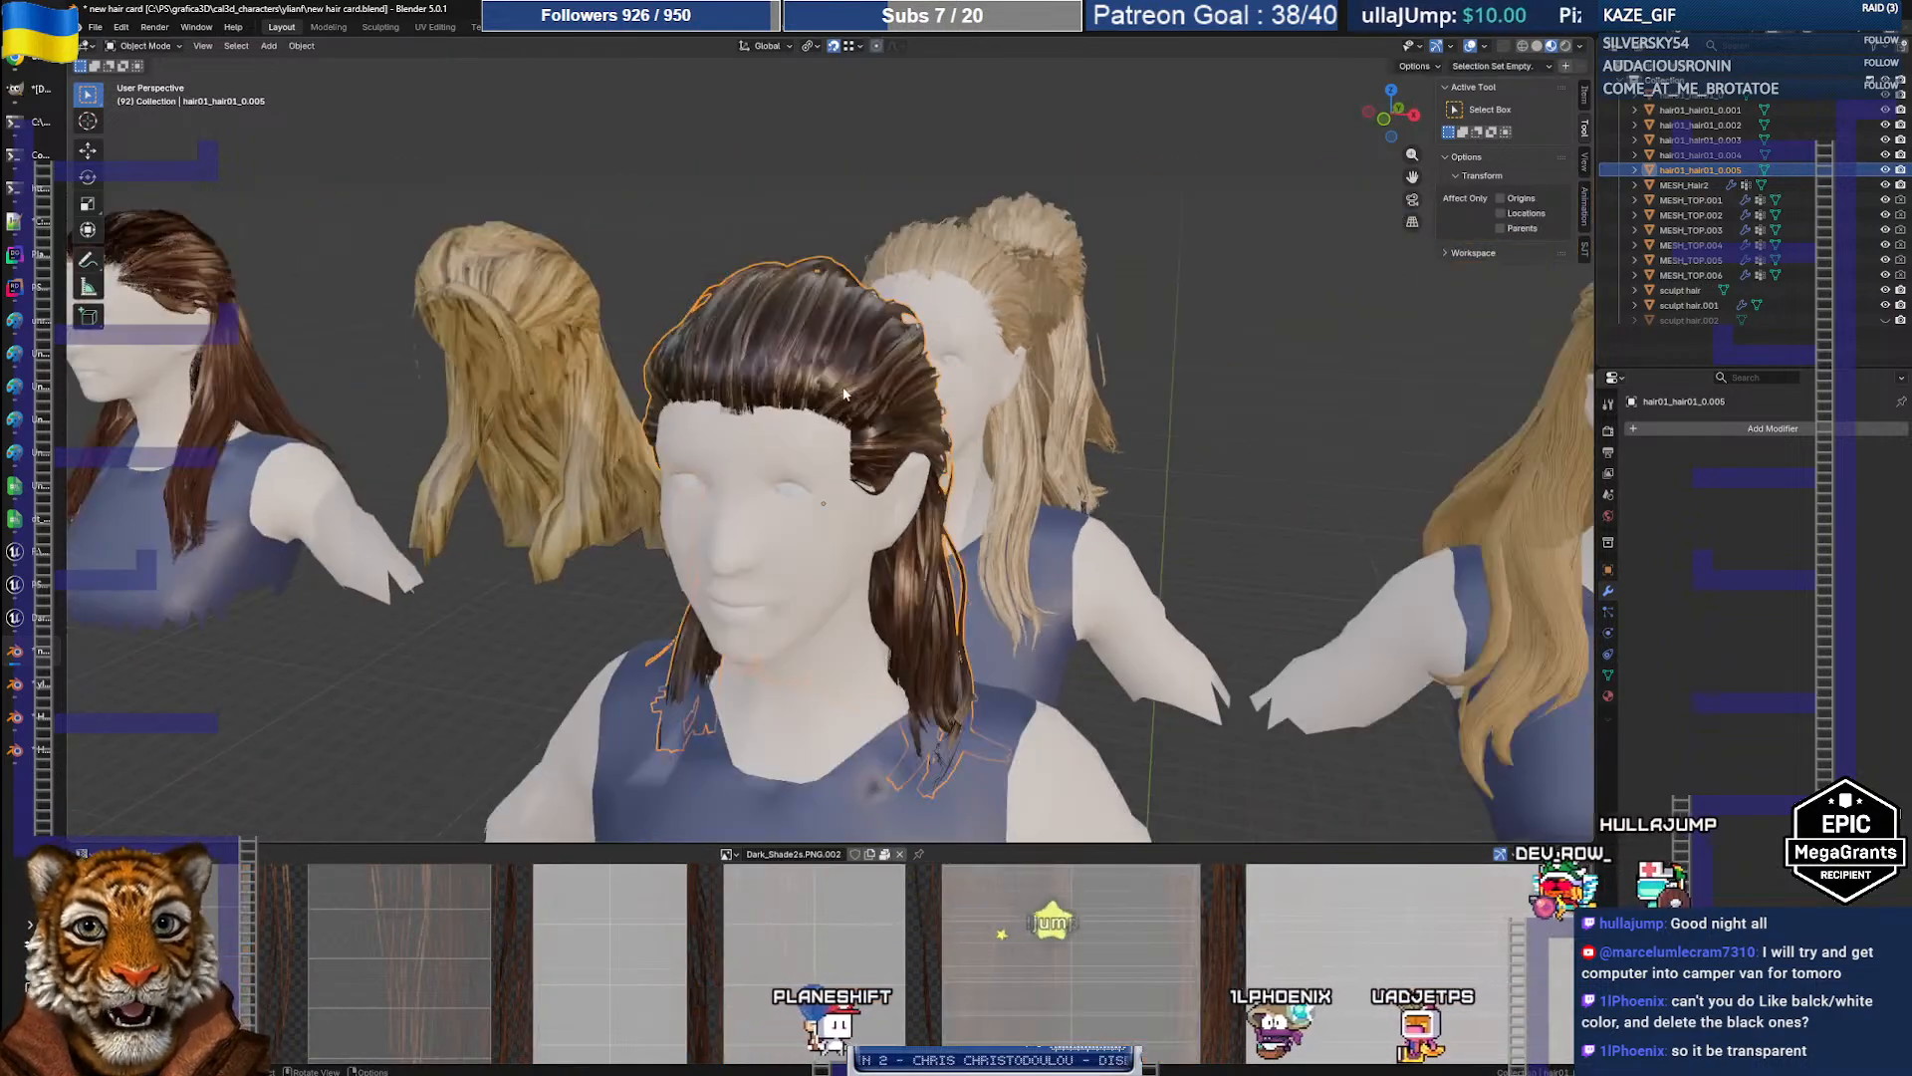
{"action": "scroll", "coordinate": [833, 397], "scroll_direction": "down", "scroll_amount": 10}
{"action": "scroll", "coordinate": [828, 400], "scroll_direction": "up", "scroll_amount": 14}
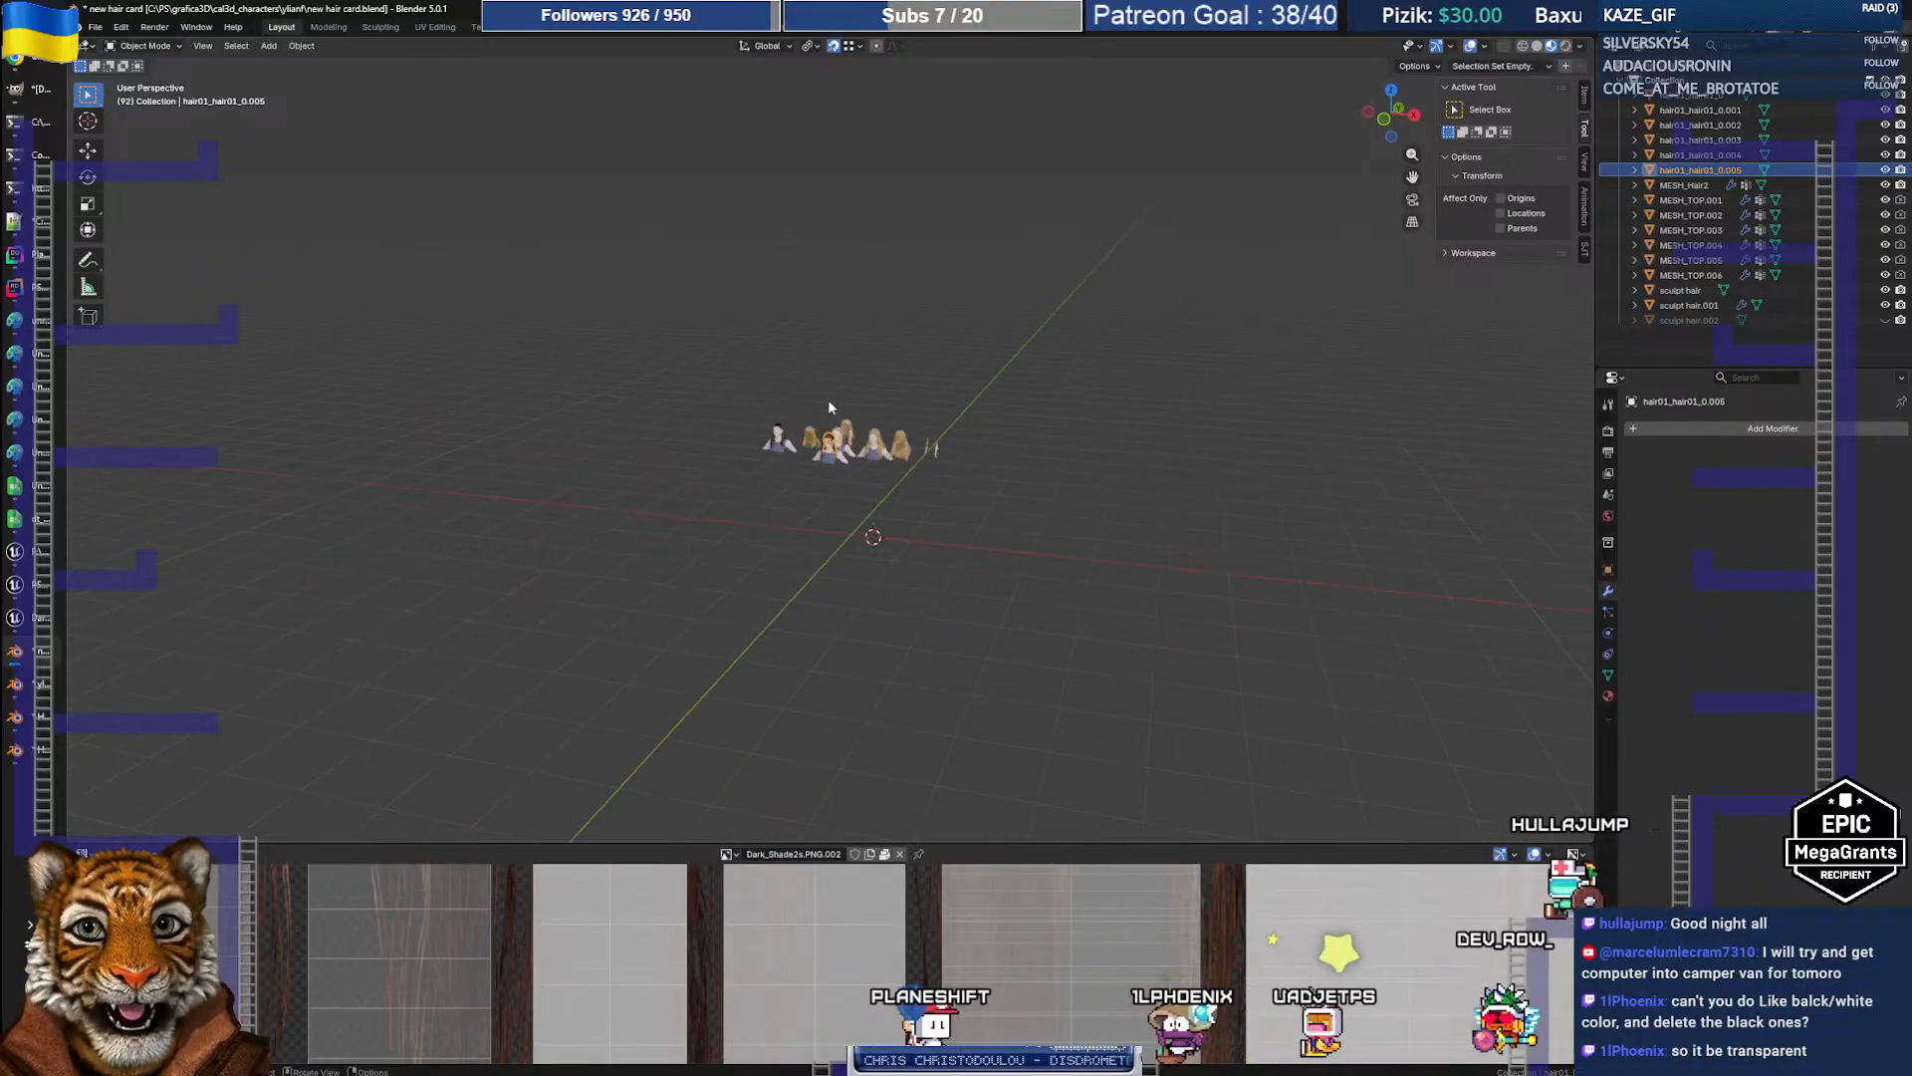
{"action": "scroll", "coordinate": [829, 407], "scroll_direction": "up", "scroll_amount": 5}
{"action": "scroll", "coordinate": [739, 351], "scroll_direction": "down", "scroll_amount": 4}
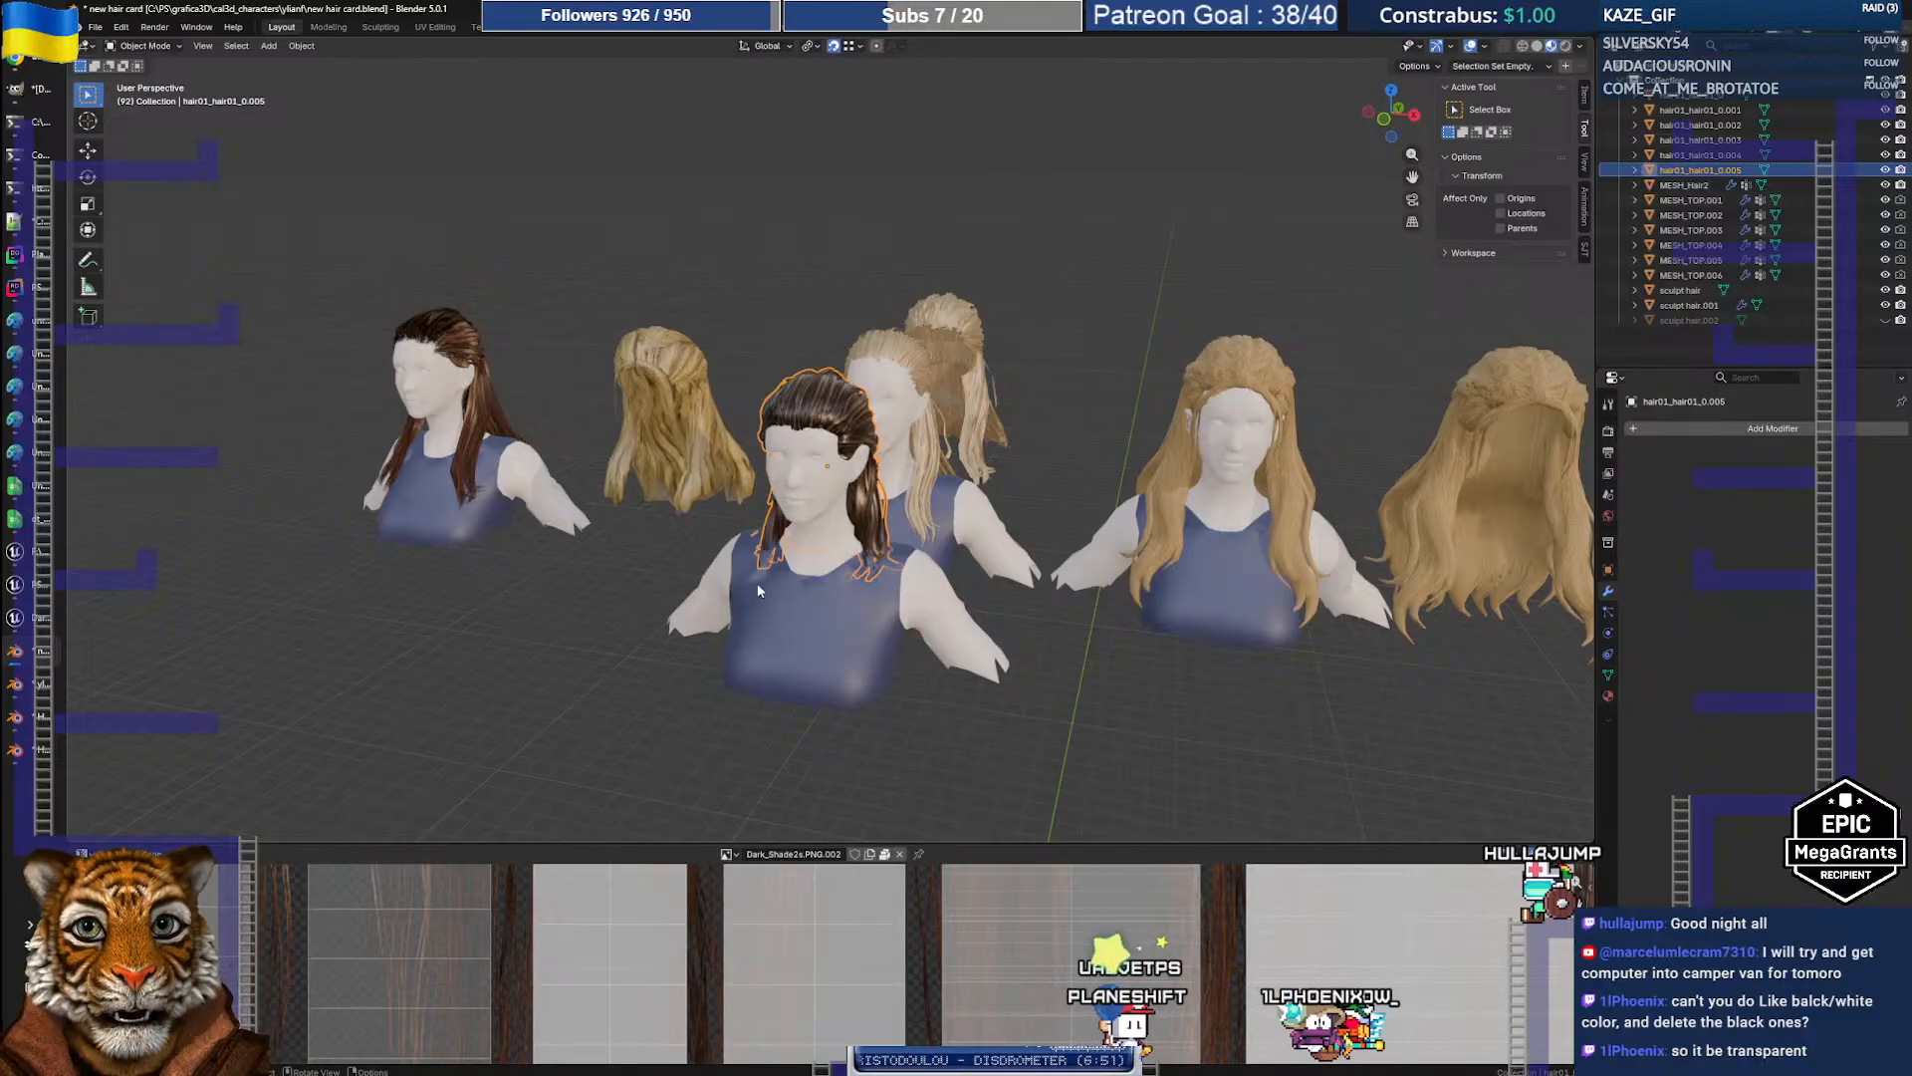
{"action": "middle_click_drag", "start_coordinate": [757, 582], "coordinate": [729, 524]}
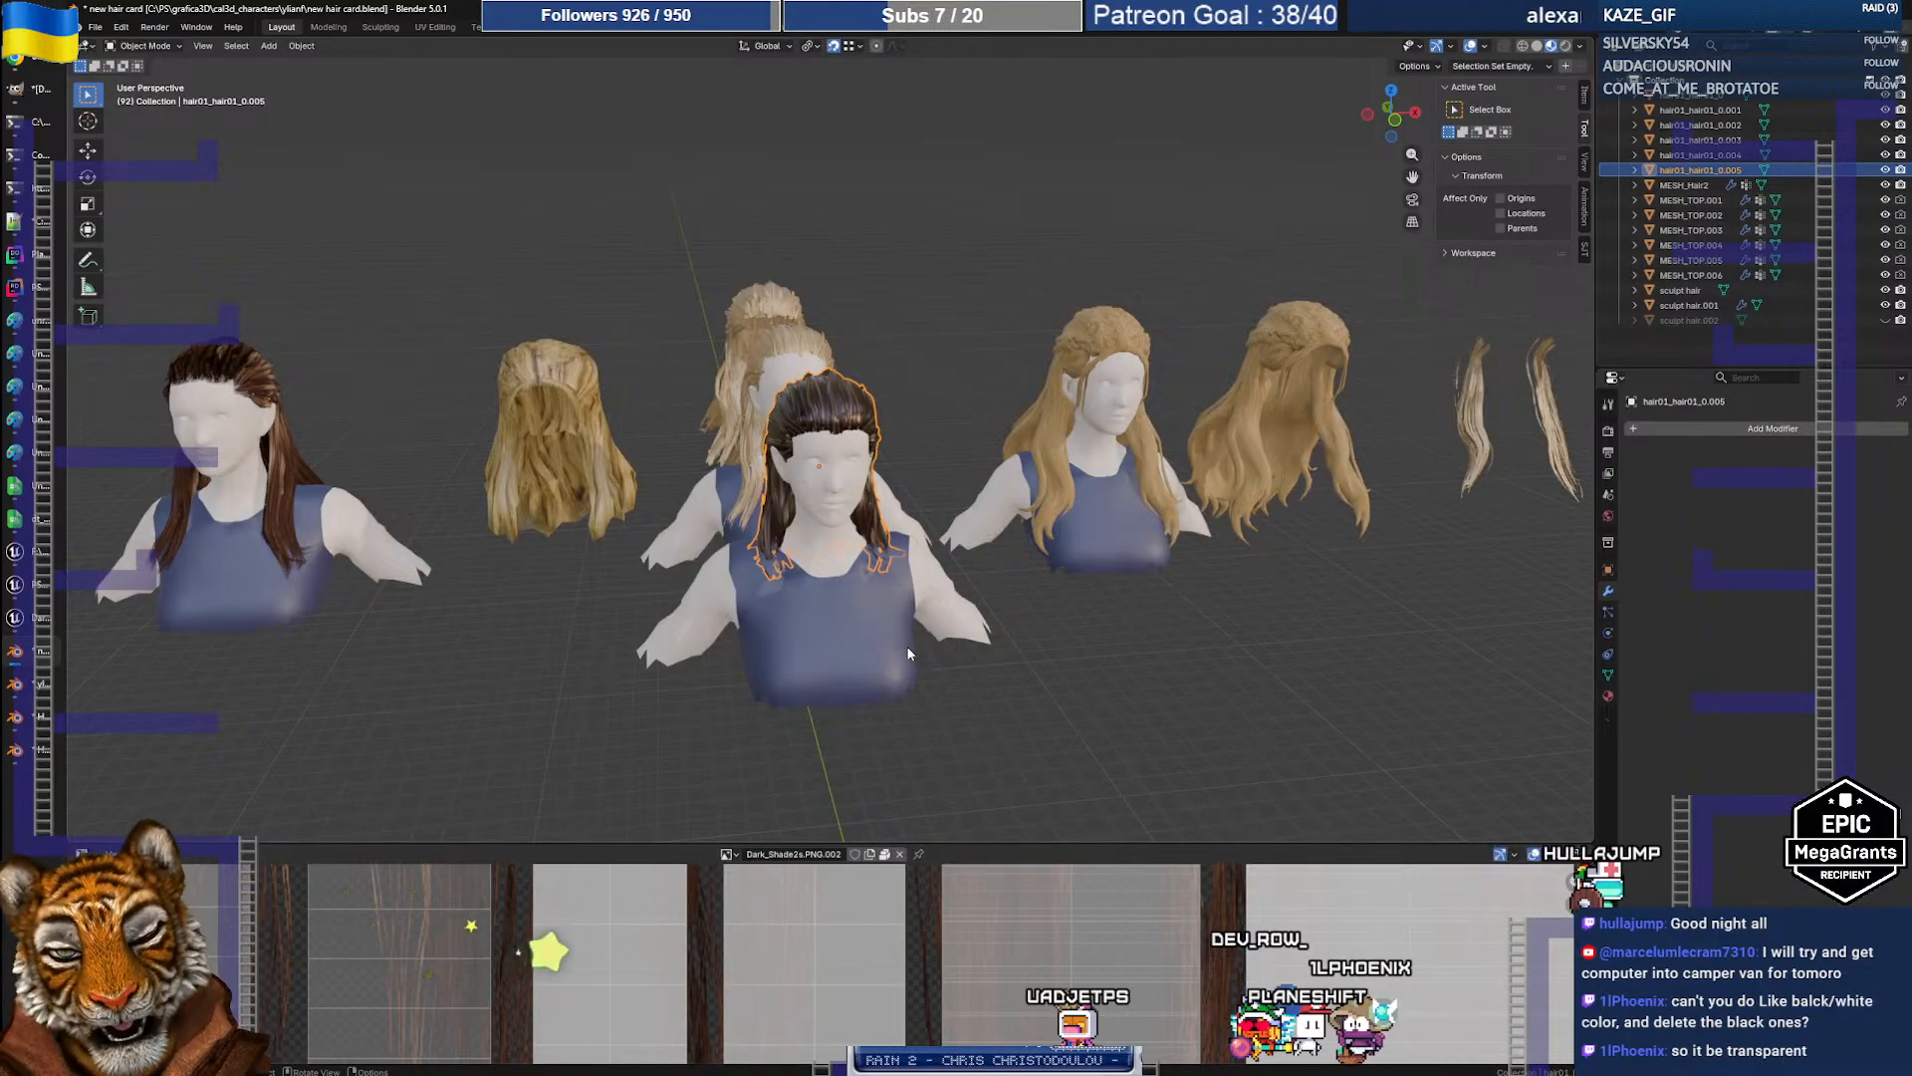
Step: Examine the card wireframe of the selected dark hair from both sides in Edit Mode, and return to Object Mode
{"action": "key", "text": "Tab"}
{"action": "middle_click_drag", "start_coordinate": [867, 577], "coordinate": [930, 487]}
{"action": "scroll", "coordinate": [926, 489], "scroll_direction": "up", "scroll_amount": 8}
{"action": "scroll", "coordinate": [924, 490], "scroll_direction": "down", "scroll_amount": 3}
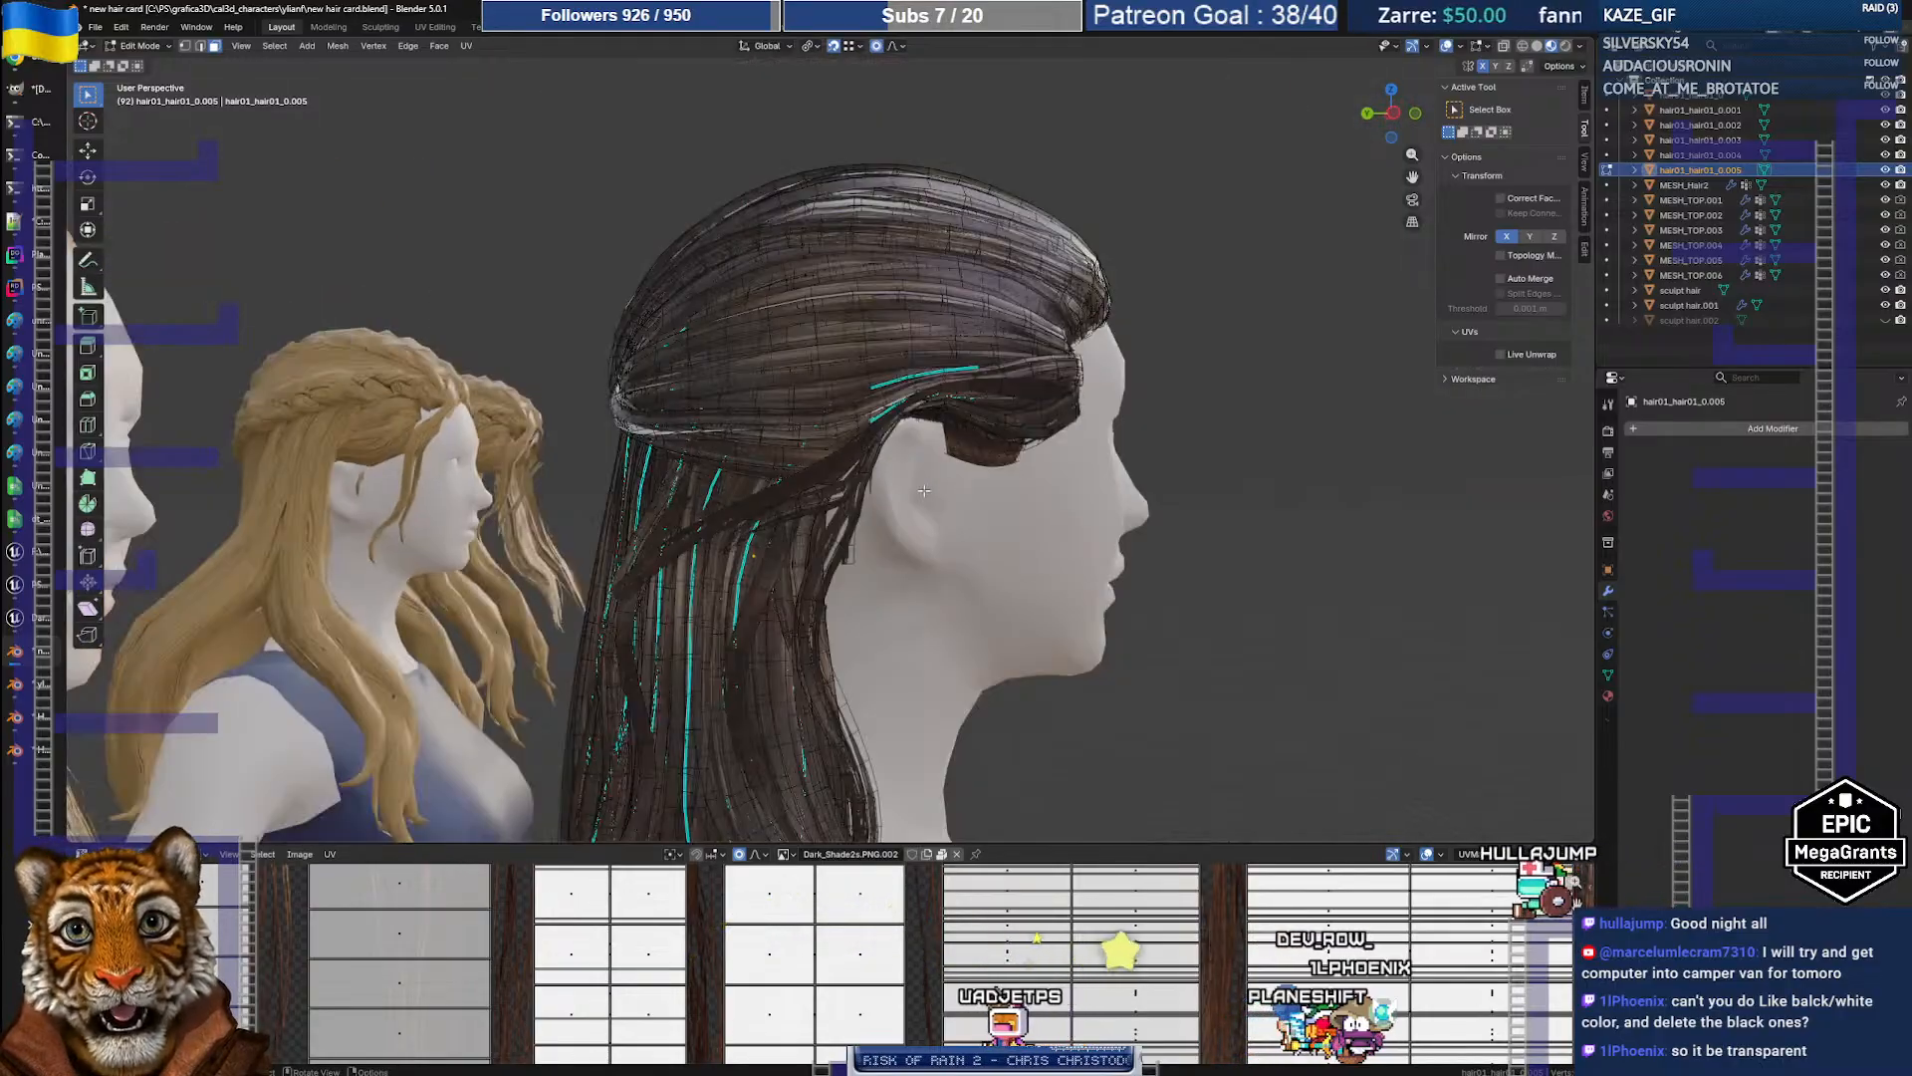
{"action": "scroll", "coordinate": [862, 404], "scroll_direction": "down", "scroll_amount": 3}
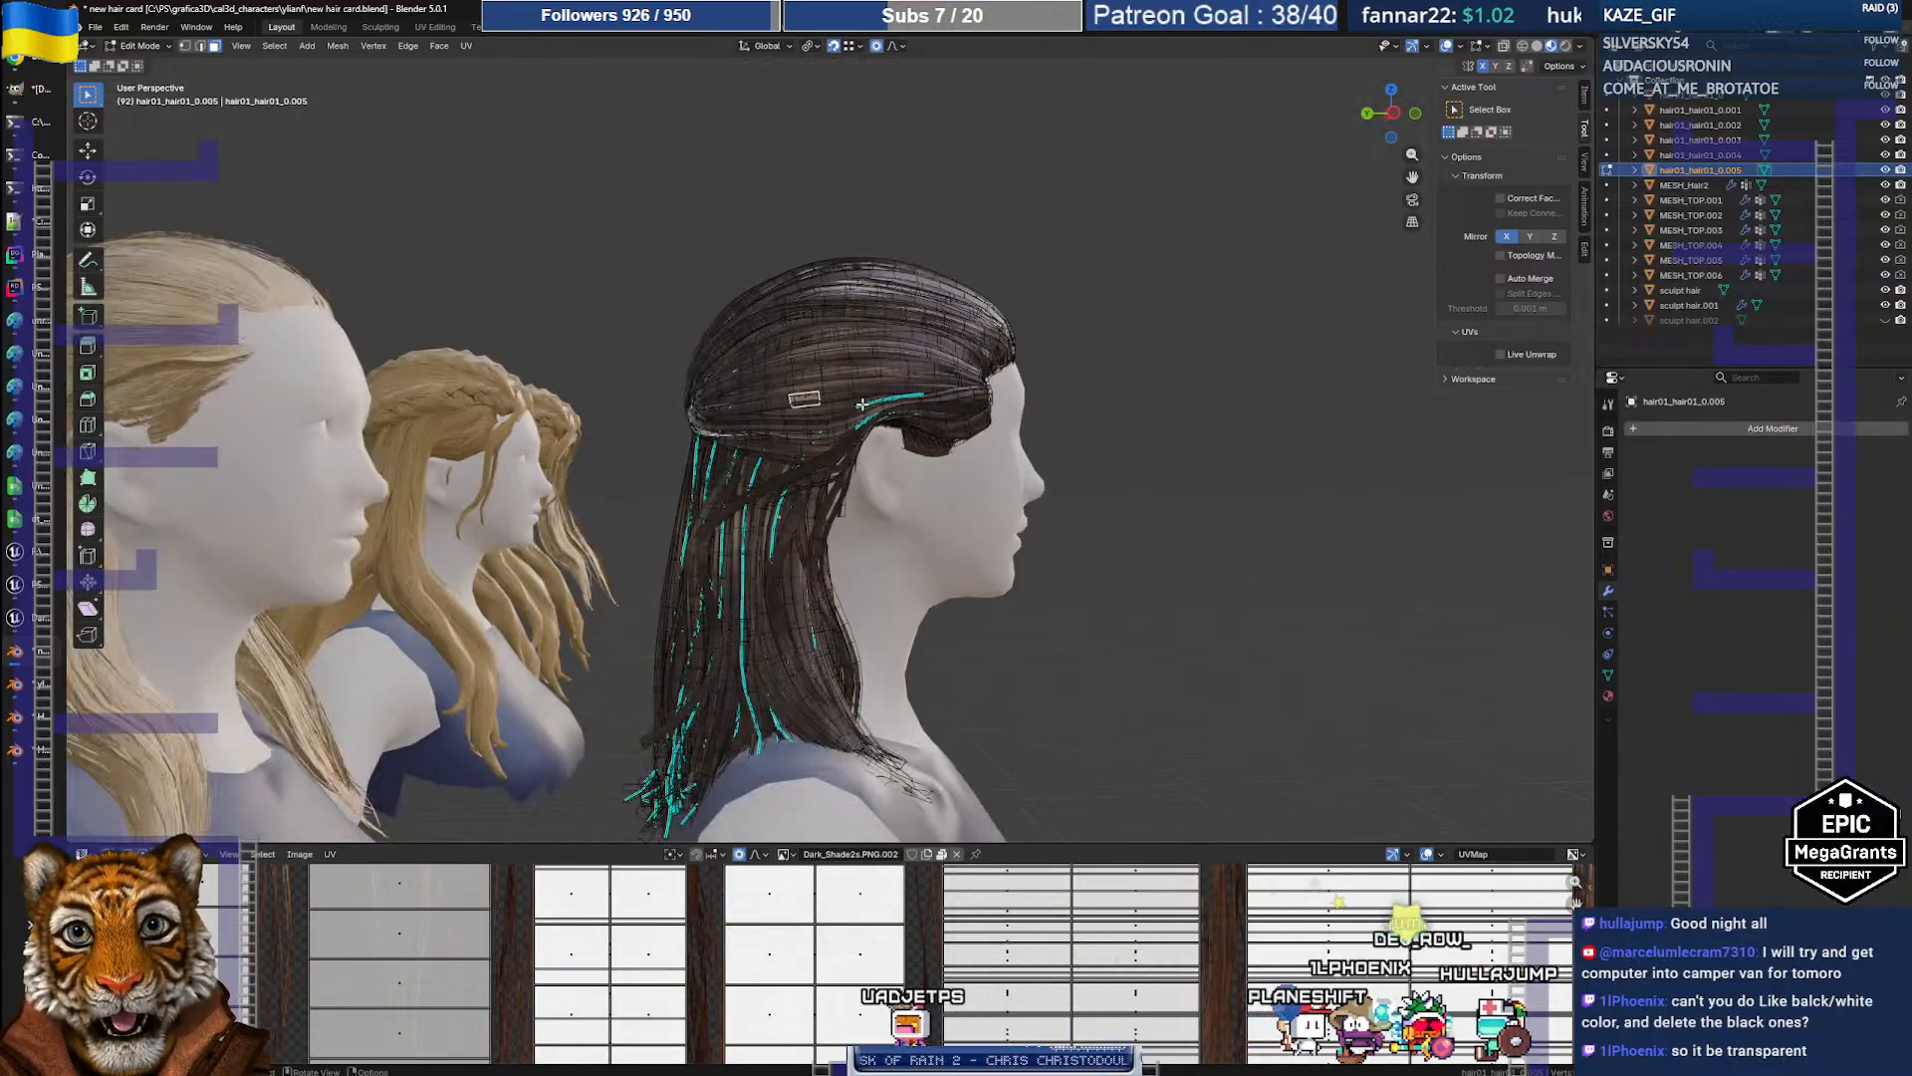
{"action": "middle_click_drag", "start_coordinate": [757, 495], "coordinate": [871, 233]}
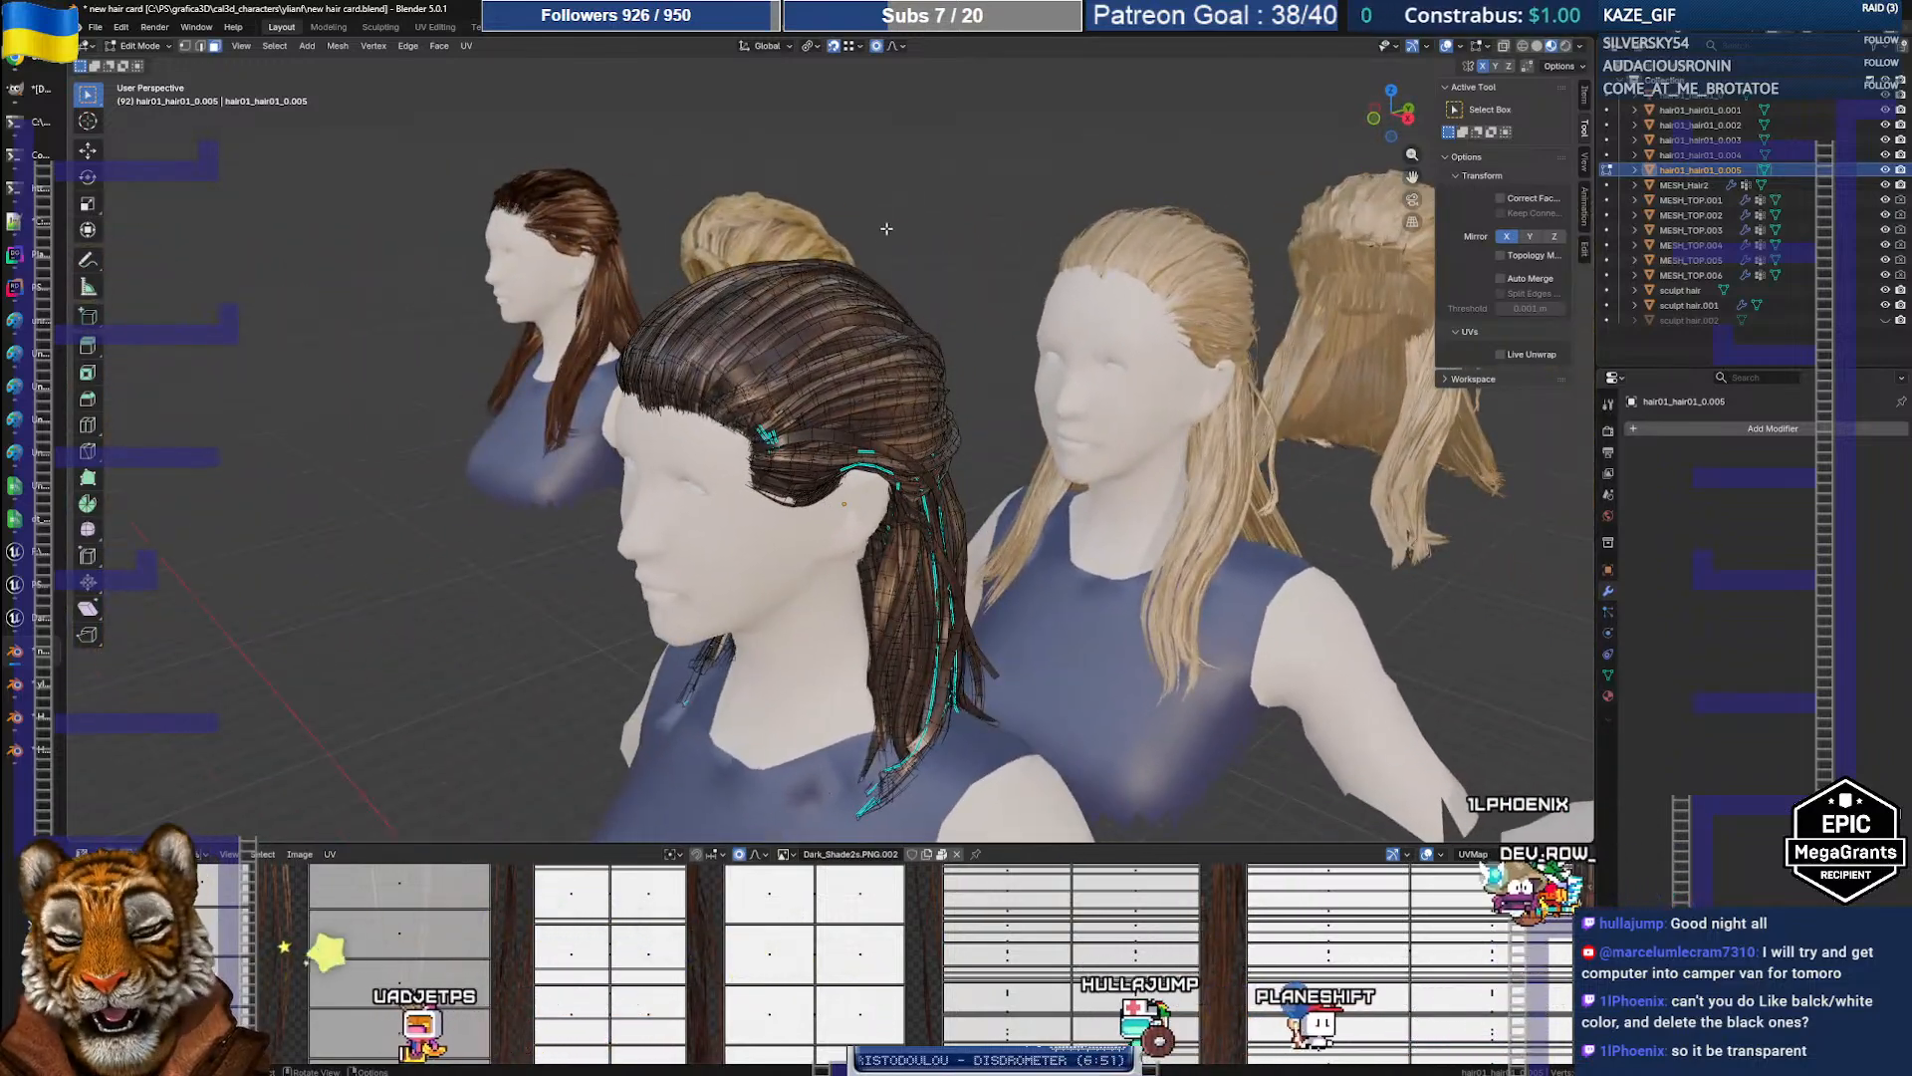
{"action": "key", "text": "Tab"}
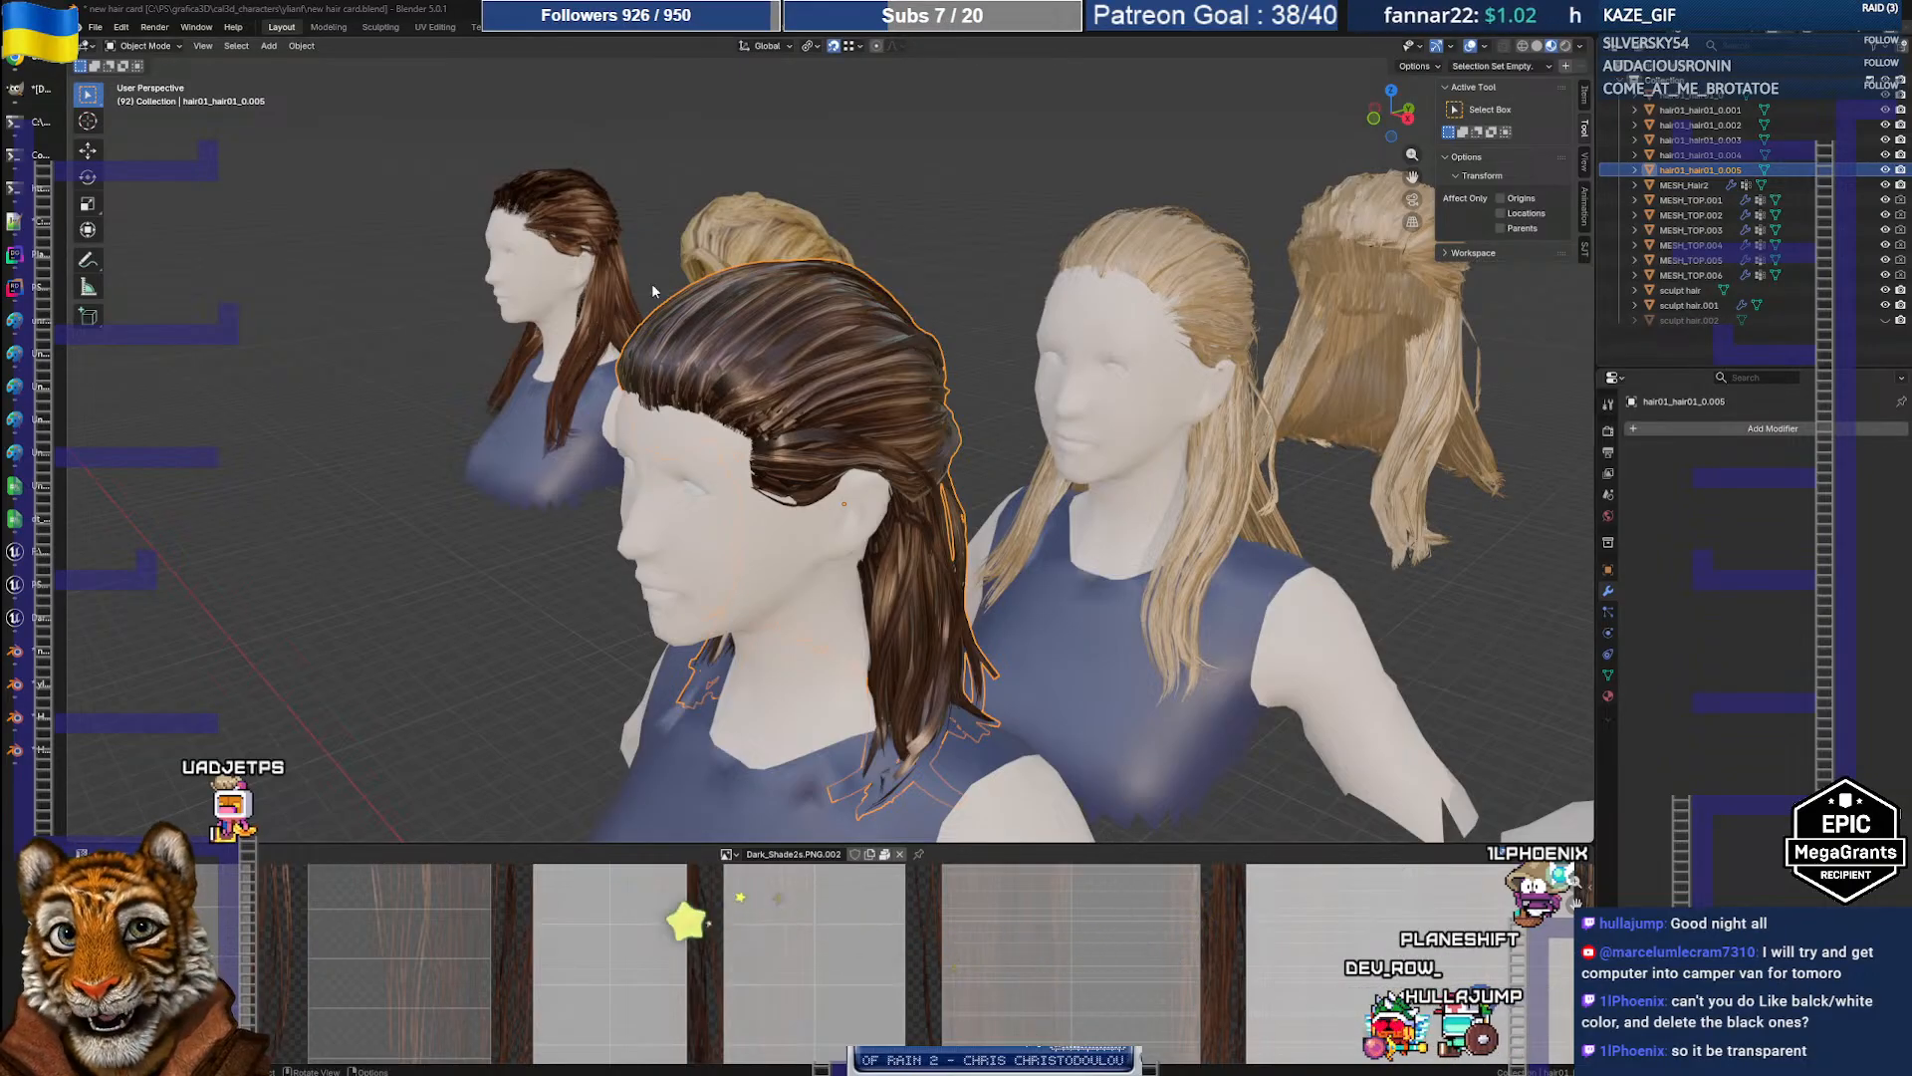
Step: Switch to the Hair Model_waseem4 file and examine the long brown hair from behind and from the front side
{"action": "left_click", "coordinate": [32, 713]}
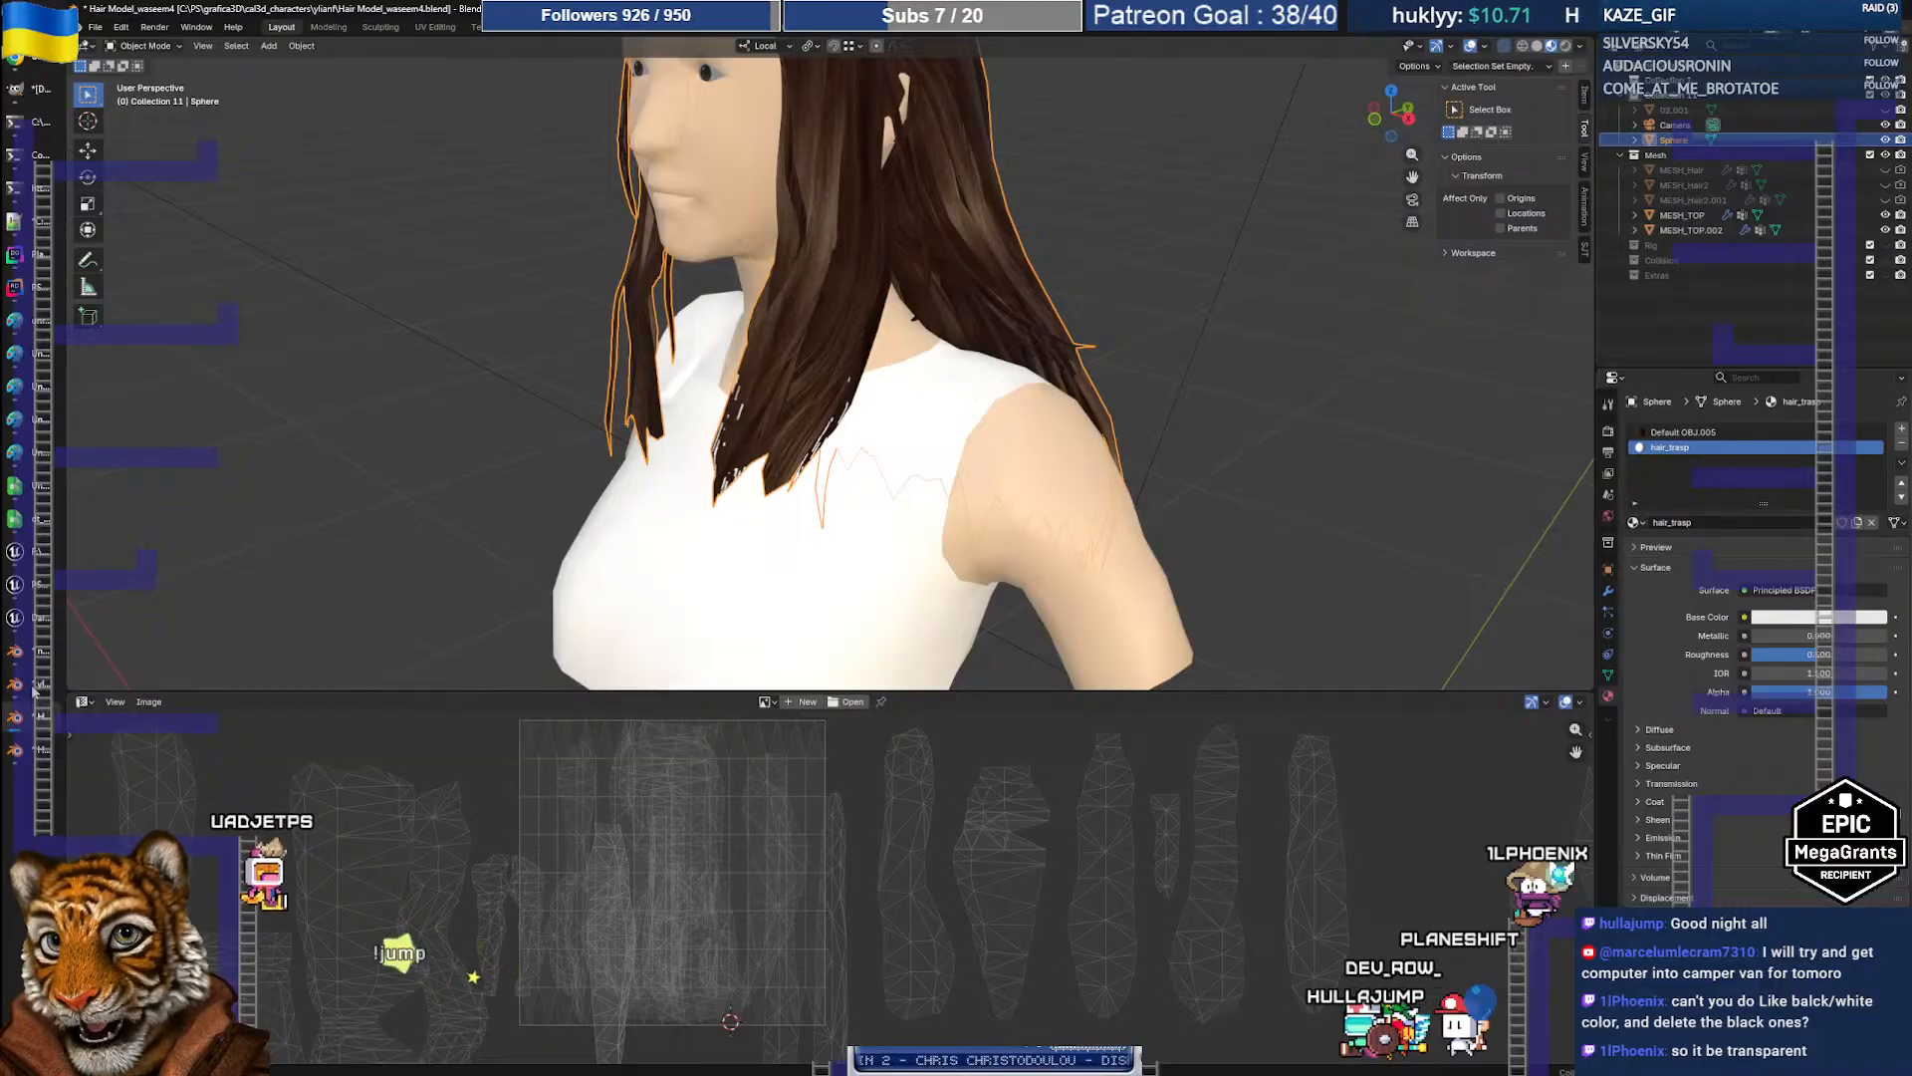
{"action": "left_click", "coordinate": [33, 652]}
{"action": "left_click", "coordinate": [36, 686]}
{"action": "left_click", "coordinate": [38, 720]}
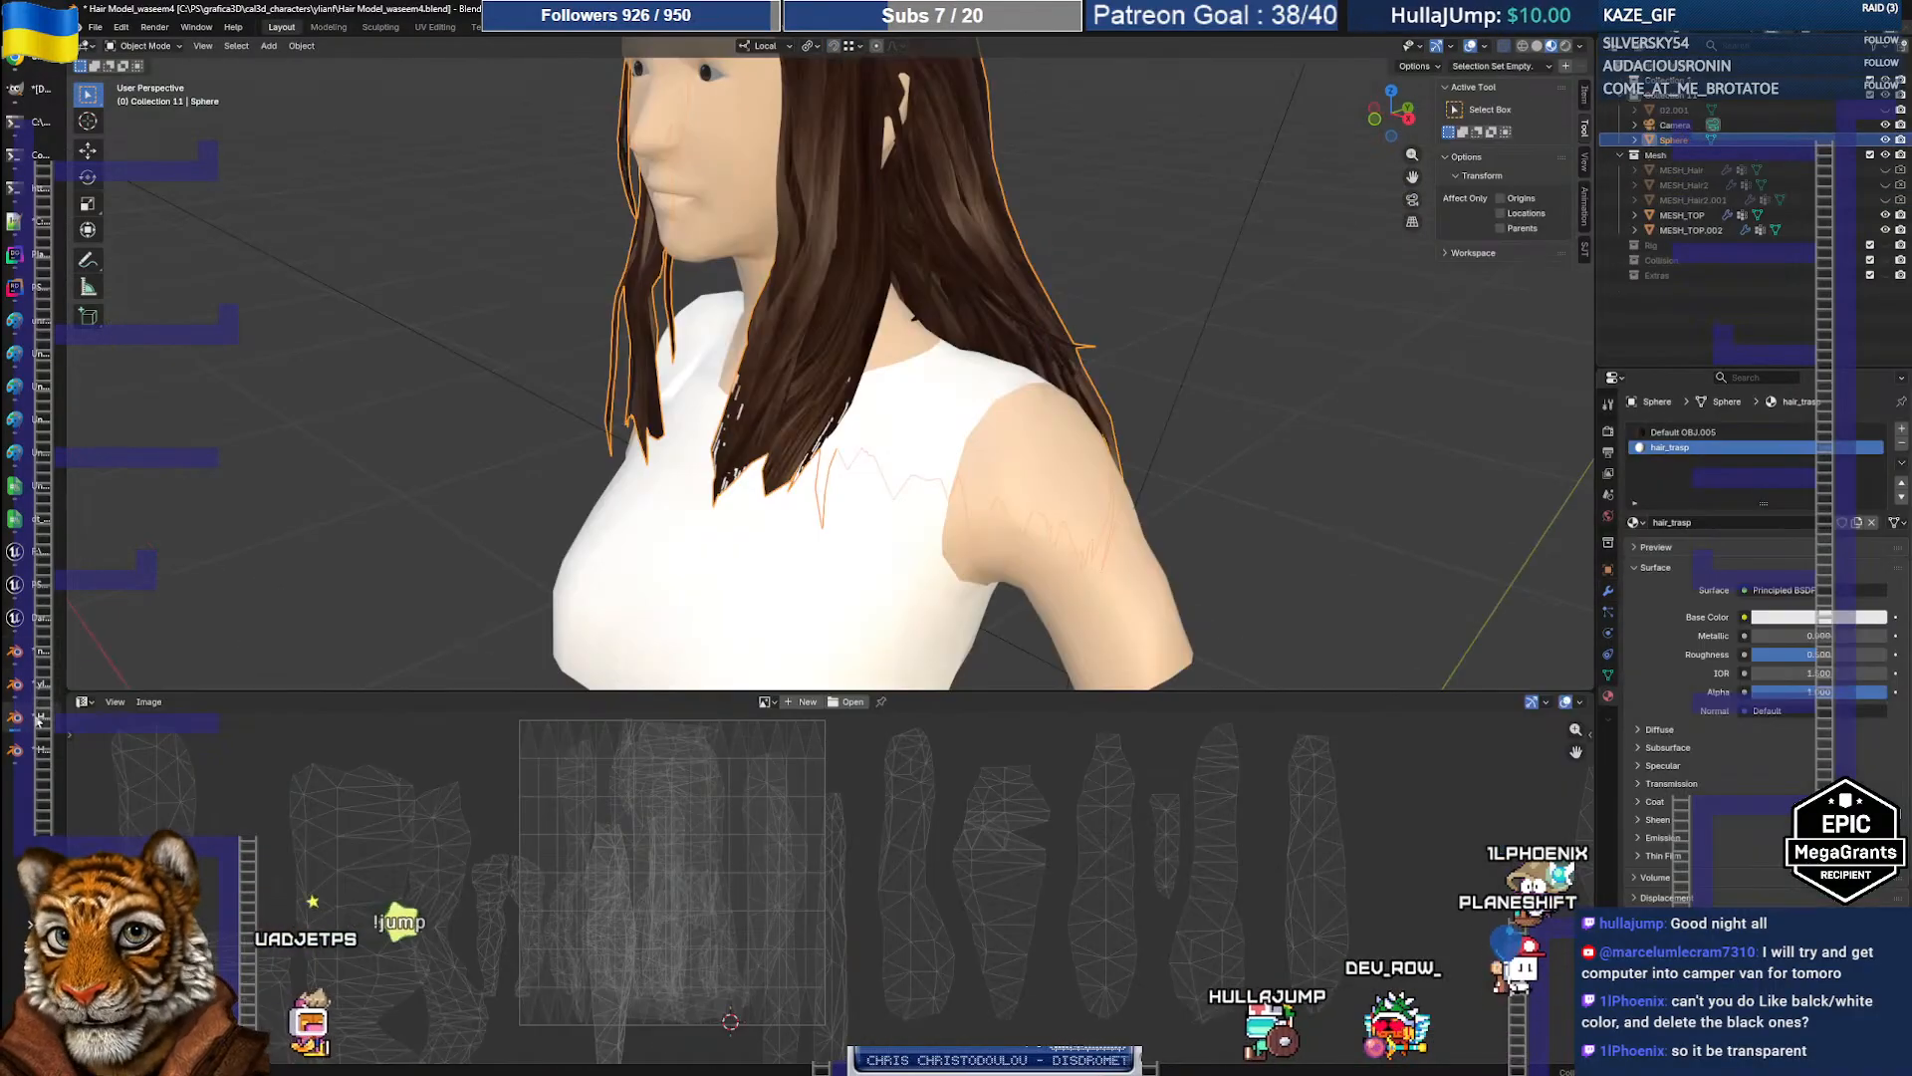
{"action": "middle_click_drag", "start_coordinate": [816, 395], "coordinate": [872, 481]}
{"action": "scroll", "coordinate": [822, 428], "scroll_direction": "down", "scroll_amount": 3}
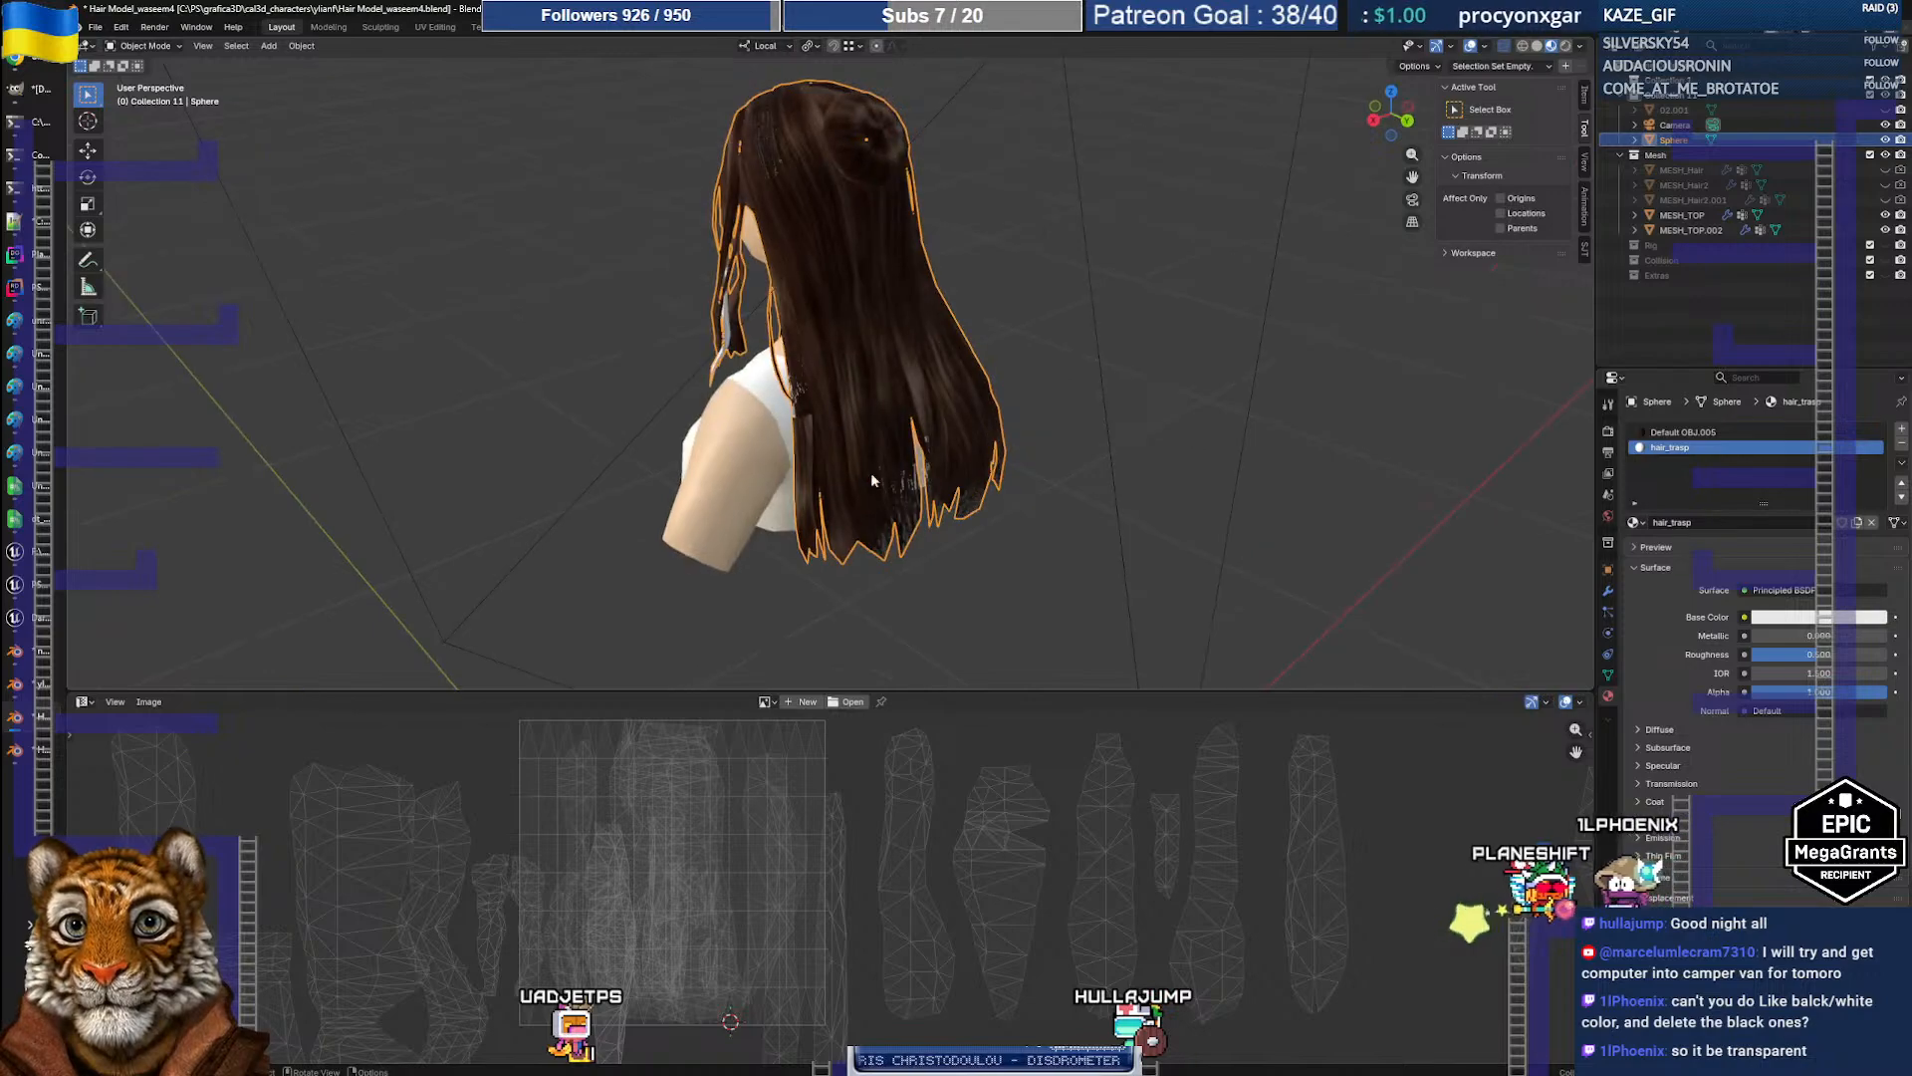
{"action": "middle_click_drag", "start_coordinate": [857, 315], "coordinate": [1026, 315]}
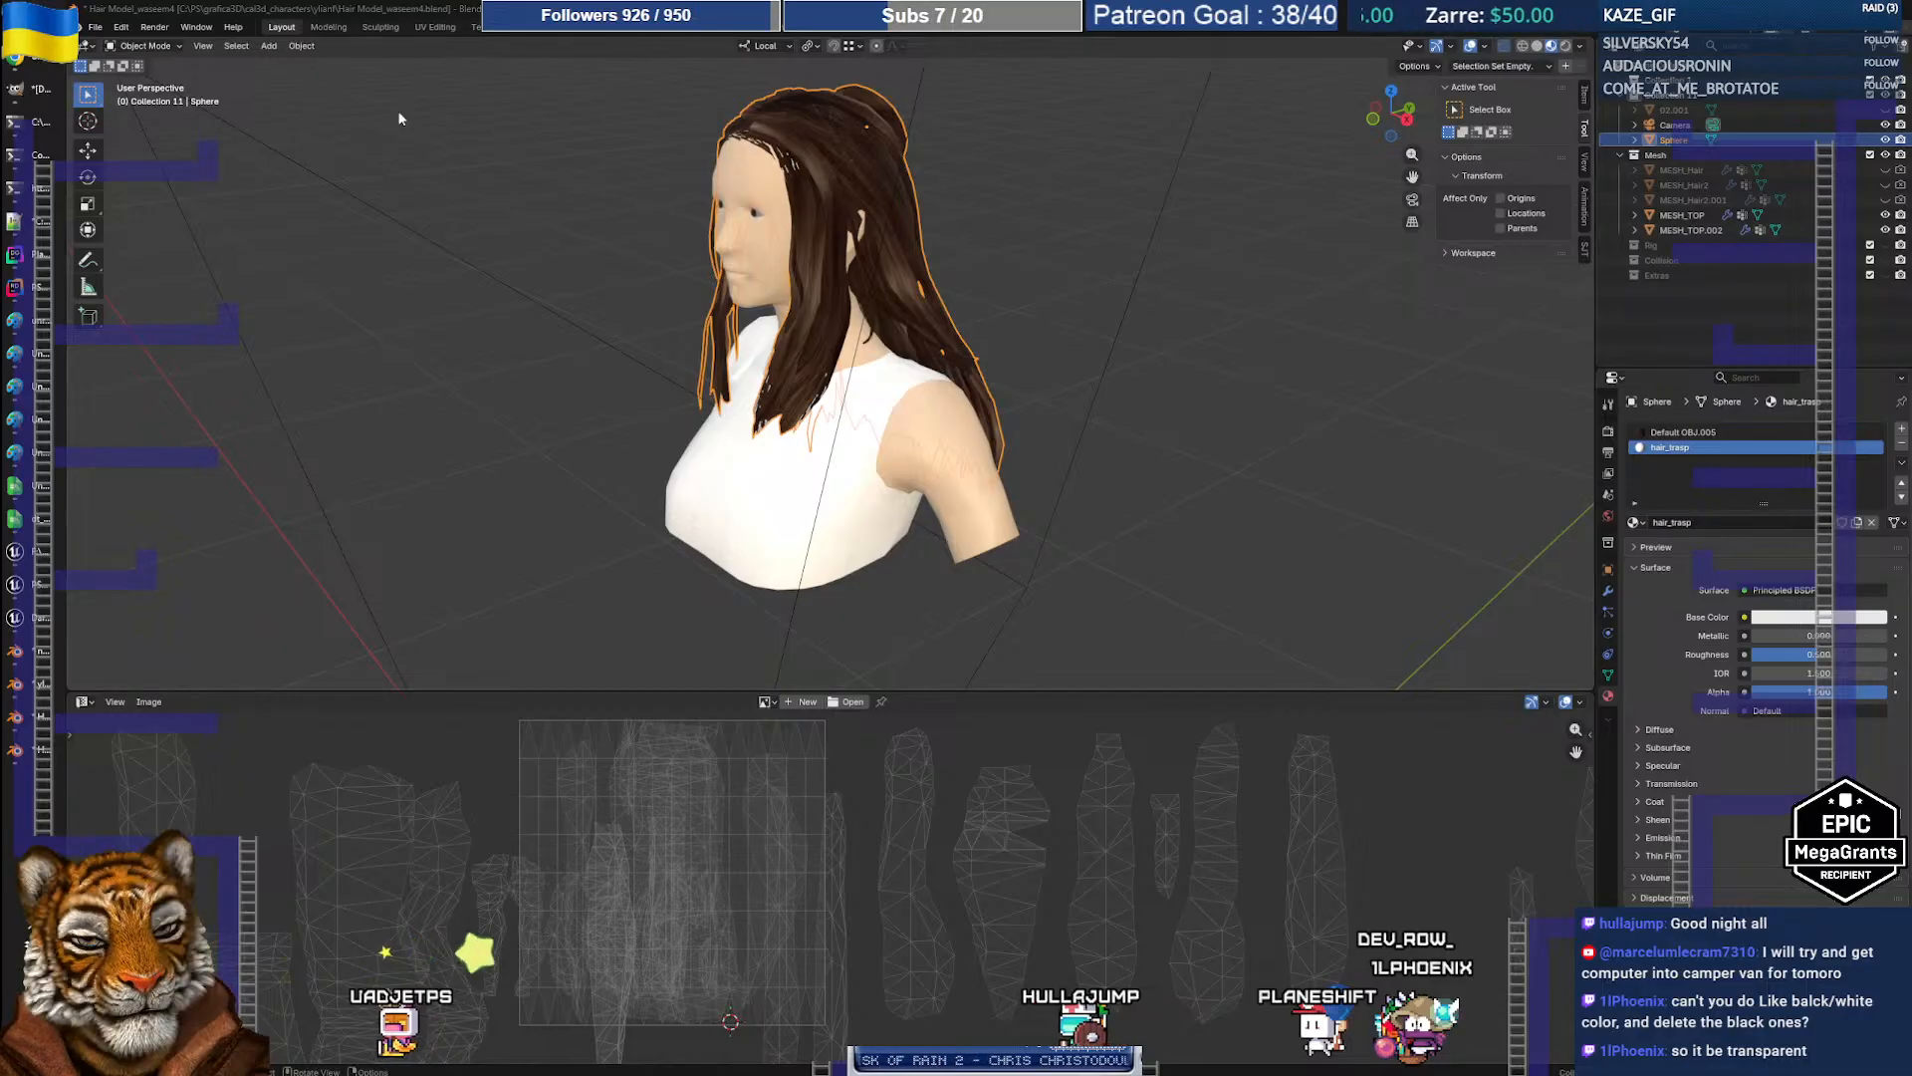
Step: Switch to the browser and bring up the PlaneShift website's download page
{"action": "key", "text": "alt+Tab"}
{"action": "left_click", "coordinate": [138, 14]}
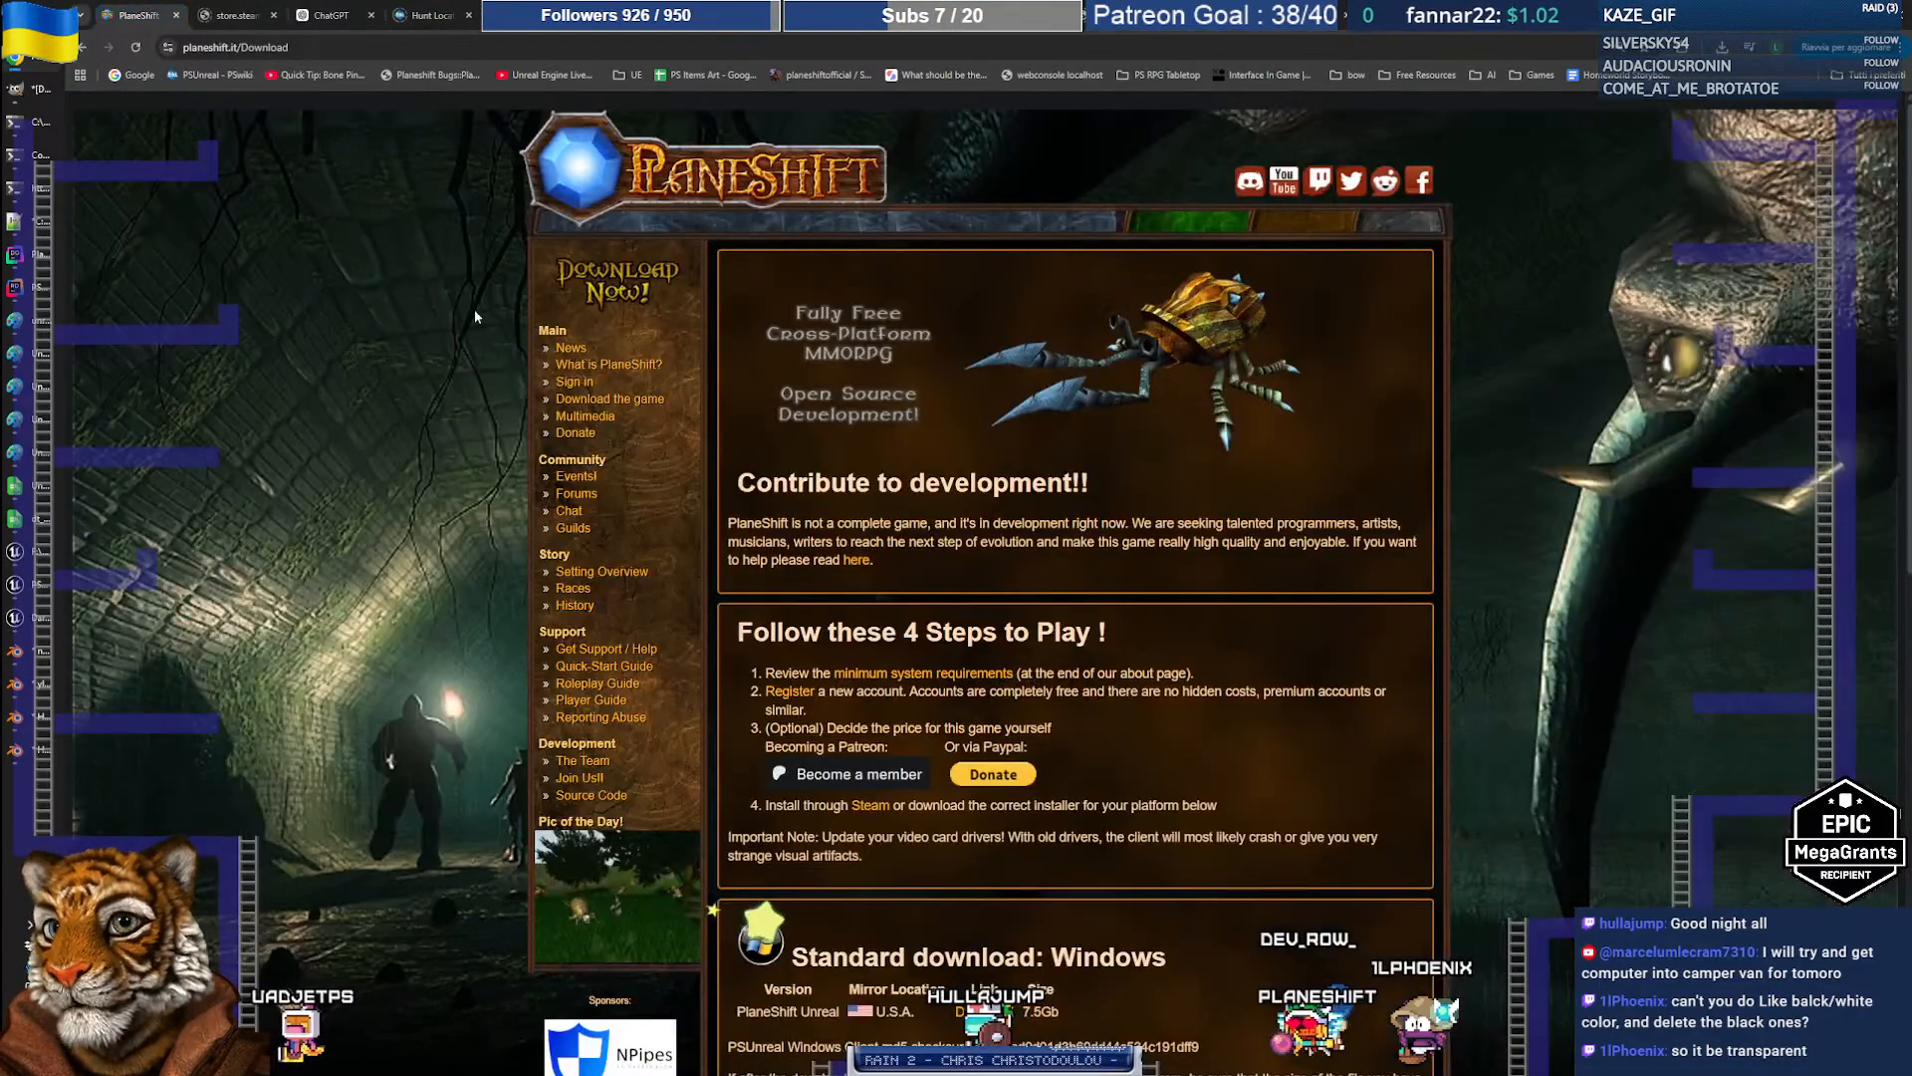
{"action": "left_click_drag", "start_coordinate": [457, 278], "coordinate": [996, 986]}
{"action": "left_click", "coordinate": [996, 981]}
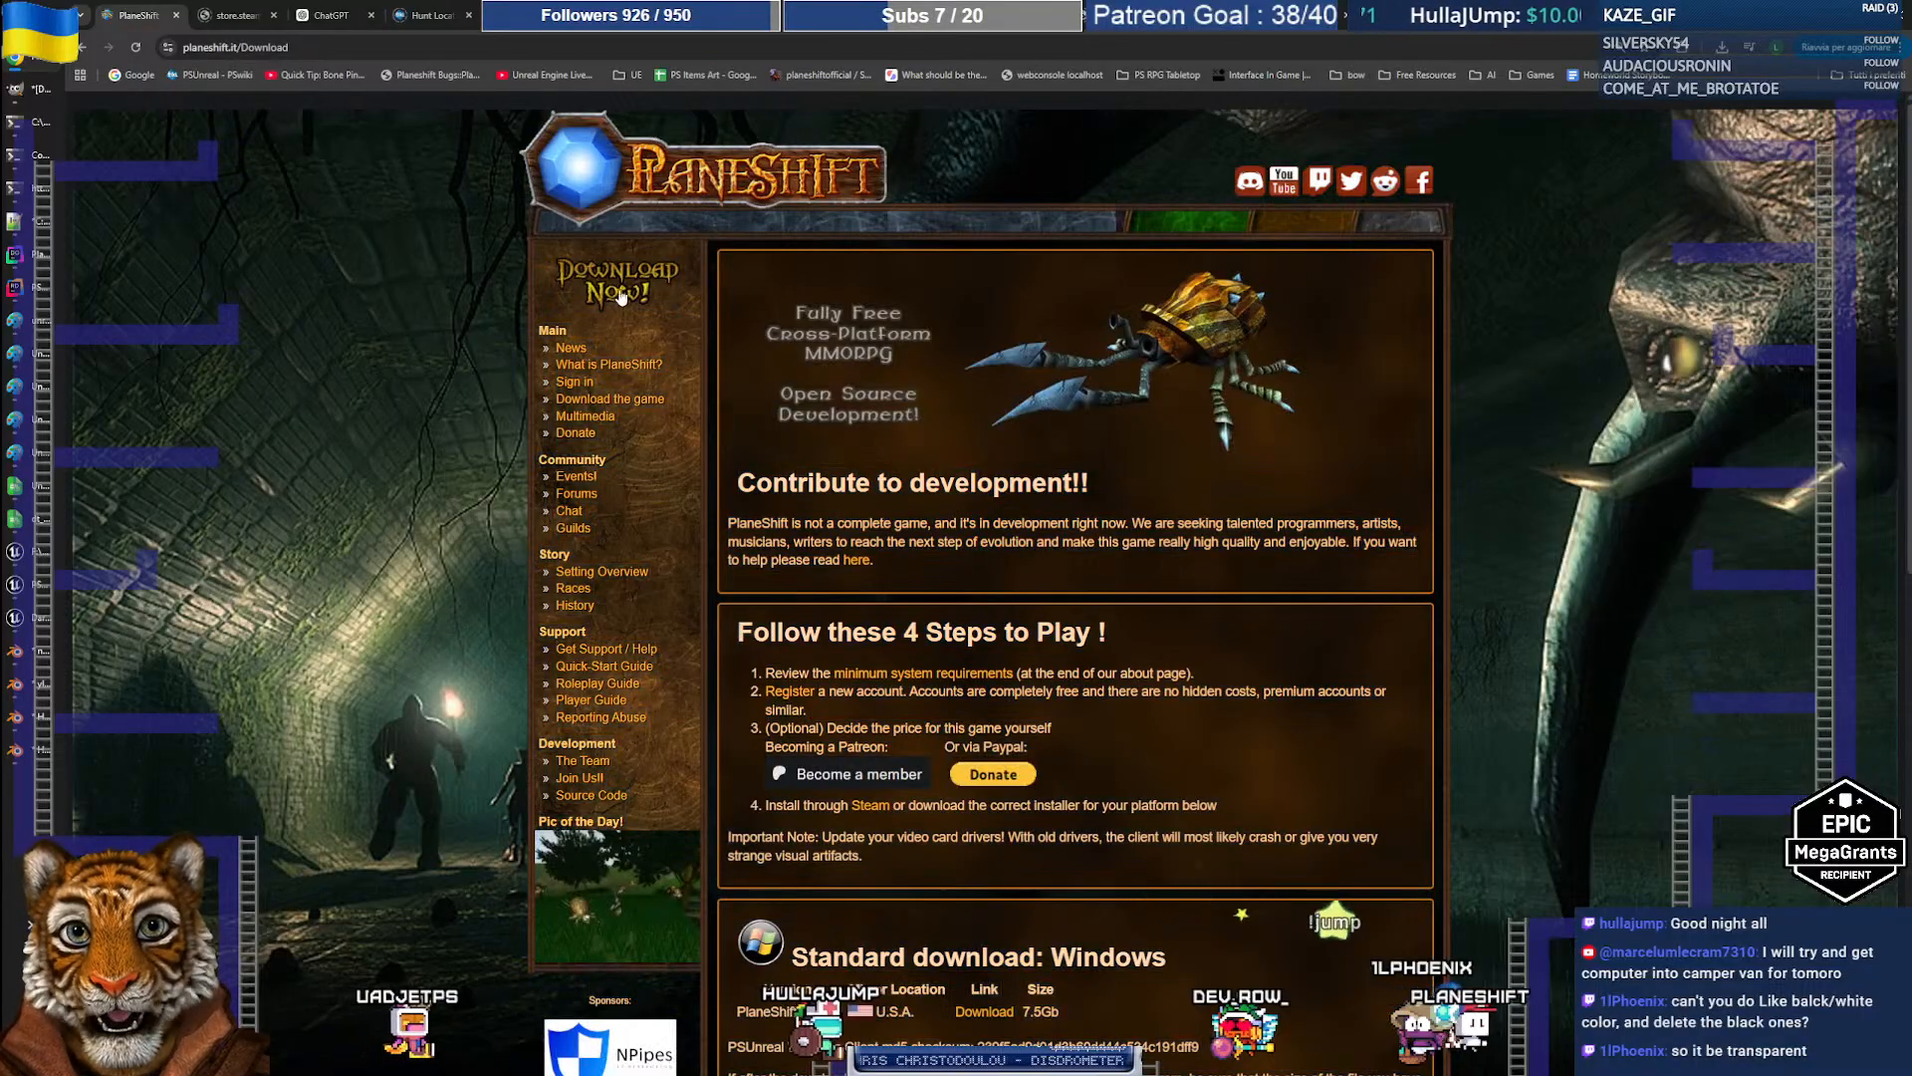